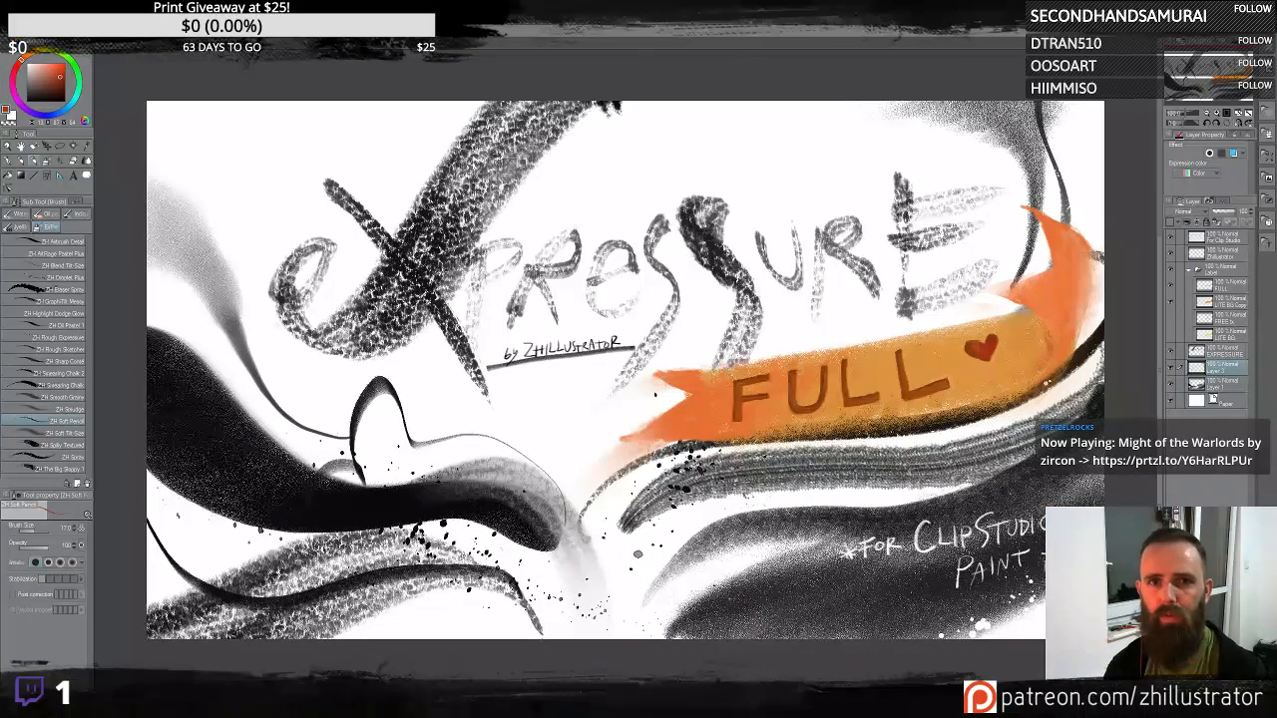
# - Create a new illustration canvas with the default settings
pyautogui.click(10, 35)
pyautogui.click(28, 48)
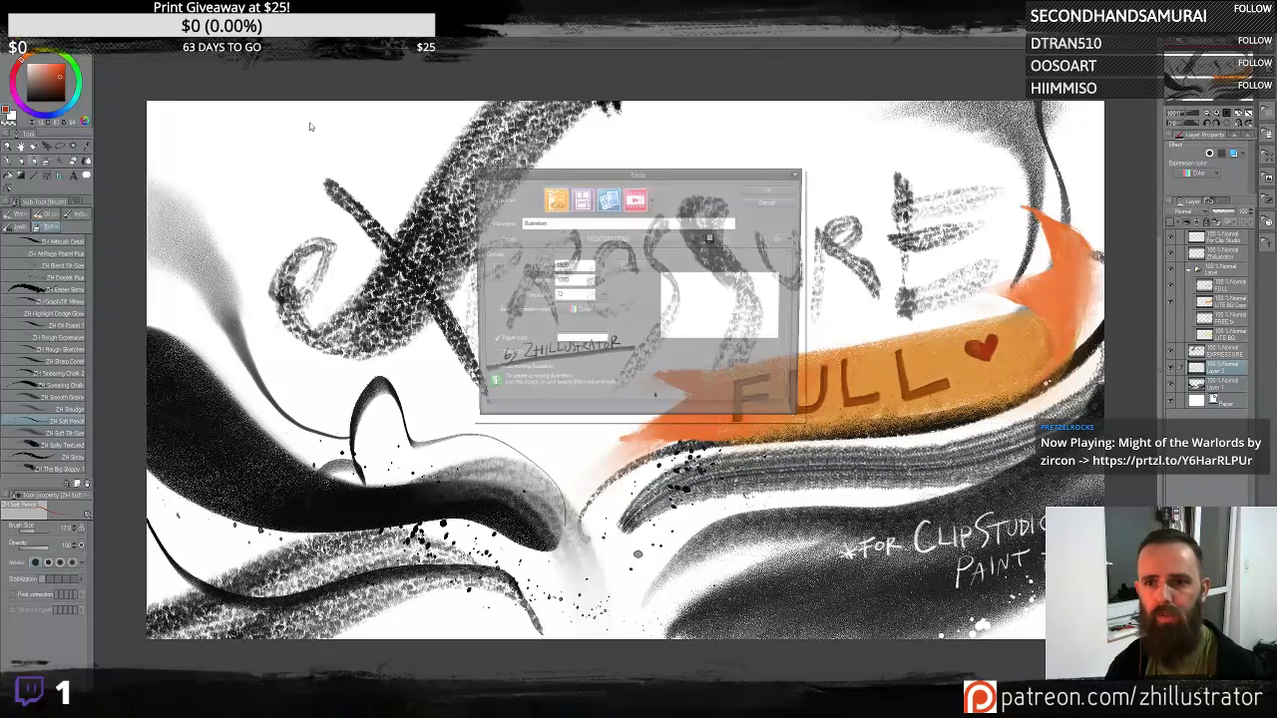
pyautogui.click(775, 190)
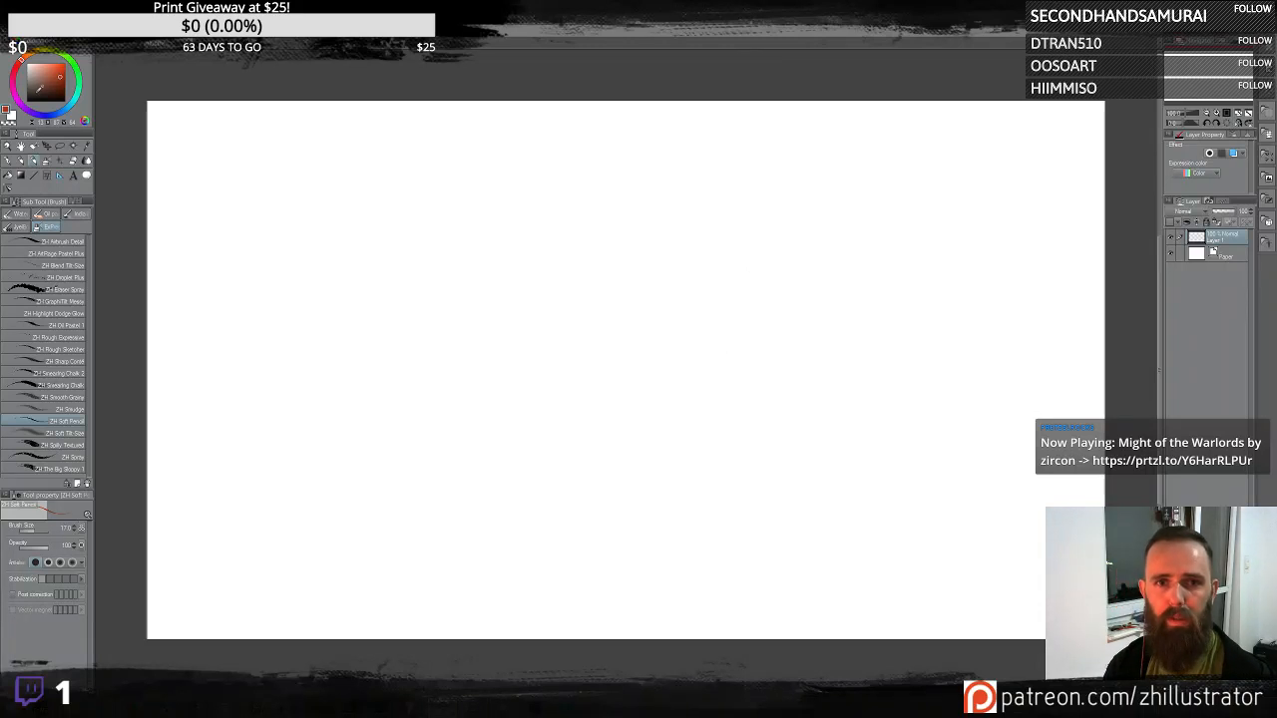
# - Using the ZH Airbrush Detail brush, paint a small creature with a curling tail and dark eyes near the upper-left
pyautogui.click(58, 243)
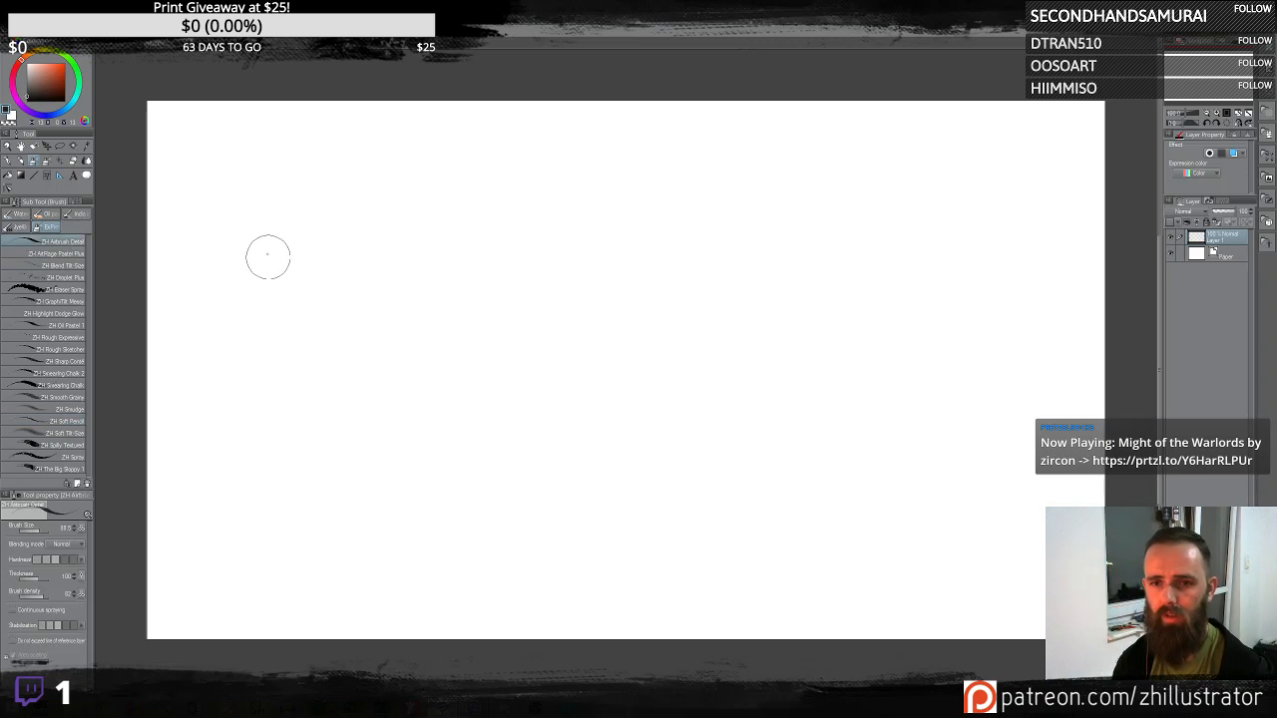
pyautogui.moveTo(266, 264)
pyautogui.mouseDown()
pyautogui.moveTo(311, 221)
pyautogui.moveTo(434, 169)
pyautogui.mouseUp()
pyautogui.moveTo(307, 215); pyautogui.dragTo(389, 152)
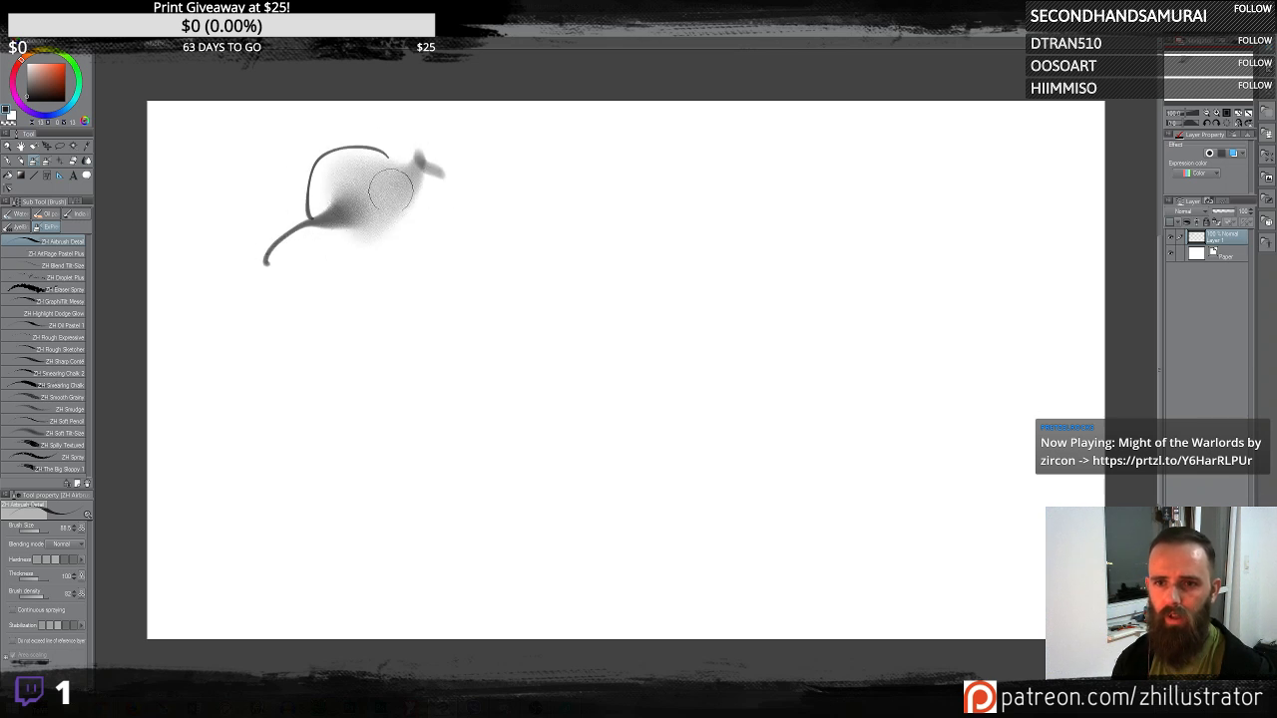
pyautogui.click(341, 207)
pyautogui.click(372, 206)
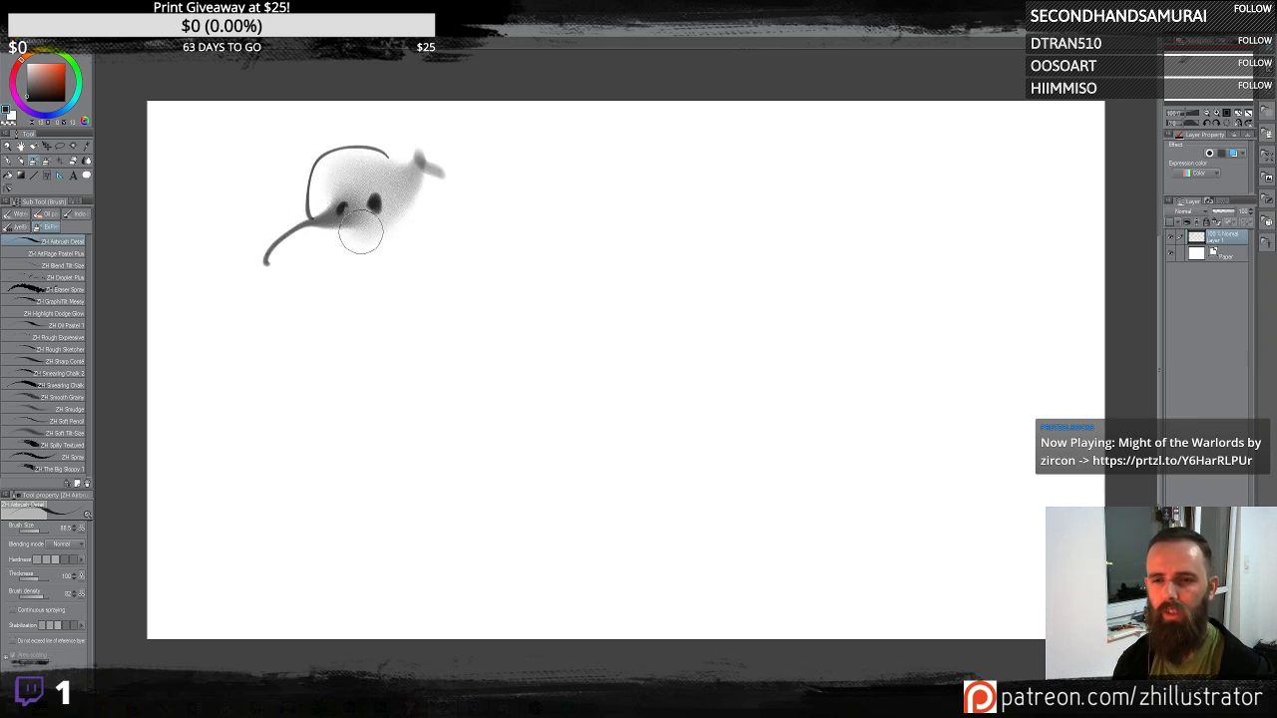
pyautogui.moveTo(357, 237)
pyautogui.mouseDown()
pyautogui.moveTo(368, 270)
pyautogui.moveTo(342, 256)
pyautogui.moveTo(378, 166)
pyautogui.moveTo(323, 237)
pyautogui.mouseUp()
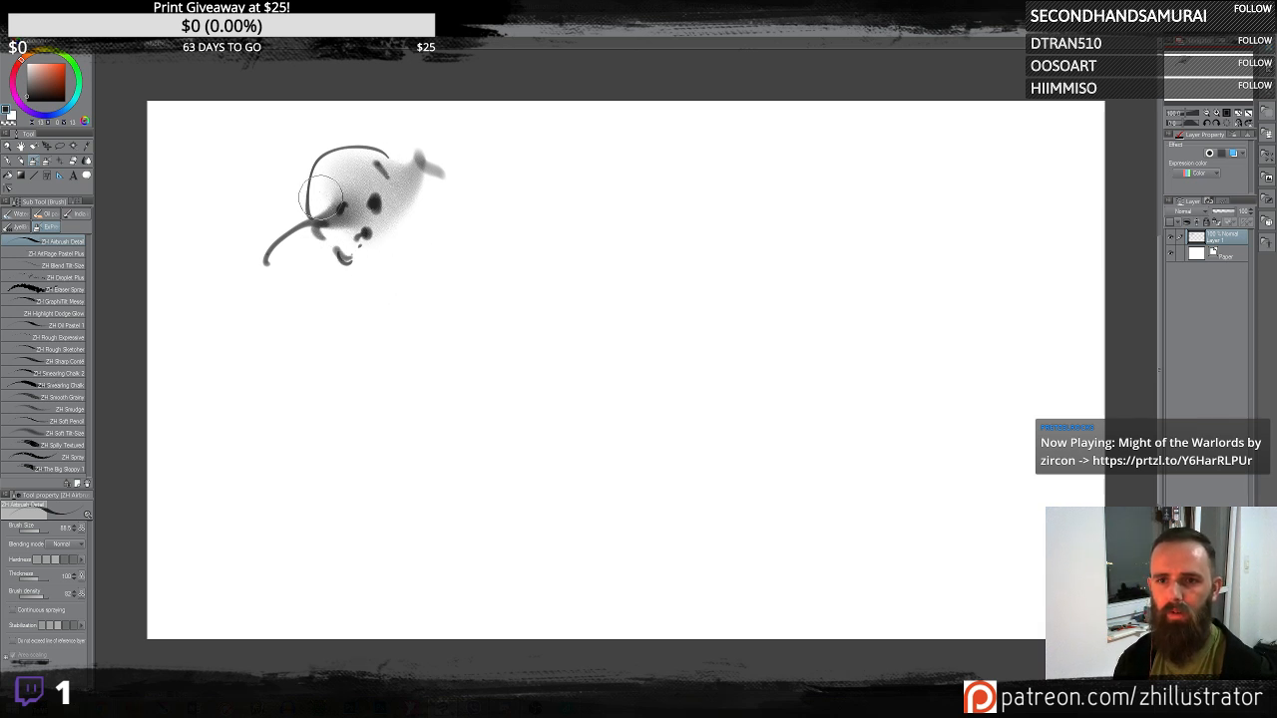
# - Add dark spots and soft shading around the upper-left creature sketch
pyautogui.moveTo(320, 192); pyautogui.dragTo(315, 202)
pyautogui.moveTo(396, 210)
pyautogui.mouseDown()
pyautogui.moveTo(342, 276)
pyautogui.moveTo(371, 287)
pyautogui.mouseUp()
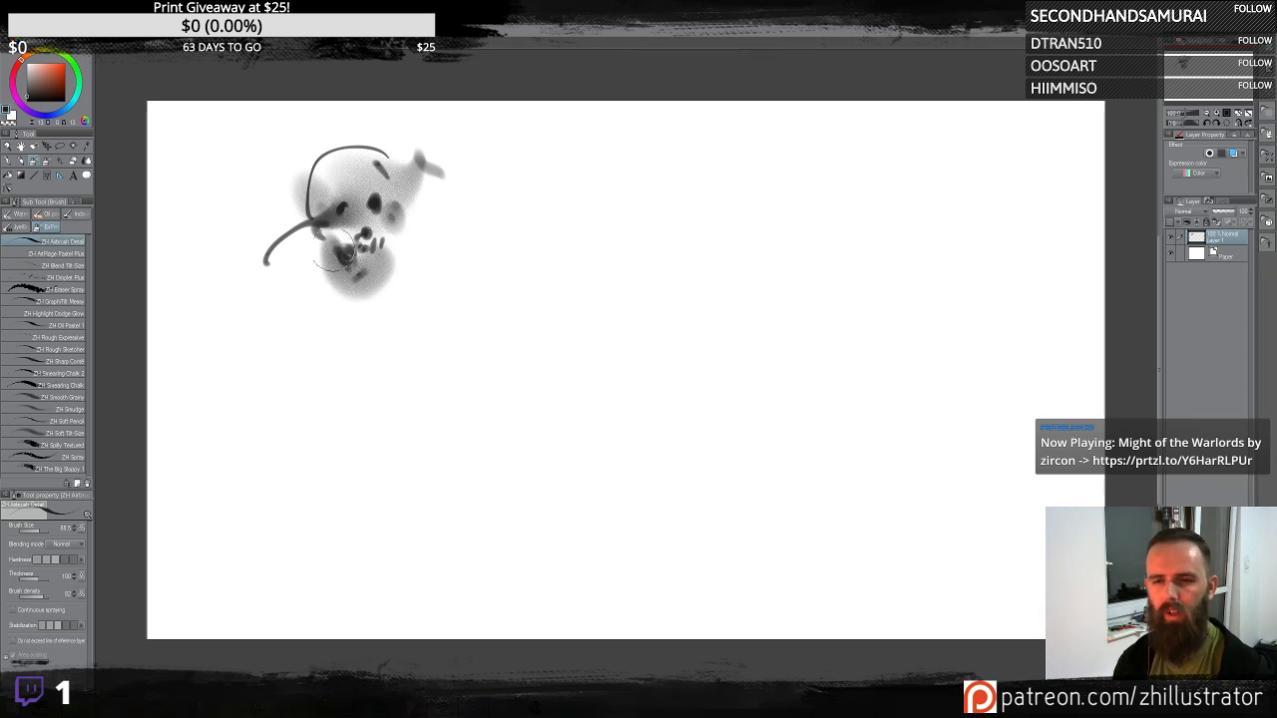
pyautogui.moveTo(311, 242)
pyautogui.mouseDown()
pyautogui.moveTo(301, 232)
pyautogui.moveTo(310, 257)
pyautogui.moveTo(299, 252)
pyautogui.moveTo(324, 275)
pyautogui.moveTo(394, 256)
pyautogui.mouseUp()
pyautogui.moveTo(389, 210); pyautogui.dragTo(402, 223)
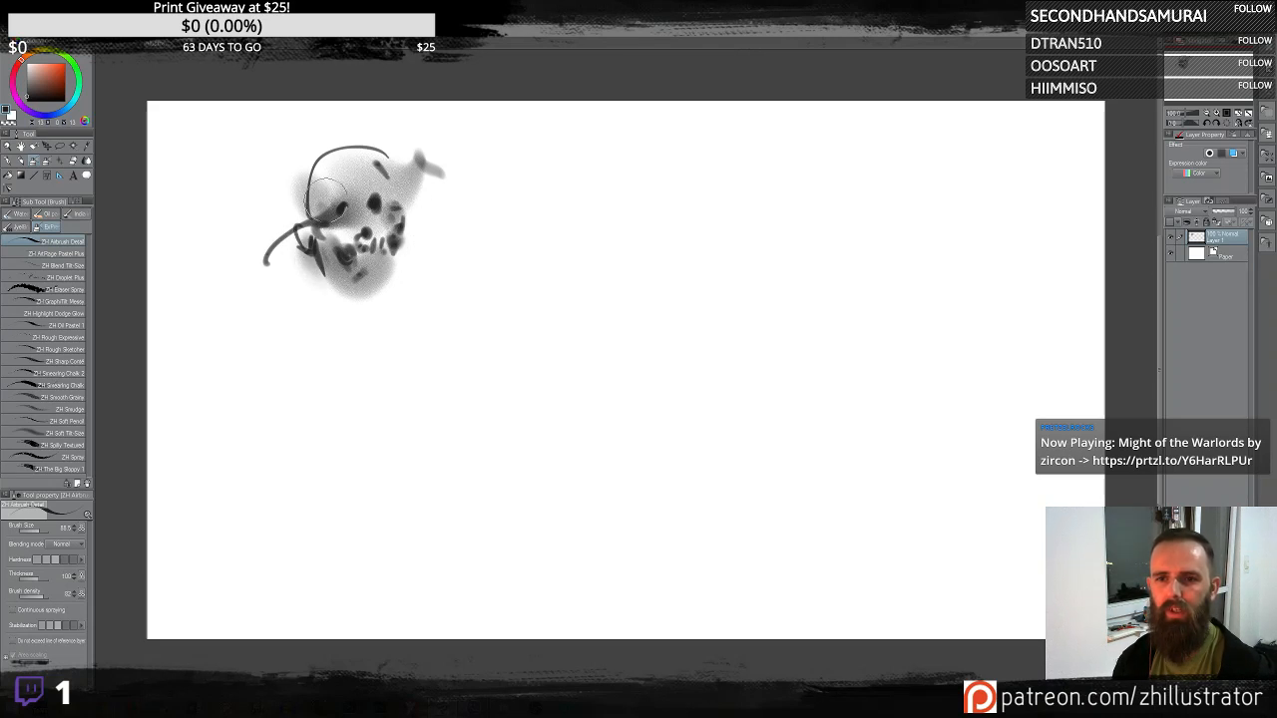
pyautogui.moveTo(329, 190); pyautogui.dragTo(359, 237)
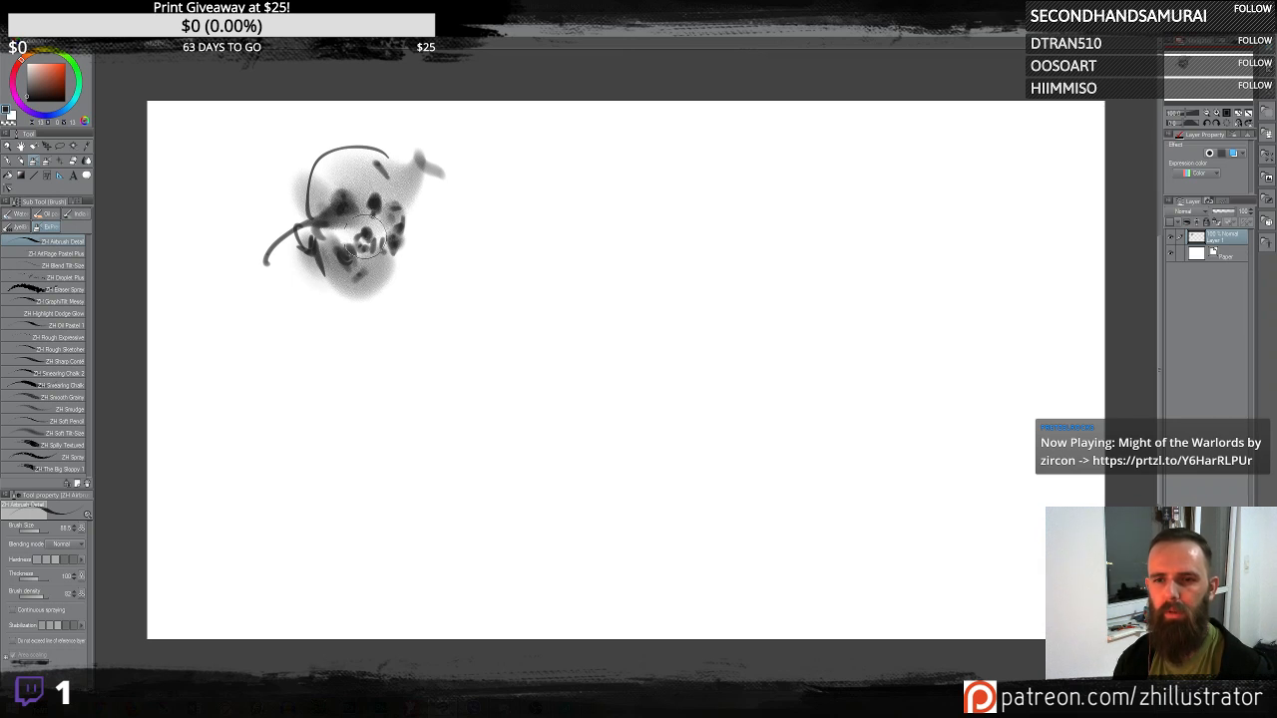
pyautogui.moveTo(366, 237); pyautogui.dragTo(355, 243)
pyautogui.keyDown('alt'); pyautogui.click(332, 169); pyautogui.keyUp('alt')
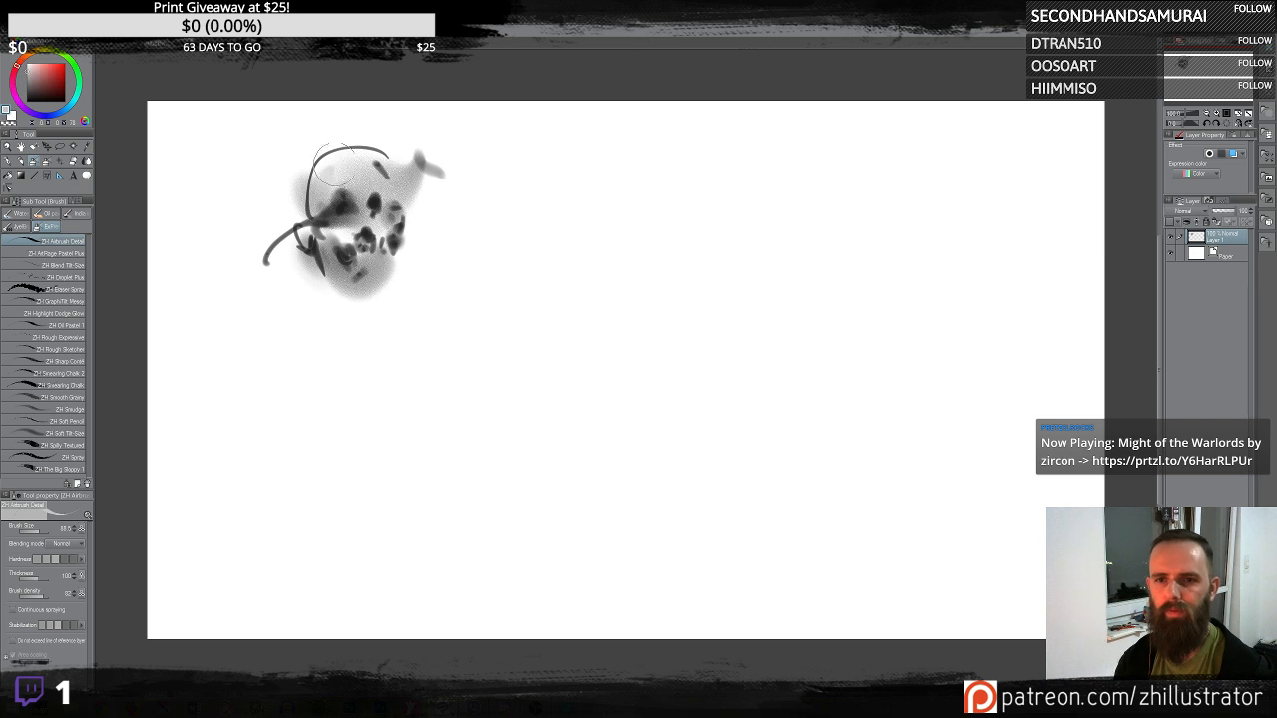
pyautogui.moveTo(334, 168)
pyautogui.mouseDown()
pyautogui.moveTo(343, 204)
pyautogui.moveTo(325, 181)
pyautogui.moveTo(345, 224)
pyautogui.moveTo(318, 217)
pyautogui.moveTo(309, 160)
pyautogui.mouseUp()
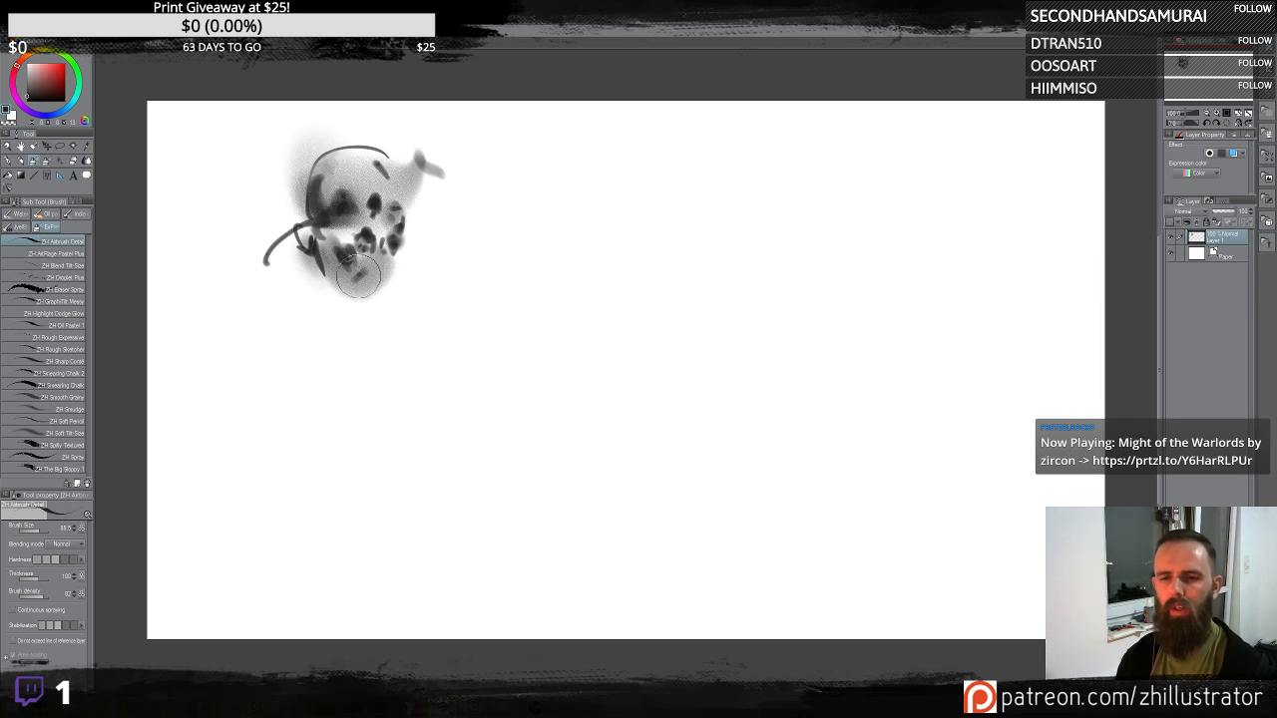
pyautogui.moveTo(359, 276); pyautogui.dragTo(335, 255)
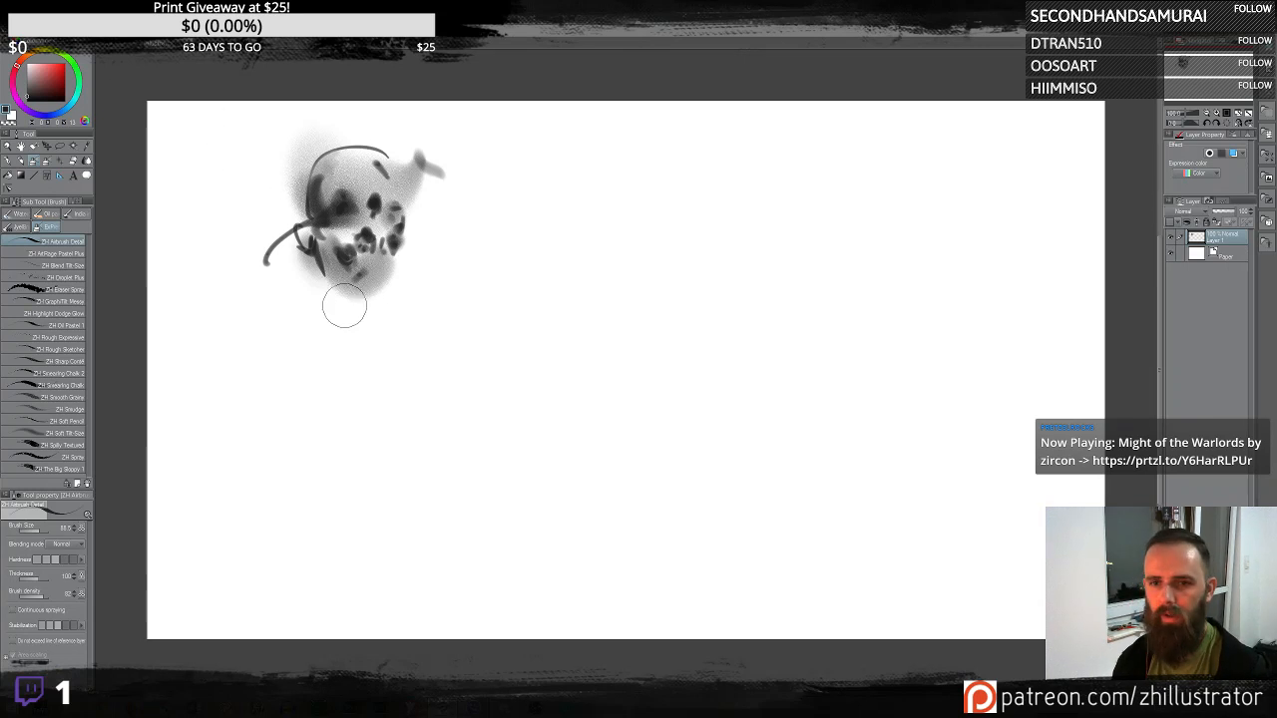
# - Try several sweeping airbrush strokes across the canvas centre, undoing each one
pyautogui.moveTo(460, 377)
pyautogui.mouseDown()
pyautogui.moveTo(461, 388)
pyautogui.moveTo(530, 350)
pyautogui.mouseUp()
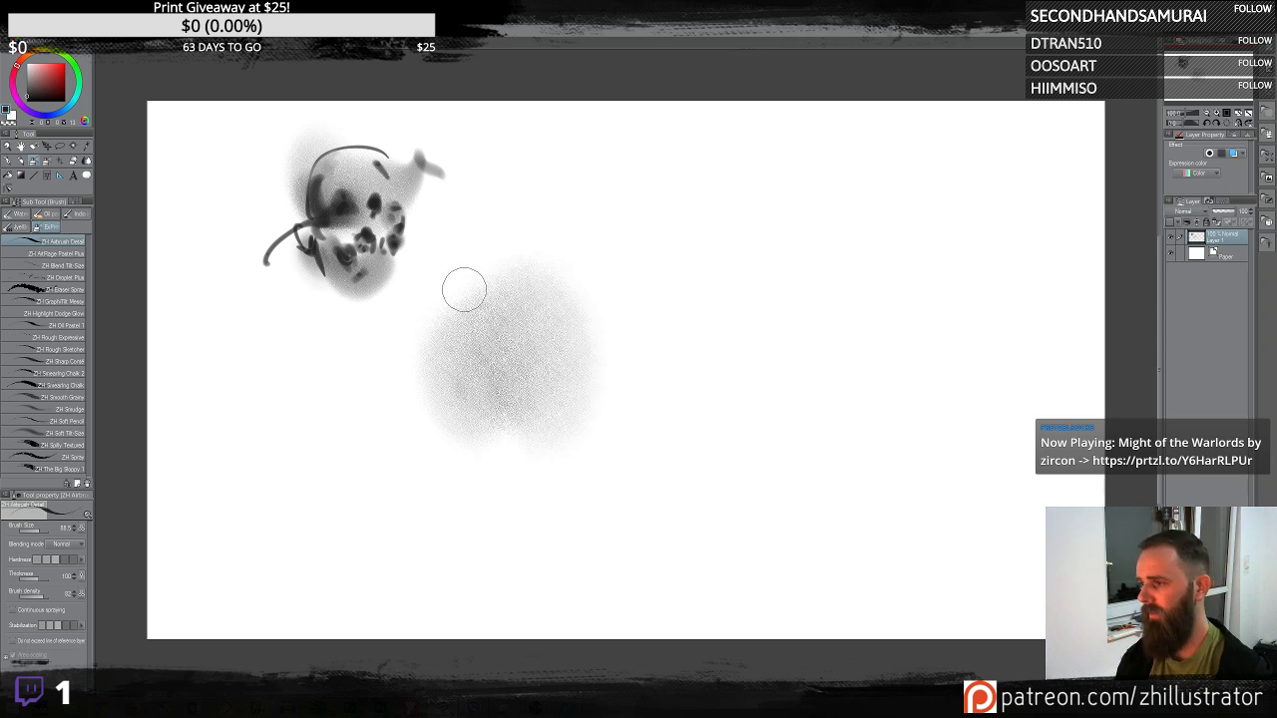
pyautogui.hotkey('ctrl', 'z')
pyautogui.moveTo(541, 348); pyautogui.dragTo(627, 333)
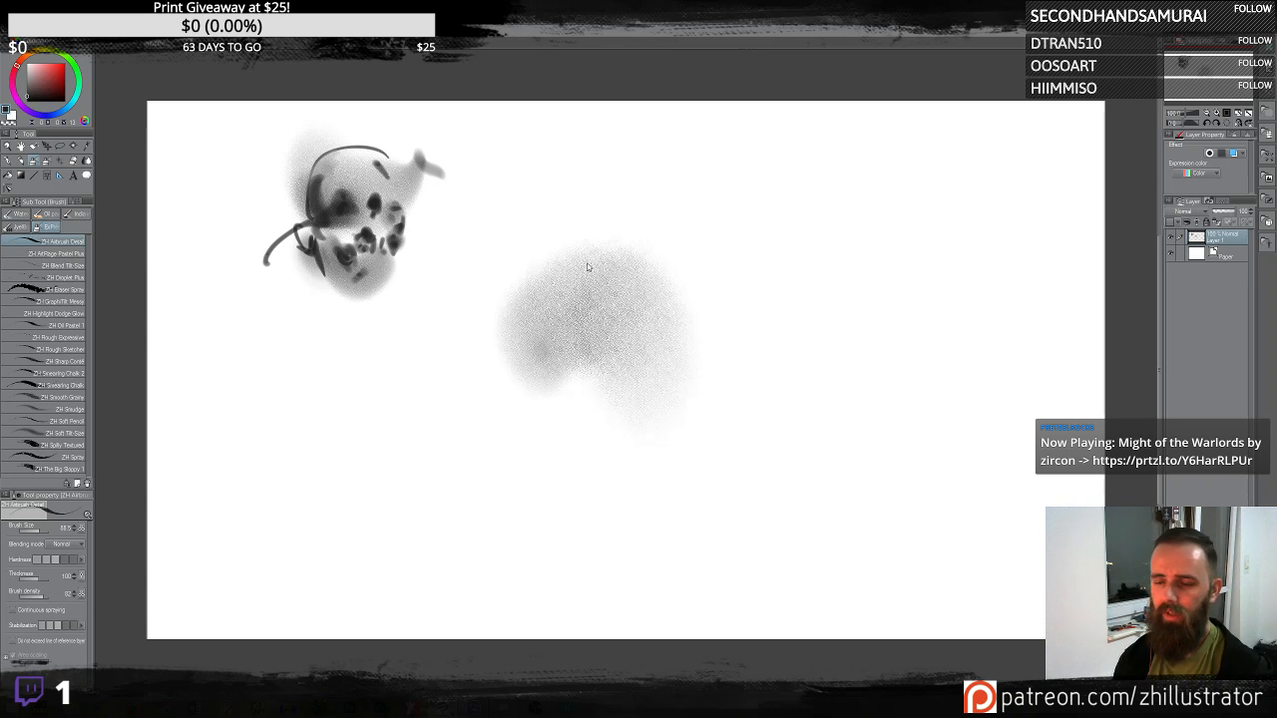
pyautogui.hotkey('ctrl', 'z')
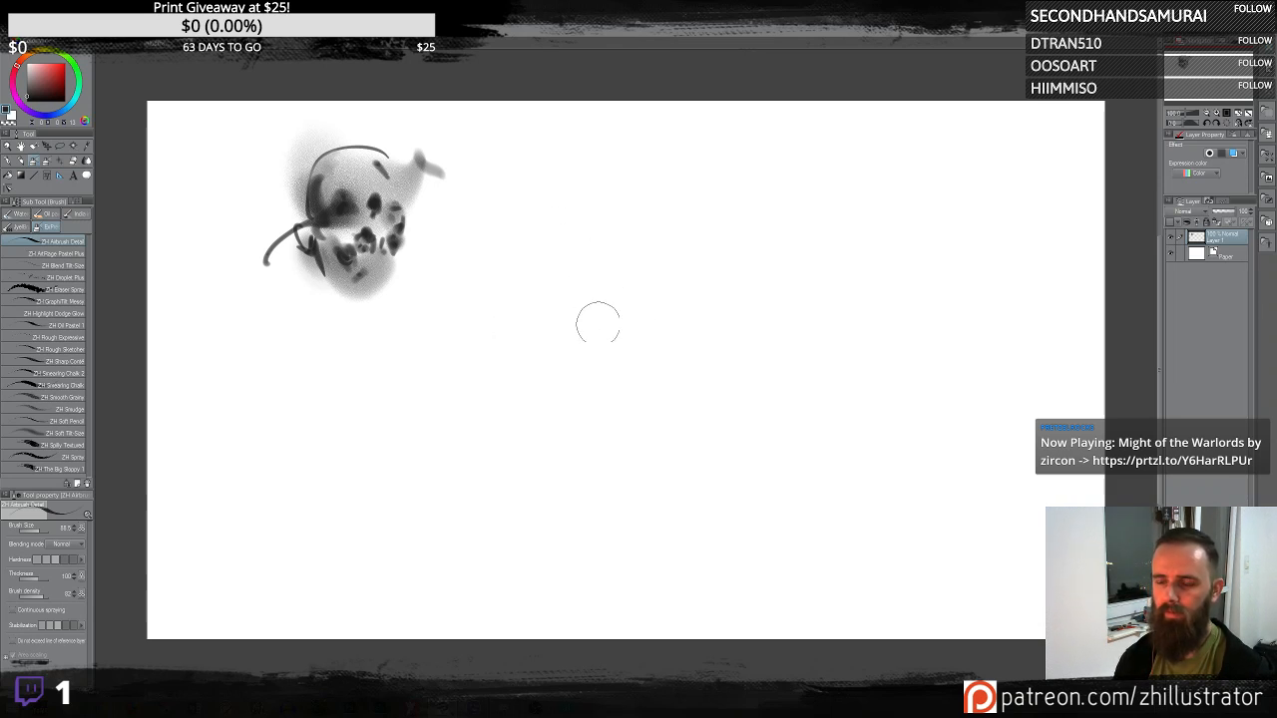
pyautogui.moveTo(609, 340)
pyautogui.mouseDown()
pyautogui.moveTo(646, 308)
pyautogui.moveTo(782, 293)
pyautogui.mouseUp()
pyautogui.hotkey('ctrl', 'z')
pyautogui.hotkey('ctrl', 'z')
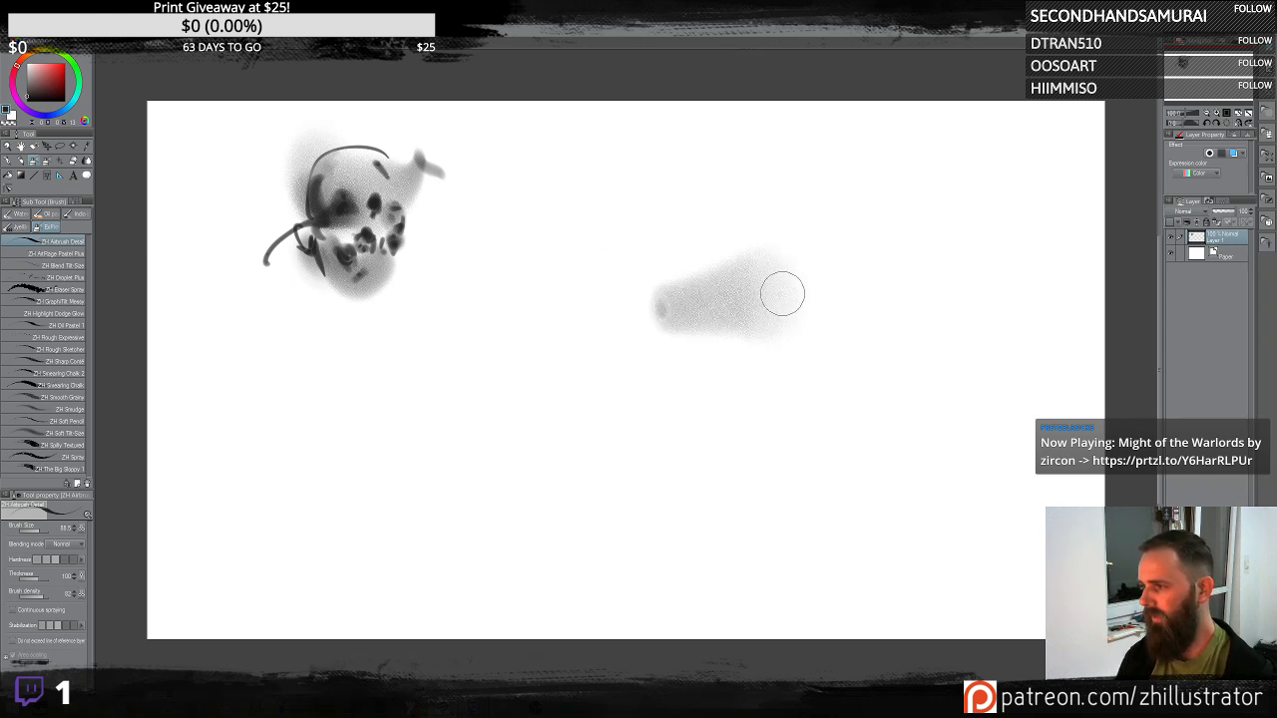
pyautogui.hotkey('ctrl', 'z')
pyautogui.moveTo(569, 311); pyautogui.dragTo(702, 271)
pyautogui.hotkey('ctrl', 'z')
pyautogui.moveTo(507, 317)
pyautogui.mouseDown()
pyautogui.moveTo(615, 310)
pyautogui.moveTo(688, 328)
pyautogui.moveTo(861, 316)
pyautogui.mouseUp()
pyautogui.hotkey('ctrl', 'z')
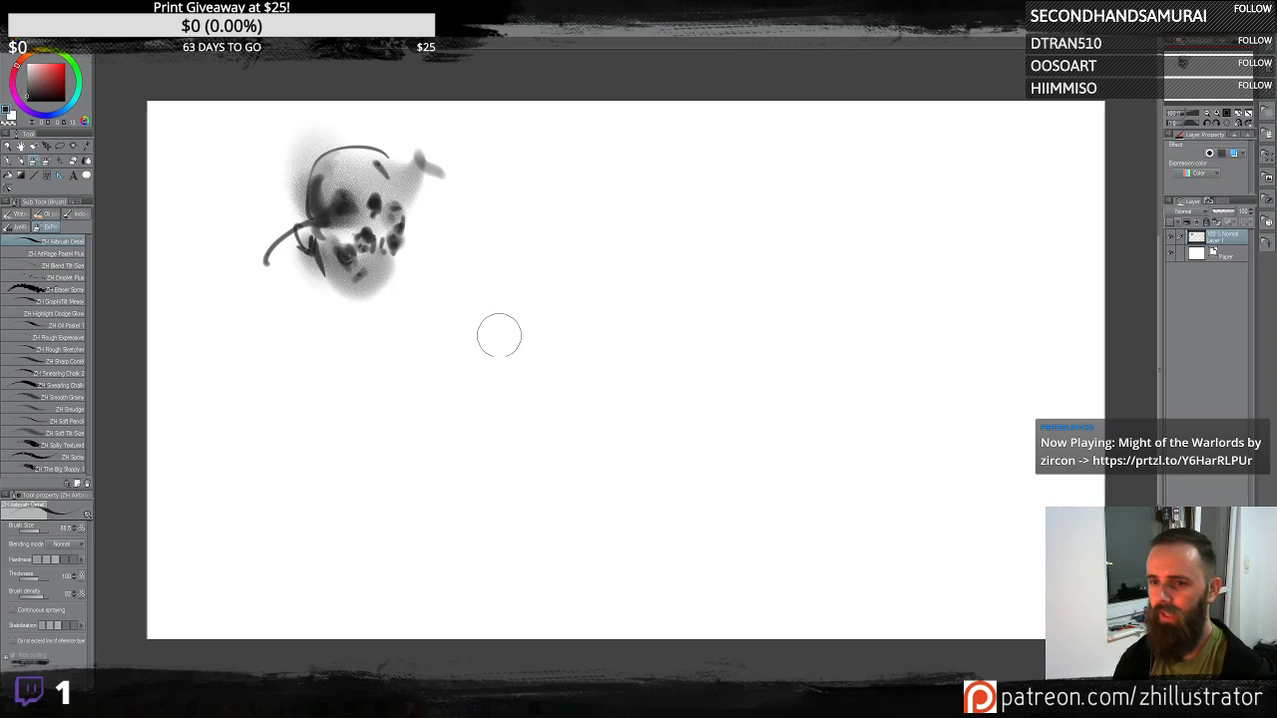
pyautogui.moveTo(495, 349)
pyautogui.mouseDown()
pyautogui.moveTo(638, 250)
pyautogui.moveTo(699, 359)
pyautogui.mouseUp()
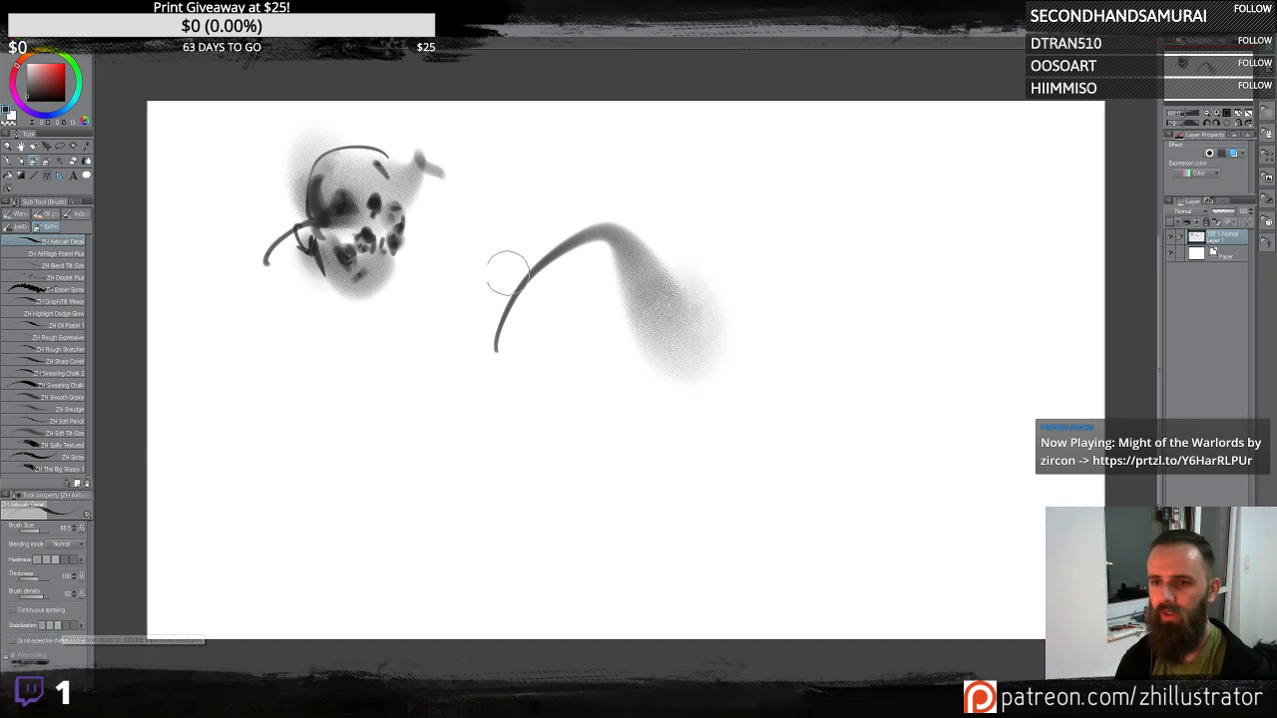
pyautogui.hotkey('ctrl', 'z')
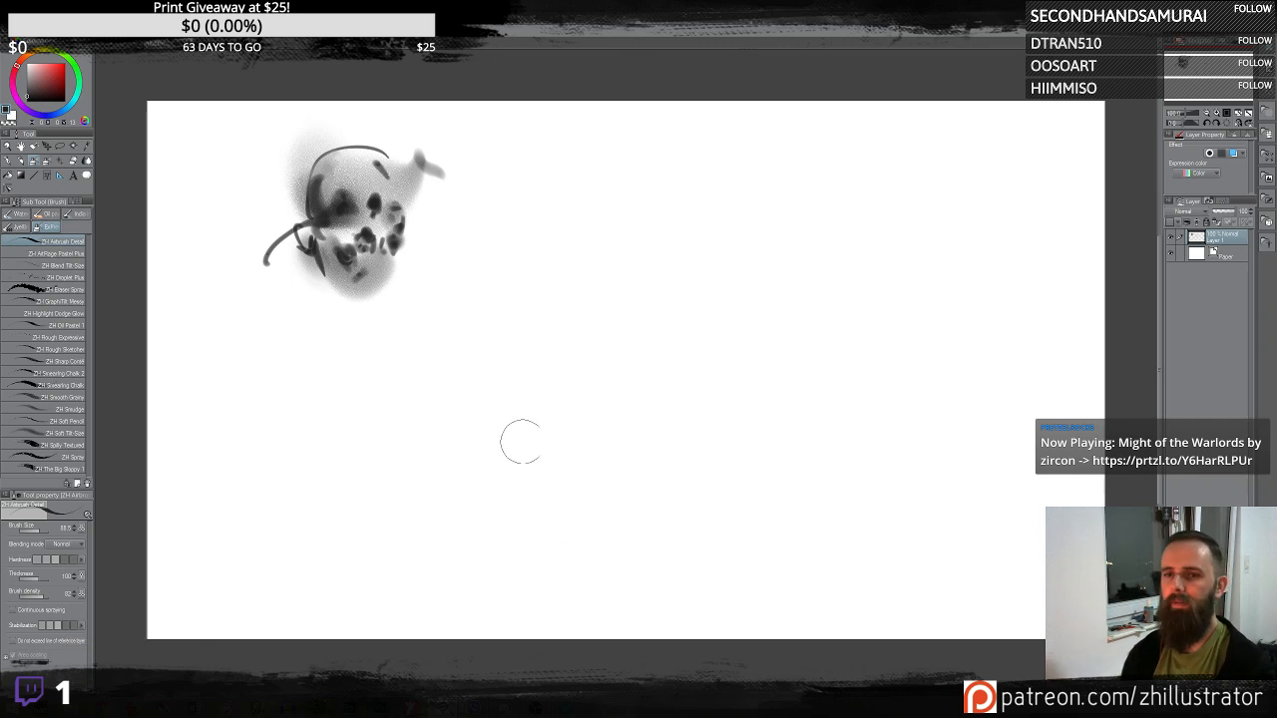
pyautogui.moveTo(514, 326)
pyautogui.mouseDown()
pyautogui.moveTo(622, 293)
pyautogui.moveTo(644, 178)
pyautogui.mouseUp()
pyautogui.hotkey('ctrl', 'z')
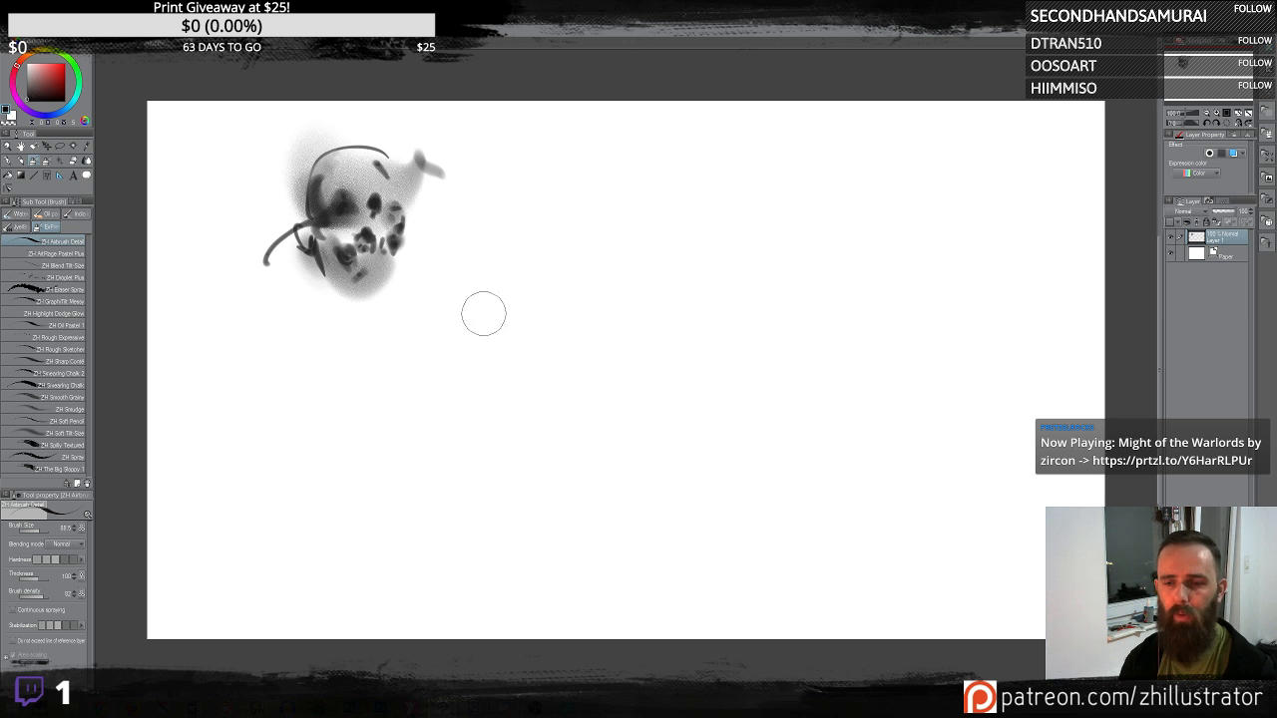
# - Sketch a small hooded head with dark eye marks in the middle of the canvas
pyautogui.moveTo(584, 302); pyautogui.dragTo(621, 322)
pyautogui.moveTo(602, 210); pyautogui.dragTo(618, 223)
pyautogui.moveTo(584, 245)
pyautogui.mouseDown()
pyautogui.moveTo(573, 309)
pyautogui.moveTo(593, 297)
pyautogui.mouseUp()
pyautogui.click(596, 267)
pyautogui.click(612, 267)
pyautogui.click(603, 284)
pyautogui.click(612, 277)
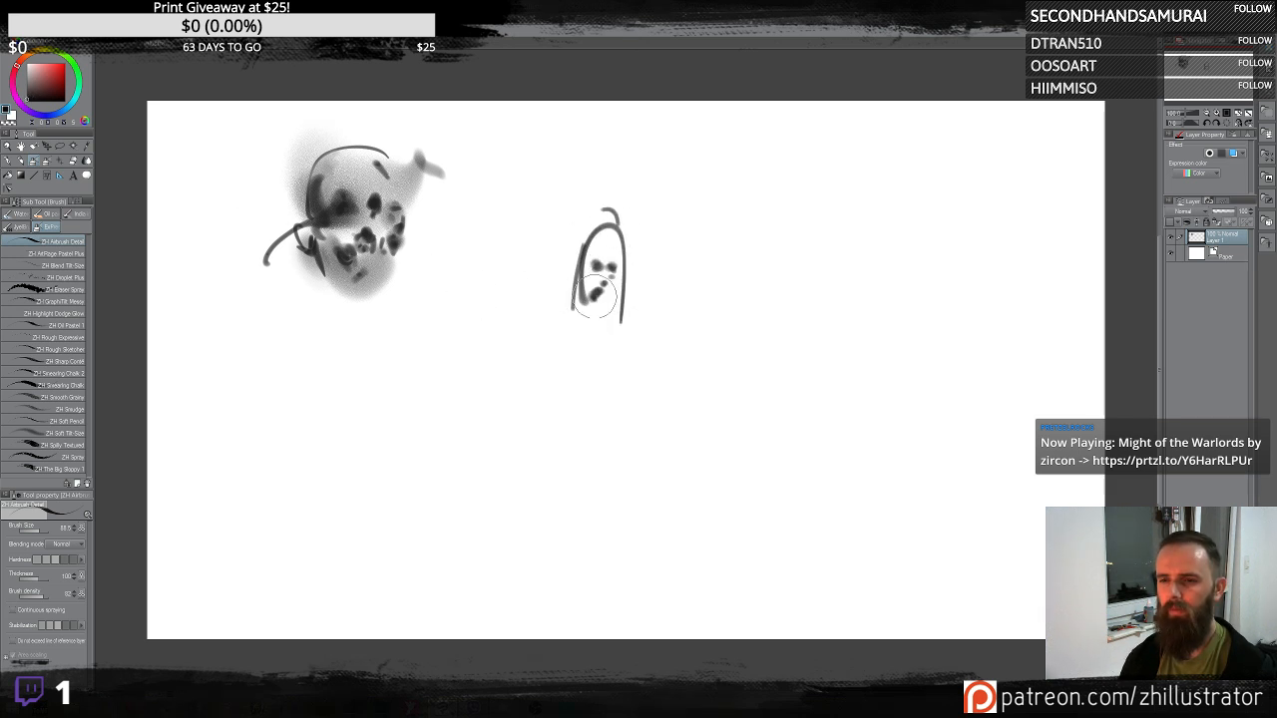
pyautogui.click(606, 291)
# - Block in the figure's dark torso and long leg strokes below the head
pyautogui.moveTo(571, 254)
pyautogui.mouseDown()
pyautogui.moveTo(614, 238)
pyautogui.moveTo(597, 275)
pyautogui.moveTo(585, 261)
pyautogui.moveTo(574, 273)
pyautogui.moveTo(624, 282)
pyautogui.moveTo(599, 237)
pyautogui.moveTo(585, 257)
pyautogui.moveTo(607, 218)
pyautogui.mouseUp()
pyautogui.click(621, 284)
pyautogui.moveTo(601, 327)
pyautogui.mouseDown()
pyautogui.moveTo(585, 331)
pyautogui.moveTo(585, 359)
pyautogui.moveTo(629, 379)
pyautogui.mouseUp()
pyautogui.moveTo(559, 340); pyautogui.dragTo(590, 429)
pyautogui.moveTo(637, 351); pyautogui.dragTo(648, 454)
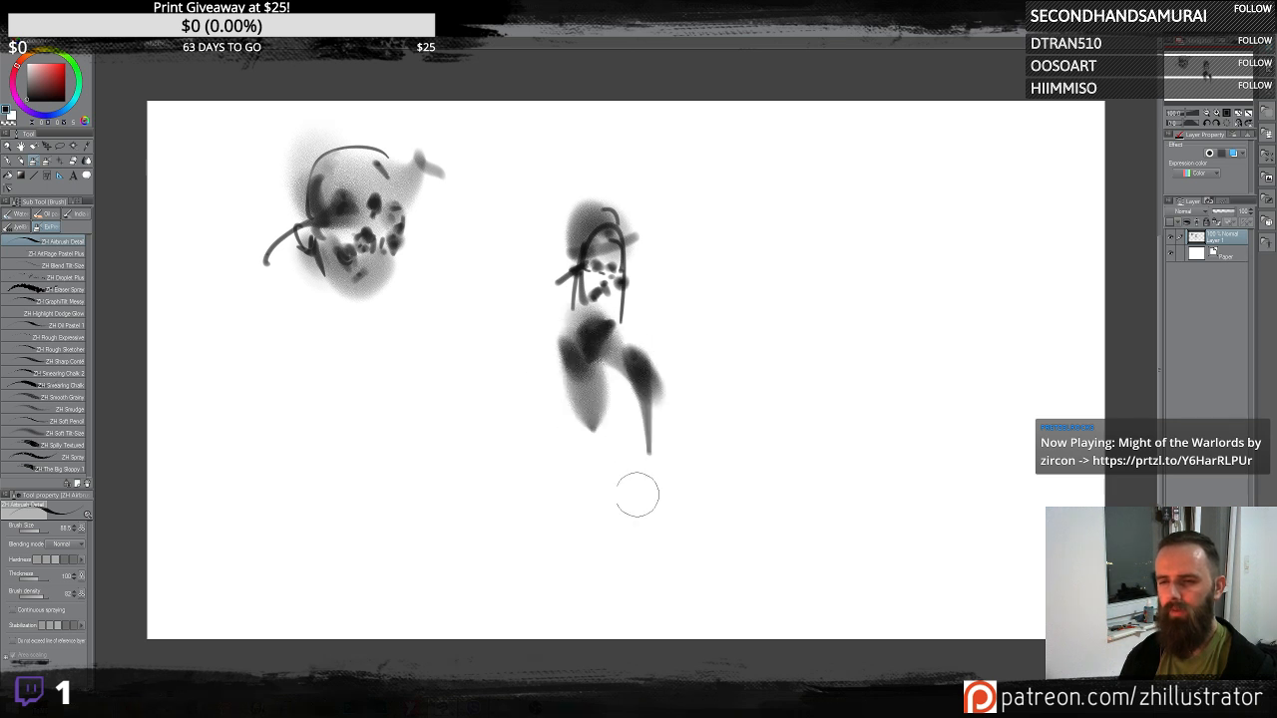
# - Add dark accents to the figure's torso and a wide hat brim across the head
pyautogui.moveTo(561, 358); pyautogui.dragTo(584, 371)
pyautogui.moveTo(589, 360); pyautogui.dragTo(606, 417)
pyautogui.moveTo(617, 366)
pyautogui.mouseDown()
pyautogui.moveTo(617, 380)
pyautogui.moveTo(608, 354)
pyautogui.mouseUp()
pyautogui.moveTo(626, 333); pyautogui.dragTo(605, 343)
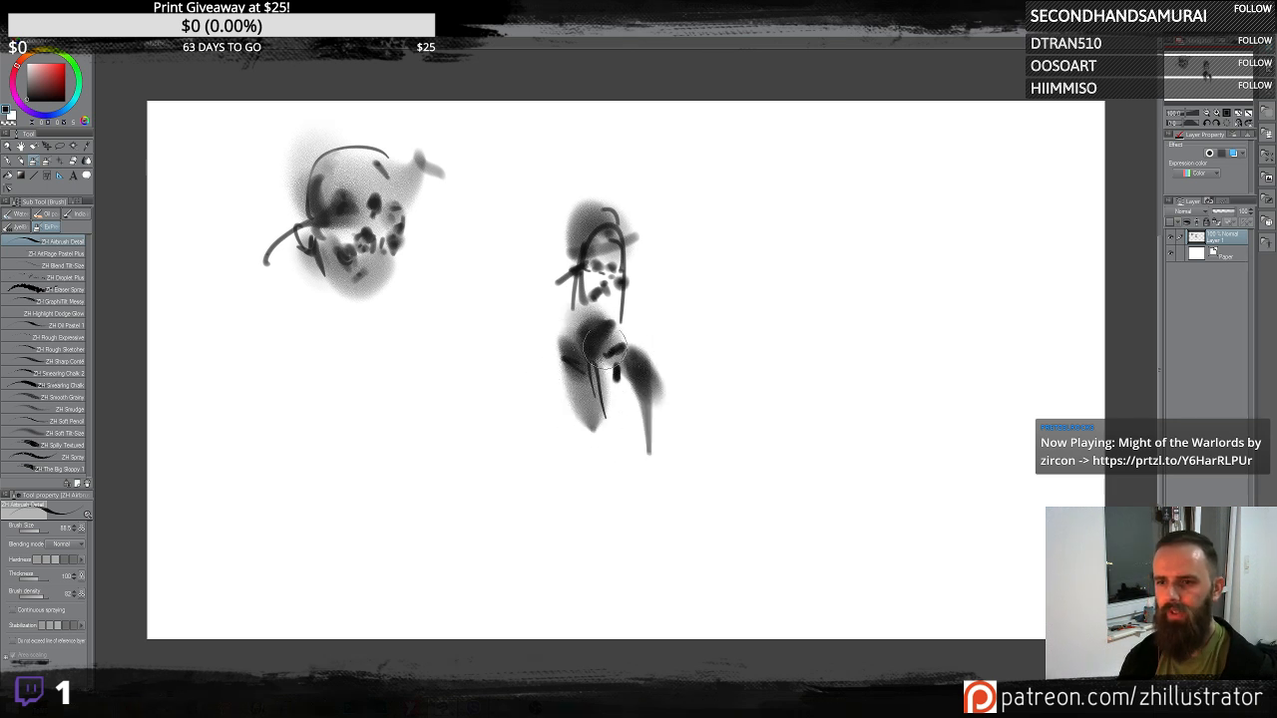
pyautogui.moveTo(599, 250)
pyautogui.mouseDown()
pyautogui.moveTo(550, 271)
pyautogui.moveTo(560, 281)
pyautogui.moveTo(637, 265)
pyautogui.moveTo(594, 249)
pyautogui.moveTo(642, 276)
pyautogui.moveTo(589, 228)
pyautogui.moveTo(588, 245)
pyautogui.mouseUp()
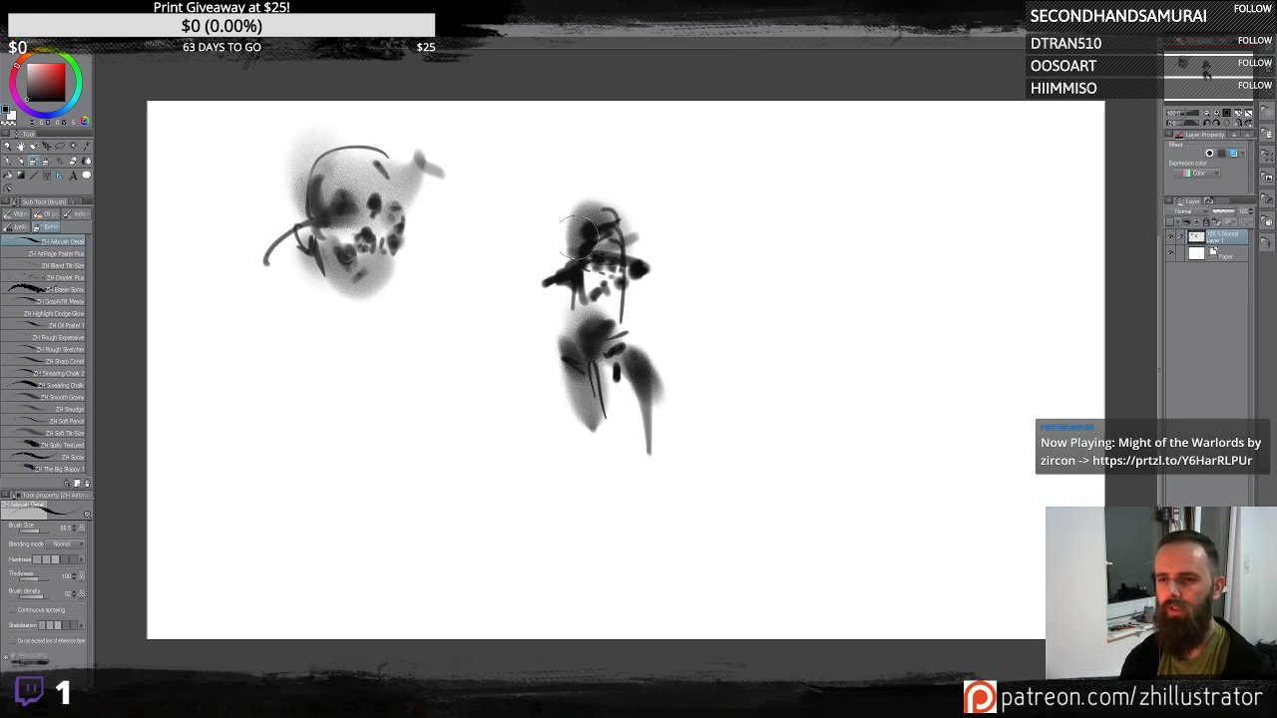
pyautogui.moveTo(609, 322); pyautogui.dragTo(568, 339)
pyautogui.moveTo(568, 341); pyautogui.dragTo(565, 417)
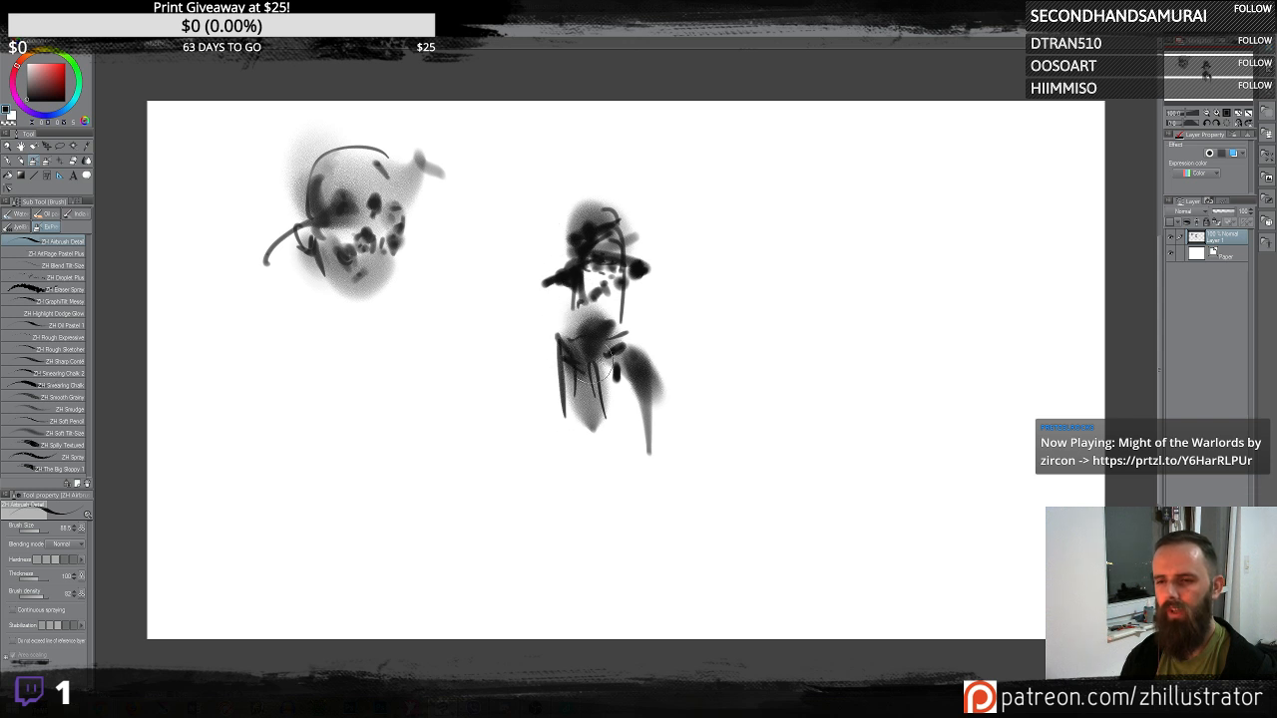
# - Paint gestural arms at the figure's sides and a curved ground stroke beneath it
pyautogui.moveTo(529, 321)
pyautogui.mouseDown()
pyautogui.moveTo(539, 334)
pyautogui.moveTo(514, 359)
pyautogui.moveTo(544, 345)
pyautogui.moveTo(544, 416)
pyautogui.moveTo(629, 371)
pyautogui.moveTo(675, 390)
pyautogui.moveTo(655, 431)
pyautogui.mouseUp()
pyautogui.moveTo(518, 507)
pyautogui.mouseDown()
pyautogui.moveTo(488, 495)
pyautogui.moveTo(615, 469)
pyautogui.moveTo(533, 505)
pyautogui.moveTo(615, 465)
pyautogui.mouseUp()
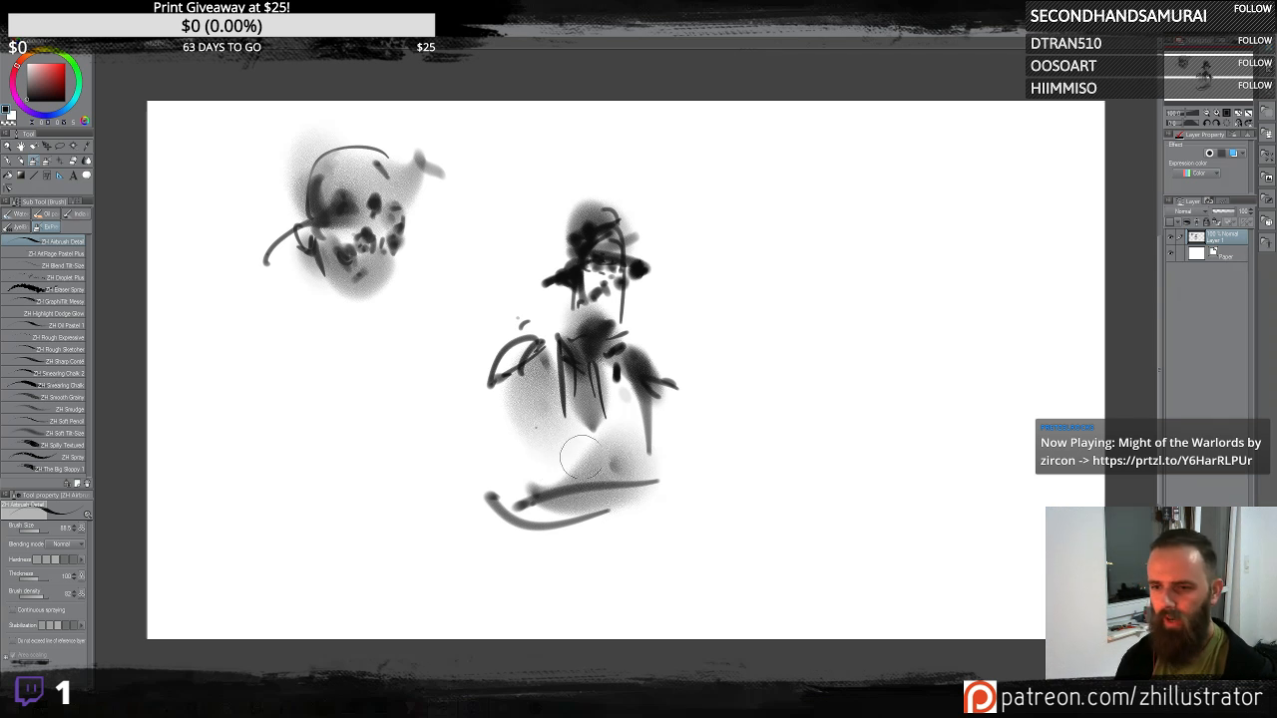
pyautogui.moveTo(597, 429)
pyautogui.mouseDown()
pyautogui.moveTo(551, 481)
pyautogui.moveTo(589, 489)
pyautogui.mouseUp()
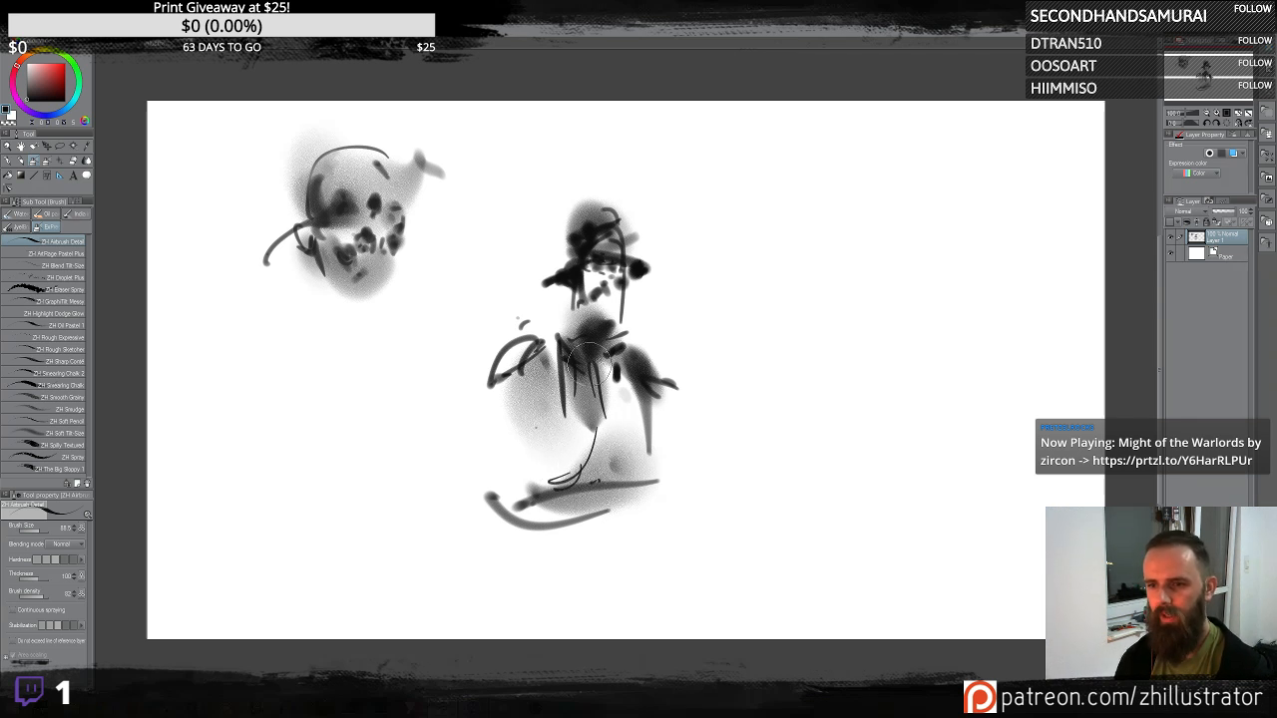
pyautogui.moveTo(590, 365)
pyautogui.mouseDown()
pyautogui.moveTo(600, 436)
pyautogui.moveTo(630, 360)
pyautogui.moveTo(635, 420)
pyautogui.moveTo(630, 380)
pyautogui.moveTo(613, 417)
pyautogui.mouseUp()
pyautogui.moveTo(519, 355)
pyautogui.mouseDown()
pyautogui.moveTo(553, 444)
pyautogui.moveTo(564, 419)
pyautogui.moveTo(565, 439)
pyautogui.moveTo(551, 411)
pyautogui.mouseUp()
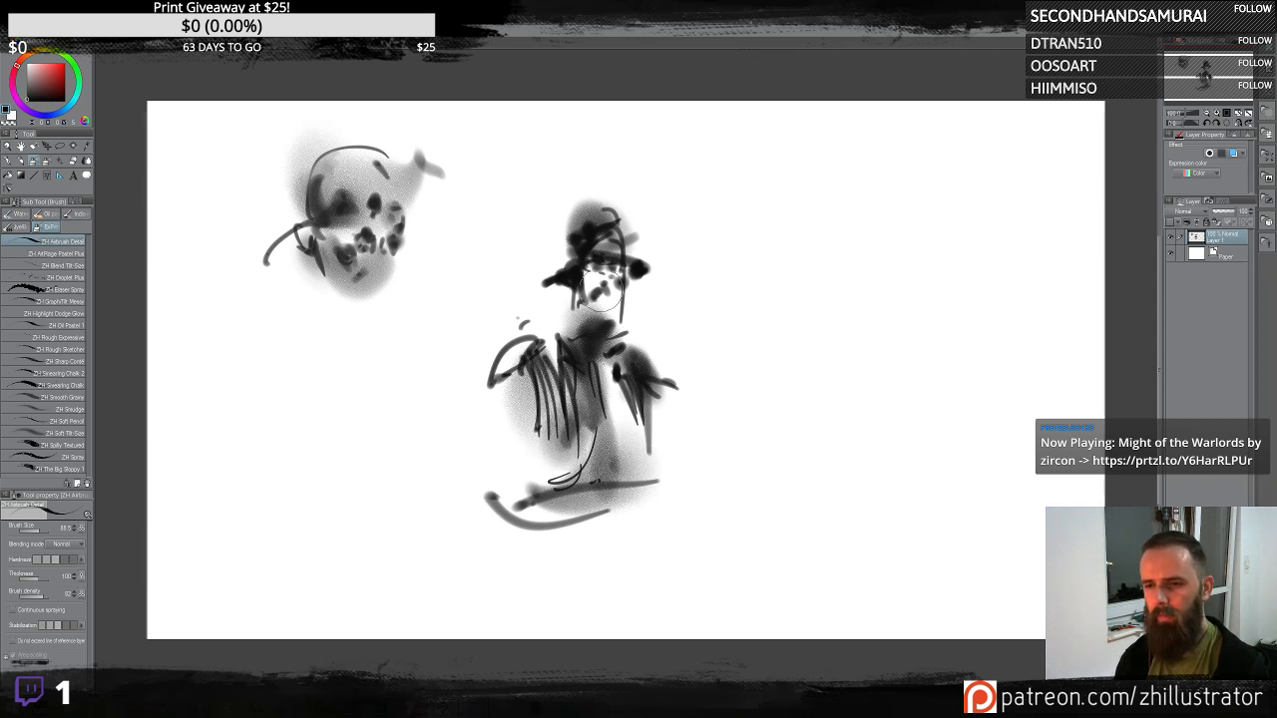
# - Refine the figure's face, shoulders and lower body with additional dark and soft strokes
pyautogui.moveTo(577, 298)
pyautogui.mouseDown()
pyautogui.moveTo(587, 270)
pyautogui.moveTo(592, 381)
pyautogui.moveTo(594, 274)
pyautogui.moveTo(600, 296)
pyautogui.moveTo(570, 272)
pyautogui.moveTo(582, 300)
pyautogui.moveTo(548, 278)
pyautogui.moveTo(585, 258)
pyautogui.moveTo(562, 265)
pyautogui.moveTo(560, 284)
pyautogui.moveTo(638, 273)
pyautogui.moveTo(593, 266)
pyautogui.mouseUp()
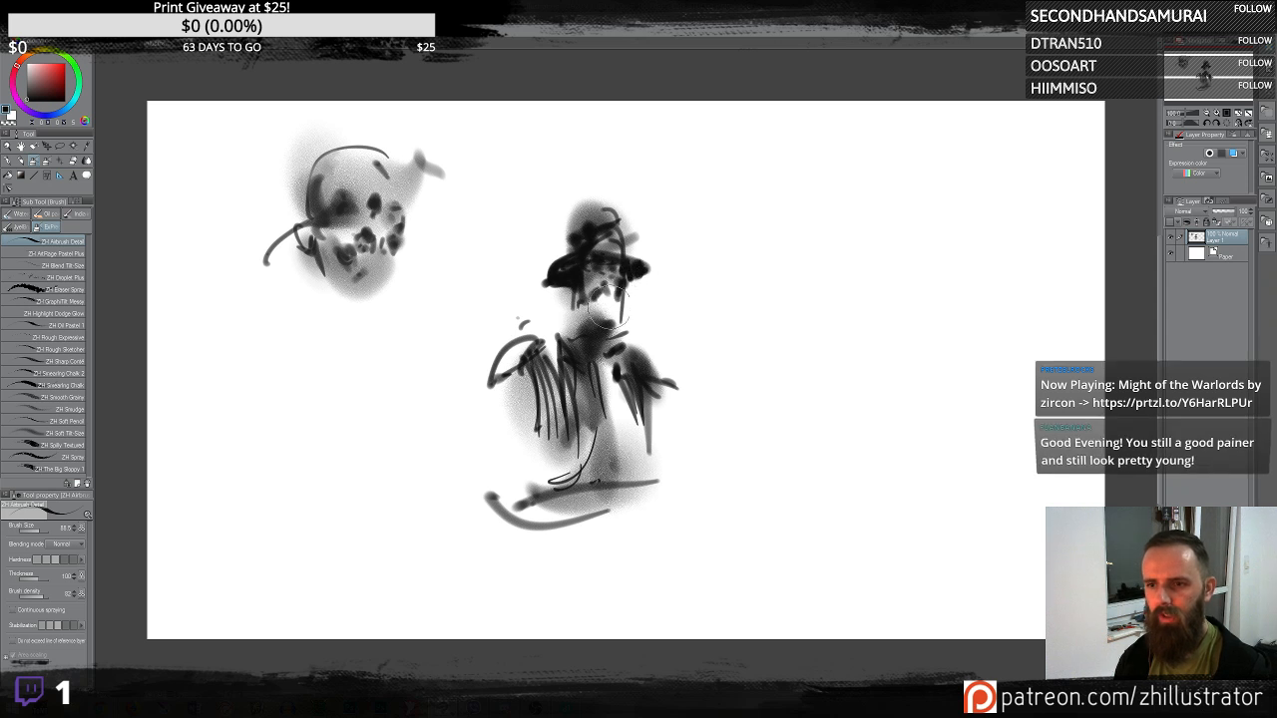
pyautogui.moveTo(596, 329); pyautogui.dragTo(579, 328)
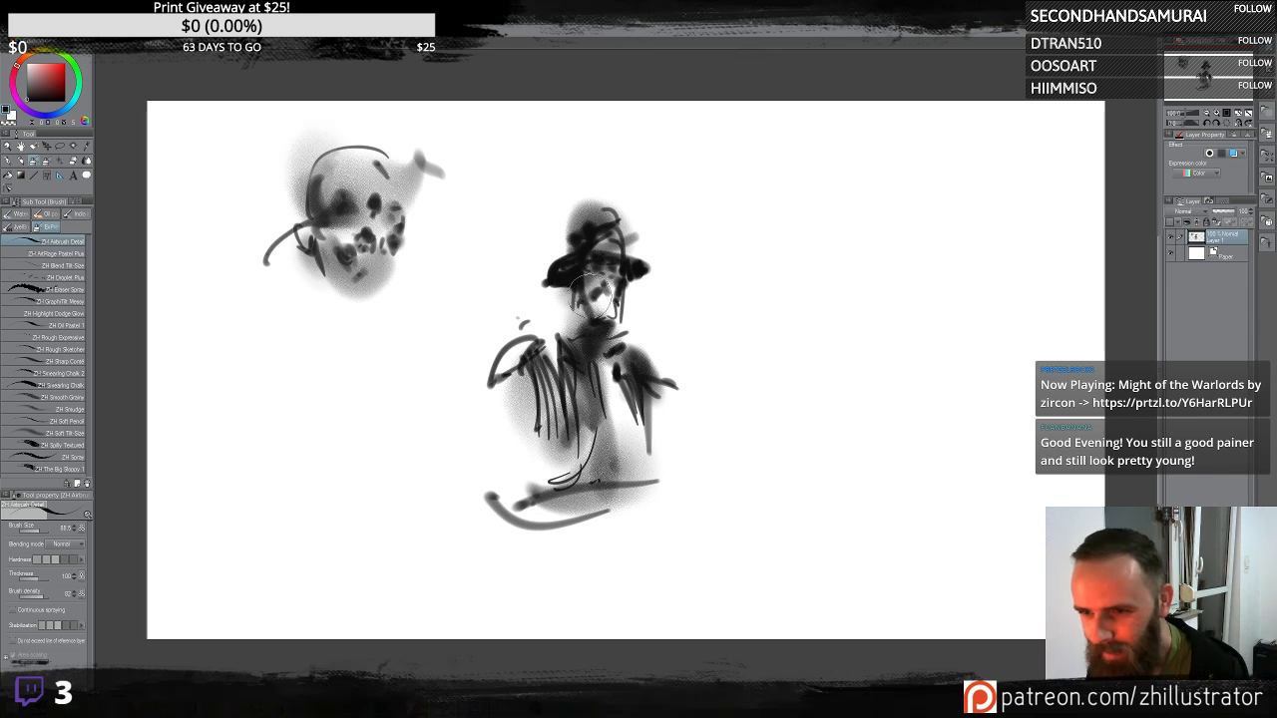
pyautogui.moveTo(607, 322); pyautogui.dragTo(570, 299)
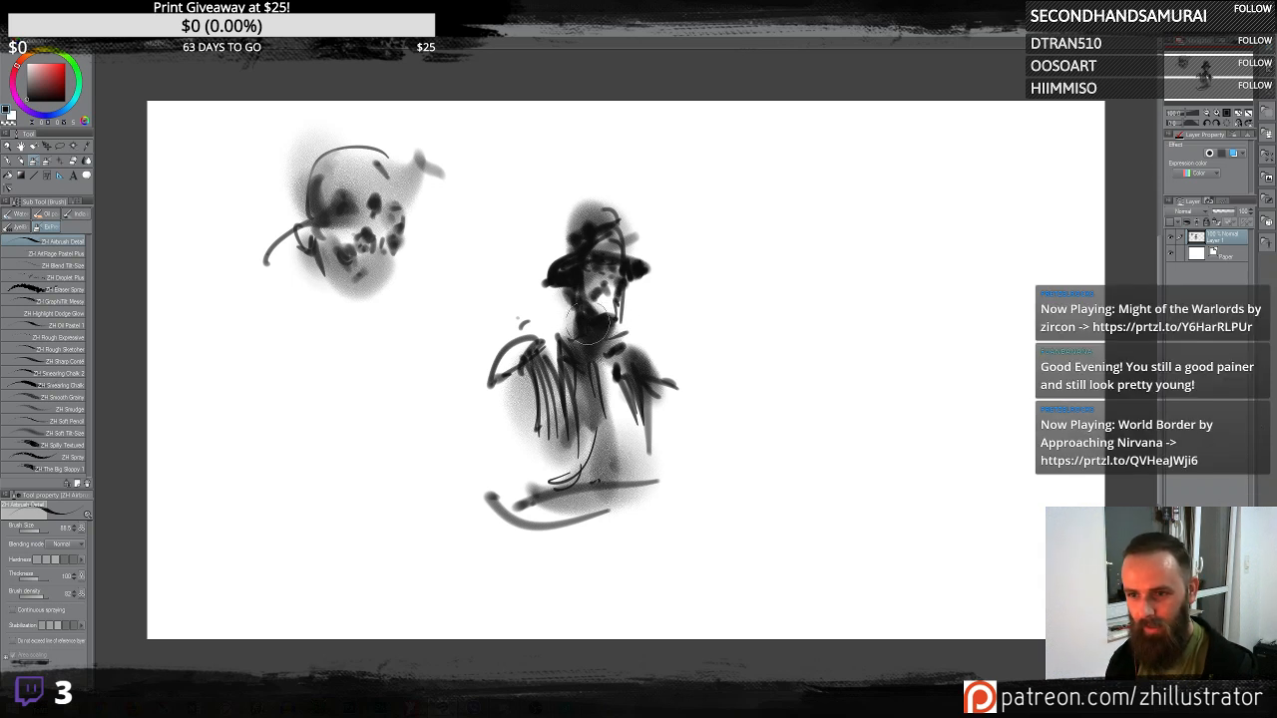
pyautogui.moveTo(600, 342)
pyautogui.mouseDown()
pyautogui.moveTo(605, 370)
pyautogui.moveTo(661, 389)
pyautogui.mouseUp()
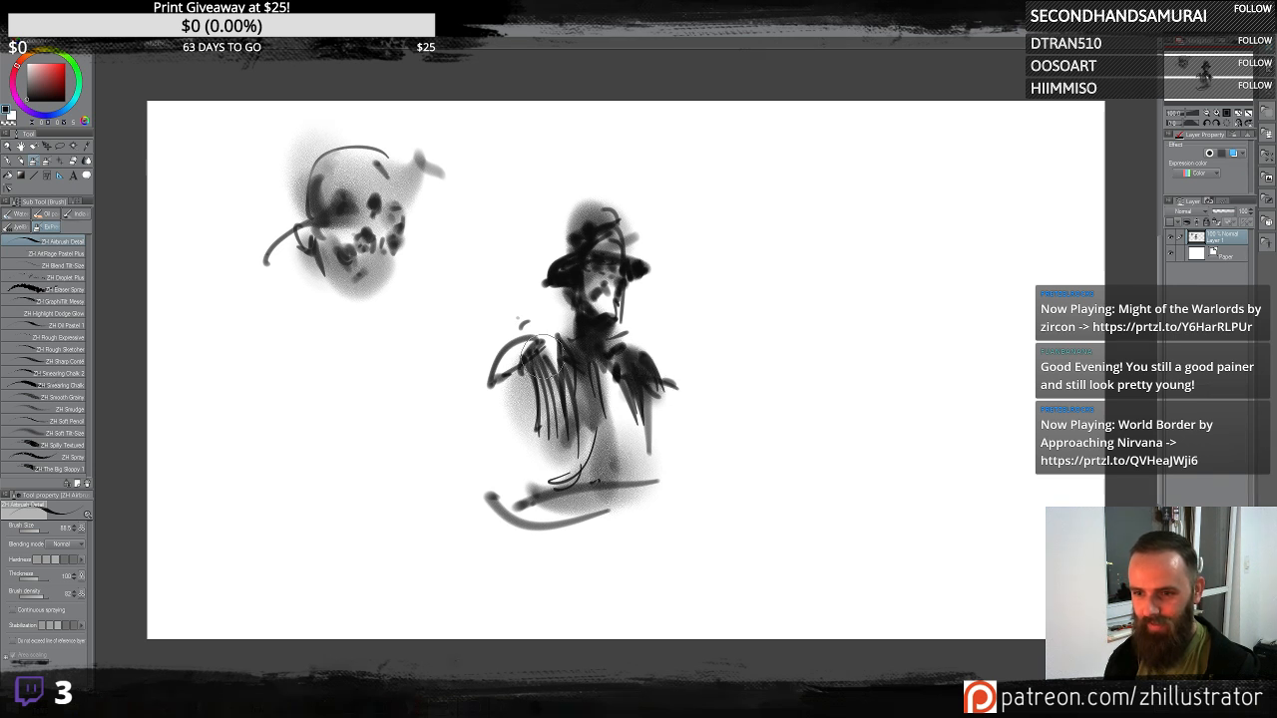
pyautogui.moveTo(541, 343)
pyautogui.mouseDown()
pyautogui.moveTo(522, 391)
pyautogui.moveTo(485, 379)
pyautogui.moveTo(523, 421)
pyautogui.mouseUp()
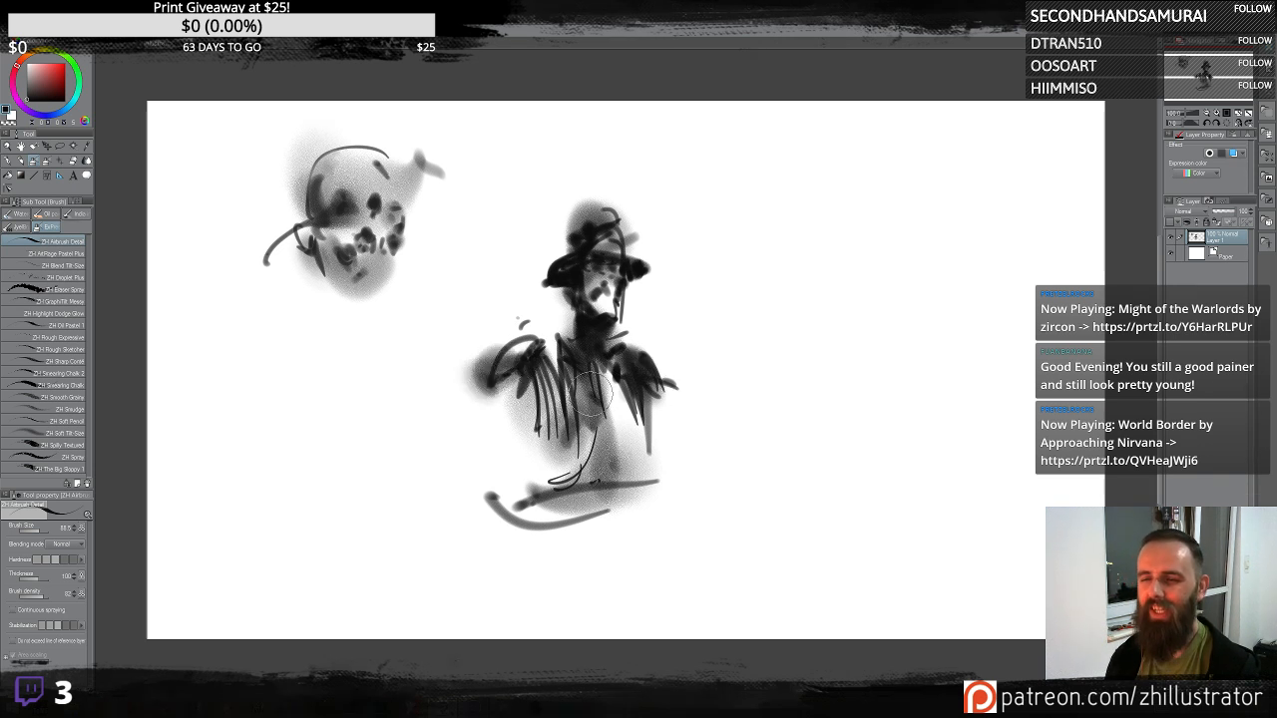
pyautogui.moveTo(572, 223); pyautogui.dragTo(552, 271)
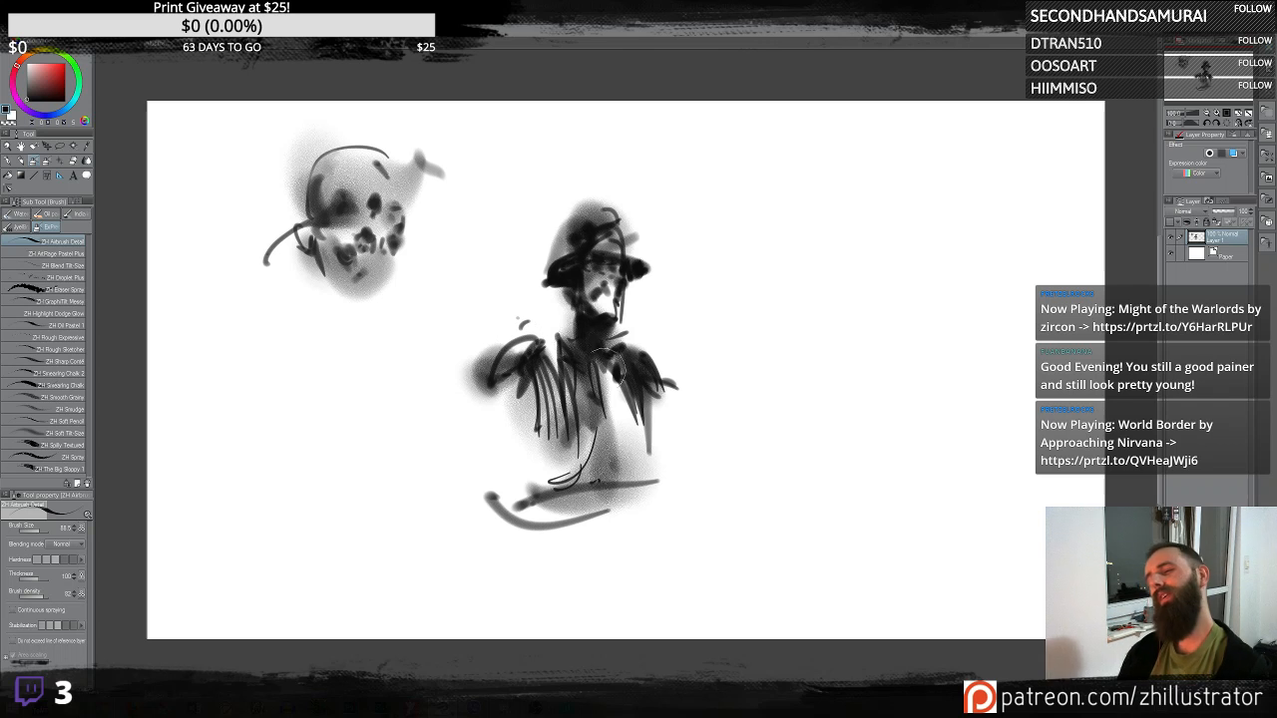
pyautogui.moveTo(629, 427); pyautogui.dragTo(630, 485)
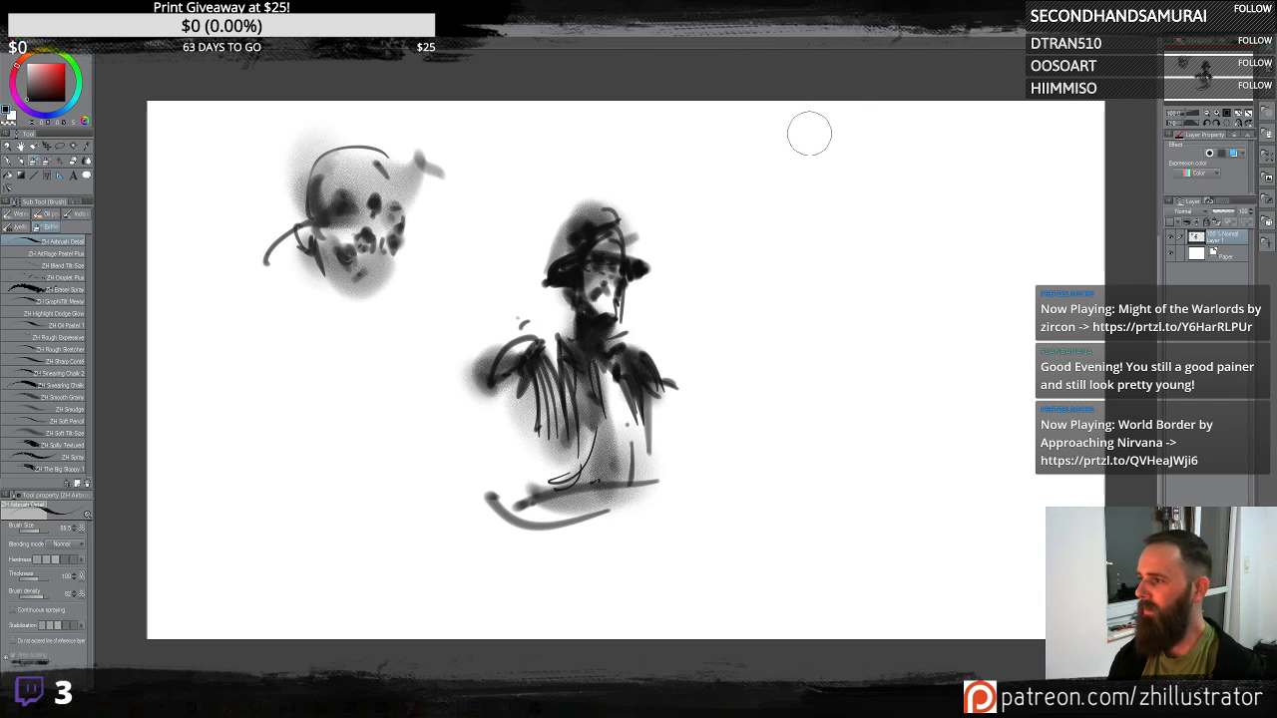
# - Letter a bullet-pointed label "AIRBRUSH DETAIL" near the canvas's upper right corner
pyautogui.click(746, 142)
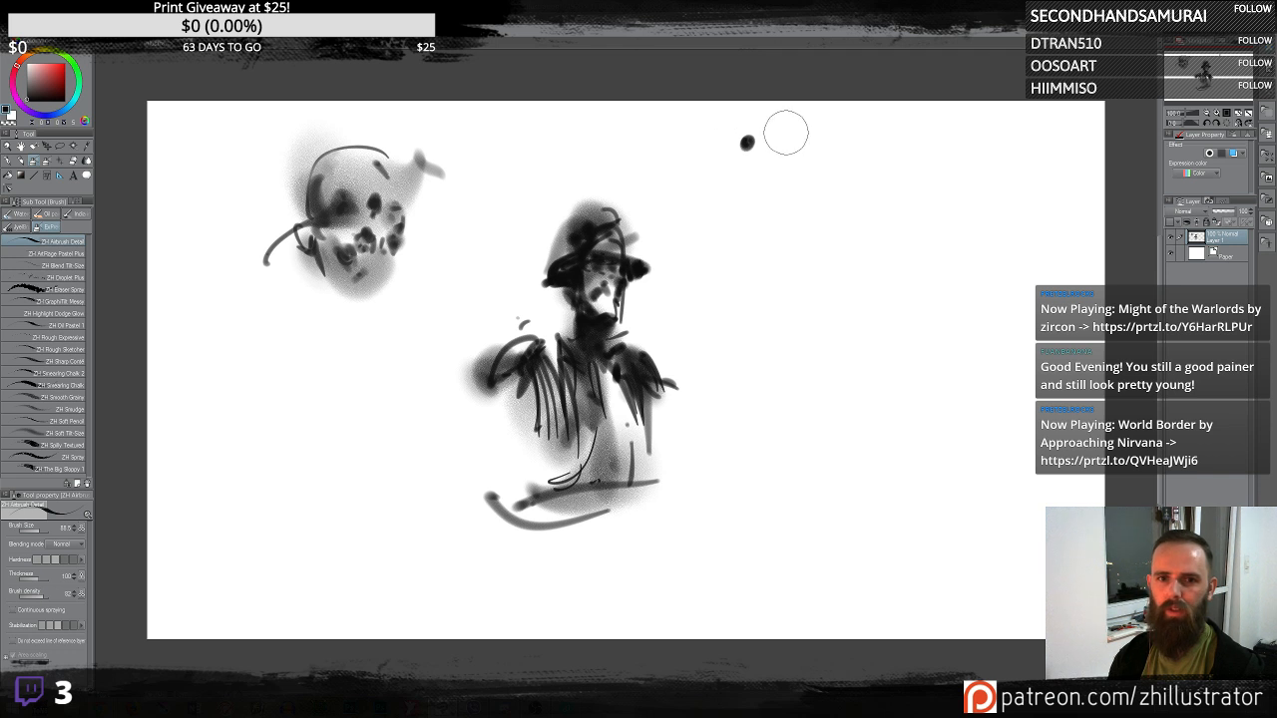
pyautogui.moveTo(773, 157); pyautogui.dragTo(791, 142)
pyautogui.moveTo(799, 128); pyautogui.dragTo(811, 151)
pyautogui.moveTo(808, 128)
pyautogui.mouseDown()
pyautogui.moveTo(824, 125)
pyautogui.moveTo(827, 146)
pyautogui.mouseUp()
pyautogui.moveTo(833, 123); pyautogui.dragTo(838, 141)
pyautogui.moveTo(847, 125); pyautogui.dragTo(849, 155)
pyautogui.moveTo(849, 127)
pyautogui.mouseDown()
pyautogui.moveTo(862, 149)
pyautogui.moveTo(884, 126)
pyautogui.moveTo(887, 151)
pyautogui.moveTo(901, 153)
pyautogui.mouseUp()
pyautogui.moveTo(909, 122)
pyautogui.mouseDown()
pyautogui.moveTo(909, 152)
pyautogui.moveTo(909, 137)
pyautogui.moveTo(939, 152)
pyautogui.mouseUp()
pyautogui.moveTo(941, 125)
pyautogui.mouseDown()
pyautogui.moveTo(938, 152)
pyautogui.moveTo(963, 151)
pyautogui.mouseUp()
pyautogui.moveTo(964, 128); pyautogui.dragTo(973, 139)
pyautogui.moveTo(976, 128)
pyautogui.mouseDown()
pyautogui.moveTo(991, 127)
pyautogui.moveTo(983, 152)
pyautogui.mouseUp()
pyautogui.moveTo(990, 149)
pyautogui.mouseDown()
pyautogui.moveTo(999, 129)
pyautogui.moveTo(1005, 152)
pyautogui.mouseUp()
pyautogui.moveTo(993, 143); pyautogui.dragTo(1004, 142)
pyautogui.moveTo(1014, 127)
pyautogui.mouseDown()
pyautogui.moveTo(1014, 152)
pyautogui.moveTo(1031, 150)
pyautogui.mouseUp()
pyautogui.click(1043, 140)
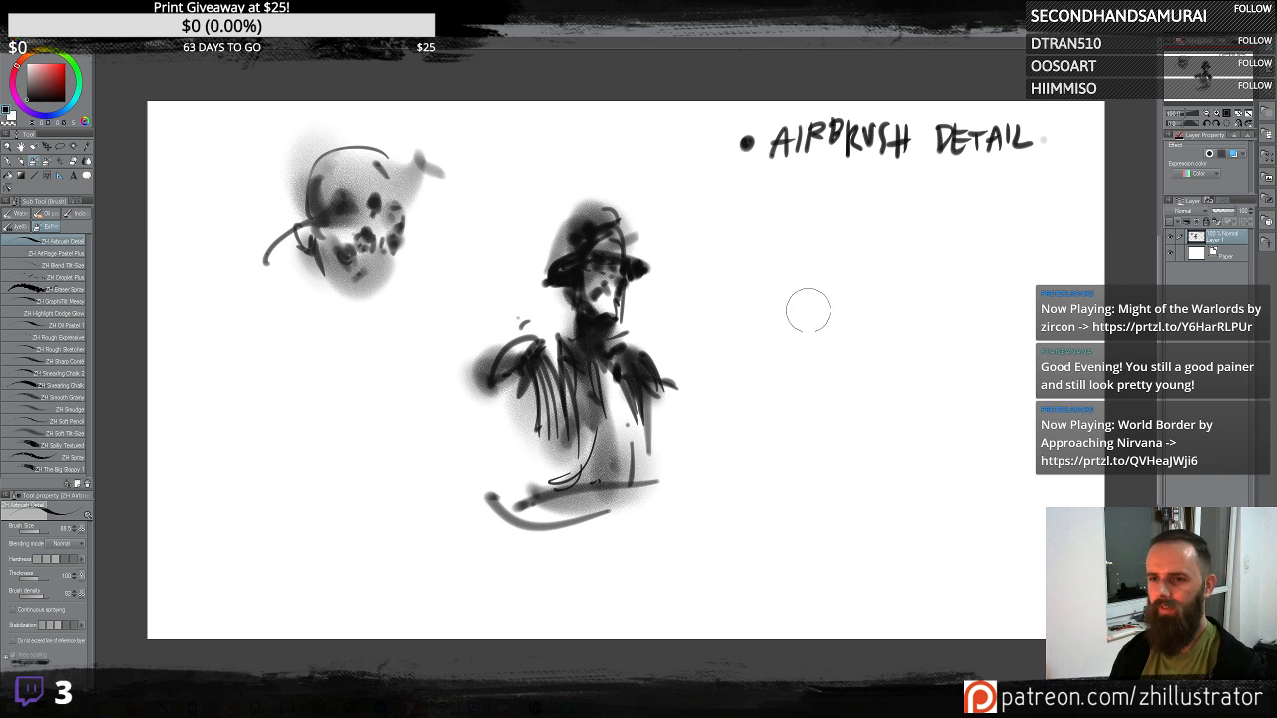
# - Add soft grey tones and dark strokes around the central figure's head and shoulders
pyautogui.moveTo(604, 257); pyautogui.dragTo(657, 275)
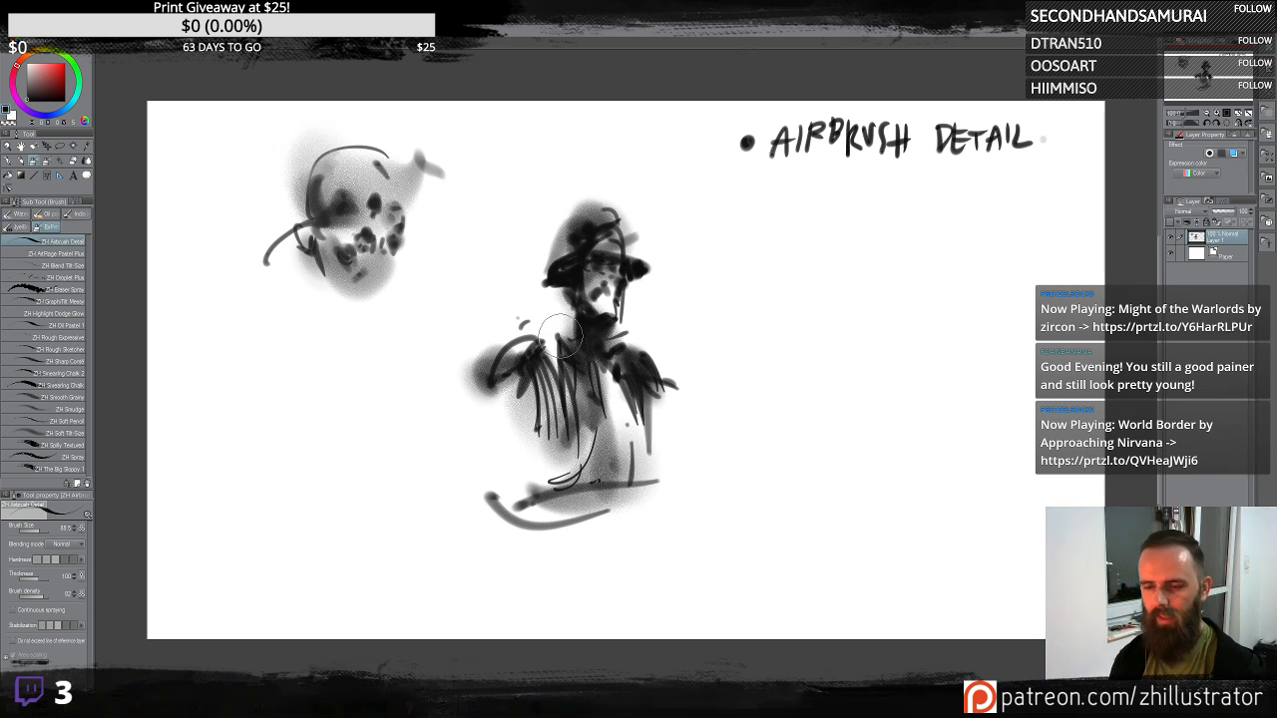
pyautogui.moveTo(579, 338)
pyautogui.mouseDown()
pyautogui.moveTo(565, 310)
pyautogui.moveTo(583, 327)
pyautogui.moveTo(539, 318)
pyautogui.moveTo(565, 337)
pyautogui.moveTo(559, 351)
pyautogui.moveTo(628, 325)
pyautogui.moveTo(539, 315)
pyautogui.moveTo(518, 334)
pyautogui.moveTo(593, 365)
pyautogui.mouseUp()
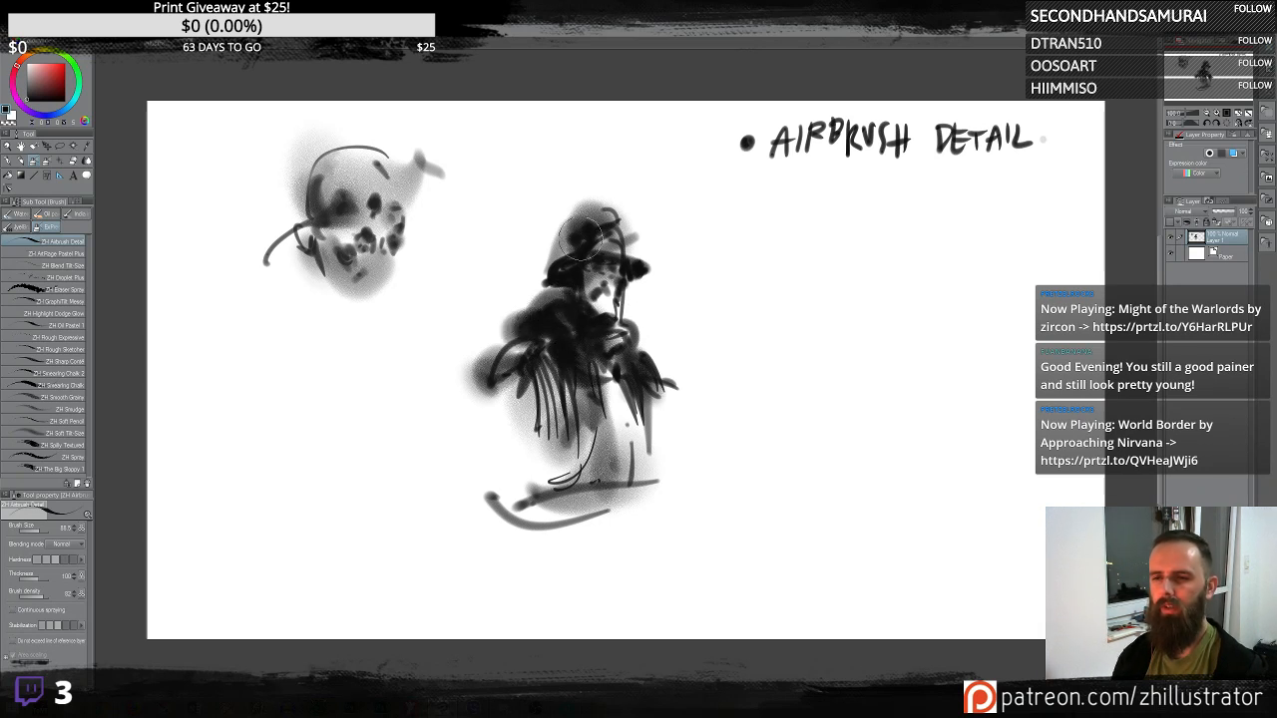
pyautogui.keyDown('alt'); pyautogui.click(585, 228); pyautogui.keyUp('alt')
pyautogui.moveTo(563, 321)
pyautogui.mouseDown()
pyautogui.moveTo(577, 359)
pyautogui.moveTo(534, 364)
pyautogui.moveTo(520, 336)
pyautogui.moveTo(537, 327)
pyautogui.mouseUp()
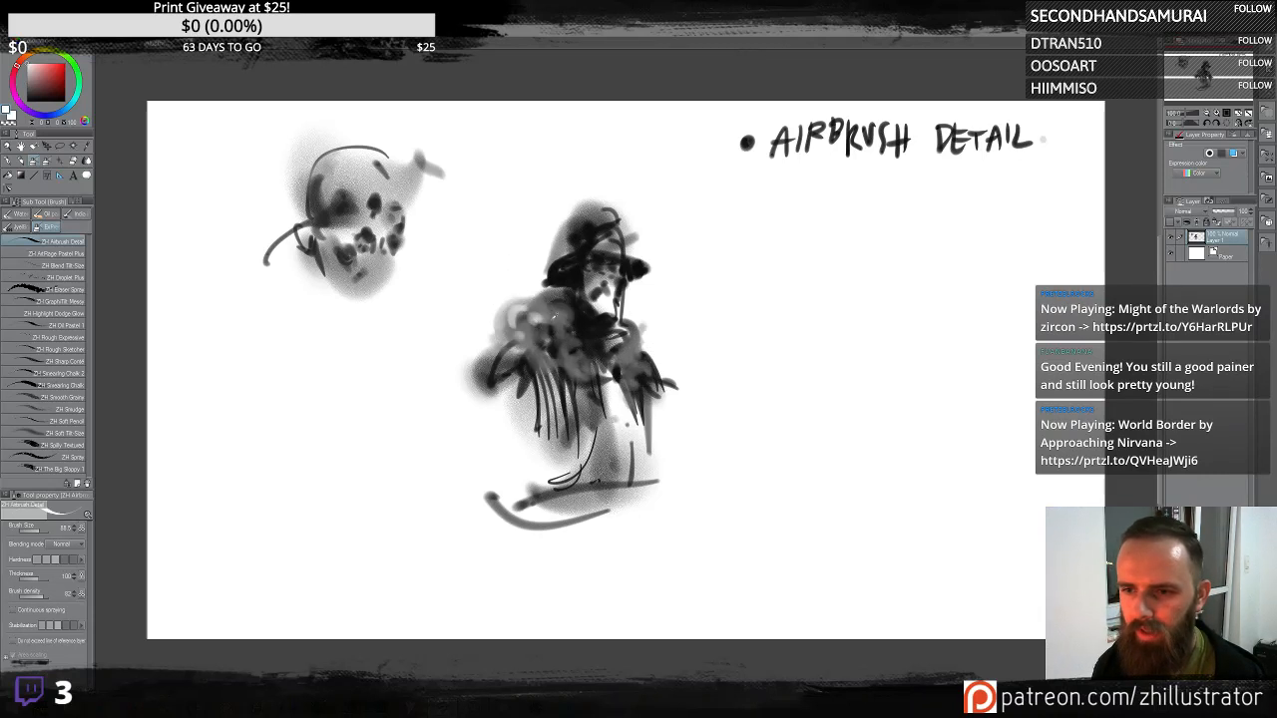
pyautogui.moveTo(539, 317)
pyautogui.mouseDown()
pyautogui.moveTo(565, 299)
pyautogui.moveTo(566, 264)
pyautogui.mouseUp()
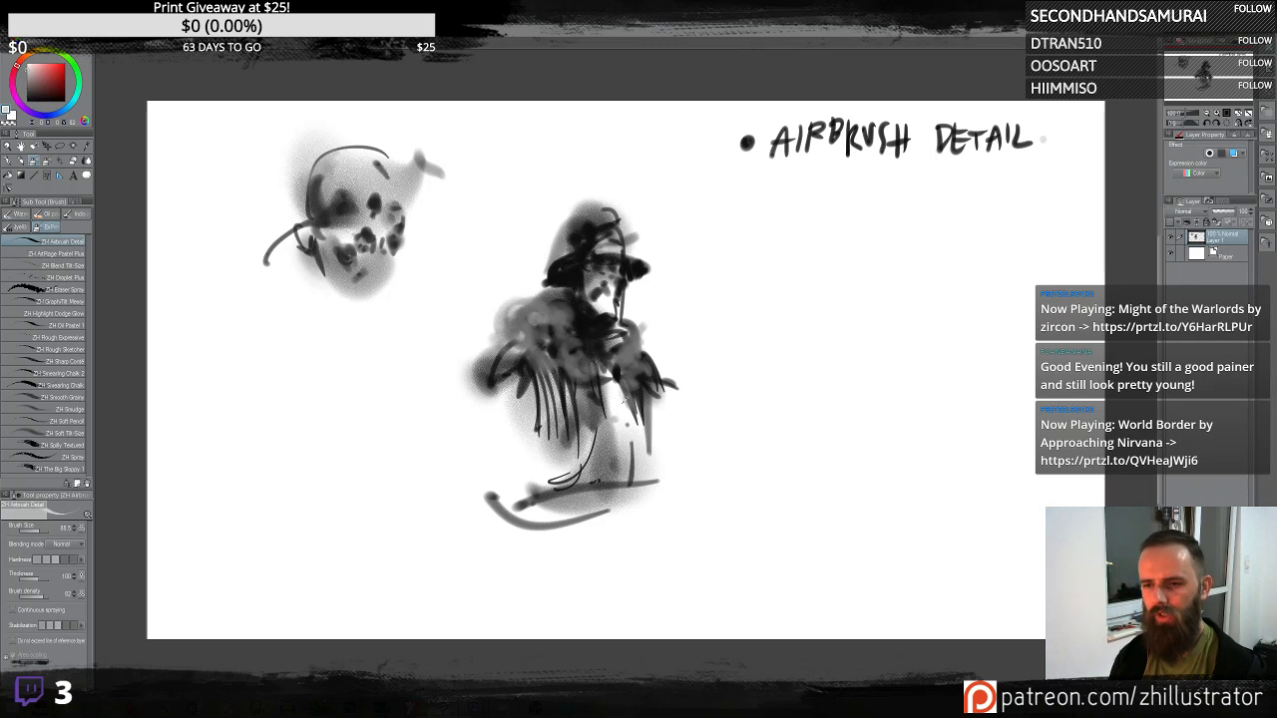
pyautogui.moveTo(633, 437); pyautogui.dragTo(647, 509)
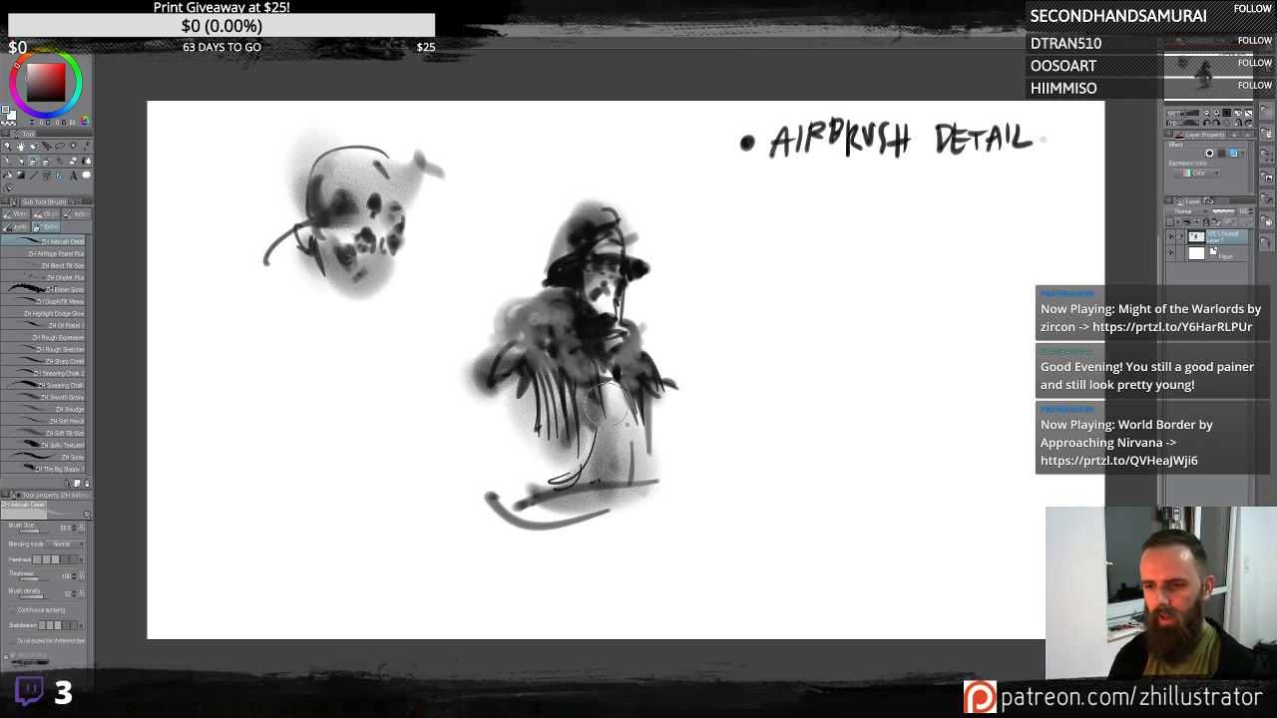
pyautogui.moveTo(687, 381); pyautogui.dragTo(798, 305)
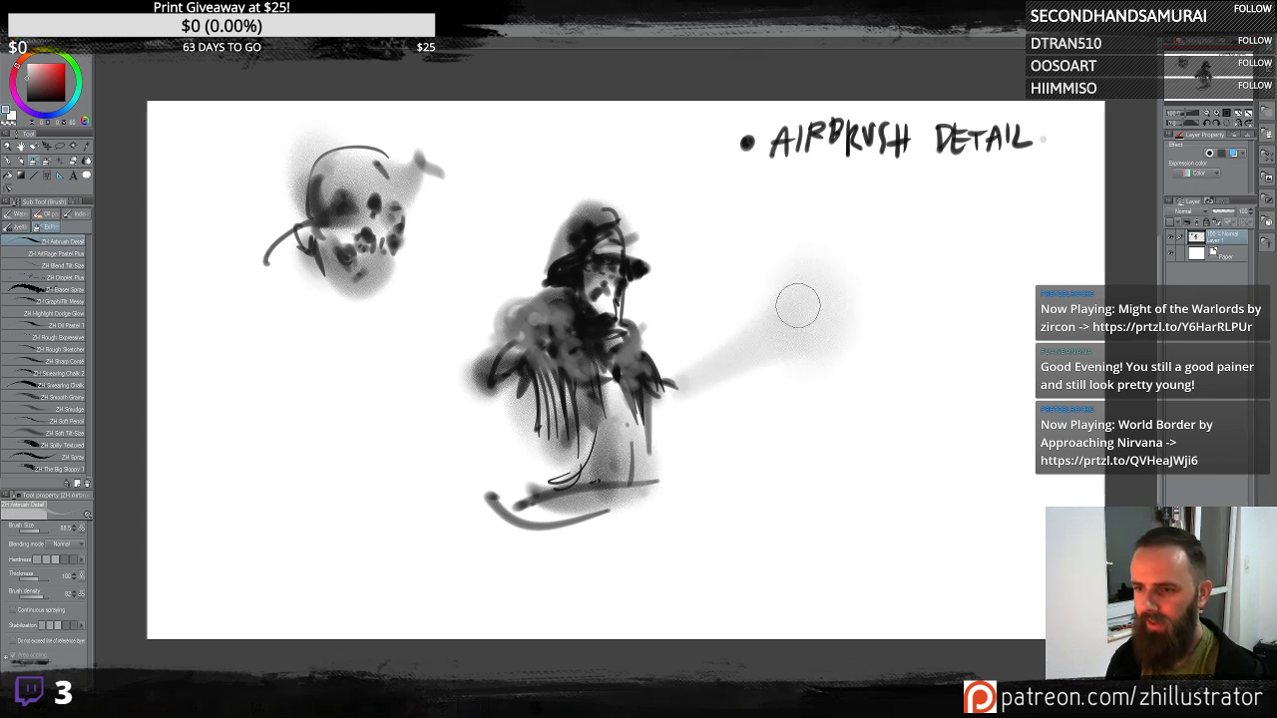
pyautogui.hotkey('ctrl', 'z')
pyautogui.moveTo(753, 390)
pyautogui.mouseDown()
pyautogui.moveTo(806, 378)
pyautogui.moveTo(793, 345)
pyautogui.moveTo(766, 368)
pyautogui.moveTo(795, 294)
pyautogui.moveTo(777, 375)
pyautogui.mouseUp()
pyautogui.hotkey('ctrl', 'z')
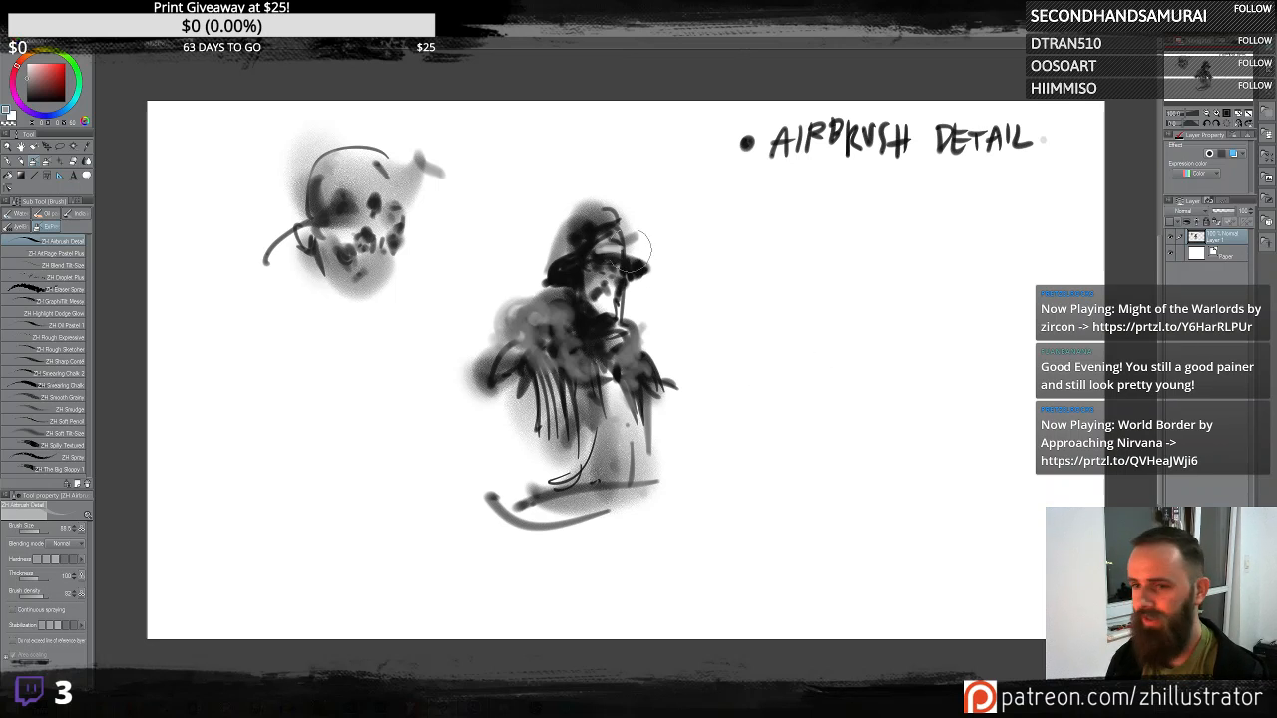
pyautogui.moveTo(693, 359)
pyautogui.mouseDown()
pyautogui.moveTo(709, 330)
pyautogui.moveTo(789, 300)
pyautogui.moveTo(810, 317)
pyautogui.moveTo(868, 282)
pyautogui.mouseUp()
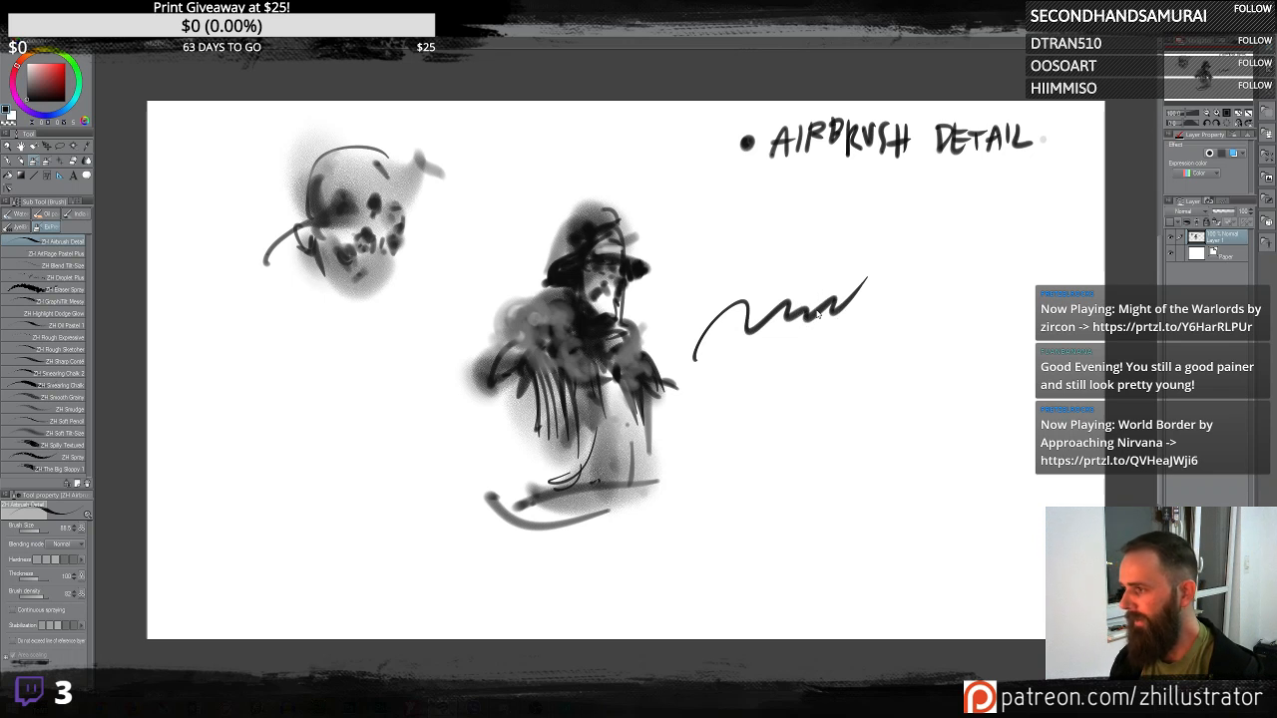
pyautogui.hotkey('ctrl', 'z')
pyautogui.moveTo(726, 353)
pyautogui.mouseDown()
pyautogui.moveTo(796, 269)
pyautogui.moveTo(810, 334)
pyautogui.moveTo(878, 359)
pyautogui.moveTo(908, 339)
pyautogui.moveTo(878, 230)
pyautogui.moveTo(838, 329)
pyautogui.moveTo(758, 219)
pyautogui.moveTo(813, 350)
pyautogui.mouseUp()
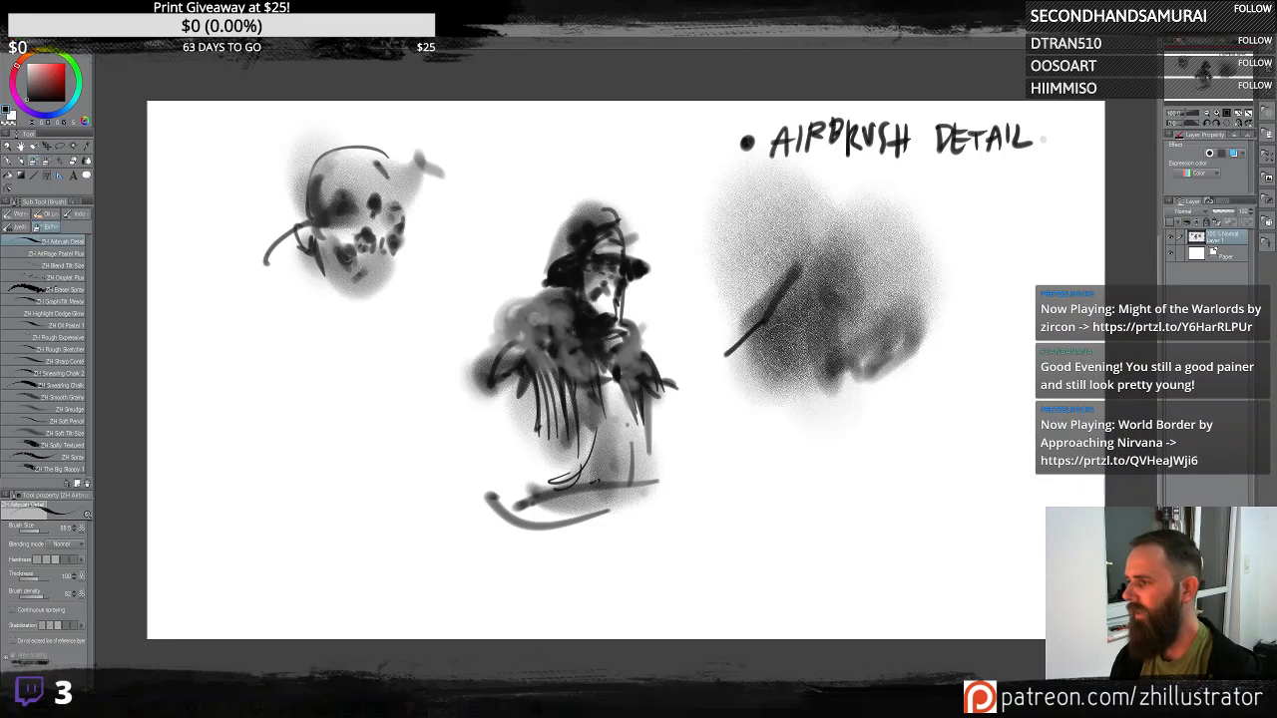
pyautogui.hotkey('ctrl', 'z')
pyautogui.hotkey('ctrl', 'z')
pyautogui.hotkey('ctrl', 'z')
pyautogui.hotkey('ctrl', 'z')
pyautogui.hotkey('ctrl', 'z')
pyautogui.hotkey('ctrl', 'z')
pyautogui.moveTo(741, 308)
pyautogui.mouseDown()
pyautogui.moveTo(712, 271)
pyautogui.moveTo(745, 398)
pyautogui.moveTo(757, 324)
pyautogui.moveTo(724, 273)
pyautogui.moveTo(747, 408)
pyautogui.moveTo(768, 323)
pyautogui.moveTo(798, 343)
pyautogui.moveTo(855, 284)
pyautogui.moveTo(822, 254)
pyautogui.mouseUp()
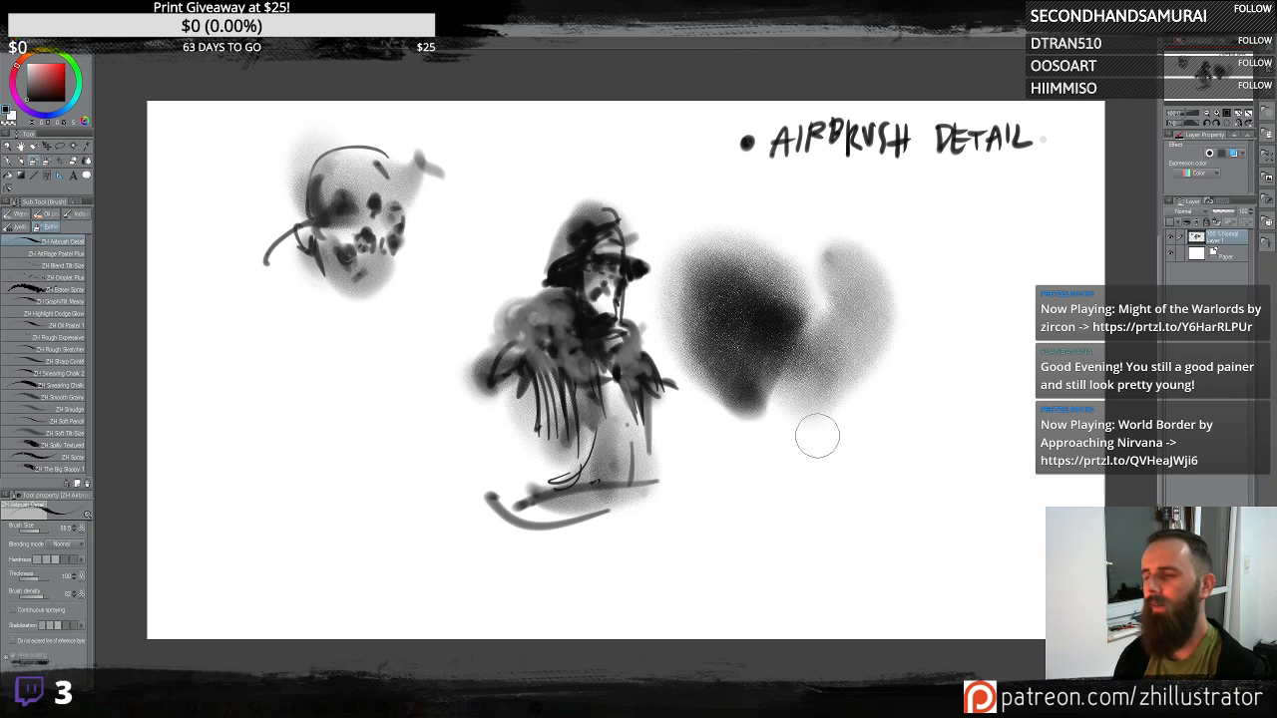
pyautogui.hotkey('ctrl', 'z')
pyautogui.hotkey('ctrl', 'z')
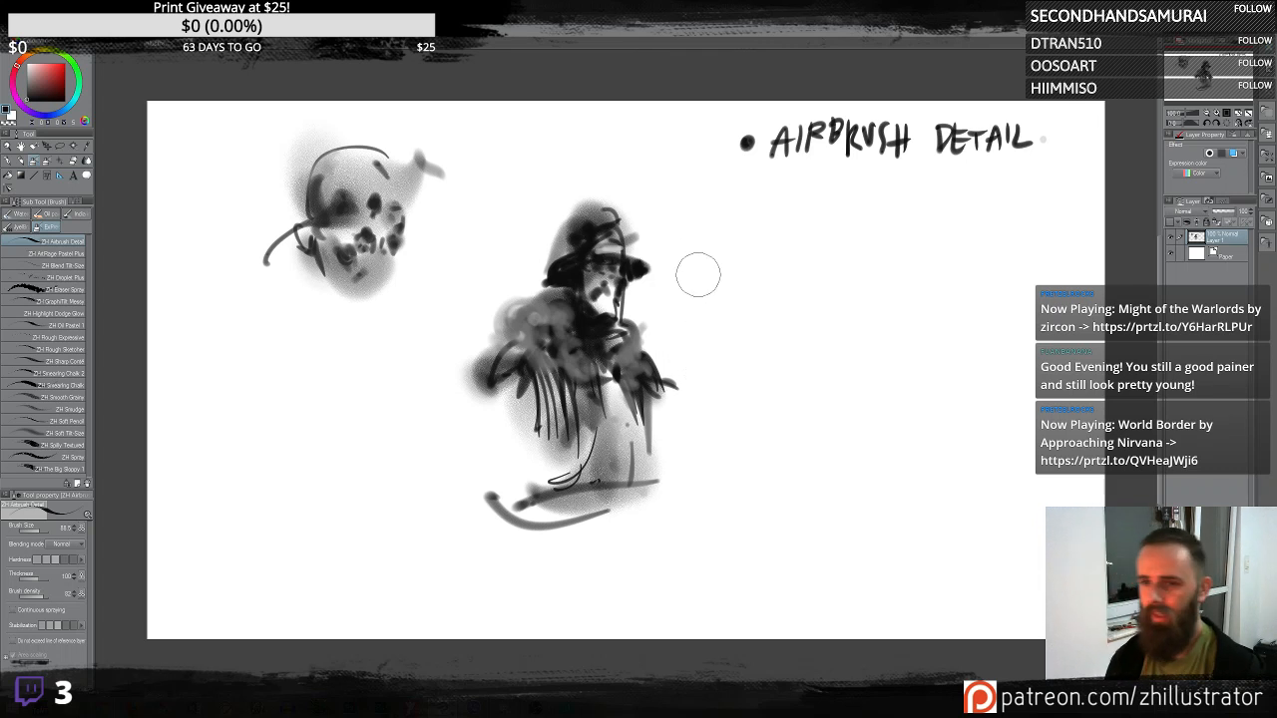
# - Darken the central figure's left side and lower torso with dark airbrush strokes
pyautogui.moveTo(643, 325); pyautogui.dragTo(648, 342)
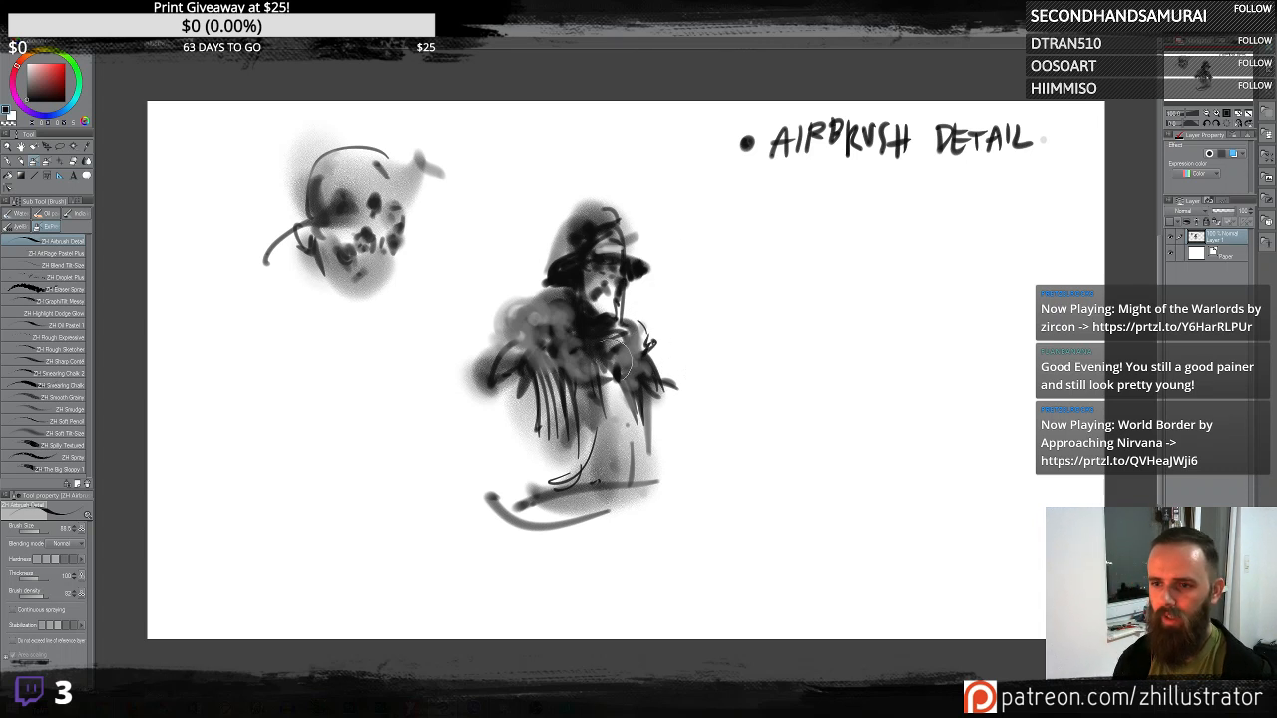
pyautogui.moveTo(485, 450)
pyautogui.mouseDown()
pyautogui.moveTo(514, 427)
pyautogui.moveTo(499, 399)
pyautogui.moveTo(529, 384)
pyautogui.moveTo(494, 419)
pyautogui.moveTo(524, 424)
pyautogui.moveTo(504, 399)
pyautogui.moveTo(469, 424)
pyautogui.moveTo(499, 424)
pyautogui.mouseUp()
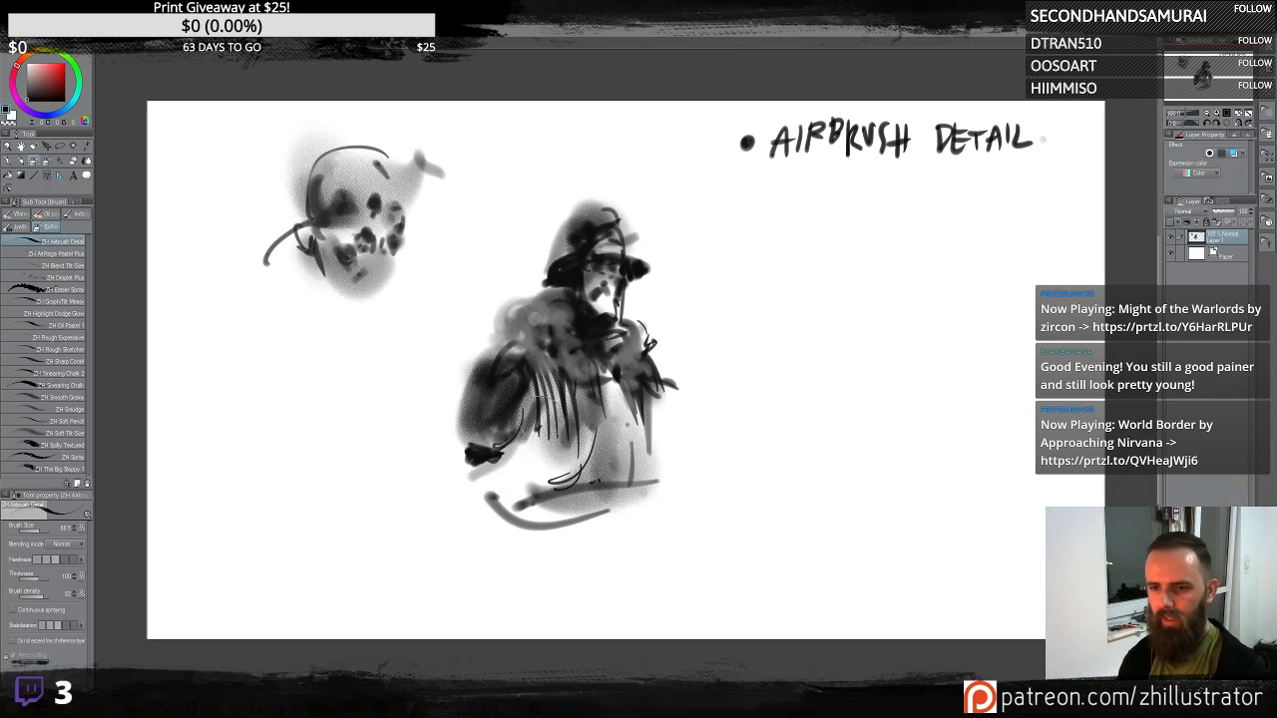
pyautogui.moveTo(548, 446)
pyautogui.mouseDown()
pyautogui.moveTo(564, 379)
pyautogui.moveTo(547, 444)
pyautogui.mouseUp()
pyautogui.moveTo(626, 389)
pyautogui.mouseDown()
pyautogui.moveTo(656, 438)
pyautogui.moveTo(644, 410)
pyautogui.moveTo(606, 394)
pyautogui.moveTo(601, 372)
pyautogui.moveTo(630, 394)
pyautogui.moveTo(621, 402)
pyautogui.moveTo(582, 356)
pyautogui.moveTo(605, 357)
pyautogui.moveTo(594, 378)
pyautogui.moveTo(605, 352)
pyautogui.moveTo(636, 382)
pyautogui.moveTo(613, 353)
pyautogui.moveTo(602, 377)
pyautogui.moveTo(607, 360)
pyautogui.moveTo(672, 407)
pyautogui.mouseUp()
# - Swap to the secondary colour and paint light strokes down the central figure's torso
pyautogui.press('x')
pyautogui.keyDown('alt'); pyautogui.click(591, 369); pyautogui.keyUp('alt')
pyautogui.moveTo(611, 369)
pyautogui.mouseDown()
pyautogui.moveTo(595, 407)
pyautogui.moveTo(578, 347)
pyautogui.moveTo(576, 425)
pyautogui.mouseUp()
pyautogui.moveTo(574, 364)
pyautogui.mouseDown()
pyautogui.moveTo(518, 426)
pyautogui.moveTo(525, 467)
pyautogui.moveTo(613, 367)
pyautogui.moveTo(601, 370)
pyautogui.moveTo(602, 403)
pyautogui.moveTo(636, 507)
pyautogui.mouseUp()
pyautogui.keyDown('alt'); pyautogui.click(616, 383); pyautogui.keyUp('alt')
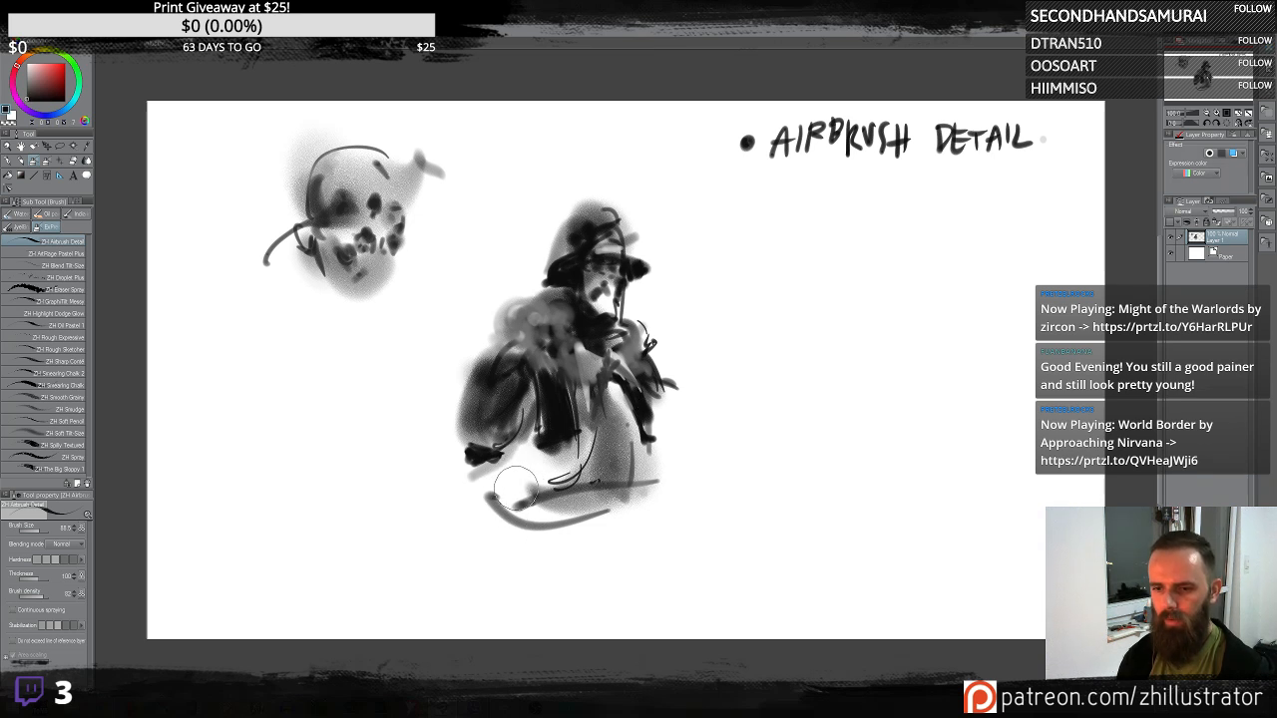
# - Add horizontal strokes across the central figure's lower body and base
pyautogui.moveTo(515, 492); pyautogui.dragTo(647, 482)
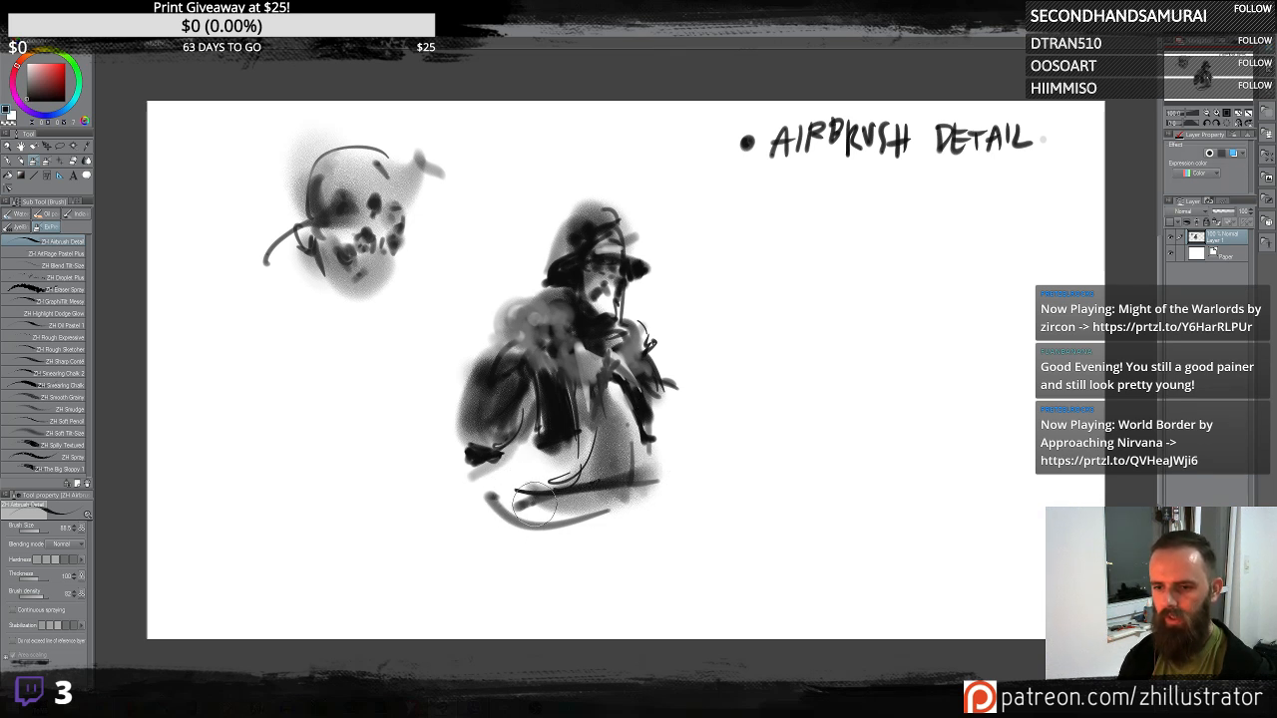
pyautogui.moveTo(533, 496)
pyautogui.mouseDown()
pyautogui.moveTo(654, 480)
pyautogui.moveTo(531, 500)
pyautogui.moveTo(606, 516)
pyautogui.moveTo(646, 502)
pyautogui.moveTo(551, 487)
pyautogui.mouseUp()
pyautogui.moveTo(649, 496)
pyautogui.mouseDown()
pyautogui.moveTo(567, 522)
pyautogui.moveTo(511, 507)
pyautogui.moveTo(624, 524)
pyautogui.mouseUp()
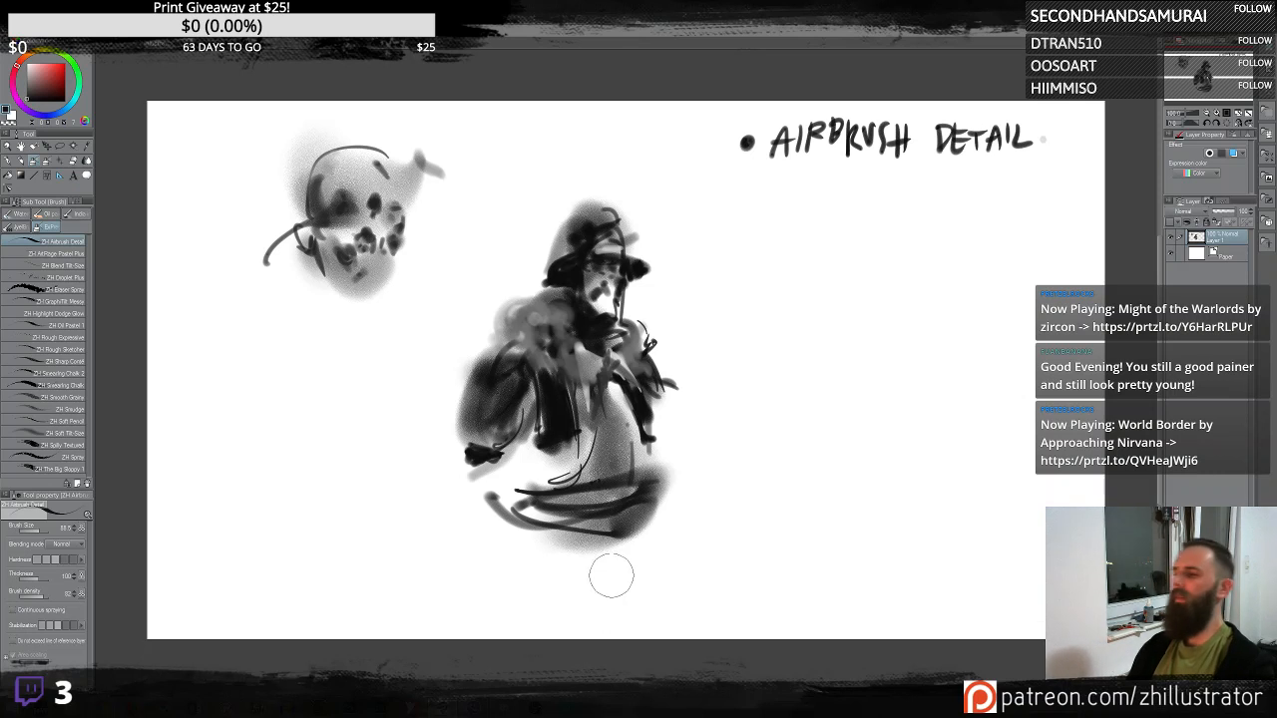
# - Paint dark vertical strokes for the central figure's left arm and legs plus small torso accents
pyautogui.moveTo(527, 409)
pyautogui.mouseDown()
pyautogui.moveTo(486, 384)
pyautogui.moveTo(473, 461)
pyautogui.mouseUp()
pyautogui.moveTo(451, 417)
pyautogui.mouseDown()
pyautogui.moveTo(452, 486)
pyautogui.moveTo(457, 477)
pyautogui.mouseUp()
pyautogui.moveTo(449, 417)
pyautogui.mouseDown()
pyautogui.moveTo(464, 469)
pyautogui.moveTo(496, 461)
pyautogui.moveTo(484, 504)
pyautogui.moveTo(499, 577)
pyautogui.mouseUp()
pyautogui.moveTo(493, 479)
pyautogui.mouseDown()
pyautogui.moveTo(497, 555)
pyautogui.moveTo(482, 561)
pyautogui.moveTo(474, 509)
pyautogui.moveTo(493, 547)
pyautogui.mouseUp()
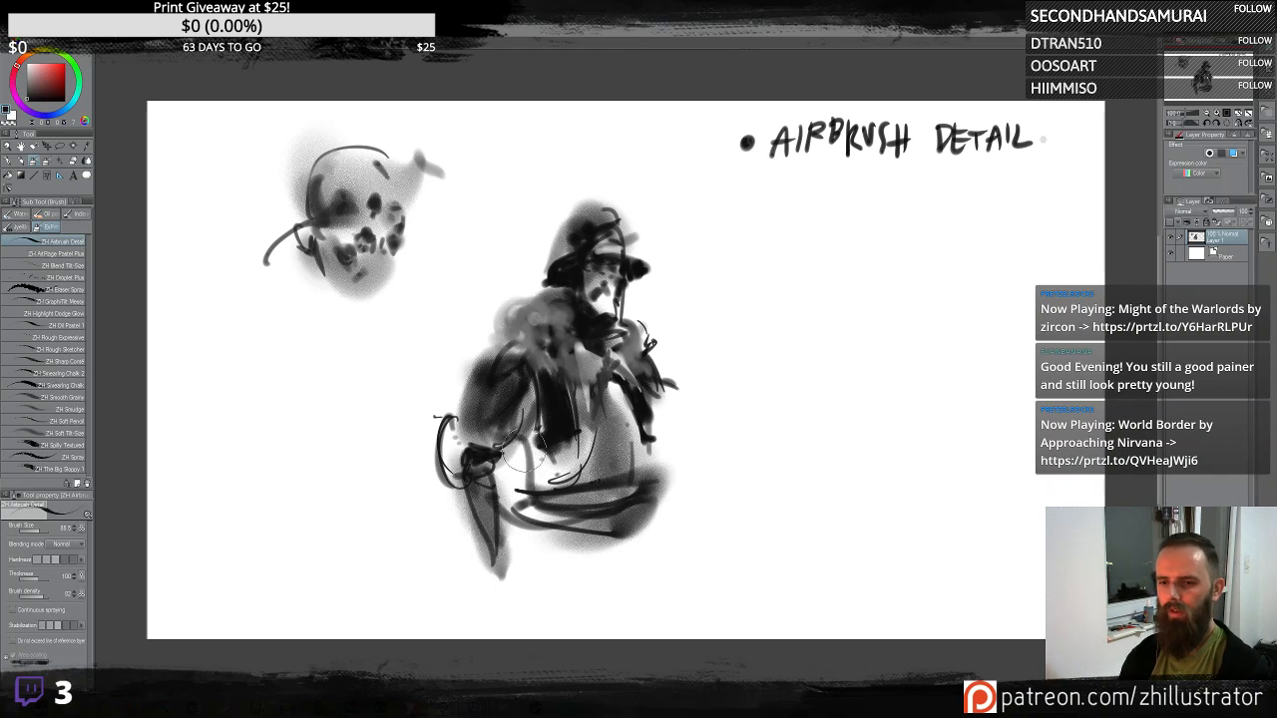
pyautogui.moveTo(539, 423); pyautogui.dragTo(539, 539)
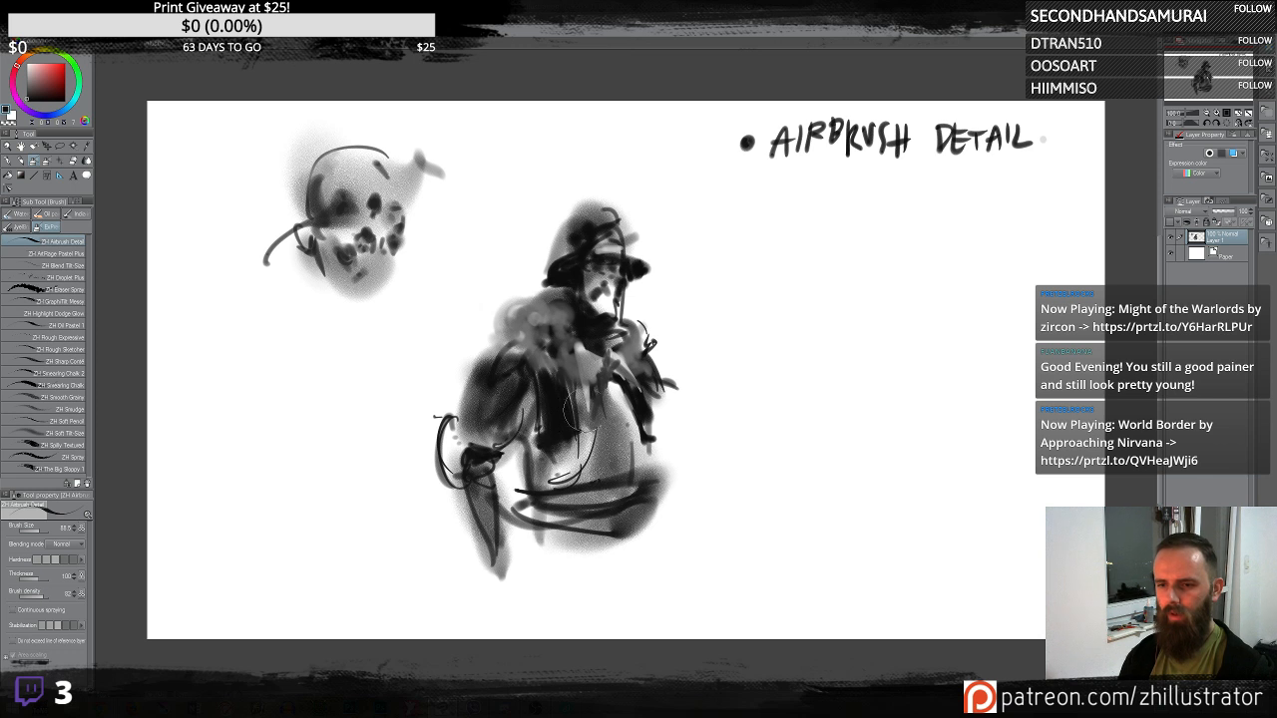
pyautogui.moveTo(581, 427)
pyautogui.mouseDown()
pyautogui.moveTo(559, 477)
pyautogui.moveTo(623, 455)
pyautogui.mouseUp()
pyautogui.moveTo(555, 474)
pyautogui.mouseDown()
pyautogui.moveTo(569, 442)
pyautogui.moveTo(549, 414)
pyautogui.moveTo(515, 409)
pyautogui.moveTo(598, 479)
pyautogui.mouseUp()
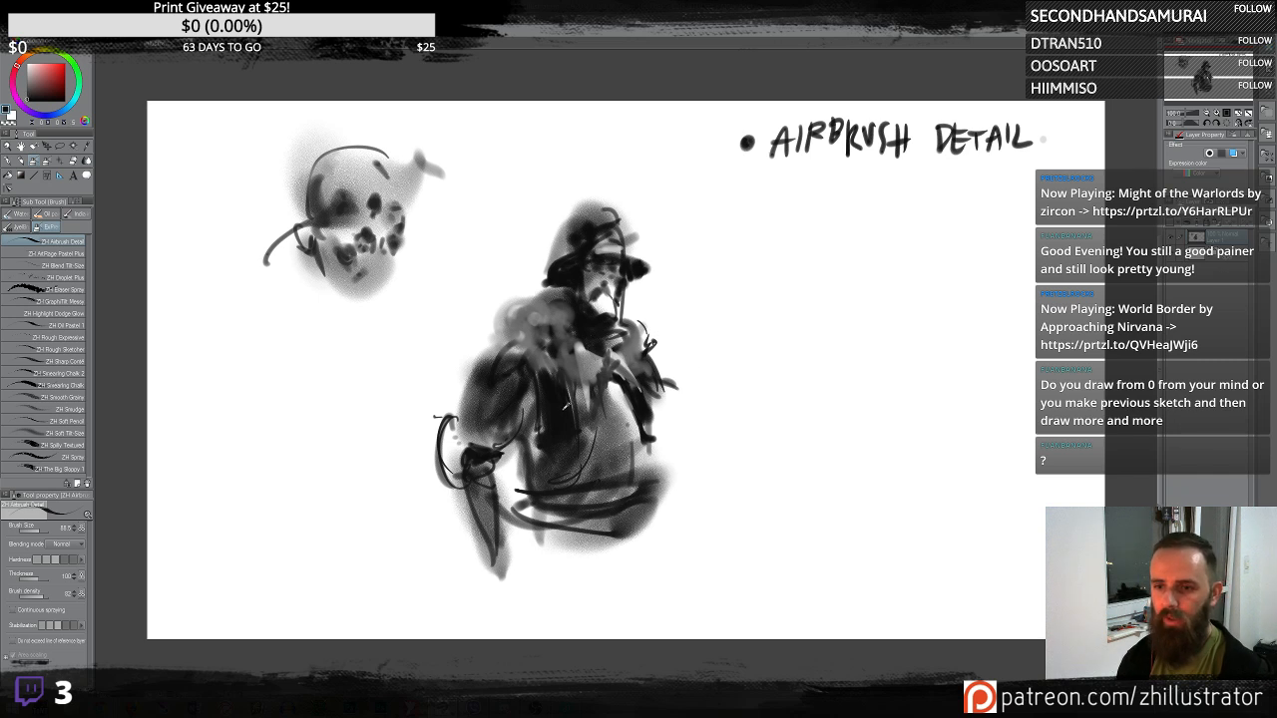
# - Start a third figure at right with a soft head, dot eyes, mouth and a dark cap
pyautogui.moveTo(884, 291)
pyautogui.mouseDown()
pyautogui.moveTo(871, 219)
pyautogui.moveTo(882, 270)
pyautogui.moveTo(875, 261)
pyautogui.moveTo(893, 267)
pyautogui.moveTo(869, 297)
pyautogui.mouseUp()
pyautogui.click(875, 265)
pyautogui.click(893, 265)
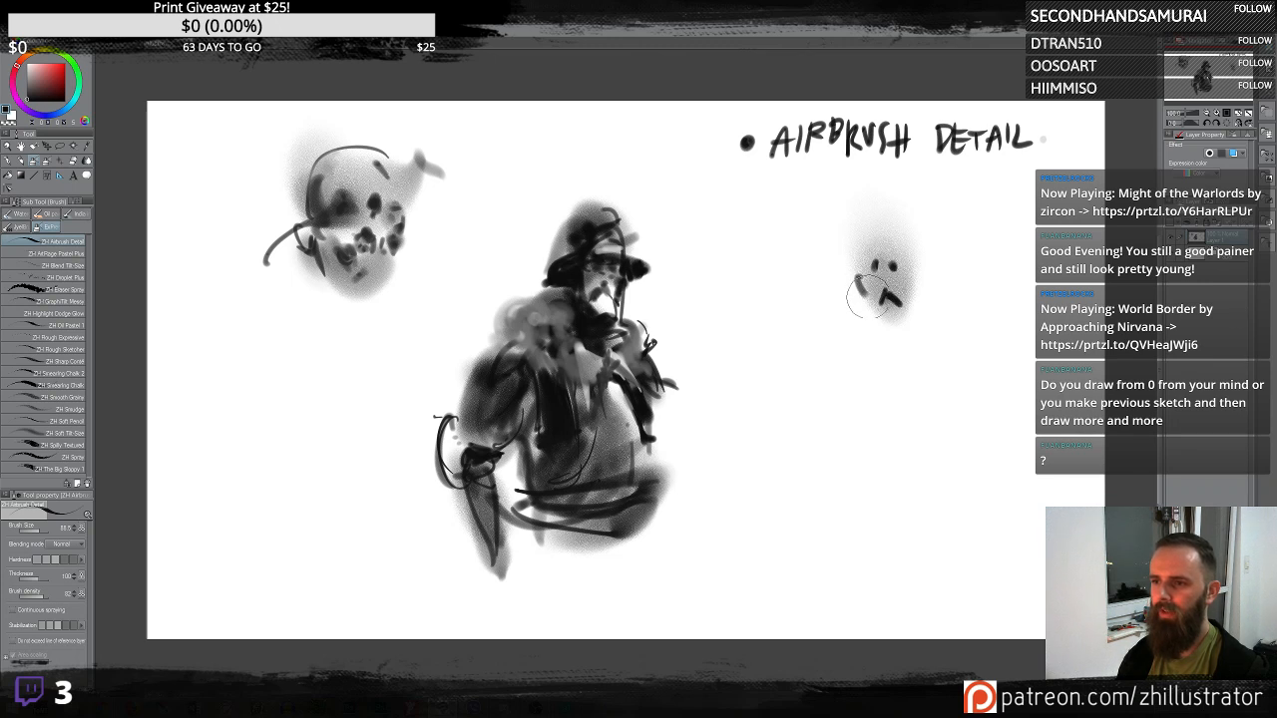
pyautogui.click(853, 247)
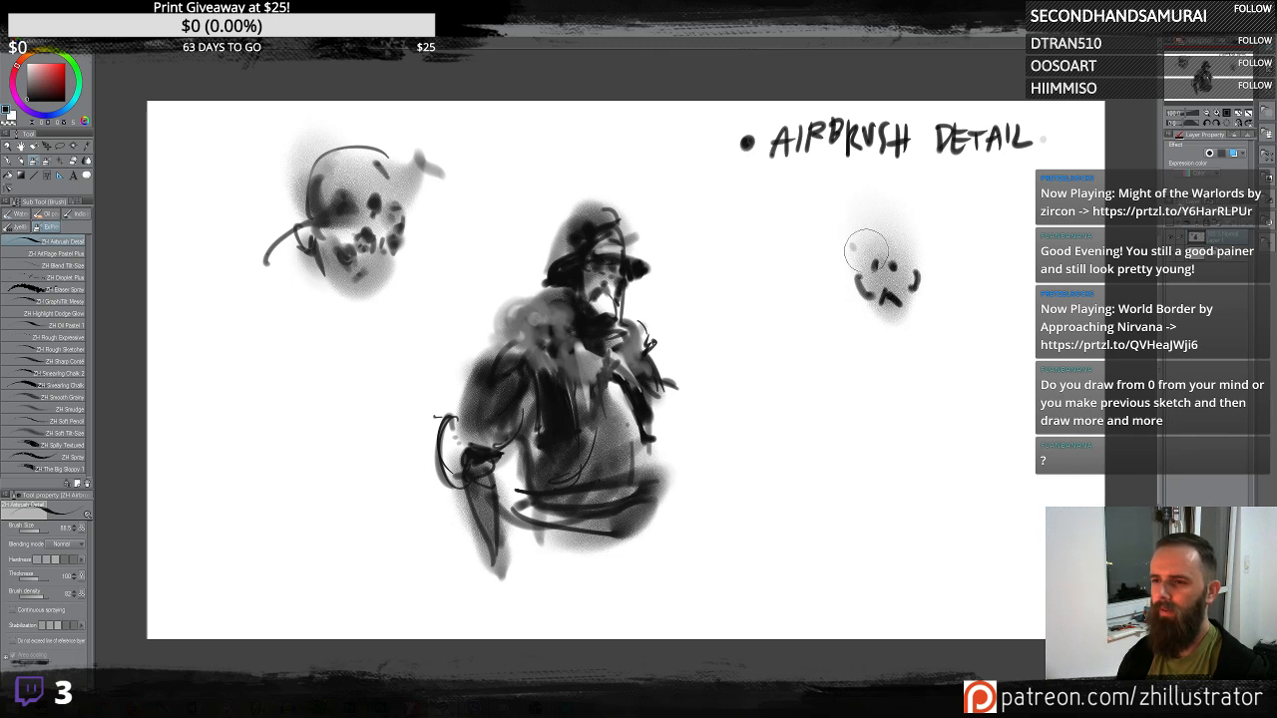
pyautogui.moveTo(856, 259)
pyautogui.mouseDown()
pyautogui.moveTo(898, 240)
pyautogui.moveTo(863, 244)
pyautogui.moveTo(897, 210)
pyautogui.moveTo(856, 265)
pyautogui.moveTo(913, 257)
pyautogui.mouseUp()
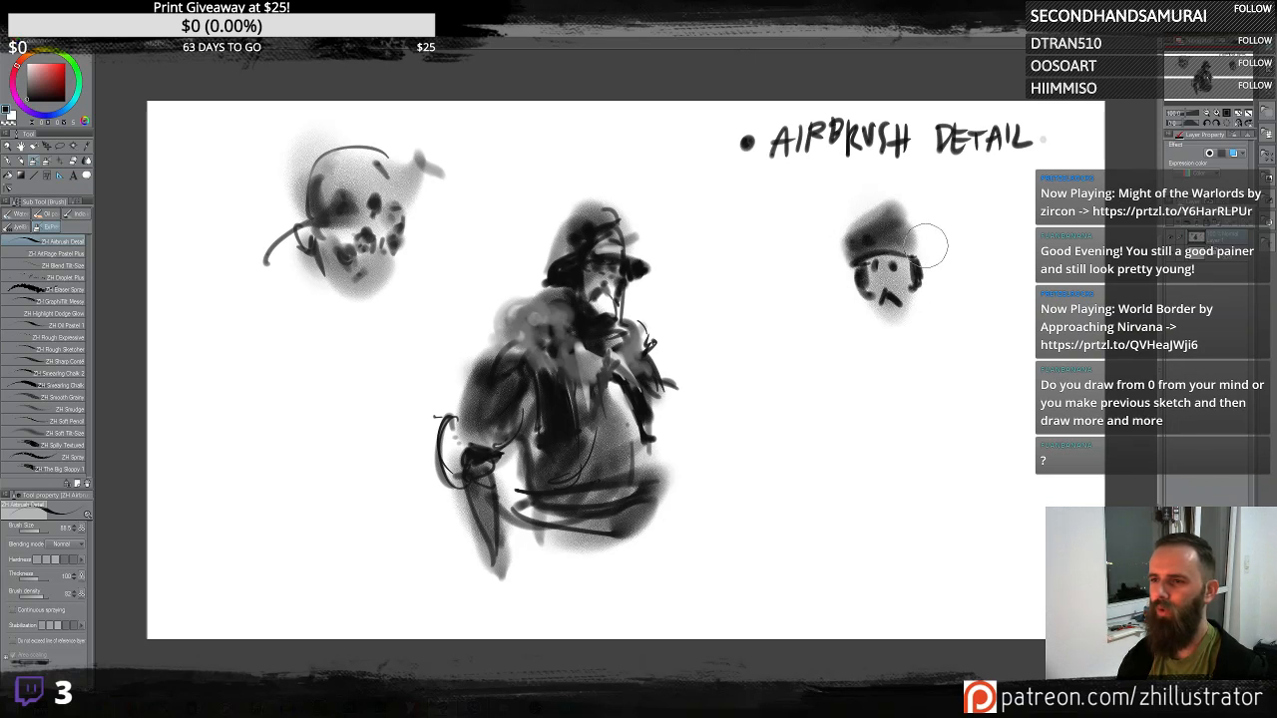
# - Draw the third figure's cap edge, shoulders and outstretched arms
pyautogui.moveTo(921, 248)
pyautogui.mouseDown()
pyautogui.moveTo(916, 216)
pyautogui.moveTo(910, 251)
pyautogui.moveTo(902, 212)
pyautogui.moveTo(894, 228)
pyautogui.moveTo(852, 234)
pyautogui.moveTo(906, 269)
pyautogui.moveTo(881, 284)
pyautogui.moveTo(898, 299)
pyautogui.moveTo(886, 262)
pyautogui.mouseUp()
pyautogui.moveTo(878, 322); pyautogui.dragTo(887, 328)
pyautogui.moveTo(888, 328)
pyautogui.mouseDown()
pyautogui.moveTo(891, 354)
pyautogui.moveTo(923, 320)
pyautogui.moveTo(924, 346)
pyautogui.mouseUp()
pyautogui.moveTo(916, 320)
pyautogui.mouseDown()
pyautogui.moveTo(881, 341)
pyautogui.moveTo(868, 323)
pyautogui.moveTo(864, 340)
pyautogui.moveTo(915, 346)
pyautogui.moveTo(916, 332)
pyautogui.moveTo(946, 333)
pyautogui.moveTo(970, 353)
pyautogui.mouseUp()
pyautogui.moveTo(972, 351); pyautogui.dragTo(966, 384)
pyautogui.moveTo(869, 344); pyautogui.dragTo(830, 376)
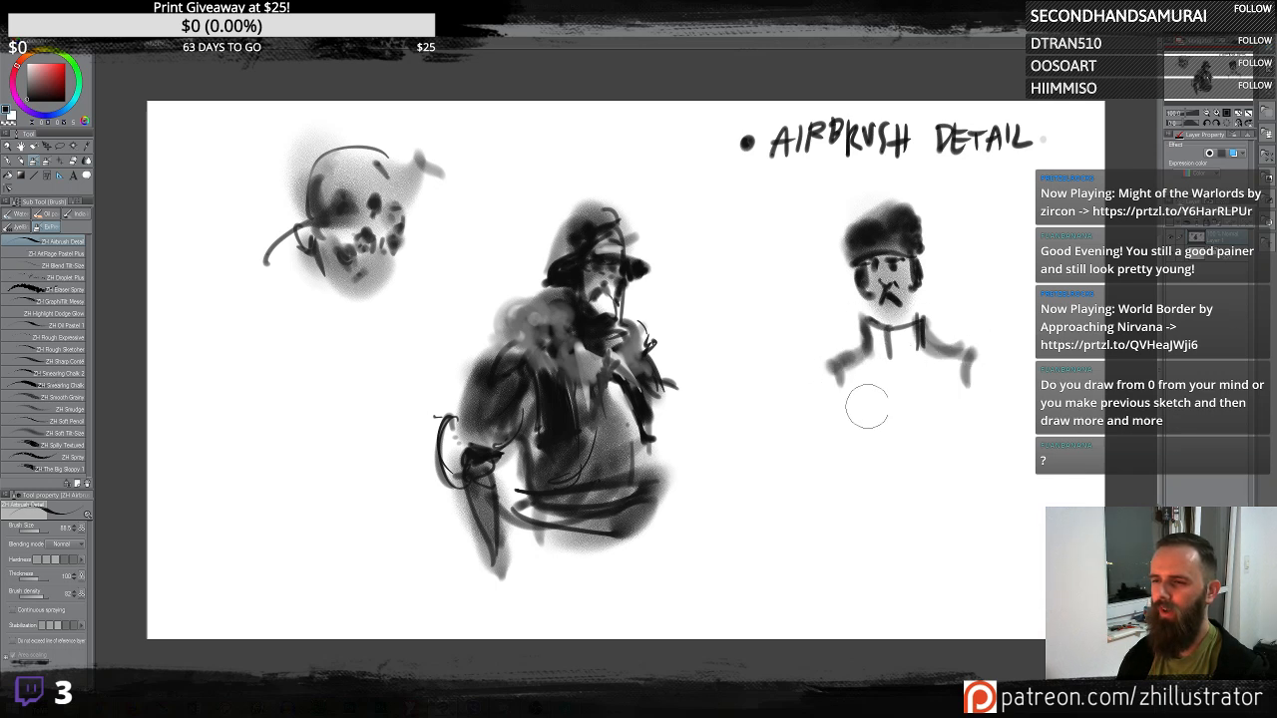
# - Add horizontal bench strokes and a vertical leg line below the third figure
pyautogui.moveTo(856, 505)
pyautogui.mouseDown()
pyautogui.moveTo(941, 486)
pyautogui.moveTo(926, 502)
pyautogui.mouseUp()
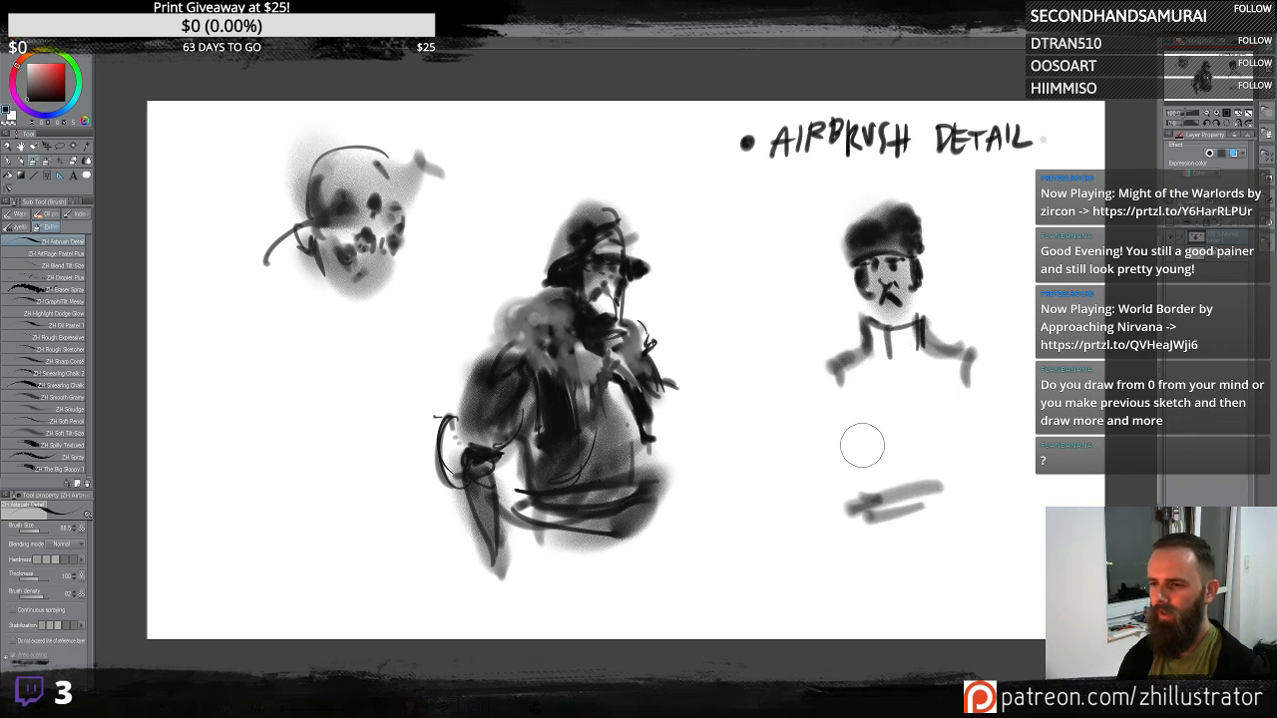
pyautogui.moveTo(854, 456)
pyautogui.mouseDown()
pyautogui.moveTo(944, 441)
pyautogui.moveTo(963, 456)
pyautogui.moveTo(946, 458)
pyautogui.mouseUp()
pyautogui.moveTo(957, 453); pyautogui.dragTo(964, 441)
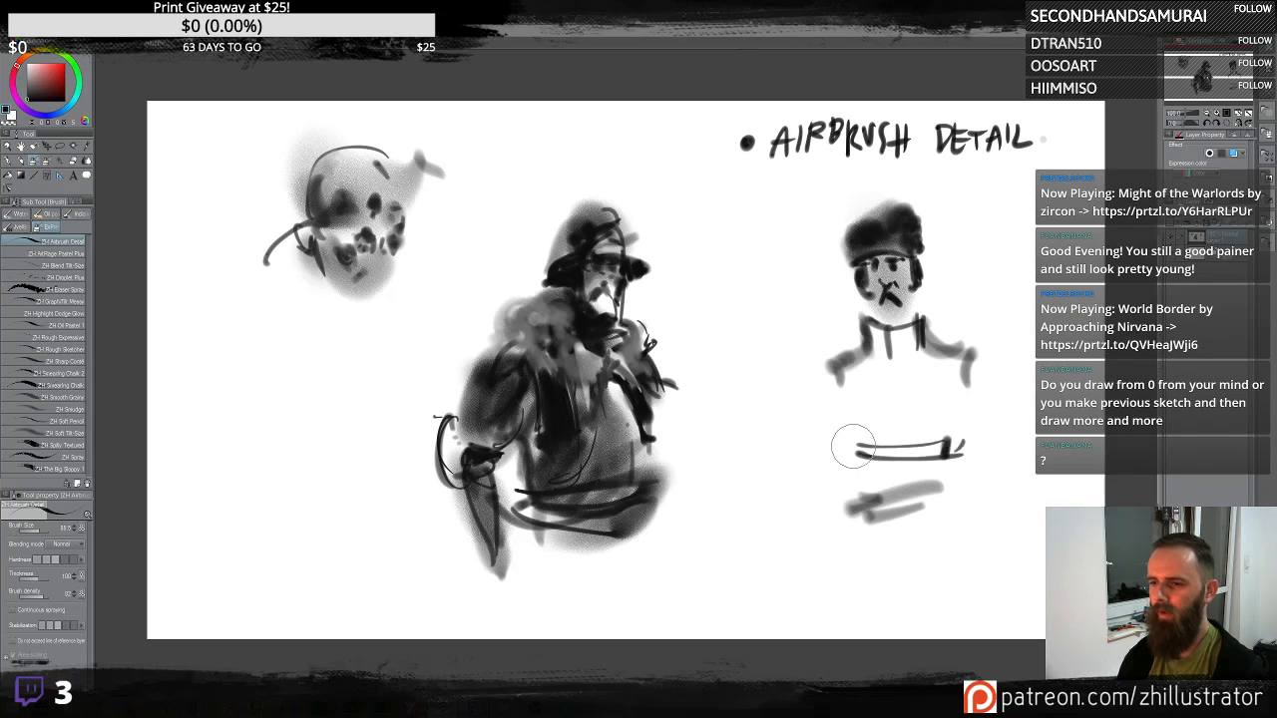
pyautogui.moveTo(851, 440); pyautogui.dragTo(854, 458)
pyautogui.moveTo(878, 342); pyautogui.dragTo(863, 545)
pyautogui.moveTo(856, 374)
pyautogui.mouseDown()
pyautogui.moveTo(904, 355)
pyautogui.moveTo(899, 331)
pyautogui.moveTo(834, 397)
pyautogui.moveTo(921, 375)
pyautogui.moveTo(926, 396)
pyautogui.moveTo(864, 587)
pyautogui.mouseUp()
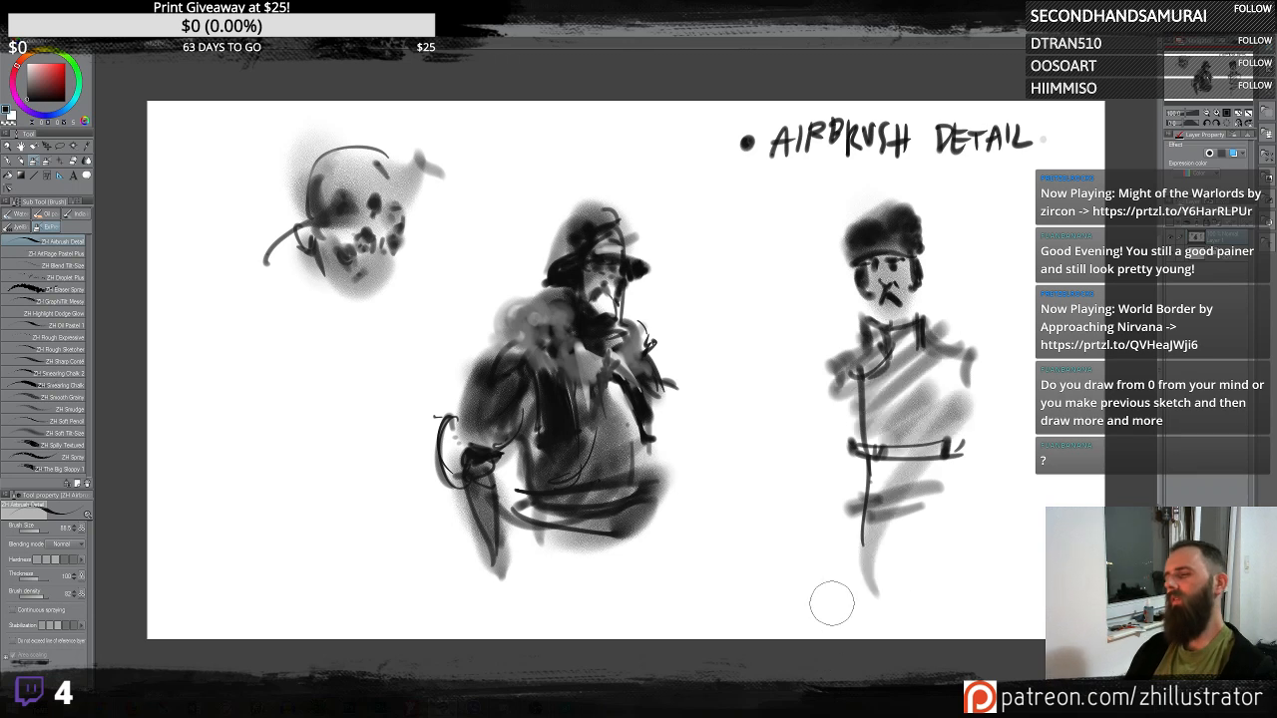
pyautogui.hotkey('ctrl', 'z')
# - Extend the third figure's right arm upward with a stroke, trying and undoing extra body strokes
pyautogui.moveTo(991, 324)
pyautogui.mouseDown()
pyautogui.moveTo(972, 374)
pyautogui.moveTo(954, 330)
pyautogui.moveTo(930, 409)
pyautogui.mouseUp()
pyautogui.moveTo(896, 349)
pyautogui.mouseDown()
pyautogui.moveTo(878, 364)
pyautogui.moveTo(867, 544)
pyautogui.mouseUp()
pyautogui.hotkey('ctrl', 'z')
pyautogui.hotkey('ctrl', 'z')
pyautogui.moveTo(905, 351); pyautogui.dragTo(885, 457)
pyautogui.moveTo(925, 312)
pyautogui.mouseDown()
pyautogui.moveTo(932, 349)
pyautogui.moveTo(895, 488)
pyautogui.mouseUp()
pyautogui.moveTo(896, 536); pyautogui.dragTo(887, 555)
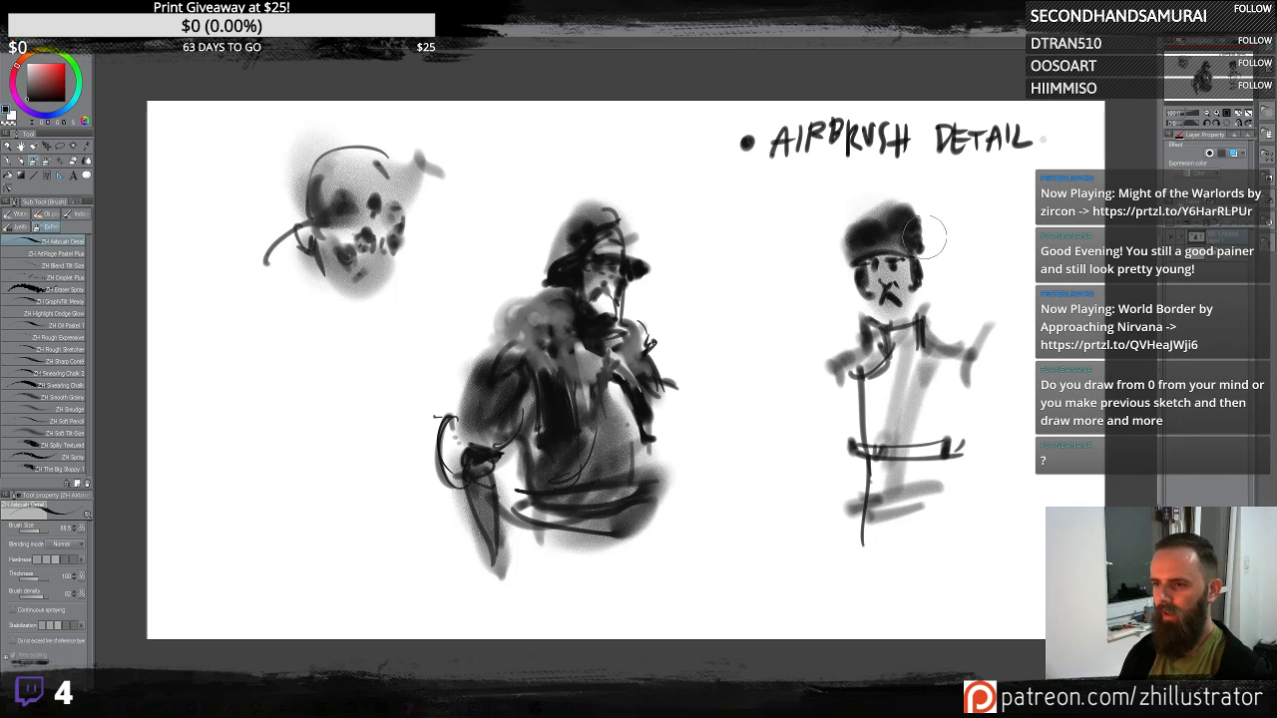
pyautogui.hotkey('ctrl', 'z')
pyautogui.hotkey('ctrl', 'z')
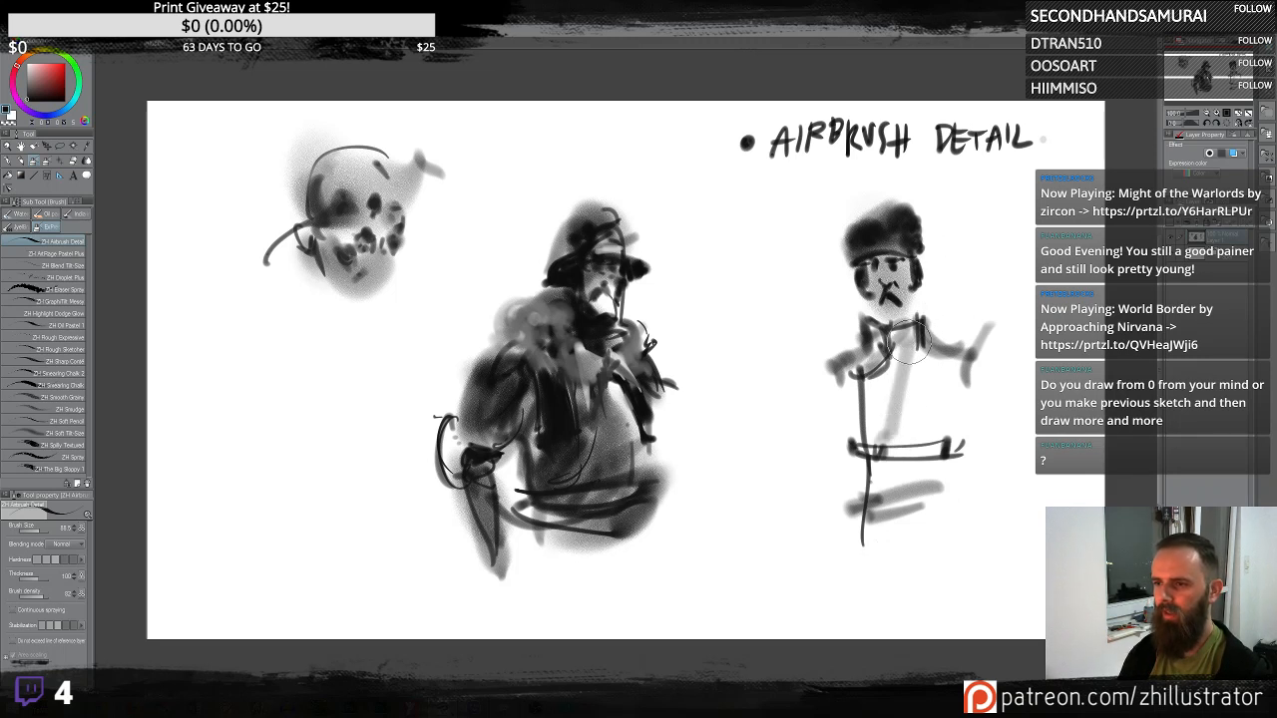
pyautogui.hotkey('ctrl', 'z')
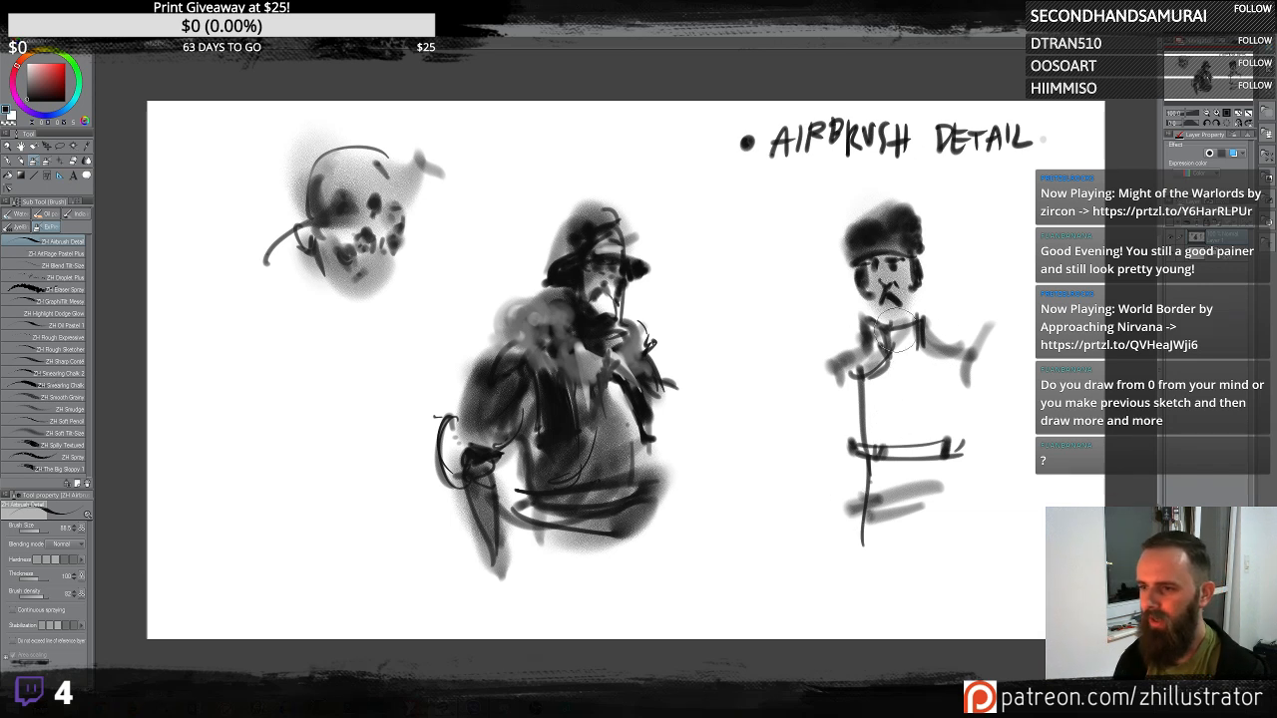
# - Fill the third figure's body with soft grey tone and add belt, cap and chin accents
pyautogui.moveTo(896, 327)
pyautogui.mouseDown()
pyautogui.moveTo(886, 364)
pyautogui.moveTo(898, 429)
pyautogui.moveTo(928, 468)
pyautogui.moveTo(918, 529)
pyautogui.mouseUp()
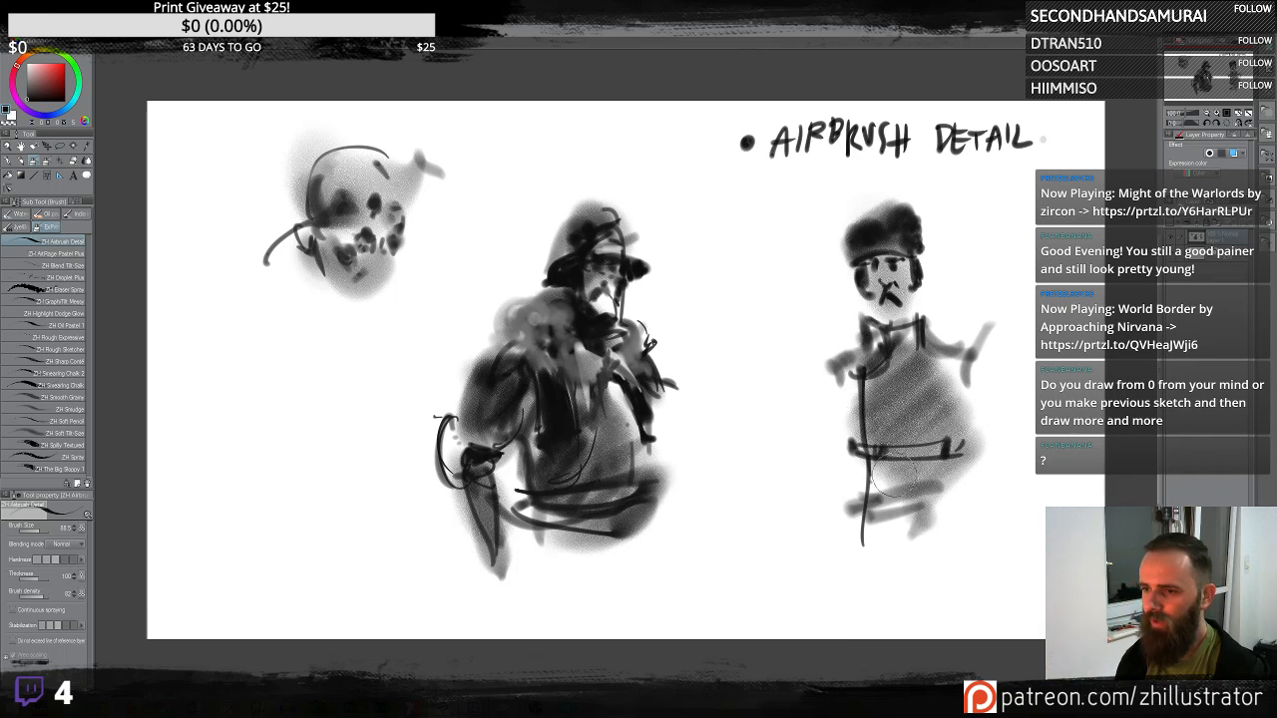
pyautogui.moveTo(855, 457)
pyautogui.mouseDown()
pyautogui.moveTo(865, 442)
pyautogui.moveTo(877, 453)
pyautogui.mouseUp()
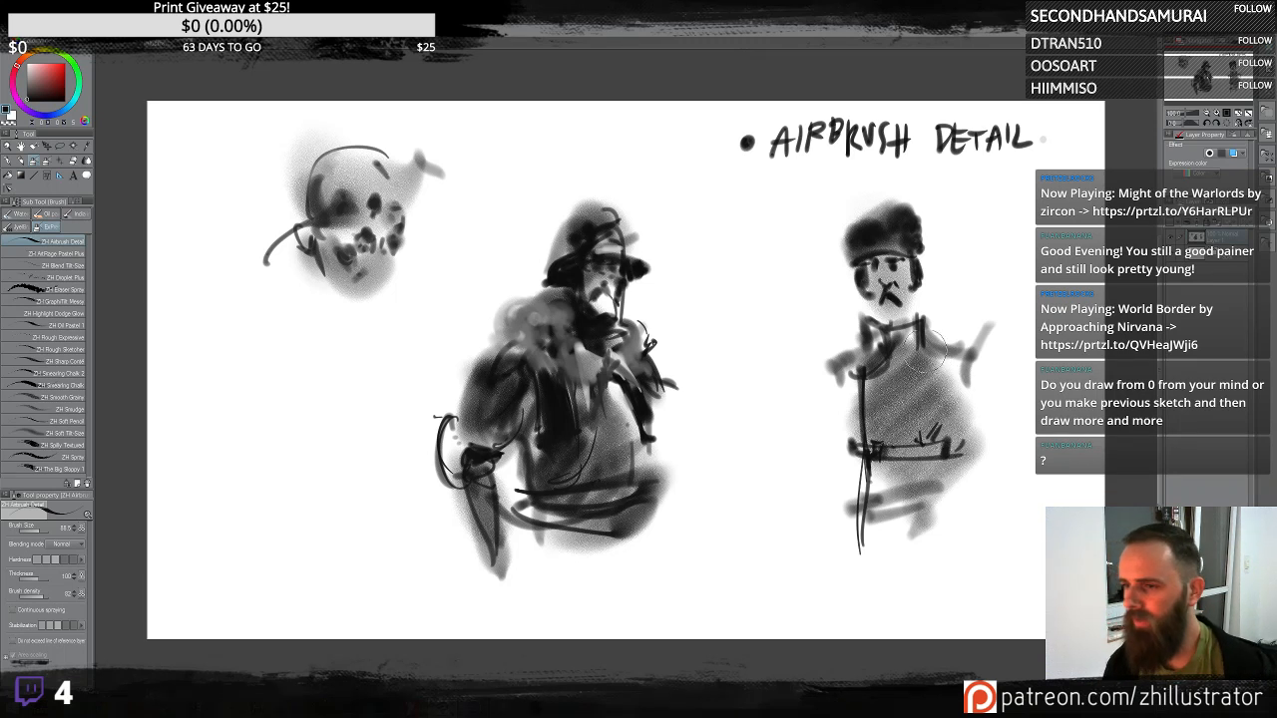
pyautogui.moveTo(861, 230); pyautogui.dragTo(866, 246)
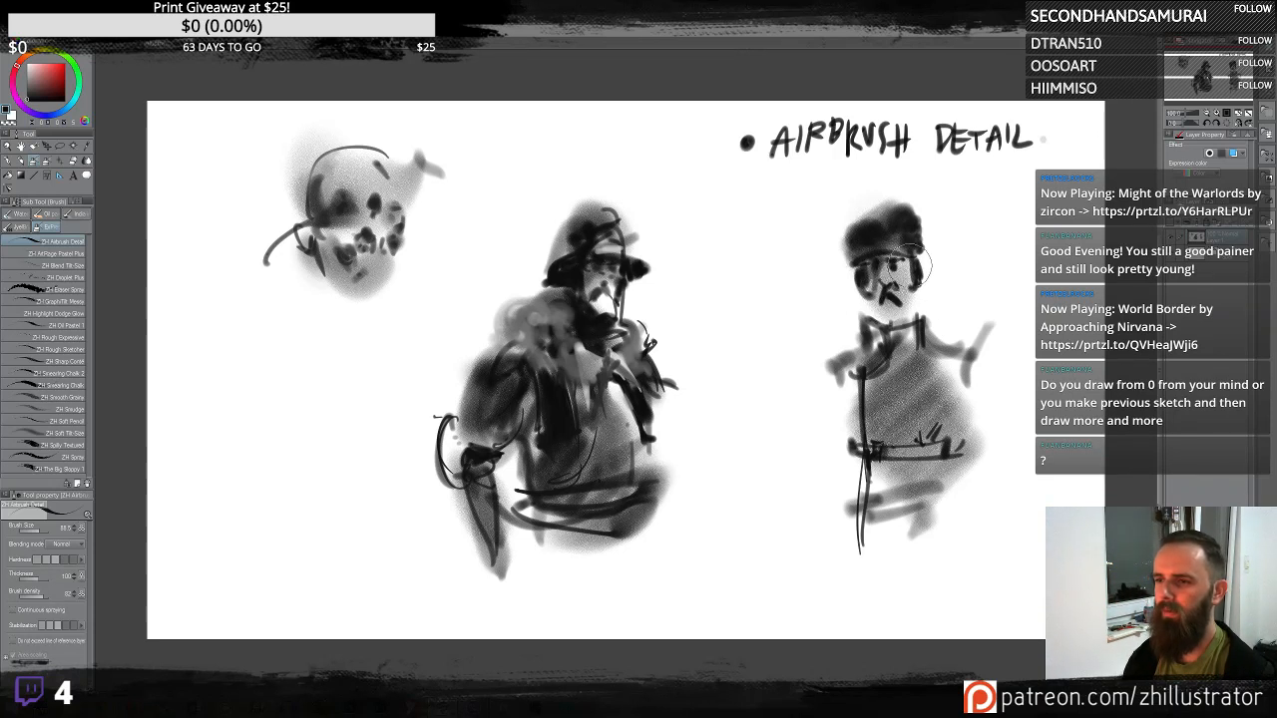
pyautogui.moveTo(872, 321)
pyautogui.mouseDown()
pyautogui.moveTo(890, 337)
pyautogui.moveTo(916, 321)
pyautogui.moveTo(870, 322)
pyautogui.moveTo(858, 345)
pyautogui.mouseUp()
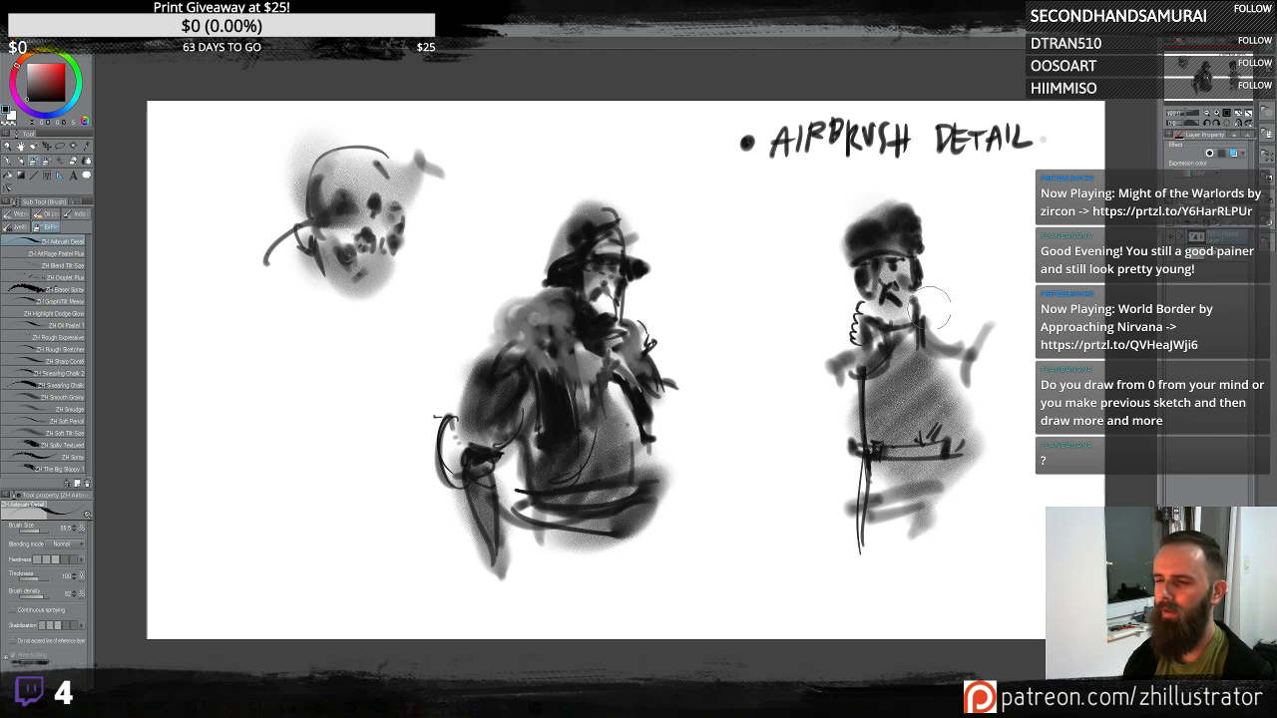
# - Draw arm and shoulder outline strokes down both sides of the third figure
pyautogui.moveTo(938, 351)
pyautogui.mouseDown()
pyautogui.moveTo(986, 351)
pyautogui.moveTo(962, 372)
pyautogui.mouseUp()
pyautogui.moveTo(960, 390); pyautogui.dragTo(916, 411)
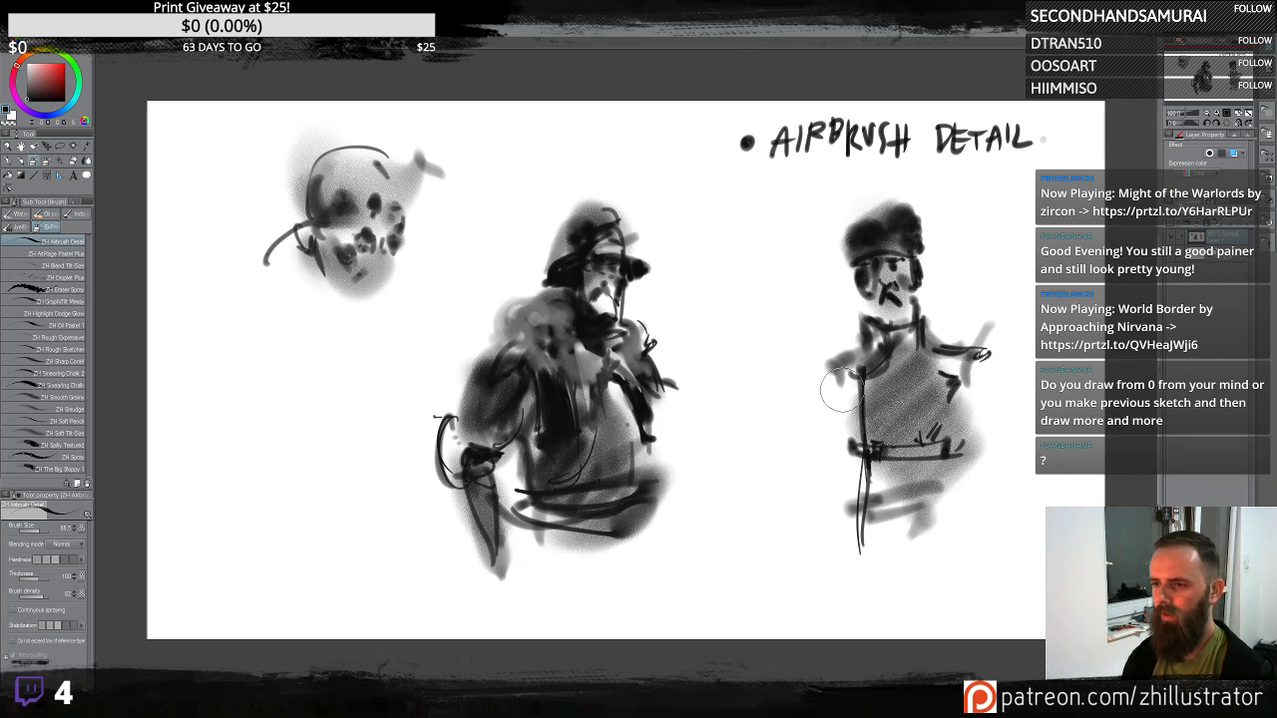
pyautogui.moveTo(827, 371); pyautogui.dragTo(821, 483)
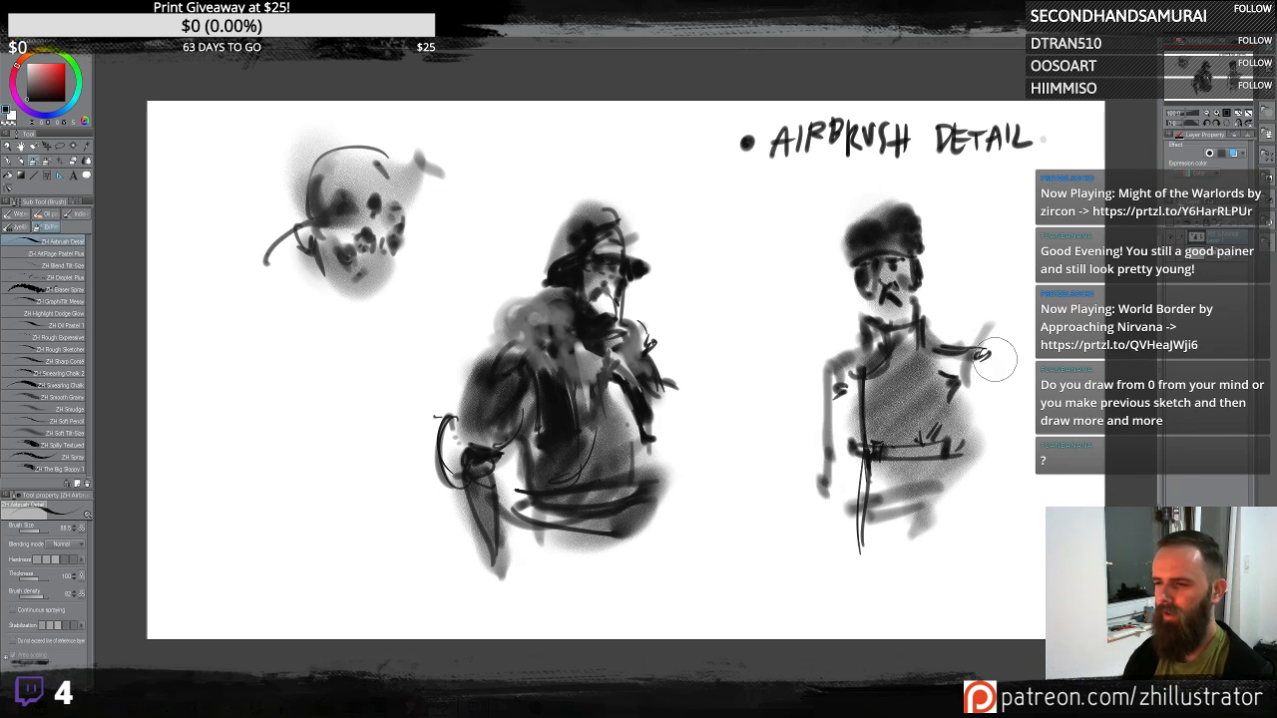
pyautogui.moveTo(995, 359); pyautogui.dragTo(1019, 413)
pyautogui.moveTo(1004, 366); pyautogui.dragTo(1030, 454)
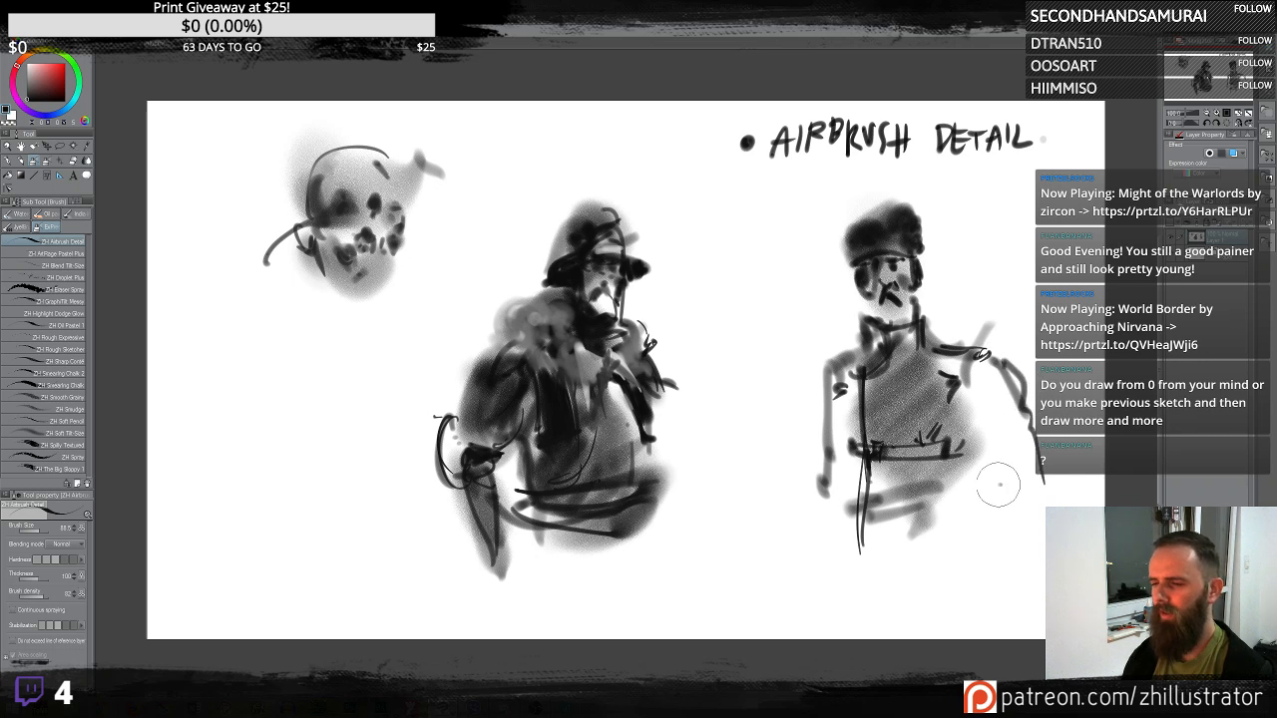
pyautogui.moveTo(838, 389); pyautogui.dragTo(819, 481)
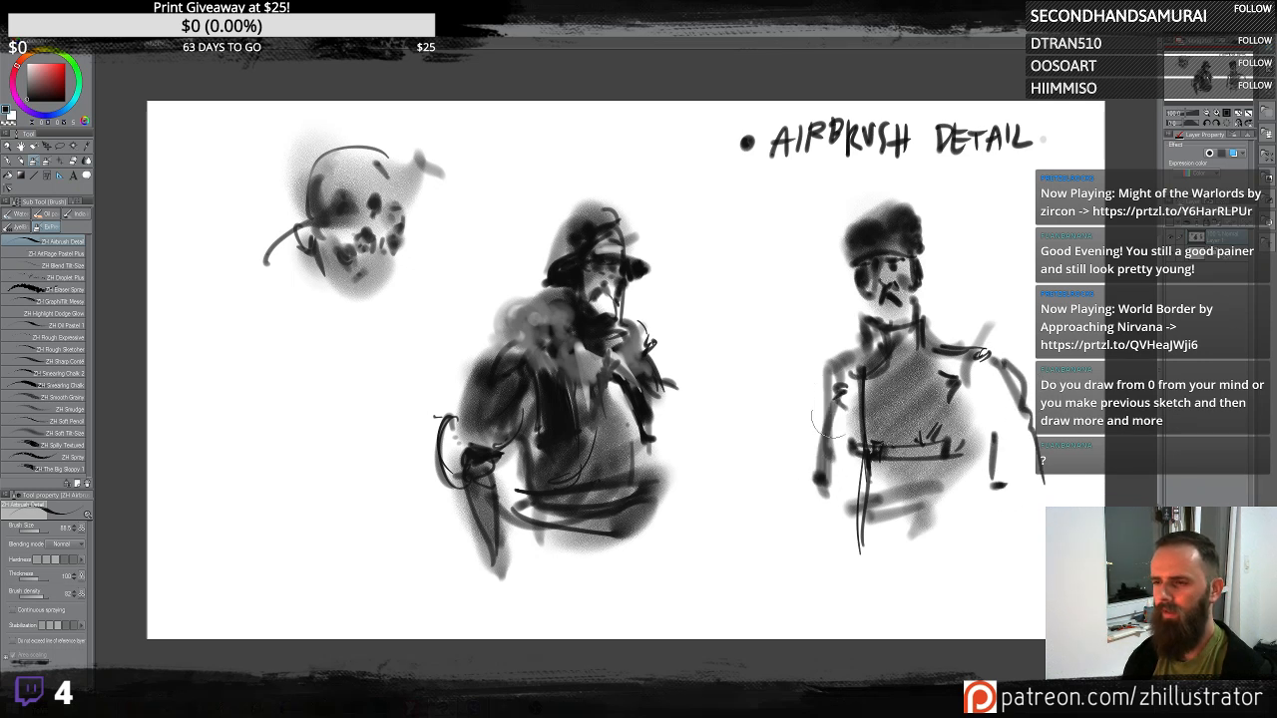
# - Flip the canvas horizontally and add a stroke to the figure's cap, cancelling an accidental print dialog
pyautogui.click(1237, 122)
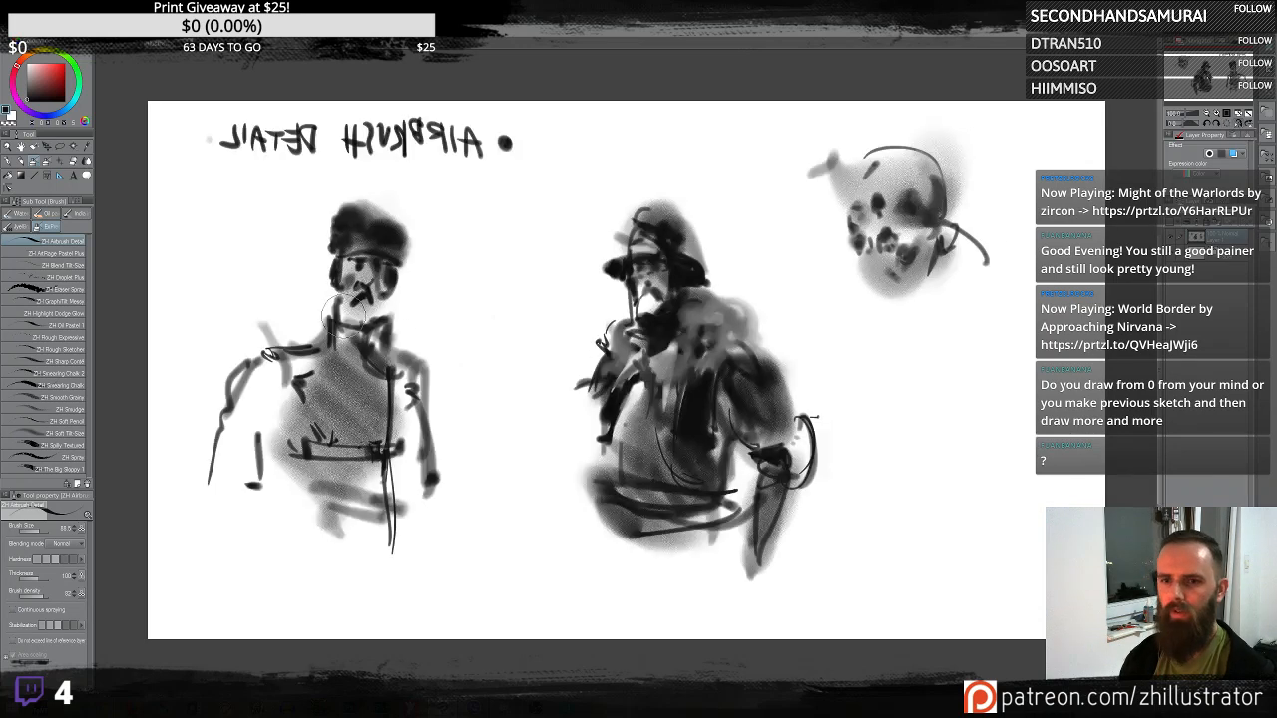
pyautogui.moveTo(329, 277)
pyautogui.mouseDown()
pyautogui.moveTo(333, 290)
pyautogui.moveTo(329, 235)
pyautogui.mouseUp()
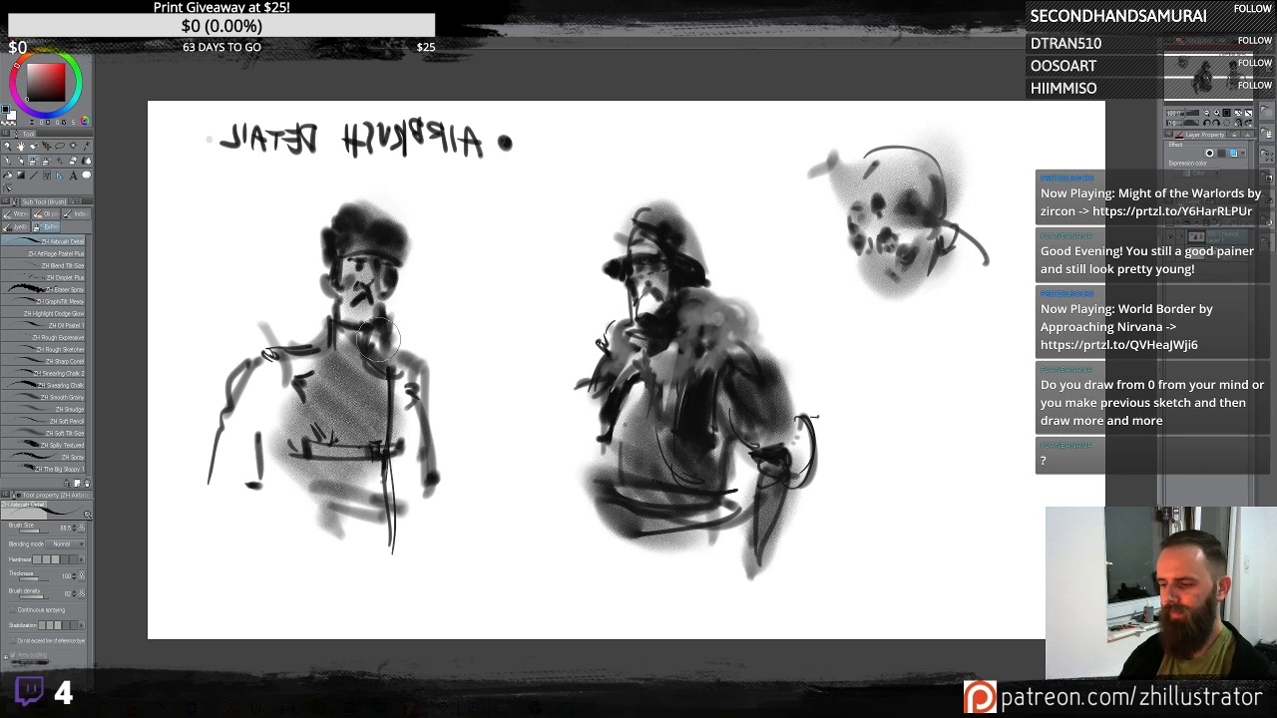
pyautogui.hotkey('ctrl', 'p')
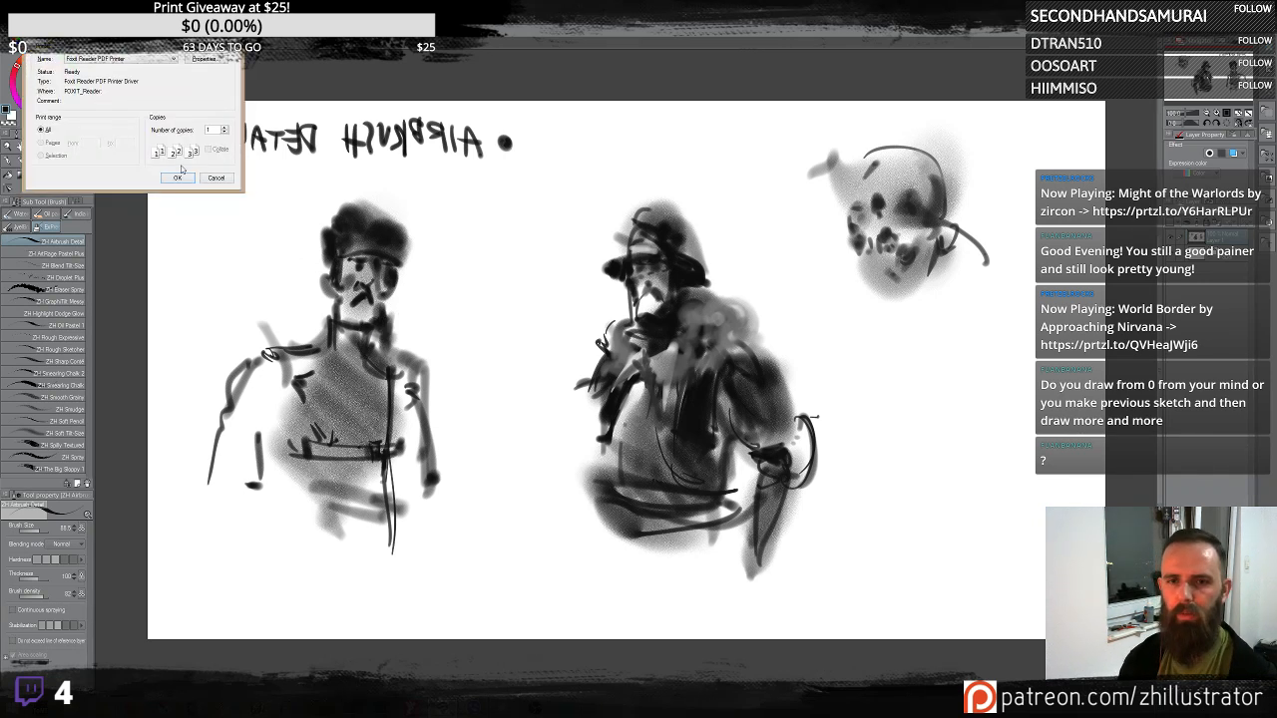
pyautogui.click(215, 178)
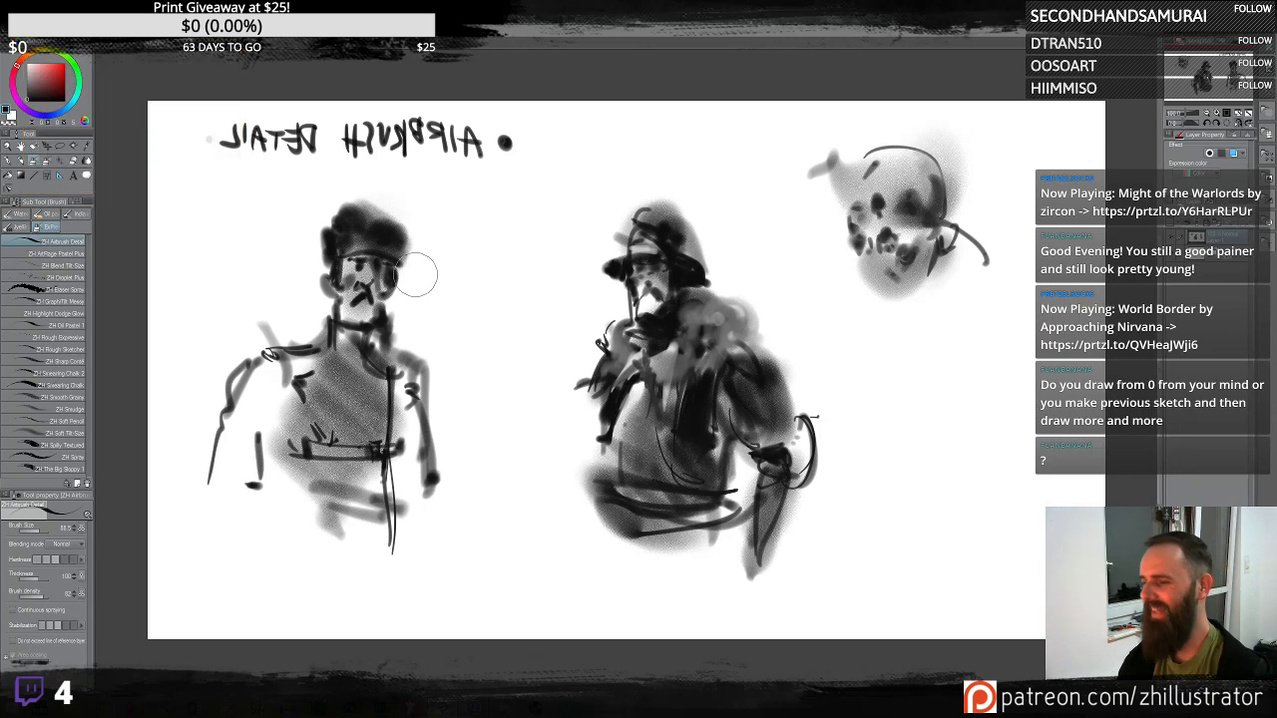
# - Zoom in on the figure and add face and cap strokes, undoing the last two strokes
pyautogui.scroll(-1, 416, 277)
pyautogui.scroll(2, 416, 276)
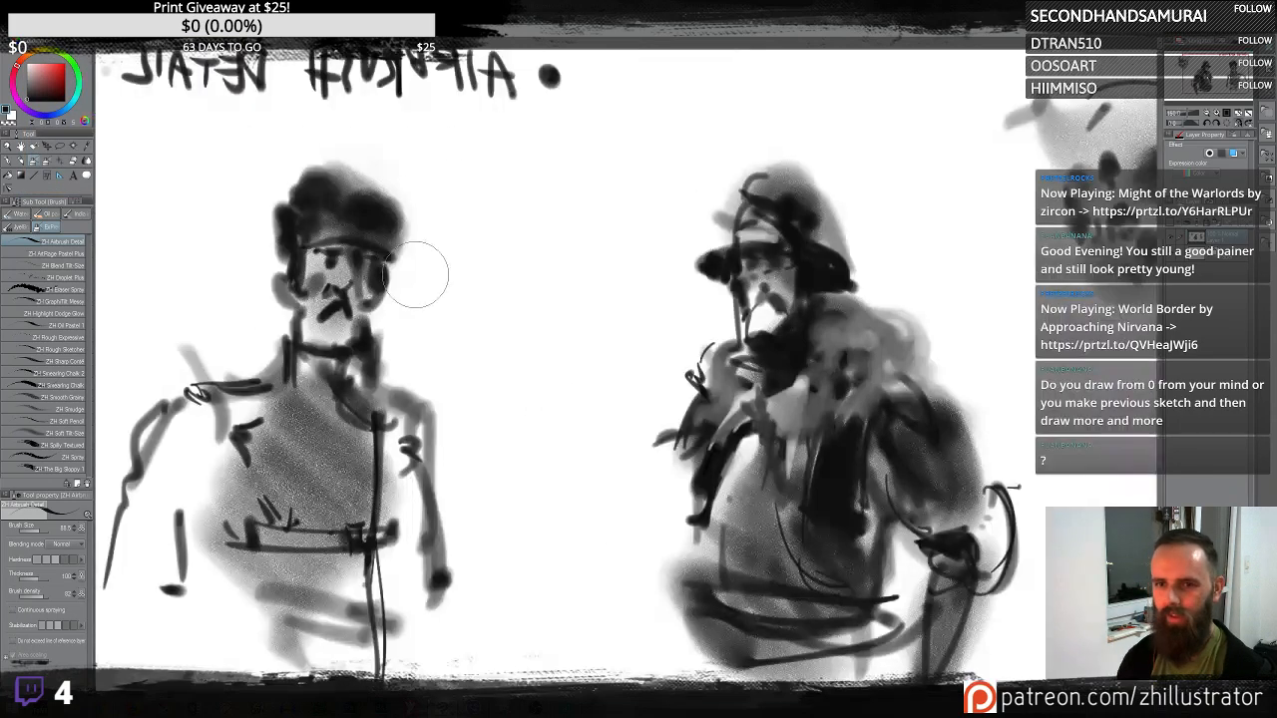
pyautogui.moveTo(568, 412); pyautogui.dragTo(702, 350)
pyautogui.moveTo(429, 242); pyautogui.dragTo(447, 272)
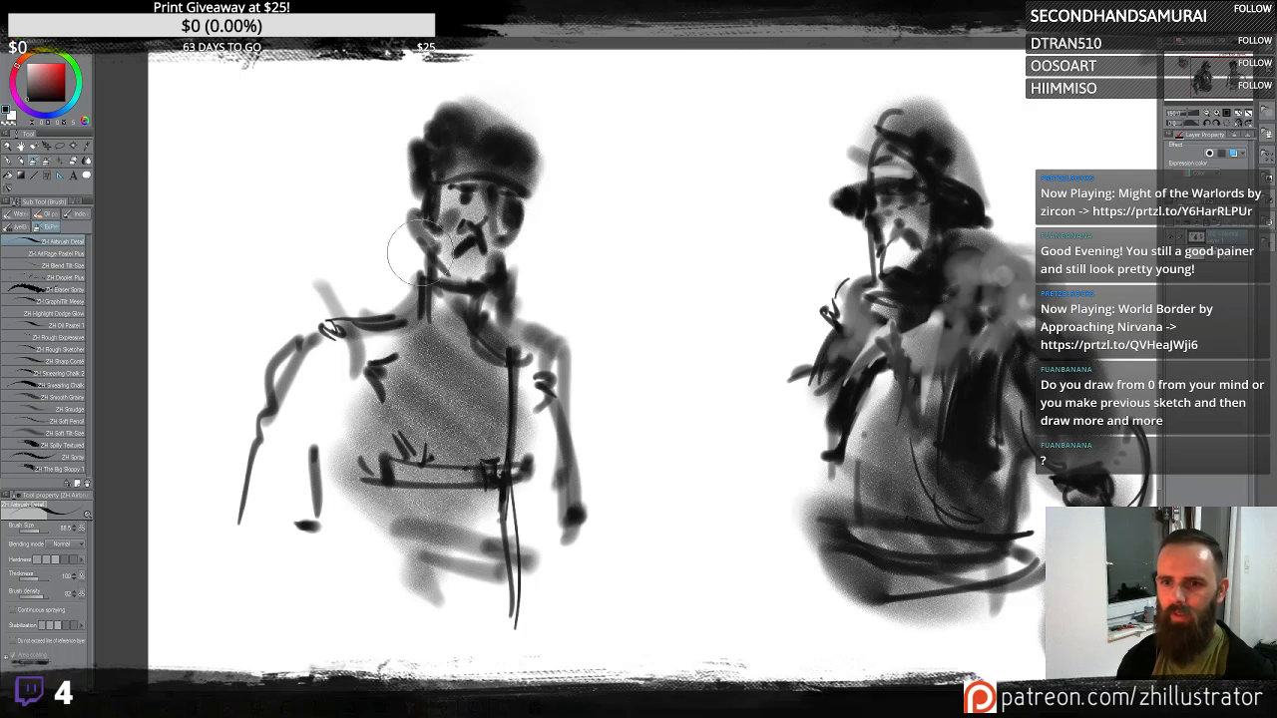
pyautogui.moveTo(419, 211)
pyautogui.mouseDown()
pyautogui.moveTo(405, 214)
pyautogui.moveTo(428, 244)
pyautogui.moveTo(408, 227)
pyautogui.mouseUp()
pyautogui.moveTo(414, 139)
pyautogui.mouseDown()
pyautogui.moveTo(422, 196)
pyautogui.moveTo(465, 175)
pyautogui.moveTo(428, 195)
pyautogui.moveTo(521, 184)
pyautogui.moveTo(434, 205)
pyautogui.moveTo(526, 209)
pyautogui.moveTo(471, 204)
pyautogui.moveTo(471, 193)
pyautogui.moveTo(436, 231)
pyautogui.moveTo(508, 180)
pyautogui.moveTo(512, 237)
pyautogui.mouseUp()
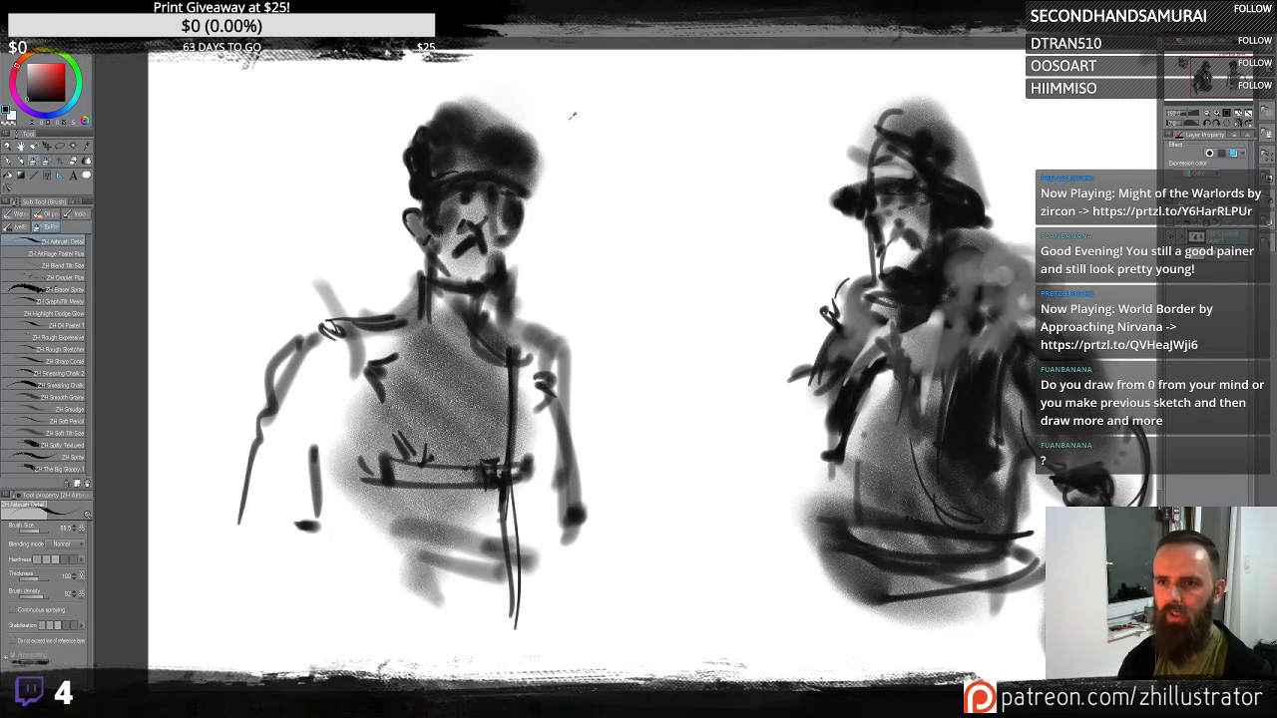
pyautogui.moveTo(477, 207)
pyautogui.mouseDown()
pyautogui.moveTo(444, 196)
pyautogui.moveTo(502, 153)
pyautogui.mouseUp()
pyautogui.hotkey('ctrl', 'z')
pyautogui.hotkey('ctrl', 'z')
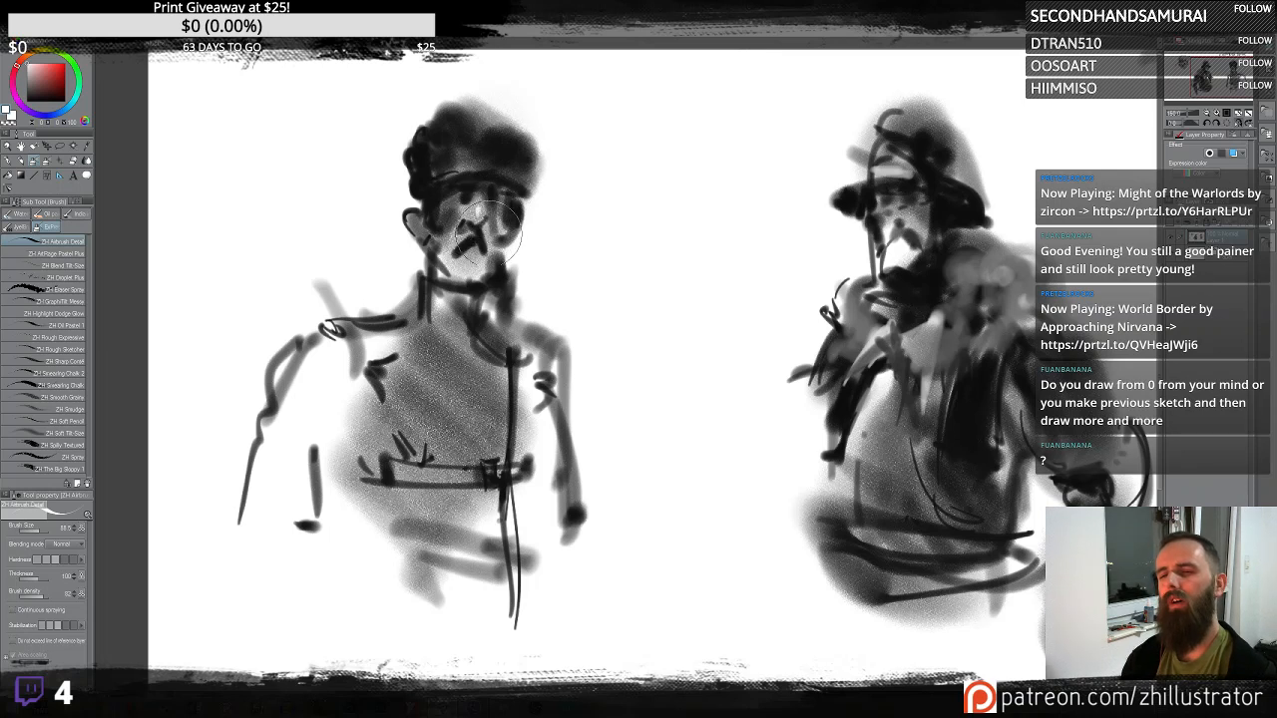
# - Darken the cap and spray soft grey tone over the figure's body and both sides
pyautogui.keyDown('alt'); pyautogui.click(473, 259); pyautogui.keyUp('alt')
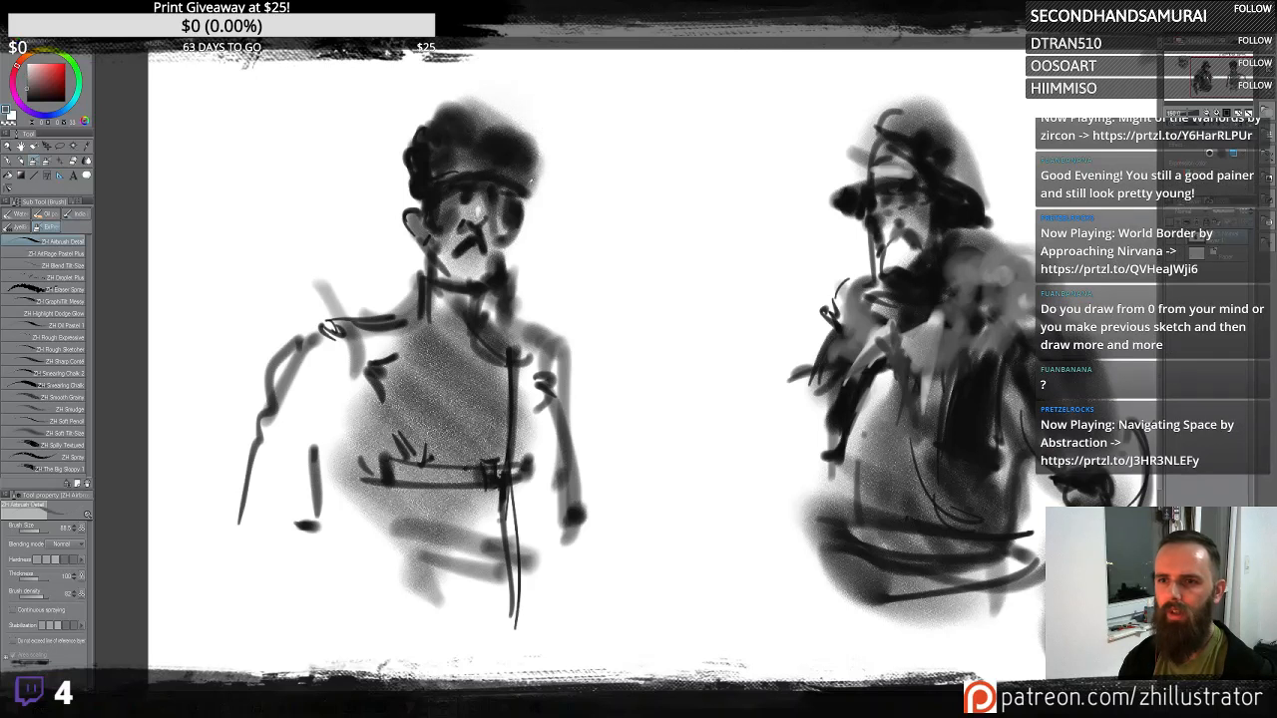
pyautogui.moveTo(486, 192)
pyautogui.mouseDown()
pyautogui.moveTo(515, 171)
pyautogui.moveTo(474, 123)
pyautogui.moveTo(442, 111)
pyautogui.moveTo(546, 142)
pyautogui.moveTo(483, 148)
pyautogui.moveTo(455, 168)
pyautogui.moveTo(429, 150)
pyautogui.mouseUp()
pyautogui.moveTo(475, 340)
pyautogui.mouseDown()
pyautogui.moveTo(497, 398)
pyautogui.moveTo(487, 365)
pyautogui.moveTo(397, 382)
pyautogui.moveTo(431, 529)
pyautogui.mouseUp()
pyautogui.moveTo(526, 412)
pyautogui.mouseDown()
pyautogui.moveTo(539, 399)
pyautogui.moveTo(509, 519)
pyautogui.moveTo(459, 559)
pyautogui.moveTo(398, 512)
pyautogui.moveTo(384, 624)
pyautogui.mouseUp()
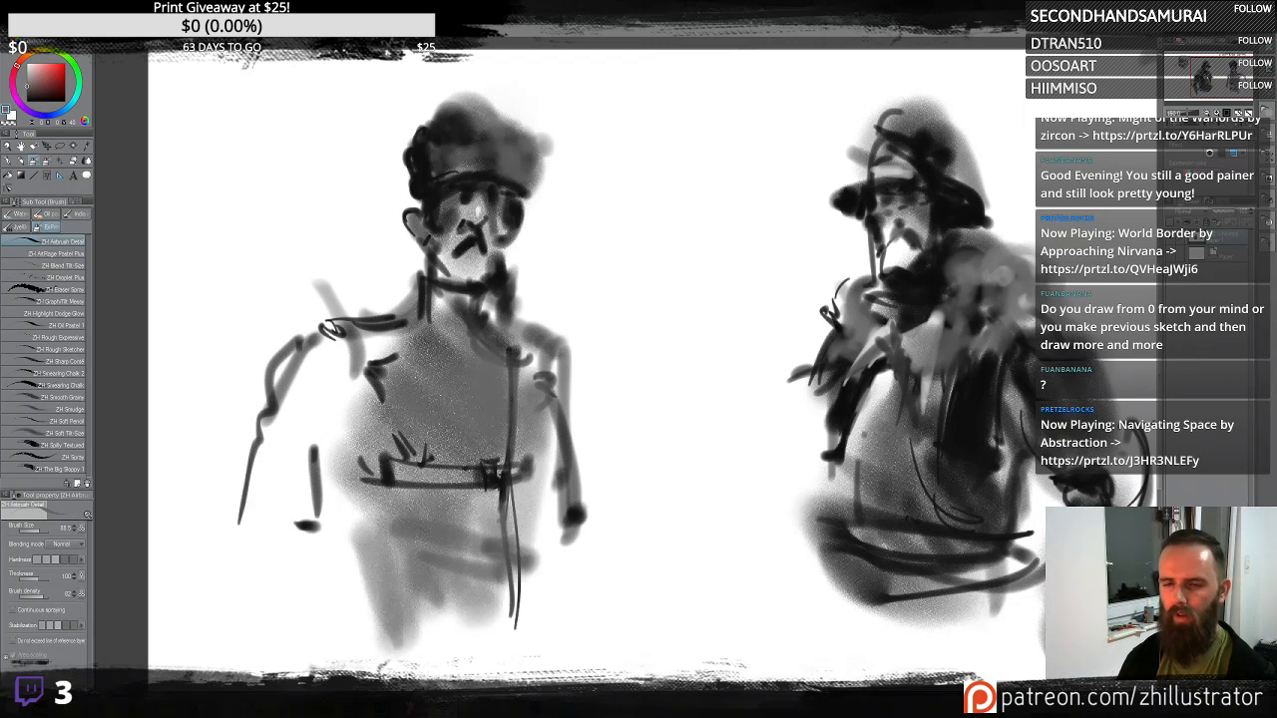
pyautogui.moveTo(339, 330)
pyautogui.mouseDown()
pyautogui.moveTo(304, 477)
pyautogui.moveTo(292, 387)
pyautogui.moveTo(326, 358)
pyautogui.moveTo(333, 429)
pyautogui.moveTo(328, 444)
pyautogui.moveTo(314, 355)
pyautogui.moveTo(301, 502)
pyautogui.moveTo(379, 499)
pyautogui.mouseUp()
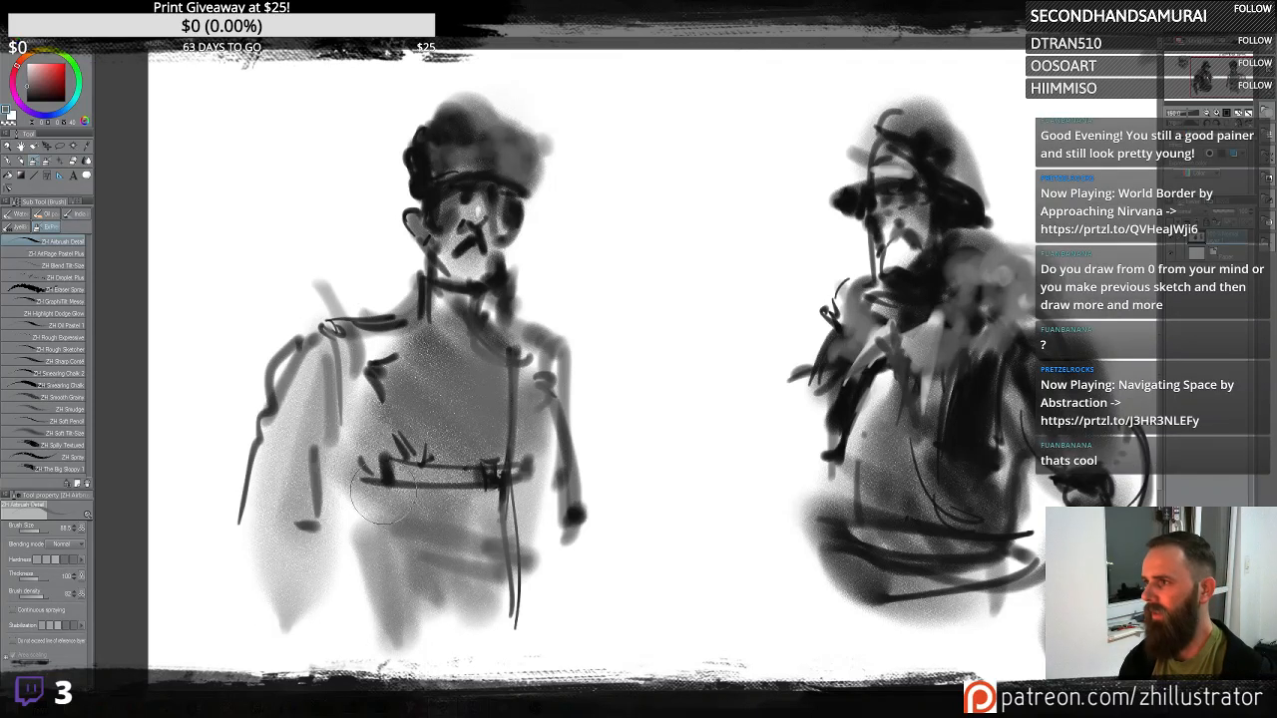
pyautogui.moveTo(539, 424)
pyautogui.mouseDown()
pyautogui.moveTo(559, 340)
pyautogui.moveTo(585, 342)
pyautogui.moveTo(564, 419)
pyautogui.moveTo(599, 547)
pyautogui.mouseUp()
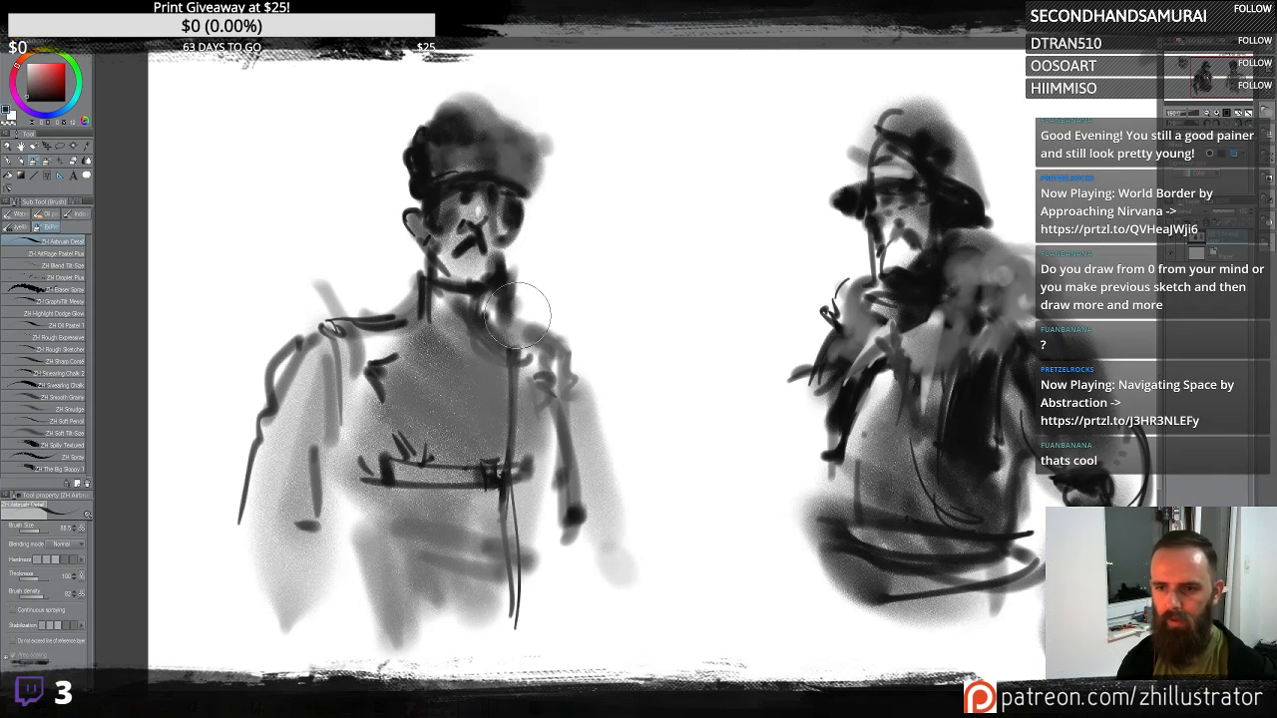
# - Draw a diagonal strap across the figure's chest, undoing a first attempt
pyautogui.moveTo(518, 315)
pyautogui.mouseDown()
pyautogui.moveTo(465, 429)
pyautogui.moveTo(377, 557)
pyautogui.mouseUp()
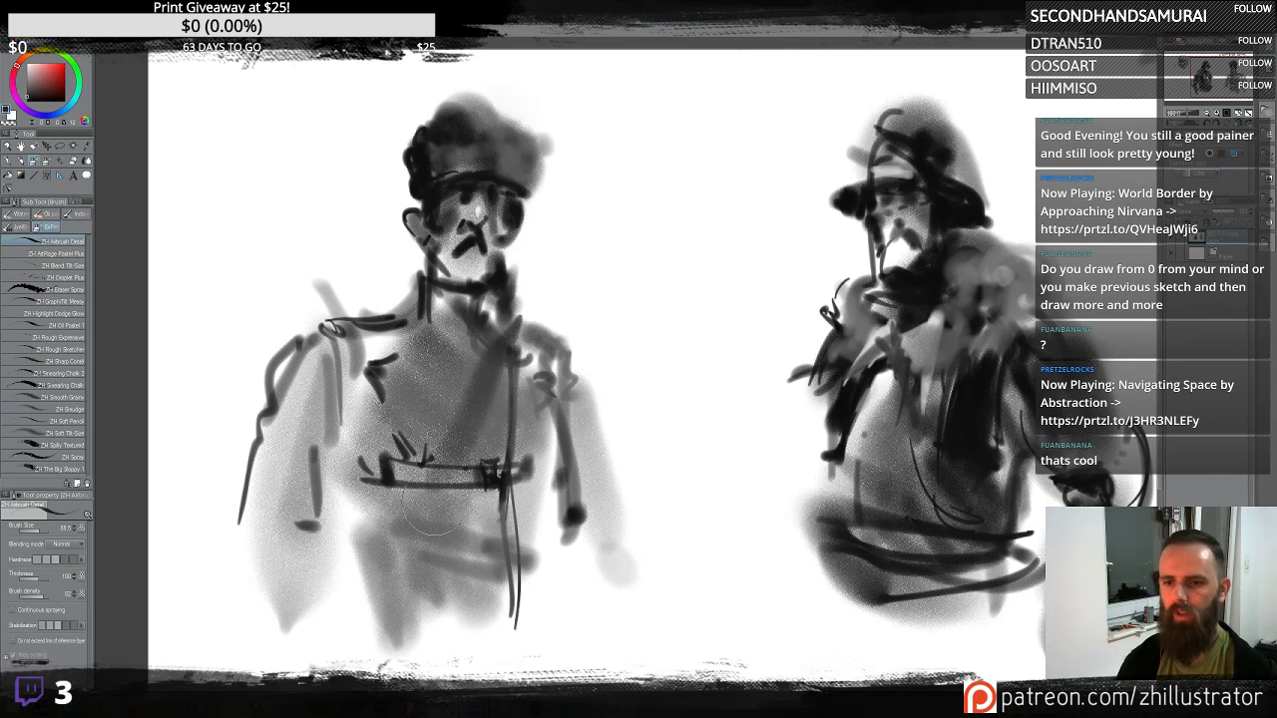
pyautogui.hotkey('ctrl', 'z')
pyautogui.hotkey('ctrl', 'z')
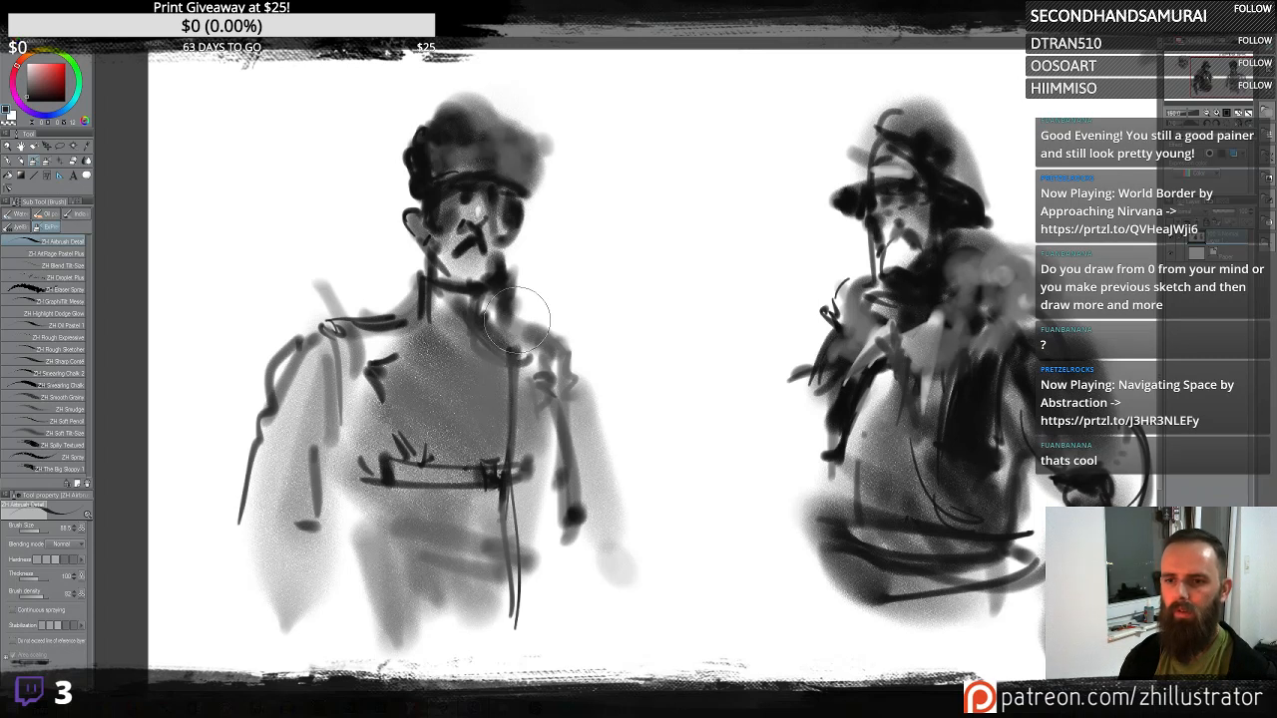
pyautogui.moveTo(517, 319)
pyautogui.mouseDown()
pyautogui.moveTo(473, 381)
pyautogui.moveTo(394, 549)
pyautogui.mouseUp()
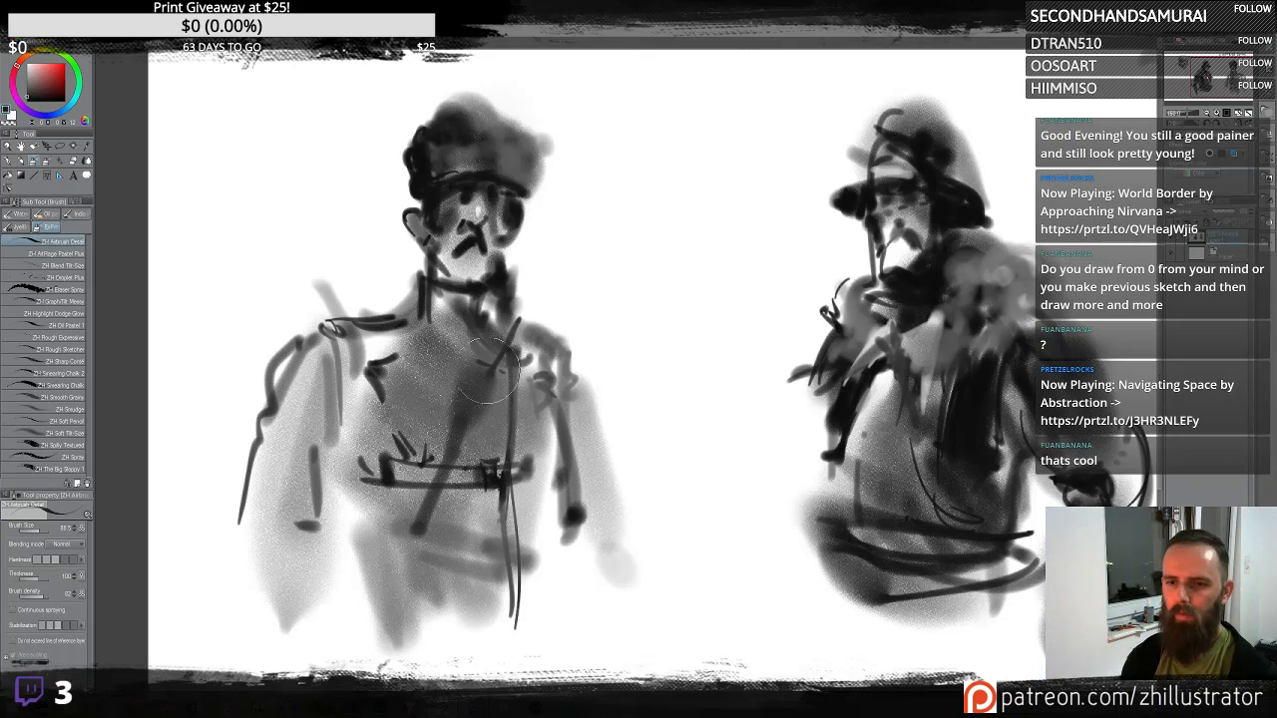
pyautogui.moveTo(484, 361)
pyautogui.mouseDown()
pyautogui.moveTo(446, 417)
pyautogui.moveTo(481, 394)
pyautogui.moveTo(476, 416)
pyautogui.moveTo(496, 371)
pyautogui.moveTo(455, 416)
pyautogui.mouseUp()
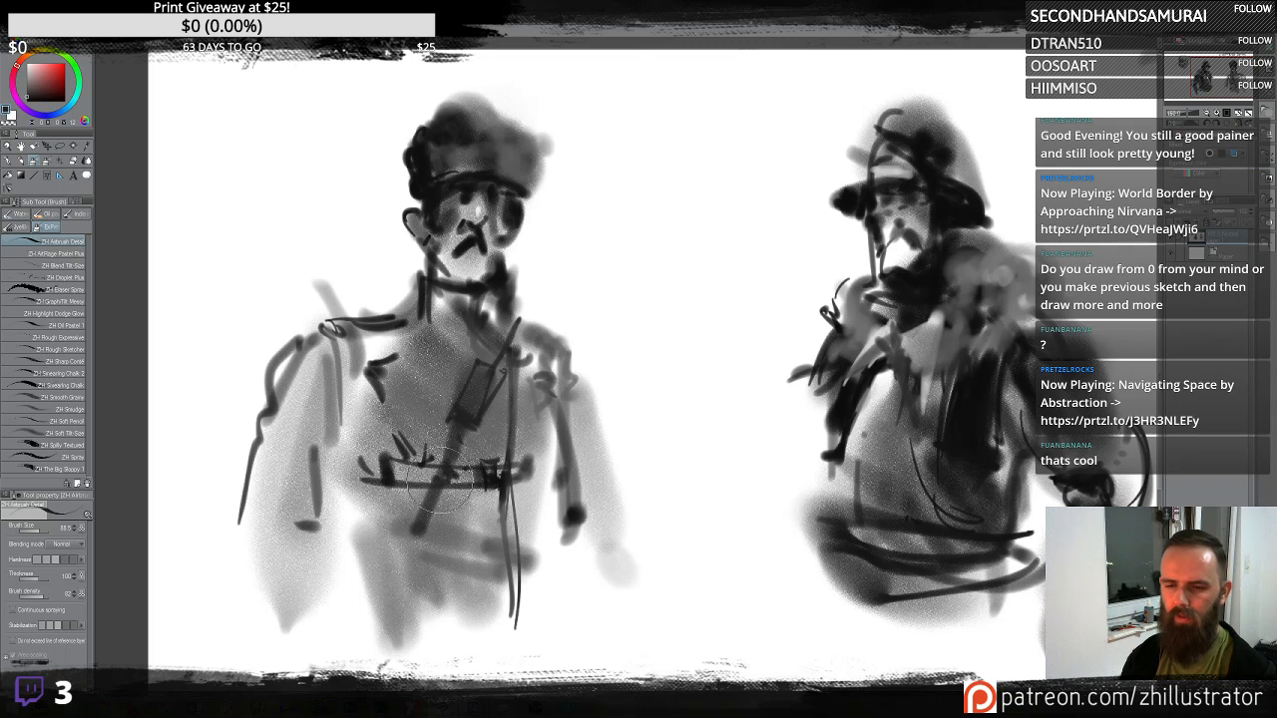
pyautogui.moveTo(498, 348)
pyautogui.mouseDown()
pyautogui.moveTo(513, 313)
pyautogui.moveTo(476, 345)
pyautogui.mouseUp()
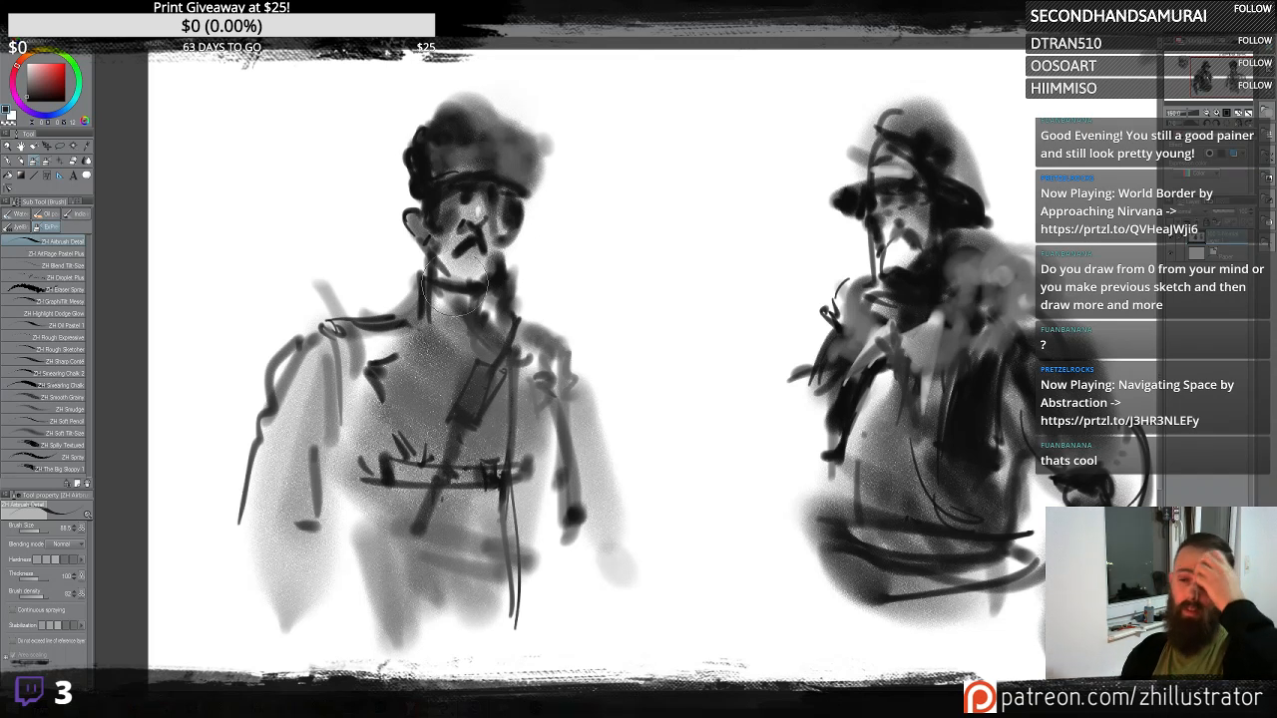
# - Add dark accents to the figure's cap, eyes and chin
pyautogui.moveTo(411, 172)
pyautogui.mouseDown()
pyautogui.moveTo(440, 186)
pyautogui.moveTo(454, 155)
pyautogui.mouseUp()
pyautogui.moveTo(442, 208)
pyautogui.mouseDown()
pyautogui.moveTo(463, 172)
pyautogui.moveTo(441, 193)
pyautogui.moveTo(469, 204)
pyautogui.mouseUp()
pyautogui.moveTo(469, 254)
pyautogui.mouseDown()
pyautogui.moveTo(428, 235)
pyautogui.moveTo(463, 271)
pyautogui.moveTo(465, 399)
pyautogui.moveTo(475, 364)
pyautogui.moveTo(515, 344)
pyautogui.moveTo(540, 351)
pyautogui.moveTo(492, 239)
pyautogui.mouseUp()
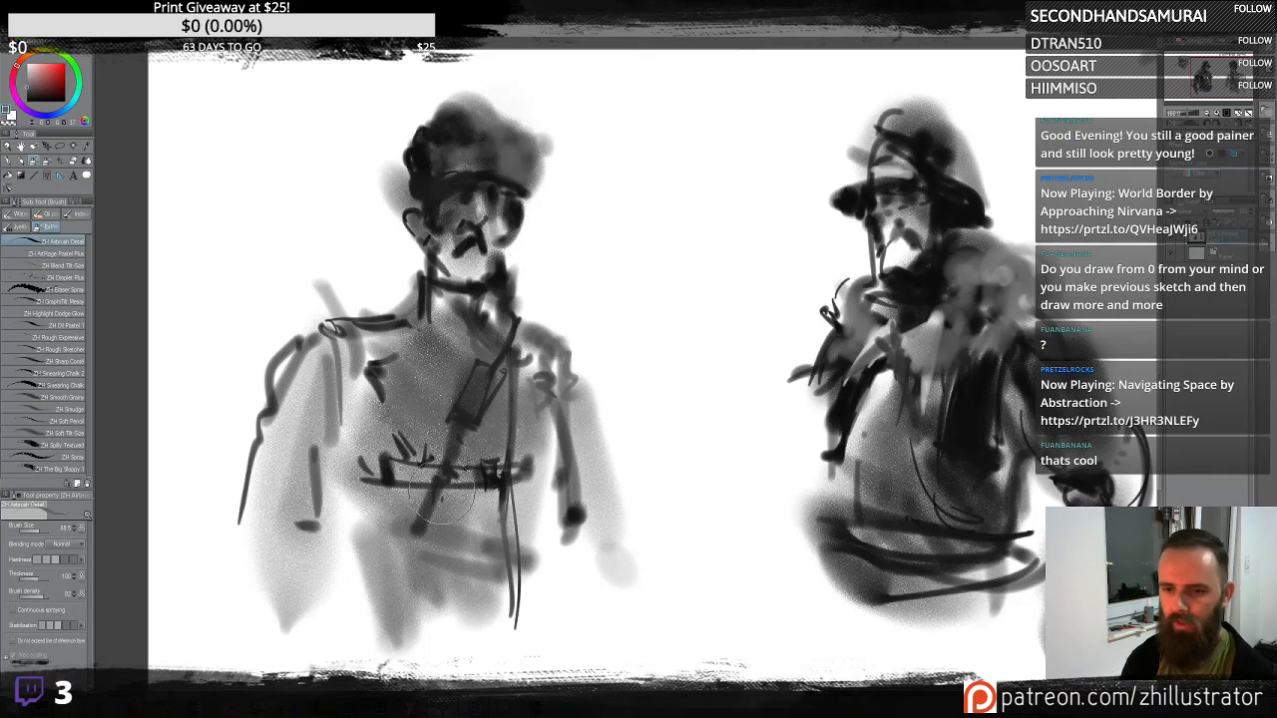
pyautogui.moveTo(424, 504); pyautogui.dragTo(427, 521)
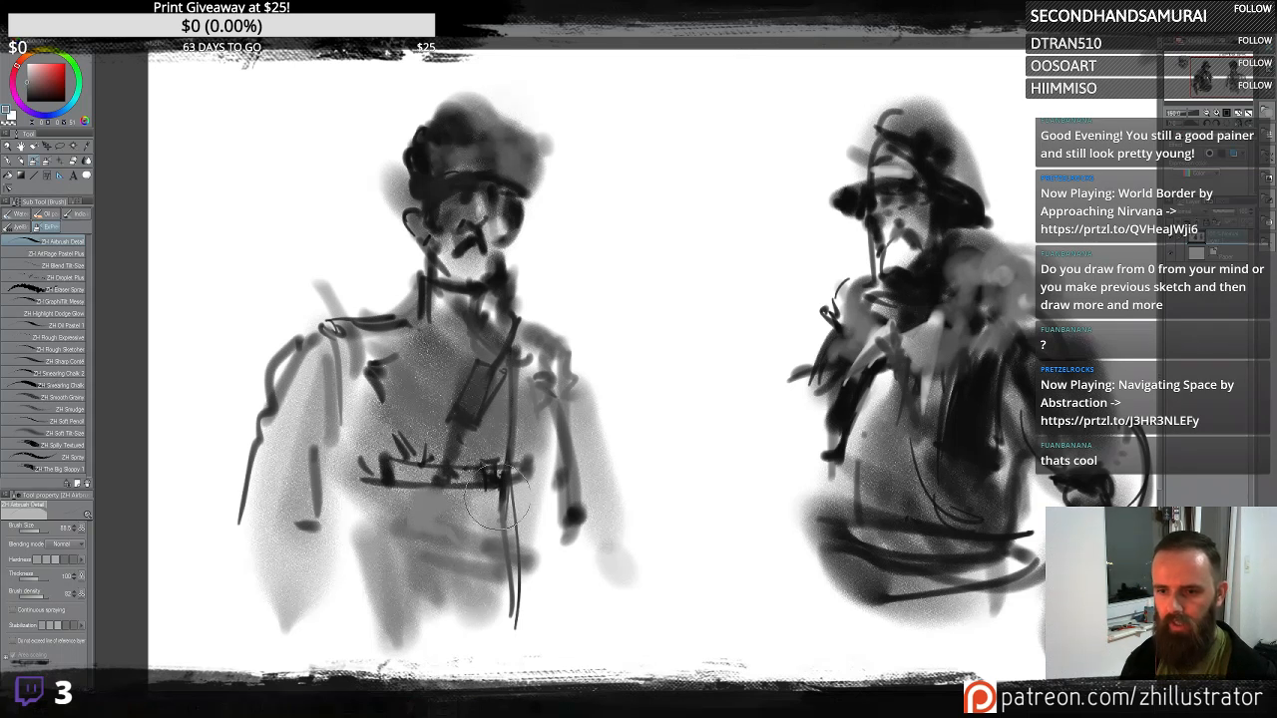
# - Spray soft grey leg tones below the belt and restate the belt line
pyautogui.moveTo(499, 497)
pyautogui.mouseDown()
pyautogui.moveTo(470, 544)
pyautogui.moveTo(419, 510)
pyautogui.moveTo(469, 520)
pyautogui.moveTo(451, 500)
pyautogui.moveTo(484, 487)
pyautogui.moveTo(445, 538)
pyautogui.moveTo(442, 512)
pyautogui.moveTo(396, 514)
pyautogui.moveTo(397, 502)
pyautogui.moveTo(509, 487)
pyautogui.moveTo(512, 539)
pyautogui.moveTo(489, 495)
pyautogui.moveTo(457, 584)
pyautogui.mouseUp()
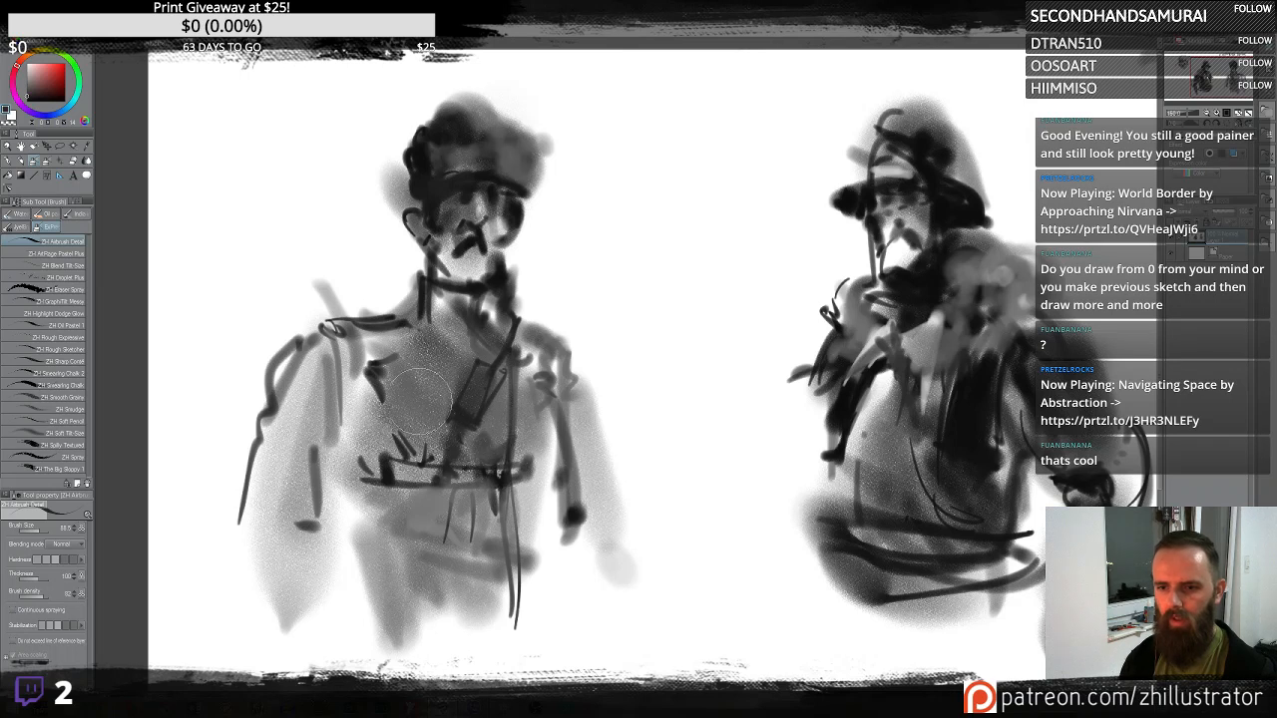
pyautogui.moveTo(359, 419)
pyautogui.mouseDown()
pyautogui.moveTo(384, 454)
pyautogui.moveTo(524, 539)
pyautogui.moveTo(504, 514)
pyautogui.moveTo(509, 659)
pyautogui.mouseUp()
pyautogui.moveTo(494, 499); pyautogui.dragTo(475, 643)
pyautogui.moveTo(429, 514); pyautogui.dragTo(437, 617)
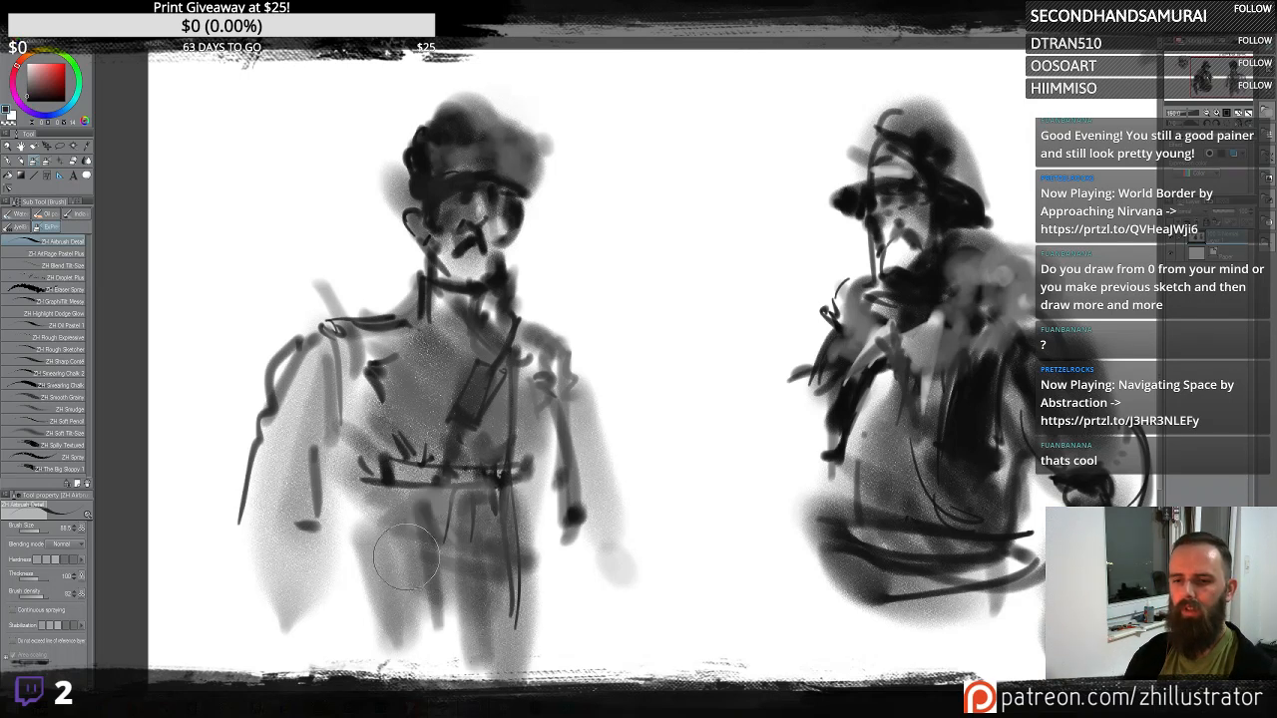
pyautogui.moveTo(533, 455)
pyautogui.mouseDown()
pyautogui.moveTo(521, 487)
pyautogui.moveTo(520, 474)
pyautogui.moveTo(547, 469)
pyautogui.moveTo(529, 482)
pyautogui.moveTo(467, 469)
pyautogui.mouseUp()
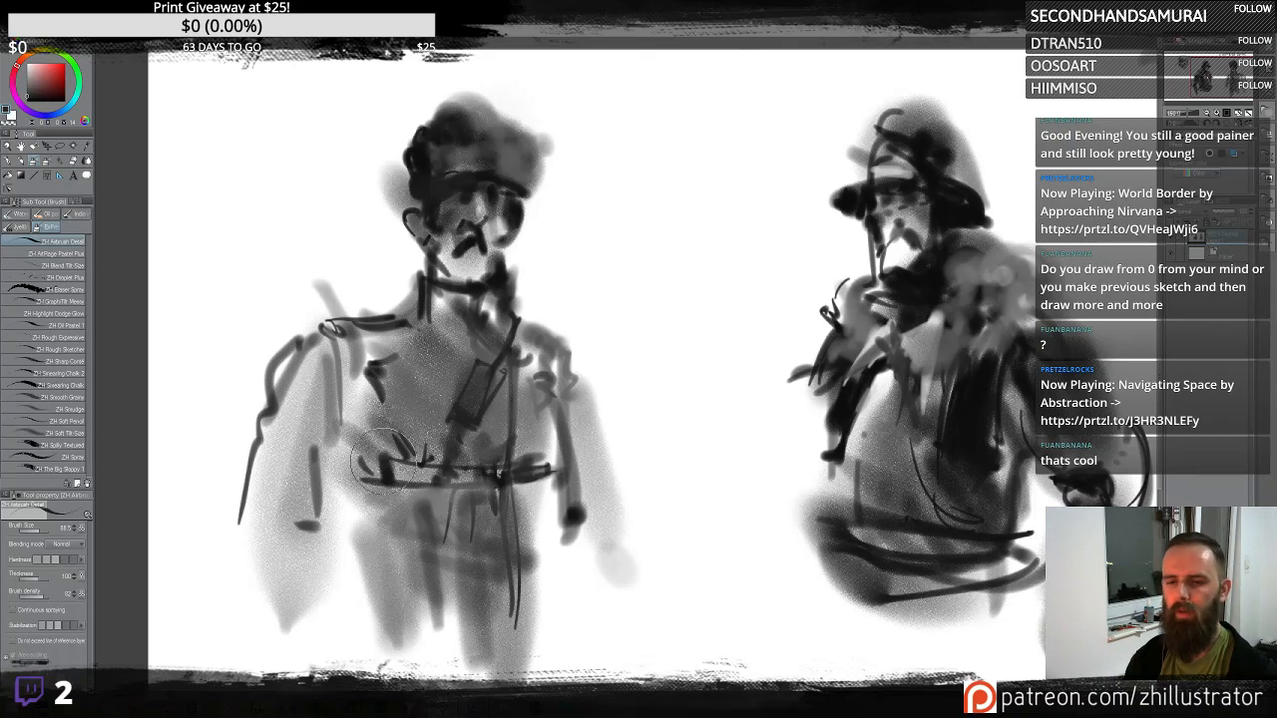
# - Draw epaulette fringe strokes on both shoulders and a line down the right arm
pyautogui.moveTo(384, 462); pyautogui.dragTo(356, 479)
pyautogui.moveTo(356, 330); pyautogui.dragTo(357, 382)
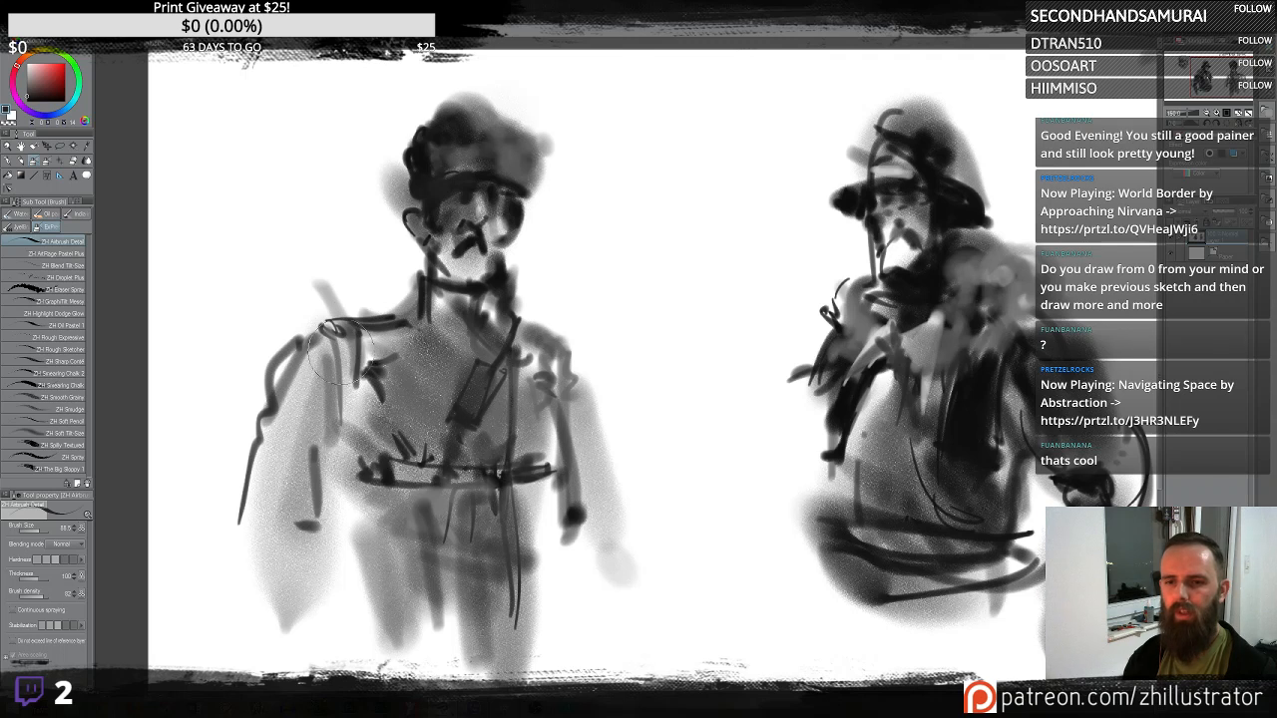
pyautogui.moveTo(290, 329)
pyautogui.mouseDown()
pyautogui.moveTo(358, 327)
pyautogui.moveTo(298, 345)
pyautogui.moveTo(292, 369)
pyautogui.moveTo(308, 378)
pyautogui.moveTo(342, 336)
pyautogui.moveTo(371, 413)
pyautogui.mouseUp()
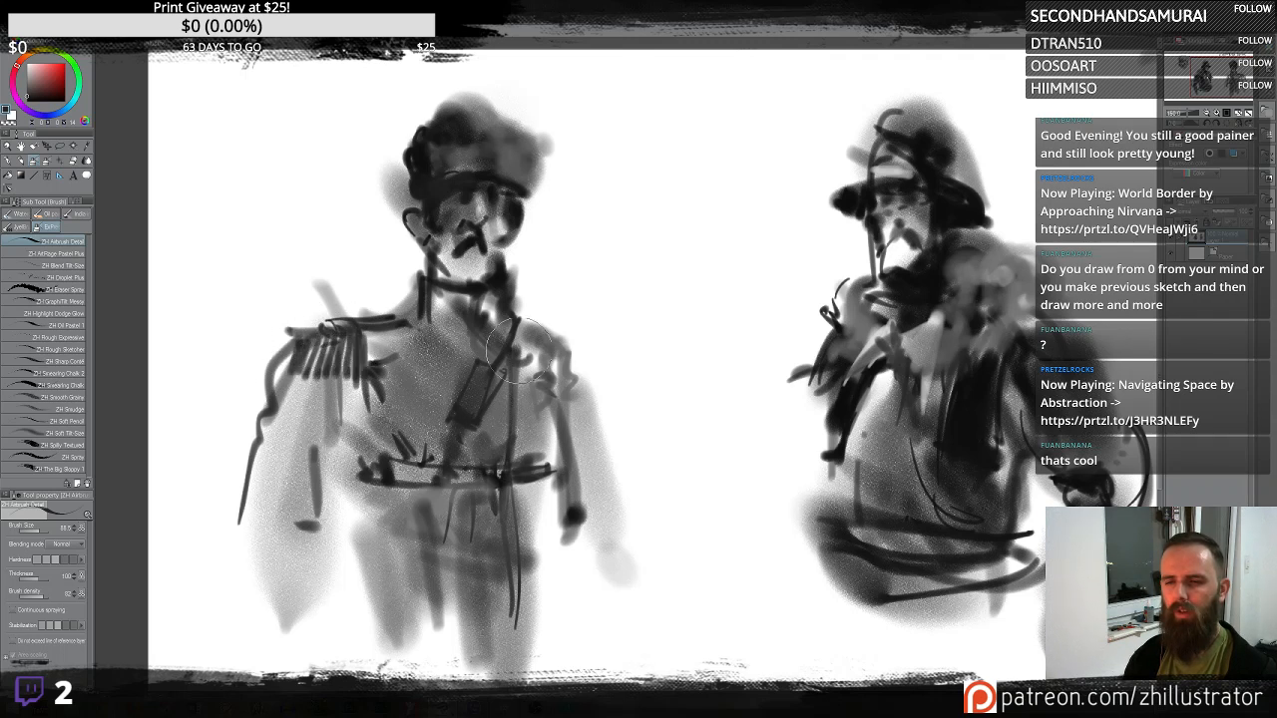
pyautogui.moveTo(516, 347)
pyautogui.mouseDown()
pyautogui.moveTo(584, 329)
pyautogui.moveTo(585, 365)
pyautogui.moveTo(558, 363)
pyautogui.moveTo(560, 482)
pyautogui.mouseUp()
pyautogui.moveTo(571, 384)
pyautogui.mouseDown()
pyautogui.moveTo(593, 439)
pyautogui.moveTo(579, 549)
pyautogui.mouseUp()
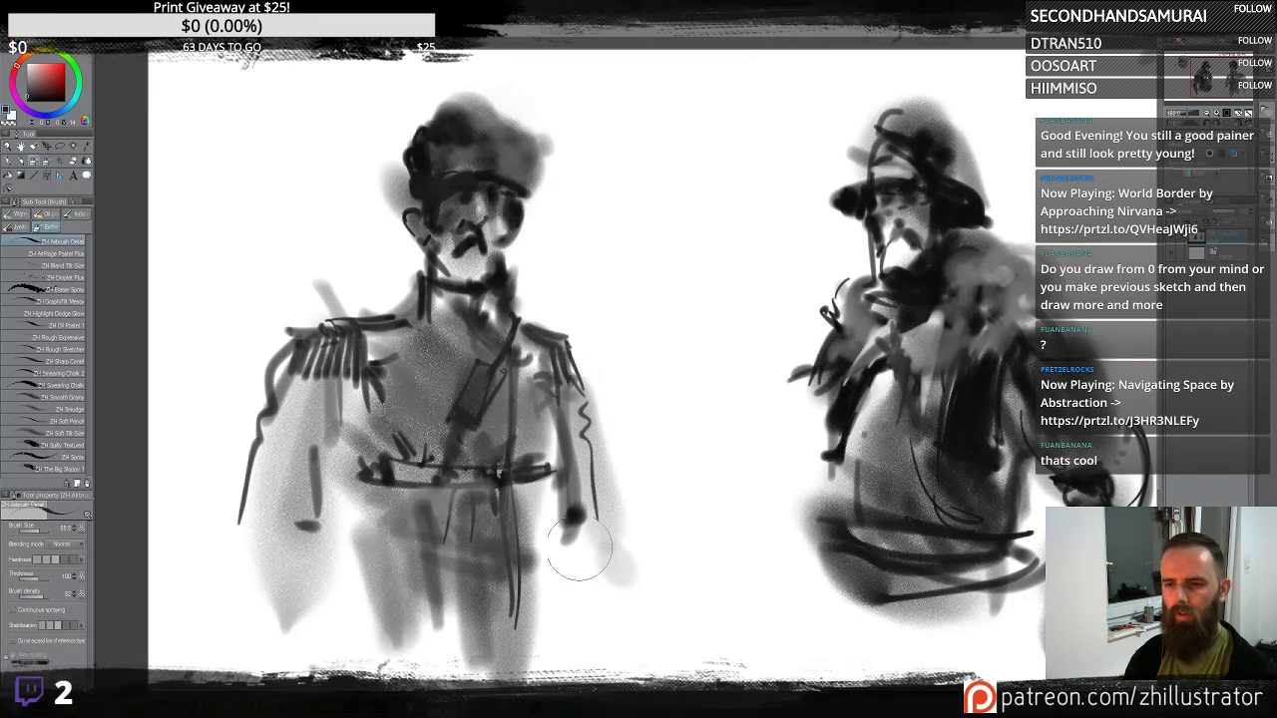
# - Sketch the figure's lower left arm and hand with curved strokes
pyautogui.moveTo(278, 434)
pyautogui.mouseDown()
pyautogui.moveTo(260, 459)
pyautogui.moveTo(290, 507)
pyautogui.moveTo(274, 560)
pyautogui.moveTo(286, 546)
pyautogui.moveTo(263, 541)
pyautogui.moveTo(252, 572)
pyautogui.moveTo(273, 579)
pyautogui.moveTo(318, 541)
pyautogui.moveTo(335, 641)
pyautogui.moveTo(317, 559)
pyautogui.moveTo(339, 619)
pyautogui.moveTo(266, 594)
pyautogui.moveTo(246, 558)
pyautogui.moveTo(293, 654)
pyautogui.moveTo(278, 664)
pyautogui.moveTo(399, 634)
pyautogui.mouseUp()
pyautogui.moveTo(339, 598); pyautogui.dragTo(384, 650)
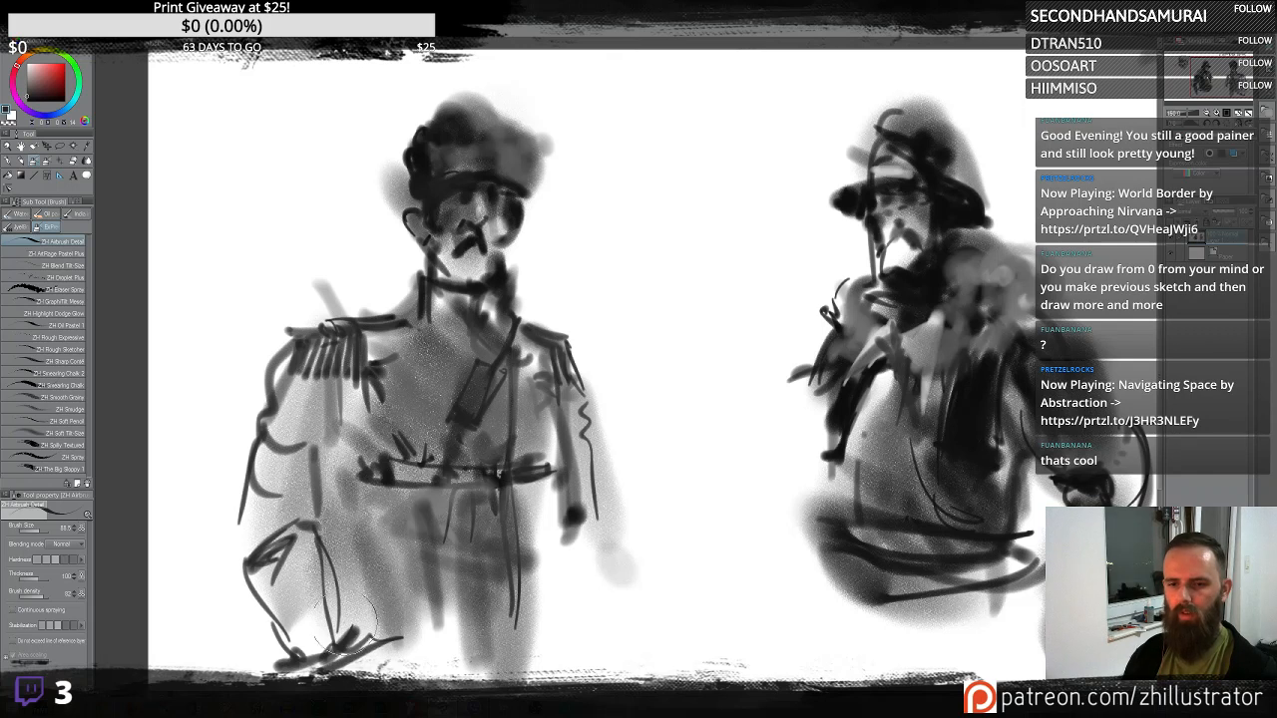
pyautogui.moveTo(321, 545)
pyautogui.mouseDown()
pyautogui.moveTo(349, 650)
pyautogui.moveTo(347, 547)
pyautogui.mouseUp()
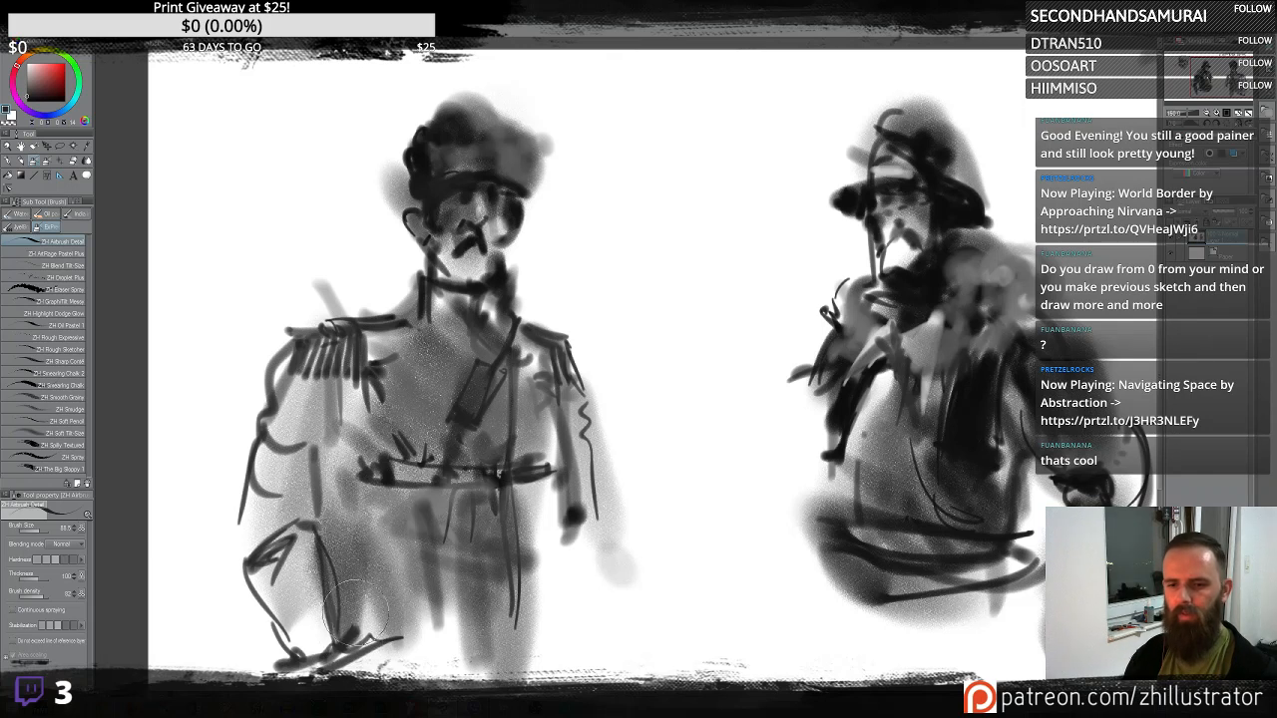
pyautogui.moveTo(355, 611); pyautogui.dragTo(349, 523)
pyautogui.moveTo(384, 593); pyautogui.dragTo(433, 527)
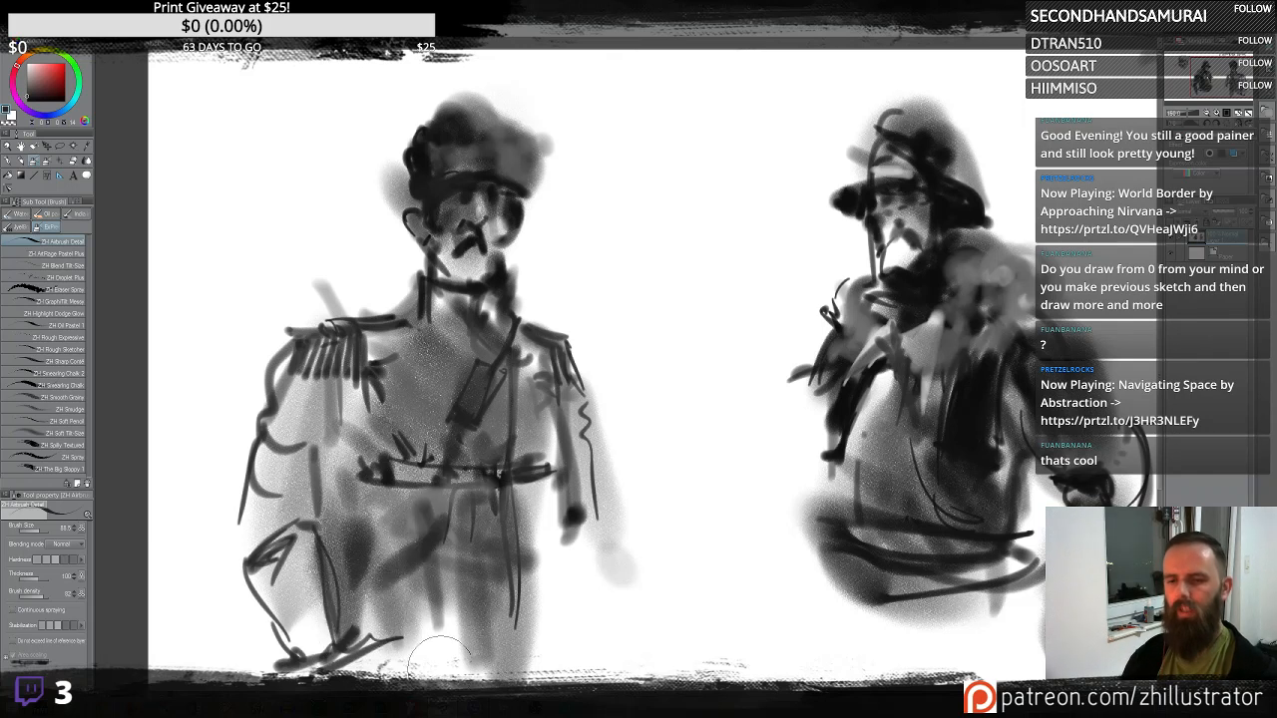
# - Add a soft diagonal stroke down from the right hip and a face accent, undoing trial strokes
pyautogui.hotkey('ctrl', 'z')
pyautogui.moveTo(565, 469)
pyautogui.mouseDown()
pyautogui.moveTo(566, 491)
pyautogui.moveTo(663, 555)
pyautogui.mouseUp()
pyautogui.hotkey('ctrl', 'z')
pyautogui.hotkey('ctrl', 'z')
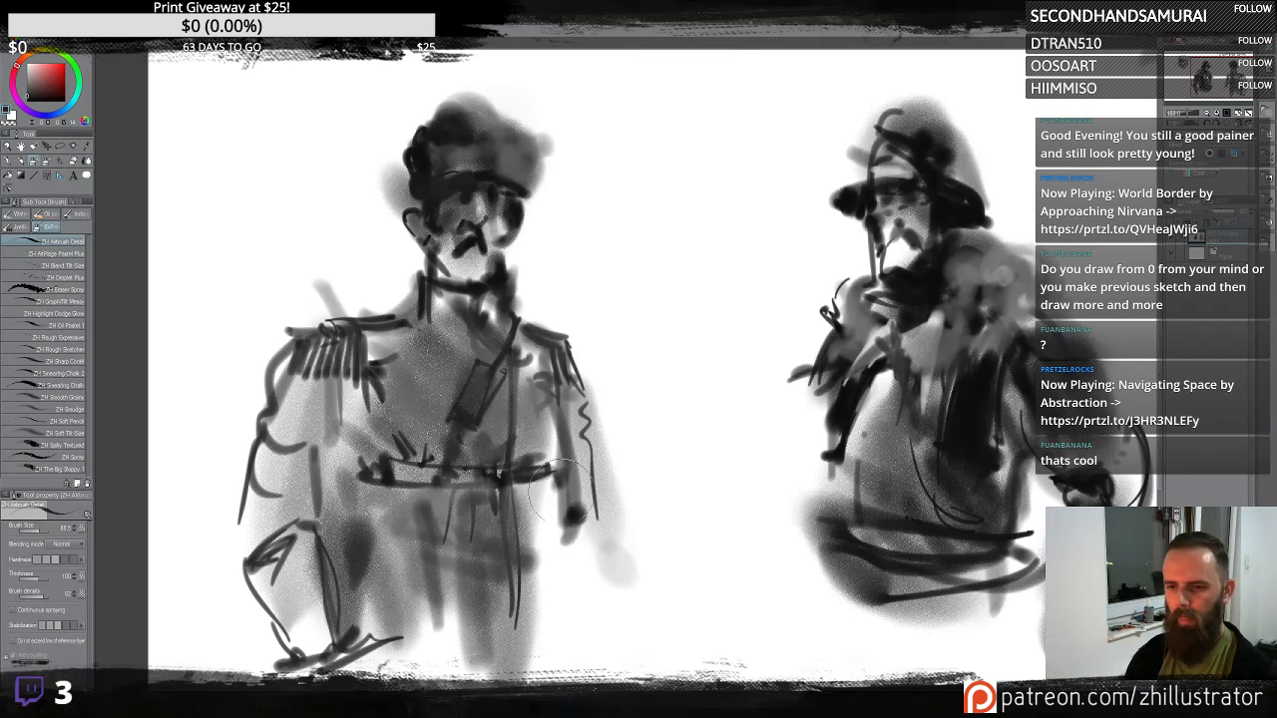
pyautogui.moveTo(571, 504); pyautogui.dragTo(650, 663)
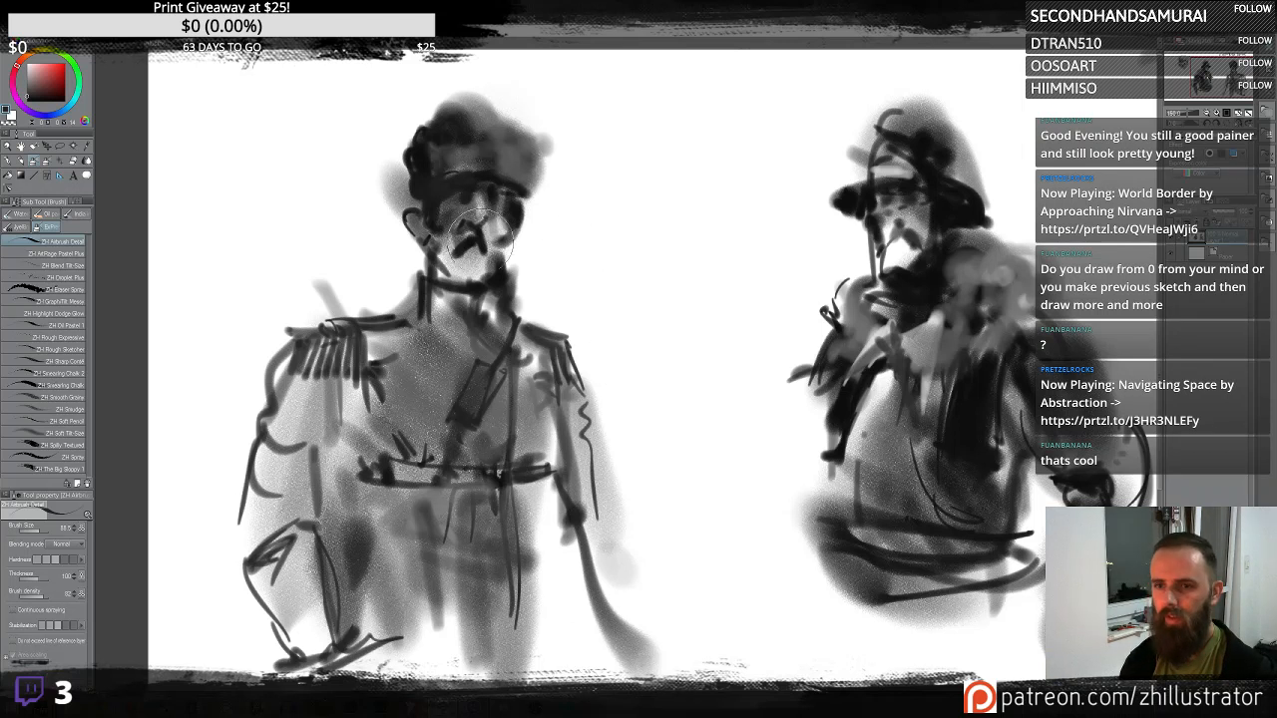
pyautogui.moveTo(447, 254); pyautogui.dragTo(489, 284)
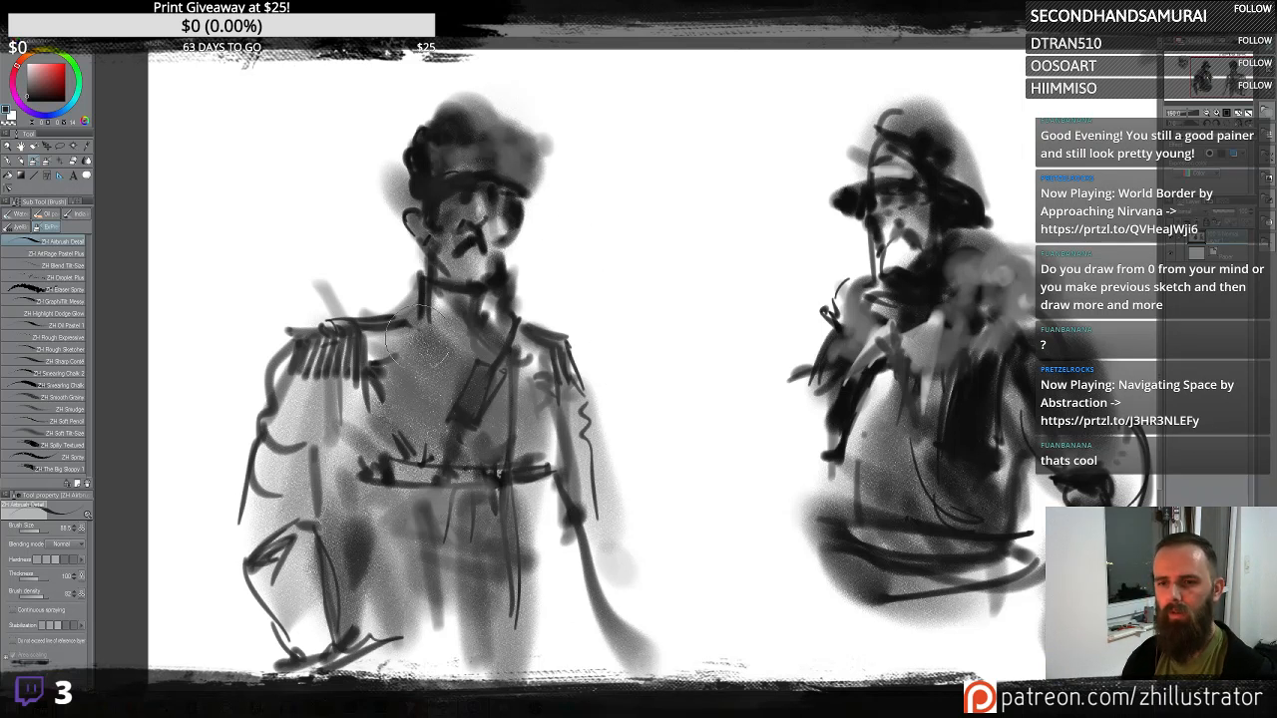
# - Spray soft grey shading along the soldier's left arm and side, undoing one trial stroke
pyautogui.moveTo(418, 335)
pyautogui.mouseDown()
pyautogui.moveTo(431, 318)
pyautogui.moveTo(399, 344)
pyautogui.moveTo(438, 440)
pyautogui.moveTo(299, 379)
pyautogui.moveTo(301, 602)
pyautogui.mouseUp()
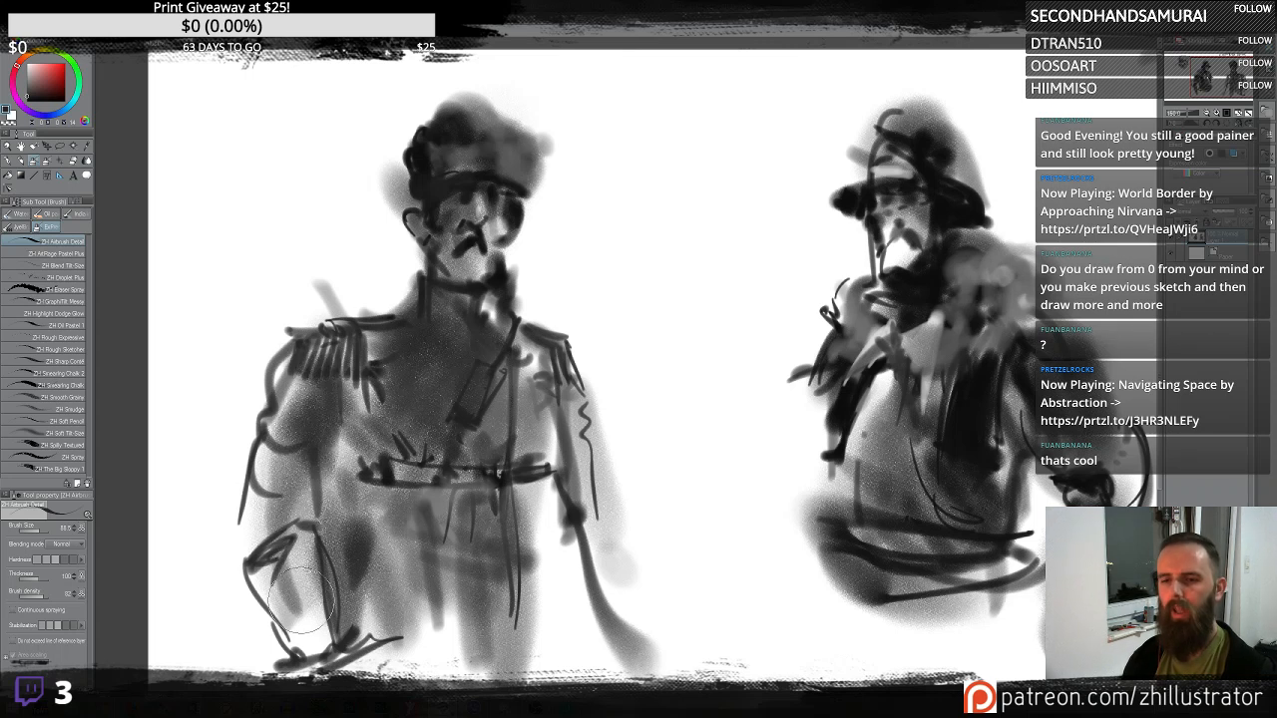
pyautogui.hotkey('ctrl', 'z')
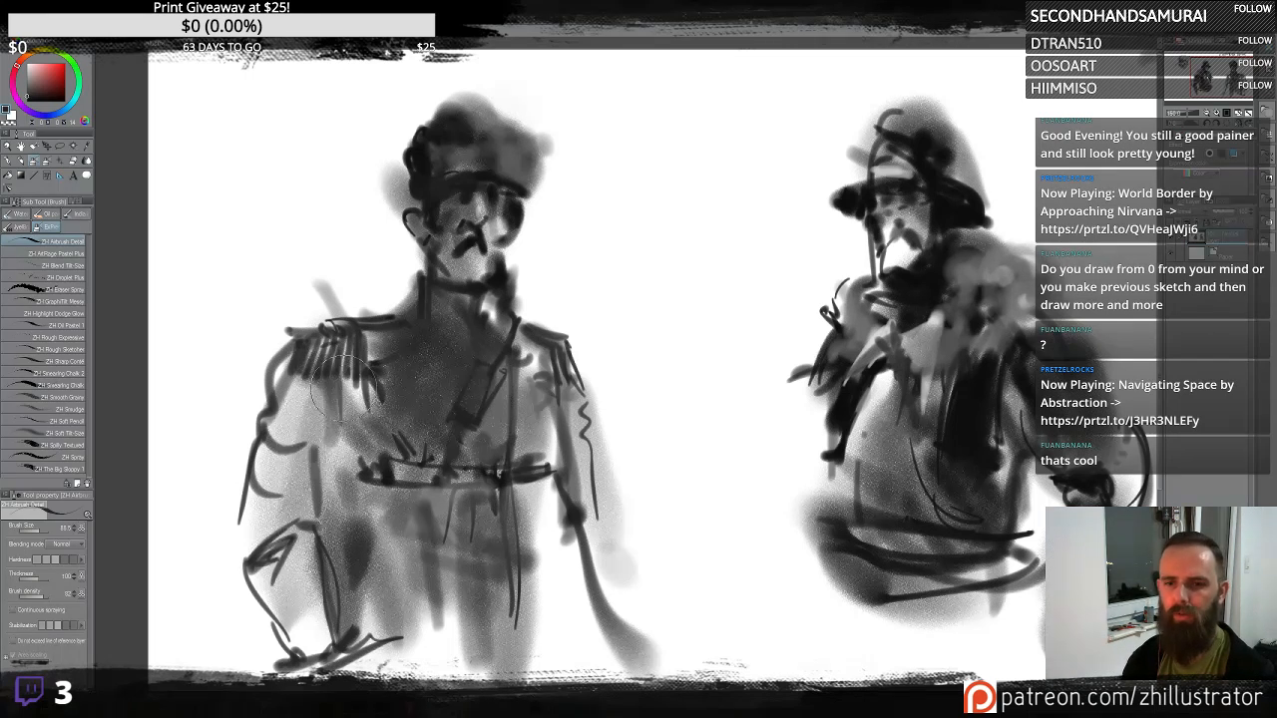
pyautogui.moveTo(344, 388)
pyautogui.mouseDown()
pyautogui.moveTo(339, 440)
pyautogui.moveTo(311, 409)
pyautogui.moveTo(317, 434)
pyautogui.moveTo(311, 397)
pyautogui.moveTo(344, 412)
pyautogui.moveTo(323, 413)
pyautogui.moveTo(262, 496)
pyautogui.mouseUp()
pyautogui.moveTo(326, 419)
pyautogui.mouseDown()
pyautogui.moveTo(301, 522)
pyautogui.moveTo(314, 575)
pyautogui.mouseUp()
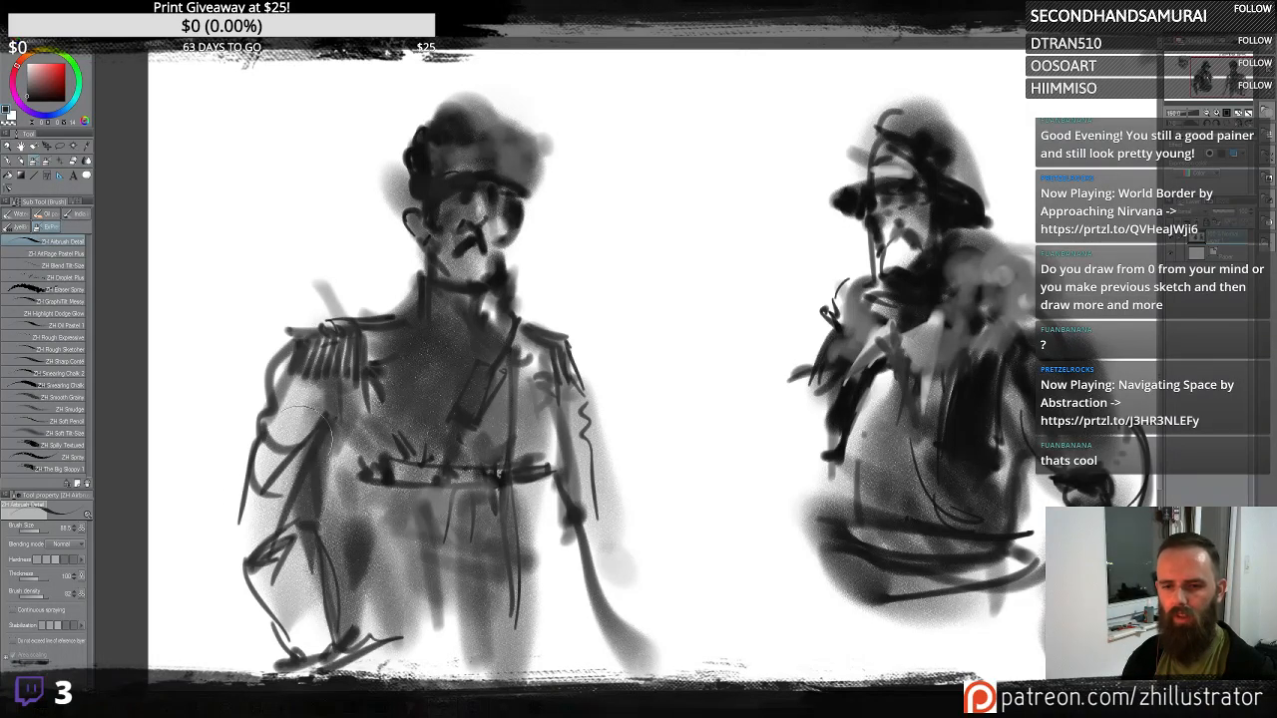
pyautogui.moveTo(303, 436)
pyautogui.mouseDown()
pyautogui.moveTo(298, 414)
pyautogui.moveTo(249, 569)
pyautogui.moveTo(335, 610)
pyautogui.moveTo(332, 644)
pyautogui.mouseUp()
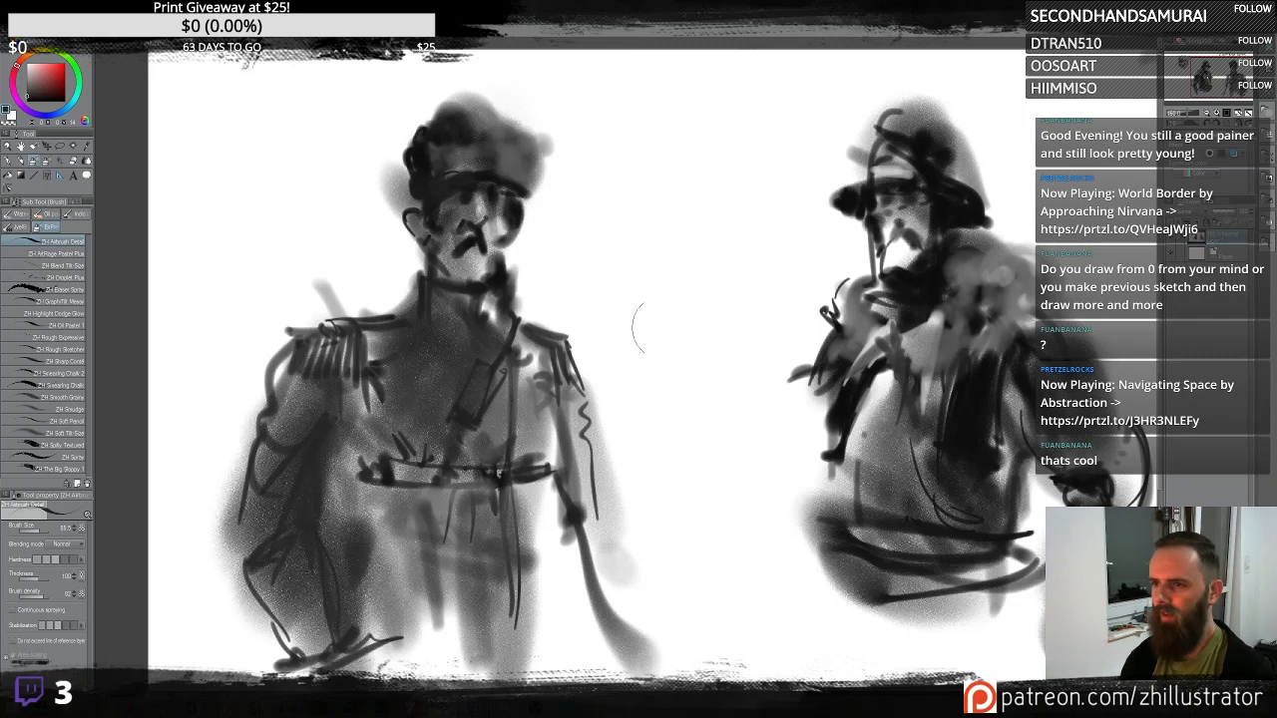
# - Sketch a second skull-like head in soft grey tone and line strokes below the spotted creature head
pyautogui.moveTo(796, 336); pyautogui.dragTo(505, 446)
pyautogui.moveTo(852, 322); pyautogui.dragTo(679, 253)
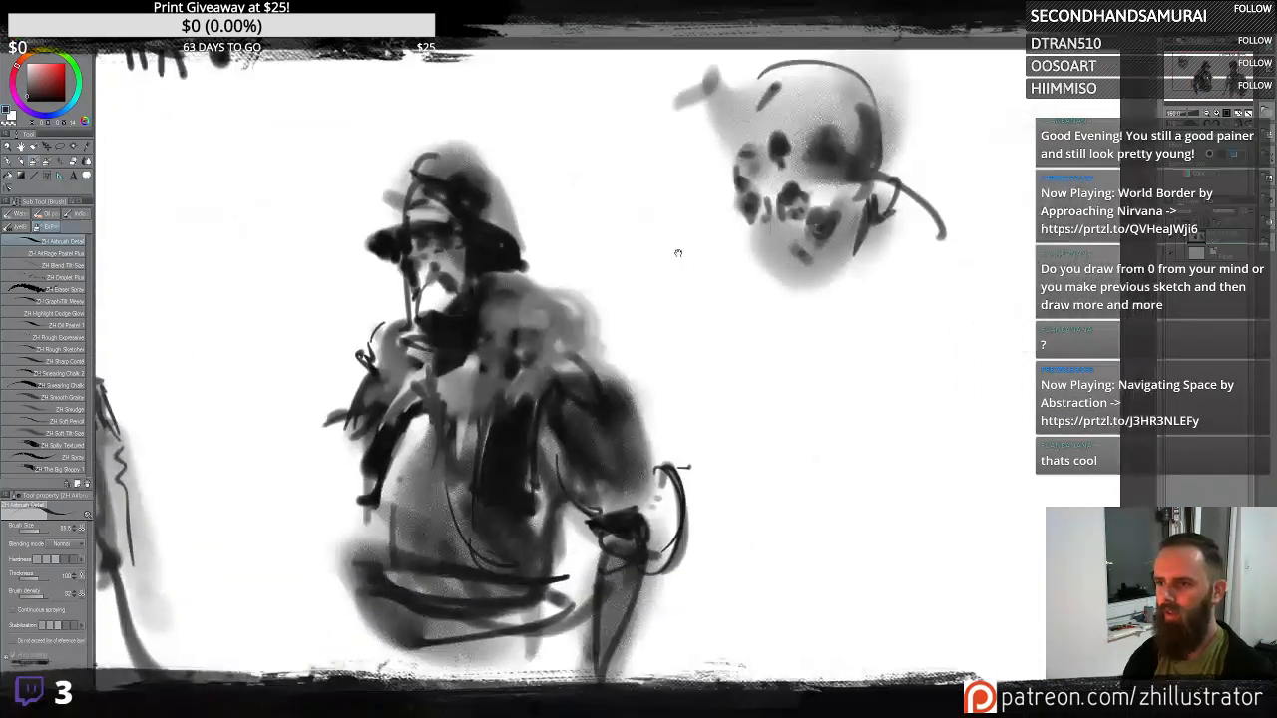
pyautogui.moveTo(827, 405)
pyautogui.mouseDown()
pyautogui.moveTo(828, 462)
pyautogui.moveTo(818, 365)
pyautogui.moveTo(819, 405)
pyautogui.moveTo(849, 425)
pyautogui.moveTo(832, 399)
pyautogui.moveTo(844, 432)
pyautogui.moveTo(818, 438)
pyautogui.moveTo(822, 461)
pyautogui.moveTo(877, 433)
pyautogui.mouseUp()
pyautogui.moveTo(806, 380)
pyautogui.mouseDown()
pyautogui.moveTo(809, 413)
pyautogui.moveTo(843, 354)
pyautogui.mouseUp()
pyautogui.moveTo(830, 456)
pyautogui.mouseDown()
pyautogui.moveTo(842, 459)
pyautogui.moveTo(838, 495)
pyautogui.moveTo(874, 459)
pyautogui.moveTo(854, 472)
pyautogui.mouseUp()
pyautogui.moveTo(861, 360)
pyautogui.mouseDown()
pyautogui.moveTo(876, 426)
pyautogui.moveTo(865, 474)
pyautogui.moveTo(902, 440)
pyautogui.moveTo(844, 316)
pyautogui.moveTo(787, 428)
pyautogui.moveTo(854, 353)
pyautogui.moveTo(878, 470)
pyautogui.moveTo(1008, 403)
pyautogui.moveTo(1004, 417)
pyautogui.mouseUp()
pyautogui.moveTo(909, 474); pyautogui.dragTo(860, 442)
pyautogui.moveTo(749, 445); pyautogui.dragTo(777, 495)
pyautogui.moveTo(775, 504); pyautogui.dragTo(850, 455)
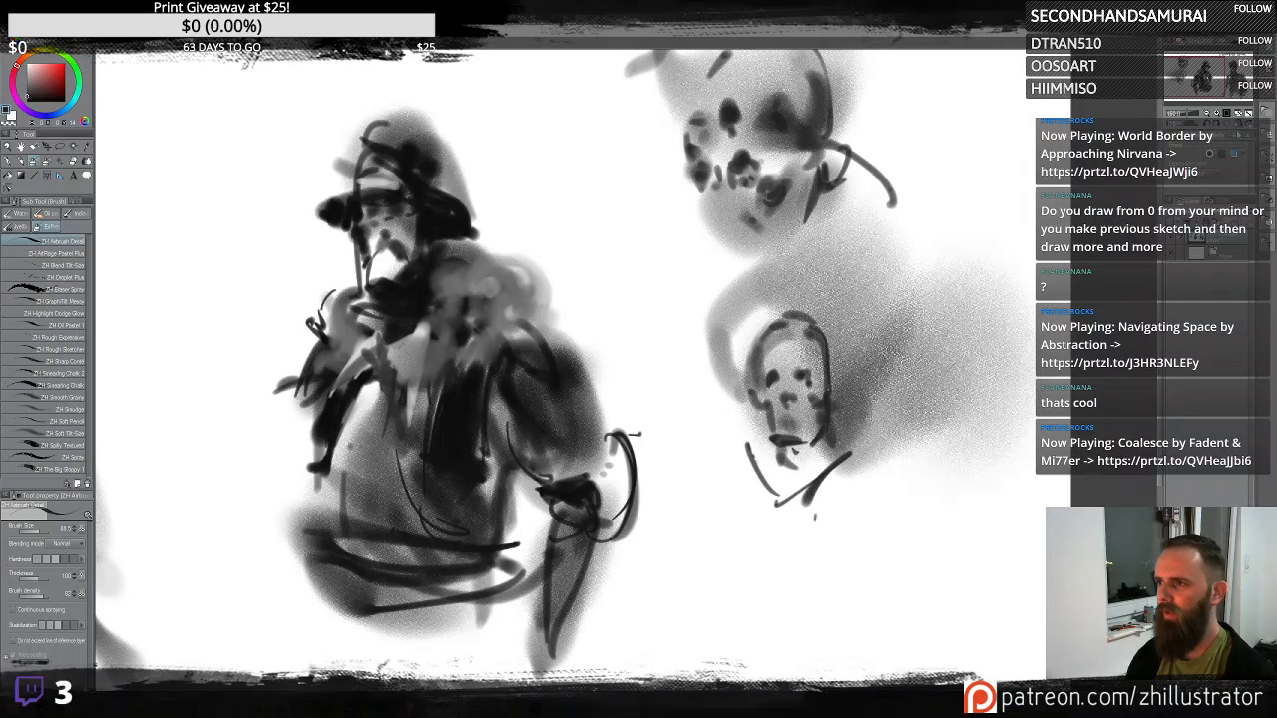
# - Flip the canvas horizontally and outline the new bust's shoulders and torso with diagonal drapery folds
pyautogui.press('h')
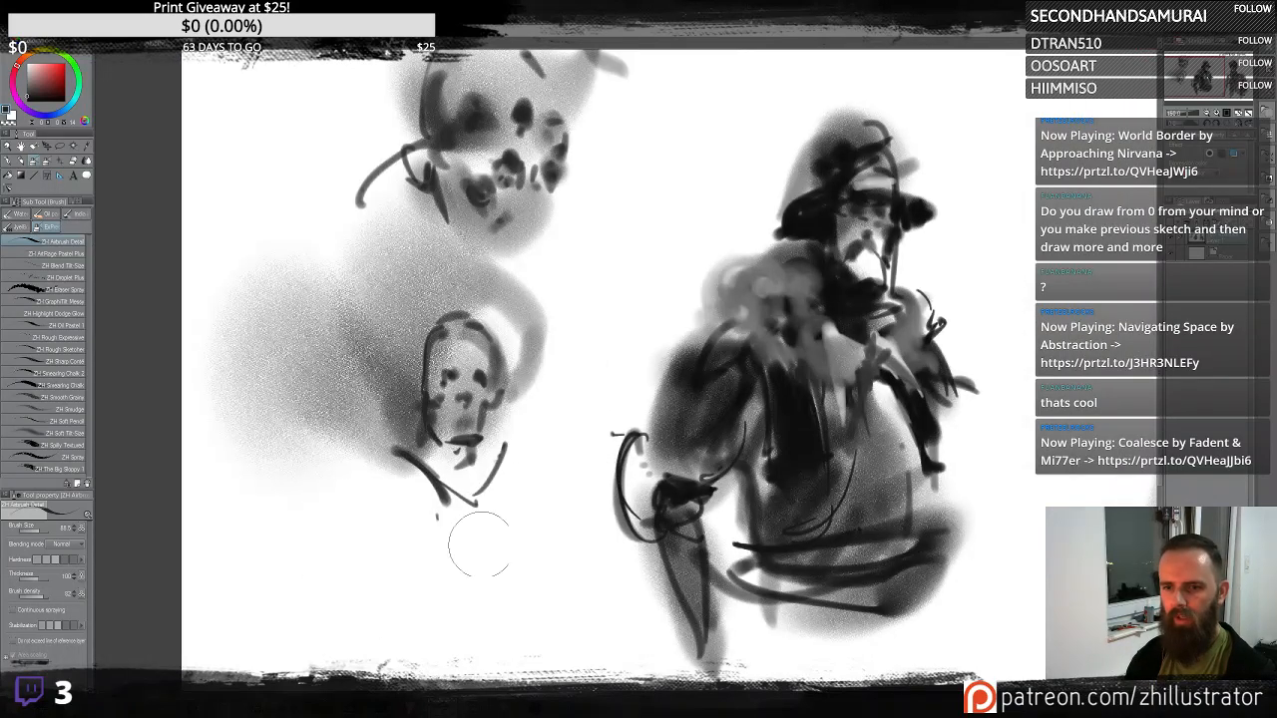
pyautogui.moveTo(395, 450)
pyautogui.mouseDown()
pyautogui.moveTo(403, 547)
pyautogui.moveTo(479, 599)
pyautogui.moveTo(559, 600)
pyautogui.mouseUp()
pyautogui.moveTo(510, 459); pyautogui.dragTo(560, 596)
pyautogui.moveTo(426, 507); pyautogui.dragTo(509, 535)
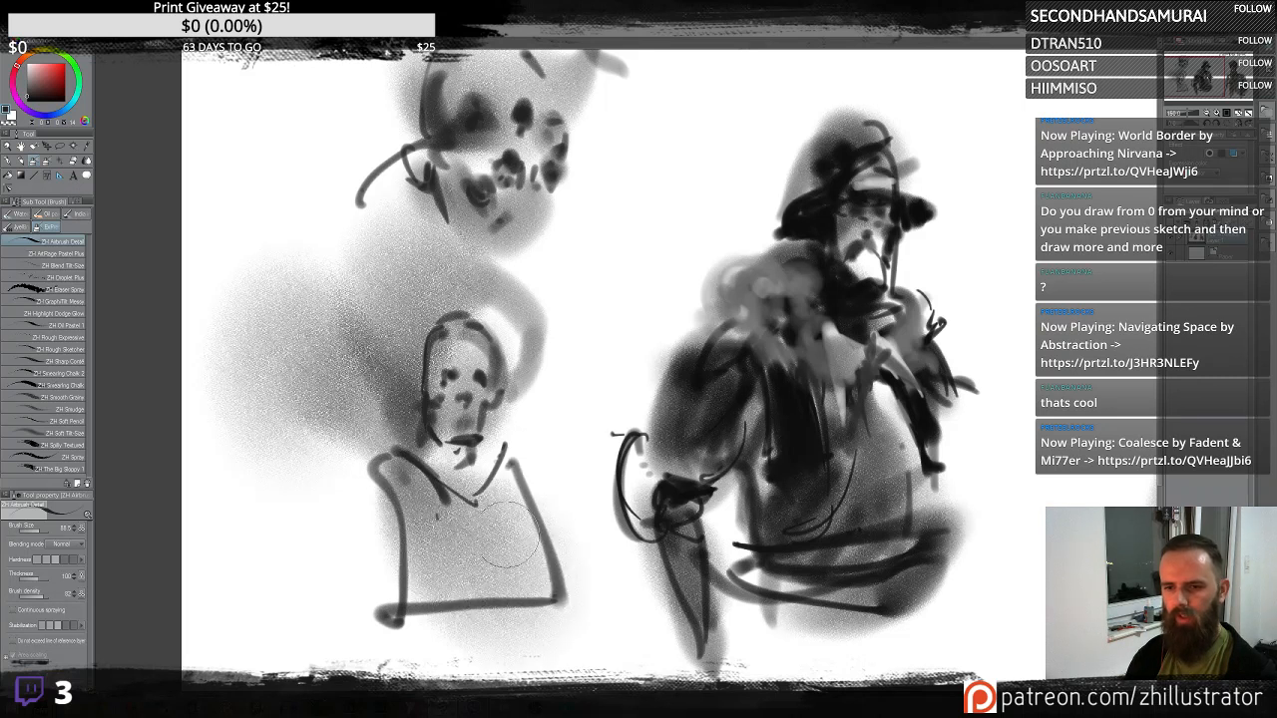
pyautogui.moveTo(379, 474)
pyautogui.mouseDown()
pyautogui.moveTo(343, 470)
pyautogui.moveTo(465, 575)
pyautogui.moveTo(376, 475)
pyautogui.moveTo(491, 547)
pyautogui.mouseUp()
pyautogui.moveTo(374, 484); pyautogui.dragTo(541, 583)
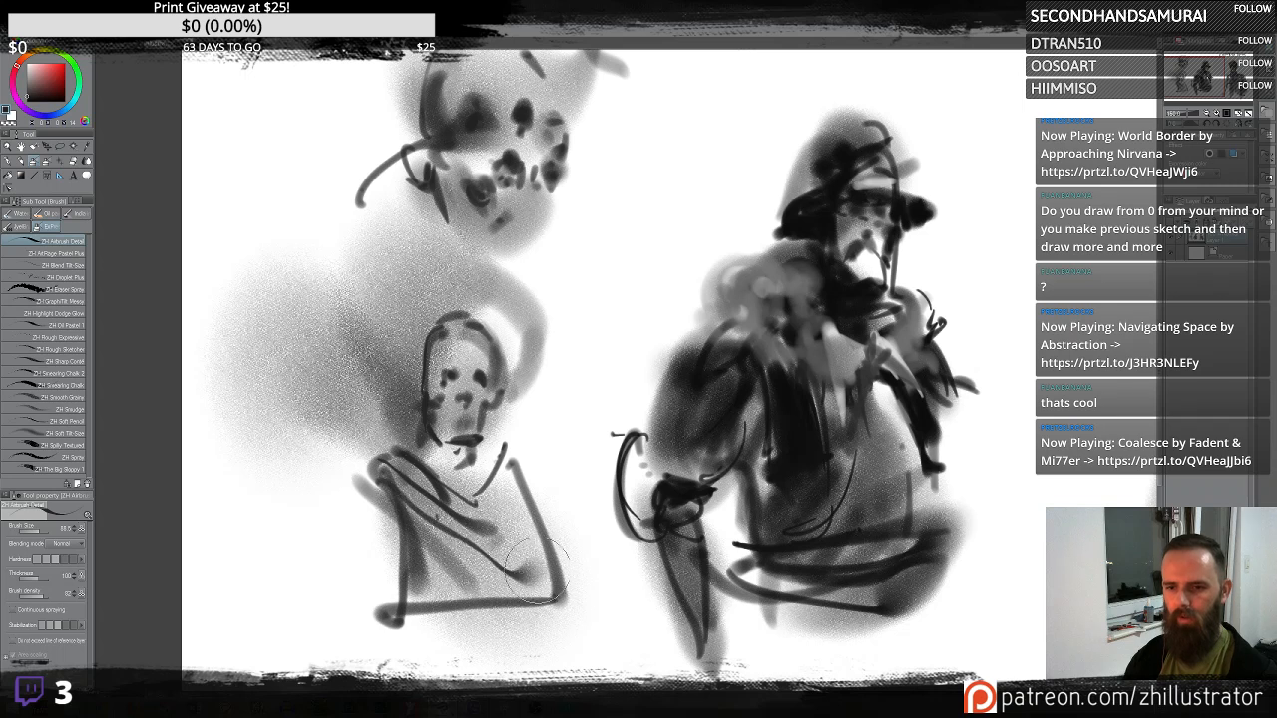
pyautogui.moveTo(417, 459); pyautogui.dragTo(549, 478)
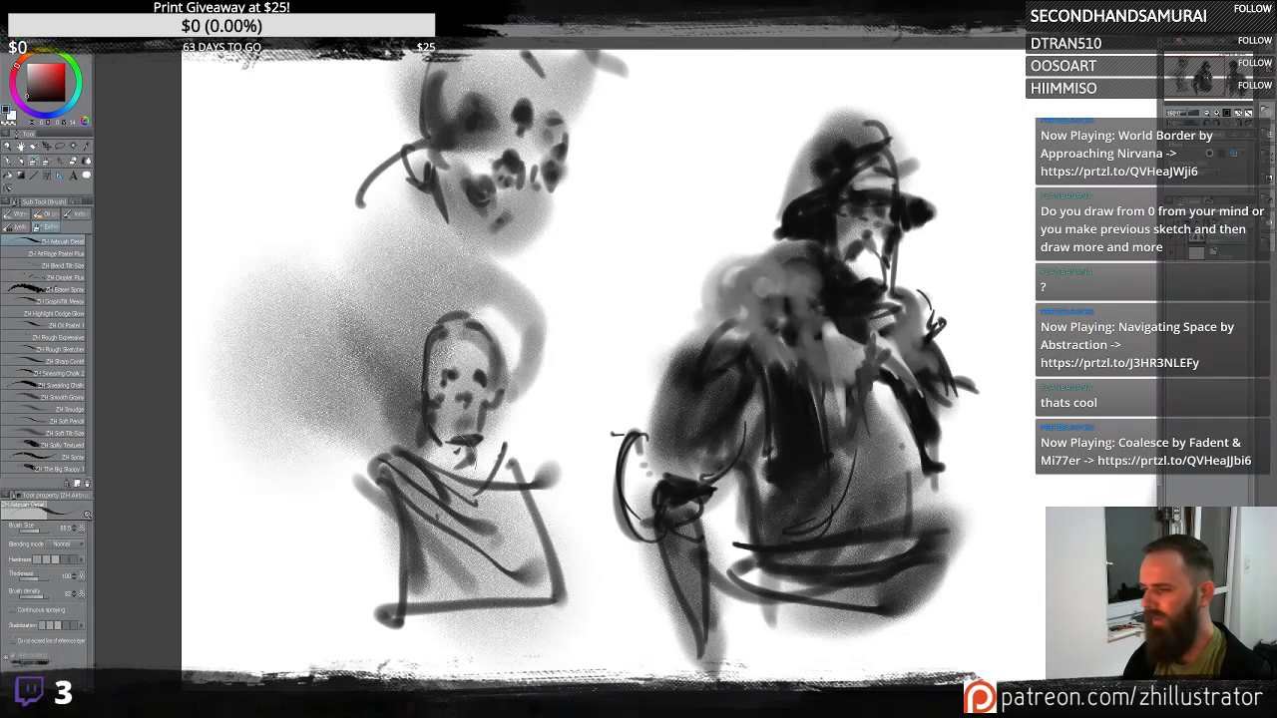
# - Darken the bust's hair and the side of its face, undoing two trial strokes
pyautogui.moveTo(419, 389); pyautogui.dragTo(407, 321)
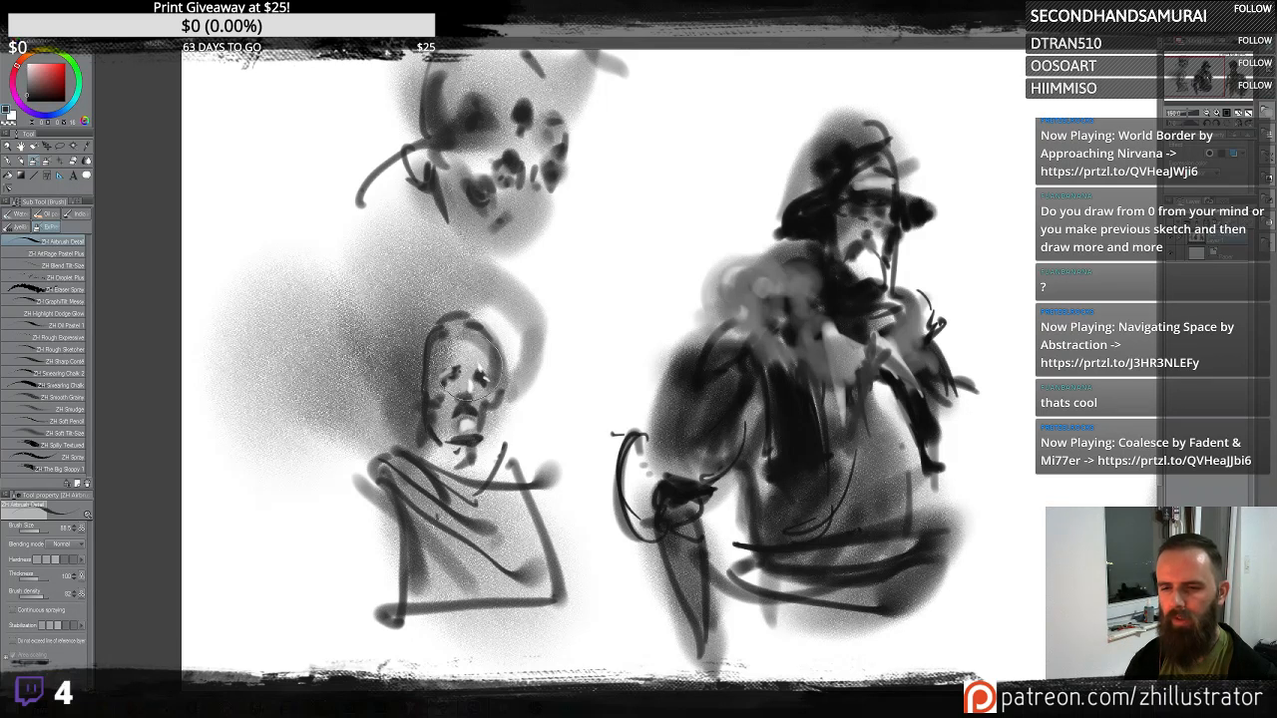
pyautogui.moveTo(453, 335)
pyautogui.mouseDown()
pyautogui.moveTo(487, 336)
pyautogui.moveTo(462, 336)
pyautogui.moveTo(479, 334)
pyautogui.moveTo(474, 322)
pyautogui.moveTo(487, 331)
pyautogui.moveTo(467, 334)
pyautogui.moveTo(491, 335)
pyautogui.moveTo(442, 307)
pyautogui.moveTo(417, 359)
pyautogui.moveTo(445, 312)
pyautogui.moveTo(409, 312)
pyautogui.moveTo(466, 284)
pyautogui.moveTo(382, 357)
pyautogui.mouseUp()
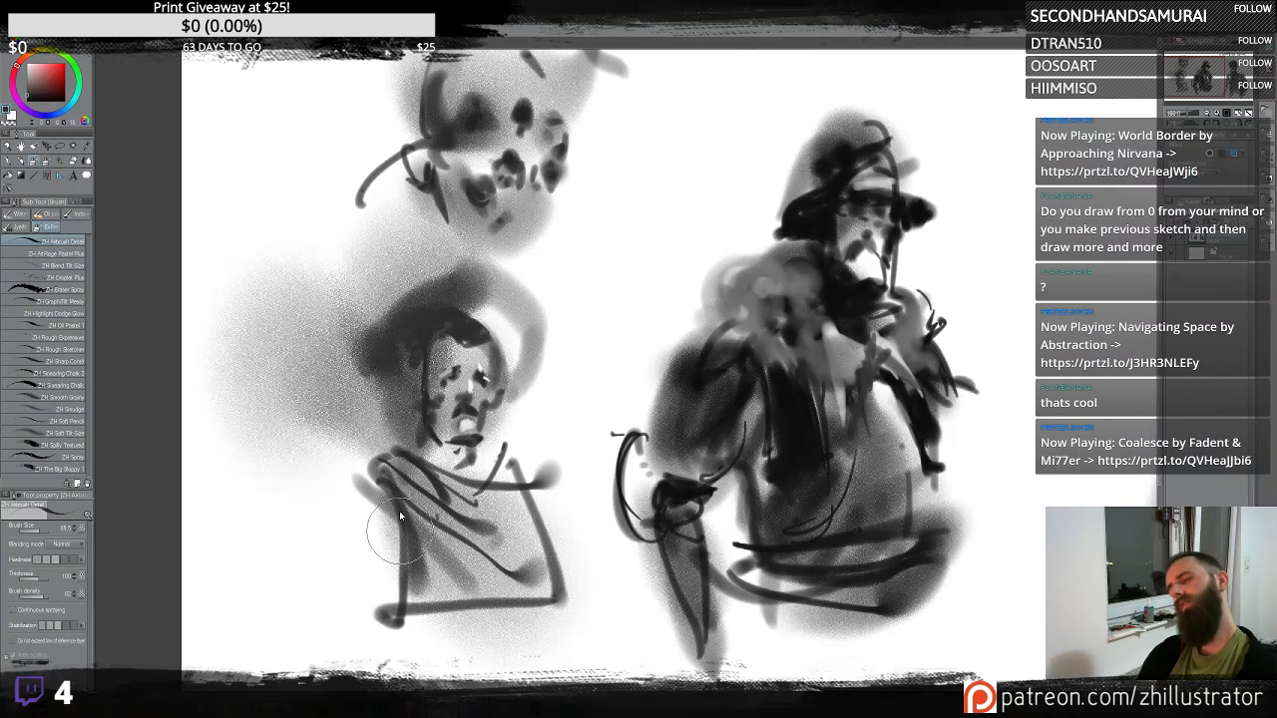
pyautogui.hotkey('ctrl', 'z')
pyautogui.moveTo(479, 295); pyautogui.dragTo(393, 329)
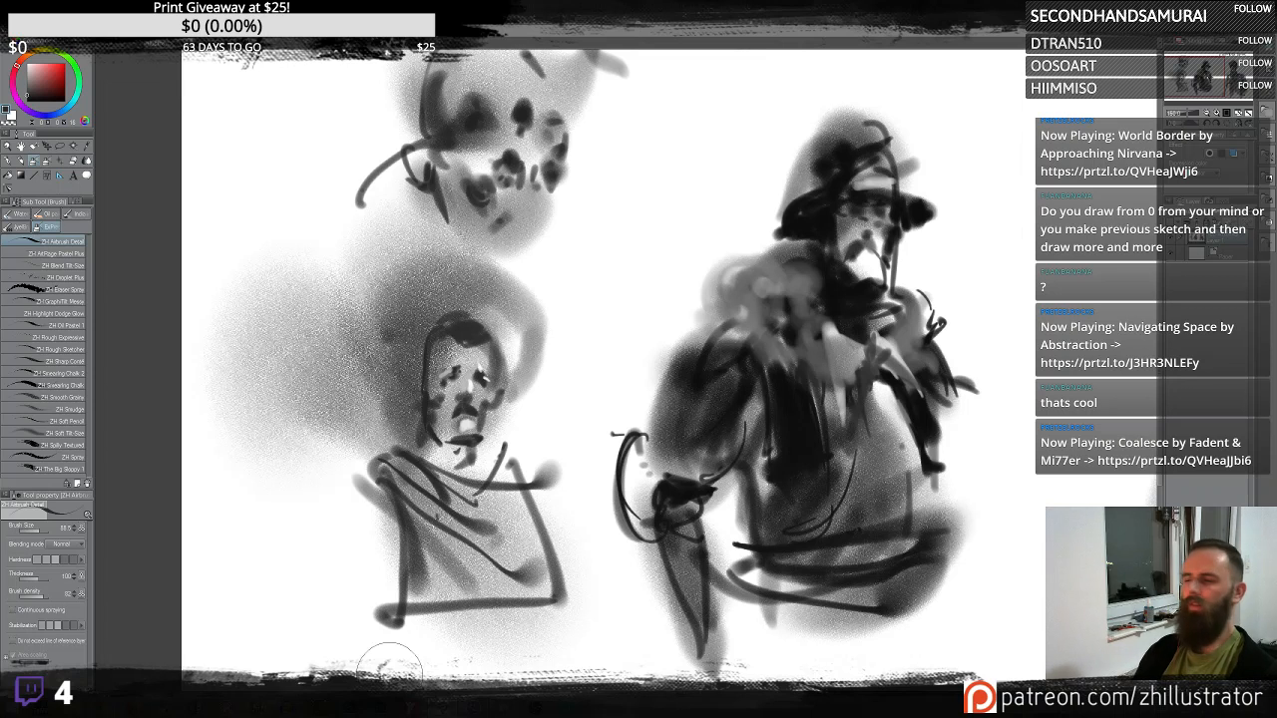
pyautogui.hotkey('ctrl', 'z')
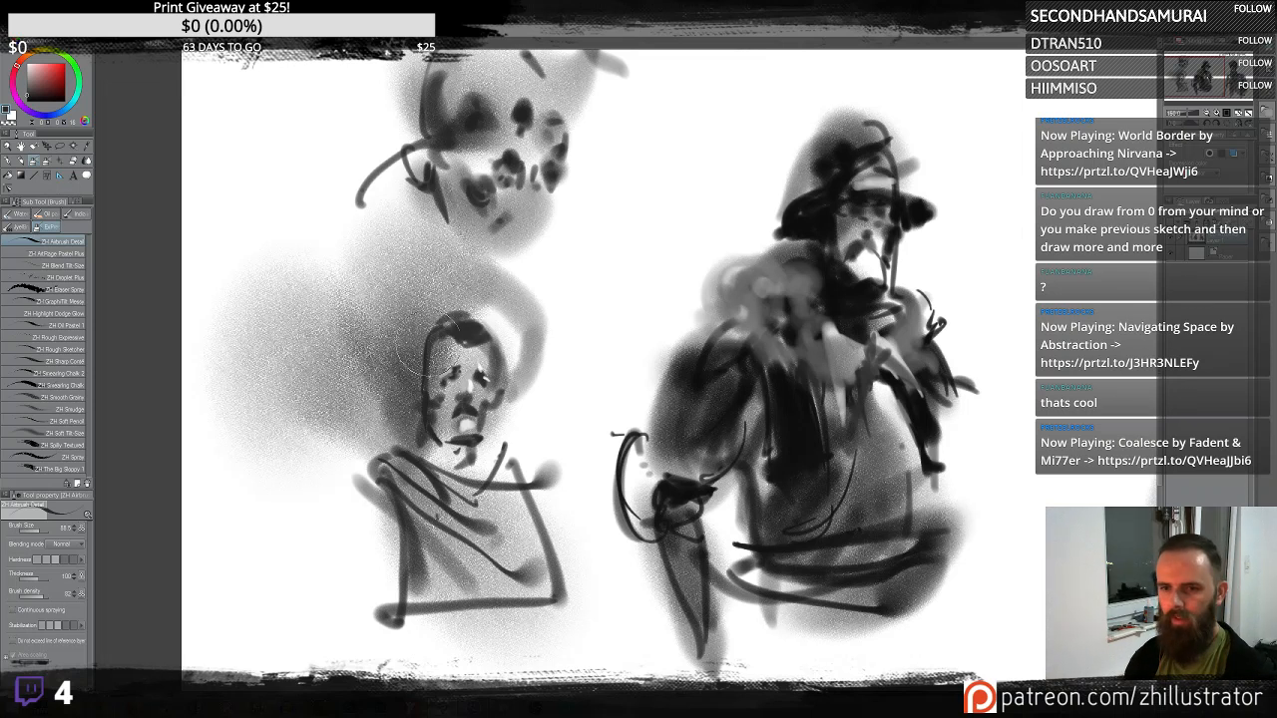
# - Outline the bust's left shoulder and arm, spray soft torso tones, and add small face accents
pyautogui.moveTo(420, 490)
pyautogui.mouseDown()
pyautogui.moveTo(465, 628)
pyautogui.moveTo(561, 630)
pyautogui.mouseUp()
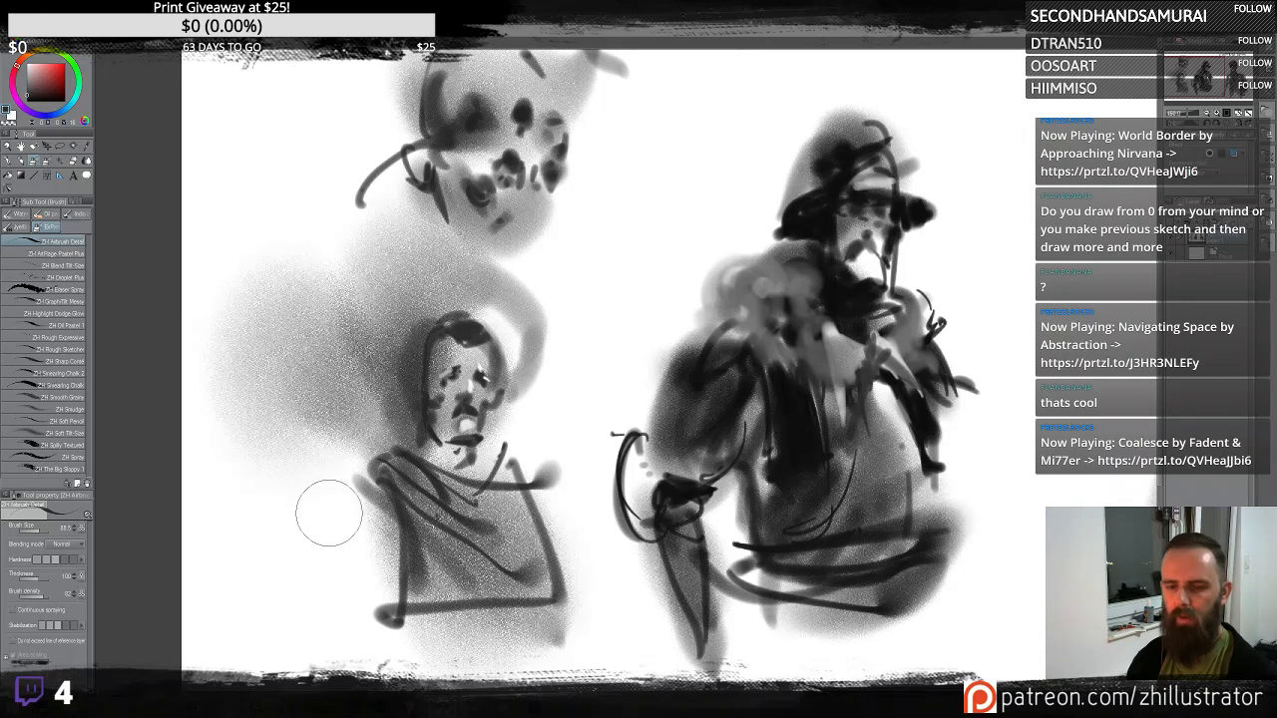
pyautogui.moveTo(368, 477)
pyautogui.mouseDown()
pyautogui.moveTo(328, 548)
pyautogui.moveTo(377, 541)
pyautogui.mouseUp()
pyautogui.moveTo(377, 542); pyautogui.dragTo(333, 646)
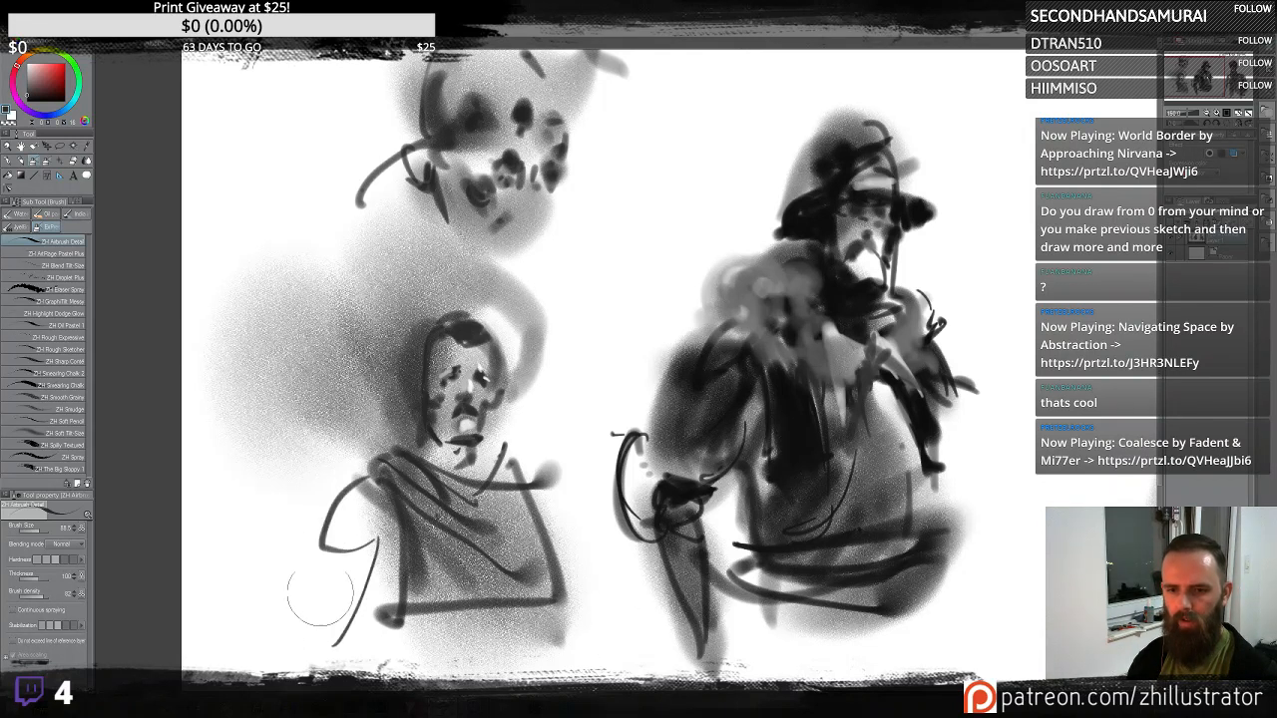
pyautogui.moveTo(333, 557); pyautogui.dragTo(331, 611)
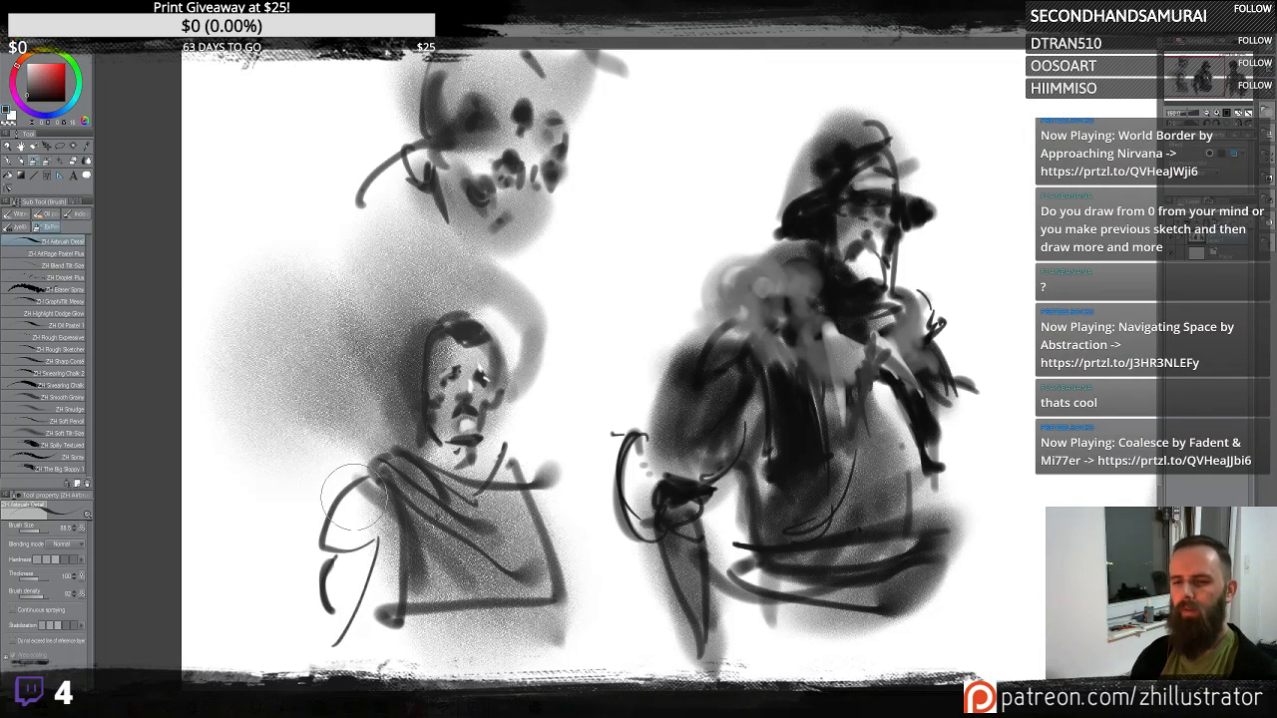
pyautogui.moveTo(335, 509); pyautogui.dragTo(345, 550)
pyautogui.moveTo(345, 494); pyautogui.dragTo(358, 658)
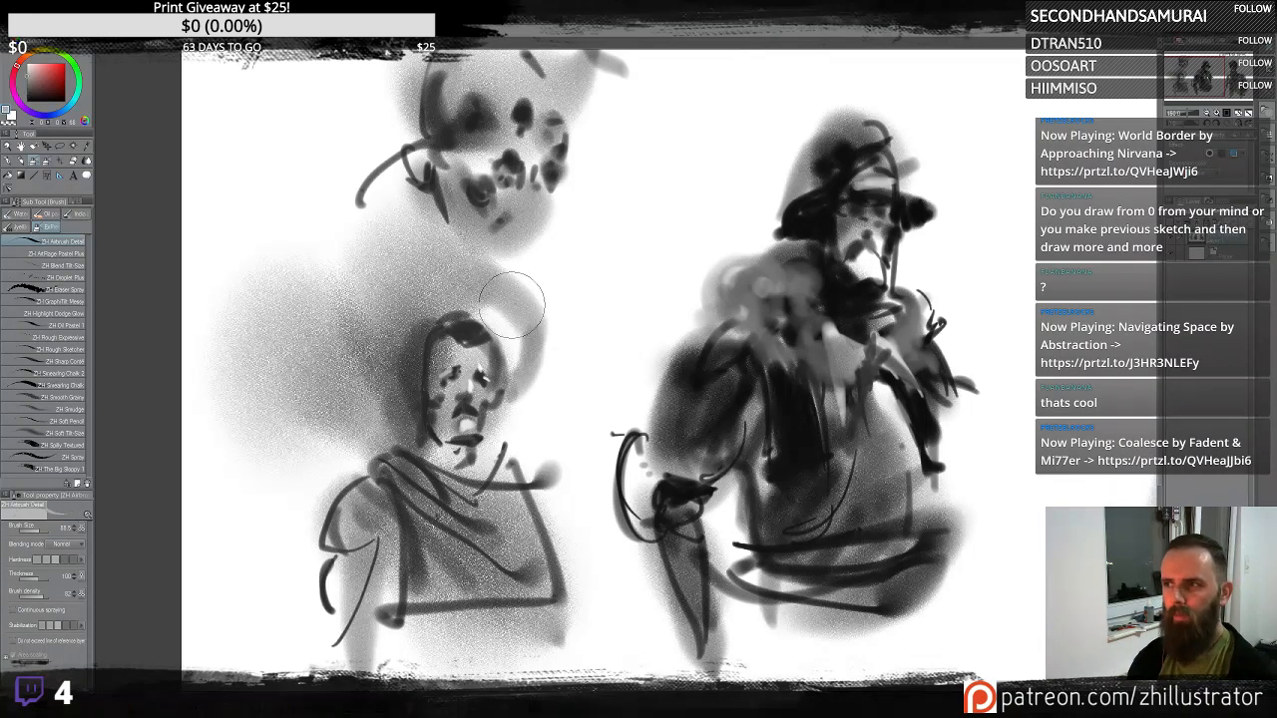
pyautogui.moveTo(336, 541)
pyautogui.mouseDown()
pyautogui.moveTo(344, 499)
pyautogui.moveTo(350, 648)
pyautogui.mouseUp()
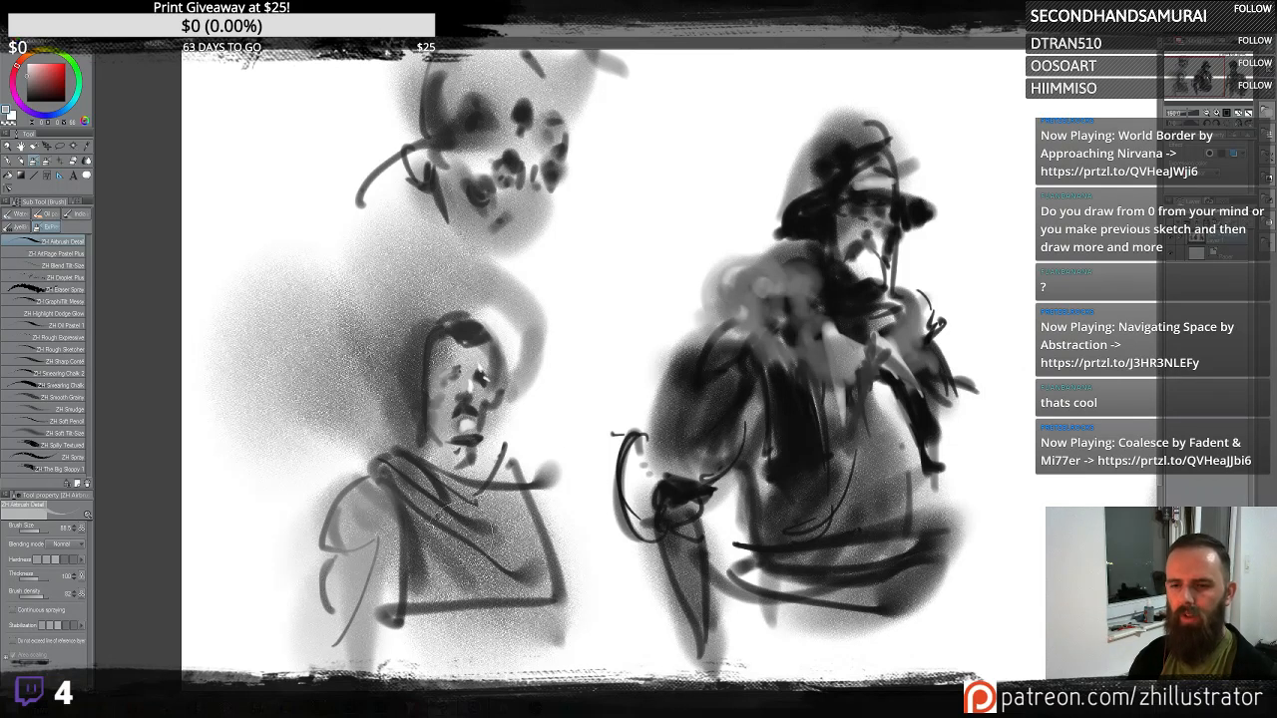
pyautogui.moveTo(562, 572)
pyautogui.mouseDown()
pyautogui.moveTo(538, 503)
pyautogui.moveTo(599, 663)
pyautogui.mouseUp()
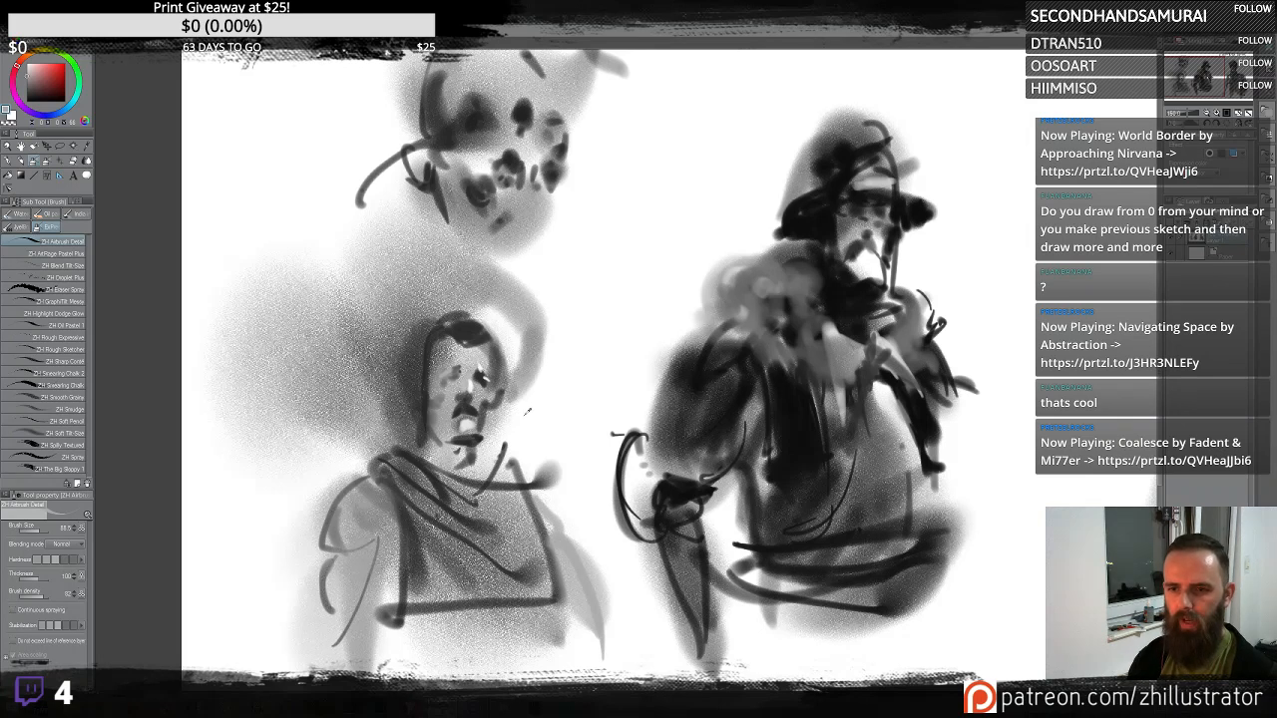
pyautogui.moveTo(375, 537)
pyautogui.mouseDown()
pyautogui.moveTo(400, 633)
pyautogui.moveTo(354, 553)
pyautogui.moveTo(335, 661)
pyautogui.mouseUp()
pyautogui.moveTo(361, 545); pyautogui.dragTo(359, 601)
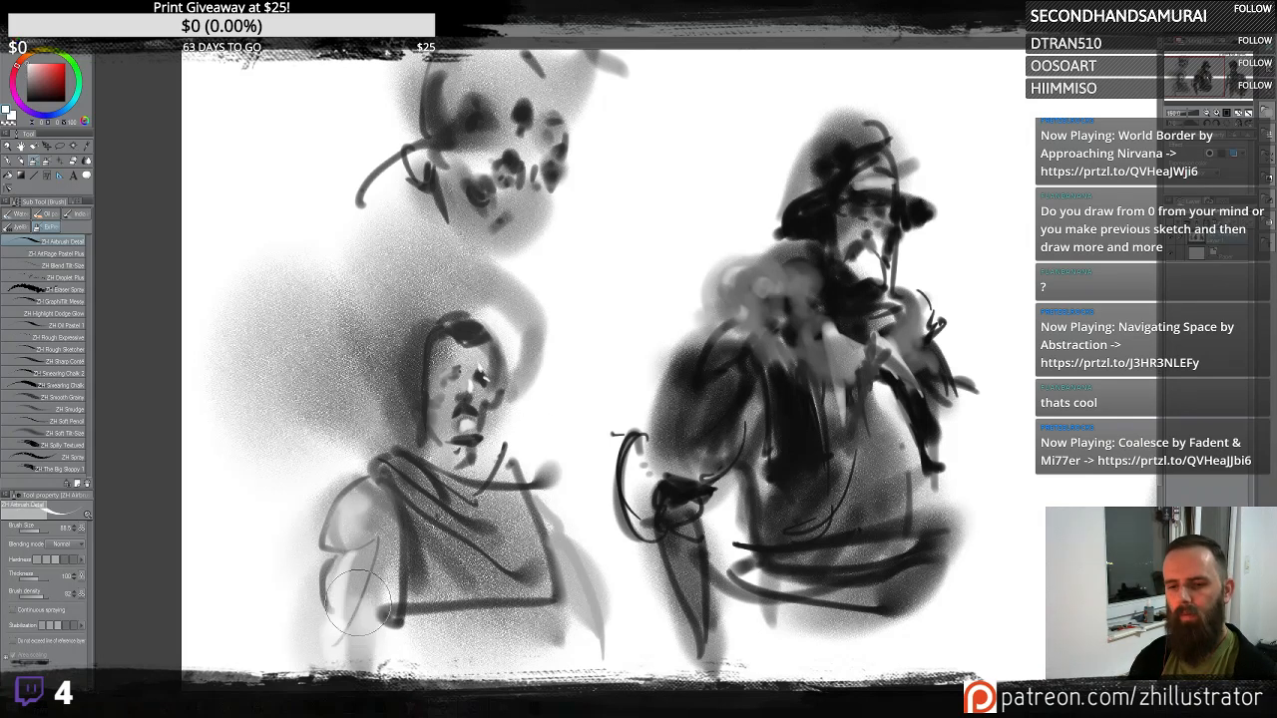
pyautogui.moveTo(477, 365); pyautogui.dragTo(449, 367)
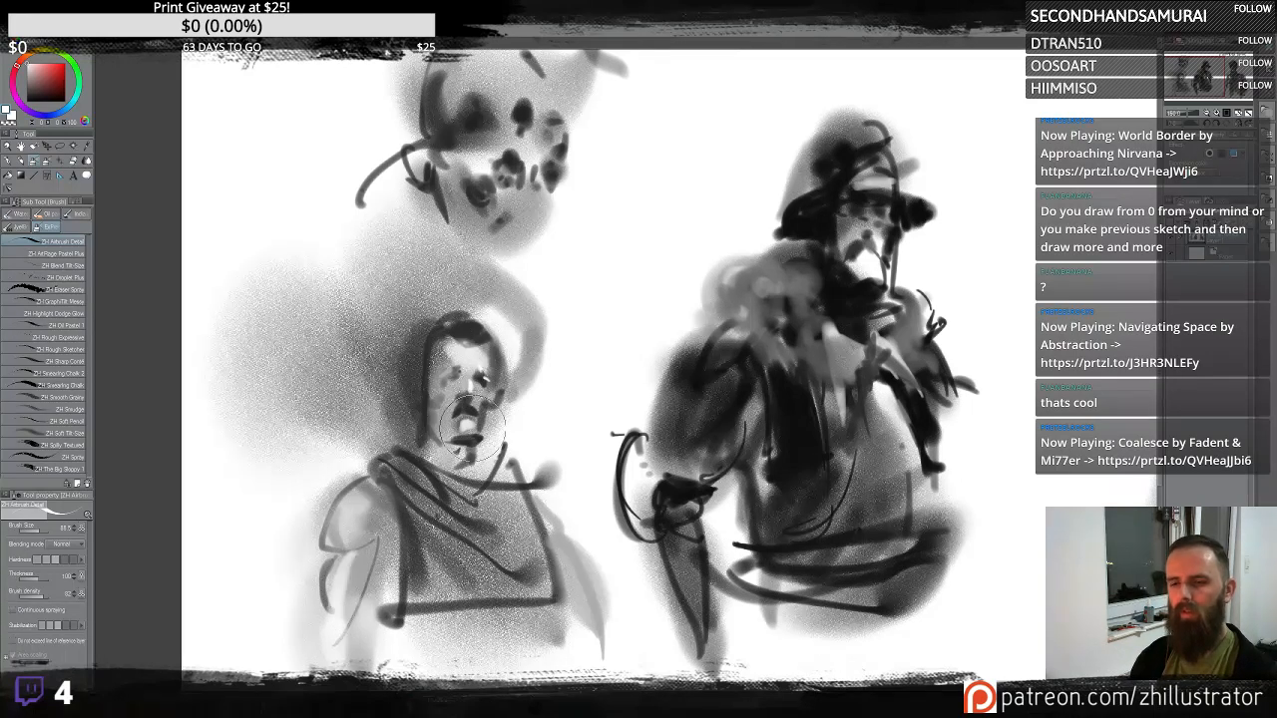
pyautogui.moveTo(471, 424)
pyautogui.mouseDown()
pyautogui.moveTo(484, 395)
pyautogui.moveTo(439, 394)
pyautogui.moveTo(470, 448)
pyautogui.moveTo(467, 422)
pyautogui.moveTo(496, 401)
pyautogui.mouseUp()
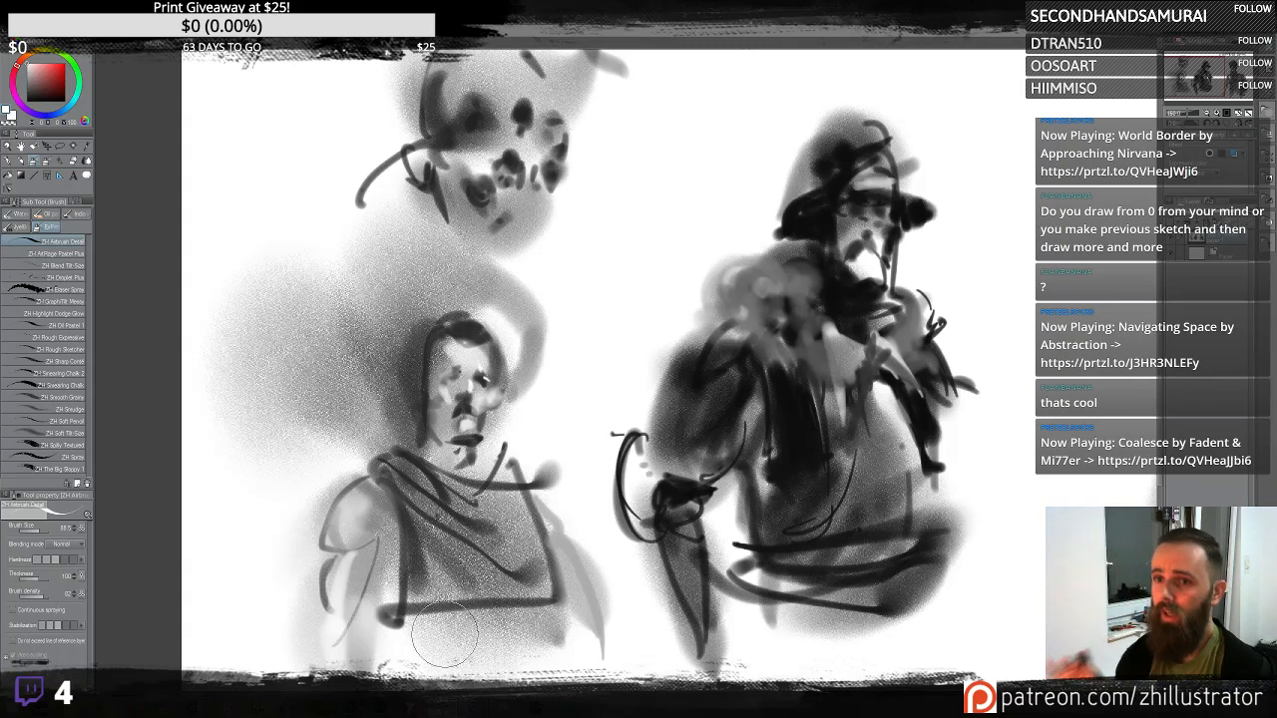
# - Cover the upper head's spots with soft grey and sketch a bald face with brows, eyes, nose and mouth
pyautogui.moveTo(522, 92)
pyautogui.mouseDown()
pyautogui.moveTo(554, 156)
pyautogui.moveTo(595, 188)
pyautogui.moveTo(587, 174)
pyautogui.moveTo(489, 160)
pyautogui.mouseUp()
pyautogui.moveTo(561, 196)
pyautogui.mouseDown()
pyautogui.moveTo(547, 174)
pyautogui.moveTo(569, 185)
pyautogui.moveTo(554, 215)
pyautogui.moveTo(558, 249)
pyautogui.moveTo(509, 200)
pyautogui.moveTo(589, 220)
pyautogui.moveTo(515, 195)
pyautogui.moveTo(516, 138)
pyautogui.moveTo(564, 154)
pyautogui.moveTo(519, 126)
pyautogui.mouseUp()
pyautogui.moveTo(572, 164); pyautogui.dragTo(564, 138)
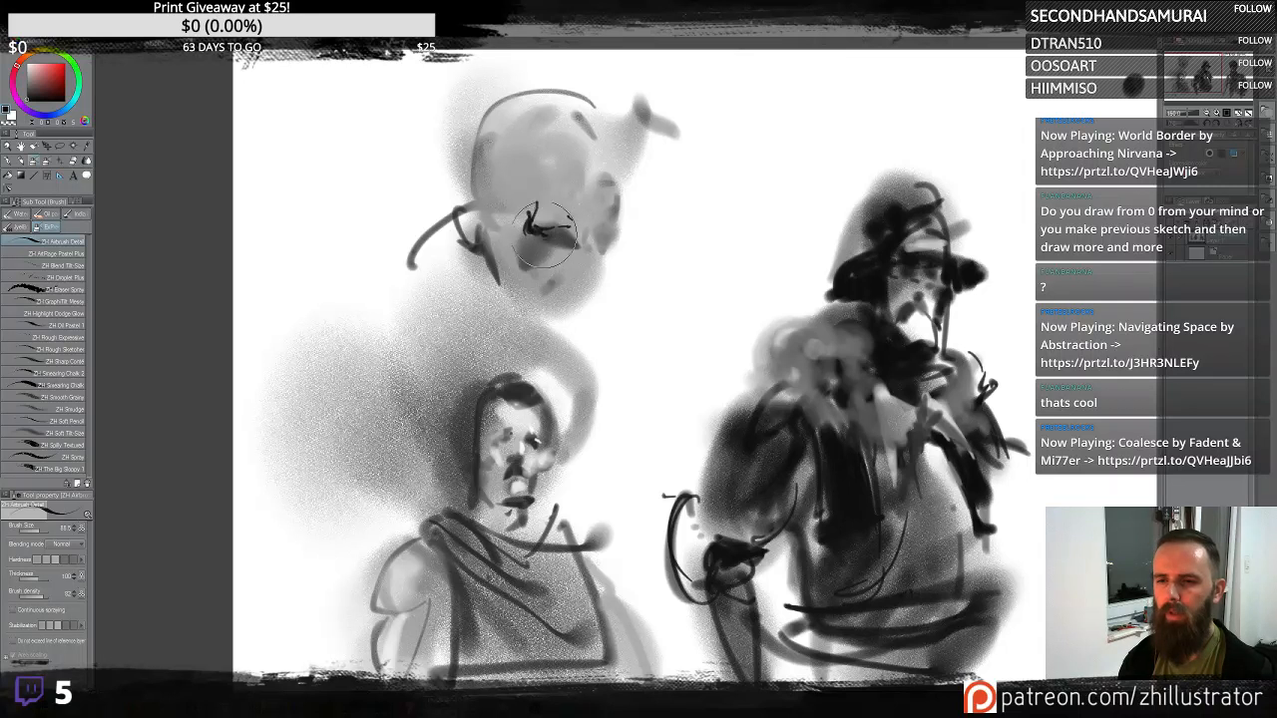
pyautogui.moveTo(531, 259); pyautogui.dragTo(555, 264)
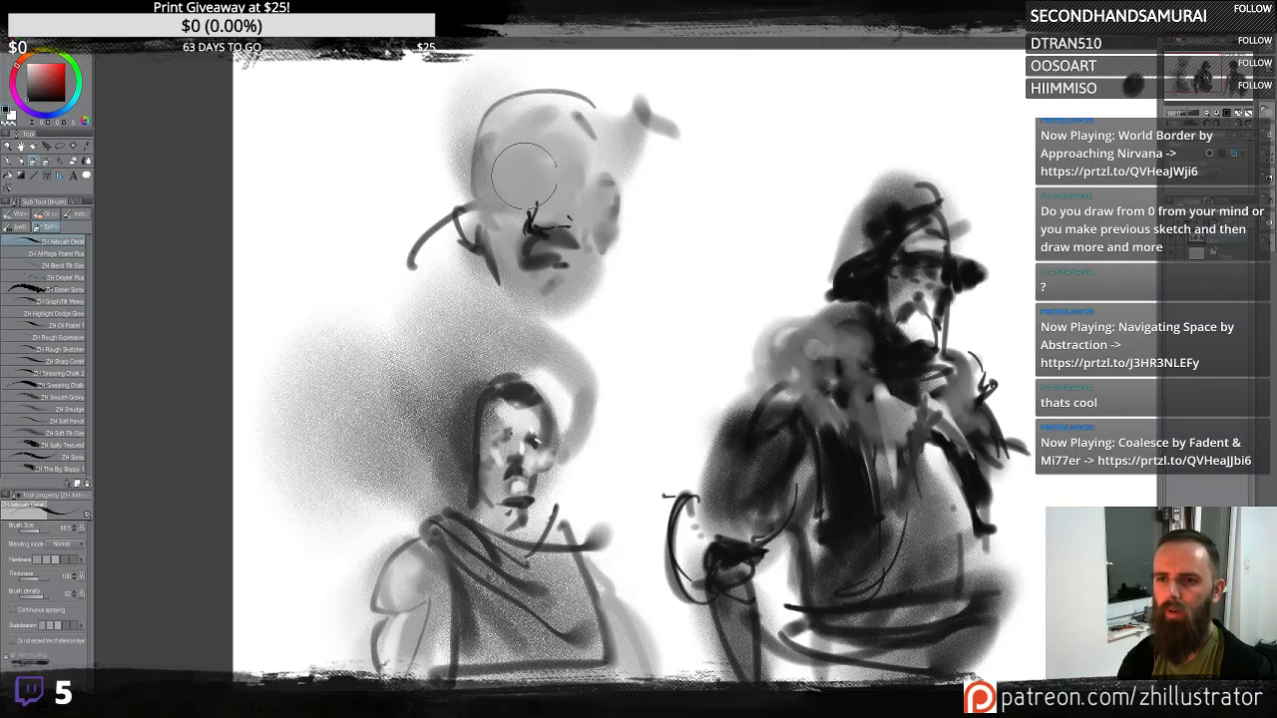
pyautogui.moveTo(497, 181)
pyautogui.mouseDown()
pyautogui.moveTo(576, 168)
pyautogui.moveTo(600, 185)
pyautogui.moveTo(572, 174)
pyautogui.moveTo(588, 250)
pyautogui.moveTo(505, 180)
pyautogui.moveTo(515, 169)
pyautogui.moveTo(493, 203)
pyautogui.moveTo(533, 185)
pyautogui.moveTo(512, 232)
pyautogui.moveTo(480, 242)
pyautogui.moveTo(550, 304)
pyautogui.moveTo(550, 327)
pyautogui.moveTo(487, 251)
pyautogui.mouseUp()
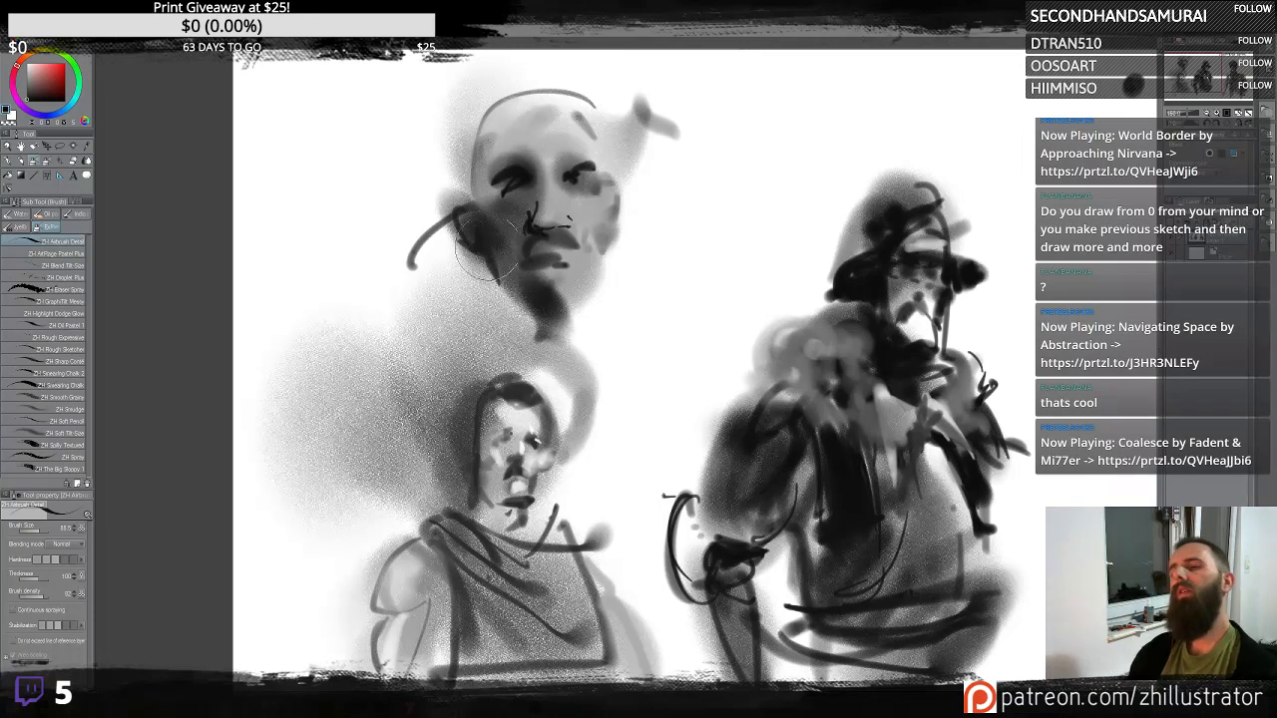
pyautogui.keyDown('alt'); pyautogui.click(555, 137); pyautogui.keyUp('alt')
pyautogui.moveTo(554, 138)
pyautogui.mouseDown()
pyautogui.moveTo(523, 138)
pyautogui.moveTo(540, 190)
pyautogui.mouseUp()
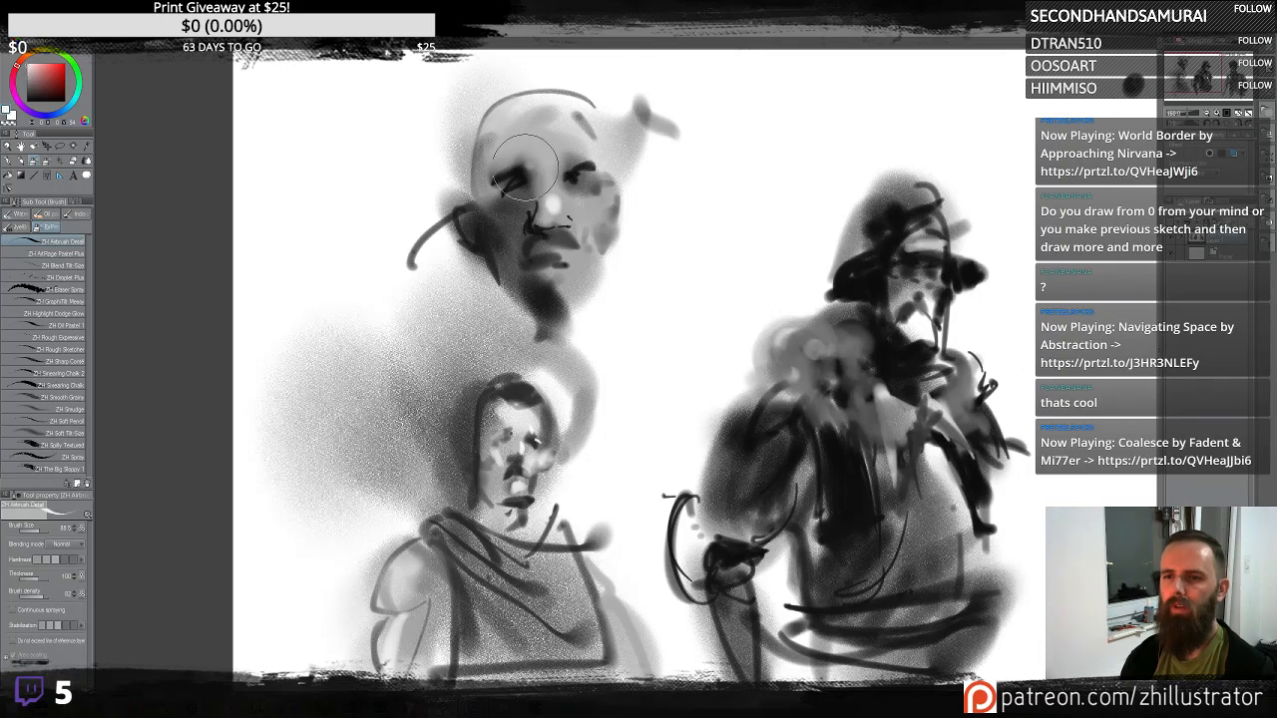
pyautogui.moveTo(527, 162)
pyautogui.mouseDown()
pyautogui.moveTo(531, 147)
pyautogui.moveTo(555, 148)
pyautogui.mouseUp()
pyautogui.moveTo(605, 206); pyautogui.dragTo(597, 243)
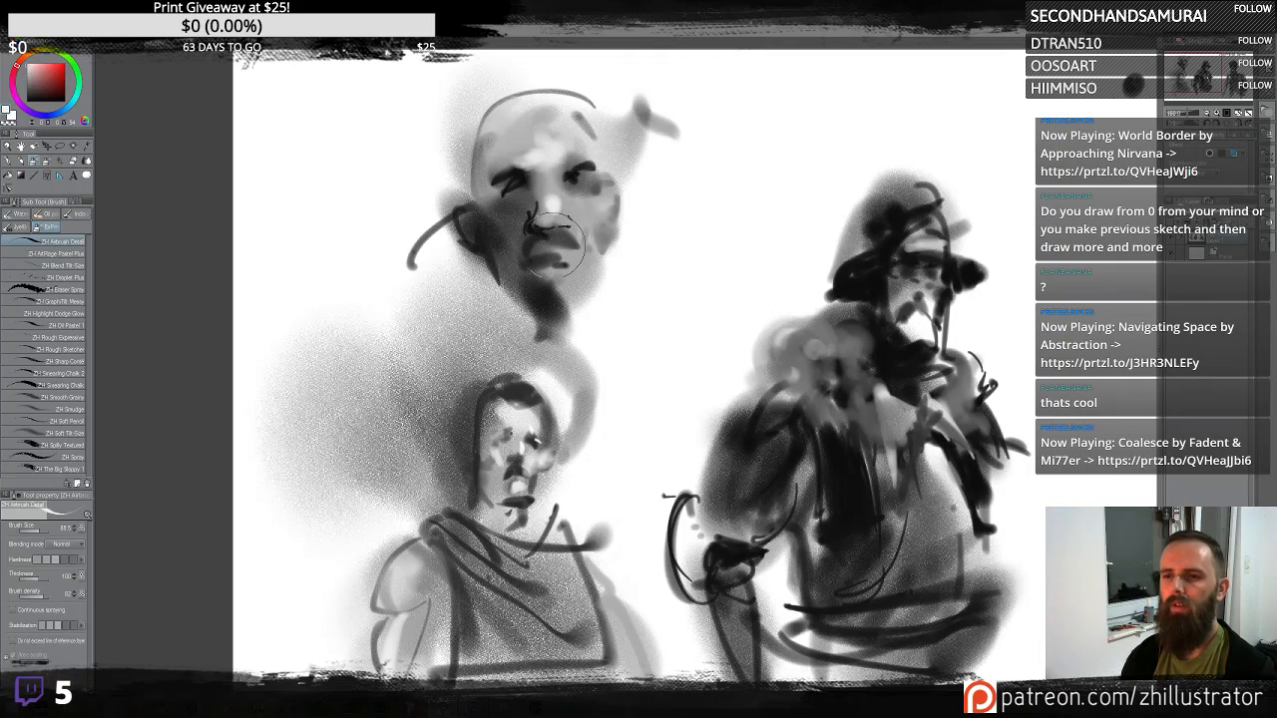
pyautogui.moveTo(505, 227)
pyautogui.mouseDown()
pyautogui.moveTo(571, 283)
pyautogui.moveTo(551, 278)
pyautogui.moveTo(588, 284)
pyautogui.moveTo(551, 273)
pyautogui.moveTo(569, 283)
pyautogui.moveTo(555, 288)
pyautogui.moveTo(574, 258)
pyautogui.mouseUp()
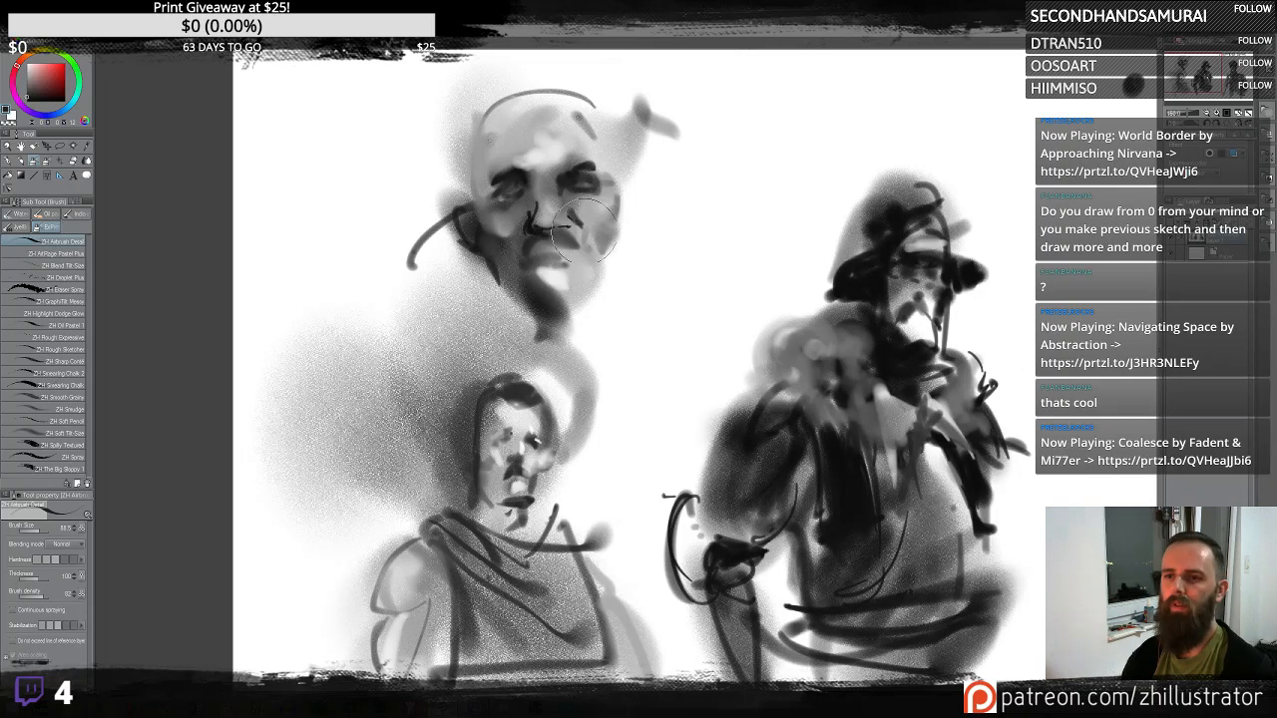
# - Add a moustache and mouth details to the upper face, undoing a trial stroke
pyautogui.moveTo(596, 240); pyautogui.dragTo(664, 319)
pyautogui.hotkey('ctrl', 'z')
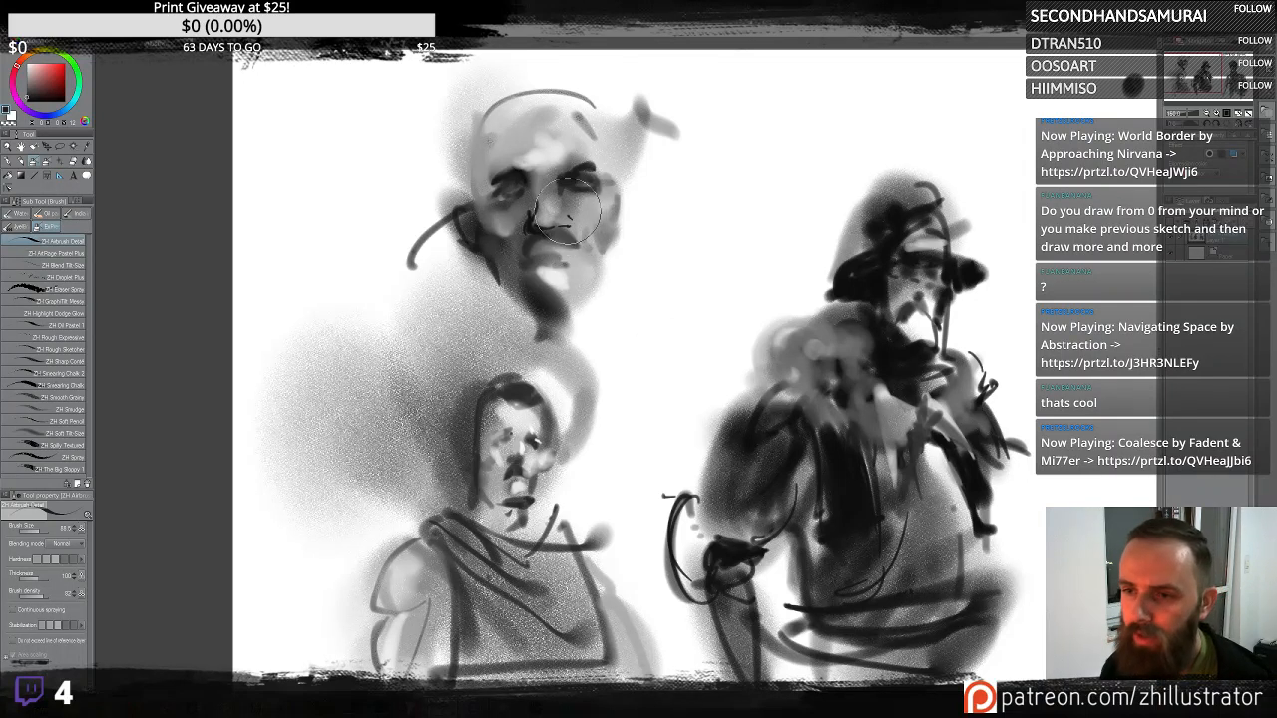
pyautogui.moveTo(570, 220); pyautogui.dragTo(600, 248)
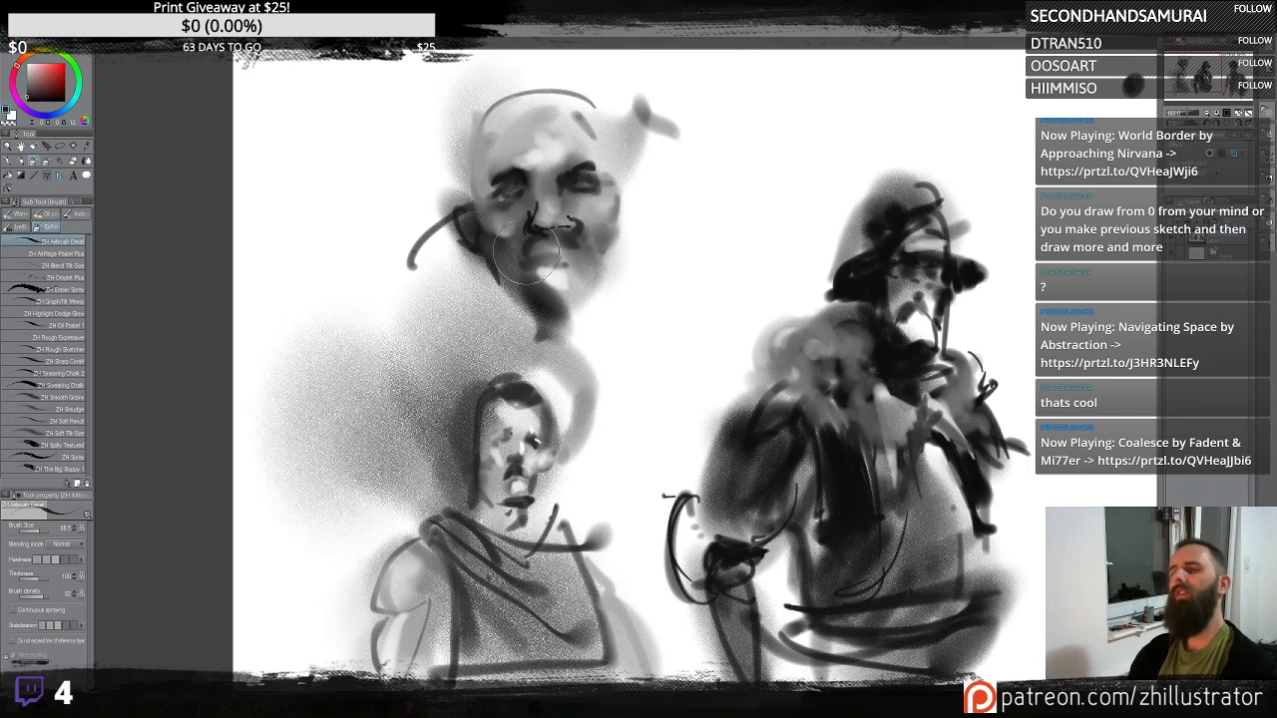
pyautogui.moveTo(509, 237)
pyautogui.mouseDown()
pyautogui.moveTo(487, 257)
pyautogui.moveTo(498, 259)
pyautogui.mouseUp()
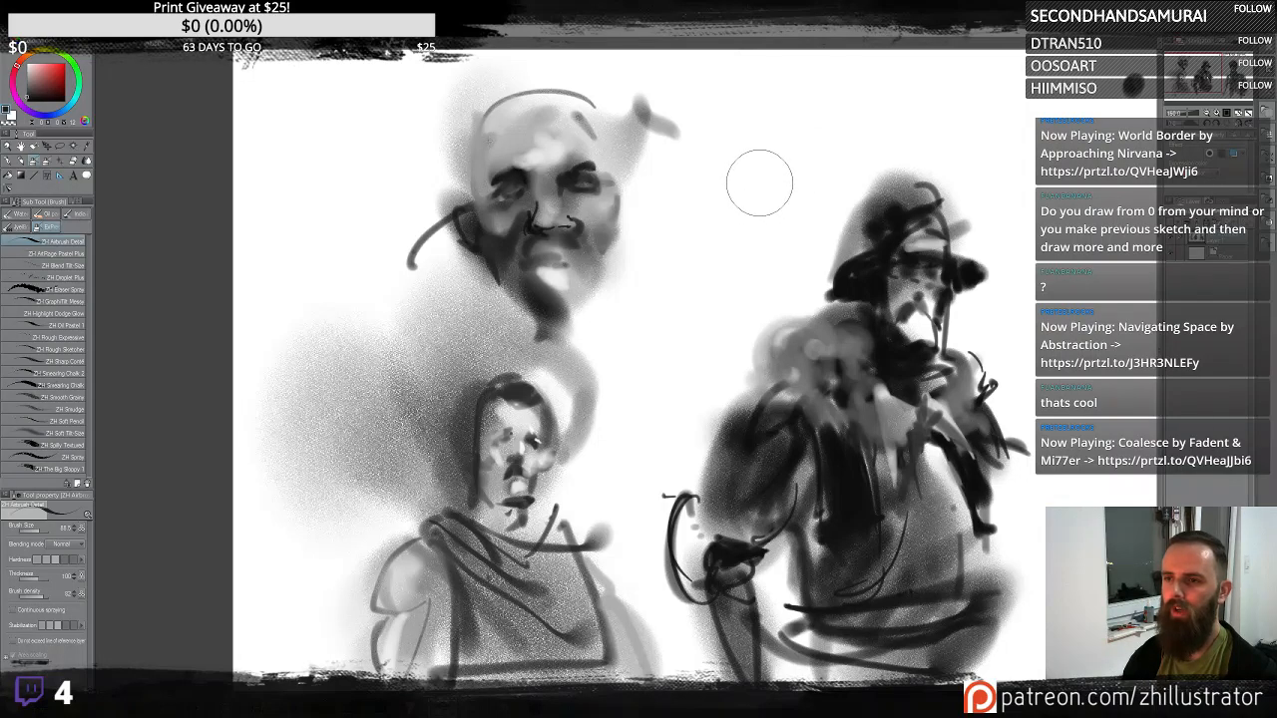
# - Spray a soft vertical grey stroke beside the upper head, undoing several trial strokes
pyautogui.moveTo(759, 182); pyautogui.dragTo(706, 226)
pyautogui.hotkey('ctrl', 'z')
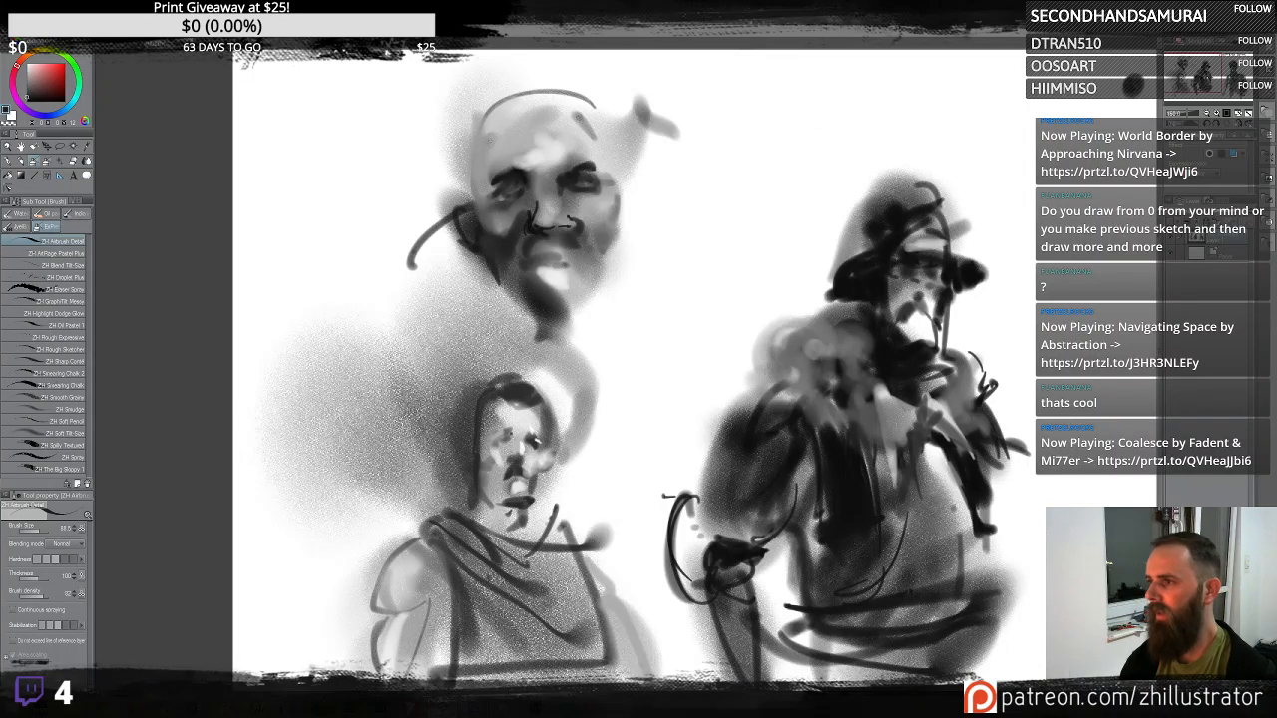
pyautogui.moveTo(756, 200); pyautogui.dragTo(685, 262)
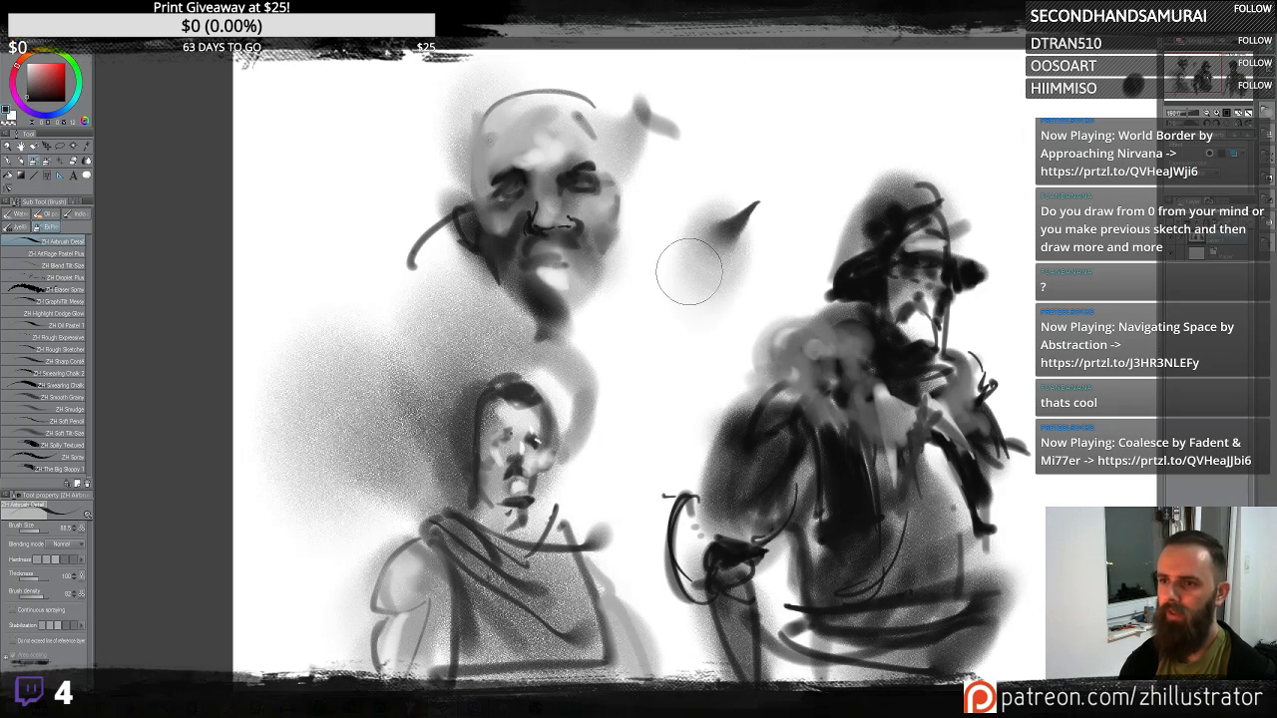
pyautogui.hotkey('ctrl', 'z')
pyautogui.moveTo(650, 313)
pyautogui.mouseDown()
pyautogui.moveTo(664, 308)
pyautogui.moveTo(697, 227)
pyautogui.mouseUp()
pyautogui.hotkey('ctrl', 'z')
pyautogui.moveTo(675, 370); pyautogui.dragTo(743, 150)
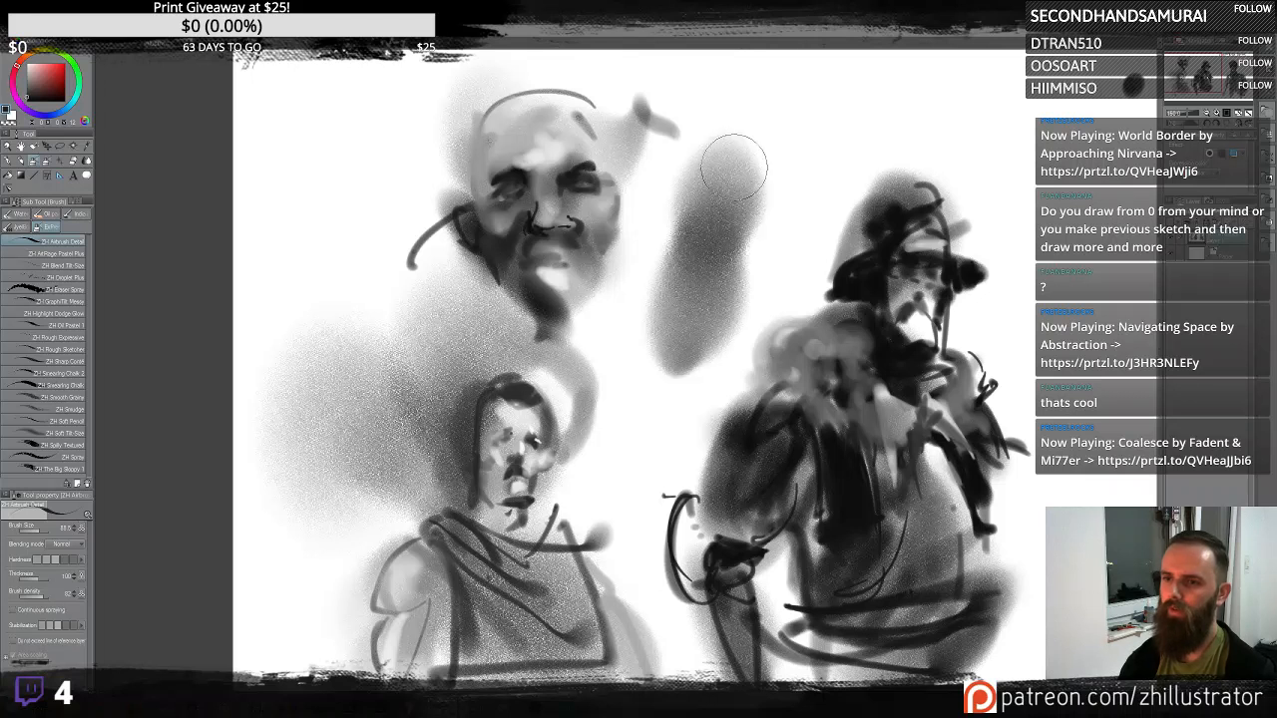
# - Undo the soft grey stroke beside the upper head, along with one further trial stroke
pyautogui.hotkey('ctrl', 'z')
pyautogui.moveTo(687, 296); pyautogui.dragTo(778, 195)
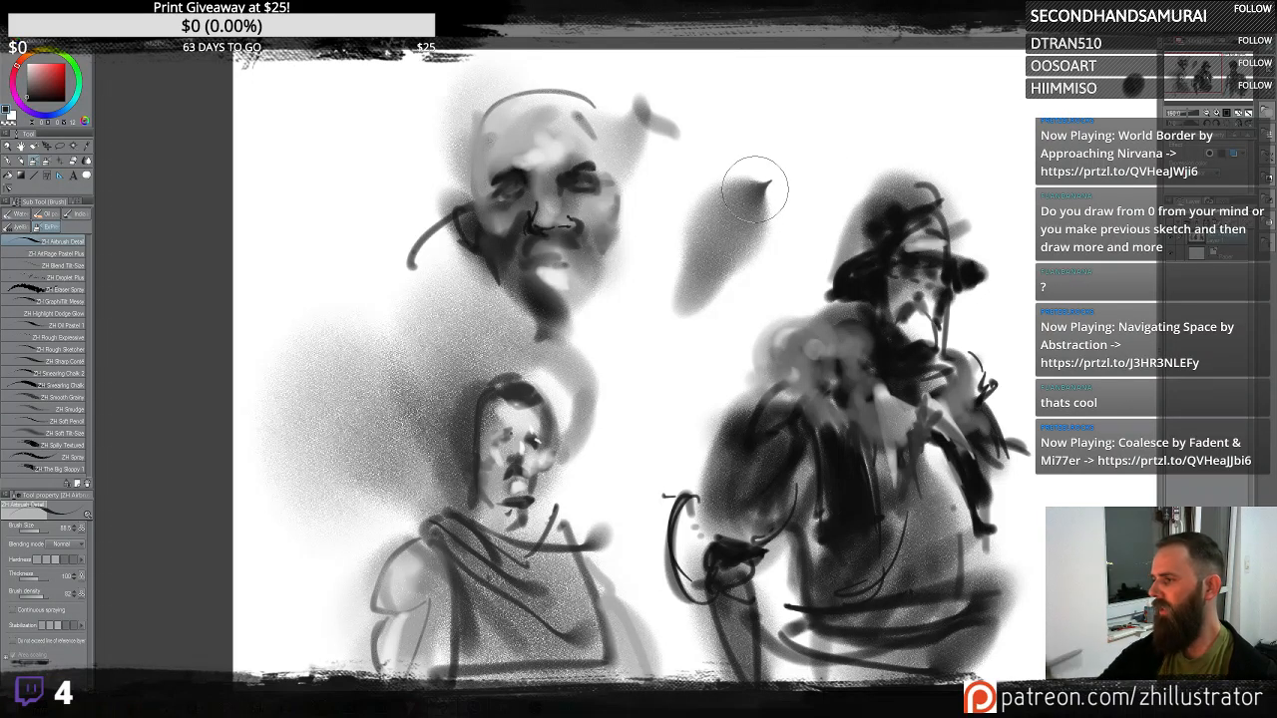
pyautogui.hotkey('ctrl', 'z')
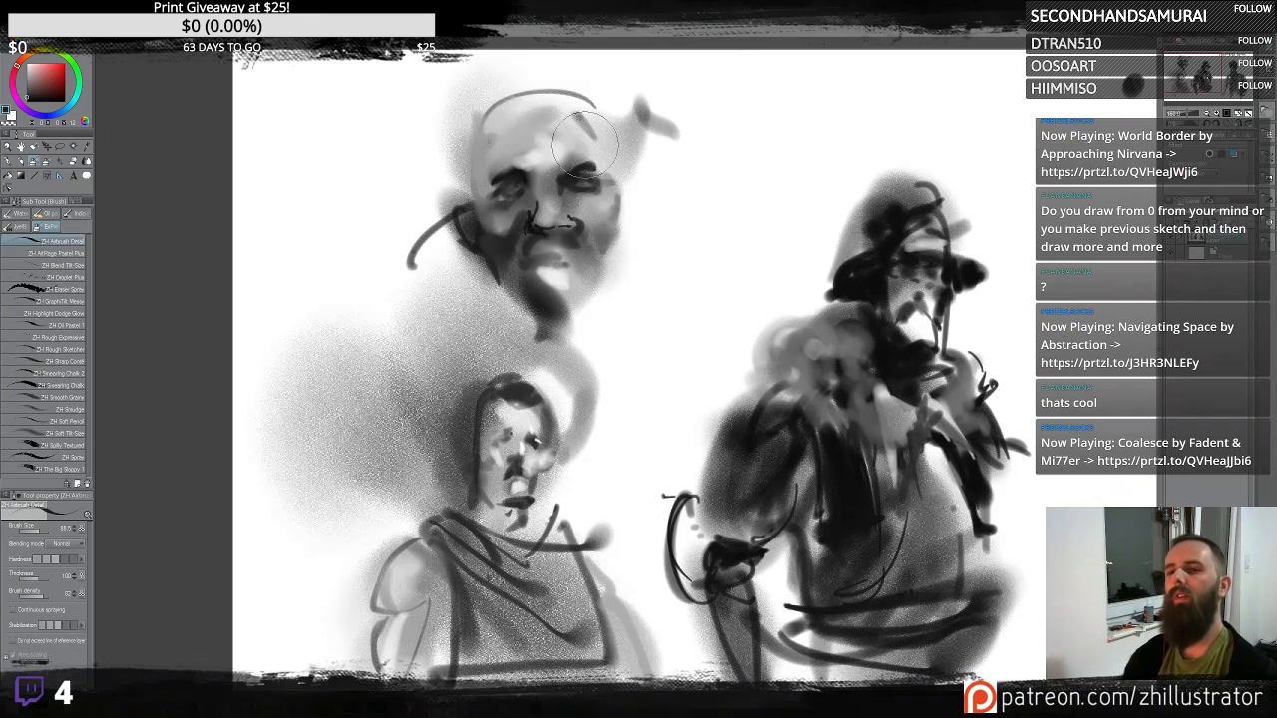
# - Paint a dark hair tuft on the upper head's crown and a thick dark beard with heavy brows
pyautogui.moveTo(545, 92)
pyautogui.mouseDown()
pyautogui.moveTo(555, 75)
pyautogui.moveTo(521, 100)
pyautogui.moveTo(573, 80)
pyautogui.moveTo(543, 95)
pyautogui.moveTo(509, 82)
pyautogui.moveTo(479, 114)
pyautogui.moveTo(529, 90)
pyautogui.mouseUp()
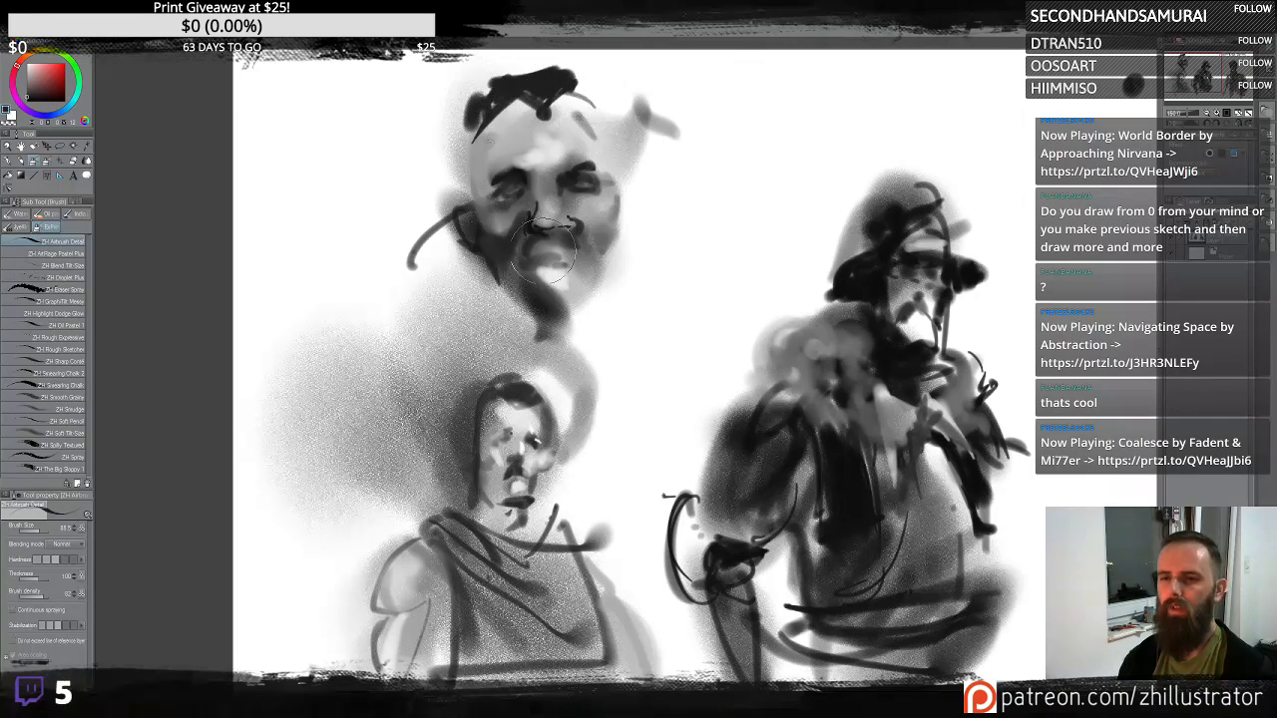
pyautogui.moveTo(529, 239)
pyautogui.mouseDown()
pyautogui.moveTo(565, 248)
pyautogui.moveTo(556, 226)
pyautogui.moveTo(593, 258)
pyautogui.moveTo(554, 232)
pyautogui.moveTo(526, 257)
pyautogui.moveTo(567, 286)
pyautogui.moveTo(529, 267)
pyautogui.moveTo(568, 261)
pyautogui.moveTo(535, 267)
pyautogui.moveTo(564, 279)
pyautogui.moveTo(531, 267)
pyautogui.moveTo(558, 309)
pyautogui.moveTo(587, 175)
pyautogui.moveTo(573, 187)
pyautogui.moveTo(591, 184)
pyautogui.moveTo(578, 171)
pyautogui.moveTo(513, 179)
pyautogui.moveTo(531, 189)
pyautogui.moveTo(599, 170)
pyautogui.moveTo(581, 163)
pyautogui.moveTo(598, 159)
pyautogui.moveTo(532, 168)
pyautogui.moveTo(543, 177)
pyautogui.moveTo(490, 172)
pyautogui.moveTo(595, 177)
pyautogui.moveTo(567, 200)
pyautogui.moveTo(552, 179)
pyautogui.moveTo(566, 230)
pyautogui.moveTo(581, 225)
pyautogui.moveTo(540, 305)
pyautogui.moveTo(479, 258)
pyautogui.moveTo(527, 322)
pyautogui.moveTo(499, 277)
pyautogui.moveTo(567, 321)
pyautogui.moveTo(607, 255)
pyautogui.moveTo(539, 324)
pyautogui.moveTo(574, 285)
pyautogui.moveTo(546, 340)
pyautogui.mouseUp()
pyautogui.moveTo(630, 236); pyautogui.dragTo(641, 287)
pyautogui.moveTo(603, 337); pyautogui.dragTo(567, 347)
pyautogui.moveTo(489, 304)
pyautogui.mouseDown()
pyautogui.moveTo(624, 299)
pyautogui.moveTo(559, 320)
pyautogui.moveTo(603, 389)
pyautogui.mouseUp()
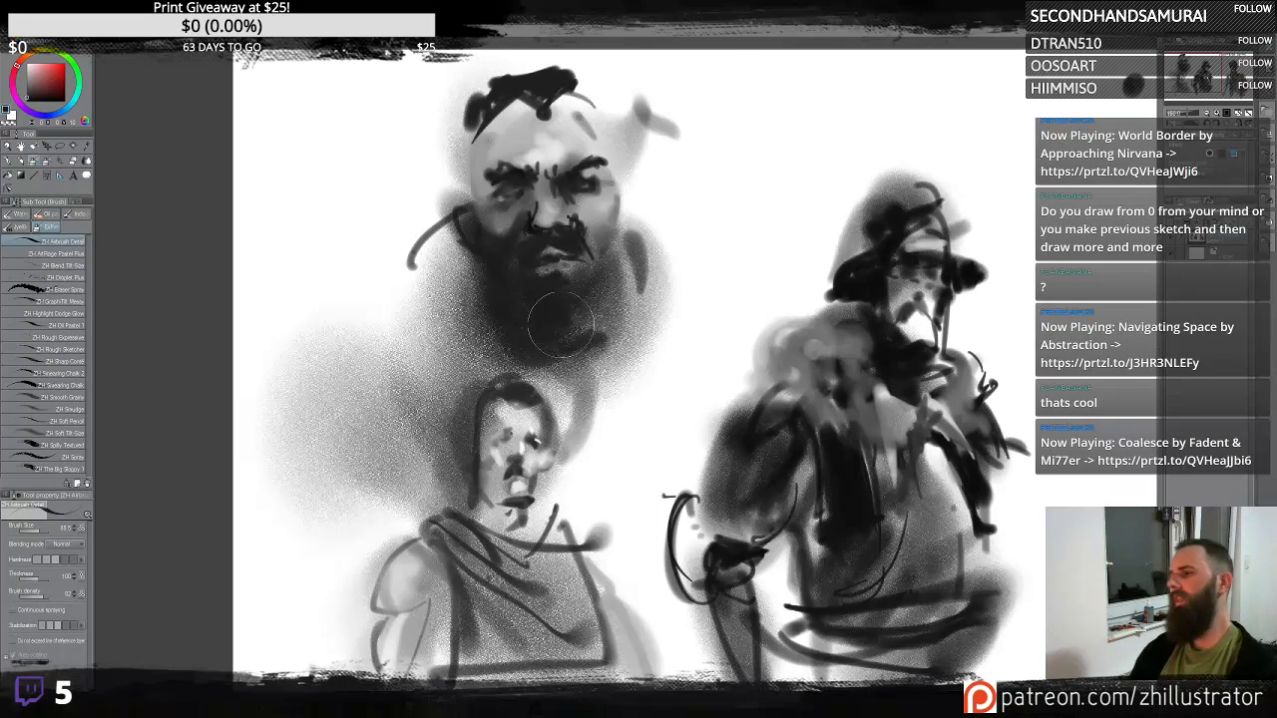
pyautogui.moveTo(604, 323)
pyautogui.mouseDown()
pyautogui.moveTo(562, 374)
pyautogui.moveTo(442, 296)
pyautogui.moveTo(629, 264)
pyautogui.moveTo(572, 343)
pyautogui.moveTo(581, 357)
pyautogui.moveTo(611, 317)
pyautogui.moveTo(594, 337)
pyautogui.moveTo(549, 324)
pyautogui.moveTo(613, 274)
pyautogui.moveTo(577, 245)
pyautogui.moveTo(621, 293)
pyautogui.moveTo(581, 369)
pyautogui.moveTo(607, 409)
pyautogui.moveTo(601, 329)
pyautogui.moveTo(645, 313)
pyautogui.moveTo(606, 241)
pyautogui.moveTo(638, 227)
pyautogui.moveTo(635, 375)
pyautogui.moveTo(619, 402)
pyautogui.moveTo(581, 407)
pyautogui.moveTo(495, 337)
pyautogui.moveTo(537, 340)
pyautogui.moveTo(508, 227)
pyautogui.moveTo(547, 213)
pyautogui.moveTo(554, 244)
pyautogui.moveTo(546, 207)
pyautogui.moveTo(599, 200)
pyautogui.mouseUp()
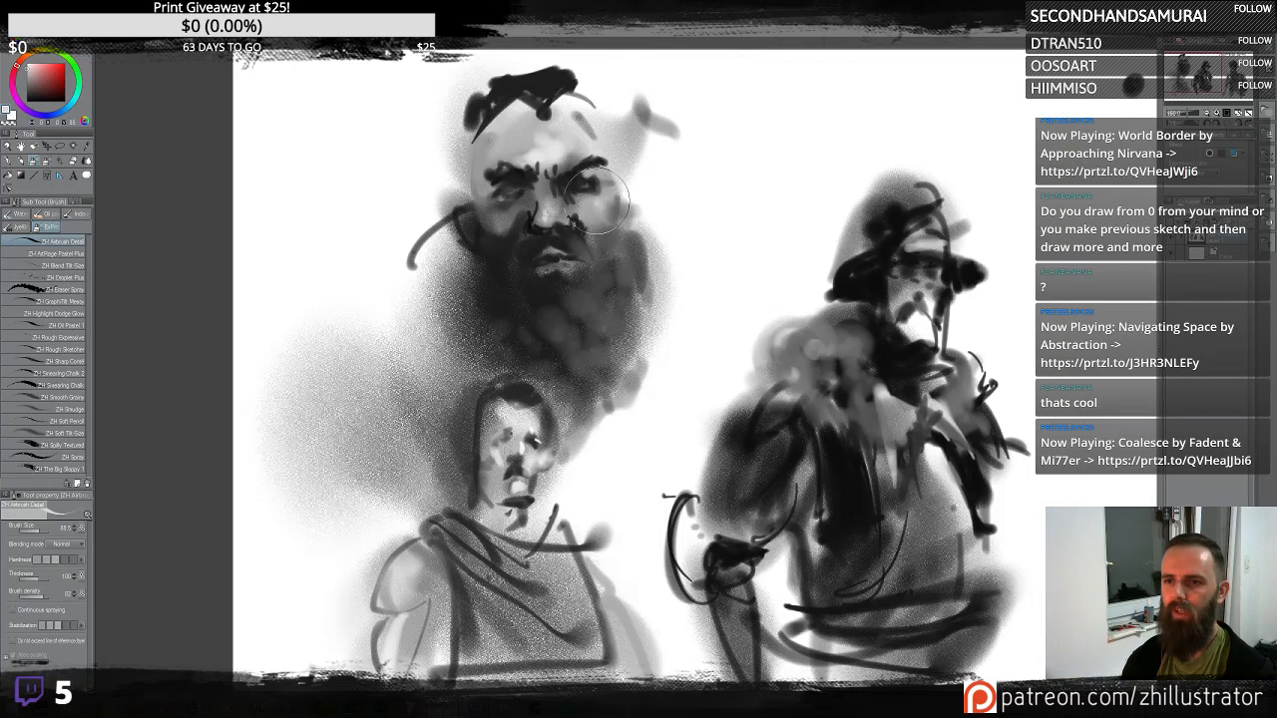
pyautogui.moveTo(496, 220)
pyautogui.mouseDown()
pyautogui.moveTo(598, 245)
pyautogui.moveTo(589, 234)
pyautogui.moveTo(583, 259)
pyautogui.moveTo(559, 252)
pyautogui.moveTo(574, 257)
pyautogui.moveTo(554, 254)
pyautogui.moveTo(564, 267)
pyautogui.moveTo(547, 274)
pyautogui.mouseUp()
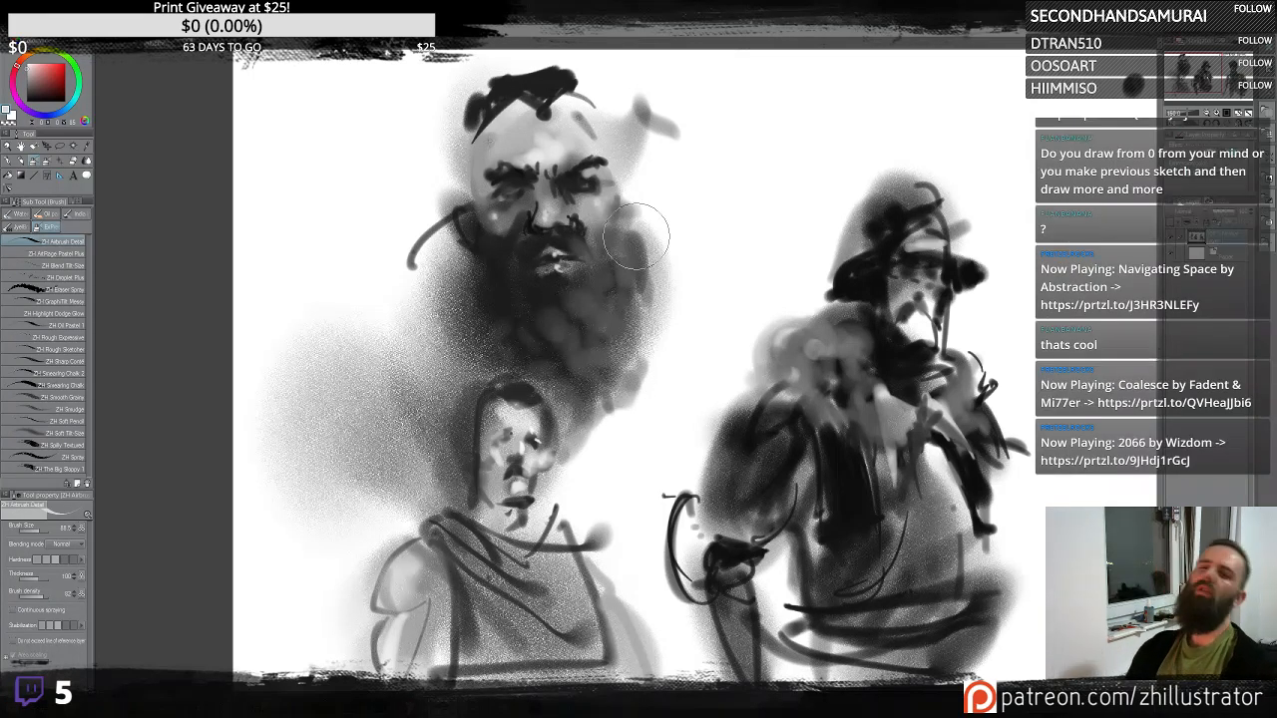
pyautogui.moveTo(636, 236); pyautogui.dragTo(604, 222)
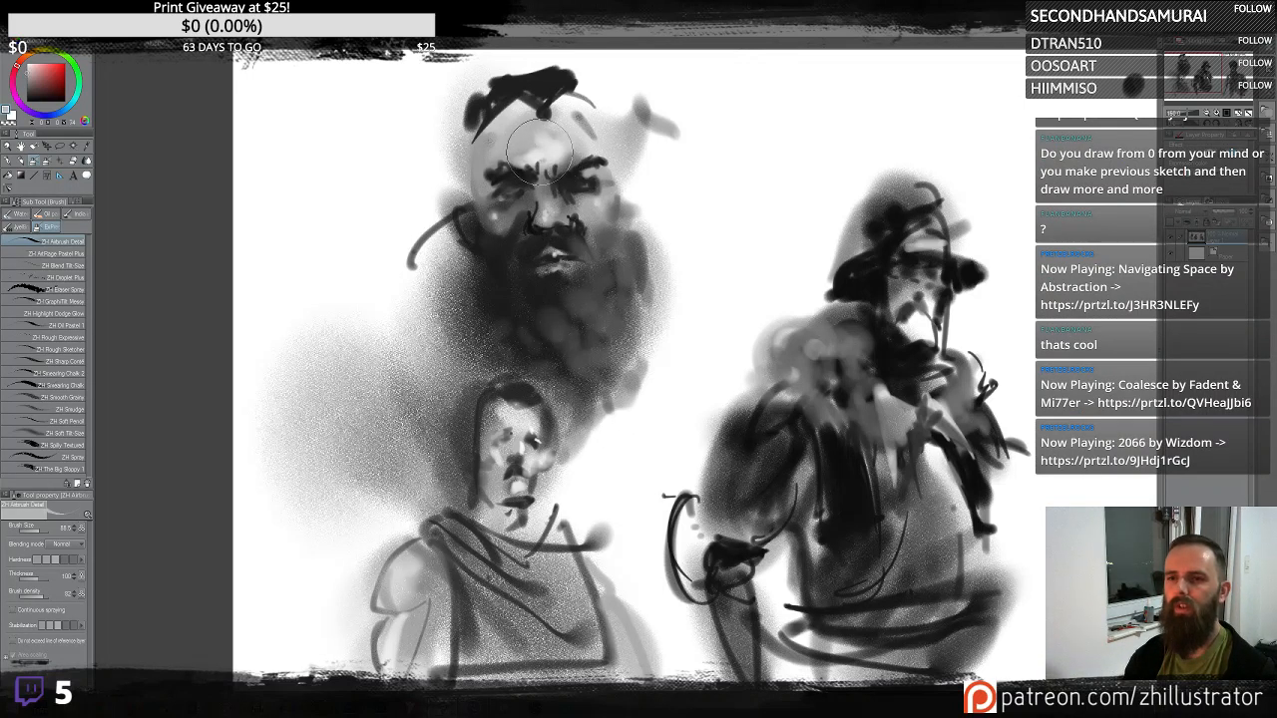
# - Refine the upper head's forehead, eyes, nose and mouth, and shade the neck below the beard
pyautogui.moveTo(539, 150); pyautogui.dragTo(545, 179)
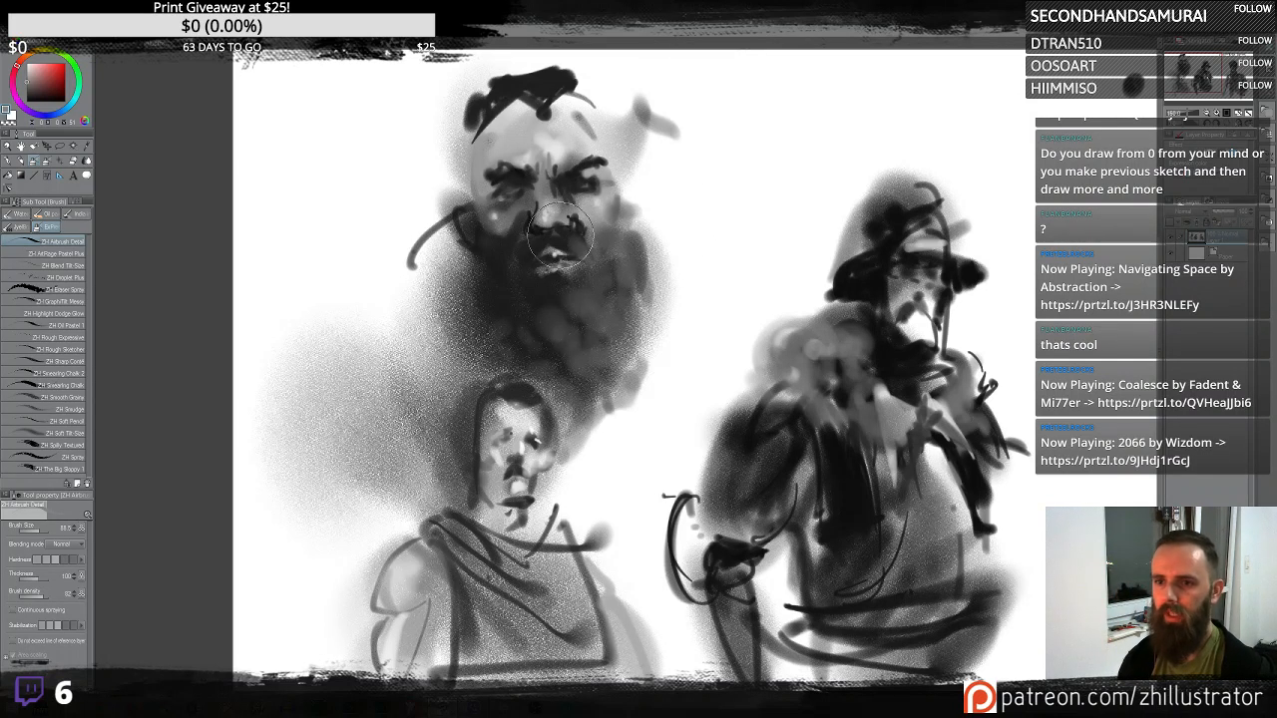
pyautogui.keyDown('alt'); pyautogui.click(567, 231); pyautogui.keyUp('alt')
pyautogui.moveTo(555, 212); pyautogui.dragTo(544, 230)
pyautogui.keyDown('alt'); pyautogui.click(547, 222); pyautogui.keyUp('alt')
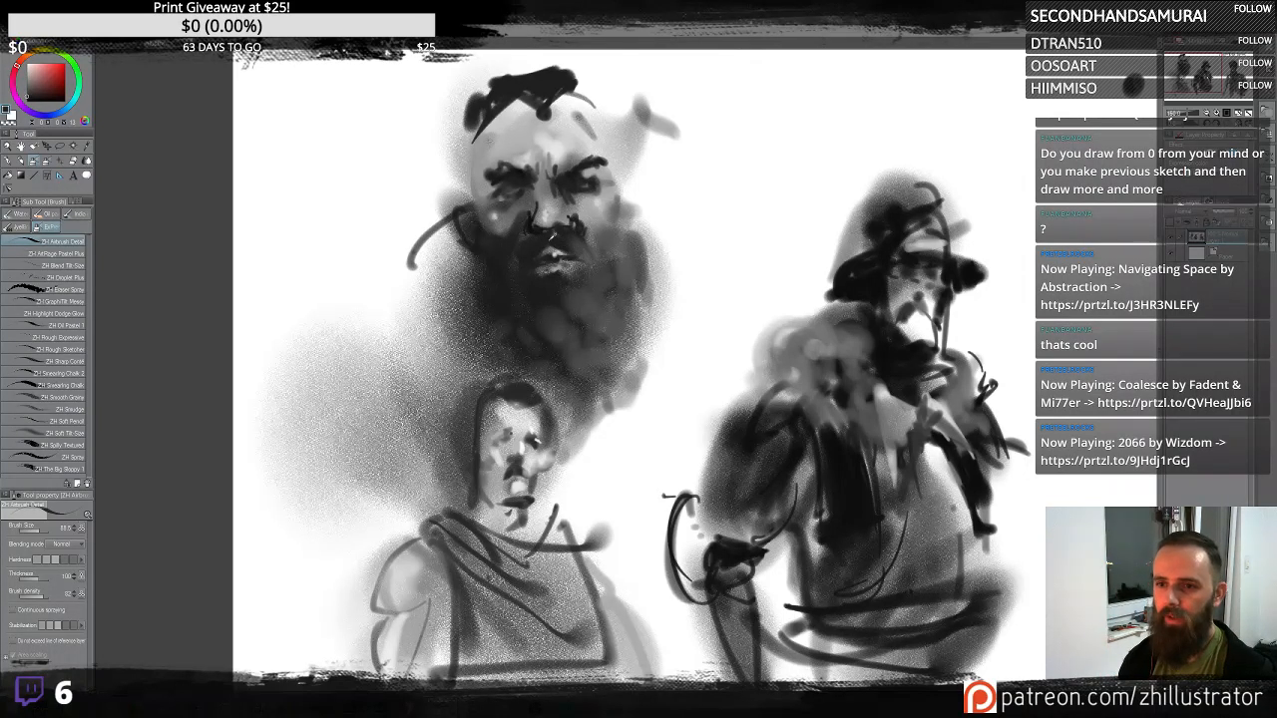
pyautogui.moveTo(549, 250); pyautogui.dragTo(578, 234)
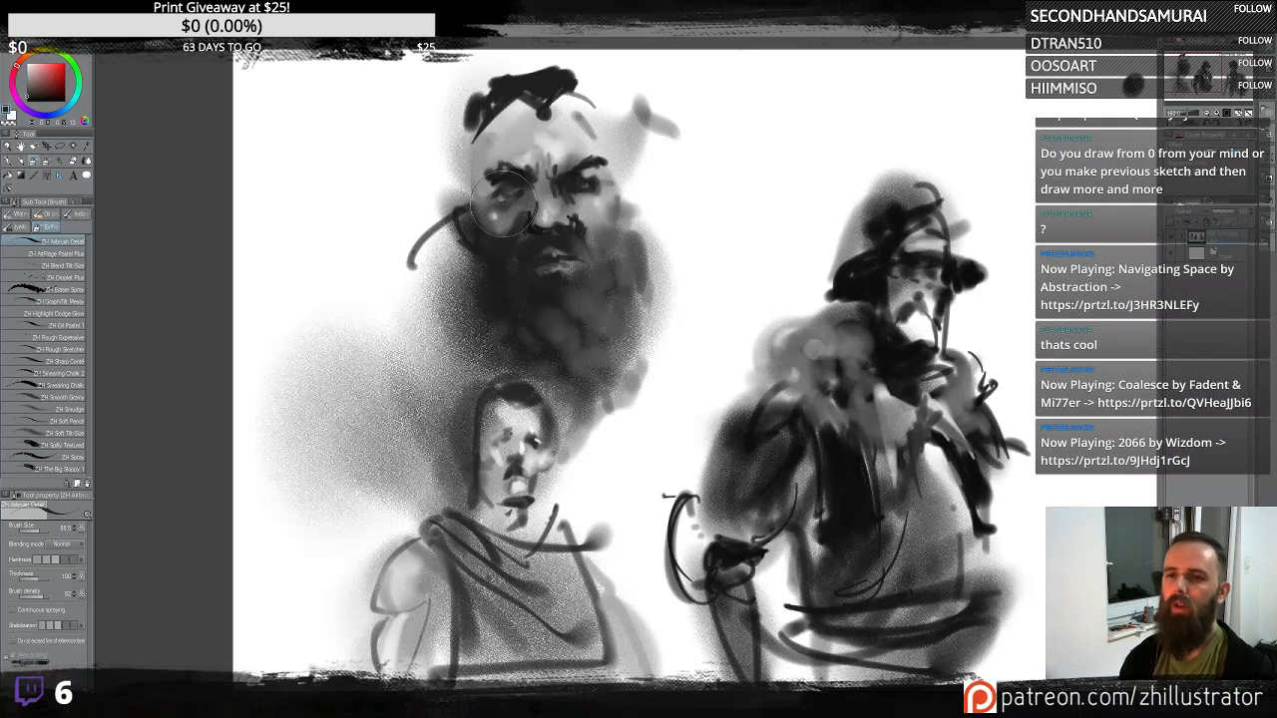
pyautogui.moveTo(504, 211)
pyautogui.mouseDown()
pyautogui.moveTo(477, 159)
pyautogui.moveTo(481, 134)
pyautogui.mouseUp()
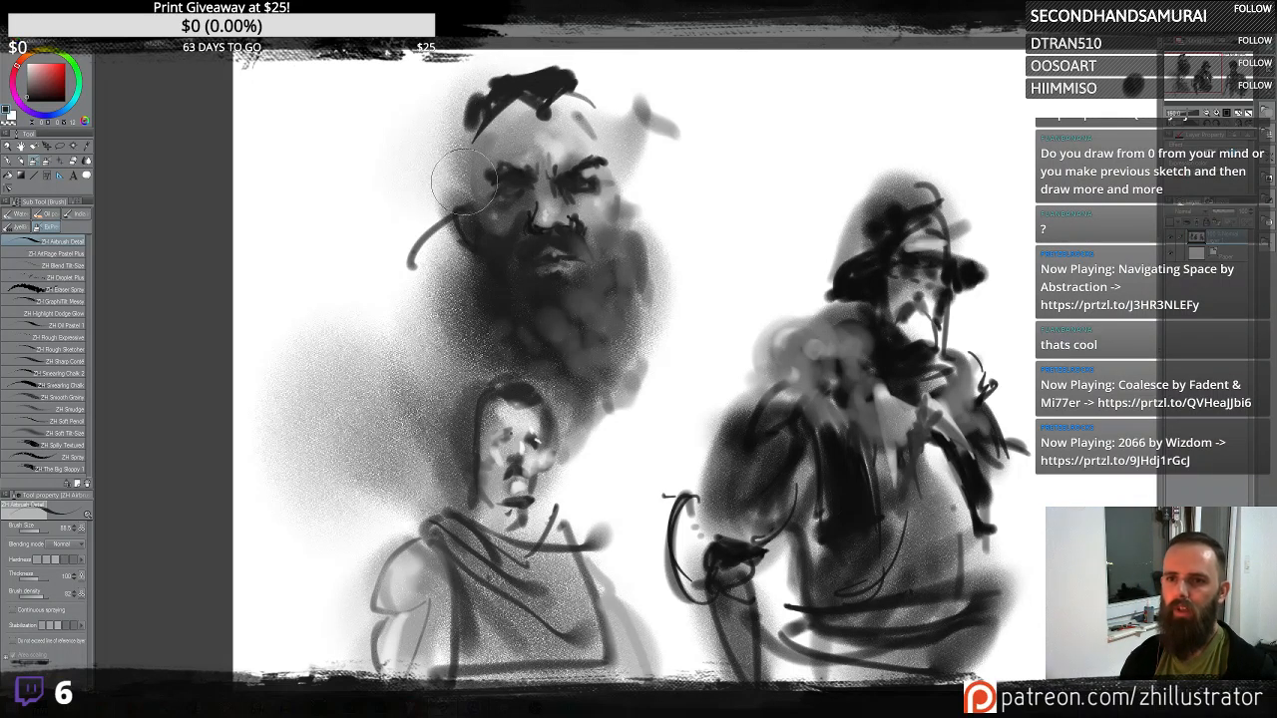
pyautogui.moveTo(466, 171); pyautogui.dragTo(473, 198)
pyautogui.moveTo(626, 167)
pyautogui.mouseDown()
pyautogui.moveTo(631, 227)
pyautogui.moveTo(615, 210)
pyautogui.moveTo(624, 200)
pyautogui.moveTo(620, 229)
pyautogui.moveTo(579, 210)
pyautogui.mouseUp()
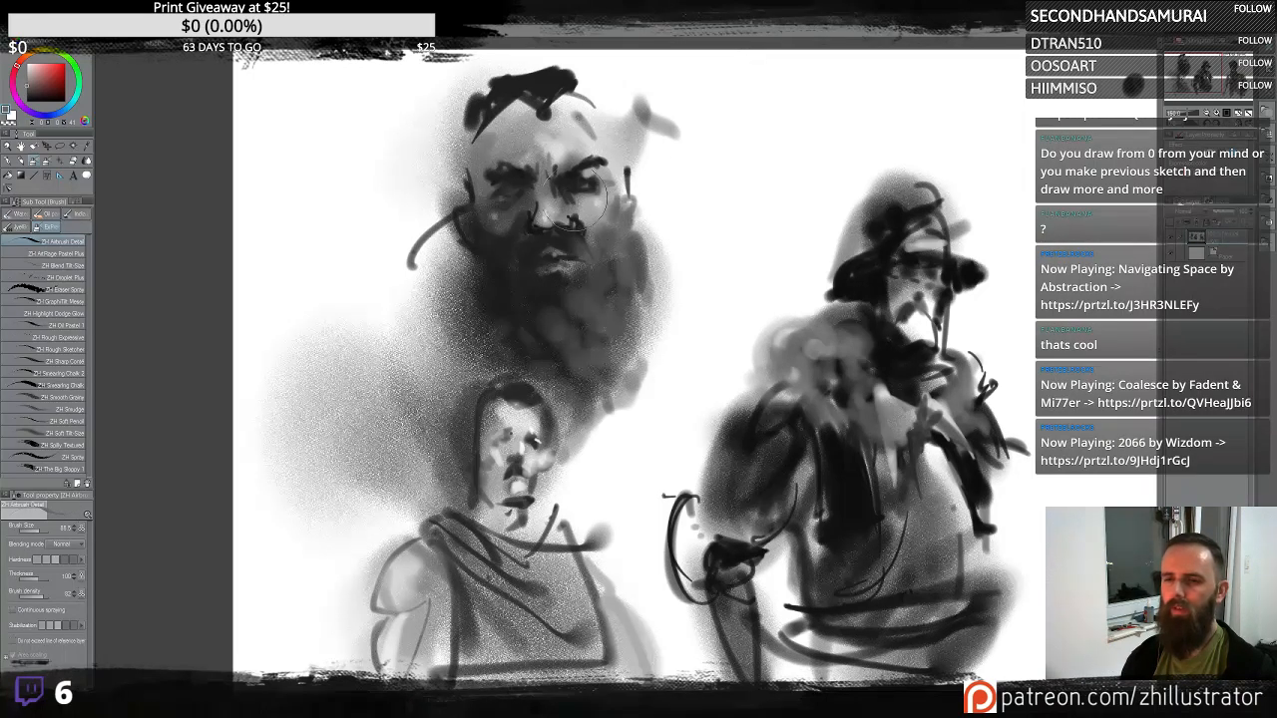
pyautogui.moveTo(516, 88)
pyautogui.mouseDown()
pyautogui.moveTo(564, 120)
pyautogui.moveTo(539, 94)
pyautogui.moveTo(554, 80)
pyautogui.moveTo(523, 75)
pyautogui.moveTo(519, 150)
pyautogui.mouseUp()
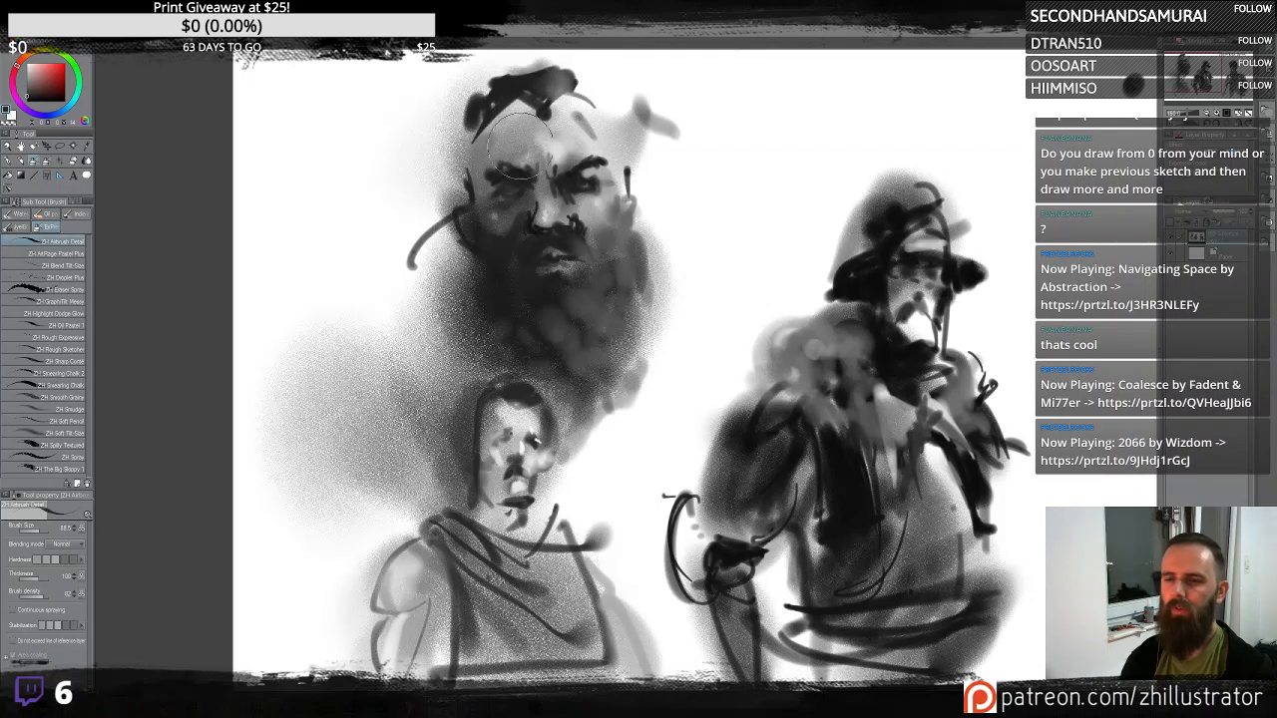
pyautogui.moveTo(569, 283)
pyautogui.mouseDown()
pyautogui.moveTo(491, 288)
pyautogui.moveTo(477, 413)
pyautogui.moveTo(548, 363)
pyautogui.moveTo(484, 411)
pyautogui.moveTo(532, 358)
pyautogui.moveTo(566, 424)
pyautogui.mouseUp()
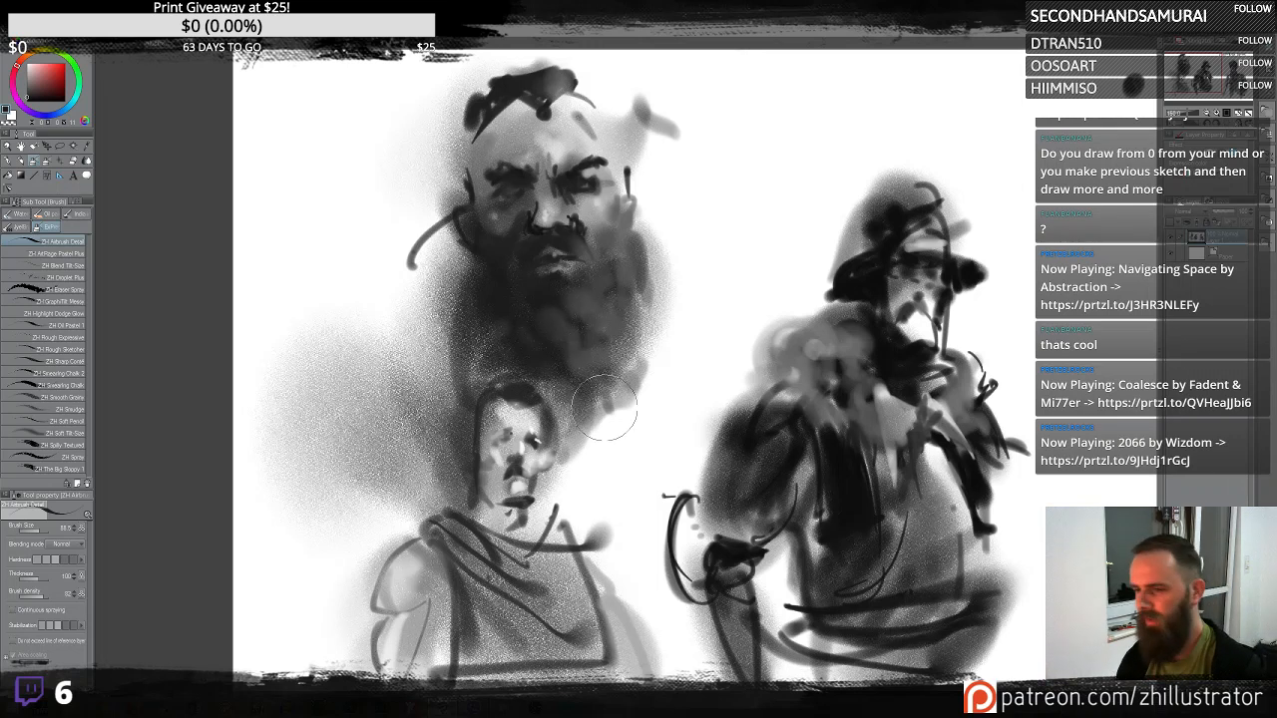
# - Paint a dark band across the bottom of the lower bust's torso and shade its left side
pyautogui.moveTo(803, 449); pyautogui.dragTo(811, 322)
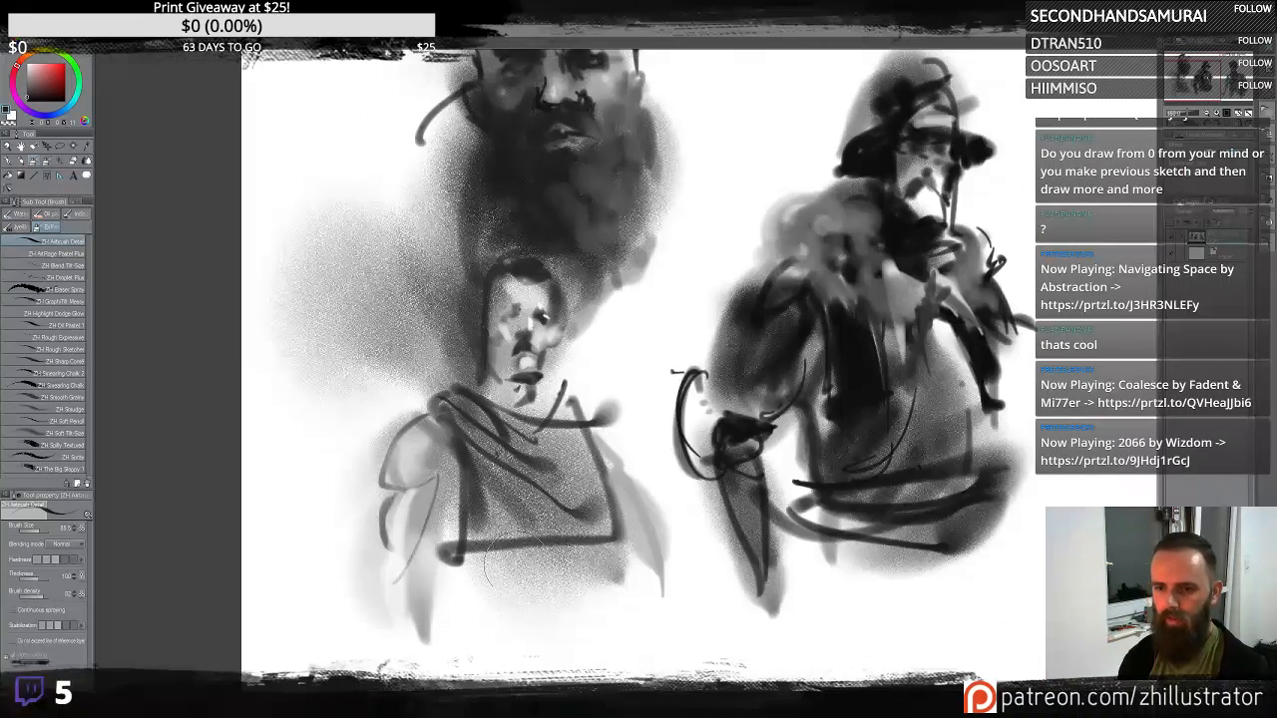
pyautogui.moveTo(500, 621)
pyautogui.mouseDown()
pyautogui.moveTo(544, 615)
pyautogui.moveTo(490, 607)
pyautogui.moveTo(573, 564)
pyautogui.moveTo(543, 564)
pyautogui.moveTo(595, 559)
pyautogui.moveTo(578, 569)
pyautogui.moveTo(582, 601)
pyautogui.moveTo(526, 572)
pyautogui.moveTo(464, 574)
pyautogui.moveTo(484, 629)
pyautogui.moveTo(556, 596)
pyautogui.mouseUp()
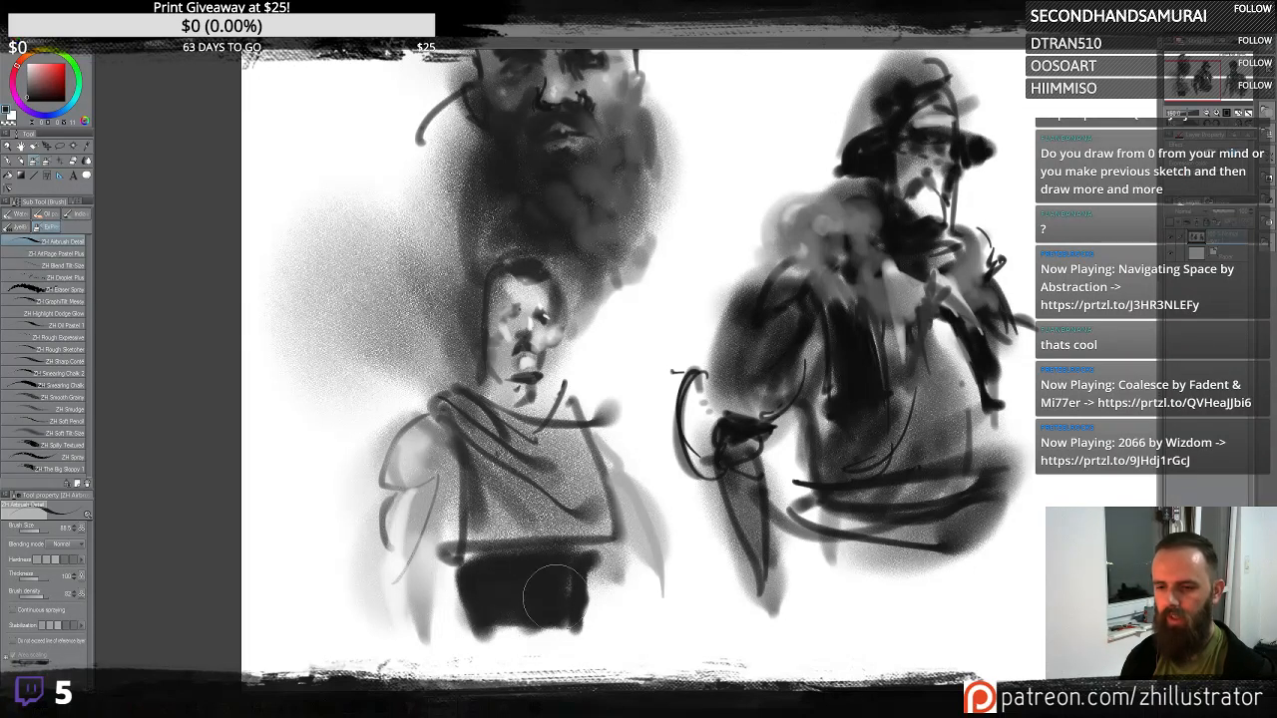
pyautogui.moveTo(480, 567)
pyautogui.mouseDown()
pyautogui.moveTo(613, 548)
pyautogui.moveTo(519, 639)
pyautogui.mouseUp()
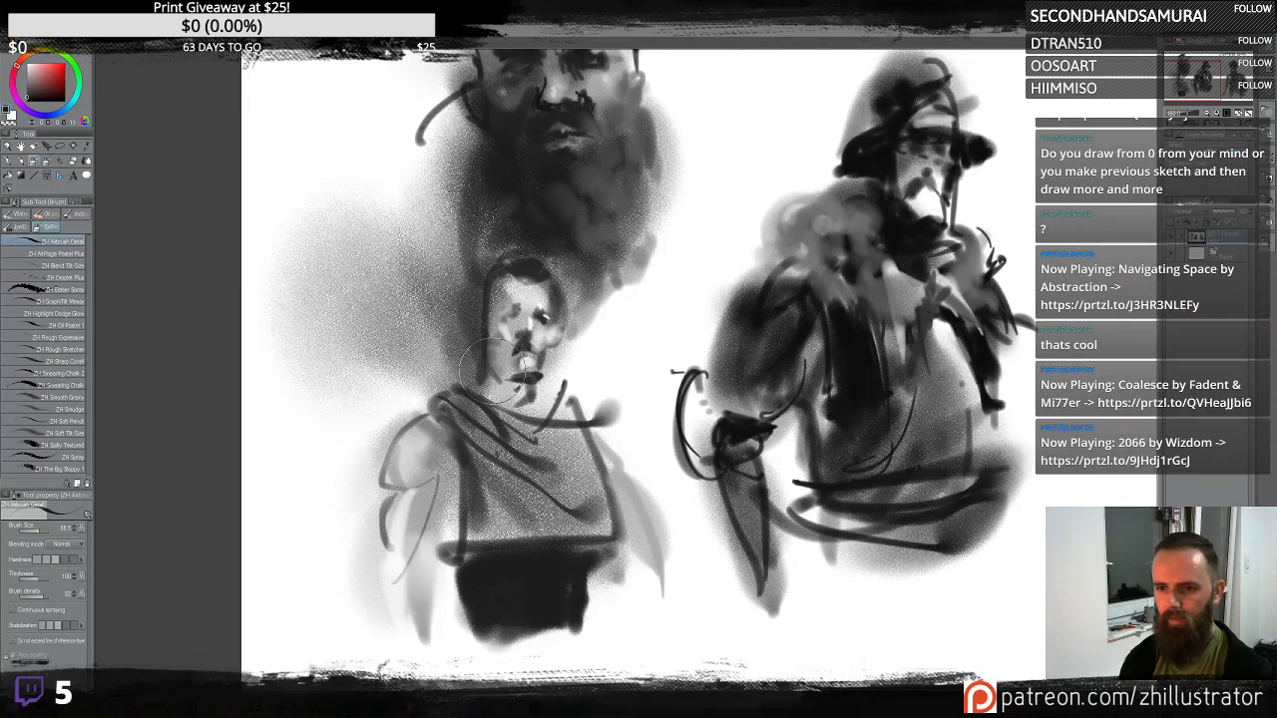
pyautogui.moveTo(402, 544)
pyautogui.mouseDown()
pyautogui.moveTo(421, 483)
pyautogui.moveTo(507, 565)
pyautogui.mouseUp()
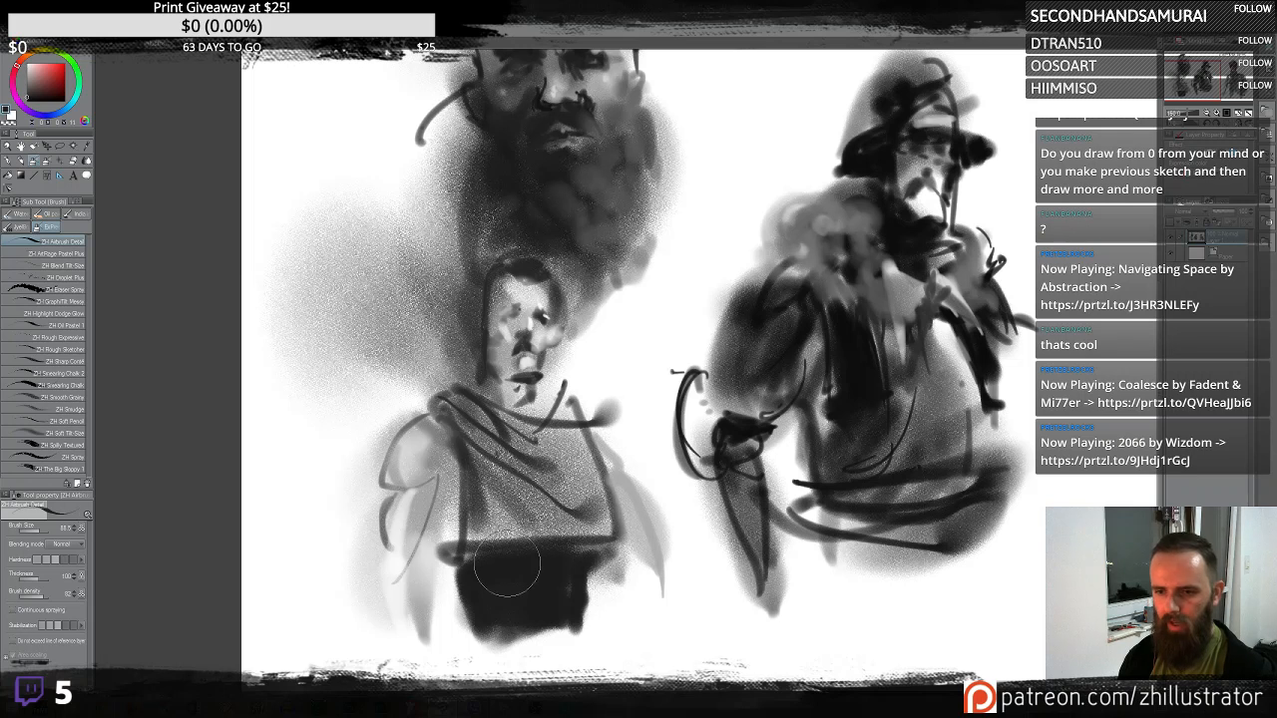
pyautogui.moveTo(439, 484); pyautogui.dragTo(434, 509)
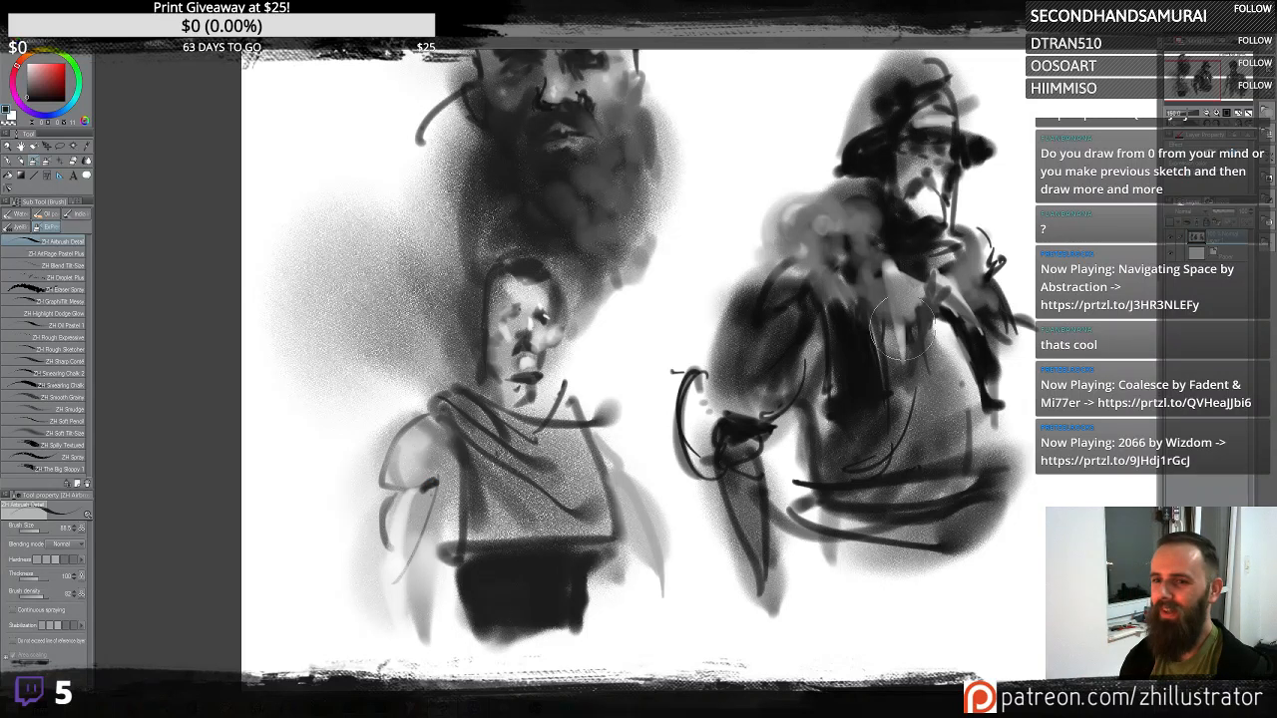
# - Add light touches to the upper head's crown and face, undoing a trial stroke
pyautogui.moveTo(901, 322)
pyautogui.mouseDown()
pyautogui.moveTo(759, 470)
pyautogui.moveTo(762, 442)
pyautogui.mouseUp()
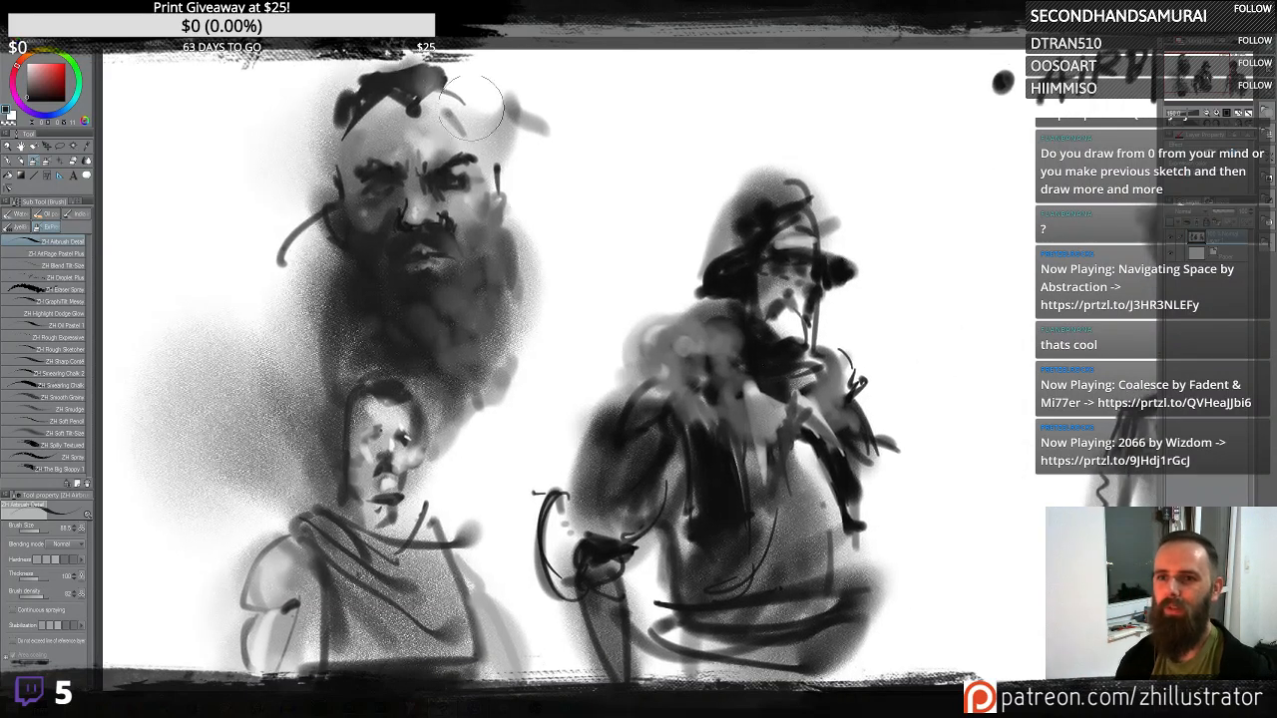
pyautogui.moveTo(451, 90); pyautogui.dragTo(491, 211)
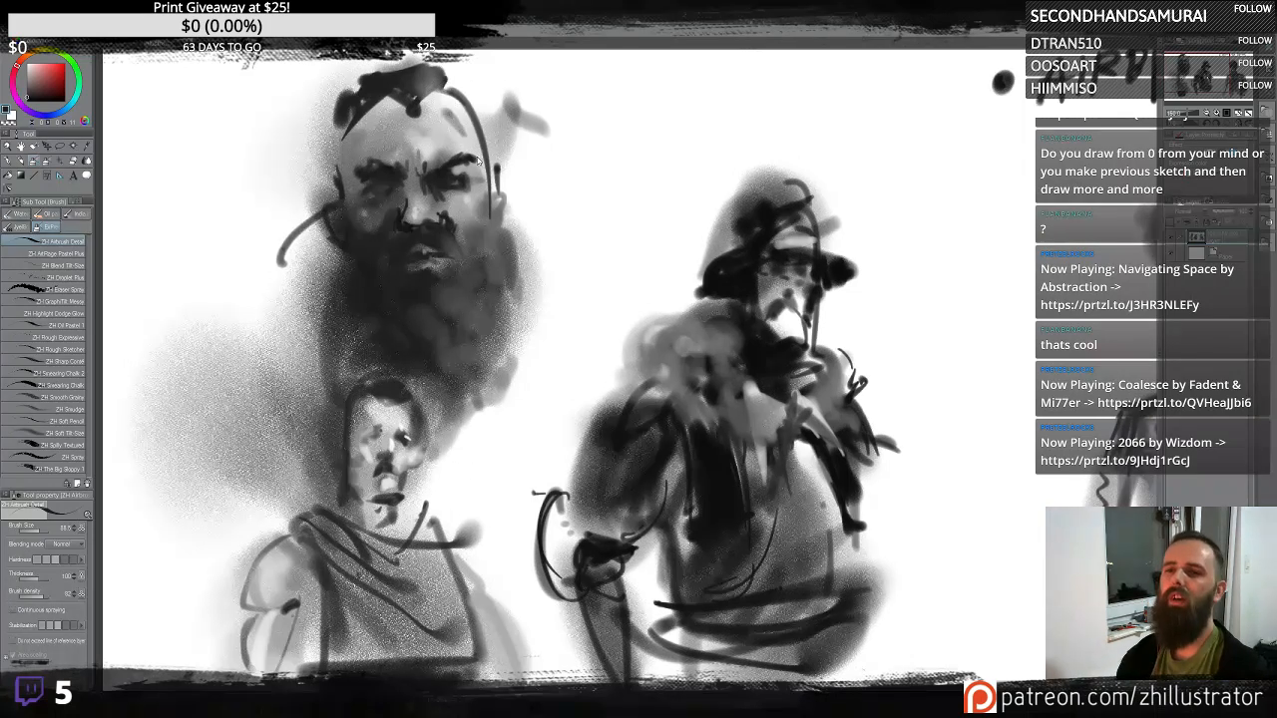
pyautogui.hotkey('ctrl', 'z')
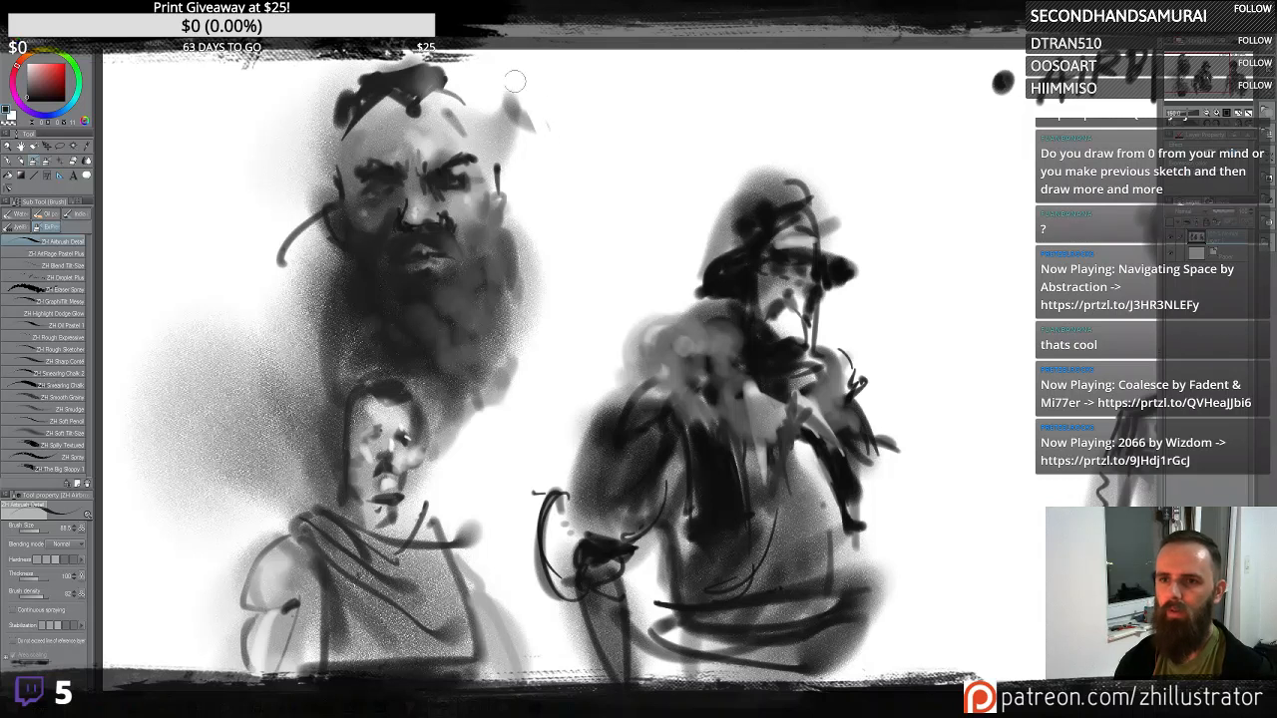
pyautogui.moveTo(515, 81); pyautogui.dragTo(504, 118)
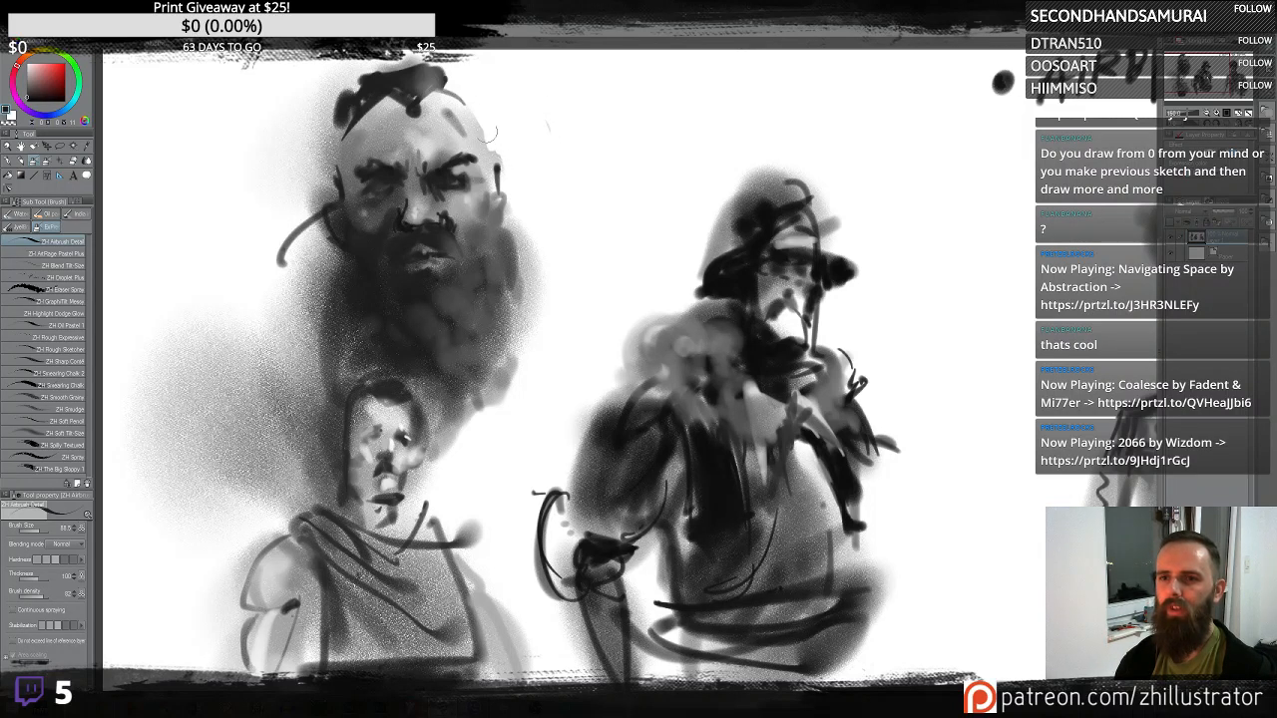
pyautogui.moveTo(511, 165); pyautogui.dragTo(523, 163)
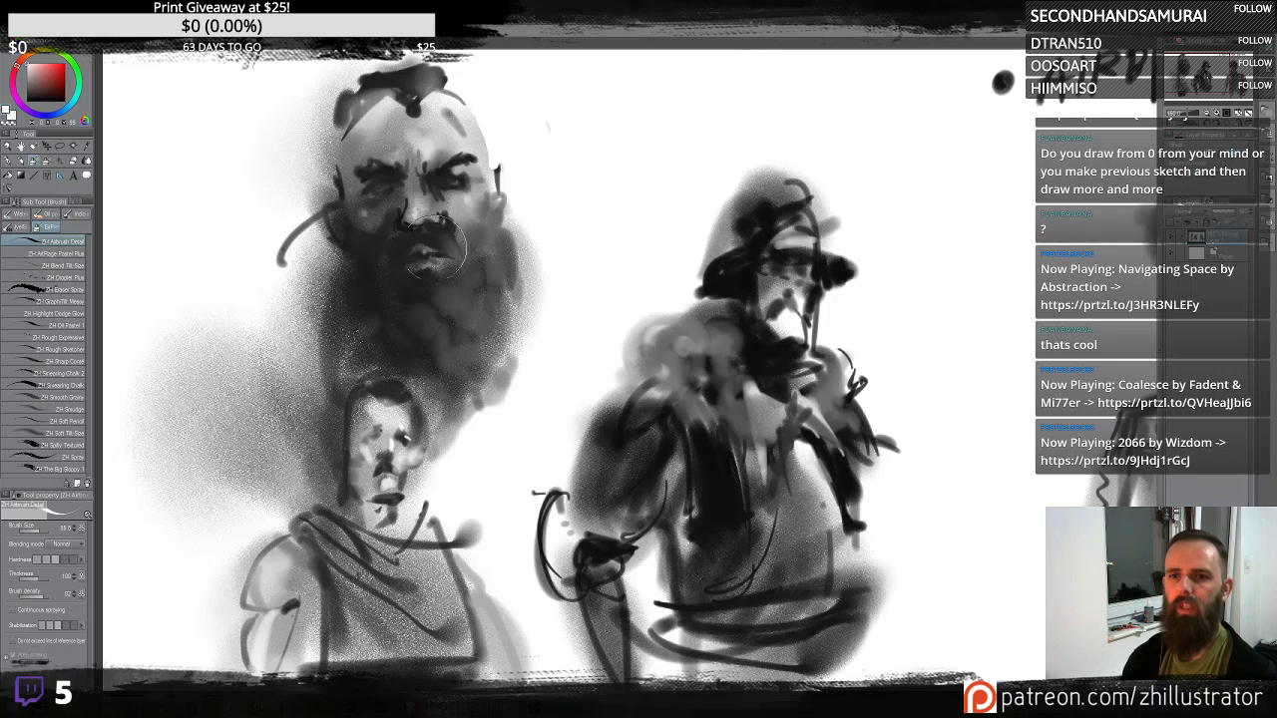
pyautogui.moveTo(458, 155); pyautogui.dragTo(418, 146)
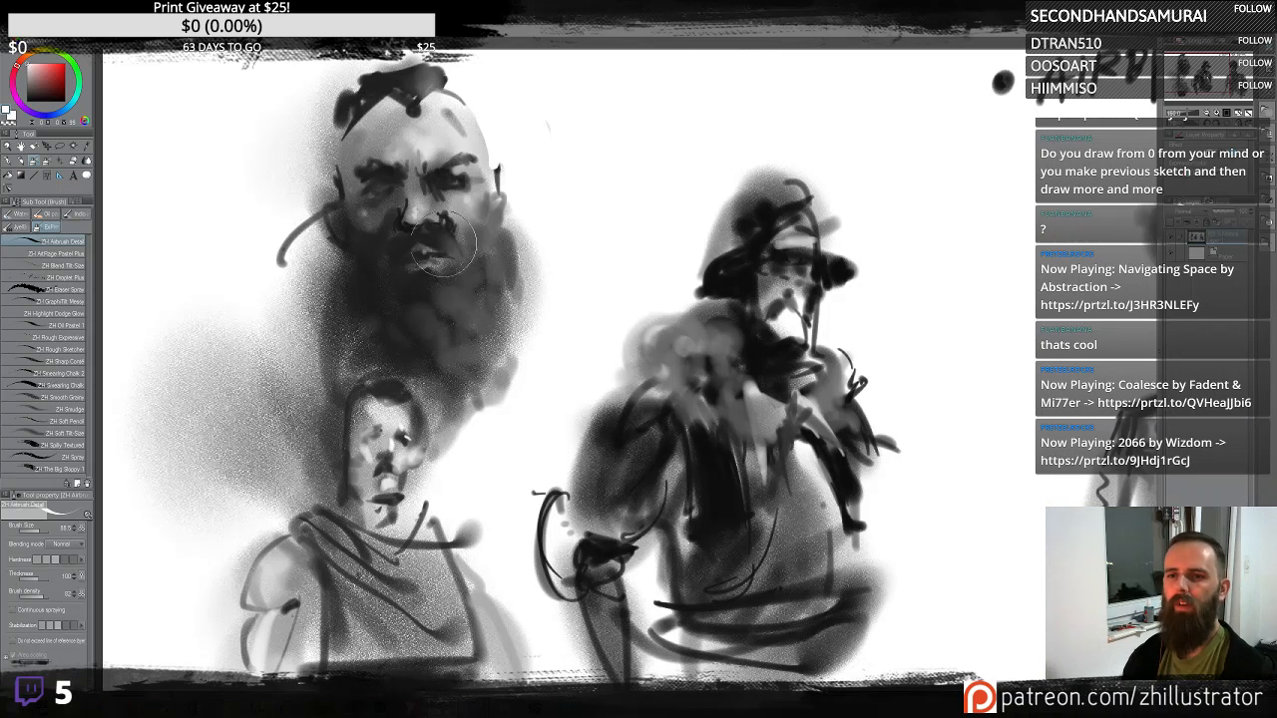
pyautogui.moveTo(479, 193)
pyautogui.mouseDown()
pyautogui.moveTo(423, 205)
pyautogui.moveTo(406, 316)
pyautogui.moveTo(473, 225)
pyautogui.moveTo(384, 267)
pyautogui.moveTo(405, 214)
pyautogui.moveTo(427, 194)
pyautogui.mouseUp()
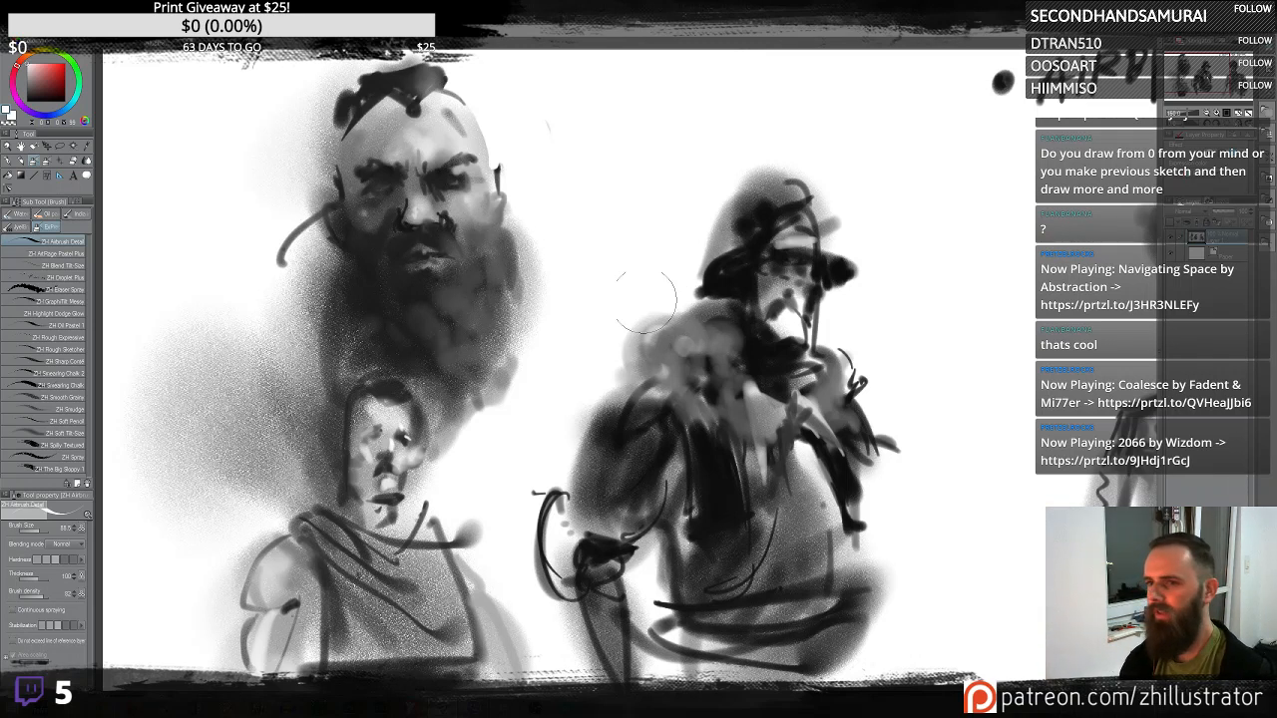
pyautogui.moveTo(674, 335)
pyautogui.mouseDown()
pyautogui.moveTo(799, 367)
pyautogui.moveTo(717, 384)
pyautogui.moveTo(788, 379)
pyautogui.moveTo(599, 439)
pyautogui.mouseUp()
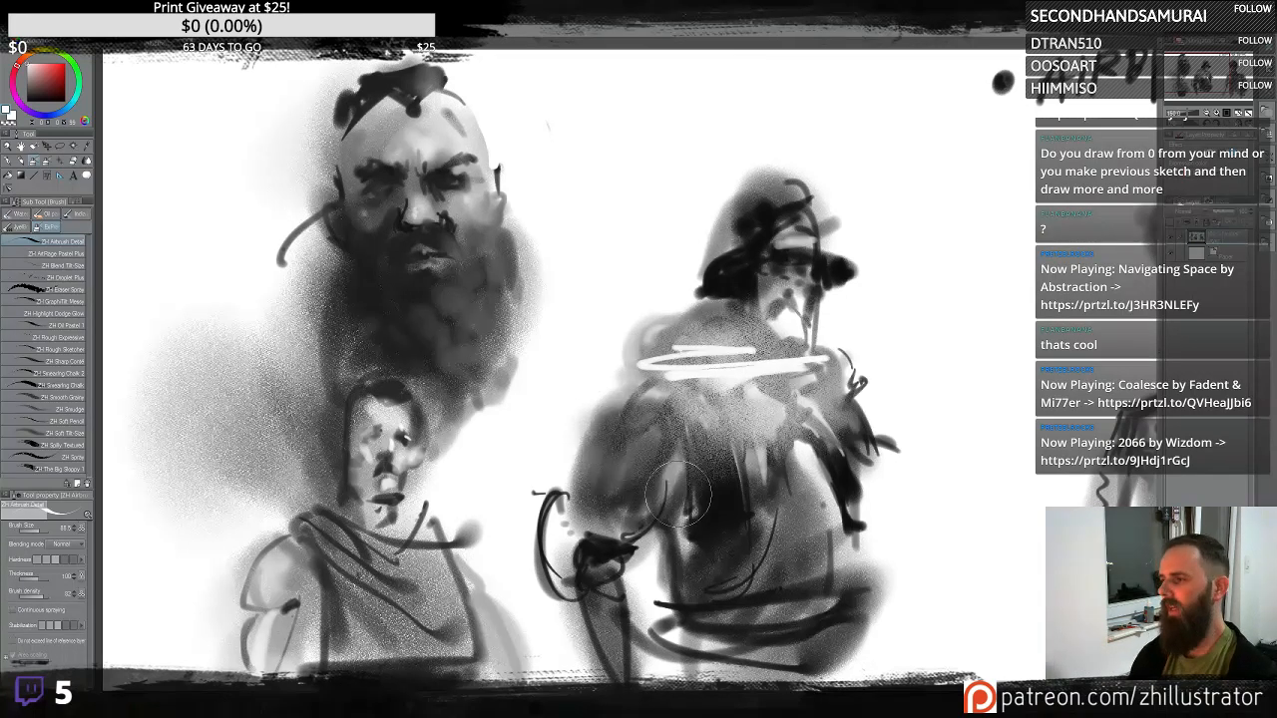
pyautogui.hotkey('ctrl', 'z')
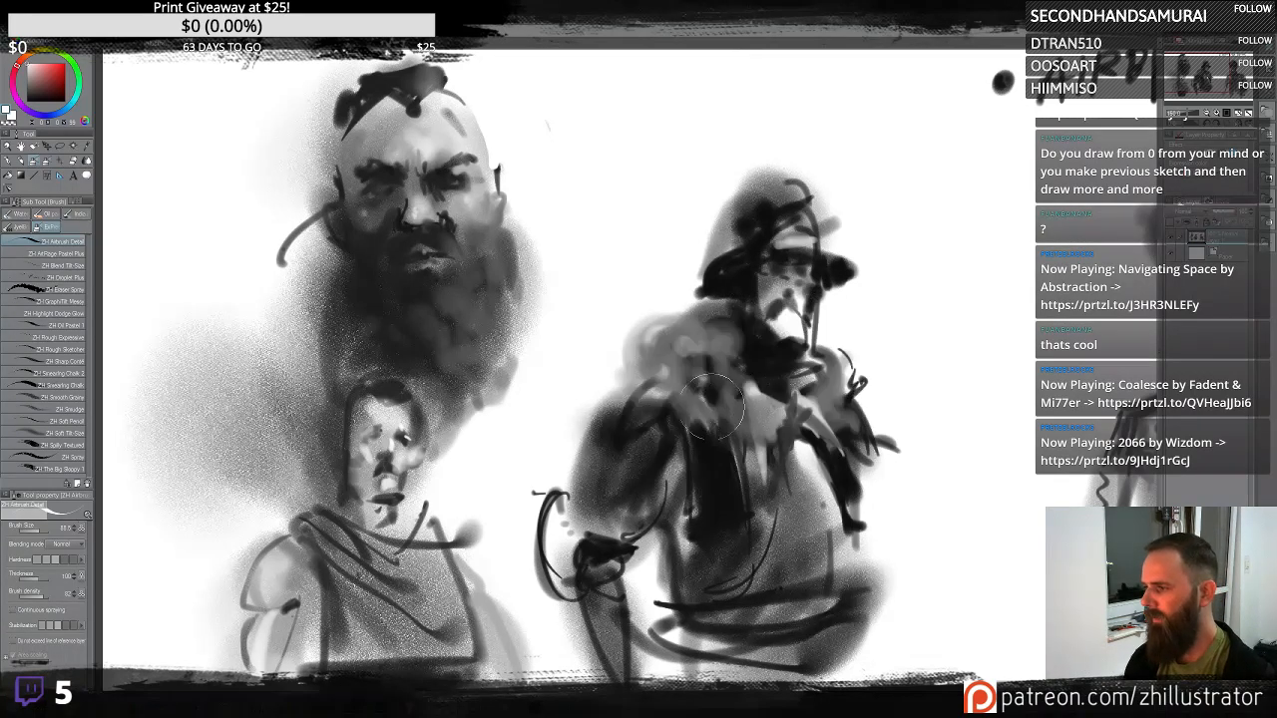
pyautogui.moveTo(713, 405); pyautogui.dragTo(750, 385)
pyautogui.moveTo(737, 433); pyautogui.dragTo(630, 453)
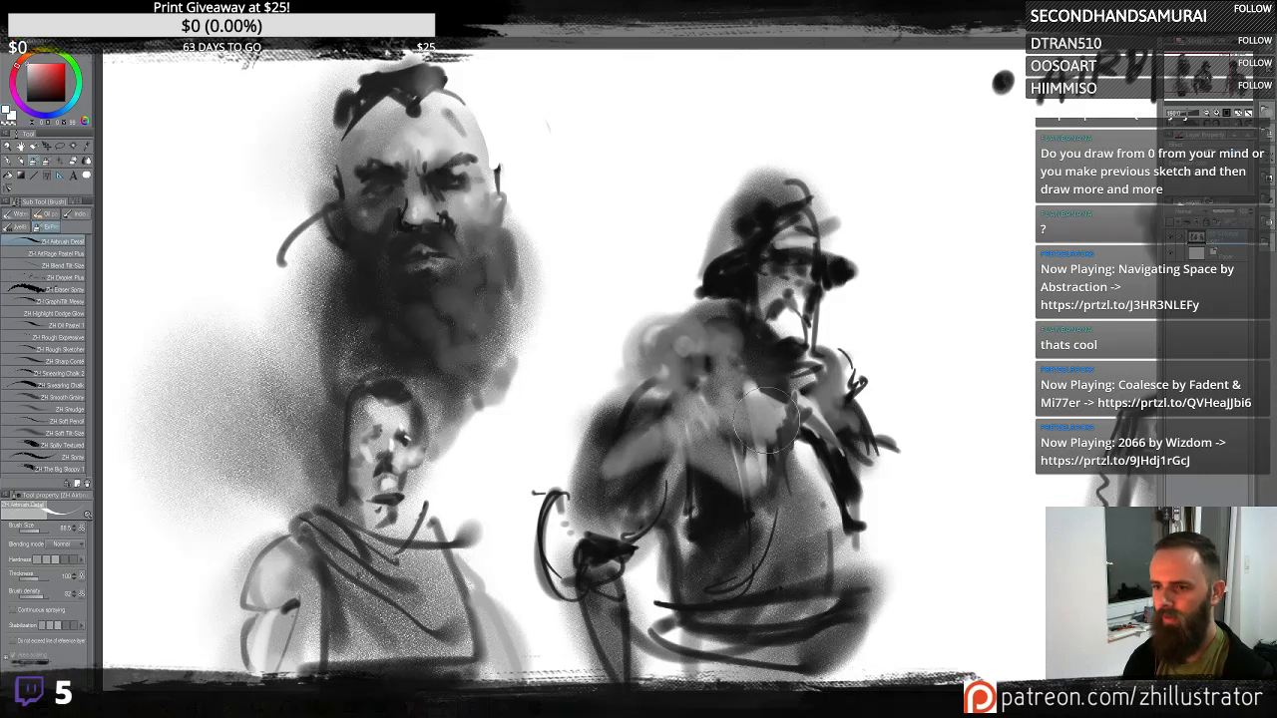
pyautogui.hotkey('ctrl', 'z')
pyautogui.hotkey('ctrl', 'z')
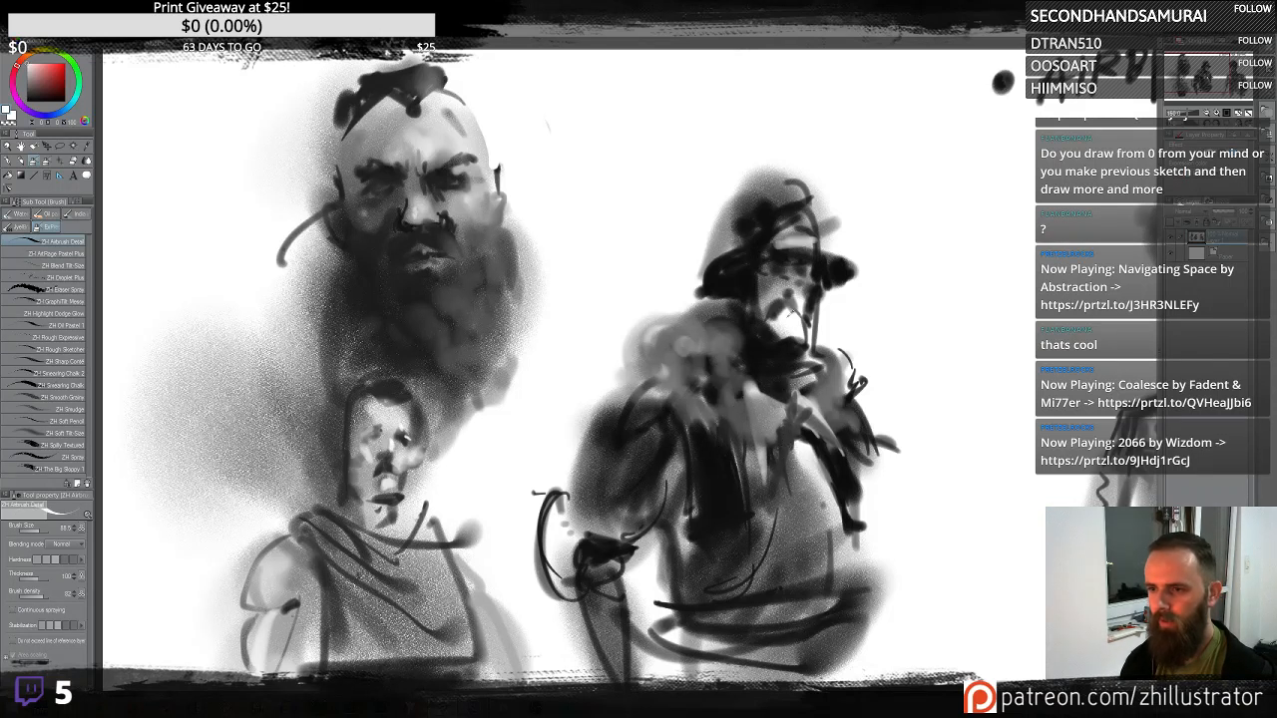
# - Sketch light grey details and highlights across the right figure's chest and front
pyautogui.moveTo(746, 410); pyautogui.dragTo(761, 509)
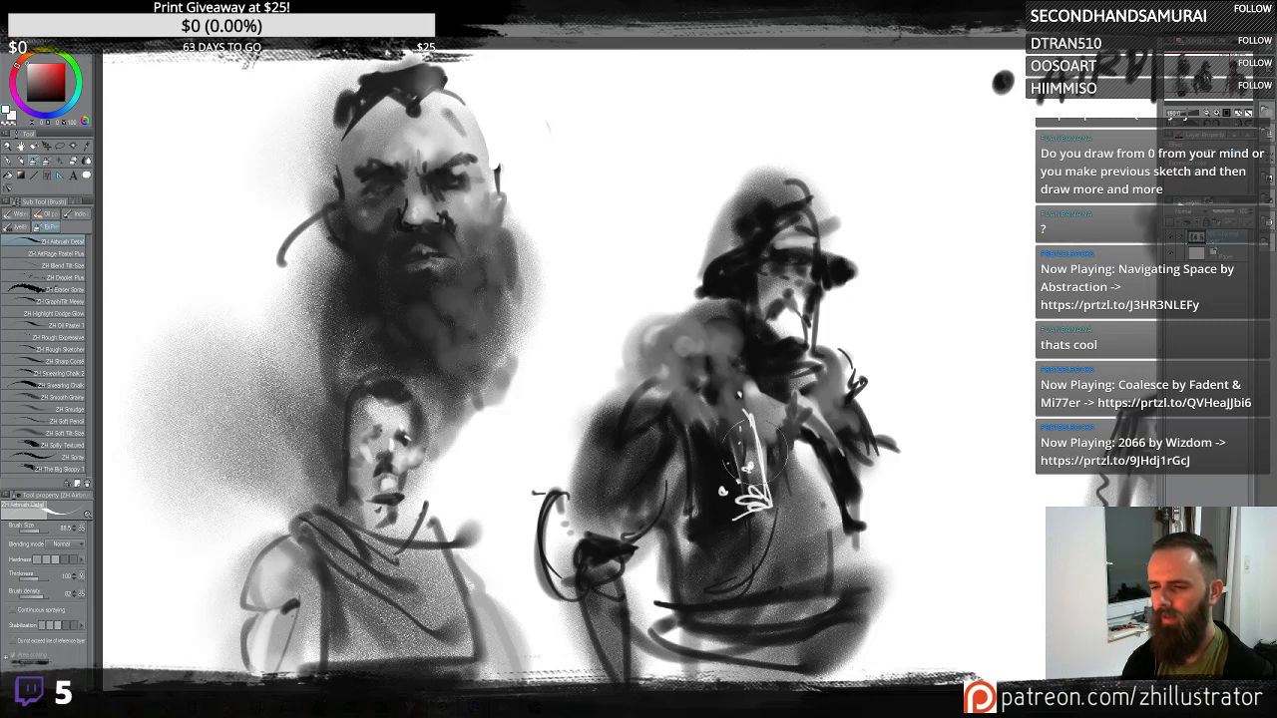
pyautogui.moveTo(751, 440); pyautogui.dragTo(745, 463)
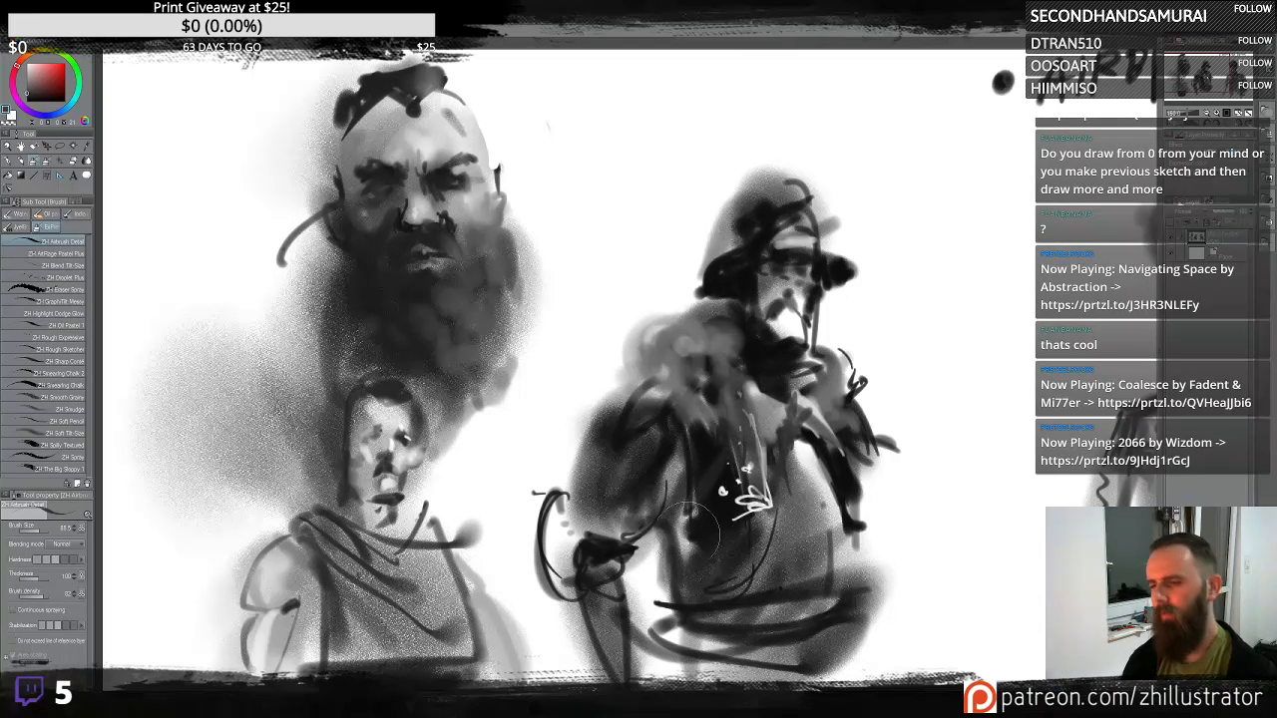
pyautogui.moveTo(743, 511)
pyautogui.mouseDown()
pyautogui.moveTo(795, 498)
pyautogui.moveTo(704, 506)
pyautogui.moveTo(746, 482)
pyautogui.moveTo(700, 527)
pyautogui.mouseUp()
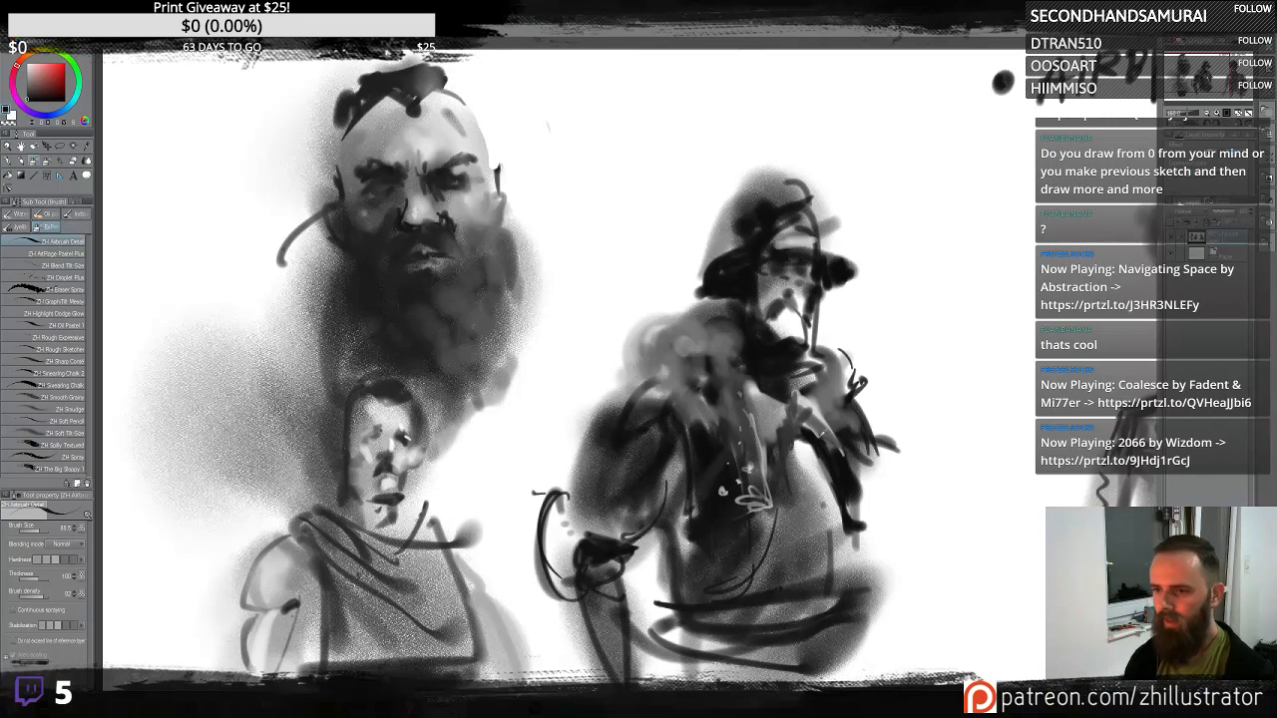
pyautogui.moveTo(786, 422); pyautogui.dragTo(741, 481)
pyautogui.moveTo(761, 420)
pyautogui.mouseDown()
pyautogui.moveTo(763, 435)
pyautogui.moveTo(822, 420)
pyautogui.moveTo(810, 406)
pyautogui.mouseUp()
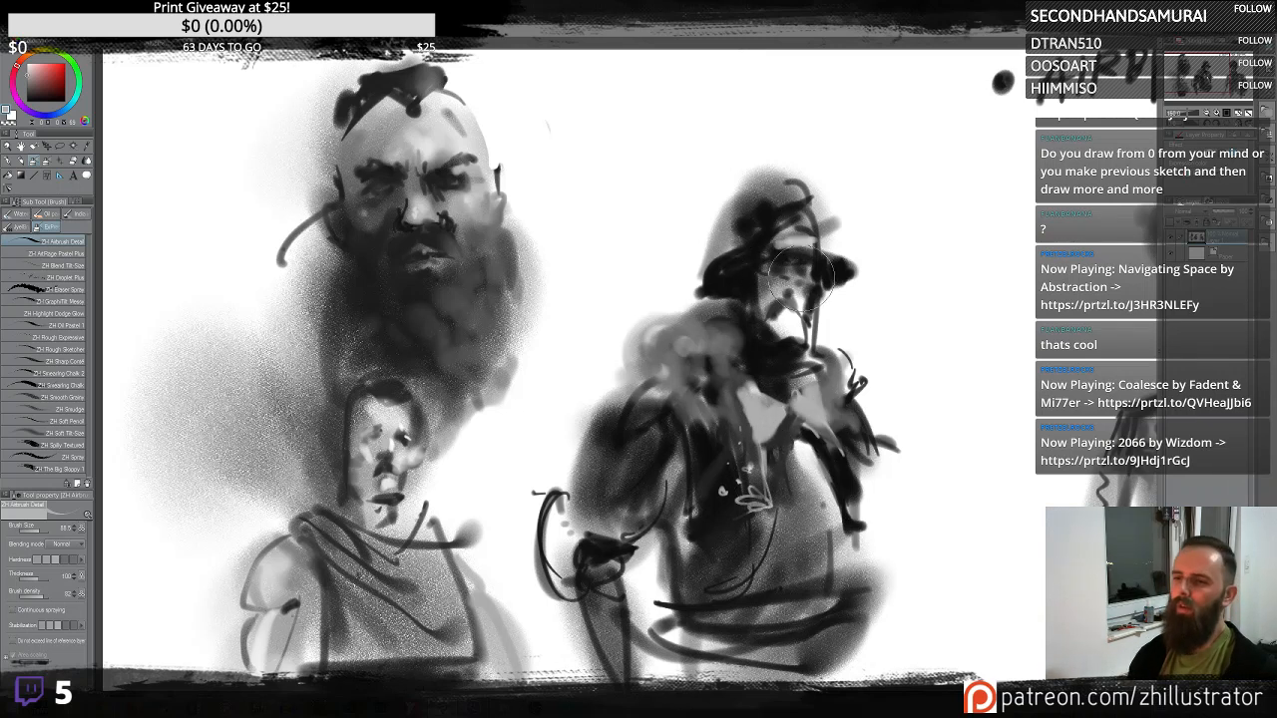
pyautogui.moveTo(777, 266)
pyautogui.mouseDown()
pyautogui.moveTo(760, 328)
pyautogui.moveTo(834, 418)
pyautogui.moveTo(819, 465)
pyautogui.moveTo(771, 488)
pyautogui.moveTo(781, 393)
pyautogui.moveTo(761, 308)
pyautogui.moveTo(786, 278)
pyautogui.moveTo(711, 404)
pyautogui.mouseUp()
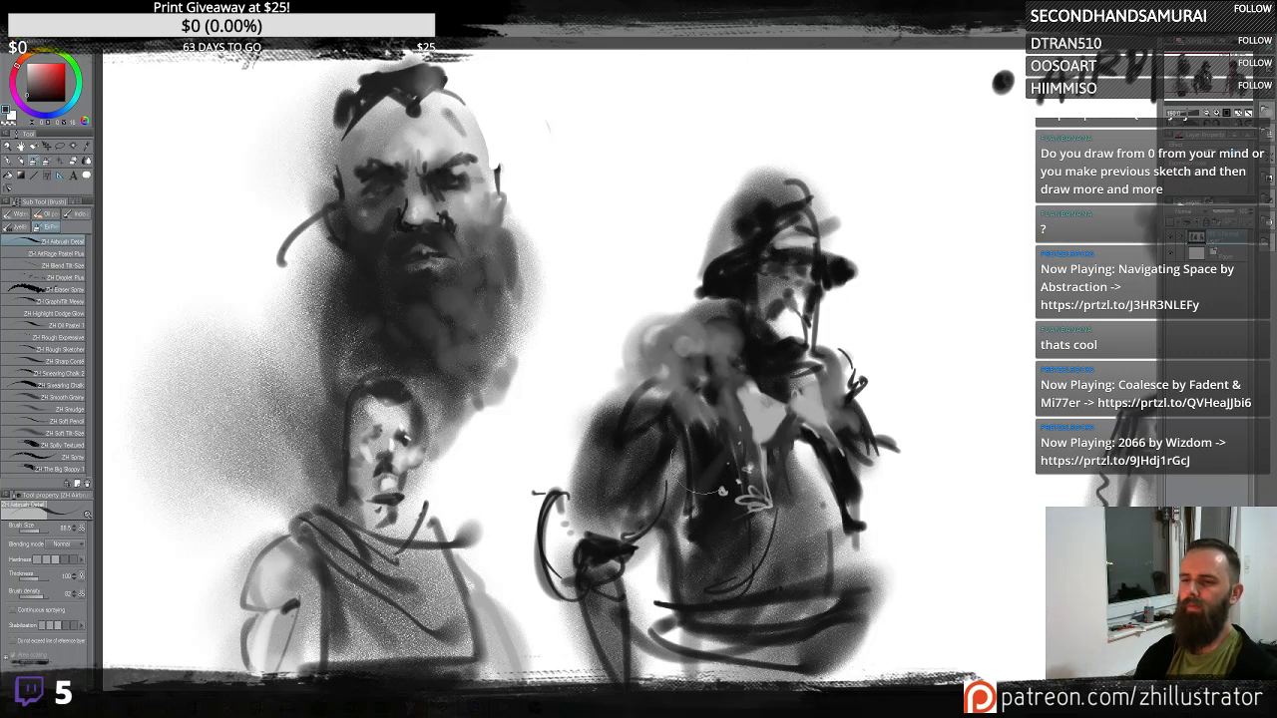
# - Add dark strokes across the right figure's chest and lower front
pyautogui.moveTo(770, 314); pyautogui.dragTo(778, 343)
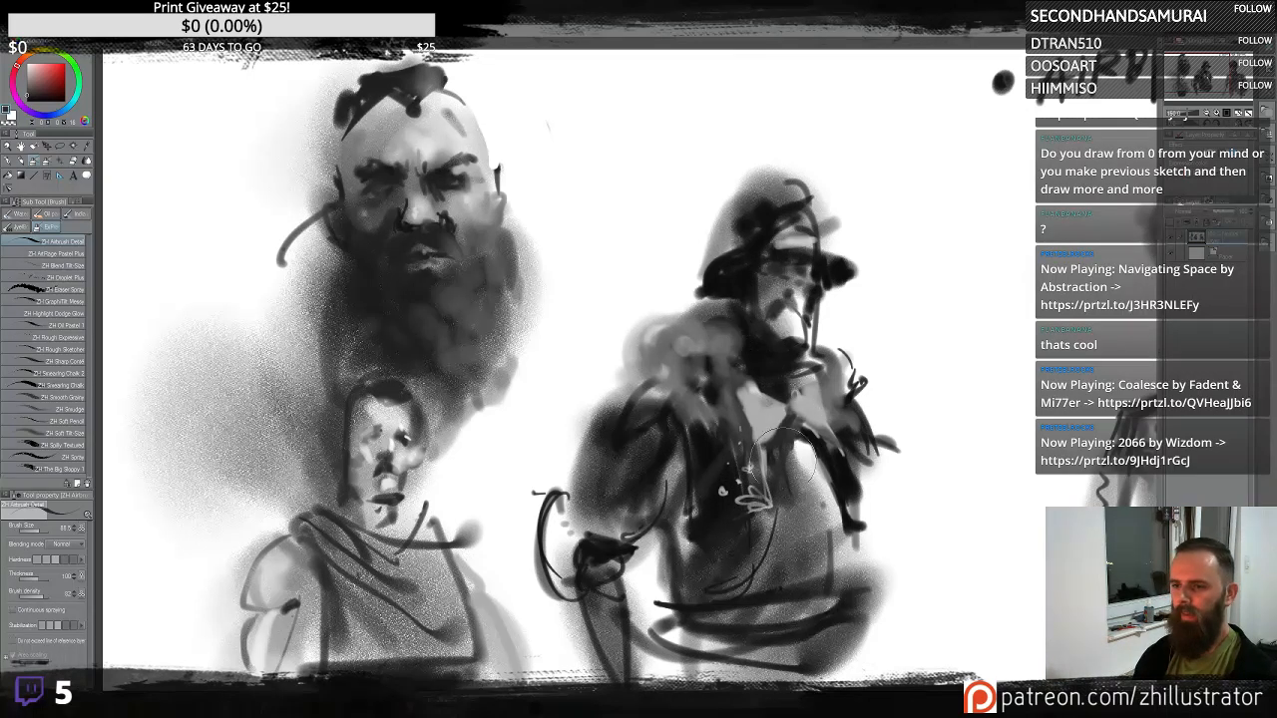
pyautogui.moveTo(855, 574); pyautogui.dragTo(833, 477)
pyautogui.moveTo(846, 351); pyautogui.dragTo(828, 368)
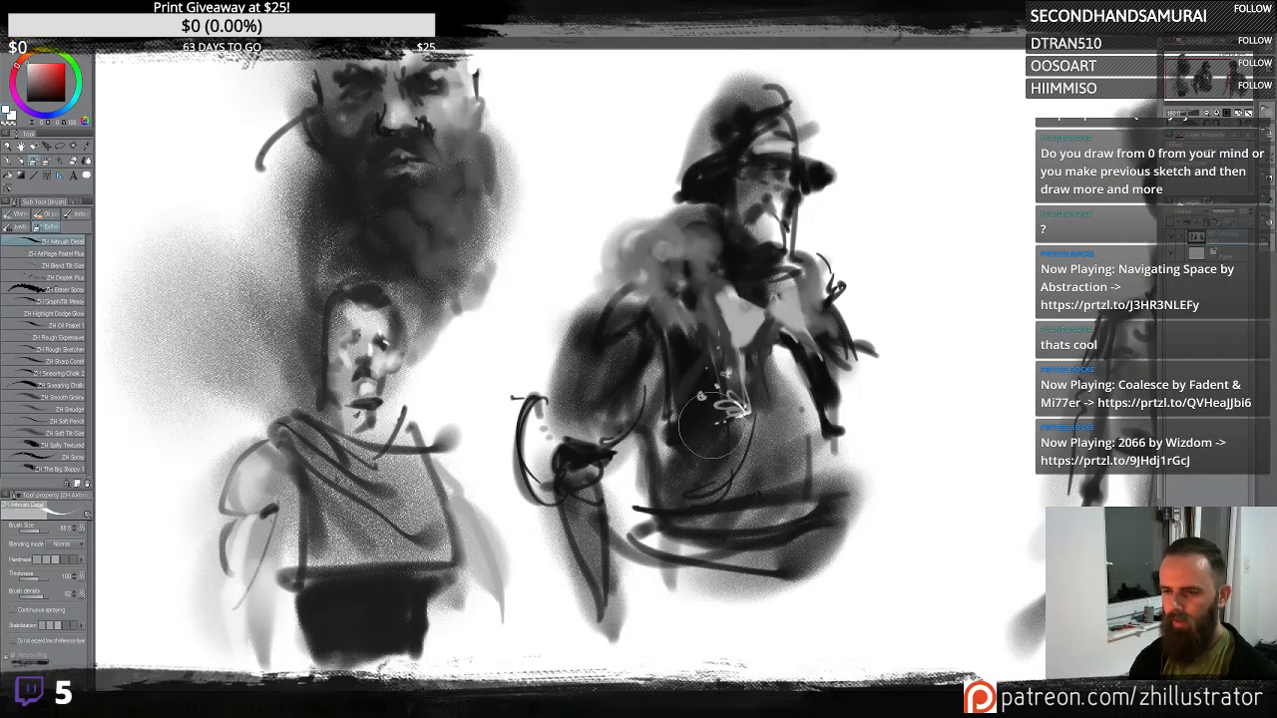
# - Dot two rows of light beads down the right figure's chest like a necklace
pyautogui.click(739, 375)
pyautogui.click(737, 364)
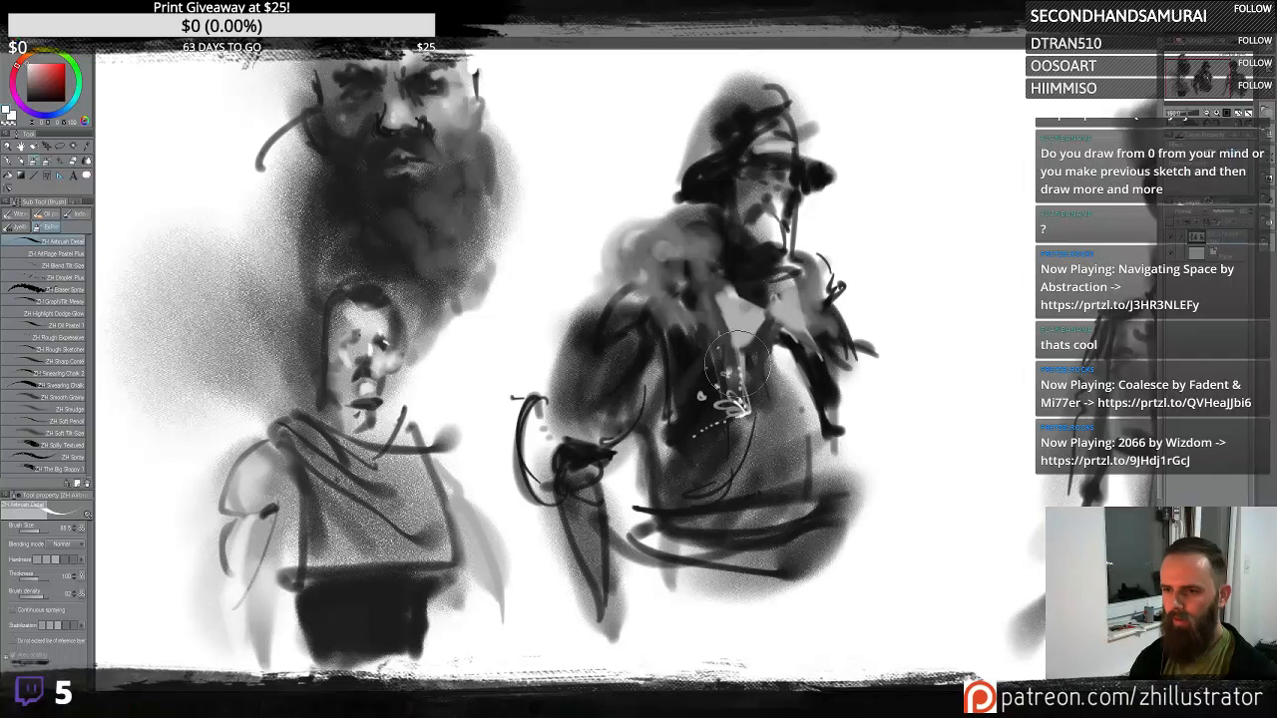
pyautogui.click(734, 355)
pyautogui.click(731, 345)
pyautogui.click(728, 334)
pyautogui.click(721, 323)
pyautogui.click(714, 307)
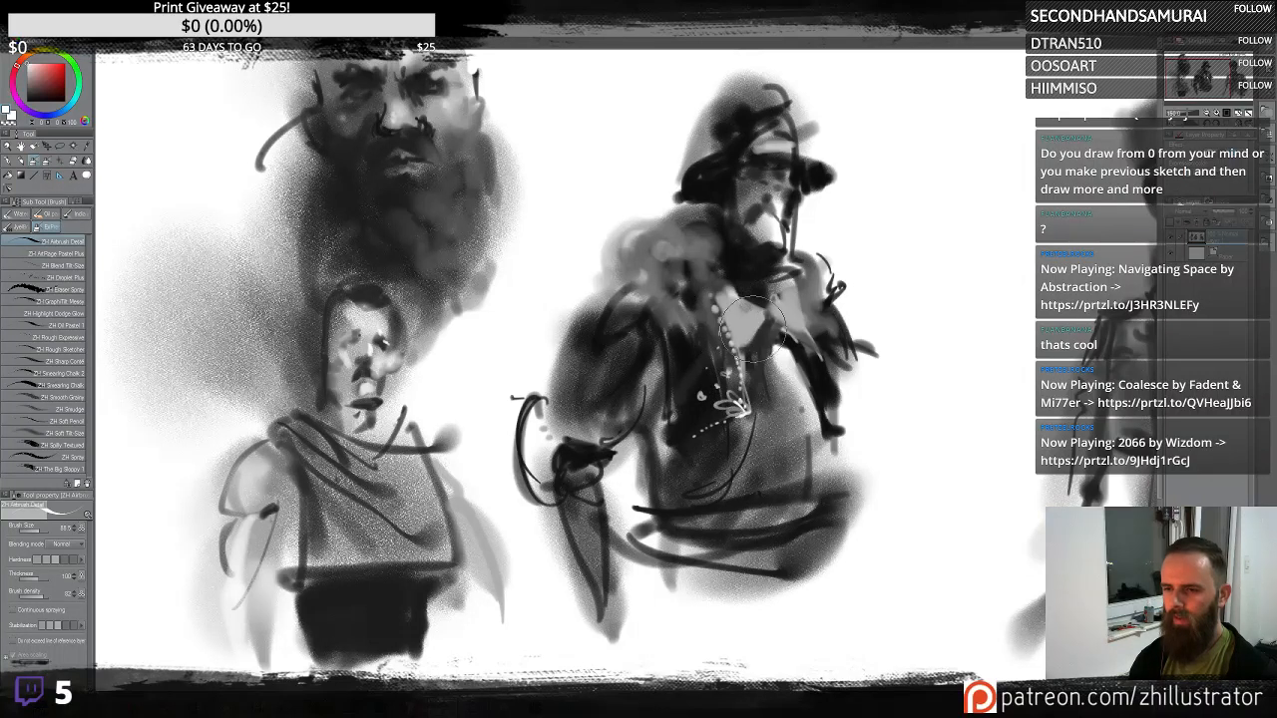
pyautogui.click(802, 338)
pyautogui.click(806, 346)
pyautogui.click(809, 356)
pyautogui.click(811, 366)
pyautogui.click(814, 374)
pyautogui.click(816, 384)
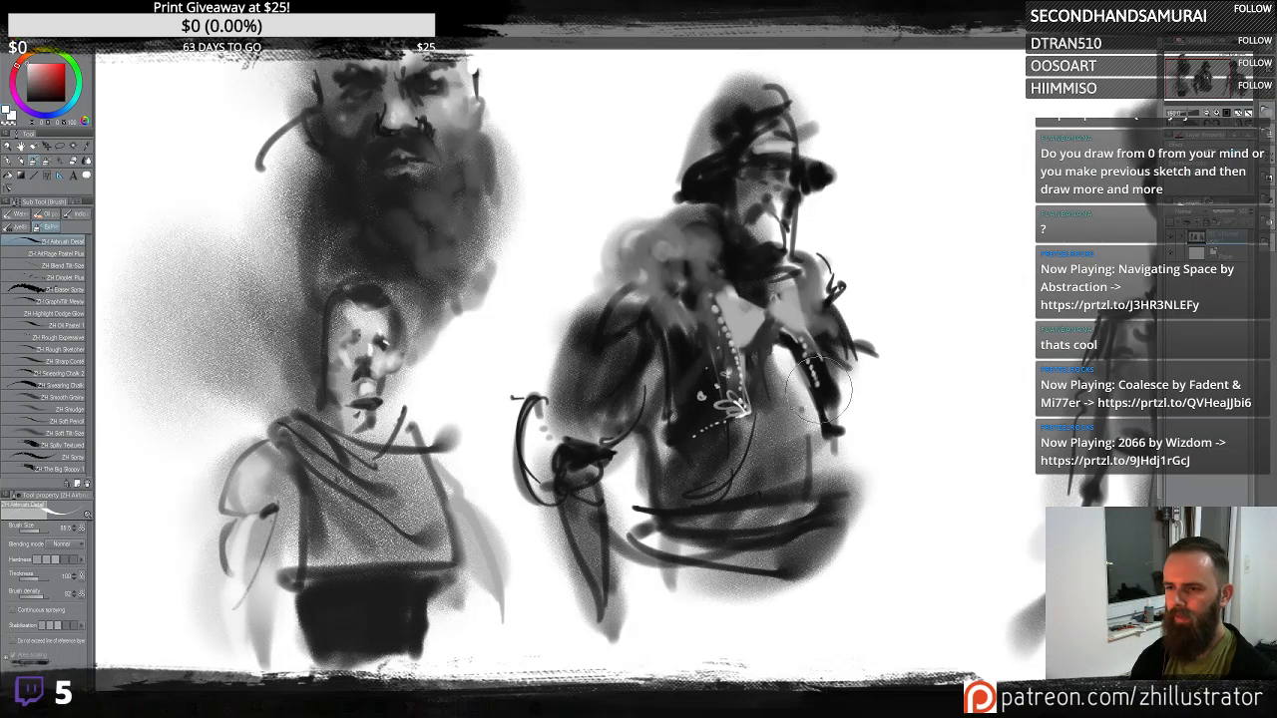
pyautogui.click(820, 395)
pyautogui.click(826, 405)
pyautogui.moveTo(718, 471); pyautogui.dragTo(732, 485)
pyautogui.moveTo(844, 479)
pyautogui.mouseDown()
pyautogui.moveTo(757, 502)
pyautogui.moveTo(673, 491)
pyautogui.mouseUp()
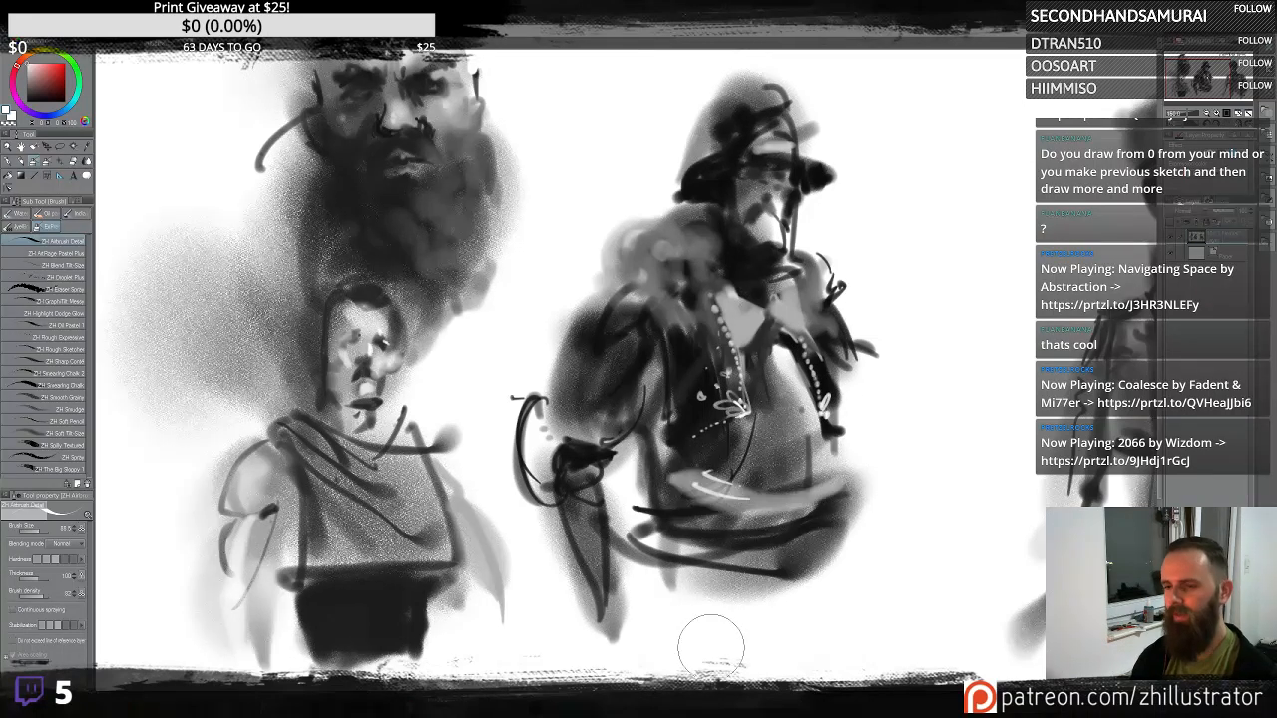
pyautogui.hotkey('ctrl', 'z')
pyautogui.hotkey('ctrl', 'z')
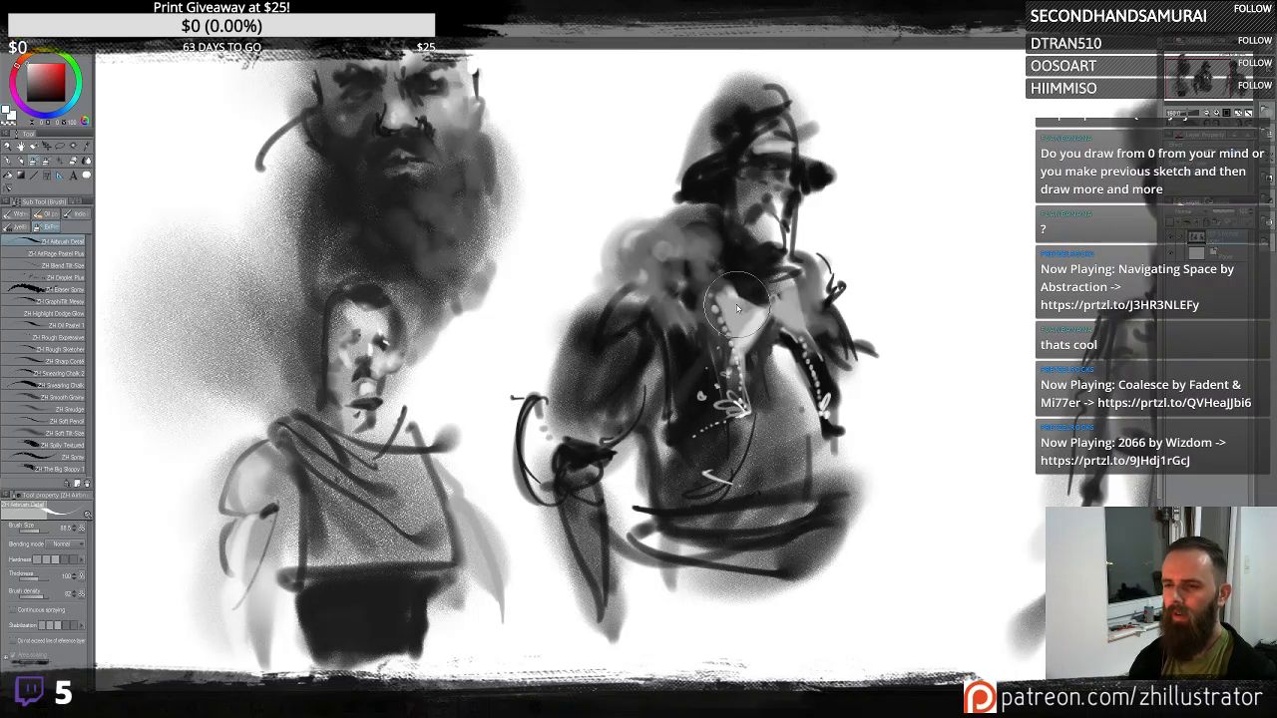
pyautogui.moveTo(764, 321)
pyautogui.mouseDown()
pyautogui.moveTo(777, 455)
pyautogui.moveTo(816, 360)
pyautogui.moveTo(793, 381)
pyautogui.moveTo(810, 460)
pyautogui.moveTo(821, 425)
pyautogui.mouseUp()
pyautogui.moveTo(807, 188)
pyautogui.mouseDown()
pyautogui.moveTo(841, 231)
pyautogui.moveTo(820, 187)
pyautogui.moveTo(828, 390)
pyautogui.moveTo(851, 278)
pyautogui.moveTo(827, 193)
pyautogui.moveTo(816, 247)
pyautogui.moveTo(833, 147)
pyautogui.moveTo(856, 203)
pyautogui.moveTo(802, 188)
pyautogui.mouseUp()
pyautogui.hotkey('ctrl', 'z')
pyautogui.hotkey('ctrl', 'z')
pyautogui.hotkey('ctrl', 'z')
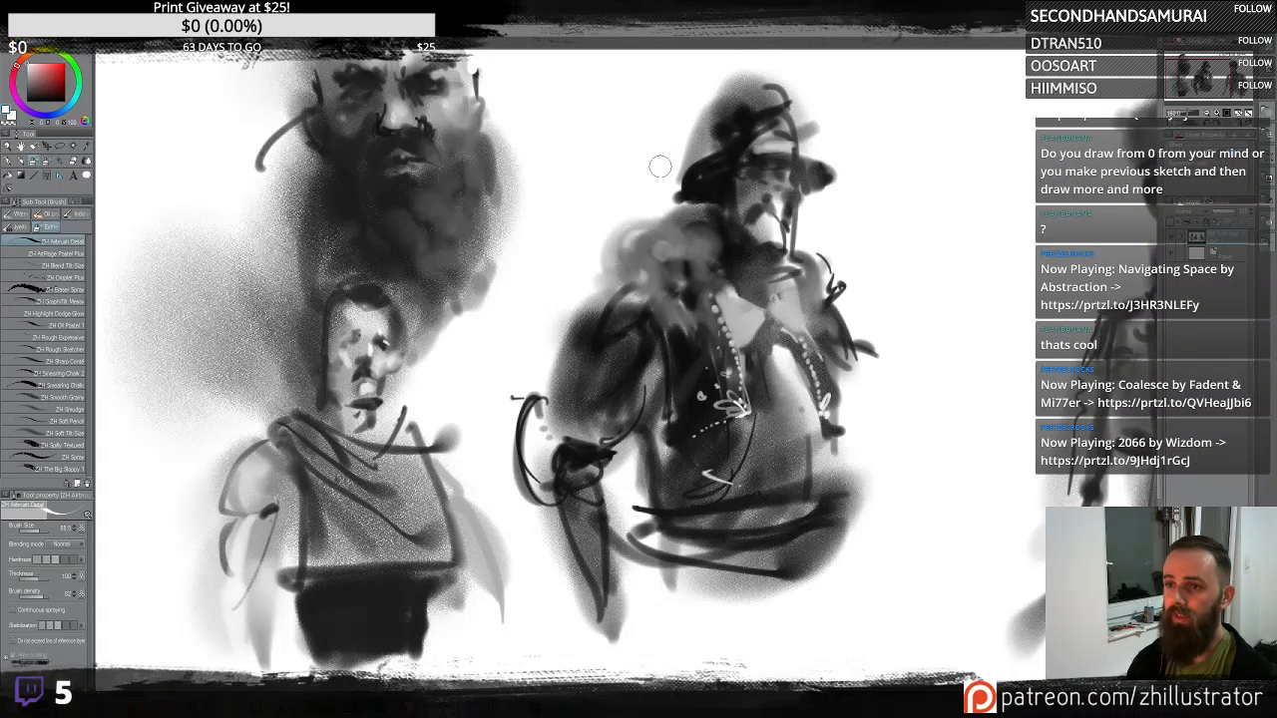
# - Reshape the right figure's hat with dark strokes for a taller crown and brim
pyautogui.moveTo(686, 146)
pyautogui.mouseDown()
pyautogui.moveTo(788, 98)
pyautogui.moveTo(714, 89)
pyautogui.mouseUp()
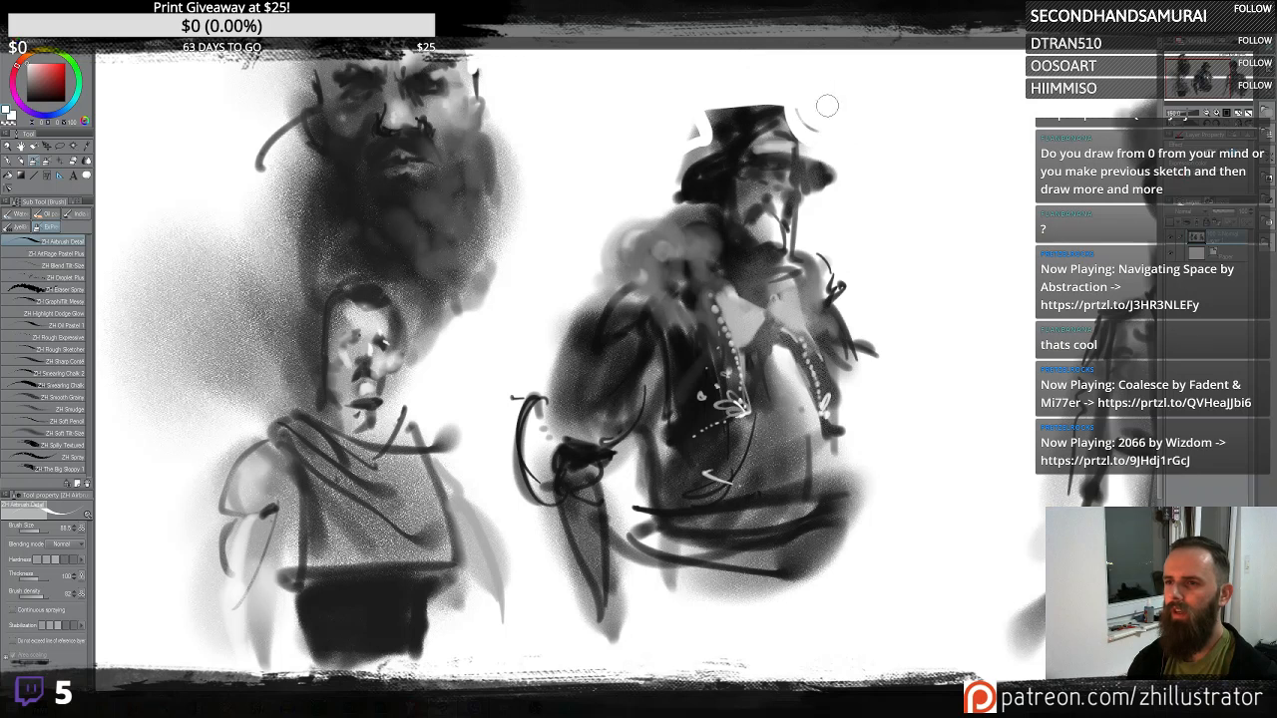
pyautogui.moveTo(699, 135)
pyautogui.mouseDown()
pyautogui.moveTo(705, 102)
pyautogui.moveTo(686, 196)
pyautogui.mouseUp()
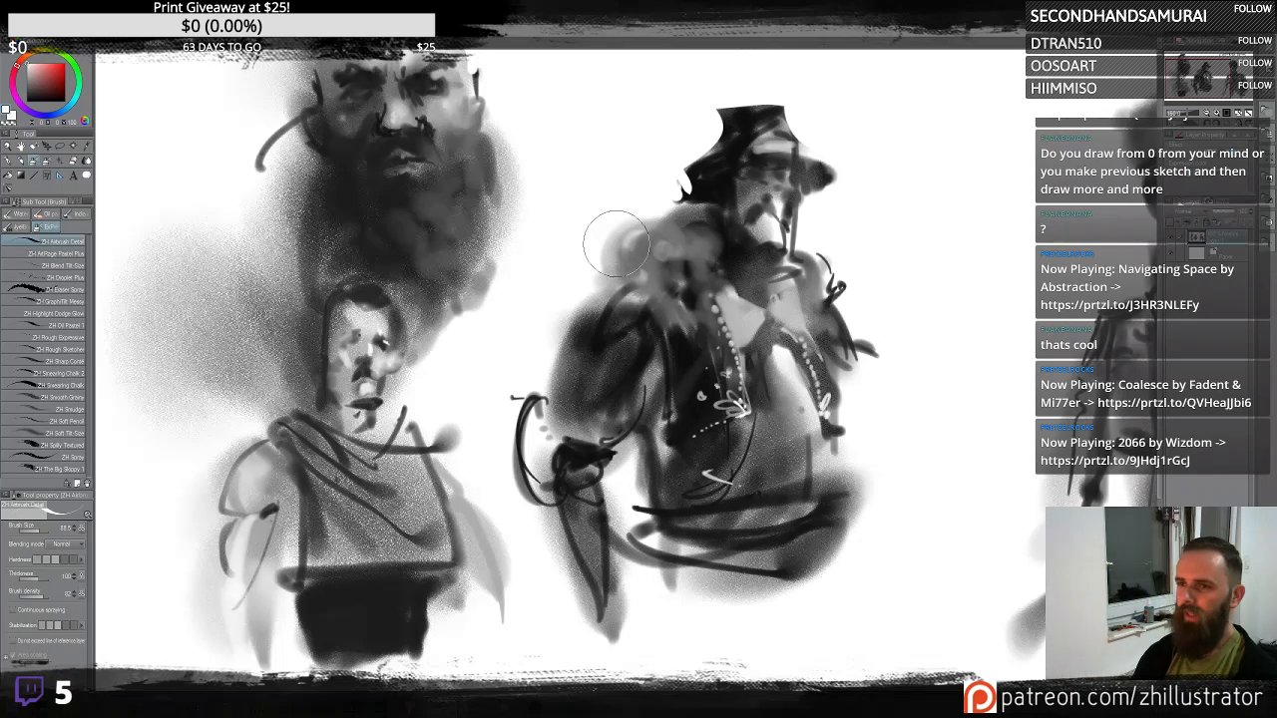
pyautogui.moveTo(753, 106)
pyautogui.mouseDown()
pyautogui.moveTo(717, 133)
pyautogui.moveTo(781, 137)
pyautogui.moveTo(743, 143)
pyautogui.moveTo(665, 200)
pyautogui.mouseUp()
pyautogui.moveTo(737, 143)
pyautogui.mouseDown()
pyautogui.moveTo(801, 142)
pyautogui.moveTo(727, 138)
pyautogui.moveTo(778, 147)
pyautogui.moveTo(765, 128)
pyautogui.moveTo(729, 140)
pyautogui.moveTo(766, 118)
pyautogui.mouseUp()
pyautogui.keyDown('alt'); pyautogui.click(736, 125); pyautogui.keyUp('alt')
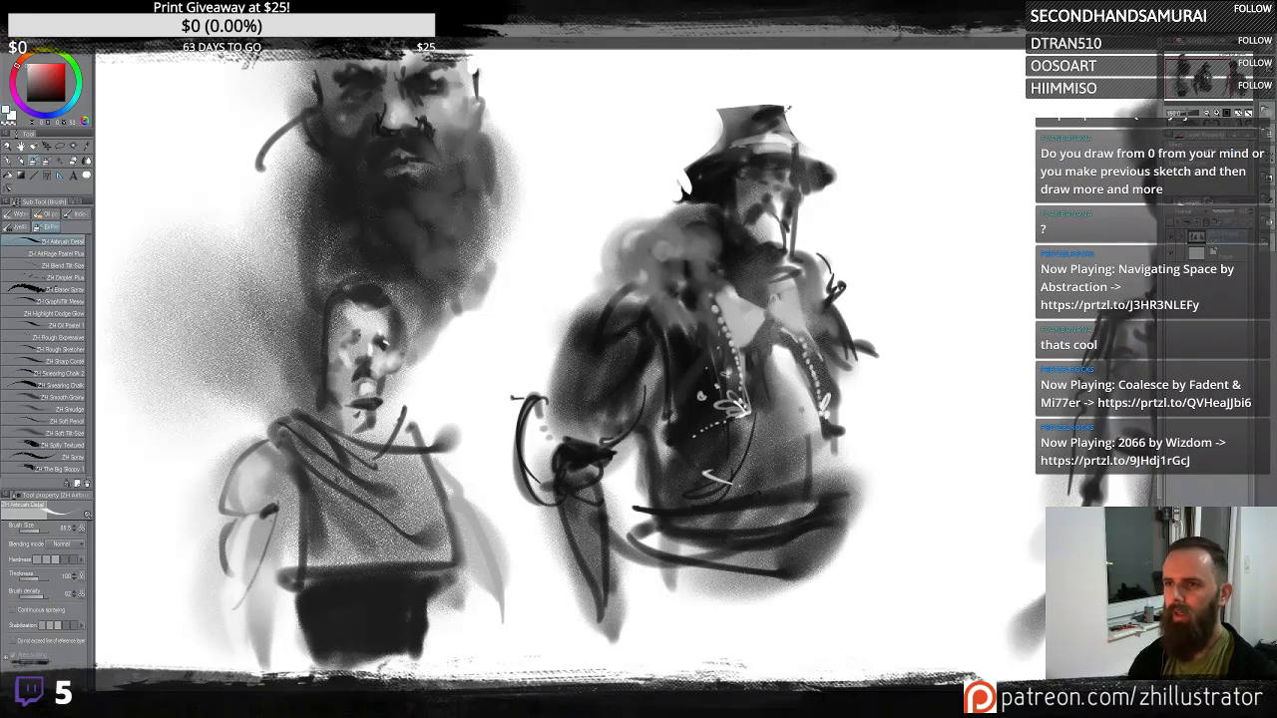
pyautogui.moveTo(776, 125); pyautogui.dragTo(767, 115)
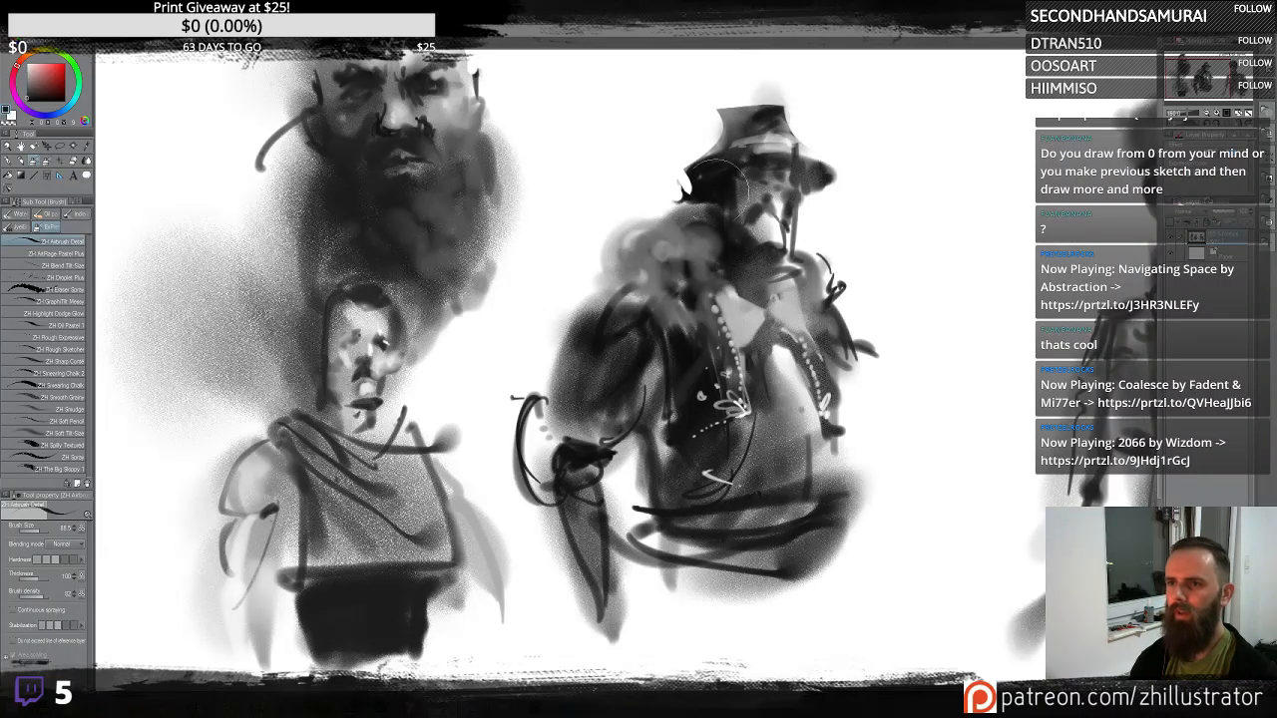
pyautogui.moveTo(689, 187); pyautogui.dragTo(711, 195)
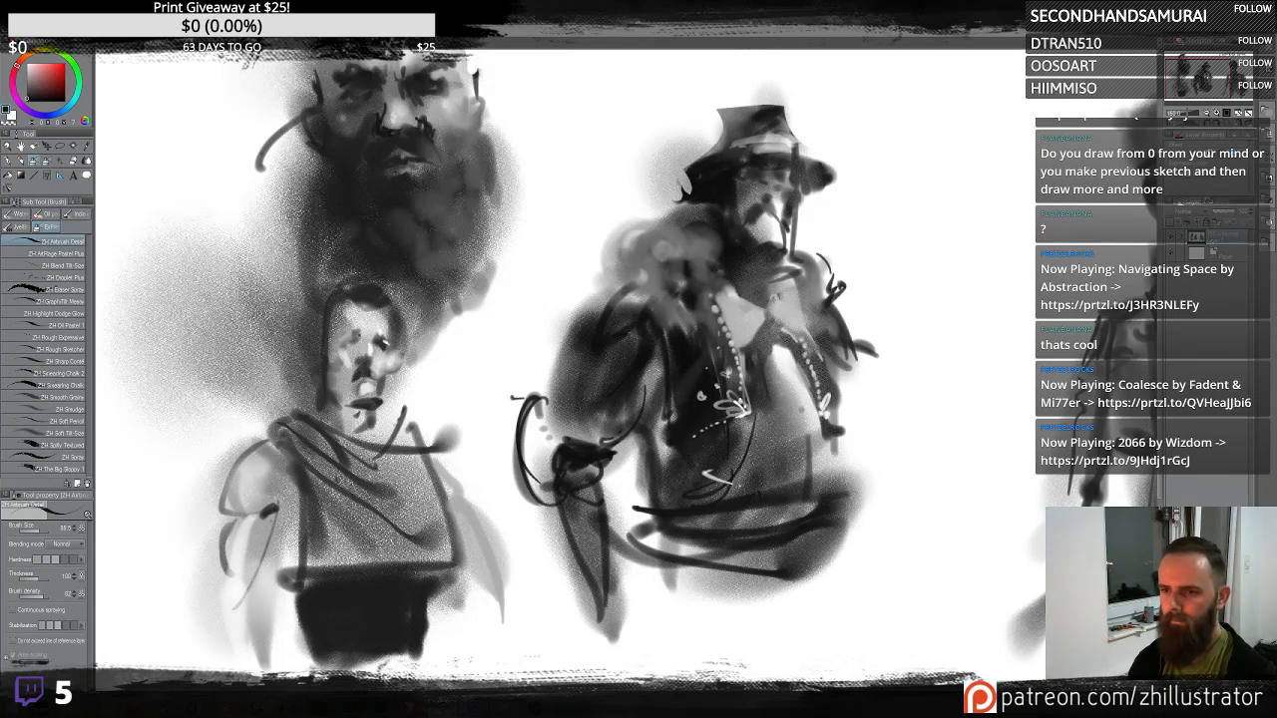
# - Shade the right figure's rounded left shoulder and add a light dashed band across its arm
pyautogui.moveTo(624, 329)
pyautogui.mouseDown()
pyautogui.moveTo(571, 353)
pyautogui.moveTo(618, 362)
pyautogui.moveTo(594, 408)
pyautogui.moveTo(633, 386)
pyautogui.moveTo(626, 364)
pyautogui.moveTo(650, 378)
pyautogui.moveTo(581, 422)
pyautogui.moveTo(653, 410)
pyautogui.moveTo(650, 374)
pyautogui.mouseUp()
pyautogui.keyDown('alt'); pyautogui.click(619, 405); pyautogui.keyUp('alt')
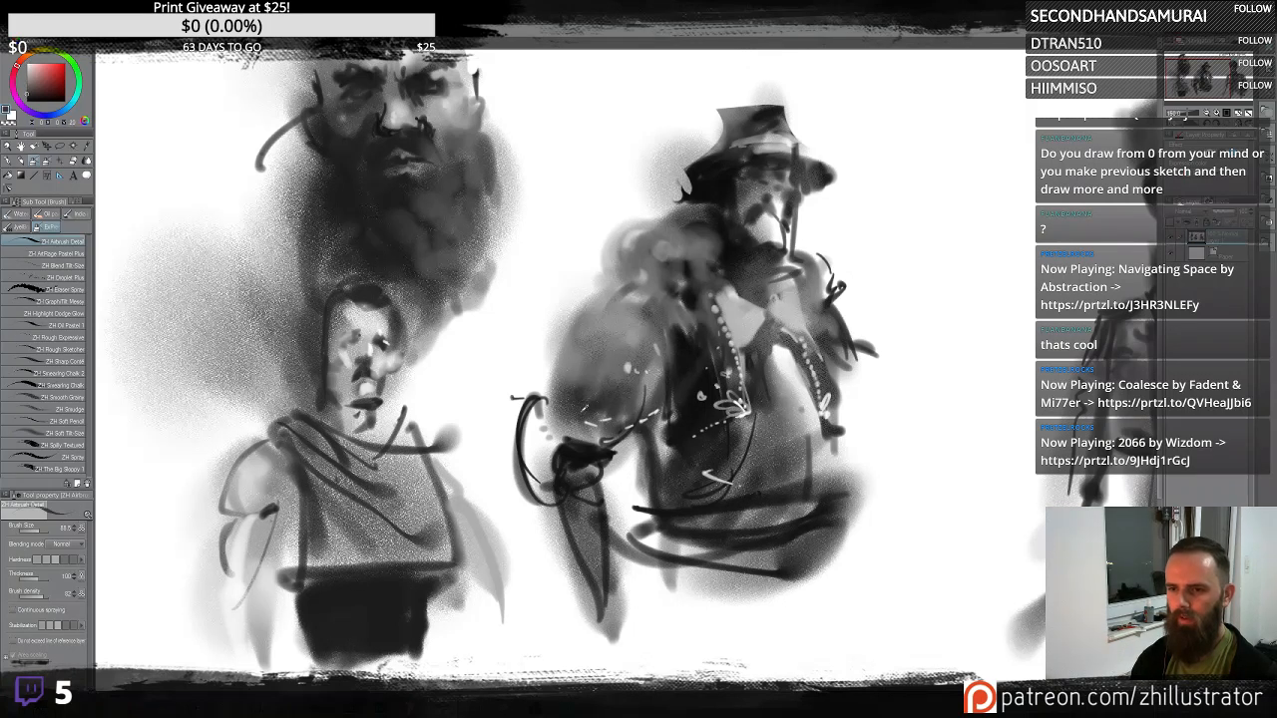
pyautogui.moveTo(590, 417)
pyautogui.mouseDown()
pyautogui.moveTo(671, 385)
pyautogui.moveTo(645, 429)
pyautogui.moveTo(683, 449)
pyautogui.mouseUp()
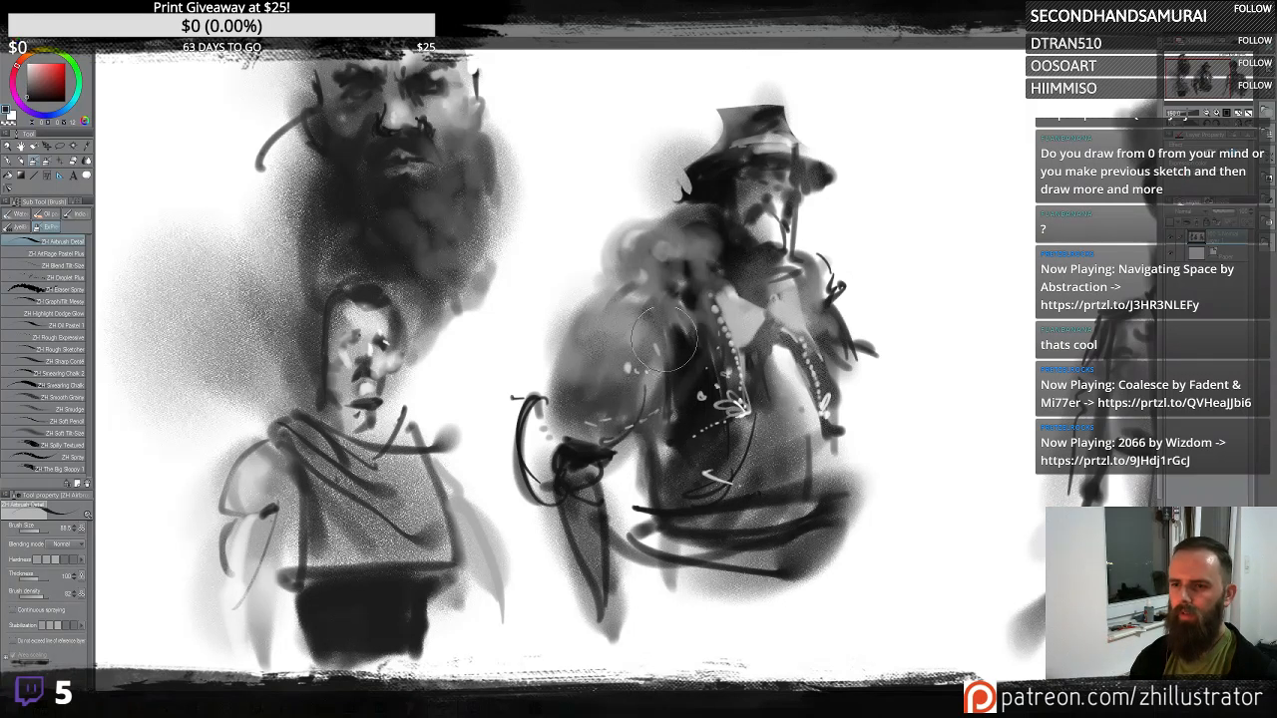
pyautogui.moveTo(656, 313); pyautogui.dragTo(675, 372)
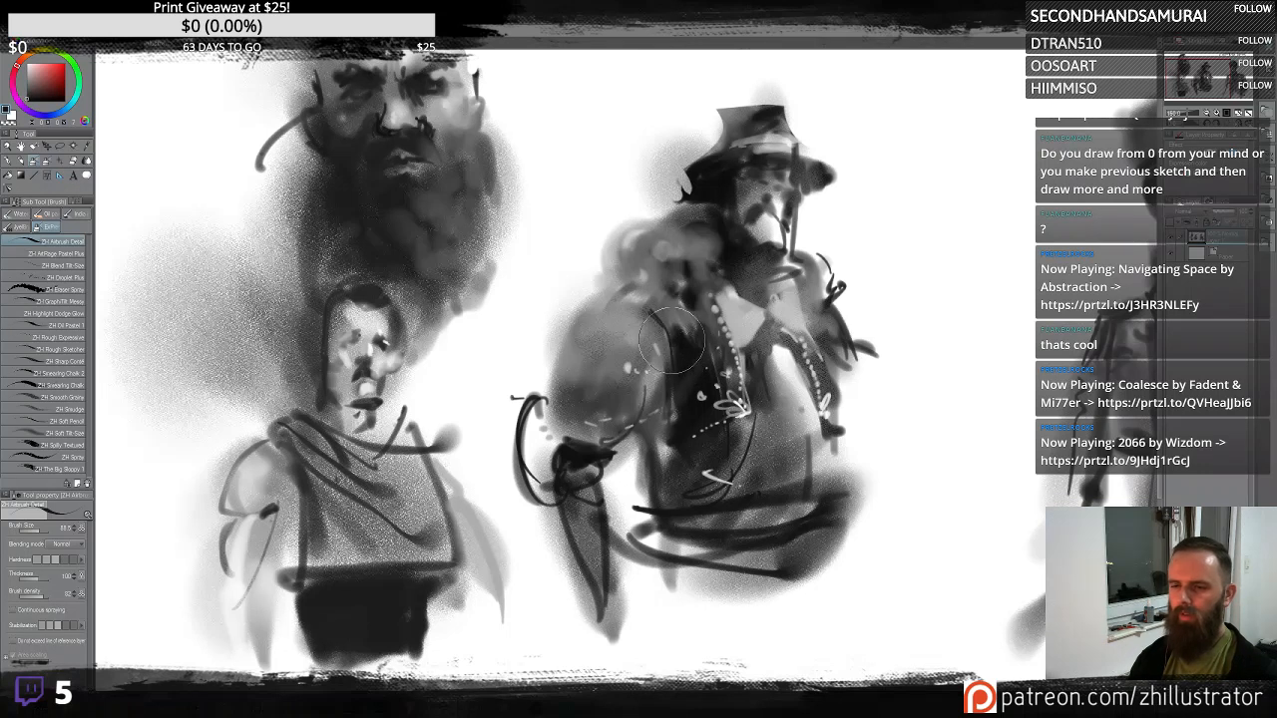
pyautogui.moveTo(559, 430)
pyautogui.mouseDown()
pyautogui.moveTo(691, 418)
pyautogui.moveTo(570, 435)
pyautogui.moveTo(646, 445)
pyautogui.mouseUp()
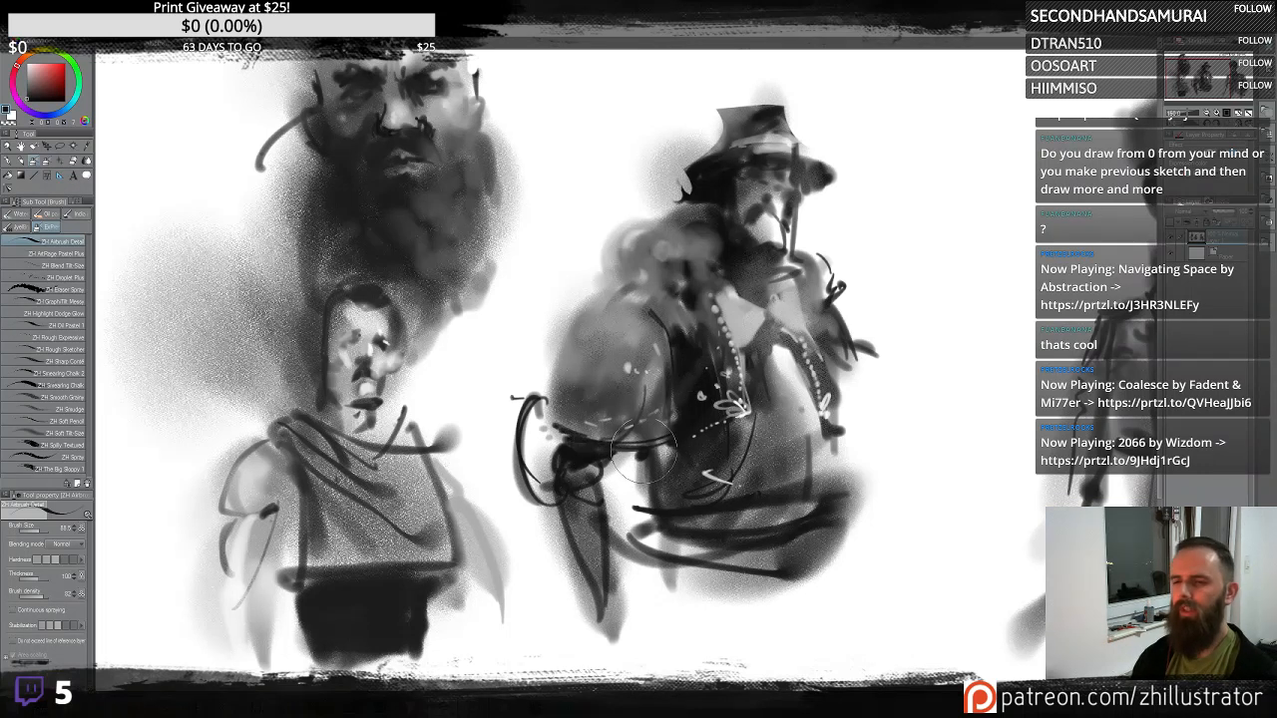
pyautogui.keyDown('alt'); pyautogui.click(652, 315); pyautogui.keyUp('alt')
pyautogui.moveTo(601, 296); pyautogui.dragTo(620, 297)
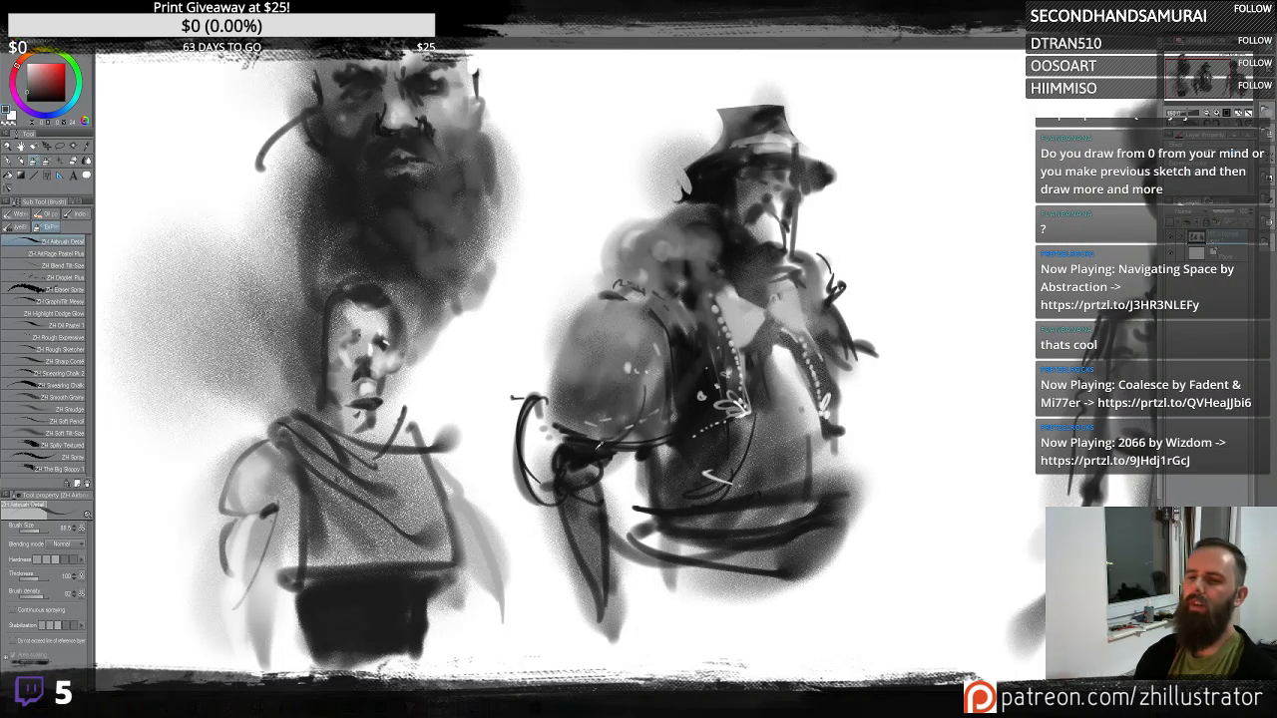
# - Paint the right figure's dark forearm and hand reaching down toward the bottom of the canvas
pyautogui.moveTo(587, 463)
pyautogui.mouseDown()
pyautogui.moveTo(567, 564)
pyautogui.moveTo(600, 479)
pyautogui.moveTo(602, 583)
pyautogui.mouseUp()
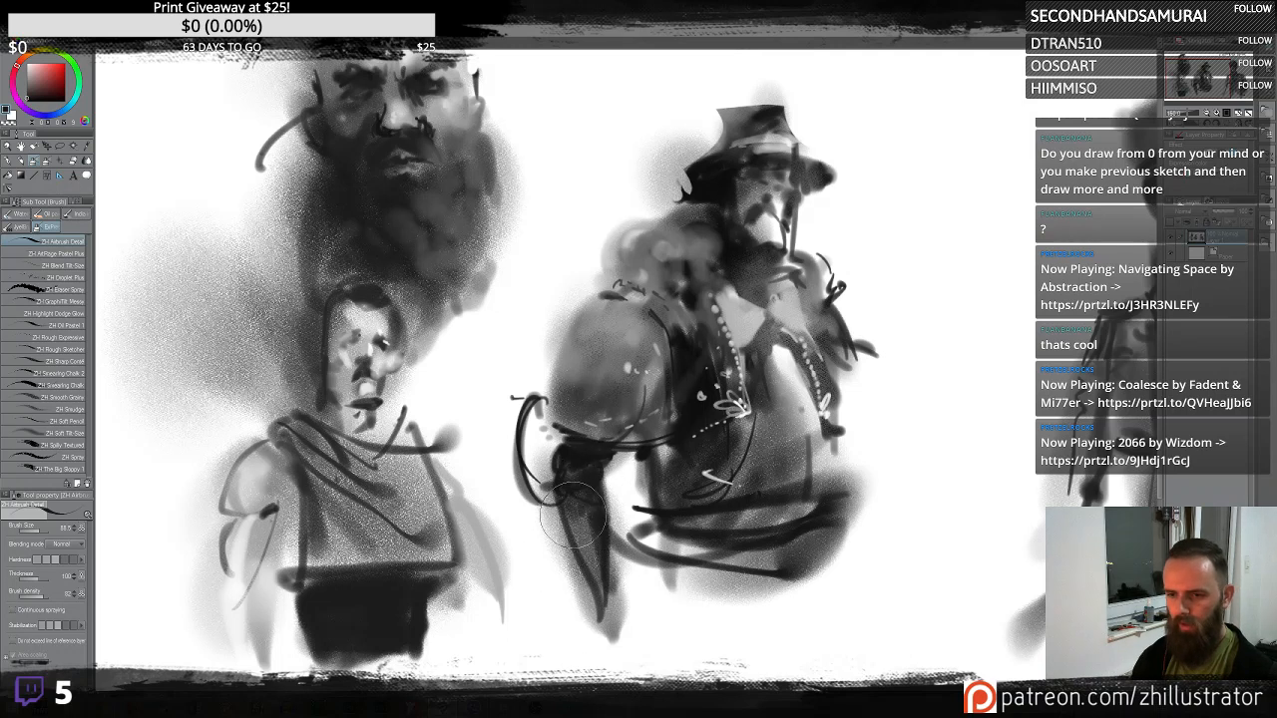
pyautogui.moveTo(573, 502); pyautogui.dragTo(611, 628)
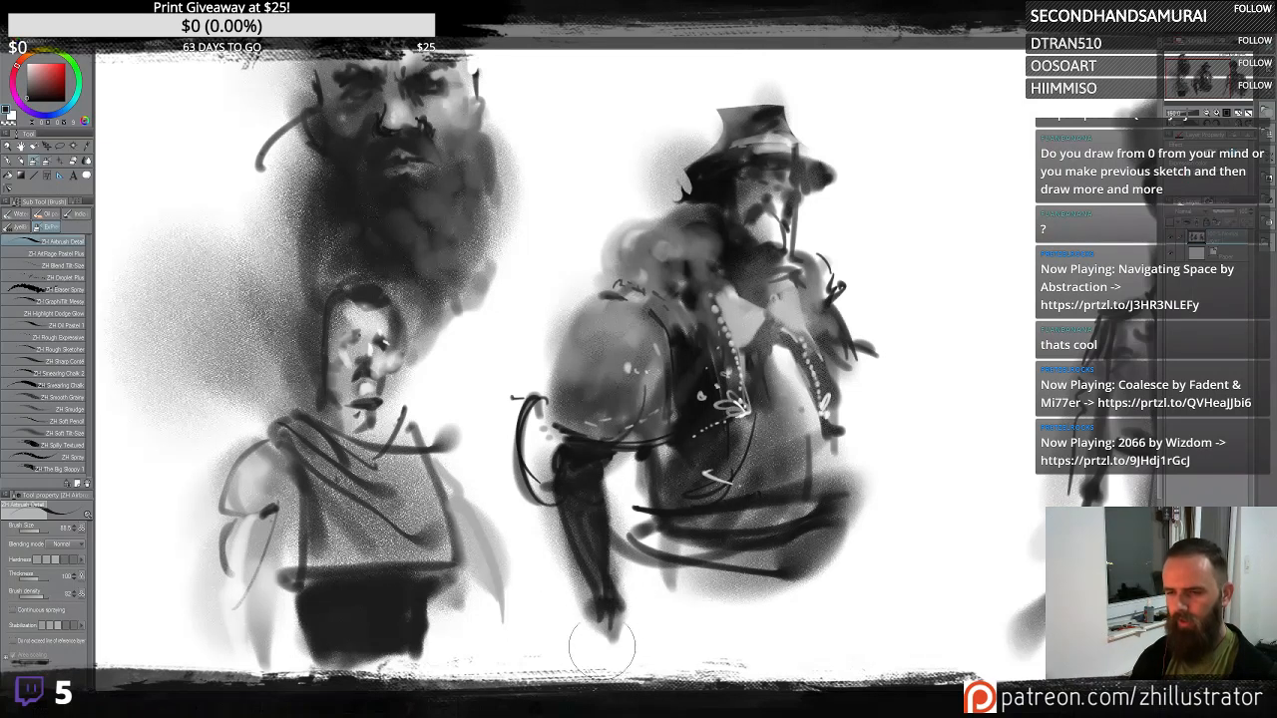
pyautogui.moveTo(606, 544)
pyautogui.mouseDown()
pyautogui.moveTo(599, 639)
pyautogui.moveTo(614, 654)
pyautogui.moveTo(622, 618)
pyautogui.moveTo(617, 633)
pyautogui.mouseUp()
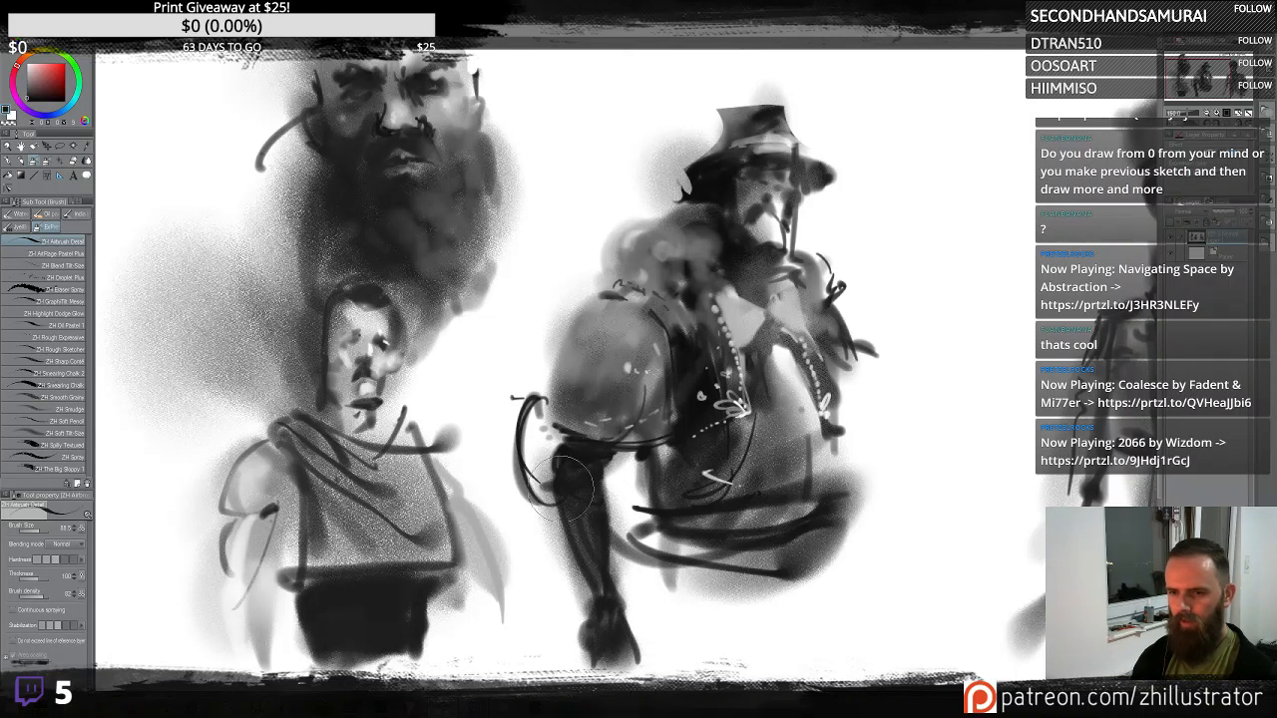
pyautogui.moveTo(569, 484)
pyautogui.mouseDown()
pyautogui.moveTo(614, 553)
pyautogui.moveTo(601, 568)
pyautogui.moveTo(588, 563)
pyautogui.moveTo(601, 569)
pyautogui.moveTo(586, 505)
pyautogui.mouseUp()
pyautogui.keyDown('alt'); pyautogui.click(654, 588); pyautogui.keyUp('alt')
pyautogui.keyDown('alt'); pyautogui.click(599, 572); pyautogui.keyUp('alt')
pyautogui.moveTo(603, 602)
pyautogui.mouseDown()
pyautogui.moveTo(599, 525)
pyautogui.moveTo(615, 570)
pyautogui.moveTo(621, 541)
pyautogui.moveTo(599, 562)
pyautogui.moveTo(587, 628)
pyautogui.mouseUp()
pyautogui.moveTo(606, 531)
pyautogui.mouseDown()
pyautogui.moveTo(618, 625)
pyautogui.moveTo(598, 648)
pyautogui.moveTo(613, 644)
pyautogui.moveTo(604, 631)
pyautogui.mouseUp()
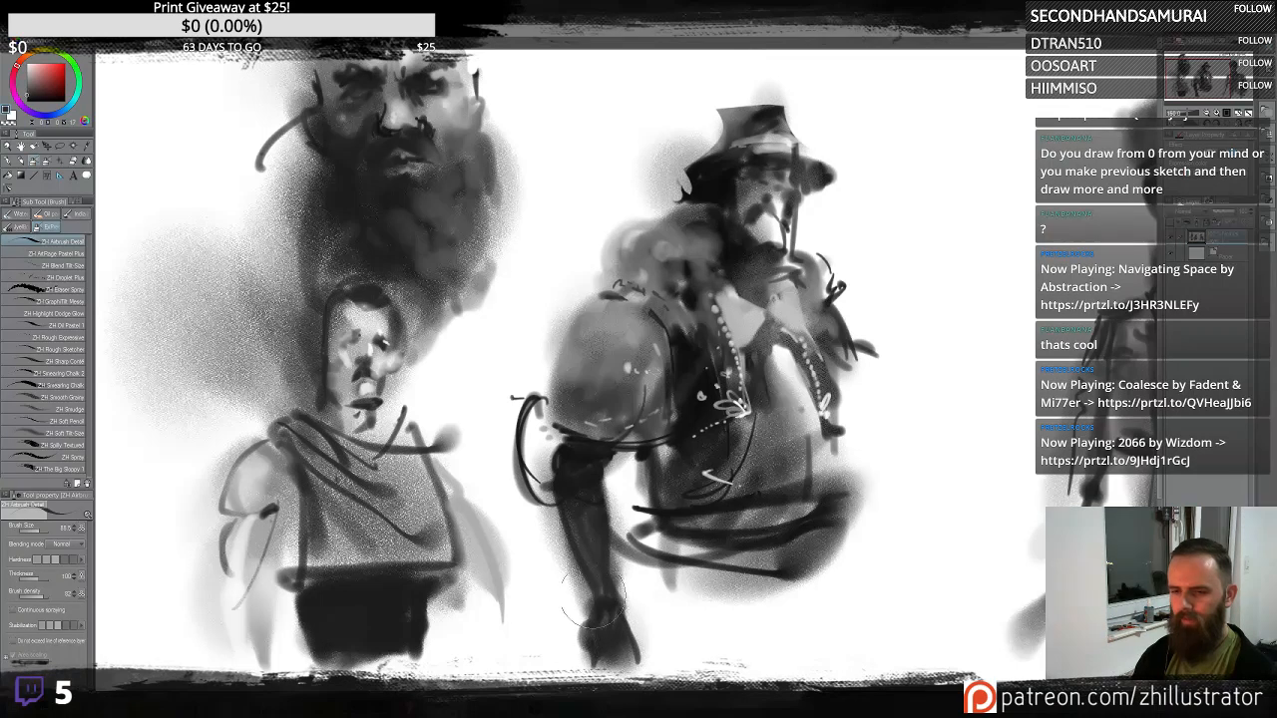
# - Spray soft grey tone below the right figure's torso and lighten the right side of its chest
pyautogui.keyDown('alt'); pyautogui.click(670, 495); pyautogui.keyUp('alt')
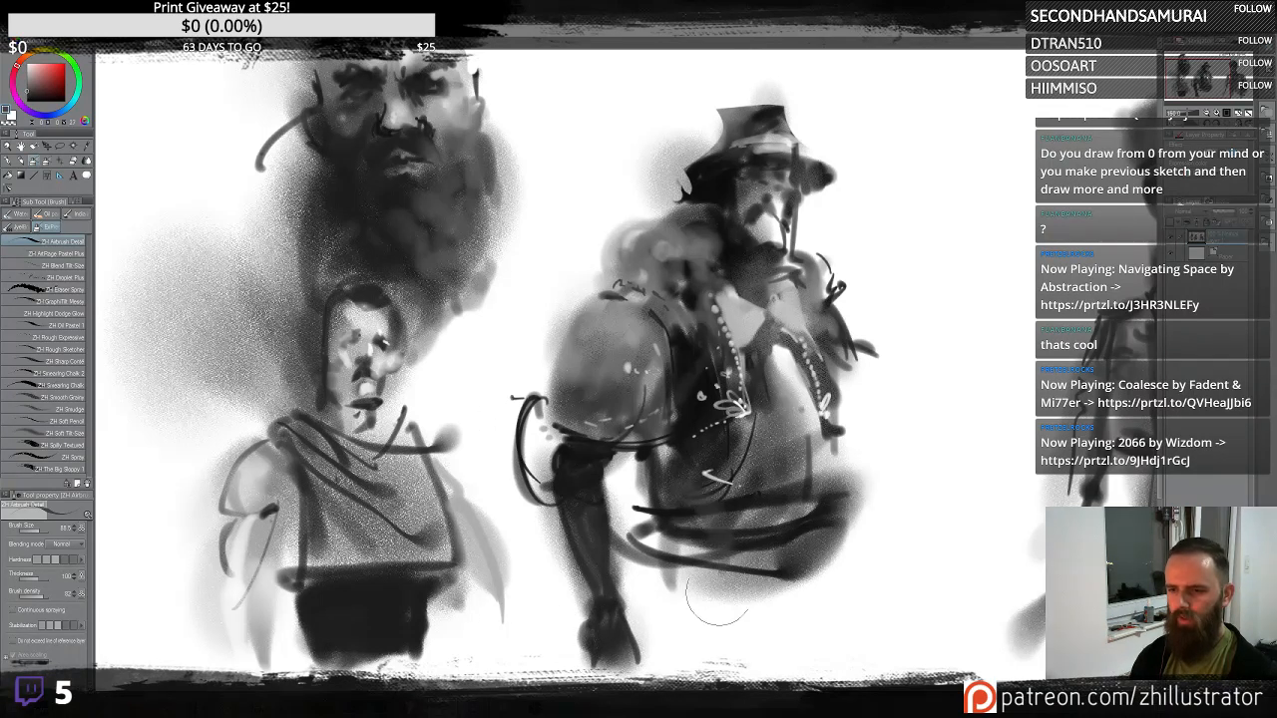
pyautogui.moveTo(681, 546)
pyautogui.mouseDown()
pyautogui.moveTo(796, 527)
pyautogui.moveTo(814, 539)
pyautogui.moveTo(747, 638)
pyautogui.mouseUp()
pyautogui.moveTo(746, 639)
pyautogui.mouseDown()
pyautogui.moveTo(874, 580)
pyautogui.moveTo(818, 648)
pyautogui.mouseUp()
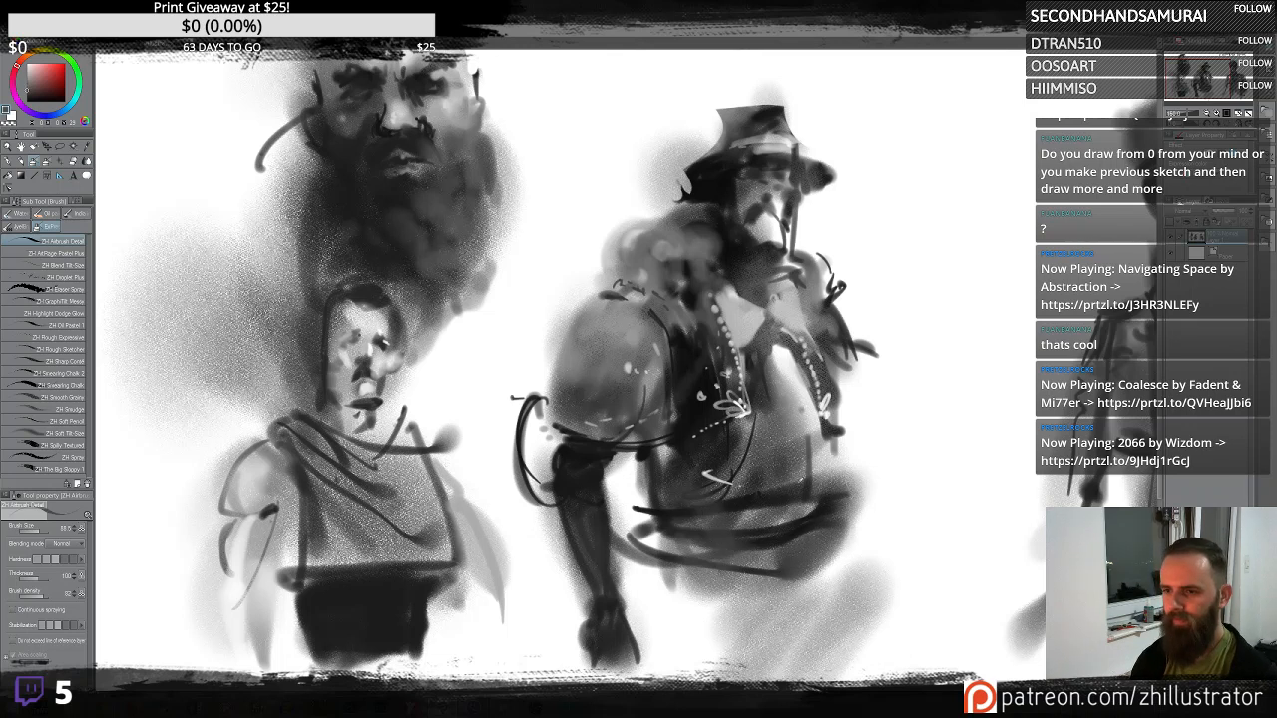
pyautogui.keyDown('alt'); pyautogui.click(764, 485); pyautogui.keyUp('alt')
pyautogui.moveTo(747, 457)
pyautogui.mouseDown()
pyautogui.moveTo(827, 422)
pyautogui.moveTo(731, 456)
pyautogui.moveTo(817, 448)
pyautogui.moveTo(721, 472)
pyautogui.moveTo(834, 460)
pyautogui.moveTo(701, 502)
pyautogui.moveTo(753, 528)
pyautogui.moveTo(803, 428)
pyautogui.moveTo(795, 384)
pyautogui.moveTo(774, 419)
pyautogui.mouseUp()
pyautogui.keyDown('alt'); pyautogui.click(771, 384); pyautogui.keyUp('alt')
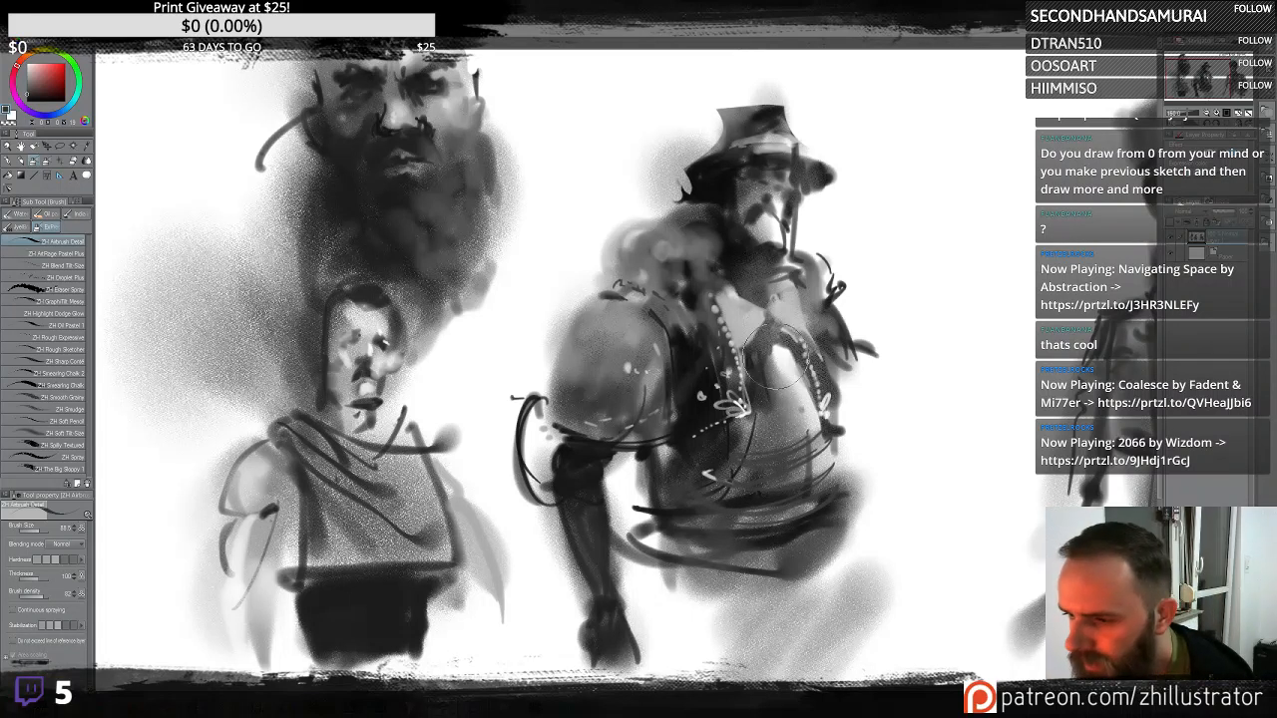
pyautogui.moveTo(774, 358)
pyautogui.mouseDown()
pyautogui.moveTo(793, 432)
pyautogui.moveTo(774, 347)
pyautogui.moveTo(797, 397)
pyautogui.moveTo(795, 449)
pyautogui.moveTo(725, 444)
pyautogui.moveTo(810, 435)
pyautogui.mouseUp()
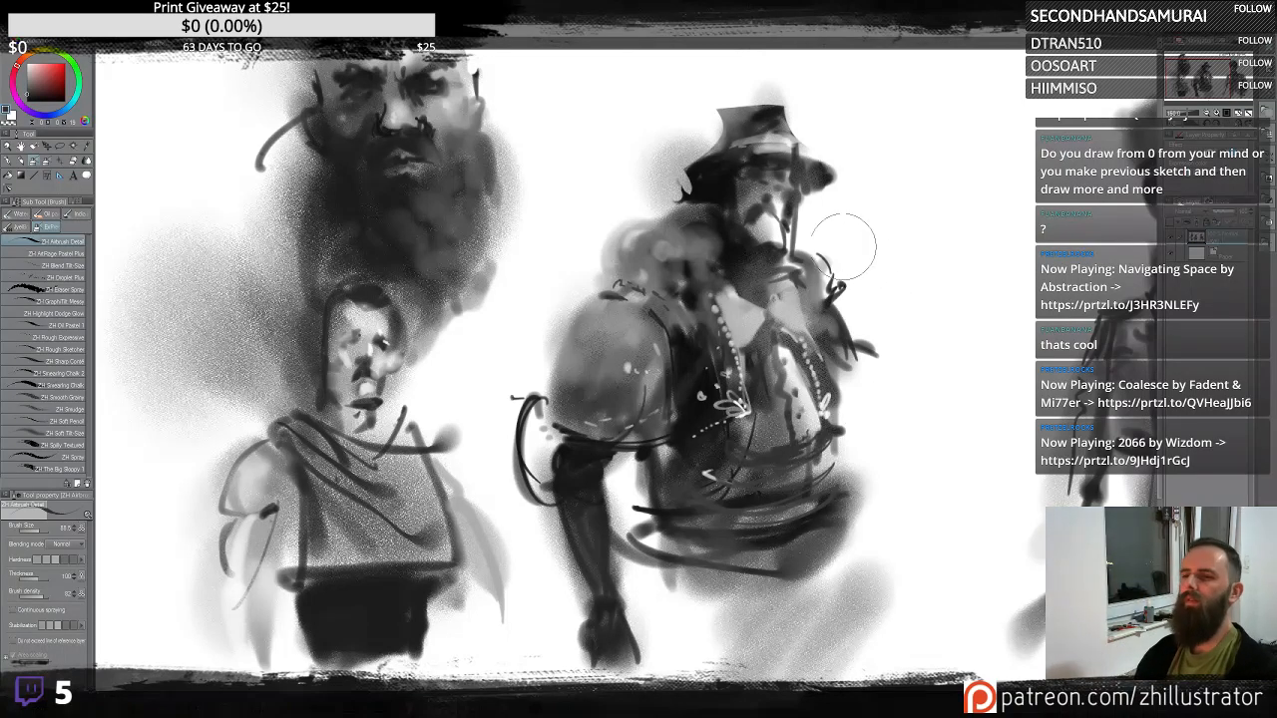
# - Darken the right figure's collar and shoulders and touch up its belly and hand
pyautogui.moveTo(780, 256)
pyautogui.mouseDown()
pyautogui.moveTo(809, 282)
pyautogui.moveTo(821, 275)
pyautogui.moveTo(808, 298)
pyautogui.moveTo(814, 269)
pyautogui.moveTo(800, 245)
pyautogui.moveTo(764, 312)
pyautogui.moveTo(841, 367)
pyautogui.moveTo(801, 282)
pyautogui.moveTo(757, 251)
pyautogui.moveTo(801, 269)
pyautogui.moveTo(807, 257)
pyautogui.moveTo(821, 274)
pyautogui.moveTo(830, 253)
pyautogui.moveTo(808, 289)
pyautogui.moveTo(792, 269)
pyautogui.moveTo(840, 276)
pyautogui.moveTo(821, 306)
pyautogui.mouseUp()
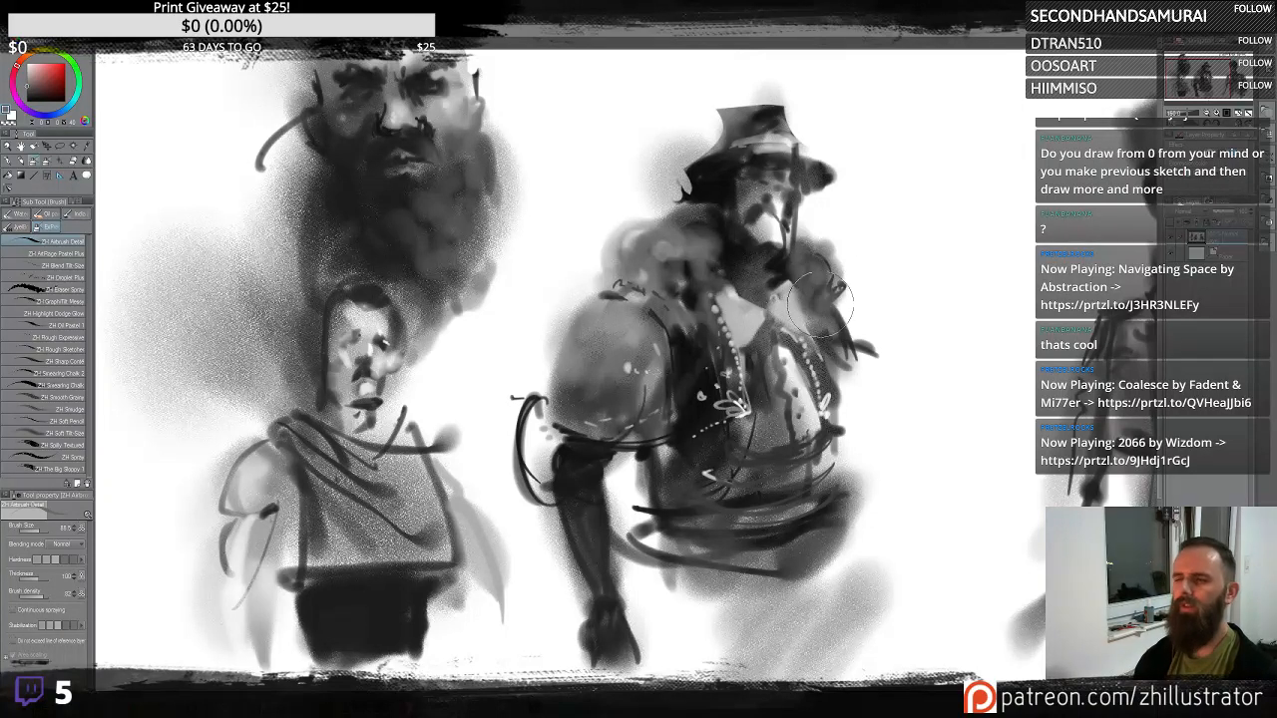
pyautogui.moveTo(640, 228)
pyautogui.mouseDown()
pyautogui.moveTo(689, 222)
pyautogui.moveTo(635, 229)
pyautogui.moveTo(676, 228)
pyautogui.moveTo(666, 202)
pyautogui.moveTo(697, 219)
pyautogui.moveTo(624, 261)
pyautogui.moveTo(679, 333)
pyautogui.moveTo(671, 293)
pyautogui.moveTo(693, 368)
pyautogui.moveTo(712, 313)
pyautogui.moveTo(660, 289)
pyautogui.moveTo(680, 280)
pyautogui.moveTo(688, 302)
pyautogui.moveTo(706, 283)
pyautogui.moveTo(735, 312)
pyautogui.moveTo(754, 282)
pyautogui.moveTo(732, 267)
pyautogui.moveTo(736, 291)
pyautogui.moveTo(754, 285)
pyautogui.moveTo(734, 311)
pyautogui.moveTo(763, 311)
pyautogui.moveTo(715, 265)
pyautogui.moveTo(750, 284)
pyautogui.moveTo(730, 291)
pyautogui.moveTo(744, 320)
pyautogui.mouseUp()
pyautogui.moveTo(788, 454); pyautogui.dragTo(795, 523)
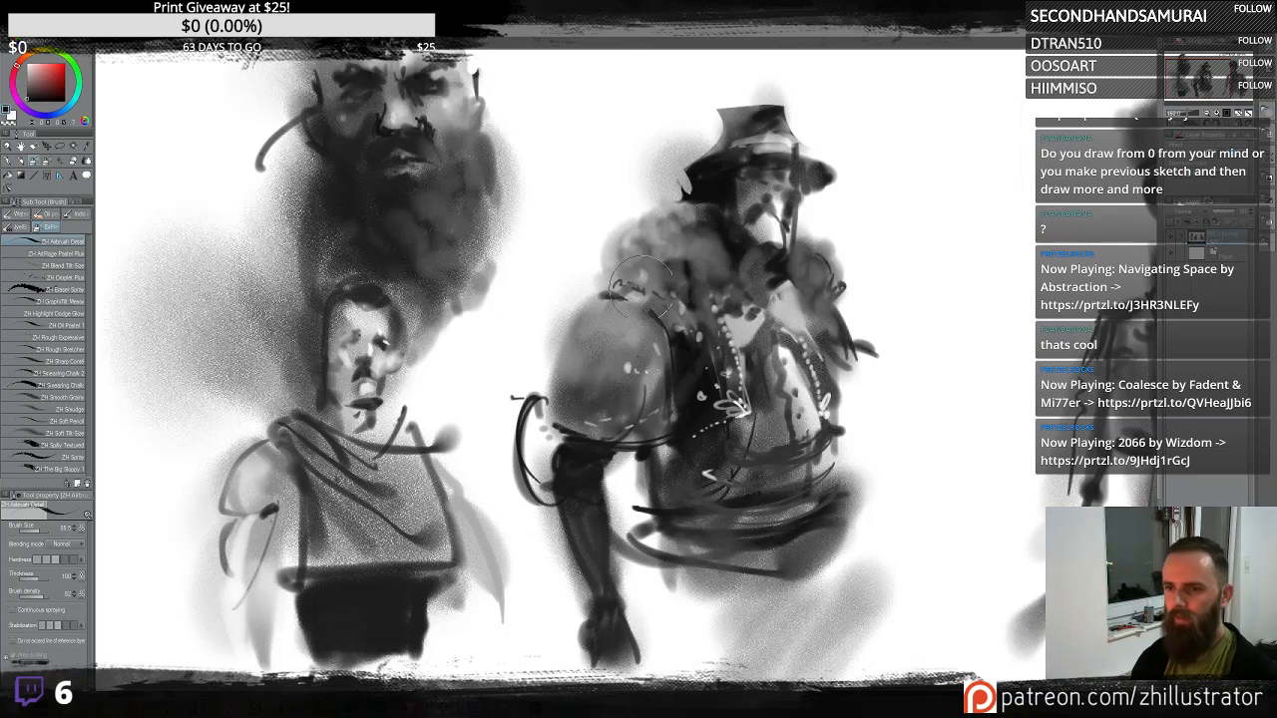
pyautogui.moveTo(639, 284)
pyautogui.mouseDown()
pyautogui.moveTo(669, 359)
pyautogui.moveTo(649, 320)
pyautogui.moveTo(644, 384)
pyautogui.mouseUp()
pyautogui.moveTo(604, 573); pyautogui.dragTo(623, 596)
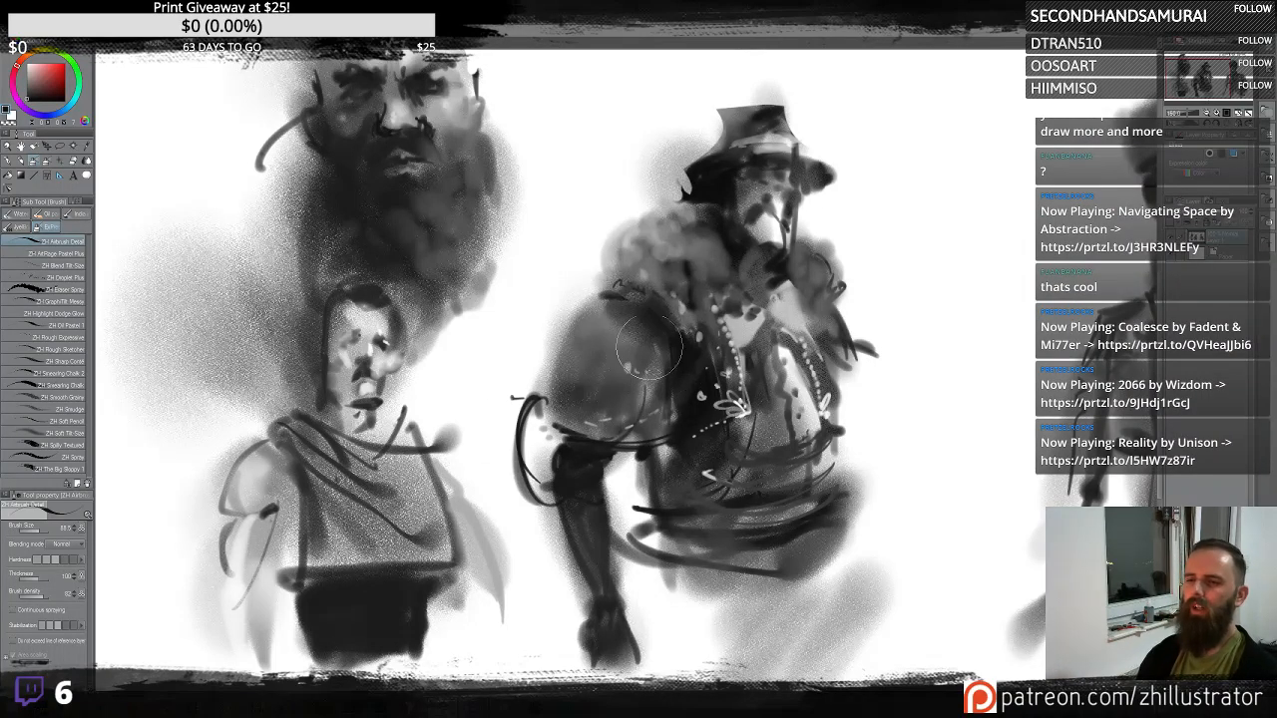
# - Soften the right figure's left shoulder with grey airbrush strokes
pyautogui.moveTo(649, 344); pyautogui.dragTo(577, 382)
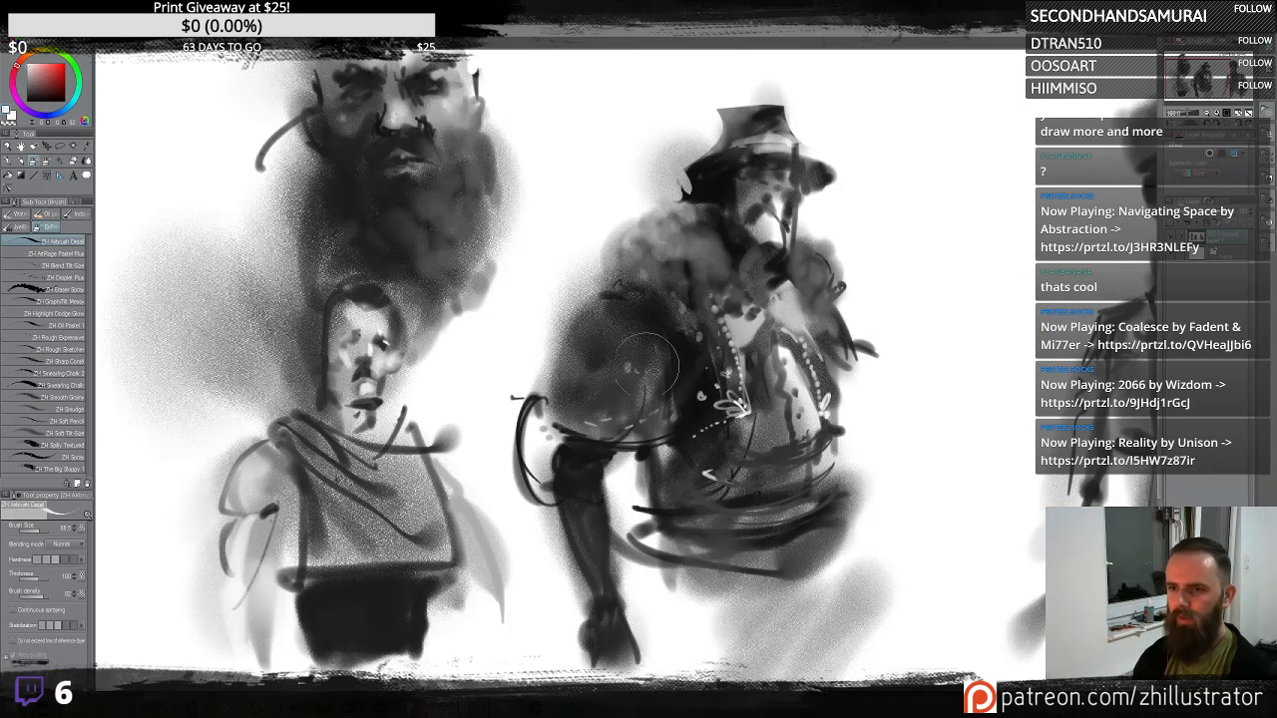
pyautogui.moveTo(632, 381); pyautogui.dragTo(582, 436)
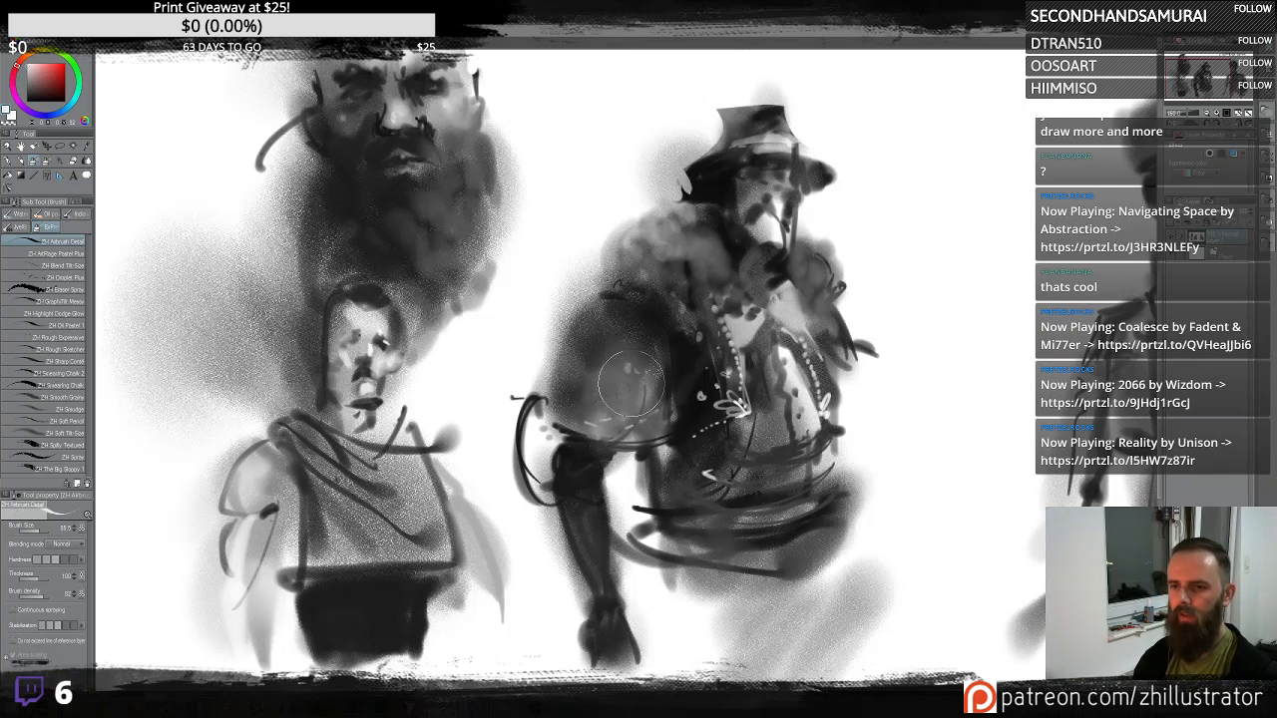
pyautogui.moveTo(630, 383); pyautogui.dragTo(629, 381)
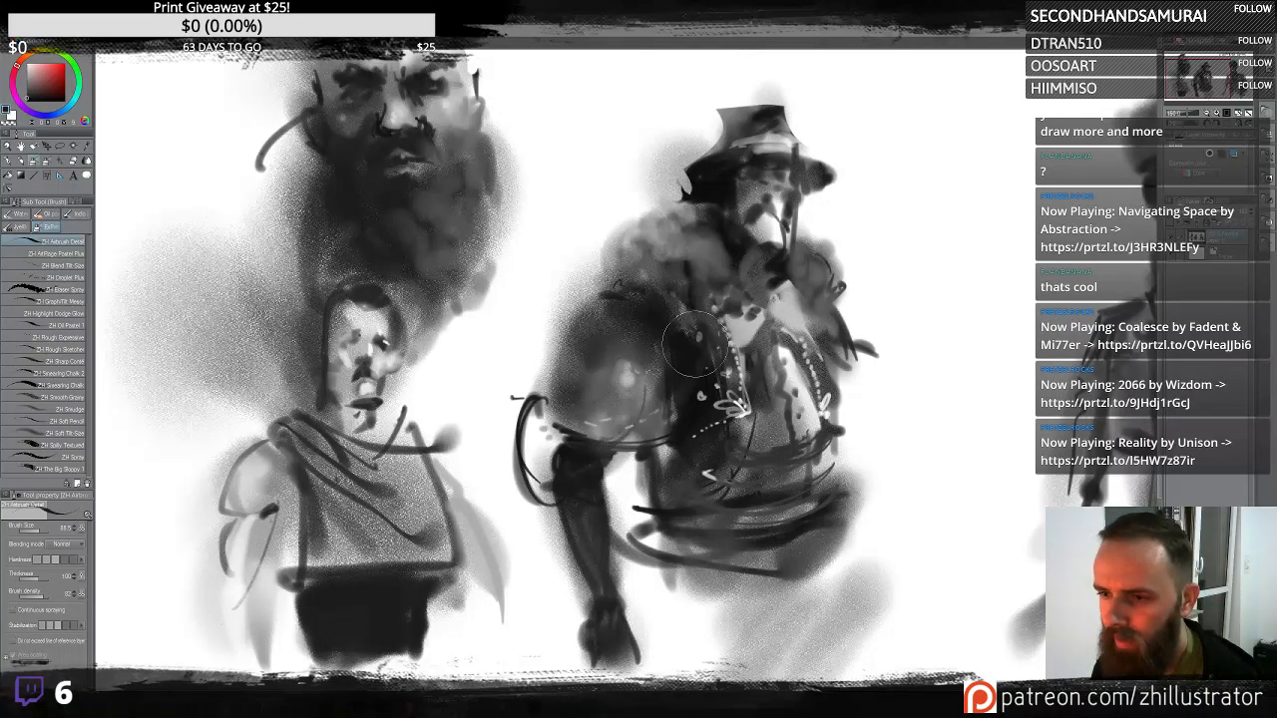
pyautogui.scroll(-2, 682, 369)
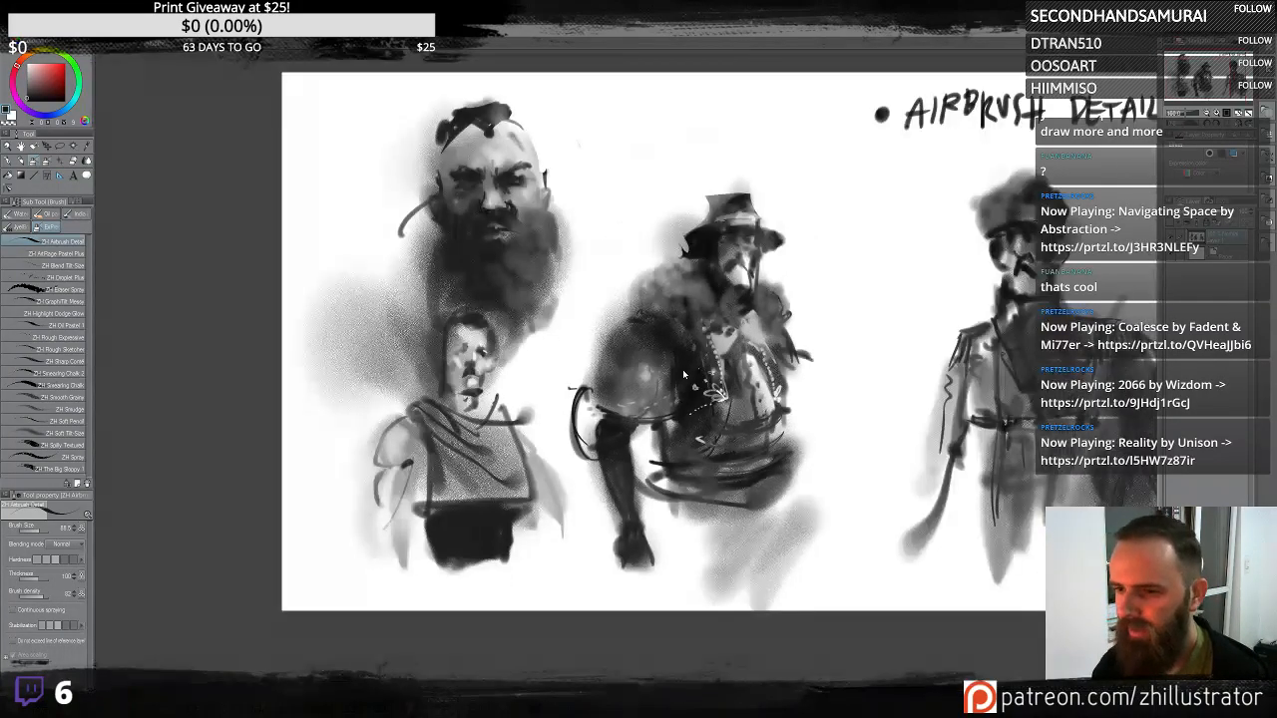
pyautogui.scroll(5, 684, 373)
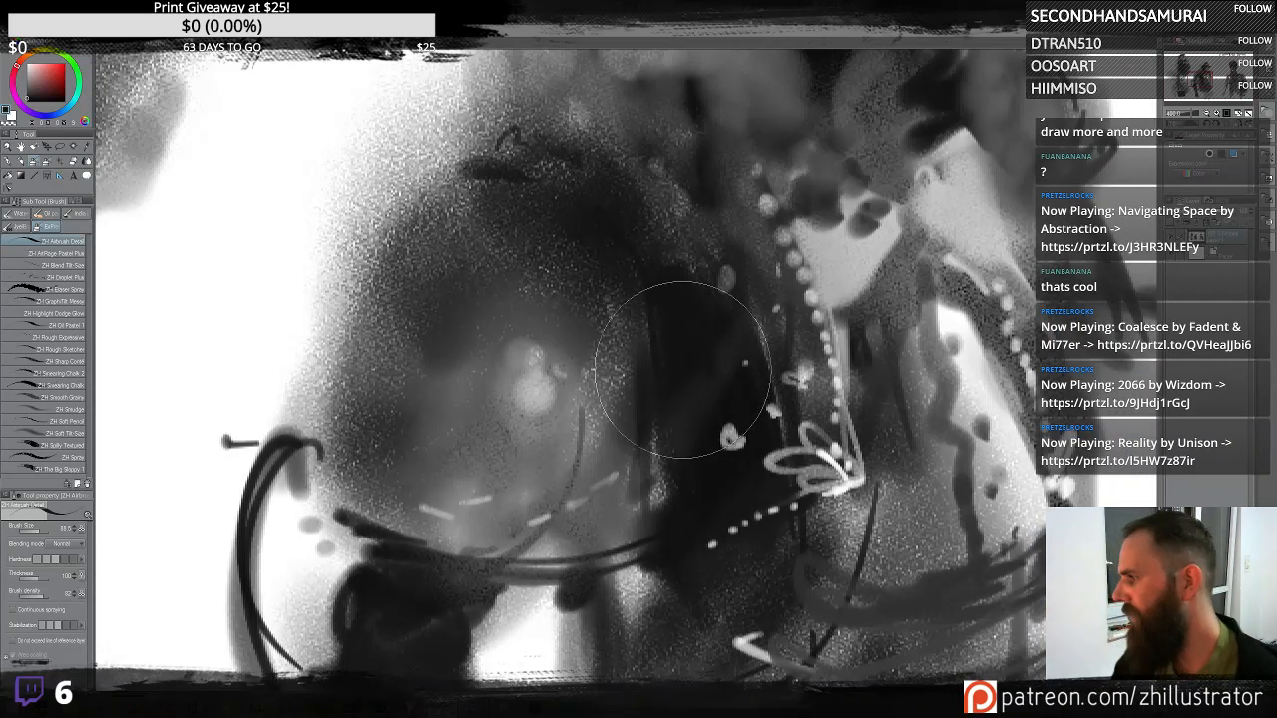
pyautogui.scroll(-5, 683, 369)
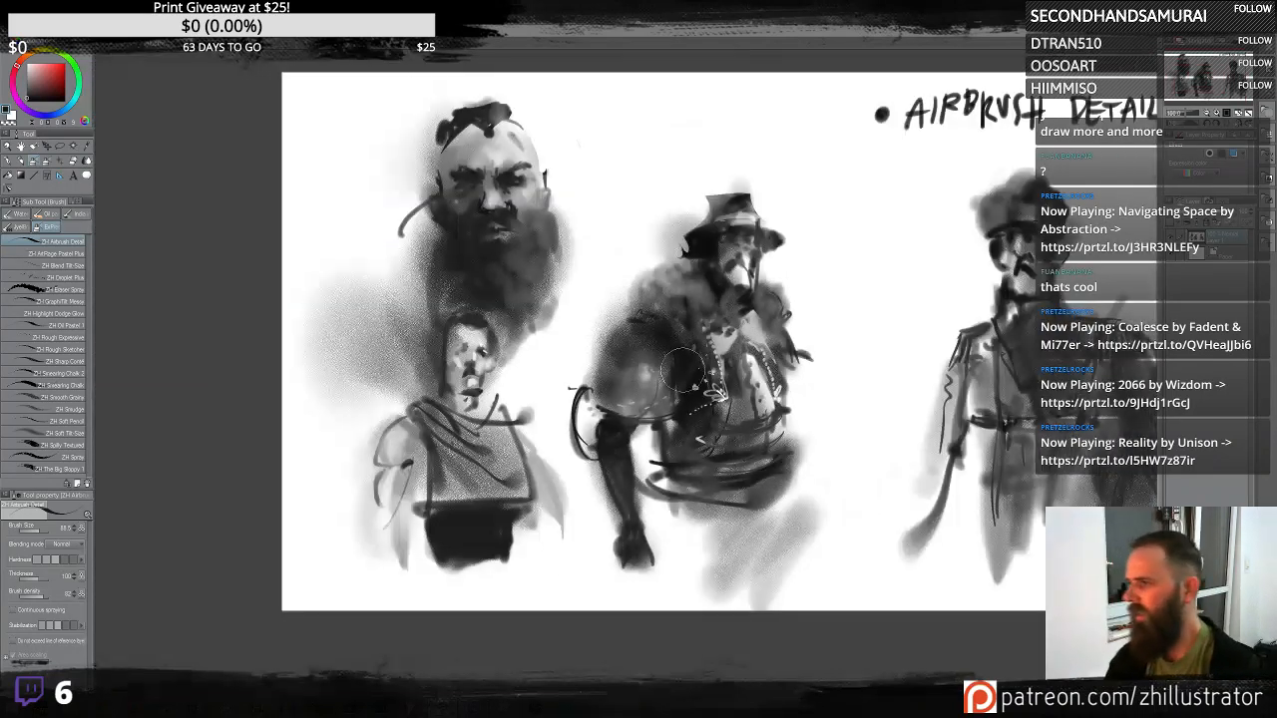
# - Paint dark horizontal strokes across the middle figure's waist to form a belt
pyautogui.scroll(2, 684, 371)
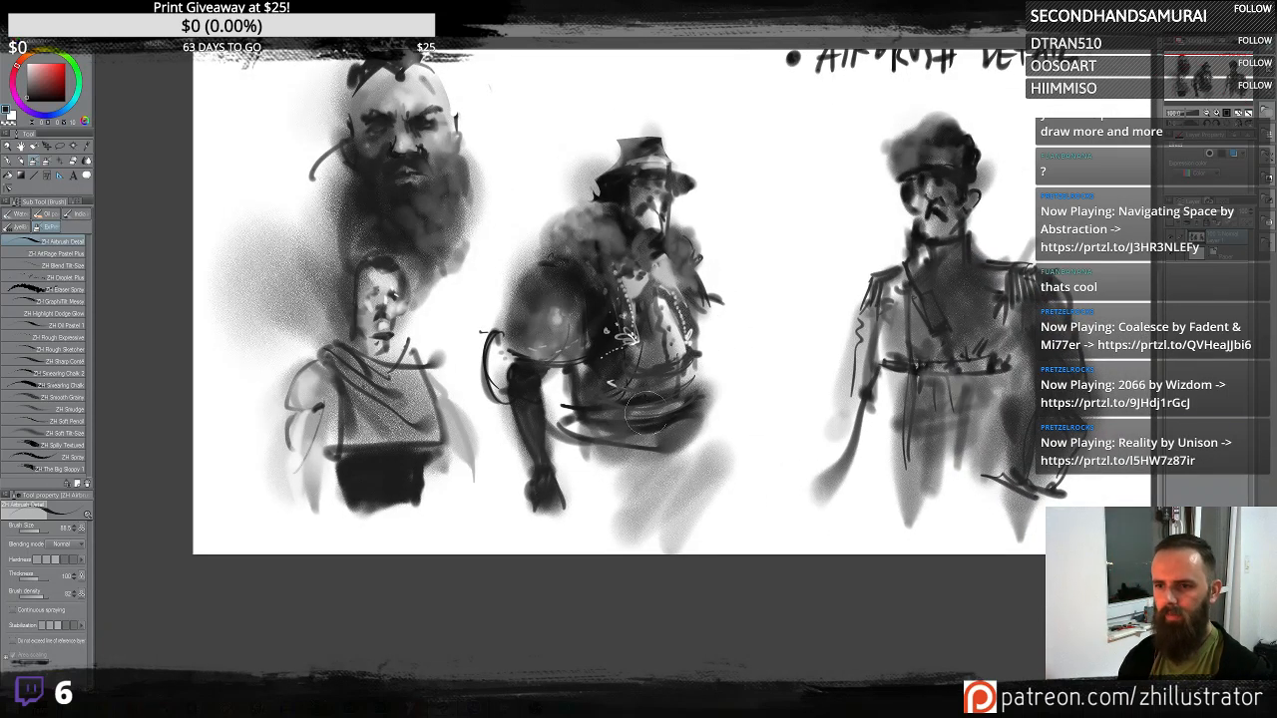
pyautogui.moveTo(581, 455)
pyautogui.mouseDown()
pyautogui.moveTo(611, 472)
pyautogui.moveTo(664, 475)
pyautogui.moveTo(618, 484)
pyautogui.moveTo(696, 434)
pyautogui.mouseUp()
pyautogui.moveTo(611, 441); pyautogui.dragTo(683, 445)
pyautogui.moveTo(589, 467); pyautogui.dragTo(705, 439)
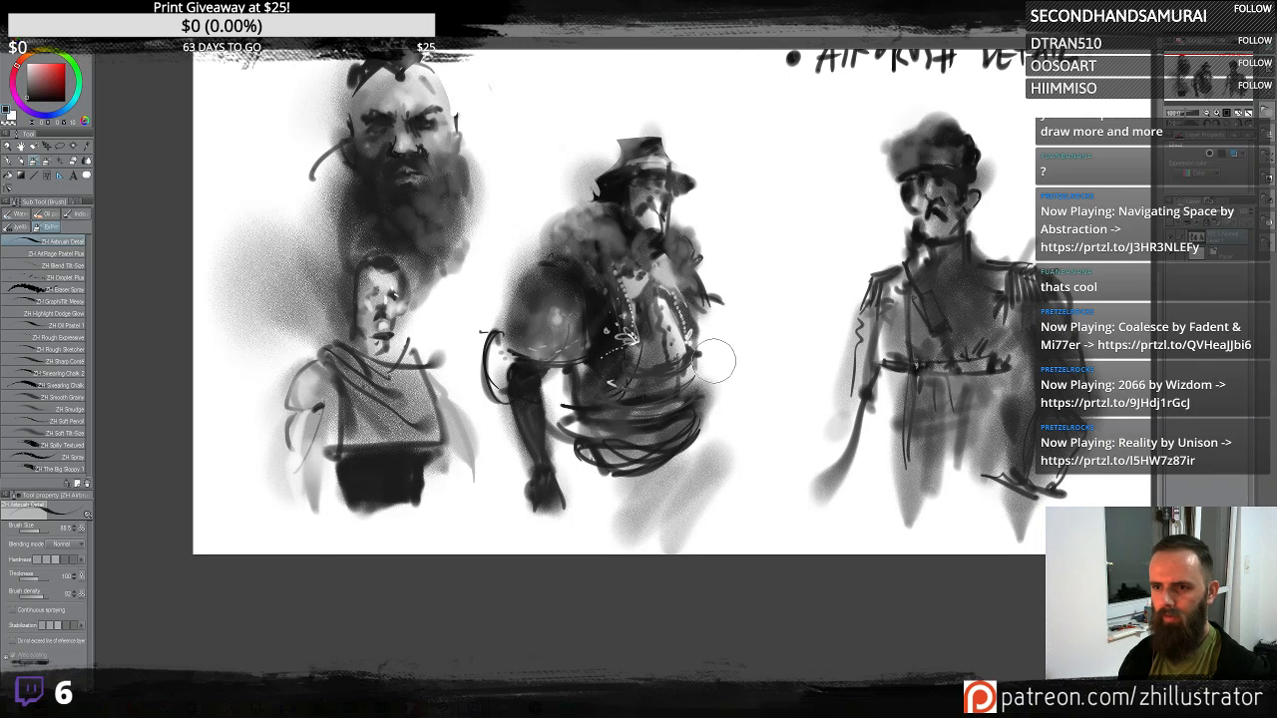
# - Sketch the middle figure's hand gripping a short stick and spray grey tone below its waist
pyautogui.moveTo(714, 362)
pyautogui.mouseDown()
pyautogui.moveTo(750, 408)
pyautogui.moveTo(734, 430)
pyautogui.moveTo(743, 401)
pyautogui.mouseUp()
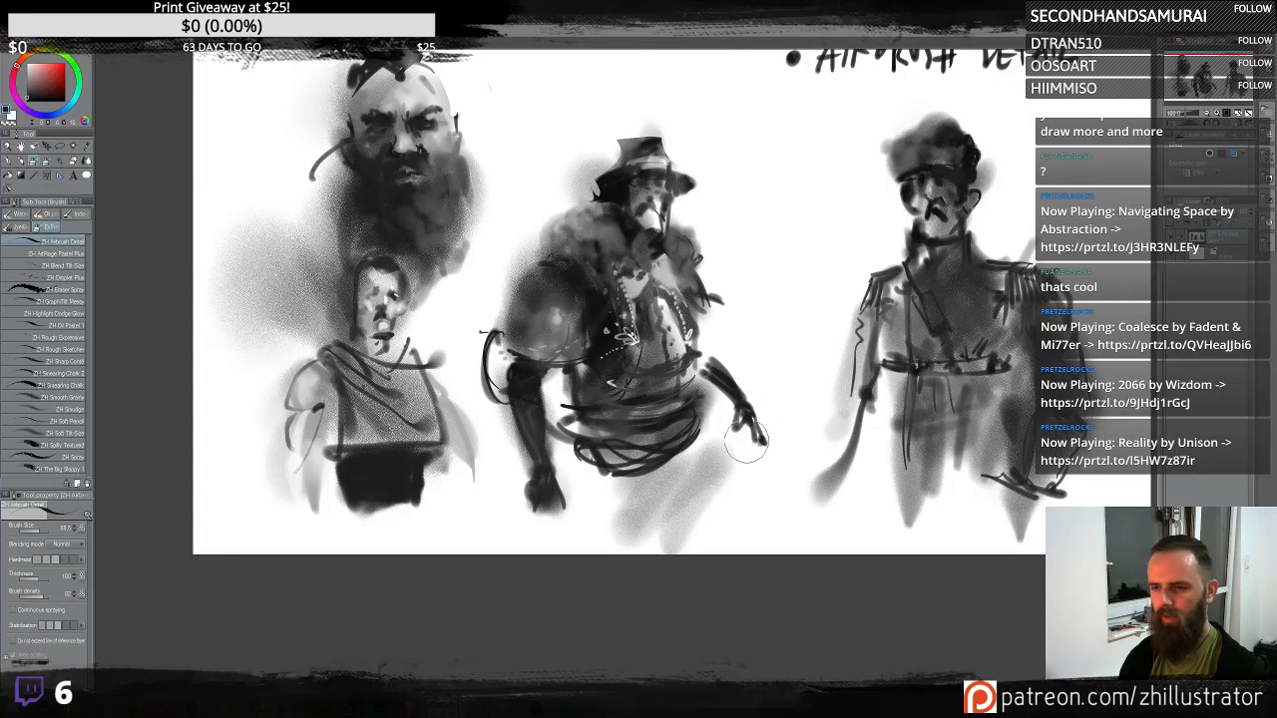
pyautogui.moveTo(715, 444)
pyautogui.mouseDown()
pyautogui.moveTo(769, 399)
pyautogui.moveTo(729, 445)
pyautogui.moveTo(698, 449)
pyautogui.moveTo(722, 431)
pyautogui.moveTo(717, 529)
pyautogui.moveTo(619, 469)
pyautogui.moveTo(668, 569)
pyautogui.moveTo(769, 618)
pyautogui.moveTo(572, 663)
pyautogui.mouseUp()
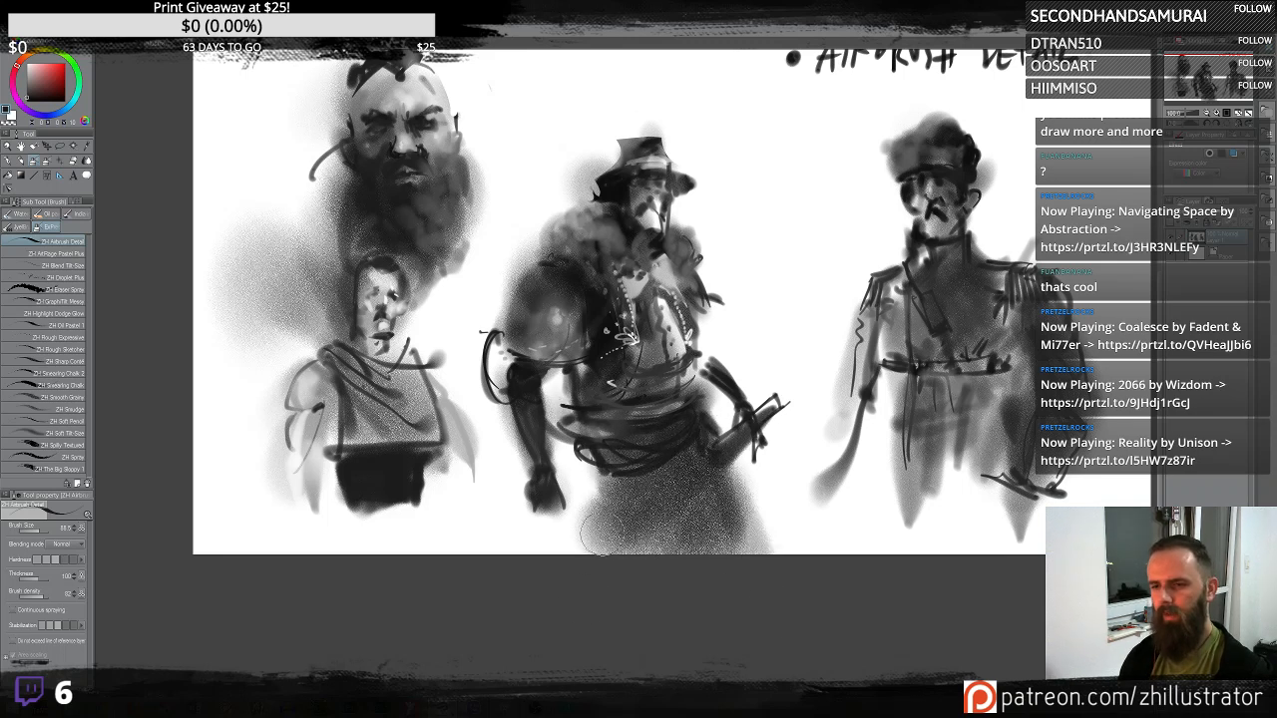
pyautogui.moveTo(604, 449)
pyautogui.mouseDown()
pyautogui.moveTo(559, 519)
pyautogui.moveTo(588, 399)
pyautogui.mouseUp()
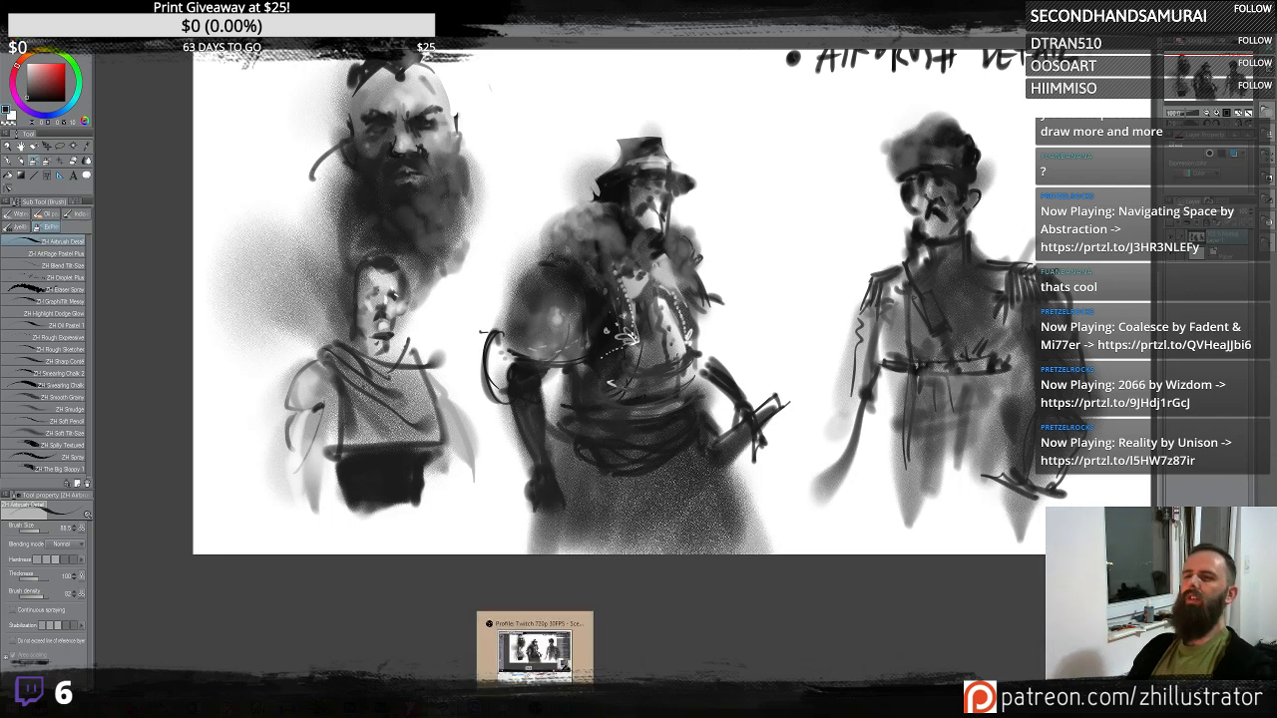
pyautogui.moveTo(692, 401); pyautogui.dragTo(738, 431)
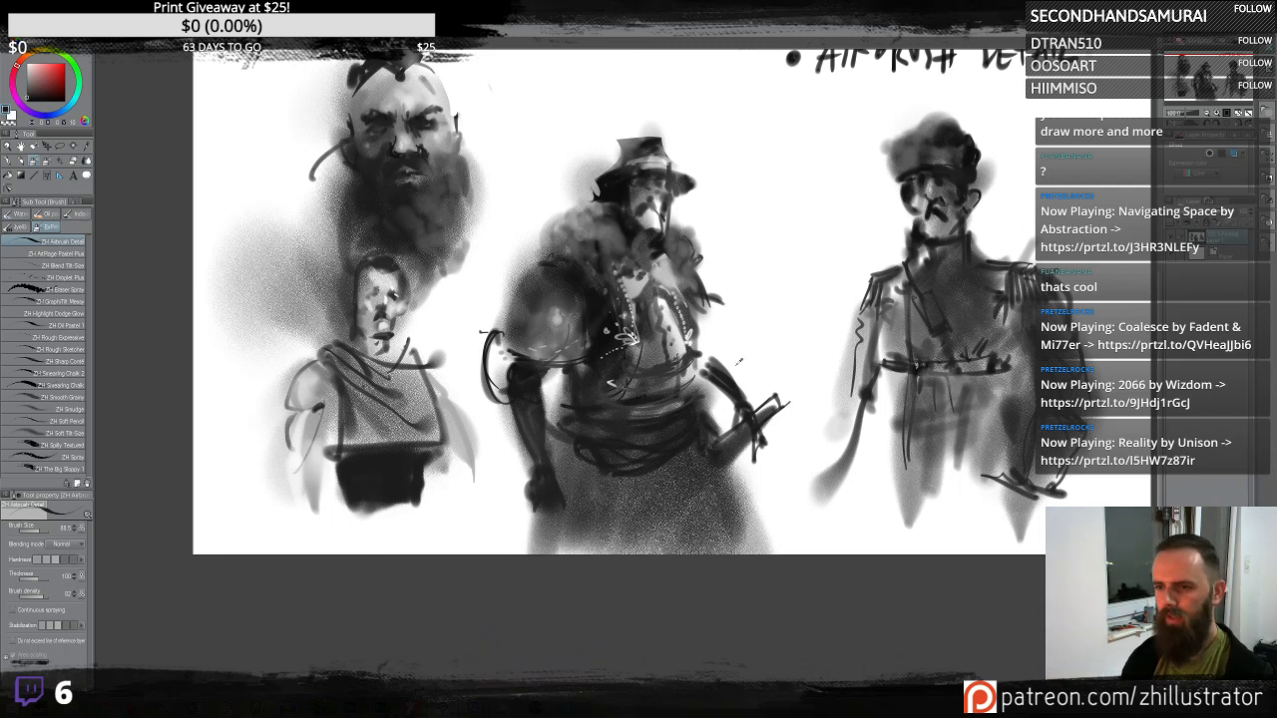
# - Add dark strokes along the middle figure's forearm and hand, undoing the last stroke
pyautogui.moveTo(715, 364); pyautogui.dragTo(684, 330)
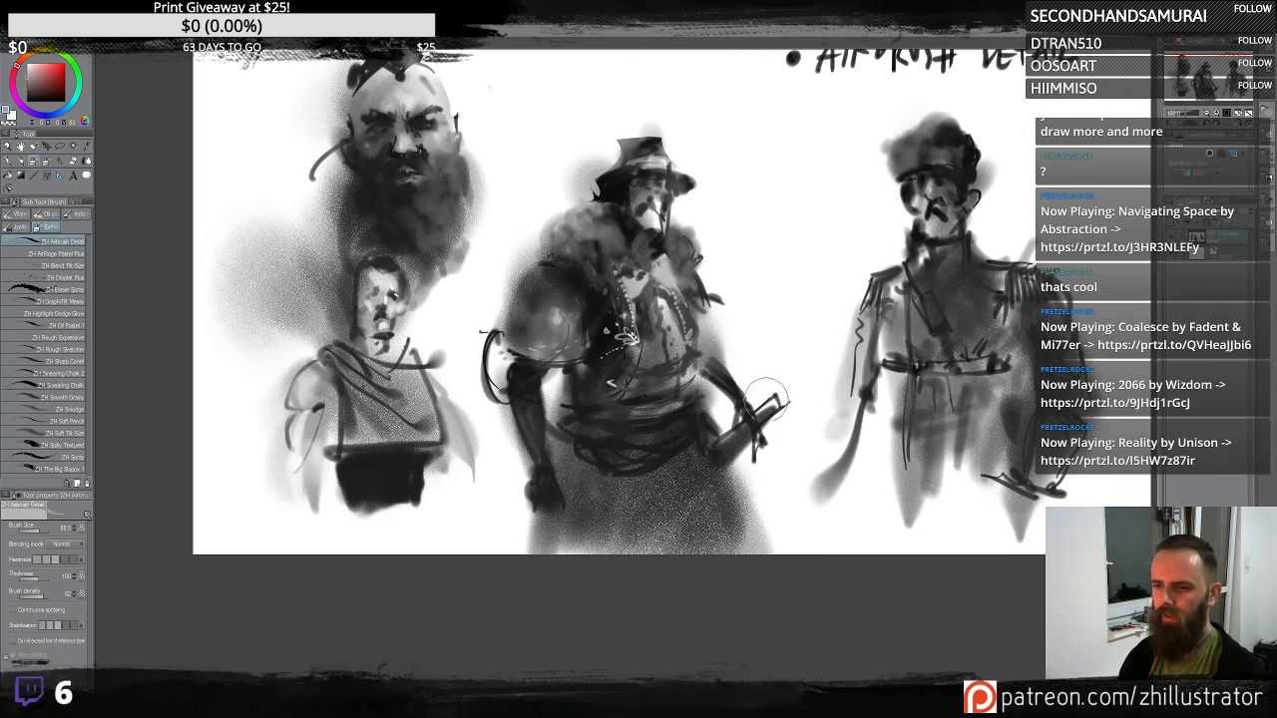
pyautogui.moveTo(772, 382)
pyautogui.mouseDown()
pyautogui.moveTo(729, 429)
pyautogui.moveTo(757, 439)
pyautogui.mouseUp()
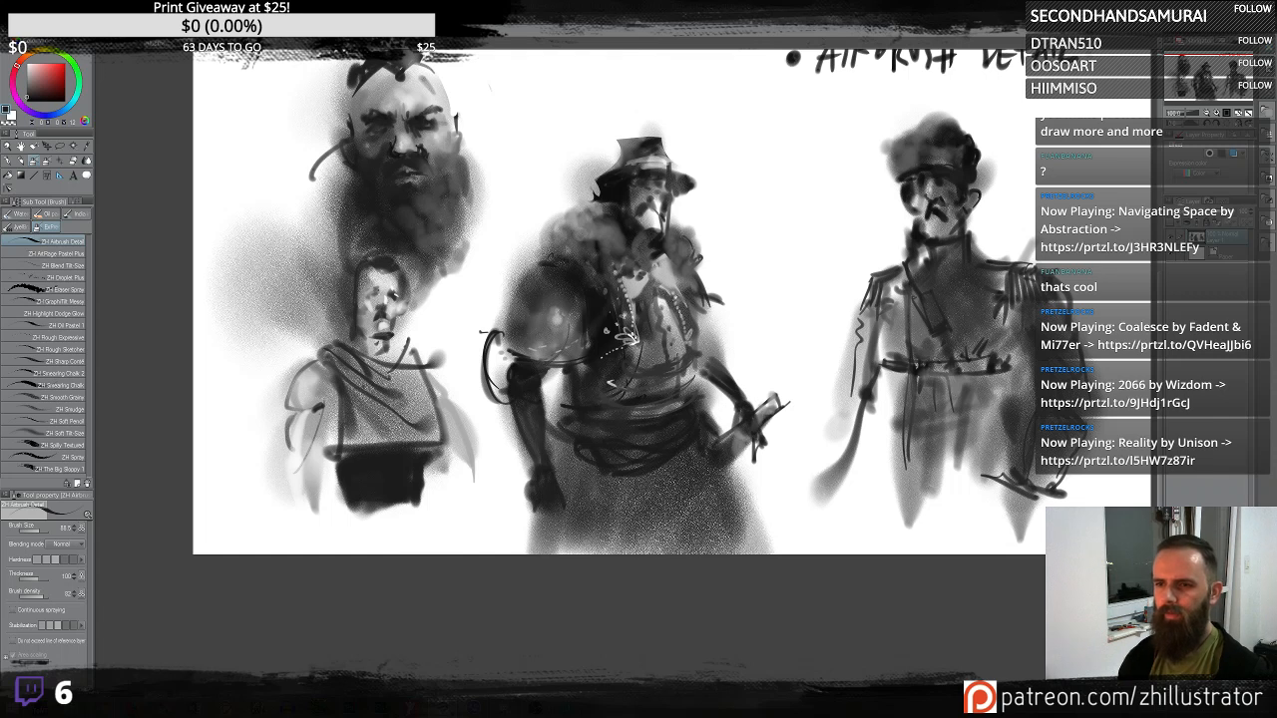
pyautogui.moveTo(706, 357)
pyautogui.mouseDown()
pyautogui.moveTo(722, 271)
pyautogui.moveTo(735, 282)
pyautogui.moveTo(722, 342)
pyautogui.mouseUp()
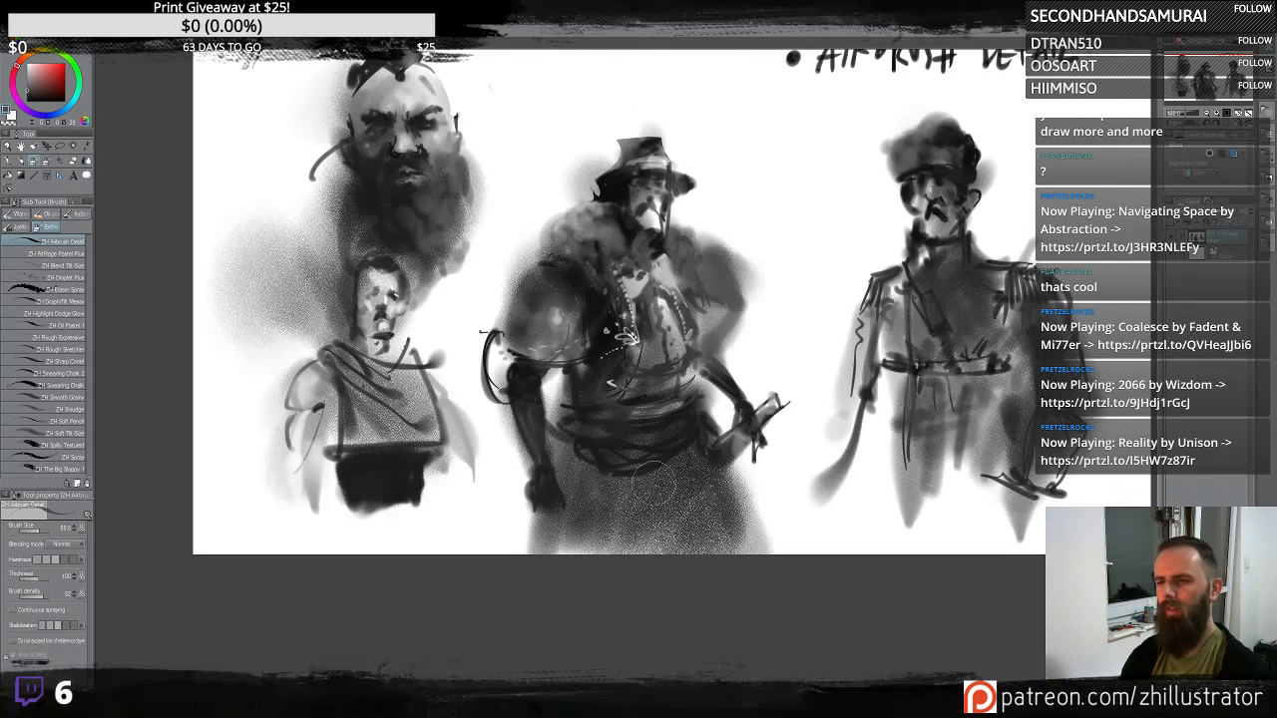
pyautogui.hotkey('ctrl', 'z')
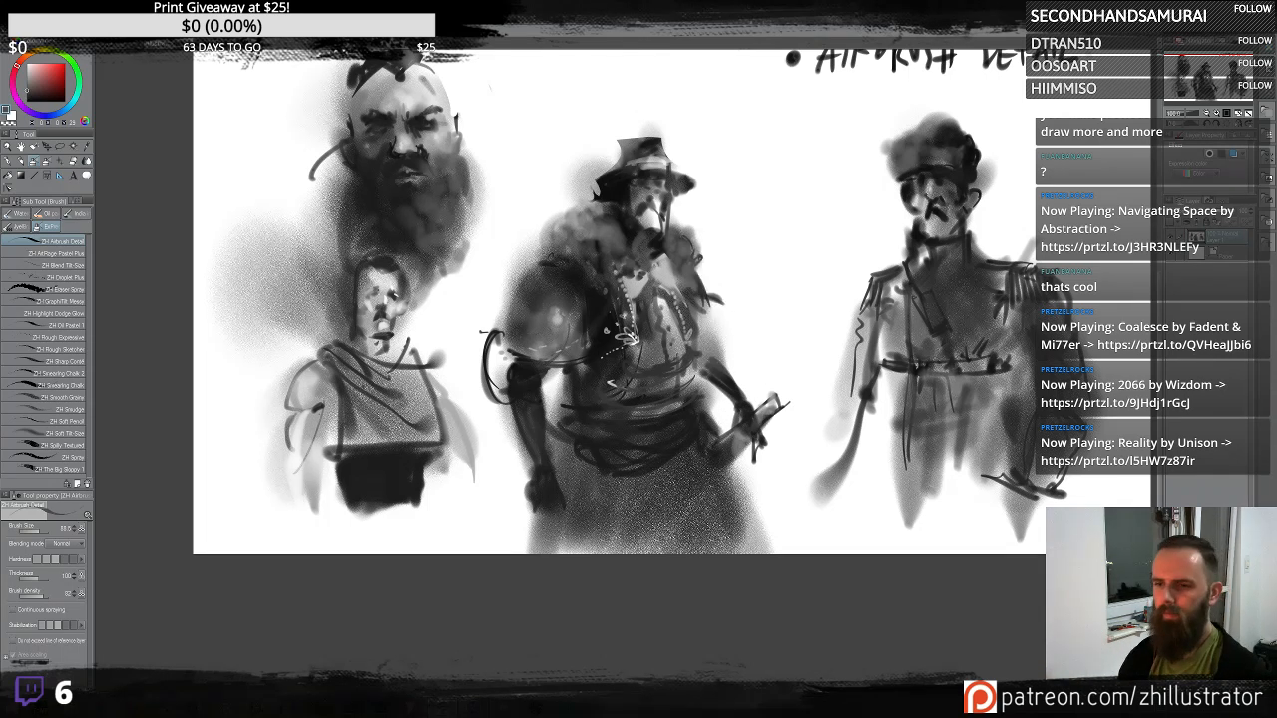
# - Paint a dark rounded pauldron on the middle figure's shoulder beside its head
pyautogui.moveTo(679, 213)
pyautogui.mouseDown()
pyautogui.moveTo(716, 290)
pyautogui.moveTo(701, 221)
pyautogui.moveTo(705, 307)
pyautogui.moveTo(694, 224)
pyautogui.moveTo(722, 297)
pyautogui.mouseUp()
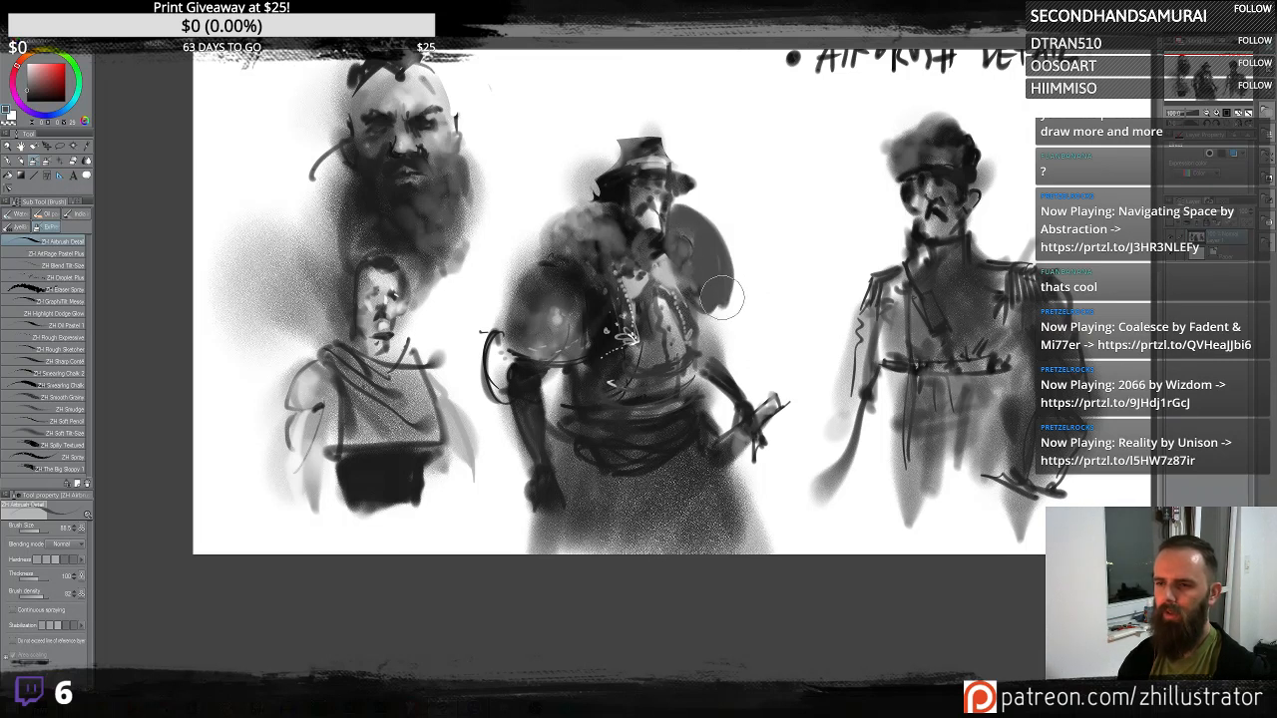
pyautogui.moveTo(679, 239); pyautogui.dragTo(701, 264)
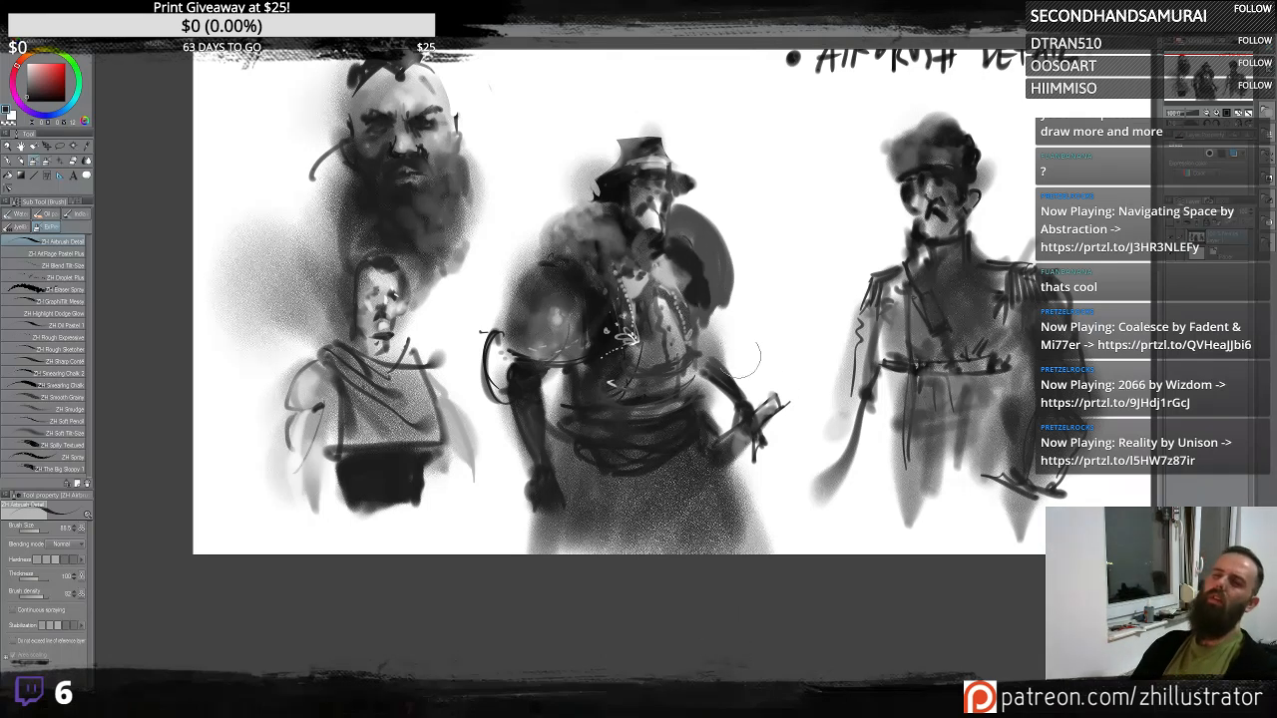
pyautogui.moveTo(697, 214)
pyautogui.mouseDown()
pyautogui.moveTo(725, 255)
pyautogui.moveTo(725, 307)
pyautogui.mouseUp()
pyautogui.hotkey('ctrl', 'z')
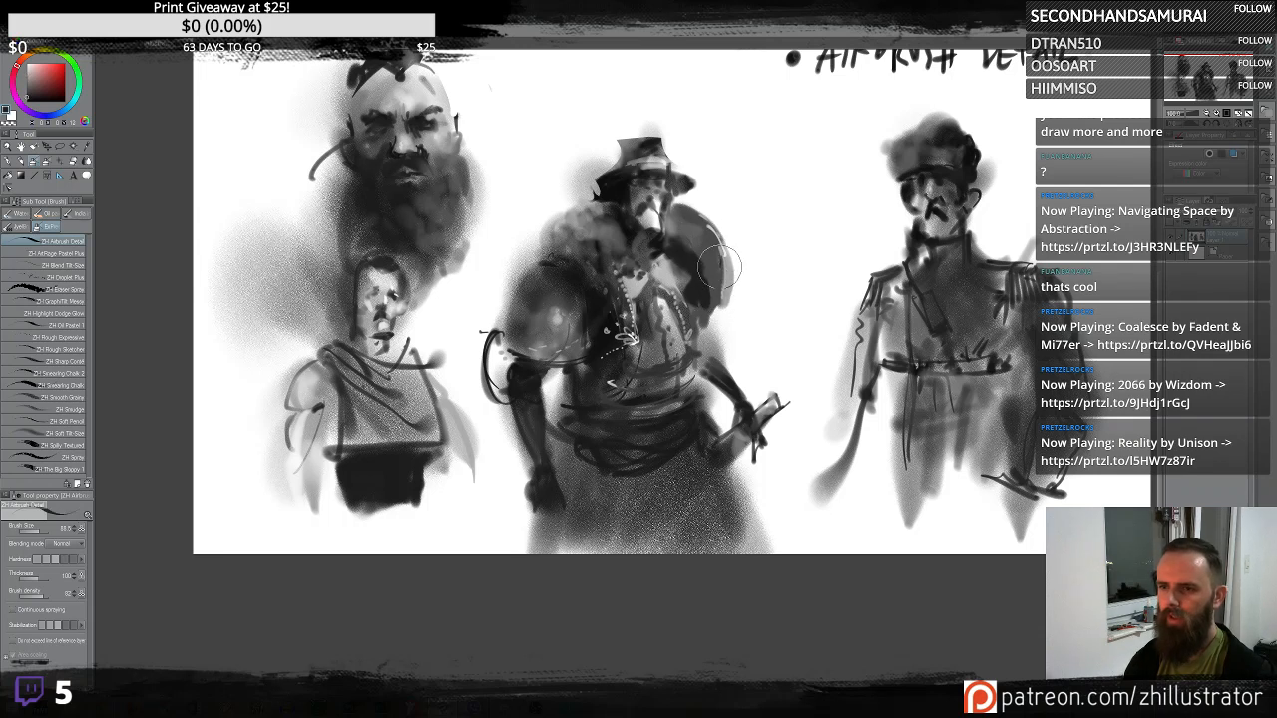
pyautogui.moveTo(719, 267)
pyautogui.mouseDown()
pyautogui.moveTo(700, 217)
pyautogui.moveTo(714, 236)
pyautogui.moveTo(691, 232)
pyautogui.moveTo(711, 231)
pyautogui.moveTo(702, 313)
pyautogui.moveTo(713, 282)
pyautogui.moveTo(700, 249)
pyautogui.moveTo(699, 311)
pyautogui.moveTo(701, 261)
pyautogui.mouseUp()
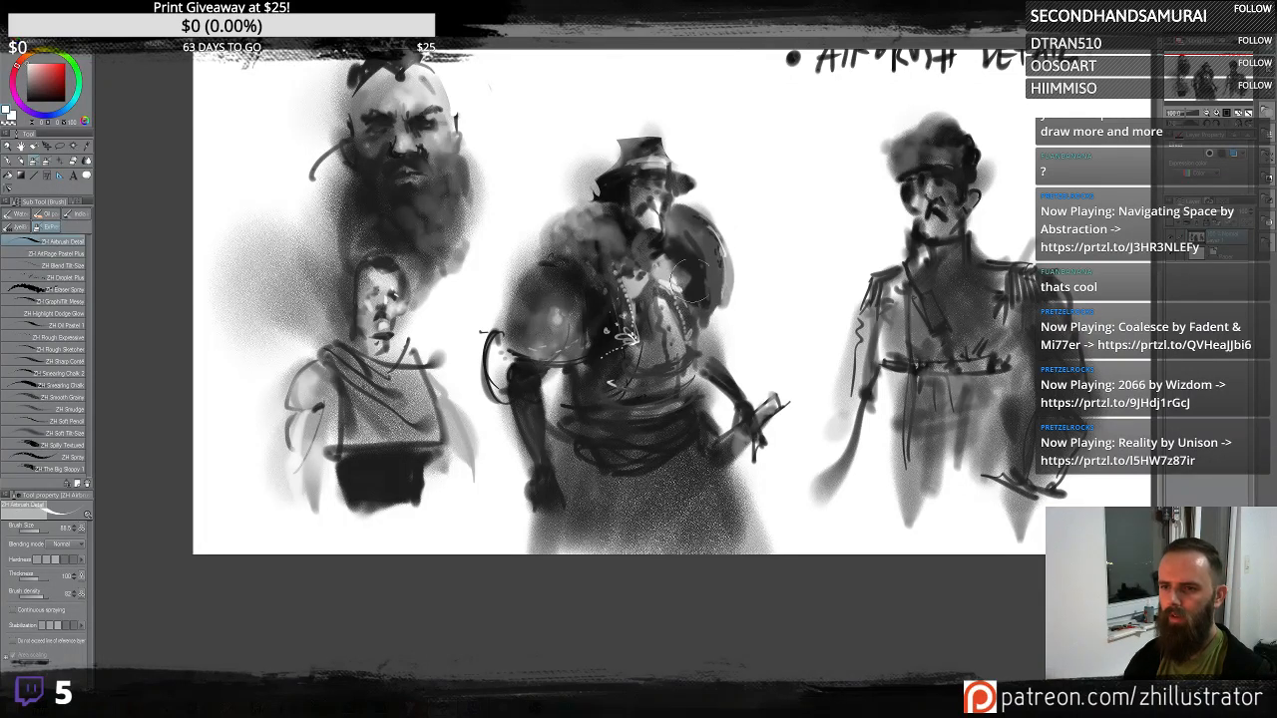
pyautogui.moveTo(715, 279)
pyautogui.mouseDown()
pyautogui.moveTo(725, 264)
pyautogui.moveTo(710, 269)
pyautogui.moveTo(673, 227)
pyautogui.mouseUp()
pyautogui.keyDown('alt'); pyautogui.click(723, 272); pyautogui.keyUp('alt')
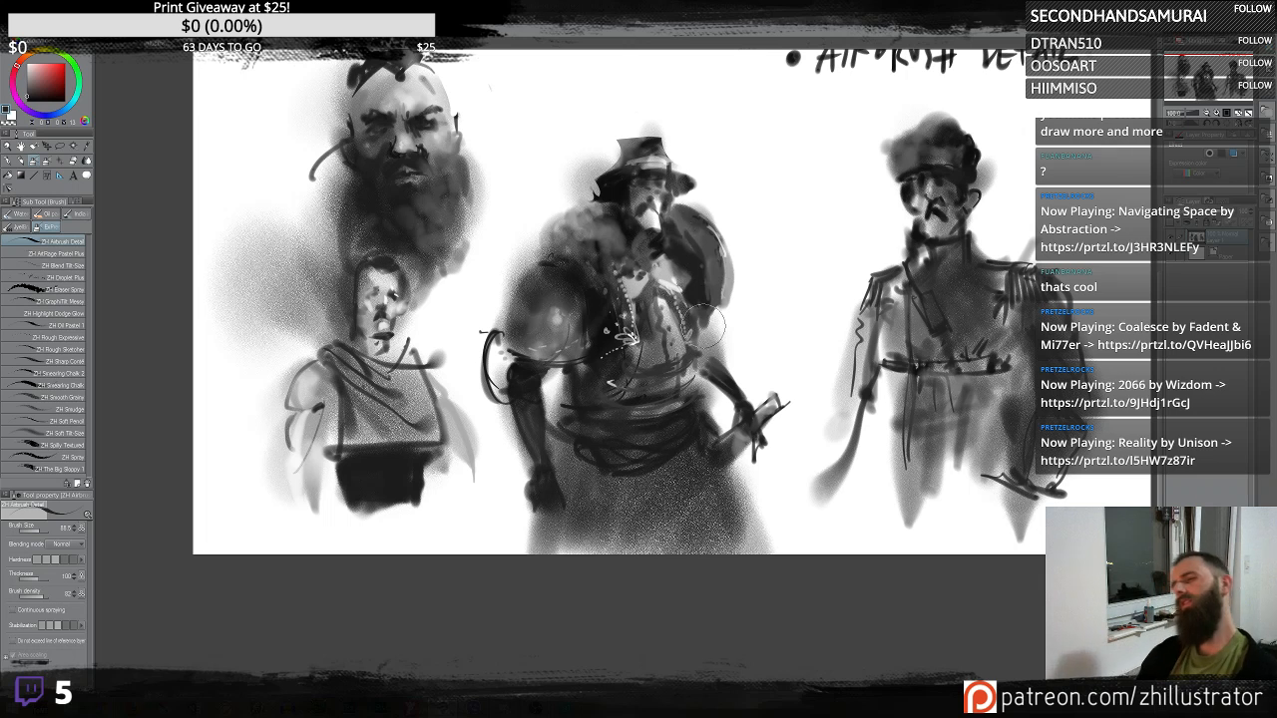
# - Draw curved contour lines over the middle figure's belly and touch up its hand
pyautogui.moveTo(711, 317)
pyautogui.mouseDown()
pyautogui.moveTo(689, 419)
pyautogui.moveTo(717, 465)
pyautogui.moveTo(734, 353)
pyautogui.moveTo(716, 387)
pyautogui.moveTo(727, 371)
pyautogui.moveTo(697, 385)
pyautogui.mouseUp()
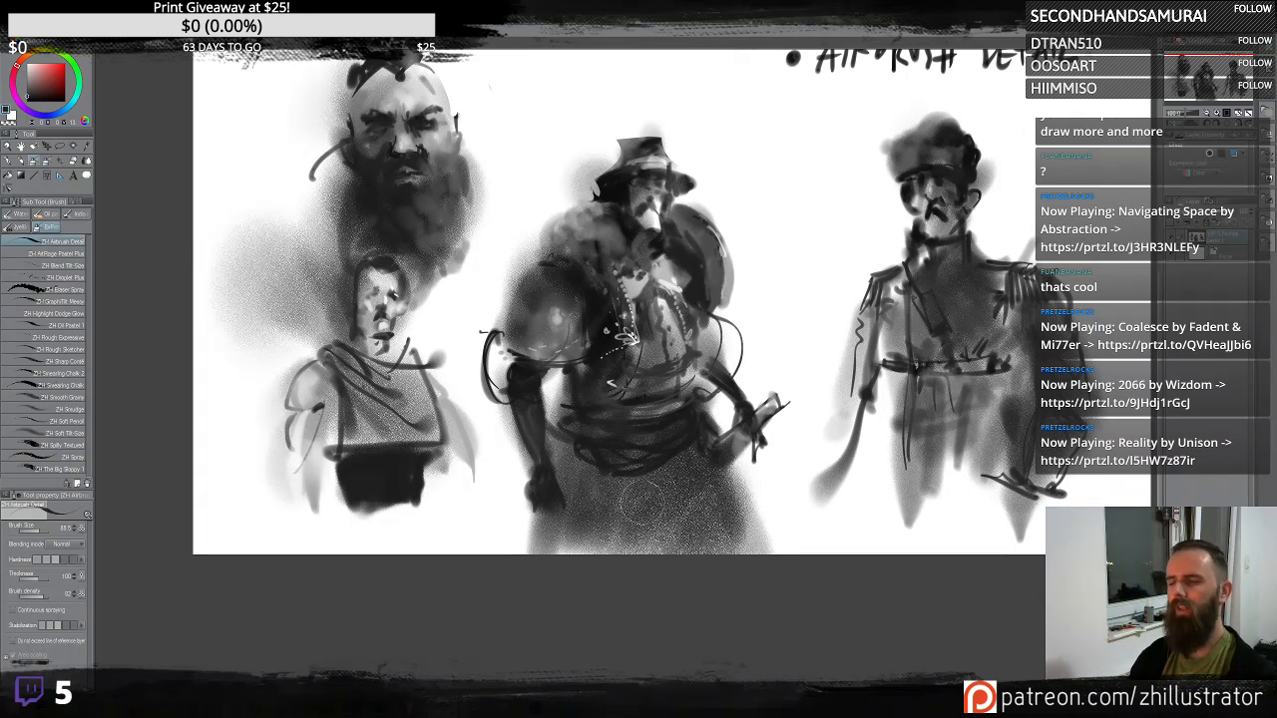
pyautogui.keyDown('alt'); pyautogui.click(755, 446); pyautogui.keyUp('alt')
pyautogui.moveTo(749, 446)
pyautogui.mouseDown()
pyautogui.moveTo(738, 452)
pyautogui.moveTo(750, 439)
pyautogui.mouseUp()
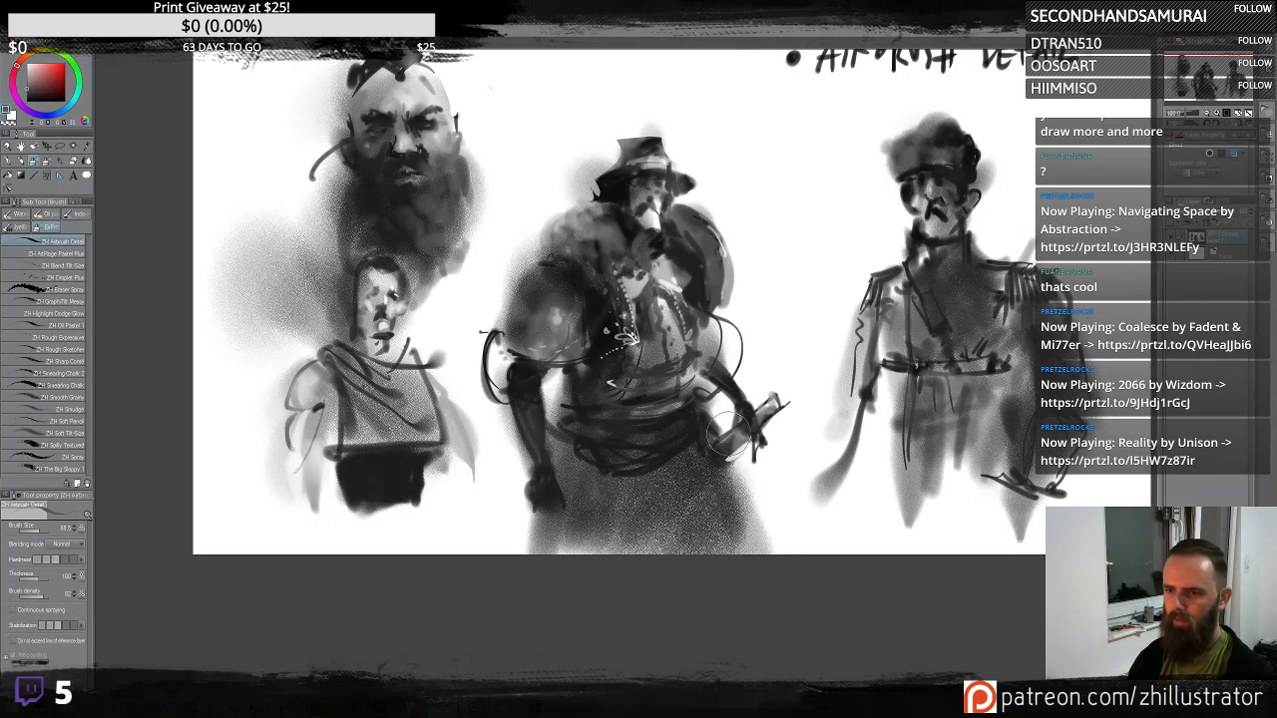
# - Darken the middle figure's hips and lower arm with dark airbrush strokes
pyautogui.moveTo(654, 443)
pyautogui.mouseDown()
pyautogui.moveTo(692, 468)
pyautogui.moveTo(684, 441)
pyautogui.moveTo(711, 455)
pyautogui.moveTo(731, 447)
pyautogui.mouseUp()
pyautogui.moveTo(626, 431)
pyautogui.mouseDown()
pyautogui.moveTo(696, 445)
pyautogui.moveTo(585, 412)
pyautogui.moveTo(674, 443)
pyautogui.moveTo(686, 416)
pyautogui.moveTo(597, 479)
pyautogui.mouseUp()
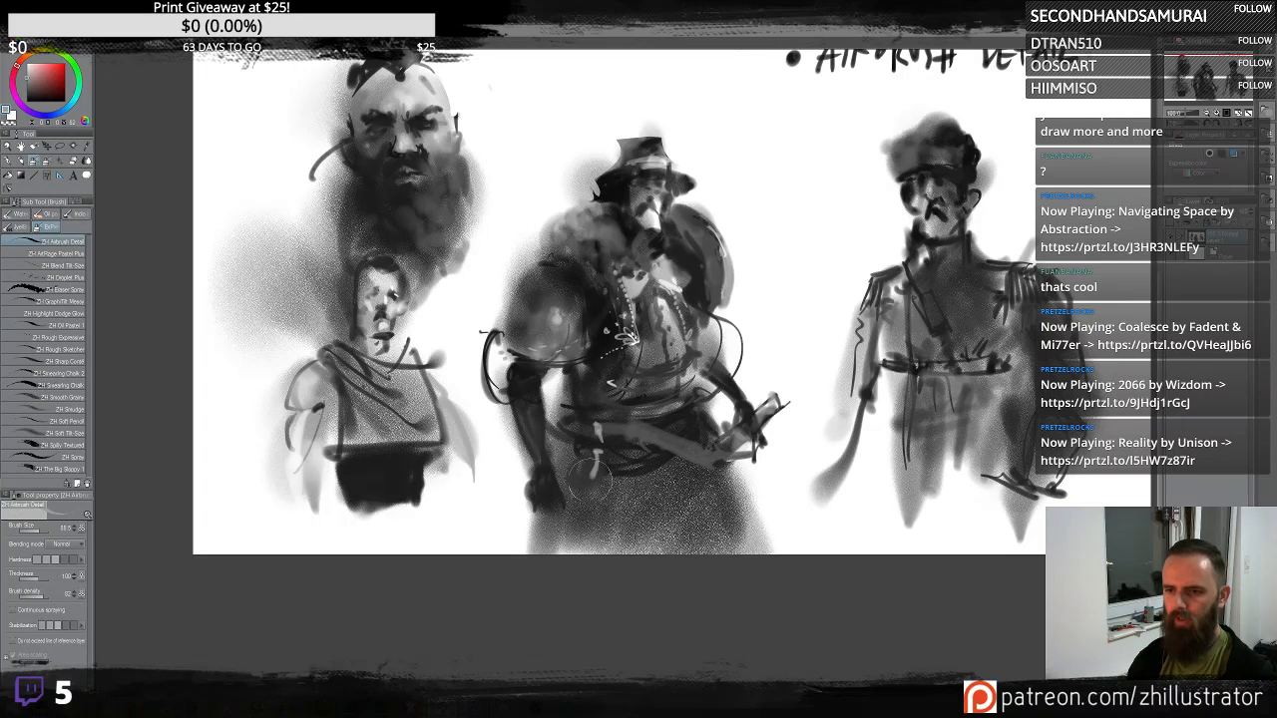
pyautogui.moveTo(610, 465)
pyautogui.mouseDown()
pyautogui.moveTo(594, 477)
pyautogui.moveTo(602, 489)
pyautogui.mouseUp()
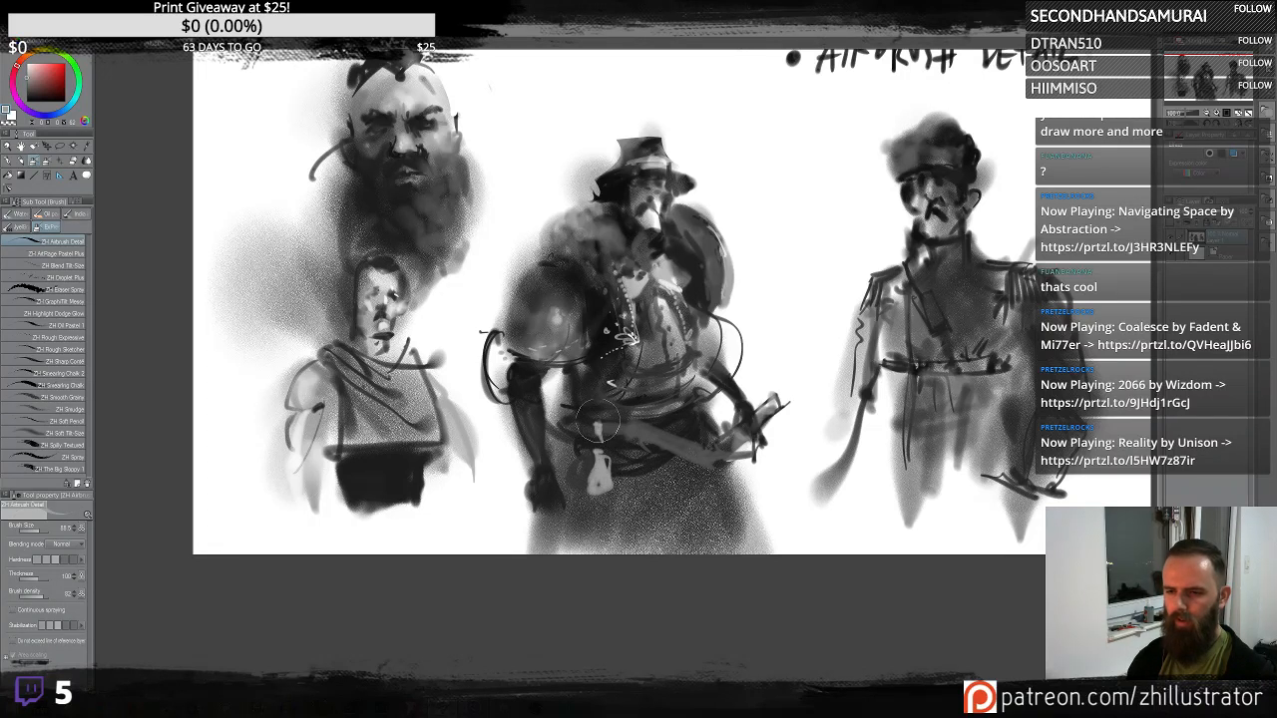
pyautogui.moveTo(598, 422)
pyautogui.mouseDown()
pyautogui.moveTo(605, 475)
pyautogui.moveTo(610, 465)
pyautogui.moveTo(586, 488)
pyautogui.moveTo(617, 461)
pyautogui.moveTo(637, 480)
pyautogui.moveTo(609, 503)
pyautogui.moveTo(649, 431)
pyautogui.moveTo(582, 488)
pyautogui.moveTo(582, 503)
pyautogui.moveTo(629, 469)
pyautogui.mouseUp()
pyautogui.keyDown('alt'); pyautogui.click(651, 432); pyautogui.keyUp('alt')
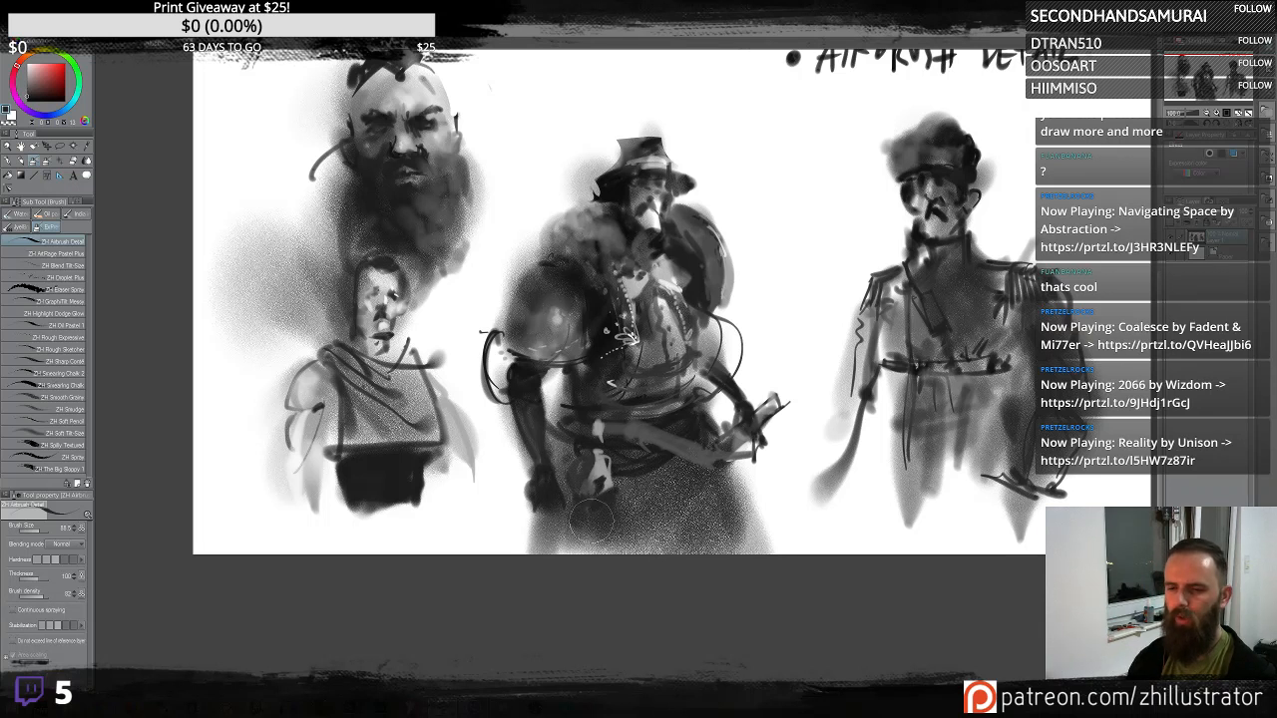
pyautogui.moveTo(586, 519)
pyautogui.mouseDown()
pyautogui.moveTo(551, 491)
pyautogui.moveTo(536, 523)
pyautogui.mouseUp()
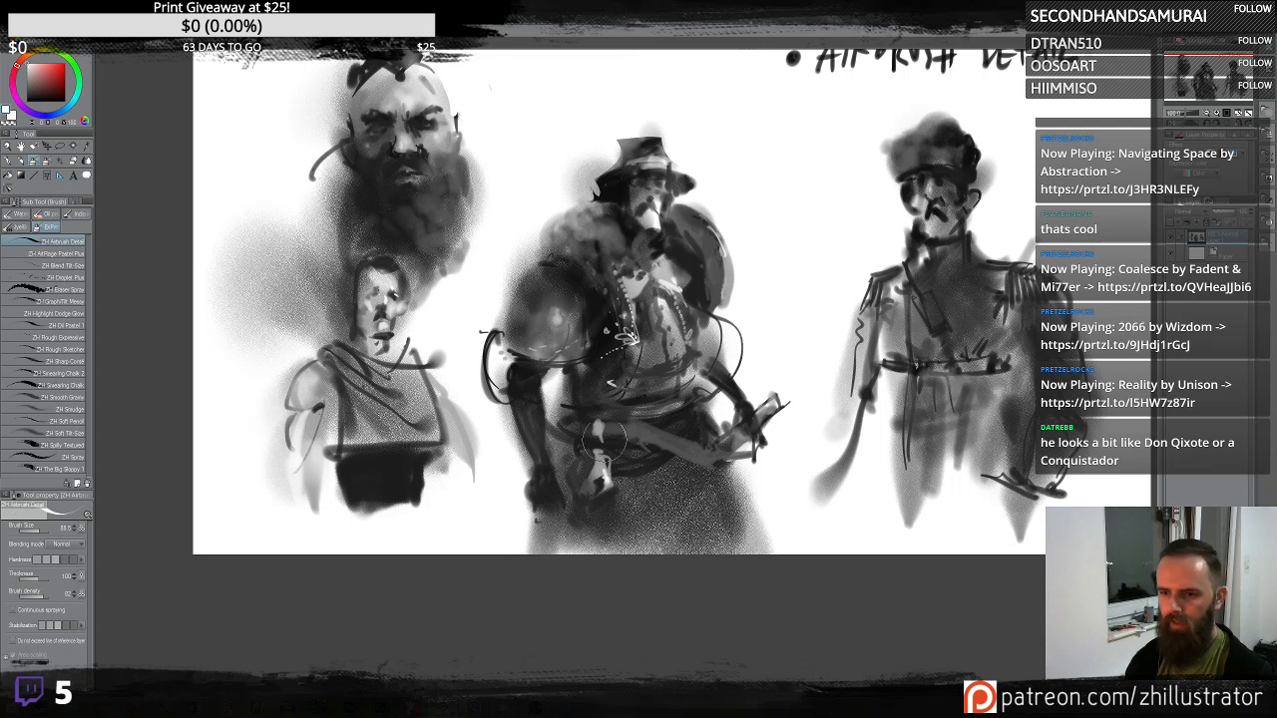
pyautogui.moveTo(597, 428)
pyautogui.mouseDown()
pyautogui.moveTo(620, 487)
pyautogui.moveTo(632, 440)
pyautogui.moveTo(600, 418)
pyautogui.moveTo(615, 437)
pyautogui.moveTo(603, 430)
pyautogui.moveTo(646, 424)
pyautogui.moveTo(634, 472)
pyautogui.moveTo(649, 452)
pyautogui.moveTo(610, 477)
pyautogui.mouseUp()
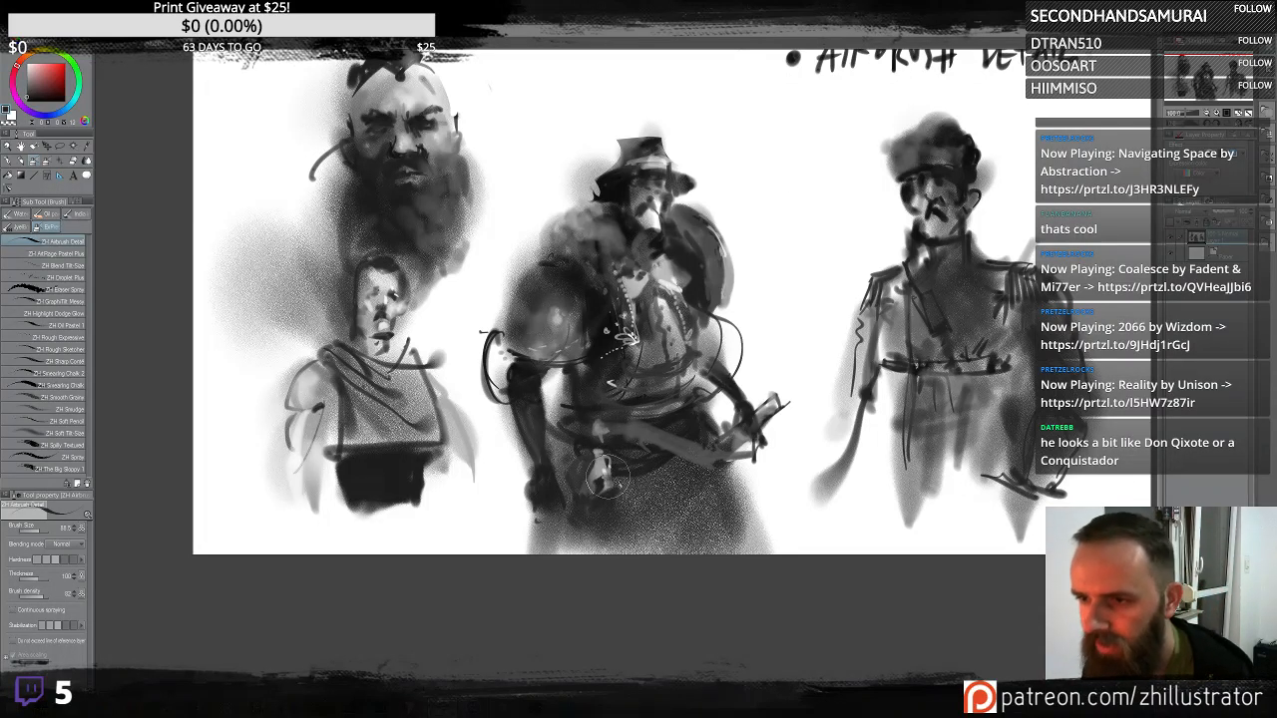
pyautogui.moveTo(796, 140); pyautogui.dragTo(765, 221)
pyautogui.moveTo(757, 179); pyautogui.dragTo(810, 190)
pyautogui.hotkey('ctrl', 'z')
pyautogui.hotkey('ctrl', 'z')
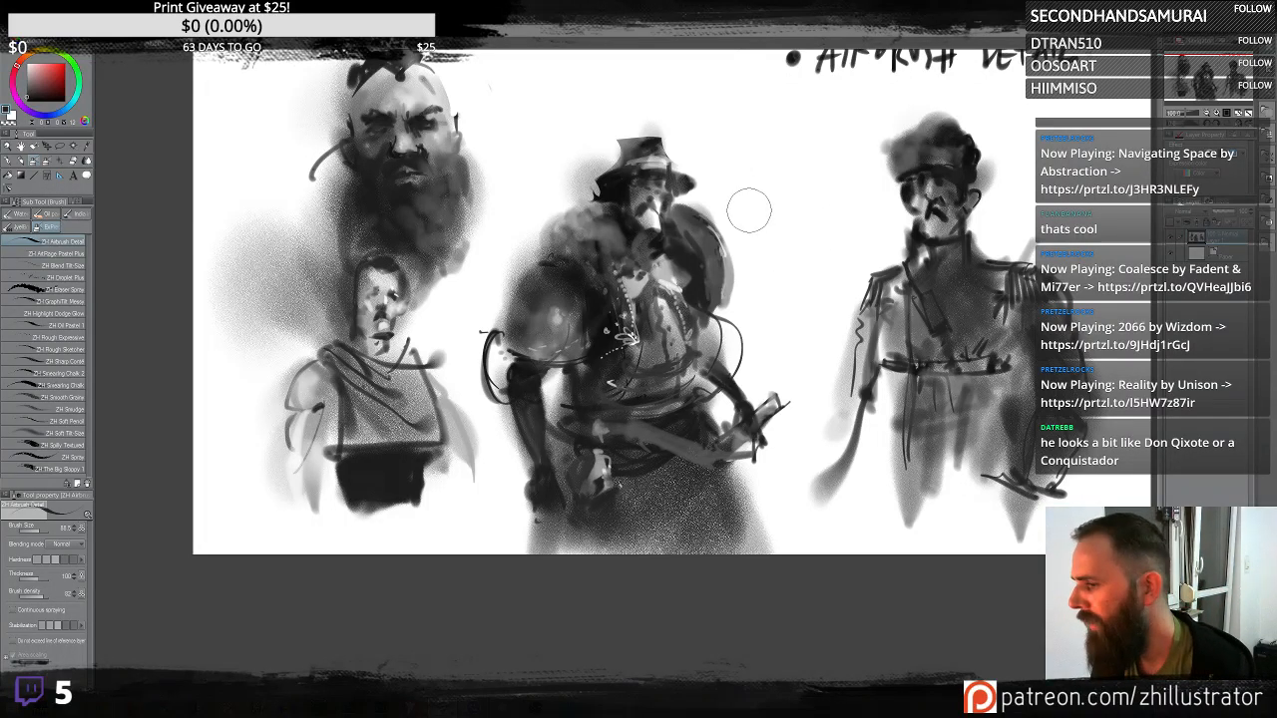
pyautogui.moveTo(749, 236); pyautogui.dragTo(777, 127)
pyautogui.hotkey('ctrl', 'z')
pyautogui.moveTo(778, 277)
pyautogui.mouseDown()
pyautogui.moveTo(777, 191)
pyautogui.moveTo(793, 144)
pyautogui.moveTo(753, 286)
pyautogui.moveTo(803, 275)
pyautogui.moveTo(842, 300)
pyautogui.moveTo(804, 318)
pyautogui.moveTo(782, 354)
pyautogui.moveTo(870, 342)
pyautogui.mouseUp()
pyautogui.hotkey('ctrl', 'z')
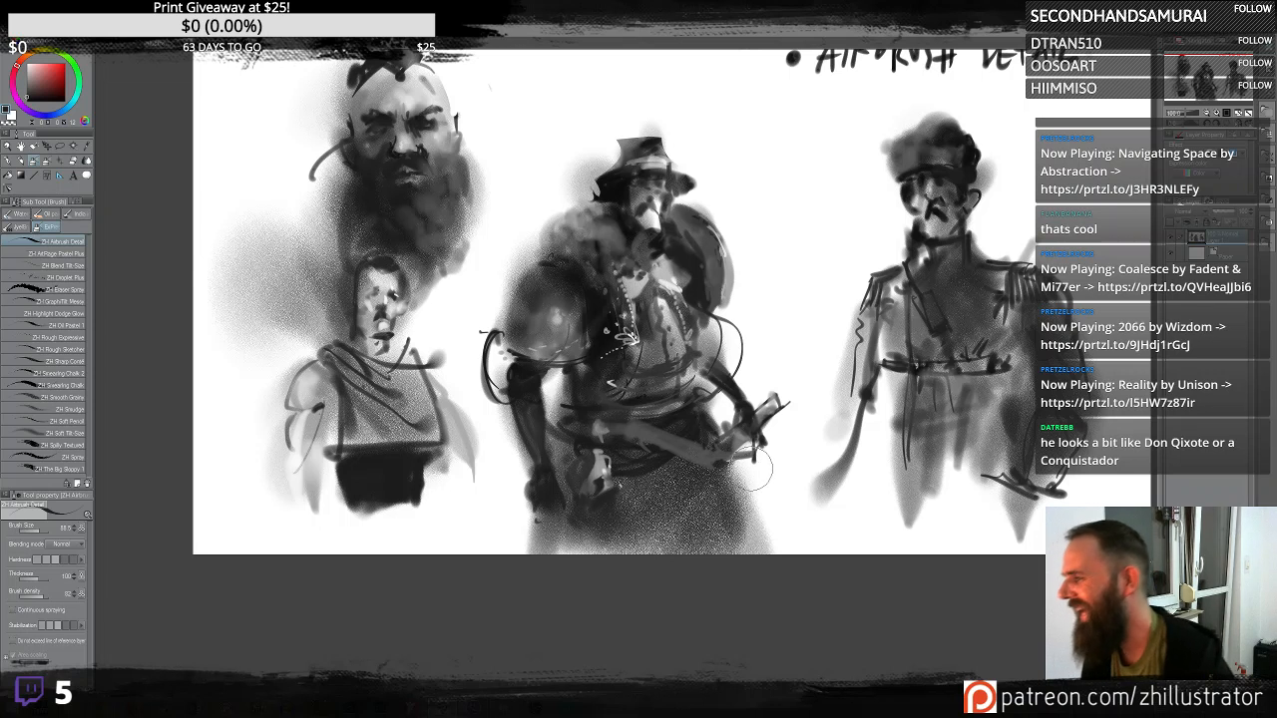
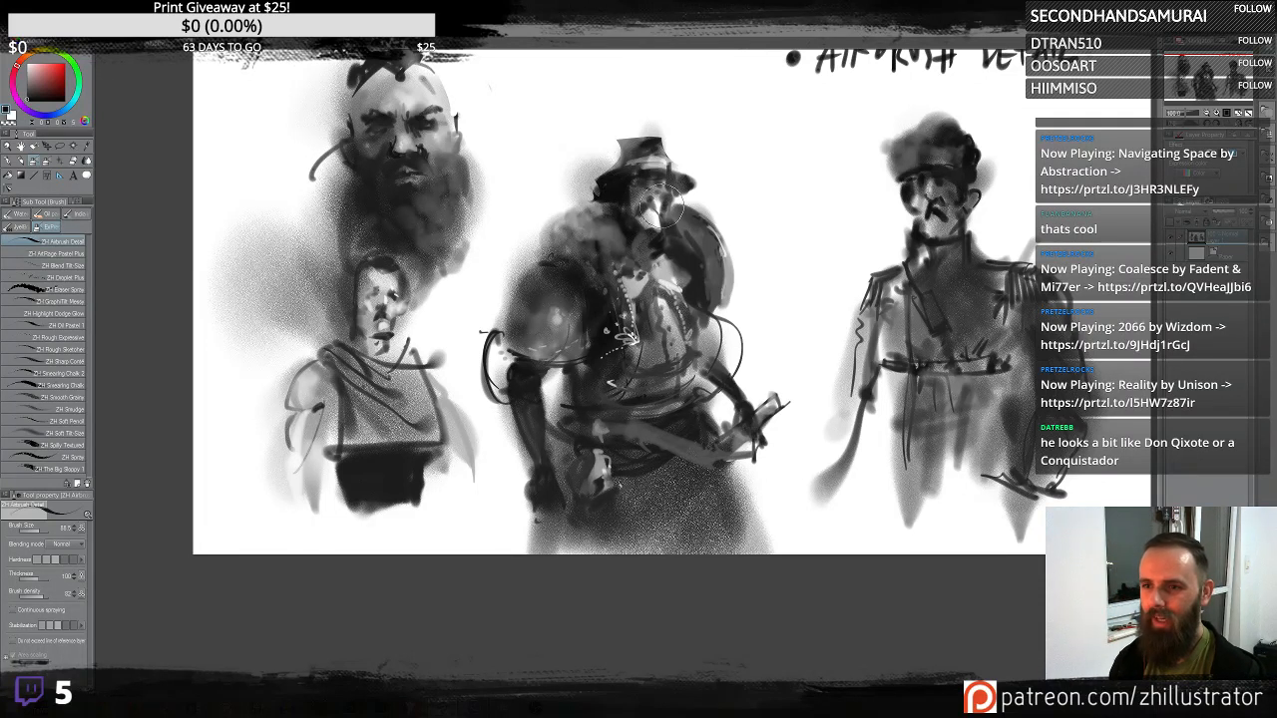
# - Add dark airbrush strokes to the middle figure's chest and across its shoulder armour
pyautogui.moveTo(661, 207); pyautogui.dragTo(679, 221)
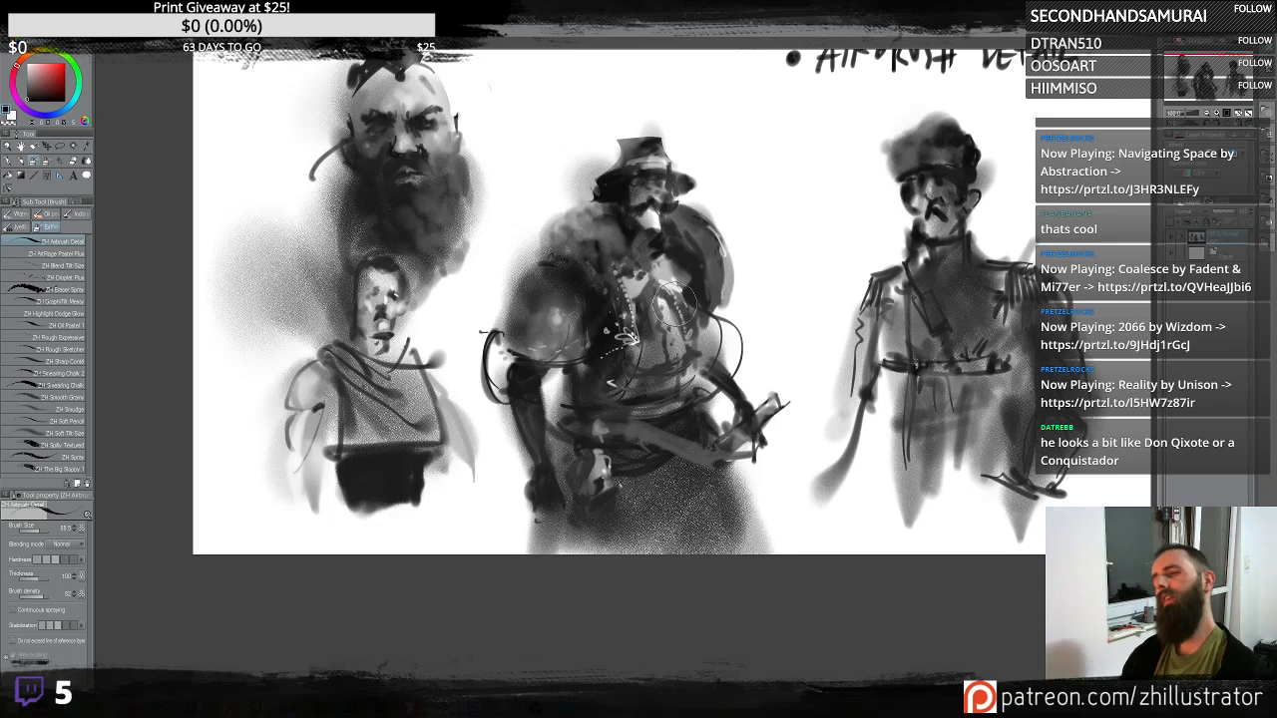
pyautogui.scroll(-1, 675, 304)
pyautogui.scroll(3, 676, 309)
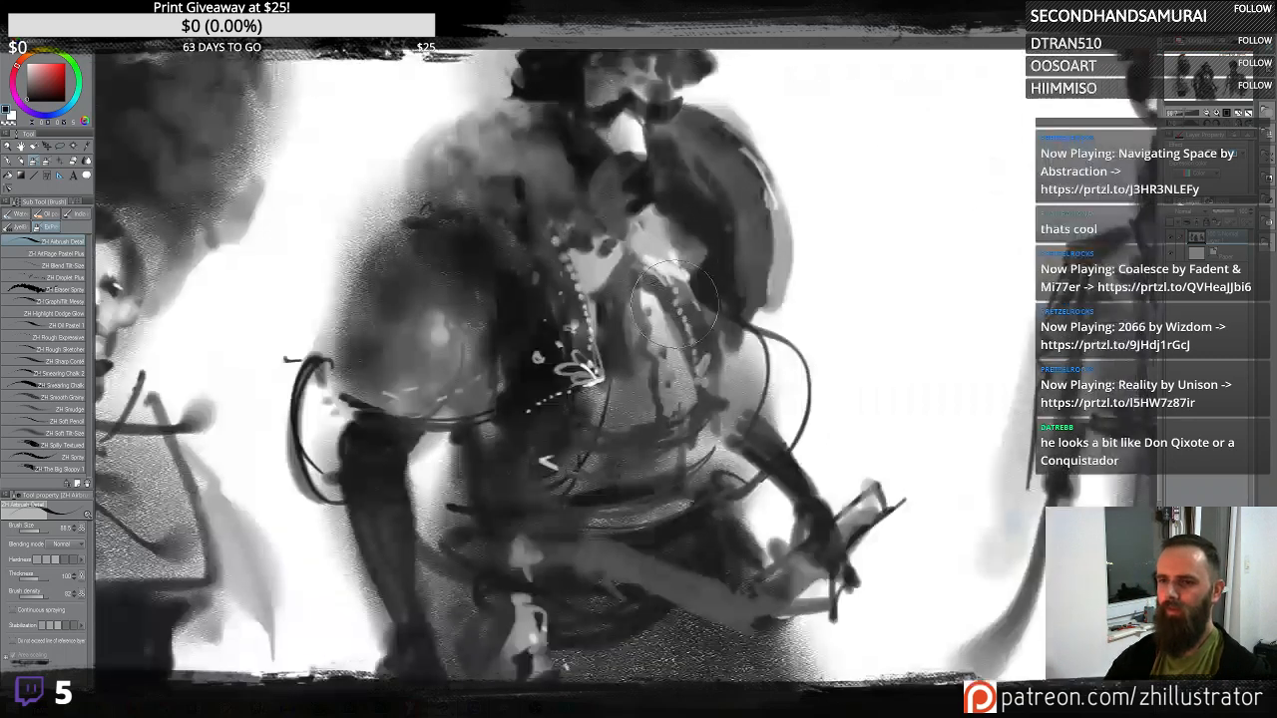
pyautogui.scroll(-2, 714, 283)
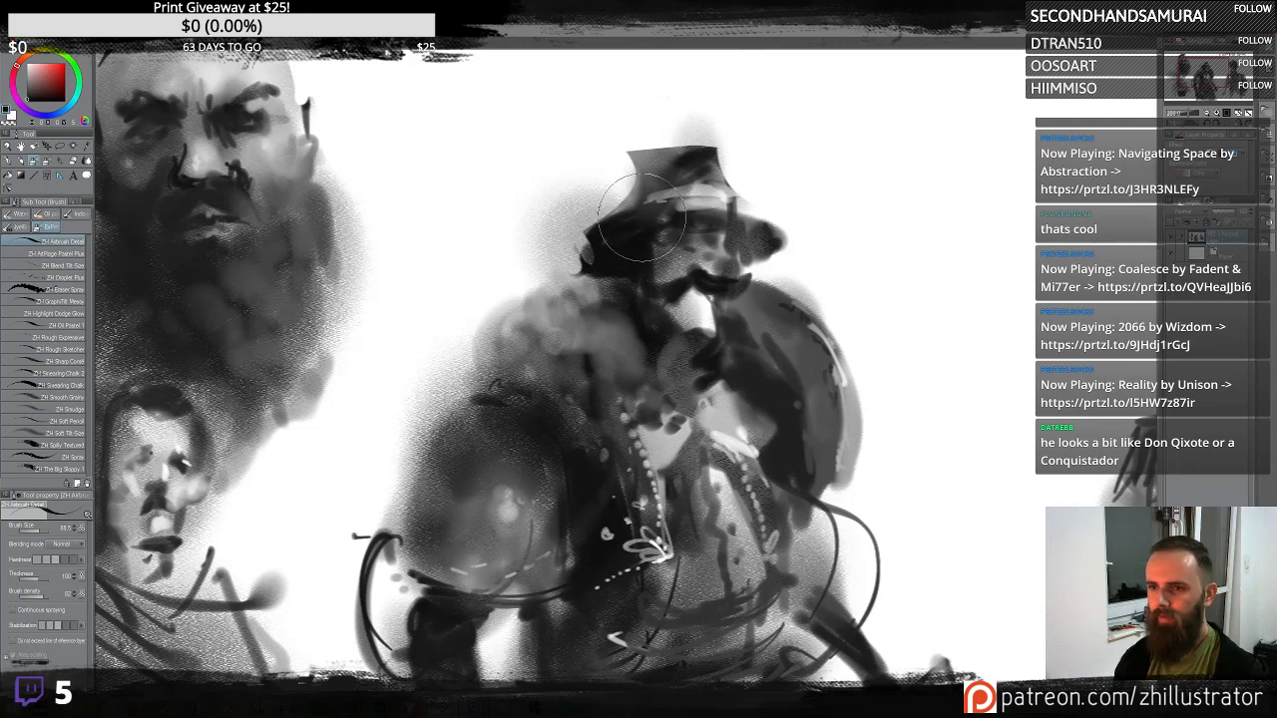
pyautogui.moveTo(791, 354)
pyautogui.mouseDown()
pyautogui.moveTo(783, 293)
pyautogui.moveTo(698, 236)
pyautogui.moveTo(625, 229)
pyautogui.moveTo(652, 215)
pyautogui.moveTo(593, 234)
pyautogui.moveTo(709, 244)
pyautogui.moveTo(728, 219)
pyautogui.moveTo(780, 205)
pyautogui.moveTo(773, 239)
pyautogui.mouseUp()
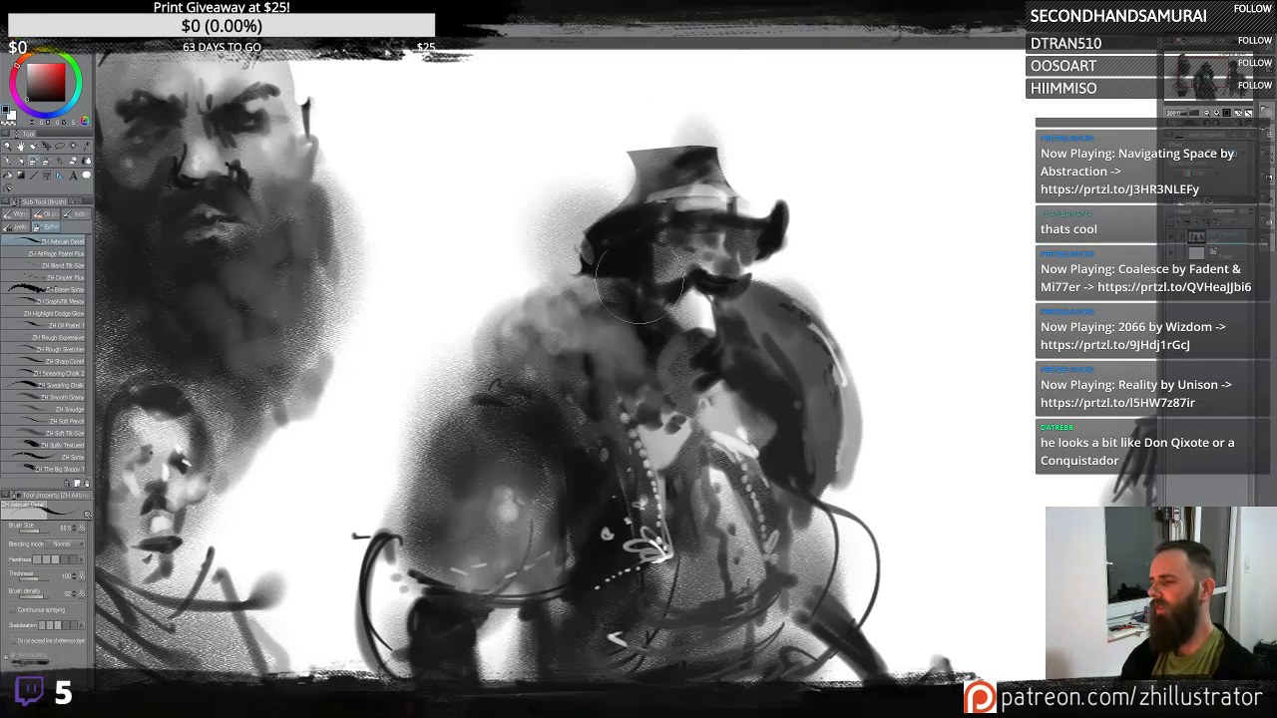
# - Darken the middle figure's hat brim, undoing the stray strokes made beside its shoulder
pyautogui.moveTo(678, 180)
pyautogui.mouseDown()
pyautogui.moveTo(652, 236)
pyautogui.moveTo(731, 209)
pyautogui.moveTo(716, 206)
pyautogui.moveTo(758, 214)
pyautogui.mouseUp()
pyautogui.moveTo(788, 257); pyautogui.dragTo(771, 249)
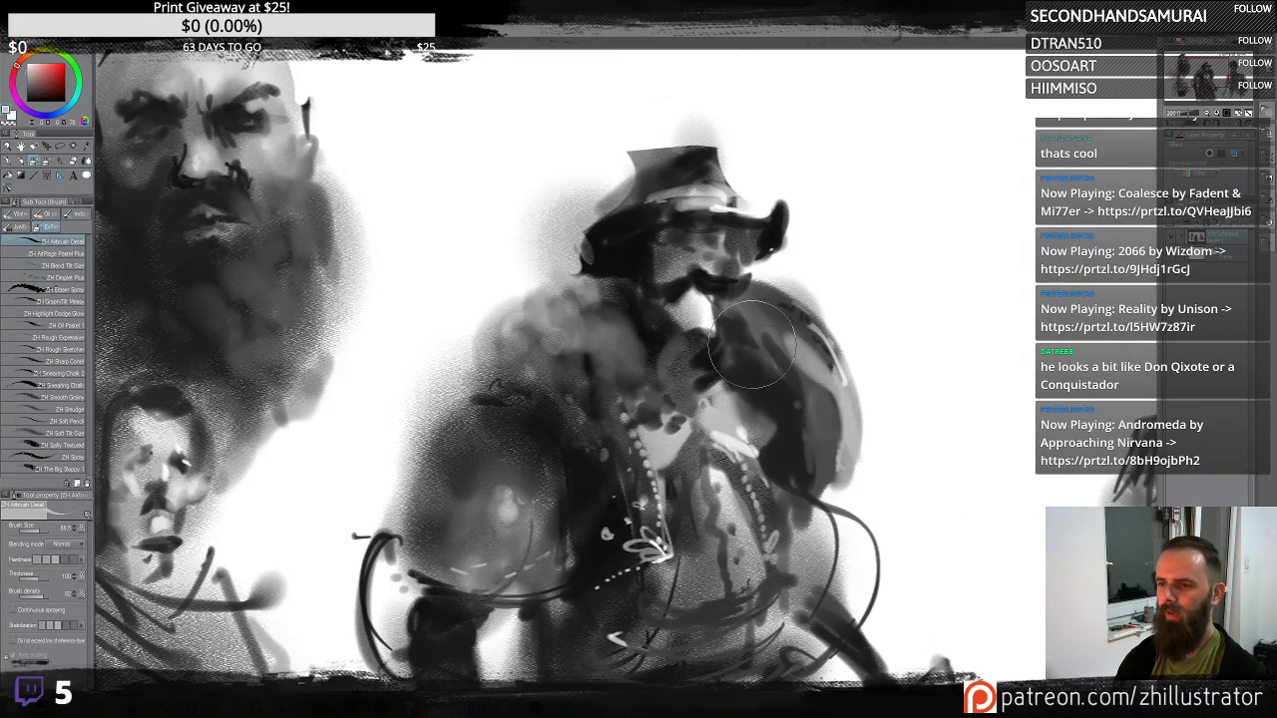
pyautogui.moveTo(809, 342)
pyautogui.mouseDown()
pyautogui.moveTo(834, 400)
pyautogui.moveTo(809, 455)
pyautogui.moveTo(849, 412)
pyautogui.moveTo(827, 408)
pyautogui.moveTo(774, 299)
pyautogui.mouseUp()
pyautogui.hotkey('ctrl', 'z')
pyautogui.hotkey('ctrl', 'z')
pyautogui.click(828, 411)
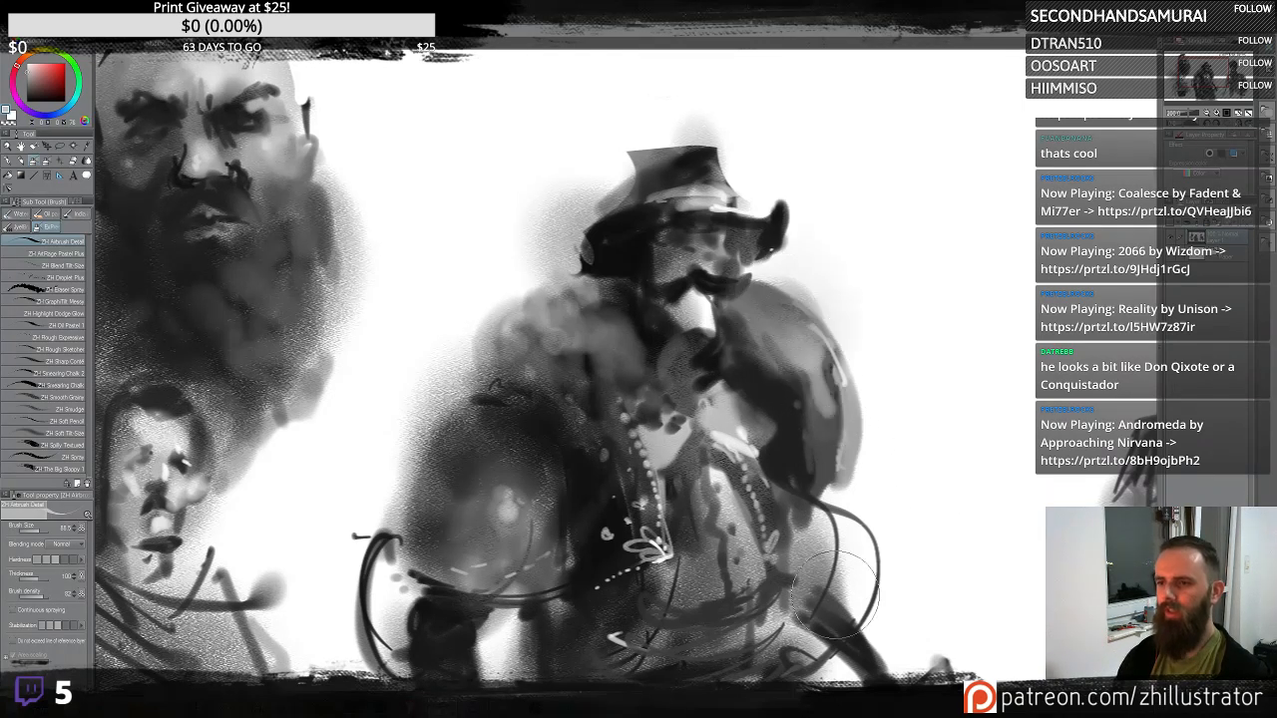
pyautogui.hotkey('ctrl', 'z')
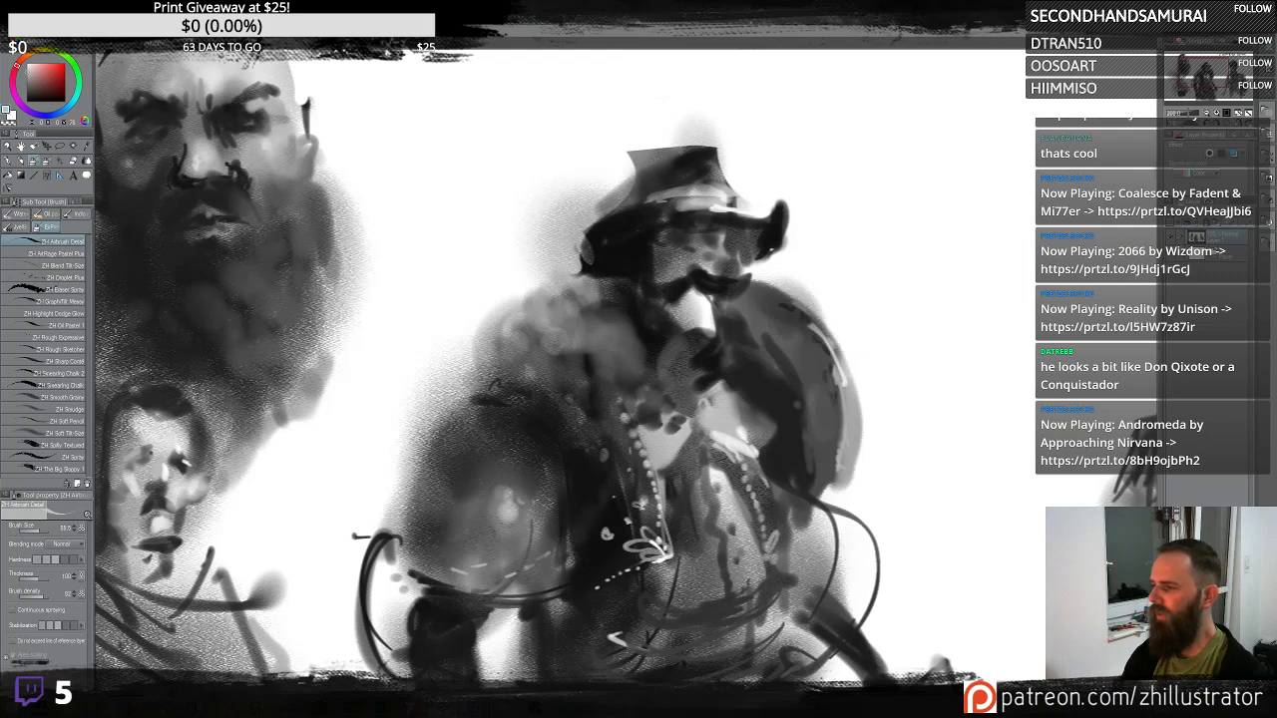
# - Paint dark shading over the middle figure's chest below the beard, undoing one stray mark
pyautogui.moveTo(772, 489); pyautogui.dragTo(841, 365)
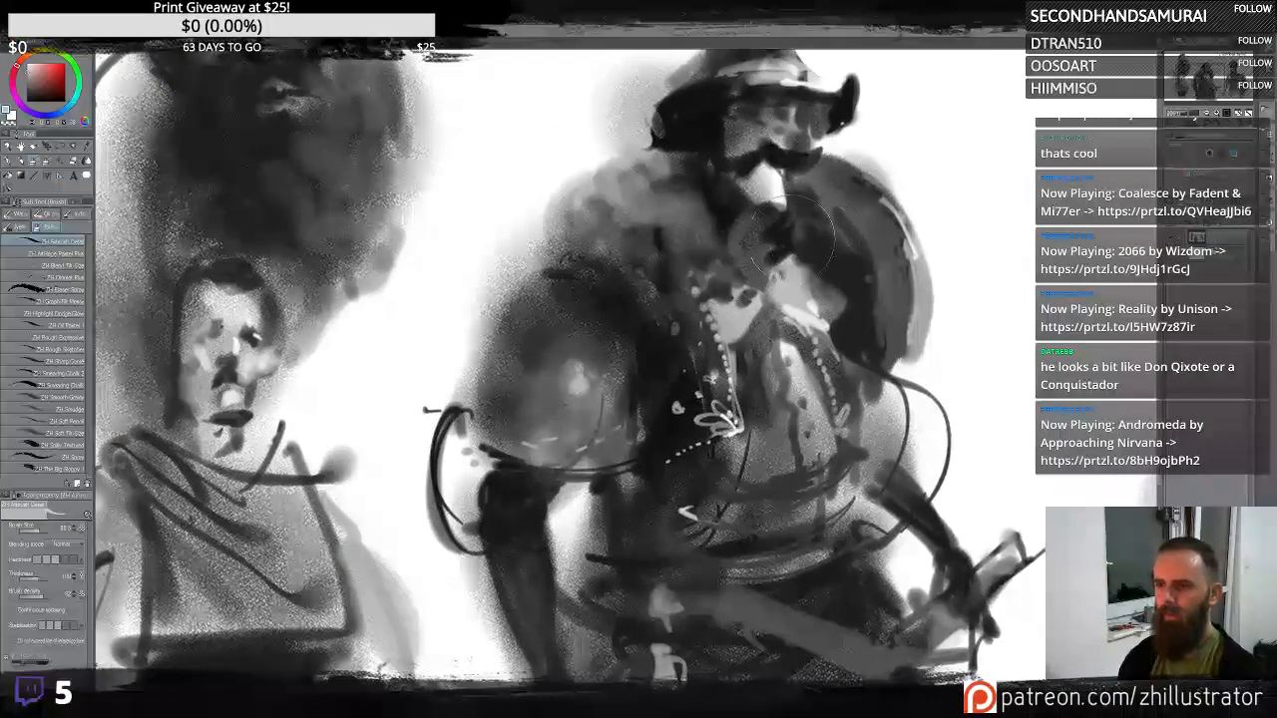
pyautogui.keyDown('alt'); pyautogui.click(739, 369); pyautogui.keyUp('alt')
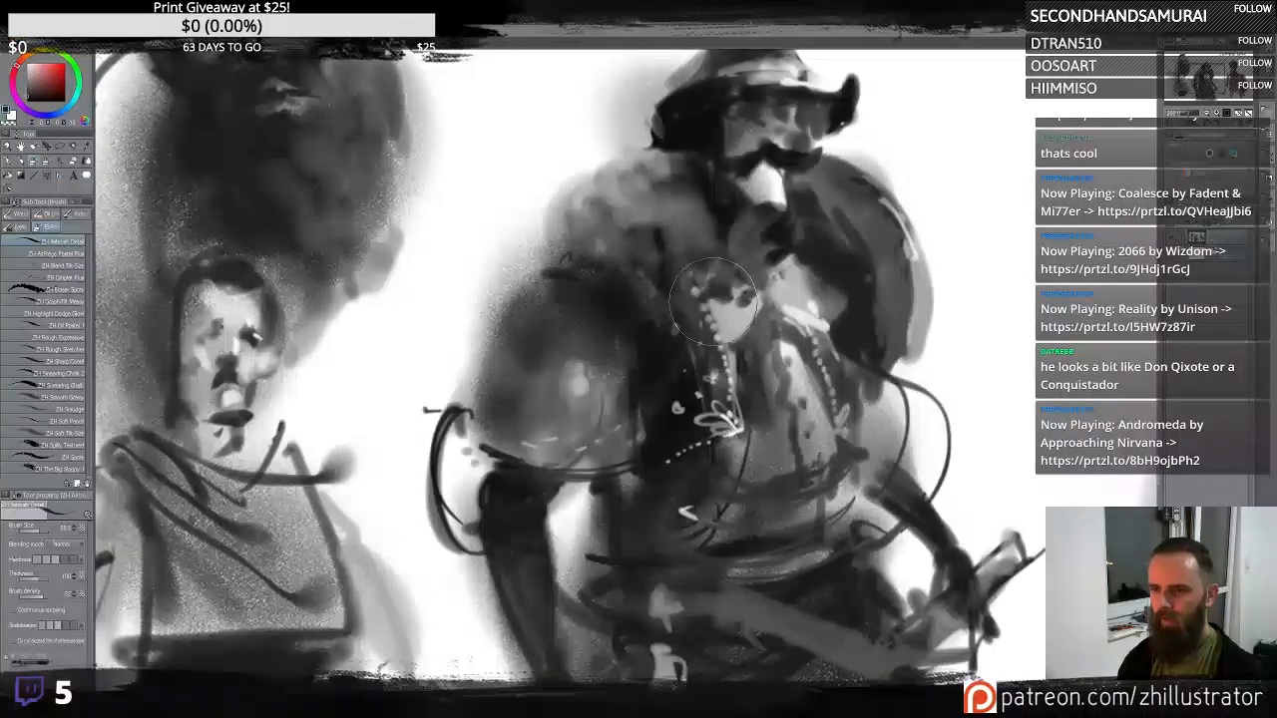
pyautogui.moveTo(710, 304)
pyautogui.mouseDown()
pyautogui.moveTo(739, 357)
pyautogui.moveTo(718, 299)
pyautogui.mouseUp()
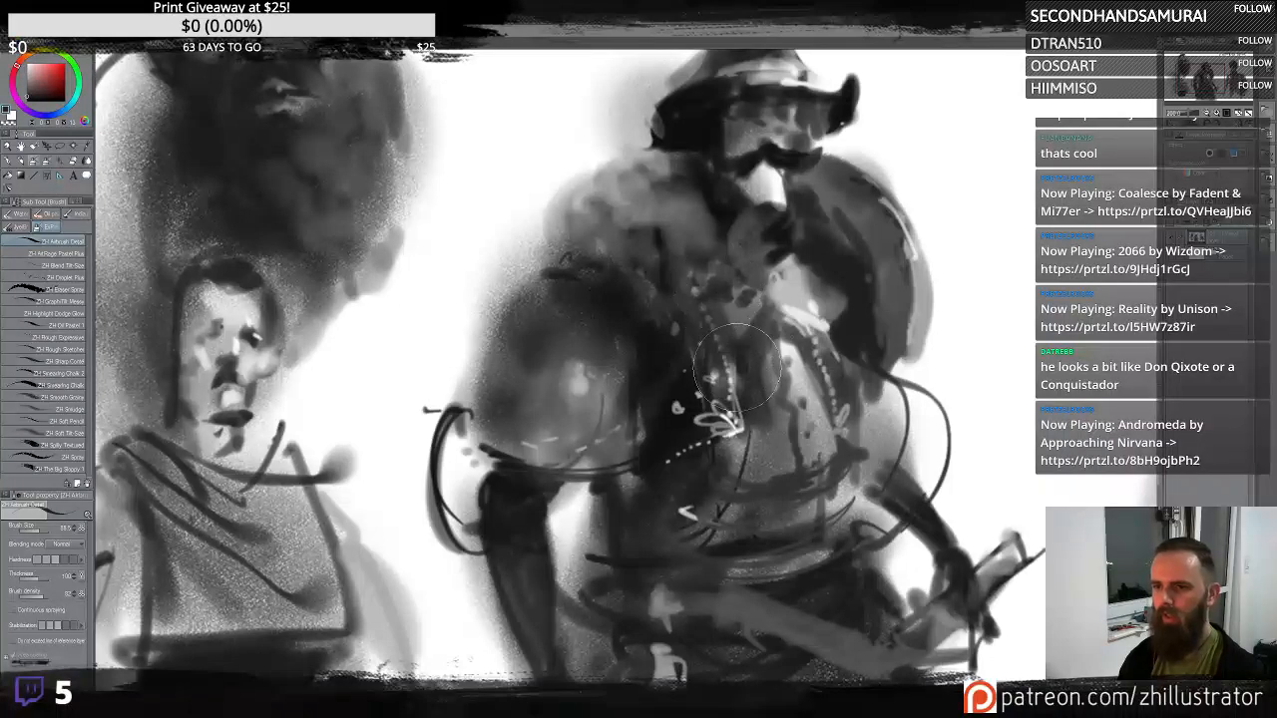
pyautogui.hotkey('ctrl', 'z')
pyautogui.keyDown('alt'); pyautogui.click(746, 367); pyautogui.keyUp('alt')
pyautogui.moveTo(726, 344)
pyautogui.mouseDown()
pyautogui.moveTo(706, 294)
pyautogui.moveTo(740, 359)
pyautogui.moveTo(738, 297)
pyautogui.moveTo(748, 289)
pyautogui.moveTo(774, 316)
pyautogui.moveTo(791, 301)
pyautogui.moveTo(790, 319)
pyautogui.moveTo(805, 301)
pyautogui.moveTo(775, 270)
pyautogui.moveTo(808, 306)
pyautogui.moveTo(831, 292)
pyautogui.moveTo(808, 317)
pyautogui.moveTo(814, 341)
pyautogui.moveTo(844, 275)
pyautogui.moveTo(796, 220)
pyautogui.moveTo(776, 268)
pyautogui.moveTo(736, 229)
pyautogui.moveTo(762, 233)
pyautogui.moveTo(775, 321)
pyautogui.moveTo(791, 309)
pyautogui.moveTo(761, 277)
pyautogui.moveTo(801, 367)
pyautogui.moveTo(786, 597)
pyautogui.moveTo(818, 507)
pyautogui.moveTo(755, 300)
pyautogui.mouseUp()
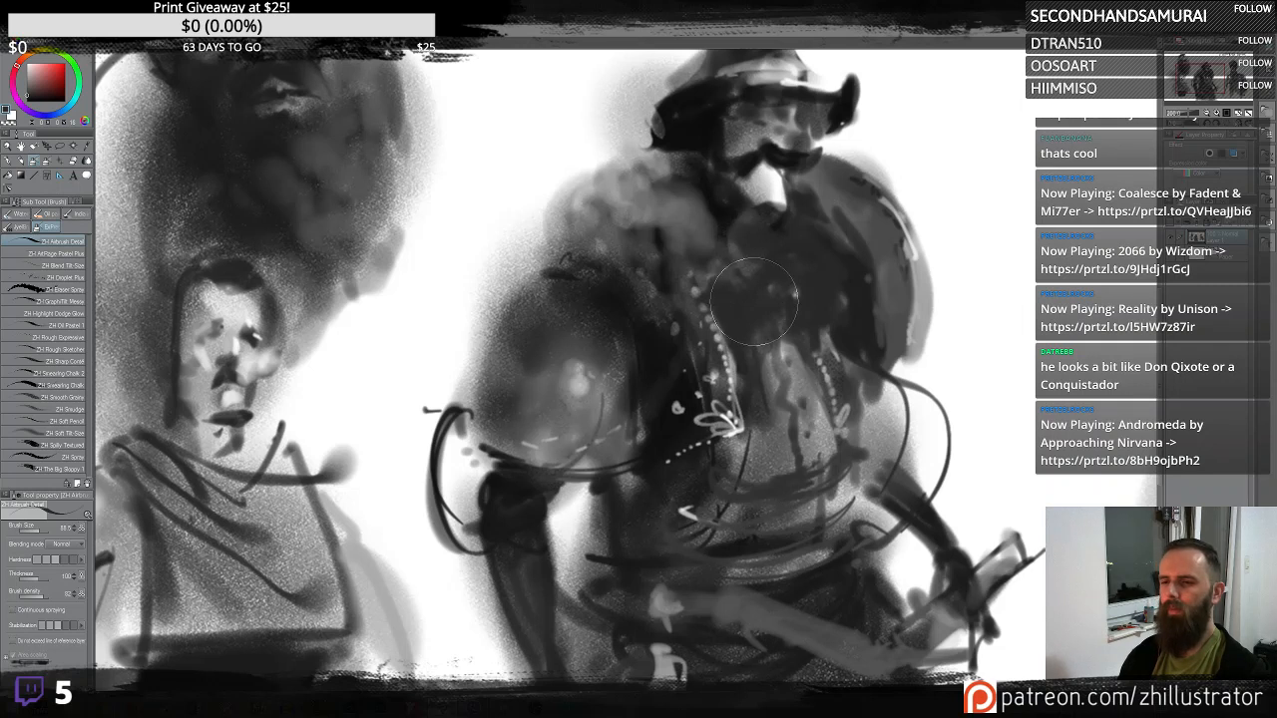
pyautogui.keyDown('alt'); pyautogui.click(772, 376); pyautogui.keyUp('alt')
pyautogui.moveTo(770, 373)
pyautogui.mouseDown()
pyautogui.moveTo(772, 402)
pyautogui.moveTo(782, 355)
pyautogui.moveTo(749, 297)
pyautogui.moveTo(737, 312)
pyautogui.moveTo(743, 300)
pyautogui.moveTo(812, 304)
pyautogui.moveTo(794, 293)
pyautogui.mouseUp()
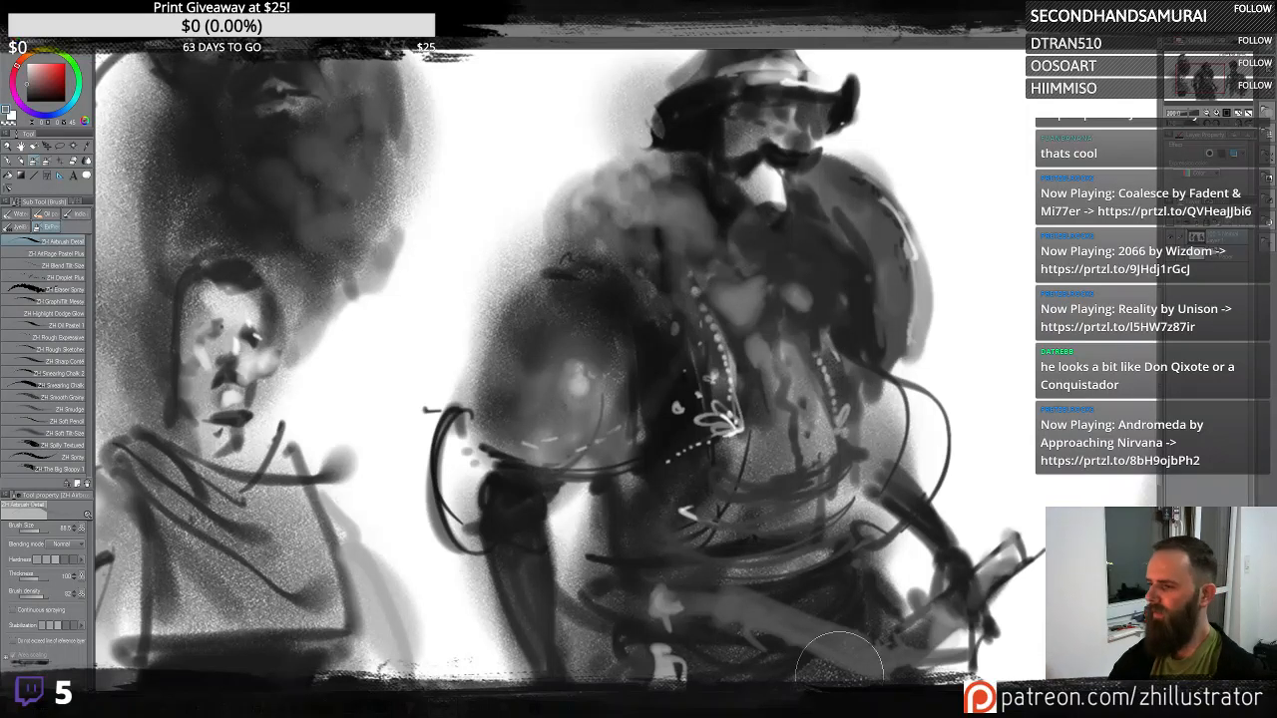
# - Add dark strokes to the right officer figure's coat skirt, hand and face
pyautogui.scroll(-3, 840, 679)
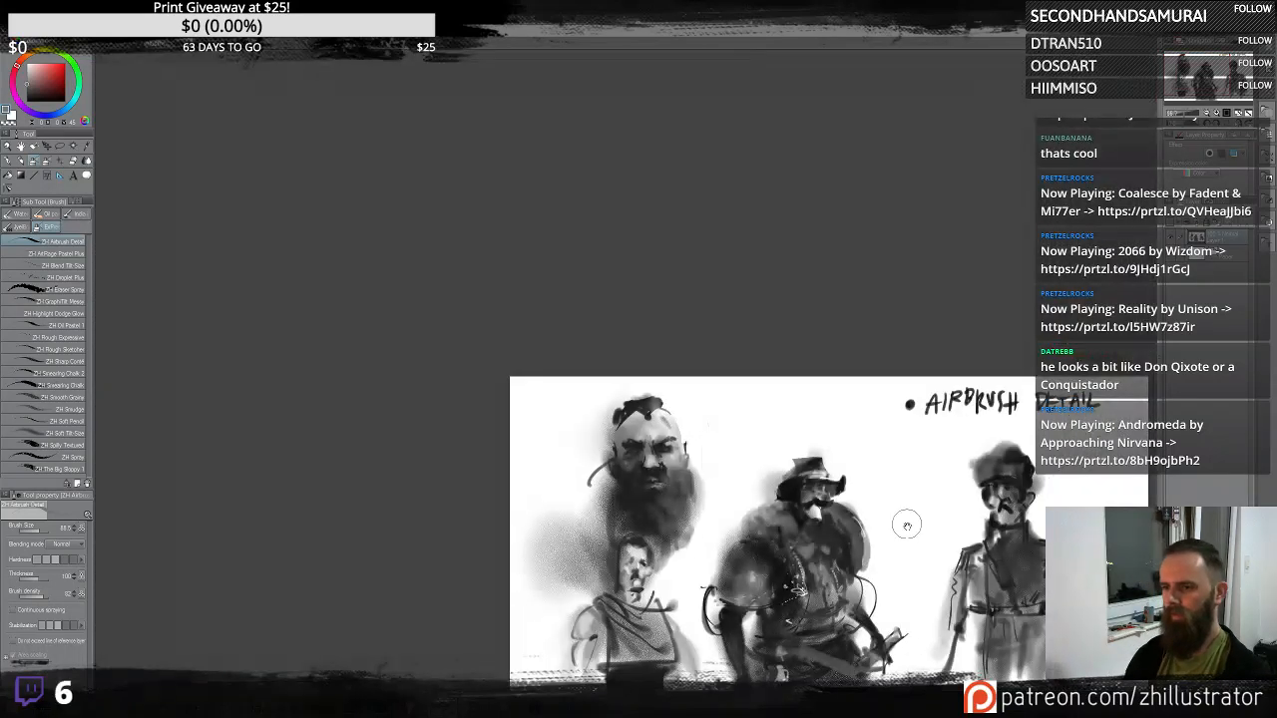
pyautogui.moveTo(911, 528)
pyautogui.mouseDown()
pyautogui.moveTo(804, 354)
pyautogui.moveTo(774, 358)
pyautogui.mouseUp()
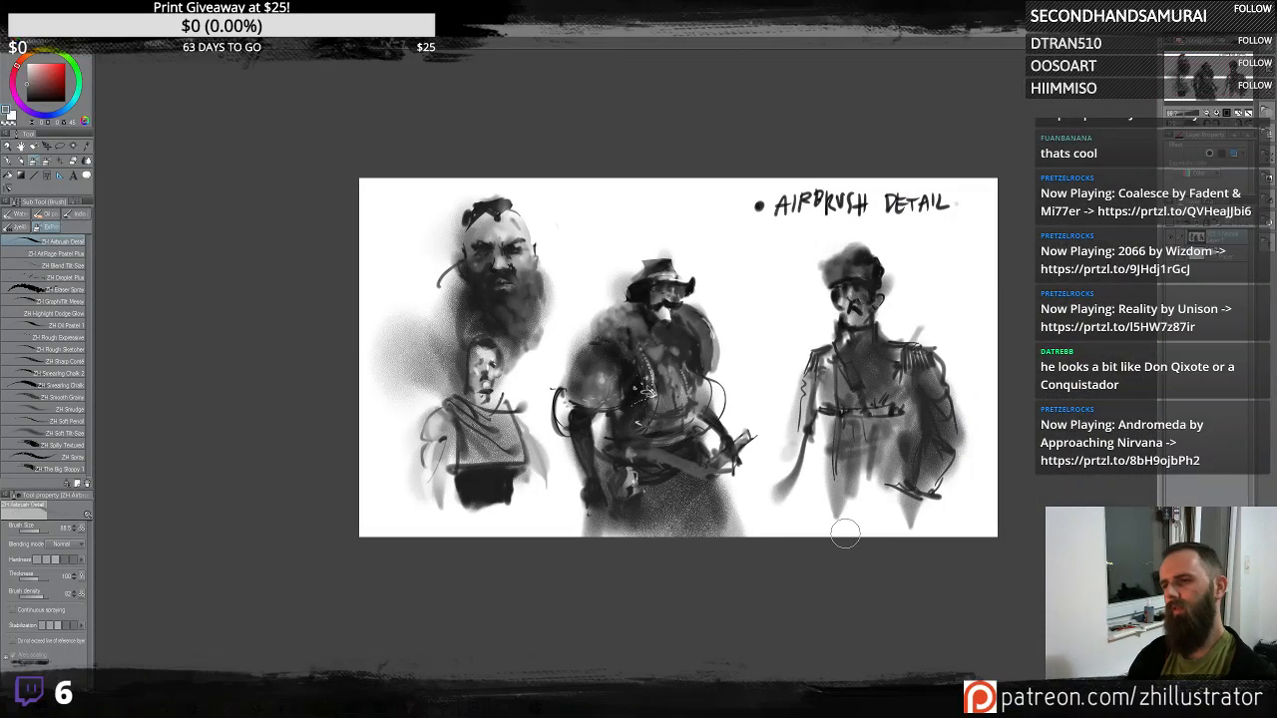
pyautogui.scroll(1, 846, 538)
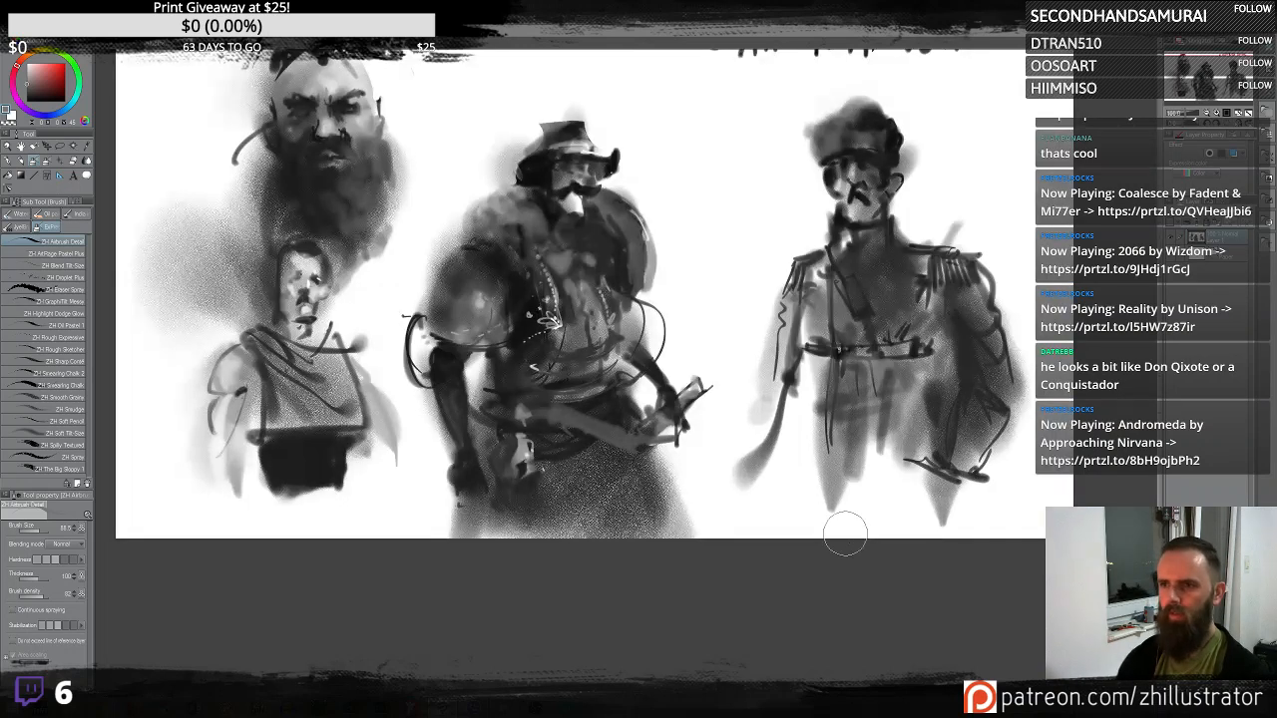
pyautogui.moveTo(848, 402); pyautogui.dragTo(818, 487)
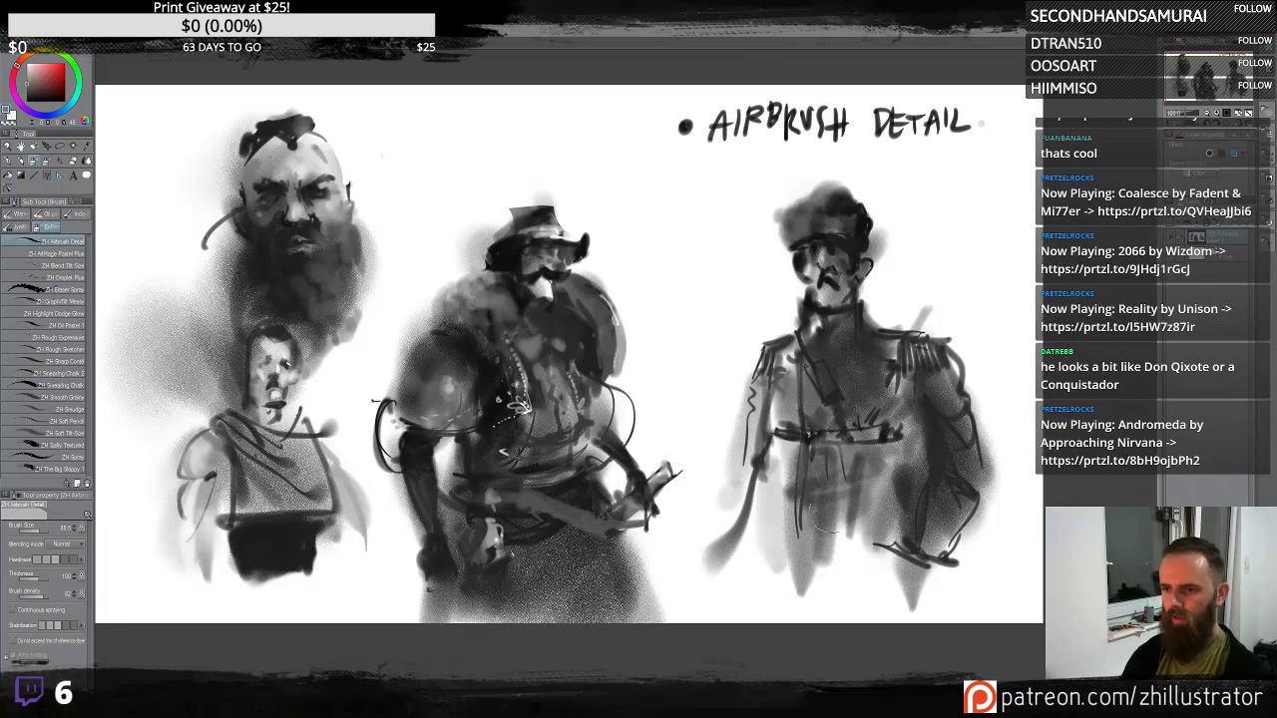
pyautogui.moveTo(899, 454)
pyautogui.mouseDown()
pyautogui.moveTo(813, 621)
pyautogui.moveTo(849, 523)
pyautogui.moveTo(829, 452)
pyautogui.moveTo(838, 567)
pyautogui.mouseUp()
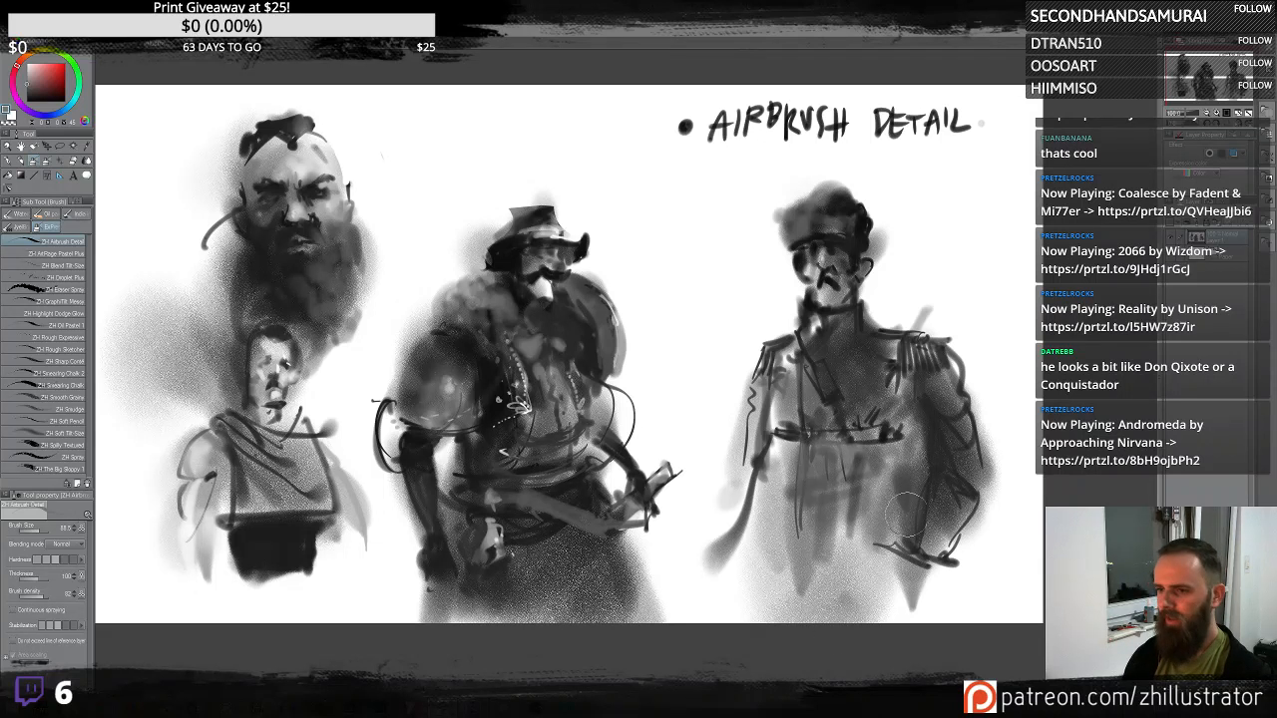
pyautogui.moveTo(905, 517)
pyautogui.mouseDown()
pyautogui.moveTo(922, 445)
pyautogui.moveTo(845, 624)
pyautogui.moveTo(874, 545)
pyautogui.moveTo(920, 486)
pyautogui.mouseUp()
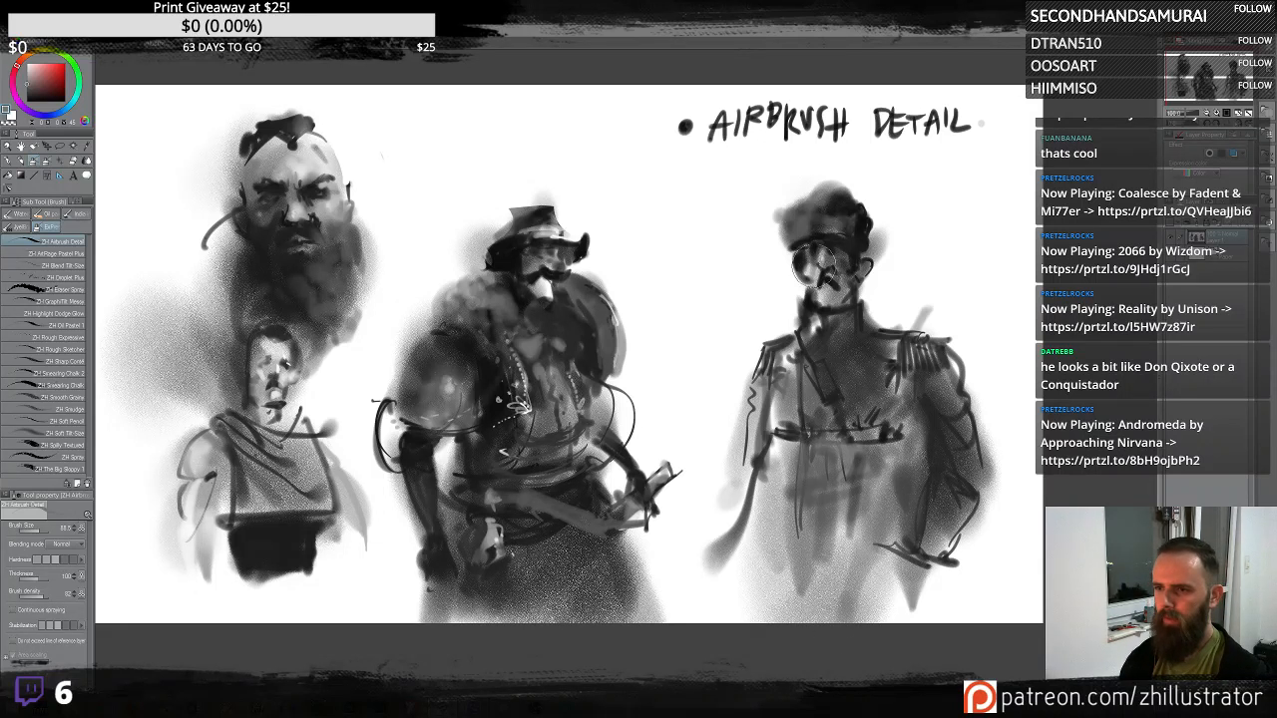
pyautogui.moveTo(814, 266); pyautogui.dragTo(830, 262)
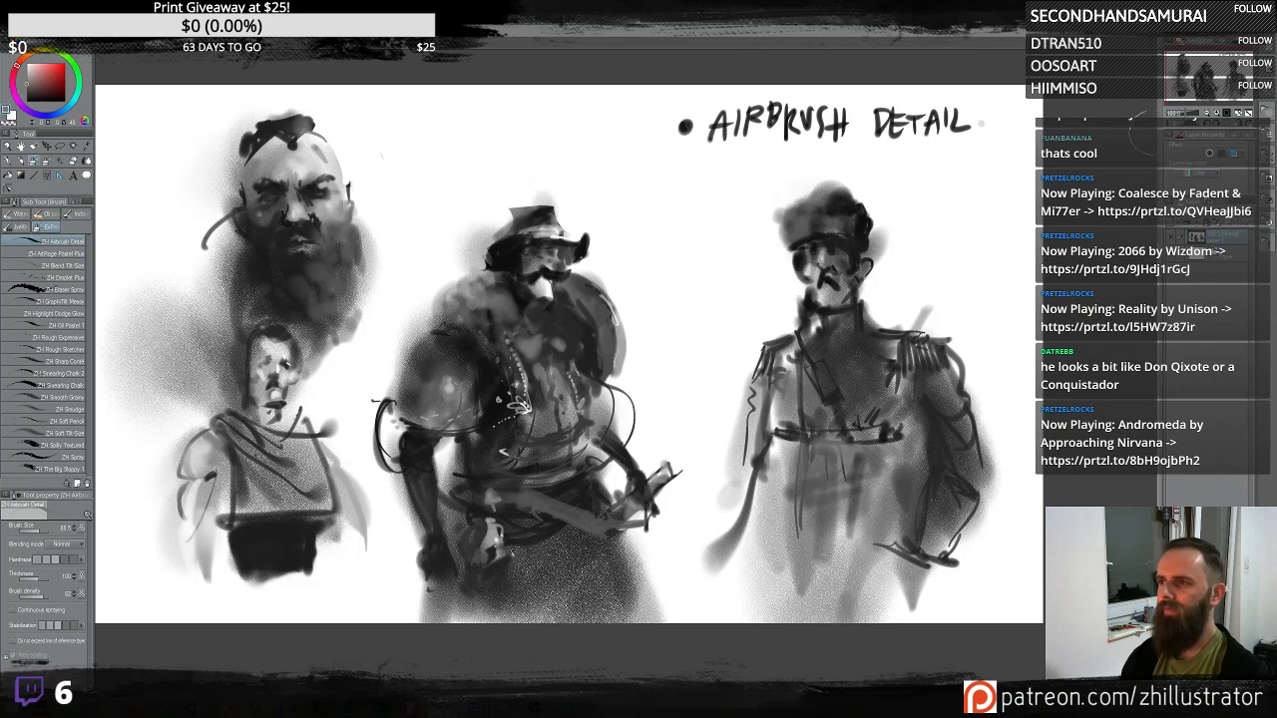
# - Sketch dark vertical strokes over the officer figure's coat front, sleeves and belt area on the mirrored canvas
pyautogui.click(1235, 124)
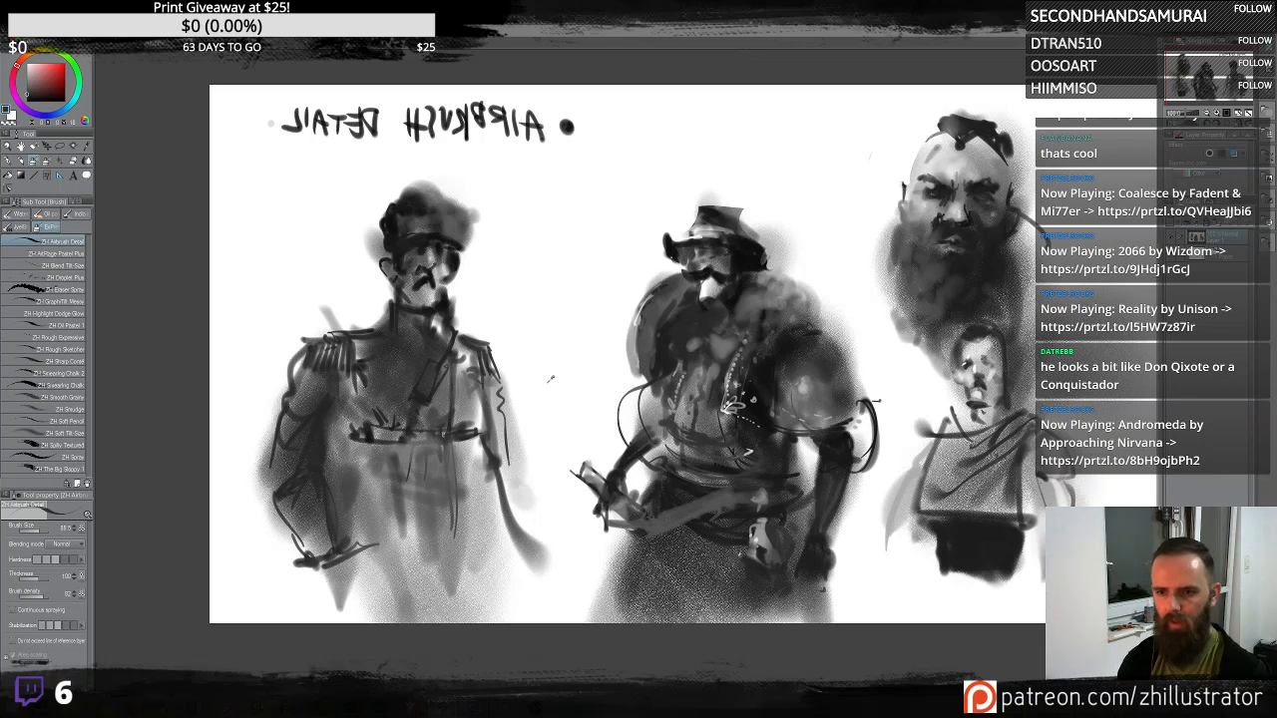
pyautogui.moveTo(481, 477)
pyautogui.mouseDown()
pyautogui.moveTo(511, 493)
pyautogui.moveTo(524, 481)
pyautogui.moveTo(517, 409)
pyautogui.mouseUp()
pyautogui.moveTo(499, 345)
pyautogui.mouseDown()
pyautogui.moveTo(522, 392)
pyautogui.moveTo(508, 494)
pyautogui.moveTo(528, 524)
pyautogui.moveTo(514, 579)
pyautogui.mouseUp()
pyautogui.moveTo(499, 494)
pyautogui.mouseDown()
pyautogui.moveTo(517, 596)
pyautogui.moveTo(528, 581)
pyautogui.moveTo(511, 616)
pyautogui.moveTo(509, 592)
pyautogui.moveTo(512, 618)
pyautogui.moveTo(494, 486)
pyautogui.moveTo(503, 603)
pyautogui.mouseUp()
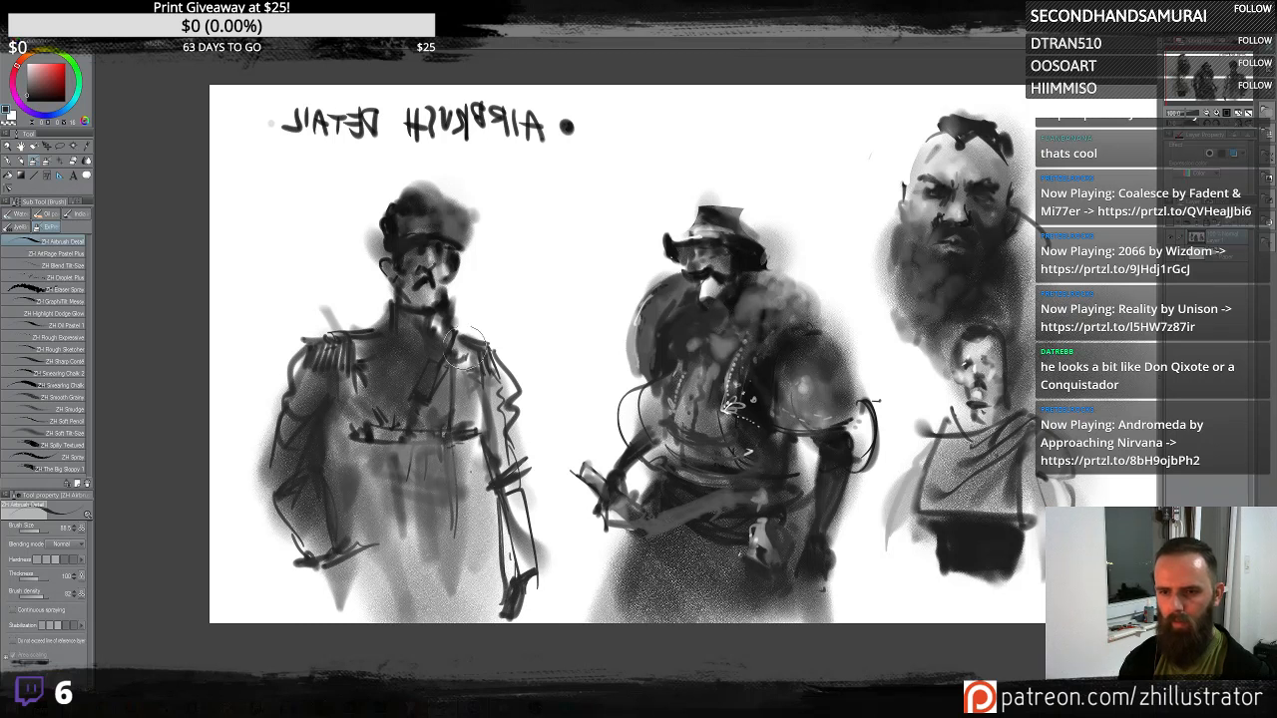
pyautogui.moveTo(463, 348)
pyautogui.mouseDown()
pyautogui.moveTo(461, 409)
pyautogui.moveTo(439, 424)
pyautogui.mouseUp()
pyautogui.moveTo(369, 349)
pyautogui.mouseDown()
pyautogui.moveTo(396, 431)
pyautogui.moveTo(414, 447)
pyautogui.moveTo(469, 441)
pyautogui.moveTo(449, 446)
pyautogui.moveTo(457, 477)
pyautogui.mouseUp()
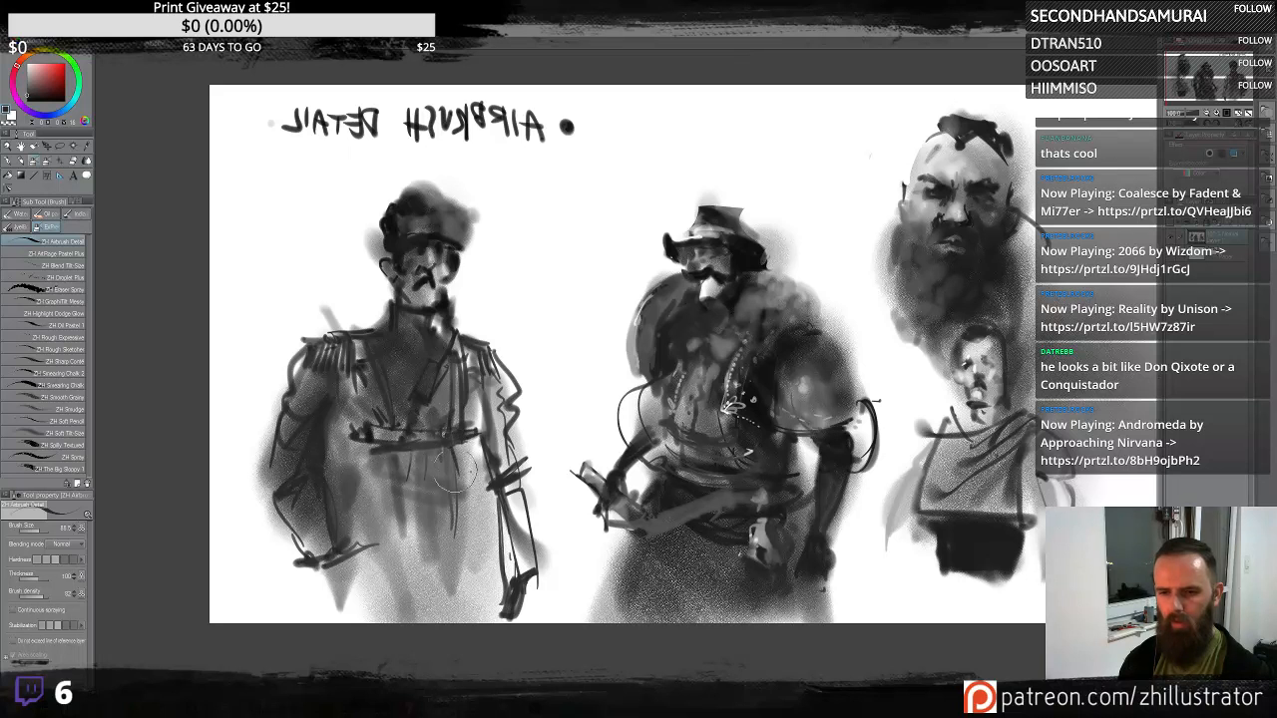
pyautogui.moveTo(420, 439); pyautogui.dragTo(411, 529)
pyautogui.moveTo(394, 459); pyautogui.dragTo(383, 577)
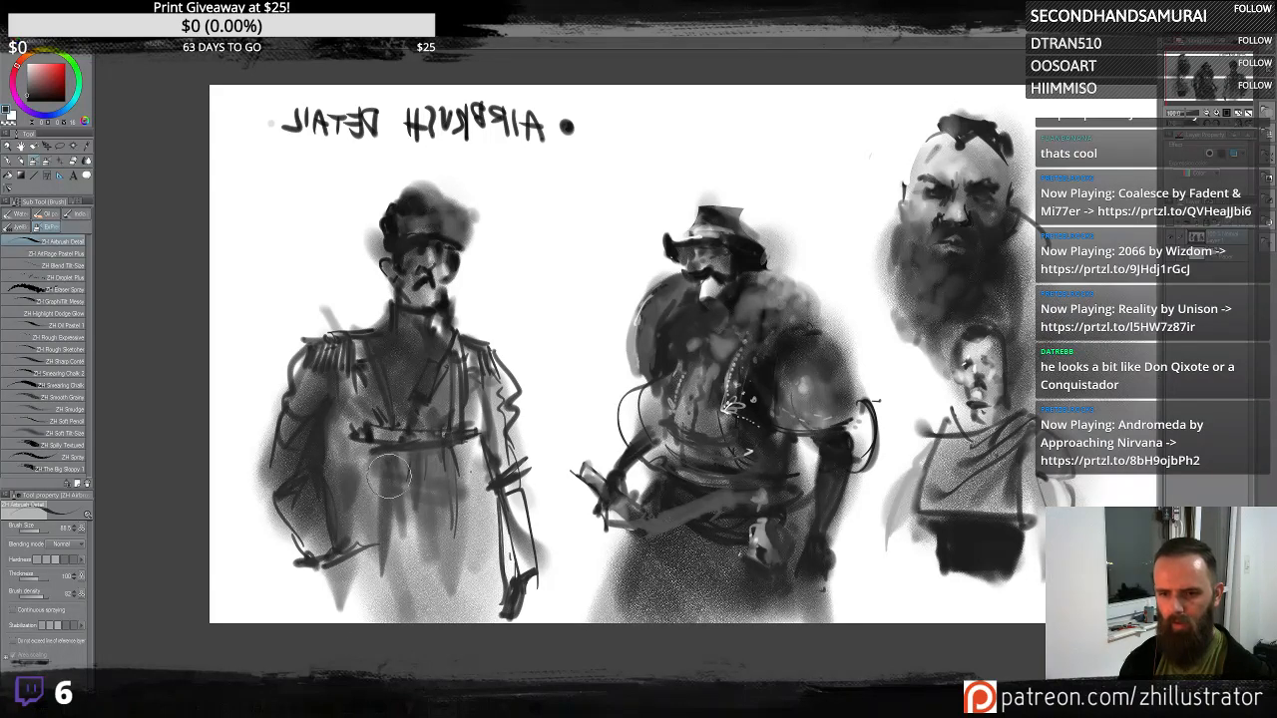
pyautogui.moveTo(389, 477); pyautogui.dragTo(387, 601)
pyautogui.moveTo(440, 464); pyautogui.dragTo(449, 519)
pyautogui.moveTo(469, 449); pyautogui.dragTo(445, 619)
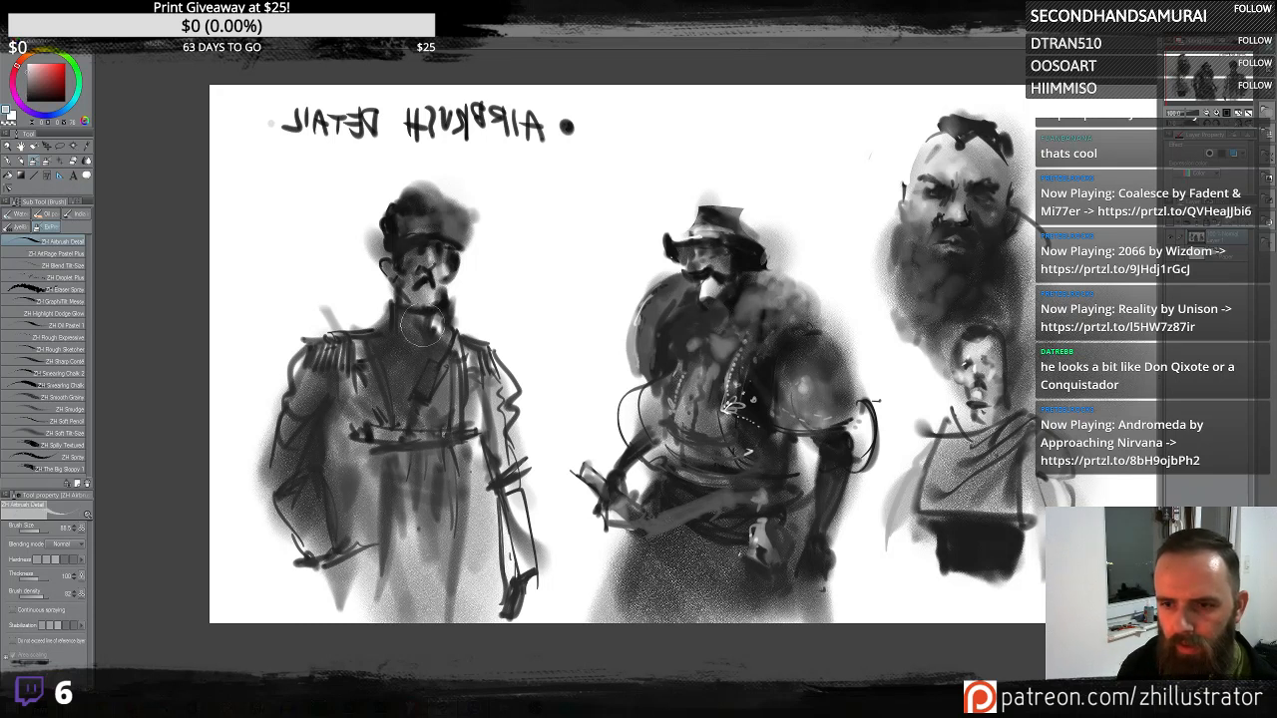
# - Add a strap stroke at the officer's collar and more long vertical folds down his coat
pyautogui.moveTo(423, 337); pyautogui.dragTo(448, 356)
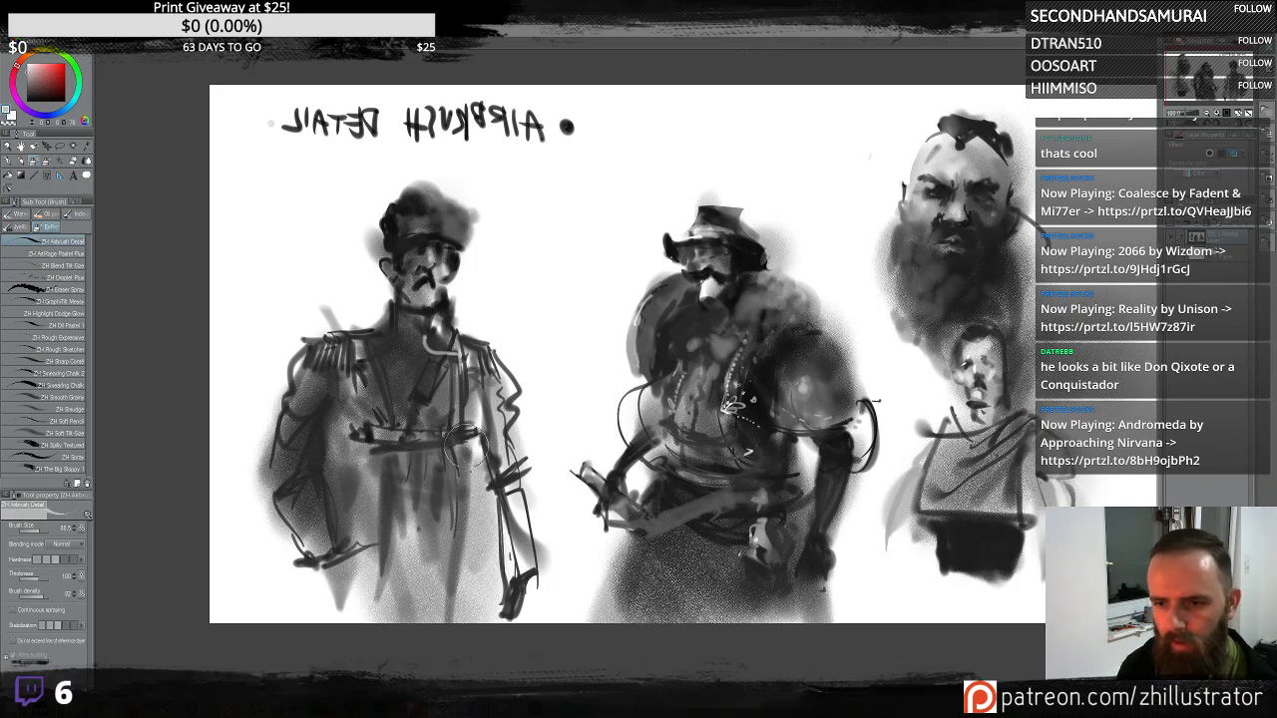
pyautogui.moveTo(466, 446); pyautogui.dragTo(469, 521)
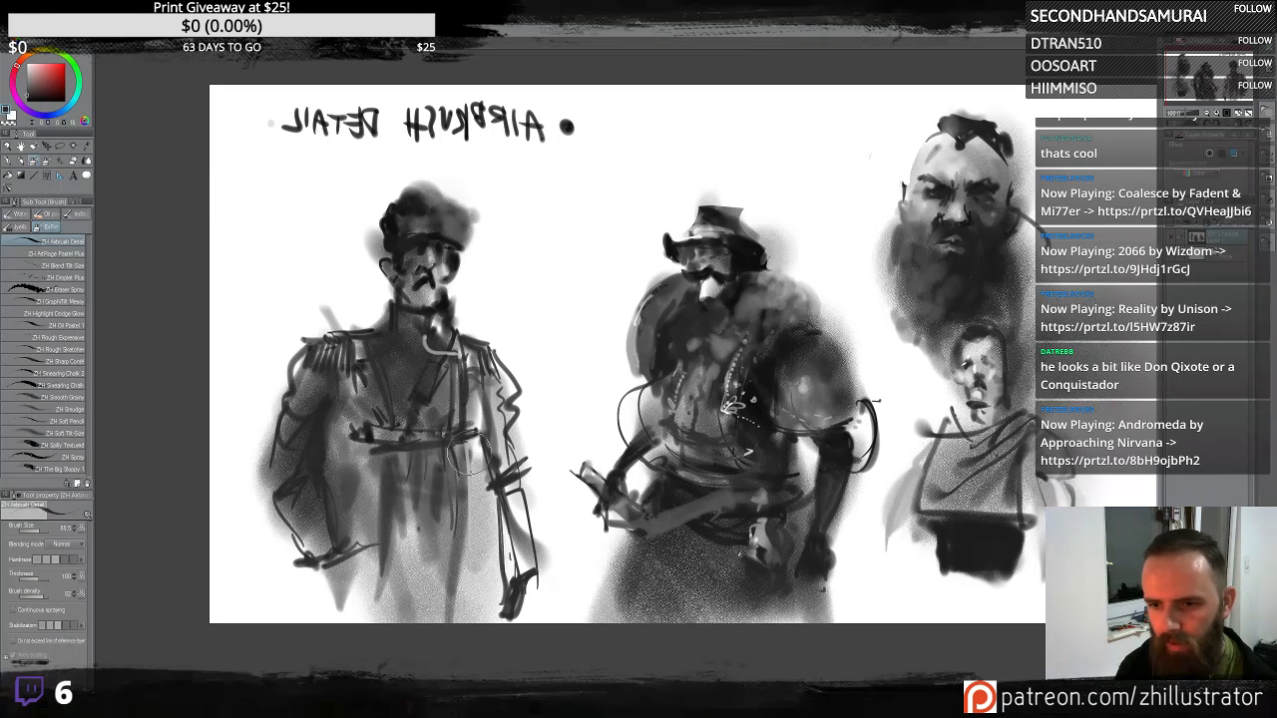
pyautogui.moveTo(466, 452); pyautogui.dragTo(474, 601)
pyautogui.moveTo(471, 467)
pyautogui.mouseDown()
pyautogui.moveTo(484, 617)
pyautogui.moveTo(495, 605)
pyautogui.mouseUp()
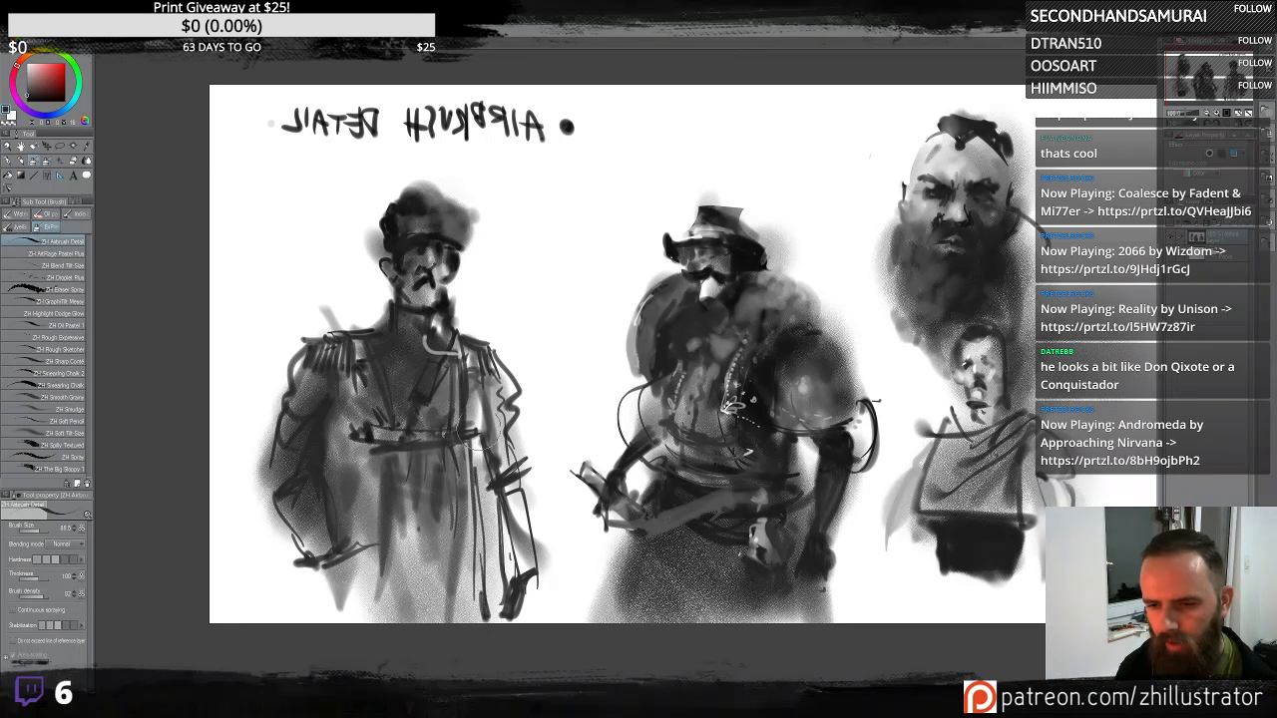
pyautogui.moveTo(480, 447); pyautogui.dragTo(517, 611)
pyautogui.moveTo(481, 367); pyautogui.dragTo(525, 579)
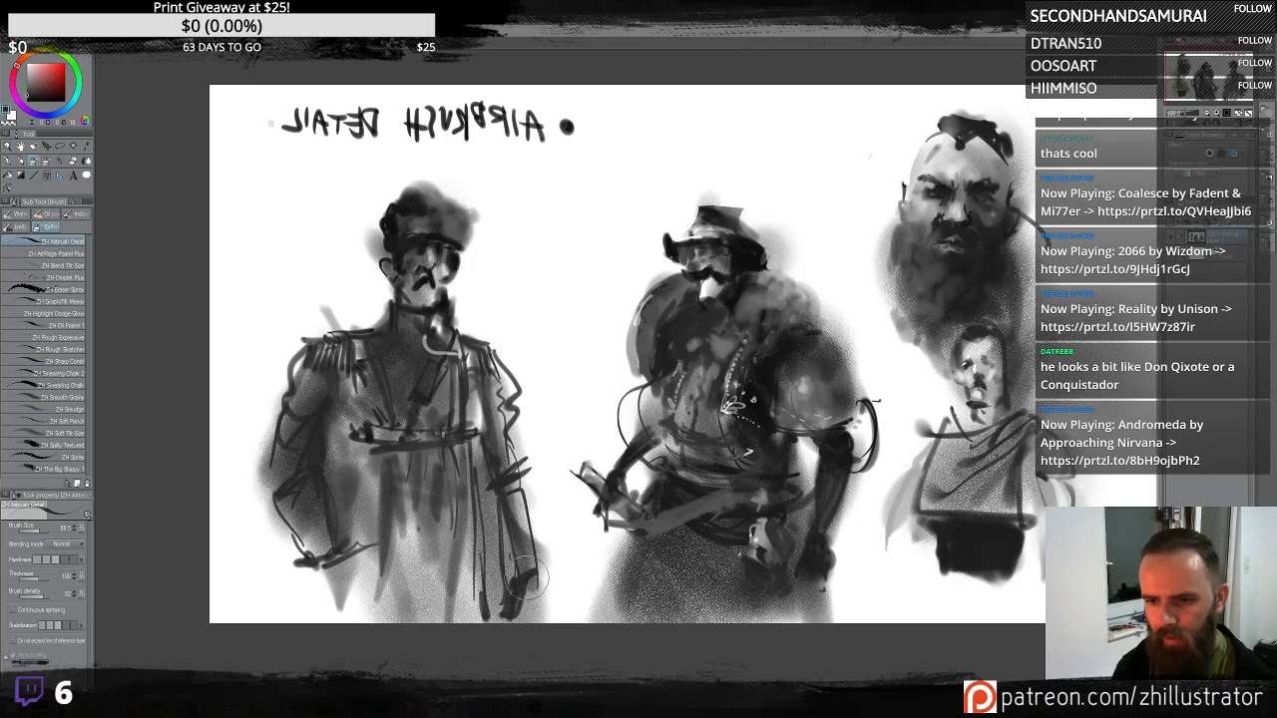
pyautogui.moveTo(467, 437); pyautogui.dragTo(491, 601)
pyautogui.moveTo(393, 452)
pyautogui.mouseDown()
pyautogui.moveTo(354, 538)
pyautogui.moveTo(369, 619)
pyautogui.moveTo(428, 579)
pyautogui.moveTo(469, 599)
pyautogui.moveTo(399, 559)
pyautogui.moveTo(349, 498)
pyautogui.moveTo(329, 599)
pyautogui.mouseUp()
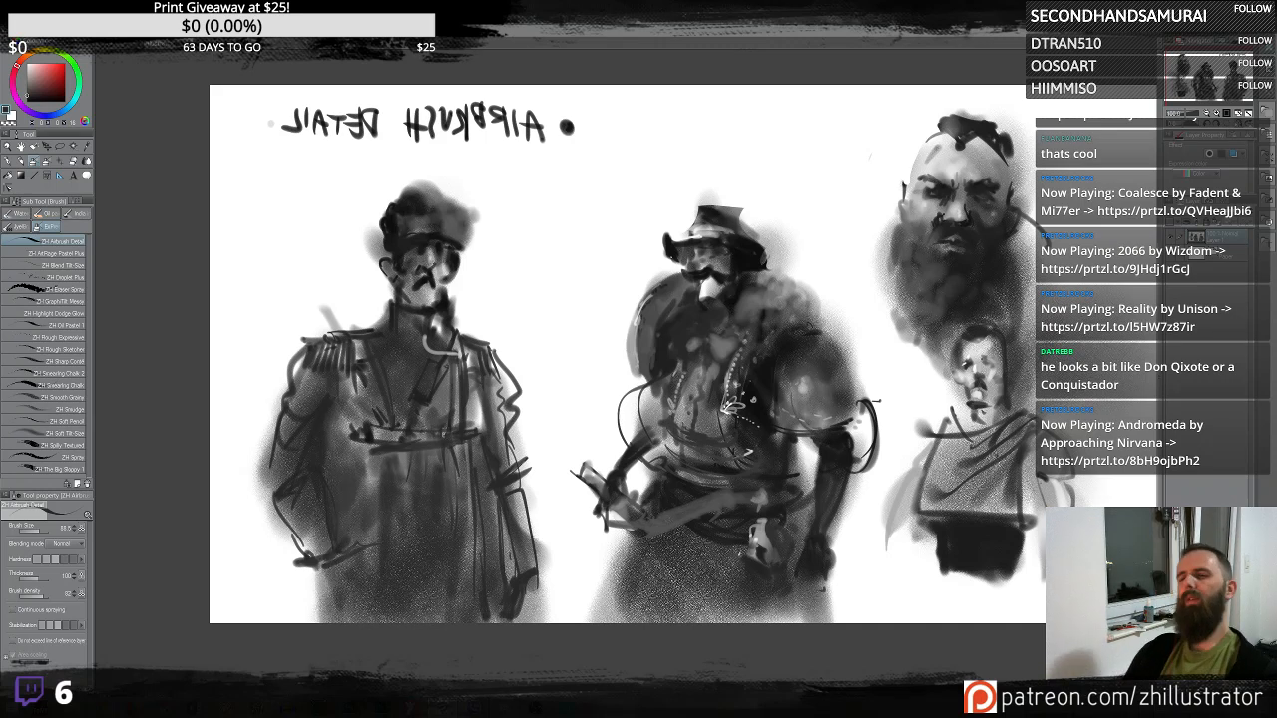
# - Try several long airbrush strokes in the blank area above the middle figure, undoing each one
pyautogui.moveTo(442, 707)
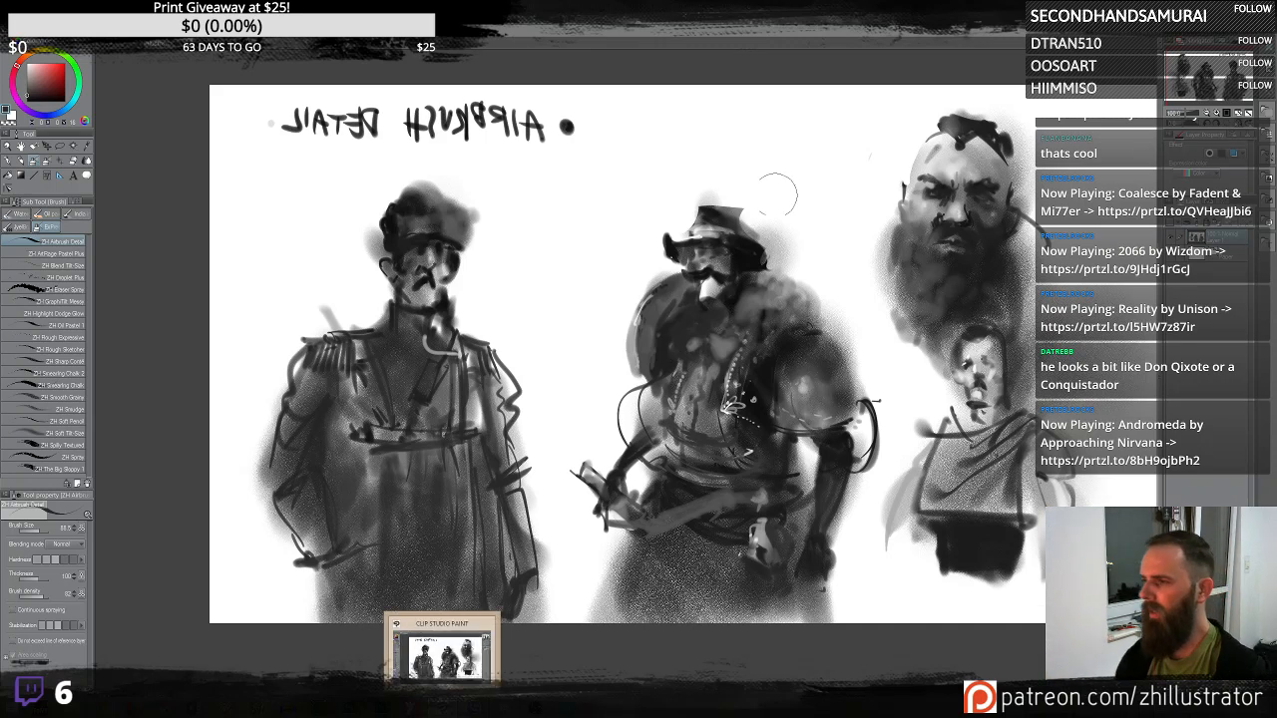
pyautogui.moveTo(711, 361)
pyautogui.mouseDown()
pyautogui.moveTo(658, 378)
pyautogui.moveTo(631, 368)
pyautogui.mouseUp()
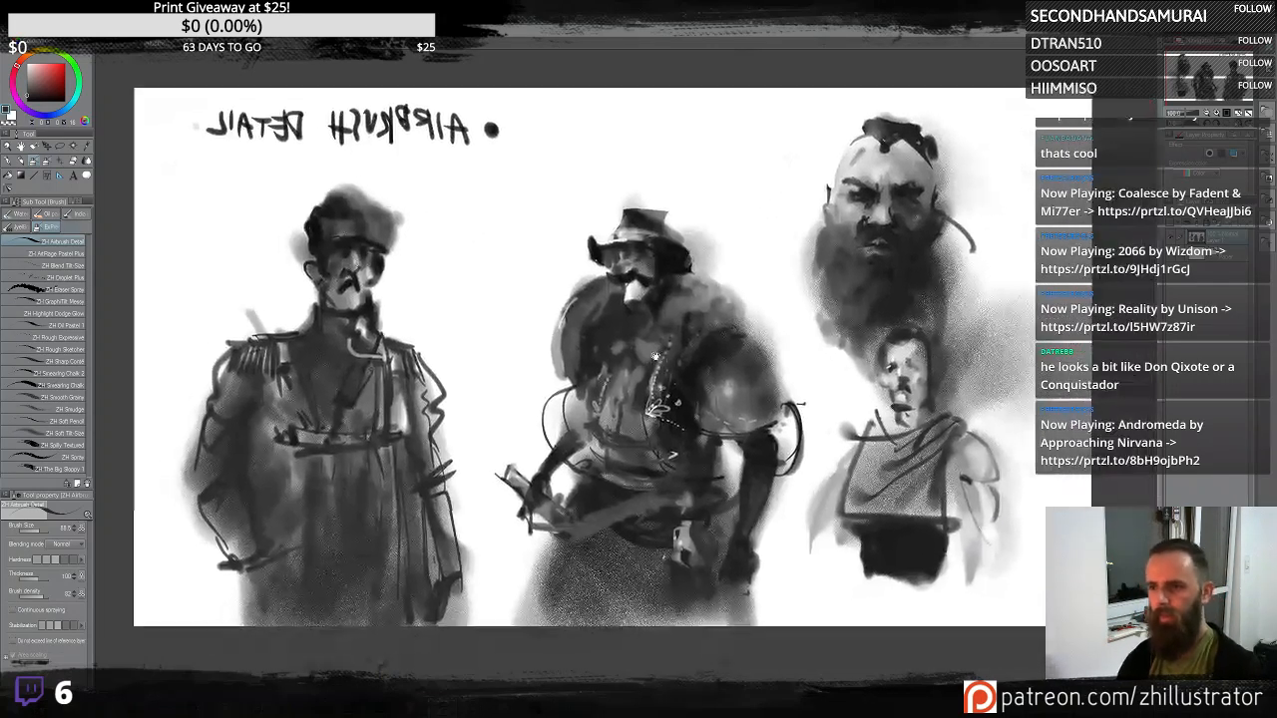
pyautogui.moveTo(720, 157)
pyautogui.mouseDown()
pyautogui.moveTo(524, 211)
pyautogui.moveTo(479, 242)
pyautogui.mouseUp()
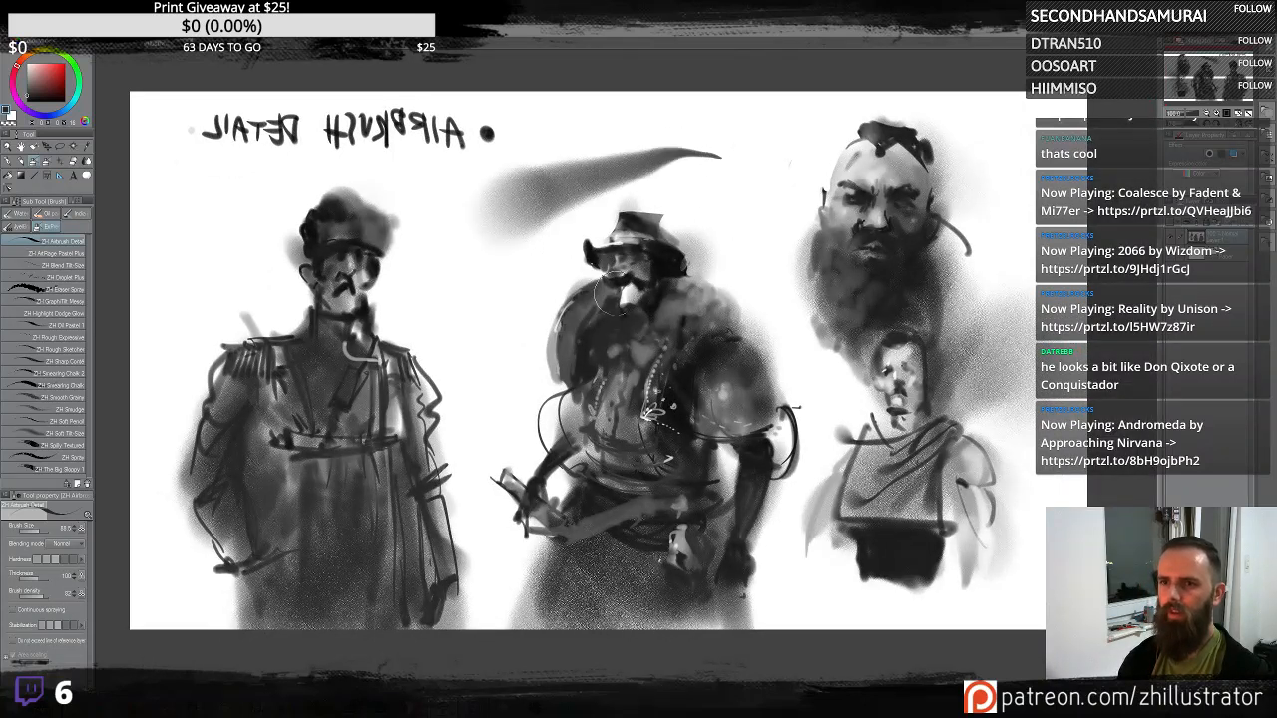
pyautogui.hotkey('ctrl', 'z')
pyautogui.moveTo(511, 184)
pyautogui.mouseDown()
pyautogui.moveTo(769, 105)
pyautogui.moveTo(524, 164)
pyautogui.moveTo(780, 113)
pyautogui.mouseUp()
pyautogui.hotkey('ctrl', 'z')
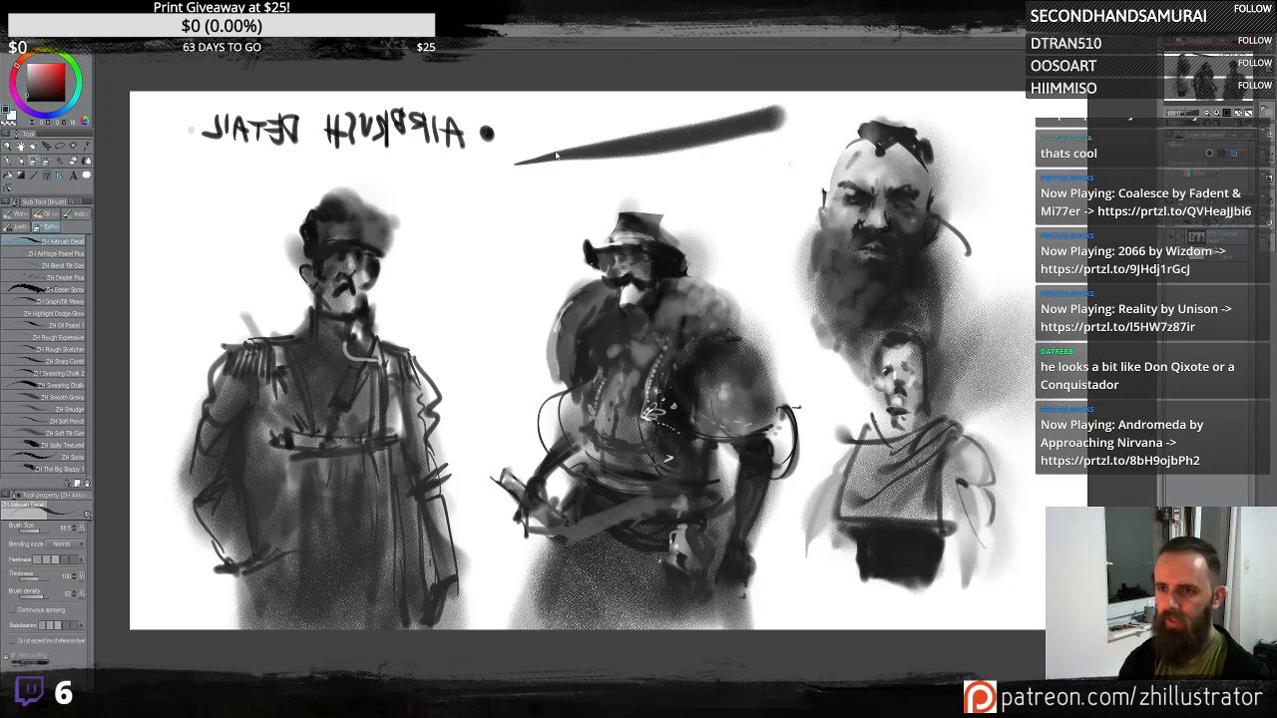
pyautogui.hotkey('ctrl', 'z')
pyautogui.moveTo(523, 166)
pyautogui.mouseDown()
pyautogui.moveTo(712, 164)
pyautogui.moveTo(617, 158)
pyautogui.moveTo(537, 185)
pyautogui.mouseUp()
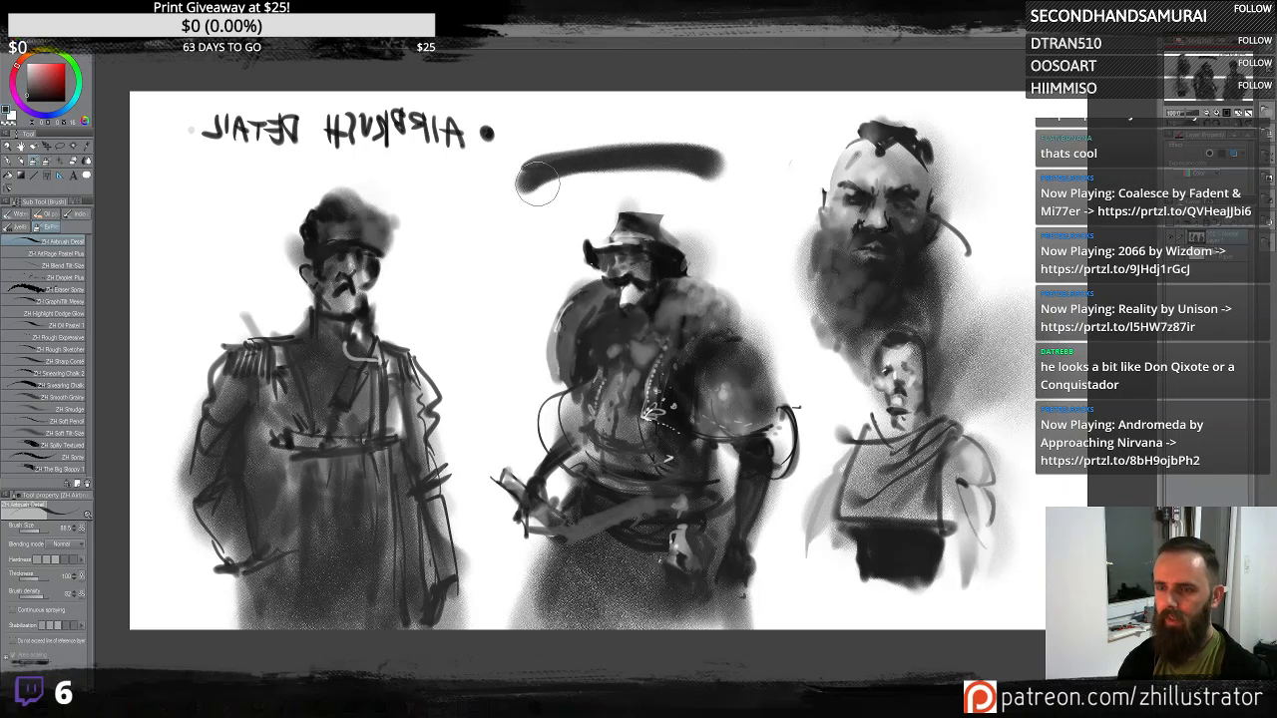
pyautogui.hotkey('ctrl', 'z')
pyautogui.moveTo(723, 159)
pyautogui.mouseDown()
pyautogui.moveTo(611, 176)
pyautogui.moveTo(534, 212)
pyautogui.mouseUp()
pyautogui.hotkey('ctrl', 'z')
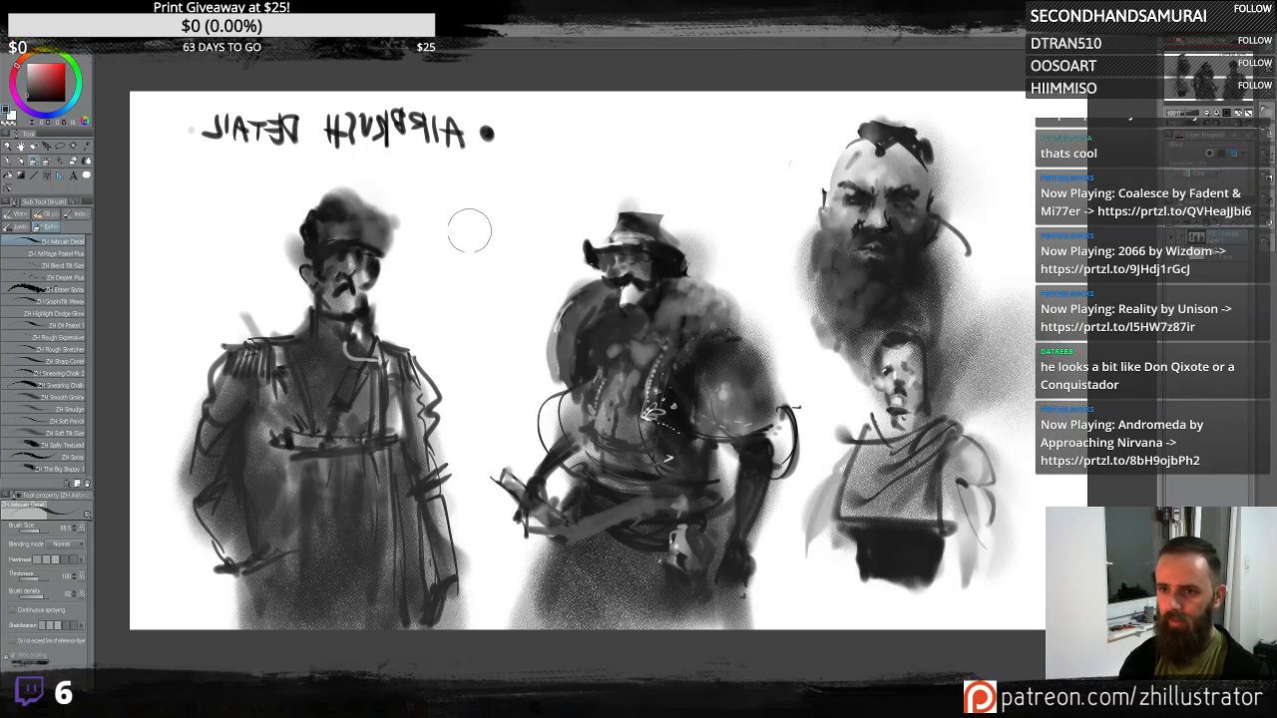
# - Try more long airbrush strokes above the middle figure and beside the right-hand busts, undoing each one
pyautogui.moveTo(467, 236)
pyautogui.mouseDown()
pyautogui.moveTo(559, 180)
pyautogui.moveTo(753, 121)
pyautogui.mouseUp()
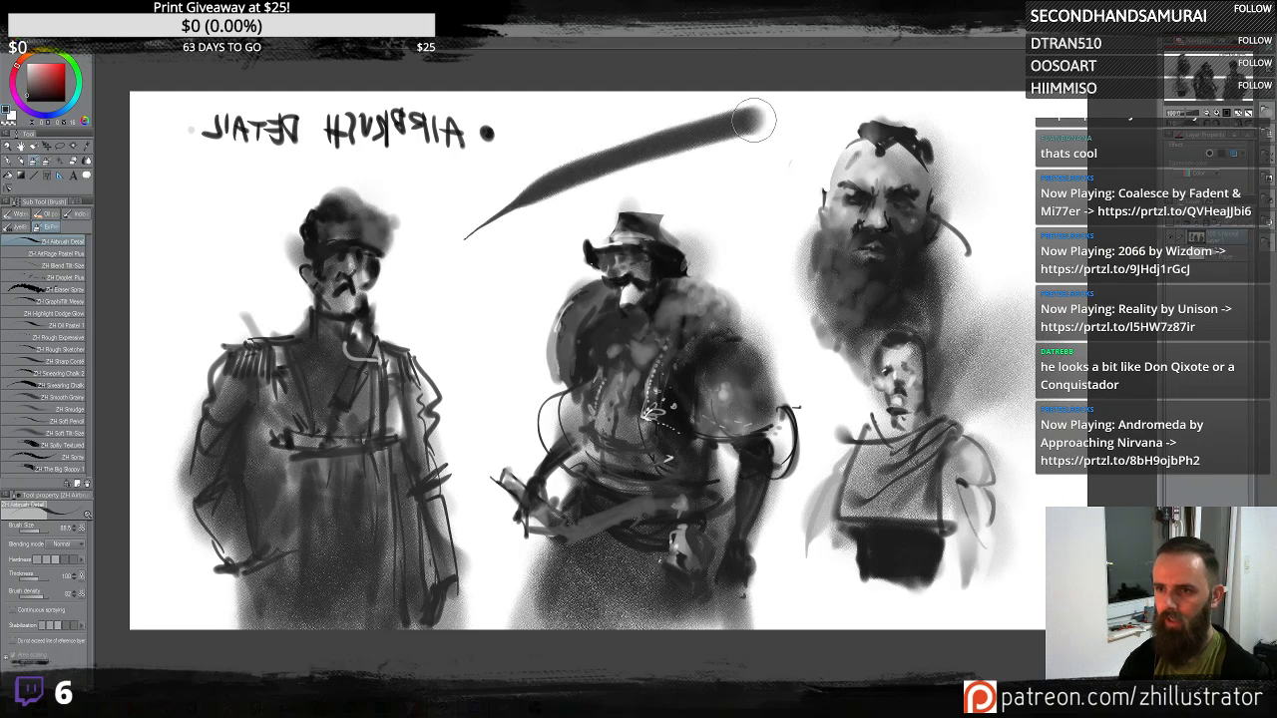
pyautogui.hotkey('ctrl', 'z')
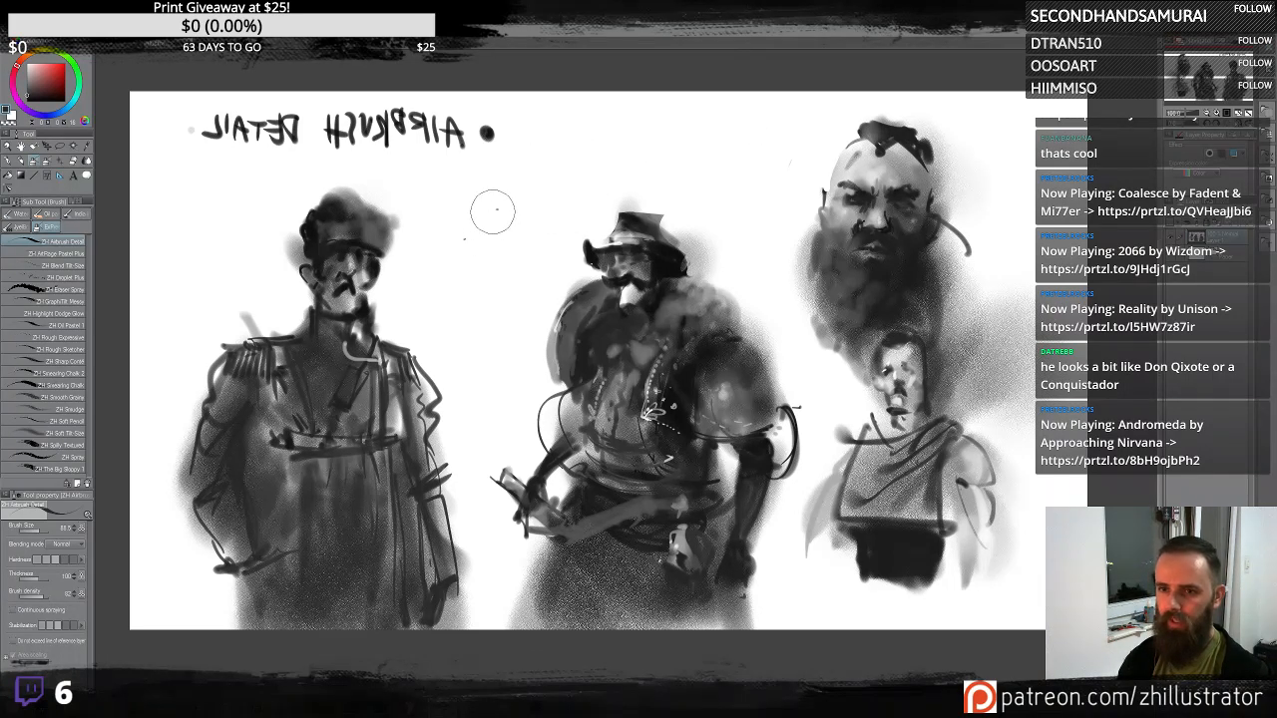
pyautogui.moveTo(493, 212); pyautogui.dragTo(606, 175)
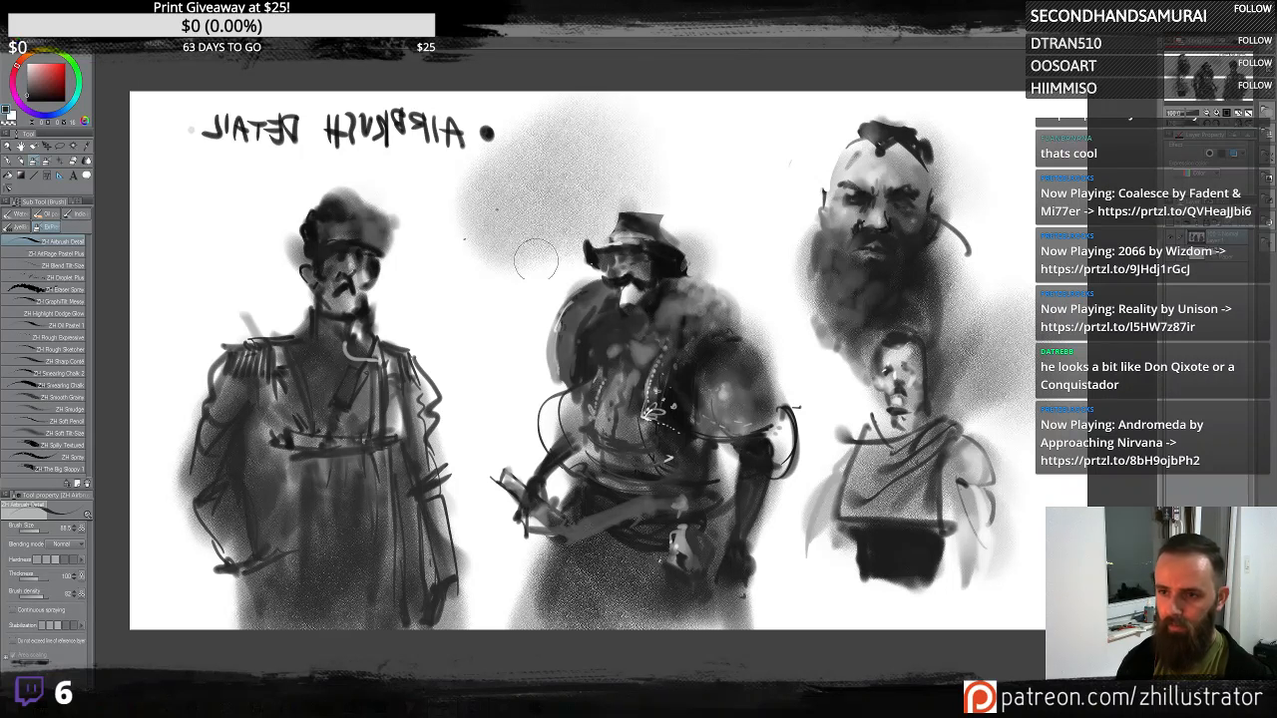
pyautogui.hotkey('ctrl', 'z')
pyautogui.moveTo(589, 292); pyautogui.dragTo(609, 218)
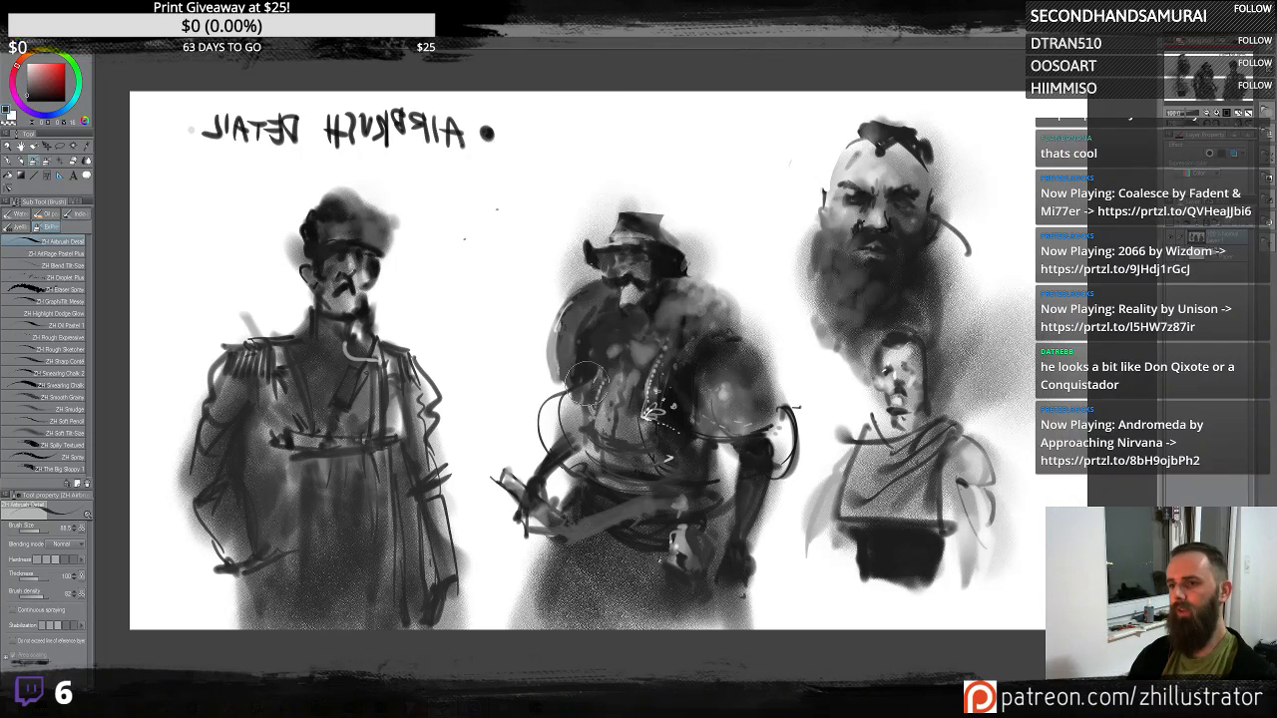
pyautogui.hotkey('ctrl', 'z')
pyautogui.moveTo(977, 297); pyautogui.dragTo(1020, 239)
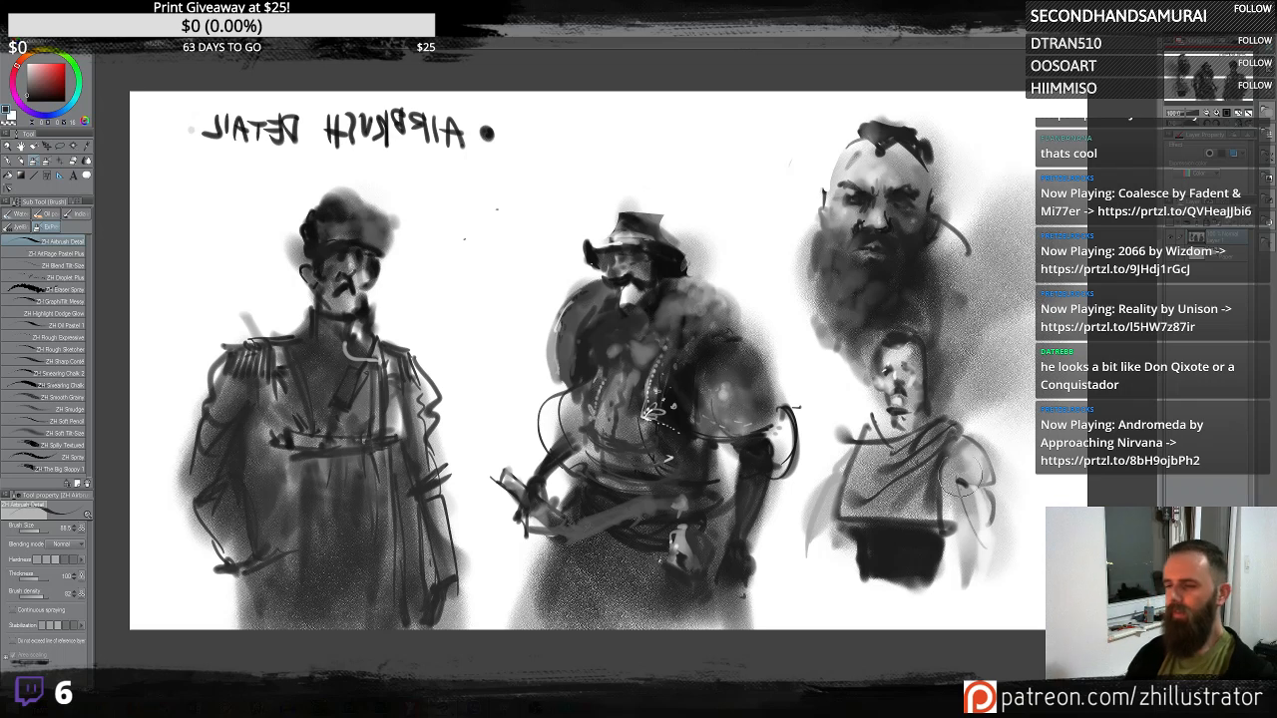
pyautogui.hotkey('ctrl', 'z')
pyautogui.moveTo(972, 300); pyautogui.dragTo(1013, 256)
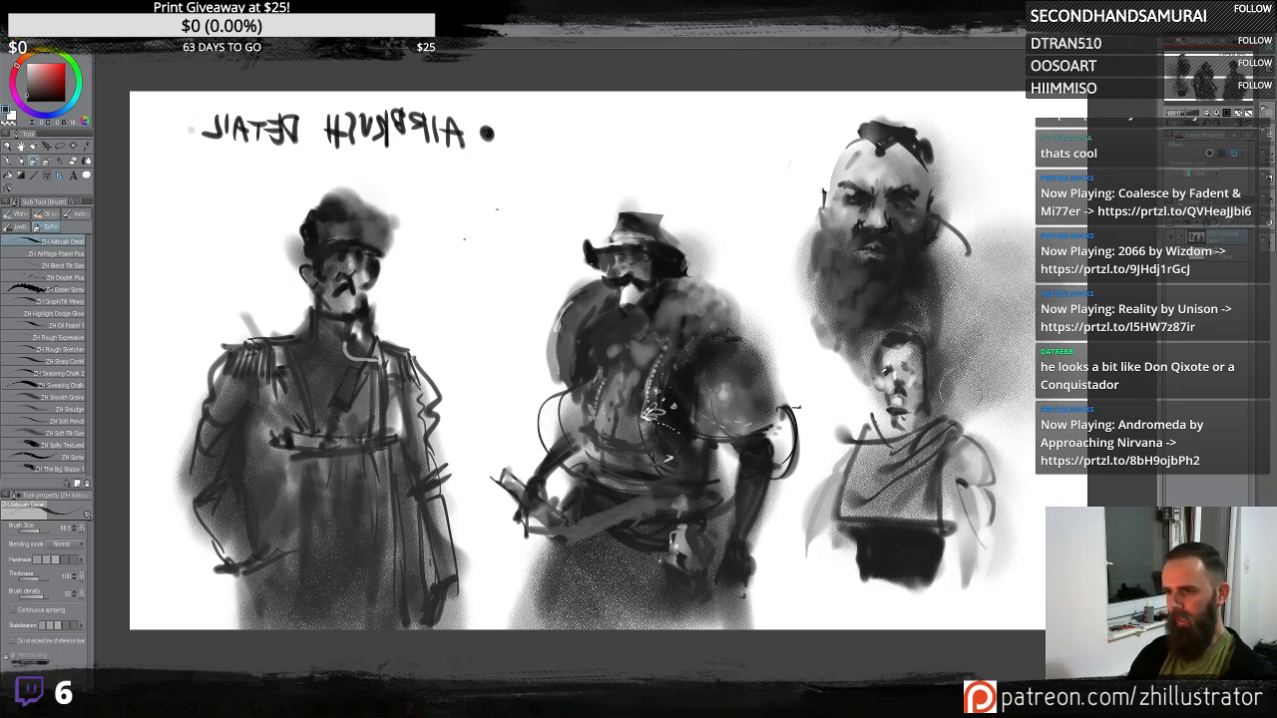
pyautogui.hotkey('ctrl', 'z')
# - Shade the side of the bald head and add dark contour strokes along the bottom of the lower bust
pyautogui.moveTo(906, 138); pyautogui.dragTo(941, 206)
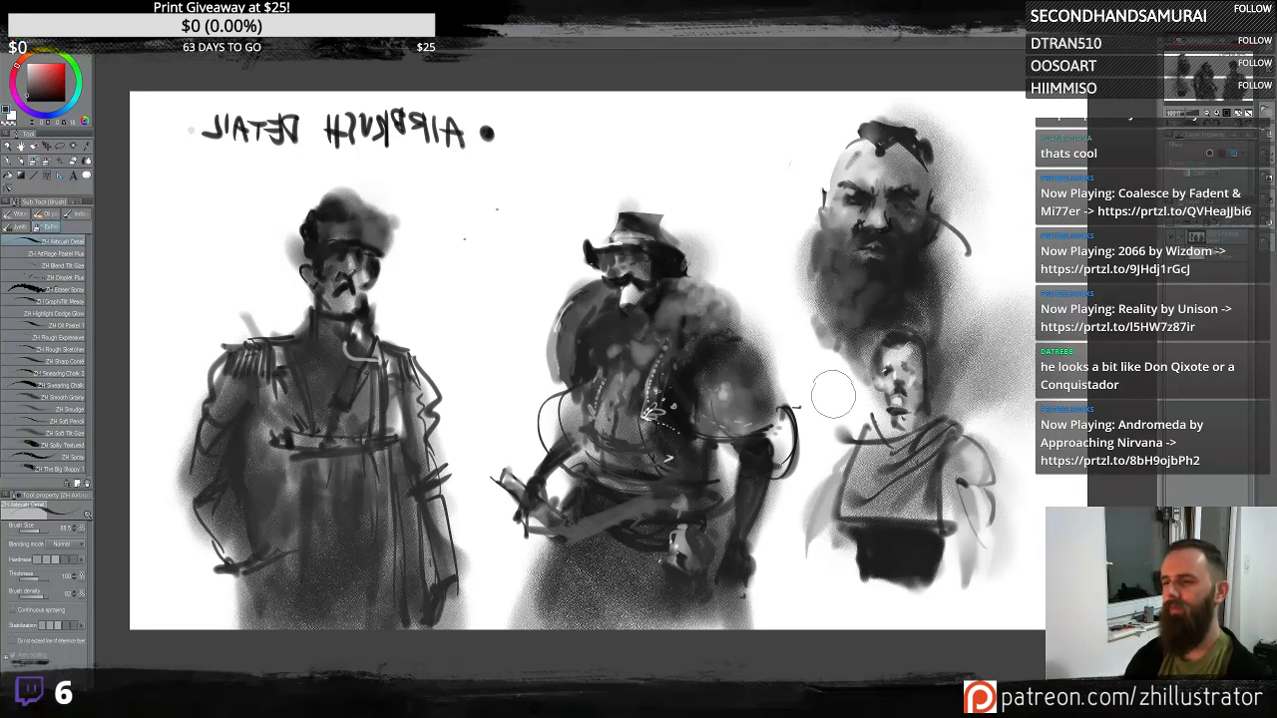
pyautogui.moveTo(853, 303); pyautogui.dragTo(911, 388)
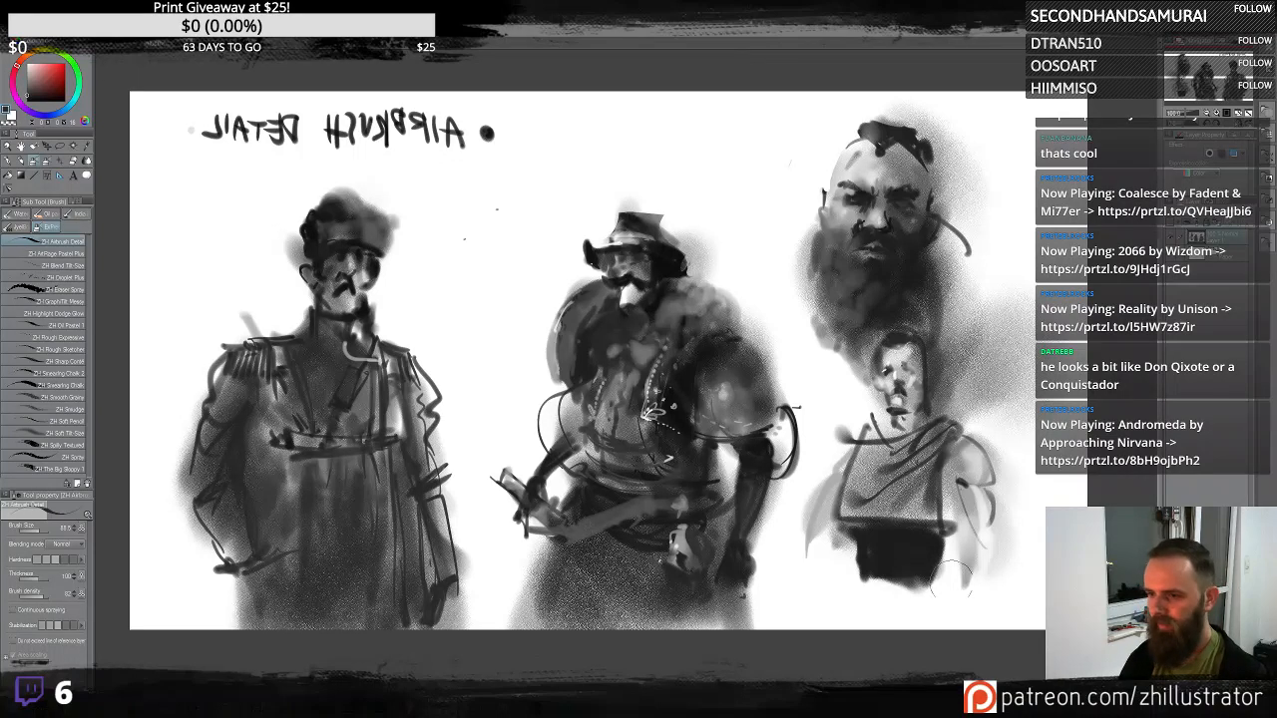
pyautogui.moveTo(853, 567); pyautogui.dragTo(943, 572)
pyautogui.moveTo(860, 572)
pyautogui.mouseDown()
pyautogui.moveTo(930, 571)
pyautogui.moveTo(850, 591)
pyautogui.moveTo(928, 590)
pyautogui.moveTo(895, 629)
pyautogui.mouseUp()
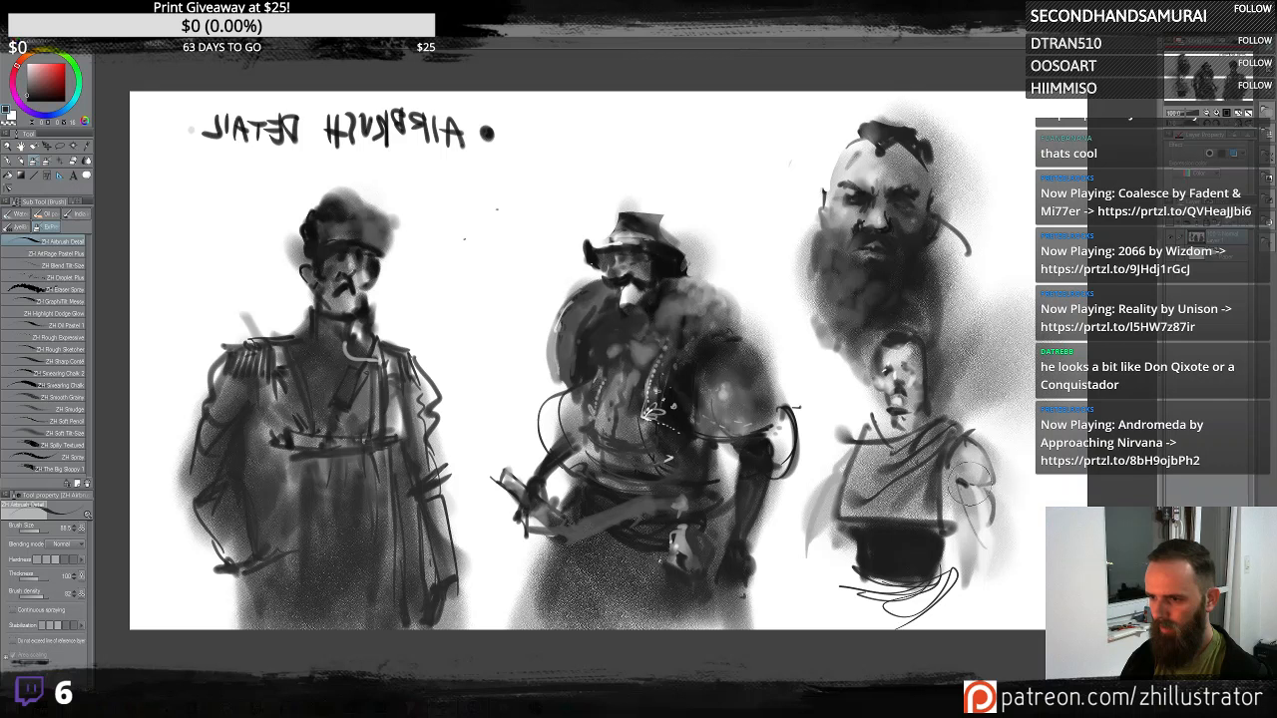
# - Build up the lower bust's shoulders and arms on both sides with long dark vertical airbrush strokes
pyautogui.moveTo(972, 484)
pyautogui.mouseDown()
pyautogui.moveTo(970, 529)
pyautogui.moveTo(1000, 512)
pyautogui.moveTo(1013, 580)
pyautogui.moveTo(995, 549)
pyautogui.moveTo(975, 558)
pyautogui.moveTo(995, 616)
pyautogui.mouseUp()
pyautogui.moveTo(981, 489); pyautogui.dragTo(1016, 573)
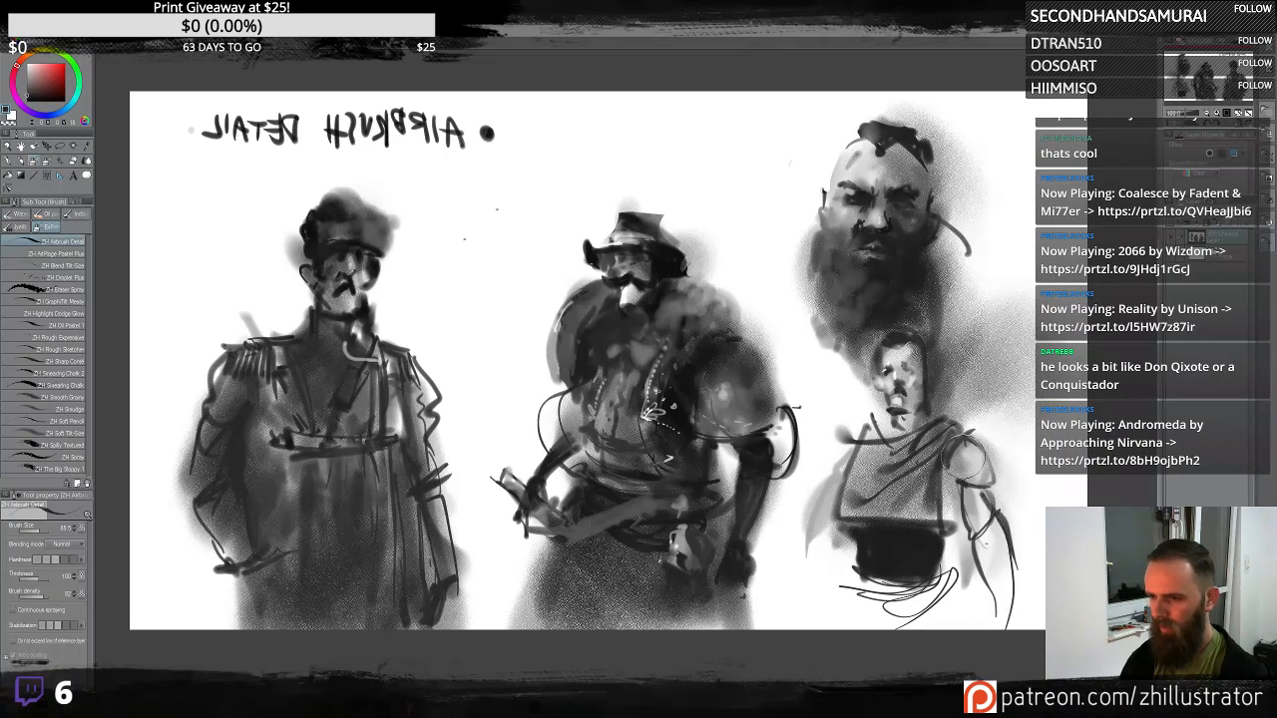
pyautogui.moveTo(961, 450); pyautogui.dragTo(1008, 628)
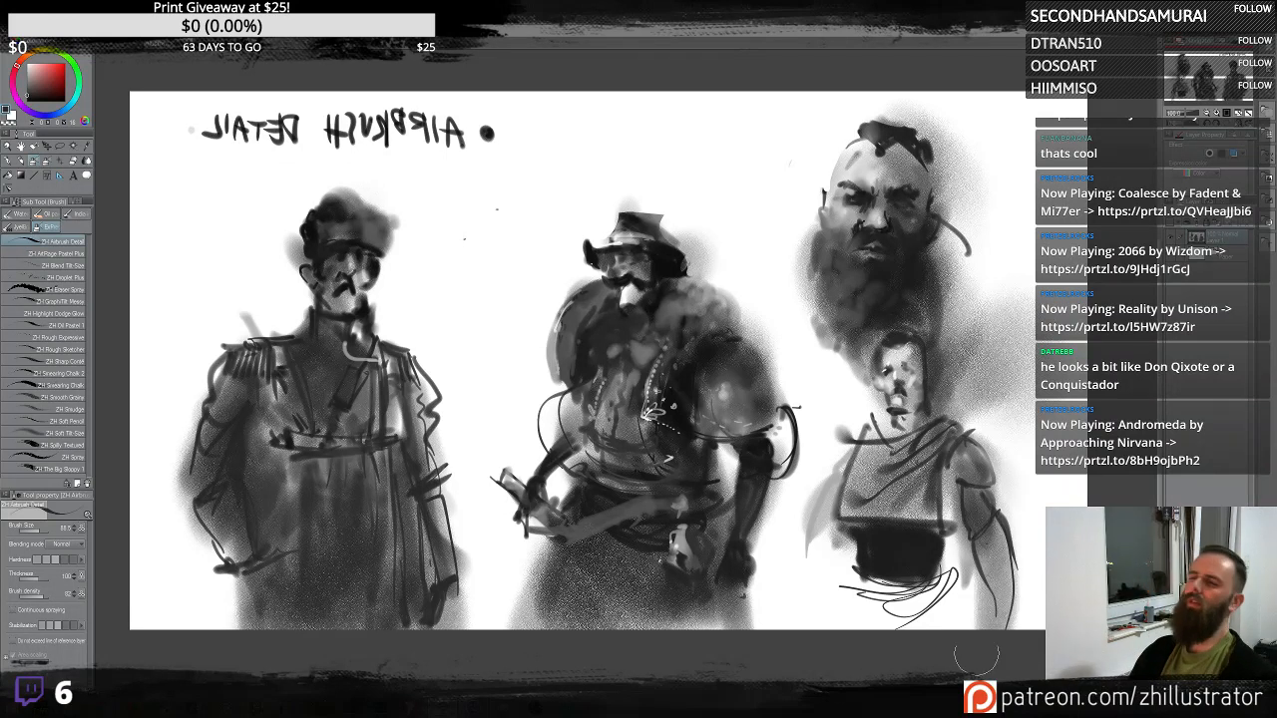
pyautogui.moveTo(966, 523)
pyautogui.mouseDown()
pyautogui.moveTo(988, 567)
pyautogui.moveTo(1018, 570)
pyautogui.moveTo(998, 578)
pyautogui.moveTo(1010, 623)
pyautogui.mouseUp()
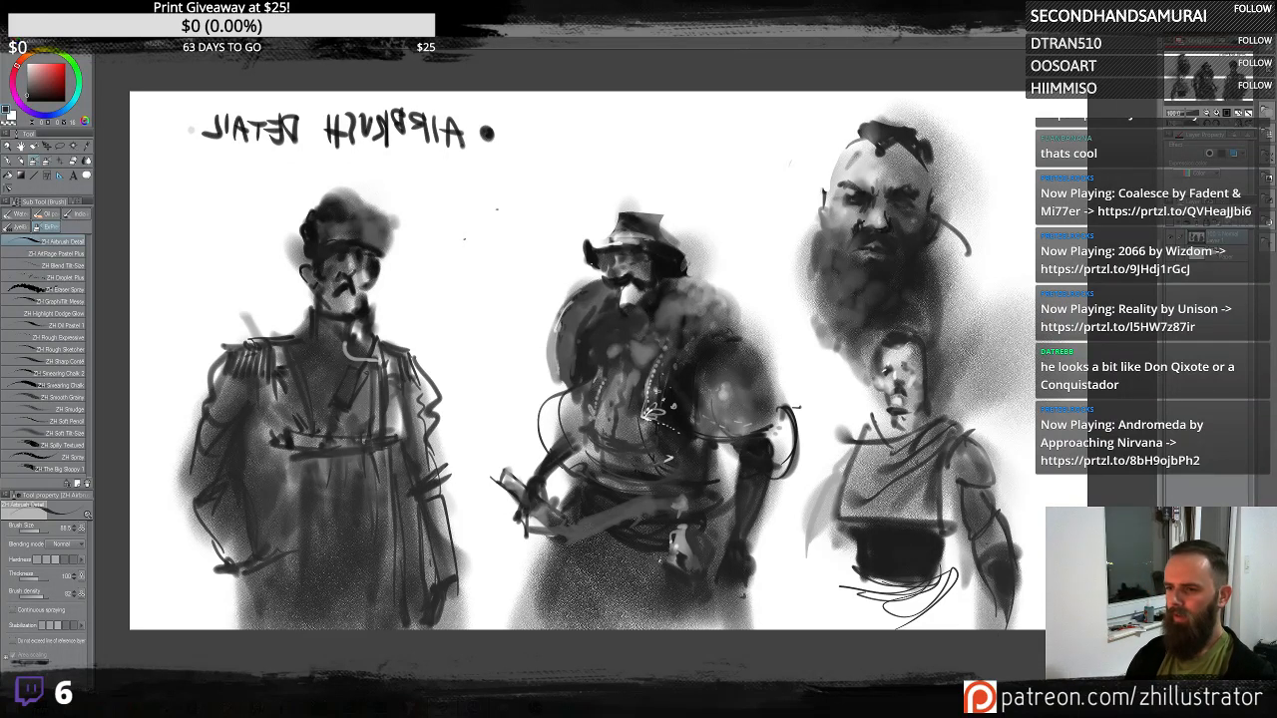
pyautogui.moveTo(834, 467)
pyautogui.mouseDown()
pyautogui.moveTo(825, 570)
pyautogui.moveTo(816, 564)
pyautogui.moveTo(845, 554)
pyautogui.moveTo(825, 586)
pyautogui.moveTo(843, 624)
pyautogui.mouseUp()
pyautogui.moveTo(813, 574); pyautogui.dragTo(848, 619)
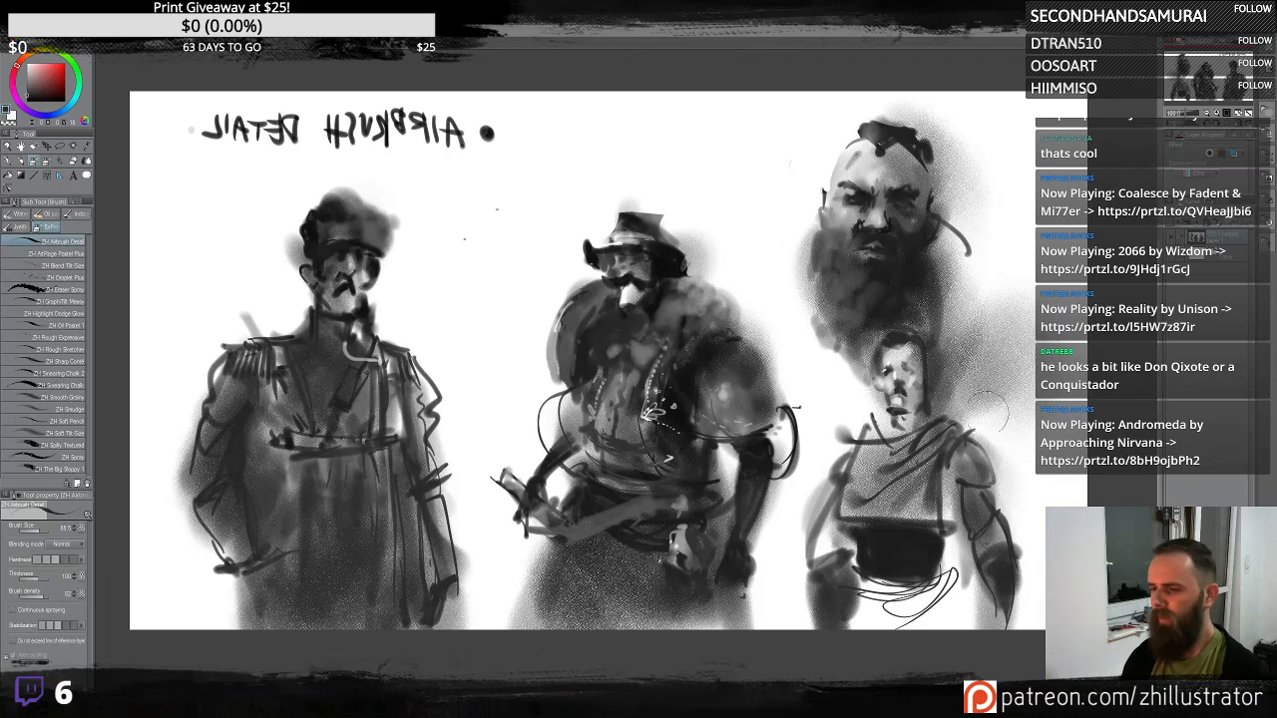
pyautogui.moveTo(905, 567)
pyautogui.mouseDown()
pyautogui.moveTo(958, 549)
pyautogui.moveTo(878, 603)
pyautogui.moveTo(973, 614)
pyautogui.mouseUp()
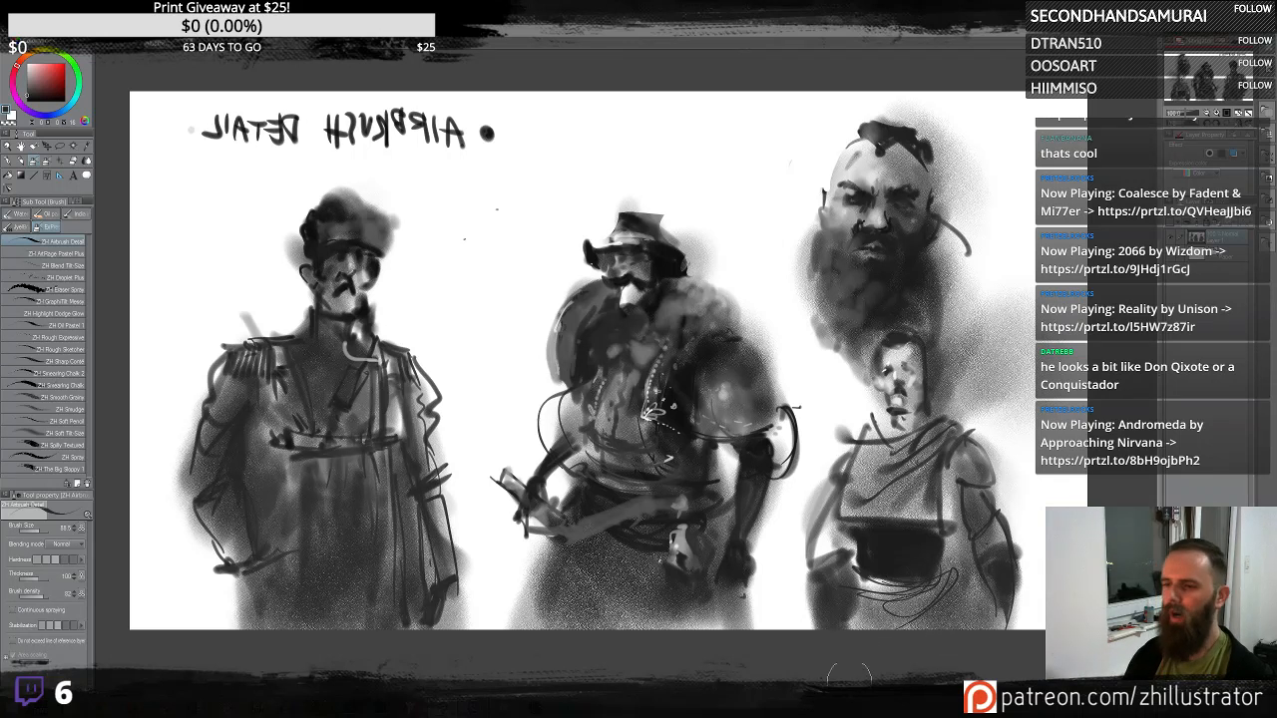
# - Try vertical airbrush strokes in the blank area beside the bald head, undoing each one
pyautogui.moveTo(935, 373); pyautogui.dragTo(795, 377)
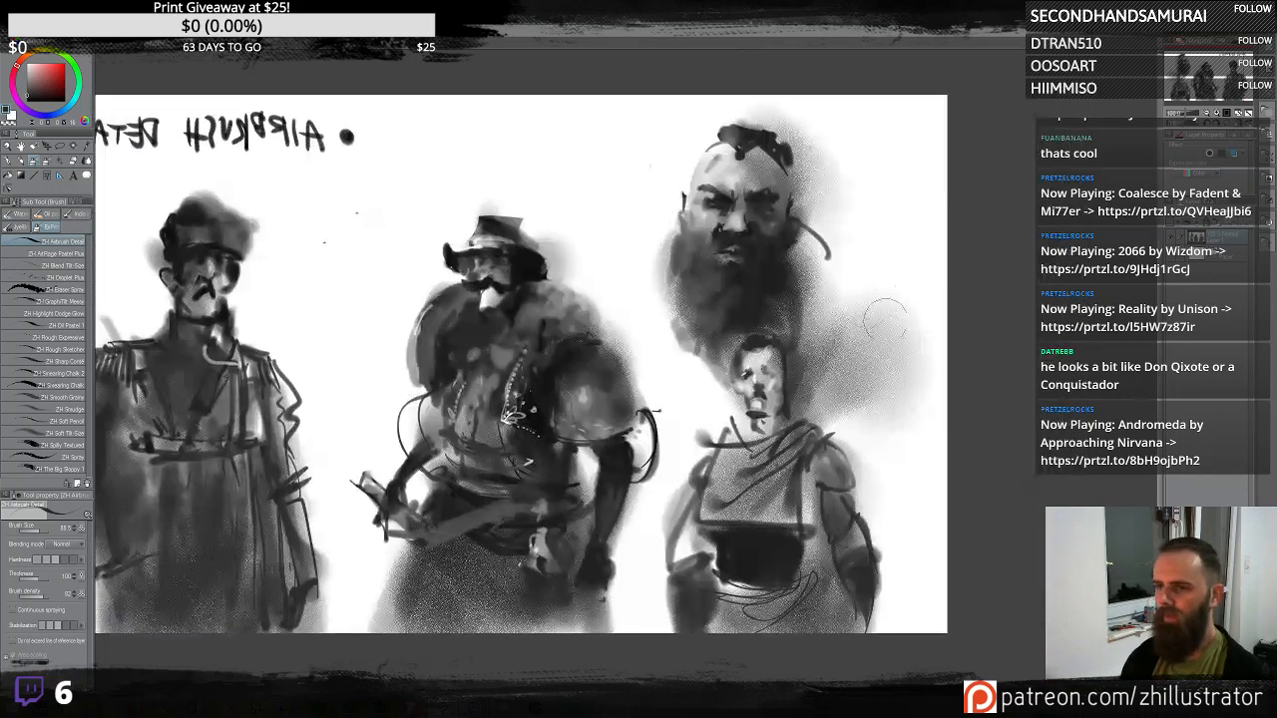
pyautogui.moveTo(866, 306); pyautogui.dragTo(893, 345)
pyautogui.moveTo(899, 489)
pyautogui.mouseDown()
pyautogui.moveTo(910, 211)
pyautogui.moveTo(901, 550)
pyautogui.mouseUp()
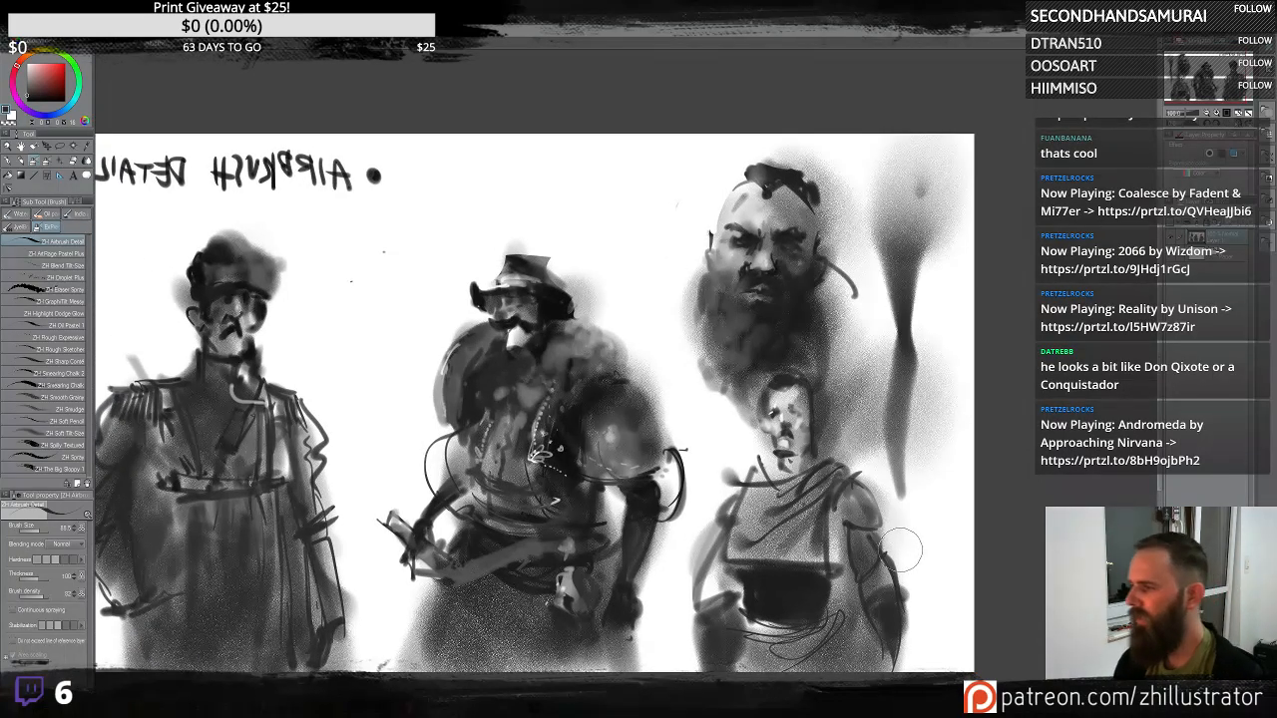
pyautogui.hotkey('ctrl', 'z')
pyautogui.moveTo(936, 437)
pyautogui.mouseDown()
pyautogui.moveTo(891, 175)
pyautogui.moveTo(911, 137)
pyautogui.mouseUp()
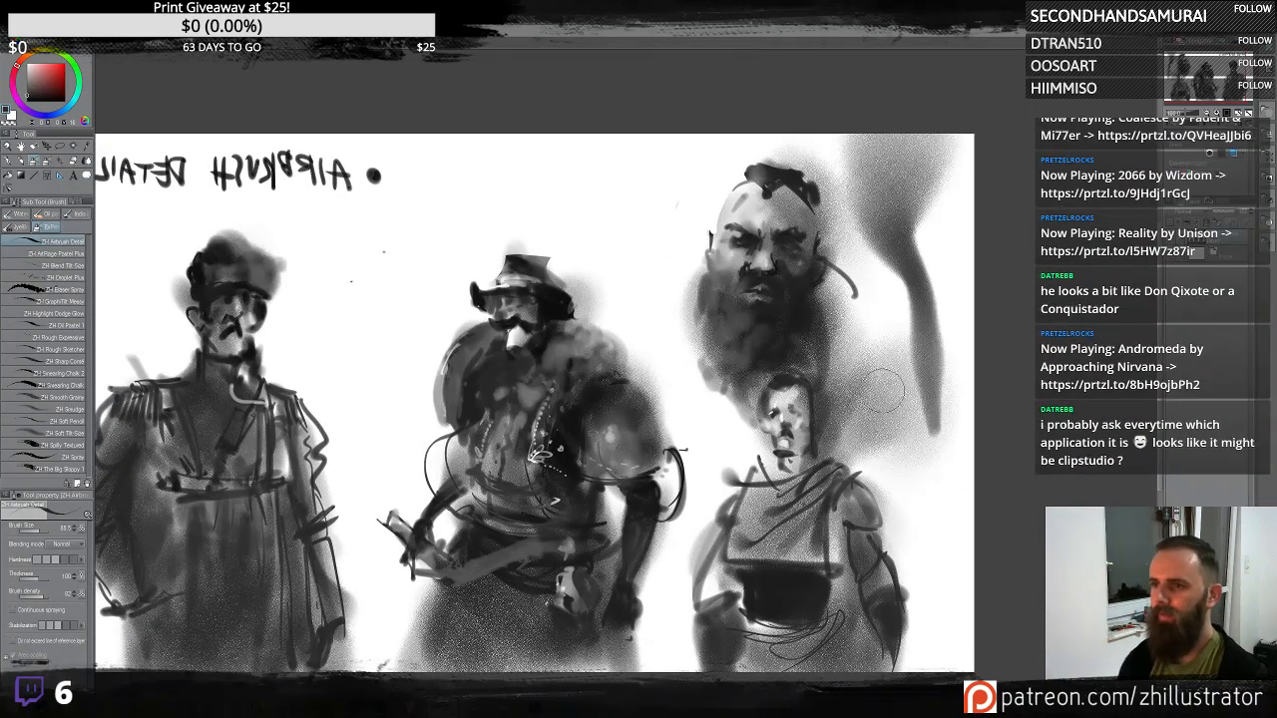
pyautogui.hotkey('ctrl', 'z')
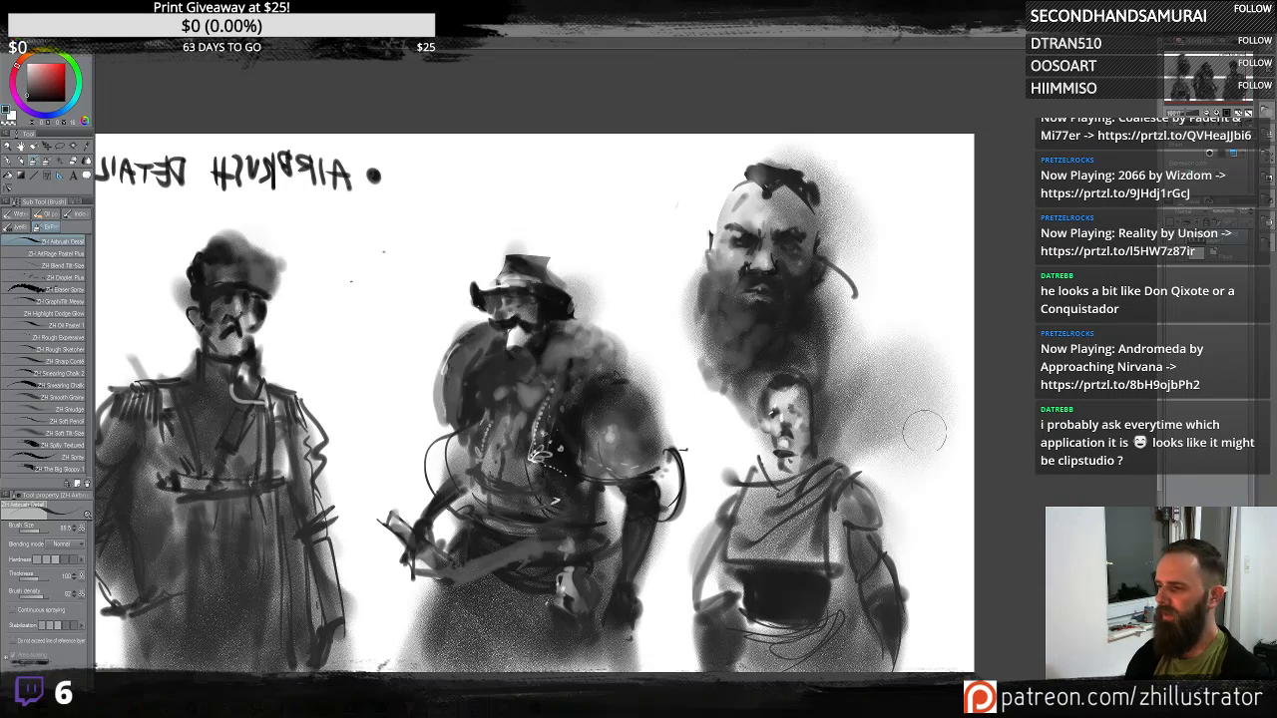
pyautogui.moveTo(918, 449); pyautogui.dragTo(899, 199)
pyautogui.hotkey('ctrl', 'z')
pyautogui.moveTo(569, 299); pyautogui.dragTo(839, 316)
pyautogui.moveTo(674, 295); pyautogui.dragTo(670, 344)
pyautogui.hotkey('ctrl', 'z')
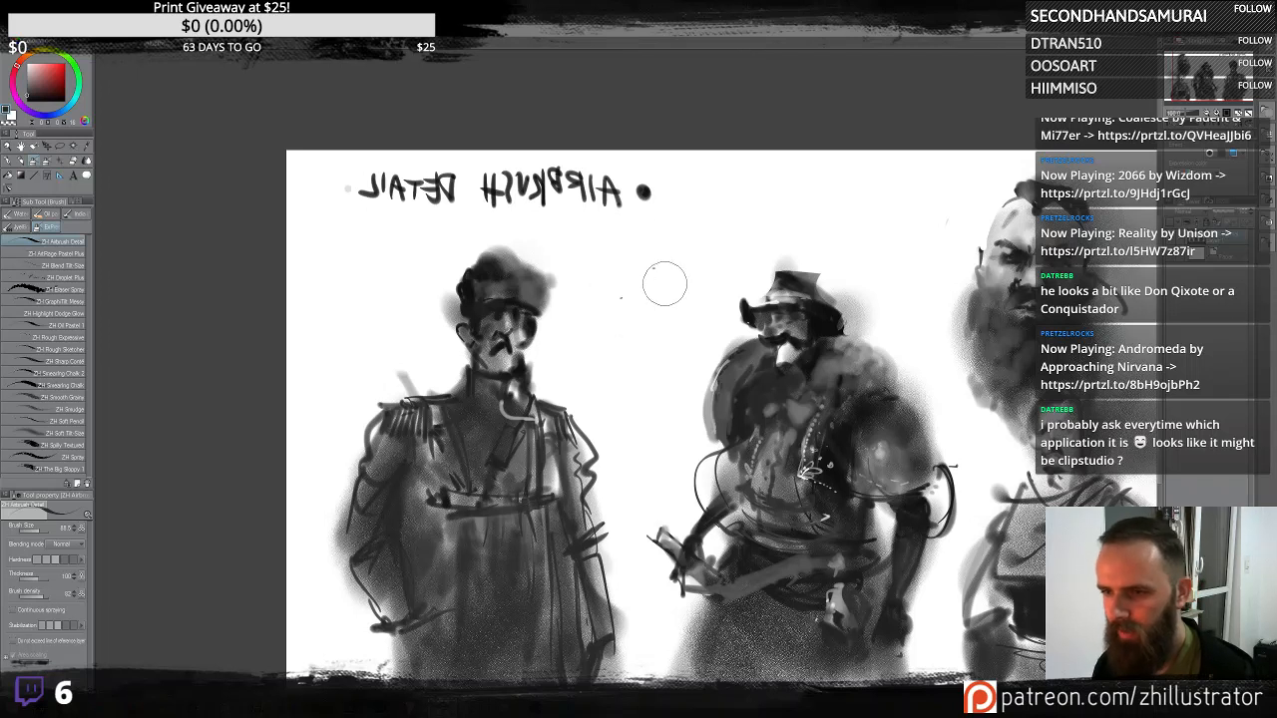
# - Flip the canvas back and block in a new soft ghostly figure in the gap between the middle figure and the officer
pyautogui.press('e')
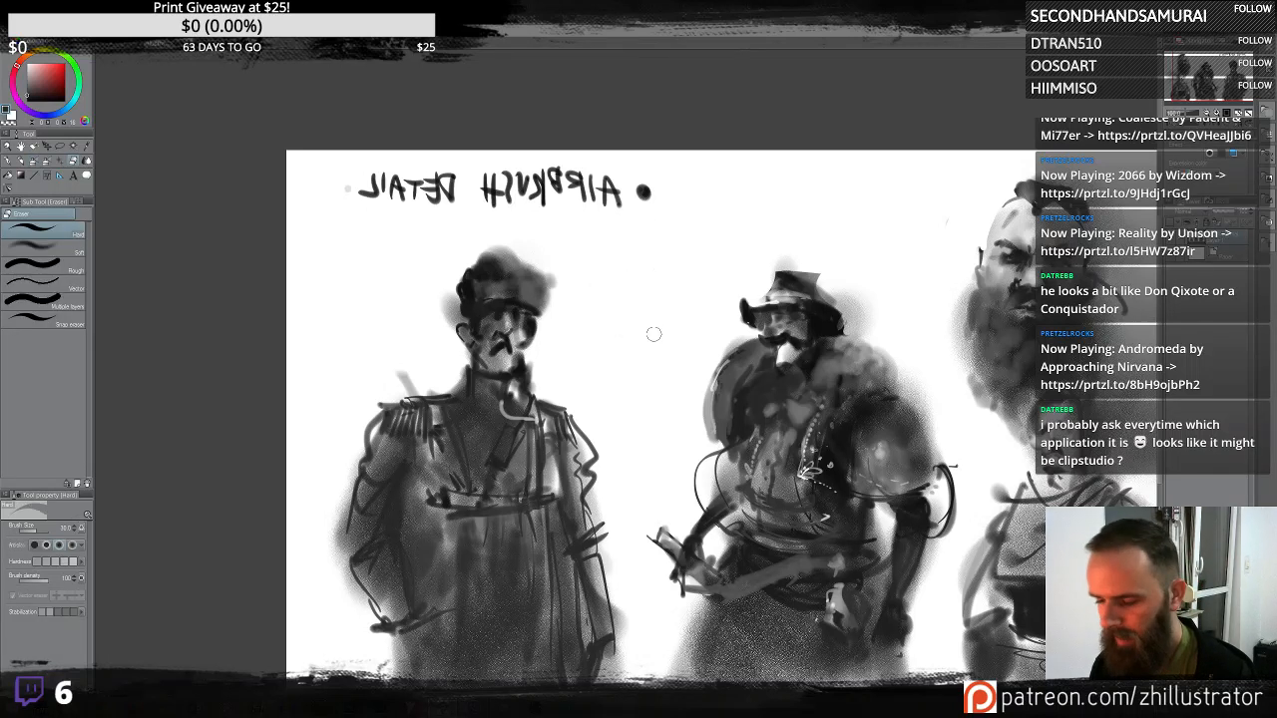
pyautogui.press('b')
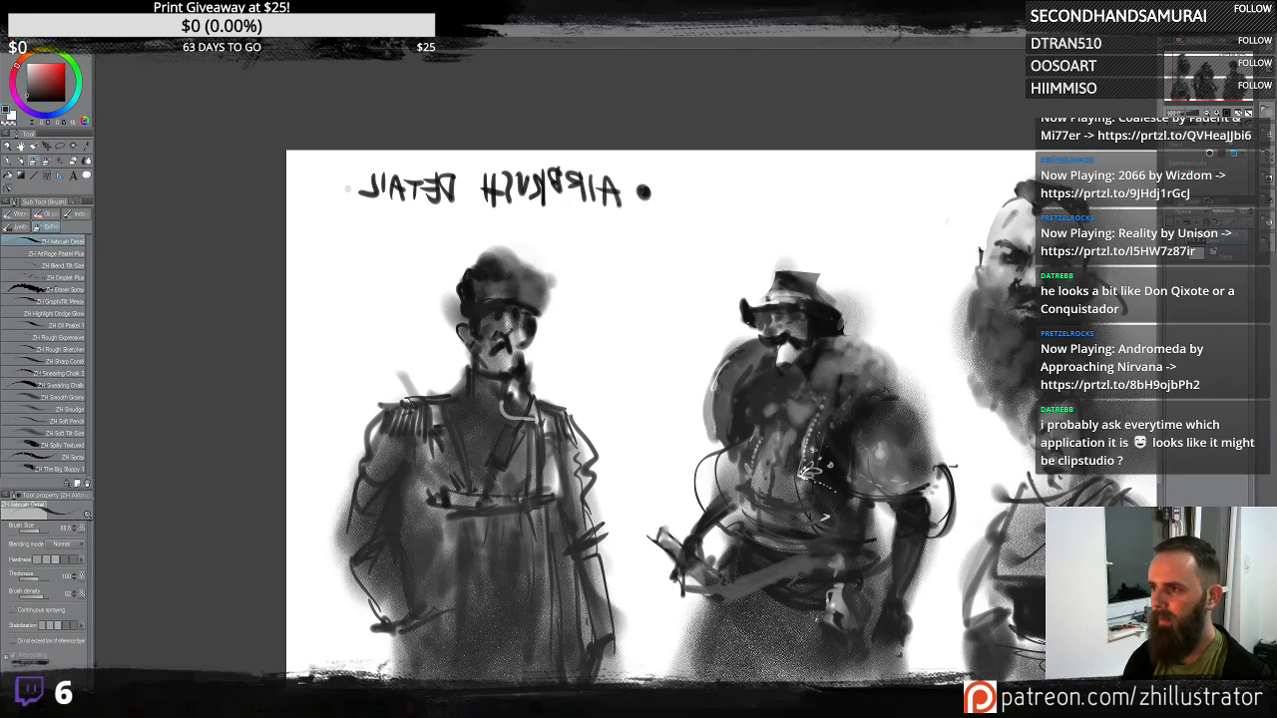
pyautogui.press('h')
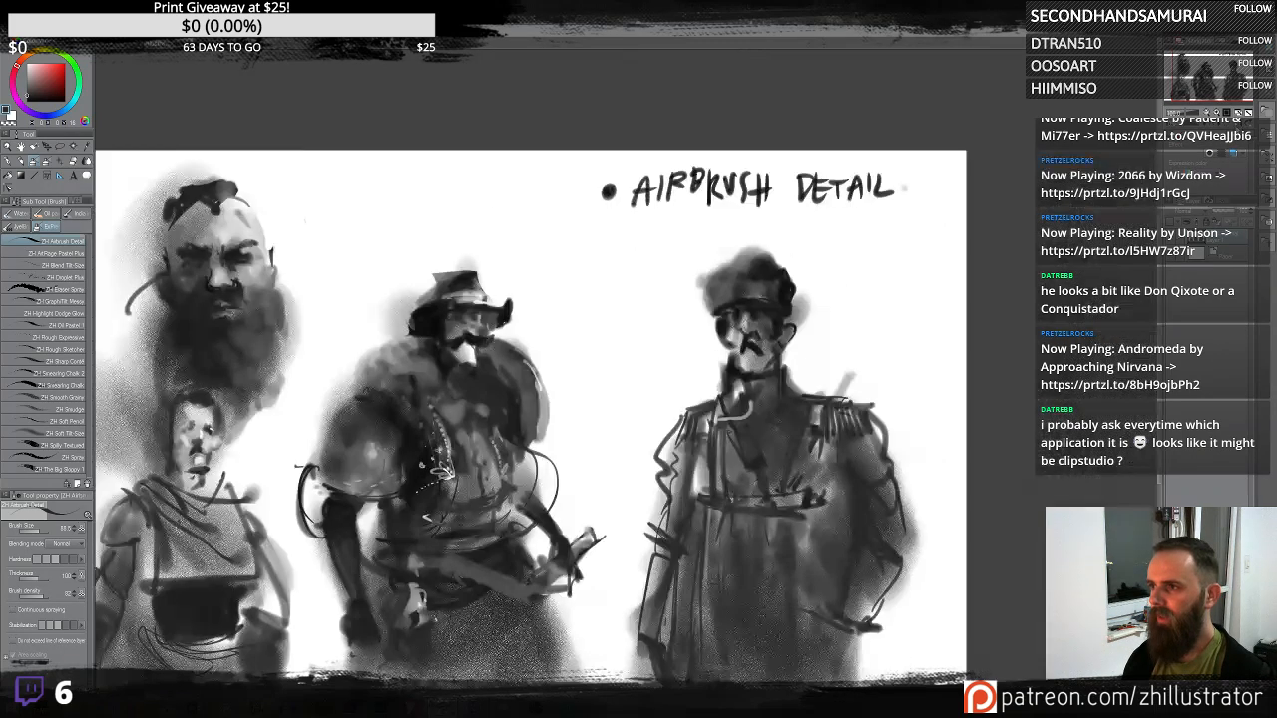
pyautogui.moveTo(646, 447); pyautogui.dragTo(750, 379)
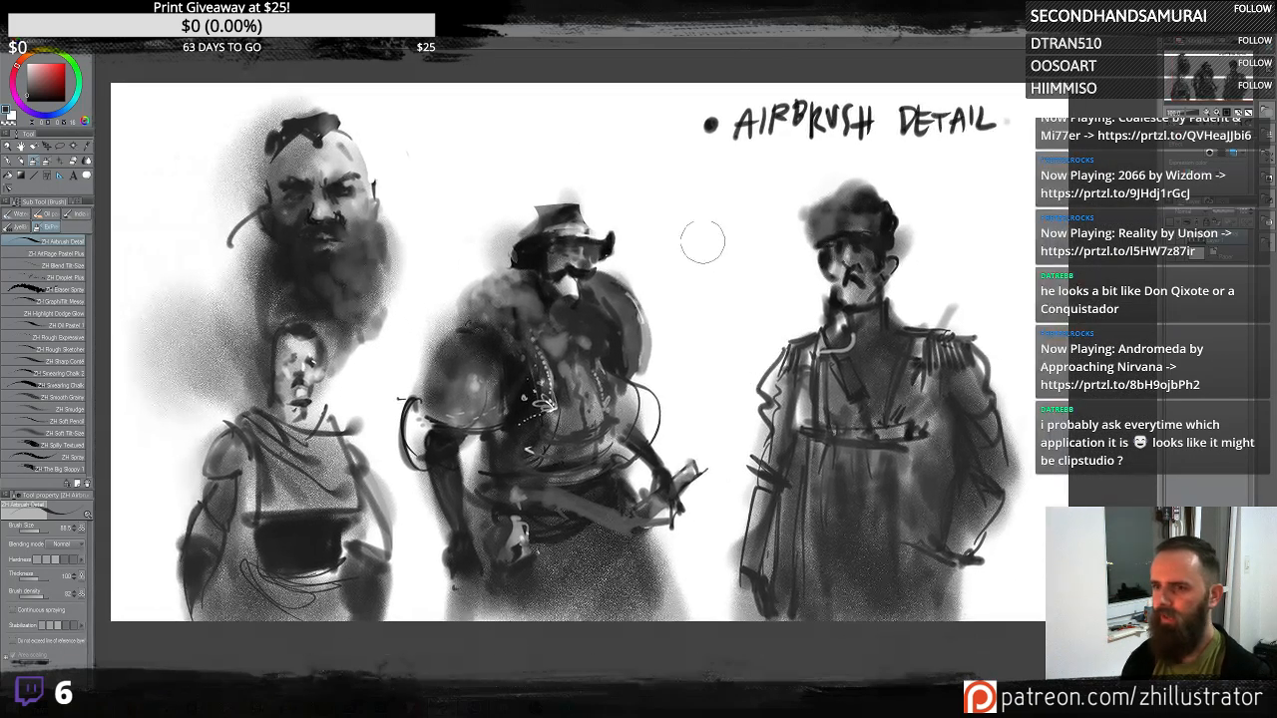
pyautogui.moveTo(719, 241)
pyautogui.mouseDown()
pyautogui.moveTo(723, 195)
pyautogui.moveTo(729, 255)
pyautogui.moveTo(707, 238)
pyautogui.moveTo(719, 291)
pyautogui.moveTo(706, 271)
pyautogui.moveTo(743, 281)
pyautogui.moveTo(719, 323)
pyautogui.moveTo(714, 286)
pyautogui.moveTo(728, 288)
pyautogui.moveTo(696, 276)
pyautogui.moveTo(711, 264)
pyautogui.moveTo(715, 335)
pyautogui.moveTo(743, 345)
pyautogui.moveTo(703, 371)
pyautogui.mouseUp()
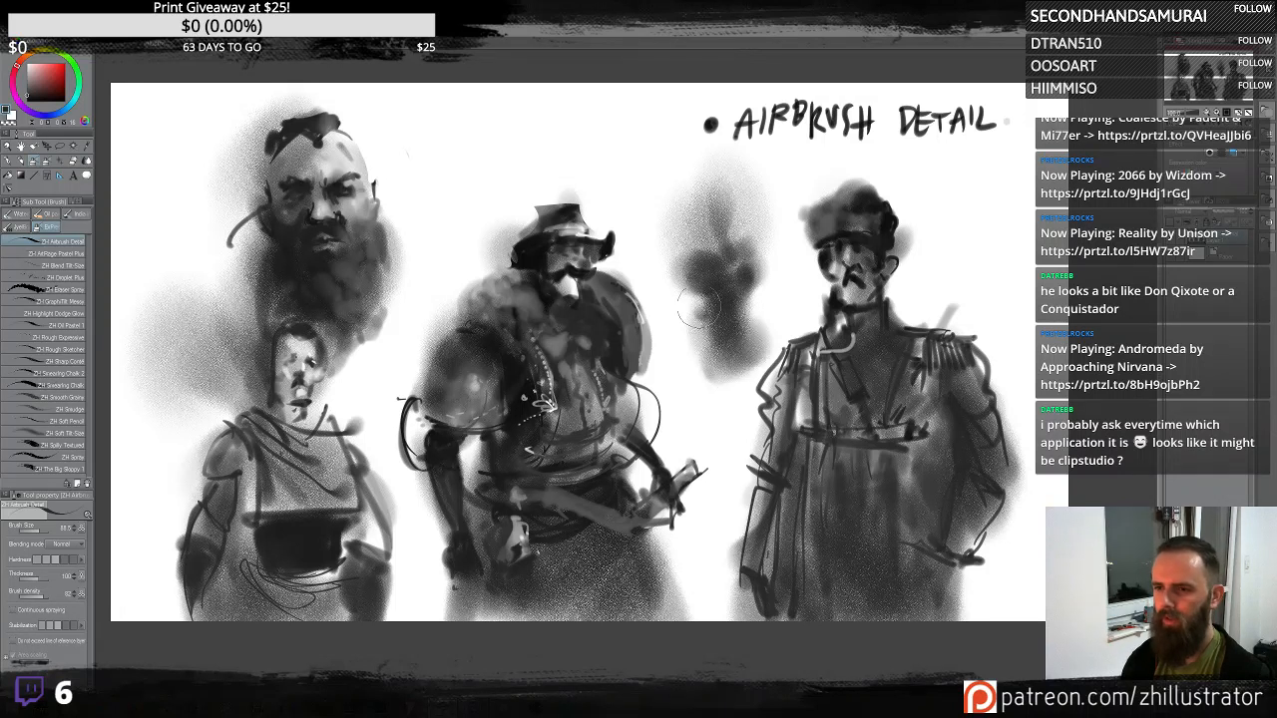
pyautogui.moveTo(698, 308)
pyautogui.mouseDown()
pyautogui.moveTo(778, 284)
pyautogui.moveTo(786, 261)
pyautogui.moveTo(740, 427)
pyautogui.moveTo(713, 346)
pyautogui.moveTo(737, 369)
pyautogui.mouseUp()
pyautogui.moveTo(684, 327); pyautogui.dragTo(681, 377)
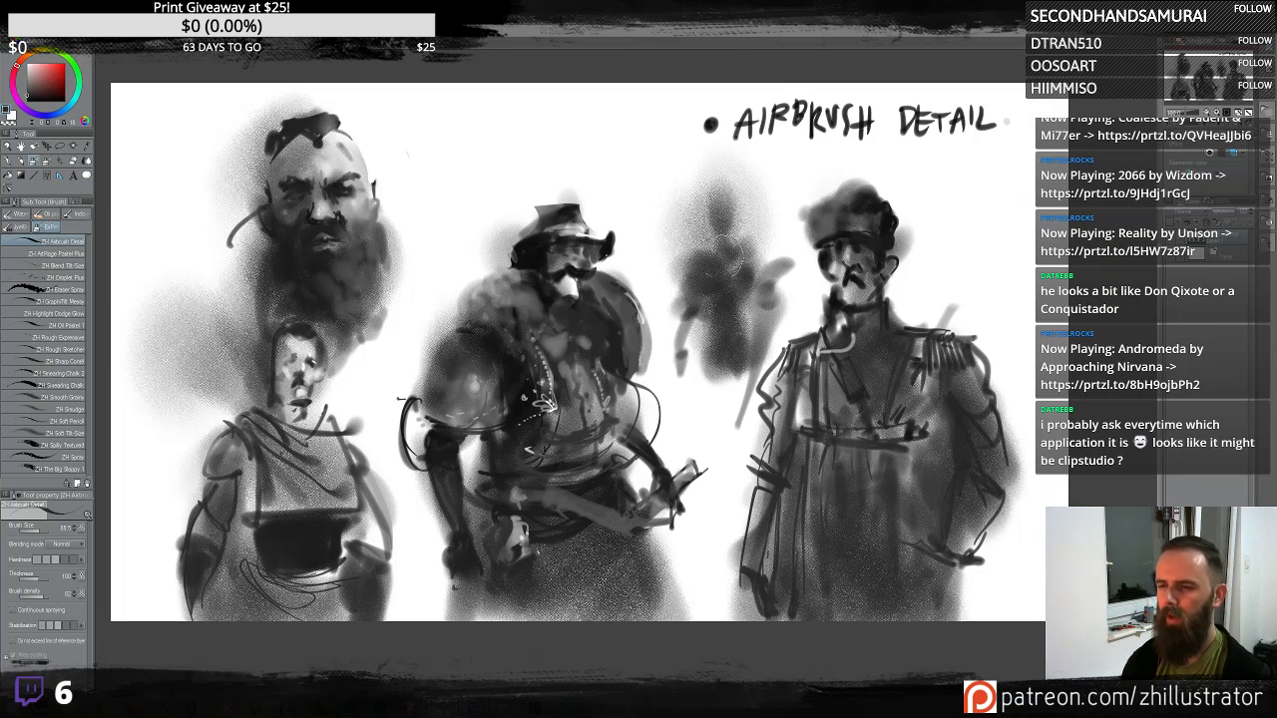
pyautogui.moveTo(729, 334); pyautogui.dragTo(697, 401)
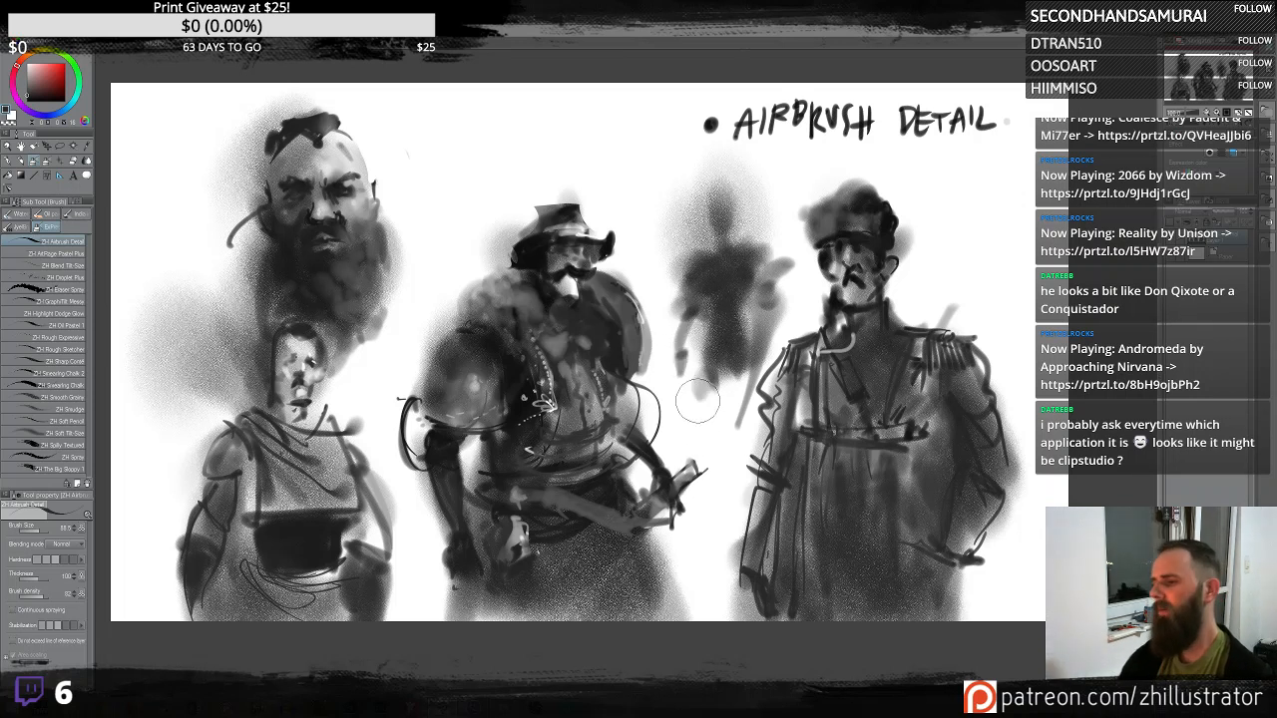
# - Sketch a small face, top hat and spiky arm shapes onto the new ghostly figure
pyautogui.scroll(-1, 699, 405)
pyautogui.scroll(2, 698, 405)
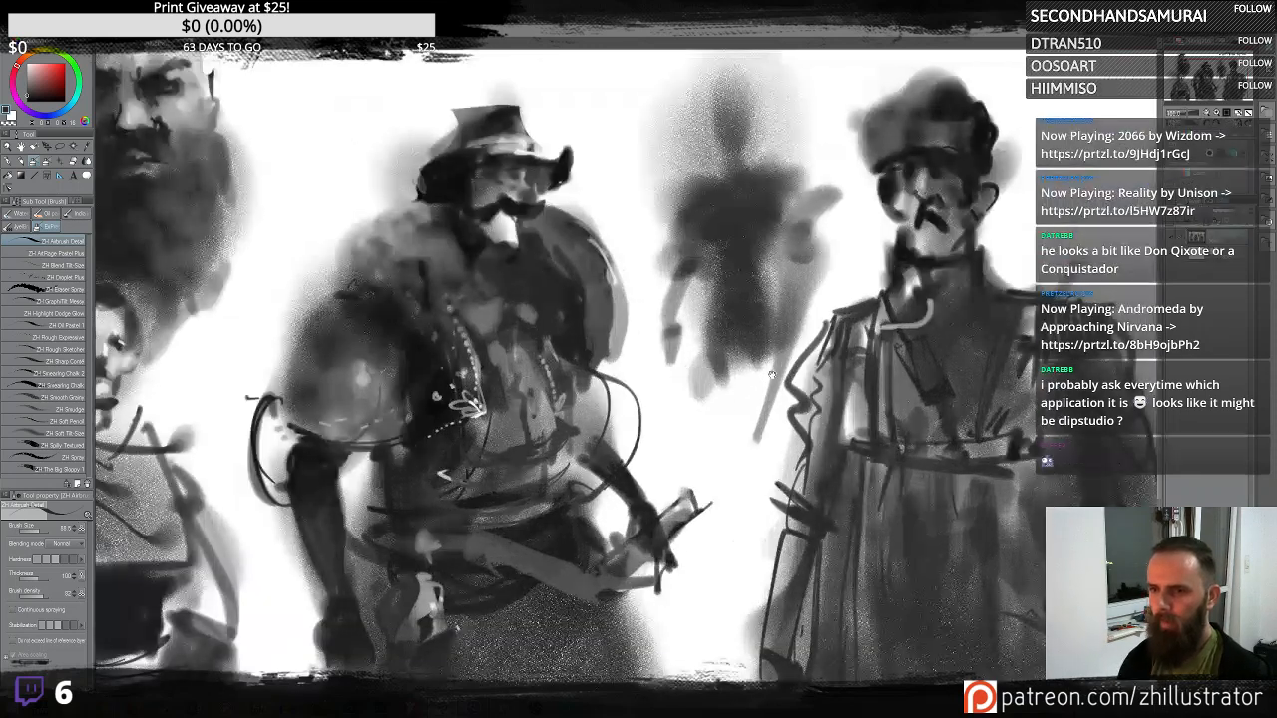
pyautogui.moveTo(750, 278); pyautogui.dragTo(765, 430)
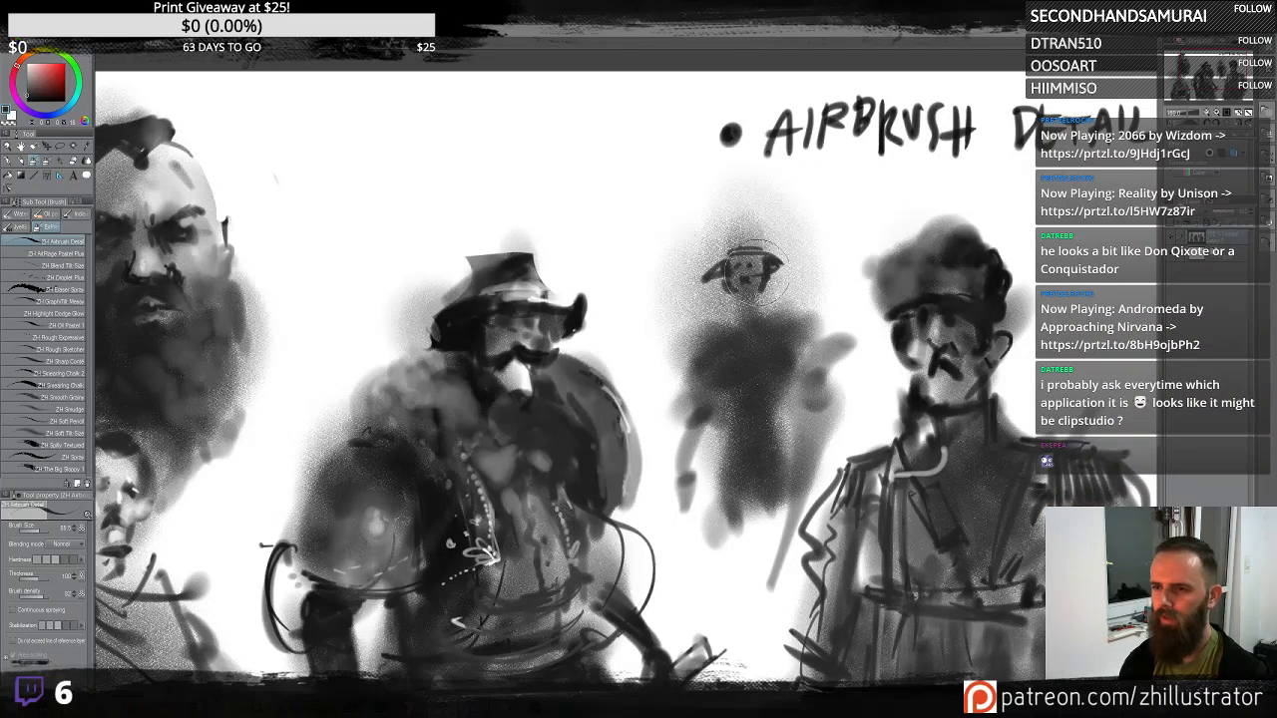
pyautogui.moveTo(733, 245); pyautogui.dragTo(764, 249)
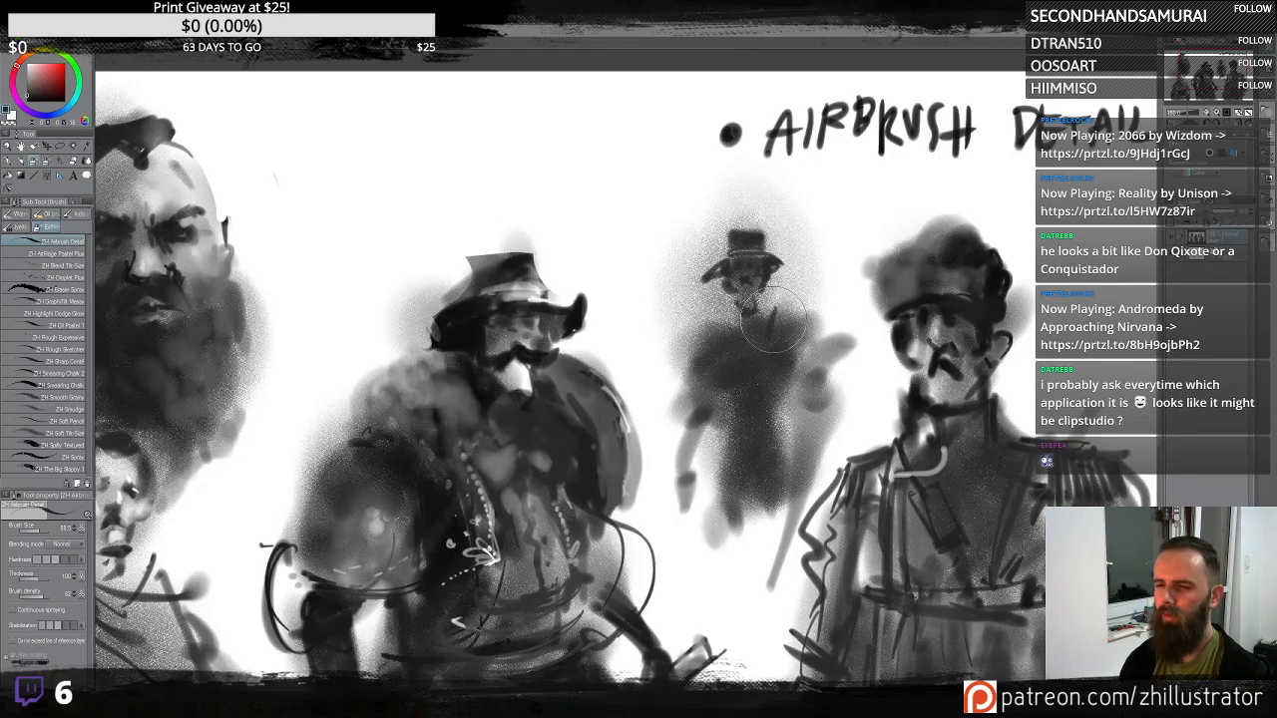
pyautogui.moveTo(720, 329); pyautogui.dragTo(726, 406)
pyautogui.moveTo(775, 347)
pyautogui.mouseDown()
pyautogui.moveTo(813, 359)
pyautogui.moveTo(778, 345)
pyautogui.moveTo(703, 369)
pyautogui.moveTo(820, 353)
pyautogui.moveTo(828, 314)
pyautogui.moveTo(813, 300)
pyautogui.moveTo(843, 324)
pyautogui.moveTo(688, 344)
pyautogui.moveTo(719, 347)
pyautogui.moveTo(721, 389)
pyautogui.moveTo(698, 359)
pyautogui.moveTo(733, 265)
pyautogui.moveTo(693, 279)
pyautogui.moveTo(840, 210)
pyautogui.moveTo(843, 321)
pyautogui.mouseUp()
pyautogui.hotkey('ctrl', 'z')
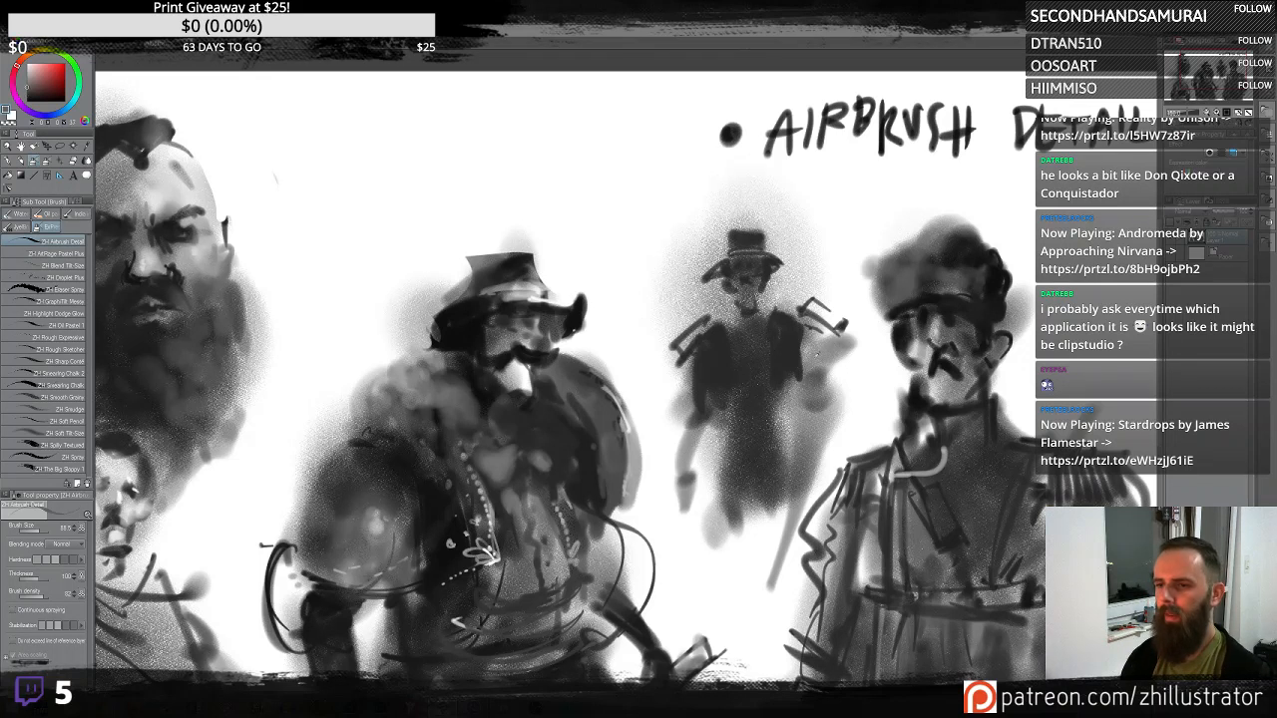
# - Draw a radiating halo ring around the new figure's head
pyautogui.moveTo(798, 263); pyautogui.dragTo(703, 255)
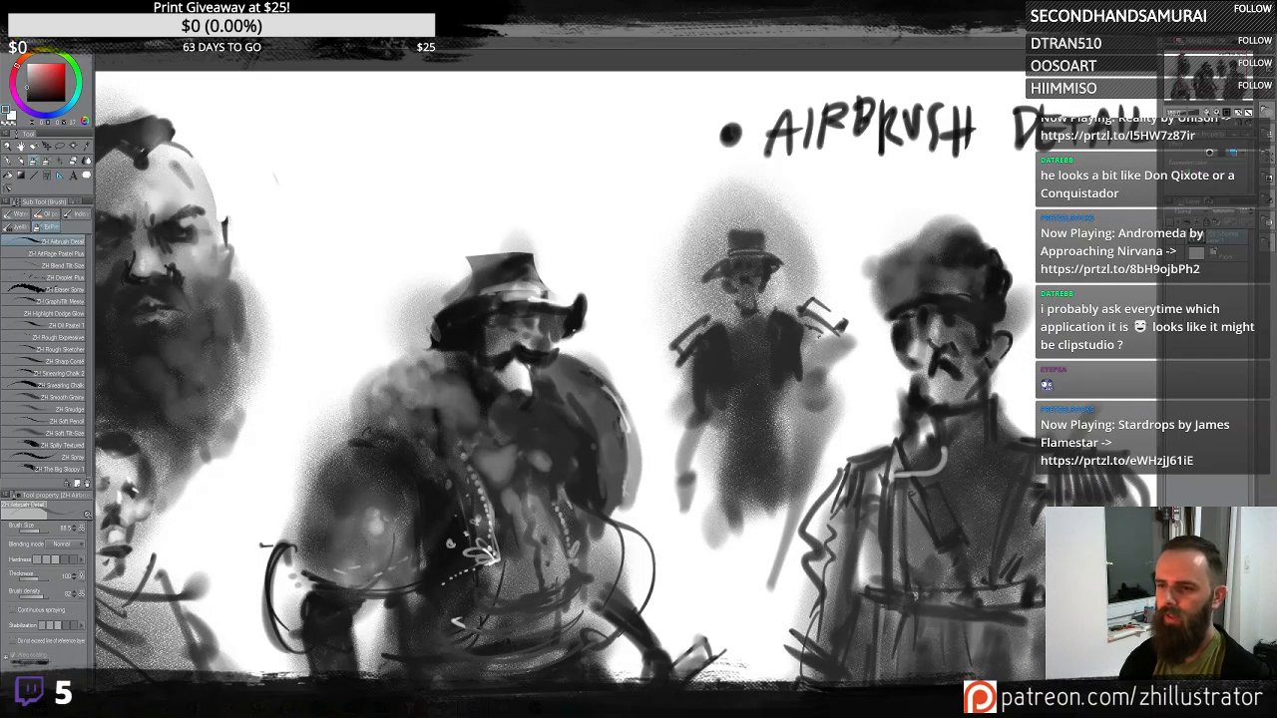
pyautogui.moveTo(808, 272)
pyautogui.mouseDown()
pyautogui.moveTo(764, 189)
pyautogui.moveTo(688, 268)
pyautogui.mouseUp()
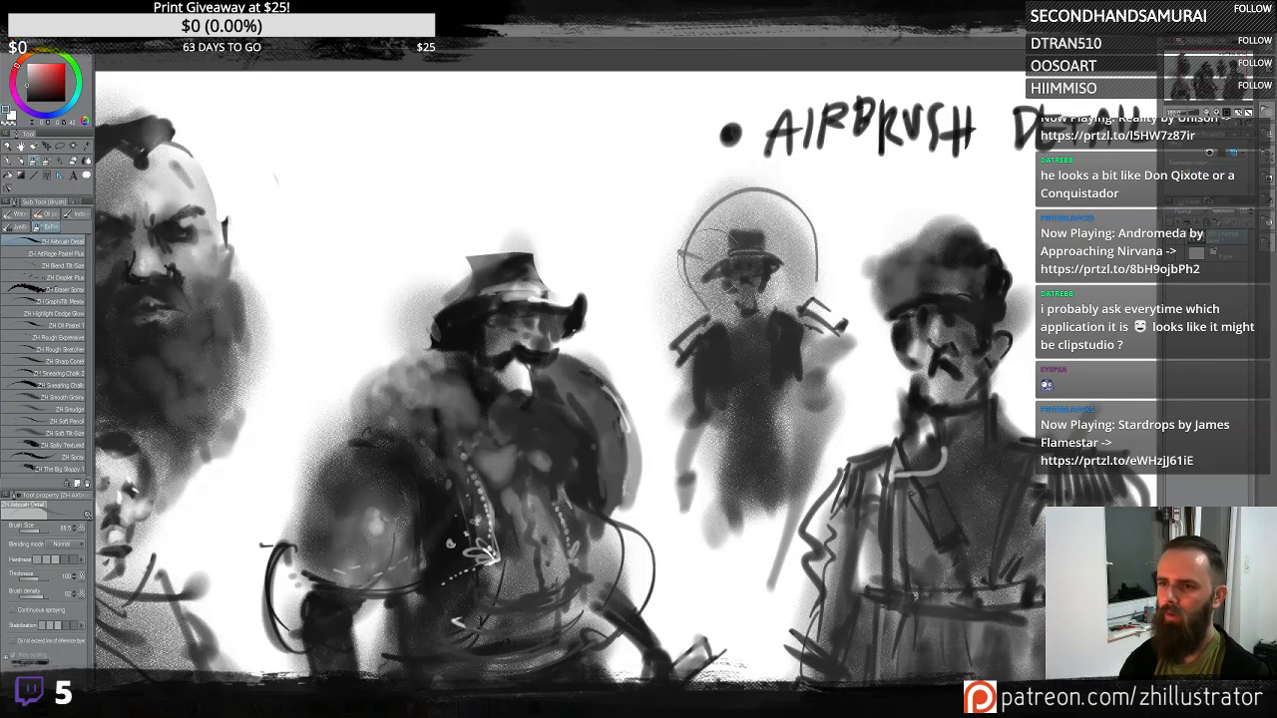
pyautogui.moveTo(709, 198)
pyautogui.mouseDown()
pyautogui.moveTo(798, 215)
pyautogui.moveTo(824, 302)
pyautogui.moveTo(776, 305)
pyautogui.mouseUp()
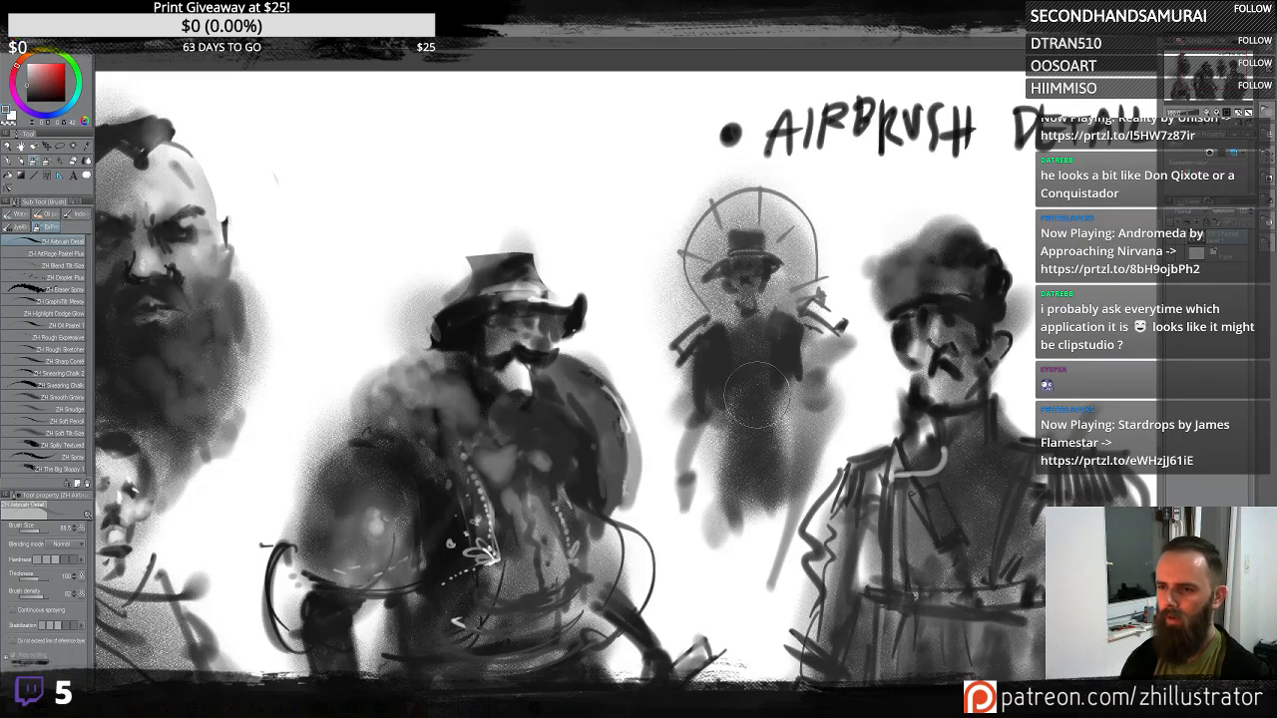
# - Add lighter strokes down the new figure's torso and lower body
pyautogui.moveTo(739, 367)
pyautogui.mouseDown()
pyautogui.moveTo(744, 394)
pyautogui.moveTo(783, 419)
pyautogui.moveTo(829, 417)
pyautogui.moveTo(699, 469)
pyautogui.moveTo(806, 425)
pyautogui.moveTo(758, 469)
pyautogui.moveTo(772, 368)
pyautogui.moveTo(758, 349)
pyautogui.moveTo(773, 345)
pyautogui.moveTo(738, 354)
pyautogui.moveTo(734, 252)
pyautogui.moveTo(755, 372)
pyautogui.moveTo(743, 349)
pyautogui.moveTo(763, 354)
pyautogui.moveTo(741, 344)
pyautogui.moveTo(783, 385)
pyautogui.moveTo(749, 400)
pyautogui.moveTo(758, 439)
pyautogui.moveTo(785, 426)
pyautogui.moveTo(744, 394)
pyautogui.moveTo(723, 419)
pyautogui.moveTo(779, 429)
pyautogui.moveTo(748, 444)
pyautogui.mouseUp()
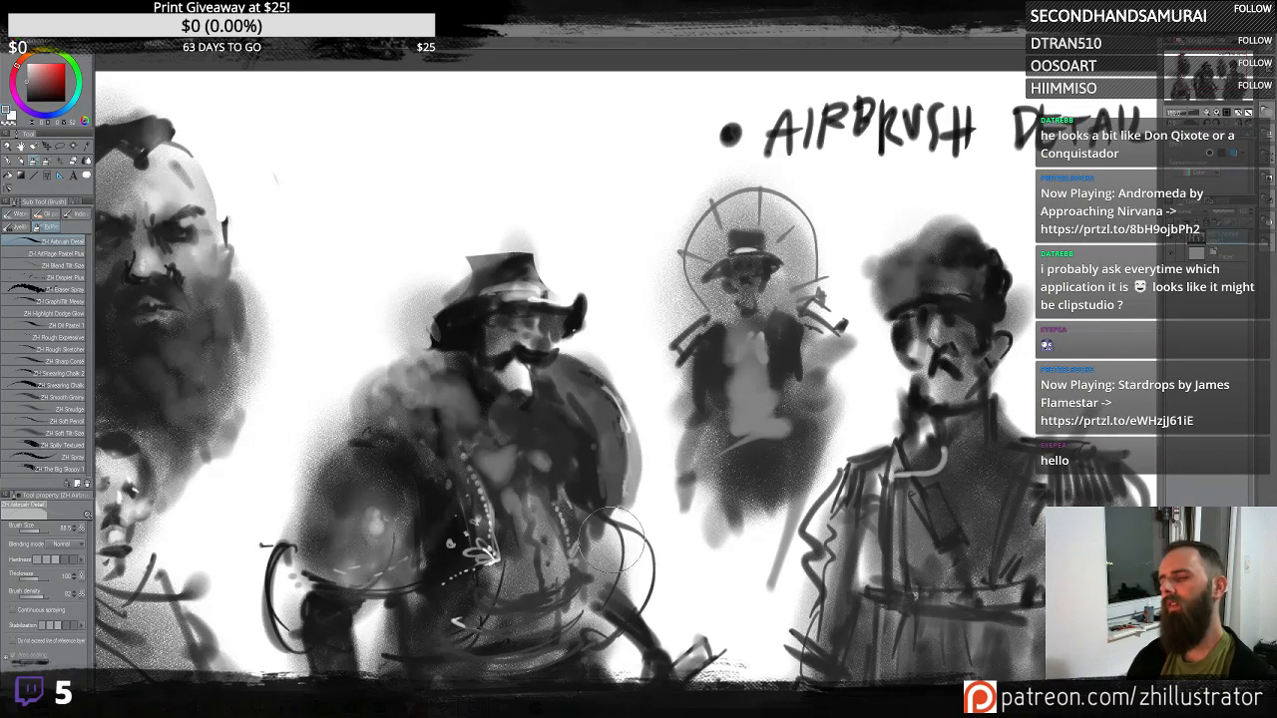
pyautogui.moveTo(719, 514); pyautogui.dragTo(734, 560)
pyautogui.keyDown('alt'); pyautogui.click(781, 379); pyautogui.keyUp('alt')
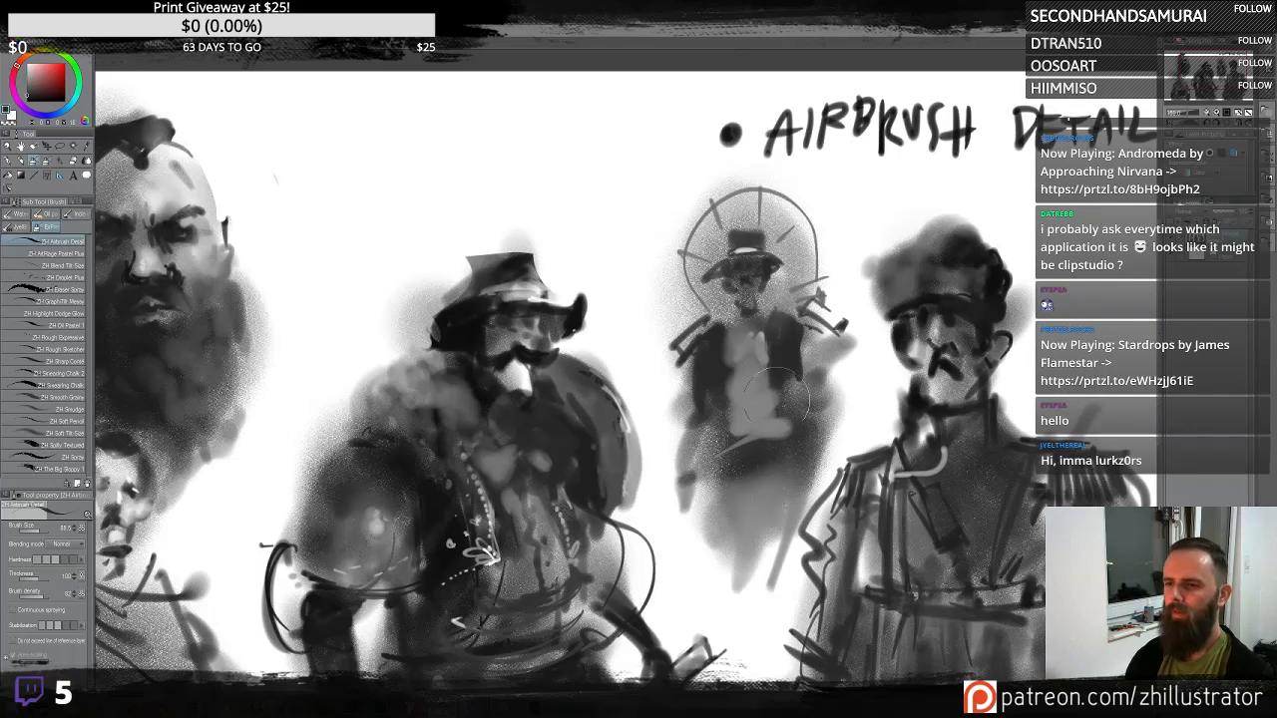
# - Refine the ghostly figure's torso, spiky arm and head with small airbrush strokes
pyautogui.moveTo(733, 464); pyautogui.dragTo(784, 502)
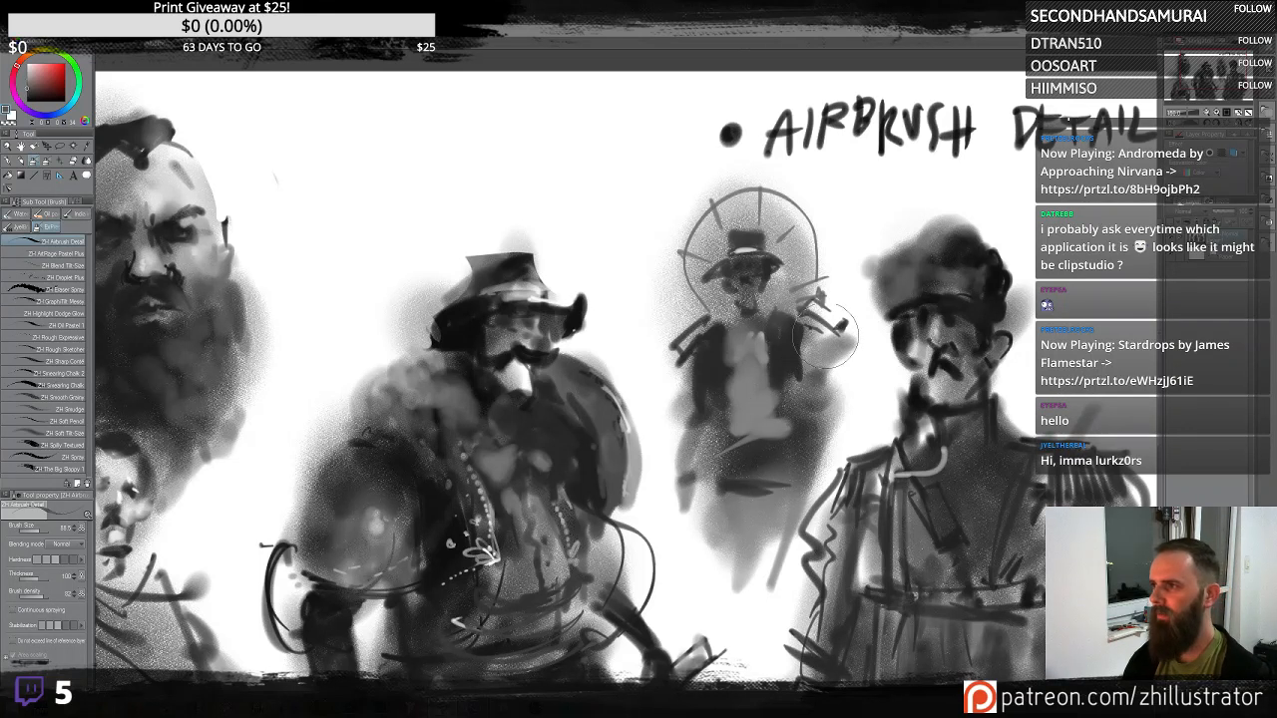
pyautogui.moveTo(826, 335); pyautogui.dragTo(834, 355)
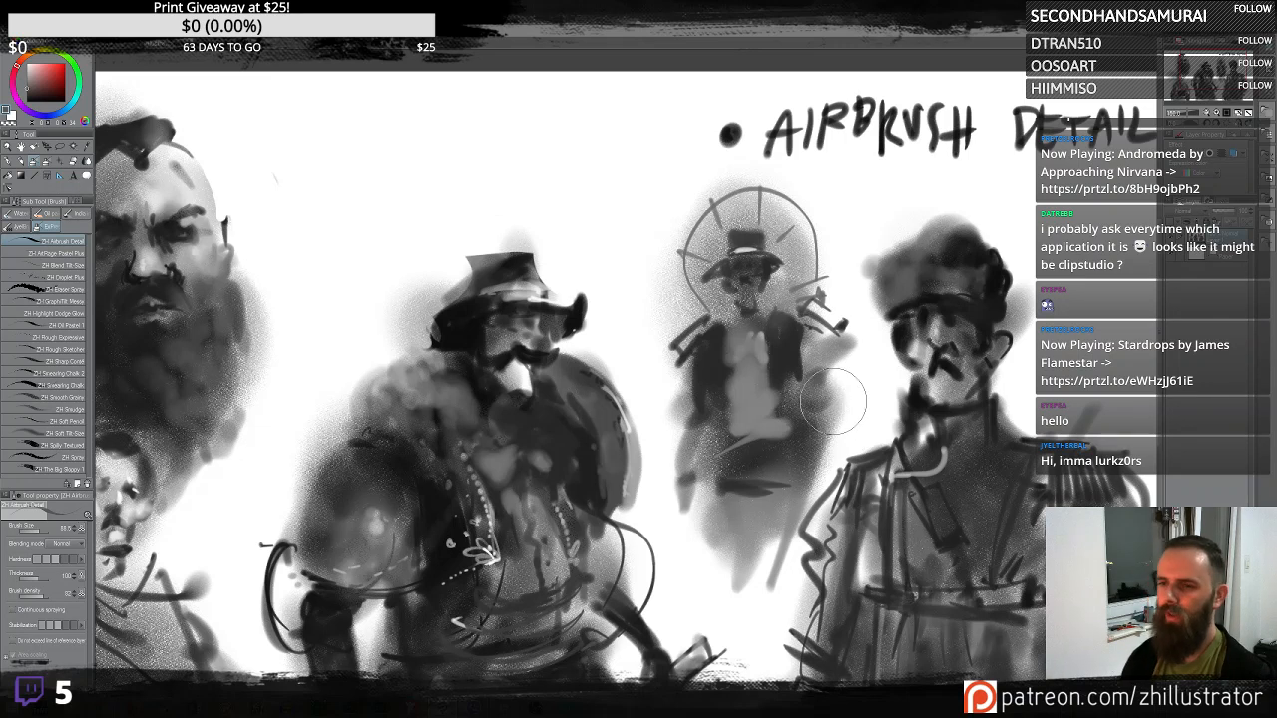
pyautogui.keyDown('alt'); pyautogui.click(695, 343); pyautogui.keyUp('alt')
pyautogui.moveTo(685, 249)
pyautogui.mouseDown()
pyautogui.moveTo(687, 317)
pyautogui.moveTo(744, 299)
pyautogui.mouseUp()
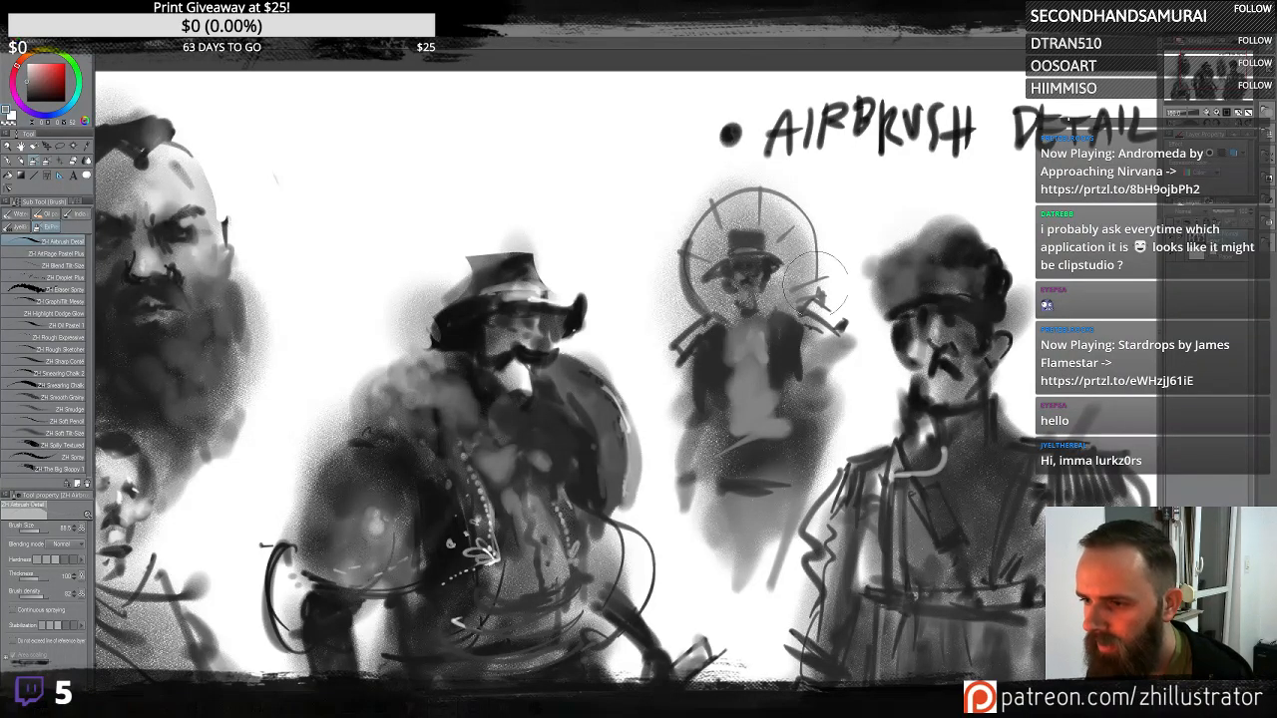
pyautogui.moveTo(811, 313); pyautogui.dragTo(831, 304)
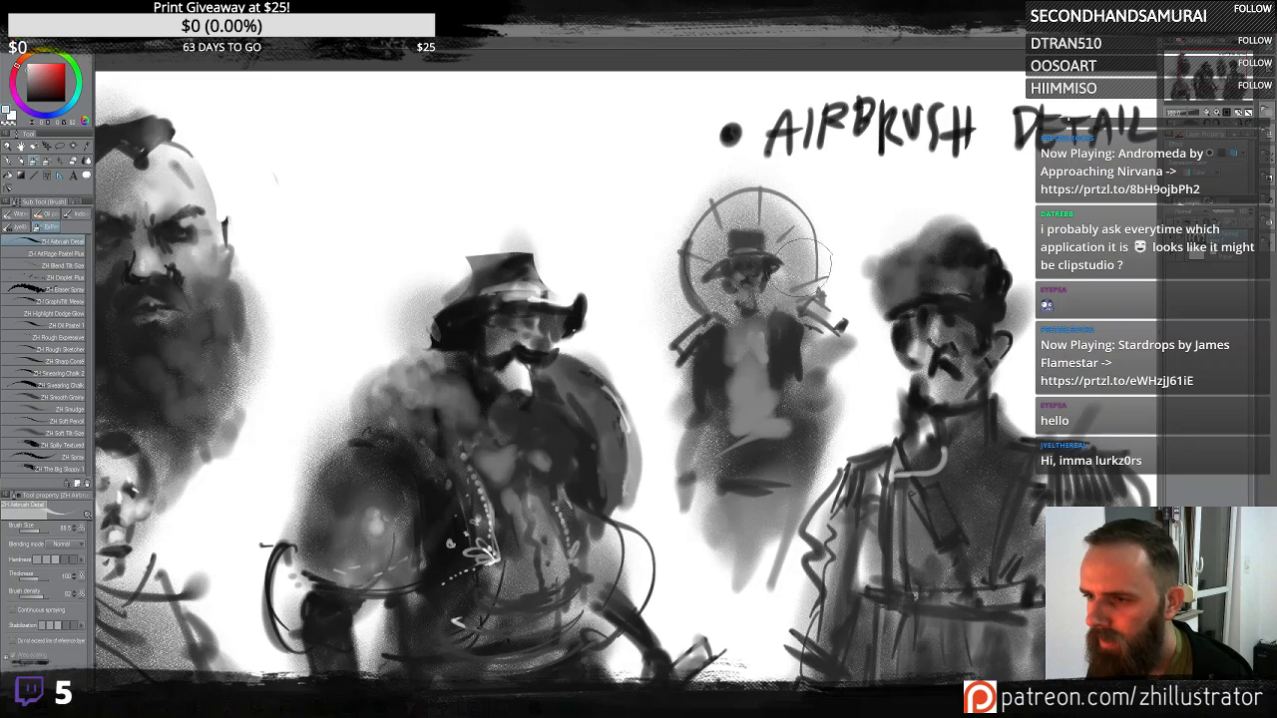
# - Spray a large soft glowing arc behind the ghostly figure and undo a stray torso stroke
pyautogui.moveTo(762, 165); pyautogui.dragTo(630, 372)
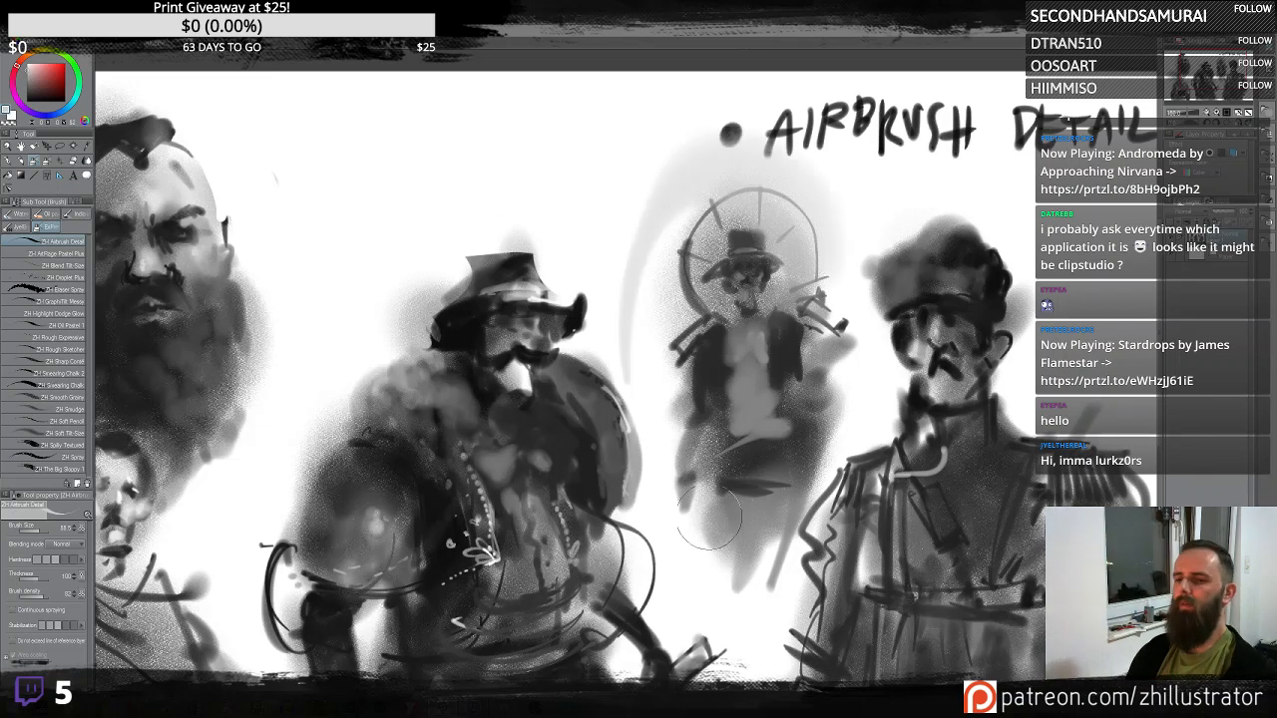
pyautogui.moveTo(741, 343); pyautogui.dragTo(754, 392)
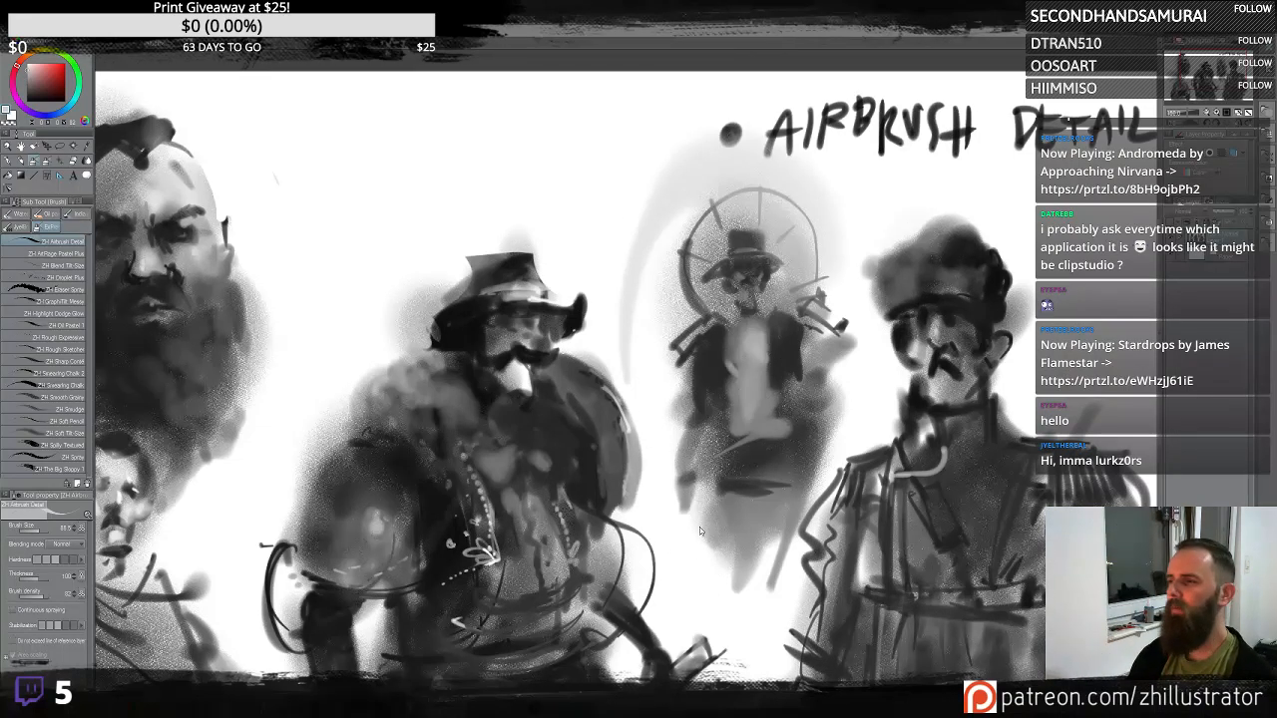
pyautogui.hotkey('ctrl', 'z')
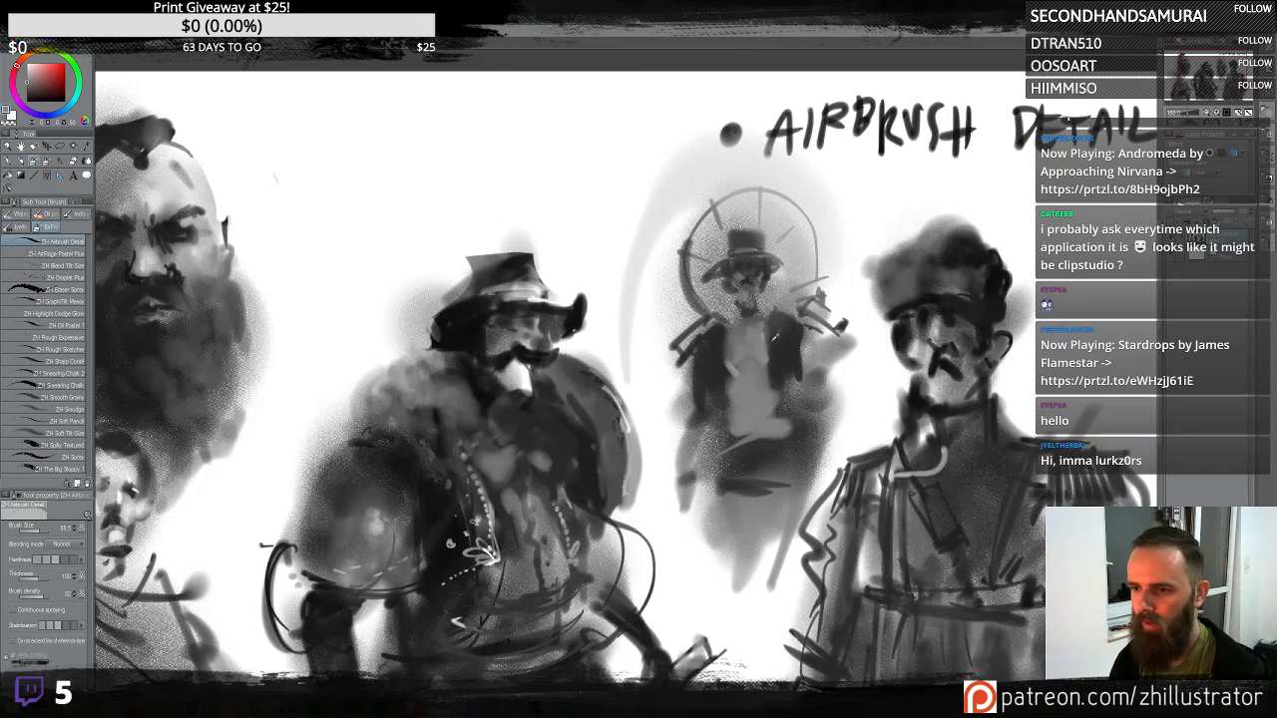
# - Lighten and reshape the ghostly figure's torso, arms and lower body with soft strokes, undoing the last one
pyautogui.moveTo(804, 282)
pyautogui.mouseDown()
pyautogui.moveTo(756, 355)
pyautogui.moveTo(767, 359)
pyautogui.moveTo(748, 341)
pyautogui.moveTo(743, 429)
pyautogui.moveTo(777, 443)
pyautogui.moveTo(759, 484)
pyautogui.moveTo(781, 484)
pyautogui.moveTo(751, 485)
pyautogui.moveTo(716, 451)
pyautogui.moveTo(685, 469)
pyautogui.moveTo(701, 459)
pyautogui.moveTo(682, 446)
pyautogui.moveTo(690, 376)
pyautogui.moveTo(712, 433)
pyautogui.moveTo(836, 364)
pyautogui.moveTo(833, 346)
pyautogui.moveTo(840, 394)
pyautogui.moveTo(766, 508)
pyautogui.moveTo(827, 445)
pyautogui.moveTo(821, 429)
pyautogui.moveTo(784, 429)
pyautogui.moveTo(833, 425)
pyautogui.moveTo(821, 418)
pyautogui.moveTo(826, 443)
pyautogui.moveTo(788, 474)
pyautogui.moveTo(693, 469)
pyautogui.moveTo(685, 454)
pyautogui.moveTo(752, 455)
pyautogui.moveTo(826, 361)
pyautogui.moveTo(834, 426)
pyautogui.moveTo(823, 422)
pyautogui.moveTo(844, 406)
pyautogui.moveTo(819, 425)
pyautogui.moveTo(843, 423)
pyautogui.moveTo(838, 357)
pyautogui.moveTo(813, 357)
pyautogui.moveTo(840, 432)
pyautogui.moveTo(809, 318)
pyautogui.moveTo(827, 356)
pyautogui.moveTo(664, 354)
pyautogui.moveTo(672, 369)
pyautogui.moveTo(679, 354)
pyautogui.moveTo(671, 407)
pyautogui.moveTo(700, 474)
pyautogui.moveTo(827, 381)
pyautogui.moveTo(884, 363)
pyautogui.moveTo(849, 369)
pyautogui.moveTo(770, 540)
pyautogui.moveTo(695, 633)
pyautogui.moveTo(740, 501)
pyautogui.moveTo(715, 380)
pyautogui.moveTo(686, 431)
pyautogui.moveTo(719, 387)
pyautogui.moveTo(787, 344)
pyautogui.mouseUp()
pyautogui.moveTo(687, 536); pyautogui.dragTo(679, 514)
pyautogui.moveTo(828, 487)
pyautogui.mouseDown()
pyautogui.moveTo(793, 452)
pyautogui.moveTo(735, 477)
pyautogui.moveTo(783, 478)
pyautogui.moveTo(784, 490)
pyautogui.moveTo(763, 478)
pyautogui.moveTo(812, 463)
pyautogui.moveTo(790, 478)
pyautogui.moveTo(727, 478)
pyautogui.moveTo(723, 462)
pyautogui.moveTo(769, 496)
pyautogui.mouseUp()
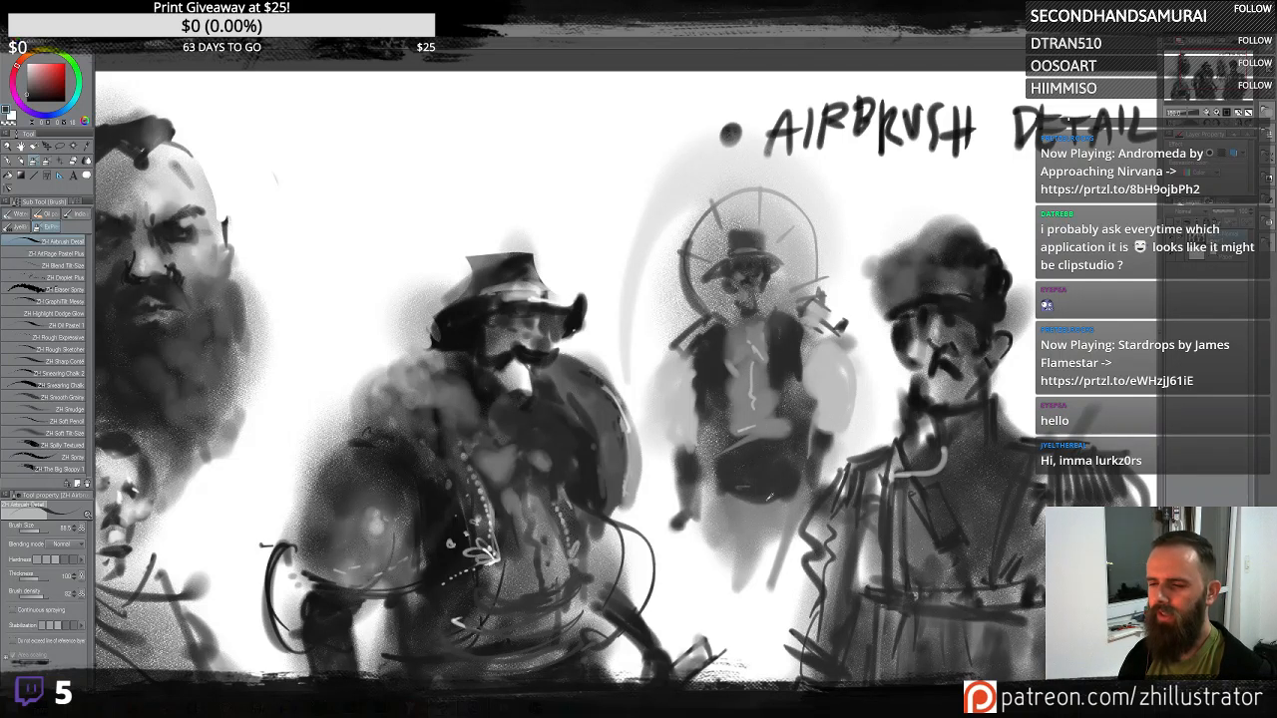
pyautogui.moveTo(710, 529)
pyautogui.mouseDown()
pyautogui.moveTo(739, 559)
pyautogui.moveTo(806, 551)
pyautogui.moveTo(802, 637)
pyautogui.mouseUp()
pyautogui.hotkey('ctrl', 'z')
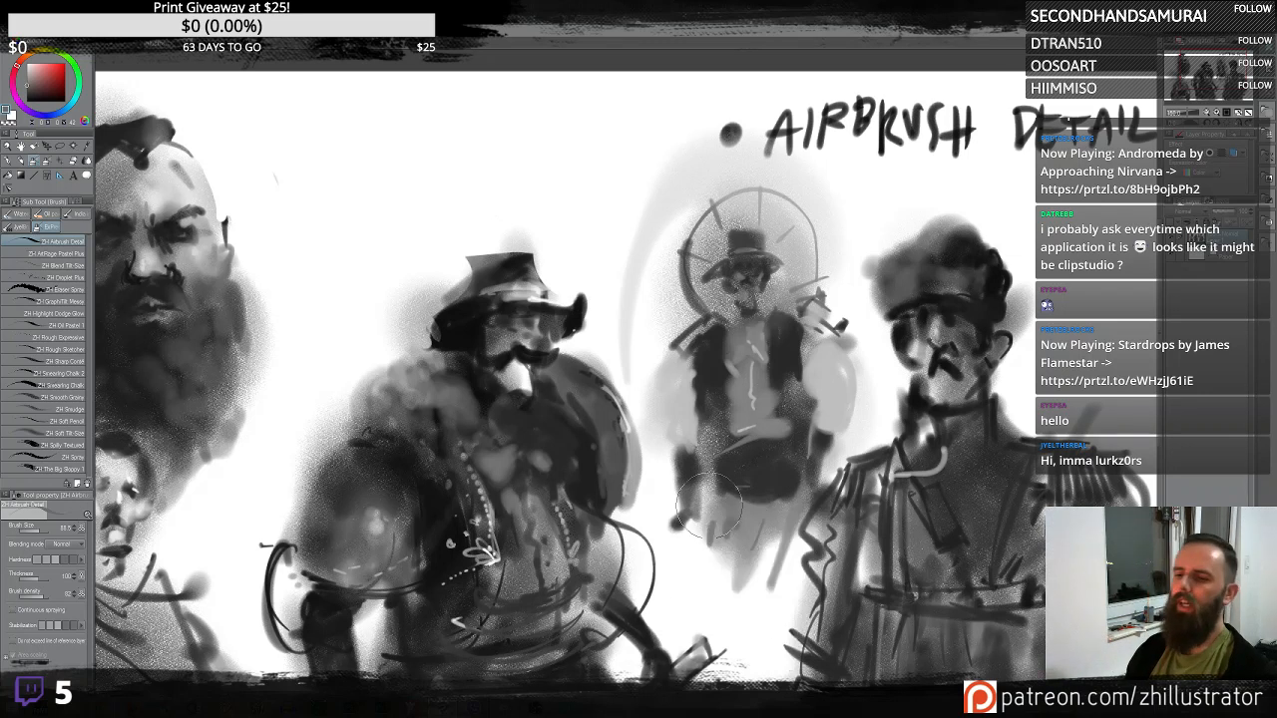
# - Draw a thin dark line down the centre of the ghostly figure's torso
pyautogui.moveTo(732, 511)
pyautogui.mouseDown()
pyautogui.moveTo(725, 592)
pyautogui.moveTo(789, 530)
pyautogui.moveTo(748, 588)
pyautogui.mouseUp()
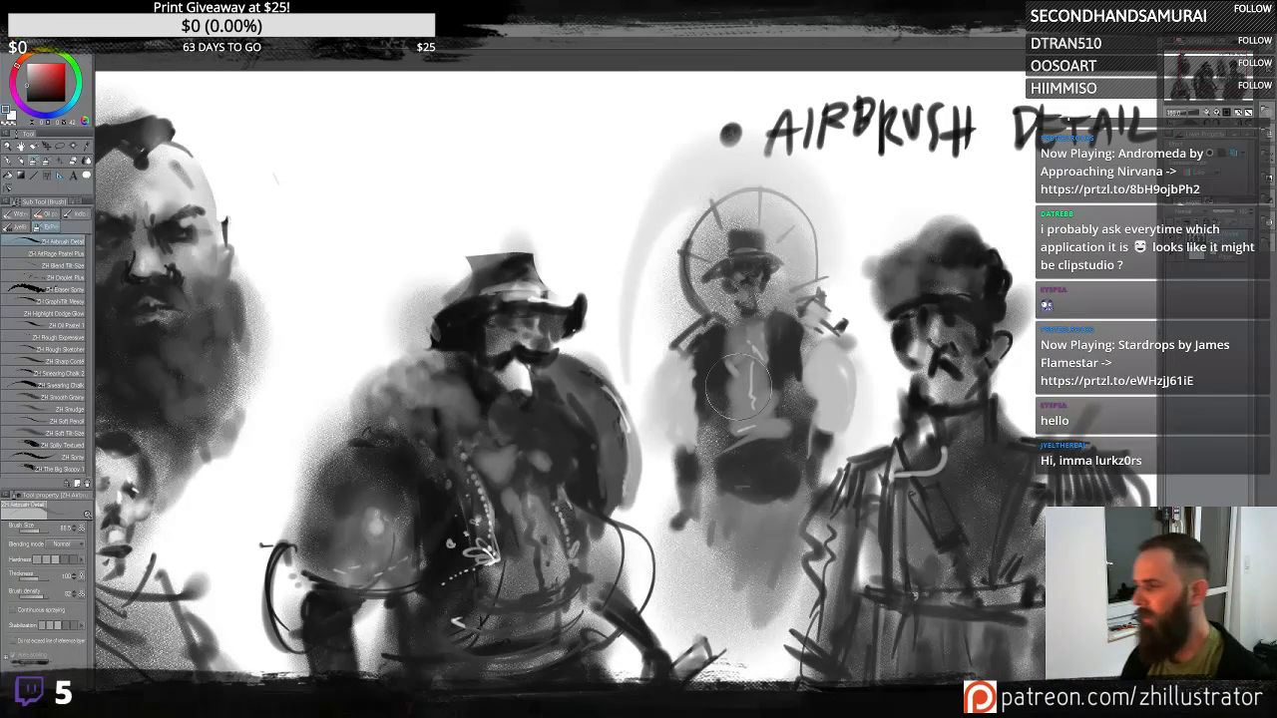
pyautogui.moveTo(766, 464)
pyautogui.mouseDown()
pyautogui.moveTo(723, 468)
pyautogui.moveTo(749, 495)
pyautogui.moveTo(724, 502)
pyautogui.moveTo(754, 577)
pyautogui.moveTo(710, 631)
pyautogui.moveTo(721, 537)
pyautogui.moveTo(818, 455)
pyautogui.moveTo(786, 435)
pyautogui.moveTo(751, 549)
pyautogui.moveTo(780, 518)
pyautogui.moveTo(784, 501)
pyautogui.moveTo(743, 527)
pyautogui.mouseUp()
pyautogui.keyDown('alt'); pyautogui.click(753, 545); pyautogui.keyUp('alt')
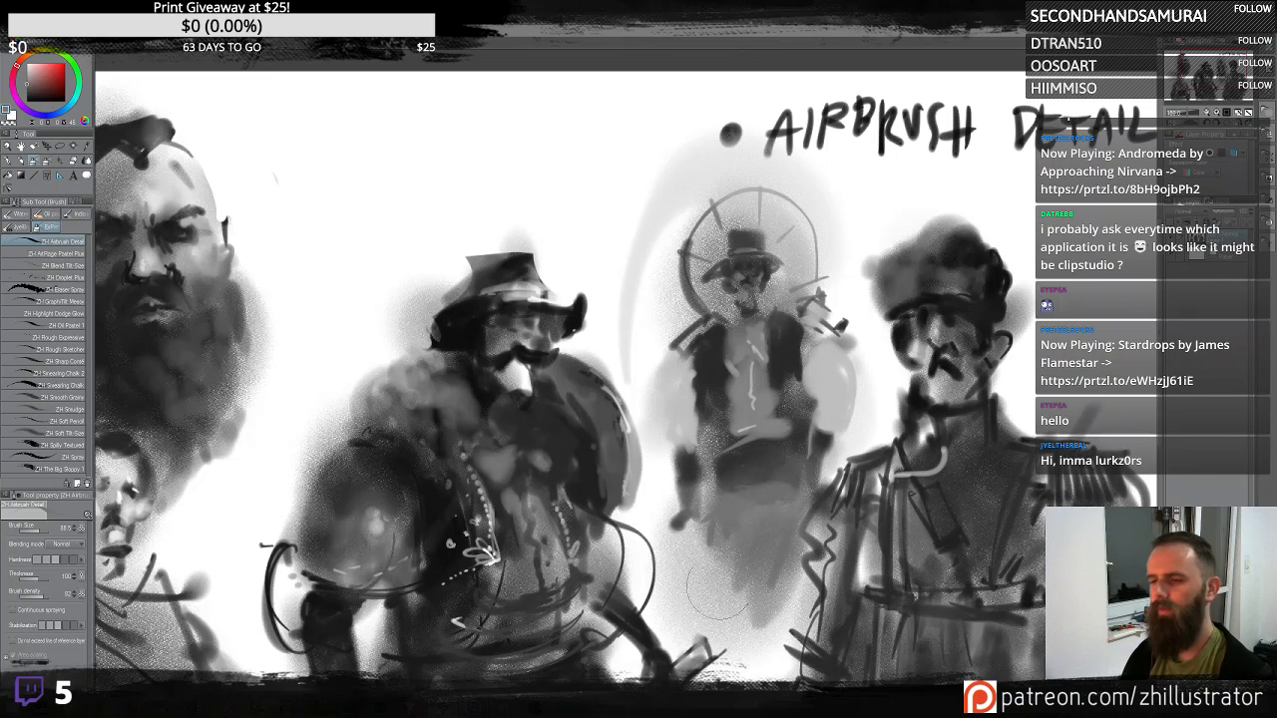
# - Shade the ghostly figure's arms and sides with darker airbrush strokes and dabs
pyautogui.keyDown('alt'); pyautogui.click(846, 373); pyautogui.keyUp('alt')
pyautogui.moveTo(829, 362)
pyautogui.mouseDown()
pyautogui.moveTo(852, 384)
pyautogui.moveTo(848, 420)
pyautogui.mouseUp()
pyautogui.moveTo(672, 351)
pyautogui.mouseDown()
pyautogui.moveTo(678, 387)
pyautogui.moveTo(682, 423)
pyautogui.mouseUp()
pyautogui.moveTo(836, 358); pyautogui.dragTo(845, 402)
pyautogui.moveTo(772, 411)
pyautogui.mouseDown()
pyautogui.moveTo(782, 416)
pyautogui.moveTo(737, 422)
pyautogui.moveTo(770, 404)
pyautogui.moveTo(728, 409)
pyautogui.moveTo(754, 398)
pyautogui.moveTo(792, 417)
pyautogui.moveTo(727, 431)
pyautogui.moveTo(786, 412)
pyautogui.moveTo(743, 426)
pyautogui.moveTo(735, 388)
pyautogui.mouseUp()
pyautogui.keyDown('alt'); pyautogui.click(747, 455); pyautogui.keyUp('alt')
pyautogui.keyDown('alt'); pyautogui.click(777, 419); pyautogui.keyUp('alt')
pyautogui.keyDown('alt'); pyautogui.click(746, 419); pyautogui.keyUp('alt')
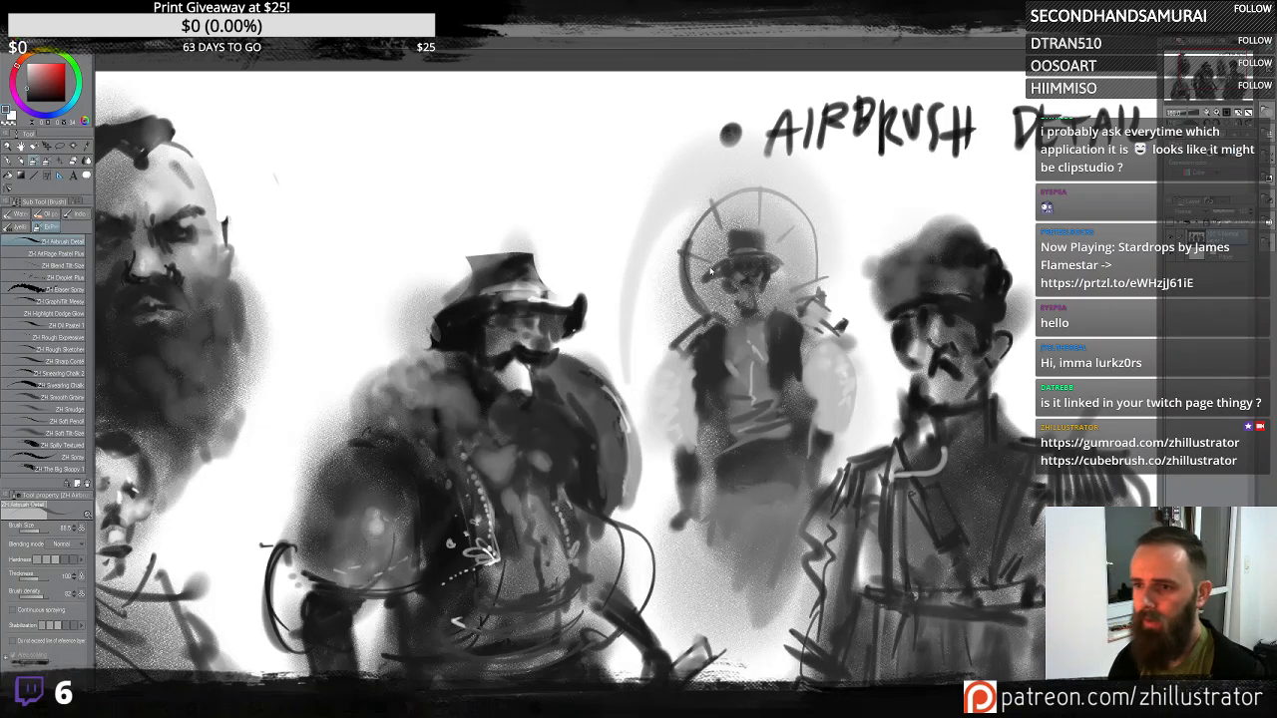
# - Touch up the ghostly figure's face beneath the top hat and undo a stray body stroke
pyautogui.keyDown('alt'); pyautogui.click(826, 373); pyautogui.keyUp('alt')
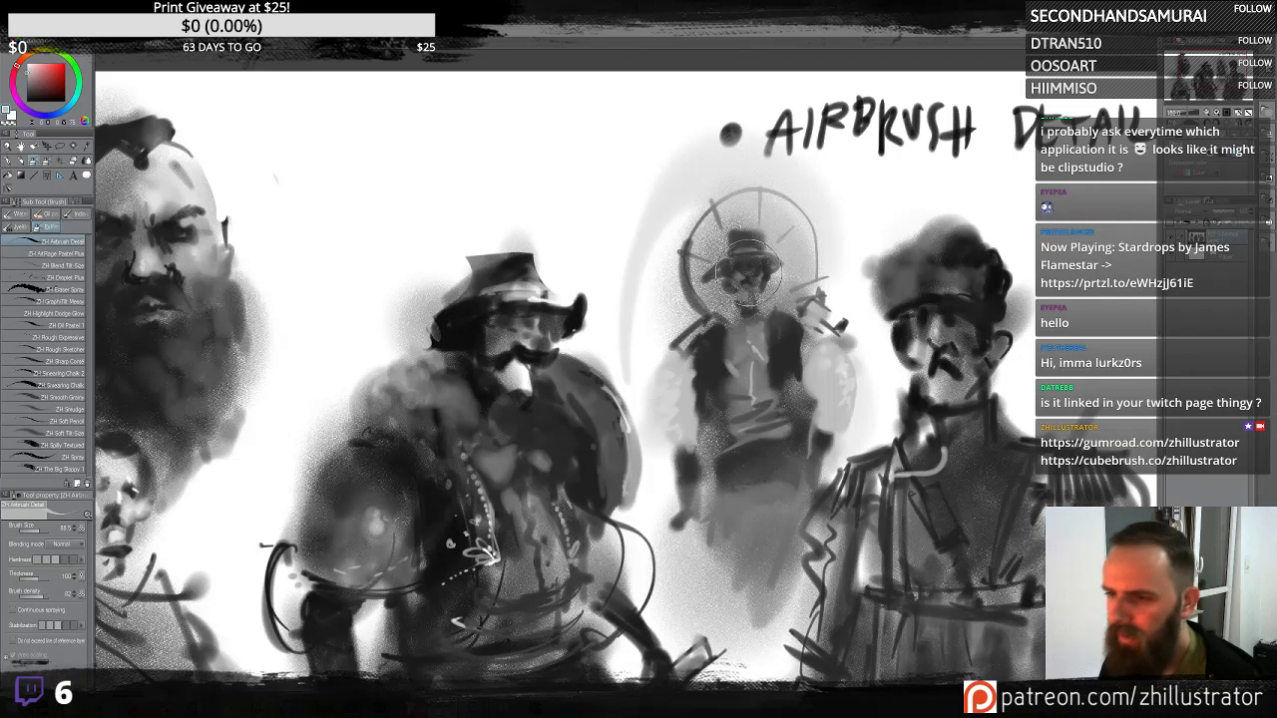
pyautogui.moveTo(753, 278); pyautogui.dragTo(749, 298)
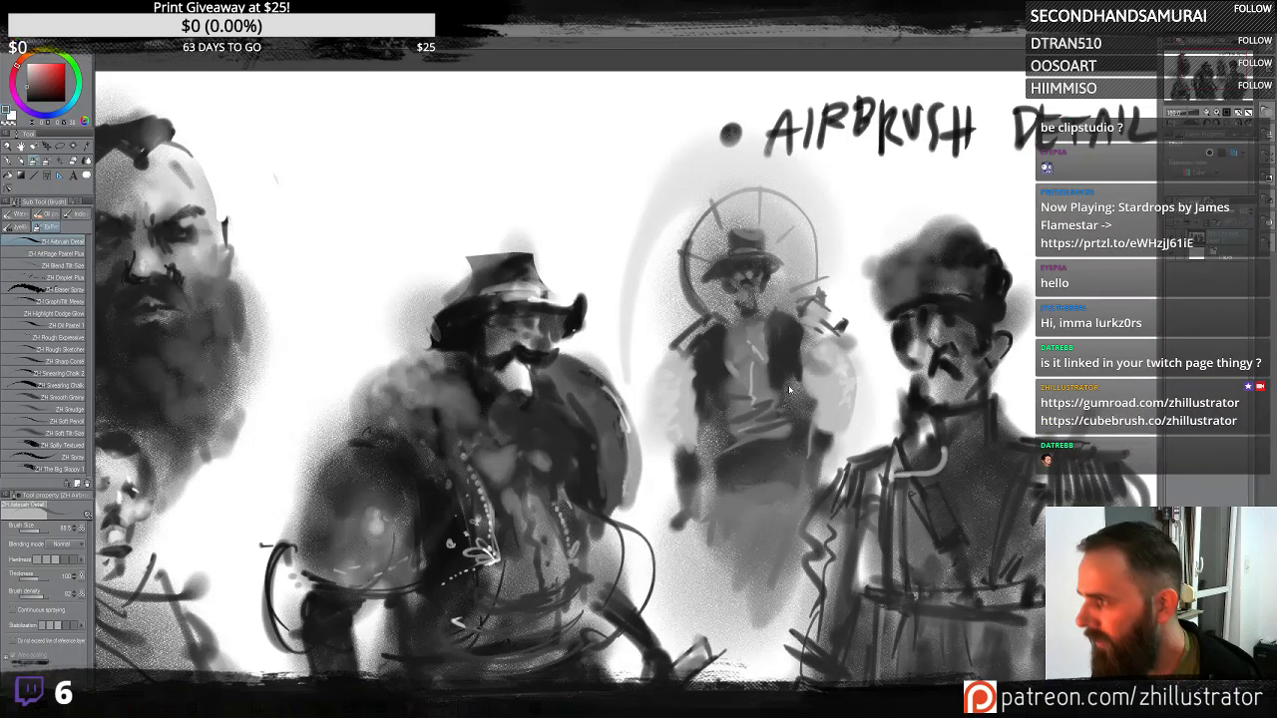
pyautogui.moveTo(689, 379)
pyautogui.mouseDown()
pyautogui.moveTo(693, 416)
pyautogui.moveTo(654, 557)
pyautogui.moveTo(772, 446)
pyautogui.moveTo(717, 385)
pyautogui.moveTo(679, 444)
pyautogui.moveTo(670, 423)
pyautogui.moveTo(700, 445)
pyautogui.moveTo(741, 429)
pyautogui.moveTo(741, 445)
pyautogui.moveTo(695, 433)
pyautogui.moveTo(798, 425)
pyautogui.moveTo(757, 415)
pyautogui.moveTo(826, 424)
pyautogui.moveTo(860, 397)
pyautogui.moveTo(850, 420)
pyautogui.moveTo(846, 401)
pyautogui.moveTo(701, 556)
pyautogui.moveTo(739, 513)
pyautogui.moveTo(801, 470)
pyautogui.moveTo(811, 479)
pyautogui.moveTo(785, 353)
pyautogui.moveTo(831, 443)
pyautogui.moveTo(805, 489)
pyautogui.mouseUp()
pyautogui.hotkey('ctrl', 'z')
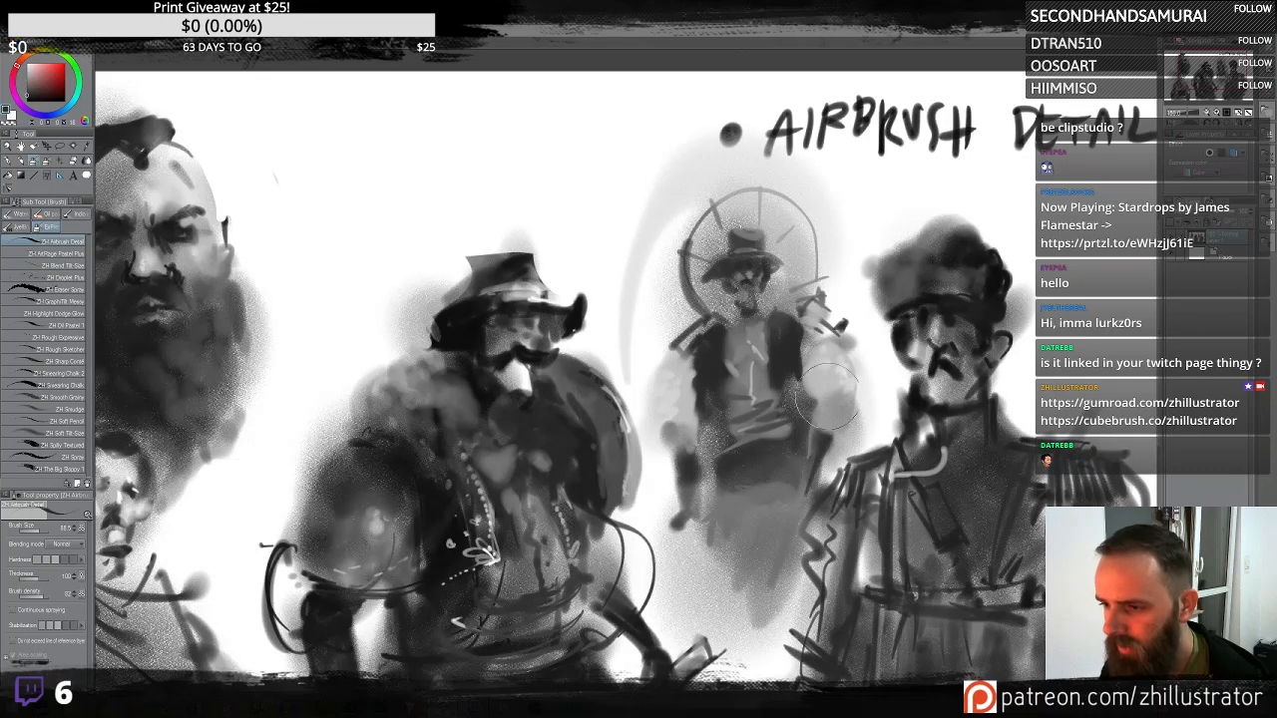
# - Add darker strokes to the ghostly figure's arms, hands and lower body, undoing a stray stroke
pyautogui.keyDown('alt'); pyautogui.click(828, 399); pyautogui.keyUp('alt')
pyautogui.moveTo(825, 440); pyautogui.dragTo(821, 447)
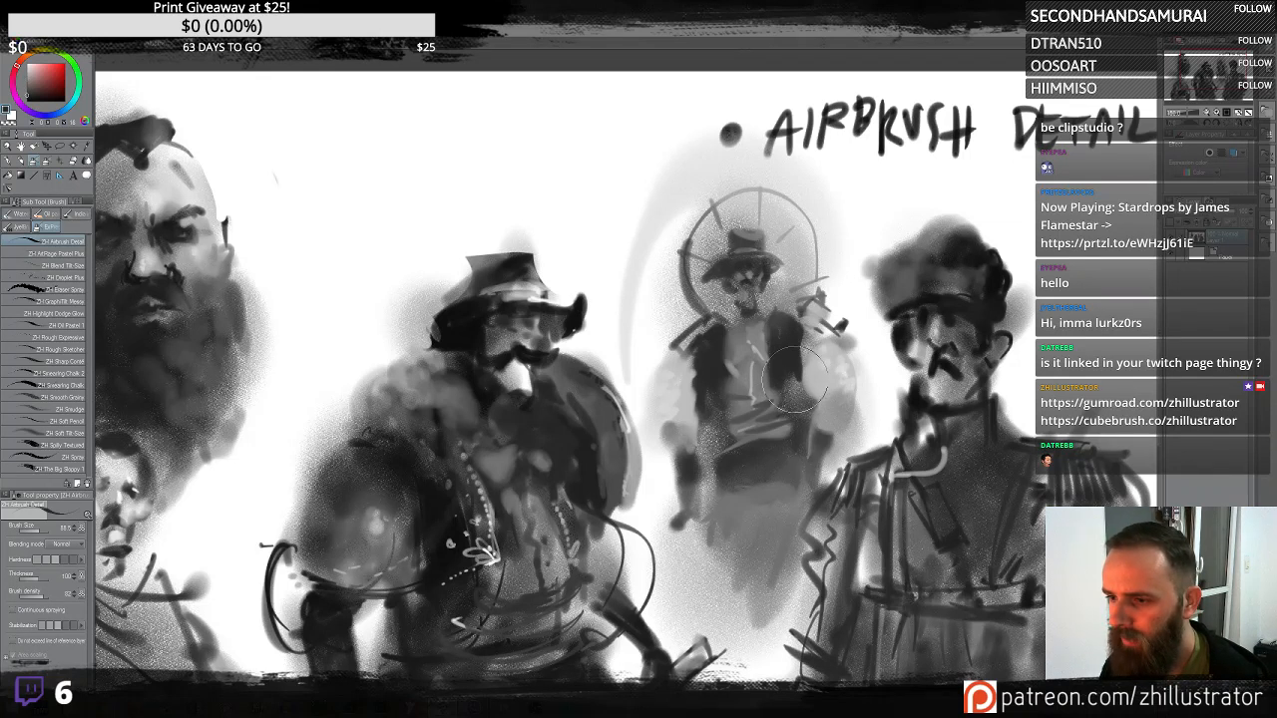
pyautogui.moveTo(796, 379)
pyautogui.mouseDown()
pyautogui.moveTo(821, 431)
pyautogui.moveTo(810, 444)
pyautogui.moveTo(829, 439)
pyautogui.moveTo(817, 455)
pyautogui.mouseUp()
pyautogui.moveTo(686, 471); pyautogui.dragTo(690, 538)
pyautogui.moveTo(813, 469)
pyautogui.mouseDown()
pyautogui.moveTo(813, 503)
pyautogui.moveTo(770, 477)
pyautogui.moveTo(723, 491)
pyautogui.moveTo(778, 471)
pyautogui.moveTo(721, 494)
pyautogui.mouseUp()
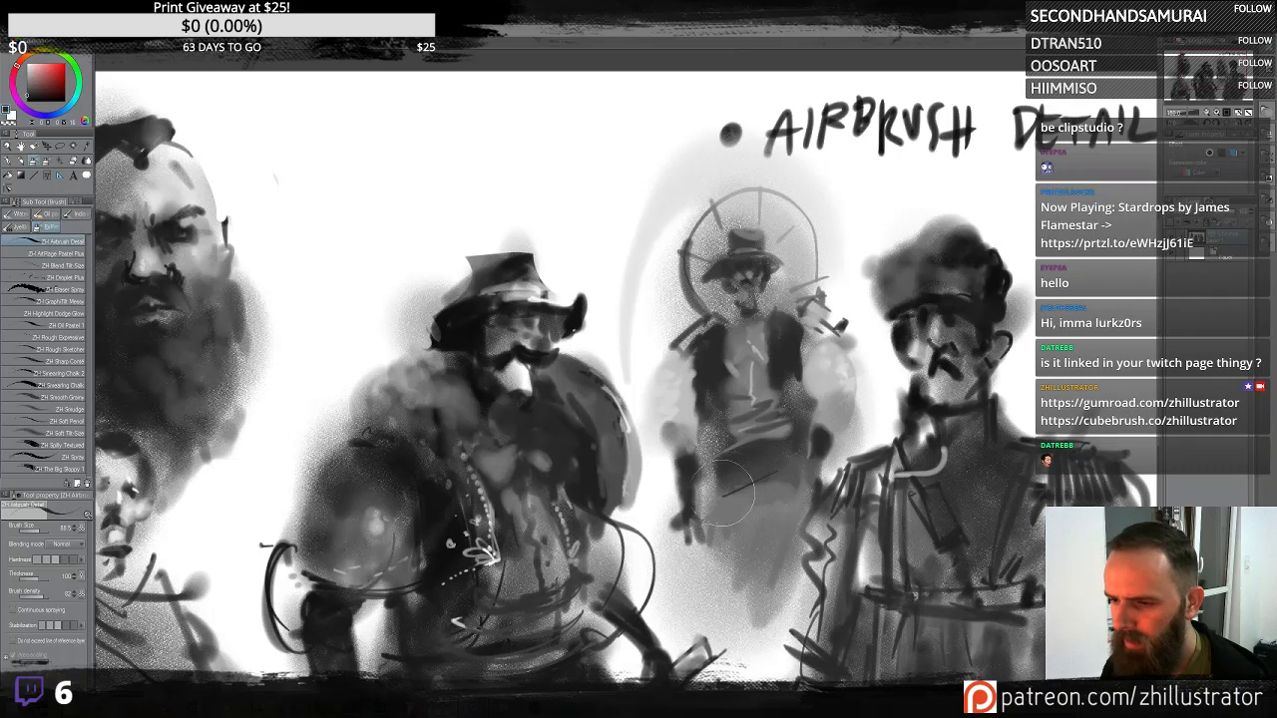
pyautogui.moveTo(801, 482)
pyautogui.mouseDown()
pyautogui.moveTo(745, 507)
pyautogui.moveTo(732, 536)
pyautogui.mouseUp()
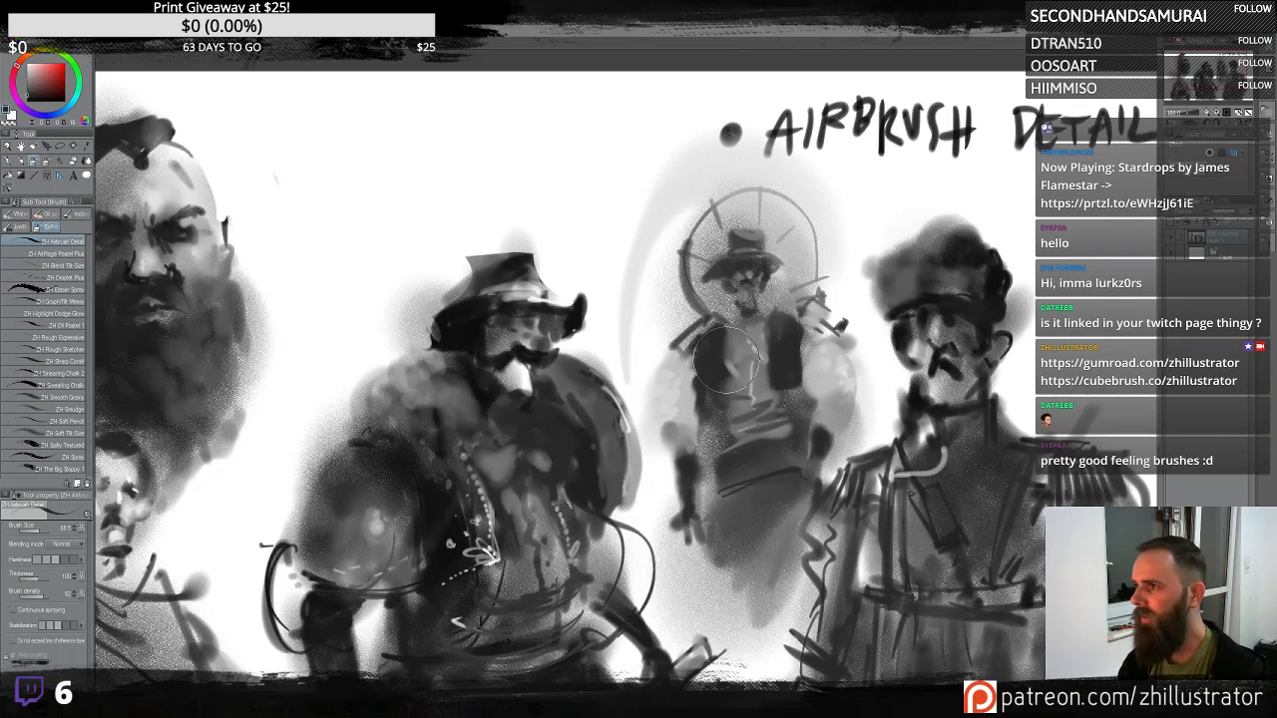
pyautogui.moveTo(665, 243)
pyautogui.mouseDown()
pyautogui.moveTo(610, 272)
pyautogui.moveTo(609, 217)
pyautogui.moveTo(413, 257)
pyautogui.mouseUp()
pyautogui.hotkey('ctrl', 'z')
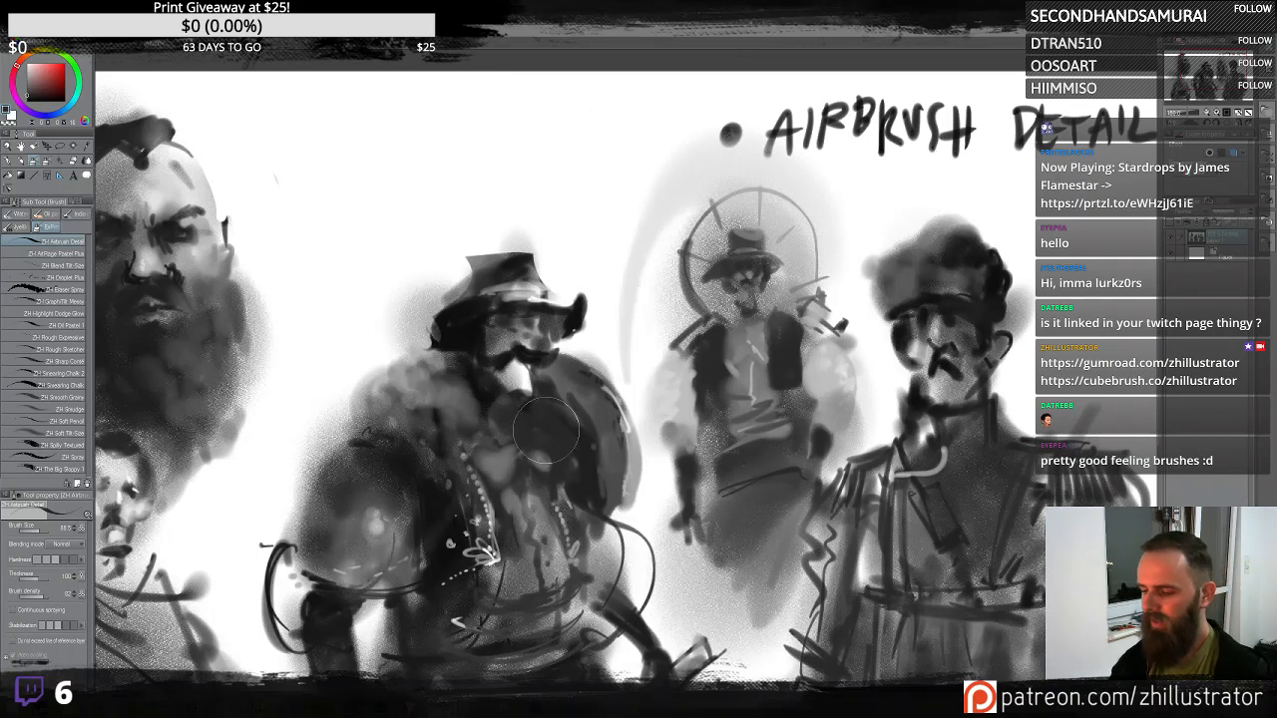
# - Lighten the officer's face with soft airbrush strokes
pyautogui.scroll(-5, 546, 430)
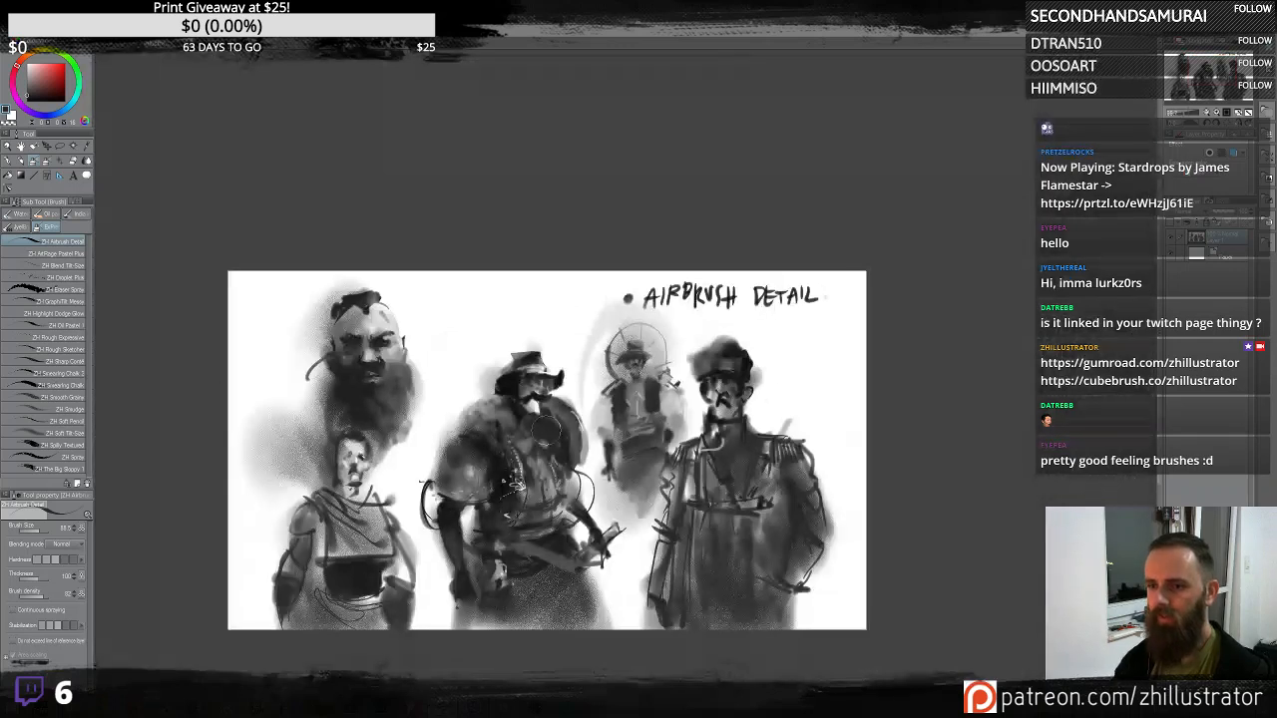
pyautogui.moveTo(756, 544); pyautogui.dragTo(768, 467)
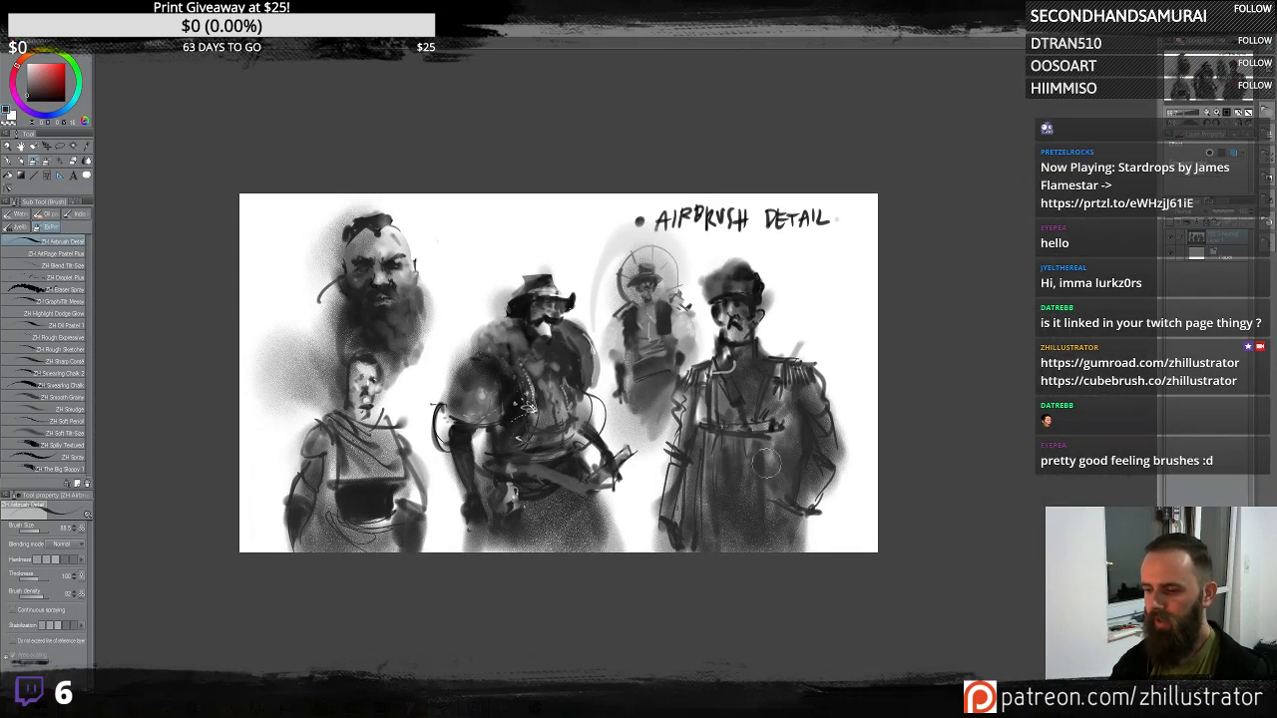
pyautogui.scroll(4, 766, 463)
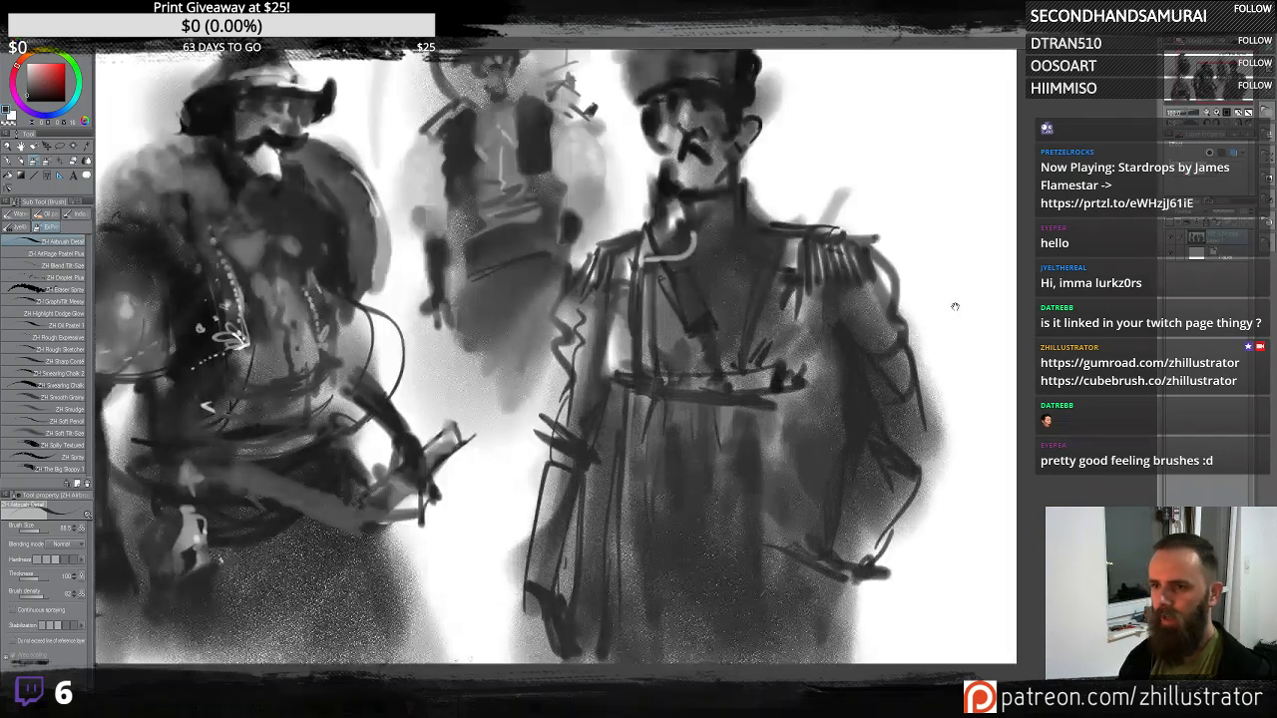
pyautogui.scroll(-3, 846, 516)
pyautogui.scroll(-2, 846, 516)
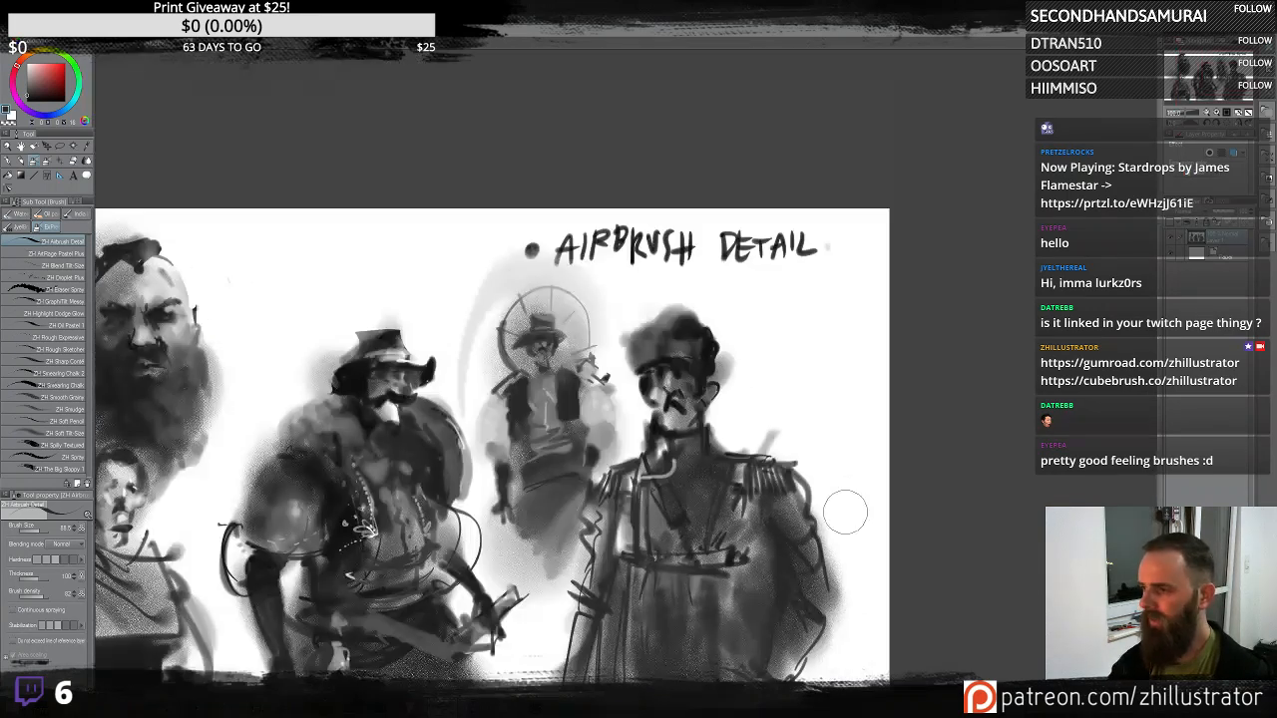
pyautogui.moveTo(775, 390); pyautogui.dragTo(759, 313)
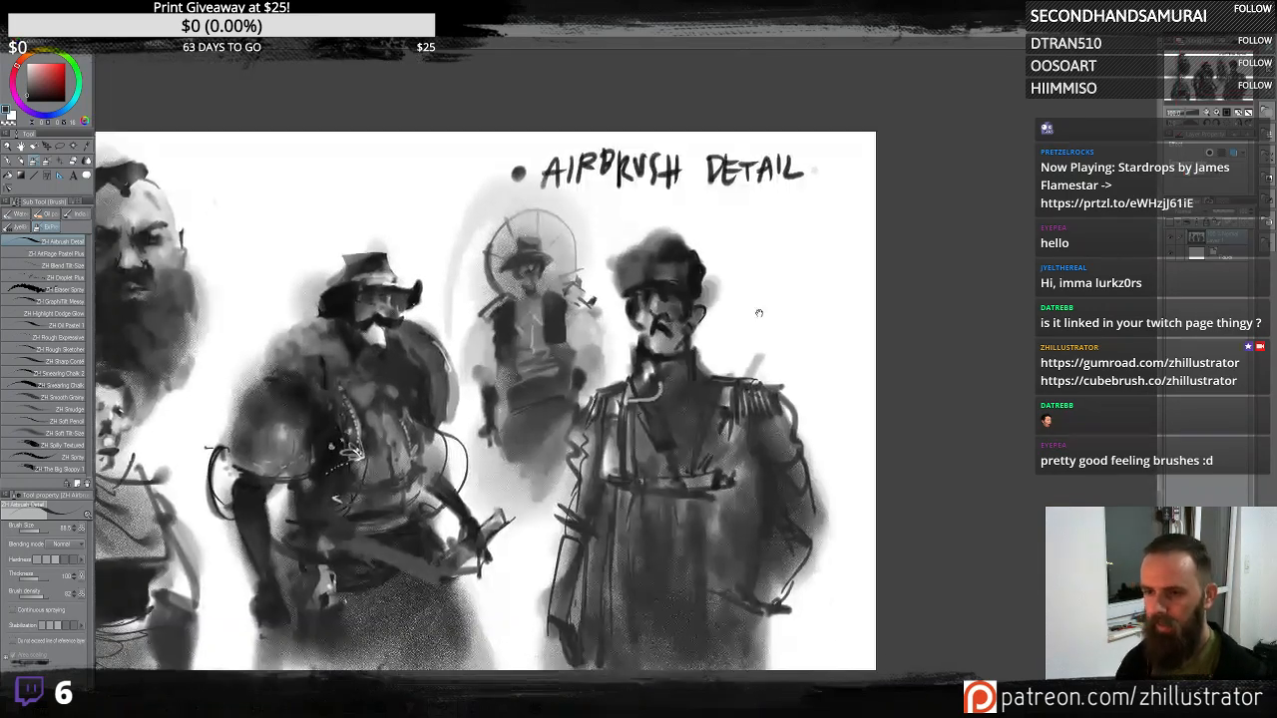
pyautogui.keyDown('alt'); pyautogui.click(640, 304); pyautogui.keyUp('alt')
pyautogui.moveTo(645, 306); pyautogui.dragTo(680, 313)
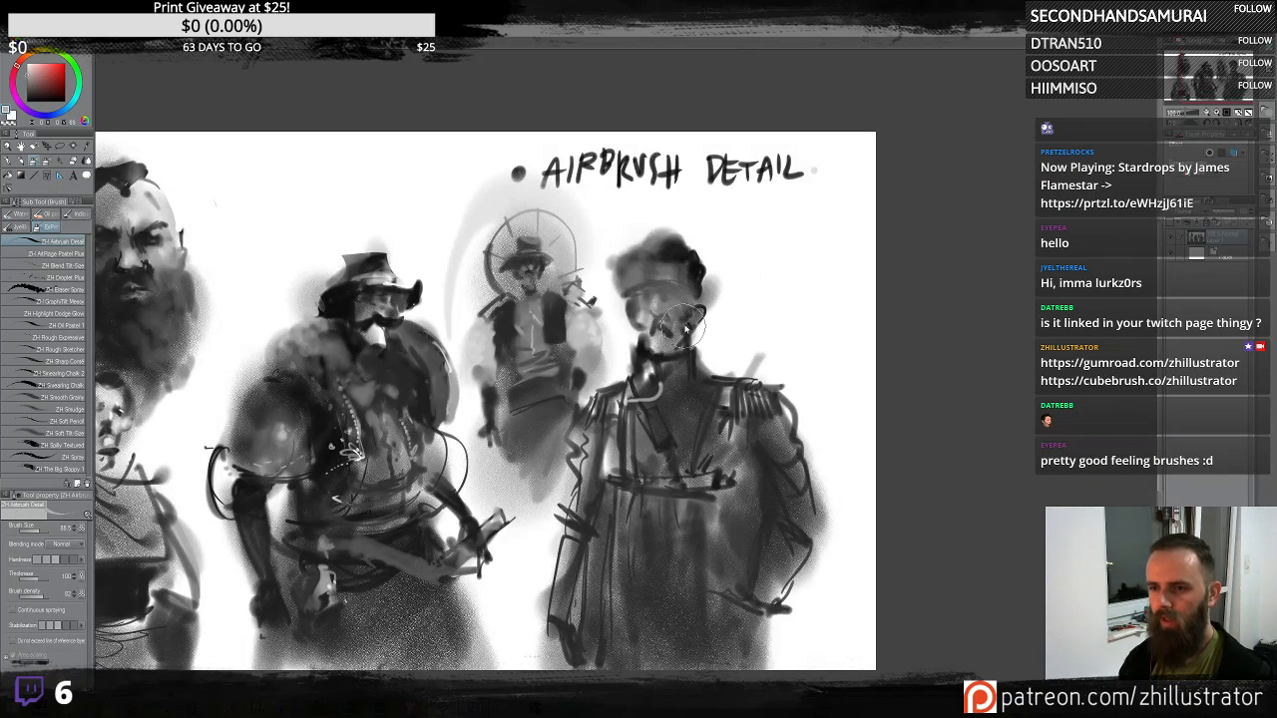
pyautogui.hotkey('ctrl', 'z')
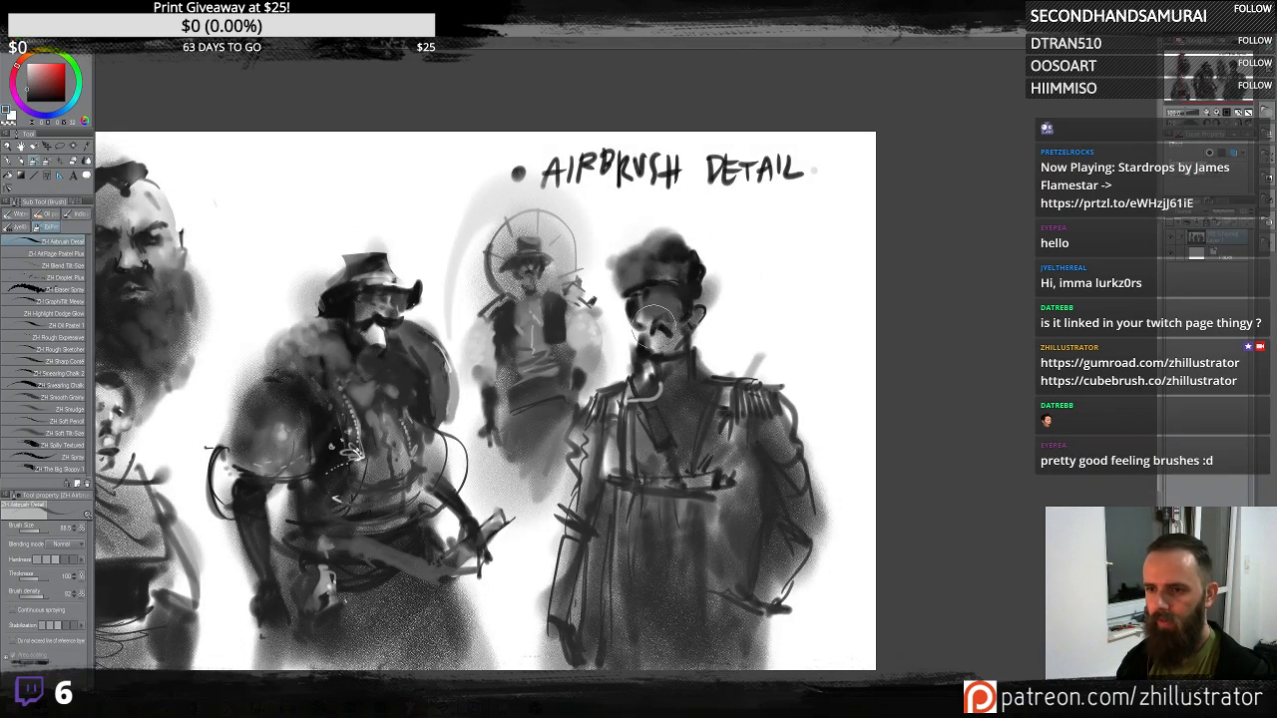
pyautogui.moveTo(664, 289)
pyautogui.mouseDown()
pyautogui.moveTo(639, 289)
pyautogui.moveTo(699, 287)
pyautogui.moveTo(660, 296)
pyautogui.moveTo(682, 314)
pyautogui.moveTo(648, 335)
pyautogui.moveTo(654, 314)
pyautogui.moveTo(667, 317)
pyautogui.moveTo(659, 305)
pyautogui.moveTo(837, 424)
pyautogui.mouseUp()
# - Paint the officer's eyes, nose and mustache with small dark strokes
pyautogui.scroll(1, 720, 550)
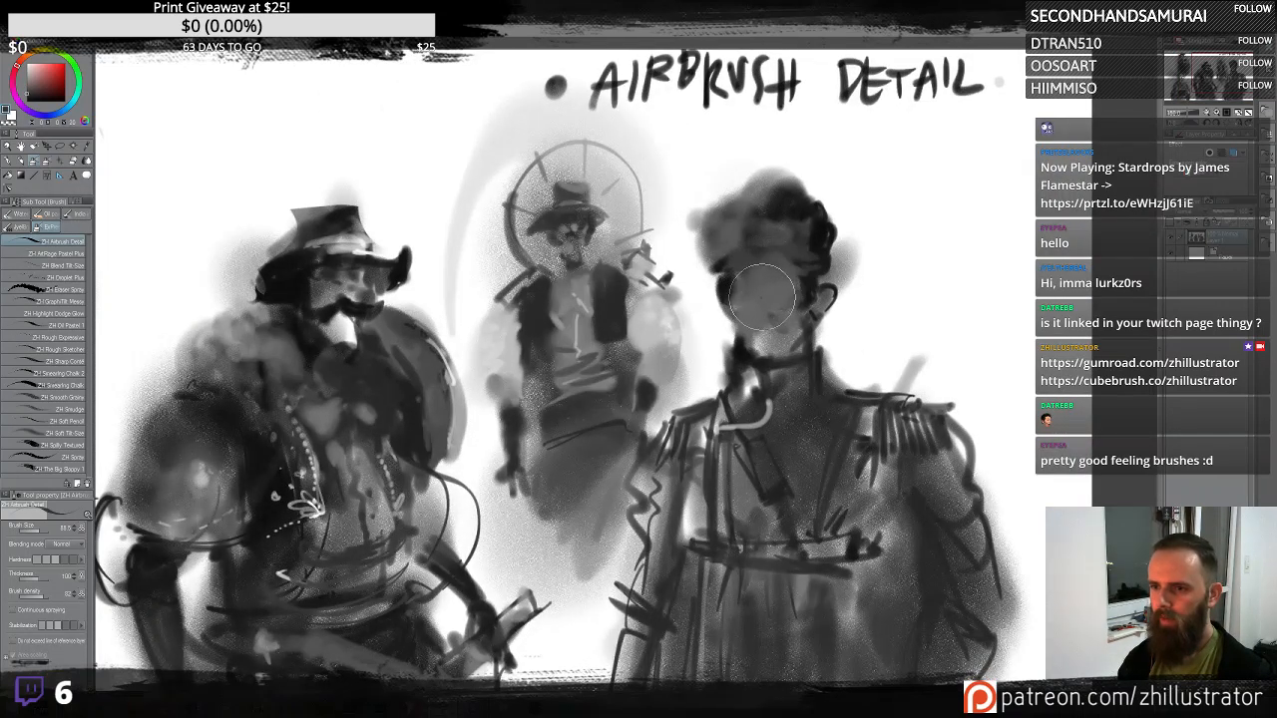
pyautogui.moveTo(759, 298)
pyautogui.mouseDown()
pyautogui.moveTo(747, 326)
pyautogui.moveTo(804, 317)
pyautogui.moveTo(749, 292)
pyautogui.moveTo(811, 293)
pyautogui.moveTo(721, 267)
pyautogui.moveTo(810, 261)
pyautogui.moveTo(753, 258)
pyautogui.moveTo(765, 249)
pyautogui.moveTo(798, 254)
pyautogui.moveTo(746, 262)
pyautogui.moveTo(766, 223)
pyautogui.moveTo(770, 300)
pyautogui.moveTo(756, 290)
pyautogui.moveTo(782, 307)
pyautogui.mouseUp()
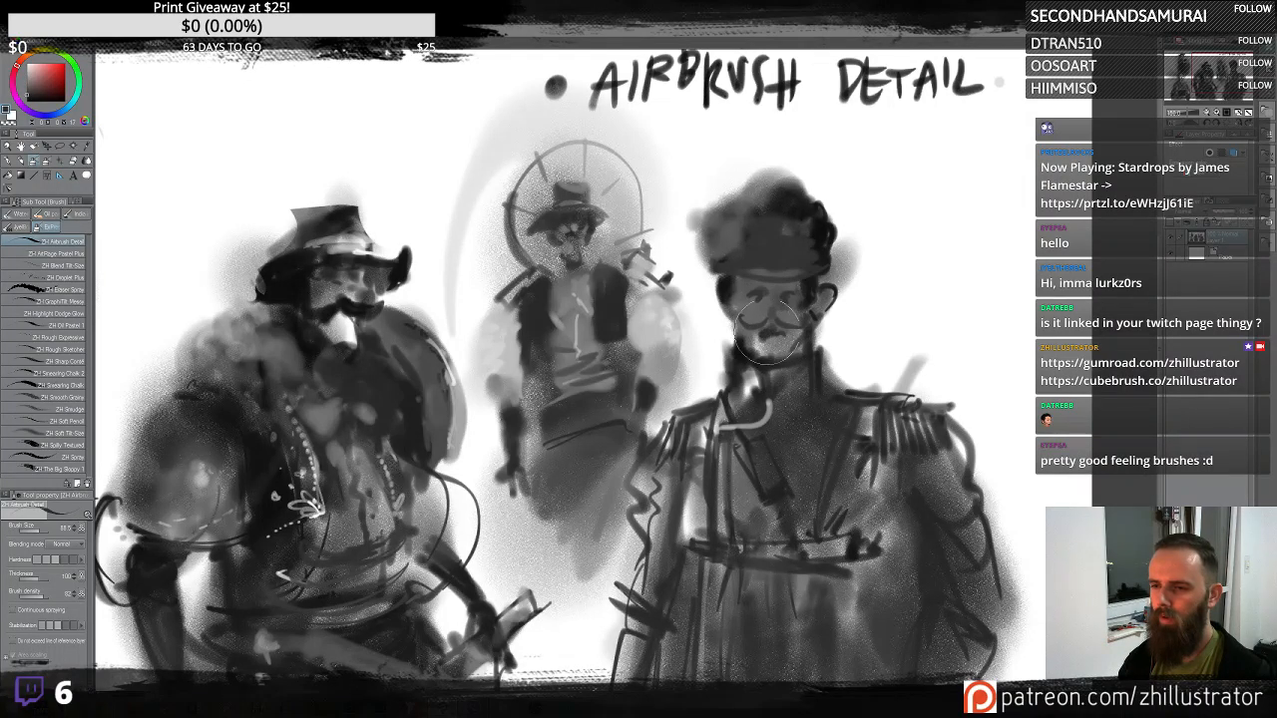
pyautogui.moveTo(778, 329)
pyautogui.mouseDown()
pyautogui.moveTo(782, 351)
pyautogui.moveTo(818, 349)
pyautogui.mouseUp()
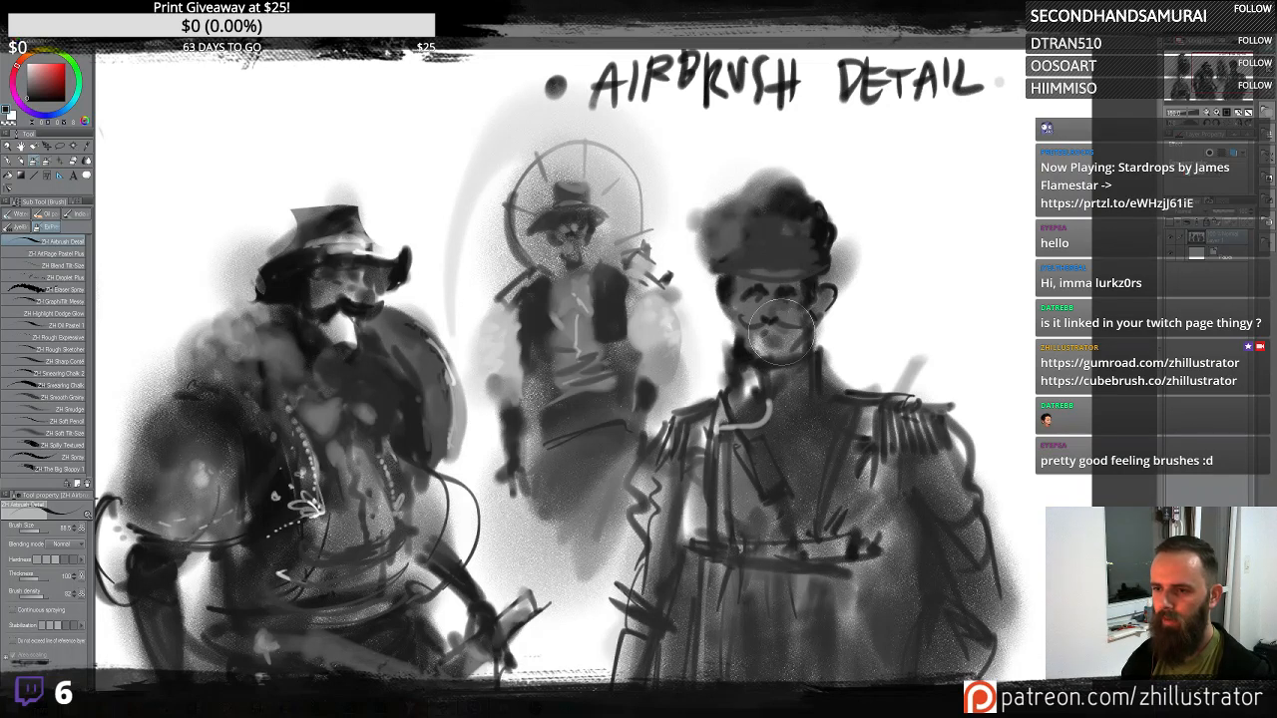
pyautogui.moveTo(753, 294)
pyautogui.mouseDown()
pyautogui.moveTo(803, 282)
pyautogui.moveTo(793, 291)
pyautogui.moveTo(808, 298)
pyautogui.moveTo(770, 285)
pyautogui.mouseUp()
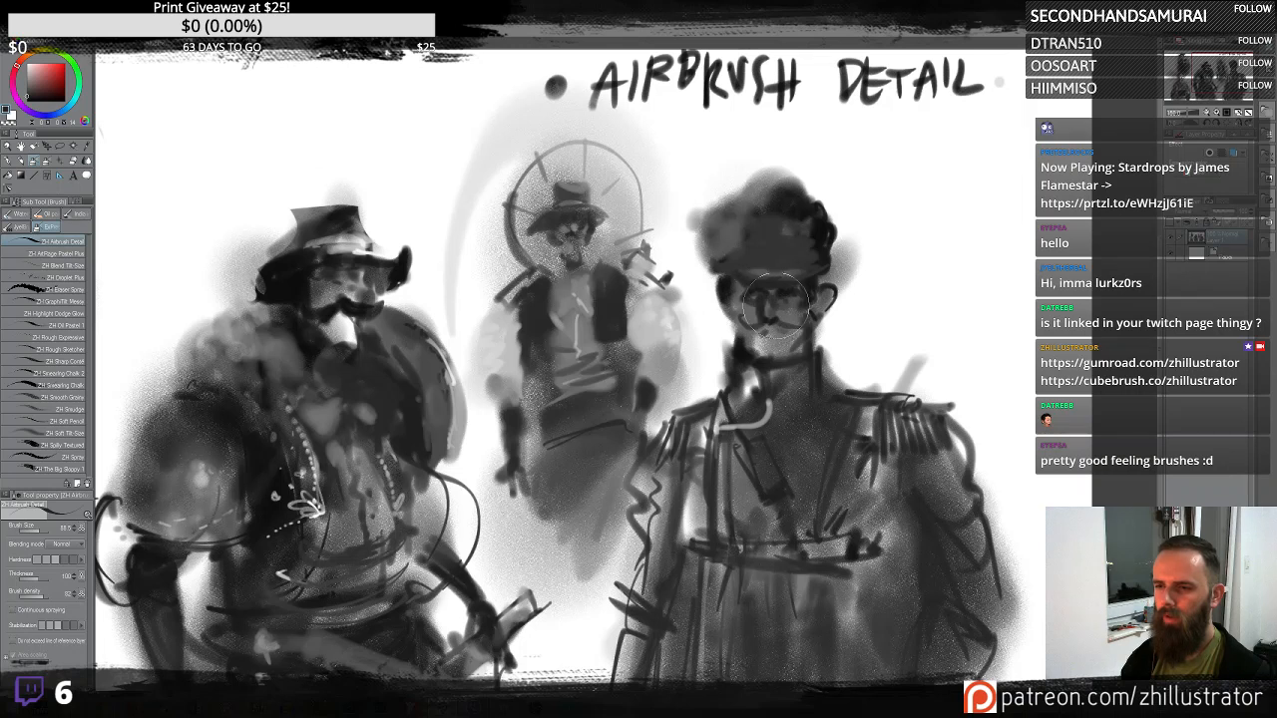
pyautogui.moveTo(735, 324)
pyautogui.mouseDown()
pyautogui.moveTo(784, 283)
pyautogui.moveTo(806, 285)
pyautogui.moveTo(796, 547)
pyautogui.moveTo(792, 345)
pyautogui.moveTo(783, 308)
pyautogui.mouseUp()
pyautogui.keyDown('alt'); pyautogui.click(768, 309); pyautogui.keyUp('alt')
pyautogui.keyDown('alt'); pyautogui.click(772, 319); pyautogui.keyUp('alt')
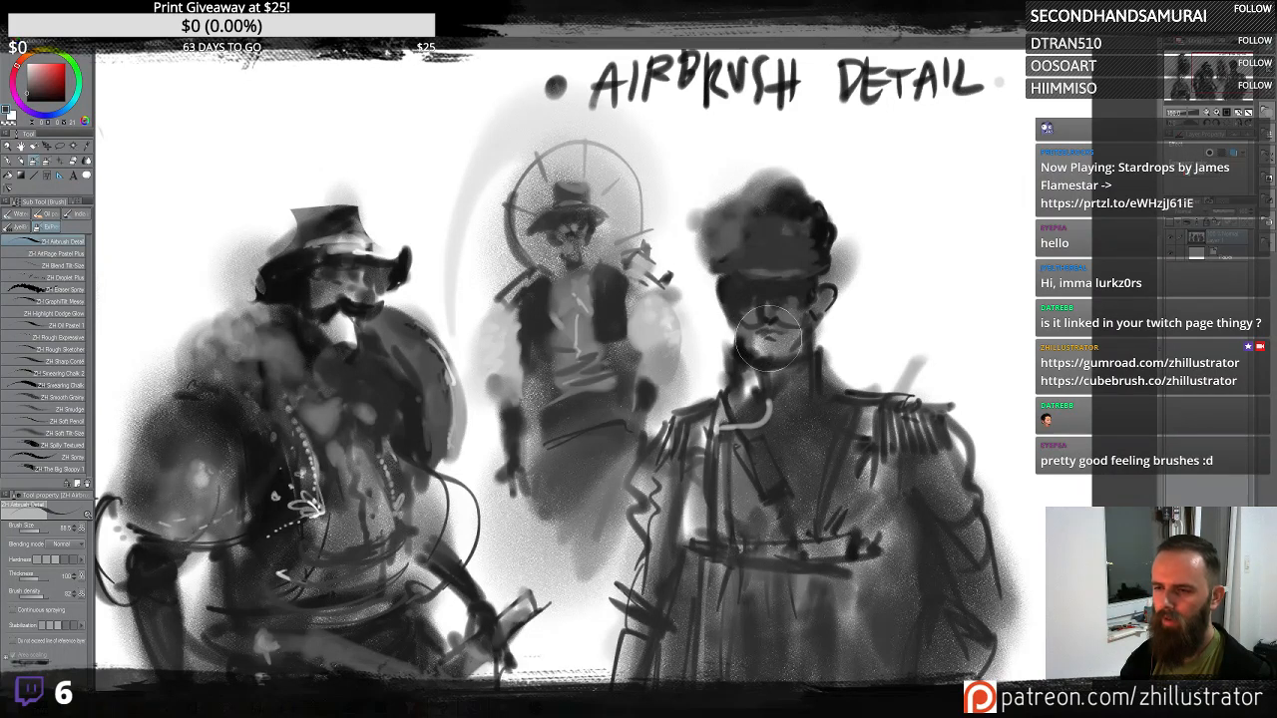
pyautogui.moveTo(761, 356)
pyautogui.mouseDown()
pyautogui.moveTo(804, 337)
pyautogui.moveTo(782, 395)
pyautogui.mouseUp()
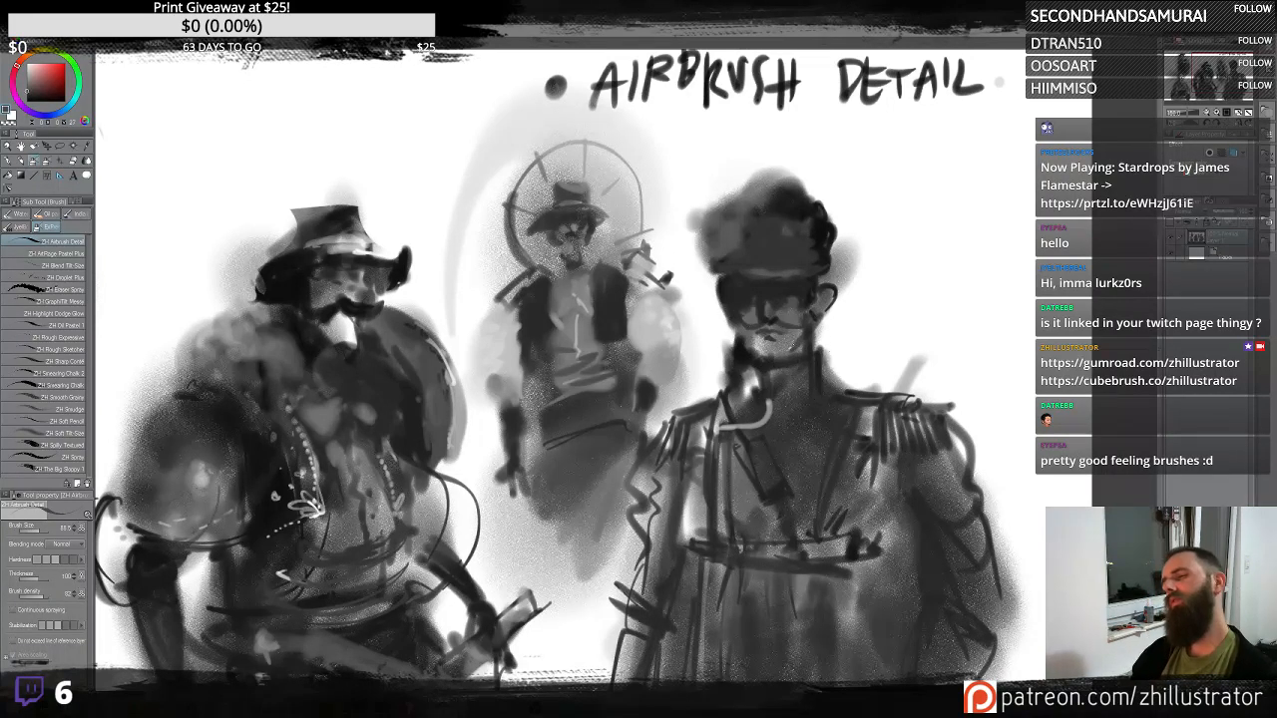
# - Refine the officer's face shadows, cap brim shading and mouth with small dabs and strokes
pyautogui.keyDown('alt'); pyautogui.click(766, 337); pyautogui.keyUp('alt')
pyautogui.moveTo(756, 347)
pyautogui.mouseDown()
pyautogui.moveTo(797, 361)
pyautogui.moveTo(788, 373)
pyautogui.moveTo(746, 330)
pyautogui.moveTo(761, 360)
pyautogui.mouseUp()
pyautogui.keyDown('alt'); pyautogui.click(798, 364); pyautogui.keyUp('alt')
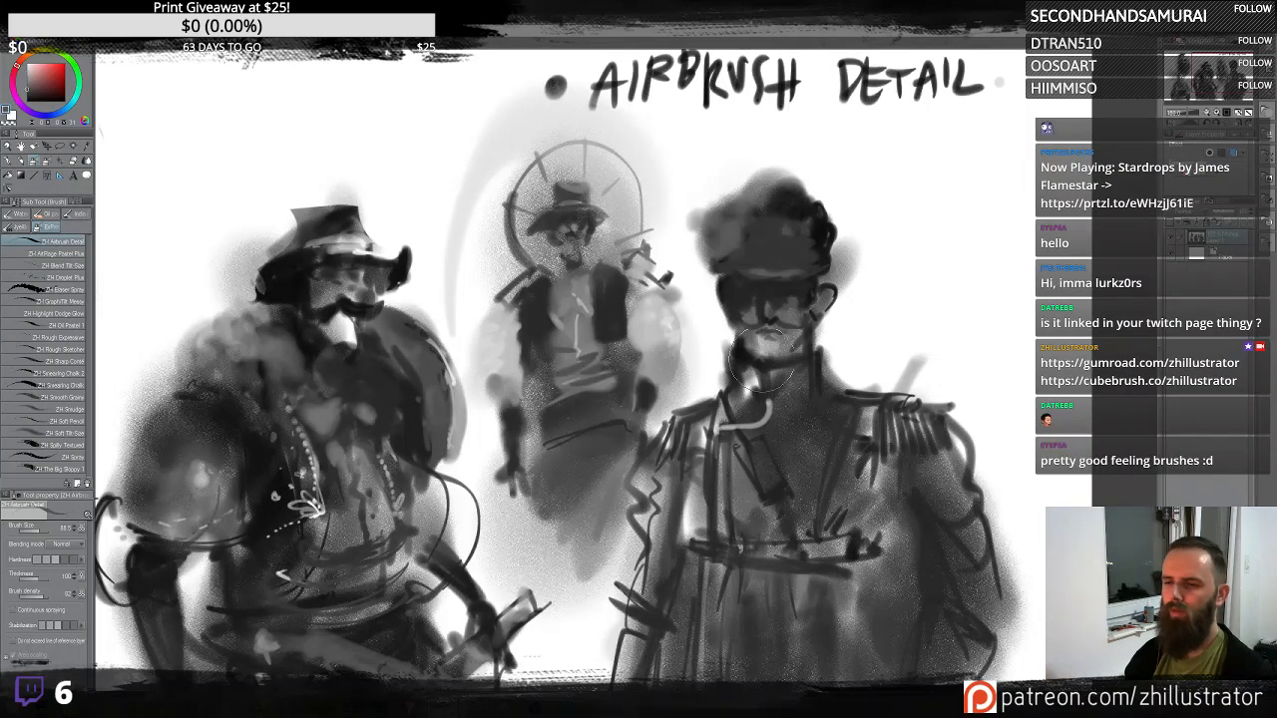
pyautogui.keyDown('alt'); pyautogui.click(788, 335); pyautogui.keyUp('alt')
pyautogui.moveTo(794, 306)
pyautogui.mouseDown()
pyautogui.moveTo(801, 315)
pyautogui.moveTo(748, 295)
pyautogui.mouseUp()
pyautogui.moveTo(780, 339); pyautogui.dragTo(771, 334)
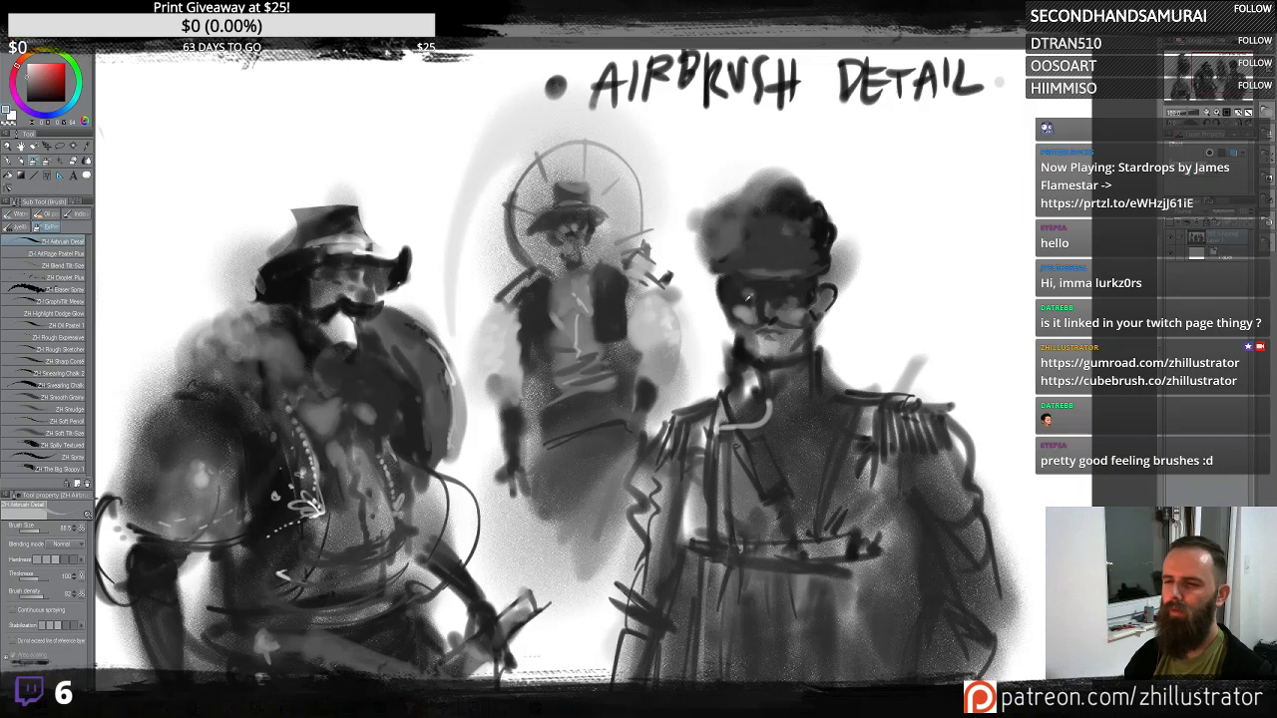
pyautogui.moveTo(744, 291)
pyautogui.mouseDown()
pyautogui.moveTo(741, 279)
pyautogui.moveTo(725, 294)
pyautogui.moveTo(737, 362)
pyautogui.mouseUp()
pyautogui.keyDown('alt'); pyautogui.click(826, 303); pyautogui.keyUp('alt')
pyautogui.keyDown('alt'); pyautogui.click(706, 290); pyautogui.keyUp('alt')
pyautogui.keyDown('alt'); pyautogui.click(747, 315); pyautogui.keyUp('alt')
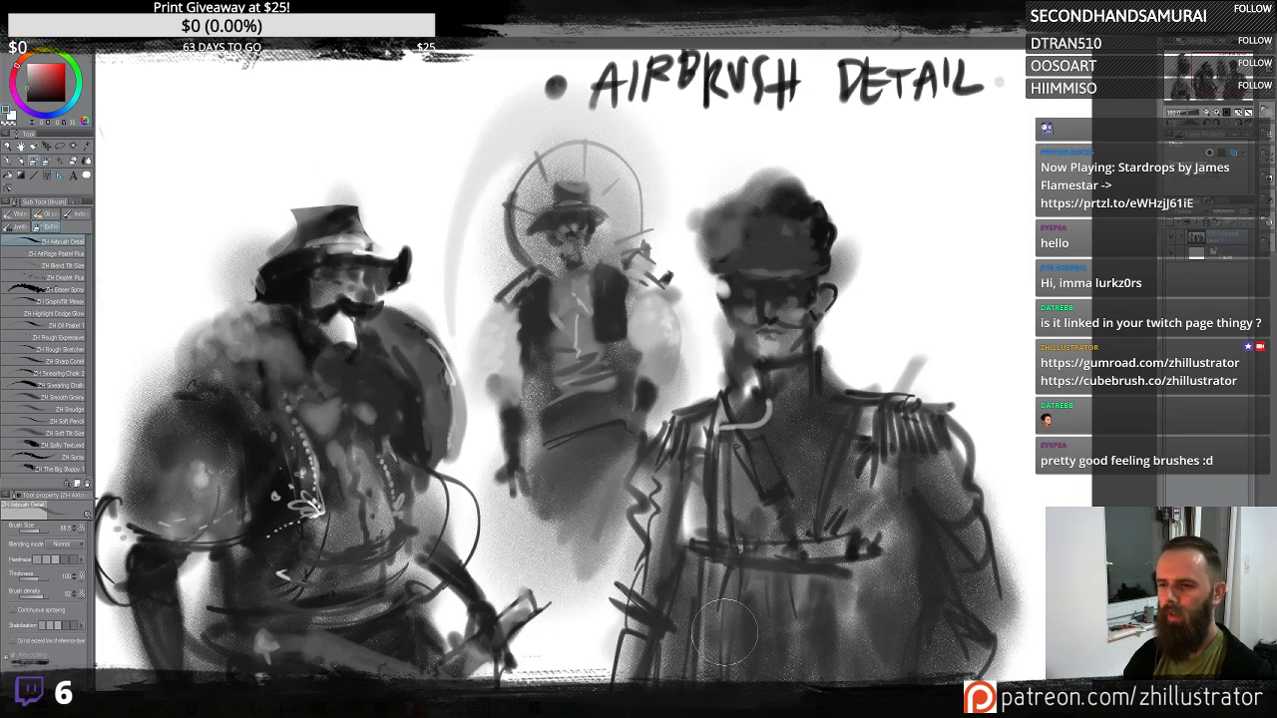
# - Refine the officer's face, collar and coat with short dark airbrush strokes
pyautogui.keyDown('alt'); pyautogui.click(769, 321); pyautogui.keyUp('alt')
pyautogui.moveTo(760, 343); pyautogui.dragTo(808, 293)
pyautogui.moveTo(779, 356)
pyautogui.mouseDown()
pyautogui.moveTo(807, 371)
pyautogui.moveTo(761, 408)
pyautogui.moveTo(772, 456)
pyautogui.moveTo(771, 401)
pyautogui.moveTo(770, 432)
pyautogui.mouseUp()
pyautogui.keyDown('alt'); pyautogui.click(768, 390); pyautogui.keyUp('alt')
pyautogui.moveTo(817, 232)
pyautogui.mouseDown()
pyautogui.moveTo(716, 262)
pyautogui.moveTo(737, 206)
pyautogui.moveTo(766, 236)
pyautogui.moveTo(767, 262)
pyautogui.moveTo(745, 267)
pyautogui.moveTo(798, 257)
pyautogui.moveTo(769, 205)
pyautogui.moveTo(795, 199)
pyautogui.moveTo(780, 202)
pyautogui.moveTo(777, 186)
pyautogui.moveTo(814, 242)
pyautogui.moveTo(821, 234)
pyautogui.moveTo(814, 252)
pyautogui.moveTo(861, 384)
pyautogui.moveTo(828, 273)
pyautogui.mouseUp()
pyautogui.keyDown('alt'); pyautogui.click(824, 277); pyautogui.keyUp('alt')
pyautogui.moveTo(836, 366)
pyautogui.mouseDown()
pyautogui.moveTo(753, 413)
pyautogui.moveTo(809, 370)
pyautogui.moveTo(776, 414)
pyautogui.moveTo(808, 402)
pyautogui.moveTo(785, 421)
pyautogui.moveTo(764, 432)
pyautogui.moveTo(738, 422)
pyautogui.moveTo(737, 392)
pyautogui.moveTo(782, 435)
pyautogui.moveTo(760, 440)
pyautogui.moveTo(775, 454)
pyautogui.moveTo(817, 409)
pyautogui.moveTo(788, 540)
pyautogui.moveTo(770, 524)
pyautogui.moveTo(854, 482)
pyautogui.moveTo(792, 579)
pyautogui.moveTo(888, 511)
pyautogui.moveTo(840, 592)
pyautogui.mouseUp()
pyautogui.scroll(1, 839, 589)
pyautogui.scroll(-3, 839, 590)
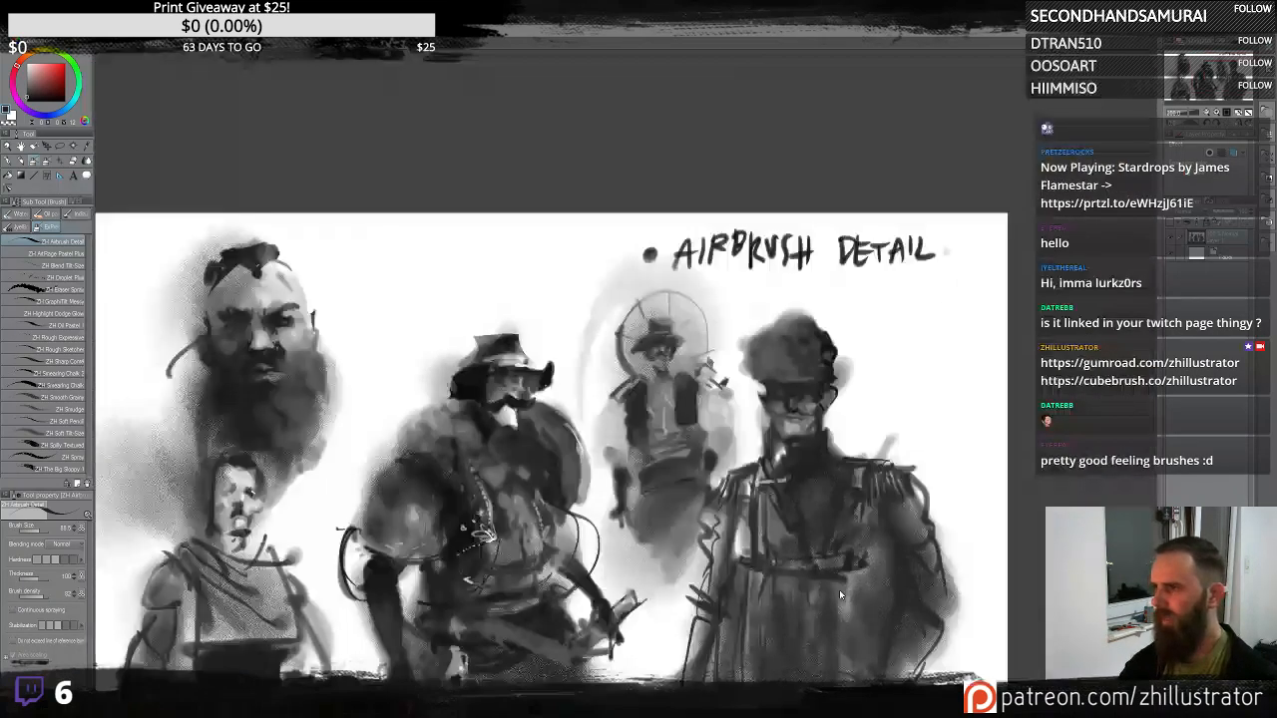
# - Add darker vertical strokes along the officer's coat and sides, plus a stroke across the pirate's chest
pyautogui.moveTo(844, 535); pyautogui.dragTo(850, 405)
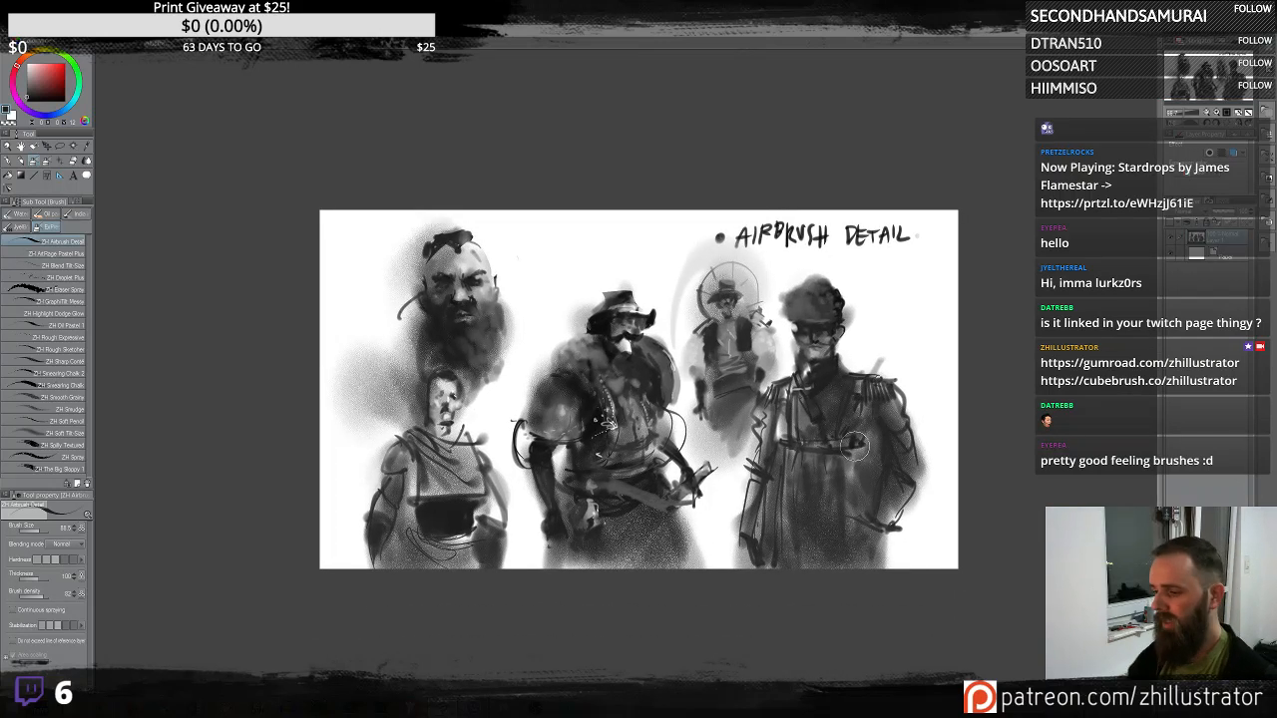
pyautogui.scroll(1, 855, 447)
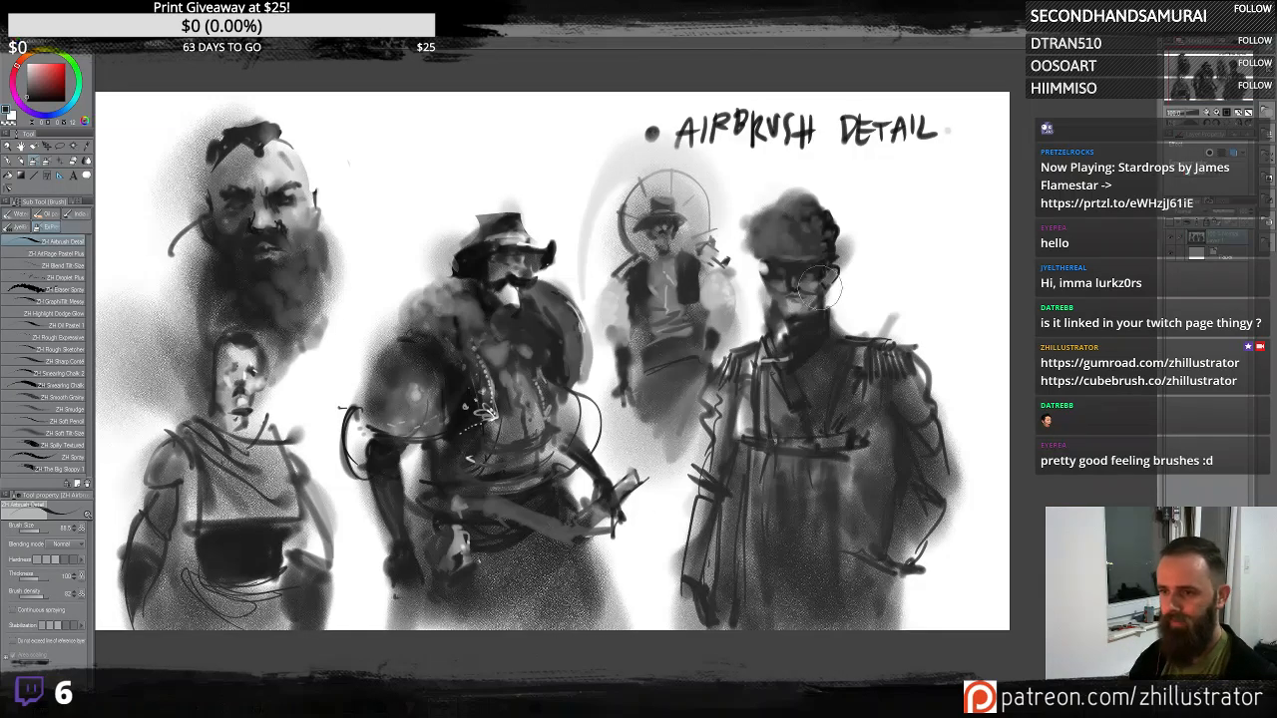
pyautogui.moveTo(748, 379); pyautogui.dragTo(744, 507)
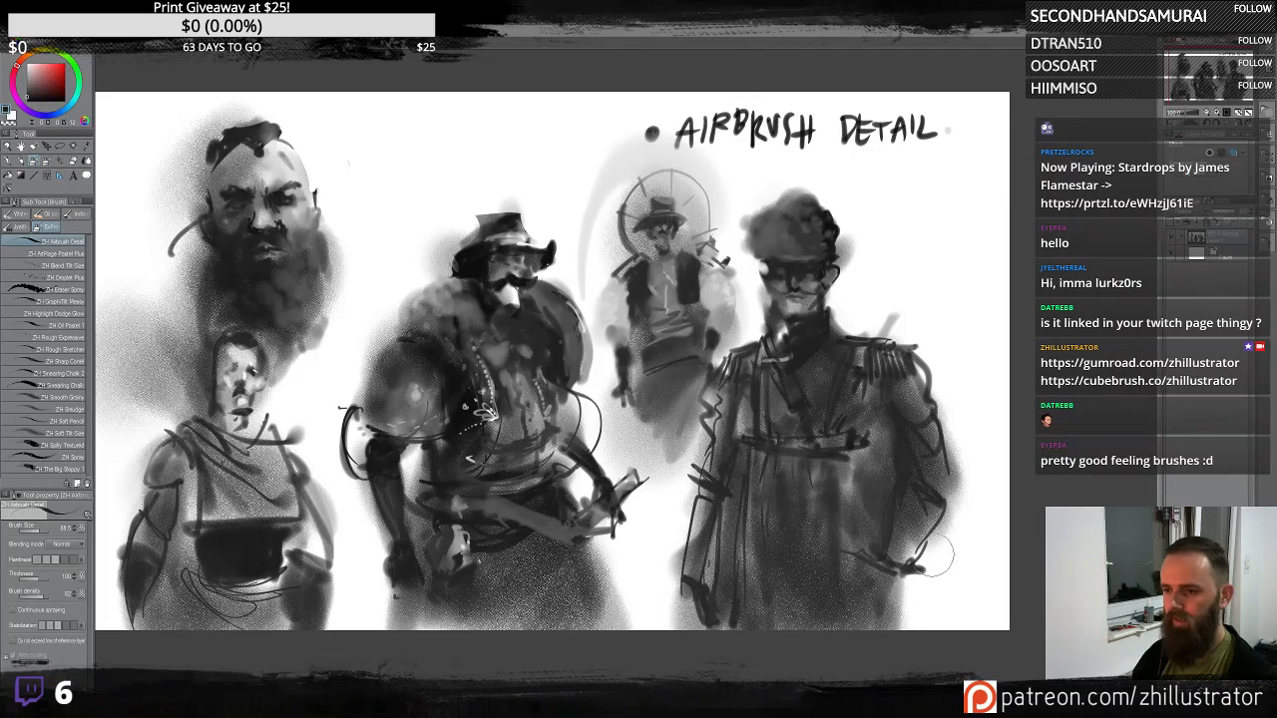
pyautogui.moveTo(914, 555); pyautogui.dragTo(914, 639)
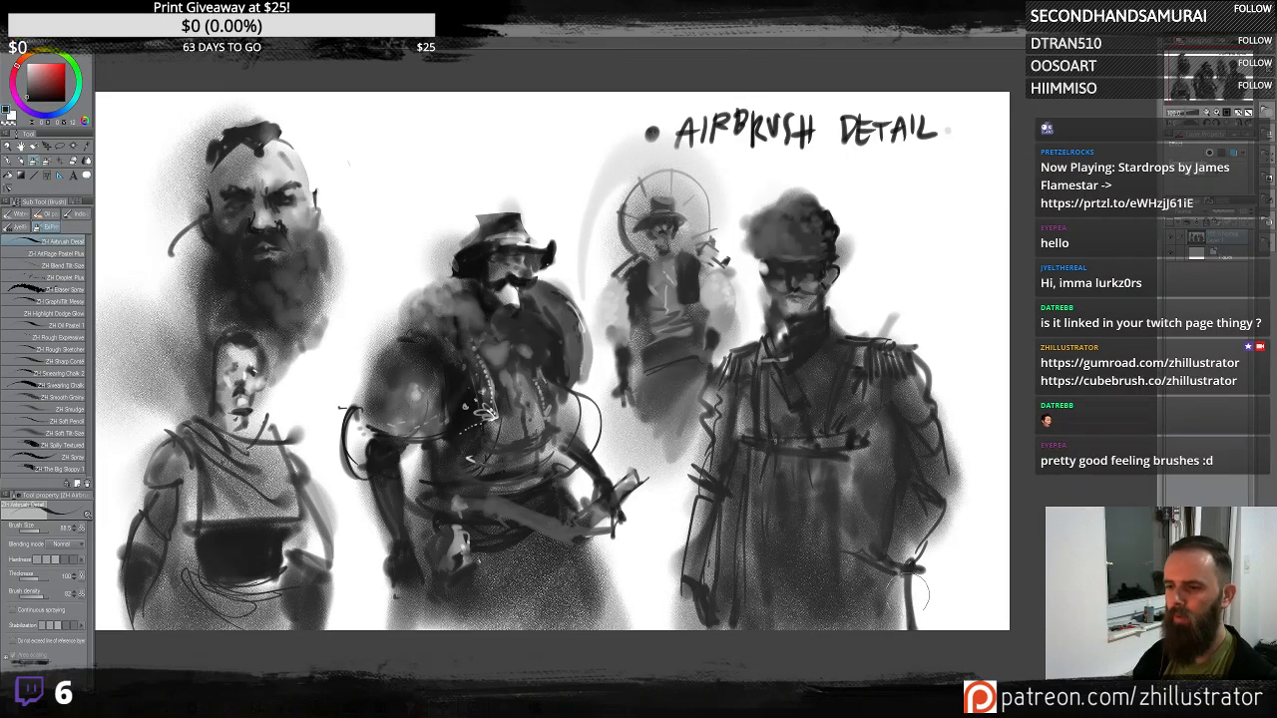
pyautogui.moveTo(912, 592); pyautogui.dragTo(898, 608)
pyautogui.moveTo(557, 399); pyautogui.dragTo(631, 404)
# - Paint a dark horizontal airbrush swash behind the AIRBRUSH DETAIL title, undoing the first attempt
pyautogui.moveTo(643, 162); pyautogui.dragTo(1085, 113)
pyautogui.hotkey('ctrl', 'z')
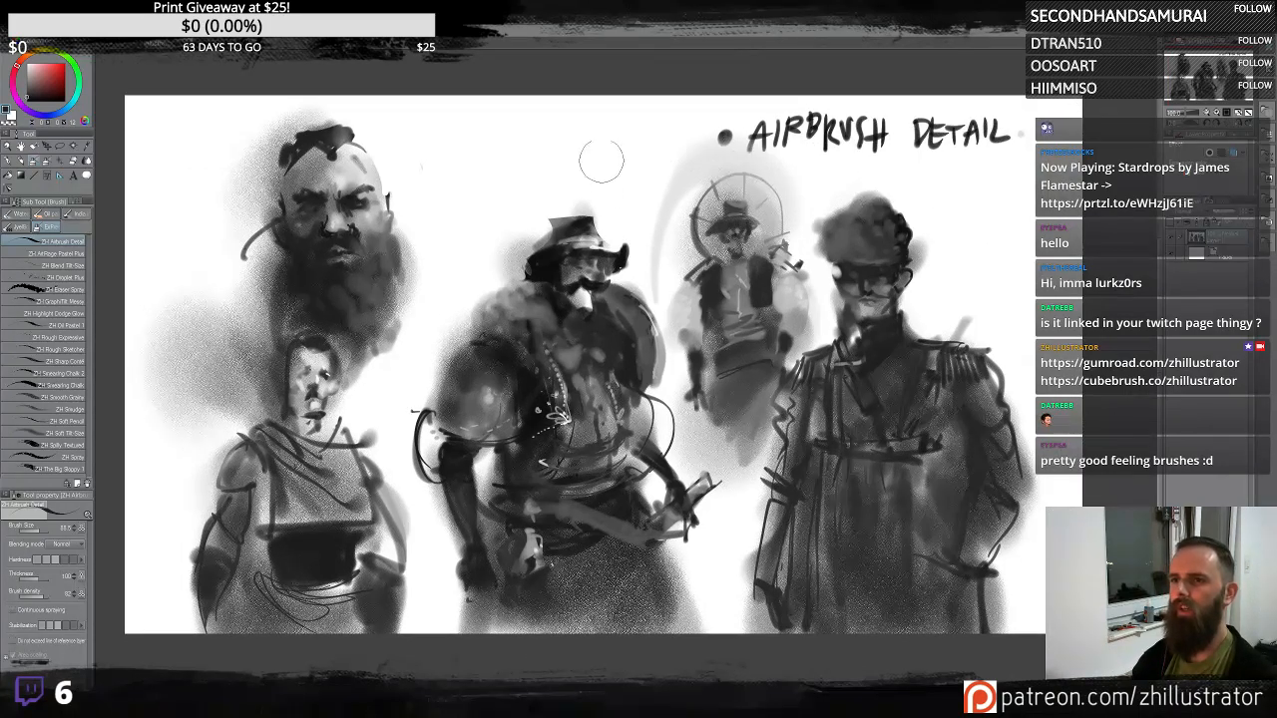
pyautogui.moveTo(602, 159)
pyautogui.mouseDown()
pyautogui.moveTo(1018, 124)
pyautogui.moveTo(1000, 162)
pyautogui.mouseUp()
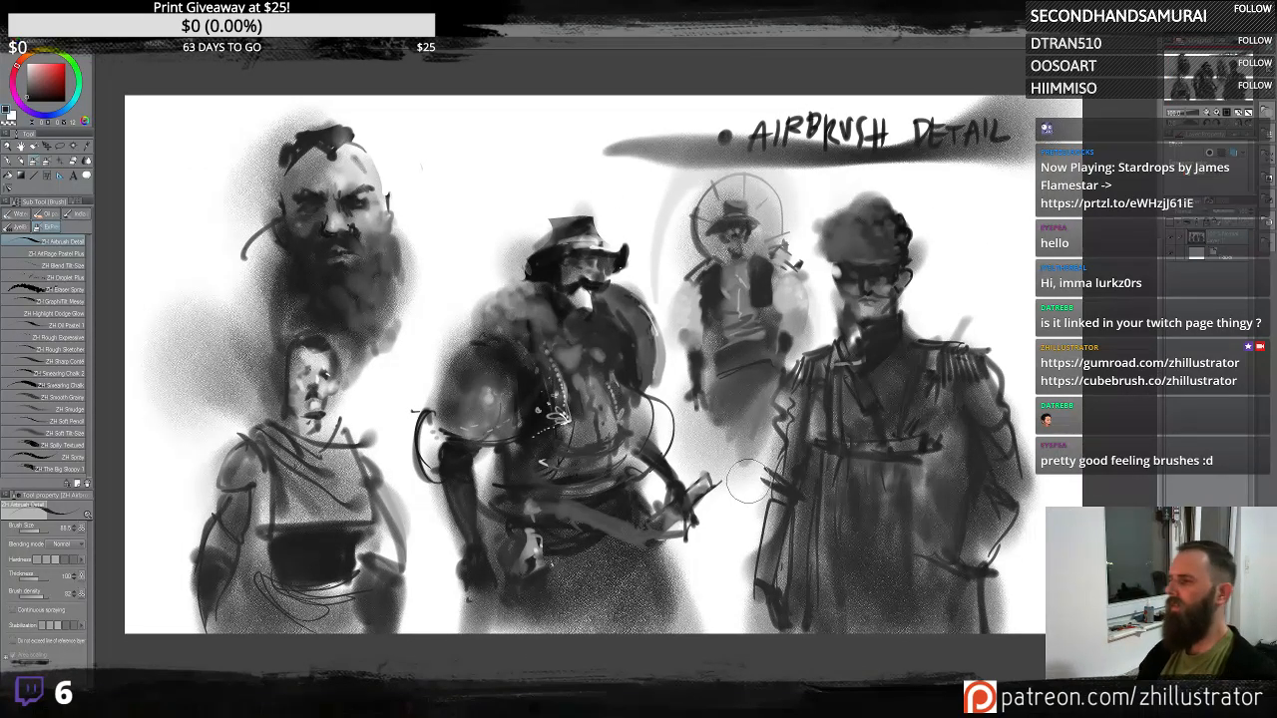
# - Shade the sides of the bearded man's head and beard with soft strokes, undoing a stray stroke
pyautogui.moveTo(794, 425); pyautogui.dragTo(749, 437)
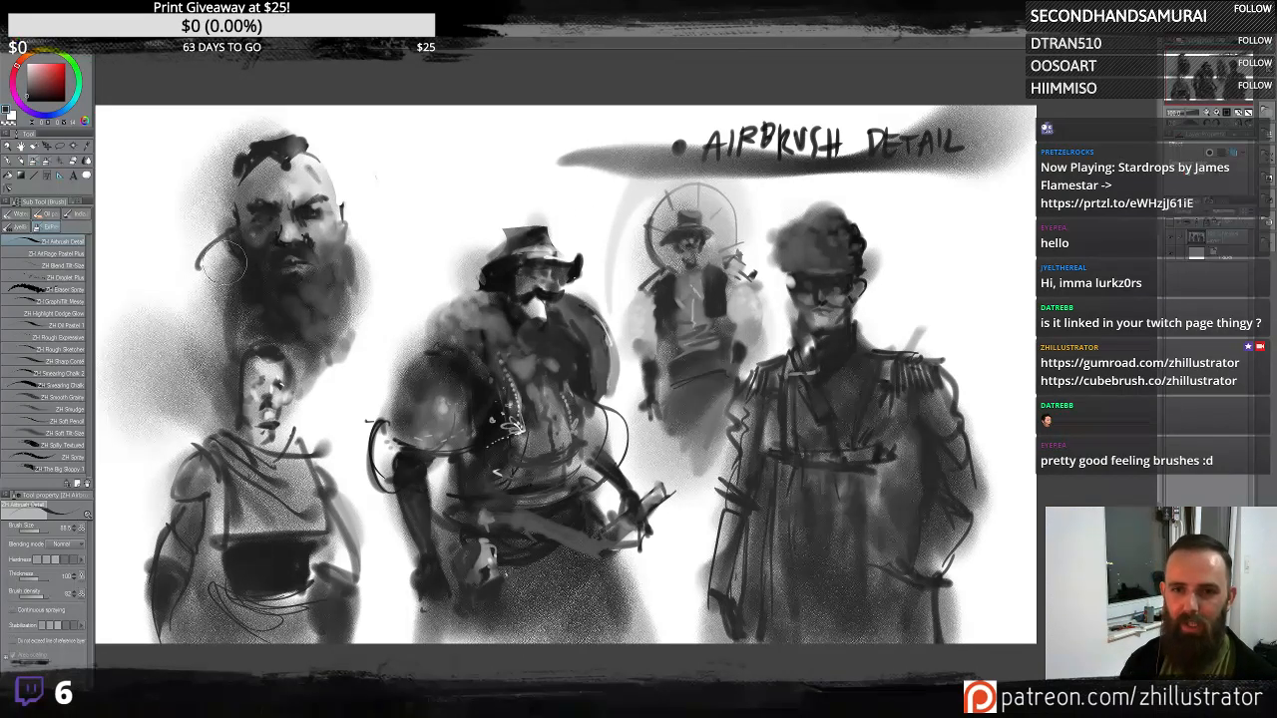
pyautogui.moveTo(227, 264)
pyautogui.mouseDown()
pyautogui.moveTo(218, 294)
pyautogui.moveTo(242, 331)
pyautogui.mouseUp()
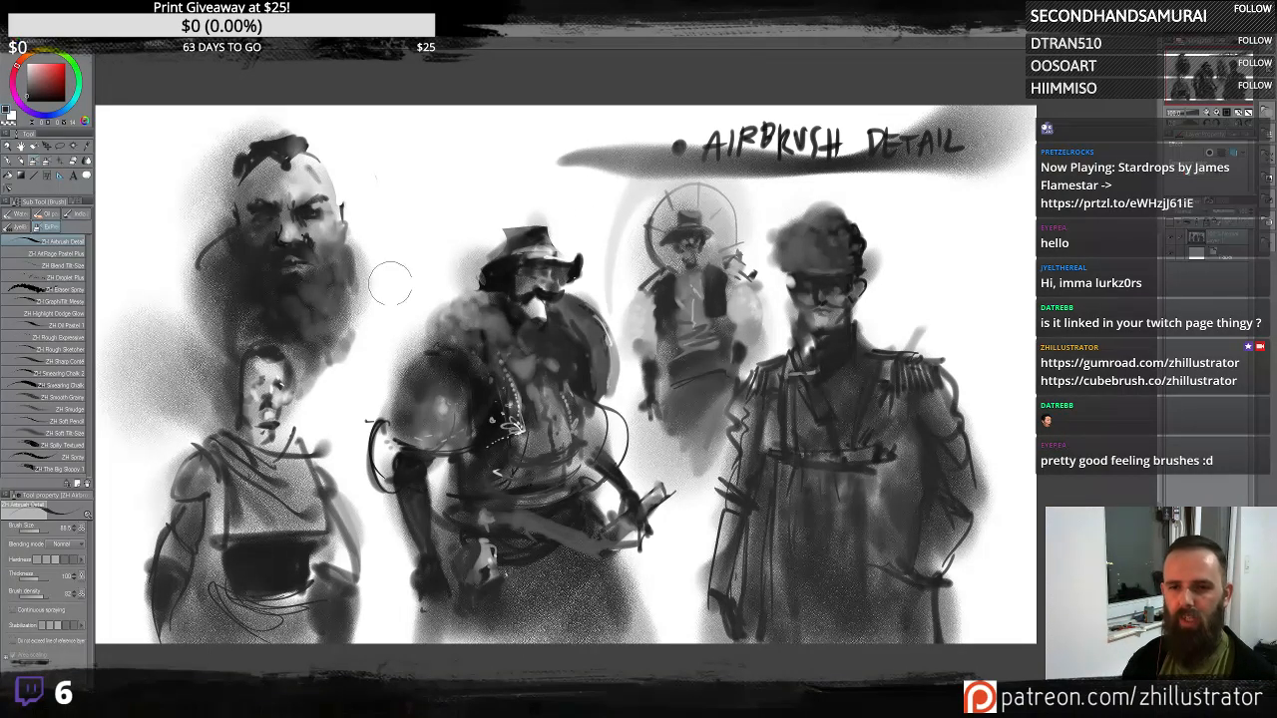
pyautogui.moveTo(367, 249); pyautogui.dragTo(294, 459)
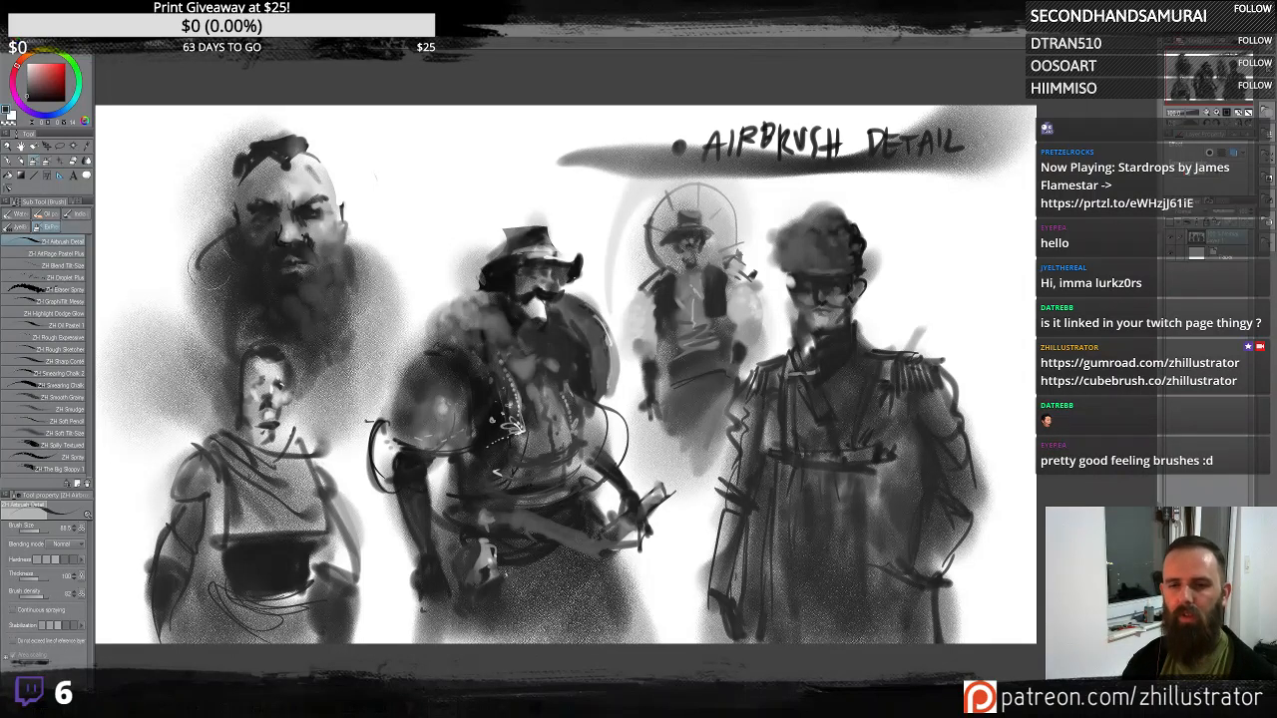
pyautogui.moveTo(204, 269)
pyautogui.mouseDown()
pyautogui.moveTo(138, 499)
pyautogui.moveTo(205, 298)
pyautogui.moveTo(227, 282)
pyautogui.moveTo(115, 464)
pyautogui.mouseUp()
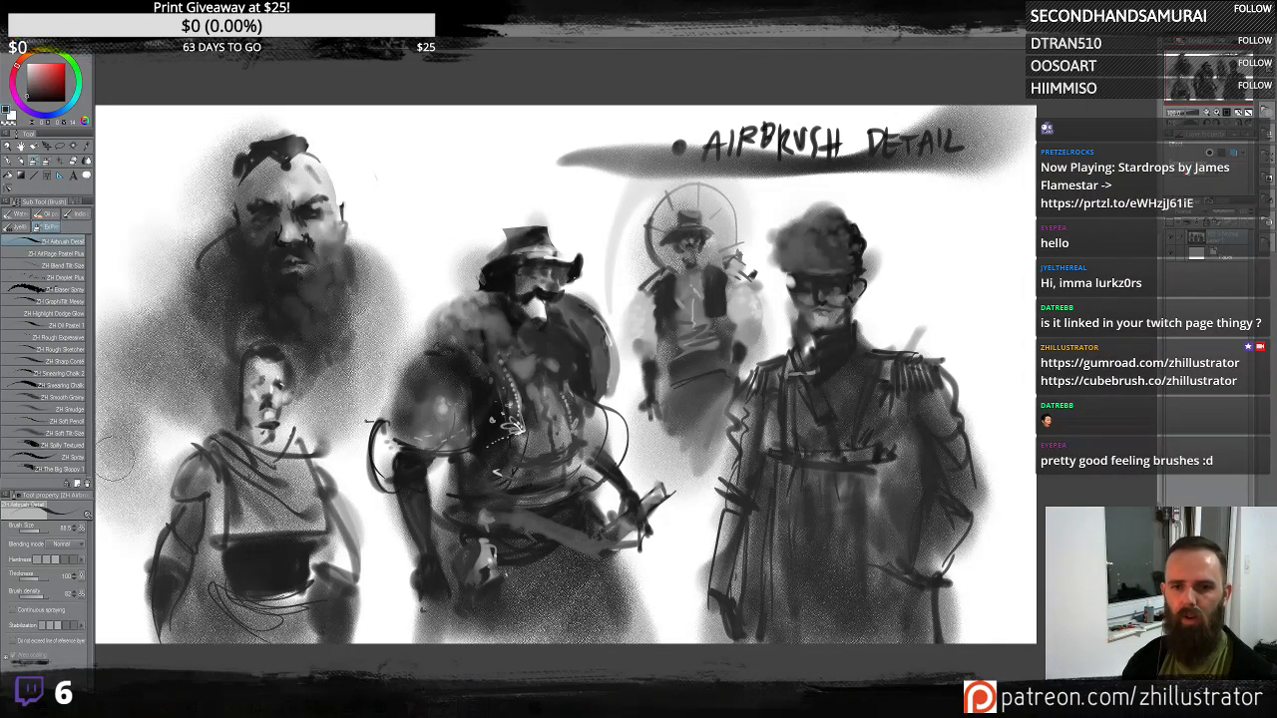
pyautogui.moveTo(159, 397)
pyautogui.mouseDown()
pyautogui.moveTo(204, 384)
pyautogui.moveTo(136, 486)
pyautogui.mouseUp()
pyautogui.hotkey('ctrl', 'z')
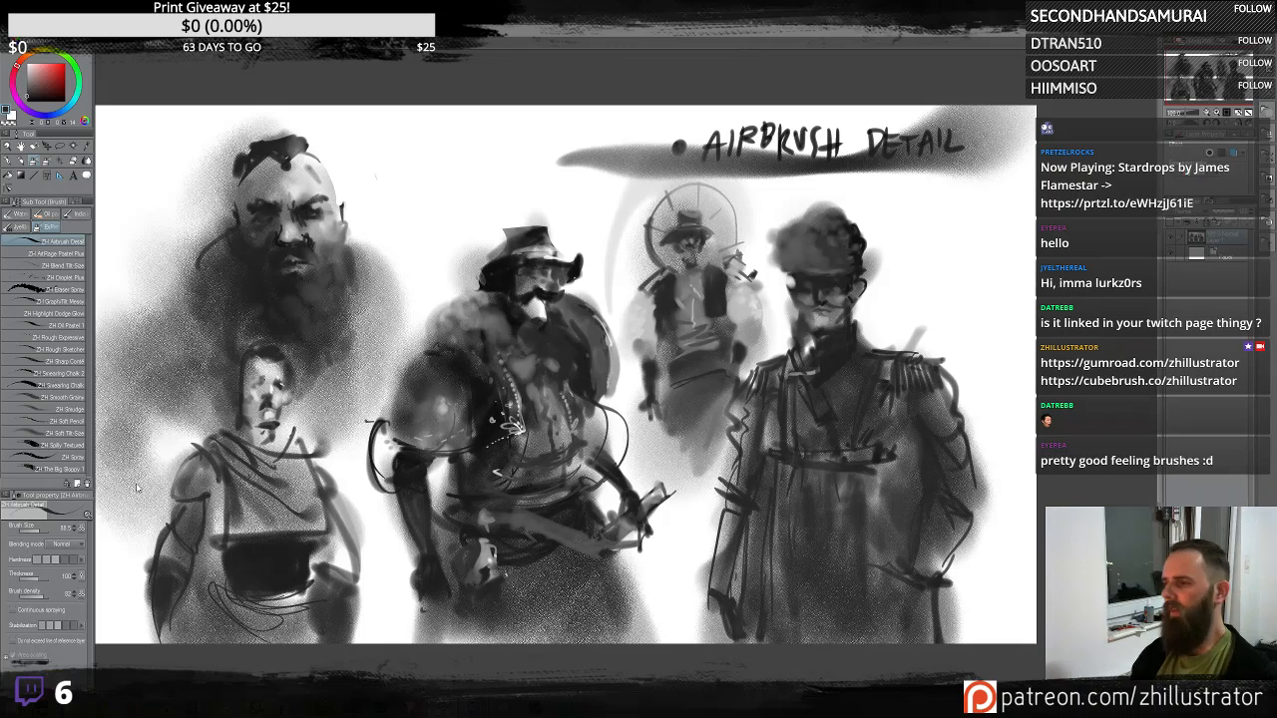
# - Draw curving dark tendril strokes extending from both sides of the bearded man's head
pyautogui.scroll(2, 136, 486)
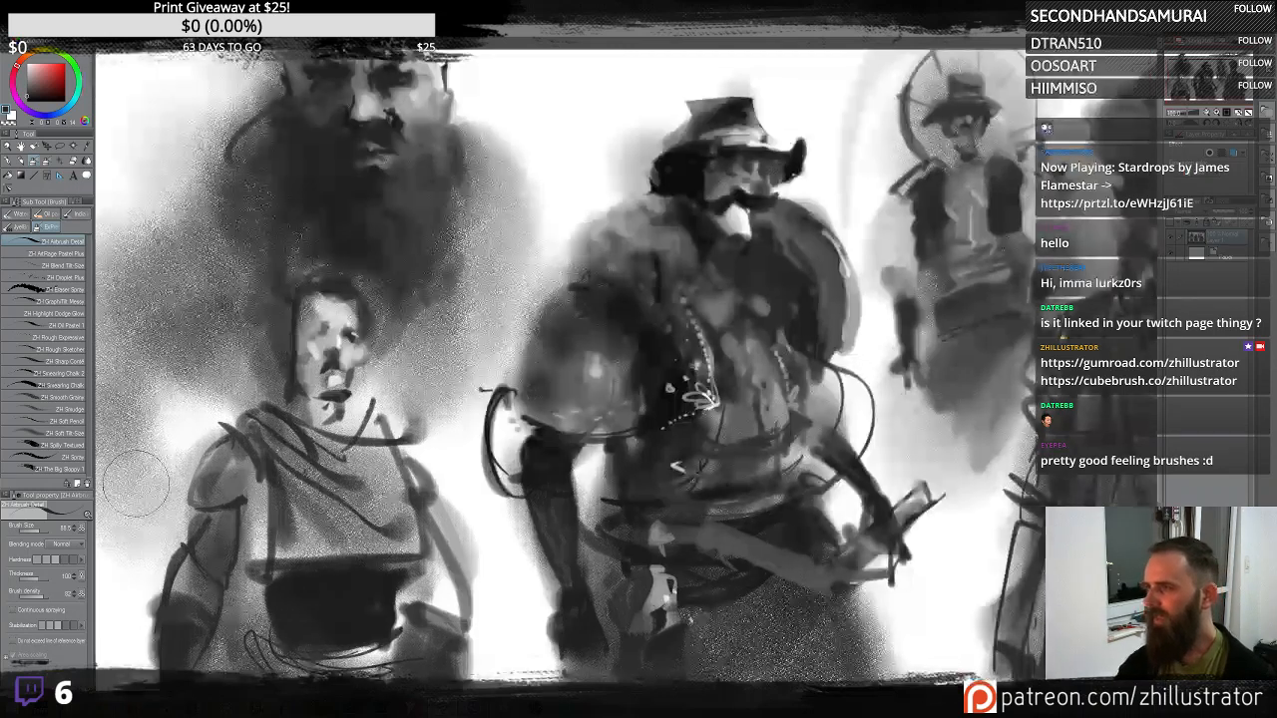
pyautogui.moveTo(477, 282); pyautogui.dragTo(721, 439)
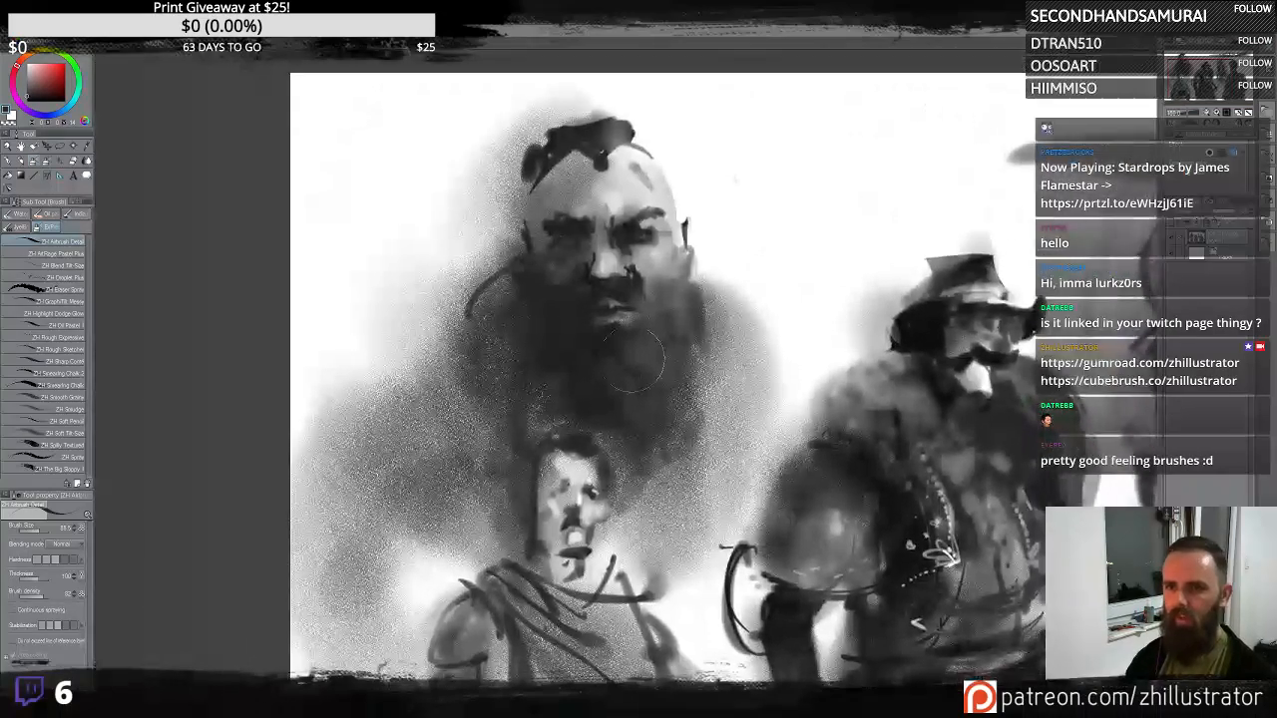
pyautogui.moveTo(479, 317)
pyautogui.mouseDown()
pyautogui.moveTo(434, 374)
pyautogui.moveTo(291, 392)
pyautogui.mouseUp()
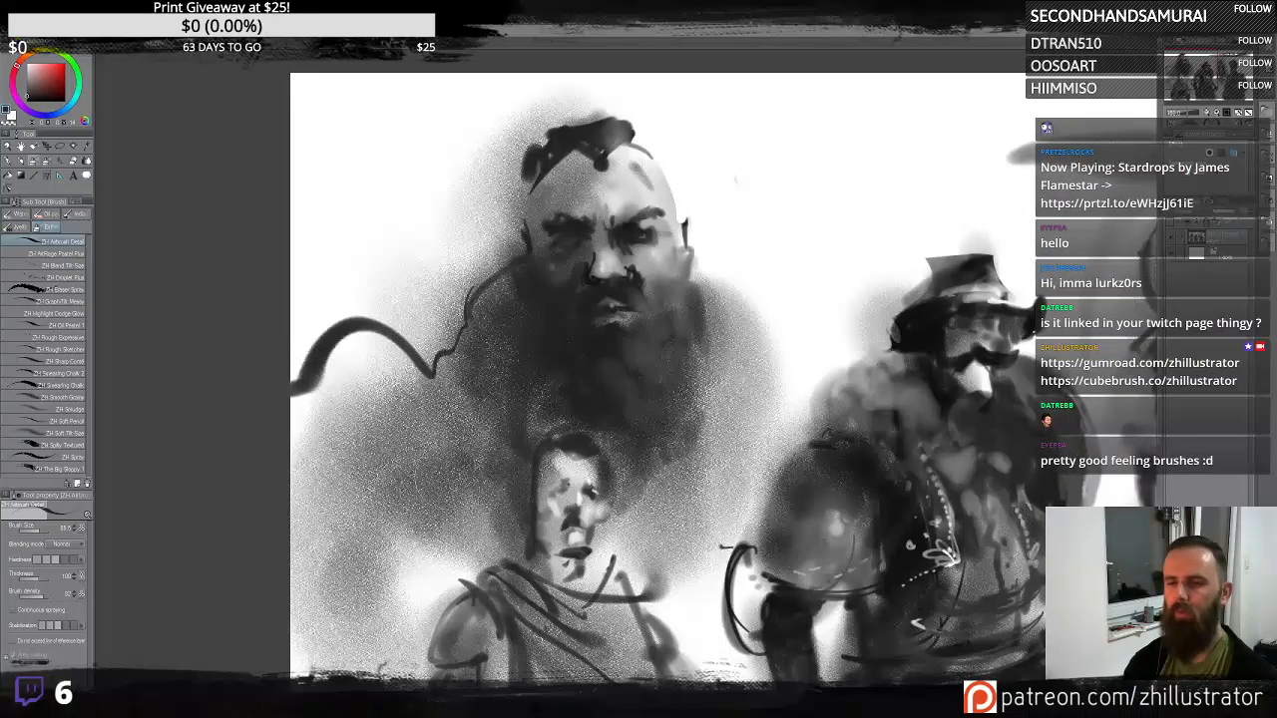
pyautogui.moveTo(691, 276)
pyautogui.mouseDown()
pyautogui.moveTo(767, 308)
pyautogui.moveTo(813, 385)
pyautogui.mouseUp()
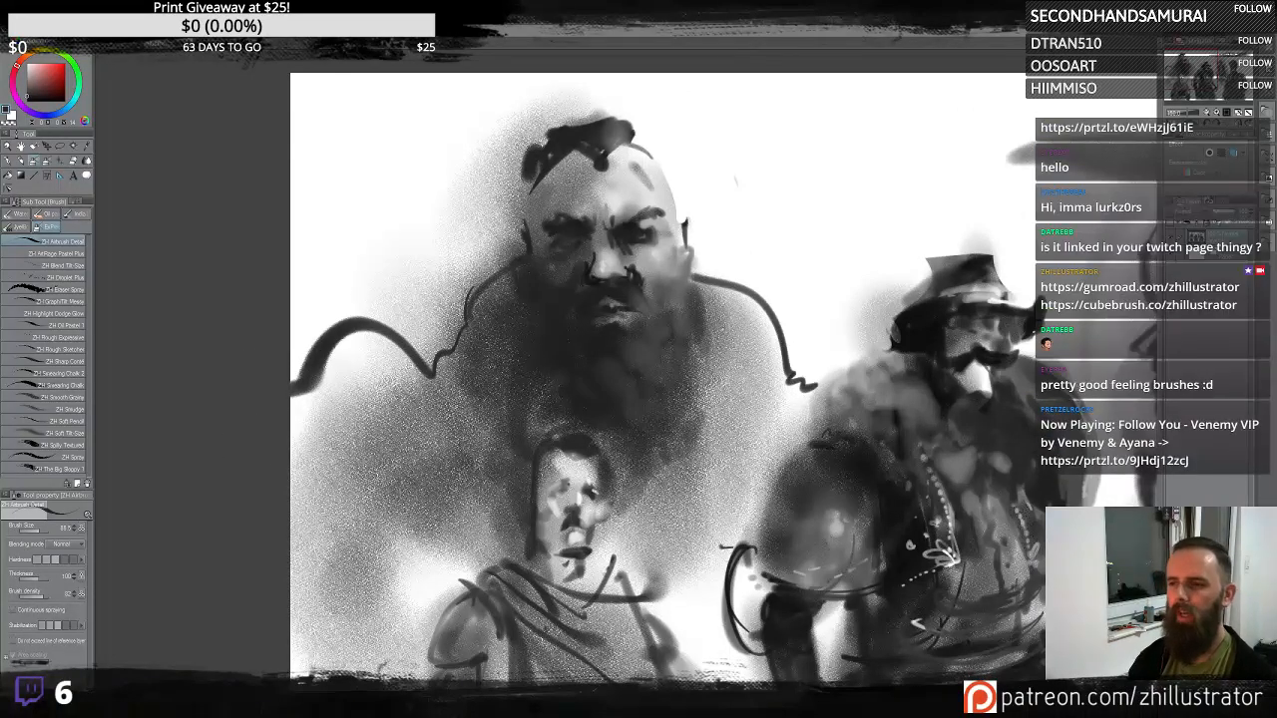
pyautogui.scroll(-5, 717, 451)
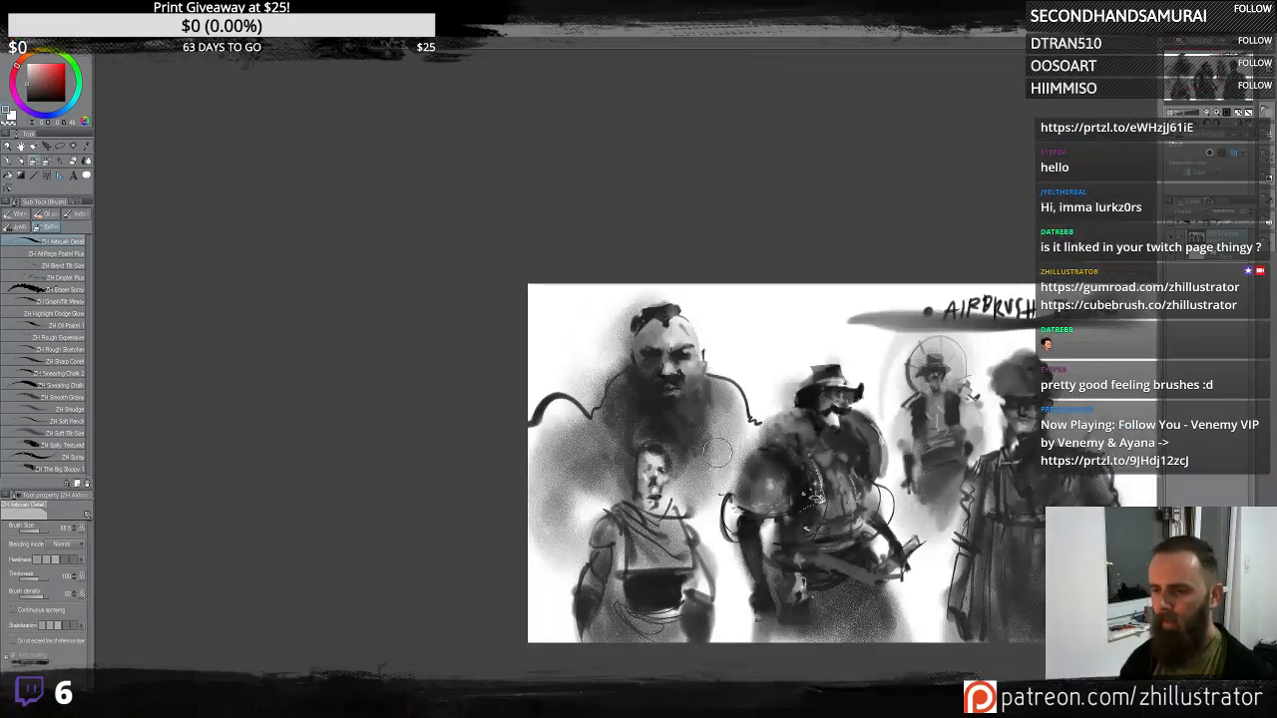
pyautogui.moveTo(904, 481)
pyautogui.mouseDown()
pyautogui.moveTo(793, 400)
pyautogui.moveTo(683, 395)
pyautogui.mouseUp()
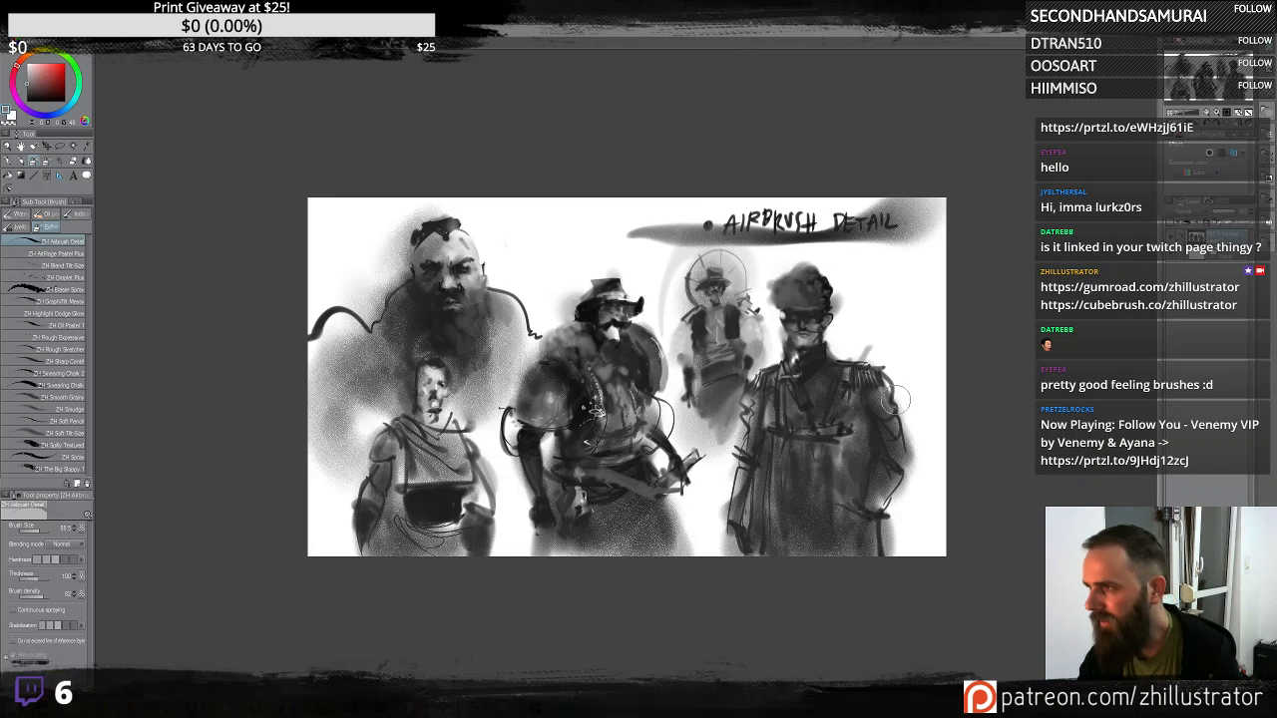
# - Sketch a new head outline with rough eyes, nose and mouth at the canvas's upper right, undoing the last two strokes
pyautogui.scroll(4, 896, 404)
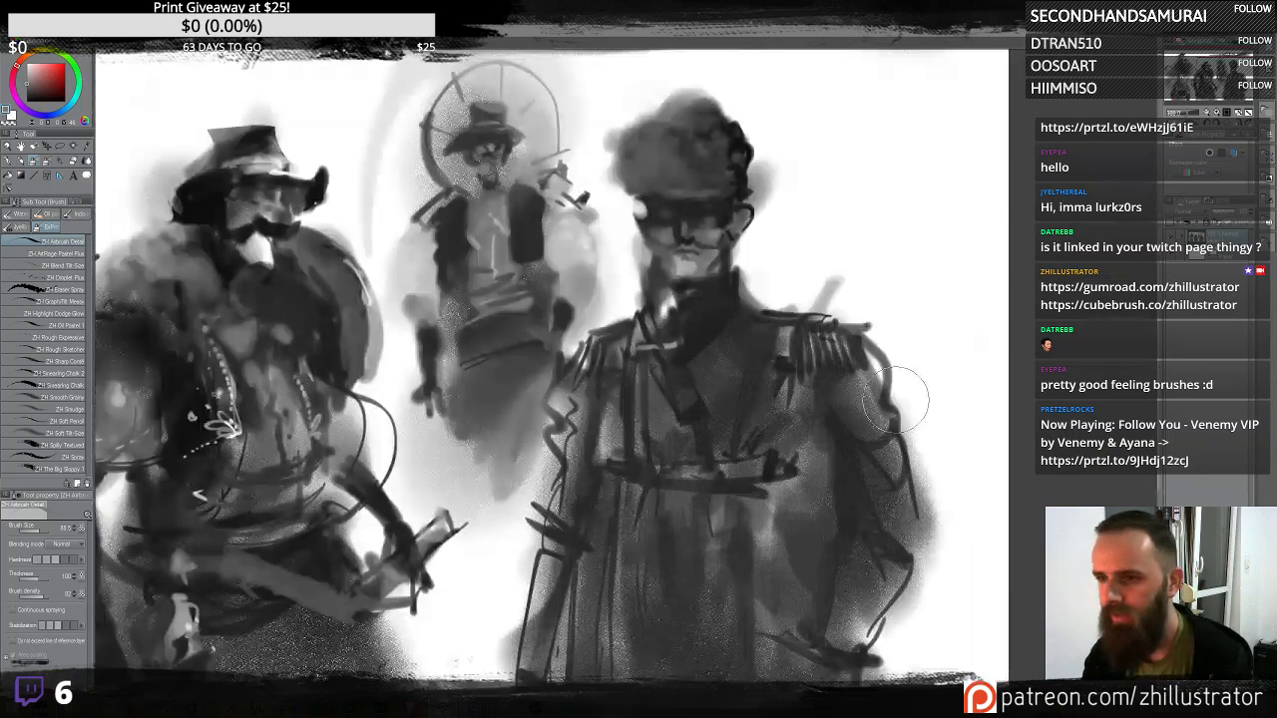
pyautogui.scroll(-2, 896, 401)
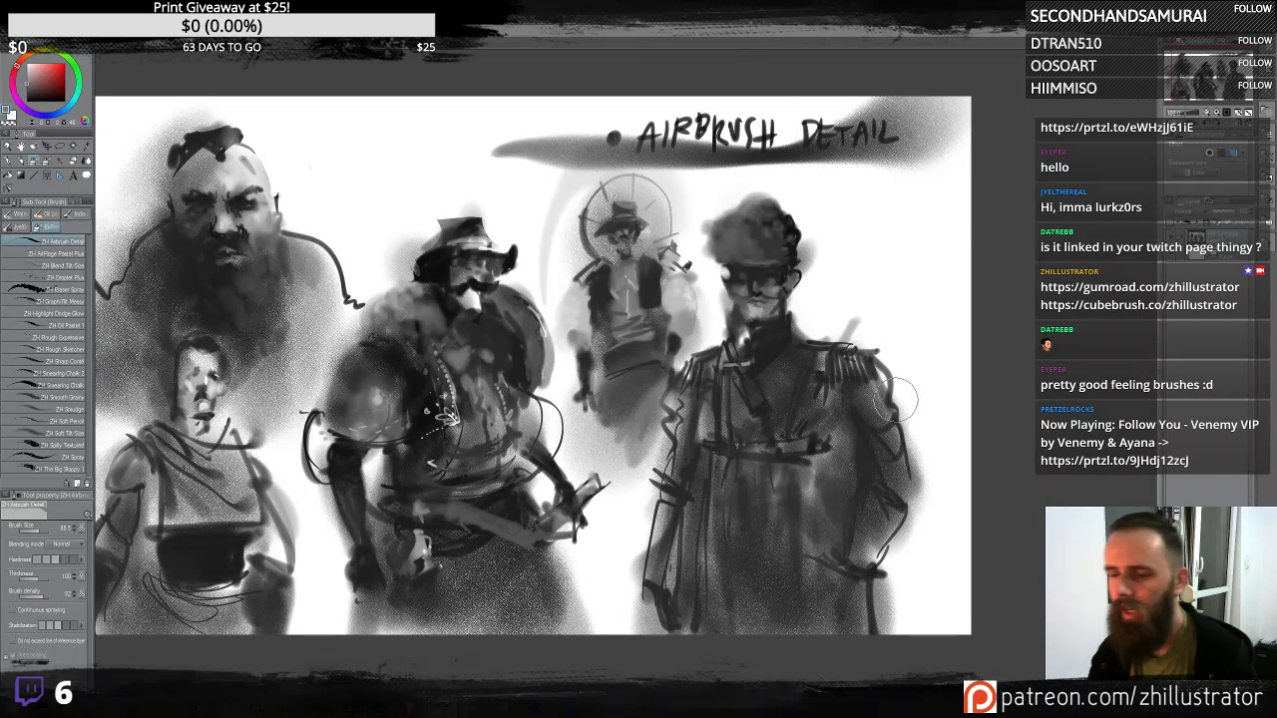
pyautogui.scroll(2, 896, 404)
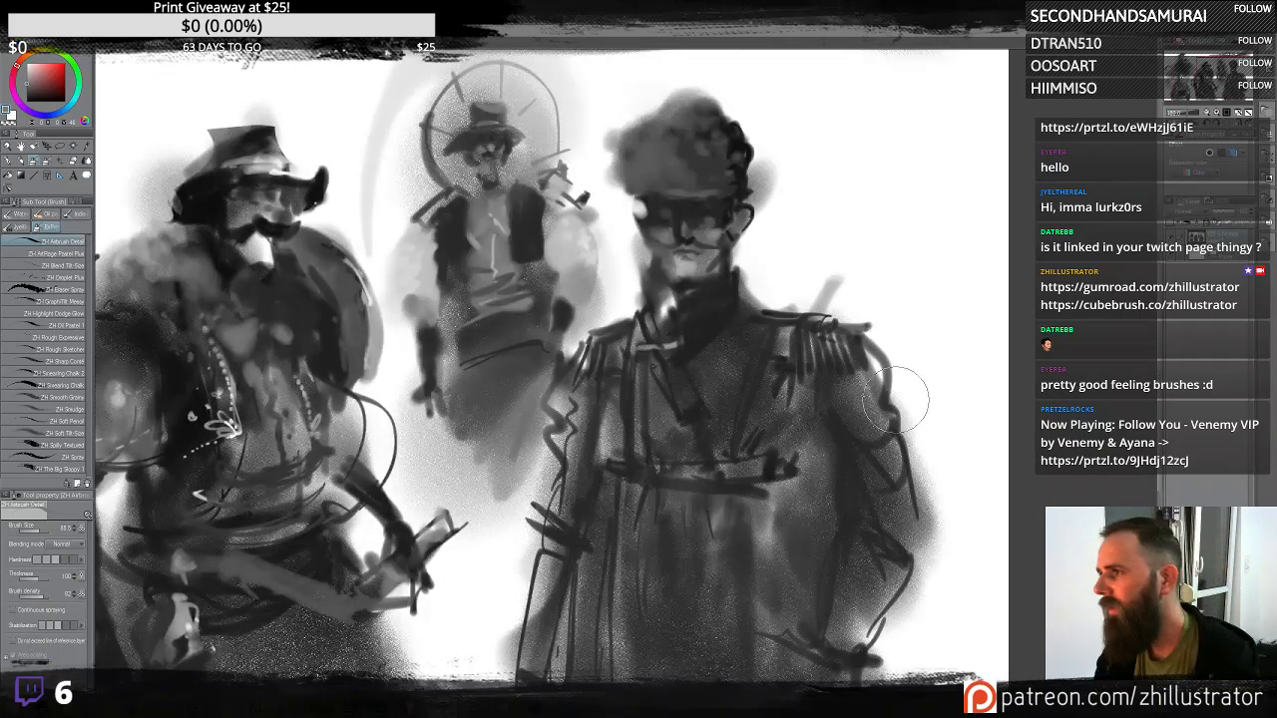
pyautogui.scroll(-2, 896, 404)
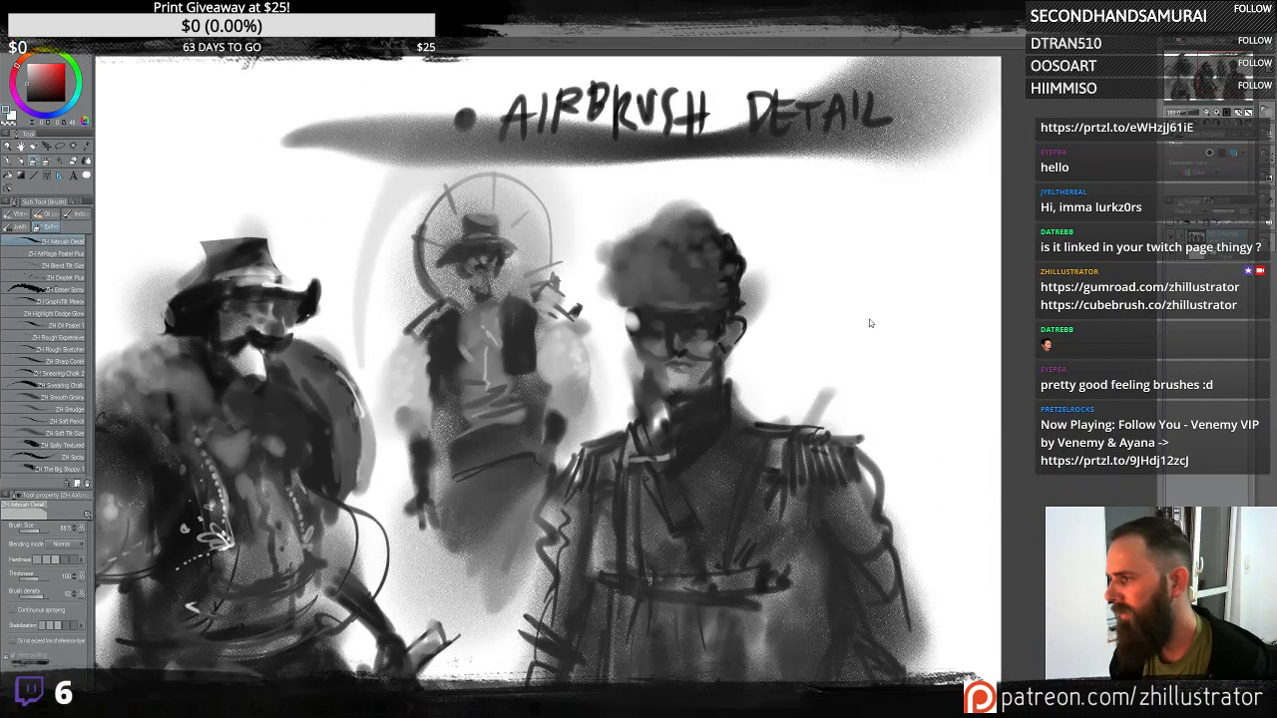
pyautogui.moveTo(864, 307)
pyautogui.mouseDown()
pyautogui.moveTo(944, 230)
pyautogui.moveTo(956, 317)
pyautogui.moveTo(906, 323)
pyautogui.moveTo(918, 314)
pyautogui.moveTo(893, 339)
pyautogui.moveTo(923, 337)
pyautogui.moveTo(896, 360)
pyautogui.moveTo(932, 353)
pyautogui.moveTo(900, 367)
pyautogui.moveTo(918, 388)
pyautogui.mouseUp()
pyautogui.click(899, 289)
pyautogui.click(926, 291)
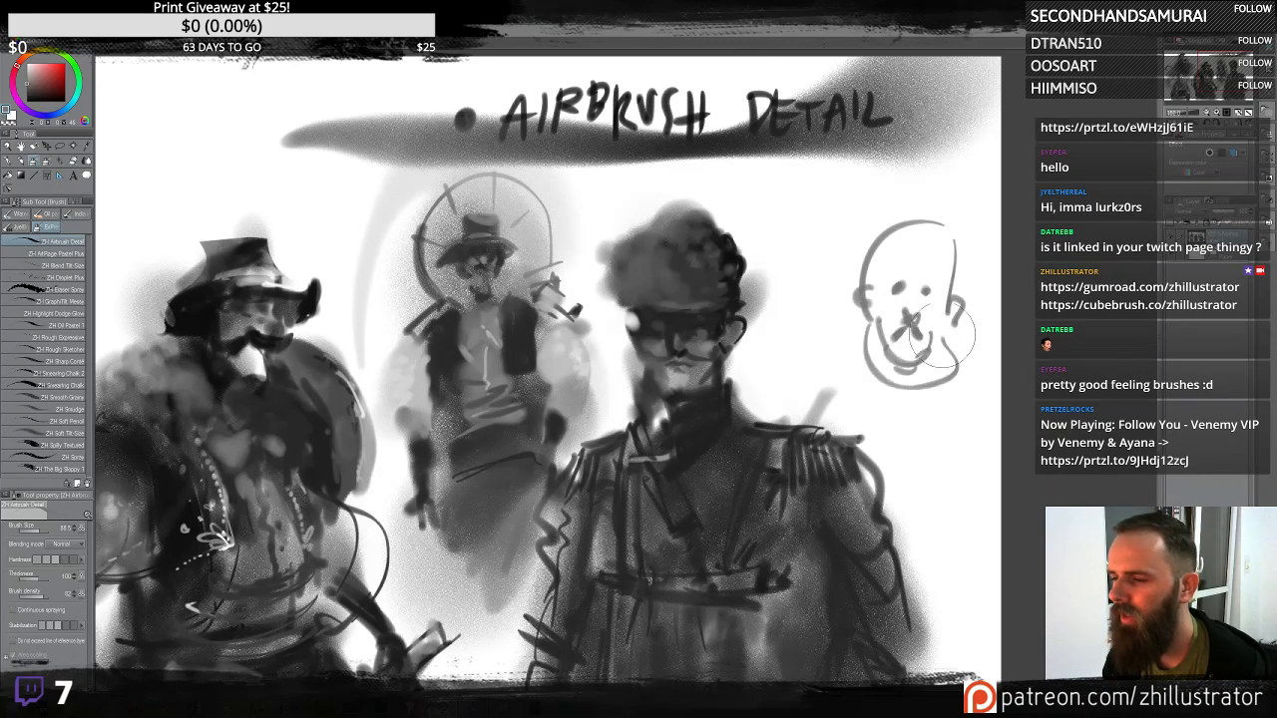
pyautogui.moveTo(945, 326); pyautogui.dragTo(923, 381)
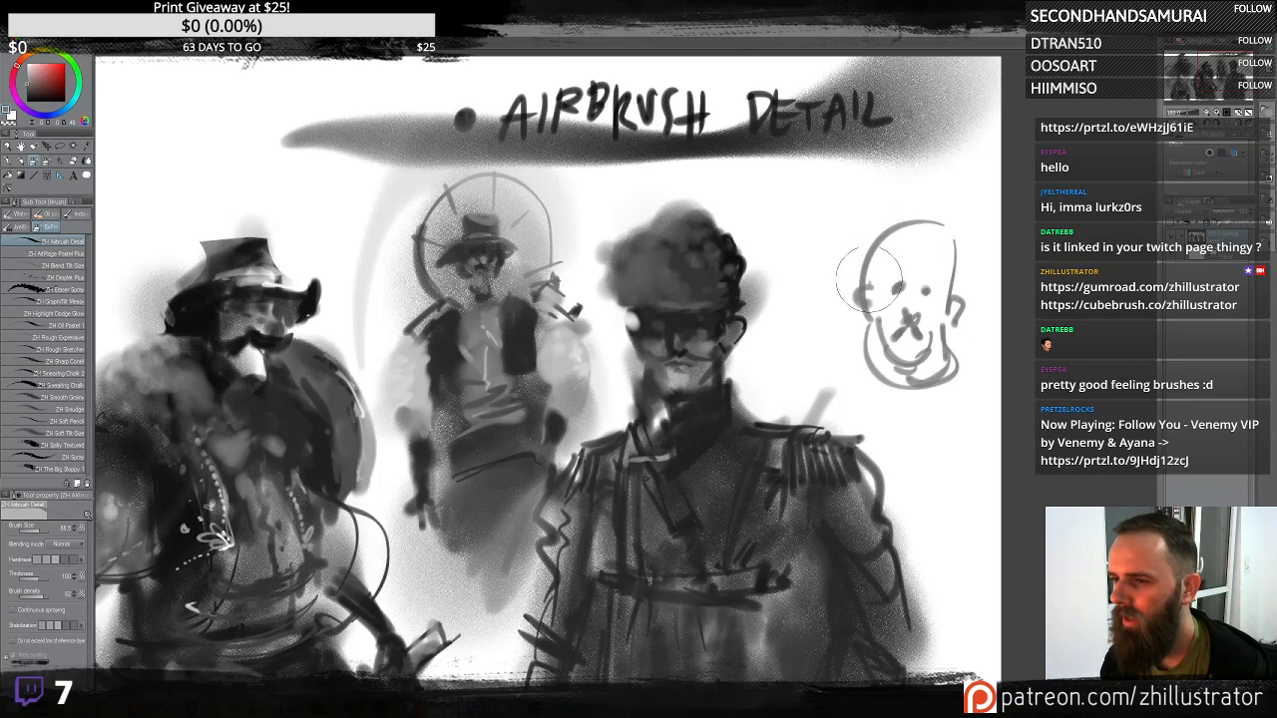
pyautogui.moveTo(916, 259)
pyautogui.mouseDown()
pyautogui.moveTo(942, 242)
pyautogui.moveTo(947, 257)
pyautogui.moveTo(911, 220)
pyautogui.mouseUp()
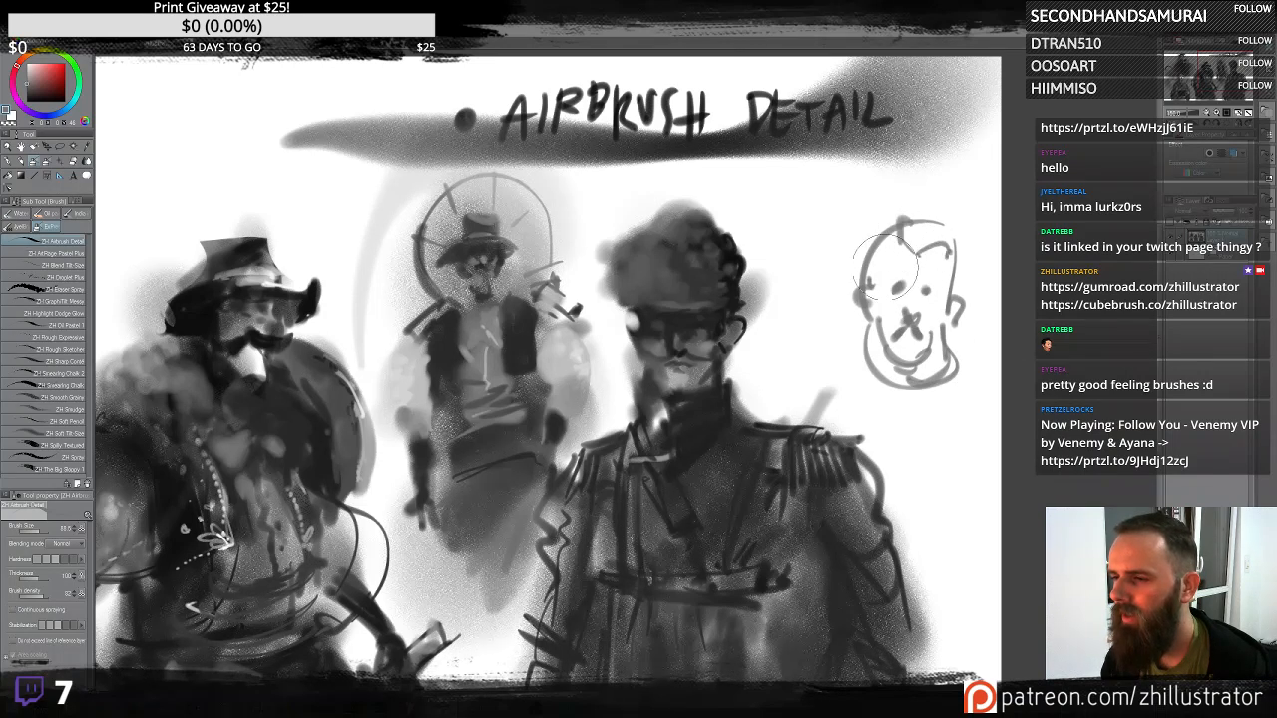
pyautogui.moveTo(888, 264)
pyautogui.mouseDown()
pyautogui.moveTo(916, 386)
pyautogui.moveTo(913, 299)
pyautogui.mouseUp()
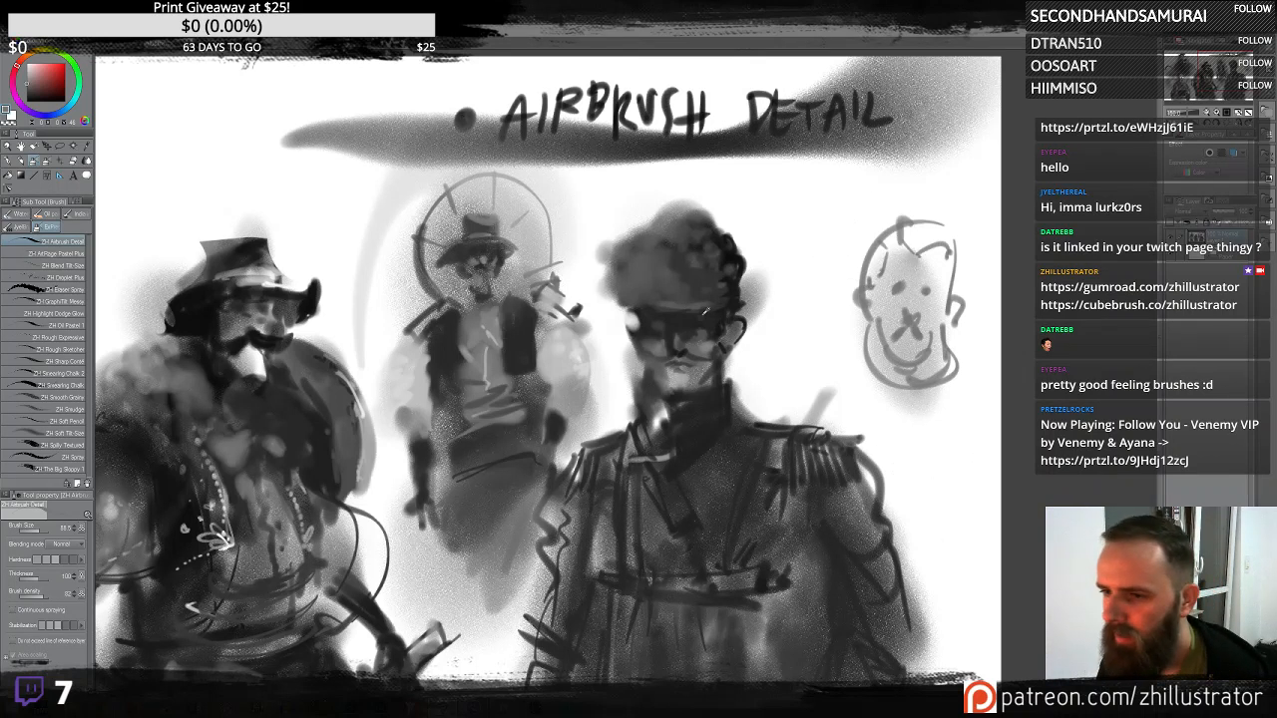
pyautogui.moveTo(915, 250)
pyautogui.mouseDown()
pyautogui.moveTo(945, 348)
pyautogui.moveTo(875, 269)
pyautogui.mouseUp()
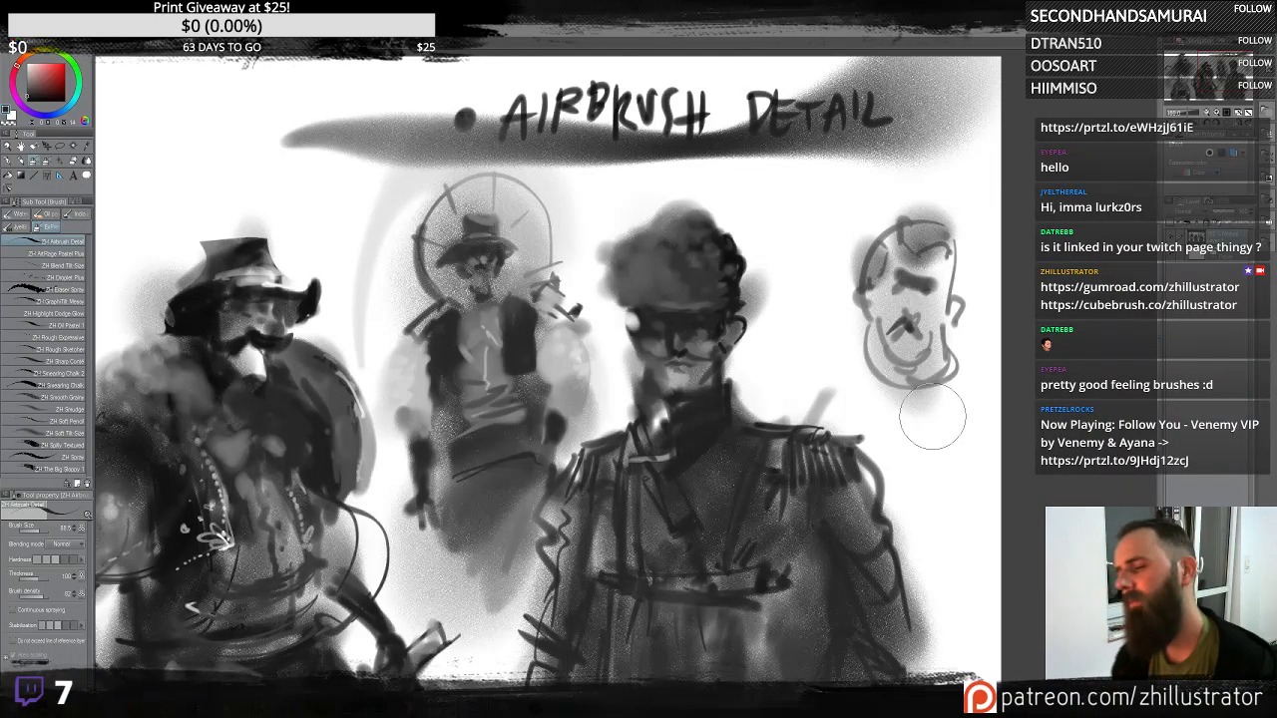
pyautogui.hotkey('ctrl', 'z')
pyautogui.hotkey('ctrl', 'z')
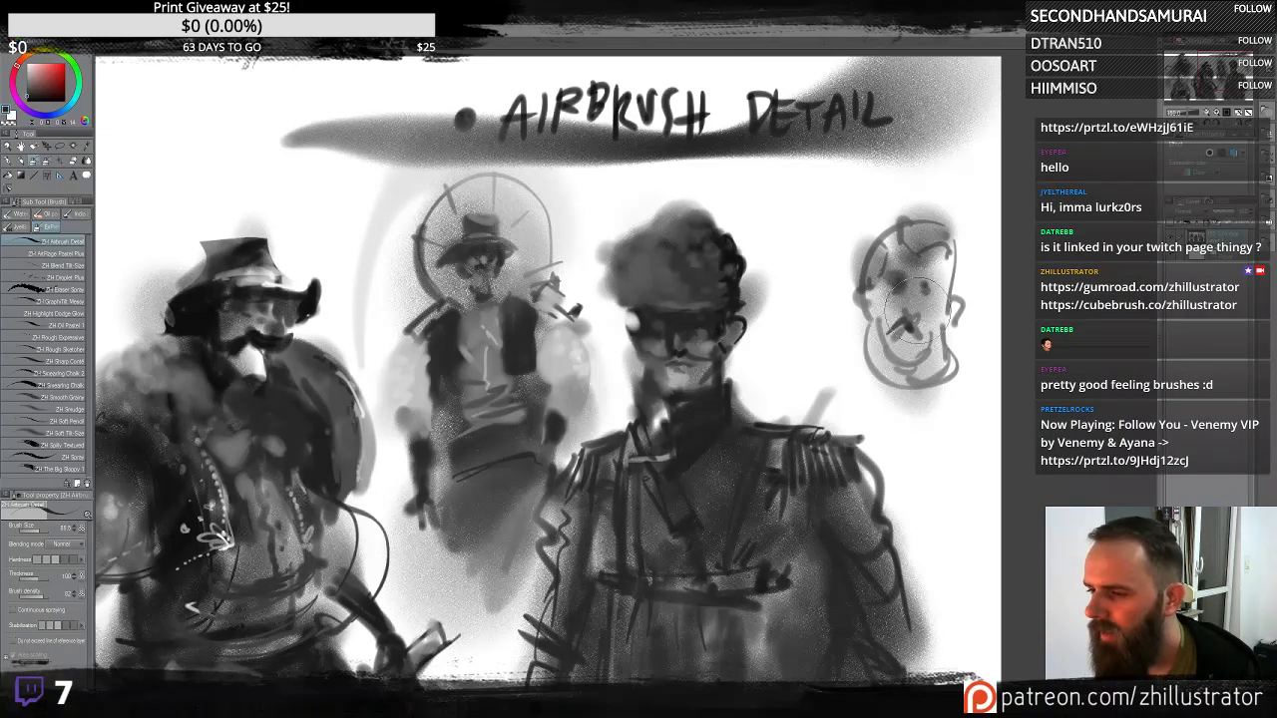
# - Shade the new head's face and add a soft shadowed body beneath it, undoing stray strokes
pyautogui.moveTo(901, 312); pyautogui.dragTo(886, 307)
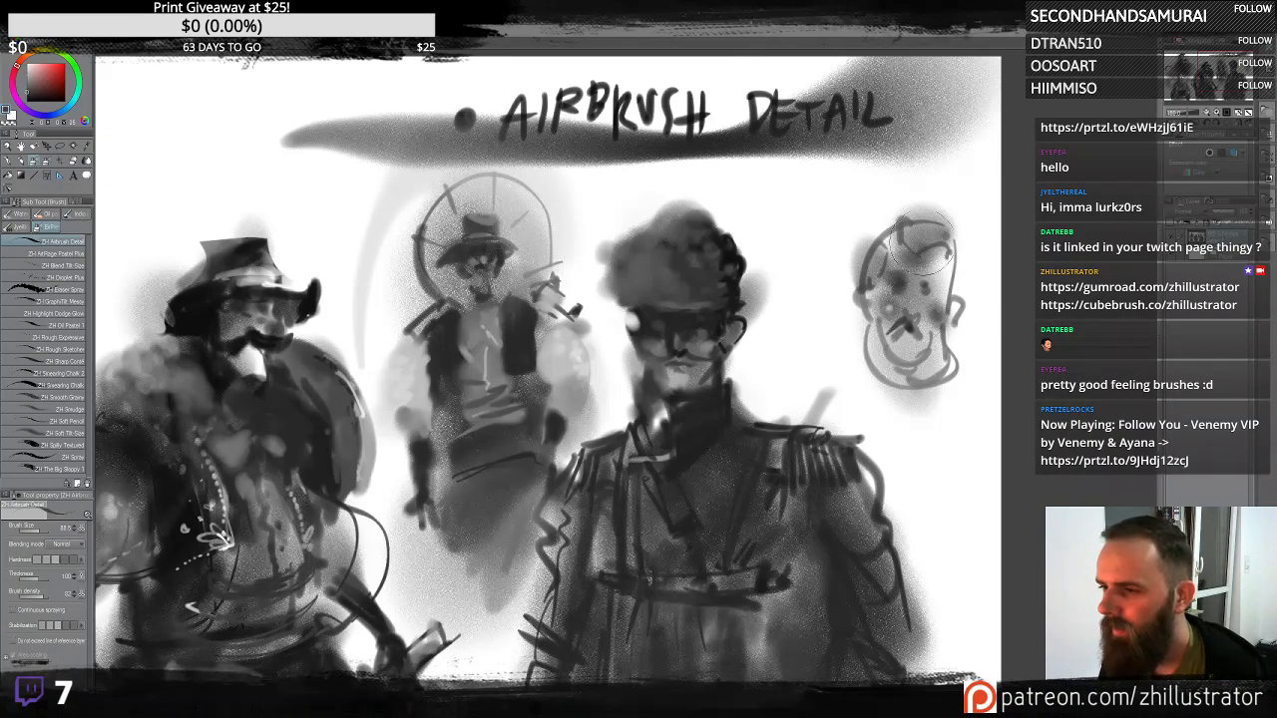
pyautogui.moveTo(920, 242); pyautogui.dragTo(944, 219)
pyautogui.moveTo(865, 261)
pyautogui.mouseDown()
pyautogui.moveTo(941, 322)
pyautogui.moveTo(948, 278)
pyautogui.moveTo(959, 285)
pyautogui.moveTo(901, 390)
pyautogui.moveTo(883, 382)
pyautogui.moveTo(881, 347)
pyautogui.moveTo(947, 383)
pyautogui.moveTo(885, 401)
pyautogui.moveTo(873, 392)
pyautogui.moveTo(968, 415)
pyautogui.moveTo(839, 382)
pyautogui.moveTo(826, 396)
pyautogui.moveTo(979, 469)
pyautogui.moveTo(990, 425)
pyautogui.moveTo(885, 509)
pyautogui.moveTo(928, 540)
pyautogui.moveTo(870, 634)
pyautogui.mouseUp()
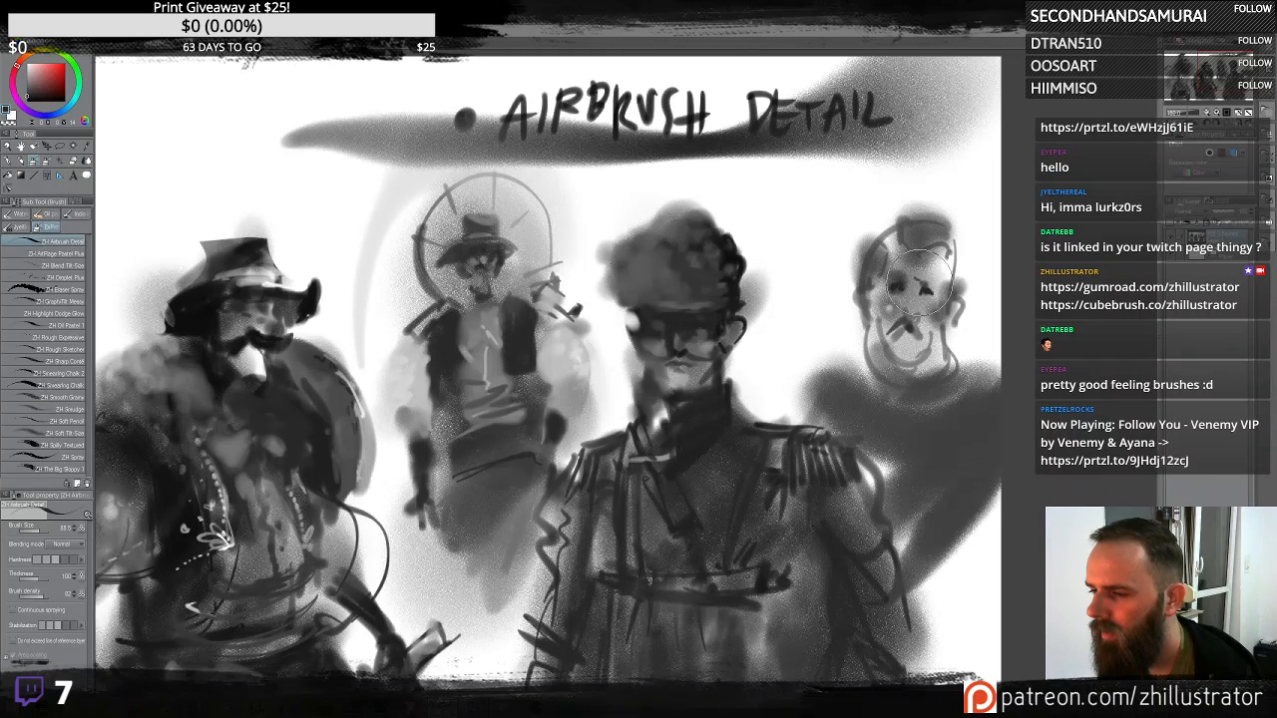
pyautogui.moveTo(908, 239)
pyautogui.mouseDown()
pyautogui.moveTo(944, 247)
pyautogui.moveTo(862, 270)
pyautogui.moveTo(869, 283)
pyautogui.moveTo(880, 242)
pyautogui.moveTo(949, 266)
pyautogui.moveTo(954, 318)
pyautogui.moveTo(896, 349)
pyautogui.moveTo(912, 317)
pyautogui.moveTo(922, 337)
pyautogui.moveTo(904, 322)
pyautogui.moveTo(892, 329)
pyautogui.moveTo(902, 340)
pyautogui.moveTo(871, 355)
pyautogui.moveTo(882, 369)
pyautogui.moveTo(872, 377)
pyautogui.moveTo(942, 383)
pyautogui.moveTo(888, 408)
pyautogui.moveTo(874, 395)
pyautogui.moveTo(933, 400)
pyautogui.moveTo(979, 364)
pyautogui.moveTo(957, 445)
pyautogui.moveTo(977, 467)
pyautogui.moveTo(871, 401)
pyautogui.moveTo(841, 430)
pyautogui.moveTo(860, 369)
pyautogui.moveTo(845, 330)
pyautogui.moveTo(820, 354)
pyautogui.moveTo(787, 330)
pyautogui.moveTo(793, 413)
pyautogui.mouseUp()
pyautogui.hotkey('ctrl', 'z')
pyautogui.moveTo(848, 325); pyautogui.dragTo(768, 394)
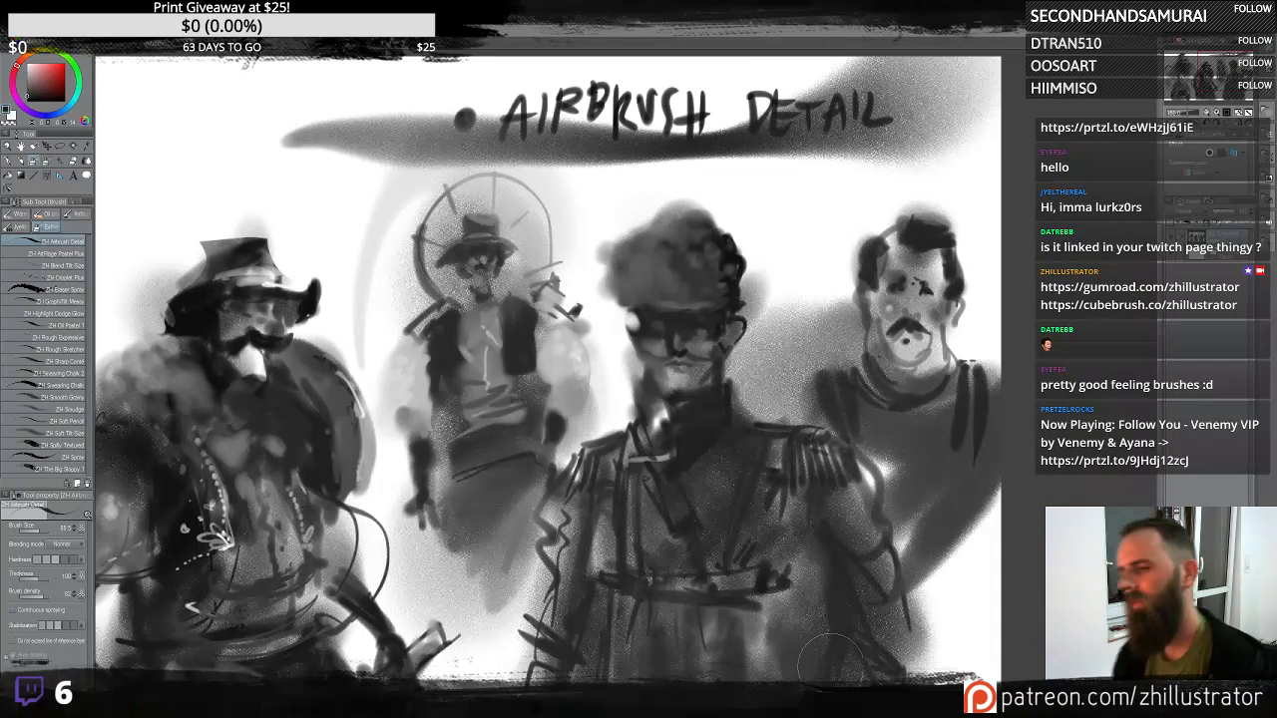
pyautogui.hotkey('ctrl', 'z')
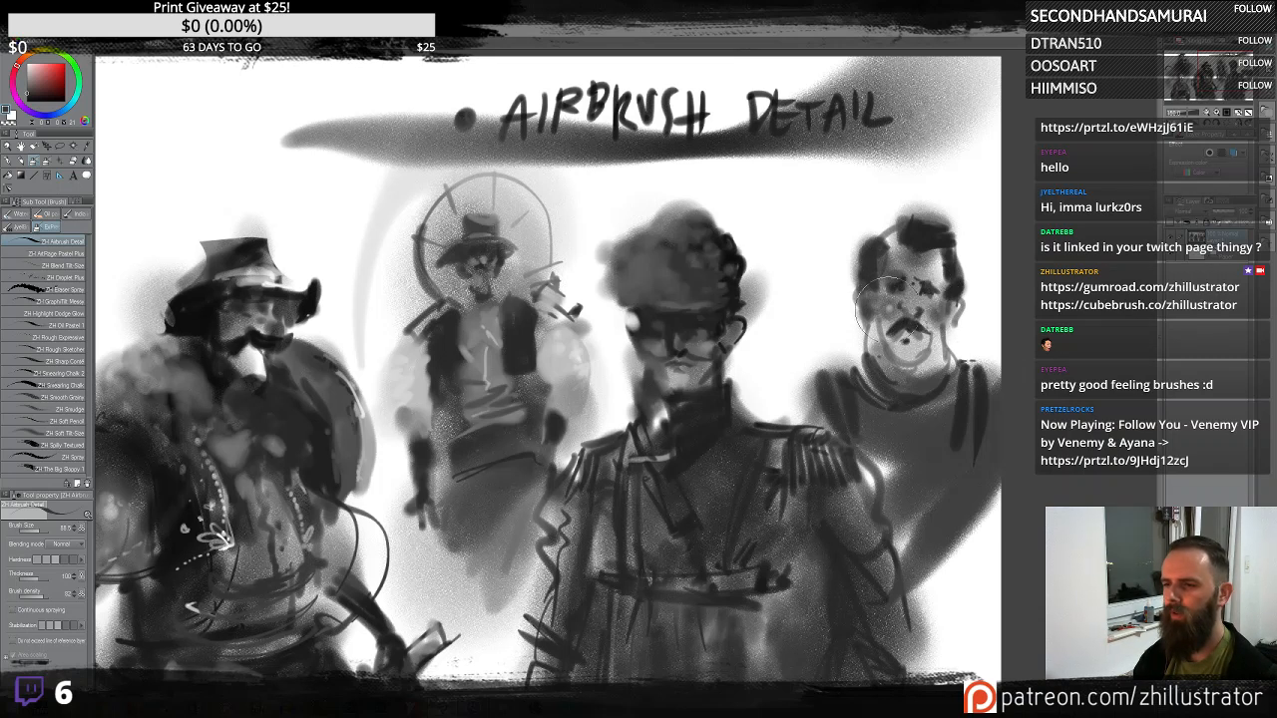
# - Add dark hair strokes to the new head and try further strokes around it, undoing several
pyautogui.moveTo(874, 233); pyautogui.dragTo(936, 201)
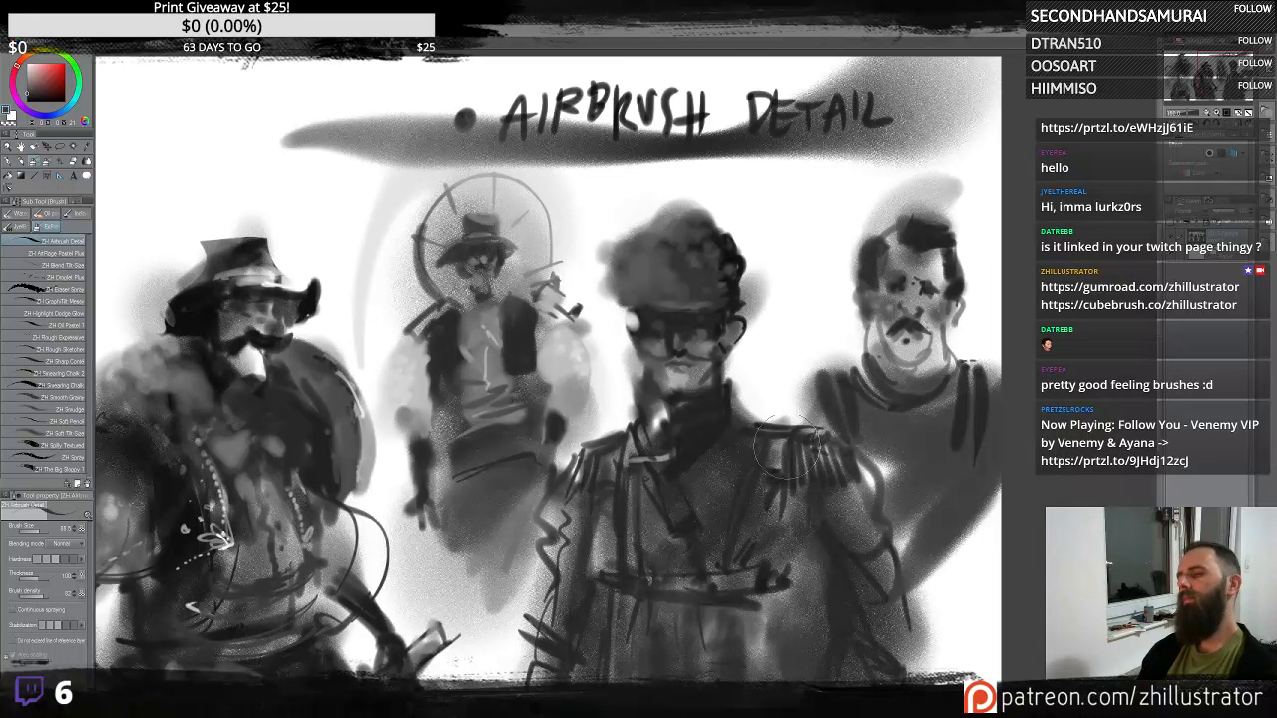
pyautogui.hotkey('ctrl', 'z')
pyautogui.moveTo(958, 275)
pyautogui.mouseDown()
pyautogui.moveTo(850, 261)
pyautogui.moveTo(860, 370)
pyautogui.moveTo(864, 262)
pyautogui.mouseUp()
pyautogui.hotkey('ctrl', 'z')
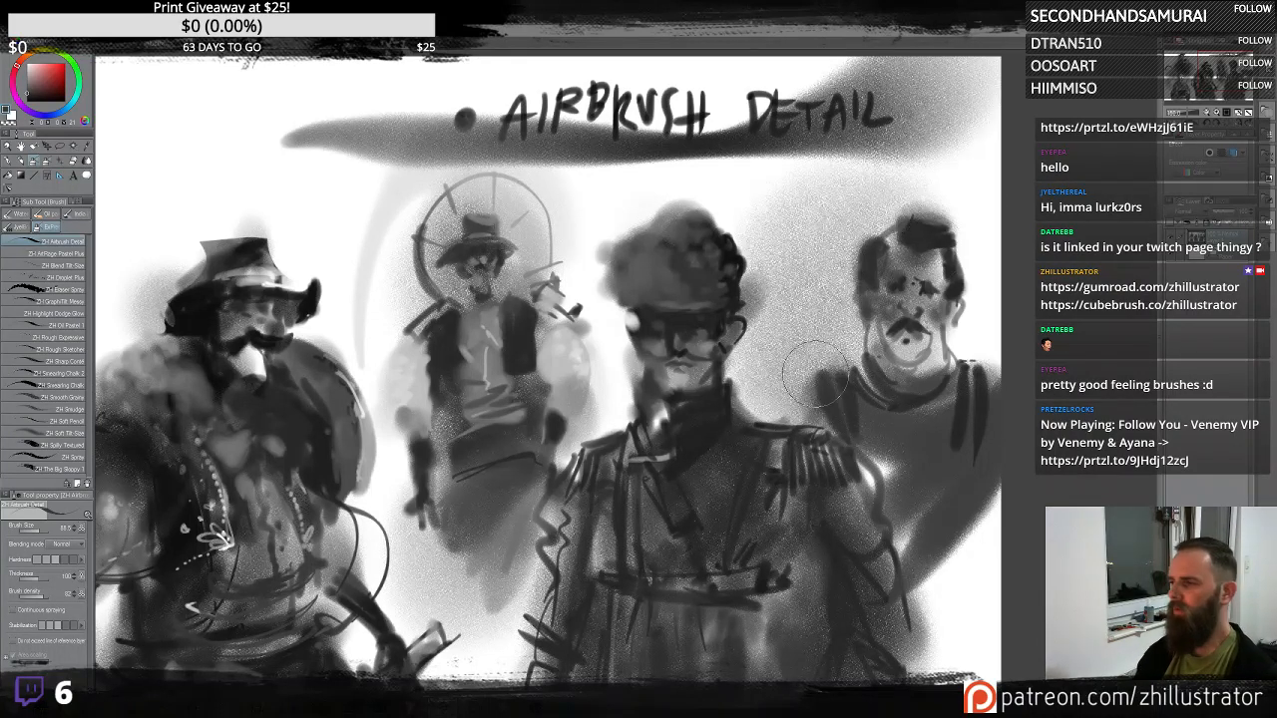
pyautogui.hotkey('ctrl', 'z')
pyautogui.moveTo(816, 350)
pyautogui.mouseDown()
pyautogui.moveTo(824, 318)
pyautogui.moveTo(852, 275)
pyautogui.moveTo(833, 262)
pyautogui.moveTo(843, 240)
pyautogui.moveTo(818, 255)
pyautogui.moveTo(779, 192)
pyautogui.moveTo(815, 219)
pyautogui.moveTo(809, 207)
pyautogui.moveTo(855, 156)
pyautogui.moveTo(912, 171)
pyautogui.mouseUp()
pyautogui.hotkey('ctrl', 'z')
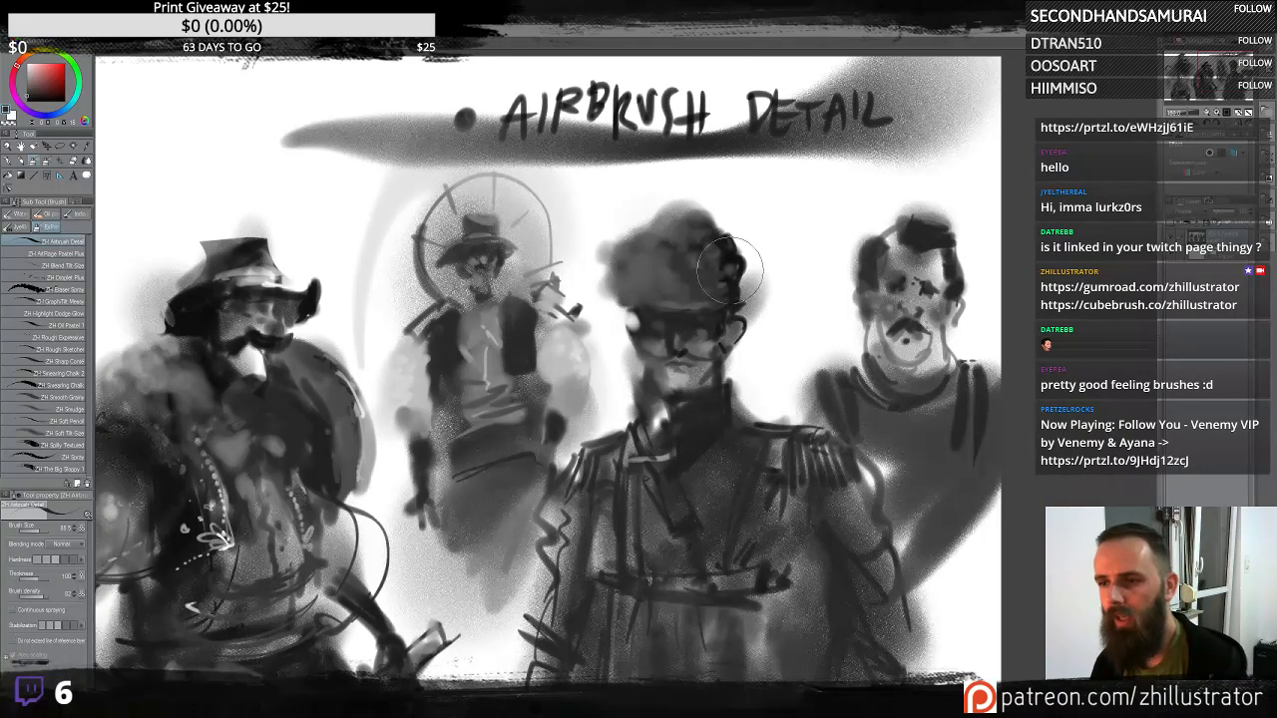
# - Try dark strokes beside the military figure's head, undoing them
pyautogui.moveTo(800, 211); pyautogui.dragTo(768, 281)
pyautogui.moveTo(854, 191); pyautogui.dragTo(786, 328)
pyautogui.moveTo(808, 202); pyautogui.dragTo(770, 318)
pyautogui.hotkey('ctrl', 'z')
# - Try tall curving strokes between the military figure and the right-hand head, undoing each one
pyautogui.hotkey('ctrl', 'z')
pyautogui.hotkey('ctrl', 'z')
pyautogui.hotkey('ctrl', 'z')
pyautogui.hotkey('ctrl', 'z')
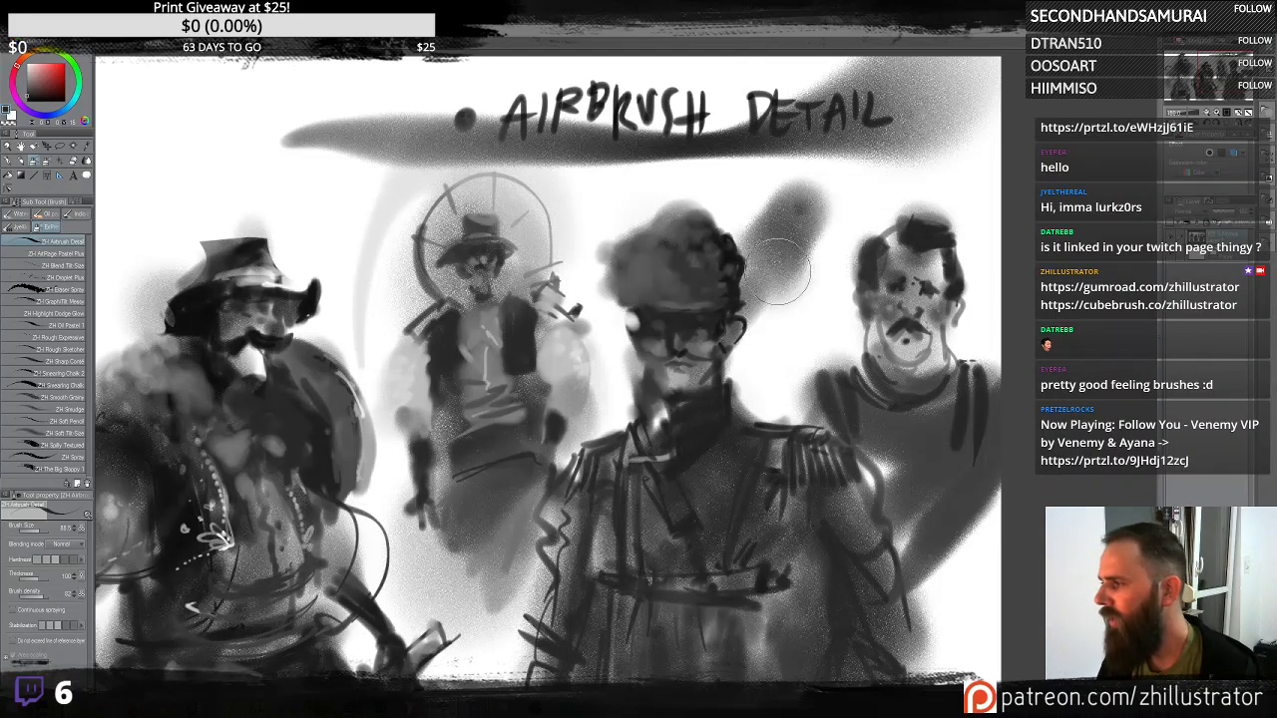
pyautogui.moveTo(818, 208)
pyautogui.mouseDown()
pyautogui.moveTo(812, 316)
pyautogui.moveTo(788, 294)
pyautogui.moveTo(840, 129)
pyautogui.mouseUp()
pyautogui.hotkey('ctrl', 'z')
pyautogui.hotkey('ctrl', 'z')
pyautogui.moveTo(791, 336); pyautogui.dragTo(841, 130)
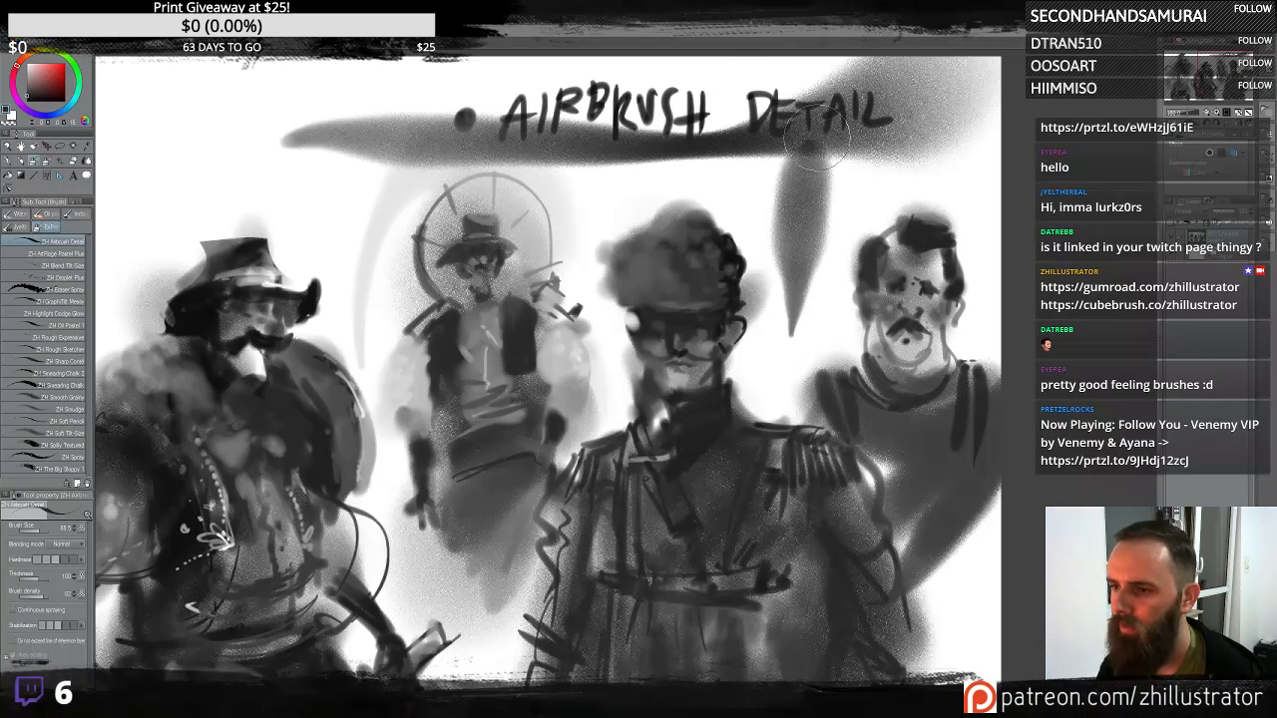
pyautogui.hotkey('ctrl', 'z')
pyautogui.moveTo(858, 189)
pyautogui.mouseDown()
pyautogui.moveTo(707, 245)
pyautogui.moveTo(392, 214)
pyautogui.moveTo(388, 304)
pyautogui.mouseUp()
pyautogui.hotkey('ctrl', 'z')
pyautogui.moveTo(705, 177)
pyautogui.mouseDown()
pyautogui.moveTo(736, 177)
pyautogui.moveTo(785, 219)
pyautogui.moveTo(854, 244)
pyautogui.moveTo(843, 254)
pyautogui.moveTo(889, 171)
pyautogui.moveTo(812, 191)
pyautogui.moveTo(820, 240)
pyautogui.moveTo(832, 228)
pyautogui.moveTo(804, 290)
pyautogui.moveTo(831, 325)
pyautogui.moveTo(798, 346)
pyautogui.moveTo(766, 325)
pyautogui.mouseUp()
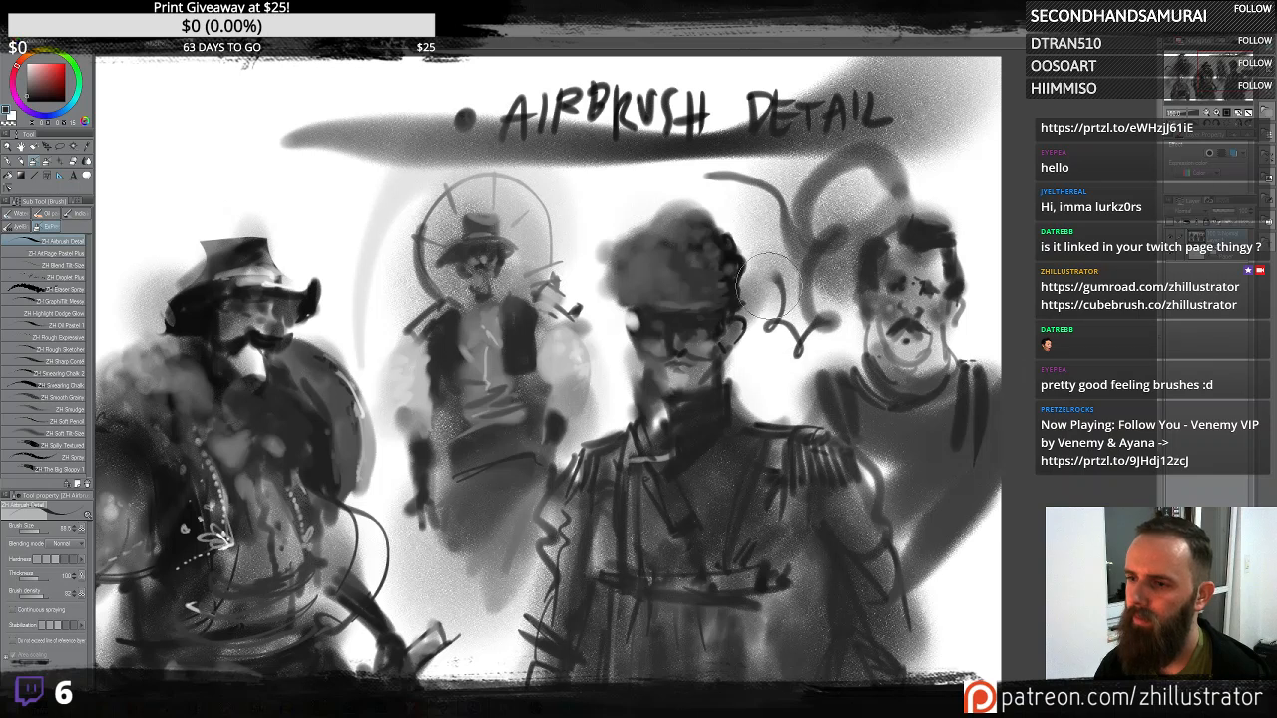
pyautogui.hotkey('ctrl', 'z')
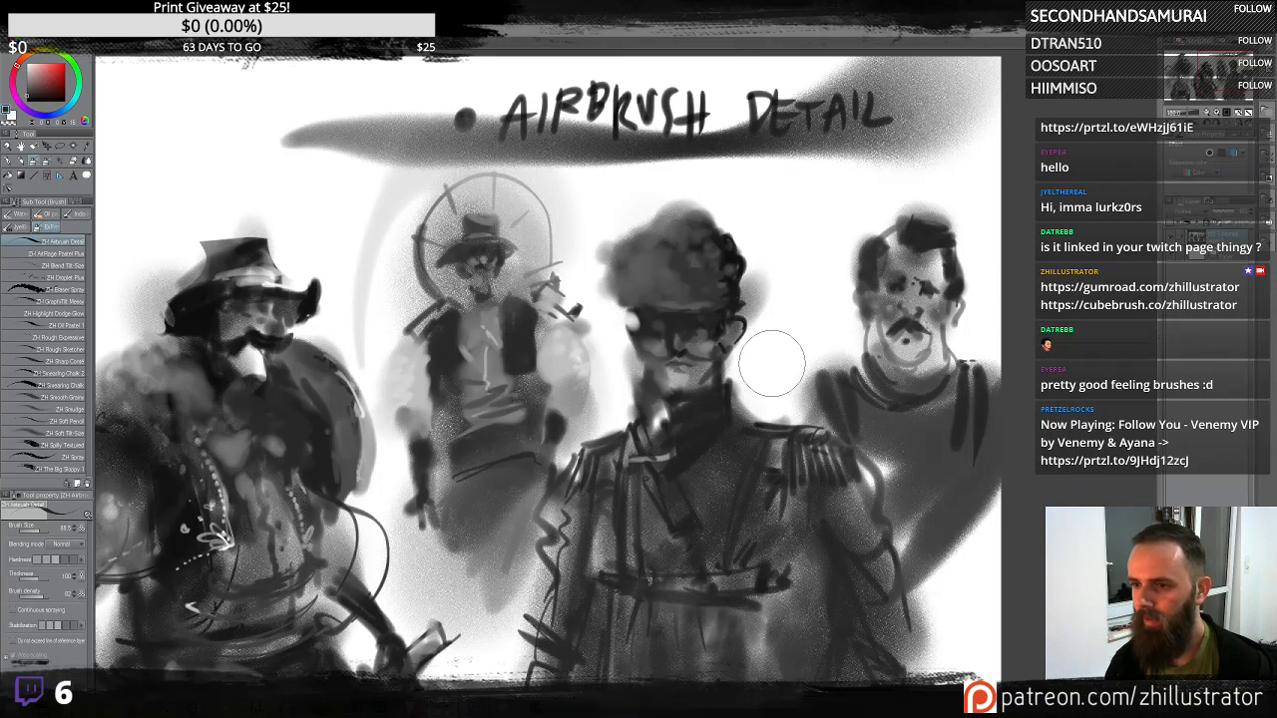
pyautogui.moveTo(773, 363)
pyautogui.mouseDown()
pyautogui.moveTo(791, 343)
pyautogui.moveTo(704, 221)
pyautogui.moveTo(729, 221)
pyautogui.mouseUp()
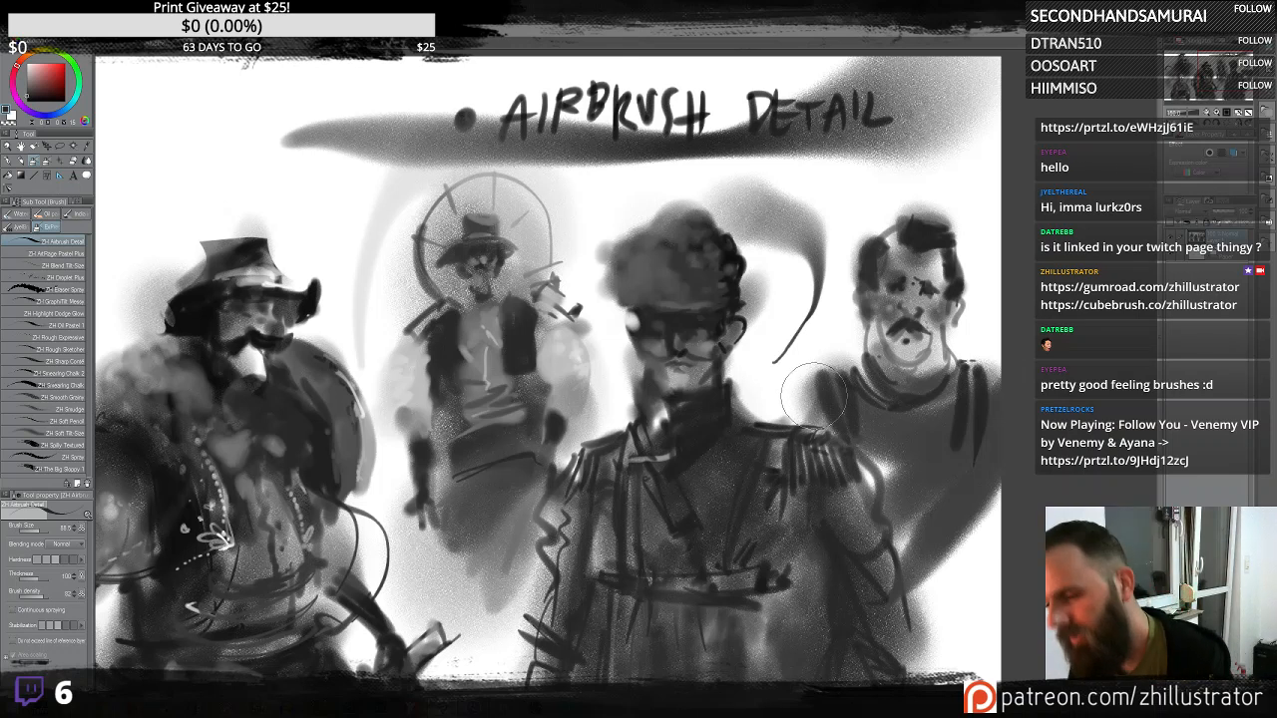
pyautogui.hotkey('ctrl', 'z')
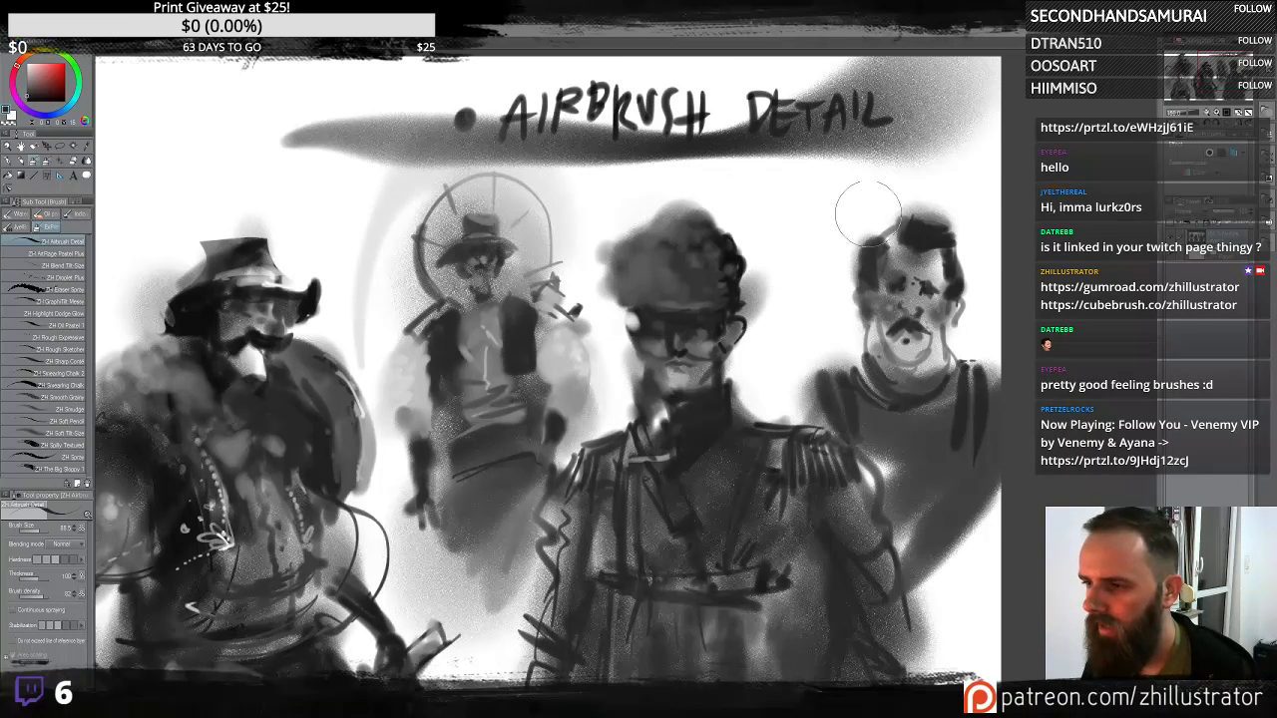
# - Darken the right-hand head's hair and add dark collar and body shading beneath it
pyautogui.moveTo(882, 245); pyautogui.dragTo(915, 239)
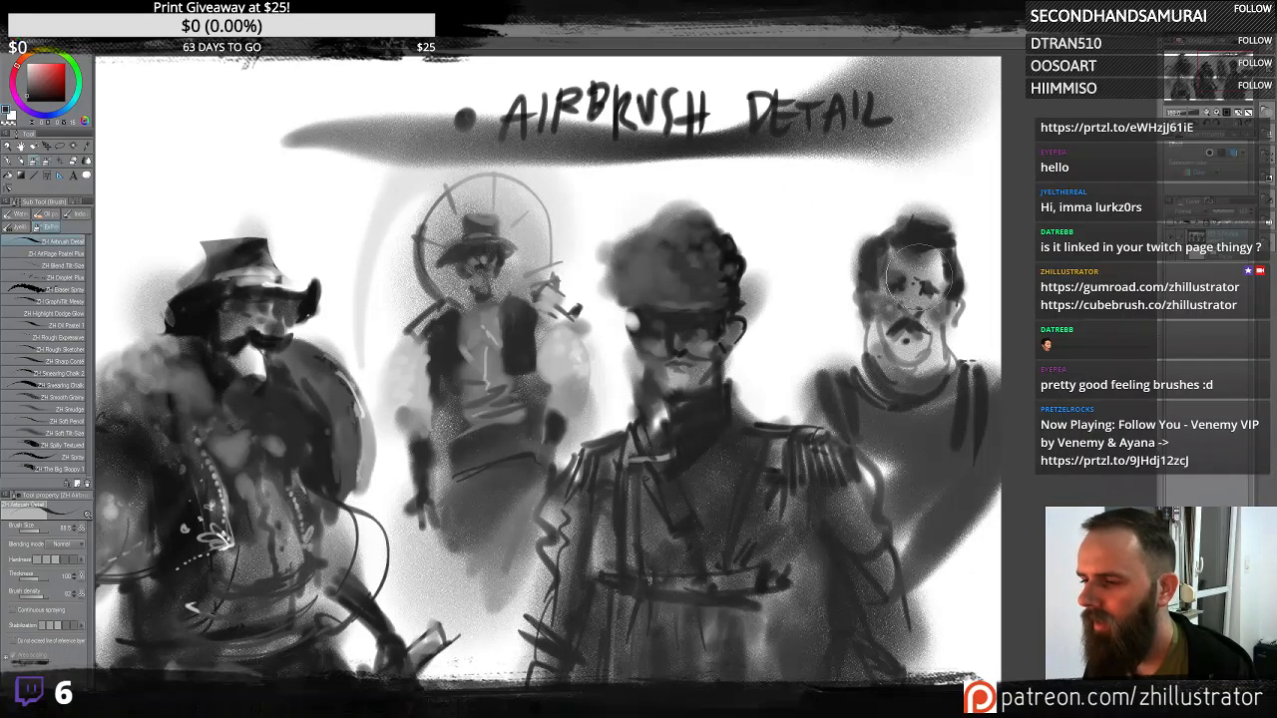
pyautogui.moveTo(908, 355); pyautogui.dragTo(933, 379)
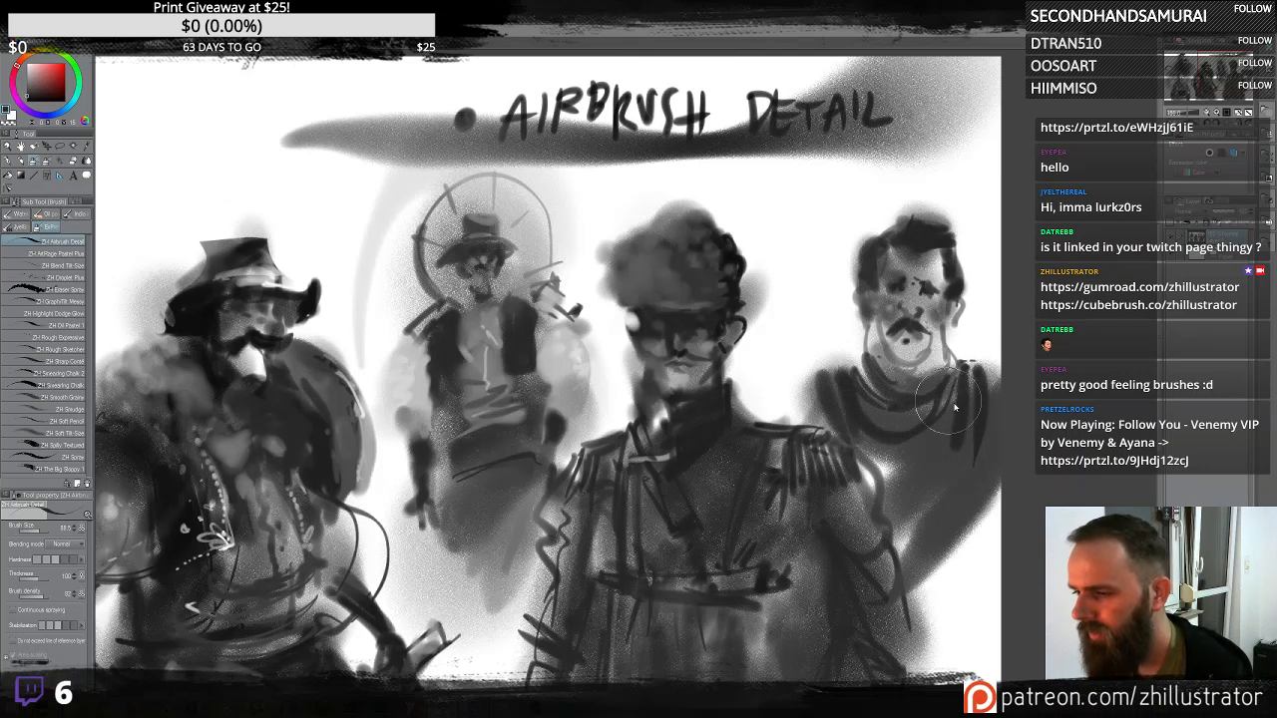
pyautogui.moveTo(963, 369)
pyautogui.mouseDown()
pyautogui.moveTo(948, 406)
pyautogui.moveTo(798, 414)
pyautogui.mouseUp()
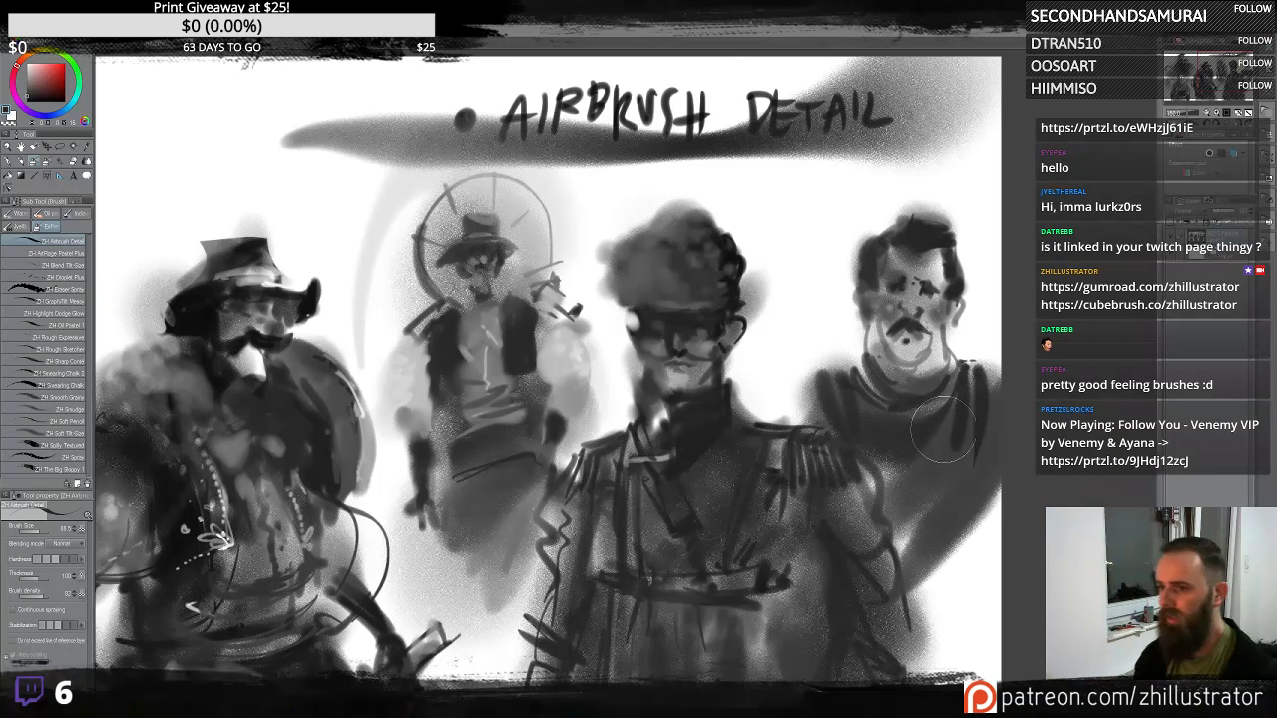
pyautogui.moveTo(943, 429)
pyautogui.mouseDown()
pyautogui.moveTo(948, 409)
pyautogui.moveTo(943, 457)
pyautogui.mouseUp()
pyautogui.moveTo(929, 545)
pyautogui.mouseDown()
pyautogui.moveTo(941, 528)
pyautogui.moveTo(921, 509)
pyautogui.moveTo(919, 523)
pyautogui.moveTo(936, 526)
pyautogui.mouseUp()
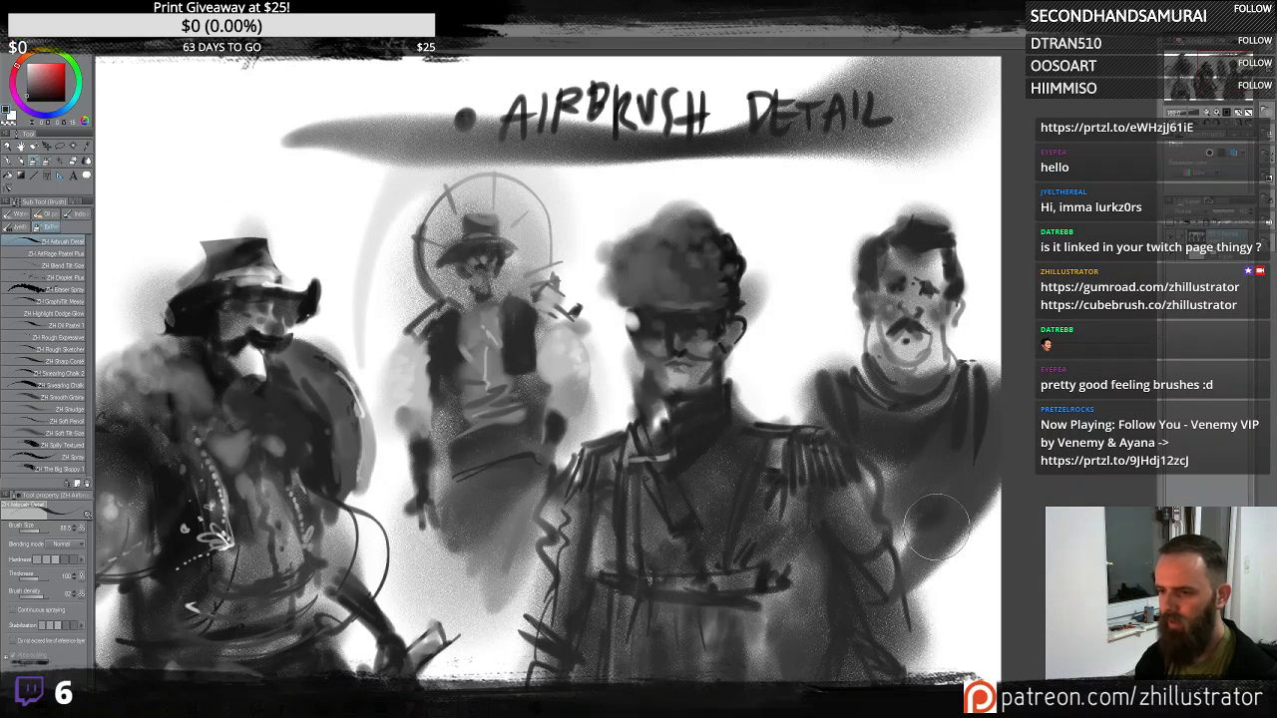
pyautogui.moveTo(994, 437)
pyautogui.mouseDown()
pyautogui.moveTo(926, 559)
pyautogui.moveTo(1003, 404)
pyautogui.moveTo(998, 378)
pyautogui.moveTo(989, 606)
pyautogui.moveTo(983, 482)
pyautogui.moveTo(946, 561)
pyautogui.mouseUp()
pyautogui.moveTo(863, 431)
pyautogui.mouseDown()
pyautogui.moveTo(804, 386)
pyautogui.moveTo(828, 435)
pyautogui.moveTo(779, 411)
pyautogui.moveTo(784, 393)
pyautogui.moveTo(812, 450)
pyautogui.moveTo(808, 518)
pyautogui.moveTo(900, 594)
pyautogui.mouseUp()
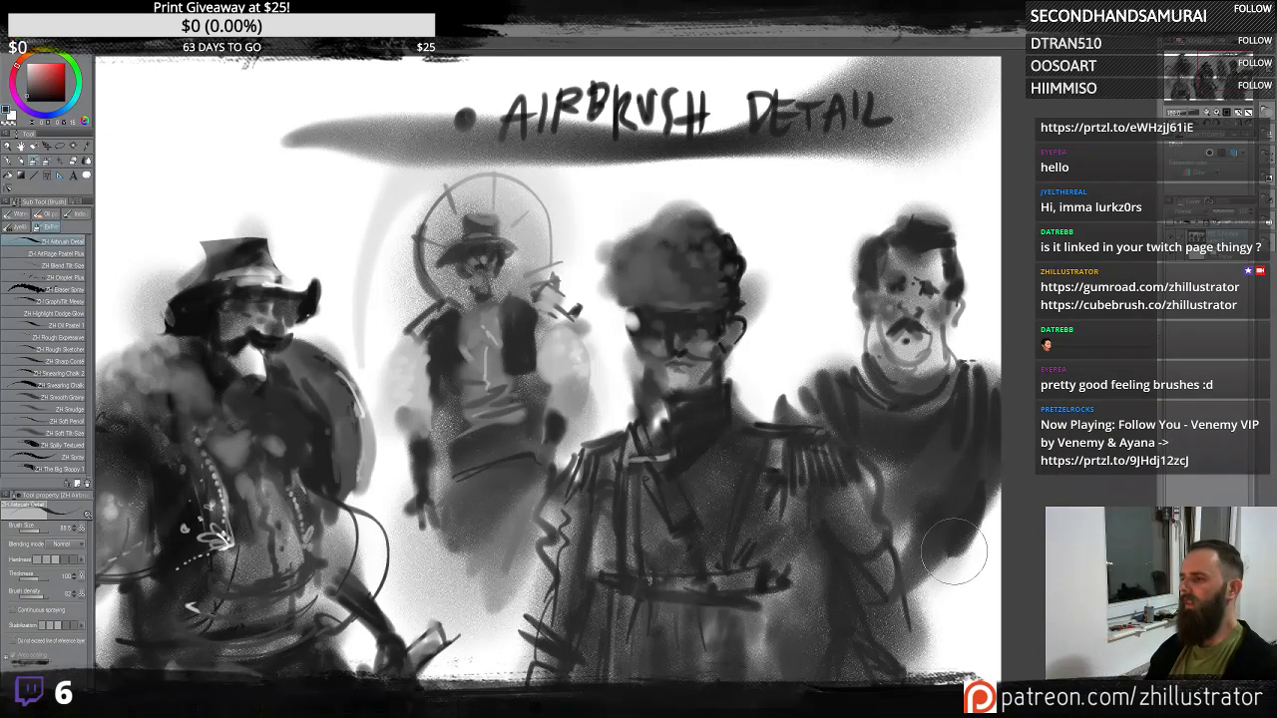
# - Add a dark beard and a light jawline stroke to the right-hand head, shading its shoulder
pyautogui.moveTo(870, 331)
pyautogui.mouseDown()
pyautogui.moveTo(882, 350)
pyautogui.moveTo(948, 371)
pyautogui.mouseUp()
pyautogui.hotkey('ctrl', 'z')
pyautogui.moveTo(871, 333)
pyautogui.mouseDown()
pyautogui.moveTo(860, 329)
pyautogui.moveTo(898, 371)
pyautogui.moveTo(932, 368)
pyautogui.moveTo(903, 384)
pyautogui.moveTo(943, 354)
pyautogui.moveTo(861, 422)
pyautogui.mouseUp()
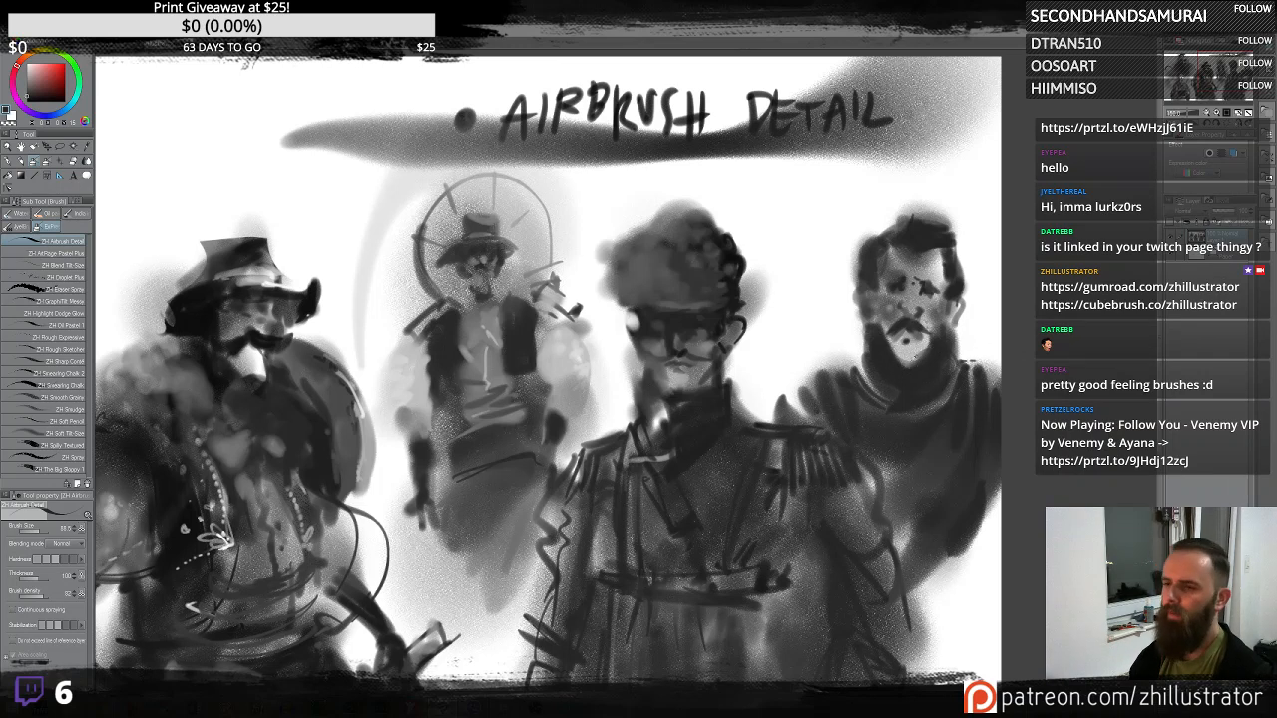
pyautogui.moveTo(886, 352)
pyautogui.mouseDown()
pyautogui.moveTo(913, 374)
pyautogui.moveTo(975, 336)
pyautogui.mouseUp()
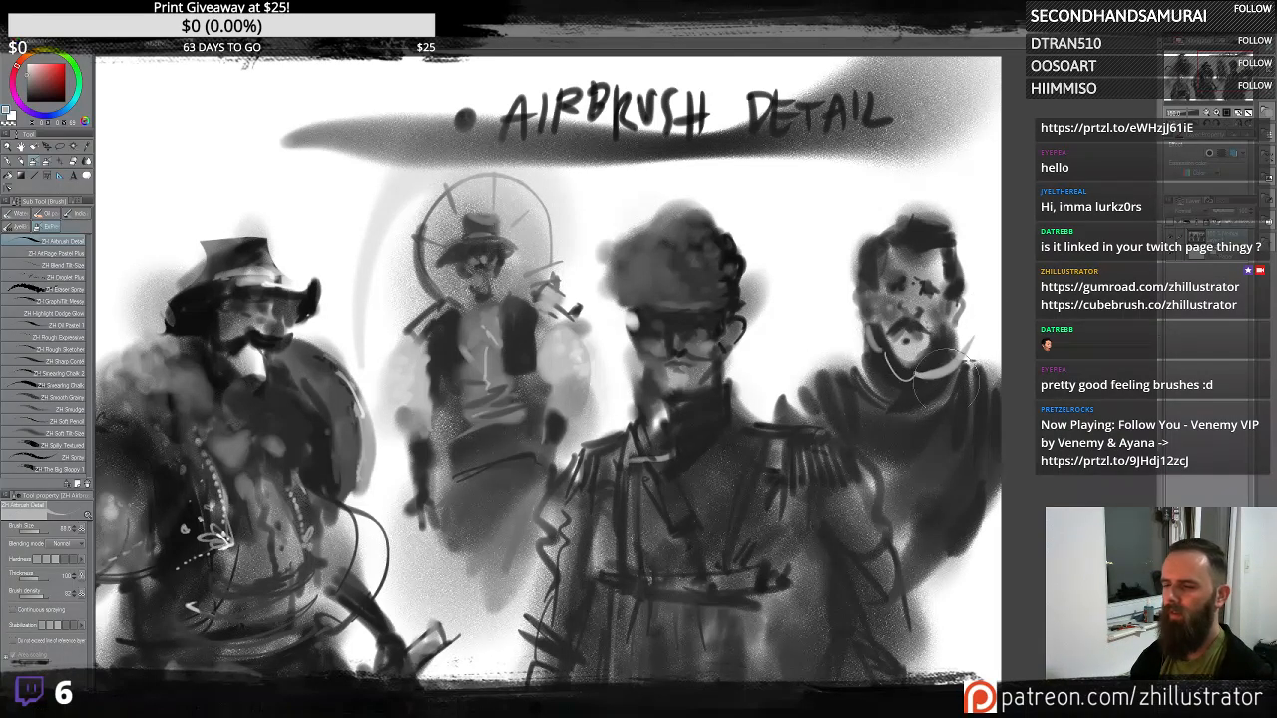
pyautogui.moveTo(956, 377)
pyautogui.mouseDown()
pyautogui.moveTo(921, 395)
pyautogui.moveTo(966, 407)
pyautogui.mouseUp()
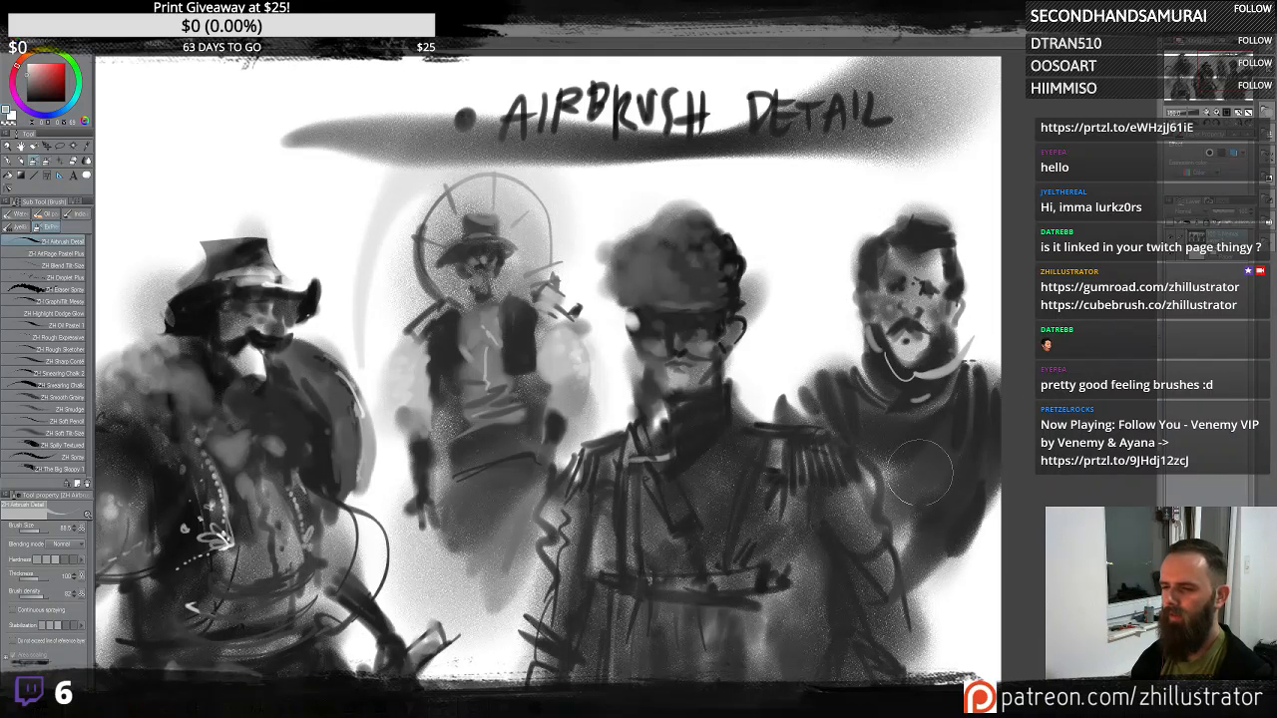
pyautogui.moveTo(920, 472)
pyautogui.mouseDown()
pyautogui.moveTo(962, 454)
pyautogui.moveTo(973, 464)
pyautogui.moveTo(938, 522)
pyautogui.mouseUp()
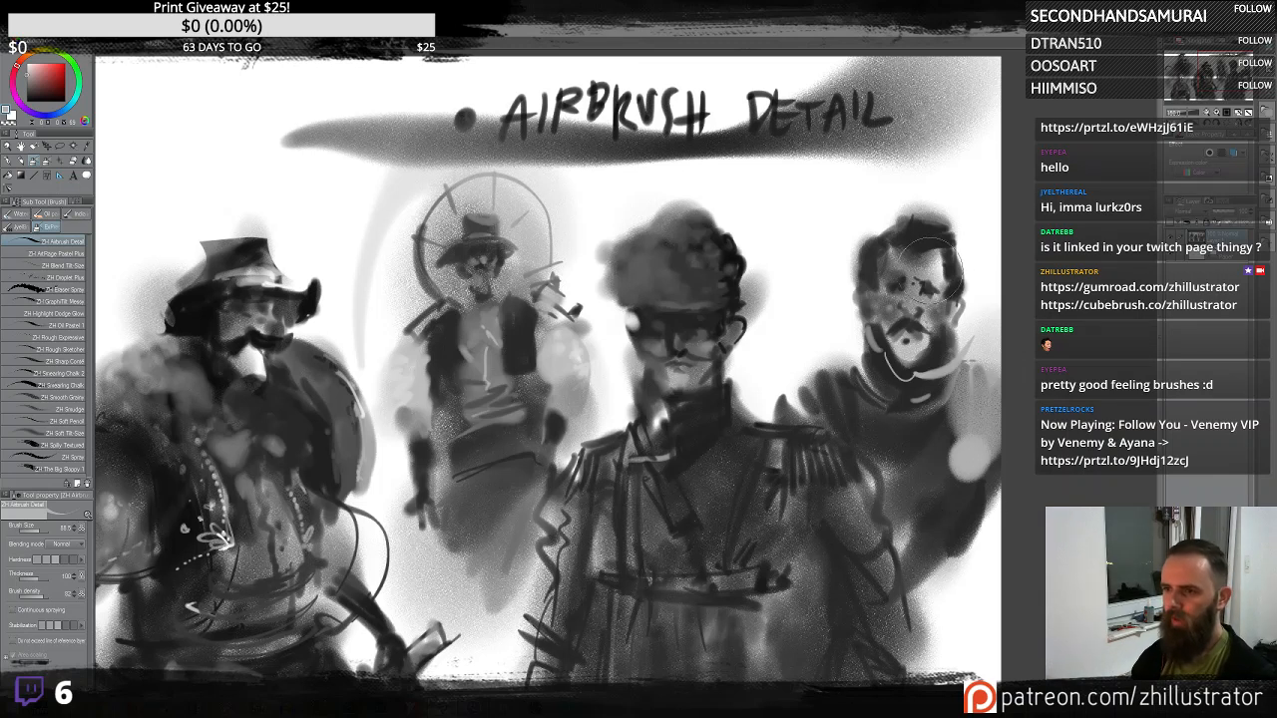
# - Dab small highlights on the right-hand head's hair and face and shade its body further
pyautogui.moveTo(929, 242)
pyautogui.mouseDown()
pyautogui.moveTo(946, 235)
pyautogui.moveTo(918, 226)
pyautogui.mouseUp()
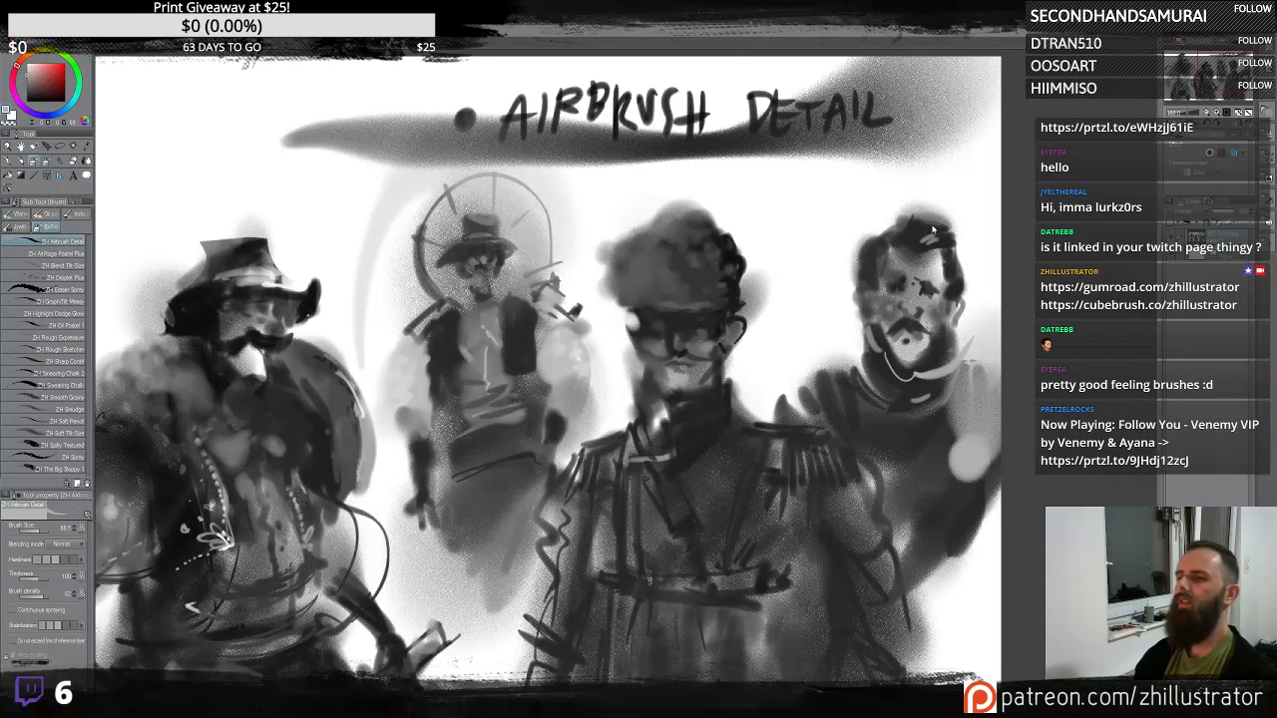
pyautogui.moveTo(938, 237); pyautogui.dragTo(928, 228)
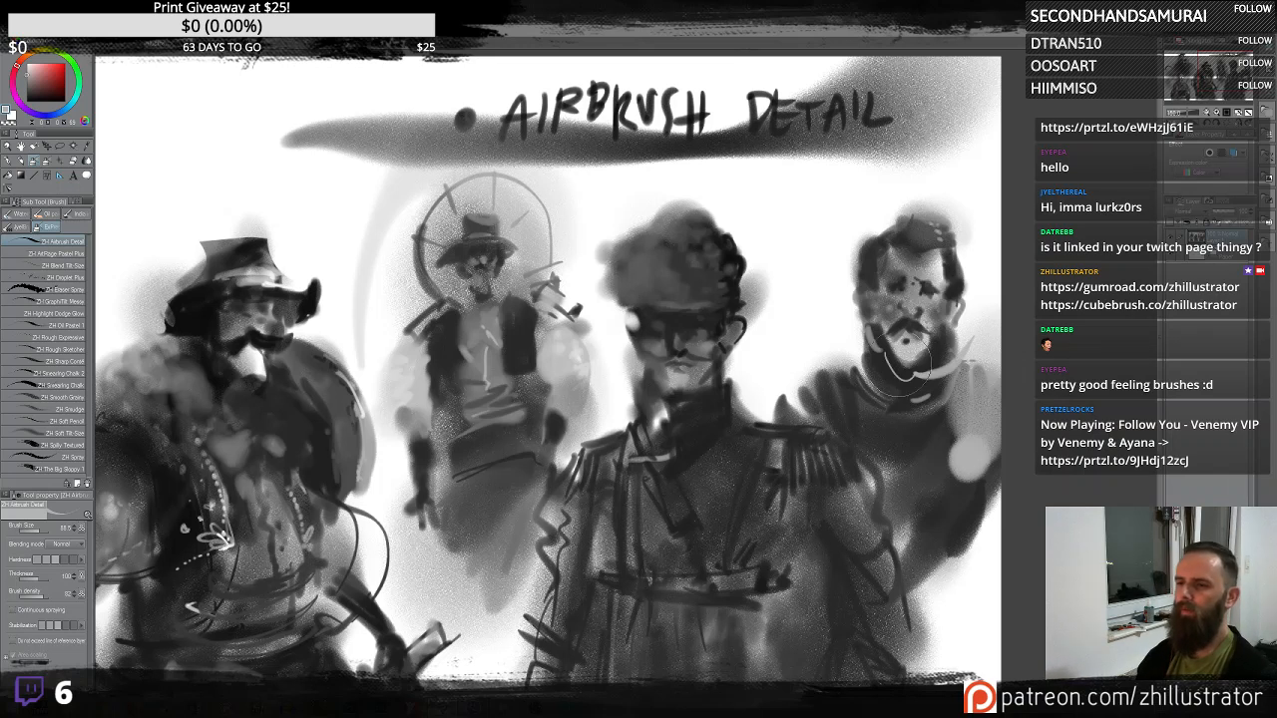
pyautogui.moveTo(903, 342); pyautogui.dragTo(916, 317)
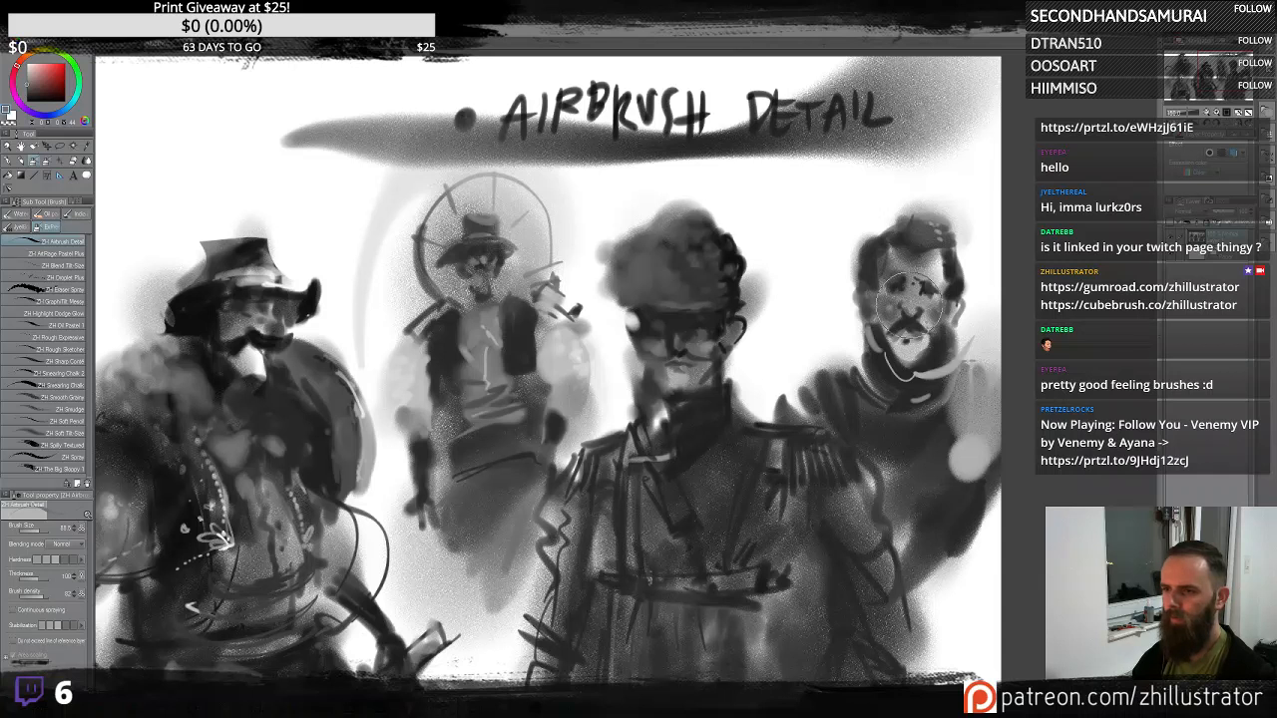
pyautogui.moveTo(906, 304); pyautogui.dragTo(912, 305)
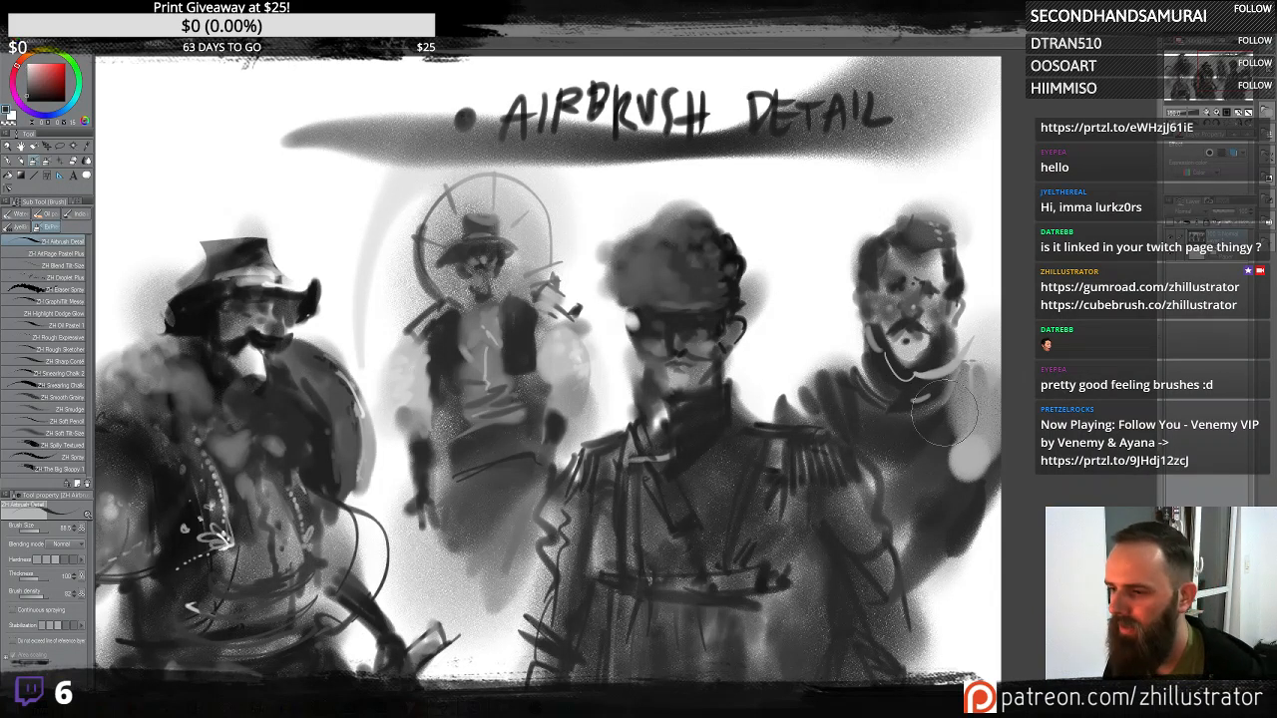
pyautogui.moveTo(944, 419)
pyautogui.mouseDown()
pyautogui.moveTo(935, 493)
pyautogui.moveTo(931, 472)
pyautogui.moveTo(990, 540)
pyautogui.mouseUp()
# - Try light curved strokes along the right-hand head's beard and collar, undoing them
pyautogui.scroll(3, 990, 542)
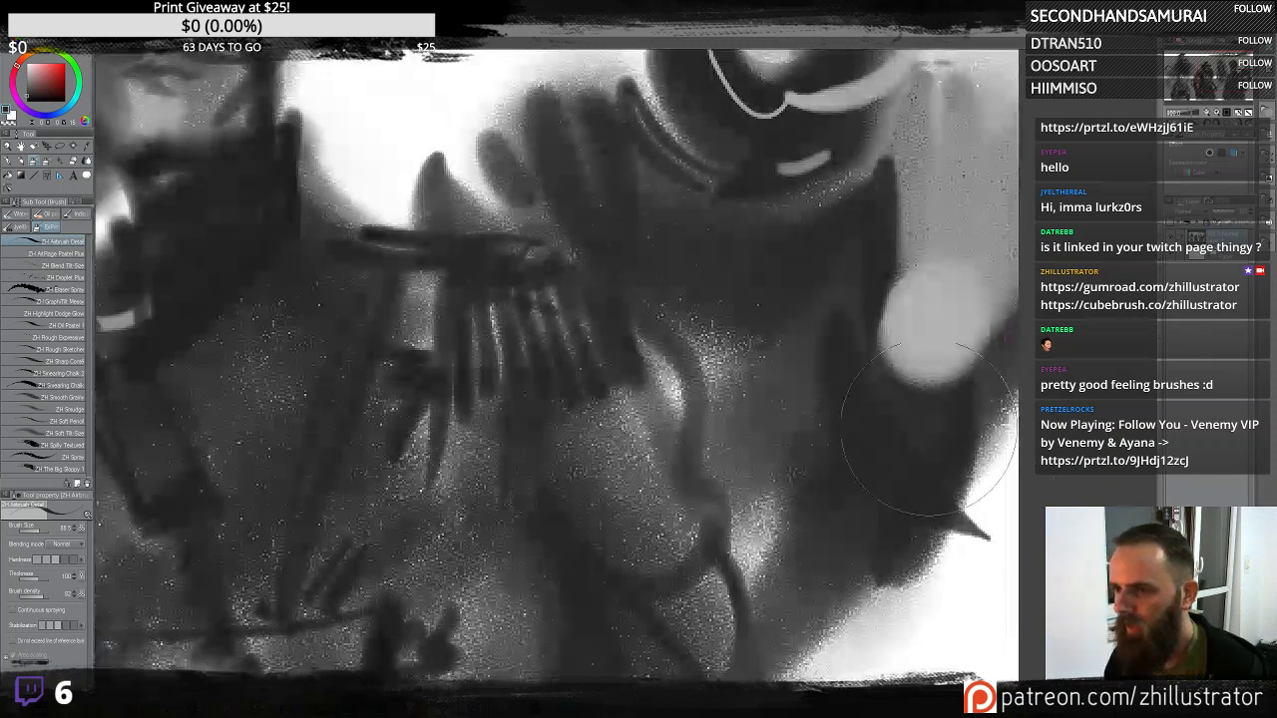
pyautogui.scroll(-5, 991, 542)
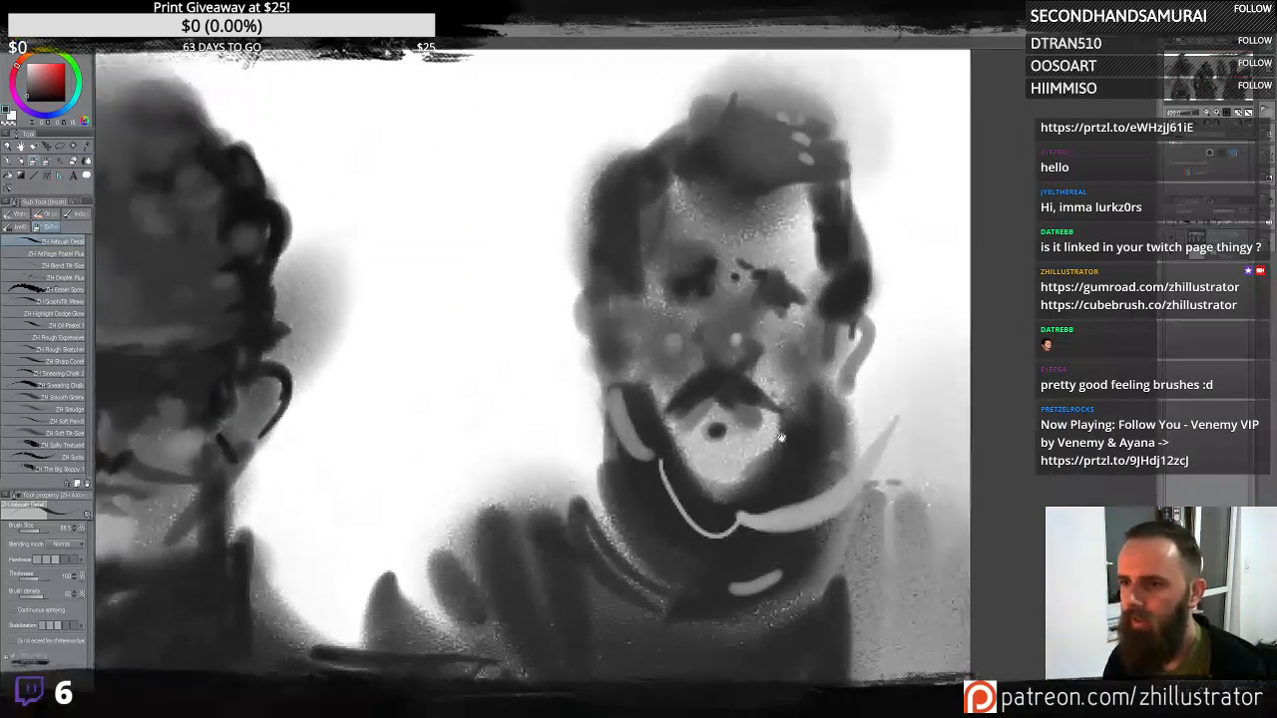
pyautogui.moveTo(781, 437); pyautogui.dragTo(781, 429)
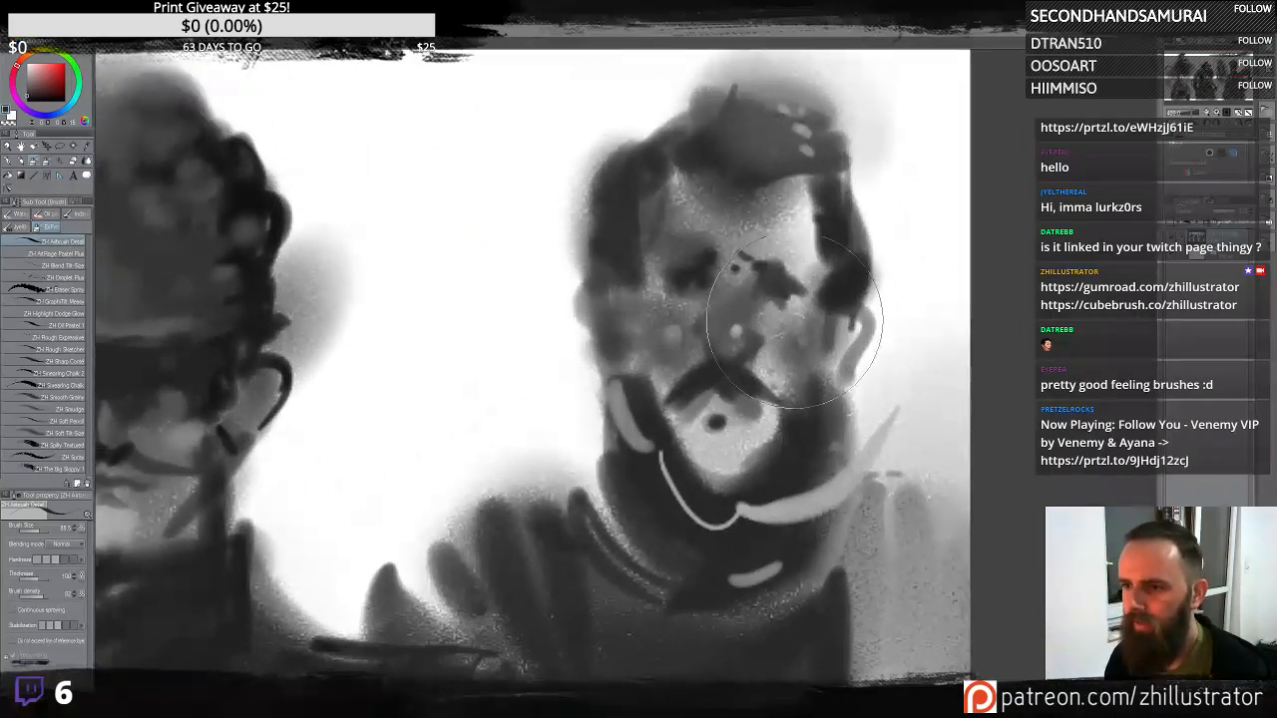
pyautogui.moveTo(796, 337); pyautogui.dragTo(820, 236)
pyautogui.hotkey('ctrl', 'z')
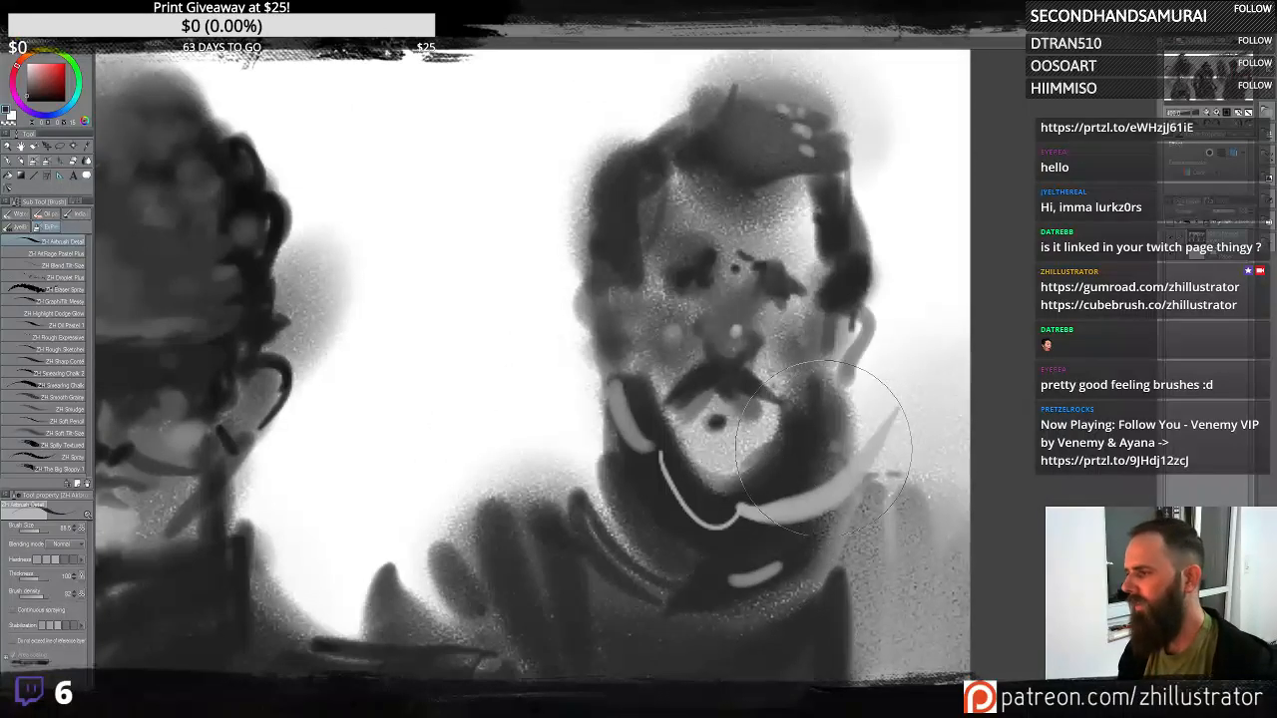
pyautogui.moveTo(793, 468); pyautogui.dragTo(711, 357)
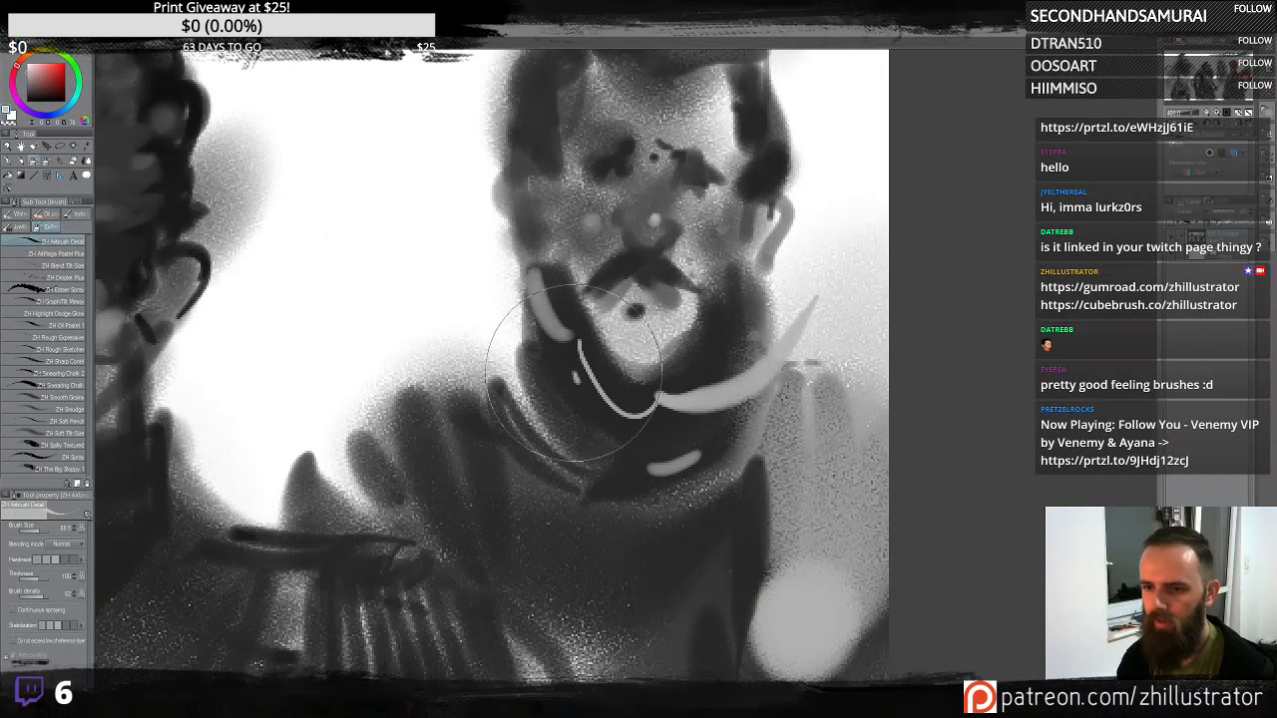
pyautogui.moveTo(659, 499); pyautogui.dragTo(810, 350)
pyautogui.hotkey('ctrl', 'z')
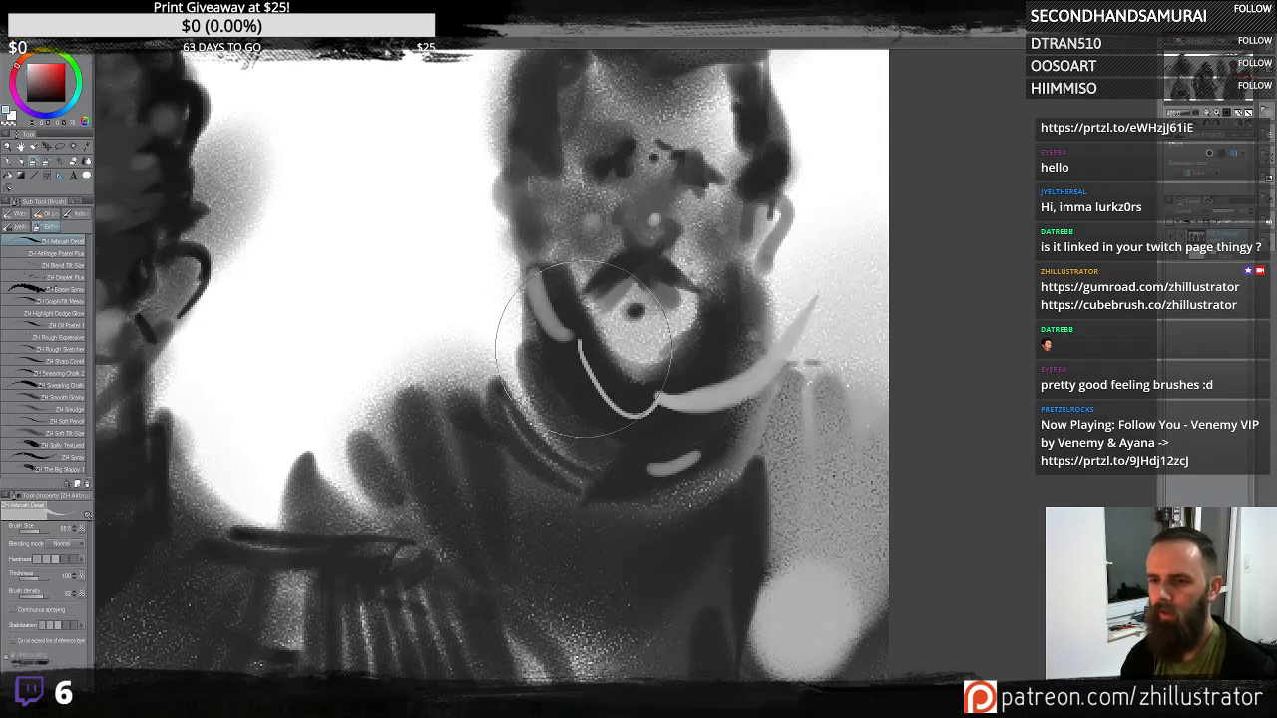
pyautogui.moveTo(584, 394)
pyautogui.mouseDown()
pyautogui.moveTo(660, 418)
pyautogui.moveTo(810, 381)
pyautogui.moveTo(828, 270)
pyautogui.mouseUp()
pyautogui.hotkey('ctrl', 'z')
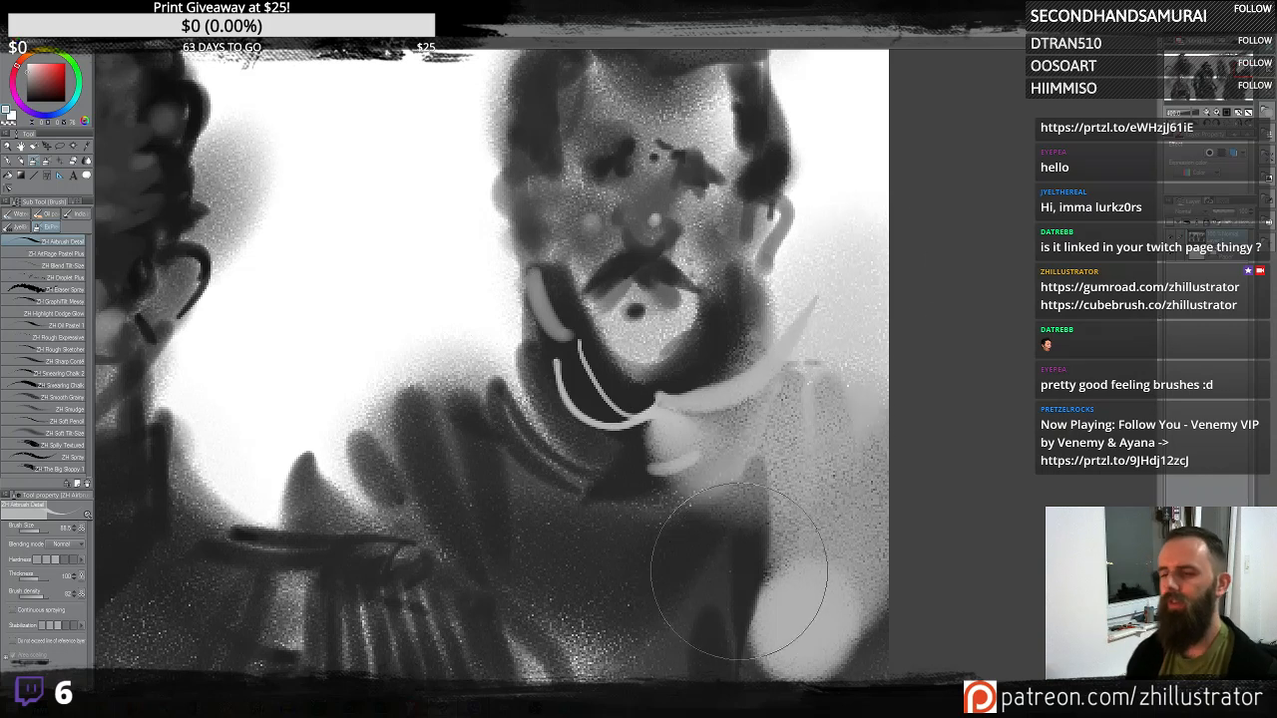
pyautogui.hotkey('ctrl', 'z')
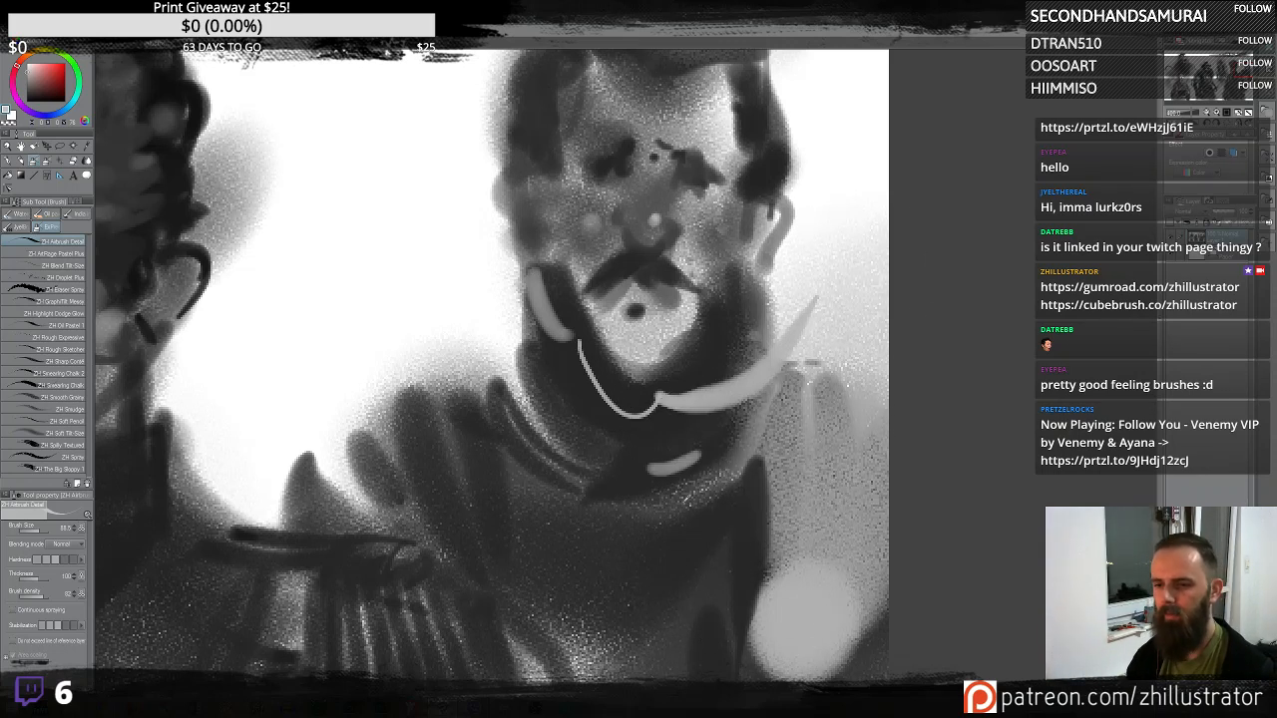
# - Add a light collar band beneath the right-hand head's beard
pyautogui.keyDown('alt'); pyautogui.click(706, 504); pyautogui.keyUp('alt')
pyautogui.moveTo(471, 437)
pyautogui.mouseDown()
pyautogui.moveTo(564, 507)
pyautogui.moveTo(539, 525)
pyautogui.moveTo(626, 589)
pyautogui.moveTo(806, 578)
pyautogui.mouseUp()
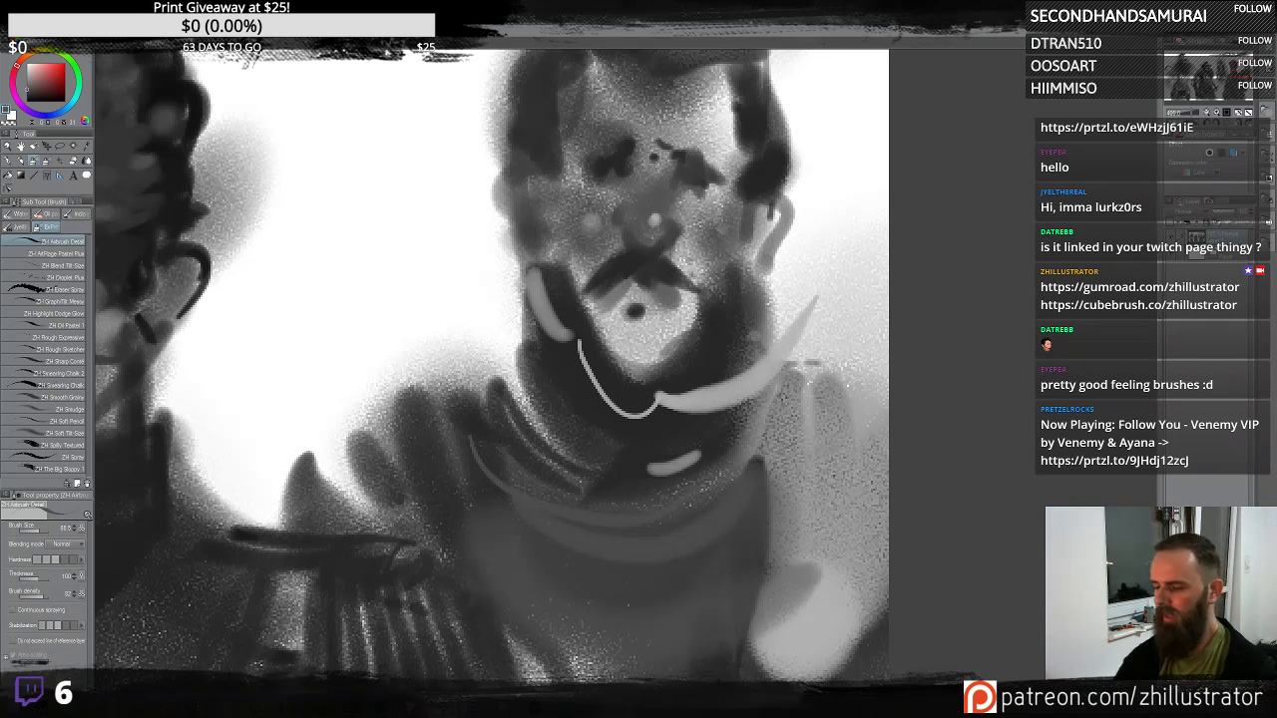
pyautogui.hotkey('ctrl', '0')
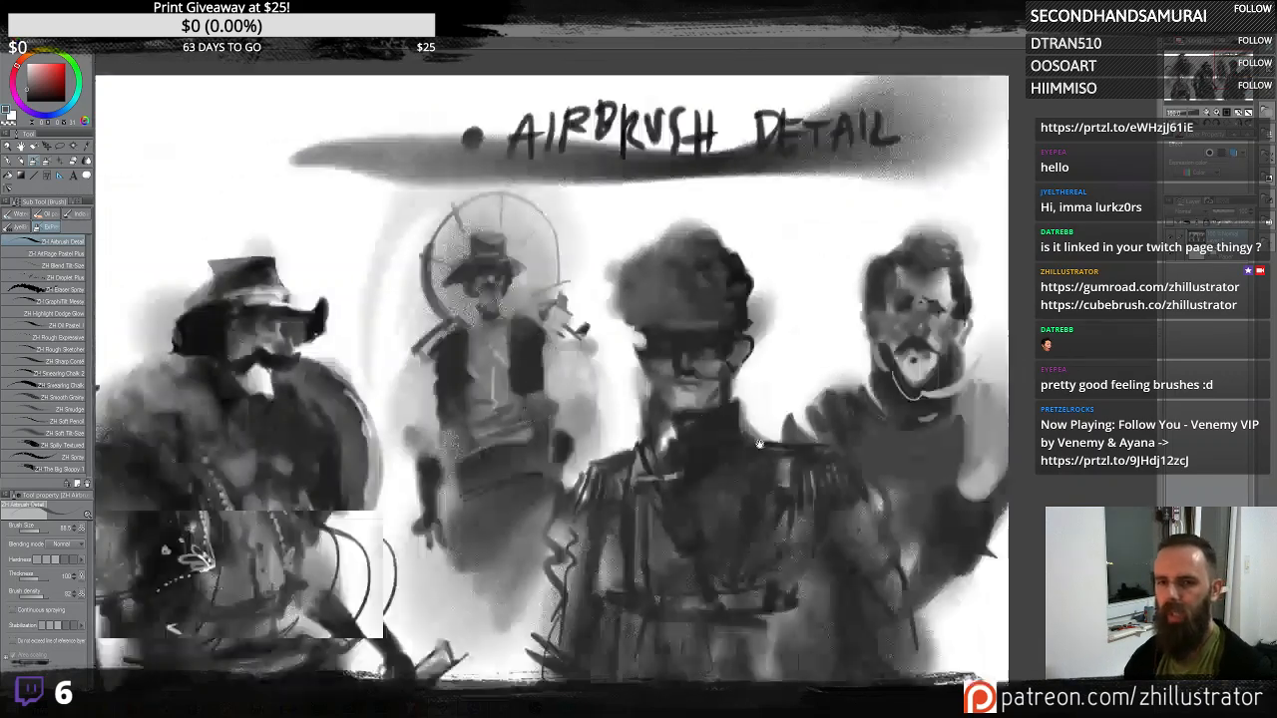
pyautogui.moveTo(496, 444)
pyautogui.mouseDown()
pyautogui.moveTo(655, 455)
pyautogui.moveTo(891, 501)
pyautogui.moveTo(1015, 500)
pyautogui.mouseUp()
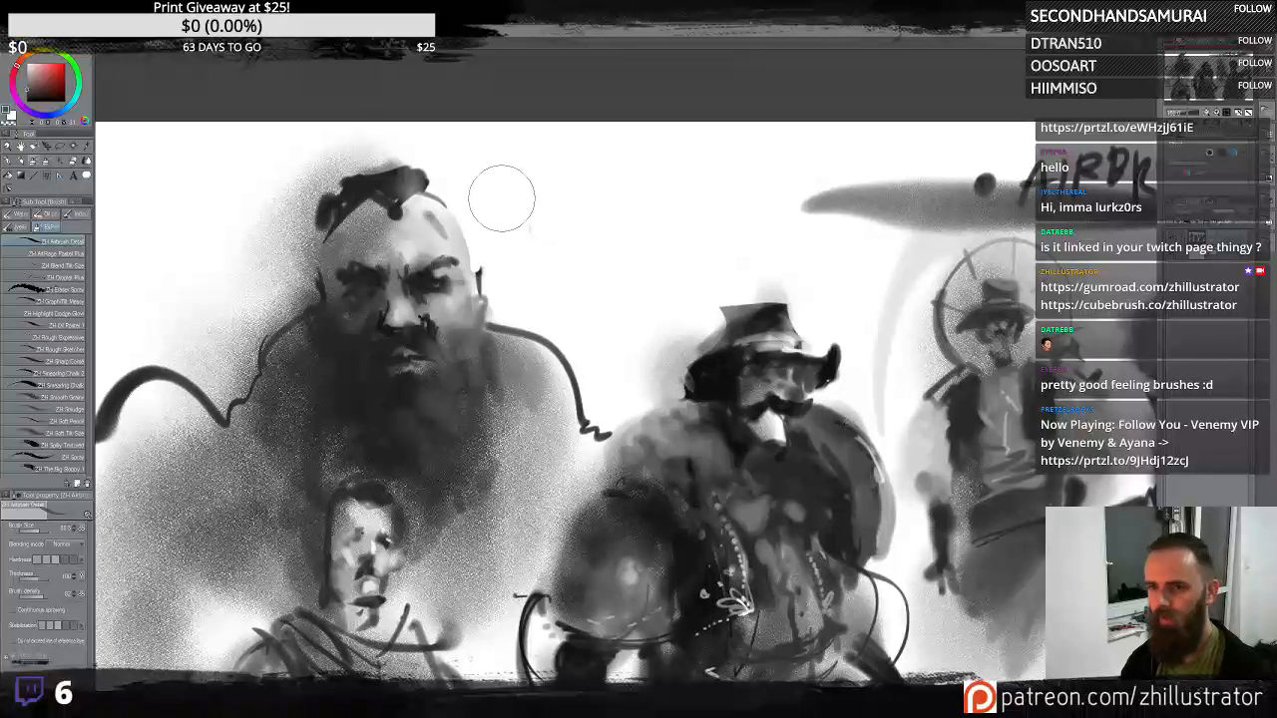
pyautogui.moveTo(551, 310)
pyautogui.mouseDown()
pyautogui.moveTo(648, 240)
pyautogui.moveTo(660, 190)
pyautogui.moveTo(557, 207)
pyautogui.moveTo(542, 265)
pyautogui.moveTo(601, 267)
pyautogui.moveTo(639, 240)
pyautogui.moveTo(583, 311)
pyautogui.mouseUp()
pyautogui.hotkey('ctrl', 'z')
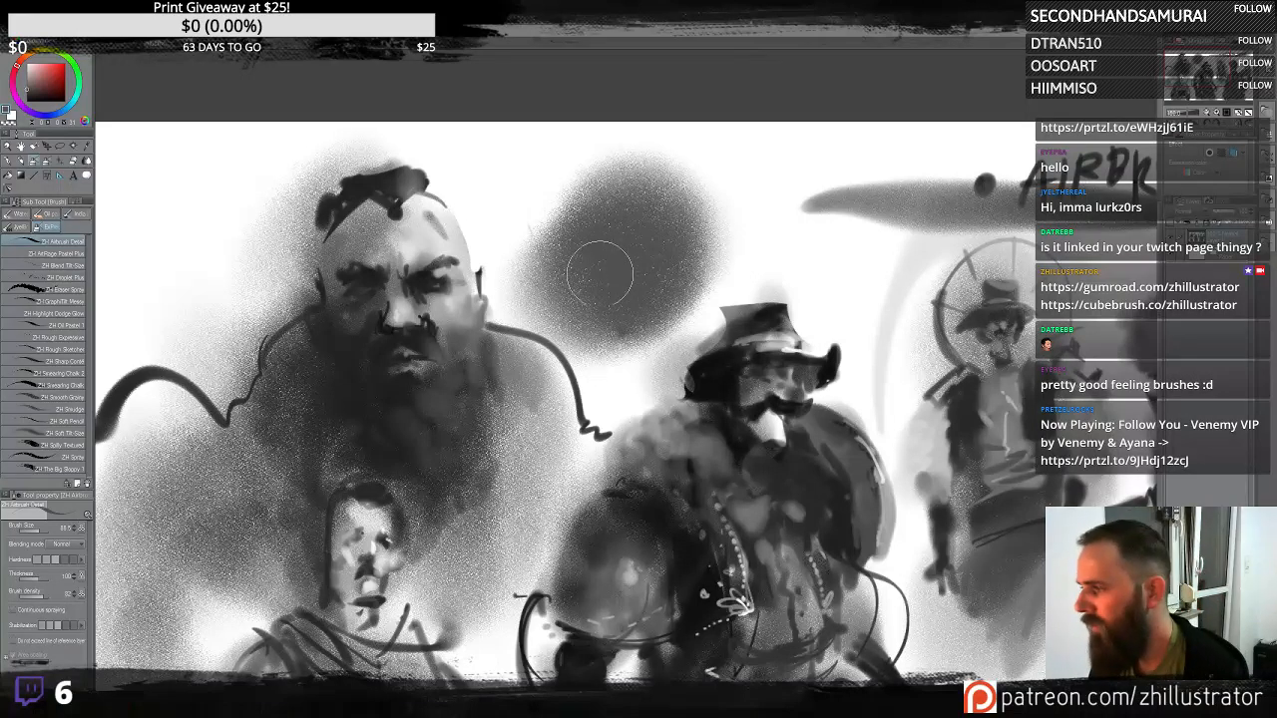
pyautogui.hotkey('ctrl', 'z')
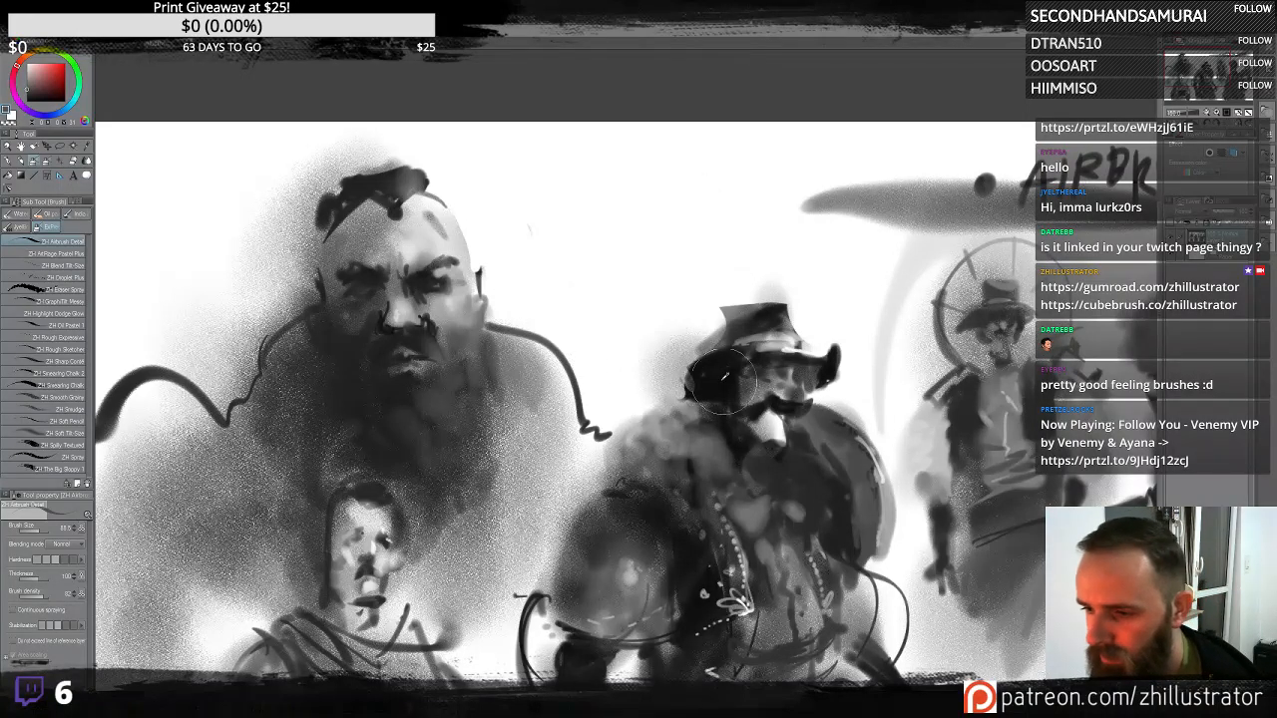
pyautogui.moveTo(629, 212)
pyautogui.mouseDown()
pyautogui.moveTo(591, 260)
pyautogui.moveTo(641, 172)
pyautogui.moveTo(648, 279)
pyautogui.mouseUp()
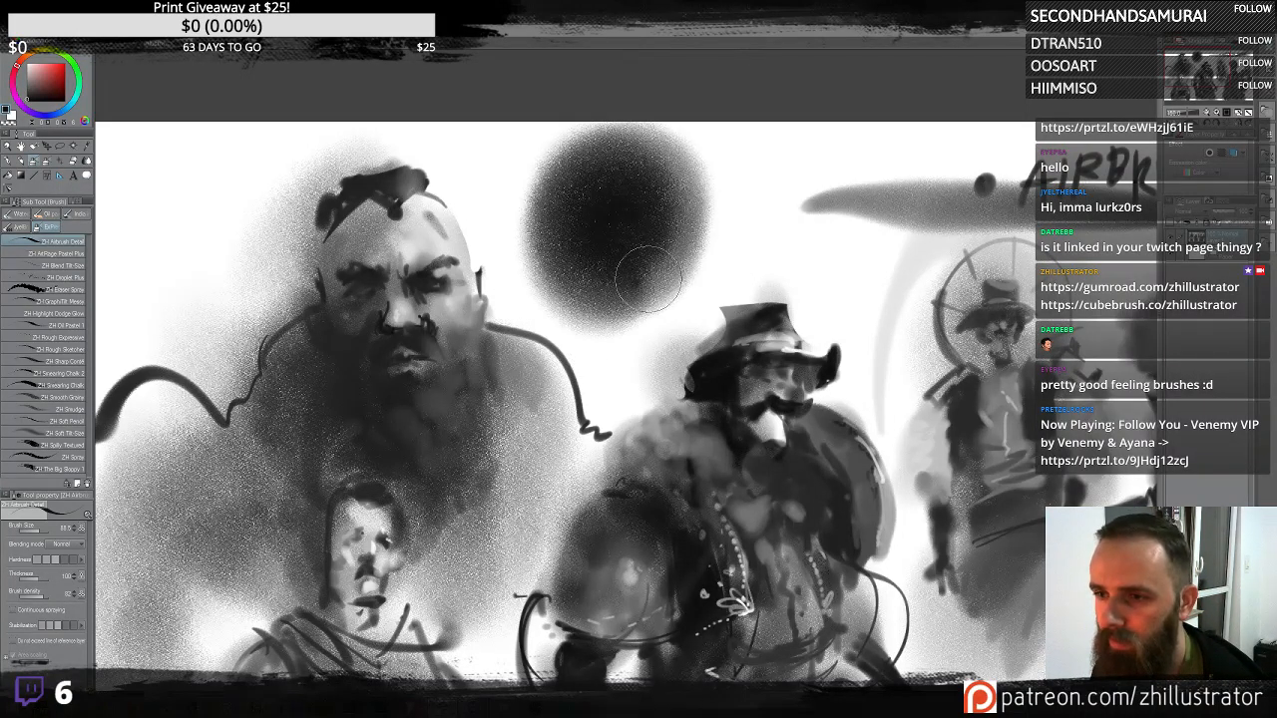
pyautogui.hotkey('ctrl', 'z')
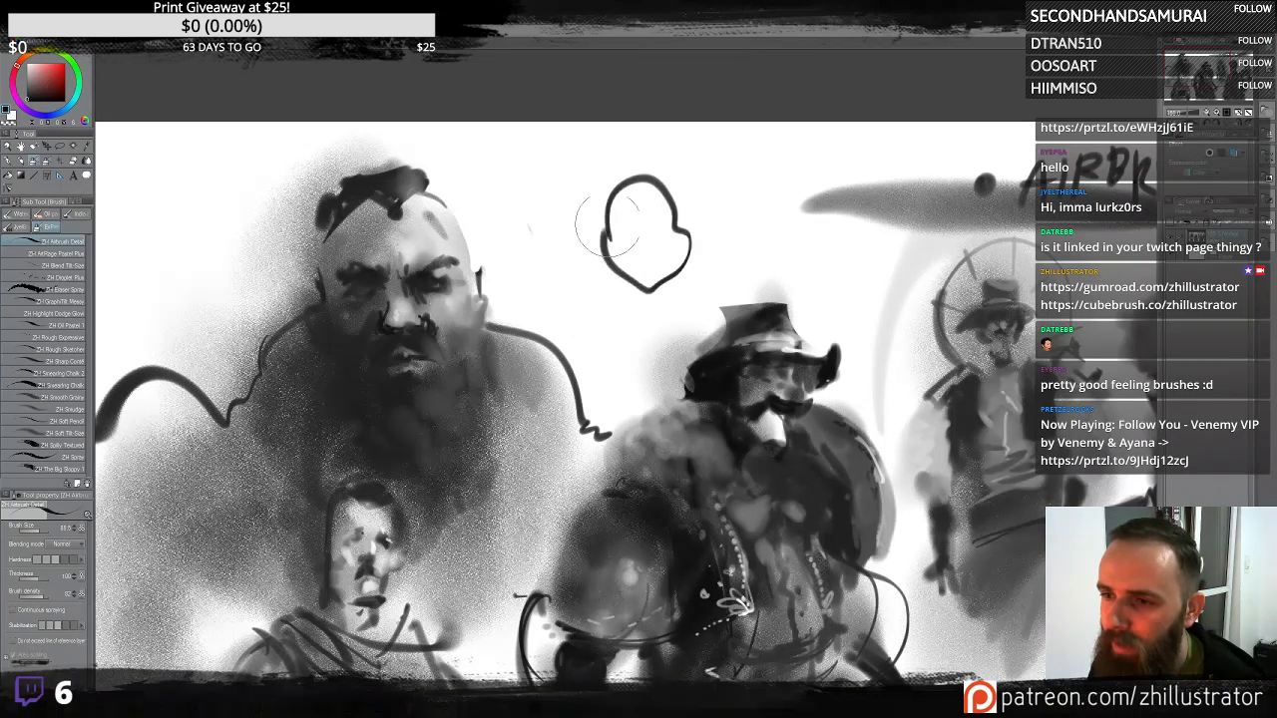
# - Paint a small dark head between the bald man and the hatted figure, shading its skull-like face
pyautogui.moveTo(607, 224)
pyautogui.mouseDown()
pyautogui.moveTo(642, 233)
pyautogui.moveTo(659, 314)
pyautogui.mouseUp()
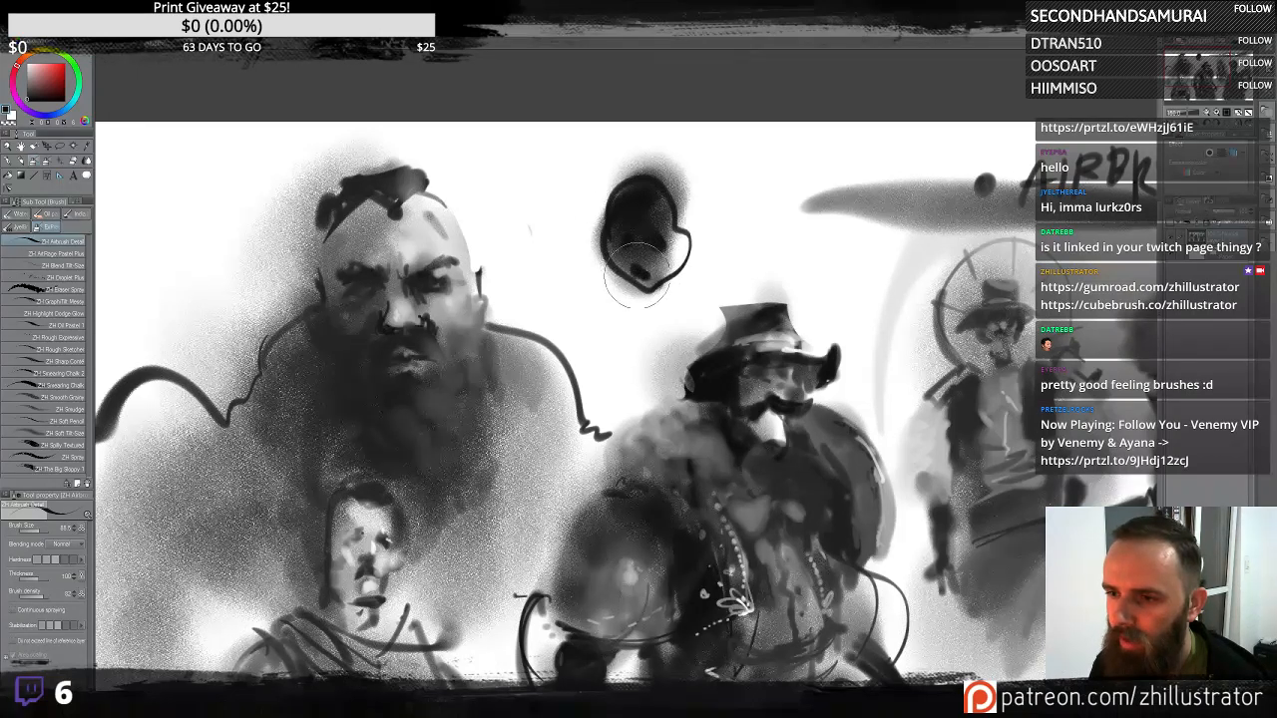
pyautogui.moveTo(634, 283)
pyautogui.mouseDown()
pyautogui.moveTo(646, 290)
pyautogui.moveTo(654, 270)
pyautogui.mouseUp()
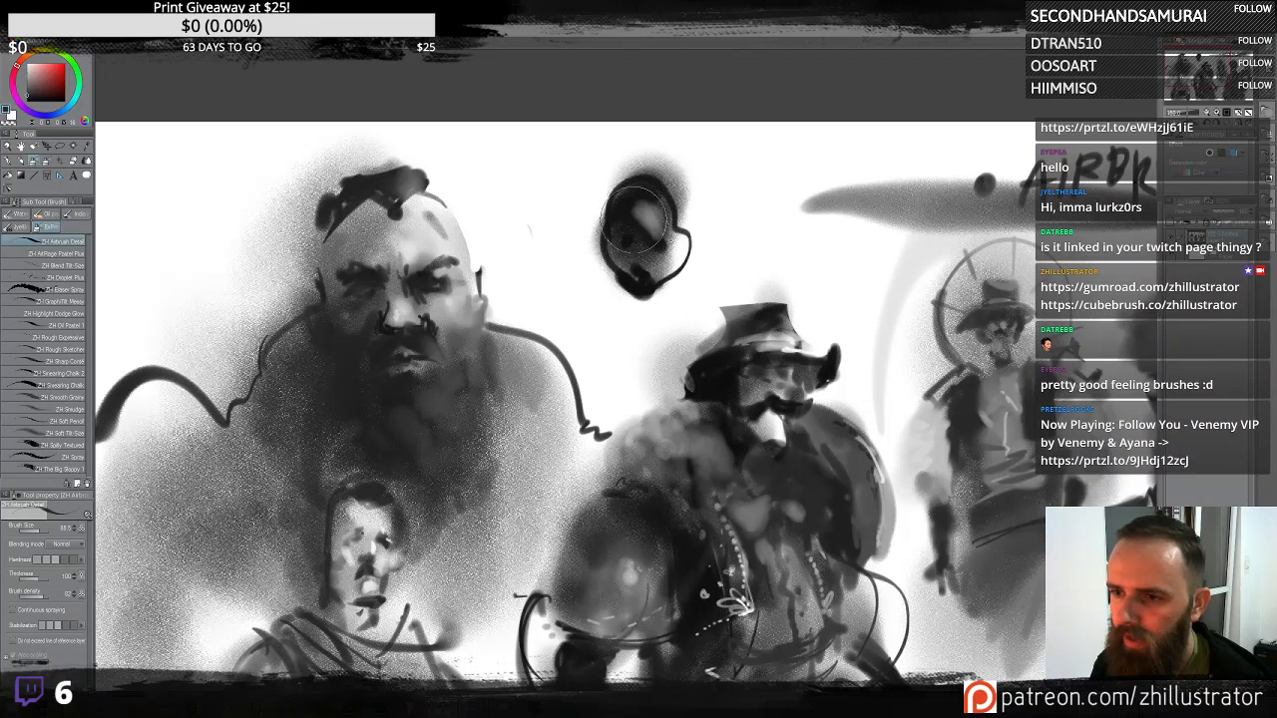
pyautogui.moveTo(639, 222)
pyautogui.mouseDown()
pyautogui.moveTo(636, 186)
pyautogui.moveTo(656, 242)
pyautogui.mouseUp()
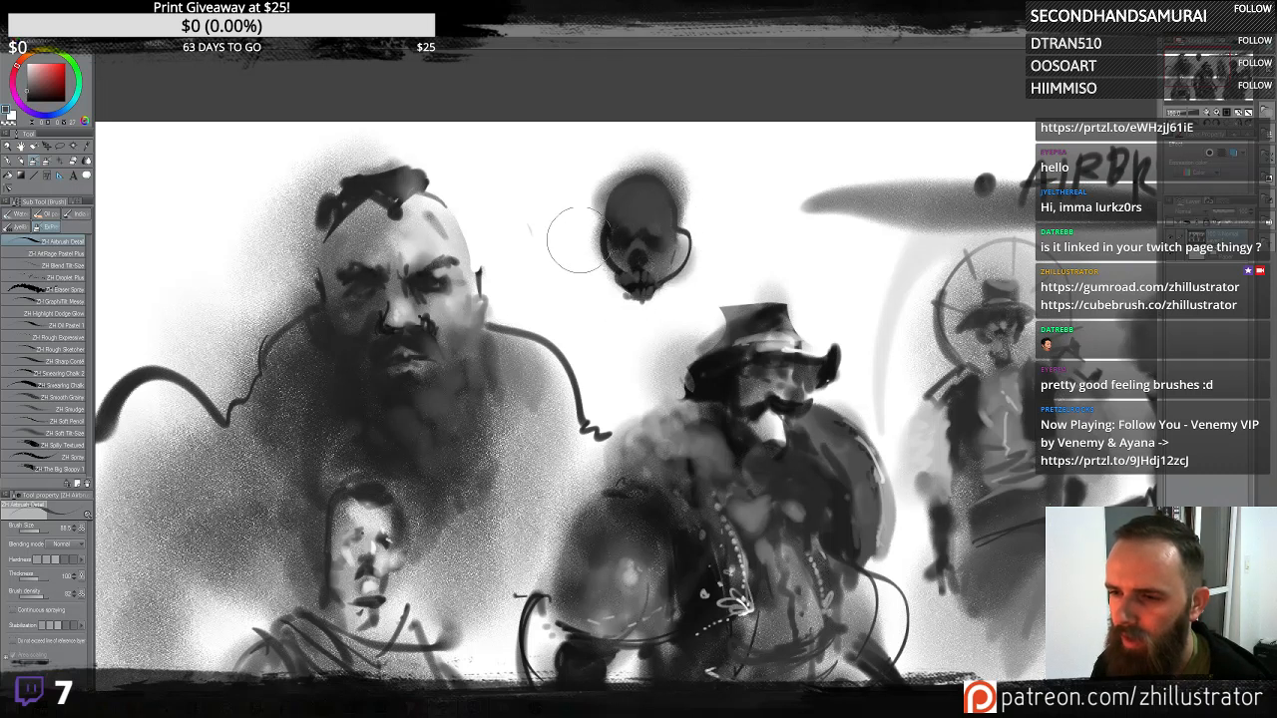
pyautogui.moveTo(595, 244); pyautogui.dragTo(637, 324)
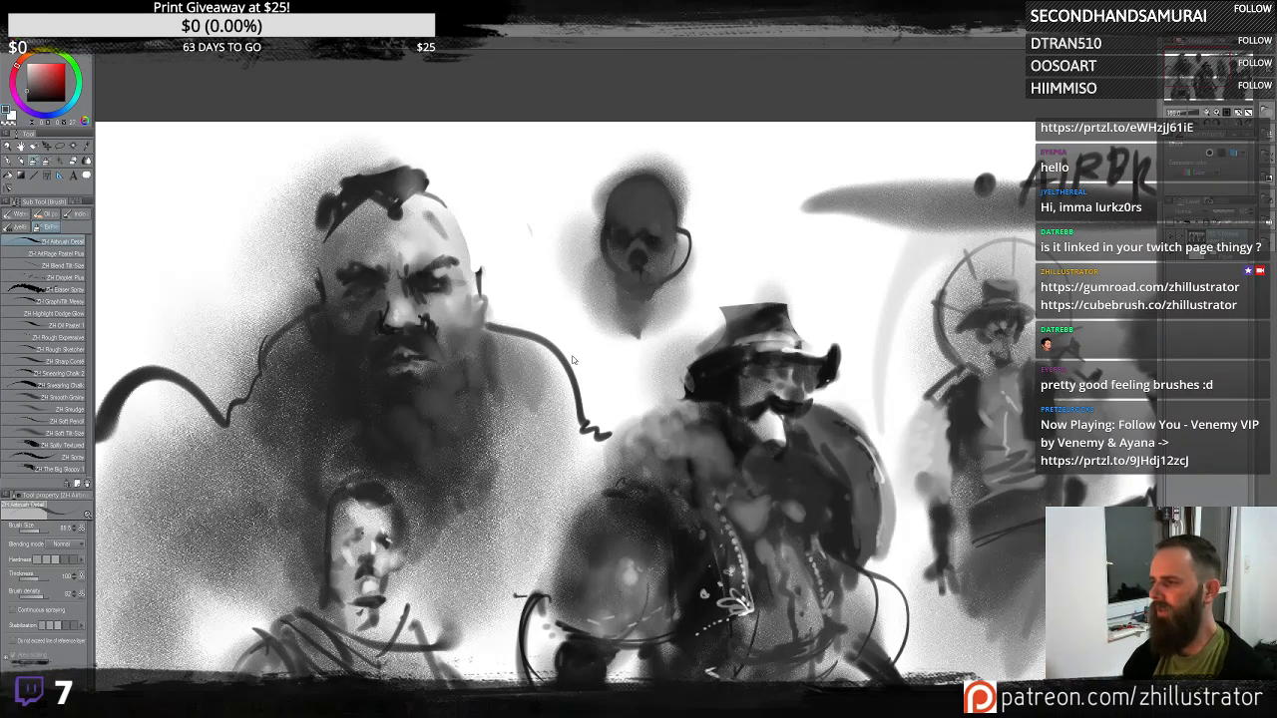
# - Dab light highlights onto the small head's face and shade down toward its chin
pyautogui.scroll(1, 572, 339)
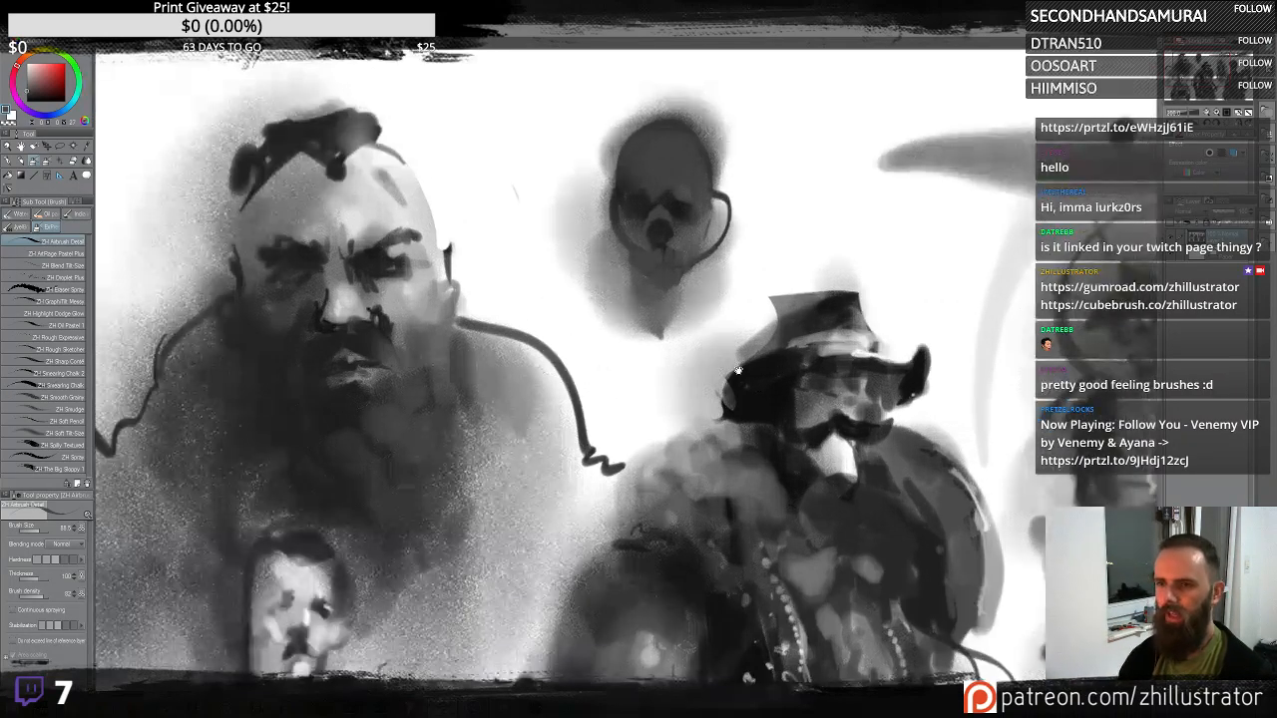
pyautogui.scroll(2, 738, 372)
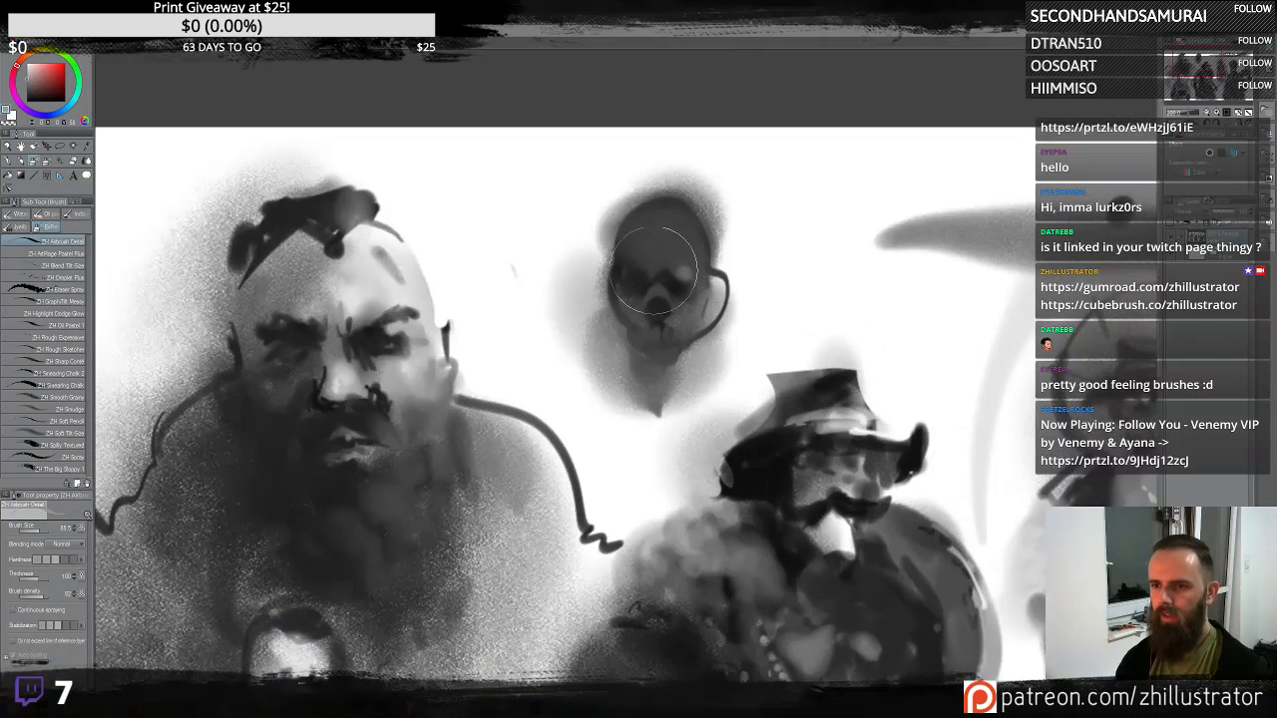
pyautogui.click(661, 298)
pyautogui.click(687, 276)
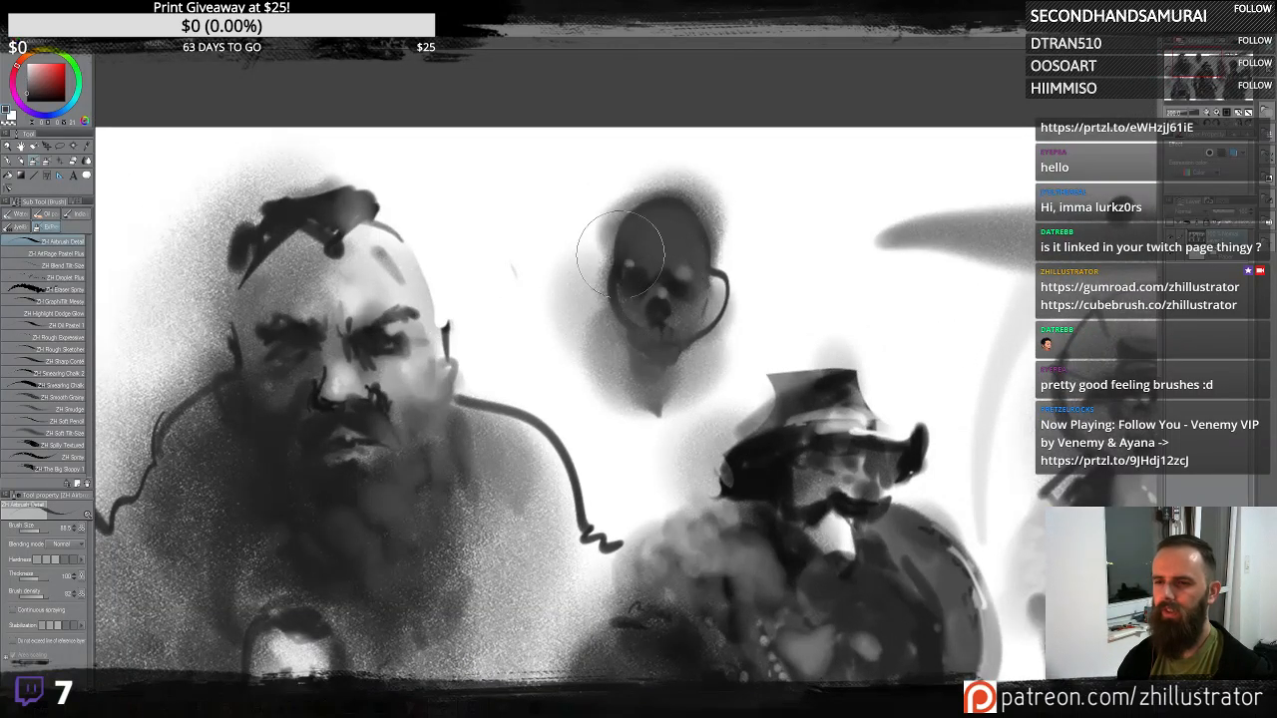
pyautogui.keyDown('alt'); pyautogui.click(657, 249); pyautogui.keyUp('alt')
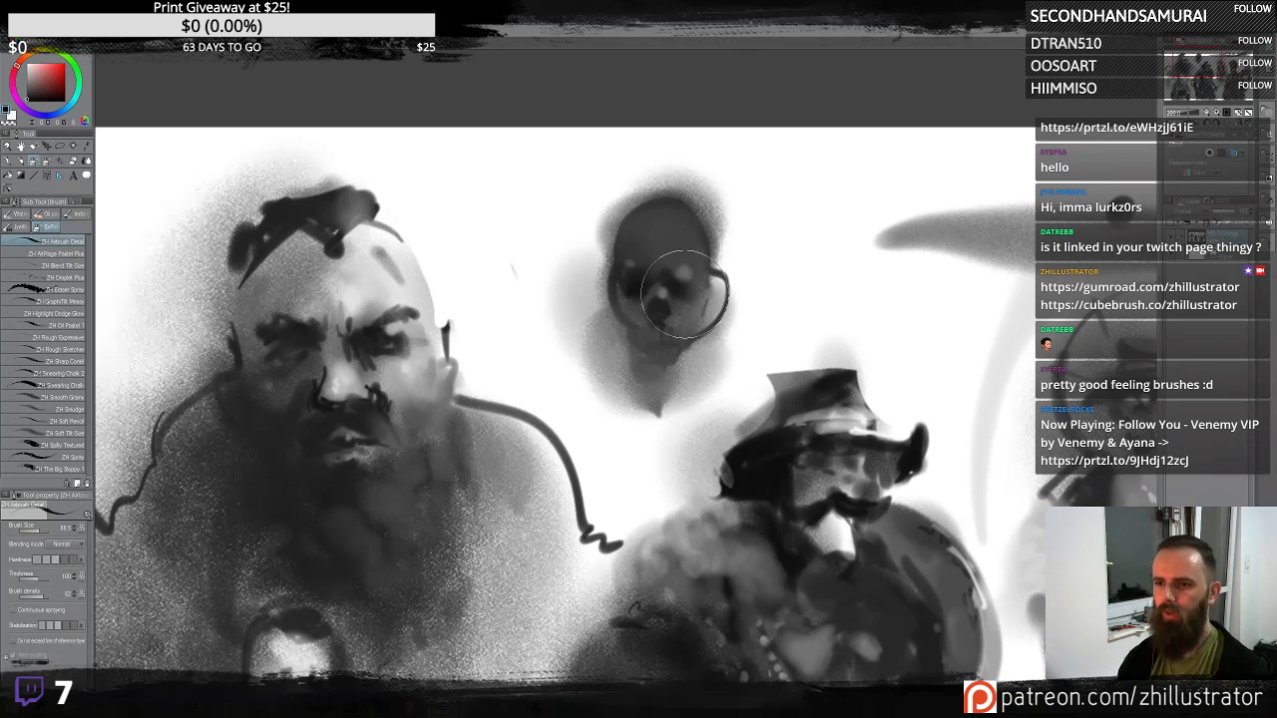
pyautogui.moveTo(636, 225); pyautogui.dragTo(674, 339)
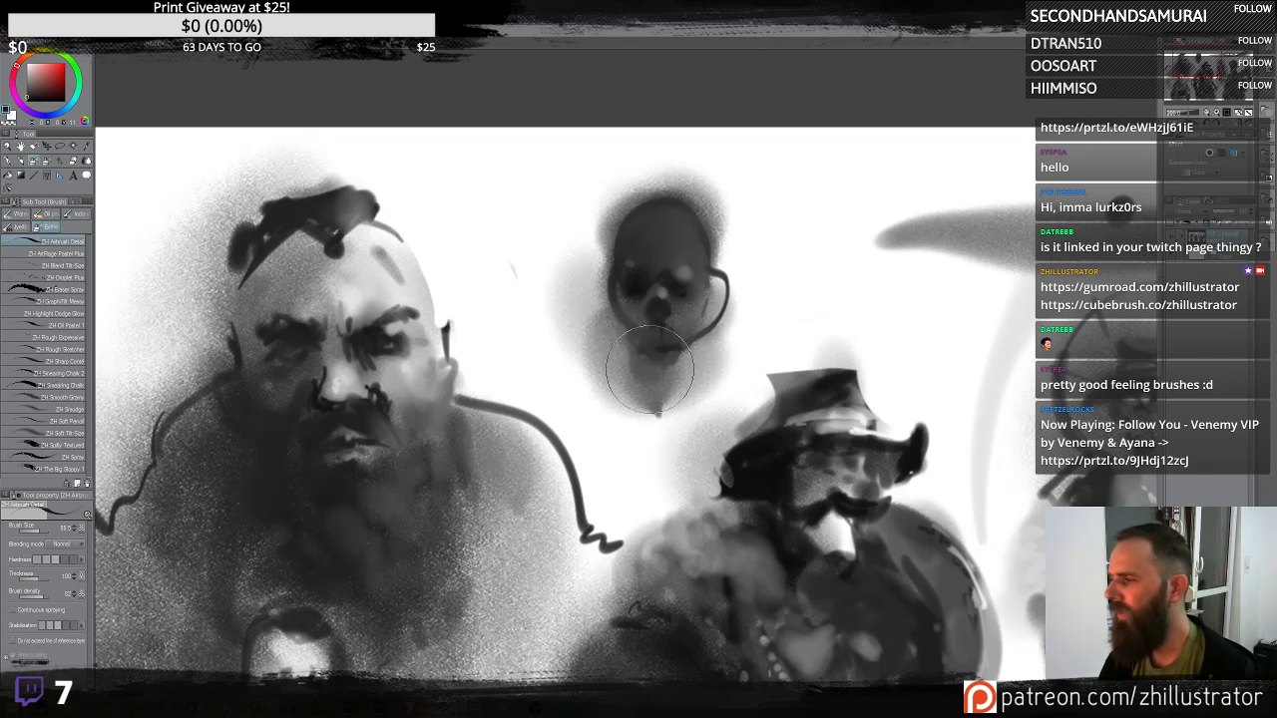
pyautogui.moveTo(635, 374)
pyautogui.mouseDown()
pyautogui.moveTo(648, 404)
pyautogui.moveTo(639, 429)
pyautogui.moveTo(618, 389)
pyautogui.moveTo(626, 529)
pyautogui.mouseUp()
pyautogui.hotkey('ctrl', 'z')
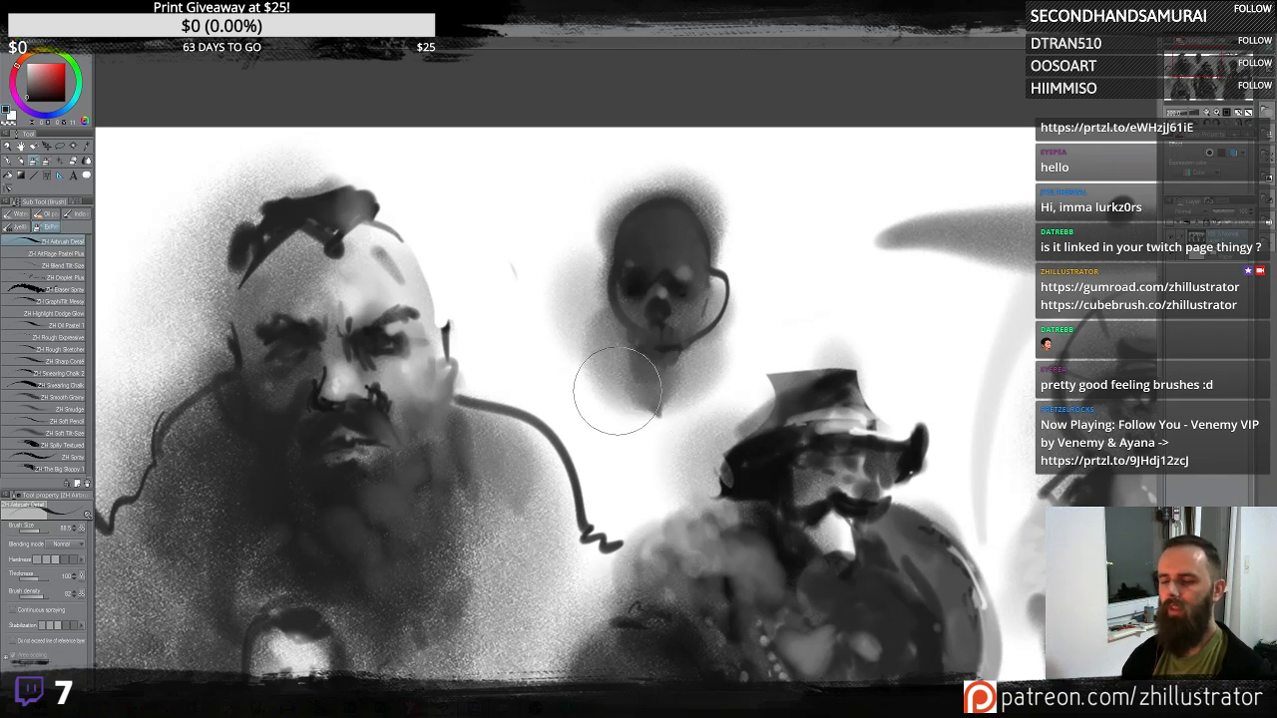
pyautogui.moveTo(629, 361)
pyautogui.mouseDown()
pyautogui.moveTo(652, 388)
pyautogui.moveTo(624, 425)
pyautogui.moveTo(624, 454)
pyautogui.mouseUp()
pyautogui.hotkey('ctrl', 'z')
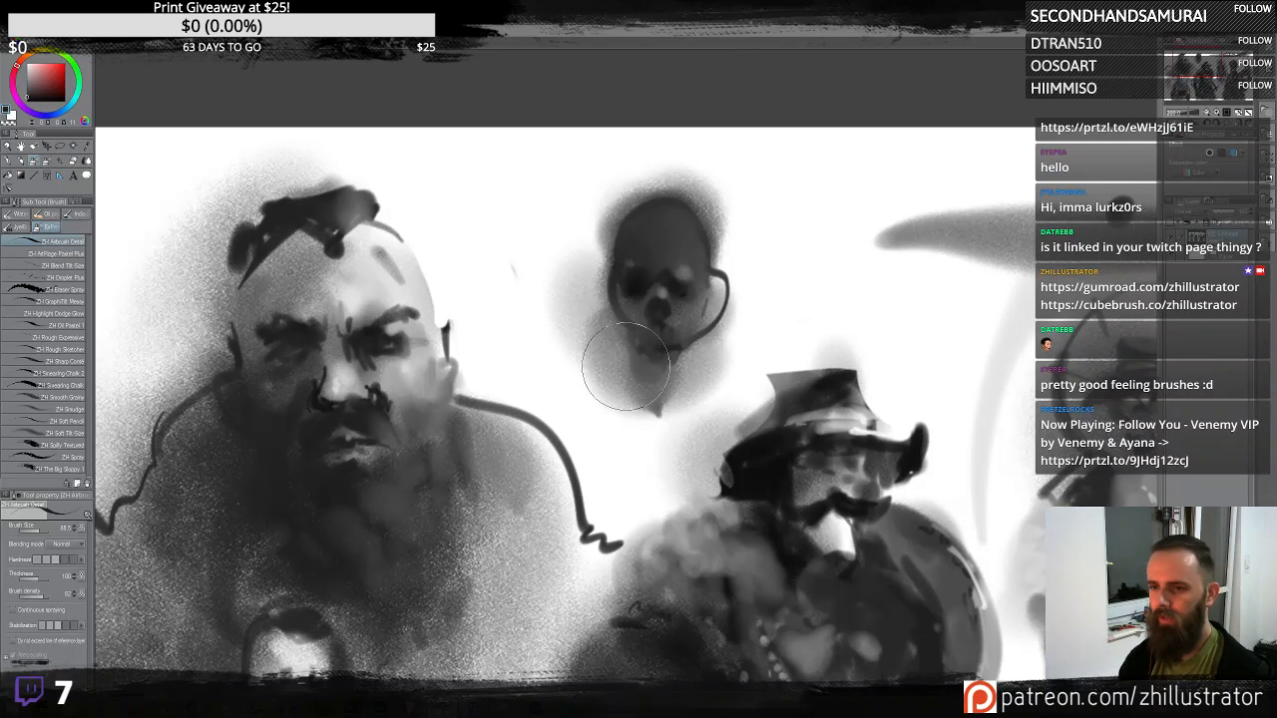
# - Draw a curved neck stroke beneath the small head, trying and undoing extra body lines
pyautogui.moveTo(620, 356)
pyautogui.mouseDown()
pyautogui.moveTo(635, 387)
pyautogui.moveTo(563, 570)
pyautogui.mouseUp()
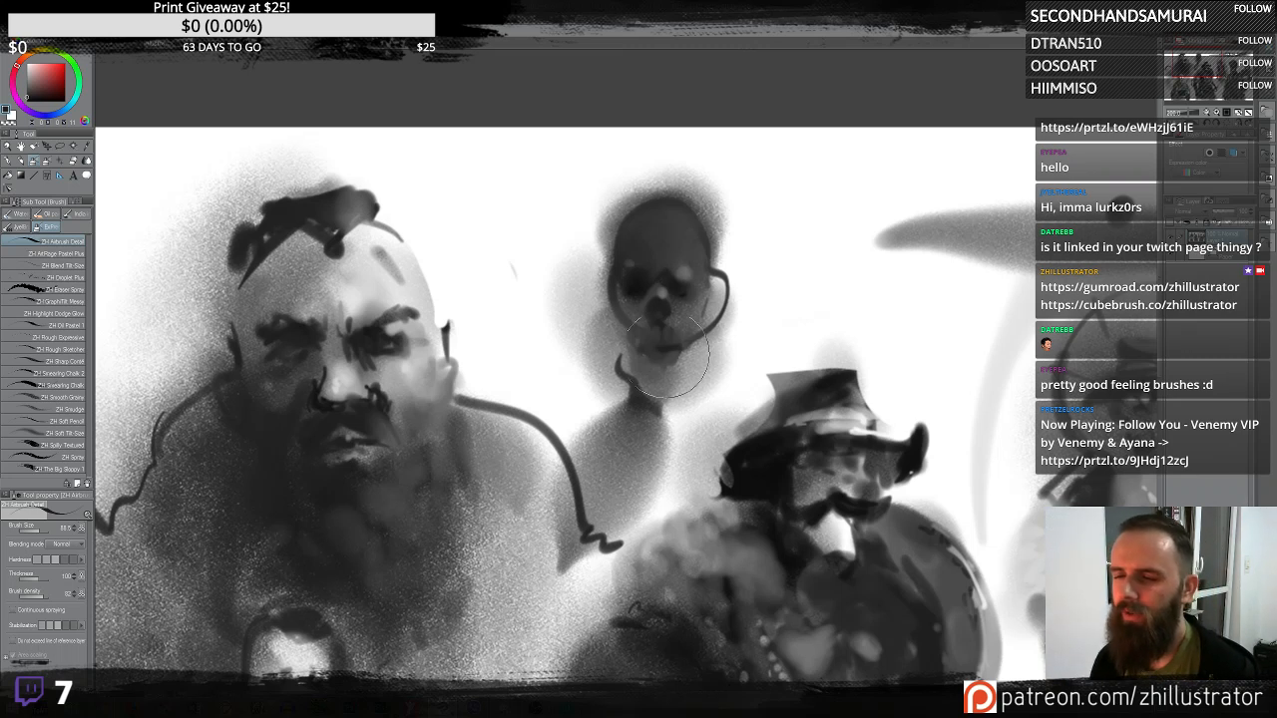
pyautogui.moveTo(664, 444); pyautogui.dragTo(699, 544)
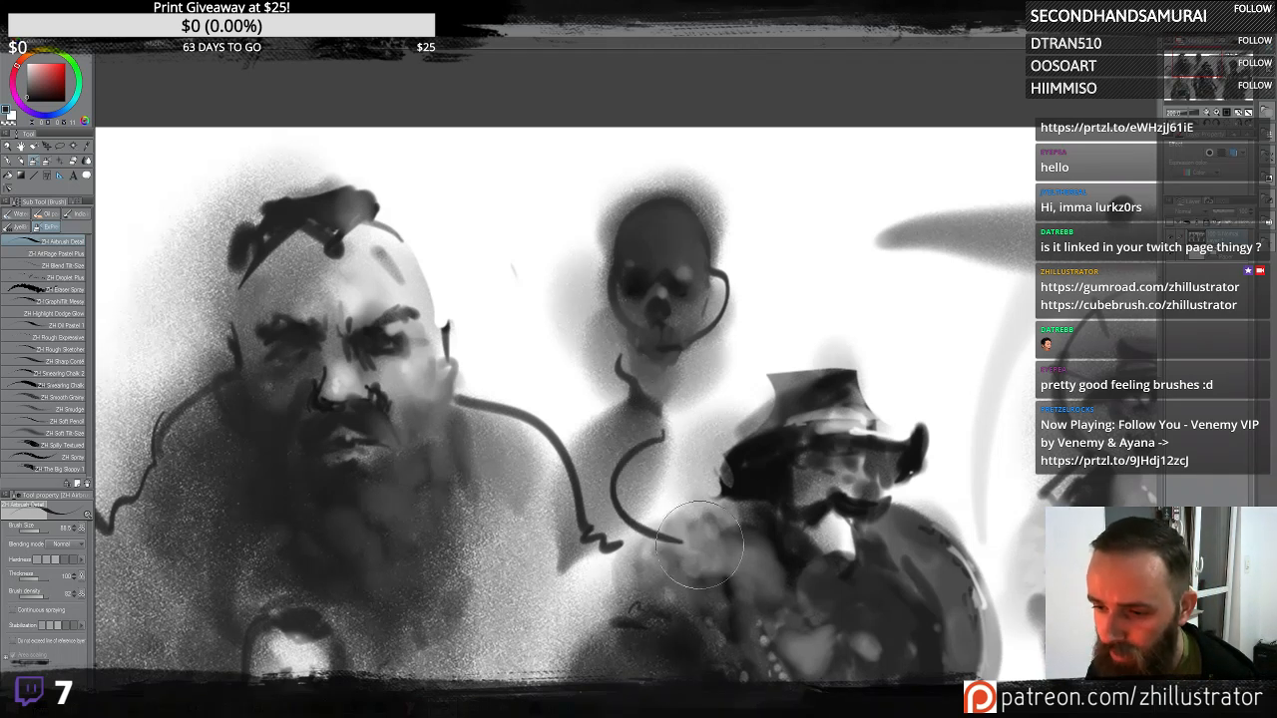
pyautogui.hotkey('ctrl', 'z')
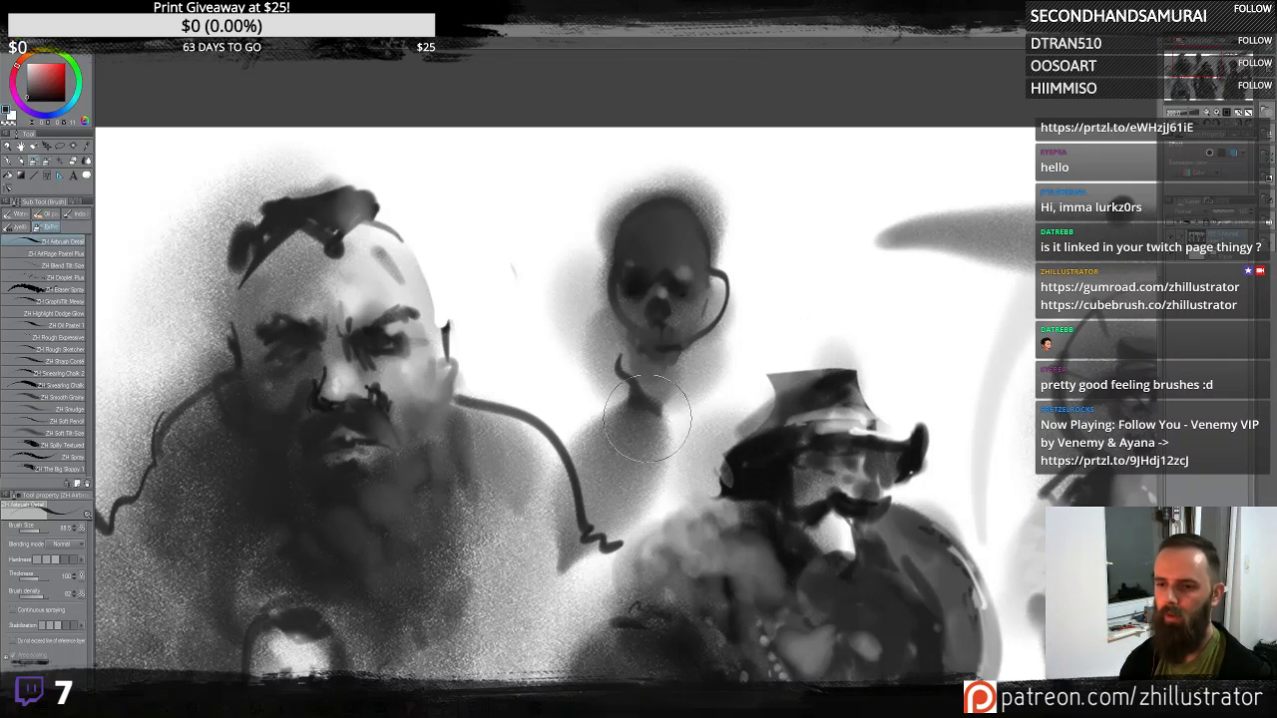
pyautogui.moveTo(605, 401)
pyautogui.mouseDown()
pyautogui.moveTo(653, 434)
pyautogui.moveTo(600, 425)
pyautogui.moveTo(653, 444)
pyautogui.mouseUp()
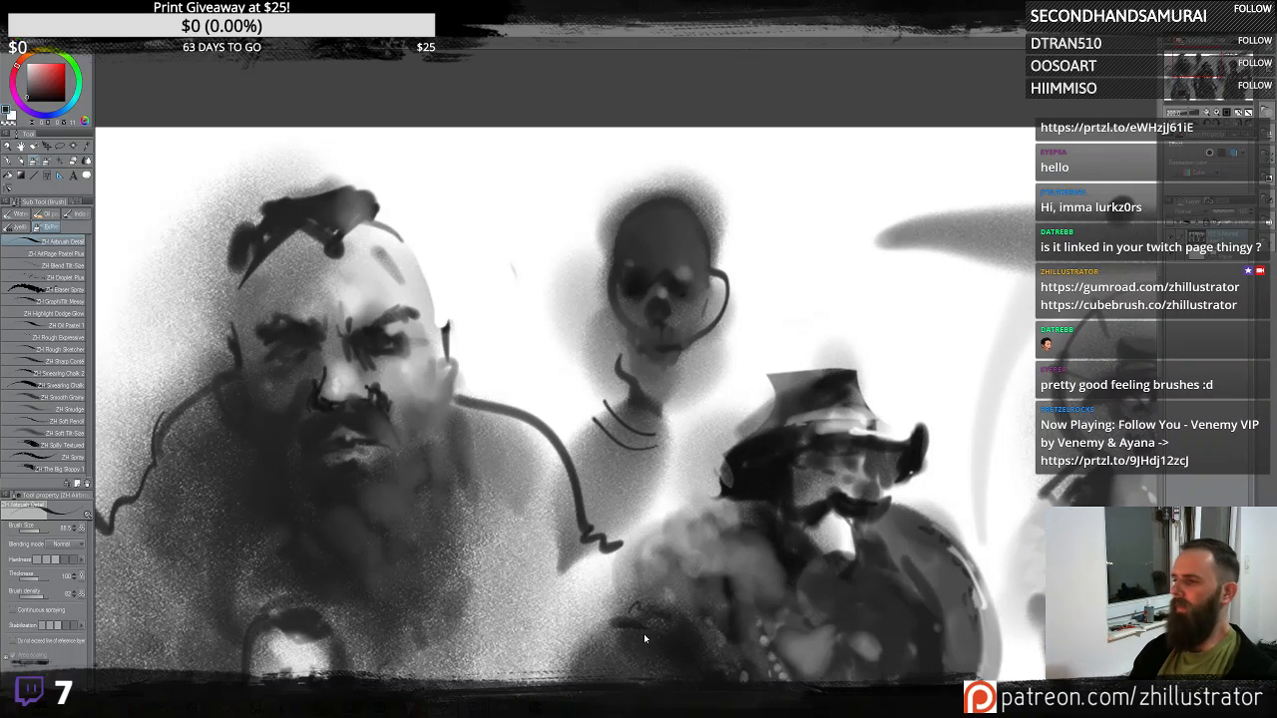
pyautogui.hotkey('ctrl', 'z')
pyautogui.hotkey('ctrl', 'z')
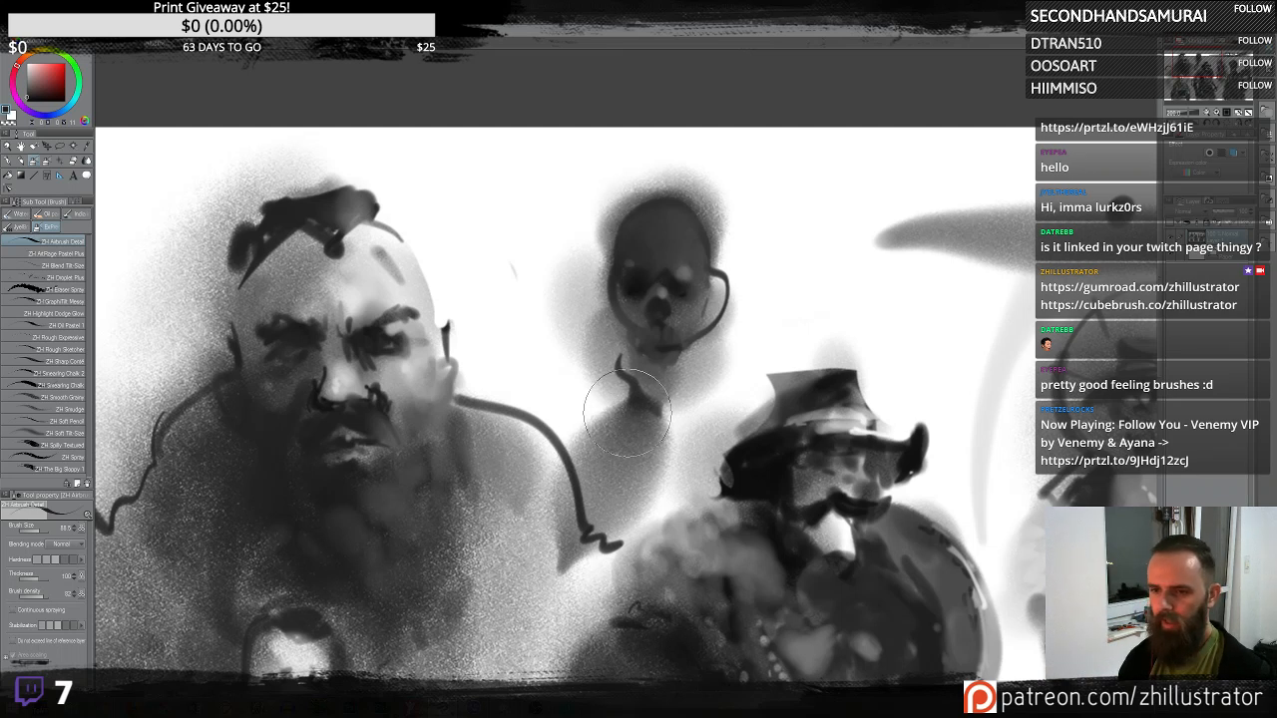
pyautogui.moveTo(650, 399); pyautogui.dragTo(588, 446)
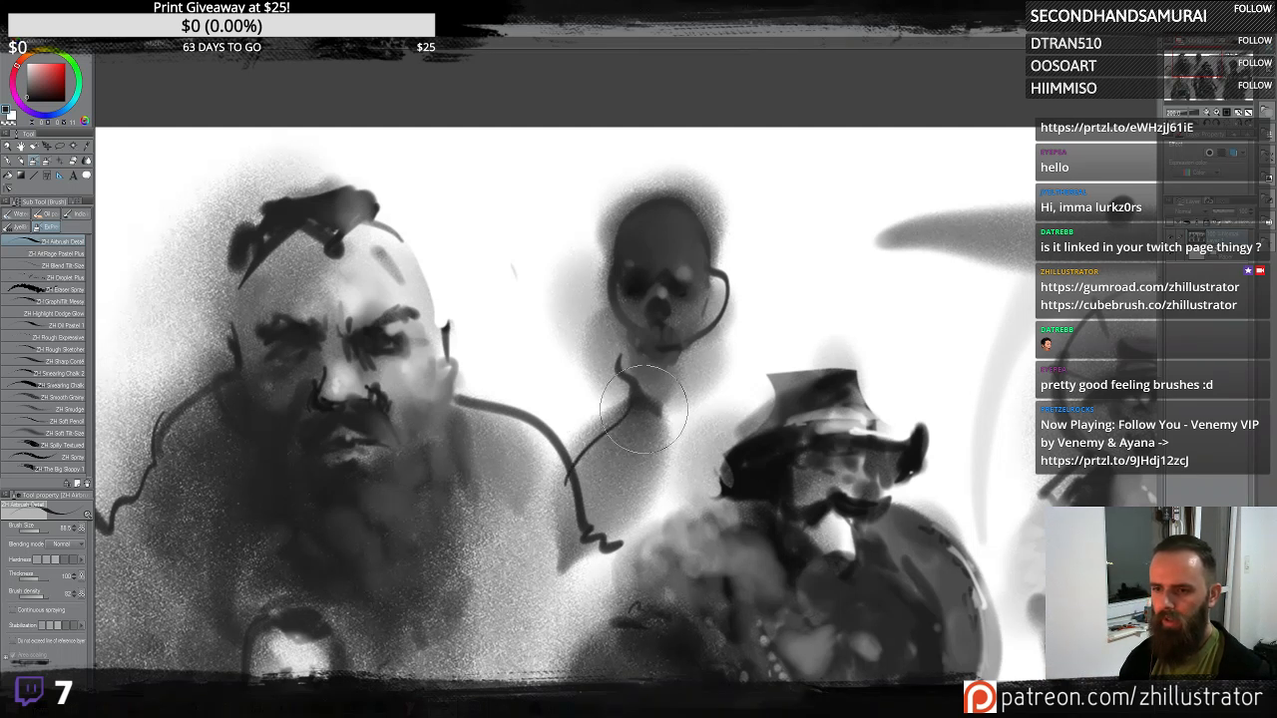
pyautogui.moveTo(646, 407); pyautogui.dragTo(588, 531)
pyautogui.moveTo(658, 407); pyautogui.dragTo(635, 537)
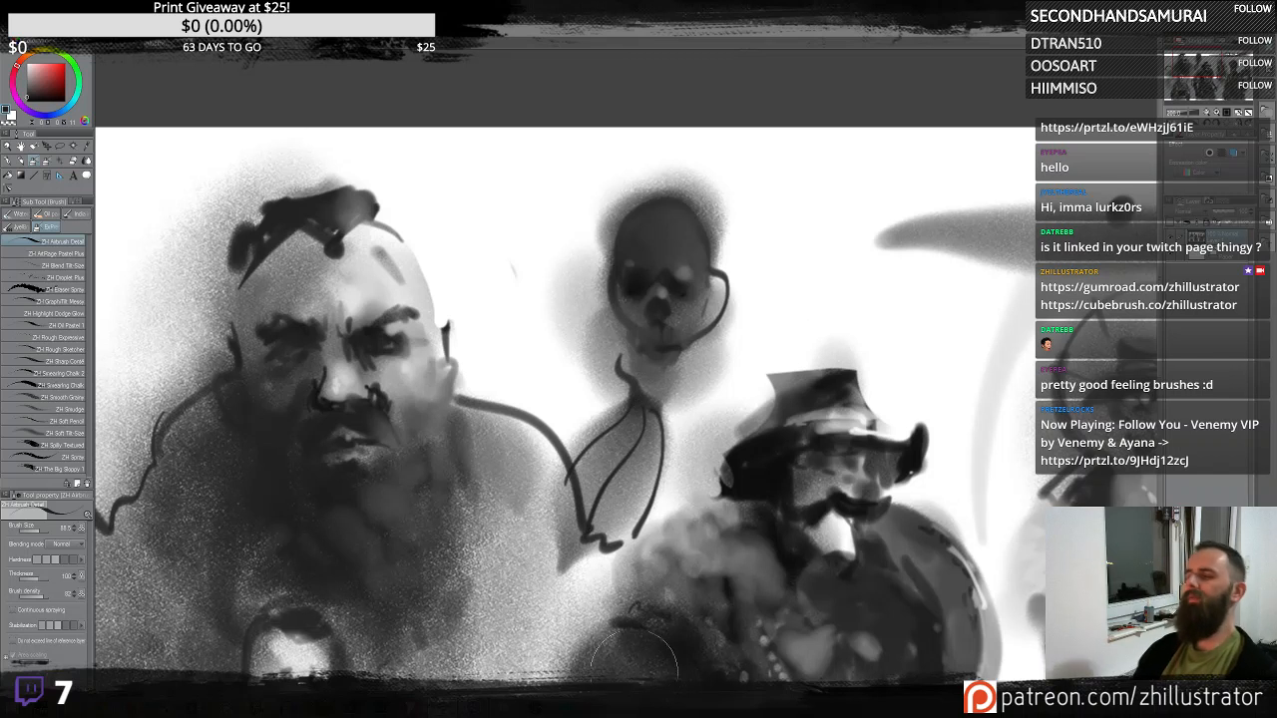
pyautogui.hotkey('ctrl', 'z')
pyautogui.hotkey('ctrl', 'z')
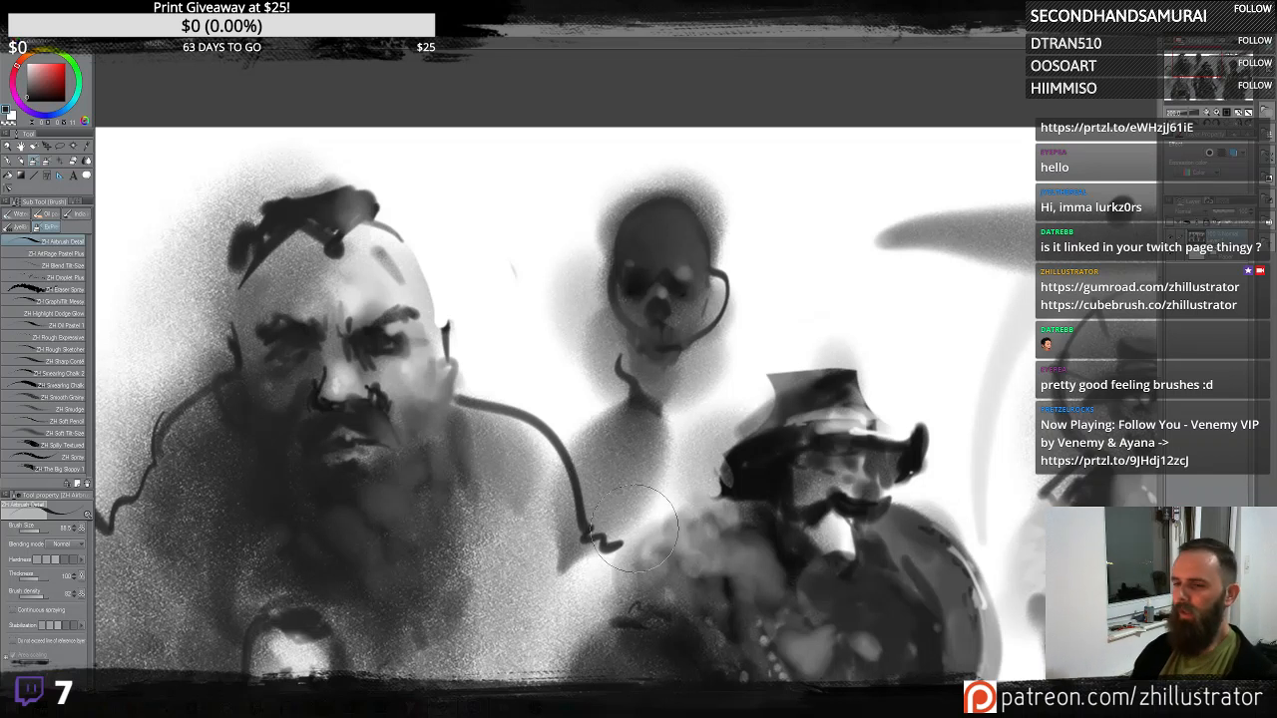
# - Add an ear curve on the small head's left side and a short stroke on its right
pyautogui.moveTo(609, 296)
pyautogui.mouseDown()
pyautogui.moveTo(600, 326)
pyautogui.moveTo(628, 378)
pyautogui.moveTo(709, 317)
pyautogui.moveTo(715, 332)
pyautogui.moveTo(707, 320)
pyautogui.moveTo(603, 405)
pyautogui.moveTo(596, 344)
pyautogui.mouseUp()
pyautogui.moveTo(686, 377)
pyautogui.mouseDown()
pyautogui.moveTo(693, 369)
pyautogui.moveTo(691, 391)
pyautogui.mouseUp()
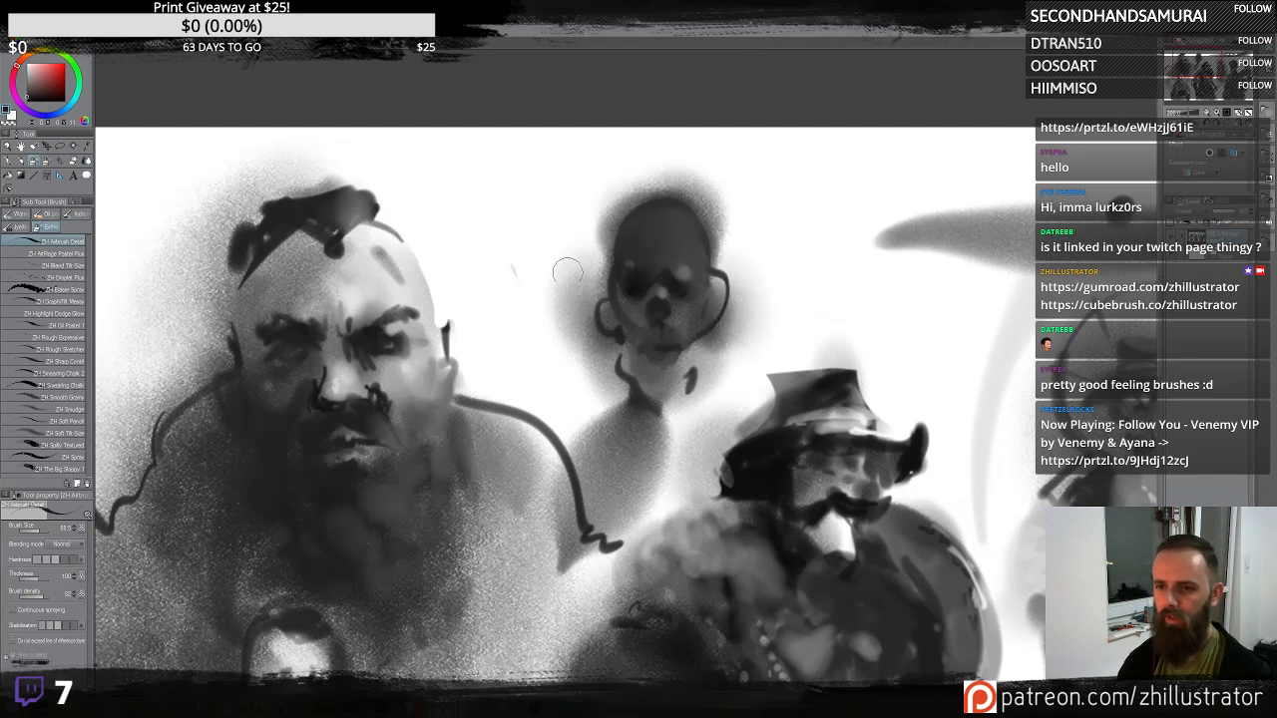
pyautogui.moveTo(611, 385)
pyautogui.mouseDown()
pyautogui.moveTo(606, 352)
pyautogui.moveTo(579, 319)
pyautogui.moveTo(588, 287)
pyautogui.moveTo(563, 275)
pyautogui.moveTo(548, 362)
pyautogui.moveTo(584, 347)
pyautogui.moveTo(598, 379)
pyautogui.mouseUp()
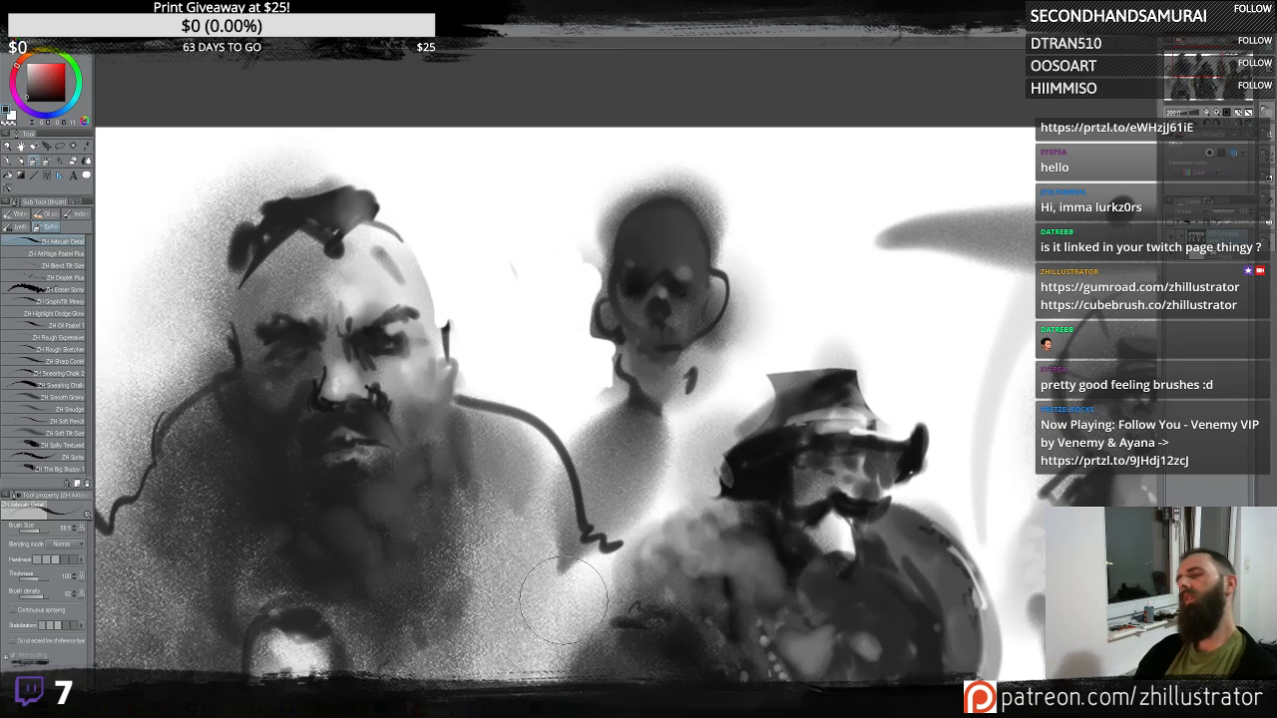
pyautogui.hotkey('ctrl', 'z')
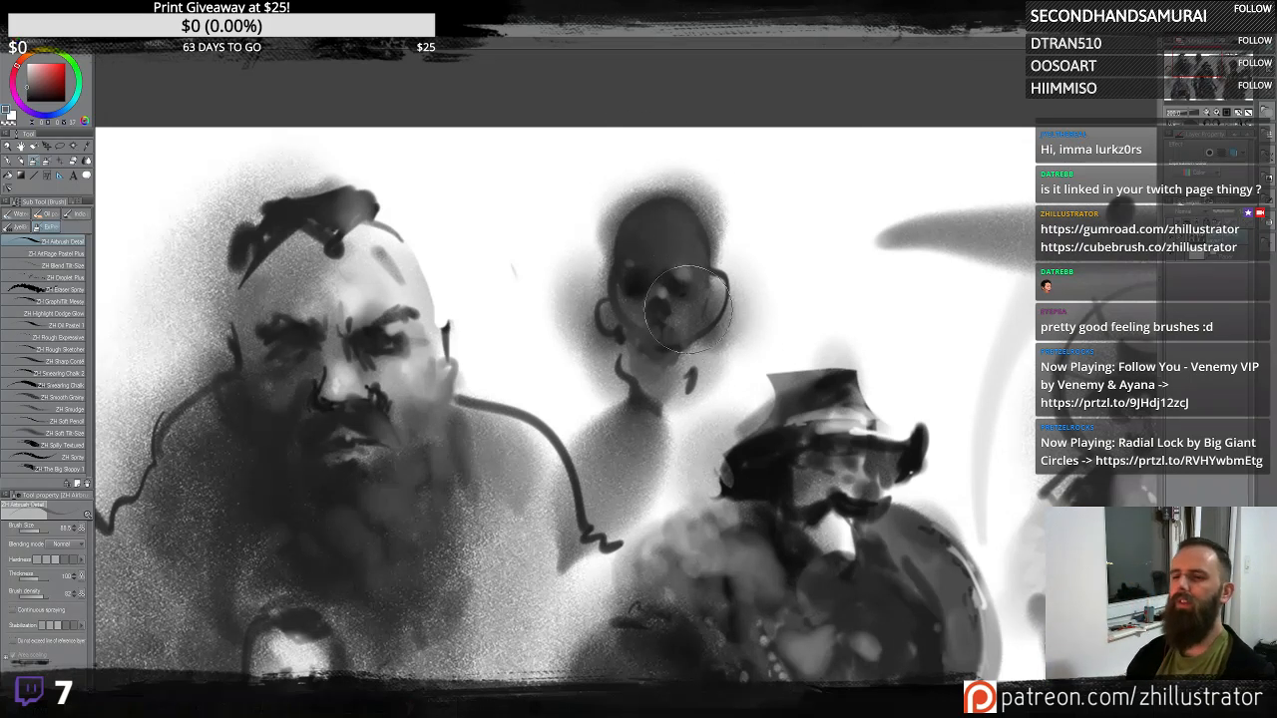
# - Refine the small head's eye sockets and mouth with short dark strokes
pyautogui.moveTo(680, 267); pyautogui.dragTo(682, 247)
pyautogui.keyDown('alt'); pyautogui.click(653, 261); pyautogui.keyUp('alt')
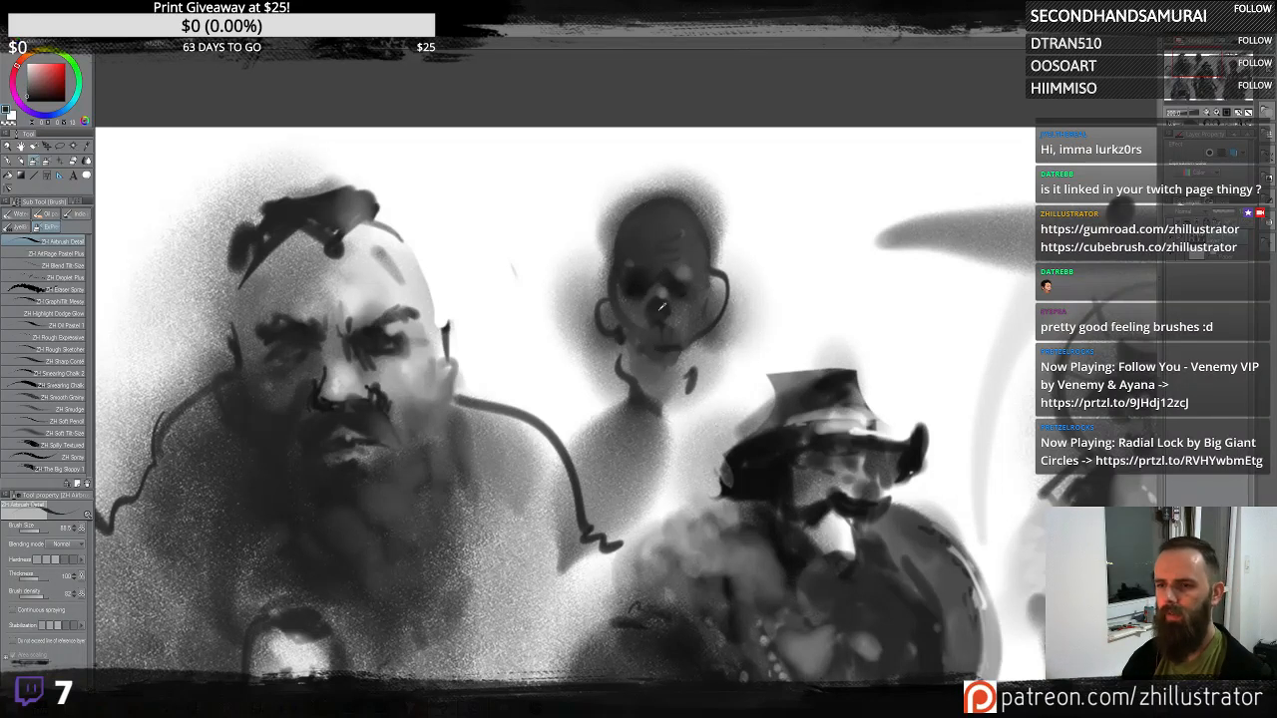
pyautogui.moveTo(677, 307); pyautogui.dragTo(617, 306)
pyautogui.moveTo(703, 355)
pyautogui.mouseDown()
pyautogui.moveTo(673, 390)
pyautogui.moveTo(628, 401)
pyautogui.moveTo(627, 349)
pyautogui.moveTo(667, 495)
pyautogui.moveTo(705, 384)
pyautogui.moveTo(672, 414)
pyautogui.moveTo(639, 411)
pyautogui.moveTo(604, 373)
pyautogui.moveTo(595, 645)
pyautogui.mouseUp()
pyautogui.hotkey('ctrl', 'z')
pyautogui.moveTo(679, 436)
pyautogui.mouseDown()
pyautogui.moveTo(695, 463)
pyautogui.moveTo(683, 497)
pyautogui.mouseUp()
pyautogui.hotkey('ctrl', 'z')
pyautogui.moveTo(809, 273)
pyautogui.mouseDown()
pyautogui.moveTo(846, 177)
pyautogui.moveTo(789, 190)
pyautogui.mouseUp()
pyautogui.hotkey('ctrl', 'z')
# - Sketch a second skull-like head outline to the right of the small head, shading its cranium and jaw
pyautogui.moveTo(792, 261)
pyautogui.mouseDown()
pyautogui.moveTo(816, 198)
pyautogui.moveTo(758, 325)
pyautogui.moveTo(808, 301)
pyautogui.moveTo(803, 188)
pyautogui.moveTo(843, 212)
pyautogui.moveTo(854, 232)
pyautogui.moveTo(834, 269)
pyautogui.mouseUp()
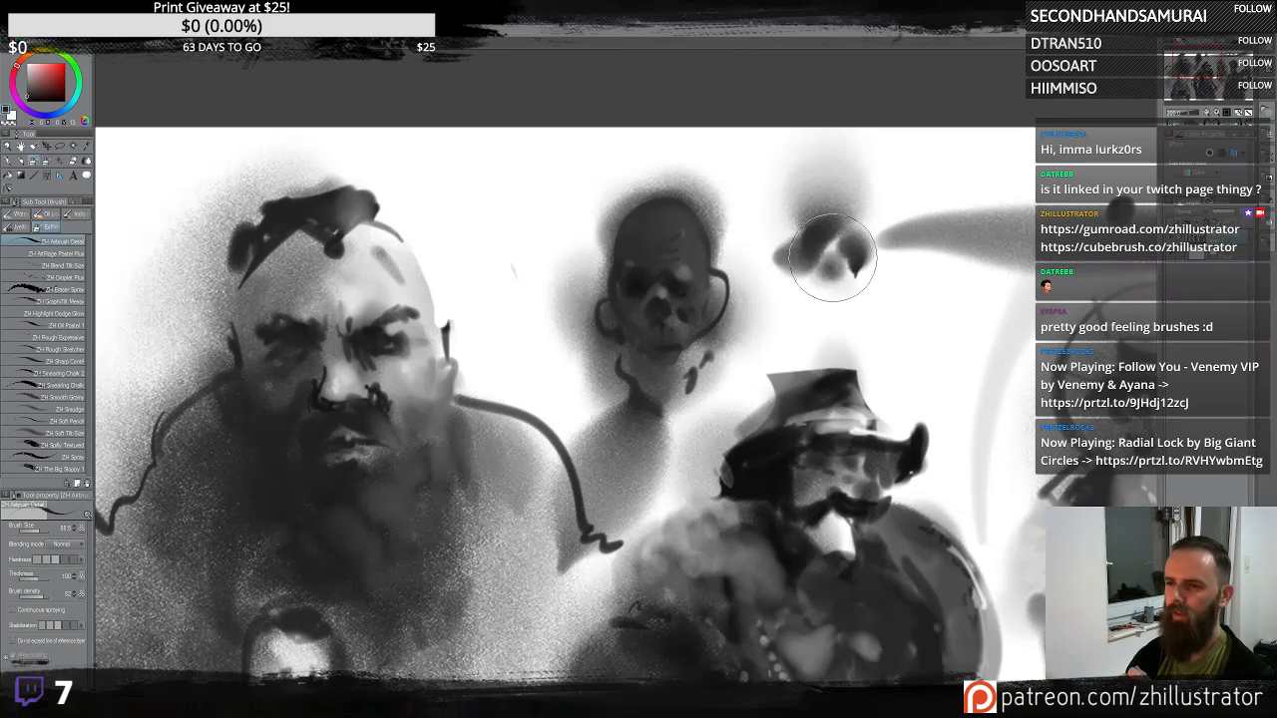
pyautogui.click(773, 237)
pyautogui.moveTo(778, 236)
pyautogui.mouseDown()
pyautogui.moveTo(901, 239)
pyautogui.moveTo(884, 268)
pyautogui.moveTo(786, 263)
pyautogui.moveTo(804, 299)
pyautogui.moveTo(848, 317)
pyautogui.moveTo(882, 292)
pyautogui.mouseUp()
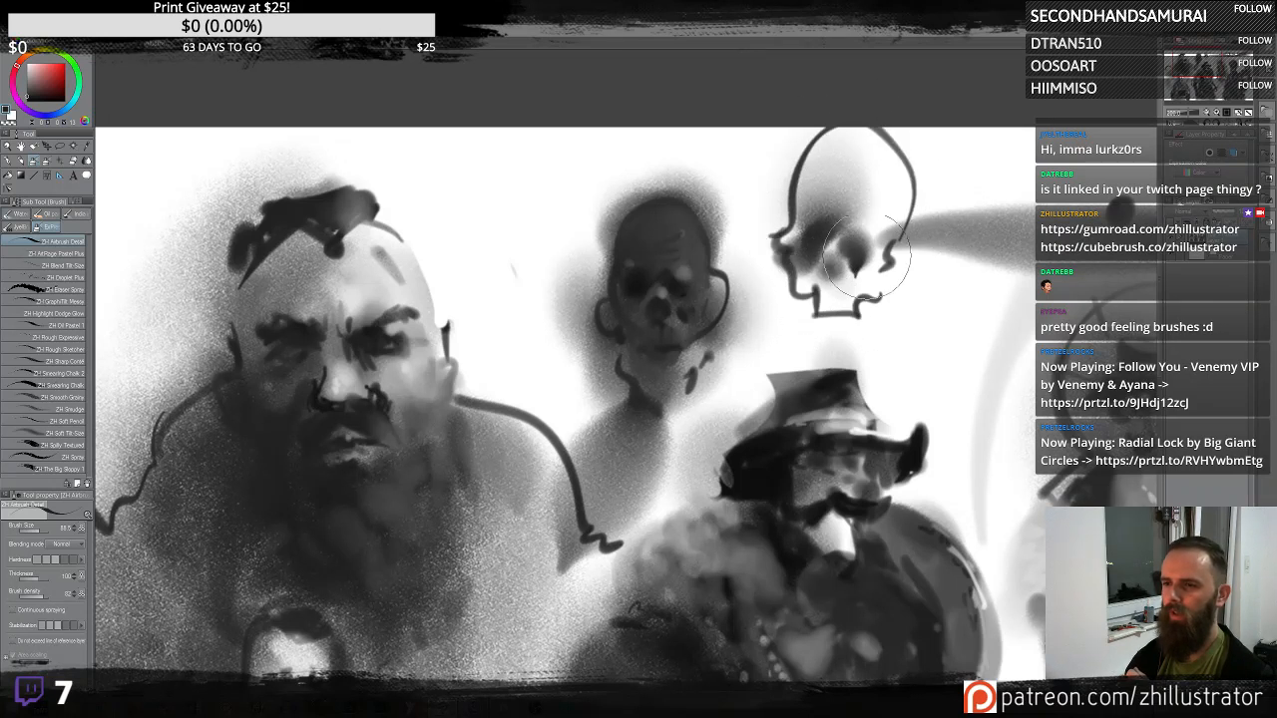
pyautogui.moveTo(891, 215); pyautogui.dragTo(819, 190)
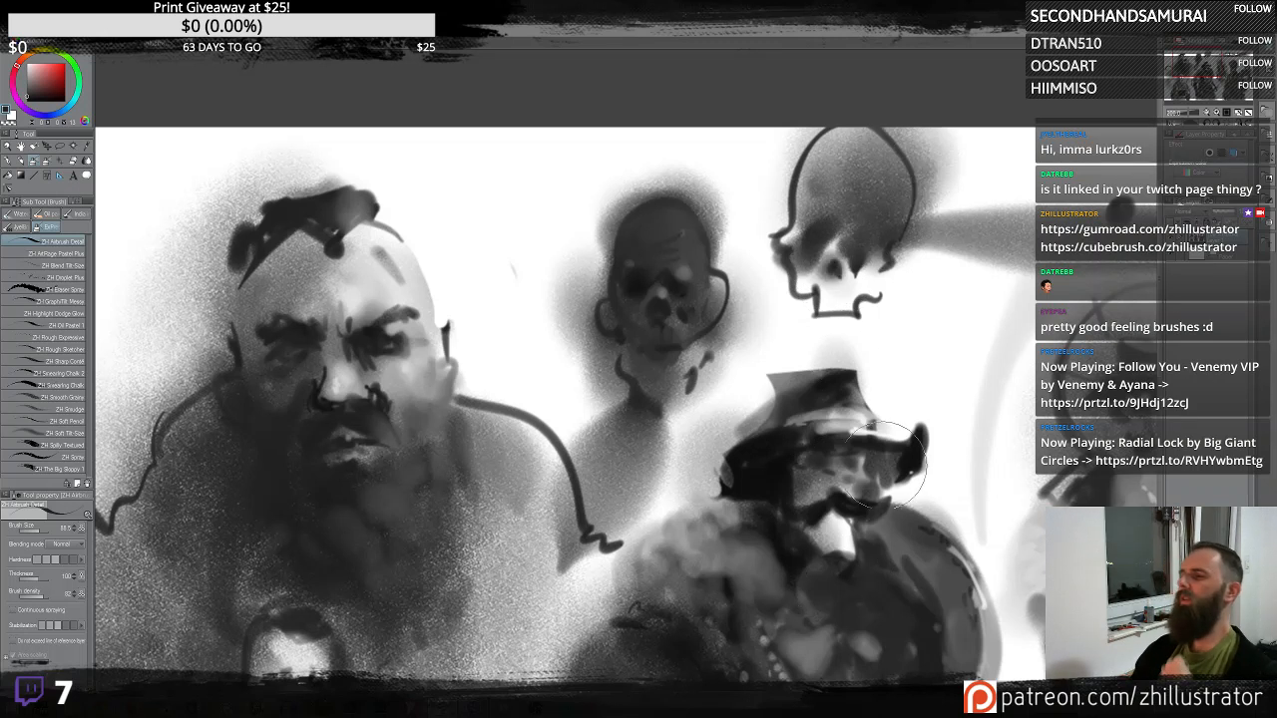
pyautogui.moveTo(818, 249)
pyautogui.mouseDown()
pyautogui.moveTo(806, 325)
pyautogui.moveTo(849, 342)
pyautogui.moveTo(908, 301)
pyautogui.moveTo(898, 468)
pyautogui.moveTo(835, 393)
pyautogui.moveTo(855, 373)
pyautogui.moveTo(868, 316)
pyautogui.moveTo(826, 325)
pyautogui.moveTo(834, 247)
pyautogui.mouseUp()
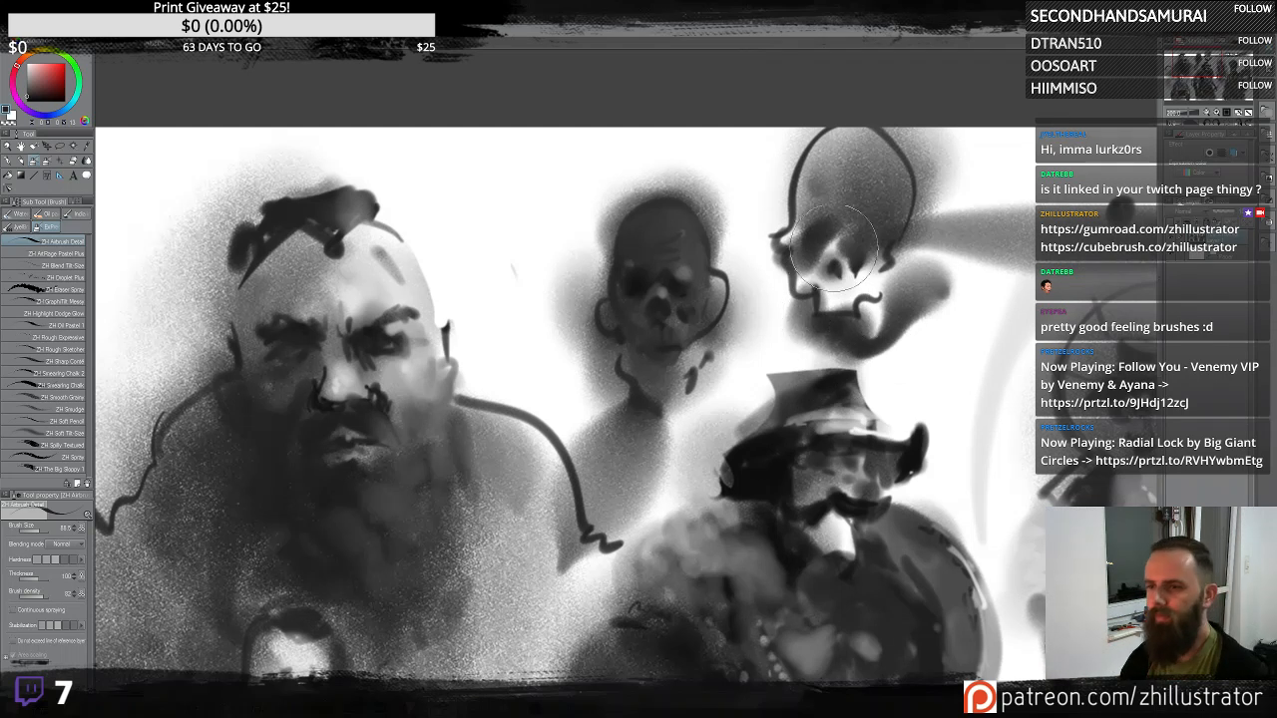
pyautogui.moveTo(826, 316)
pyautogui.mouseDown()
pyautogui.moveTo(851, 334)
pyautogui.moveTo(814, 323)
pyautogui.moveTo(857, 304)
pyautogui.moveTo(861, 436)
pyautogui.moveTo(836, 483)
pyautogui.moveTo(840, 241)
pyautogui.moveTo(791, 396)
pyautogui.moveTo(841, 248)
pyautogui.moveTo(802, 475)
pyautogui.moveTo(802, 349)
pyautogui.moveTo(889, 331)
pyautogui.moveTo(972, 334)
pyautogui.moveTo(880, 351)
pyautogui.moveTo(755, 296)
pyautogui.mouseUp()
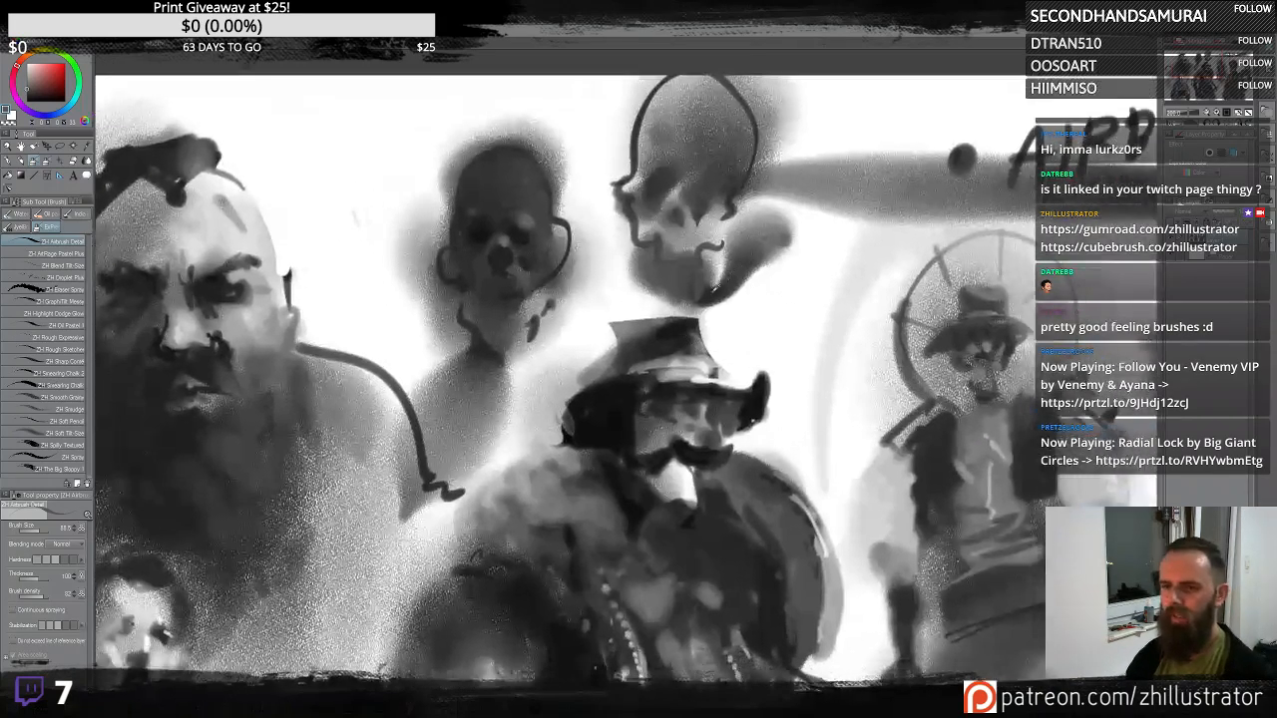
pyautogui.moveTo(573, 320)
pyautogui.mouseDown()
pyautogui.moveTo(763, 247)
pyautogui.moveTo(794, 267)
pyautogui.mouseUp()
pyautogui.hotkey('ctrl', 'z')
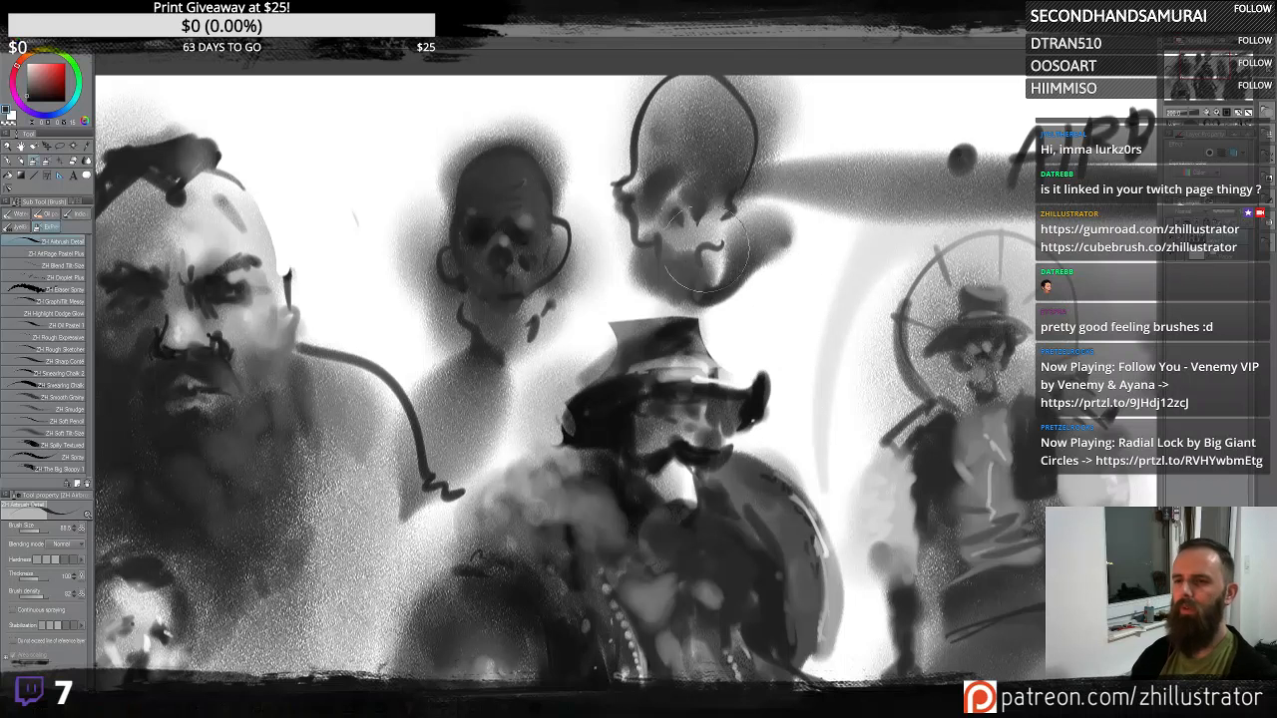
pyautogui.moveTo(625, 205)
pyautogui.mouseDown()
pyautogui.moveTo(606, 165)
pyautogui.moveTo(618, 151)
pyautogui.moveTo(633, 165)
pyautogui.moveTo(656, 150)
pyautogui.moveTo(698, 172)
pyautogui.moveTo(683, 164)
pyautogui.moveTo(701, 157)
pyautogui.moveTo(684, 171)
pyautogui.moveTo(656, 337)
pyautogui.moveTo(689, 167)
pyautogui.mouseUp()
pyautogui.hotkey('ctrl', 'z')
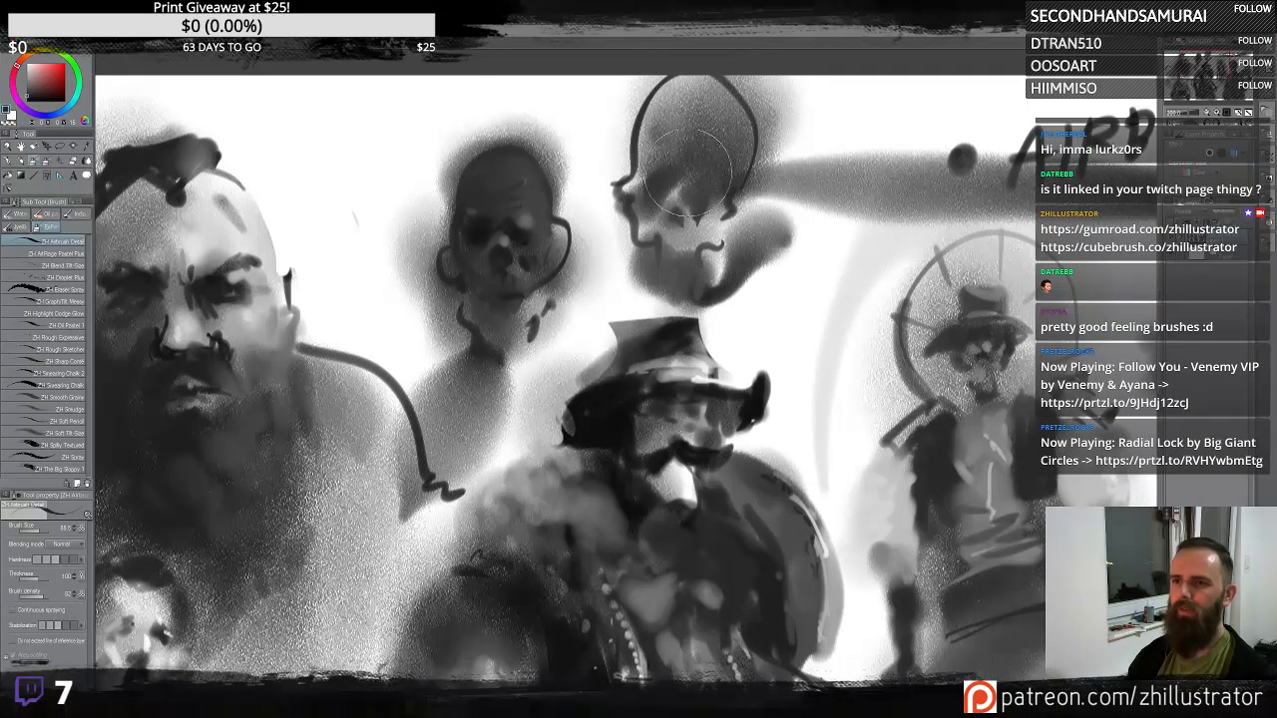
# - Refine the skull head's eye sockets and shade beneath its jaw with dark airbrush strokes
pyautogui.moveTo(690, 257)
pyautogui.mouseDown()
pyautogui.moveTo(712, 204)
pyautogui.moveTo(689, 243)
pyautogui.mouseUp()
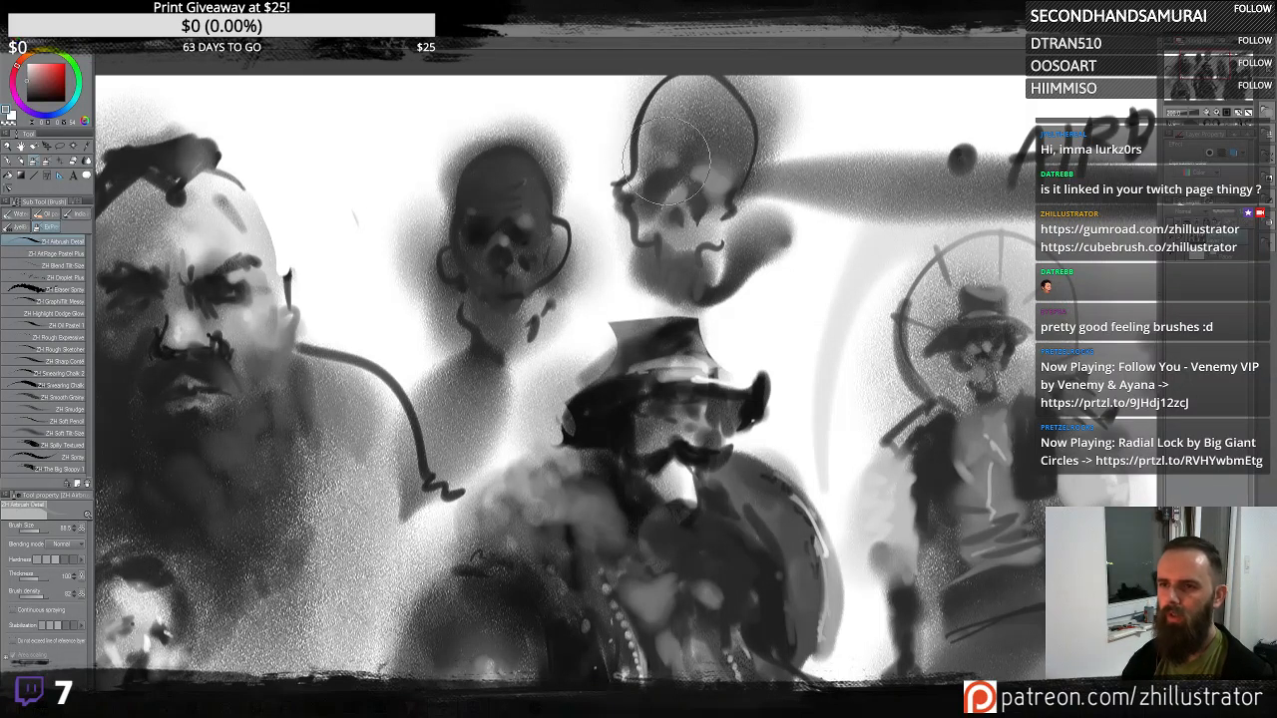
pyautogui.moveTo(648, 212); pyautogui.dragTo(653, 259)
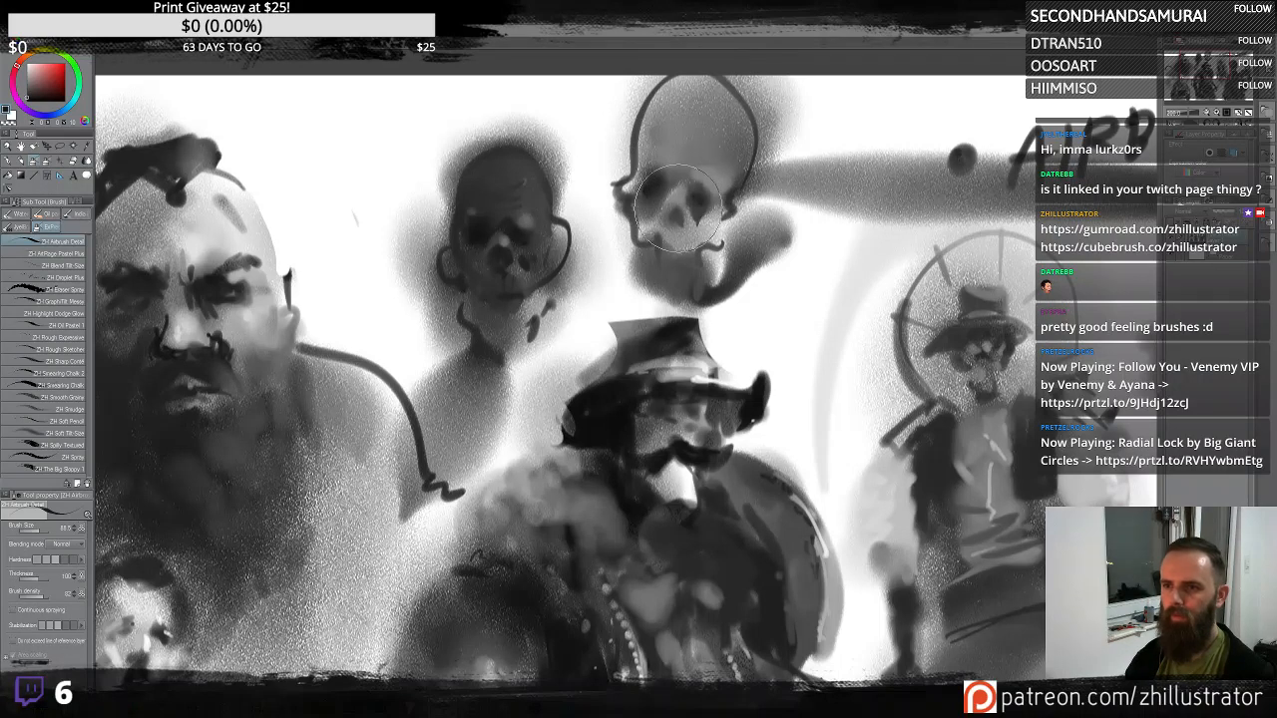
pyautogui.moveTo(656, 254)
pyautogui.mouseDown()
pyautogui.moveTo(639, 237)
pyautogui.moveTo(657, 237)
pyautogui.moveTo(643, 215)
pyautogui.moveTo(663, 249)
pyautogui.moveTo(699, 215)
pyautogui.moveTo(719, 249)
pyautogui.moveTo(663, 283)
pyautogui.moveTo(641, 250)
pyautogui.moveTo(655, 282)
pyautogui.moveTo(661, 258)
pyautogui.moveTo(698, 279)
pyautogui.moveTo(648, 299)
pyautogui.moveTo(646, 315)
pyautogui.moveTo(788, 274)
pyautogui.mouseUp()
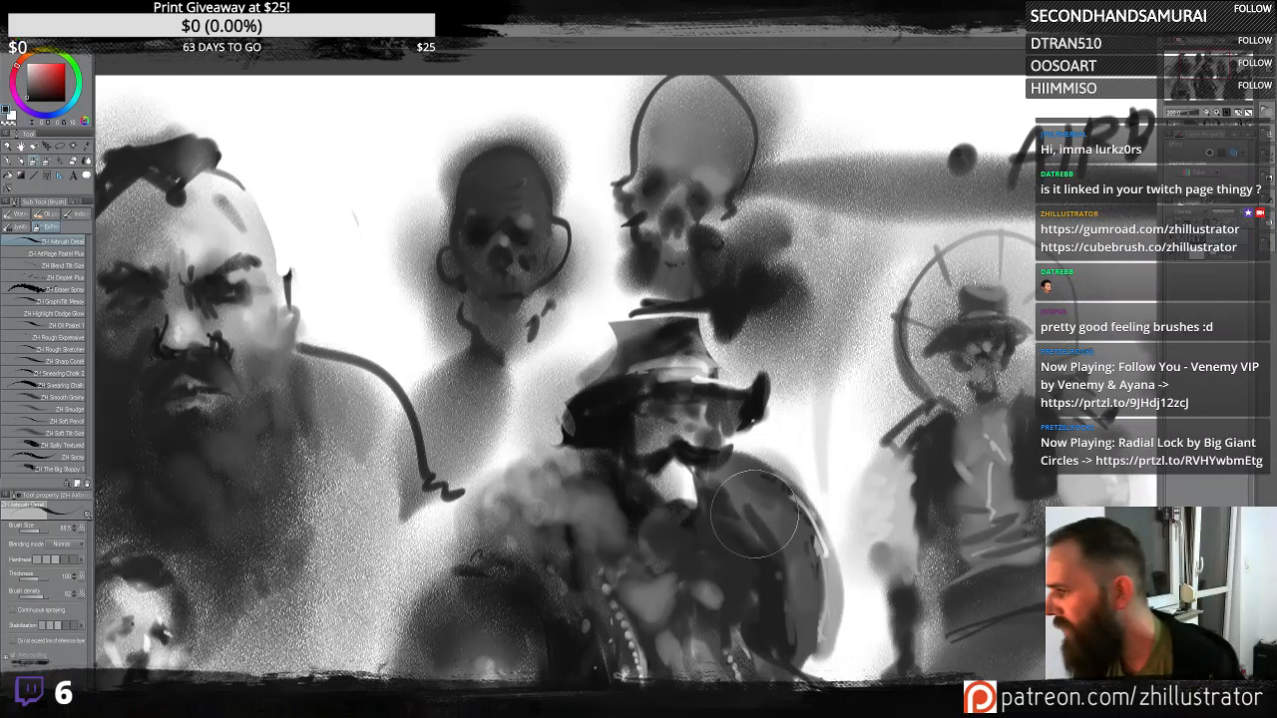
# - Zoom out and pan across the canvas to review all the sketched heads and figures
pyautogui.scroll(-3, 754, 512)
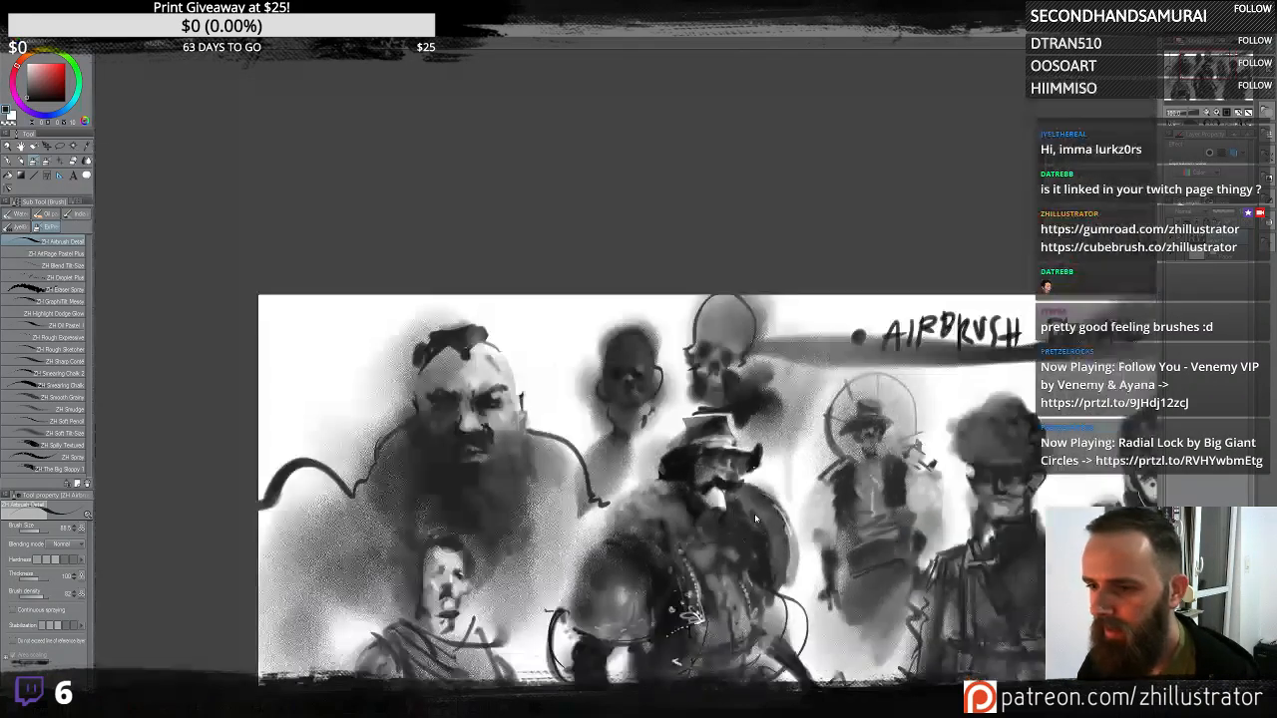
pyautogui.moveTo(784, 453)
pyautogui.mouseDown()
pyautogui.moveTo(674, 255)
pyautogui.moveTo(714, 256)
pyautogui.mouseUp()
pyautogui.moveTo(750, 422)
pyautogui.mouseDown()
pyautogui.moveTo(711, 379)
pyautogui.moveTo(799, 518)
pyautogui.mouseUp()
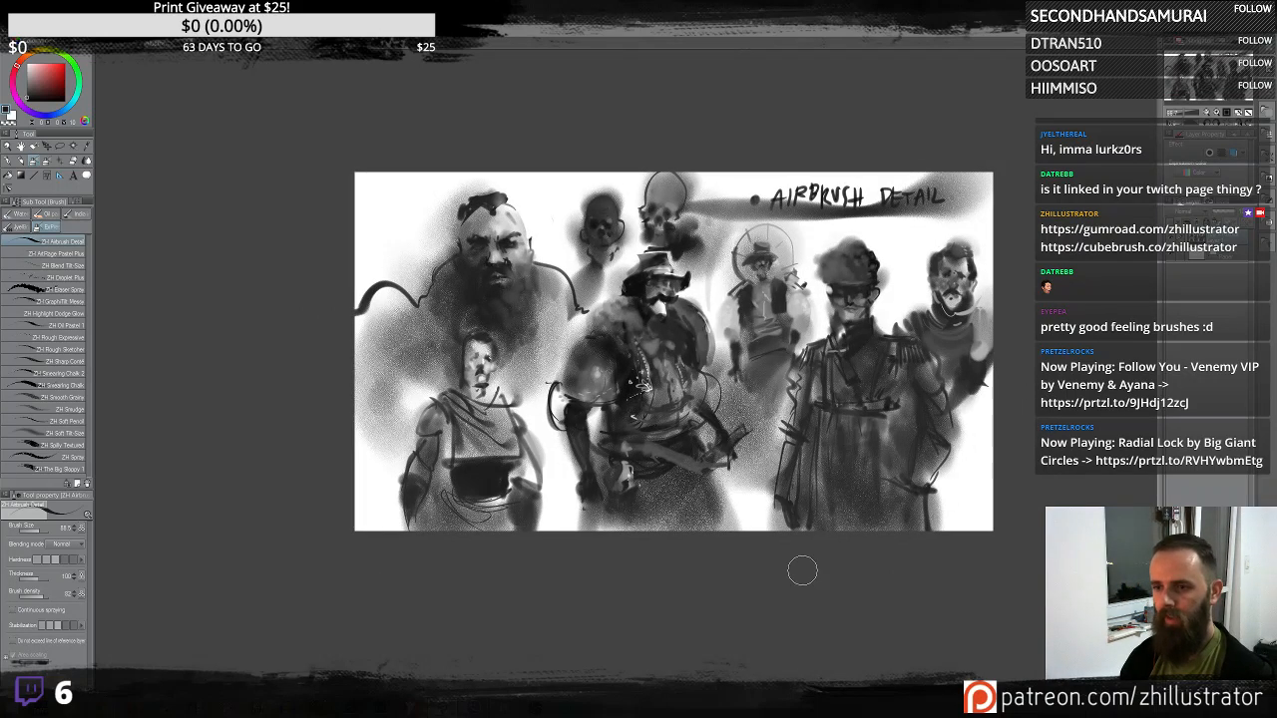
pyautogui.hotkey('ctrl', 'z')
pyautogui.scroll(2, 789, 538)
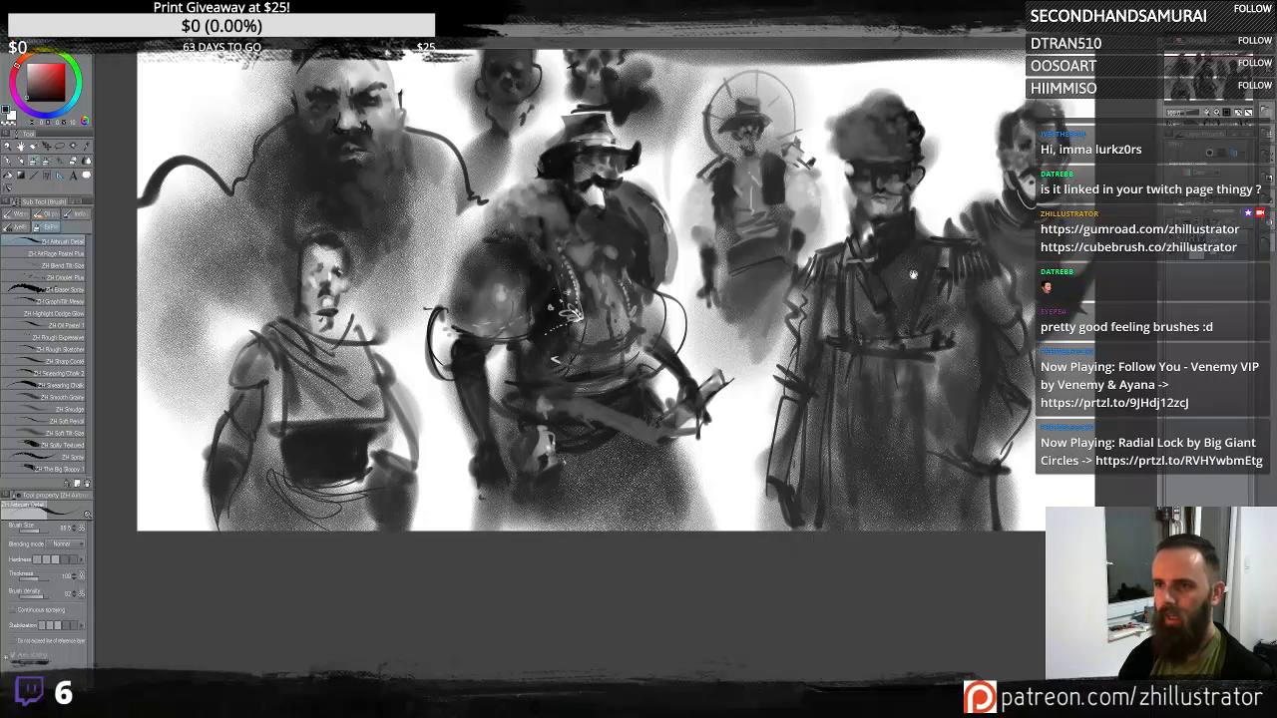
pyautogui.moveTo(914, 275)
pyautogui.mouseDown()
pyautogui.moveTo(854, 390)
pyautogui.moveTo(909, 382)
pyautogui.mouseUp()
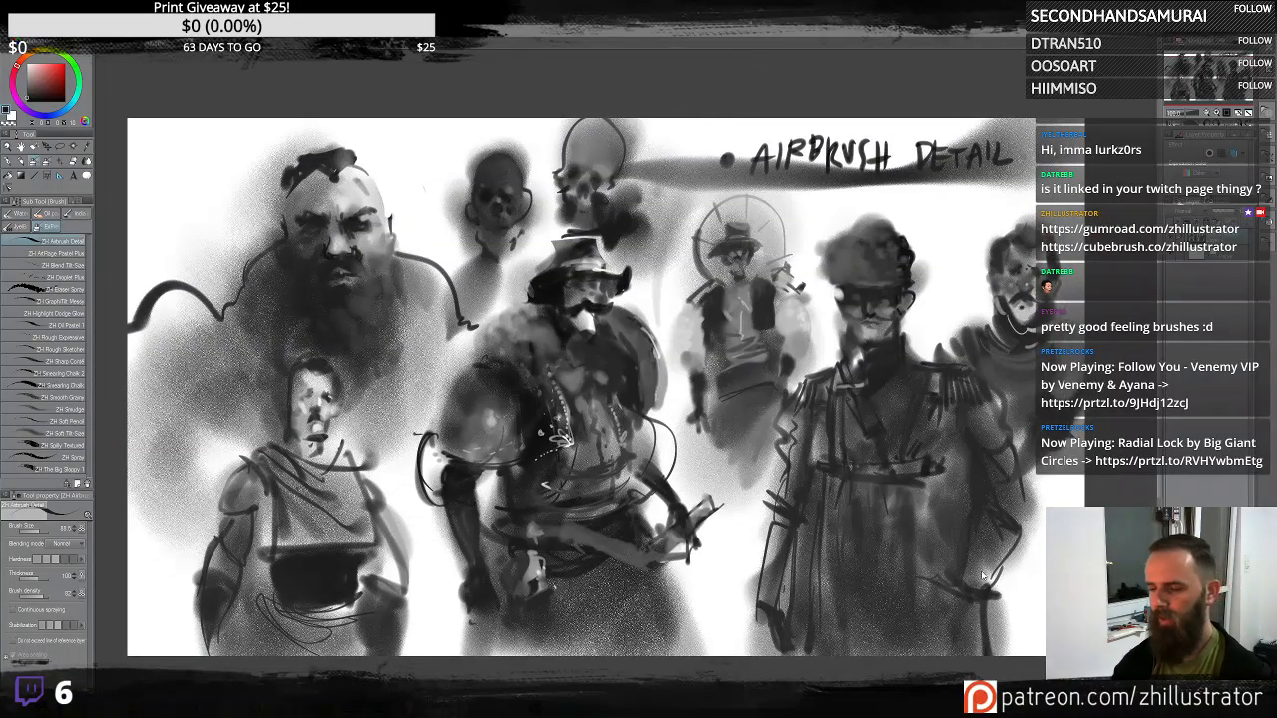
pyautogui.scroll(2, 982, 577)
pyautogui.scroll(-2, 983, 575)
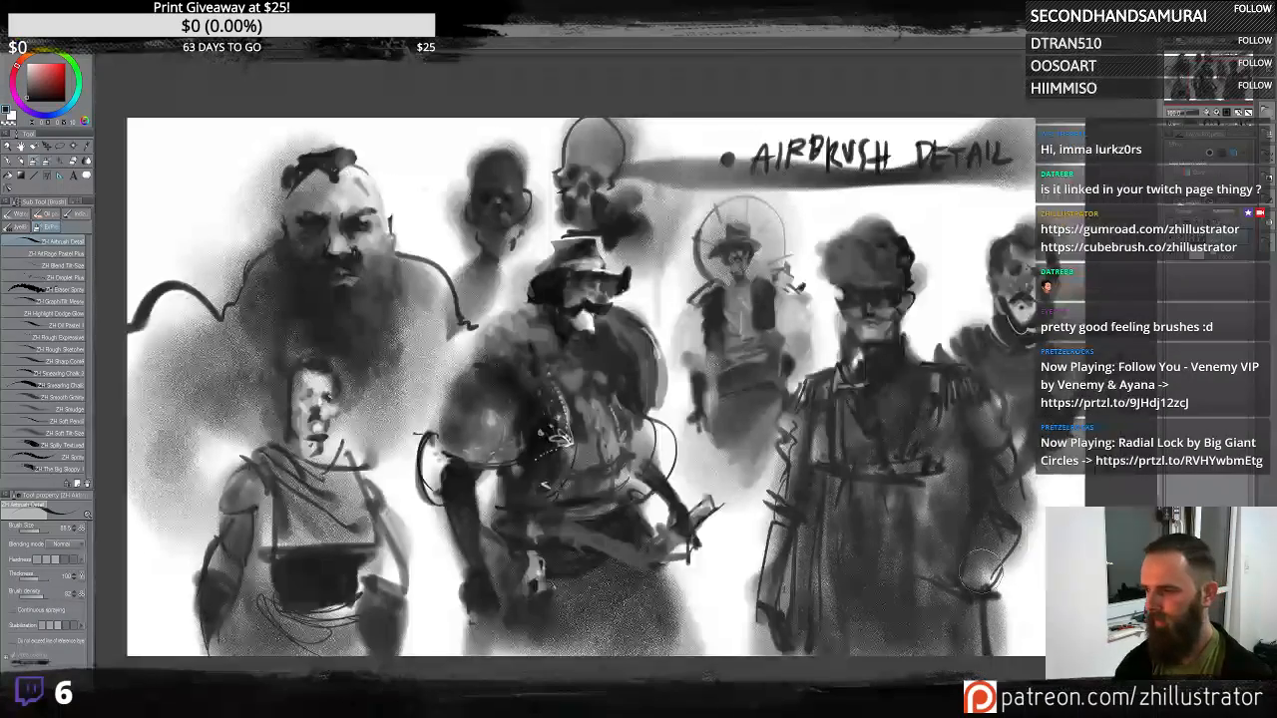
pyautogui.moveTo(865, 367)
pyautogui.mouseDown()
pyautogui.moveTo(779, 382)
pyautogui.moveTo(724, 415)
pyautogui.mouseUp()
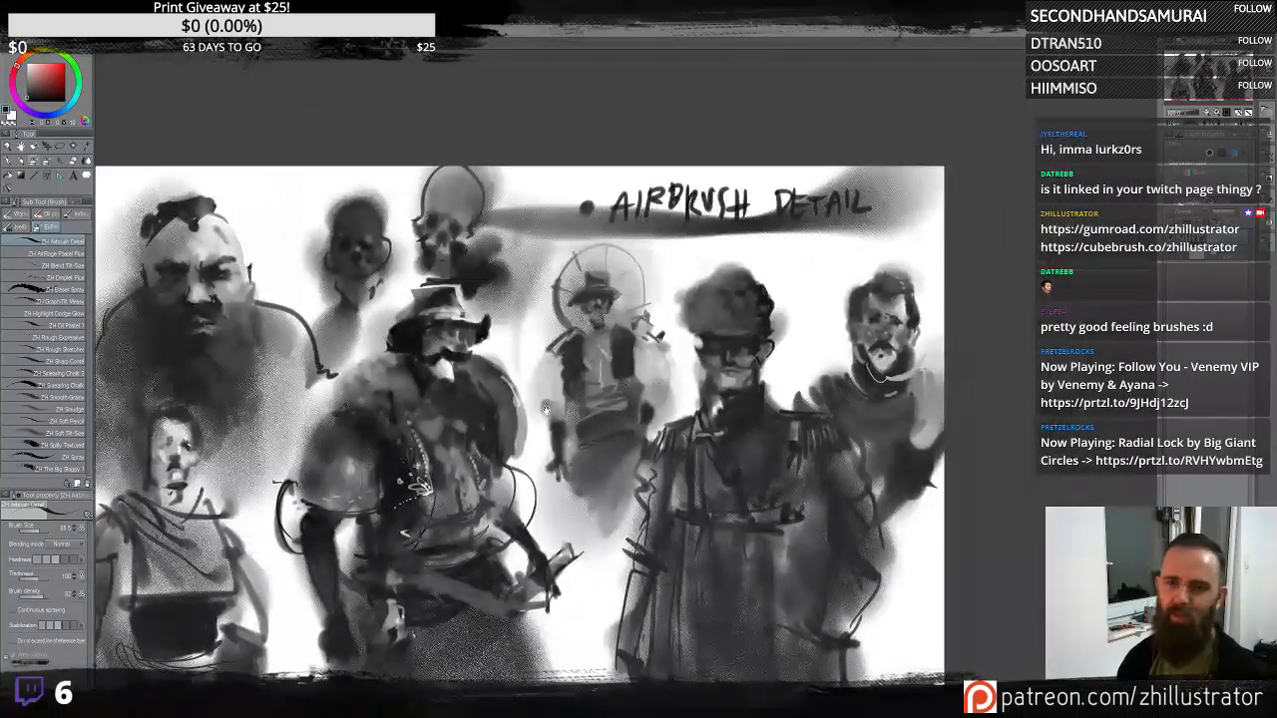
pyautogui.moveTo(545, 410); pyautogui.dragTo(863, 394)
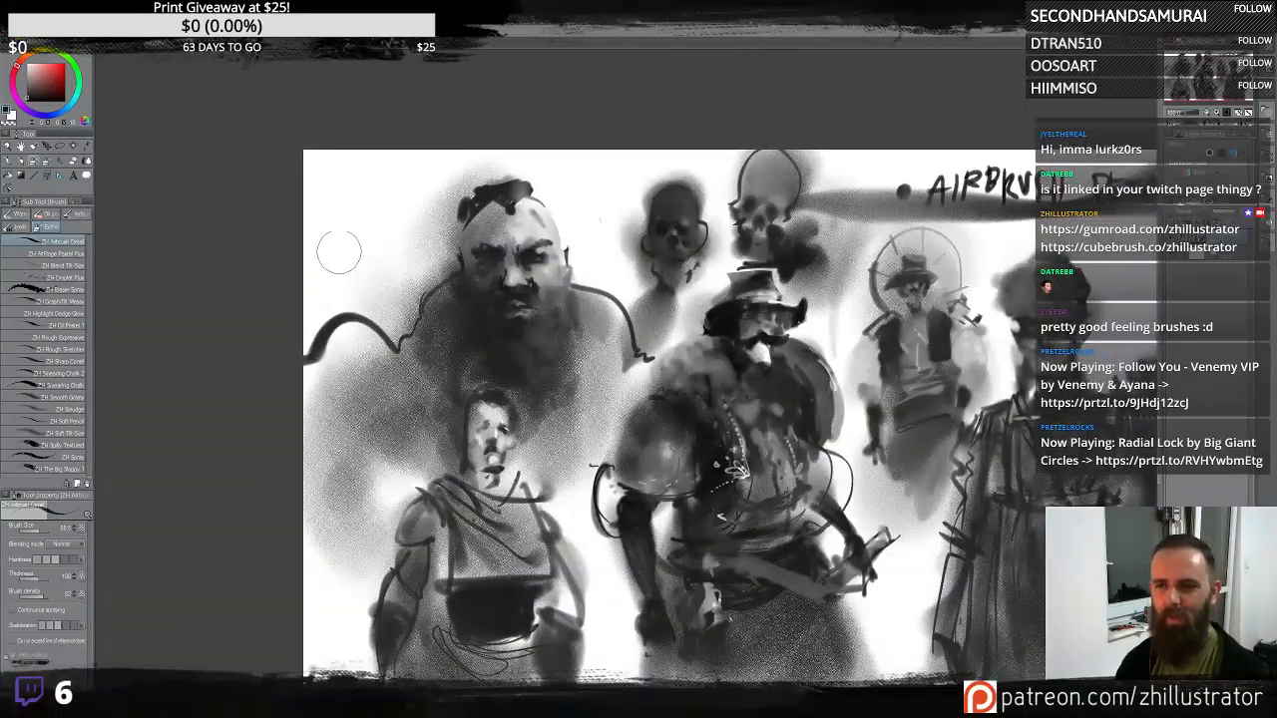
# - Sketch a third head outline in the canvas's upper-left corner with dark eye and jaw shapes
pyautogui.moveTo(344, 245)
pyautogui.mouseDown()
pyautogui.moveTo(363, 204)
pyautogui.moveTo(390, 202)
pyautogui.moveTo(351, 312)
pyautogui.mouseUp()
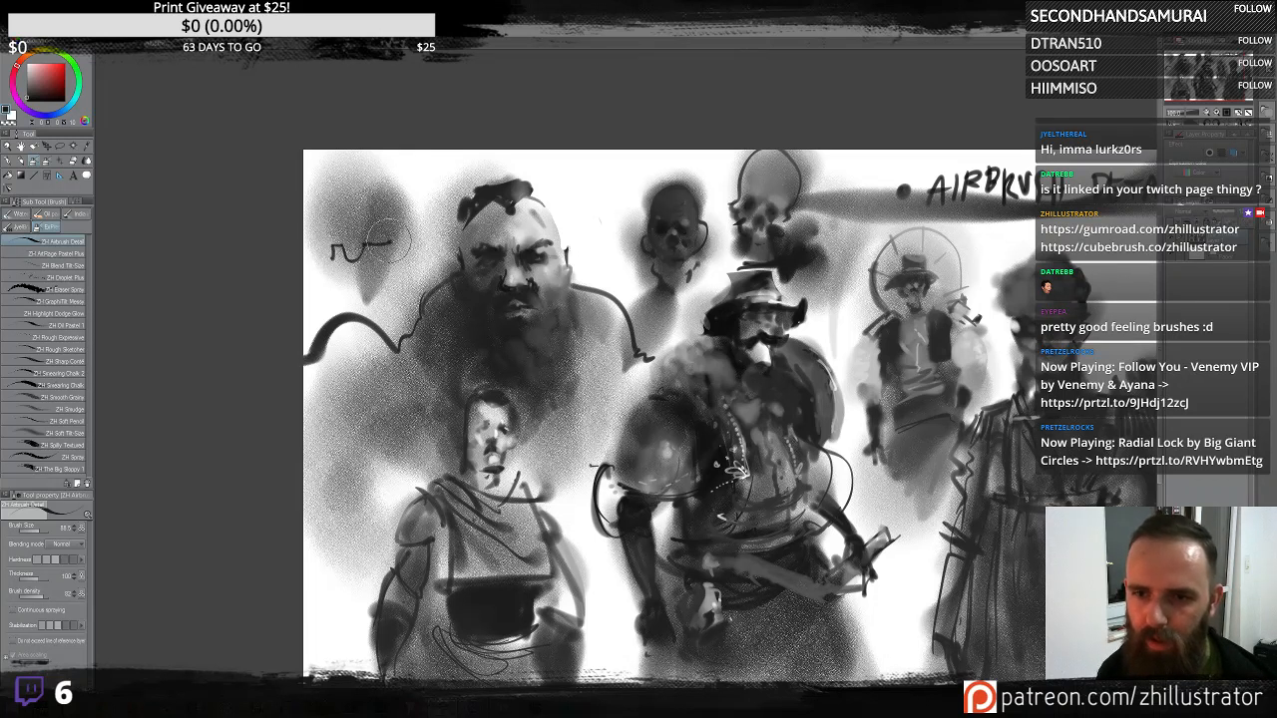
pyautogui.moveTo(384, 244)
pyautogui.mouseDown()
pyautogui.moveTo(358, 156)
pyautogui.moveTo(313, 259)
pyautogui.moveTo(338, 262)
pyautogui.moveTo(343, 285)
pyautogui.moveTo(386, 245)
pyautogui.moveTo(371, 262)
pyautogui.moveTo(382, 292)
pyautogui.moveTo(350, 283)
pyautogui.mouseUp()
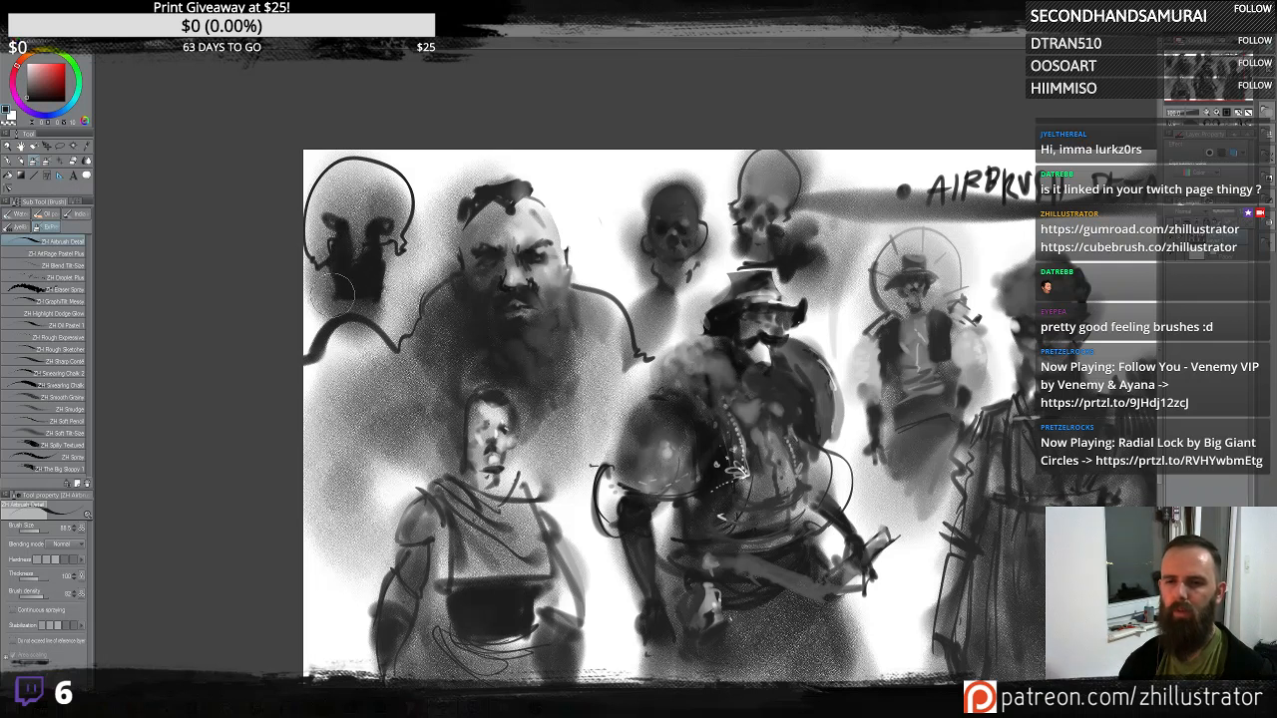
pyautogui.moveTo(338, 294)
pyautogui.mouseDown()
pyautogui.moveTo(320, 324)
pyautogui.moveTo(399, 314)
pyautogui.moveTo(404, 299)
pyautogui.mouseUp()
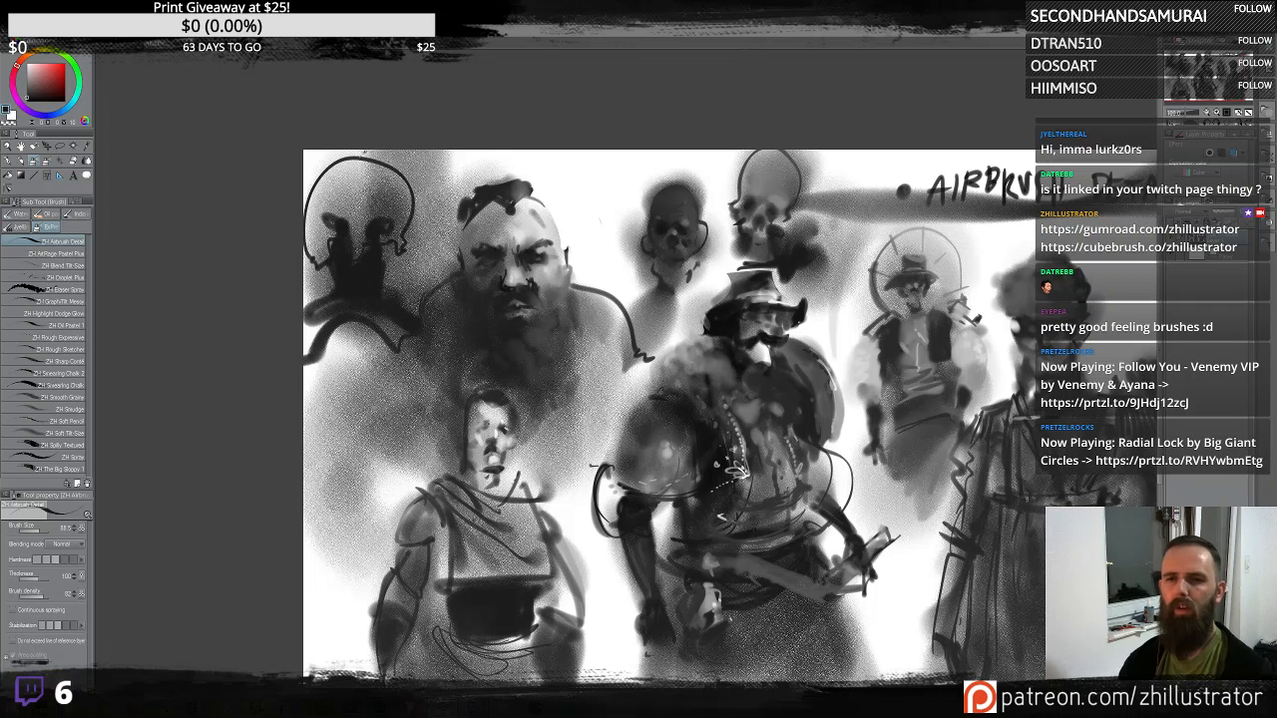
# - Carve light highlights into the upper-left head's face and refine its cranium shape
pyautogui.keyDown('alt'); pyautogui.click(364, 153); pyautogui.keyUp('alt')
pyautogui.moveTo(391, 220); pyautogui.dragTo(320, 184)
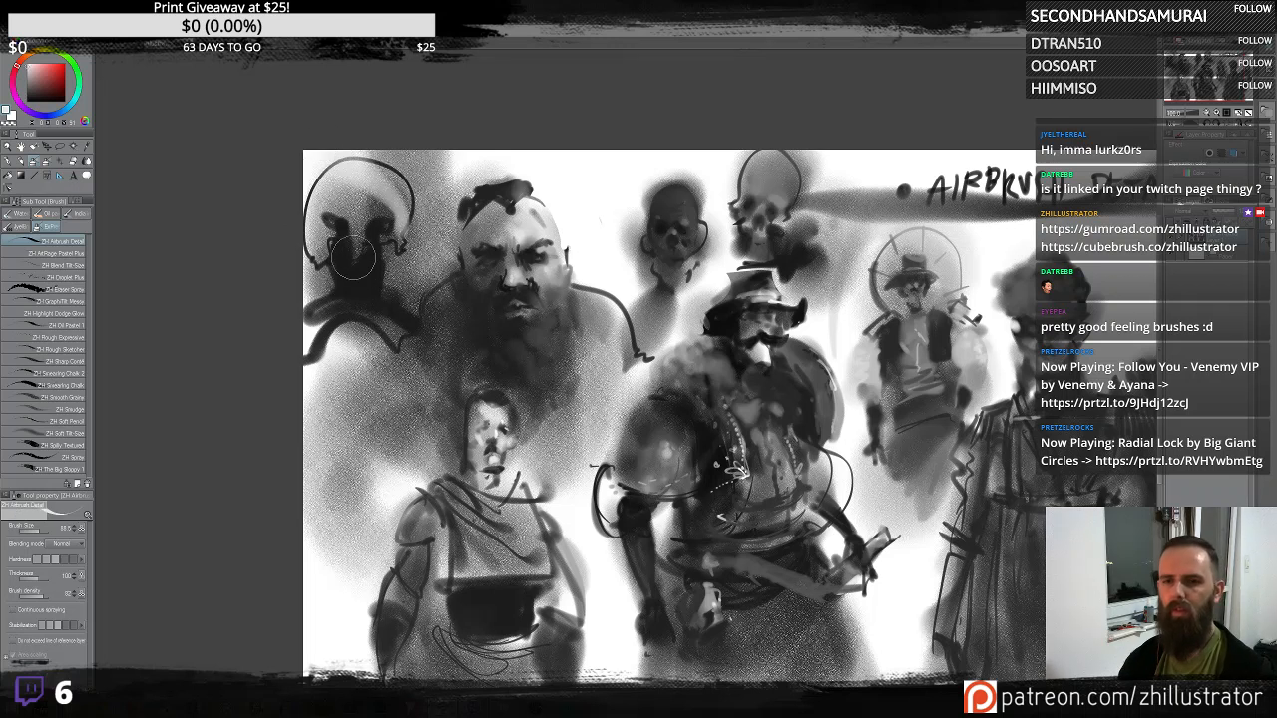
pyautogui.moveTo(360, 247)
pyautogui.mouseDown()
pyautogui.moveTo(358, 301)
pyautogui.moveTo(356, 274)
pyautogui.moveTo(393, 240)
pyautogui.moveTo(282, 268)
pyautogui.moveTo(322, 251)
pyautogui.moveTo(288, 295)
pyautogui.moveTo(330, 317)
pyautogui.moveTo(392, 252)
pyautogui.moveTo(409, 289)
pyautogui.mouseUp()
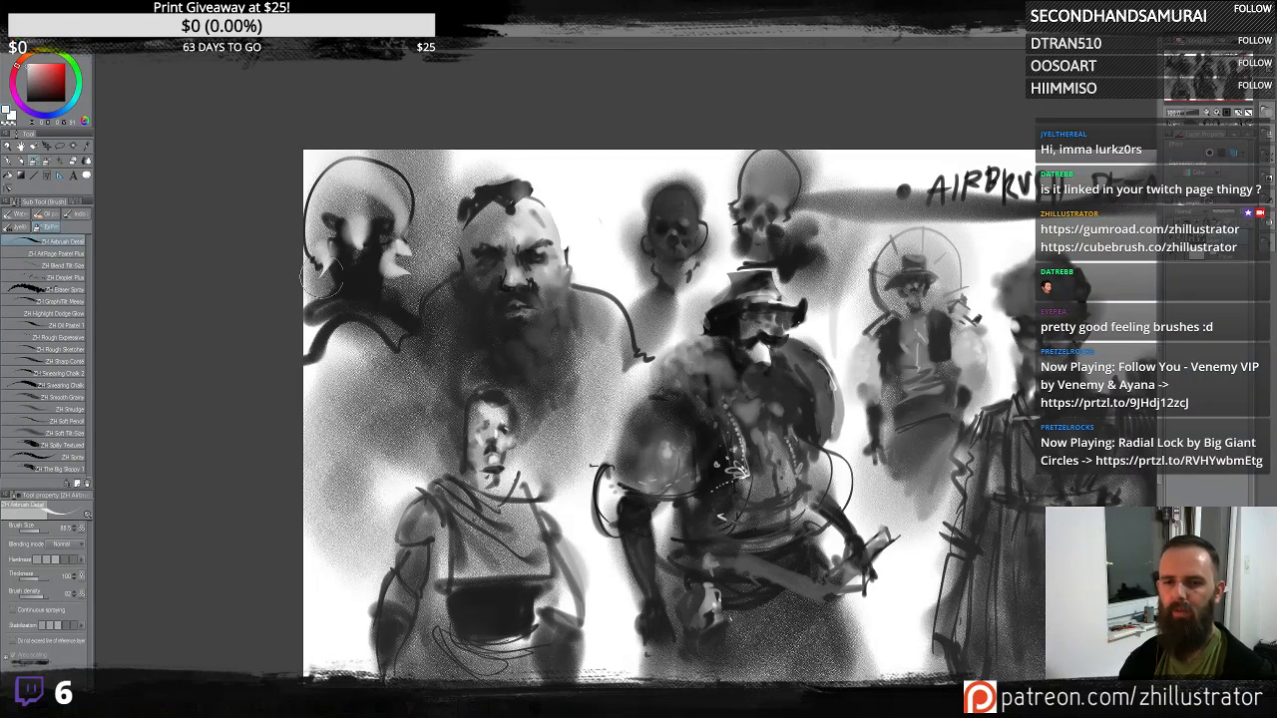
pyautogui.moveTo(312, 272)
pyautogui.mouseDown()
pyautogui.moveTo(339, 244)
pyautogui.moveTo(322, 296)
pyautogui.mouseUp()
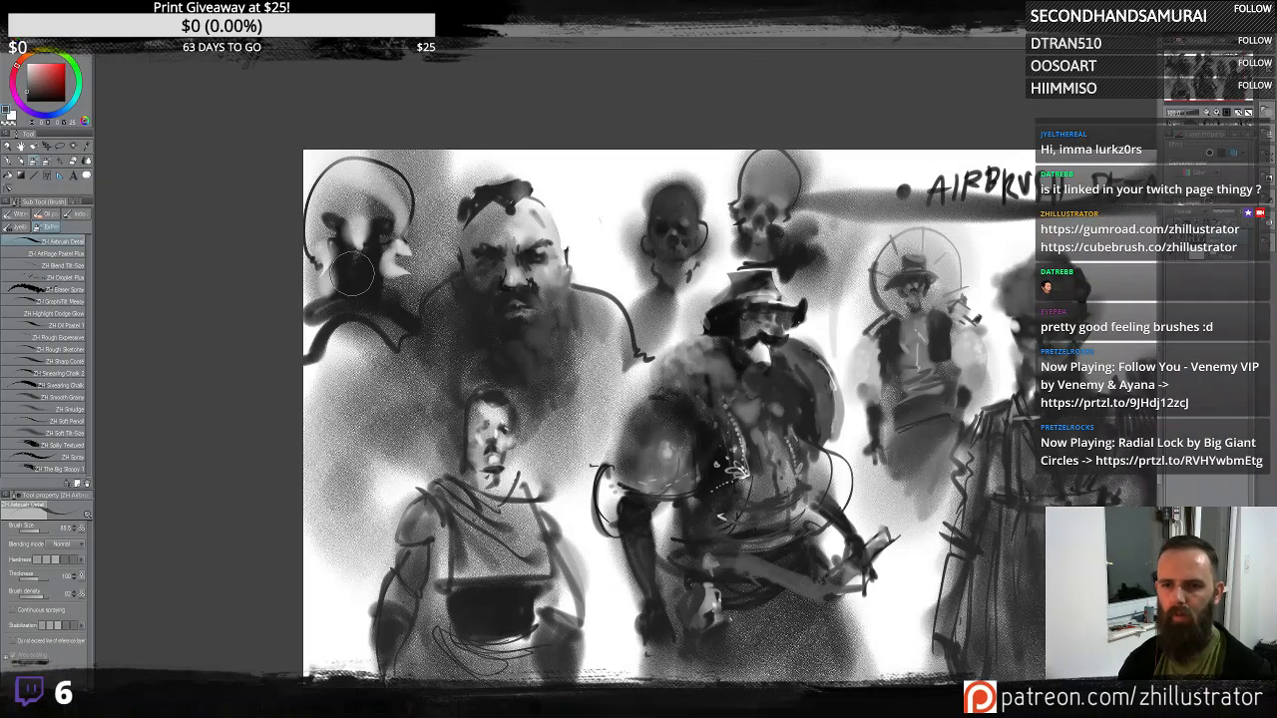
pyautogui.moveTo(351, 274)
pyautogui.mouseDown()
pyautogui.moveTo(357, 317)
pyautogui.moveTo(349, 298)
pyautogui.moveTo(369, 273)
pyautogui.moveTo(346, 266)
pyautogui.mouseUp()
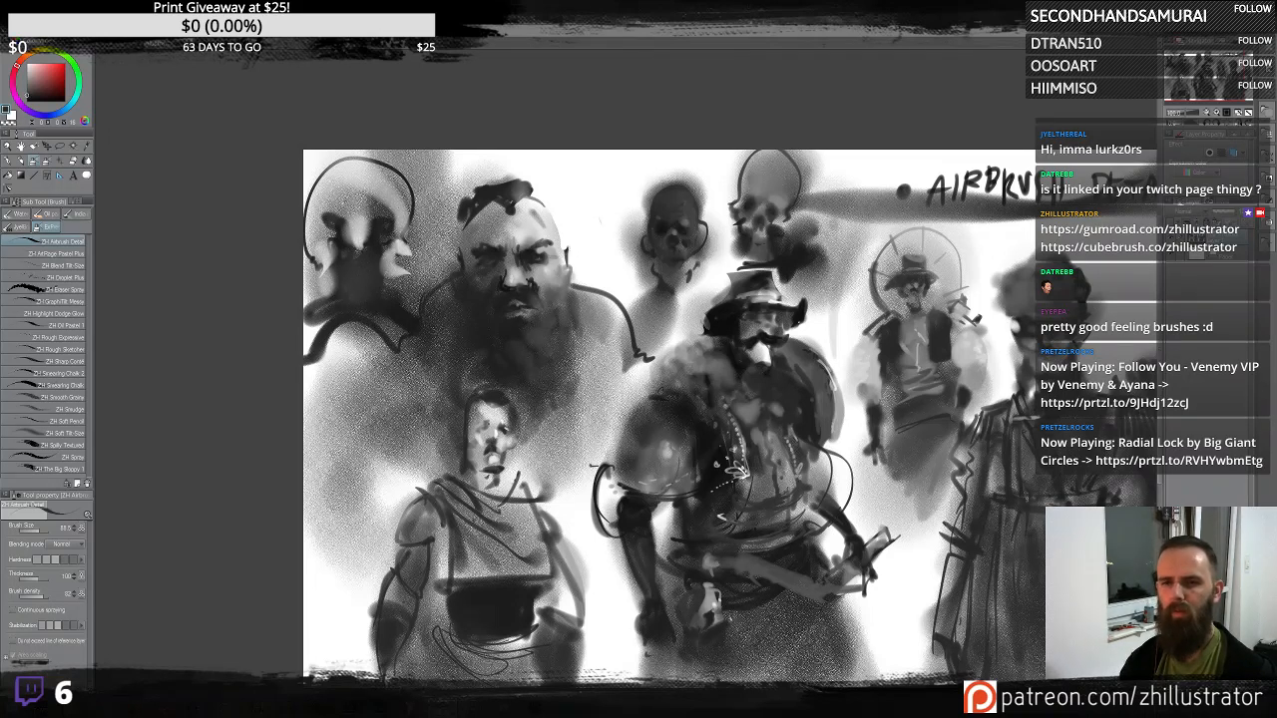
pyautogui.moveTo(314, 206)
pyautogui.mouseDown()
pyautogui.moveTo(309, 247)
pyautogui.moveTo(381, 231)
pyautogui.mouseUp()
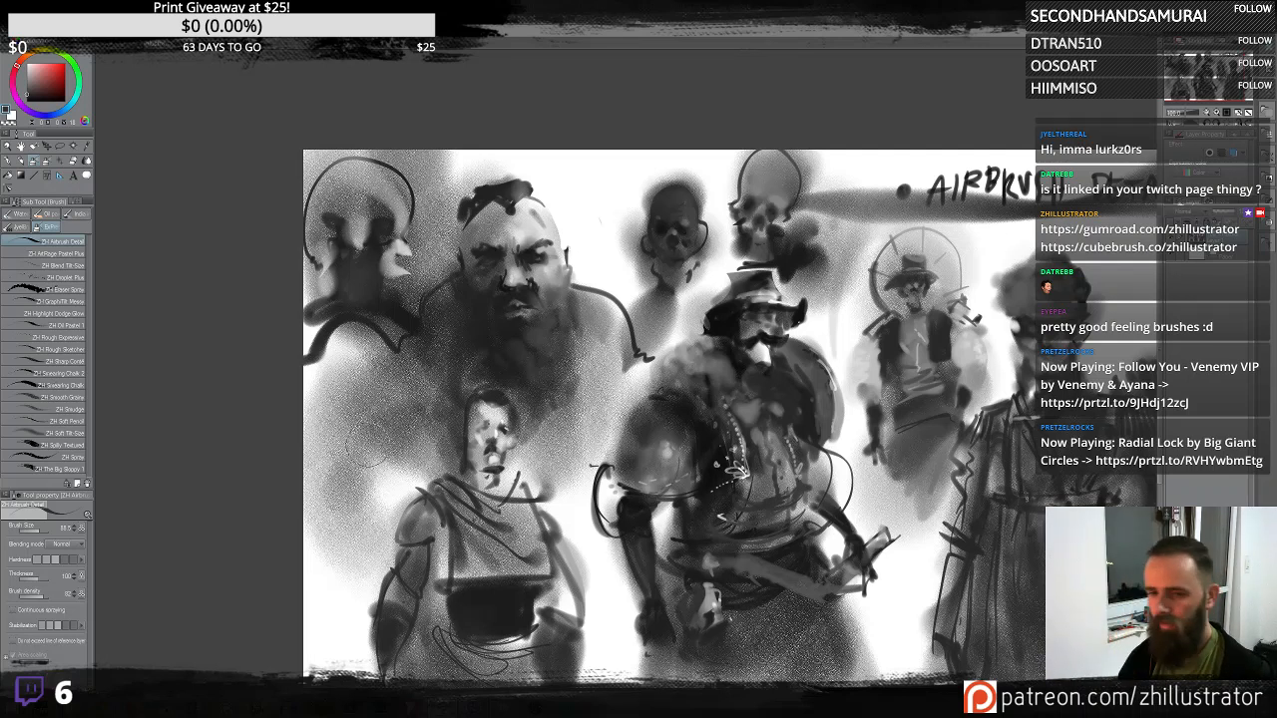
# - Hide the sketch sheet to get a blank canvas and switch to the second airbrush preset
pyautogui.moveTo(830, 436); pyautogui.dragTo(665, 413)
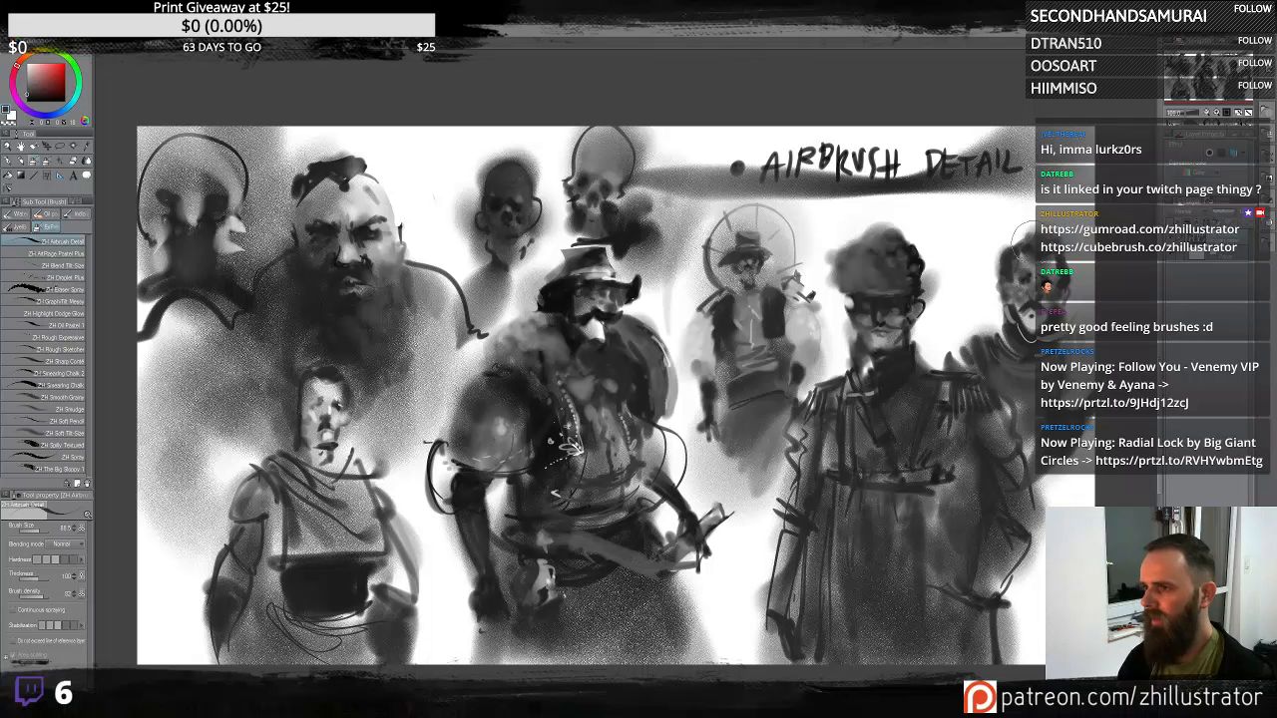
pyautogui.click(1171, 240)
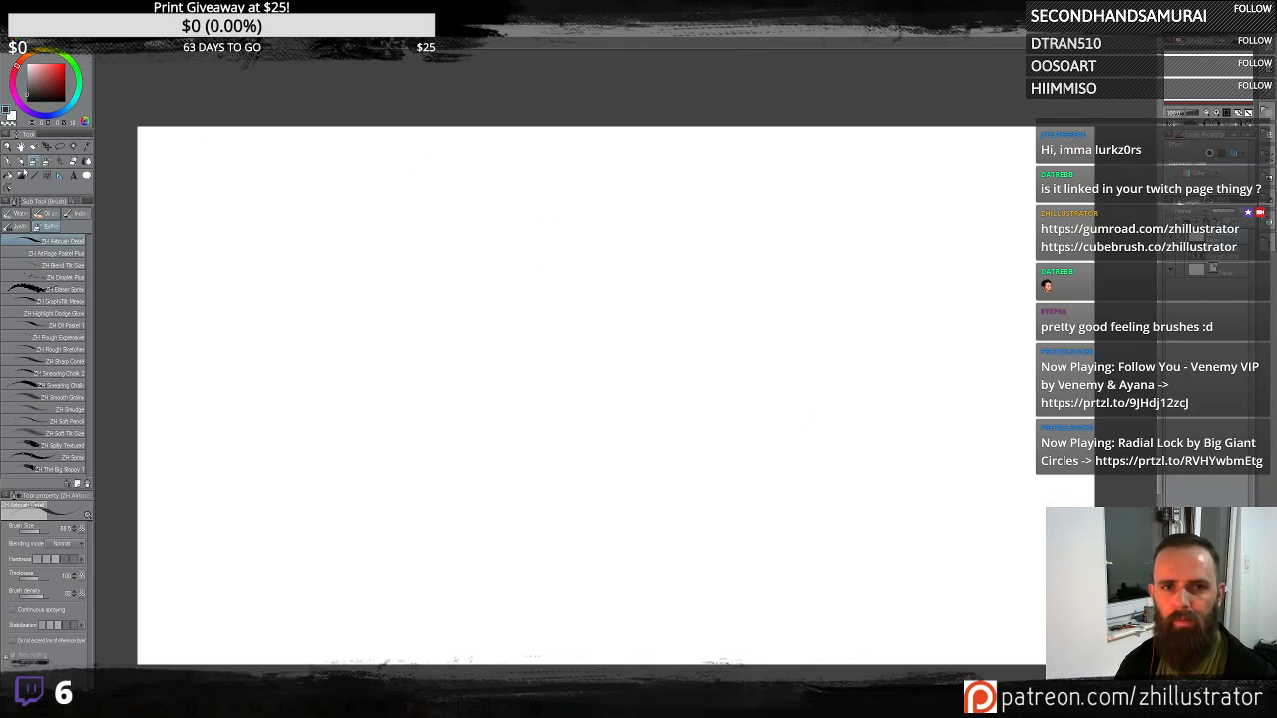
pyautogui.click(70, 253)
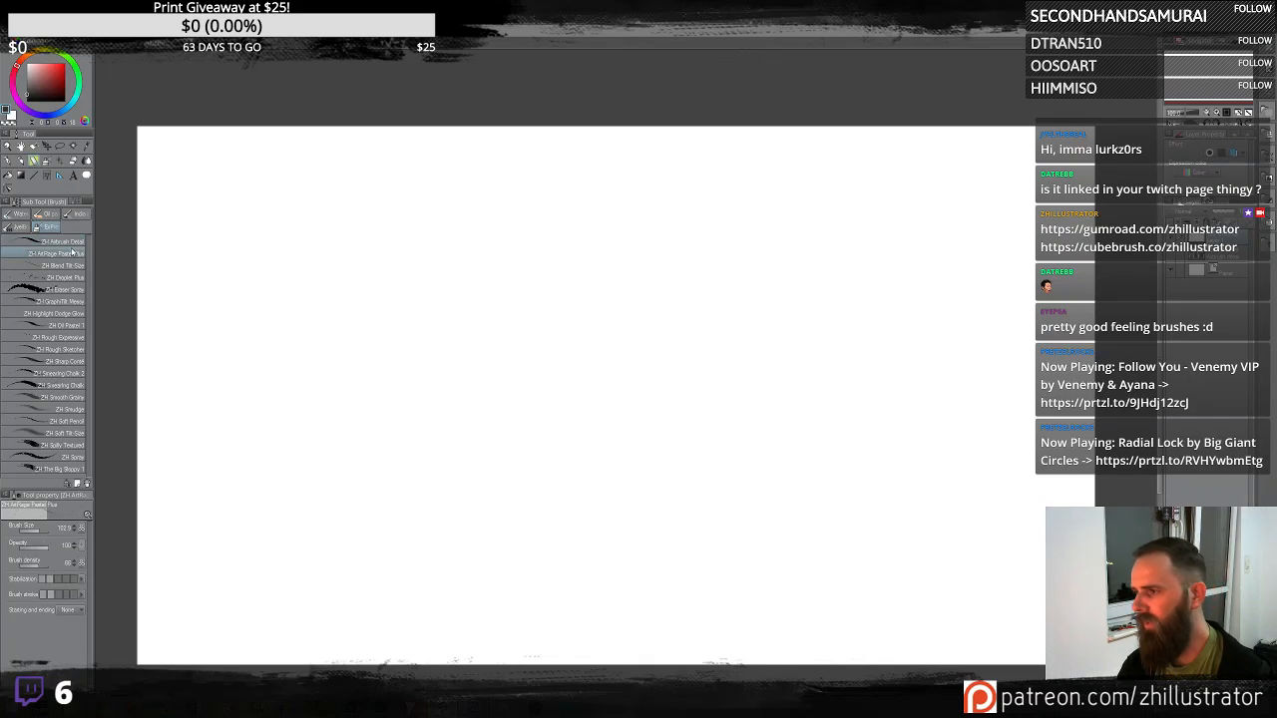
pyautogui.moveTo(495, 288)
pyautogui.mouseDown()
pyautogui.moveTo(624, 270)
pyautogui.moveTo(582, 360)
pyautogui.moveTo(617, 351)
pyautogui.moveTo(563, 297)
pyautogui.moveTo(485, 349)
pyautogui.moveTo(644, 285)
pyautogui.moveTo(523, 227)
pyautogui.moveTo(455, 264)
pyautogui.moveTo(581, 334)
pyautogui.moveTo(622, 319)
pyautogui.moveTo(592, 401)
pyautogui.moveTo(632, 366)
pyautogui.moveTo(560, 434)
pyautogui.moveTo(611, 346)
pyautogui.moveTo(638, 374)
pyautogui.moveTo(629, 262)
pyautogui.moveTo(536, 267)
pyautogui.moveTo(576, 449)
pyautogui.mouseUp()
pyautogui.hotkey('ctrl', 'z')
pyautogui.hotkey('ctrl', 'z')
pyautogui.press('Delete')
pyautogui.hotkey('ctrl', 'z')
pyautogui.hotkey('ctrl', 'z')
pyautogui.hotkey('ctrl', 'z')
pyautogui.hotkey('ctrl', 'z')
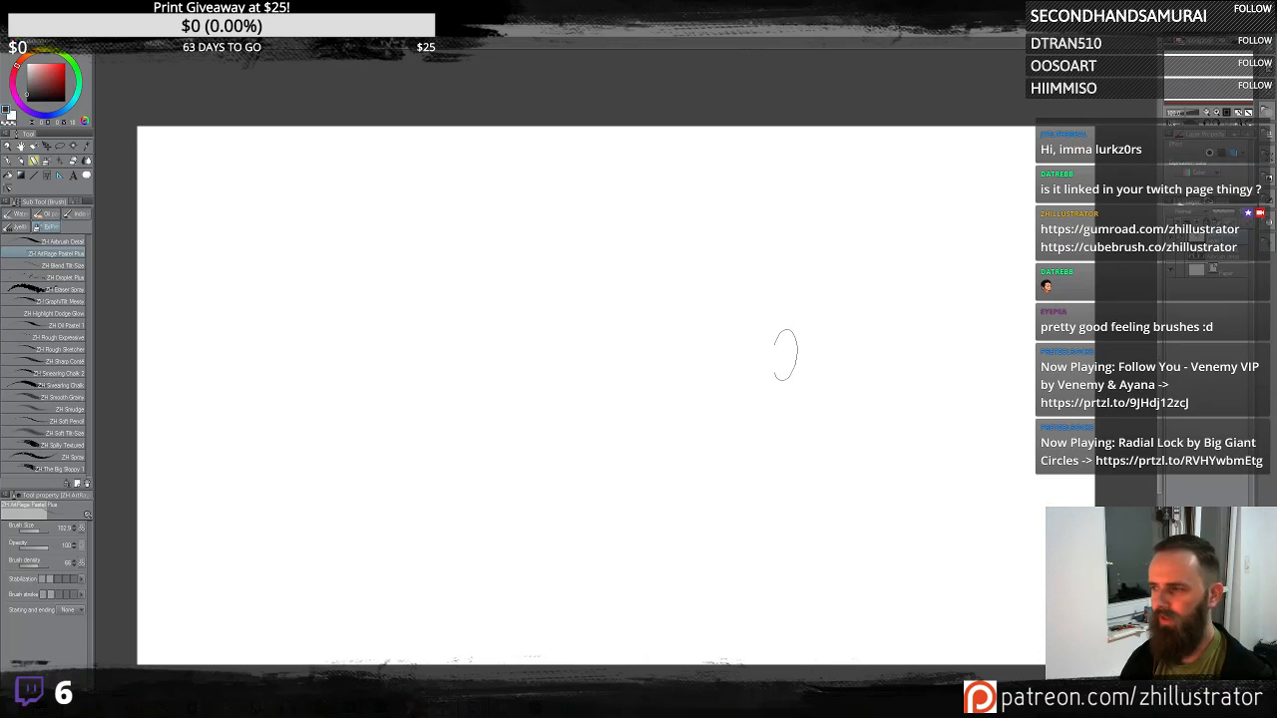
# - Block in a large dark creature mass in the canvas centre with broad airbrush strokes
pyautogui.moveTo(728, 352)
pyautogui.mouseDown()
pyautogui.moveTo(763, 337)
pyautogui.moveTo(751, 320)
pyautogui.moveTo(764, 242)
pyautogui.moveTo(693, 349)
pyautogui.moveTo(723, 309)
pyautogui.moveTo(751, 229)
pyautogui.moveTo(708, 372)
pyautogui.moveTo(722, 229)
pyautogui.moveTo(727, 304)
pyautogui.moveTo(769, 311)
pyautogui.moveTo(723, 352)
pyautogui.moveTo(737, 378)
pyautogui.moveTo(768, 312)
pyautogui.moveTo(772, 365)
pyautogui.moveTo(756, 345)
pyautogui.moveTo(792, 338)
pyautogui.moveTo(743, 418)
pyautogui.moveTo(718, 389)
pyautogui.moveTo(606, 347)
pyautogui.moveTo(599, 361)
pyautogui.moveTo(584, 333)
pyautogui.moveTo(739, 240)
pyautogui.mouseUp()
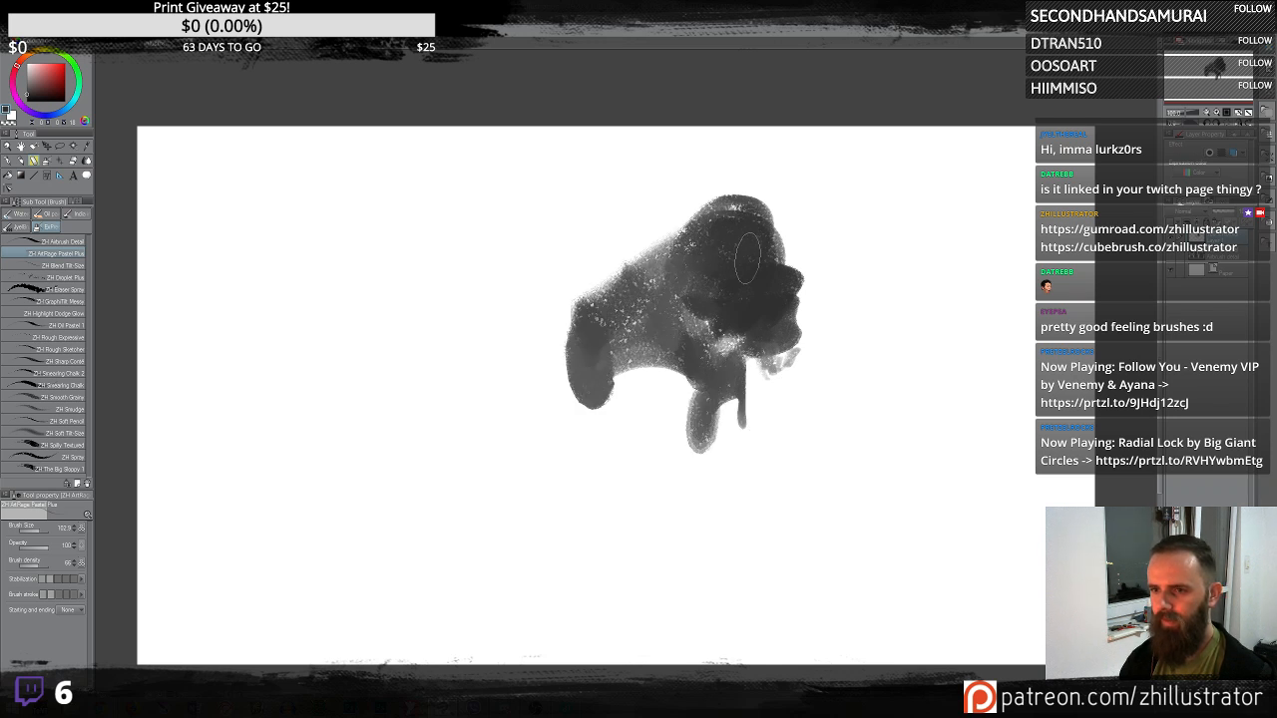
pyautogui.moveTo(764, 391)
pyautogui.mouseDown()
pyautogui.moveTo(798, 420)
pyautogui.moveTo(748, 339)
pyautogui.moveTo(878, 274)
pyautogui.moveTo(776, 256)
pyautogui.moveTo(833, 254)
pyautogui.mouseUp()
pyautogui.moveTo(889, 404); pyautogui.dragTo(973, 334)
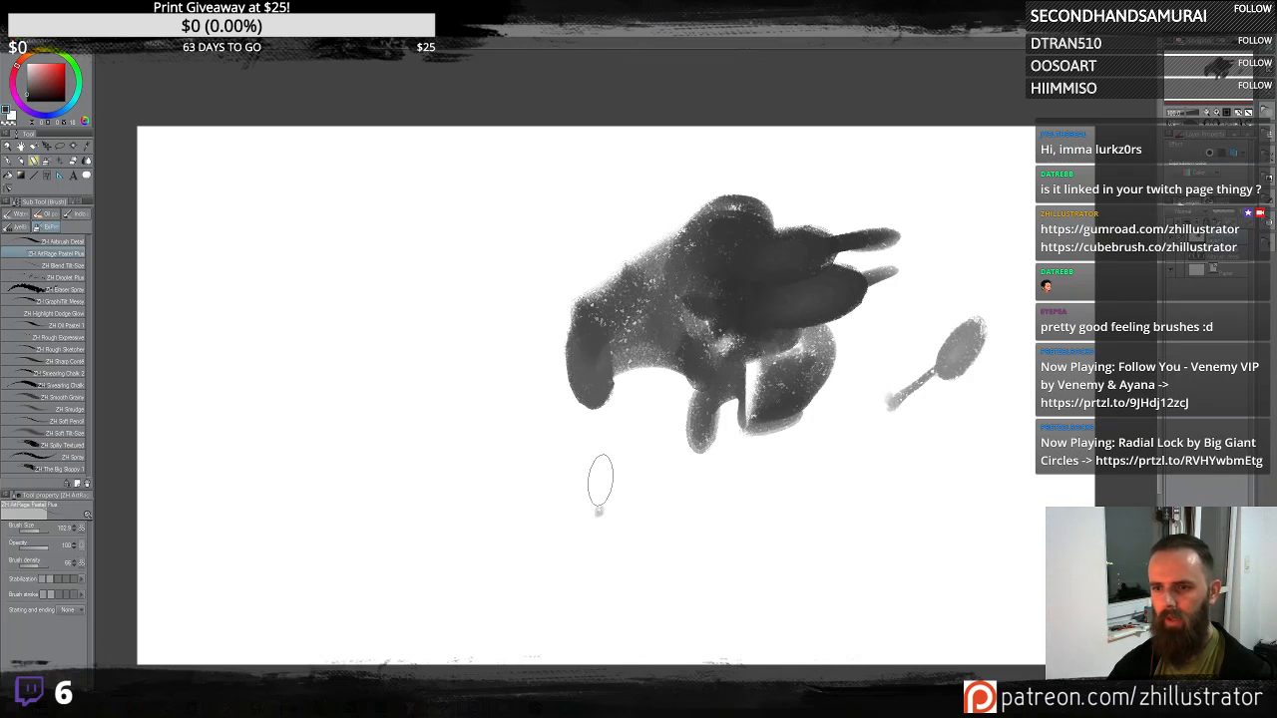
# - Add oval feet and leg shapes beneath the creature mass and a bump on its top
pyautogui.moveTo(599, 479); pyautogui.dragTo(539, 461)
pyautogui.moveTo(604, 409)
pyautogui.mouseDown()
pyautogui.moveTo(666, 331)
pyautogui.moveTo(644, 374)
pyautogui.mouseUp()
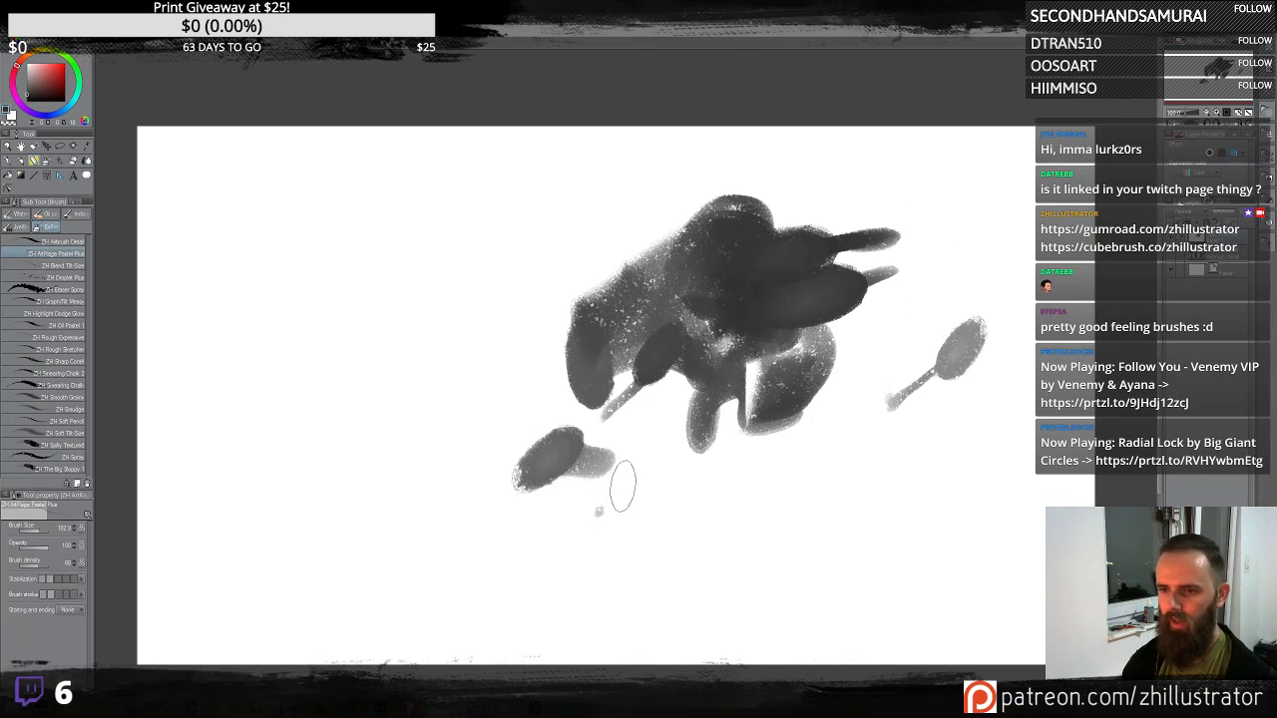
pyautogui.moveTo(618, 479); pyautogui.dragTo(692, 467)
pyautogui.moveTo(600, 412); pyautogui.dragTo(591, 401)
pyautogui.moveTo(669, 437); pyautogui.dragTo(665, 425)
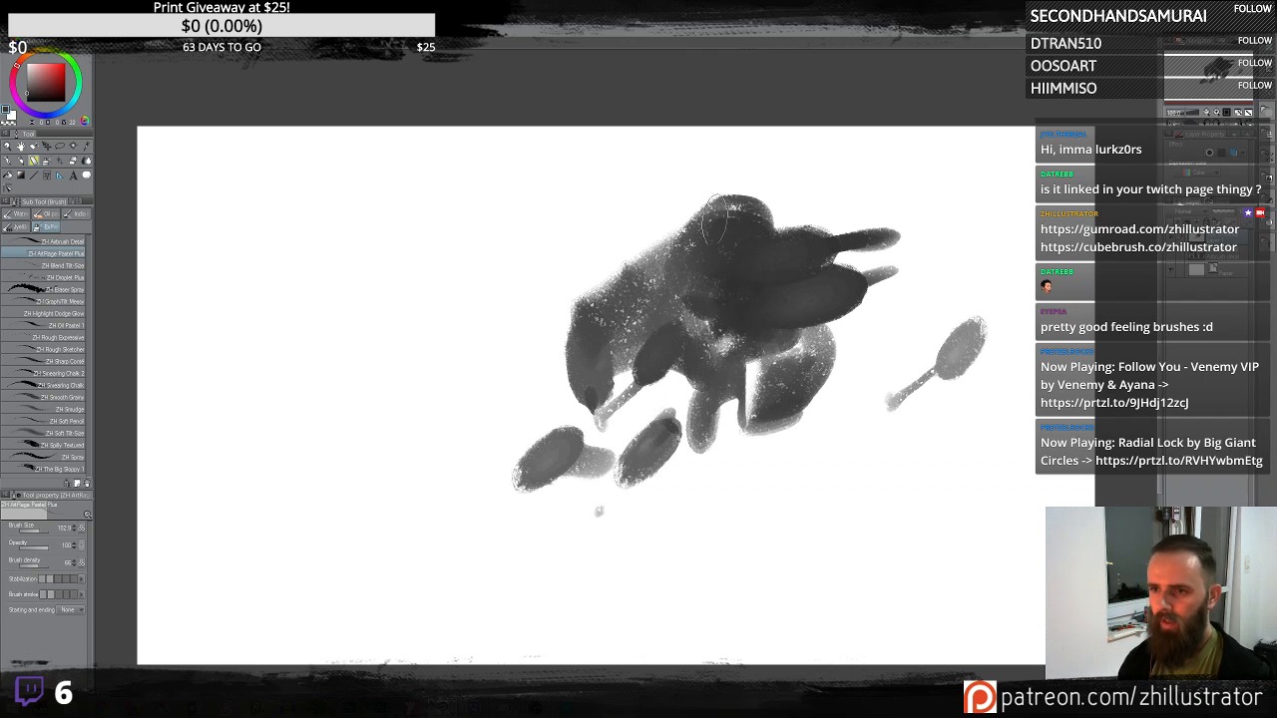
pyautogui.moveTo(716, 222)
pyautogui.mouseDown()
pyautogui.moveTo(729, 177)
pyautogui.moveTo(685, 180)
pyautogui.moveTo(715, 177)
pyautogui.moveTo(713, 220)
pyautogui.moveTo(700, 211)
pyautogui.moveTo(682, 267)
pyautogui.moveTo(681, 247)
pyautogui.moveTo(741, 243)
pyautogui.mouseUp()
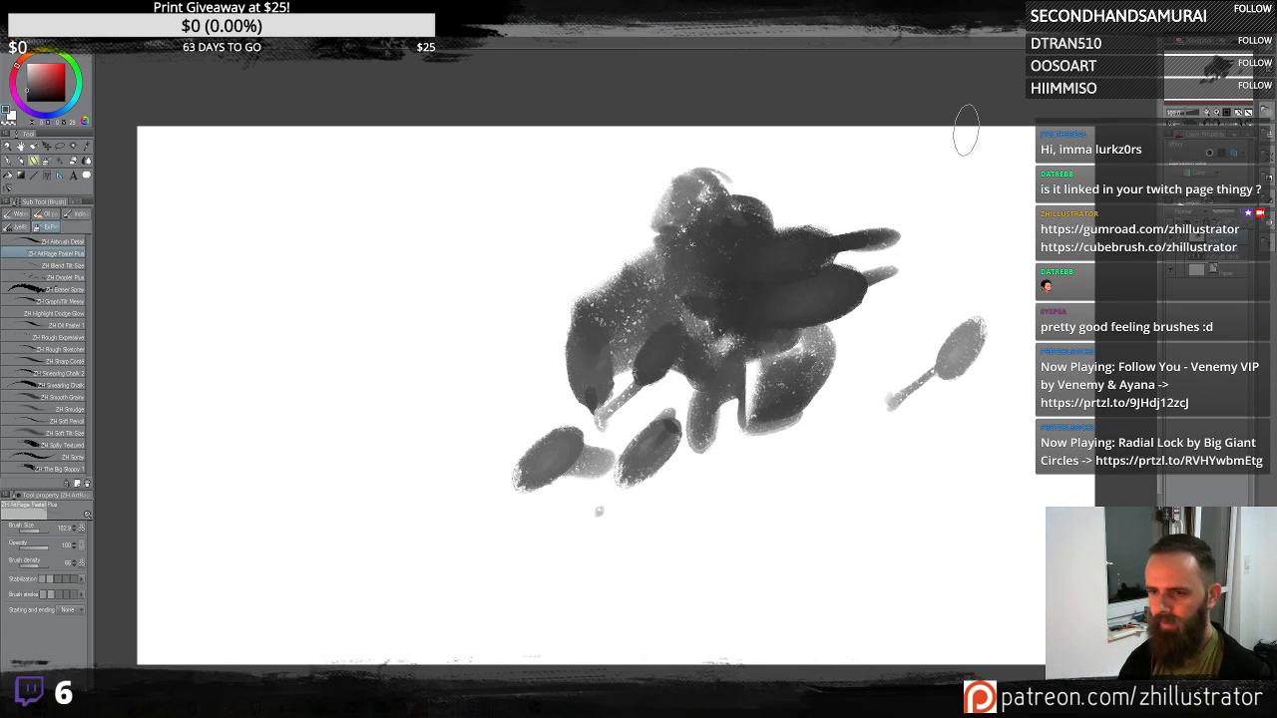
# - Sketch a small top-hatted figure's head to the left, trying and undoing a body block
pyautogui.moveTo(428, 286); pyautogui.dragTo(641, 308)
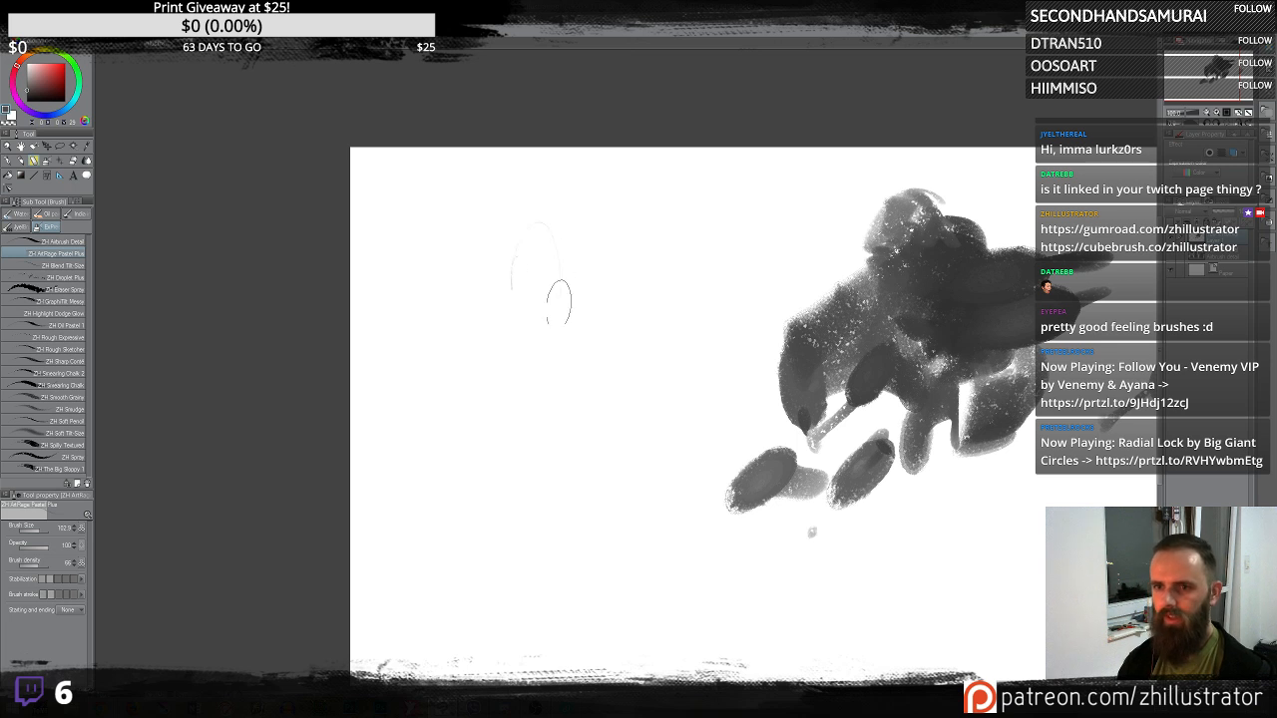
pyautogui.moveTo(528, 232)
pyautogui.mouseDown()
pyautogui.moveTo(510, 305)
pyautogui.moveTo(556, 311)
pyautogui.moveTo(563, 326)
pyautogui.moveTo(521, 274)
pyautogui.moveTo(540, 304)
pyautogui.moveTo(519, 261)
pyautogui.moveTo(546, 239)
pyautogui.moveTo(535, 331)
pyautogui.moveTo(542, 357)
pyautogui.moveTo(561, 347)
pyautogui.moveTo(557, 337)
pyautogui.moveTo(524, 538)
pyautogui.mouseUp()
pyautogui.hotkey('ctrl', 'z')
pyautogui.moveTo(558, 369); pyautogui.dragTo(574, 529)
pyautogui.moveTo(468, 349); pyautogui.dragTo(473, 538)
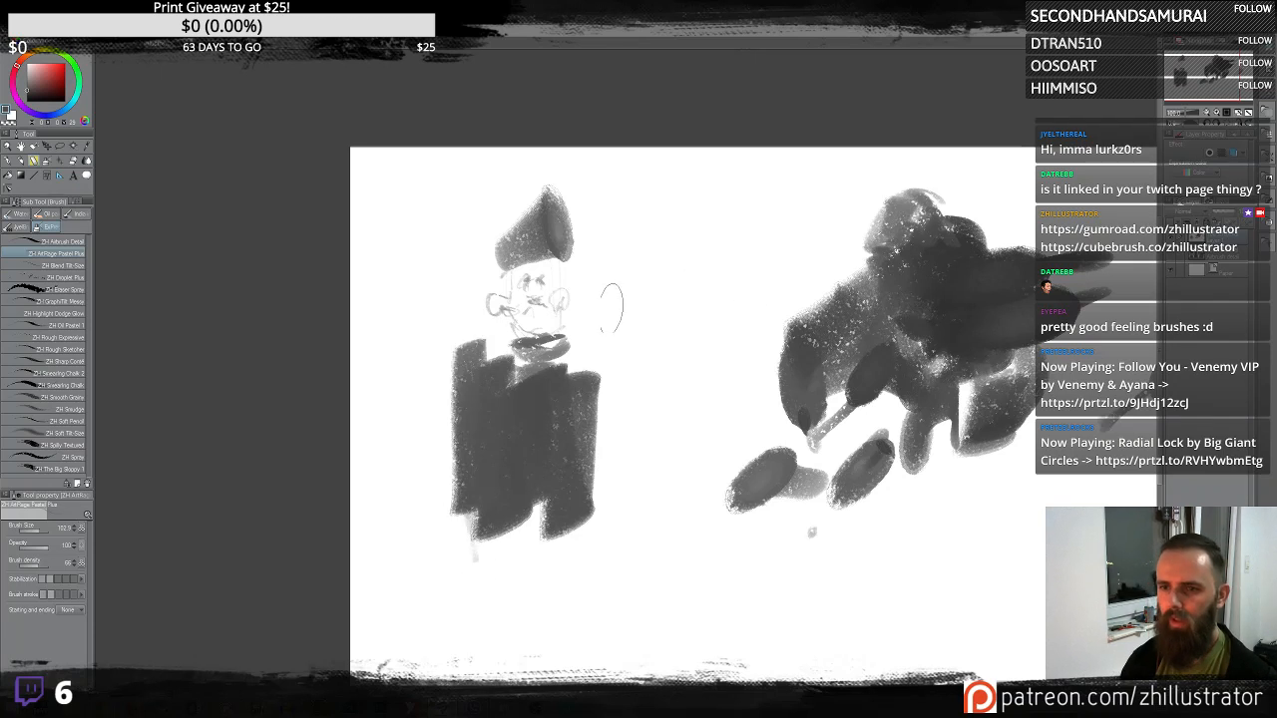
pyautogui.hotkey('ctrl', 'z')
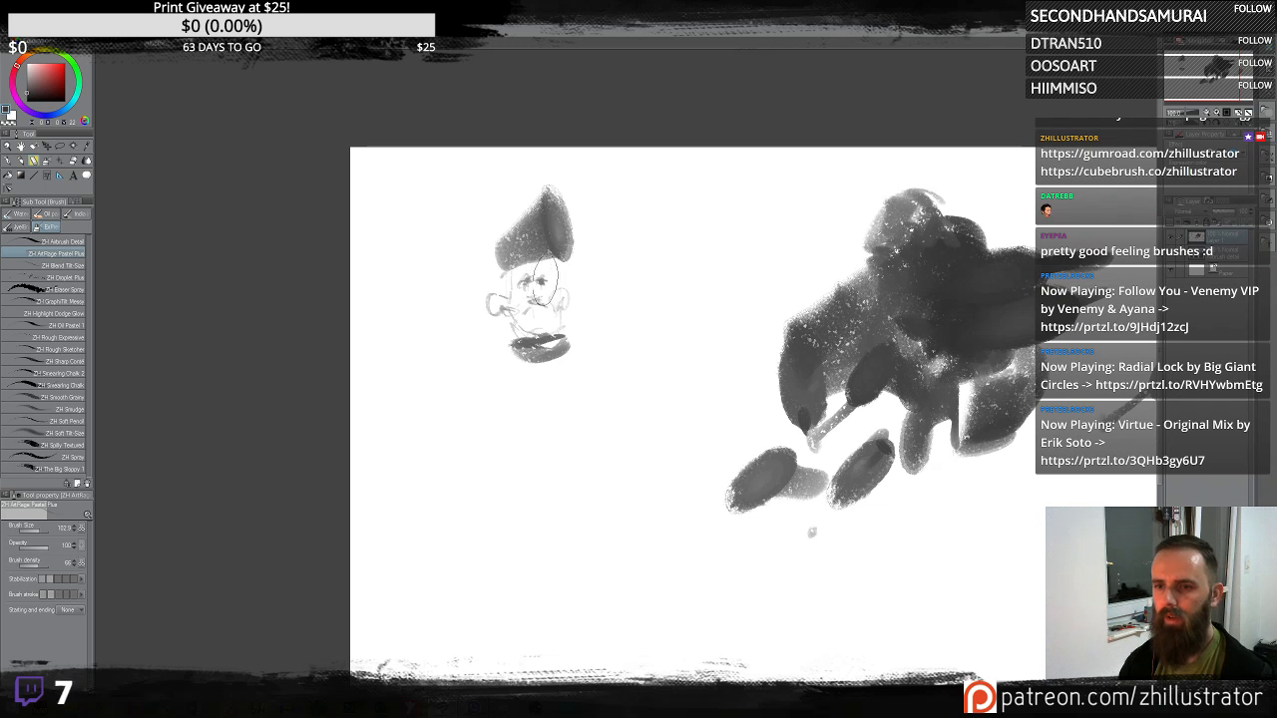
# - Reshape the small figure's top hat and shade around its face
pyautogui.moveTo(563, 283)
pyautogui.mouseDown()
pyautogui.moveTo(555, 264)
pyautogui.moveTo(509, 289)
pyautogui.mouseUp()
pyautogui.moveTo(547, 249)
pyautogui.mouseDown()
pyautogui.moveTo(514, 250)
pyautogui.moveTo(494, 214)
pyautogui.mouseUp()
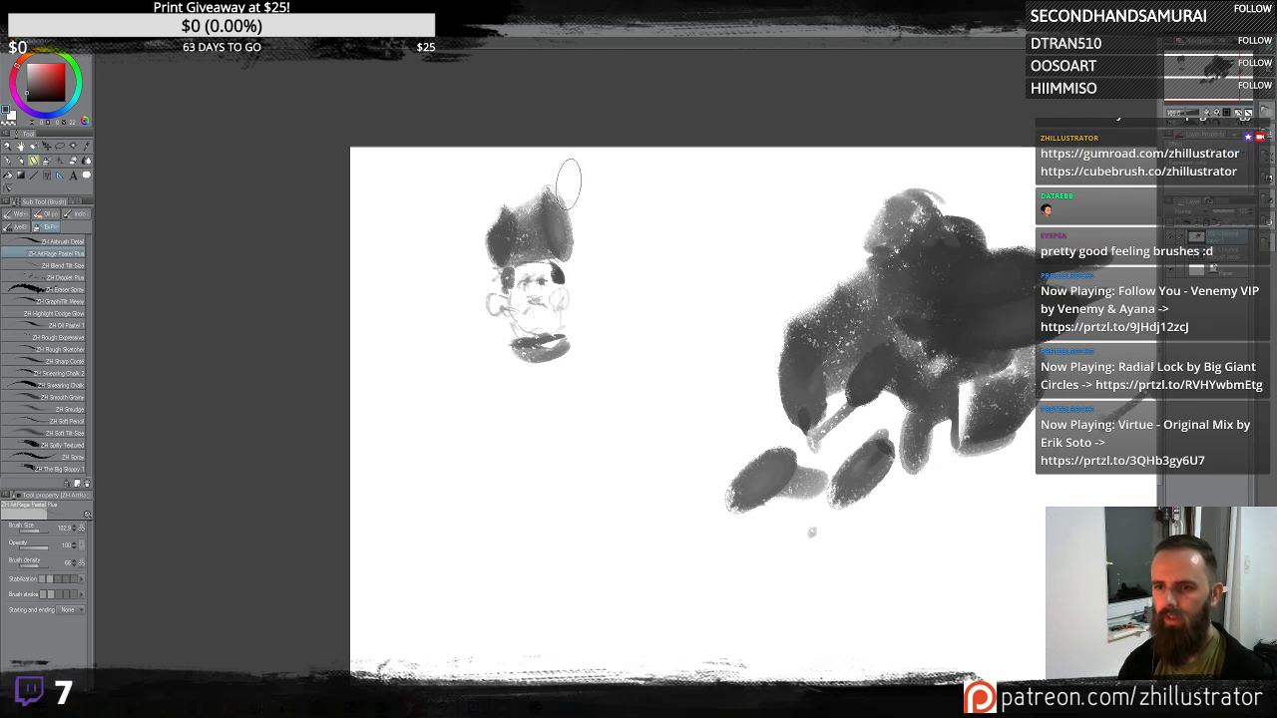
pyautogui.moveTo(542, 297)
pyautogui.mouseDown()
pyautogui.moveTo(505, 300)
pyautogui.moveTo(519, 344)
pyautogui.moveTo(525, 315)
pyautogui.moveTo(564, 327)
pyautogui.moveTo(559, 297)
pyautogui.moveTo(528, 290)
pyautogui.moveTo(541, 257)
pyautogui.moveTo(478, 369)
pyautogui.mouseUp()
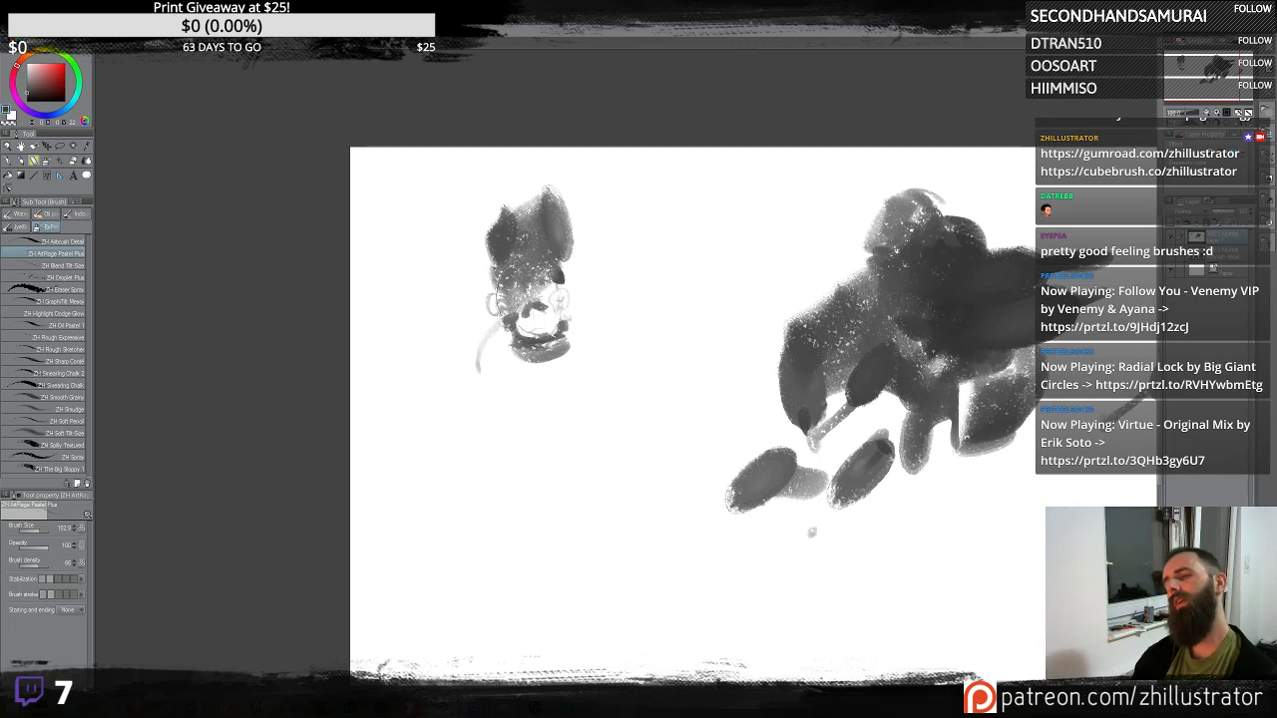
# - Sketch a round, rotund body beneath the small figure's head with curved strokes
pyautogui.moveTo(497, 326); pyautogui.dragTo(483, 383)
pyautogui.moveTo(572, 326); pyautogui.dragTo(609, 388)
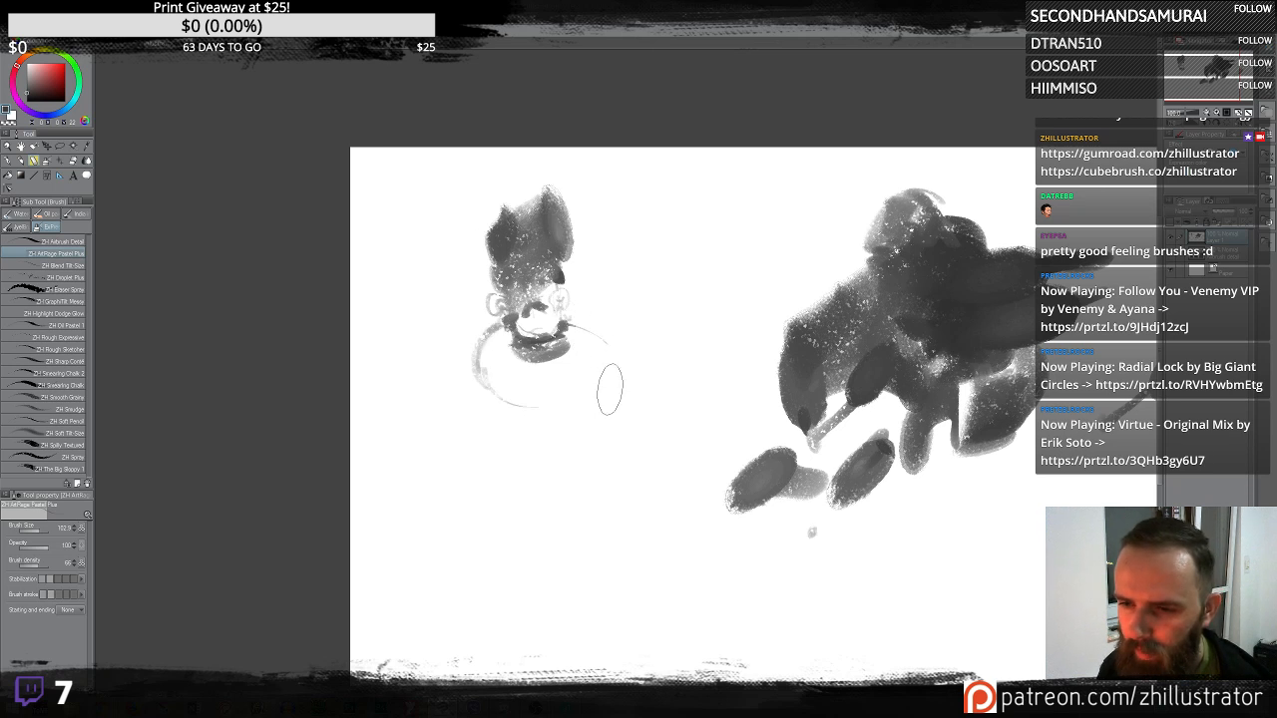
pyautogui.moveTo(473, 348)
pyautogui.mouseDown()
pyautogui.moveTo(613, 362)
pyautogui.moveTo(503, 371)
pyautogui.moveTo(492, 343)
pyautogui.mouseUp()
pyautogui.moveTo(518, 391); pyautogui.dragTo(624, 357)
pyautogui.moveTo(539, 351)
pyautogui.mouseDown()
pyautogui.moveTo(459, 355)
pyautogui.moveTo(529, 361)
pyautogui.moveTo(494, 399)
pyautogui.moveTo(537, 417)
pyautogui.mouseUp()
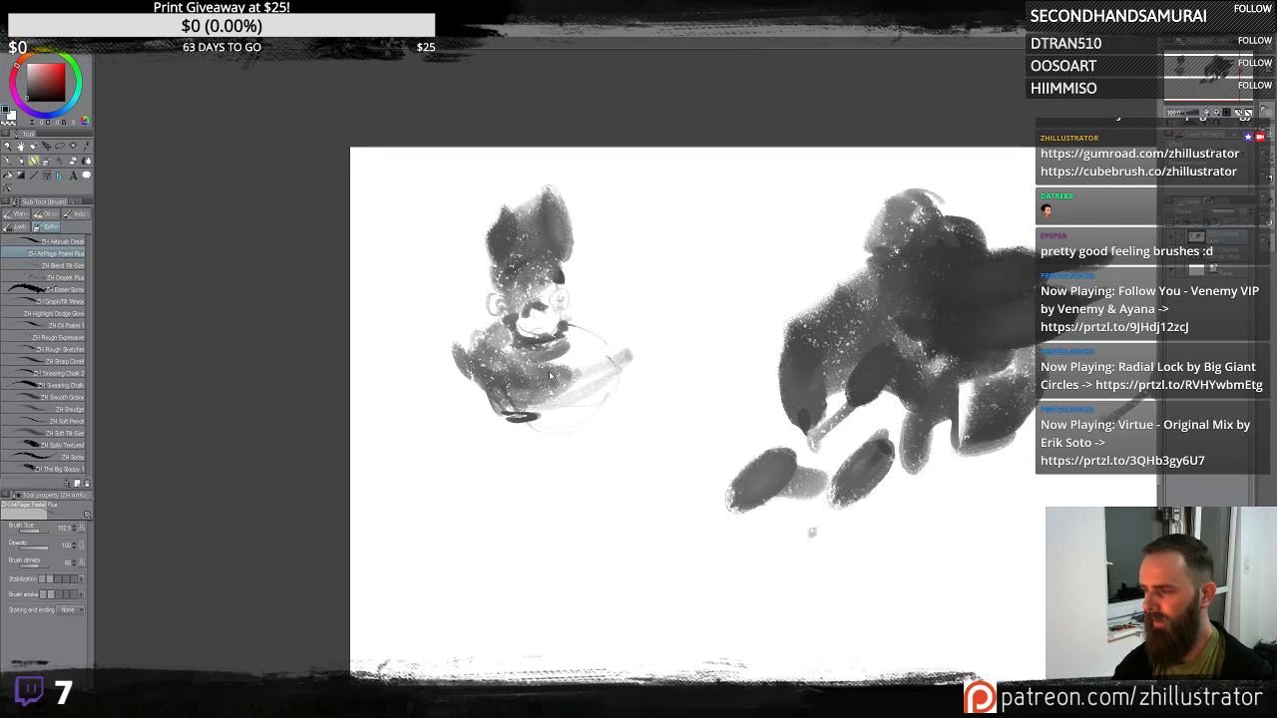
pyautogui.scroll(3, 548, 374)
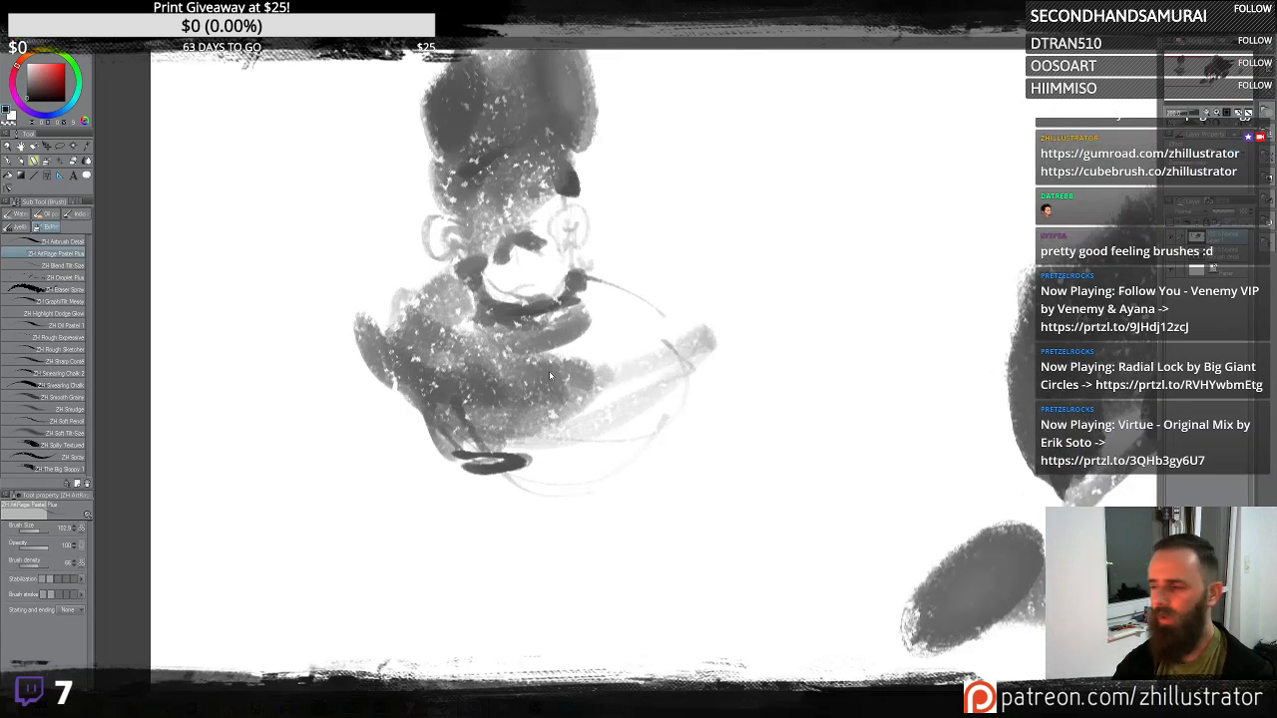
pyautogui.scroll(-1, 549, 374)
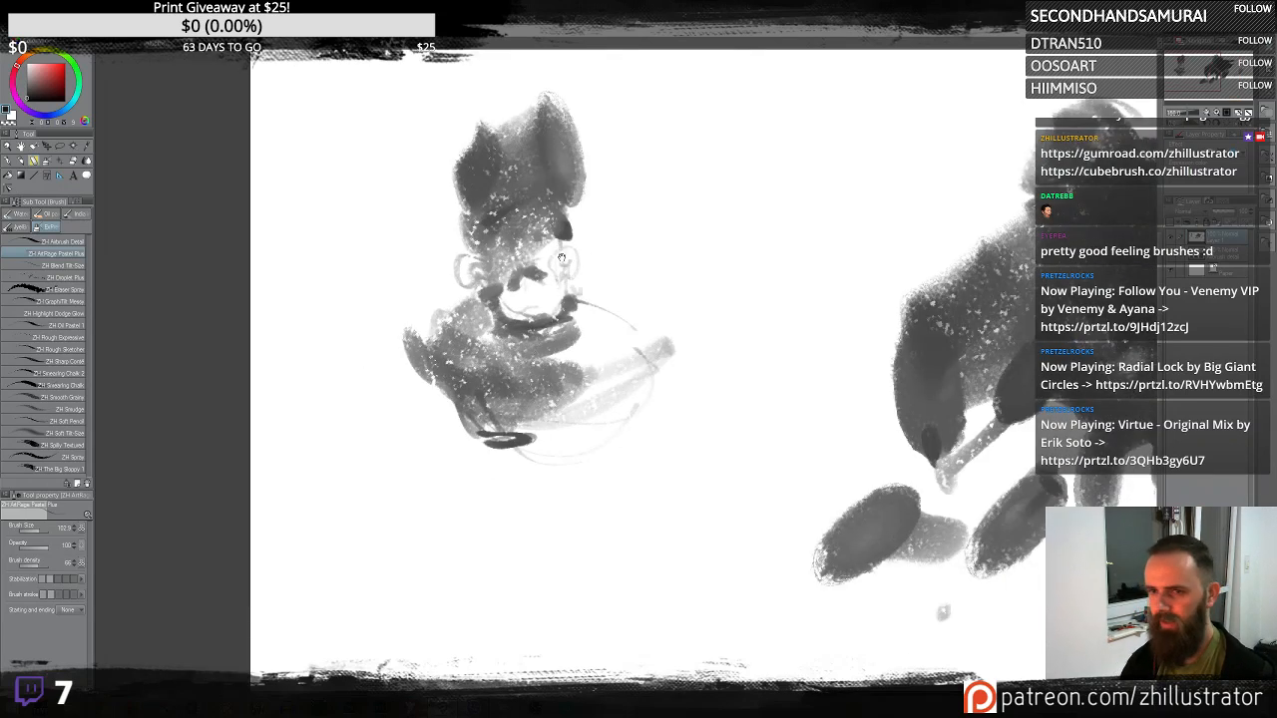
pyautogui.moveTo(564, 217)
pyautogui.mouseDown()
pyautogui.moveTo(653, 321)
pyautogui.moveTo(704, 249)
pyautogui.moveTo(874, 257)
pyautogui.moveTo(768, 170)
pyautogui.moveTo(739, 110)
pyautogui.moveTo(639, 150)
pyautogui.moveTo(654, 287)
pyautogui.moveTo(698, 195)
pyautogui.moveTo(614, 165)
pyautogui.moveTo(549, 249)
pyautogui.moveTo(664, 269)
pyautogui.moveTo(624, 284)
pyautogui.moveTo(599, 259)
pyautogui.moveTo(577, 304)
pyautogui.moveTo(639, 294)
pyautogui.moveTo(659, 275)
pyautogui.moveTo(605, 237)
pyautogui.moveTo(558, 289)
pyautogui.moveTo(628, 230)
pyautogui.moveTo(544, 279)
pyautogui.moveTo(564, 309)
pyautogui.mouseUp()
pyautogui.hotkey('ctrl', 'z')
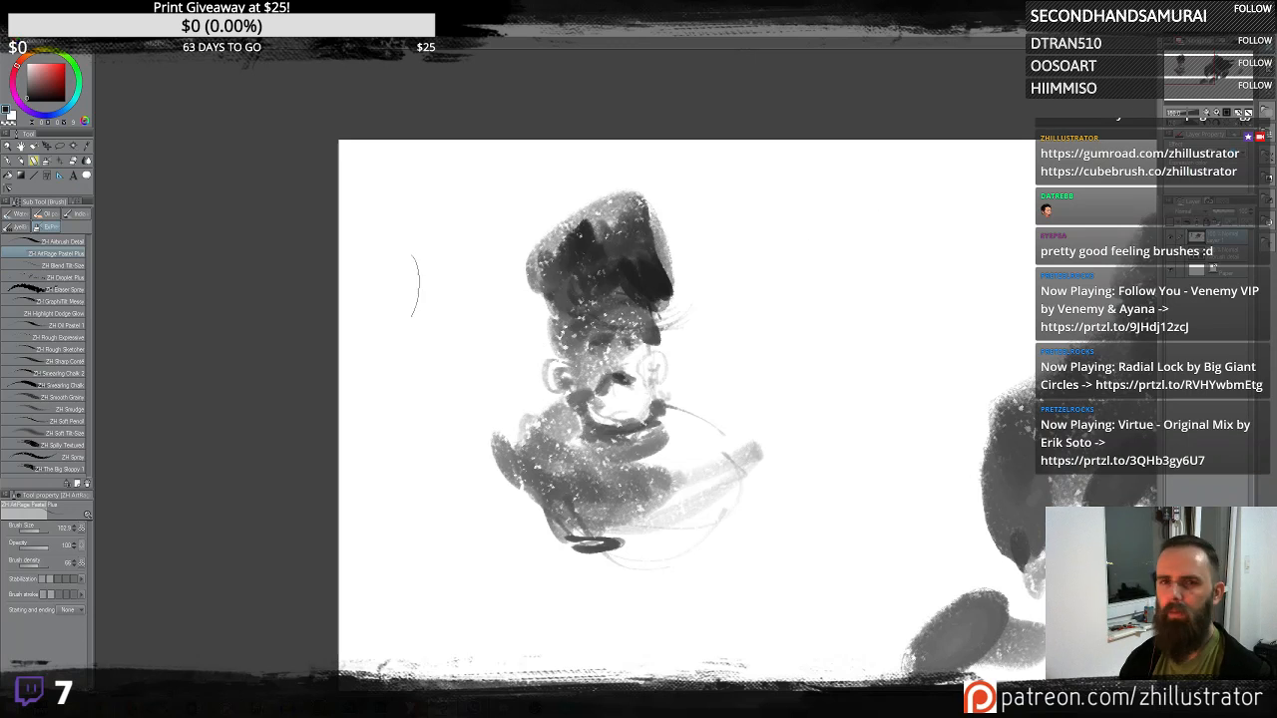
# - Pick a warm skin tone and paint it over the small figure's face
pyautogui.click(34, 55)
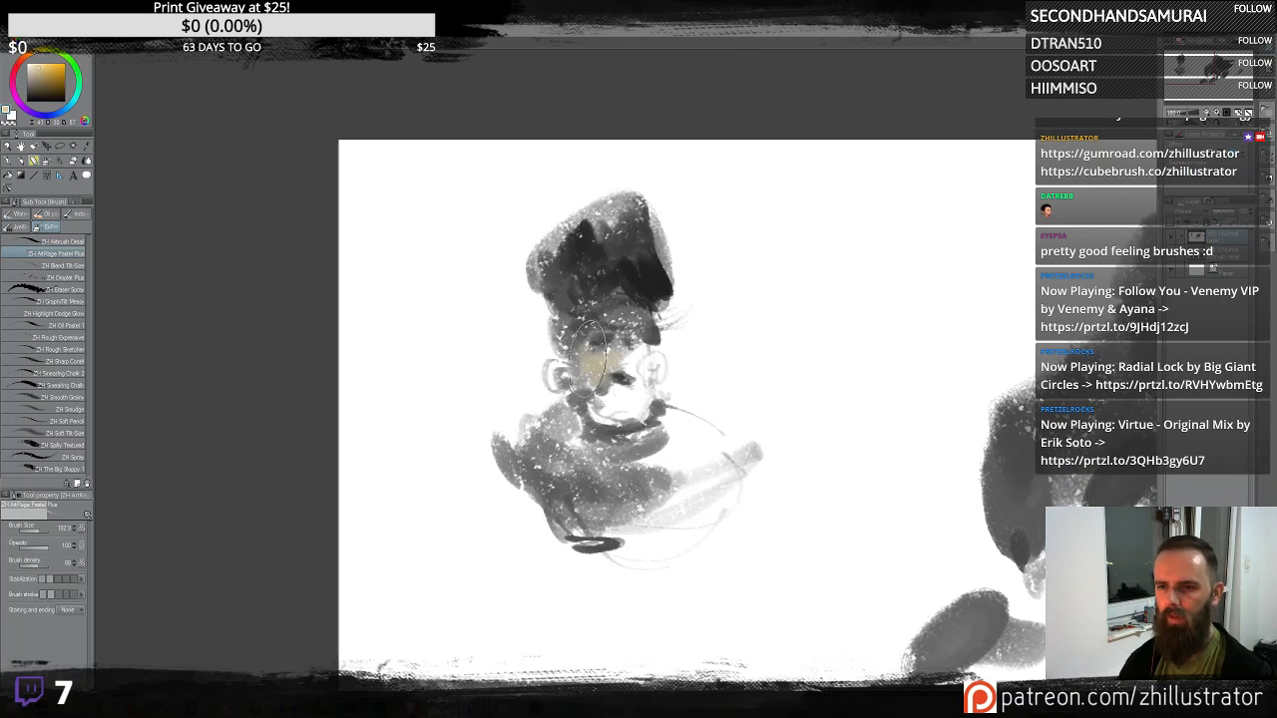
pyautogui.moveTo(586, 357)
pyautogui.mouseDown()
pyautogui.moveTo(632, 398)
pyautogui.moveTo(639, 354)
pyautogui.mouseUp()
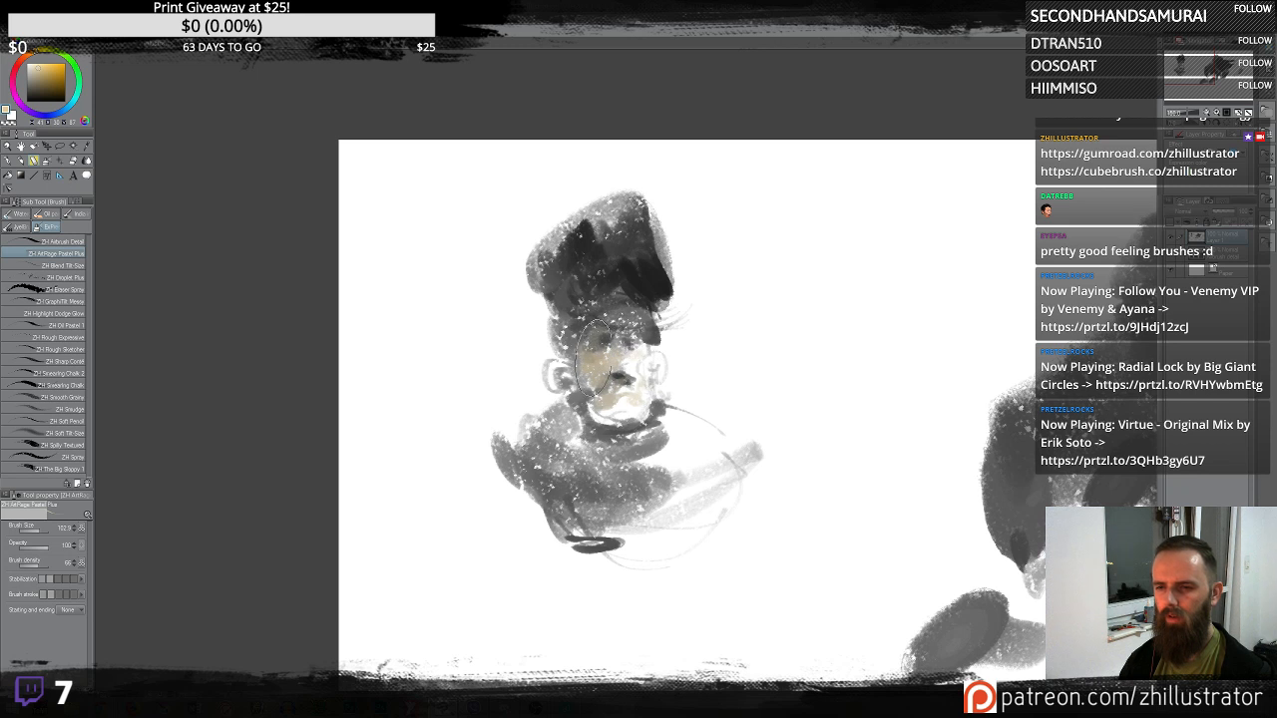
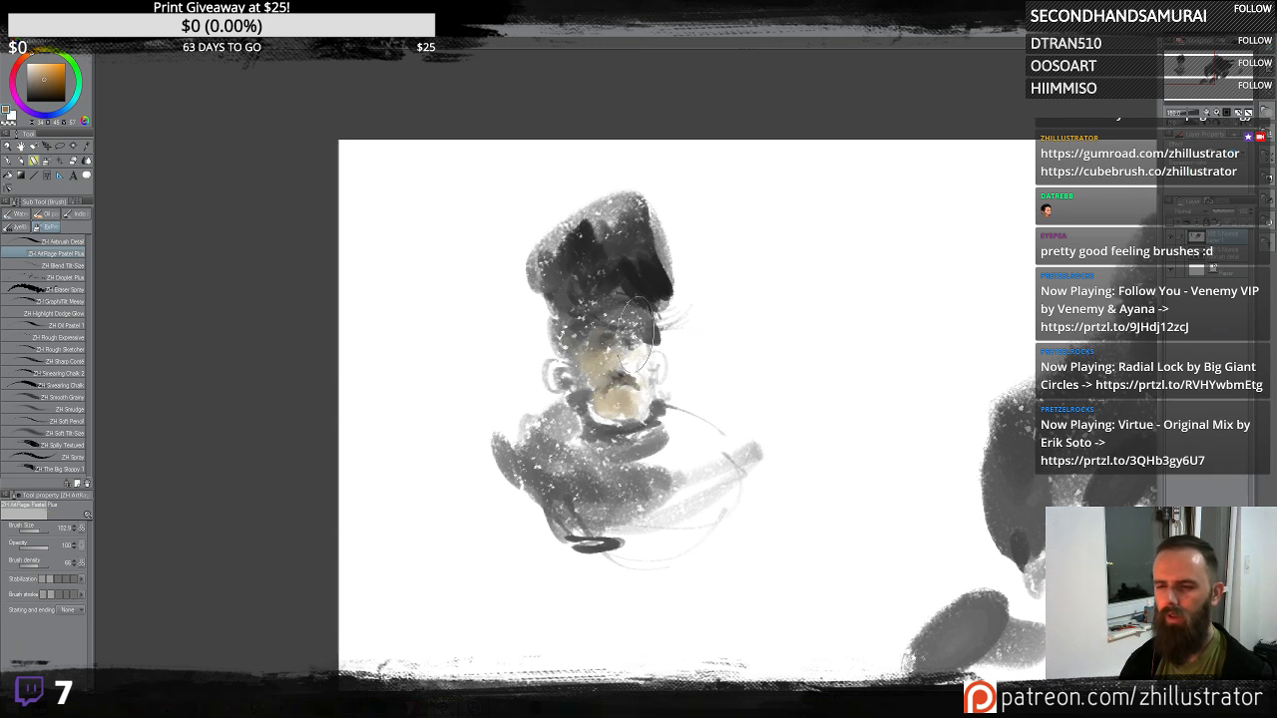
# - Pick a reddish-brown colour and paint it over the small figure's cheeks and top hat
pyautogui.click(19, 55)
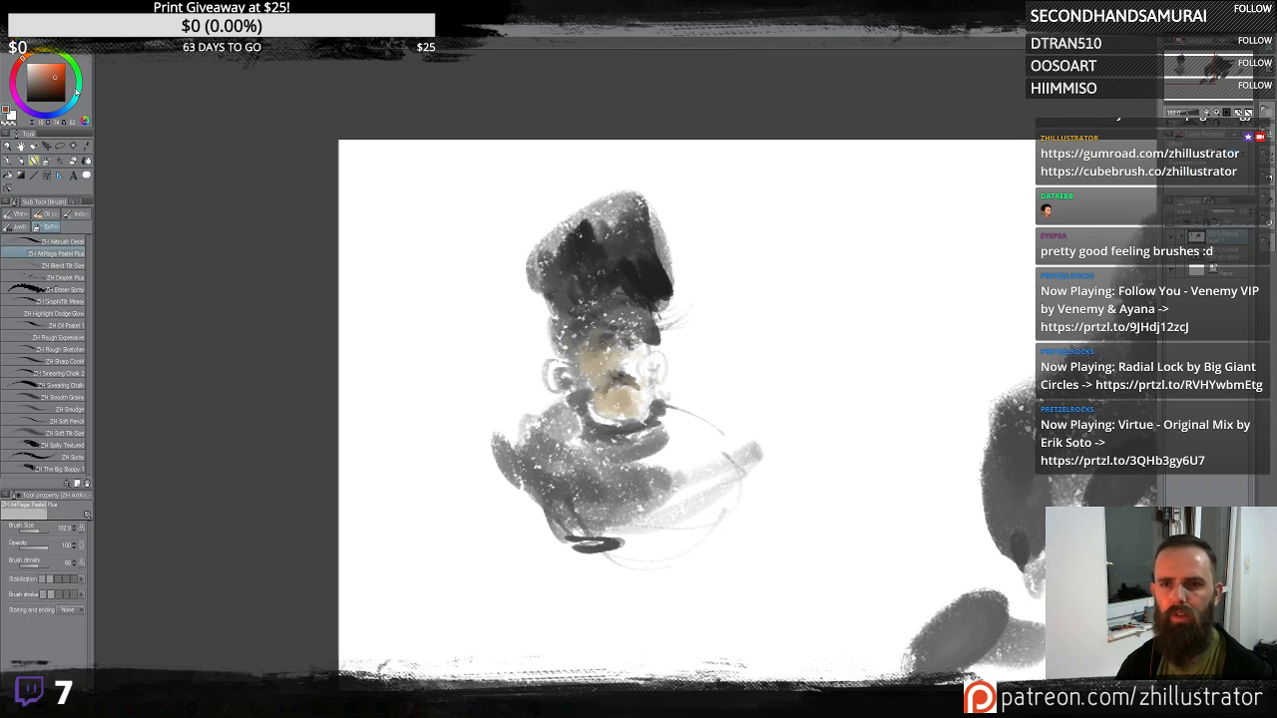
pyautogui.moveTo(593, 371); pyautogui.dragTo(639, 368)
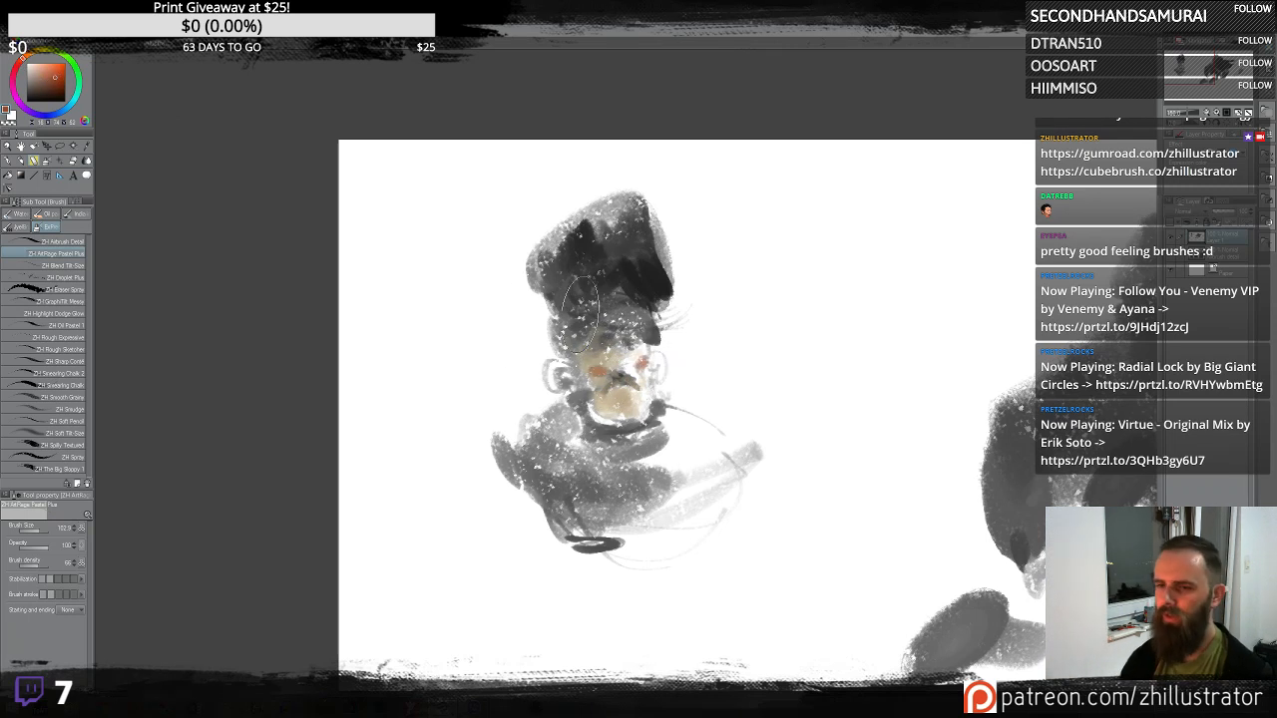
pyautogui.moveTo(622, 262)
pyautogui.mouseDown()
pyautogui.moveTo(585, 268)
pyautogui.moveTo(556, 254)
pyautogui.moveTo(616, 250)
pyautogui.moveTo(620, 275)
pyautogui.moveTo(644, 260)
pyautogui.moveTo(630, 295)
pyautogui.mouseUp()
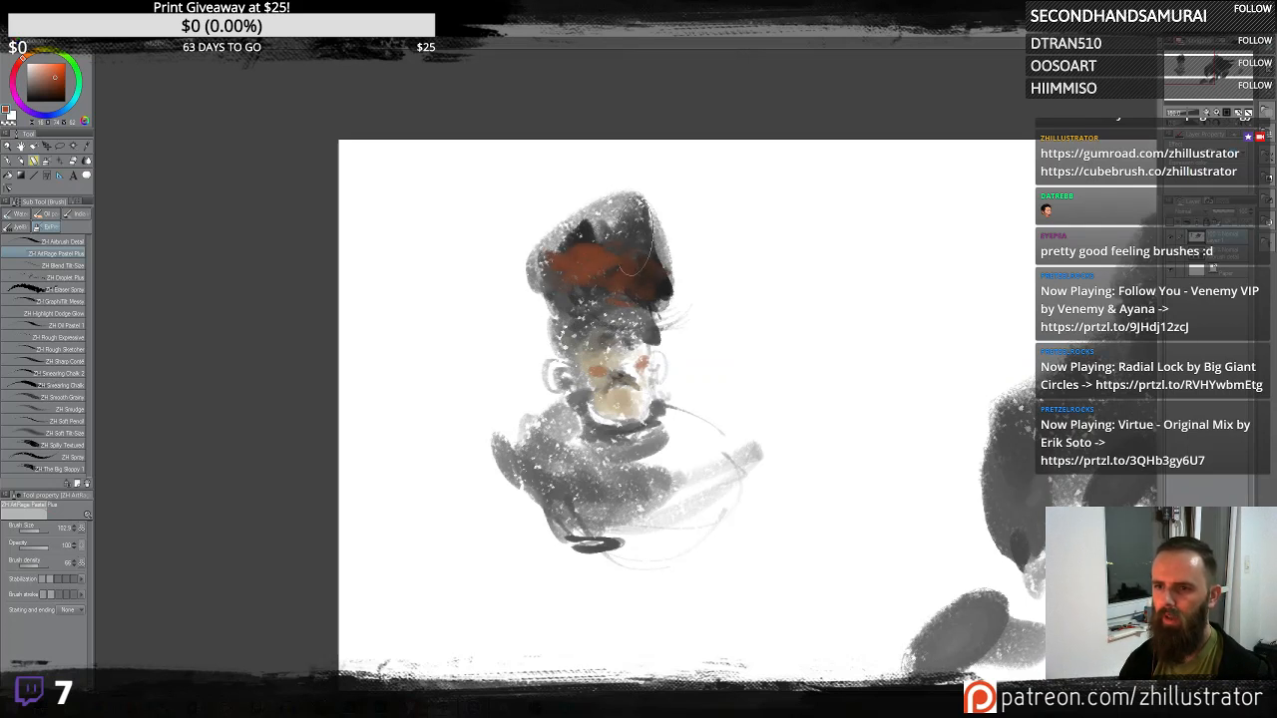
pyautogui.moveTo(596, 245)
pyautogui.mouseDown()
pyautogui.moveTo(544, 264)
pyautogui.moveTo(594, 253)
pyautogui.moveTo(573, 297)
pyautogui.moveTo(592, 256)
pyautogui.moveTo(551, 284)
pyautogui.moveTo(554, 348)
pyautogui.moveTo(539, 285)
pyautogui.moveTo(595, 307)
pyautogui.moveTo(602, 279)
pyautogui.moveTo(571, 311)
pyautogui.mouseUp()
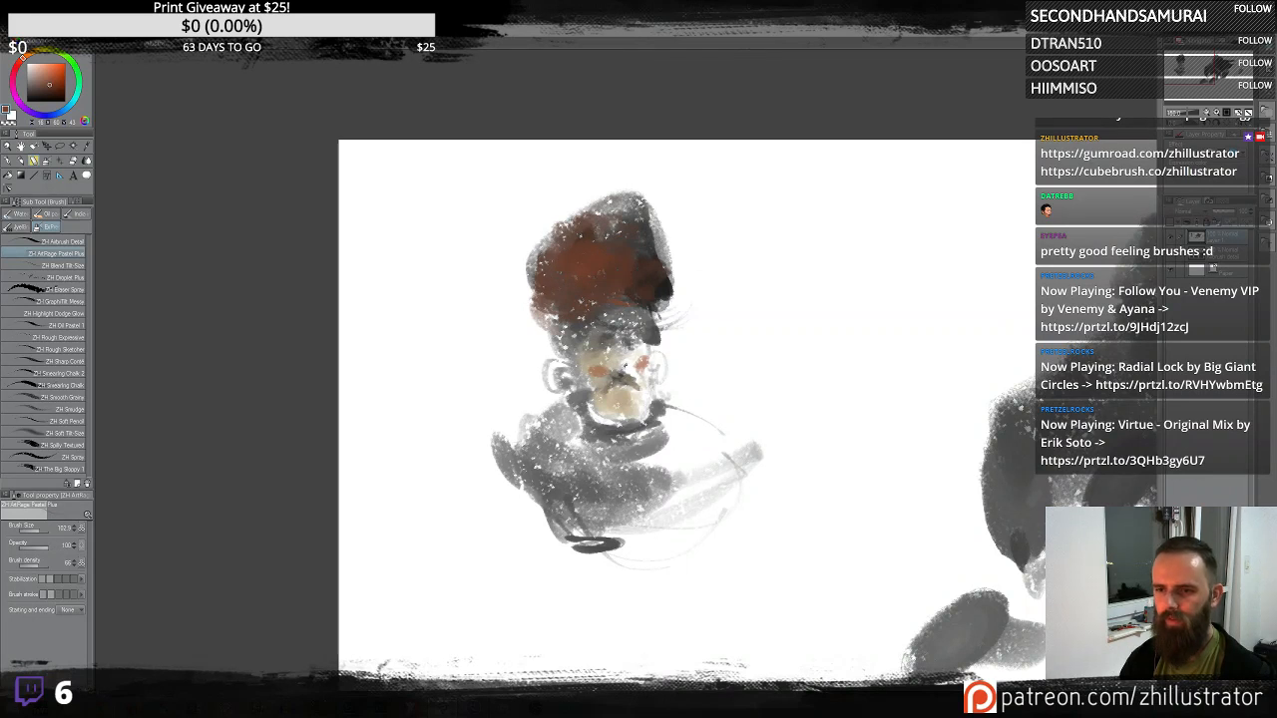
# - Refine the small figure's face with small touches and short strokes
pyautogui.keyDown('alt'); pyautogui.click(625, 366); pyautogui.keyUp('alt')
pyautogui.moveTo(608, 366)
pyautogui.mouseDown()
pyautogui.moveTo(636, 401)
pyautogui.moveTo(619, 404)
pyautogui.mouseUp()
pyautogui.keyDown('alt'); pyautogui.click(632, 372); pyautogui.keyUp('alt')
pyautogui.keyDown('alt'); pyautogui.click(608, 344); pyautogui.keyUp('alt')
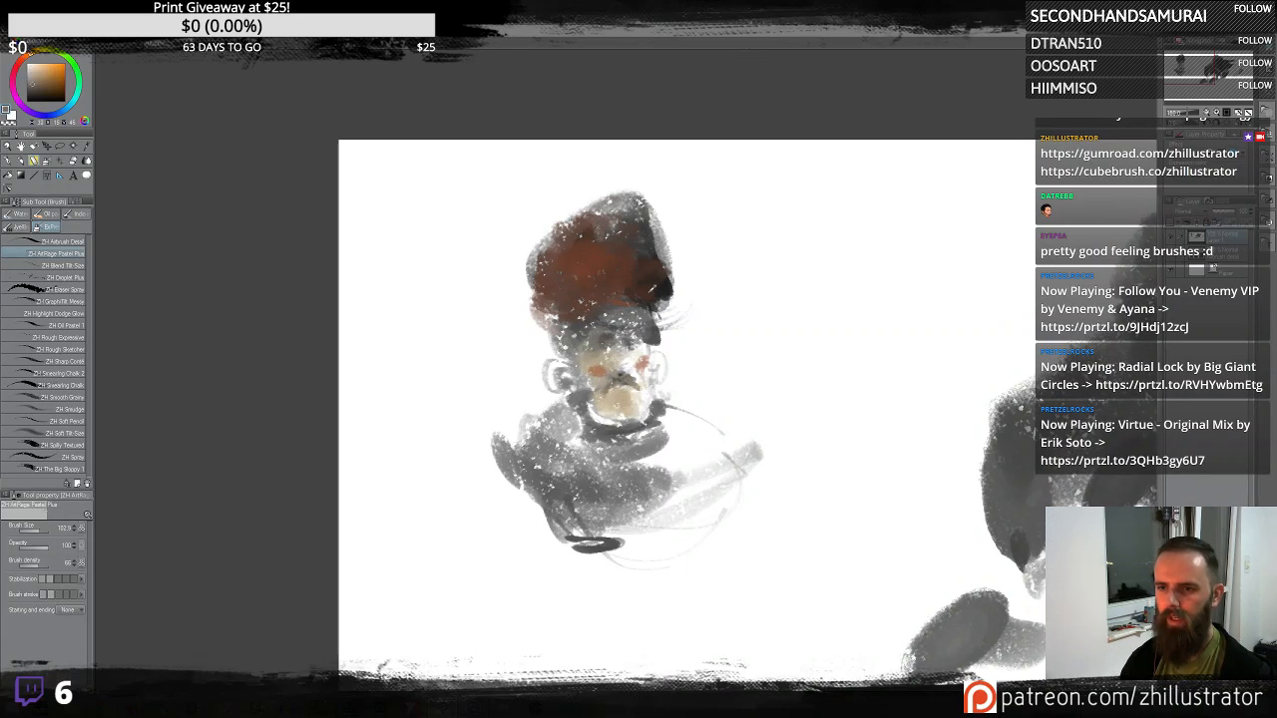
pyautogui.keyDown('alt'); pyautogui.click(602, 300); pyautogui.keyUp('alt')
pyautogui.moveTo(602, 340); pyautogui.dragTo(611, 336)
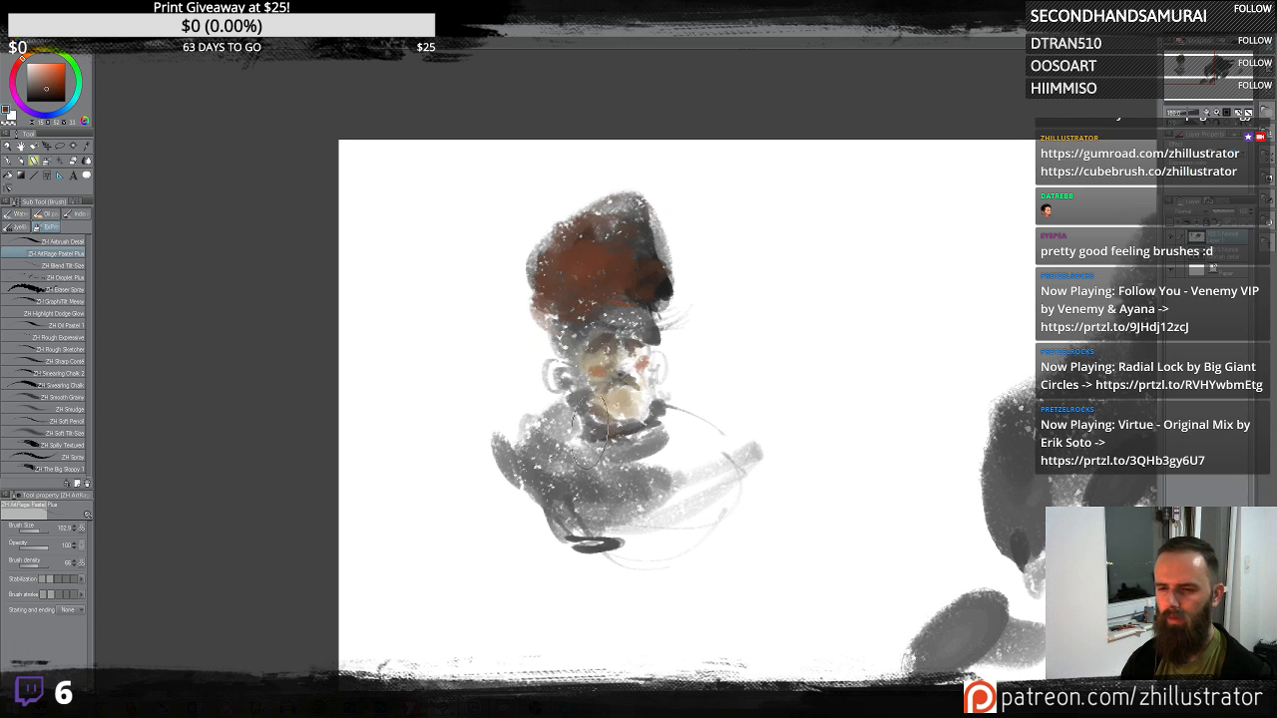
# - Paint the small figure's coat and legs reddish-brown with broad angular strokes
pyautogui.moveTo(624, 439); pyautogui.dragTo(581, 544)
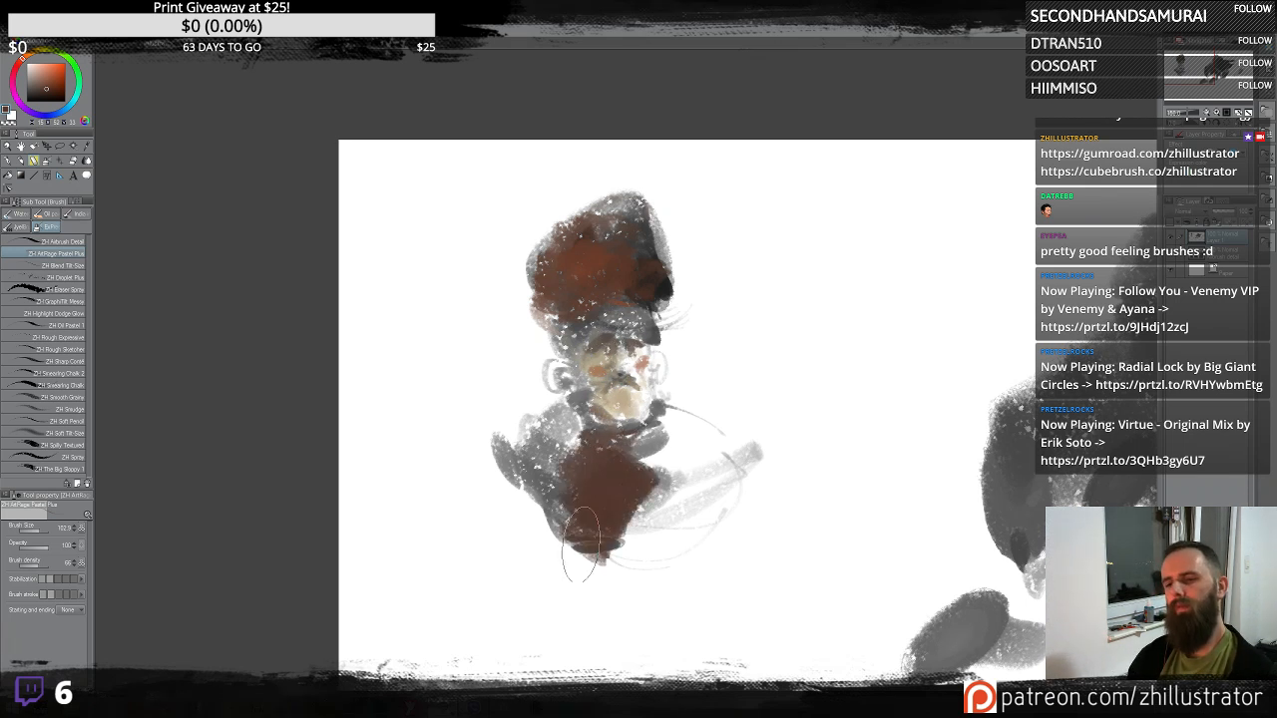
pyautogui.moveTo(651, 519); pyautogui.dragTo(586, 644)
pyautogui.keyDown('alt'); pyautogui.click(580, 485); pyautogui.keyUp('alt')
pyautogui.moveTo(565, 449)
pyautogui.mouseDown()
pyautogui.moveTo(577, 619)
pyautogui.moveTo(557, 587)
pyautogui.mouseUp()
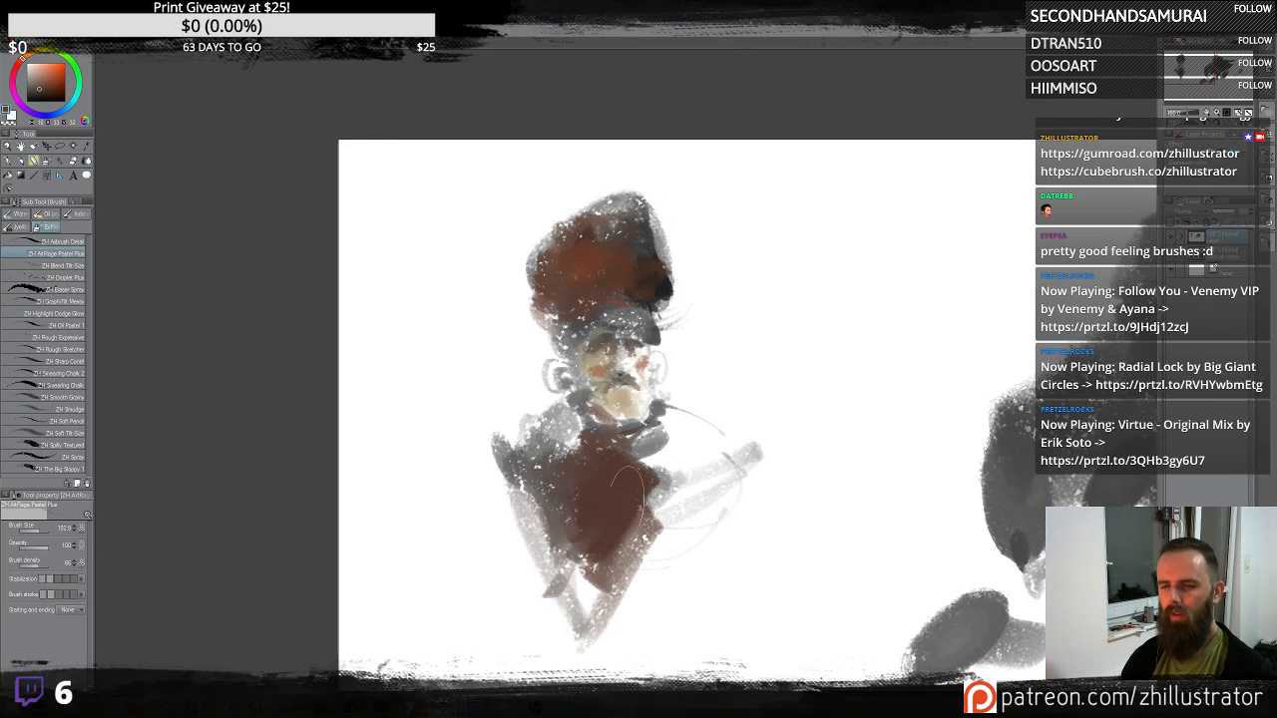
pyautogui.moveTo(643, 502)
pyautogui.mouseDown()
pyautogui.moveTo(630, 546)
pyautogui.moveTo(700, 600)
pyautogui.moveTo(790, 654)
pyautogui.mouseUp()
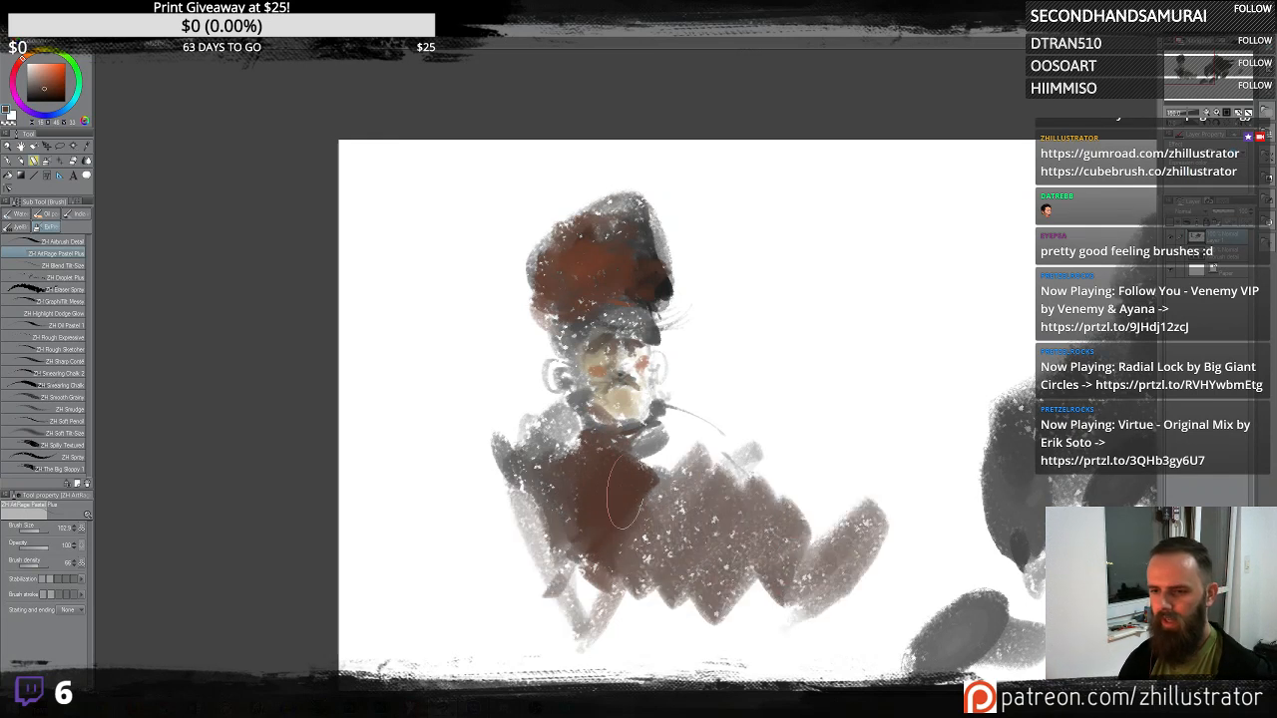
pyautogui.moveTo(625, 492)
pyautogui.mouseDown()
pyautogui.moveTo(682, 480)
pyautogui.moveTo(631, 505)
pyautogui.moveTo(696, 437)
pyautogui.mouseUp()
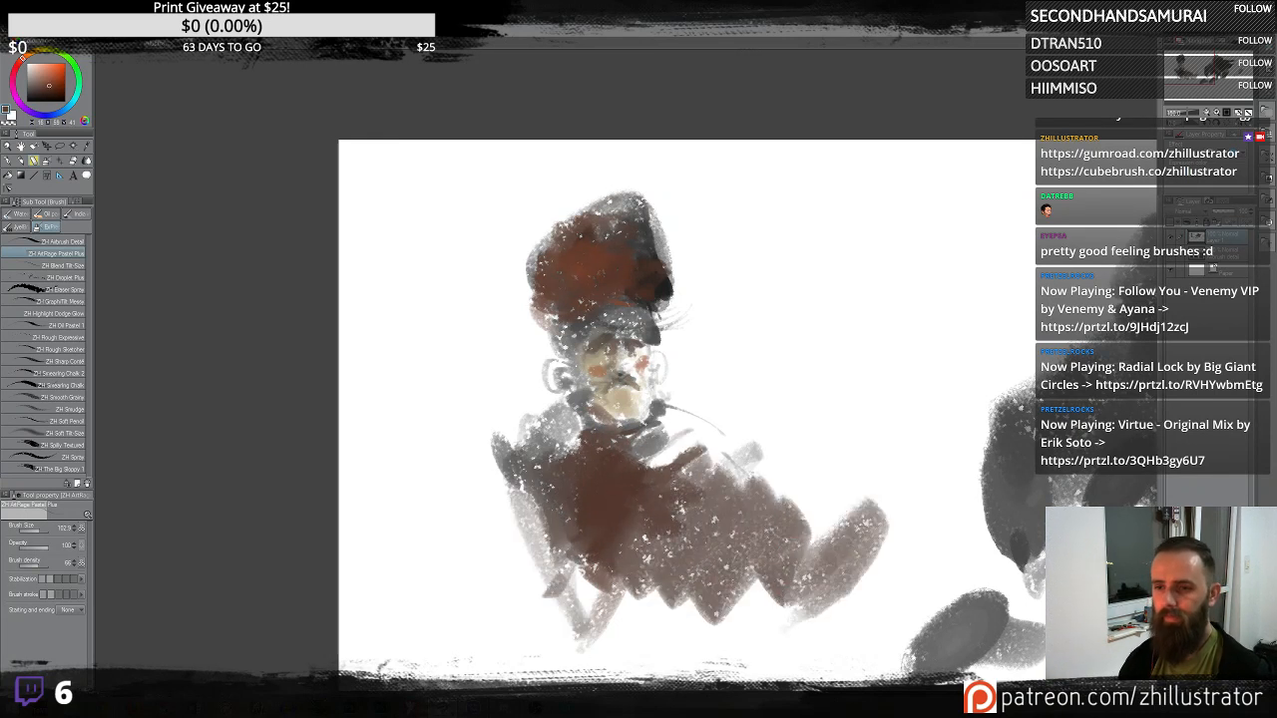
# - Reshape the large dark creature's body and shoulders with broad dark strokes
pyautogui.moveTo(870, 460); pyautogui.dragTo(582, 432)
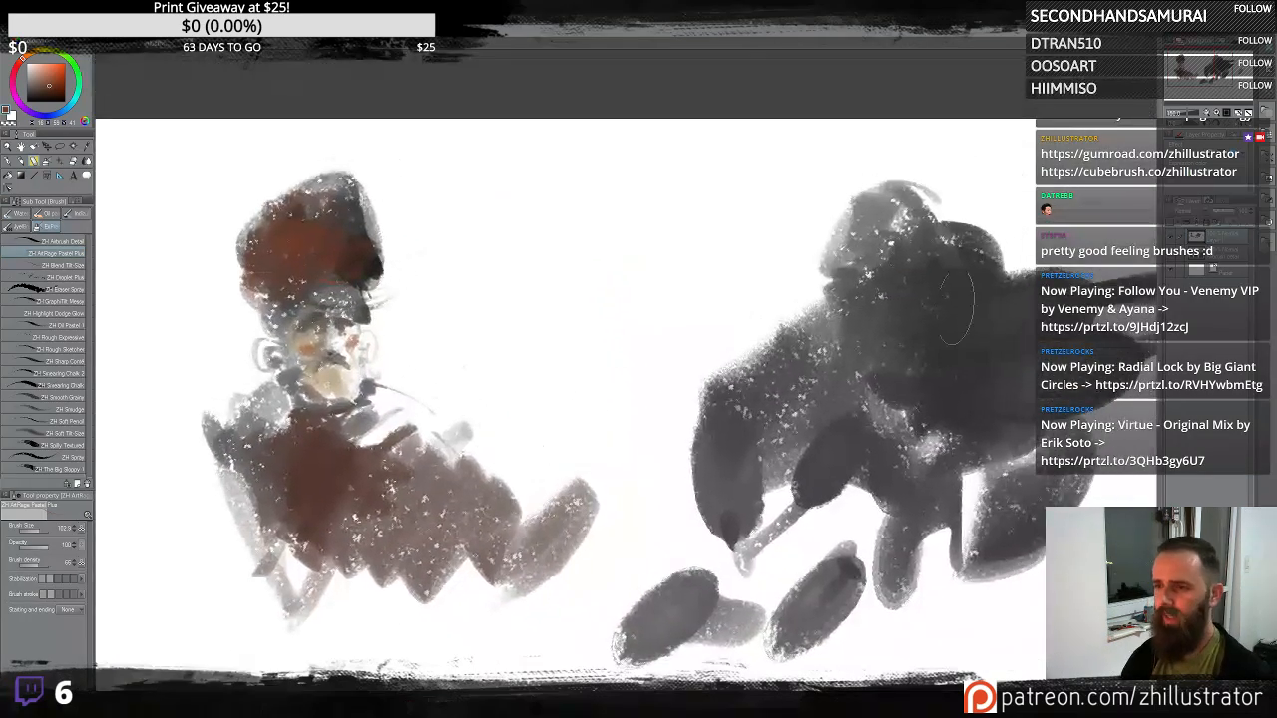
pyautogui.moveTo(903, 357); pyautogui.dragTo(736, 399)
pyautogui.keyDown('alt'); pyautogui.click(753, 292); pyautogui.keyUp('alt')
pyautogui.moveTo(746, 240)
pyautogui.mouseDown()
pyautogui.moveTo(729, 200)
pyautogui.moveTo(689, 249)
pyautogui.moveTo(739, 199)
pyautogui.moveTo(739, 229)
pyautogui.moveTo(700, 253)
pyautogui.moveTo(734, 214)
pyautogui.moveTo(753, 282)
pyautogui.moveTo(683, 339)
pyautogui.moveTo(717, 291)
pyautogui.moveTo(699, 324)
pyautogui.moveTo(670, 305)
pyautogui.mouseUp()
pyautogui.moveTo(671, 306); pyautogui.dragTo(689, 401)
pyautogui.moveTo(676, 331); pyautogui.dragTo(702, 395)
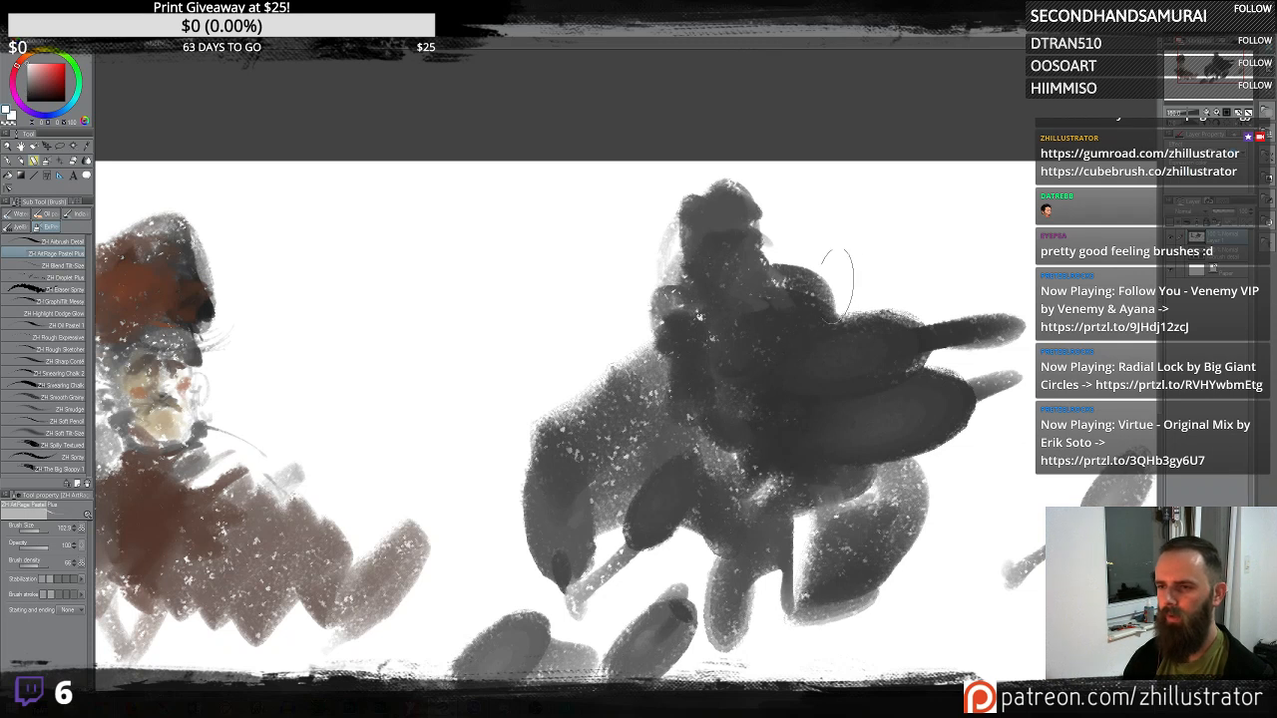
# - Paint a white band across the large creature's snout and shape its tip
pyautogui.moveTo(836, 285)
pyautogui.mouseDown()
pyautogui.moveTo(957, 350)
pyautogui.moveTo(970, 325)
pyautogui.moveTo(853, 302)
pyautogui.moveTo(865, 318)
pyautogui.moveTo(922, 299)
pyautogui.moveTo(844, 294)
pyautogui.moveTo(993, 292)
pyautogui.moveTo(921, 390)
pyautogui.moveTo(918, 329)
pyautogui.moveTo(864, 317)
pyautogui.moveTo(877, 329)
pyautogui.moveTo(882, 436)
pyautogui.moveTo(937, 347)
pyautogui.moveTo(923, 414)
pyautogui.mouseUp()
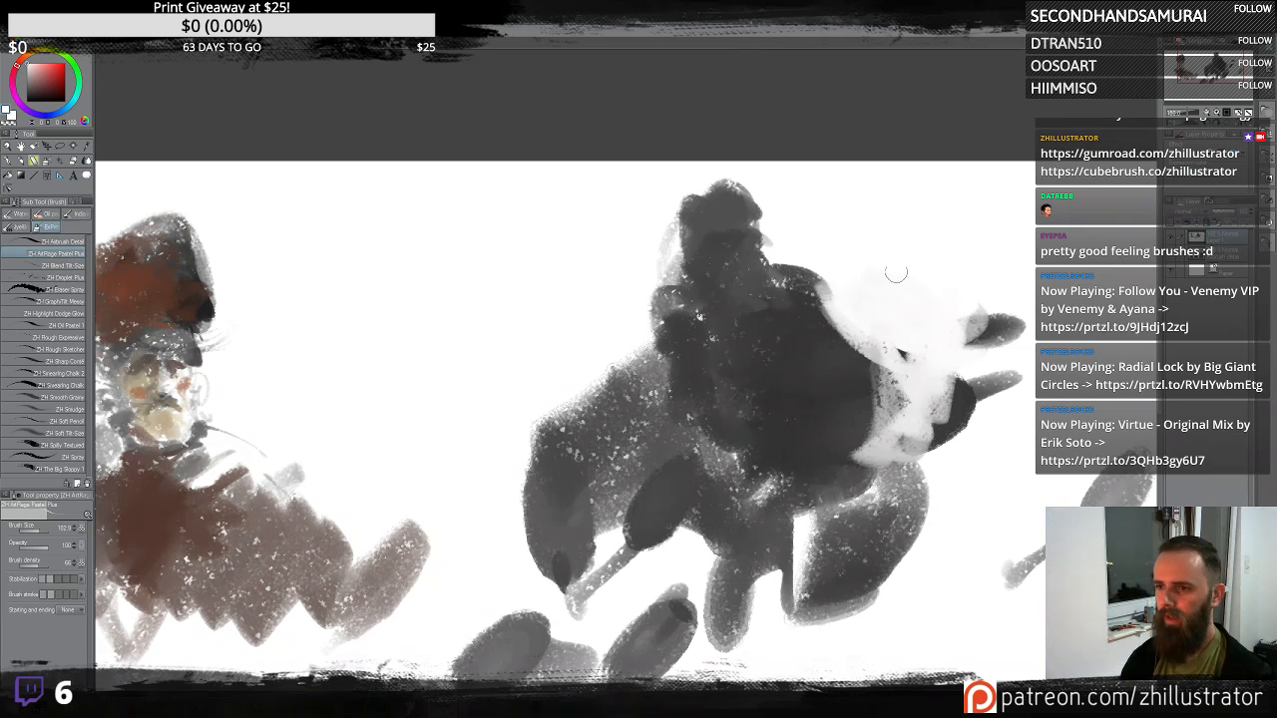
pyautogui.moveTo(883, 286)
pyautogui.mouseDown()
pyautogui.moveTo(899, 351)
pyautogui.moveTo(968, 277)
pyautogui.moveTo(953, 340)
pyautogui.moveTo(973, 358)
pyautogui.moveTo(1031, 297)
pyautogui.mouseUp()
pyautogui.moveTo(1025, 369); pyautogui.dragTo(989, 341)
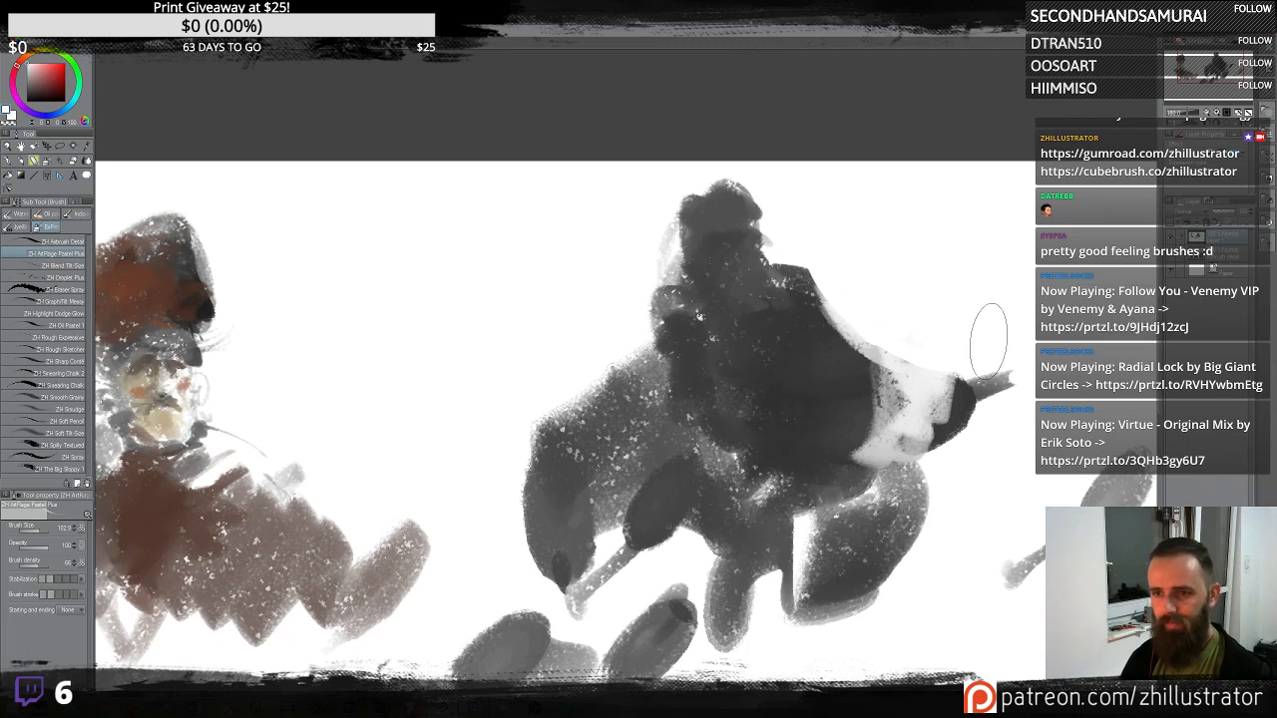
pyautogui.keyDown('alt'); pyautogui.click(858, 418); pyautogui.keyUp('alt')
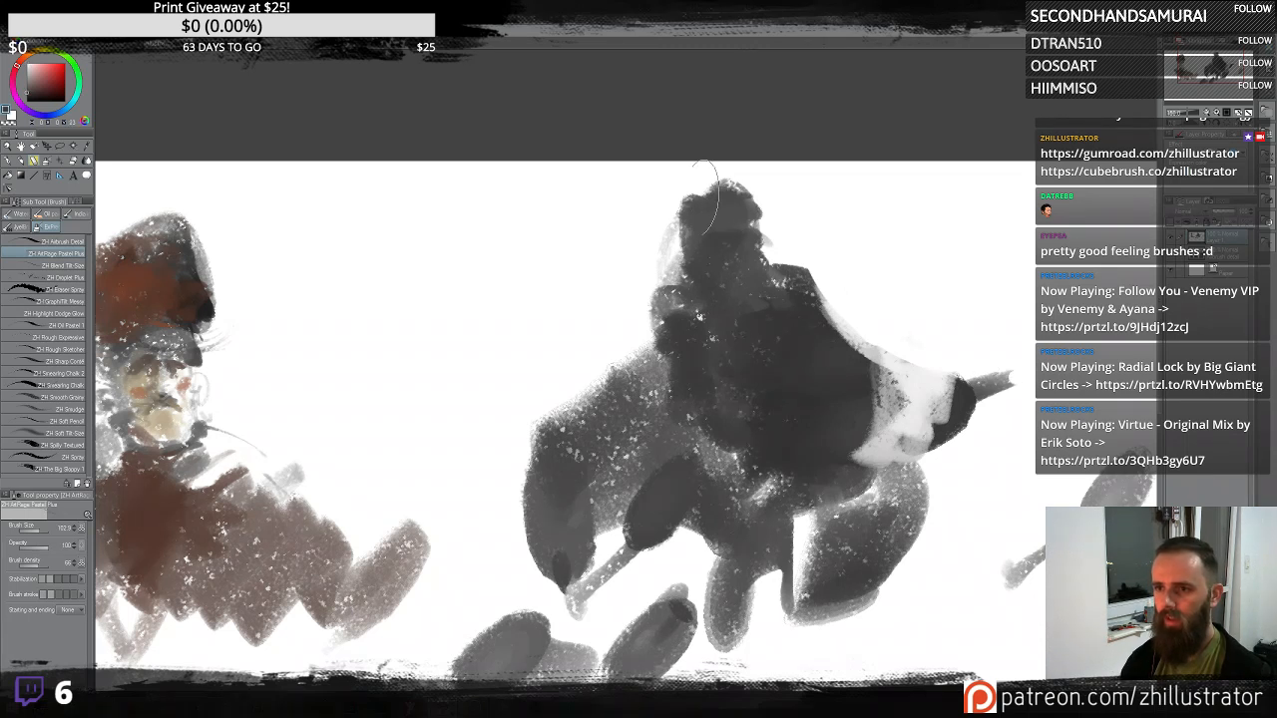
# - Refine the large creature's head with small dark strokes around its top and face
pyautogui.moveTo(676, 199); pyautogui.dragTo(762, 191)
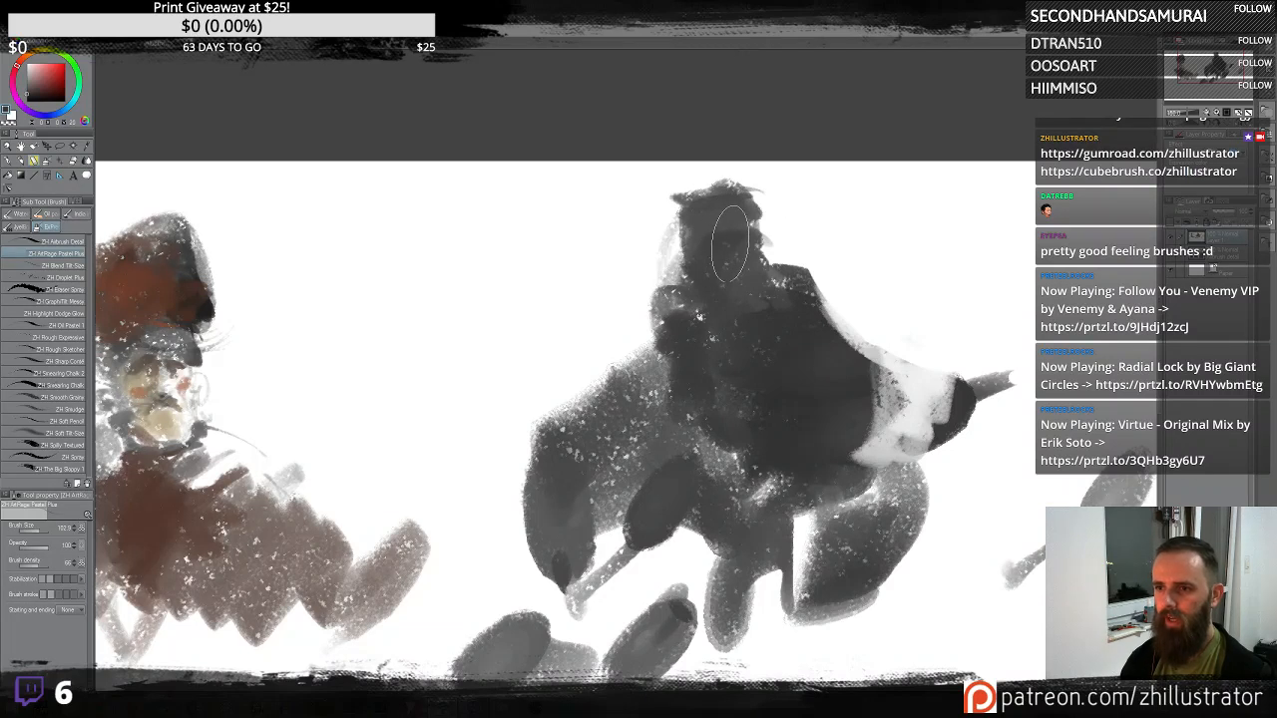
pyautogui.moveTo(731, 244); pyautogui.dragTo(709, 244)
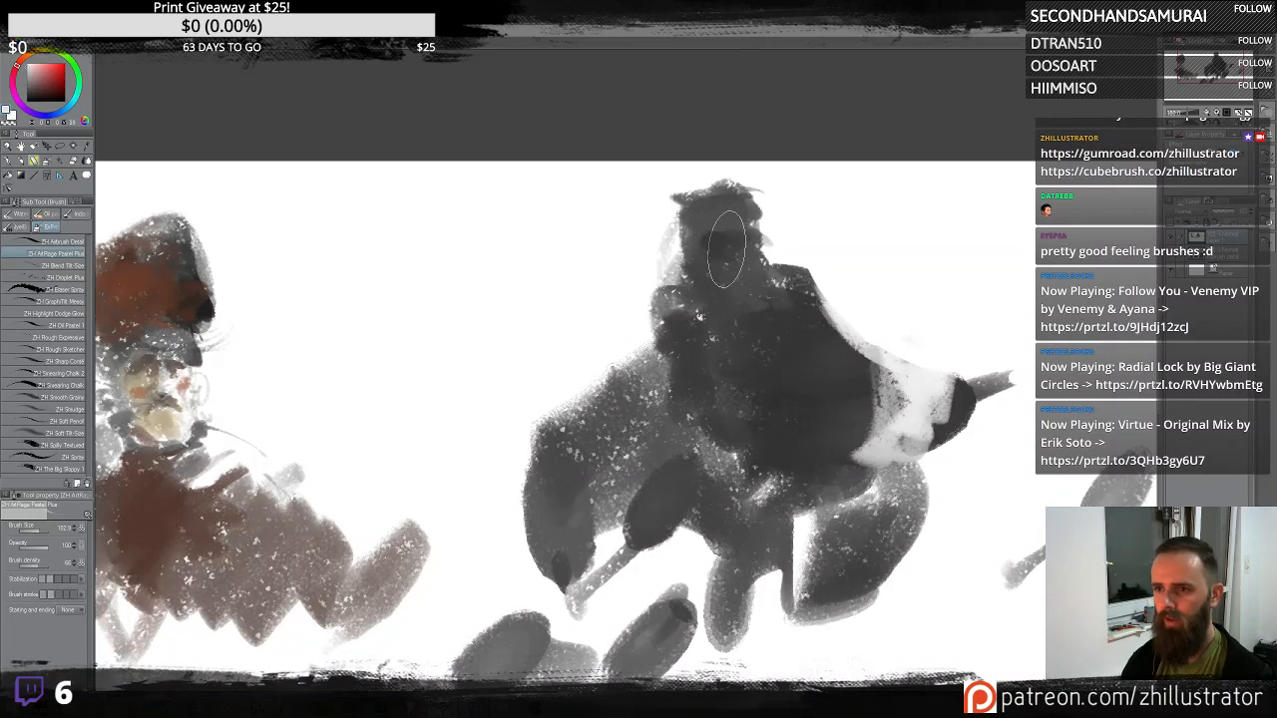
pyautogui.moveTo(727, 249); pyautogui.dragTo(729, 208)
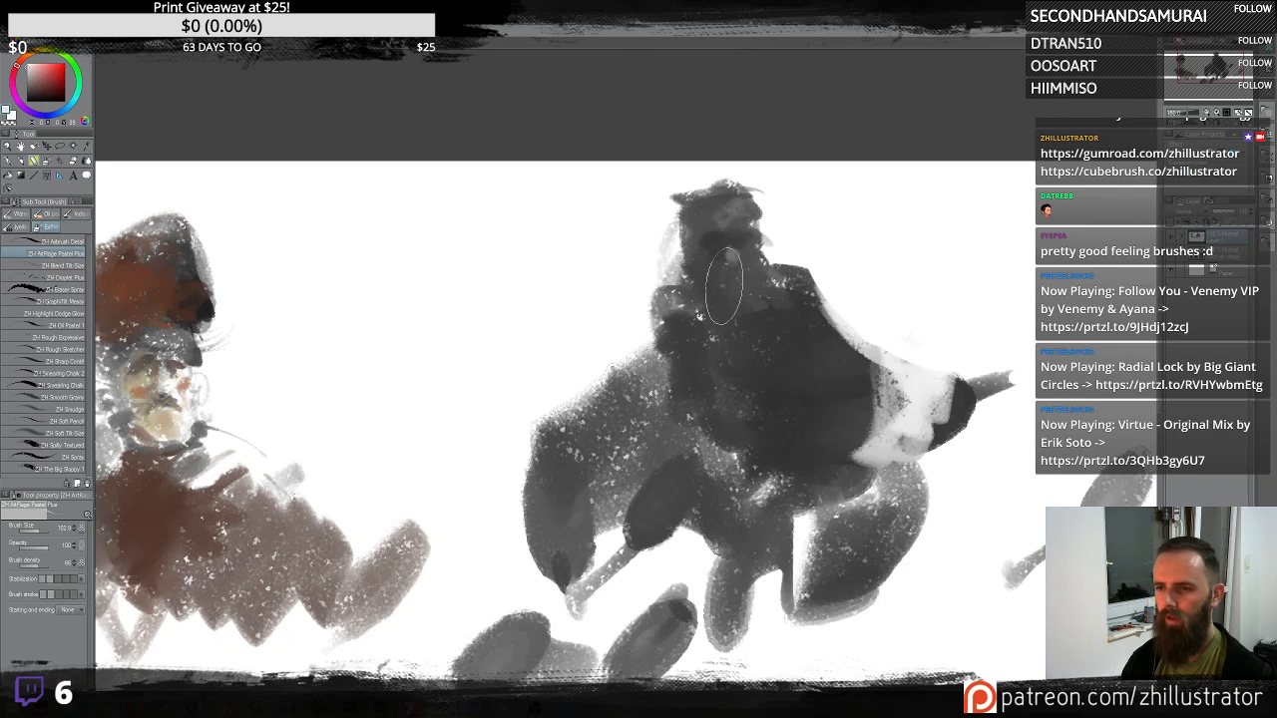
pyautogui.moveTo(725, 286)
pyautogui.mouseDown()
pyautogui.moveTo(700, 262)
pyautogui.moveTo(754, 255)
pyautogui.moveTo(709, 250)
pyautogui.moveTo(729, 281)
pyautogui.mouseUp()
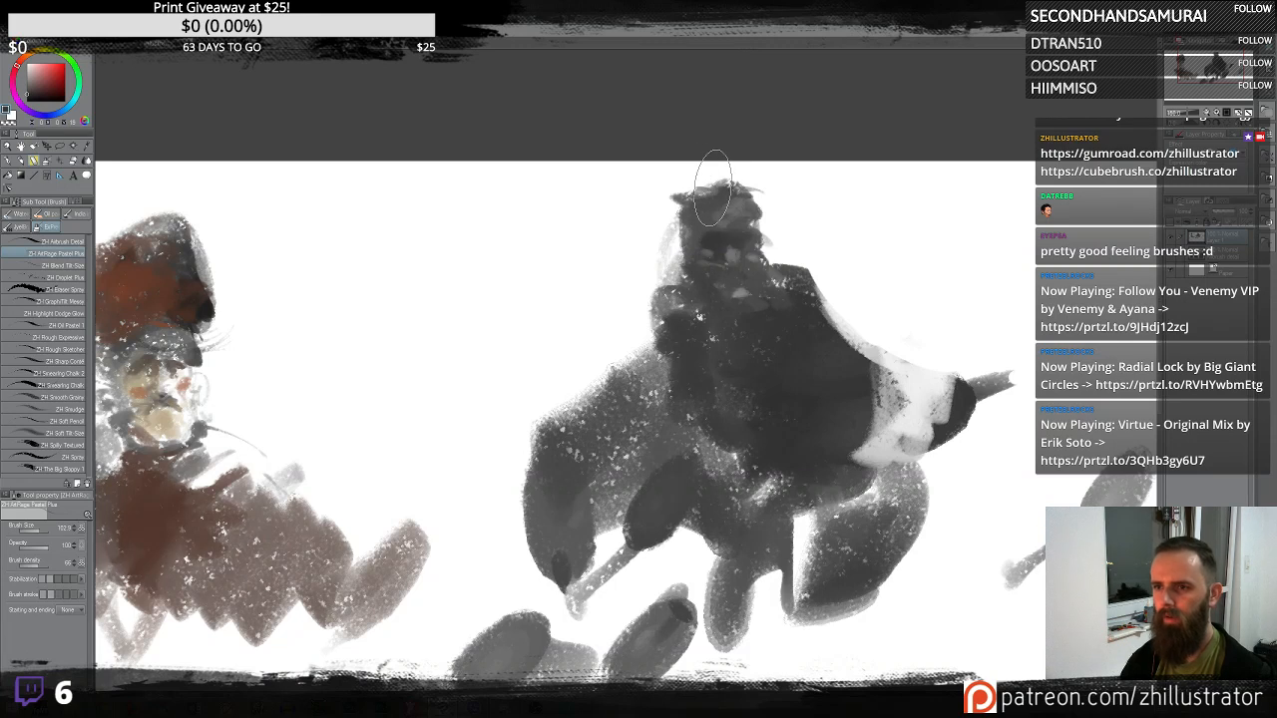
pyautogui.moveTo(731, 179); pyautogui.dragTo(691, 200)
pyautogui.moveTo(681, 250); pyautogui.dragTo(696, 284)
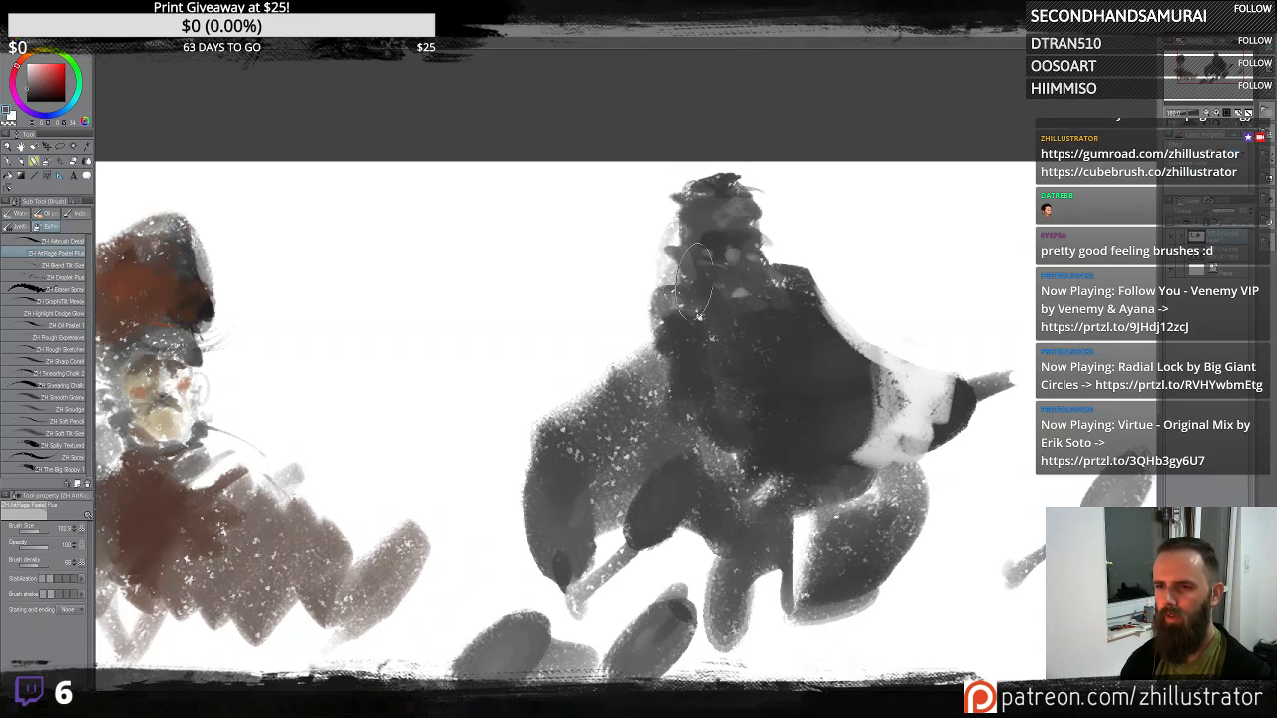
pyautogui.moveTo(767, 249); pyautogui.dragTo(760, 257)
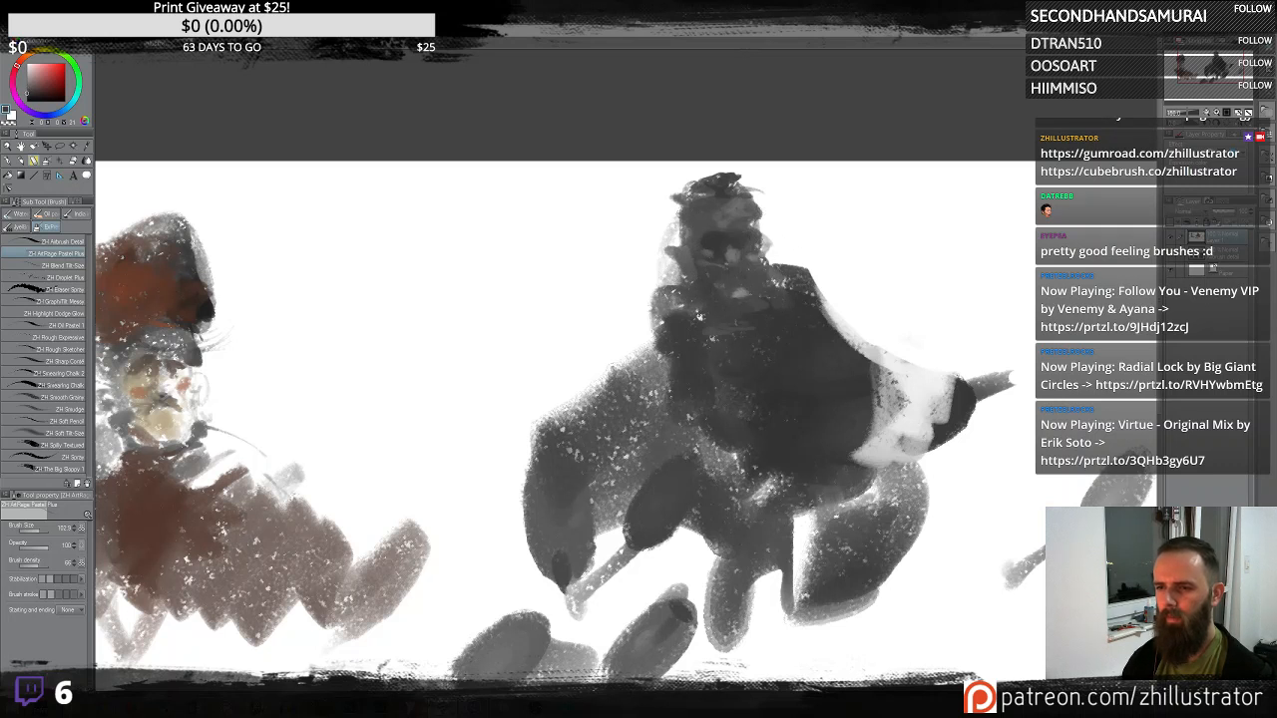
# - Add dark strokes and a dark block to the large creature's lower body and legs
pyautogui.moveTo(660, 390); pyautogui.dragTo(674, 537)
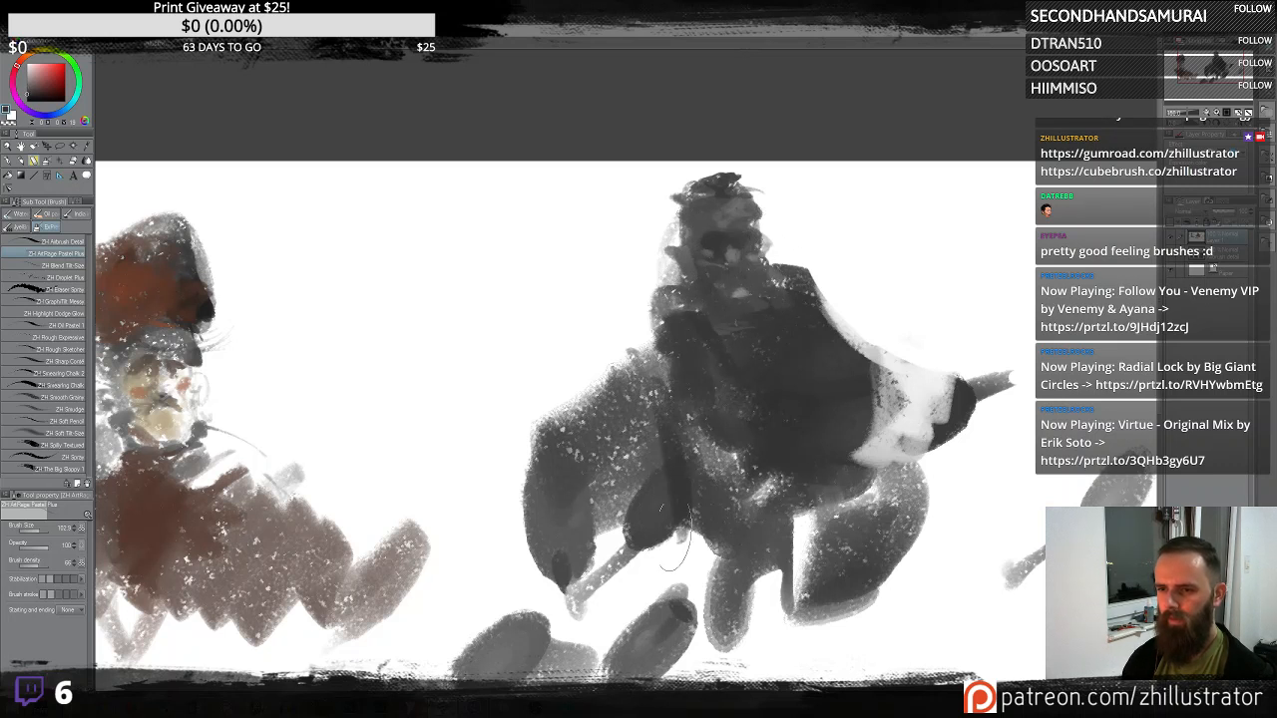
pyautogui.moveTo(619, 384); pyautogui.dragTo(664, 590)
pyautogui.moveTo(707, 514)
pyautogui.mouseDown()
pyautogui.moveTo(675, 608)
pyautogui.moveTo(769, 639)
pyautogui.moveTo(888, 544)
pyautogui.mouseUp()
pyautogui.moveTo(874, 454)
pyautogui.mouseDown()
pyautogui.moveTo(763, 489)
pyautogui.moveTo(721, 465)
pyautogui.mouseUp()
pyautogui.moveTo(639, 561); pyautogui.dragTo(605, 638)
# - Sketch light vertical strokes and a dark round head for a new figure to the right
pyautogui.scroll(-1, 579, 667)
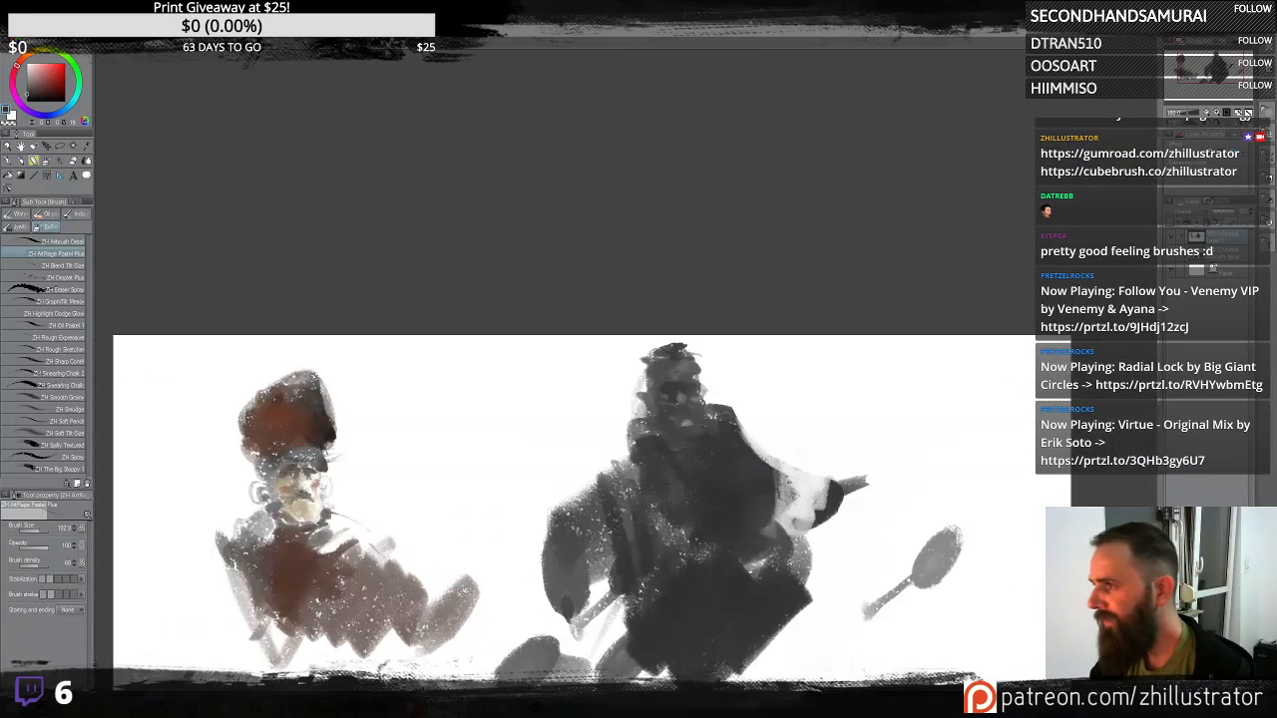
pyautogui.scroll(-1, 578, 669)
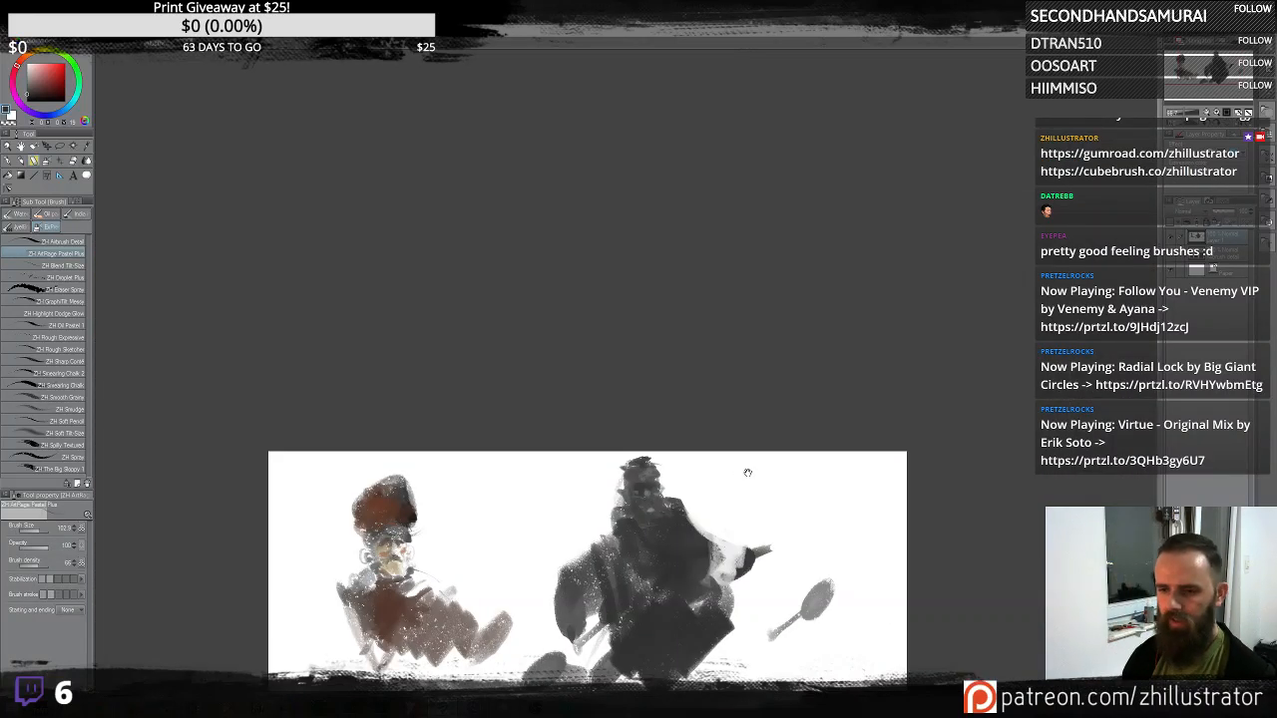
pyautogui.moveTo(747, 472); pyautogui.dragTo(781, 289)
pyautogui.moveTo(796, 375); pyautogui.dragTo(750, 487)
pyautogui.moveTo(790, 409); pyautogui.dragTo(743, 465)
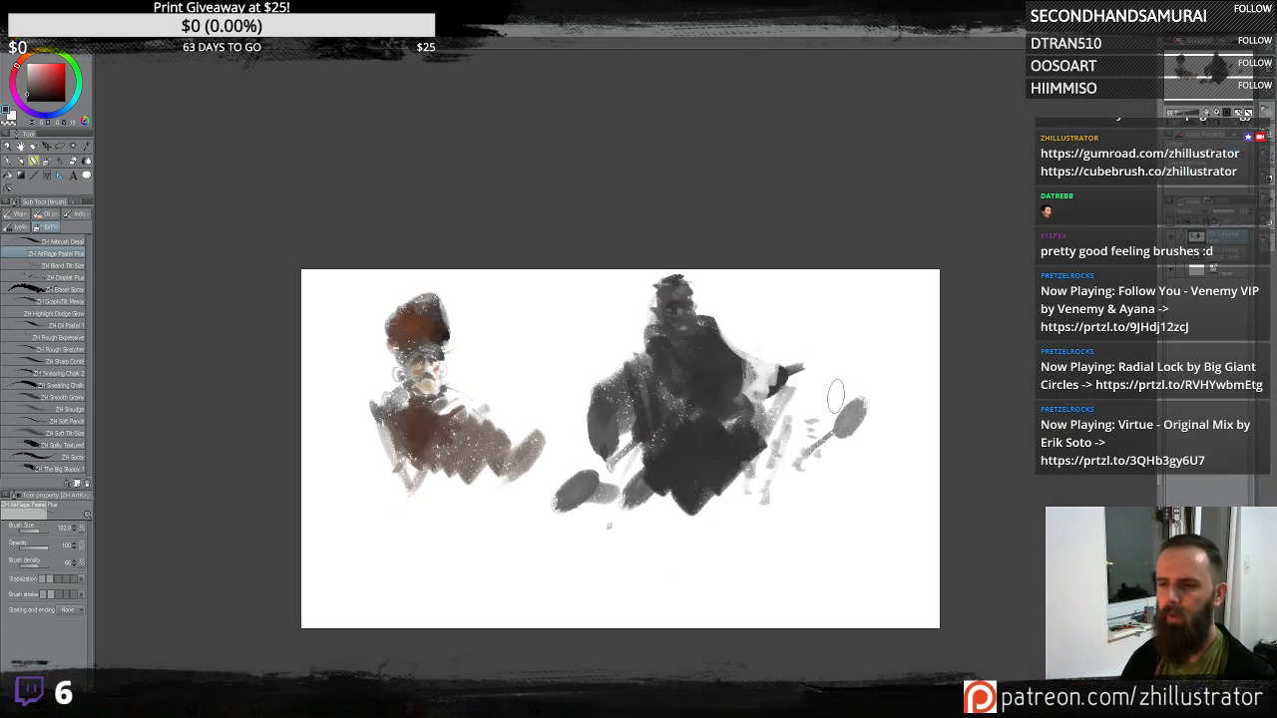
pyautogui.moveTo(836, 398)
pyautogui.mouseDown()
pyautogui.moveTo(854, 329)
pyautogui.moveTo(801, 355)
pyautogui.moveTo(849, 344)
pyautogui.mouseUp()
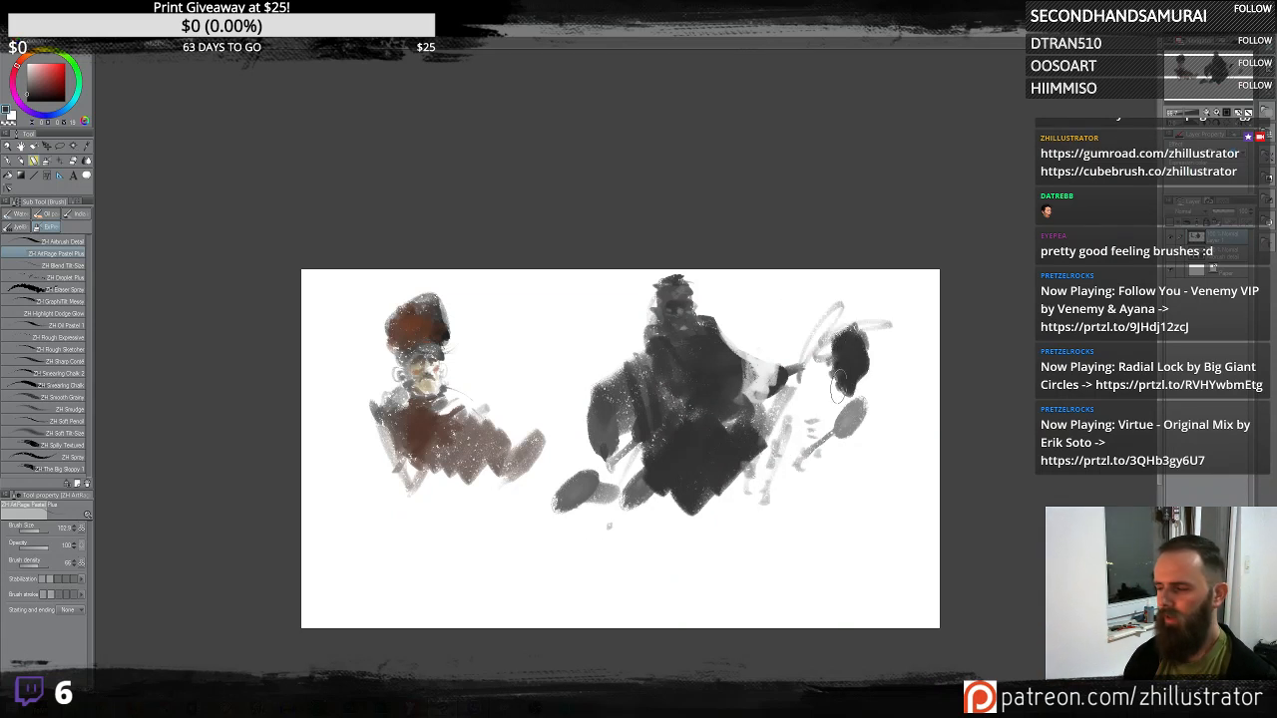
# - Paint the new figure's head red with rounded strokes
pyautogui.scroll(3, 836, 391)
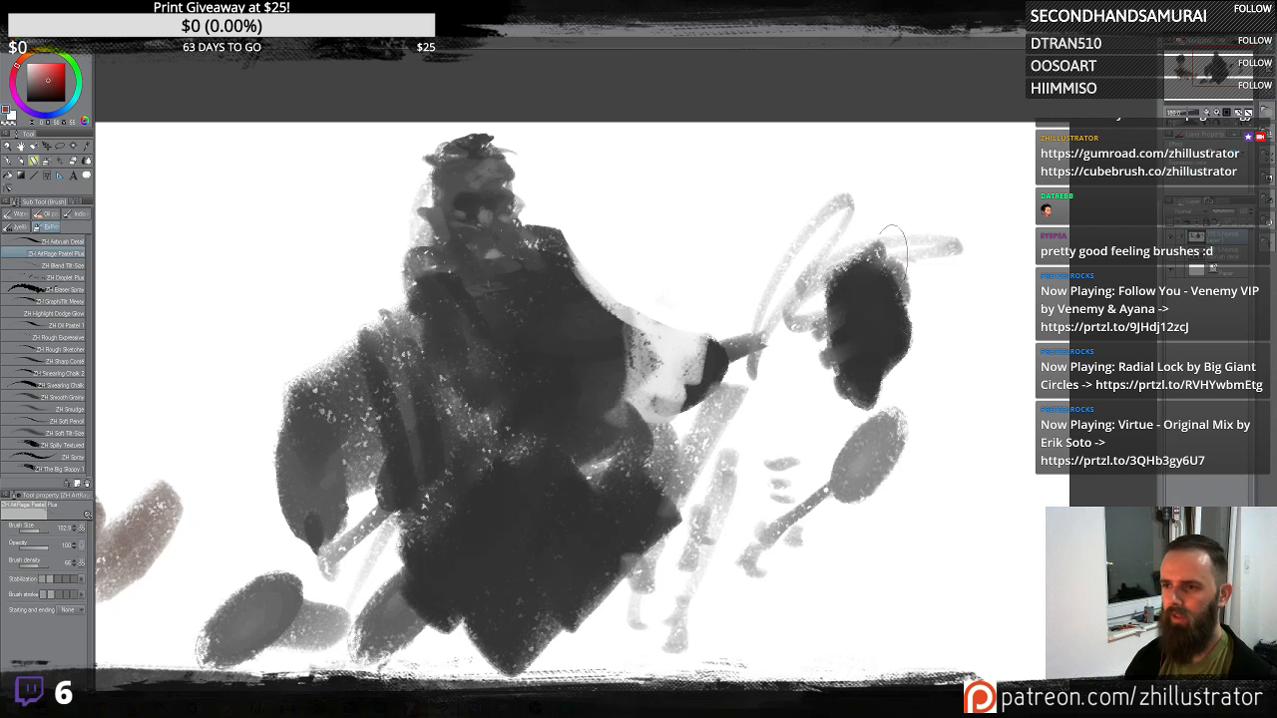
pyautogui.moveTo(894, 254)
pyautogui.mouseDown()
pyautogui.moveTo(841, 278)
pyautogui.moveTo(849, 261)
pyautogui.moveTo(882, 261)
pyautogui.moveTo(847, 310)
pyautogui.moveTo(912, 309)
pyautogui.moveTo(867, 347)
pyautogui.moveTo(849, 277)
pyautogui.moveTo(893, 245)
pyautogui.moveTo(867, 281)
pyautogui.mouseUp()
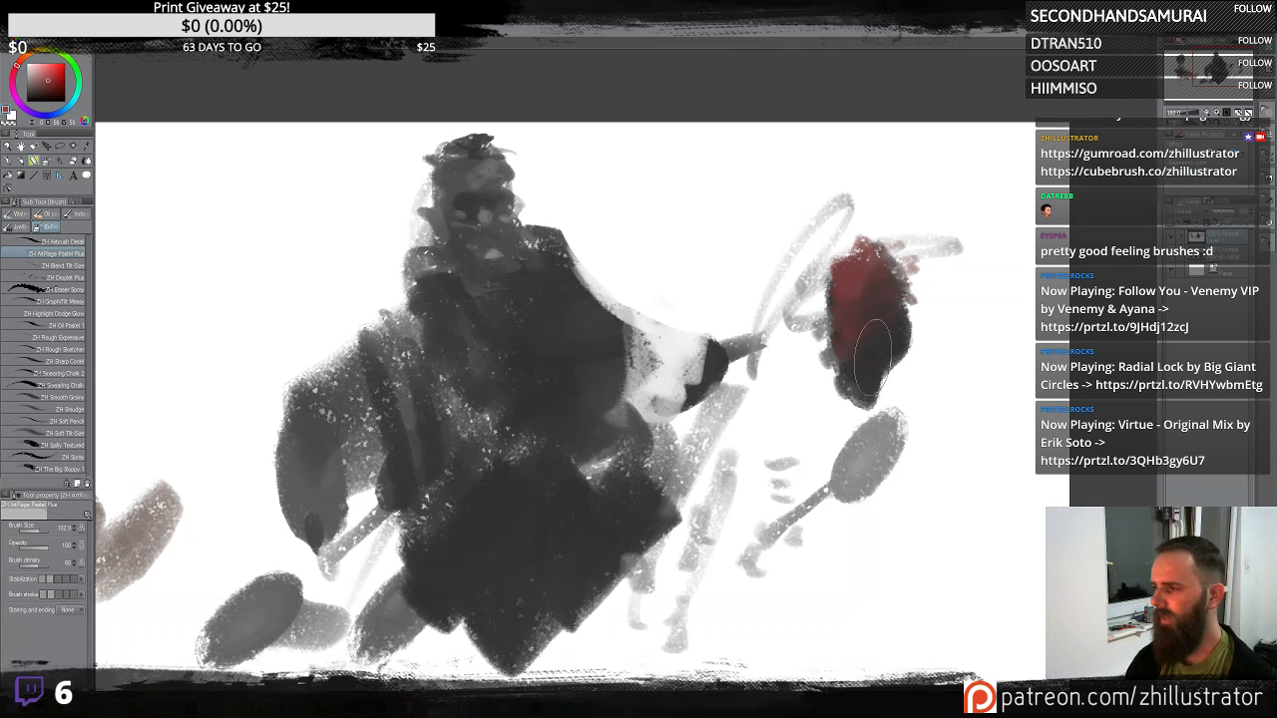
pyautogui.moveTo(872, 354)
pyautogui.mouseDown()
pyautogui.moveTo(827, 390)
pyautogui.moveTo(871, 228)
pyautogui.moveTo(884, 224)
pyautogui.moveTo(928, 334)
pyautogui.mouseUp()
pyautogui.moveTo(888, 209)
pyautogui.mouseDown()
pyautogui.moveTo(852, 366)
pyautogui.moveTo(910, 276)
pyautogui.moveTo(838, 369)
pyautogui.moveTo(866, 278)
pyautogui.moveTo(943, 299)
pyautogui.moveTo(843, 244)
pyautogui.moveTo(809, 304)
pyautogui.moveTo(828, 339)
pyautogui.mouseUp()
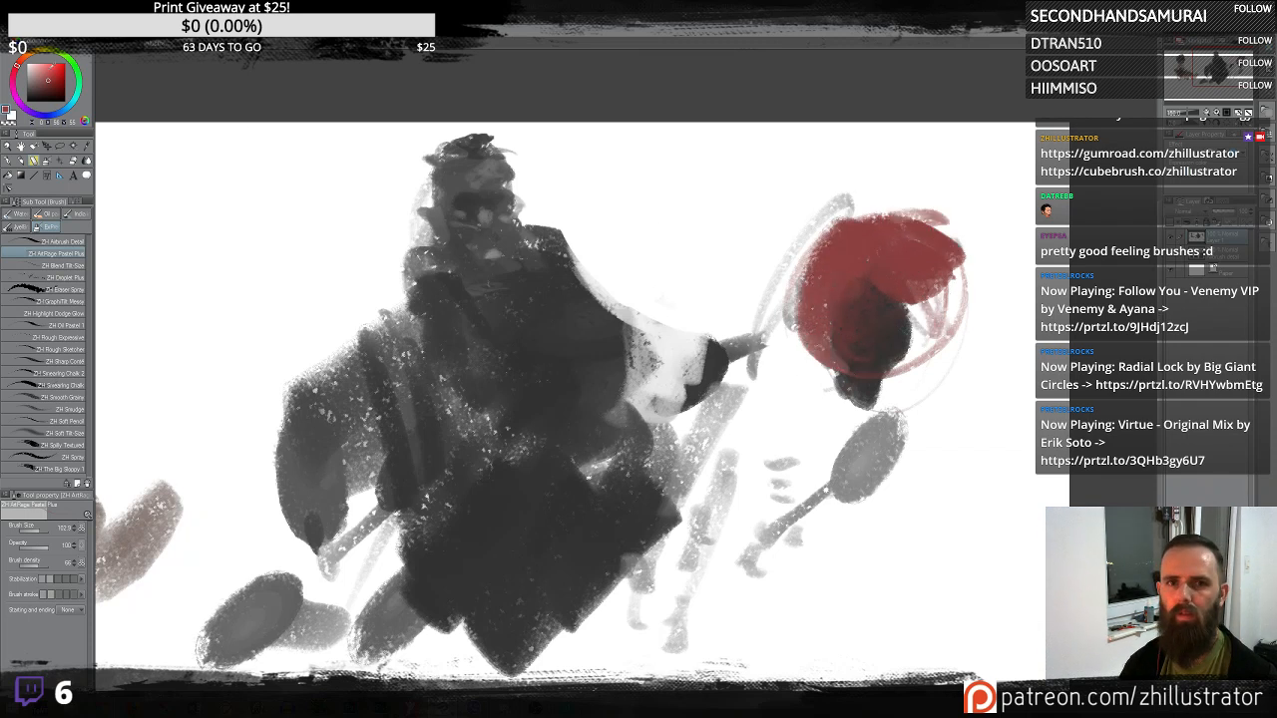
pyautogui.moveTo(862, 261)
pyautogui.mouseDown()
pyautogui.moveTo(826, 236)
pyautogui.moveTo(876, 235)
pyautogui.mouseUp()
pyautogui.moveTo(824, 299)
pyautogui.mouseDown()
pyautogui.moveTo(833, 200)
pyautogui.moveTo(849, 225)
pyautogui.moveTo(878, 224)
pyautogui.moveTo(804, 318)
pyautogui.moveTo(789, 249)
pyautogui.moveTo(843, 224)
pyautogui.moveTo(874, 258)
pyautogui.moveTo(816, 255)
pyautogui.mouseUp()
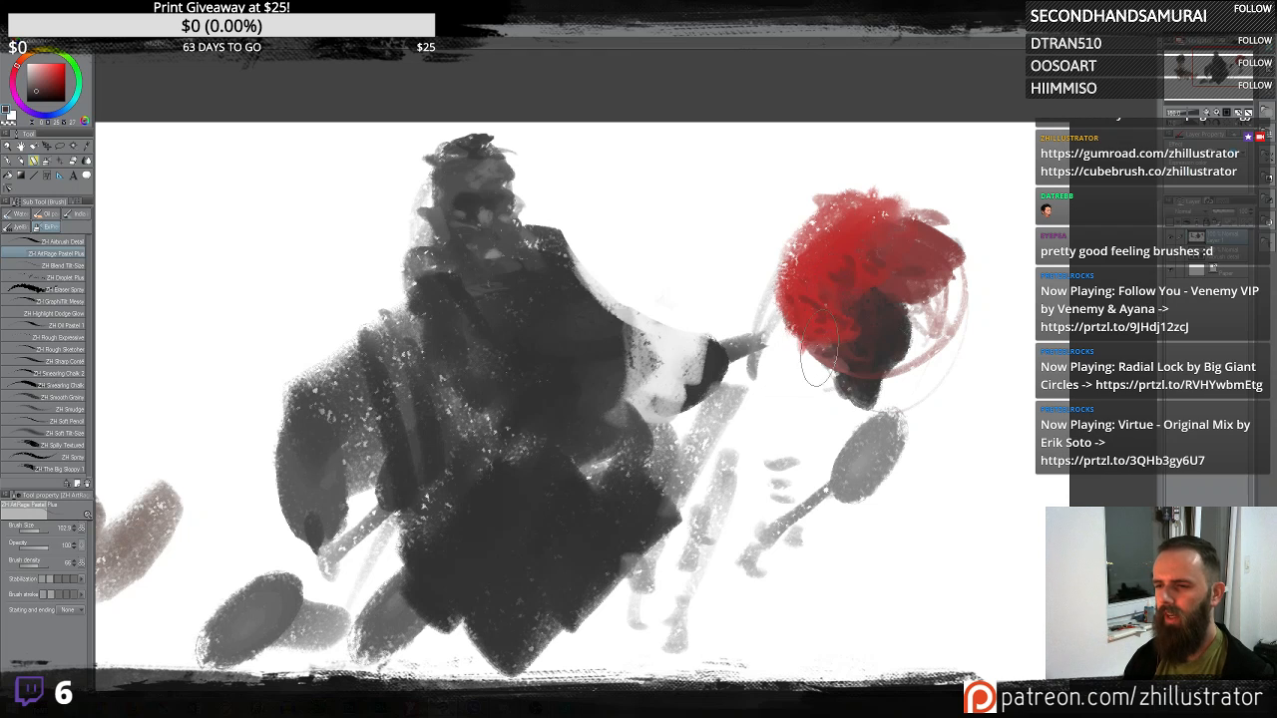
# - Extend the red shape rightward and shade its lower edges with further strokes
pyautogui.moveTo(870, 314)
pyautogui.mouseDown()
pyautogui.moveTo(882, 349)
pyautogui.moveTo(922, 315)
pyautogui.moveTo(930, 287)
pyautogui.moveTo(913, 341)
pyautogui.moveTo(943, 305)
pyautogui.moveTo(895, 340)
pyautogui.moveTo(929, 323)
pyautogui.moveTo(913, 350)
pyautogui.moveTo(959, 318)
pyautogui.moveTo(918, 311)
pyautogui.mouseUp()
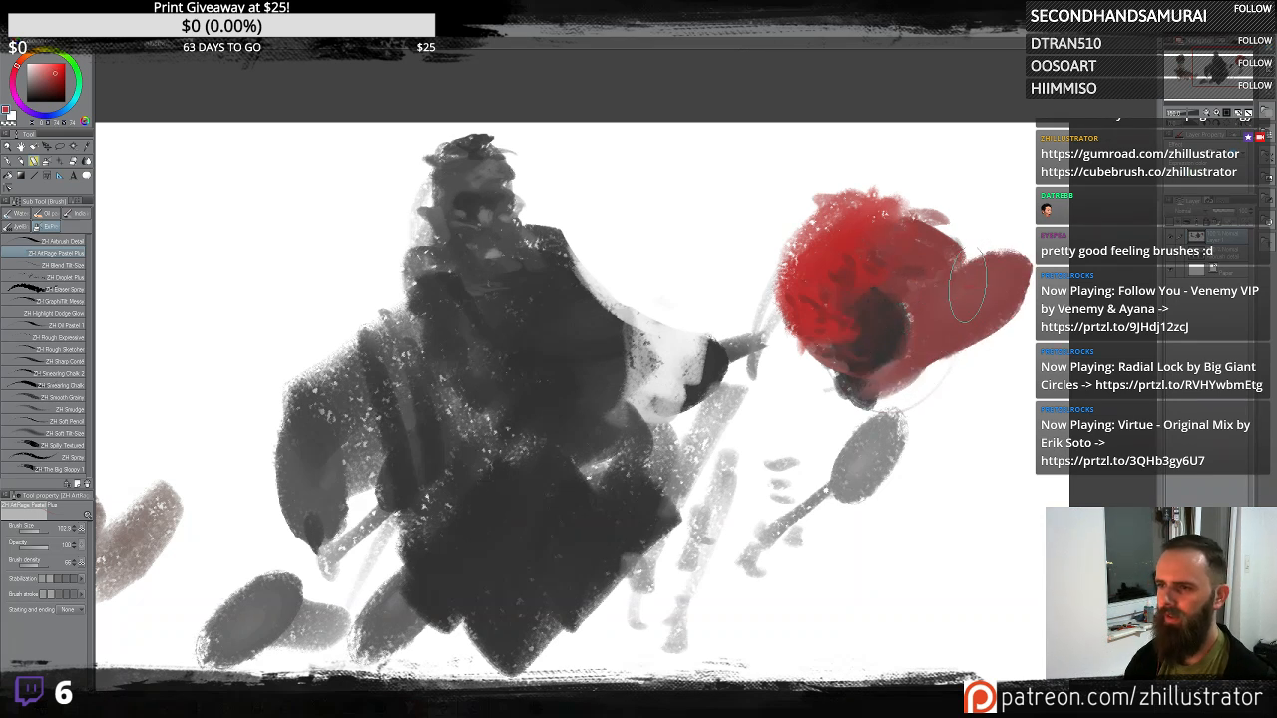
pyautogui.moveTo(997, 272)
pyautogui.mouseDown()
pyautogui.moveTo(982, 305)
pyautogui.moveTo(995, 251)
pyautogui.mouseUp()
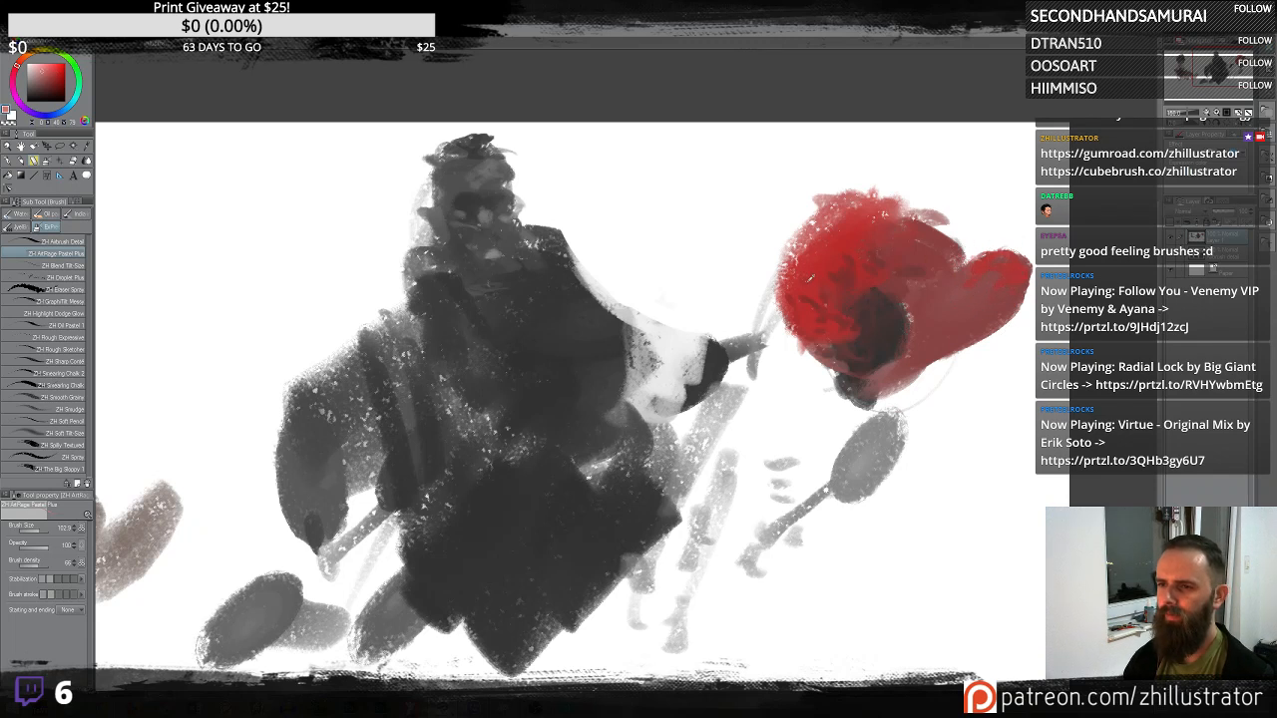
pyautogui.moveTo(770, 289); pyautogui.dragTo(823, 331)
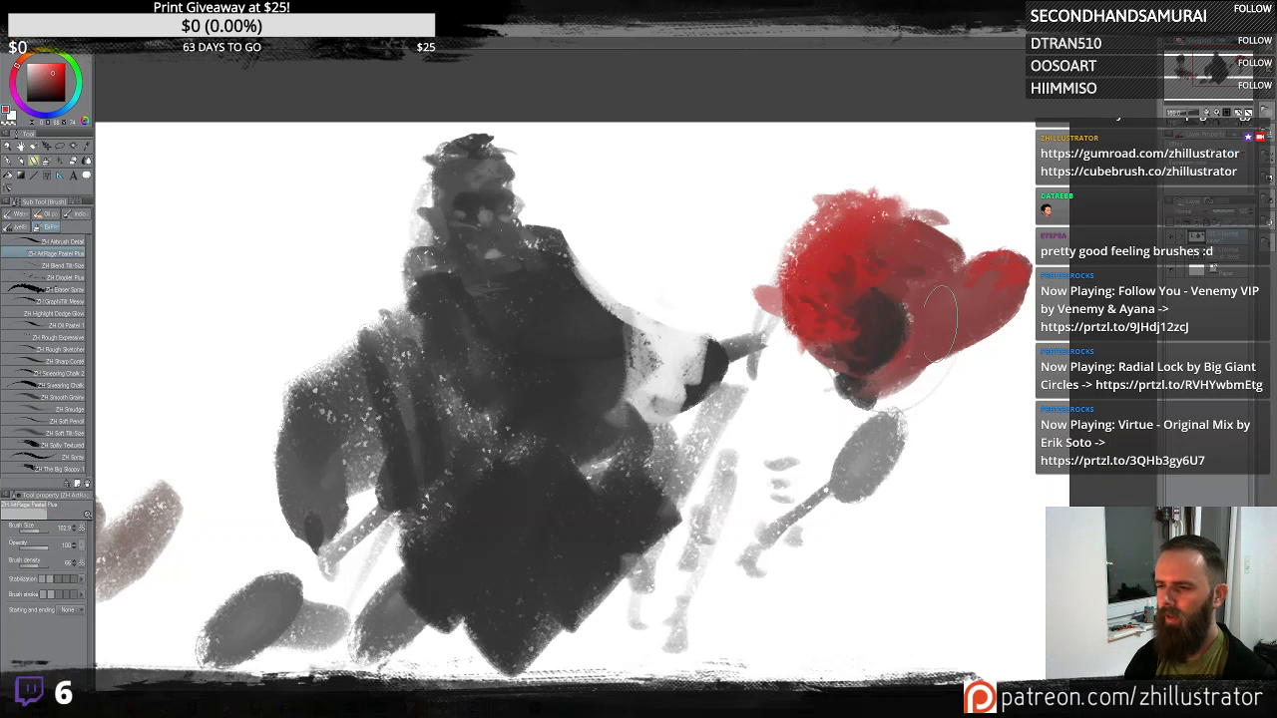
pyautogui.moveTo(906, 361)
pyautogui.mouseDown()
pyautogui.moveTo(936, 341)
pyautogui.moveTo(758, 344)
pyautogui.mouseUp()
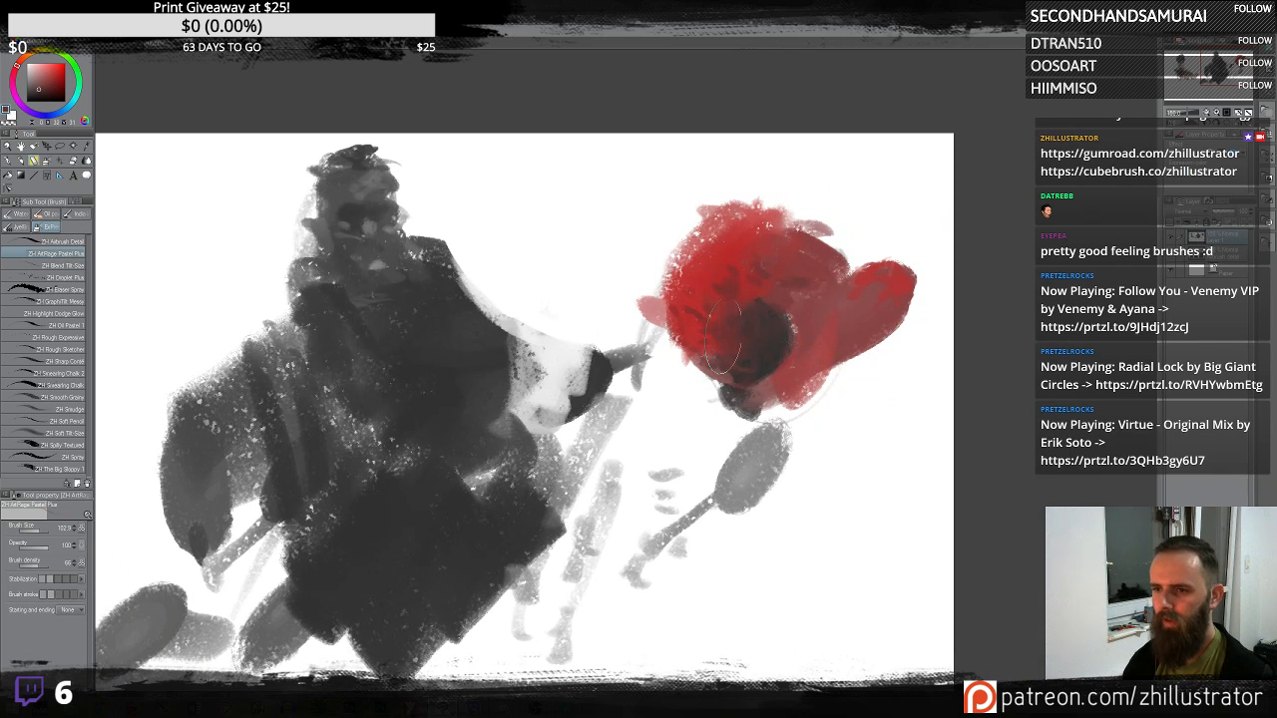
pyautogui.scroll(-3, 727, 533)
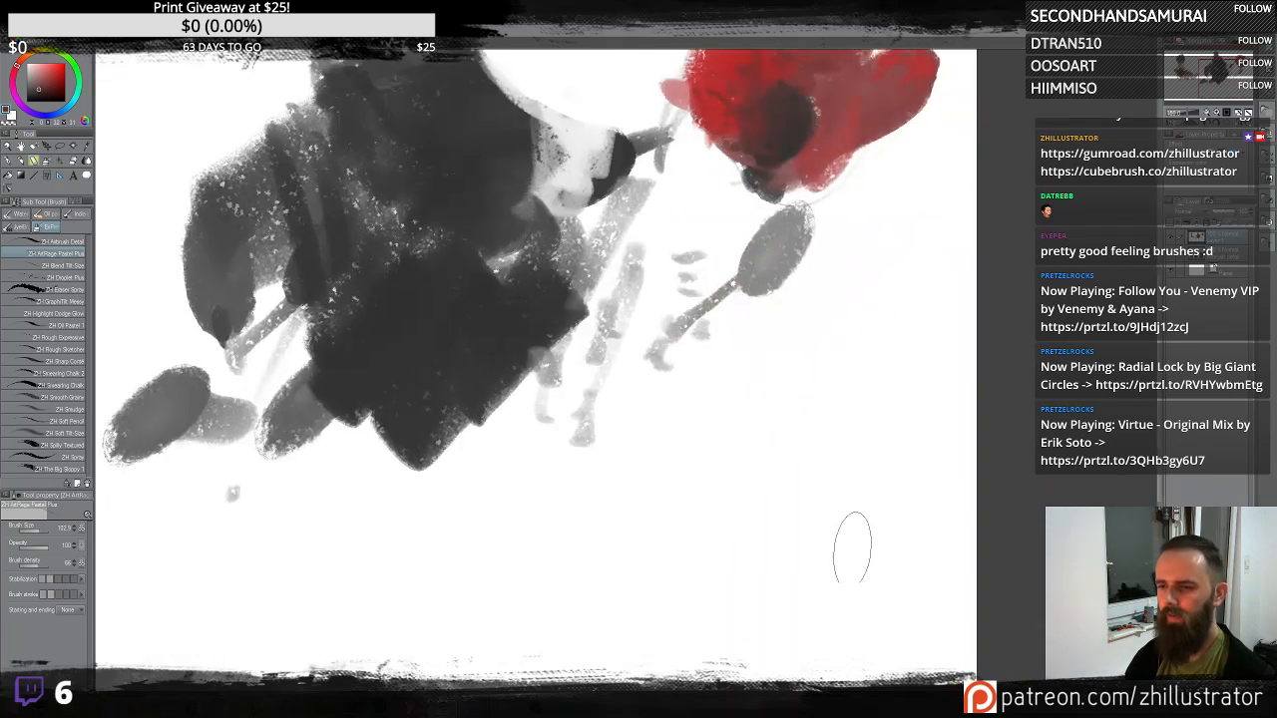
pyautogui.moveTo(853, 491)
pyautogui.mouseDown()
pyautogui.moveTo(848, 365)
pyautogui.moveTo(870, 190)
pyautogui.mouseUp()
pyautogui.moveTo(769, 301); pyautogui.dragTo(781, 421)
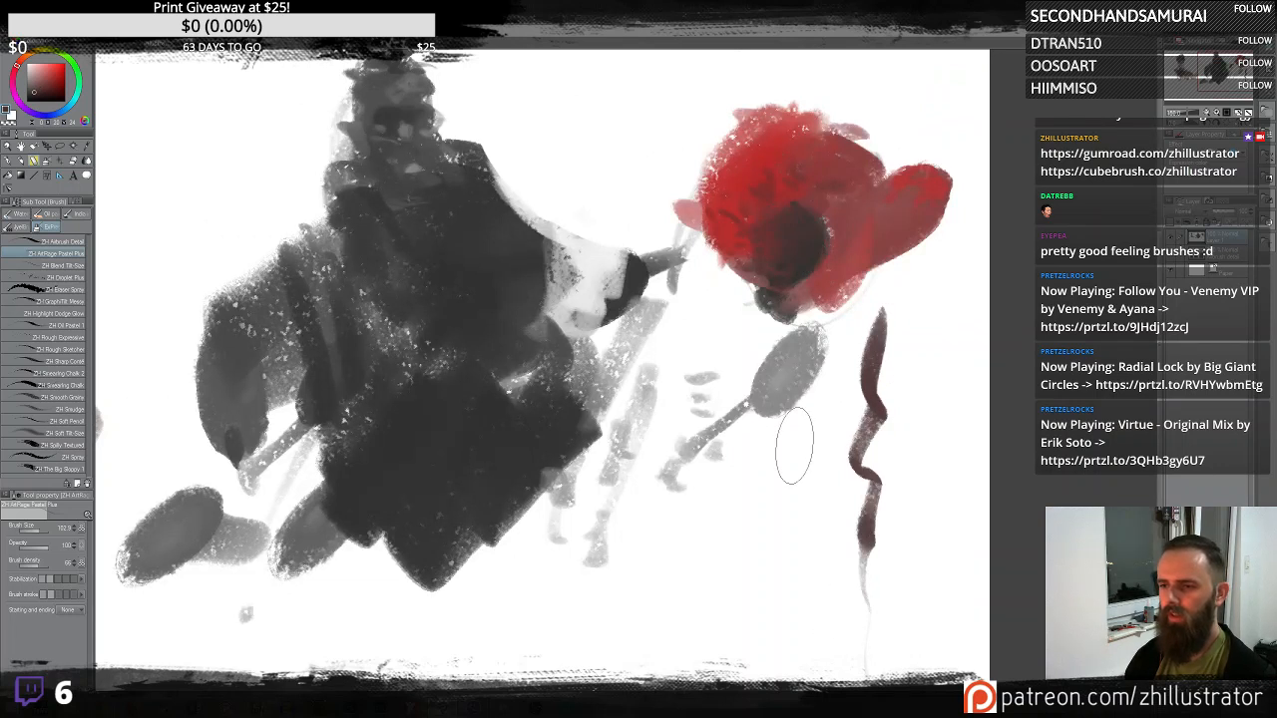
pyautogui.hotkey('ctrl', 'z')
# - Sketch a small new figure below the red shape with a light head outline and two dark vertical torso blocks
pyautogui.scroll(-2, 849, 541)
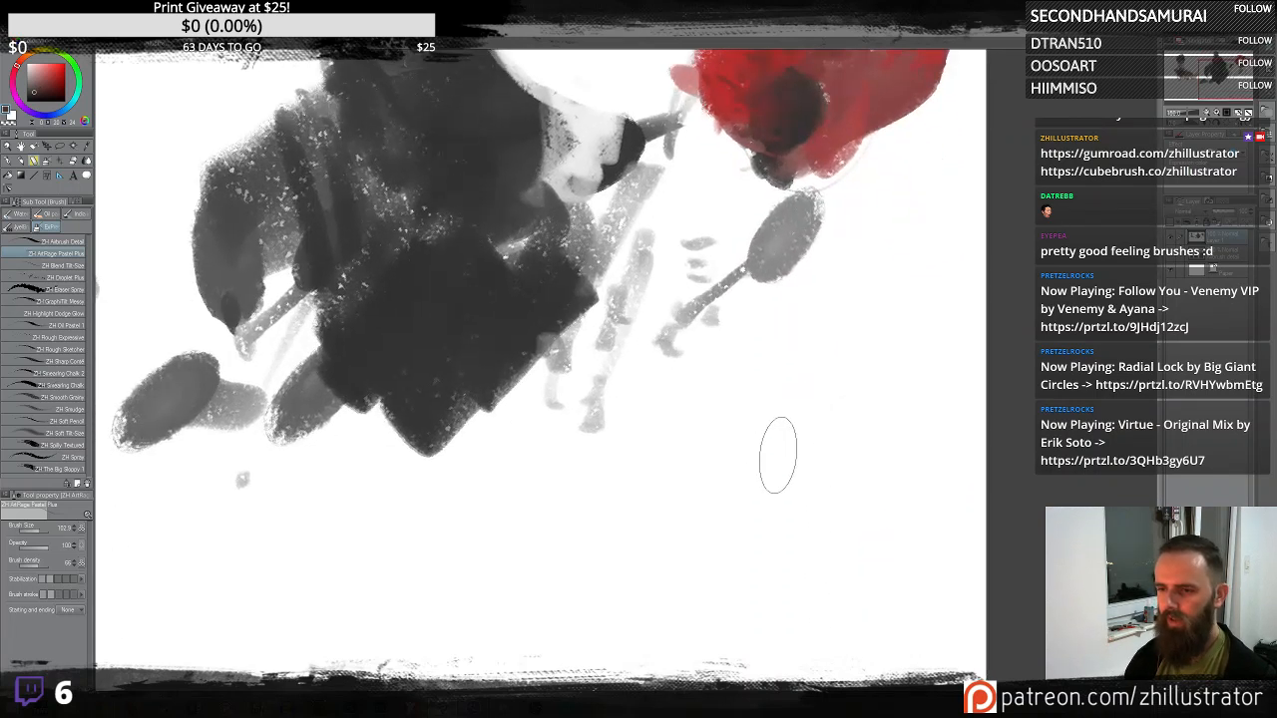
pyautogui.moveTo(760, 501)
pyautogui.mouseDown()
pyautogui.moveTo(858, 452)
pyautogui.moveTo(858, 480)
pyautogui.mouseUp()
pyautogui.moveTo(816, 376)
pyautogui.mouseDown()
pyautogui.moveTo(842, 342)
pyautogui.moveTo(811, 372)
pyautogui.moveTo(810, 324)
pyautogui.mouseUp()
pyautogui.moveTo(817, 383)
pyautogui.mouseDown()
pyautogui.moveTo(802, 334)
pyautogui.moveTo(795, 346)
pyautogui.moveTo(849, 350)
pyautogui.moveTo(797, 394)
pyautogui.moveTo(789, 461)
pyautogui.mouseUp()
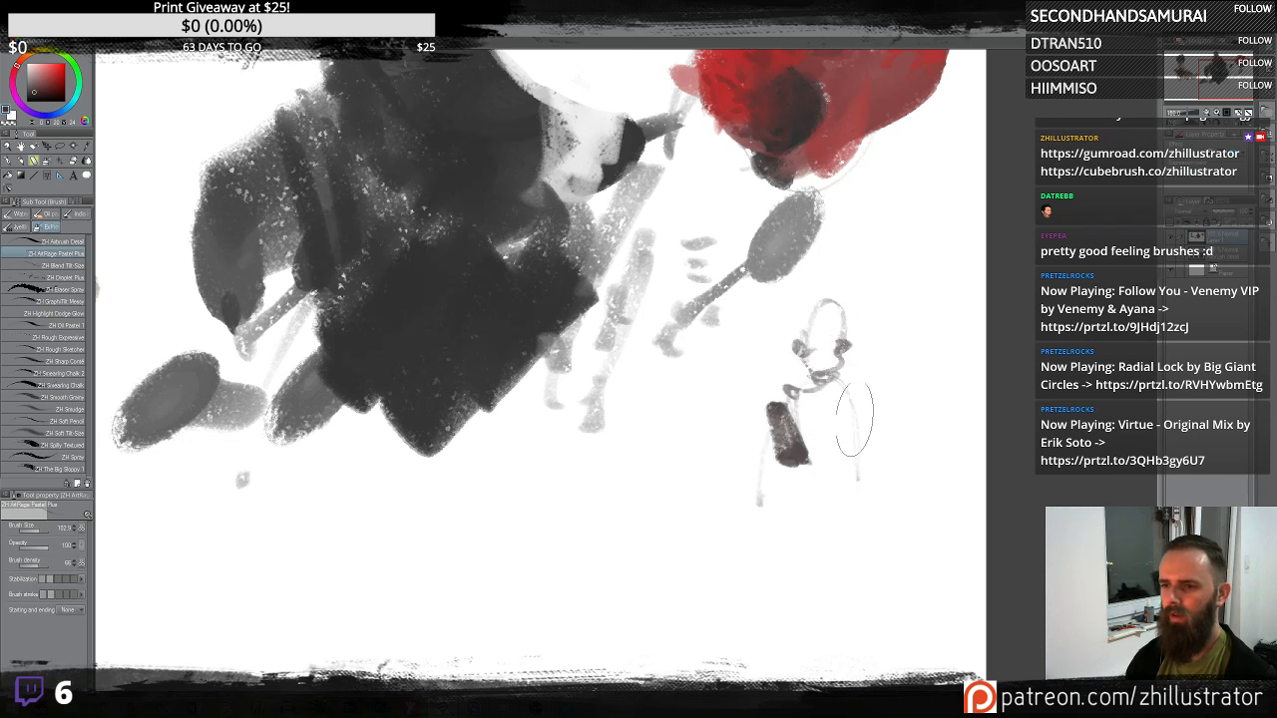
pyautogui.moveTo(854, 409); pyautogui.dragTo(846, 469)
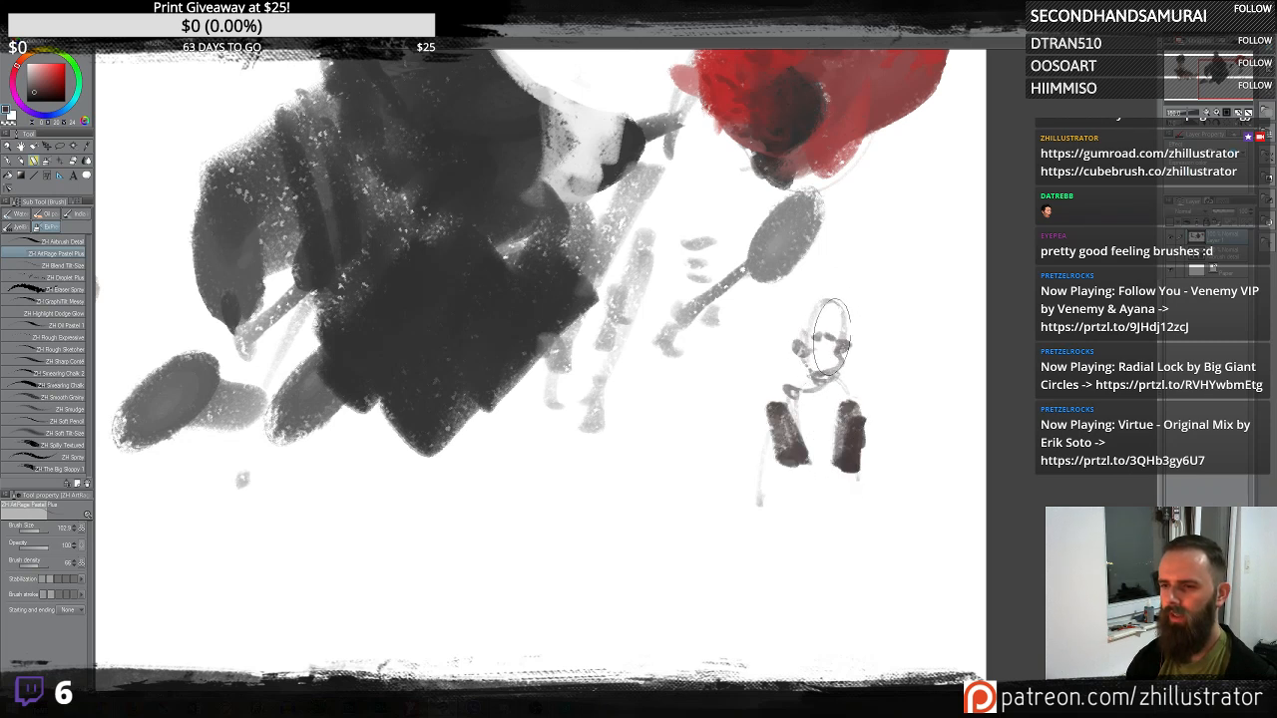
pyautogui.moveTo(829, 339)
pyautogui.mouseDown()
pyautogui.moveTo(833, 309)
pyautogui.moveTo(819, 319)
pyautogui.moveTo(819, 299)
pyautogui.moveTo(812, 339)
pyautogui.moveTo(828, 347)
pyautogui.moveTo(829, 384)
pyautogui.moveTo(809, 379)
pyautogui.moveTo(817, 360)
pyautogui.moveTo(808, 364)
pyautogui.moveTo(874, 329)
pyautogui.moveTo(816, 354)
pyautogui.moveTo(859, 344)
pyautogui.moveTo(781, 402)
pyautogui.moveTo(845, 401)
pyautogui.moveTo(817, 349)
pyautogui.moveTo(782, 359)
pyautogui.moveTo(873, 332)
pyautogui.mouseUp()
pyautogui.moveTo(822, 378); pyautogui.dragTo(808, 401)
pyautogui.keyDown('alt'); pyautogui.click(837, 478); pyautogui.keyUp('alt')
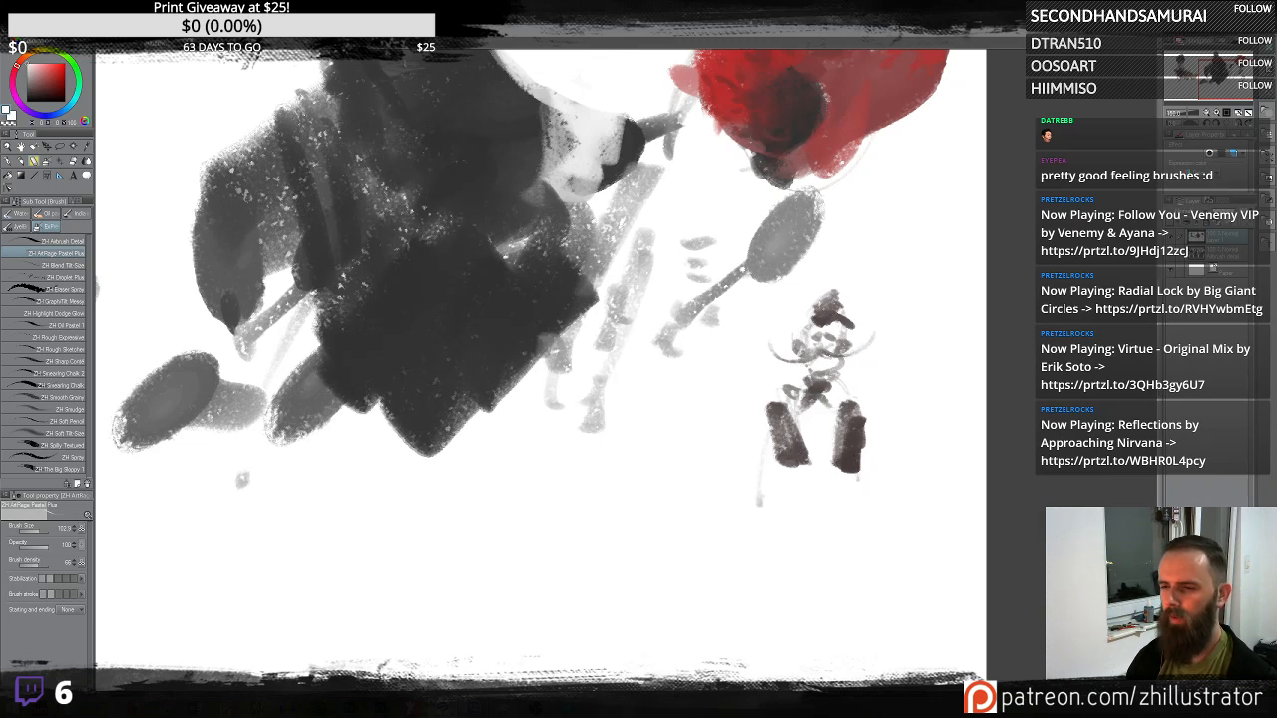
# - Sketch light flowing outlines for the figure's wide lower body and an arm reaching to the left
pyautogui.moveTo(784, 483)
pyautogui.mouseDown()
pyautogui.moveTo(853, 488)
pyautogui.moveTo(836, 486)
pyautogui.moveTo(849, 503)
pyautogui.moveTo(798, 488)
pyautogui.moveTo(794, 651)
pyautogui.mouseUp()
pyautogui.moveTo(878, 490)
pyautogui.mouseDown()
pyautogui.moveTo(889, 616)
pyautogui.moveTo(871, 646)
pyautogui.mouseUp()
pyautogui.moveTo(768, 512); pyautogui.dragTo(896, 481)
pyautogui.moveTo(766, 489)
pyautogui.mouseDown()
pyautogui.moveTo(888, 482)
pyautogui.moveTo(748, 582)
pyautogui.moveTo(809, 647)
pyautogui.mouseUp()
pyautogui.moveTo(813, 643)
pyautogui.mouseDown()
pyautogui.moveTo(828, 636)
pyautogui.moveTo(840, 535)
pyautogui.mouseUp()
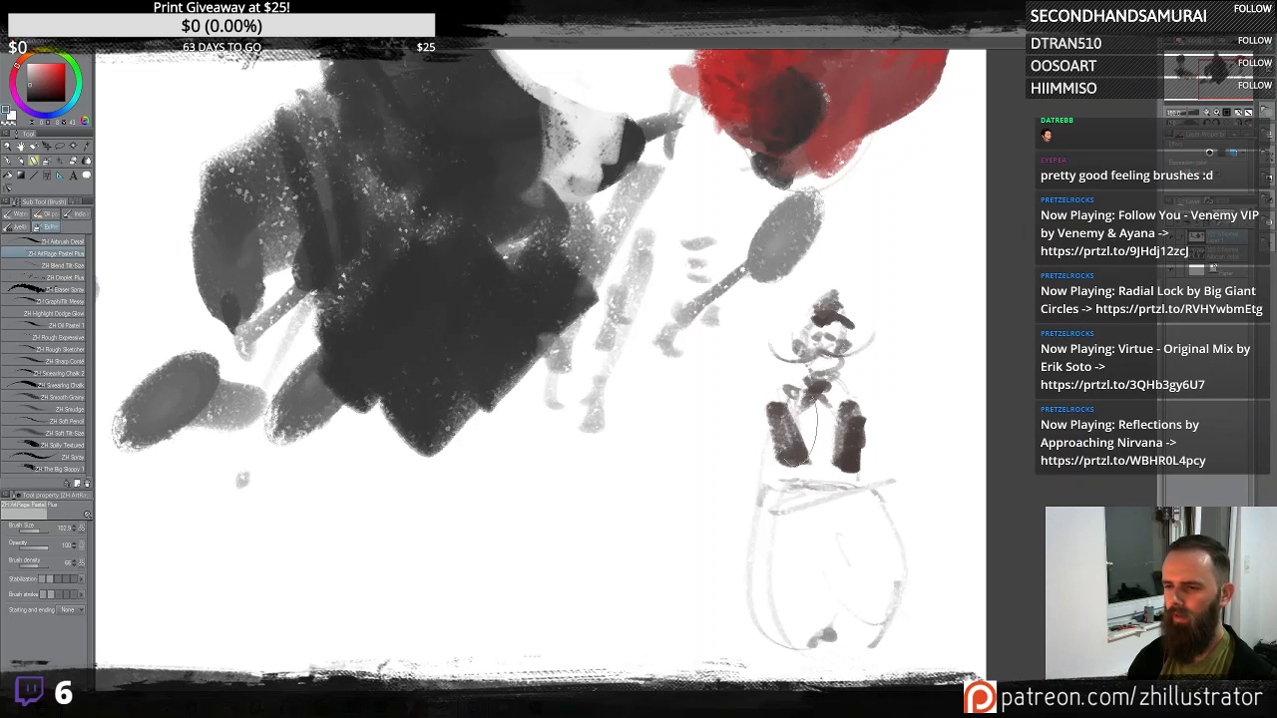
pyautogui.moveTo(777, 400)
pyautogui.mouseDown()
pyautogui.moveTo(663, 502)
pyautogui.moveTo(664, 528)
pyautogui.moveTo(658, 513)
pyautogui.moveTo(694, 516)
pyautogui.moveTo(675, 529)
pyautogui.moveTo(670, 587)
pyautogui.mouseUp()
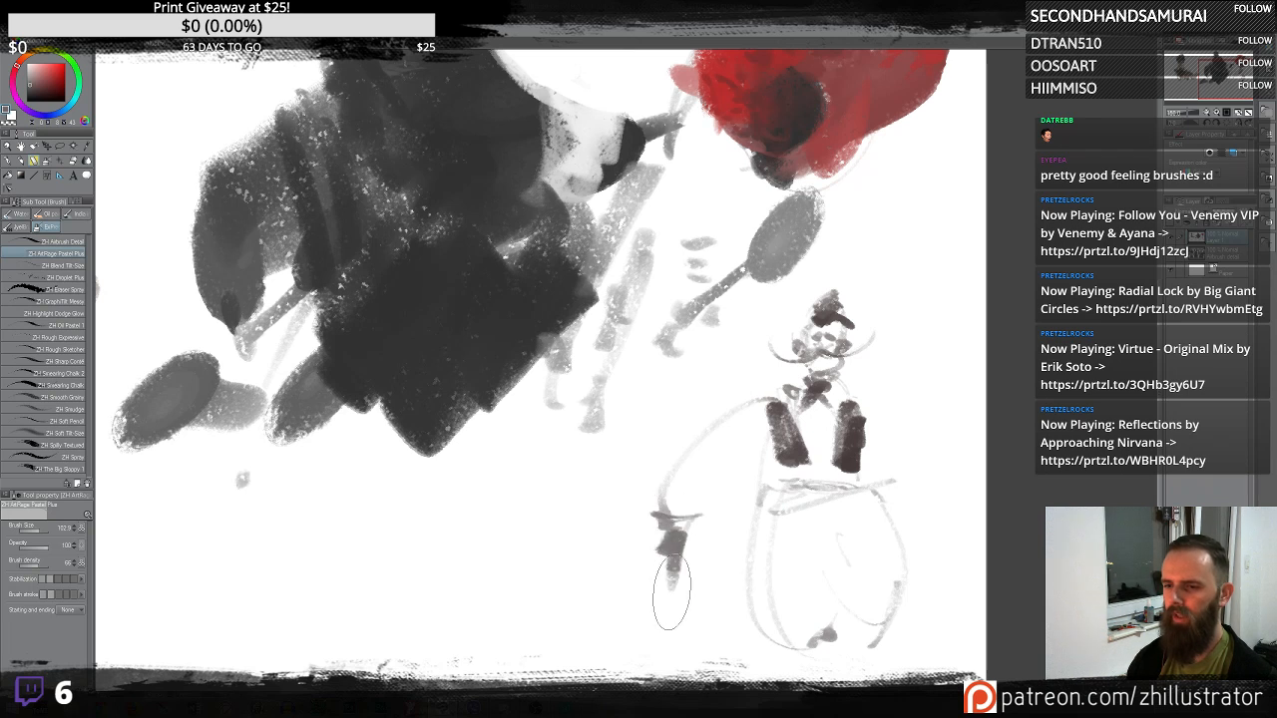
# - Add large curved arcs around the figure and a red band across its waist
pyautogui.moveTo(855, 384); pyautogui.dragTo(975, 507)
pyautogui.moveTo(867, 440); pyautogui.dragTo(944, 508)
pyautogui.moveTo(864, 409)
pyautogui.mouseDown()
pyautogui.moveTo(859, 394)
pyautogui.moveTo(784, 415)
pyautogui.mouseUp()
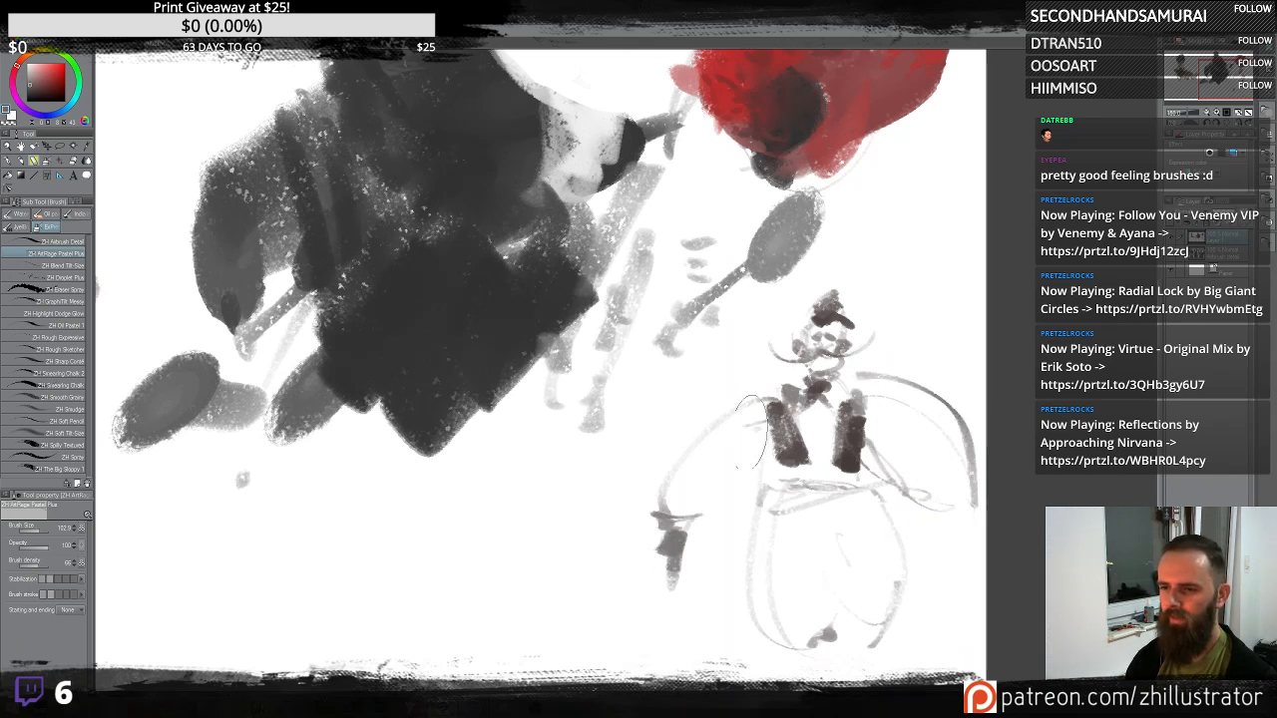
pyautogui.moveTo(673, 544)
pyautogui.mouseDown()
pyautogui.moveTo(726, 552)
pyautogui.moveTo(694, 580)
pyautogui.mouseUp()
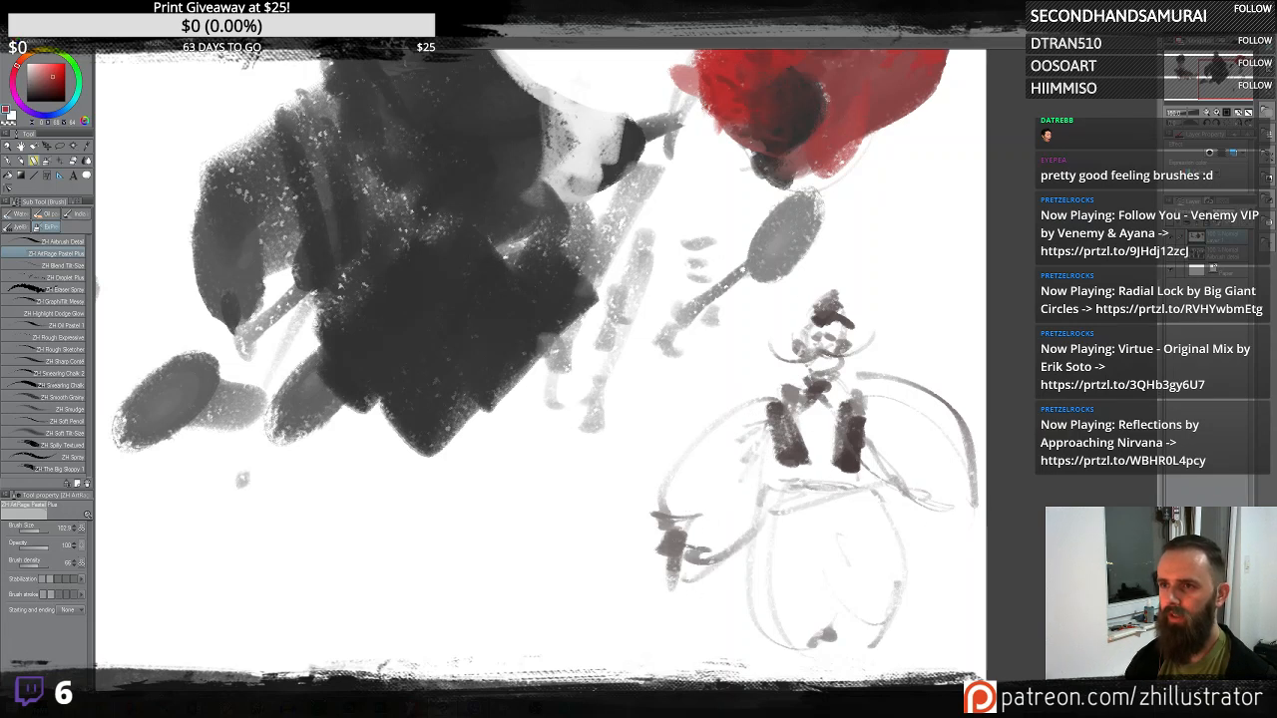
pyautogui.moveTo(788, 491)
pyautogui.mouseDown()
pyautogui.moveTo(871, 471)
pyautogui.moveTo(833, 488)
pyautogui.moveTo(848, 508)
pyautogui.moveTo(813, 503)
pyautogui.moveTo(833, 445)
pyautogui.moveTo(818, 431)
pyautogui.moveTo(818, 455)
pyautogui.moveTo(865, 451)
pyautogui.moveTo(835, 418)
pyautogui.moveTo(830, 304)
pyautogui.mouseUp()
pyautogui.hotkey('ctrl', 'z')
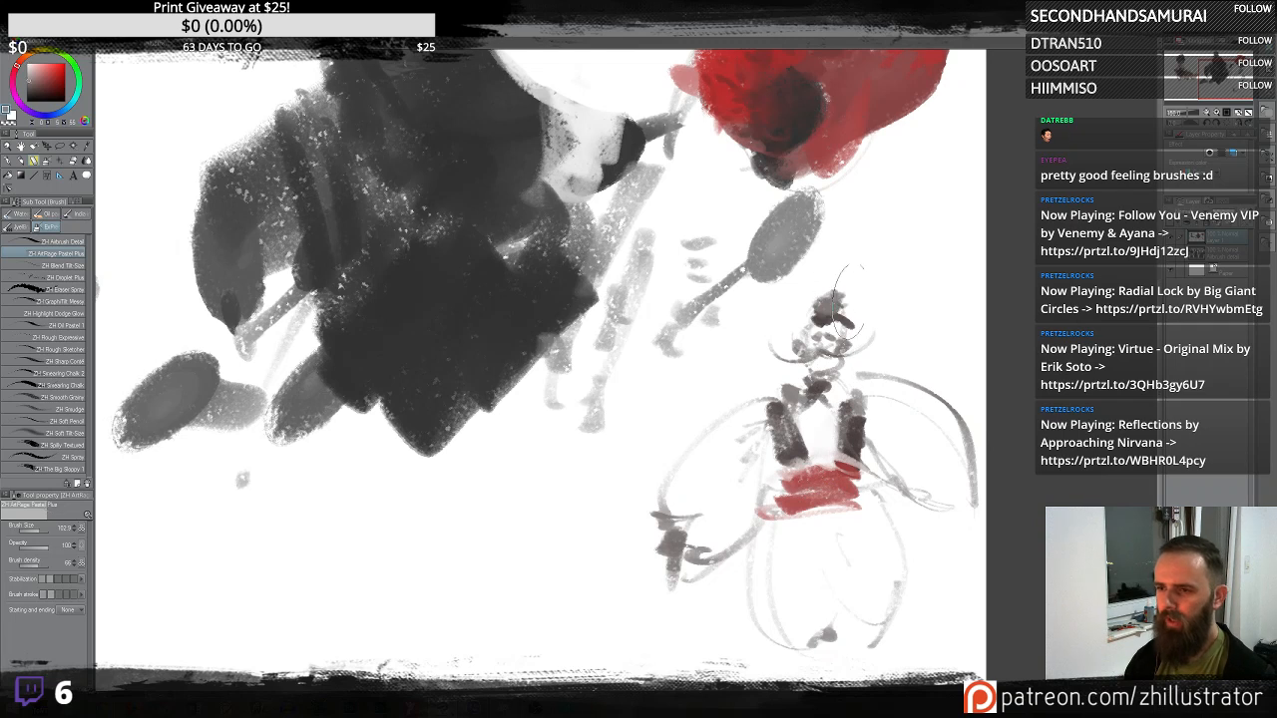
# - Fill the figure's body and surrounding curved shapes with soft light grey tones
pyautogui.keyDown('alt'); pyautogui.click(836, 324); pyautogui.keyUp('alt')
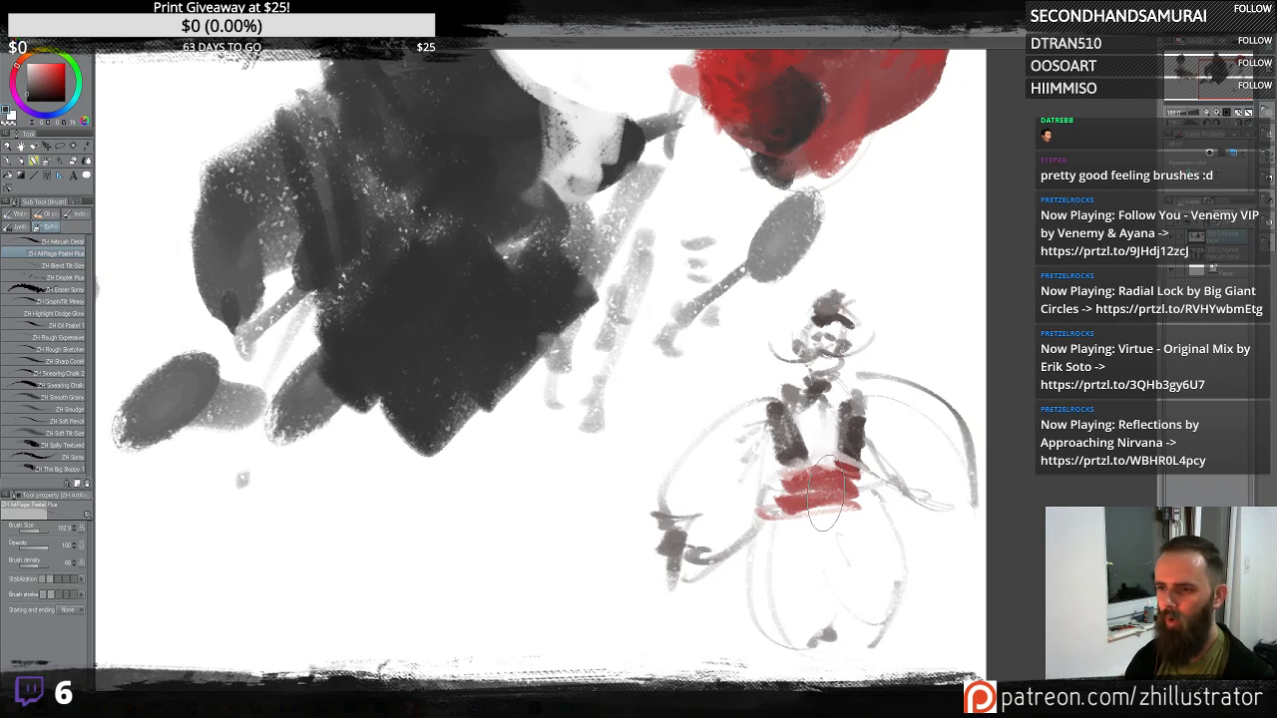
pyautogui.moveTo(854, 464); pyautogui.dragTo(738, 414)
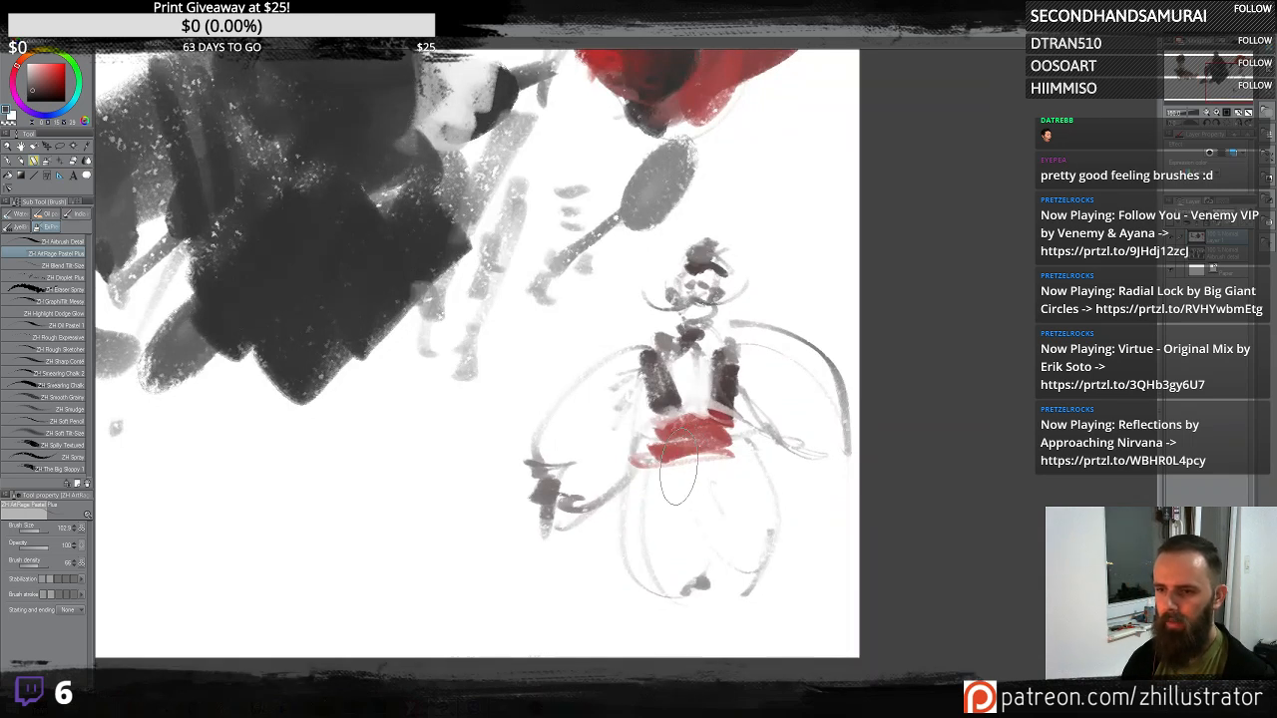
pyautogui.moveTo(651, 485)
pyautogui.mouseDown()
pyautogui.moveTo(697, 479)
pyautogui.moveTo(690, 521)
pyautogui.moveTo(654, 527)
pyautogui.moveTo(690, 569)
pyautogui.moveTo(739, 537)
pyautogui.moveTo(706, 490)
pyautogui.mouseUp()
pyautogui.moveTo(598, 380)
pyautogui.mouseDown()
pyautogui.moveTo(573, 467)
pyautogui.moveTo(617, 439)
pyautogui.mouseUp()
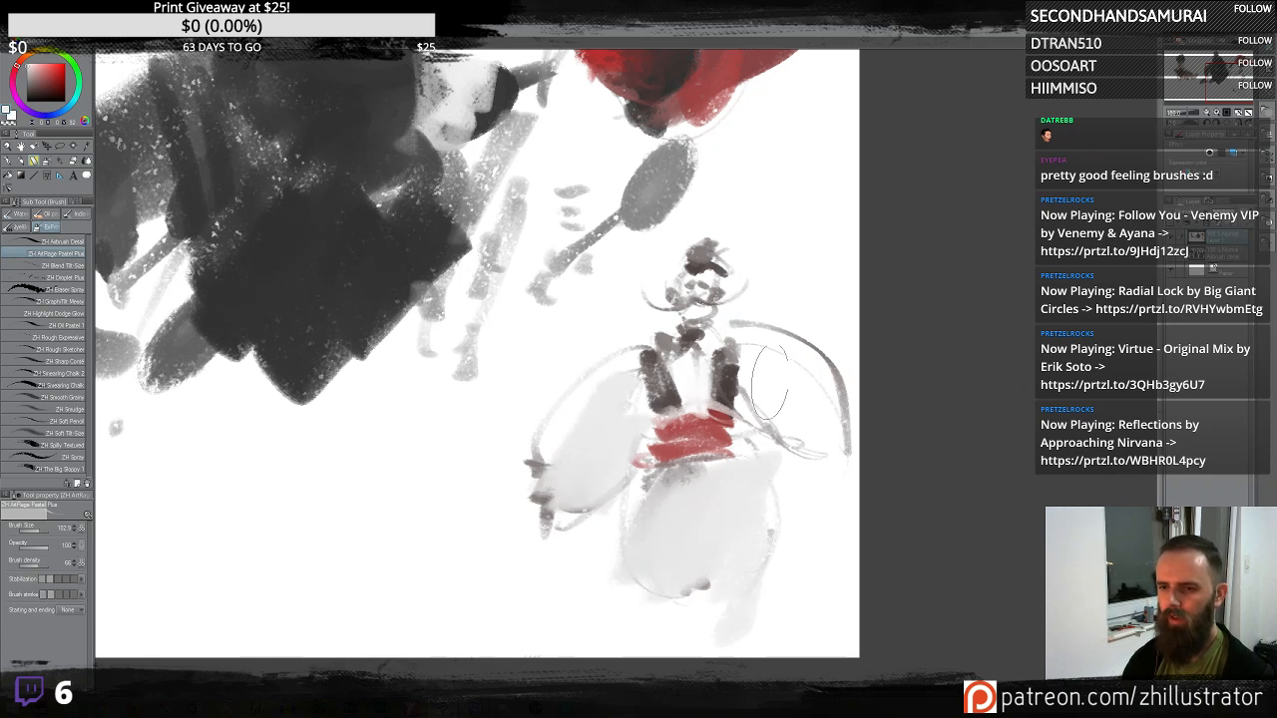
pyautogui.moveTo(766, 357); pyautogui.dragTo(846, 461)
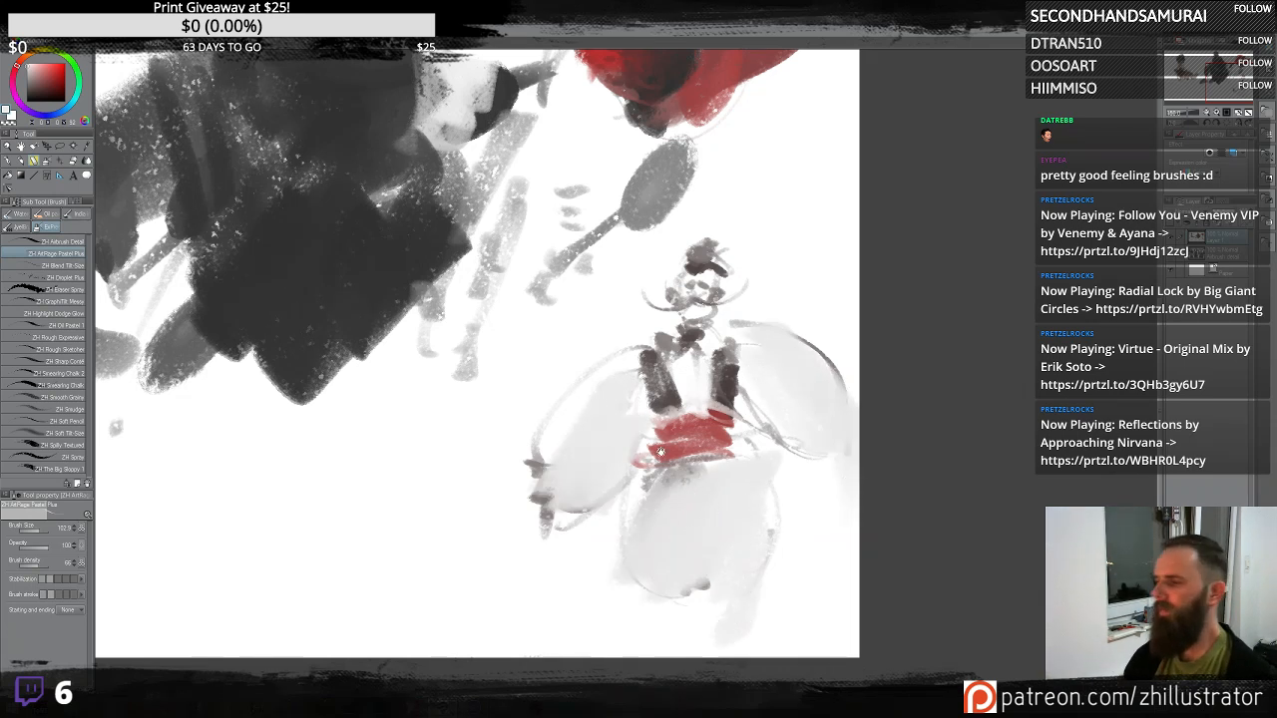
pyautogui.moveTo(638, 414); pyautogui.dragTo(738, 414)
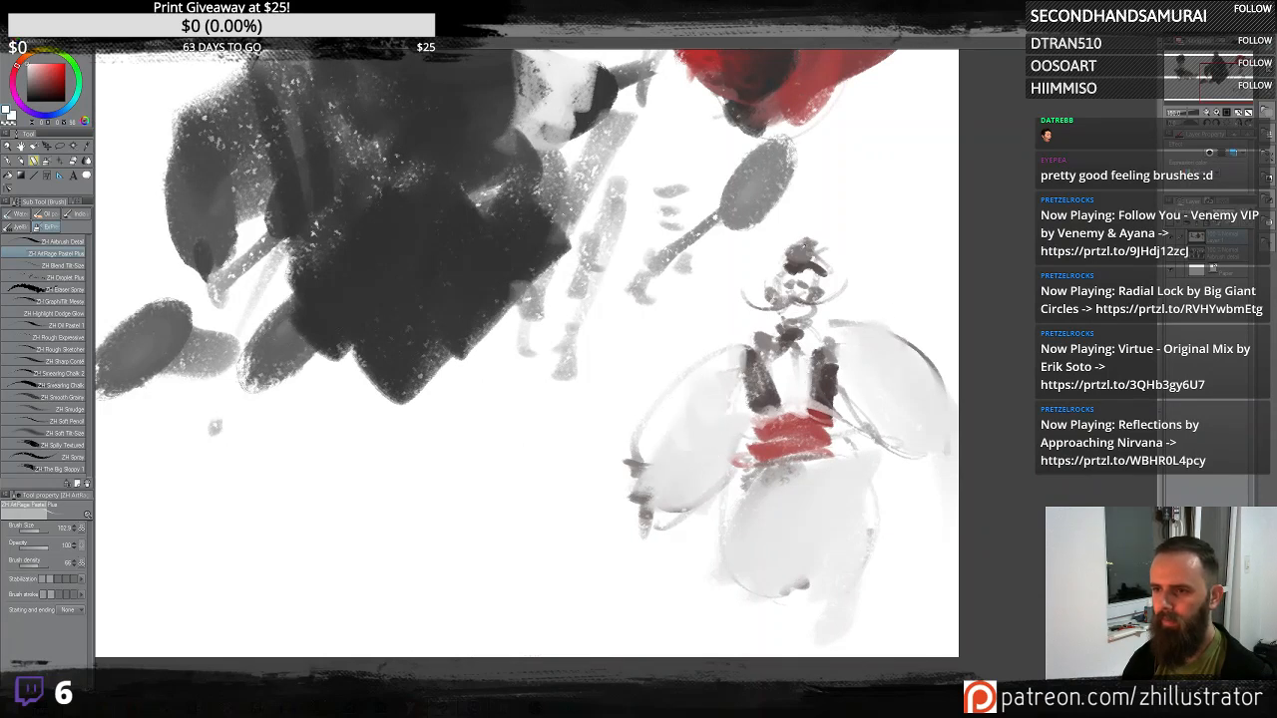
# - Add a dark hat and facial strokes to the small figure's head
pyautogui.keyDown('alt'); pyautogui.click(798, 268); pyautogui.keyUp('alt')
pyautogui.moveTo(789, 268)
pyautogui.mouseDown()
pyautogui.moveTo(748, 285)
pyautogui.moveTo(848, 278)
pyautogui.mouseUp()
pyautogui.moveTo(783, 249)
pyautogui.mouseDown()
pyautogui.moveTo(780, 261)
pyautogui.moveTo(816, 245)
pyautogui.mouseUp()
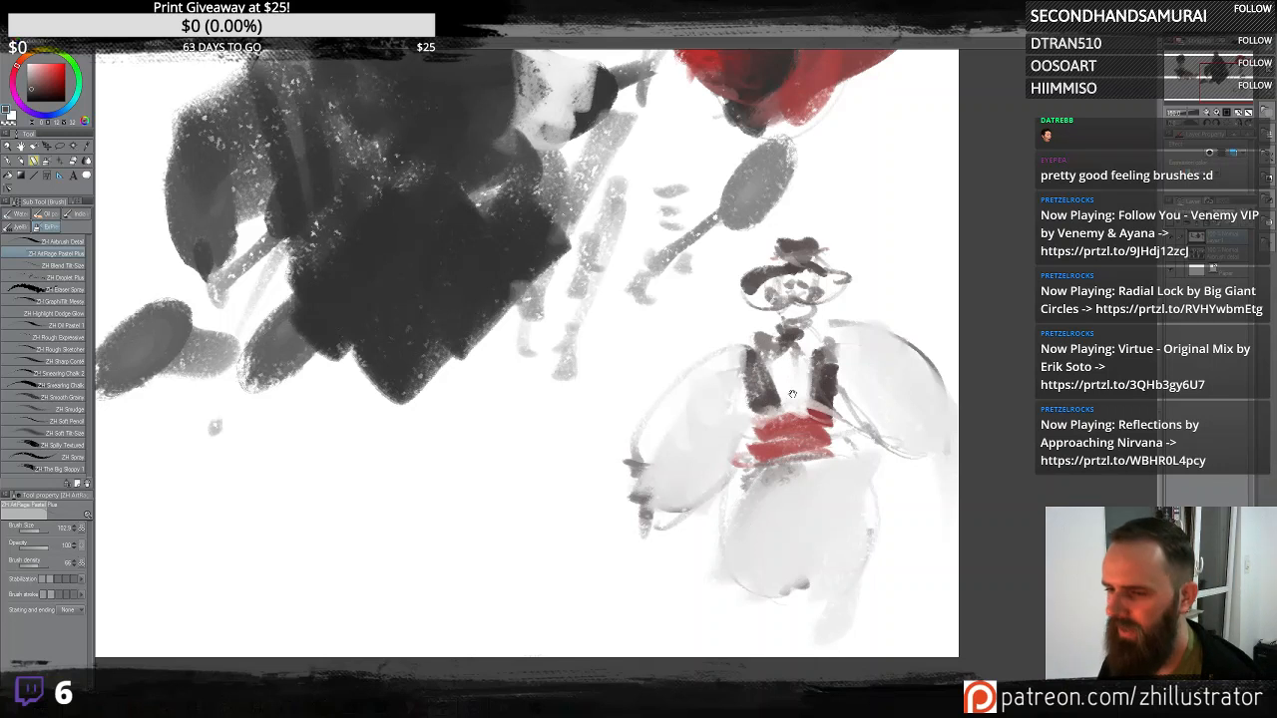
pyautogui.moveTo(790, 322); pyautogui.dragTo(748, 263)
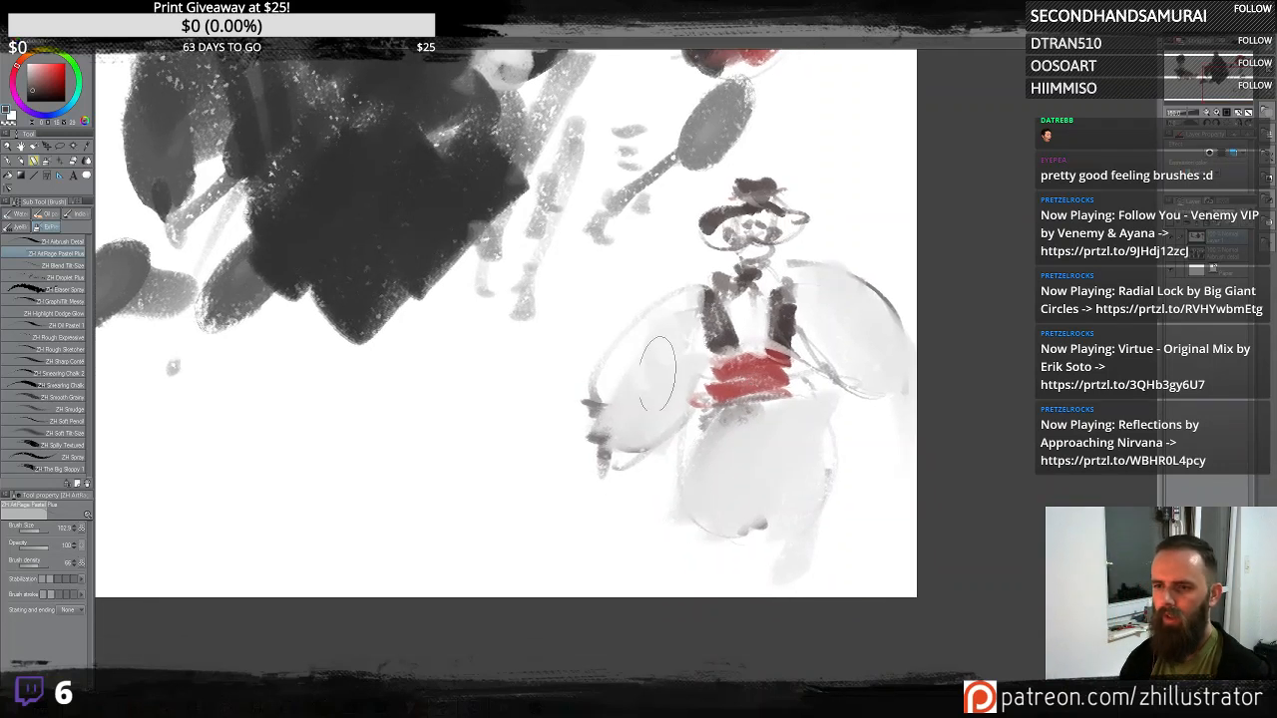
# - Paint dark arms and hands on both sides of the figure and add curling accent strokes
pyautogui.moveTo(639, 392)
pyautogui.mouseDown()
pyautogui.moveTo(649, 397)
pyautogui.moveTo(642, 475)
pyautogui.mouseUp()
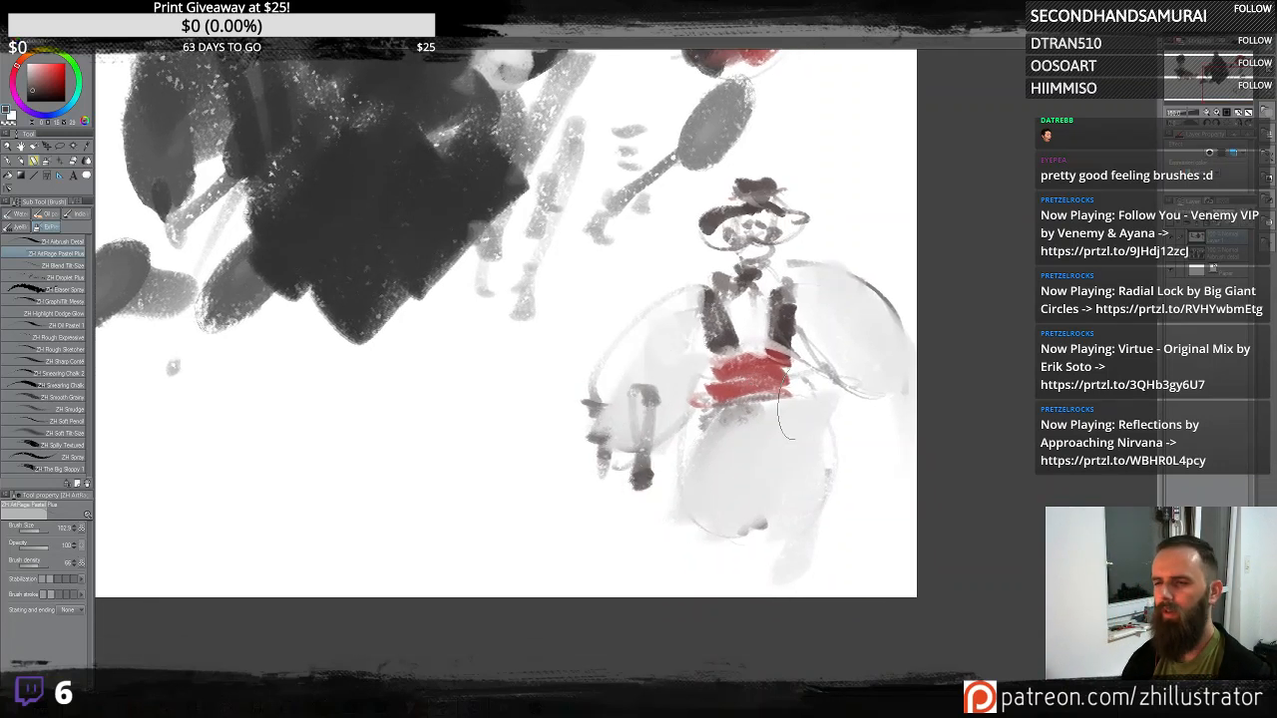
pyautogui.moveTo(826, 334); pyautogui.dragTo(872, 465)
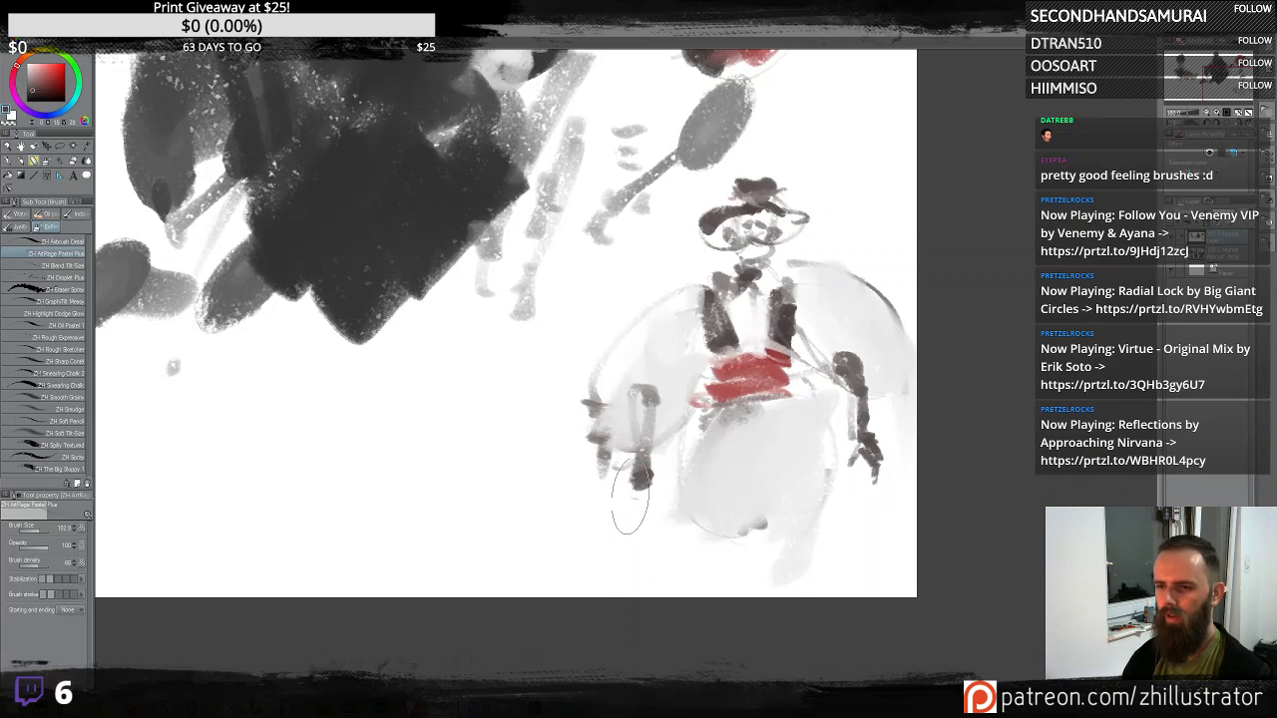
pyautogui.moveTo(629, 497)
pyautogui.mouseDown()
pyautogui.moveTo(650, 398)
pyautogui.moveTo(657, 407)
pyautogui.moveTo(707, 369)
pyautogui.moveTo(667, 396)
pyautogui.moveTo(681, 398)
pyautogui.moveTo(609, 379)
pyautogui.moveTo(634, 439)
pyautogui.moveTo(597, 369)
pyautogui.mouseUp()
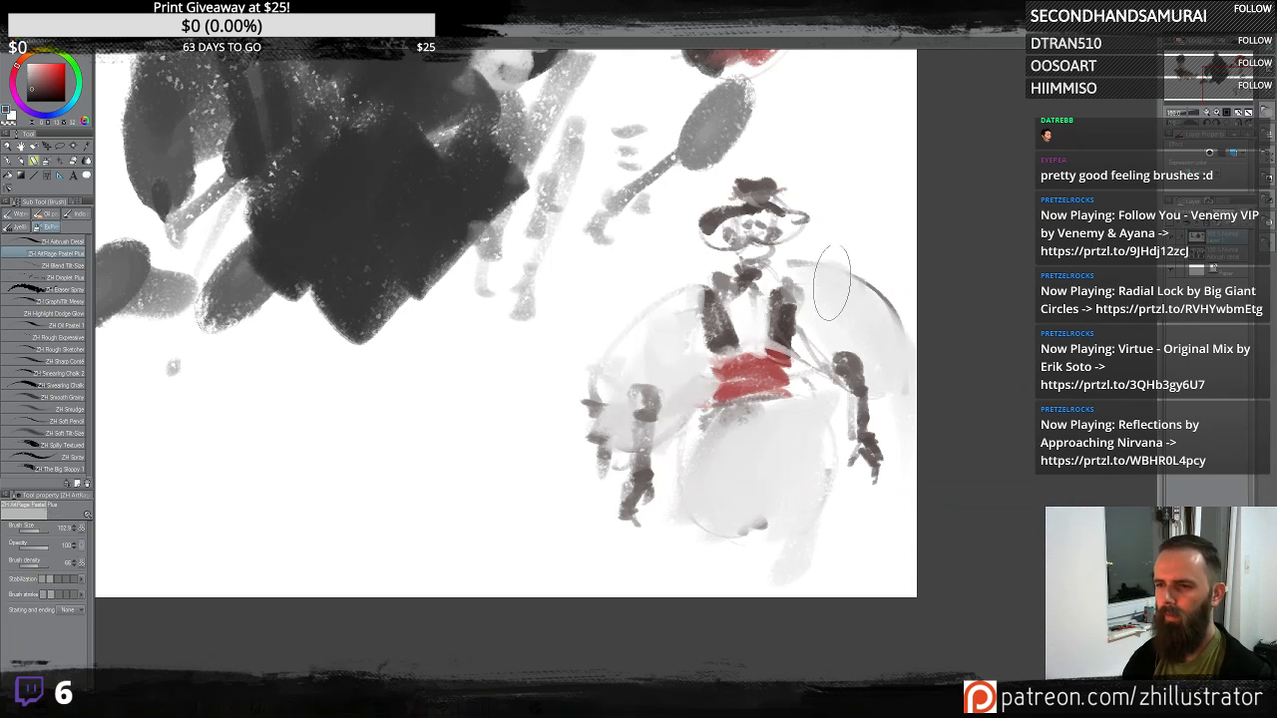
pyautogui.moveTo(831, 274); pyautogui.dragTo(886, 294)
pyautogui.moveTo(701, 291); pyautogui.dragTo(626, 325)
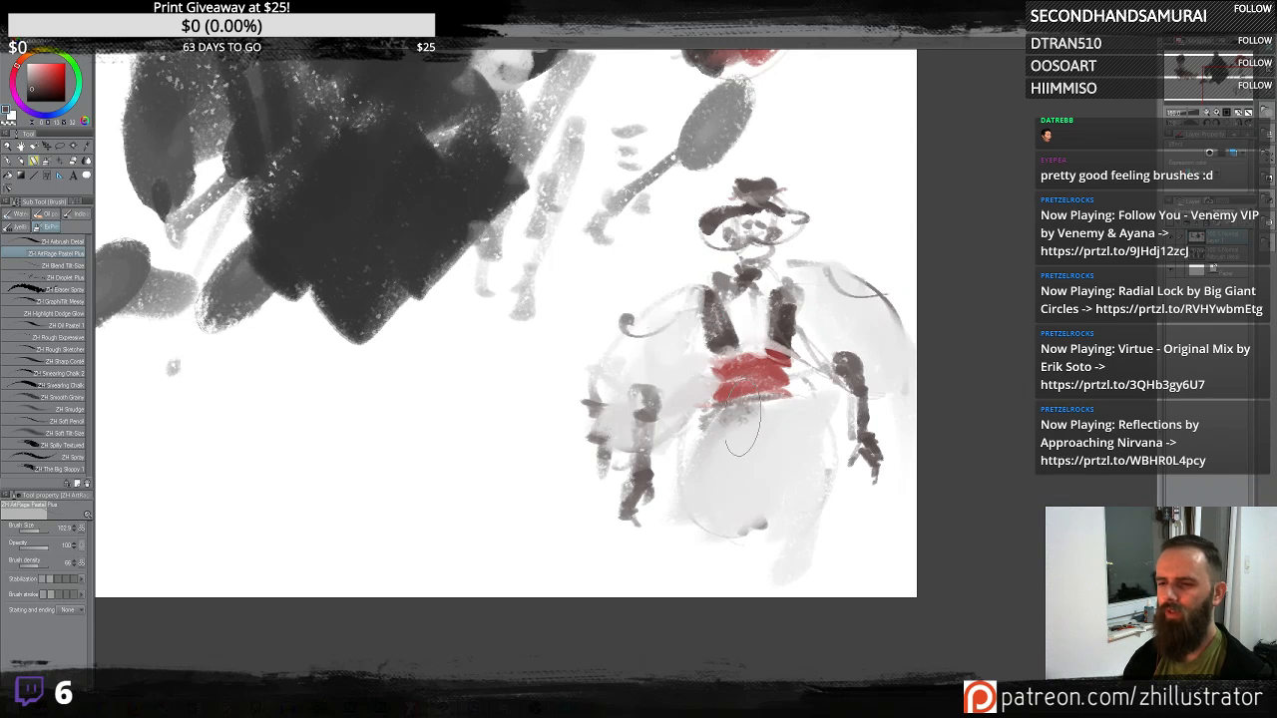
# - Extend red diagonal streaks down from the waist band across the figure's lower body
pyautogui.moveTo(768, 404); pyautogui.dragTo(866, 577)
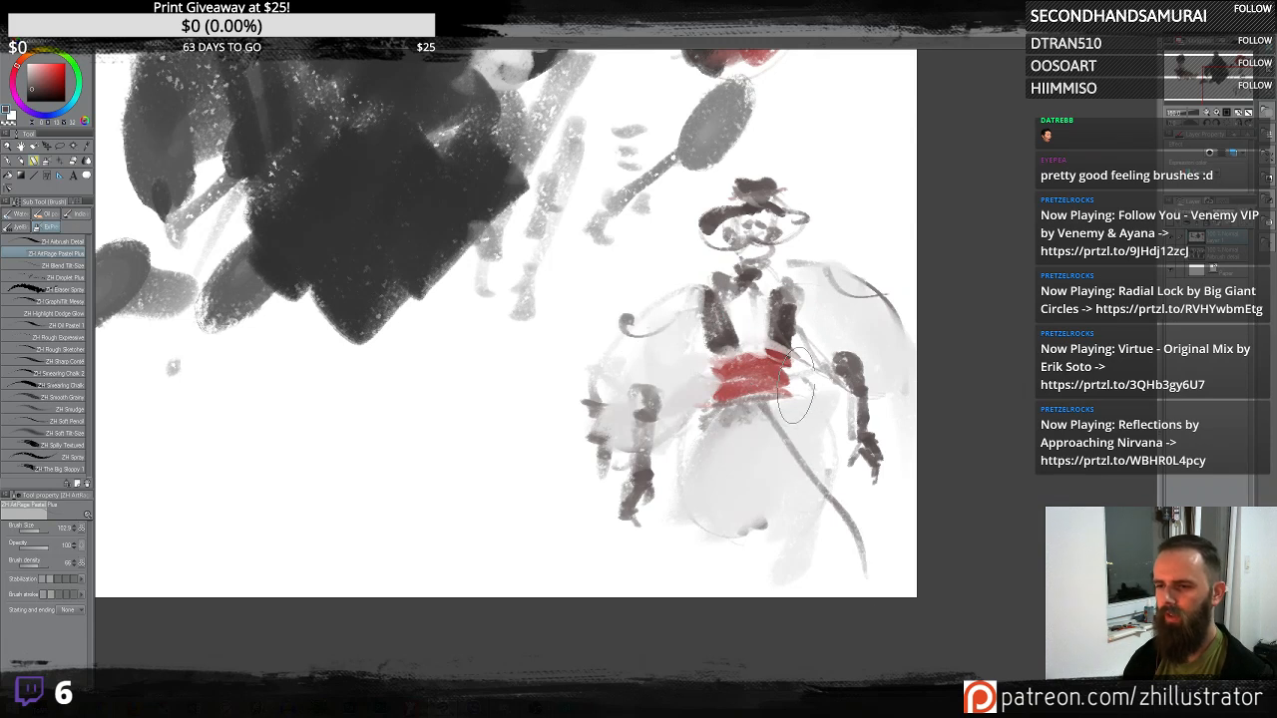
pyautogui.moveTo(803, 377); pyautogui.dragTo(858, 489)
pyautogui.moveTo(773, 374)
pyautogui.mouseDown()
pyautogui.moveTo(789, 429)
pyautogui.moveTo(798, 419)
pyautogui.moveTo(804, 454)
pyautogui.moveTo(846, 497)
pyautogui.mouseUp()
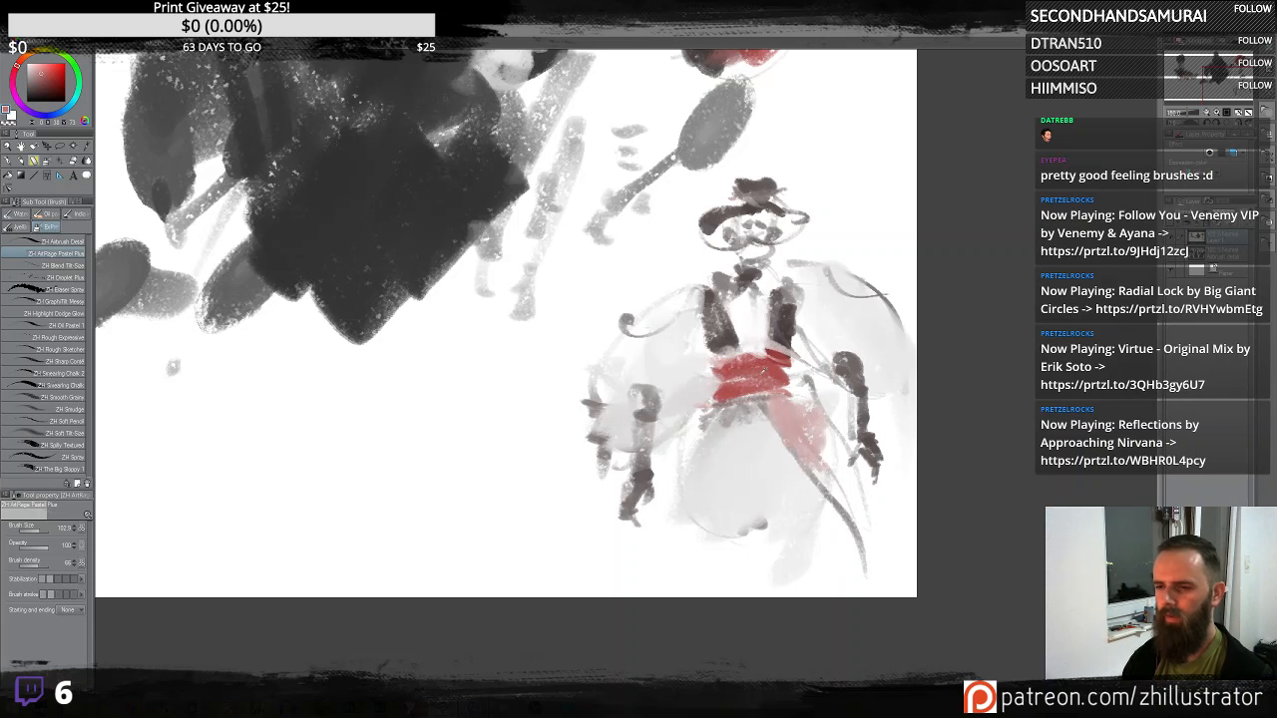
pyautogui.moveTo(799, 409); pyautogui.dragTo(780, 409)
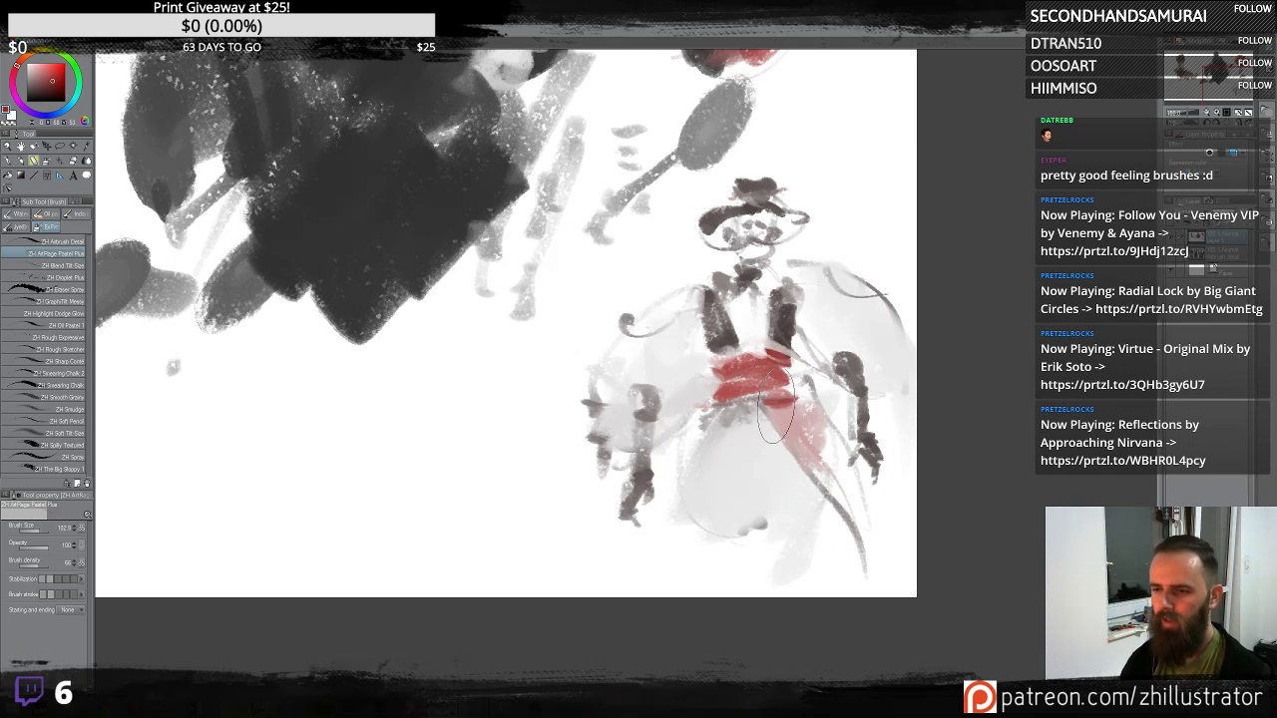
pyautogui.moveTo(777, 406)
pyautogui.mouseDown()
pyautogui.moveTo(819, 459)
pyautogui.moveTo(801, 399)
pyautogui.moveTo(833, 479)
pyautogui.moveTo(811, 419)
pyautogui.moveTo(763, 374)
pyautogui.moveTo(796, 375)
pyautogui.moveTo(747, 357)
pyautogui.moveTo(739, 379)
pyautogui.moveTo(785, 382)
pyautogui.mouseUp()
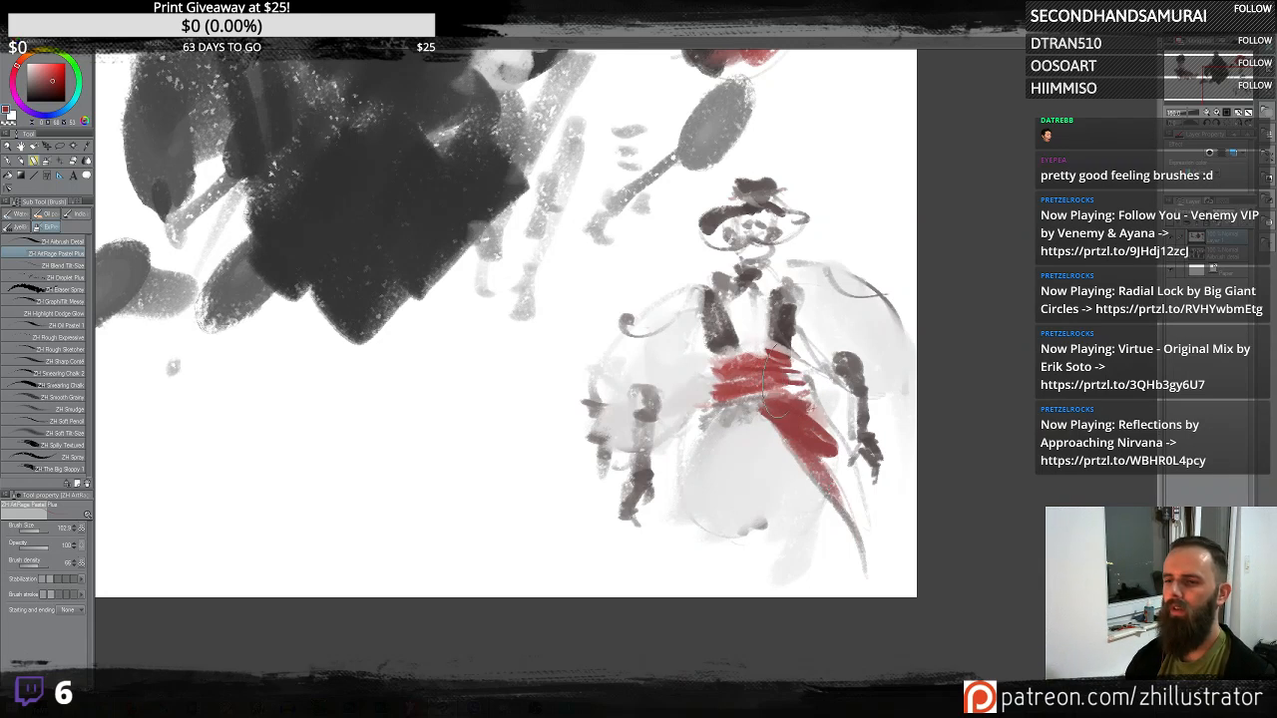
# - Add red accents to the figure's hat, arms and hands
pyautogui.moveTo(742, 199)
pyautogui.mouseDown()
pyautogui.moveTo(782, 206)
pyautogui.moveTo(740, 205)
pyautogui.mouseUp()
pyautogui.click(753, 237)
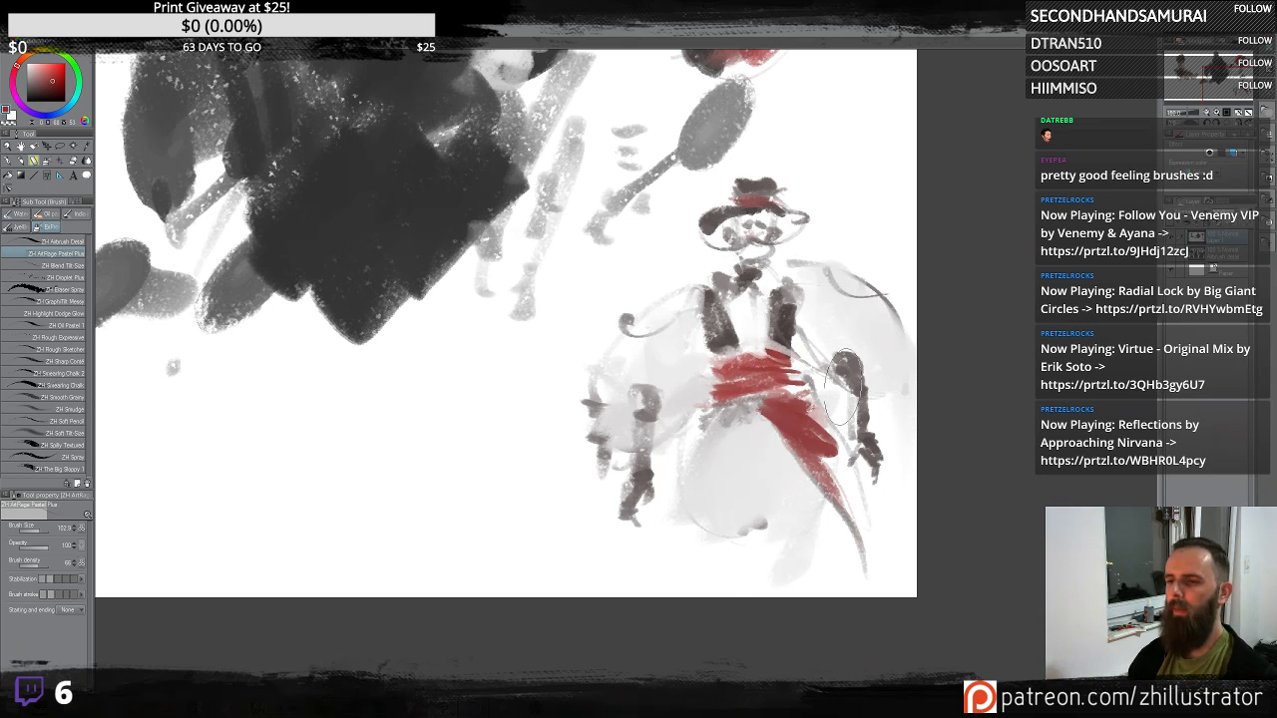
pyautogui.moveTo(841, 385); pyautogui.dragTo(862, 378)
pyautogui.moveTo(631, 423); pyautogui.dragTo(655, 420)
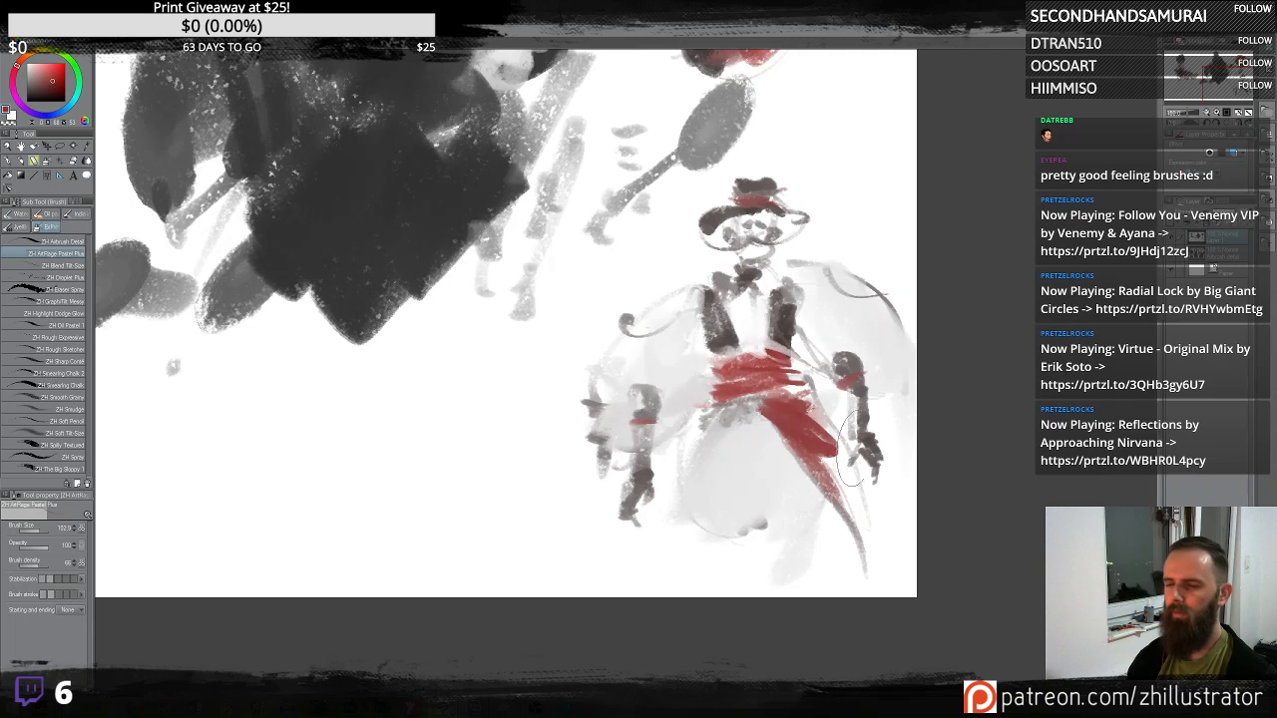
pyautogui.moveTo(860, 440)
pyautogui.mouseDown()
pyautogui.moveTo(874, 437)
pyautogui.moveTo(854, 460)
pyautogui.moveTo(876, 464)
pyautogui.mouseUp()
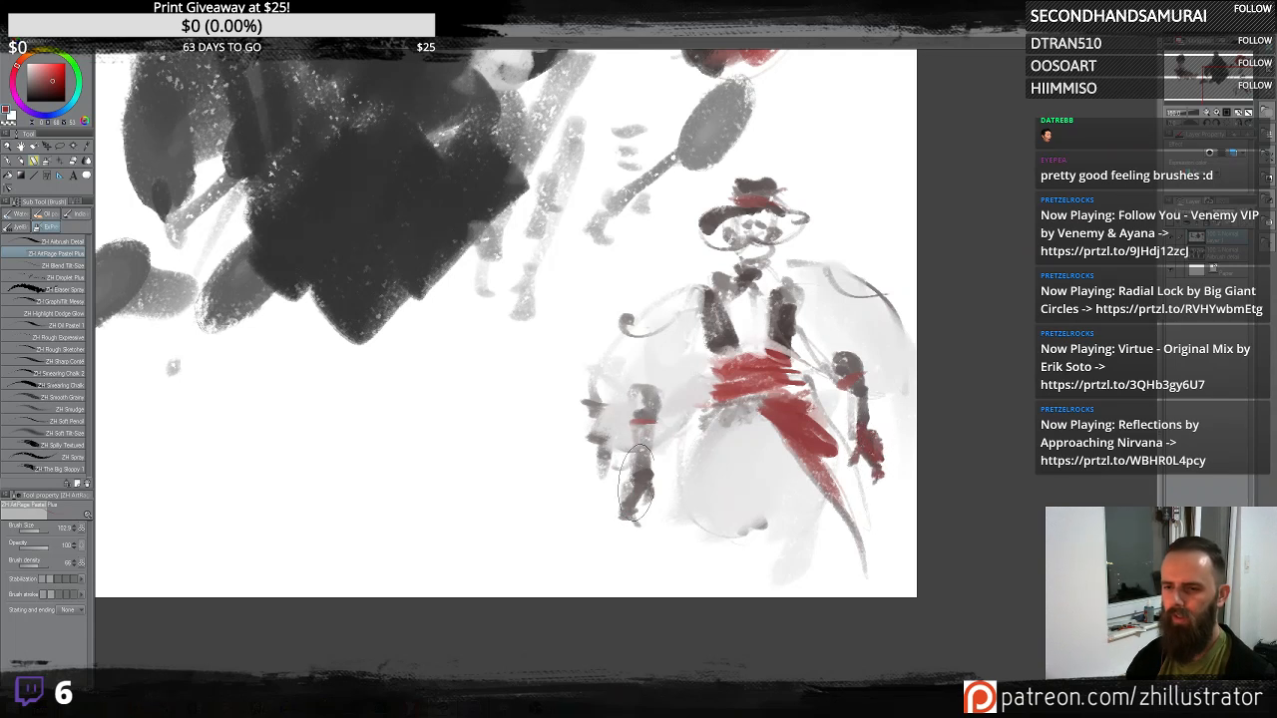
pyautogui.moveTo(647, 447)
pyautogui.mouseDown()
pyautogui.moveTo(641, 499)
pyautogui.moveTo(629, 489)
pyautogui.moveTo(626, 507)
pyautogui.moveTo(634, 485)
pyautogui.moveTo(634, 497)
pyautogui.mouseUp()
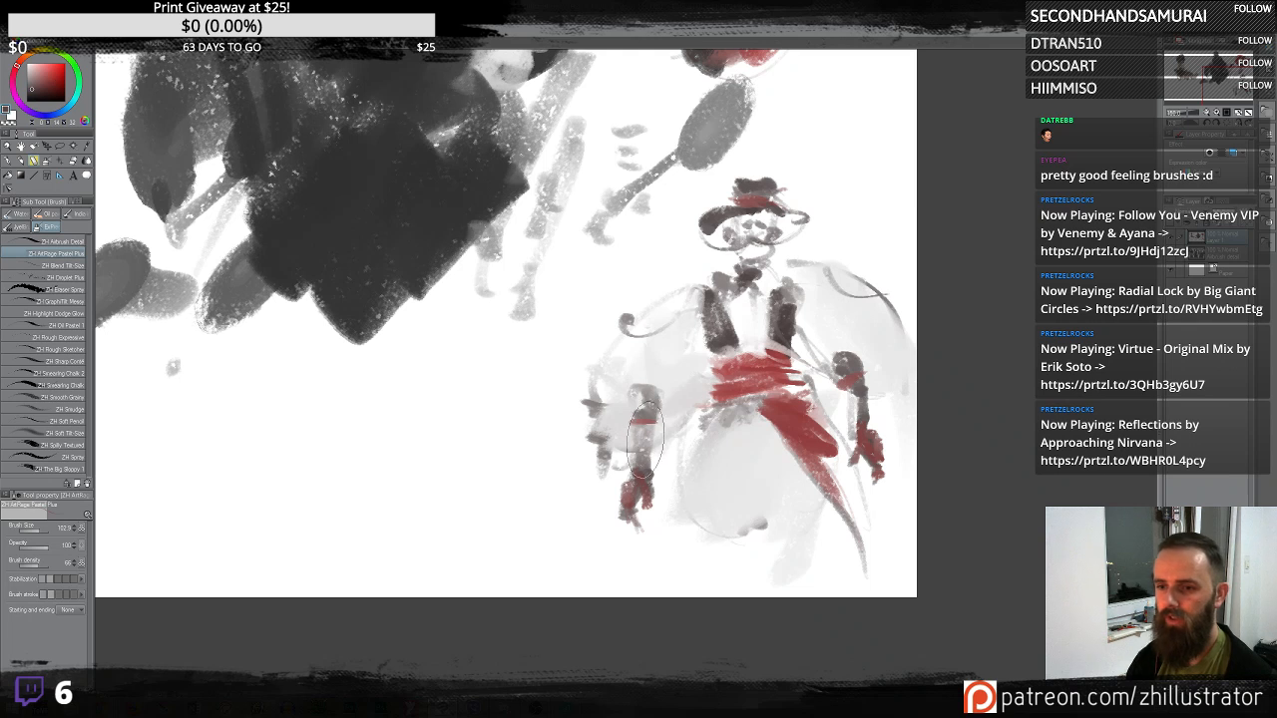
pyautogui.moveTo(641, 429); pyautogui.dragTo(644, 456)
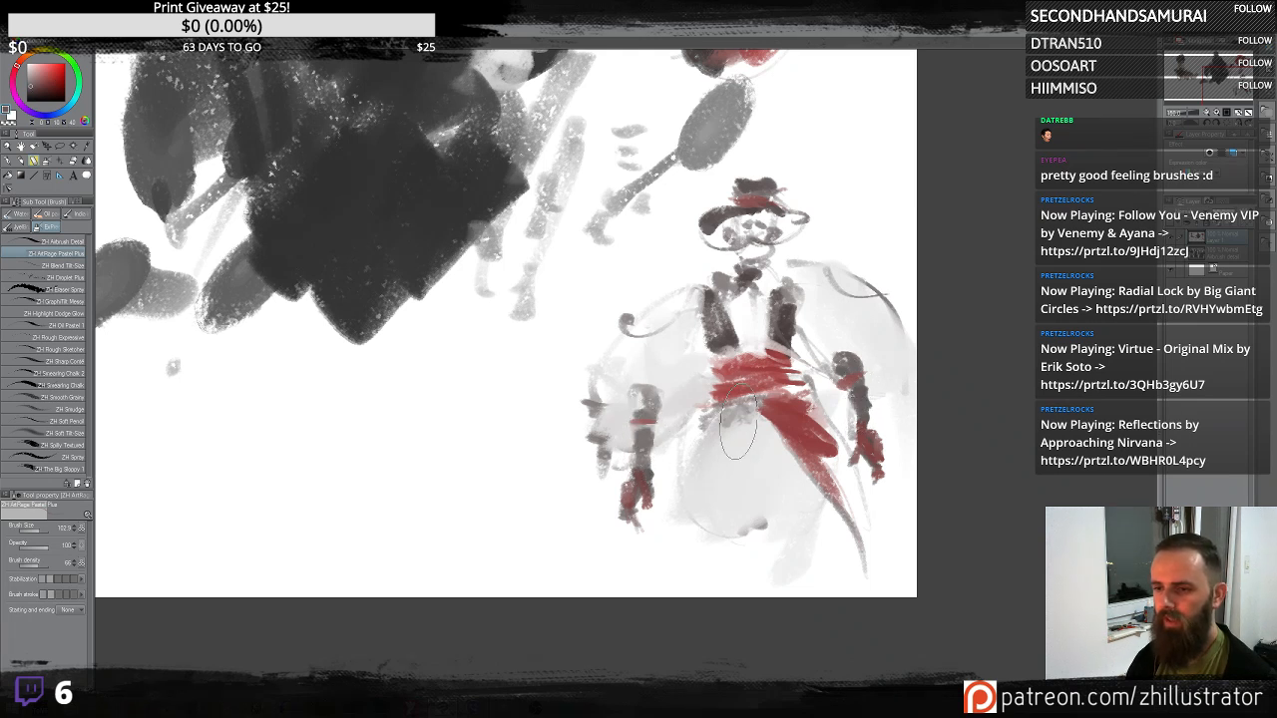
pyautogui.moveTo(746, 412)
pyautogui.mouseDown()
pyautogui.moveTo(747, 439)
pyautogui.moveTo(717, 479)
pyautogui.moveTo(769, 452)
pyautogui.moveTo(796, 484)
pyautogui.mouseUp()
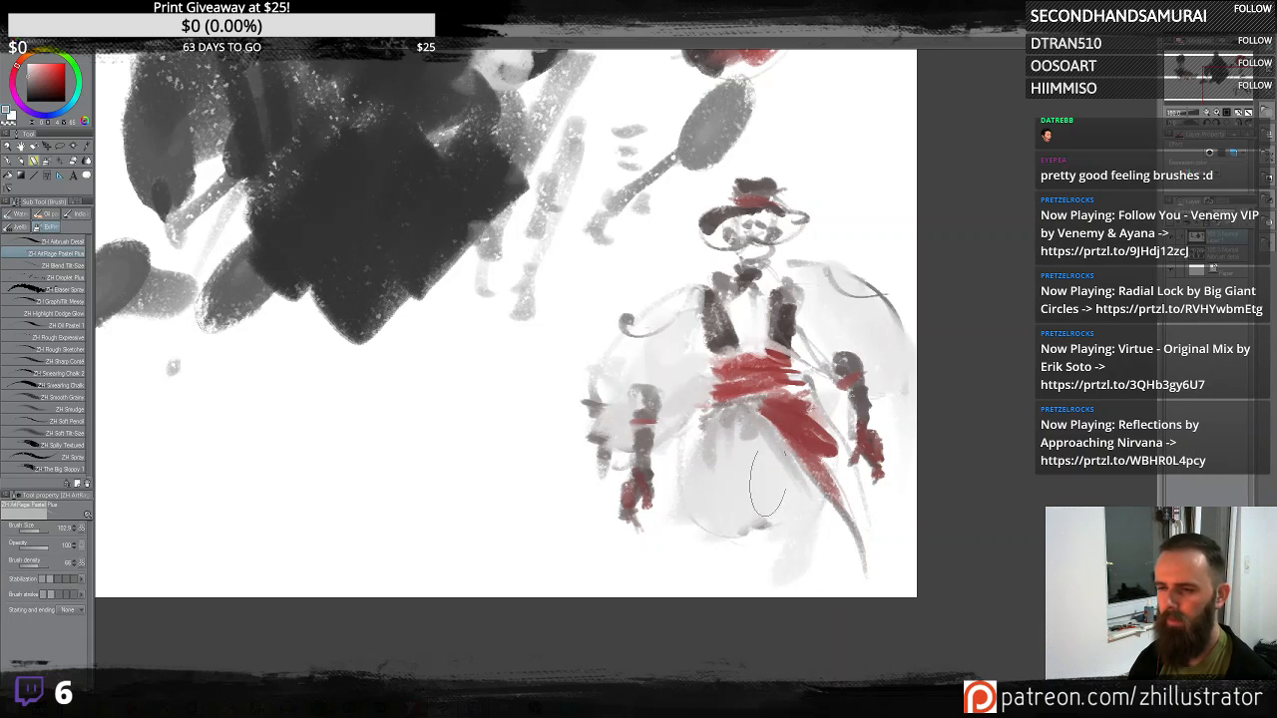
pyautogui.moveTo(733, 561)
pyautogui.mouseDown()
pyautogui.moveTo(701, 587)
pyautogui.moveTo(731, 607)
pyautogui.mouseUp()
pyautogui.moveTo(798, 567); pyautogui.dragTo(785, 629)
pyautogui.hotkey('ctrl', 'z')
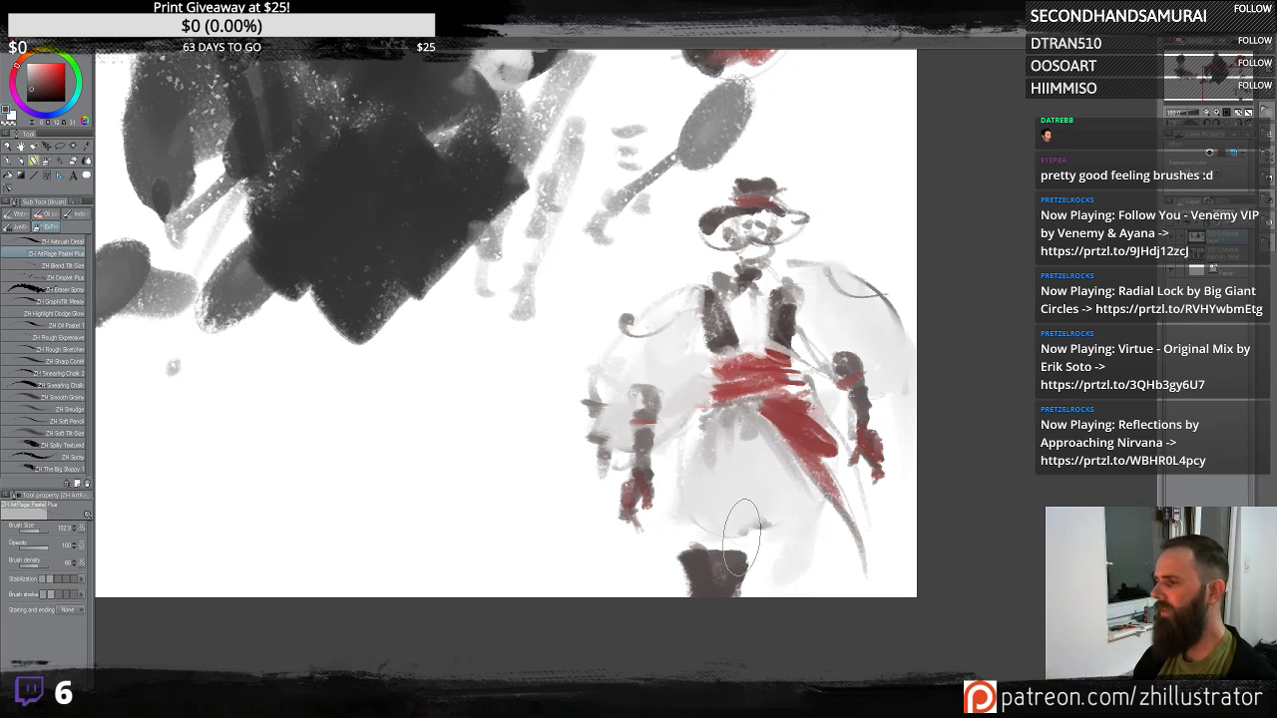
pyautogui.hotkey('ctrl', 'z')
# - Pan across the canvas to review the earlier creature and head sketches
pyautogui.moveTo(746, 495); pyautogui.dragTo(783, 510)
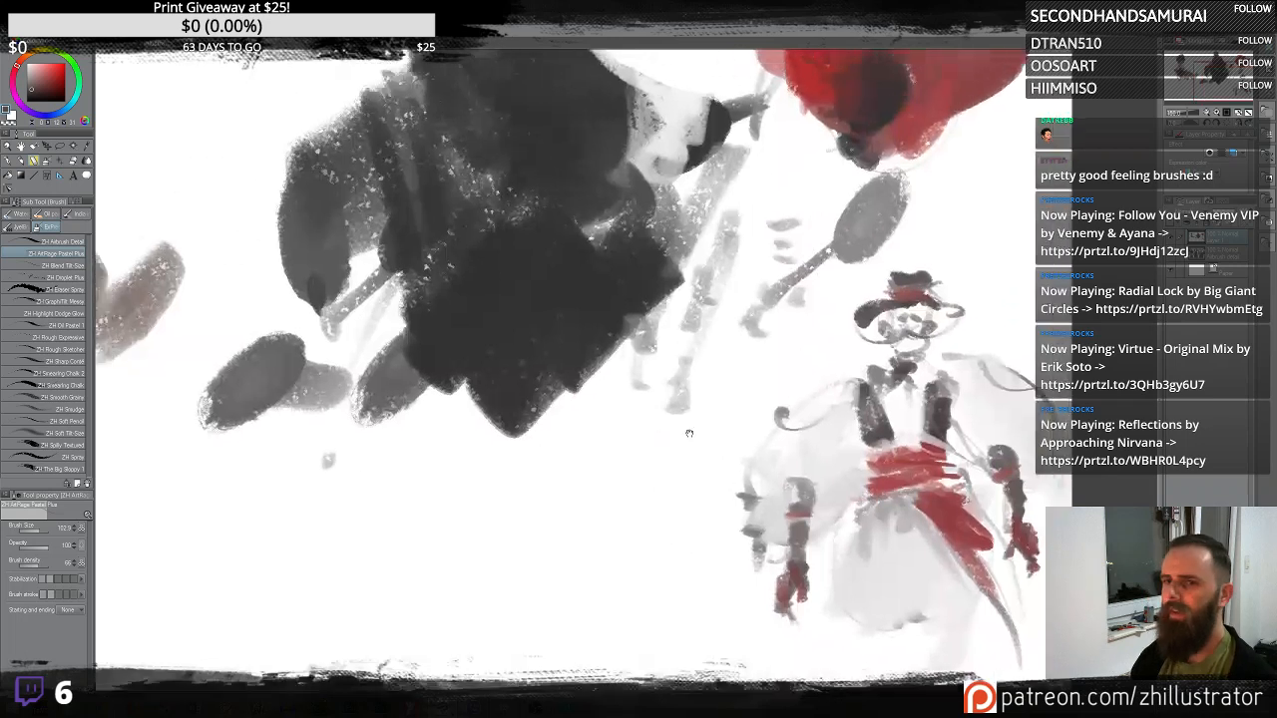
pyautogui.moveTo(688, 433)
pyautogui.mouseDown()
pyautogui.moveTo(741, 476)
pyautogui.moveTo(743, 518)
pyautogui.mouseUp()
pyautogui.moveTo(596, 344); pyautogui.dragTo(620, 464)
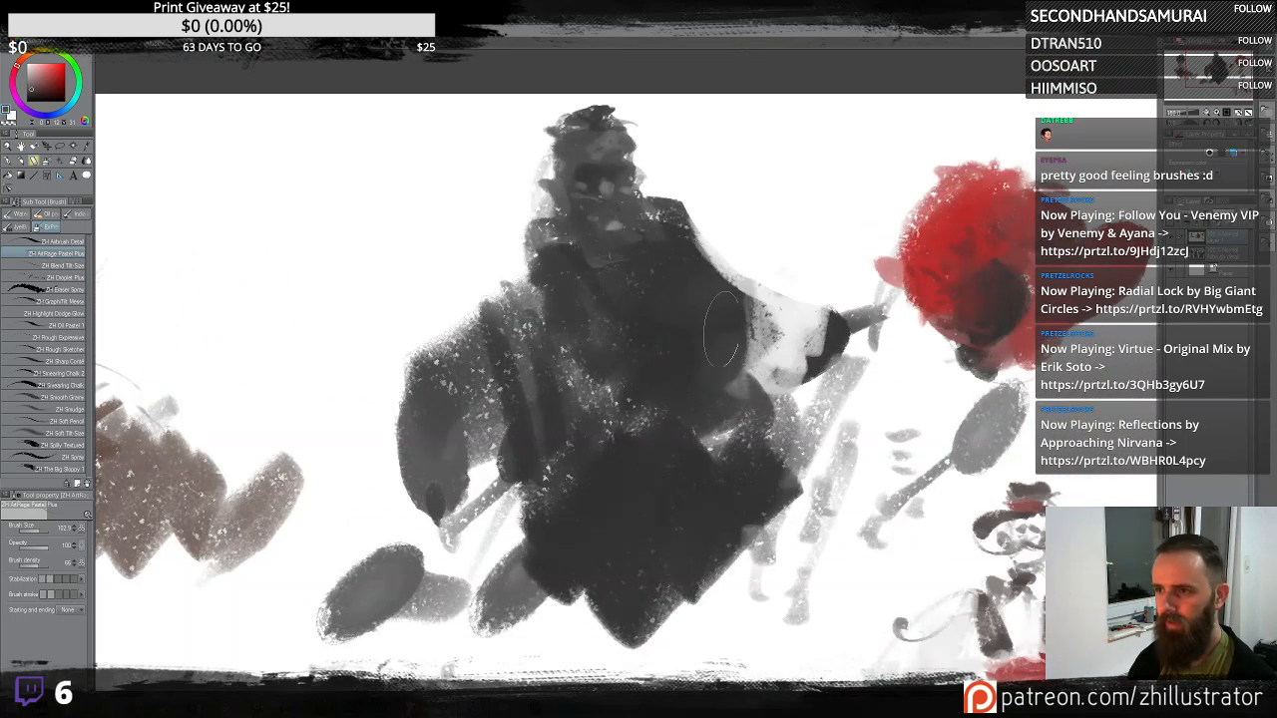
pyautogui.moveTo(718, 345)
pyautogui.mouseDown()
pyautogui.moveTo(973, 301)
pyautogui.moveTo(918, 325)
pyautogui.mouseUp()
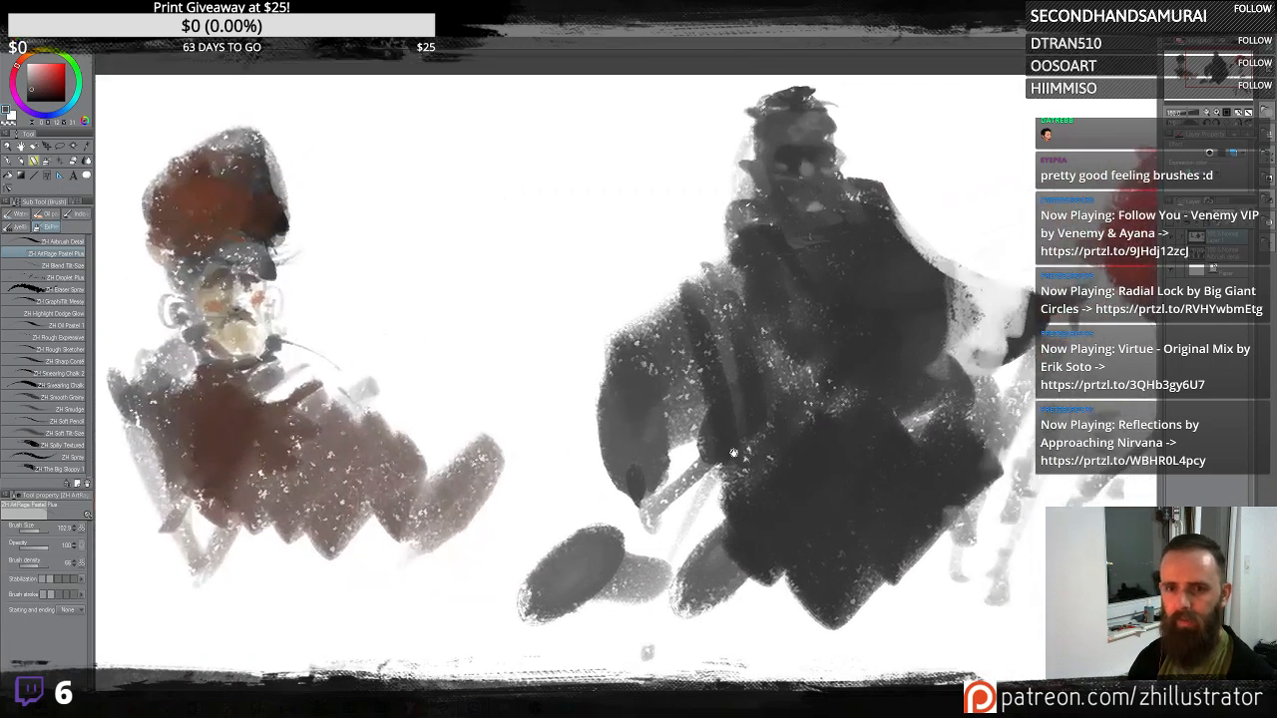
# - Paint a warm skin-toned face on the right figure's head, sampling colours from the canvas sketches
pyautogui.moveTo(36, 60); pyautogui.dragTo(33, 52)
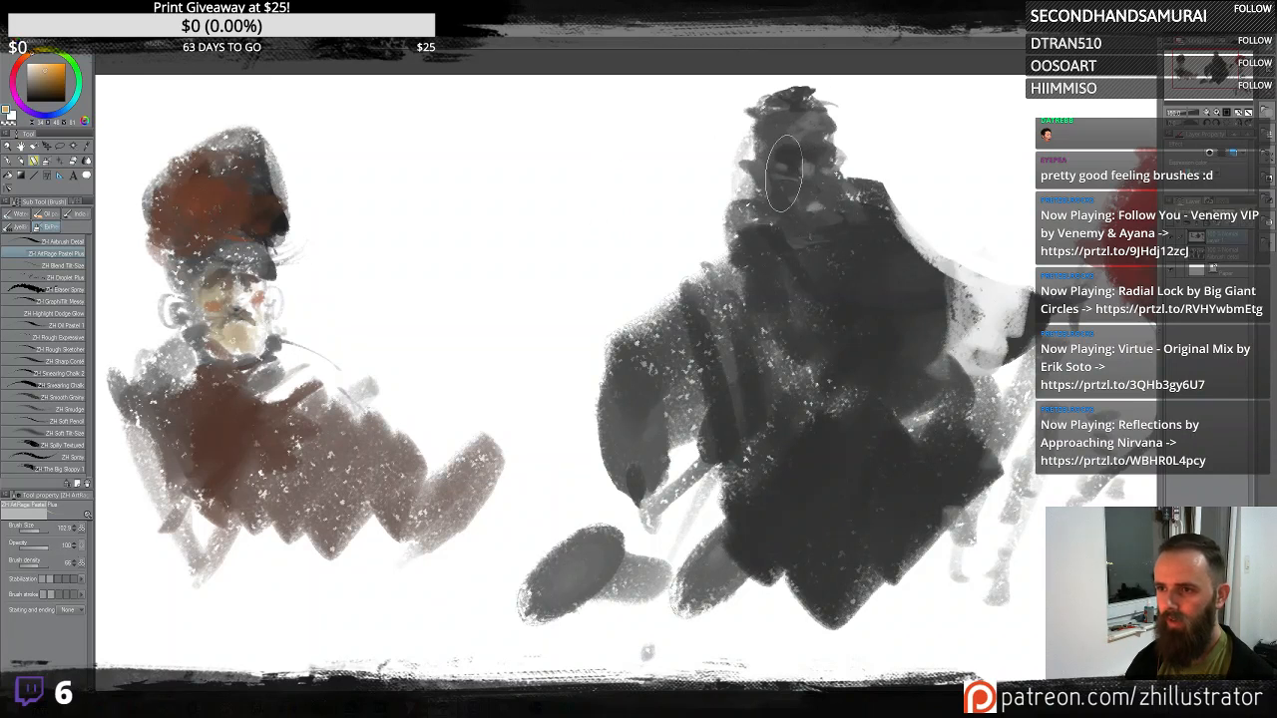
pyautogui.moveTo(794, 128)
pyautogui.mouseDown()
pyautogui.moveTo(794, 105)
pyautogui.moveTo(808, 120)
pyautogui.mouseUp()
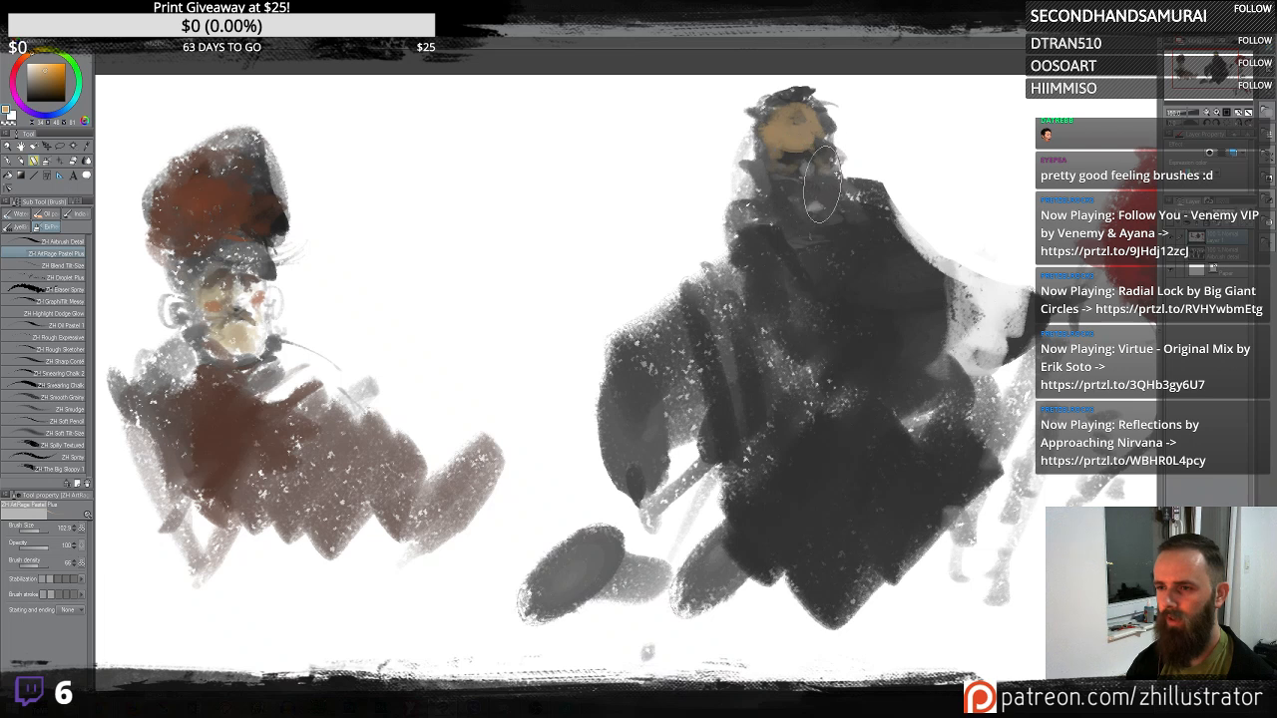
pyautogui.moveTo(802, 209)
pyautogui.mouseDown()
pyautogui.moveTo(820, 206)
pyautogui.moveTo(810, 199)
pyautogui.mouseUp()
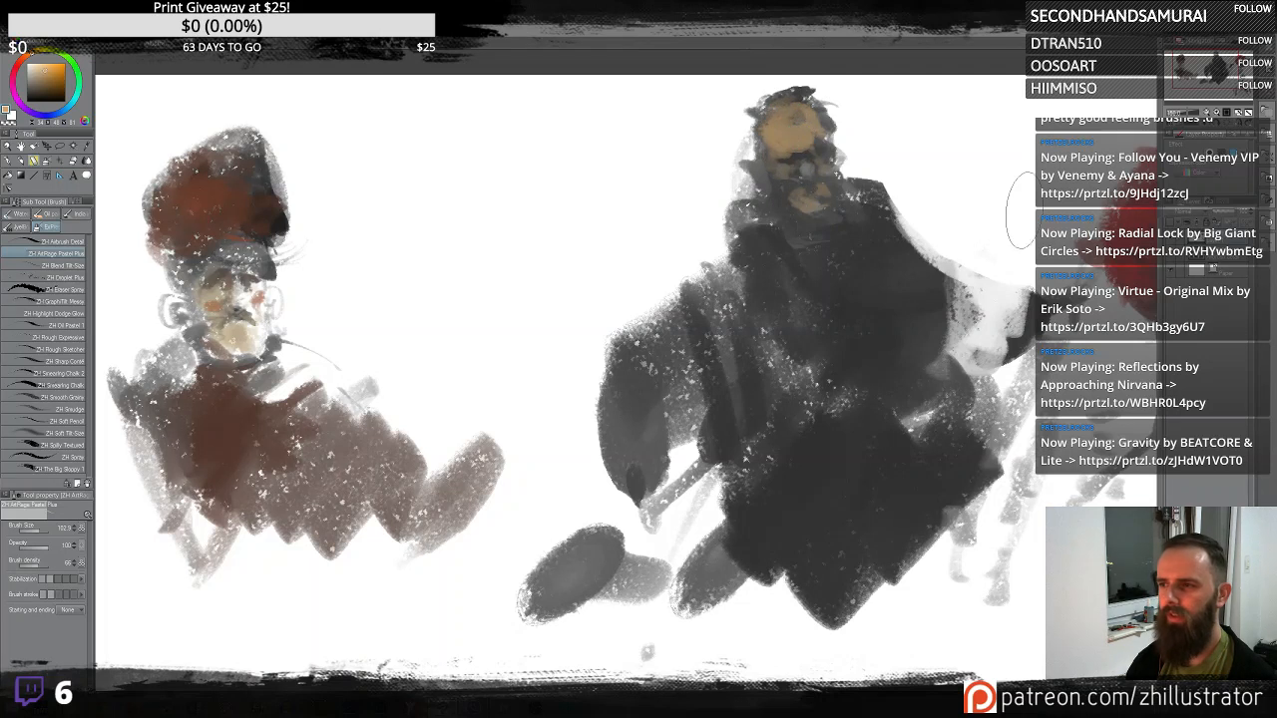
pyautogui.keyDown('alt'); pyautogui.click(1125, 231); pyautogui.keyUp('alt')
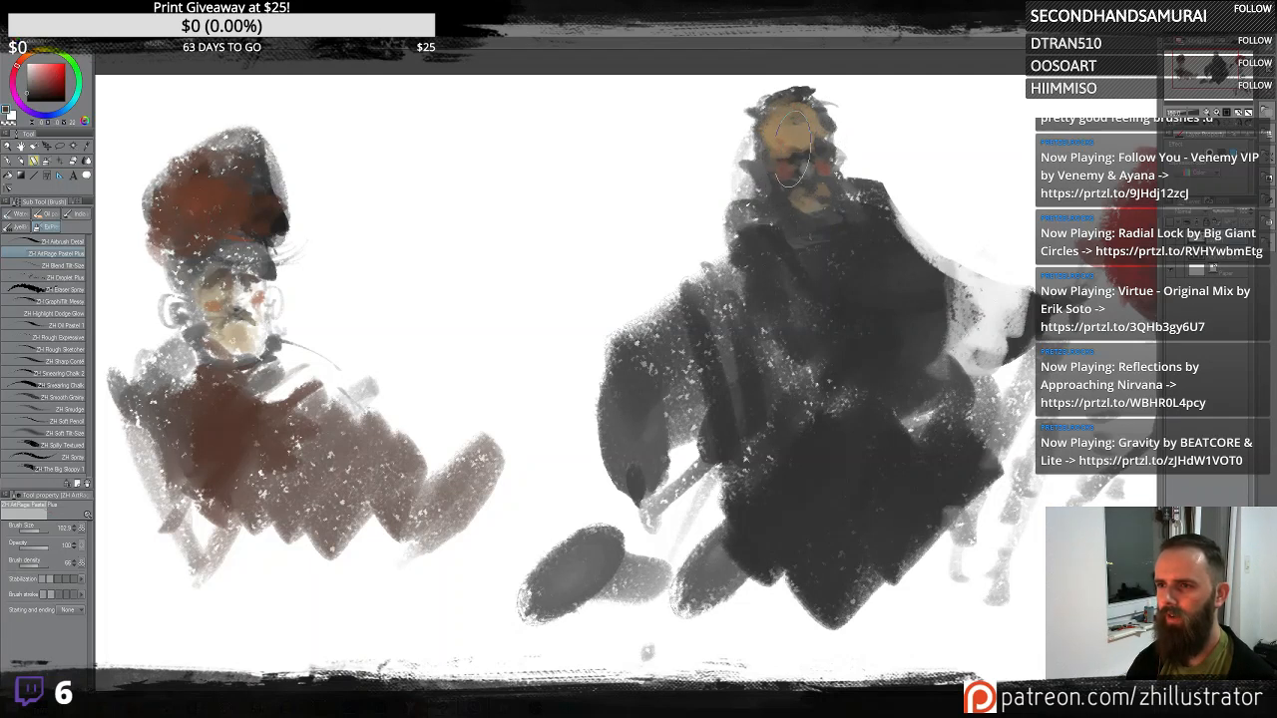
pyautogui.keyDown('alt'); pyautogui.click(798, 128); pyautogui.keyUp('alt')
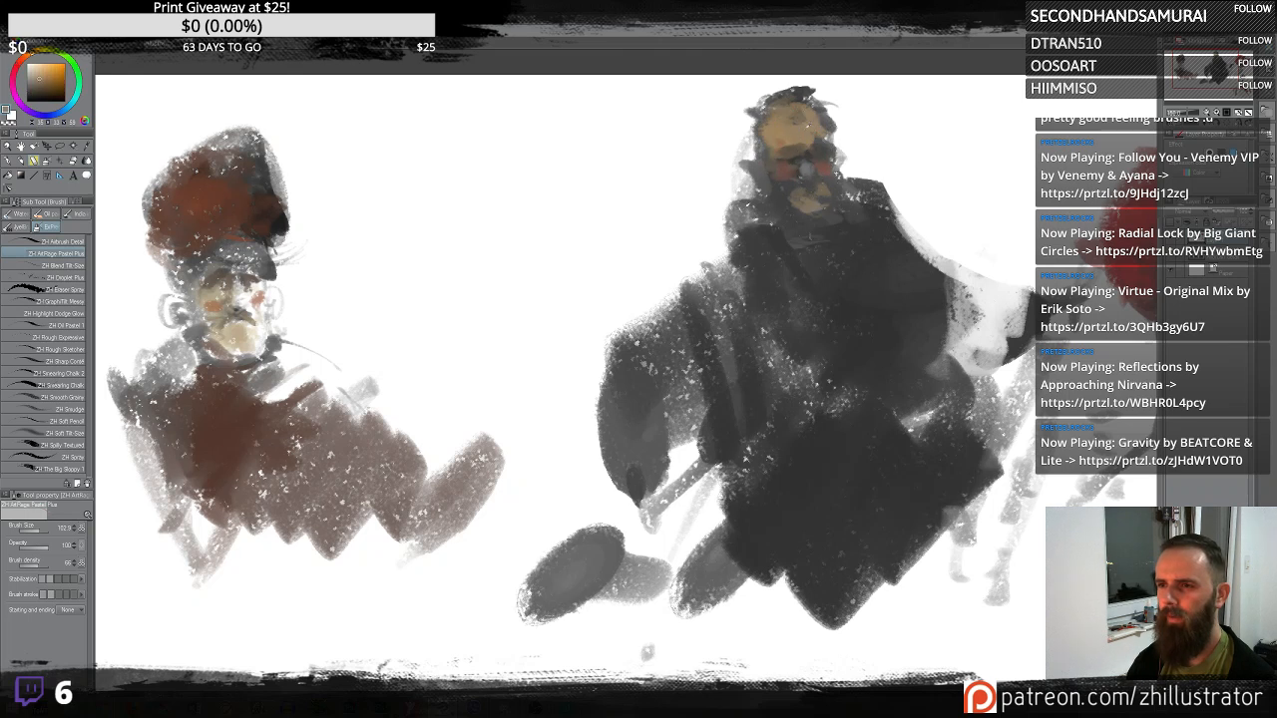
pyautogui.moveTo(806, 126); pyautogui.dragTo(813, 148)
pyautogui.keyDown('alt'); pyautogui.click(821, 167); pyautogui.keyUp('alt')
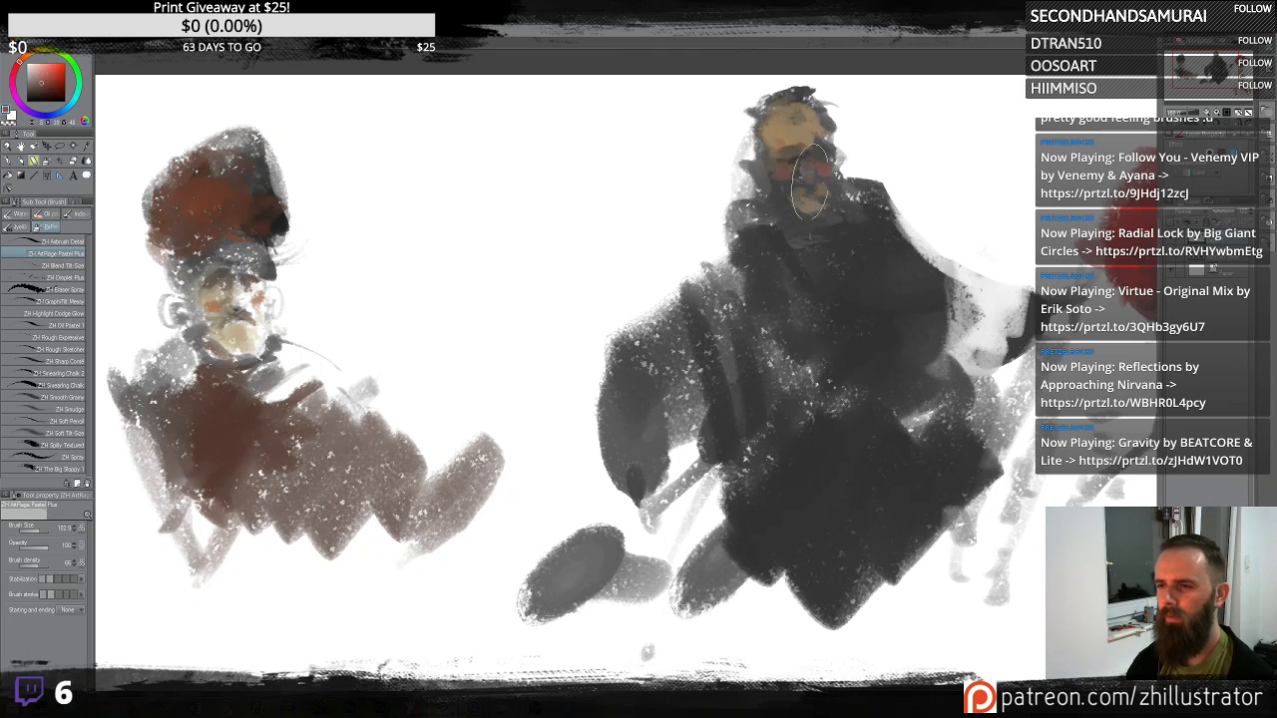
pyautogui.keyDown('alt'); pyautogui.click(250, 214); pyautogui.keyUp('alt')
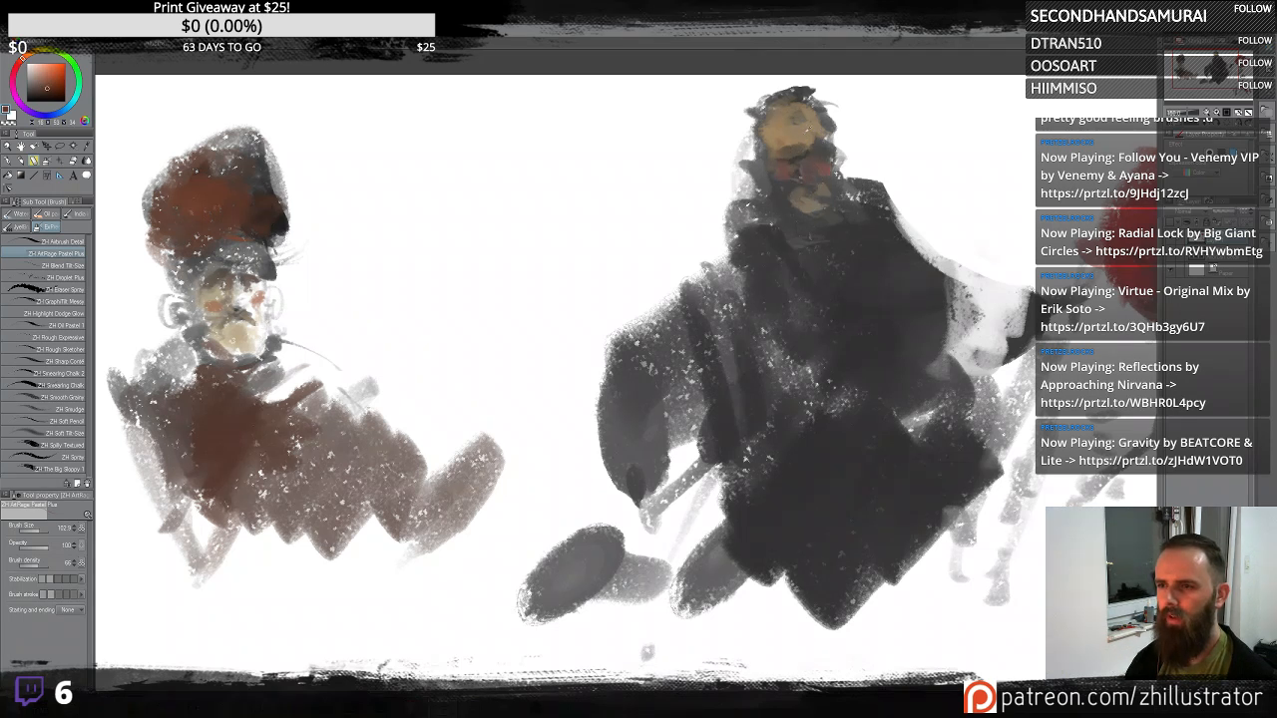
pyautogui.keyDown('alt'); pyautogui.click(812, 174); pyautogui.keyUp('alt')
pyautogui.keyDown('alt'); pyautogui.click(848, 159); pyautogui.keyUp('alt')
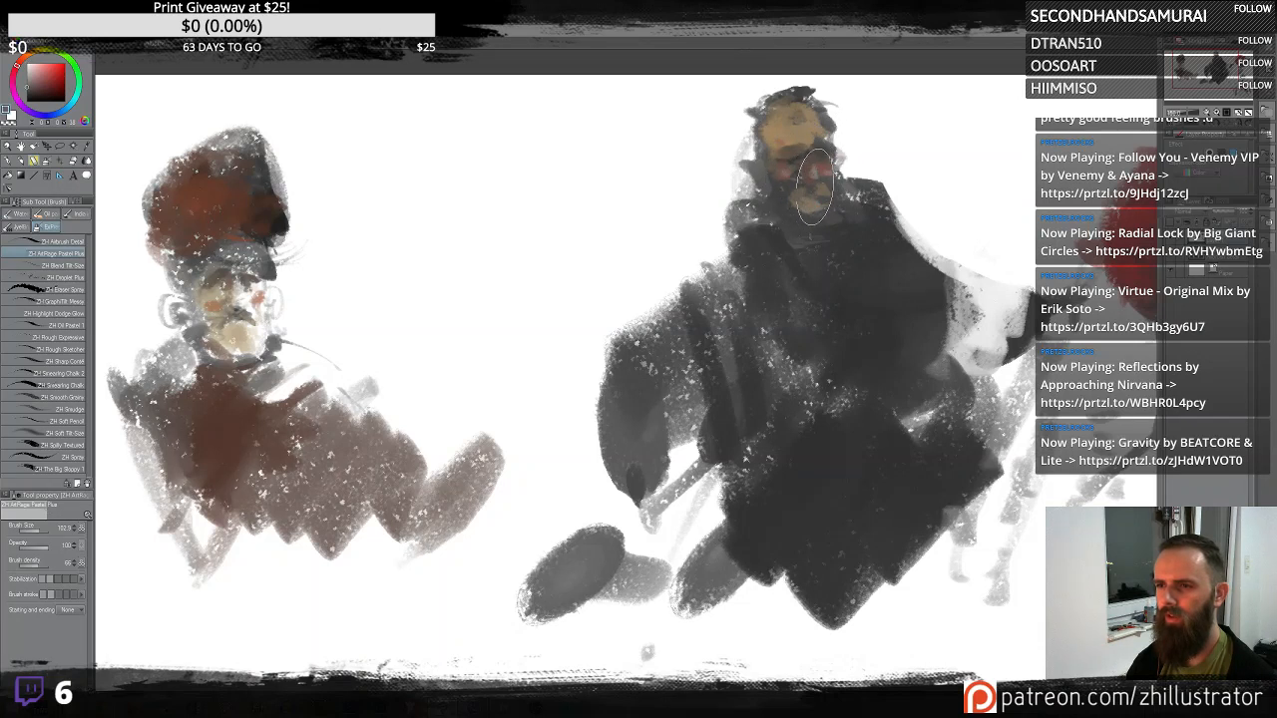
pyautogui.keyDown('alt'); pyautogui.click(788, 180); pyautogui.keyUp('alt')
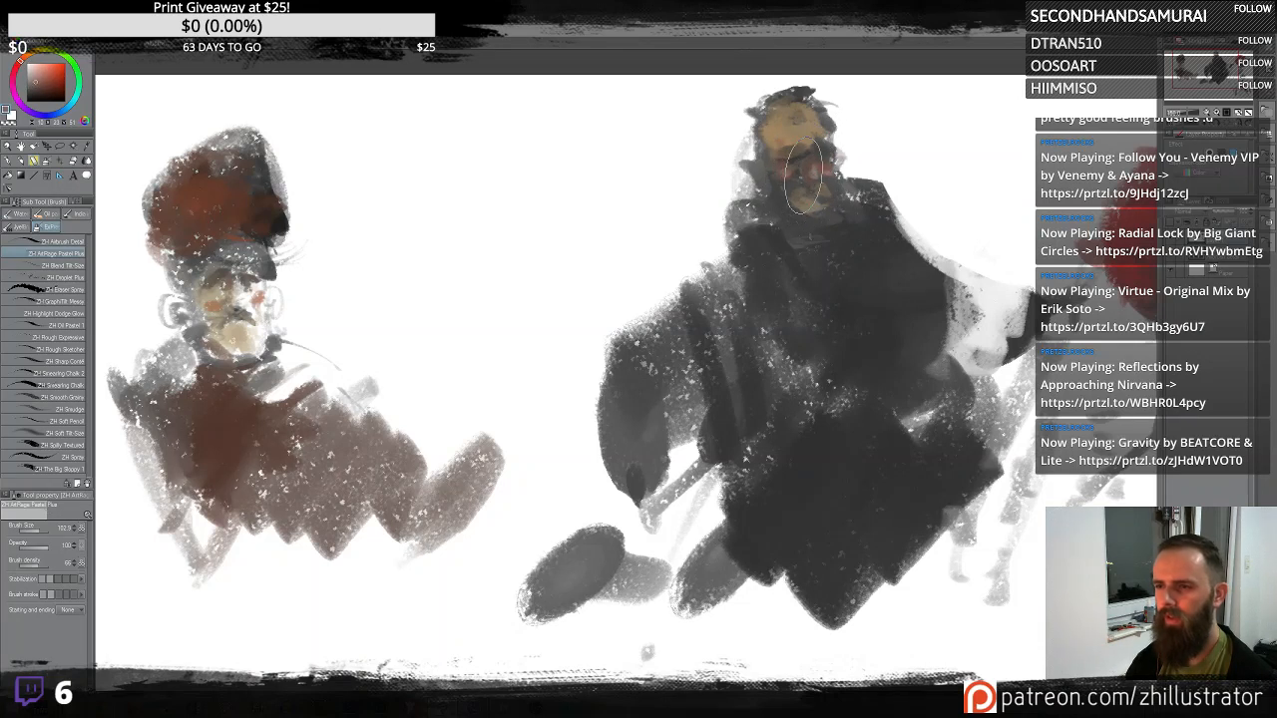
pyautogui.keyDown('alt'); pyautogui.click(799, 120); pyautogui.keyUp('alt')
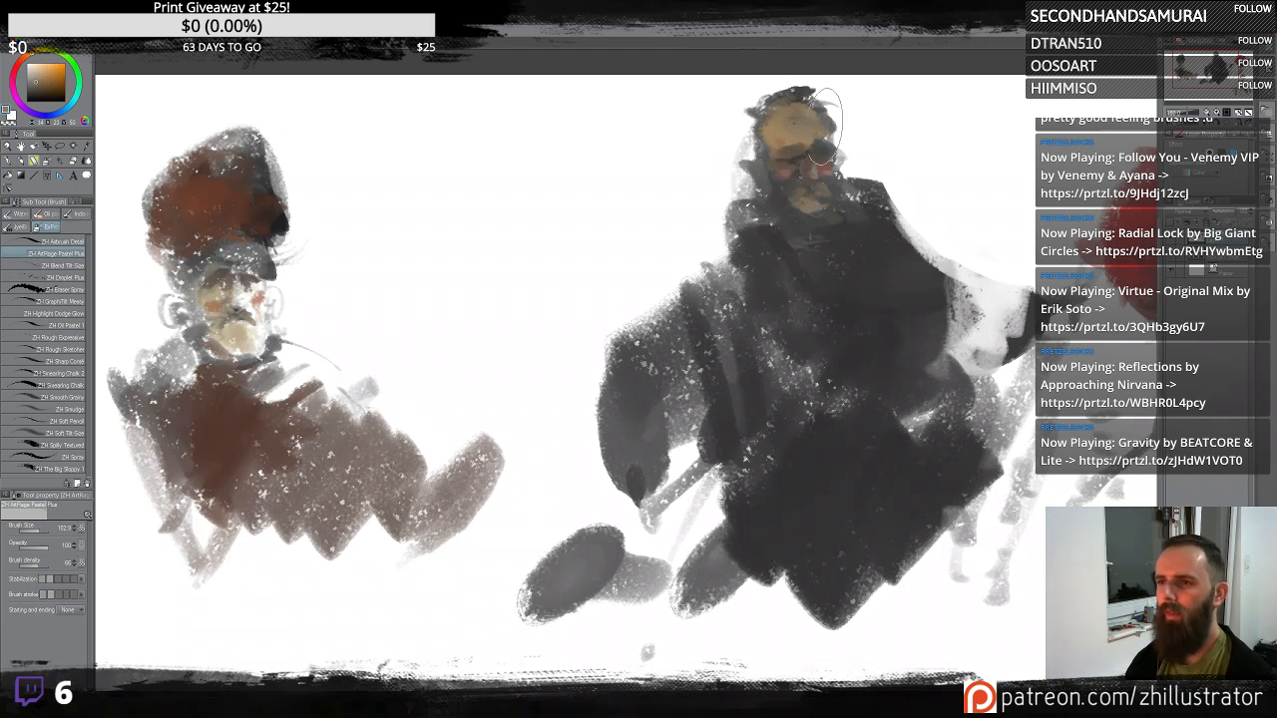
# - Refine the head with more skin tones, dark facial features and strokes at the top of the head
pyautogui.click(47, 53)
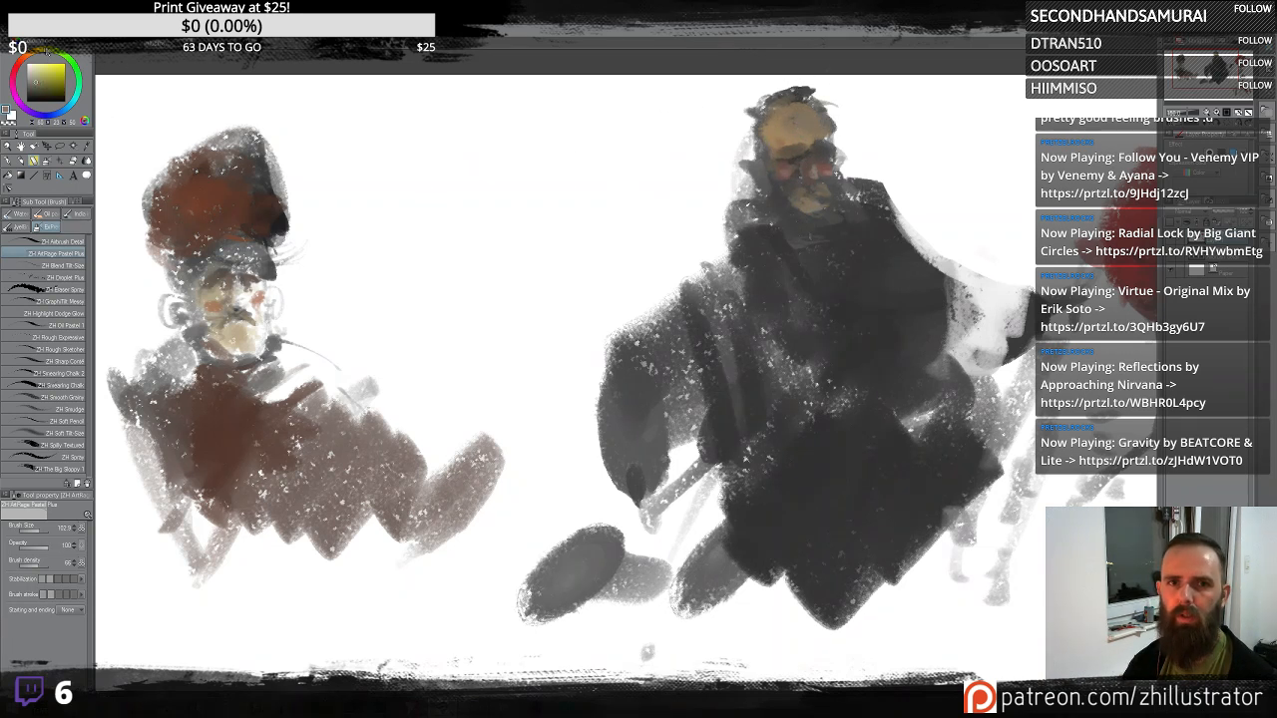
pyautogui.moveTo(816, 118)
pyautogui.mouseDown()
pyautogui.moveTo(781, 185)
pyautogui.moveTo(794, 210)
pyautogui.moveTo(839, 181)
pyautogui.mouseUp()
pyautogui.keyDown('alt'); pyautogui.click(792, 182); pyautogui.keyUp('alt')
pyautogui.keyDown('alt'); pyautogui.click(858, 167); pyautogui.keyUp('alt')
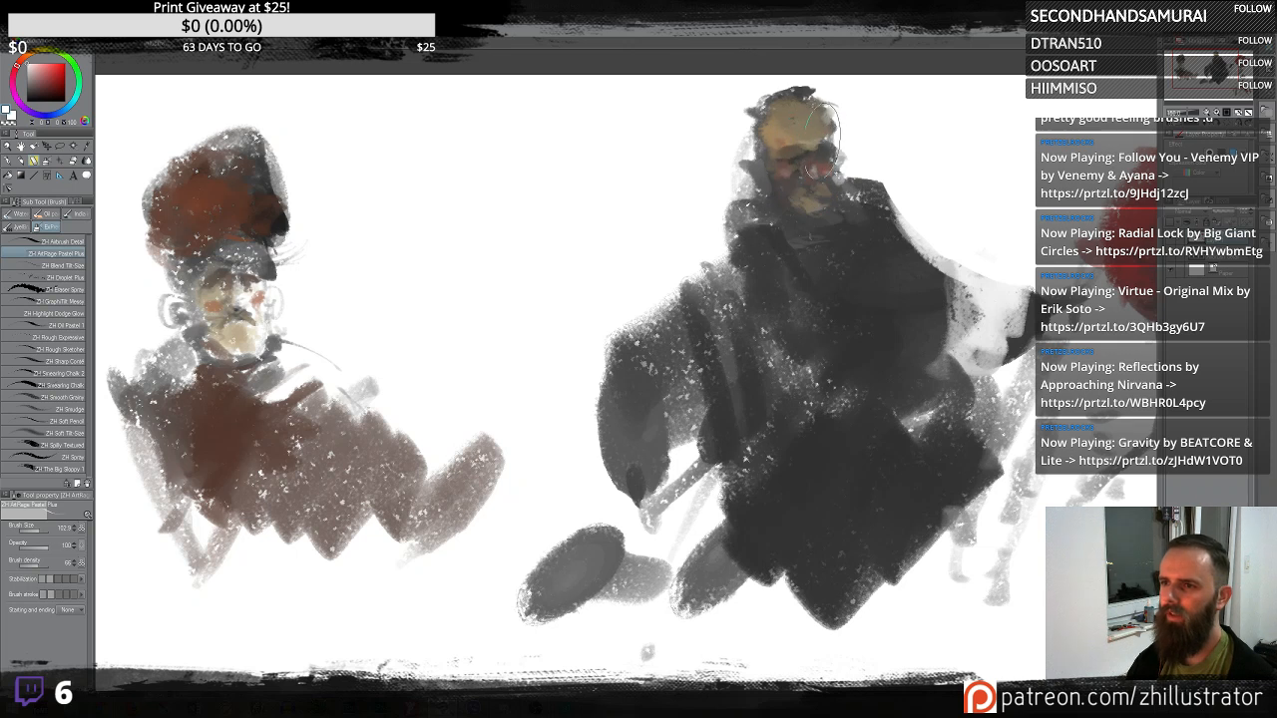
pyautogui.moveTo(783, 177); pyautogui.dragTo(782, 172)
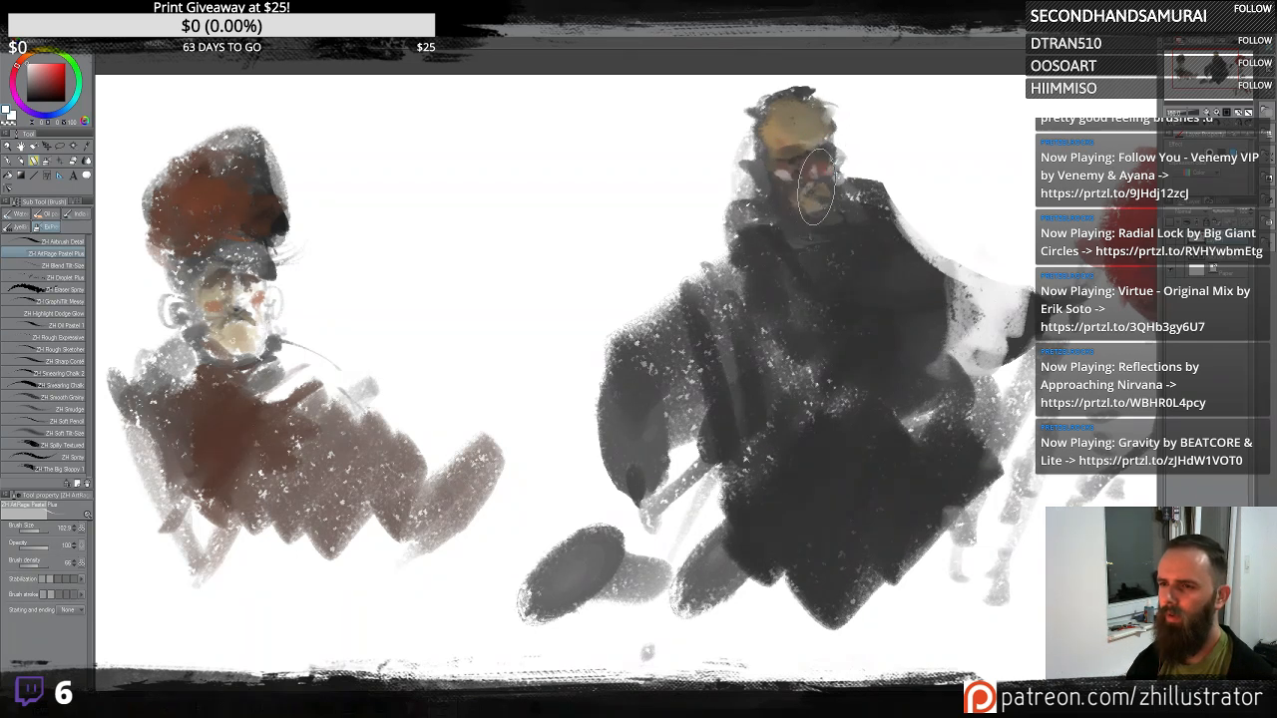
pyautogui.moveTo(814, 187); pyautogui.dragTo(805, 195)
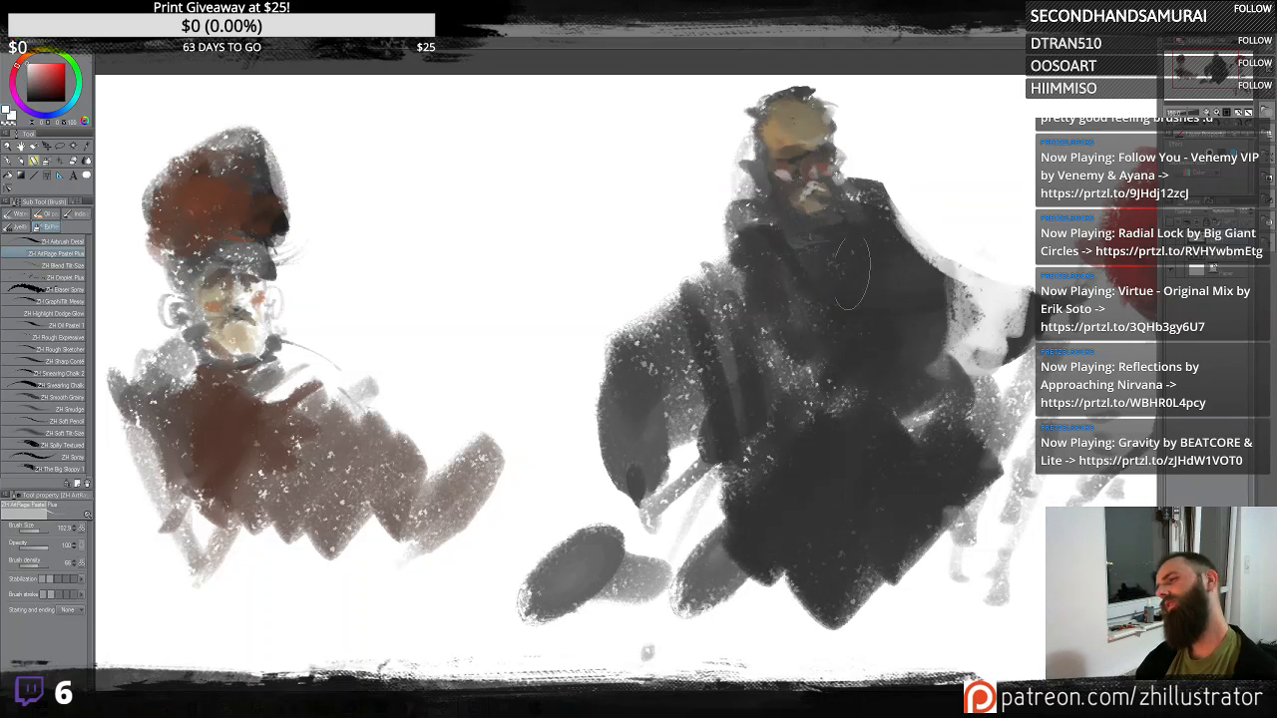
pyautogui.moveTo(799, 198)
pyautogui.mouseDown()
pyautogui.moveTo(819, 193)
pyautogui.moveTo(818, 166)
pyautogui.mouseUp()
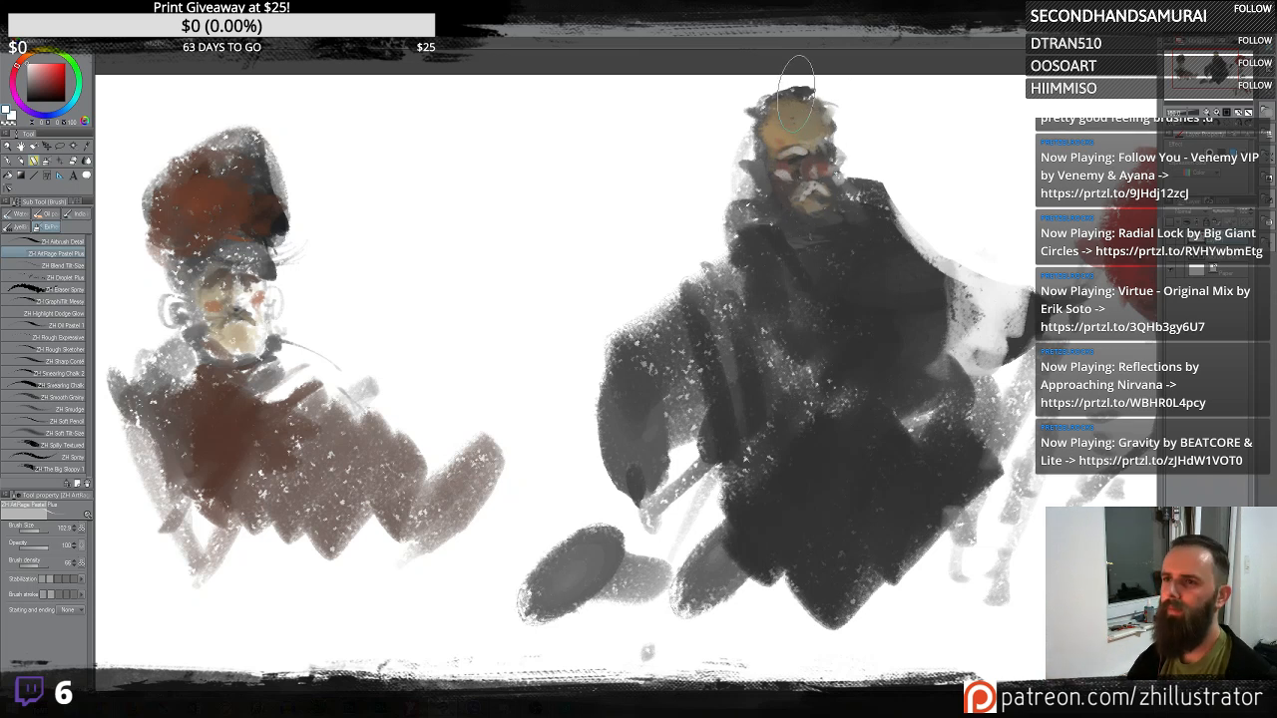
pyautogui.moveTo(802, 92)
pyautogui.mouseDown()
pyautogui.moveTo(757, 108)
pyautogui.moveTo(800, 88)
pyautogui.moveTo(809, 104)
pyautogui.moveTo(774, 90)
pyautogui.moveTo(754, 105)
pyautogui.moveTo(804, 95)
pyautogui.moveTo(821, 110)
pyautogui.moveTo(801, 190)
pyautogui.moveTo(786, 109)
pyautogui.mouseUp()
pyautogui.keyDown('alt'); pyautogui.click(795, 133); pyautogui.keyUp('alt')
pyautogui.moveTo(762, 166)
pyautogui.mouseDown()
pyautogui.moveTo(791, 171)
pyautogui.moveTo(792, 206)
pyautogui.moveTo(828, 248)
pyautogui.moveTo(786, 244)
pyautogui.moveTo(815, 254)
pyautogui.moveTo(794, 215)
pyautogui.moveTo(782, 222)
pyautogui.moveTo(806, 271)
pyautogui.mouseUp()
pyautogui.keyDown('alt'); pyautogui.click(799, 263); pyautogui.keyUp('alt')
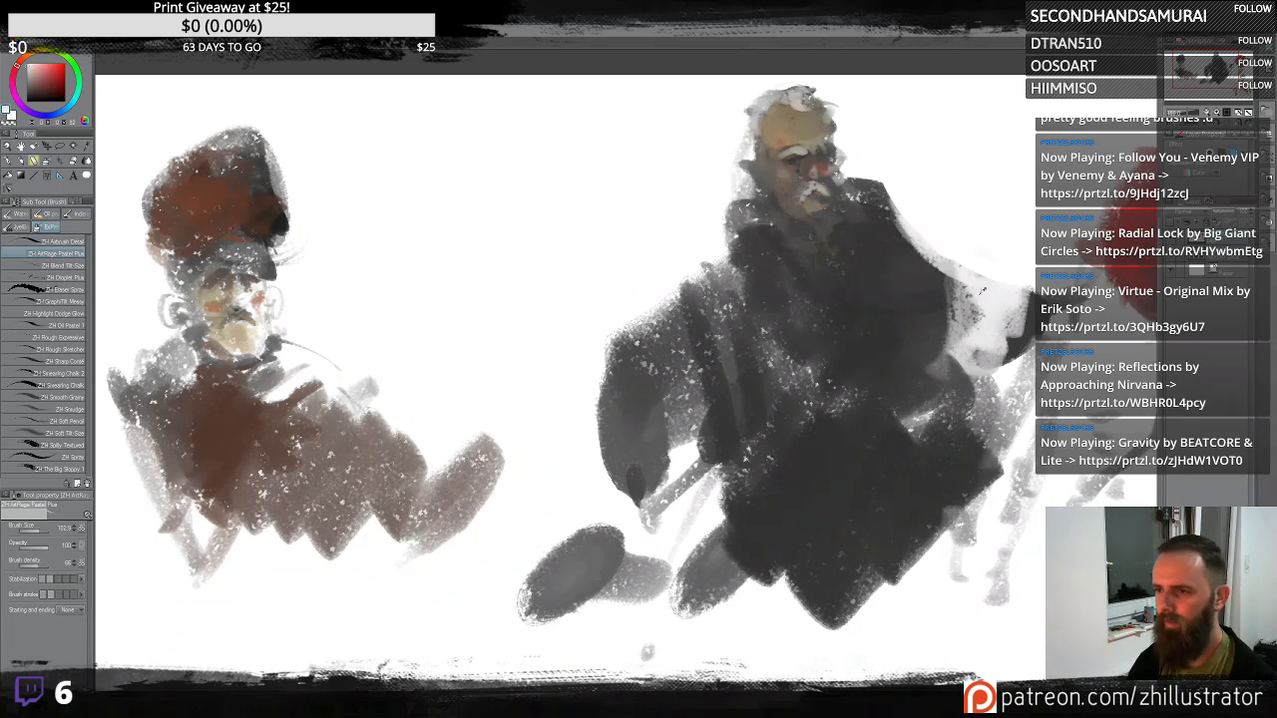
pyautogui.keyDown('alt'); pyautogui.click(778, 126); pyautogui.keyUp('alt')
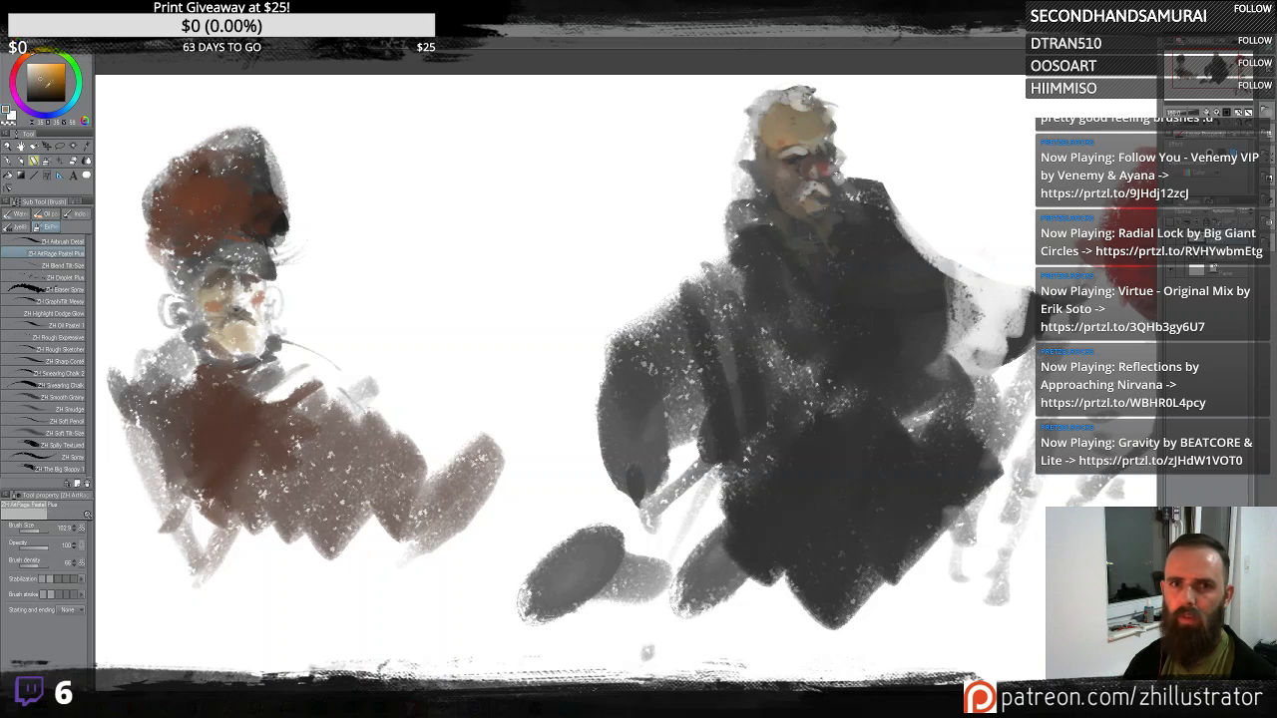
pyautogui.moveTo(808, 122); pyautogui.dragTo(813, 119)
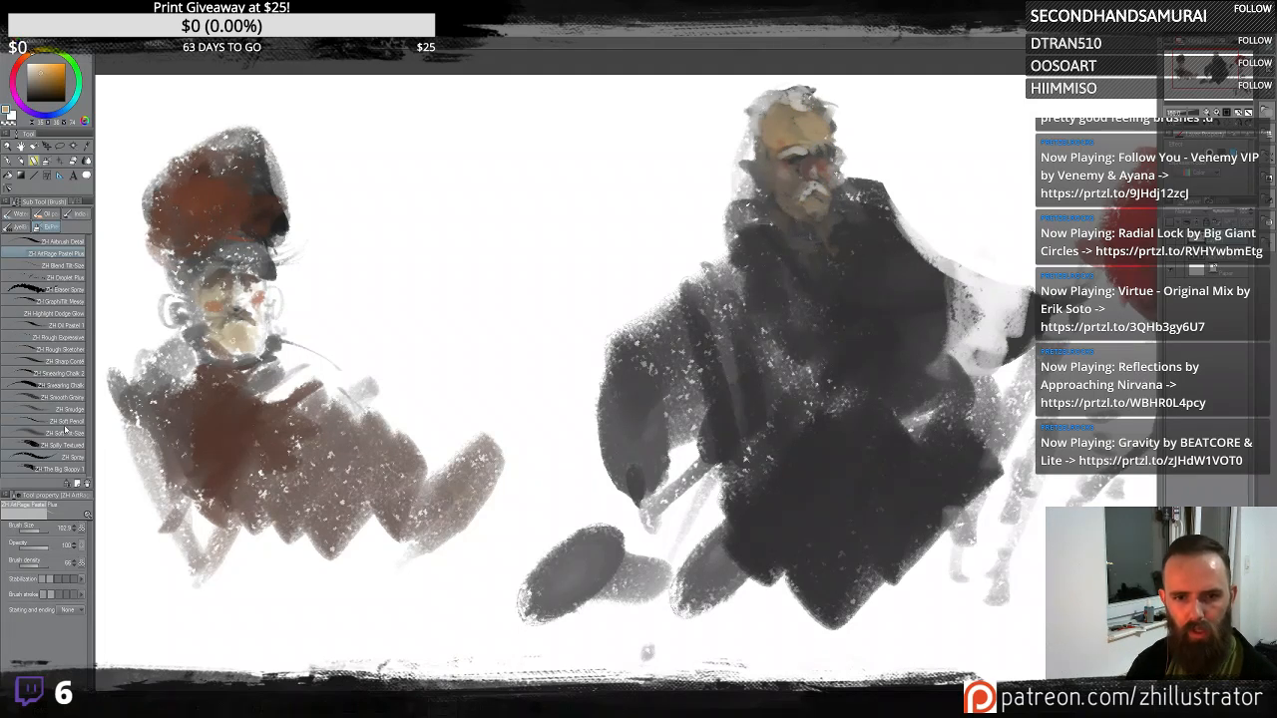
# - Try a Highlight Dodge Glow stroke over the figure's face and undo it
pyautogui.click(76, 318)
pyautogui.moveTo(808, 124)
pyautogui.mouseDown()
pyautogui.moveTo(798, 188)
pyautogui.moveTo(815, 170)
pyautogui.mouseUp()
pyautogui.hotkey('ctrl', 'z')
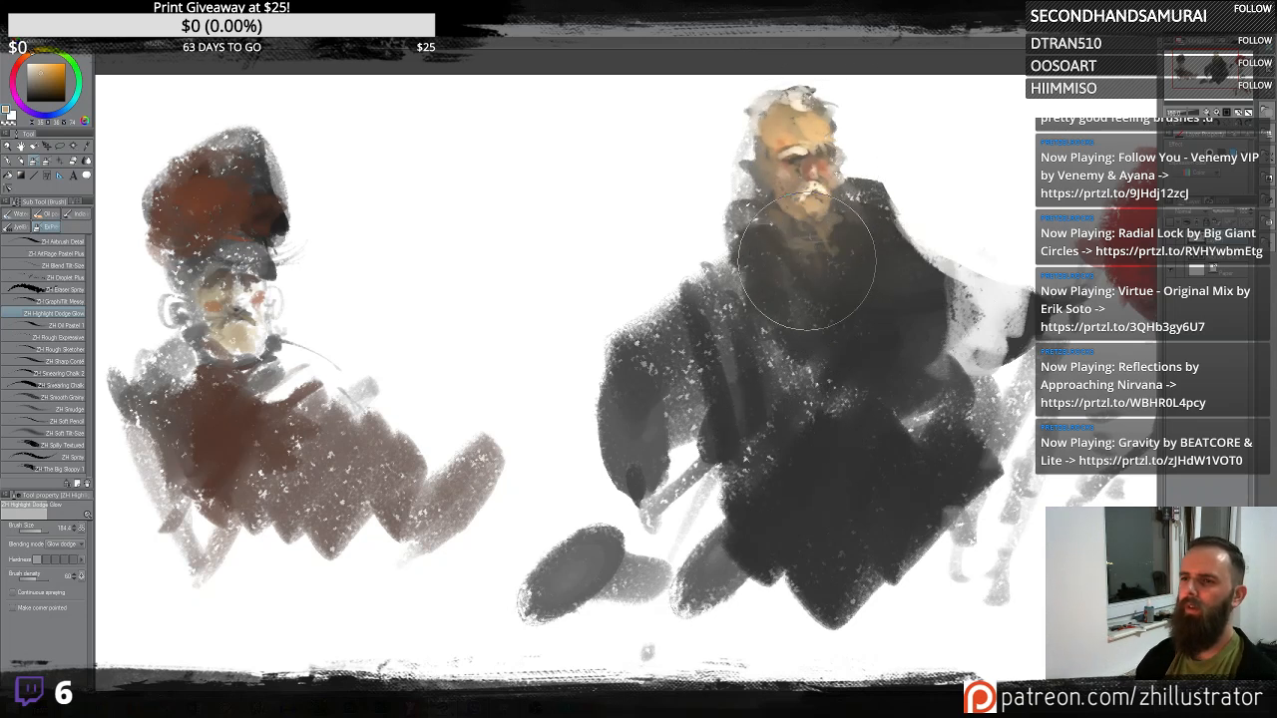
pyautogui.hotkey('ctrl', 'z')
pyautogui.keyDown('alt'); pyautogui.click(767, 160); pyautogui.keyUp('alt')
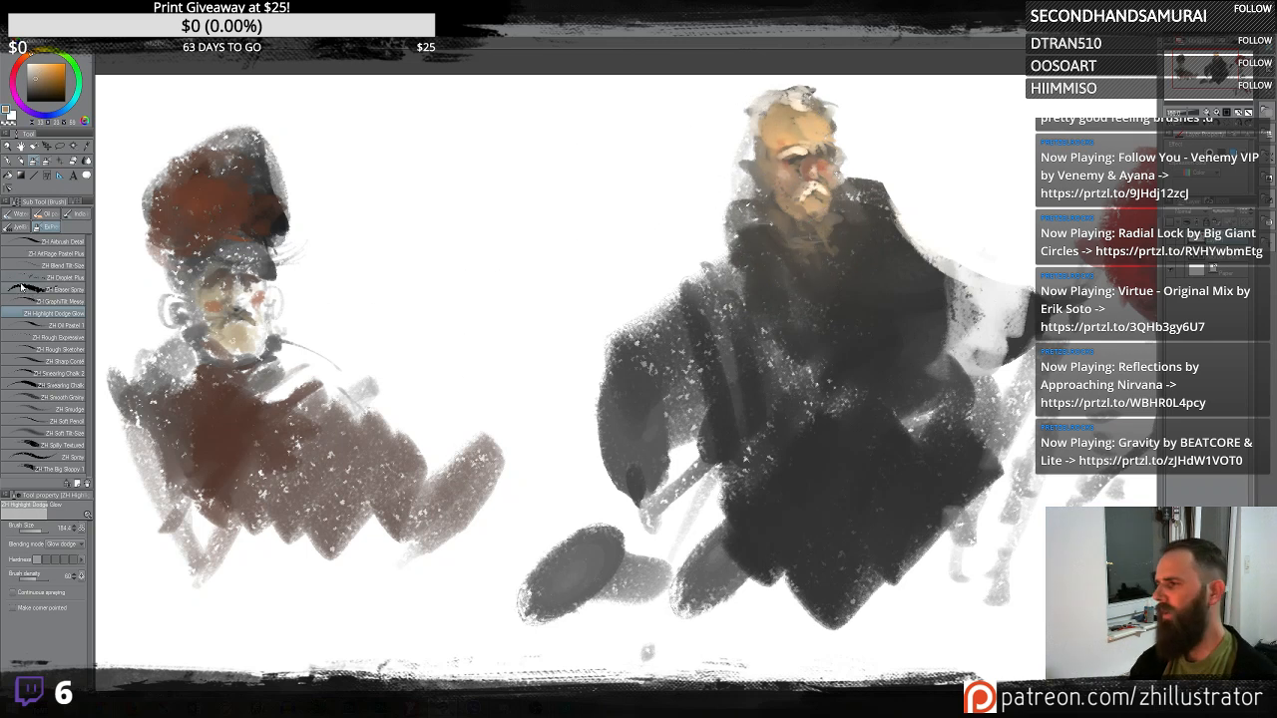
# - Switch back to the airbrush and paint light grey hair on top of the figure's head
pyautogui.click(62, 253)
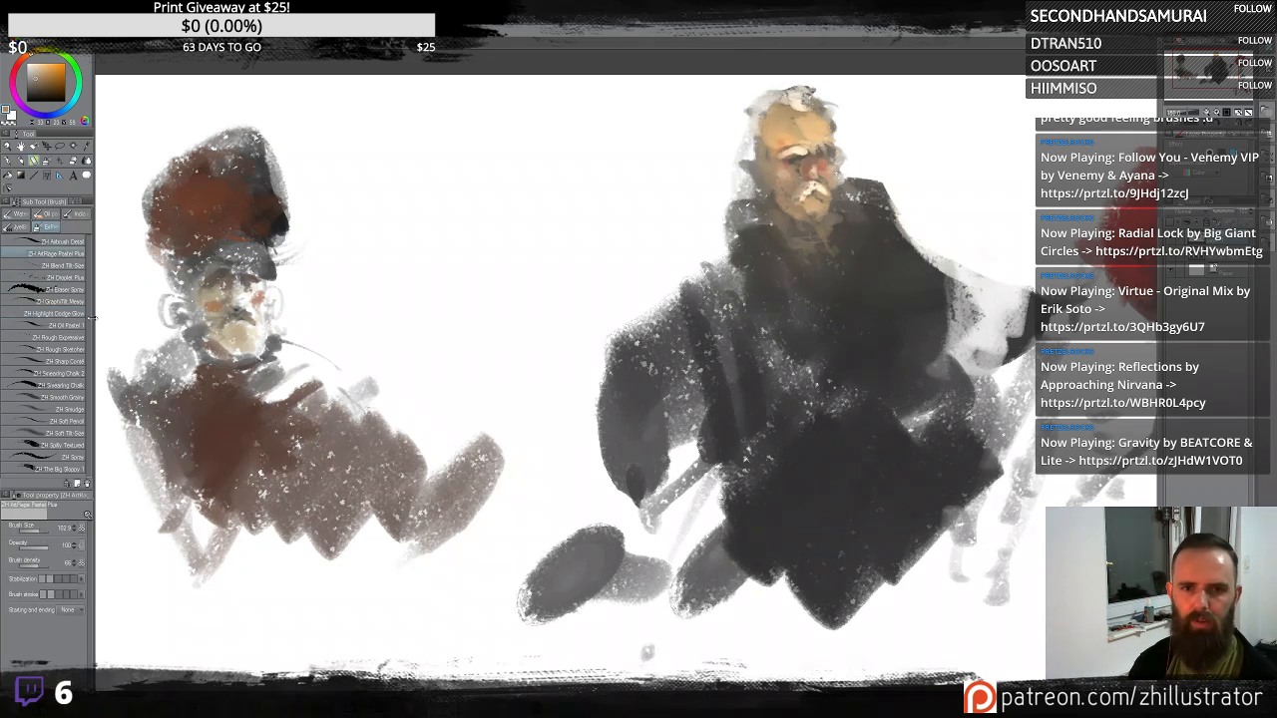
pyautogui.keyDown('alt'); pyautogui.click(796, 112); pyautogui.keyUp('alt')
pyautogui.moveTo(791, 105)
pyautogui.mouseDown()
pyautogui.moveTo(765, 133)
pyautogui.moveTo(755, 119)
pyautogui.moveTo(754, 150)
pyautogui.moveTo(759, 137)
pyautogui.moveTo(739, 146)
pyautogui.moveTo(789, 169)
pyautogui.moveTo(756, 182)
pyautogui.mouseUp()
pyautogui.keyDown('alt'); pyautogui.click(812, 237); pyautogui.keyUp('alt')
pyautogui.keyDown('alt'); pyautogui.click(798, 199); pyautogui.keyUp('alt')
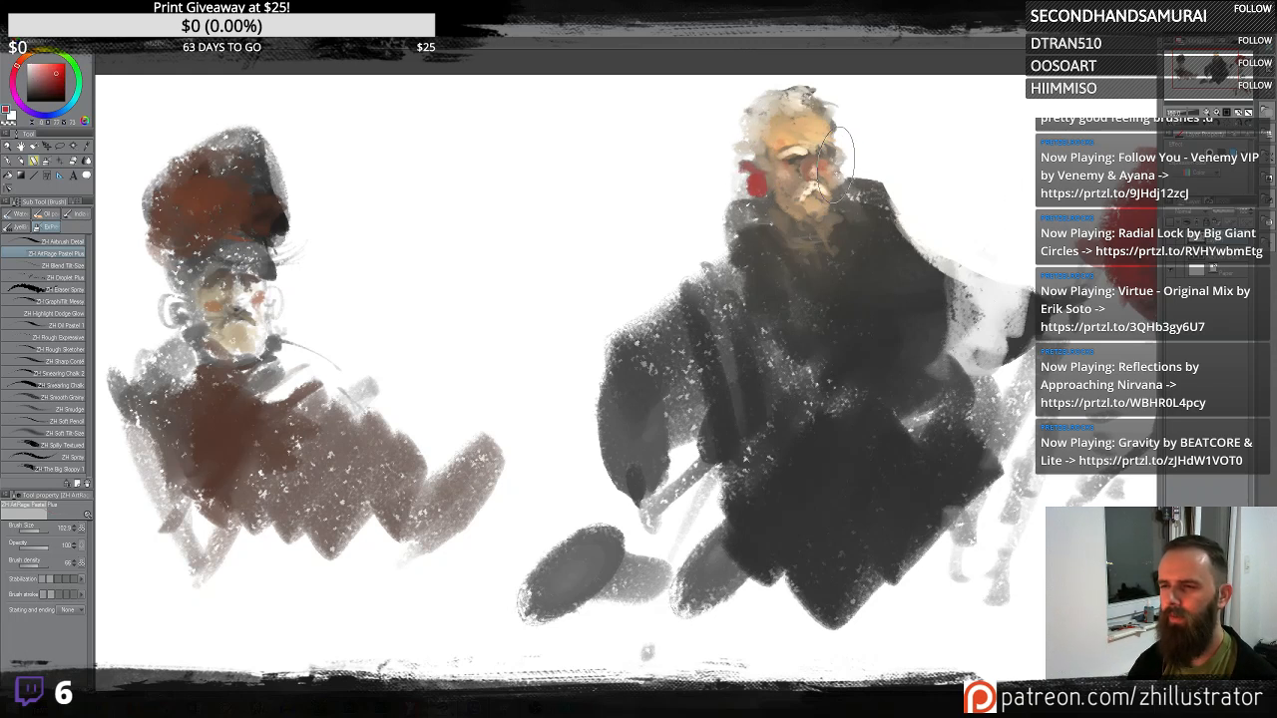
# - Add red ears on both sides of the figure's head
pyautogui.moveTo(842, 158); pyautogui.dragTo(837, 172)
pyautogui.keyDown('alt'); pyautogui.click(801, 172); pyautogui.keyUp('alt')
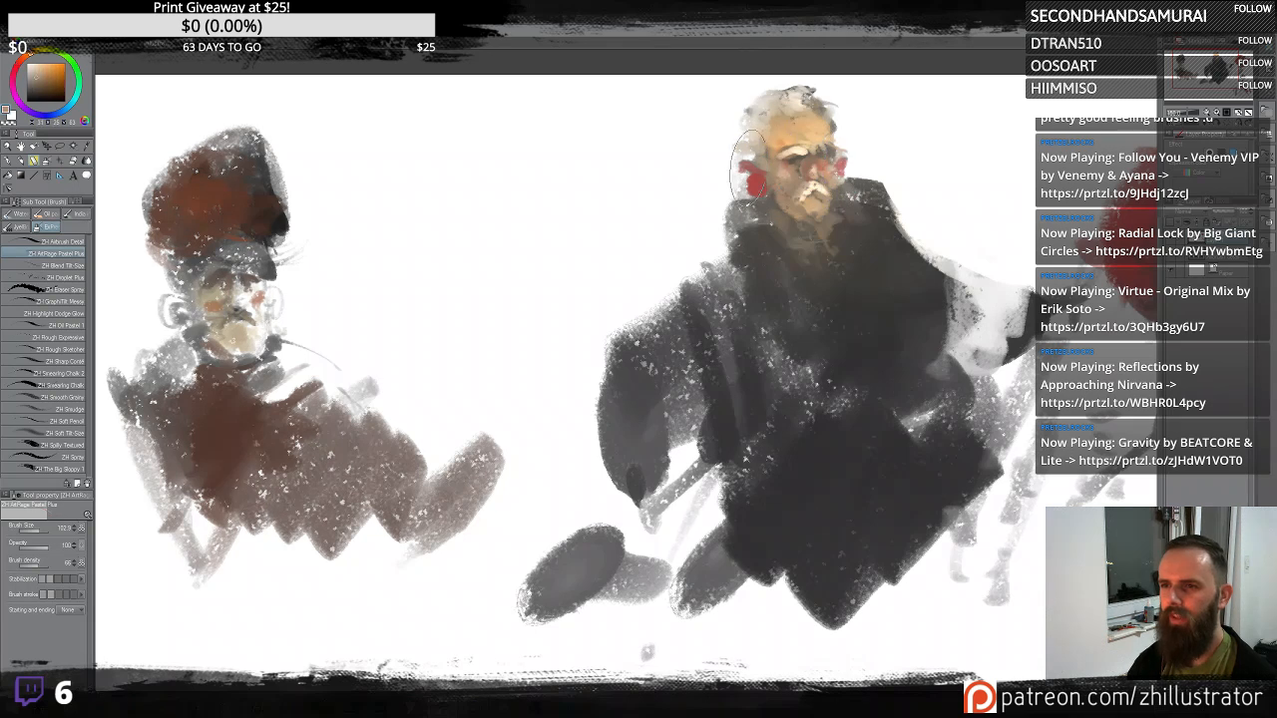
pyautogui.moveTo(749, 167)
pyautogui.mouseDown()
pyautogui.moveTo(748, 181)
pyautogui.moveTo(765, 177)
pyautogui.mouseUp()
pyautogui.keyDown('alt'); pyautogui.click(755, 195); pyautogui.keyUp('alt')
pyautogui.keyDown('alt'); pyautogui.click(774, 165); pyautogui.keyUp('alt')
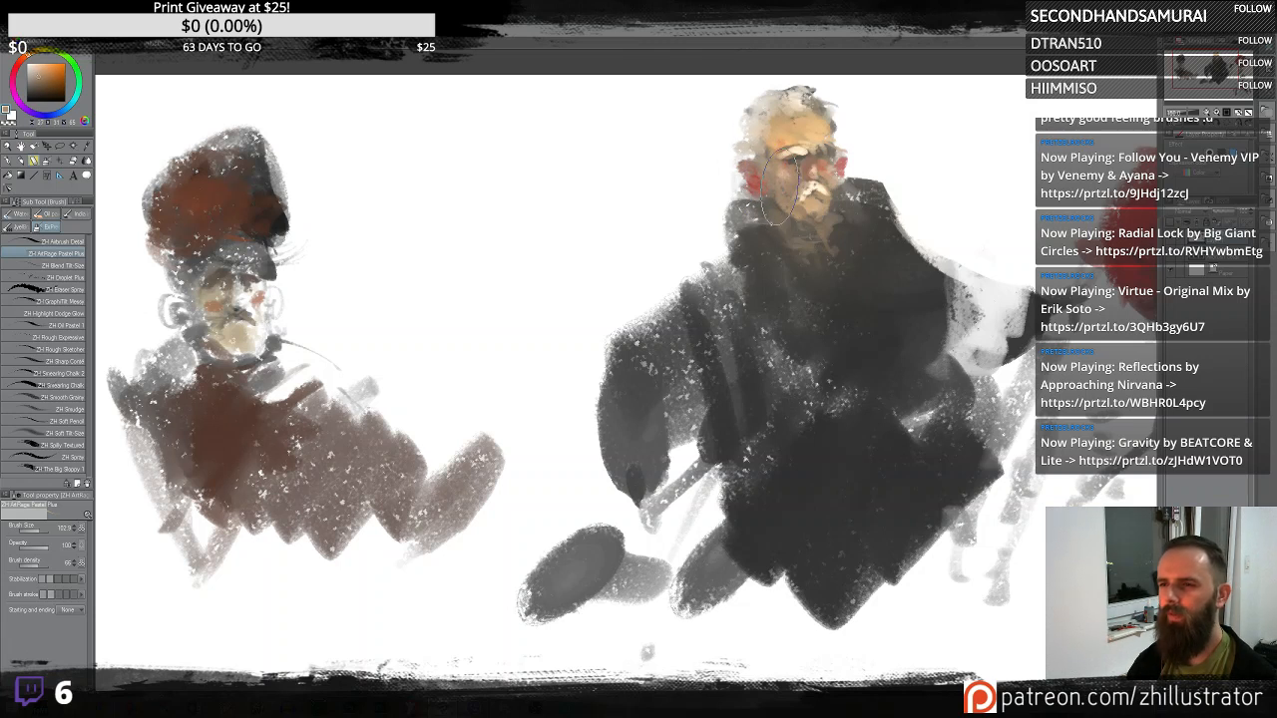
# - Refine the face and paint dark sunglasses across the figure's eyes
pyautogui.keyDown('alt'); pyautogui.click(774, 179); pyautogui.keyUp('alt')
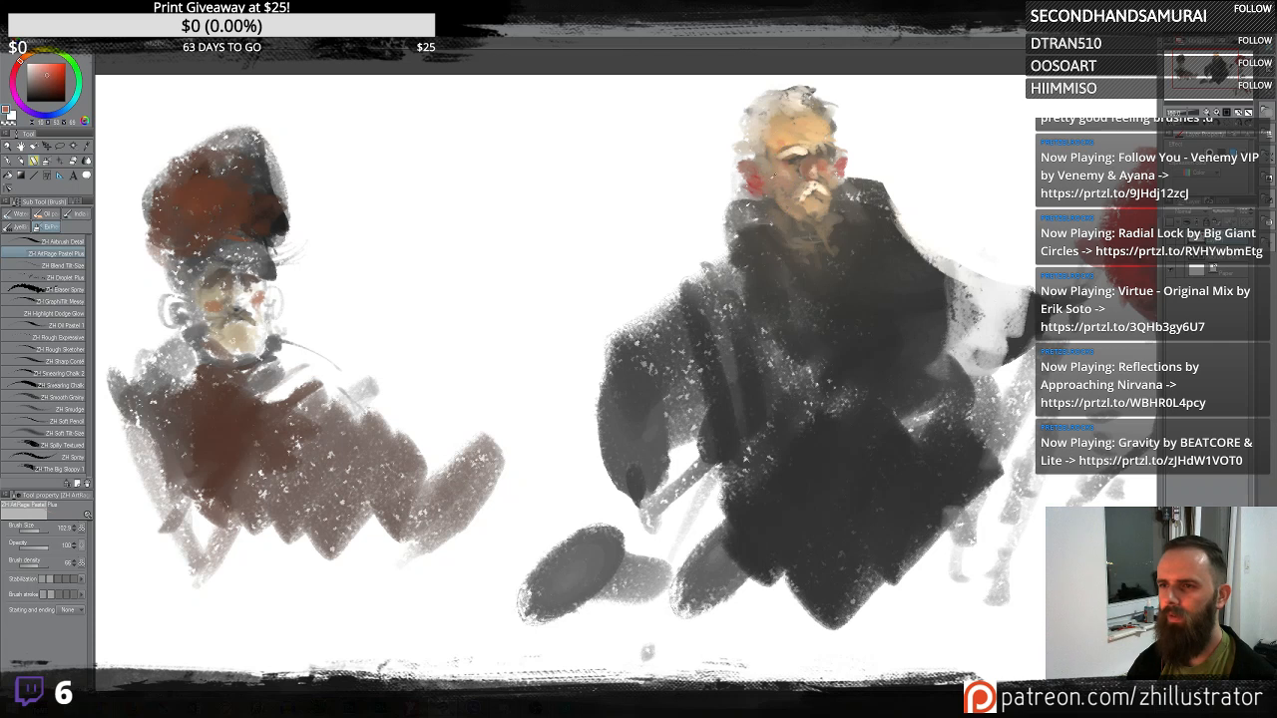
pyautogui.keyDown('alt'); pyautogui.click(828, 160); pyautogui.keyUp('alt')
pyautogui.keyDown('alt'); pyautogui.click(790, 165); pyautogui.keyUp('alt')
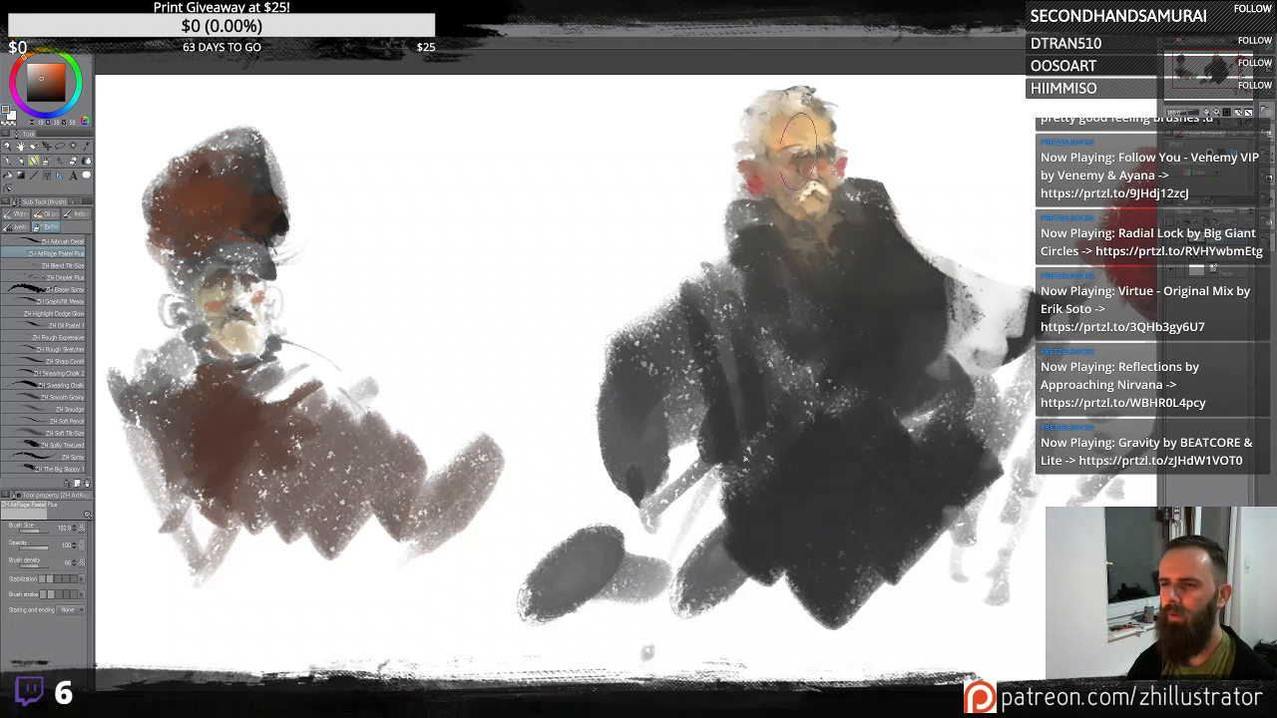
pyautogui.moveTo(818, 166); pyautogui.dragTo(824, 160)
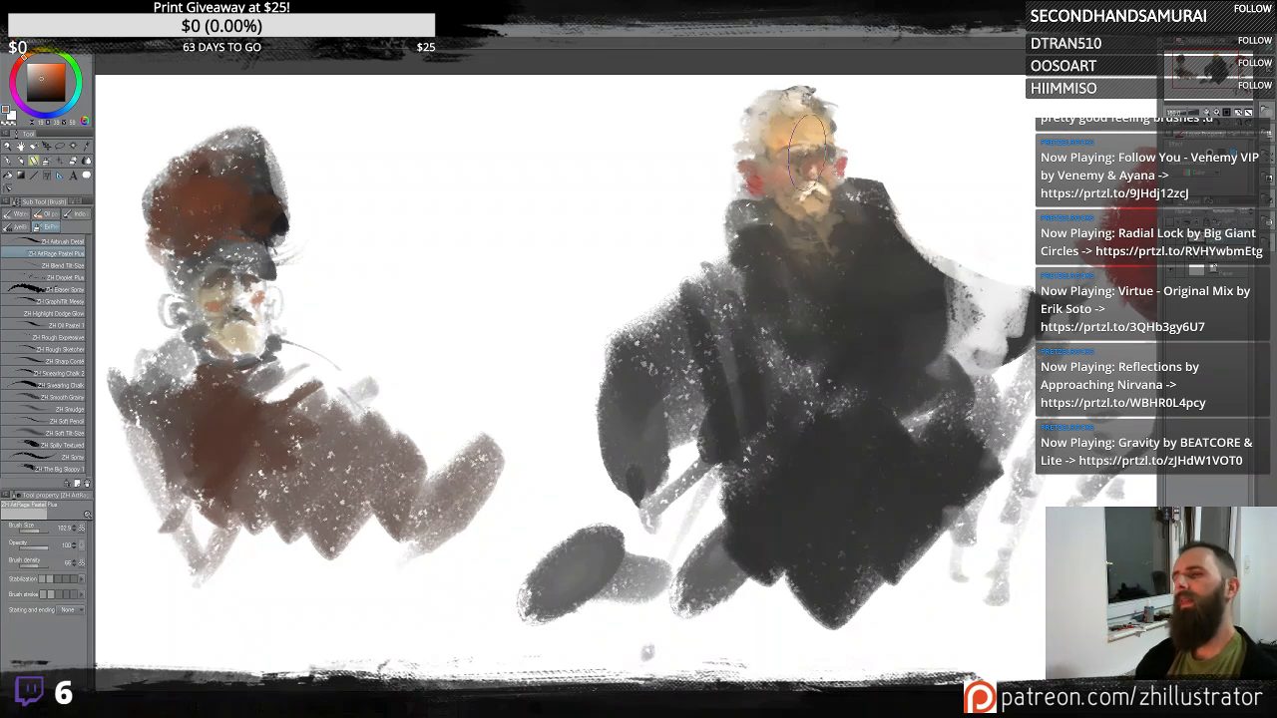
pyautogui.keyDown('alt'); pyautogui.click(816, 167); pyautogui.keyUp('alt')
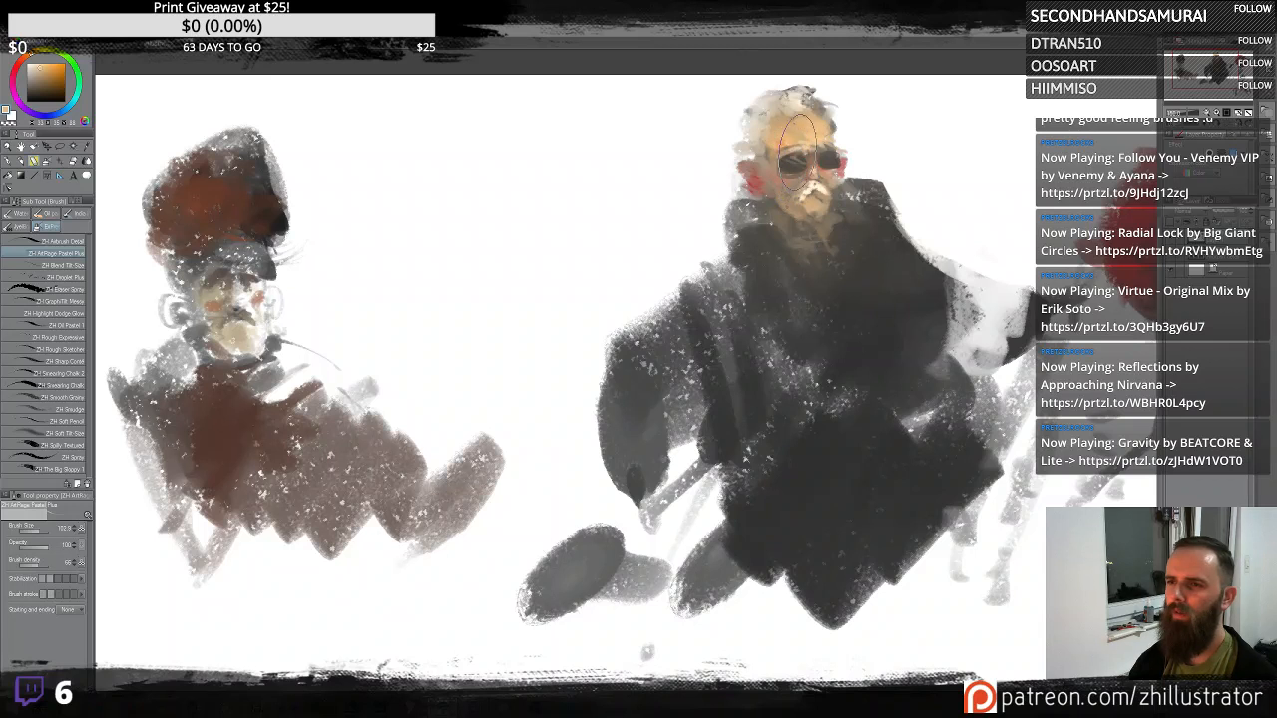
pyautogui.keyDown('alt'); pyautogui.click(808, 154); pyautogui.keyUp('alt')
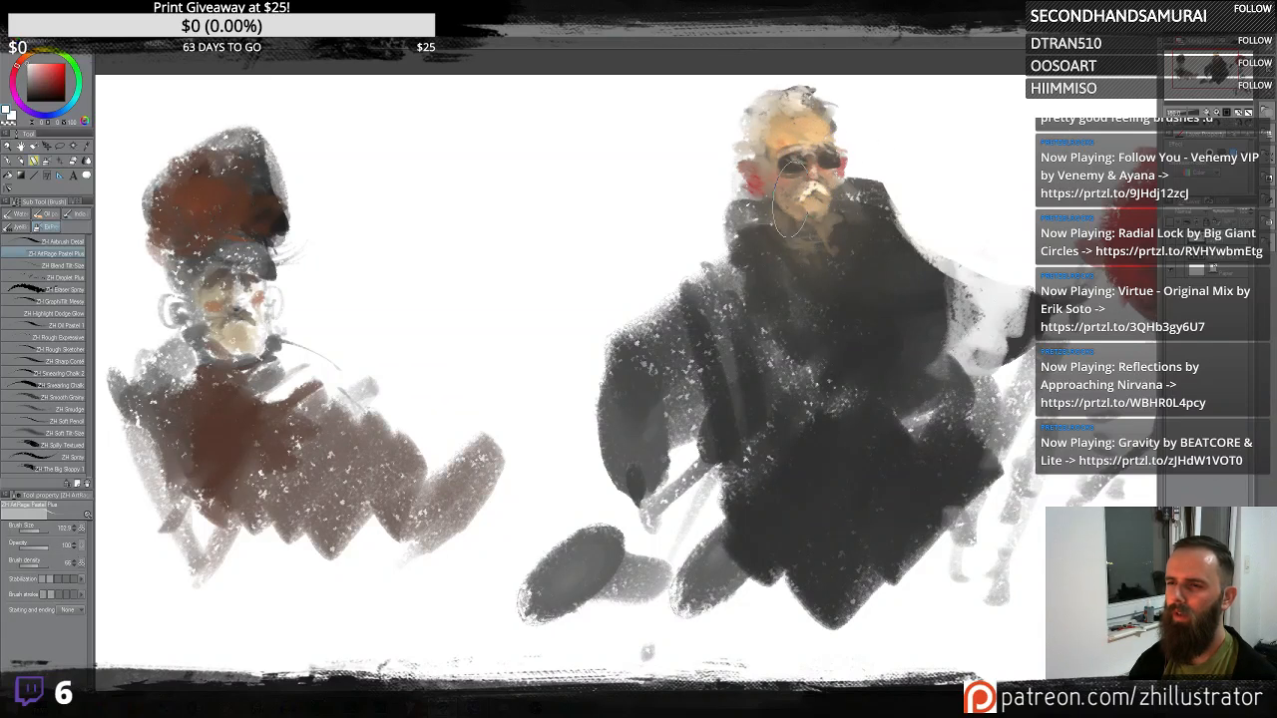
# - Add a white mustache and beard below the sunglasses
pyautogui.keyDown('alt'); pyautogui.click(810, 189); pyautogui.keyUp('alt')
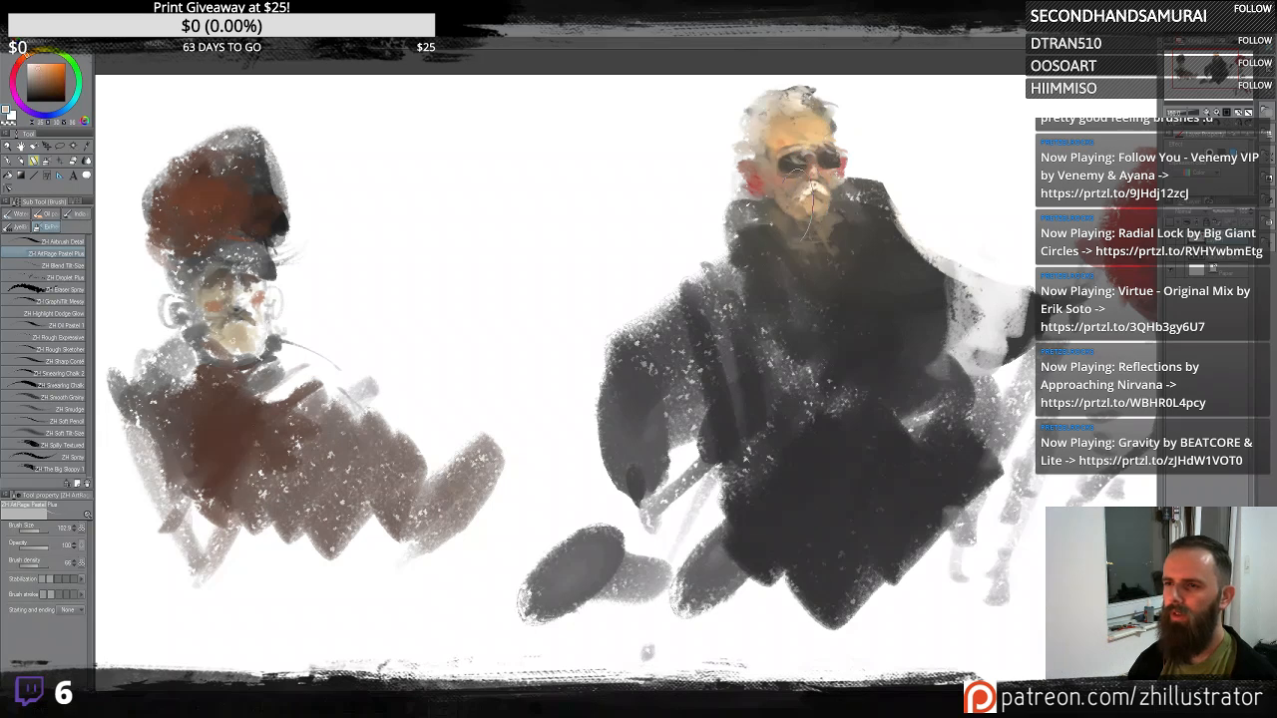
pyautogui.keyDown('alt'); pyautogui.click(803, 198); pyautogui.keyUp('alt')
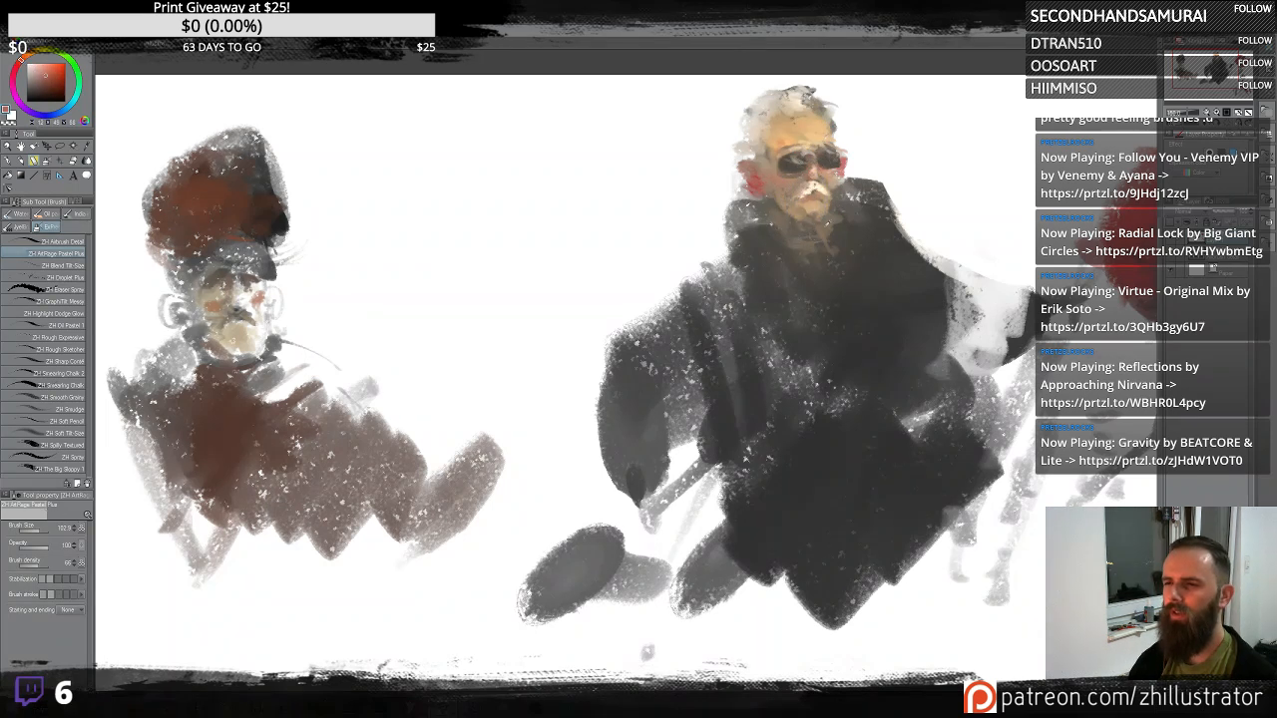
pyautogui.keyDown('alt'); pyautogui.click(810, 204); pyautogui.keyUp('alt')
pyautogui.keyDown('alt'); pyautogui.click(810, 198); pyautogui.keyUp('alt')
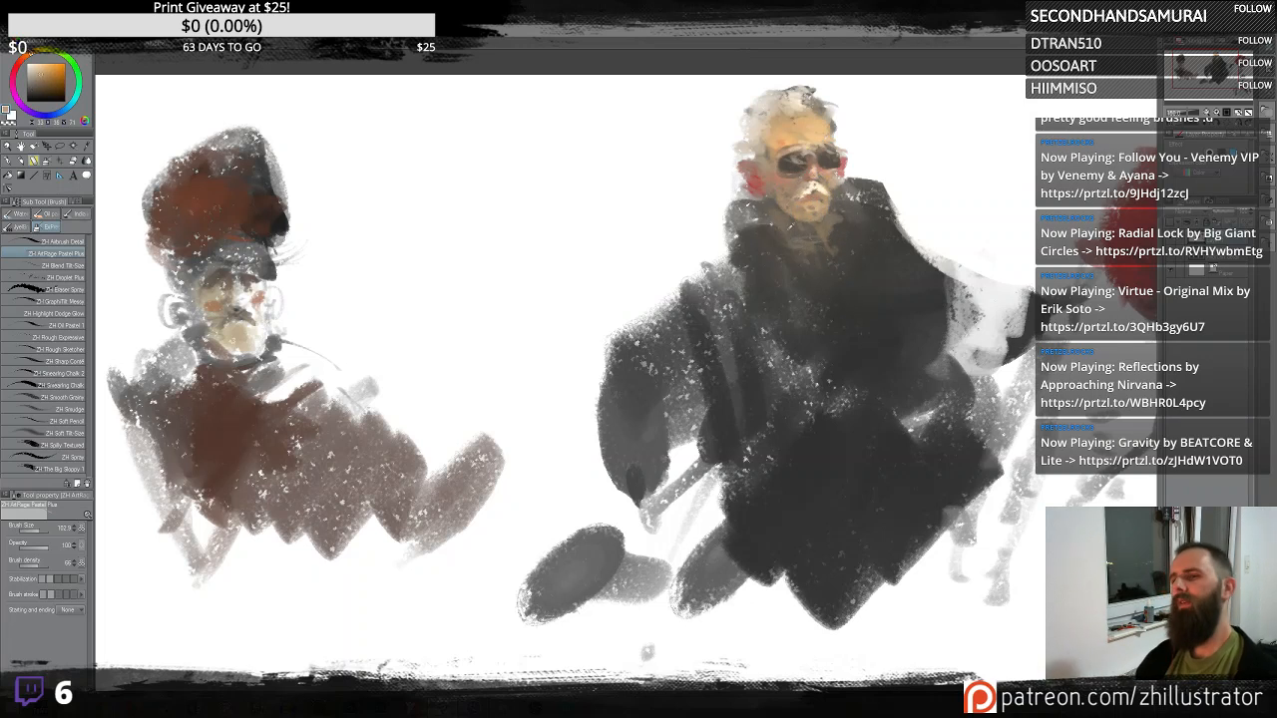
pyautogui.keyDown('alt'); pyautogui.click(807, 210); pyautogui.keyUp('alt')
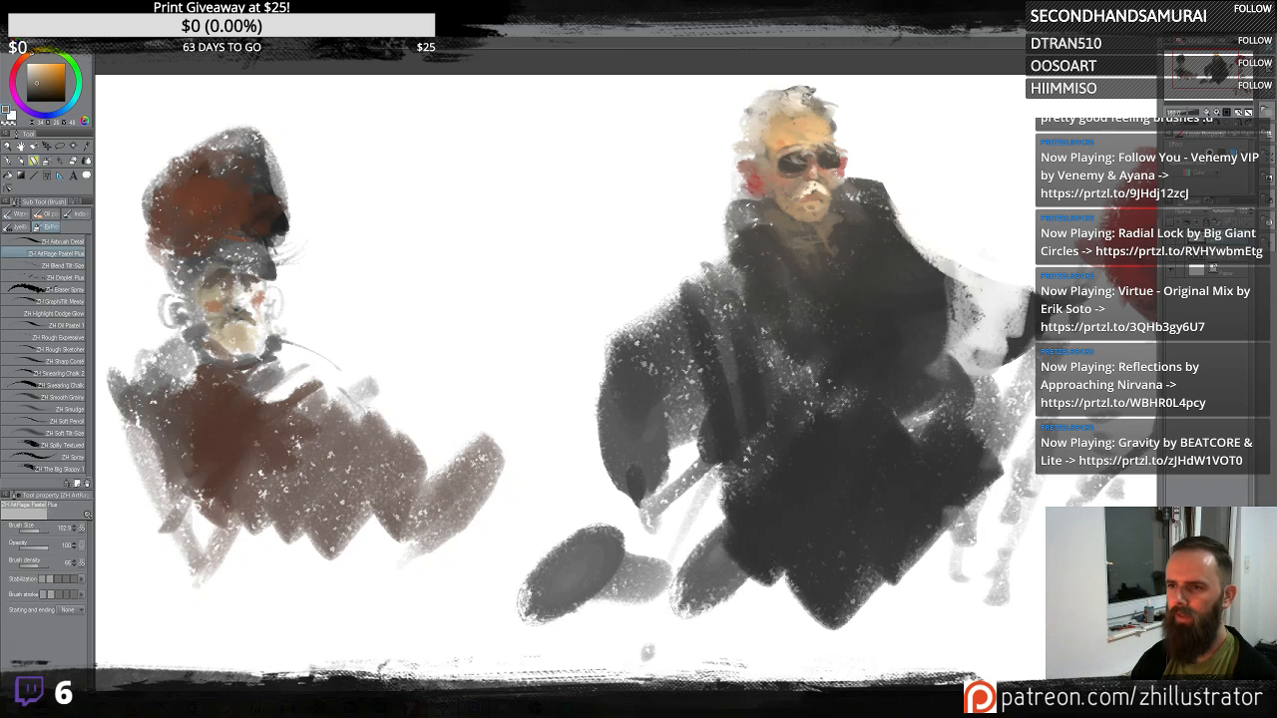
# - Paint light collar and shirt strokes down the front of the figure's dark coat
pyautogui.moveTo(745, 219)
pyautogui.mouseDown()
pyautogui.moveTo(733, 260)
pyautogui.moveTo(841, 244)
pyautogui.moveTo(751, 231)
pyautogui.moveTo(757, 251)
pyautogui.moveTo(740, 232)
pyautogui.moveTo(714, 254)
pyautogui.moveTo(726, 181)
pyautogui.mouseUp()
pyautogui.keyDown('alt'); pyautogui.click(758, 243); pyautogui.keyUp('alt')
pyautogui.keyDown('alt'); pyautogui.click(774, 247); pyautogui.keyUp('alt')
pyautogui.moveTo(776, 254)
pyautogui.mouseDown()
pyautogui.moveTo(770, 263)
pyautogui.moveTo(850, 241)
pyautogui.moveTo(820, 319)
pyautogui.moveTo(840, 274)
pyautogui.moveTo(902, 247)
pyautogui.mouseUp()
pyautogui.keyDown('alt'); pyautogui.click(918, 223); pyautogui.keyUp('alt')
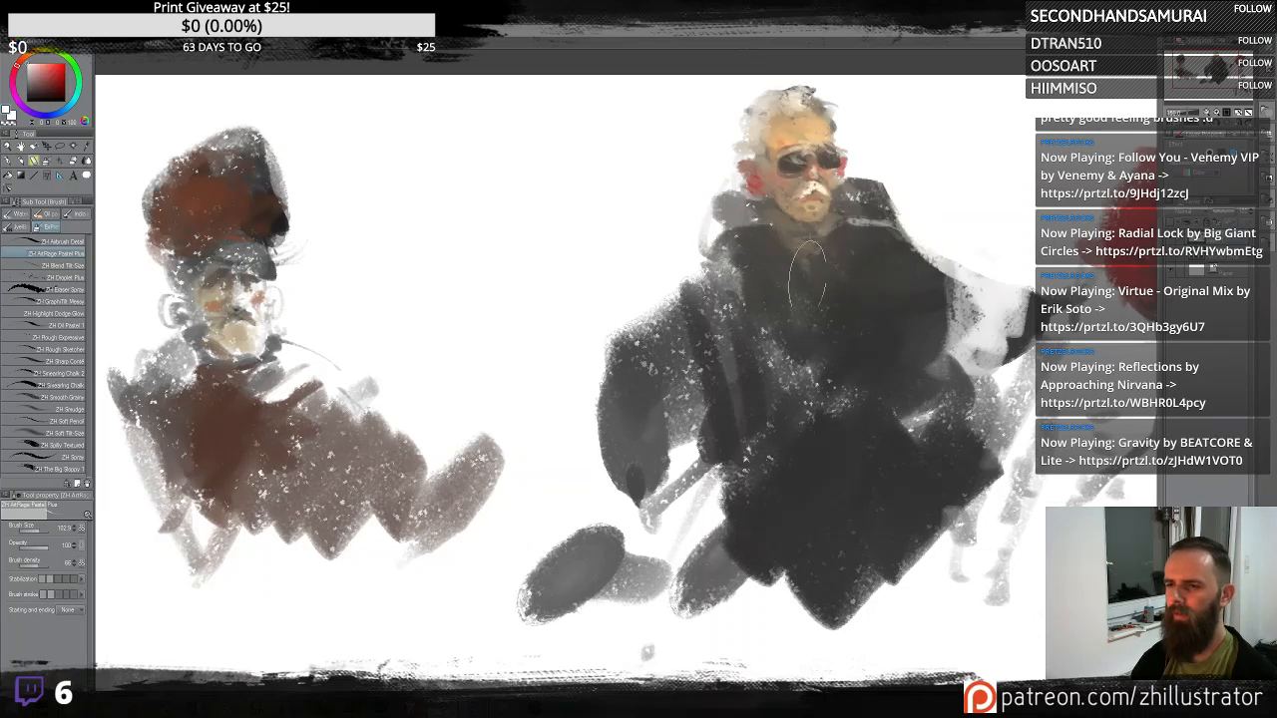
pyautogui.moveTo(807, 274); pyautogui.dragTo(820, 412)
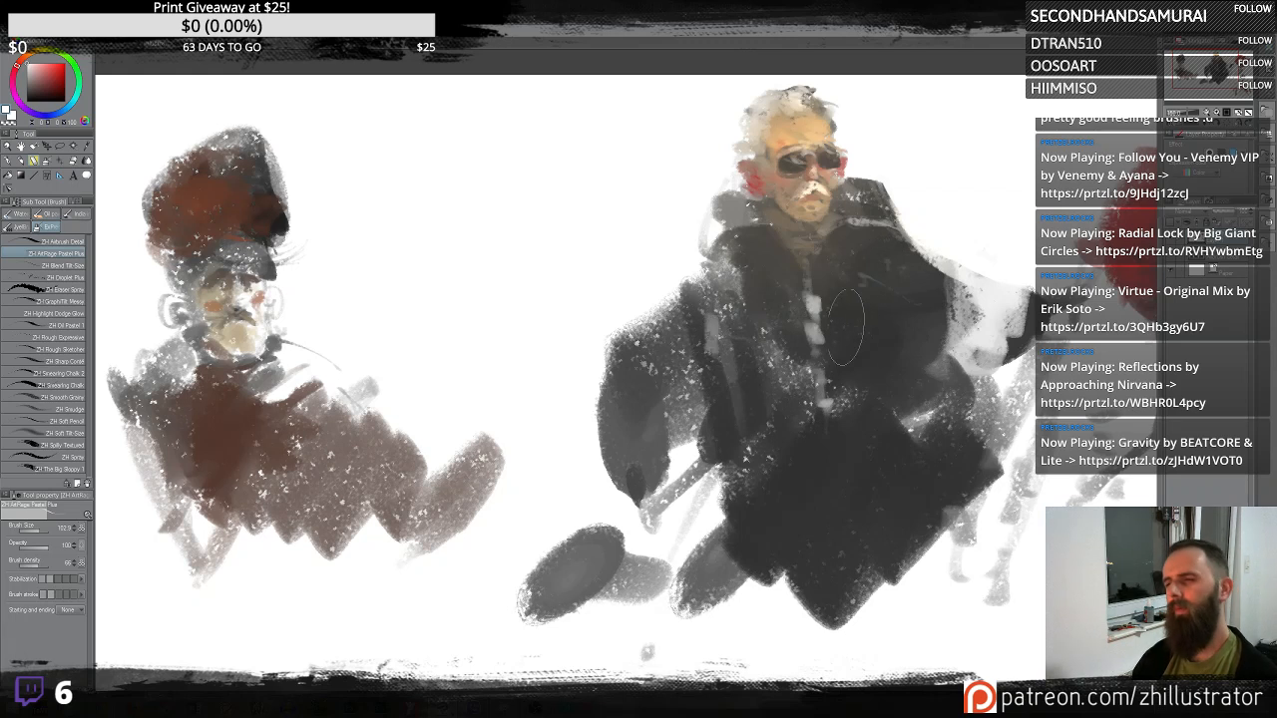
# - Refine the figure's face around the sunglasses and mustache with small airbrush touches, undoing a stray dab
pyautogui.keyDown('alt'); pyautogui.click(798, 225); pyautogui.keyUp('alt')
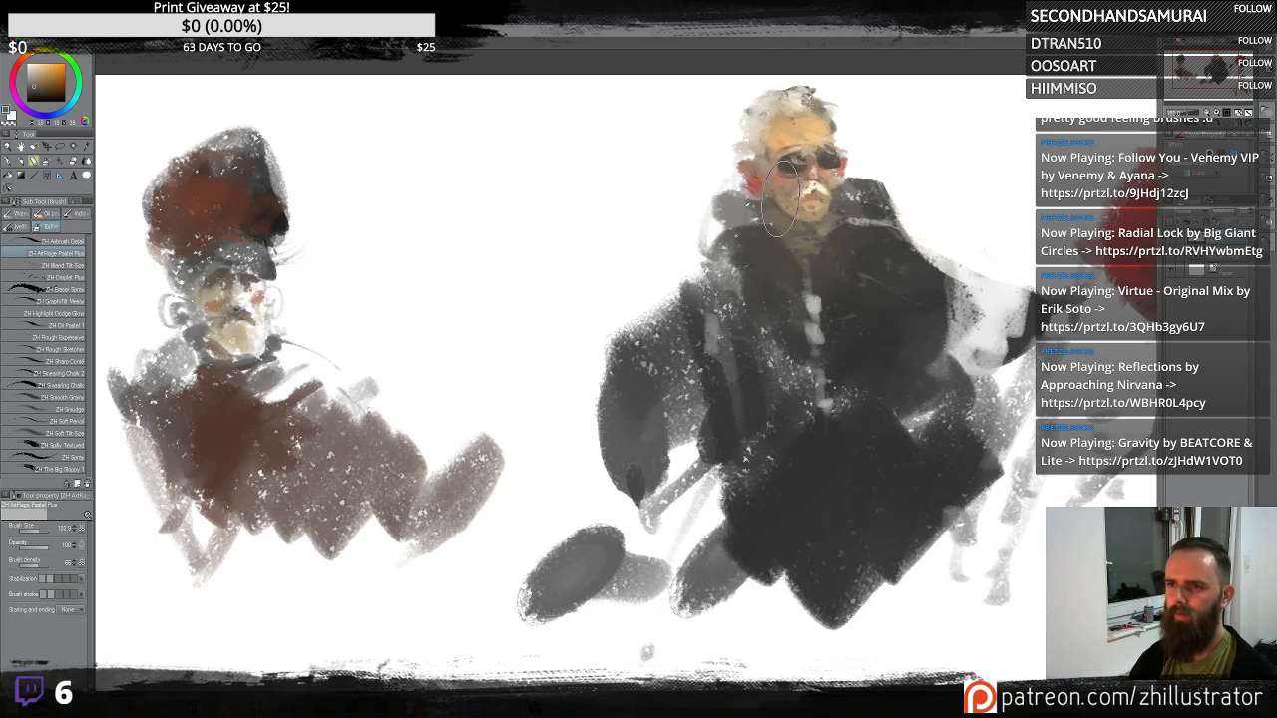
pyautogui.keyDown('alt'); pyautogui.click(783, 180); pyautogui.keyUp('alt')
pyautogui.moveTo(783, 178); pyautogui.dragTo(789, 189)
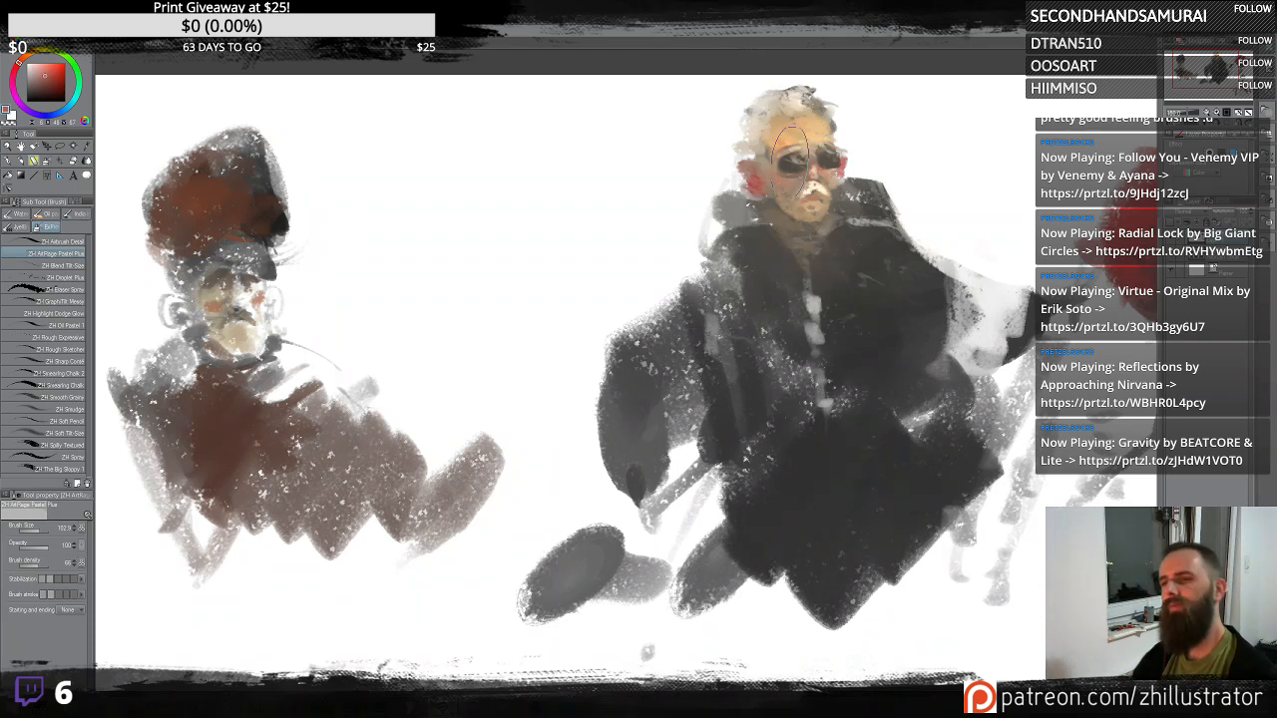
pyautogui.keyDown('alt'); pyautogui.click(796, 191); pyautogui.keyUp('alt')
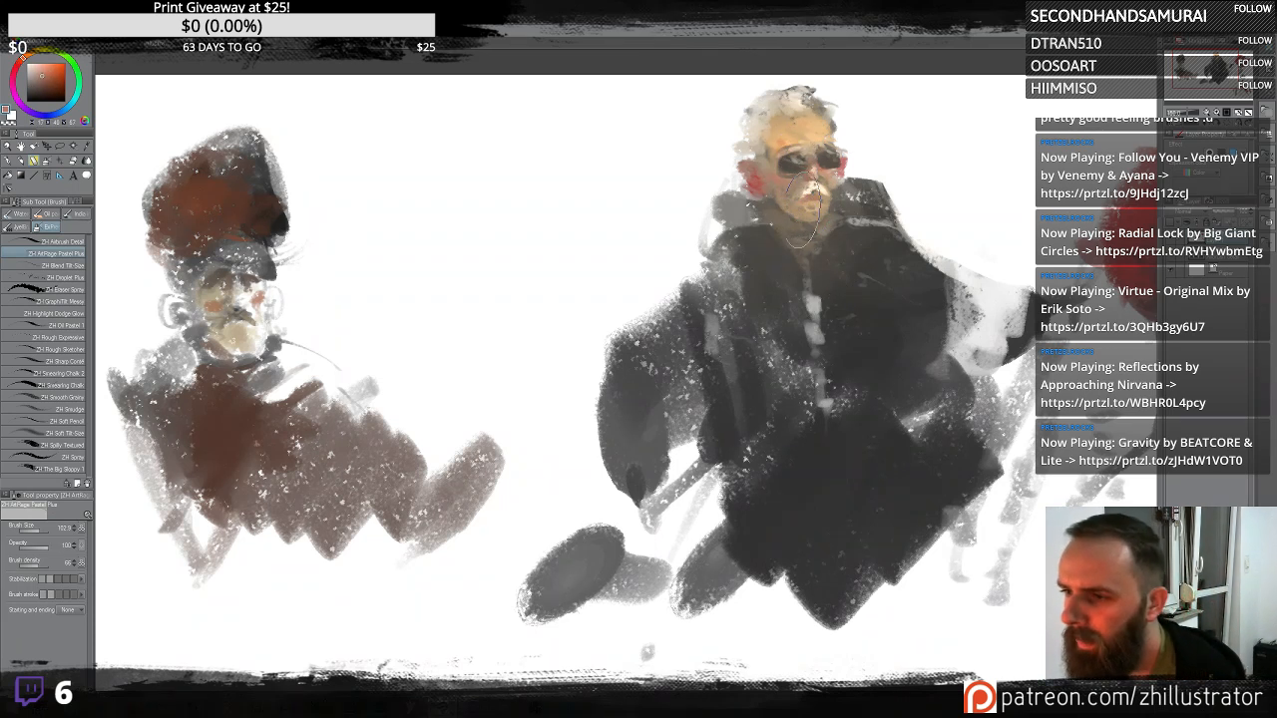
pyautogui.click(684, 210)
pyautogui.hotkey('ctrl', 'z')
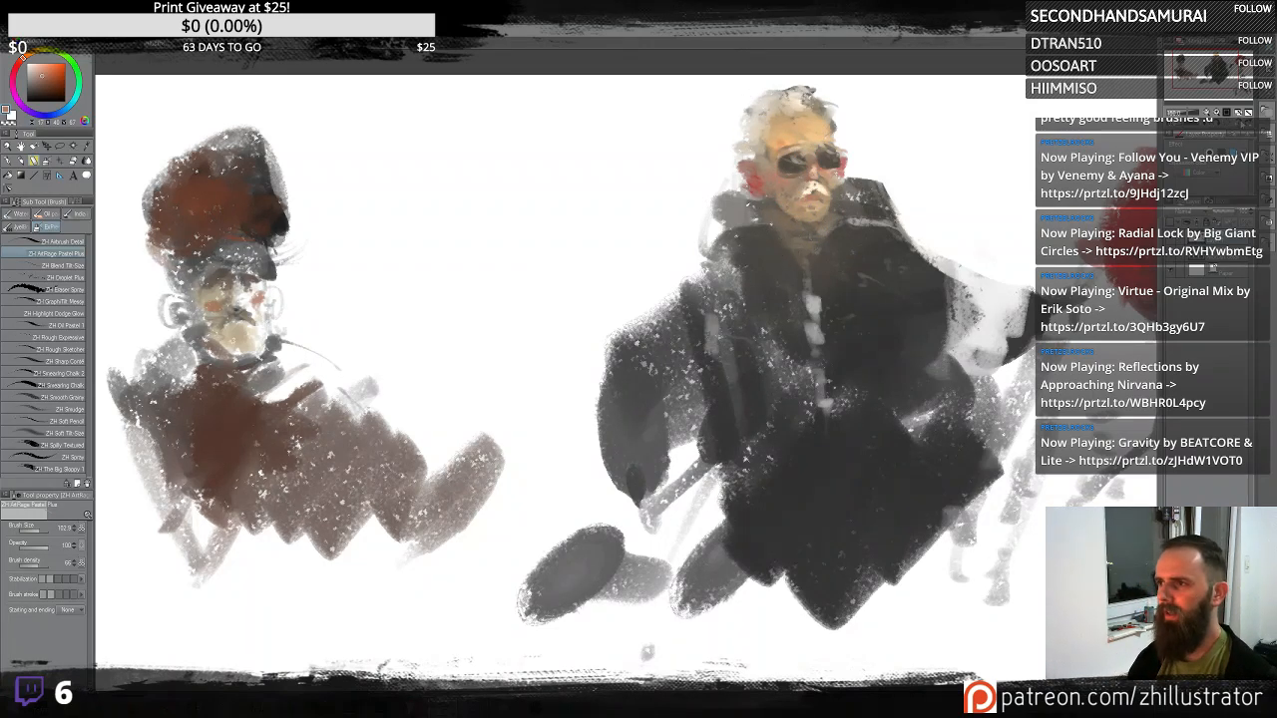
# - Enlarge the seated figure's dark brown hair and lighten its face
pyautogui.press('h')
pyautogui.moveTo(613, 241); pyautogui.dragTo(549, 273)
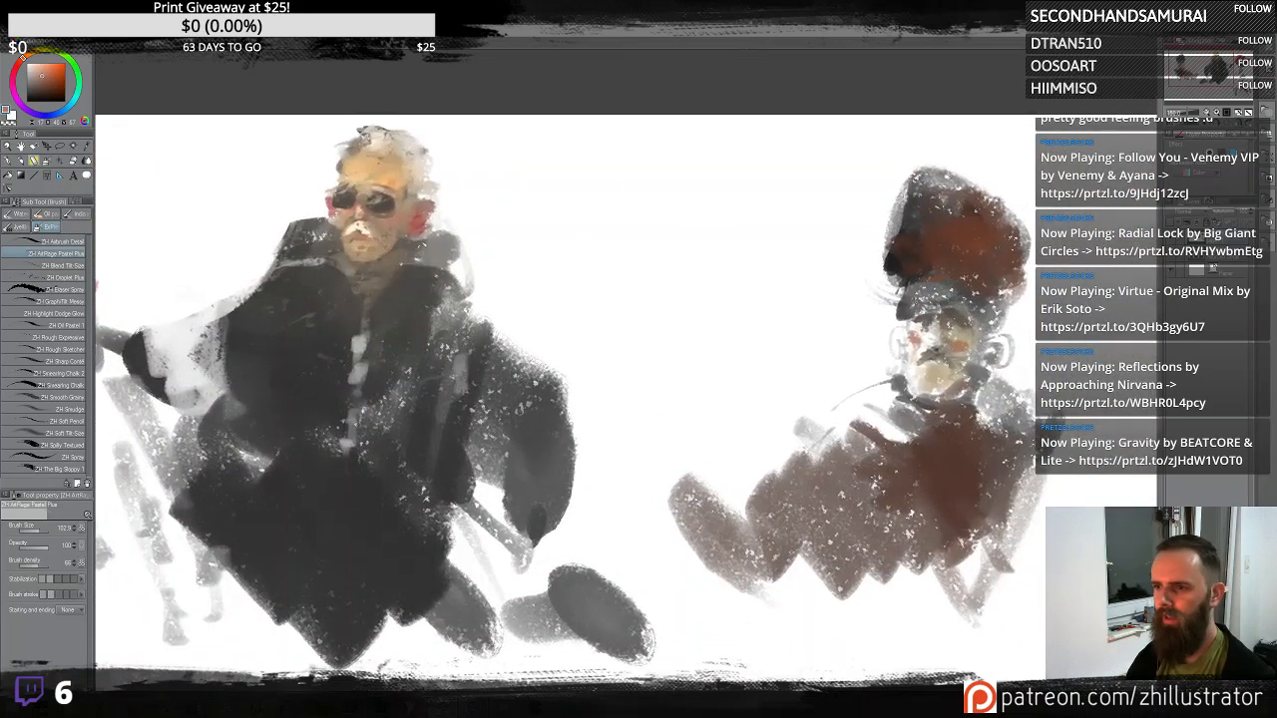
pyautogui.keyDown('alt'); pyautogui.click(910, 258); pyautogui.keyUp('alt')
pyautogui.moveTo(912, 261)
pyautogui.mouseDown()
pyautogui.moveTo(883, 286)
pyautogui.moveTo(929, 190)
pyautogui.moveTo(888, 240)
pyautogui.moveTo(888, 274)
pyautogui.moveTo(926, 274)
pyautogui.moveTo(898, 305)
pyautogui.moveTo(916, 266)
pyautogui.moveTo(929, 276)
pyautogui.moveTo(923, 239)
pyautogui.moveTo(896, 270)
pyautogui.moveTo(901, 209)
pyautogui.moveTo(881, 254)
pyautogui.moveTo(911, 251)
pyautogui.moveTo(913, 221)
pyautogui.moveTo(881, 186)
pyautogui.moveTo(943, 176)
pyautogui.moveTo(888, 231)
pyautogui.moveTo(920, 240)
pyautogui.moveTo(930, 269)
pyautogui.moveTo(964, 261)
pyautogui.mouseUp()
pyautogui.keyDown('alt'); pyautogui.click(926, 390); pyautogui.keyUp('alt')
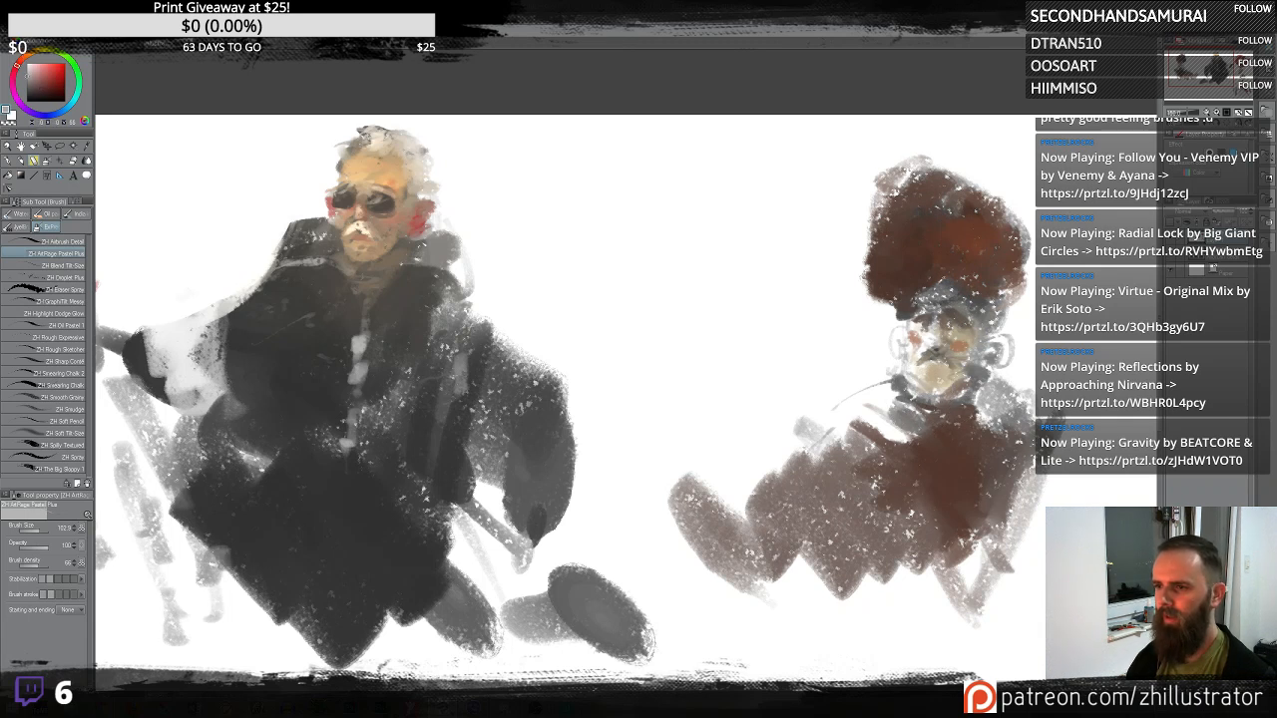
pyautogui.keyDown('alt'); pyautogui.click(924, 312); pyautogui.keyUp('alt')
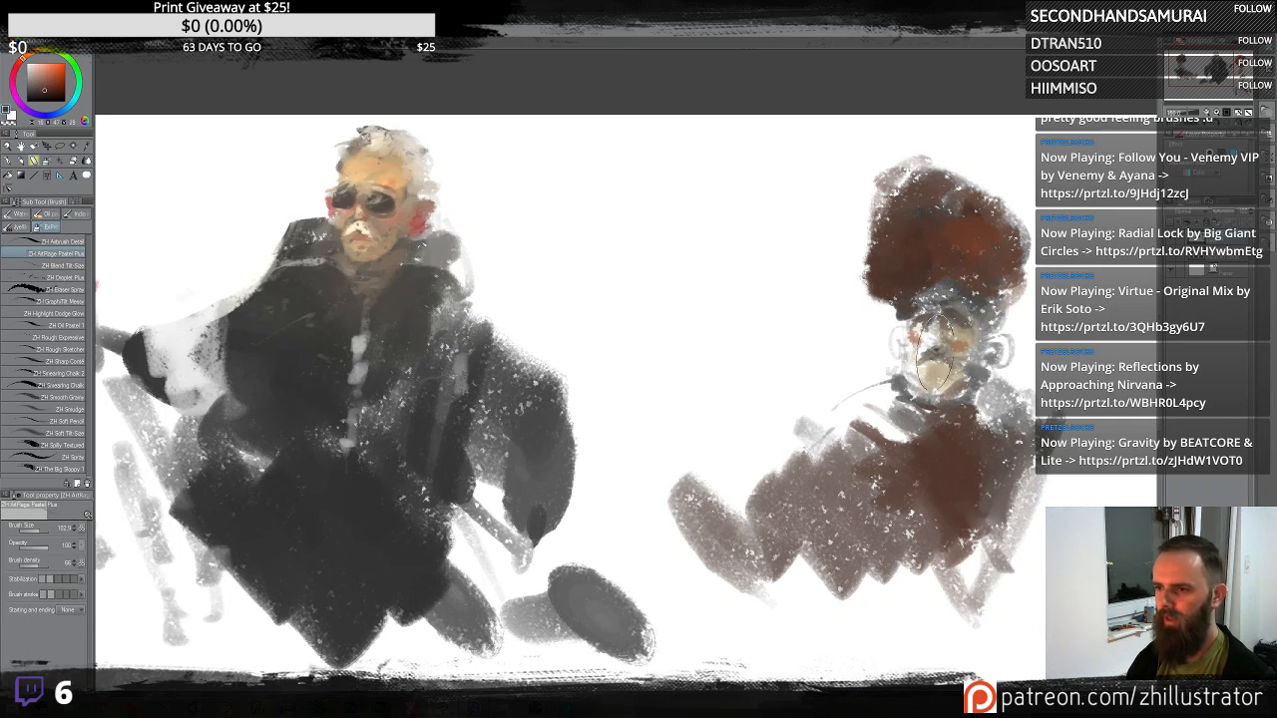
# - Try painting a large brown shape between the two figures, then undo it
pyautogui.moveTo(726, 247)
pyautogui.mouseDown()
pyautogui.moveTo(695, 357)
pyautogui.moveTo(717, 210)
pyautogui.moveTo(579, 202)
pyautogui.moveTo(566, 279)
pyautogui.mouseUp()
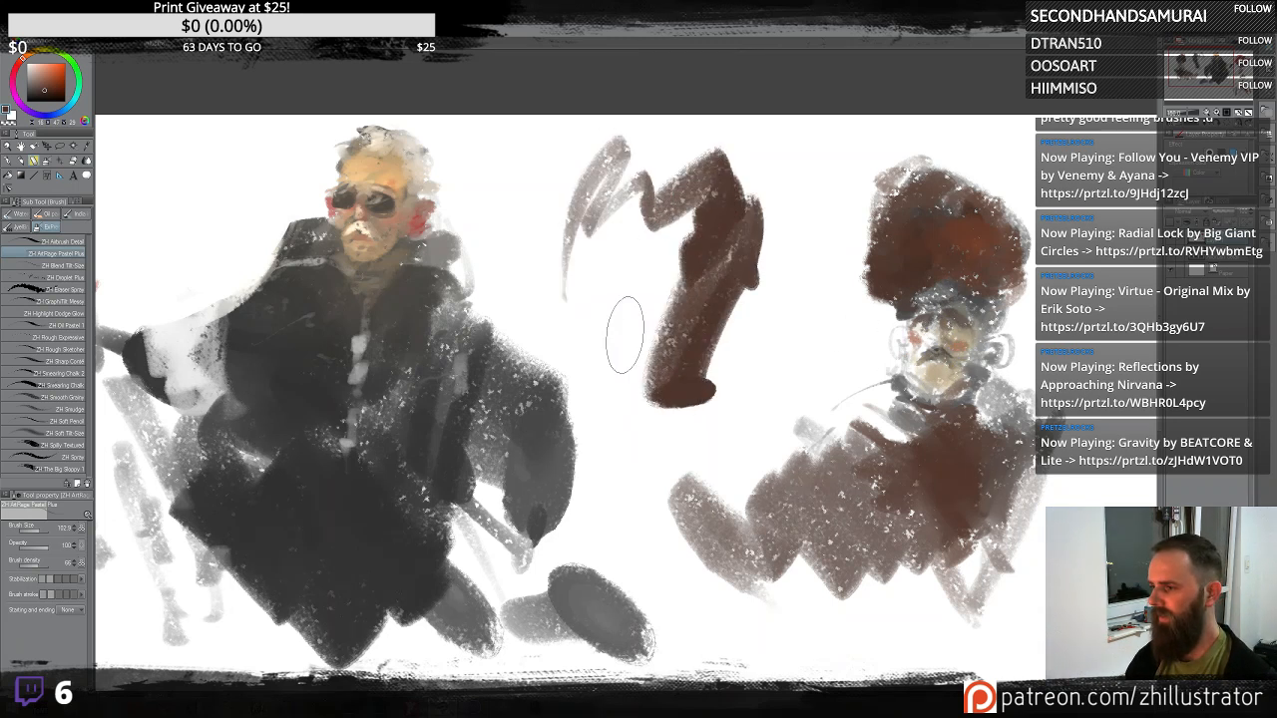
pyautogui.moveTo(666, 371)
pyautogui.mouseDown()
pyautogui.moveTo(741, 231)
pyautogui.moveTo(688, 212)
pyautogui.moveTo(642, 275)
pyautogui.moveTo(675, 451)
pyautogui.moveTo(654, 266)
pyautogui.moveTo(687, 322)
pyautogui.moveTo(680, 454)
pyautogui.mouseUp()
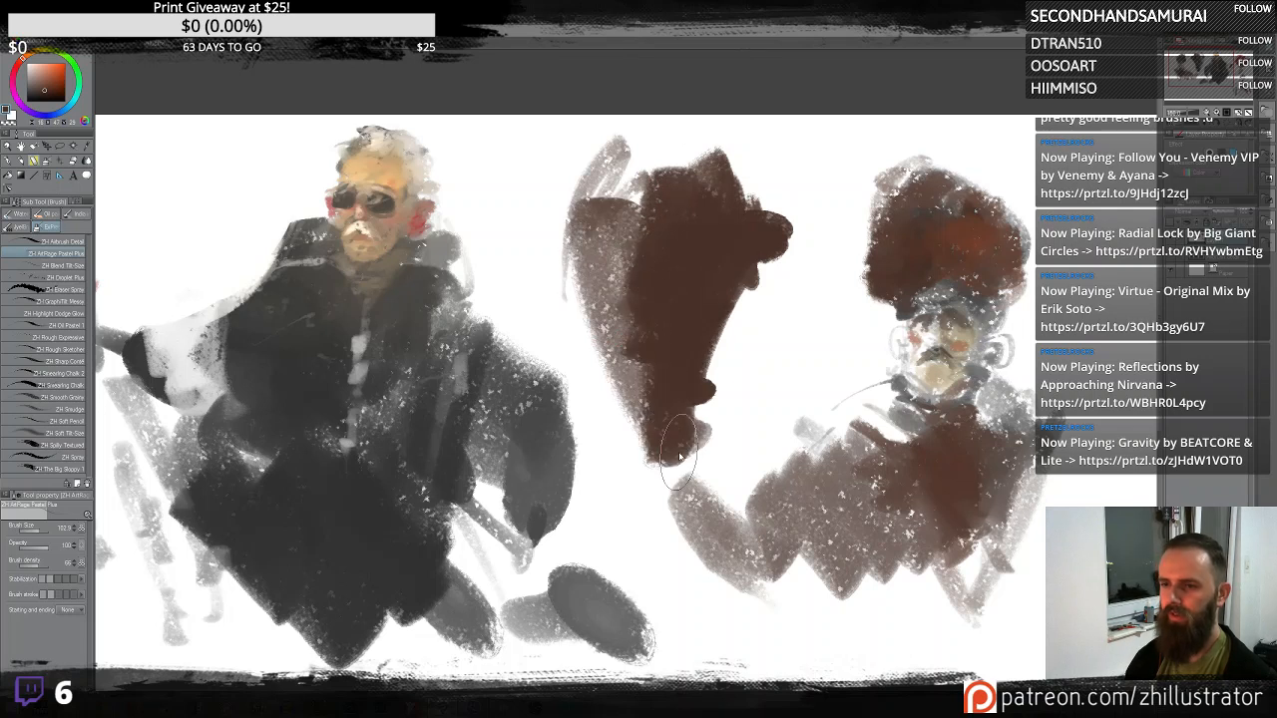
pyautogui.hotkey('ctrl', 'z')
pyautogui.hotkey('ctrl', 'z')
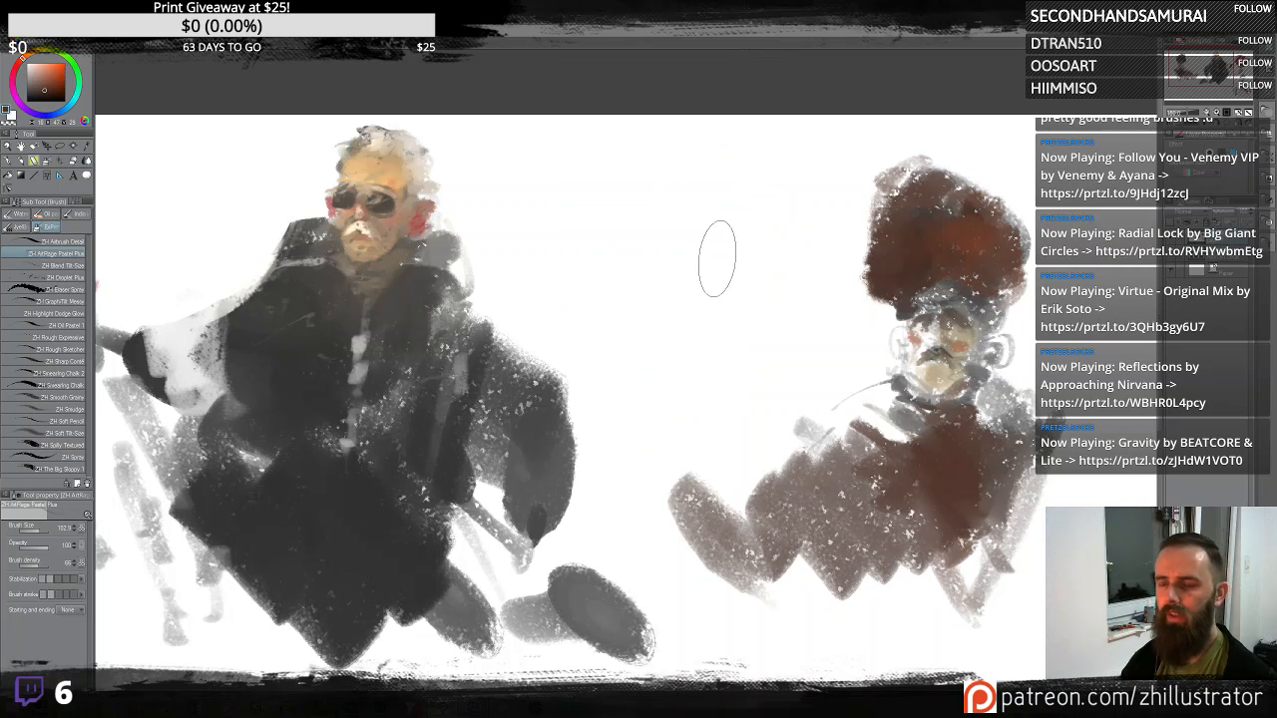
# - Block in a small brown creature with an orange hat between the two figures
pyautogui.scroll(1, 719, 263)
pyautogui.scroll(-2, 718, 261)
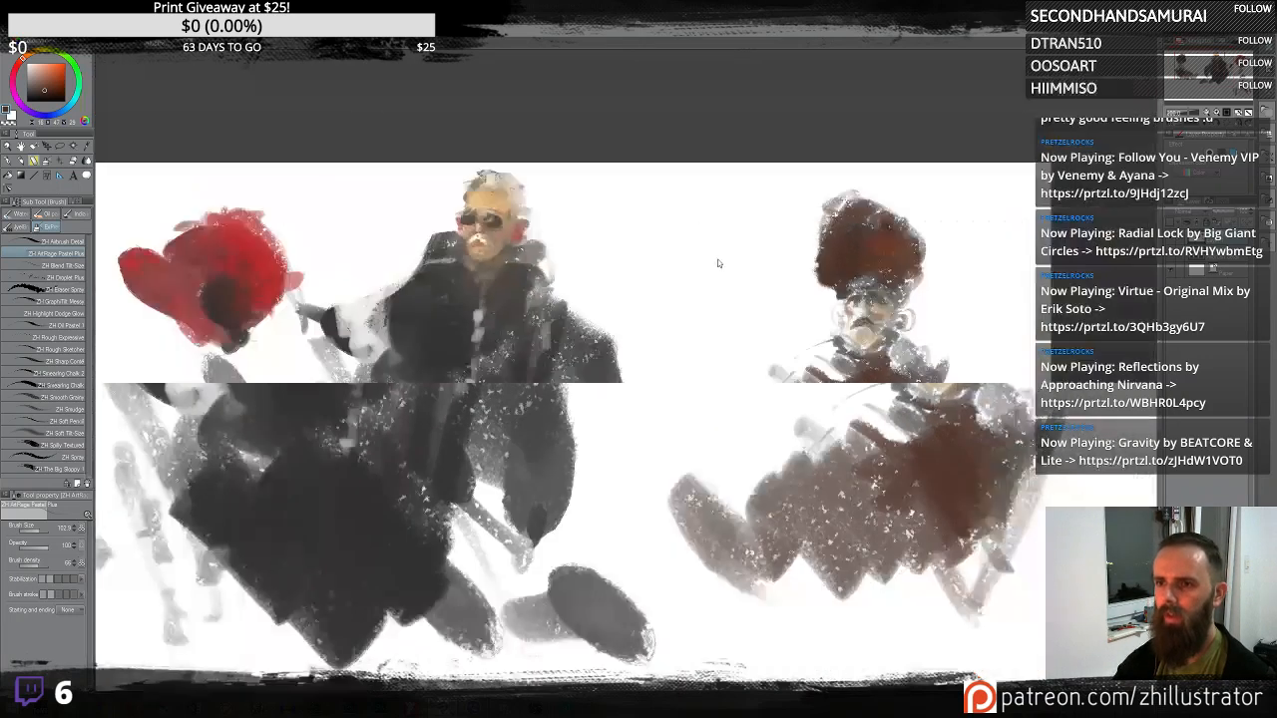
pyautogui.moveTo(752, 469); pyautogui.dragTo(797, 396)
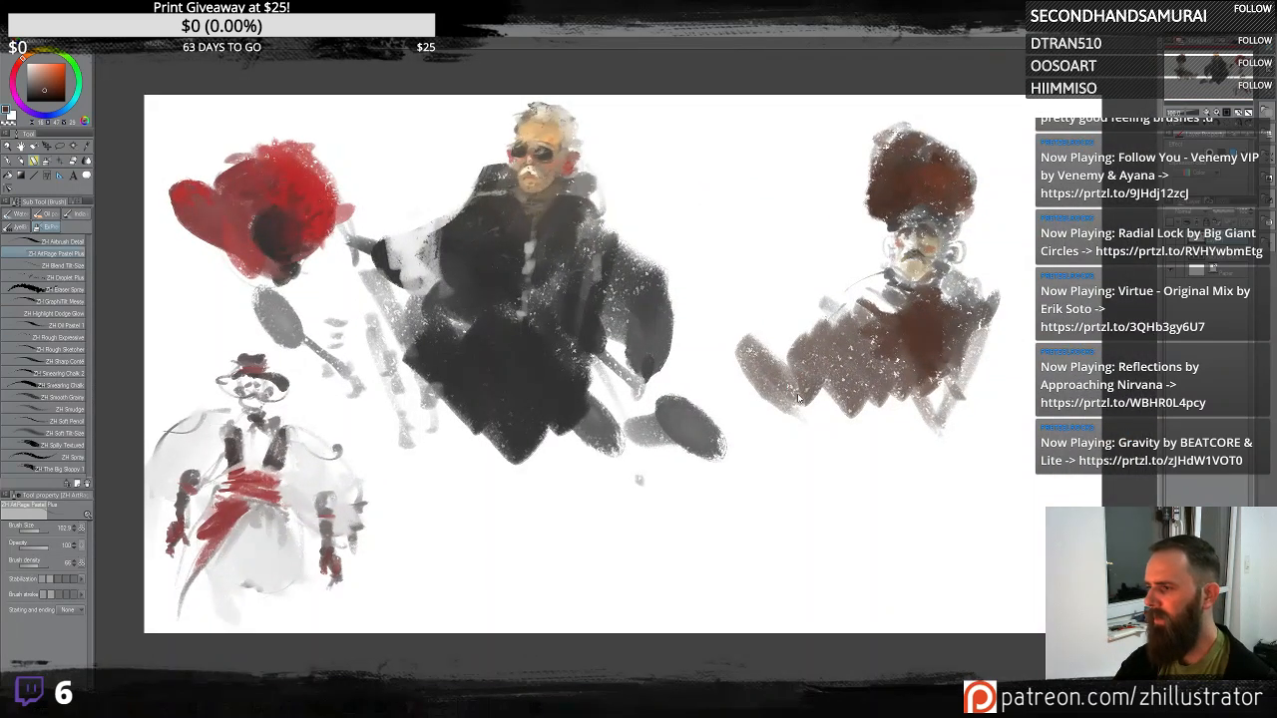
pyautogui.scroll(1, 798, 400)
pyautogui.moveTo(821, 231)
pyautogui.mouseDown()
pyautogui.moveTo(854, 374)
pyautogui.moveTo(814, 310)
pyautogui.moveTo(795, 316)
pyautogui.moveTo(803, 335)
pyautogui.mouseUp()
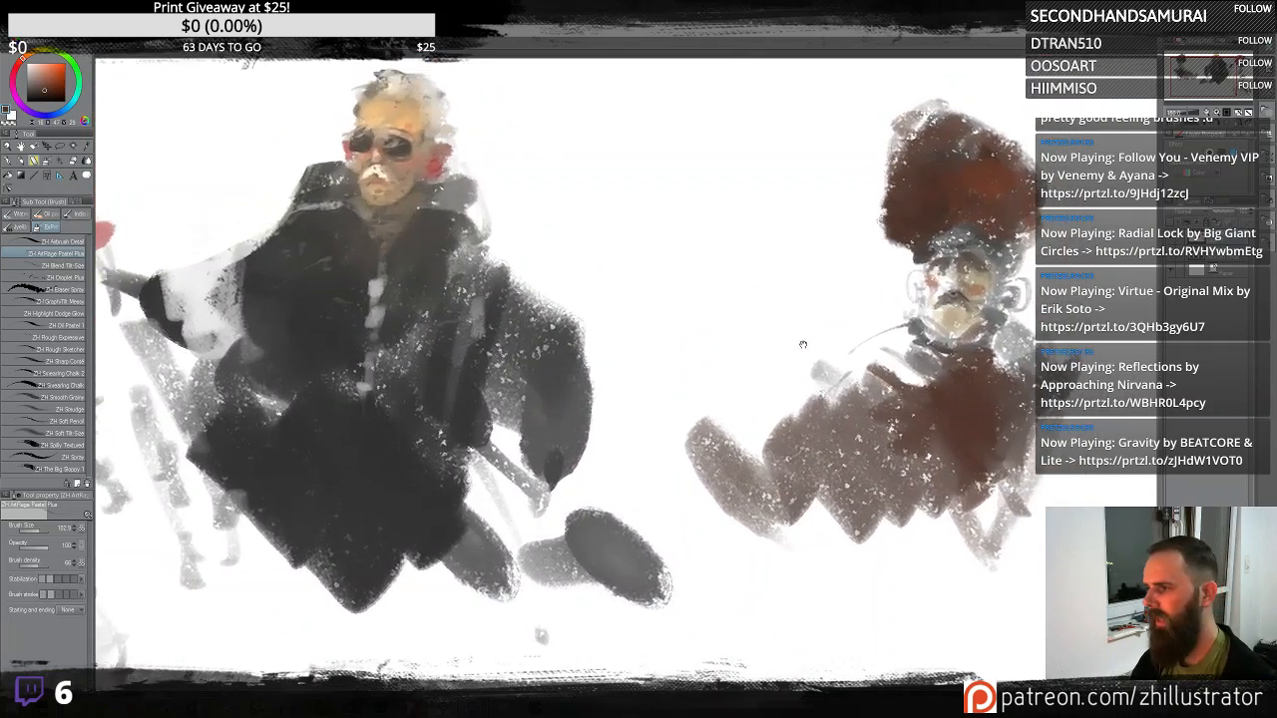
pyautogui.moveTo(726, 204)
pyautogui.mouseDown()
pyautogui.moveTo(715, 157)
pyautogui.moveTo(707, 205)
pyautogui.moveTo(748, 200)
pyautogui.moveTo(685, 207)
pyautogui.mouseUp()
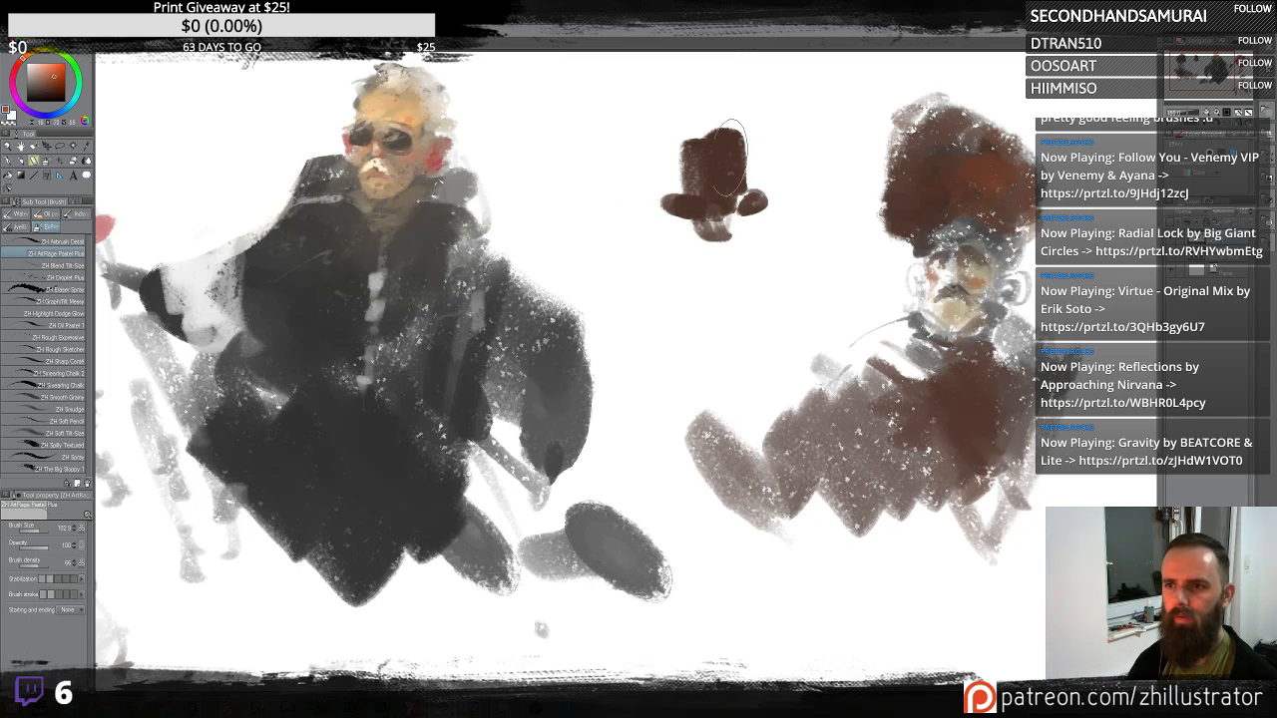
pyautogui.moveTo(701, 152)
pyautogui.mouseDown()
pyautogui.moveTo(749, 153)
pyautogui.moveTo(717, 121)
pyautogui.moveTo(731, 134)
pyautogui.mouseUp()
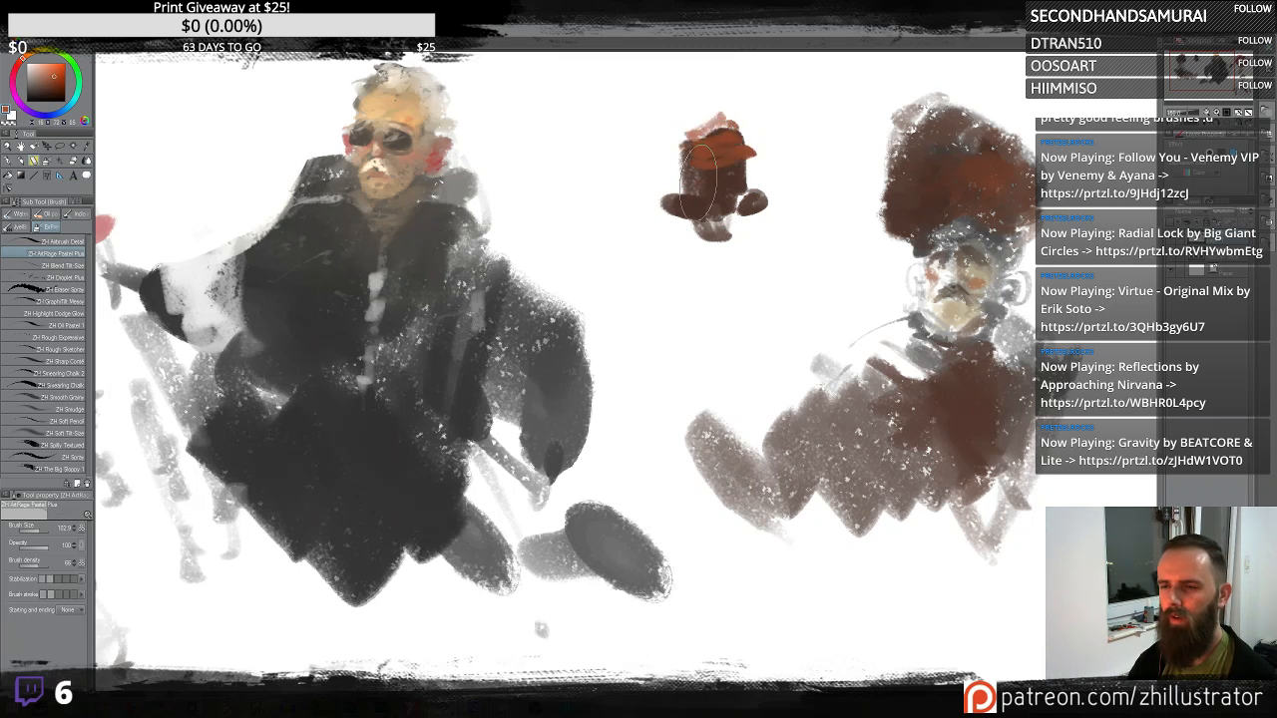
pyautogui.moveTo(719, 184); pyautogui.dragTo(686, 162)
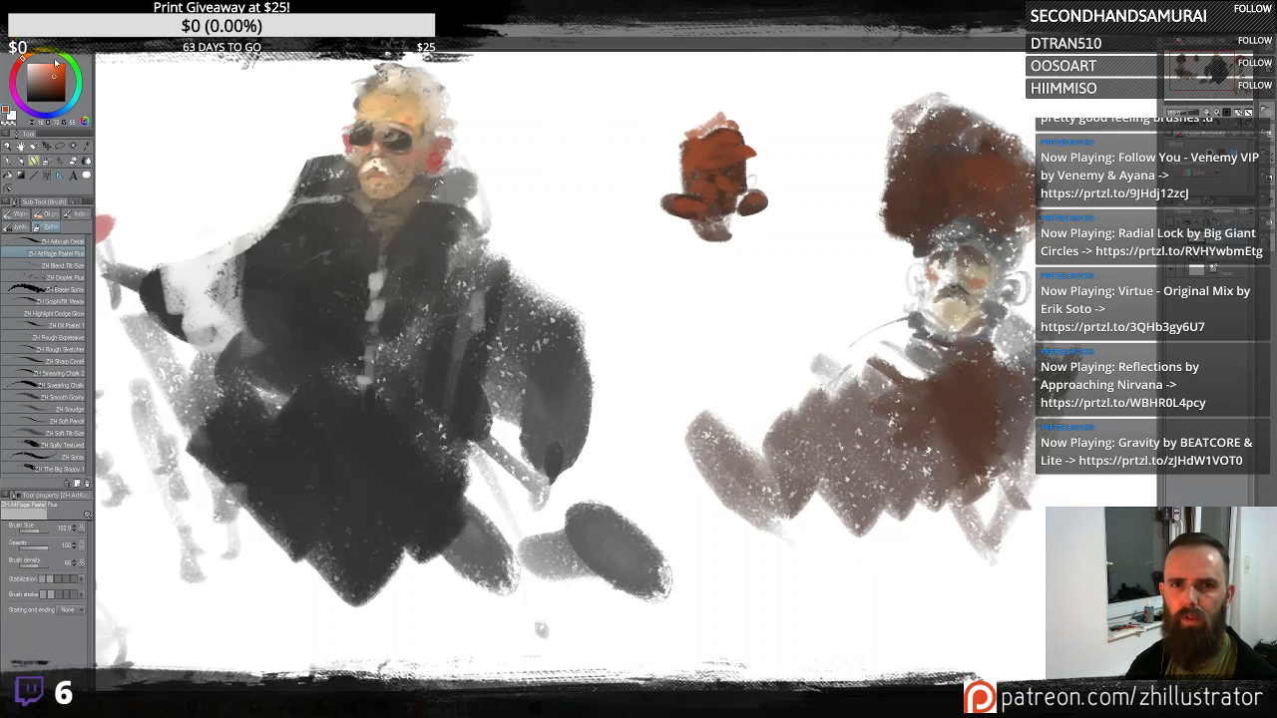
# - Add light face highlights and dark hair to the small creature using colours picked from the palette and canvas
pyautogui.click(77, 95)
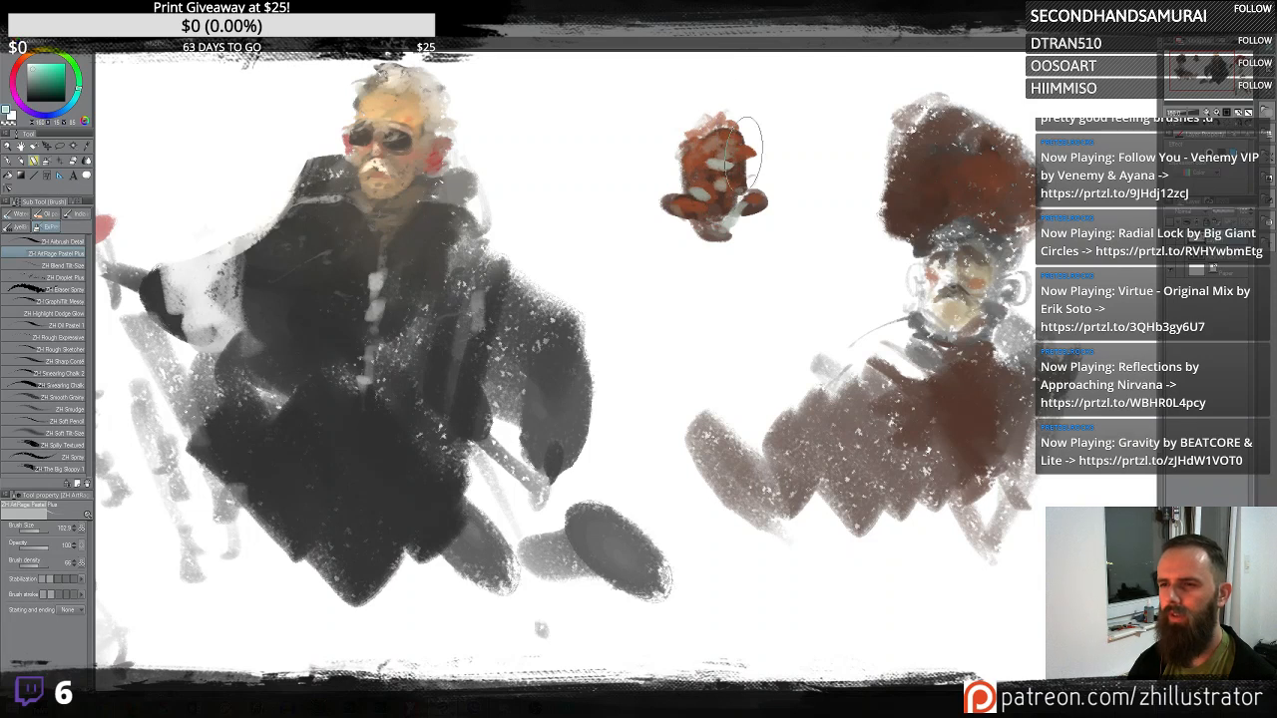
pyautogui.keyDown('alt'); pyautogui.click(446, 248); pyautogui.keyUp('alt')
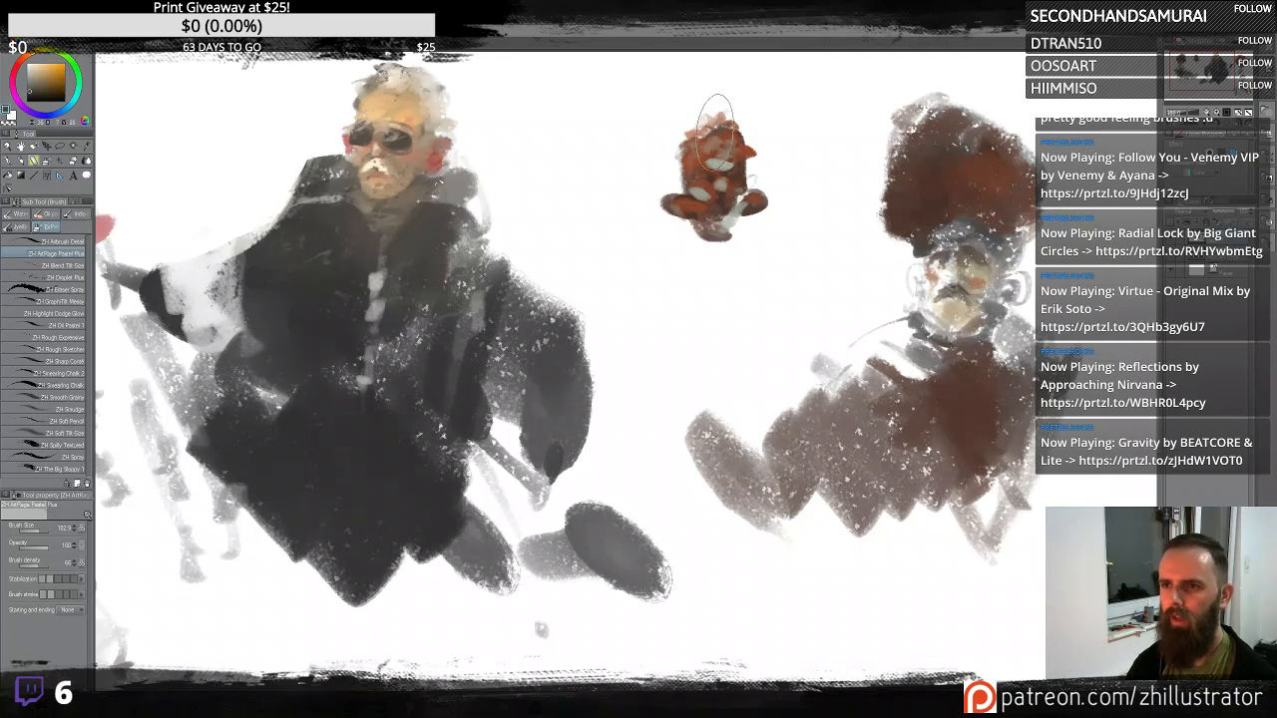
pyautogui.moveTo(712, 123)
pyautogui.mouseDown()
pyautogui.moveTo(677, 135)
pyautogui.moveTo(689, 137)
pyautogui.moveTo(677, 162)
pyautogui.moveTo(722, 125)
pyautogui.mouseUp()
pyautogui.keyDown('alt'); pyautogui.click(701, 126); pyautogui.keyUp('alt')
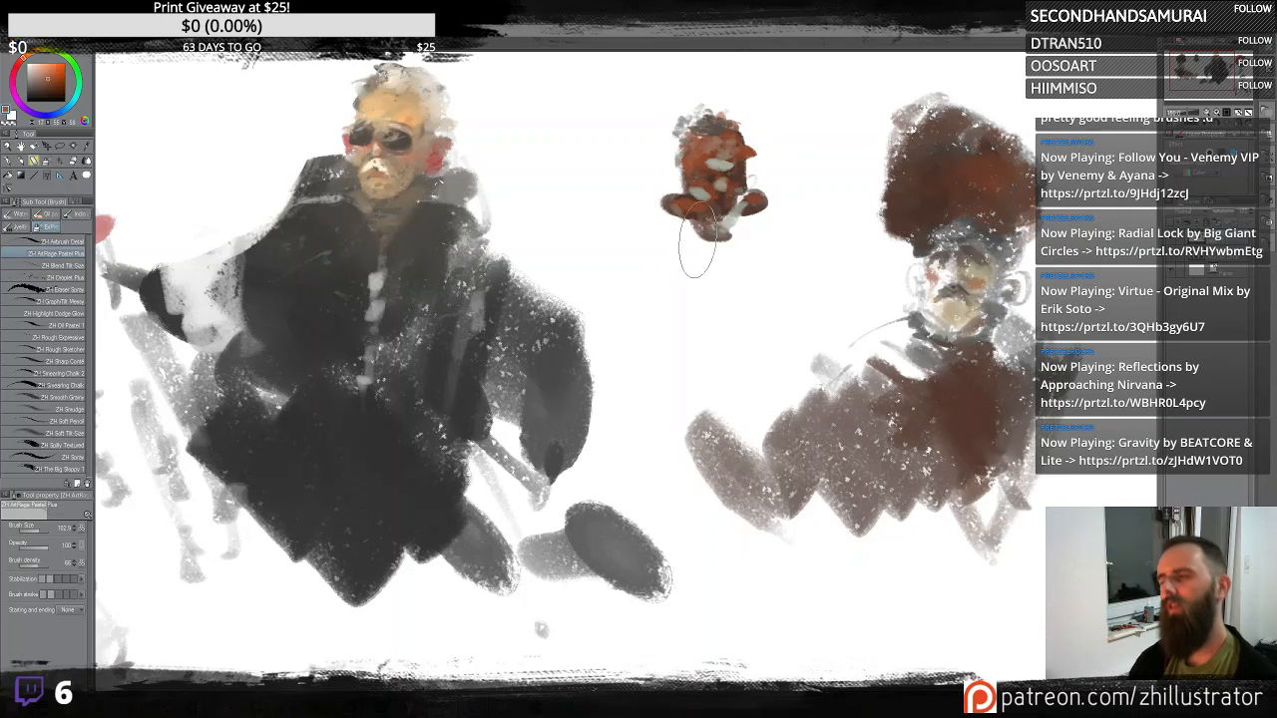
pyautogui.keyDown('alt'); pyautogui.click(387, 106); pyautogui.keyUp('alt')
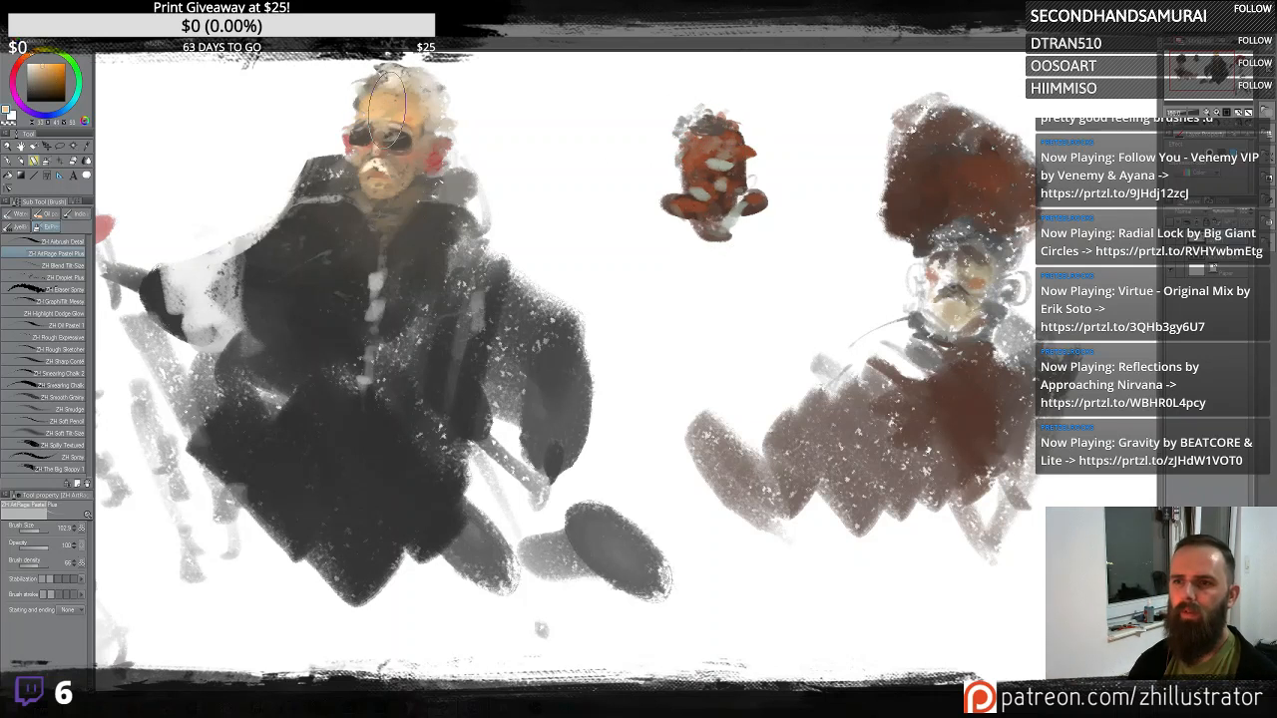
pyautogui.moveTo(736, 158); pyautogui.dragTo(697, 152)
pyautogui.moveTo(727, 208)
pyautogui.mouseDown()
pyautogui.moveTo(710, 139)
pyautogui.moveTo(689, 165)
pyautogui.moveTo(718, 205)
pyautogui.moveTo(703, 224)
pyautogui.moveTo(717, 239)
pyautogui.mouseUp()
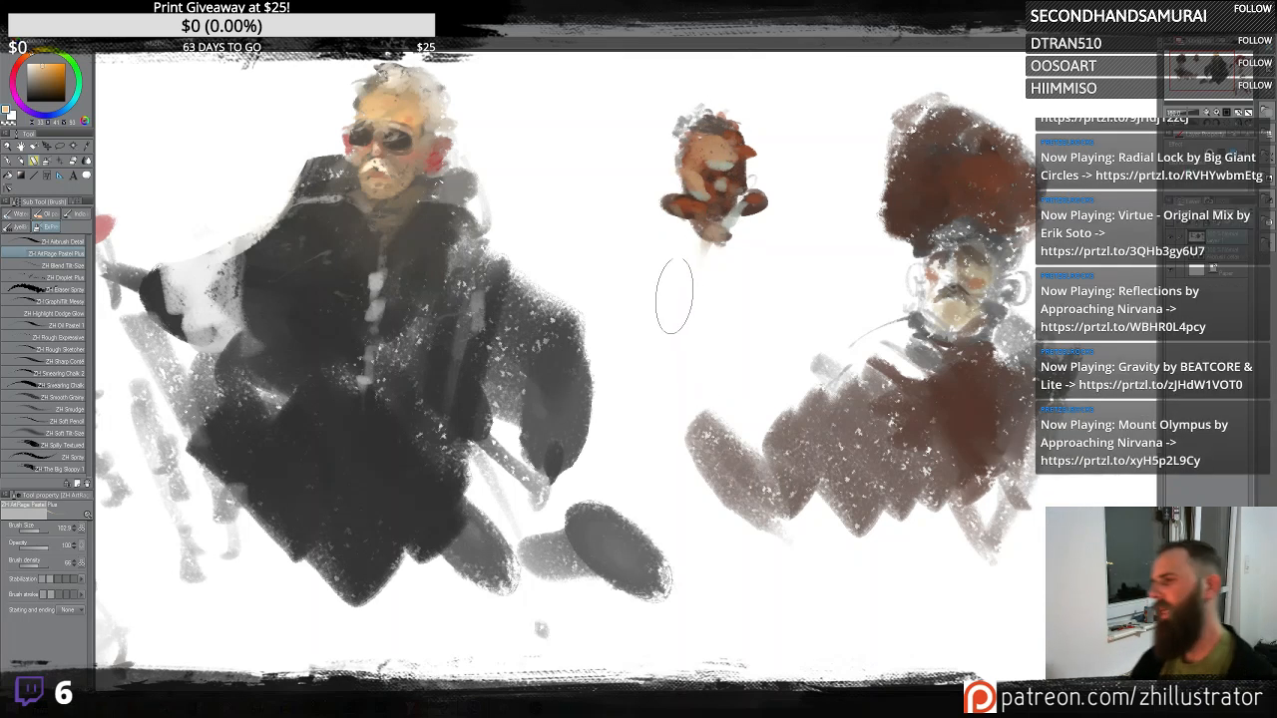
# - Paint tan strokes and a tan blob below and beside the small creature
pyautogui.moveTo(677, 306)
pyautogui.mouseDown()
pyautogui.moveTo(721, 298)
pyautogui.moveTo(819, 351)
pyautogui.moveTo(772, 441)
pyautogui.mouseUp()
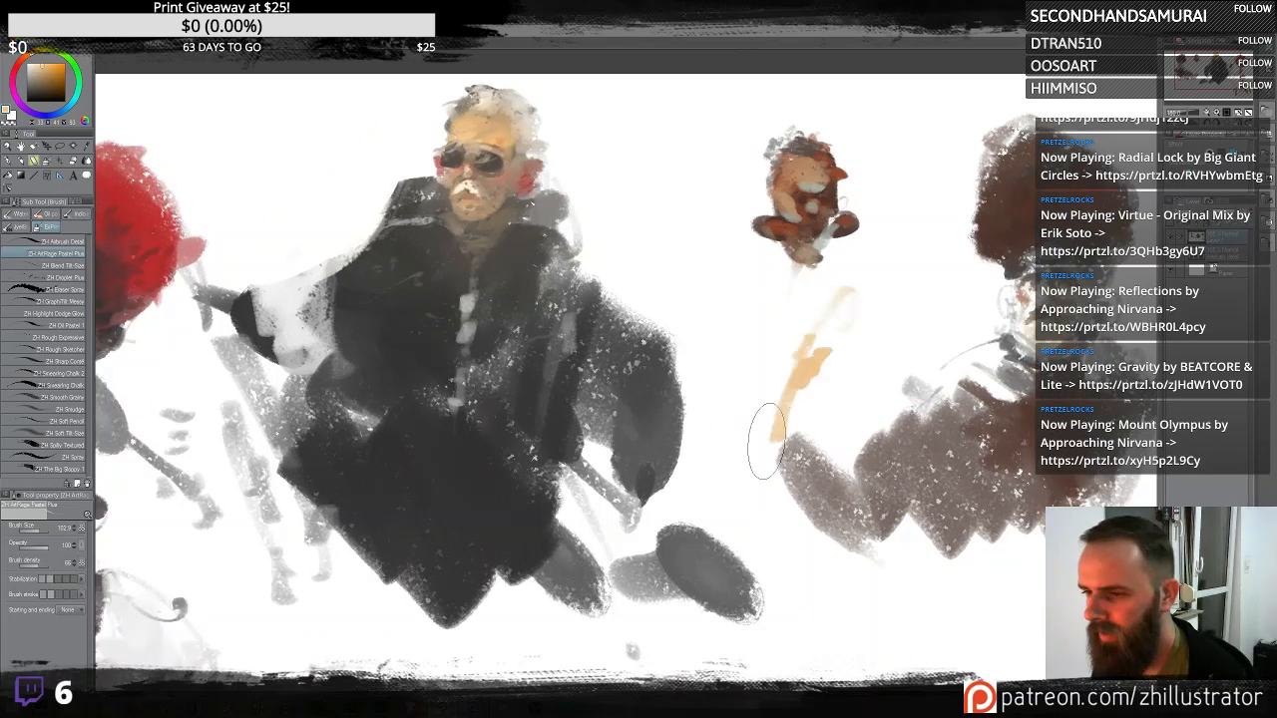
pyautogui.scroll(1, 765, 442)
pyautogui.scroll(-3, 765, 442)
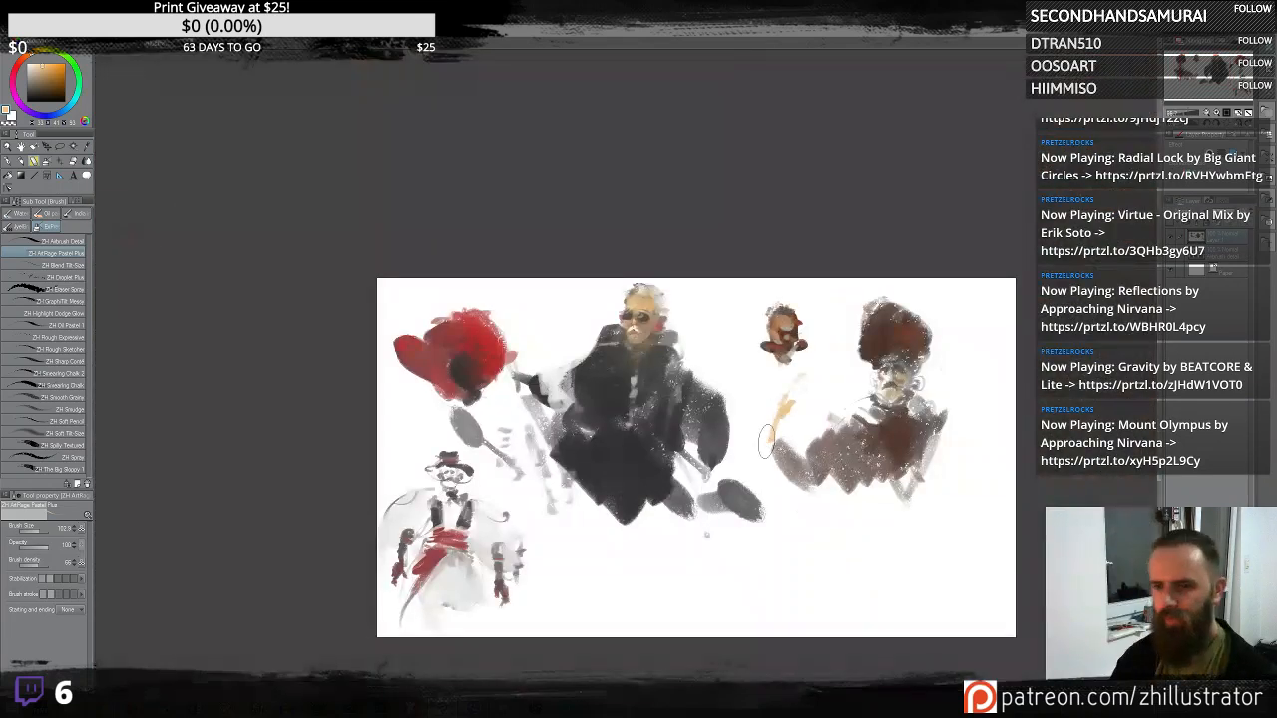
pyautogui.scroll(2, 768, 441)
pyautogui.moveTo(706, 365); pyautogui.dragTo(734, 345)
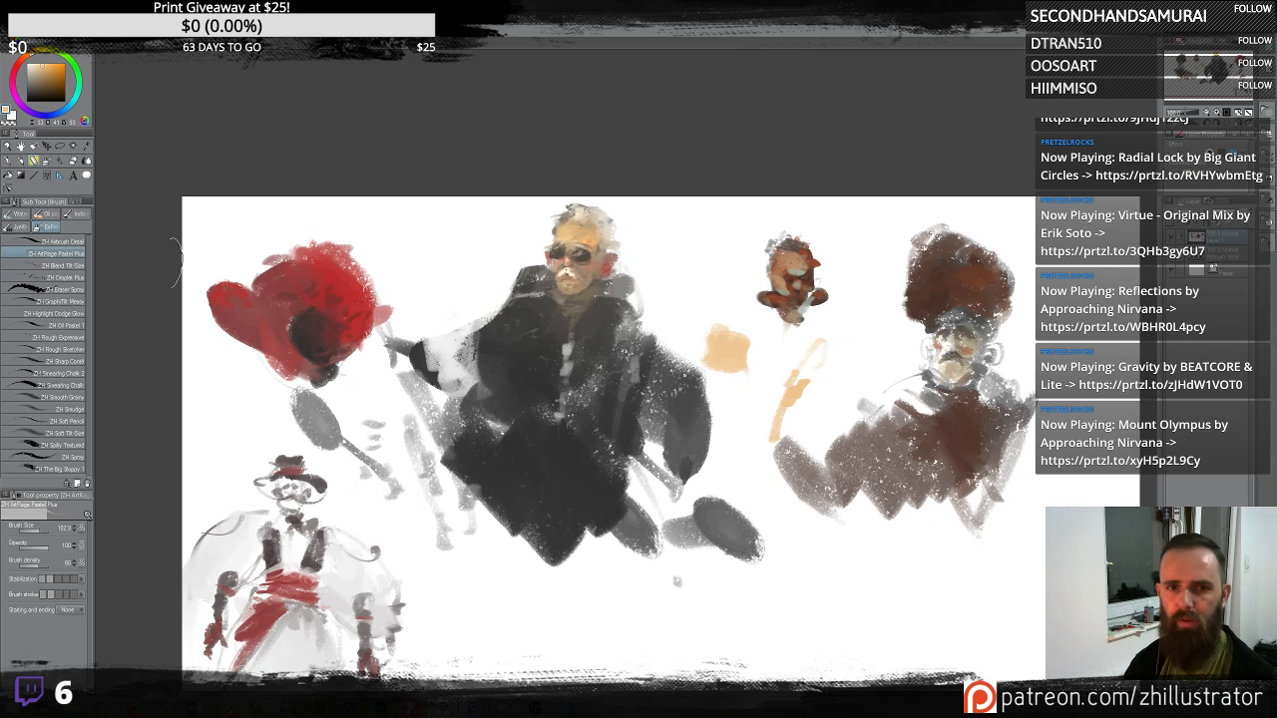
# - Switch to the ZH Blend Tilt Size brush and blend the small creature's lower body downward
pyautogui.click(70, 265)
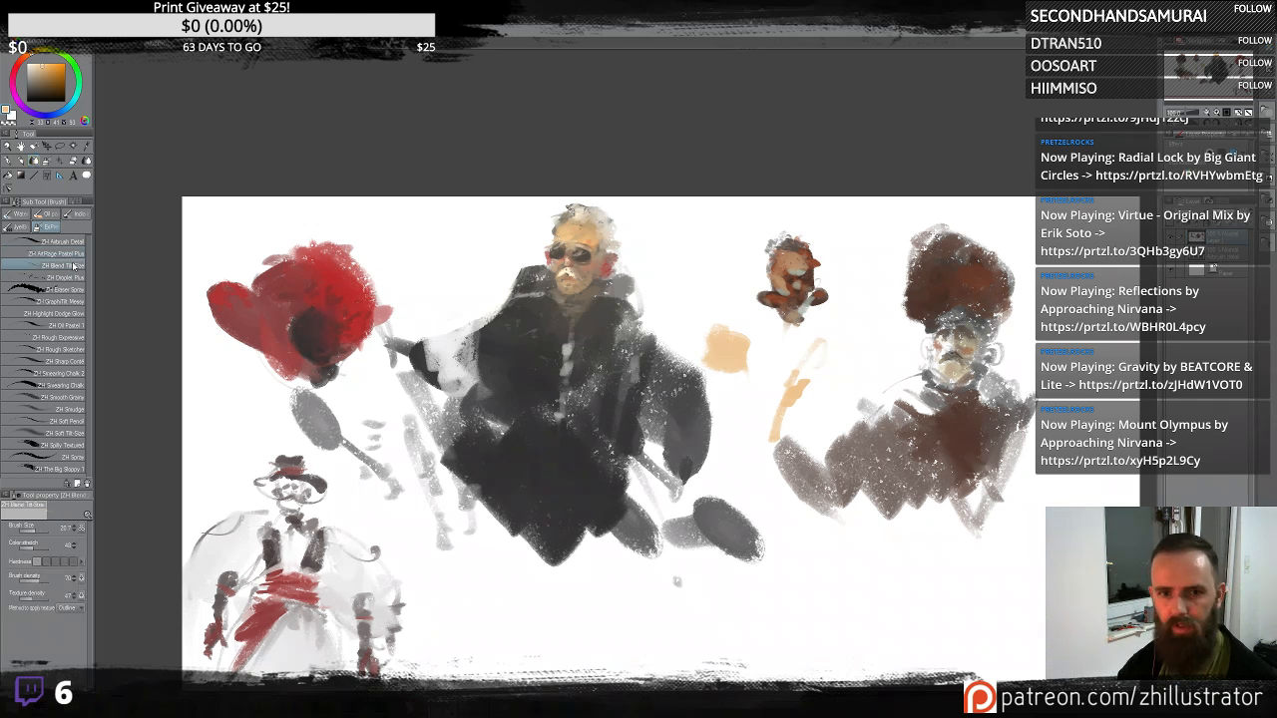
pyautogui.hotkey('ctrl', '+')
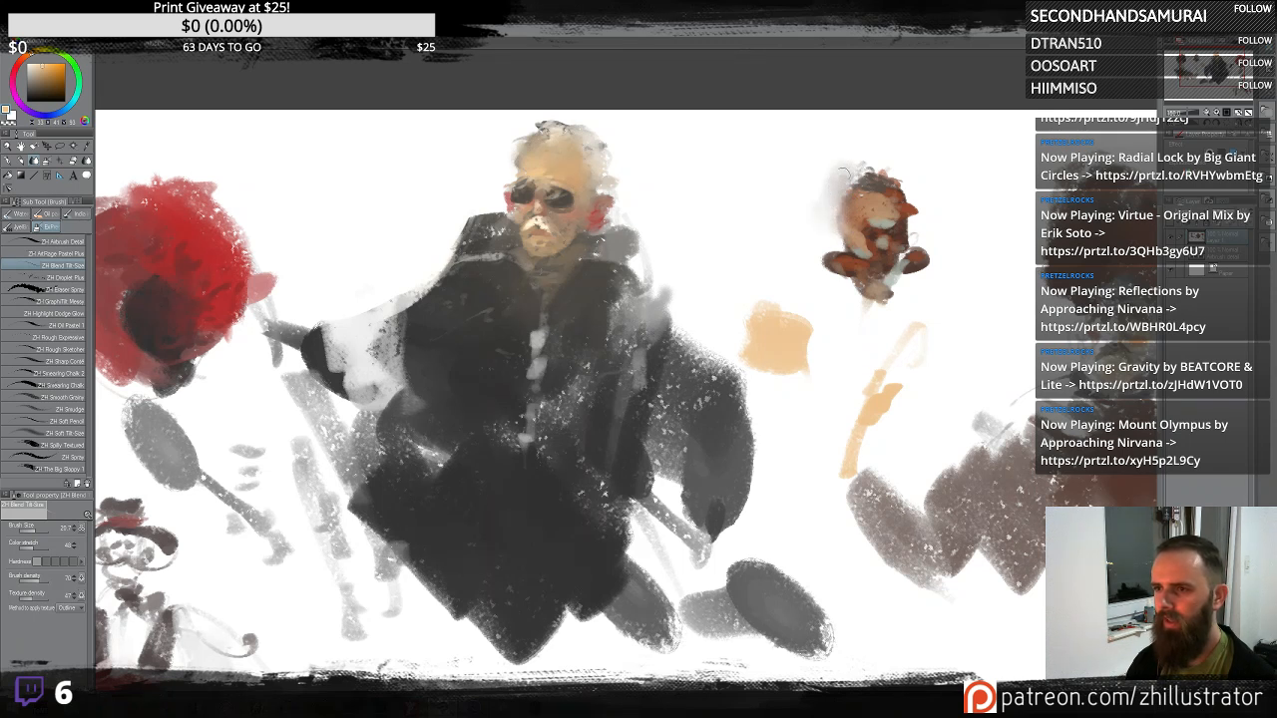
pyautogui.moveTo(837, 196)
pyautogui.mouseDown()
pyautogui.moveTo(868, 150)
pyautogui.moveTo(922, 155)
pyautogui.mouseUp()
pyautogui.hotkey('ctrl', 'z')
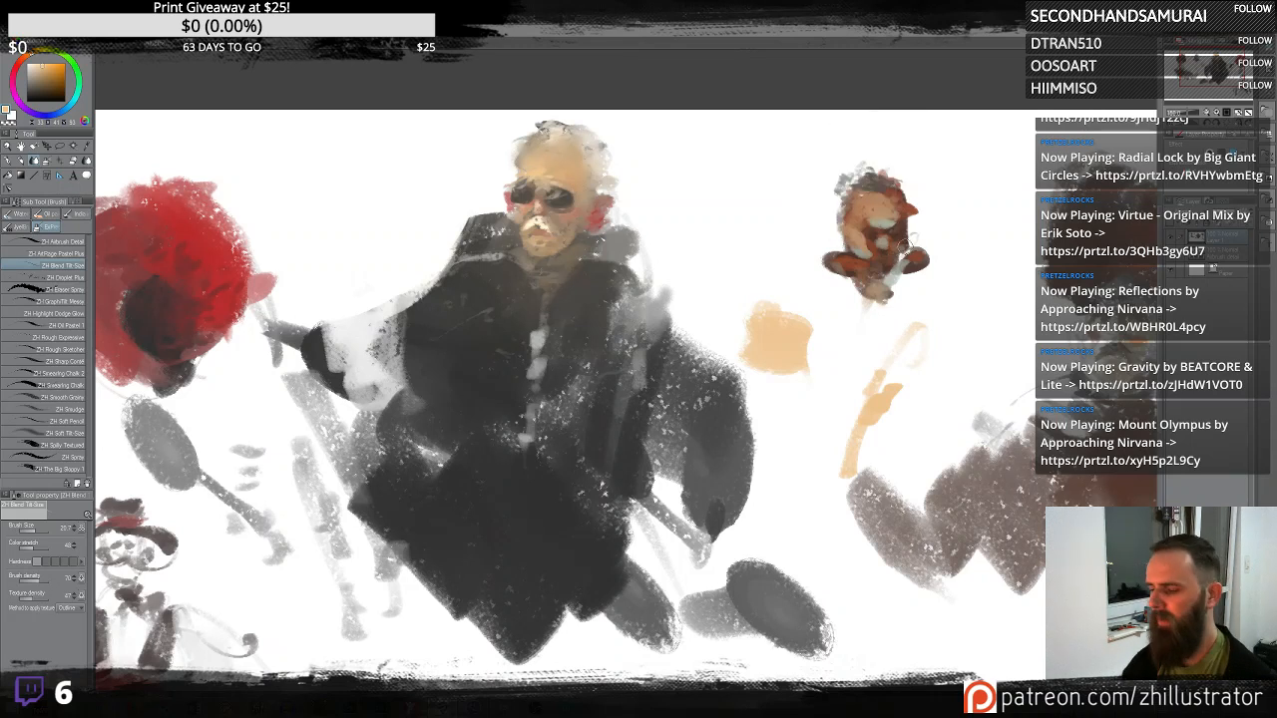
pyautogui.scroll(3, 906, 249)
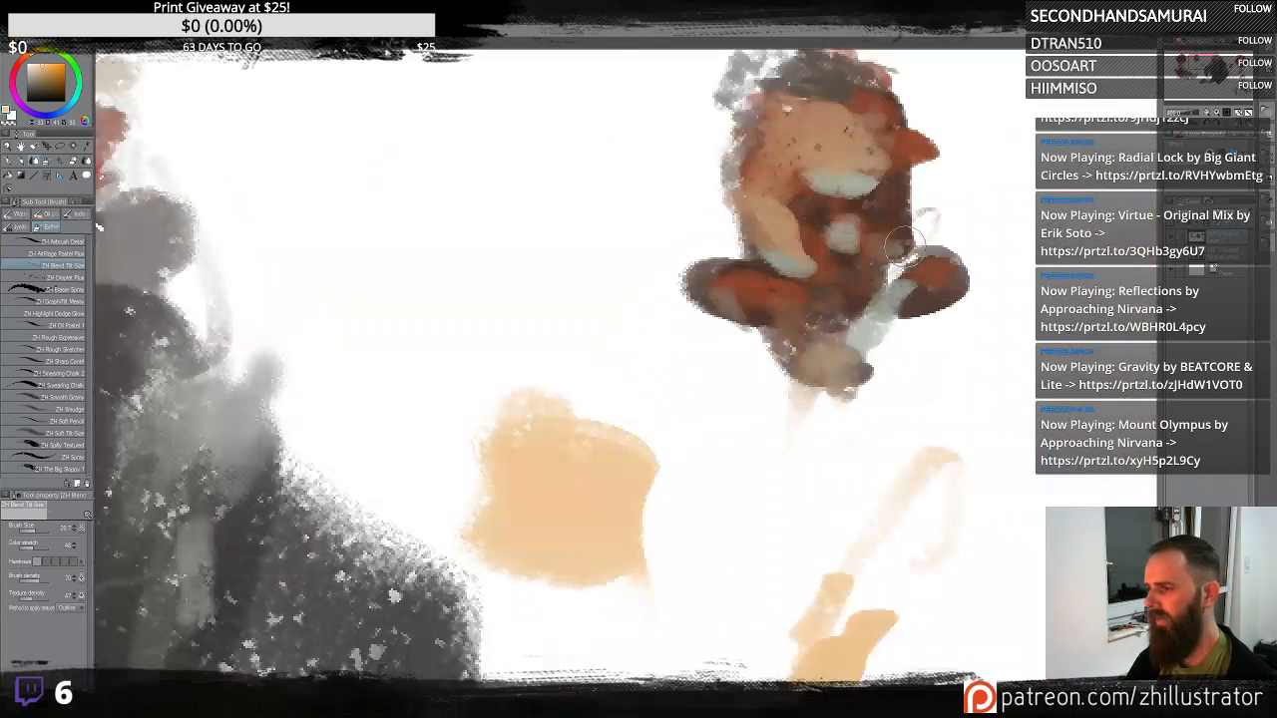
pyautogui.moveTo(927, 274); pyautogui.dragTo(838, 424)
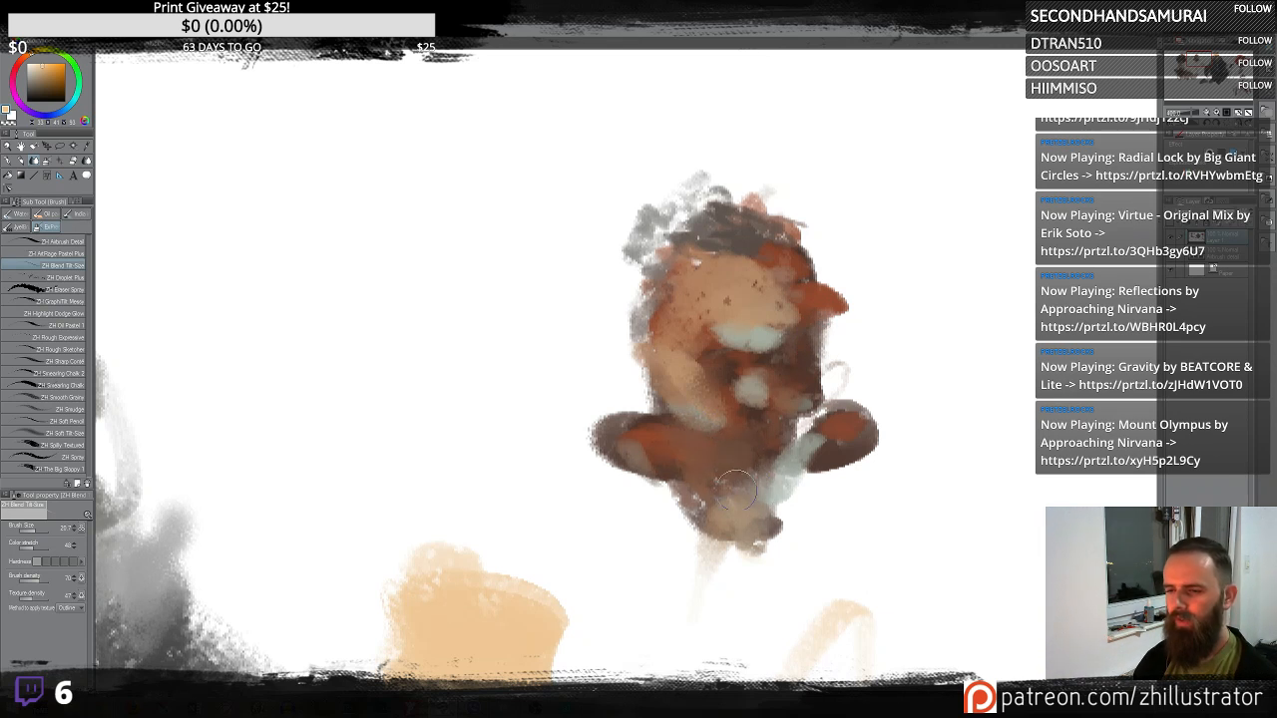
# - Try blending the area below the small creature further, undoing each attempt
pyautogui.moveTo(694, 451); pyautogui.dragTo(765, 593)
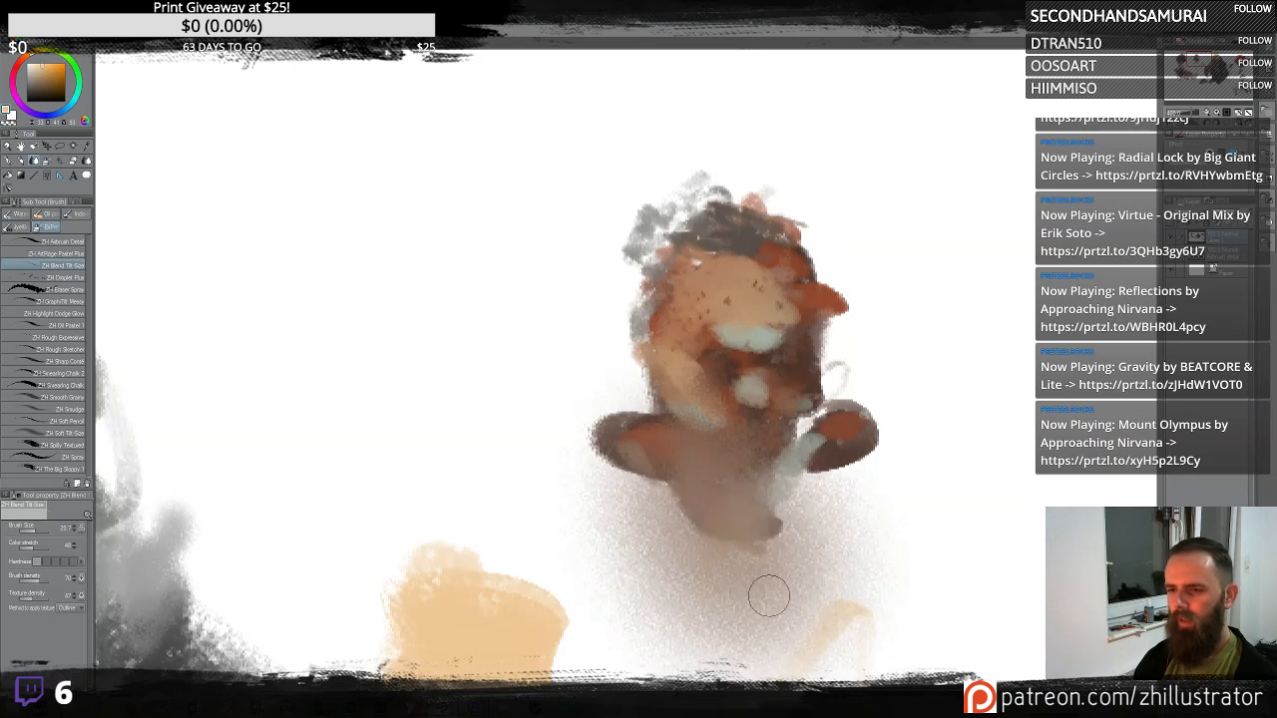
pyautogui.hotkey('ctrl', 'z')
pyautogui.moveTo(700, 493); pyautogui.dragTo(745, 583)
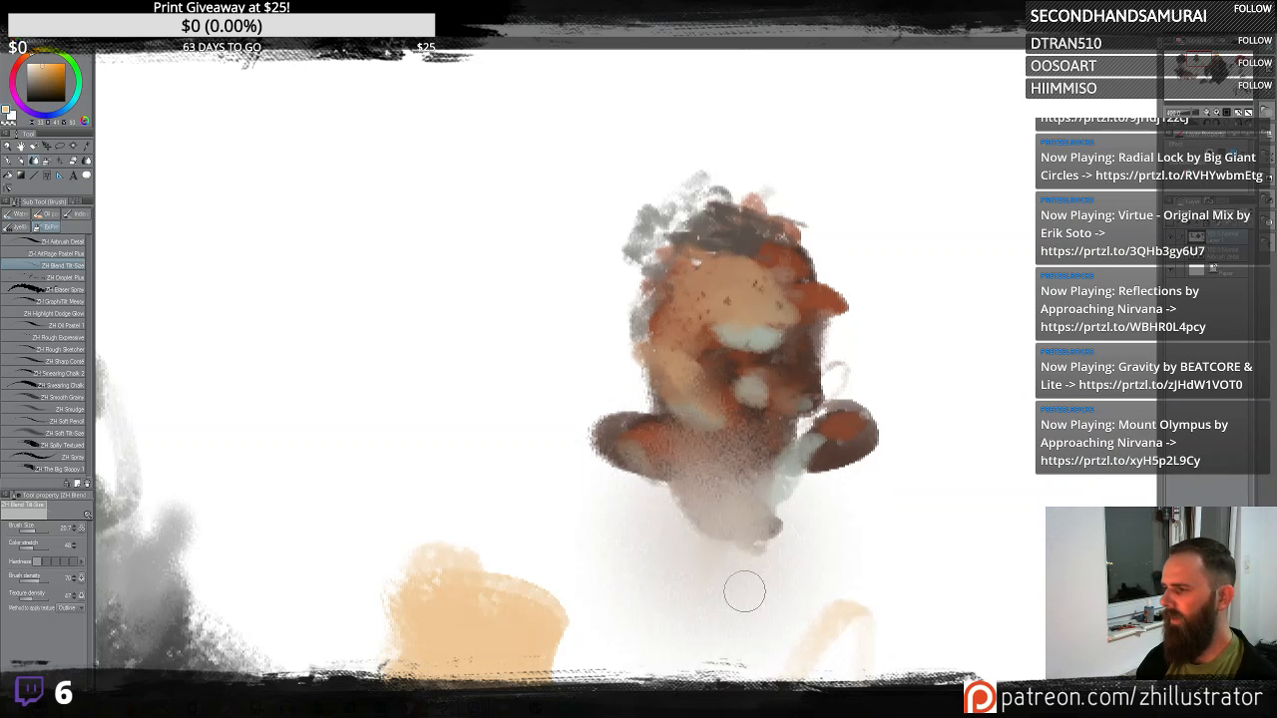
pyautogui.hotkey('ctrl', 'z')
pyautogui.moveTo(732, 527); pyautogui.dragTo(756, 555)
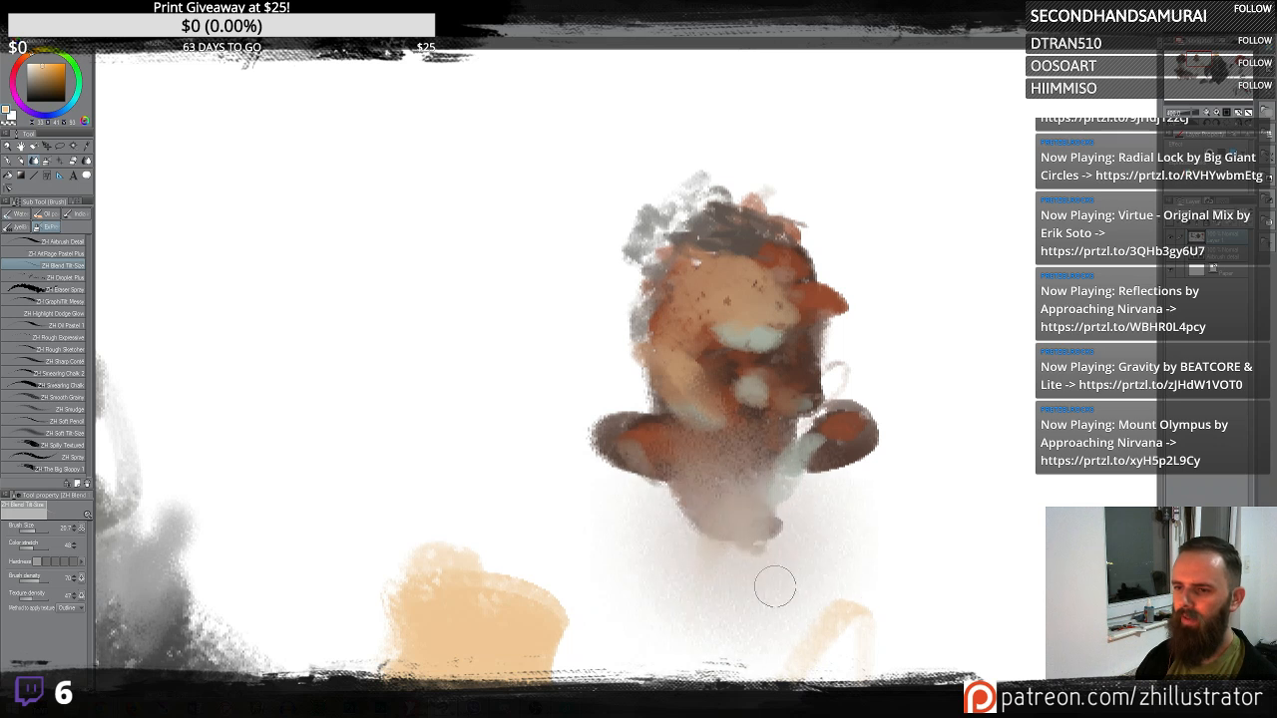
pyautogui.hotkey('ctrl', 'z')
# - Try blending the tan strokes beside the seated figure, then undo it
pyautogui.scroll(2, 757, 505)
pyautogui.scroll(-5, 757, 505)
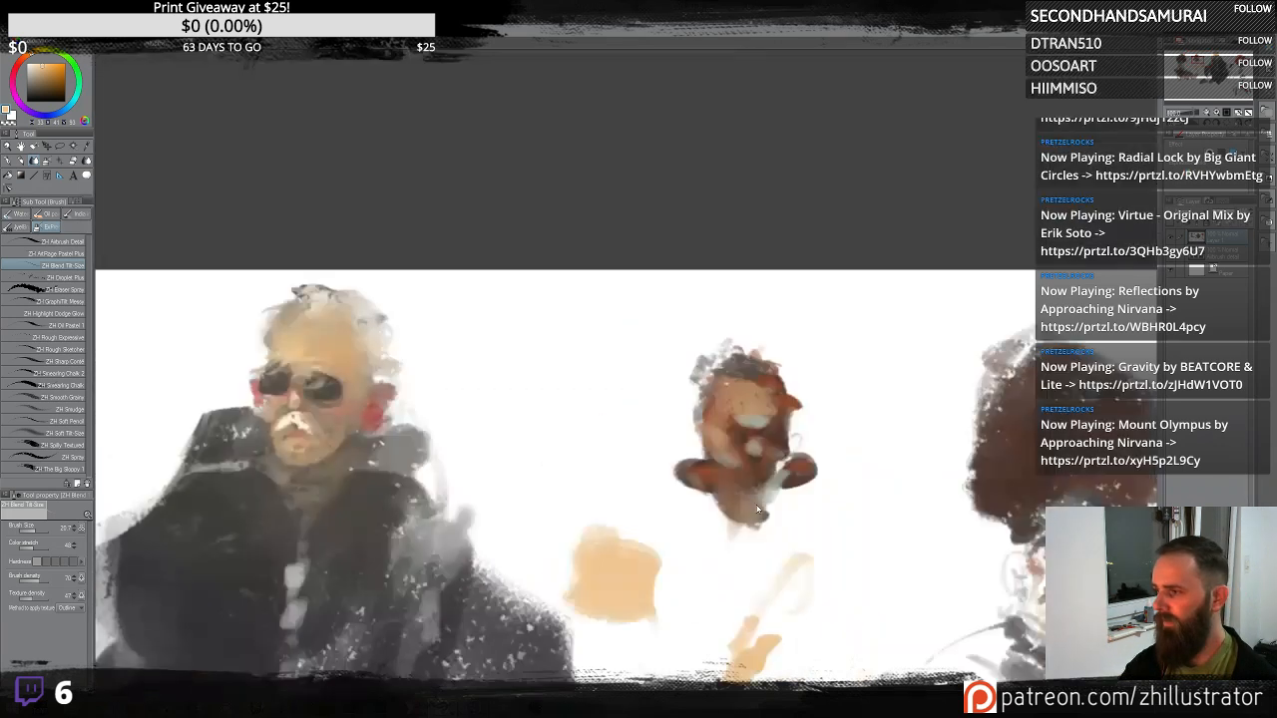
pyautogui.moveTo(848, 489); pyautogui.dragTo(674, 281)
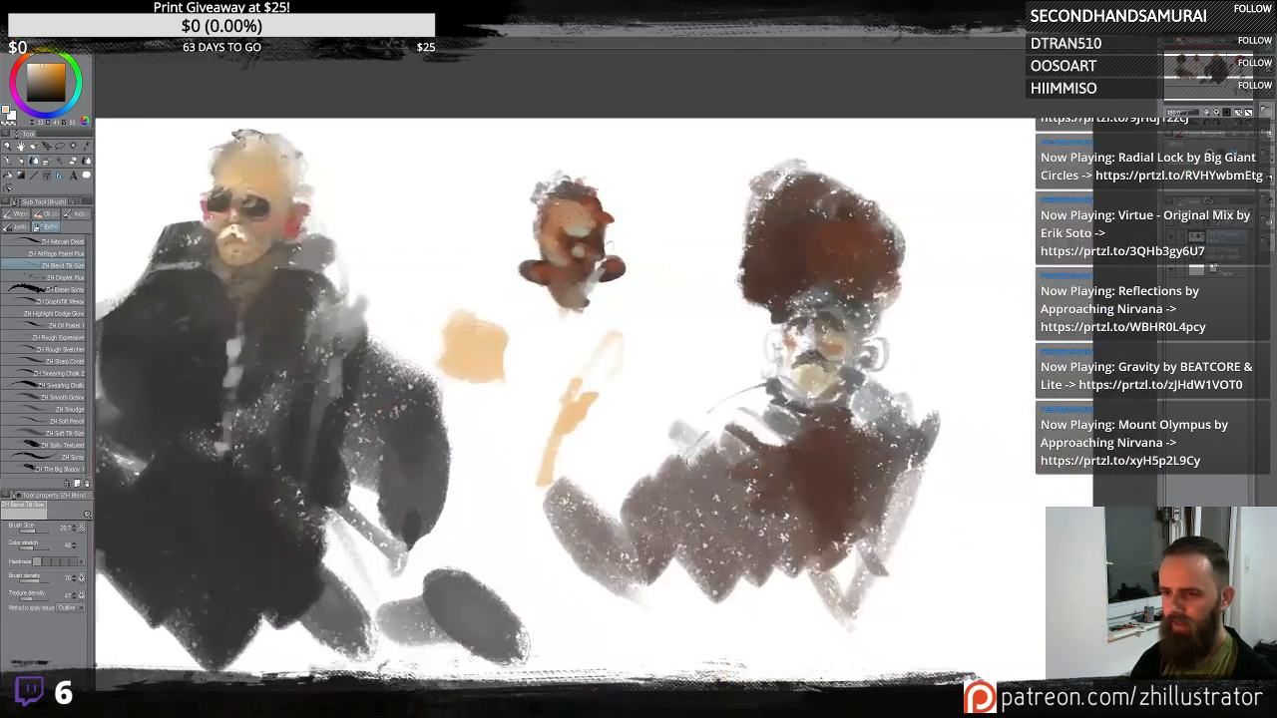
pyautogui.moveTo(698, 439)
pyautogui.mouseDown()
pyautogui.moveTo(670, 489)
pyautogui.moveTo(619, 481)
pyautogui.moveTo(586, 548)
pyautogui.mouseUp()
pyautogui.hotkey('ctrl', 'z')
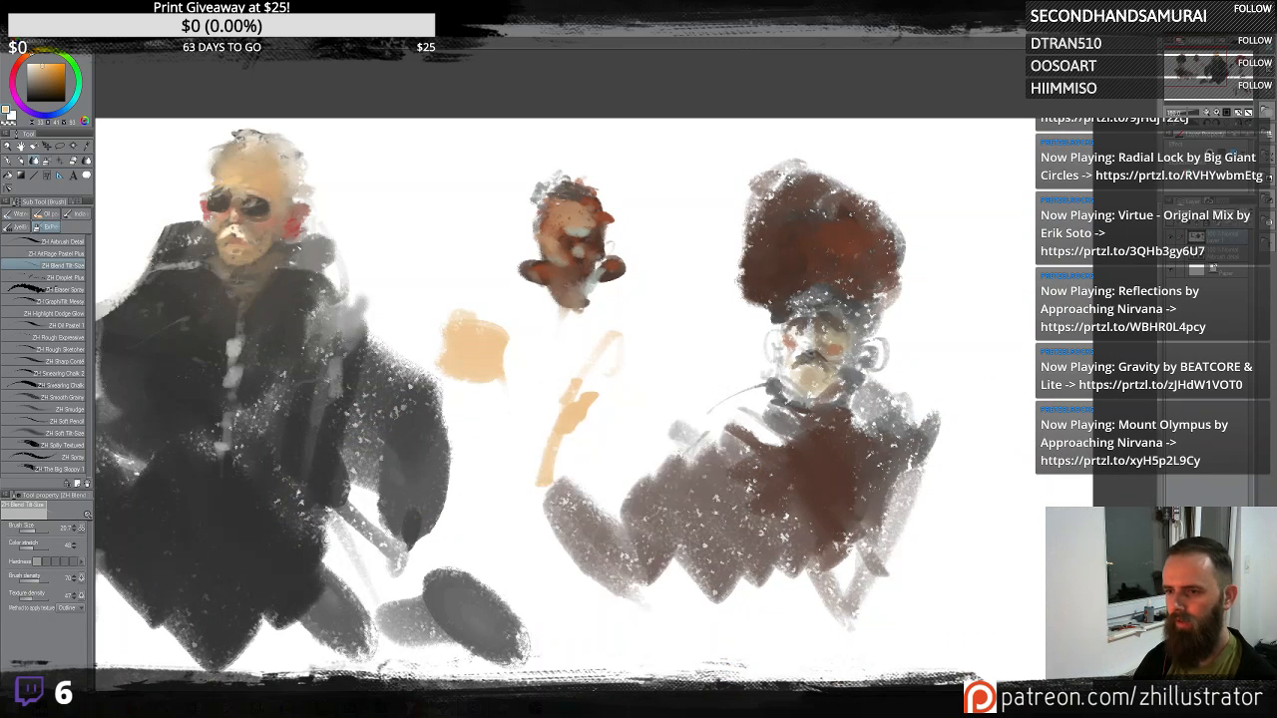
# - Try blending across the seated figure's body and the area to its left, undoing each attempt
pyautogui.keyDown('alt'); pyautogui.click(874, 451); pyautogui.keyUp('alt')
pyautogui.moveTo(876, 447); pyautogui.dragTo(936, 387)
pyautogui.hotkey('ctrl', 'z')
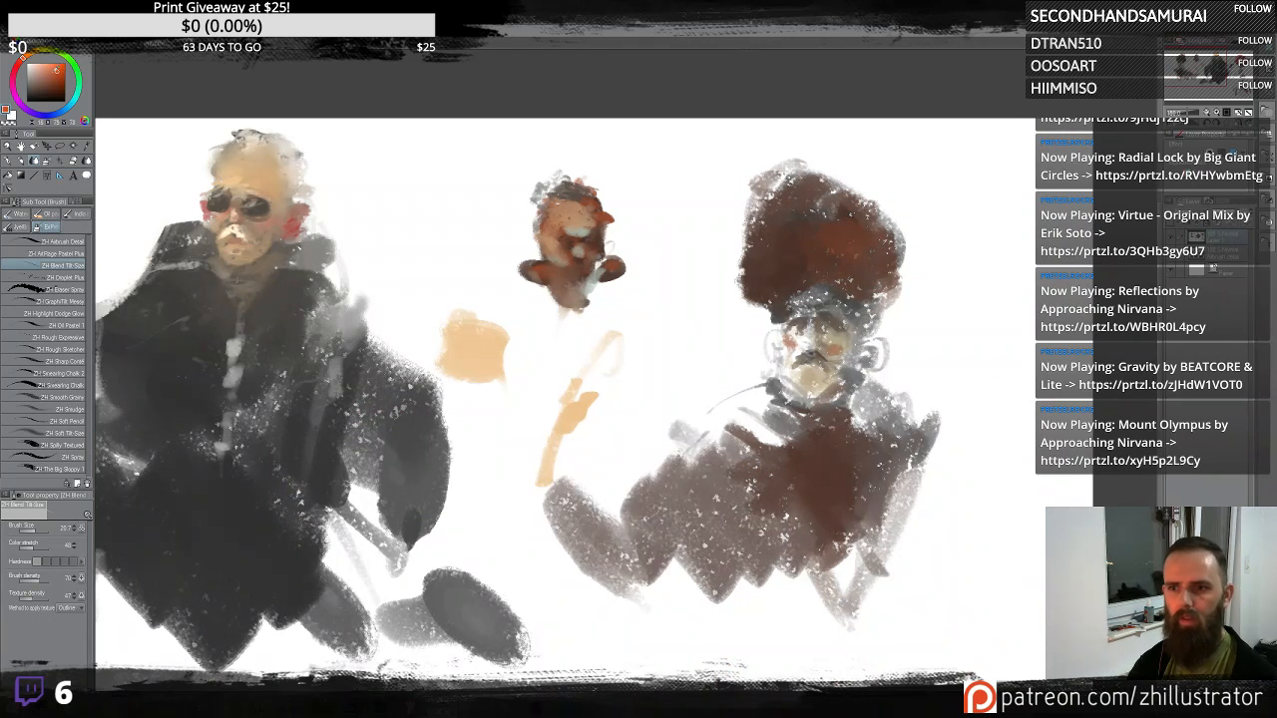
pyautogui.moveTo(699, 449)
pyautogui.mouseDown()
pyautogui.moveTo(666, 465)
pyautogui.moveTo(629, 563)
pyautogui.moveTo(602, 562)
pyautogui.moveTo(564, 471)
pyautogui.moveTo(596, 408)
pyautogui.moveTo(634, 491)
pyautogui.moveTo(654, 636)
pyautogui.moveTo(572, 576)
pyautogui.moveTo(549, 386)
pyautogui.moveTo(659, 335)
pyautogui.moveTo(568, 403)
pyautogui.moveTo(541, 353)
pyautogui.moveTo(442, 359)
pyautogui.moveTo(479, 395)
pyautogui.moveTo(616, 450)
pyautogui.moveTo(679, 415)
pyautogui.mouseUp()
pyautogui.hotkey('ctrl', 'z')
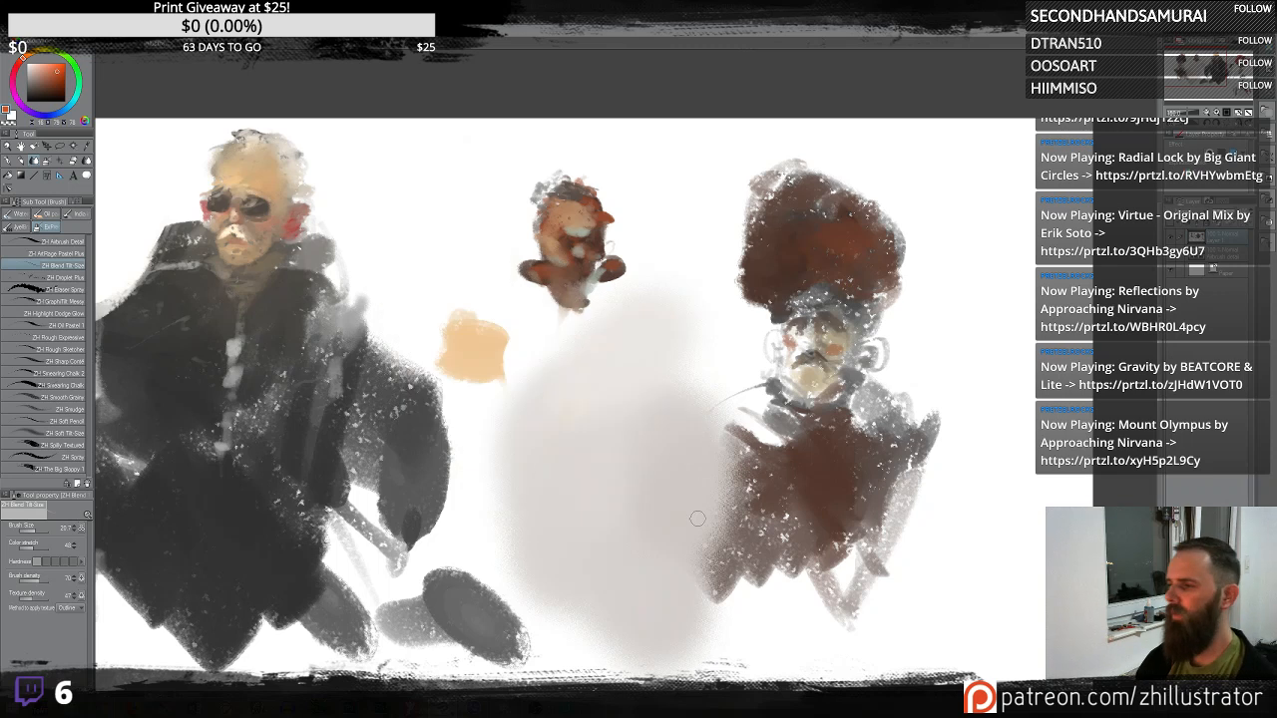
pyautogui.hotkey('ctrl', 'z')
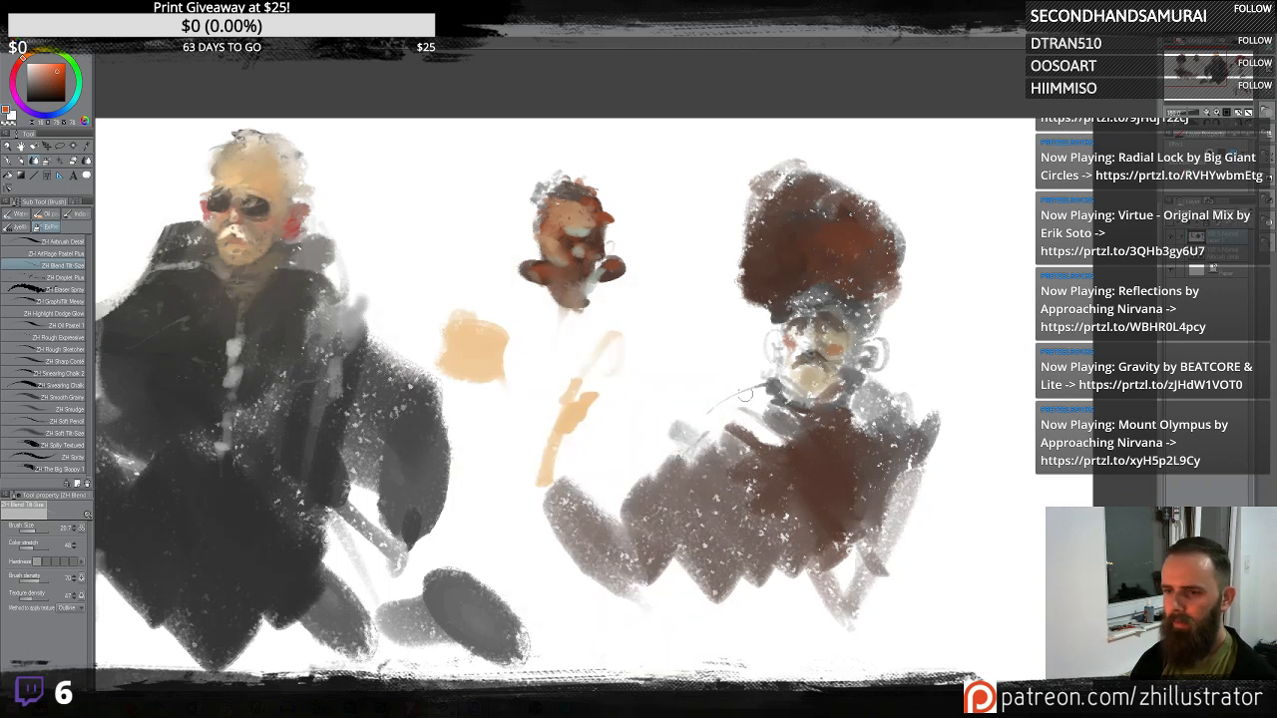
# - Blend the red creature's top edge and smear the stray red and grey strokes beside it
pyautogui.moveTo(462, 350); pyautogui.dragTo(836, 418)
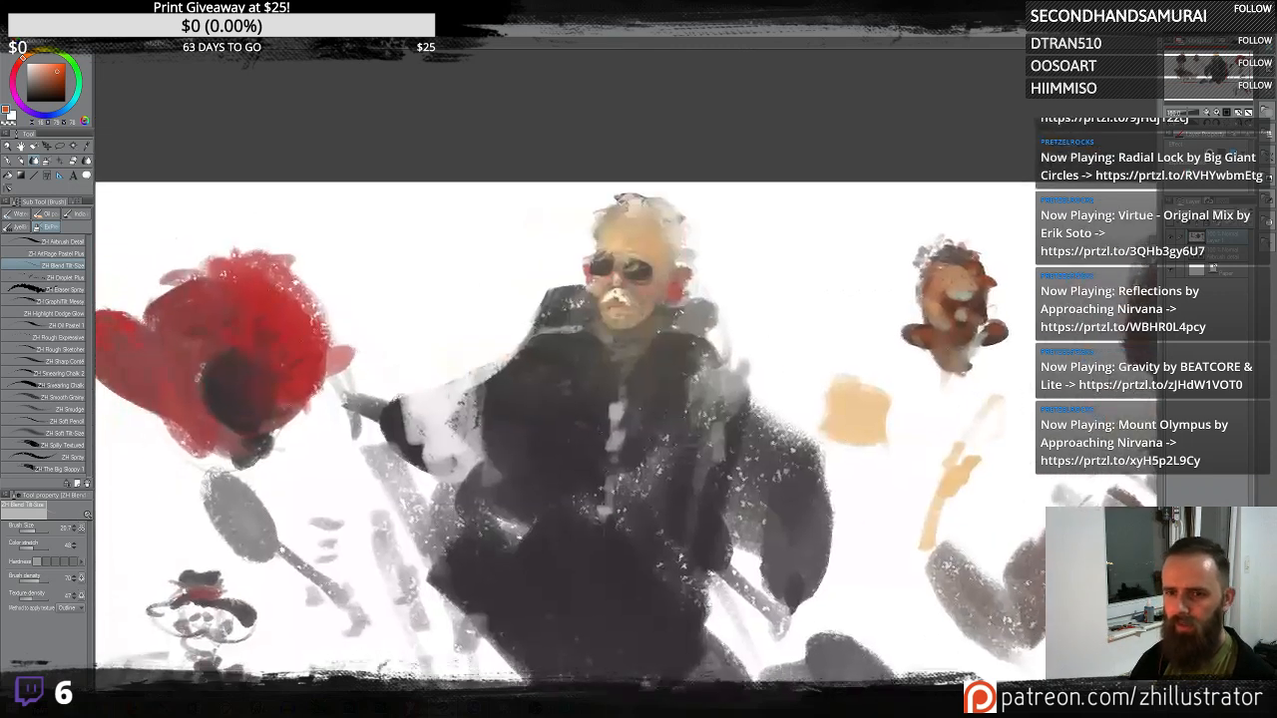
pyautogui.moveTo(562, 488); pyautogui.dragTo(888, 440)
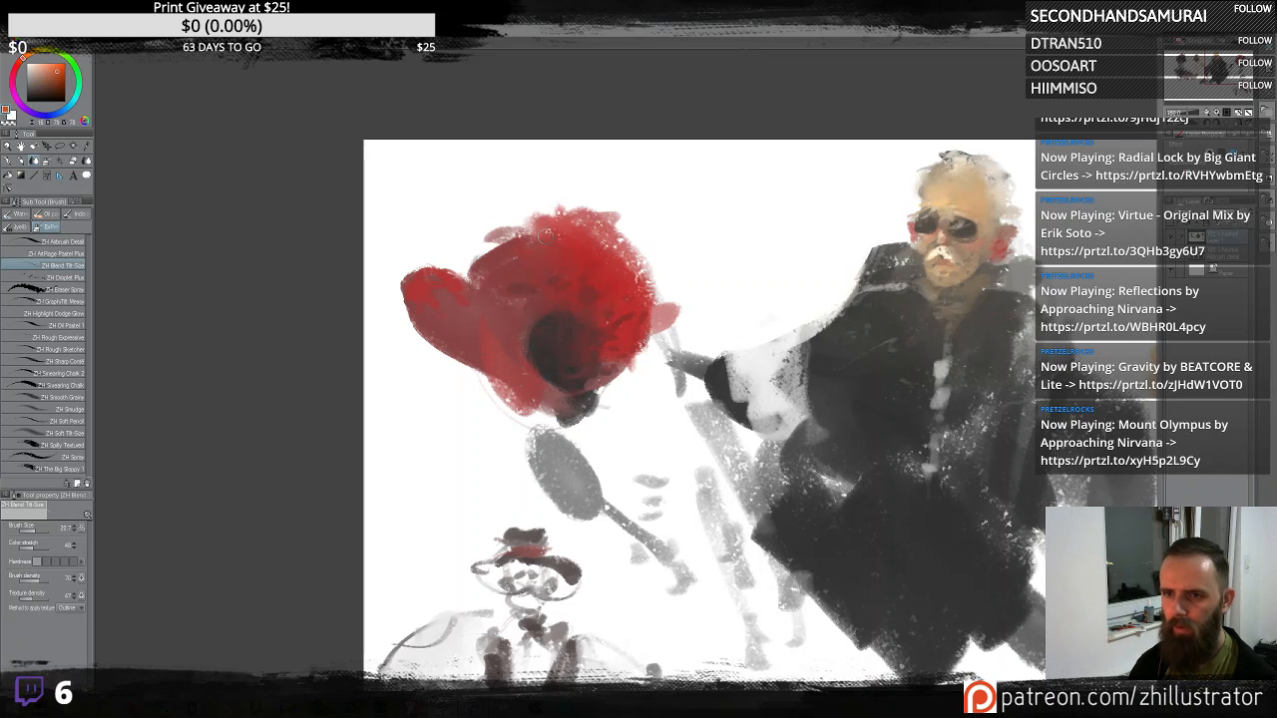
pyautogui.moveTo(546, 235)
pyautogui.mouseDown()
pyautogui.moveTo(525, 223)
pyautogui.moveTo(491, 249)
pyautogui.moveTo(578, 227)
pyautogui.moveTo(488, 247)
pyautogui.moveTo(603, 199)
pyautogui.moveTo(475, 257)
pyautogui.moveTo(539, 215)
pyautogui.moveTo(507, 210)
pyautogui.moveTo(495, 245)
pyautogui.mouseUp()
pyautogui.moveTo(496, 291)
pyautogui.mouseDown()
pyautogui.moveTo(505, 204)
pyautogui.moveTo(436, 228)
pyautogui.moveTo(502, 168)
pyautogui.moveTo(519, 173)
pyautogui.moveTo(531, 231)
pyautogui.mouseUp()
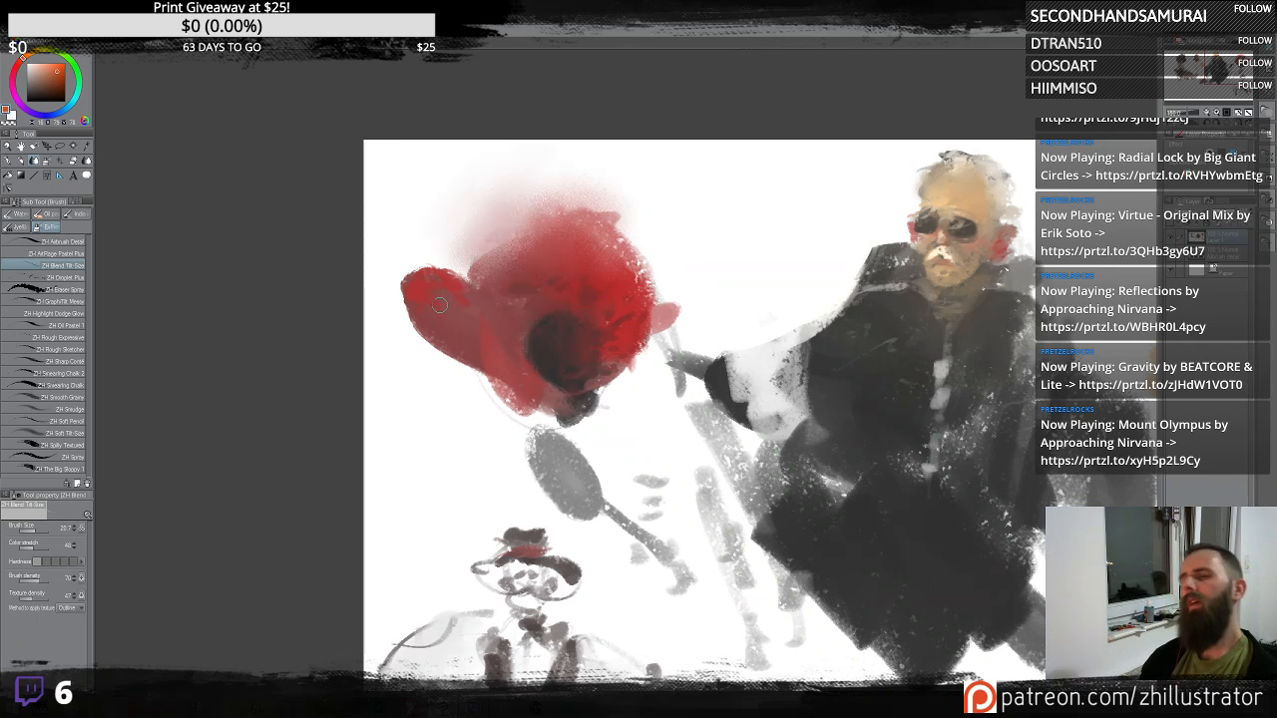
pyautogui.moveTo(435, 291)
pyautogui.mouseDown()
pyautogui.moveTo(472, 311)
pyautogui.moveTo(409, 299)
pyautogui.moveTo(423, 309)
pyautogui.mouseUp()
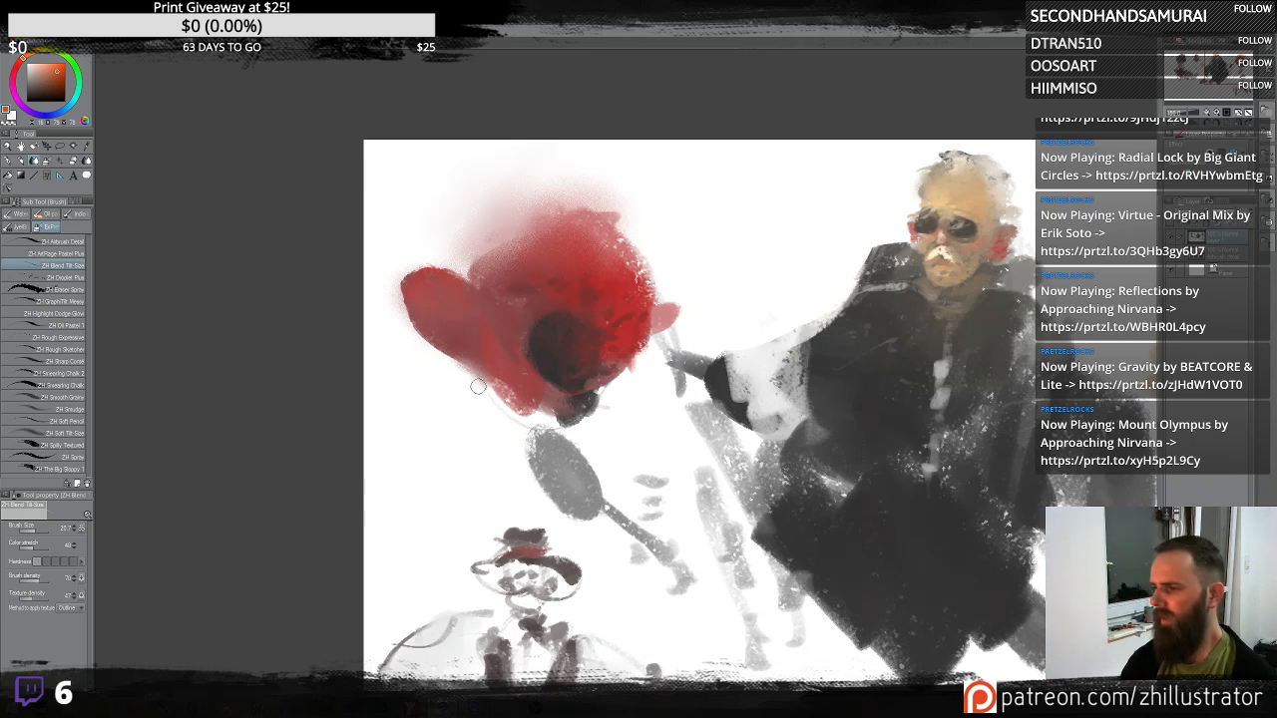
pyautogui.scroll(1, 478, 390)
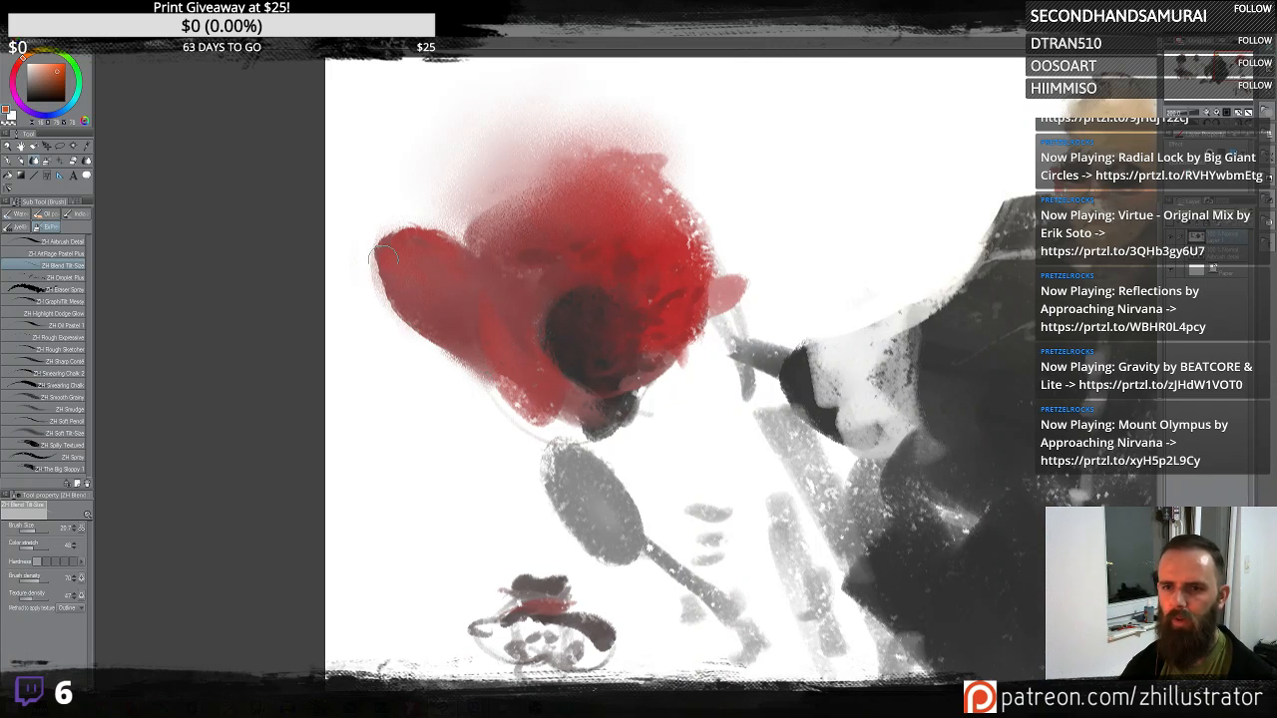
pyautogui.moveTo(407, 331)
pyautogui.mouseDown()
pyautogui.moveTo(379, 282)
pyautogui.moveTo(381, 242)
pyautogui.moveTo(405, 212)
pyautogui.mouseUp()
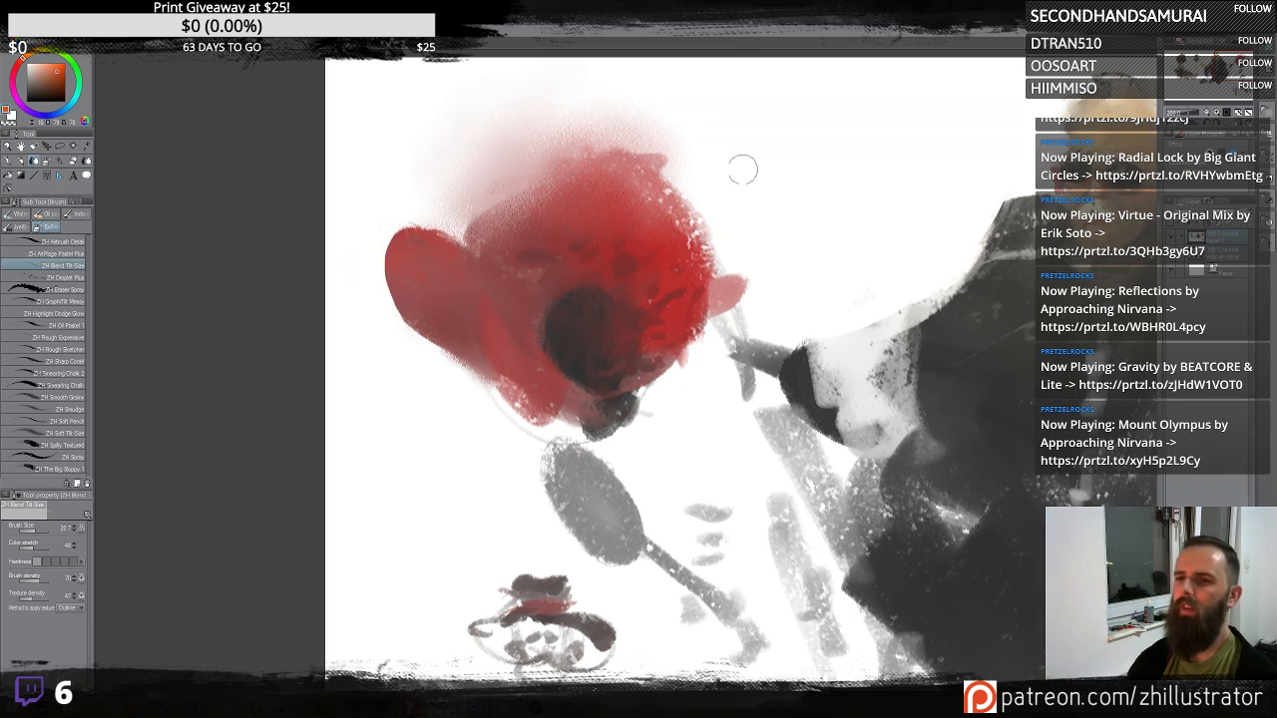
pyautogui.moveTo(681, 171)
pyautogui.mouseDown()
pyautogui.moveTo(719, 262)
pyautogui.moveTo(694, 348)
pyautogui.moveTo(659, 396)
pyautogui.mouseUp()
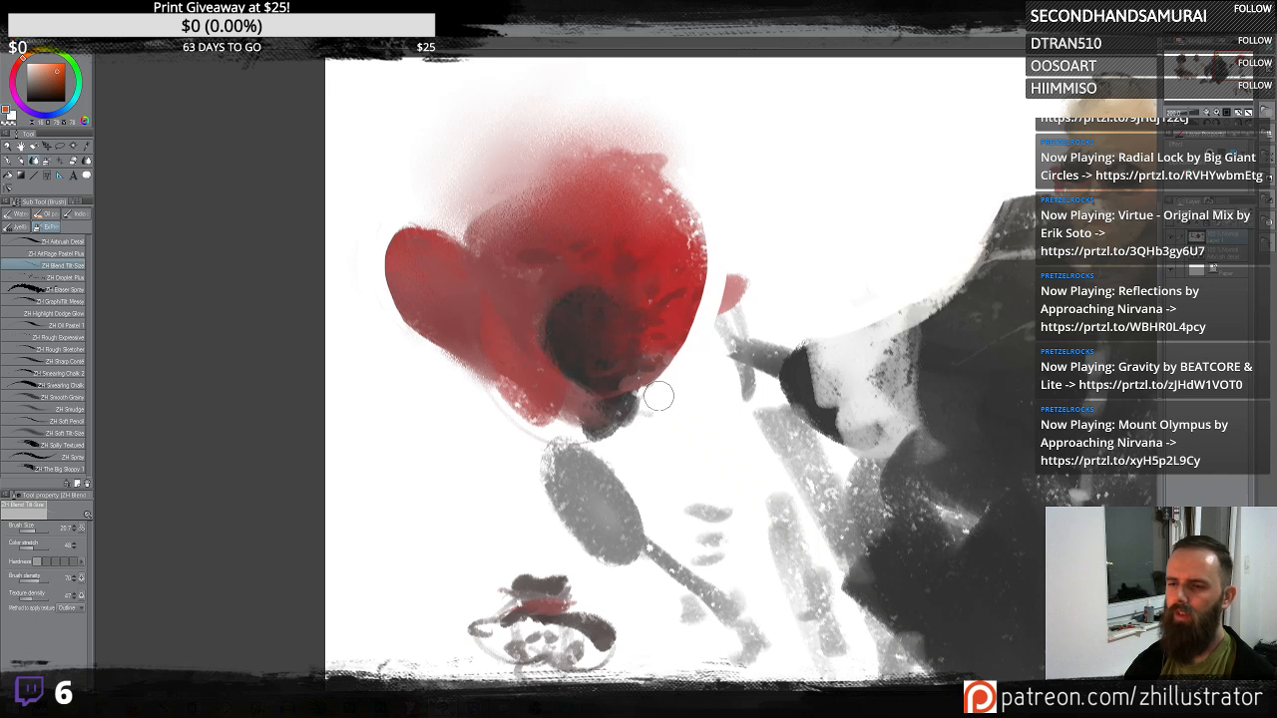
pyautogui.moveTo(740, 256)
pyautogui.mouseDown()
pyautogui.moveTo(721, 300)
pyautogui.moveTo(733, 314)
pyautogui.moveTo(748, 299)
pyautogui.moveTo(746, 362)
pyautogui.moveTo(764, 386)
pyautogui.moveTo(783, 329)
pyautogui.mouseUp()
pyautogui.moveTo(962, 245)
pyautogui.mouseDown()
pyautogui.moveTo(895, 327)
pyautogui.moveTo(905, 395)
pyautogui.moveTo(857, 326)
pyautogui.moveTo(836, 346)
pyautogui.moveTo(826, 456)
pyautogui.moveTo(812, 465)
pyautogui.moveTo(773, 358)
pyautogui.moveTo(706, 496)
pyautogui.mouseUp()
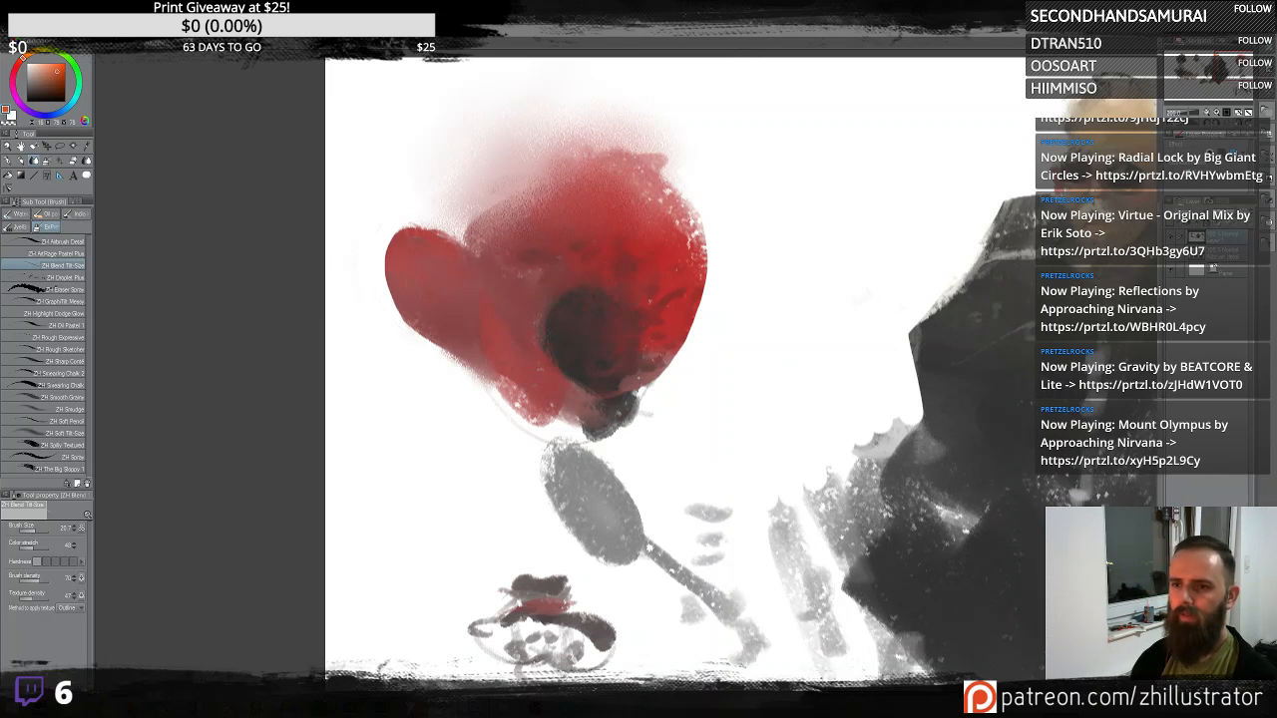
# - Soften the red creature's top and left edges further with the blend brush
pyautogui.keyDown('alt'); pyautogui.click(669, 239); pyautogui.keyUp('alt')
pyautogui.moveTo(673, 189)
pyautogui.mouseDown()
pyautogui.moveTo(658, 205)
pyautogui.moveTo(614, 195)
pyautogui.mouseUp()
pyautogui.moveTo(675, 239)
pyautogui.mouseDown()
pyautogui.moveTo(639, 190)
pyautogui.moveTo(624, 218)
pyautogui.moveTo(617, 161)
pyautogui.mouseUp()
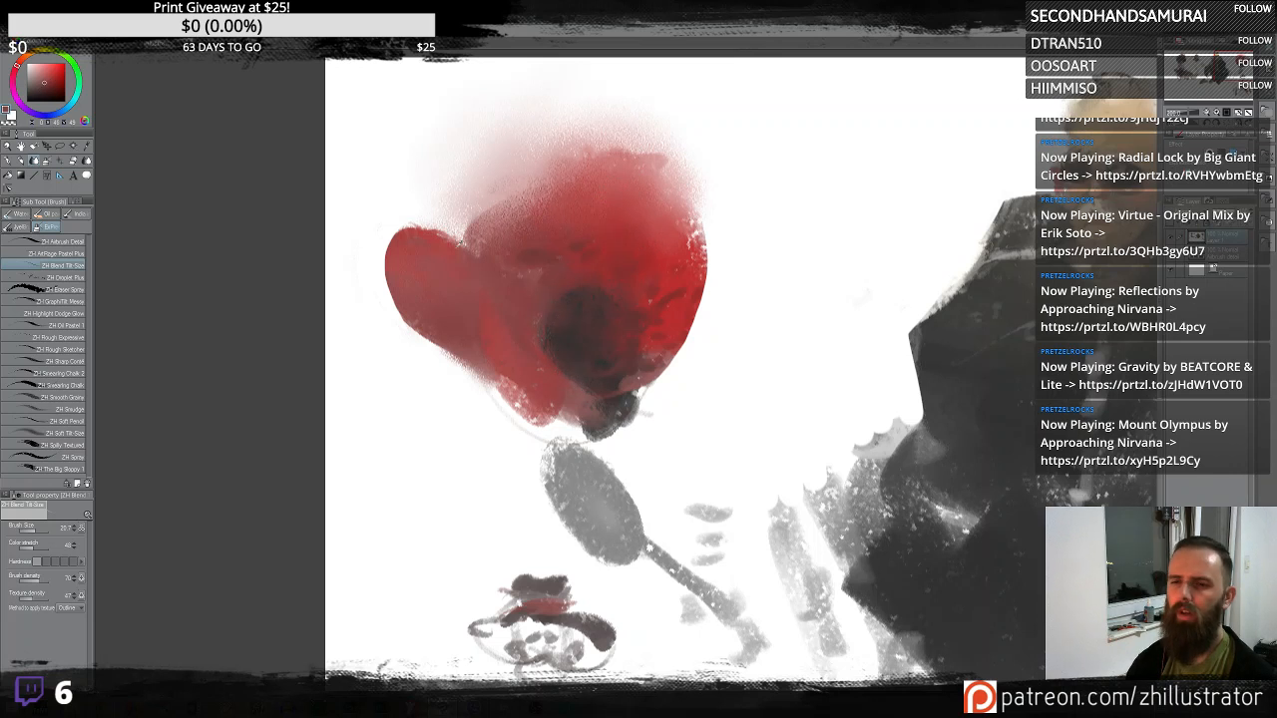
pyautogui.moveTo(417, 249)
pyautogui.mouseDown()
pyautogui.moveTo(466, 296)
pyautogui.moveTo(424, 260)
pyautogui.moveTo(412, 282)
pyautogui.mouseUp()
pyautogui.keyDown('alt'); pyautogui.click(432, 244); pyautogui.keyUp('alt')
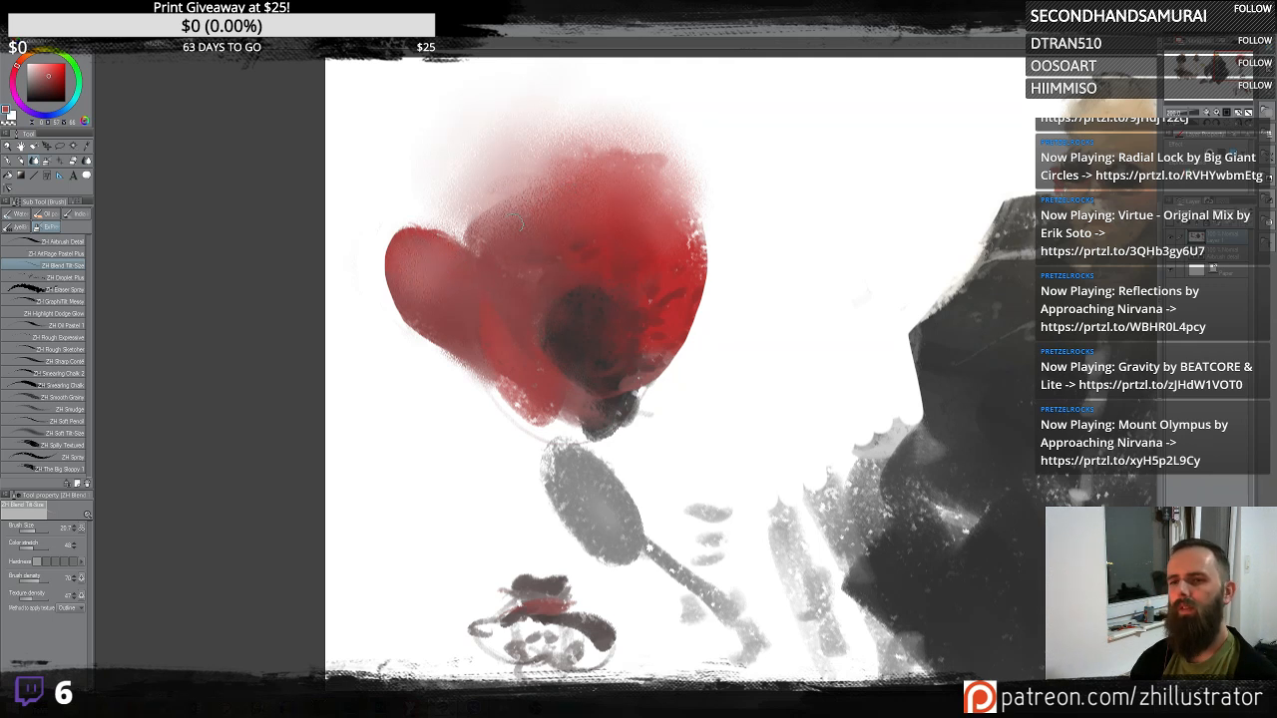
pyautogui.moveTo(495, 190)
pyautogui.mouseDown()
pyautogui.moveTo(457, 233)
pyautogui.moveTo(483, 186)
pyautogui.mouseUp()
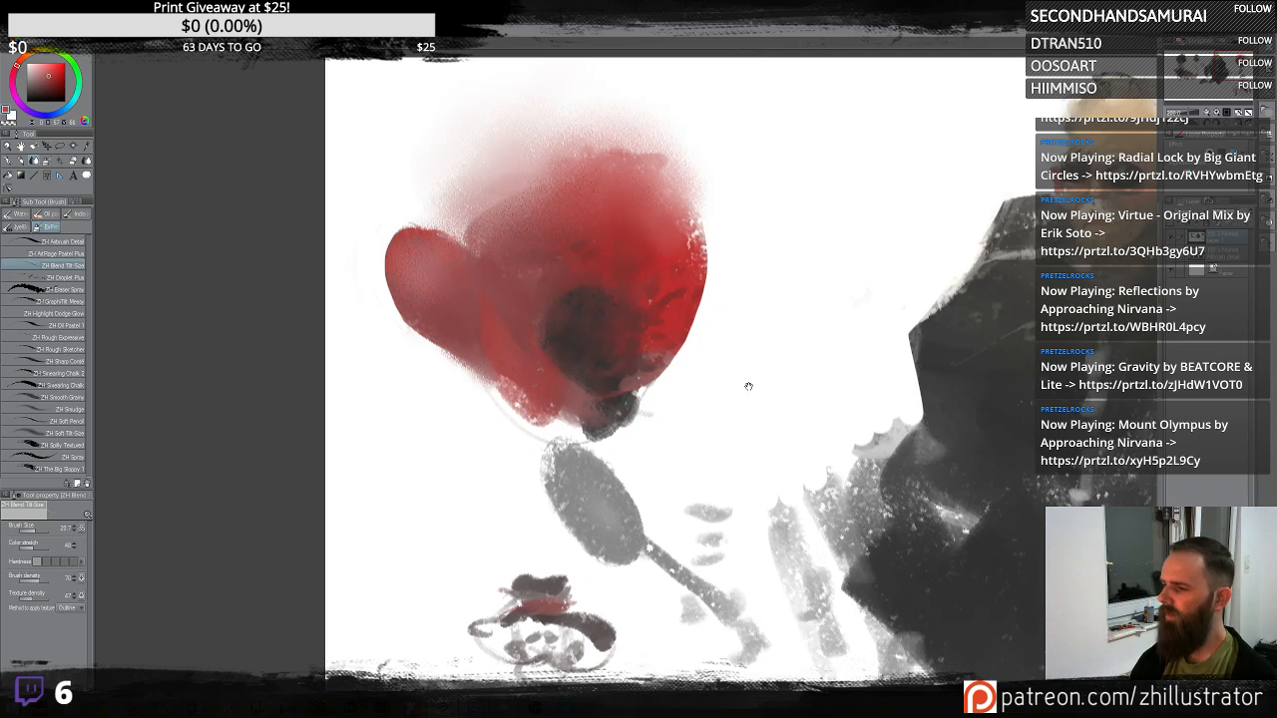
# - Try blending the red-sashed figure's shoulder and the sunglasses man's hair, undoing each attempt
pyautogui.moveTo(750, 386)
pyautogui.mouseDown()
pyautogui.moveTo(636, 345)
pyautogui.moveTo(741, 382)
pyautogui.mouseUp()
pyautogui.moveTo(742, 549)
pyautogui.mouseDown()
pyautogui.moveTo(845, 183)
pyautogui.moveTo(843, 104)
pyautogui.mouseUp()
pyautogui.moveTo(668, 334); pyautogui.dragTo(706, 250)
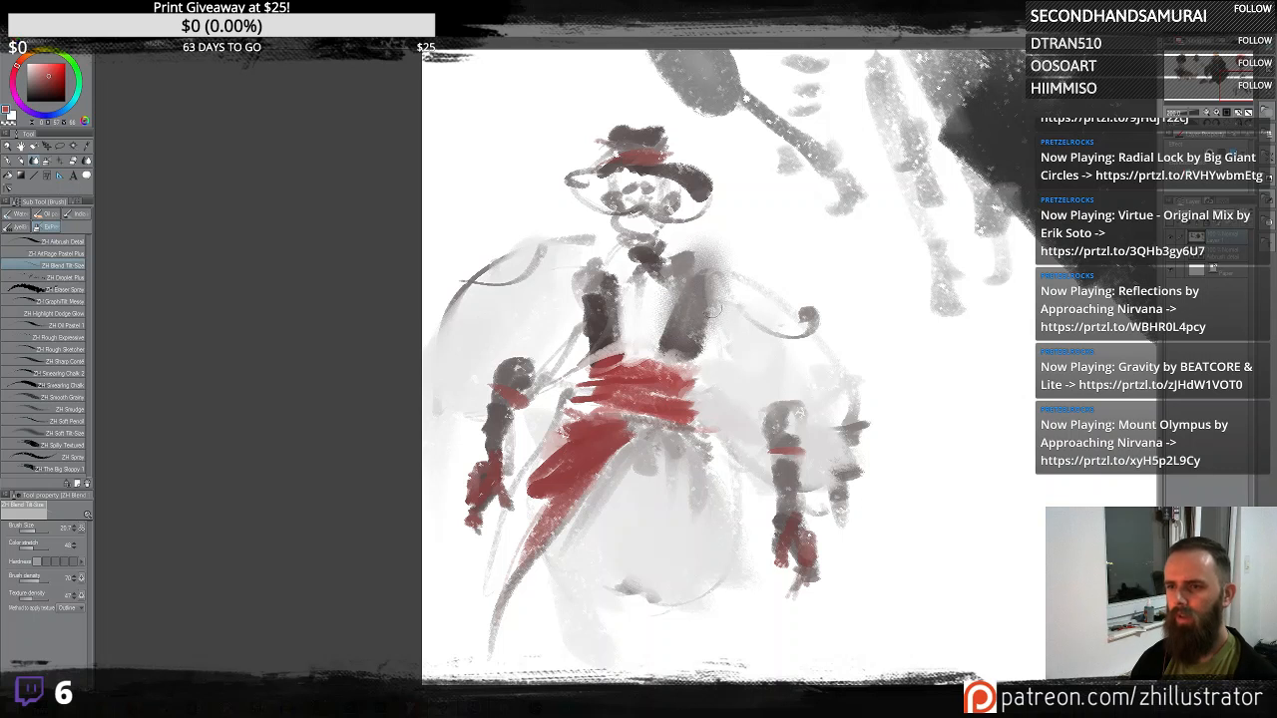
pyautogui.moveTo(713, 309)
pyautogui.mouseDown()
pyautogui.moveTo(703, 282)
pyautogui.moveTo(690, 305)
pyautogui.moveTo(715, 278)
pyautogui.mouseUp()
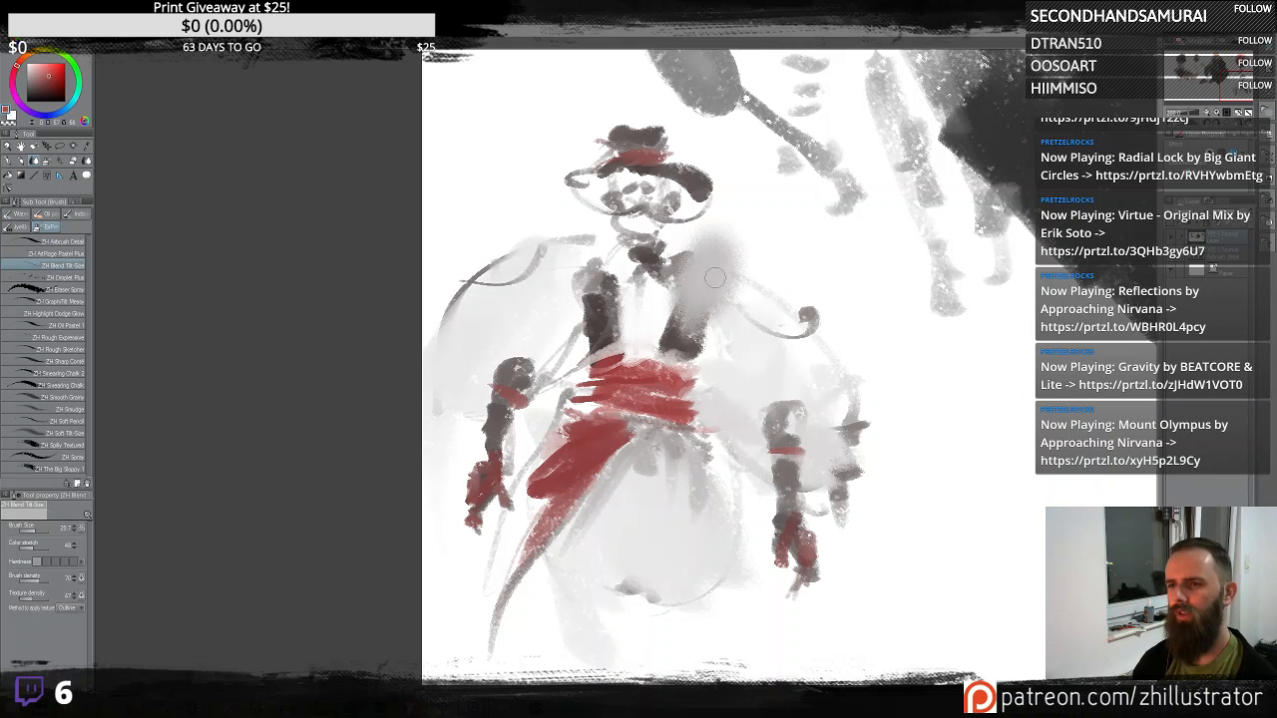
pyautogui.hotkey('ctrl', 'z')
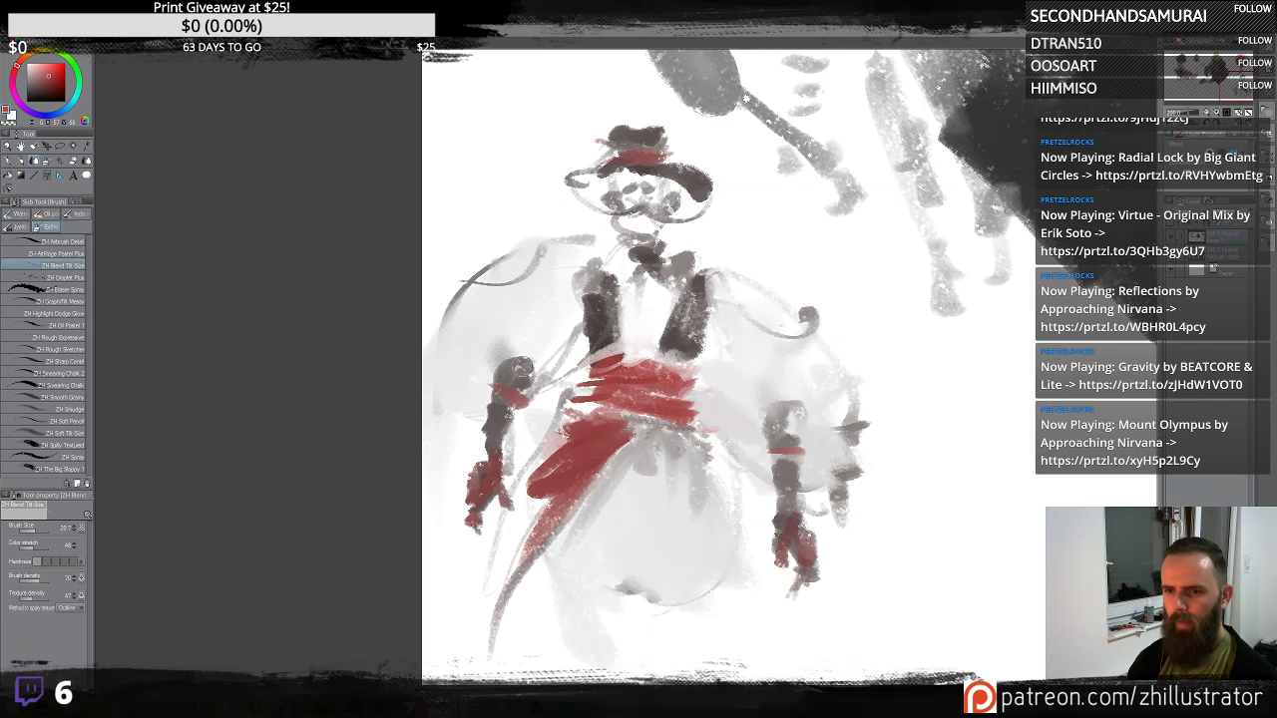
pyautogui.moveTo(859, 374); pyautogui.dragTo(619, 482)
pyautogui.moveTo(936, 178); pyautogui.dragTo(705, 520)
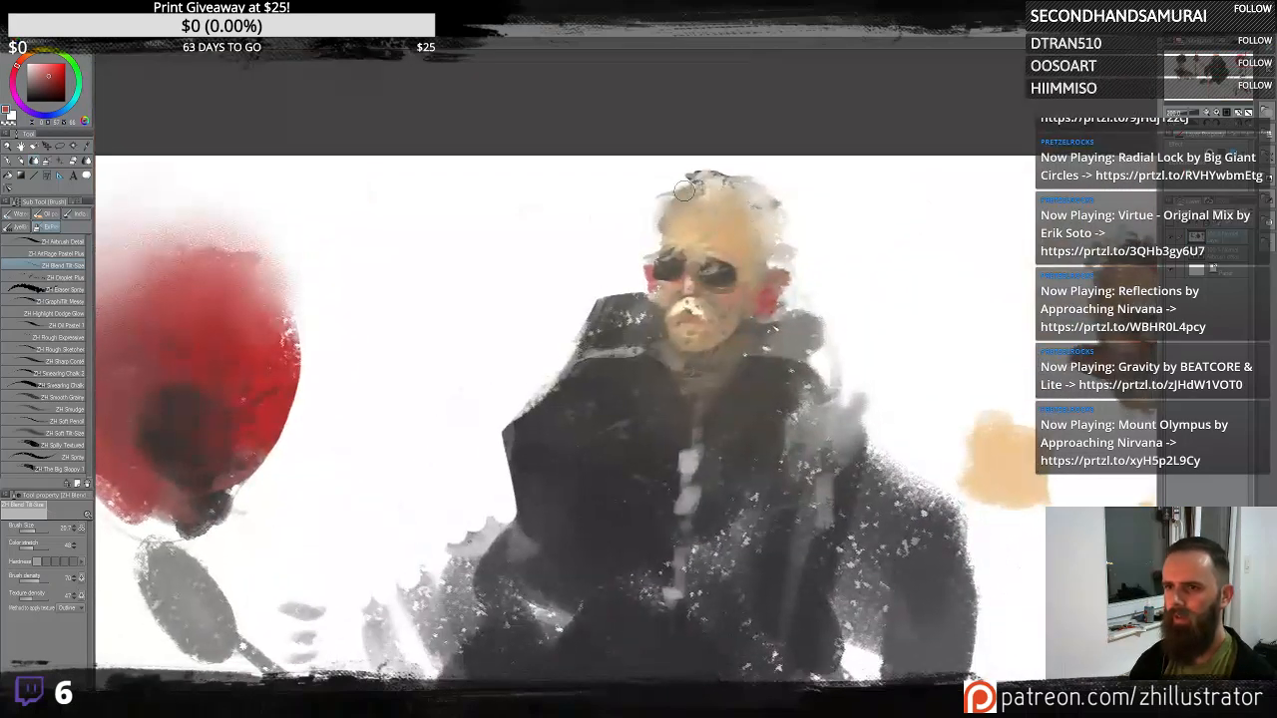
pyautogui.moveTo(683, 191)
pyautogui.mouseDown()
pyautogui.moveTo(657, 247)
pyautogui.moveTo(677, 173)
pyautogui.mouseUp()
pyautogui.hotkey('ctrl', 'z')
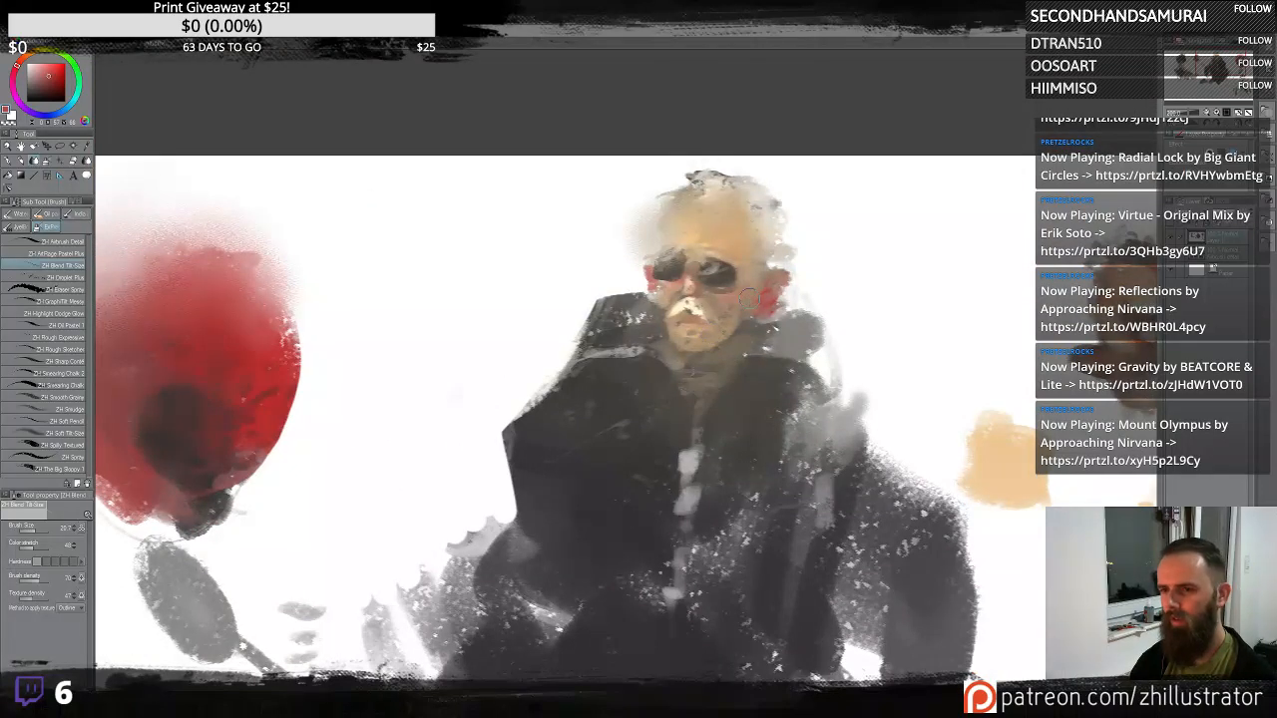
# - Switch to the pastel airbrush and paint sampled skin tones over the sunglasses man's forehead and hair
pyautogui.click(58, 254)
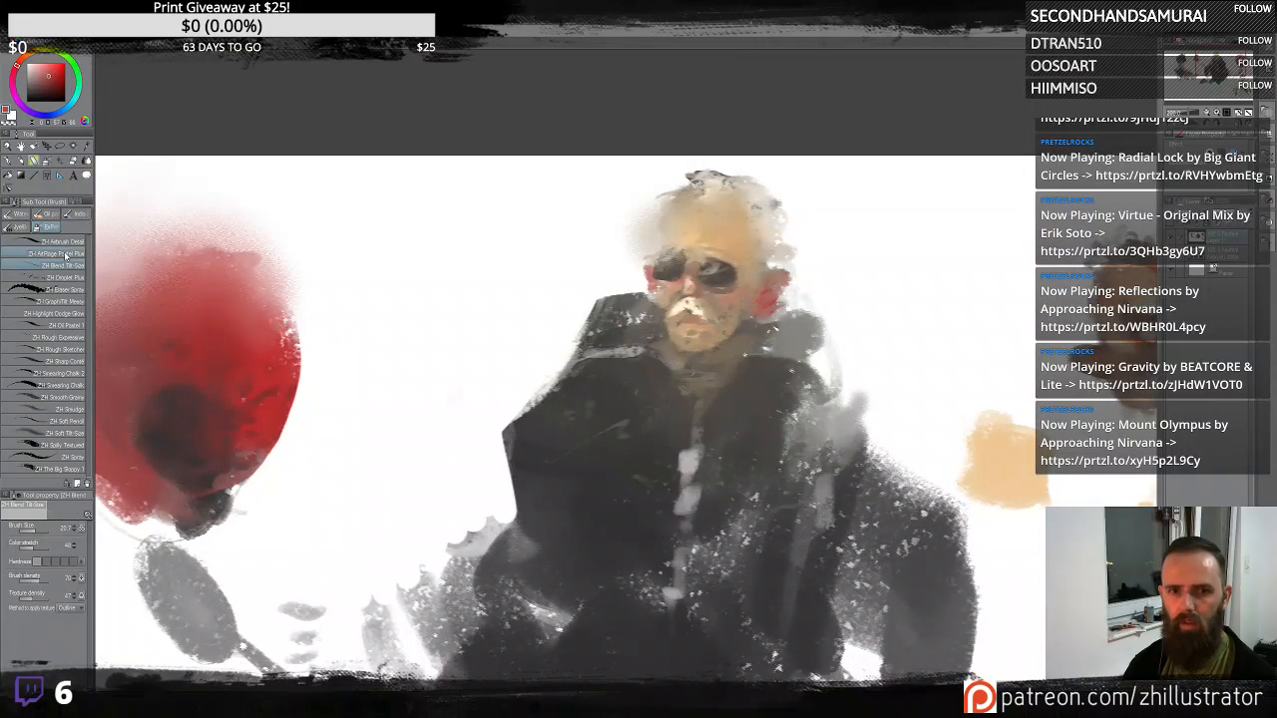
pyautogui.keyDown('alt'); pyautogui.click(679, 300); pyautogui.keyUp('alt')
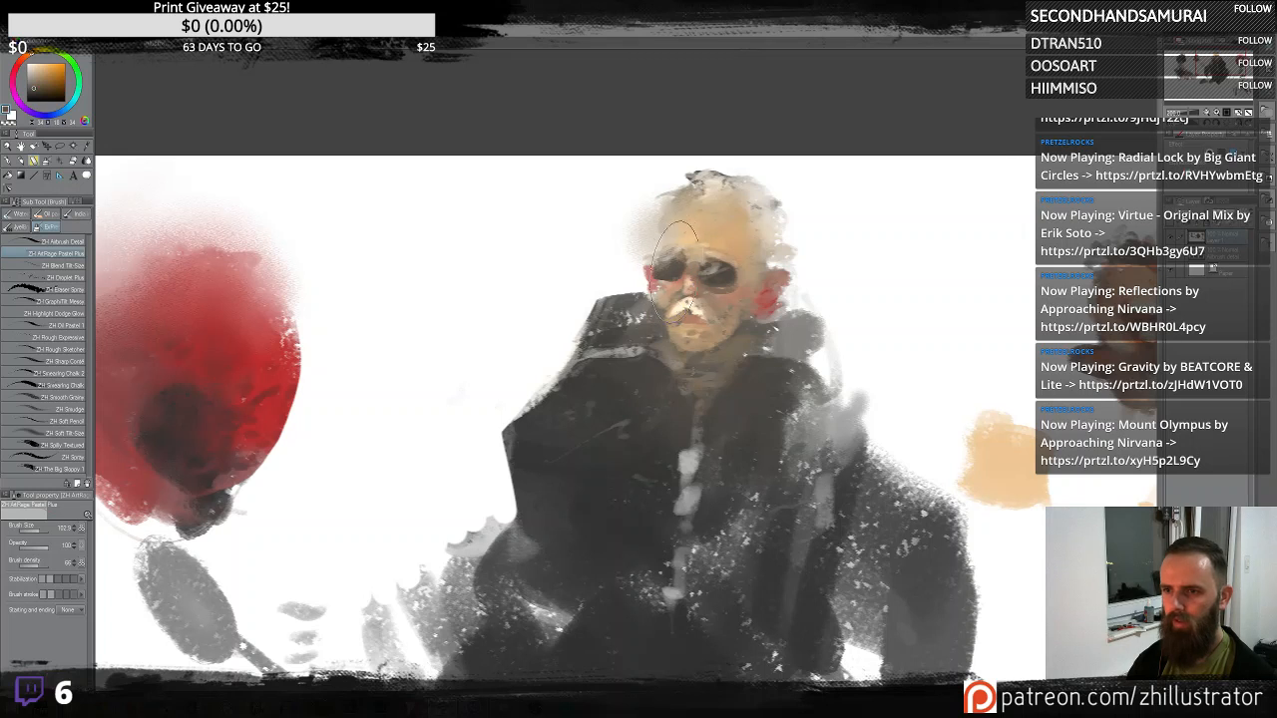
pyautogui.keyDown('alt'); pyautogui.click(701, 262); pyautogui.keyUp('alt')
pyautogui.moveTo(661, 228)
pyautogui.mouseDown()
pyautogui.moveTo(670, 266)
pyautogui.moveTo(654, 241)
pyautogui.moveTo(687, 203)
pyautogui.moveTo(659, 205)
pyautogui.moveTo(666, 189)
pyautogui.moveTo(650, 217)
pyautogui.moveTo(694, 178)
pyautogui.moveTo(669, 167)
pyautogui.moveTo(637, 214)
pyautogui.moveTo(674, 189)
pyautogui.mouseUp()
pyautogui.keyDown('alt'); pyautogui.click(704, 229); pyautogui.keyUp('alt')
pyautogui.keyDown('alt'); pyautogui.click(686, 182); pyautogui.keyUp('alt')
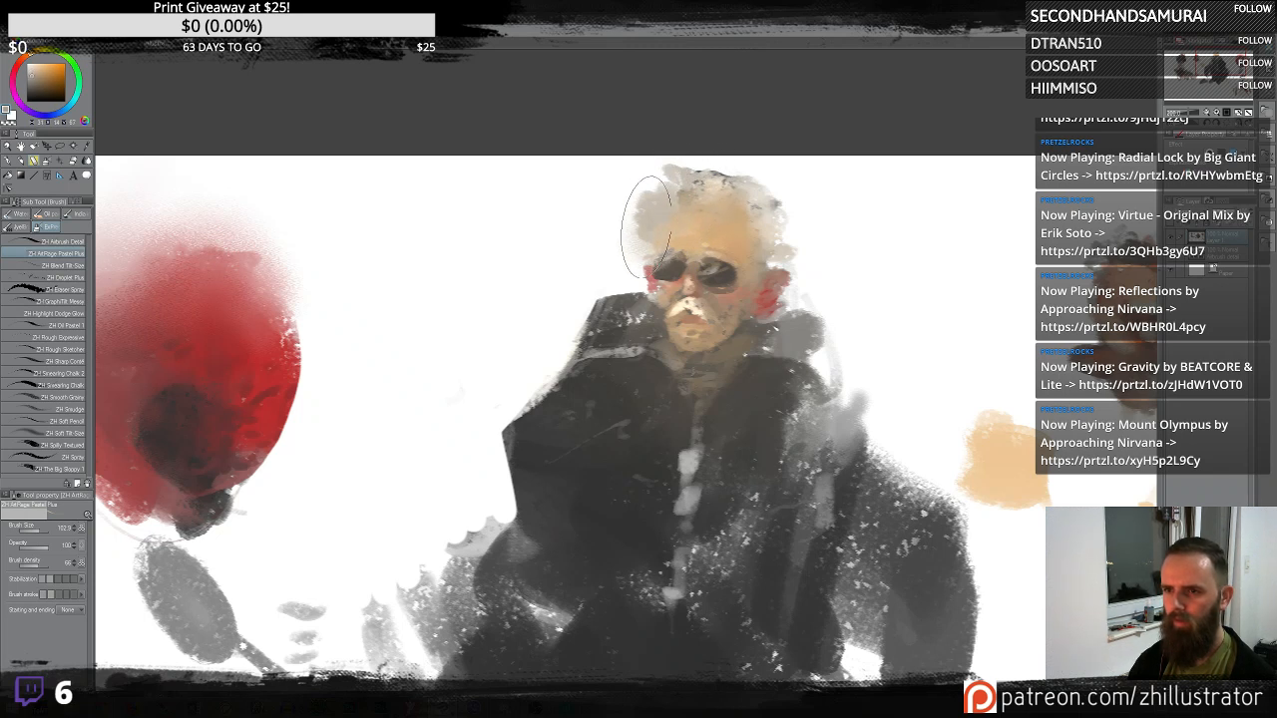
pyautogui.moveTo(646, 220)
pyautogui.mouseDown()
pyautogui.moveTo(720, 191)
pyautogui.moveTo(691, 206)
pyautogui.moveTo(682, 183)
pyautogui.moveTo(642, 231)
pyautogui.moveTo(655, 251)
pyautogui.moveTo(627, 225)
pyautogui.mouseUp()
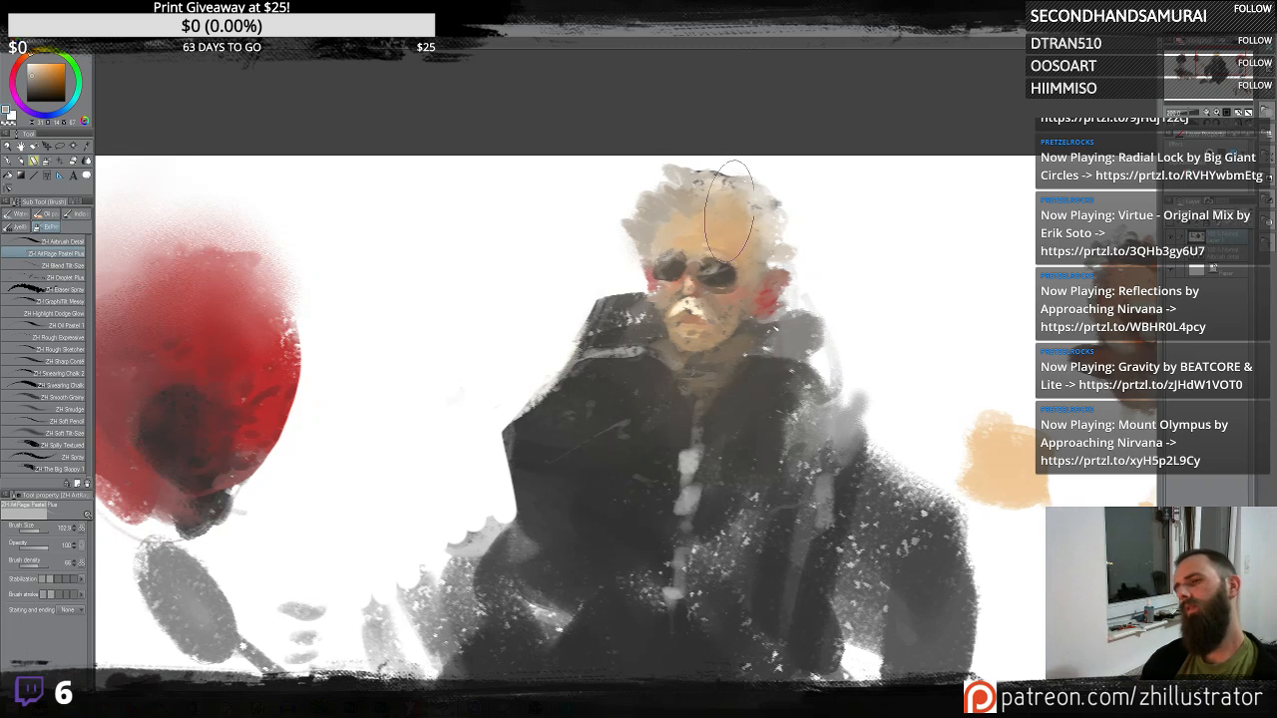
pyautogui.keyDown('alt'); pyautogui.click(736, 213); pyautogui.keyUp('alt')
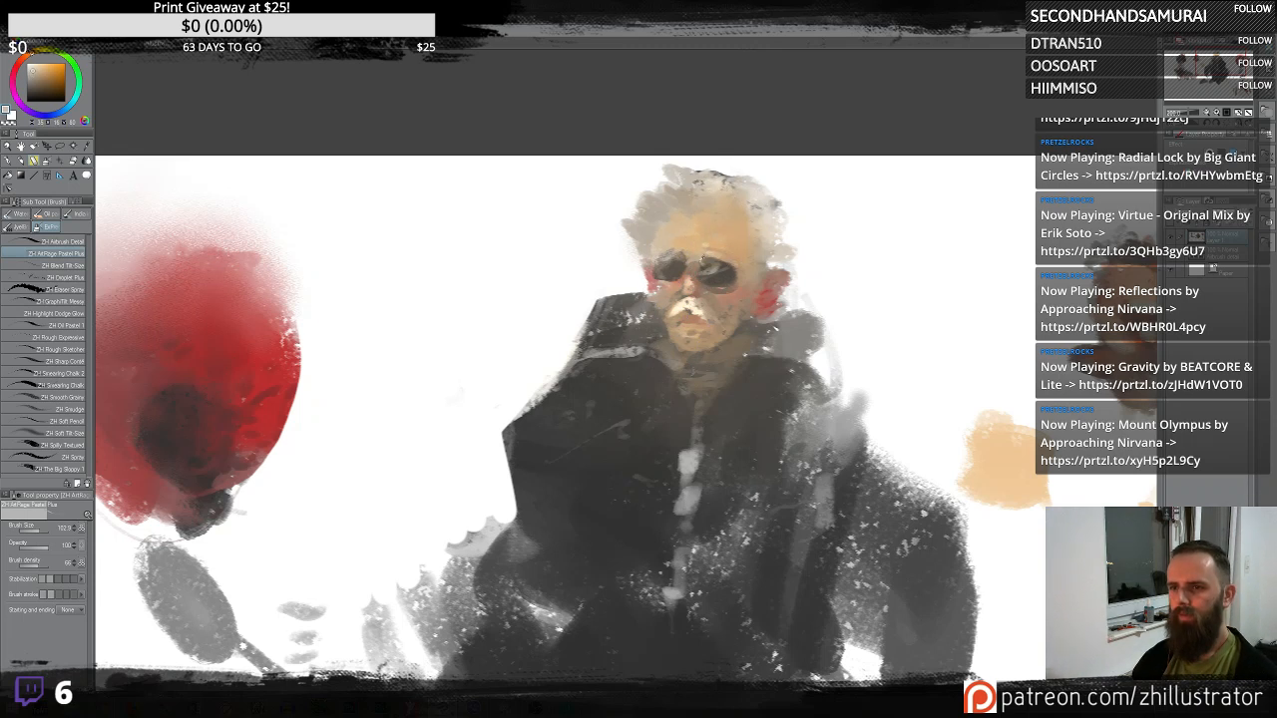
# - Sample colours and airbrush warm tones onto the sunglasses man's face, temple and chin
pyautogui.keyDown('alt'); pyautogui.click(715, 278); pyautogui.keyUp('alt')
pyautogui.moveTo(704, 252)
pyautogui.mouseDown()
pyautogui.moveTo(725, 254)
pyautogui.moveTo(667, 250)
pyautogui.mouseUp()
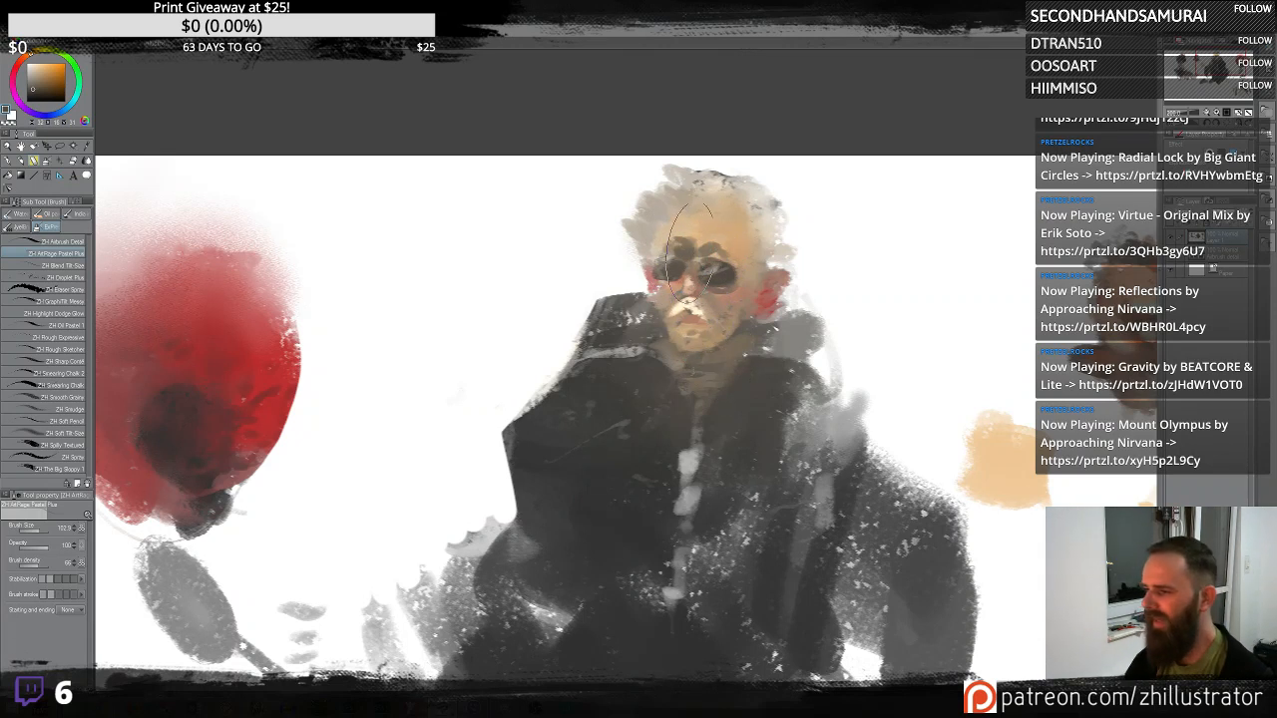
pyautogui.keyDown('alt'); pyautogui.click(710, 199); pyautogui.keyUp('alt')
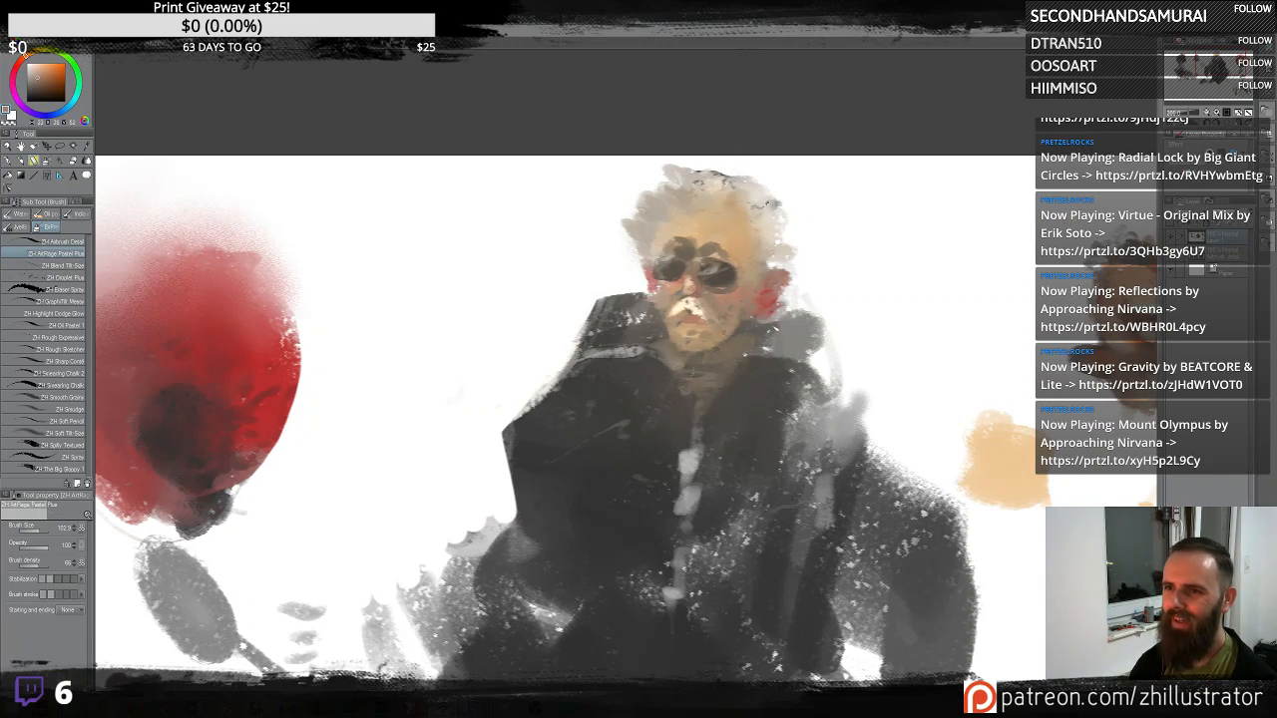
pyautogui.keyDown('alt'); pyautogui.click(775, 188); pyautogui.keyUp('alt')
pyautogui.moveTo(747, 199)
pyautogui.mouseDown()
pyautogui.moveTo(737, 205)
pyautogui.moveTo(742, 186)
pyautogui.moveTo(770, 217)
pyautogui.mouseUp()
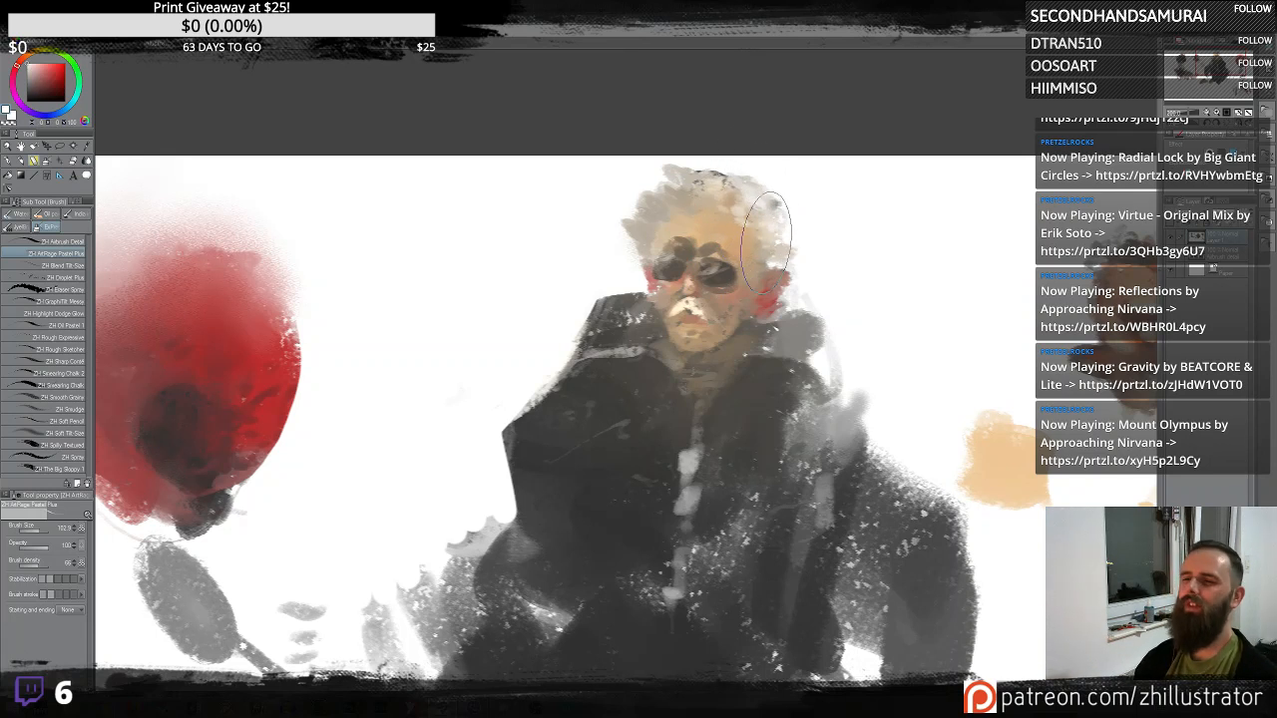
pyautogui.keyDown('alt'); pyautogui.click(760, 278); pyautogui.keyUp('alt')
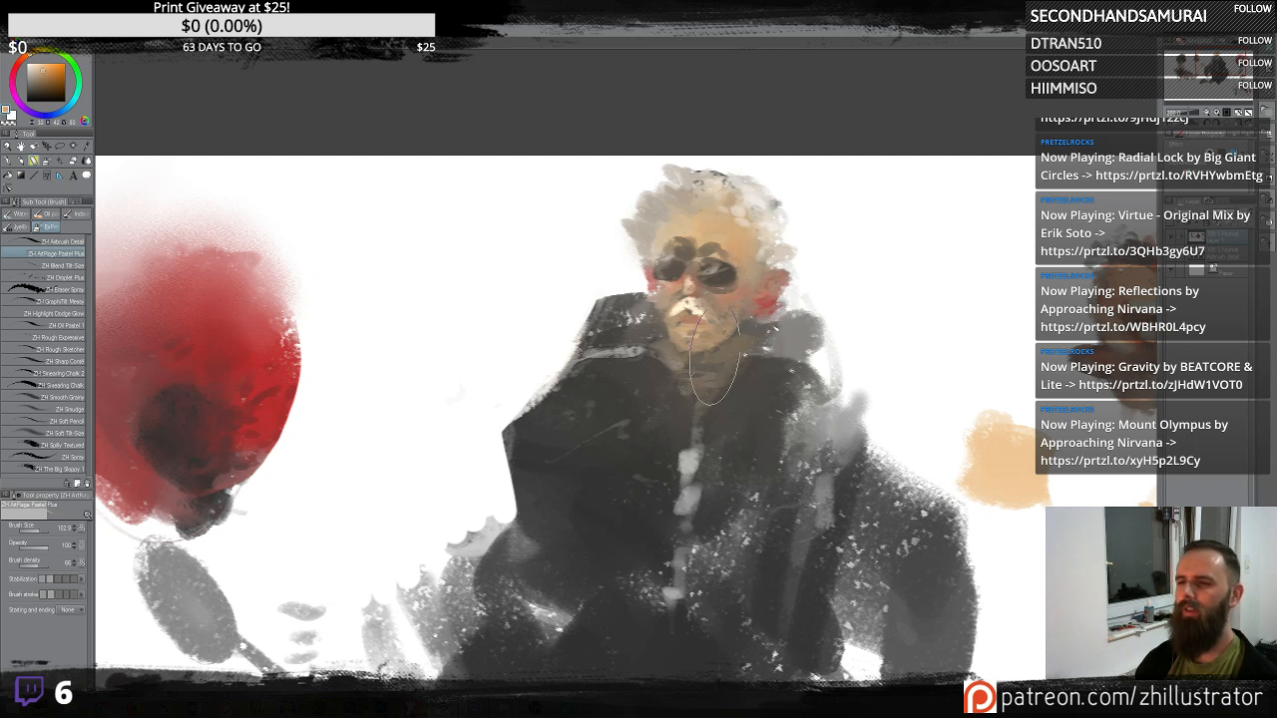
# - Dab red onto the sunglasses man's cheek and lighter touches around his glasses
pyautogui.keyDown('alt'); pyautogui.click(773, 288); pyautogui.keyUp('alt')
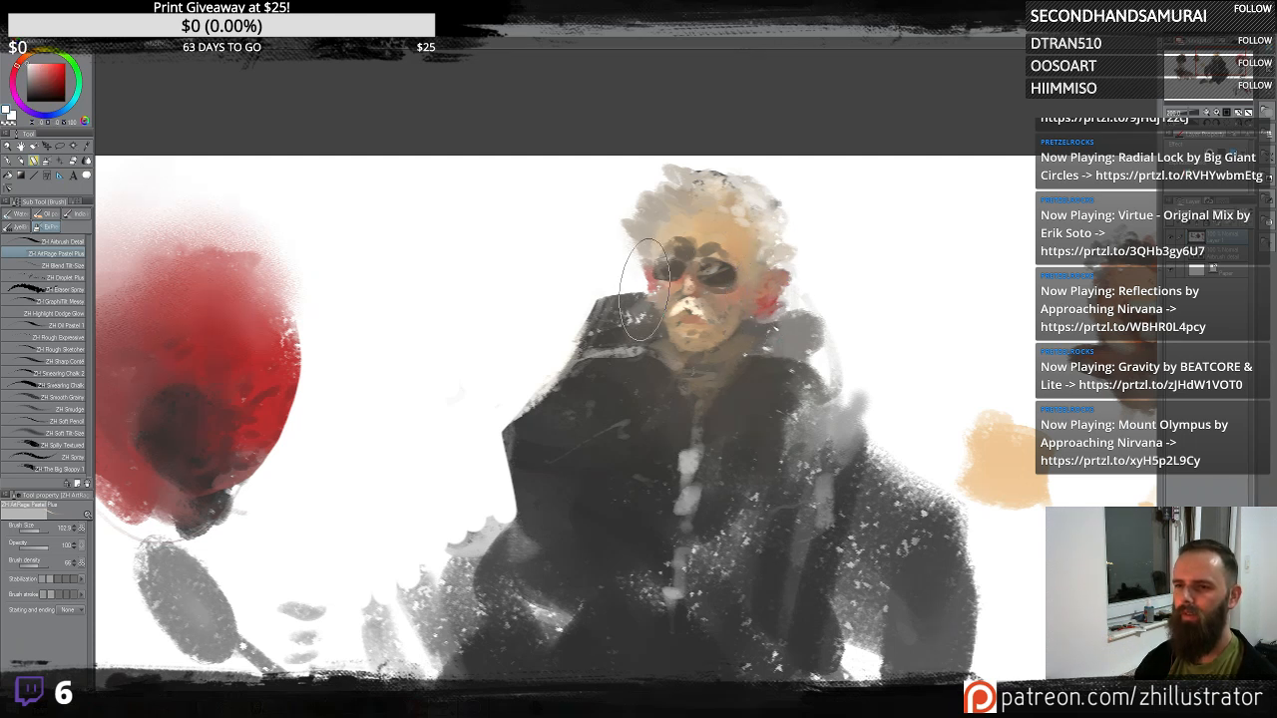
pyautogui.moveTo(643, 292); pyautogui.dragTo(652, 301)
pyautogui.keyDown('alt'); pyautogui.click(664, 301); pyautogui.keyUp('alt')
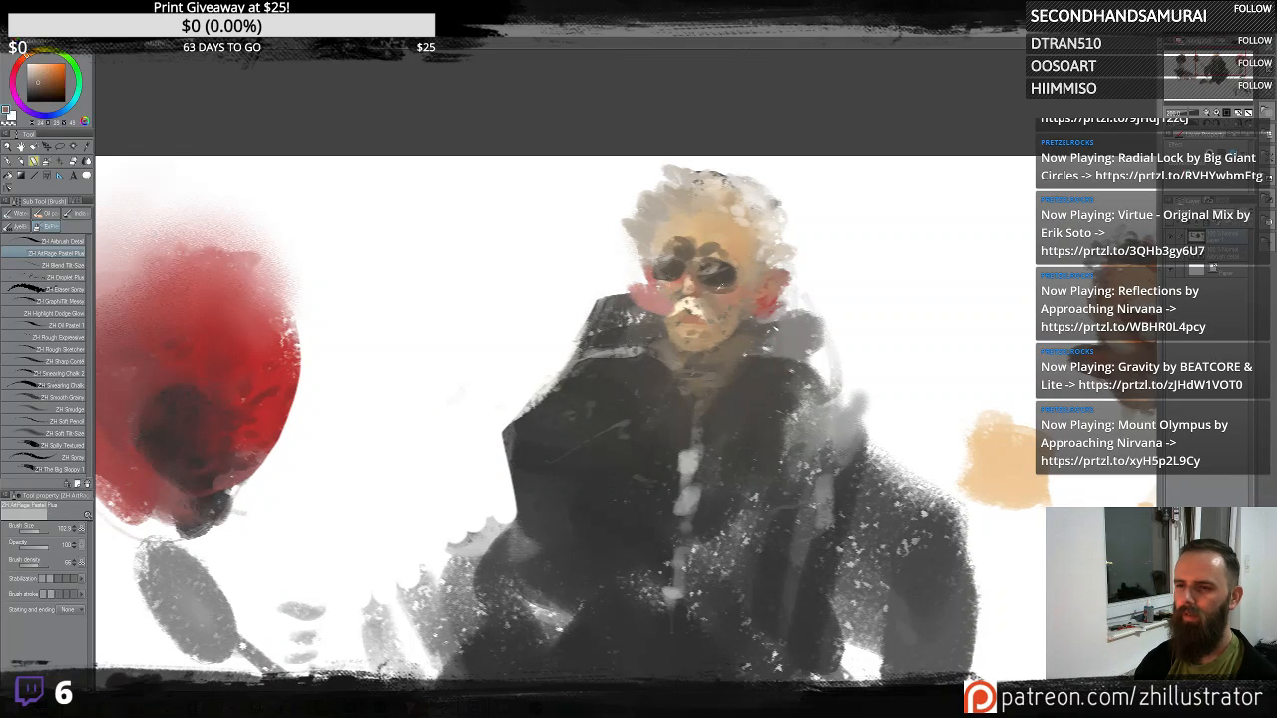
pyautogui.keyDown('alt'); pyautogui.click(676, 320); pyautogui.keyUp('alt')
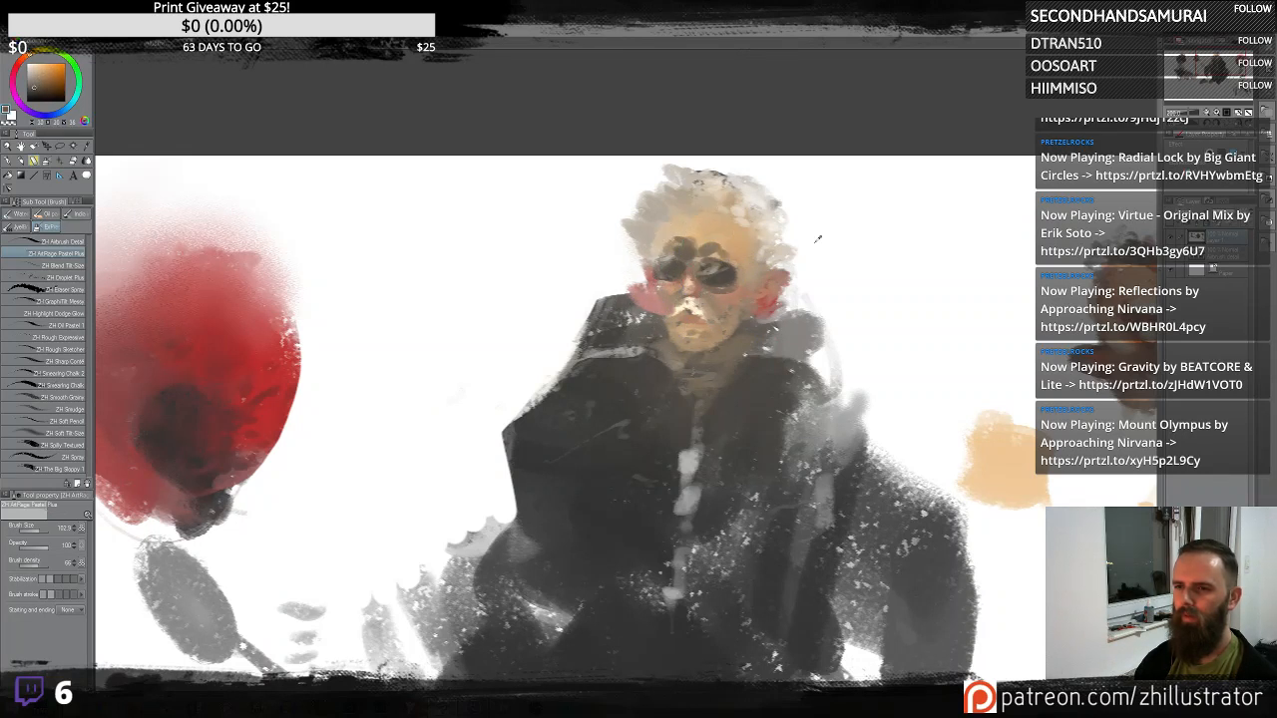
pyautogui.keyDown('alt'); pyautogui.click(623, 285); pyautogui.keyUp('alt')
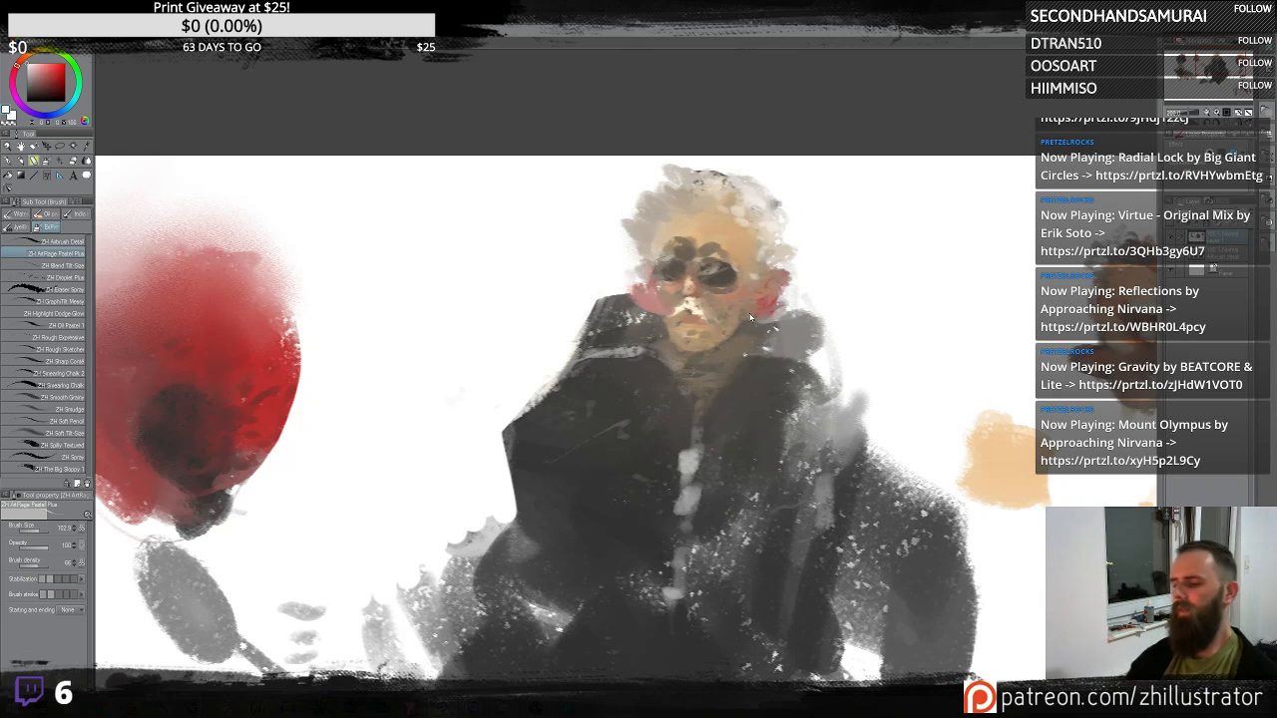
# - Paint a dark brown blob in the empty space below the bearded figure
pyautogui.scroll(1, 750, 325)
pyautogui.scroll(-5, 748, 312)
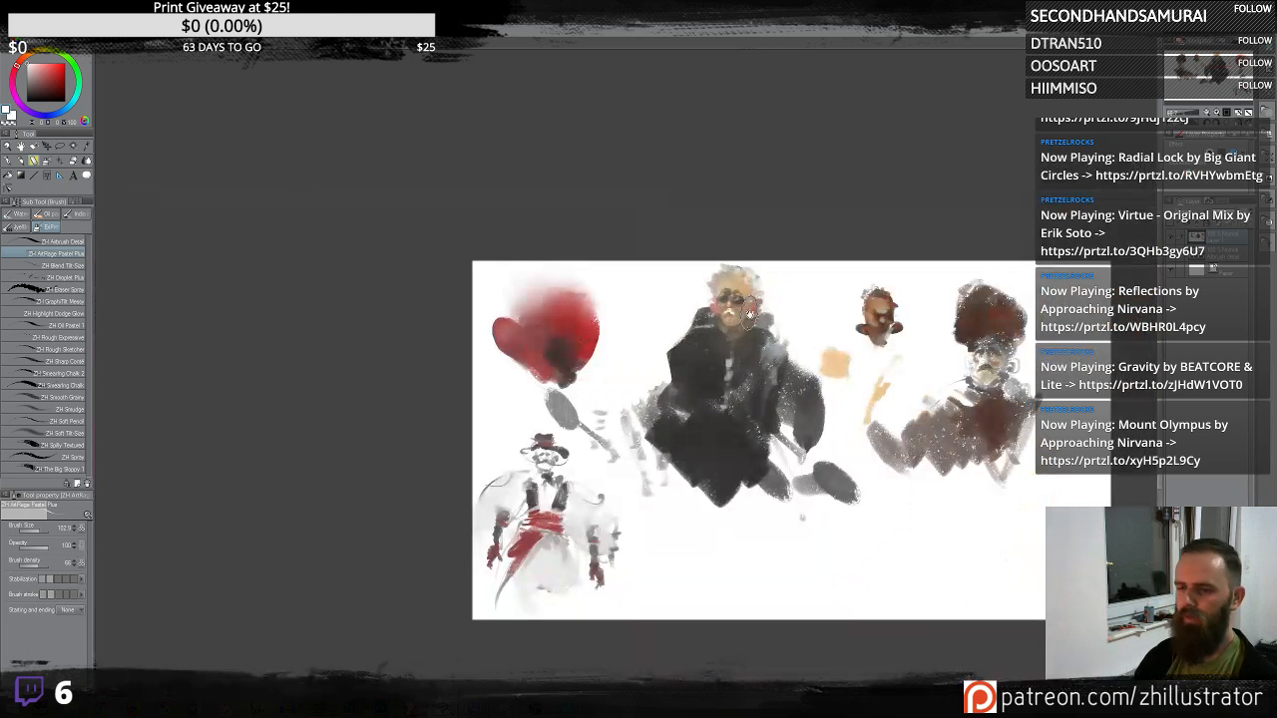
pyautogui.moveTo(997, 548); pyautogui.dragTo(913, 474)
pyautogui.keyDown('alt'); pyautogui.click(888, 352); pyautogui.keyUp('alt')
pyautogui.moveTo(853, 537)
pyautogui.mouseDown()
pyautogui.moveTo(877, 458)
pyautogui.moveTo(849, 518)
pyautogui.moveTo(885, 483)
pyautogui.moveTo(874, 456)
pyautogui.moveTo(859, 475)
pyautogui.moveTo(913, 453)
pyautogui.moveTo(886, 524)
pyautogui.moveTo(877, 431)
pyautogui.moveTo(860, 477)
pyautogui.mouseUp()
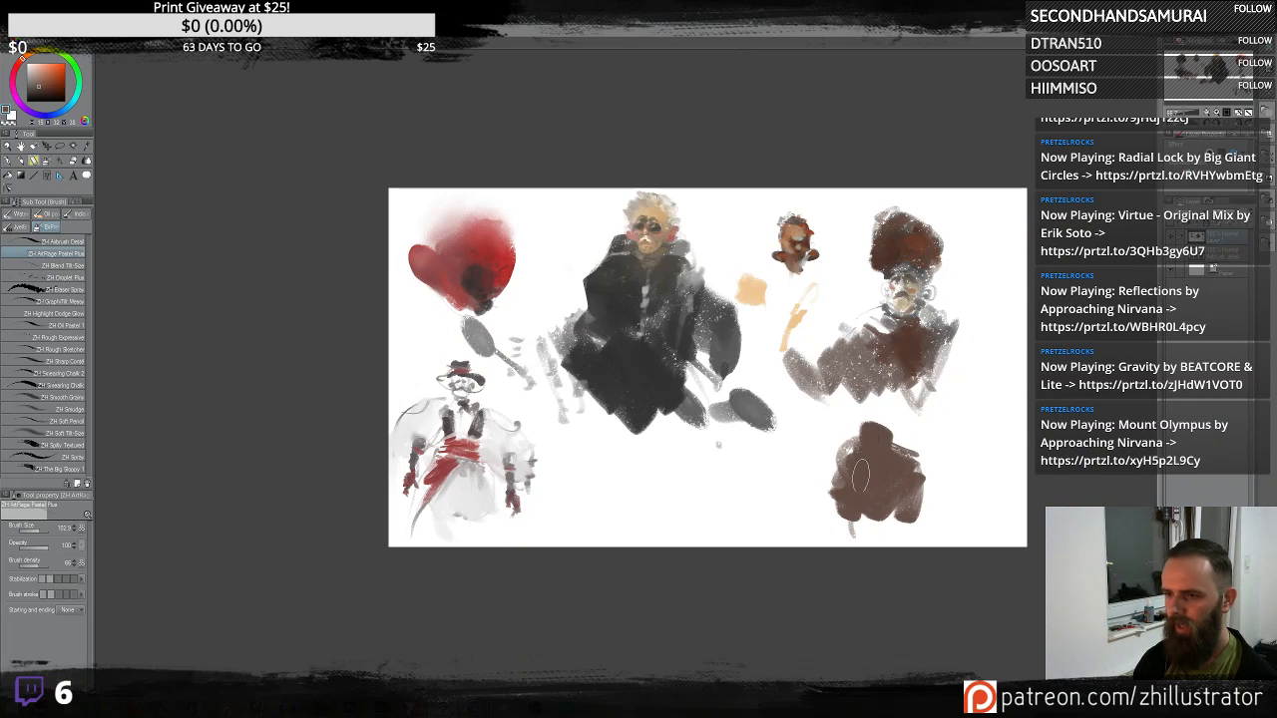
# - Paint a long dark wavy calligraphic stroke along the bottom of the canvas
pyautogui.keyDown('alt'); pyautogui.click(938, 446); pyautogui.keyUp('alt')
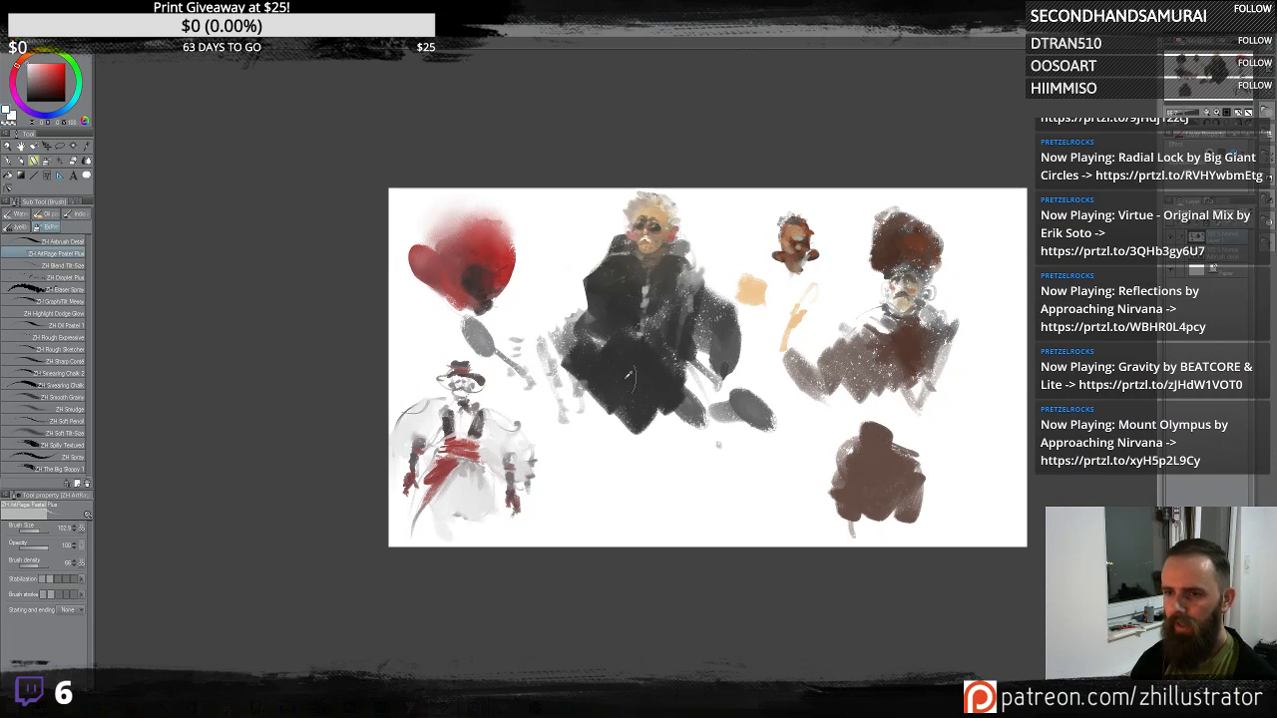
pyautogui.moveTo(571, 509)
pyautogui.mouseDown()
pyautogui.moveTo(761, 493)
pyautogui.moveTo(821, 464)
pyautogui.moveTo(720, 517)
pyautogui.moveTo(749, 495)
pyautogui.mouseUp()
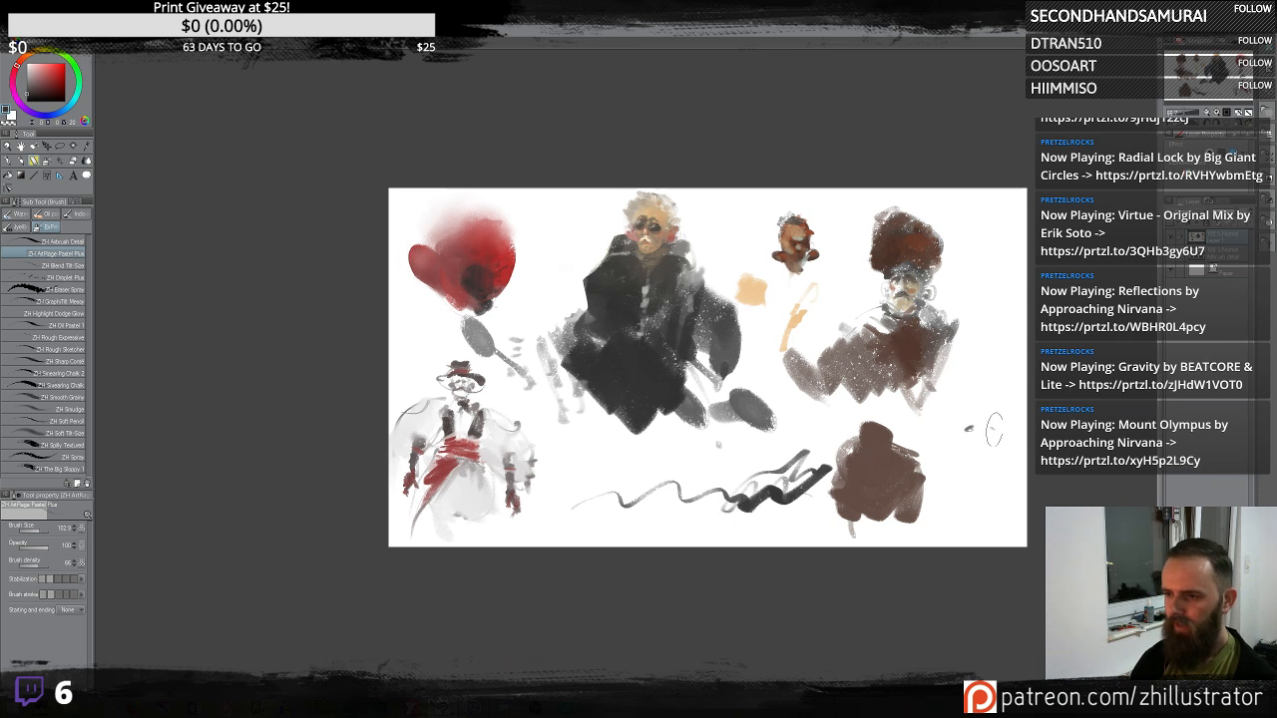
# - Sketch a small head at the canvas's right edge and block it in with skin tone and teal
pyautogui.moveTo(985, 424)
pyautogui.mouseDown()
pyautogui.moveTo(972, 399)
pyautogui.moveTo(963, 439)
pyautogui.moveTo(996, 461)
pyautogui.mouseUp()
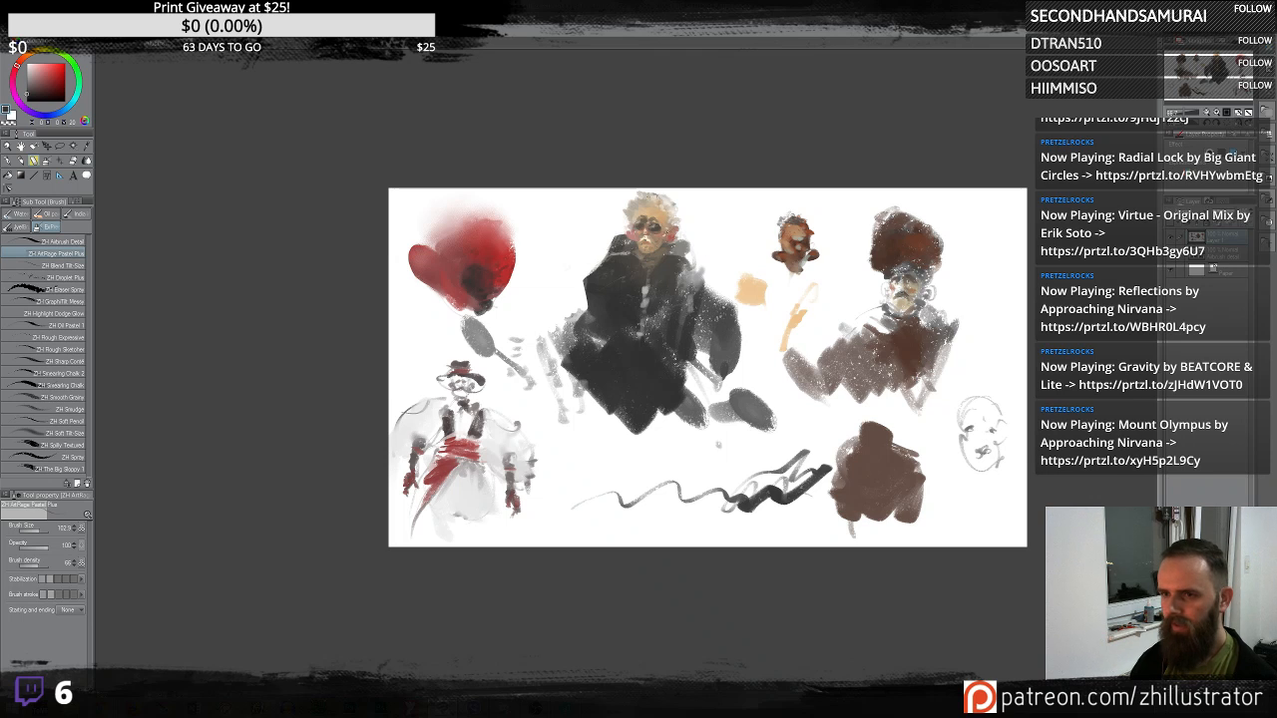
pyautogui.keyDown('alt'); pyautogui.click(902, 283); pyautogui.keyUp('alt')
pyautogui.moveTo(978, 432)
pyautogui.mouseDown()
pyautogui.moveTo(988, 449)
pyautogui.moveTo(978, 409)
pyautogui.moveTo(980, 459)
pyautogui.moveTo(981, 409)
pyautogui.moveTo(983, 469)
pyautogui.moveTo(998, 459)
pyautogui.mouseUp()
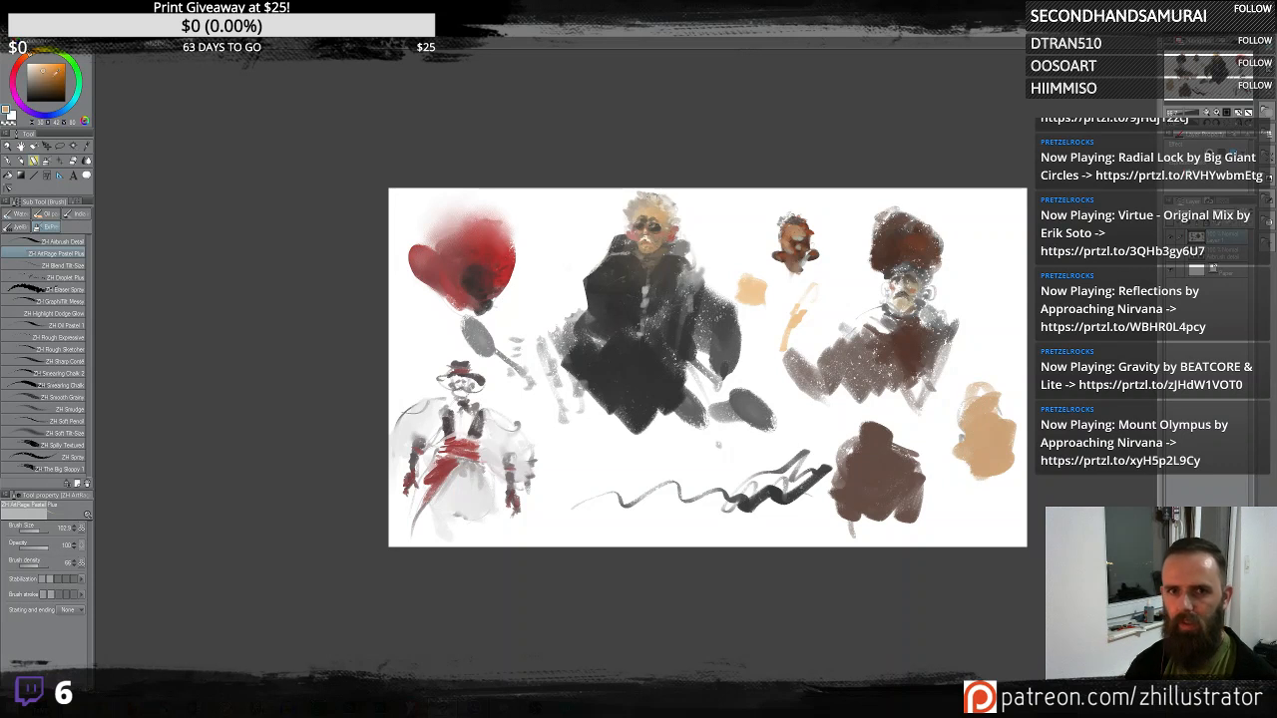
pyautogui.moveTo(74, 66); pyautogui.dragTo(76, 88)
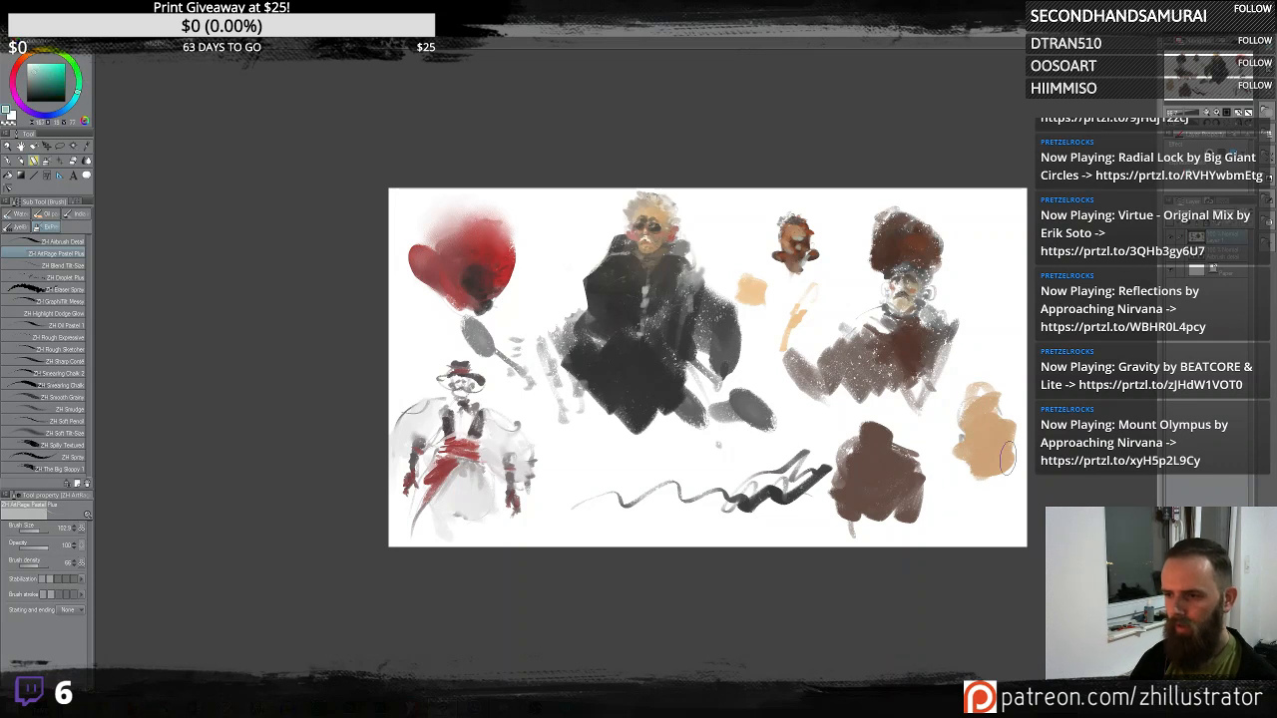
pyautogui.moveTo(1006, 459)
pyautogui.mouseDown()
pyautogui.moveTo(975, 446)
pyautogui.moveTo(973, 428)
pyautogui.moveTo(968, 439)
pyautogui.moveTo(982, 467)
pyautogui.moveTo(1002, 464)
pyautogui.moveTo(990, 411)
pyautogui.mouseUp()
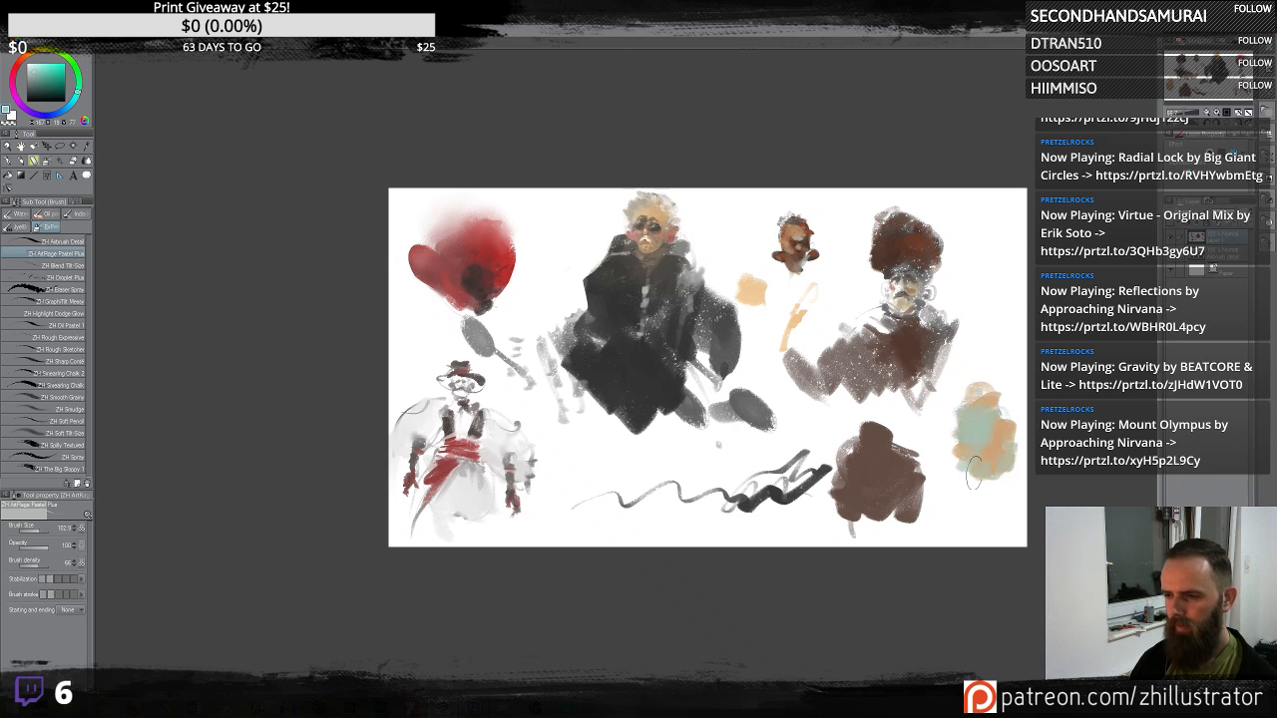
# - Sample colours and add hair, facial features and shoulders to the new right-edge head
pyautogui.keyDown('alt'); pyautogui.click(989, 426); pyautogui.keyUp('alt')
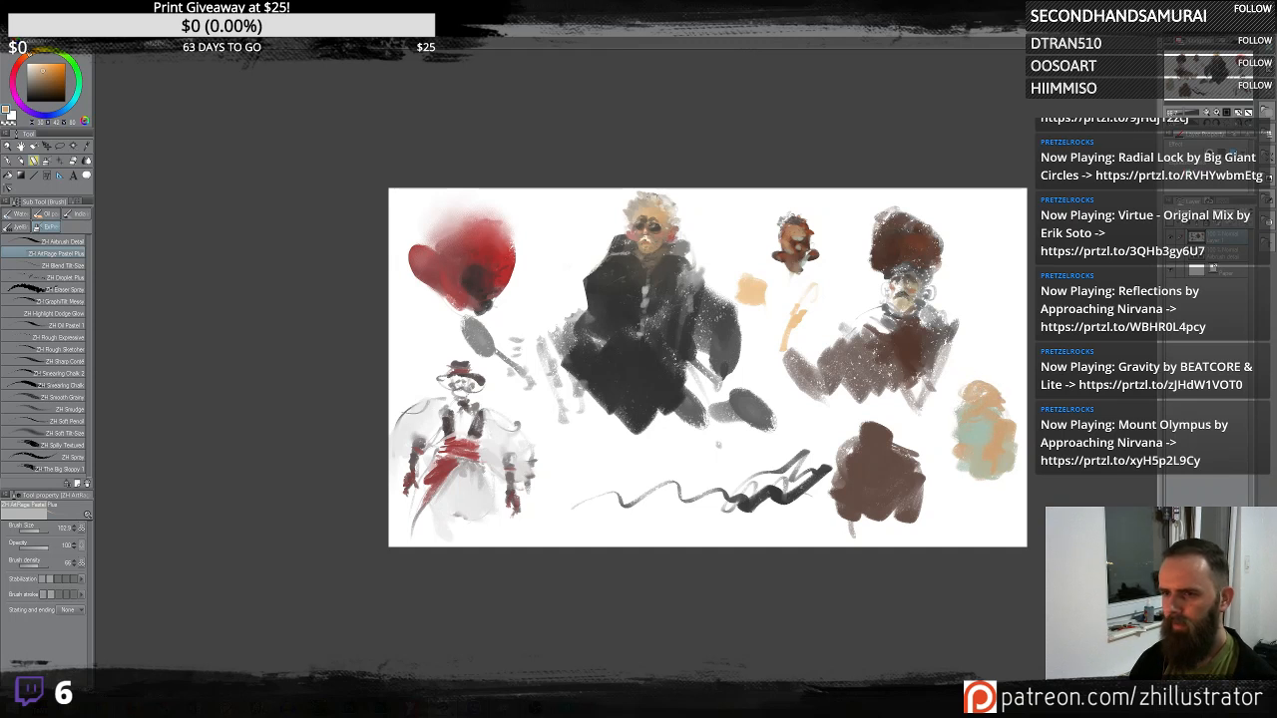
pyautogui.keyDown('alt'); pyautogui.click(684, 253); pyautogui.keyUp('alt')
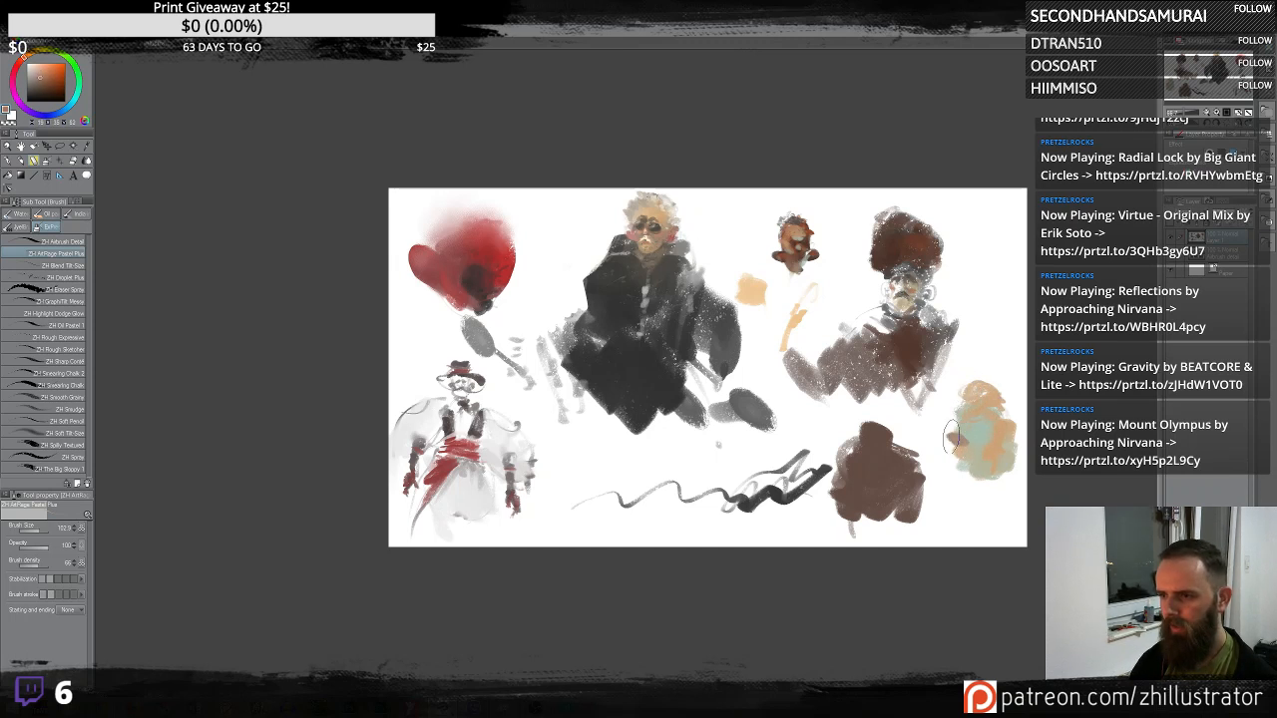
pyautogui.keyDown('alt'); pyautogui.click(701, 265); pyautogui.keyUp('alt')
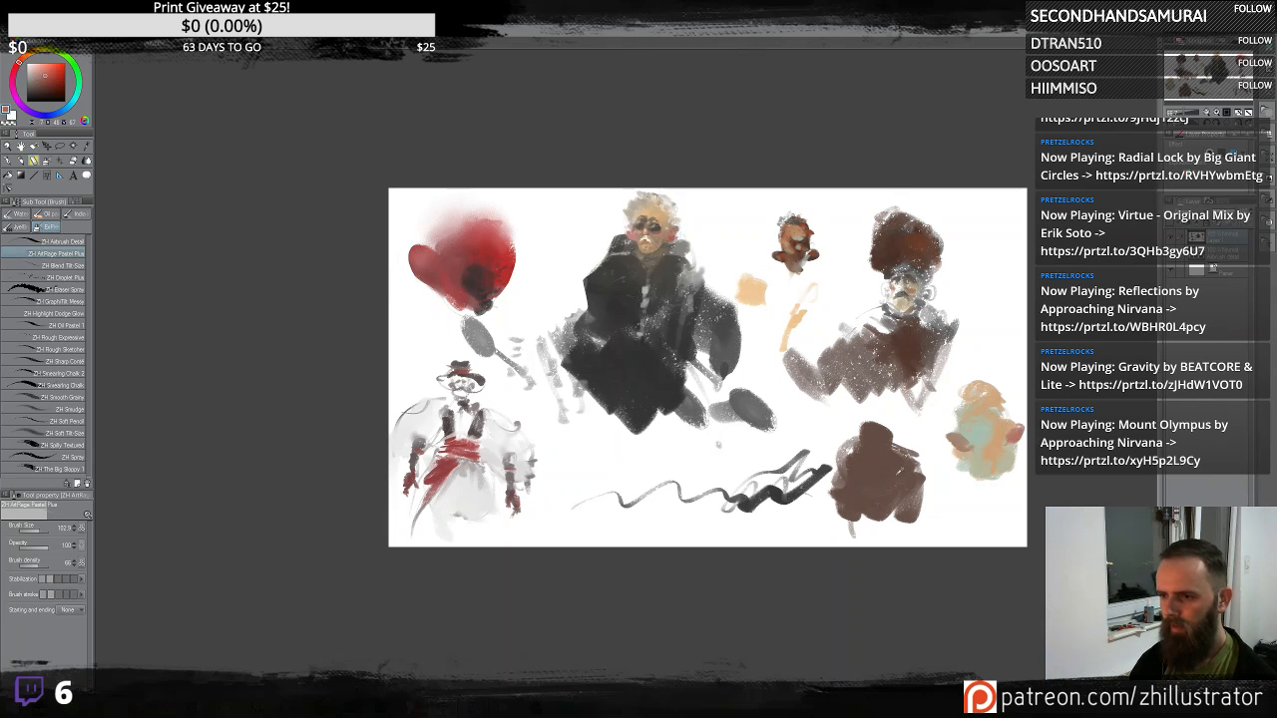
pyautogui.keyDown('alt'); pyautogui.click(978, 421); pyautogui.keyUp('alt')
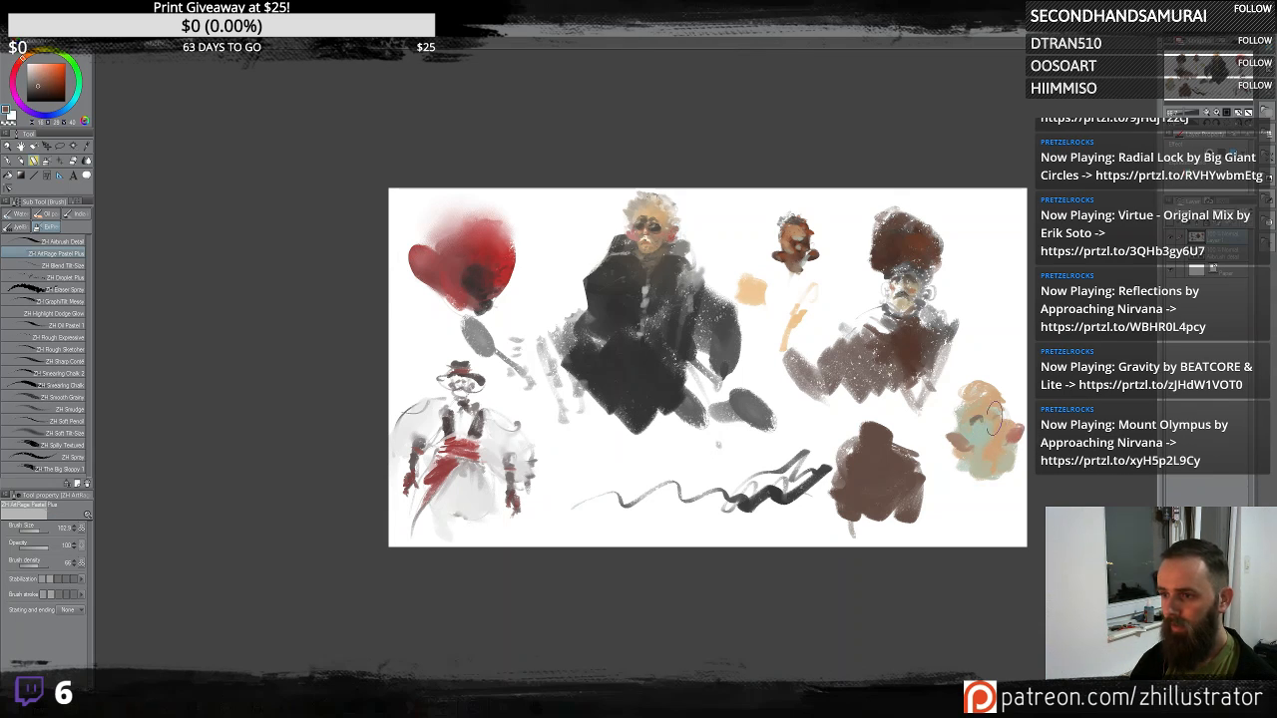
pyautogui.moveTo(995, 419); pyautogui.dragTo(1001, 419)
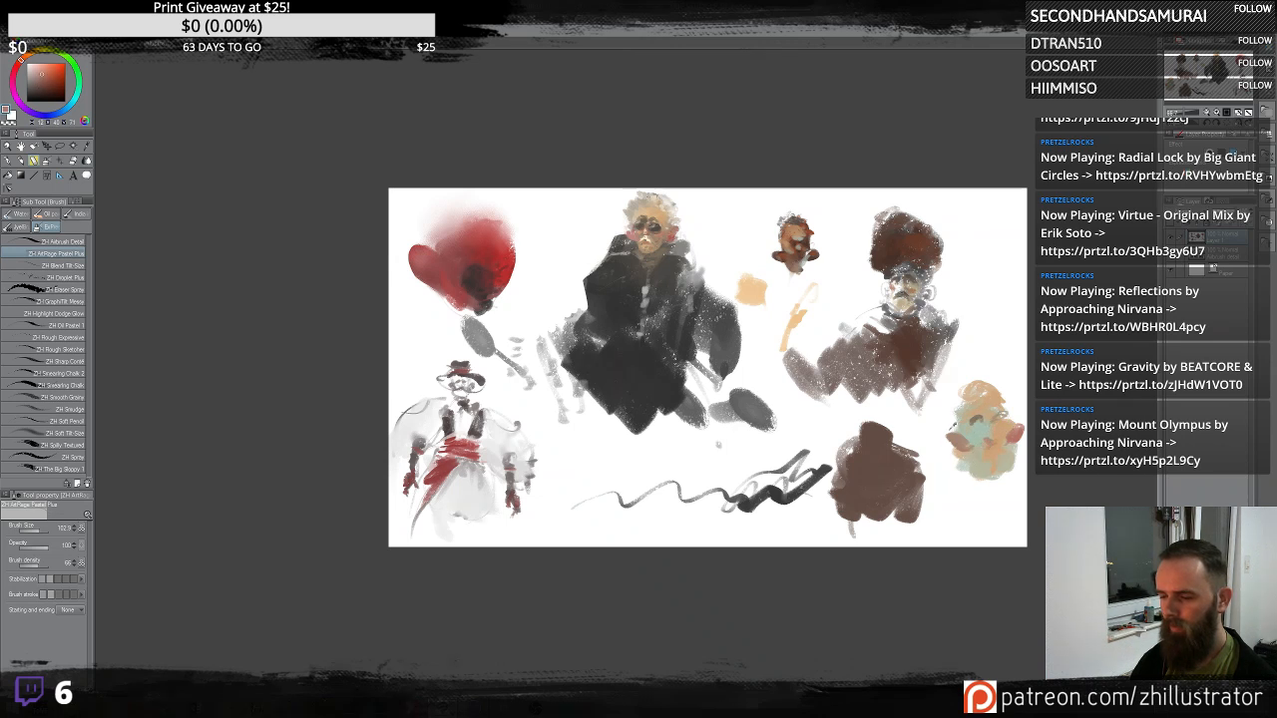
pyautogui.moveTo(976, 431)
pyautogui.mouseDown()
pyautogui.moveTo(969, 385)
pyautogui.moveTo(987, 394)
pyautogui.moveTo(988, 375)
pyautogui.moveTo(973, 389)
pyautogui.moveTo(975, 370)
pyautogui.moveTo(958, 378)
pyautogui.moveTo(942, 404)
pyautogui.mouseUp()
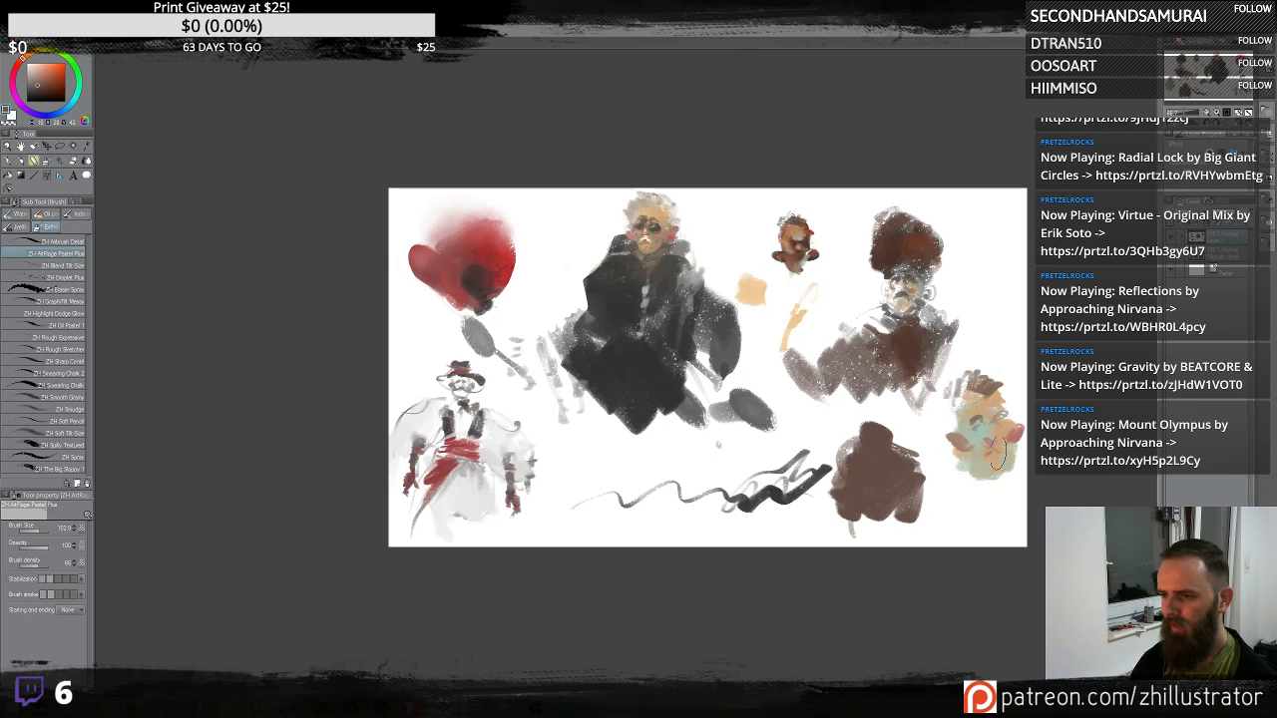
pyautogui.moveTo(960, 454)
pyautogui.mouseDown()
pyautogui.moveTo(997, 500)
pyautogui.moveTo(965, 487)
pyautogui.moveTo(962, 467)
pyautogui.moveTo(995, 516)
pyautogui.moveTo(977, 540)
pyautogui.moveTo(1018, 472)
pyautogui.moveTo(1021, 522)
pyautogui.moveTo(967, 548)
pyautogui.moveTo(928, 534)
pyautogui.mouseUp()
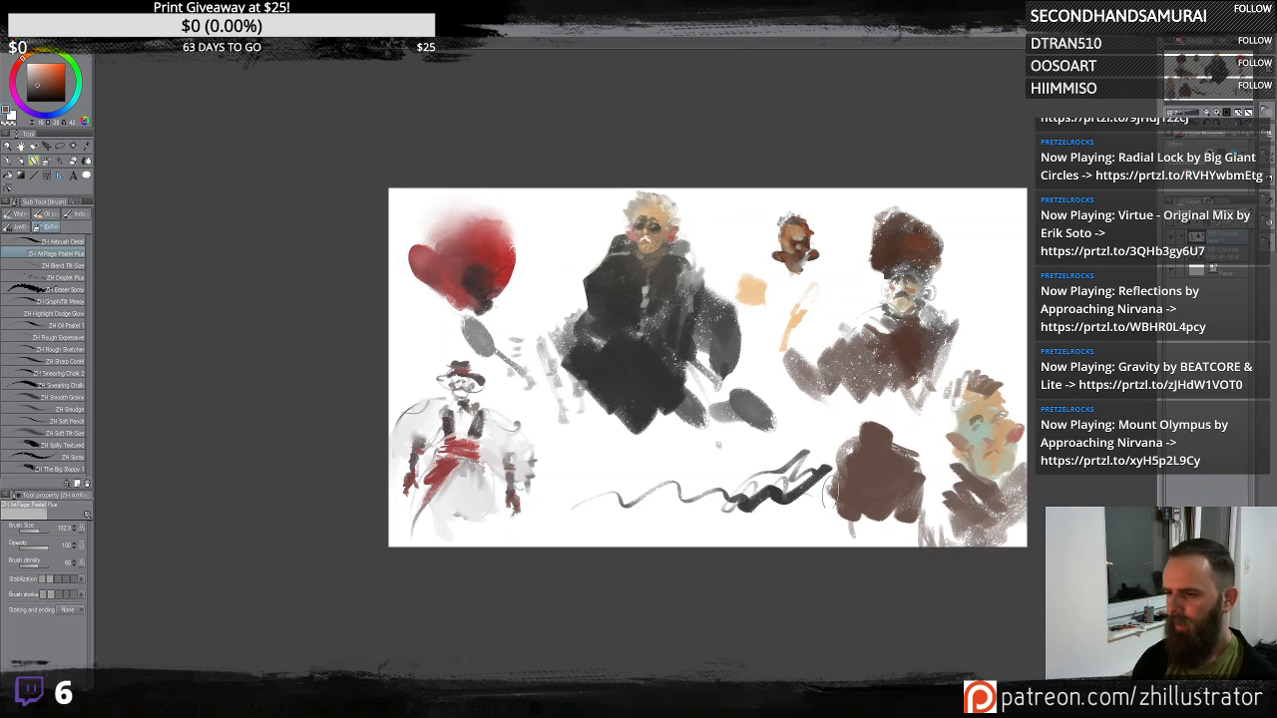
pyautogui.moveTo(834, 492)
pyautogui.mouseDown()
pyautogui.moveTo(969, 522)
pyautogui.moveTo(873, 511)
pyautogui.mouseUp()
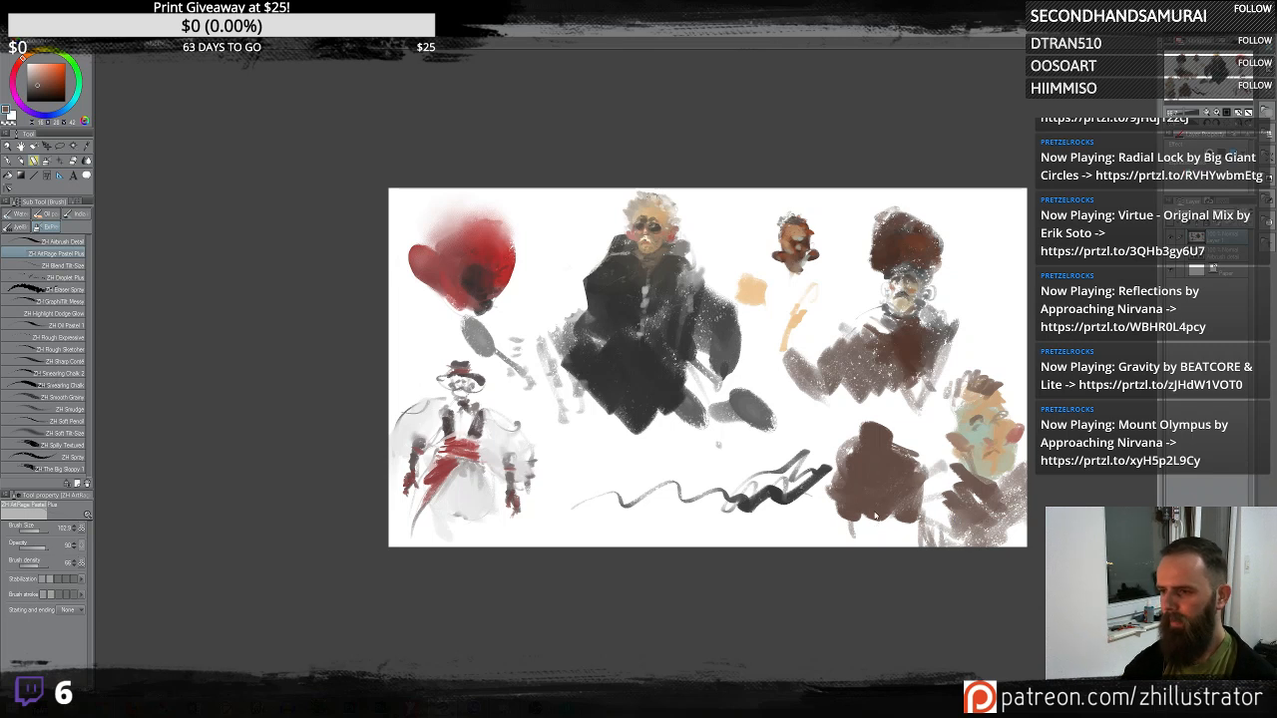
pyautogui.hotkey('ctrl', 'p')
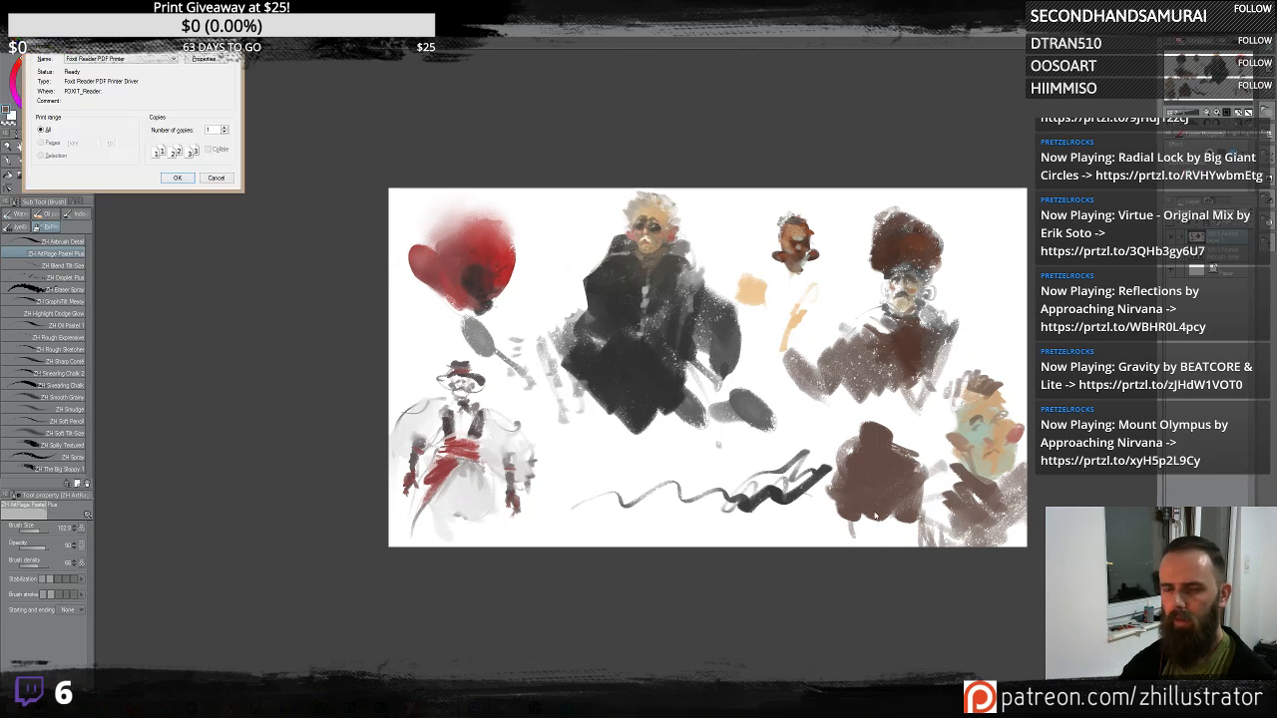
pyautogui.click(220, 181)
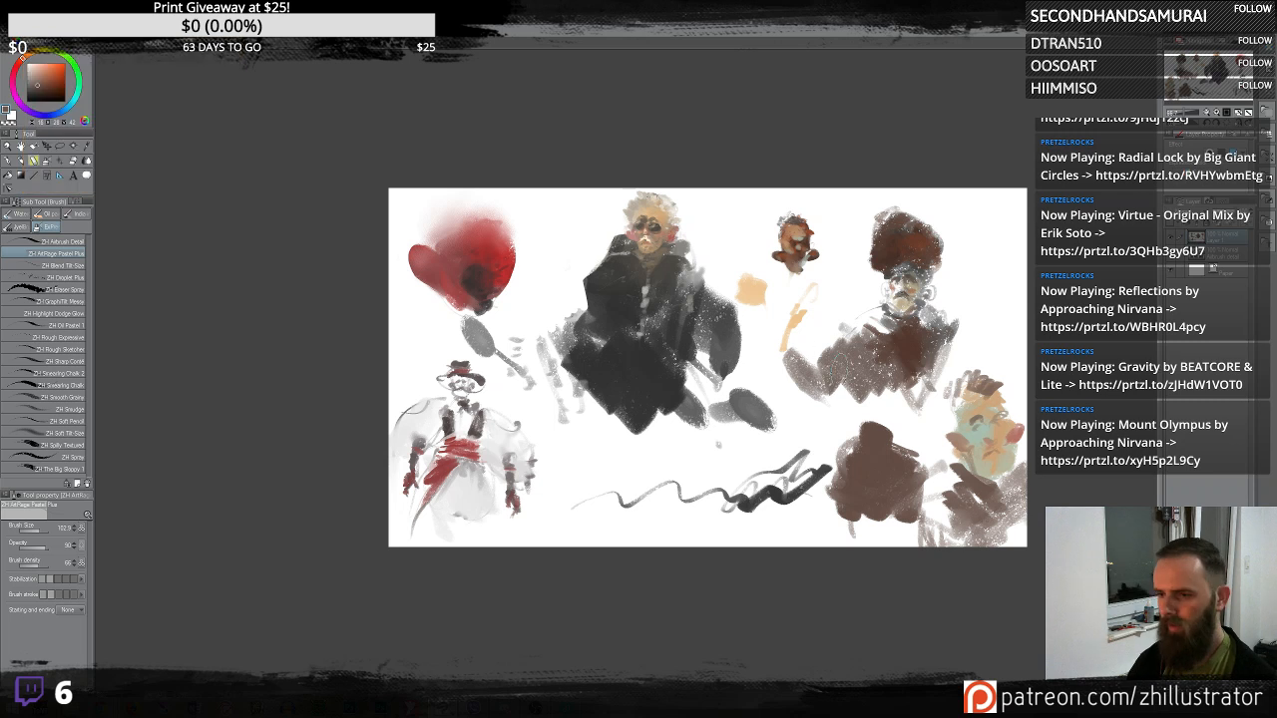
# - Try painting a new colour over the right-edge head's cheek, undoing the stroke
pyautogui.moveTo(805, 362); pyautogui.dragTo(717, 377)
pyautogui.scroll(2, 718, 377)
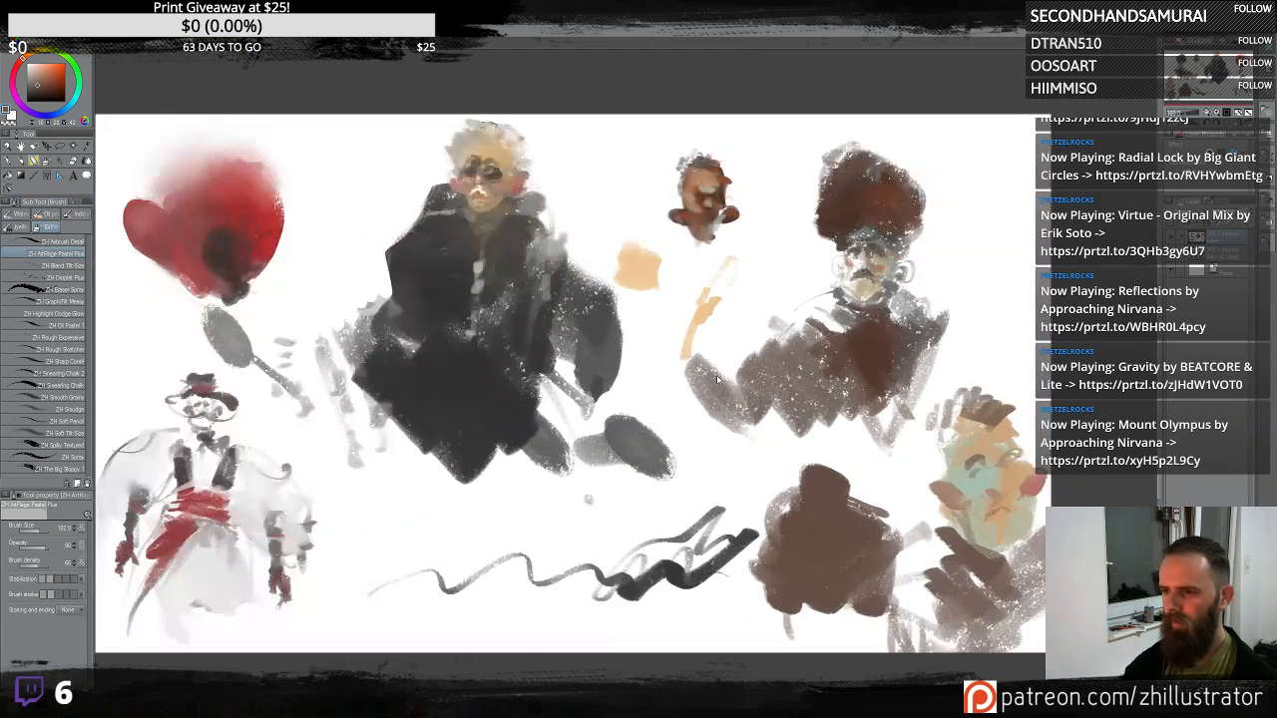
pyautogui.moveTo(927, 476); pyautogui.dragTo(846, 388)
pyautogui.keyDown('alt'); pyautogui.click(914, 300); pyautogui.keyUp('alt')
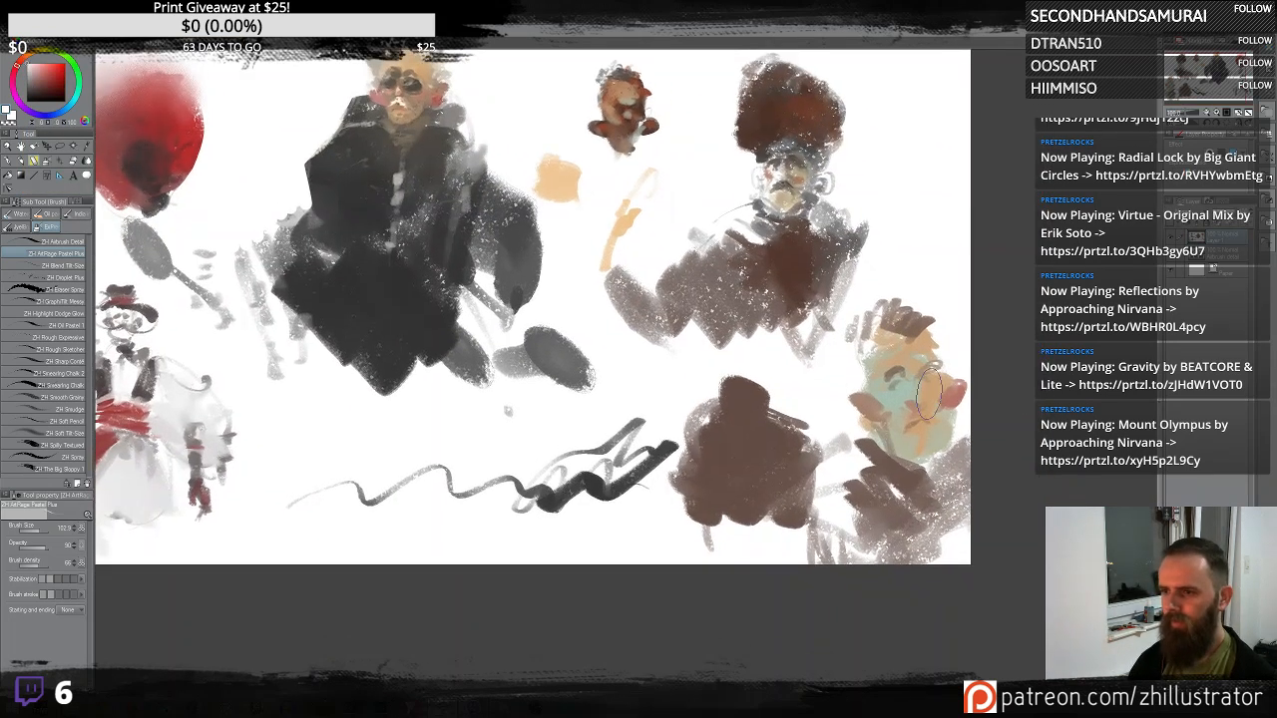
pyautogui.keyDown('alt'); pyautogui.click(914, 359); pyautogui.keyUp('alt')
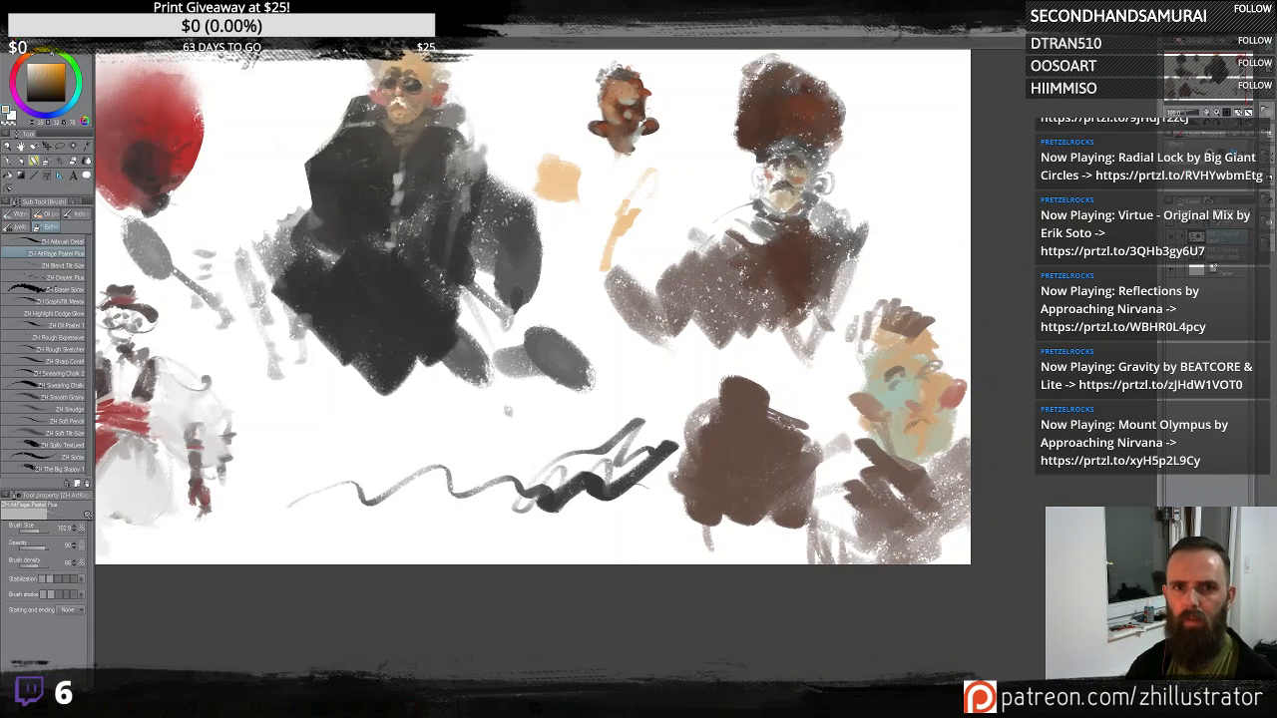
pyautogui.click(50, 51)
pyautogui.moveTo(866, 372)
pyautogui.mouseDown()
pyautogui.moveTo(915, 359)
pyautogui.moveTo(878, 334)
pyautogui.mouseUp()
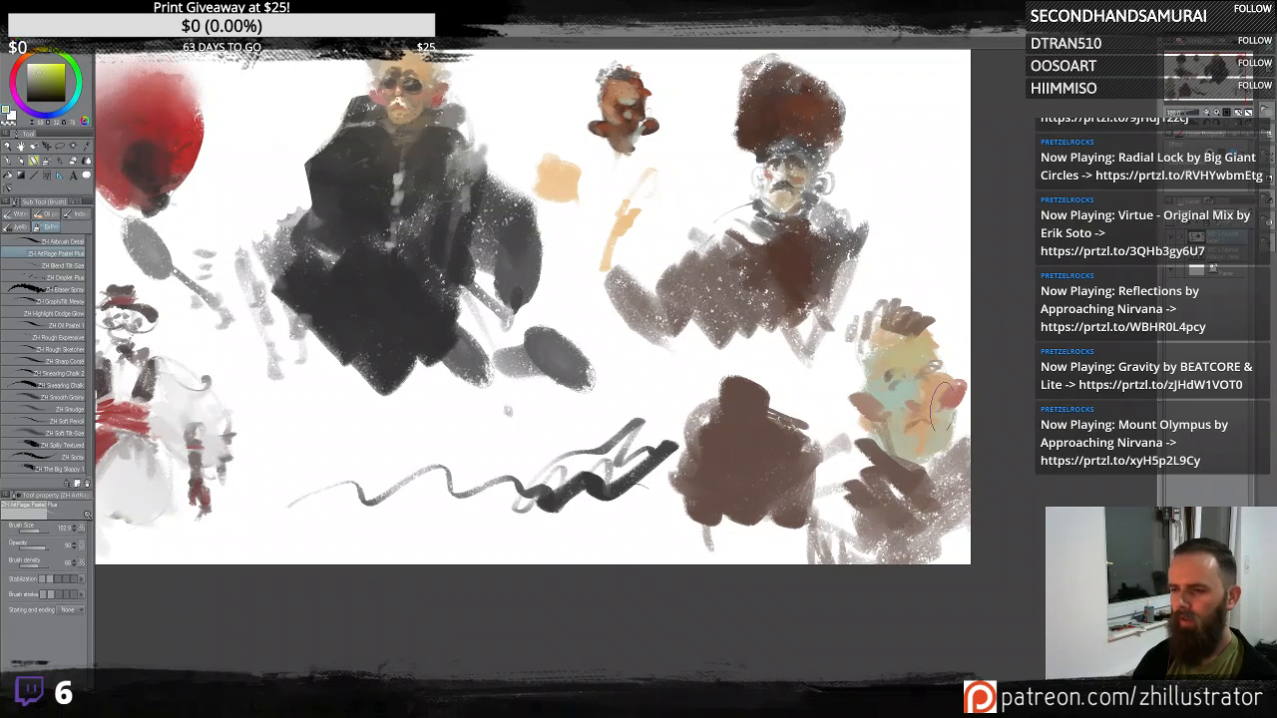
pyautogui.hotkey('ctrl', 'z')
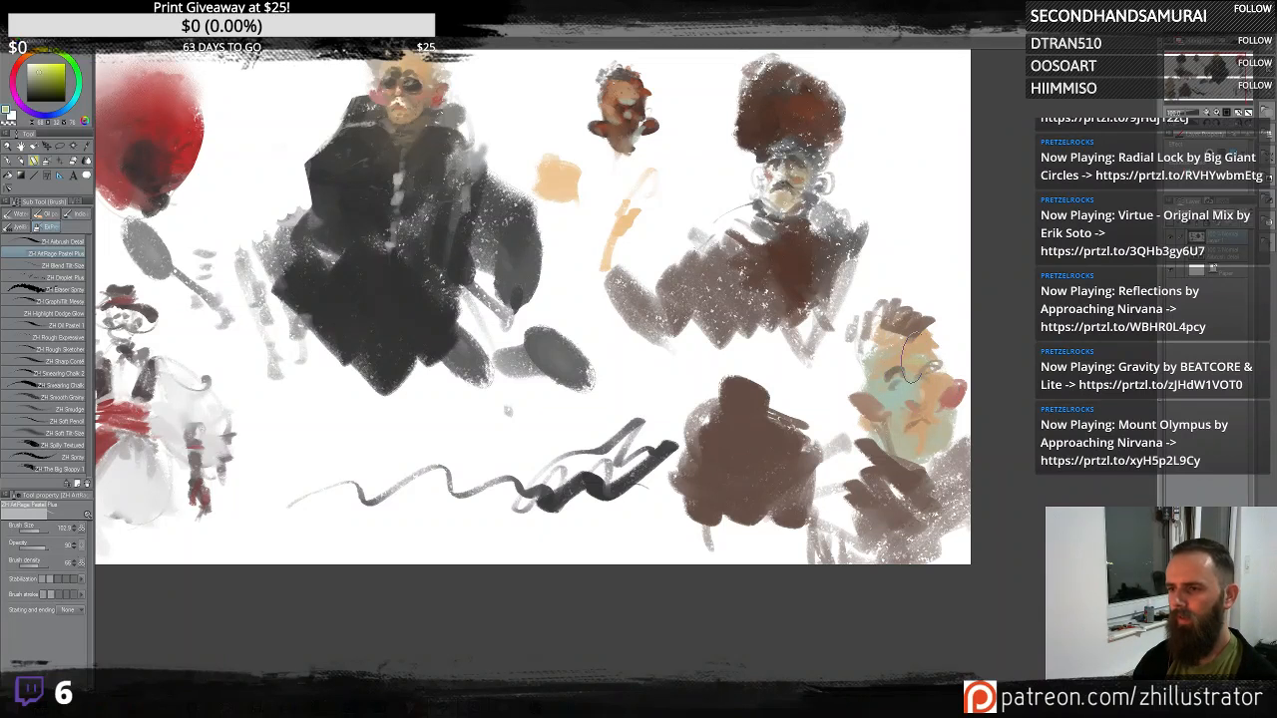
# - Dab shading onto the right-edge head's face and sketch spiky hair strokes around its head
pyautogui.keyDown('alt'); pyautogui.click(920, 394); pyautogui.keyUp('alt')
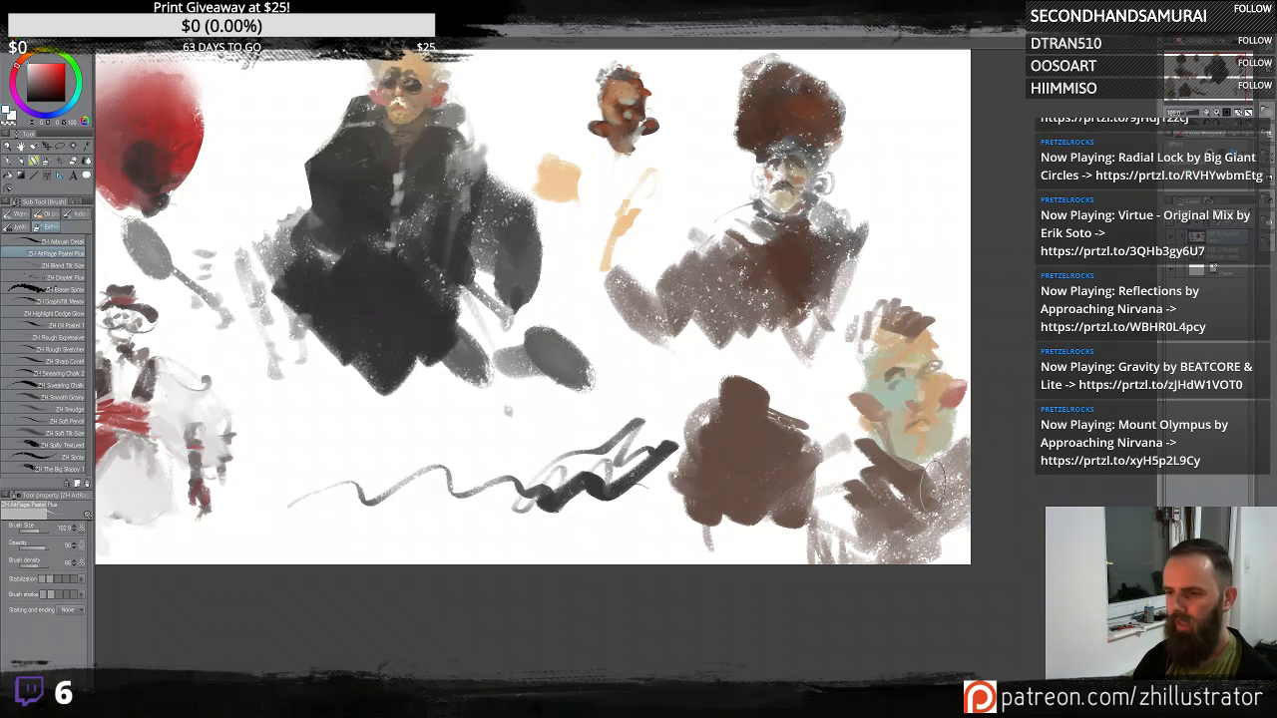
pyautogui.keyDown('alt'); pyautogui.click(903, 484); pyautogui.keyUp('alt')
pyautogui.moveTo(956, 509)
pyautogui.mouseDown()
pyautogui.moveTo(916, 539)
pyautogui.moveTo(943, 535)
pyautogui.mouseUp()
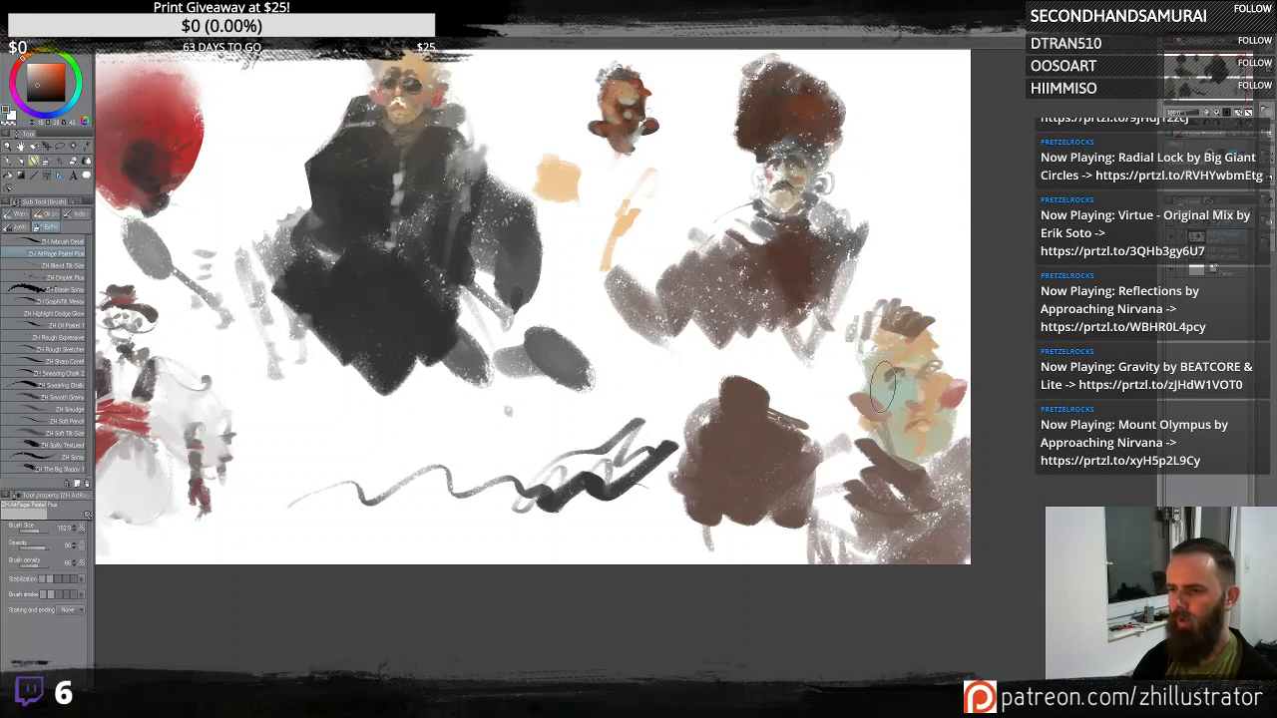
pyautogui.keyDown('alt'); pyautogui.click(901, 359); pyautogui.keyUp('alt')
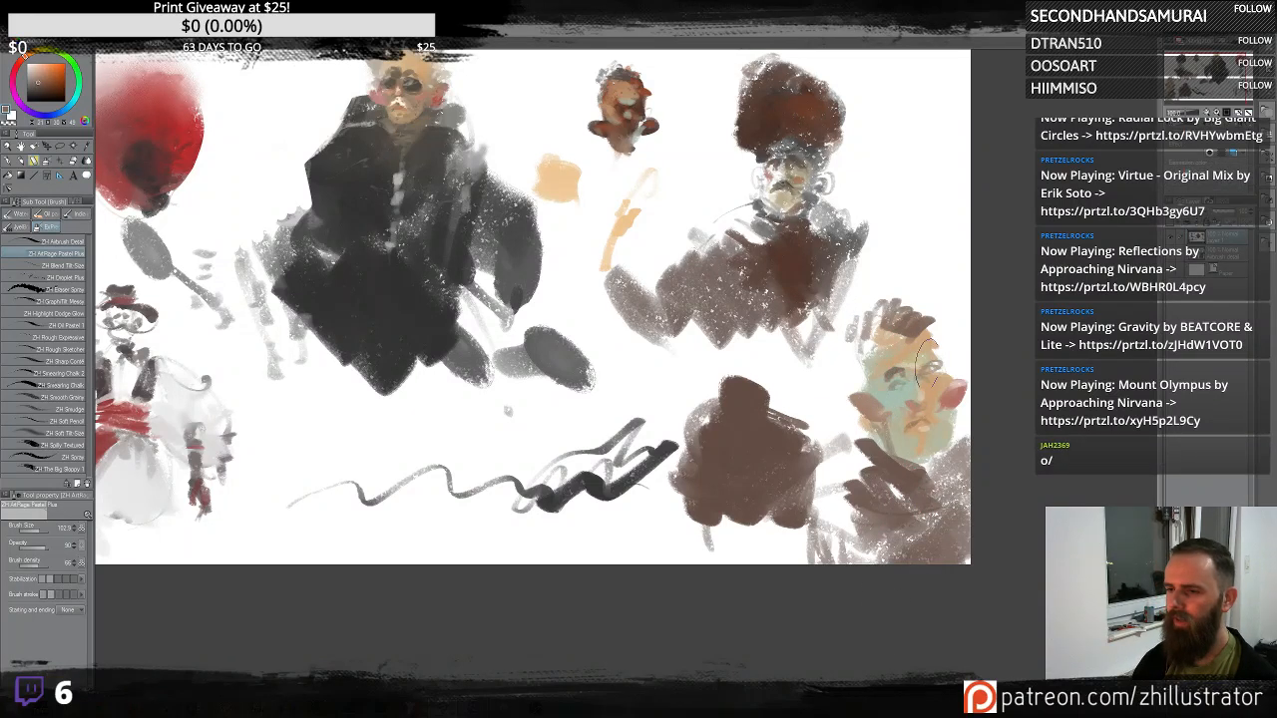
pyautogui.keyDown('alt'); pyautogui.click(882, 307); pyautogui.keyUp('alt')
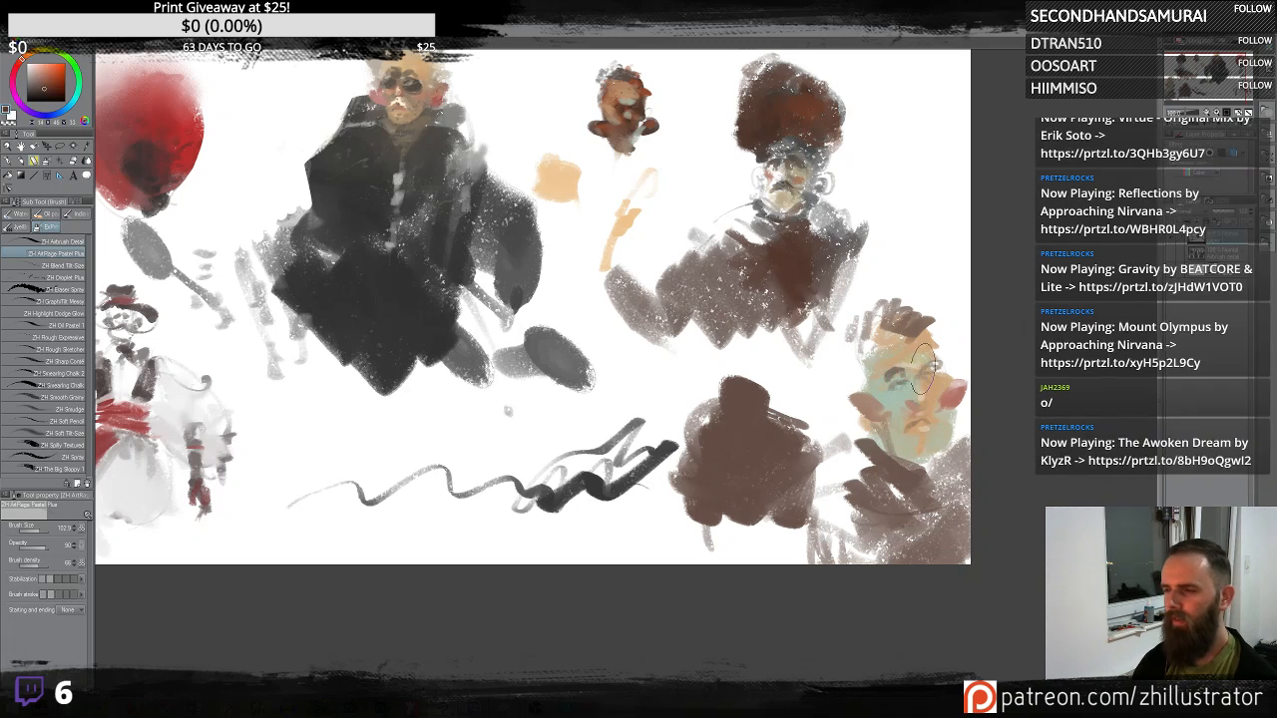
pyautogui.moveTo(898, 317)
pyautogui.mouseDown()
pyautogui.moveTo(863, 298)
pyautogui.moveTo(856, 341)
pyautogui.moveTo(838, 322)
pyautogui.moveTo(825, 351)
pyautogui.moveTo(832, 395)
pyautogui.moveTo(841, 374)
pyautogui.moveTo(768, 419)
pyautogui.mouseUp()
pyautogui.hotkey('ctrl', 'z')
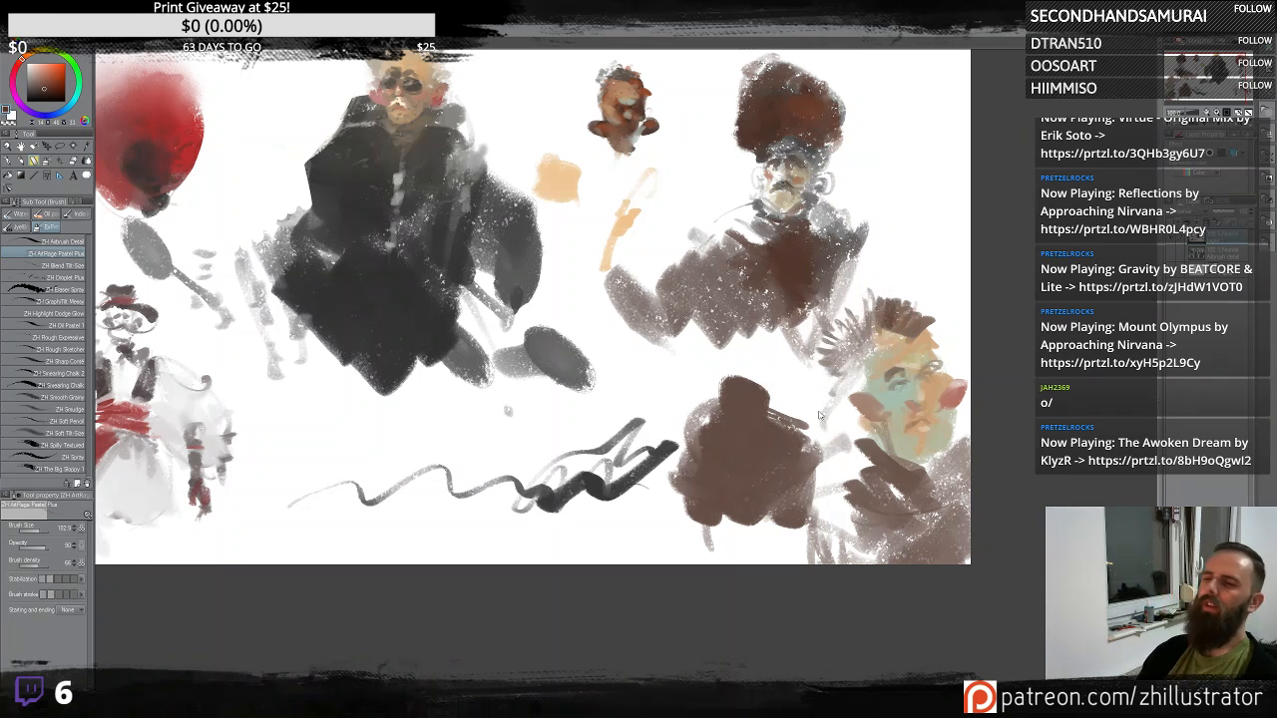
# - Paint a brown robed body beneath the small head near the top centre
pyautogui.moveTo(482, 391)
pyautogui.mouseDown()
pyautogui.moveTo(772, 471)
pyautogui.moveTo(755, 428)
pyautogui.moveTo(711, 470)
pyautogui.mouseUp()
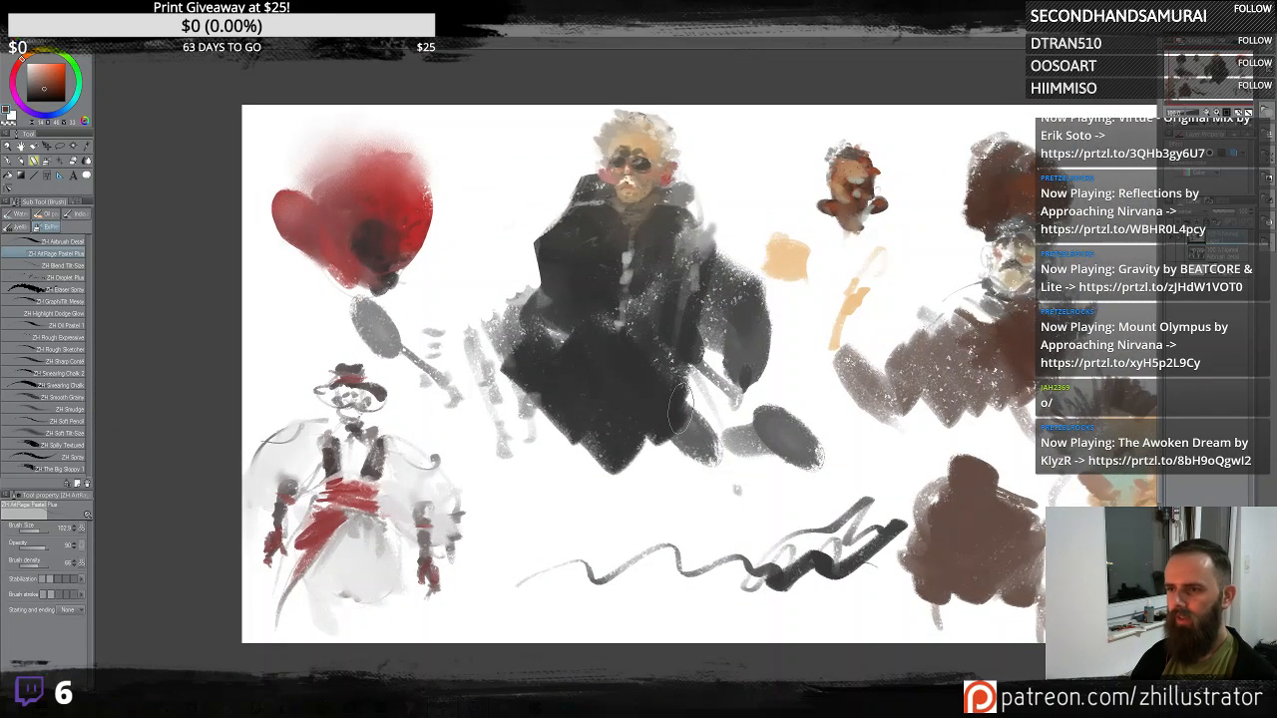
pyautogui.moveTo(678, 409)
pyautogui.mouseDown()
pyautogui.moveTo(601, 384)
pyautogui.moveTo(621, 425)
pyautogui.mouseUp()
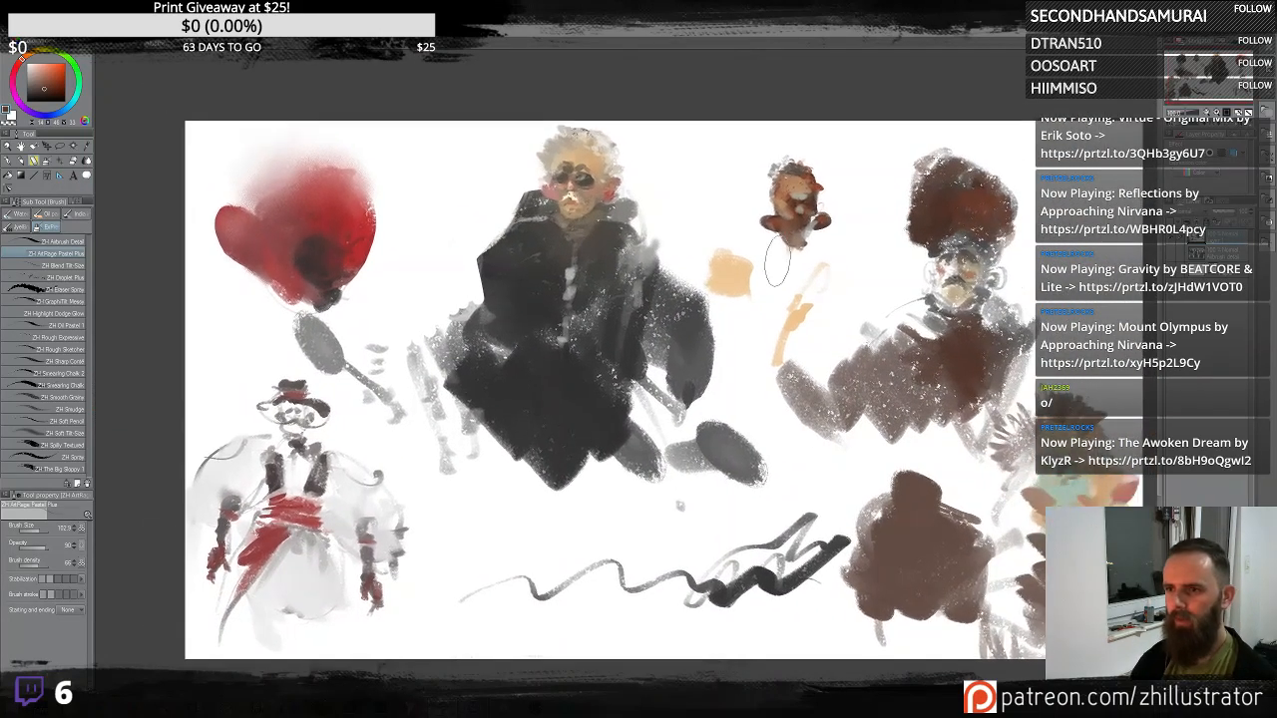
pyautogui.moveTo(802, 238)
pyautogui.mouseDown()
pyautogui.moveTo(793, 251)
pyautogui.moveTo(788, 243)
pyautogui.moveTo(830, 263)
pyautogui.moveTo(804, 256)
pyautogui.moveTo(798, 290)
pyautogui.moveTo(817, 271)
pyautogui.moveTo(784, 255)
pyautogui.moveTo(770, 322)
pyautogui.moveTo(824, 262)
pyautogui.moveTo(830, 341)
pyautogui.moveTo(766, 299)
pyautogui.moveTo(798, 334)
pyautogui.moveTo(855, 323)
pyautogui.moveTo(816, 315)
pyautogui.mouseUp()
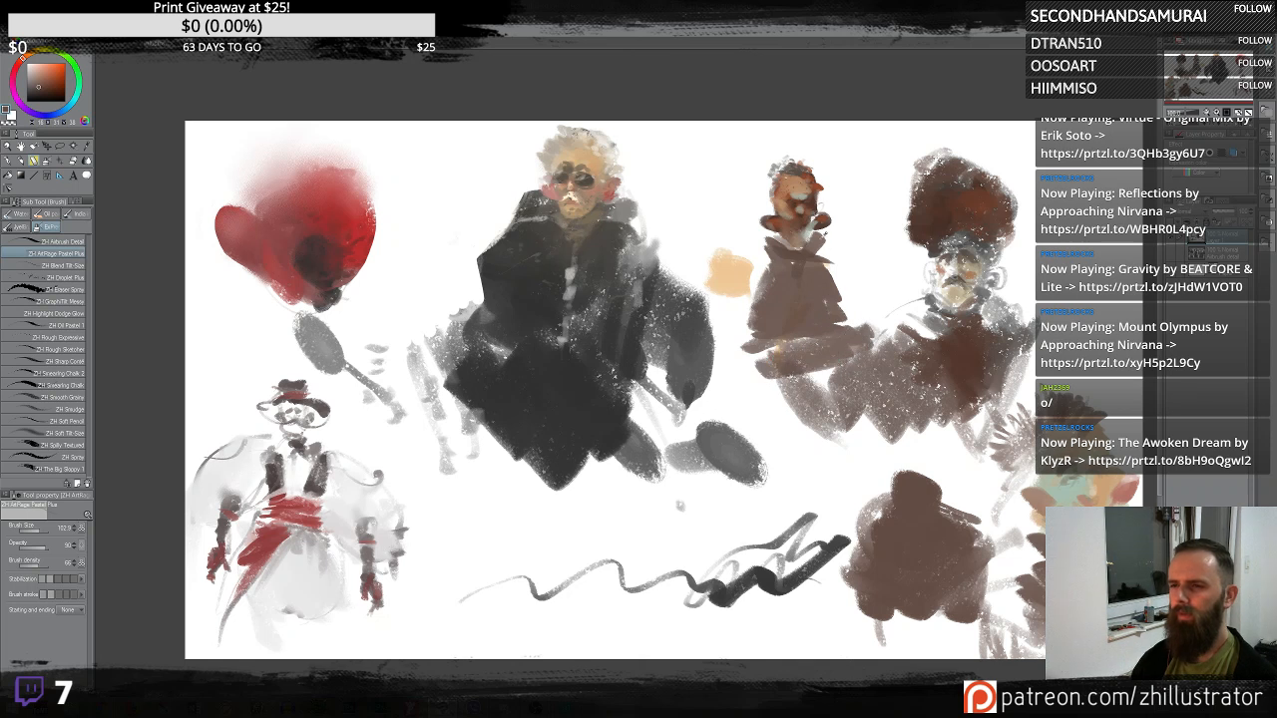
pyautogui.keyDown('alt'); pyautogui.click(784, 276); pyautogui.keyUp('alt')
pyautogui.keyDown('alt'); pyautogui.click(825, 218); pyautogui.keyUp('alt')
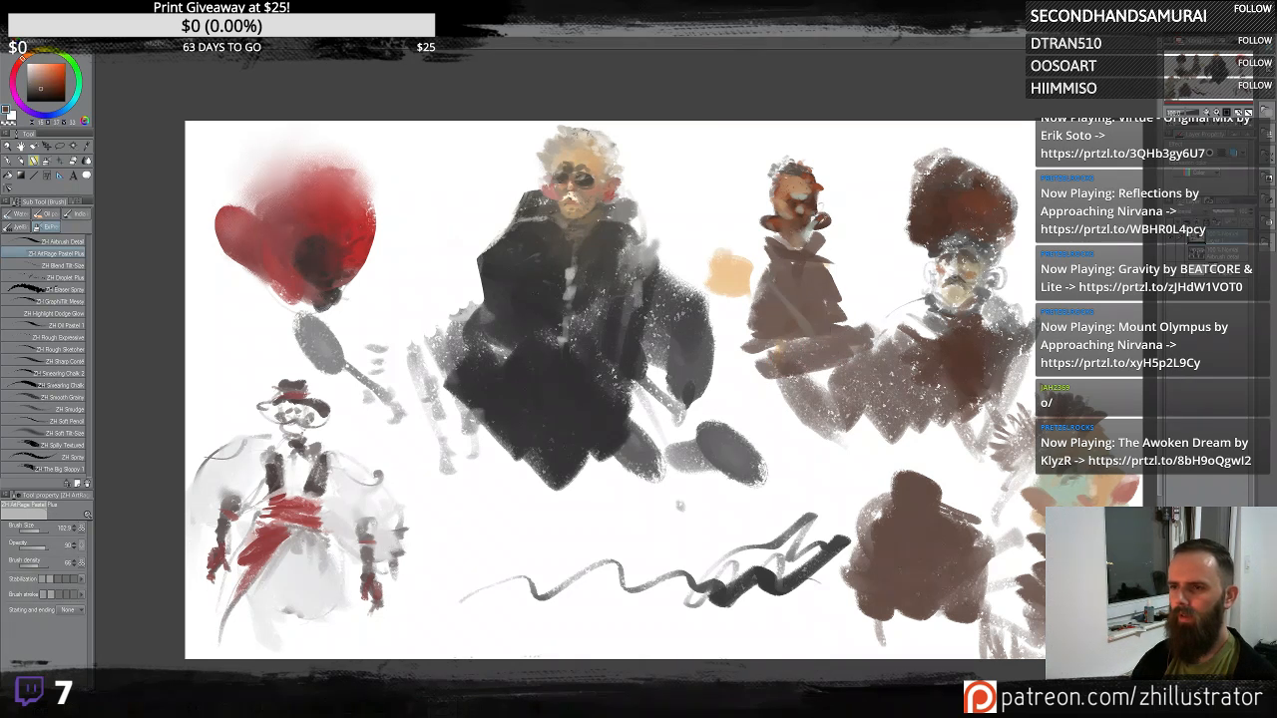
pyautogui.moveTo(759, 257)
pyautogui.mouseDown()
pyautogui.moveTo(830, 344)
pyautogui.moveTo(844, 344)
pyautogui.moveTo(842, 282)
pyautogui.moveTo(768, 361)
pyautogui.mouseUp()
pyautogui.moveTo(814, 312); pyautogui.dragTo(840, 289)
pyautogui.moveTo(756, 345); pyautogui.dragTo(731, 362)
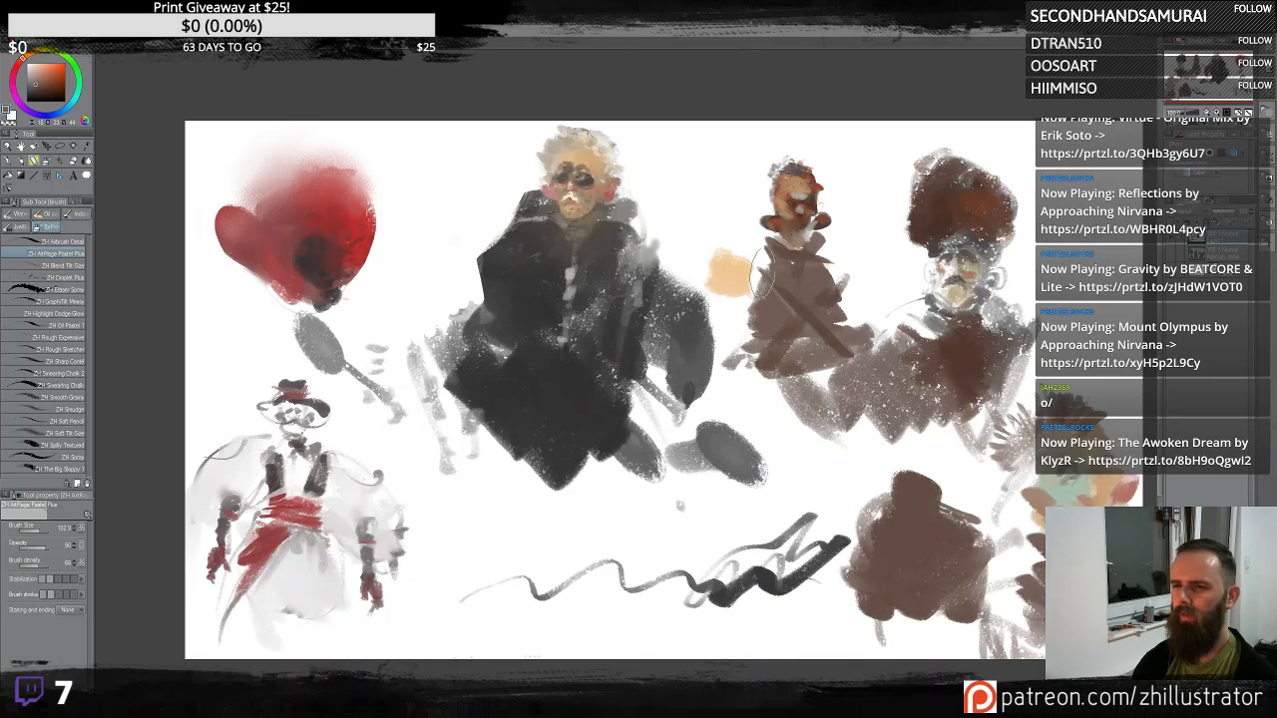
# - Extend the brown robe downward with crossing strokes and sample nearby colours
pyautogui.moveTo(762, 275)
pyautogui.mouseDown()
pyautogui.moveTo(725, 297)
pyautogui.moveTo(749, 383)
pyautogui.mouseUp()
pyautogui.moveTo(850, 303)
pyautogui.mouseDown()
pyautogui.moveTo(838, 293)
pyautogui.moveTo(860, 340)
pyautogui.moveTo(876, 329)
pyautogui.mouseUp()
pyautogui.moveTo(837, 375)
pyautogui.mouseDown()
pyautogui.moveTo(758, 479)
pyautogui.moveTo(743, 559)
pyautogui.moveTo(746, 498)
pyautogui.moveTo(856, 439)
pyautogui.moveTo(820, 547)
pyautogui.mouseUp()
pyautogui.keyDown('alt'); pyautogui.click(794, 297); pyautogui.keyUp('alt')
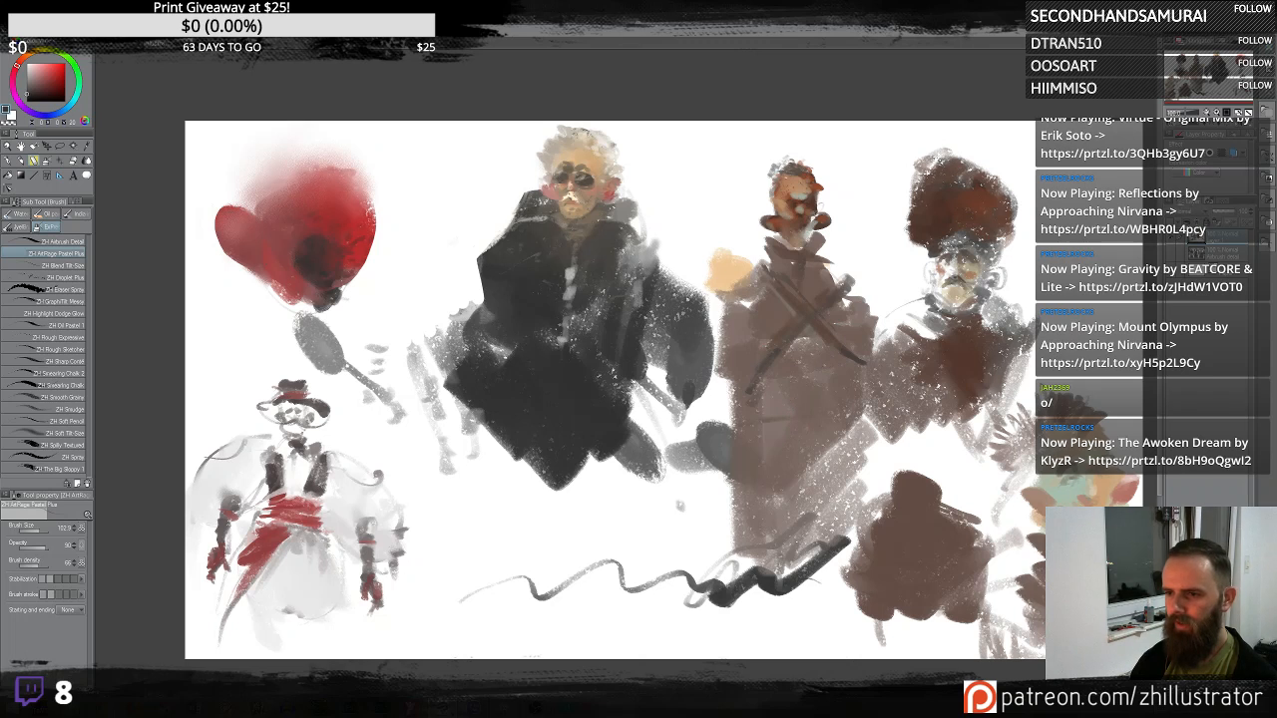
pyautogui.keyDown('alt'); pyautogui.click(741, 317); pyautogui.keyUp('alt')
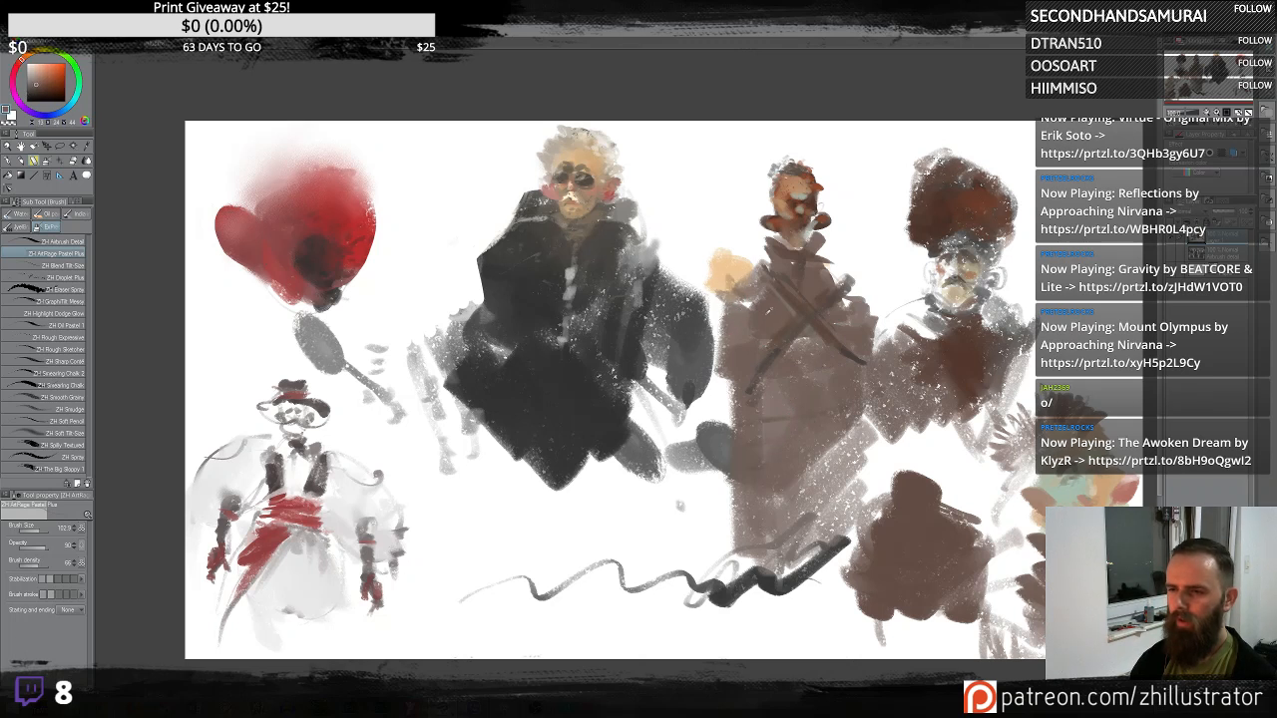
# - Add broad shading strokes across the brown robed figure's body
pyautogui.moveTo(722, 303)
pyautogui.mouseDown()
pyautogui.moveTo(720, 377)
pyautogui.moveTo(743, 435)
pyautogui.mouseUp()
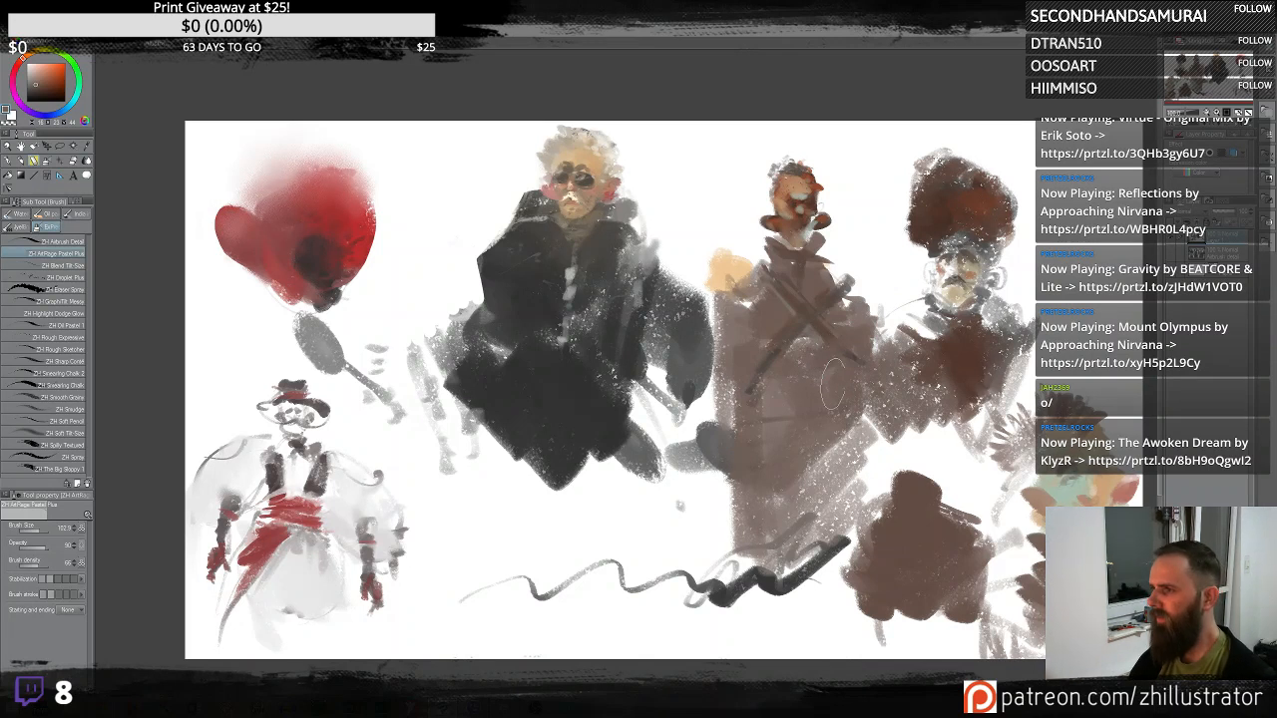
pyautogui.moveTo(838, 392)
pyautogui.mouseDown()
pyautogui.moveTo(870, 491)
pyautogui.moveTo(808, 523)
pyautogui.moveTo(856, 559)
pyautogui.mouseUp()
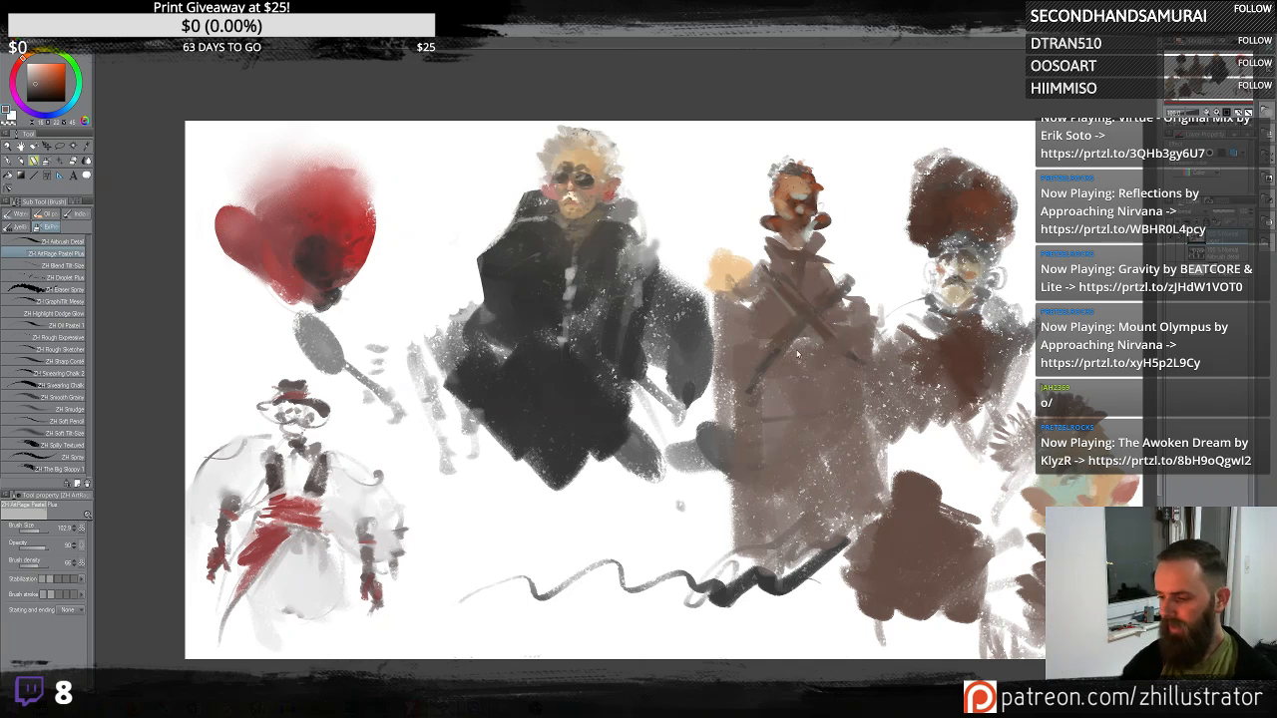
pyautogui.scroll(5, 797, 352)
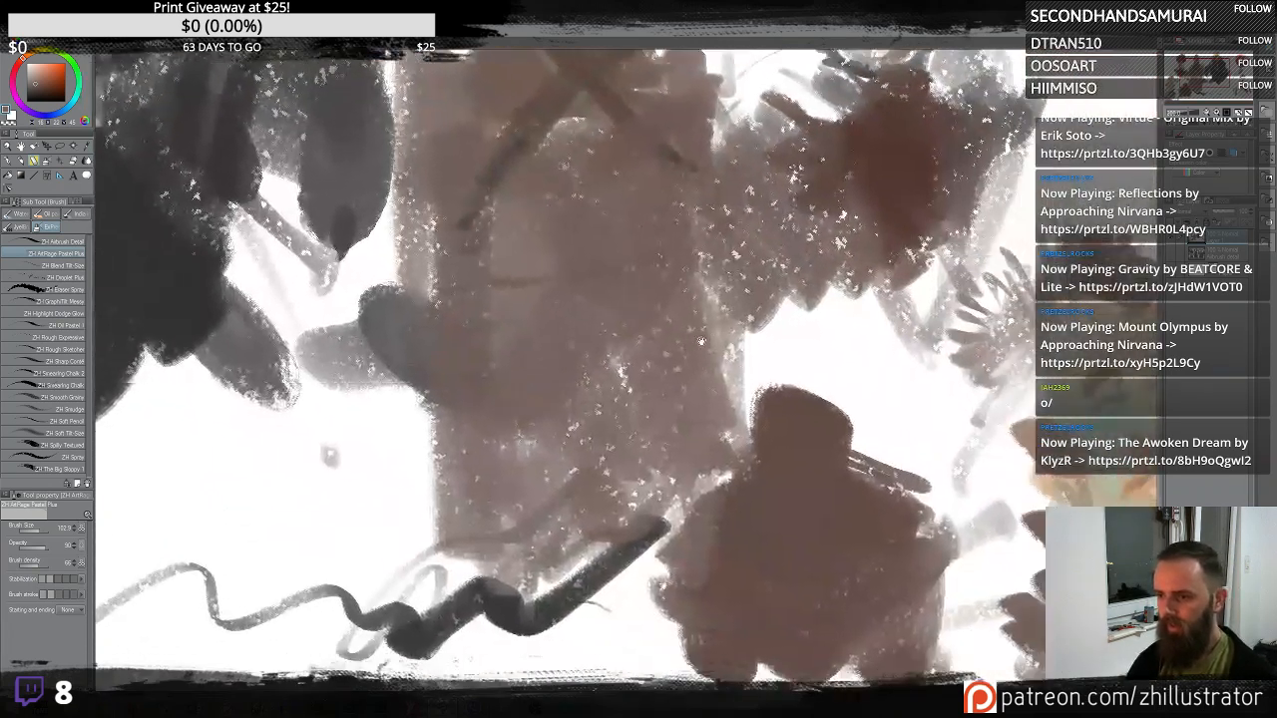
pyautogui.moveTo(701, 341)
pyautogui.mouseDown()
pyautogui.moveTo(520, 305)
pyautogui.moveTo(854, 543)
pyautogui.mouseUp()
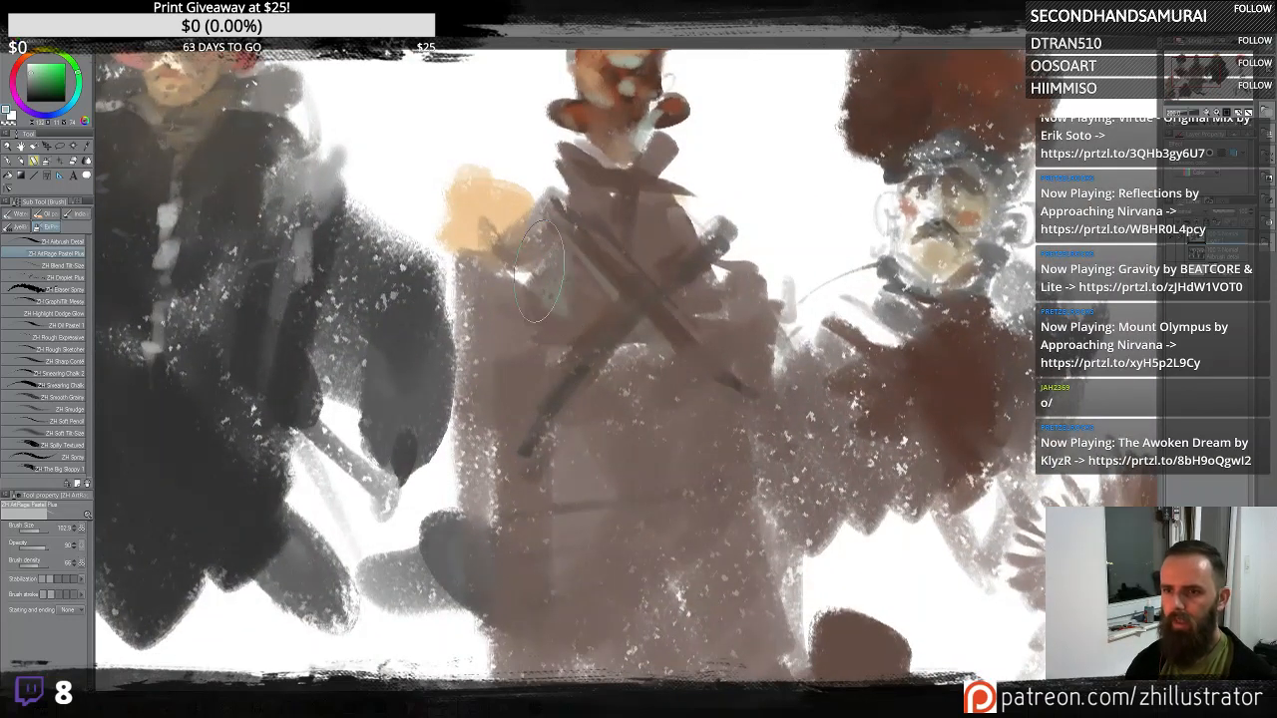
pyautogui.moveTo(539, 271); pyautogui.dragTo(510, 237)
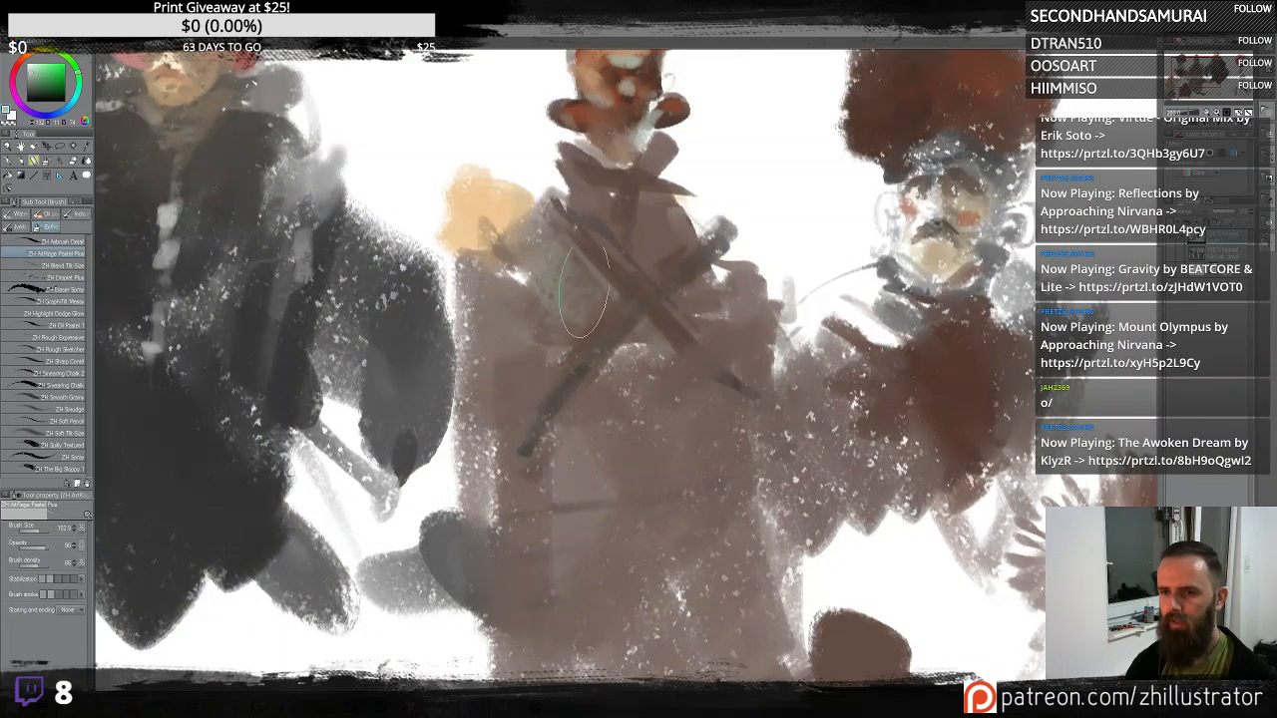
pyautogui.moveTo(838, 177)
pyautogui.mouseDown()
pyautogui.moveTo(898, 208)
pyautogui.moveTo(1068, 357)
pyautogui.mouseUp()
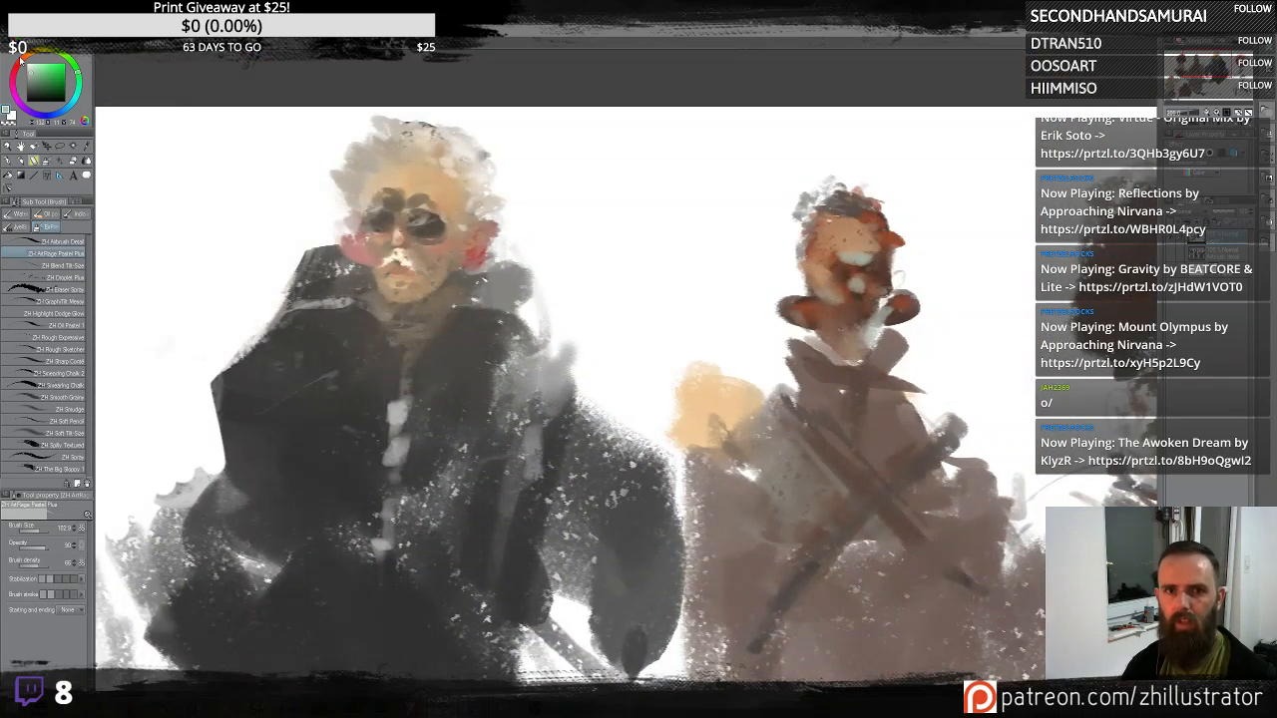
# - Pick an orange colour and paint a sash band across the robe's waist and orange around its collar
pyautogui.click(20, 60)
pyautogui.moveTo(887, 562)
pyautogui.mouseDown()
pyautogui.moveTo(805, 498)
pyautogui.moveTo(772, 434)
pyautogui.mouseUp()
pyautogui.moveTo(694, 487)
pyautogui.mouseDown()
pyautogui.moveTo(831, 474)
pyautogui.moveTo(684, 502)
pyautogui.moveTo(692, 519)
pyautogui.moveTo(827, 534)
pyautogui.moveTo(808, 502)
pyautogui.moveTo(823, 477)
pyautogui.moveTo(836, 496)
pyautogui.moveTo(827, 524)
pyautogui.moveTo(727, 485)
pyautogui.moveTo(700, 521)
pyautogui.moveTo(662, 479)
pyautogui.moveTo(644, 523)
pyautogui.moveTo(627, 481)
pyautogui.moveTo(611, 517)
pyautogui.mouseUp()
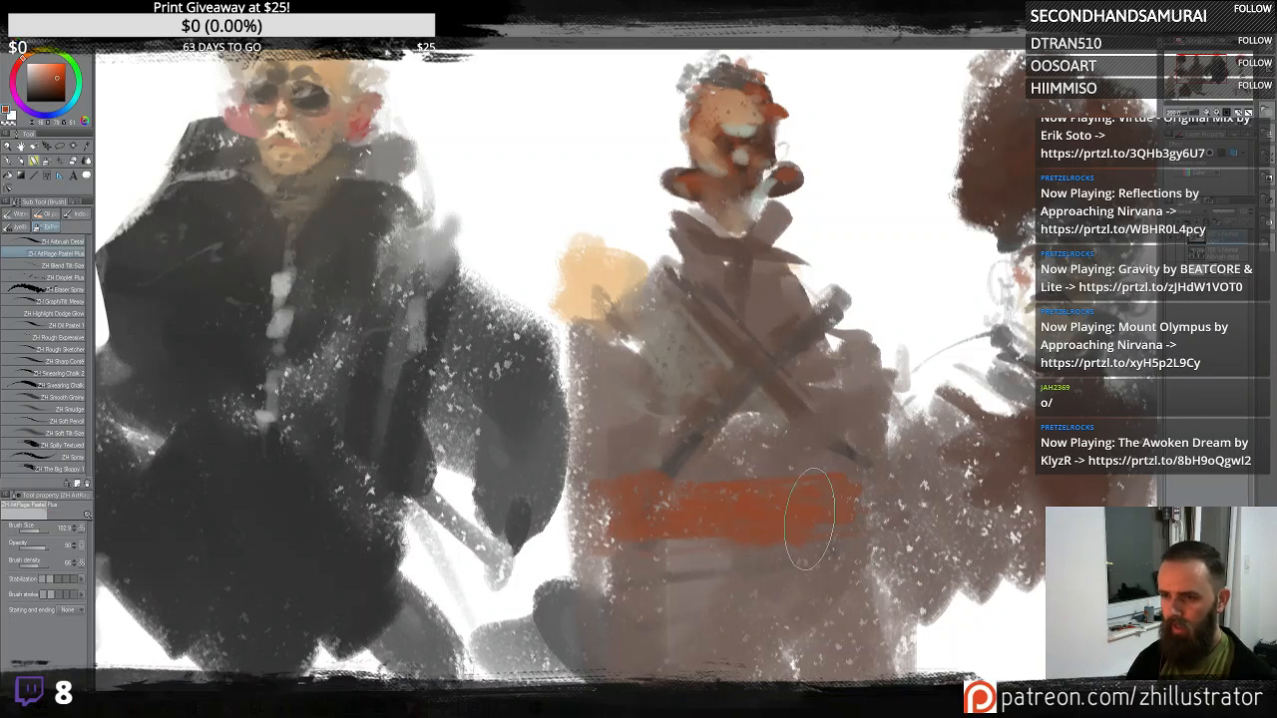
pyautogui.scroll(3, 739, 429)
pyautogui.moveTo(685, 339)
pyautogui.mouseDown()
pyautogui.moveTo(687, 376)
pyautogui.moveTo(712, 361)
pyautogui.moveTo(709, 387)
pyautogui.moveTo(674, 364)
pyautogui.moveTo(765, 369)
pyautogui.moveTo(774, 340)
pyautogui.moveTo(800, 359)
pyautogui.moveTo(746, 424)
pyautogui.moveTo(679, 376)
pyautogui.mouseUp()
pyautogui.moveTo(710, 327)
pyautogui.mouseDown()
pyautogui.moveTo(681, 310)
pyautogui.moveTo(702, 298)
pyautogui.moveTo(698, 255)
pyautogui.moveTo(712, 307)
pyautogui.moveTo(770, 284)
pyautogui.moveTo(724, 337)
pyautogui.moveTo(743, 349)
pyautogui.moveTo(762, 333)
pyautogui.moveTo(675, 347)
pyautogui.moveTo(702, 393)
pyautogui.moveTo(675, 302)
pyautogui.moveTo(689, 404)
pyautogui.mouseUp()
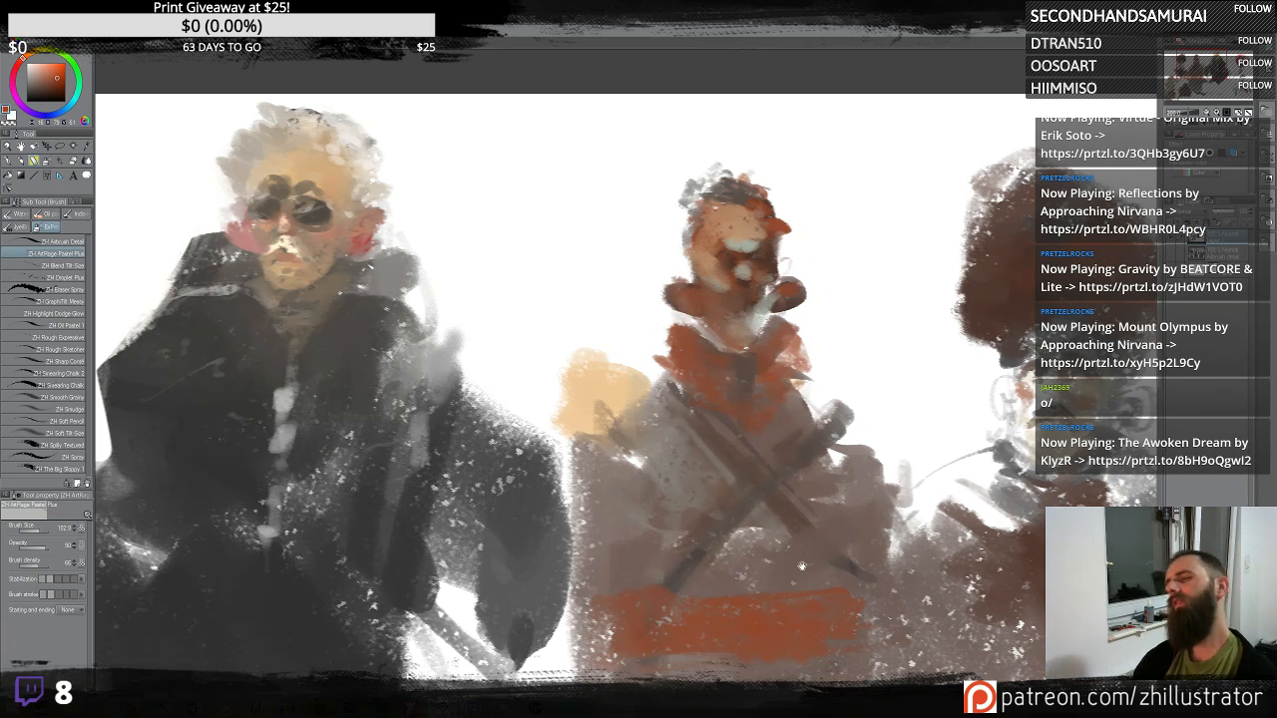
# - Sample a darker red-brown and paint strokes below the sash and along the crossing straps
pyautogui.moveTo(802, 557); pyautogui.dragTo(755, 355)
pyautogui.moveTo(660, 439)
pyautogui.mouseDown()
pyautogui.moveTo(598, 468)
pyautogui.moveTo(853, 446)
pyautogui.moveTo(782, 401)
pyautogui.moveTo(797, 434)
pyautogui.moveTo(823, 398)
pyautogui.moveTo(667, 409)
pyautogui.mouseUp()
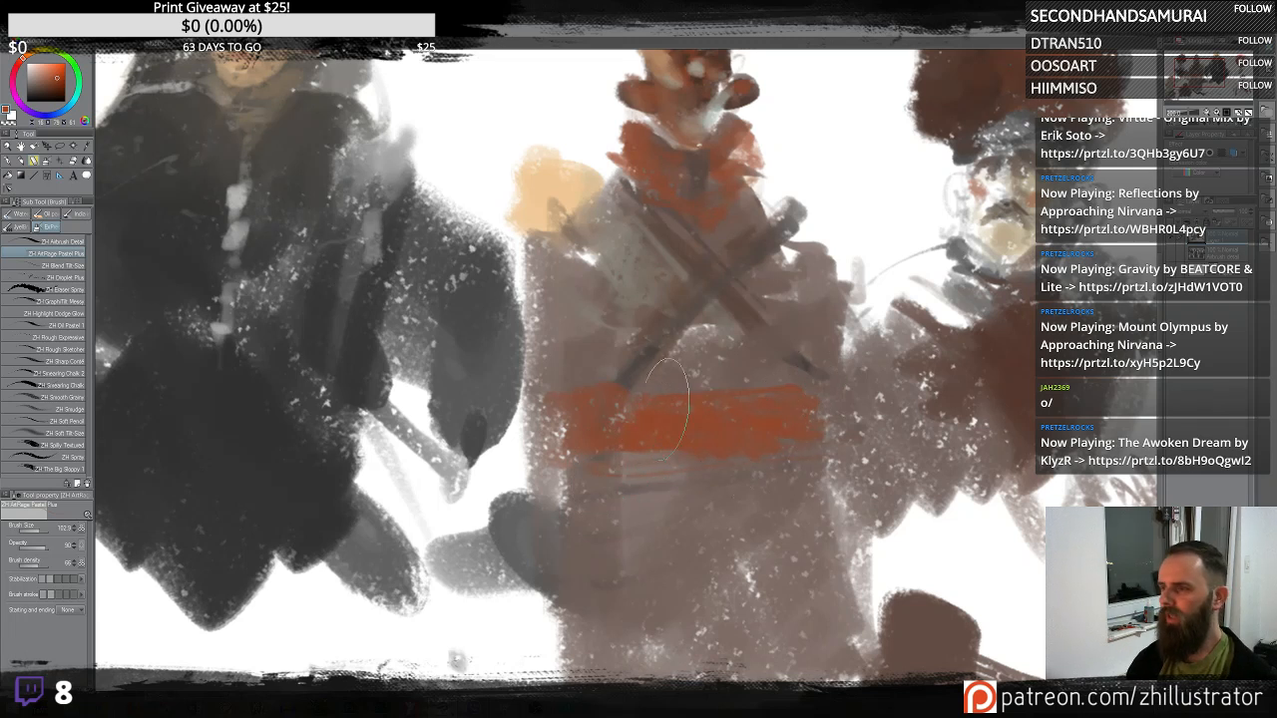
pyautogui.keyDown('alt'); pyautogui.click(365, 358); pyautogui.keyUp('alt')
pyautogui.moveTo(628, 460)
pyautogui.mouseDown()
pyautogui.moveTo(681, 459)
pyautogui.moveTo(661, 468)
pyautogui.mouseUp()
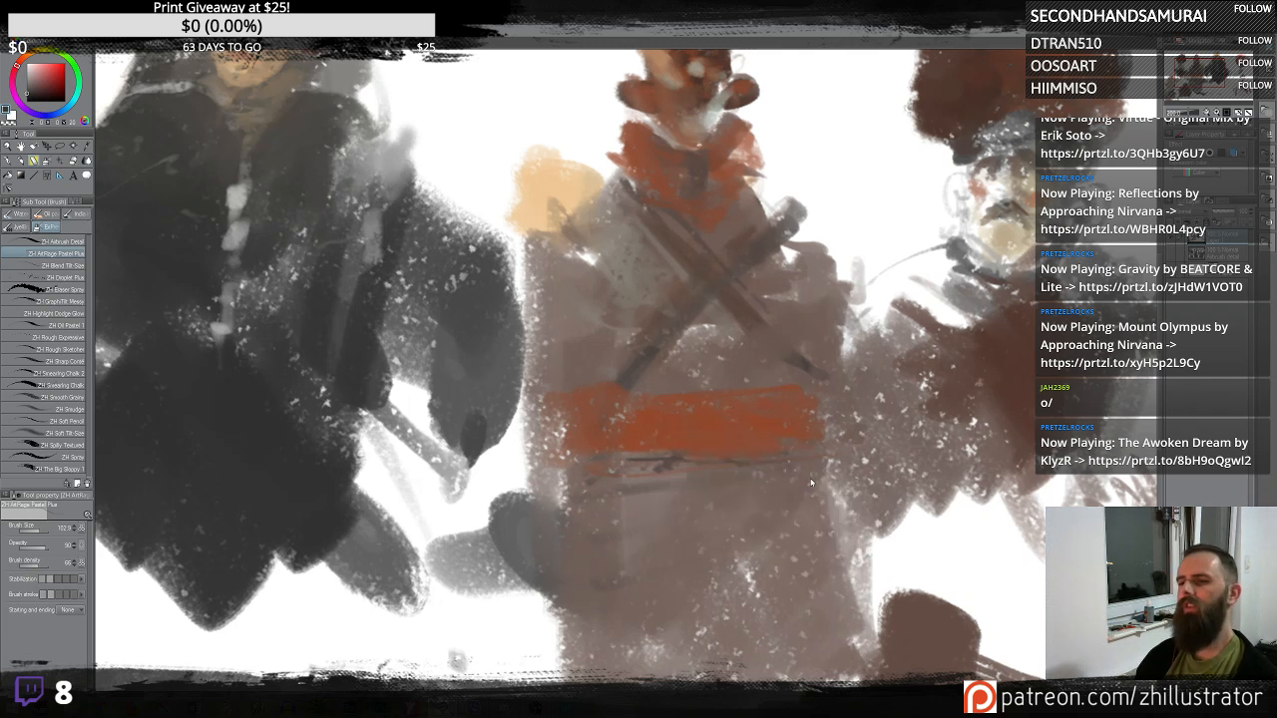
pyautogui.moveTo(834, 469); pyautogui.dragTo(649, 487)
pyautogui.moveTo(834, 469); pyautogui.dragTo(670, 489)
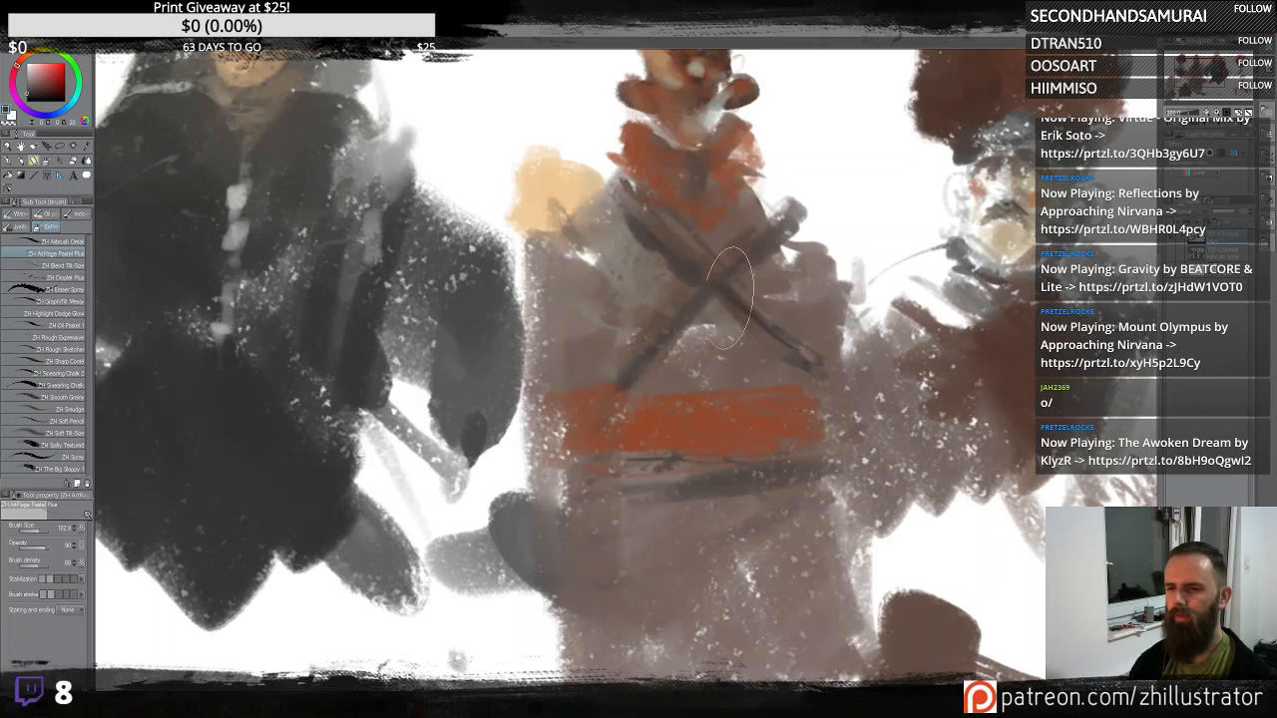
pyautogui.moveTo(778, 299); pyautogui.dragTo(808, 474)
# - Add dark vertical strokes down the robe's front and sides, resampling nearby colours
pyautogui.keyDown('alt'); pyautogui.click(822, 381); pyautogui.keyUp('alt')
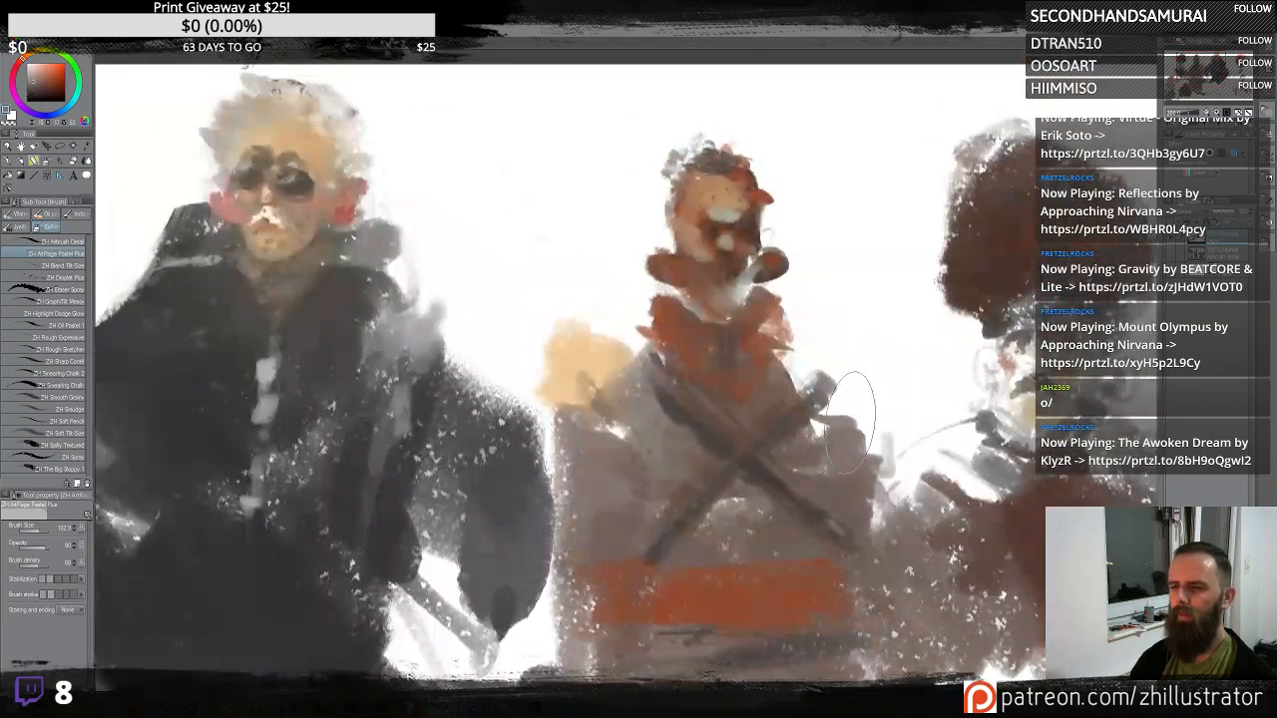
pyautogui.moveTo(820, 402)
pyautogui.mouseDown()
pyautogui.moveTo(879, 406)
pyautogui.moveTo(864, 416)
pyautogui.moveTo(881, 404)
pyautogui.moveTo(861, 461)
pyautogui.moveTo(869, 418)
pyautogui.moveTo(859, 448)
pyautogui.moveTo(836, 402)
pyautogui.moveTo(871, 425)
pyautogui.mouseUp()
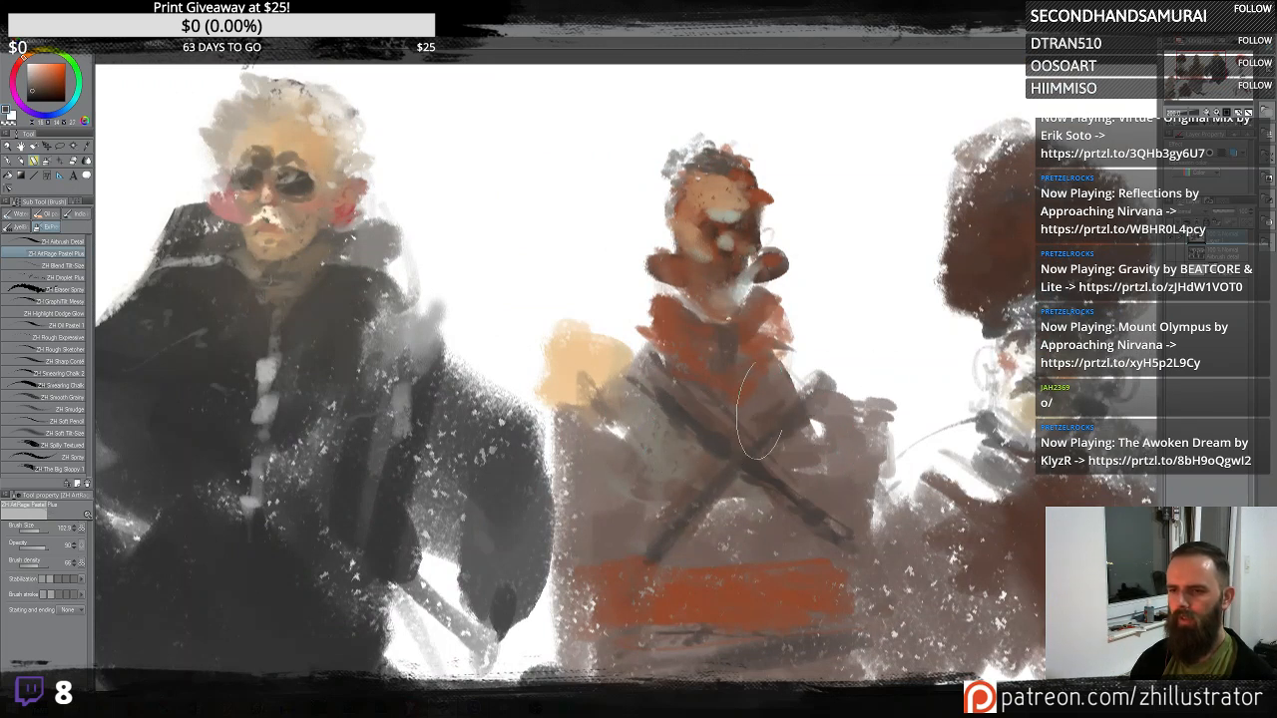
pyautogui.moveTo(669, 527); pyautogui.dragTo(698, 341)
pyautogui.moveTo(613, 281)
pyautogui.mouseDown()
pyautogui.moveTo(619, 329)
pyautogui.moveTo(599, 309)
pyautogui.moveTo(596, 346)
pyautogui.mouseUp()
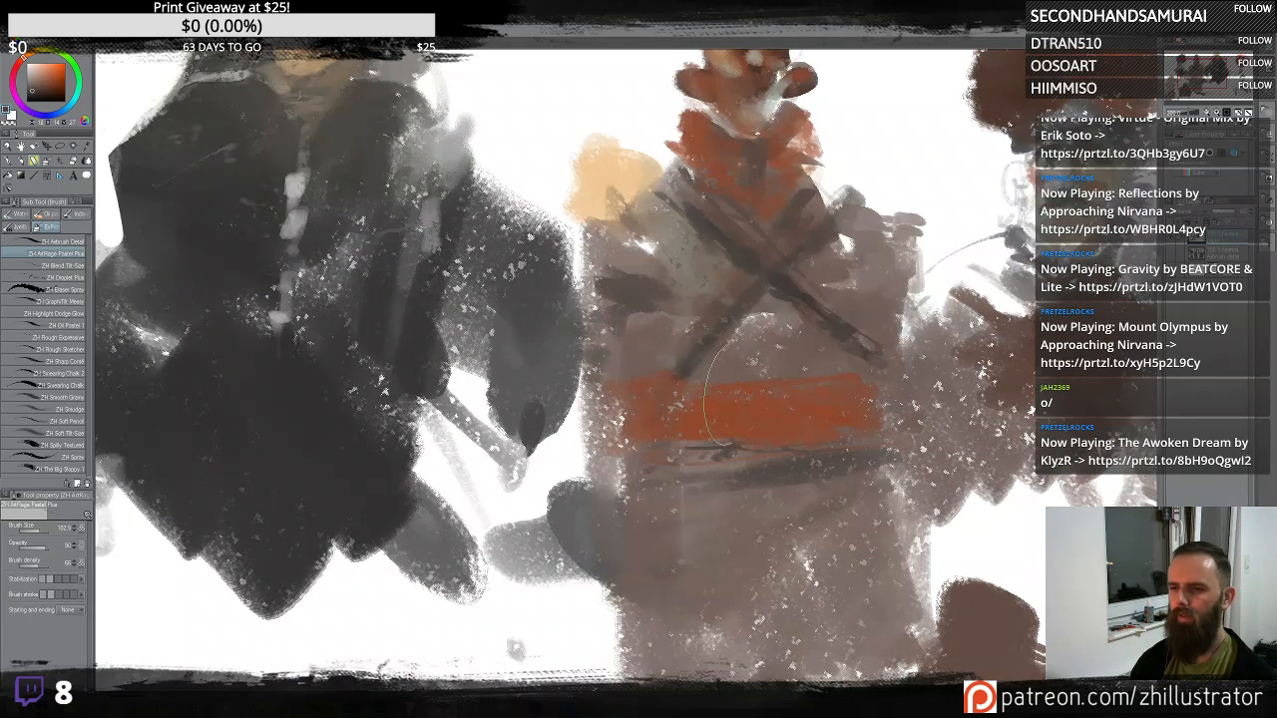
pyautogui.moveTo(836, 396); pyautogui.dragTo(806, 330)
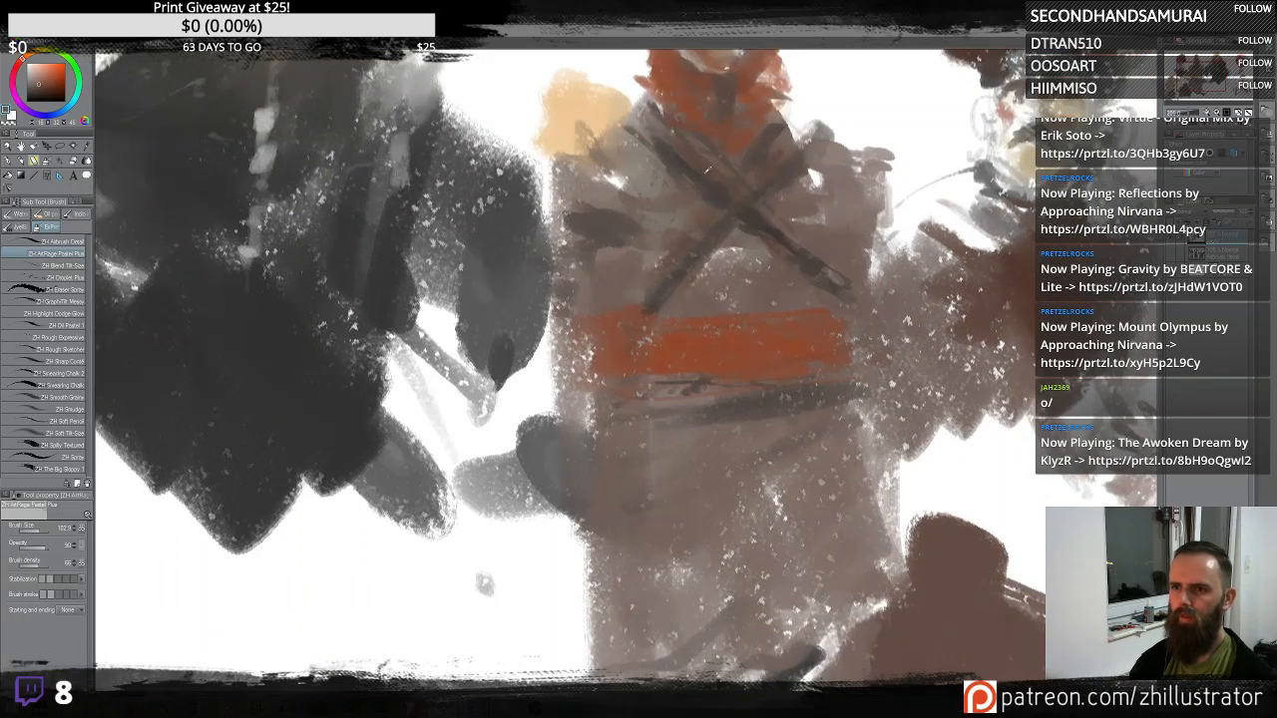
pyautogui.keyDown('alt'); pyautogui.click(707, 171); pyautogui.keyUp('alt')
pyautogui.moveTo(651, 395); pyautogui.dragTo(655, 661)
pyautogui.moveTo(661, 495); pyautogui.dragTo(668, 457)
pyautogui.keyDown('alt'); pyautogui.click(684, 195); pyautogui.keyUp('alt')
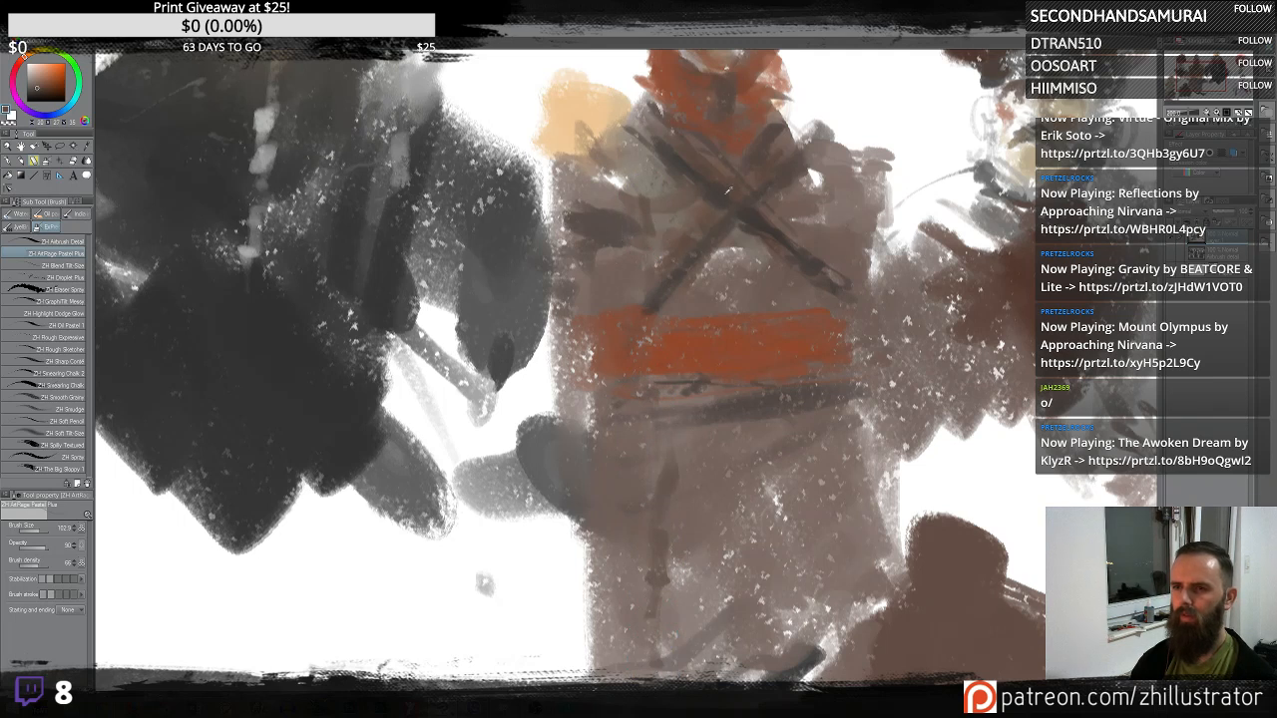
pyautogui.moveTo(686, 189); pyautogui.dragTo(641, 249)
pyautogui.moveTo(638, 304)
pyautogui.mouseDown()
pyautogui.moveTo(647, 389)
pyautogui.moveTo(627, 645)
pyautogui.mouseUp()
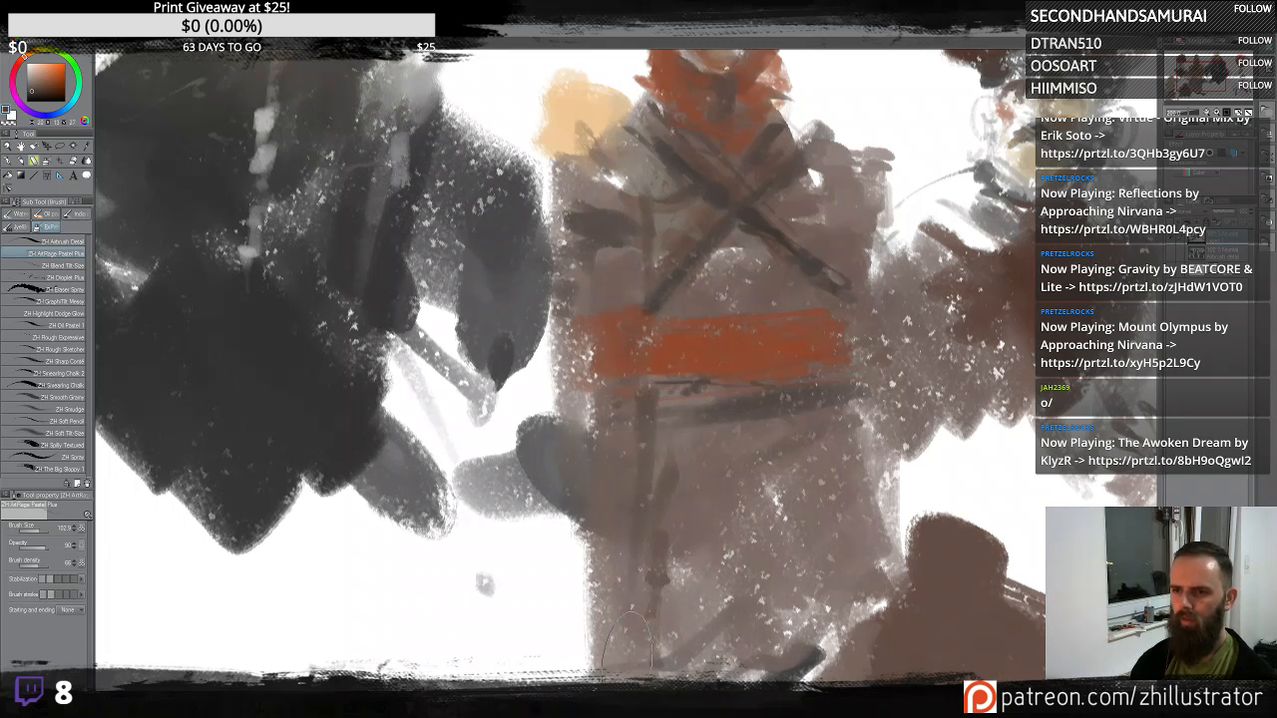
# - Pick a pale teal colour and dab a column of buttons down the robe's front
pyautogui.keyDown('alt'); pyautogui.click(821, 169); pyautogui.keyUp('alt')
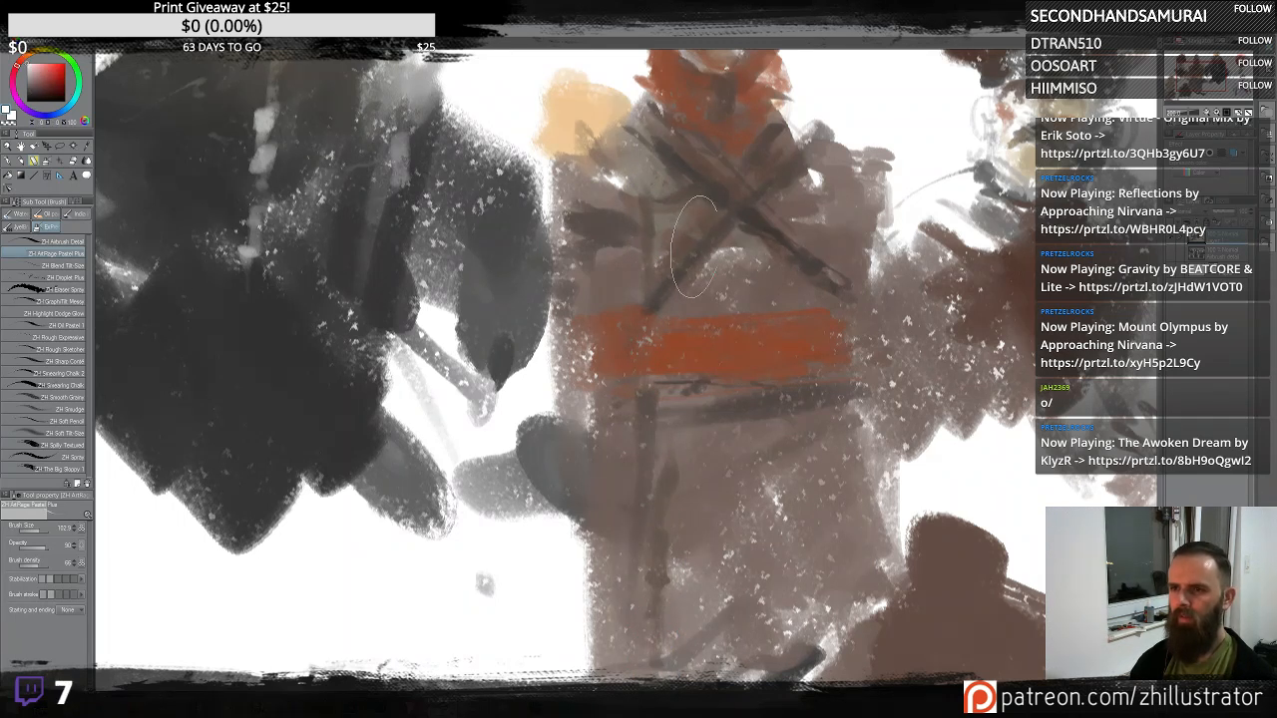
pyautogui.moveTo(1020, 377); pyautogui.dragTo(785, 277)
pyautogui.keyDown('alt'); pyautogui.click(1030, 450); pyautogui.keyUp('alt')
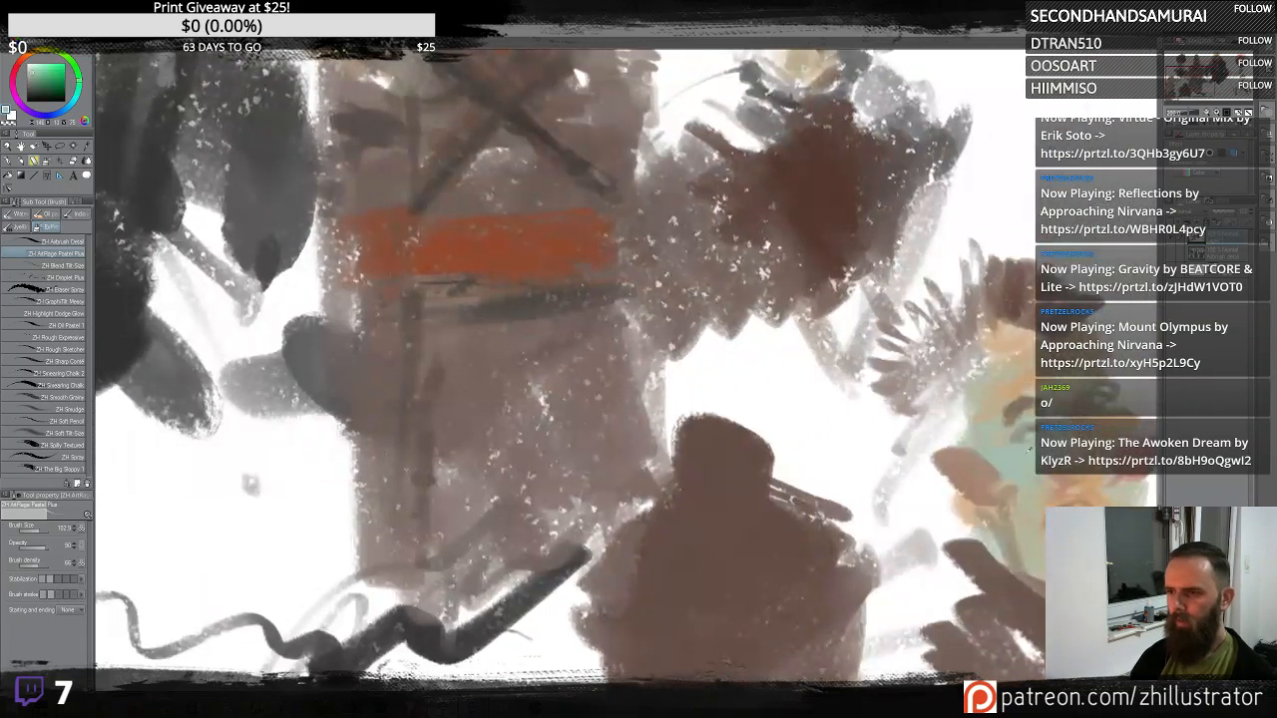
pyautogui.moveTo(802, 360); pyautogui.dragTo(932, 533)
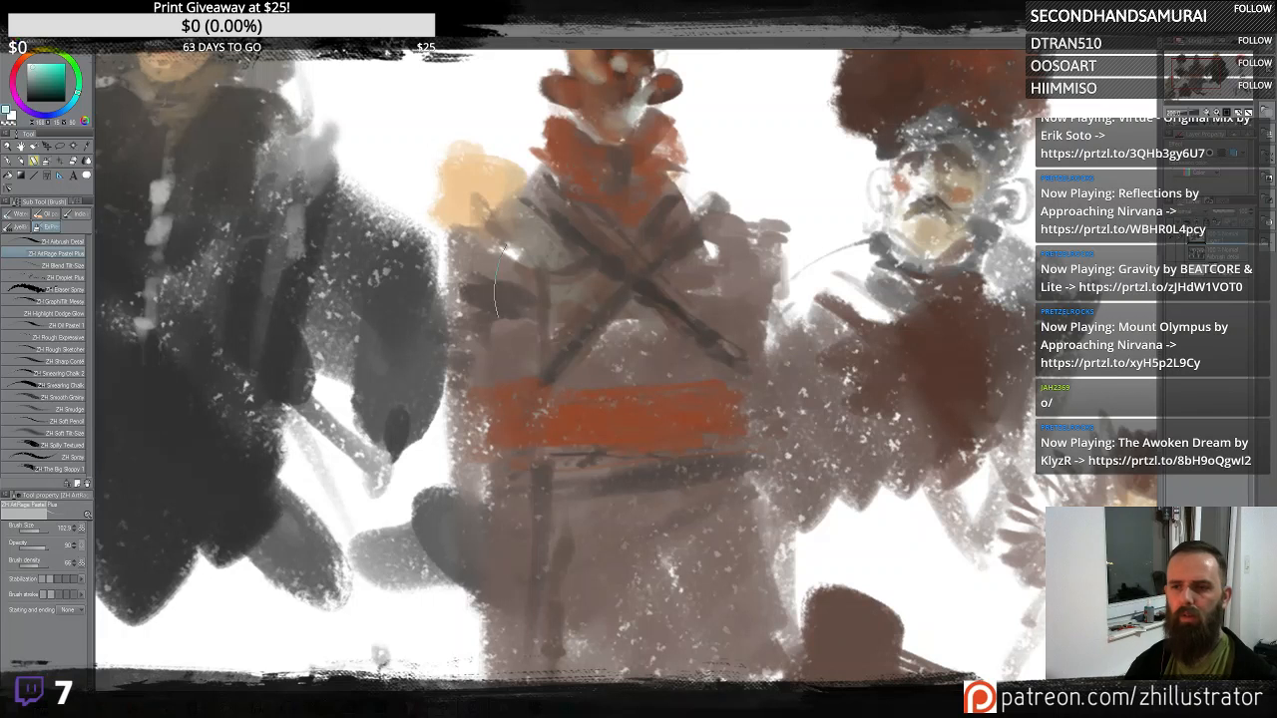
pyautogui.click(570, 309)
pyautogui.click(573, 379)
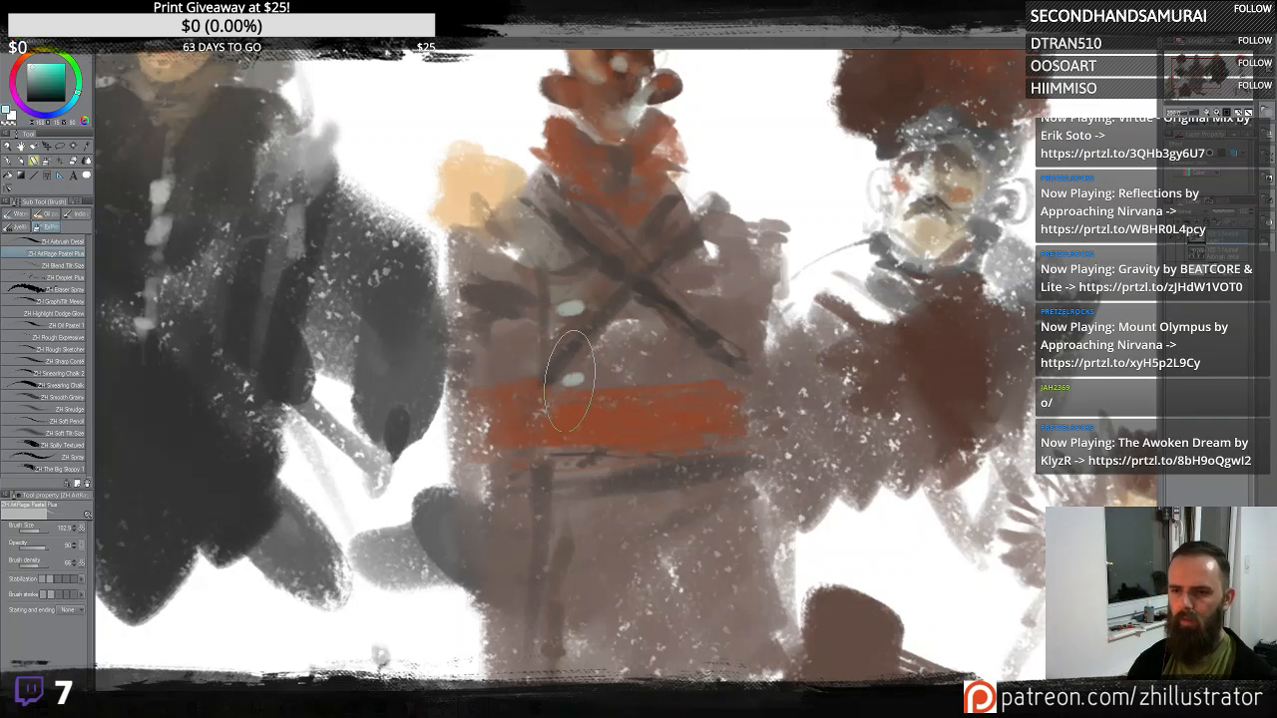
pyautogui.click(573, 500)
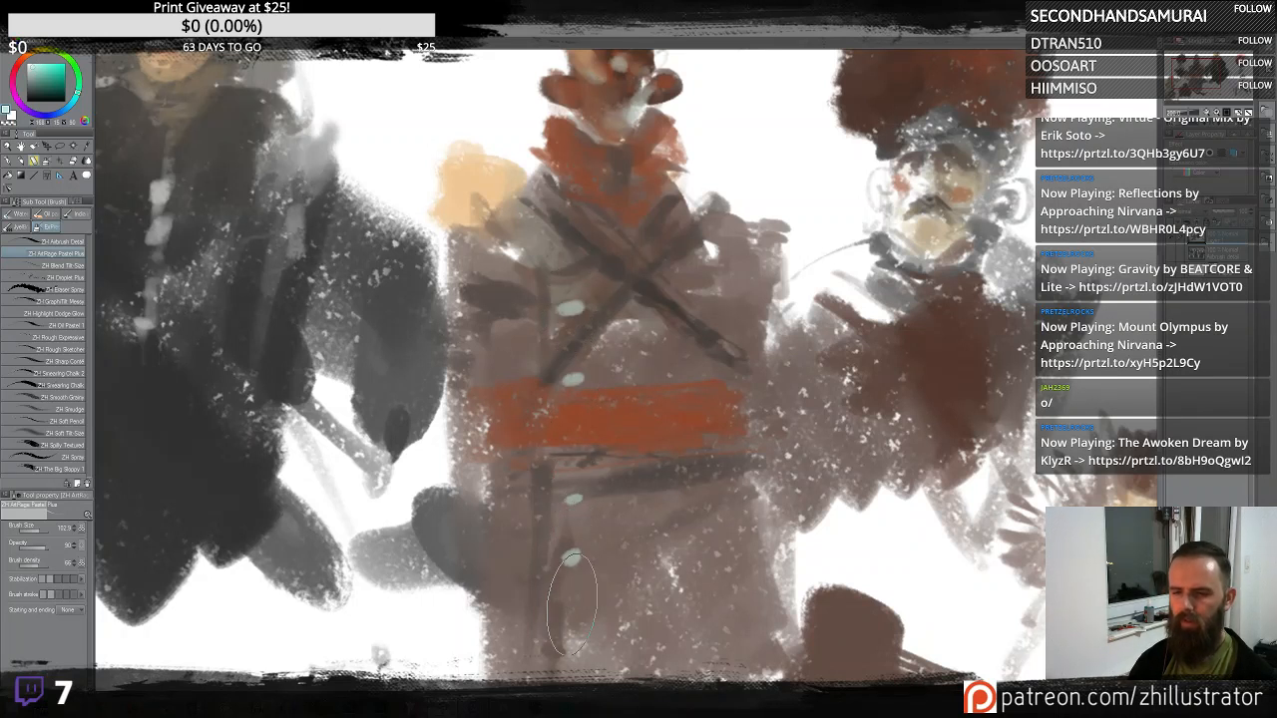
pyautogui.click(571, 612)
# - Refine the small head's face and neck with short highlight strokes
pyautogui.moveTo(636, 438); pyautogui.dragTo(671, 544)
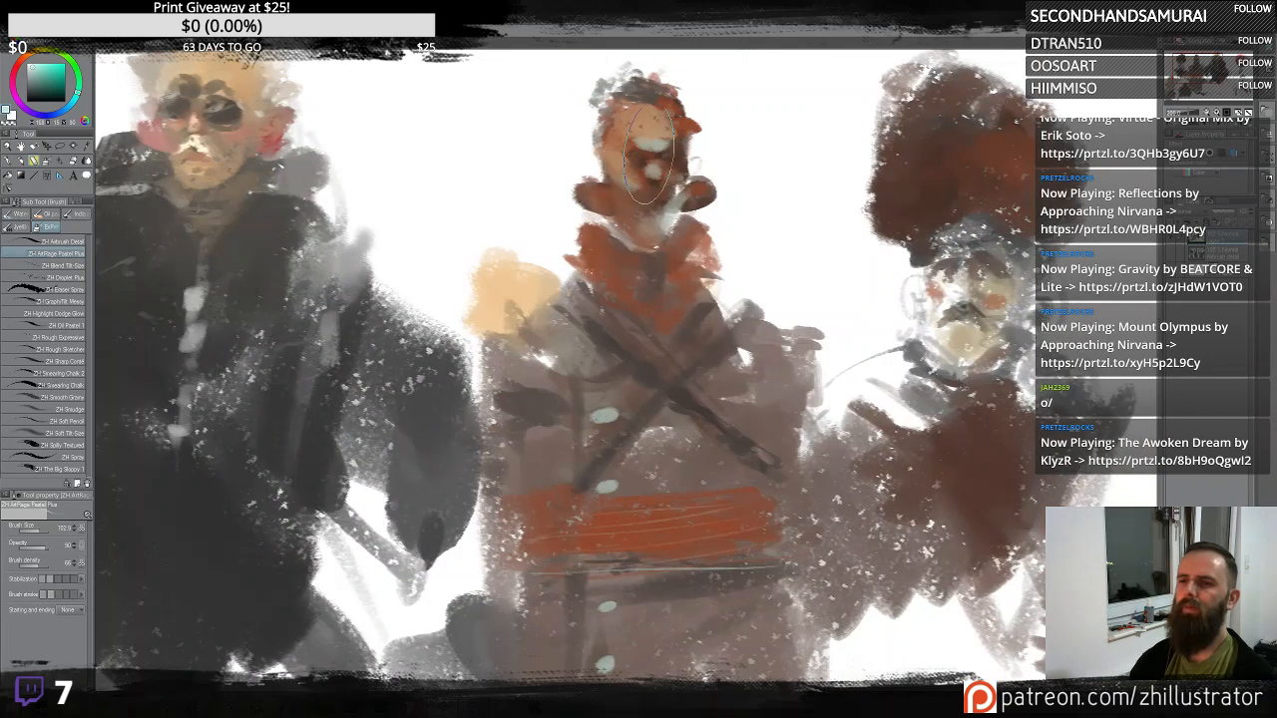
pyautogui.moveTo(645, 128)
pyautogui.mouseDown()
pyautogui.moveTo(656, 132)
pyautogui.moveTo(624, 118)
pyautogui.moveTo(629, 104)
pyautogui.mouseUp()
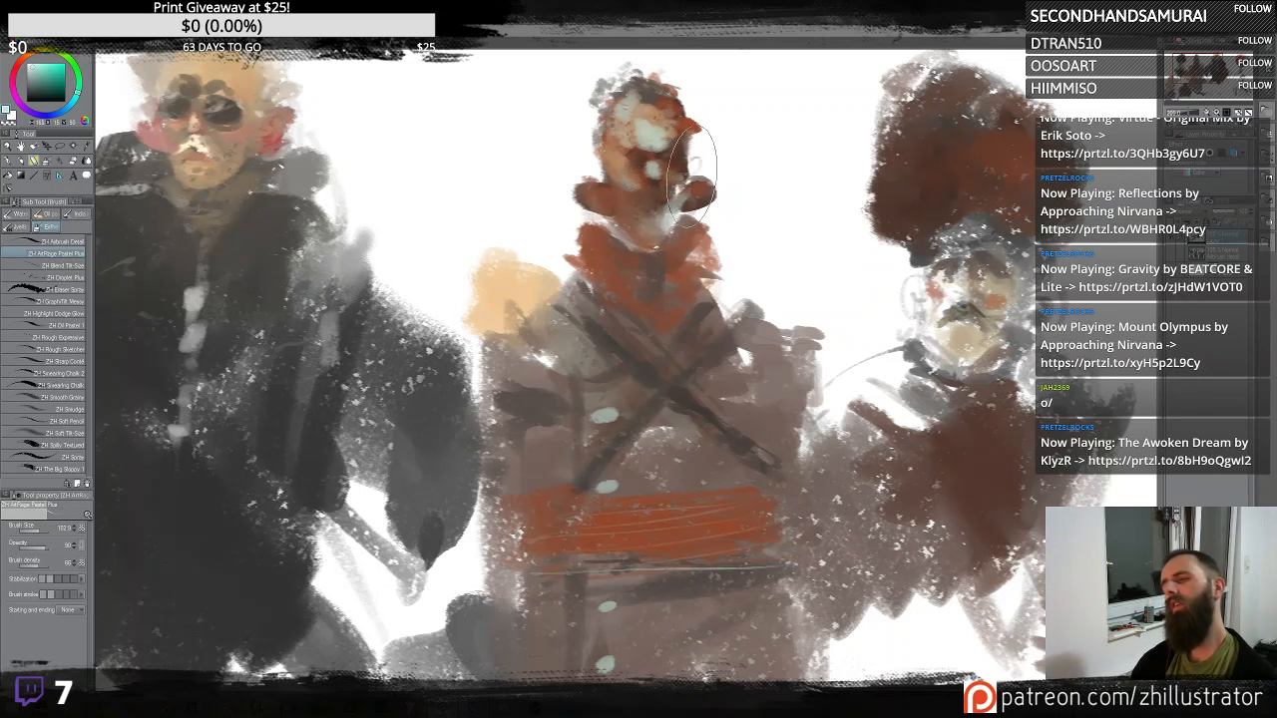
pyautogui.moveTo(649, 253); pyautogui.dragTo(664, 256)
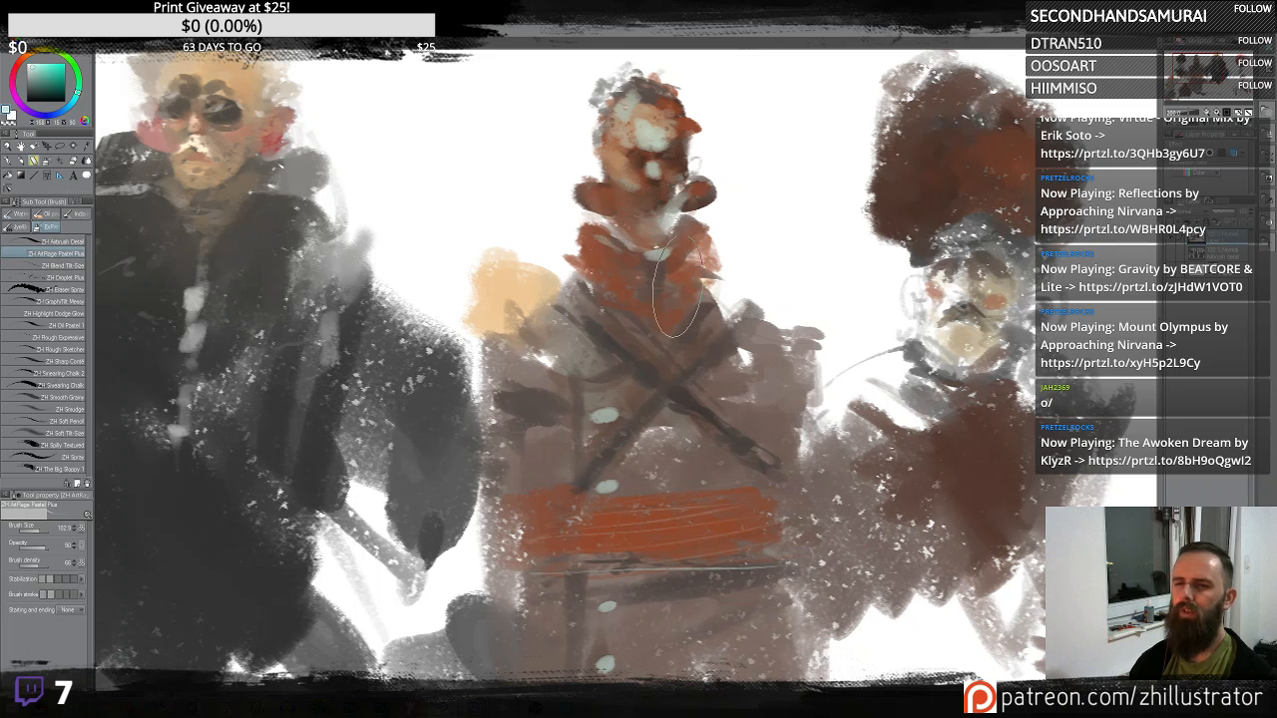
# - Paint a dark arm and hand at the robe's left side and a dark blade shape beside its right
pyautogui.scroll(2, 678, 336)
pyautogui.scroll(-5, 677, 337)
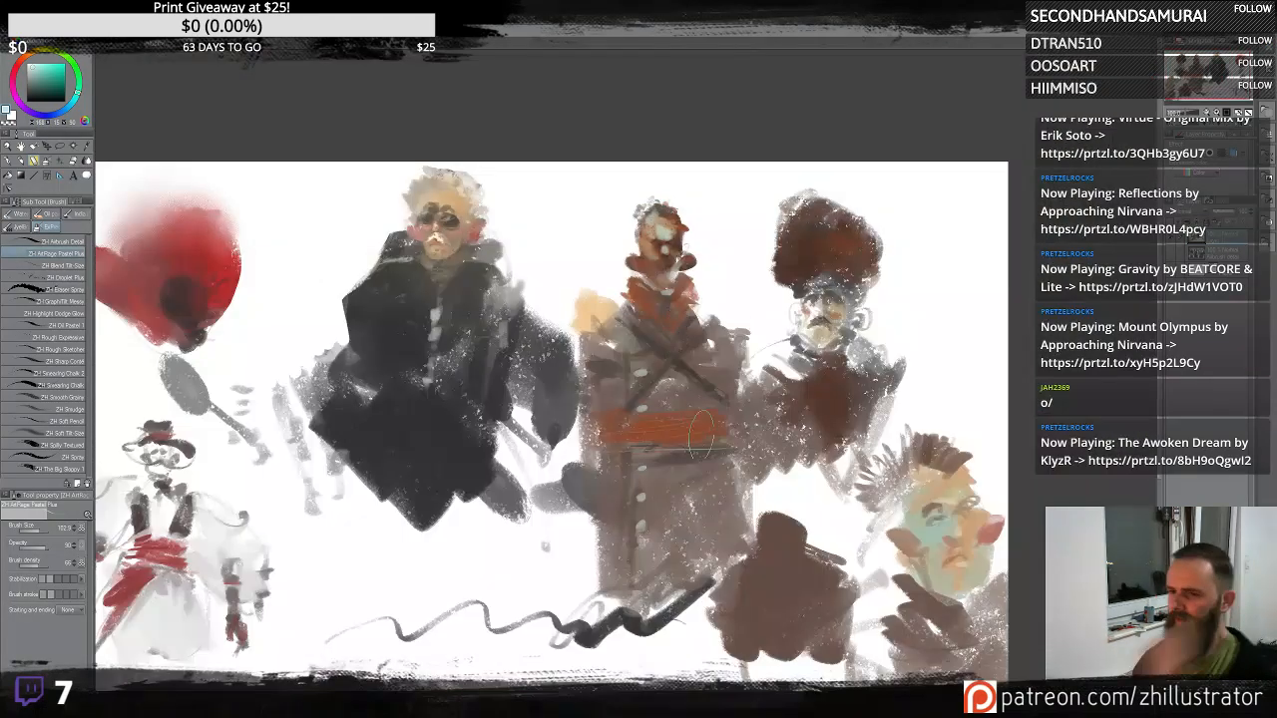
pyautogui.keyDown('alt'); pyautogui.click(621, 492); pyautogui.keyUp('alt')
pyautogui.moveTo(599, 493); pyautogui.dragTo(589, 543)
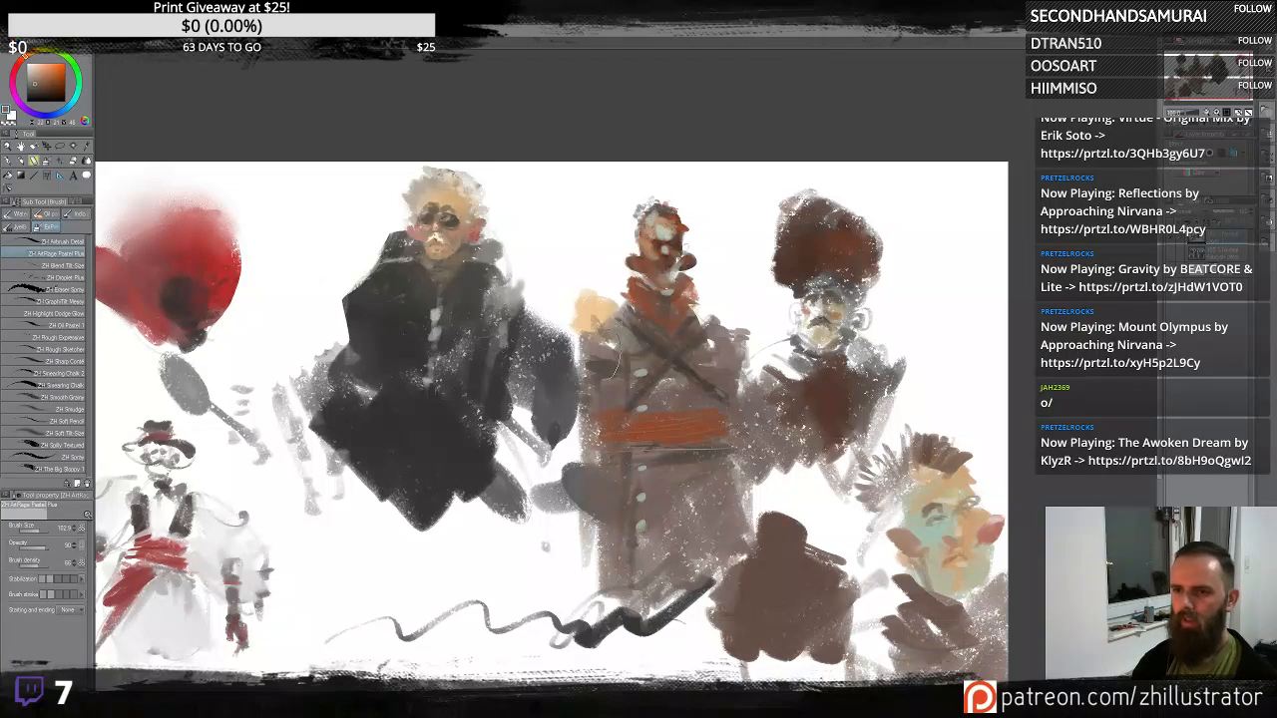
pyautogui.moveTo(544, 447)
pyautogui.mouseDown()
pyautogui.moveTo(529, 534)
pyautogui.moveTo(549, 499)
pyautogui.moveTo(549, 514)
pyautogui.moveTo(532, 499)
pyautogui.moveTo(531, 544)
pyautogui.moveTo(556, 558)
pyautogui.moveTo(550, 603)
pyautogui.moveTo(556, 584)
pyautogui.moveTo(563, 621)
pyautogui.mouseUp()
pyautogui.keyDown('alt'); pyautogui.click(502, 483); pyautogui.keyUp('alt')
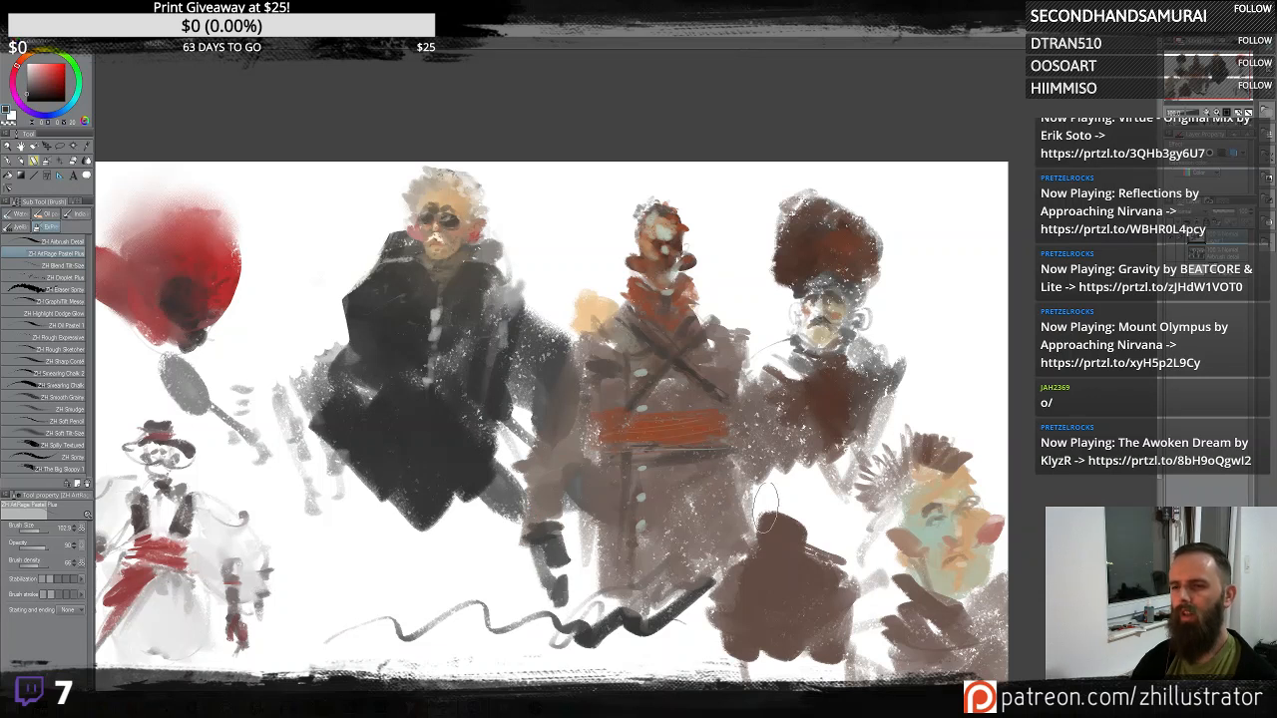
pyautogui.moveTo(759, 389)
pyautogui.mouseDown()
pyautogui.moveTo(748, 285)
pyautogui.moveTo(770, 357)
pyautogui.moveTo(740, 286)
pyautogui.mouseUp()
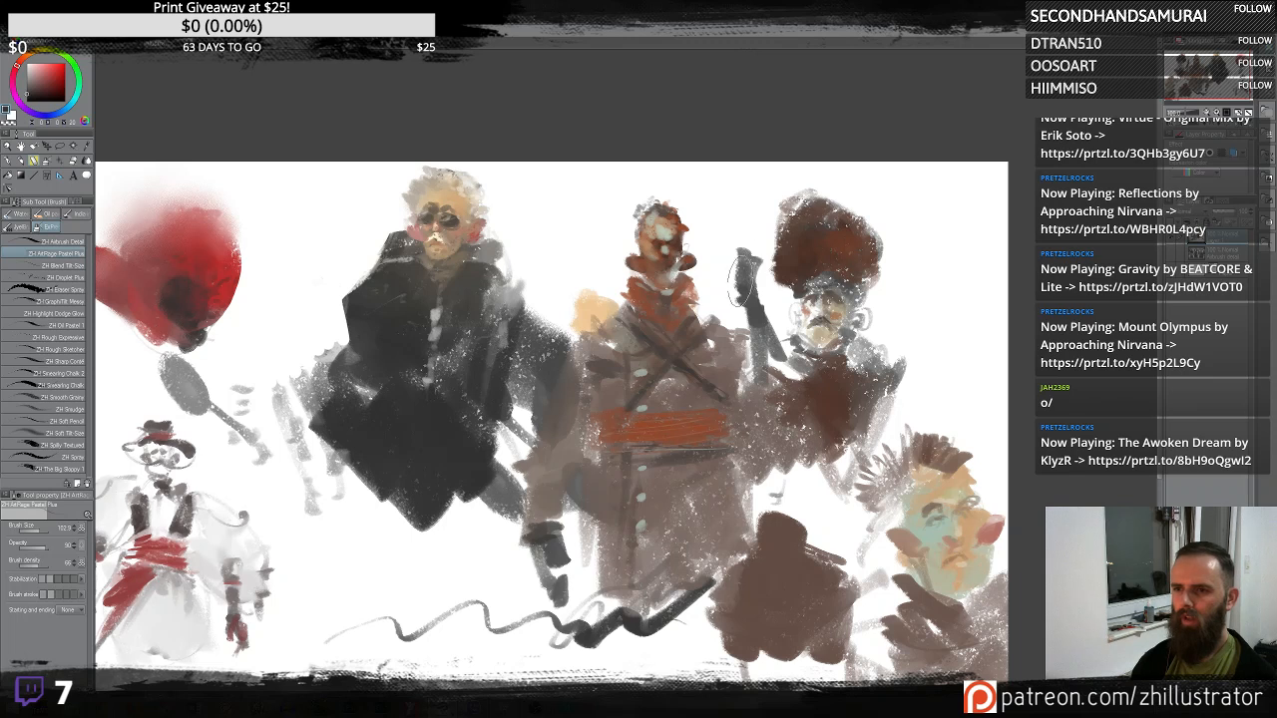
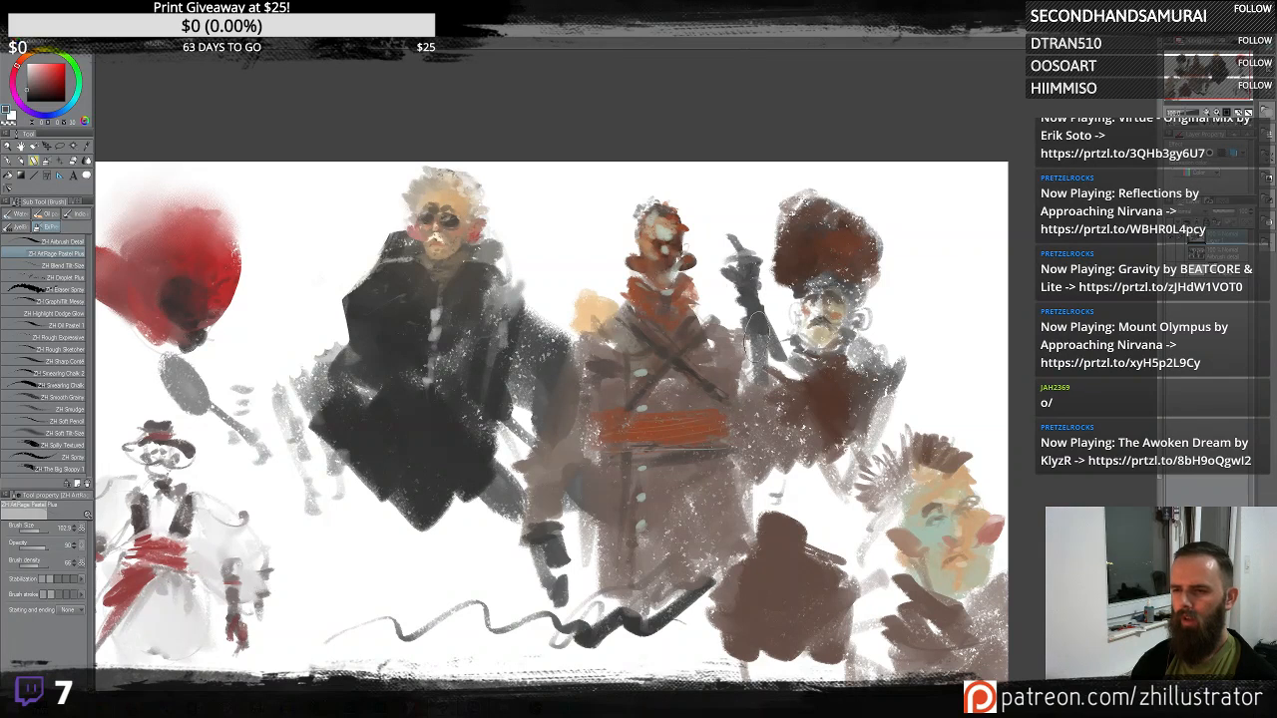
# - Touch up the fur-hatted figure's torso and add an orange cuff to the robe figure's dark hand
pyautogui.keyDown('alt'); pyautogui.click(813, 406); pyautogui.keyUp('alt')
pyautogui.moveTo(756, 367)
pyautogui.mouseDown()
pyautogui.moveTo(774, 387)
pyautogui.moveTo(758, 399)
pyautogui.moveTo(784, 403)
pyautogui.mouseUp()
pyautogui.keyDown('alt'); pyautogui.click(753, 317); pyautogui.keyUp('alt')
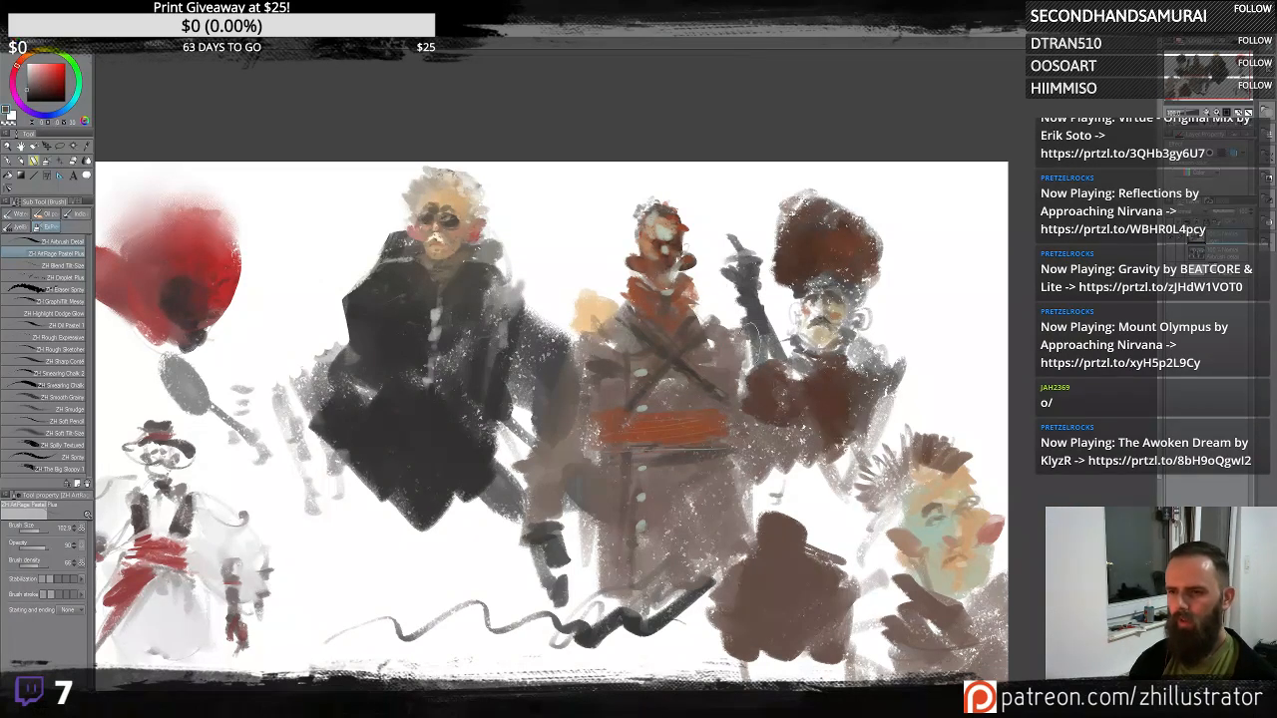
pyautogui.keyDown('alt'); pyautogui.click(716, 364); pyautogui.keyUp('alt')
pyautogui.keyDown('alt'); pyautogui.click(720, 351); pyautogui.keyUp('alt')
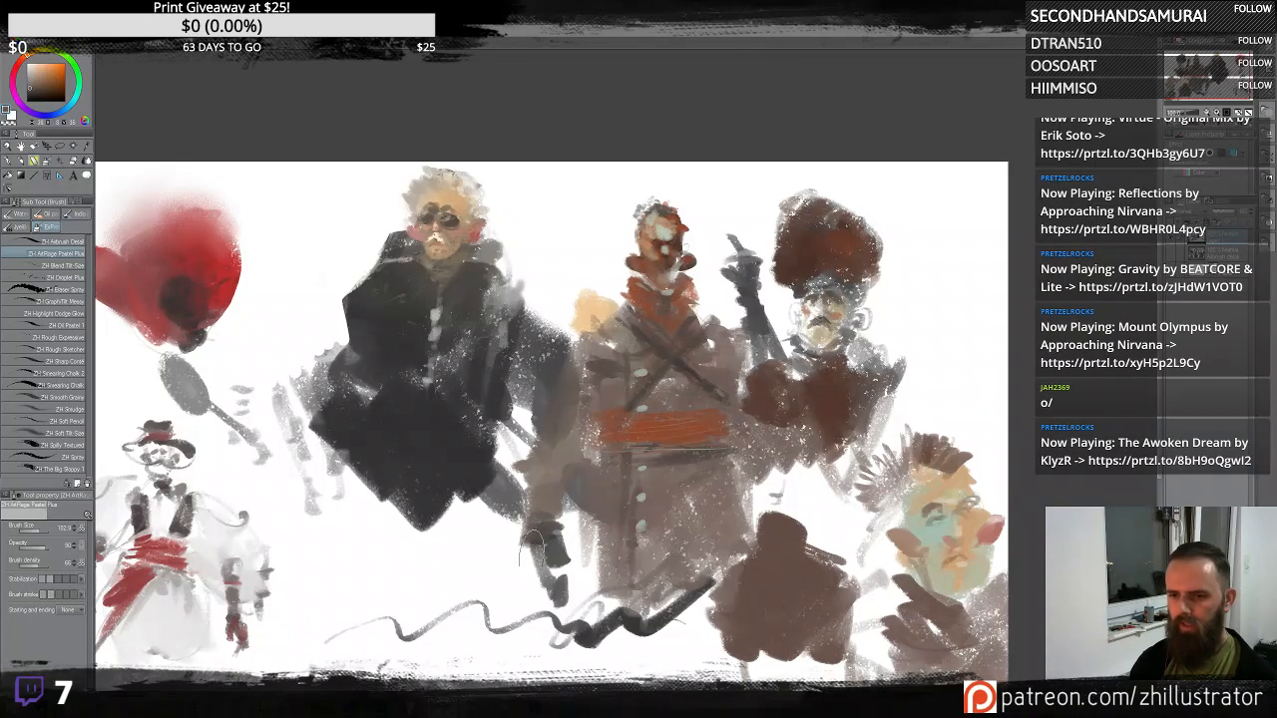
pyautogui.moveTo(531, 539); pyautogui.dragTo(549, 598)
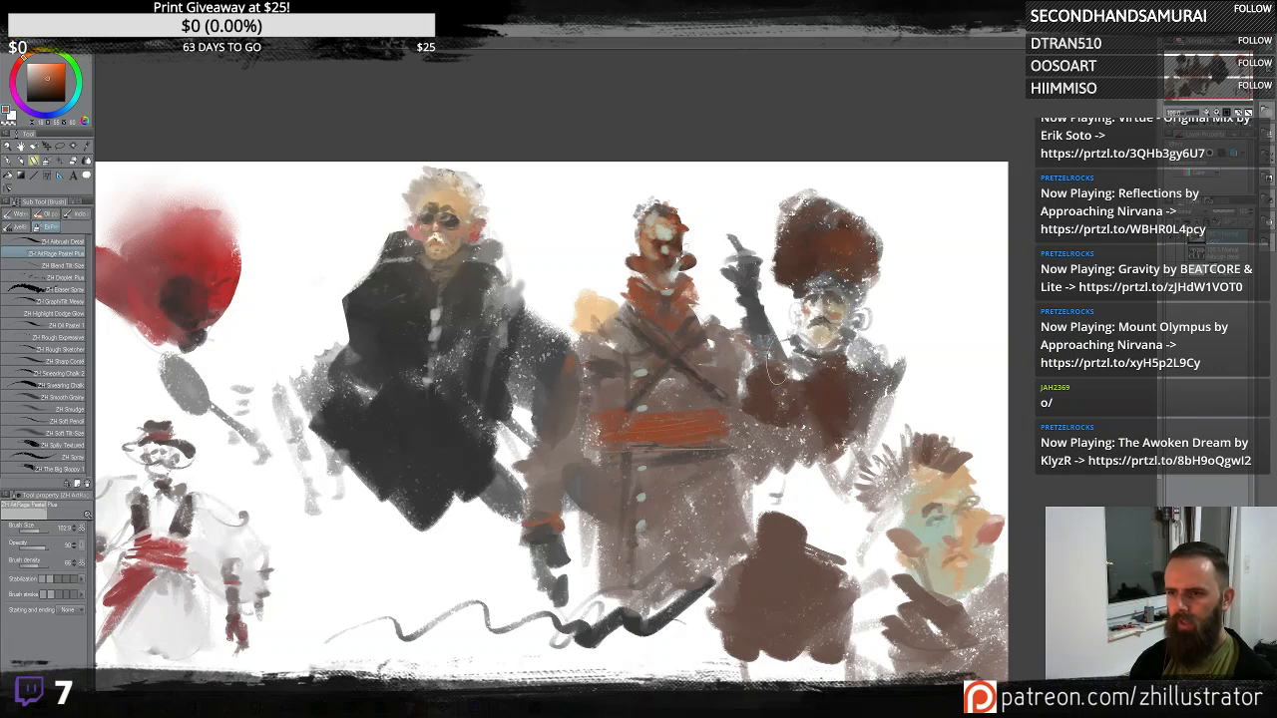
pyautogui.keyDown('alt'); pyautogui.click(742, 303); pyautogui.keyUp('alt')
pyautogui.keyDown('alt'); pyautogui.click(640, 374); pyautogui.keyUp('alt')
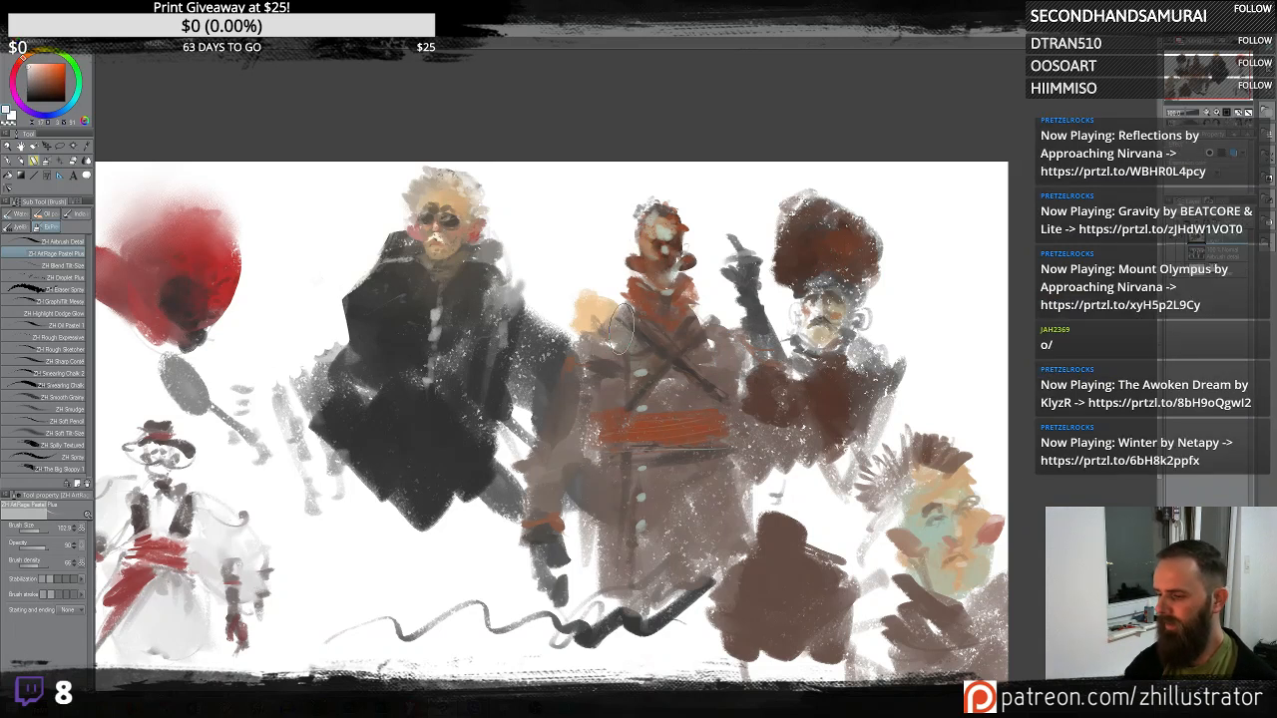
# - Paint a large oval head shape right of the fur-hatted figure and texture it with tan strokes
pyautogui.scroll(2, 622, 332)
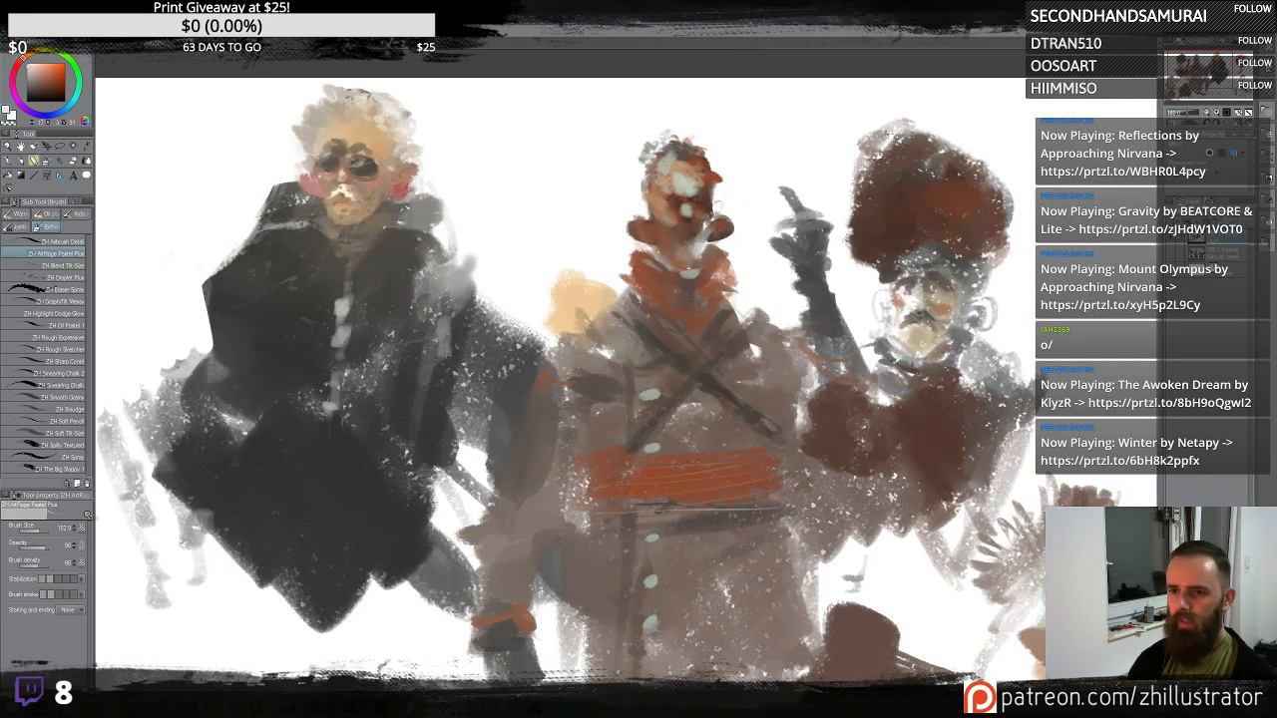
pyautogui.moveTo(663, 491); pyautogui.dragTo(395, 425)
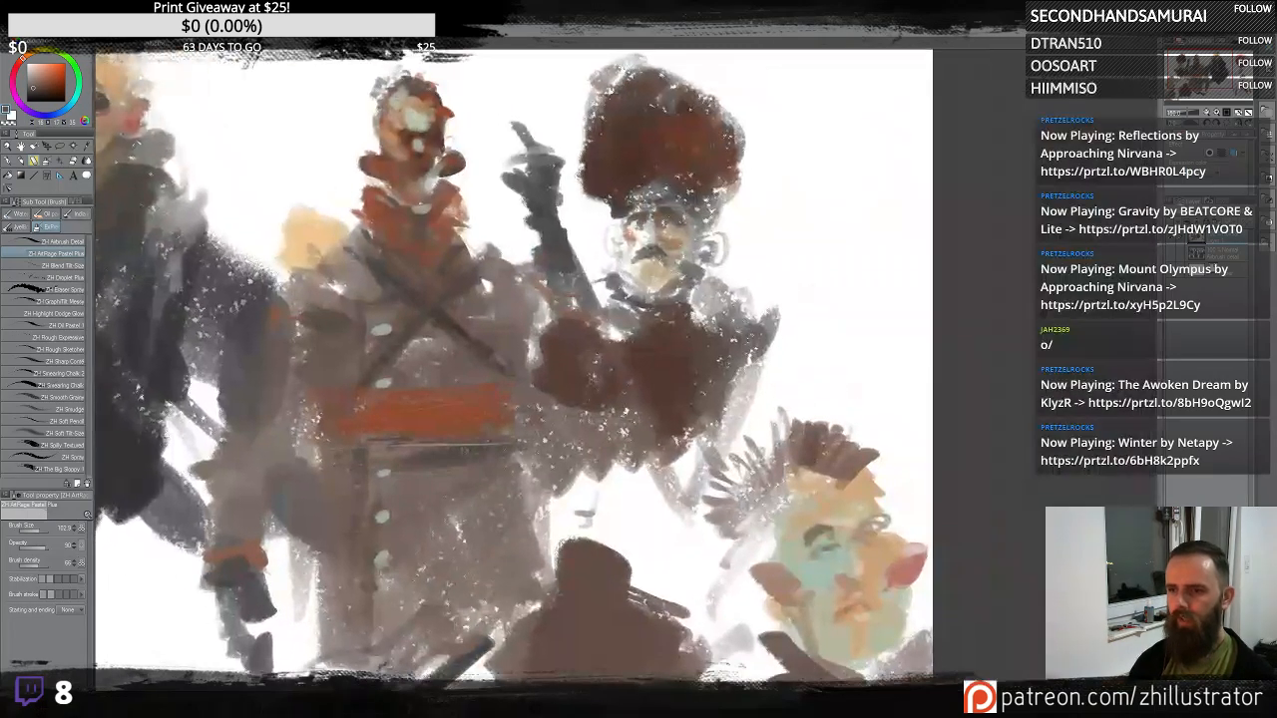
pyautogui.moveTo(817, 295)
pyautogui.mouseDown()
pyautogui.moveTo(855, 309)
pyautogui.moveTo(832, 215)
pyautogui.moveTo(794, 265)
pyautogui.moveTo(840, 184)
pyautogui.moveTo(828, 349)
pyautogui.moveTo(853, 194)
pyautogui.moveTo(855, 235)
pyautogui.moveTo(825, 220)
pyautogui.moveTo(844, 300)
pyautogui.mouseUp()
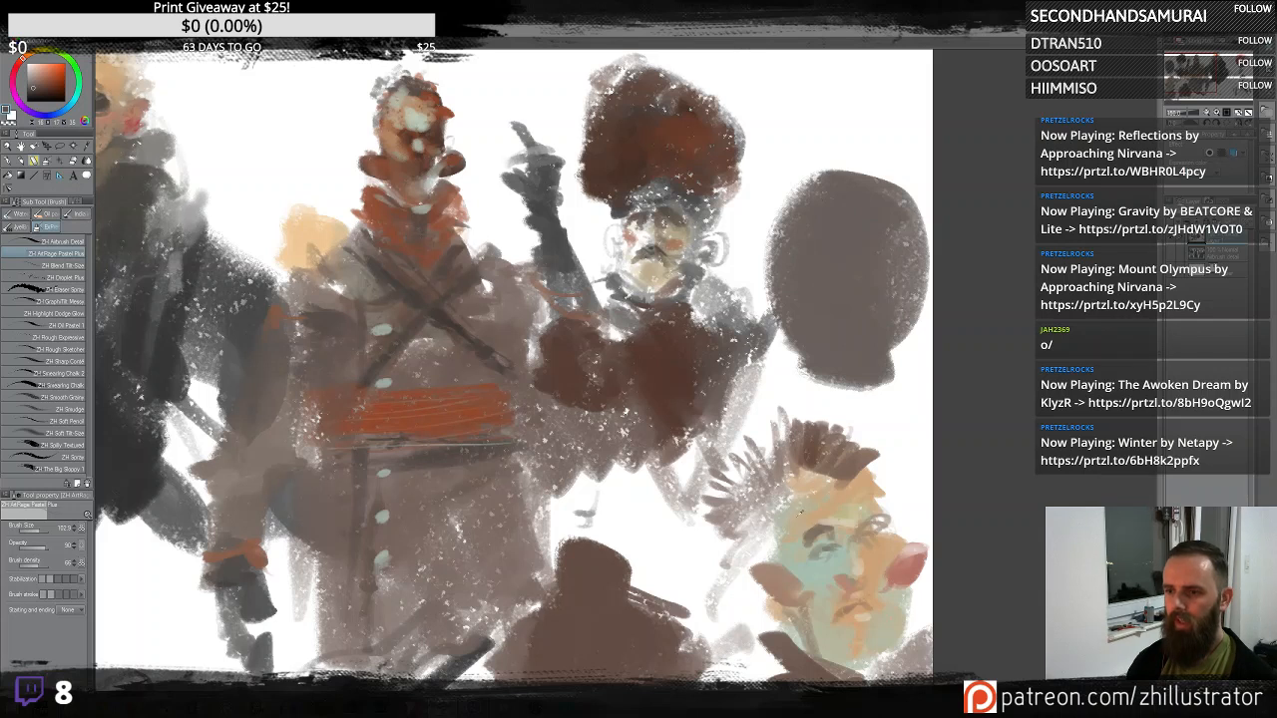
pyautogui.keyDown('alt'); pyautogui.click(801, 512); pyautogui.keyUp('alt')
pyautogui.moveTo(814, 249)
pyautogui.mouseDown()
pyautogui.moveTo(799, 216)
pyautogui.moveTo(786, 258)
pyautogui.mouseUp()
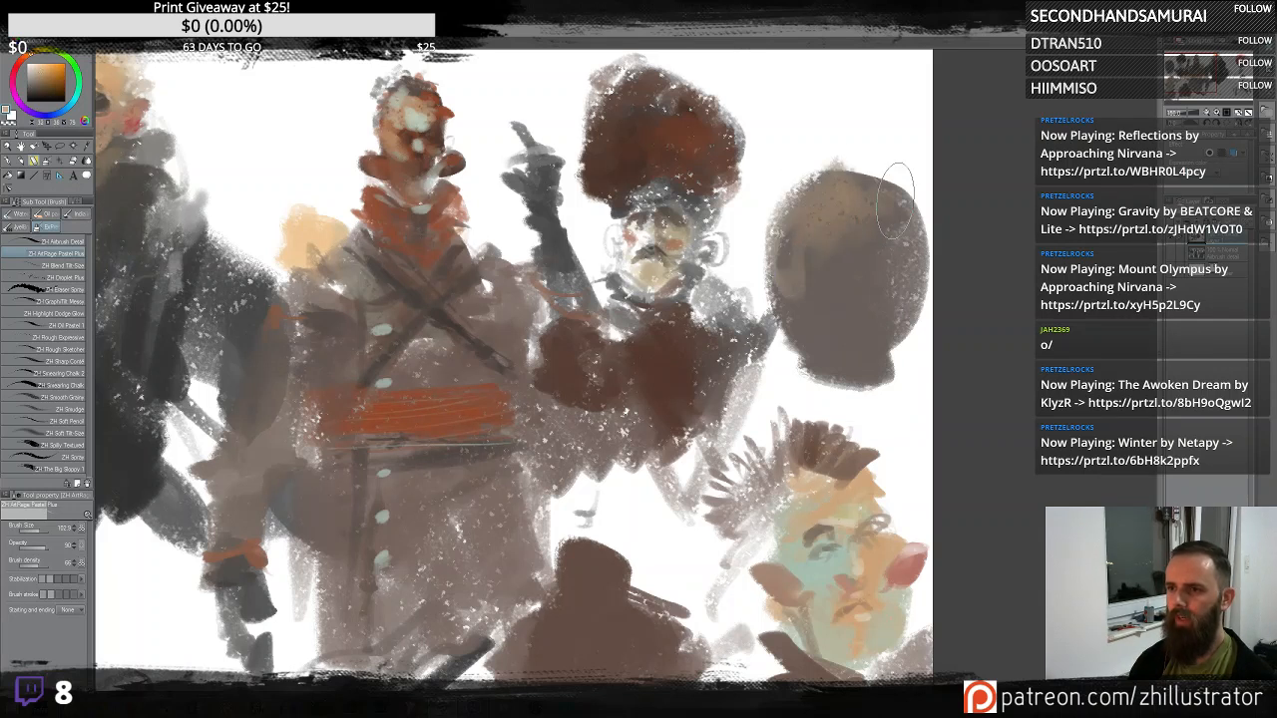
pyautogui.moveTo(895, 200)
pyautogui.mouseDown()
pyautogui.moveTo(869, 234)
pyautogui.moveTo(899, 282)
pyautogui.moveTo(909, 208)
pyautogui.moveTo(837, 189)
pyautogui.moveTo(859, 160)
pyautogui.moveTo(787, 239)
pyautogui.moveTo(799, 235)
pyautogui.moveTo(795, 265)
pyautogui.moveTo(864, 254)
pyautogui.mouseUp()
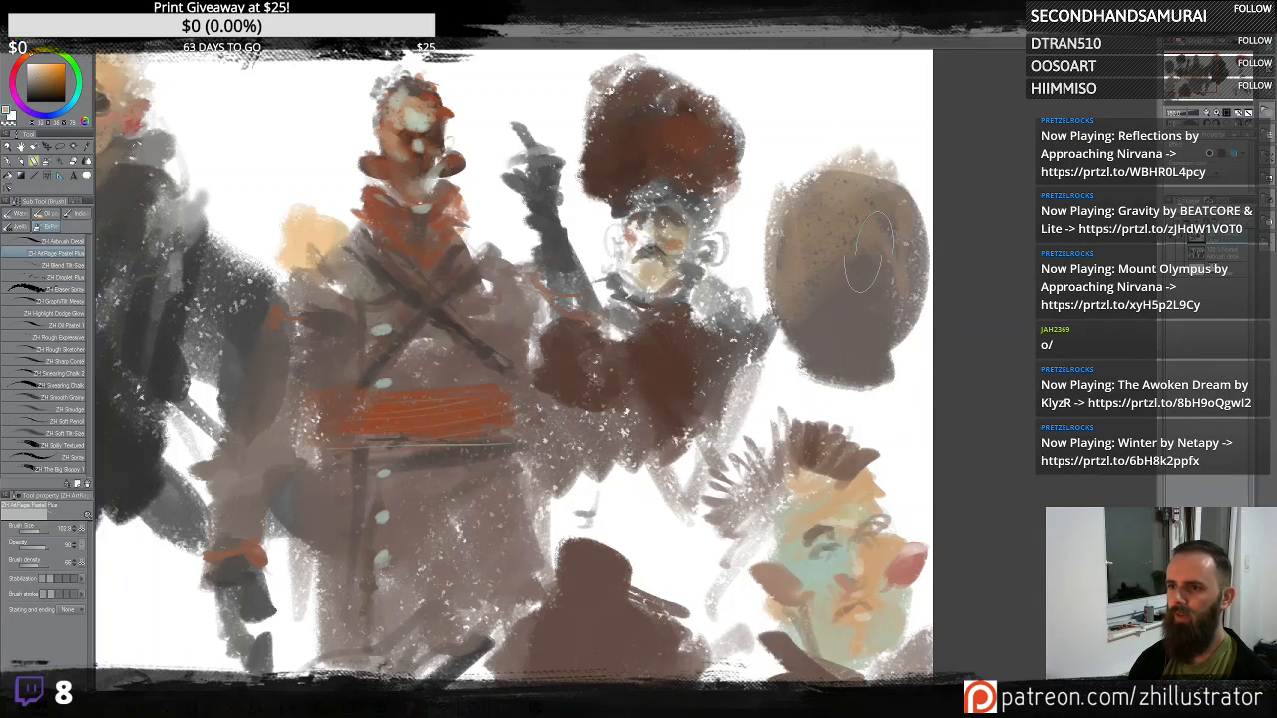
pyautogui.keyDown('alt'); pyautogui.click(862, 291); pyautogui.keyUp('alt')
pyautogui.moveTo(824, 182)
pyautogui.mouseDown()
pyautogui.moveTo(825, 150)
pyautogui.moveTo(904, 202)
pyautogui.mouseUp()
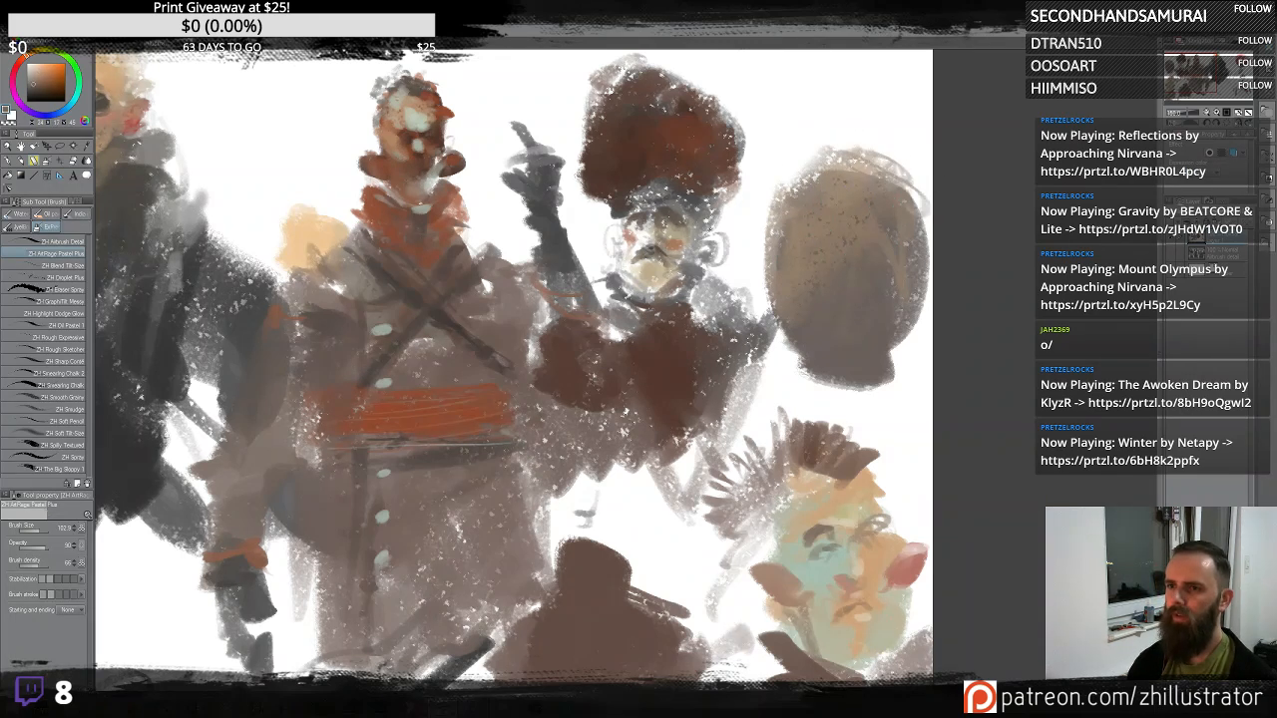
pyautogui.keyDown('alt'); pyautogui.click(883, 148); pyautogui.keyUp('alt')
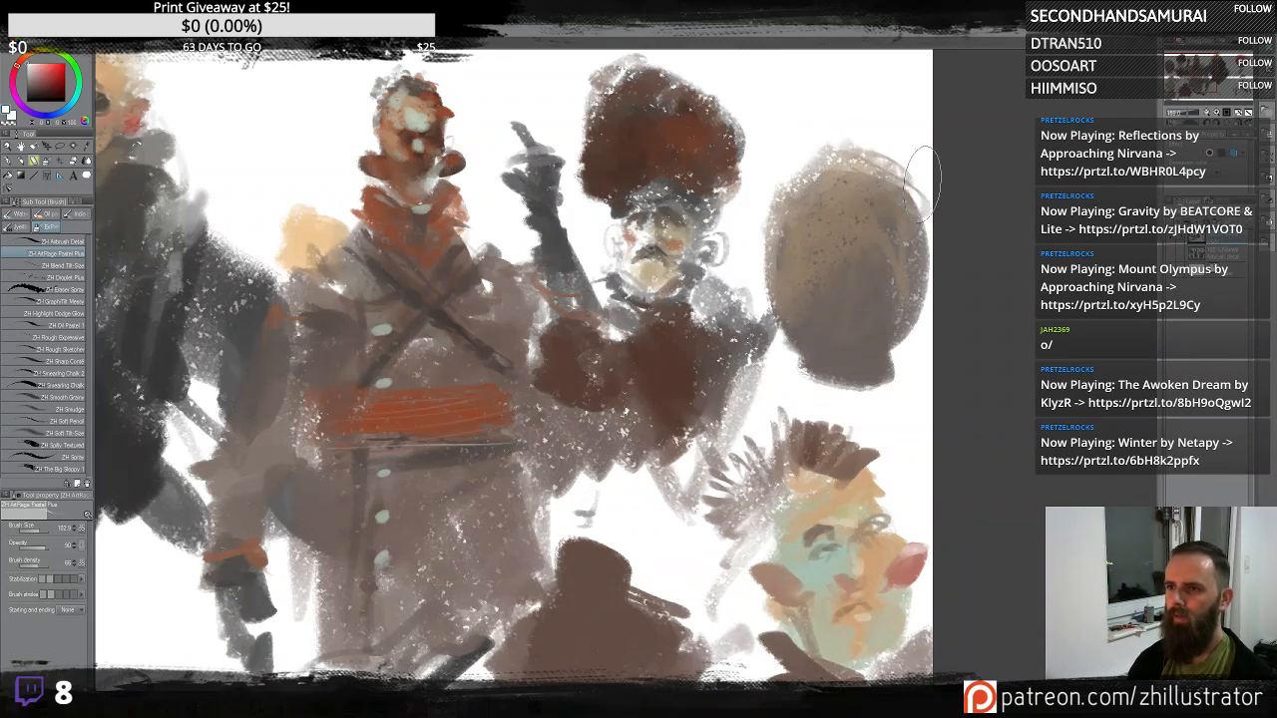
# - Paint grey shoulders and a collar beneath the oval head with broad strokes
pyautogui.moveTo(903, 337)
pyautogui.mouseDown()
pyautogui.moveTo(863, 359)
pyautogui.moveTo(838, 344)
pyautogui.moveTo(864, 339)
pyautogui.moveTo(808, 335)
pyautogui.moveTo(839, 355)
pyautogui.mouseUp()
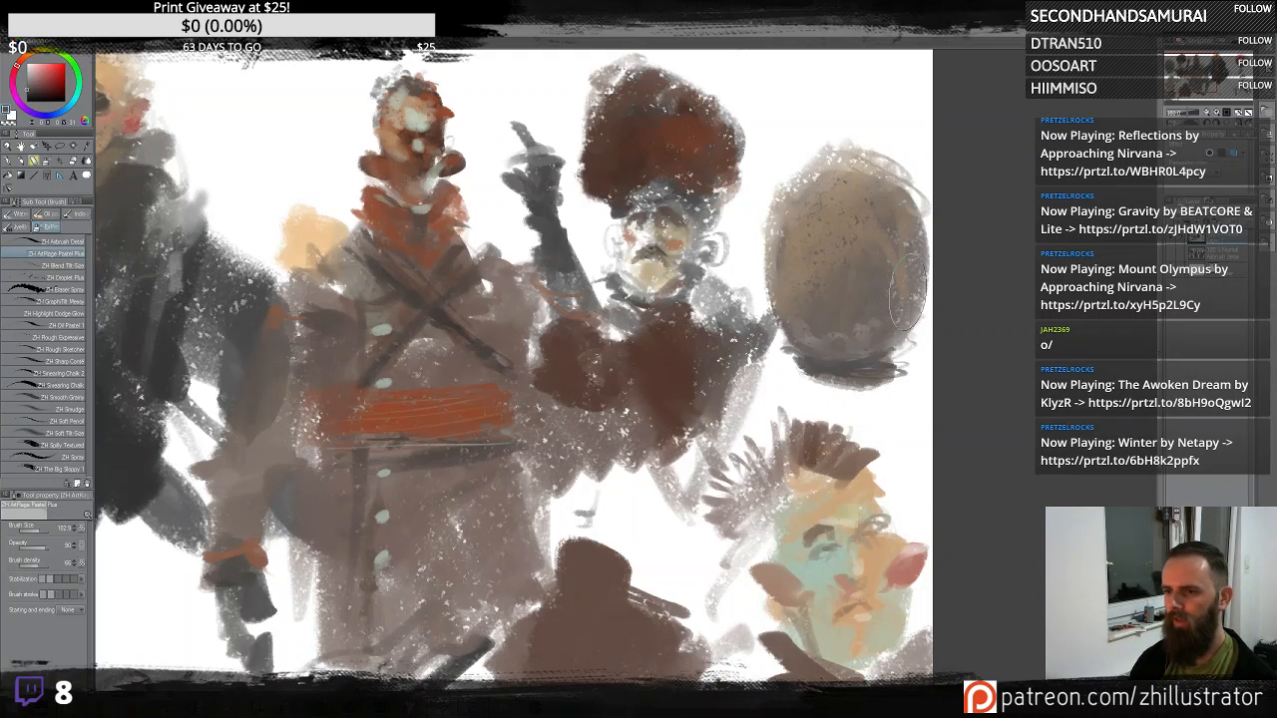
pyautogui.moveTo(857, 372)
pyautogui.mouseDown()
pyautogui.moveTo(926, 368)
pyautogui.moveTo(901, 400)
pyautogui.moveTo(754, 415)
pyautogui.moveTo(798, 380)
pyautogui.moveTo(766, 361)
pyautogui.mouseUp()
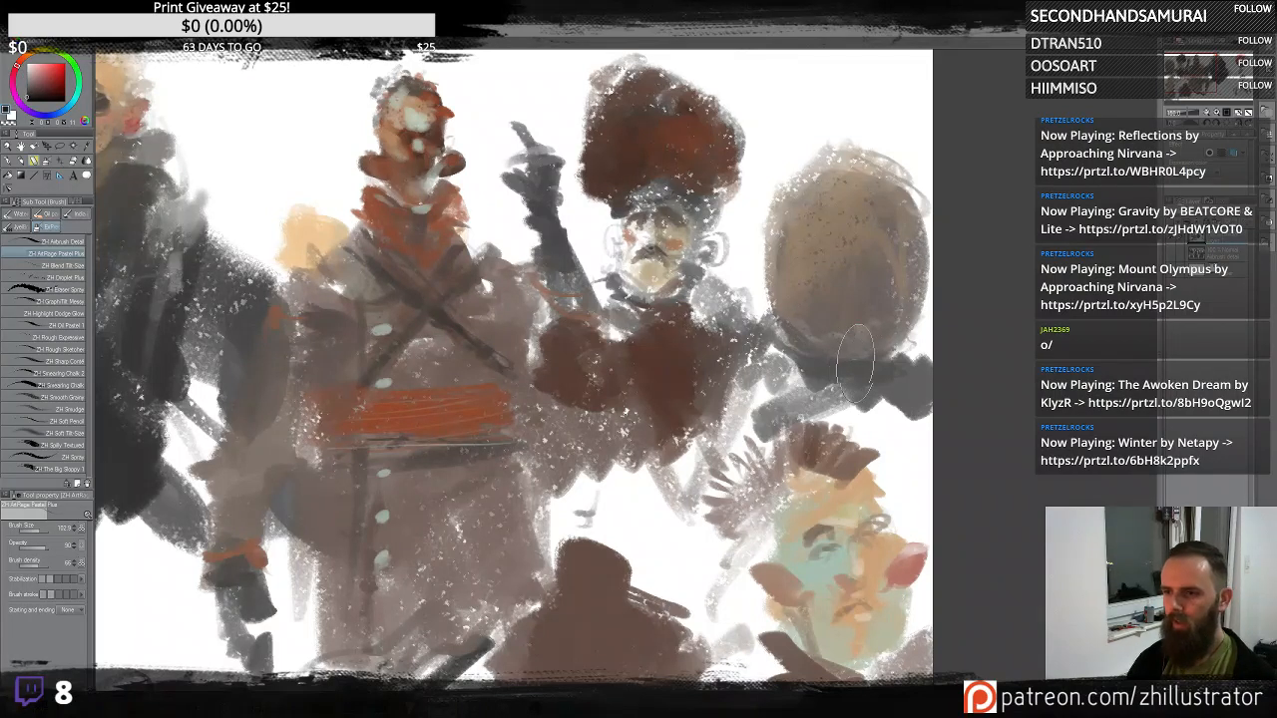
pyautogui.keyDown('alt'); pyautogui.click(818, 257); pyautogui.keyUp('alt')
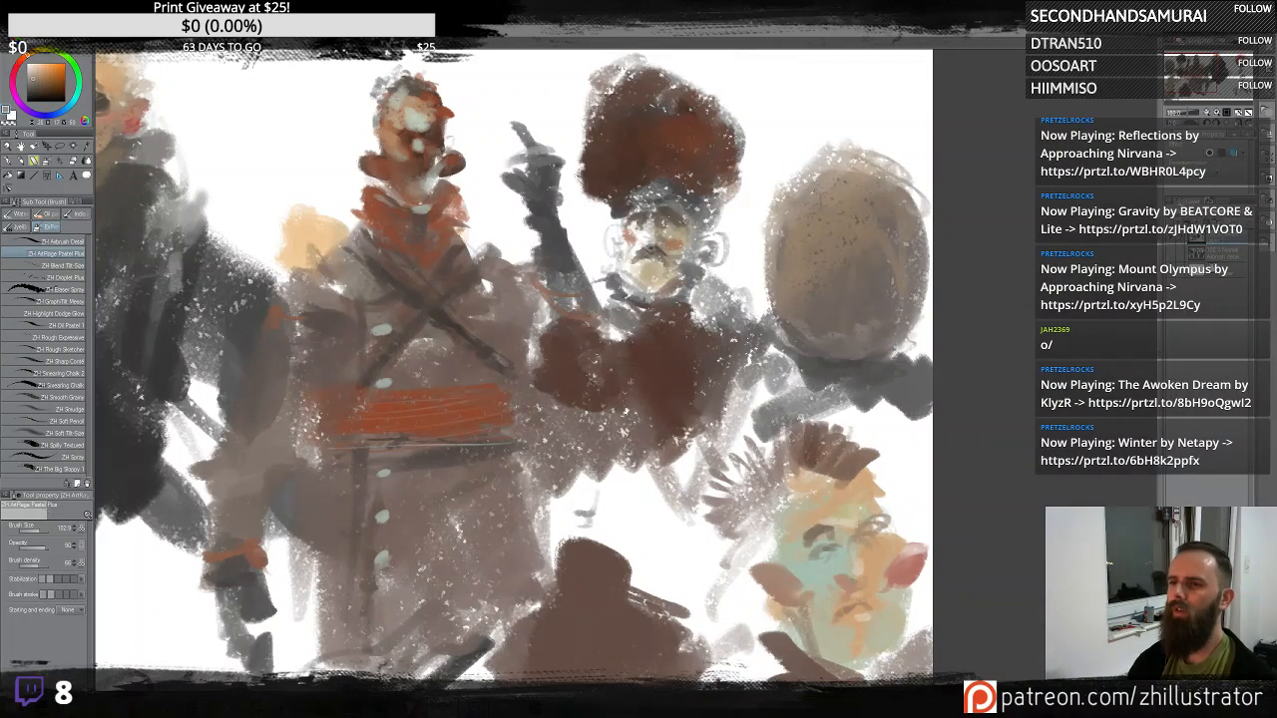
pyautogui.moveTo(868, 394)
pyautogui.mouseDown()
pyautogui.moveTo(806, 378)
pyautogui.moveTo(845, 401)
pyautogui.moveTo(921, 376)
pyautogui.moveTo(868, 410)
pyautogui.mouseUp()
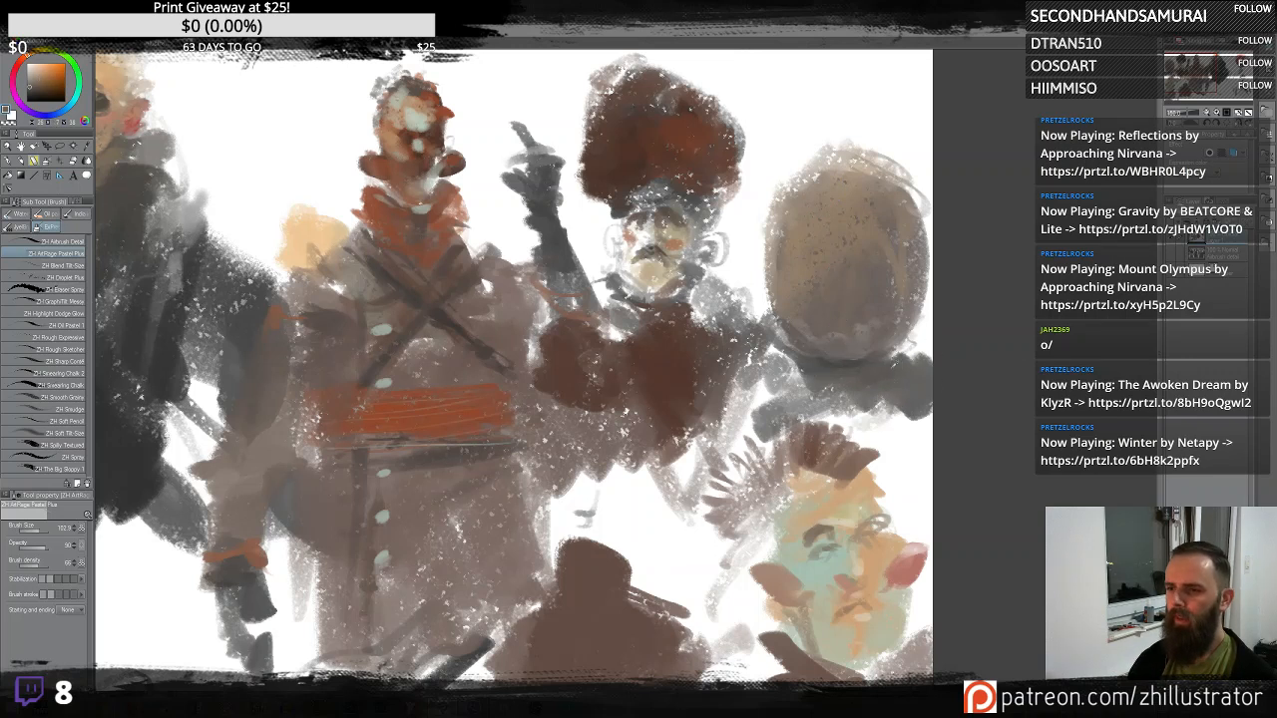
pyautogui.keyDown('alt'); pyautogui.click(850, 331); pyautogui.keyUp('alt')
pyautogui.moveTo(813, 324)
pyautogui.mouseDown()
pyautogui.moveTo(788, 325)
pyautogui.moveTo(778, 288)
pyautogui.mouseUp()
pyautogui.keyDown('alt'); pyautogui.click(806, 324); pyautogui.keyUp('alt')
pyautogui.keyDown('alt'); pyautogui.click(819, 367); pyautogui.keyUp('alt')
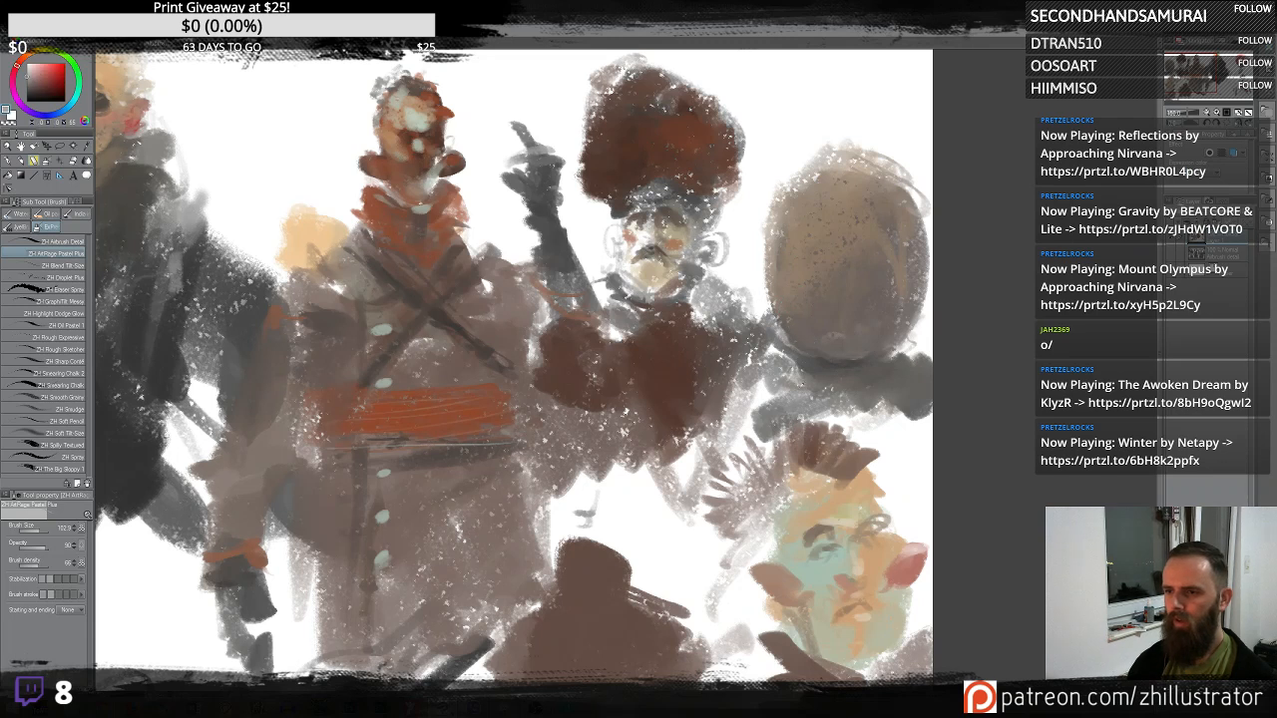
pyautogui.moveTo(816, 375); pyautogui.dragTo(774, 385)
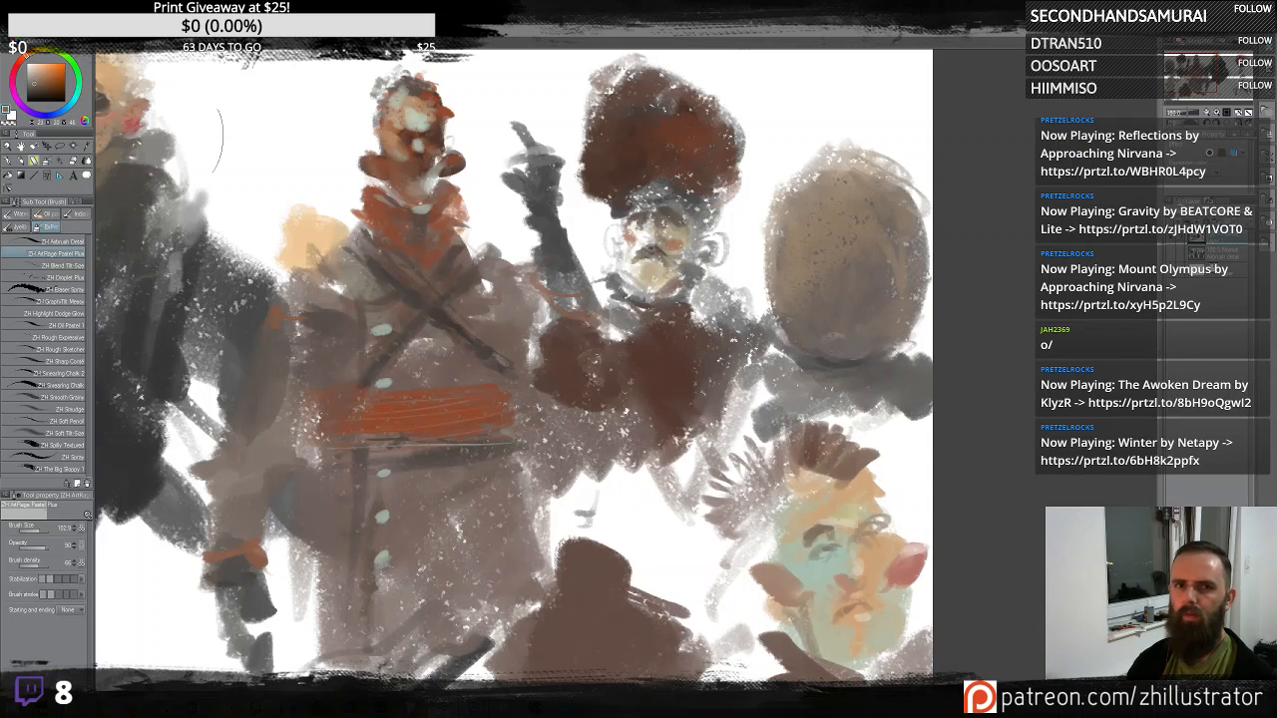
# - Try a dark shadow stroke across the oval head and undo it
pyautogui.moveTo(838, 305); pyautogui.dragTo(866, 228)
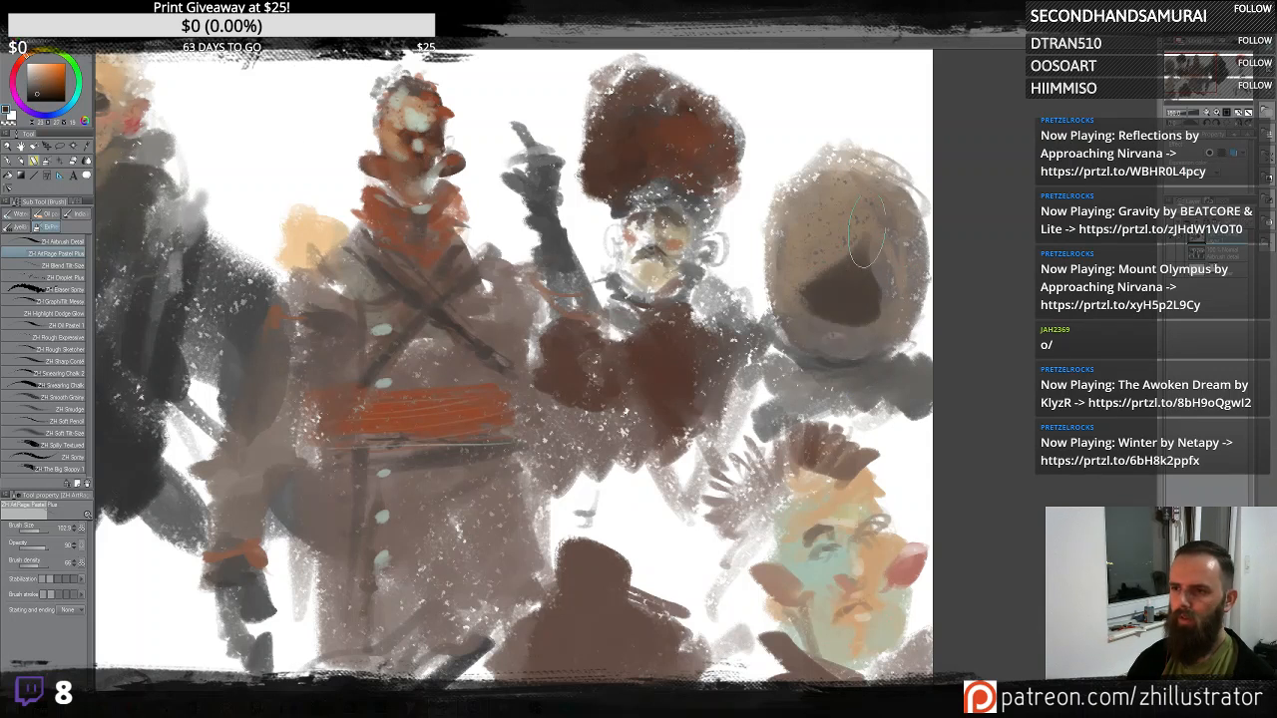
pyautogui.hotkey('ctrl', 'z')
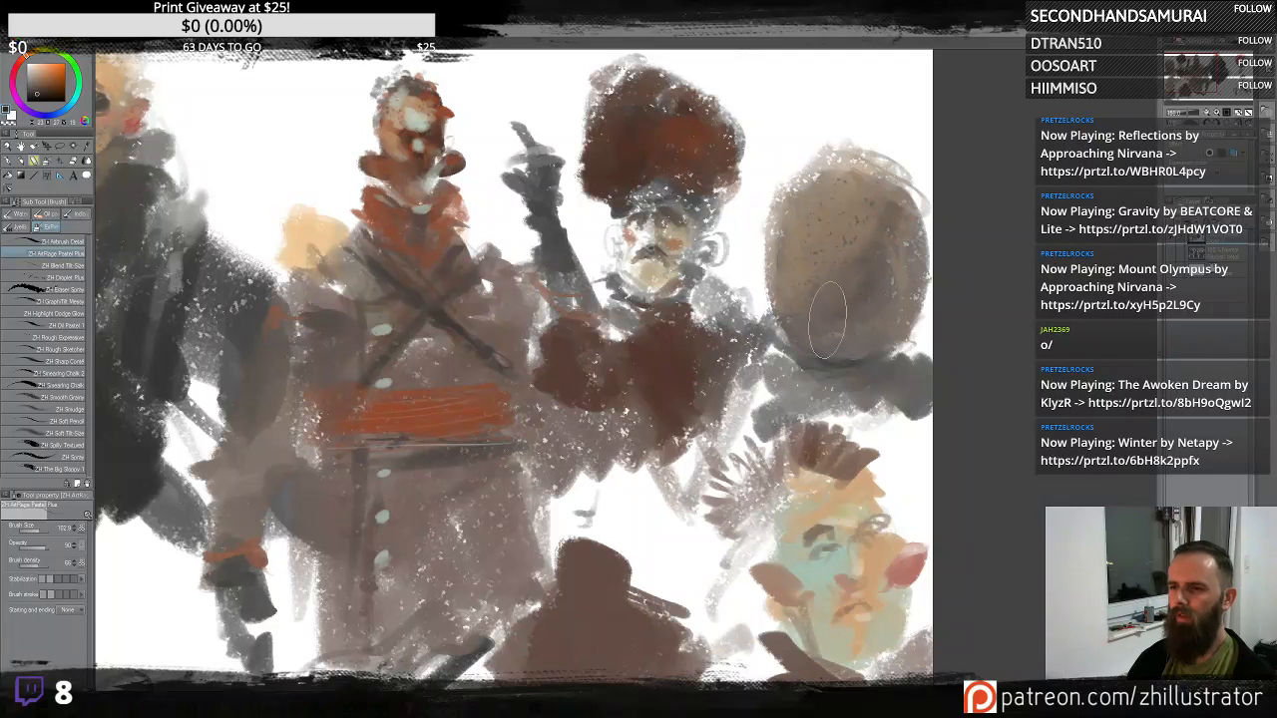
# - Dab lighter tan speckles and strokes across the oval head
pyautogui.keyDown('alt'); pyautogui.click(861, 238); pyautogui.keyUp('alt')
pyautogui.keyDown('alt'); pyautogui.click(879, 272); pyautogui.keyUp('alt')
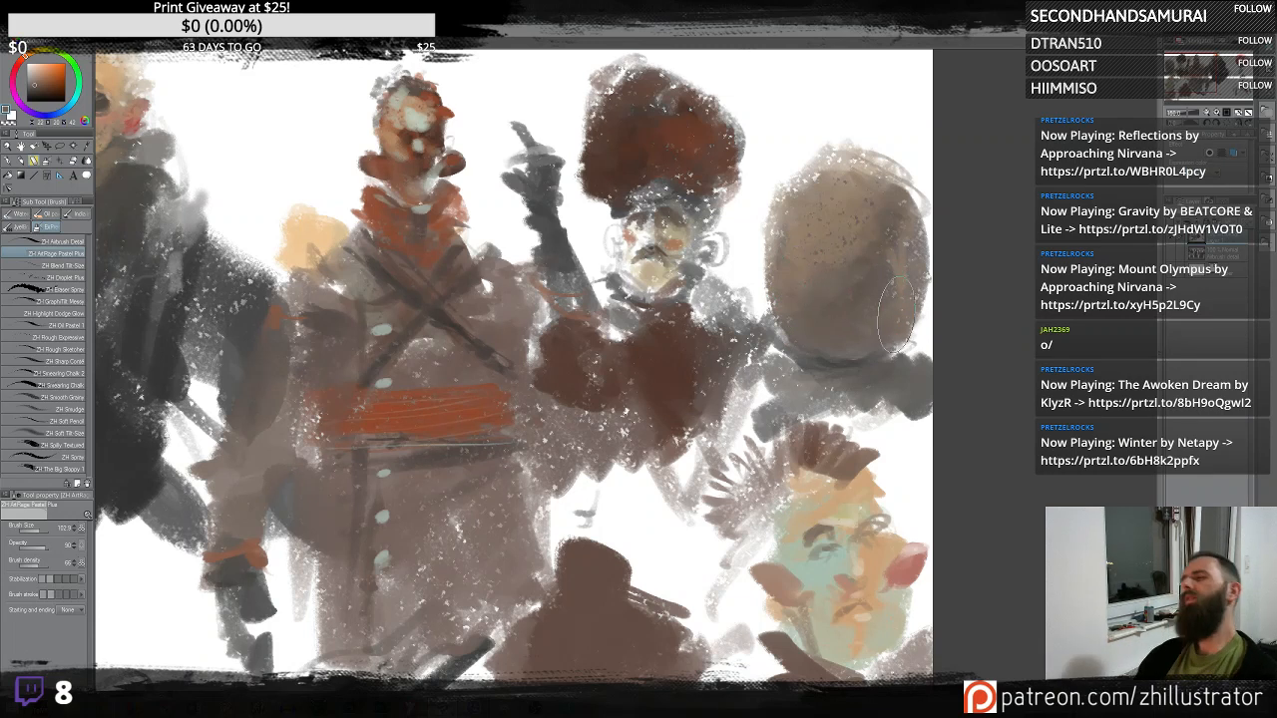
pyautogui.scroll(1, 830, 296)
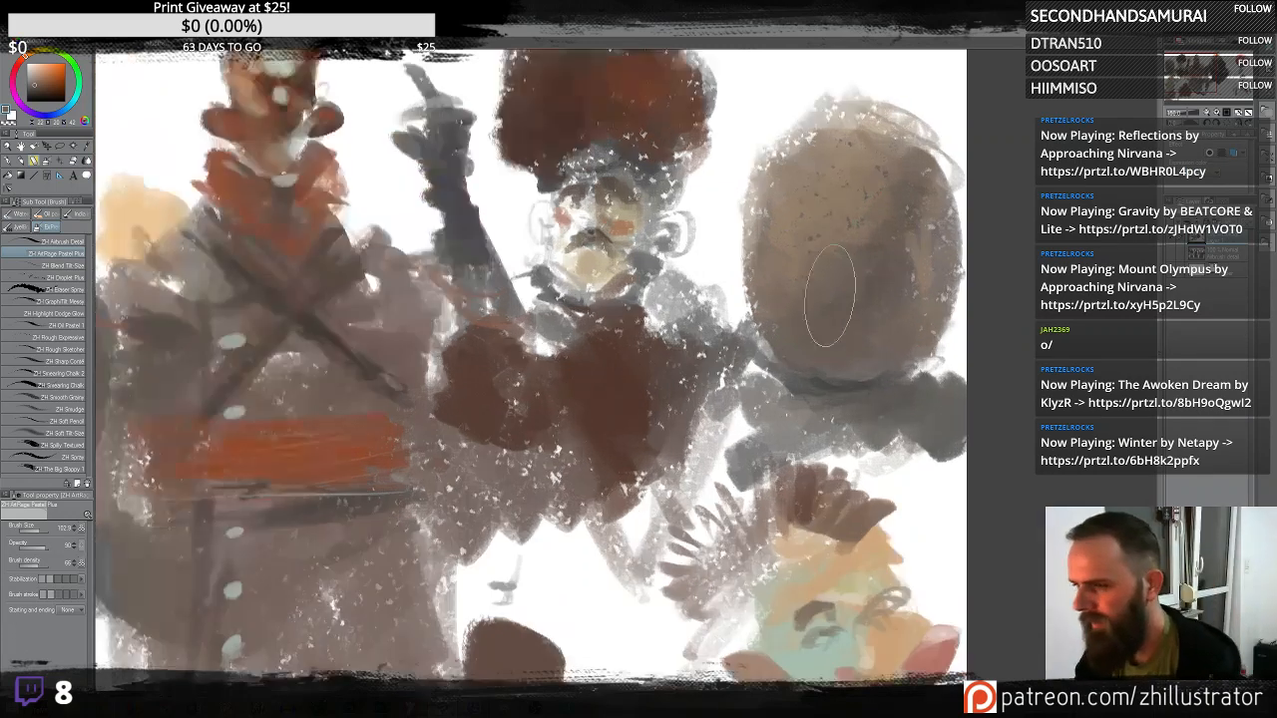
pyautogui.scroll(-1, 829, 296)
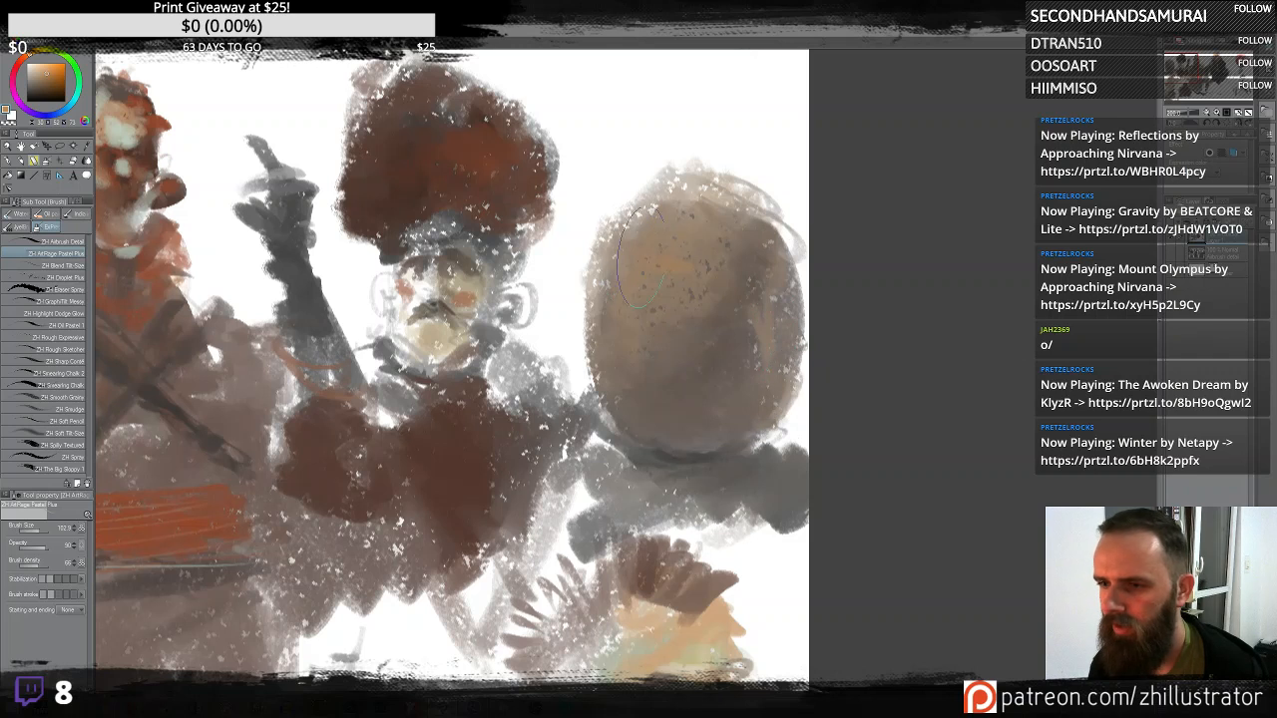
pyautogui.moveTo(648, 232); pyautogui.dragTo(644, 329)
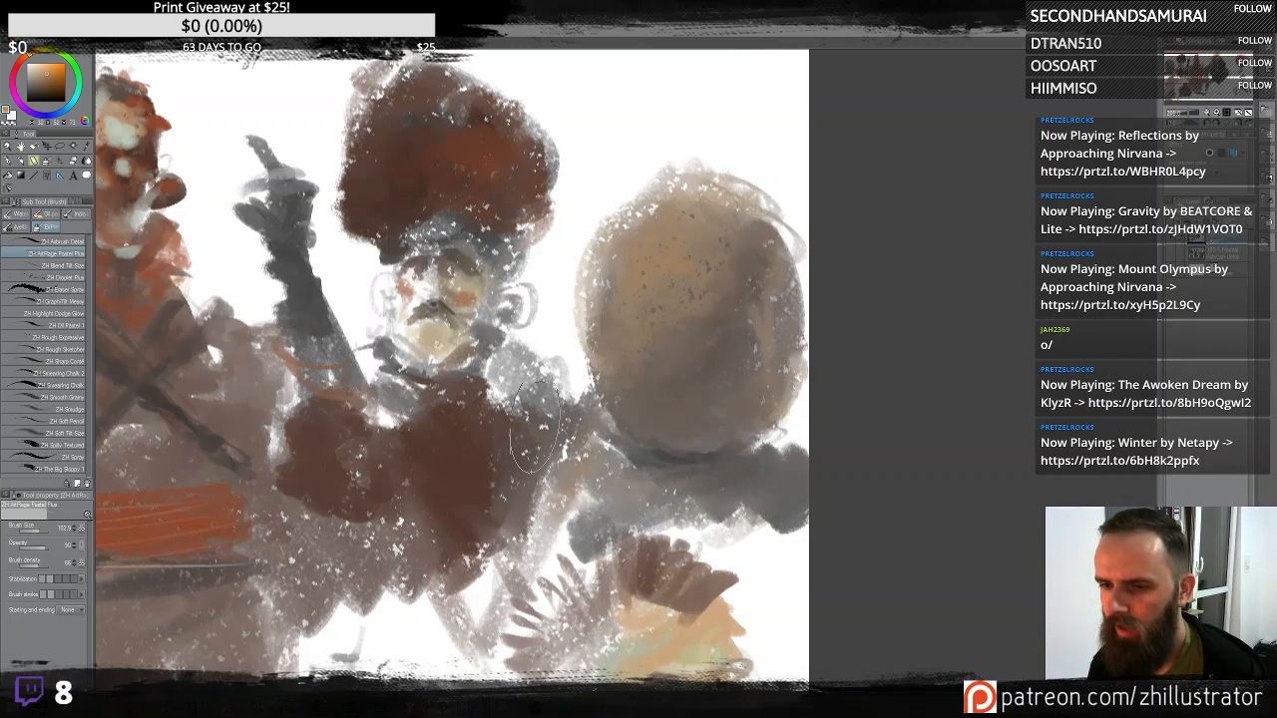
# - Refine the fur-hatted figure's face and ear and the oval head's lower edge with small strokes
pyautogui.moveTo(444, 289)
pyautogui.mouseDown()
pyautogui.moveTo(664, 298)
pyautogui.moveTo(647, 309)
pyautogui.moveTo(661, 317)
pyautogui.moveTo(656, 285)
pyautogui.mouseUp()
pyautogui.keyDown('alt'); pyautogui.click(653, 300); pyautogui.keyUp('alt')
pyautogui.keyDown('alt'); pyautogui.click(655, 315); pyautogui.keyUp('alt')
pyautogui.keyDown('alt'); pyautogui.click(662, 296); pyautogui.keyUp('alt')
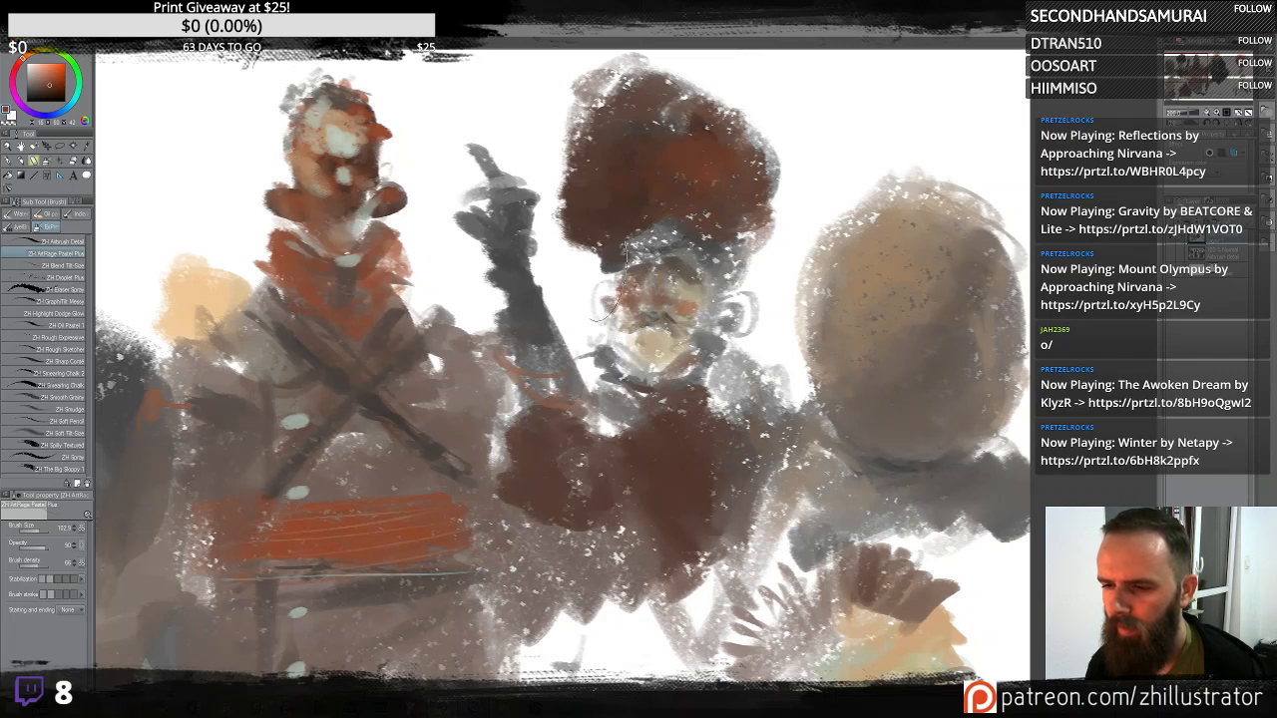
pyautogui.moveTo(602, 267); pyautogui.dragTo(624, 323)
pyautogui.moveTo(735, 308); pyautogui.dragTo(720, 327)
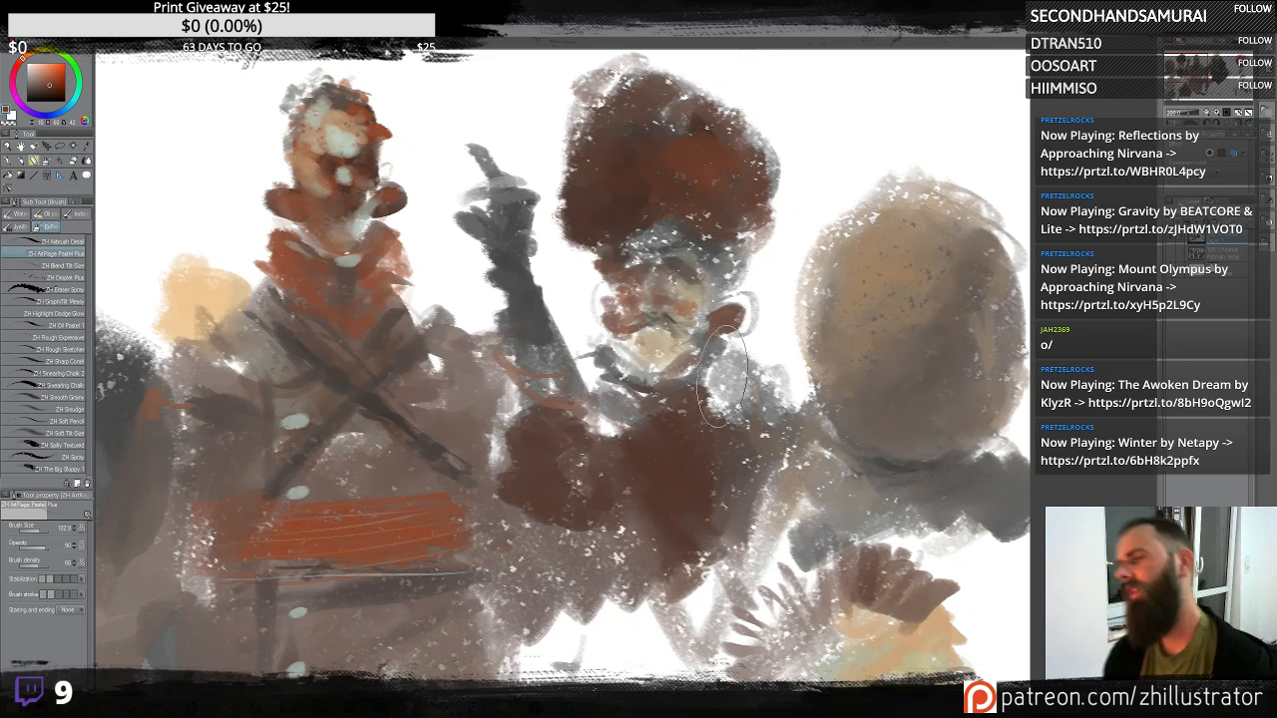
pyautogui.moveTo(822, 426); pyautogui.dragTo(798, 377)
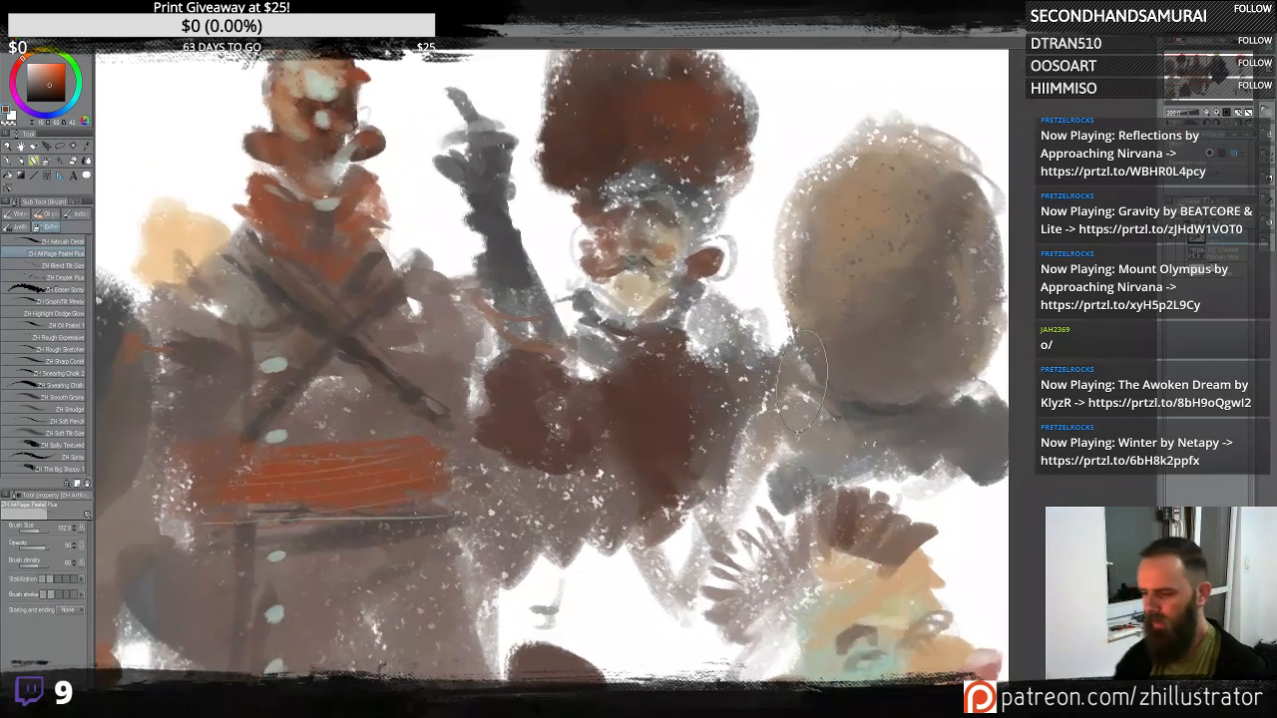
# - Zoom out to review the whole canvas, then zoom and pan back onto the central figures
pyautogui.scroll(2, 805, 374)
pyautogui.scroll(-3, 804, 386)
pyautogui.scroll(-3, 803, 386)
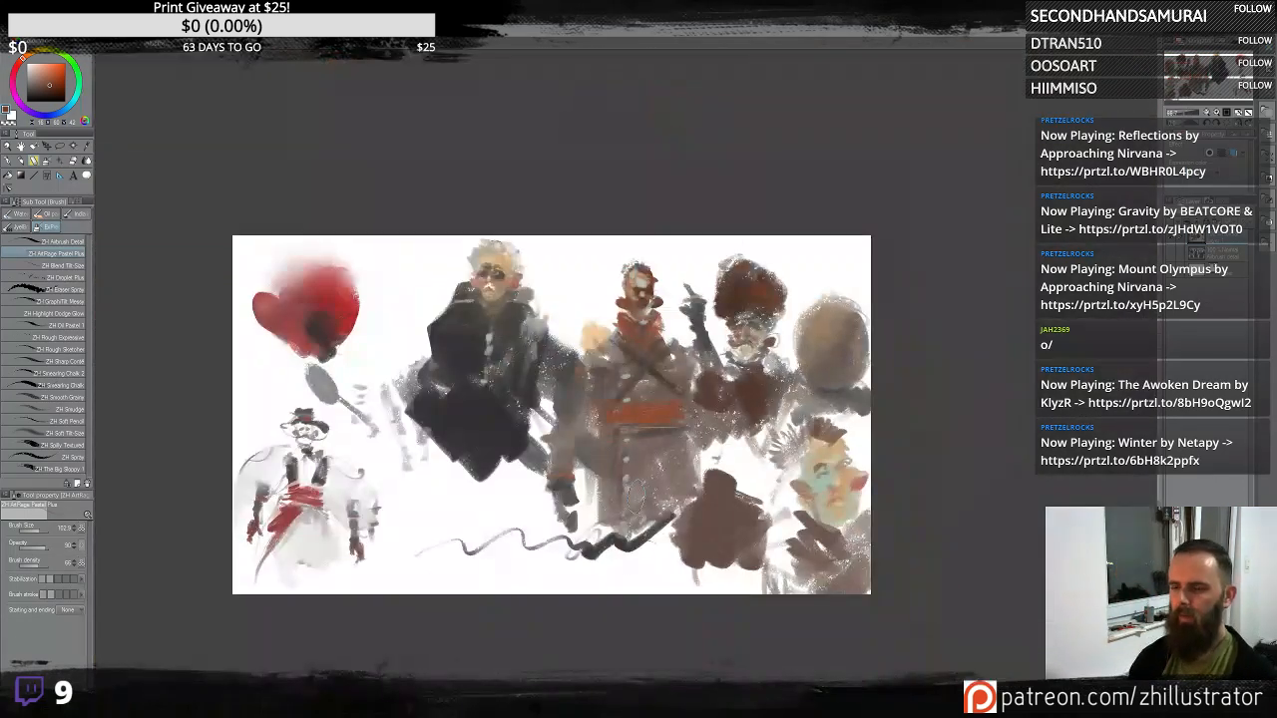
pyautogui.moveTo(636, 497); pyautogui.dragTo(672, 458)
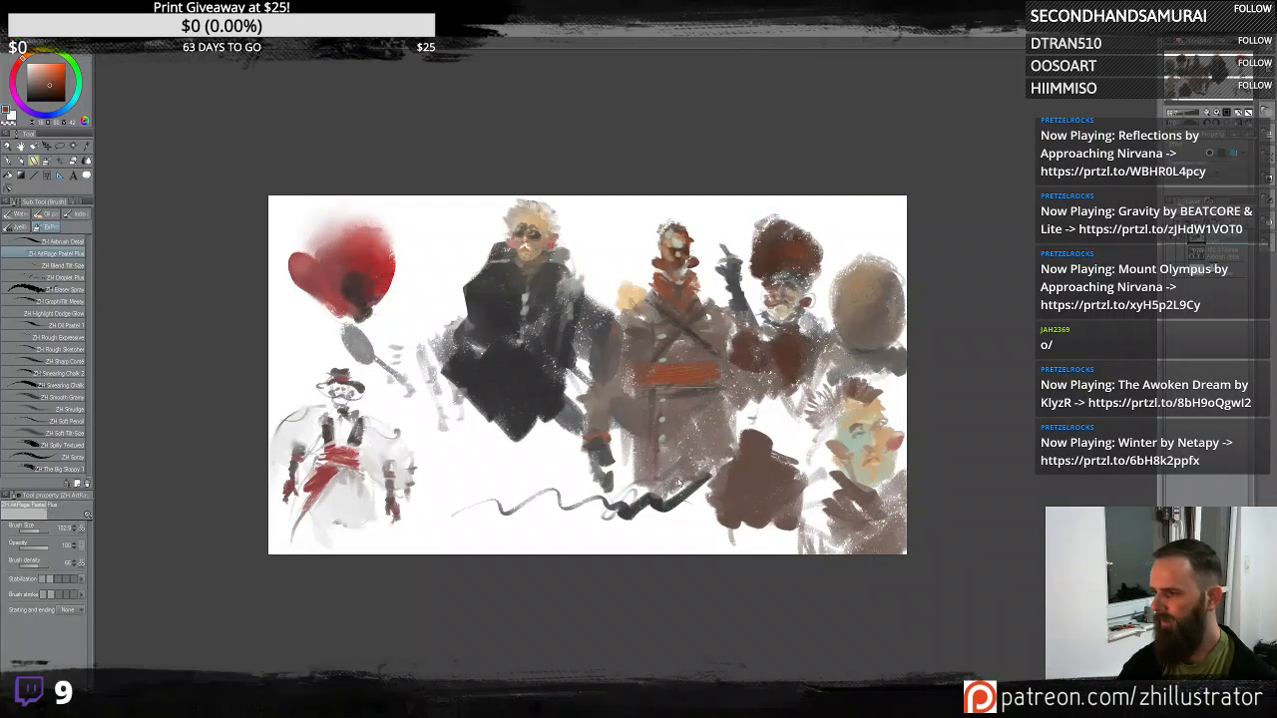
pyautogui.scroll(3, 681, 479)
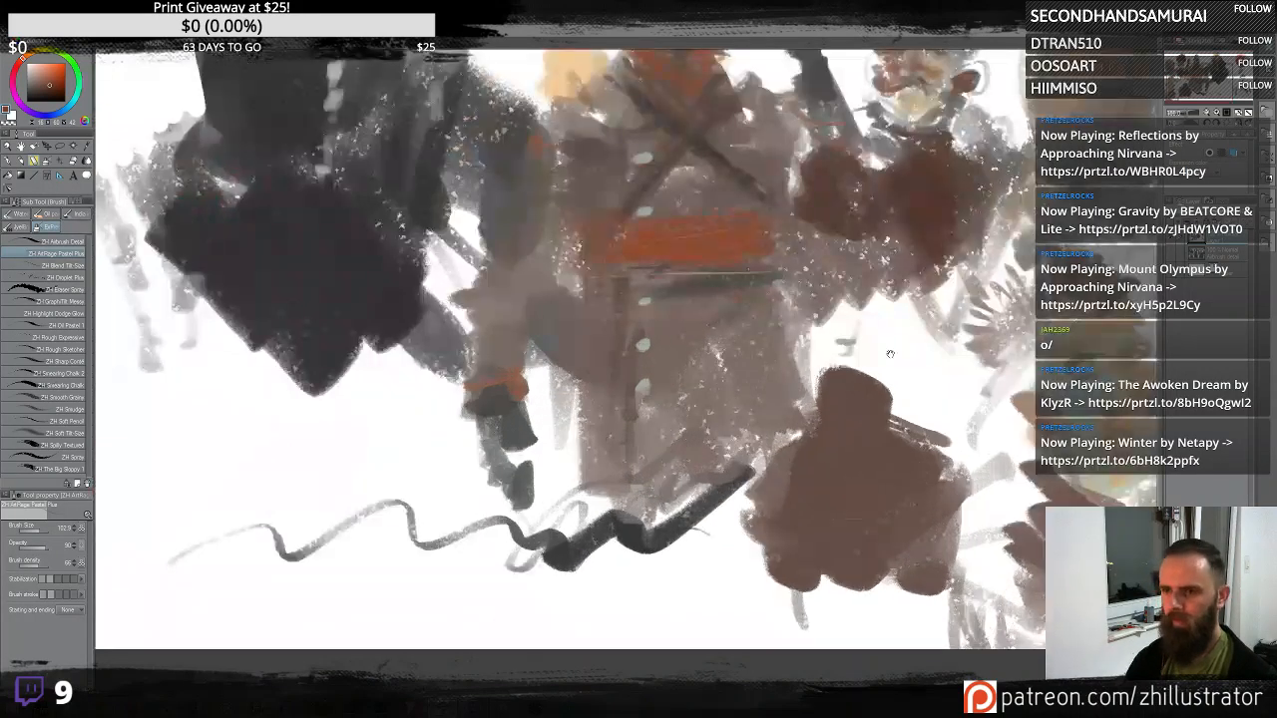
pyautogui.moveTo(890, 353); pyautogui.dragTo(813, 467)
pyautogui.keyDown('alt'); pyautogui.click(729, 546); pyautogui.keyUp('alt')
pyautogui.moveTo(755, 555)
pyautogui.mouseDown()
pyautogui.moveTo(706, 637)
pyautogui.moveTo(643, 564)
pyautogui.moveTo(635, 616)
pyautogui.mouseUp()
pyautogui.moveTo(886, 550); pyautogui.dragTo(733, 394)
pyautogui.keyDown('alt'); pyautogui.click(691, 461); pyautogui.keyUp('alt')
pyautogui.moveTo(646, 295)
pyautogui.mouseDown()
pyautogui.moveTo(644, 389)
pyautogui.moveTo(725, 314)
pyautogui.moveTo(719, 449)
pyautogui.mouseUp()
pyautogui.moveTo(673, 297)
pyautogui.mouseDown()
pyautogui.moveTo(639, 376)
pyautogui.moveTo(604, 260)
pyautogui.moveTo(620, 396)
pyautogui.moveTo(661, 423)
pyautogui.moveTo(680, 331)
pyautogui.moveTo(586, 244)
pyautogui.moveTo(573, 261)
pyautogui.moveTo(631, 291)
pyautogui.moveTo(658, 376)
pyautogui.moveTo(689, 294)
pyautogui.moveTo(778, 500)
pyautogui.moveTo(818, 499)
pyautogui.mouseUp()
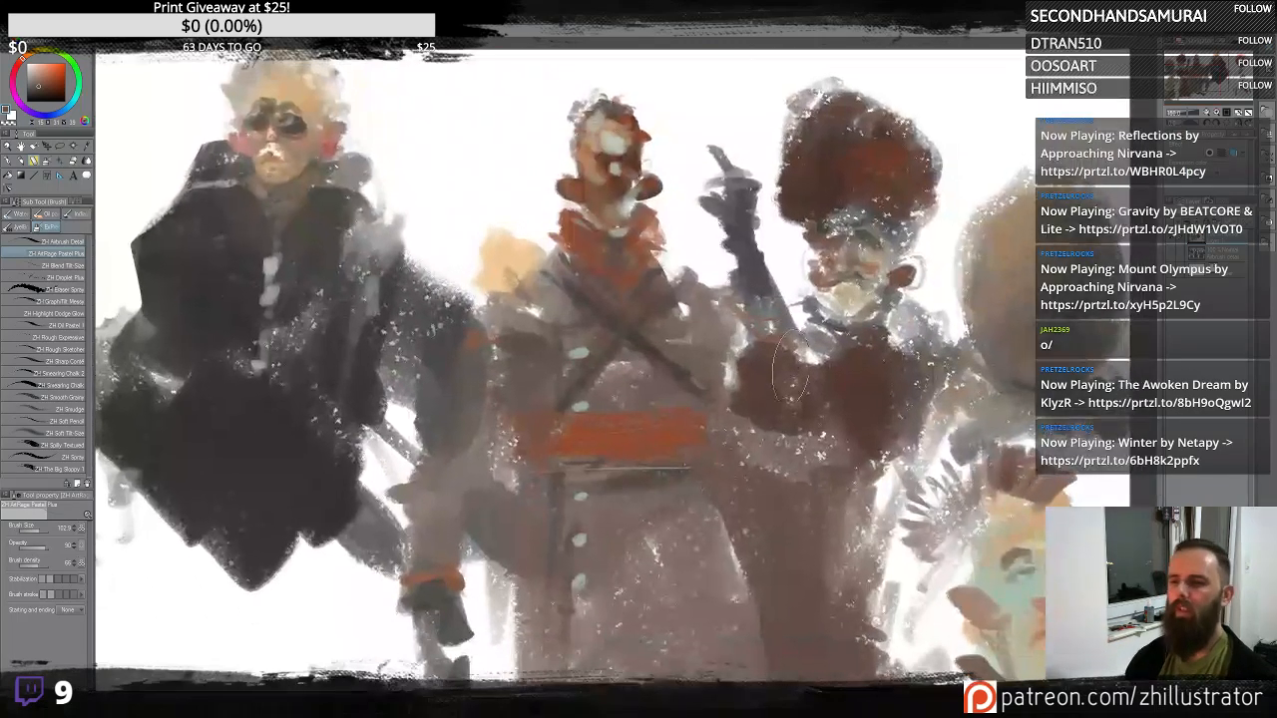
pyautogui.moveTo(548, 341); pyautogui.dragTo(663, 401)
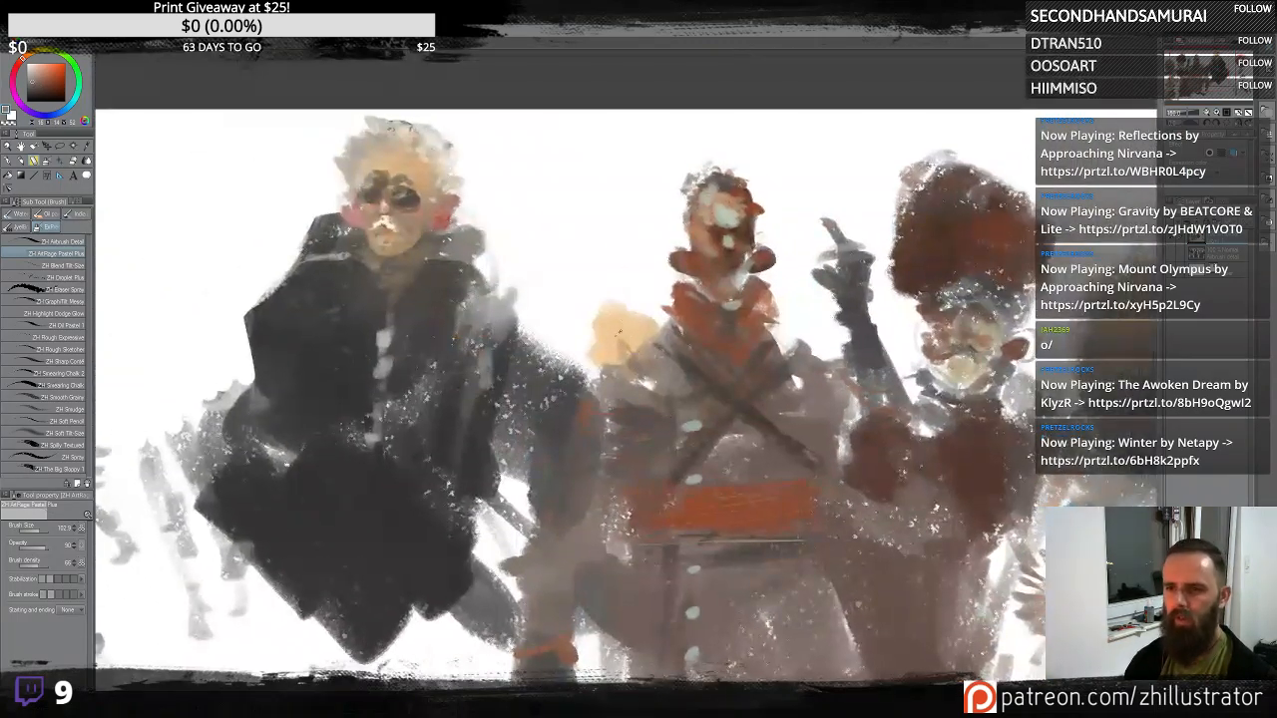
# - Pick a pale green and airbrush a soft background wash behind the central figures' heads
pyautogui.moveTo(639, 179); pyautogui.dragTo(614, 227)
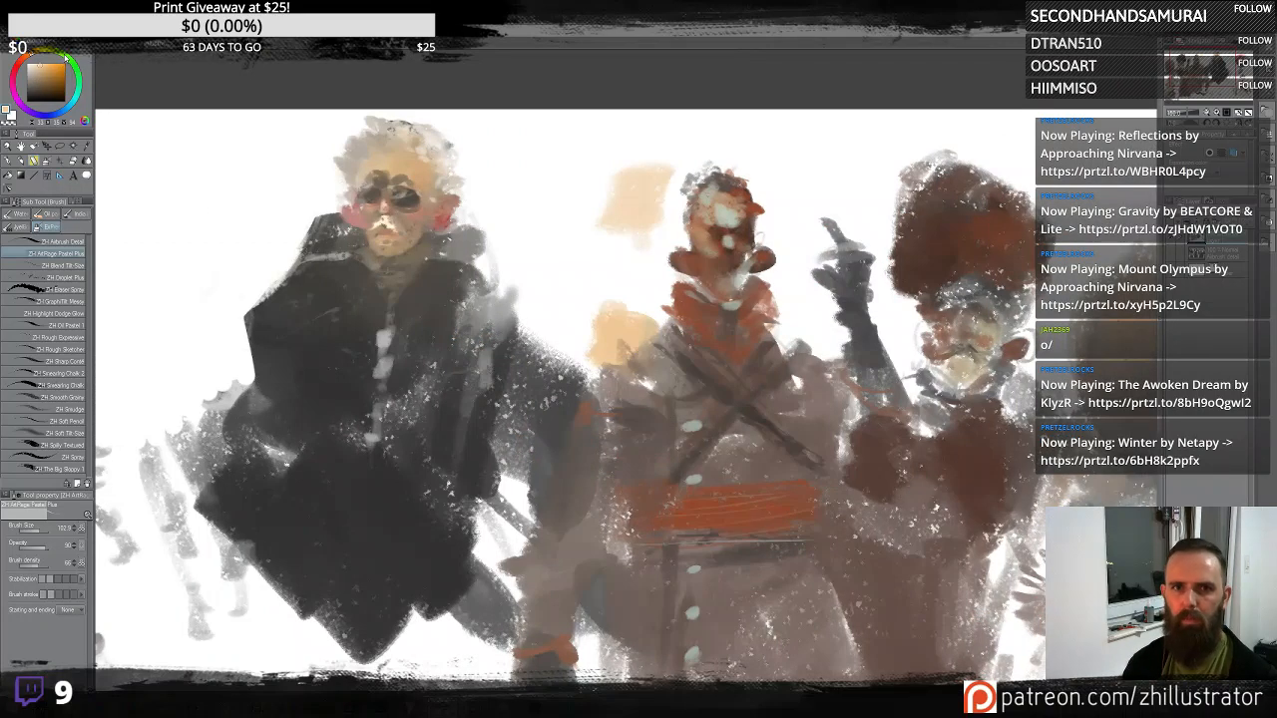
pyautogui.click(67, 58)
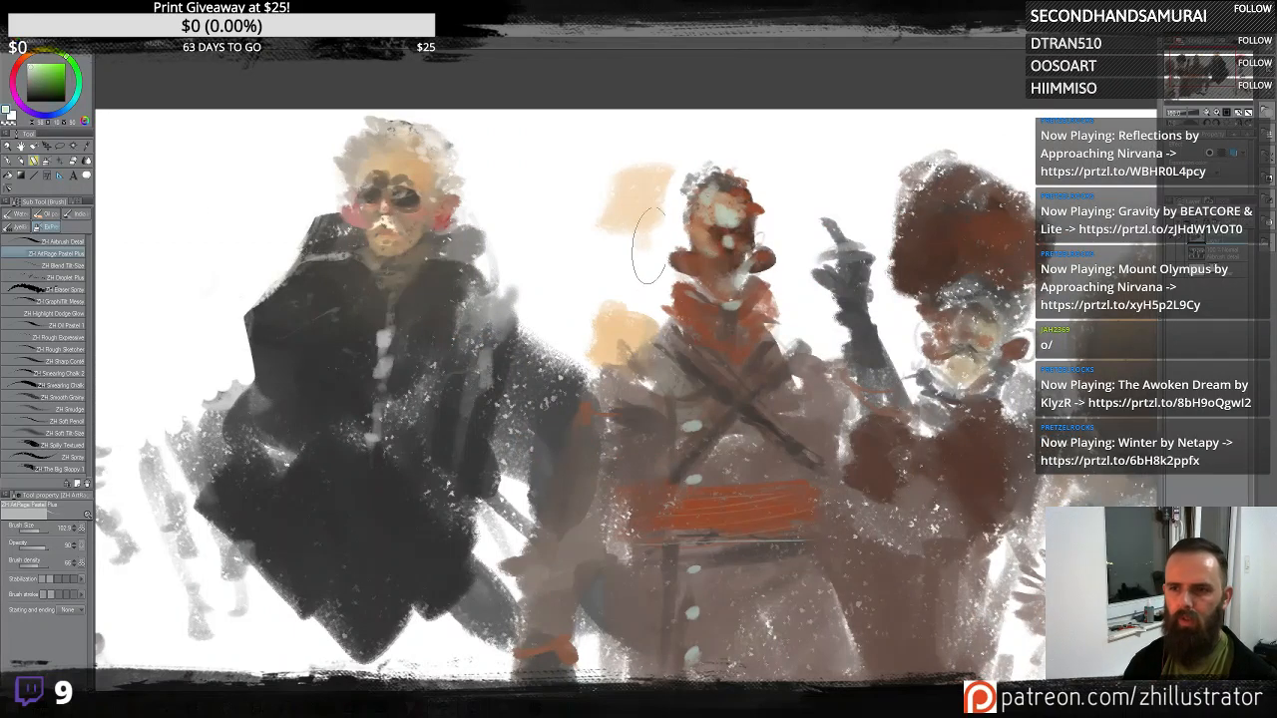
pyautogui.moveTo(648, 245)
pyautogui.mouseDown()
pyautogui.moveTo(674, 222)
pyautogui.moveTo(678, 163)
pyautogui.moveTo(651, 175)
pyautogui.moveTo(658, 125)
pyautogui.moveTo(588, 225)
pyautogui.moveTo(564, 125)
pyautogui.moveTo(519, 184)
pyautogui.moveTo(563, 309)
pyautogui.moveTo(621, 157)
pyautogui.moveTo(651, 268)
pyautogui.moveTo(630, 323)
pyautogui.moveTo(613, 309)
pyautogui.moveTo(588, 360)
pyautogui.moveTo(547, 285)
pyautogui.moveTo(576, 332)
pyautogui.moveTo(610, 320)
pyautogui.moveTo(617, 350)
pyautogui.moveTo(645, 297)
pyautogui.moveTo(654, 314)
pyautogui.moveTo(617, 295)
pyautogui.moveTo(572, 303)
pyautogui.mouseUp()
pyautogui.keyDown('alt'); pyautogui.click(572, 221); pyautogui.keyUp('alt')
pyautogui.moveTo(573, 221)
pyautogui.mouseDown()
pyautogui.moveTo(573, 269)
pyautogui.moveTo(519, 221)
pyautogui.moveTo(646, 130)
pyautogui.moveTo(864, 149)
pyautogui.moveTo(803, 234)
pyautogui.moveTo(761, 159)
pyautogui.moveTo(788, 220)
pyautogui.moveTo(833, 150)
pyautogui.moveTo(873, 165)
pyautogui.moveTo(898, 214)
pyautogui.mouseUp()
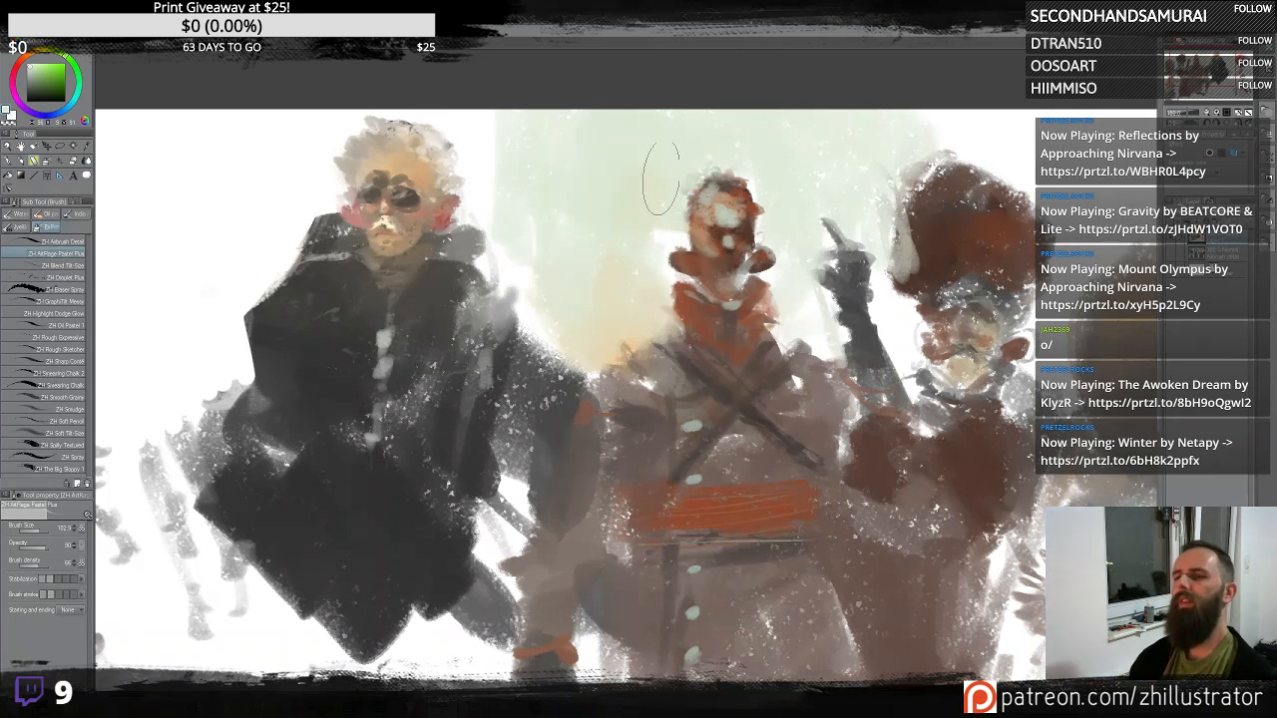
pyautogui.moveTo(497, 184); pyautogui.dragTo(487, 99)
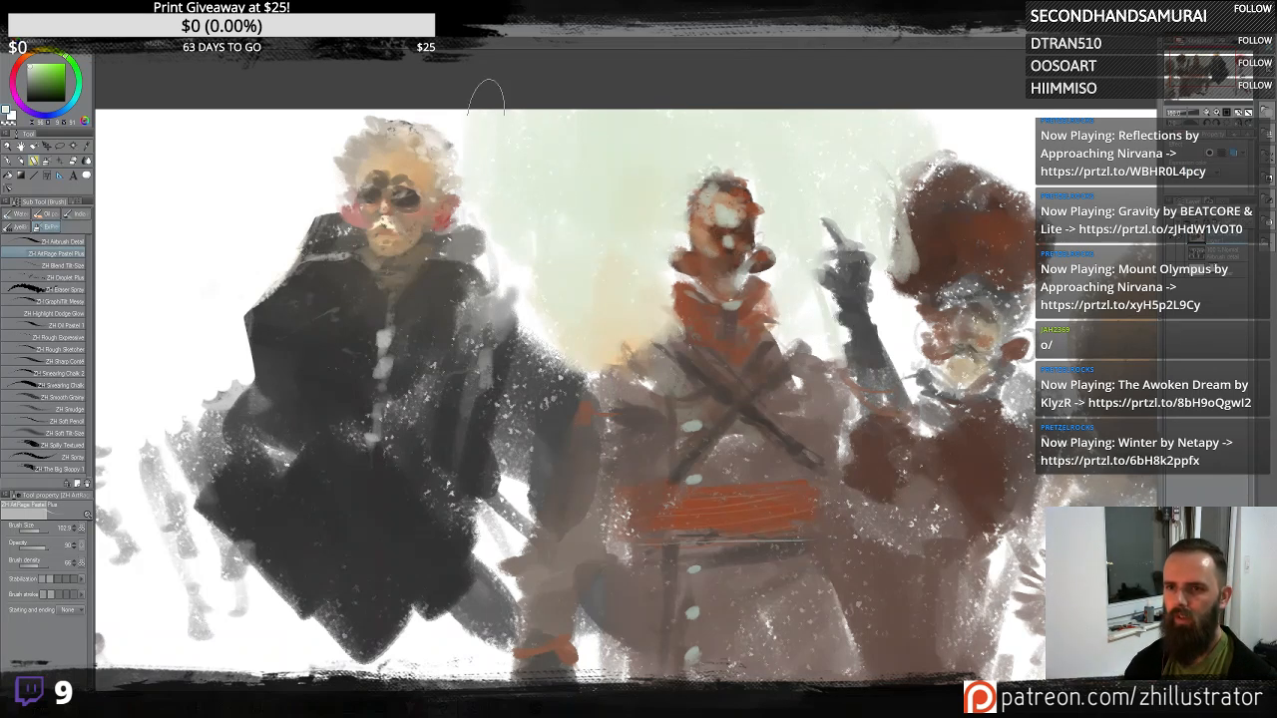
# - Airbrush a pale wash down the gap between the dark-coated figure and the central figure
pyautogui.moveTo(543, 286)
pyautogui.mouseDown()
pyautogui.moveTo(593, 341)
pyautogui.moveTo(540, 342)
pyautogui.mouseUp()
pyautogui.keyDown('alt'); pyautogui.click(617, 349); pyautogui.keyUp('alt')
pyautogui.moveTo(606, 292); pyautogui.dragTo(544, 317)
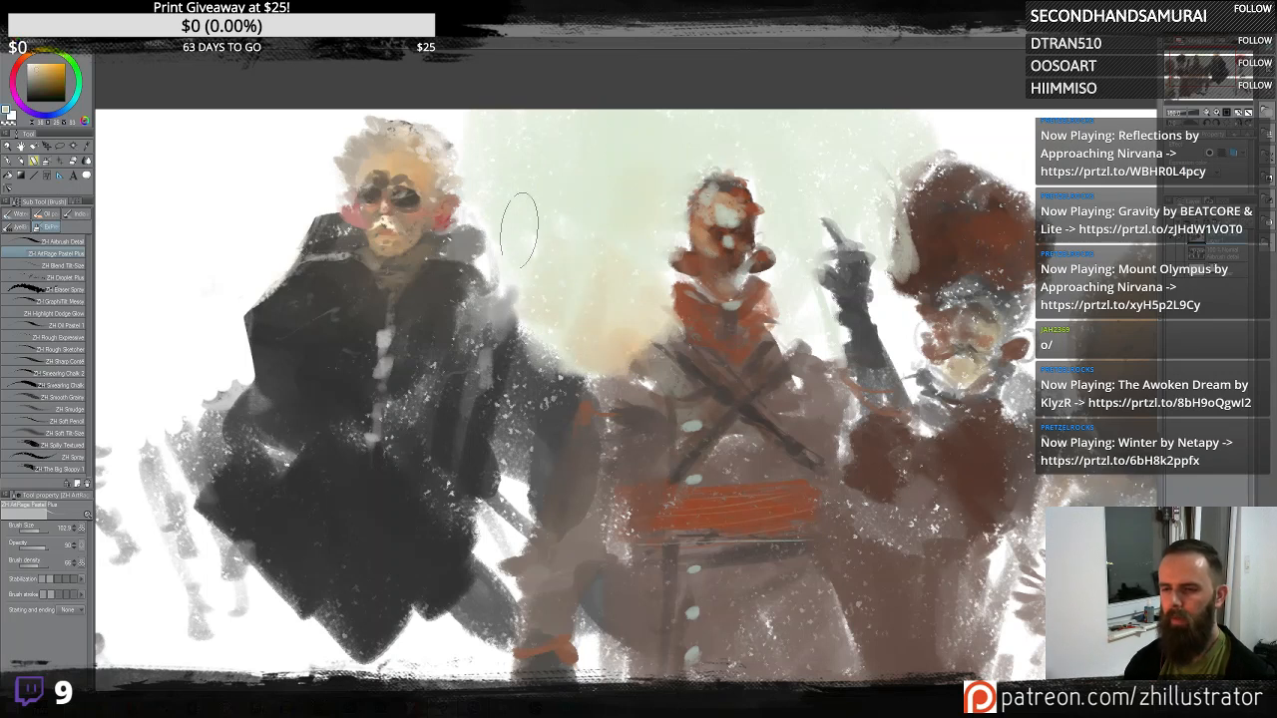
pyautogui.keyDown('alt'); pyautogui.click(639, 251); pyautogui.keyUp('alt')
pyautogui.moveTo(630, 293); pyautogui.dragTo(589, 331)
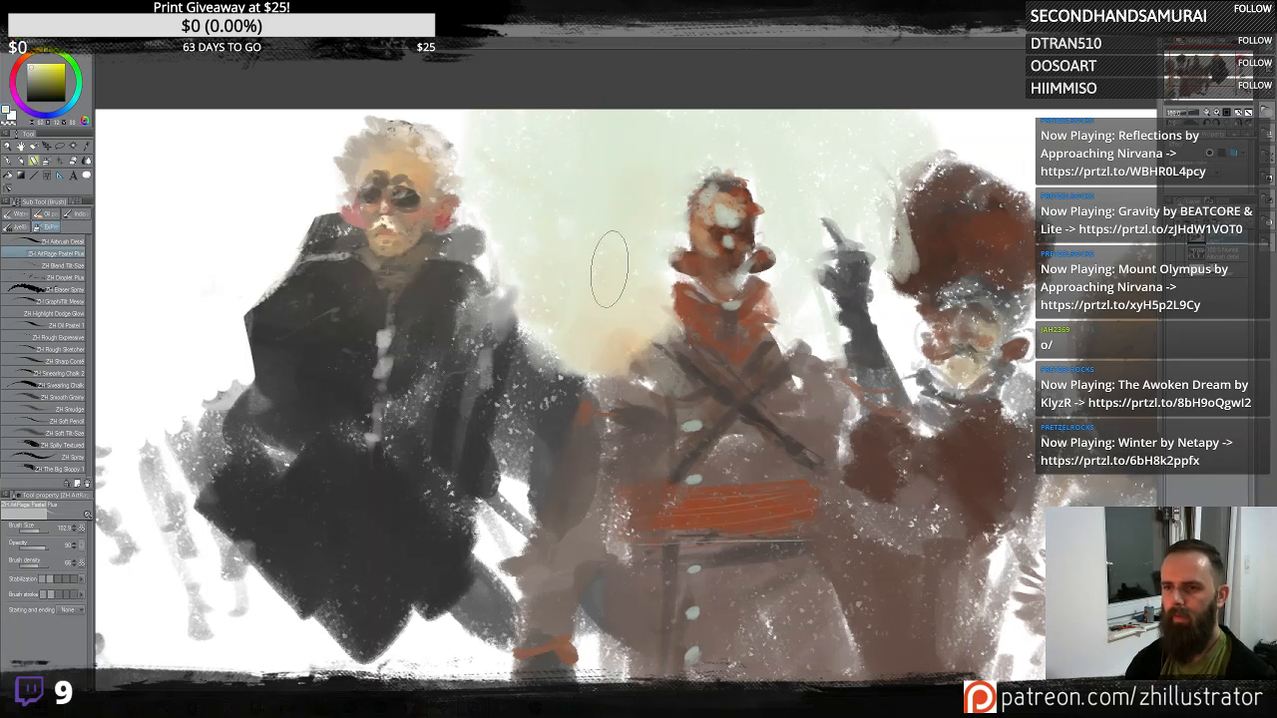
pyautogui.moveTo(610, 271); pyautogui.dragTo(514, 330)
pyautogui.moveTo(499, 220)
pyautogui.mouseDown()
pyautogui.moveTo(528, 374)
pyautogui.moveTo(543, 334)
pyautogui.moveTo(502, 374)
pyautogui.moveTo(477, 304)
pyautogui.moveTo(493, 325)
pyautogui.moveTo(488, 279)
pyautogui.moveTo(468, 419)
pyautogui.moveTo(490, 454)
pyautogui.moveTo(531, 384)
pyautogui.moveTo(513, 499)
pyautogui.moveTo(528, 411)
pyautogui.moveTo(495, 392)
pyautogui.moveTo(493, 290)
pyautogui.moveTo(460, 407)
pyautogui.moveTo(465, 217)
pyautogui.moveTo(501, 371)
pyautogui.moveTo(495, 524)
pyautogui.moveTo(519, 501)
pyautogui.mouseUp()
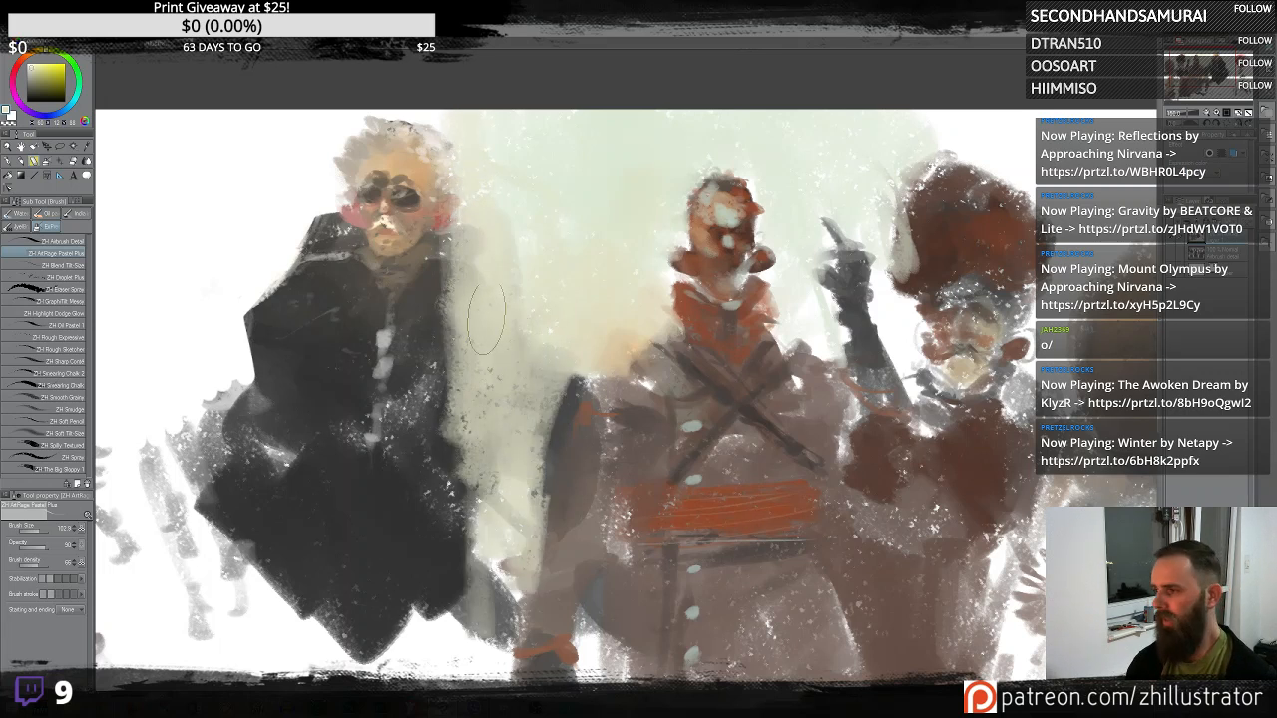
pyautogui.moveTo(717, 399)
pyautogui.mouseDown()
pyautogui.moveTo(654, 361)
pyautogui.moveTo(649, 339)
pyautogui.mouseUp()
# - Fade the top of the fur-hatted figure's hat with pale airbrush strokes
pyautogui.keyDown('alt'); pyautogui.click(776, 112); pyautogui.keyUp('alt')
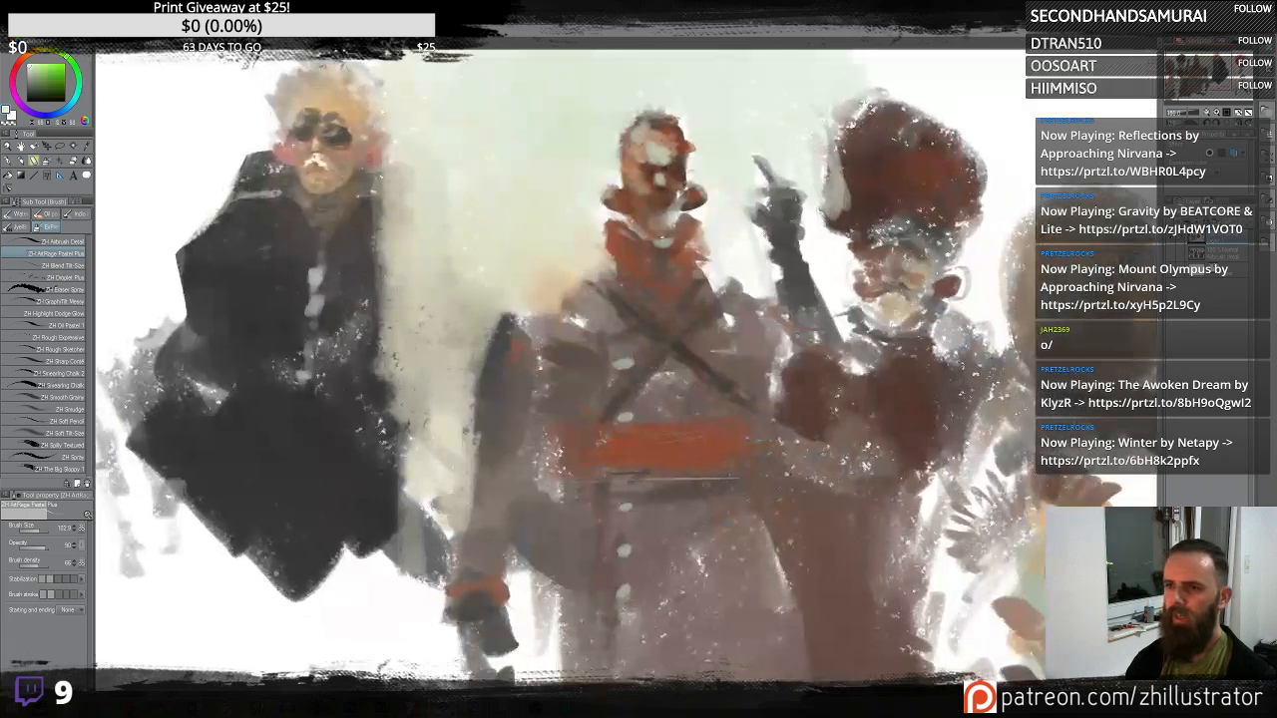
pyautogui.moveTo(828, 180)
pyautogui.mouseDown()
pyautogui.moveTo(852, 95)
pyautogui.moveTo(851, 257)
pyautogui.moveTo(843, 140)
pyautogui.mouseUp()
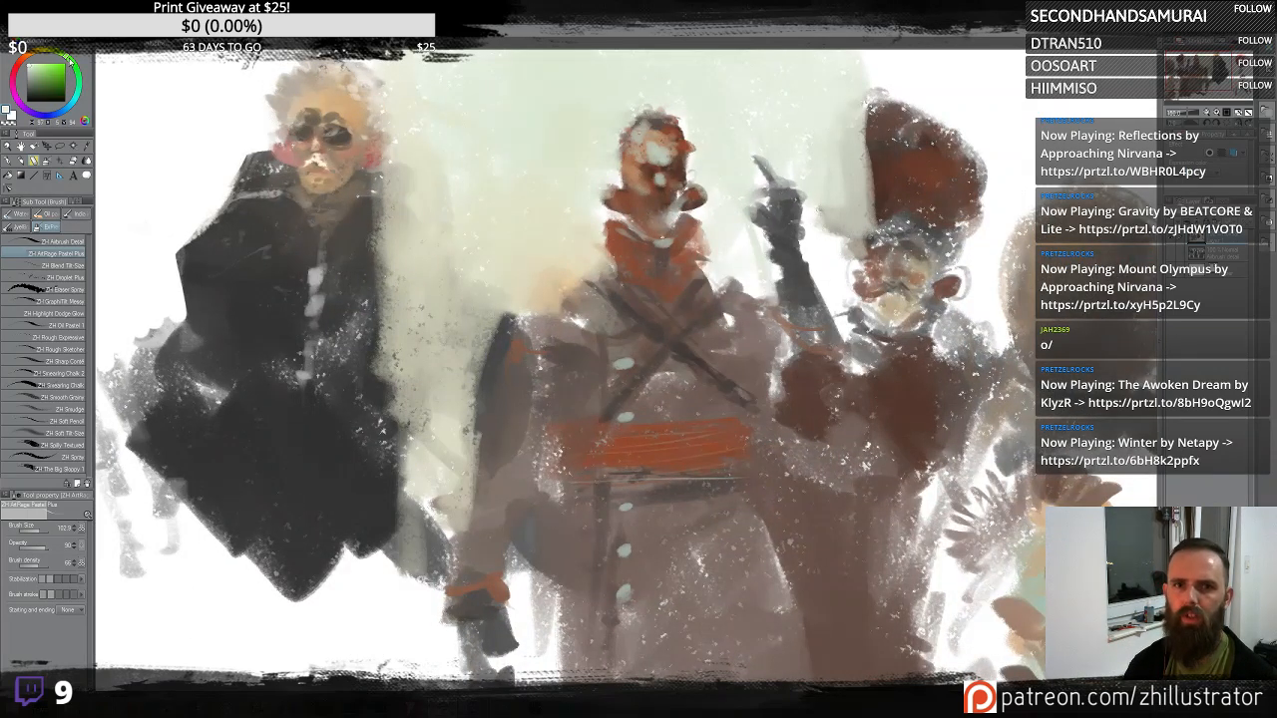
pyautogui.moveTo(854, 166)
pyautogui.mouseDown()
pyautogui.moveTo(826, 228)
pyautogui.moveTo(841, 262)
pyautogui.moveTo(839, 111)
pyautogui.moveTo(851, 95)
pyautogui.moveTo(842, 246)
pyautogui.moveTo(728, 250)
pyautogui.moveTo(744, 249)
pyautogui.moveTo(770, 292)
pyautogui.moveTo(837, 229)
pyautogui.moveTo(834, 275)
pyautogui.moveTo(854, 255)
pyautogui.moveTo(843, 289)
pyautogui.moveTo(852, 350)
pyautogui.moveTo(849, 216)
pyautogui.mouseUp()
pyautogui.keyDown('alt'); pyautogui.click(729, 249); pyautogui.keyUp('alt')
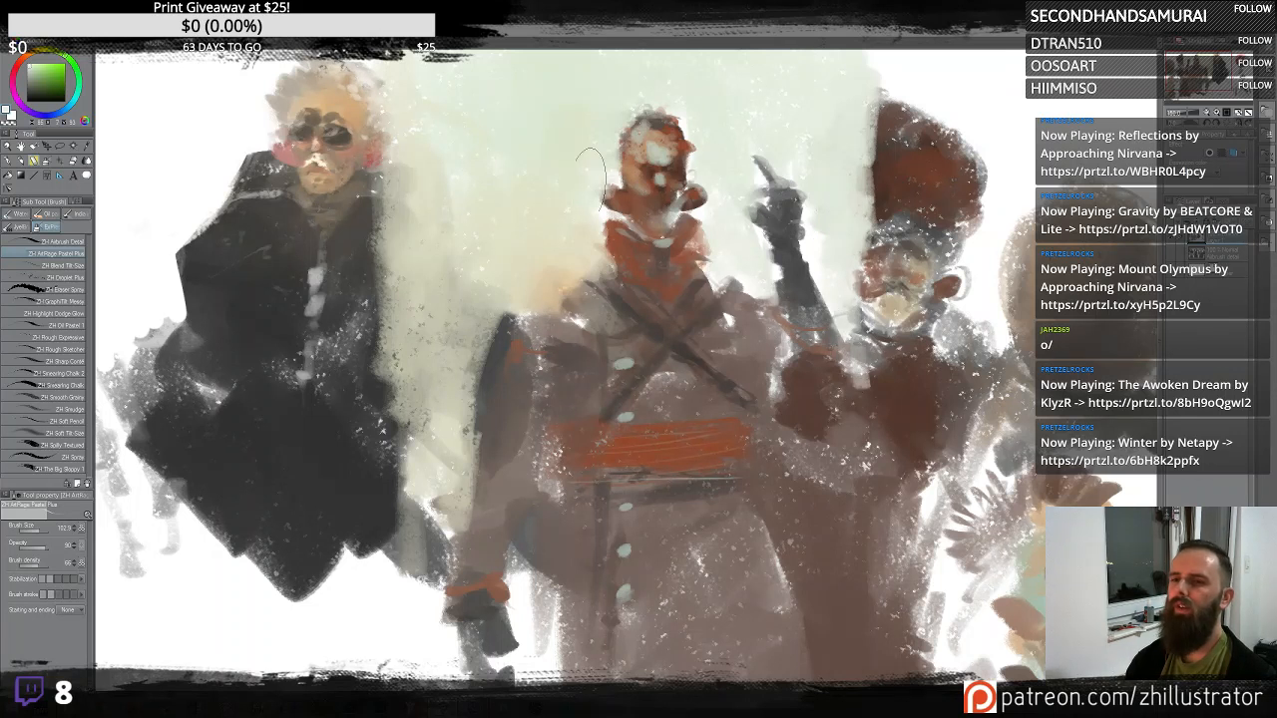
pyautogui.keyDown('alt'); pyautogui.click(517, 170); pyautogui.keyUp('alt')
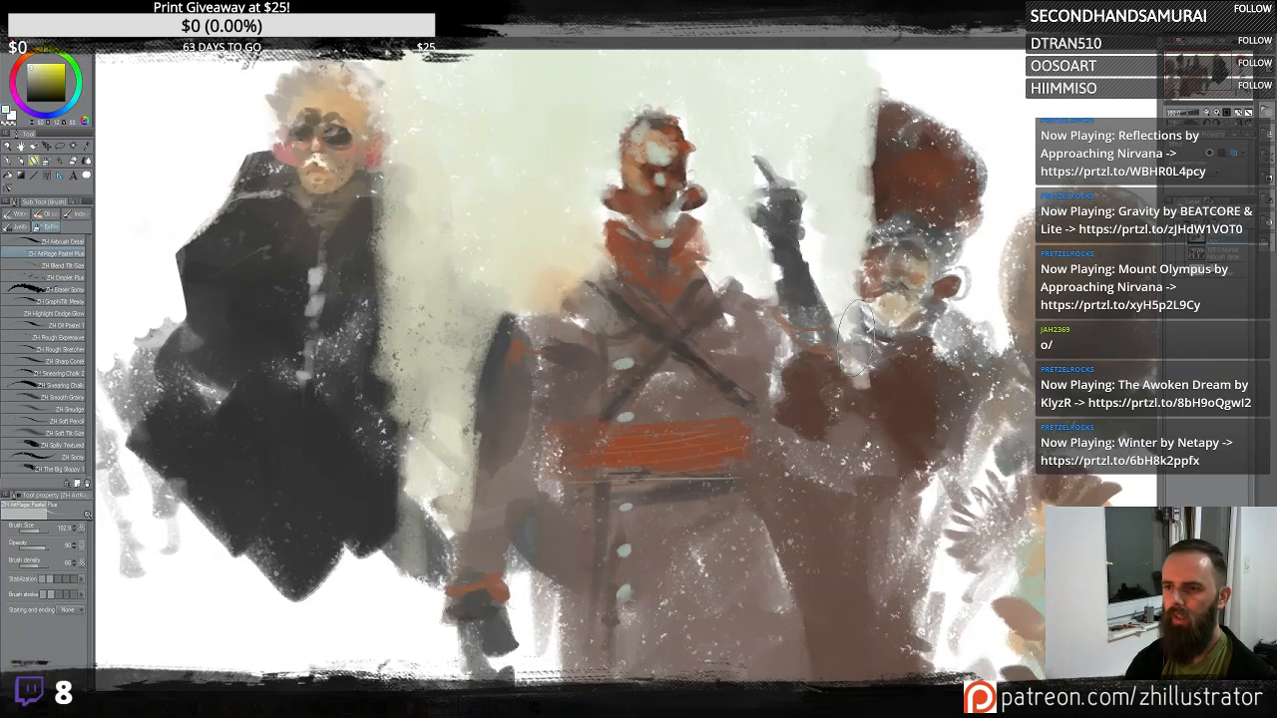
# - Airbrush a pale wash over the fur-hatted figure's body and face, blending it into the background
pyautogui.moveTo(846, 390)
pyautogui.mouseDown()
pyautogui.moveTo(872, 75)
pyautogui.moveTo(865, 189)
pyautogui.moveTo(890, 414)
pyautogui.moveTo(910, 160)
pyautogui.moveTo(920, 174)
pyautogui.moveTo(915, 285)
pyautogui.moveTo(877, 160)
pyautogui.moveTo(902, 125)
pyautogui.moveTo(878, 235)
pyautogui.moveTo(935, 190)
pyautogui.moveTo(870, 309)
pyautogui.moveTo(928, 274)
pyautogui.moveTo(910, 404)
pyautogui.moveTo(865, 359)
pyautogui.moveTo(880, 424)
pyautogui.moveTo(847, 474)
pyautogui.moveTo(857, 454)
pyautogui.moveTo(823, 481)
pyautogui.moveTo(847, 504)
pyautogui.moveTo(823, 489)
pyautogui.moveTo(820, 611)
pyautogui.moveTo(841, 512)
pyautogui.moveTo(858, 557)
pyautogui.moveTo(925, 503)
pyautogui.moveTo(888, 460)
pyautogui.moveTo(973, 334)
pyautogui.moveTo(890, 397)
pyautogui.moveTo(922, 317)
pyautogui.moveTo(906, 420)
pyautogui.moveTo(940, 481)
pyautogui.moveTo(903, 520)
pyautogui.moveTo(856, 655)
pyautogui.mouseUp()
pyautogui.moveTo(903, 323); pyautogui.dragTo(883, 450)
pyautogui.keyDown('alt'); pyautogui.click(864, 421); pyautogui.keyUp('alt')
pyautogui.moveTo(850, 344)
pyautogui.mouseDown()
pyautogui.moveTo(900, 341)
pyautogui.moveTo(875, 262)
pyautogui.mouseUp()
pyautogui.moveTo(802, 280)
pyautogui.mouseDown()
pyautogui.moveTo(841, 314)
pyautogui.moveTo(930, 241)
pyautogui.moveTo(897, 239)
pyautogui.moveTo(883, 196)
pyautogui.moveTo(877, 337)
pyautogui.moveTo(868, 301)
pyautogui.mouseUp()
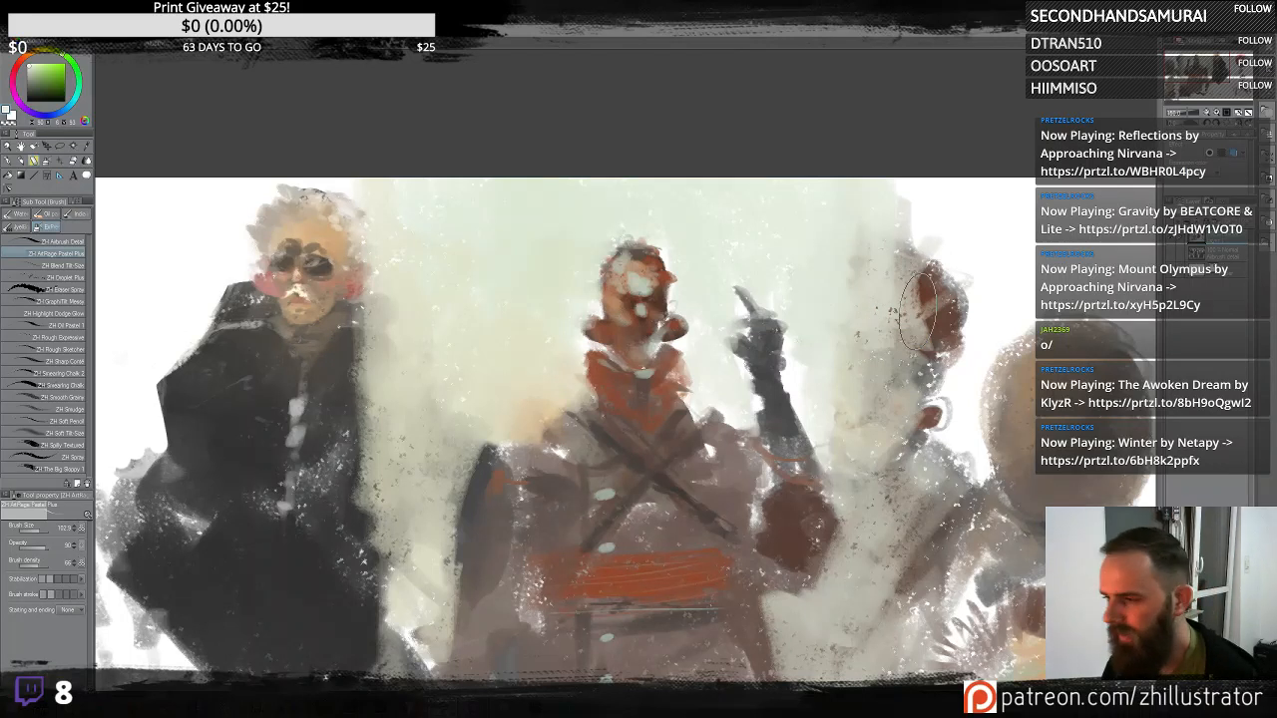
# - Add a few small dark strokes around the faded fur-hatted figure's head
pyautogui.keyDown('ctrl'); pyautogui.click(919, 315); pyautogui.keyUp('ctrl')
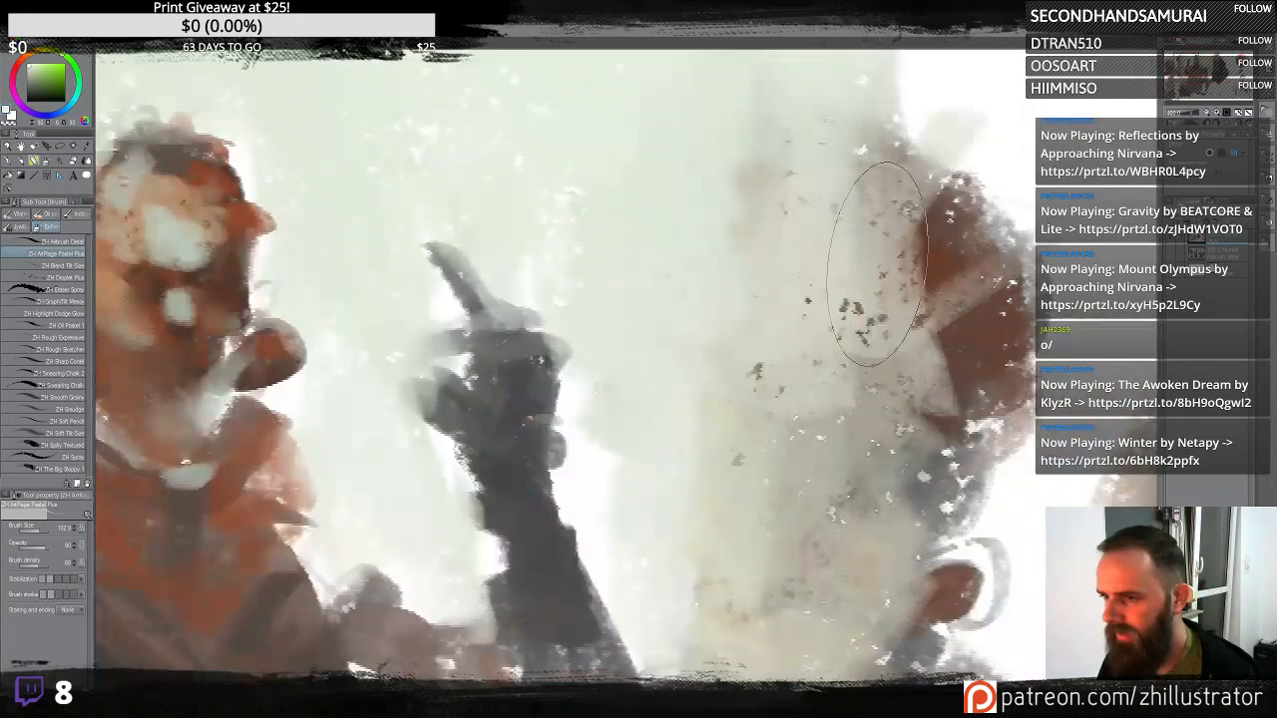
pyautogui.scroll(-3, 864, 377)
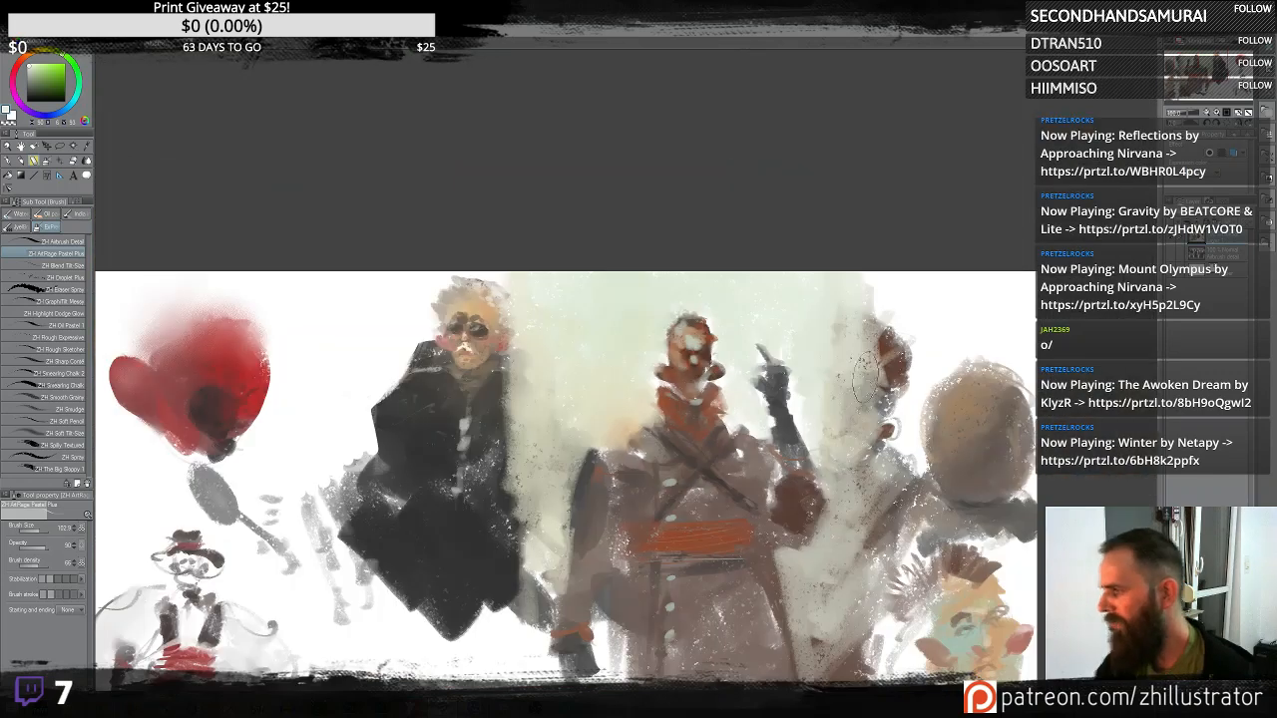
pyautogui.moveTo(768, 528)
pyautogui.mouseDown()
pyautogui.moveTo(790, 306)
pyautogui.moveTo(801, 361)
pyautogui.mouseUp()
pyautogui.keyDown('alt'); pyautogui.click(669, 238); pyautogui.keyUp('alt')
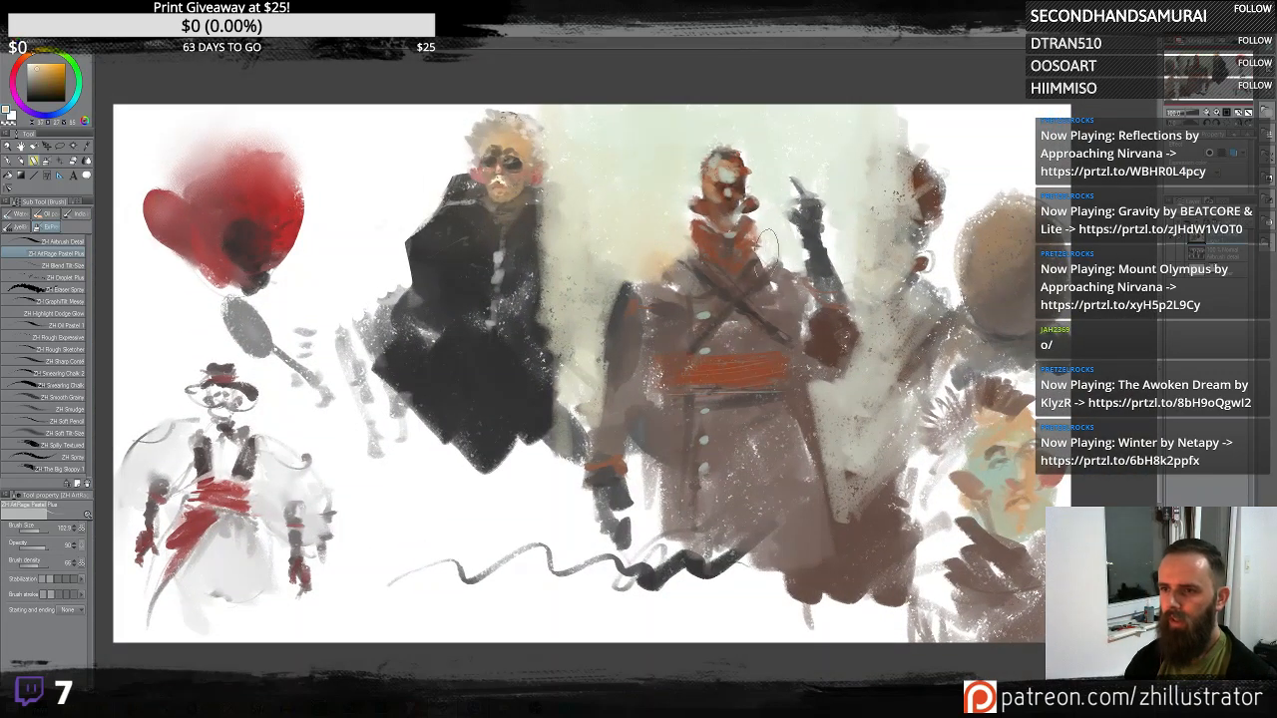
pyautogui.keyDown('alt'); pyautogui.click(847, 224); pyautogui.keyUp('alt')
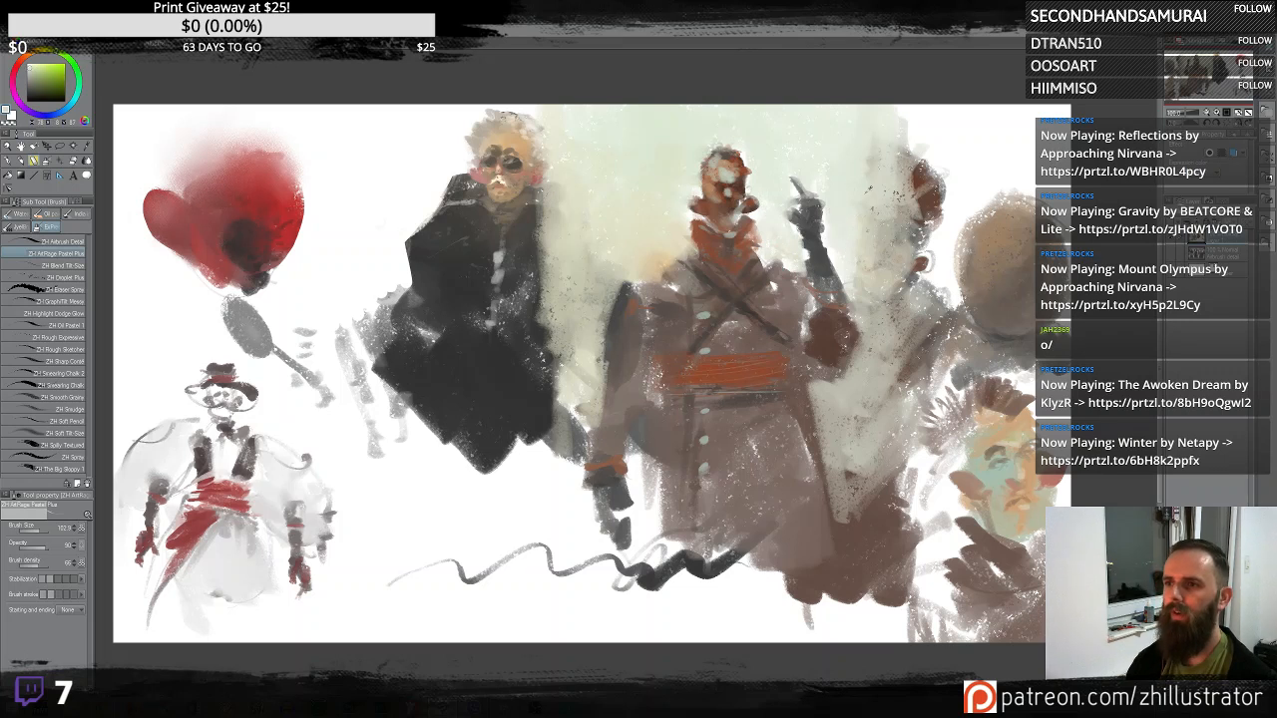
pyautogui.moveTo(852, 168)
pyautogui.mouseDown()
pyautogui.moveTo(876, 131)
pyautogui.moveTo(892, 160)
pyautogui.moveTo(876, 237)
pyautogui.mouseUp()
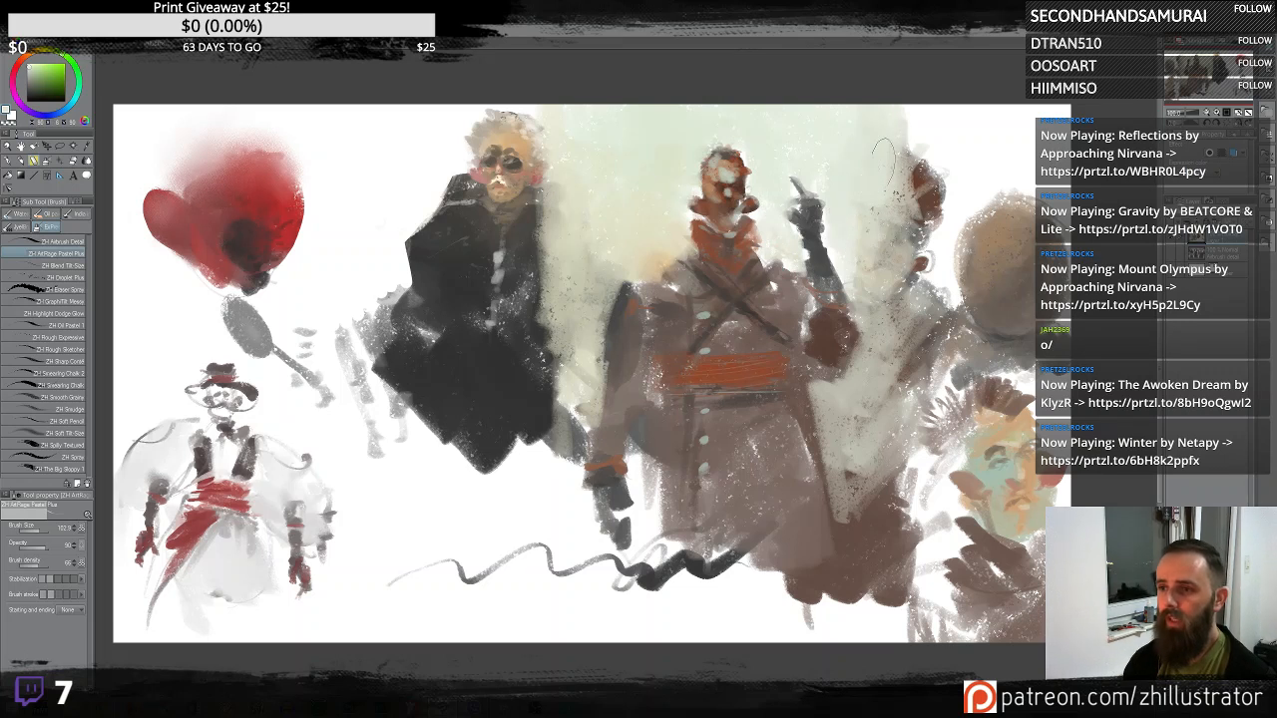
# - Soften the left edge of the central figure's coat with pale airbrush strokes
pyautogui.moveTo(562, 318)
pyautogui.mouseDown()
pyautogui.moveTo(539, 411)
pyautogui.moveTo(539, 219)
pyautogui.mouseUp()
pyautogui.moveTo(550, 283)
pyautogui.mouseDown()
pyautogui.moveTo(570, 242)
pyautogui.moveTo(581, 271)
pyautogui.moveTo(557, 337)
pyautogui.mouseUp()
pyautogui.moveTo(546, 454)
pyautogui.mouseDown()
pyautogui.moveTo(573, 501)
pyautogui.moveTo(559, 461)
pyautogui.moveTo(563, 478)
pyautogui.moveTo(600, 350)
pyautogui.mouseUp()
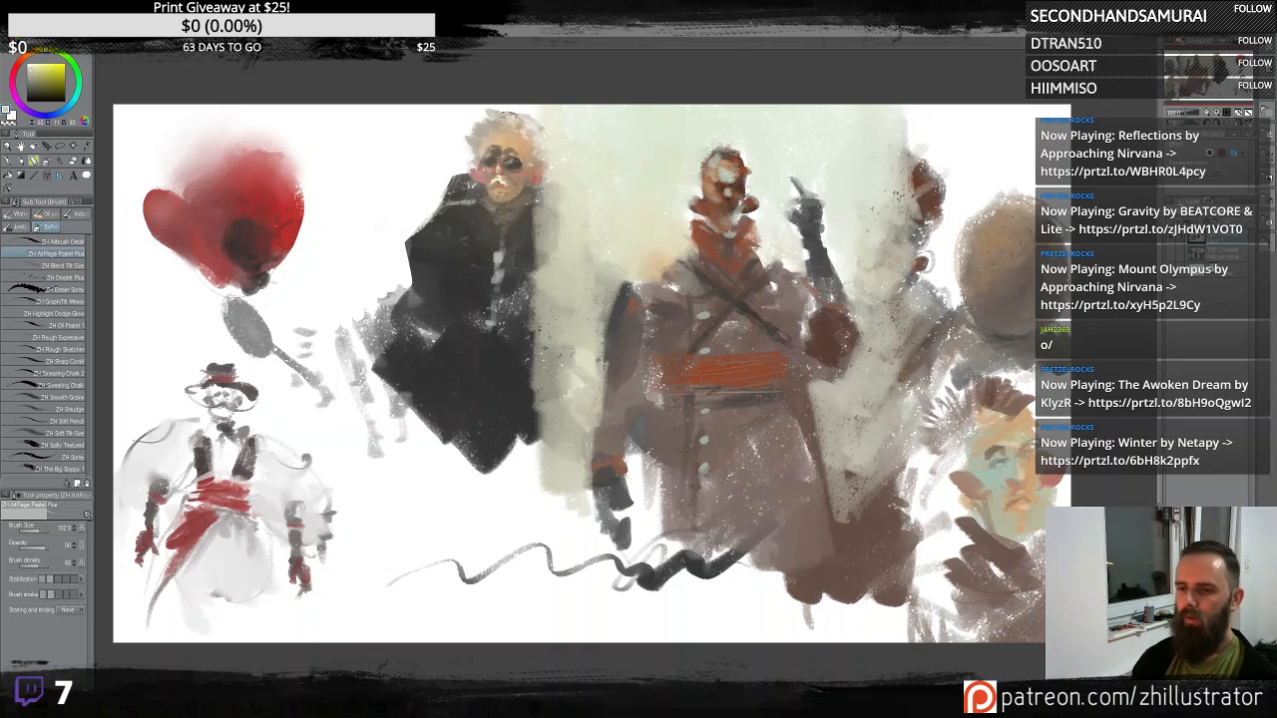
pyautogui.moveTo(642, 431); pyautogui.dragTo(642, 474)
pyautogui.keyDown('alt'); pyautogui.click(638, 477); pyautogui.keyUp('alt')
pyautogui.keyDown('alt'); pyautogui.click(643, 439); pyautogui.keyUp('alt')
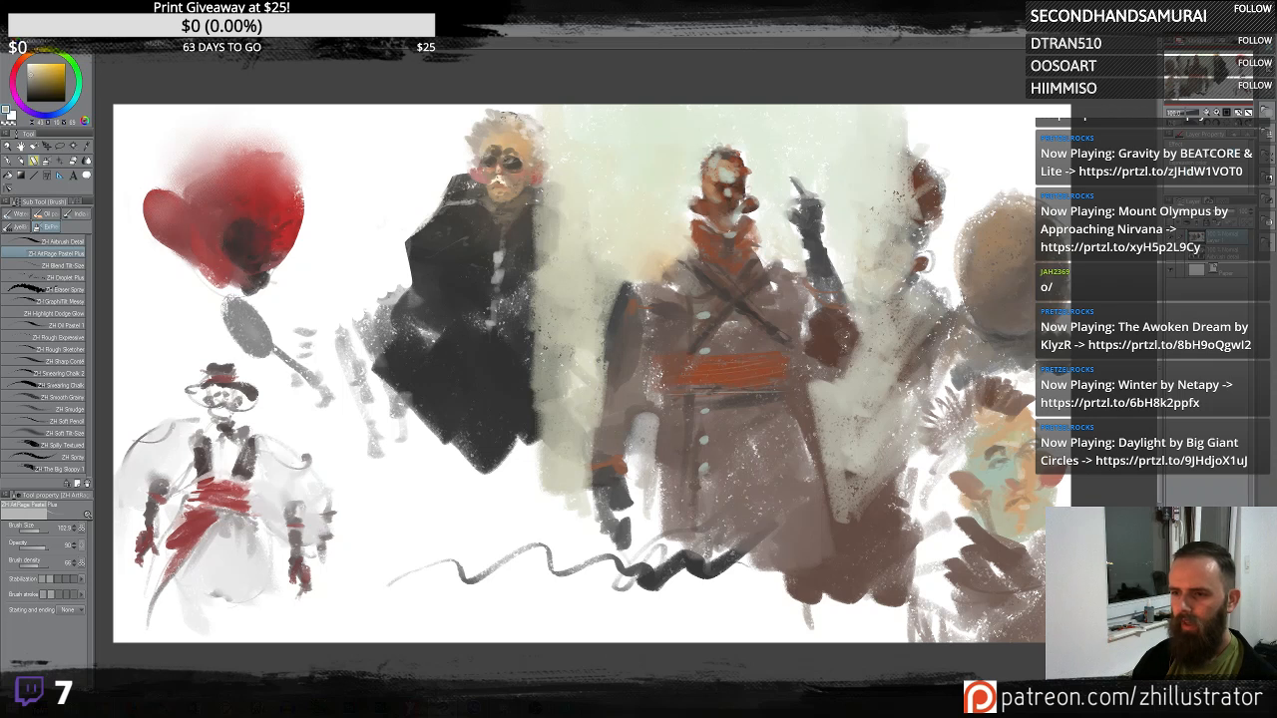
# - Add dark hatching strokes along the fur-hatted figure's lower side
pyautogui.moveTo(820, 436); pyautogui.dragTo(834, 605)
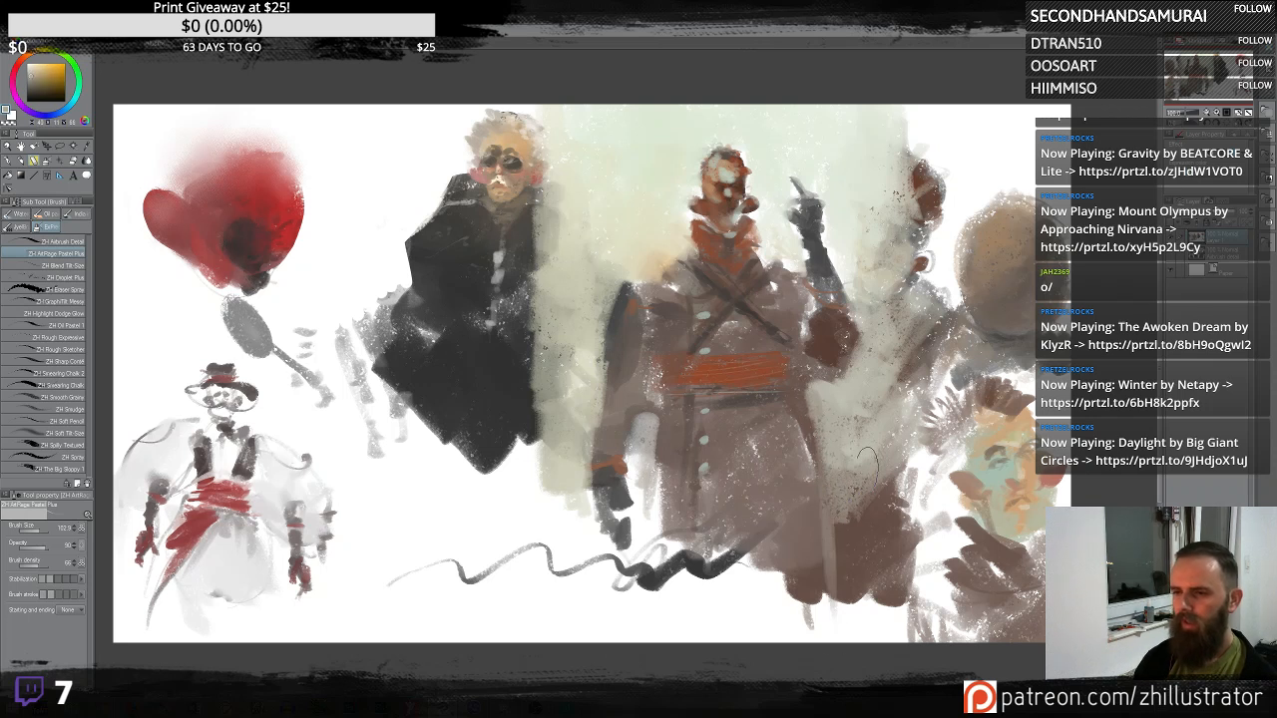
pyautogui.moveTo(866, 461); pyautogui.dragTo(857, 589)
pyautogui.moveTo(861, 502); pyautogui.dragTo(878, 561)
# - Extend the pale wash in the gap beside the central figure down toward the canvas bottom
pyautogui.moveTo(556, 501)
pyautogui.mouseDown()
pyautogui.moveTo(556, 561)
pyautogui.moveTo(575, 558)
pyautogui.mouseUp()
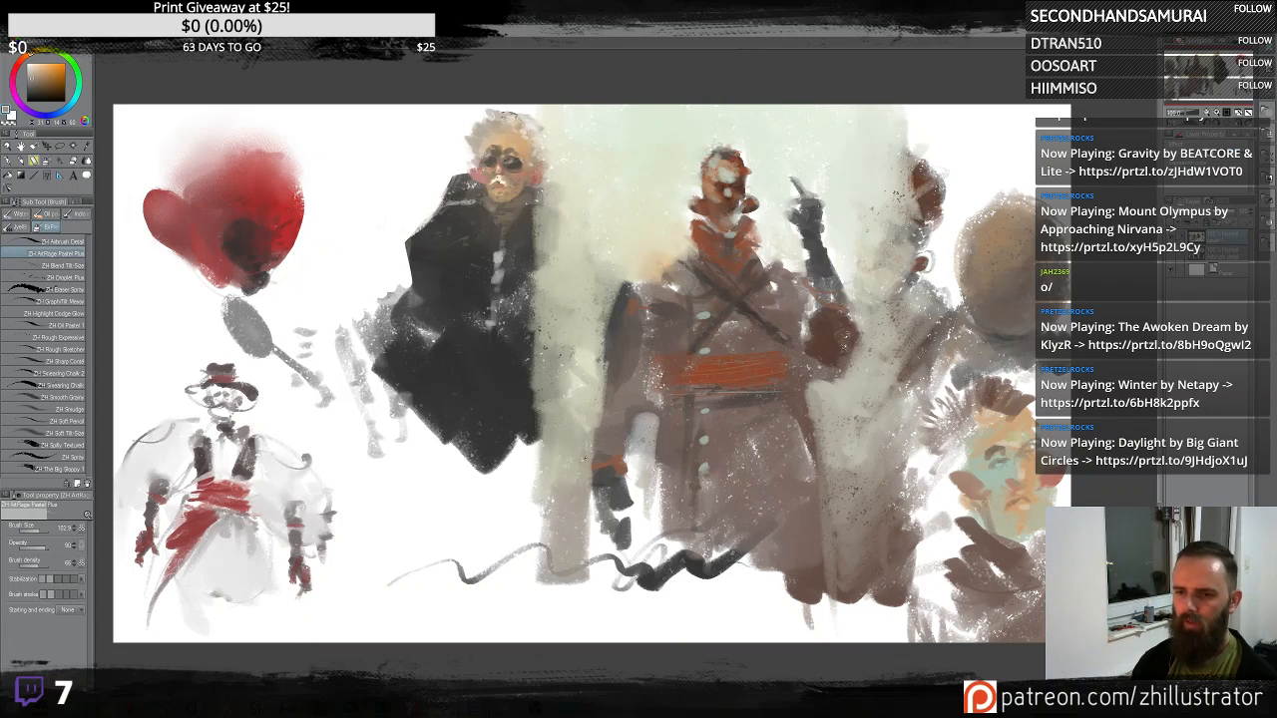
pyautogui.keyDown('alt'); pyautogui.click(584, 459); pyautogui.keyUp('alt')
pyautogui.moveTo(547, 495)
pyautogui.mouseDown()
pyautogui.moveTo(569, 430)
pyautogui.moveTo(550, 463)
pyautogui.mouseUp()
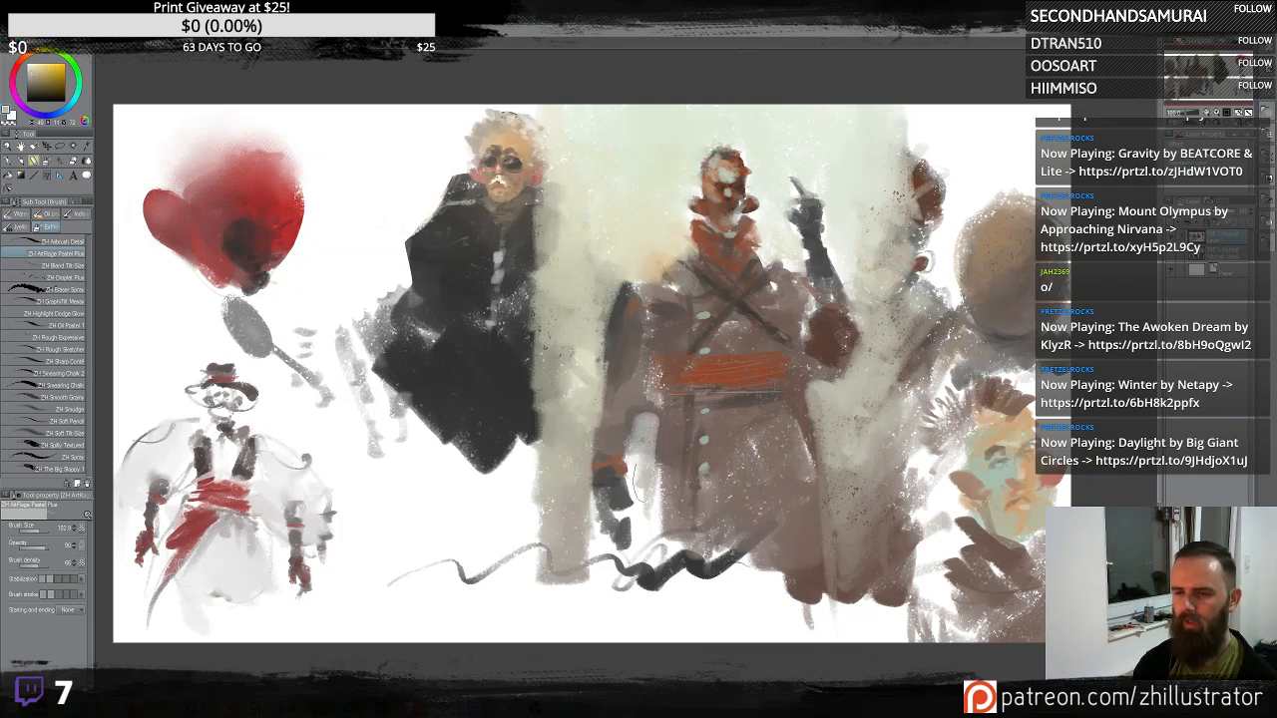
pyautogui.moveTo(635, 480); pyautogui.dragTo(624, 477)
pyautogui.moveTo(551, 387); pyautogui.dragTo(545, 398)
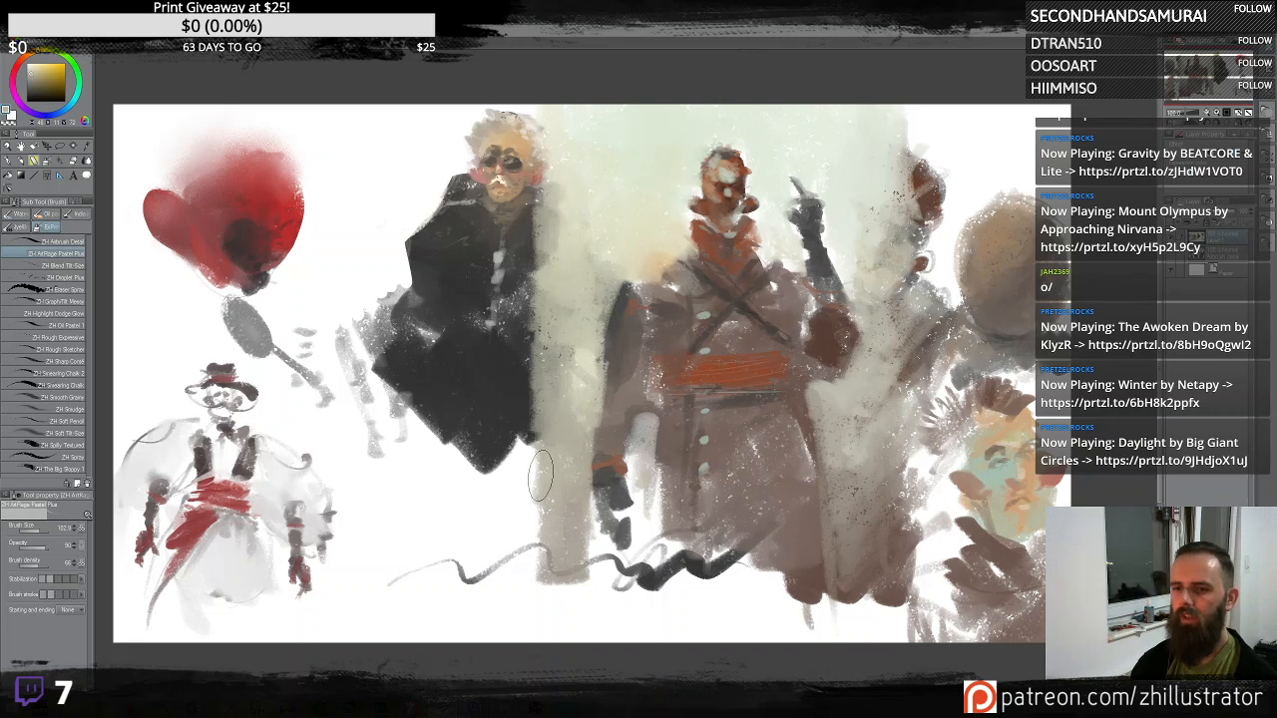
pyautogui.moveTo(540, 477); pyautogui.dragTo(534, 471)
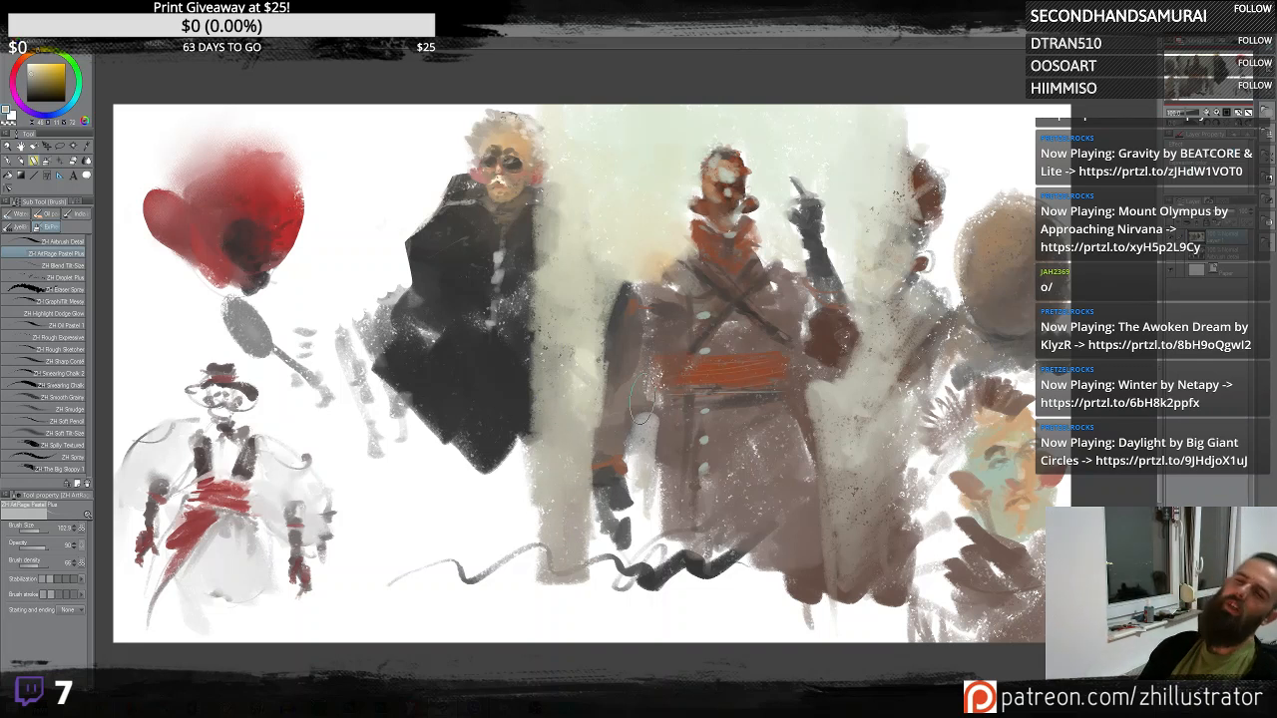
# - Carry the pale wash up to the top edge beside the dark-coated figure's head
pyautogui.keyDown('alt'); pyautogui.click(576, 159); pyautogui.keyUp('alt')
pyautogui.moveTo(548, 219); pyautogui.dragTo(547, 180)
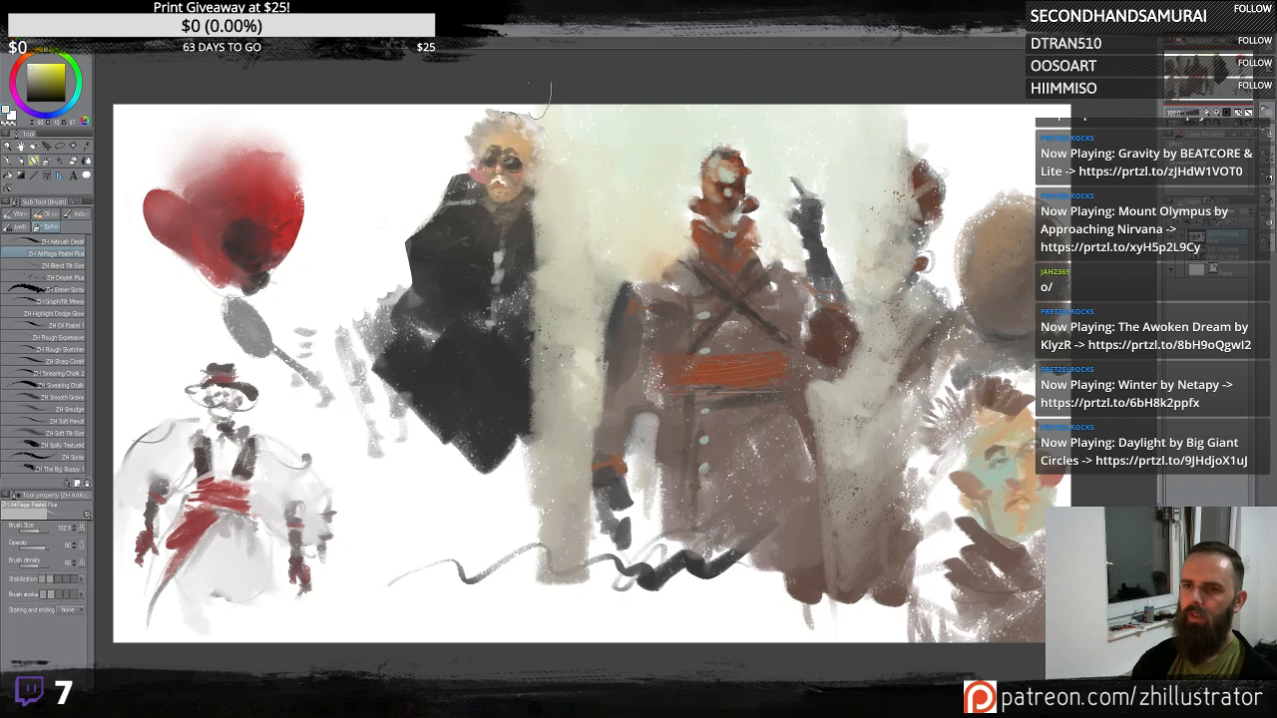
pyautogui.moveTo(540, 101); pyautogui.dragTo(534, 112)
pyautogui.keyDown('alt'); pyautogui.click(576, 147); pyautogui.keyUp('alt')
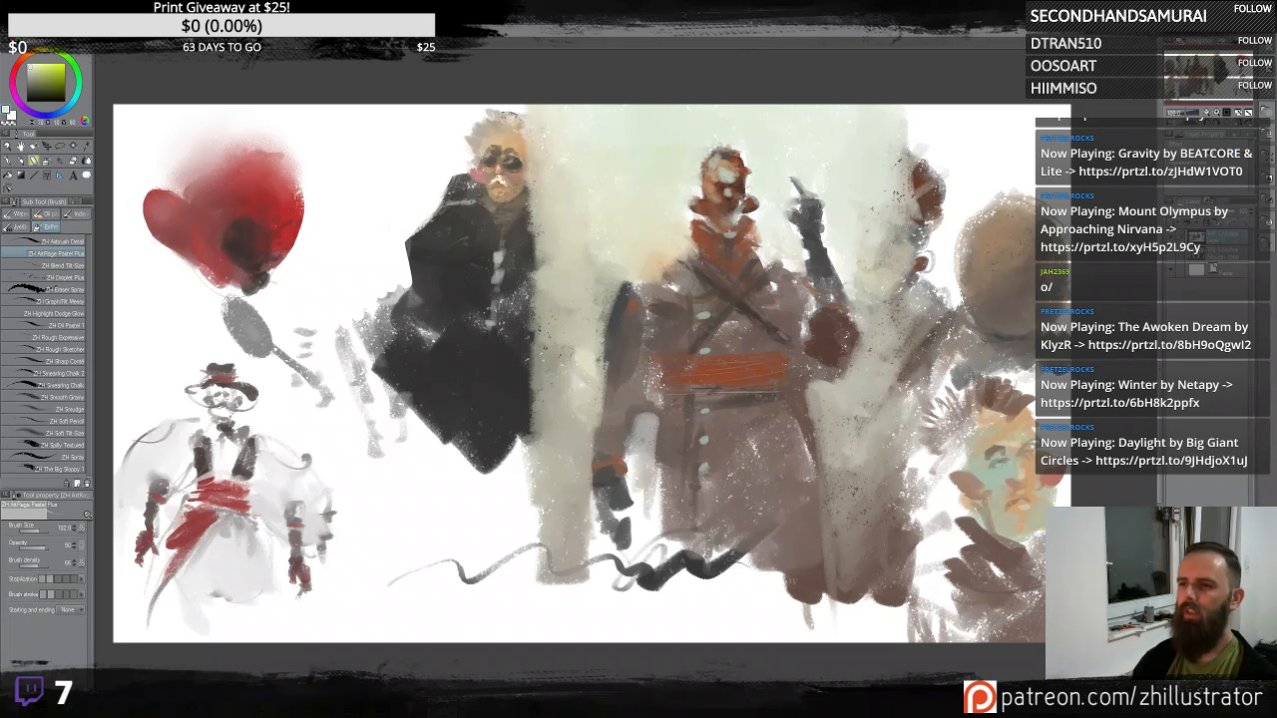
# - Blend the remaining top of the fur-hatted figure's hat into the pale background
pyautogui.moveTo(902, 185); pyautogui.dragTo(911, 93)
pyautogui.moveTo(918, 208); pyautogui.dragTo(921, 250)
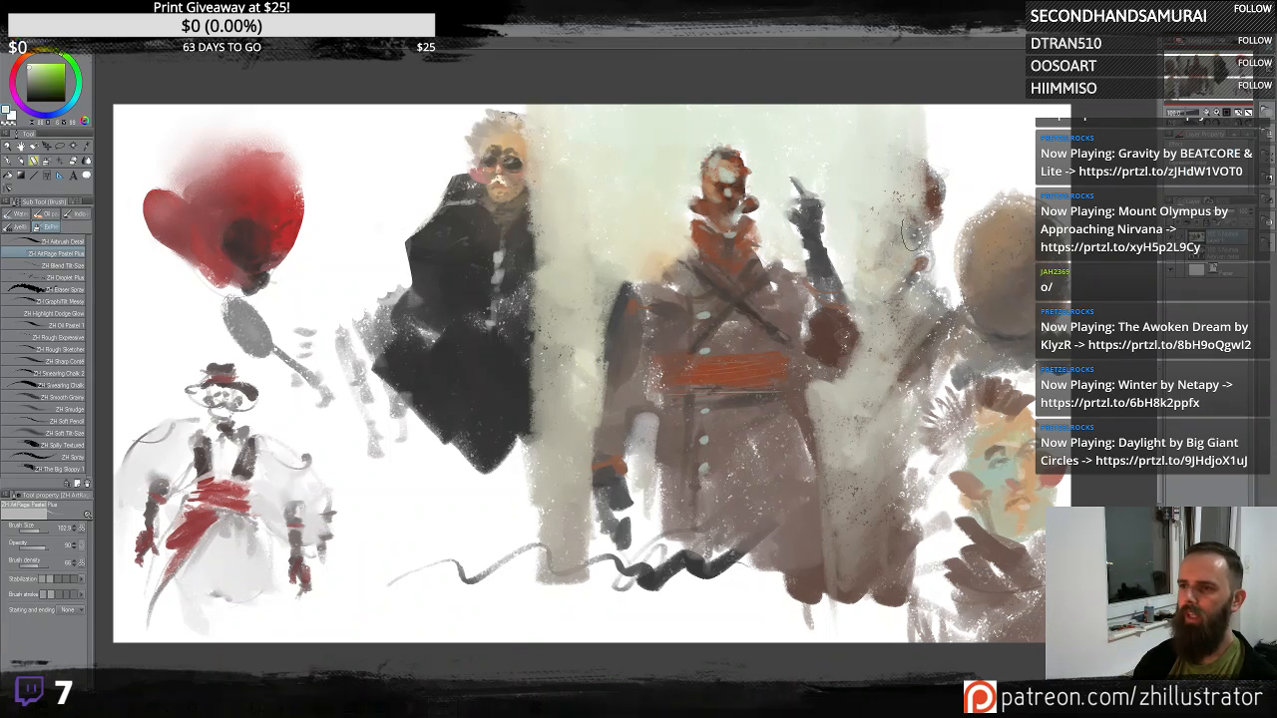
pyautogui.keyDown('alt'); pyautogui.click(905, 144); pyautogui.keyUp('alt')
pyautogui.moveTo(888, 160); pyautogui.dragTo(912, 132)
pyautogui.keyDown('alt'); pyautogui.click(874, 160); pyautogui.keyUp('alt')
pyautogui.moveTo(878, 180); pyautogui.dragTo(895, 114)
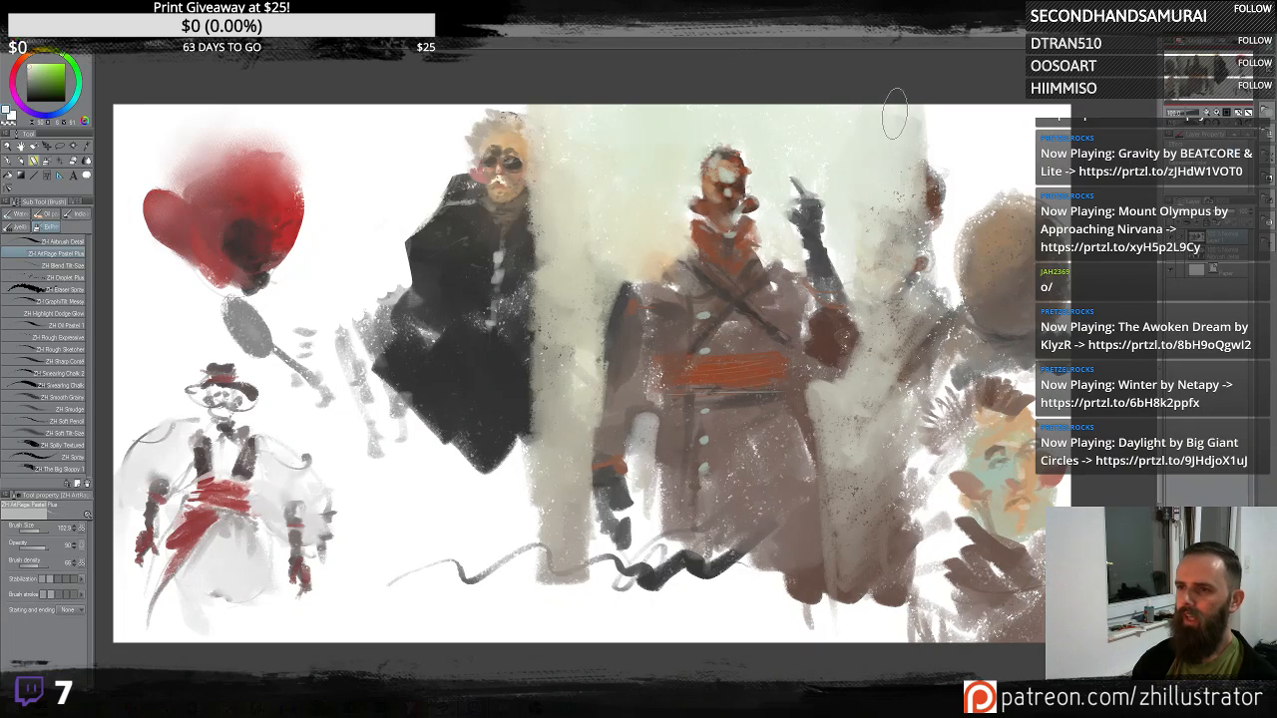
pyautogui.moveTo(918, 259); pyautogui.dragTo(880, 197)
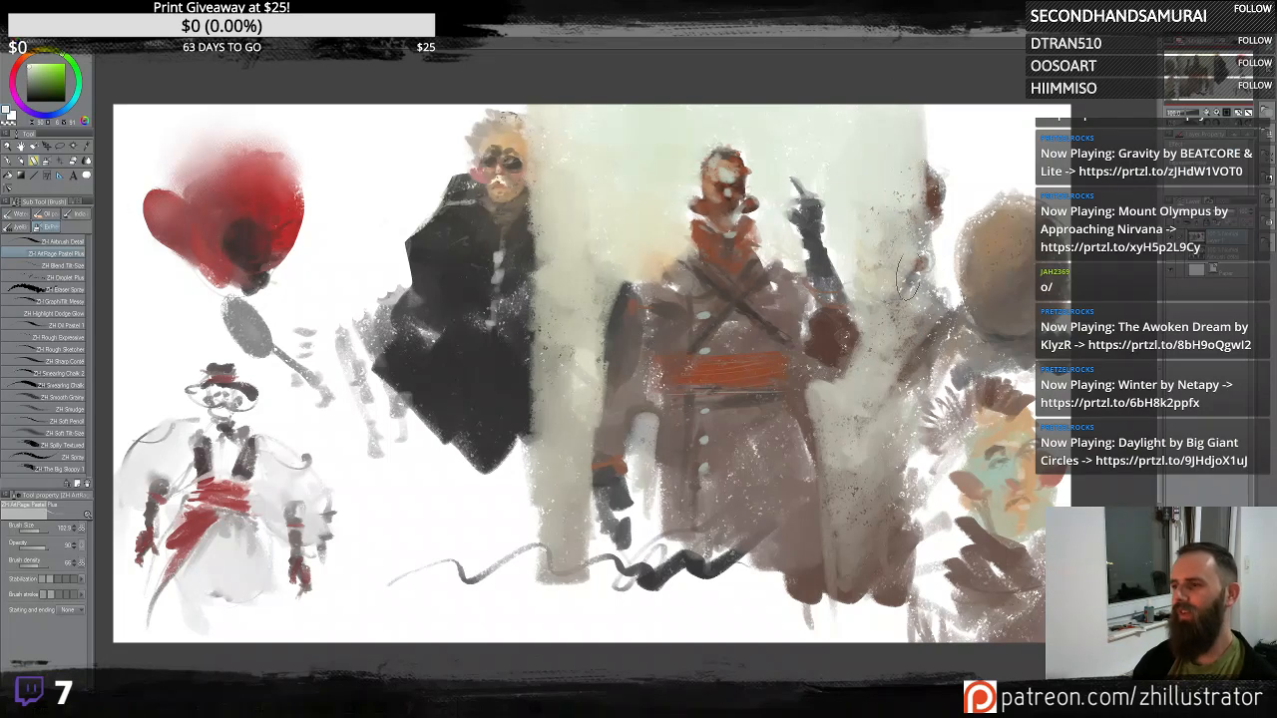
# - Sample a dark grey and airbrush a tall dark column over the dark-coated figure down to the canvas bottom
pyautogui.scroll(-2, 904, 355)
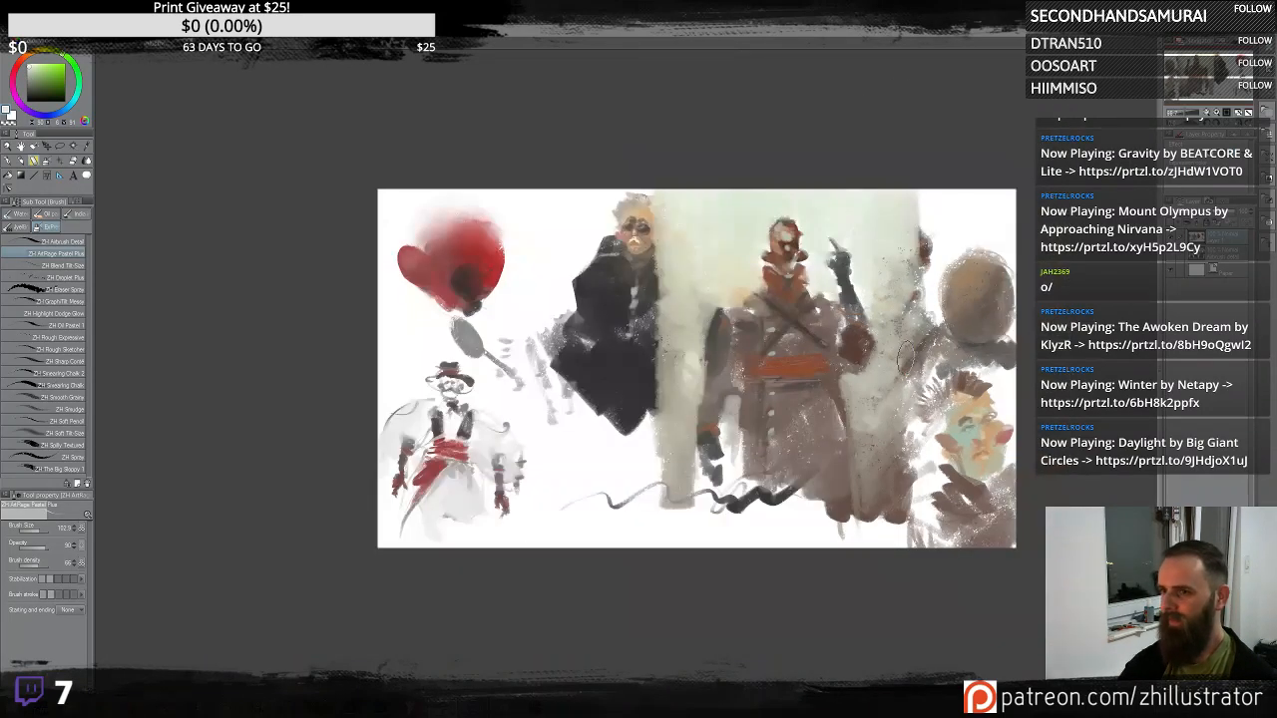
pyautogui.scroll(4, 907, 364)
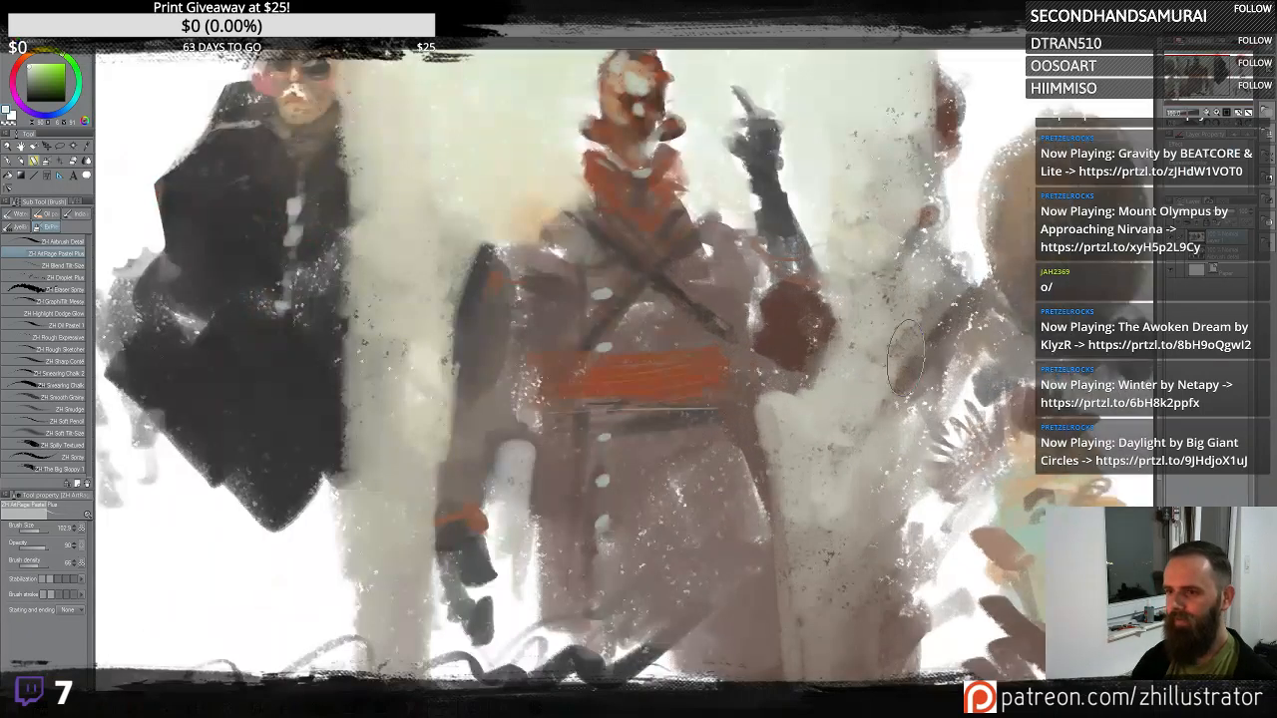
pyautogui.scroll(-2, 904, 355)
pyautogui.keyDown('alt'); pyautogui.click(780, 419); pyautogui.keyUp('alt')
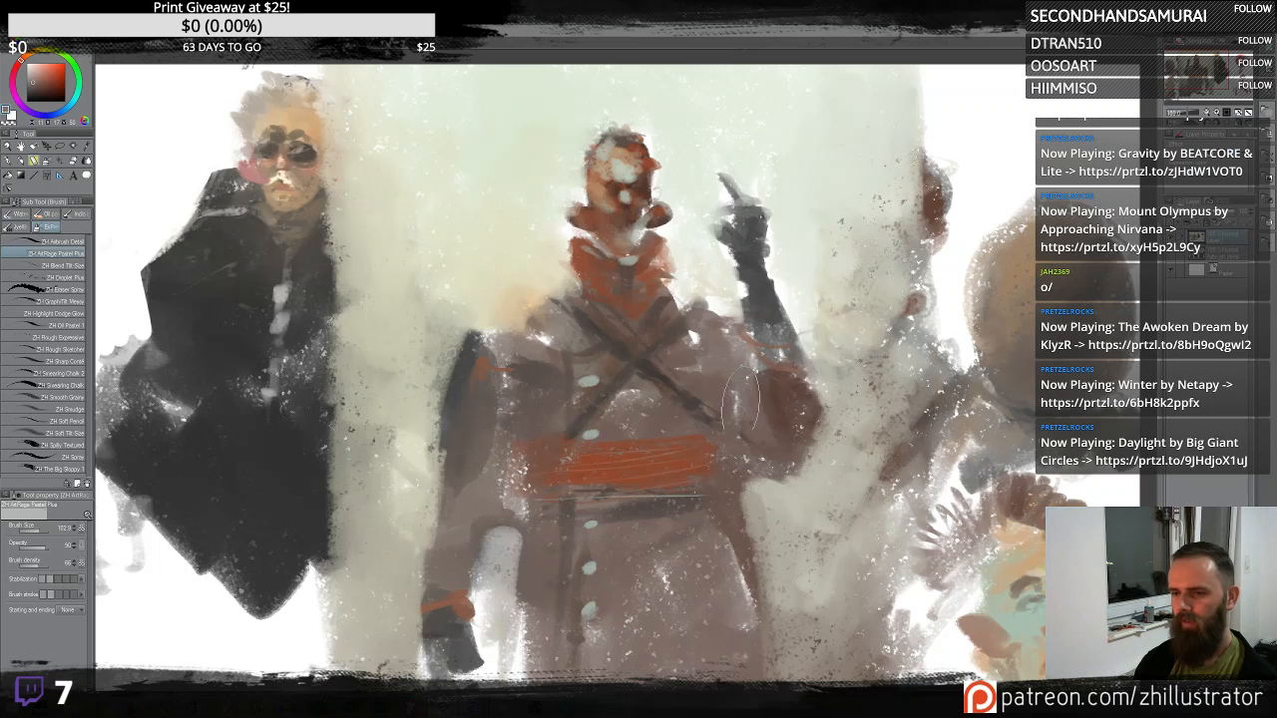
pyautogui.keyDown('alt'); pyautogui.click(597, 297); pyautogui.keyUp('alt')
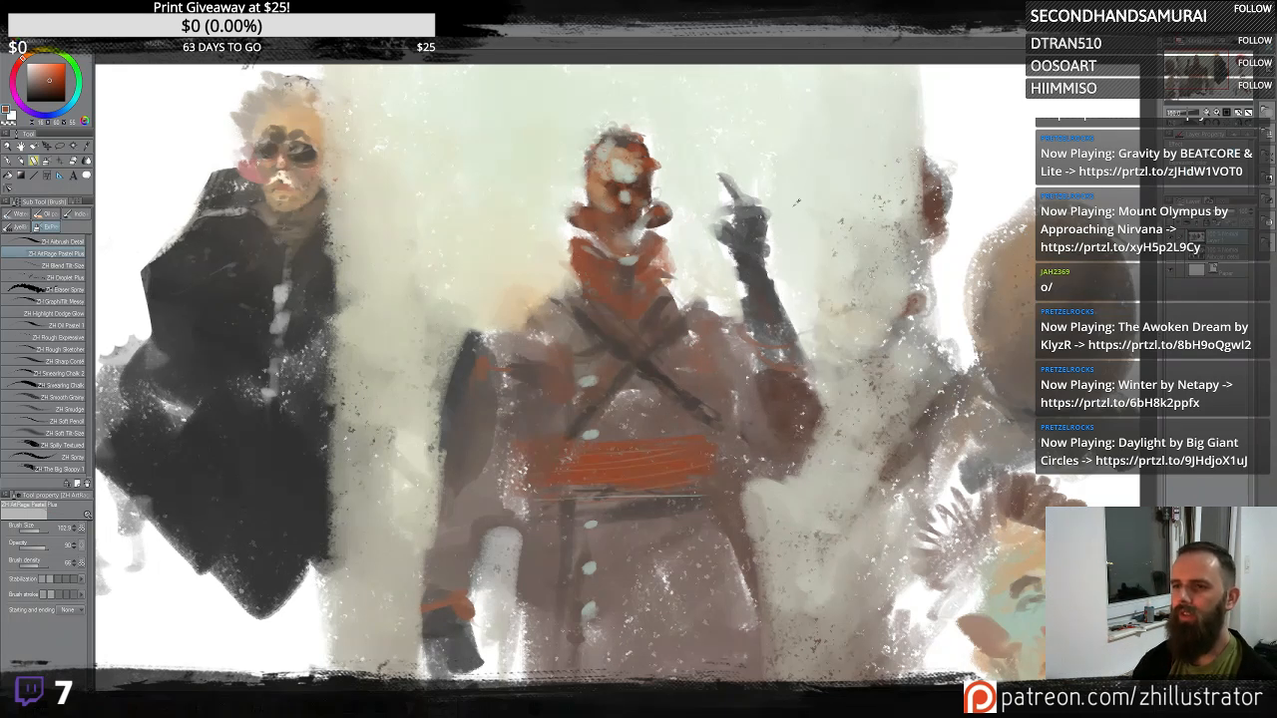
pyautogui.keyDown('alt'); pyautogui.click(801, 211); pyautogui.keyUp('alt')
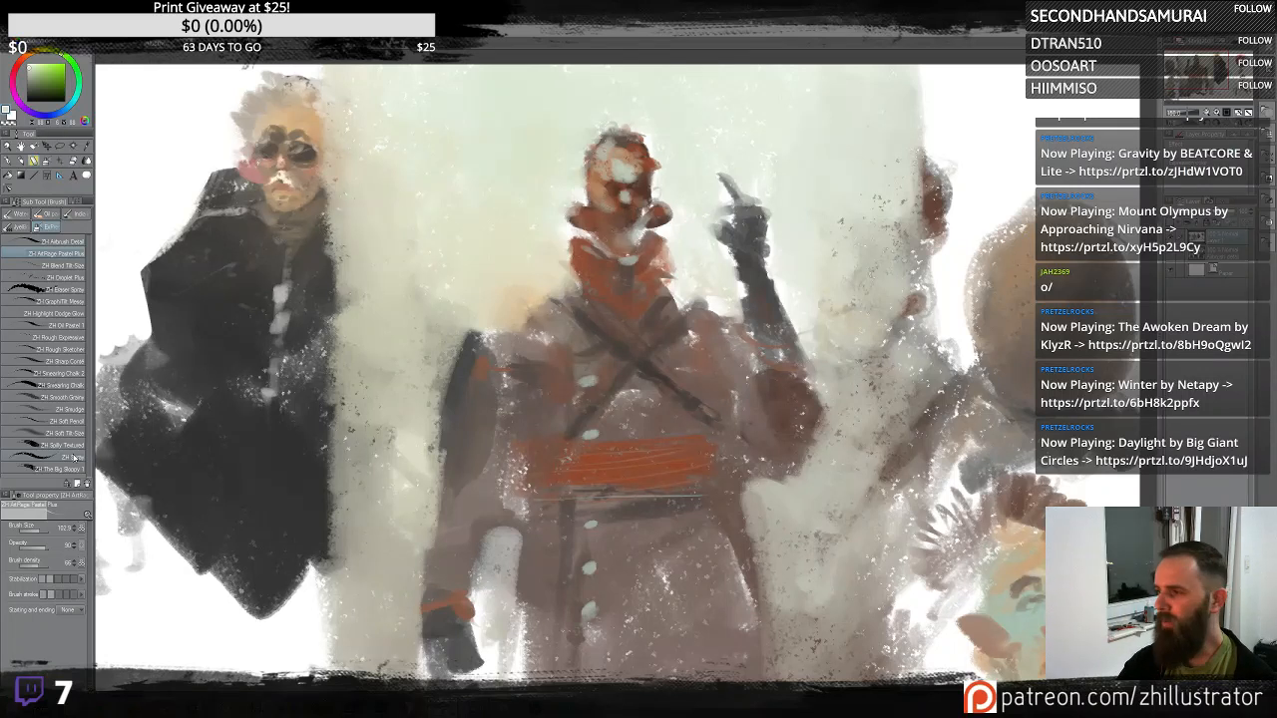
pyautogui.hotkey('ctrl', '-')
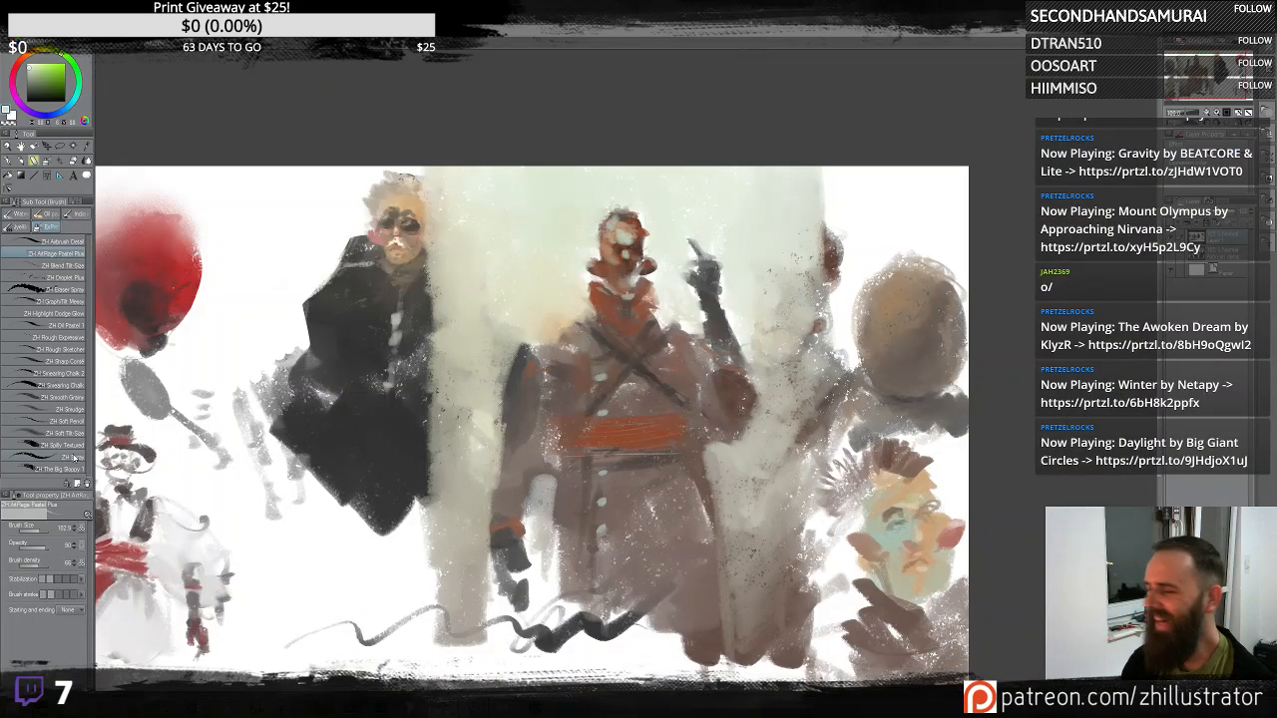
pyautogui.moveTo(635, 371)
pyautogui.mouseDown()
pyautogui.moveTo(823, 334)
pyautogui.moveTo(857, 349)
pyautogui.mouseUp()
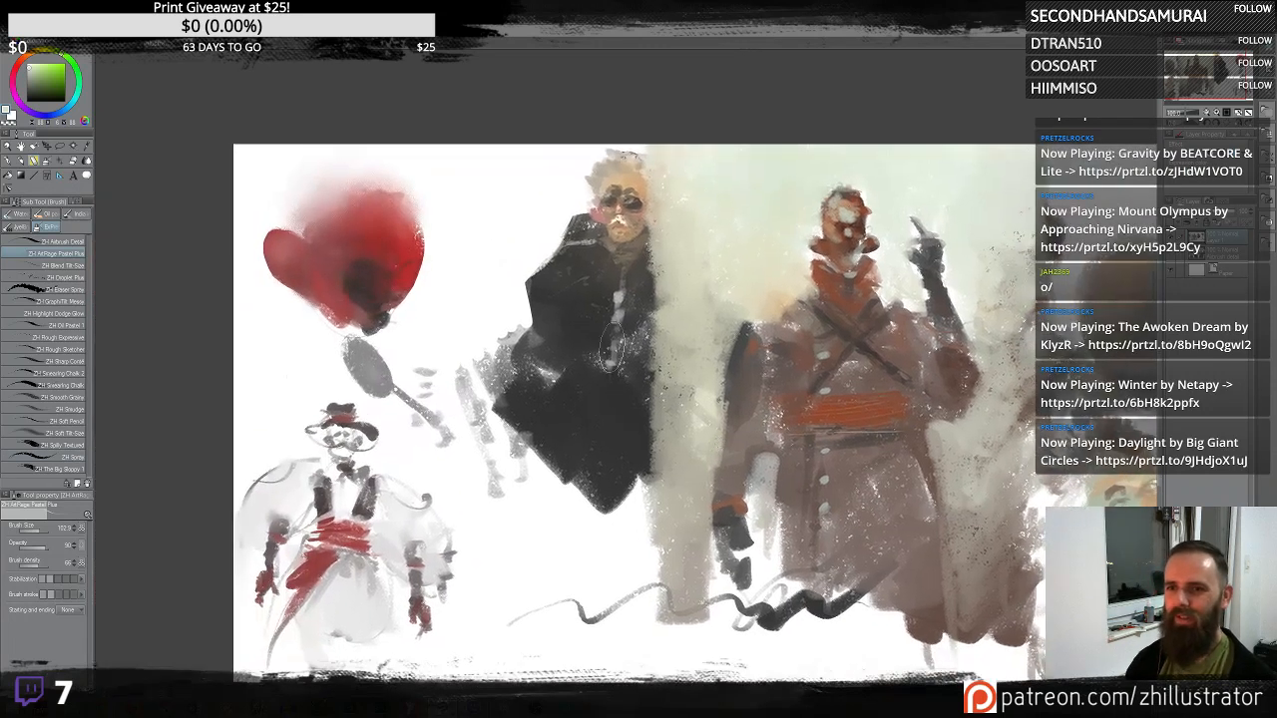
pyautogui.keyDown('alt'); pyautogui.click(609, 342); pyautogui.keyUp('alt')
pyautogui.moveTo(560, 239)
pyautogui.mouseDown()
pyautogui.moveTo(525, 210)
pyautogui.moveTo(553, 258)
pyautogui.moveTo(571, 159)
pyautogui.moveTo(599, 135)
pyautogui.moveTo(532, 165)
pyautogui.moveTo(526, 185)
pyautogui.moveTo(521, 322)
pyautogui.moveTo(572, 307)
pyautogui.mouseUp()
pyautogui.keyDown('alt'); pyautogui.click(585, 422); pyautogui.keyUp('alt')
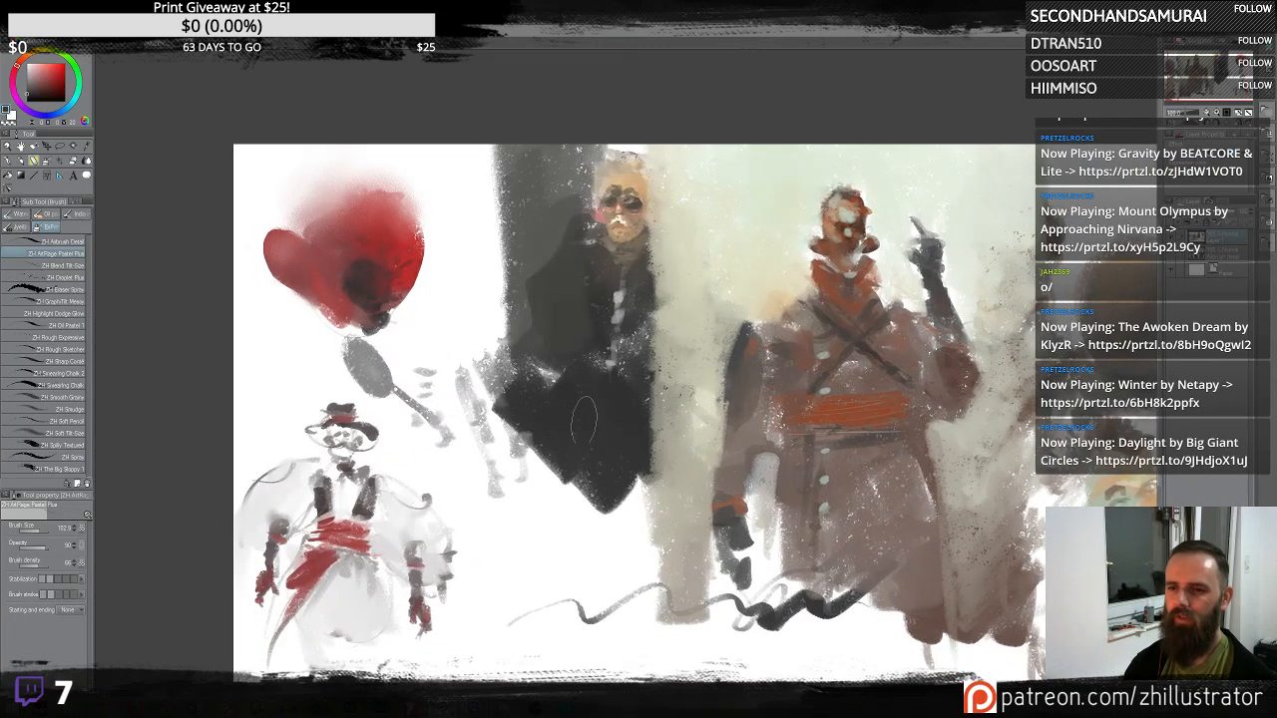
pyautogui.moveTo(546, 409)
pyautogui.mouseDown()
pyautogui.moveTo(501, 140)
pyautogui.moveTo(497, 439)
pyautogui.moveTo(481, 499)
pyautogui.moveTo(529, 554)
pyautogui.moveTo(609, 519)
pyautogui.moveTo(638, 679)
pyautogui.moveTo(559, 569)
pyautogui.moveTo(479, 599)
pyautogui.moveTo(430, 658)
pyautogui.mouseUp()
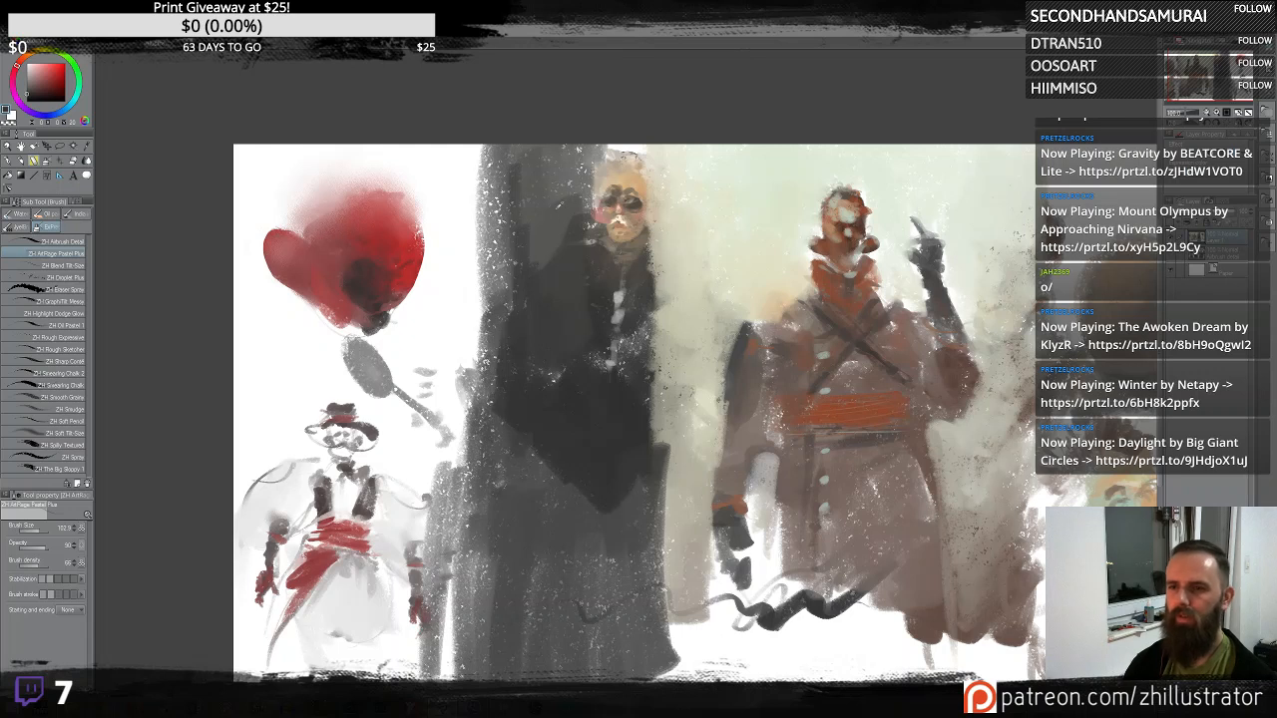
# - Add dark strokes at the top edge between the dark-coated figure's head and the central figure
pyautogui.keyDown('alt'); pyautogui.click(610, 177); pyautogui.keyUp('alt')
pyautogui.moveTo(653, 144)
pyautogui.mouseDown()
pyautogui.moveTo(669, 213)
pyautogui.moveTo(690, 150)
pyautogui.moveTo(683, 269)
pyautogui.moveTo(658, 159)
pyautogui.moveTo(610, 138)
pyautogui.moveTo(701, 148)
pyautogui.mouseUp()
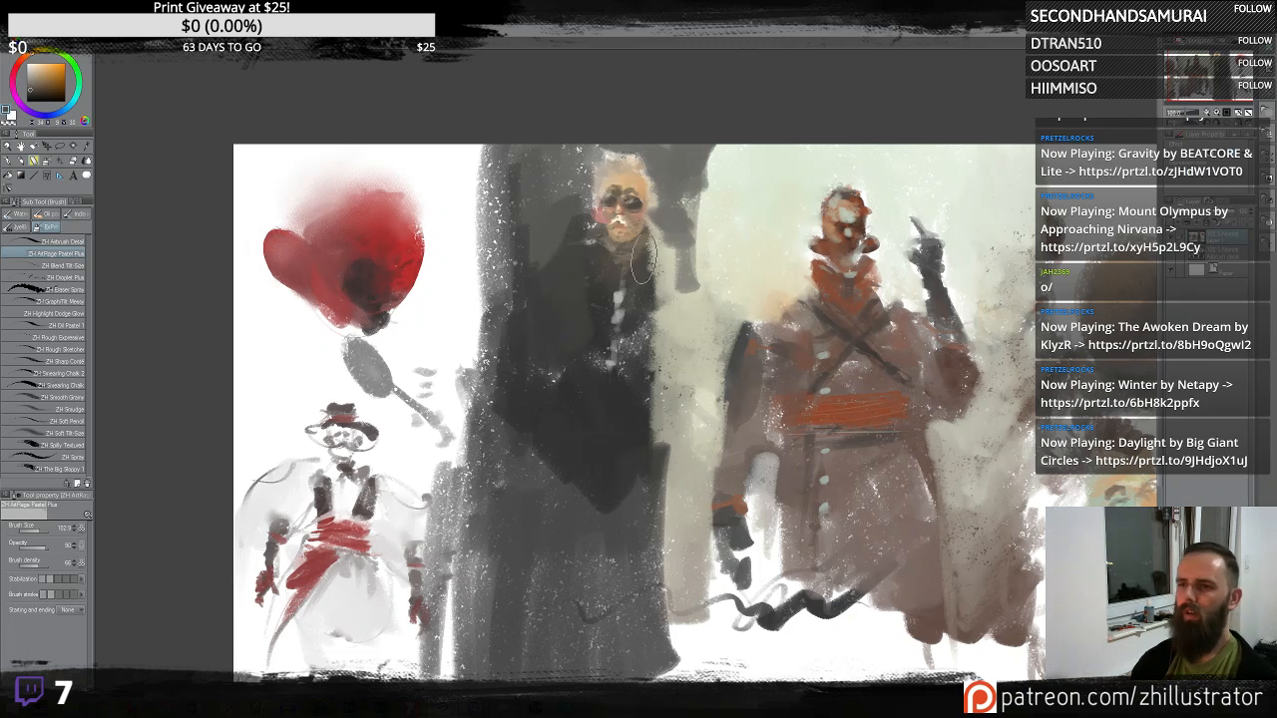
# - Sample a pale tone and paint a light wavy stroke down the left edge of the dark-coated figure's coat
pyautogui.moveTo(647, 274)
pyautogui.mouseDown()
pyautogui.moveTo(656, 294)
pyautogui.moveTo(635, 284)
pyautogui.moveTo(661, 261)
pyautogui.moveTo(641, 339)
pyautogui.moveTo(651, 255)
pyautogui.moveTo(688, 344)
pyautogui.mouseUp()
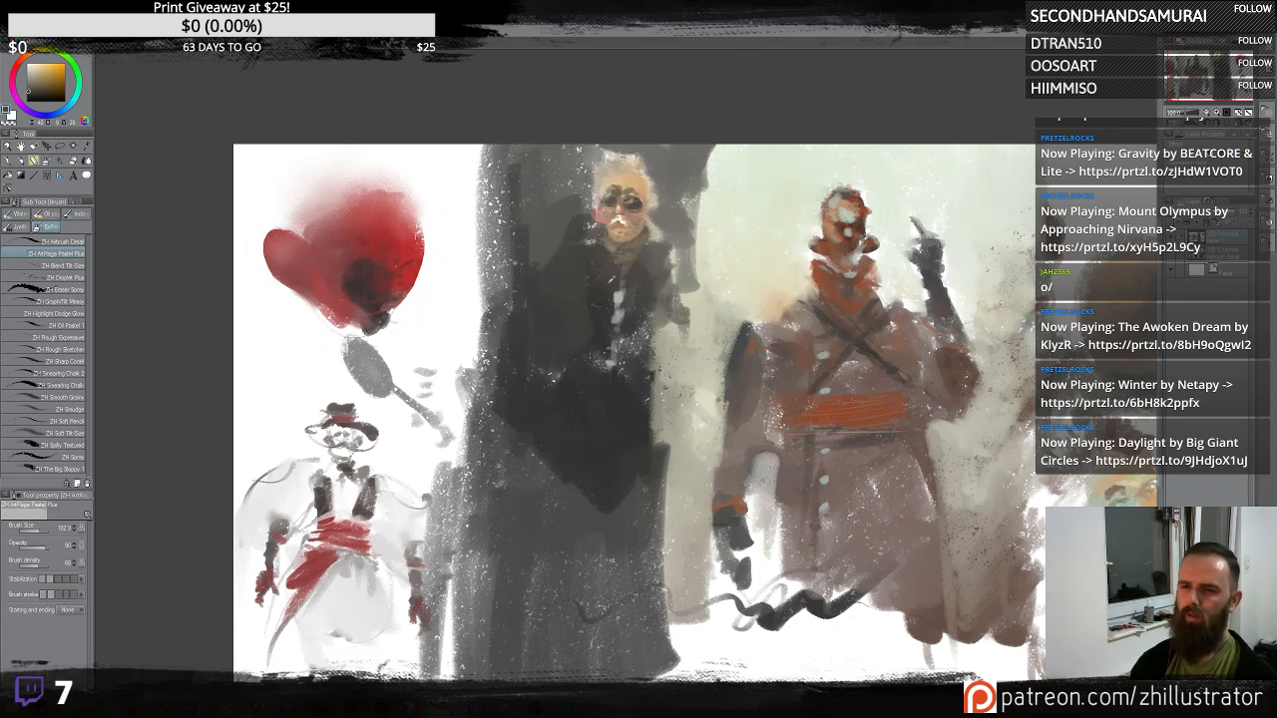
pyautogui.keyDown('alt'); pyautogui.click(575, 260); pyautogui.keyUp('alt')
pyautogui.keyDown('alt'); pyautogui.click(619, 240); pyautogui.keyUp('alt')
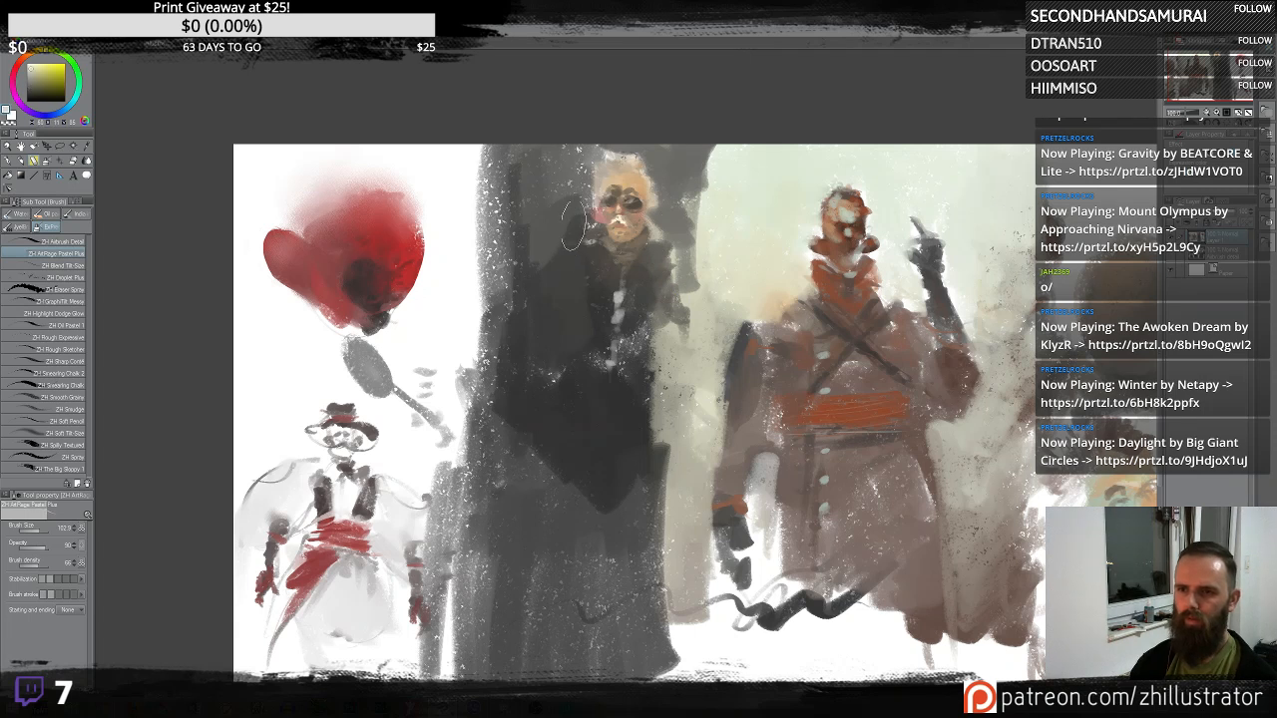
pyautogui.moveTo(568, 245)
pyautogui.mouseDown()
pyautogui.moveTo(494, 388)
pyautogui.moveTo(506, 465)
pyautogui.mouseUp()
pyautogui.keyDown('alt'); pyautogui.click(517, 424); pyautogui.keyUp('alt')
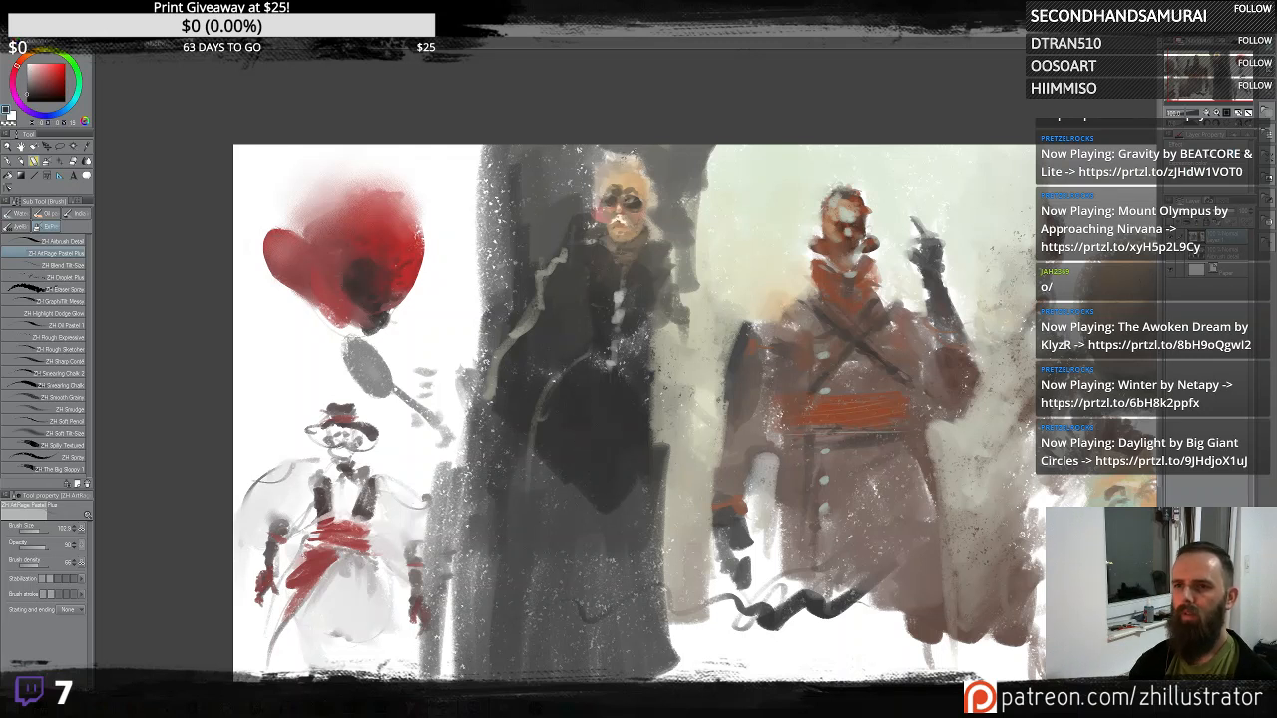
# - Lighten the dark-coated figure's fur hat with pale strokes, undoing the last dab
pyautogui.keyDown('alt'); pyautogui.click(635, 171); pyautogui.keyUp('alt')
pyautogui.keyDown('alt'); pyautogui.click(455, 221); pyautogui.keyUp('alt')
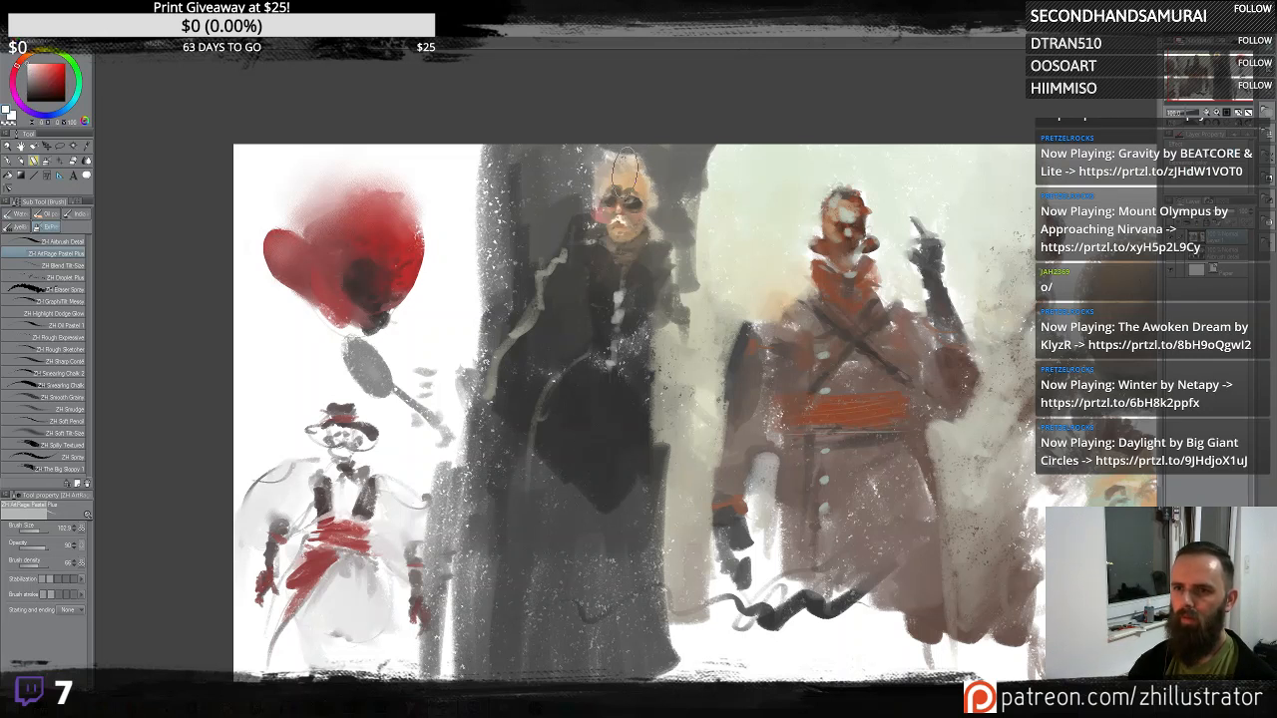
pyautogui.moveTo(625, 156); pyautogui.dragTo(607, 157)
pyautogui.moveTo(637, 156); pyautogui.dragTo(620, 150)
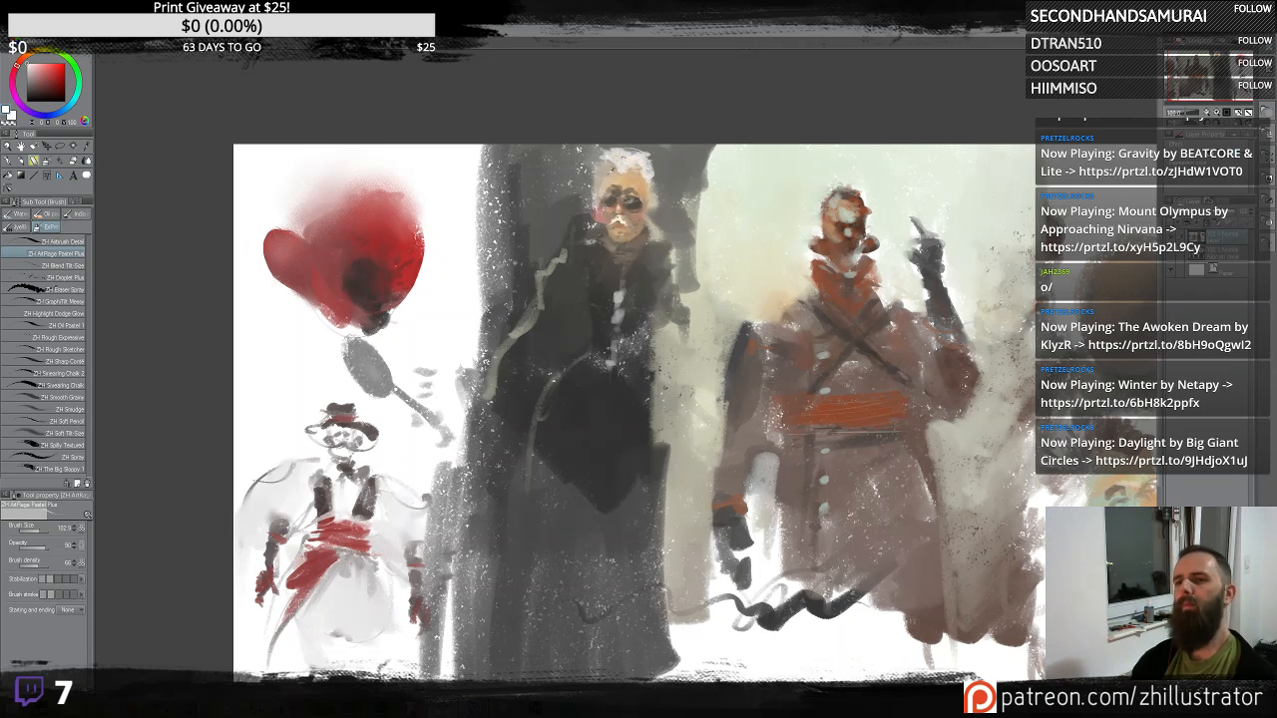
pyautogui.keyDown('alt'); pyautogui.click(636, 170); pyautogui.keyUp('alt')
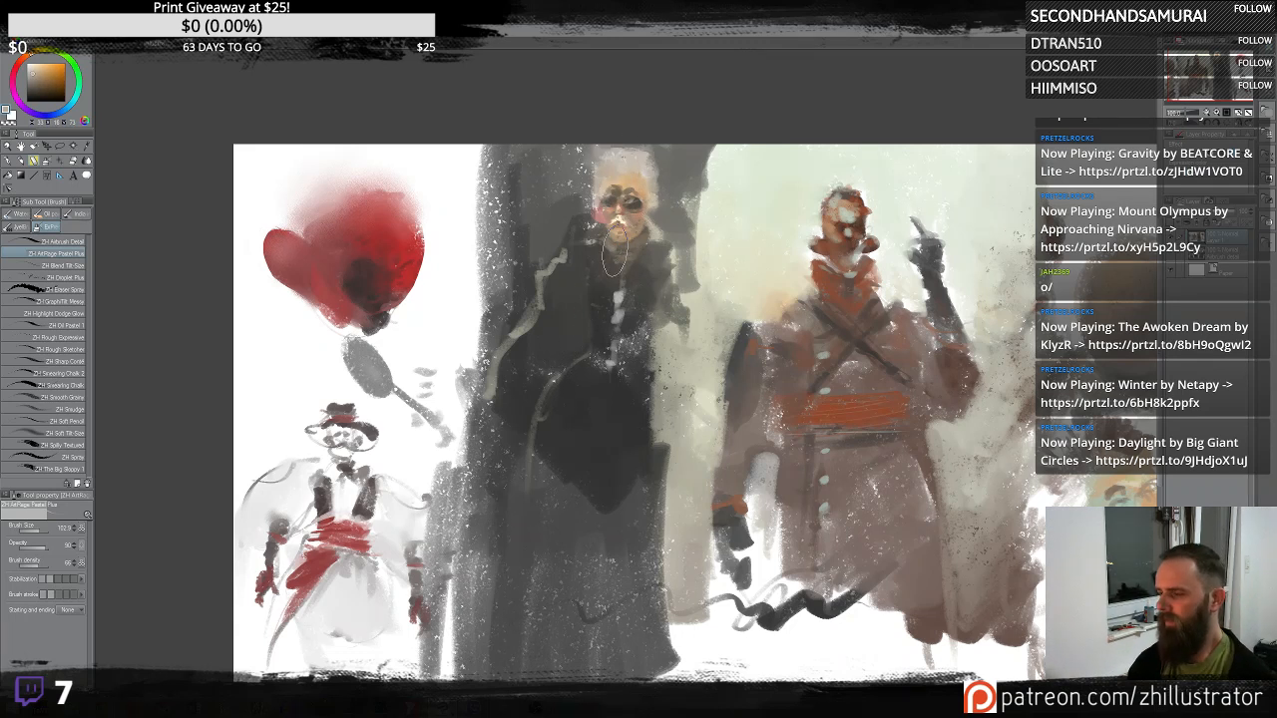
pyautogui.hotkey('ctrl', 'z')
# - Sample grey and paint strokes beside the dark-coated figure's head up to the top edge
pyautogui.keyDown('alt'); pyautogui.click(727, 219); pyautogui.keyUp('alt')
pyautogui.moveTo(713, 190)
pyautogui.mouseDown()
pyautogui.moveTo(705, 137)
pyautogui.moveTo(699, 192)
pyautogui.mouseUp()
pyautogui.keyDown('alt'); pyautogui.click(748, 156); pyautogui.keyUp('alt')
pyautogui.keyDown('alt'); pyautogui.click(720, 252); pyautogui.keyUp('alt')
pyautogui.moveTo(707, 248)
pyautogui.mouseDown()
pyautogui.moveTo(691, 204)
pyautogui.moveTo(703, 171)
pyautogui.mouseUp()
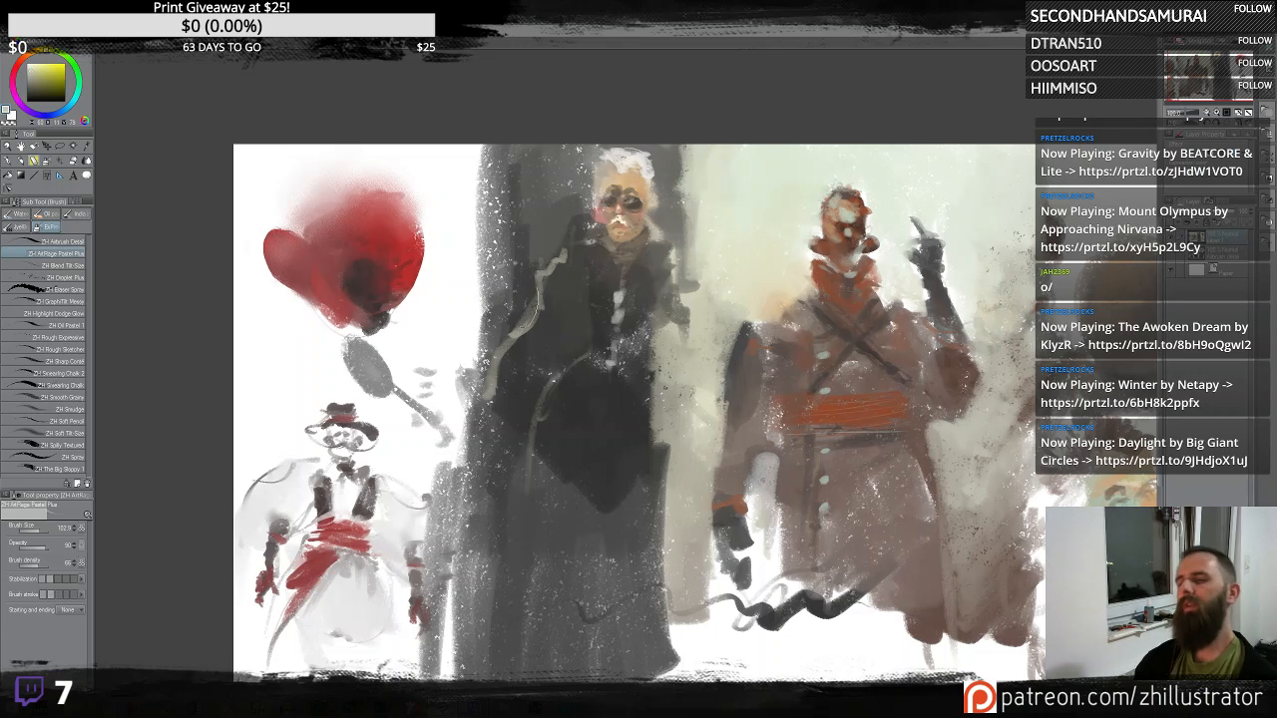
# - Sample a dark tone and paint dark strokes left of the dark-coated figure's head down over the shoulder
pyautogui.keyDown('alt'); pyautogui.click(501, 228); pyautogui.keyUp('alt')
pyautogui.keyDown('alt'); pyautogui.click(501, 229); pyautogui.keyUp('alt')
pyautogui.moveTo(499, 155)
pyautogui.mouseDown()
pyautogui.moveTo(467, 239)
pyautogui.moveTo(445, 165)
pyautogui.mouseUp()
pyautogui.moveTo(446, 164)
pyautogui.mouseDown()
pyautogui.moveTo(509, 158)
pyautogui.moveTo(451, 309)
pyautogui.moveTo(465, 237)
pyautogui.moveTo(455, 310)
pyautogui.moveTo(471, 346)
pyautogui.mouseUp()
pyautogui.keyDown('alt'); pyautogui.click(507, 163); pyautogui.keyUp('alt')
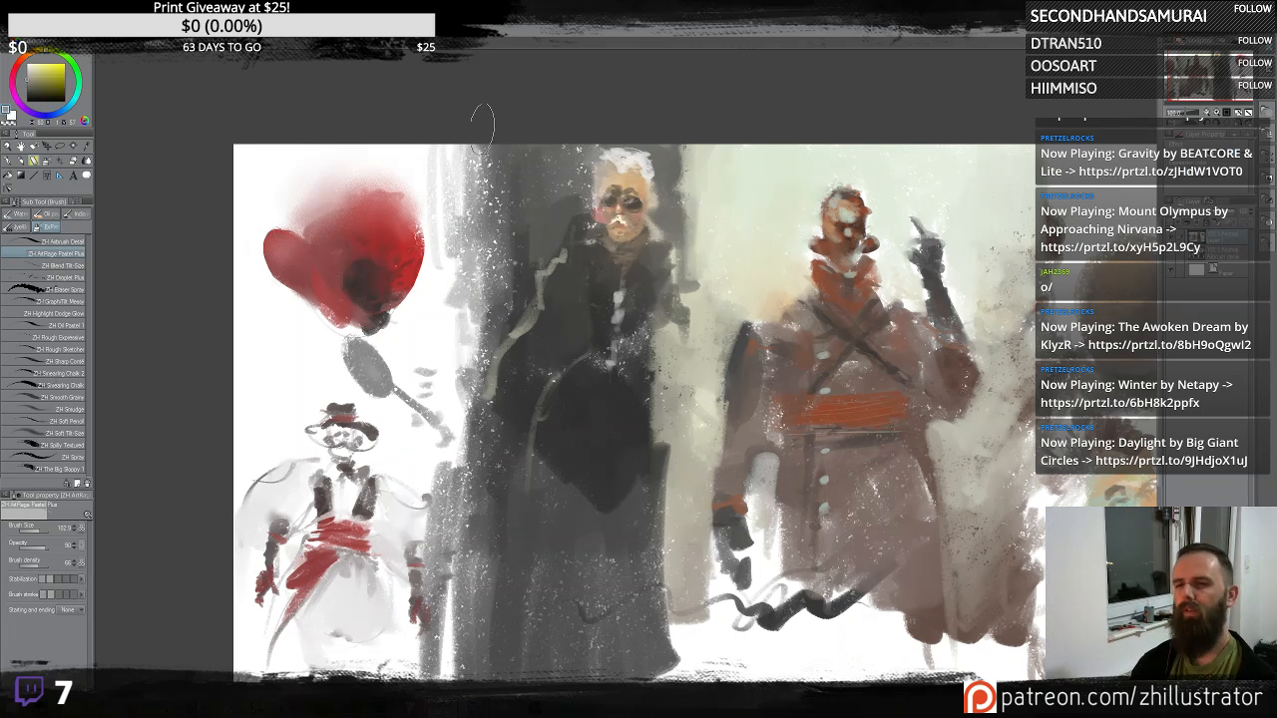
pyautogui.moveTo(482, 145)
pyautogui.mouseDown()
pyautogui.moveTo(472, 185)
pyautogui.moveTo(459, 184)
pyautogui.mouseUp()
# - Sample a pale tone and wash over the top area right of the central figure's raised hand, undoing the last stroke
pyautogui.moveTo(931, 329)
pyautogui.mouseDown()
pyautogui.moveTo(631, 270)
pyautogui.moveTo(648, 269)
pyautogui.mouseUp()
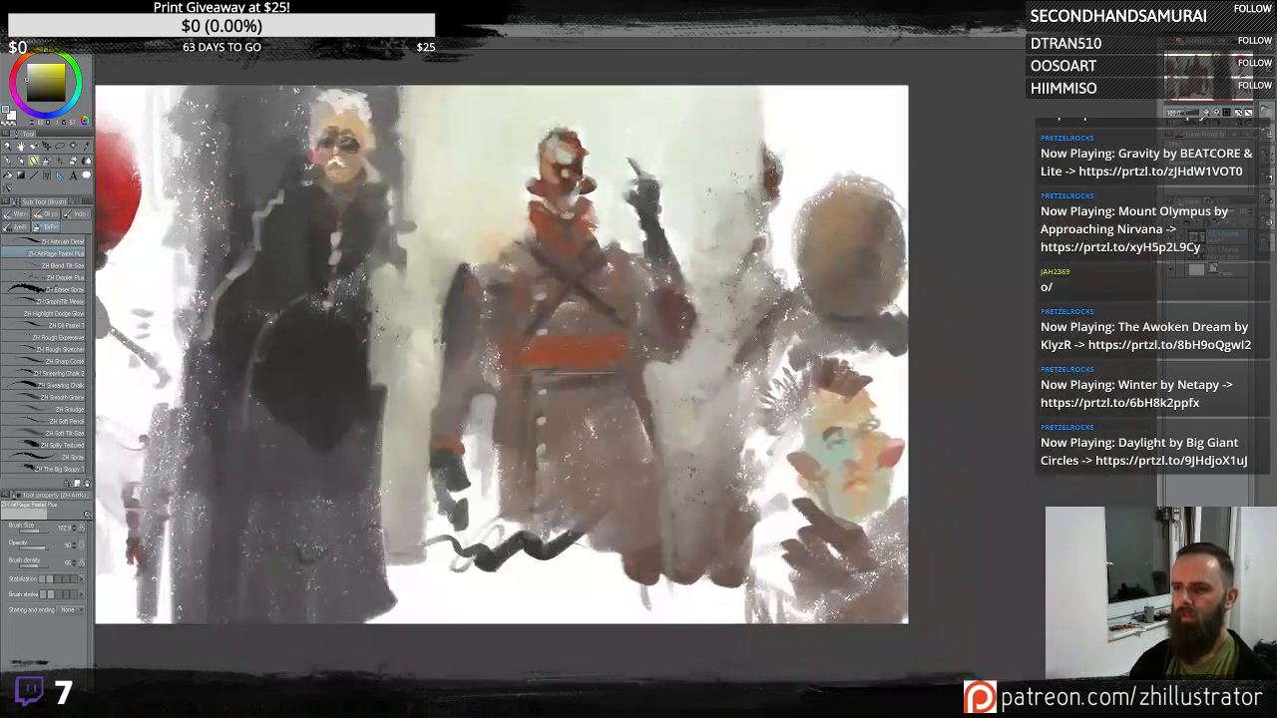
pyautogui.keyDown('alt'); pyautogui.click(832, 200); pyautogui.keyUp('alt')
pyautogui.keyDown('alt'); pyautogui.click(759, 239); pyautogui.keyUp('alt')
pyautogui.keyDown('alt'); pyautogui.click(775, 190); pyautogui.keyUp('alt')
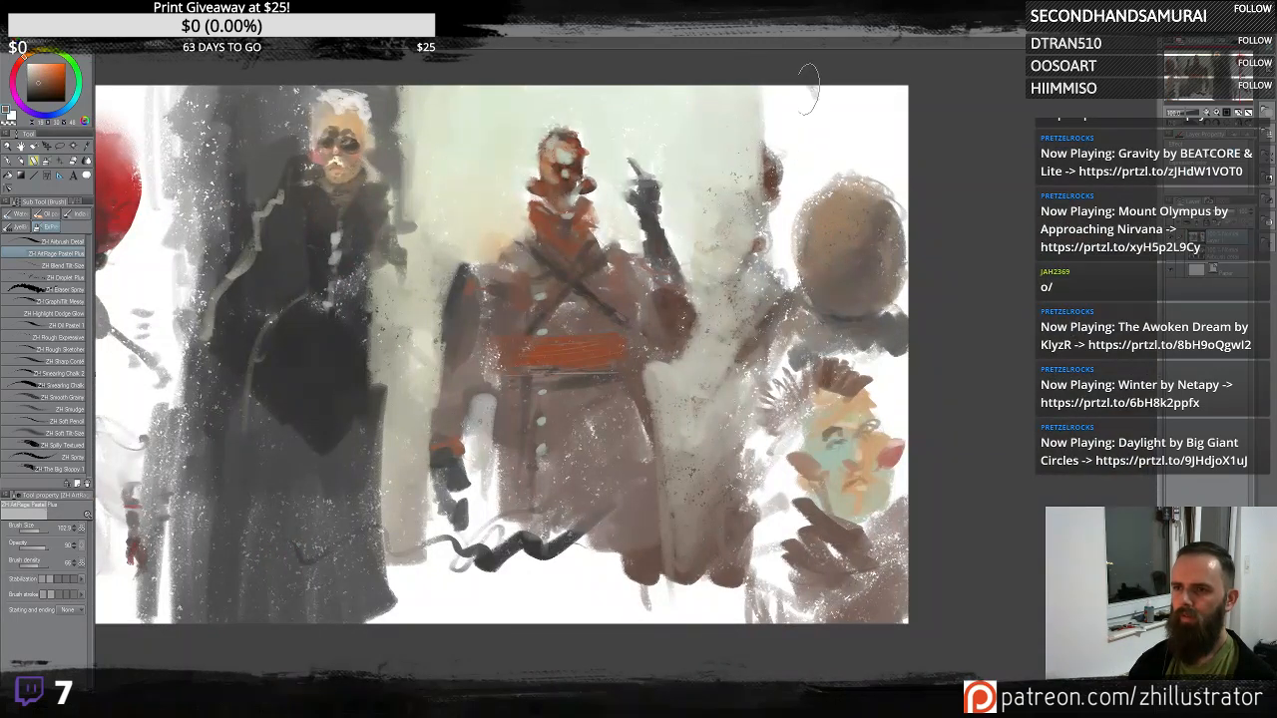
pyautogui.moveTo(810, 100); pyautogui.dragTo(810, 178)
pyautogui.moveTo(786, 109)
pyautogui.mouseDown()
pyautogui.moveTo(775, 155)
pyautogui.moveTo(788, 272)
pyautogui.mouseUp()
pyautogui.moveTo(836, 108)
pyautogui.mouseDown()
pyautogui.moveTo(878, 130)
pyautogui.moveTo(886, 152)
pyautogui.moveTo(886, 140)
pyautogui.moveTo(799, 102)
pyautogui.mouseUp()
pyautogui.hotkey('ctrl', 'z')
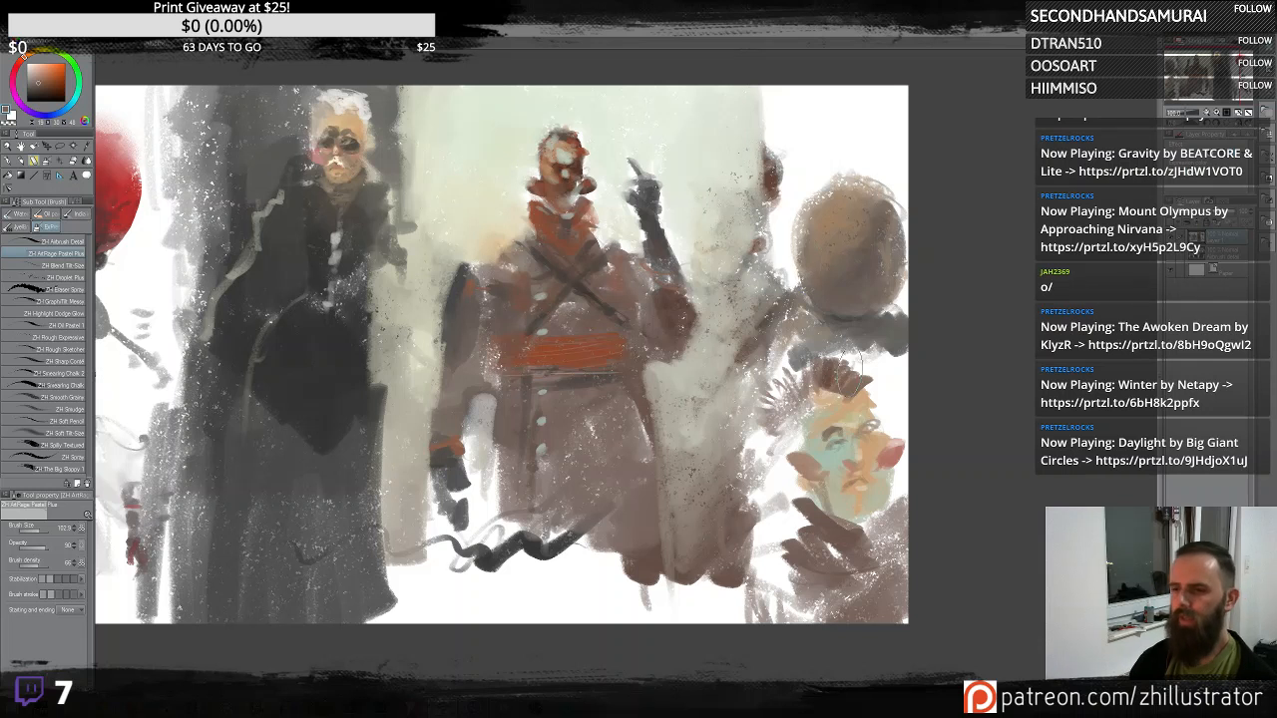
# - Sample dark tones and darken the space between the central figure and the bald-headed figure down to the bottom
pyautogui.keyDown('alt'); pyautogui.click(816, 390); pyautogui.keyUp('alt')
pyautogui.moveTo(786, 351)
pyautogui.mouseDown()
pyautogui.moveTo(761, 380)
pyautogui.moveTo(744, 405)
pyautogui.mouseUp()
pyautogui.keyDown('alt'); pyautogui.click(809, 534); pyautogui.keyUp('alt')
pyautogui.moveTo(809, 534)
pyautogui.mouseDown()
pyautogui.moveTo(773, 498)
pyautogui.moveTo(758, 525)
pyautogui.mouseUp()
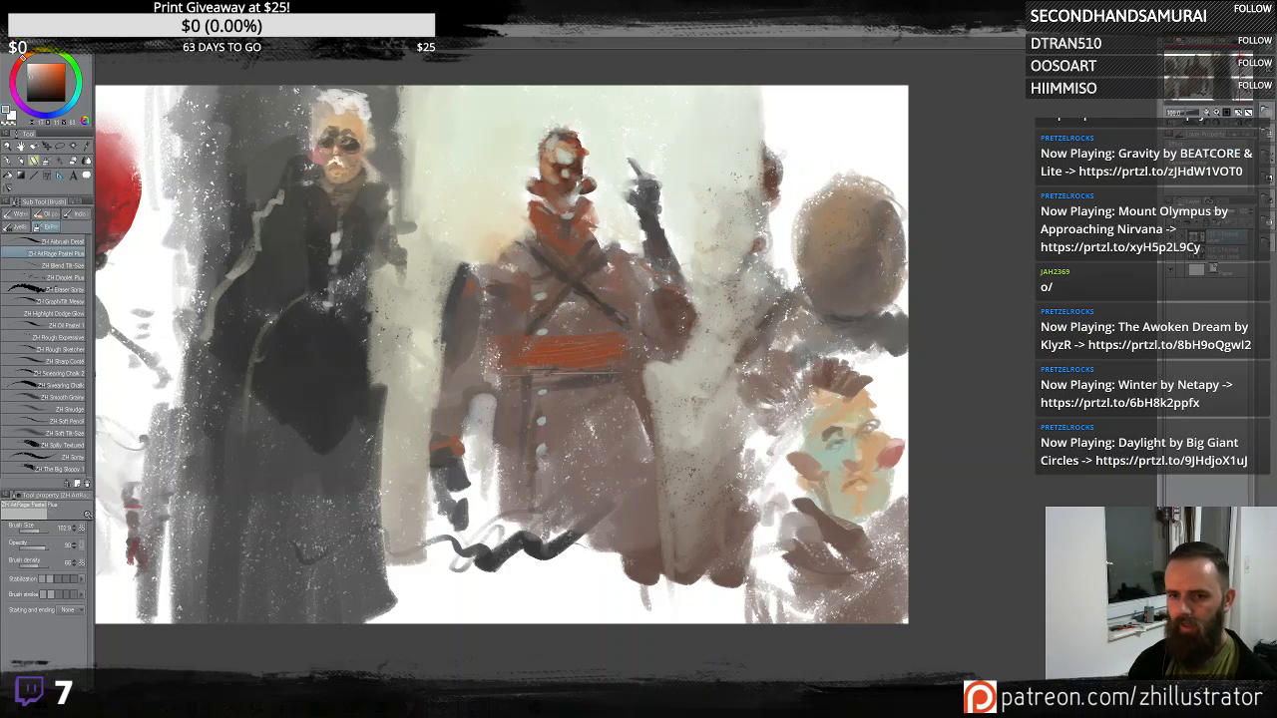
pyautogui.keyDown('alt'); pyautogui.click(355, 389); pyautogui.keyUp('alt')
pyautogui.moveTo(788, 473)
pyautogui.mouseDown()
pyautogui.moveTo(781, 426)
pyautogui.moveTo(768, 479)
pyautogui.moveTo(748, 444)
pyautogui.moveTo(766, 416)
pyautogui.moveTo(745, 467)
pyautogui.moveTo(729, 432)
pyautogui.moveTo(743, 554)
pyautogui.moveTo(784, 486)
pyautogui.moveTo(774, 563)
pyautogui.moveTo(793, 554)
pyautogui.moveTo(785, 484)
pyautogui.moveTo(759, 494)
pyautogui.moveTo(747, 472)
pyautogui.moveTo(731, 567)
pyautogui.moveTo(714, 505)
pyautogui.moveTo(692, 510)
pyautogui.moveTo(677, 571)
pyautogui.moveTo(715, 543)
pyautogui.moveTo(695, 539)
pyautogui.moveTo(759, 464)
pyautogui.moveTo(736, 454)
pyautogui.moveTo(668, 501)
pyautogui.moveTo(721, 426)
pyautogui.moveTo(666, 394)
pyautogui.moveTo(660, 462)
pyautogui.moveTo(684, 516)
pyautogui.moveTo(755, 564)
pyautogui.moveTo(828, 546)
pyautogui.moveTo(847, 638)
pyautogui.mouseUp()
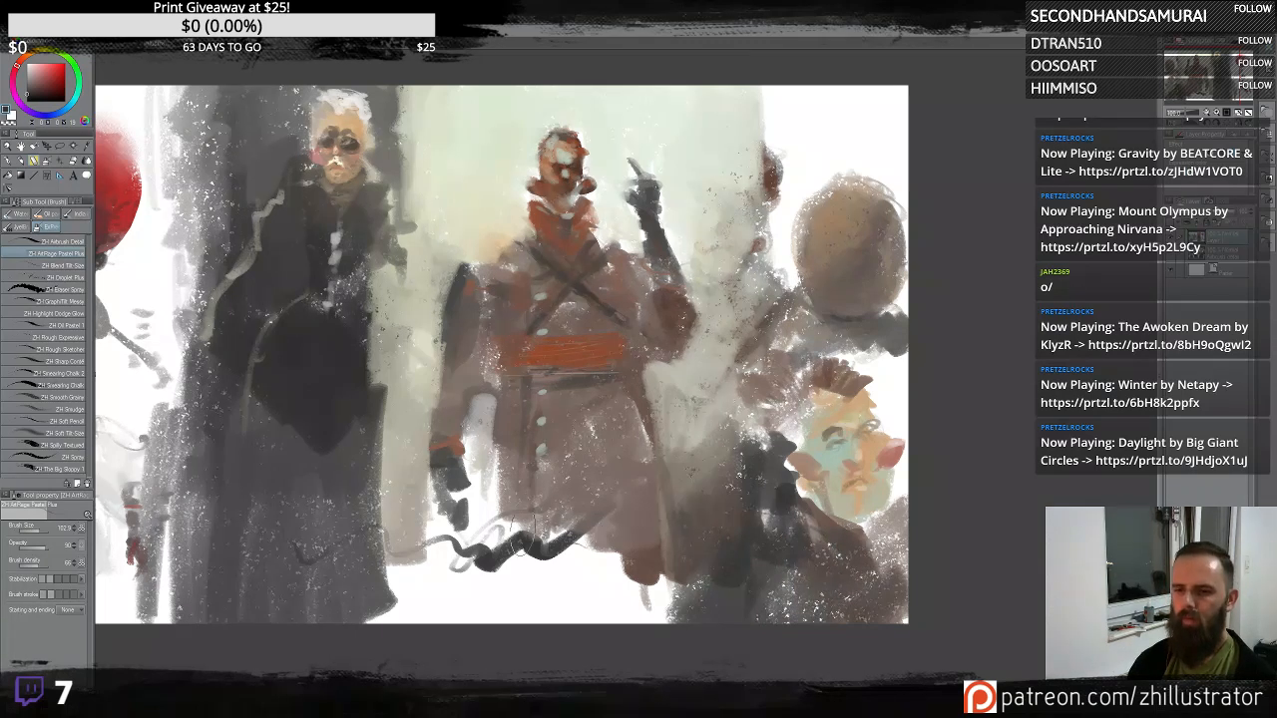
# - Paint grey strokes over the central figure's lower coat and legs
pyautogui.moveTo(523, 539)
pyautogui.mouseDown()
pyautogui.moveTo(636, 584)
pyautogui.moveTo(641, 614)
pyautogui.mouseUp()
pyautogui.keyDown('alt'); pyautogui.click(599, 487); pyautogui.keyUp('alt')
pyautogui.moveTo(583, 489); pyautogui.dragTo(569, 559)
pyautogui.moveTo(569, 559)
pyautogui.mouseDown()
pyautogui.moveTo(626, 496)
pyautogui.moveTo(649, 551)
pyautogui.moveTo(561, 514)
pyautogui.moveTo(539, 554)
pyautogui.mouseUp()
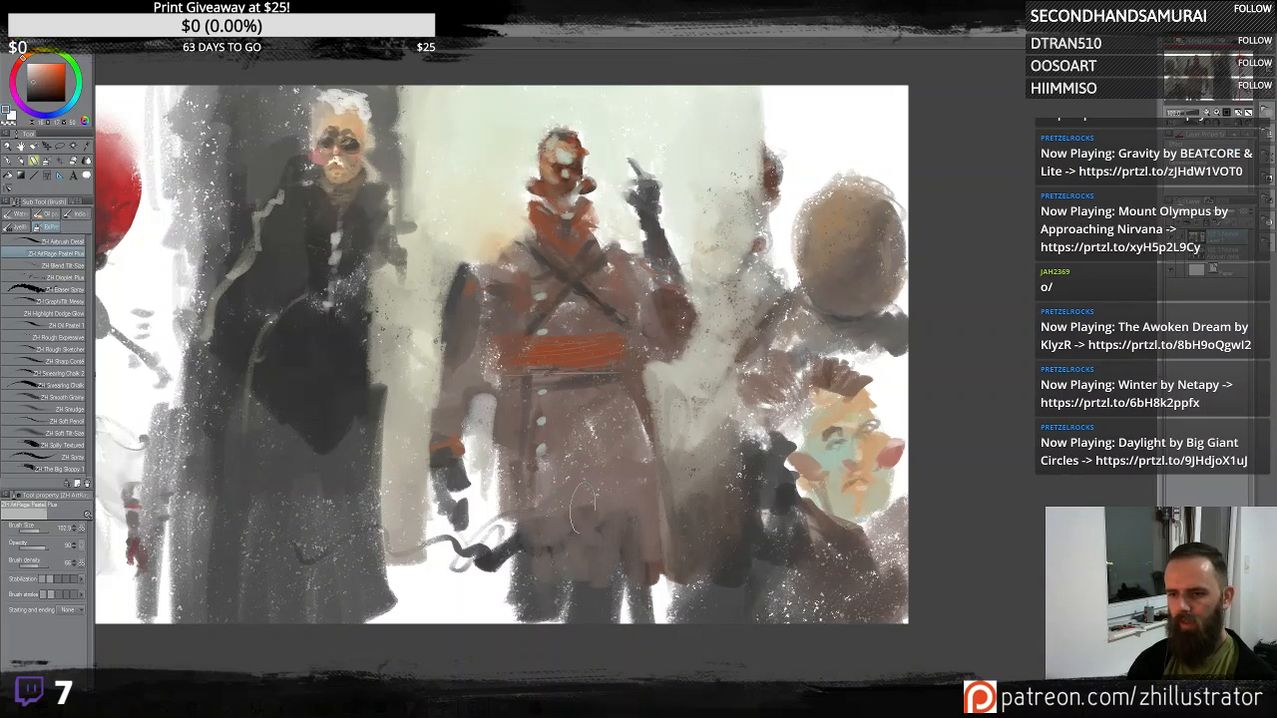
pyautogui.moveTo(498, 469); pyautogui.dragTo(492, 561)
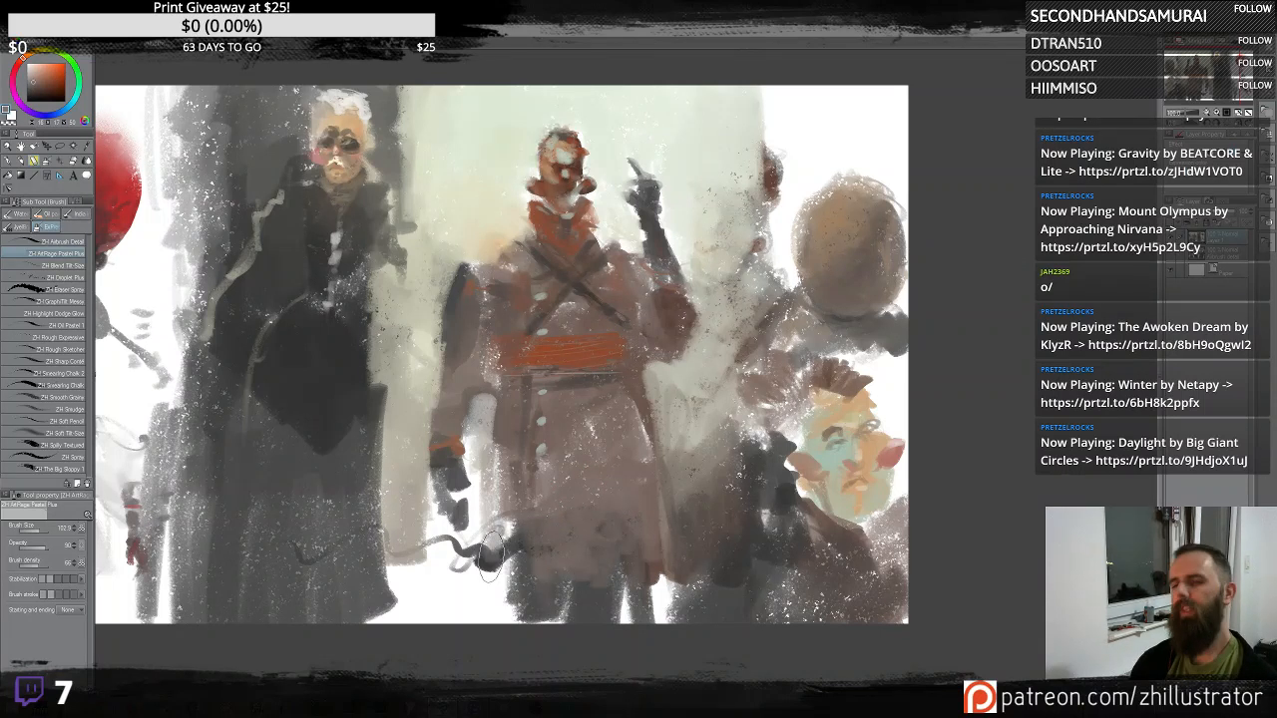
pyautogui.moveTo(513, 484)
pyautogui.mouseDown()
pyautogui.moveTo(503, 569)
pyautogui.moveTo(571, 623)
pyautogui.mouseUp()
pyautogui.keyDown('alt'); pyautogui.click(518, 605); pyautogui.keyUp('alt')
pyautogui.moveTo(502, 486); pyautogui.dragTo(482, 598)
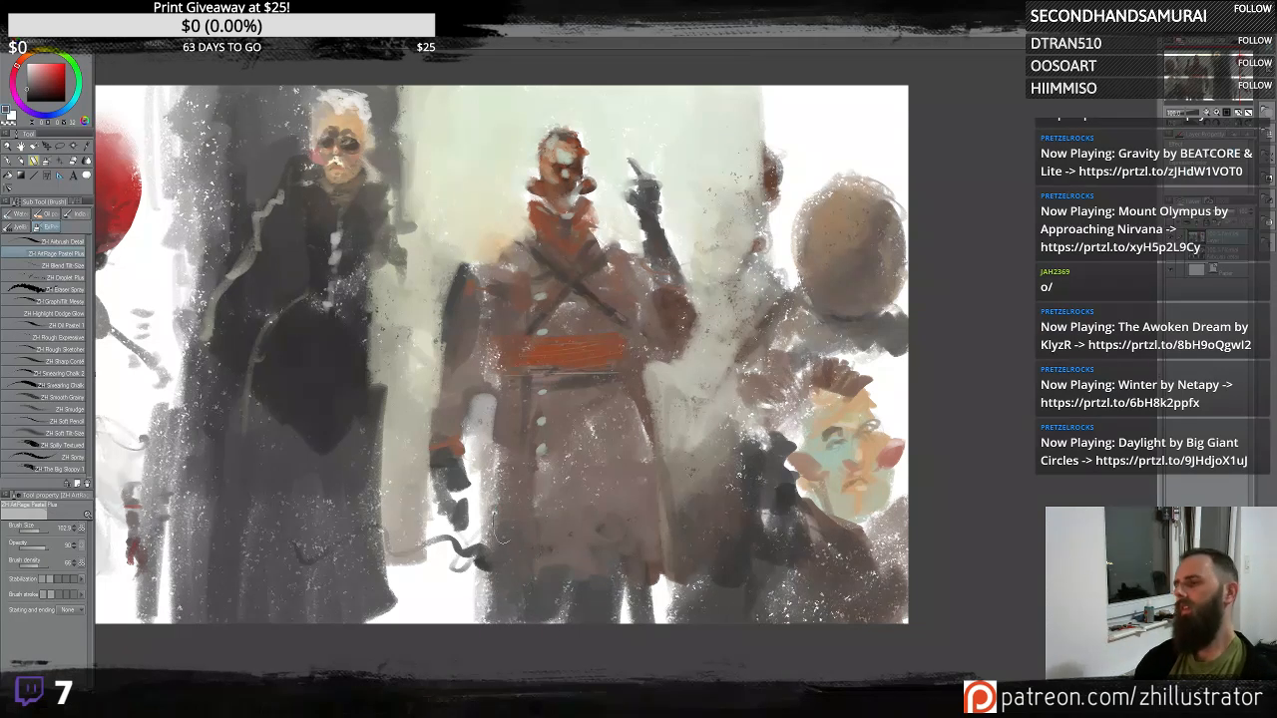
# - Sample a brown tone and extend the central figure's legs down to the canvas bottom
pyautogui.moveTo(593, 482); pyautogui.dragTo(748, 473)
pyautogui.keyDown('alt'); pyautogui.click(633, 431); pyautogui.keyUp('alt')
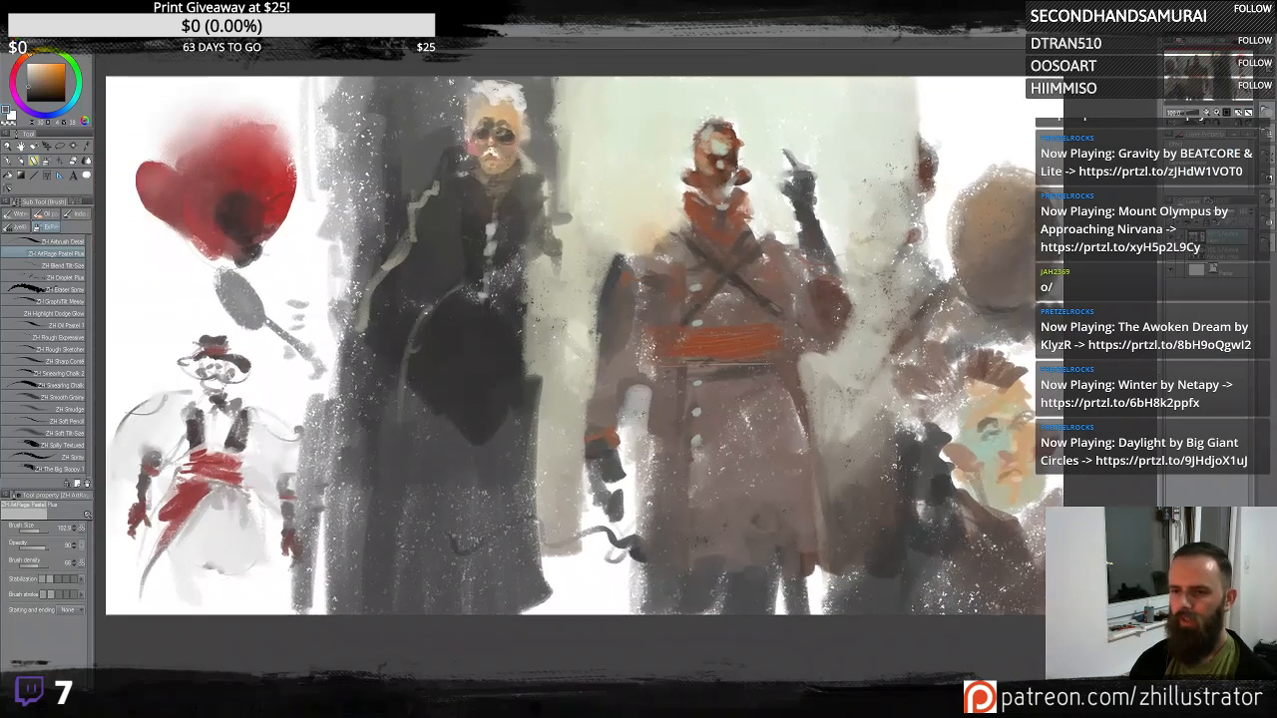
pyautogui.moveTo(628, 463)
pyautogui.mouseDown()
pyautogui.moveTo(618, 541)
pyautogui.moveTo(569, 507)
pyautogui.moveTo(594, 568)
pyautogui.moveTo(599, 558)
pyautogui.moveTo(565, 548)
pyautogui.mouseUp()
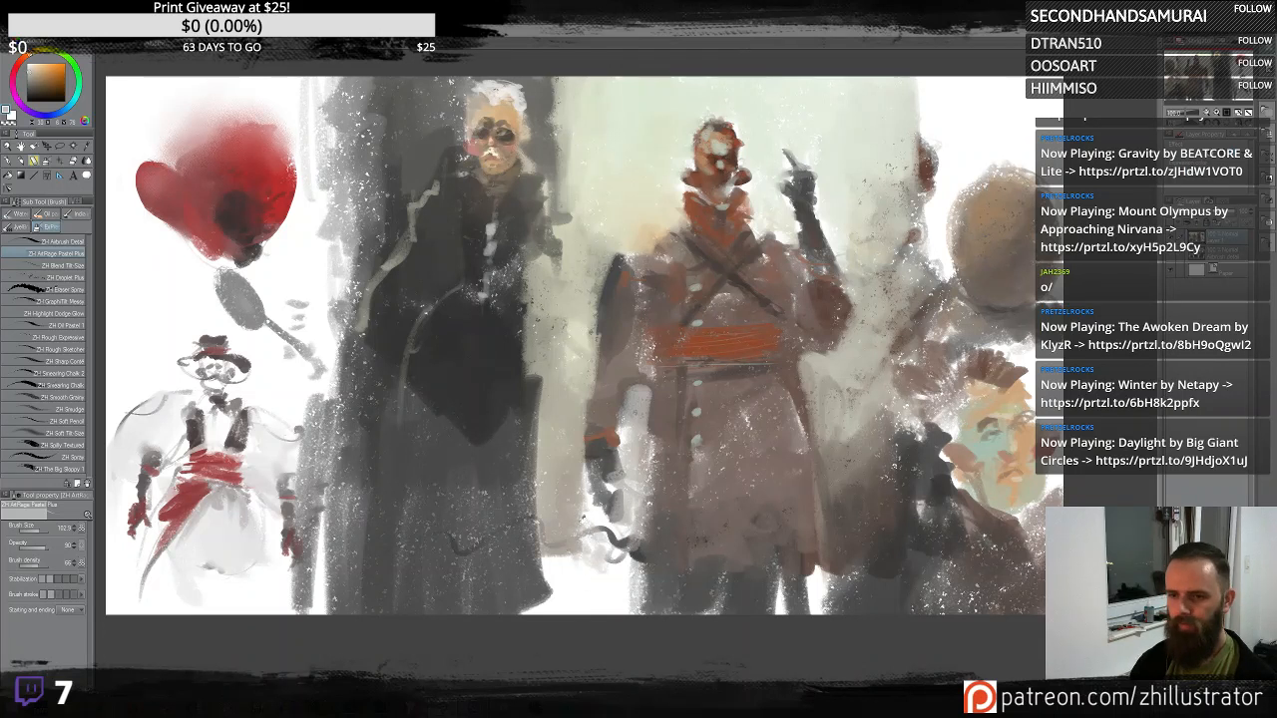
pyautogui.keyDown('alt'); pyautogui.click(588, 523); pyautogui.keyUp('alt')
pyautogui.moveTo(599, 494)
pyautogui.mouseDown()
pyautogui.moveTo(612, 545)
pyautogui.moveTo(560, 599)
pyautogui.mouseUp()
pyautogui.moveTo(574, 549)
pyautogui.mouseDown()
pyautogui.moveTo(581, 627)
pyautogui.moveTo(607, 579)
pyautogui.moveTo(595, 612)
pyautogui.mouseUp()
pyautogui.moveTo(609, 558); pyautogui.dragTo(599, 625)
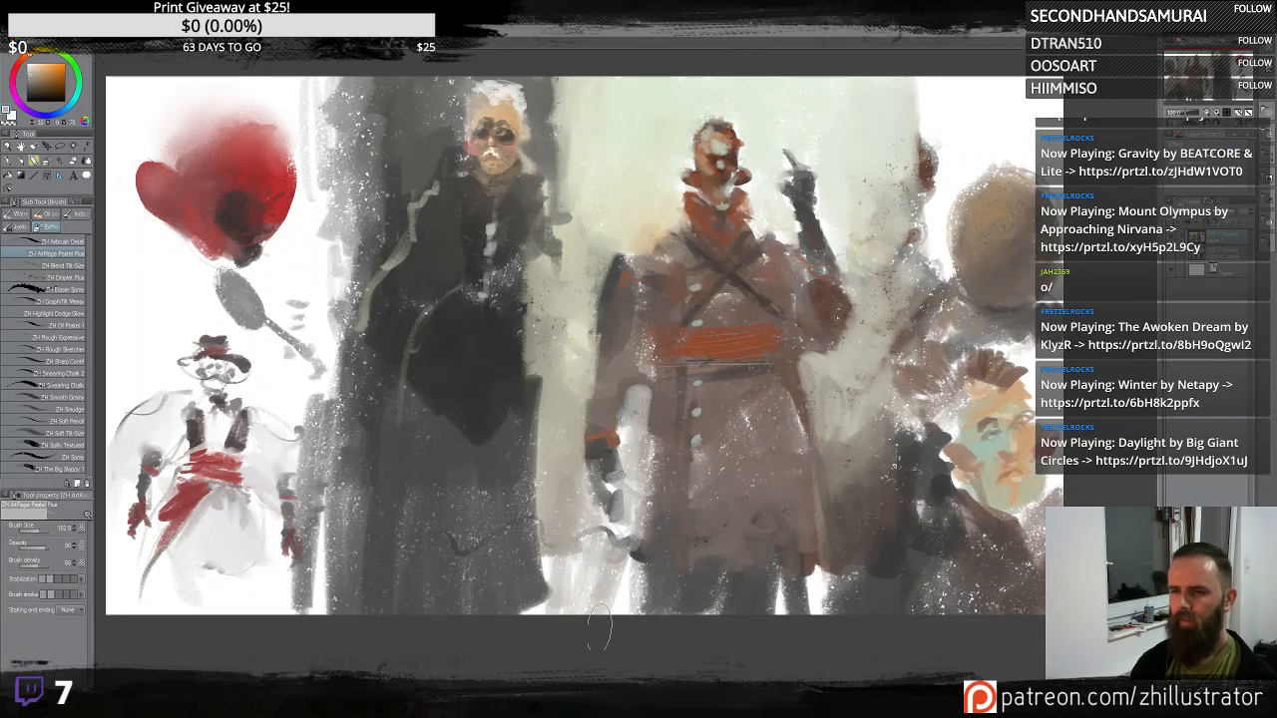
# - Switch to the ZH Highlight Dodge Glow brush and dodge highlights onto the central figure's chest and belt
pyautogui.moveTo(776, 416)
pyautogui.mouseDown()
pyautogui.moveTo(757, 445)
pyautogui.moveTo(709, 464)
pyautogui.mouseUp()
pyautogui.keyDown('alt'); pyautogui.click(776, 251); pyautogui.keyUp('alt')
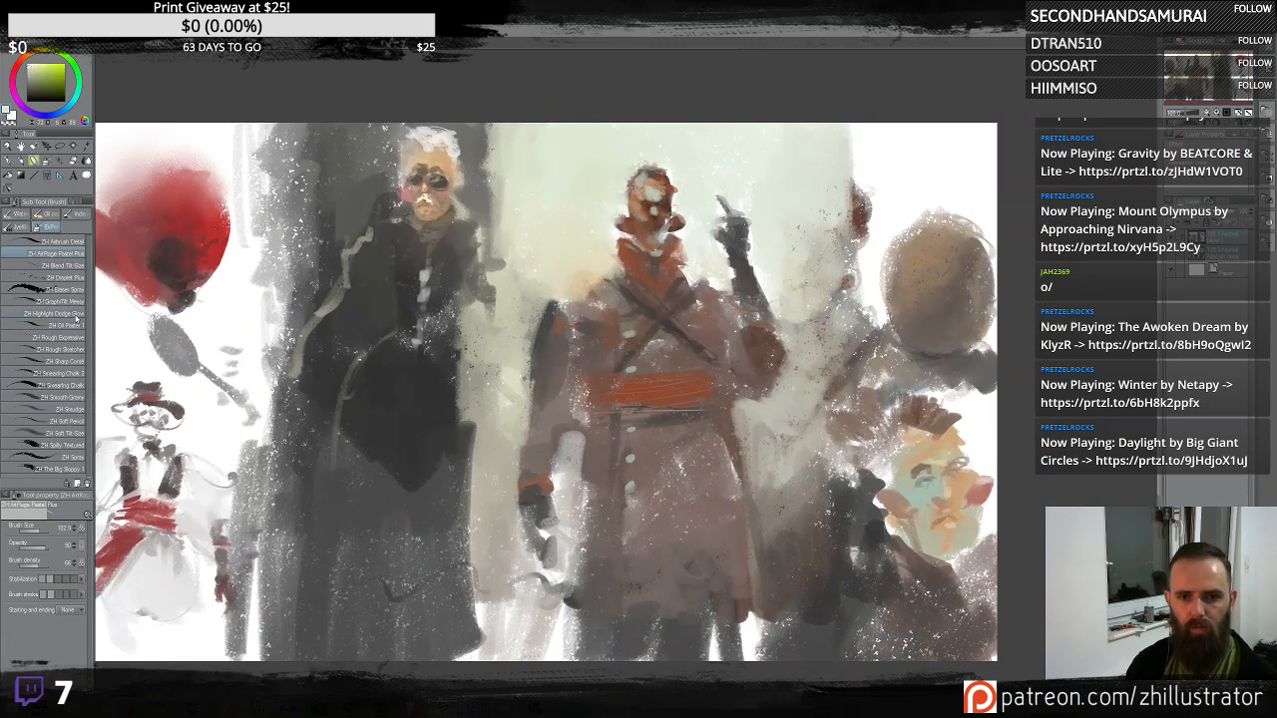
pyautogui.click(77, 318)
pyautogui.moveTo(690, 244); pyautogui.dragTo(601, 284)
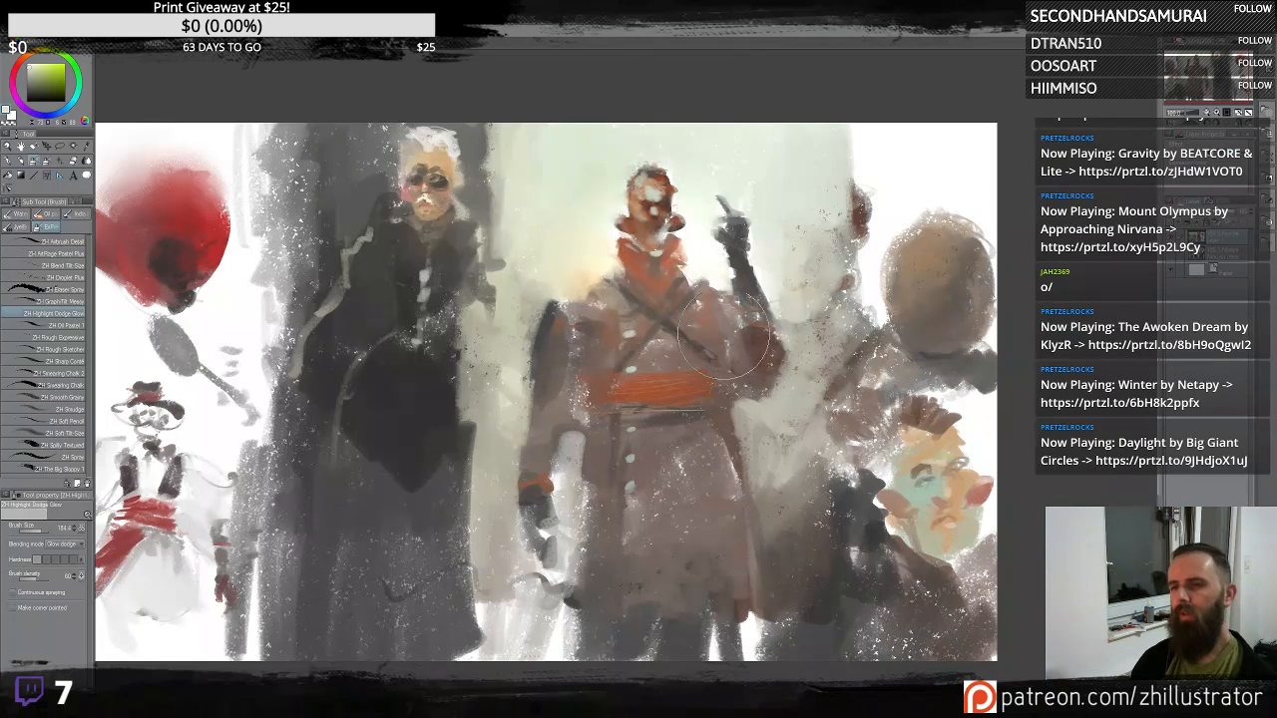
pyautogui.moveTo(670, 146); pyautogui.dragTo(618, 189)
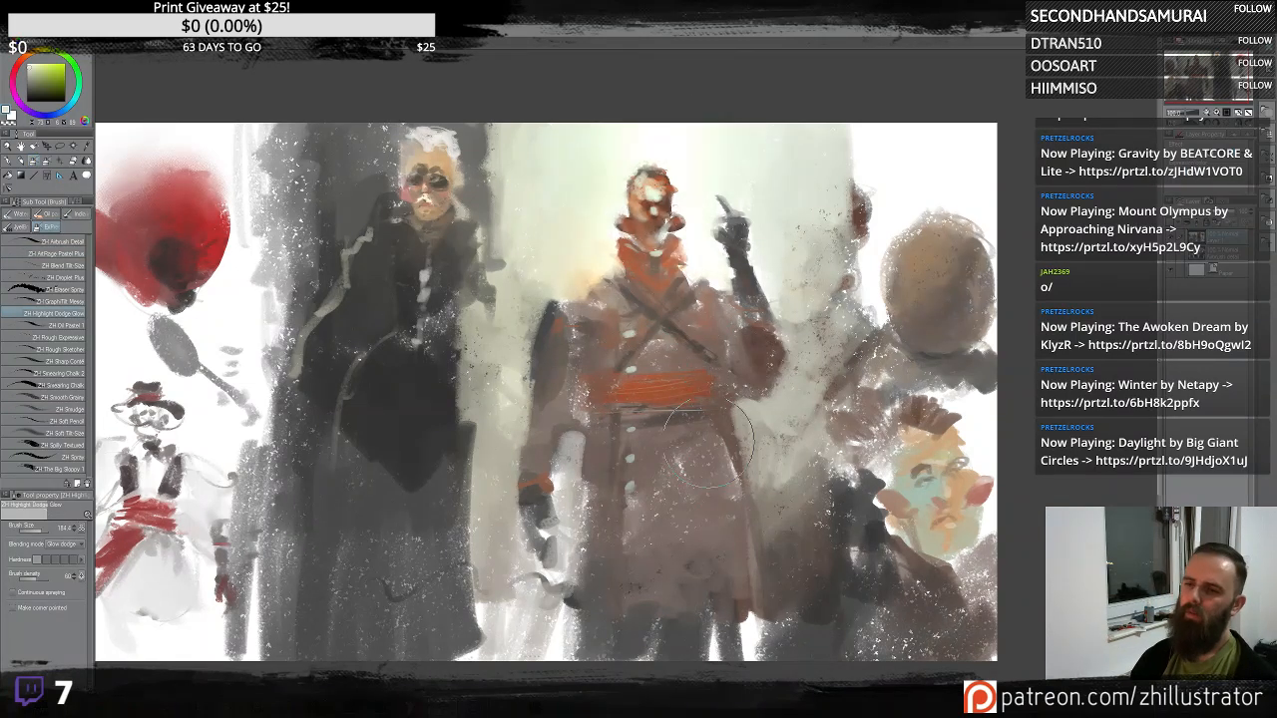
pyautogui.hotkey('ctrl', 'z')
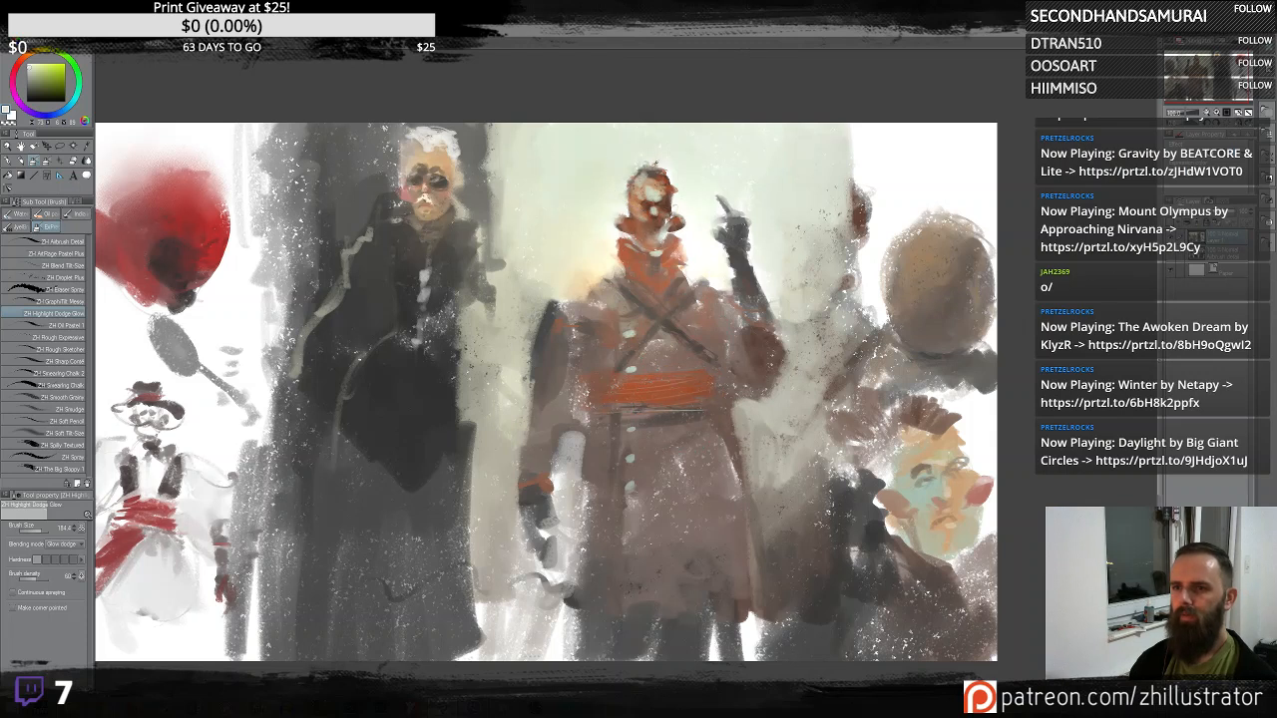
pyautogui.keyDown('alt'); pyautogui.click(653, 200); pyautogui.keyUp('alt')
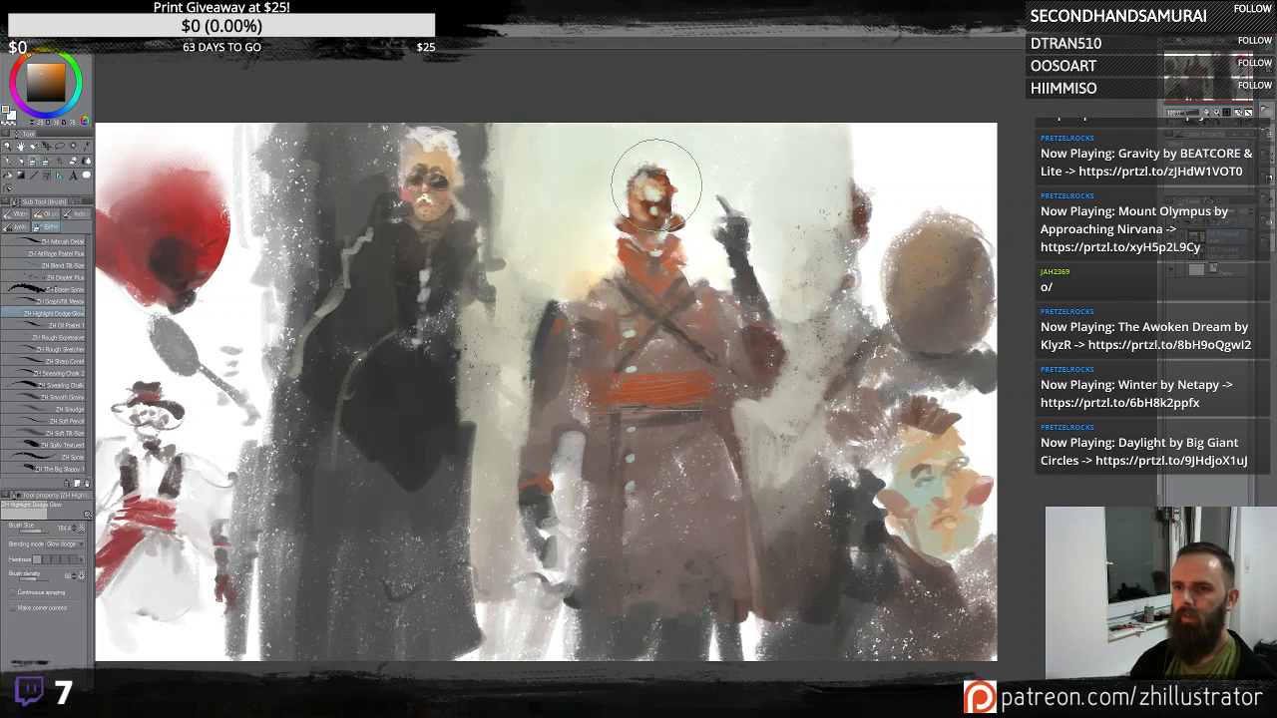
pyautogui.keyDown('alt'); pyautogui.click(699, 404); pyautogui.keyUp('alt')
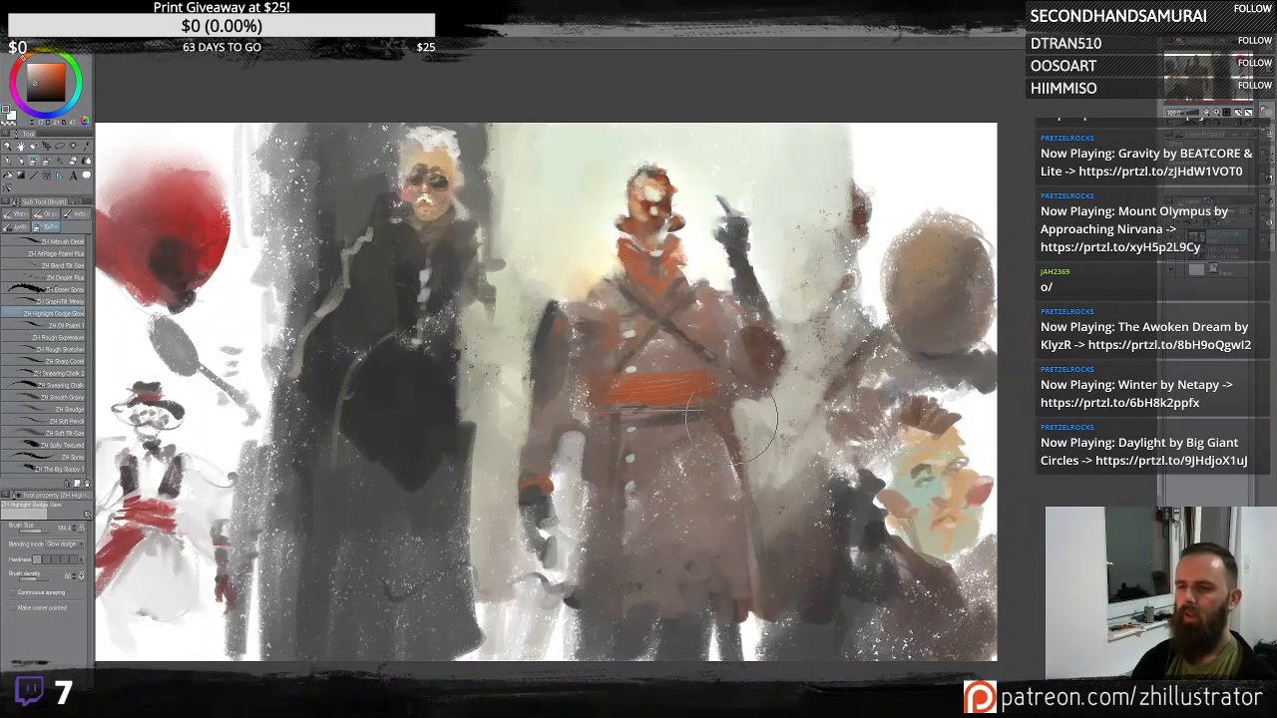
pyautogui.keyDown('alt'); pyautogui.click(778, 207); pyautogui.keyUp('alt')
pyautogui.moveTo(785, 205)
pyautogui.mouseDown()
pyautogui.moveTo(778, 163)
pyautogui.moveTo(781, 184)
pyautogui.mouseUp()
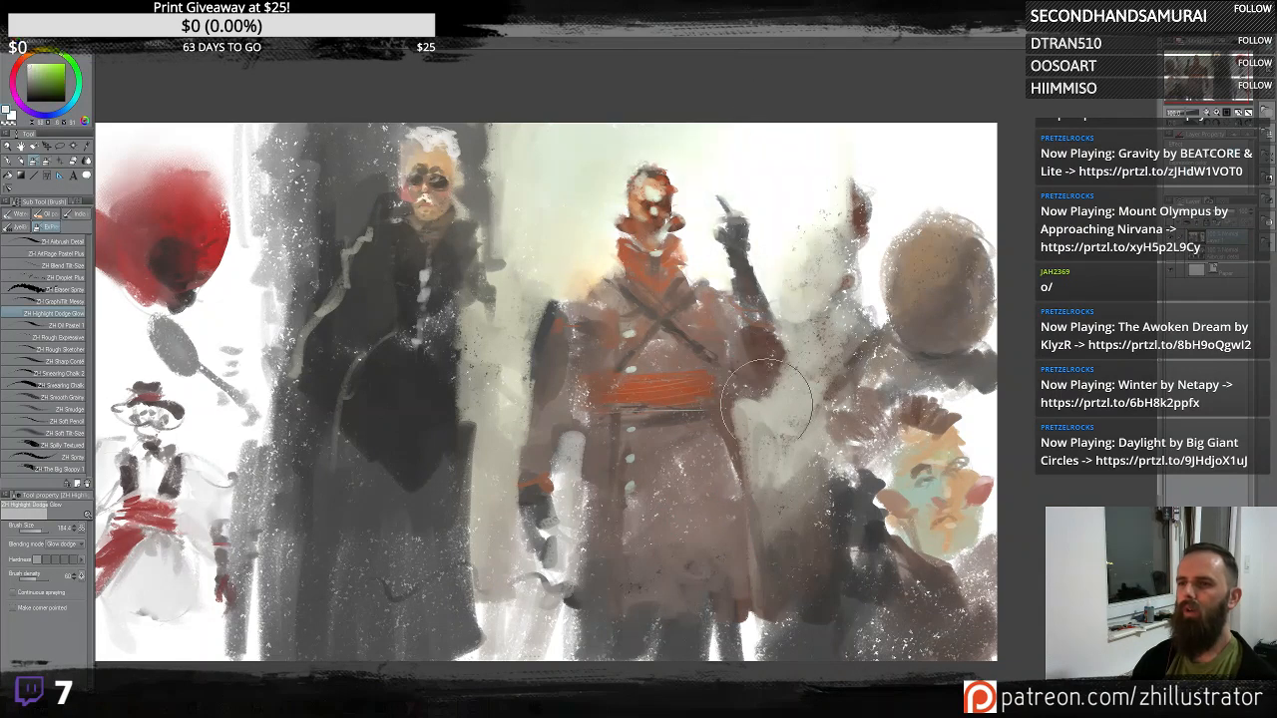
pyautogui.hotkey('ctrl', 'z')
# - Brighten the dark-coated figure's fur hat with the dodge brush
pyautogui.keyDown('alt'); pyautogui.click(437, 166); pyautogui.keyUp('alt')
pyautogui.moveTo(435, 159); pyautogui.dragTo(439, 166)
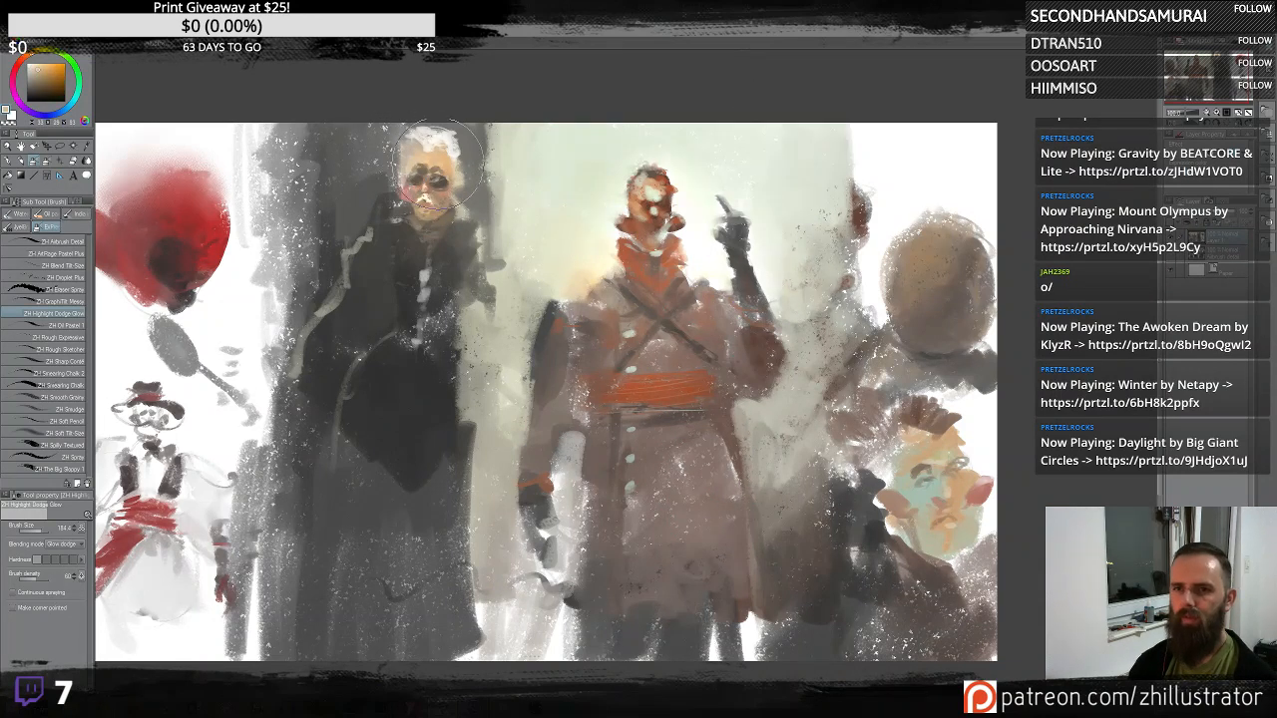
pyautogui.press('b')
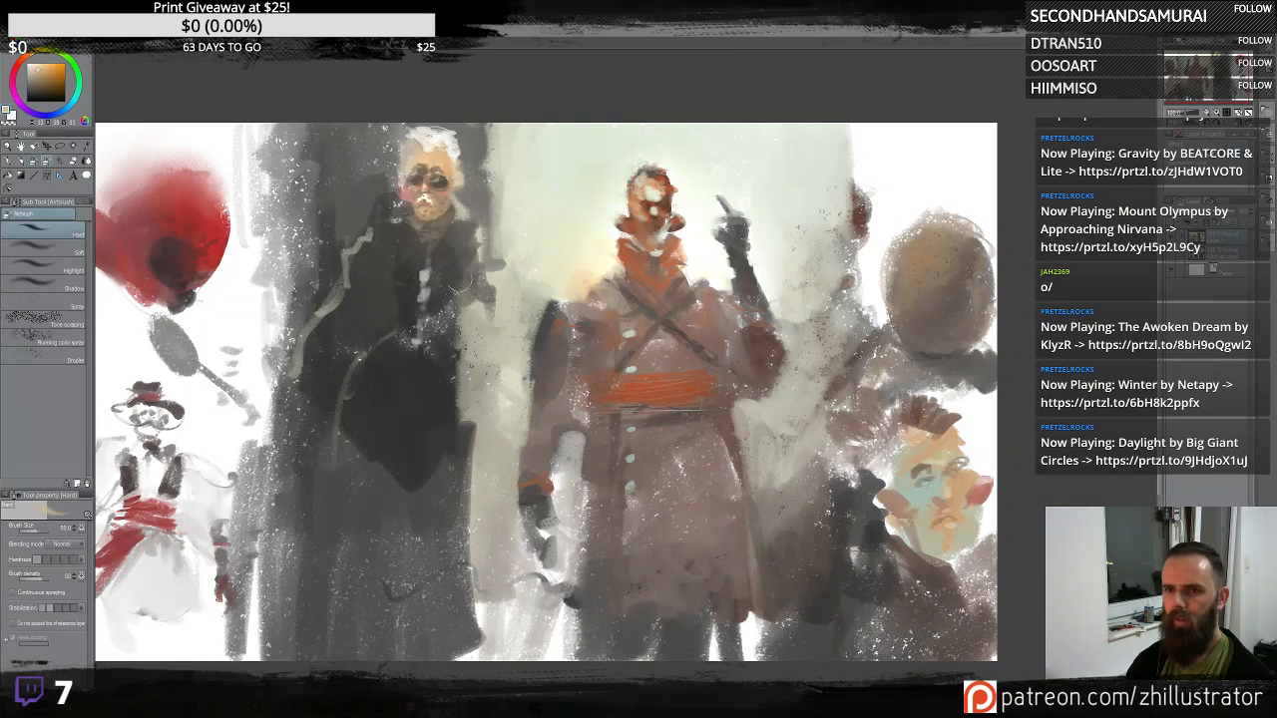
pyautogui.press('b')
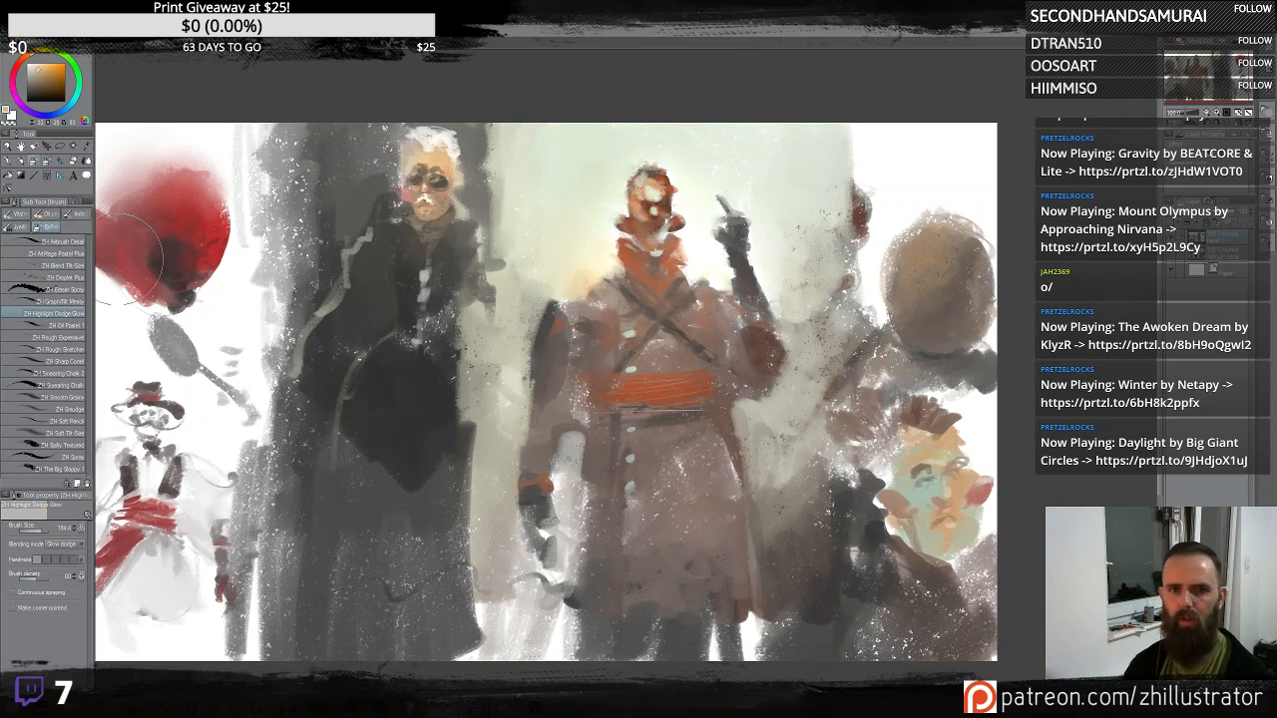
# - Switch back to the ZH AirPaper Foam Plus brush and refine the dark-coated figure's face and collar with small strokes
pyautogui.click(78, 256)
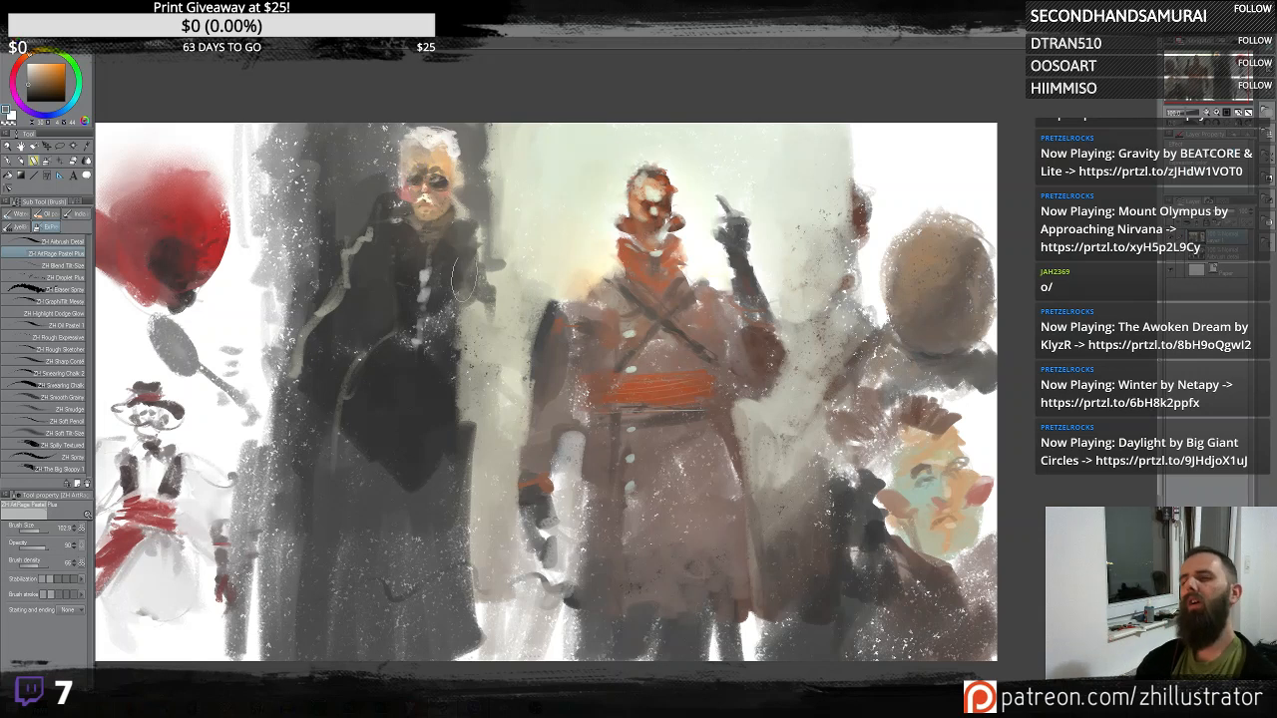
pyautogui.keyDown('alt'); pyautogui.click(404, 207); pyautogui.keyUp('alt')
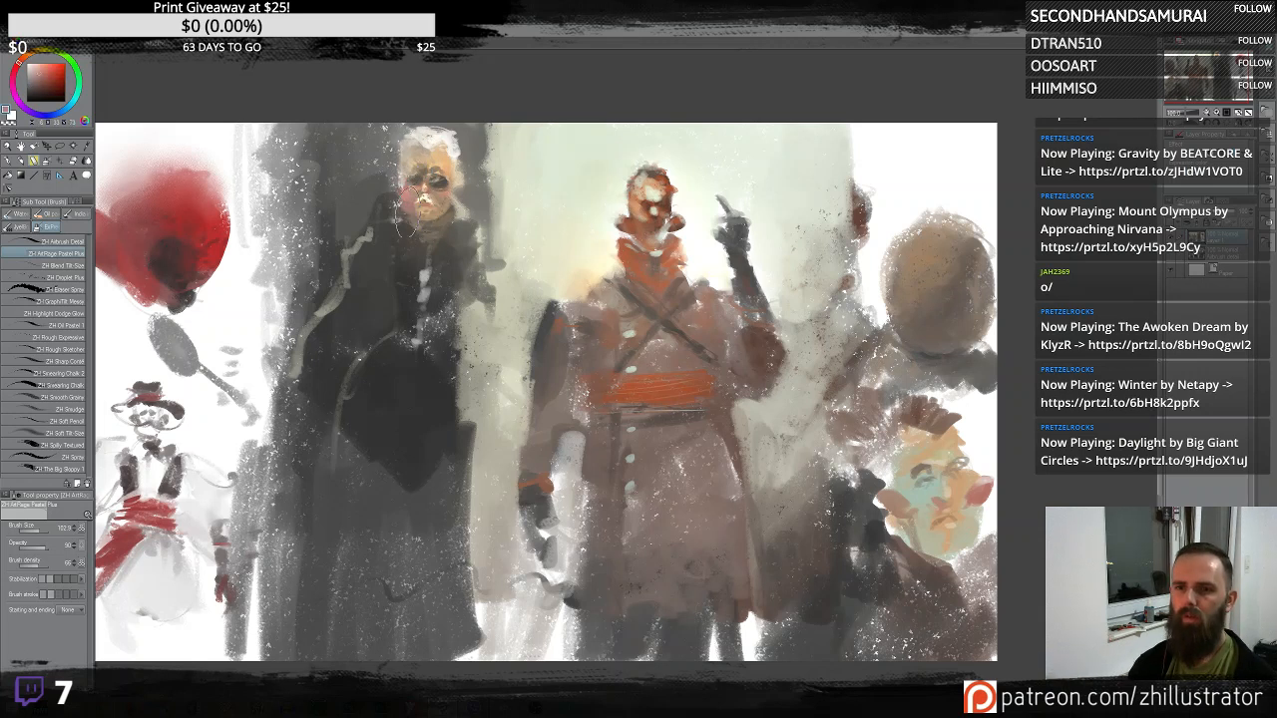
pyautogui.moveTo(419, 219); pyautogui.dragTo(416, 219)
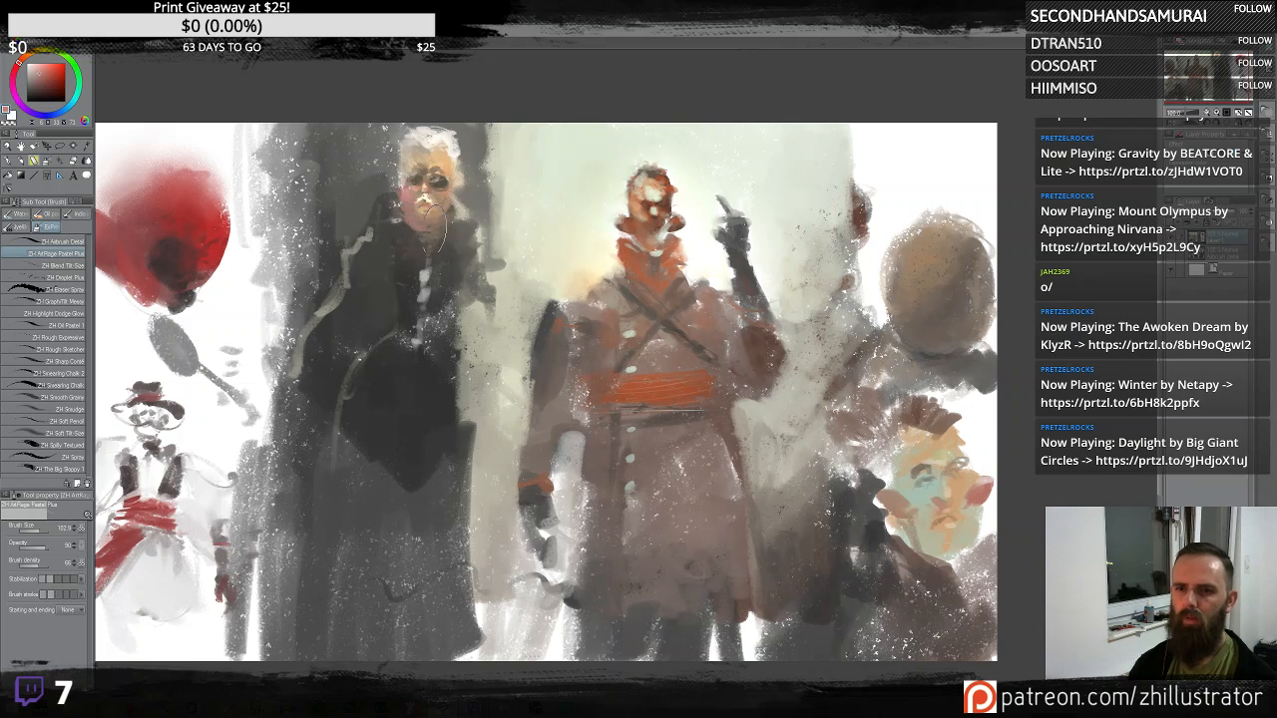
pyautogui.keyDown('alt'); pyautogui.click(431, 267); pyautogui.keyUp('alt')
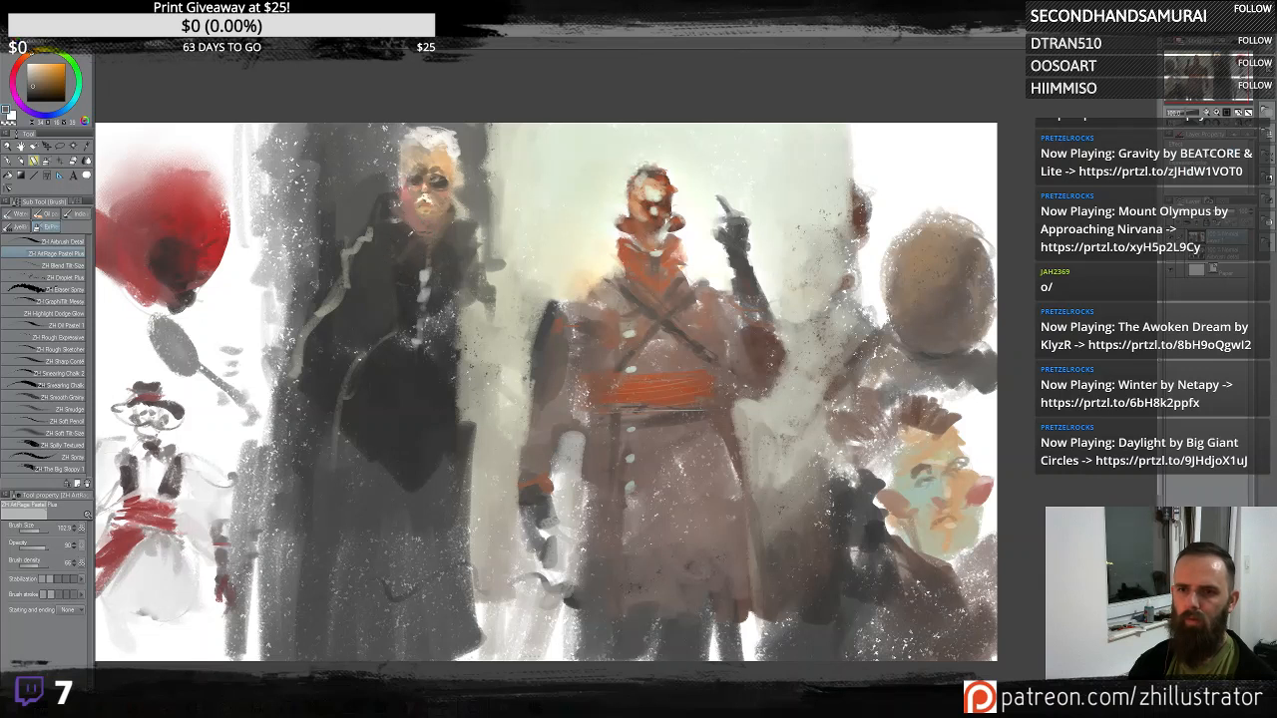
pyautogui.keyDown('alt'); pyautogui.click(403, 243); pyautogui.keyUp('alt')
pyautogui.moveTo(447, 245)
pyautogui.mouseDown()
pyautogui.moveTo(410, 261)
pyautogui.moveTo(487, 249)
pyautogui.mouseUp()
pyautogui.keyDown('alt'); pyautogui.click(409, 269); pyautogui.keyUp('alt')
pyautogui.keyDown('alt'); pyautogui.click(437, 265); pyautogui.keyUp('alt')
pyautogui.keyDown('alt'); pyautogui.click(473, 253); pyautogui.keyUp('alt')
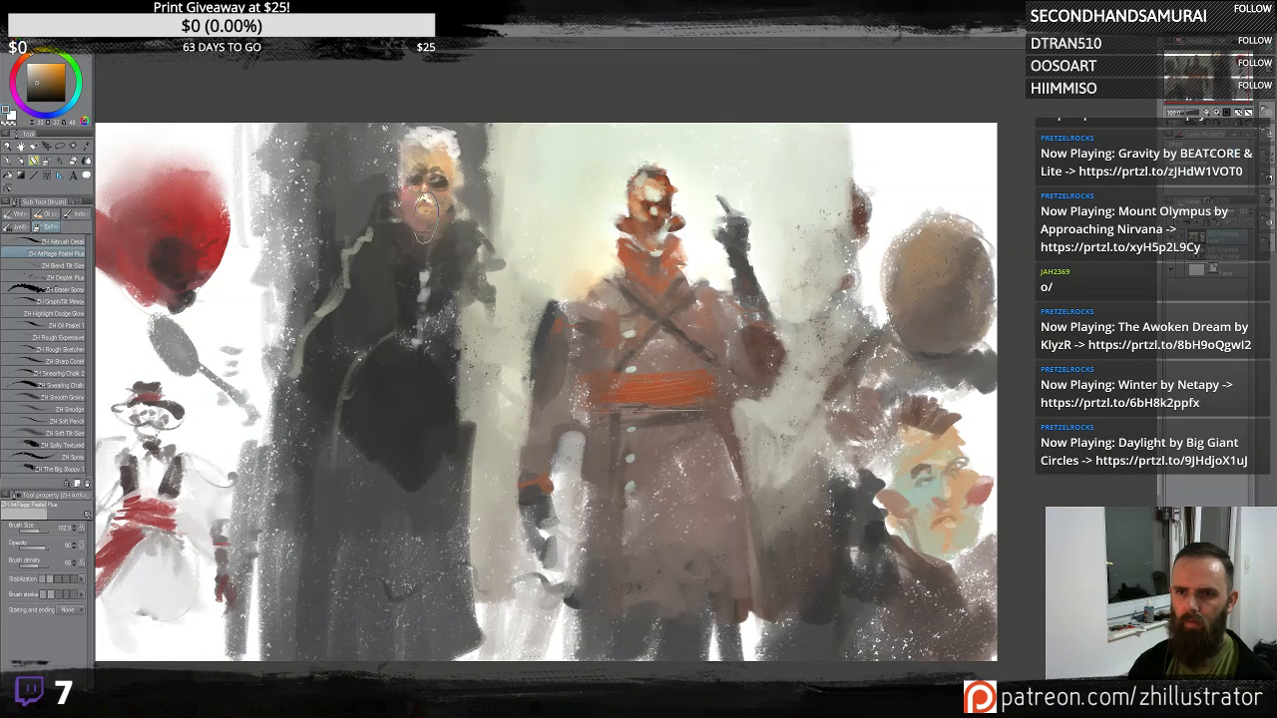
pyautogui.keyDown('alt'); pyautogui.click(433, 207); pyautogui.keyUp('alt')
pyautogui.keyDown('alt'); pyautogui.click(420, 154); pyautogui.keyUp('alt')
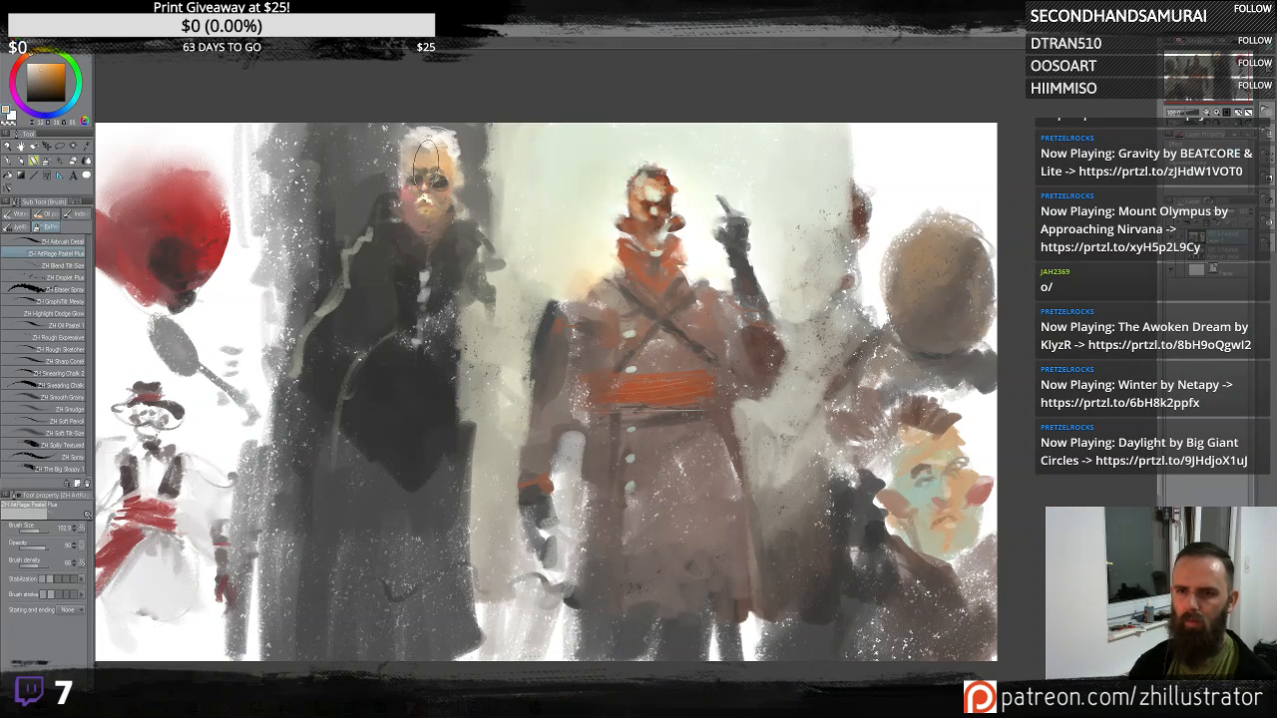
# - Sample a warm skin tone and repaint the dark-coated figure's face, glasses and white hair with small strokes
pyautogui.moveTo(428, 163); pyautogui.dragTo(416, 178)
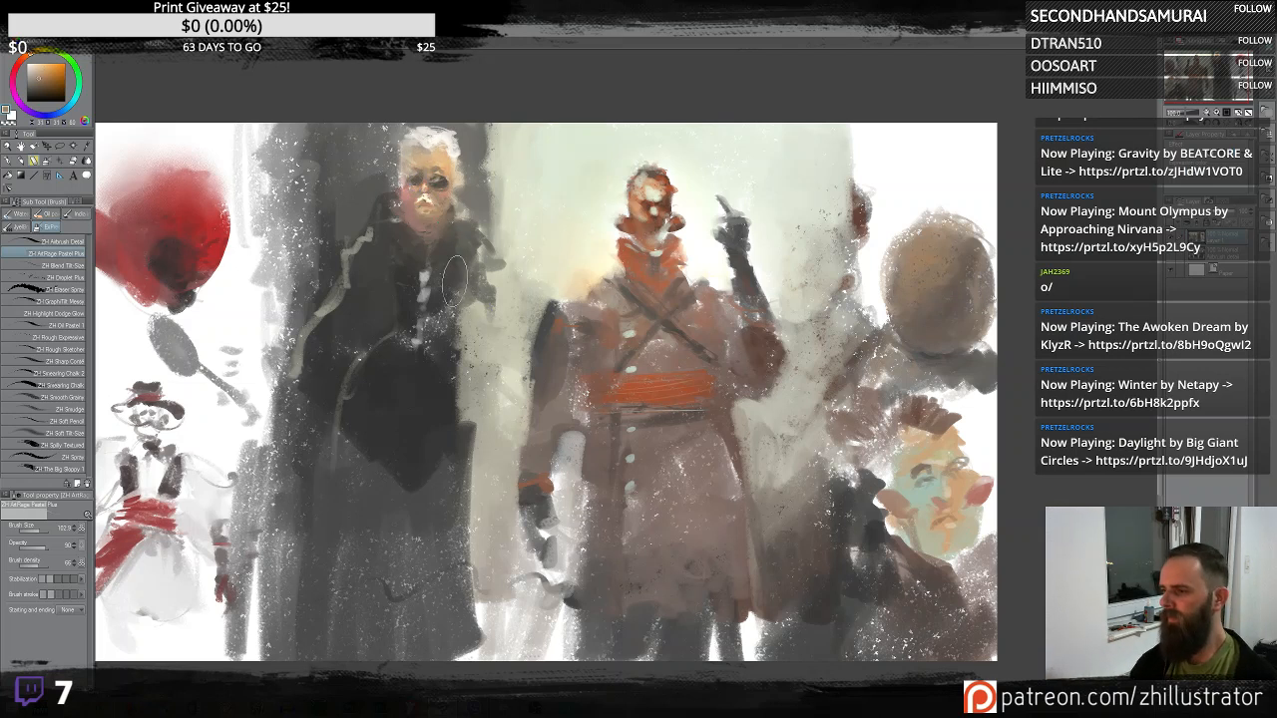
pyautogui.keyDown('alt'); pyautogui.click(249, 283); pyautogui.keyUp('alt')
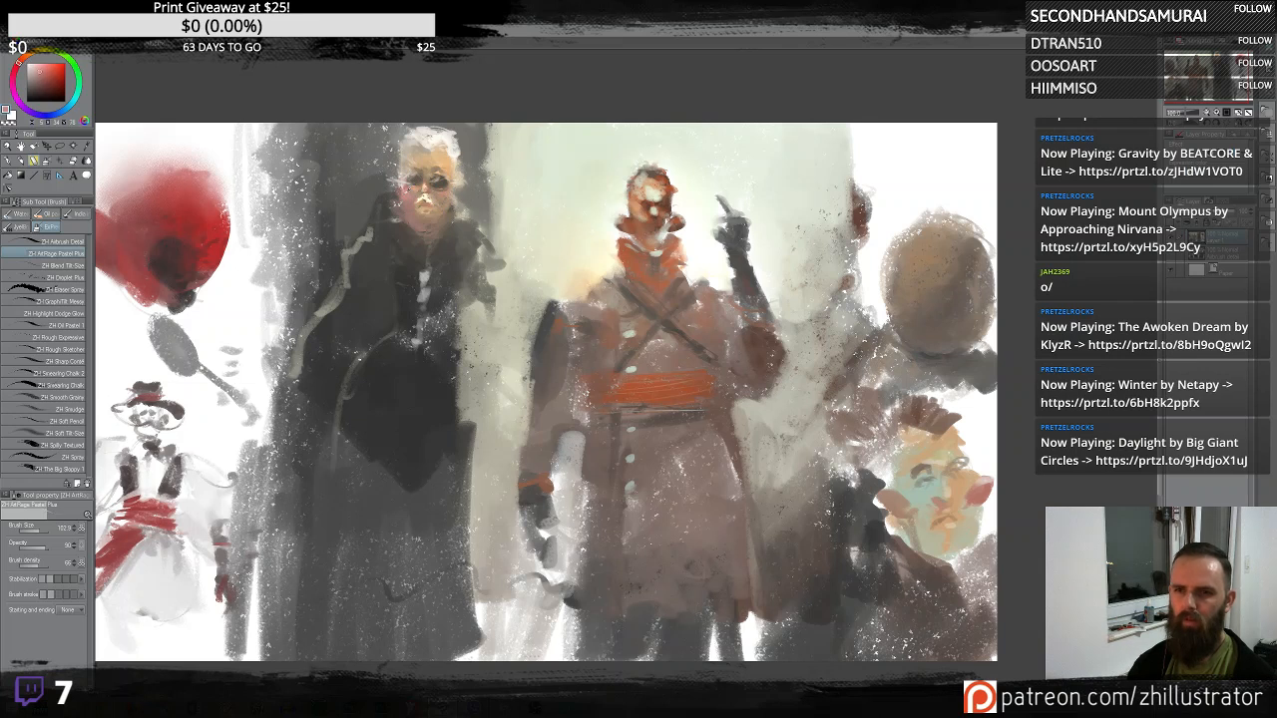
pyautogui.keyDown('alt'); pyautogui.click(431, 175); pyautogui.keyUp('alt')
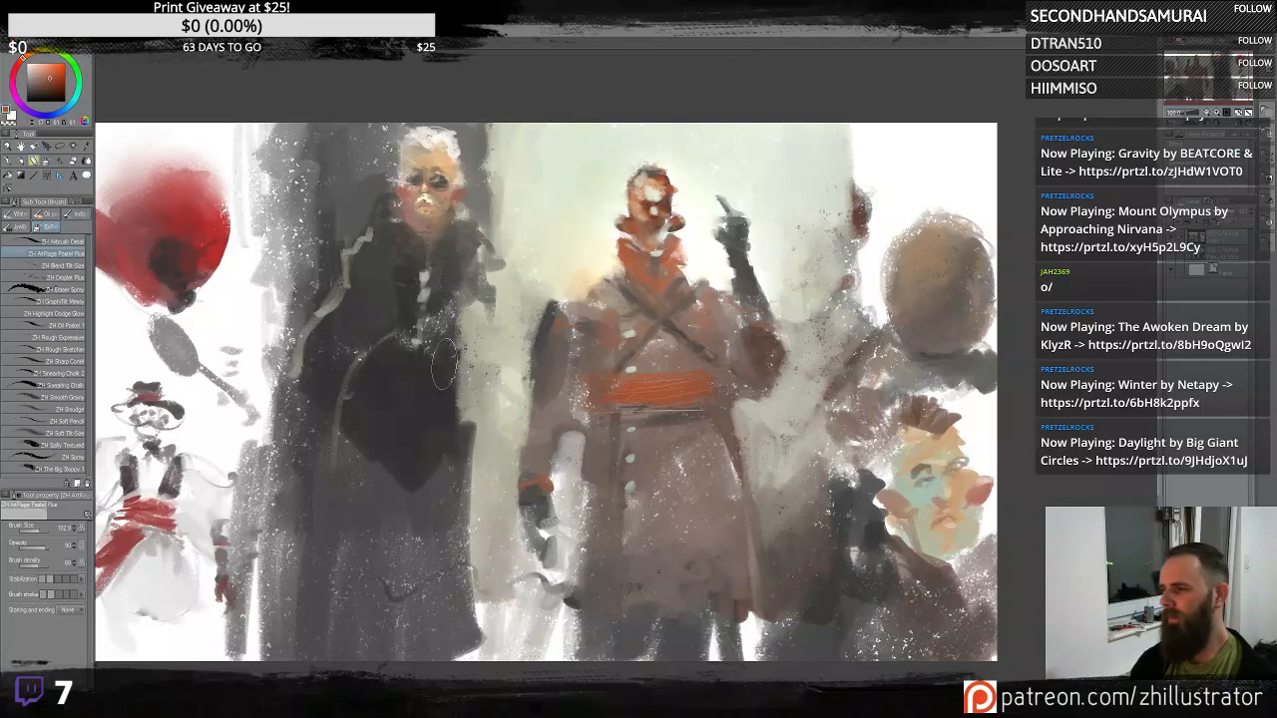
pyautogui.scroll(-1, 445, 365)
pyautogui.scroll(3, 445, 365)
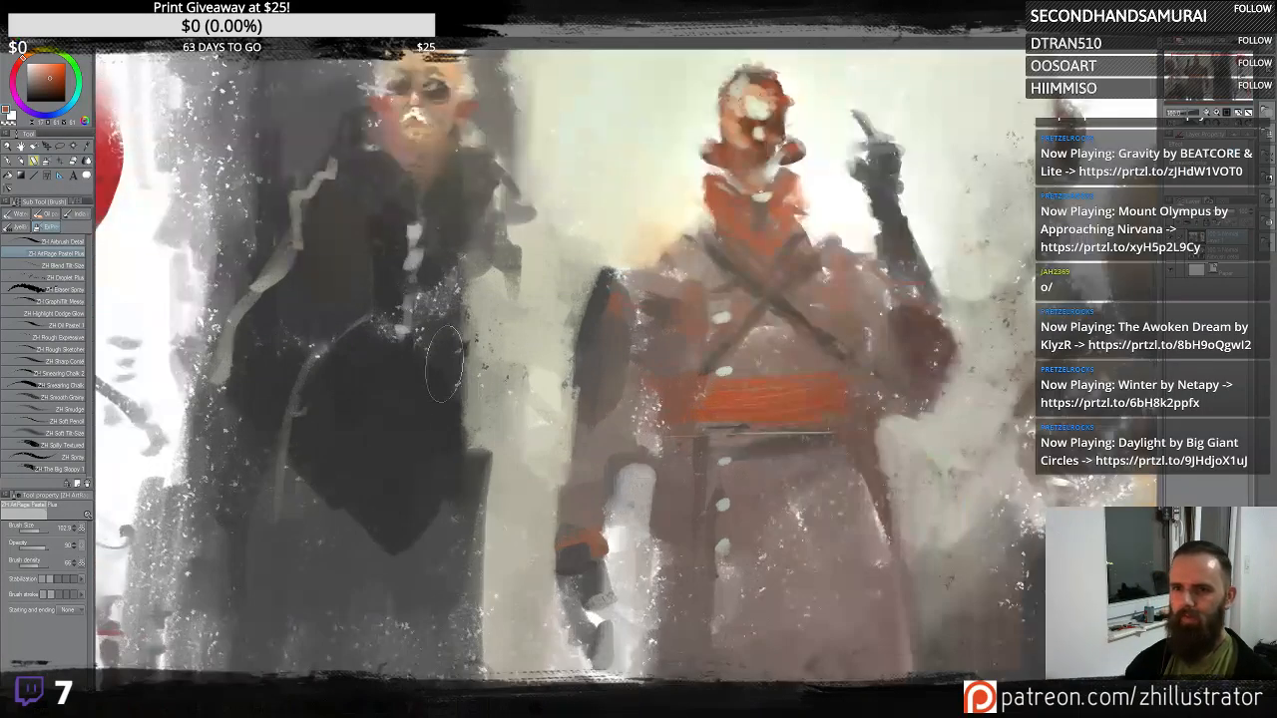
pyautogui.scroll(-2, 544, 283)
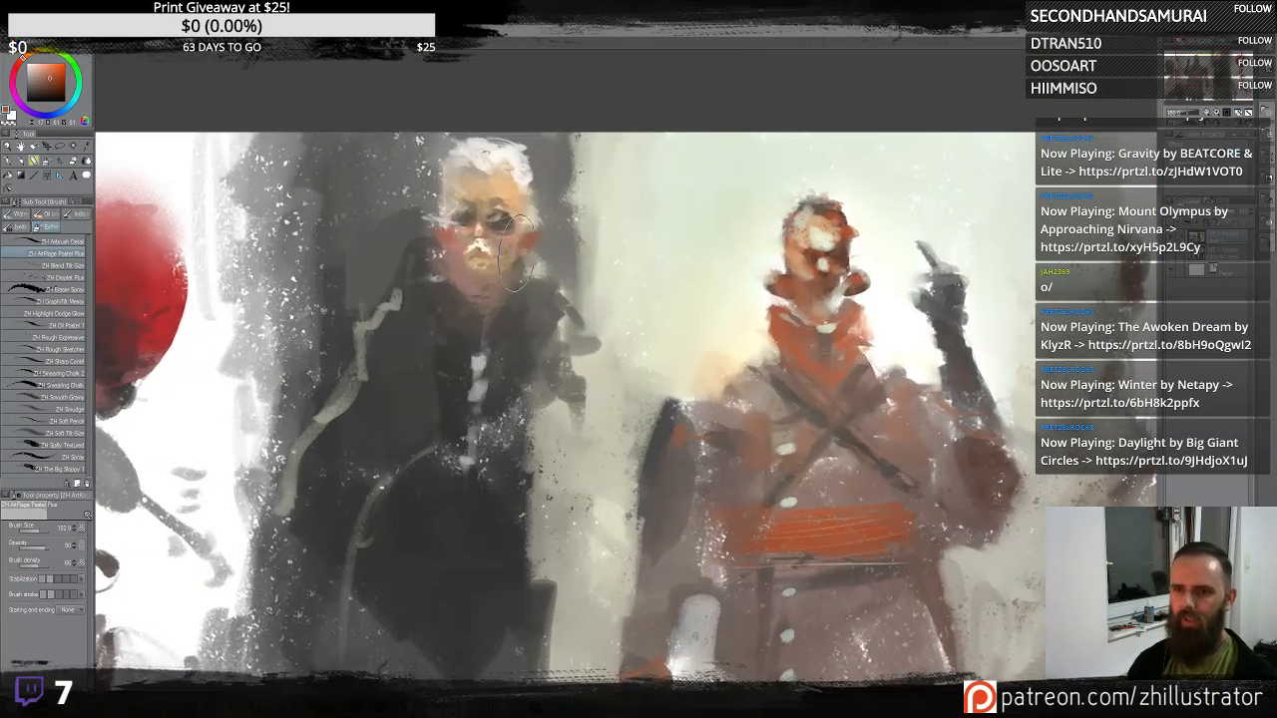
pyautogui.moveTo(533, 242); pyautogui.dragTo(517, 267)
pyautogui.keyDown('alt'); pyautogui.click(485, 180); pyautogui.keyUp('alt')
pyautogui.moveTo(484, 177); pyautogui.dragTo(471, 170)
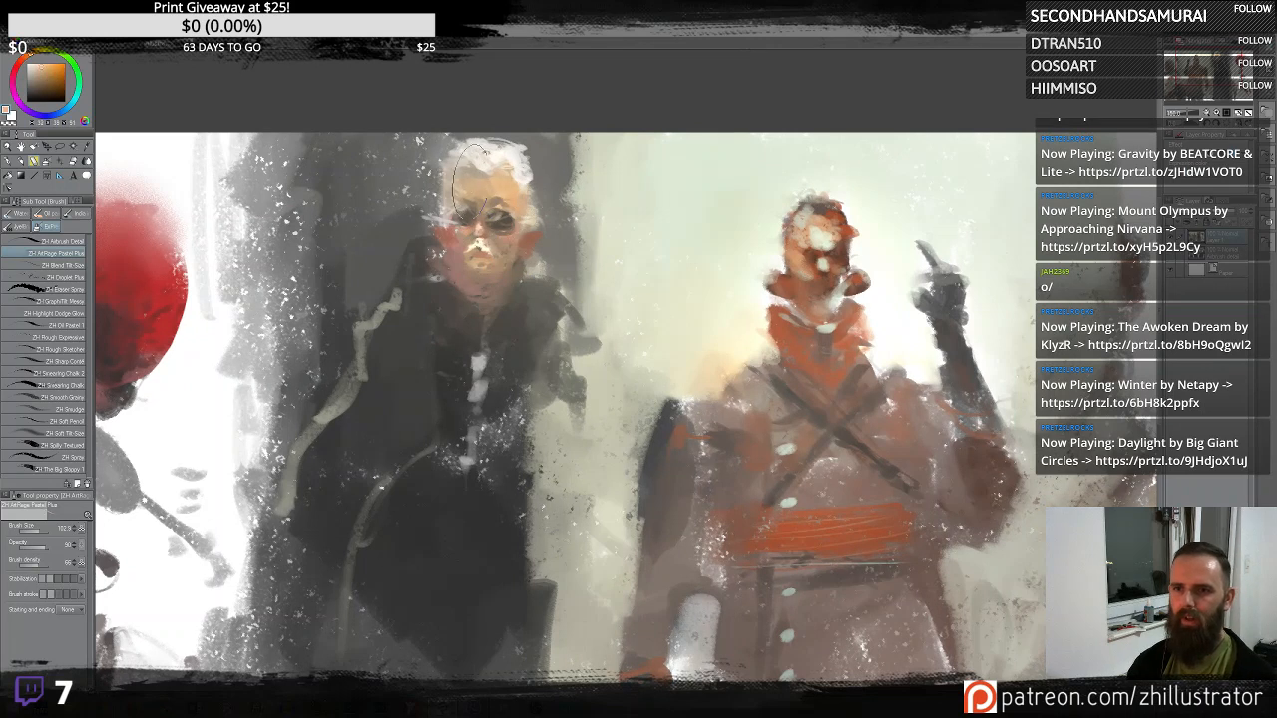
pyautogui.keyDown('alt'); pyautogui.click(513, 166); pyautogui.keyUp('alt')
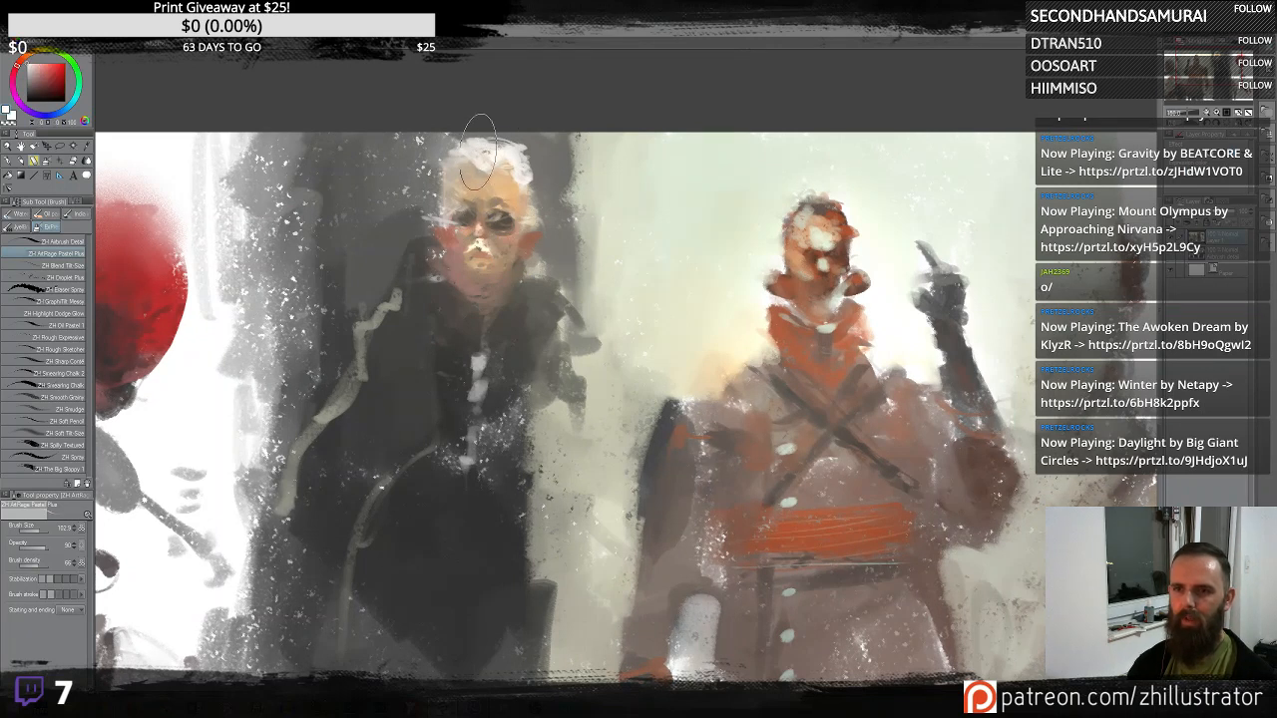
pyautogui.keyDown('alt'); pyautogui.click(527, 231); pyautogui.keyUp('alt')
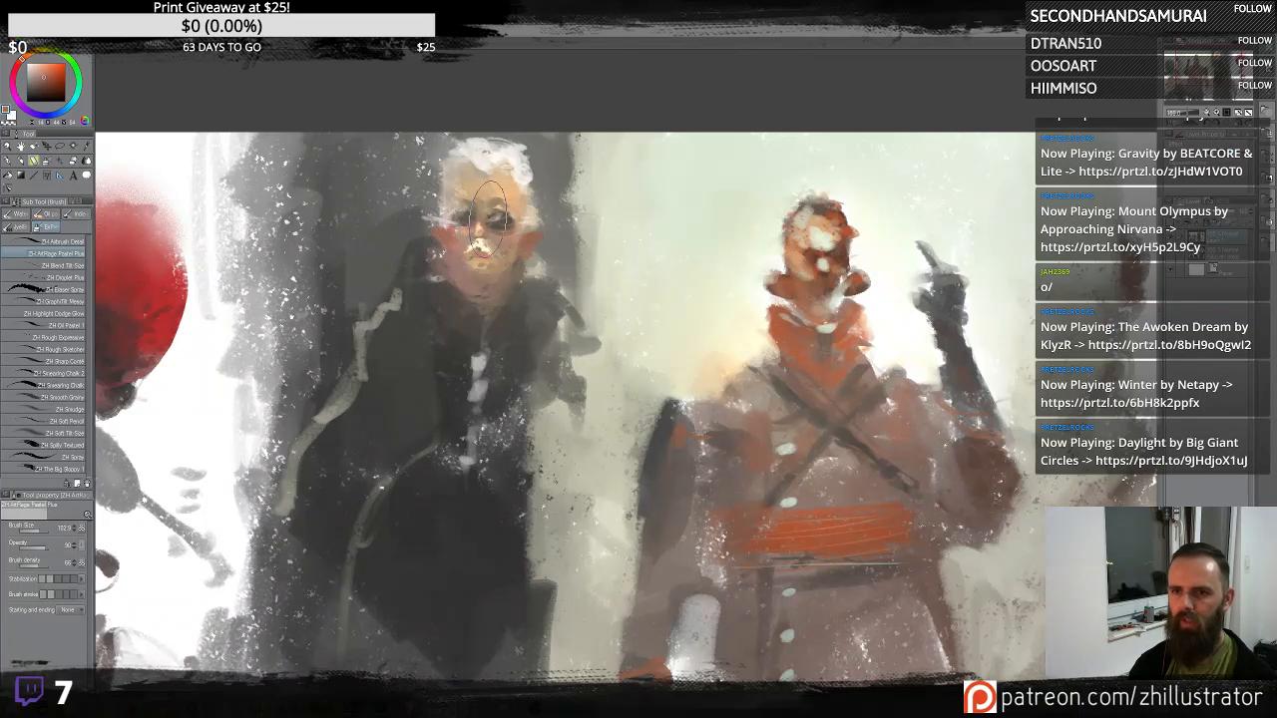
pyautogui.keyDown('alt'); pyautogui.click(477, 194); pyautogui.keyUp('alt')
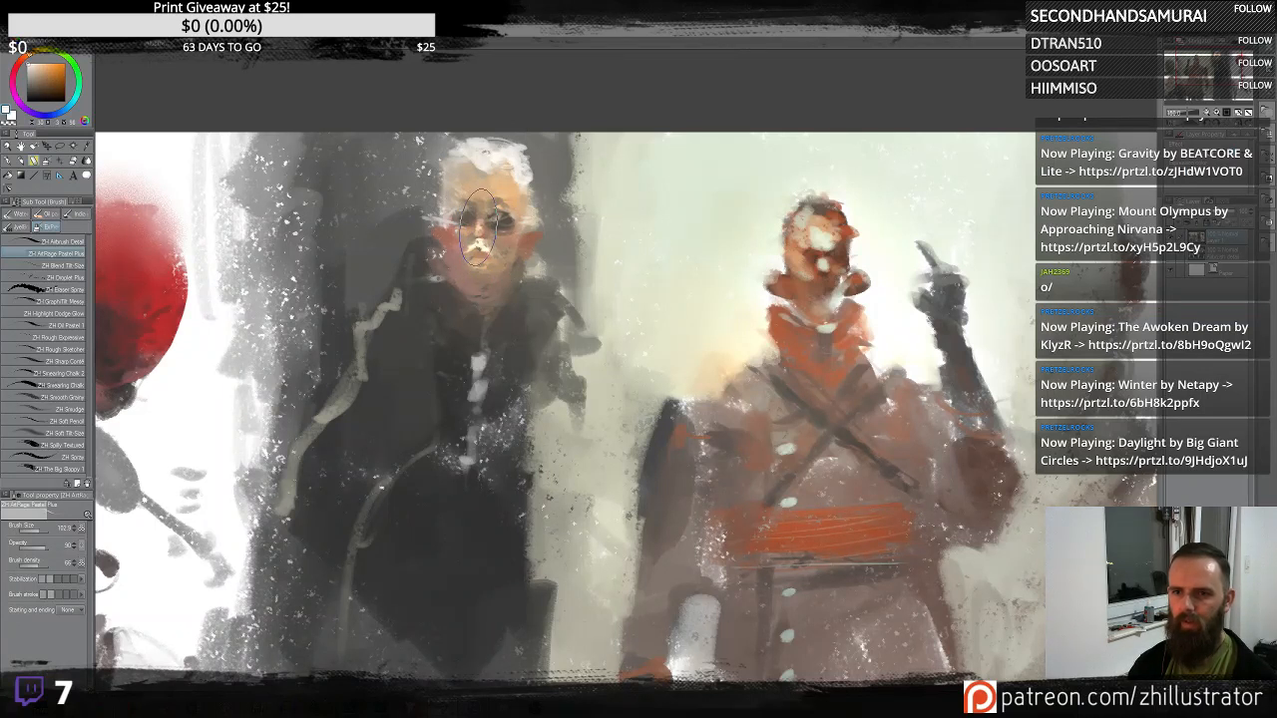
pyautogui.keyDown('alt'); pyautogui.click(513, 236); pyautogui.keyUp('alt')
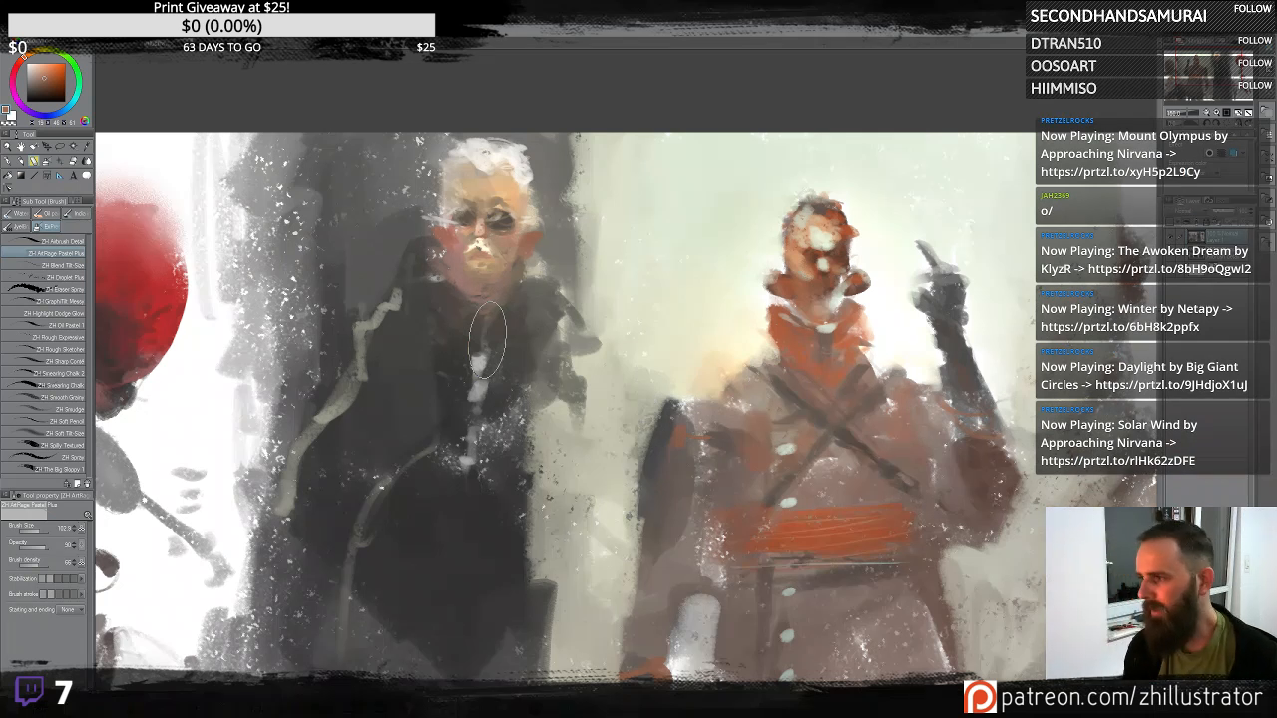
# - Undo a stray stroke and paint the dark coat's front and lapel with dark strokes
pyautogui.moveTo(575, 335)
pyautogui.mouseDown()
pyautogui.moveTo(324, 212)
pyautogui.moveTo(619, 329)
pyautogui.mouseUp()
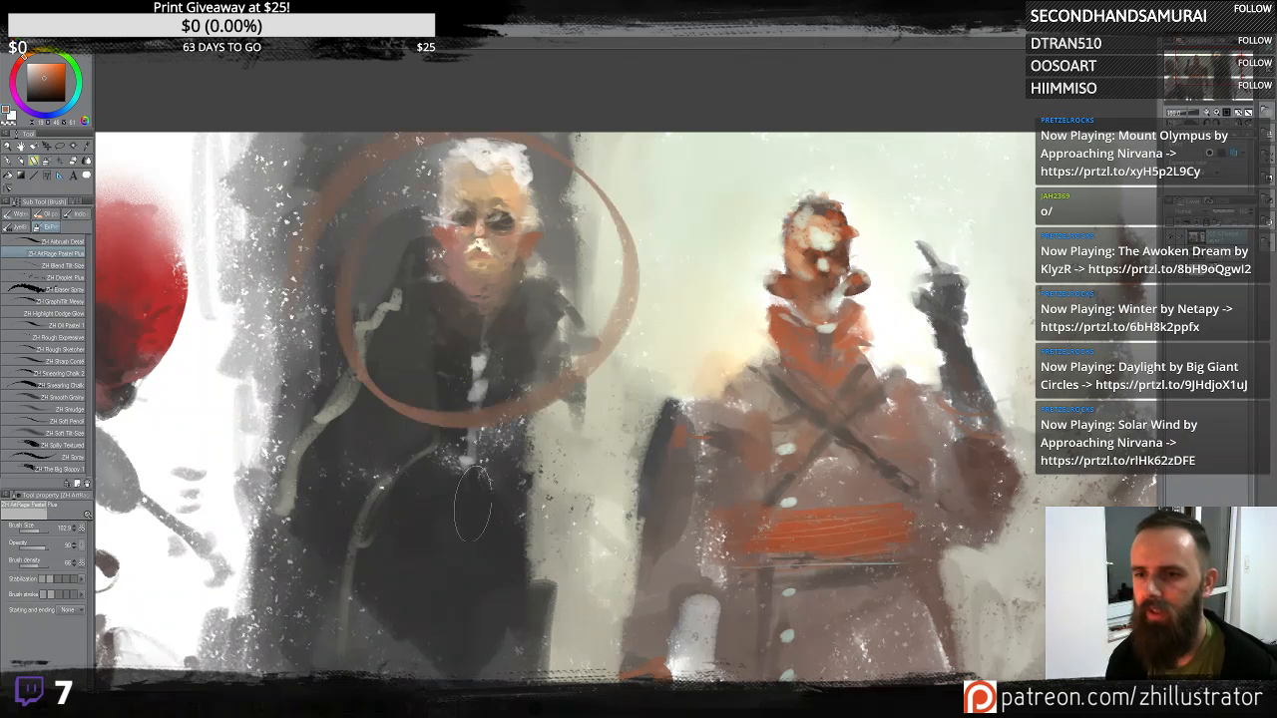
pyautogui.hotkey('ctrl', 'z')
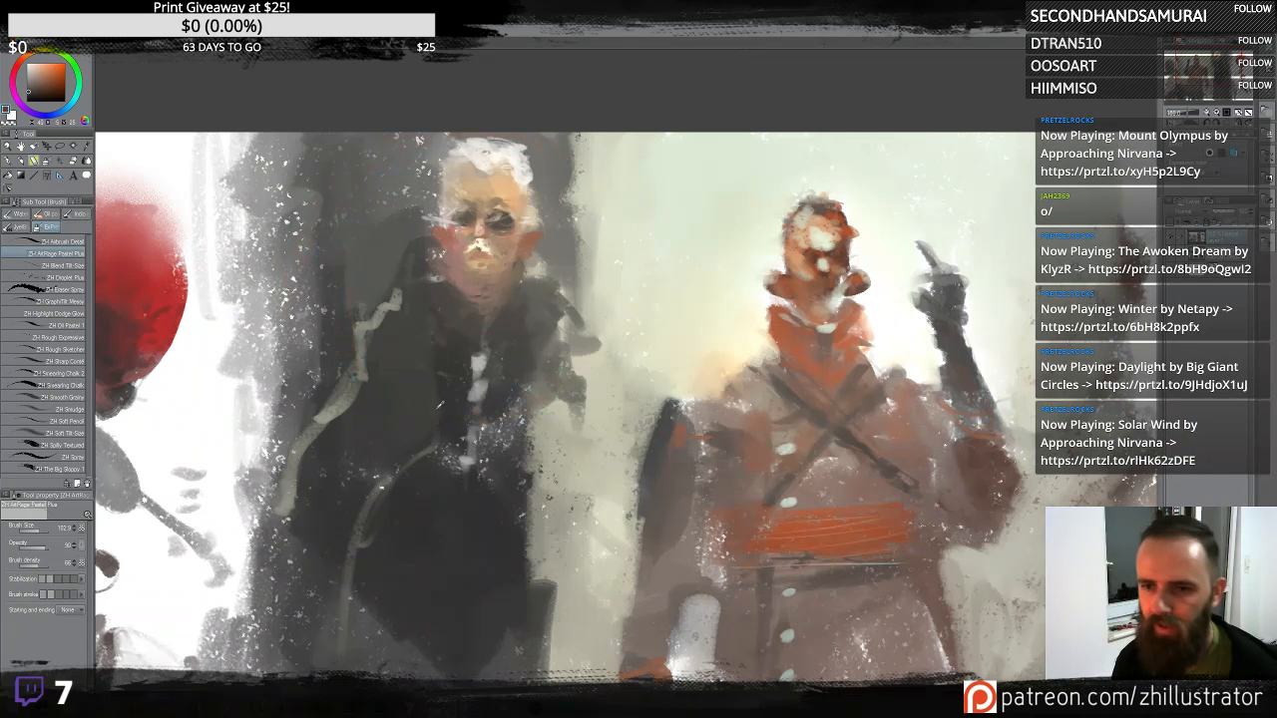
pyautogui.keyDown('alt'); pyautogui.click(419, 384); pyautogui.keyUp('alt')
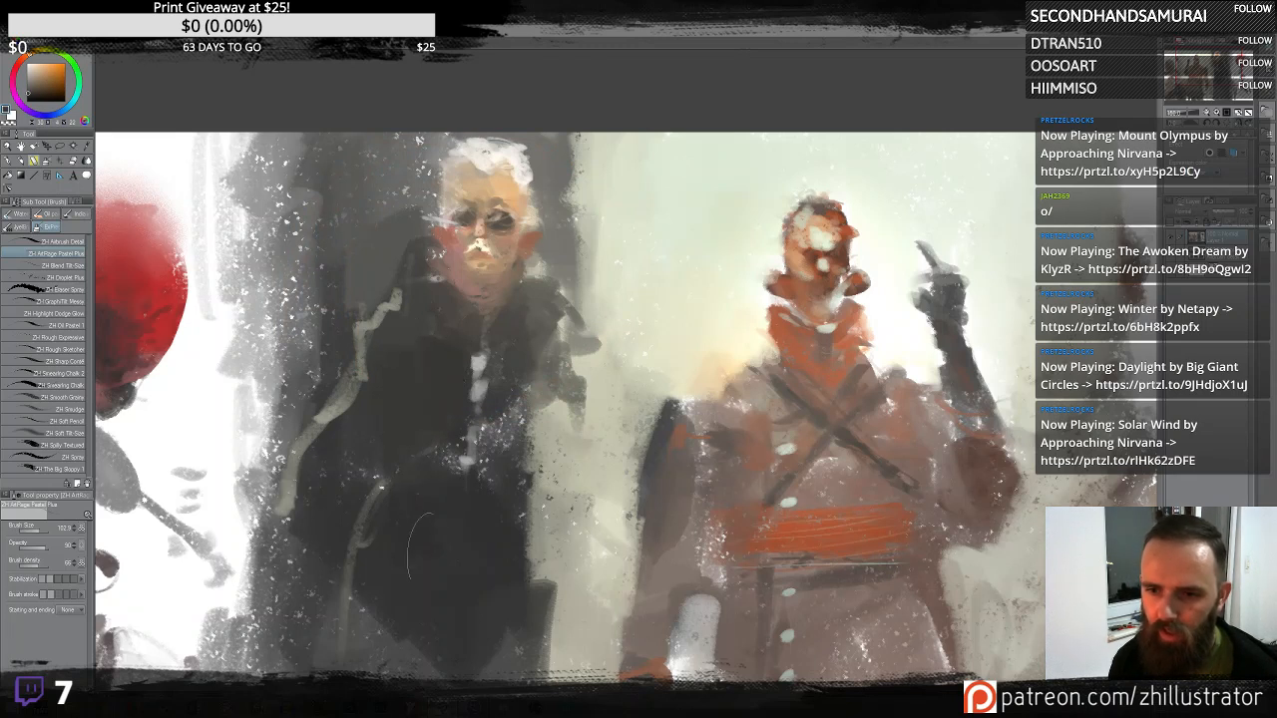
pyautogui.moveTo(511, 390)
pyautogui.mouseDown()
pyautogui.moveTo(546, 541)
pyautogui.moveTo(537, 491)
pyautogui.moveTo(553, 517)
pyautogui.moveTo(556, 499)
pyautogui.moveTo(547, 524)
pyautogui.moveTo(533, 504)
pyautogui.moveTo(521, 514)
pyautogui.moveTo(538, 550)
pyautogui.moveTo(530, 610)
pyautogui.moveTo(523, 567)
pyautogui.moveTo(535, 593)
pyautogui.moveTo(462, 454)
pyautogui.moveTo(422, 464)
pyautogui.moveTo(359, 523)
pyautogui.mouseUp()
pyautogui.keyDown('alt'); pyautogui.click(447, 455); pyautogui.keyUp('alt')
pyautogui.moveTo(449, 429); pyautogui.dragTo(464, 497)
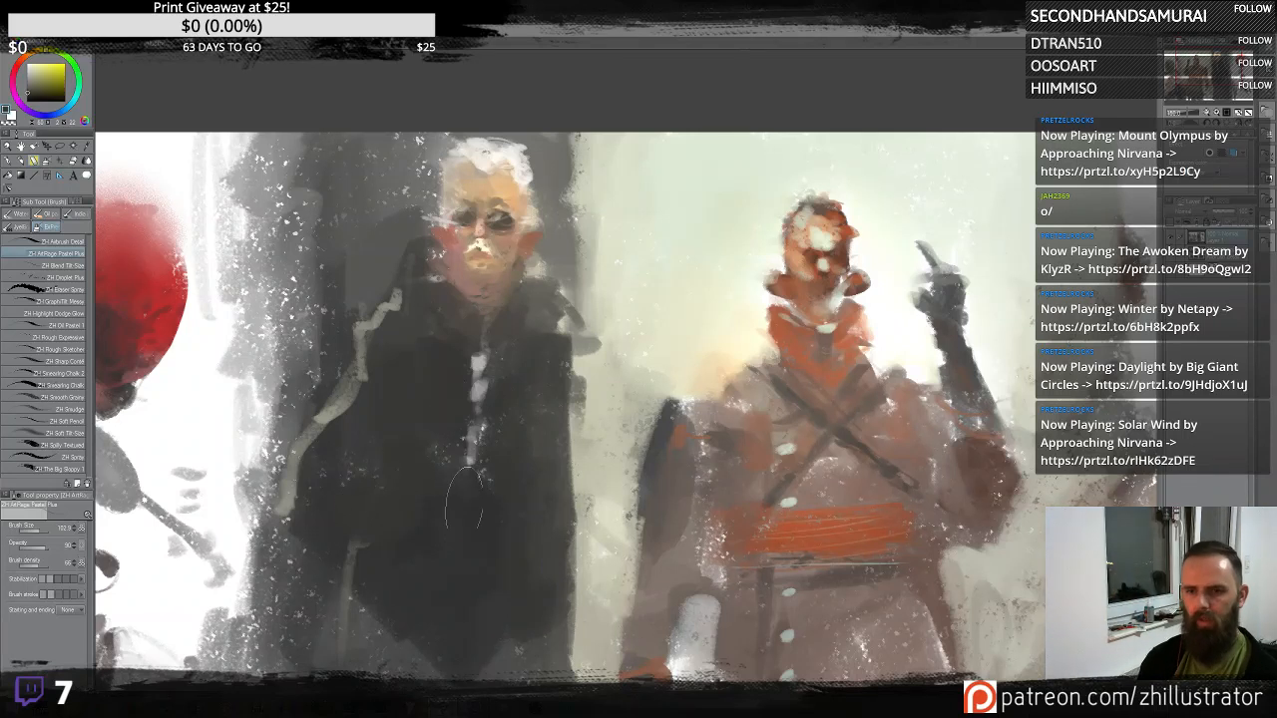
# - Add reddish-brown tones across the dark coat's chest and shoulders
pyautogui.moveTo(428, 454); pyautogui.dragTo(591, 377)
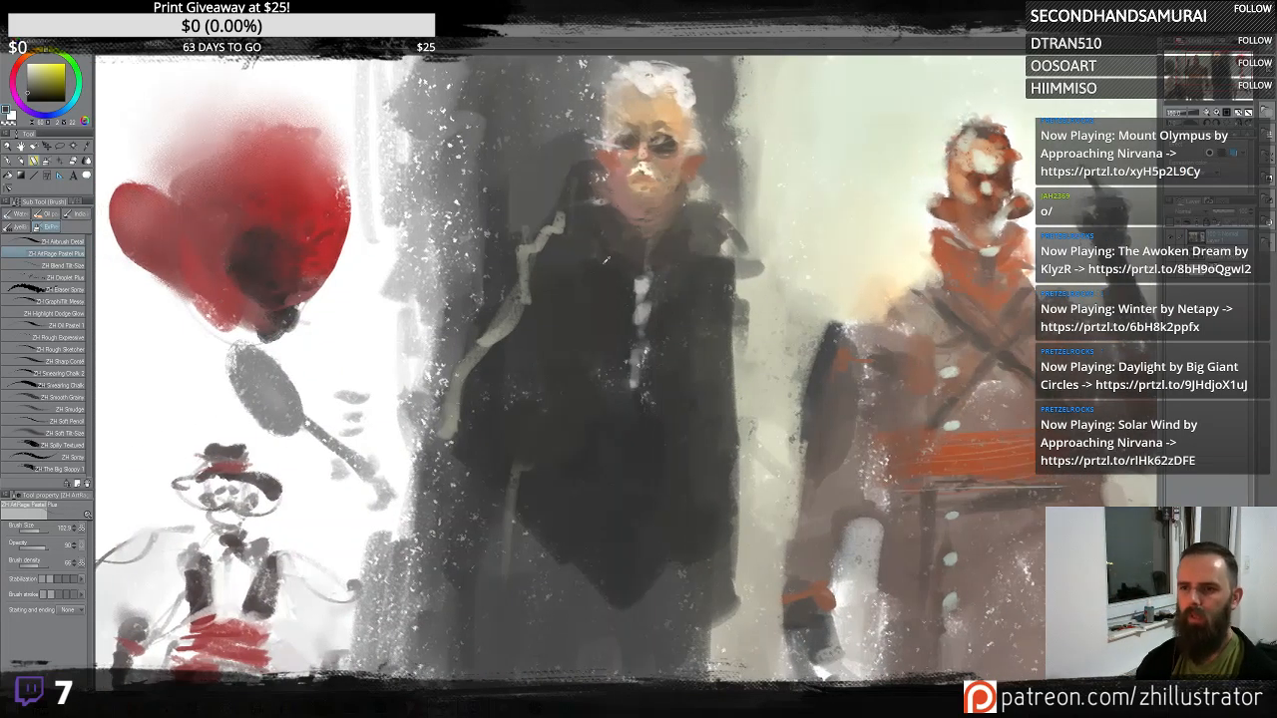
pyautogui.keyDown('alt'); pyautogui.click(605, 262); pyautogui.keyUp('alt')
pyautogui.moveTo(590, 248); pyautogui.dragTo(592, 305)
pyautogui.keyDown('alt'); pyautogui.click(596, 289); pyautogui.keyUp('alt')
pyautogui.moveTo(577, 246); pyautogui.dragTo(621, 311)
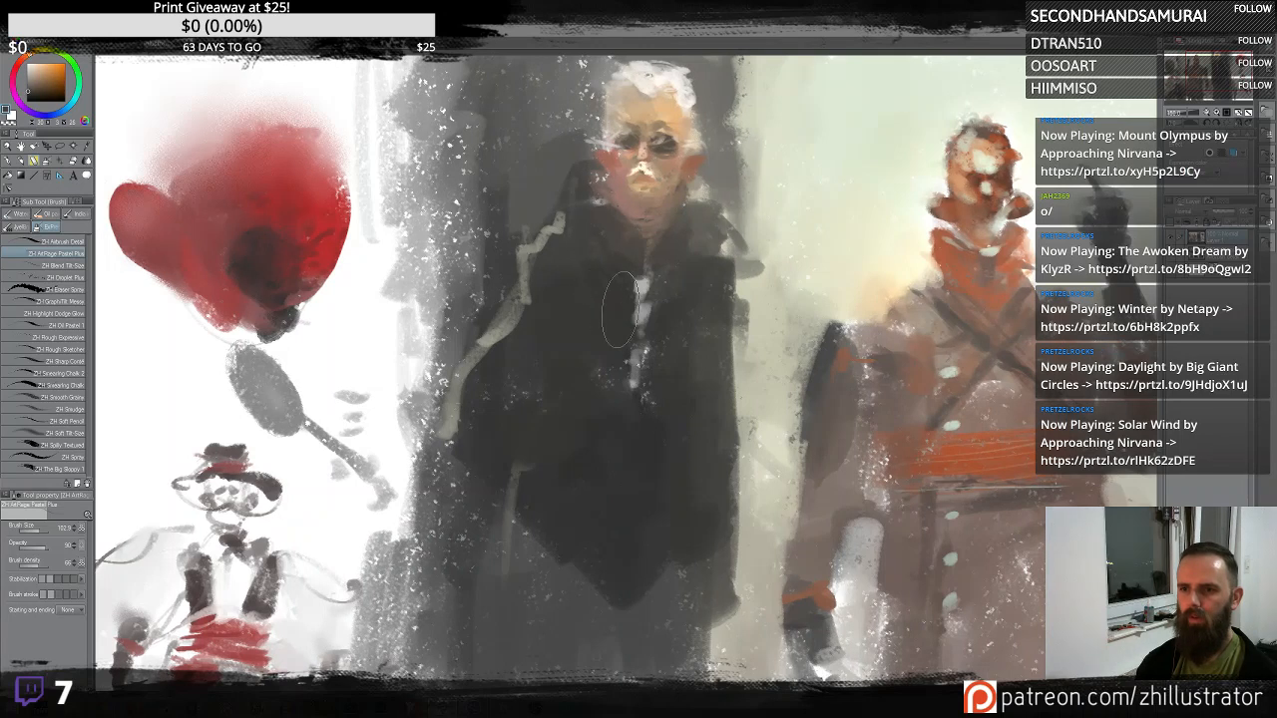
pyautogui.keyDown('alt'); pyautogui.click(631, 214); pyautogui.keyUp('alt')
pyautogui.moveTo(593, 262)
pyautogui.mouseDown()
pyautogui.moveTo(606, 299)
pyautogui.moveTo(586, 314)
pyautogui.mouseUp()
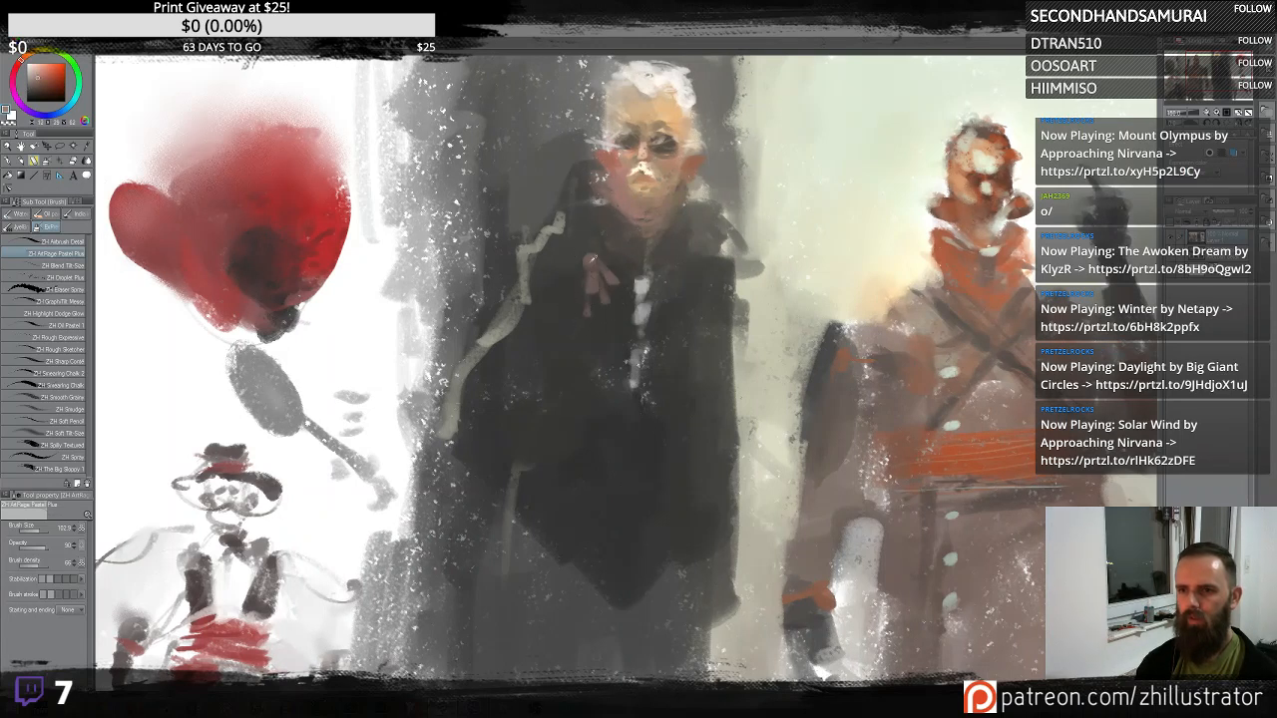
pyautogui.keyDown('alt'); pyautogui.click(593, 264); pyautogui.keyUp('alt')
pyautogui.moveTo(578, 249)
pyautogui.mouseDown()
pyautogui.moveTo(576, 286)
pyautogui.moveTo(618, 286)
pyautogui.mouseUp()
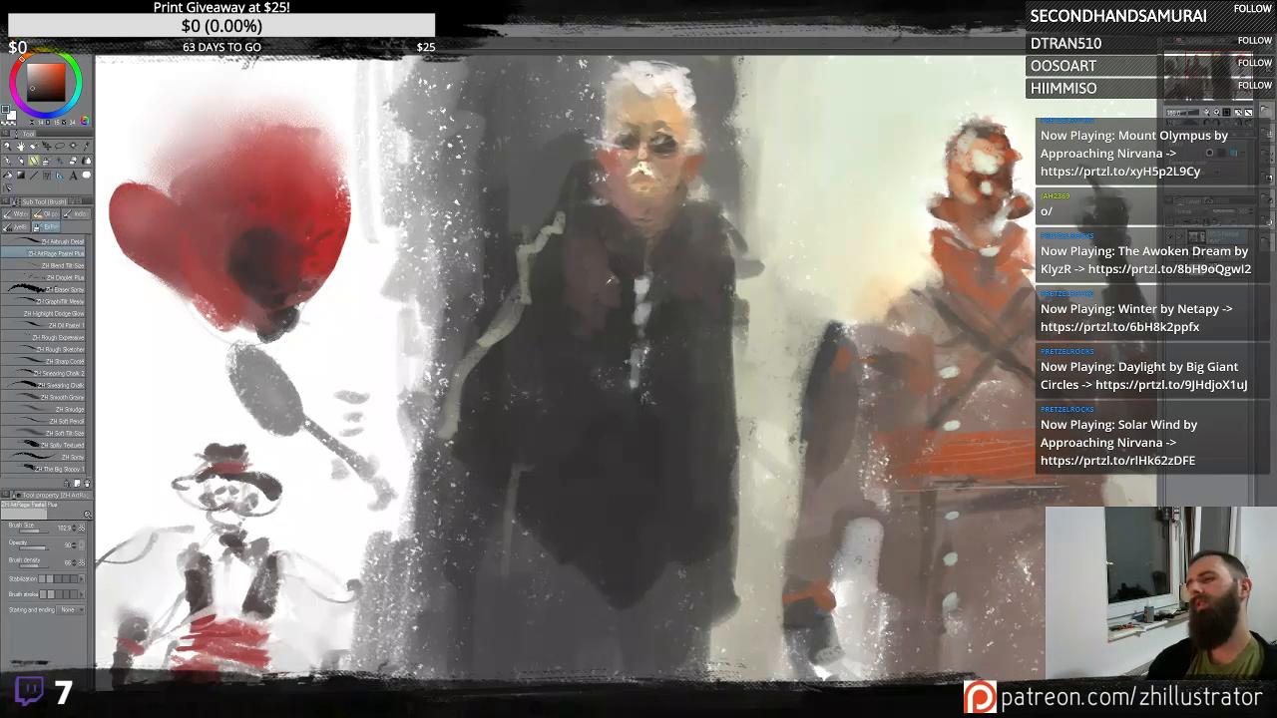
pyautogui.keyDown('alt'); pyautogui.click(610, 280); pyautogui.keyUp('alt')
pyautogui.moveTo(598, 273)
pyautogui.mouseDown()
pyautogui.moveTo(585, 321)
pyautogui.moveTo(605, 337)
pyautogui.moveTo(603, 298)
pyautogui.moveTo(577, 354)
pyautogui.moveTo(609, 281)
pyautogui.moveTo(574, 269)
pyautogui.moveTo(540, 228)
pyautogui.moveTo(562, 236)
pyautogui.moveTo(527, 279)
pyautogui.mouseUp()
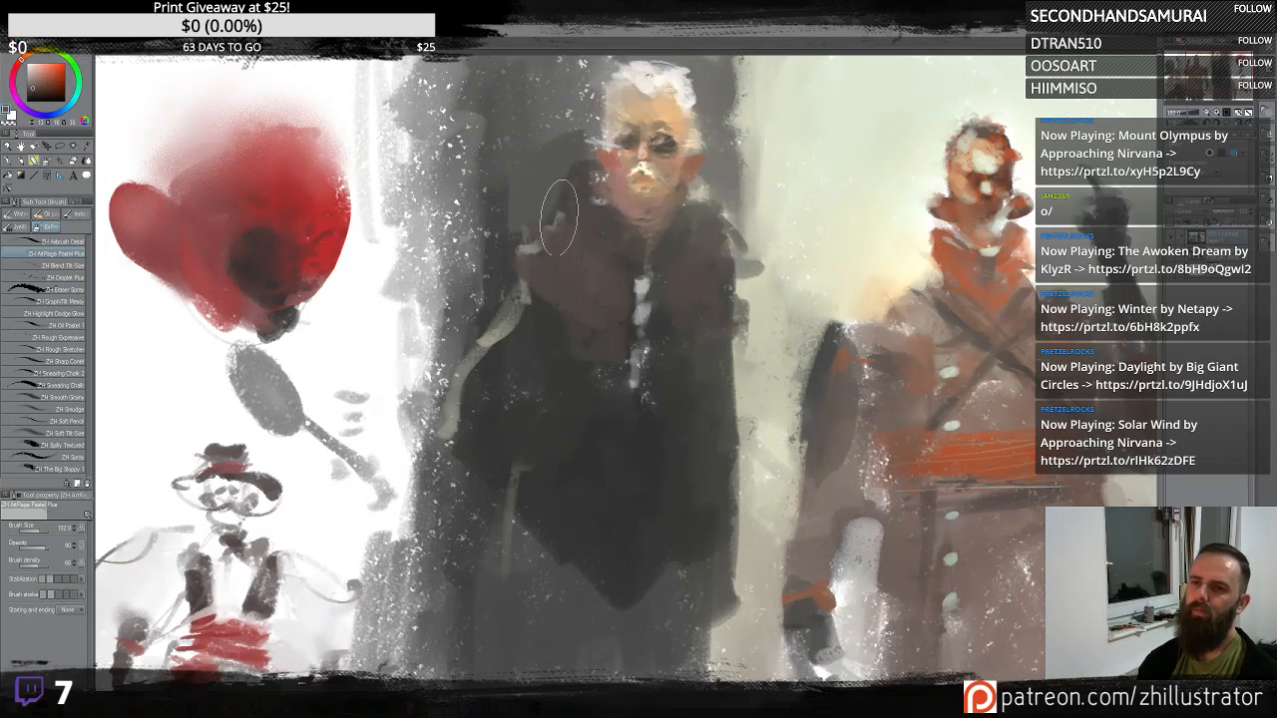
pyautogui.moveTo(546, 298)
pyautogui.mouseDown()
pyautogui.moveTo(552, 337)
pyautogui.moveTo(542, 312)
pyautogui.moveTo(575, 335)
pyautogui.moveTo(517, 351)
pyautogui.moveTo(485, 378)
pyautogui.moveTo(536, 402)
pyautogui.moveTo(600, 362)
pyautogui.mouseUp()
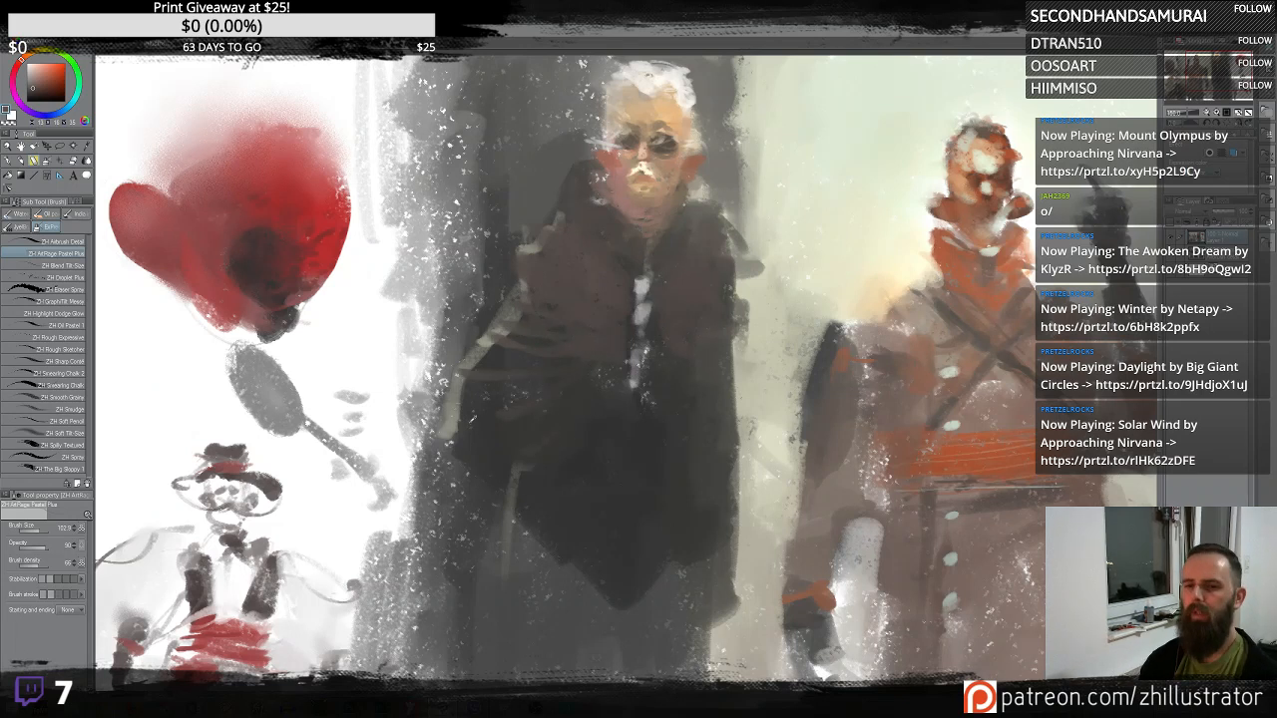
pyautogui.keyDown('alt'); pyautogui.click(517, 231); pyautogui.keyUp('alt')
pyautogui.moveTo(534, 235)
pyautogui.mouseDown()
pyautogui.moveTo(511, 309)
pyautogui.moveTo(459, 370)
pyautogui.mouseUp()
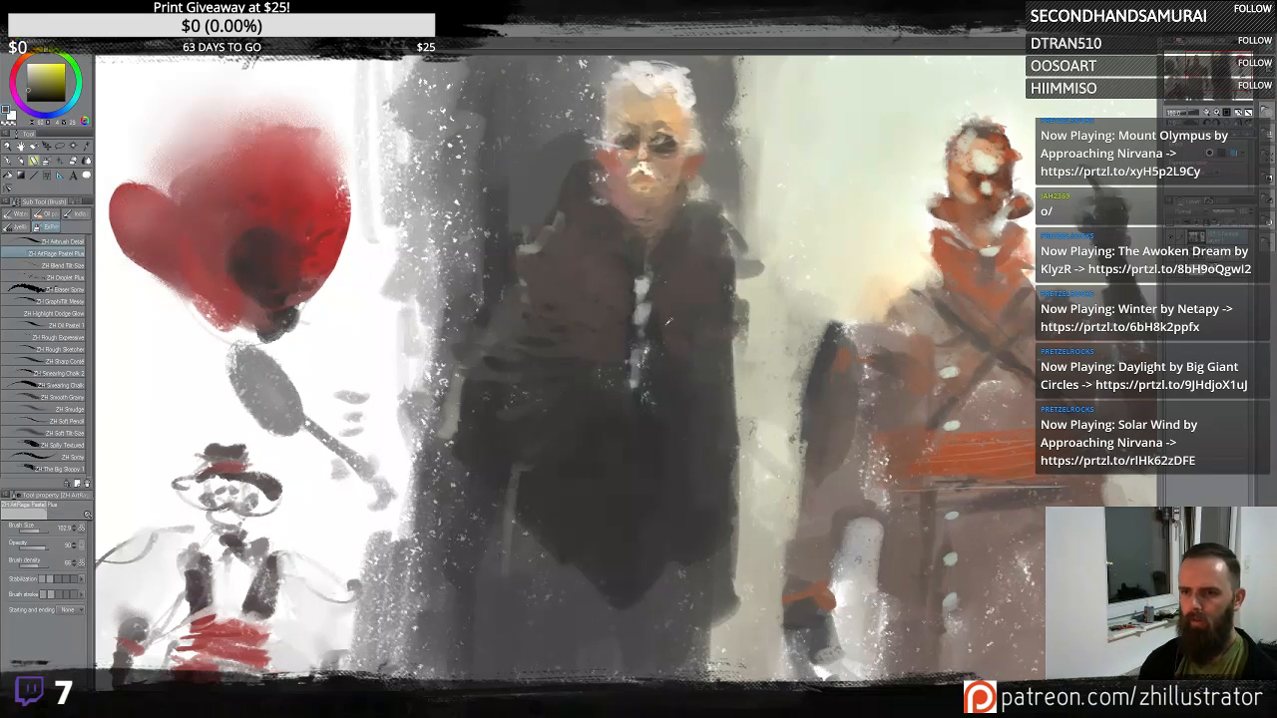
# - Sample a dark red to block in the coat's lower folds and touch up the figure's face
pyautogui.keyDown('alt'); pyautogui.click(669, 321); pyautogui.keyUp('alt')
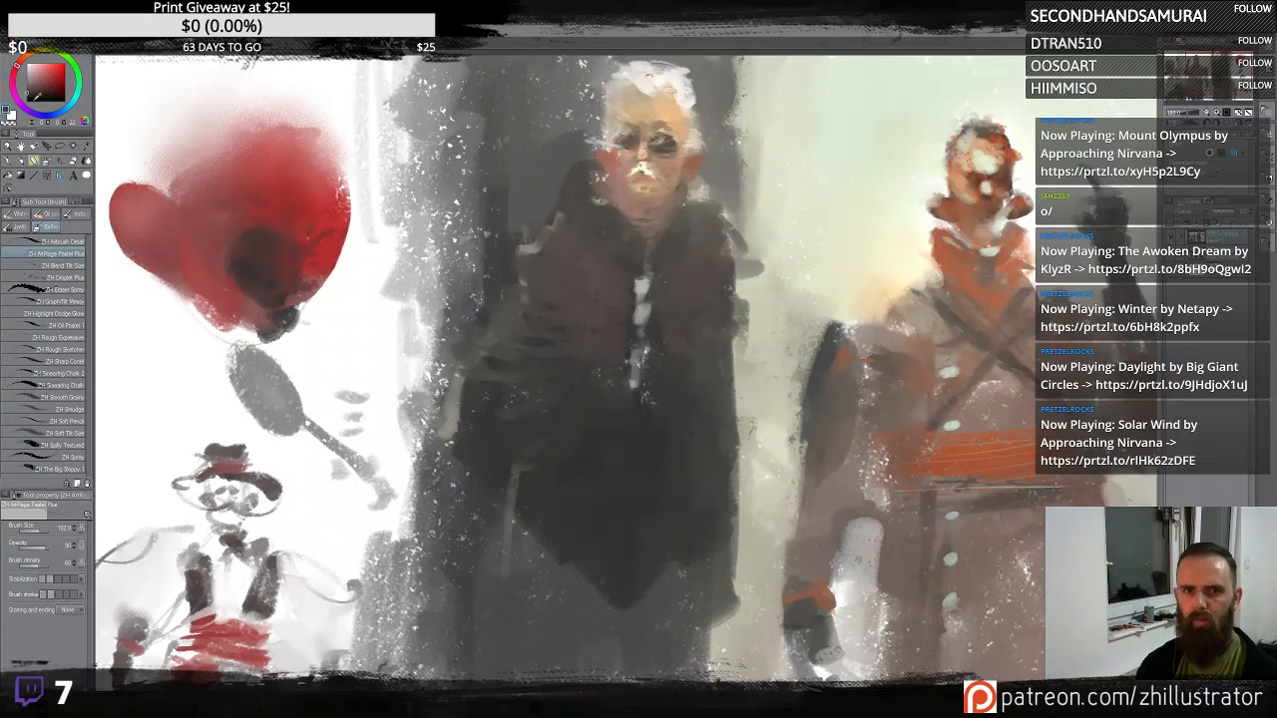
pyautogui.moveTo(622, 429)
pyautogui.mouseDown()
pyautogui.moveTo(547, 459)
pyautogui.moveTo(689, 426)
pyautogui.moveTo(715, 450)
pyautogui.moveTo(711, 581)
pyautogui.mouseUp()
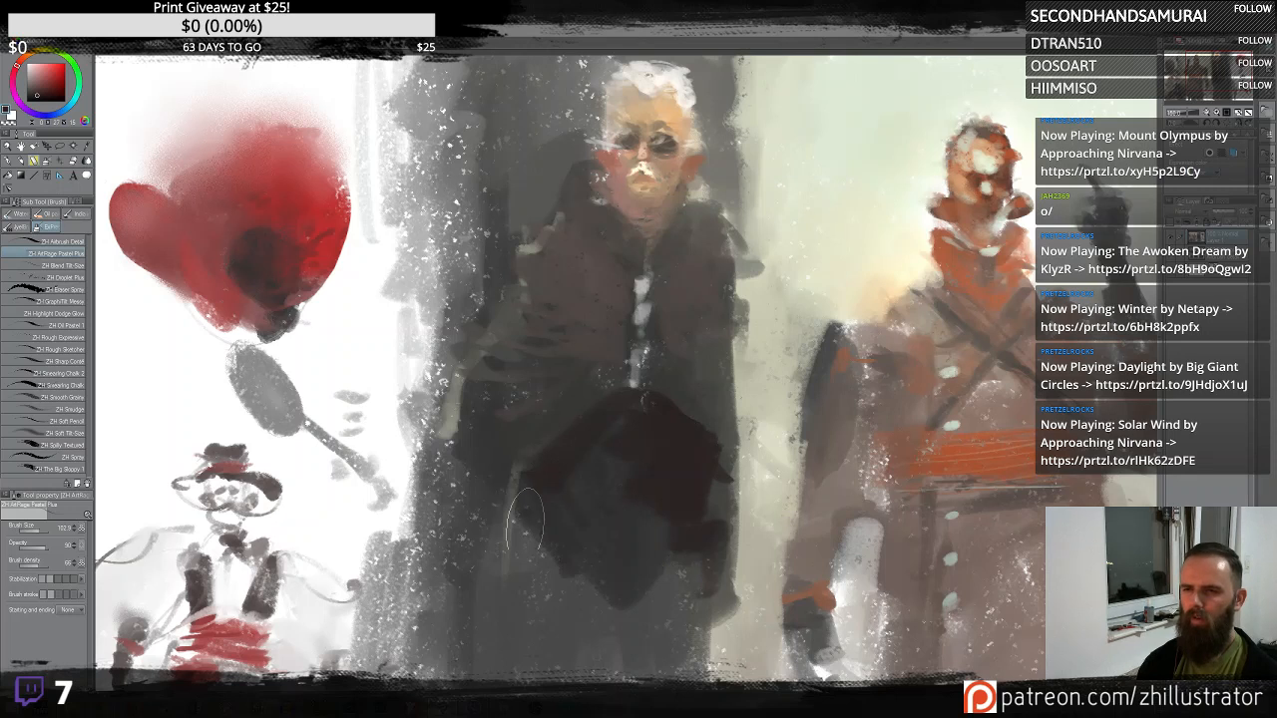
pyautogui.moveTo(525, 519); pyautogui.dragTo(564, 593)
pyautogui.moveTo(713, 467)
pyautogui.mouseDown()
pyautogui.moveTo(749, 479)
pyautogui.moveTo(706, 574)
pyautogui.mouseUp()
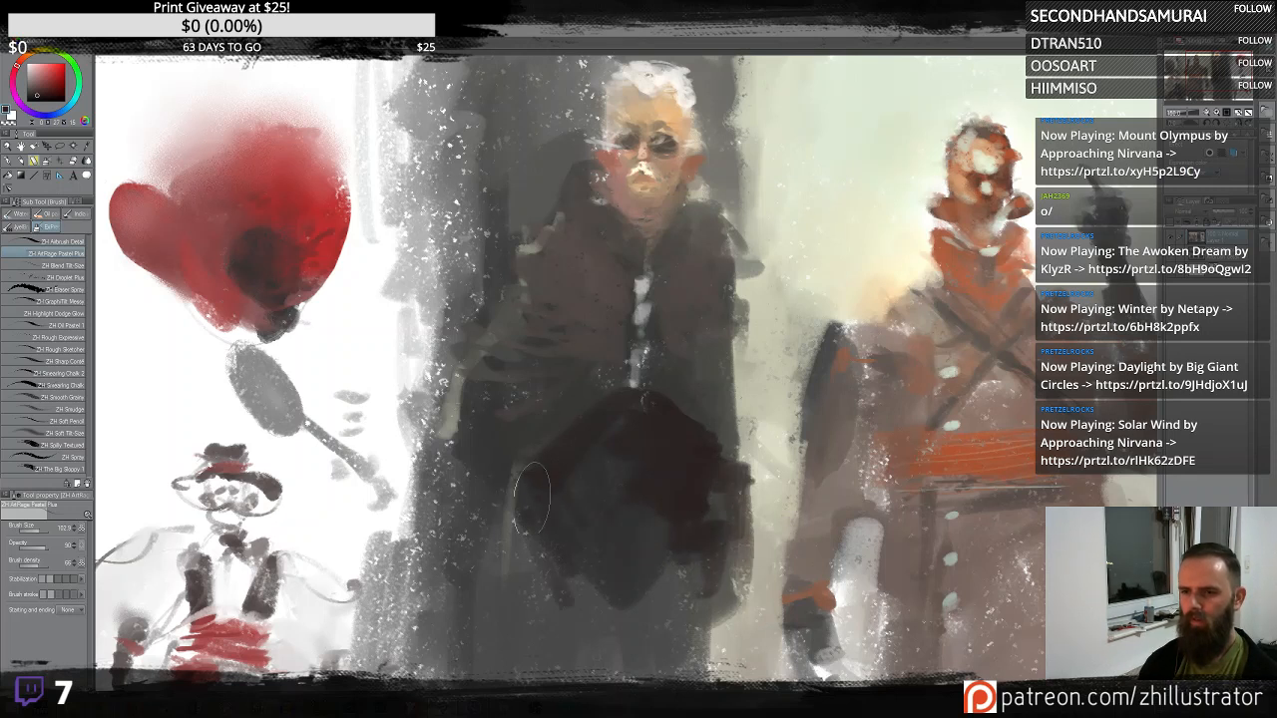
pyautogui.moveTo(532, 497); pyautogui.dragTo(513, 559)
pyautogui.moveTo(616, 211)
pyautogui.mouseDown()
pyautogui.moveTo(647, 241)
pyautogui.moveTo(635, 234)
pyautogui.mouseUp()
pyautogui.keyDown('alt'); pyautogui.click(628, 211); pyautogui.keyUp('alt')
pyautogui.keyDown('alt'); pyautogui.click(648, 241); pyautogui.keyUp('alt')
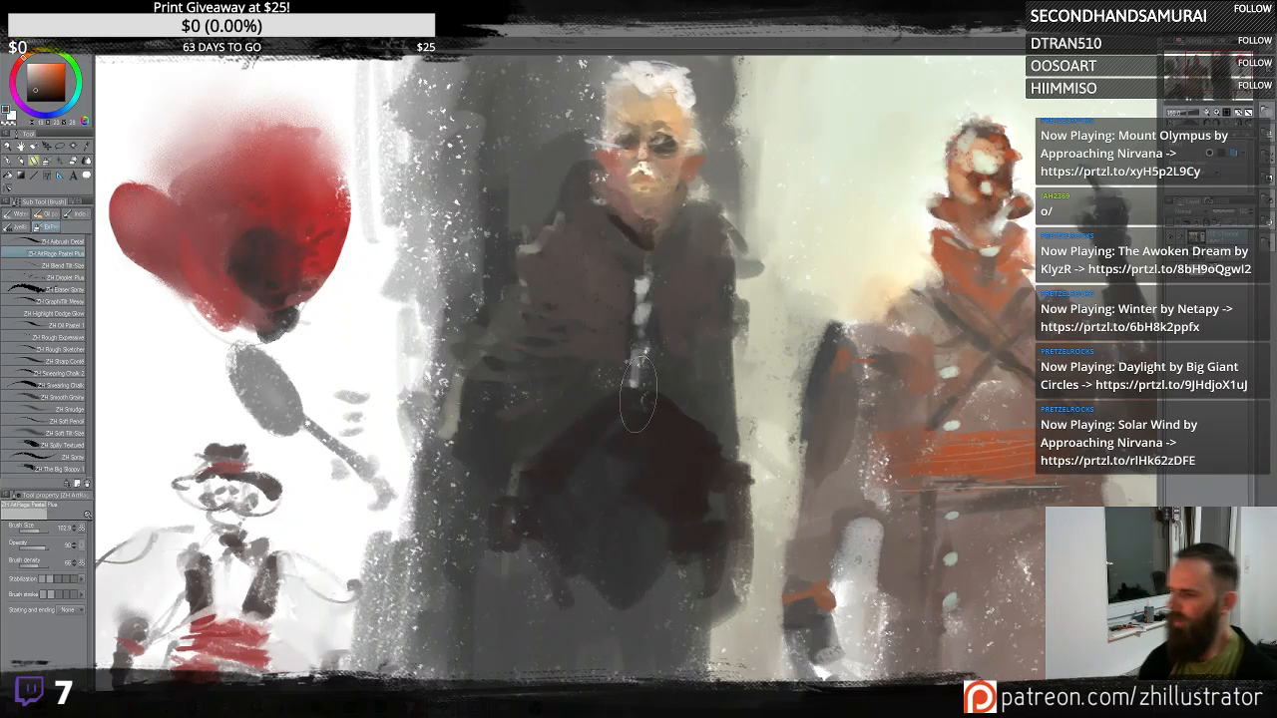
# - Darken the canvas's upper right edge with a broad stroke
pyautogui.moveTo(893, 358); pyautogui.dragTo(755, 389)
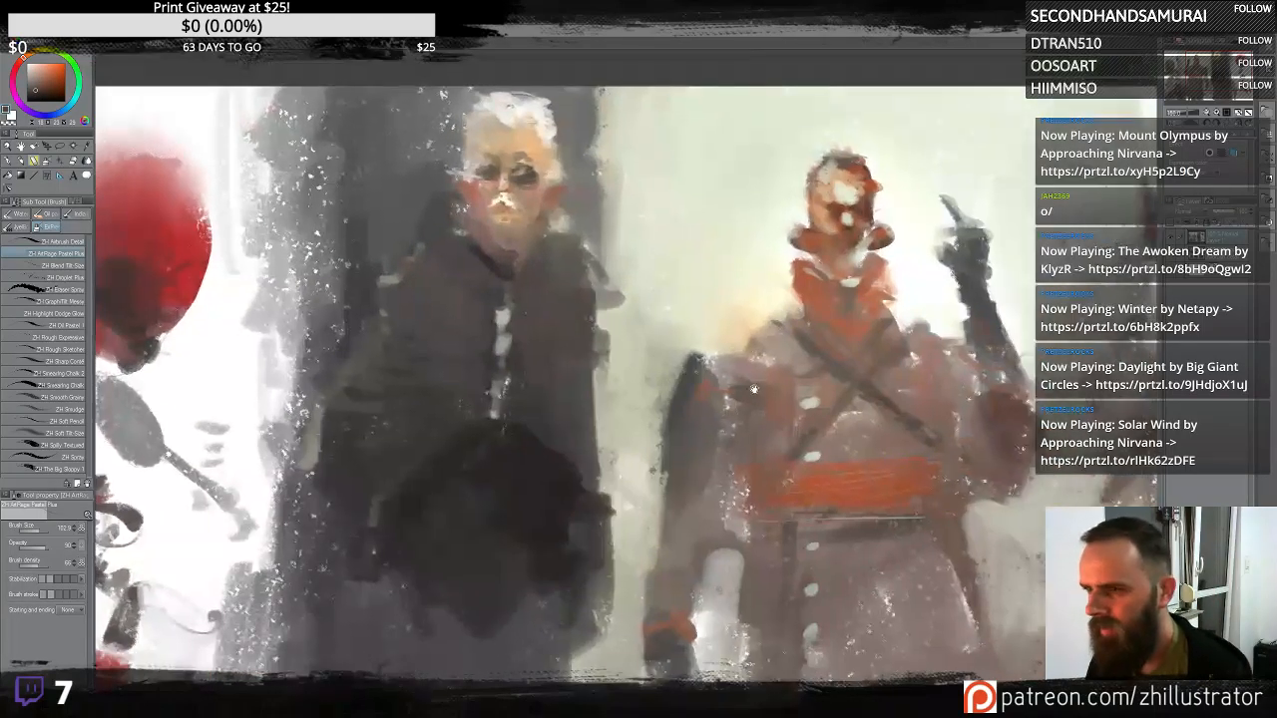
pyautogui.scroll(-3, 753, 388)
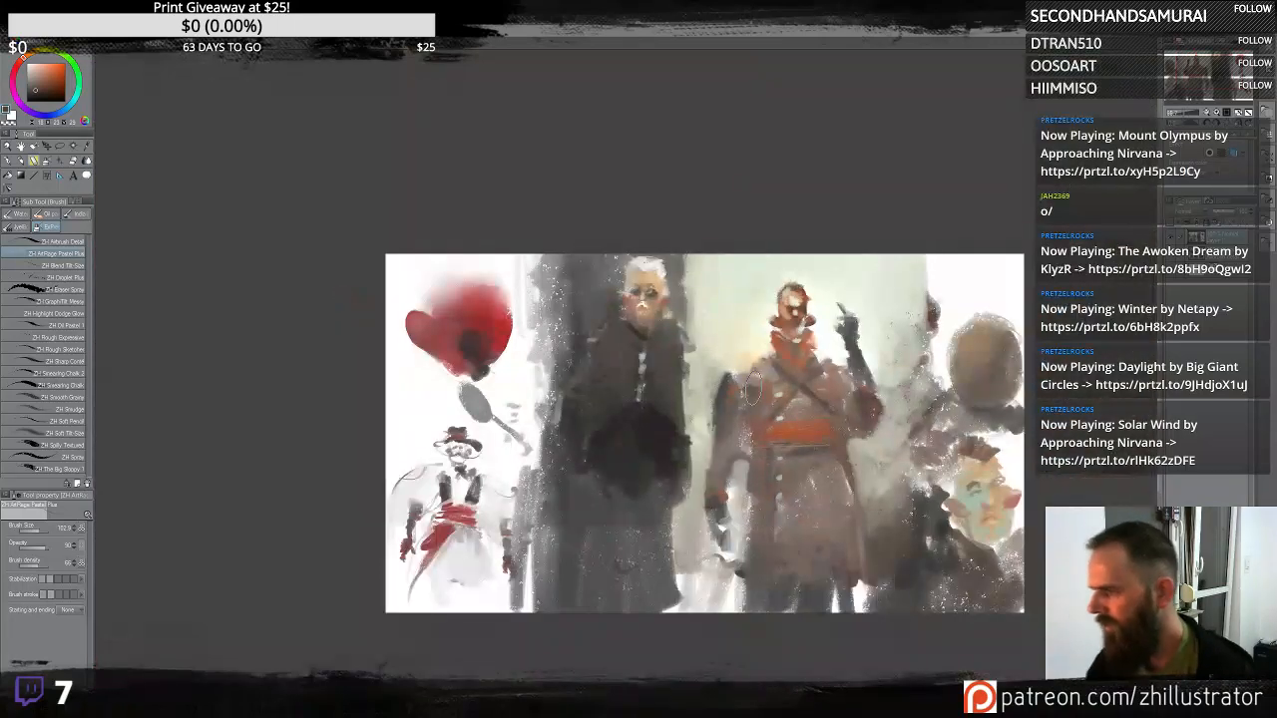
pyautogui.moveTo(912, 523)
pyautogui.mouseDown()
pyautogui.moveTo(894, 497)
pyautogui.moveTo(808, 453)
pyautogui.moveTo(825, 463)
pyautogui.mouseUp()
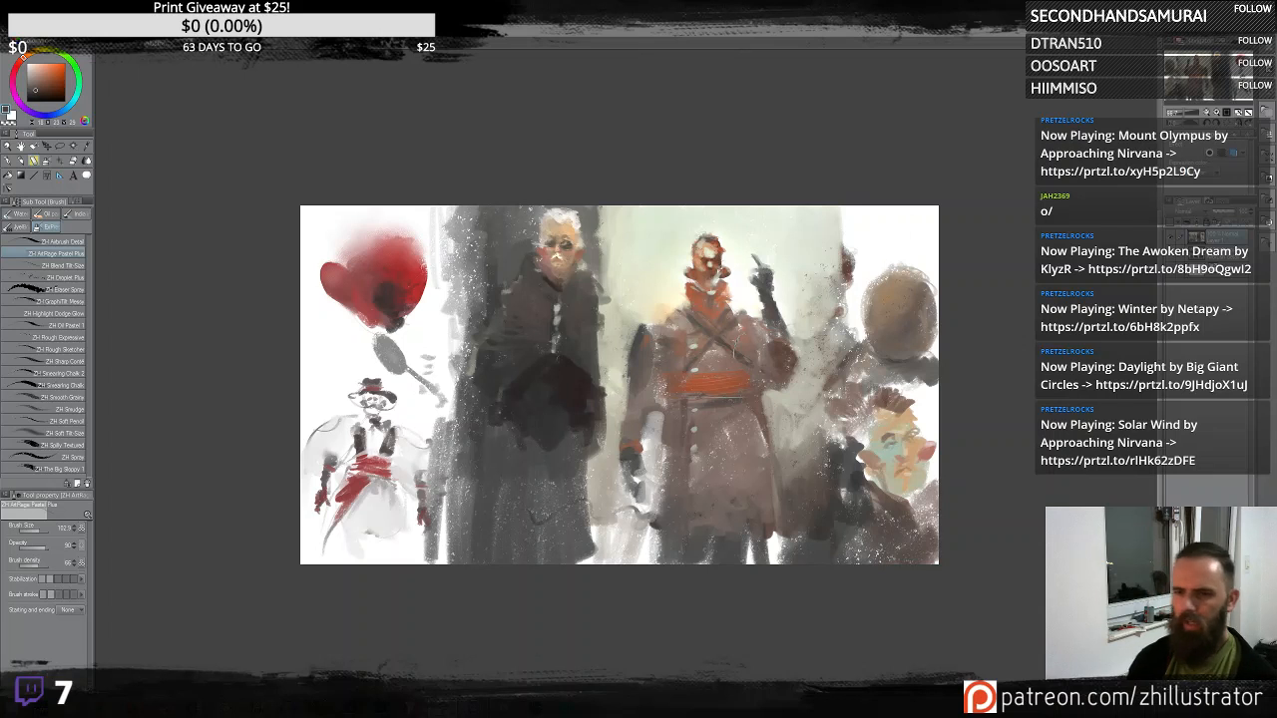
pyautogui.keyDown('alt'); pyautogui.click(557, 381); pyautogui.keyUp('alt')
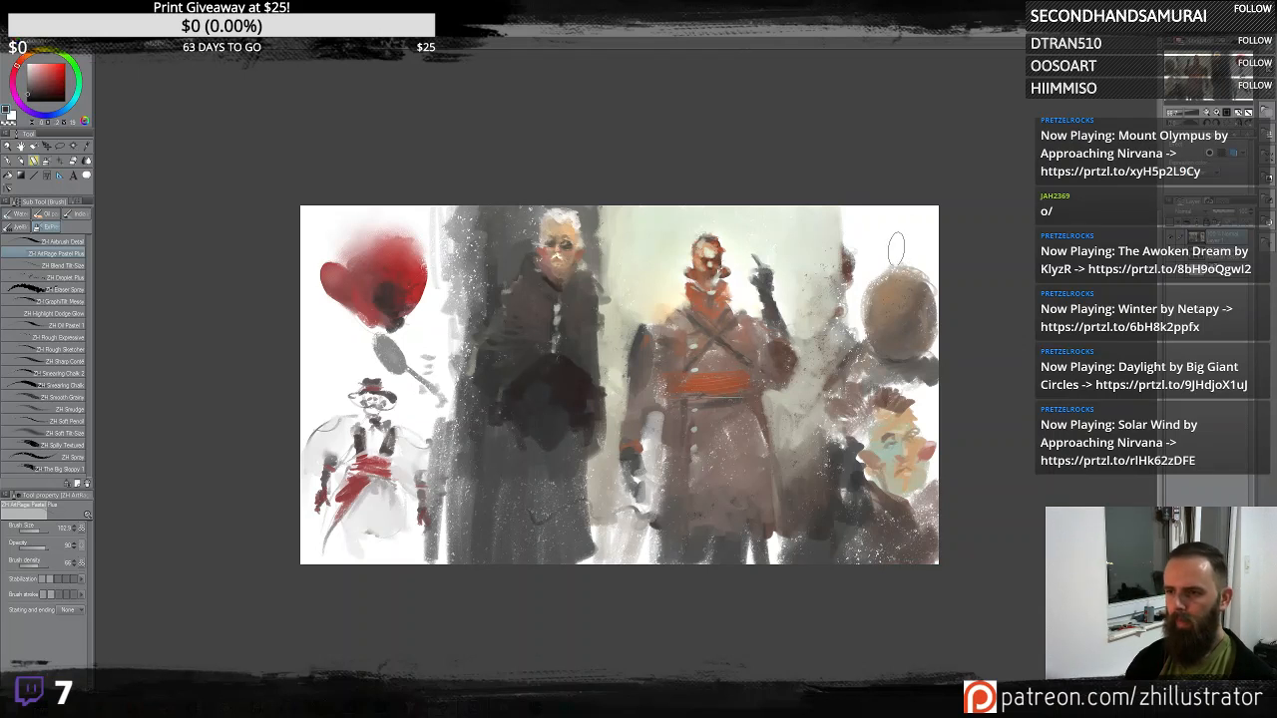
pyautogui.moveTo(862, 219)
pyautogui.mouseDown()
pyautogui.moveTo(871, 279)
pyautogui.moveTo(908, 228)
pyautogui.moveTo(948, 213)
pyautogui.moveTo(935, 330)
pyautogui.moveTo(933, 281)
pyautogui.moveTo(936, 308)
pyautogui.moveTo(881, 182)
pyautogui.moveTo(858, 263)
pyautogui.moveTo(851, 197)
pyautogui.moveTo(858, 302)
pyautogui.moveTo(945, 371)
pyautogui.moveTo(940, 413)
pyautogui.mouseUp()
# - Paint a small figure with a tall hat and face in the darkened upper-right area
pyautogui.keyDown('alt'); pyautogui.click(917, 289); pyautogui.keyUp('alt')
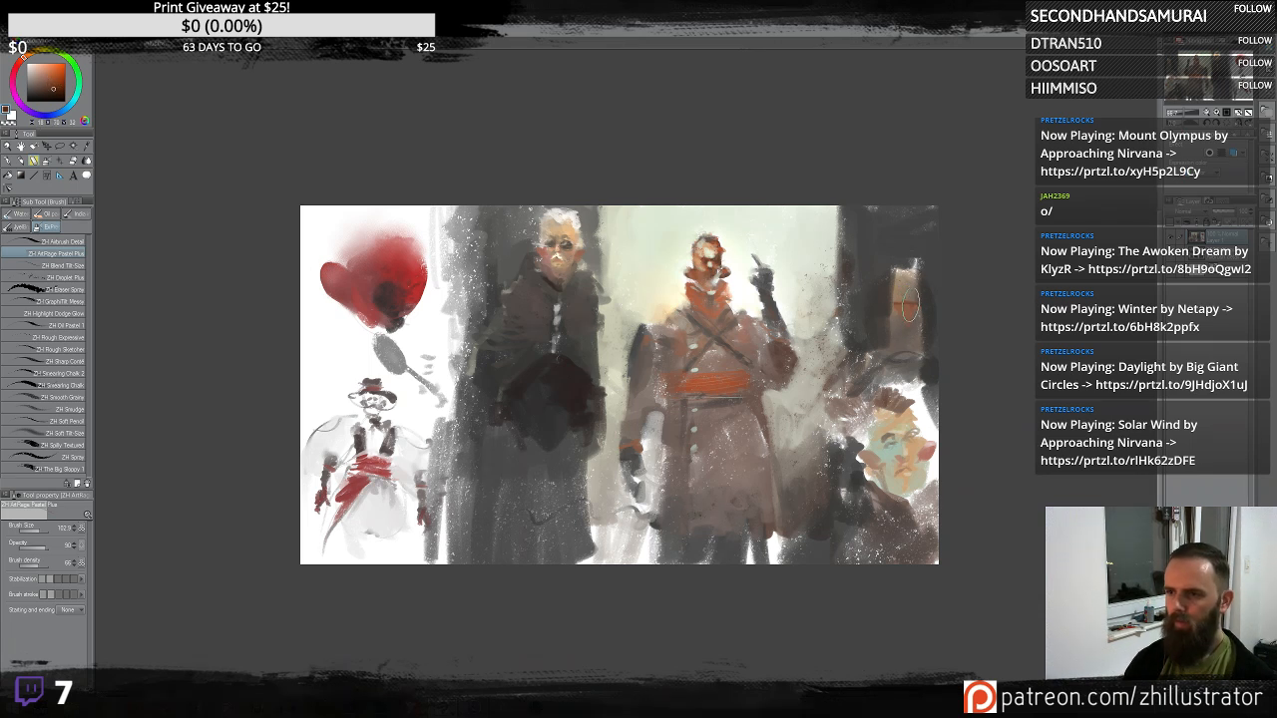
pyautogui.keyDown('alt'); pyautogui.click(906, 307); pyautogui.keyUp('alt')
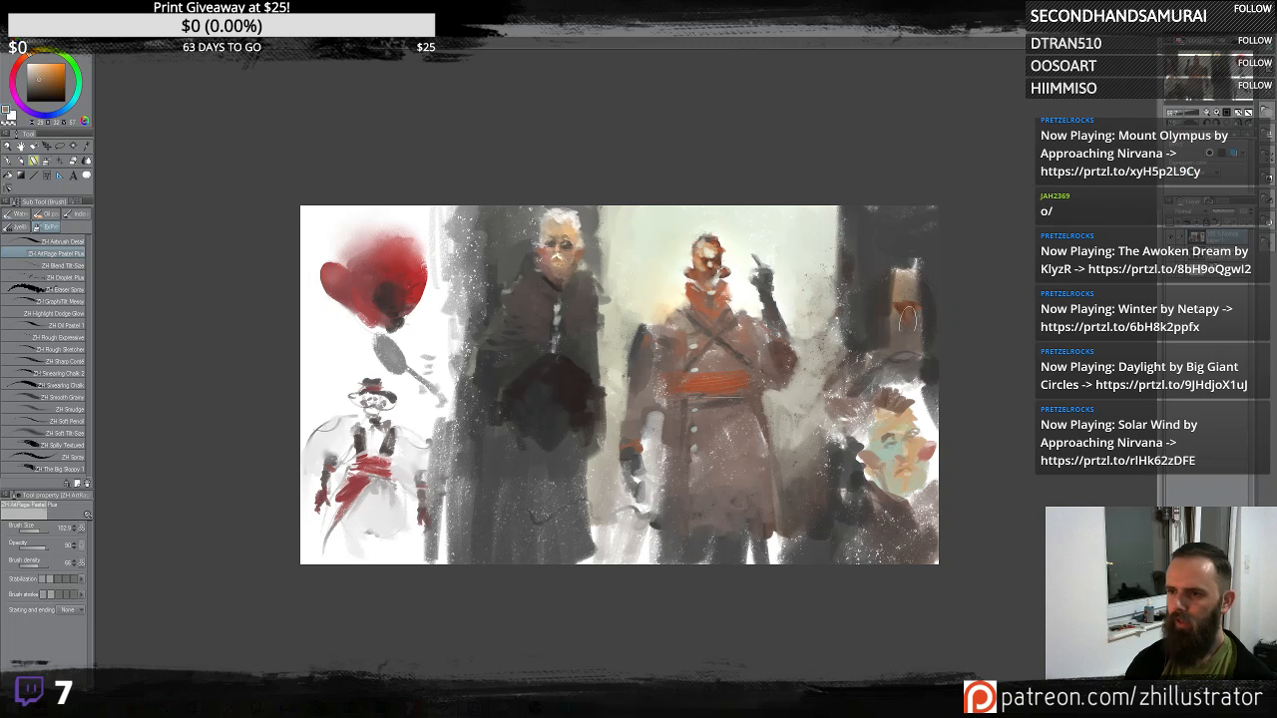
pyautogui.keyDown('alt'); pyautogui.click(906, 311); pyautogui.keyUp('alt')
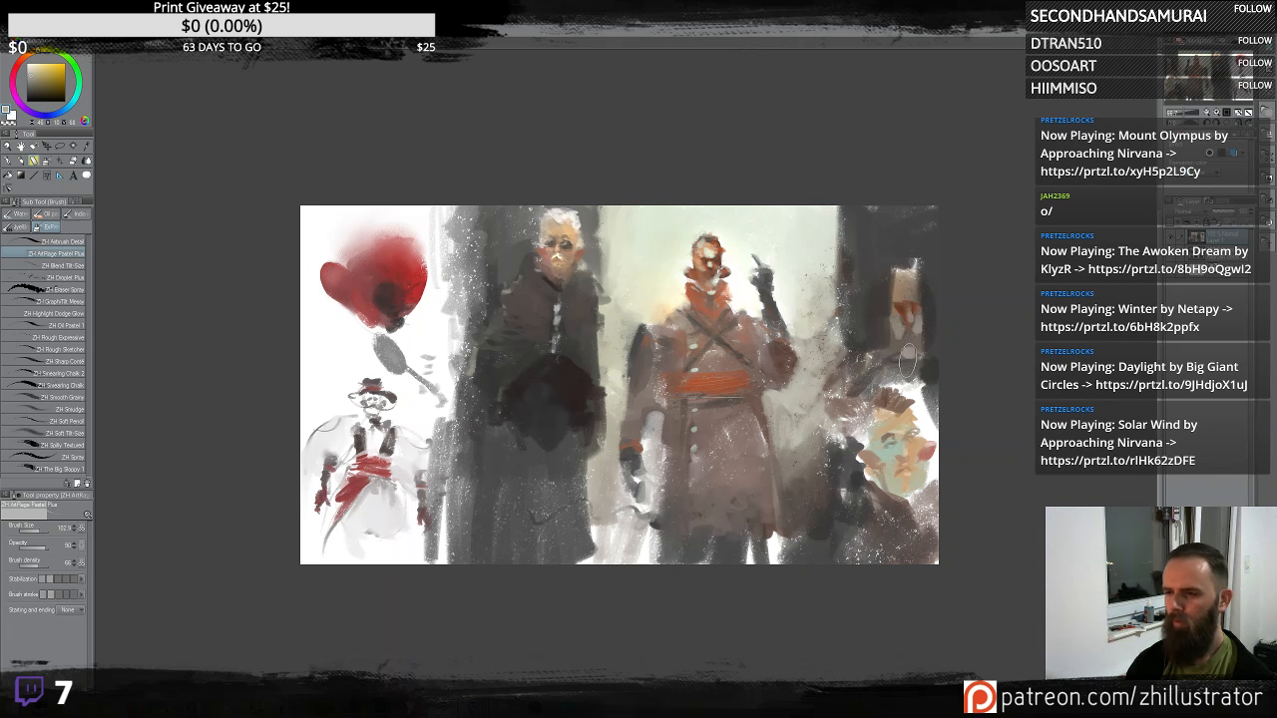
pyautogui.keyDown('alt'); pyautogui.click(884, 325); pyautogui.keyUp('alt')
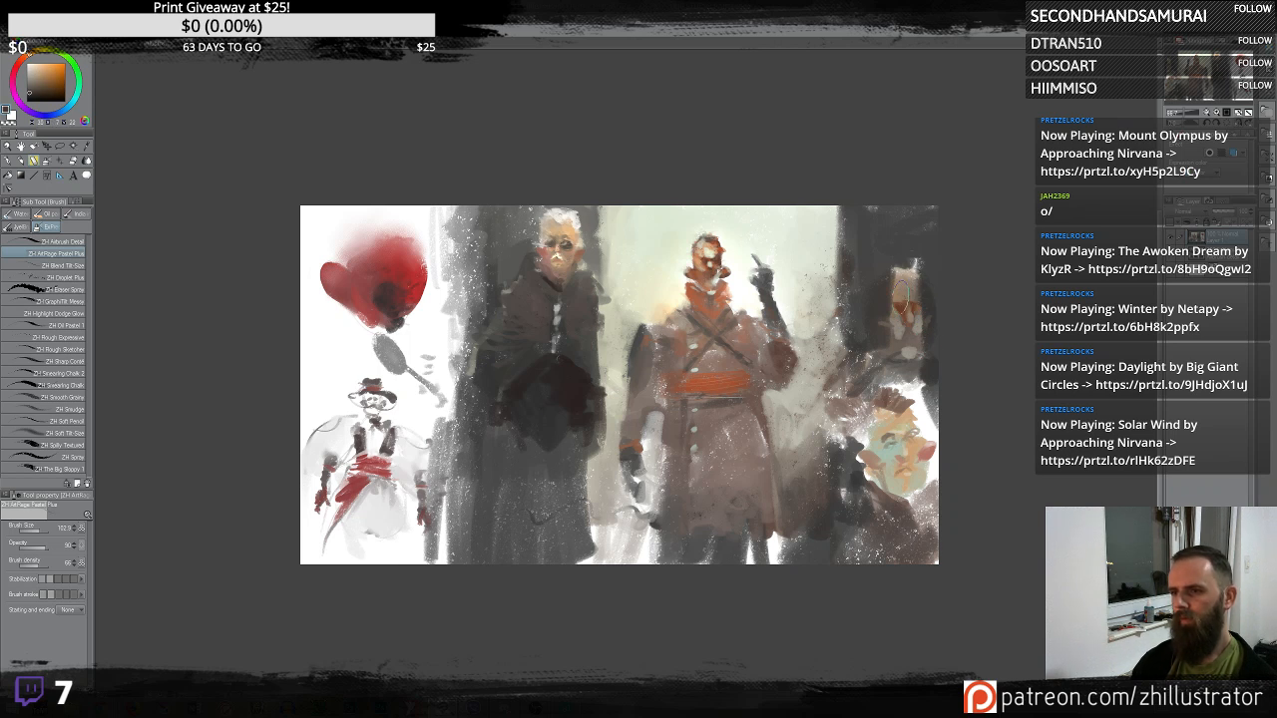
pyautogui.moveTo(904, 365); pyautogui.dragTo(903, 334)
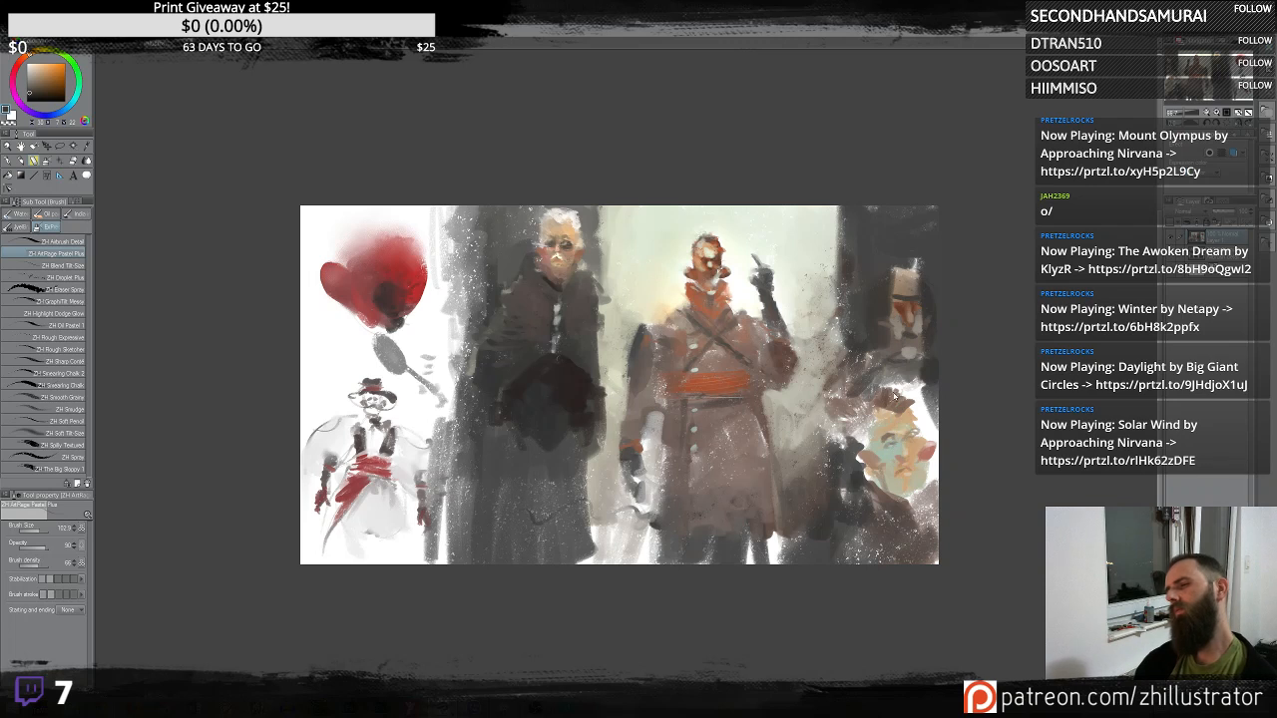
pyautogui.moveTo(903, 365)
pyautogui.mouseDown()
pyautogui.moveTo(900, 385)
pyautogui.moveTo(916, 392)
pyautogui.moveTo(918, 429)
pyautogui.moveTo(936, 447)
pyautogui.moveTo(928, 509)
pyautogui.mouseUp()
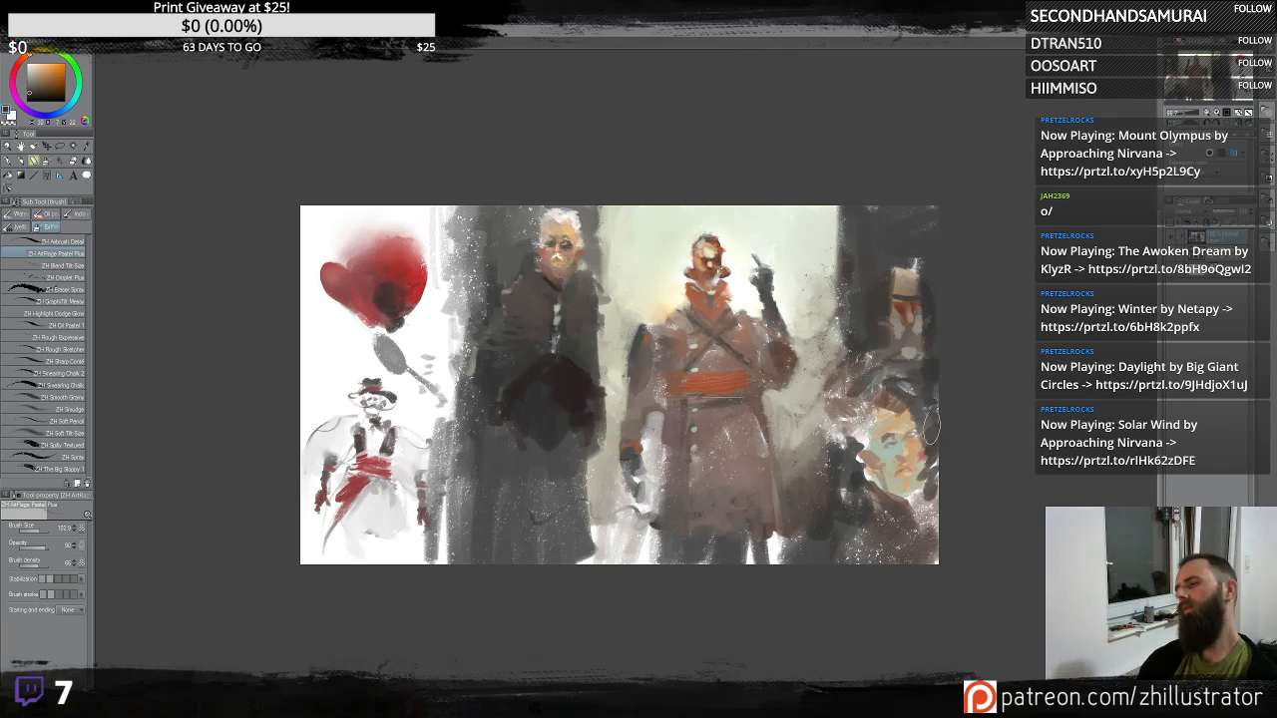
# - Sample colours and paint red and pale tones onto the upper-right figure's face and hat
pyautogui.keyDown('alt'); pyautogui.click(921, 293); pyautogui.keyUp('alt')
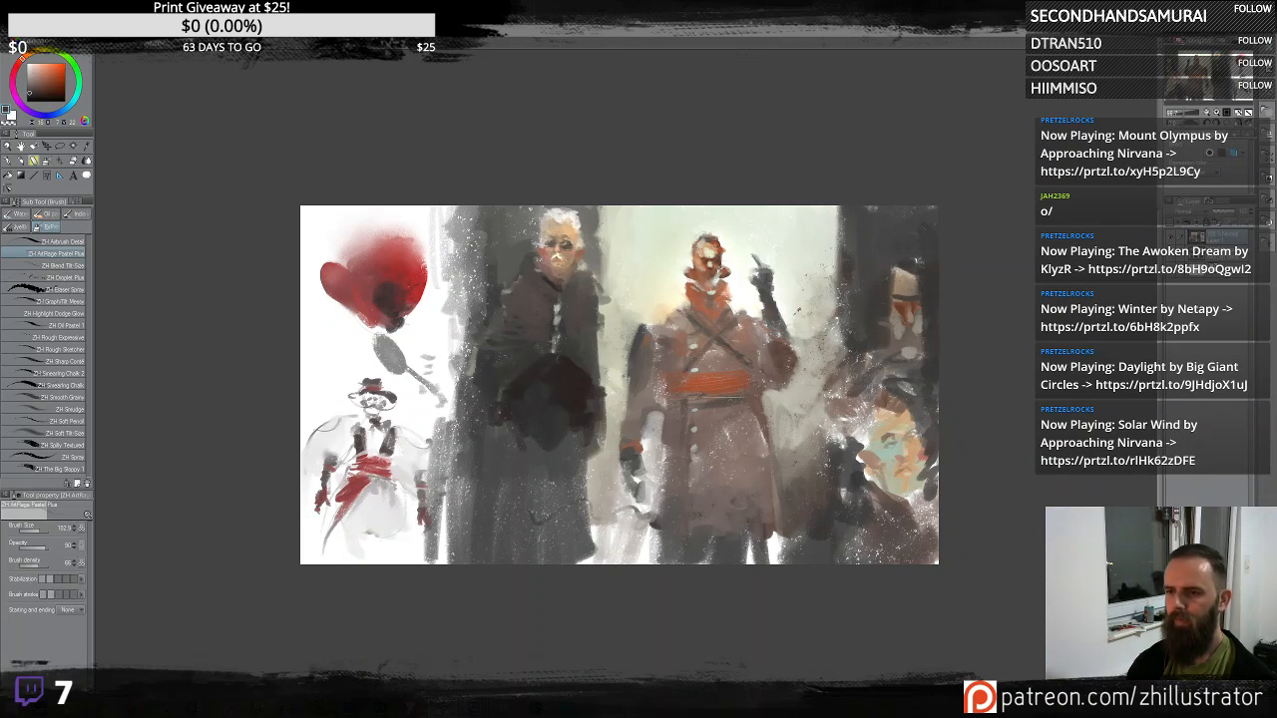
pyautogui.keyDown('alt'); pyautogui.click(426, 285); pyautogui.keyUp('alt')
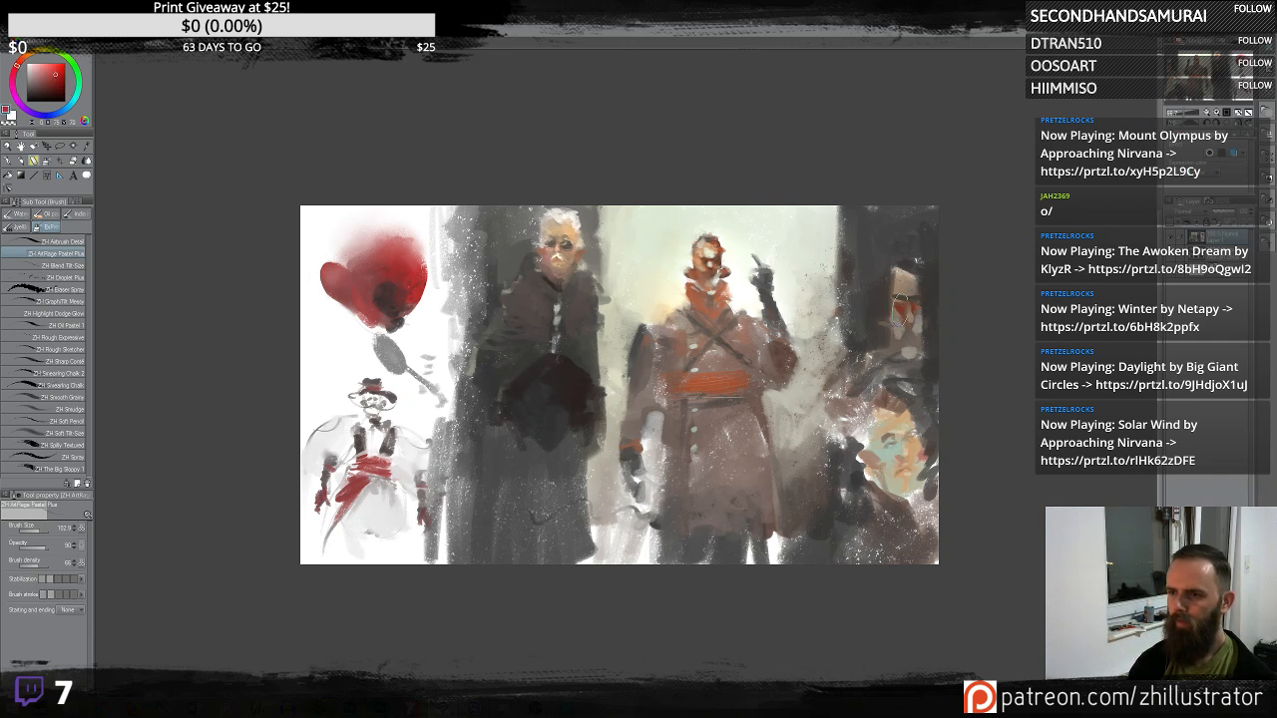
pyautogui.moveTo(906, 320); pyautogui.dragTo(903, 305)
pyautogui.keyDown('alt'); pyautogui.click(810, 240); pyautogui.keyUp('alt')
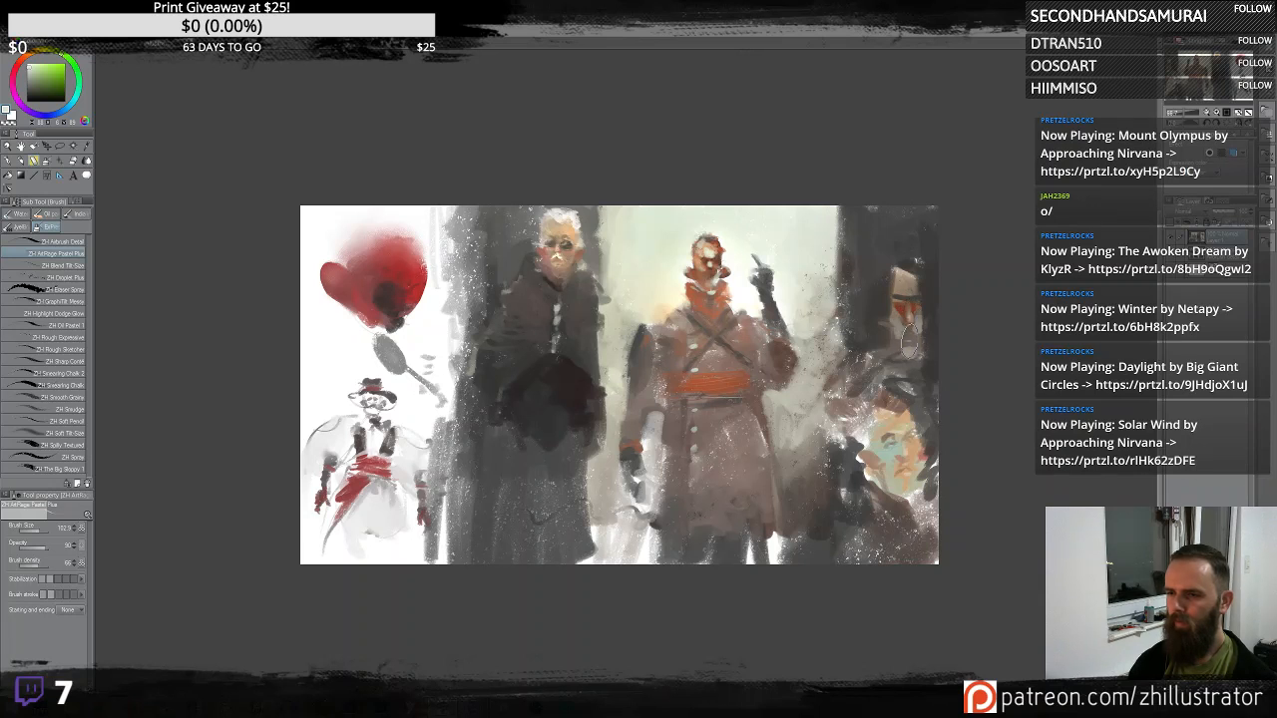
pyautogui.moveTo(917, 321); pyautogui.dragTo(915, 342)
pyautogui.moveTo(901, 273)
pyautogui.mouseDown()
pyautogui.moveTo(936, 294)
pyautogui.moveTo(894, 315)
pyautogui.mouseUp()
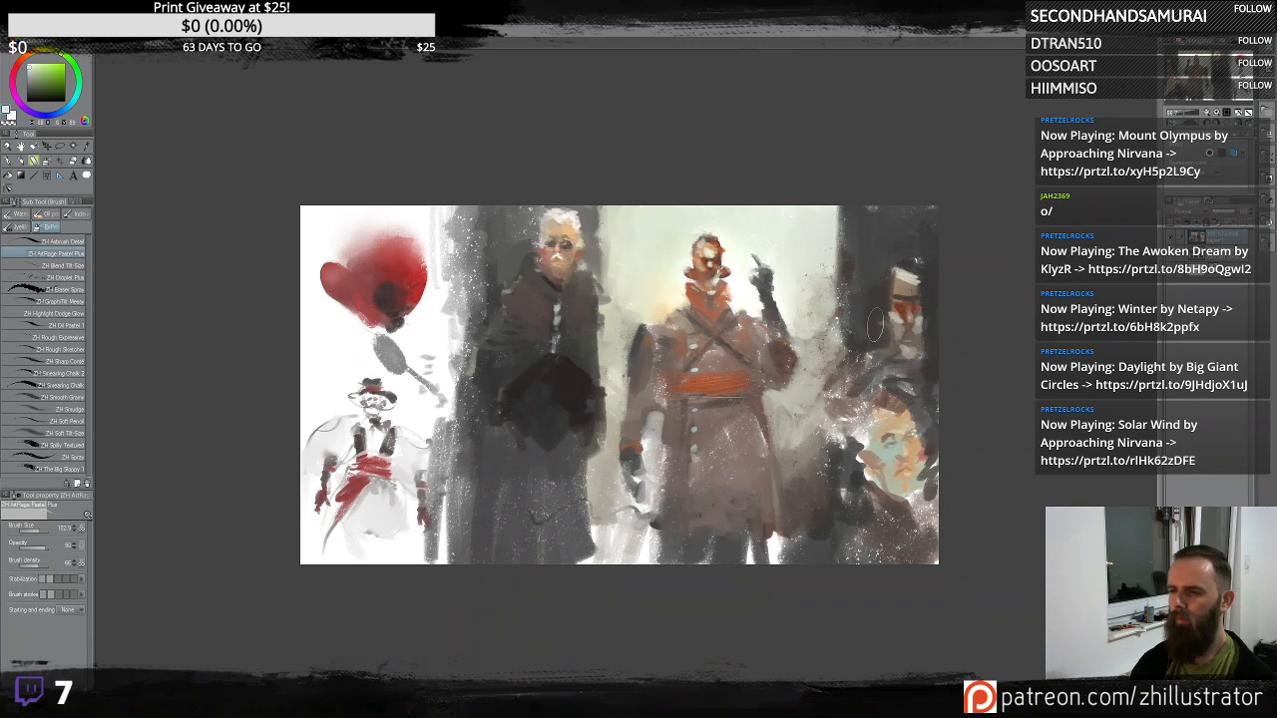
# - Paint dark red and brown banded strokes down the right figure's body
pyautogui.keyDown('alt'); pyautogui.click(886, 251); pyautogui.keyUp('alt')
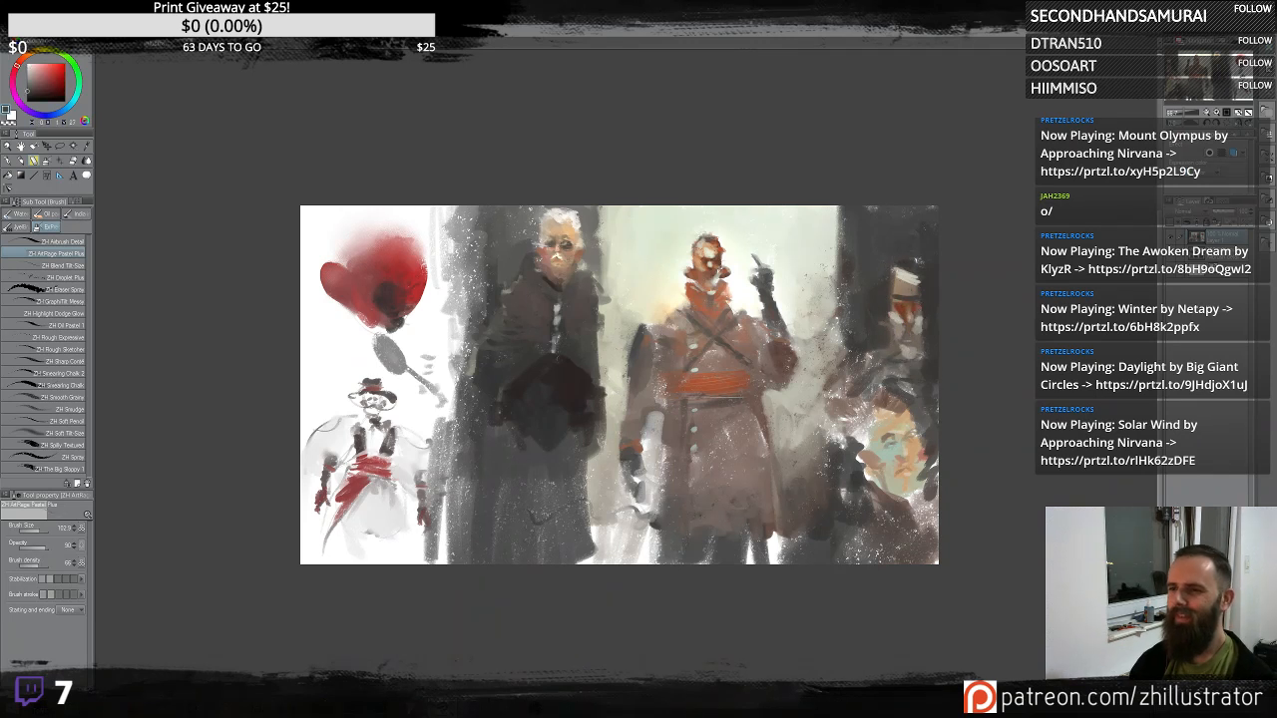
pyautogui.moveTo(846, 204); pyautogui.dragTo(847, 371)
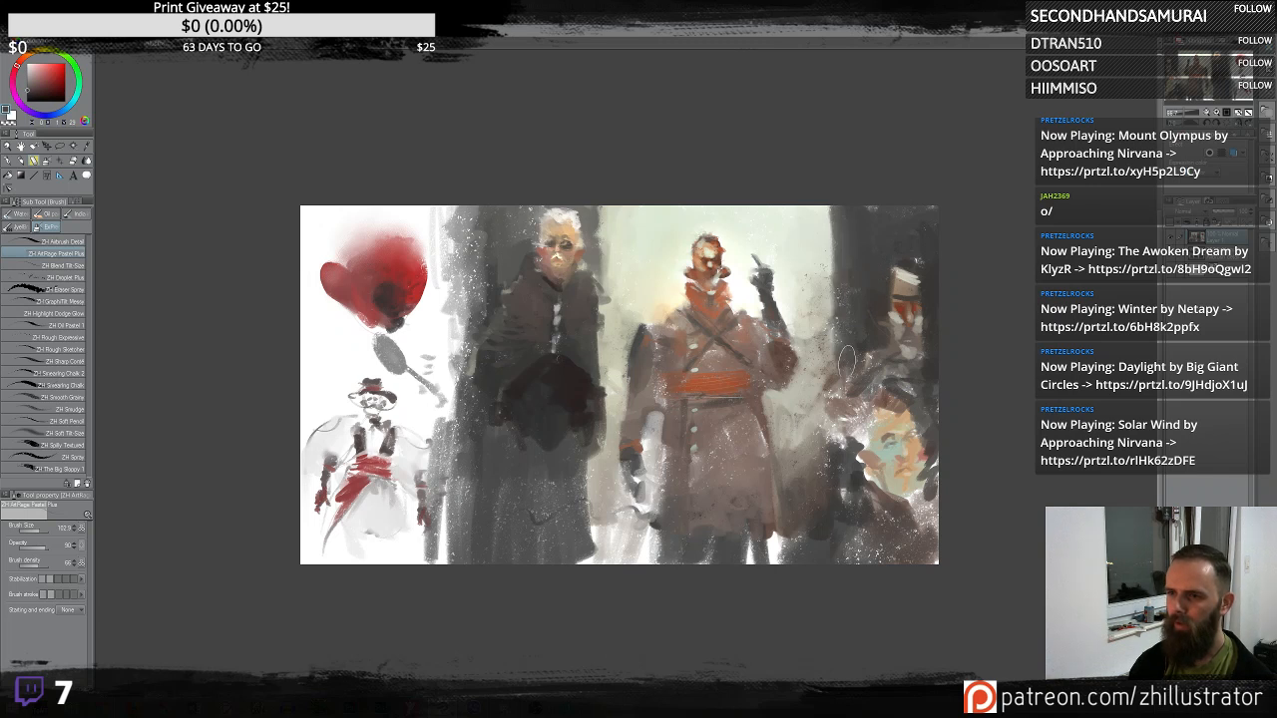
pyautogui.keyDown('alt'); pyautogui.click(915, 384); pyautogui.keyUp('alt')
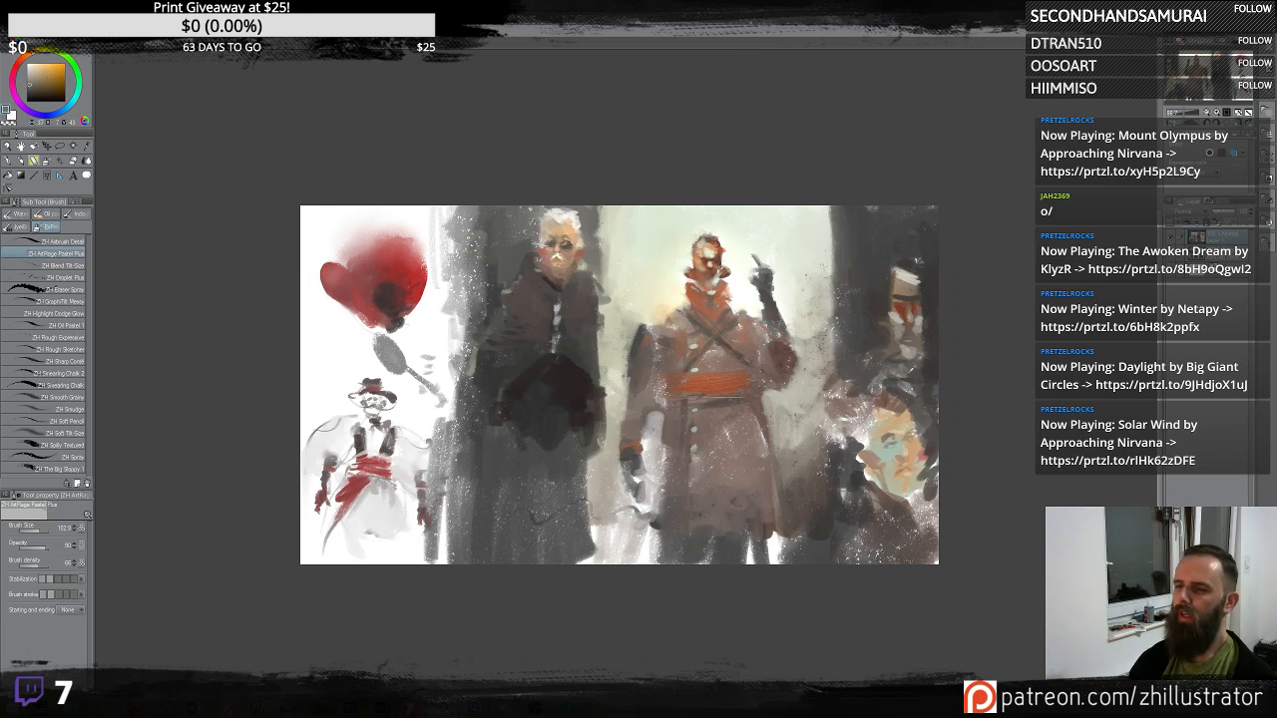
pyautogui.moveTo(895, 376)
pyautogui.mouseDown()
pyautogui.moveTo(928, 380)
pyautogui.moveTo(858, 430)
pyautogui.moveTo(938, 451)
pyautogui.moveTo(873, 481)
pyautogui.moveTo(908, 496)
pyautogui.mouseUp()
pyautogui.keyDown('alt'); pyautogui.click(891, 383); pyautogui.keyUp('alt')
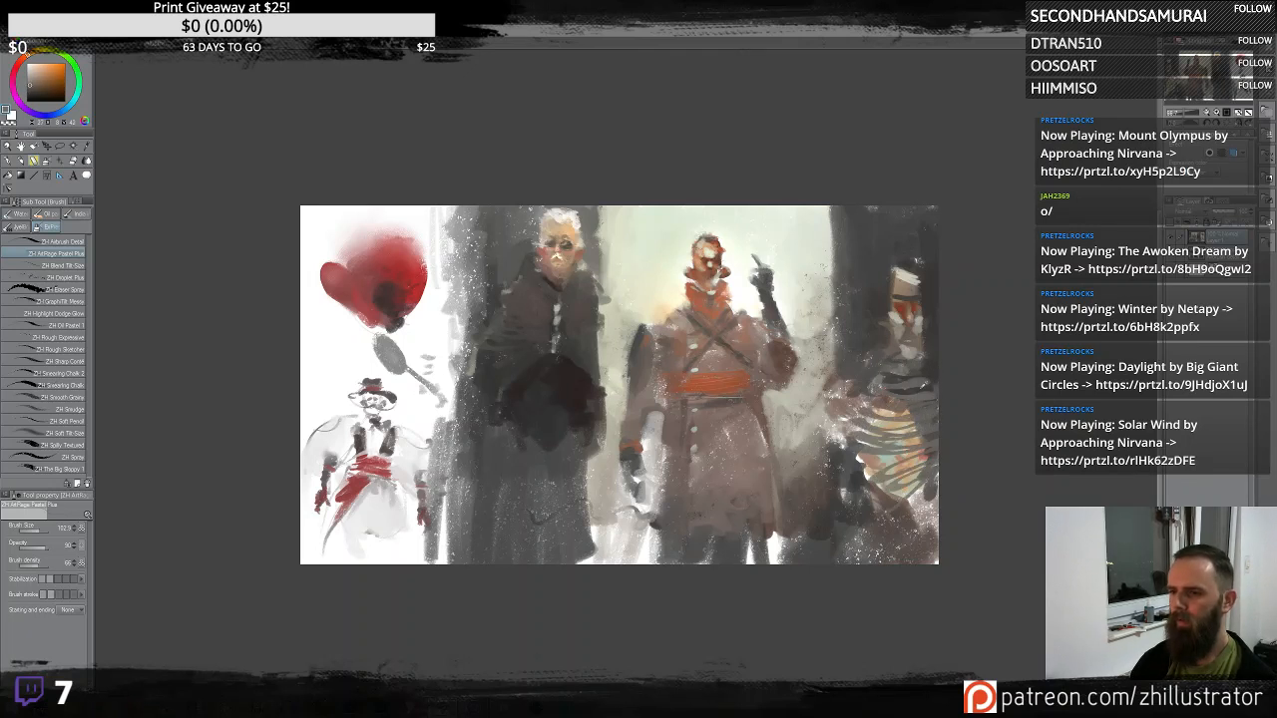
pyautogui.keyDown('alt'); pyautogui.click(914, 397); pyautogui.keyUp('alt')
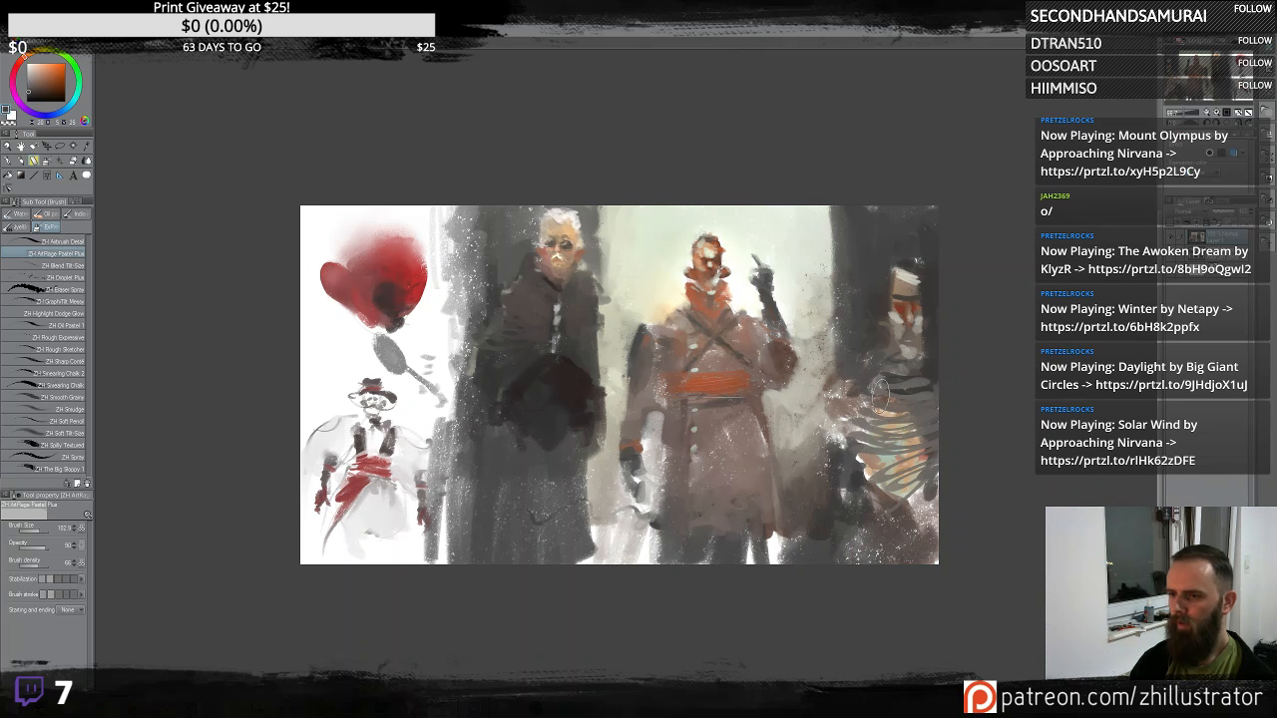
pyautogui.moveTo(938, 413)
pyautogui.mouseDown()
pyautogui.moveTo(868, 439)
pyautogui.moveTo(938, 464)
pyautogui.moveTo(864, 484)
pyautogui.moveTo(873, 534)
pyautogui.moveTo(913, 519)
pyautogui.moveTo(888, 546)
pyautogui.mouseUp()
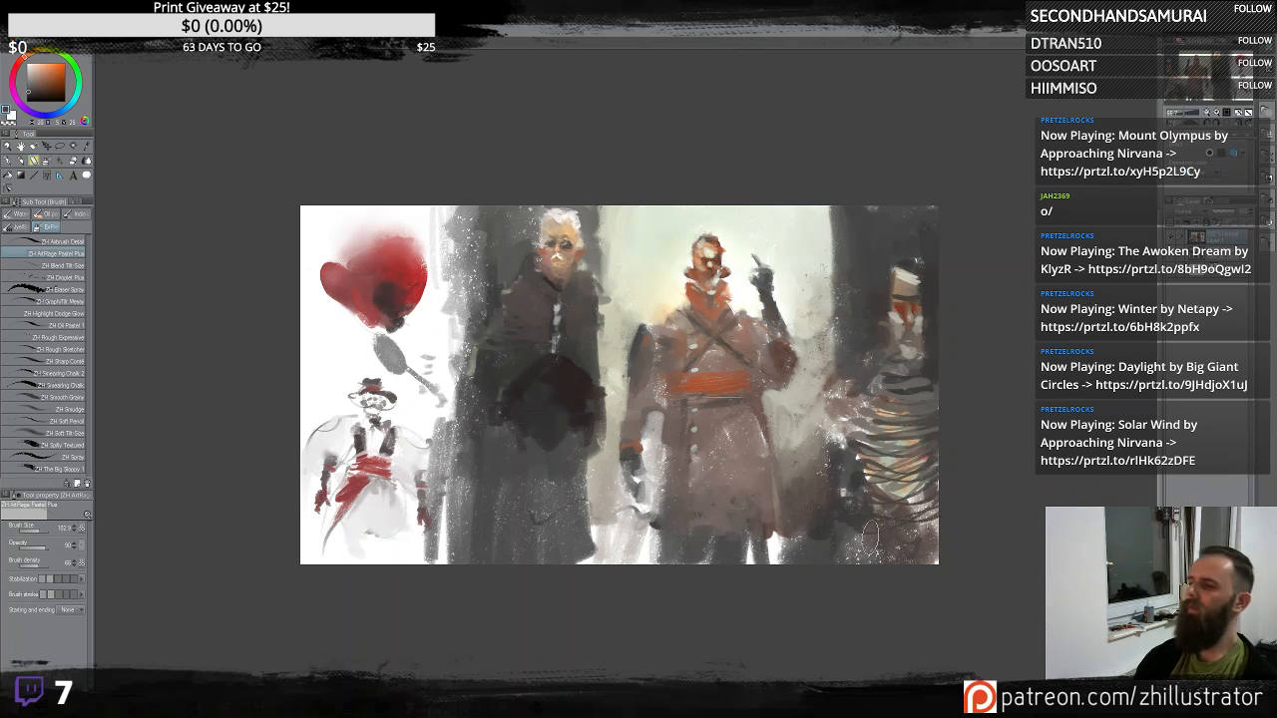
pyautogui.moveTo(869, 385)
pyautogui.mouseDown()
pyautogui.moveTo(856, 439)
pyautogui.moveTo(923, 461)
pyautogui.moveTo(963, 442)
pyautogui.moveTo(913, 559)
pyautogui.mouseUp()
# - Add dark strokes and a large circular line around the right figure's head and body
pyautogui.scroll(2, 938, 591)
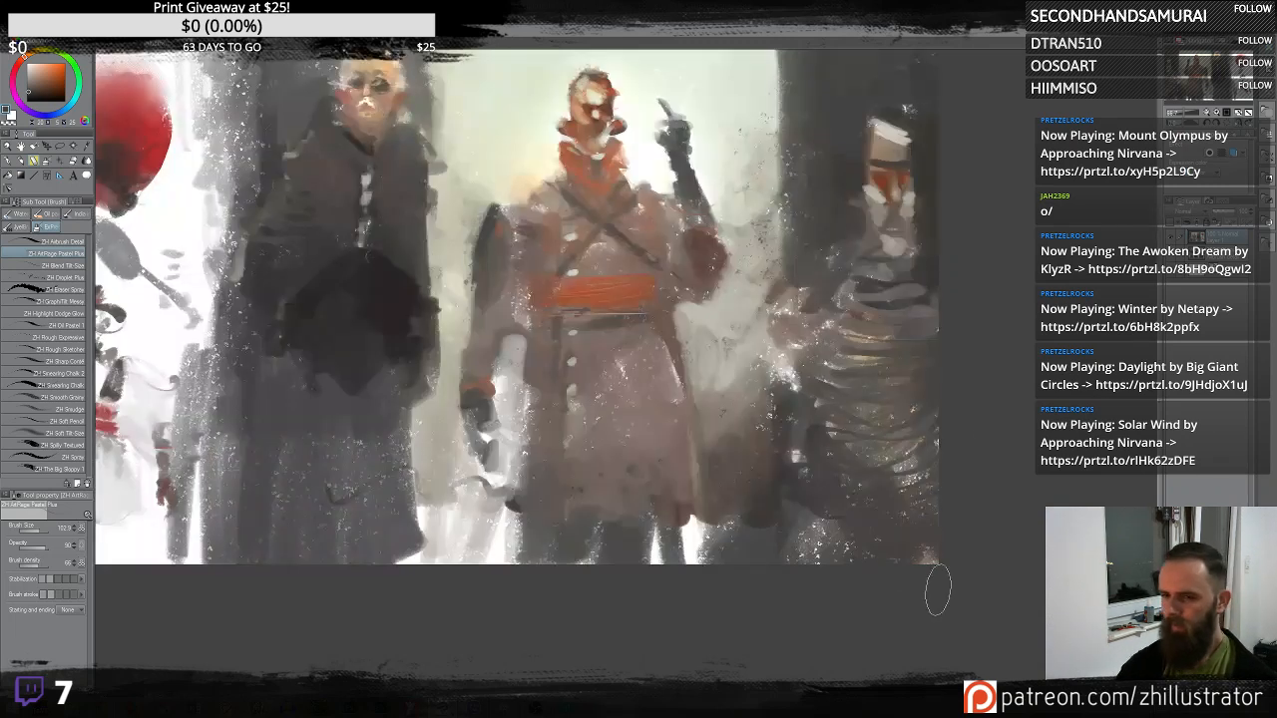
pyautogui.moveTo(972, 327); pyautogui.dragTo(980, 434)
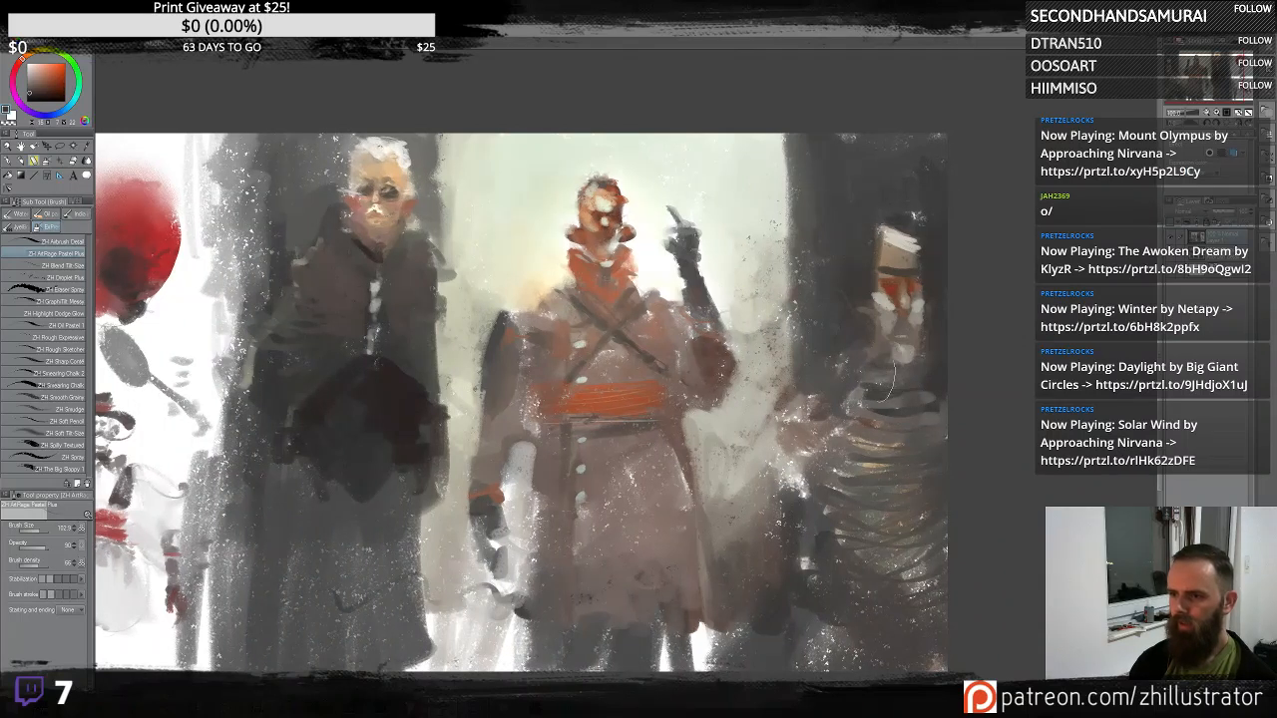
pyautogui.moveTo(874, 382)
pyautogui.mouseDown()
pyautogui.moveTo(923, 433)
pyautogui.moveTo(956, 430)
pyautogui.moveTo(925, 378)
pyautogui.moveTo(878, 421)
pyautogui.mouseUp()
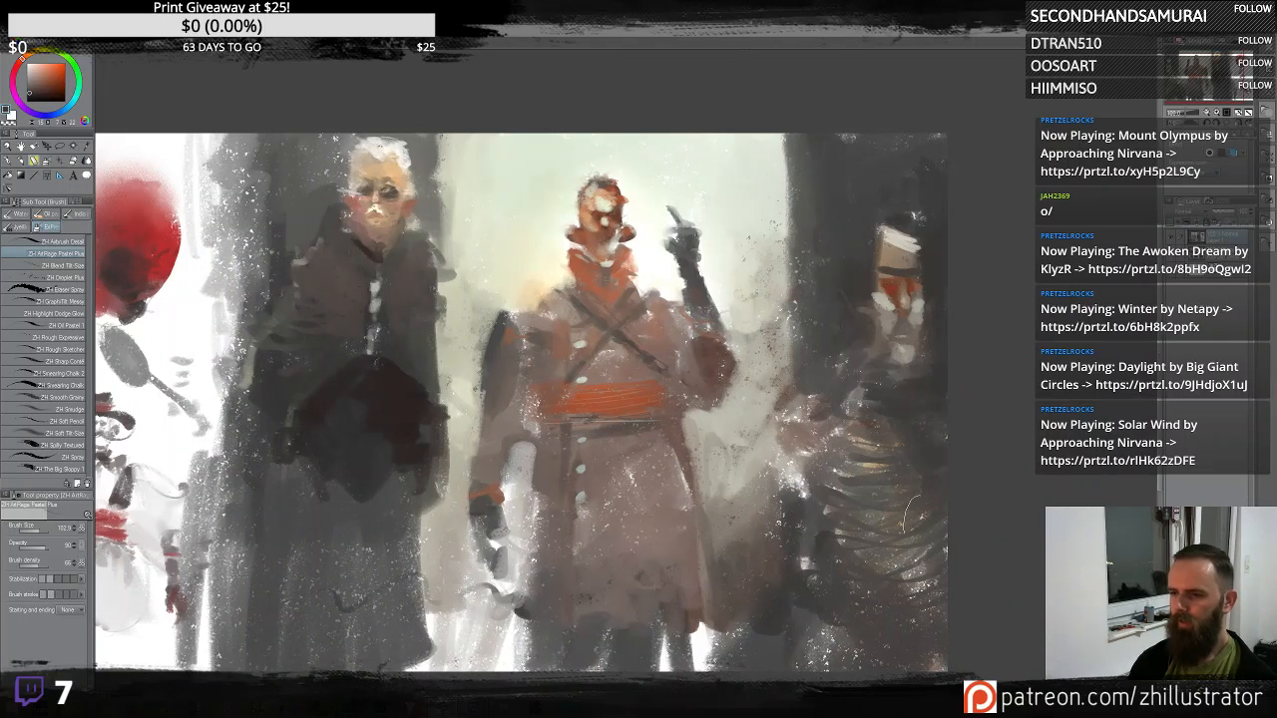
pyautogui.moveTo(933, 526)
pyautogui.mouseDown()
pyautogui.moveTo(864, 425)
pyautogui.moveTo(903, 534)
pyautogui.moveTo(908, 439)
pyautogui.moveTo(873, 433)
pyautogui.moveTo(891, 549)
pyautogui.moveTo(860, 444)
pyautogui.mouseUp()
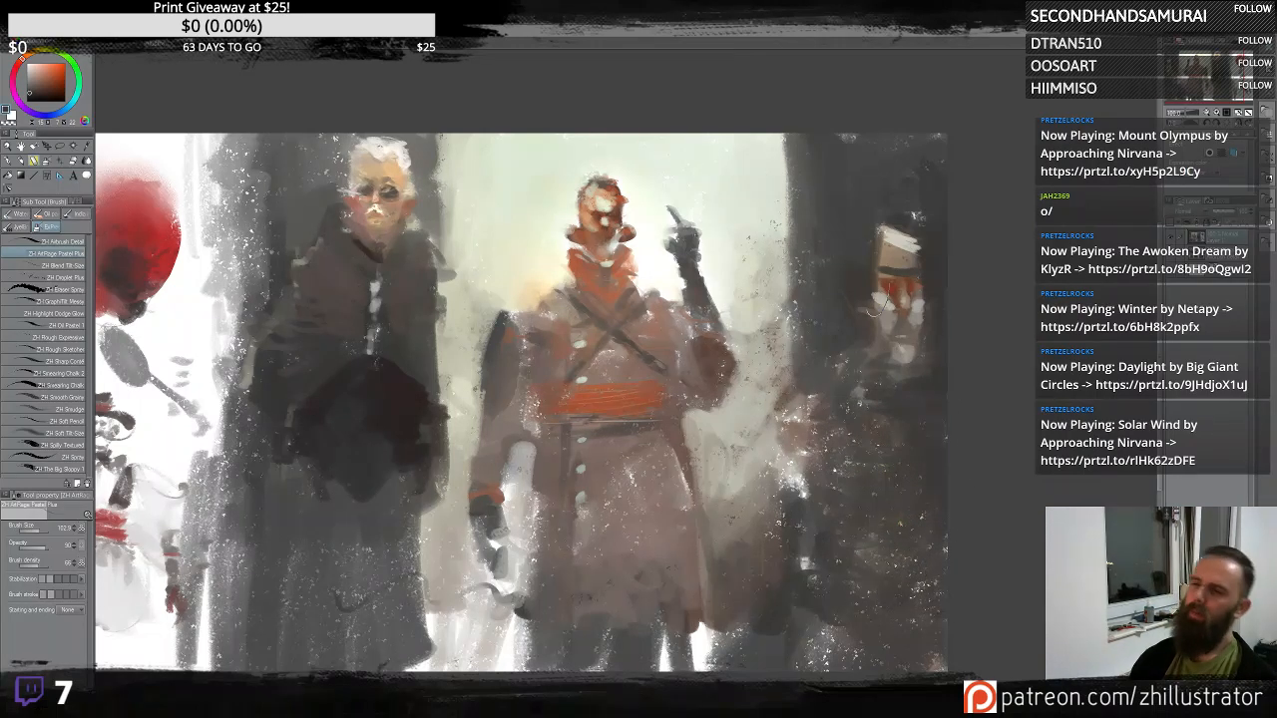
pyautogui.keyDown('alt'); pyautogui.click(896, 345); pyautogui.keyUp('alt')
pyautogui.moveTo(876, 418); pyautogui.dragTo(911, 433)
pyautogui.moveTo(843, 389)
pyautogui.mouseDown()
pyautogui.moveTo(866, 427)
pyautogui.moveTo(859, 392)
pyautogui.moveTo(821, 428)
pyautogui.moveTo(904, 438)
pyautogui.moveTo(887, 480)
pyautogui.moveTo(867, 461)
pyautogui.moveTo(888, 475)
pyautogui.moveTo(867, 499)
pyautogui.moveTo(896, 482)
pyautogui.moveTo(869, 508)
pyautogui.moveTo(900, 509)
pyautogui.mouseUp()
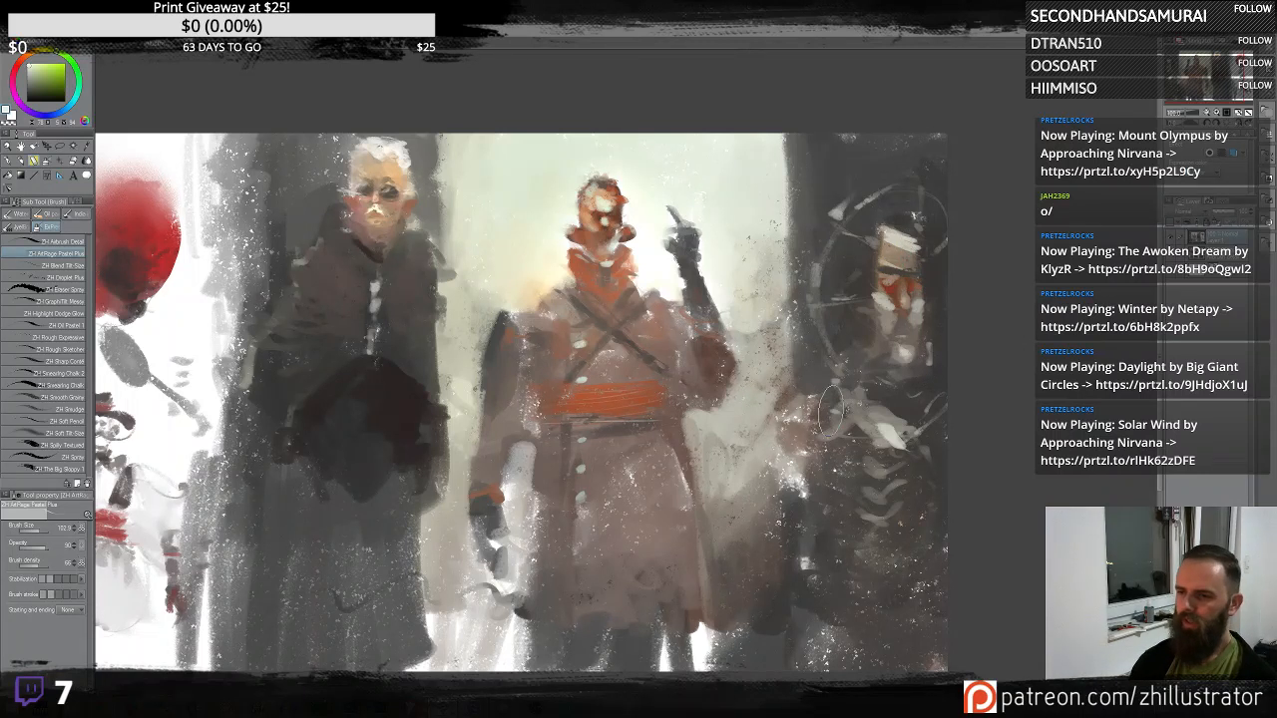
pyautogui.moveTo(866, 457)
pyautogui.mouseDown()
pyautogui.moveTo(893, 478)
pyautogui.moveTo(940, 467)
pyautogui.mouseUp()
pyautogui.moveTo(878, 520)
pyautogui.mouseDown()
pyautogui.moveTo(915, 551)
pyautogui.moveTo(911, 573)
pyautogui.moveTo(946, 534)
pyautogui.mouseUp()
# - Sample light colours and paint pale strokes along the right figure's left side
pyautogui.keyDown('alt'); pyautogui.click(934, 399); pyautogui.keyUp('alt')
pyautogui.keyDown('alt'); pyautogui.click(828, 399); pyautogui.keyUp('alt')
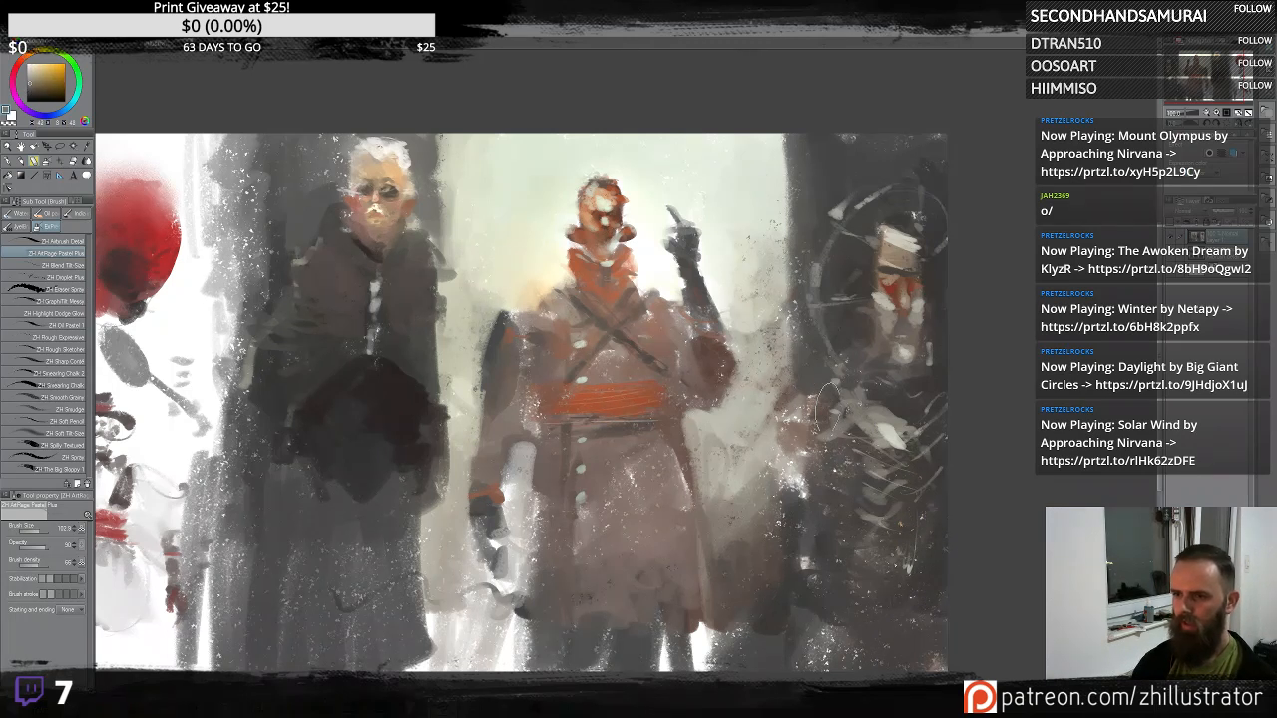
pyautogui.keyDown('alt'); pyautogui.click(843, 401); pyautogui.keyUp('alt')
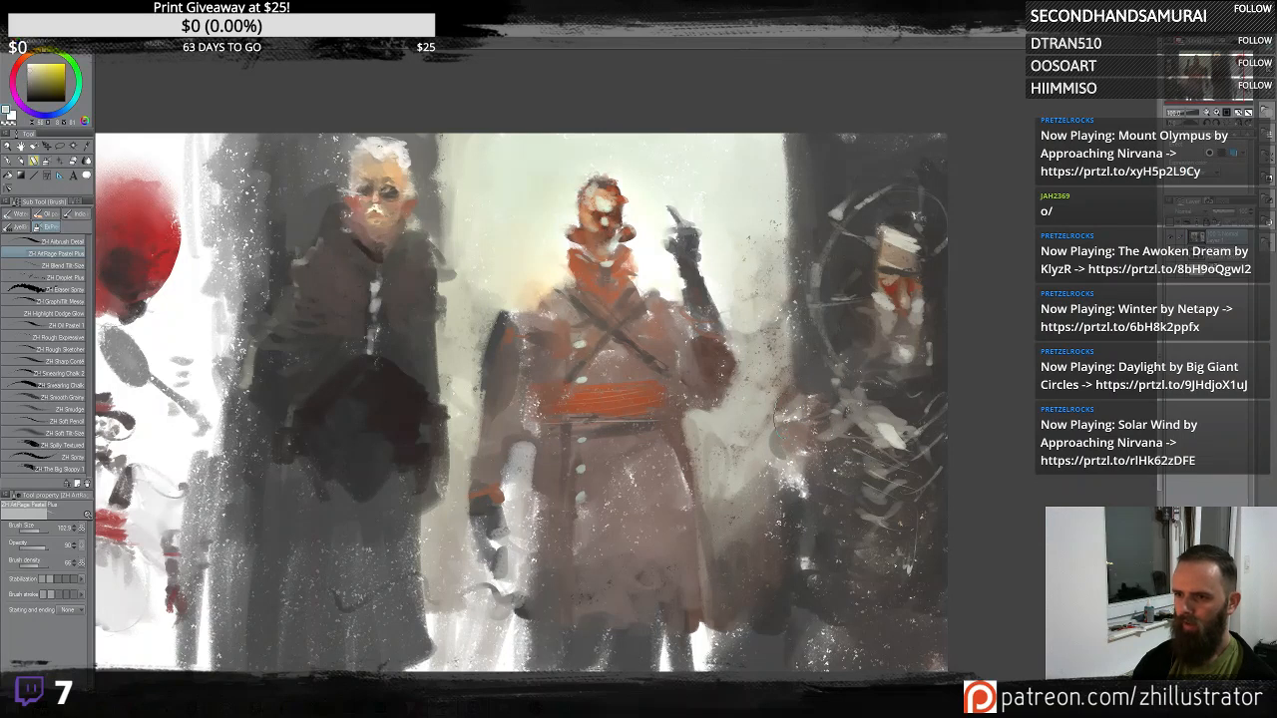
pyautogui.moveTo(776, 419)
pyautogui.mouseDown()
pyautogui.moveTo(801, 439)
pyautogui.moveTo(788, 416)
pyautogui.moveTo(829, 403)
pyautogui.mouseUp()
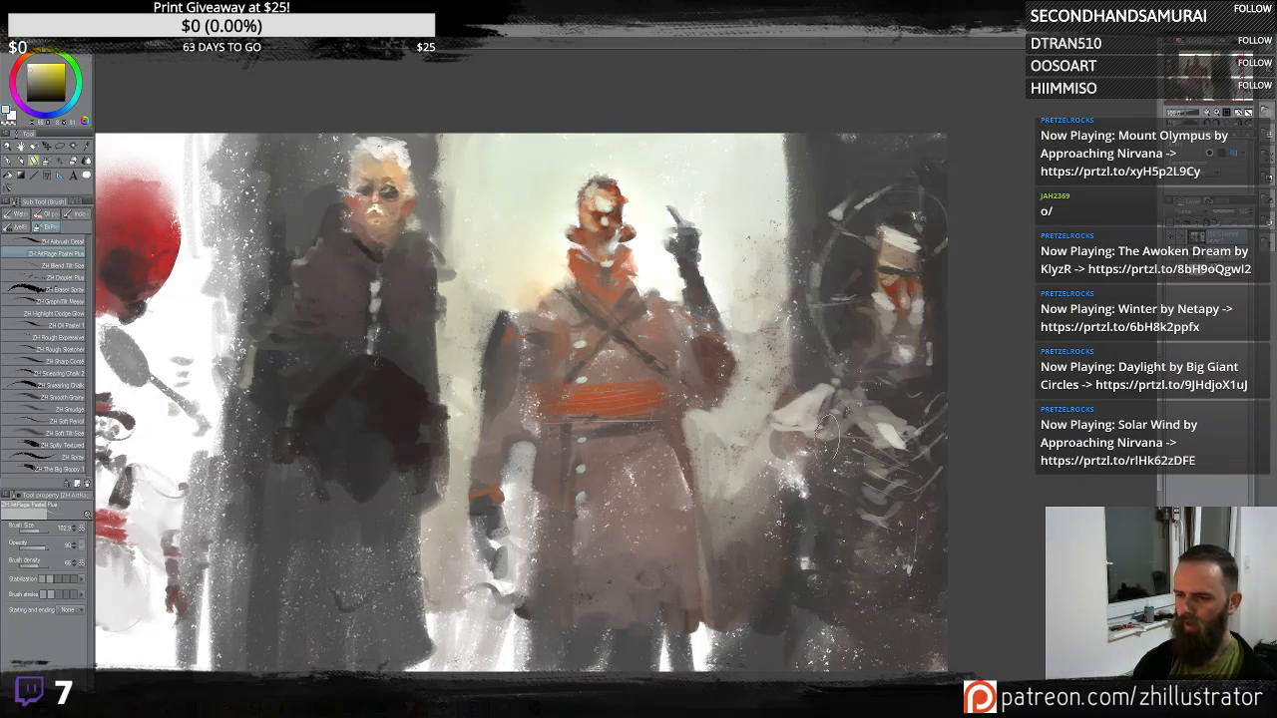
pyautogui.moveTo(788, 465)
pyautogui.mouseDown()
pyautogui.moveTo(778, 526)
pyautogui.moveTo(803, 474)
pyautogui.moveTo(774, 568)
pyautogui.moveTo(794, 496)
pyautogui.moveTo(780, 569)
pyautogui.moveTo(798, 526)
pyautogui.moveTo(791, 582)
pyautogui.mouseUp()
# - Try darkening the upper background above the central figures with broad strokes
pyautogui.keyDown('alt'); pyautogui.click(871, 411); pyautogui.keyUp('alt')
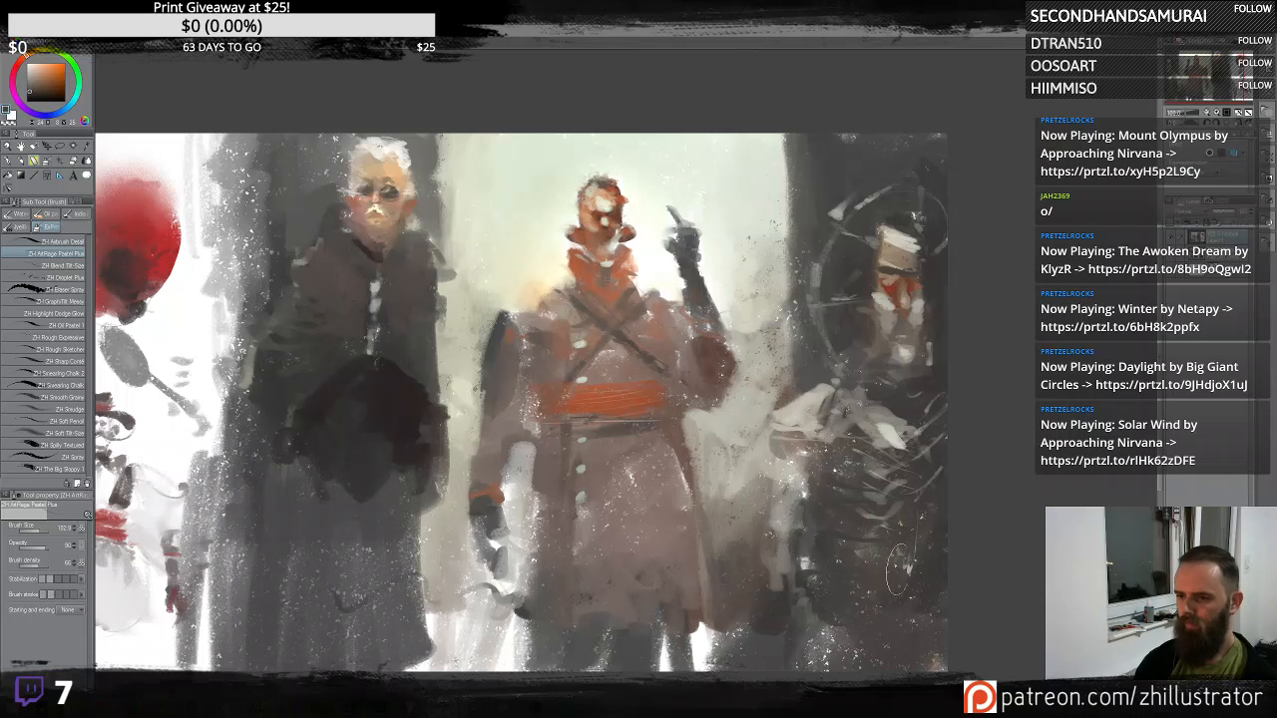
pyautogui.moveTo(719, 230); pyautogui.dragTo(797, 183)
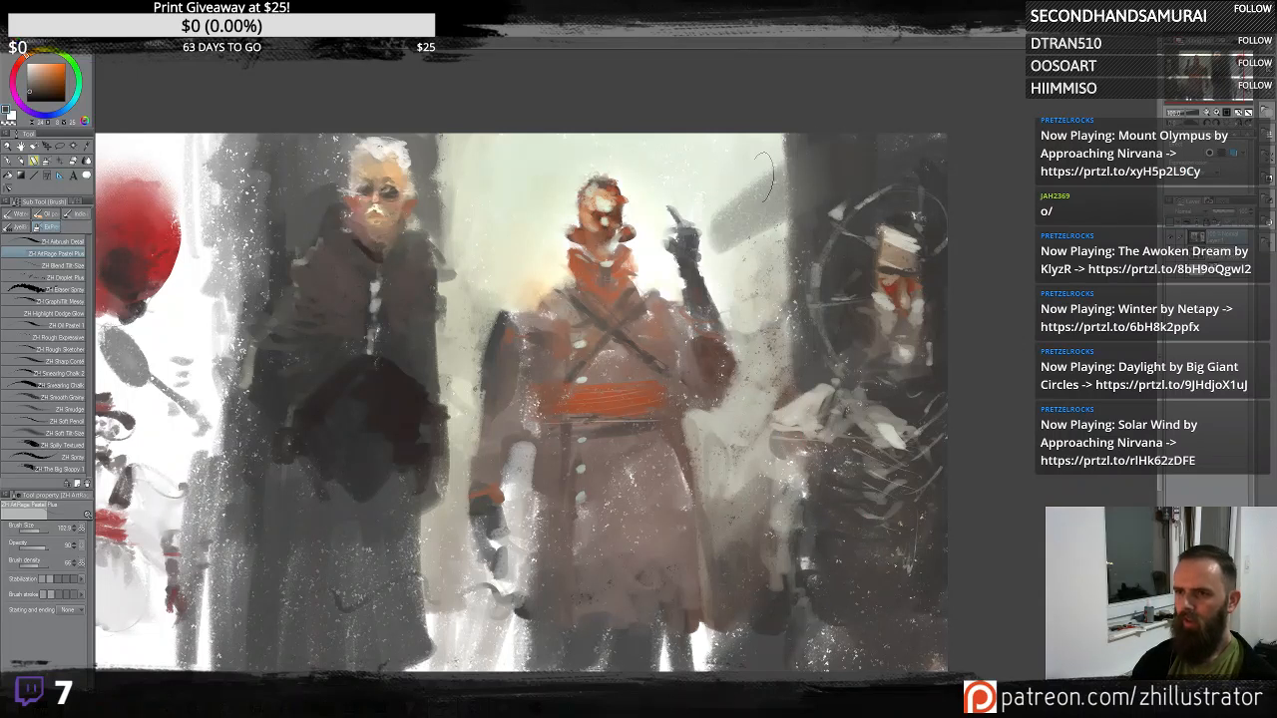
pyautogui.moveTo(697, 208); pyautogui.dragTo(782, 157)
pyautogui.hotkey('ctrl', 'z')
pyautogui.hotkey('ctrl', 'z')
pyautogui.moveTo(804, 361)
pyautogui.mouseDown()
pyautogui.moveTo(788, 352)
pyautogui.moveTo(756, 206)
pyautogui.moveTo(788, 166)
pyautogui.mouseUp()
pyautogui.moveTo(668, 216)
pyautogui.mouseDown()
pyautogui.moveTo(847, 125)
pyautogui.moveTo(635, 161)
pyautogui.mouseUp()
pyautogui.moveTo(554, 183); pyautogui.dragTo(872, 93)
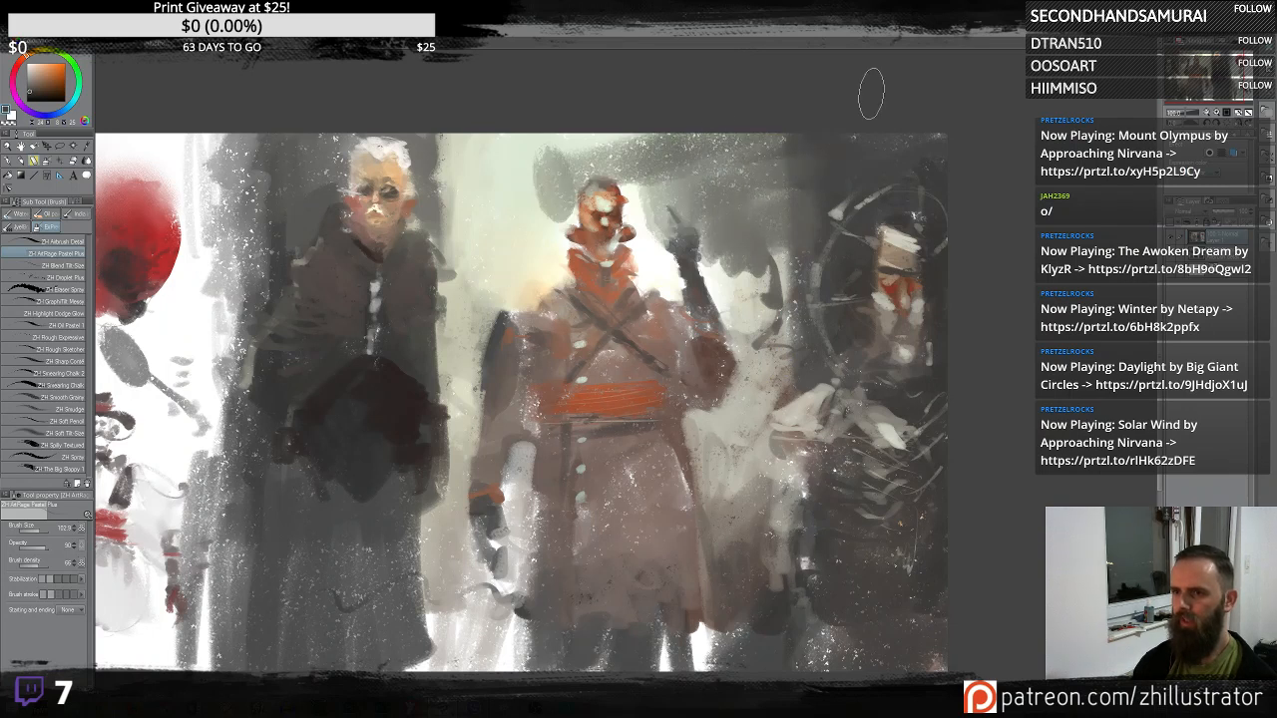
pyautogui.hotkey('ctrl', 'z')
pyautogui.hotkey('ctrl', 'z')
pyautogui.hotkey('ctrl', 'z')
pyautogui.hotkey('ctrl', 'z')
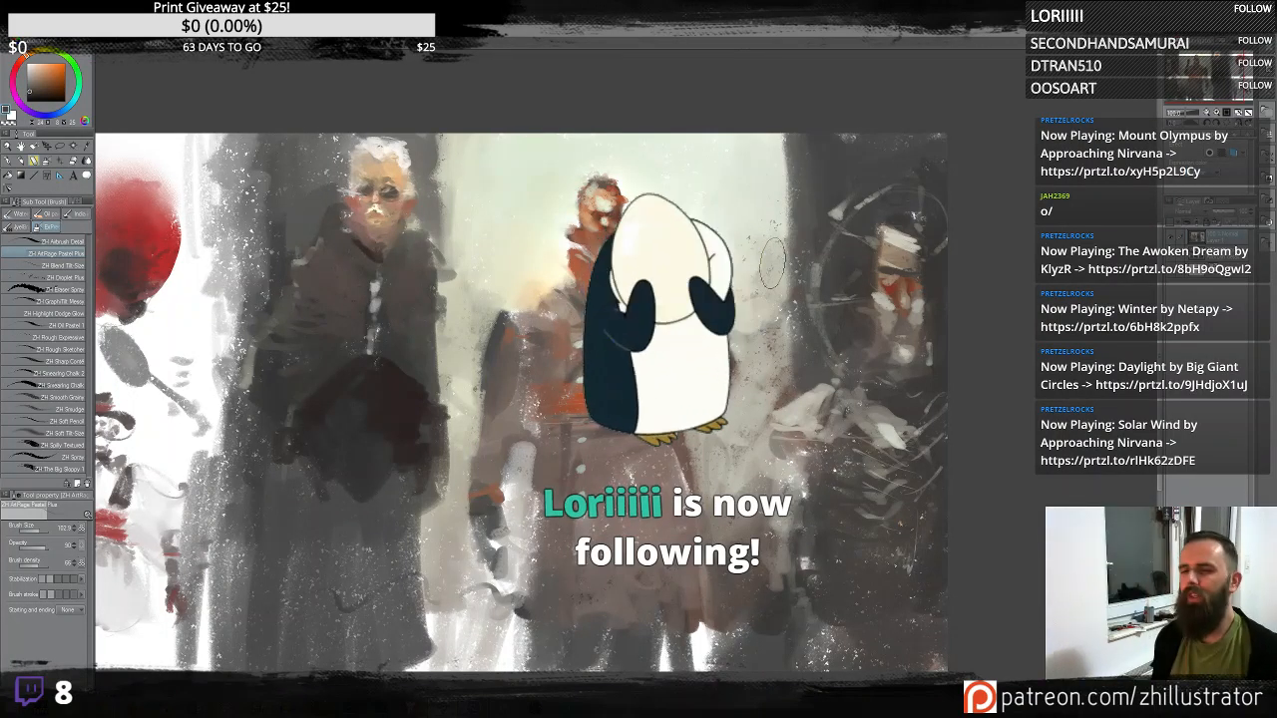
# - Block in a dark body beneath the red-headed creature on the left
pyautogui.moveTo(545, 300); pyautogui.dragTo(749, 283)
pyautogui.keyDown('alt'); pyautogui.click(319, 321); pyautogui.keyUp('alt')
pyautogui.moveTo(319, 317)
pyautogui.mouseDown()
pyautogui.moveTo(285, 317)
pyautogui.moveTo(332, 324)
pyautogui.moveTo(297, 310)
pyautogui.moveTo(332, 324)
pyautogui.moveTo(352, 300)
pyautogui.moveTo(386, 306)
pyautogui.mouseUp()
pyautogui.moveTo(291, 292)
pyautogui.mouseDown()
pyautogui.moveTo(265, 308)
pyautogui.moveTo(304, 307)
pyautogui.moveTo(248, 353)
pyautogui.mouseUp()
pyautogui.moveTo(264, 344); pyautogui.dragTo(264, 374)
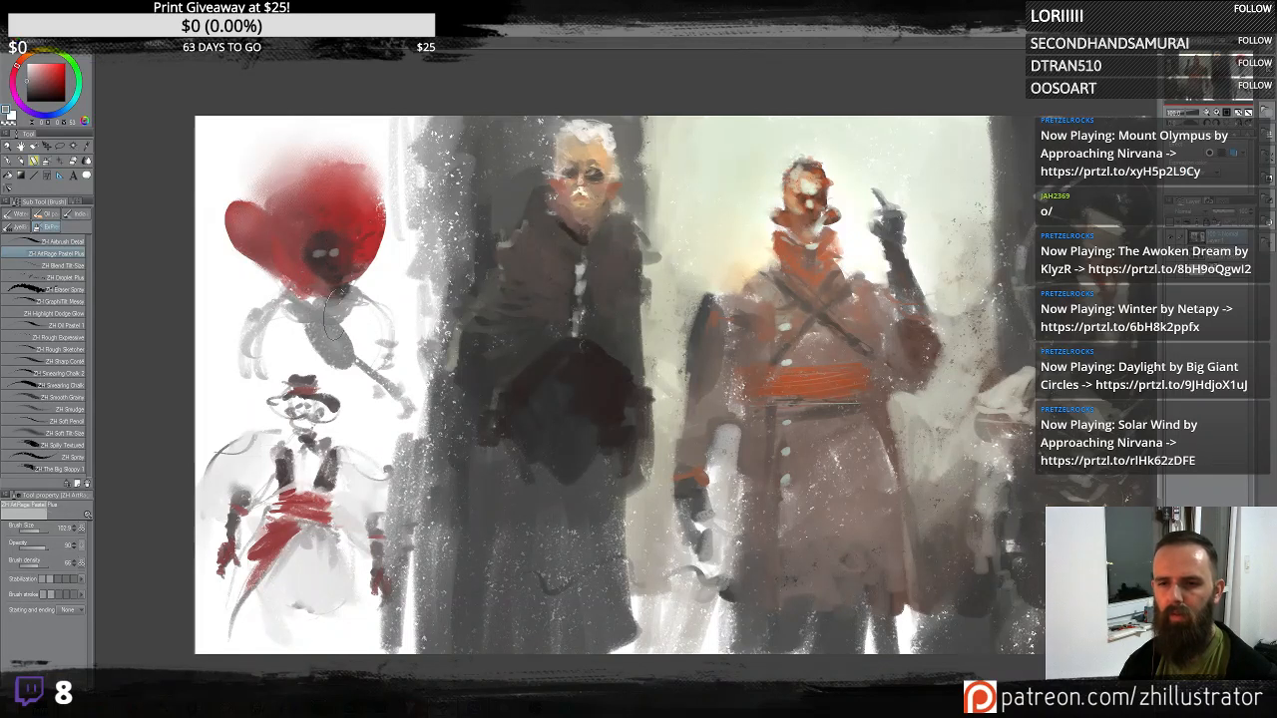
pyautogui.moveTo(285, 302)
pyautogui.mouseDown()
pyautogui.moveTo(319, 334)
pyautogui.moveTo(284, 345)
pyautogui.moveTo(280, 311)
pyautogui.moveTo(294, 300)
pyautogui.moveTo(360, 320)
pyautogui.moveTo(299, 350)
pyautogui.moveTo(245, 327)
pyautogui.moveTo(249, 359)
pyautogui.moveTo(325, 319)
pyautogui.moveTo(379, 350)
pyautogui.moveTo(319, 399)
pyautogui.mouseUp()
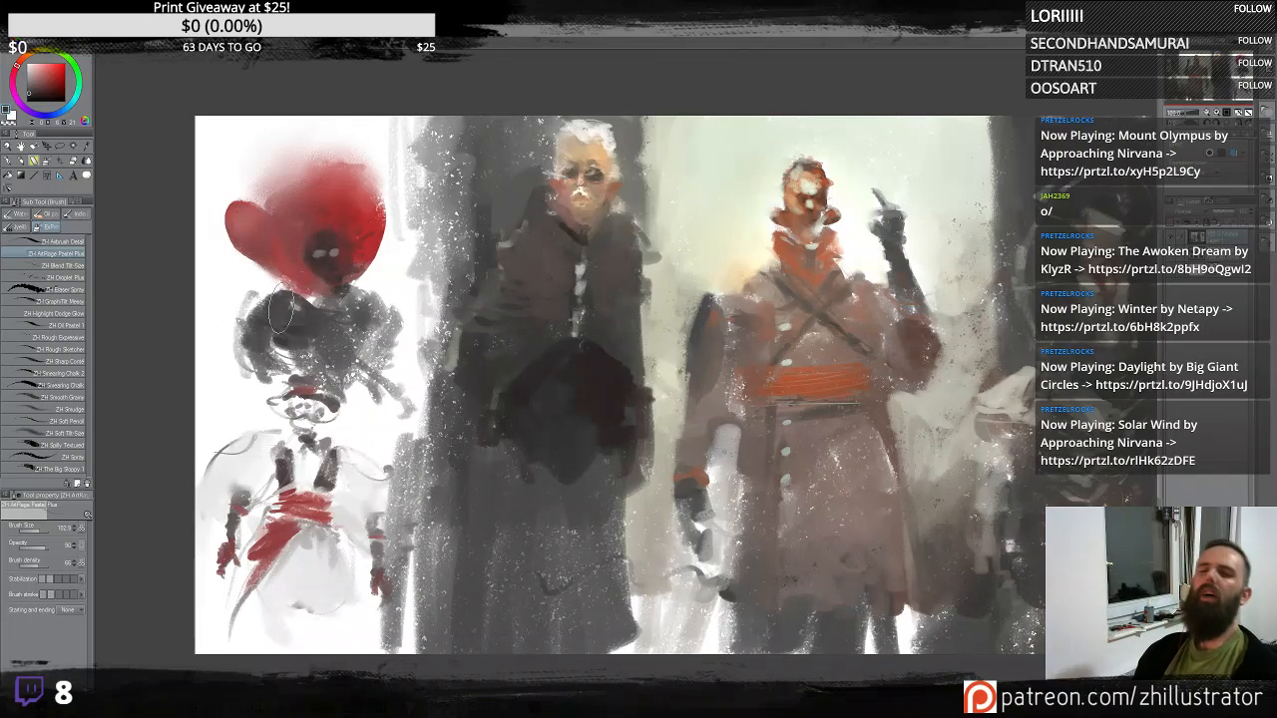
pyautogui.moveTo(248, 338)
pyautogui.mouseDown()
pyautogui.moveTo(223, 374)
pyautogui.moveTo(190, 329)
pyautogui.moveTo(195, 416)
pyautogui.moveTo(227, 444)
pyautogui.moveTo(192, 464)
pyautogui.moveTo(406, 364)
pyautogui.moveTo(391, 399)
pyautogui.moveTo(356, 426)
pyautogui.moveTo(357, 409)
pyautogui.moveTo(397, 457)
pyautogui.moveTo(409, 361)
pyautogui.moveTo(364, 395)
pyautogui.moveTo(404, 309)
pyautogui.mouseUp()
# - Brighten the background around the red-headed creature's head with light strokes
pyautogui.moveTo(424, 227)
pyautogui.mouseDown()
pyautogui.moveTo(403, 191)
pyautogui.moveTo(381, 268)
pyautogui.moveTo(395, 258)
pyautogui.moveTo(410, 196)
pyautogui.mouseUp()
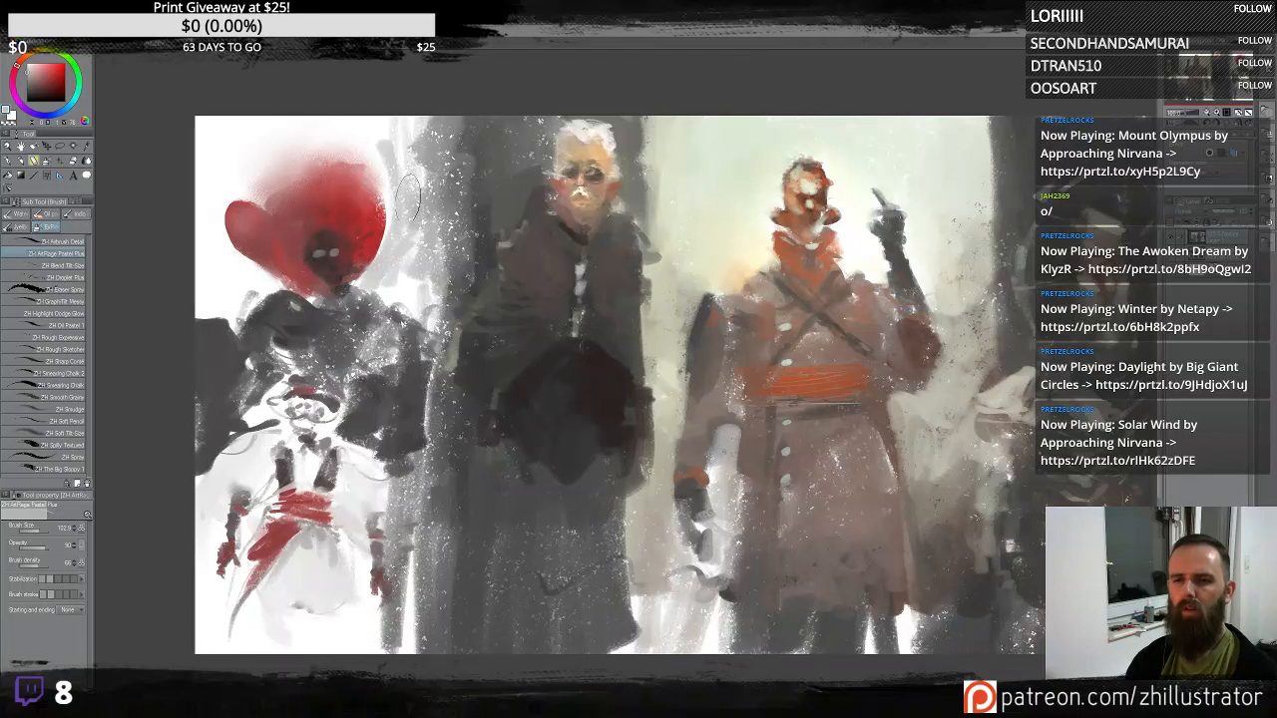
pyautogui.moveTo(385, 267)
pyautogui.mouseDown()
pyautogui.moveTo(414, 193)
pyautogui.moveTo(425, 238)
pyautogui.moveTo(412, 283)
pyautogui.mouseUp()
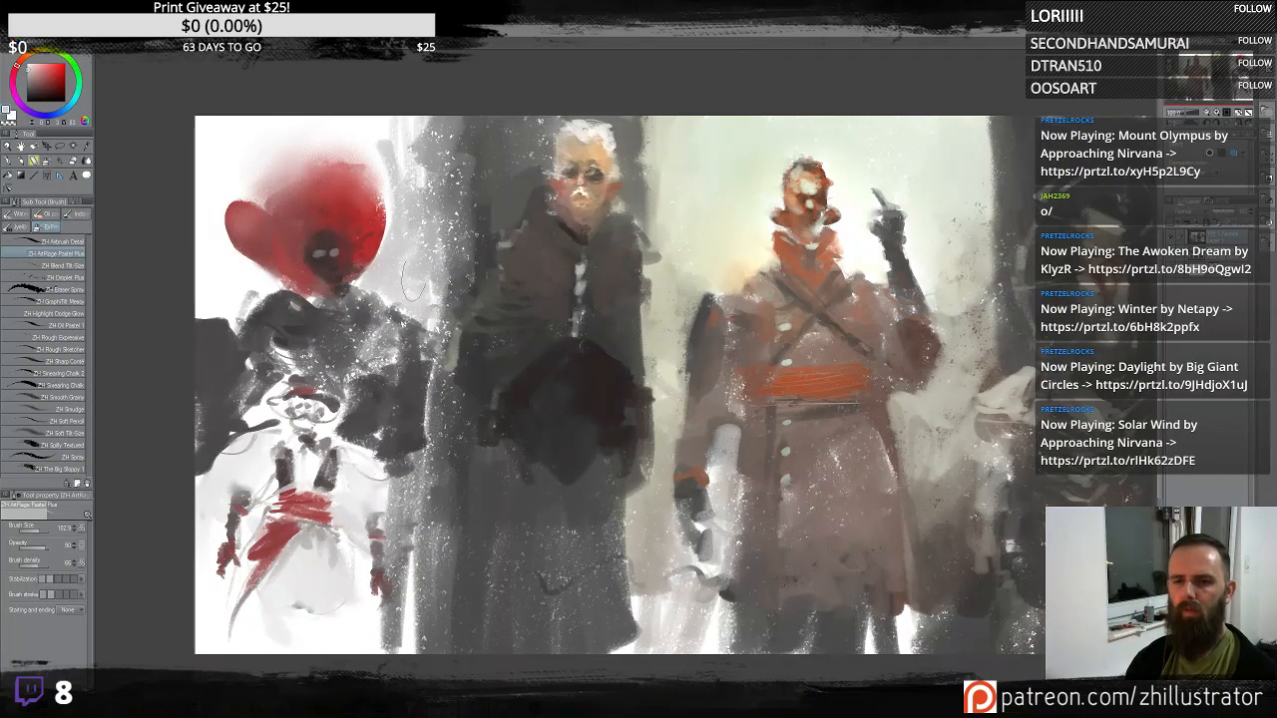
pyautogui.moveTo(403, 159)
pyautogui.mouseDown()
pyautogui.moveTo(396, 180)
pyautogui.moveTo(414, 195)
pyautogui.moveTo(429, 160)
pyautogui.moveTo(415, 147)
pyautogui.mouseUp()
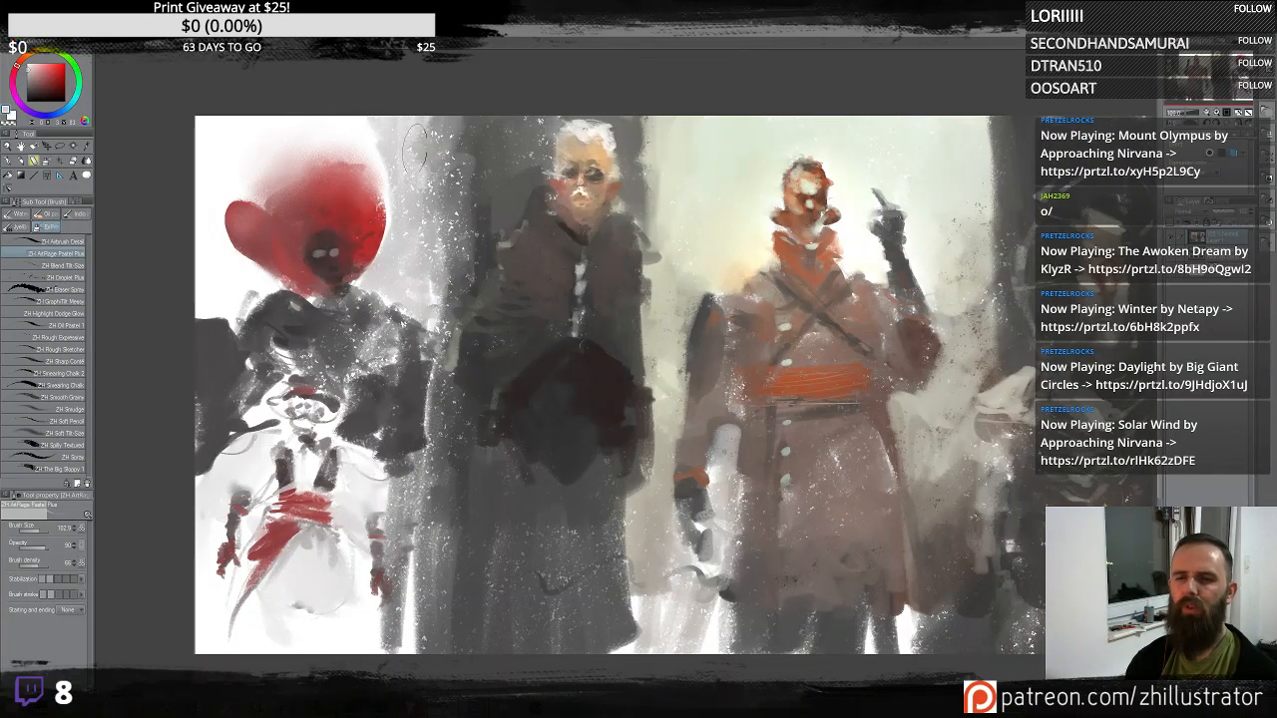
pyautogui.moveTo(194, 268)
pyautogui.mouseDown()
pyautogui.moveTo(249, 280)
pyautogui.moveTo(190, 129)
pyautogui.moveTo(225, 295)
pyautogui.mouseUp()
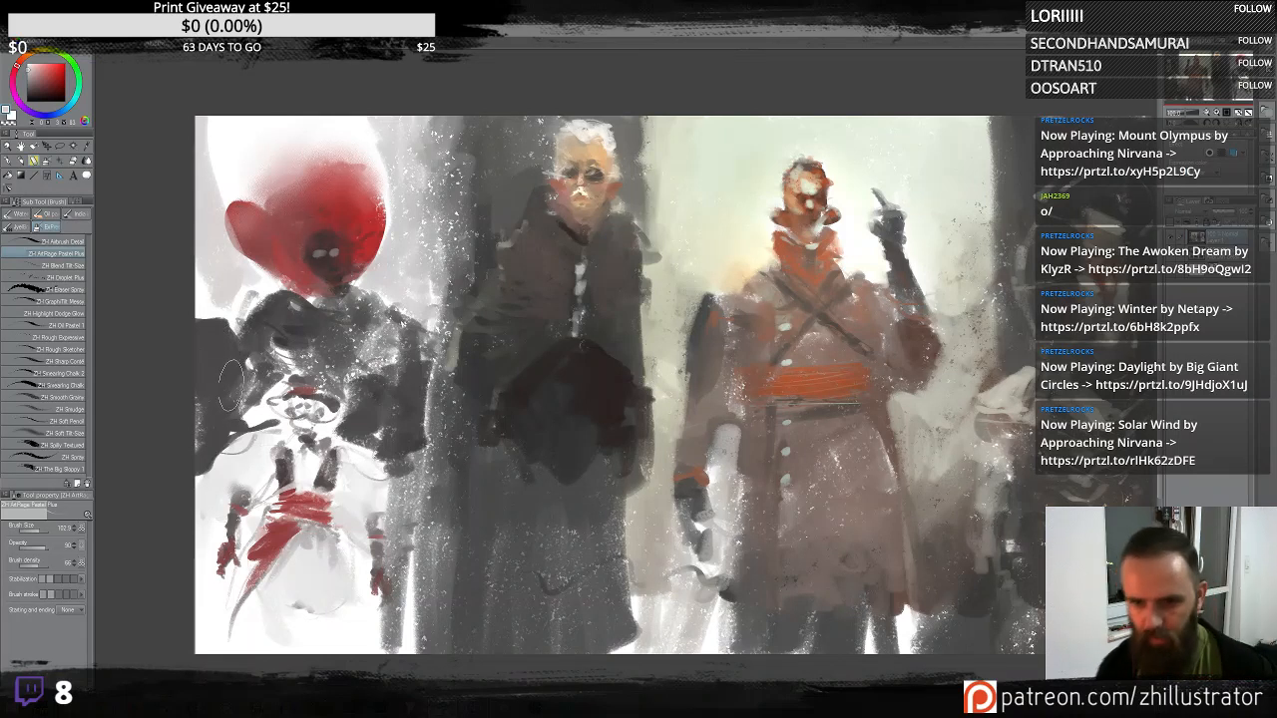
# - Dab dark and warm tones over the central dark-coated figure's chest and coat
pyautogui.keyDown('alt'); pyautogui.click(515, 239); pyautogui.keyUp('alt')
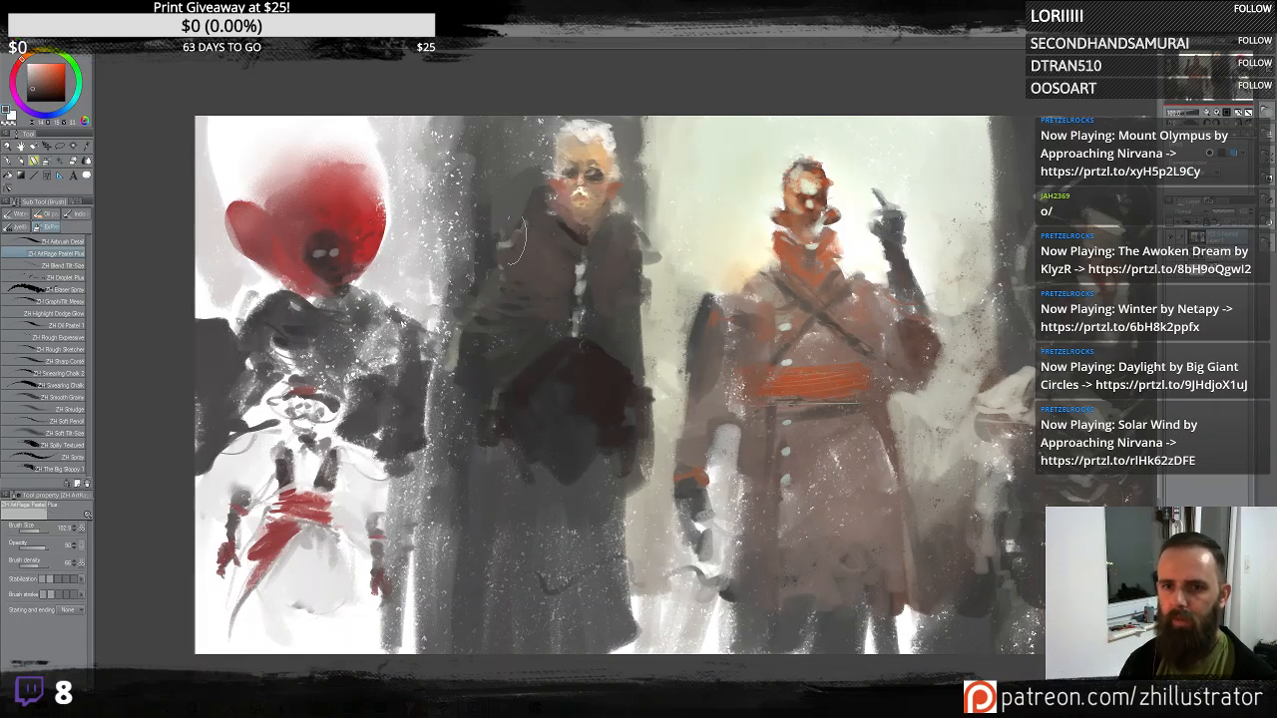
pyautogui.keyDown('alt'); pyautogui.click(565, 240); pyautogui.keyUp('alt')
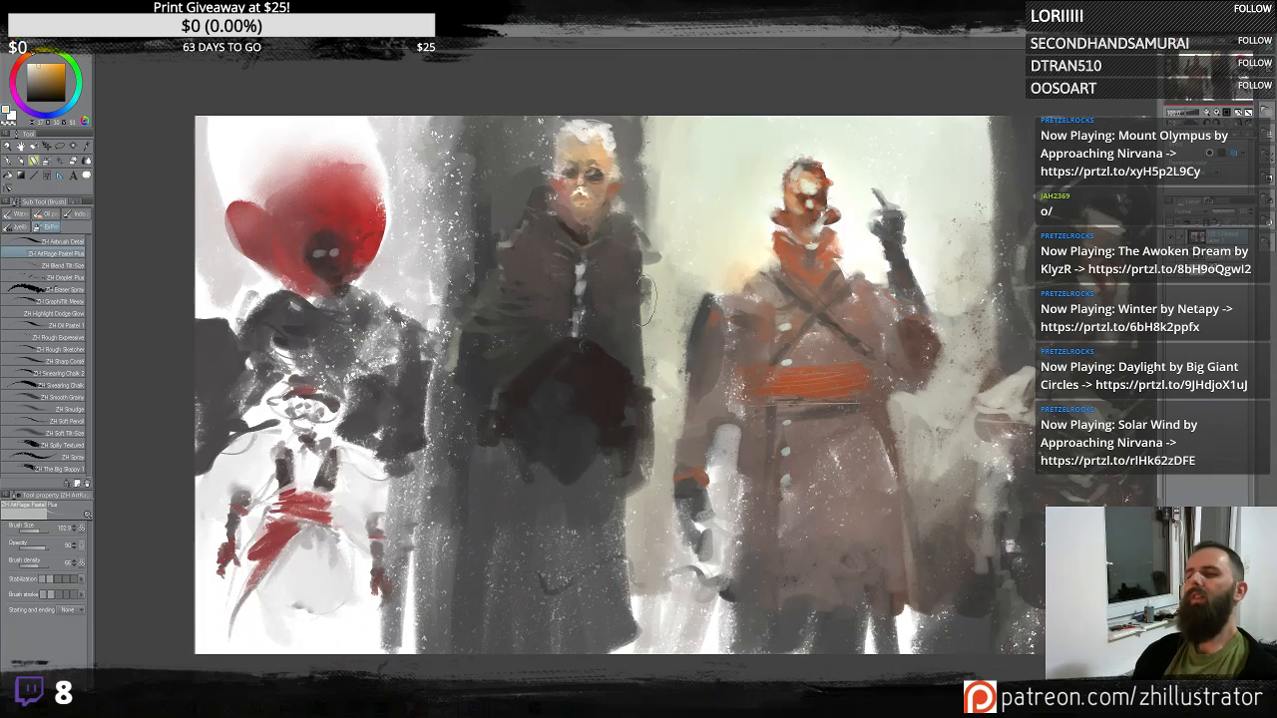
pyautogui.keyDown('alt'); pyautogui.click(625, 303); pyautogui.keyUp('alt')
pyautogui.moveTo(645, 272)
pyautogui.mouseDown()
pyautogui.moveTo(658, 401)
pyautogui.moveTo(660, 374)
pyautogui.mouseUp()
pyautogui.keyDown('alt'); pyautogui.click(646, 362); pyautogui.keyUp('alt')
pyautogui.keyDown('alt'); pyautogui.click(621, 320); pyautogui.keyUp('alt')
pyautogui.keyDown('alt'); pyautogui.click(626, 387); pyautogui.keyUp('alt')
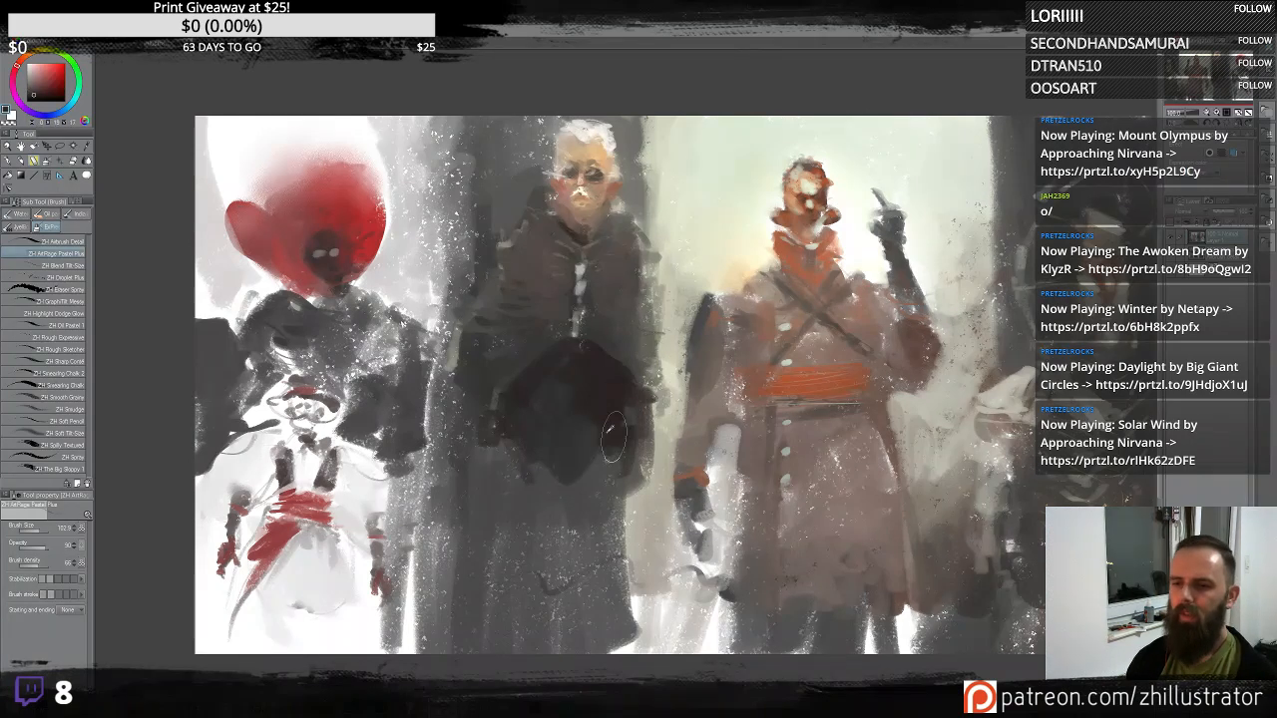
pyautogui.keyDown('alt'); pyautogui.click(632, 410); pyautogui.keyUp('alt')
pyautogui.keyDown('alt'); pyautogui.click(626, 416); pyautogui.keyUp('alt')
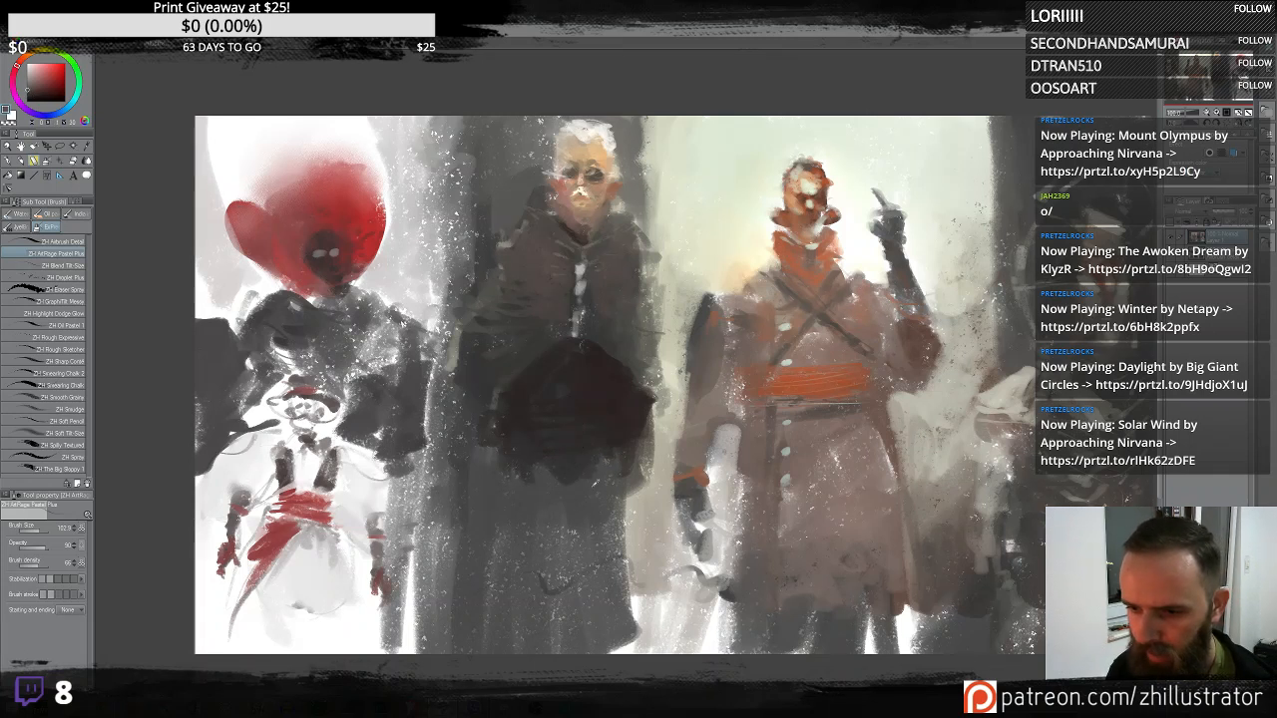
pyautogui.keyDown('alt'); pyautogui.click(566, 465); pyautogui.keyUp('alt')
pyautogui.keyDown('alt'); pyautogui.click(557, 465); pyautogui.keyUp('alt')
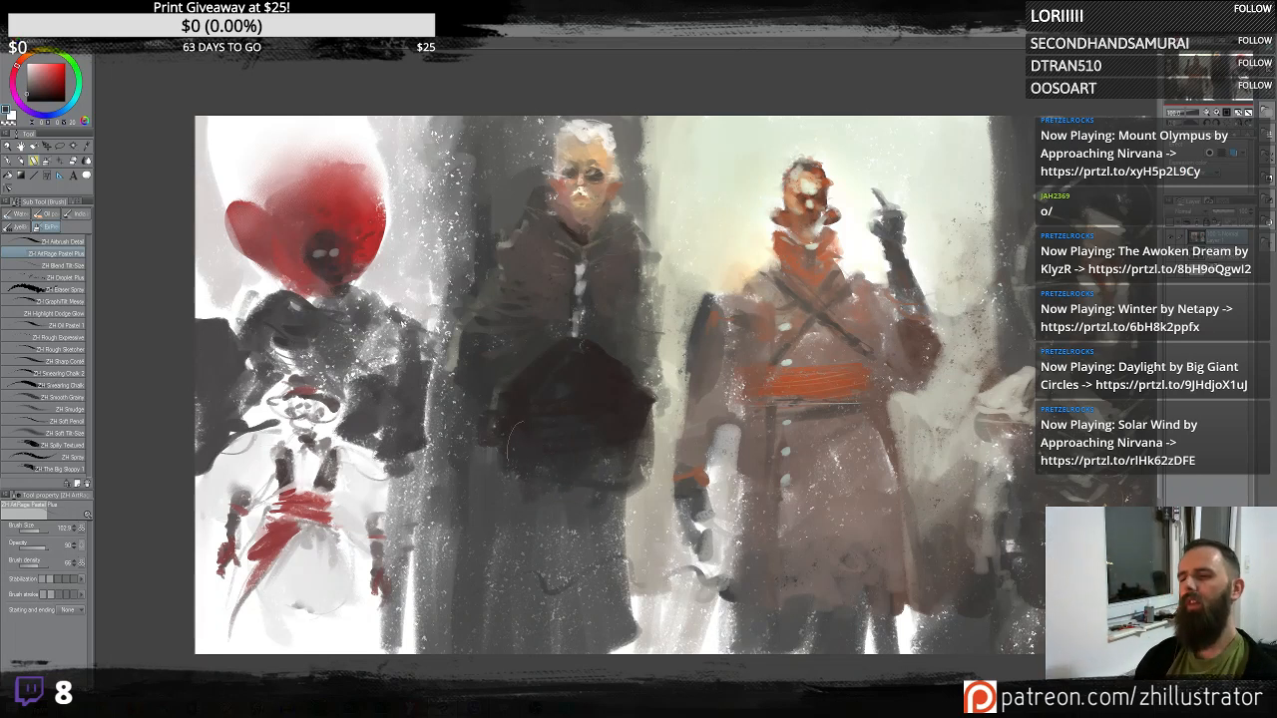
pyautogui.moveTo(542, 494)
pyautogui.mouseDown()
pyautogui.moveTo(591, 445)
pyautogui.moveTo(617, 499)
pyautogui.mouseUp()
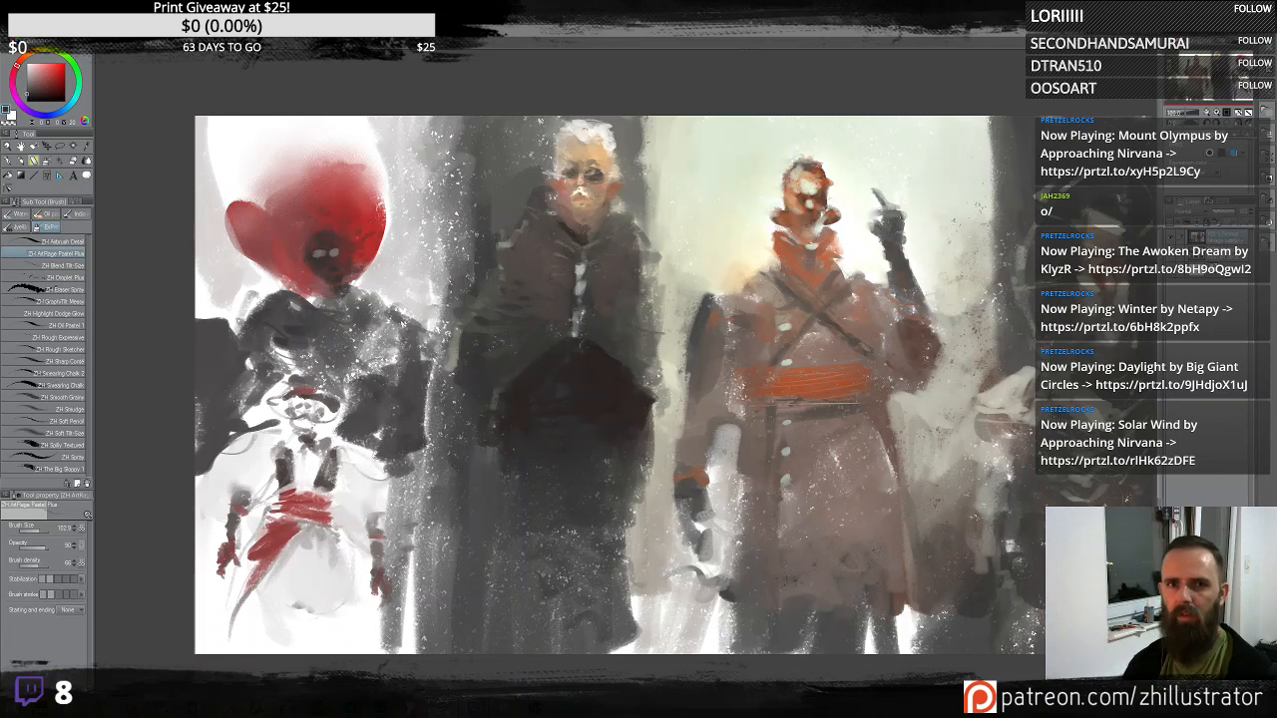
# - Shift the painting's colours slightly towards green with a Hue/Saturation/Luminosity adjustment
pyautogui.click(32, 19)
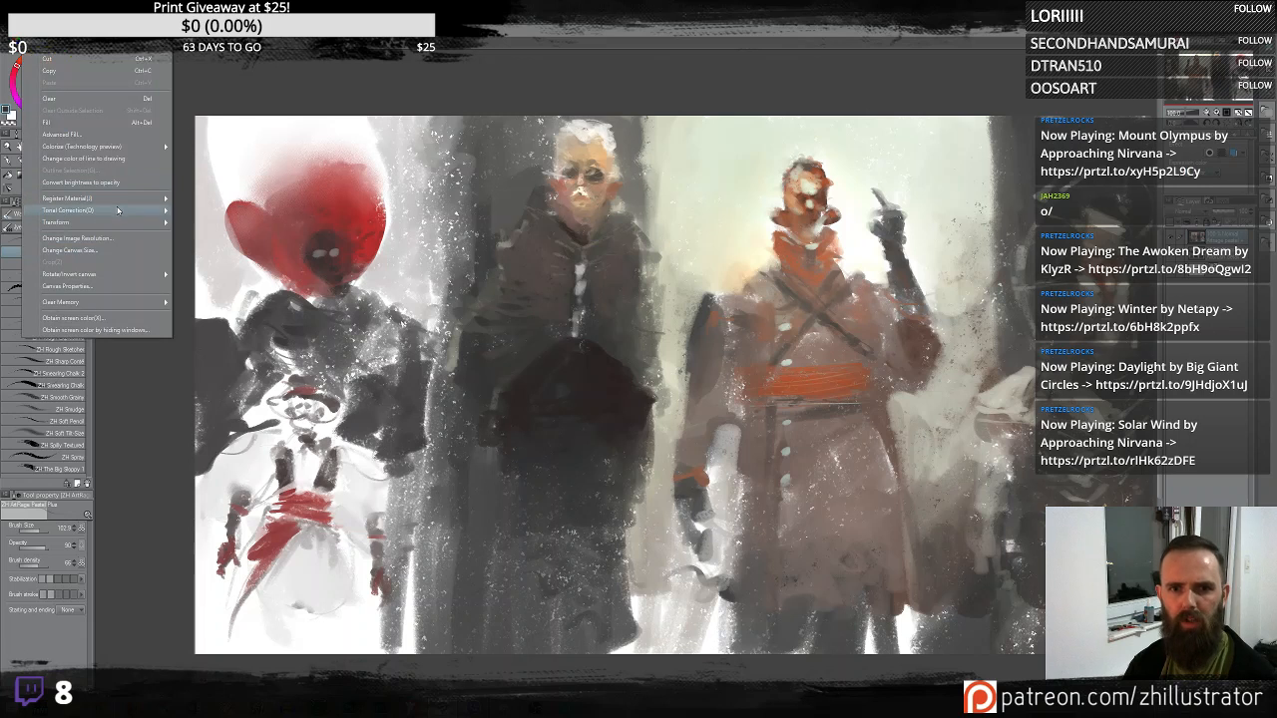
pyautogui.moveTo(116, 210)
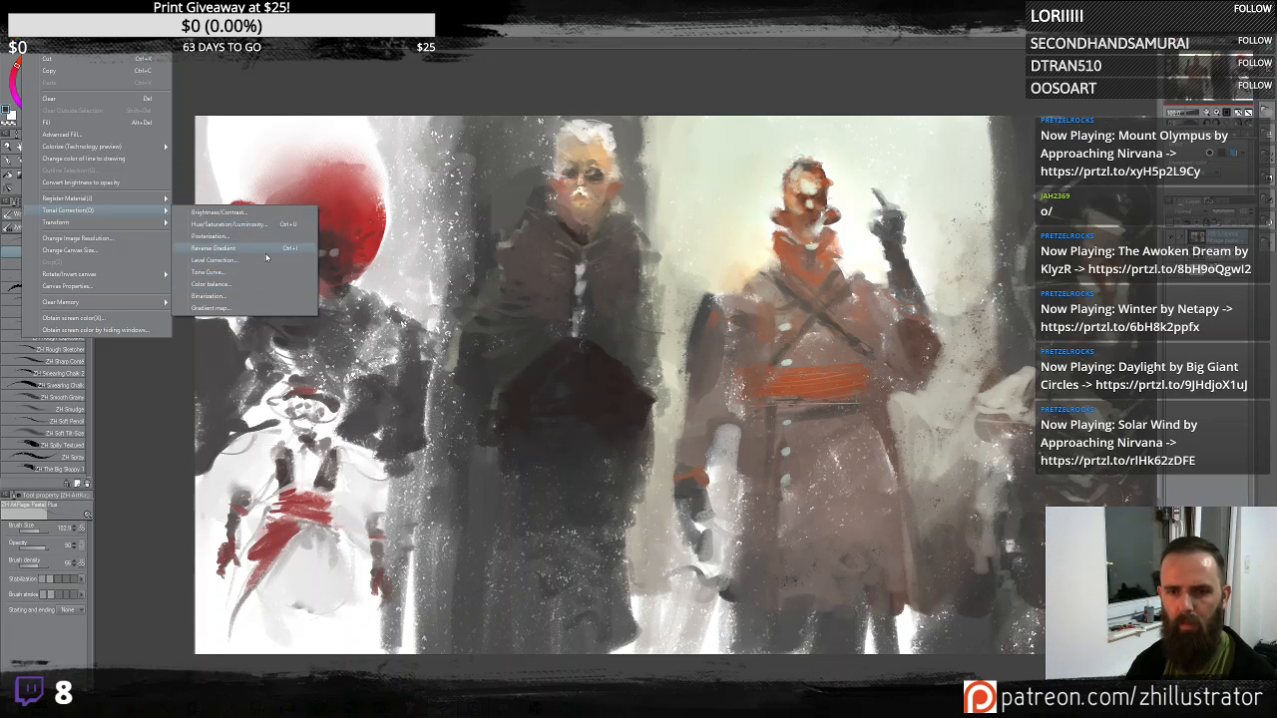
pyautogui.click(274, 229)
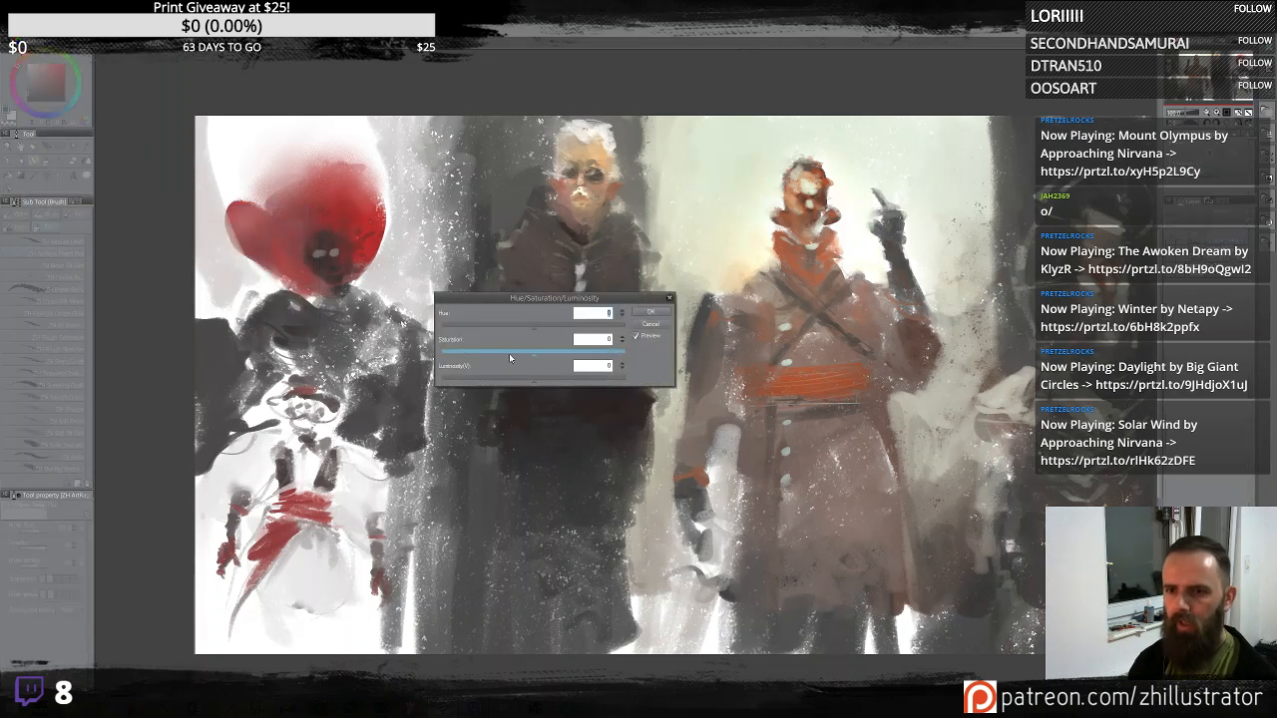
pyautogui.moveTo(537, 360); pyautogui.dragTo(541, 357)
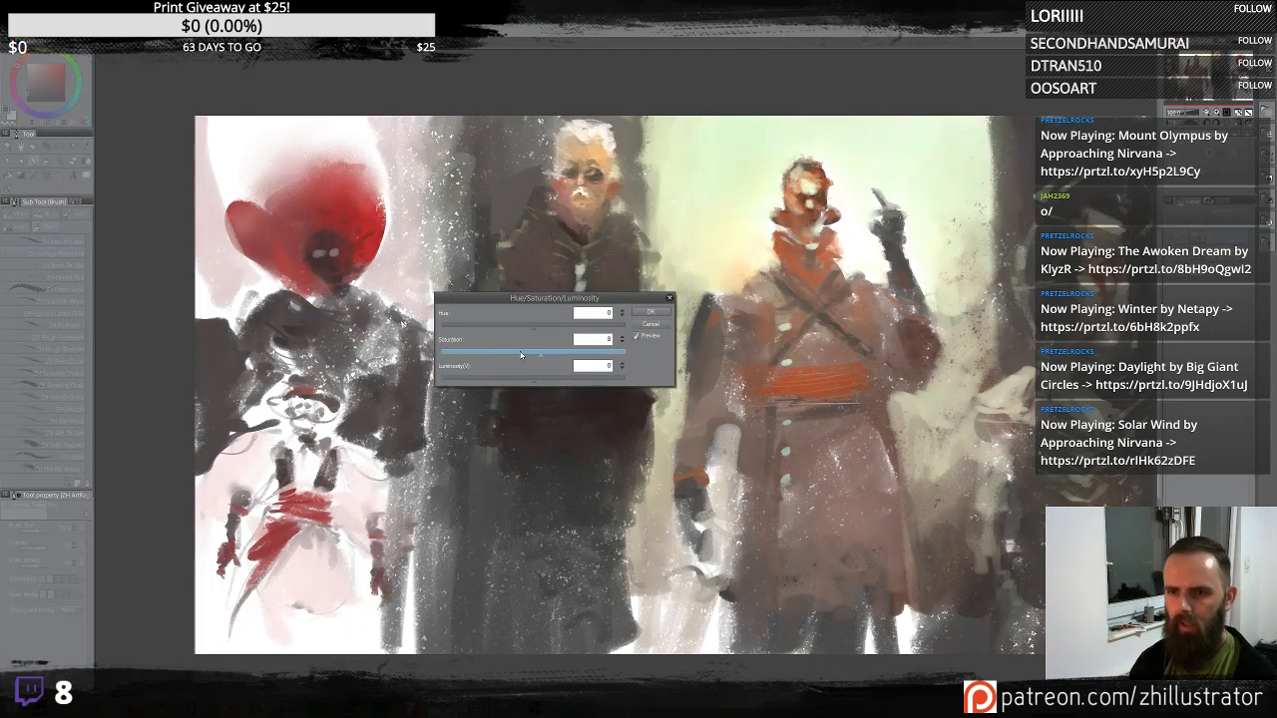
pyautogui.moveTo(533, 327); pyautogui.dragTo(529, 328)
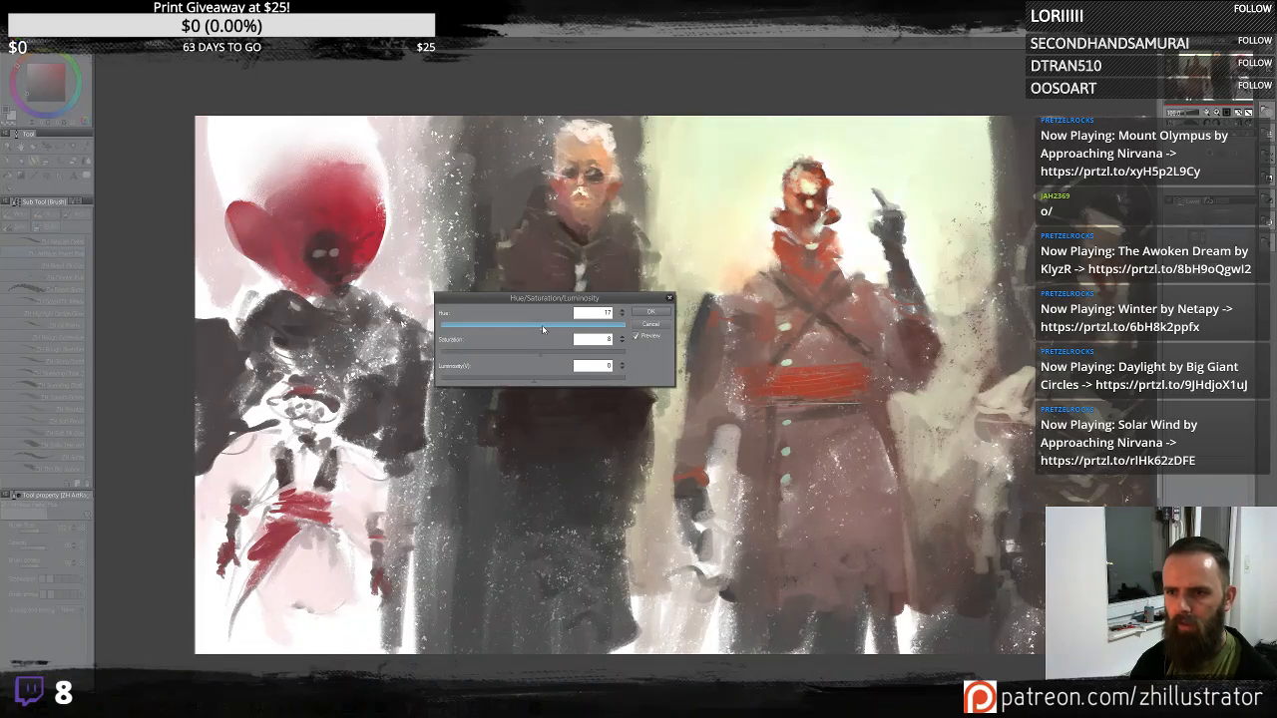
pyautogui.moveTo(530, 328); pyautogui.dragTo(531, 329)
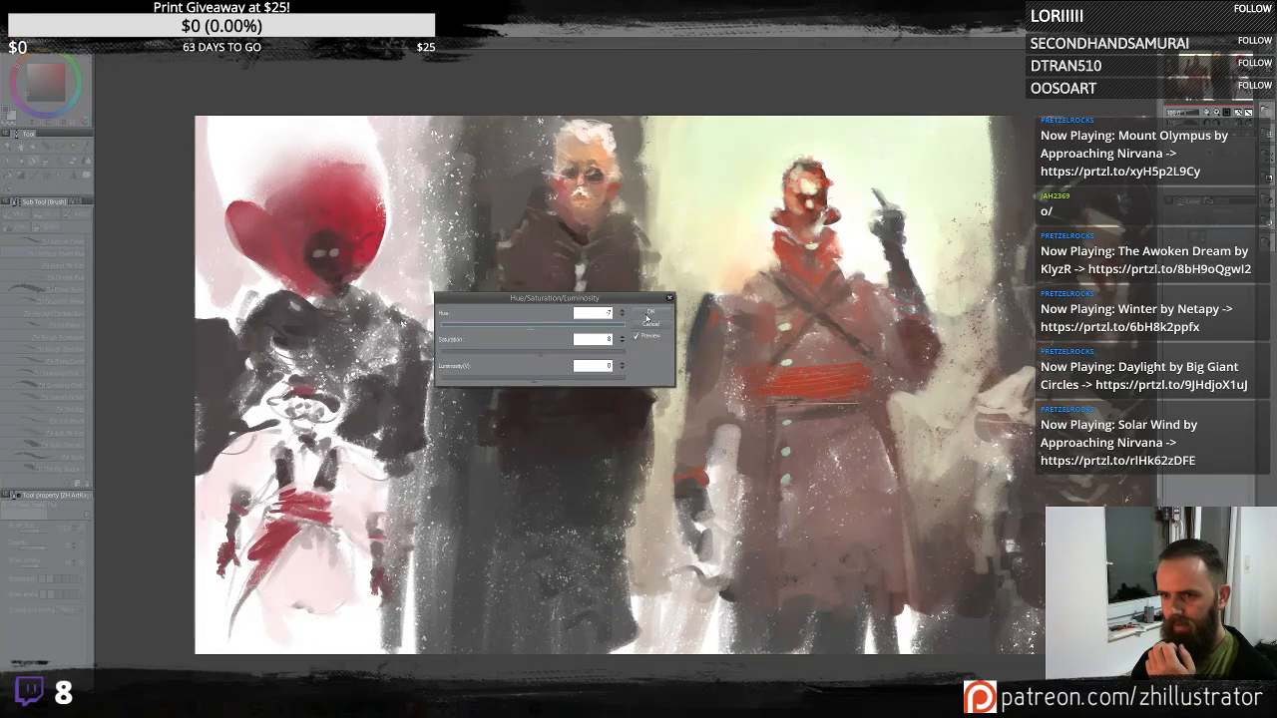
pyautogui.click(638, 339)
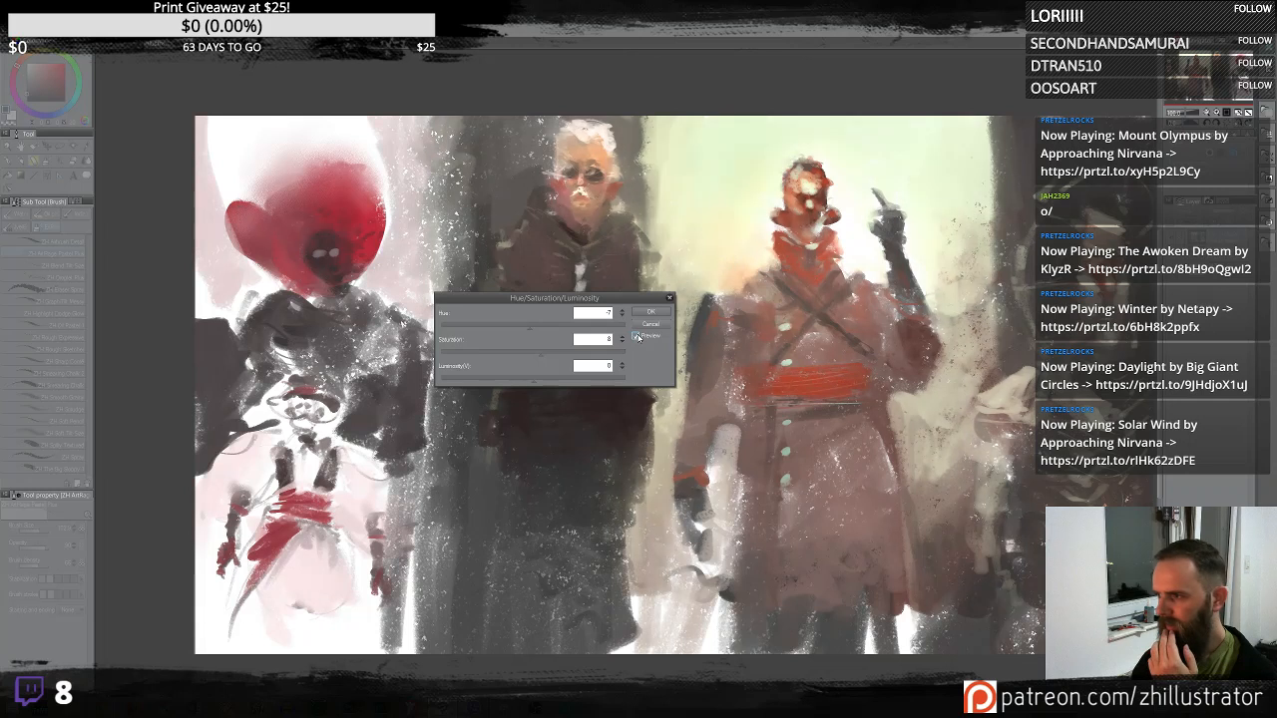
pyautogui.click(638, 338)
pyautogui.click(638, 338)
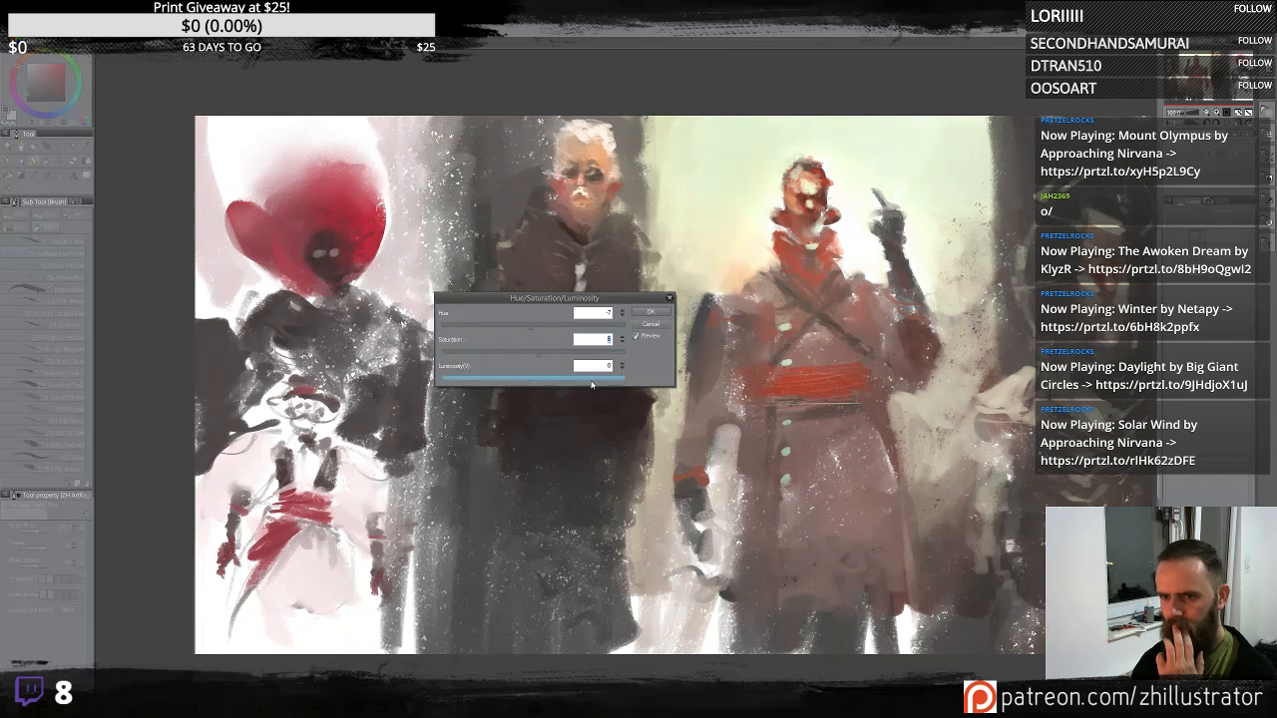
pyautogui.click(647, 313)
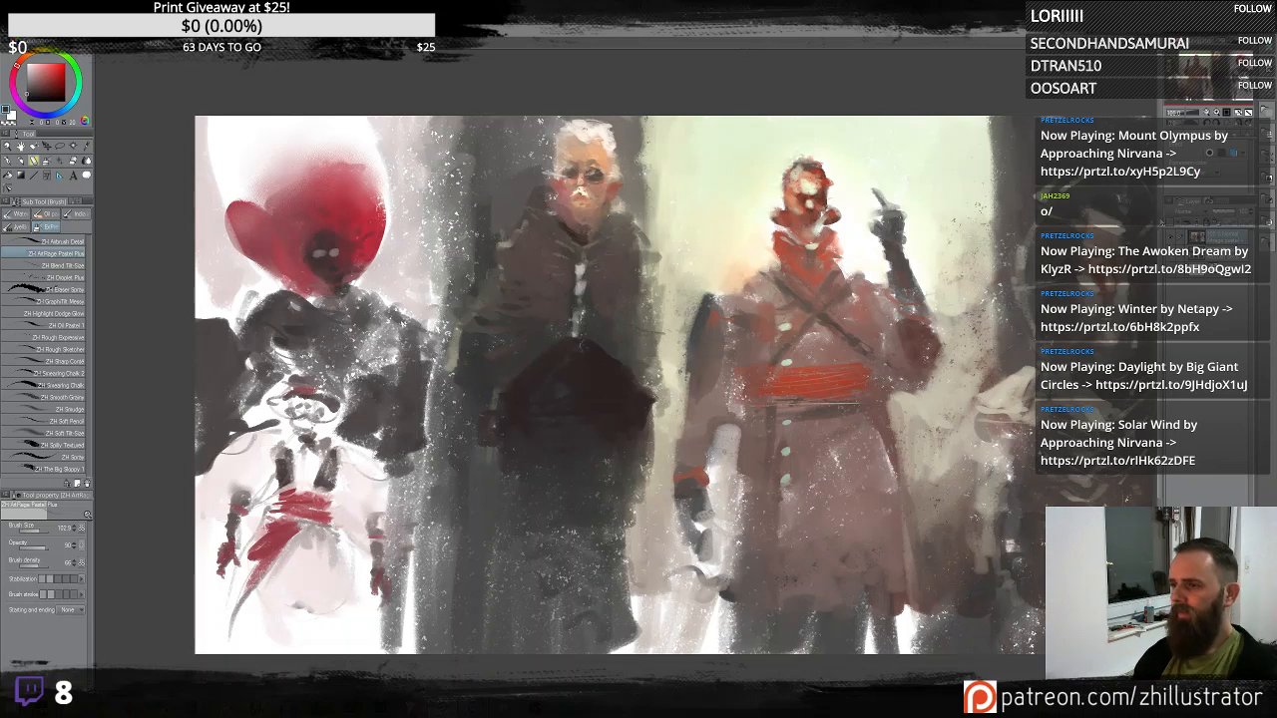
# - Hide the finished painting and earlier airbrush sketch layers, and clear the active layer to a blank canvas
pyautogui.click(1170, 237)
pyautogui.click(1170, 254)
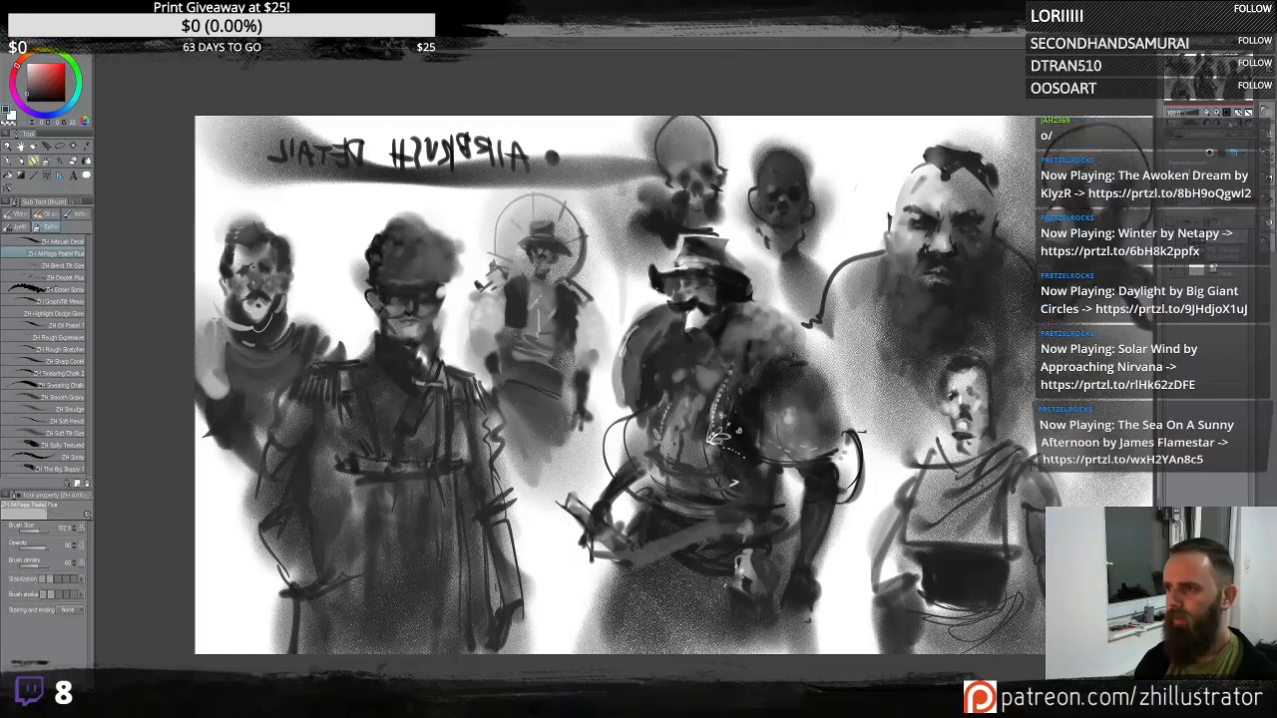
pyautogui.click(1239, 122)
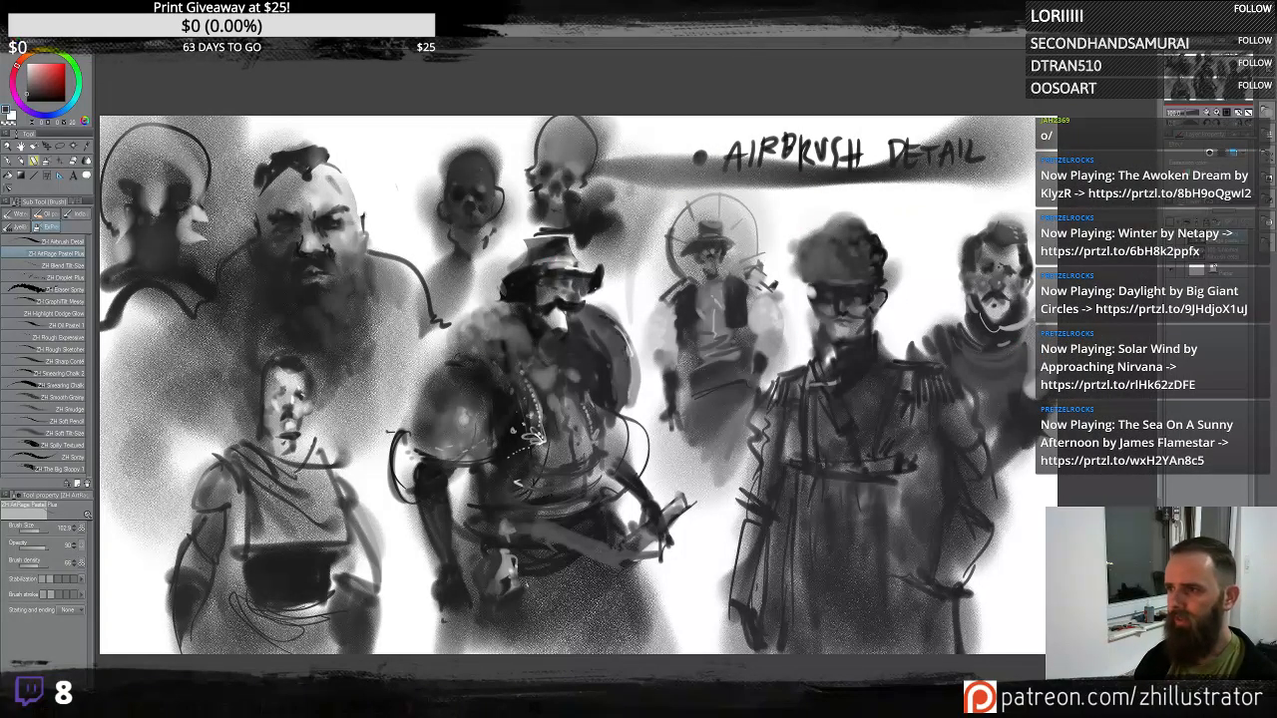
pyautogui.click(1170, 238)
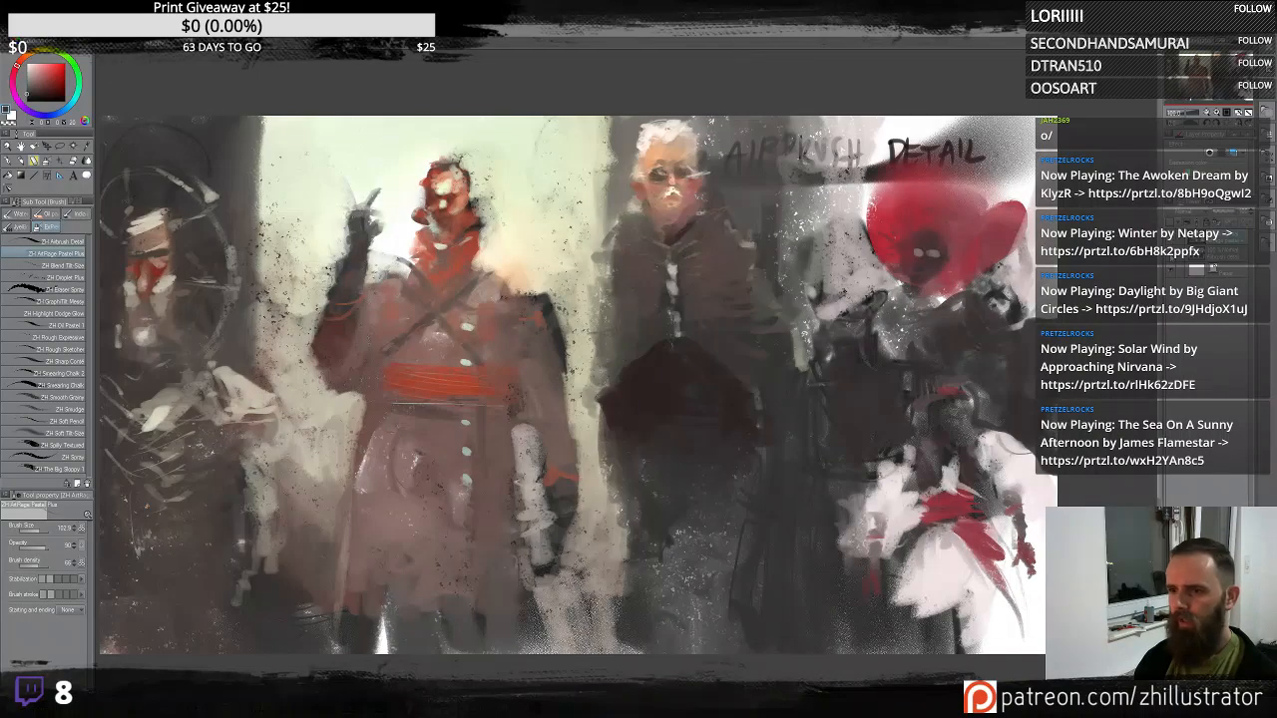
pyautogui.click(1170, 239)
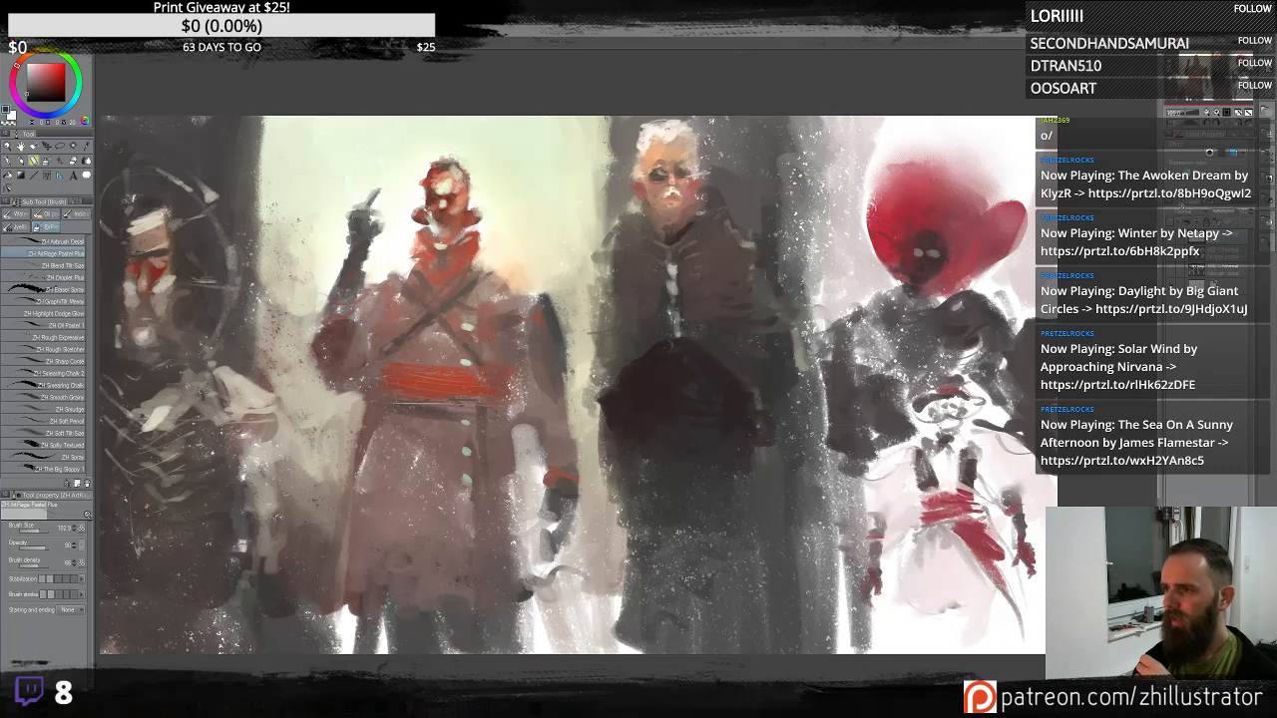
pyautogui.press('Delete')
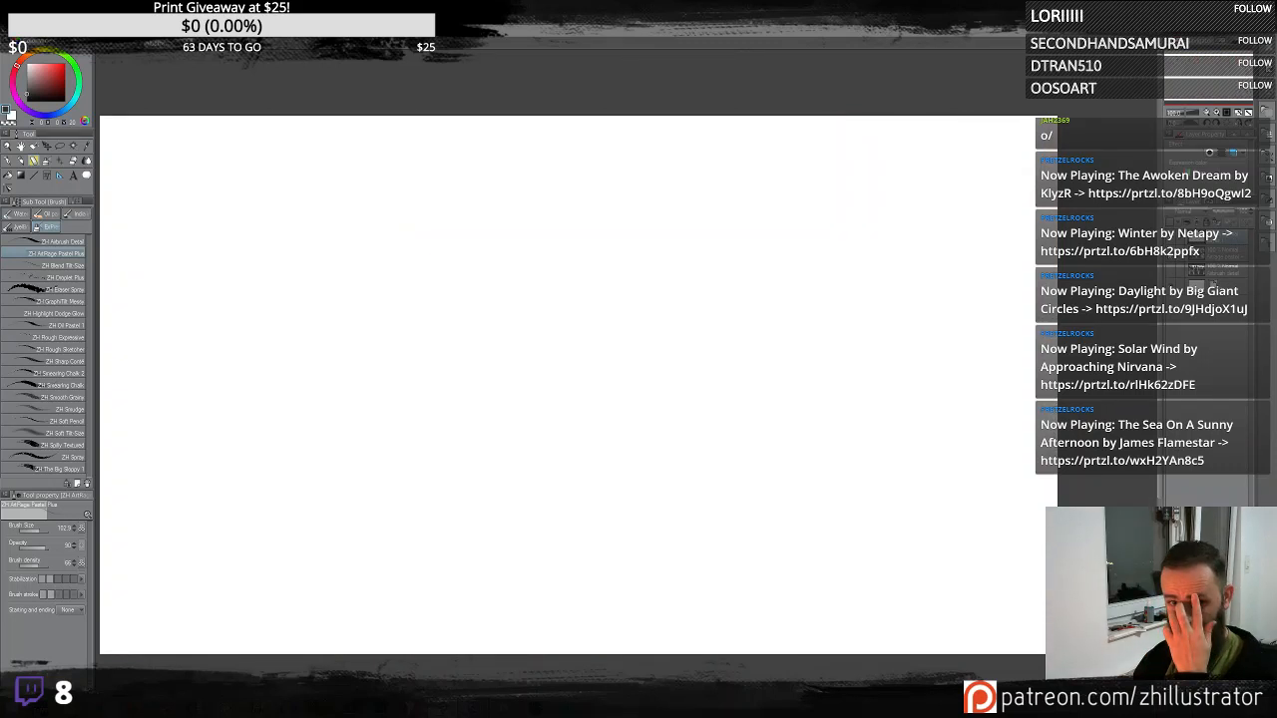
# - Spray scattered droplet clusters with the default Droplet airbrush, then clear the layer
pyautogui.click(70, 266)
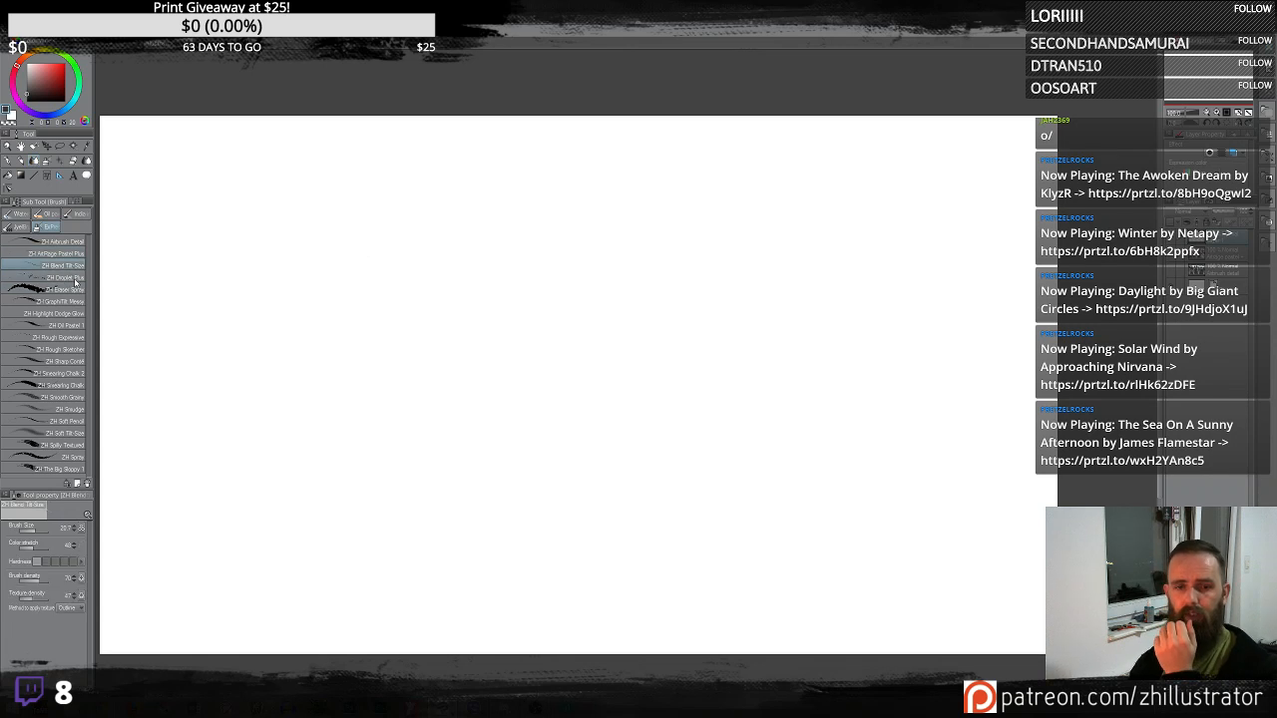
pyautogui.click(70, 278)
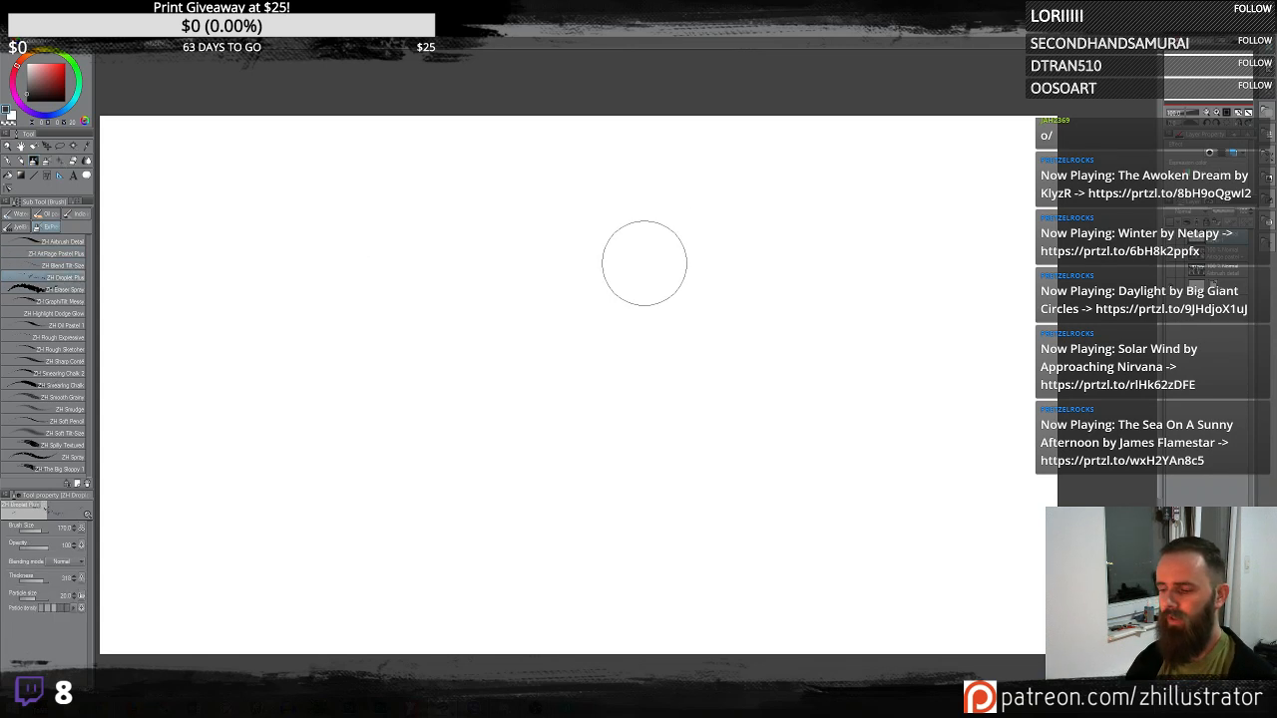
pyautogui.scroll(1, 645, 265)
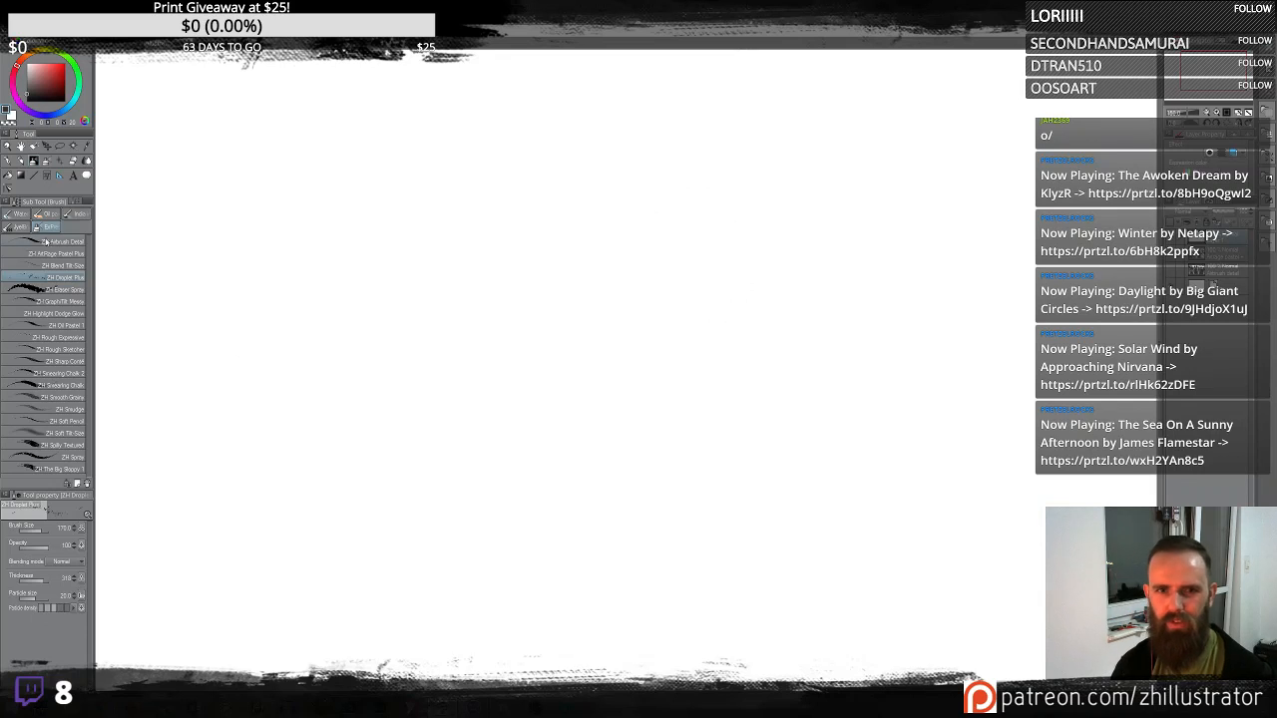
pyautogui.click(45, 162)
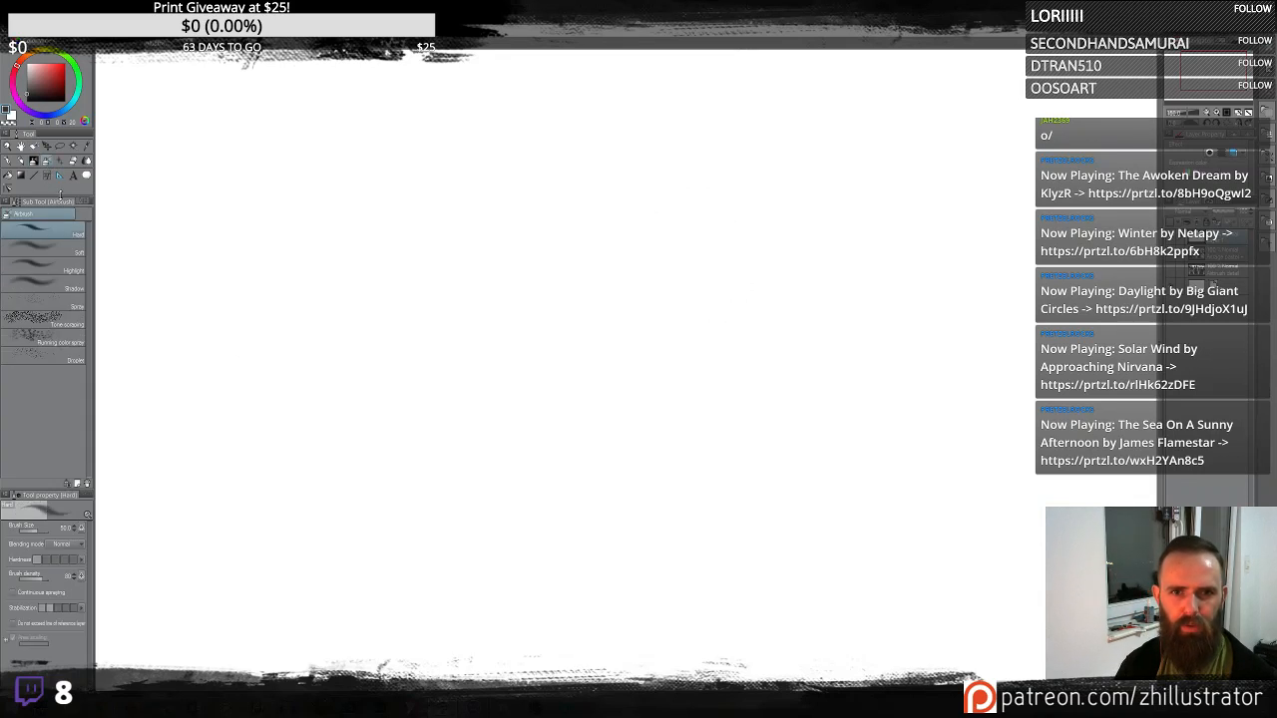
pyautogui.click(55, 355)
pyautogui.moveTo(468, 285)
pyautogui.mouseDown()
pyautogui.moveTo(491, 308)
pyautogui.moveTo(512, 263)
pyautogui.moveTo(491, 214)
pyautogui.moveTo(443, 208)
pyautogui.moveTo(411, 243)
pyautogui.mouseUp()
pyautogui.moveTo(633, 333)
pyautogui.mouseDown()
pyautogui.moveTo(674, 295)
pyautogui.moveTo(674, 251)
pyautogui.moveTo(634, 214)
pyautogui.moveTo(592, 284)
pyautogui.moveTo(647, 315)
pyautogui.moveTo(710, 298)
pyautogui.moveTo(733, 349)
pyautogui.moveTo(655, 393)
pyautogui.moveTo(589, 374)
pyautogui.moveTo(582, 435)
pyautogui.moveTo(652, 465)
pyautogui.moveTo(755, 430)
pyautogui.moveTo(798, 310)
pyautogui.moveTo(897, 245)
pyautogui.moveTo(924, 252)
pyautogui.moveTo(915, 199)
pyautogui.moveTo(824, 215)
pyautogui.moveTo(901, 342)
pyautogui.moveTo(916, 444)
pyautogui.moveTo(879, 436)
pyautogui.moveTo(849, 406)
pyautogui.moveTo(817, 307)
pyautogui.mouseUp()
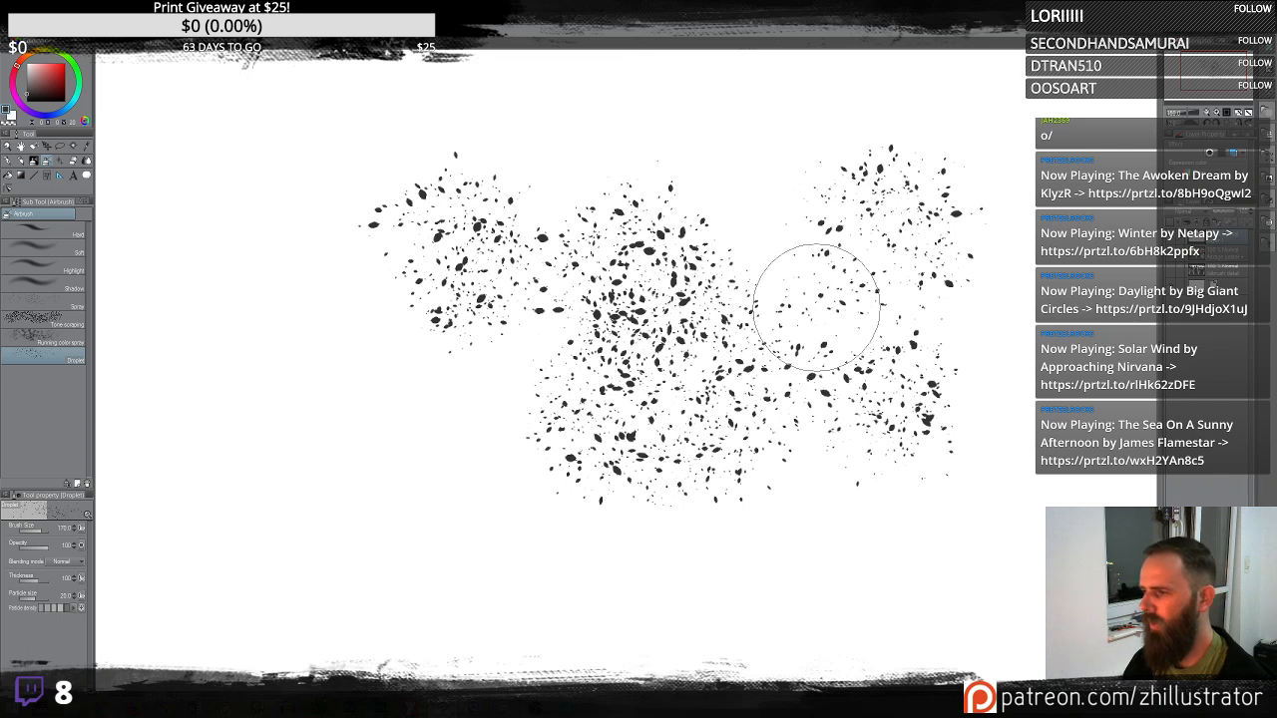
pyautogui.press('Delete')
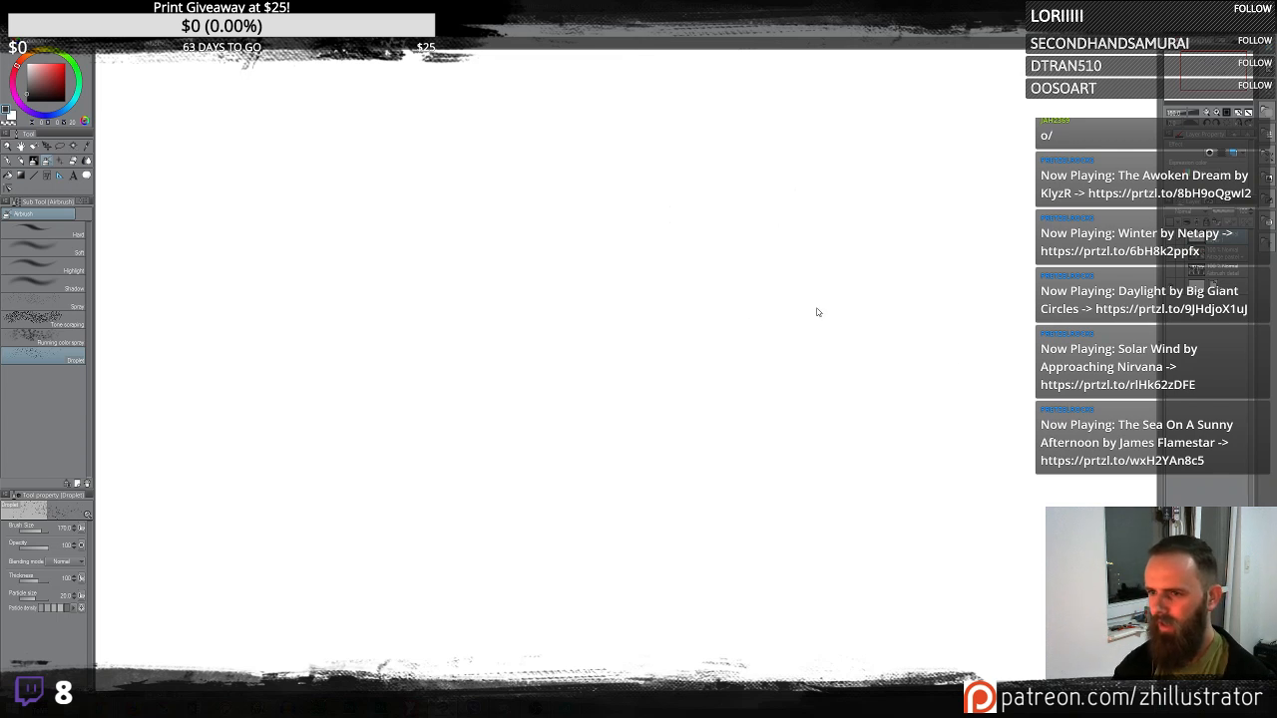
# - Spray small droplet bursts around the canvas centre with the Droplet airbrush and clear them again
pyautogui.moveTo(653, 277); pyautogui.dragTo(676, 286)
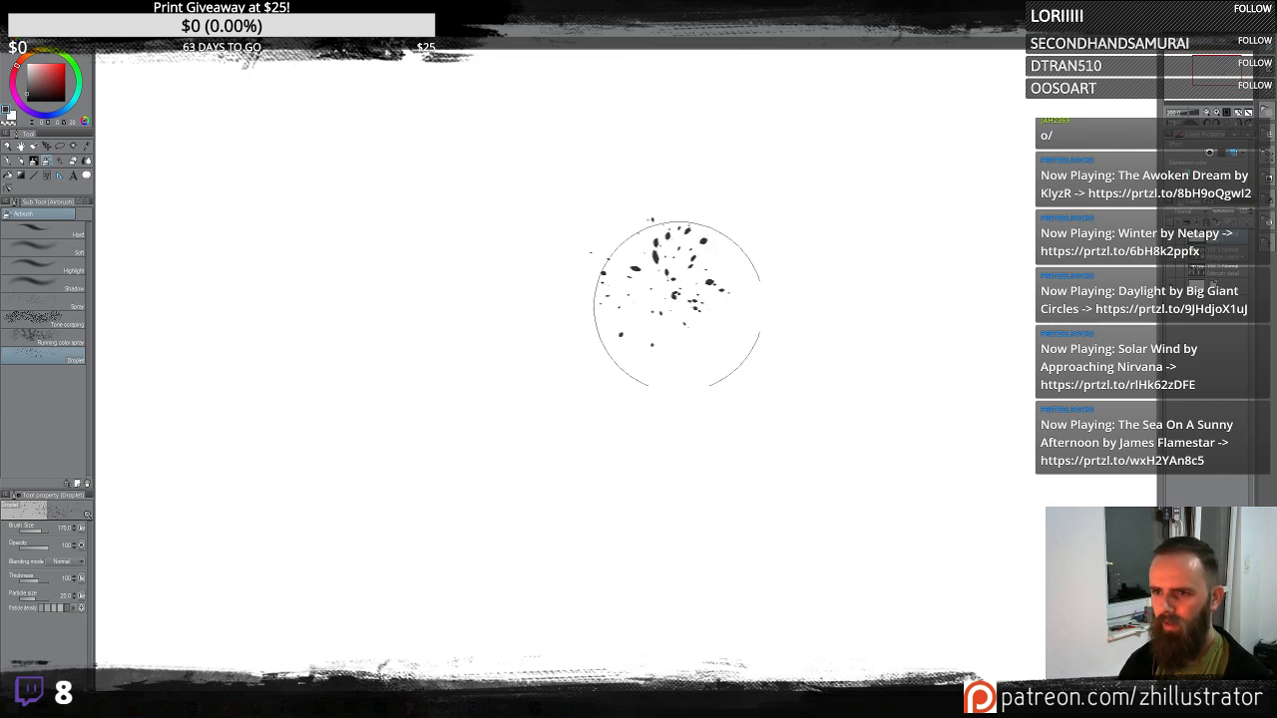
pyautogui.moveTo(793, 390); pyautogui.dragTo(782, 383)
pyautogui.moveTo(872, 231)
pyautogui.mouseDown()
pyautogui.moveTo(855, 229)
pyautogui.moveTo(864, 233)
pyautogui.mouseUp()
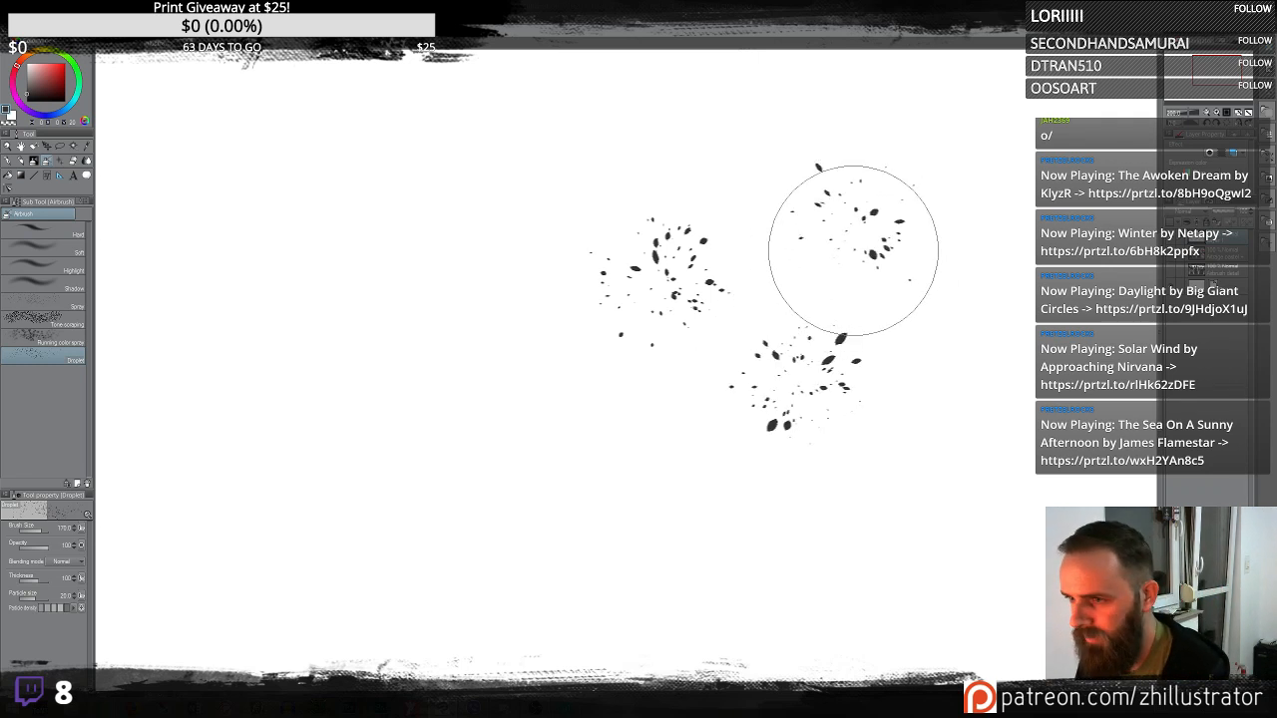
pyautogui.moveTo(887, 297)
pyautogui.mouseDown()
pyautogui.moveTo(905, 365)
pyautogui.moveTo(941, 292)
pyautogui.moveTo(947, 233)
pyautogui.moveTo(912, 128)
pyautogui.mouseUp()
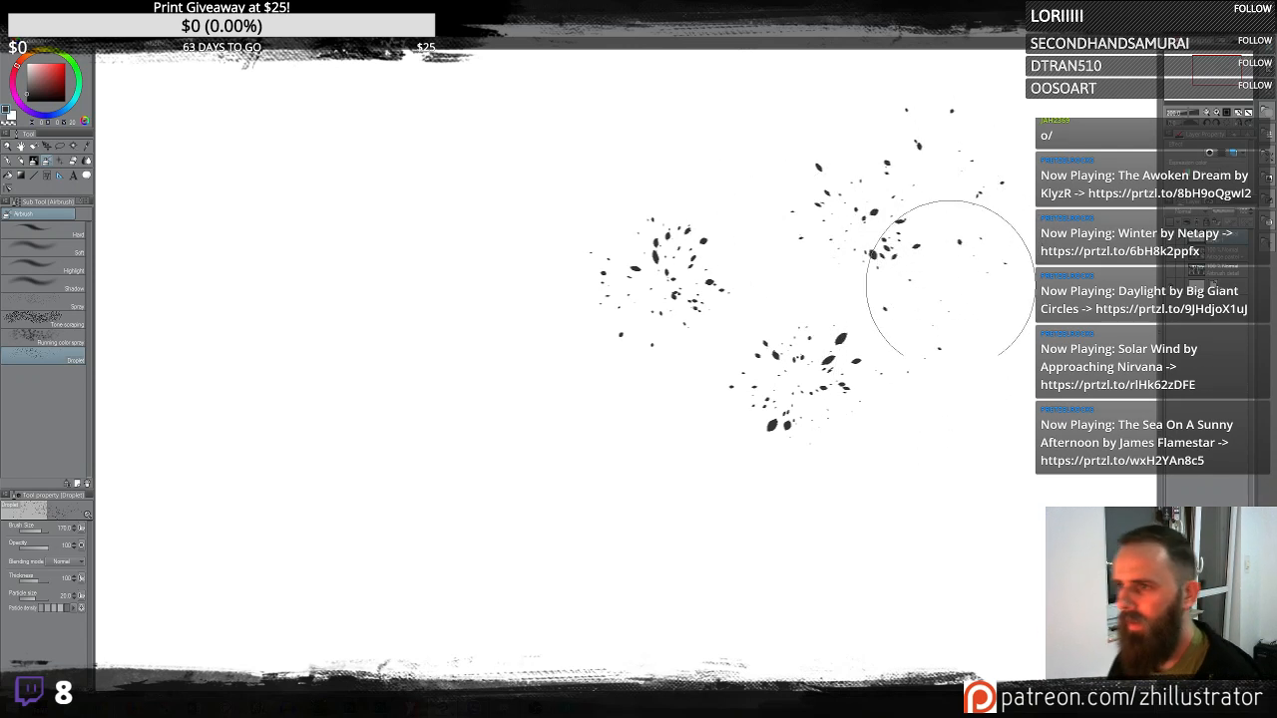
pyautogui.moveTo(924, 521)
pyautogui.mouseDown()
pyautogui.moveTo(972, 400)
pyautogui.moveTo(688, 531)
pyautogui.moveTo(599, 522)
pyautogui.moveTo(575, 502)
pyautogui.moveTo(572, 445)
pyautogui.moveTo(538, 450)
pyautogui.moveTo(473, 542)
pyautogui.moveTo(558, 565)
pyautogui.moveTo(642, 567)
pyautogui.moveTo(701, 526)
pyautogui.moveTo(644, 434)
pyautogui.moveTo(679, 394)
pyautogui.mouseUp()
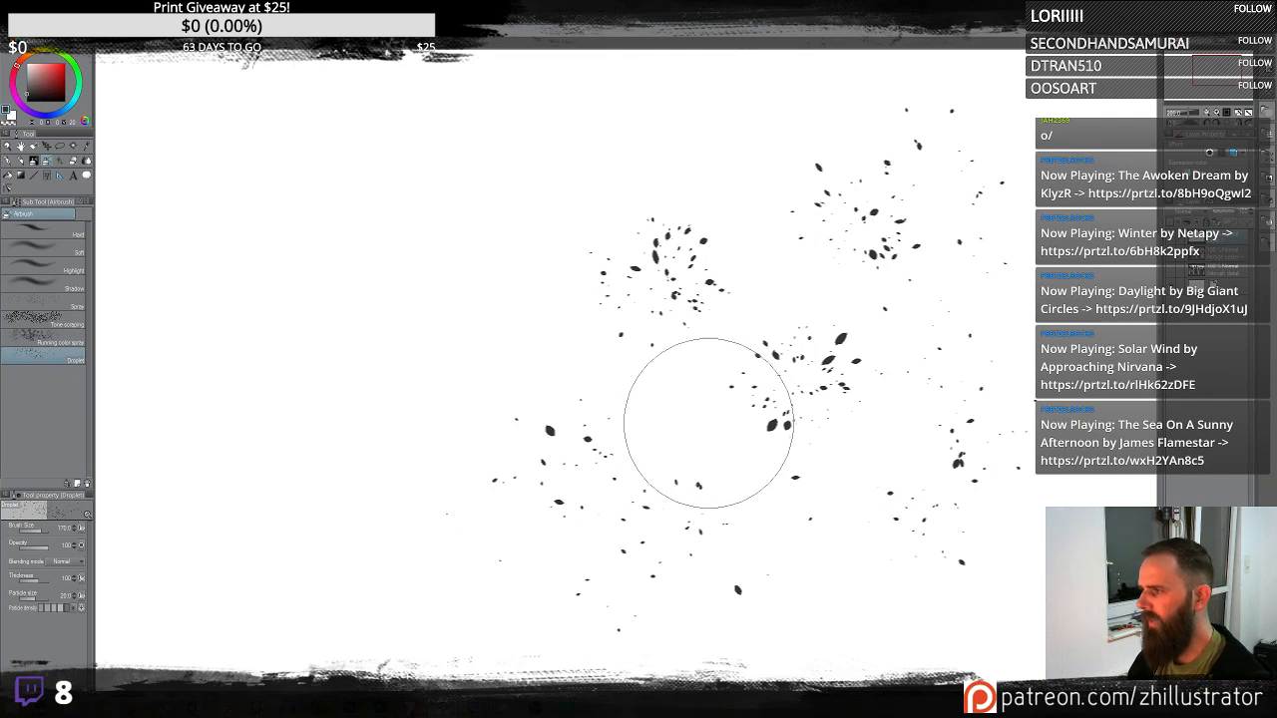
pyautogui.press('Delete')
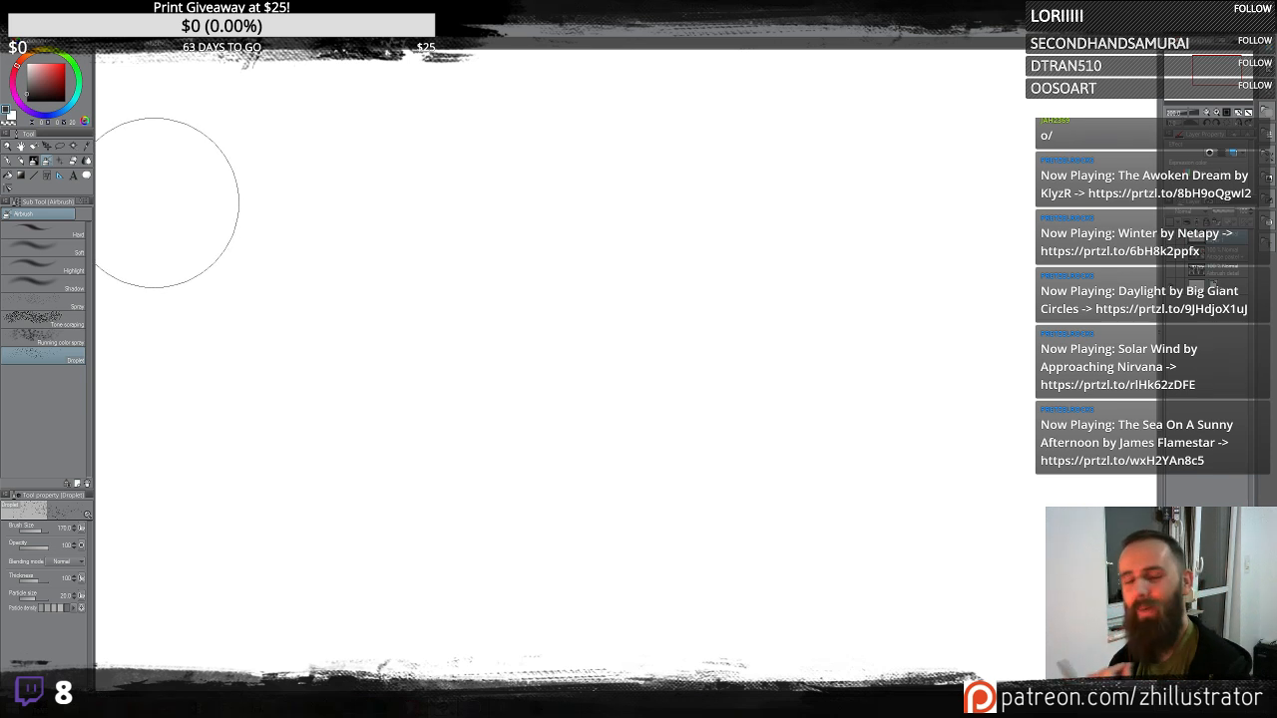
# - Spray Droplet Plus particles across the canvas, raising the brush size to 225, then clear the layer
pyautogui.click(34, 161)
pyautogui.moveTo(582, 339); pyautogui.dragTo(619, 405)
pyautogui.moveTo(898, 422)
pyautogui.mouseDown()
pyautogui.moveTo(876, 395)
pyautogui.moveTo(880, 429)
pyautogui.mouseUp()
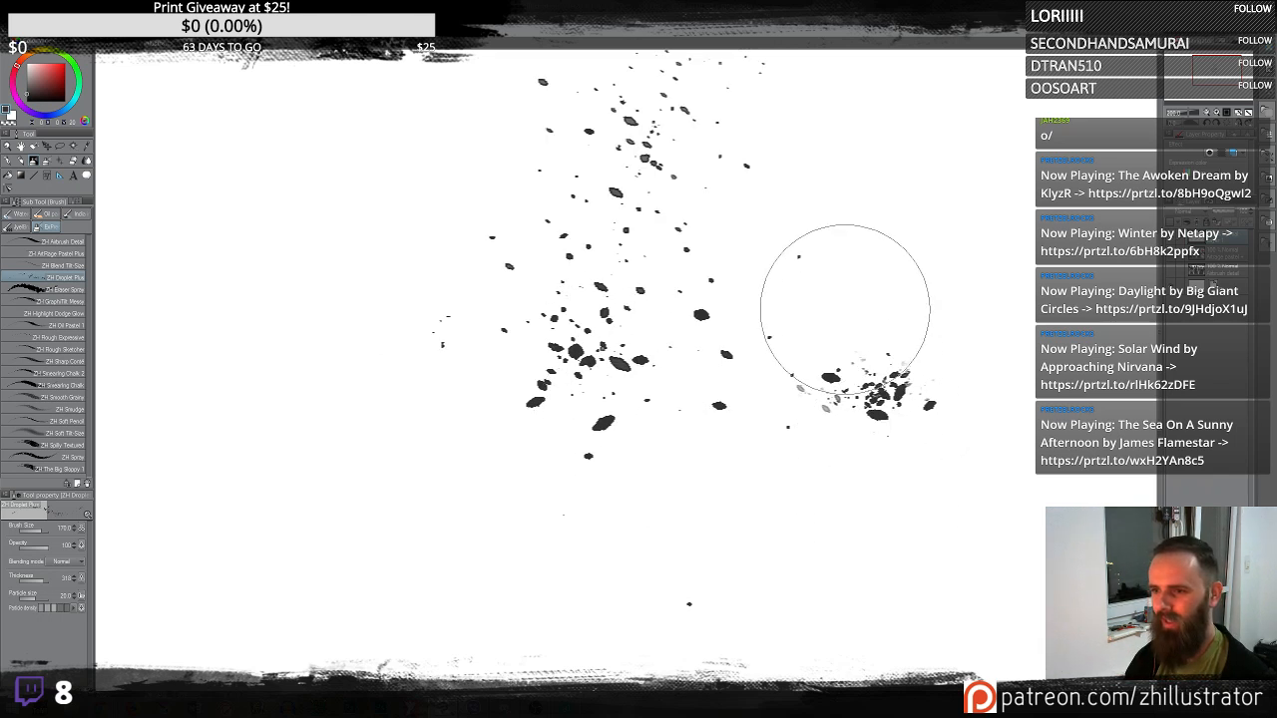
pyautogui.moveTo(847, 286)
pyautogui.mouseDown()
pyautogui.moveTo(828, 416)
pyautogui.moveTo(866, 303)
pyautogui.moveTo(696, 365)
pyautogui.moveTo(826, 339)
pyautogui.moveTo(886, 271)
pyautogui.moveTo(893, 441)
pyautogui.moveTo(841, 455)
pyautogui.moveTo(799, 280)
pyautogui.moveTo(804, 364)
pyautogui.moveTo(772, 385)
pyautogui.moveTo(759, 250)
pyautogui.moveTo(732, 359)
pyautogui.moveTo(400, 332)
pyautogui.moveTo(473, 399)
pyautogui.mouseUp()
pyautogui.scroll(-2, 472, 399)
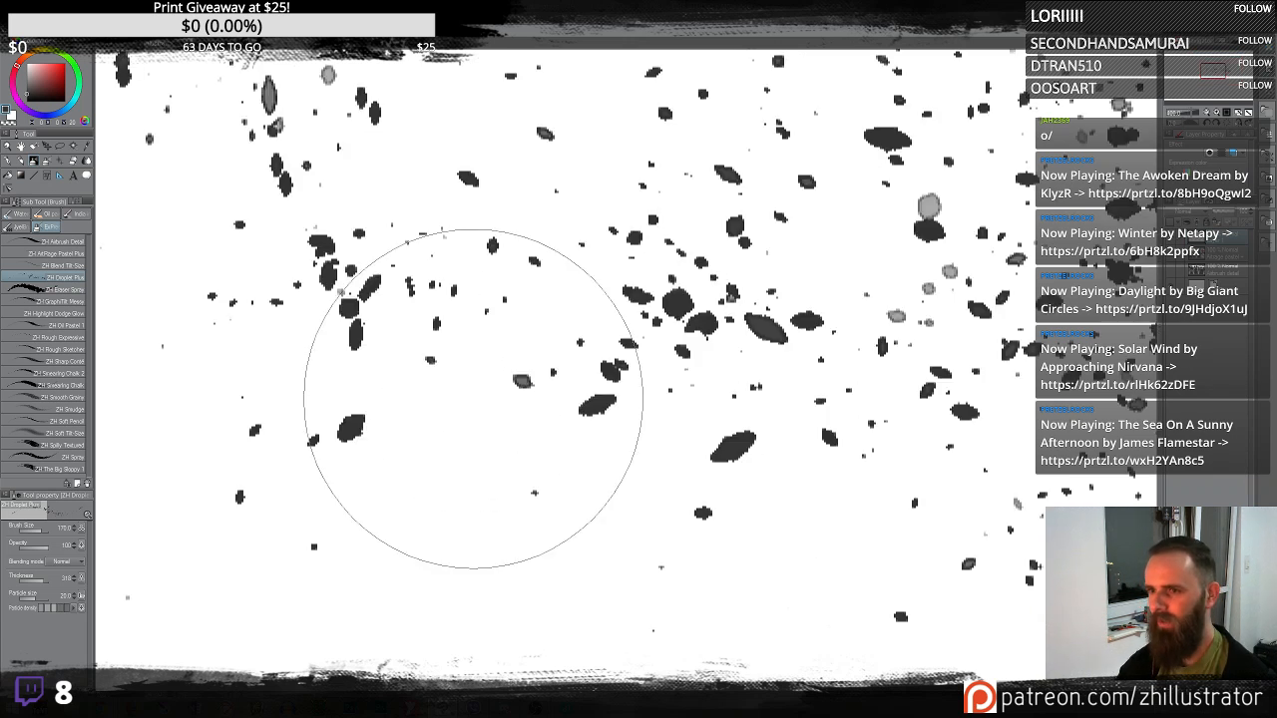
pyautogui.scroll(-1, 473, 399)
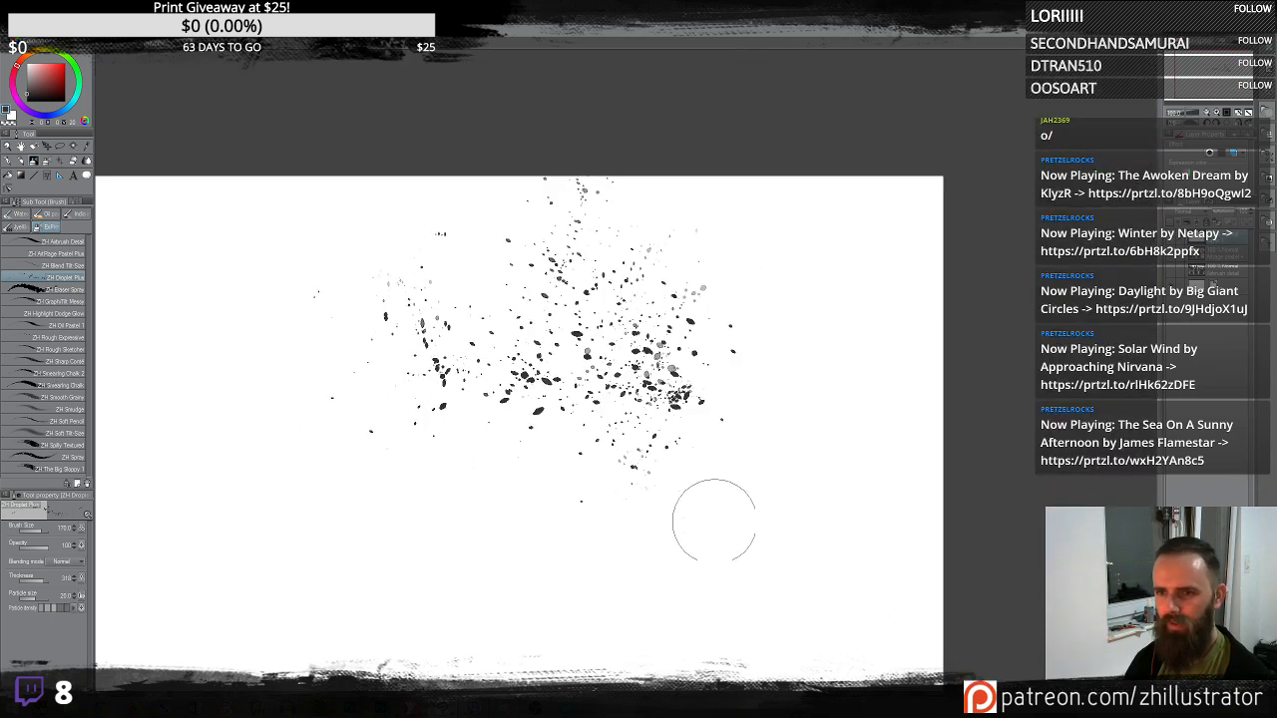
pyautogui.moveTo(714, 520)
pyautogui.mouseDown()
pyautogui.moveTo(736, 485)
pyautogui.moveTo(755, 541)
pyautogui.moveTo(746, 491)
pyautogui.mouseUp()
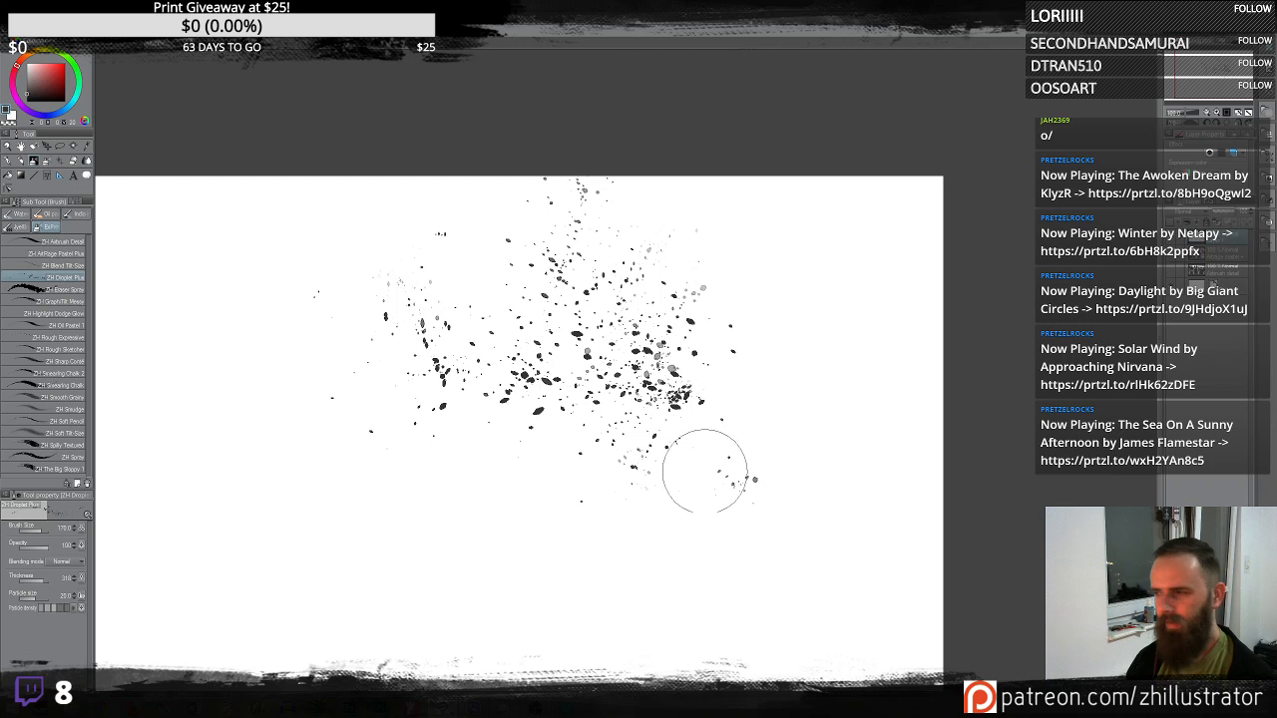
pyautogui.scroll(2, 719, 451)
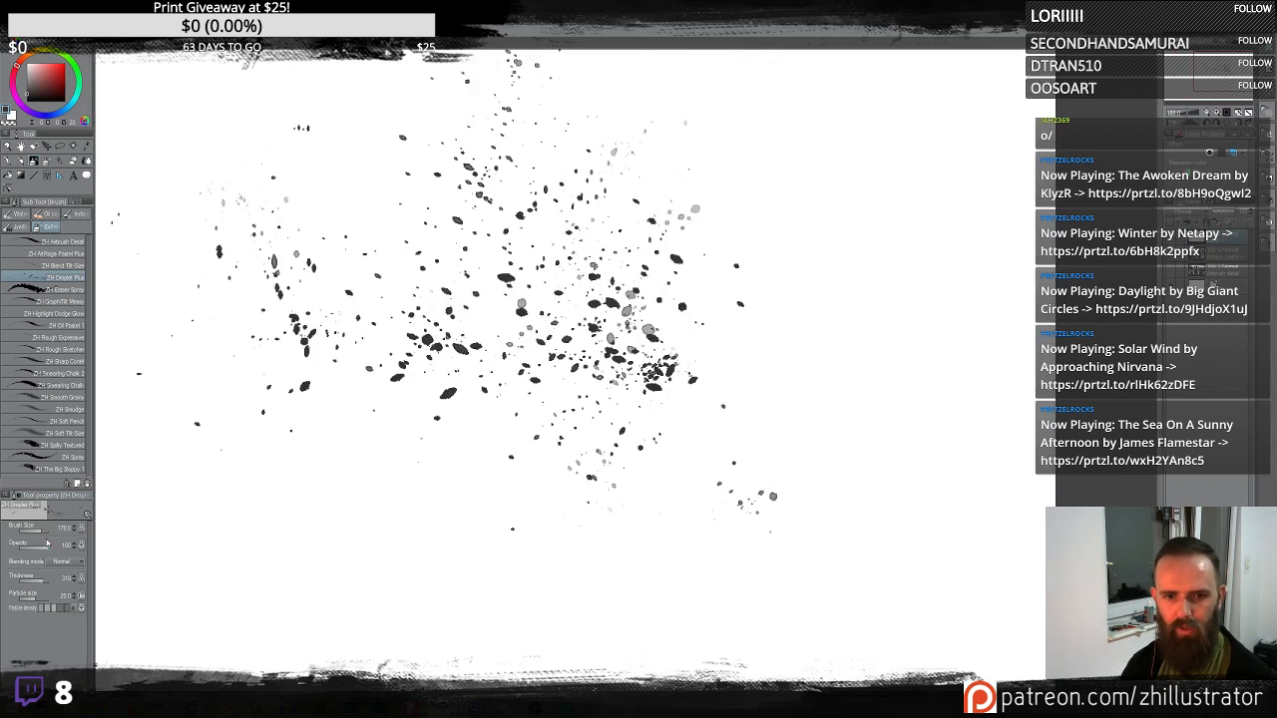
pyautogui.moveTo(40, 531); pyautogui.dragTo(43, 532)
pyautogui.moveTo(401, 532)
pyautogui.mouseDown()
pyautogui.moveTo(467, 528)
pyautogui.moveTo(458, 489)
pyautogui.moveTo(747, 353)
pyautogui.moveTo(816, 330)
pyautogui.moveTo(834, 372)
pyautogui.moveTo(803, 350)
pyautogui.moveTo(799, 371)
pyautogui.moveTo(747, 317)
pyautogui.moveTo(826, 382)
pyautogui.moveTo(864, 315)
pyautogui.moveTo(792, 289)
pyautogui.moveTo(885, 357)
pyautogui.moveTo(763, 299)
pyautogui.moveTo(791, 466)
pyautogui.moveTo(788, 348)
pyautogui.moveTo(787, 435)
pyautogui.moveTo(704, 388)
pyautogui.moveTo(564, 395)
pyautogui.moveTo(557, 249)
pyautogui.moveTo(548, 257)
pyautogui.moveTo(610, 381)
pyautogui.moveTo(594, 310)
pyautogui.moveTo(619, 344)
pyautogui.moveTo(622, 391)
pyautogui.moveTo(648, 376)
pyautogui.moveTo(610, 470)
pyautogui.moveTo(611, 442)
pyautogui.moveTo(596, 441)
pyautogui.moveTo(620, 445)
pyautogui.moveTo(634, 468)
pyautogui.moveTo(628, 448)
pyautogui.moveTo(631, 460)
pyautogui.moveTo(654, 414)
pyautogui.moveTo(609, 420)
pyautogui.moveTo(582, 457)
pyautogui.moveTo(666, 434)
pyautogui.moveTo(641, 447)
pyautogui.moveTo(652, 462)
pyautogui.moveTo(706, 322)
pyautogui.moveTo(692, 472)
pyautogui.moveTo(669, 445)
pyautogui.mouseUp()
pyautogui.press('Delete')
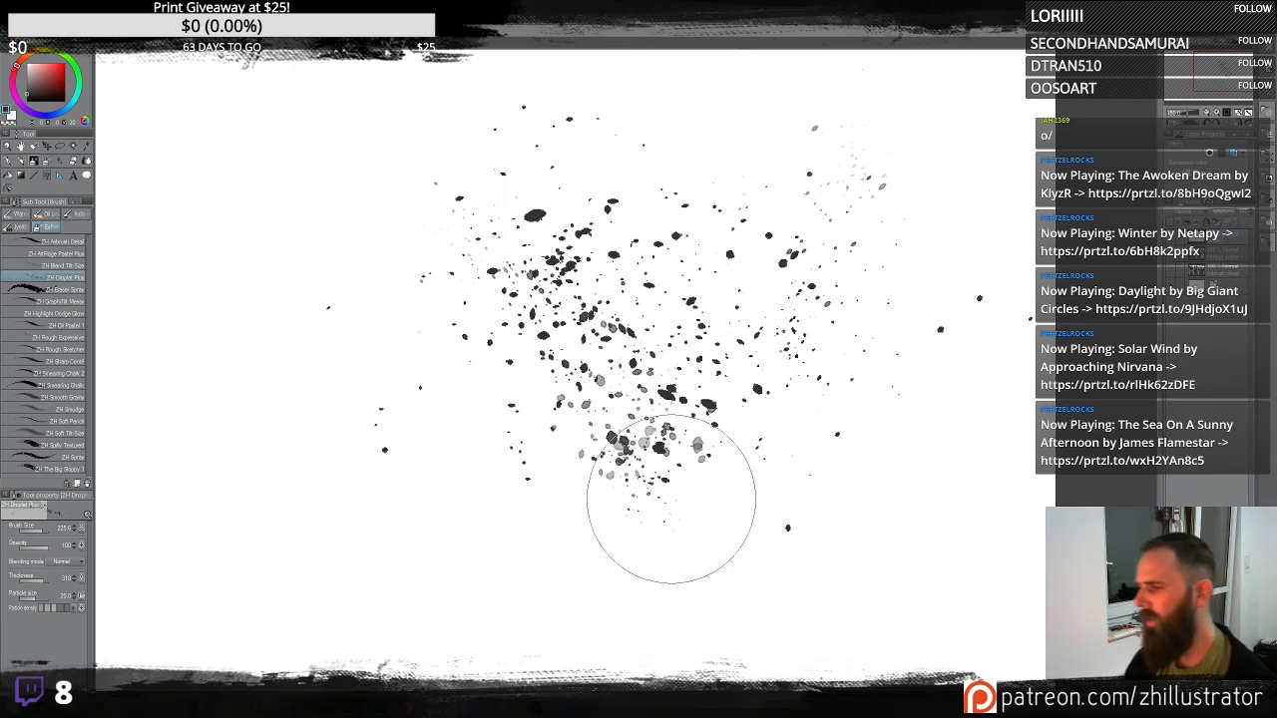
# - Build denser Droplet Plus clusters across the canvas centre, then clear the layer once more
pyautogui.scroll(2, 673, 504)
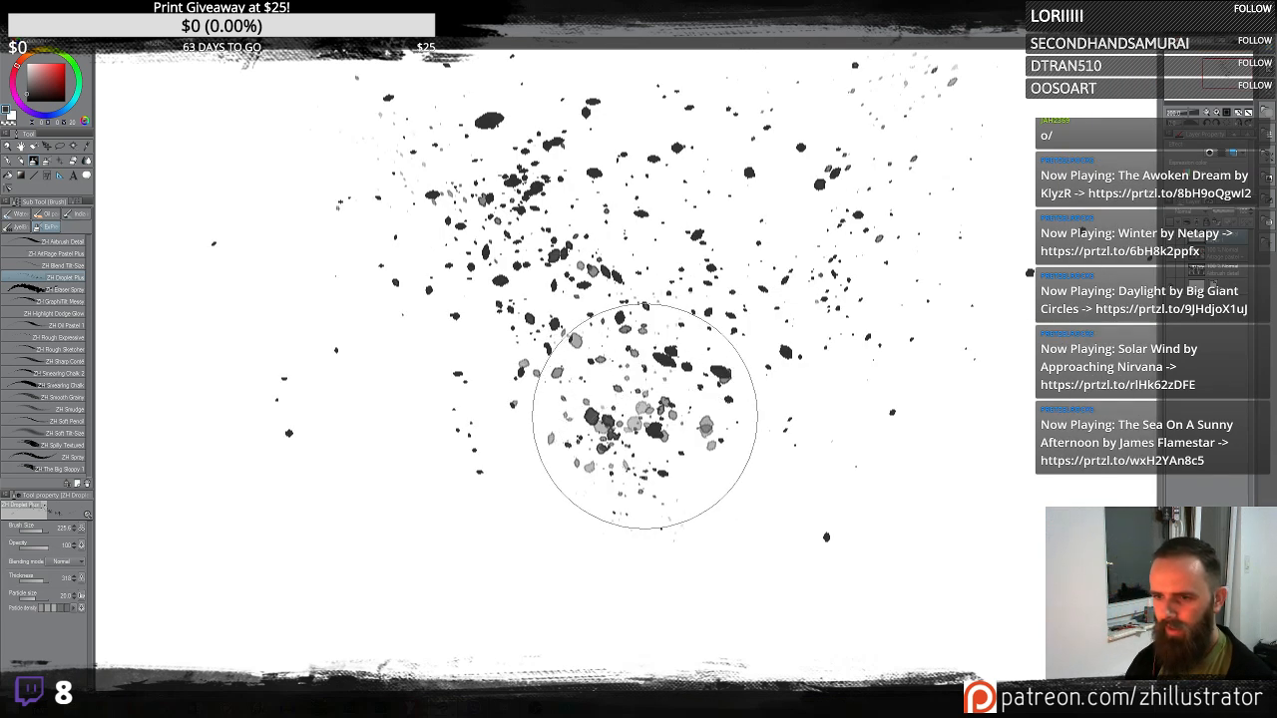
pyautogui.moveTo(725, 439)
pyautogui.mouseDown()
pyautogui.moveTo(763, 450)
pyautogui.moveTo(777, 366)
pyautogui.moveTo(770, 446)
pyautogui.moveTo(771, 431)
pyautogui.moveTo(780, 447)
pyautogui.moveTo(750, 434)
pyautogui.moveTo(705, 477)
pyautogui.moveTo(783, 462)
pyautogui.moveTo(774, 446)
pyautogui.moveTo(795, 478)
pyautogui.moveTo(839, 457)
pyautogui.moveTo(817, 427)
pyautogui.moveTo(896, 347)
pyautogui.moveTo(880, 389)
pyautogui.moveTo(919, 338)
pyautogui.moveTo(883, 445)
pyautogui.moveTo(654, 434)
pyautogui.mouseUp()
pyautogui.moveTo(422, 462)
pyautogui.mouseDown()
pyautogui.moveTo(422, 370)
pyautogui.moveTo(450, 365)
pyautogui.moveTo(446, 387)
pyautogui.moveTo(376, 376)
pyautogui.moveTo(391, 345)
pyautogui.moveTo(380, 362)
pyautogui.moveTo(467, 362)
pyautogui.moveTo(478, 394)
pyautogui.moveTo(419, 453)
pyautogui.moveTo(484, 430)
pyautogui.moveTo(458, 391)
pyautogui.moveTo(350, 314)
pyautogui.moveTo(314, 356)
pyautogui.moveTo(325, 428)
pyautogui.moveTo(279, 361)
pyautogui.moveTo(324, 504)
pyautogui.moveTo(469, 506)
pyautogui.moveTo(513, 531)
pyautogui.moveTo(541, 446)
pyautogui.moveTo(509, 479)
pyautogui.moveTo(561, 429)
pyautogui.mouseUp()
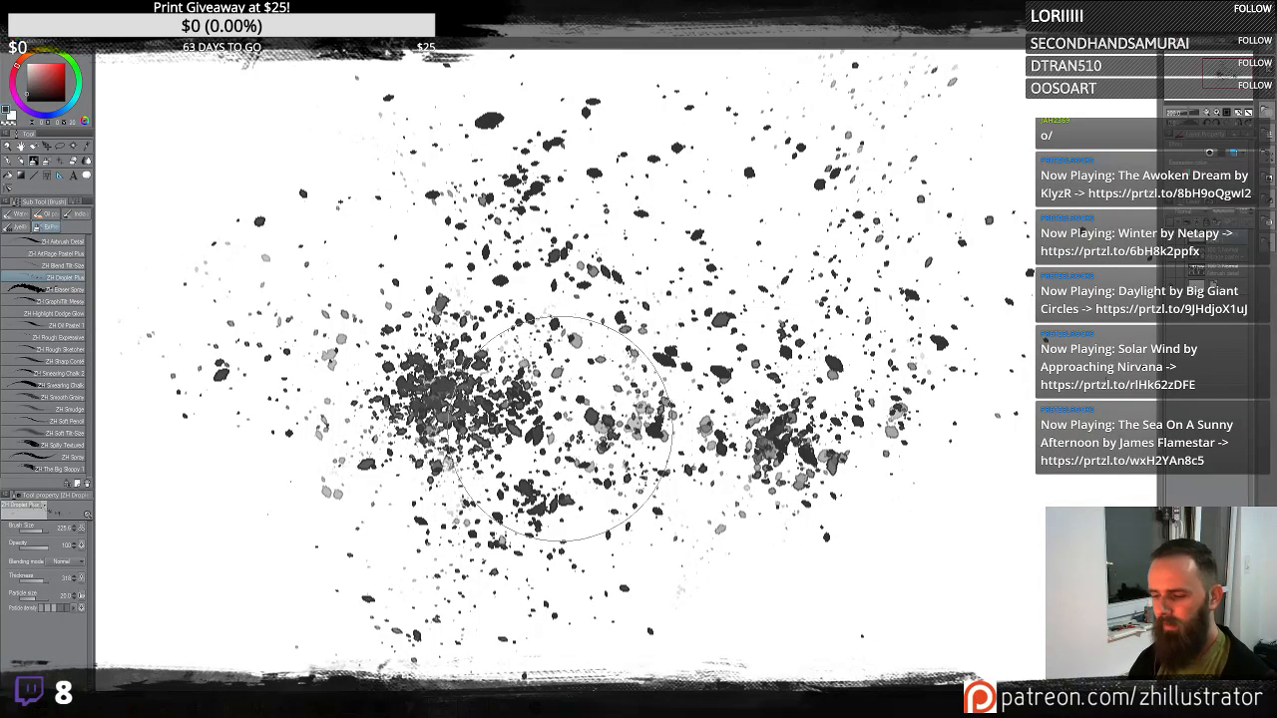
pyautogui.press('Delete')
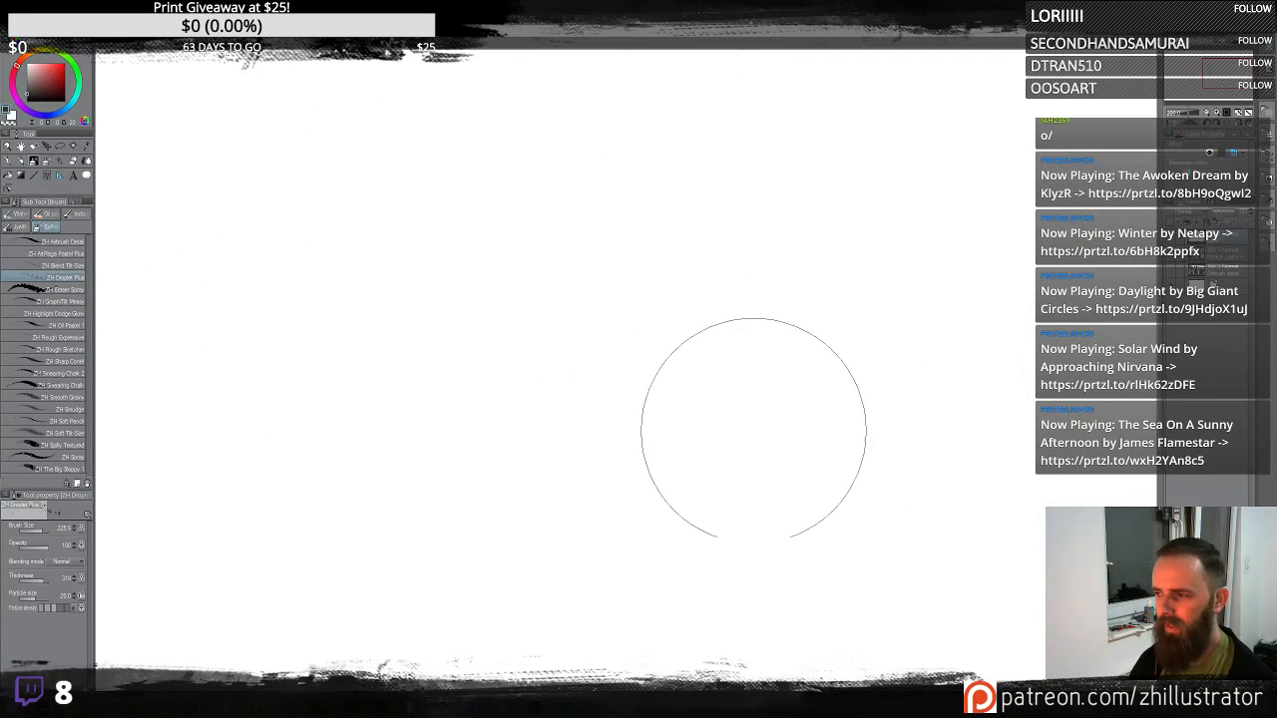
# - Scatter a wide field of Droplet Plus particles across the middle of the canvas
pyautogui.moveTo(675, 425)
pyautogui.mouseDown()
pyautogui.moveTo(689, 391)
pyautogui.moveTo(696, 441)
pyautogui.moveTo(735, 412)
pyautogui.moveTo(807, 314)
pyautogui.moveTo(805, 278)
pyautogui.moveTo(792, 325)
pyautogui.moveTo(777, 246)
pyautogui.moveTo(717, 224)
pyautogui.moveTo(709, 242)
pyautogui.moveTo(663, 229)
pyautogui.moveTo(597, 188)
pyautogui.moveTo(535, 209)
pyautogui.moveTo(437, 331)
pyautogui.moveTo(389, 360)
pyautogui.mouseUp()
pyautogui.moveTo(884, 385)
pyautogui.mouseDown()
pyautogui.moveTo(894, 306)
pyautogui.moveTo(822, 335)
pyautogui.moveTo(817, 399)
pyautogui.mouseUp()
pyautogui.moveTo(870, 392); pyautogui.dragTo(906, 308)
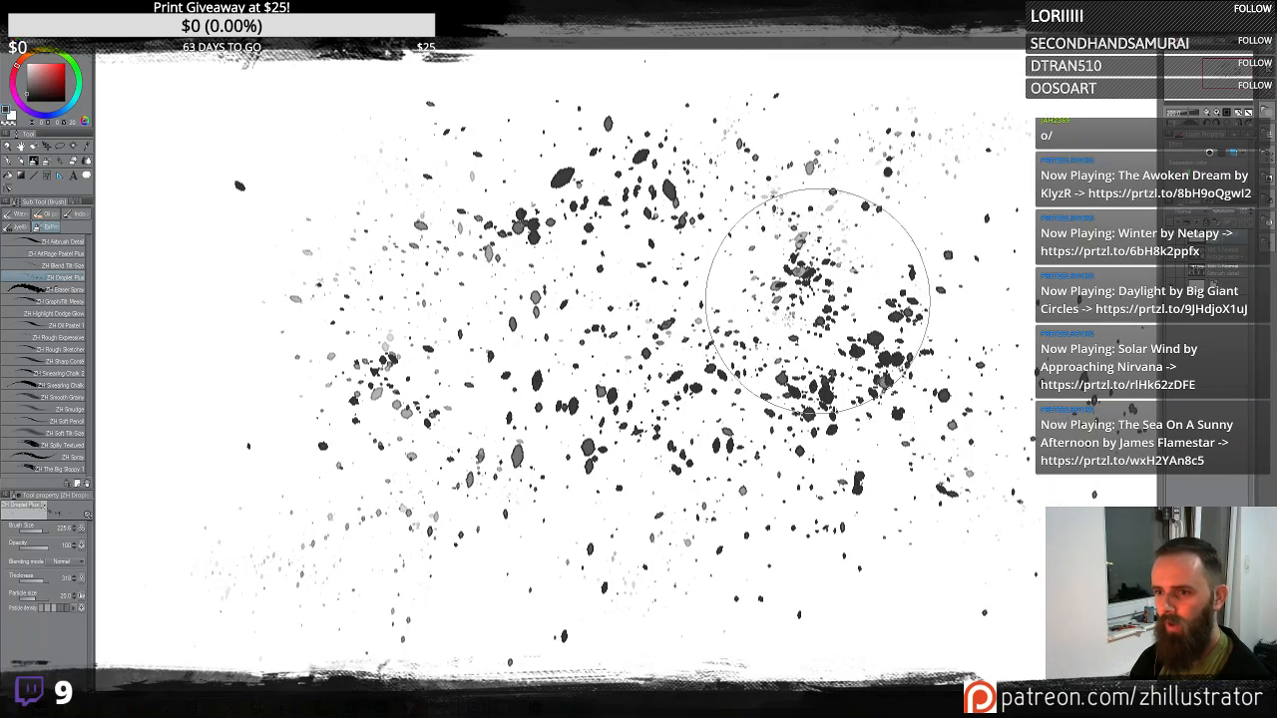
# - Clear the layer and spray new Droplet Plus clusters, concentrated towards the canvas's right side
pyautogui.press('Delete')
pyautogui.click(664, 464)
pyautogui.moveTo(664, 464)
pyautogui.mouseDown()
pyautogui.moveTo(683, 407)
pyautogui.moveTo(614, 391)
pyautogui.moveTo(449, 436)
pyautogui.moveTo(486, 413)
pyautogui.moveTo(442, 224)
pyautogui.moveTo(641, 217)
pyautogui.moveTo(772, 173)
pyautogui.moveTo(778, 157)
pyautogui.moveTo(790, 246)
pyautogui.moveTo(882, 401)
pyautogui.moveTo(898, 410)
pyautogui.moveTo(1003, 338)
pyautogui.moveTo(982, 291)
pyautogui.moveTo(953, 422)
pyautogui.moveTo(960, 483)
pyautogui.moveTo(948, 484)
pyautogui.moveTo(588, 318)
pyautogui.moveTo(472, 300)
pyautogui.moveTo(541, 345)
pyautogui.moveTo(585, 430)
pyautogui.moveTo(596, 366)
pyautogui.moveTo(586, 433)
pyautogui.moveTo(674, 459)
pyautogui.mouseUp()
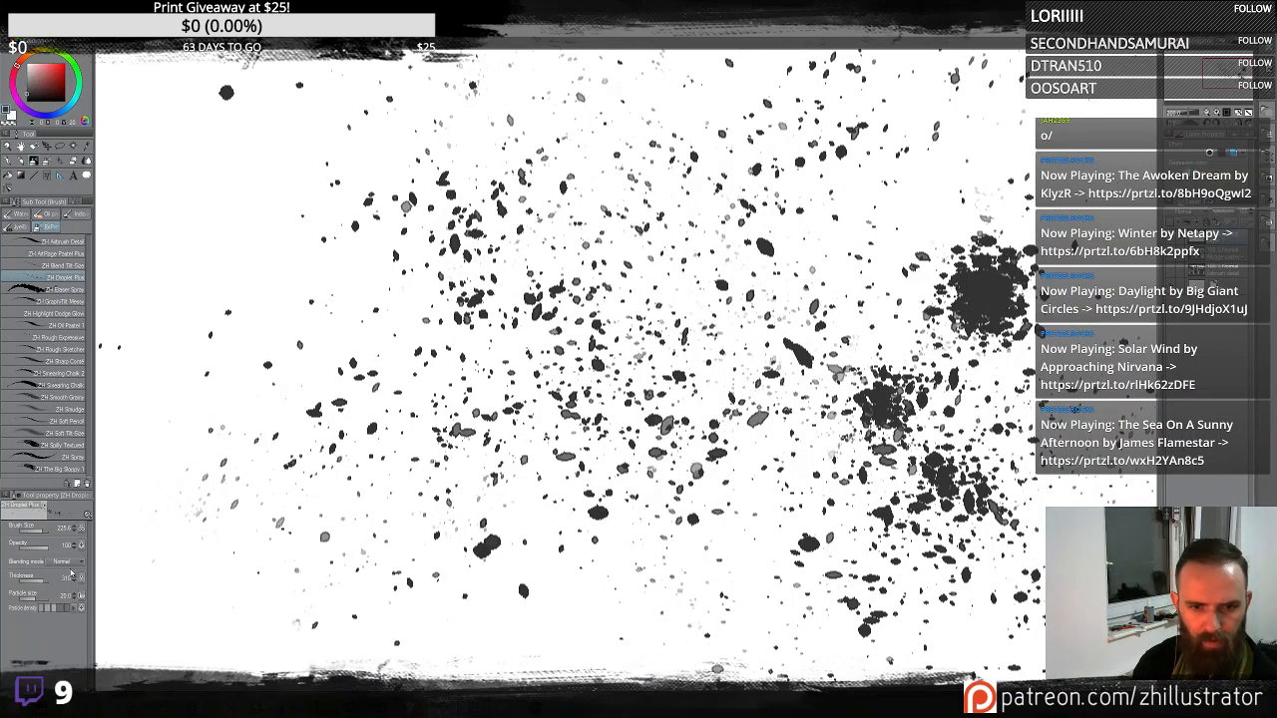
# - Open the Droplet Plus sub tool detail, view its correction settings, and reset the brush to its initial settings
pyautogui.click(86, 679)
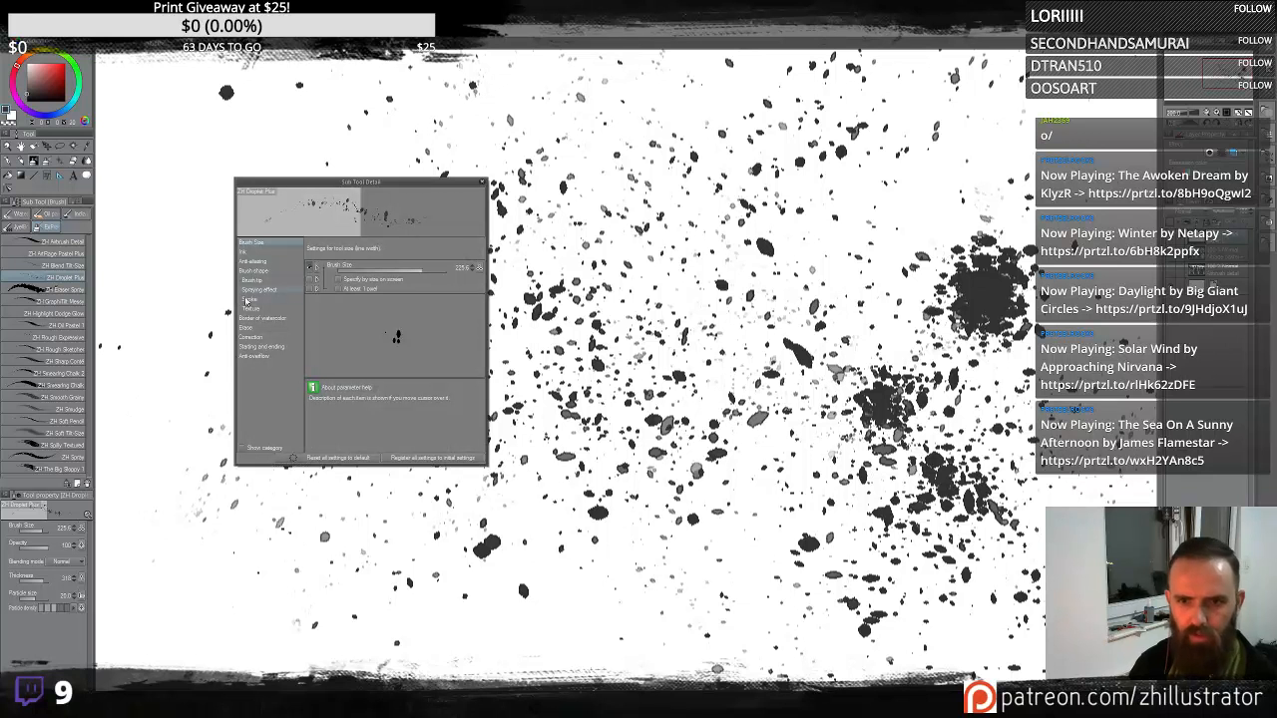
pyautogui.click(265, 338)
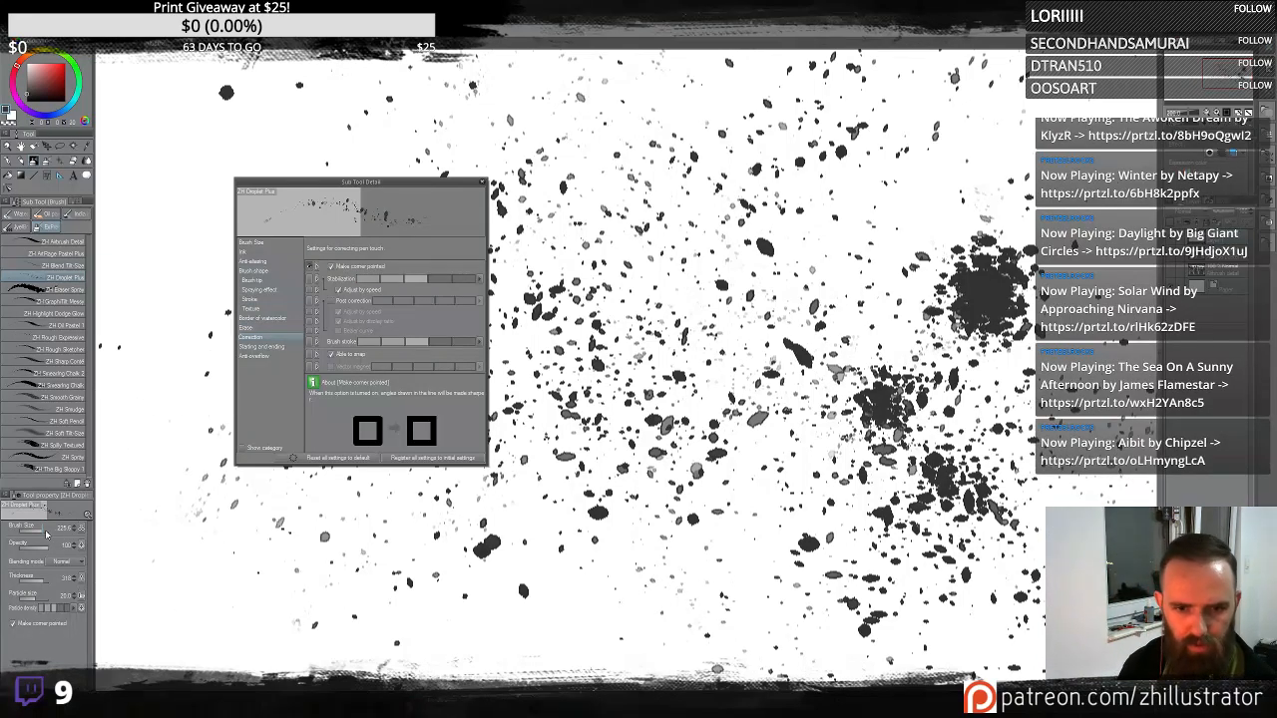
pyautogui.click(482, 182)
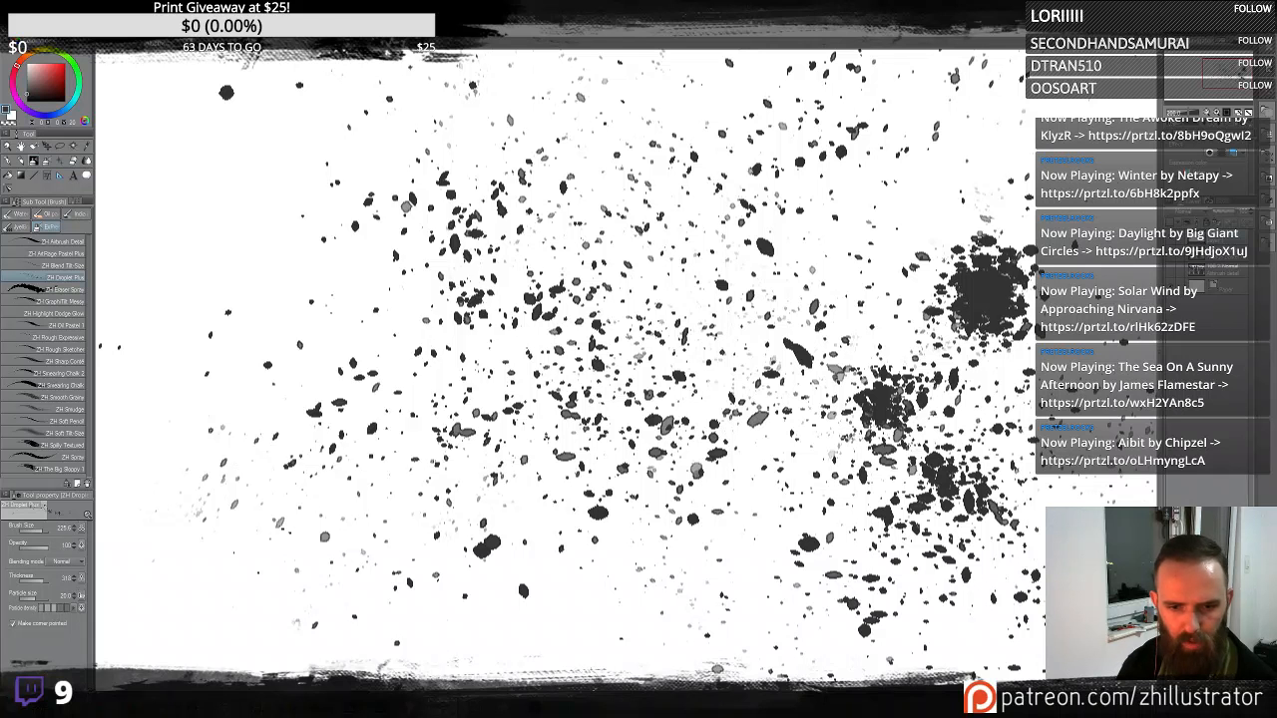
pyautogui.click(87, 685)
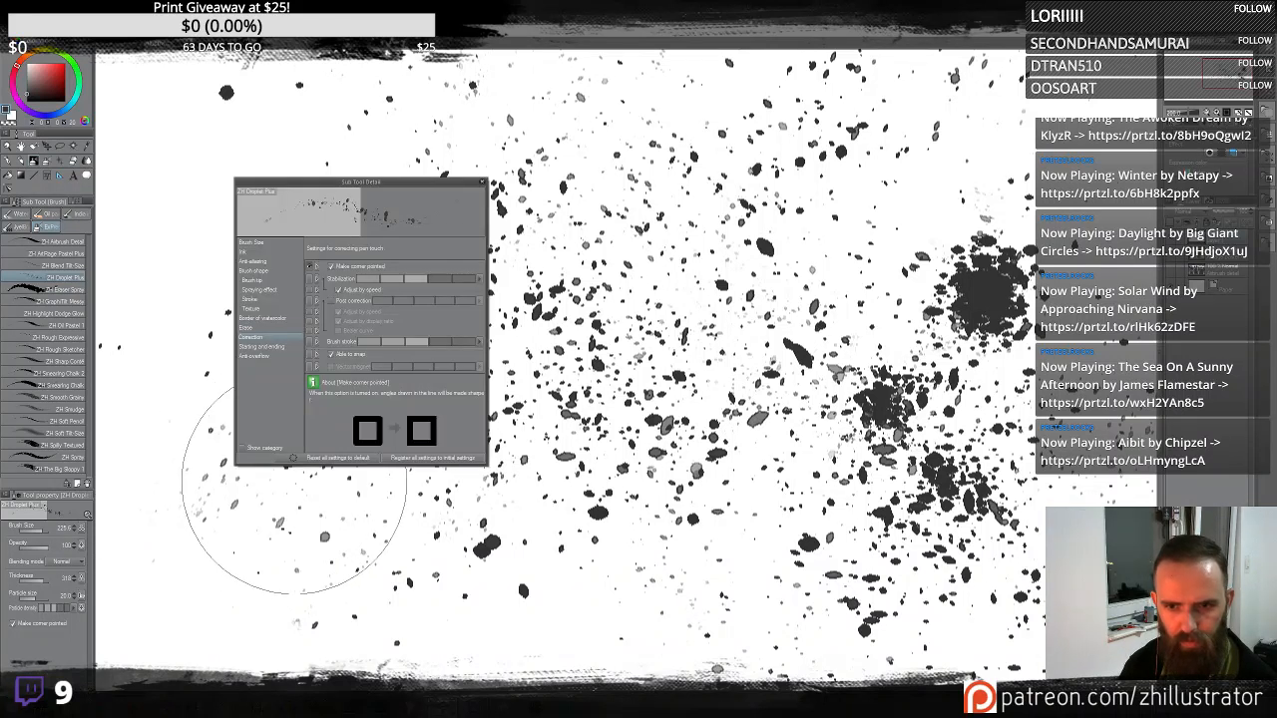
pyautogui.click(331, 458)
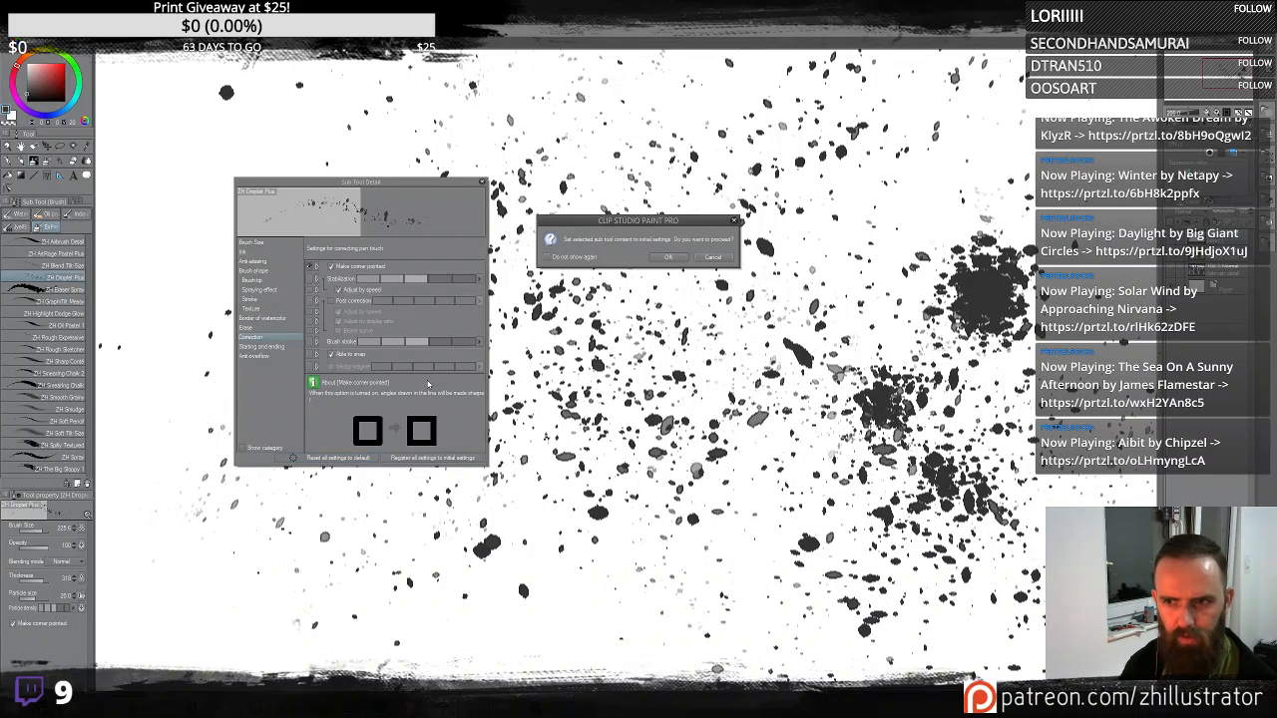
pyautogui.click(666, 258)
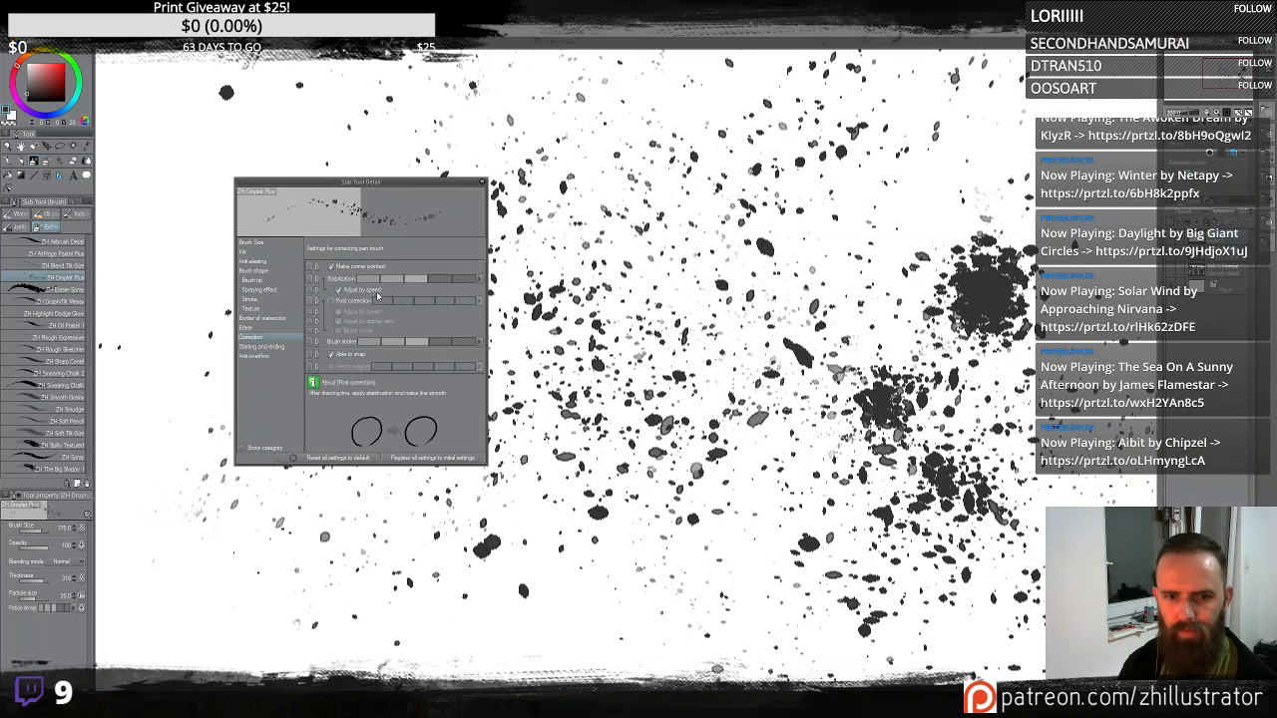
pyautogui.click(482, 183)
# - Spray diagonal droplet strokes across the canvas's left half with the reset brush, then clear the layer
pyautogui.moveTo(229, 233)
pyautogui.mouseDown()
pyautogui.moveTo(292, 288)
pyautogui.moveTo(314, 279)
pyautogui.moveTo(368, 365)
pyautogui.moveTo(381, 327)
pyautogui.moveTo(351, 369)
pyautogui.moveTo(417, 431)
pyautogui.mouseUp()
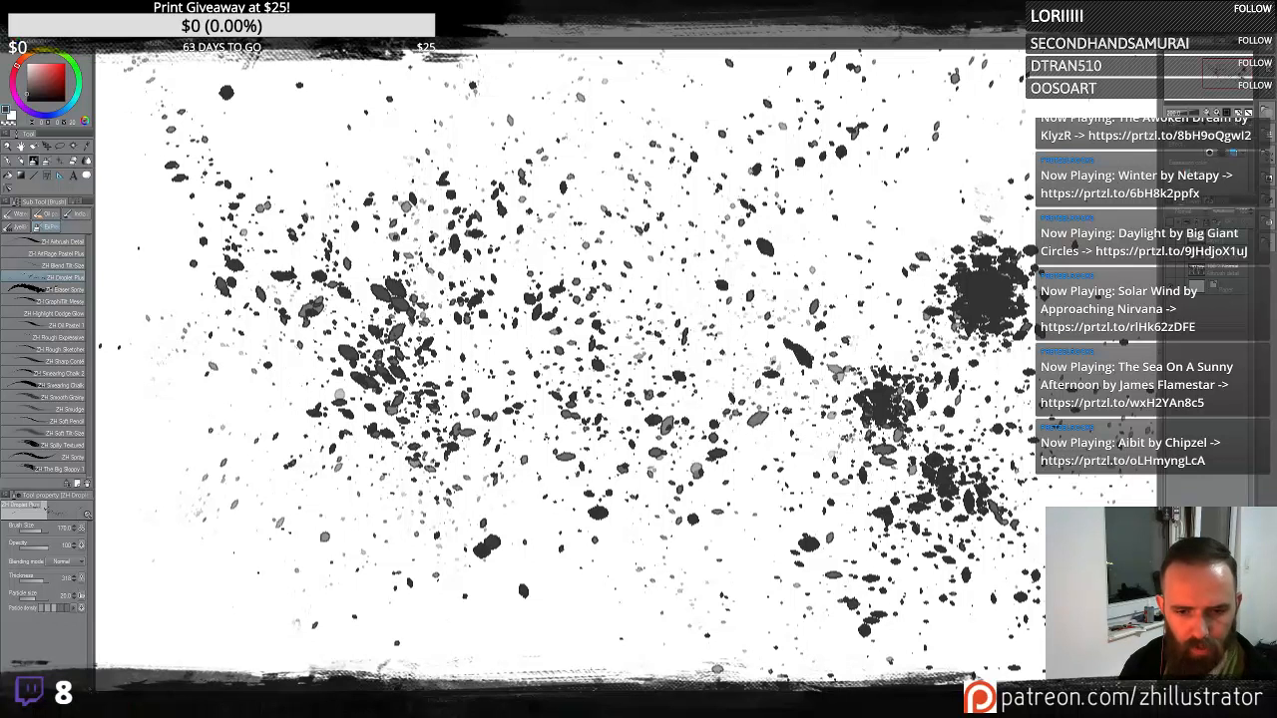
pyautogui.moveTo(160, 558)
pyautogui.mouseDown()
pyautogui.moveTo(200, 567)
pyautogui.moveTo(247, 456)
pyautogui.moveTo(302, 449)
pyautogui.moveTo(242, 425)
pyautogui.moveTo(241, 394)
pyautogui.moveTo(242, 427)
pyautogui.moveTo(314, 409)
pyautogui.moveTo(289, 329)
pyautogui.mouseUp()
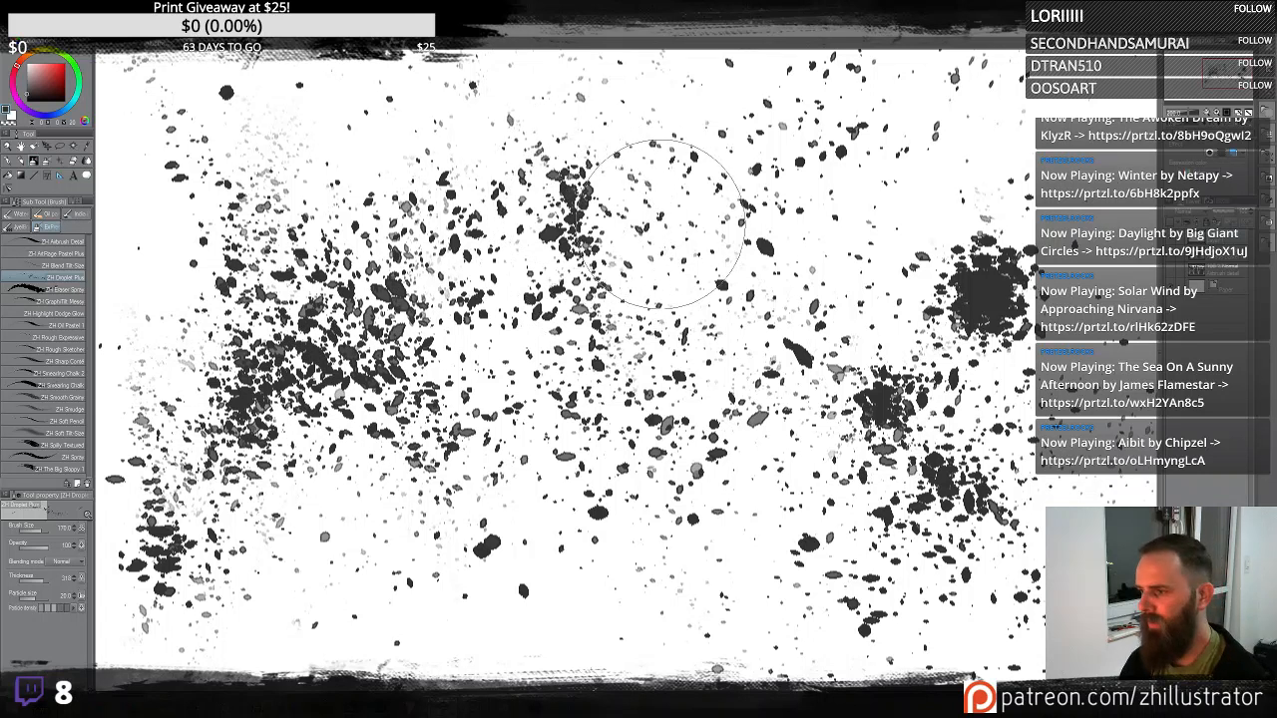
pyautogui.press('Delete')
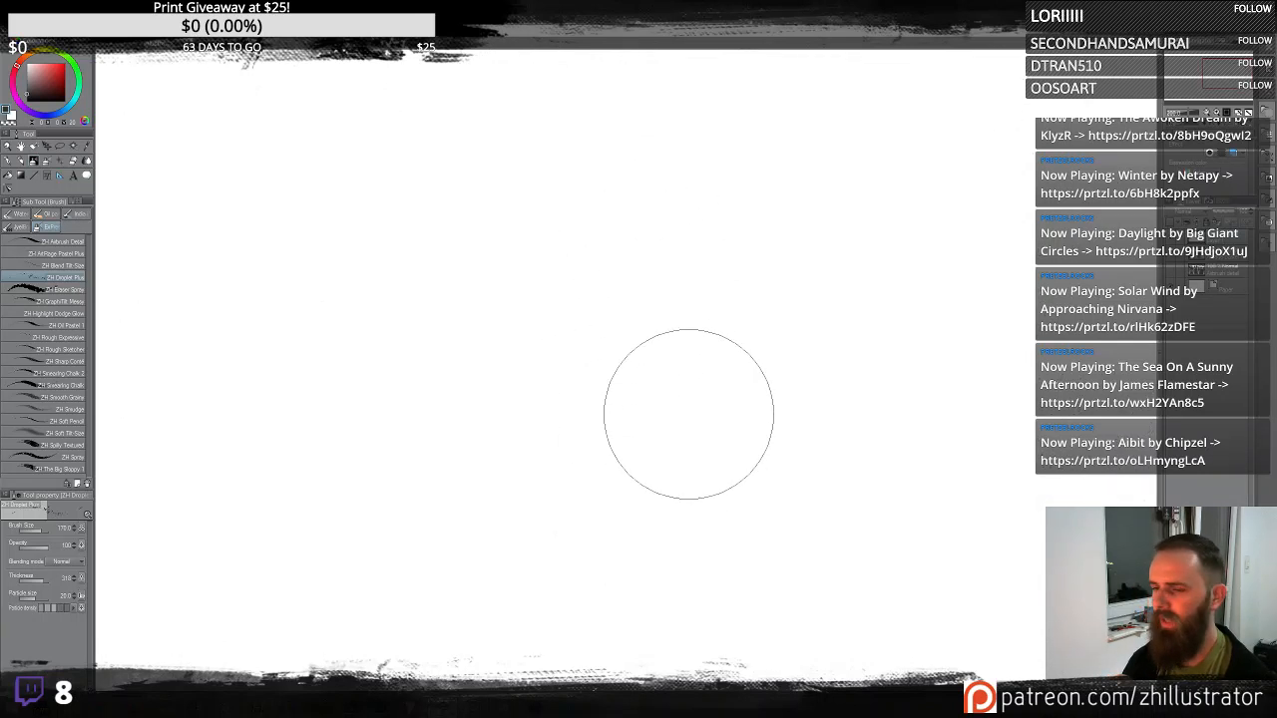
# - Spray vertical and horizontal Droplet Plus bands across the canvas, then clear the layer
pyautogui.moveTo(688, 413); pyautogui.dragTo(679, 379)
pyautogui.moveTo(701, 189); pyautogui.dragTo(731, 599)
pyautogui.moveTo(936, 170); pyautogui.dragTo(820, 594)
pyautogui.moveTo(864, 185); pyautogui.dragTo(883, 400)
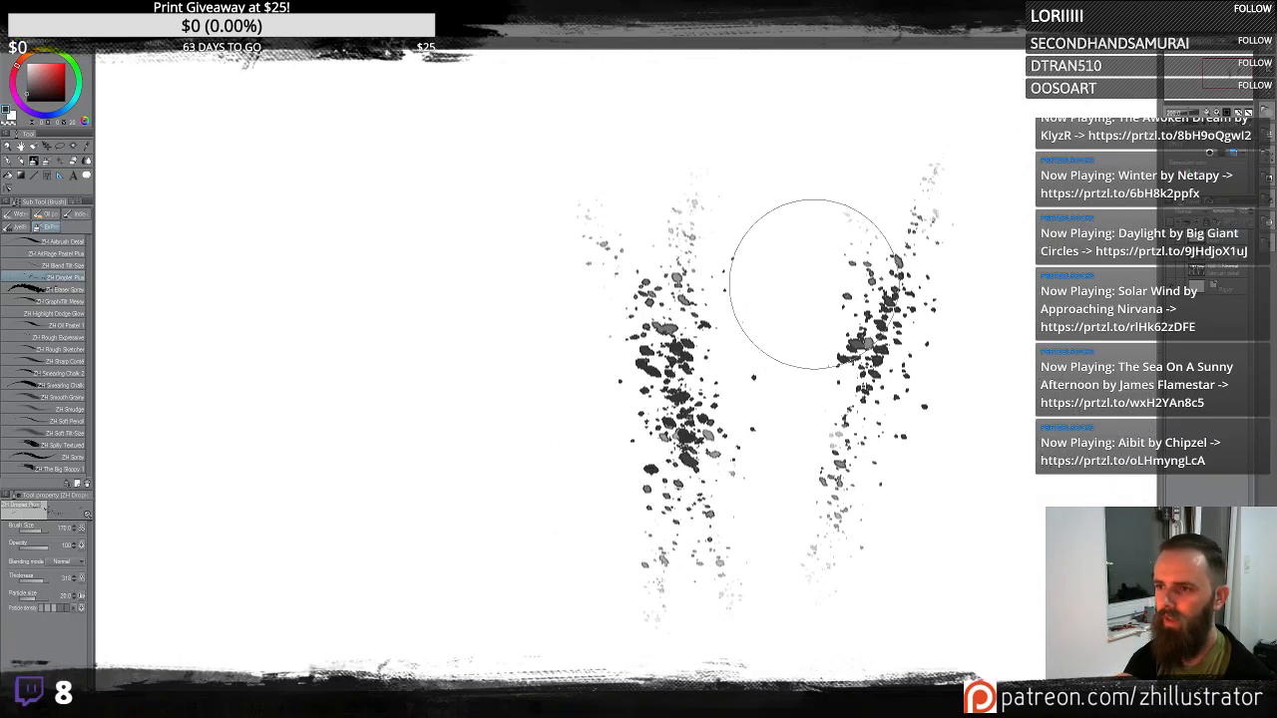
pyautogui.moveTo(782, 89); pyautogui.dragTo(858, 344)
pyautogui.moveTo(861, 85); pyautogui.dragTo(773, 439)
pyautogui.moveTo(539, 299)
pyautogui.mouseDown()
pyautogui.moveTo(442, 262)
pyautogui.moveTo(399, 293)
pyautogui.moveTo(362, 365)
pyautogui.moveTo(292, 305)
pyautogui.moveTo(527, 400)
pyautogui.moveTo(542, 270)
pyautogui.moveTo(613, 229)
pyautogui.moveTo(793, 409)
pyautogui.moveTo(849, 256)
pyautogui.moveTo(969, 170)
pyautogui.moveTo(998, 290)
pyautogui.moveTo(955, 400)
pyautogui.mouseUp()
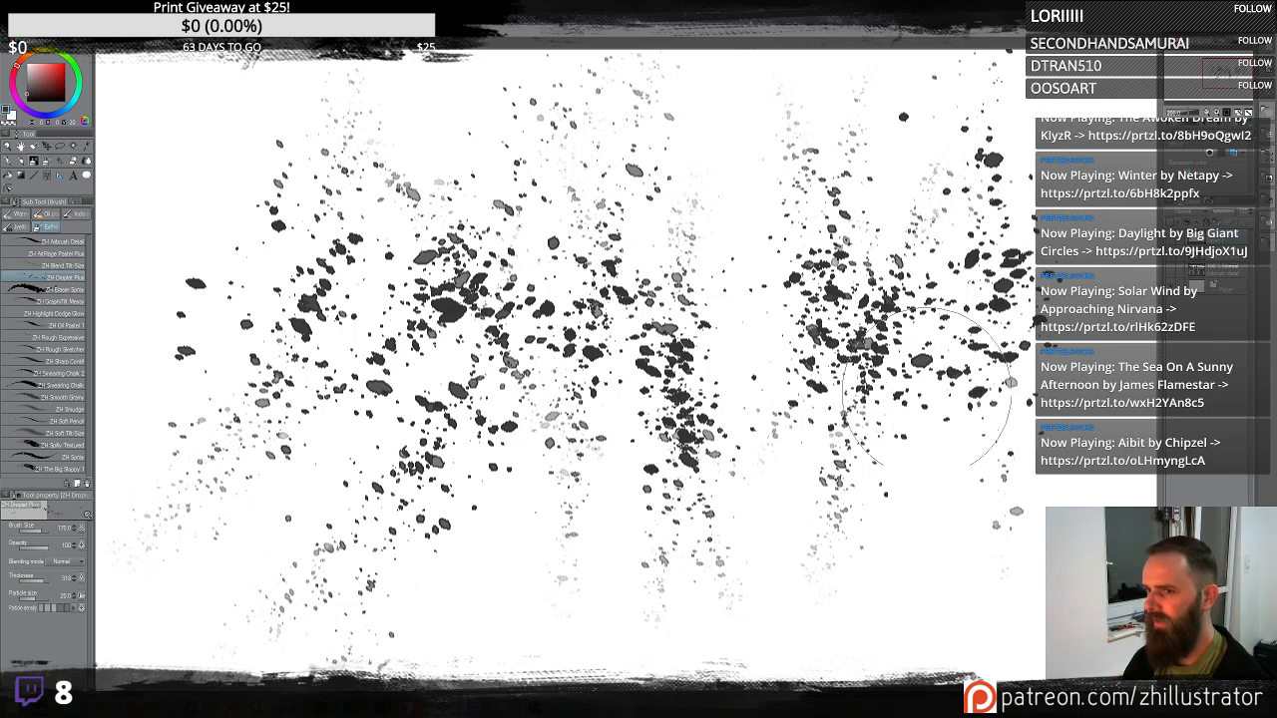
pyautogui.press('Delete')
# - Spray a droplet cluster and a diagonal band across the middle, clear the layer, and spray another band
pyautogui.click(882, 352)
pyautogui.moveTo(882, 352)
pyautogui.mouseDown()
pyautogui.moveTo(765, 393)
pyautogui.moveTo(588, 250)
pyautogui.moveTo(718, 330)
pyautogui.moveTo(729, 255)
pyautogui.moveTo(669, 222)
pyautogui.moveTo(669, 394)
pyautogui.moveTo(528, 259)
pyautogui.moveTo(513, 273)
pyautogui.moveTo(789, 476)
pyautogui.moveTo(852, 476)
pyautogui.moveTo(958, 359)
pyautogui.moveTo(955, 243)
pyautogui.moveTo(928, 179)
pyautogui.moveTo(973, 260)
pyautogui.moveTo(808, 399)
pyautogui.mouseUp()
pyautogui.moveTo(353, 345)
pyautogui.mouseDown()
pyautogui.moveTo(282, 367)
pyautogui.moveTo(324, 363)
pyautogui.moveTo(357, 394)
pyautogui.moveTo(325, 294)
pyautogui.moveTo(350, 319)
pyautogui.moveTo(341, 266)
pyautogui.moveTo(364, 292)
pyautogui.moveTo(369, 215)
pyautogui.moveTo(352, 252)
pyautogui.moveTo(375, 254)
pyautogui.moveTo(284, 401)
pyautogui.moveTo(276, 435)
pyautogui.moveTo(301, 459)
pyautogui.moveTo(455, 362)
pyautogui.moveTo(457, 405)
pyautogui.moveTo(461, 324)
pyautogui.moveTo(618, 257)
pyautogui.moveTo(614, 230)
pyautogui.moveTo(623, 282)
pyautogui.moveTo(613, 225)
pyautogui.moveTo(624, 300)
pyautogui.moveTo(631, 256)
pyautogui.moveTo(621, 234)
pyautogui.moveTo(632, 404)
pyautogui.moveTo(693, 445)
pyautogui.moveTo(687, 404)
pyautogui.moveTo(699, 469)
pyautogui.mouseUp()
pyautogui.press('Delete')
pyautogui.moveTo(469, 523)
pyautogui.mouseDown()
pyautogui.moveTo(565, 440)
pyautogui.moveTo(710, 359)
pyautogui.moveTo(784, 278)
pyautogui.moveTo(802, 329)
pyautogui.moveTo(810, 310)
pyautogui.moveTo(856, 342)
pyautogui.moveTo(870, 242)
pyautogui.moveTo(818, 214)
pyautogui.moveTo(698, 257)
pyautogui.moveTo(578, 264)
pyautogui.moveTo(493, 343)
pyautogui.moveTo(435, 323)
pyautogui.moveTo(396, 350)
pyautogui.moveTo(356, 304)
pyautogui.moveTo(378, 380)
pyautogui.moveTo(410, 326)
pyautogui.moveTo(465, 324)
pyautogui.moveTo(481, 307)
pyautogui.moveTo(427, 452)
pyautogui.moveTo(375, 409)
pyautogui.mouseUp()
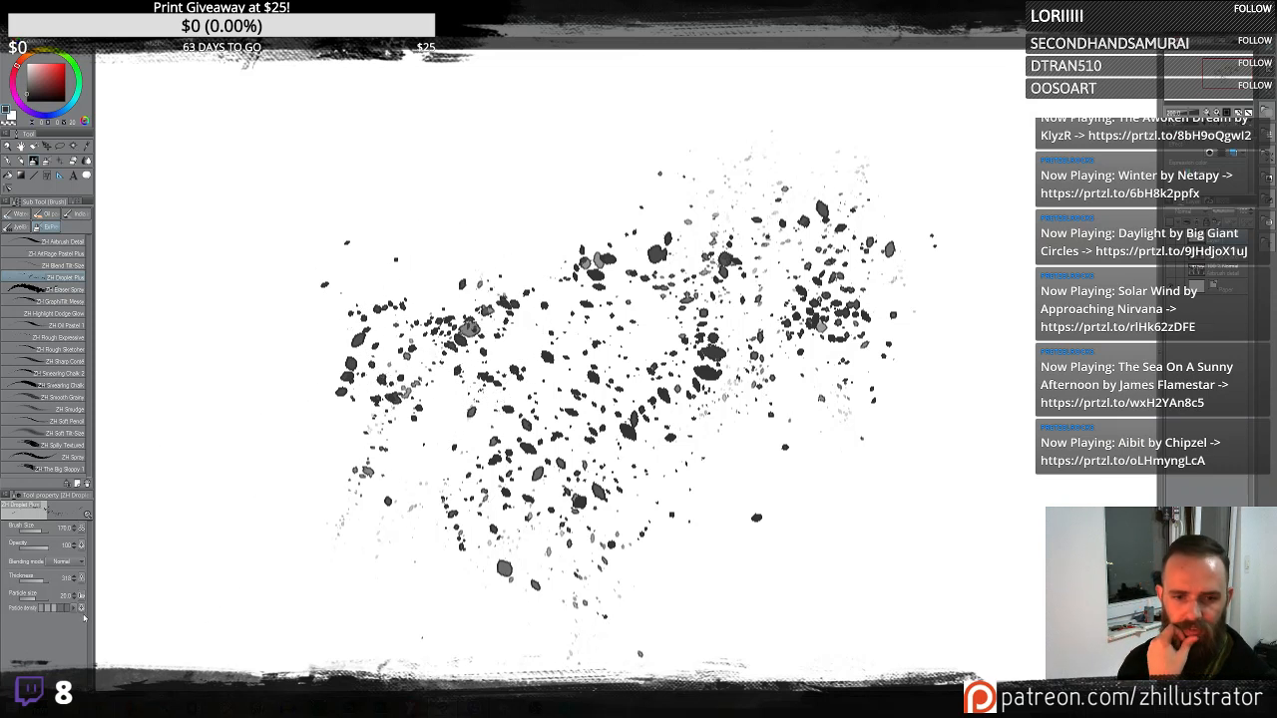
# - Open the sub tool detail's Border of watercolor settings and switch Border of watercolor off
pyautogui.click(86, 663)
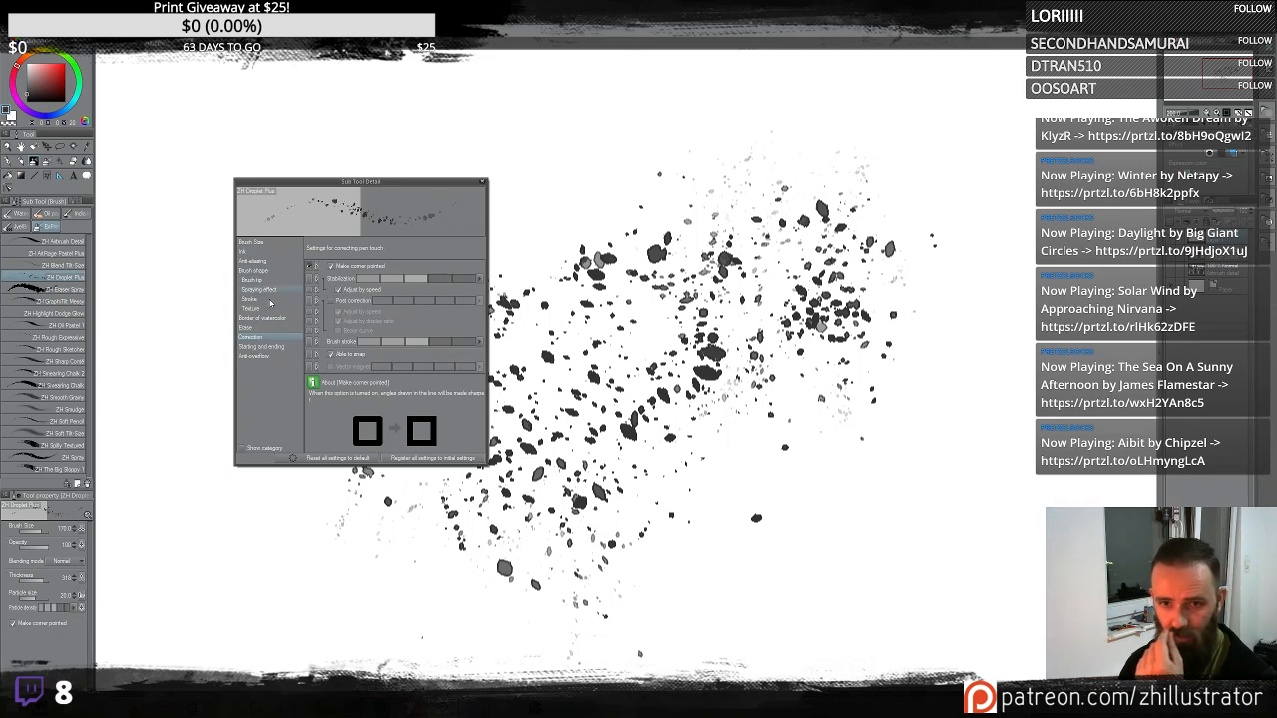
pyautogui.click(266, 317)
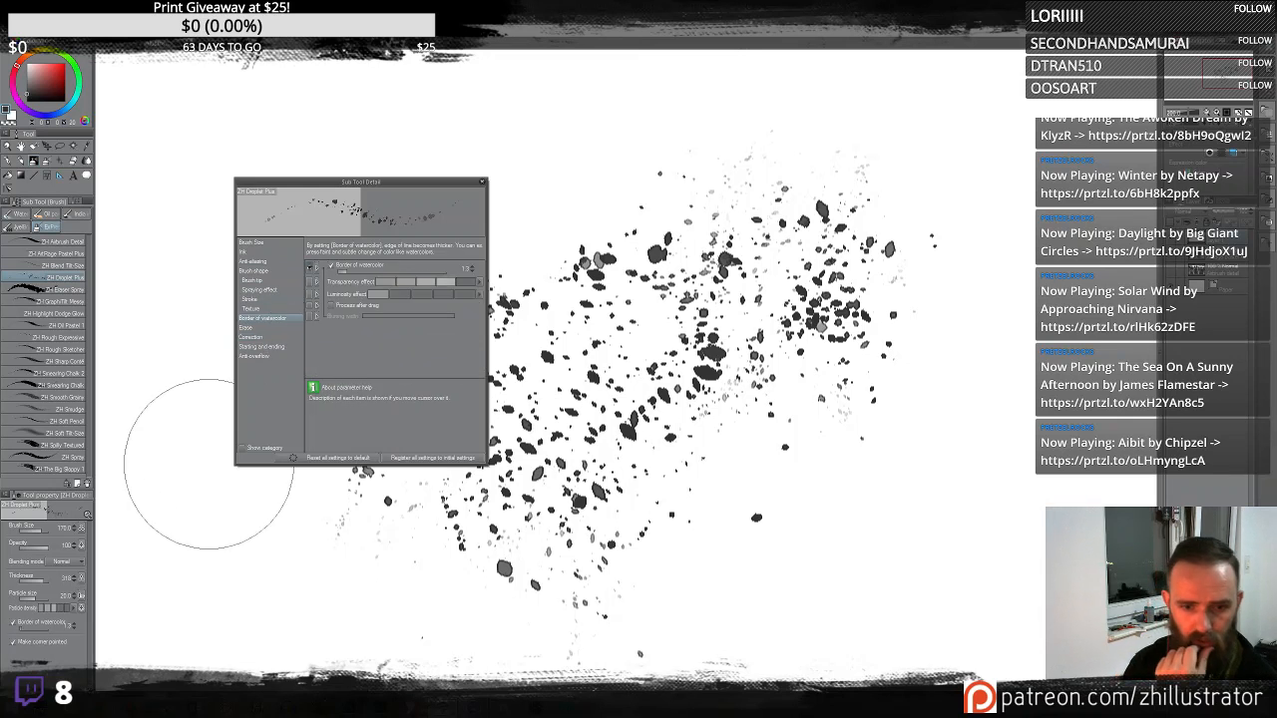
pyautogui.click(13, 623)
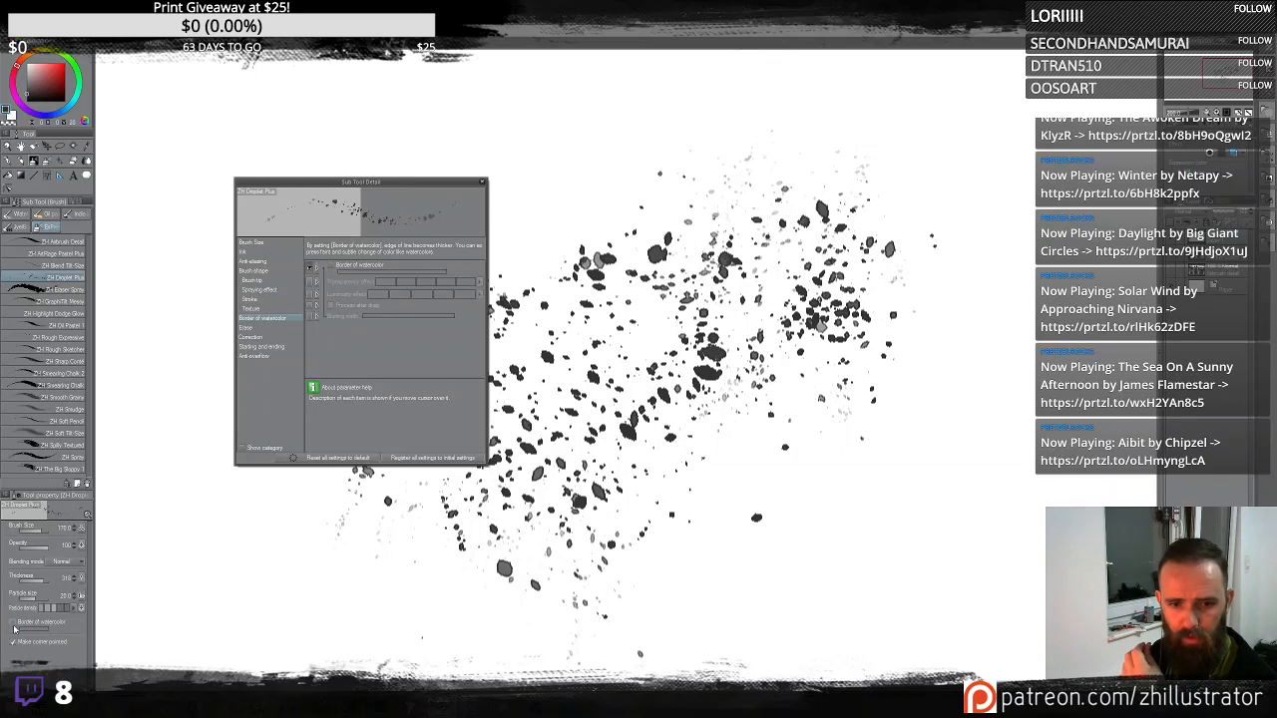
# - Spray diagonal Droplet Plus strokes across the canvas's right half without the watercolor border
pyautogui.moveTo(861, 481)
pyautogui.mouseDown()
pyautogui.moveTo(966, 406)
pyautogui.moveTo(981, 339)
pyautogui.moveTo(944, 431)
pyautogui.moveTo(923, 411)
pyautogui.moveTo(987, 211)
pyautogui.moveTo(998, 228)
pyautogui.moveTo(1014, 206)
pyautogui.moveTo(994, 175)
pyautogui.moveTo(951, 165)
pyautogui.moveTo(960, 250)
pyautogui.moveTo(798, 169)
pyautogui.moveTo(637, 246)
pyautogui.mouseUp()
pyautogui.scroll(5, 638, 247)
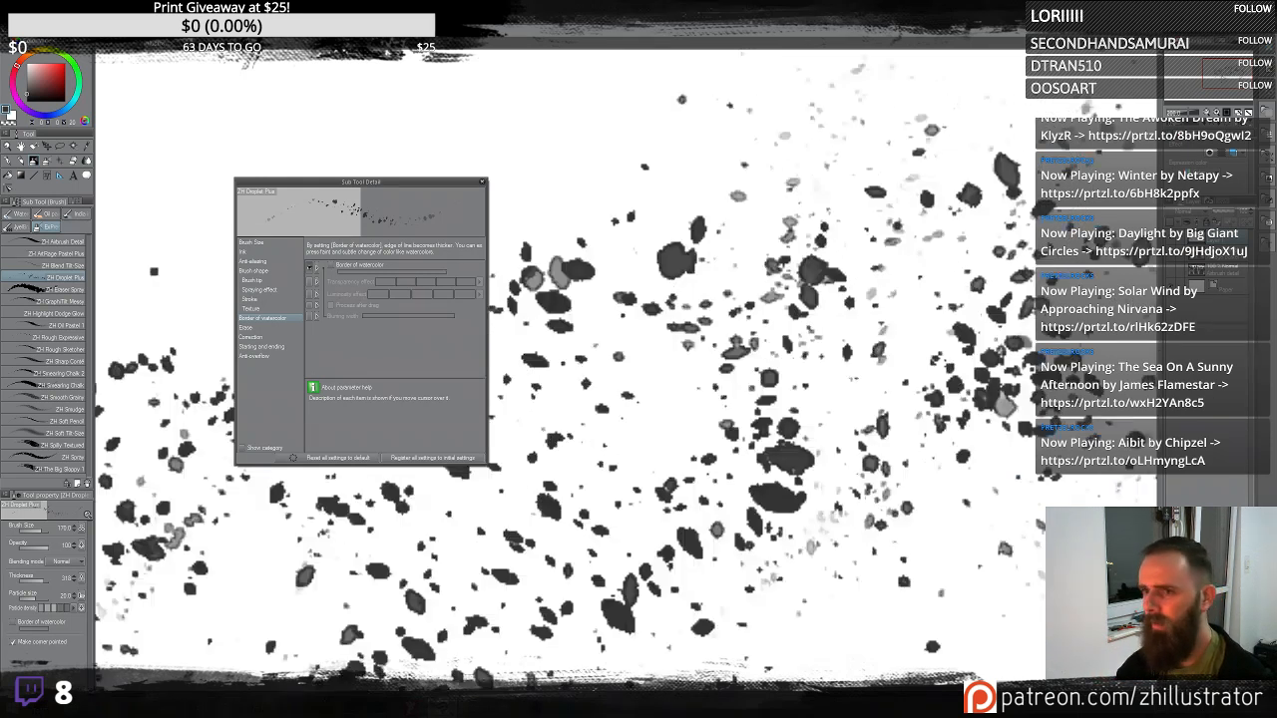
pyautogui.moveTo(787, 498); pyautogui.dragTo(810, 562)
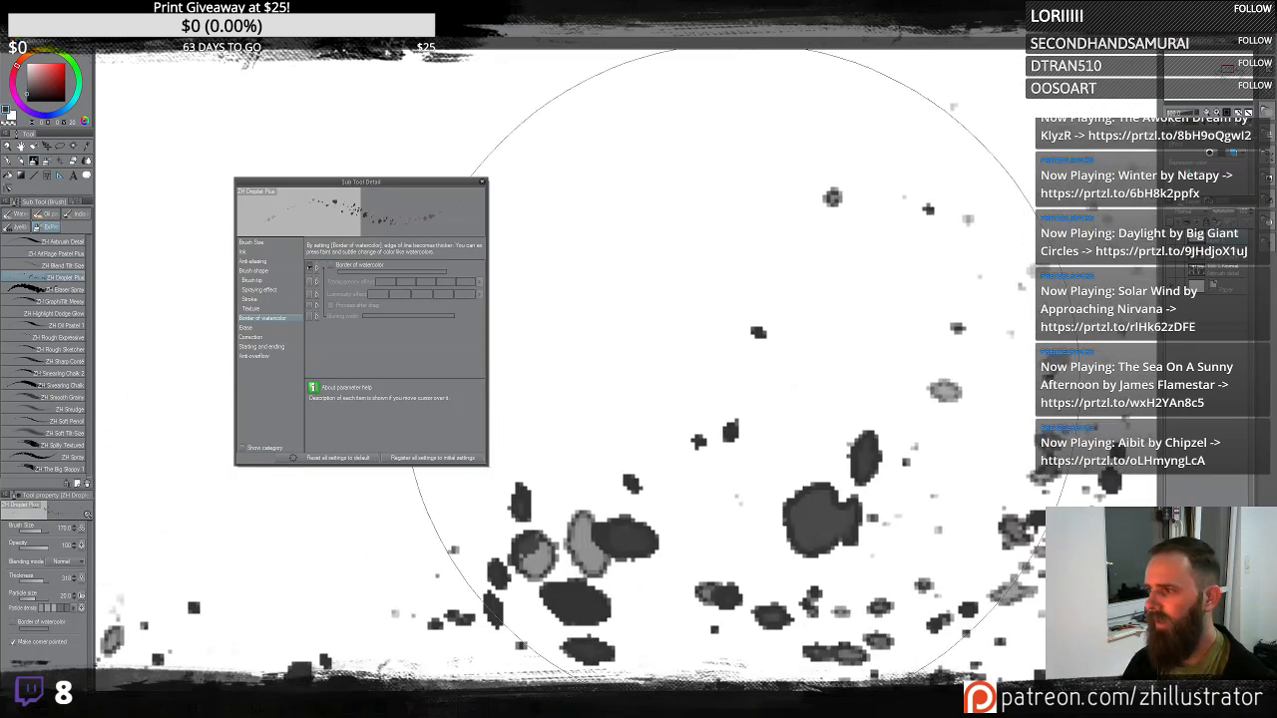
pyautogui.moveTo(743, 349)
pyautogui.mouseDown()
pyautogui.moveTo(711, 337)
pyautogui.moveTo(735, 338)
pyautogui.moveTo(765, 297)
pyautogui.moveTo(813, 306)
pyautogui.mouseUp()
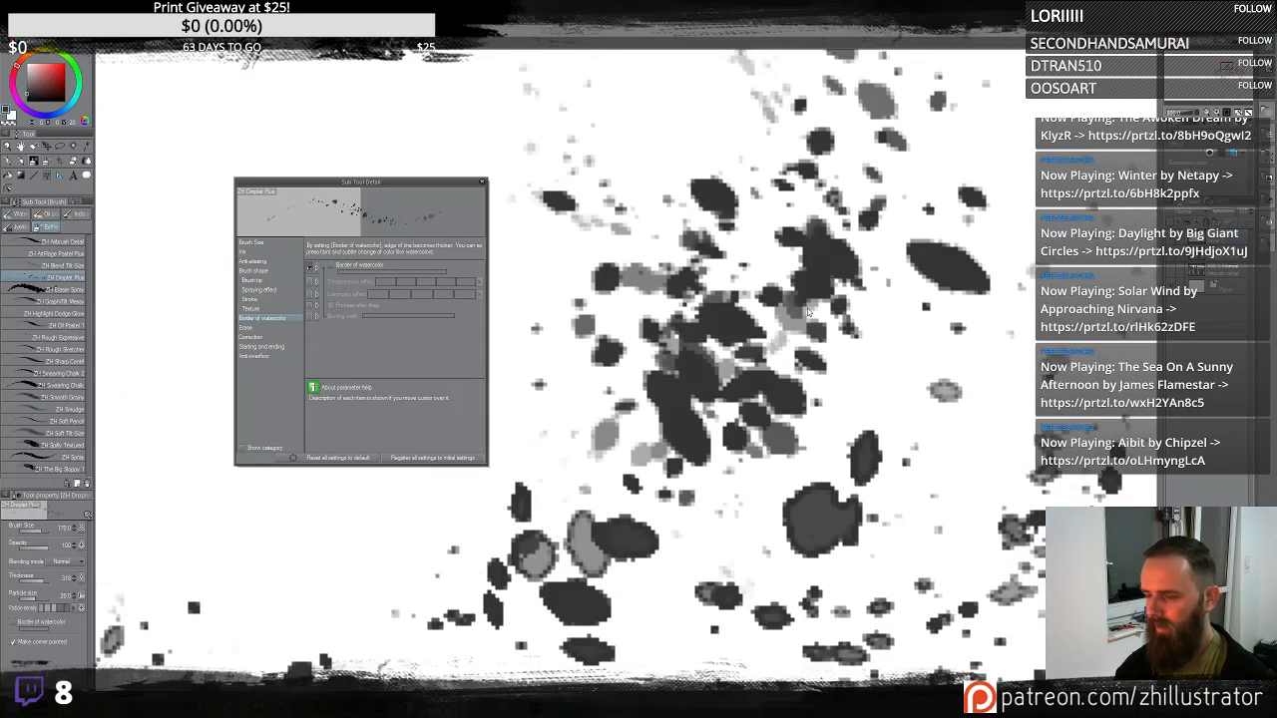
pyautogui.scroll(-5, 768, 330)
pyautogui.moveTo(807, 433); pyautogui.dragTo(699, 273)
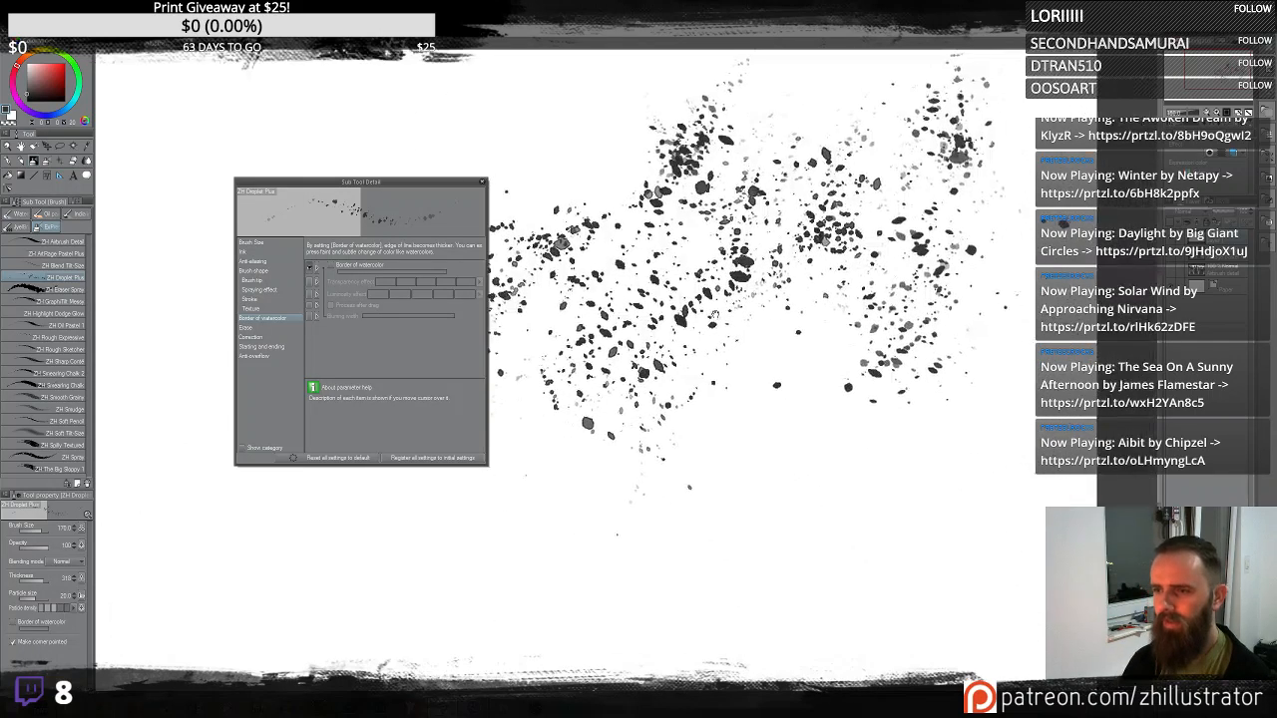
pyautogui.moveTo(808, 501)
pyautogui.mouseDown()
pyautogui.moveTo(809, 375)
pyautogui.moveTo(790, 515)
pyautogui.moveTo(856, 485)
pyautogui.moveTo(754, 390)
pyautogui.moveTo(884, 543)
pyautogui.moveTo(917, 516)
pyautogui.moveTo(955, 442)
pyautogui.moveTo(888, 418)
pyautogui.moveTo(903, 399)
pyautogui.mouseUp()
pyautogui.moveTo(653, 491)
pyautogui.mouseDown()
pyautogui.moveTo(593, 518)
pyautogui.moveTo(615, 514)
pyautogui.moveTo(609, 554)
pyautogui.moveTo(526, 542)
pyautogui.moveTo(472, 499)
pyautogui.mouseUp()
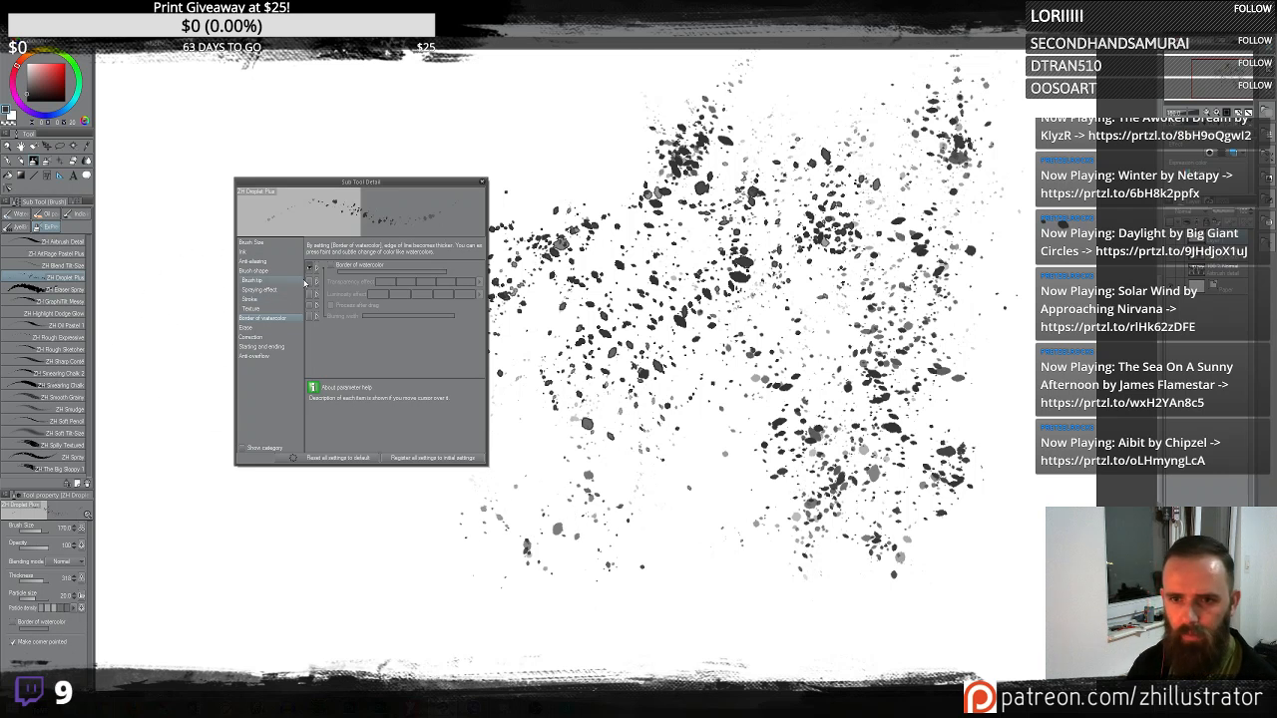
# - Re-enable Border of watercolor and spray a droplet band across the lower left of the canvas
pyautogui.click(332, 267)
pyautogui.moveTo(405, 589)
pyautogui.mouseDown()
pyautogui.moveTo(456, 535)
pyautogui.moveTo(462, 561)
pyautogui.moveTo(520, 527)
pyautogui.moveTo(522, 559)
pyautogui.moveTo(707, 539)
pyautogui.moveTo(700, 467)
pyautogui.moveTo(737, 507)
pyautogui.moveTo(693, 546)
pyautogui.moveTo(689, 590)
pyautogui.moveTo(758, 589)
pyautogui.moveTo(731, 605)
pyautogui.moveTo(699, 573)
pyautogui.moveTo(727, 586)
pyautogui.mouseUp()
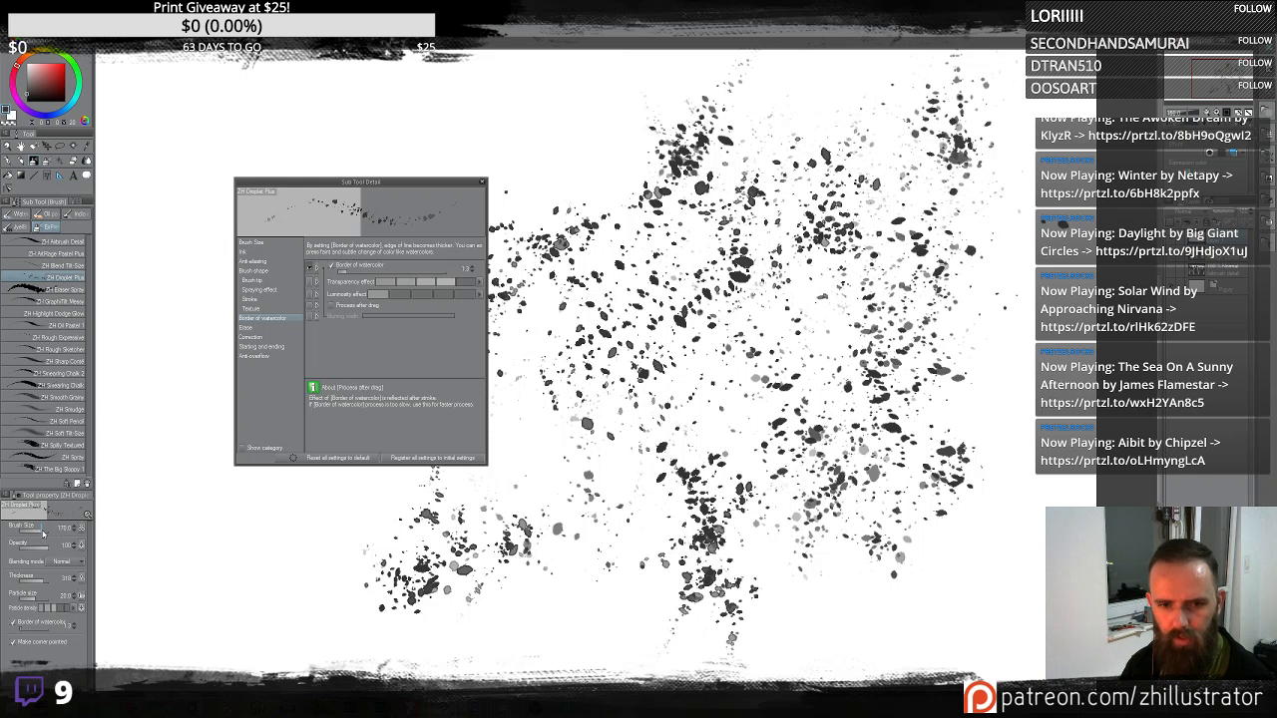
# - Enlarge the brush size, spray more droplets over the upper cluster, then clear the layer
pyautogui.moveTo(42, 532); pyautogui.dragTo(46, 532)
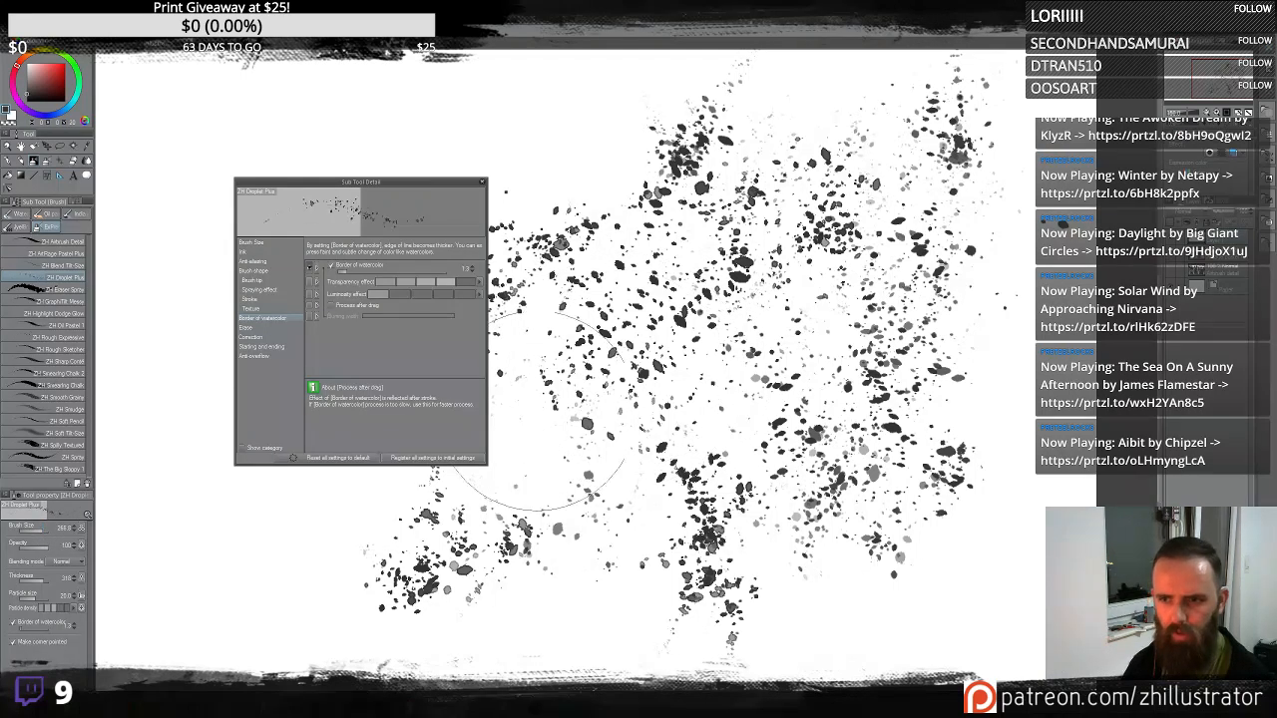
pyautogui.moveTo(539, 409)
pyautogui.mouseDown()
pyautogui.moveTo(581, 459)
pyautogui.moveTo(565, 431)
pyautogui.moveTo(564, 496)
pyautogui.moveTo(583, 383)
pyautogui.moveTo(615, 446)
pyautogui.moveTo(602, 426)
pyautogui.moveTo(629, 422)
pyautogui.moveTo(619, 379)
pyautogui.mouseUp()
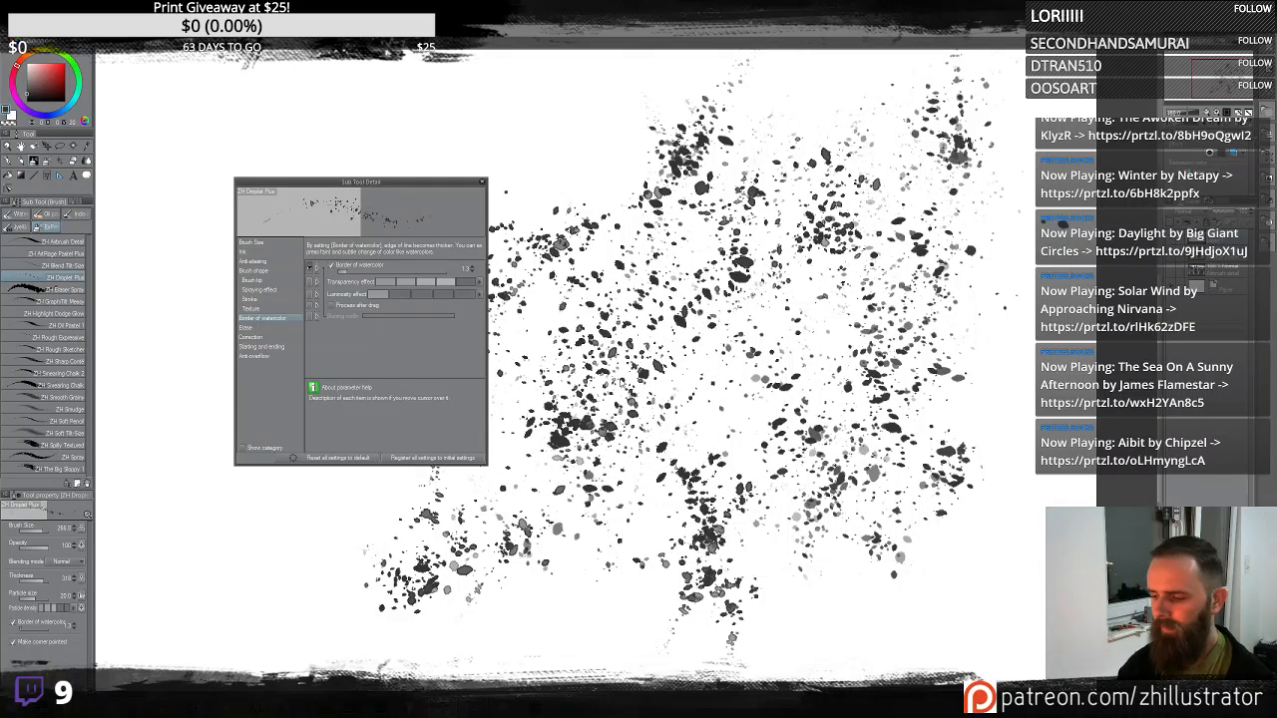
pyautogui.hotkey('ctrl', '+')
pyautogui.hotkey('ctrl', '-')
pyautogui.hotkey('ctrl', '-')
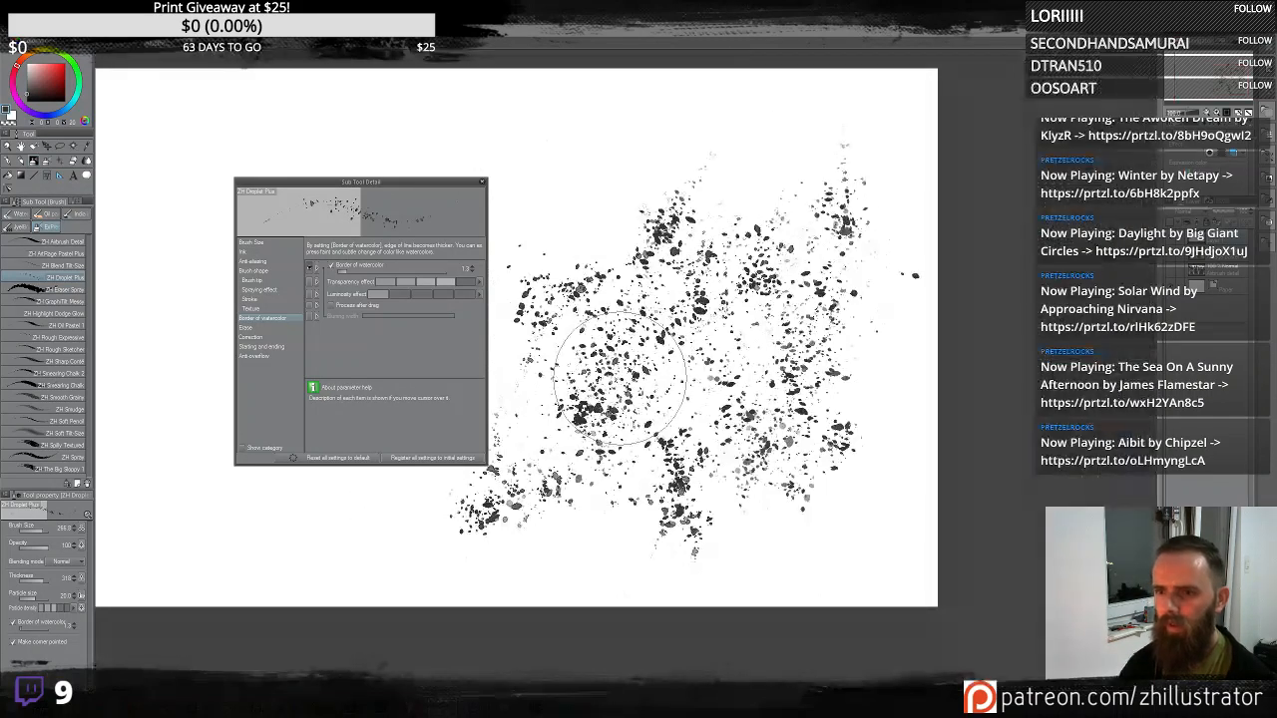
pyautogui.moveTo(675, 148)
pyautogui.mouseDown()
pyautogui.moveTo(653, 185)
pyautogui.moveTo(711, 139)
pyautogui.moveTo(768, 175)
pyautogui.mouseUp()
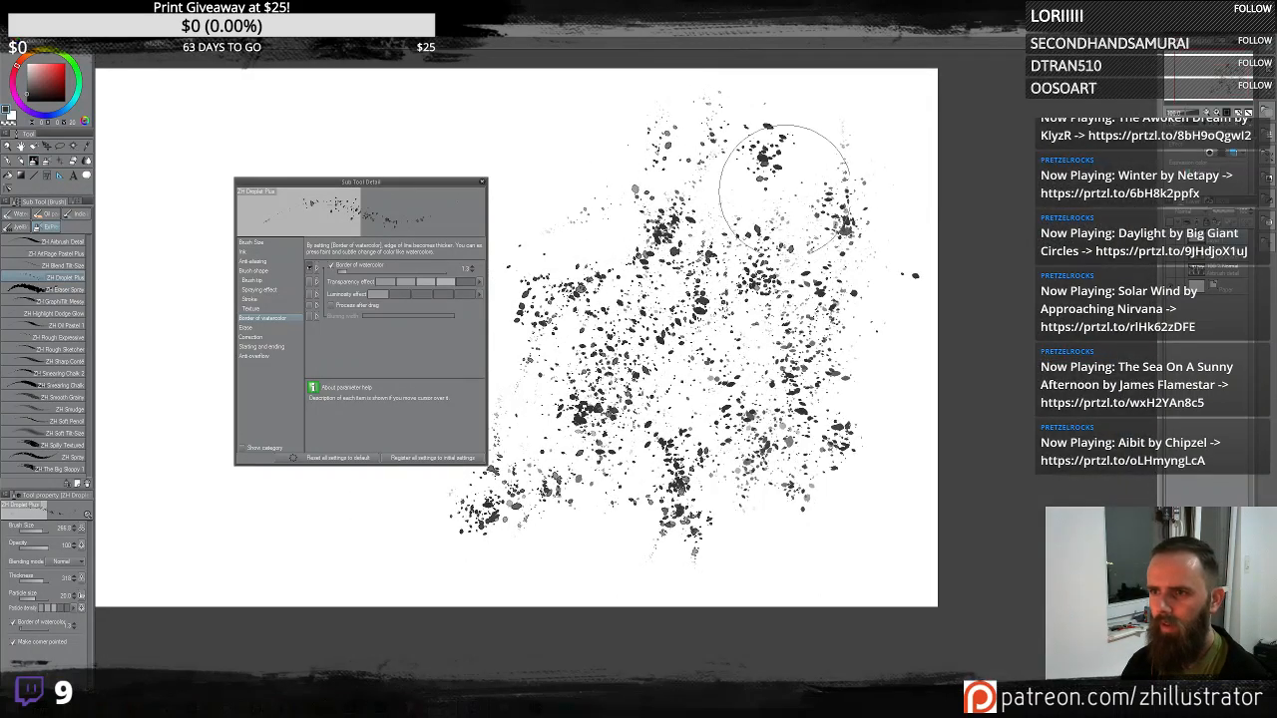
pyautogui.press('Delete')
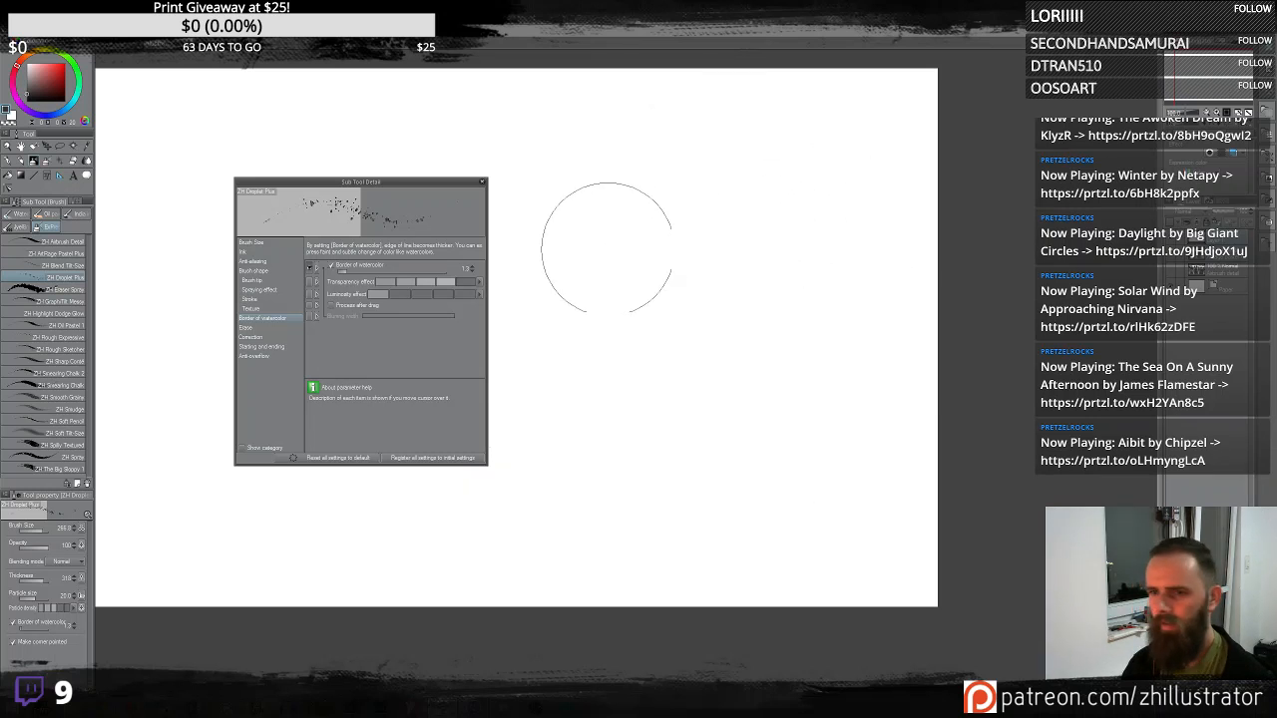
# - Spray a dense Droplet Plus field across the canvas centre with the larger brush, then clear the layer
pyautogui.moveTo(598, 242)
pyautogui.mouseDown()
pyautogui.moveTo(638, 273)
pyautogui.moveTo(669, 228)
pyautogui.moveTo(607, 222)
pyautogui.moveTo(654, 349)
pyautogui.moveTo(724, 221)
pyautogui.moveTo(726, 277)
pyautogui.moveTo(705, 350)
pyautogui.moveTo(693, 358)
pyautogui.moveTo(668, 340)
pyautogui.moveTo(714, 357)
pyautogui.mouseUp()
pyautogui.moveTo(753, 399)
pyautogui.mouseDown()
pyautogui.moveTo(768, 303)
pyautogui.moveTo(778, 360)
pyautogui.moveTo(765, 353)
pyautogui.moveTo(757, 428)
pyautogui.moveTo(775, 474)
pyautogui.moveTo(850, 282)
pyautogui.moveTo(829, 305)
pyautogui.moveTo(645, 380)
pyautogui.moveTo(686, 399)
pyautogui.moveTo(652, 433)
pyautogui.moveTo(627, 421)
pyautogui.moveTo(654, 386)
pyautogui.moveTo(685, 374)
pyautogui.moveTo(666, 371)
pyautogui.moveTo(632, 409)
pyautogui.moveTo(645, 404)
pyautogui.moveTo(646, 436)
pyautogui.moveTo(594, 371)
pyautogui.mouseUp()
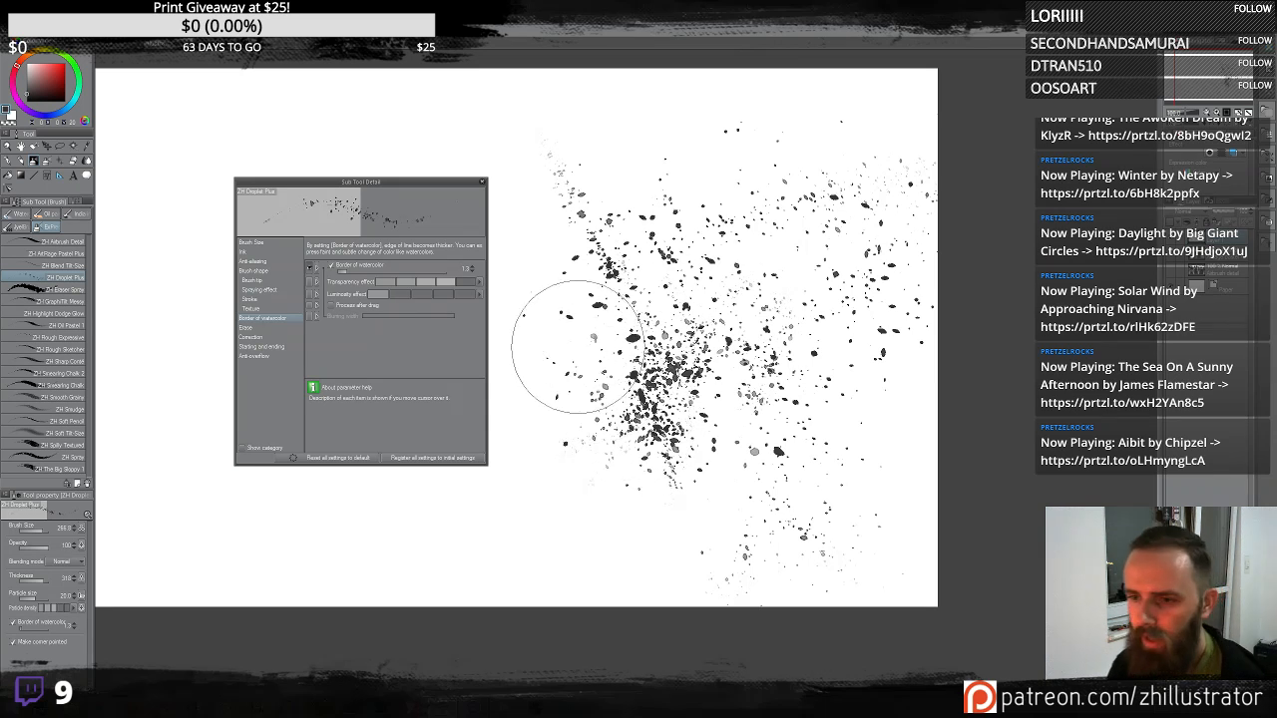
pyautogui.scroll(1, 559, 359)
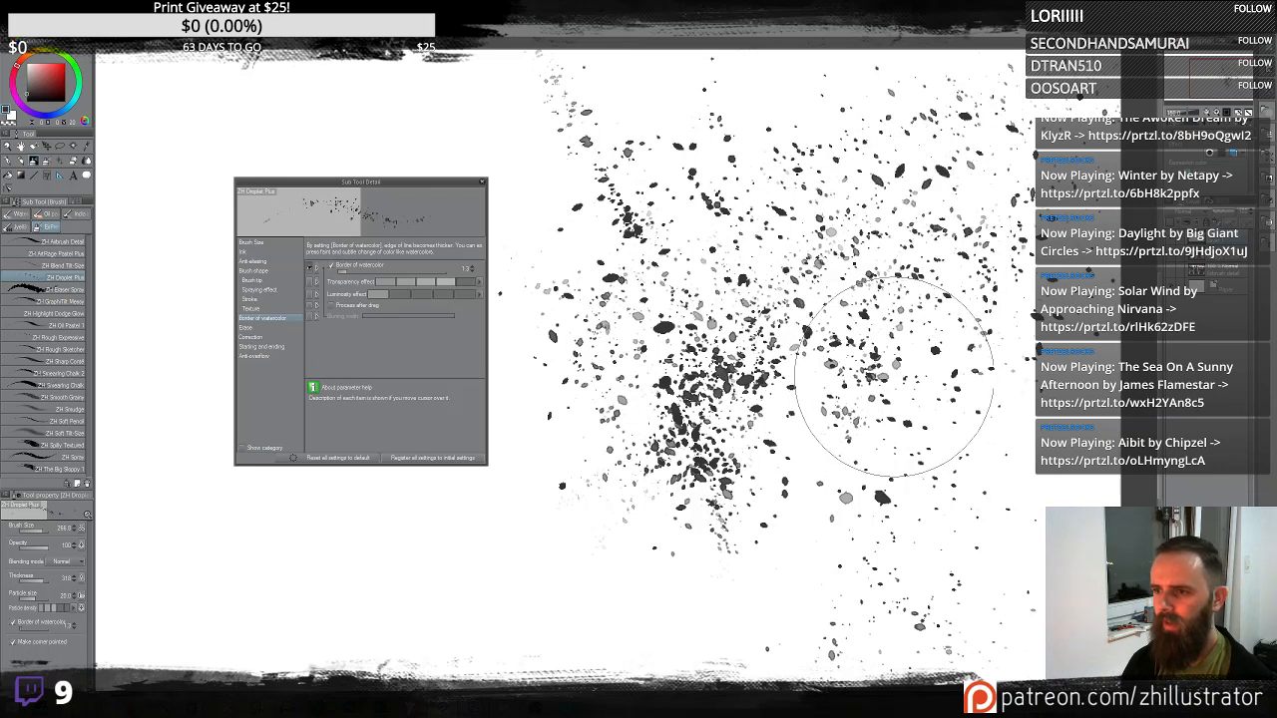
pyautogui.moveTo(912, 382); pyautogui.dragTo(907, 381)
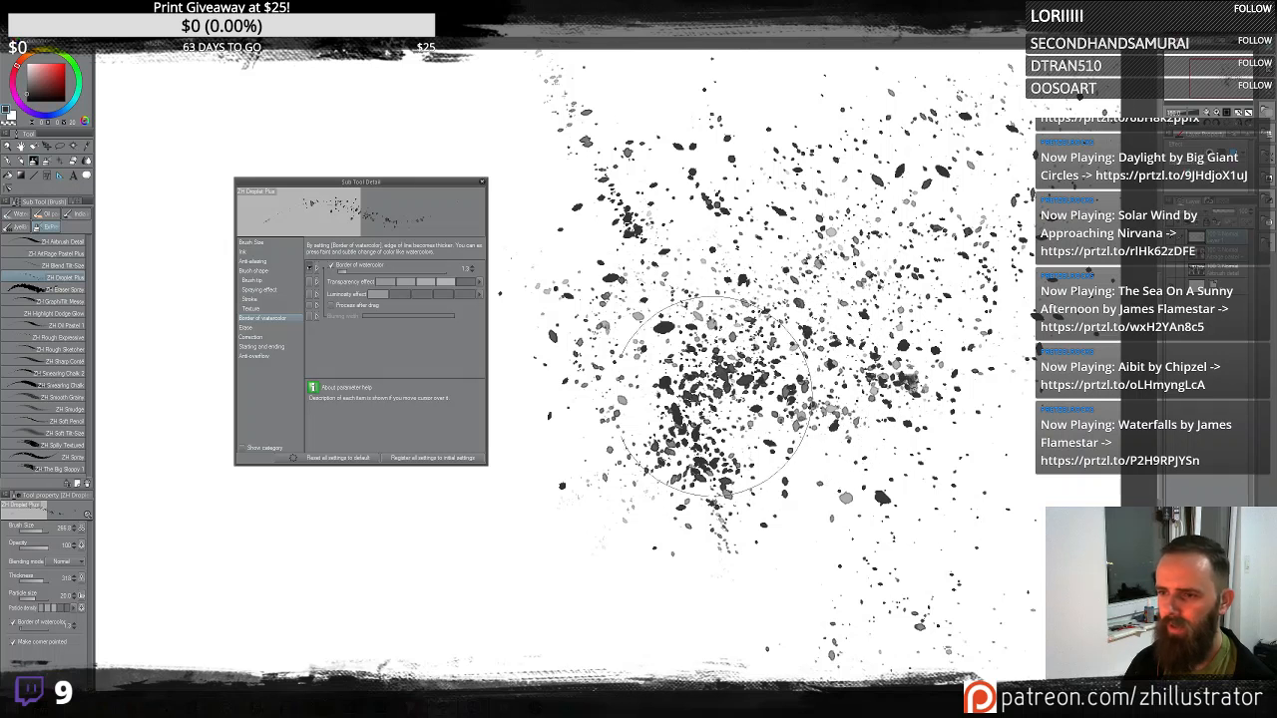
pyautogui.moveTo(570, 300)
pyautogui.mouseDown()
pyautogui.moveTo(535, 194)
pyautogui.moveTo(562, 170)
pyautogui.mouseUp()
pyautogui.moveTo(580, 474); pyautogui.dragTo(453, 511)
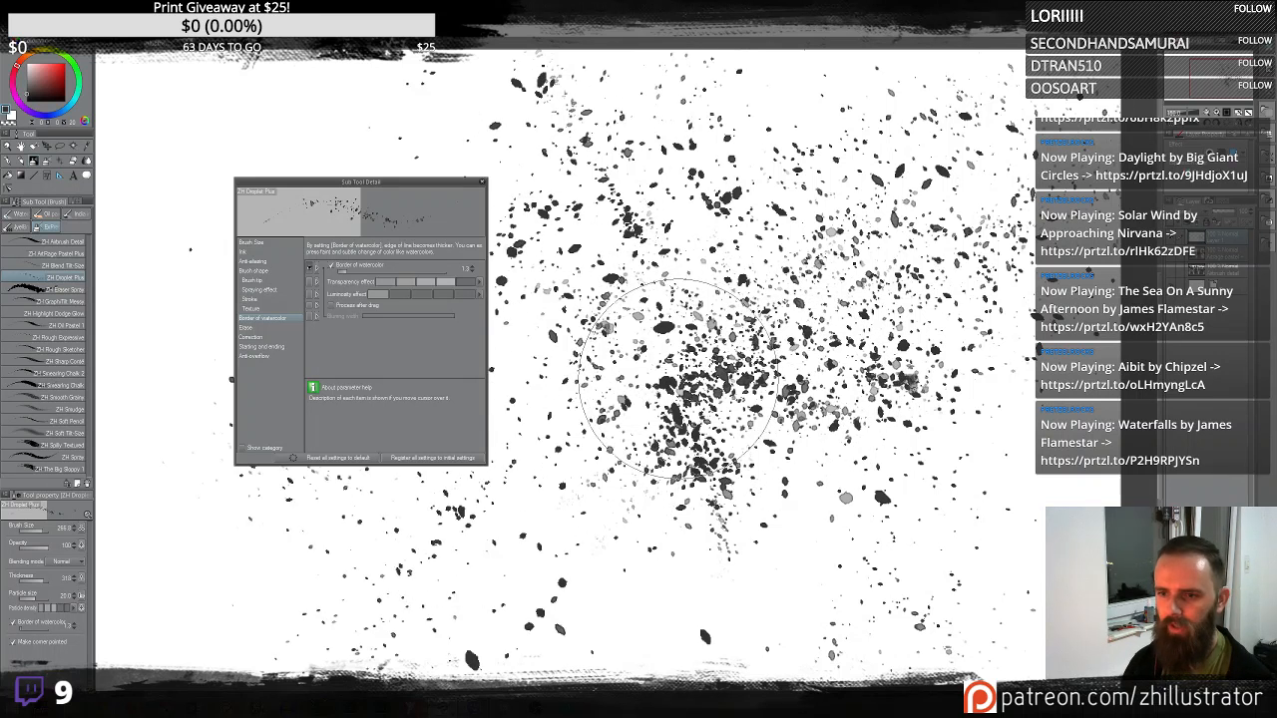
pyautogui.moveTo(380, 469)
pyautogui.mouseDown()
pyautogui.moveTo(242, 528)
pyautogui.moveTo(285, 541)
pyautogui.moveTo(419, 539)
pyautogui.mouseUp()
pyautogui.moveTo(794, 490)
pyautogui.mouseDown()
pyautogui.moveTo(868, 379)
pyautogui.moveTo(884, 429)
pyautogui.moveTo(920, 442)
pyautogui.moveTo(959, 432)
pyautogui.moveTo(953, 338)
pyautogui.mouseUp()
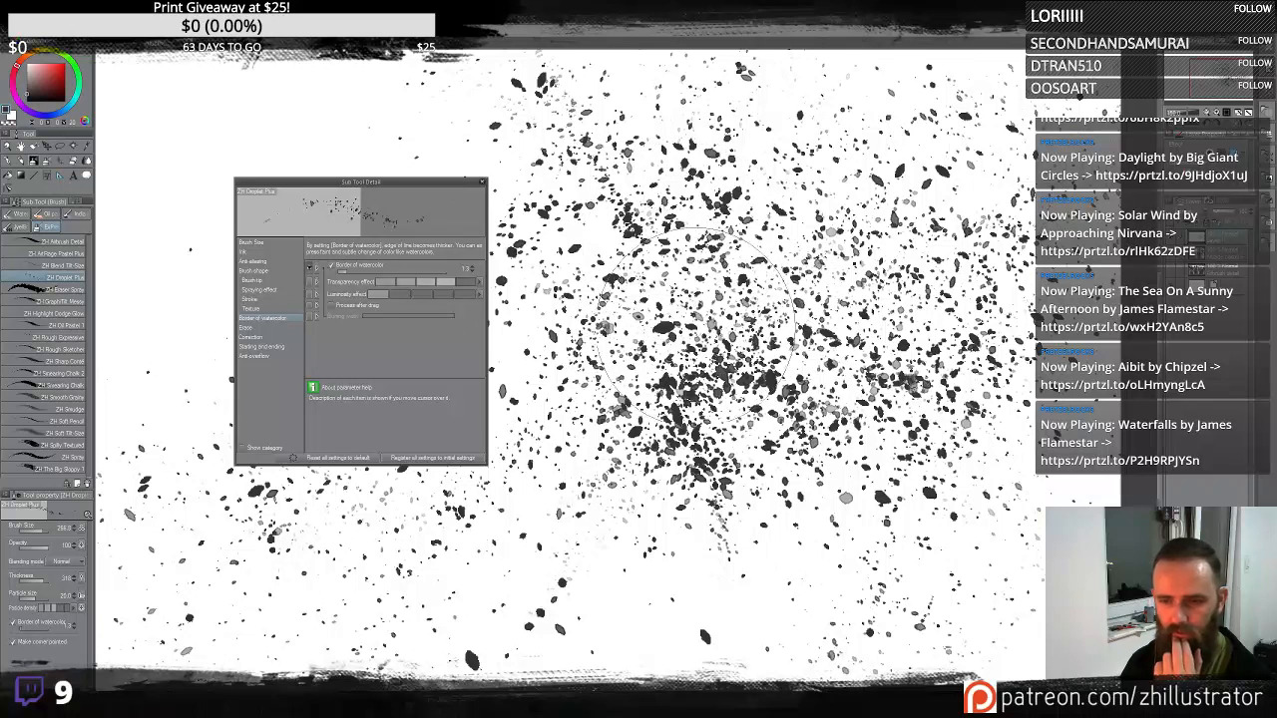
pyautogui.moveTo(649, 487); pyautogui.dragTo(627, 564)
pyautogui.moveTo(668, 517)
pyautogui.mouseDown()
pyautogui.moveTo(620, 555)
pyautogui.moveTo(603, 527)
pyautogui.moveTo(566, 523)
pyautogui.moveTo(594, 547)
pyautogui.moveTo(594, 579)
pyautogui.moveTo(562, 578)
pyautogui.moveTo(562, 595)
pyautogui.moveTo(604, 536)
pyautogui.moveTo(580, 608)
pyautogui.moveTo(612, 582)
pyautogui.moveTo(594, 567)
pyautogui.moveTo(589, 586)
pyautogui.moveTo(571, 557)
pyautogui.moveTo(561, 577)
pyautogui.moveTo(544, 539)
pyautogui.moveTo(630, 507)
pyautogui.moveTo(555, 585)
pyautogui.moveTo(651, 472)
pyautogui.moveTo(598, 617)
pyautogui.moveTo(630, 442)
pyautogui.moveTo(643, 507)
pyautogui.moveTo(610, 524)
pyautogui.moveTo(658, 522)
pyautogui.moveTo(670, 545)
pyautogui.moveTo(698, 444)
pyautogui.moveTo(688, 513)
pyautogui.moveTo(644, 457)
pyautogui.moveTo(693, 484)
pyautogui.moveTo(698, 422)
pyautogui.moveTo(733, 529)
pyautogui.mouseUp()
pyautogui.press('Delete')
# - Spray droplet arcs and bands around the canvas, clear the layer, and spray a new diagonal band
pyautogui.moveTo(692, 456)
pyautogui.mouseDown()
pyautogui.moveTo(687, 321)
pyautogui.moveTo(738, 320)
pyautogui.moveTo(611, 334)
pyautogui.mouseUp()
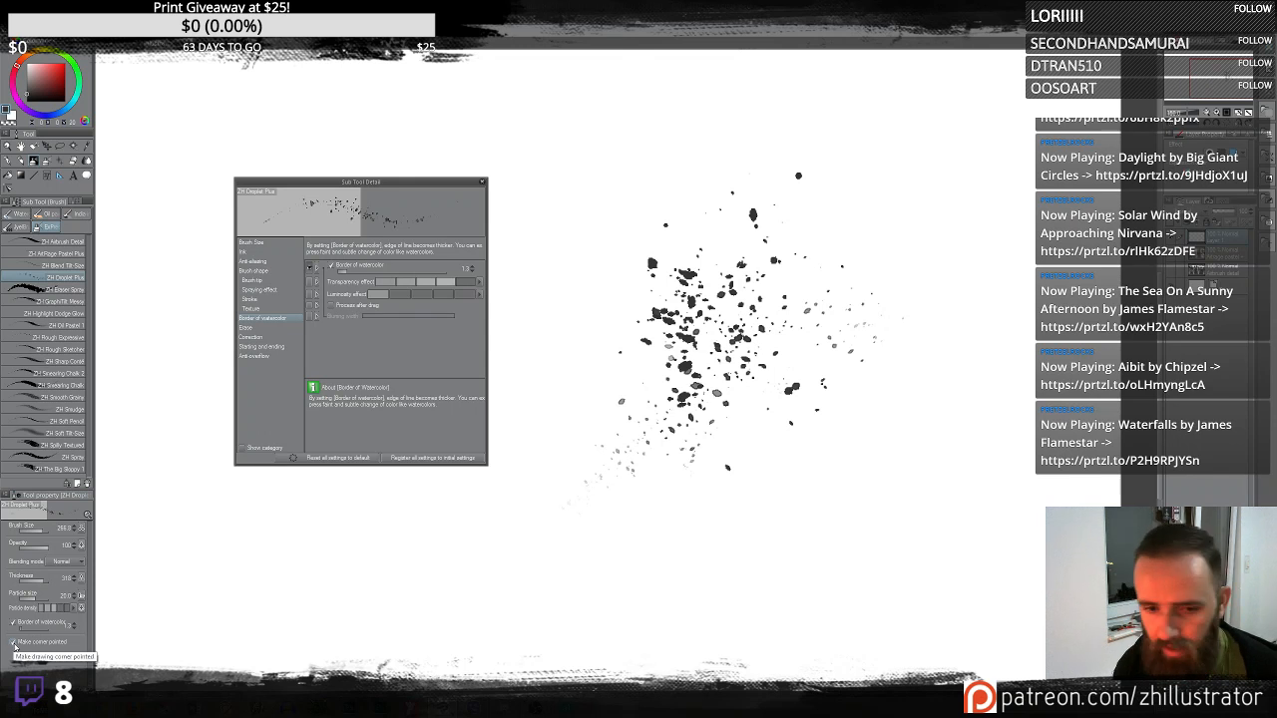
pyautogui.moveTo(542, 414)
pyautogui.mouseDown()
pyautogui.moveTo(593, 251)
pyautogui.moveTo(986, 399)
pyautogui.moveTo(913, 299)
pyautogui.moveTo(889, 153)
pyautogui.moveTo(843, 261)
pyautogui.mouseUp()
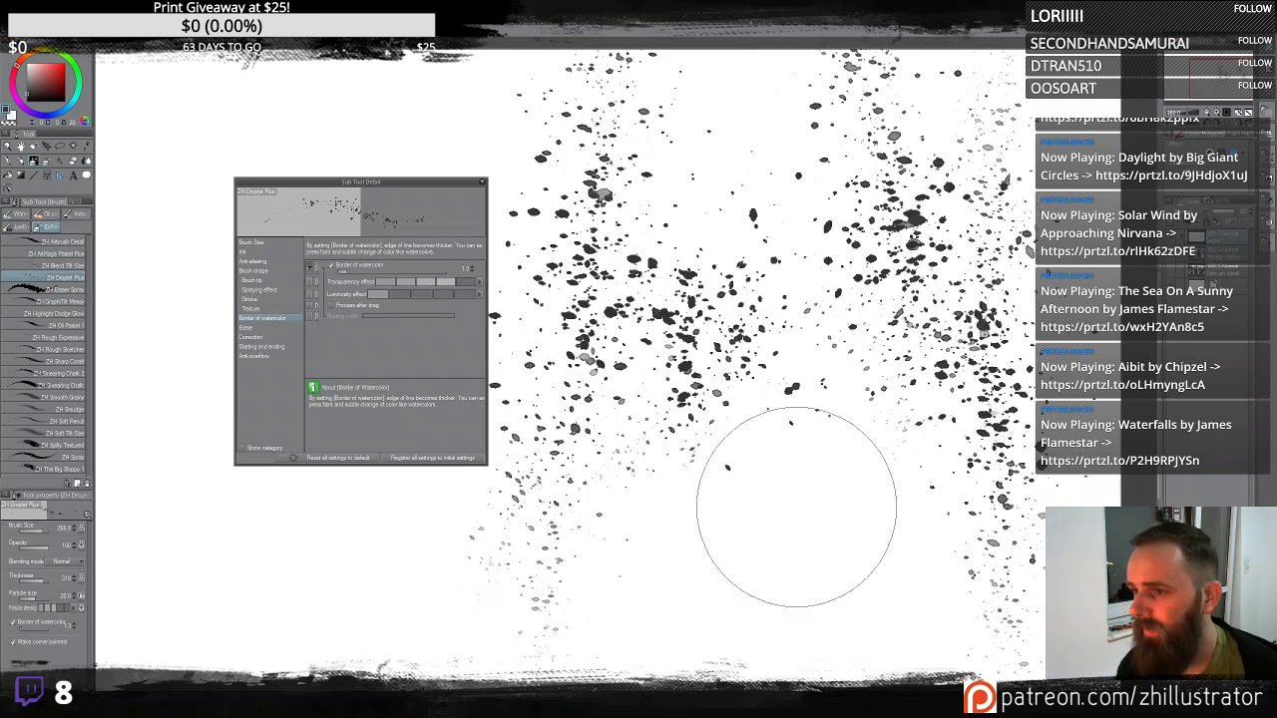
pyautogui.moveTo(796, 507)
pyautogui.mouseDown()
pyautogui.moveTo(797, 554)
pyautogui.moveTo(741, 588)
pyautogui.moveTo(761, 528)
pyautogui.moveTo(809, 512)
pyautogui.moveTo(766, 506)
pyautogui.moveTo(532, 594)
pyautogui.mouseUp()
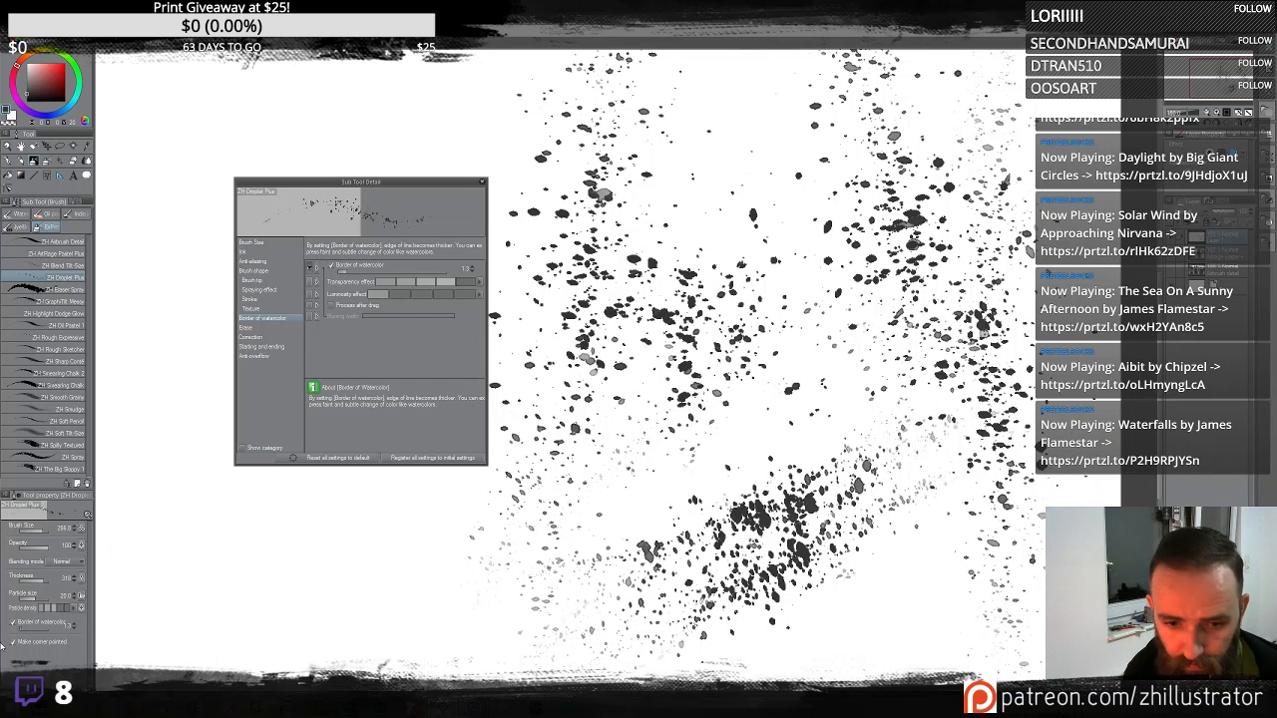
pyautogui.moveTo(300, 584)
pyautogui.mouseDown()
pyautogui.moveTo(293, 570)
pyautogui.moveTo(277, 584)
pyautogui.moveTo(342, 579)
pyautogui.moveTo(308, 559)
pyautogui.mouseUp()
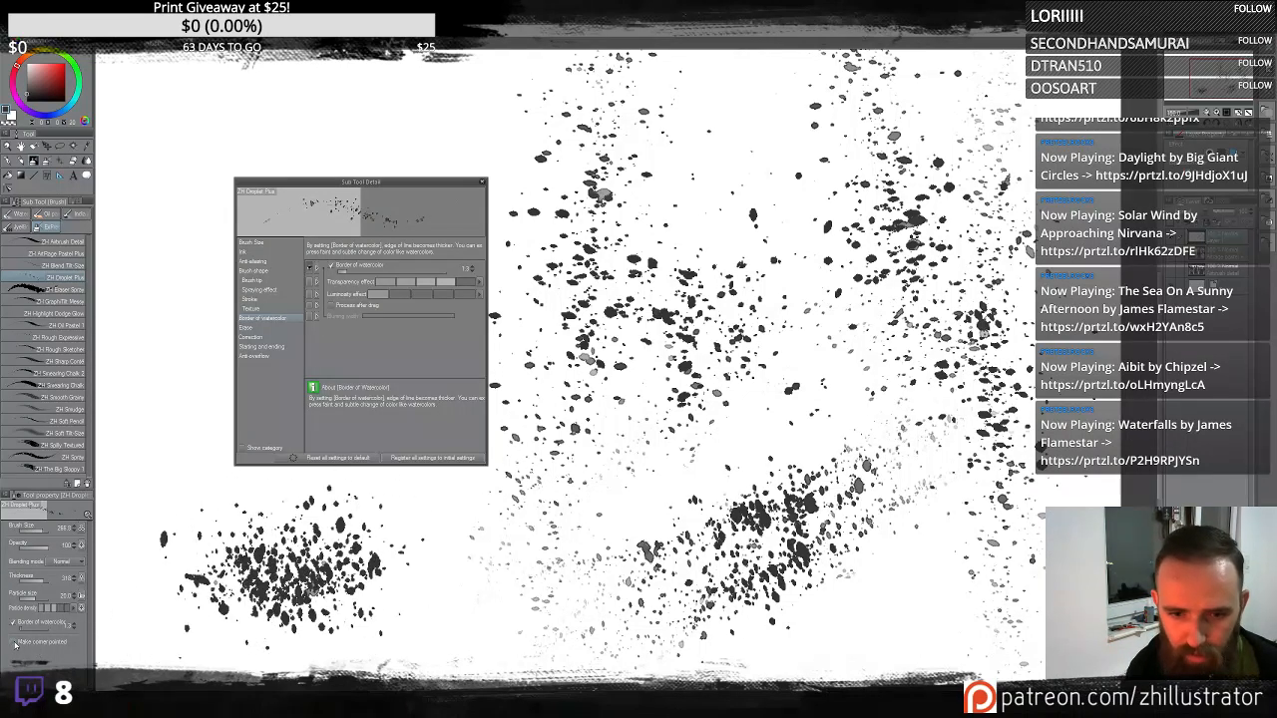
pyautogui.moveTo(130, 399)
pyautogui.mouseDown()
pyautogui.moveTo(155, 315)
pyautogui.moveTo(149, 254)
pyautogui.moveTo(330, 115)
pyautogui.mouseUp()
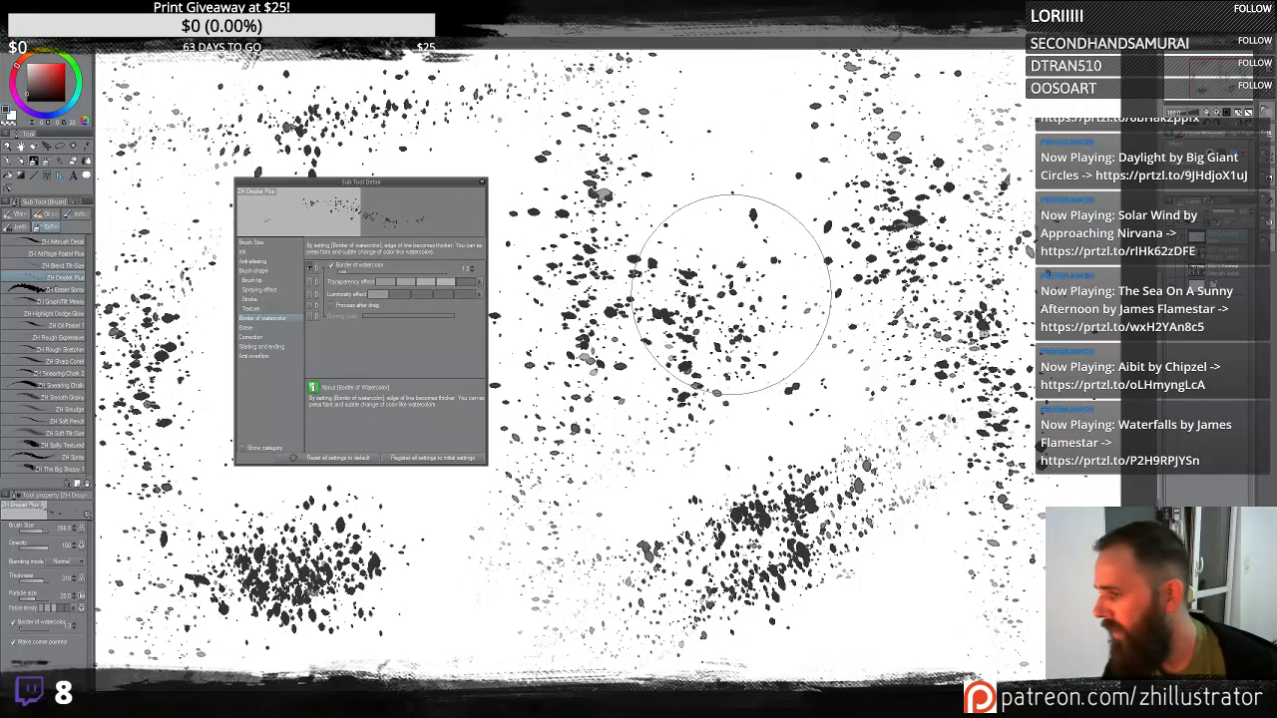
pyautogui.press('Delete')
pyautogui.moveTo(585, 330)
pyautogui.mouseDown()
pyautogui.moveTo(784, 305)
pyautogui.moveTo(776, 524)
pyautogui.moveTo(784, 199)
pyautogui.moveTo(613, 270)
pyautogui.moveTo(841, 428)
pyautogui.moveTo(661, 562)
pyautogui.moveTo(841, 499)
pyautogui.moveTo(898, 542)
pyautogui.moveTo(923, 467)
pyautogui.moveTo(864, 497)
pyautogui.moveTo(884, 483)
pyautogui.moveTo(882, 445)
pyautogui.moveTo(896, 455)
pyautogui.moveTo(856, 505)
pyautogui.moveTo(788, 519)
pyautogui.moveTo(570, 213)
pyautogui.moveTo(626, 366)
pyautogui.moveTo(605, 376)
pyautogui.moveTo(656, 433)
pyautogui.mouseUp()
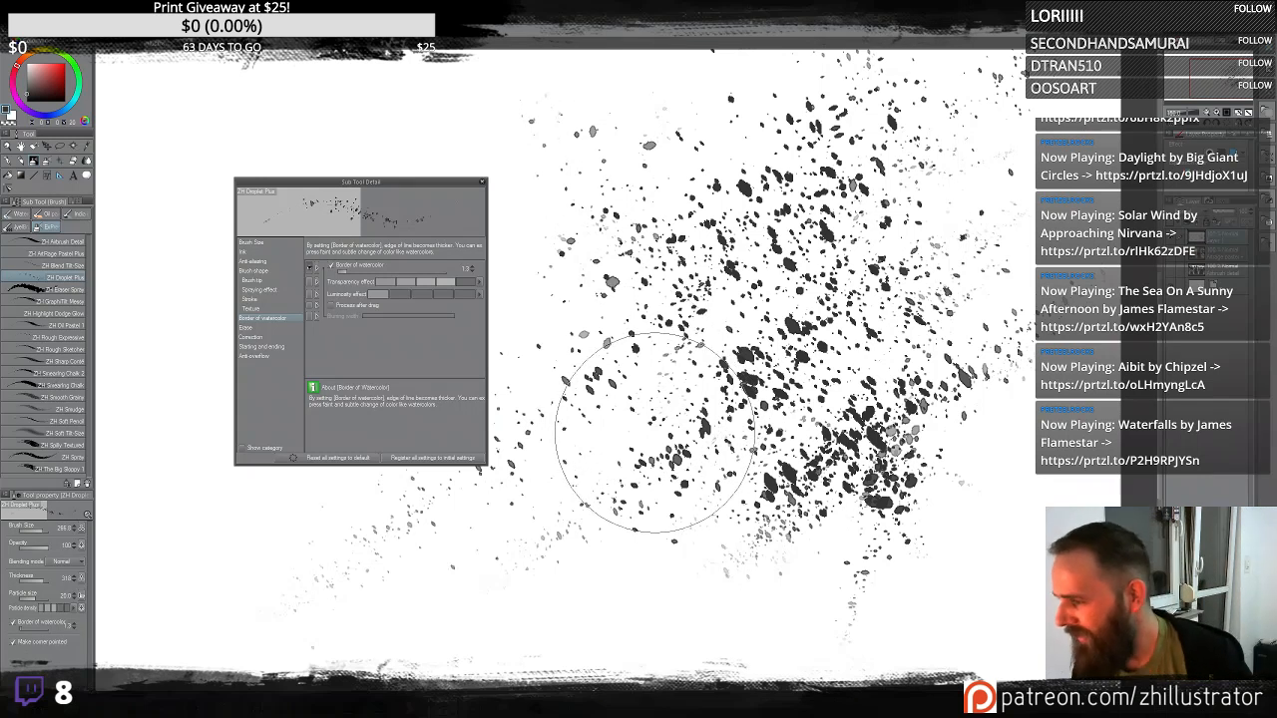
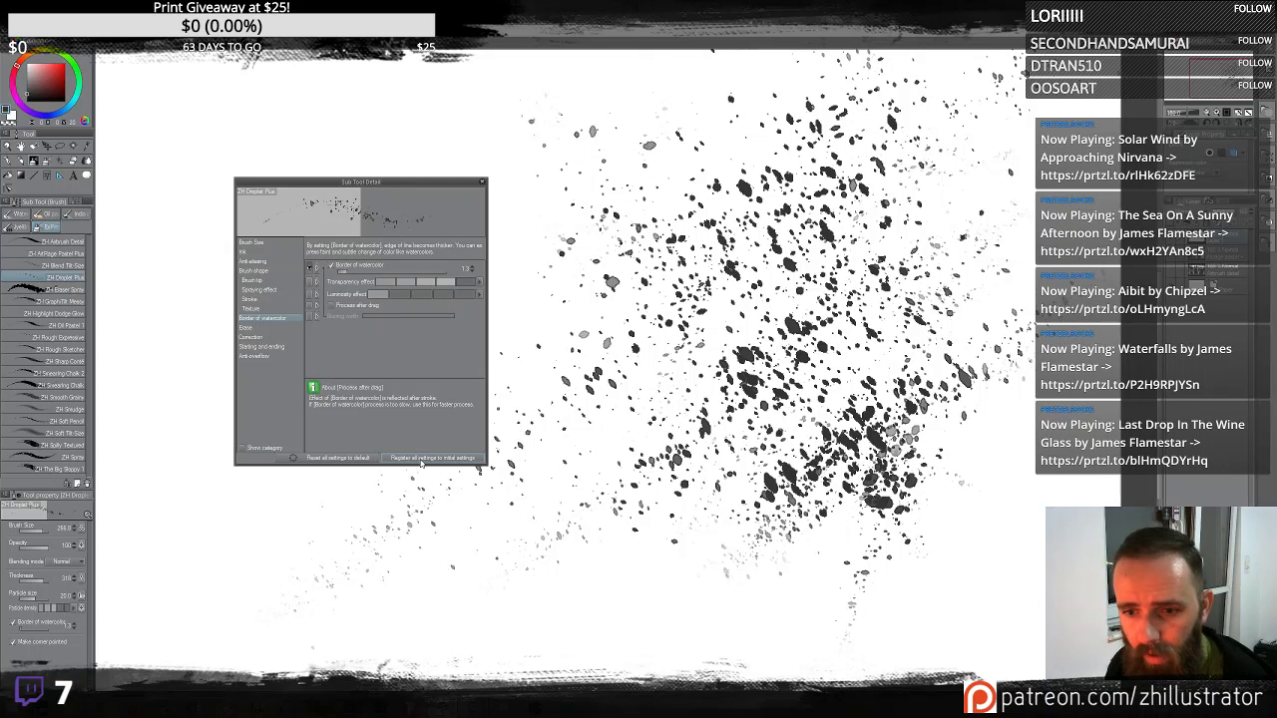
# - Register the Droplet brush's current settings as its initial settings, confirm, and close the sub tool detail dialog
pyautogui.click(421, 458)
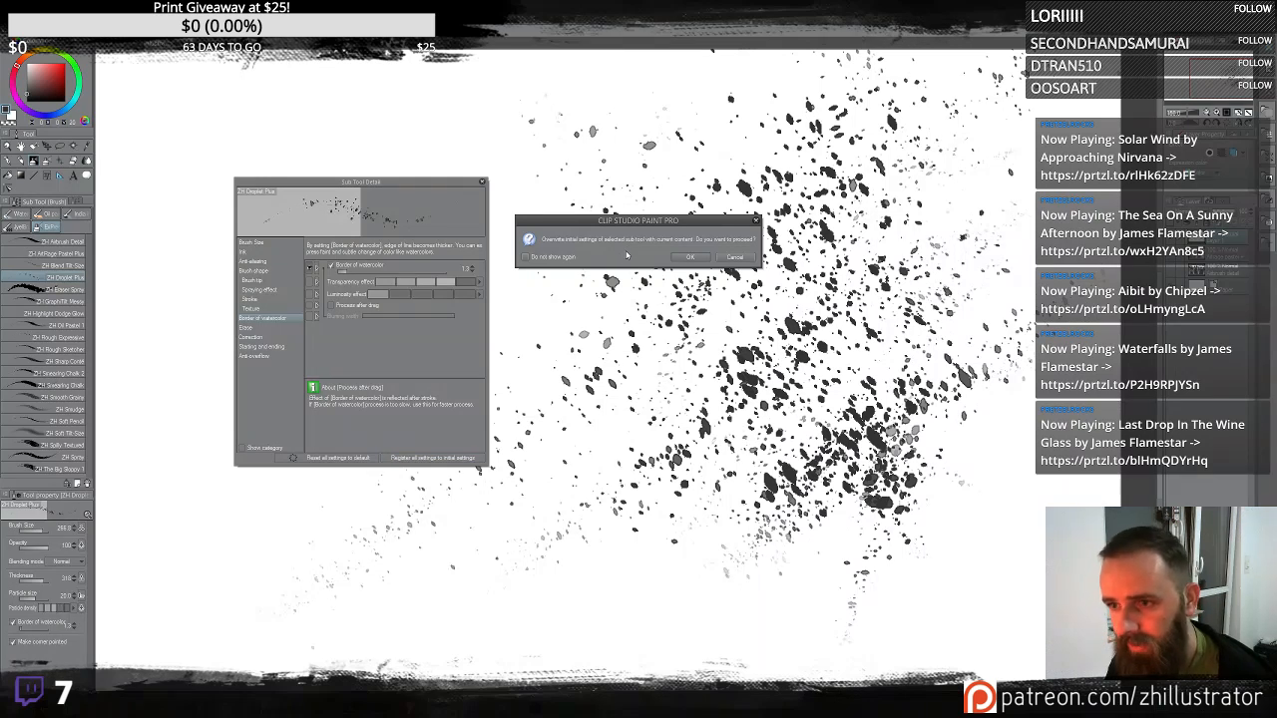
pyautogui.click(686, 258)
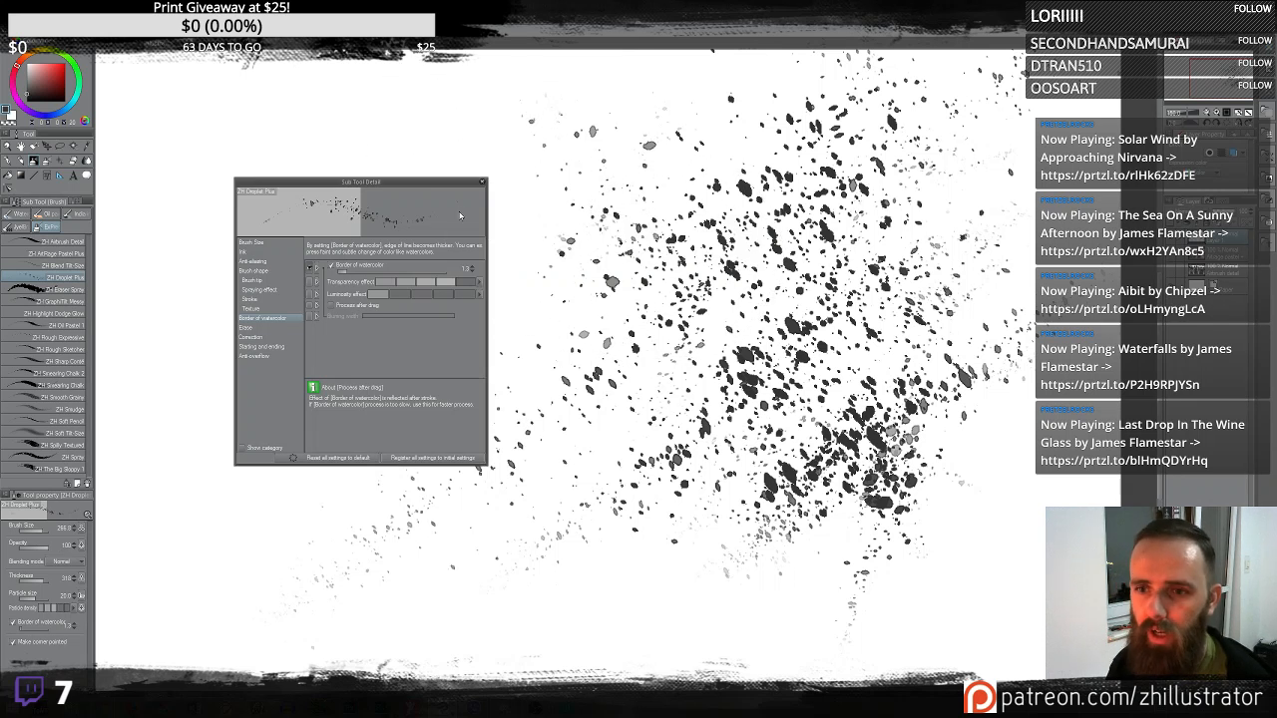
pyautogui.click(482, 182)
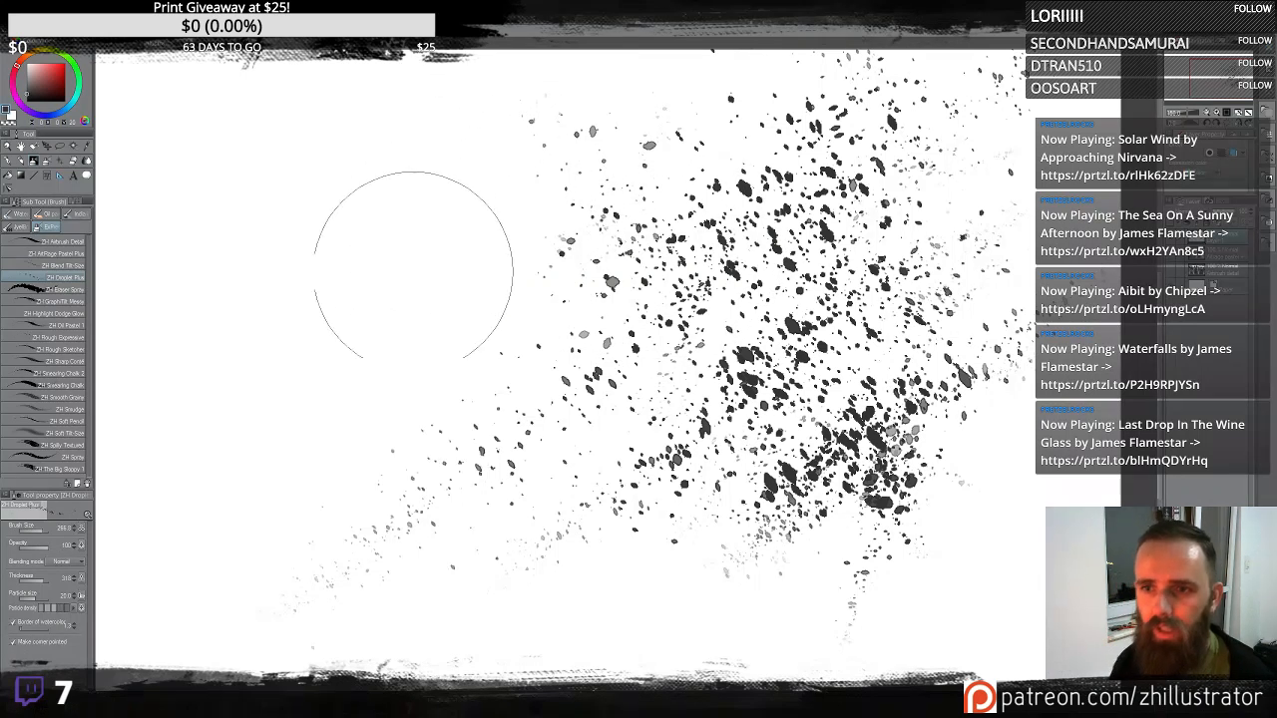
# - Spray droplet strokes across the upper left part of the canvas
pyautogui.moveTo(414, 264)
pyautogui.mouseDown()
pyautogui.moveTo(406, 405)
pyautogui.moveTo(373, 407)
pyautogui.moveTo(350, 362)
pyautogui.moveTo(452, 363)
pyautogui.moveTo(486, 294)
pyautogui.moveTo(459, 319)
pyautogui.moveTo(489, 289)
pyautogui.moveTo(480, 231)
pyautogui.moveTo(451, 242)
pyautogui.moveTo(491, 188)
pyautogui.moveTo(475, 228)
pyautogui.mouseUp()
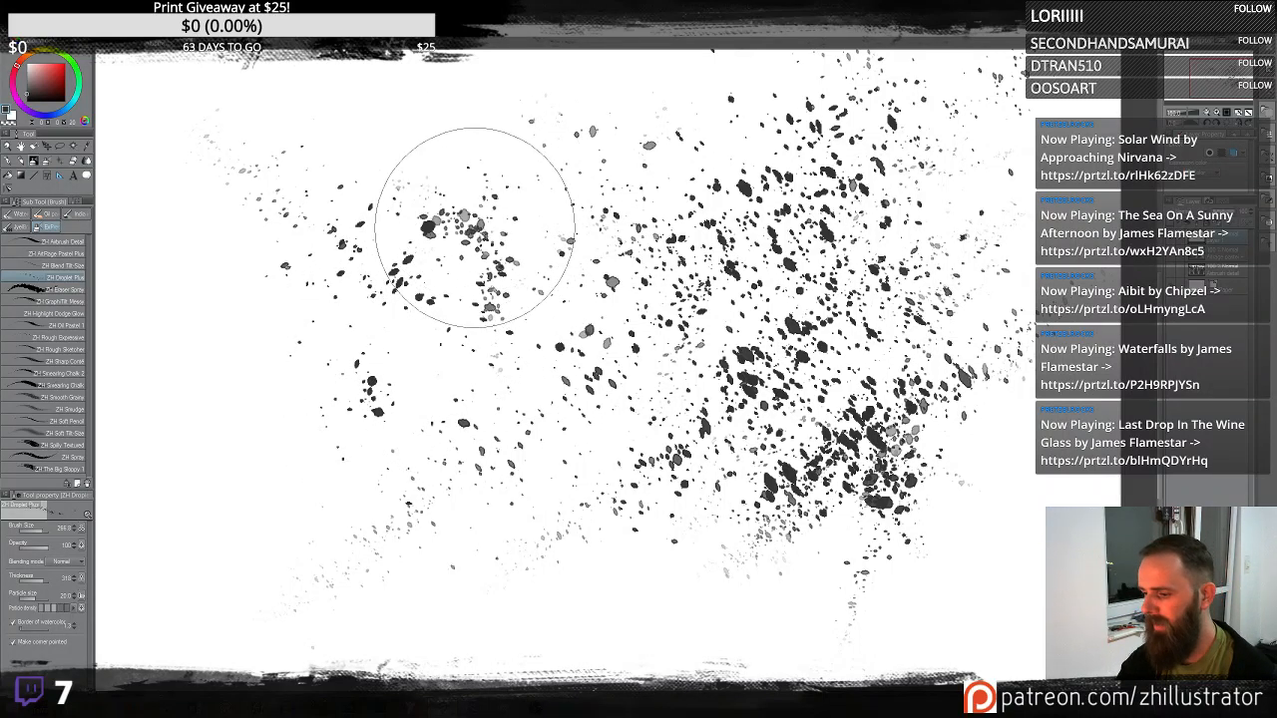
pyautogui.scroll(1, 475, 227)
pyautogui.scroll(-1, 475, 227)
pyautogui.scroll(-1, 475, 228)
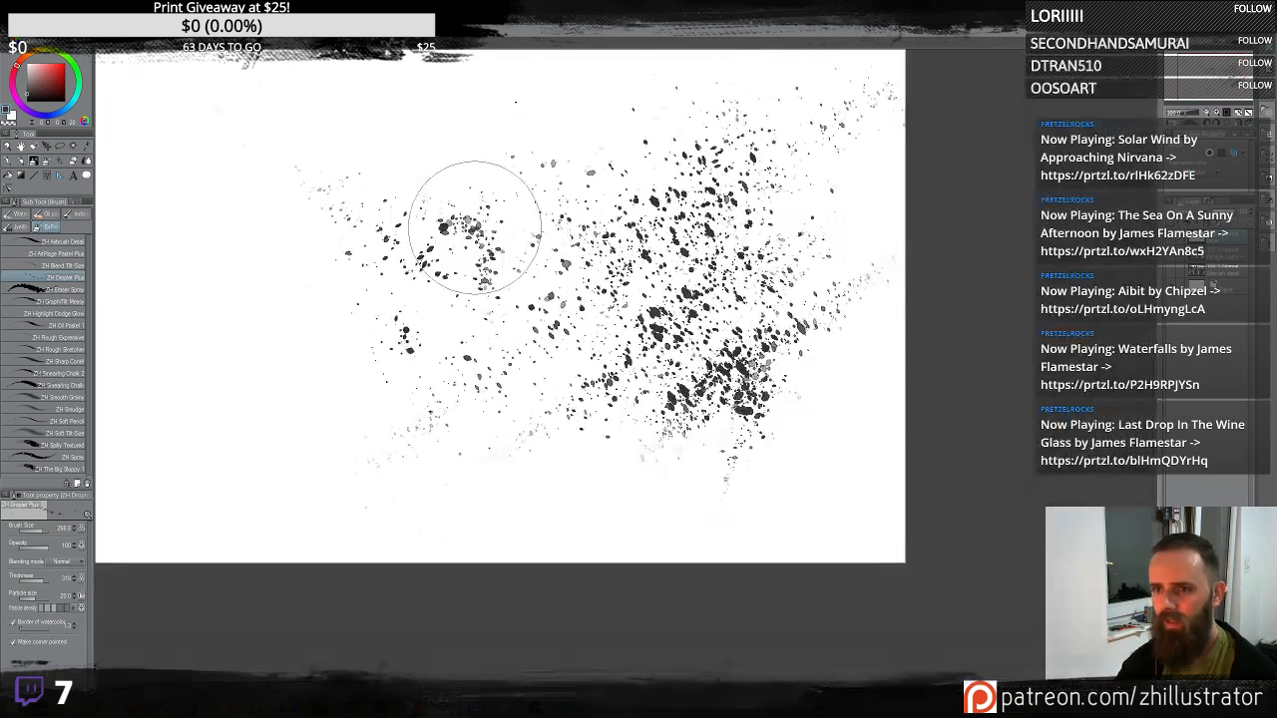
pyautogui.moveTo(475, 227)
pyautogui.mouseDown()
pyautogui.moveTo(638, 300)
pyautogui.moveTo(672, 293)
pyautogui.mouseUp()
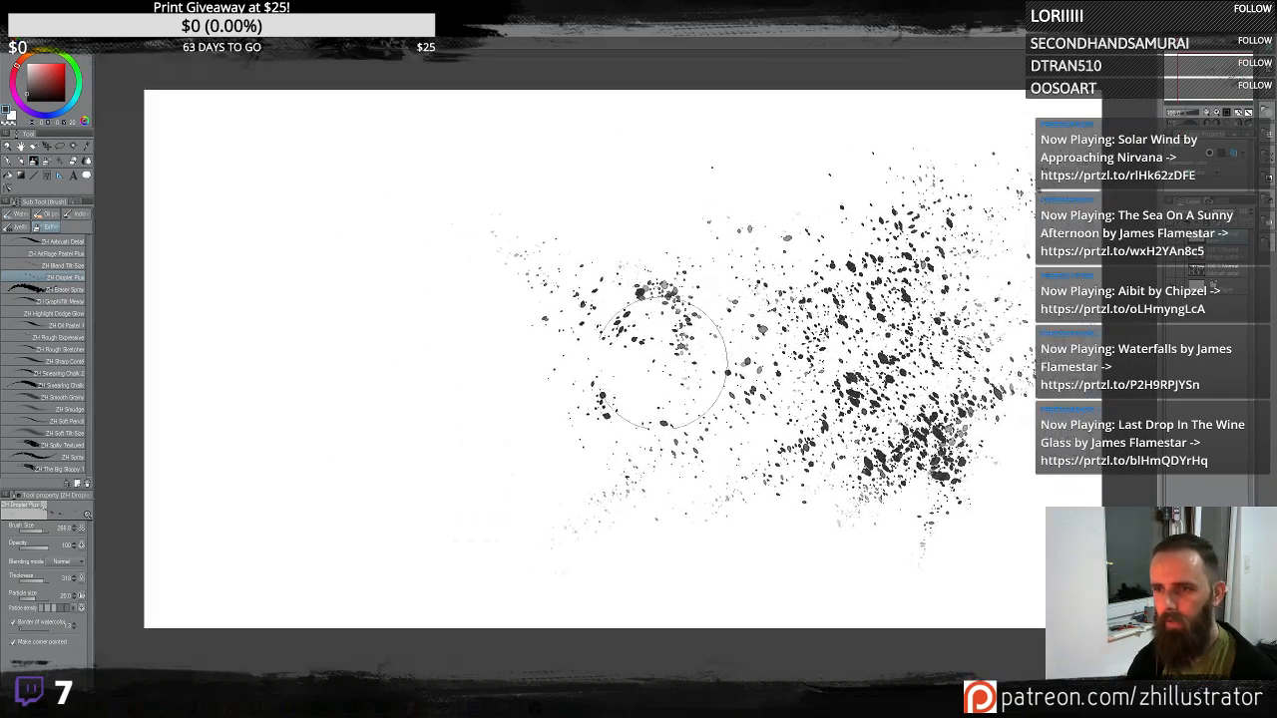
pyautogui.moveTo(607, 176)
pyautogui.mouseDown()
pyautogui.moveTo(594, 243)
pyautogui.moveTo(650, 206)
pyautogui.moveTo(470, 256)
pyautogui.moveTo(481, 297)
pyautogui.moveTo(530, 296)
pyautogui.moveTo(422, 267)
pyautogui.moveTo(465, 316)
pyautogui.moveTo(500, 264)
pyautogui.moveTo(504, 218)
pyautogui.moveTo(534, 344)
pyautogui.moveTo(502, 389)
pyautogui.moveTo(528, 433)
pyautogui.moveTo(650, 371)
pyautogui.moveTo(619, 433)
pyautogui.moveTo(567, 379)
pyautogui.mouseUp()
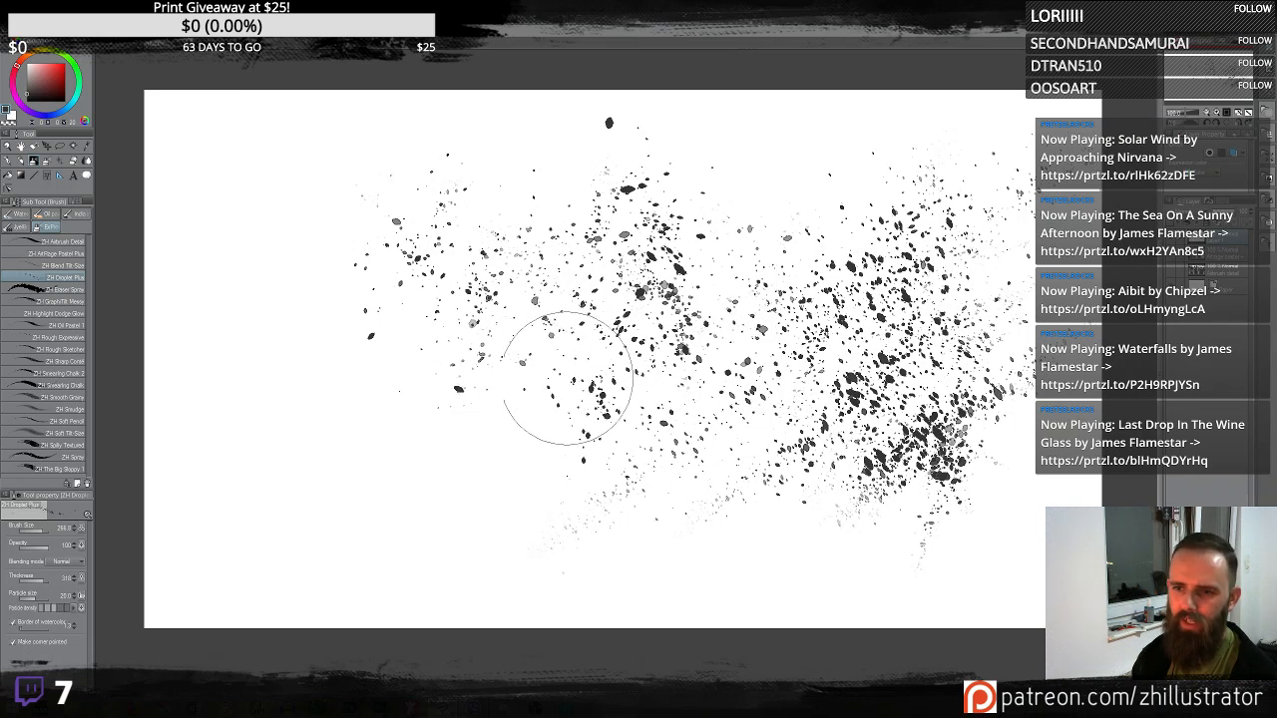
# - Switch to the Smudge brush and smudge the droplets near the top of the canvas
pyautogui.click(77, 290)
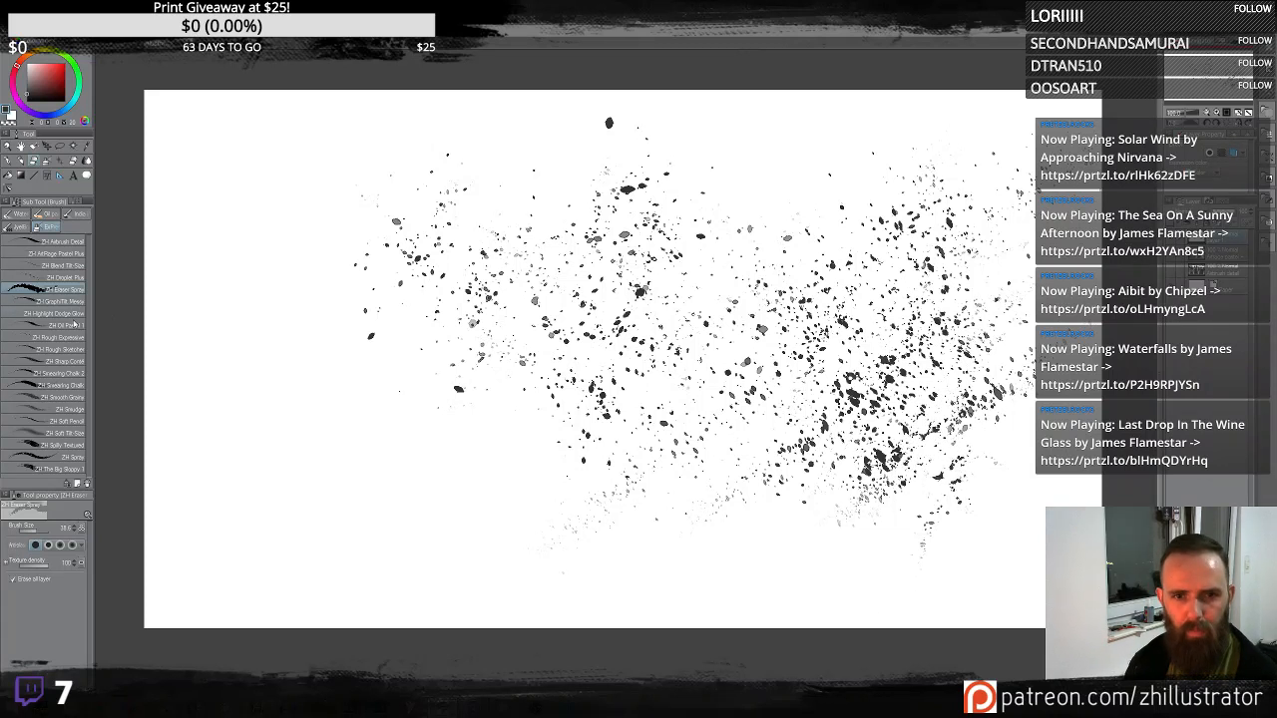
pyautogui.click(78, 410)
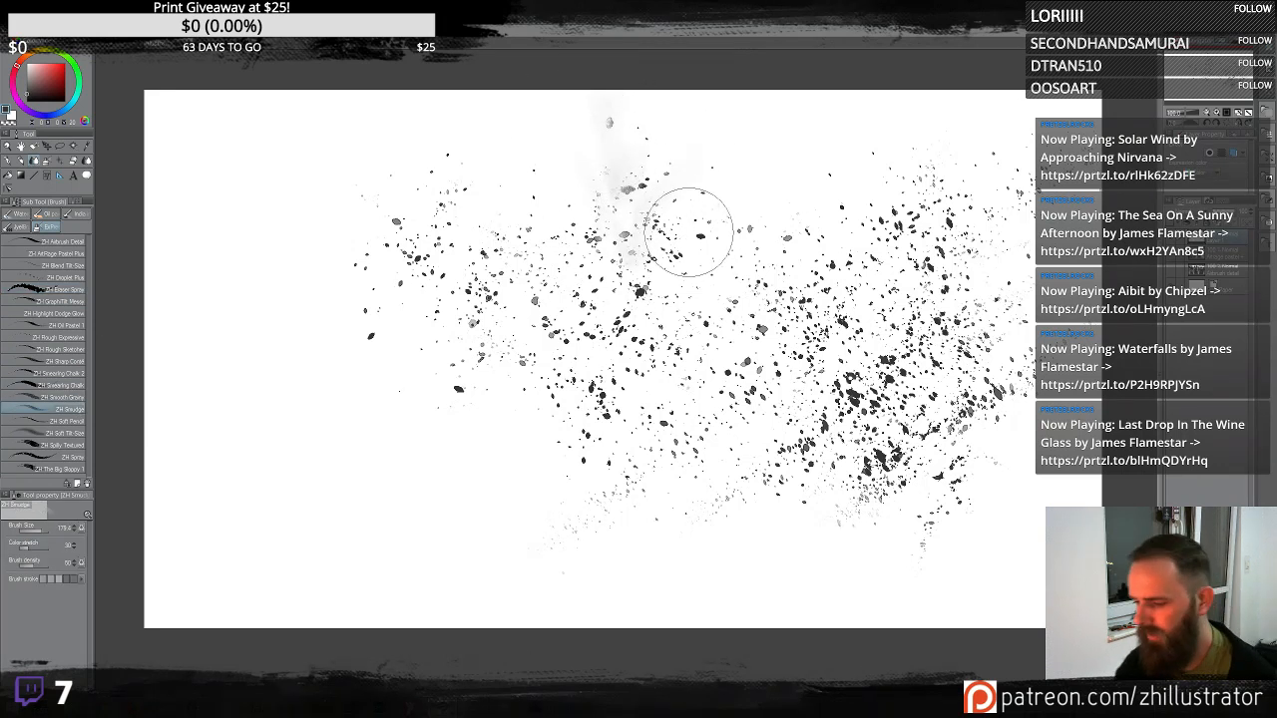
pyautogui.scroll(1, 689, 231)
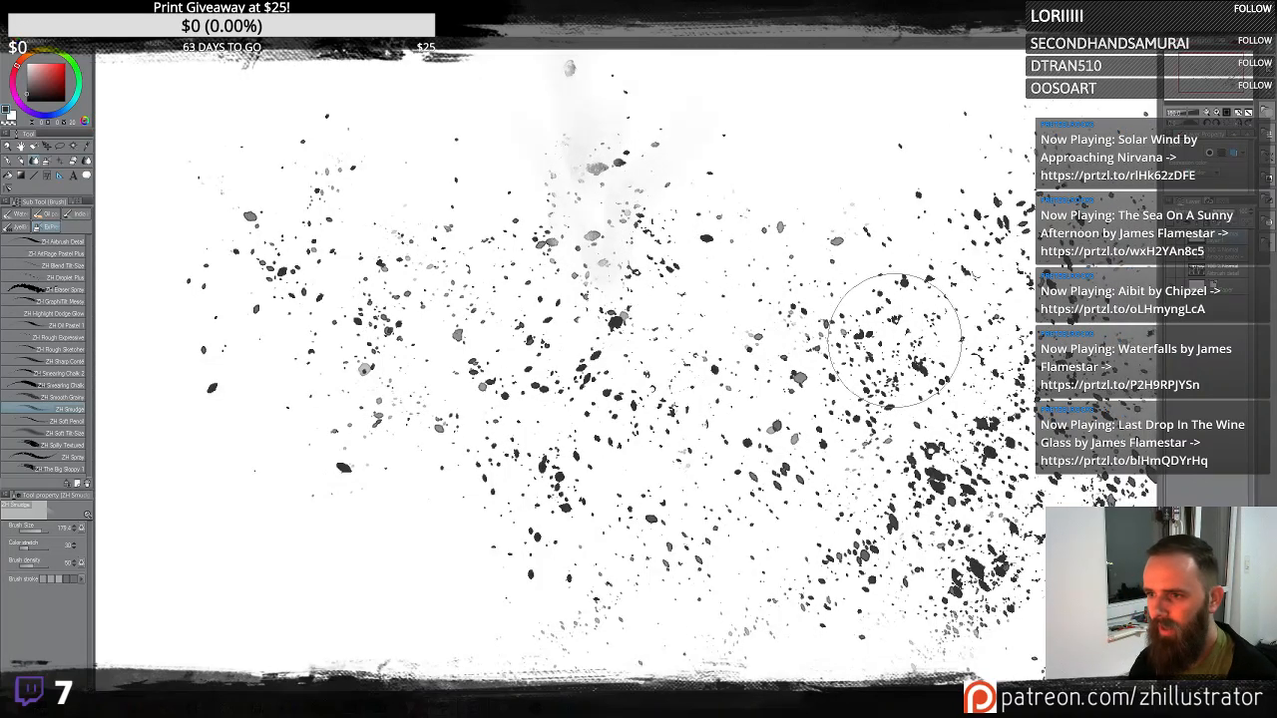
pyautogui.moveTo(831, 248); pyautogui.dragTo(851, 132)
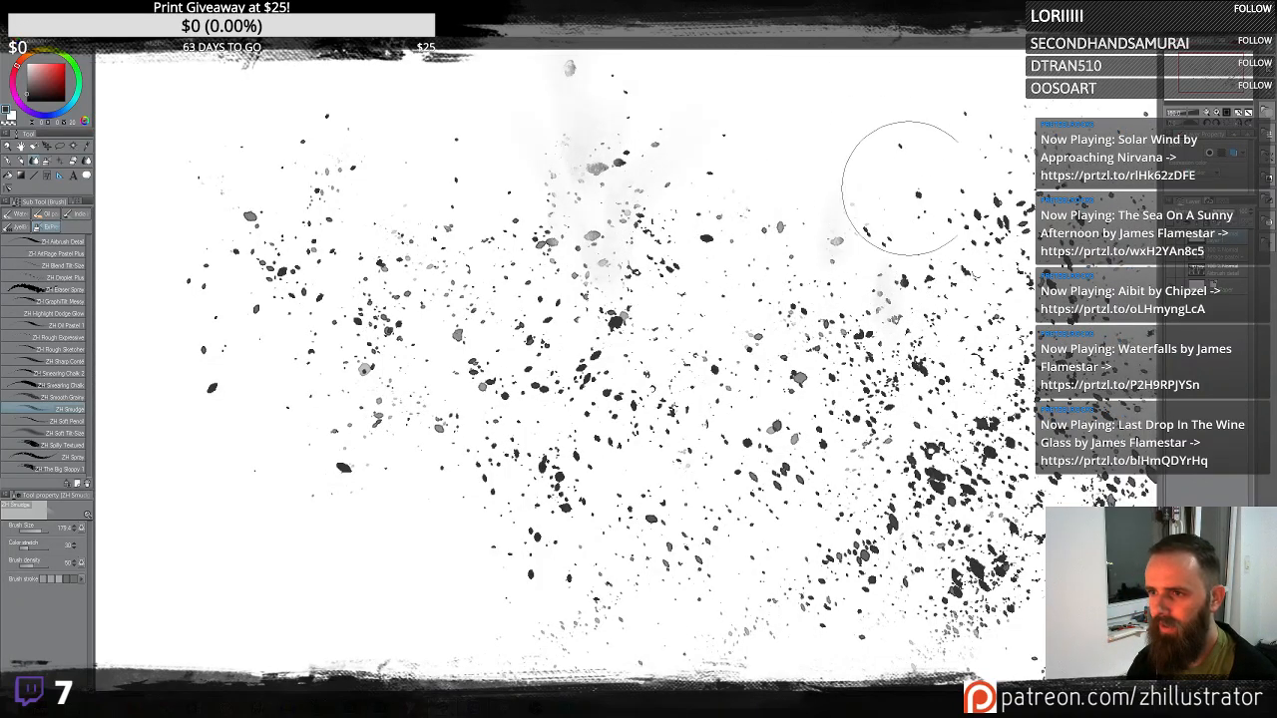
pyautogui.moveTo(973, 256)
pyautogui.mouseDown()
pyautogui.moveTo(1027, 146)
pyautogui.moveTo(979, 236)
pyautogui.moveTo(1001, 114)
pyautogui.mouseUp()
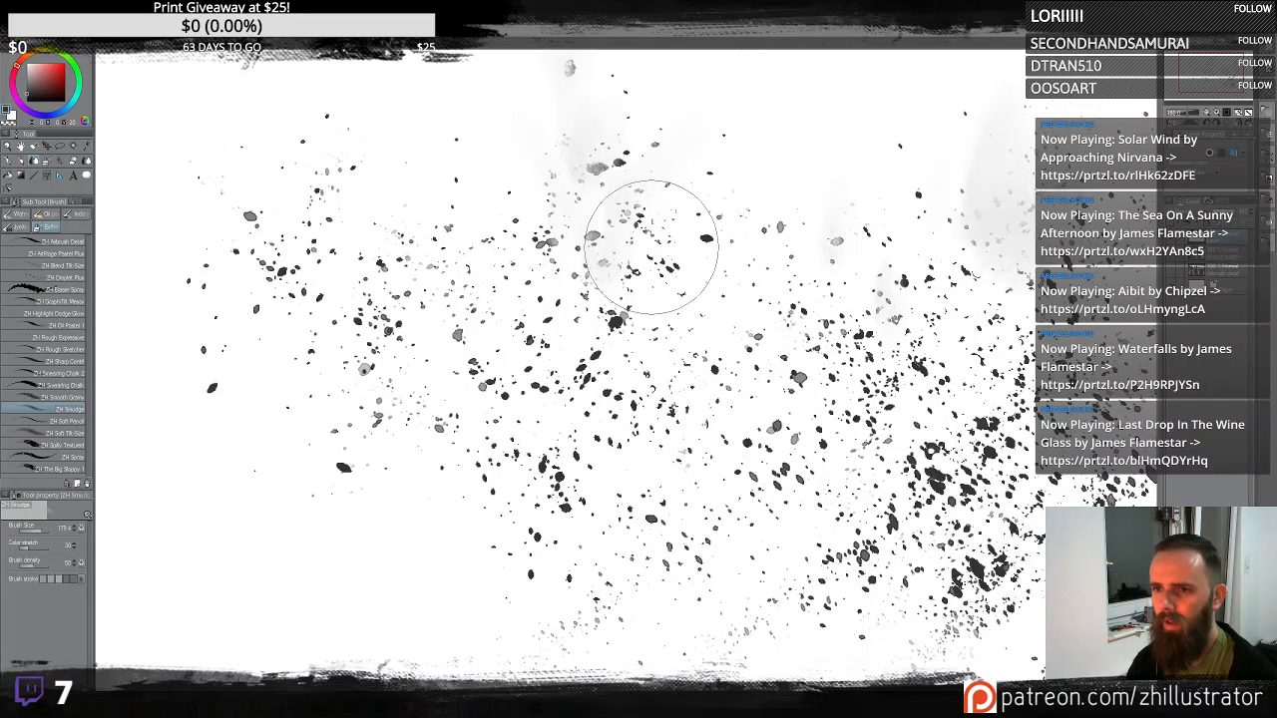
pyautogui.moveTo(629, 271); pyautogui.dragTo(657, 162)
pyautogui.moveTo(712, 234); pyautogui.dragTo(765, 190)
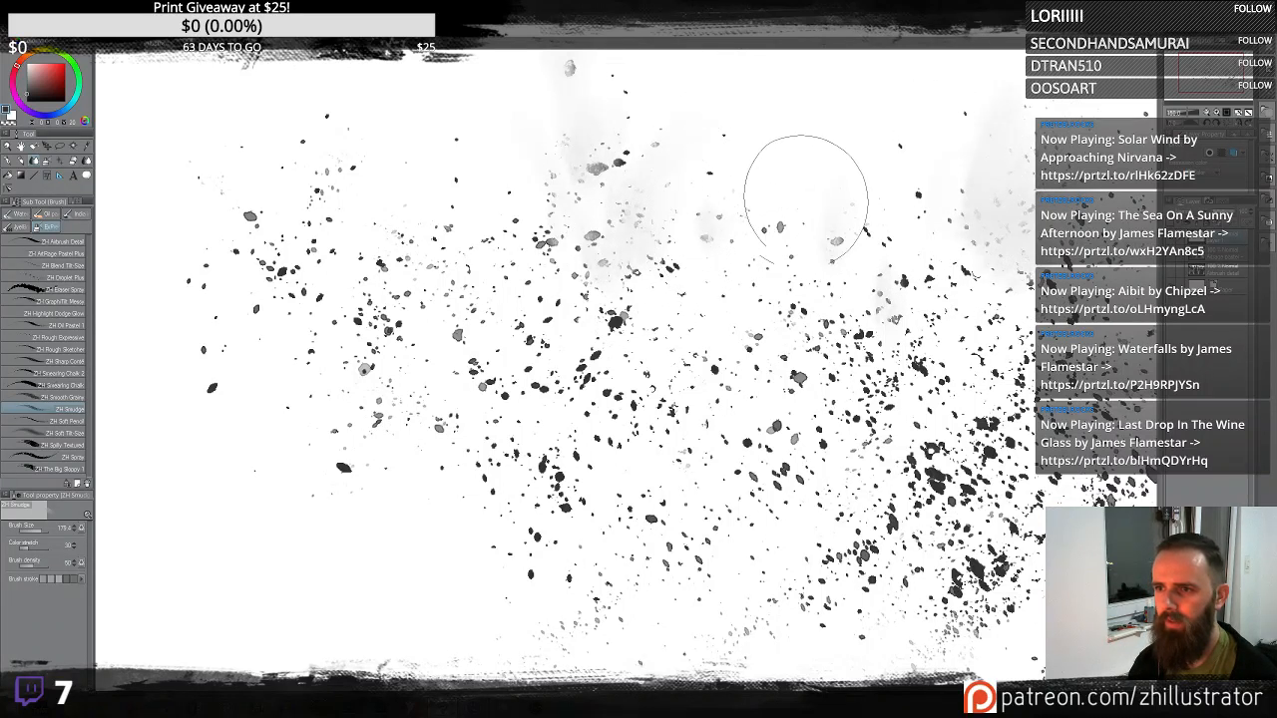
pyautogui.moveTo(735, 267); pyautogui.dragTo(823, 140)
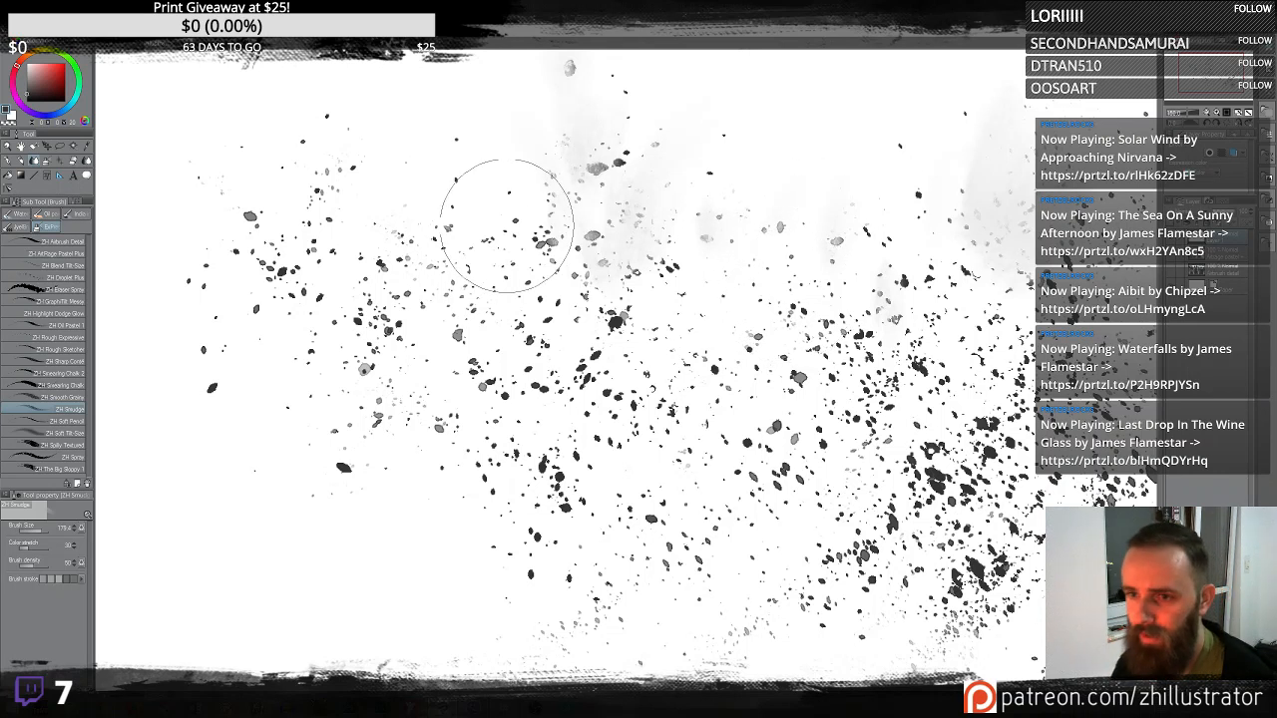
# - Smudge more droplets in the middle and right areas of the canvas
pyautogui.moveTo(506, 291); pyautogui.dragTo(534, 228)
pyautogui.moveTo(510, 379)
pyautogui.mouseDown()
pyautogui.moveTo(632, 327)
pyautogui.moveTo(622, 290)
pyautogui.moveTo(618, 326)
pyautogui.mouseUp()
pyautogui.moveTo(674, 244); pyautogui.dragTo(713, 194)
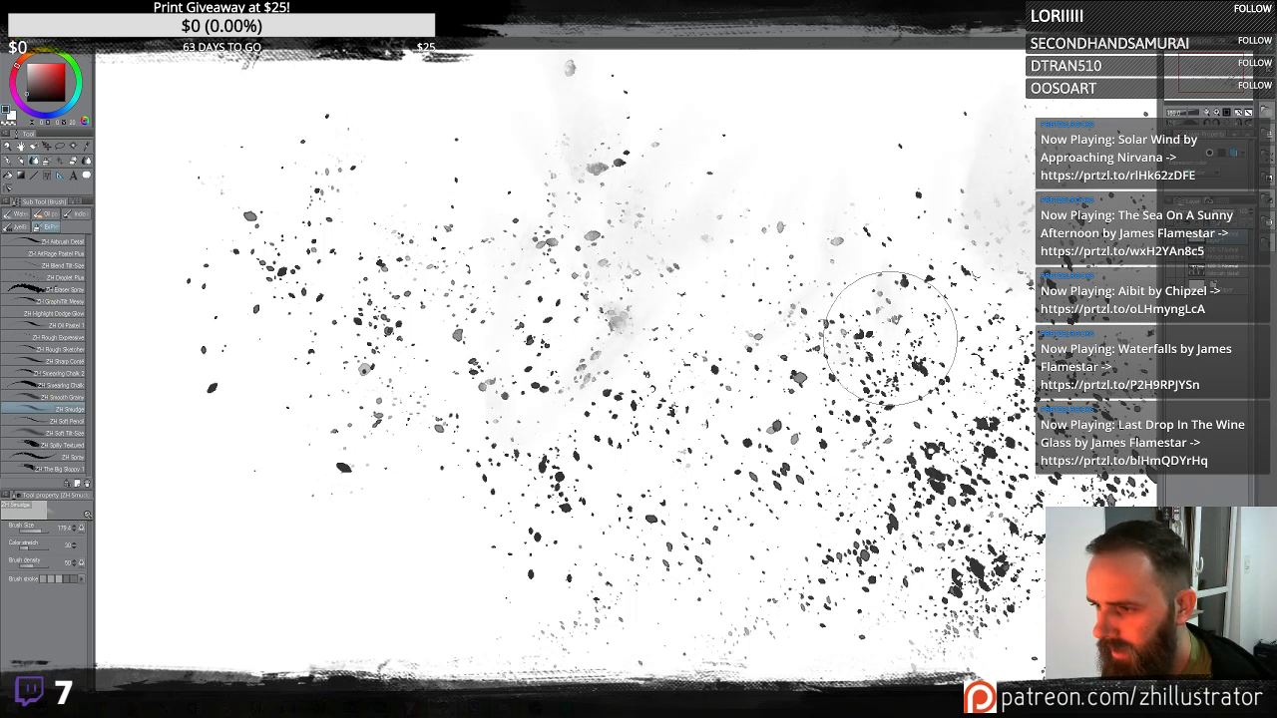
pyautogui.moveTo(906, 365); pyautogui.dragTo(908, 329)
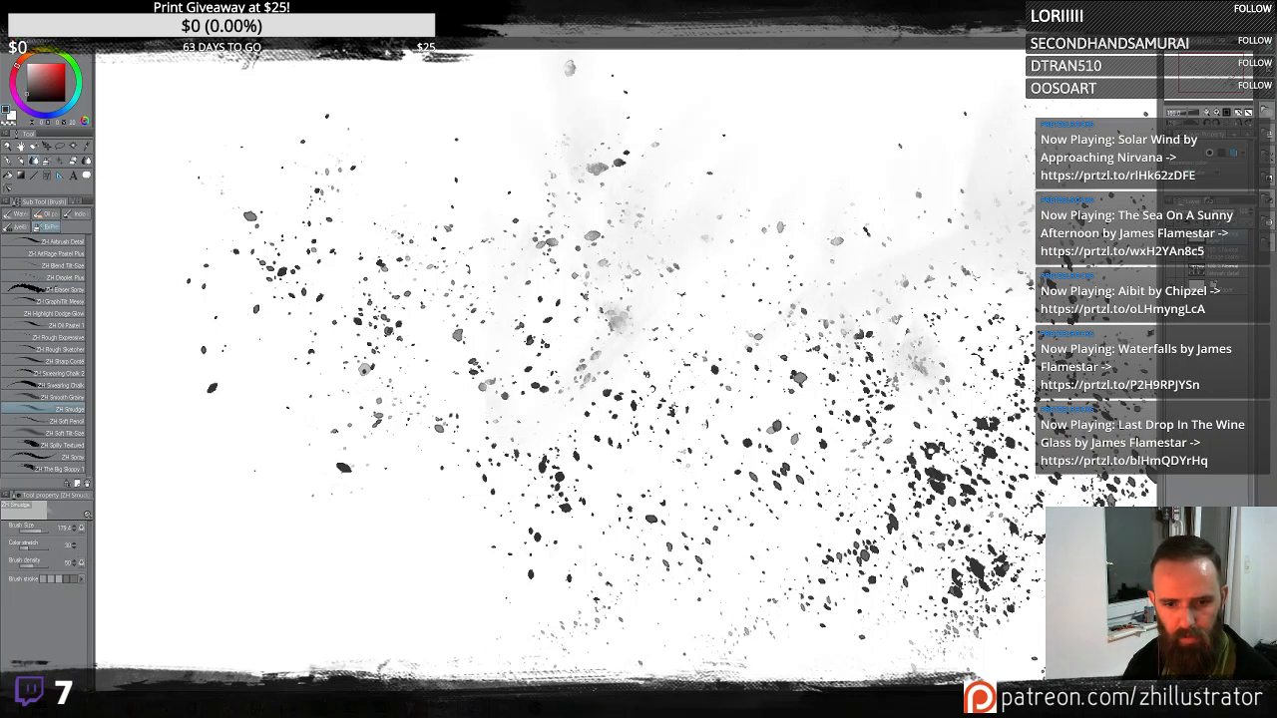
# - Open the Smudge brush's detail settings, check its brush tip and size pressure options, and smudge near the top
pyautogui.click(88, 515)
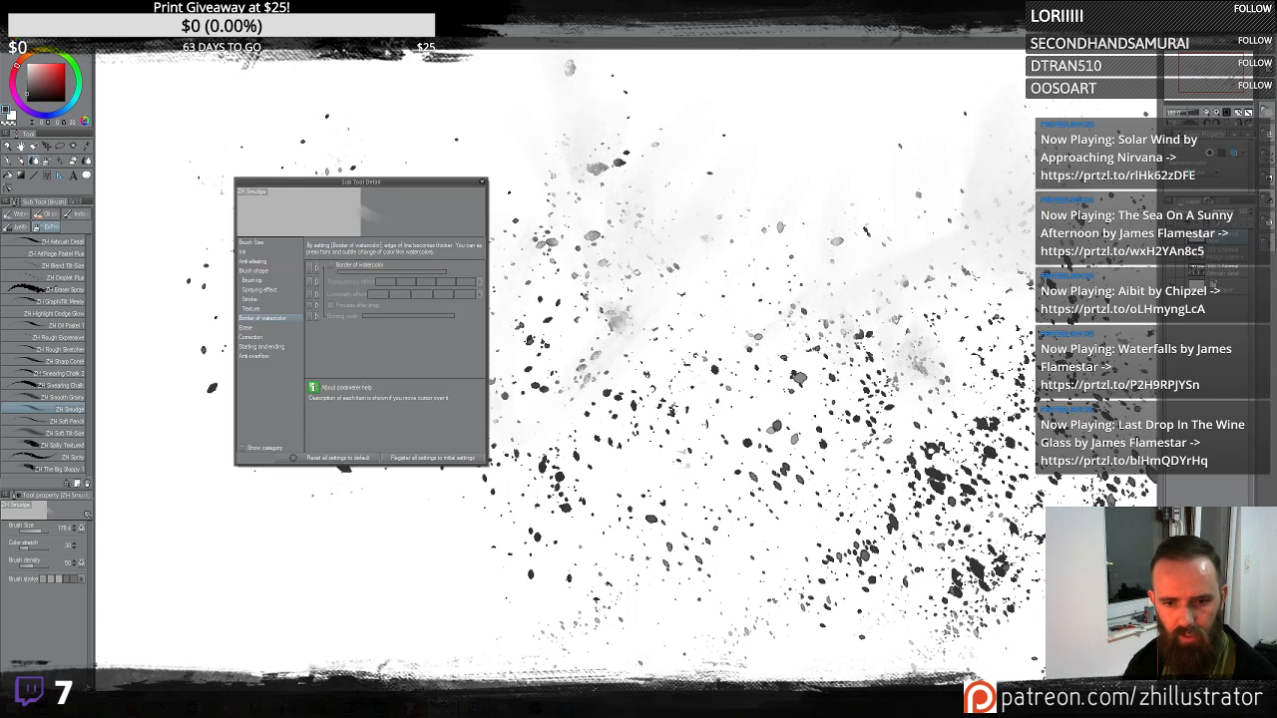
pyautogui.click(272, 285)
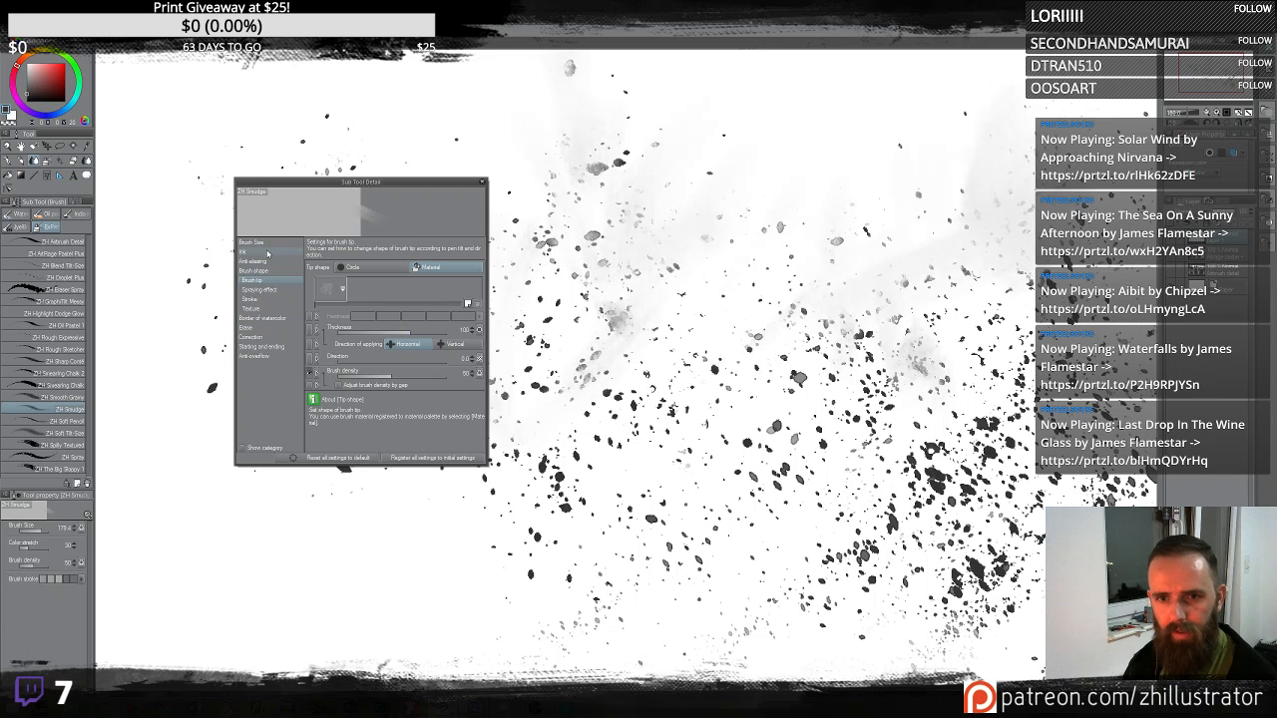
pyautogui.click(271, 244)
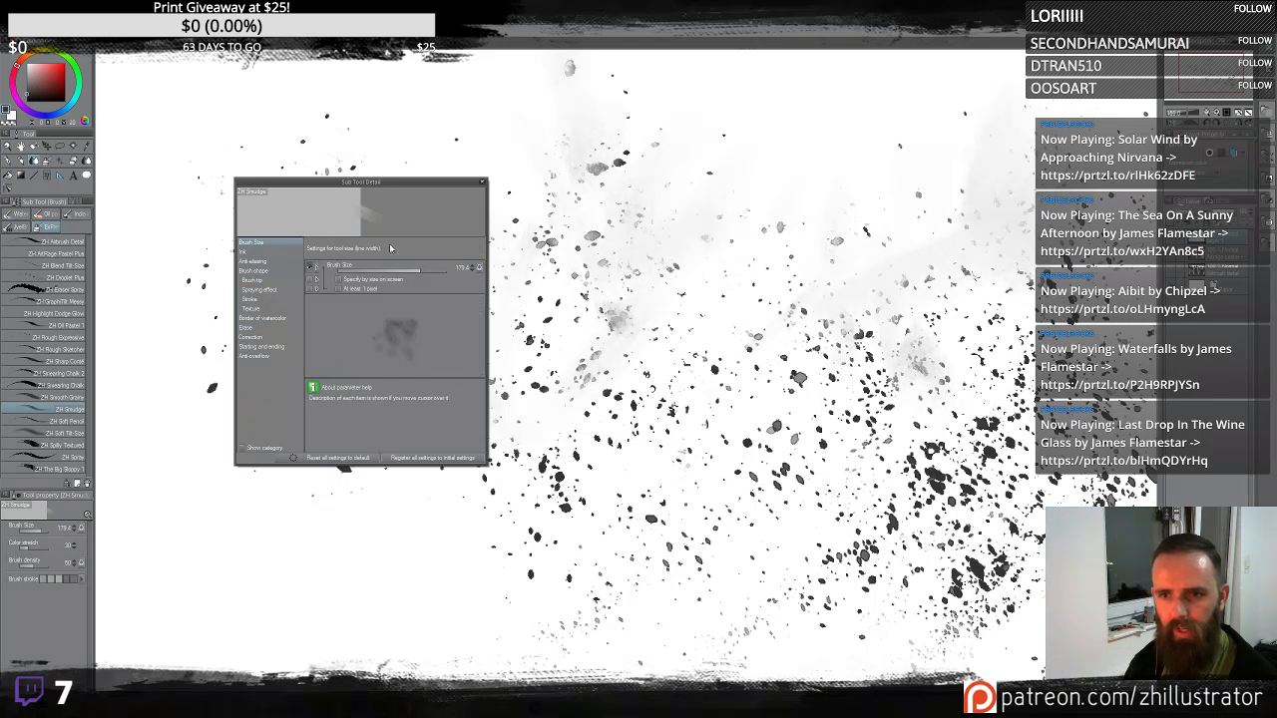
pyautogui.click(479, 269)
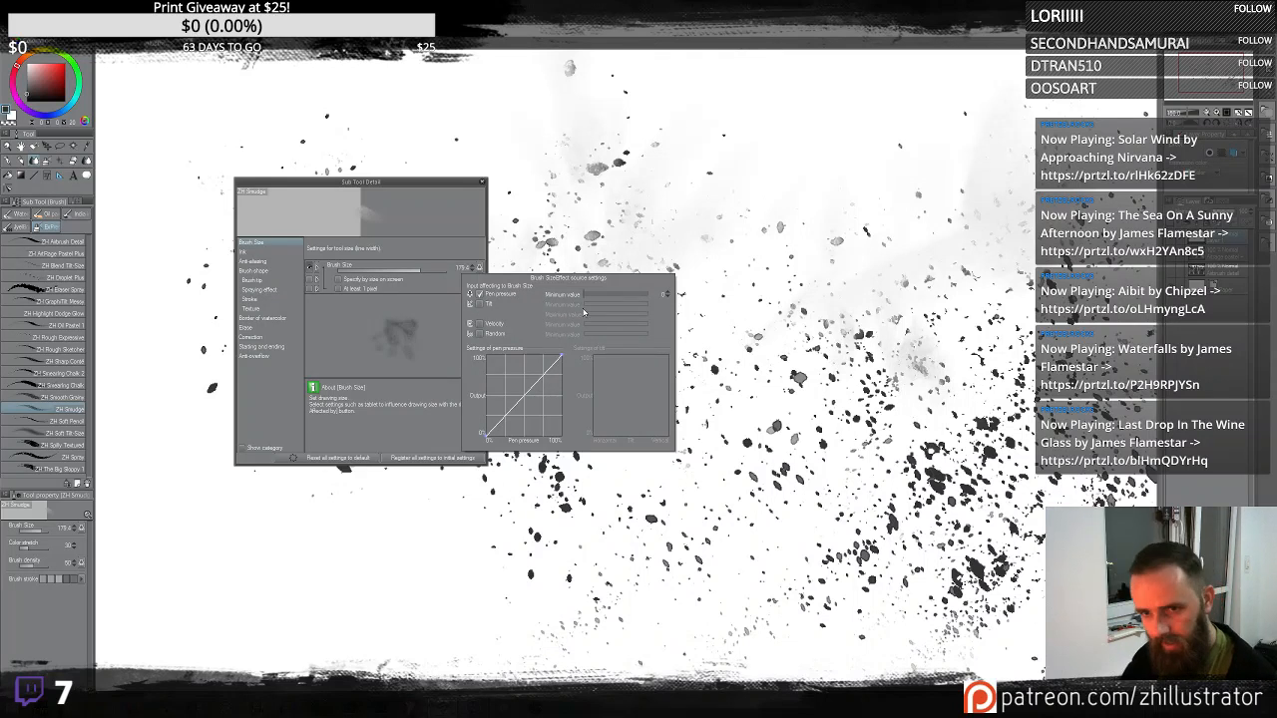
pyautogui.click(357, 325)
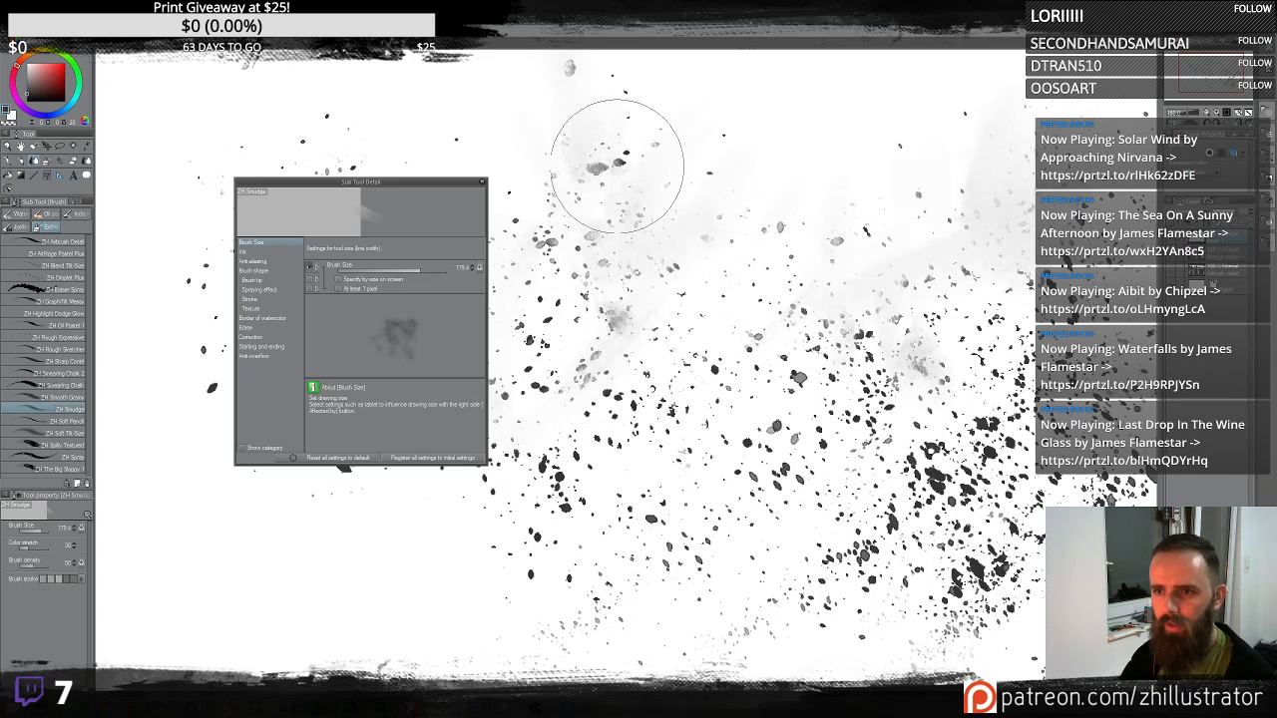
pyautogui.moveTo(631, 150)
pyautogui.mouseDown()
pyautogui.moveTo(641, 178)
pyautogui.moveTo(631, 154)
pyautogui.moveTo(600, 166)
pyautogui.moveTo(568, 156)
pyautogui.moveTo(590, 189)
pyautogui.moveTo(639, 163)
pyautogui.moveTo(607, 114)
pyautogui.moveTo(569, 164)
pyautogui.moveTo(561, 217)
pyautogui.moveTo(585, 195)
pyautogui.mouseUp()
pyautogui.moveTo(619, 291); pyautogui.dragTo(608, 319)
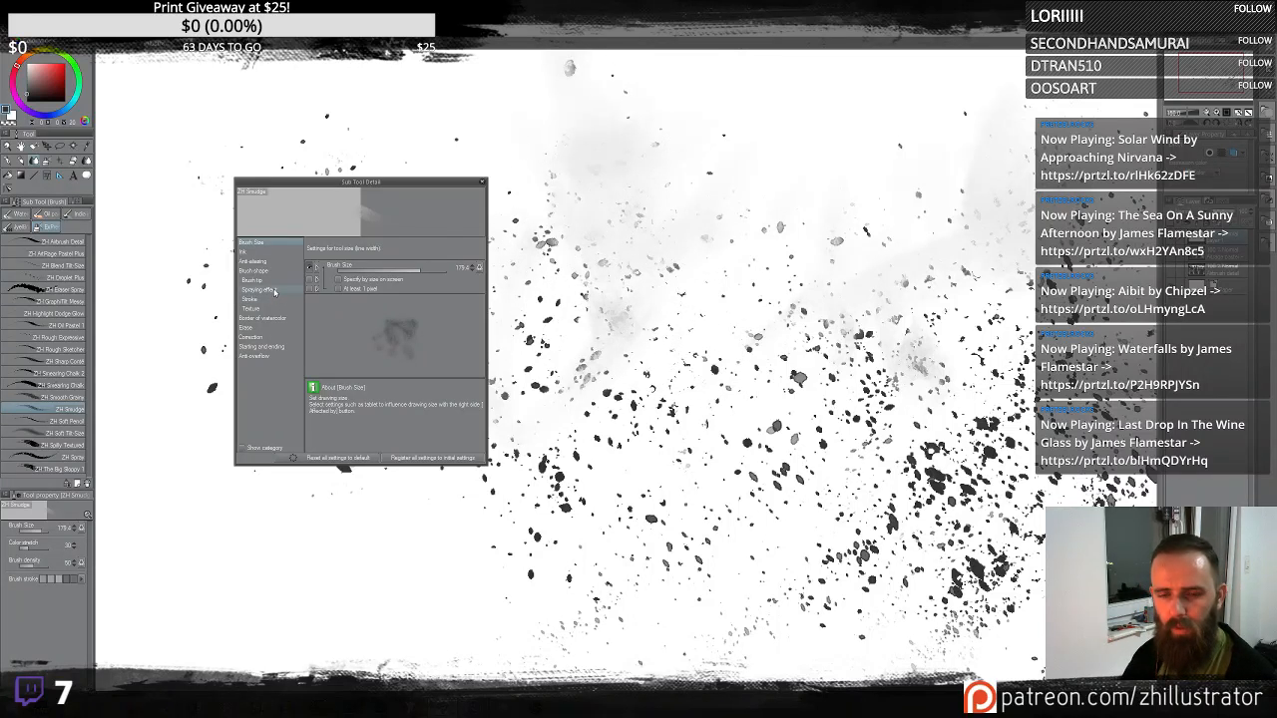
# - Open the Ink settings, raise the Amount of paint, and paint a dark smudge patch in the center
pyautogui.click(273, 253)
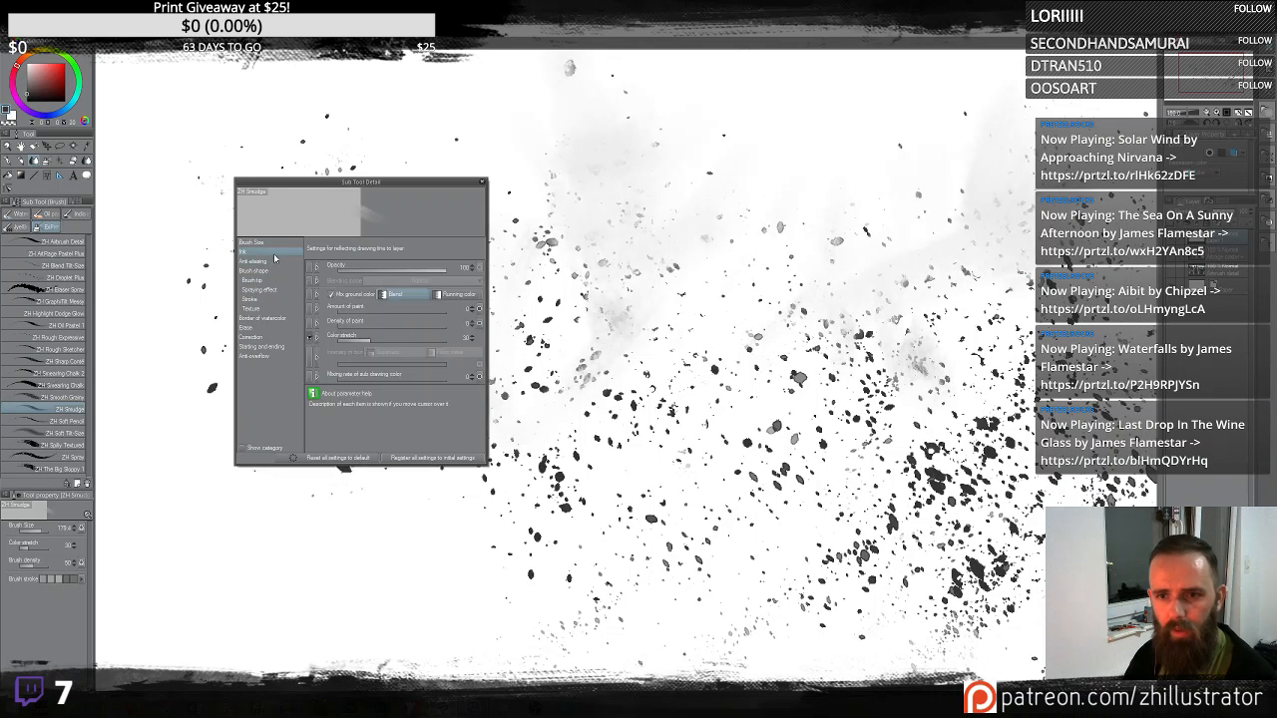
pyautogui.moveTo(339, 355)
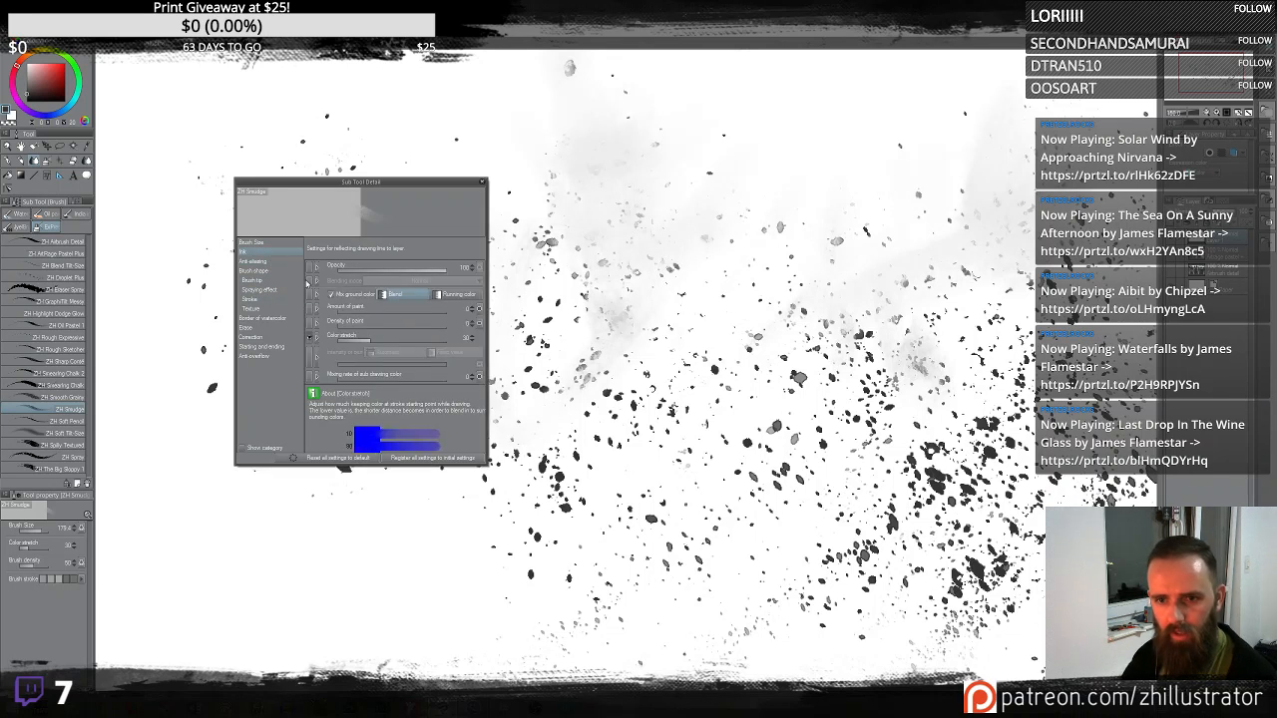
pyautogui.moveTo(415, 331)
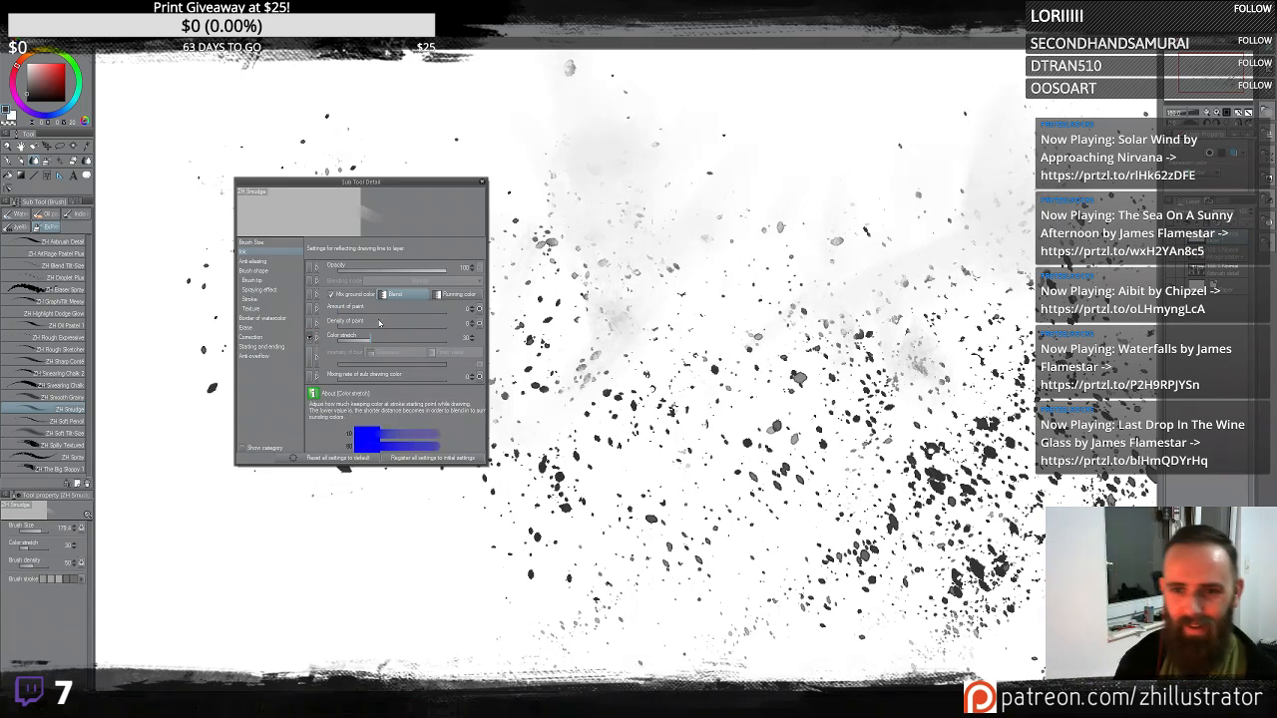
pyautogui.moveTo(369, 309)
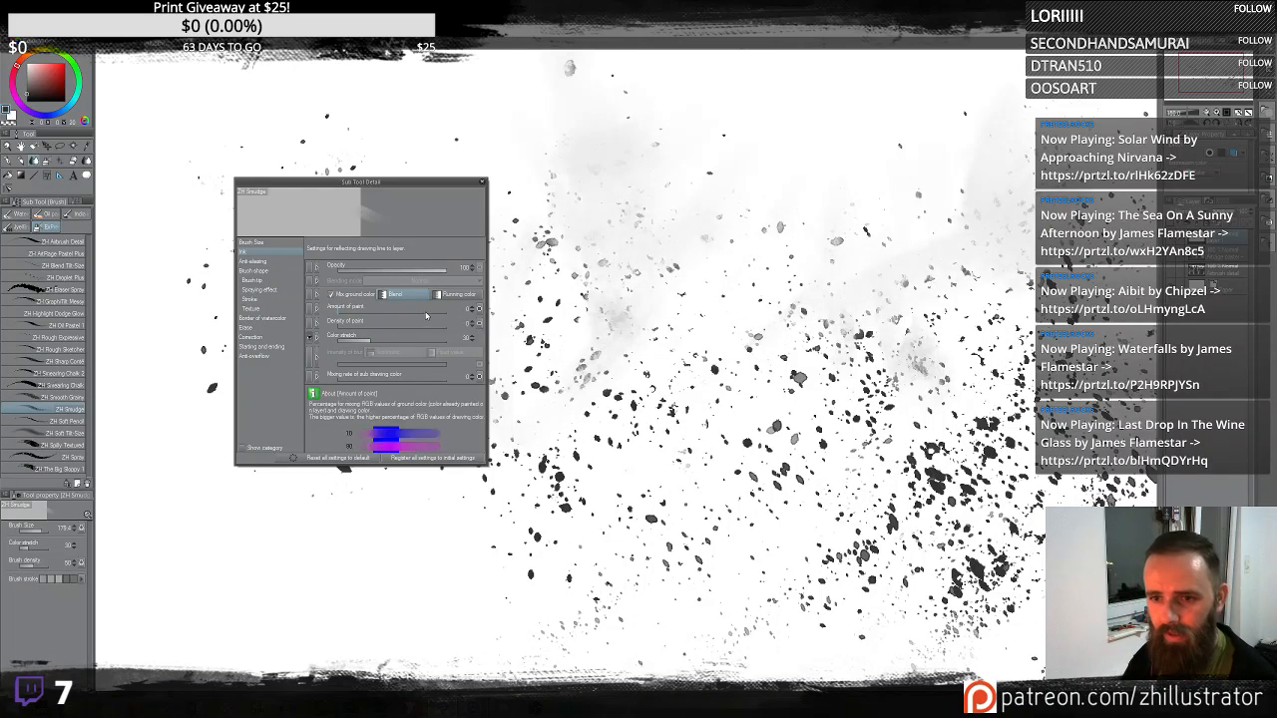
pyautogui.moveTo(424, 315)
pyautogui.mouseDown()
pyautogui.moveTo(577, 334)
pyautogui.moveTo(542, 228)
pyautogui.moveTo(554, 232)
pyautogui.mouseUp()
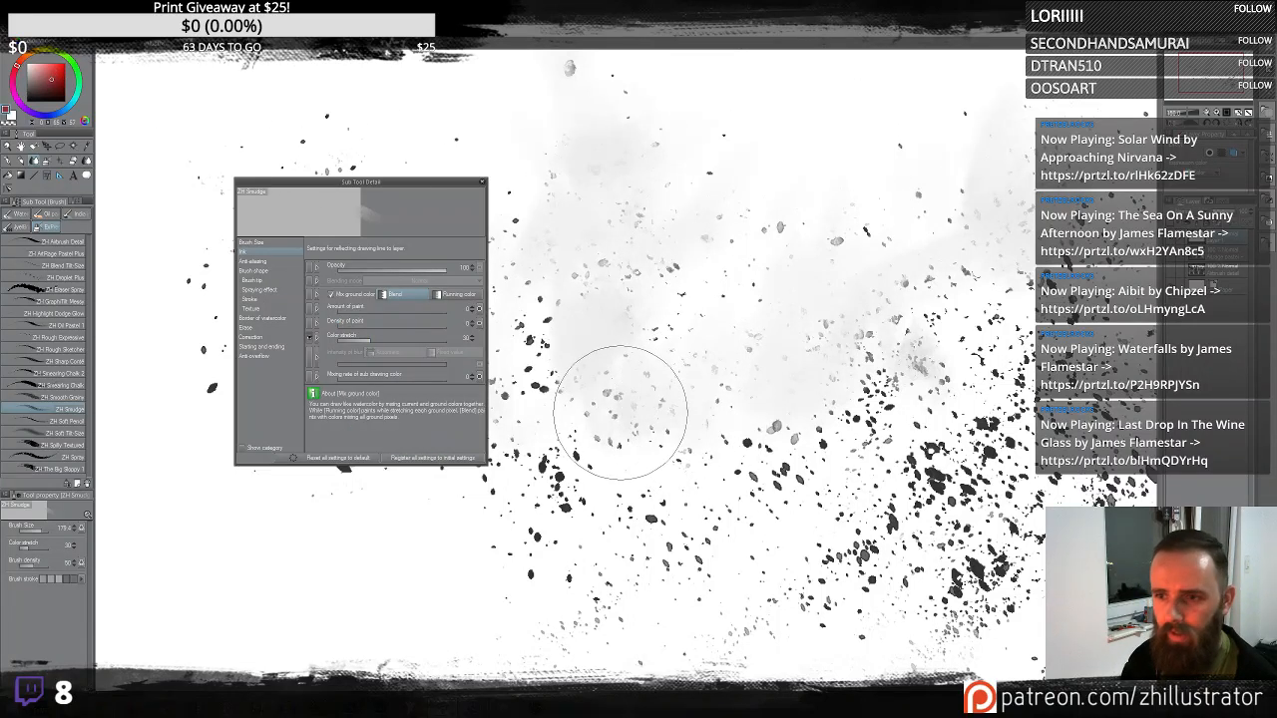
pyautogui.moveTo(549, 279)
pyautogui.mouseDown()
pyautogui.moveTo(650, 337)
pyautogui.moveTo(726, 265)
pyautogui.moveTo(750, 185)
pyautogui.moveTo(685, 365)
pyautogui.moveTo(724, 399)
pyautogui.mouseUp()
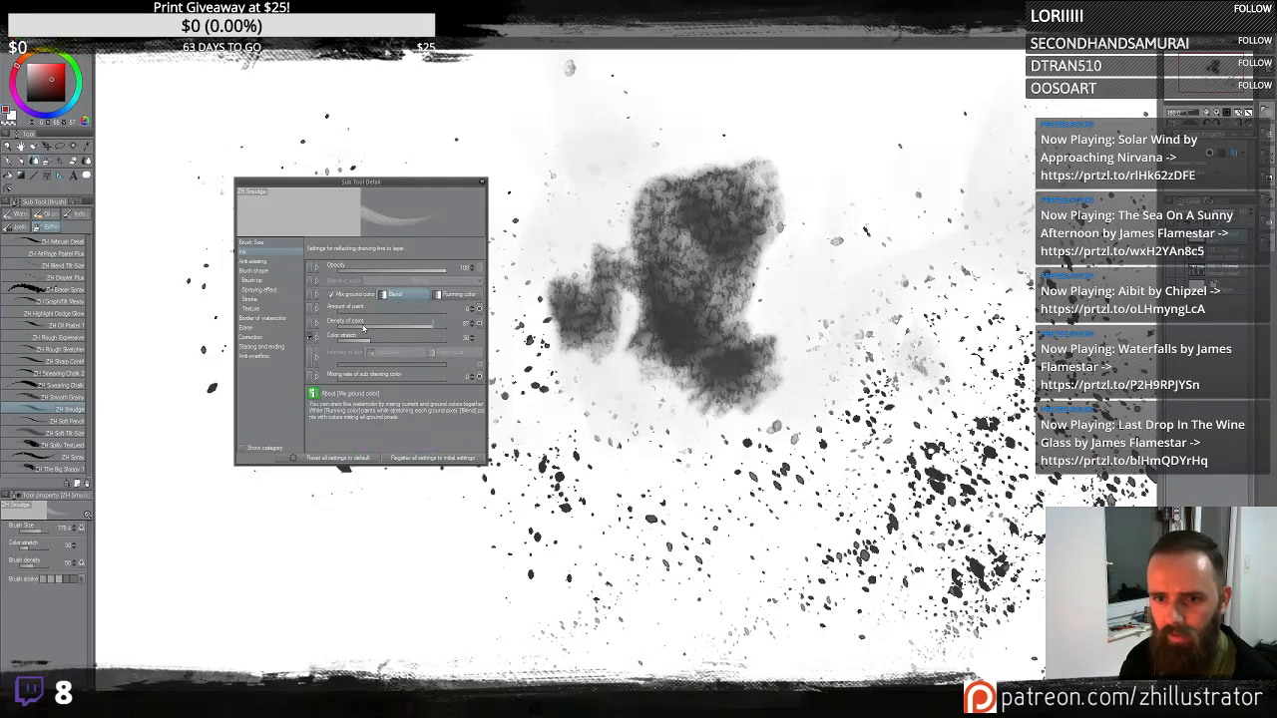
# - Reduce the Amount of paint and paint a red smudge stroke across the dark patch
pyautogui.click(391, 310)
pyautogui.moveTo(659, 320)
pyautogui.mouseDown()
pyautogui.moveTo(700, 375)
pyautogui.moveTo(640, 275)
pyautogui.moveTo(627, 328)
pyautogui.moveTo(601, 274)
pyautogui.moveTo(560, 252)
pyautogui.moveTo(579, 386)
pyautogui.moveTo(692, 317)
pyautogui.moveTo(761, 345)
pyautogui.mouseUp()
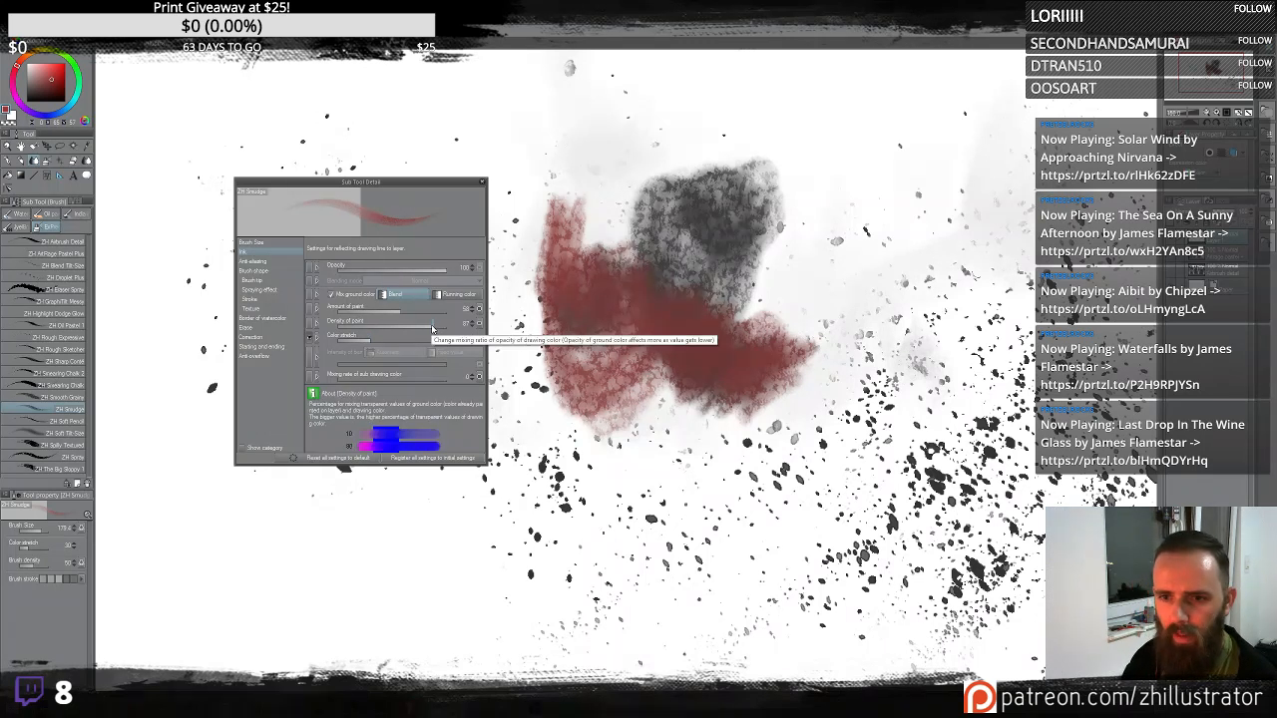
# - Lower the Density of paint and enable pen pressure for the Amount of paint
pyautogui.moveTo(432, 329); pyautogui.dragTo(392, 335)
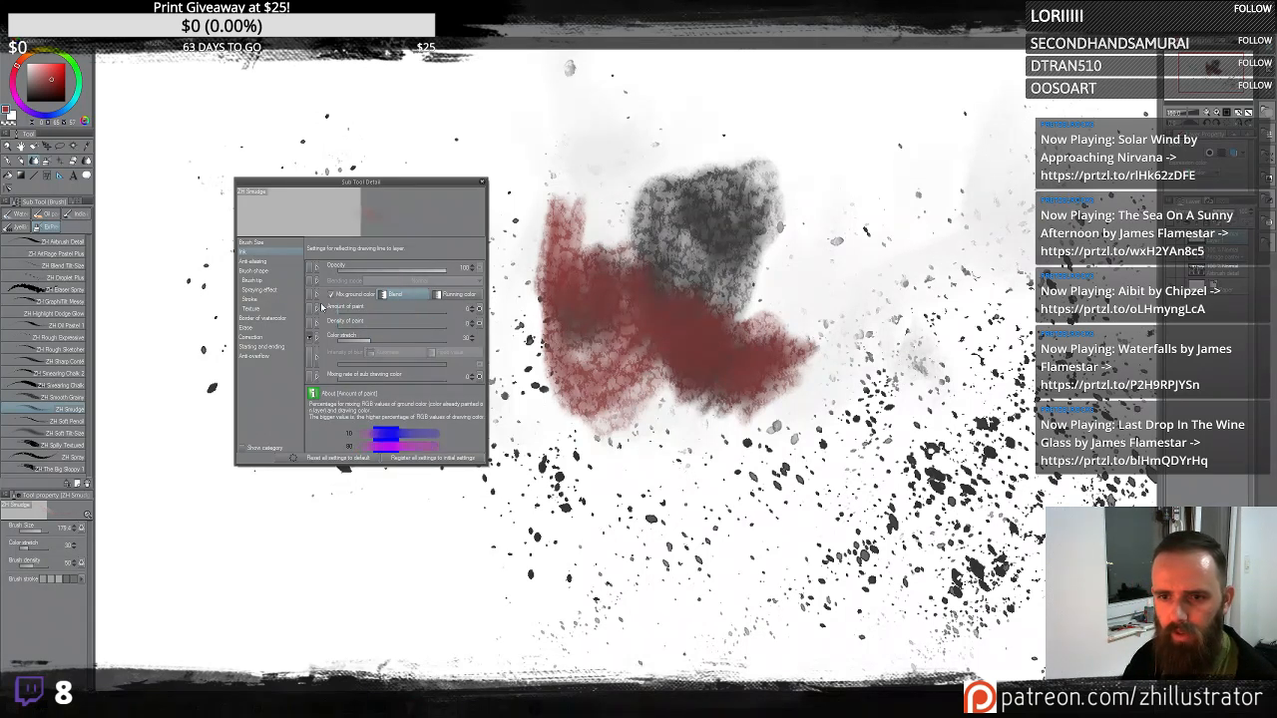
pyautogui.click(479, 310)
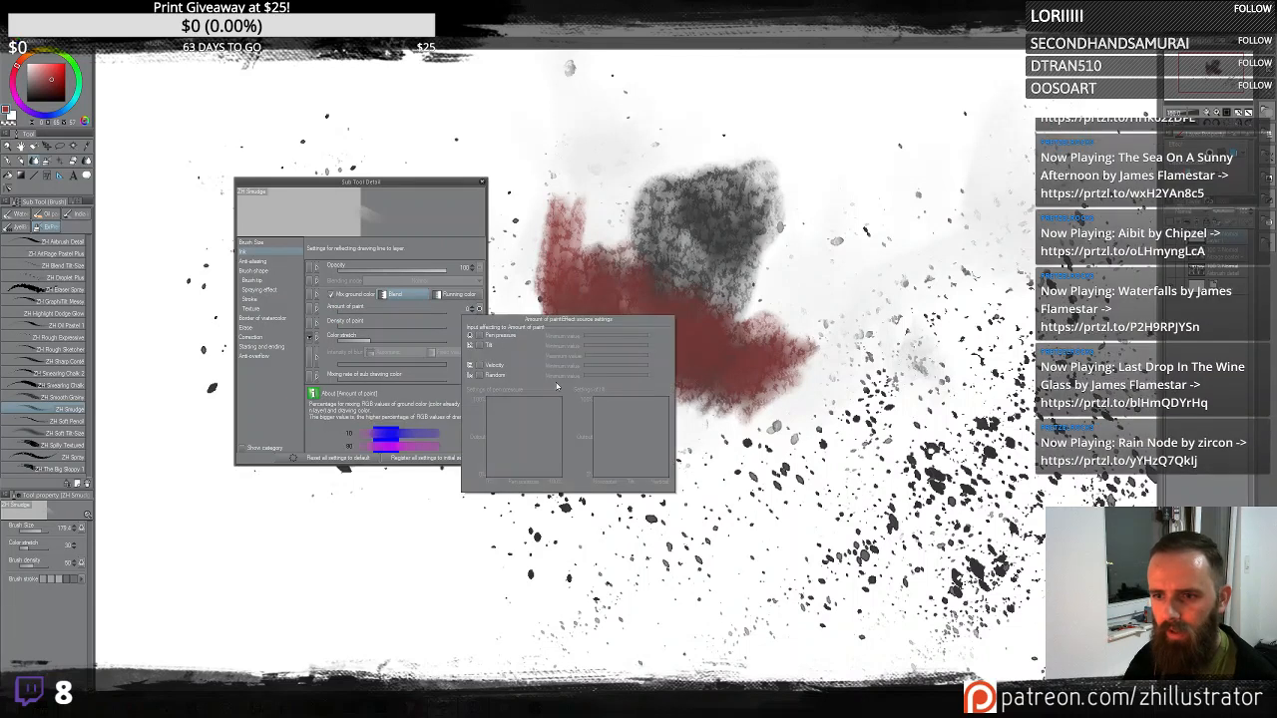
pyautogui.click(480, 336)
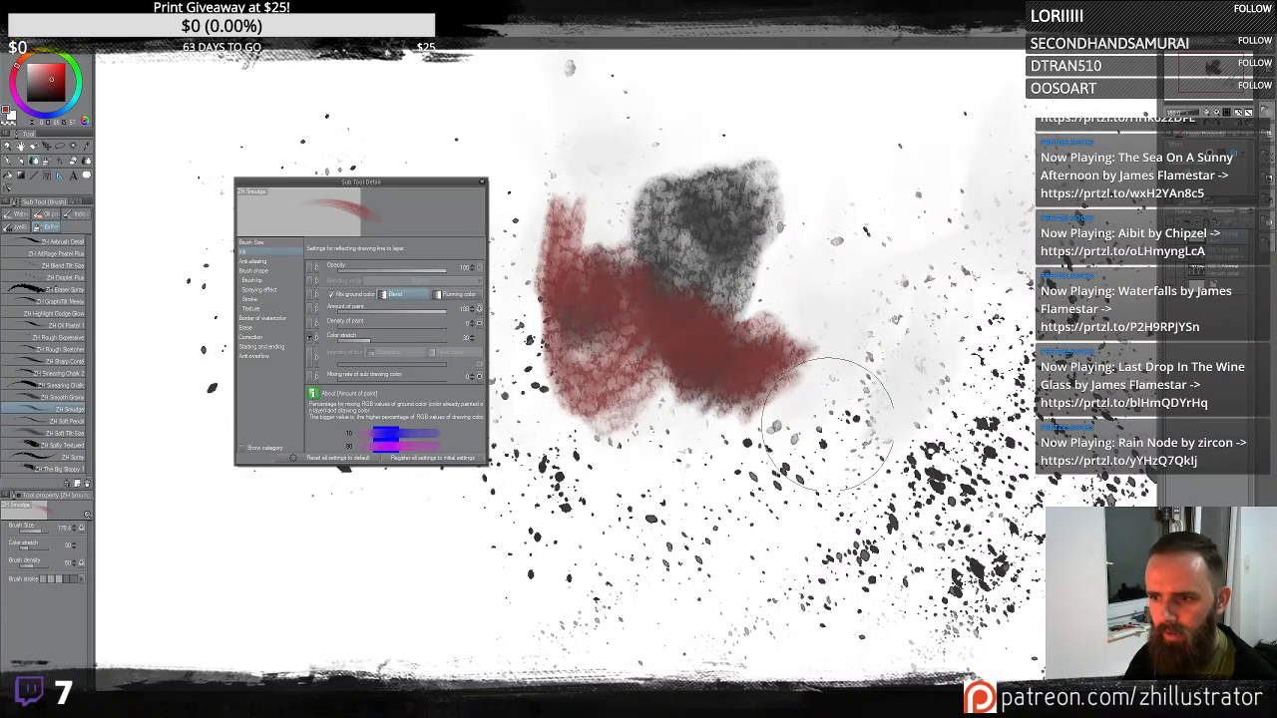
# - Paint a test stroke at lower right and steepen the Amount of paint pen-pressure curve
pyautogui.moveTo(864, 447)
pyautogui.mouseDown()
pyautogui.moveTo(910, 271)
pyautogui.moveTo(901, 310)
pyautogui.moveTo(839, 387)
pyautogui.moveTo(861, 421)
pyautogui.moveTo(884, 381)
pyautogui.moveTo(881, 458)
pyautogui.moveTo(931, 461)
pyautogui.moveTo(931, 438)
pyautogui.moveTo(928, 471)
pyautogui.mouseUp()
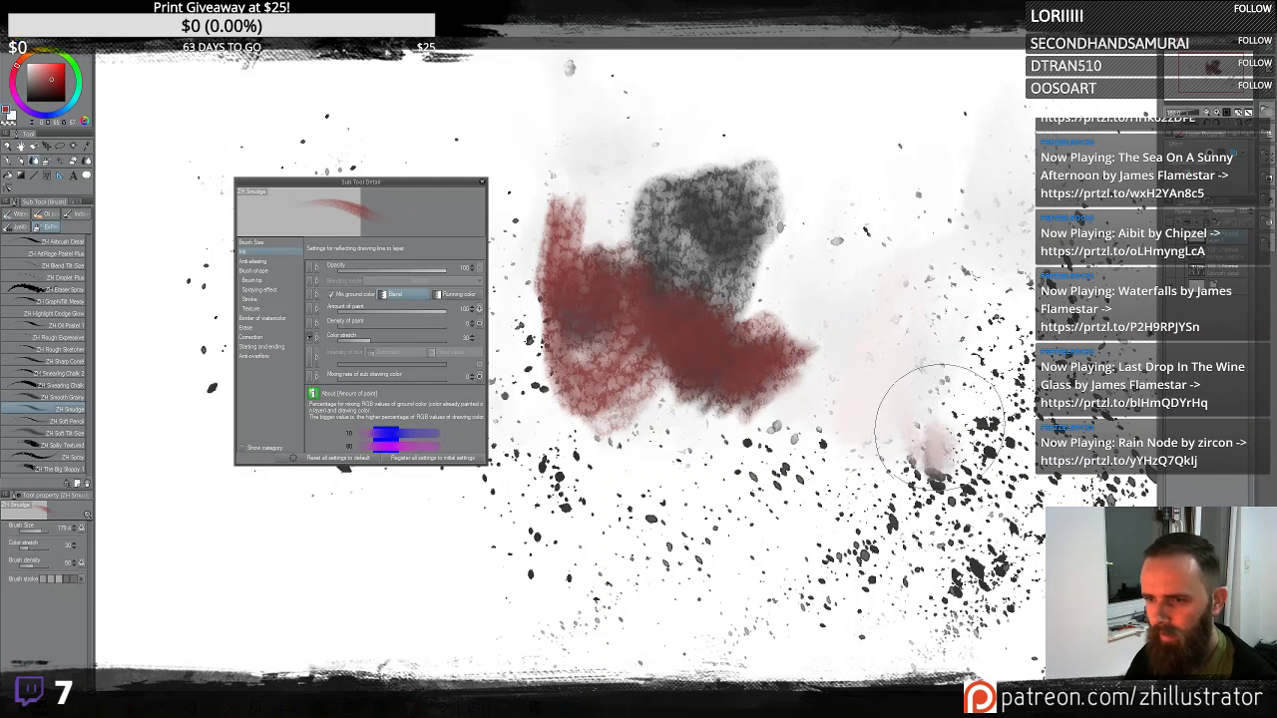
pyautogui.click(479, 308)
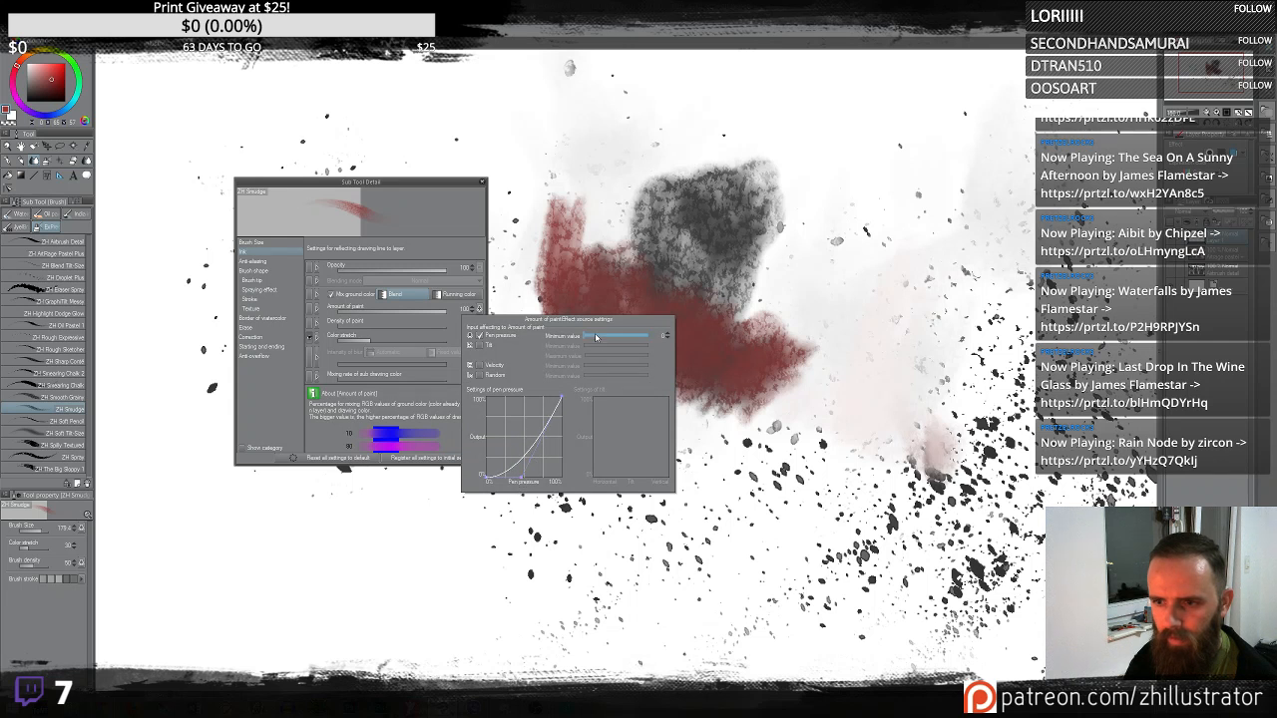
pyautogui.moveTo(542, 442); pyautogui.dragTo(546, 424)
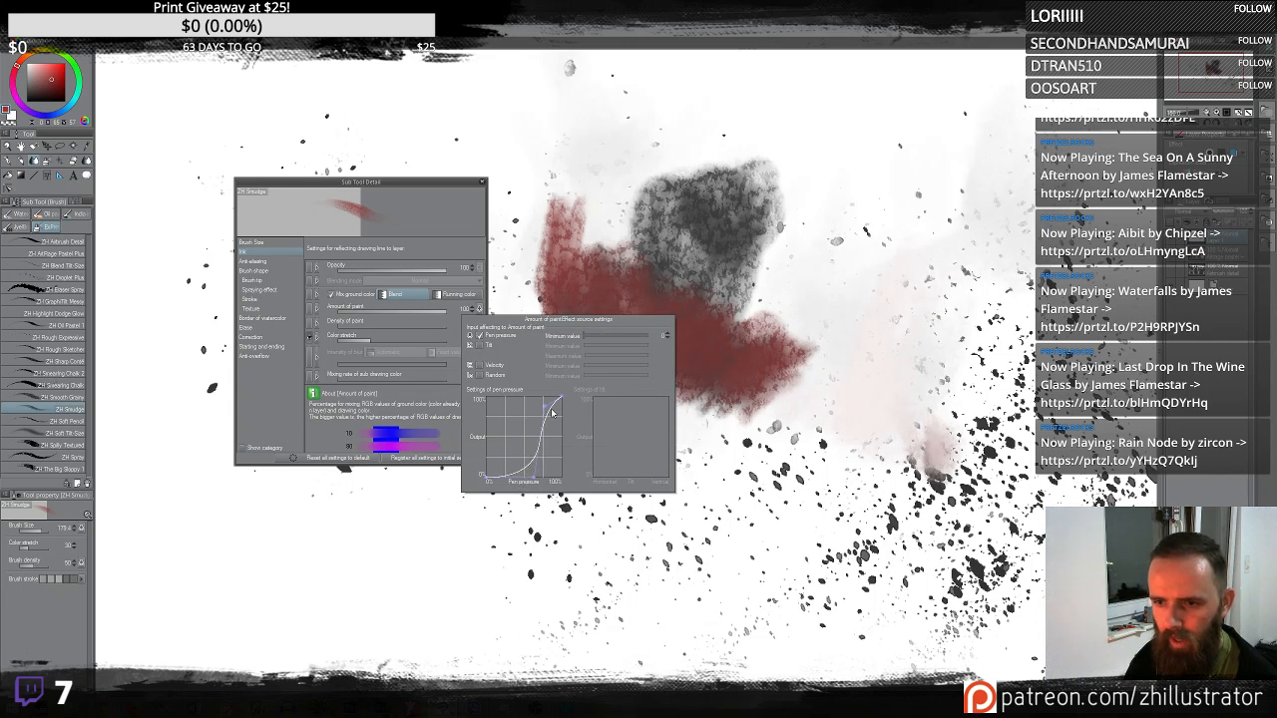
# - Paint a short smudge test stroke at lower right and open the Density of paint pen-pressure settings
pyautogui.click(846, 397)
pyautogui.moveTo(926, 454); pyautogui.dragTo(941, 439)
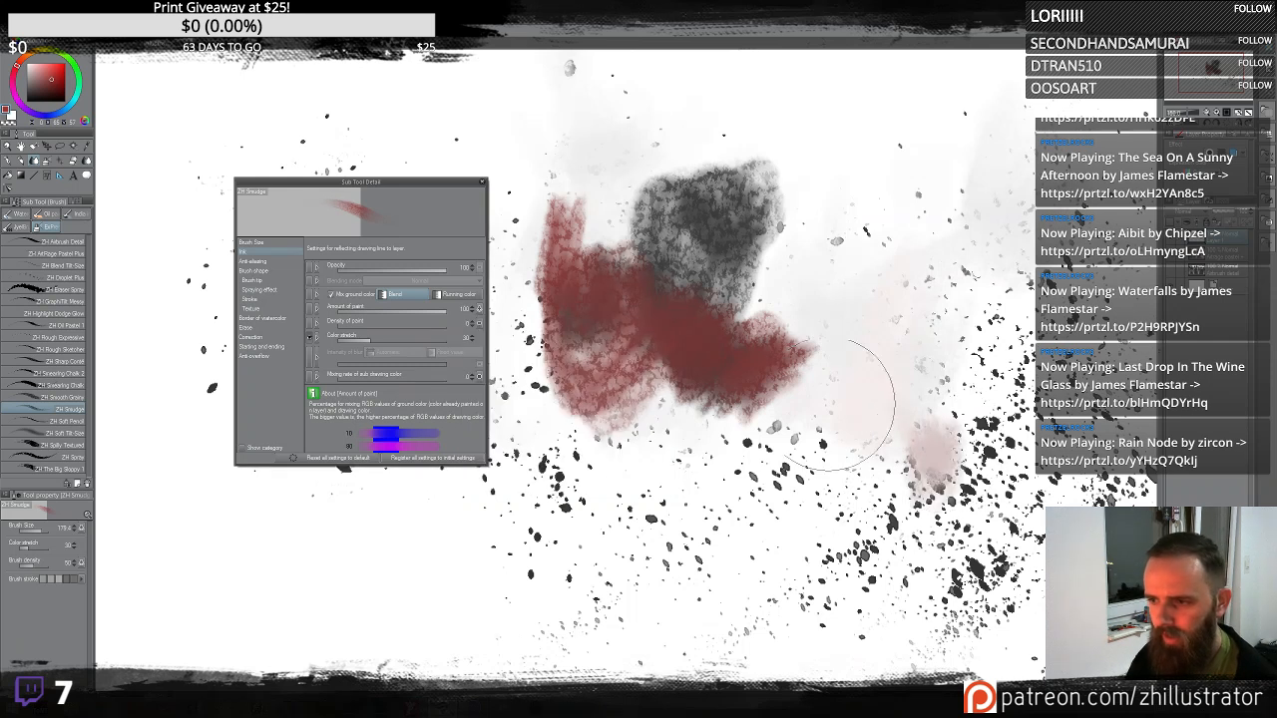
pyautogui.click(479, 324)
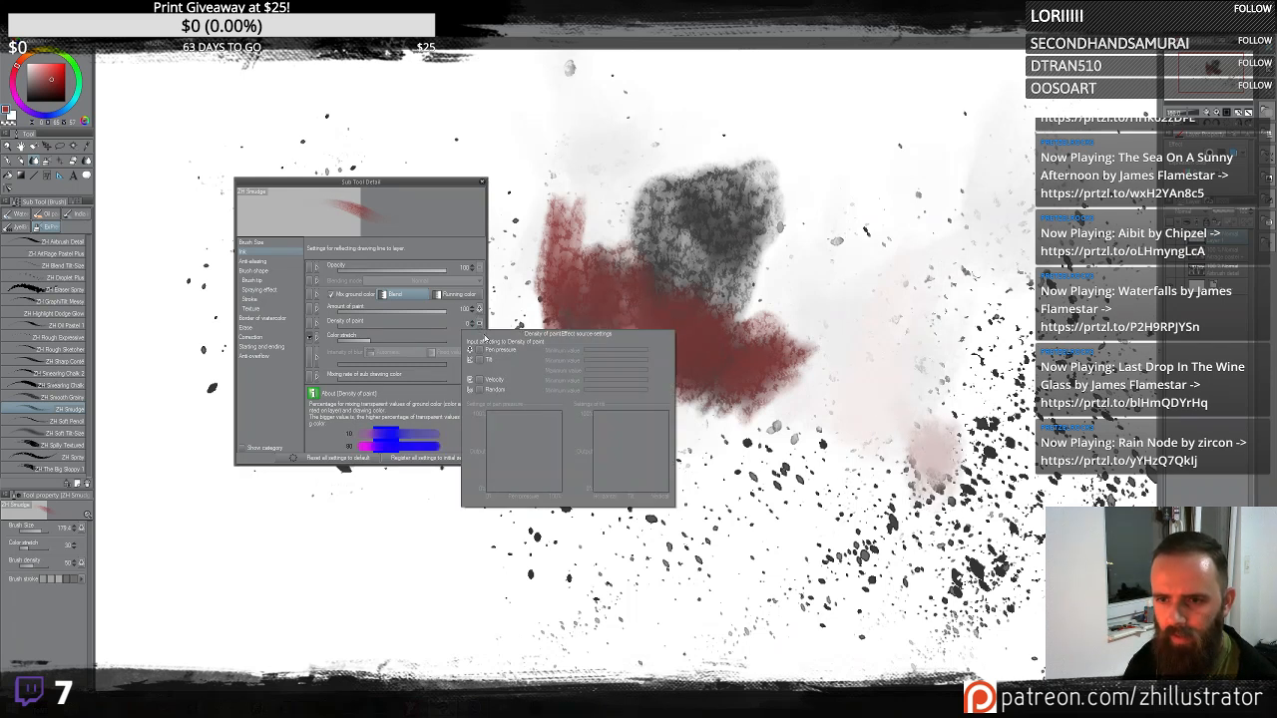
pyautogui.click(480, 360)
pyautogui.click(836, 391)
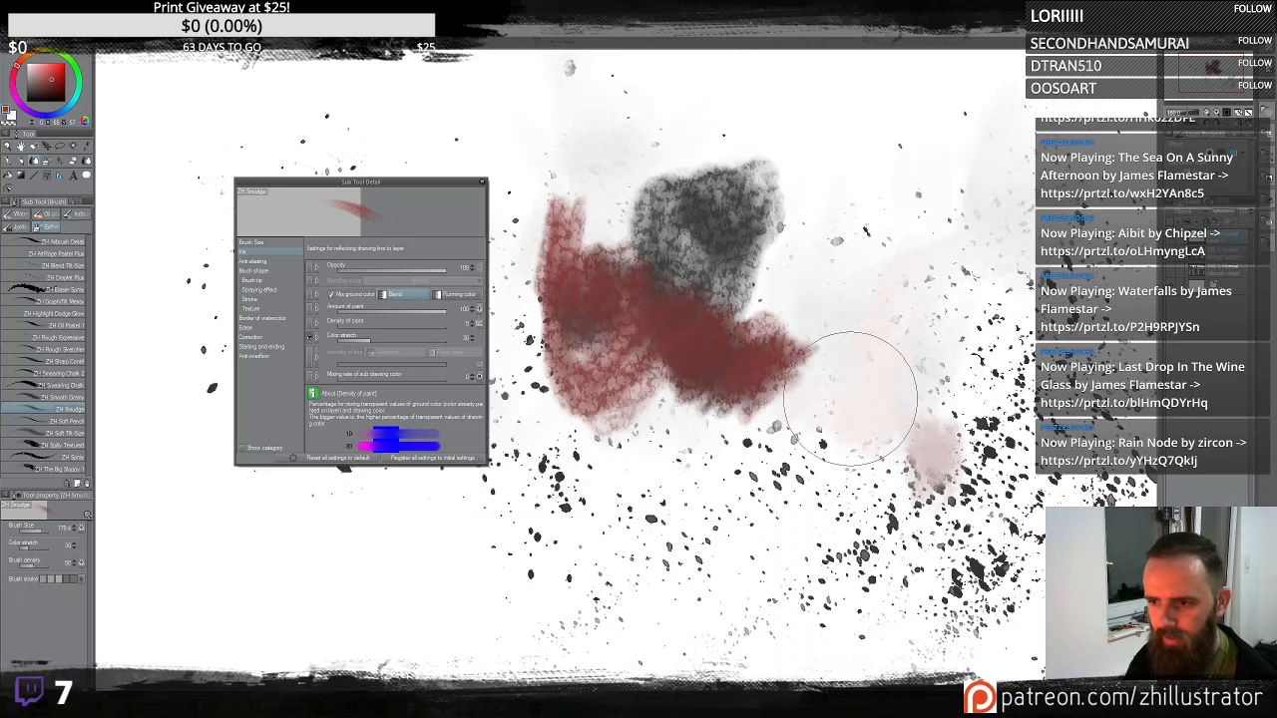
# - Smudge broad strokes through the red and dark patches around the center
pyautogui.moveTo(960, 414)
pyautogui.mouseDown()
pyautogui.moveTo(969, 432)
pyautogui.moveTo(927, 487)
pyautogui.mouseUp()
pyautogui.moveTo(769, 424)
pyautogui.mouseDown()
pyautogui.moveTo(722, 277)
pyautogui.moveTo(696, 365)
pyautogui.moveTo(669, 309)
pyautogui.moveTo(650, 365)
pyautogui.moveTo(680, 257)
pyautogui.moveTo(726, 198)
pyautogui.moveTo(684, 291)
pyautogui.moveTo(761, 183)
pyautogui.moveTo(850, 200)
pyautogui.moveTo(833, 219)
pyautogui.moveTo(683, 127)
pyautogui.moveTo(736, 255)
pyautogui.moveTo(642, 153)
pyautogui.moveTo(592, 225)
pyautogui.moveTo(778, 166)
pyautogui.moveTo(551, 242)
pyautogui.moveTo(630, 365)
pyautogui.moveTo(586, 251)
pyautogui.moveTo(586, 342)
pyautogui.moveTo(625, 225)
pyautogui.moveTo(583, 331)
pyautogui.moveTo(722, 266)
pyautogui.moveTo(629, 392)
pyautogui.moveTo(632, 300)
pyautogui.moveTo(611, 495)
pyautogui.moveTo(643, 581)
pyautogui.moveTo(667, 482)
pyautogui.moveTo(646, 517)
pyautogui.moveTo(662, 534)
pyautogui.moveTo(657, 483)
pyautogui.moveTo(605, 440)
pyautogui.moveTo(646, 366)
pyautogui.moveTo(628, 423)
pyautogui.moveTo(568, 332)
pyautogui.moveTo(567, 344)
pyautogui.moveTo(642, 294)
pyautogui.moveTo(707, 428)
pyautogui.mouseUp()
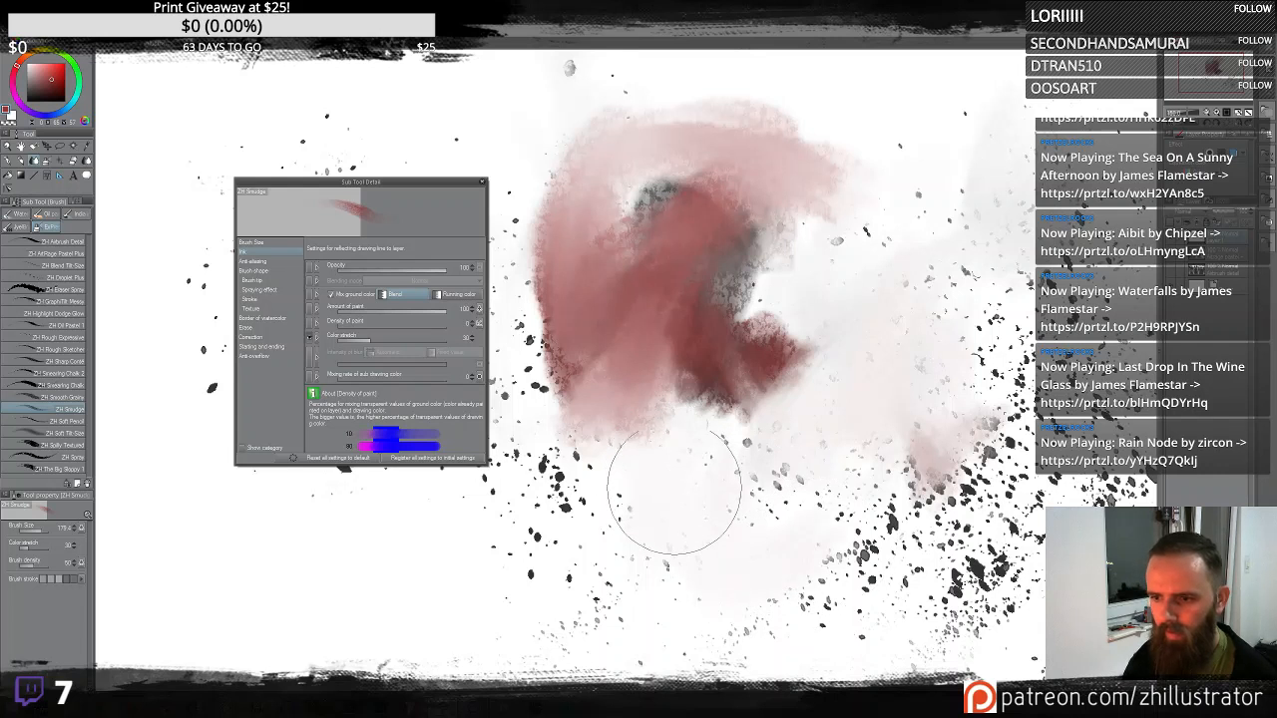
pyautogui.moveTo(672, 496)
pyautogui.mouseDown()
pyautogui.moveTo(615, 371)
pyautogui.moveTo(604, 380)
pyautogui.moveTo(620, 424)
pyautogui.moveTo(698, 362)
pyautogui.moveTo(720, 384)
pyautogui.moveTo(758, 387)
pyautogui.moveTo(708, 469)
pyautogui.mouseUp()
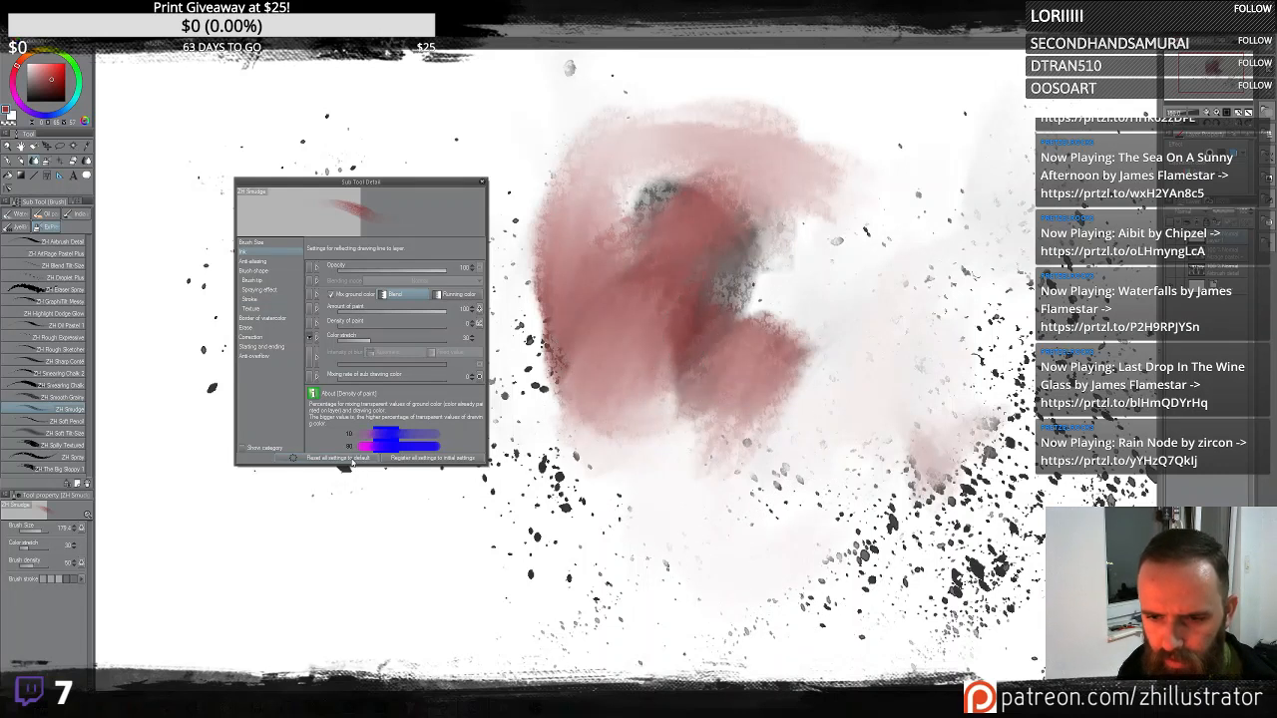
# - Reset the Smudge sub tool to its default settings and test a smudge stroke
pyautogui.click(344, 458)
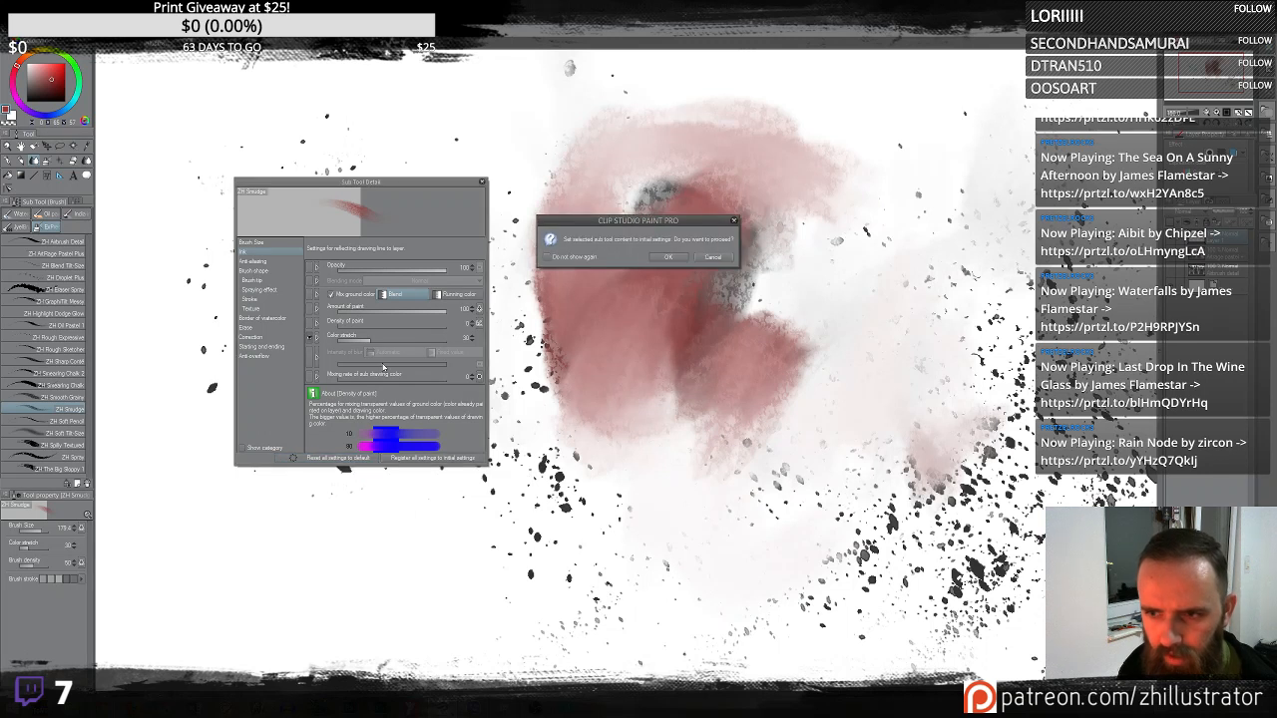
pyautogui.click(673, 259)
pyautogui.moveTo(713, 265)
pyautogui.mouseDown()
pyautogui.moveTo(669, 349)
pyautogui.moveTo(739, 131)
pyautogui.moveTo(806, 113)
pyautogui.moveTo(705, 305)
pyautogui.mouseUp()
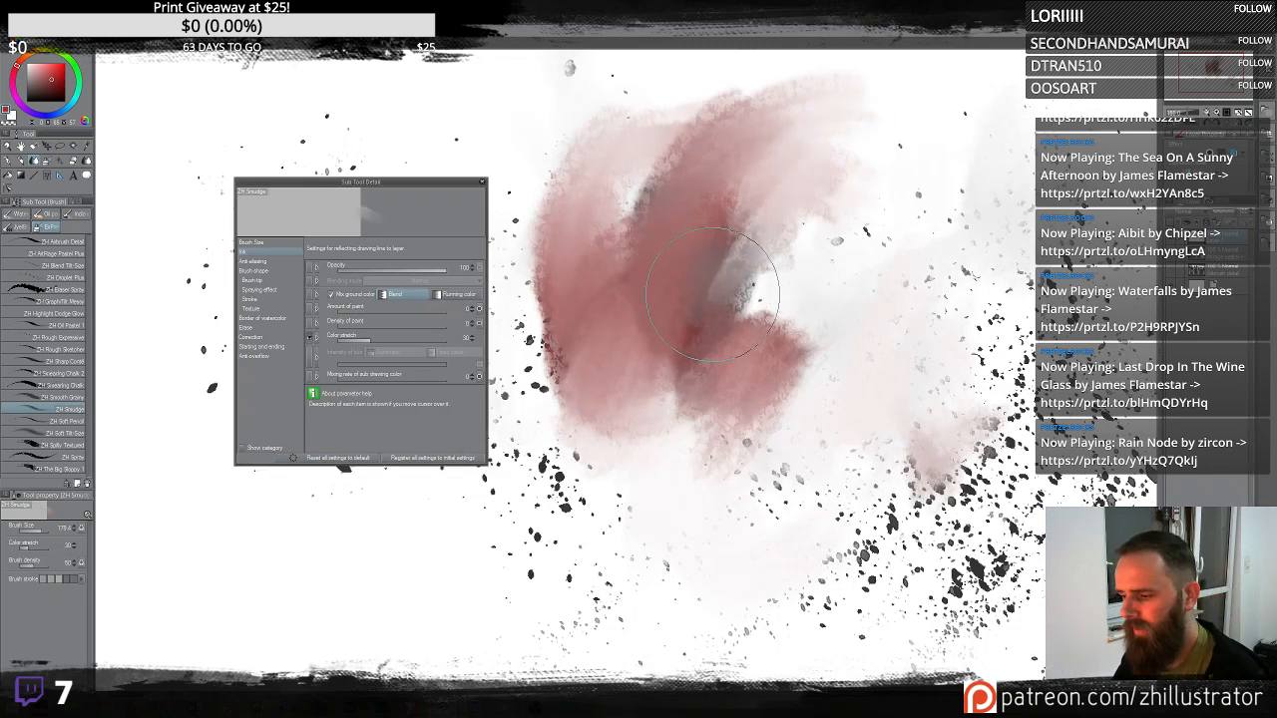
# - Clear the layer and spatter droplets across the canvas with the Droplet Plus sub tool
pyautogui.press('Delete')
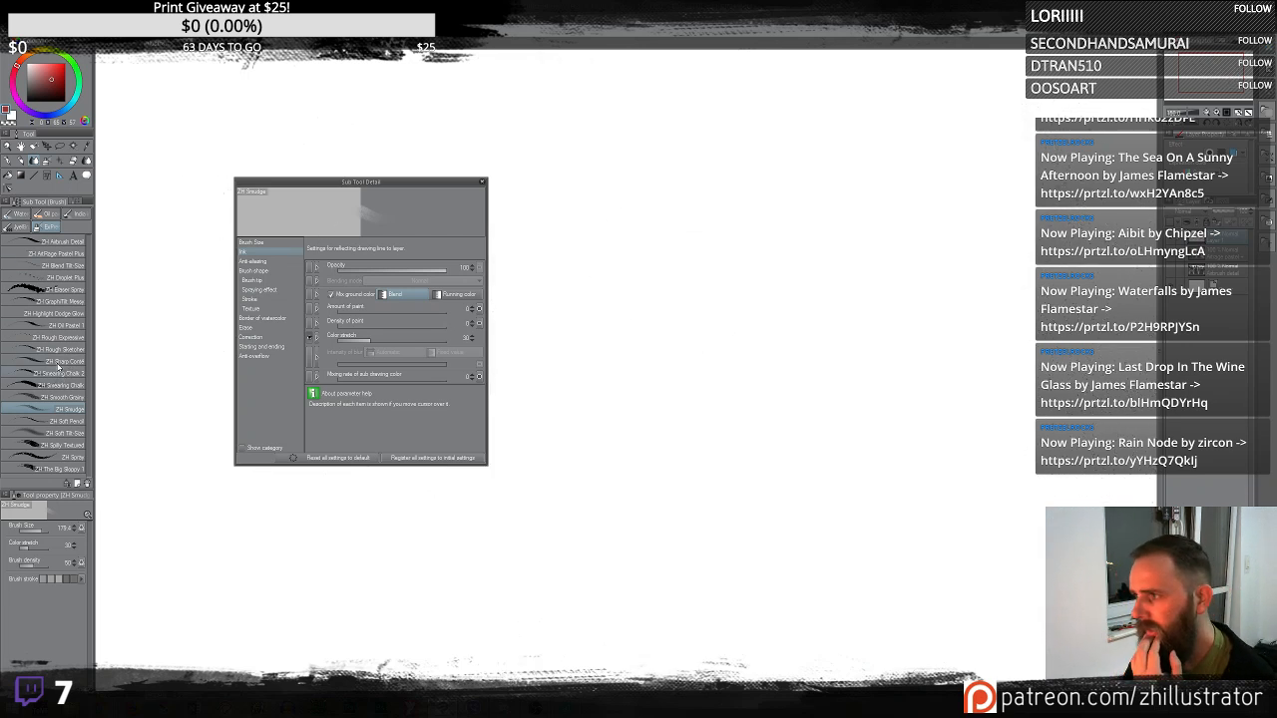
pyautogui.click(81, 280)
pyautogui.moveTo(638, 289)
pyautogui.mouseDown()
pyautogui.moveTo(684, 336)
pyautogui.moveTo(662, 294)
pyautogui.moveTo(655, 327)
pyautogui.mouseUp()
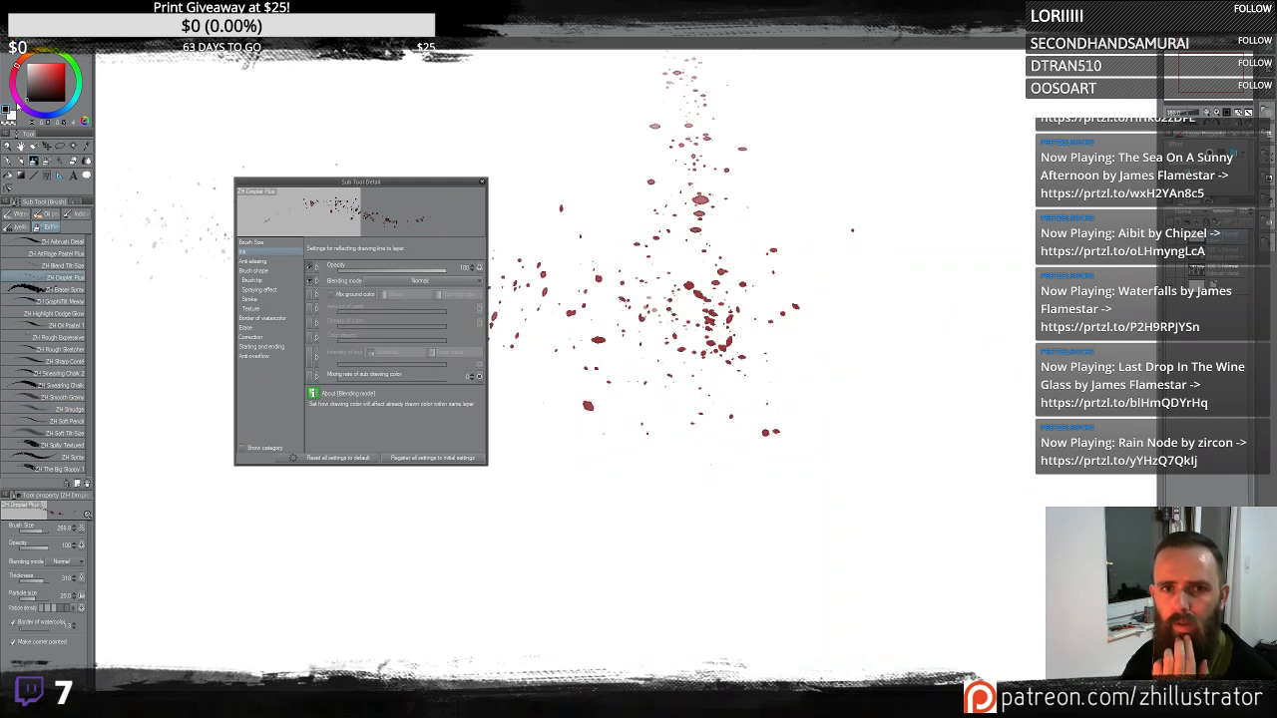
pyautogui.moveTo(698, 259)
pyautogui.mouseDown()
pyautogui.moveTo(727, 293)
pyautogui.moveTo(748, 370)
pyautogui.moveTo(884, 373)
pyautogui.moveTo(747, 391)
pyautogui.moveTo(821, 470)
pyautogui.moveTo(775, 450)
pyautogui.mouseUp()
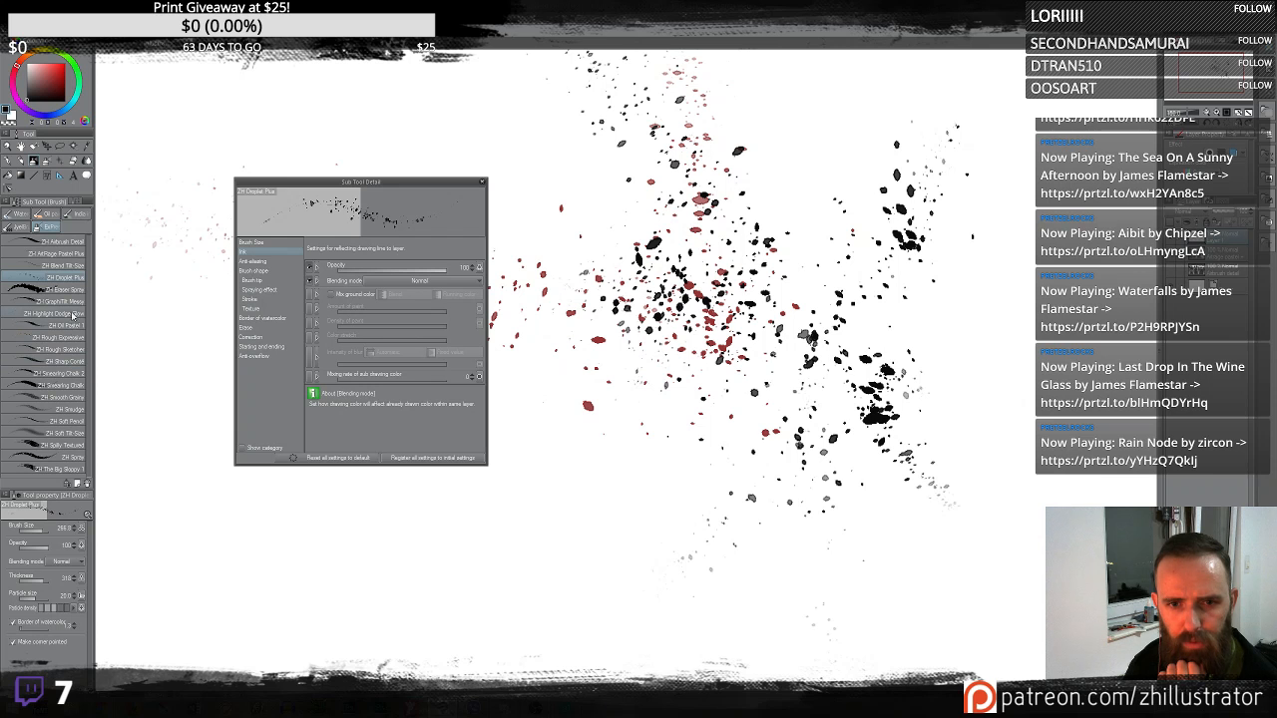
# - Smudge through the droplets with the Smudge sub tool
pyautogui.click(70, 409)
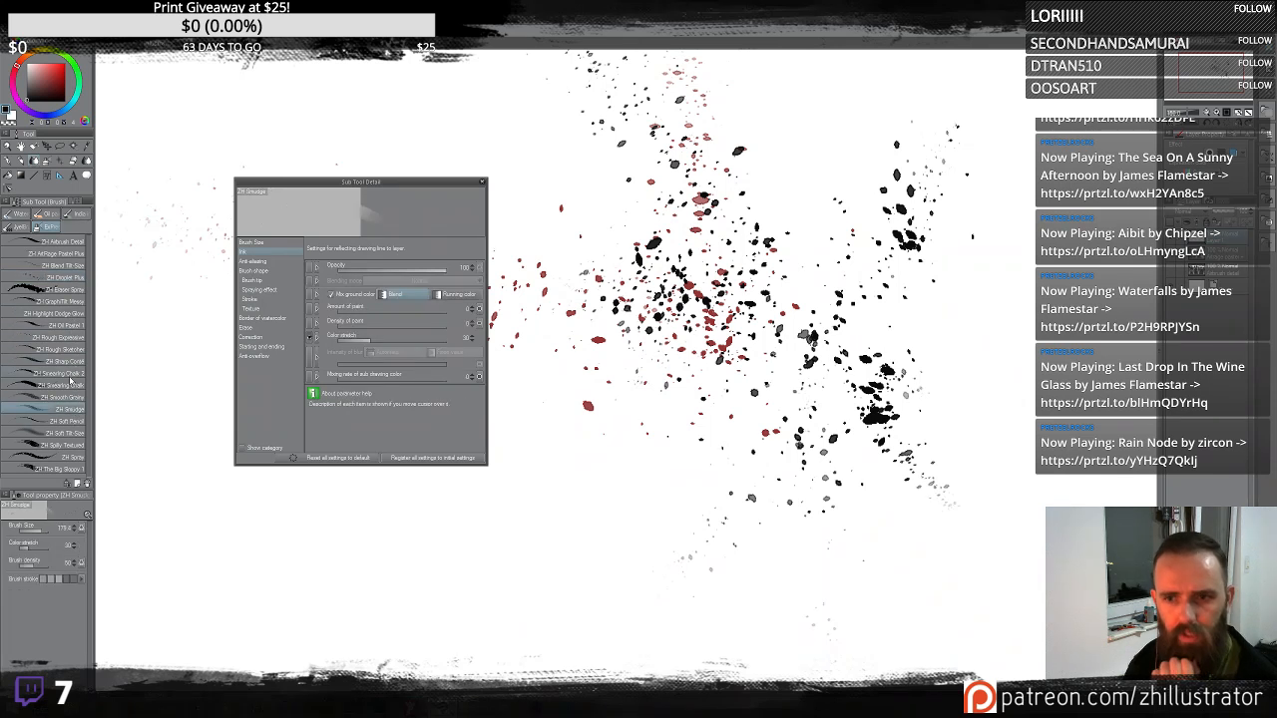
pyautogui.moveTo(669, 370)
pyautogui.mouseDown()
pyautogui.moveTo(735, 313)
pyautogui.moveTo(695, 358)
pyautogui.moveTo(740, 280)
pyautogui.moveTo(682, 296)
pyautogui.moveTo(625, 202)
pyautogui.moveTo(657, 322)
pyautogui.moveTo(654, 191)
pyautogui.moveTo(632, 294)
pyautogui.moveTo(592, 186)
pyautogui.moveTo(597, 296)
pyautogui.moveTo(608, 264)
pyautogui.moveTo(689, 304)
pyautogui.moveTo(787, 195)
pyautogui.moveTo(736, 305)
pyautogui.moveTo(798, 160)
pyautogui.moveTo(740, 219)
pyautogui.moveTo(726, 90)
pyautogui.moveTo(765, 289)
pyautogui.moveTo(811, 416)
pyautogui.moveTo(787, 362)
pyautogui.moveTo(794, 320)
pyautogui.moveTo(804, 308)
pyautogui.moveTo(865, 340)
pyautogui.moveTo(825, 330)
pyautogui.moveTo(820, 304)
pyautogui.moveTo(831, 304)
pyautogui.moveTo(872, 412)
pyautogui.moveTo(904, 378)
pyautogui.moveTo(909, 475)
pyautogui.moveTo(906, 462)
pyautogui.moveTo(941, 492)
pyautogui.moveTo(950, 439)
pyautogui.moveTo(901, 309)
pyautogui.moveTo(863, 416)
pyautogui.moveTo(851, 365)
pyautogui.moveTo(860, 356)
pyautogui.moveTo(908, 389)
pyautogui.moveTo(845, 374)
pyautogui.moveTo(836, 435)
pyautogui.moveTo(822, 382)
pyautogui.moveTo(795, 397)
pyautogui.moveTo(857, 333)
pyautogui.moveTo(892, 349)
pyautogui.moveTo(848, 370)
pyautogui.moveTo(882, 361)
pyautogui.moveTo(856, 371)
pyautogui.moveTo(882, 389)
pyautogui.moveTo(898, 381)
pyautogui.moveTo(855, 385)
pyautogui.moveTo(841, 354)
pyautogui.moveTo(833, 463)
pyautogui.moveTo(857, 454)
pyautogui.moveTo(806, 480)
pyautogui.moveTo(871, 419)
pyautogui.moveTo(885, 443)
pyautogui.moveTo(864, 433)
pyautogui.moveTo(869, 376)
pyautogui.moveTo(906, 341)
pyautogui.moveTo(849, 373)
pyautogui.moveTo(898, 222)
pyautogui.moveTo(879, 246)
pyautogui.moveTo(927, 216)
pyautogui.moveTo(855, 129)
pyautogui.moveTo(955, 114)
pyautogui.moveTo(884, 174)
pyautogui.moveTo(911, 222)
pyautogui.moveTo(723, 315)
pyautogui.moveTo(818, 448)
pyautogui.moveTo(835, 388)
pyautogui.moveTo(855, 428)
pyautogui.moveTo(912, 419)
pyautogui.moveTo(949, 484)
pyautogui.moveTo(804, 502)
pyautogui.moveTo(807, 516)
pyautogui.moveTo(621, 285)
pyautogui.moveTo(718, 333)
pyautogui.moveTo(721, 402)
pyautogui.moveTo(670, 442)
pyautogui.moveTo(755, 442)
pyautogui.moveTo(700, 470)
pyautogui.moveTo(728, 509)
pyautogui.mouseUp()
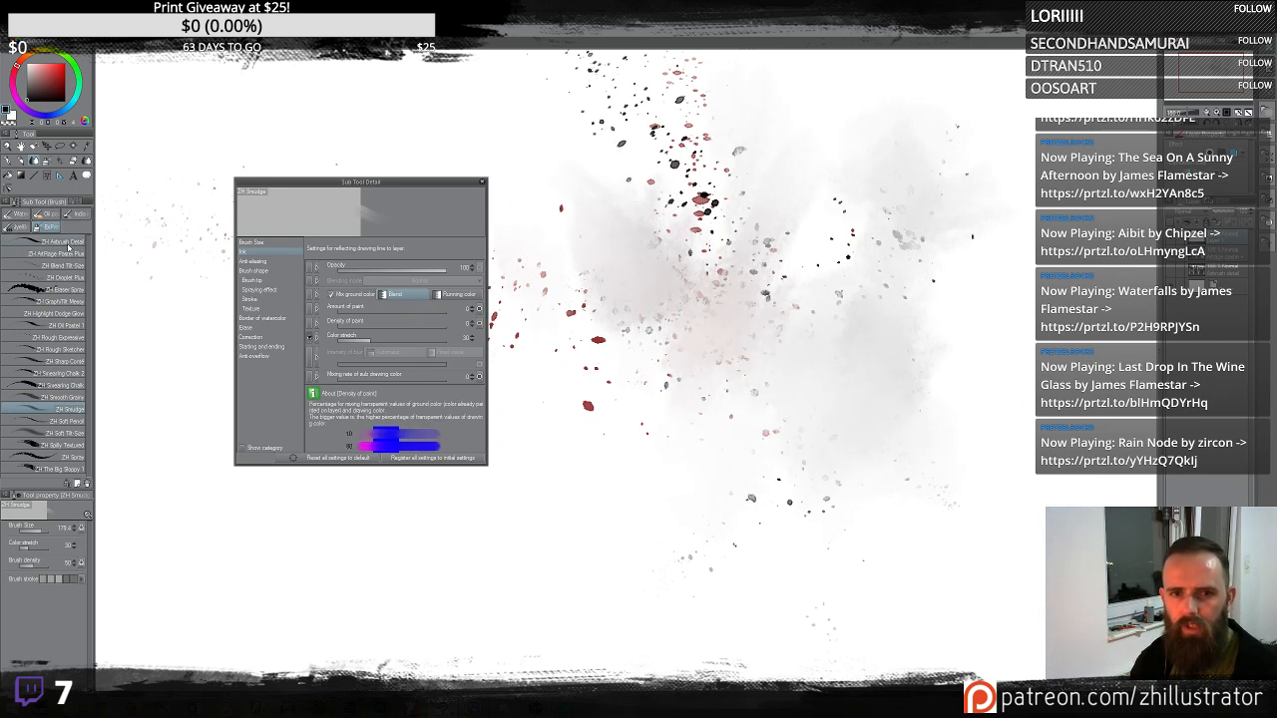
# - Paint two dark rectangular blocks side by side with the AirPage Pastel Plus sub tool
pyautogui.click(70, 243)
pyautogui.click(79, 255)
pyautogui.moveTo(678, 429)
pyautogui.mouseDown()
pyautogui.moveTo(654, 494)
pyautogui.moveTo(725, 439)
pyautogui.moveTo(719, 454)
pyautogui.moveTo(682, 335)
pyautogui.moveTo(701, 347)
pyautogui.moveTo(707, 334)
pyautogui.moveTo(670, 374)
pyautogui.moveTo(741, 334)
pyautogui.moveTo(773, 507)
pyautogui.moveTo(645, 487)
pyautogui.moveTo(648, 344)
pyautogui.moveTo(667, 369)
pyautogui.moveTo(725, 362)
pyautogui.mouseUp()
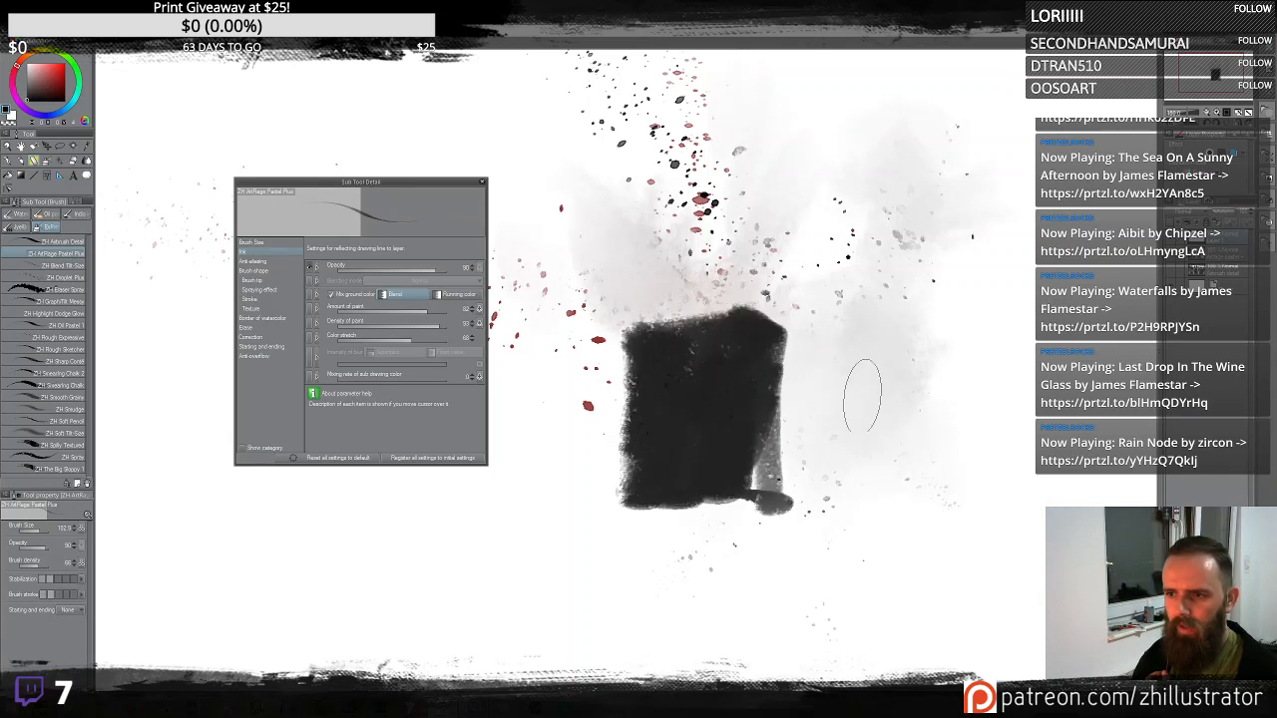
pyautogui.moveTo(863, 396)
pyautogui.mouseDown()
pyautogui.moveTo(853, 489)
pyautogui.moveTo(899, 326)
pyautogui.moveTo(958, 479)
pyautogui.mouseUp()
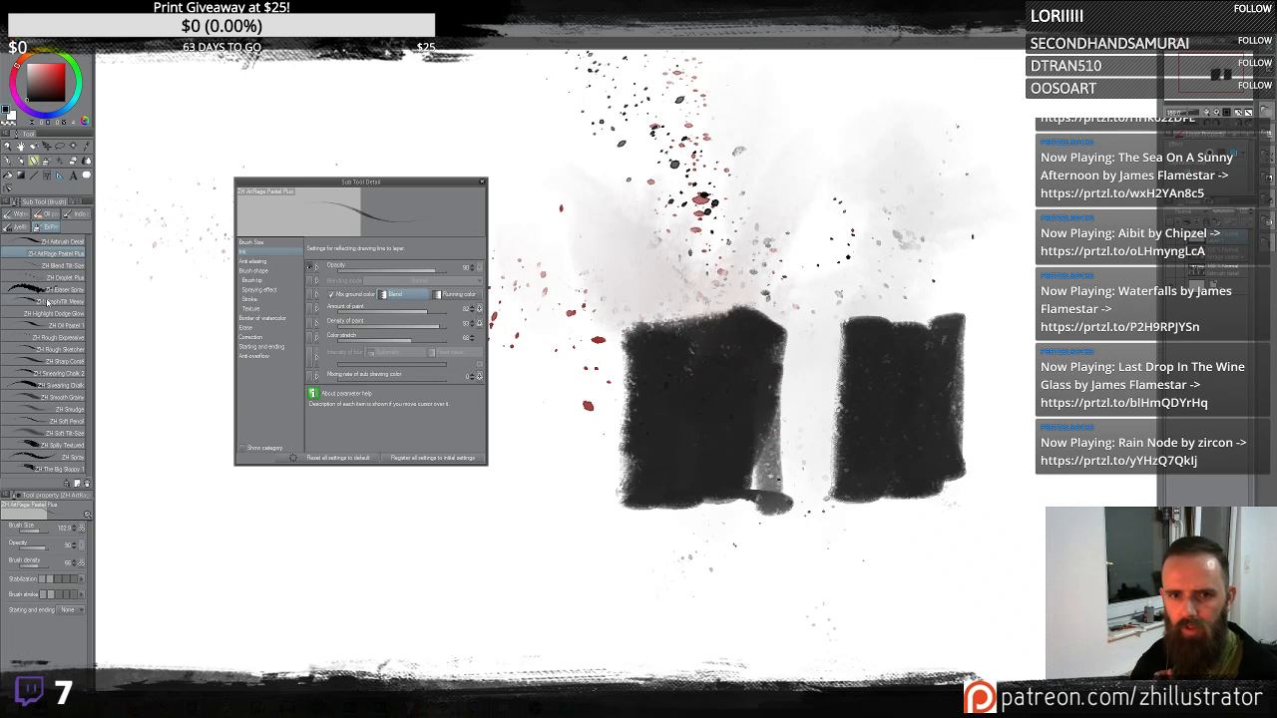
# - Smudge diagonally across both dark blocks with the Smudge sub tool
pyautogui.click(72, 411)
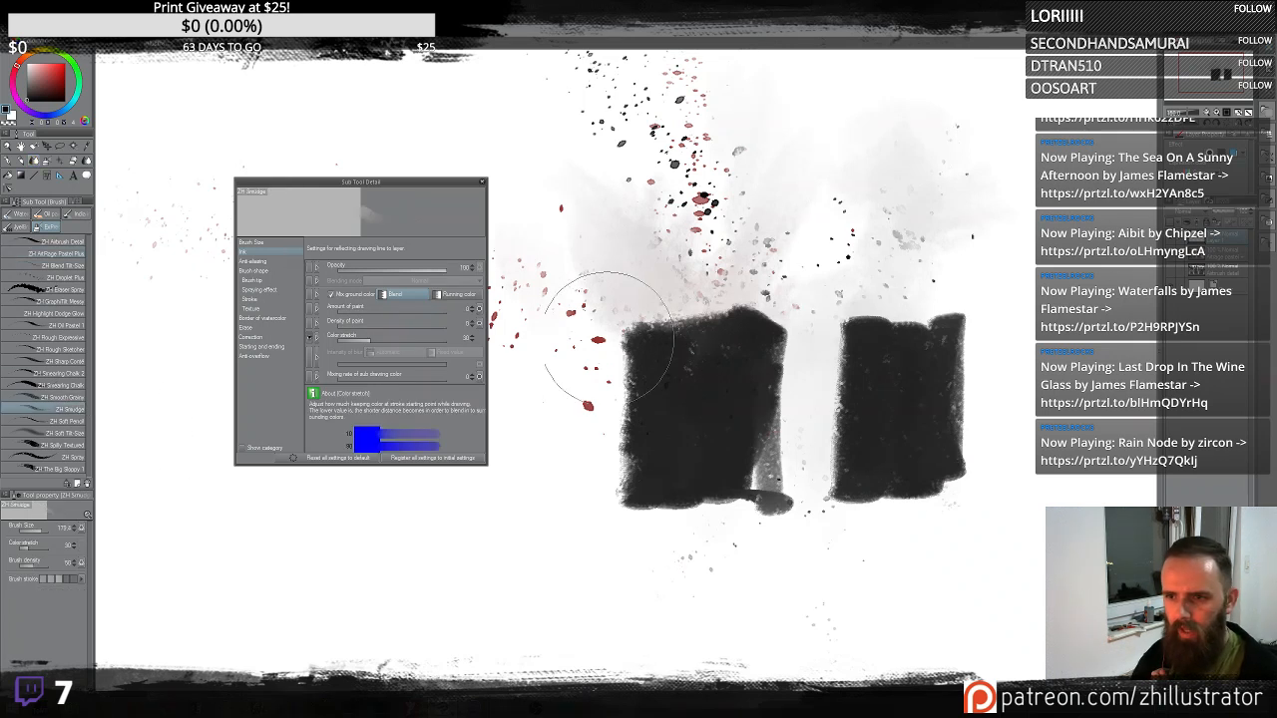
pyautogui.moveTo(612, 299)
pyautogui.mouseDown()
pyautogui.moveTo(820, 258)
pyautogui.moveTo(806, 374)
pyautogui.moveTo(689, 488)
pyautogui.moveTo(739, 518)
pyautogui.moveTo(641, 486)
pyautogui.moveTo(798, 245)
pyautogui.moveTo(587, 495)
pyautogui.moveTo(619, 529)
pyautogui.moveTo(656, 456)
pyautogui.moveTo(626, 522)
pyautogui.moveTo(622, 397)
pyautogui.moveTo(600, 396)
pyautogui.mouseUp()
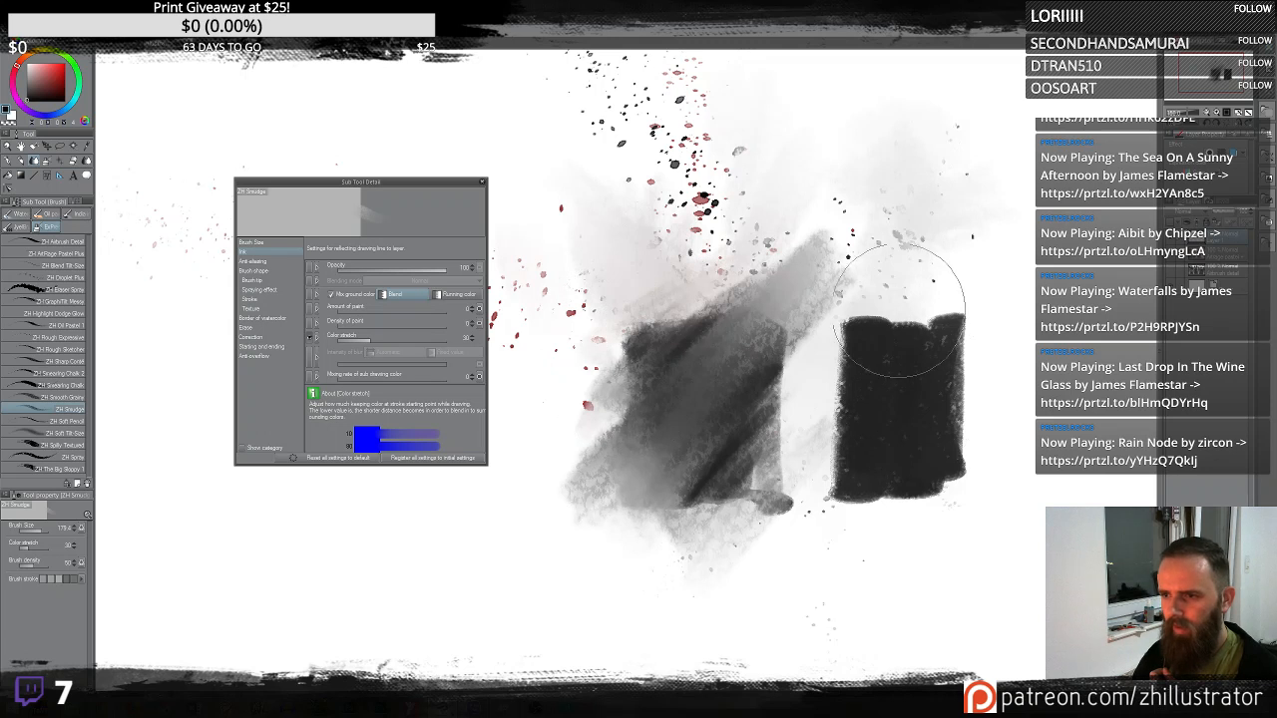
pyautogui.moveTo(884, 306)
pyautogui.mouseDown()
pyautogui.moveTo(876, 356)
pyautogui.moveTo(925, 335)
pyautogui.moveTo(944, 357)
pyautogui.moveTo(952, 283)
pyautogui.moveTo(910, 290)
pyautogui.moveTo(877, 275)
pyautogui.moveTo(852, 309)
pyautogui.moveTo(889, 404)
pyautogui.moveTo(988, 290)
pyautogui.moveTo(899, 330)
pyautogui.moveTo(927, 271)
pyautogui.moveTo(850, 278)
pyautogui.moveTo(938, 173)
pyautogui.moveTo(997, 343)
pyautogui.moveTo(943, 461)
pyautogui.moveTo(906, 469)
pyautogui.moveTo(949, 369)
pyautogui.moveTo(883, 327)
pyautogui.moveTo(795, 497)
pyautogui.mouseUp()
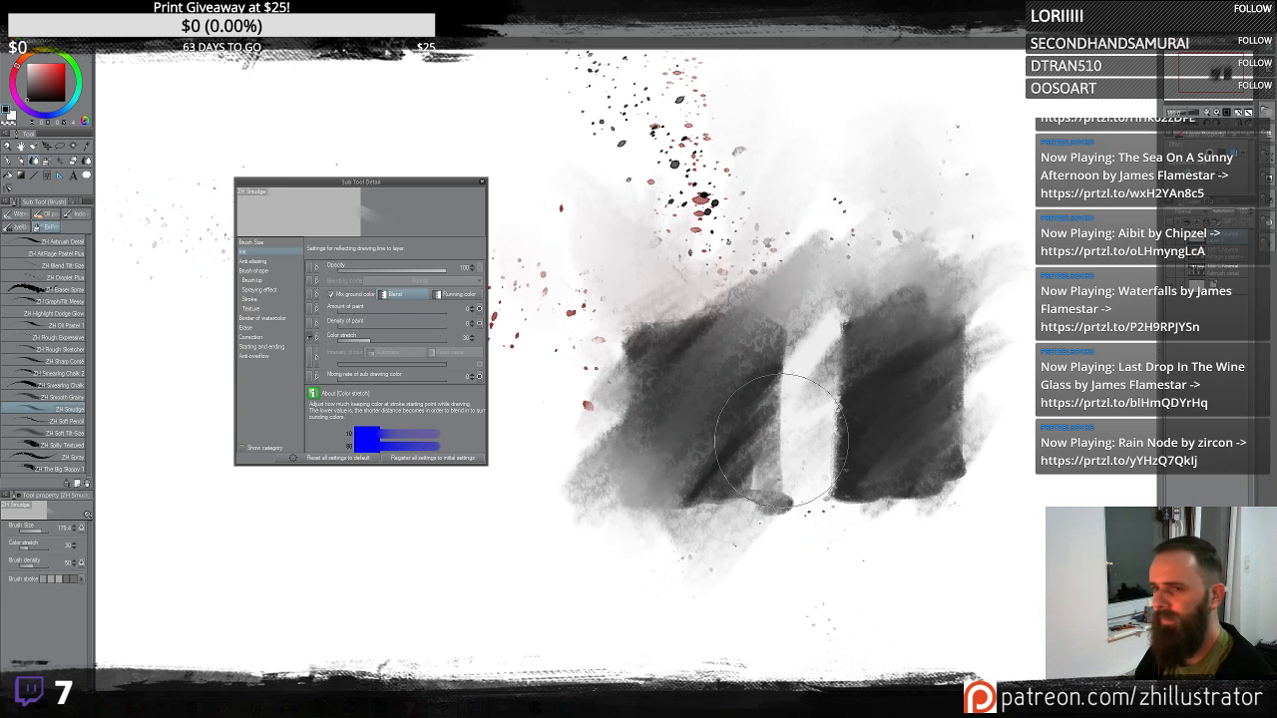
# - Clear the layer and close the Sub Tool Detail dialog
pyautogui.press('Delete')
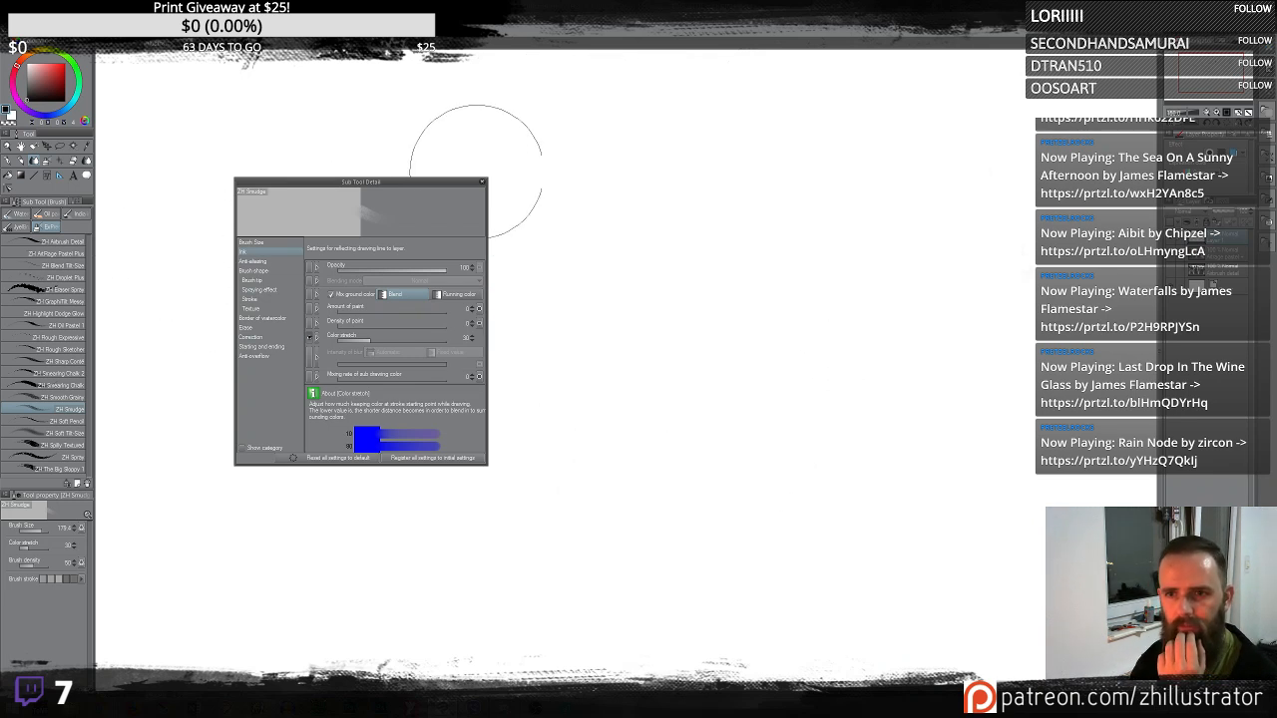
pyautogui.click(482, 183)
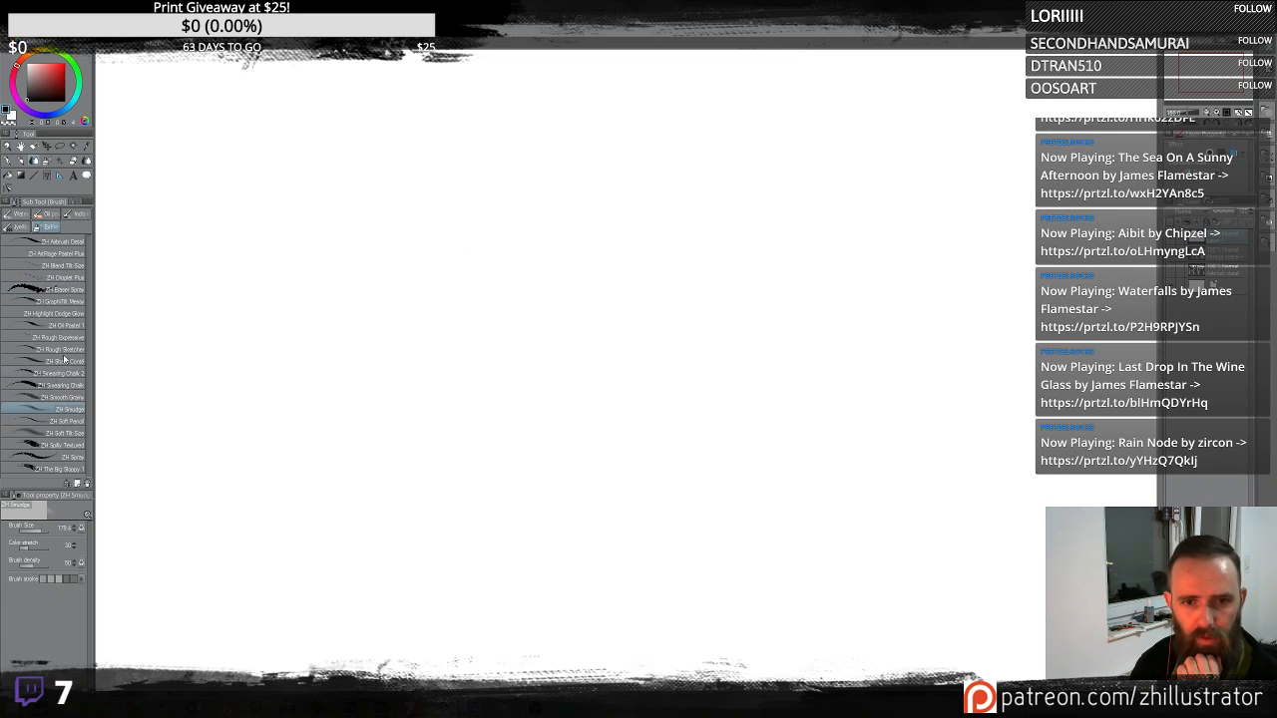
# - Paint a dark figure-like shape near the upper center with the AirPage Pastel Plus sub tool
pyautogui.click(75, 280)
pyautogui.click(75, 270)
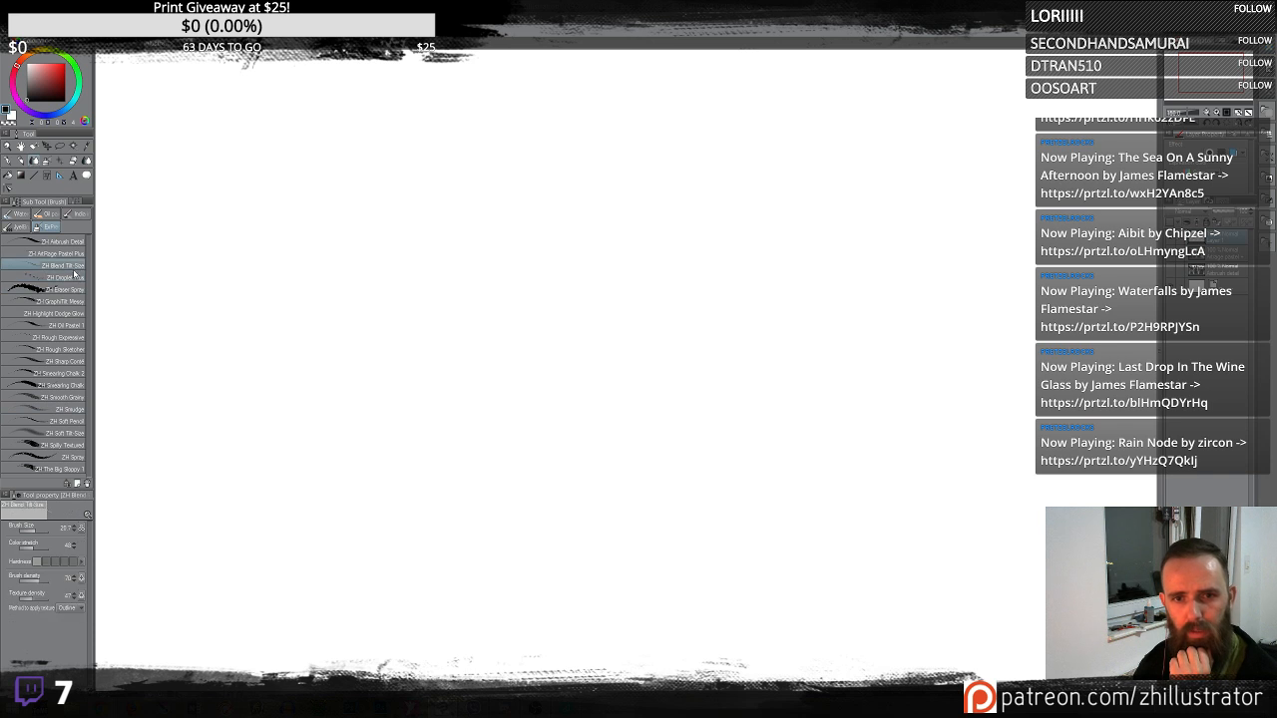
pyautogui.click(80, 254)
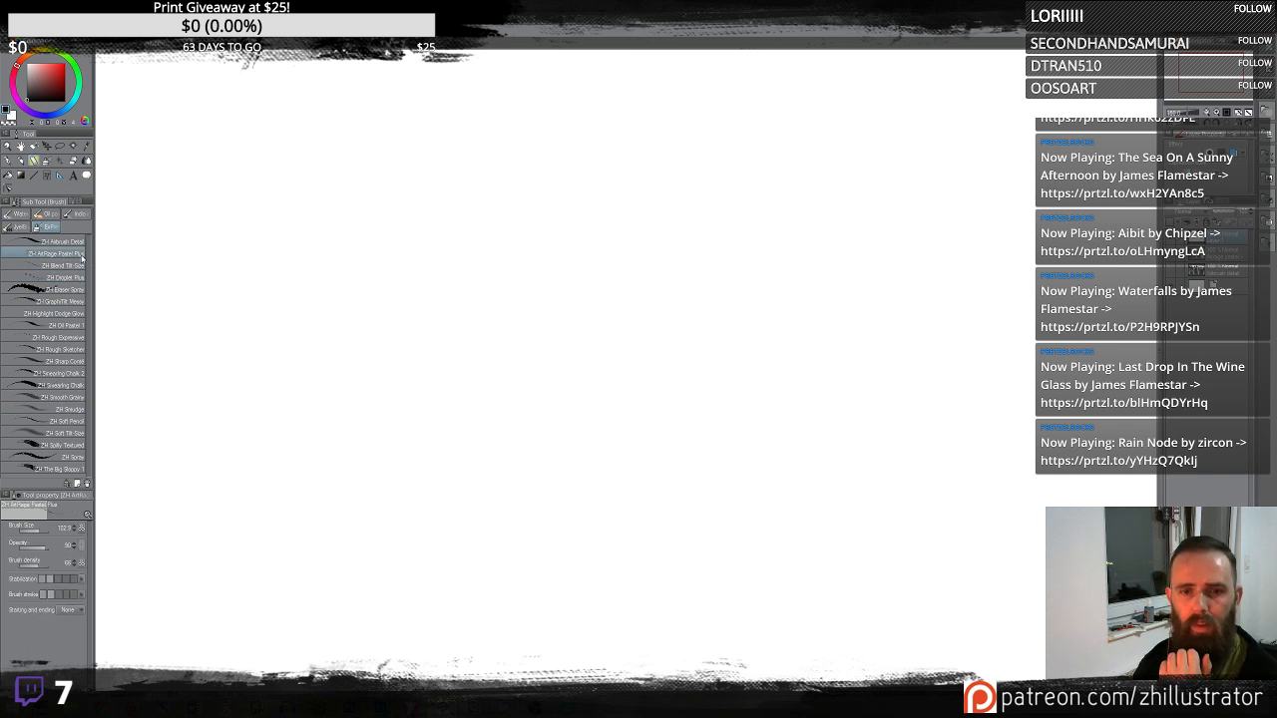
pyautogui.moveTo(448, 186)
pyautogui.mouseDown()
pyautogui.moveTo(438, 382)
pyautogui.moveTo(448, 157)
pyautogui.moveTo(477, 245)
pyautogui.moveTo(525, 174)
pyautogui.moveTo(567, 161)
pyautogui.moveTo(565, 274)
pyautogui.moveTo(514, 339)
pyautogui.moveTo(478, 290)
pyautogui.moveTo(467, 160)
pyautogui.moveTo(525, 140)
pyautogui.moveTo(487, 142)
pyautogui.moveTo(509, 123)
pyautogui.moveTo(415, 209)
pyautogui.moveTo(422, 332)
pyautogui.moveTo(438, 344)
pyautogui.moveTo(551, 188)
pyautogui.moveTo(575, 234)
pyautogui.moveTo(549, 204)
pyautogui.moveTo(519, 248)
pyautogui.moveTo(578, 387)
pyautogui.moveTo(576, 307)
pyautogui.moveTo(513, 257)
pyautogui.moveTo(539, 298)
pyautogui.moveTo(477, 360)
pyautogui.moveTo(487, 386)
pyautogui.moveTo(458, 417)
pyautogui.moveTo(482, 330)
pyautogui.moveTo(448, 349)
pyautogui.moveTo(470, 384)
pyautogui.moveTo(544, 364)
pyautogui.mouseUp()
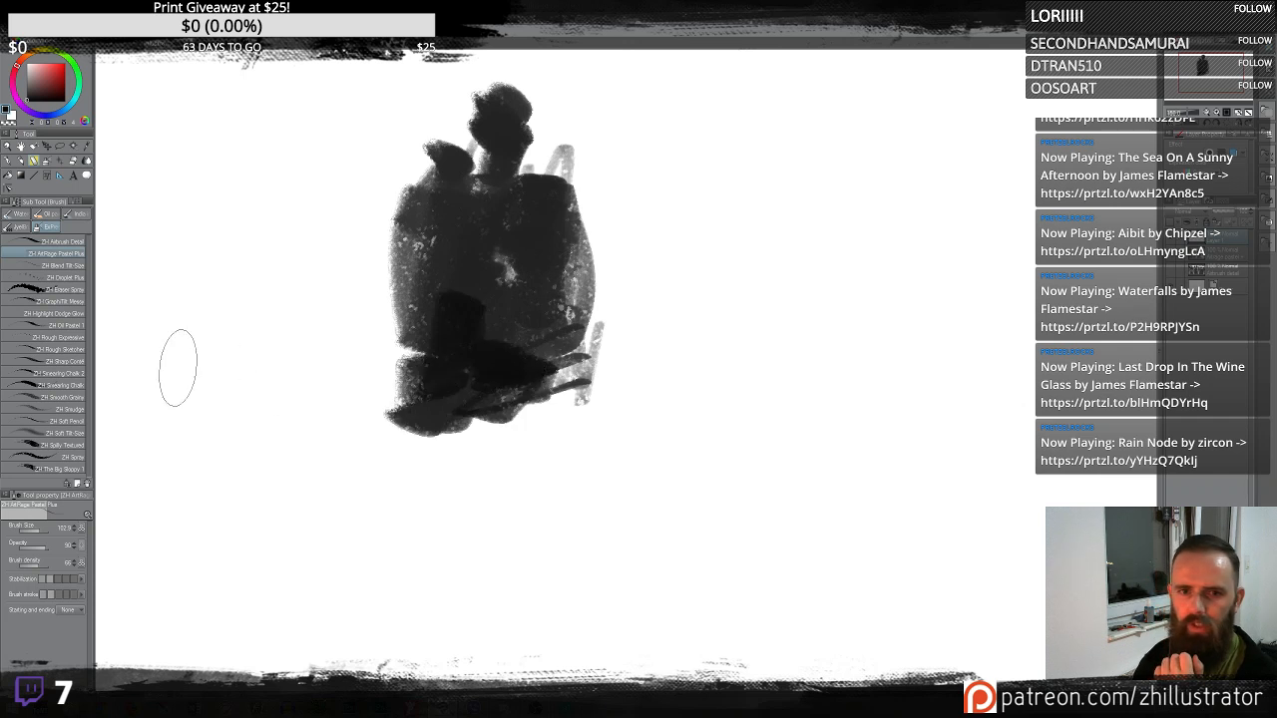
# - Erase speckled holes into the dark shape with the Eraser Spray sub tool, undoing two strokes
pyautogui.click(62, 290)
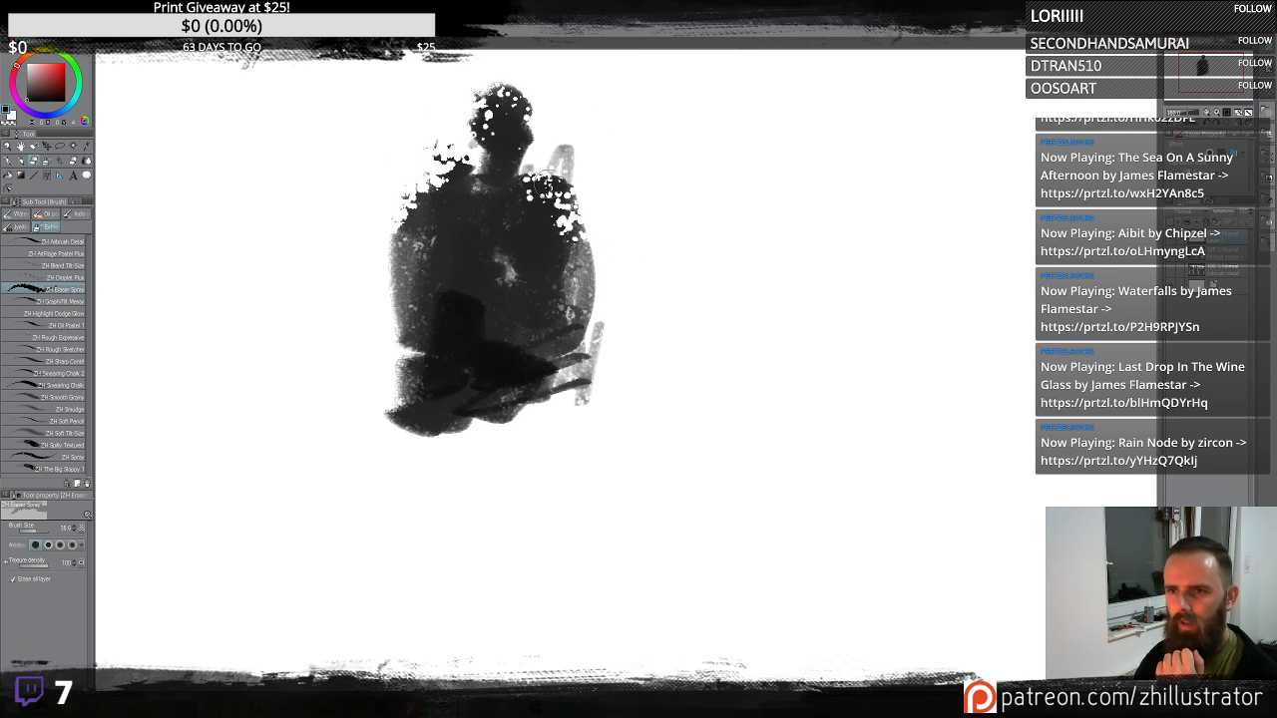
pyautogui.moveTo(603, 345); pyautogui.dragTo(598, 377)
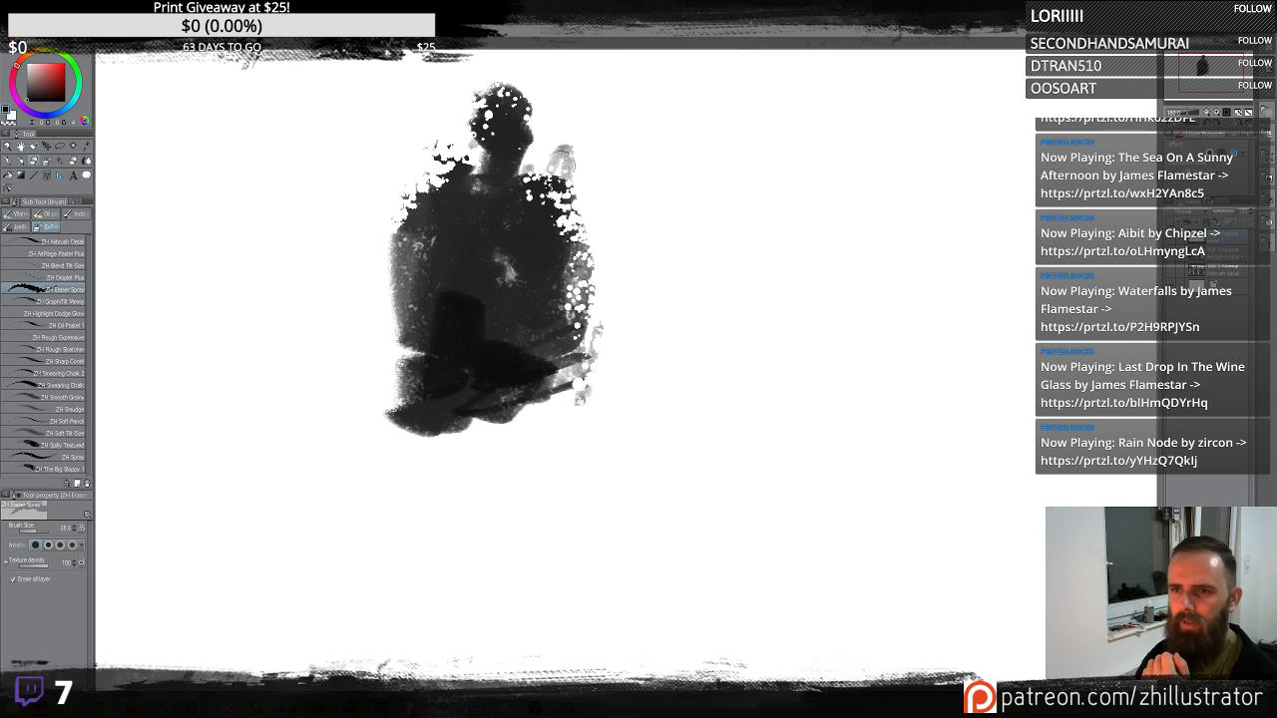
pyautogui.hotkey('ctrl', 'z')
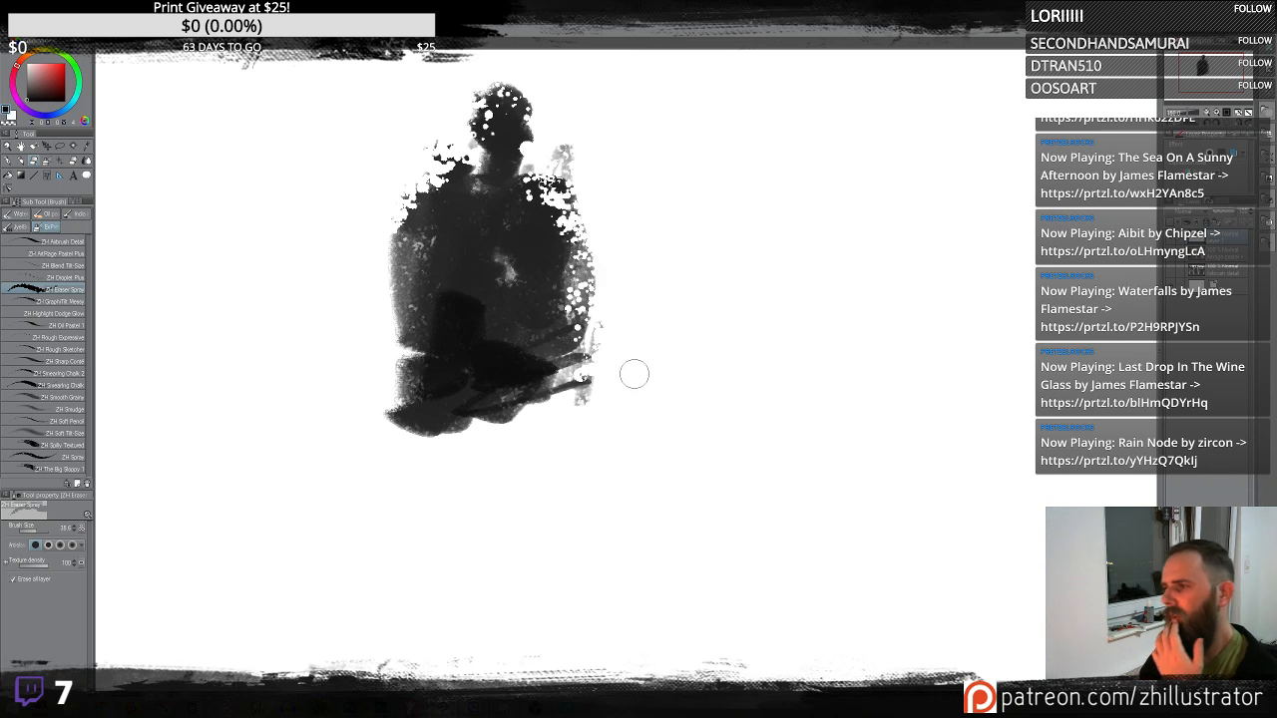
pyautogui.moveTo(399, 365); pyautogui.dragTo(594, 324)
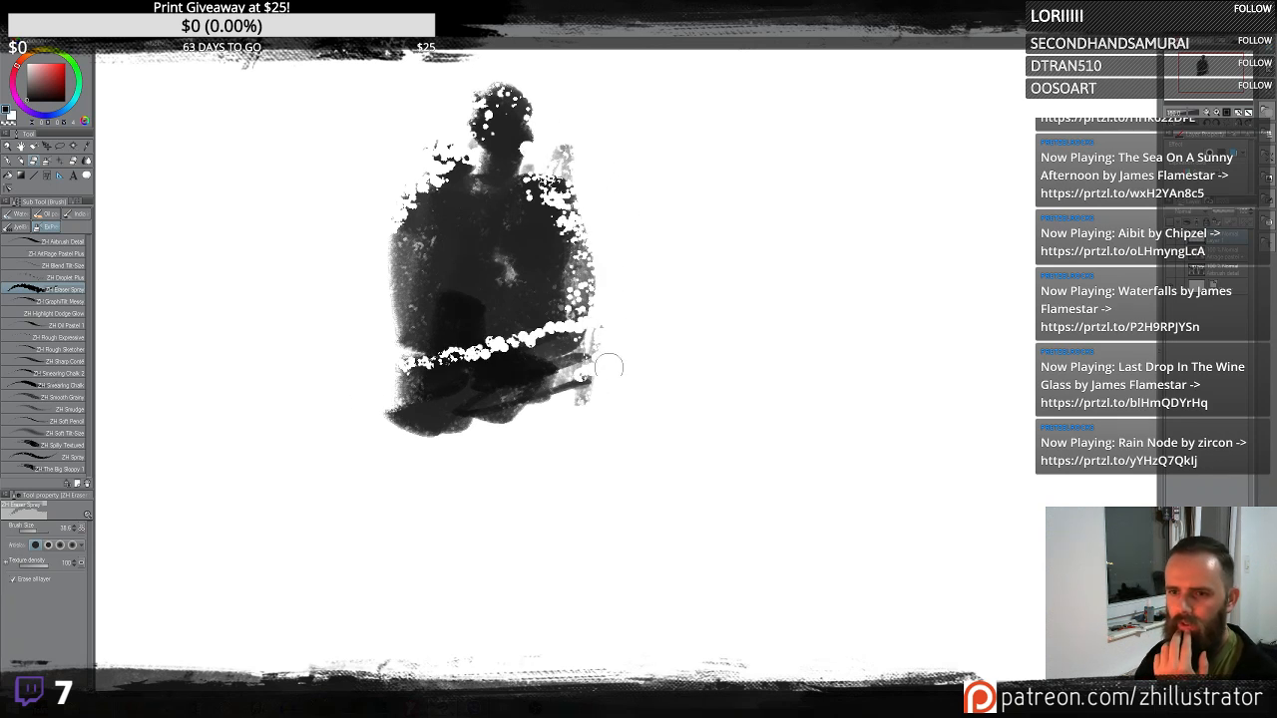
pyautogui.hotkey('ctrl', 'z')
pyautogui.moveTo(519, 394)
pyautogui.mouseDown()
pyautogui.moveTo(563, 381)
pyautogui.moveTo(597, 321)
pyautogui.mouseUp()
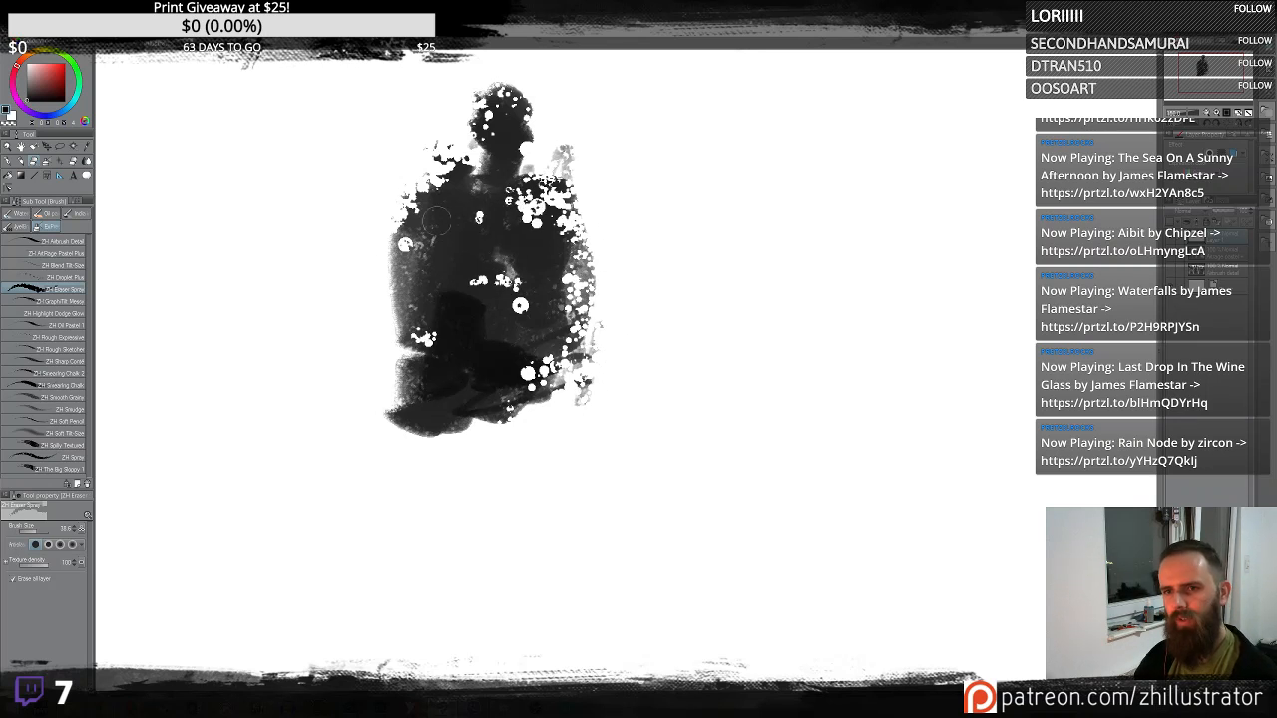
pyautogui.moveTo(436, 221)
pyautogui.mouseDown()
pyautogui.moveTo(443, 147)
pyautogui.moveTo(515, 180)
pyautogui.mouseUp()
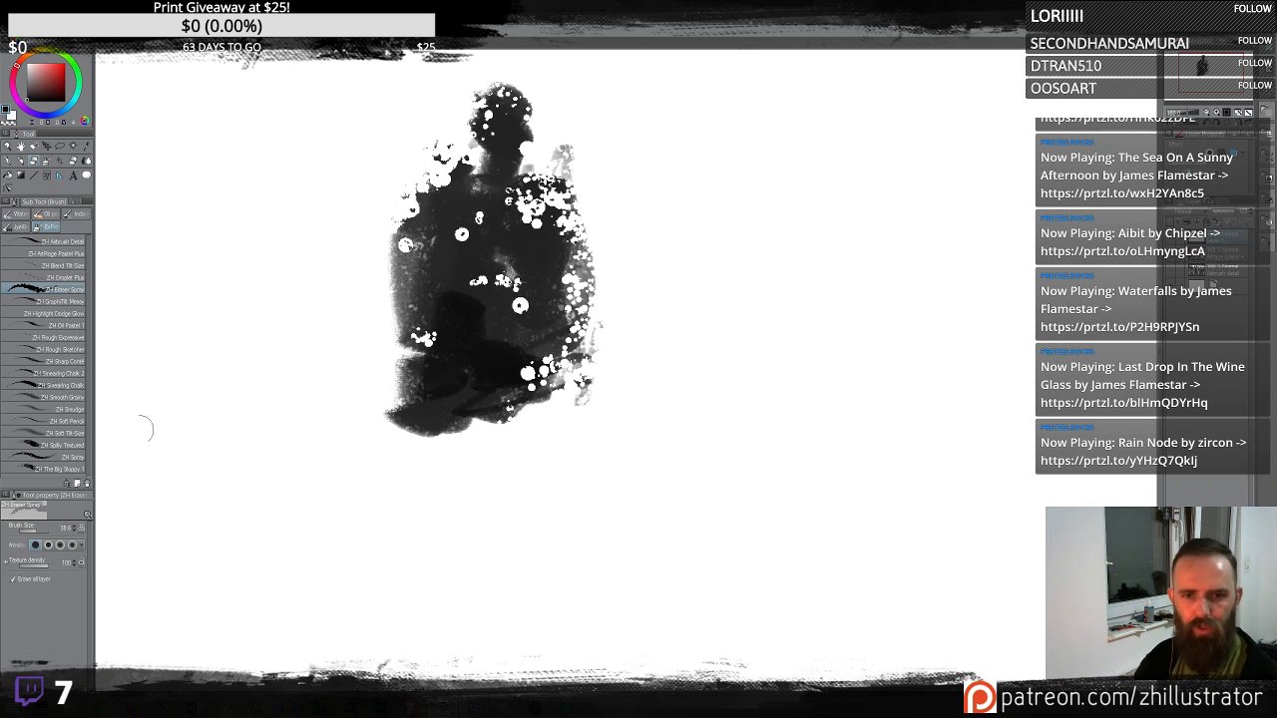
# - Spray black dots around the shape, swap colours, and spray grey dots around it with the Spray sub tool
pyautogui.click(69, 459)
pyautogui.moveTo(489, 264)
pyautogui.mouseDown()
pyautogui.moveTo(444, 279)
pyautogui.moveTo(399, 225)
pyautogui.moveTo(414, 224)
pyautogui.moveTo(383, 254)
pyautogui.moveTo(418, 174)
pyautogui.moveTo(426, 209)
pyautogui.moveTo(390, 320)
pyautogui.mouseUp()
pyautogui.press('x')
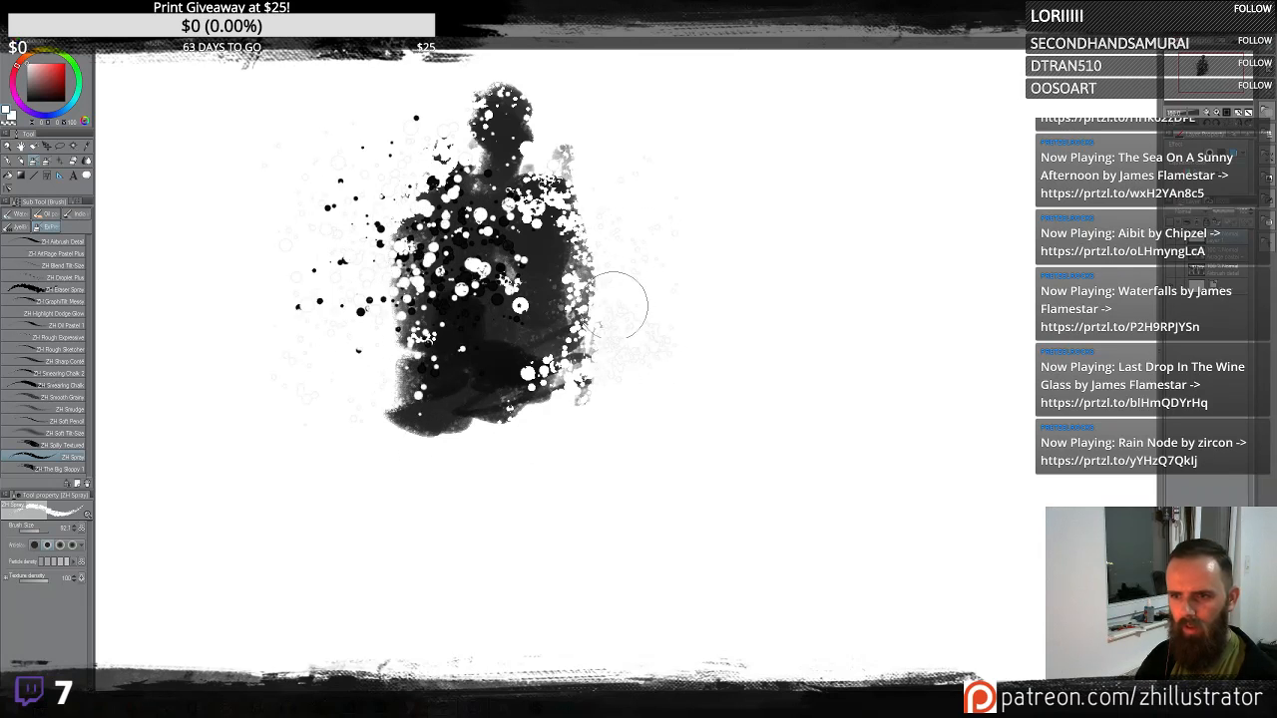
pyautogui.moveTo(557, 262)
pyautogui.mouseDown()
pyautogui.moveTo(513, 185)
pyautogui.moveTo(521, 310)
pyautogui.mouseUp()
pyautogui.keyDown('alt'); pyautogui.click(577, 215); pyautogui.keyUp('alt')
pyautogui.moveTo(569, 210)
pyautogui.mouseDown()
pyautogui.moveTo(660, 220)
pyautogui.moveTo(595, 237)
pyautogui.moveTo(624, 291)
pyautogui.moveTo(664, 300)
pyautogui.moveTo(608, 269)
pyautogui.moveTo(536, 279)
pyautogui.mouseUp()
pyautogui.moveTo(464, 304)
pyautogui.mouseDown()
pyautogui.moveTo(415, 359)
pyautogui.moveTo(389, 424)
pyautogui.mouseUp()
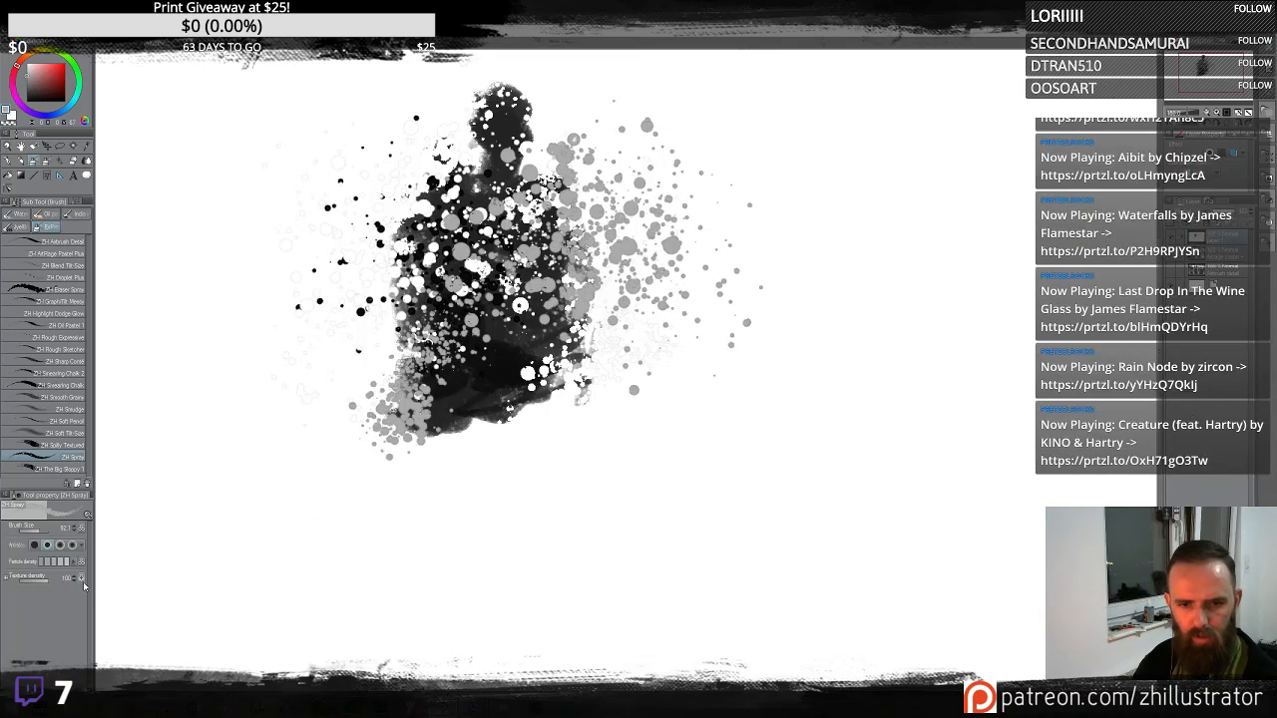
# - Open the Spray sub tool details and register its current settings as the initial settings
pyautogui.click(86, 684)
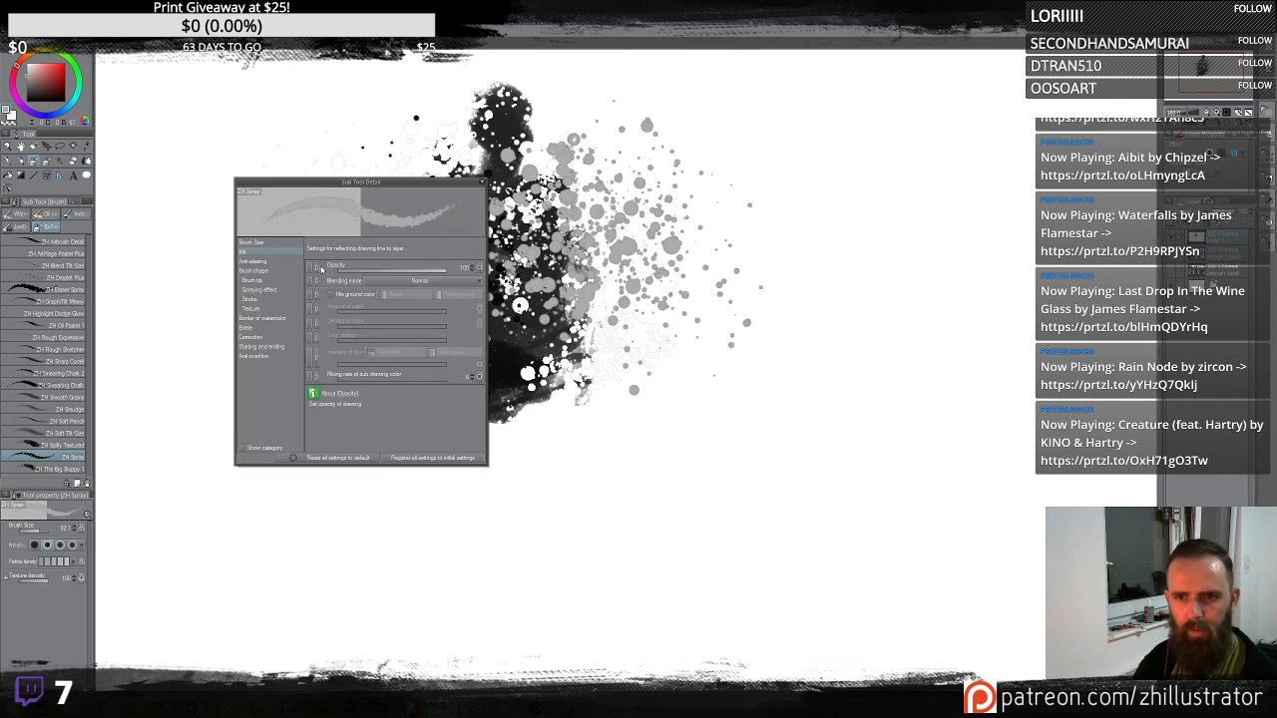
pyautogui.click(266, 340)
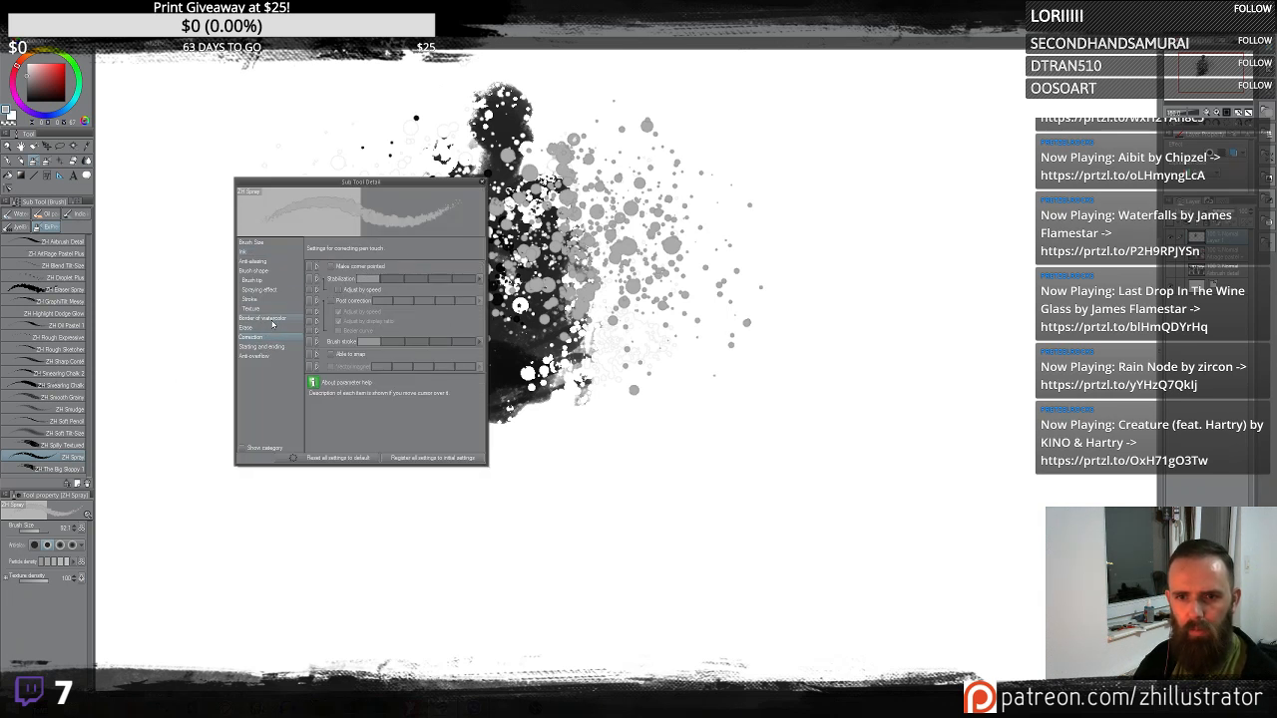
pyautogui.click(269, 319)
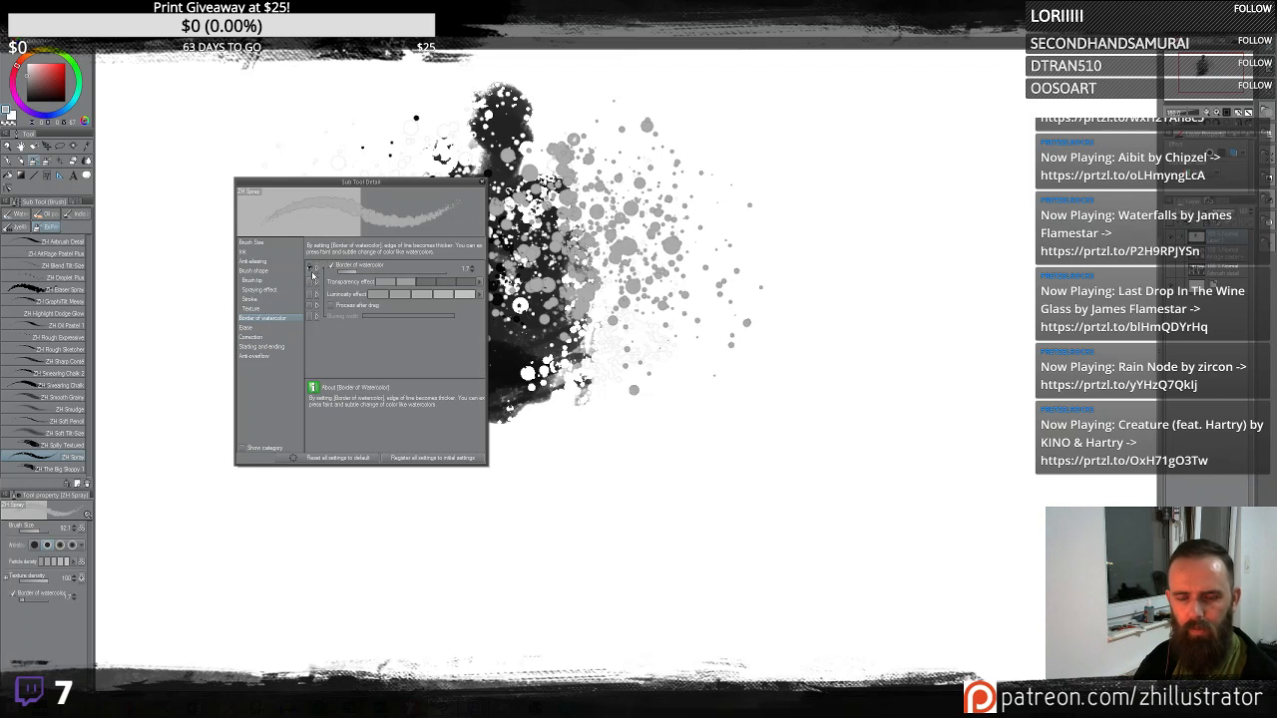
pyautogui.click(415, 460)
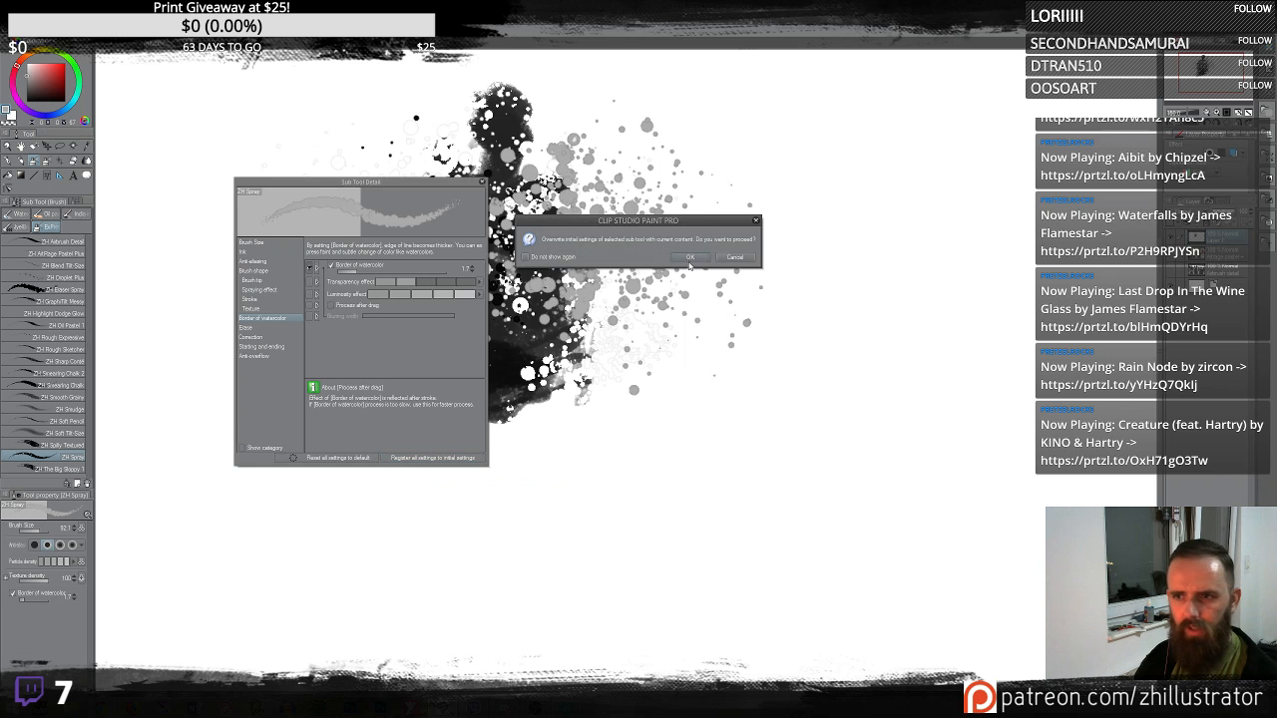
pyautogui.click(689, 259)
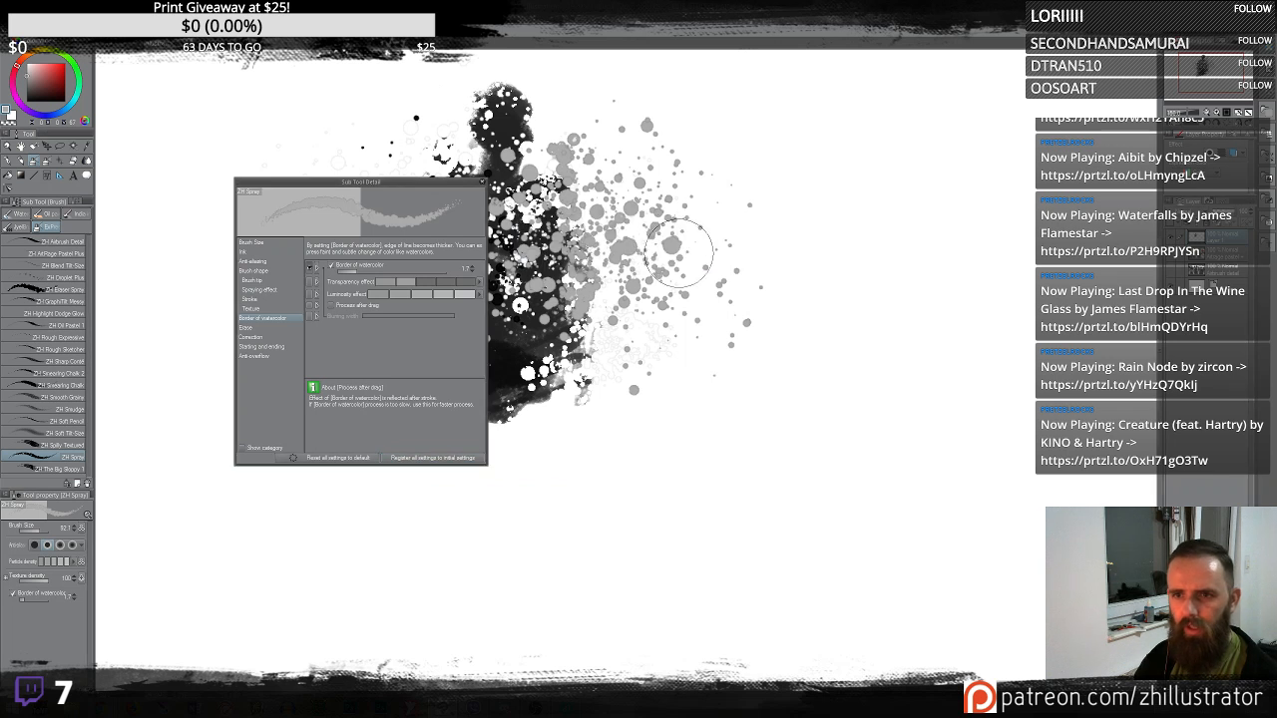
# - Close the sub tool detail dialog and spray grey and black dots around the shape with the Spray sub tool
pyautogui.click(483, 185)
pyautogui.moveTo(329, 255)
pyautogui.mouseDown()
pyautogui.moveTo(277, 300)
pyautogui.moveTo(255, 280)
pyautogui.moveTo(264, 314)
pyautogui.mouseUp()
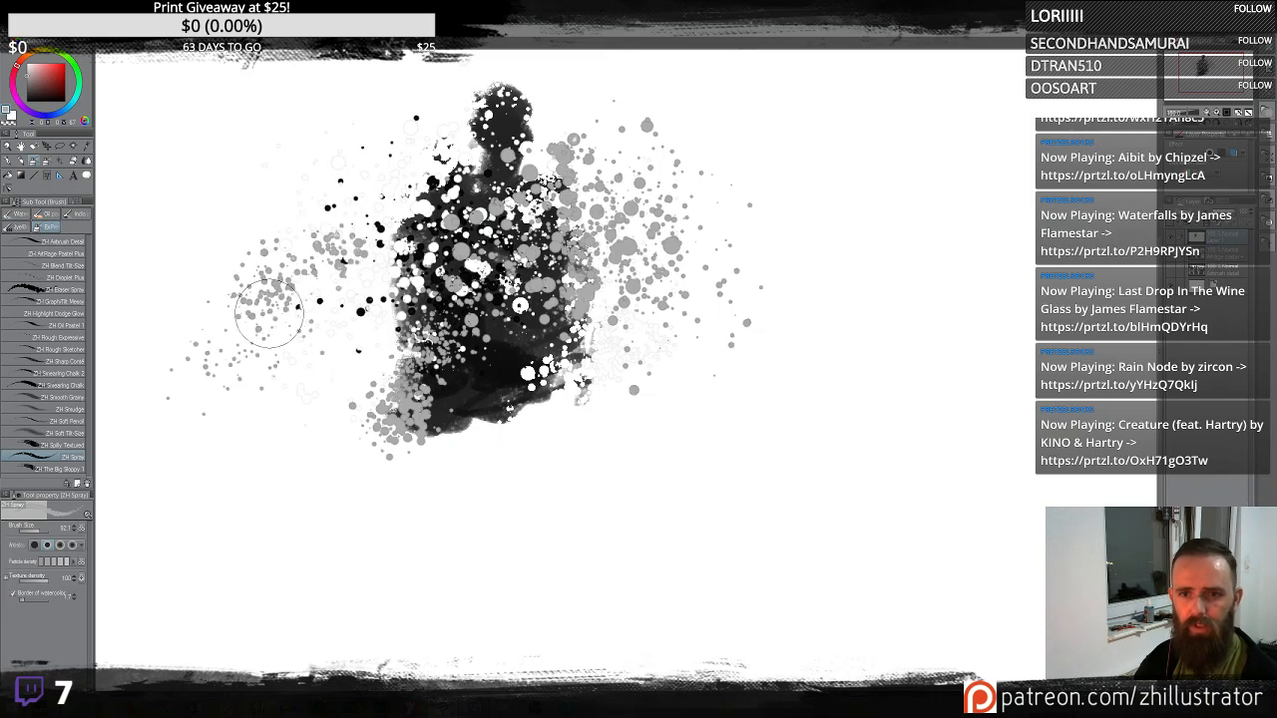
pyautogui.moveTo(698, 345)
pyautogui.mouseDown()
pyautogui.moveTo(640, 372)
pyautogui.moveTo(617, 331)
pyautogui.moveTo(489, 345)
pyautogui.moveTo(645, 344)
pyautogui.moveTo(648, 314)
pyautogui.moveTo(588, 366)
pyautogui.moveTo(587, 203)
pyautogui.moveTo(575, 409)
pyautogui.mouseUp()
pyautogui.keyDown('alt'); pyautogui.click(508, 348); pyautogui.keyUp('alt')
pyautogui.moveTo(663, 409)
pyautogui.mouseDown()
pyautogui.moveTo(696, 404)
pyautogui.moveTo(718, 369)
pyautogui.mouseUp()
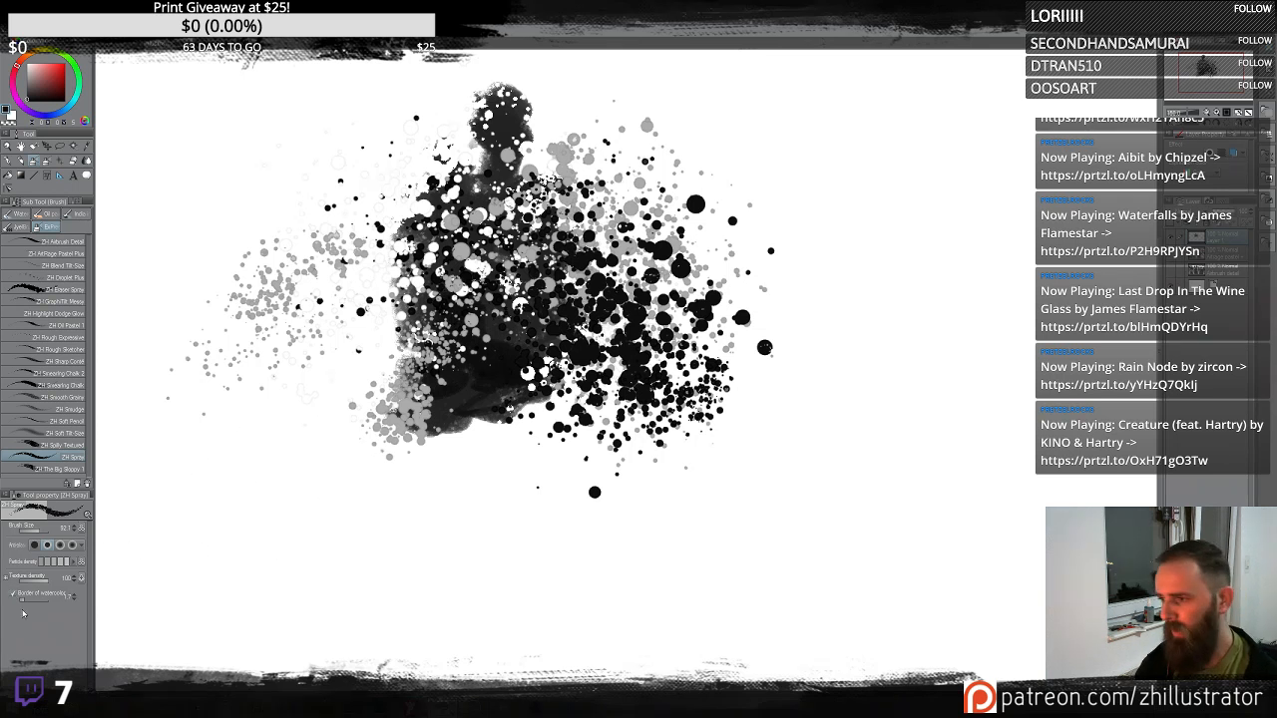
# - Export the ZH Spray sub tool as a sub tool file, overwriting the existing ZH Spray file
pyautogui.rightClick(60, 457)
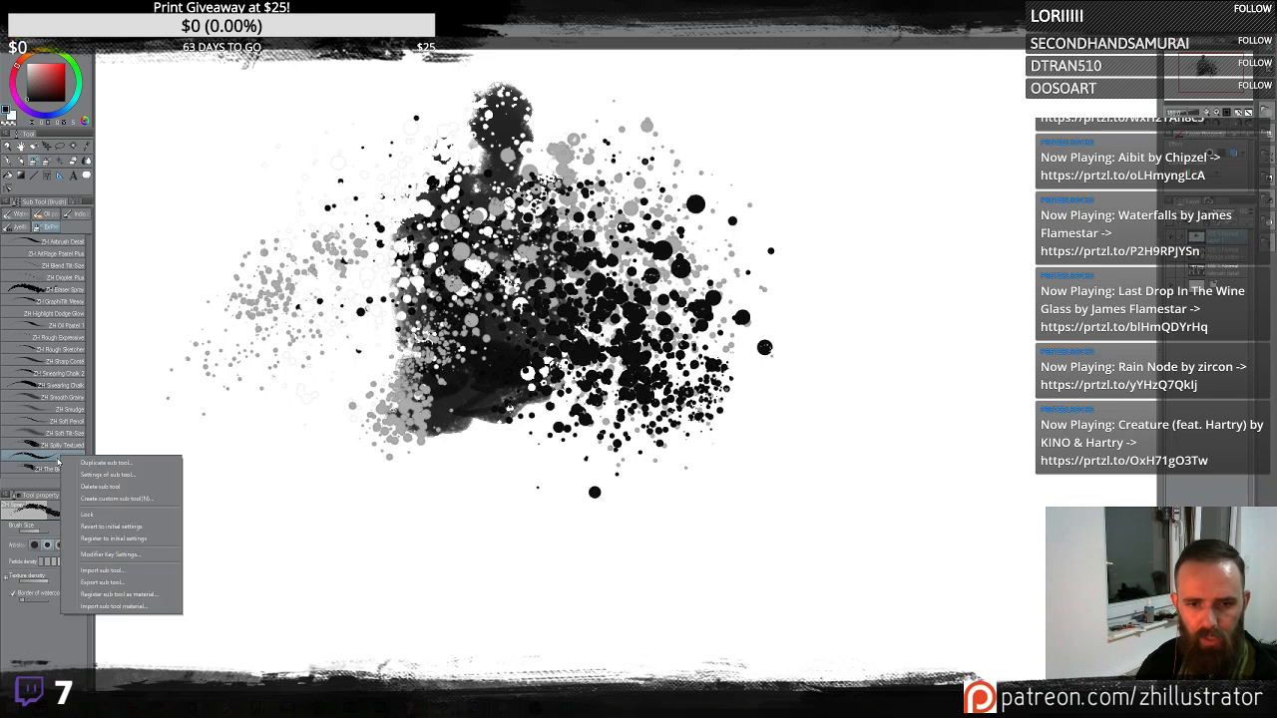
pyautogui.click(137, 584)
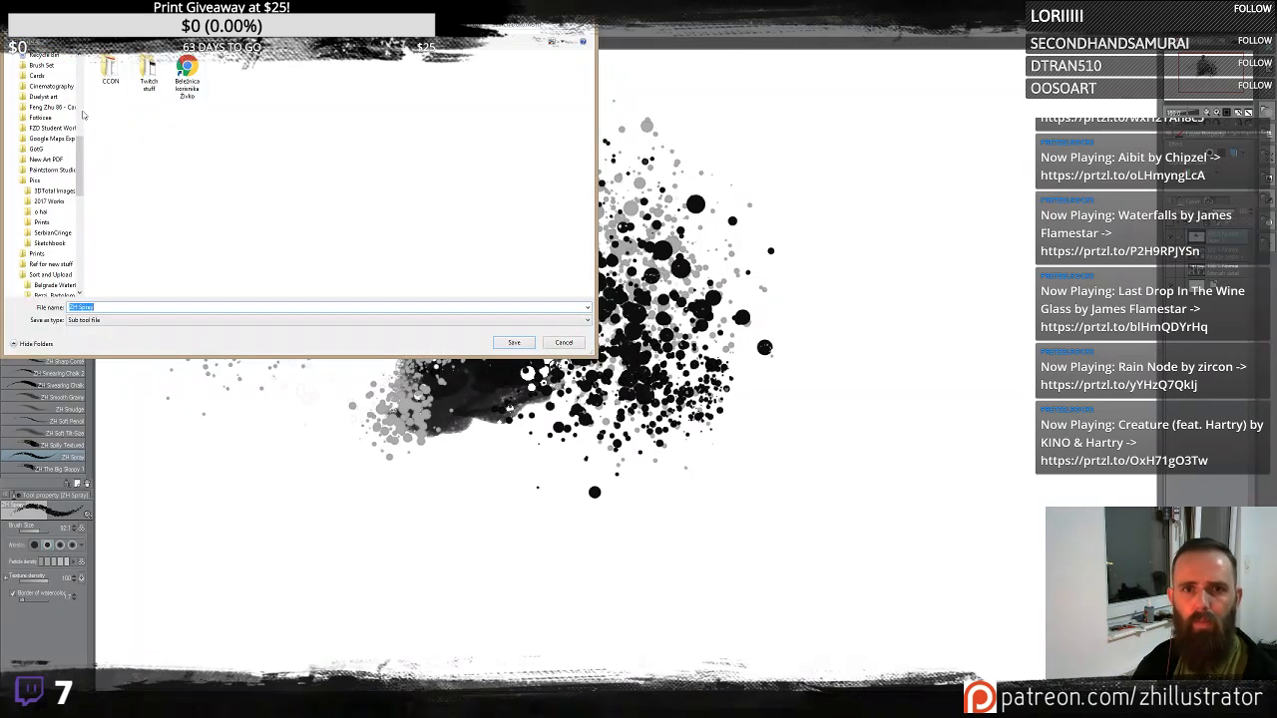
pyautogui.scroll(5, 83, 152)
pyautogui.click(45, 111)
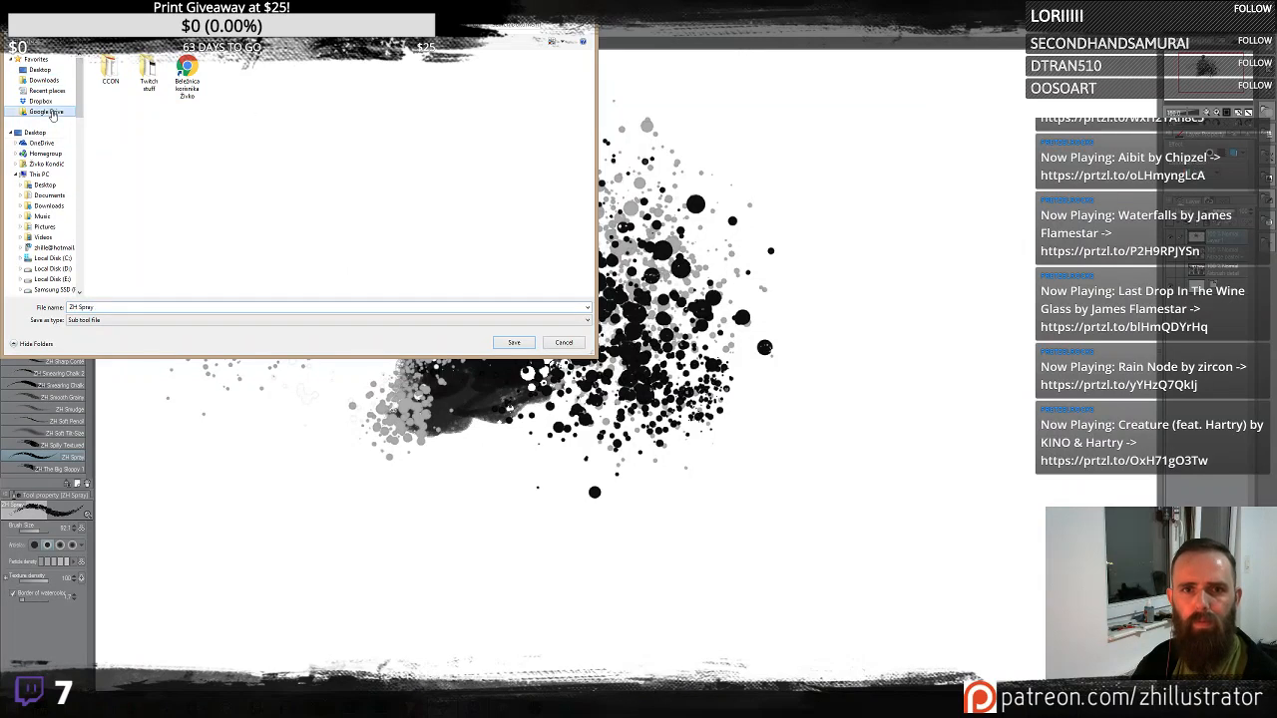
pyautogui.doubleClick(447, 88)
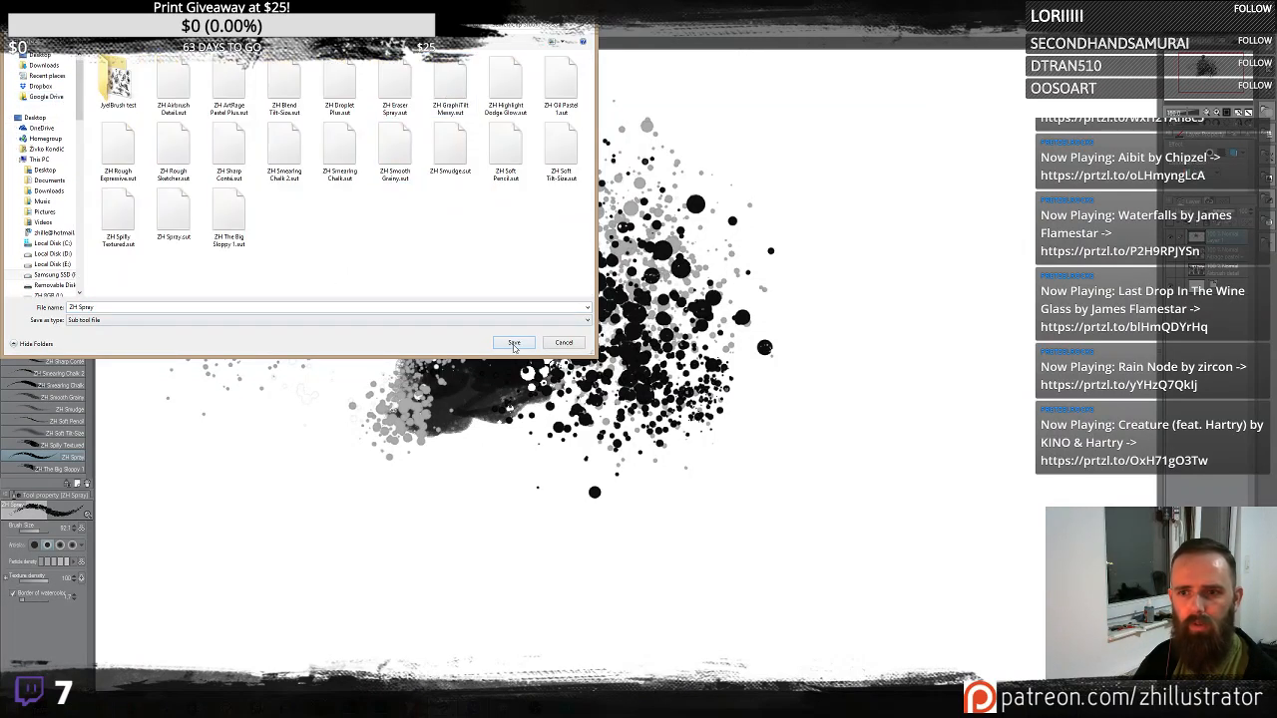
pyautogui.click(515, 343)
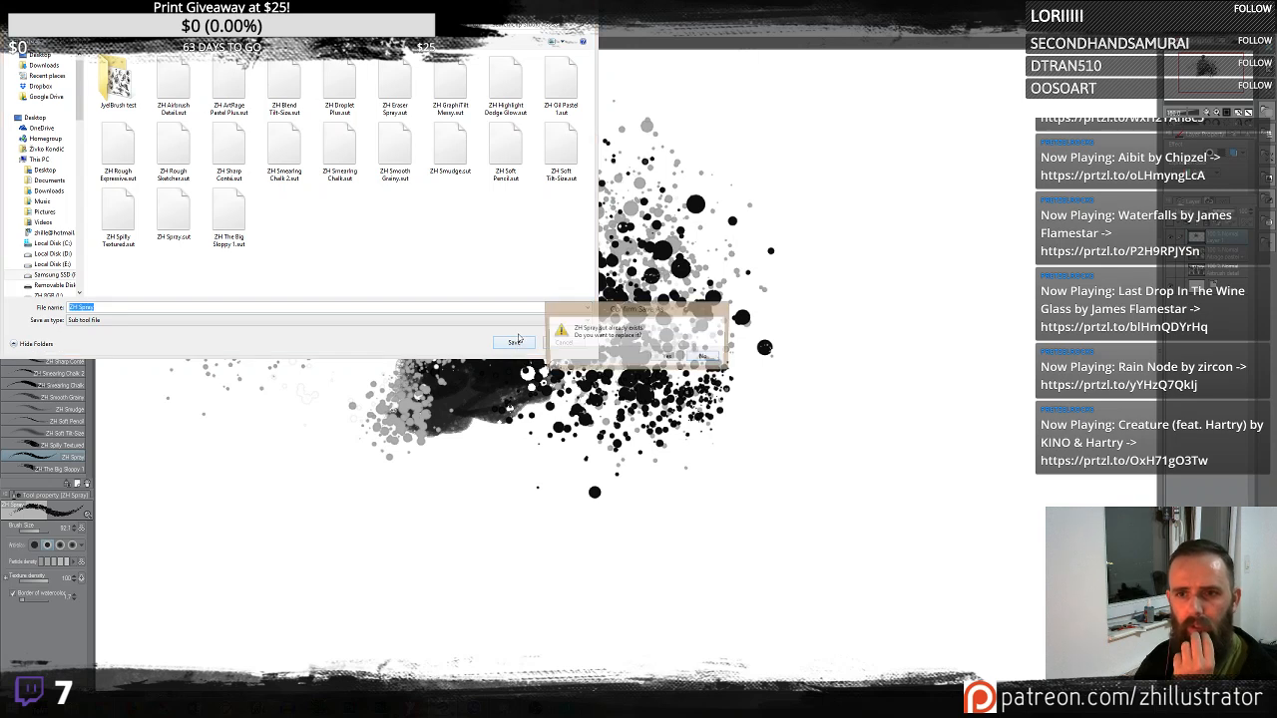
pyautogui.click(669, 358)
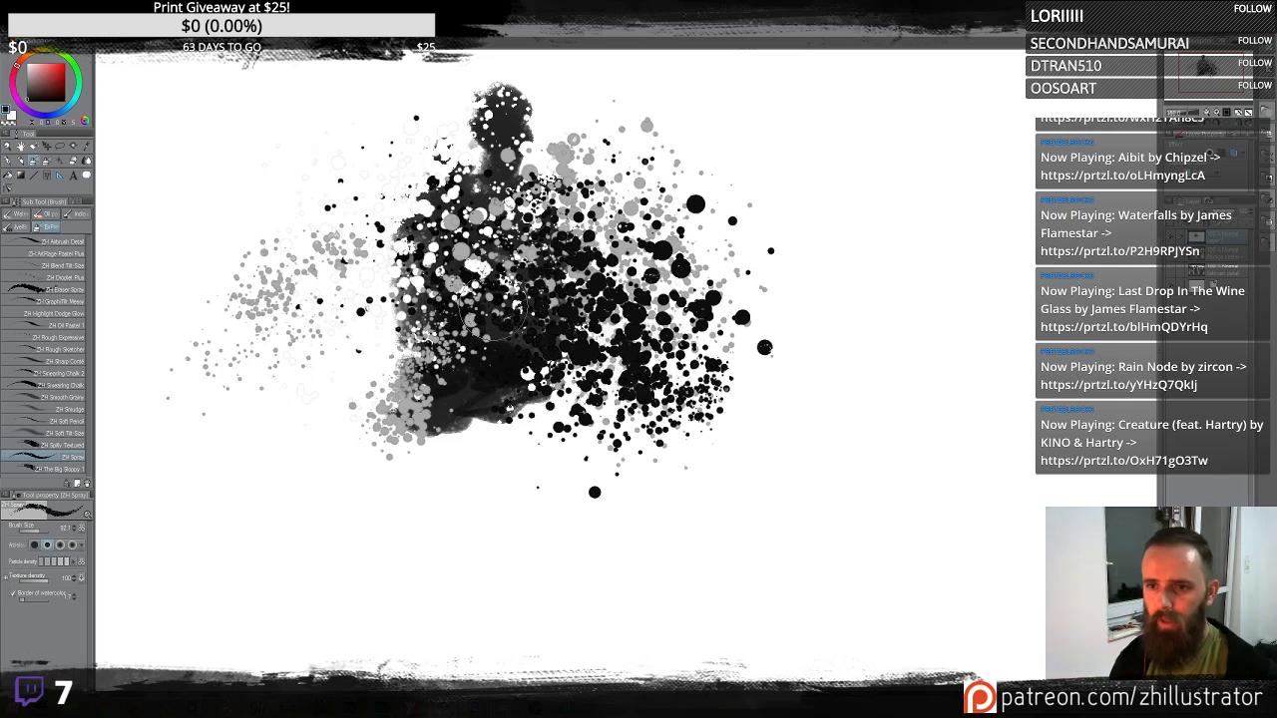
# - Erase speckled holes across the sprayed shape with the Eraser Spray sub tool
pyautogui.click(72, 291)
pyautogui.moveTo(605, 183)
pyautogui.mouseDown()
pyautogui.moveTo(570, 262)
pyautogui.moveTo(611, 204)
pyautogui.moveTo(552, 188)
pyautogui.moveTo(574, 237)
pyautogui.mouseUp()
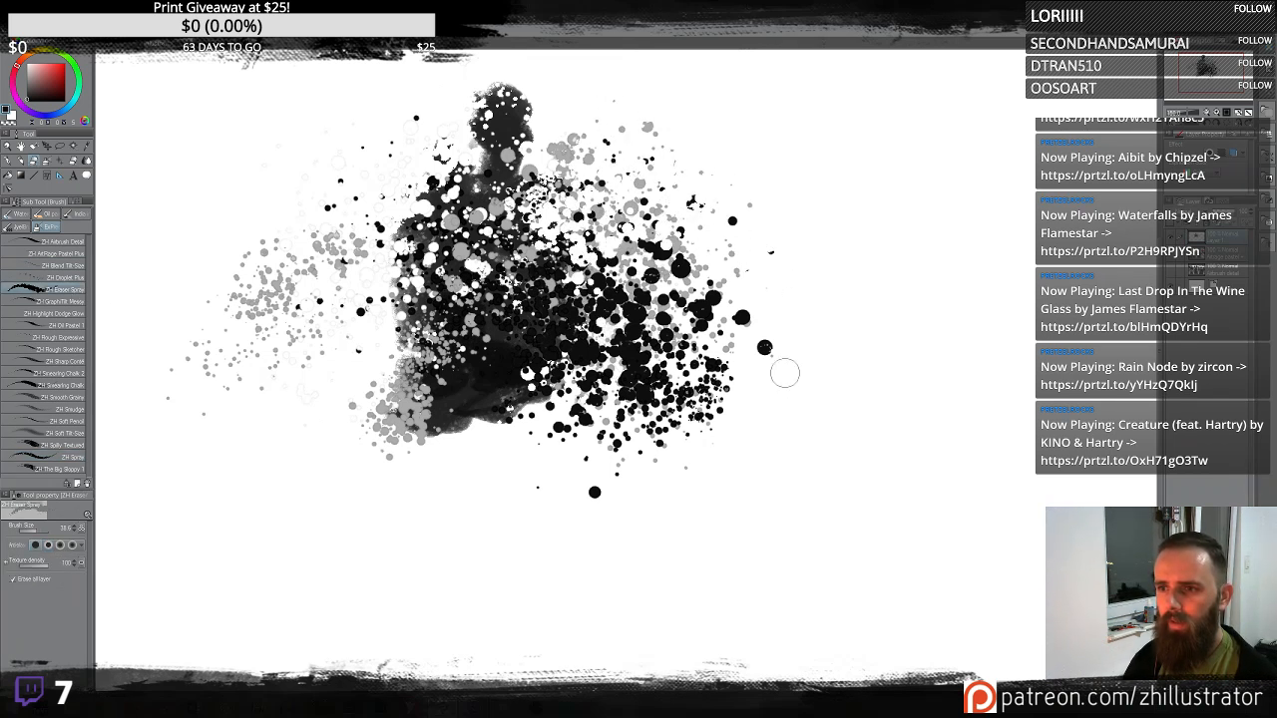
pyautogui.moveTo(639, 288)
pyautogui.mouseDown()
pyautogui.moveTo(524, 314)
pyautogui.moveTo(519, 399)
pyautogui.moveTo(457, 413)
pyautogui.moveTo(451, 384)
pyautogui.mouseUp()
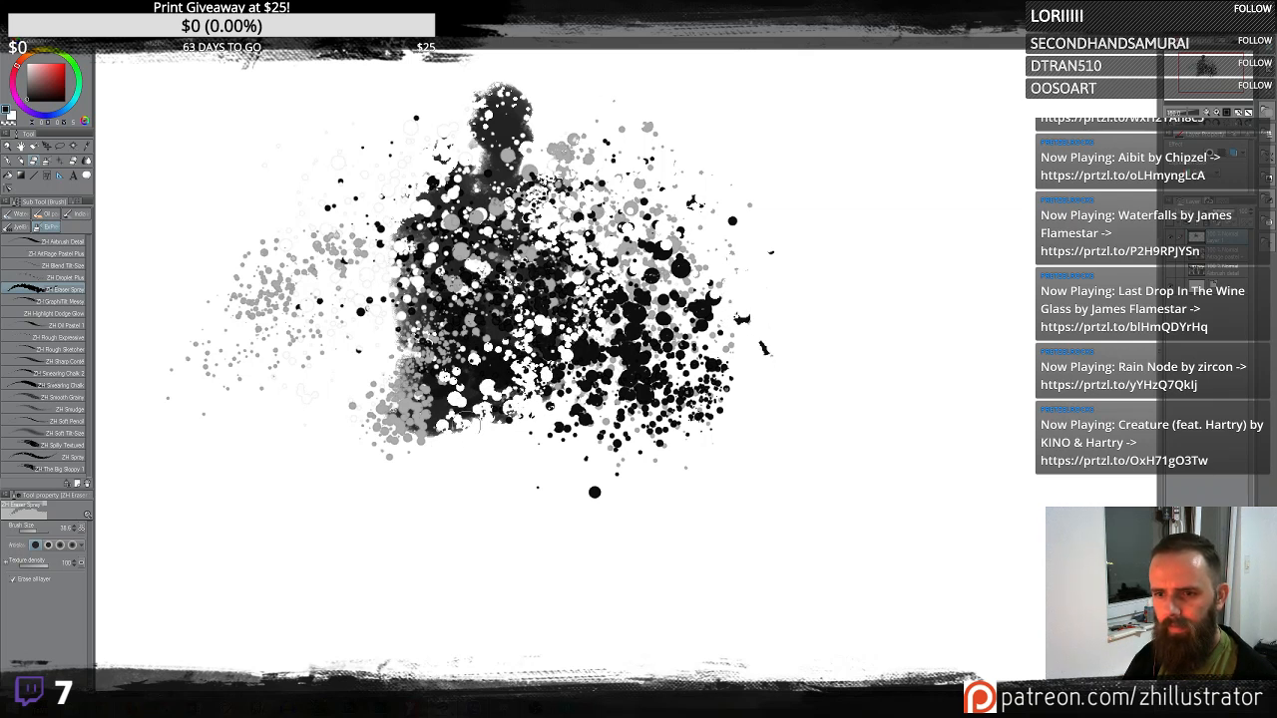
pyautogui.moveTo(412, 431)
pyautogui.mouseDown()
pyautogui.moveTo(379, 381)
pyautogui.moveTo(361, 450)
pyautogui.moveTo(518, 456)
pyautogui.mouseUp()
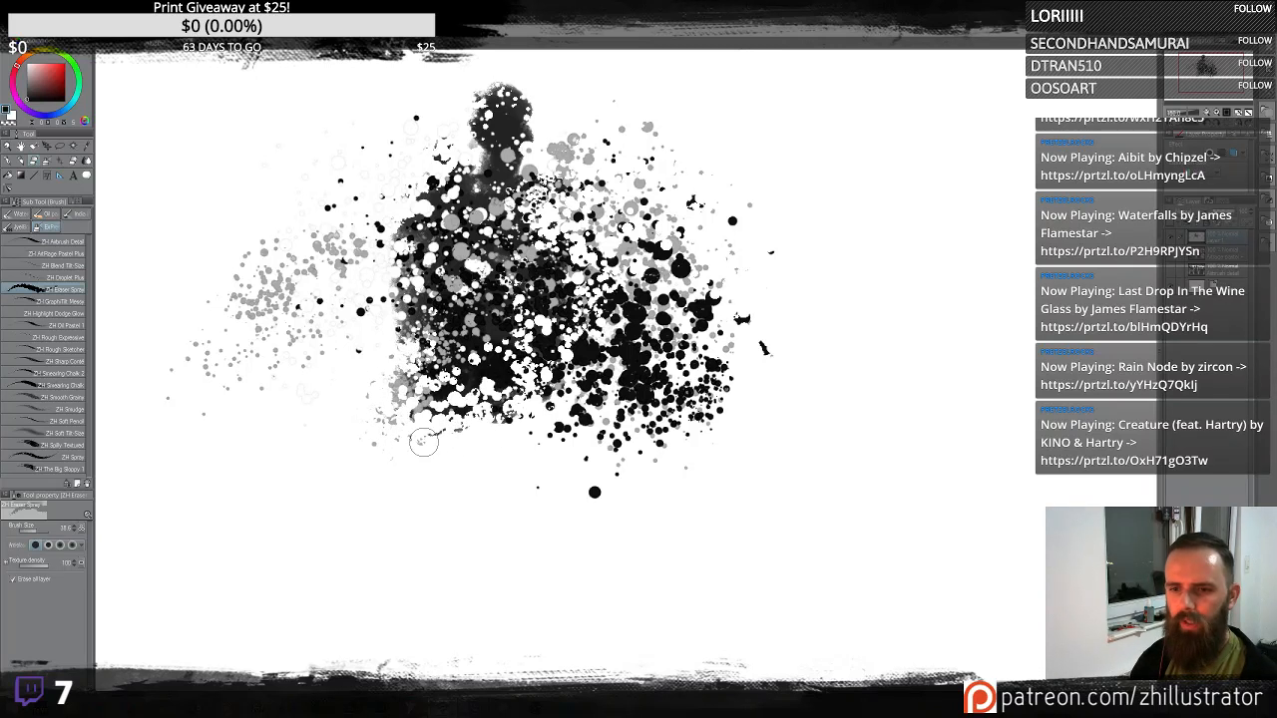
pyautogui.moveTo(424, 399)
pyautogui.mouseDown()
pyautogui.moveTo(394, 354)
pyautogui.moveTo(459, 399)
pyautogui.moveTo(514, 379)
pyautogui.moveTo(544, 394)
pyautogui.moveTo(519, 334)
pyautogui.moveTo(427, 275)
pyautogui.moveTo(444, 249)
pyautogui.mouseUp()
pyautogui.moveTo(441, 268)
pyautogui.mouseDown()
pyautogui.moveTo(409, 289)
pyautogui.moveTo(399, 240)
pyautogui.moveTo(449, 194)
pyautogui.moveTo(484, 200)
pyautogui.moveTo(499, 110)
pyautogui.moveTo(523, 88)
pyautogui.moveTo(371, 140)
pyautogui.mouseUp()
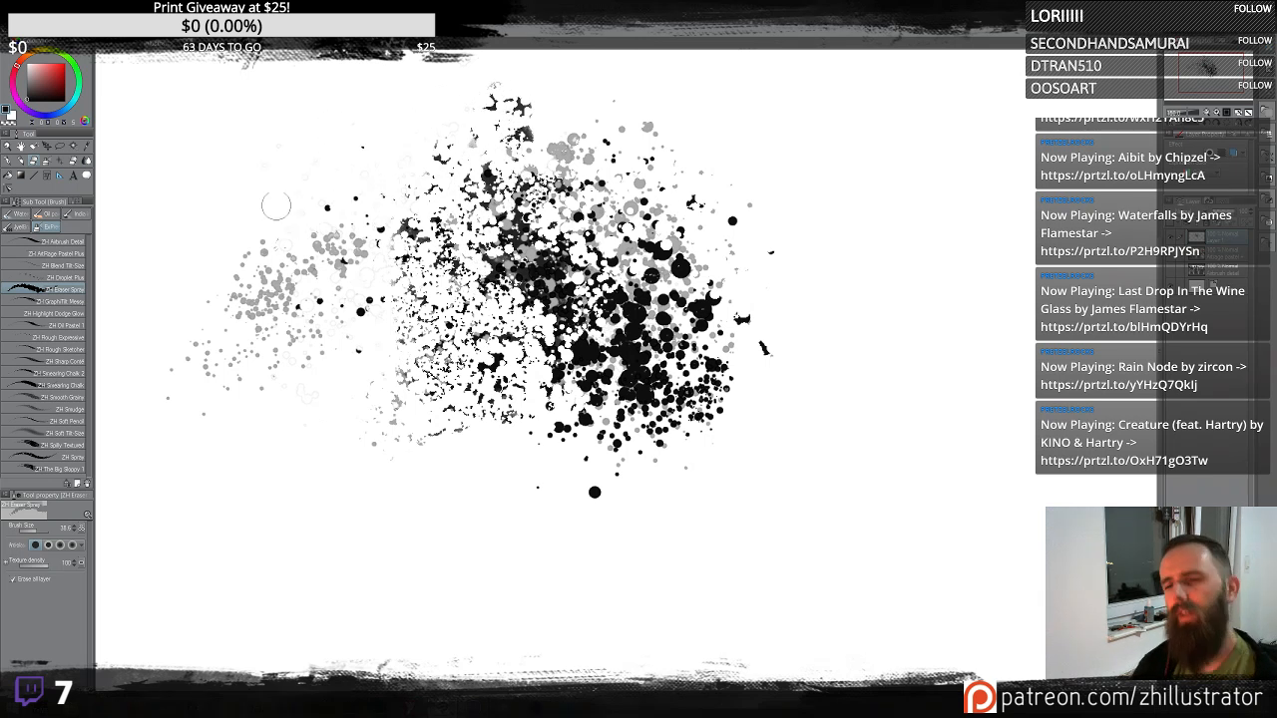
pyautogui.moveTo(686, 284)
pyautogui.mouseDown()
pyautogui.moveTo(703, 247)
pyautogui.moveTo(644, 252)
pyautogui.moveTo(746, 248)
pyautogui.moveTo(747, 337)
pyautogui.moveTo(672, 293)
pyautogui.moveTo(639, 431)
pyautogui.moveTo(753, 300)
pyautogui.moveTo(741, 374)
pyautogui.moveTo(745, 336)
pyautogui.moveTo(698, 298)
pyautogui.moveTo(679, 241)
pyautogui.moveTo(734, 391)
pyautogui.mouseUp()
pyautogui.moveTo(567, 517)
pyautogui.mouseDown()
pyautogui.moveTo(604, 469)
pyautogui.moveTo(657, 271)
pyautogui.moveTo(587, 281)
pyautogui.moveTo(595, 334)
pyautogui.mouseUp()
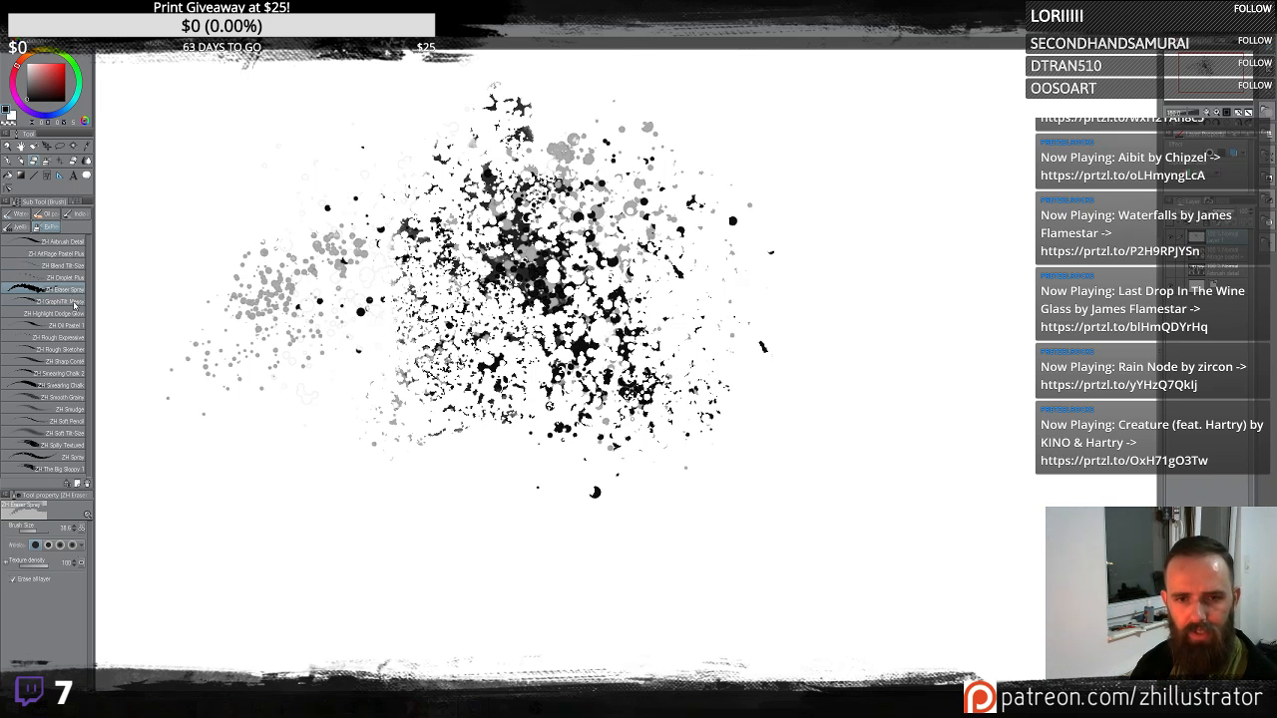
# - Clear the layer and switch to the ZH GraphiTilt Messy sub tool
pyautogui.click(62, 302)
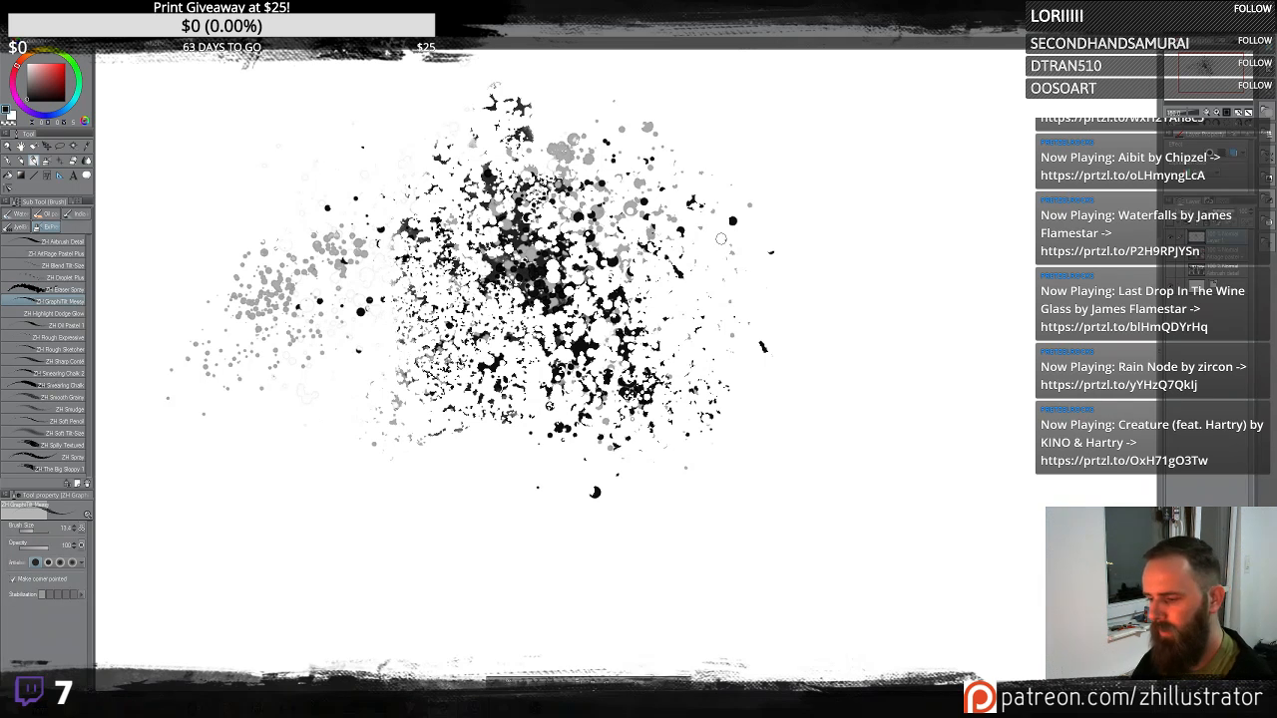
pyautogui.press('Delete')
pyautogui.press('b')
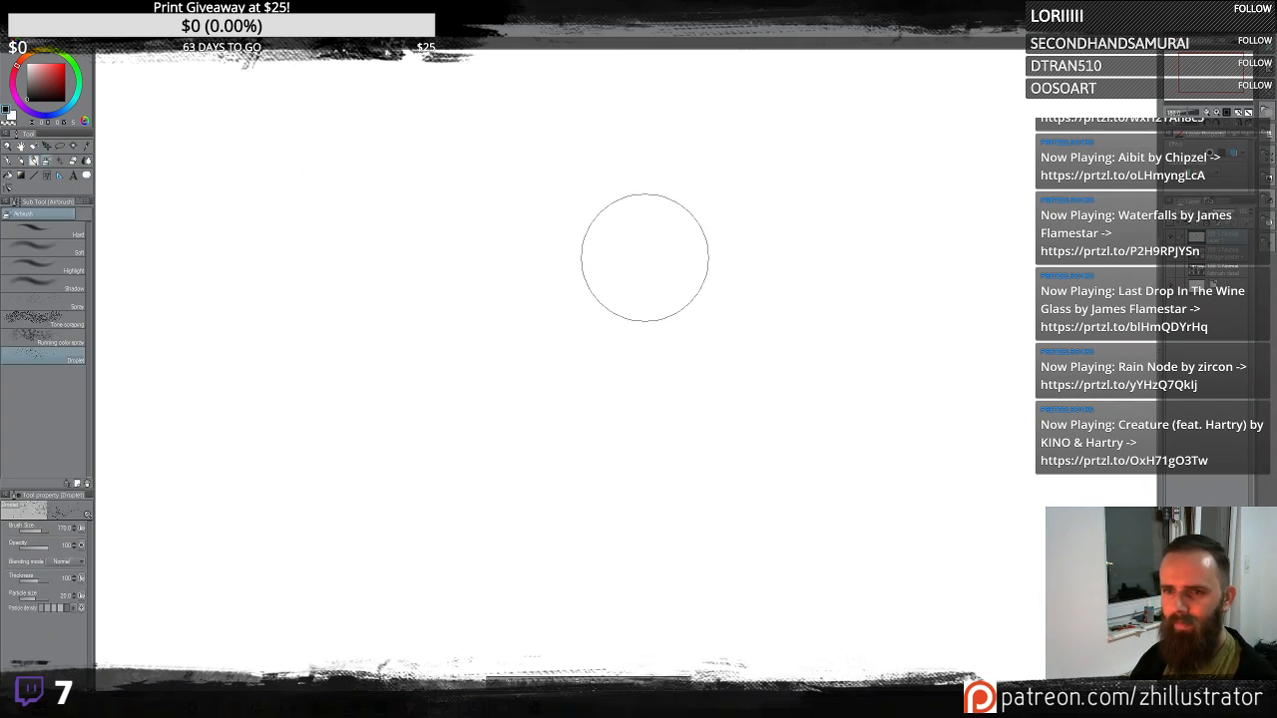
pyautogui.press('b')
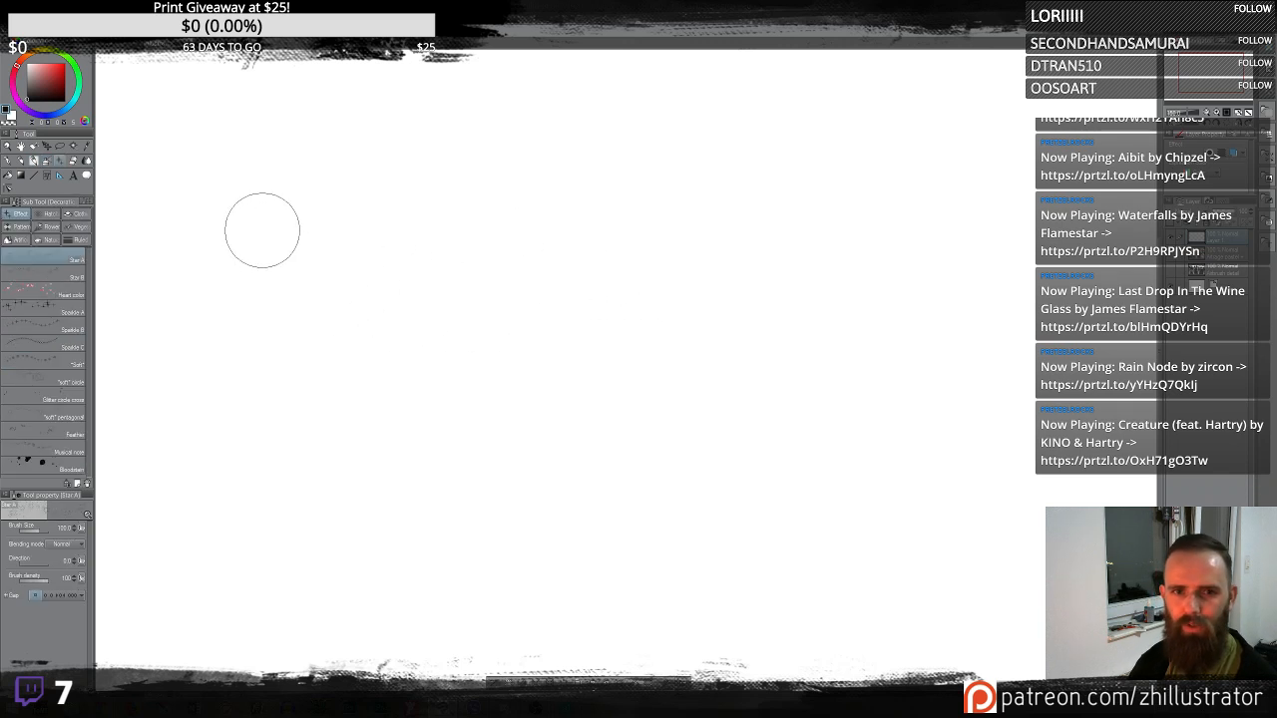
pyautogui.press('b')
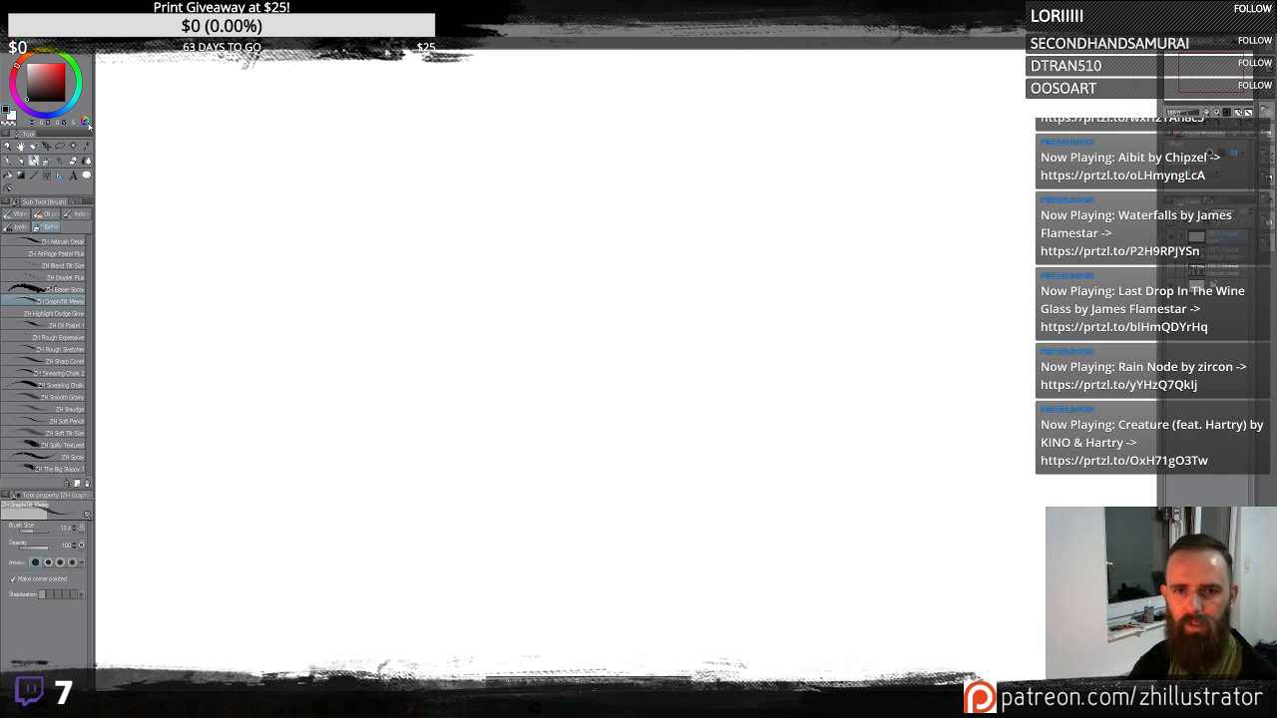
# - Paint sweeping test strokes with the ZH GraphiTilt Messy sub tool, undoing or clearing each one
pyautogui.moveTo(314, 309)
pyautogui.mouseDown()
pyautogui.moveTo(514, 264)
pyautogui.moveTo(629, 314)
pyautogui.moveTo(667, 231)
pyautogui.mouseUp()
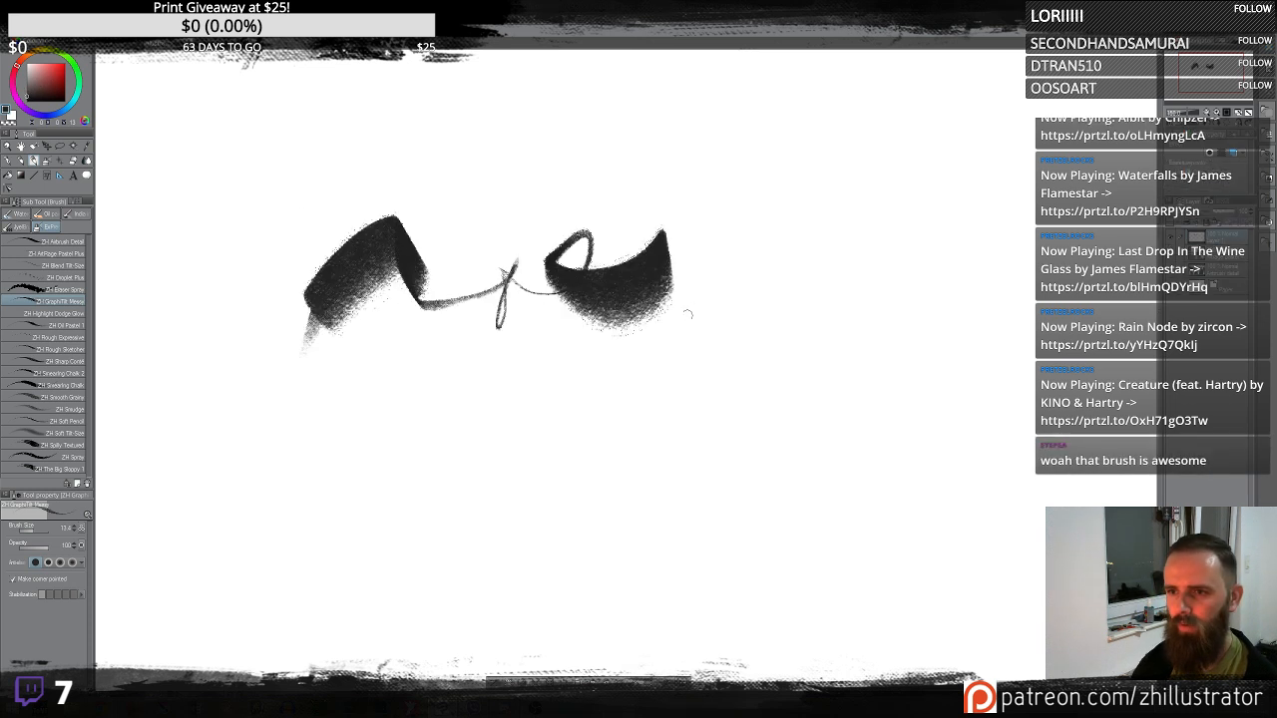
pyautogui.press('Delete')
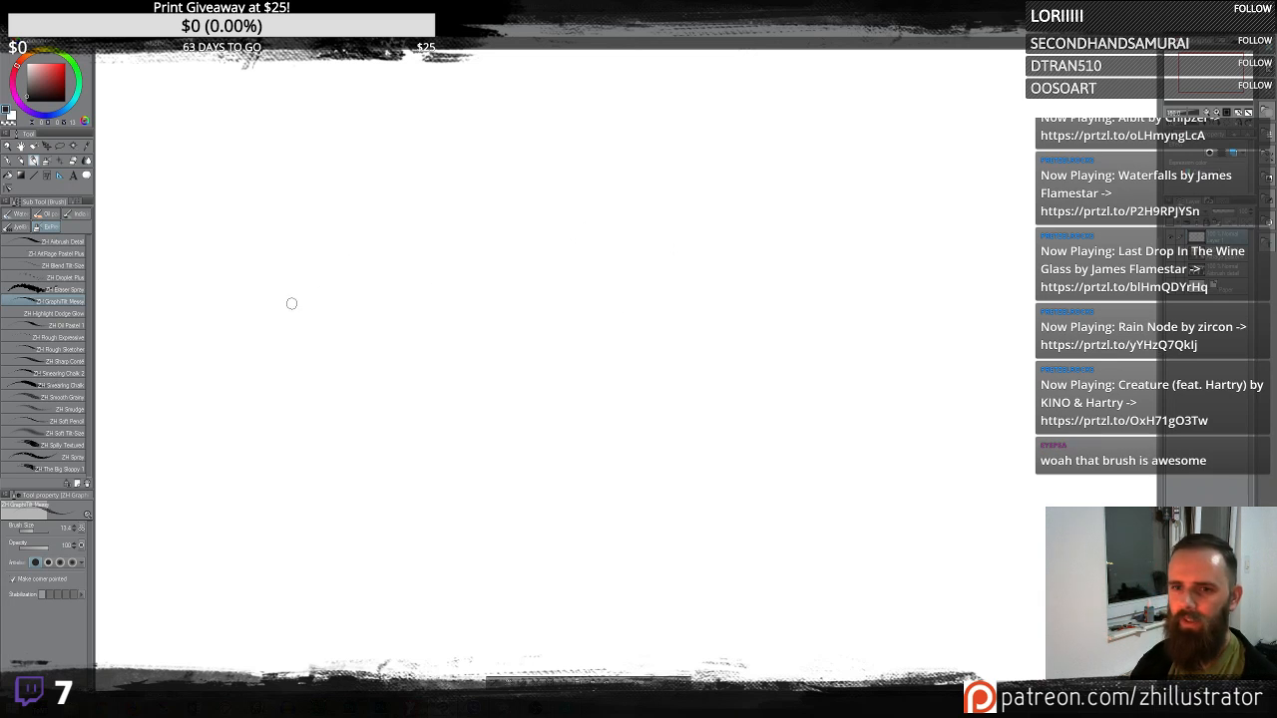
pyautogui.moveTo(292, 303)
pyautogui.mouseDown()
pyautogui.moveTo(402, 240)
pyautogui.moveTo(441, 245)
pyautogui.moveTo(521, 202)
pyautogui.moveTo(555, 301)
pyautogui.moveTo(613, 231)
pyautogui.moveTo(748, 332)
pyautogui.moveTo(834, 200)
pyautogui.moveTo(911, 225)
pyautogui.moveTo(966, 118)
pyautogui.moveTo(594, 381)
pyautogui.mouseUp()
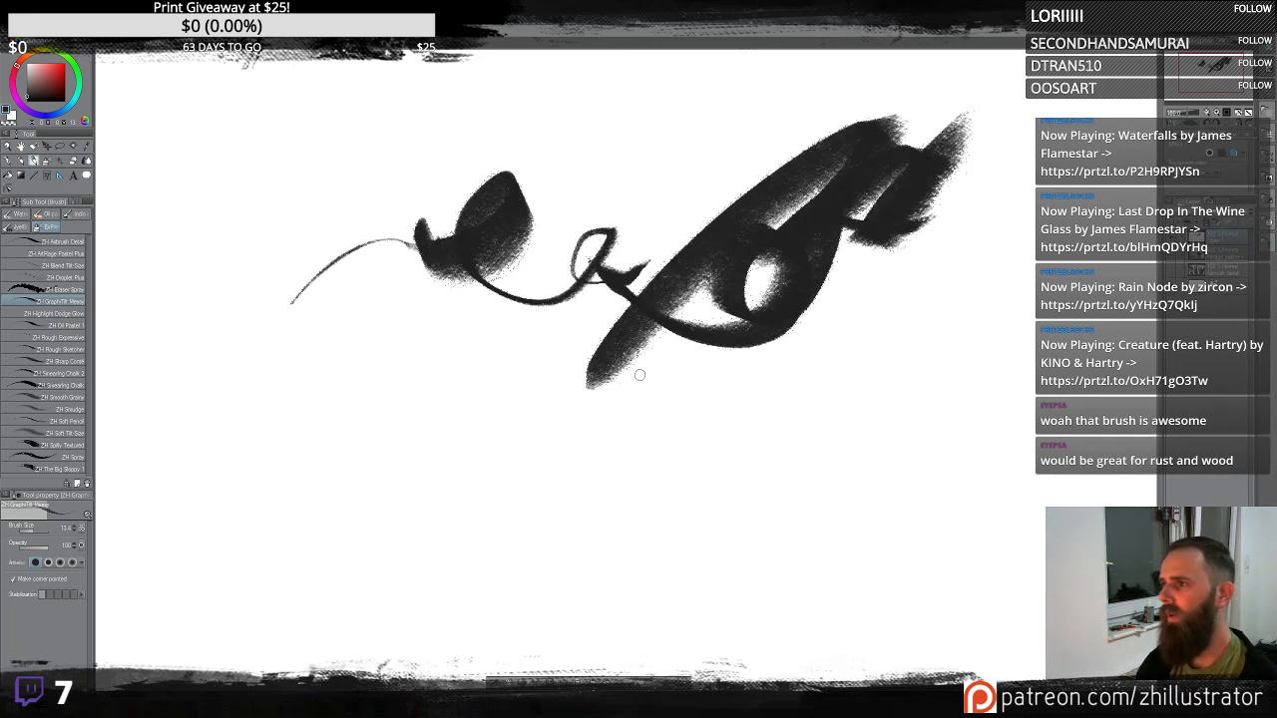
pyautogui.hotkey('ctrl', 'z')
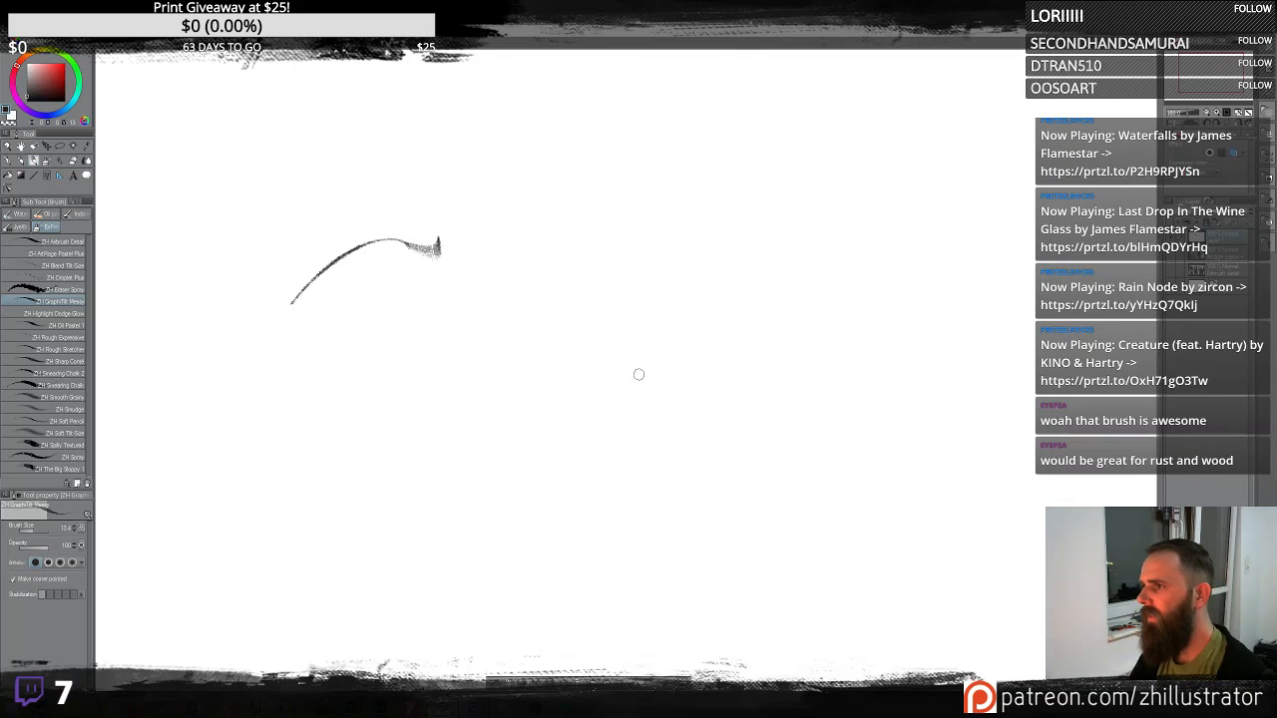
pyautogui.hotkey('ctrl', 'z')
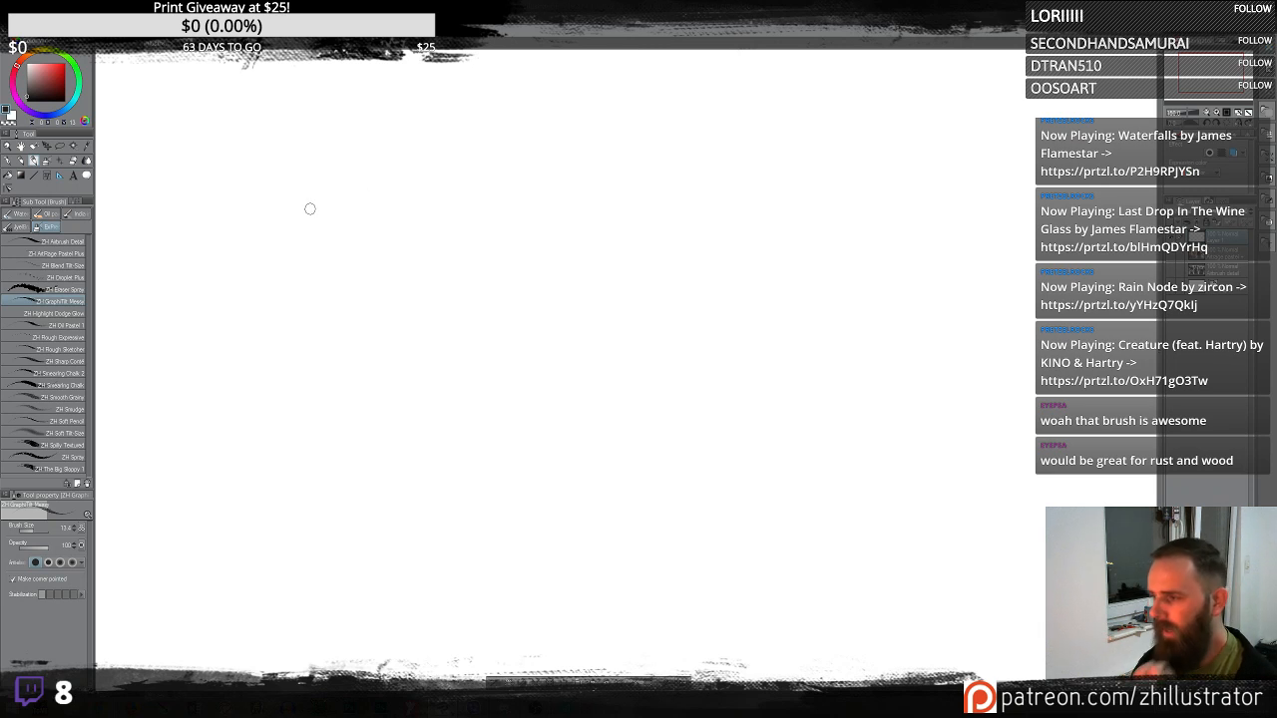
pyautogui.moveTo(294, 284)
pyautogui.mouseDown()
pyautogui.moveTo(351, 228)
pyautogui.moveTo(629, 266)
pyautogui.moveTo(733, 237)
pyautogui.moveTo(670, 289)
pyautogui.moveTo(1044, 167)
pyautogui.mouseUp()
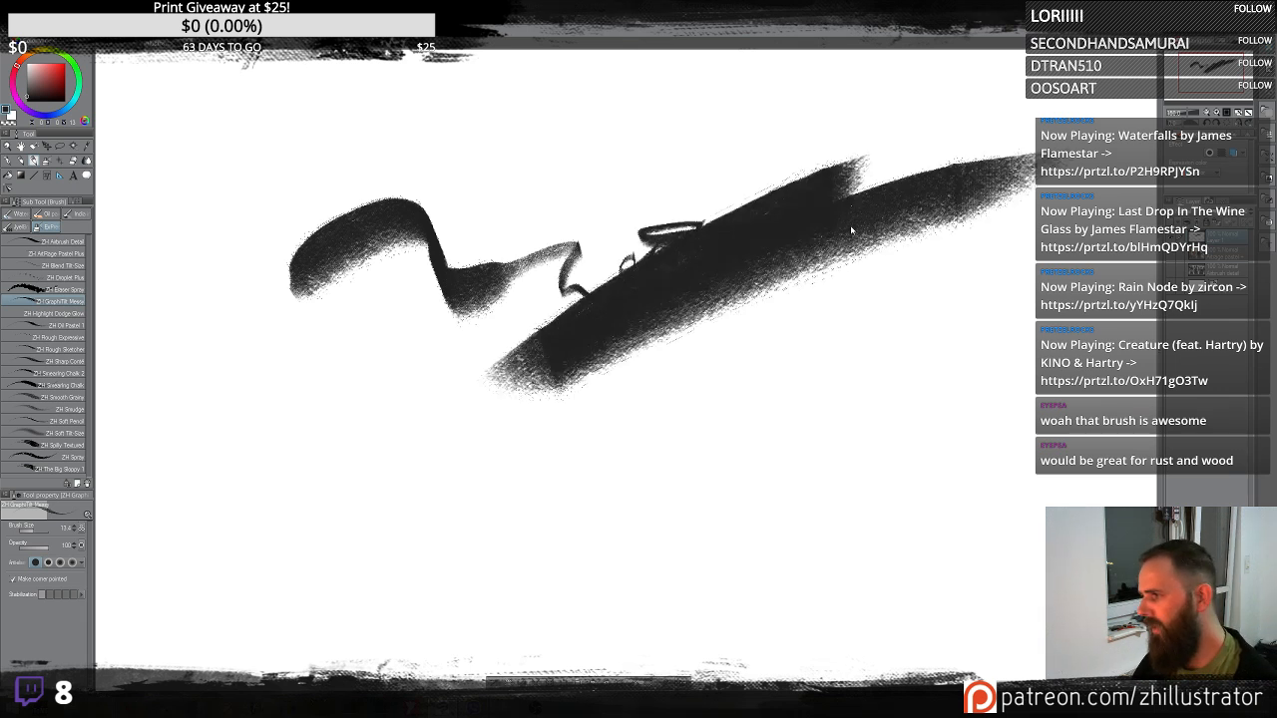
pyautogui.press('Delete')
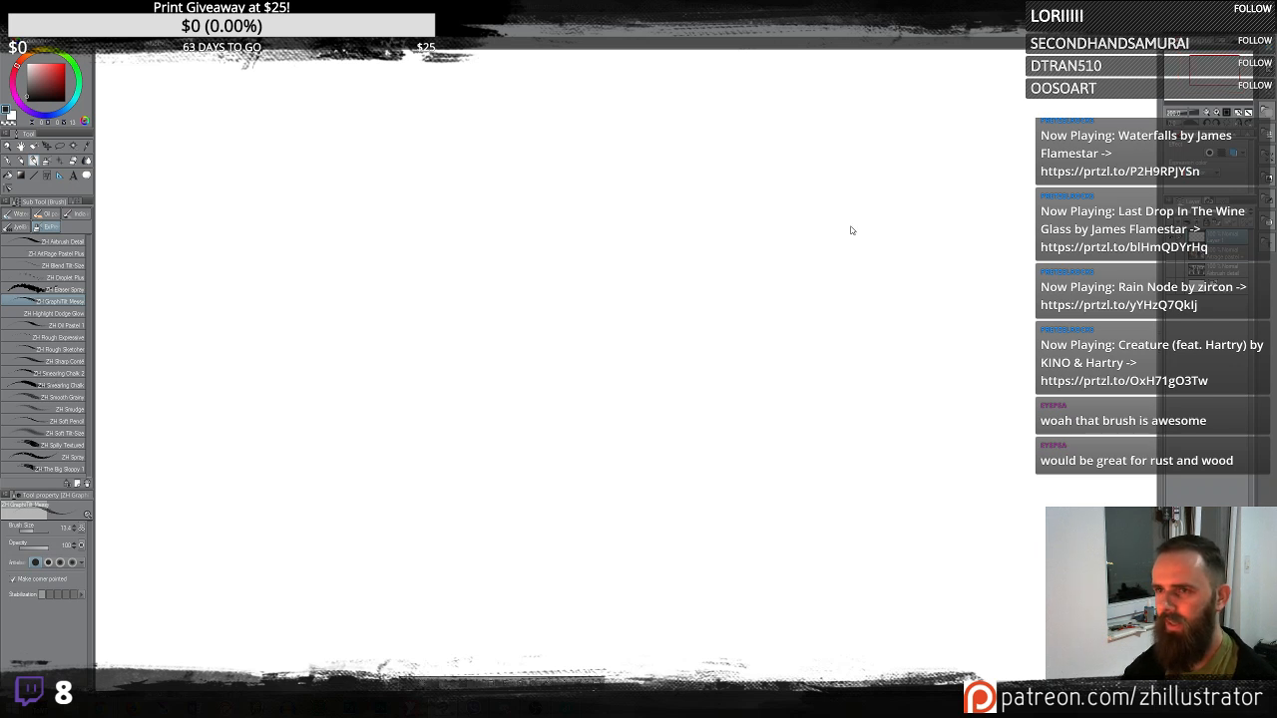
# - Paint several broad overlapping test strokes across the canvas and clear the layer
pyautogui.scroll(-2, 851, 227)
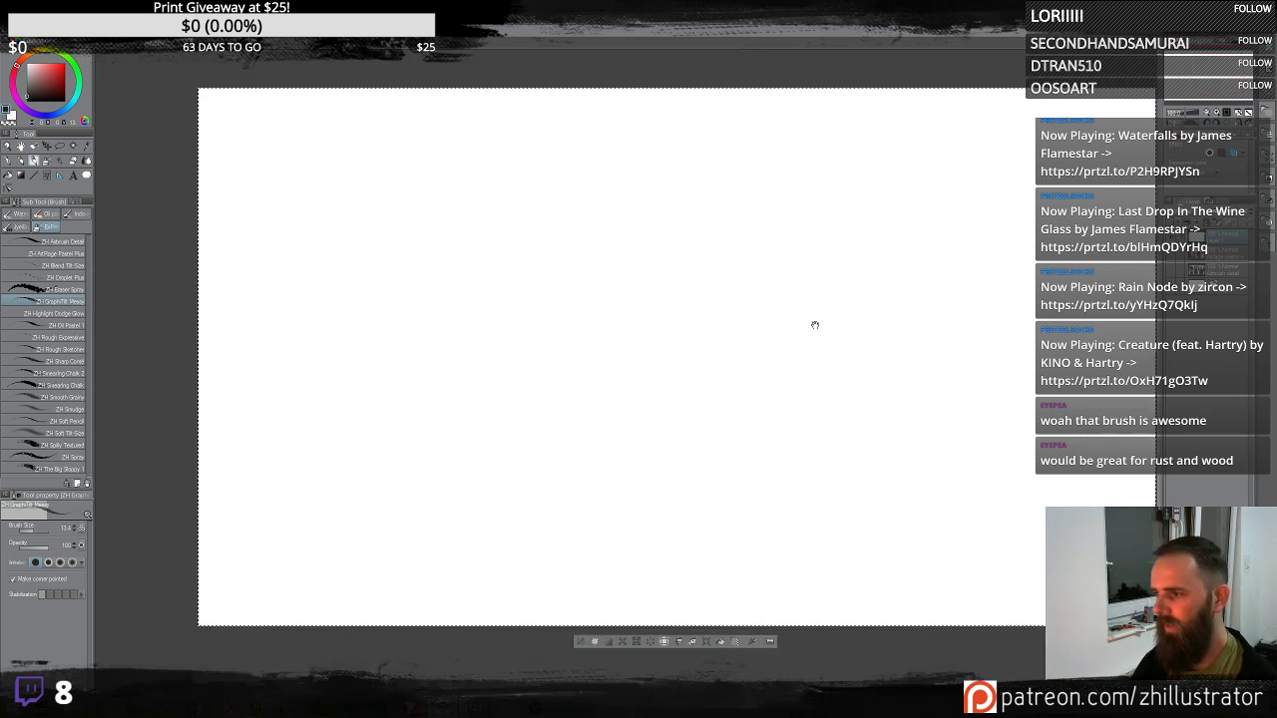
pyautogui.moveTo(815, 325); pyautogui.dragTo(720, 359)
pyautogui.moveTo(460, 392)
pyautogui.mouseDown()
pyautogui.moveTo(532, 377)
pyautogui.moveTo(673, 375)
pyautogui.moveTo(713, 332)
pyautogui.moveTo(670, 269)
pyautogui.moveTo(616, 242)
pyautogui.moveTo(608, 306)
pyautogui.moveTo(560, 333)
pyautogui.moveTo(562, 307)
pyautogui.moveTo(505, 246)
pyautogui.moveTo(374, 469)
pyautogui.mouseUp()
pyautogui.moveTo(682, 240); pyautogui.dragTo(309, 594)
pyautogui.moveTo(799, 197); pyautogui.dragTo(454, 461)
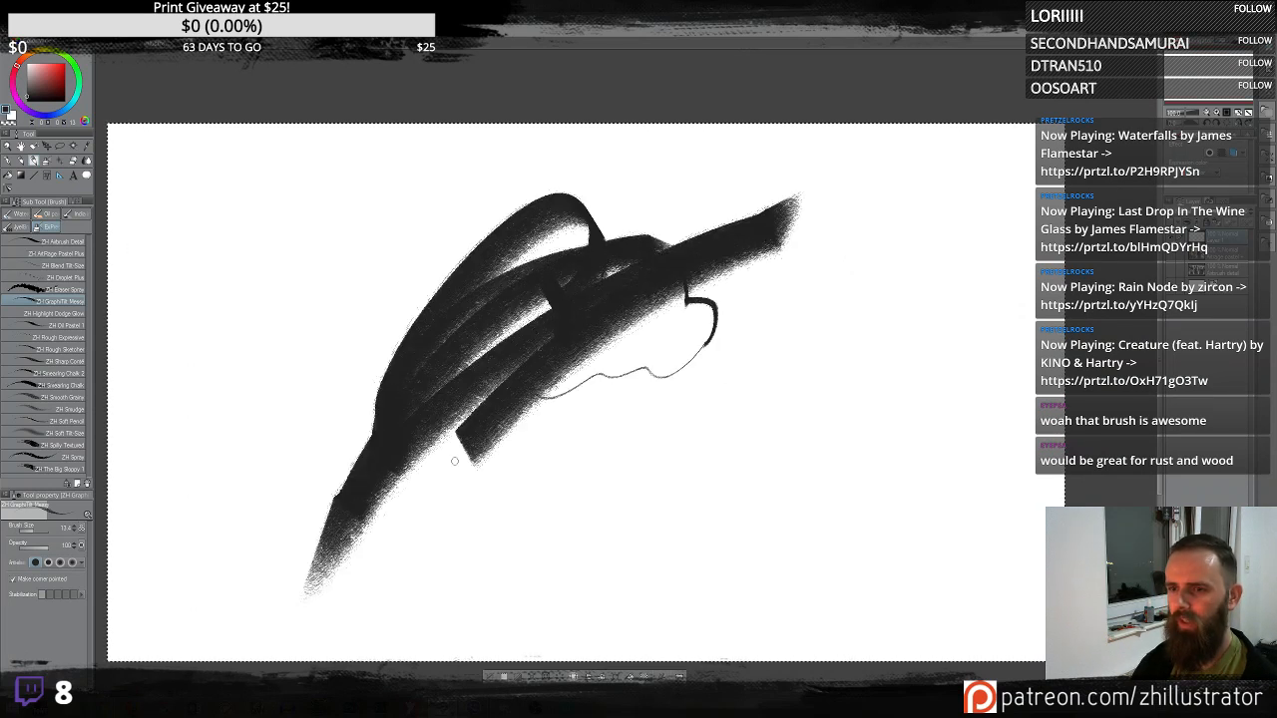
pyautogui.moveTo(404, 538); pyautogui.dragTo(827, 267)
pyautogui.press('Delete')
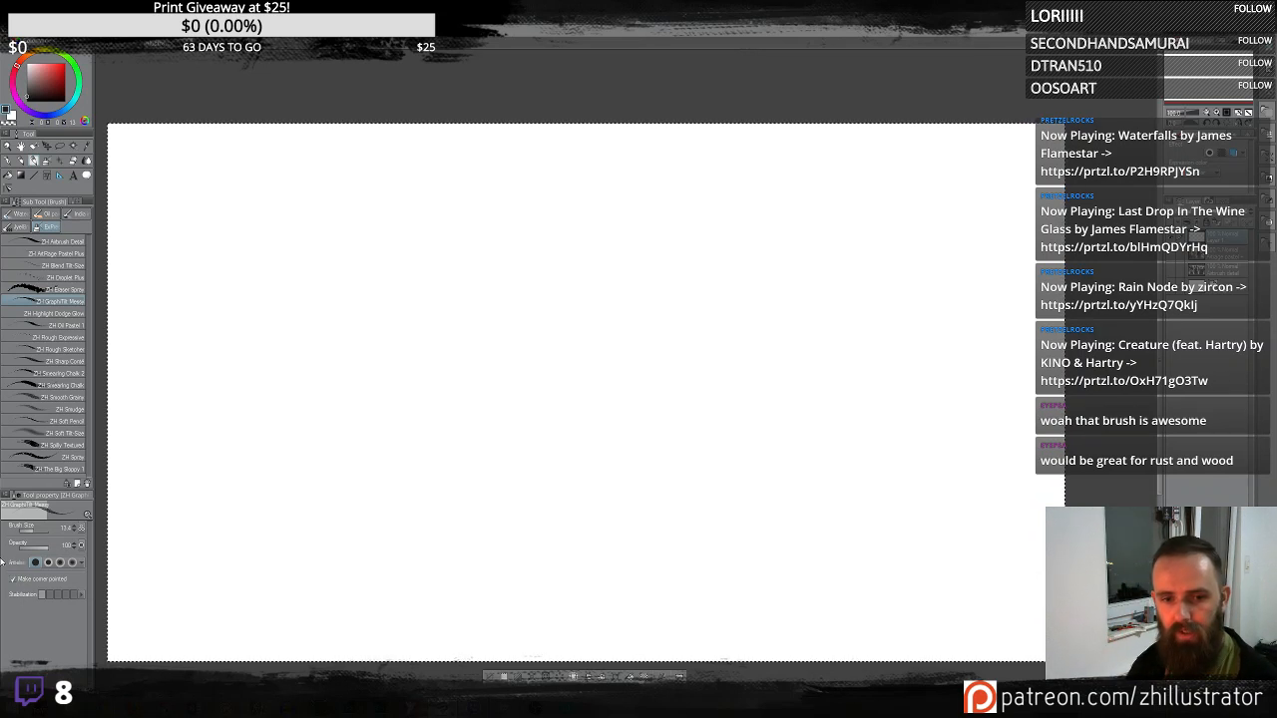
# - Change the brush's stabilization level and paint wavy test strokes, clearing the layer after each
pyautogui.click(46, 596)
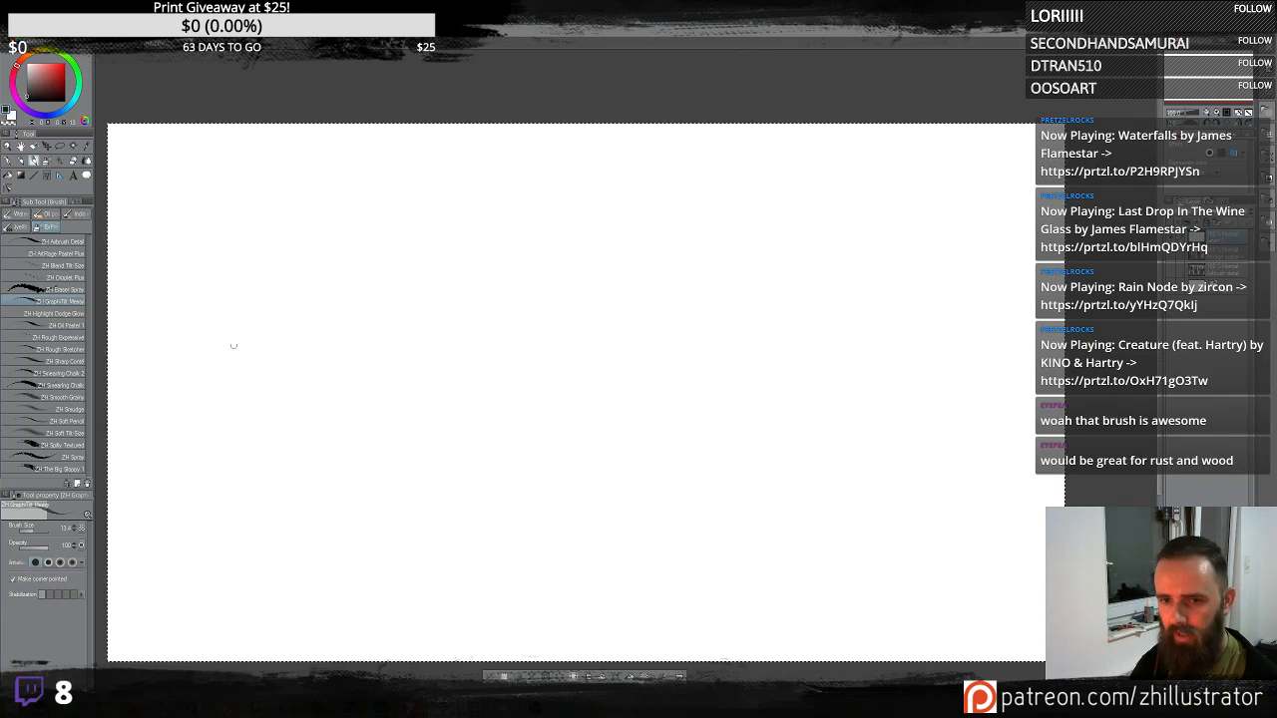
pyautogui.moveTo(229, 379)
pyautogui.mouseDown()
pyautogui.moveTo(492, 320)
pyautogui.moveTo(658, 325)
pyautogui.moveTo(883, 257)
pyautogui.mouseUp()
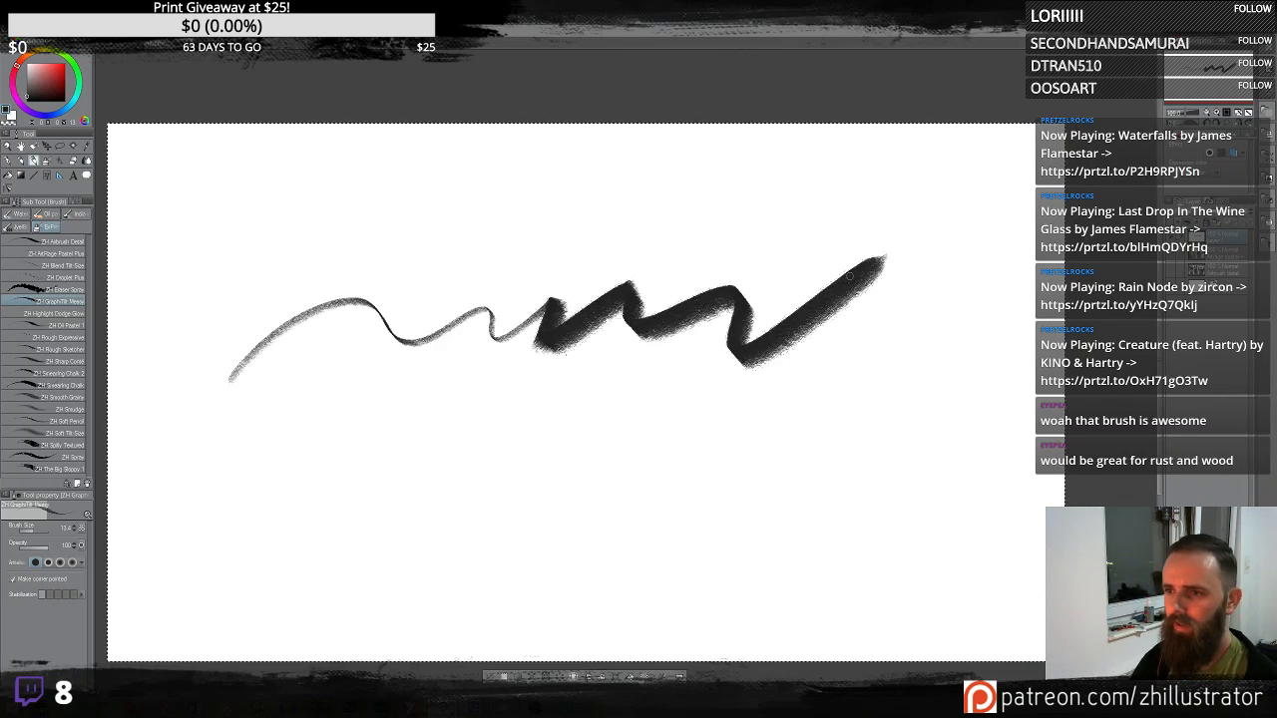
pyautogui.press('Delete')
pyautogui.moveTo(425, 342)
pyautogui.mouseDown()
pyautogui.moveTo(507, 268)
pyautogui.moveTo(573, 249)
pyautogui.moveTo(524, 359)
pyautogui.moveTo(836, 181)
pyautogui.mouseUp()
pyautogui.press('Delete')
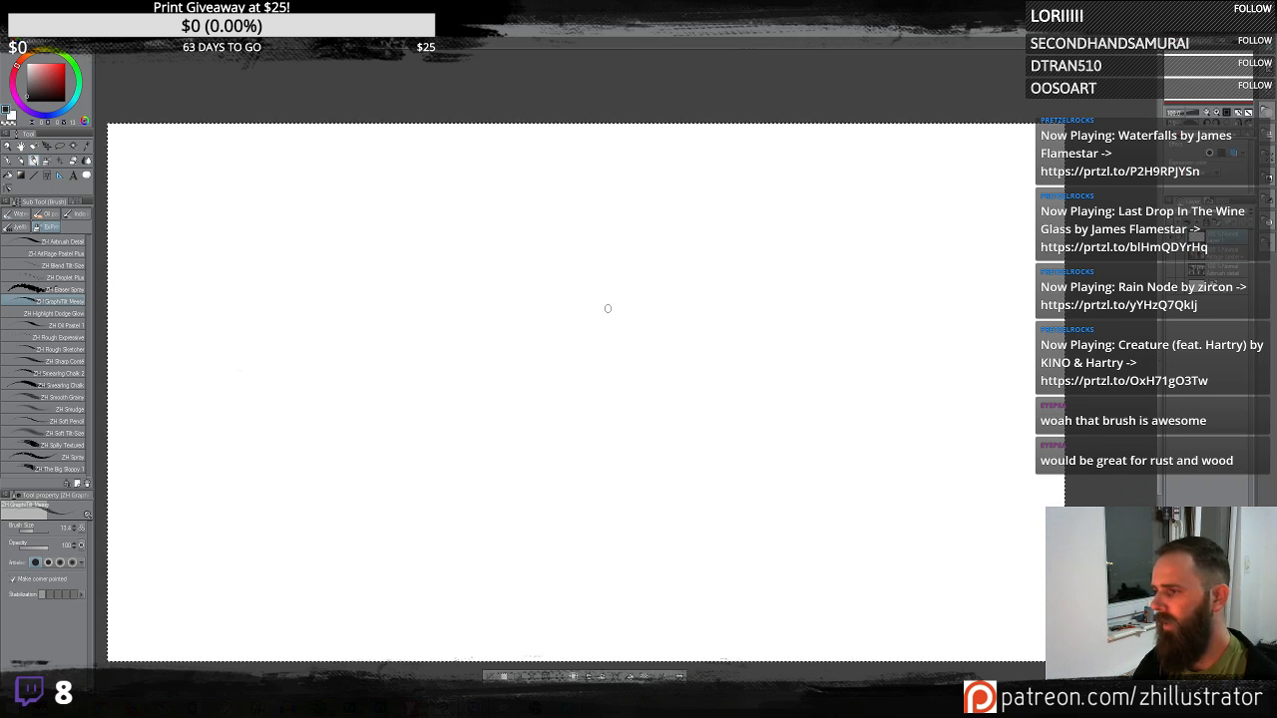
# - Paint jagged test strokes on the right side of the canvas and clear the layer
pyautogui.moveTo(596, 261)
pyautogui.mouseDown()
pyautogui.moveTo(677, 257)
pyautogui.moveTo(698, 284)
pyautogui.mouseUp()
pyautogui.moveTo(744, 210)
pyautogui.mouseDown()
pyautogui.moveTo(748, 459)
pyautogui.moveTo(828, 209)
pyautogui.moveTo(893, 279)
pyautogui.moveTo(693, 340)
pyautogui.moveTo(743, 400)
pyautogui.moveTo(844, 409)
pyautogui.moveTo(956, 364)
pyautogui.moveTo(856, 429)
pyautogui.moveTo(773, 354)
pyautogui.moveTo(785, 474)
pyautogui.mouseUp()
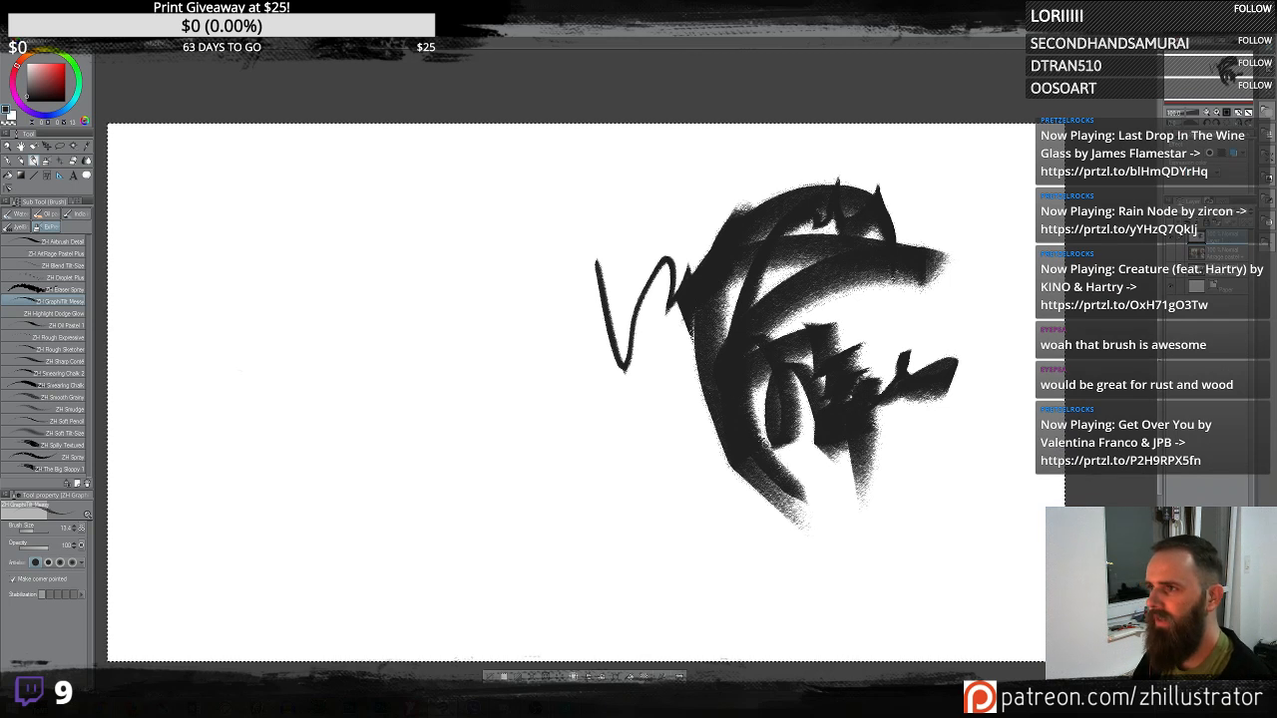
pyautogui.press('Delete')
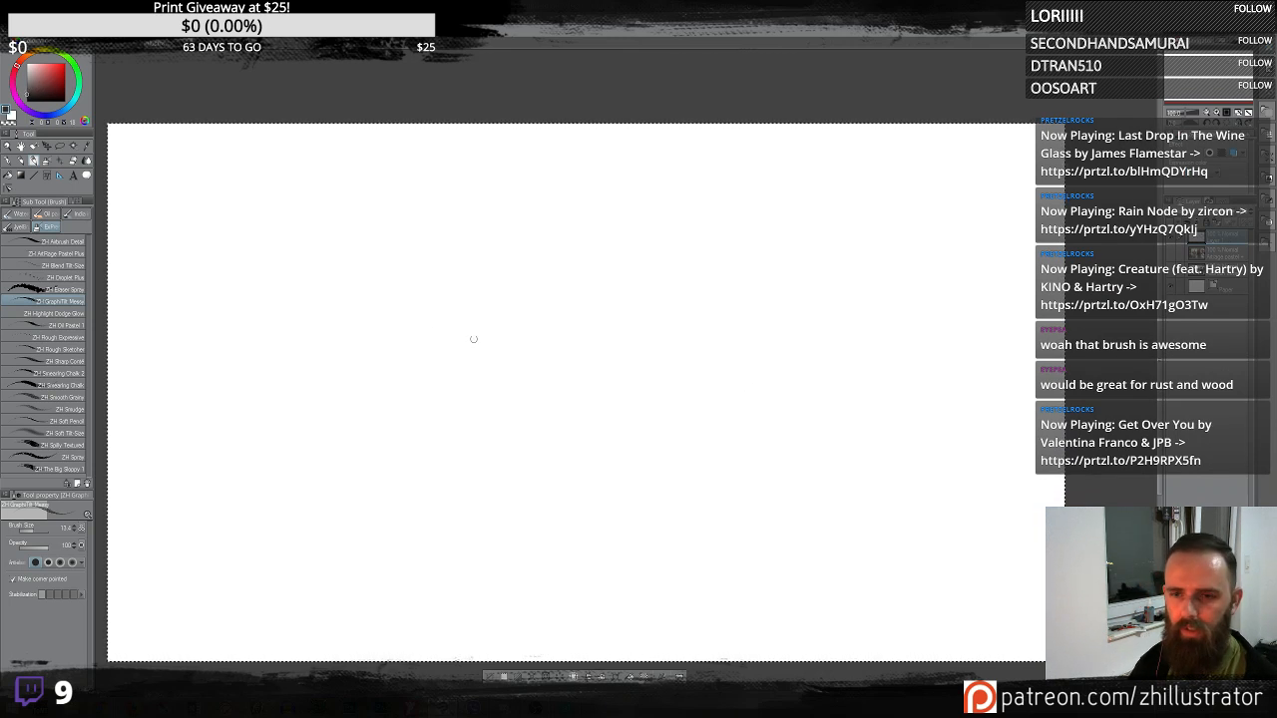
# - Sketch a skull-like head outline near the canvas centre with the ZH GraphiTilt Messy sub tool
pyautogui.moveTo(519, 283)
pyautogui.mouseDown()
pyautogui.moveTo(543, 305)
pyautogui.moveTo(623, 226)
pyautogui.moveTo(620, 310)
pyautogui.moveTo(638, 321)
pyautogui.moveTo(516, 291)
pyautogui.moveTo(548, 329)
pyautogui.moveTo(529, 272)
pyautogui.moveTo(577, 288)
pyautogui.moveTo(573, 332)
pyautogui.moveTo(587, 328)
pyautogui.moveTo(526, 191)
pyautogui.mouseUp()
pyautogui.moveTo(525, 189)
pyautogui.mouseDown()
pyautogui.moveTo(602, 180)
pyautogui.moveTo(635, 290)
pyautogui.mouseUp()
pyautogui.moveTo(519, 215); pyautogui.dragTo(509, 267)
pyautogui.moveTo(568, 184); pyautogui.dragTo(624, 221)
pyautogui.moveTo(523, 265)
pyautogui.mouseDown()
pyautogui.moveTo(505, 295)
pyautogui.moveTo(581, 426)
pyautogui.moveTo(630, 399)
pyautogui.moveTo(632, 351)
pyautogui.moveTo(571, 343)
pyautogui.moveTo(609, 355)
pyautogui.mouseUp()
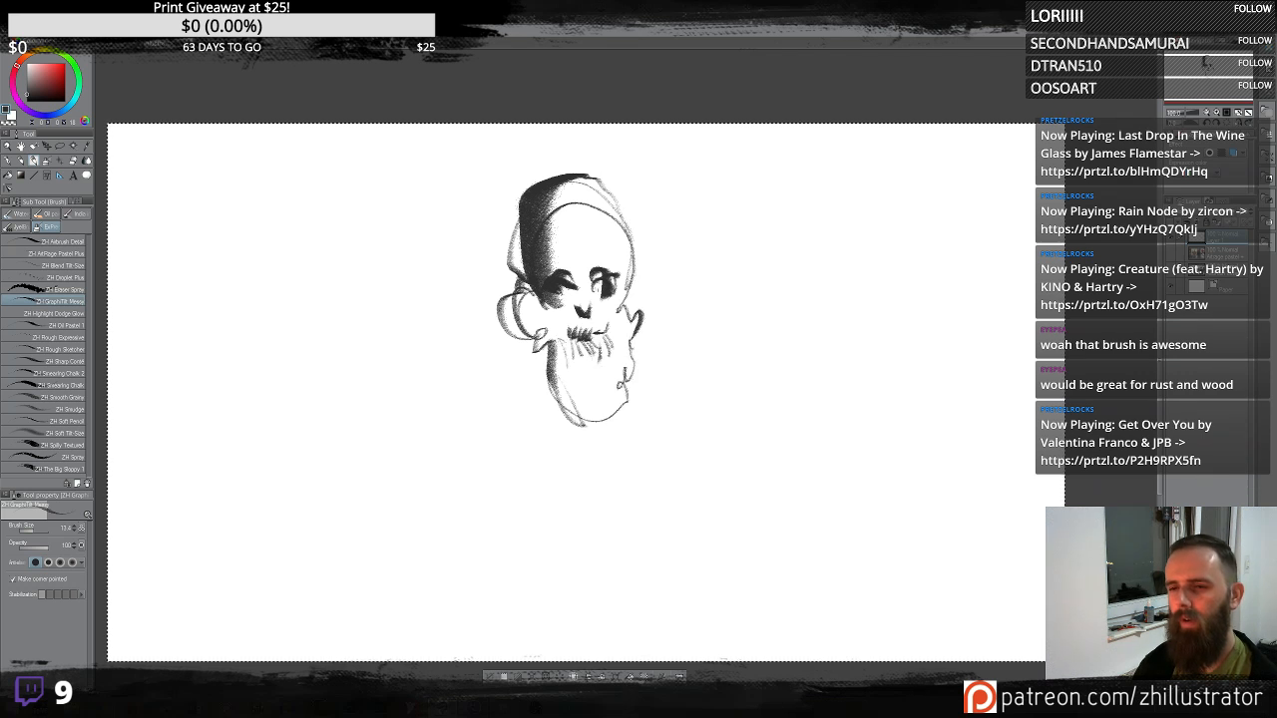
# - Add brows, eye sockets and teeth details to the skull sketch
pyautogui.moveTo(561, 250)
pyautogui.mouseDown()
pyautogui.moveTo(540, 239)
pyautogui.moveTo(616, 240)
pyautogui.mouseUp()
pyautogui.moveTo(598, 264); pyautogui.dragTo(618, 274)
pyautogui.moveTo(613, 263); pyautogui.dragTo(583, 283)
pyautogui.moveTo(610, 240); pyautogui.dragTo(636, 274)
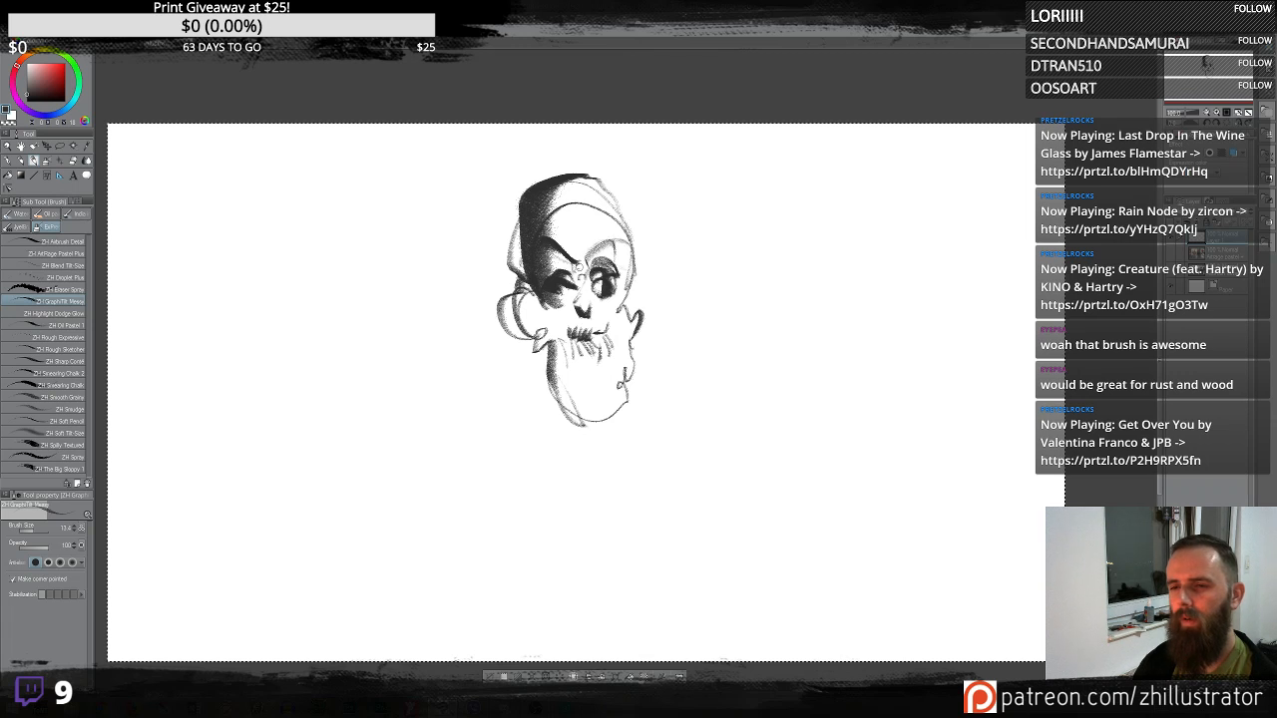
pyautogui.moveTo(567, 301); pyautogui.dragTo(561, 329)
pyautogui.moveTo(563, 319); pyautogui.dragTo(533, 341)
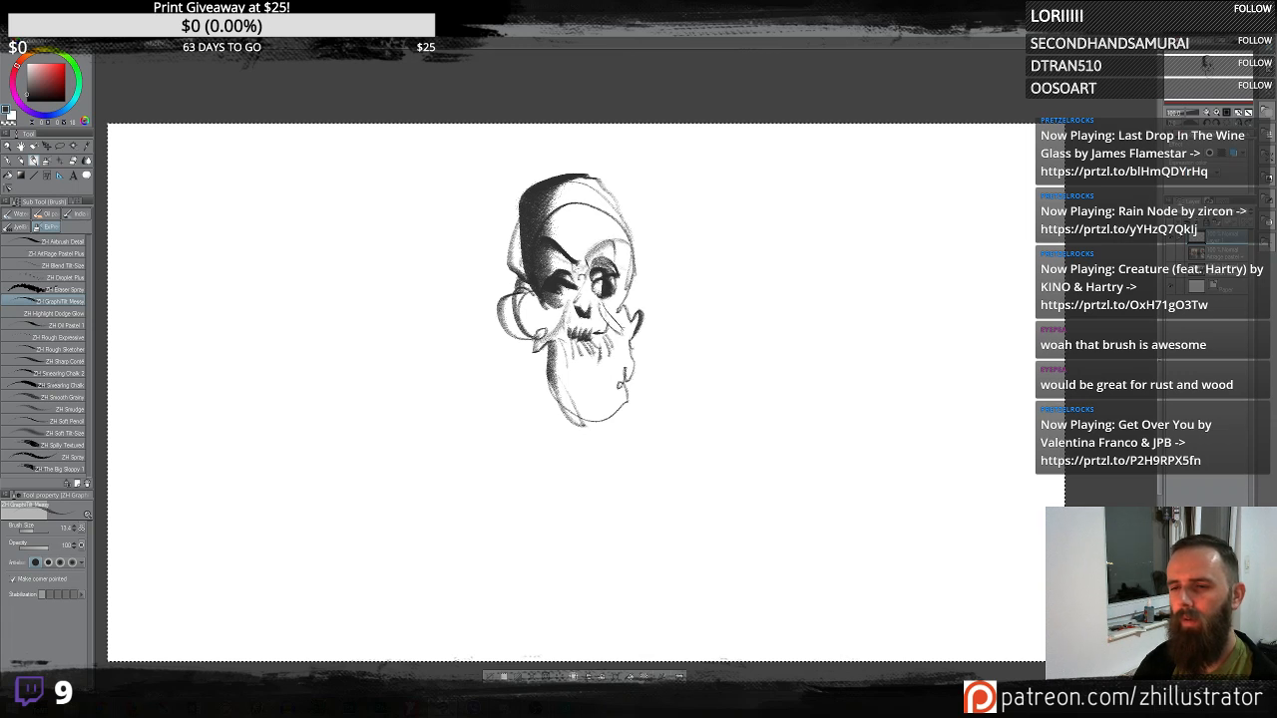
# - Add jaw lines beneath the skull and dark textured shading along its sides with the GraphiTilt brush
pyautogui.moveTo(620, 388)
pyautogui.mouseDown()
pyautogui.moveTo(575, 411)
pyautogui.moveTo(568, 433)
pyautogui.mouseUp()
pyautogui.moveTo(573, 385); pyautogui.dragTo(561, 435)
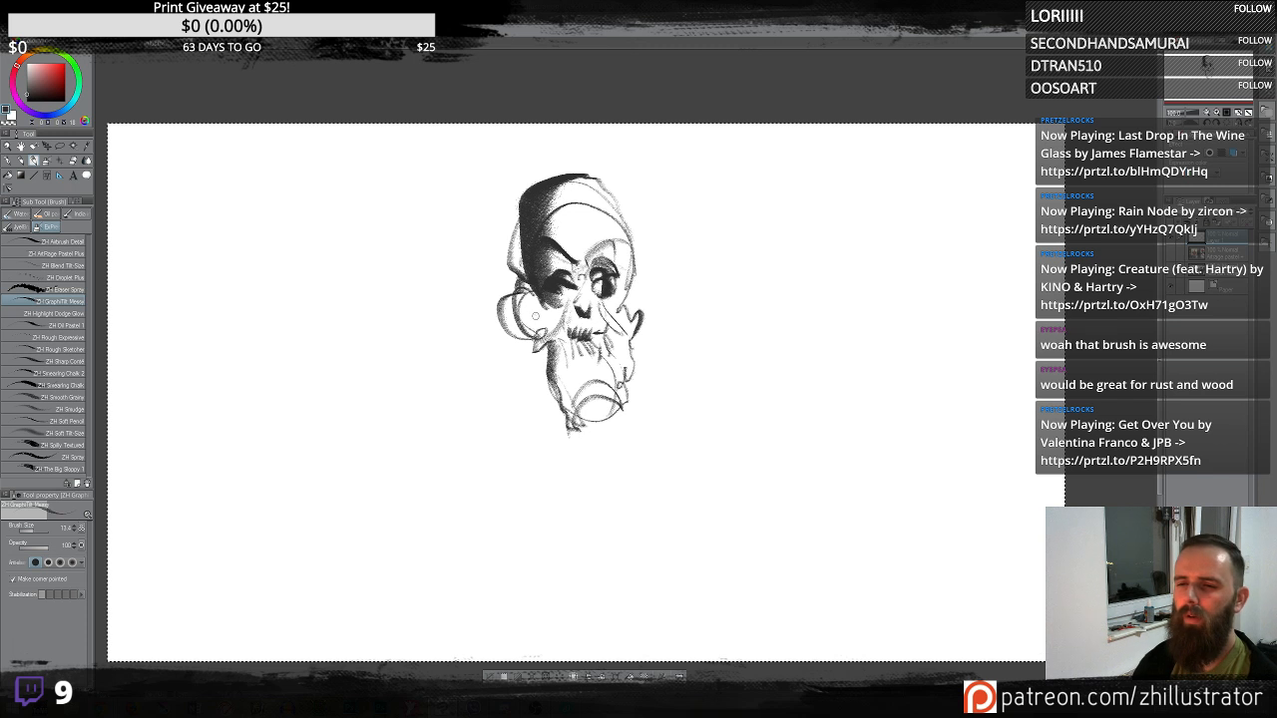
pyautogui.moveTo(535, 306)
pyautogui.mouseDown()
pyautogui.moveTo(514, 376)
pyautogui.moveTo(623, 457)
pyautogui.mouseUp()
pyautogui.moveTo(569, 409)
pyautogui.mouseDown()
pyautogui.moveTo(646, 397)
pyautogui.moveTo(612, 443)
pyautogui.mouseUp()
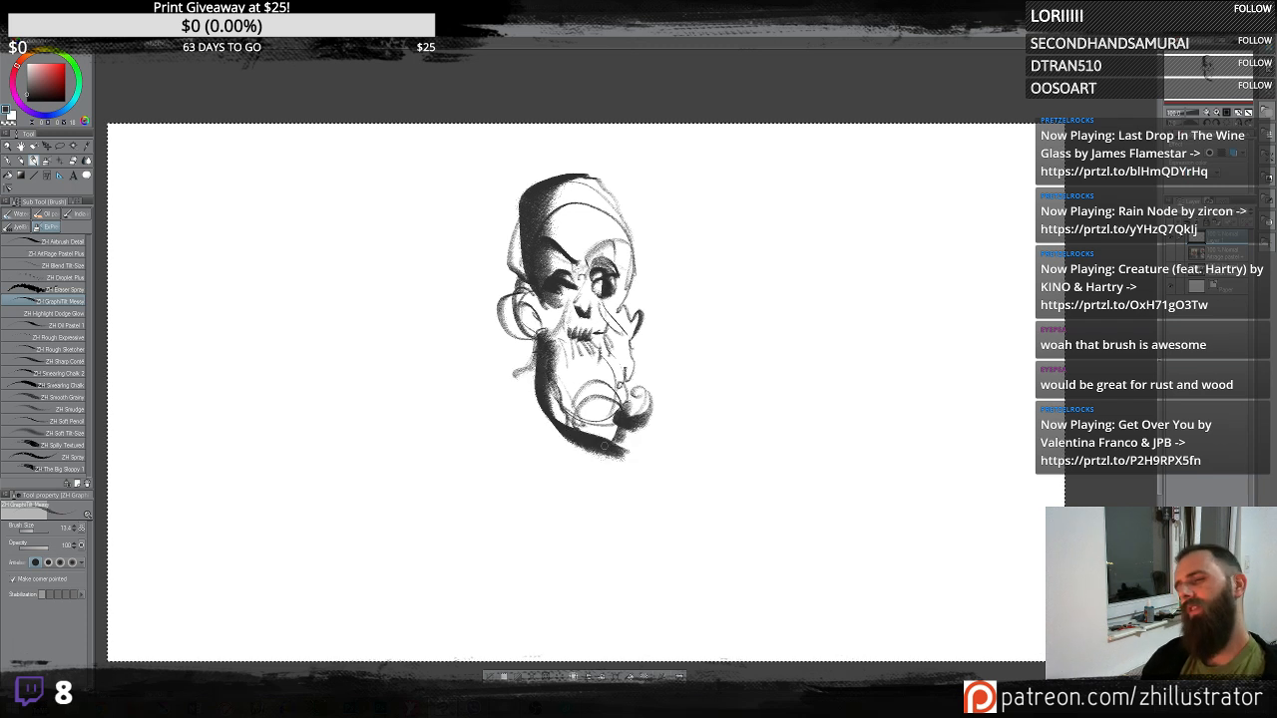
pyautogui.moveTo(627, 301); pyautogui.dragTo(638, 327)
pyautogui.moveTo(535, 289)
pyautogui.mouseDown()
pyautogui.moveTo(502, 319)
pyautogui.moveTo(496, 365)
pyautogui.mouseUp()
pyautogui.moveTo(509, 352)
pyautogui.mouseDown()
pyautogui.moveTo(538, 389)
pyautogui.moveTo(651, 431)
pyautogui.moveTo(557, 447)
pyautogui.mouseUp()
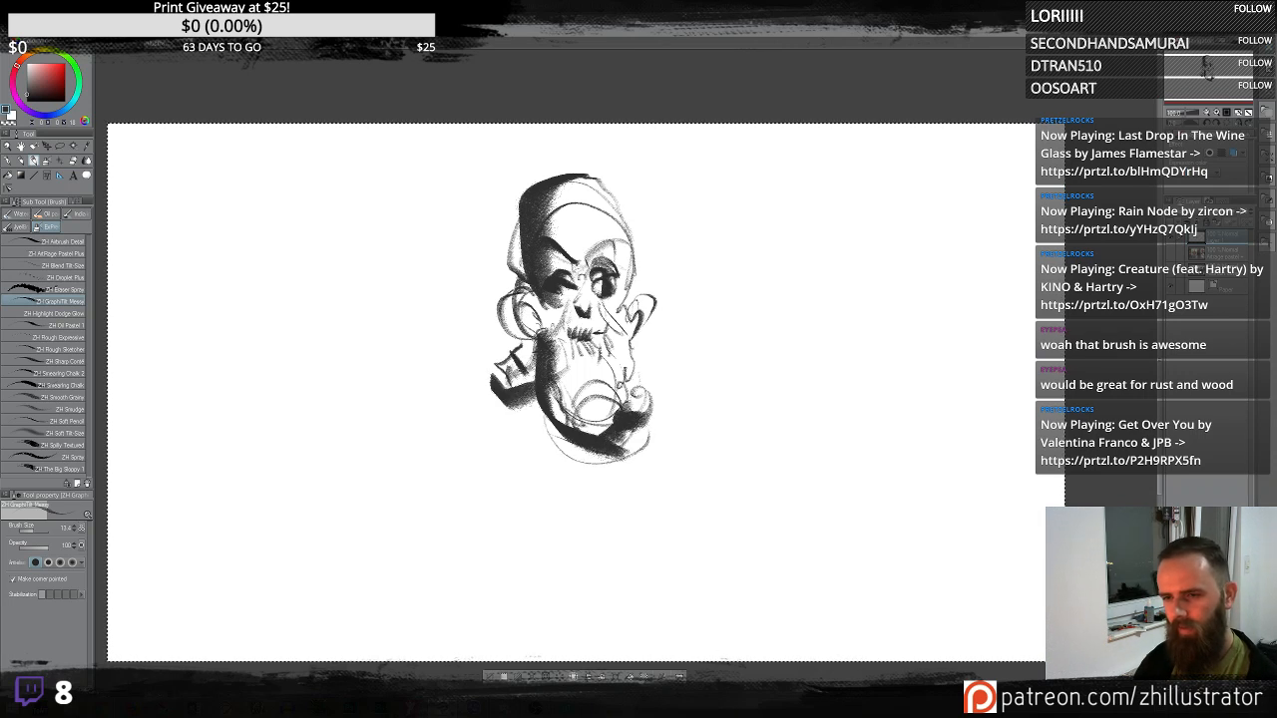
pyautogui.moveTo(659, 269); pyautogui.dragTo(648, 404)
pyautogui.moveTo(644, 295)
pyautogui.mouseDown()
pyautogui.moveTo(645, 308)
pyautogui.moveTo(636, 214)
pyautogui.mouseUp()
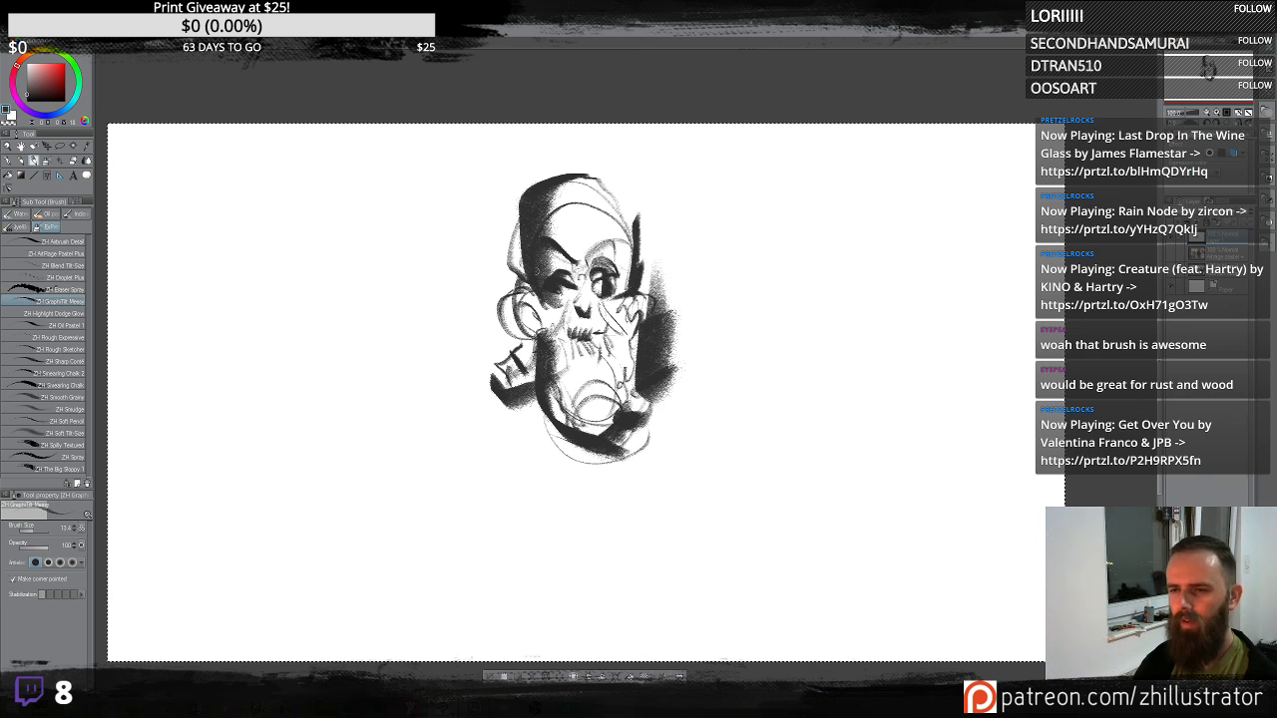
# - Hatch dark shading strokes along the skull's left side
pyautogui.moveTo(522, 290)
pyautogui.mouseDown()
pyautogui.moveTo(514, 243)
pyautogui.moveTo(505, 304)
pyautogui.mouseUp()
pyautogui.moveTo(505, 303)
pyautogui.mouseDown()
pyautogui.moveTo(496, 247)
pyautogui.moveTo(502, 367)
pyautogui.moveTo(507, 329)
pyautogui.mouseUp()
pyautogui.moveTo(507, 329)
pyautogui.mouseDown()
pyautogui.moveTo(509, 283)
pyautogui.moveTo(549, 344)
pyautogui.mouseUp()
pyautogui.moveTo(501, 329); pyautogui.dragTo(510, 361)
pyautogui.moveTo(505, 299); pyautogui.dragTo(488, 404)
pyautogui.moveTo(481, 280)
pyautogui.mouseDown()
pyautogui.moveTo(472, 399)
pyautogui.moveTo(487, 300)
pyautogui.mouseUp()
pyautogui.moveTo(497, 245); pyautogui.dragTo(485, 277)
# - Paint broad diagonal strokes to the upper left of the skull and undo the last two
pyautogui.moveTo(517, 226); pyautogui.dragTo(425, 295)
pyautogui.moveTo(473, 240); pyautogui.dragTo(424, 293)
pyautogui.moveTo(491, 200); pyautogui.dragTo(451, 246)
pyautogui.moveTo(482, 178); pyautogui.dragTo(403, 251)
pyautogui.moveTo(457, 154); pyautogui.dragTo(396, 214)
pyautogui.hotkey('ctrl', 'z')
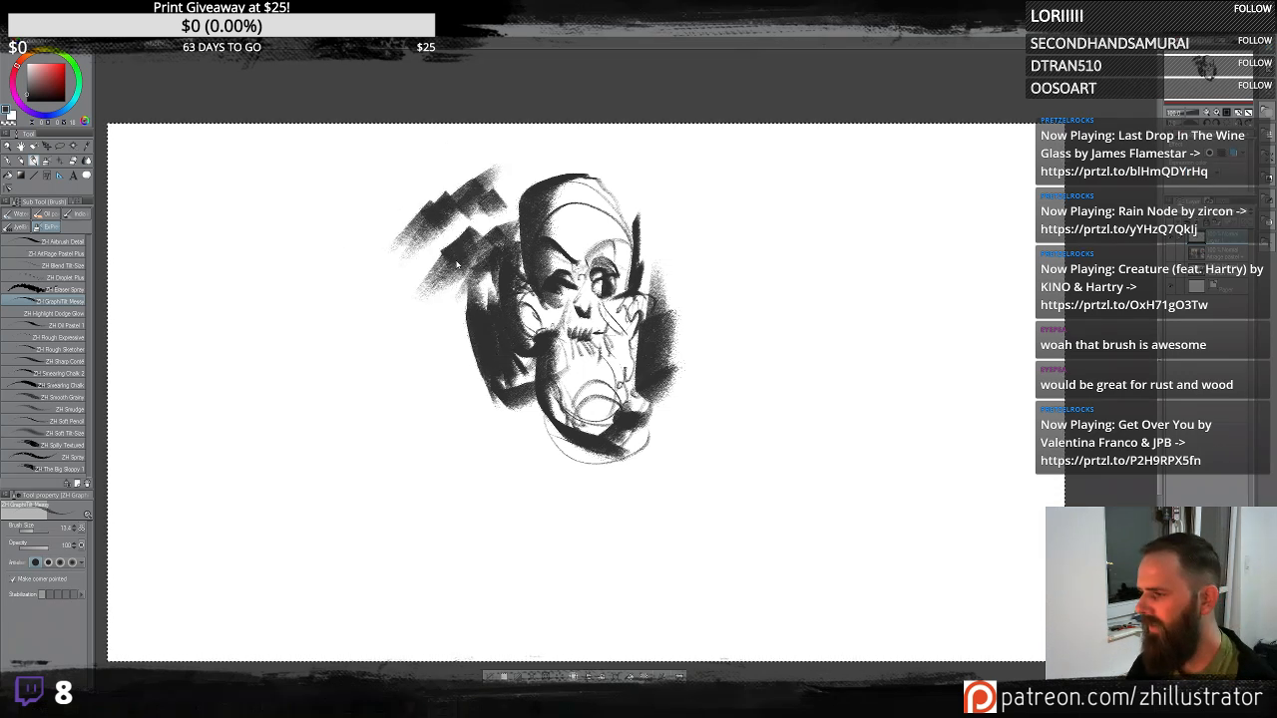
pyautogui.hotkey('ctrl', 'z')
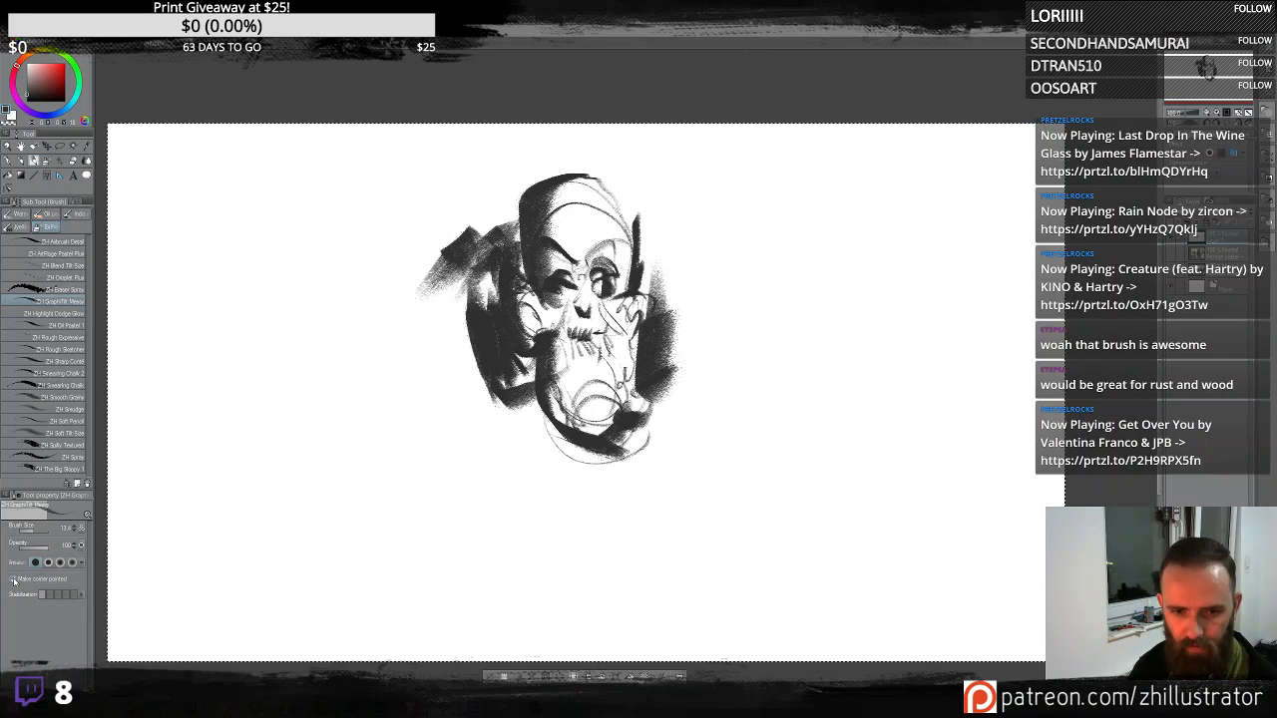
# - Paint broad dark curved strokes down the left side of the canvas
pyautogui.moveTo(437, 225); pyautogui.dragTo(391, 265)
pyautogui.moveTo(459, 197); pyautogui.dragTo(391, 265)
pyautogui.moveTo(439, 191); pyautogui.dragTo(367, 261)
pyautogui.moveTo(416, 173)
pyautogui.mouseDown()
pyautogui.moveTo(341, 250)
pyautogui.moveTo(309, 262)
pyautogui.moveTo(337, 461)
pyautogui.mouseUp()
pyautogui.moveTo(393, 214); pyautogui.dragTo(335, 415)
pyautogui.moveTo(423, 228); pyautogui.dragTo(341, 429)
pyautogui.moveTo(445, 242); pyautogui.dragTo(387, 507)
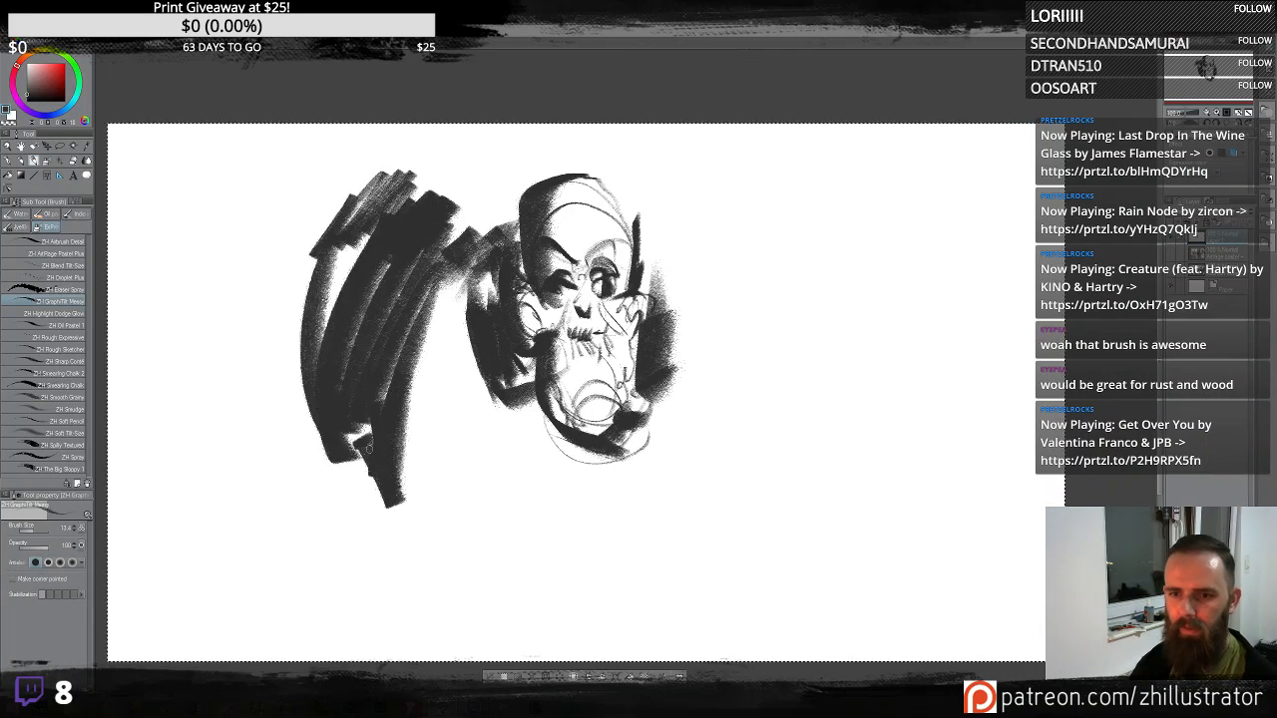
# - Sweep a long curving line across the lower canvas into a wave on the right, and toggle the Make corner pointed option
pyautogui.moveTo(375, 439); pyautogui.dragTo(355, 507)
pyautogui.moveTo(347, 463)
pyautogui.mouseDown()
pyautogui.moveTo(419, 582)
pyautogui.moveTo(925, 515)
pyautogui.moveTo(918, 344)
pyautogui.moveTo(724, 417)
pyautogui.mouseUp()
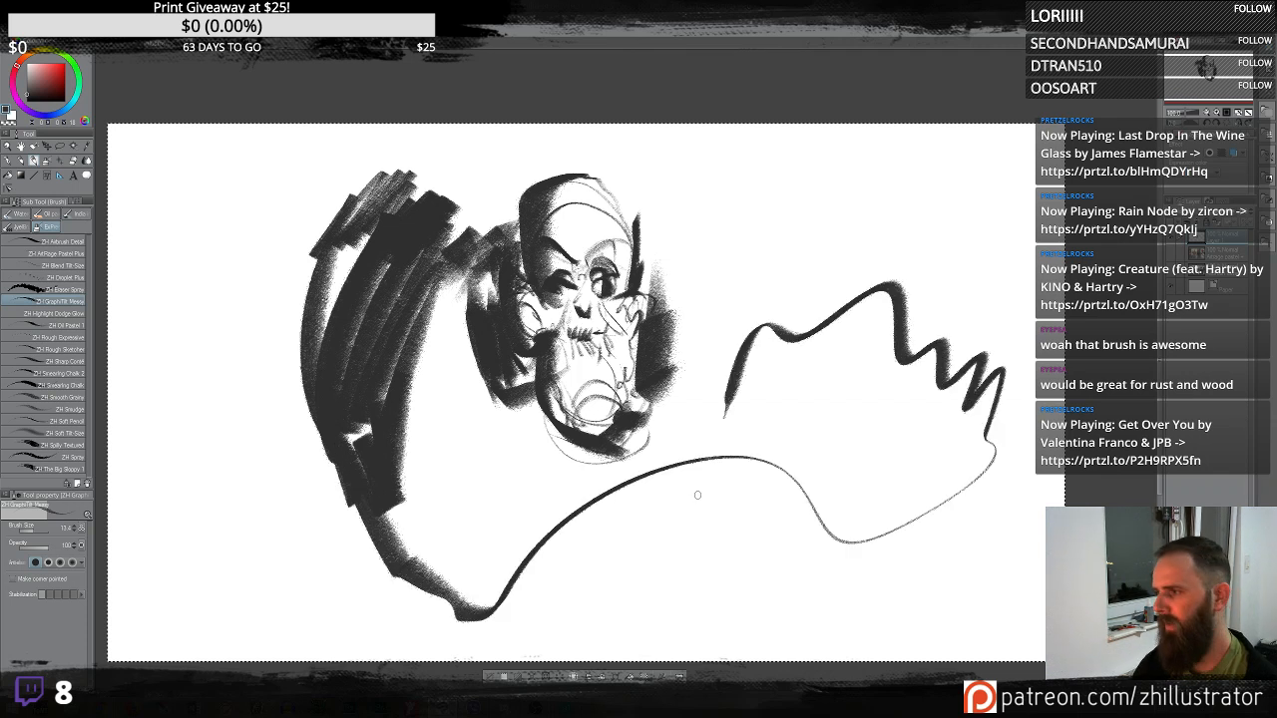
pyautogui.click(12, 579)
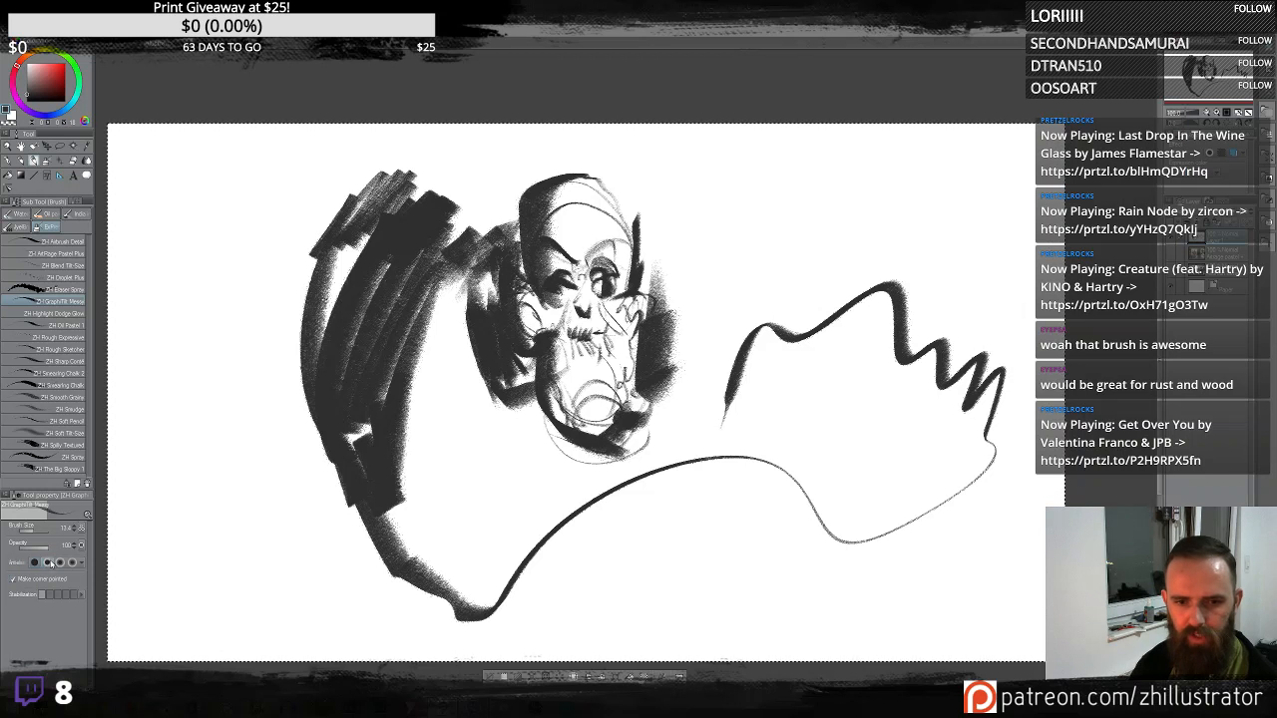
# - Switch the brush tip shape and try strokes on the right side, undoing each of them
pyautogui.moveTo(667, 315)
pyautogui.mouseDown()
pyautogui.moveTo(691, 261)
pyautogui.moveTo(761, 324)
pyautogui.moveTo(864, 258)
pyautogui.moveTo(860, 191)
pyautogui.moveTo(764, 328)
pyautogui.moveTo(795, 171)
pyautogui.mouseUp()
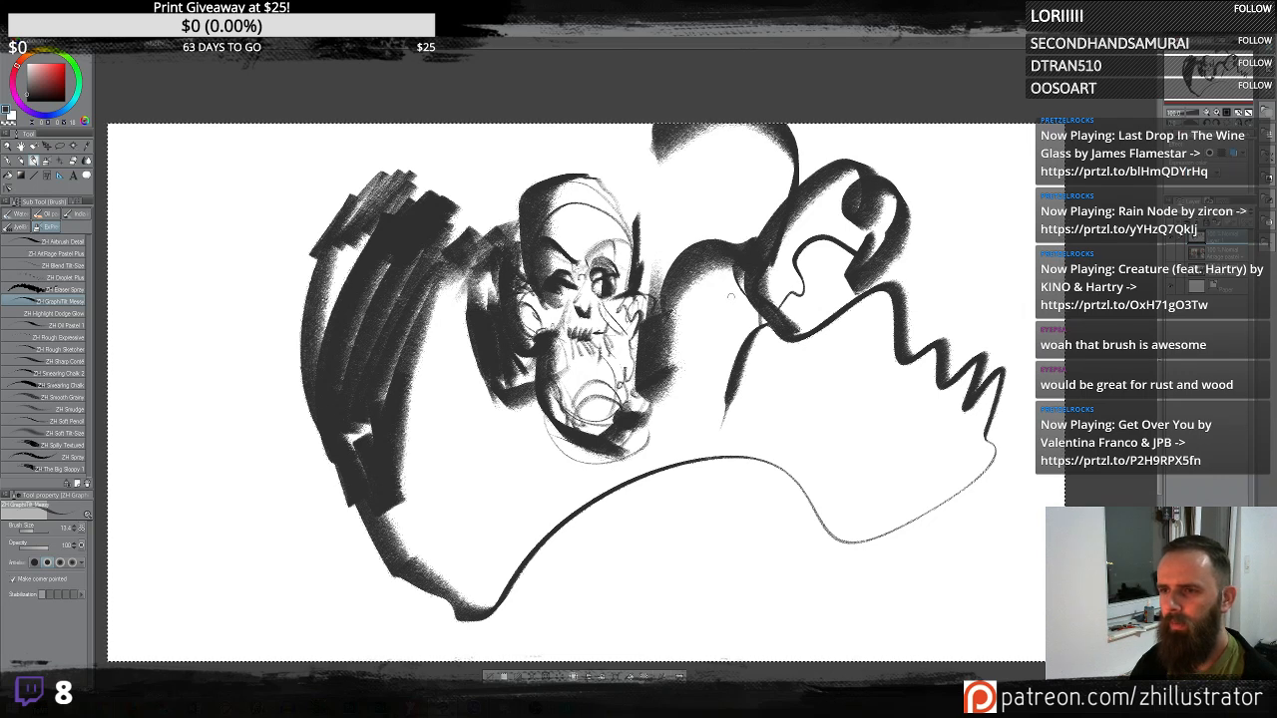
pyautogui.hotkey('ctrl', 'z')
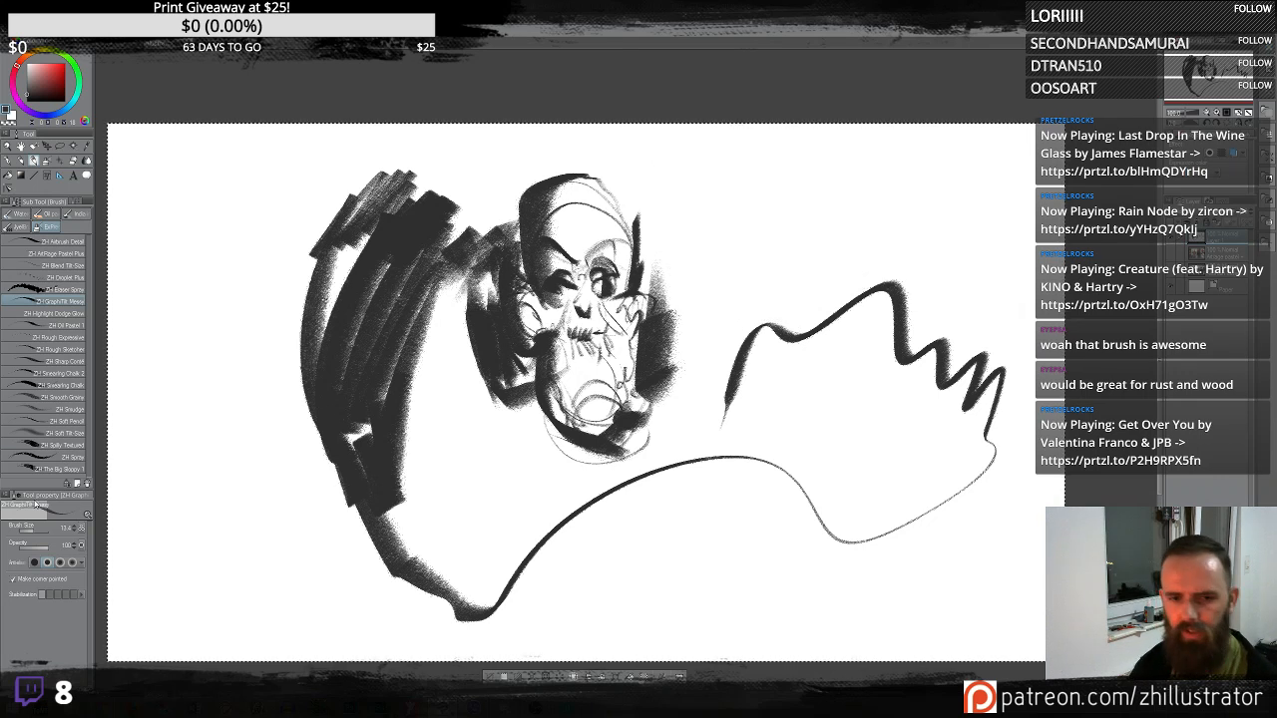
pyautogui.click(34, 567)
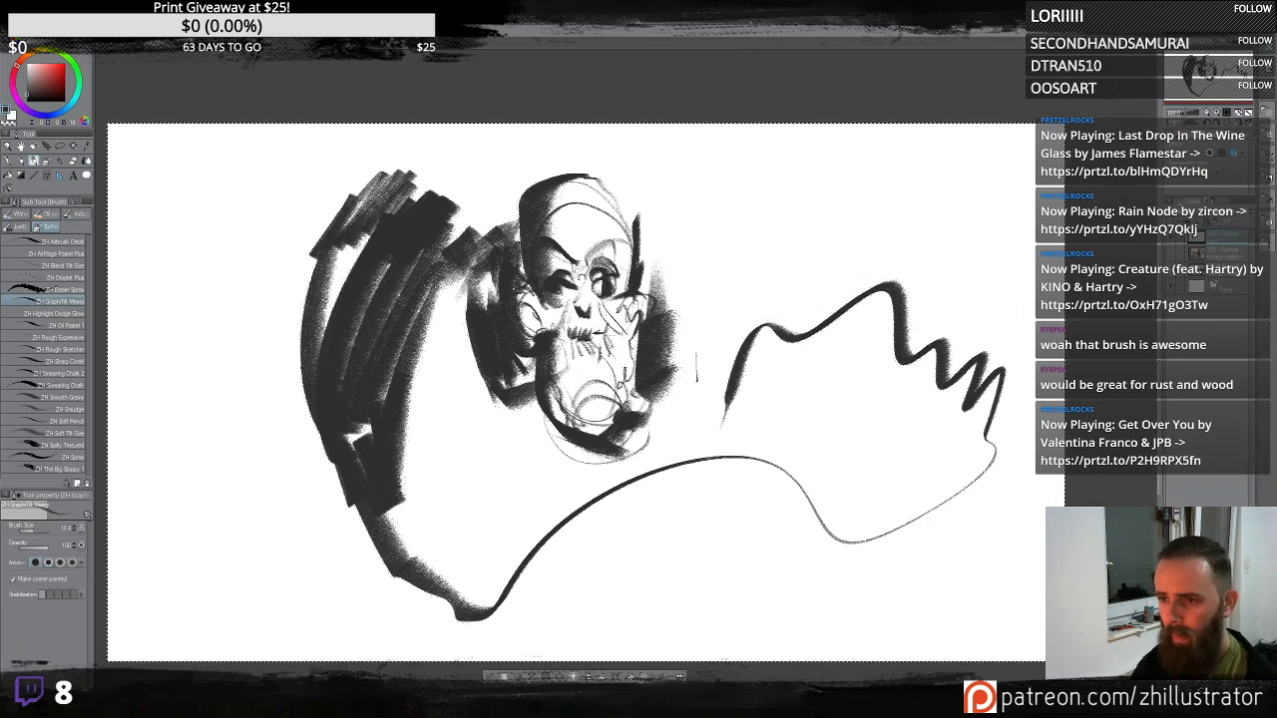
pyautogui.moveTo(698, 377)
pyautogui.mouseDown()
pyautogui.moveTo(853, 240)
pyautogui.moveTo(823, 245)
pyautogui.moveTo(876, 409)
pyautogui.moveTo(853, 456)
pyautogui.mouseUp()
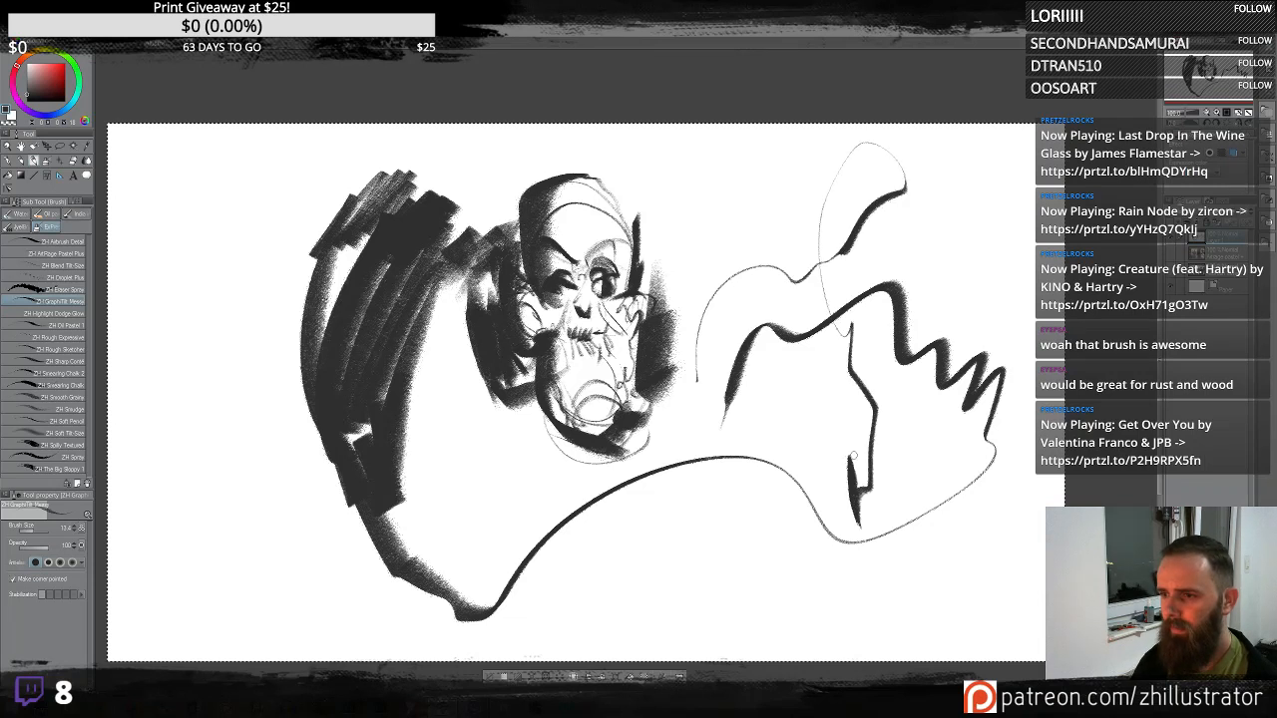
pyautogui.moveTo(859, 129); pyautogui.dragTo(856, 494)
pyautogui.hotkey('ctrl', 'z')
pyautogui.hotkey('ctrl', 'z')
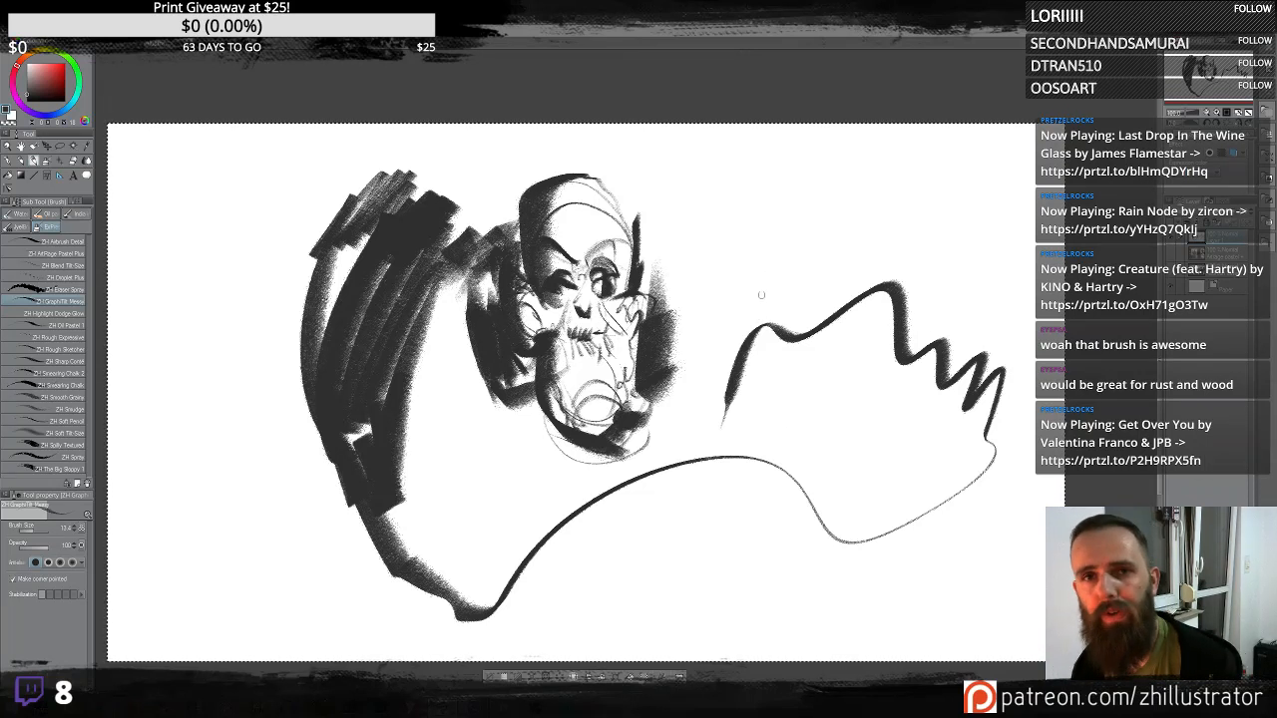
# - Paint bold angular strokes in the upper right area forming a clawed hand shape
pyautogui.moveTo(796, 409)
pyautogui.mouseDown()
pyautogui.moveTo(747, 195)
pyautogui.moveTo(783, 165)
pyautogui.moveTo(778, 315)
pyautogui.mouseUp()
pyautogui.moveTo(794, 259); pyautogui.dragTo(773, 304)
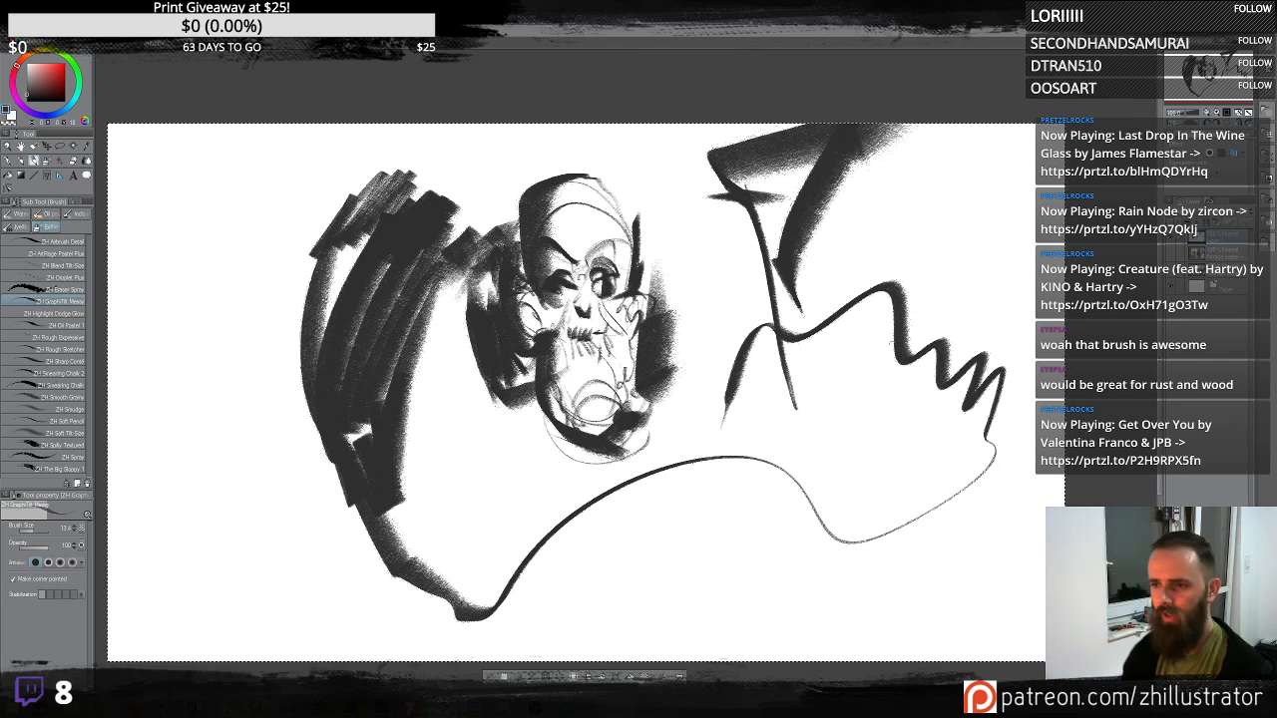
pyautogui.moveTo(856, 307)
pyautogui.mouseDown()
pyautogui.moveTo(797, 400)
pyautogui.moveTo(850, 291)
pyautogui.moveTo(830, 447)
pyautogui.moveTo(929, 356)
pyautogui.moveTo(836, 463)
pyautogui.mouseUp()
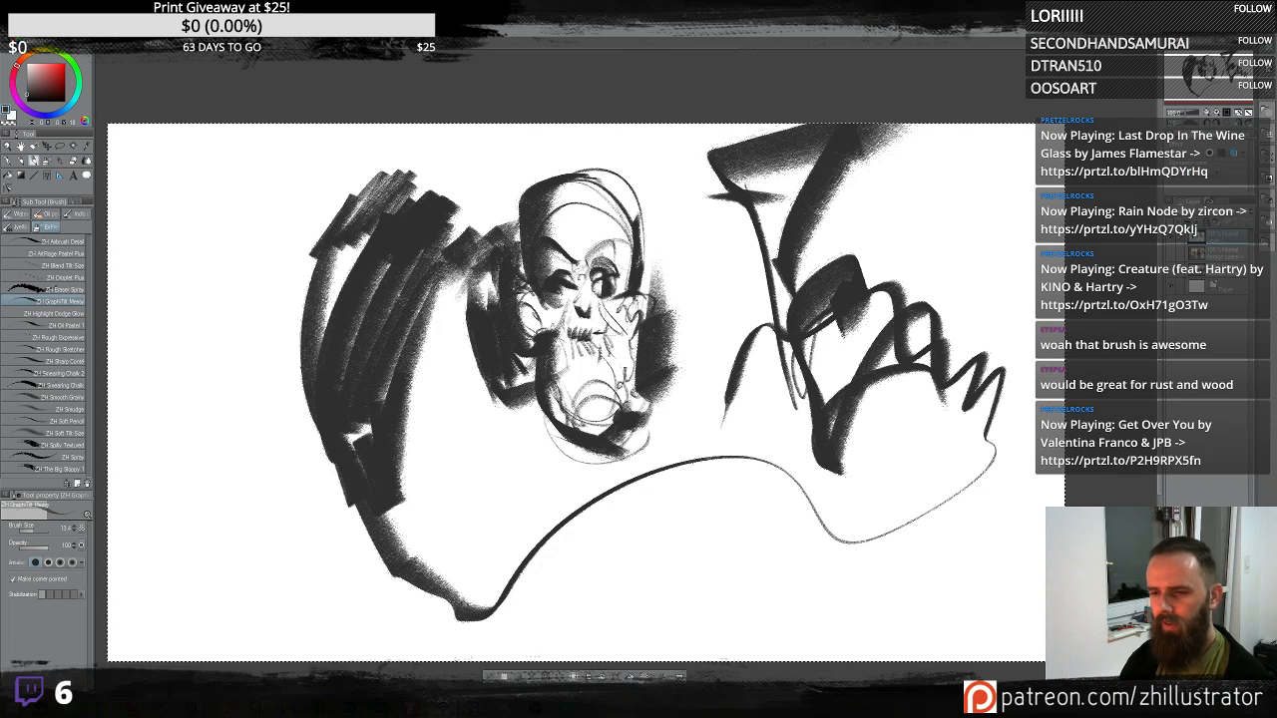
# - Add flowing curved lines below the skull, undoing the last two strokes
pyautogui.moveTo(536, 401)
pyautogui.mouseDown()
pyautogui.moveTo(605, 483)
pyautogui.moveTo(660, 429)
pyautogui.mouseUp()
pyautogui.moveTo(538, 405); pyautogui.dragTo(658, 395)
pyautogui.moveTo(523, 376)
pyautogui.mouseDown()
pyautogui.moveTo(575, 512)
pyautogui.moveTo(657, 396)
pyautogui.mouseUp()
pyautogui.moveTo(531, 404)
pyautogui.mouseDown()
pyautogui.moveTo(666, 583)
pyautogui.moveTo(661, 431)
pyautogui.moveTo(768, 636)
pyautogui.mouseUp()
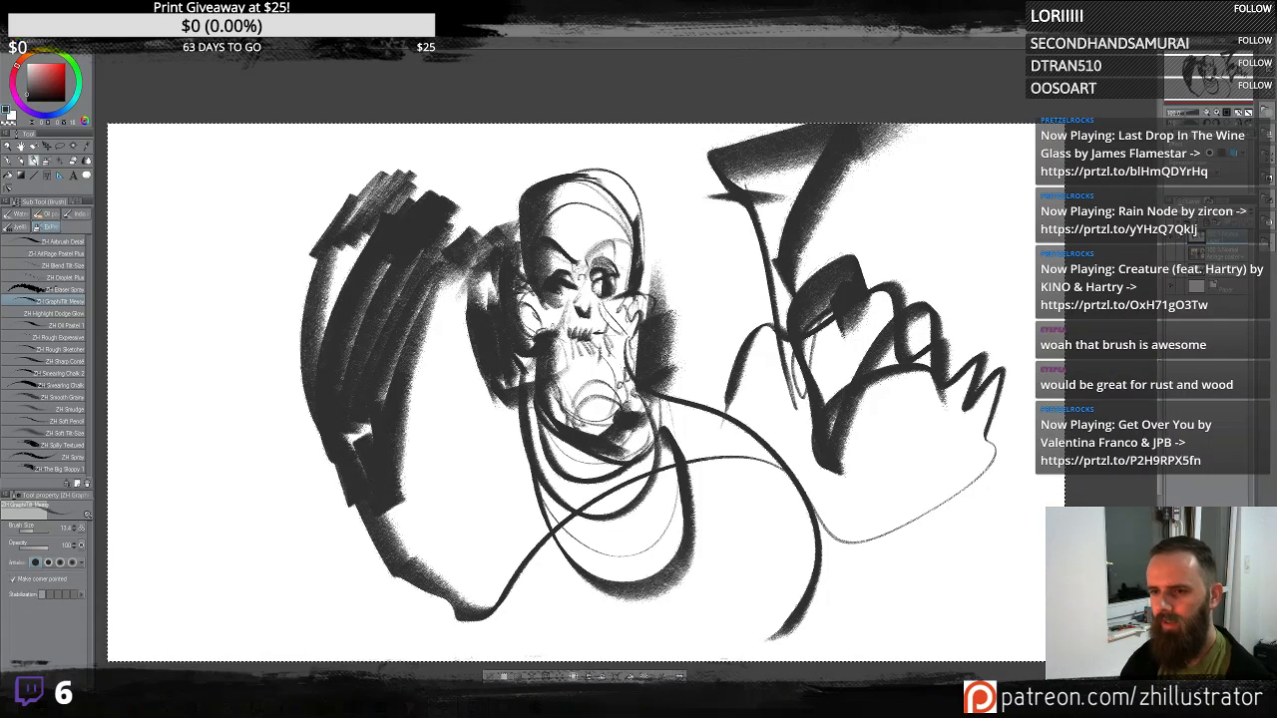
pyautogui.moveTo(656, 391); pyautogui.dragTo(868, 314)
pyautogui.moveTo(817, 414); pyautogui.dragTo(710, 604)
pyautogui.hotkey('ctrl', 'z')
pyautogui.hotkey('ctrl', 'z')
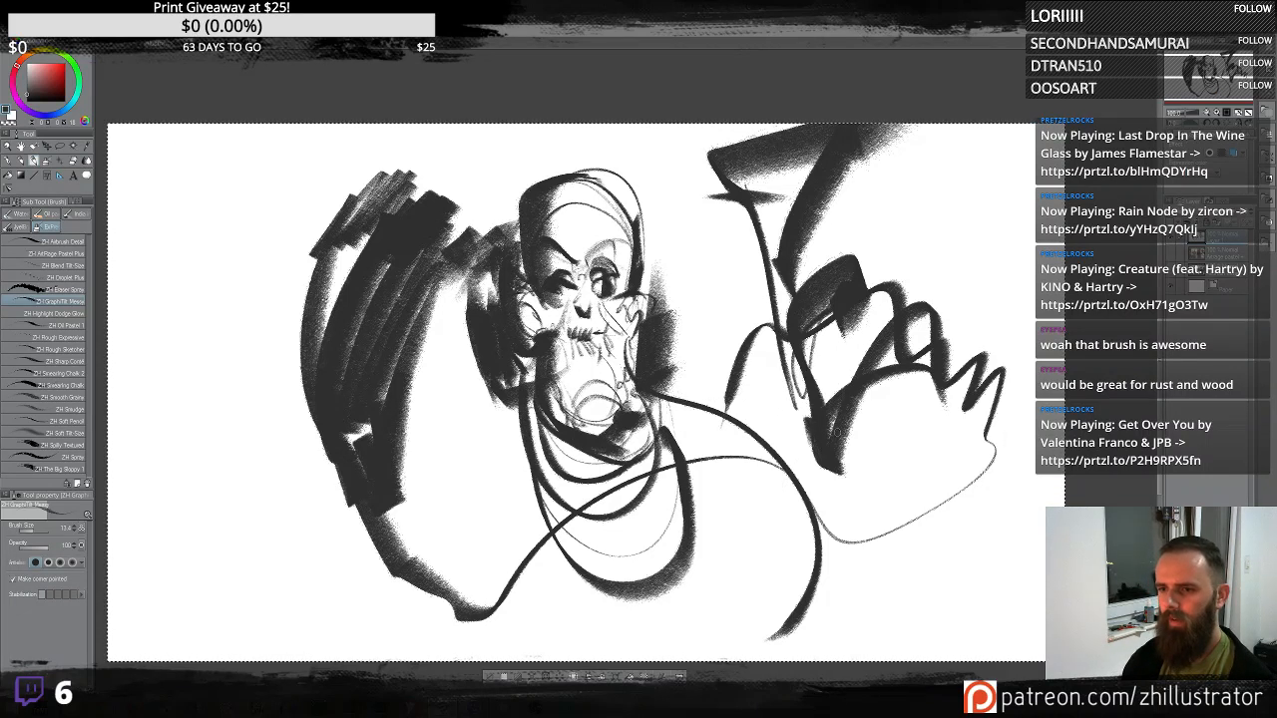
# - Sweep large dark arcs around the skull on both sides of the canvas
pyautogui.moveTo(654, 371)
pyautogui.mouseDown()
pyautogui.moveTo(733, 417)
pyautogui.moveTo(998, 371)
pyautogui.moveTo(1005, 266)
pyautogui.mouseUp()
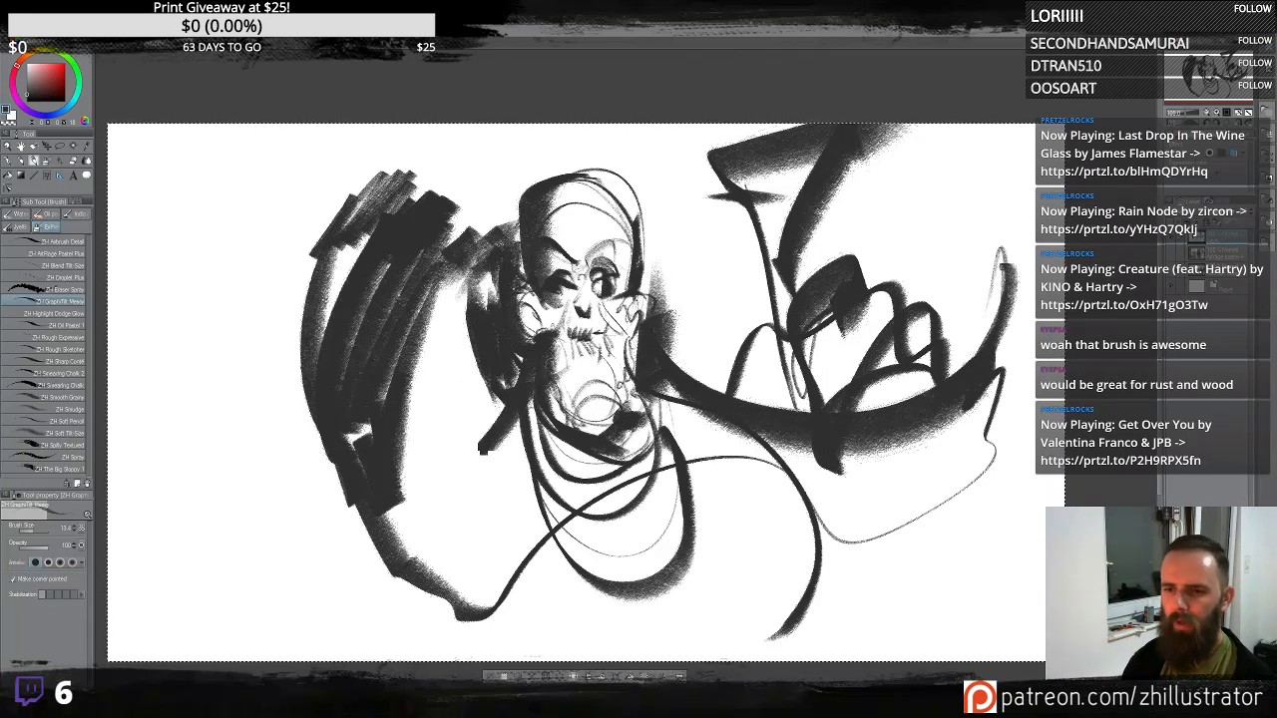
pyautogui.moveTo(494, 449); pyautogui.dragTo(122, 423)
pyautogui.moveTo(444, 417); pyautogui.dragTo(150, 356)
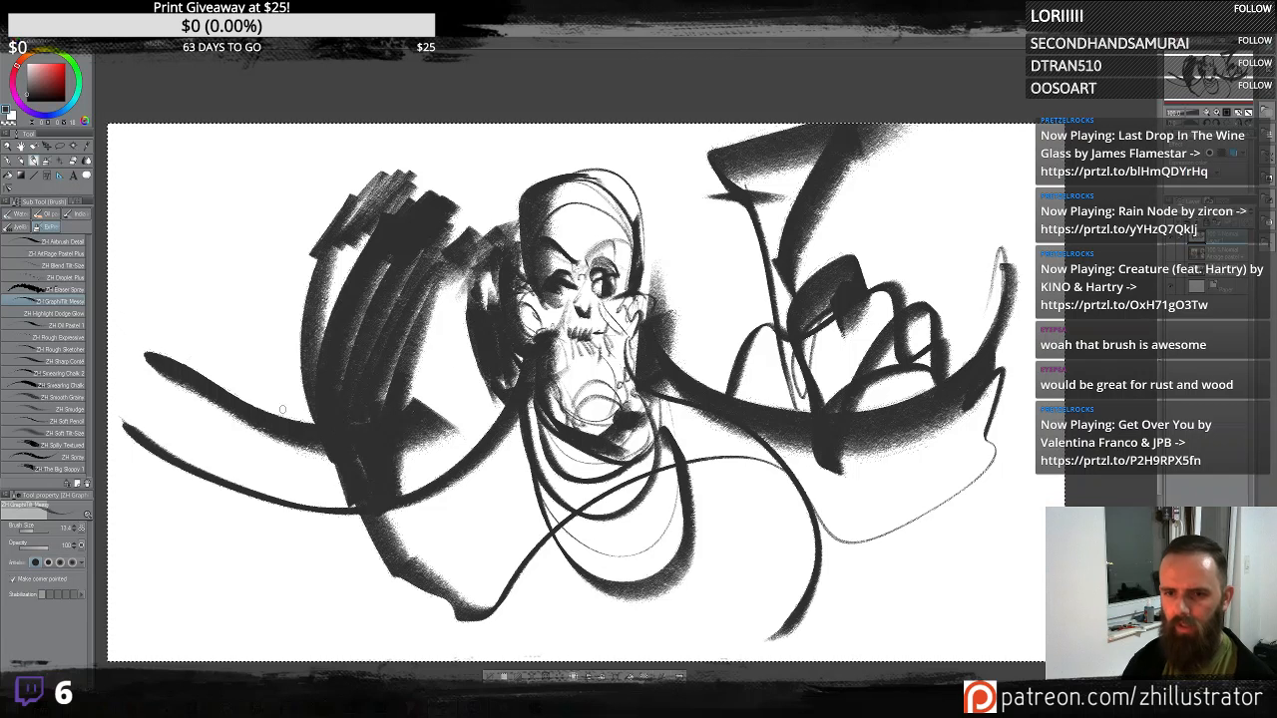
pyautogui.moveTo(230, 417); pyautogui.dragTo(434, 195)
pyautogui.moveTo(404, 459); pyautogui.dragTo(469, 125)
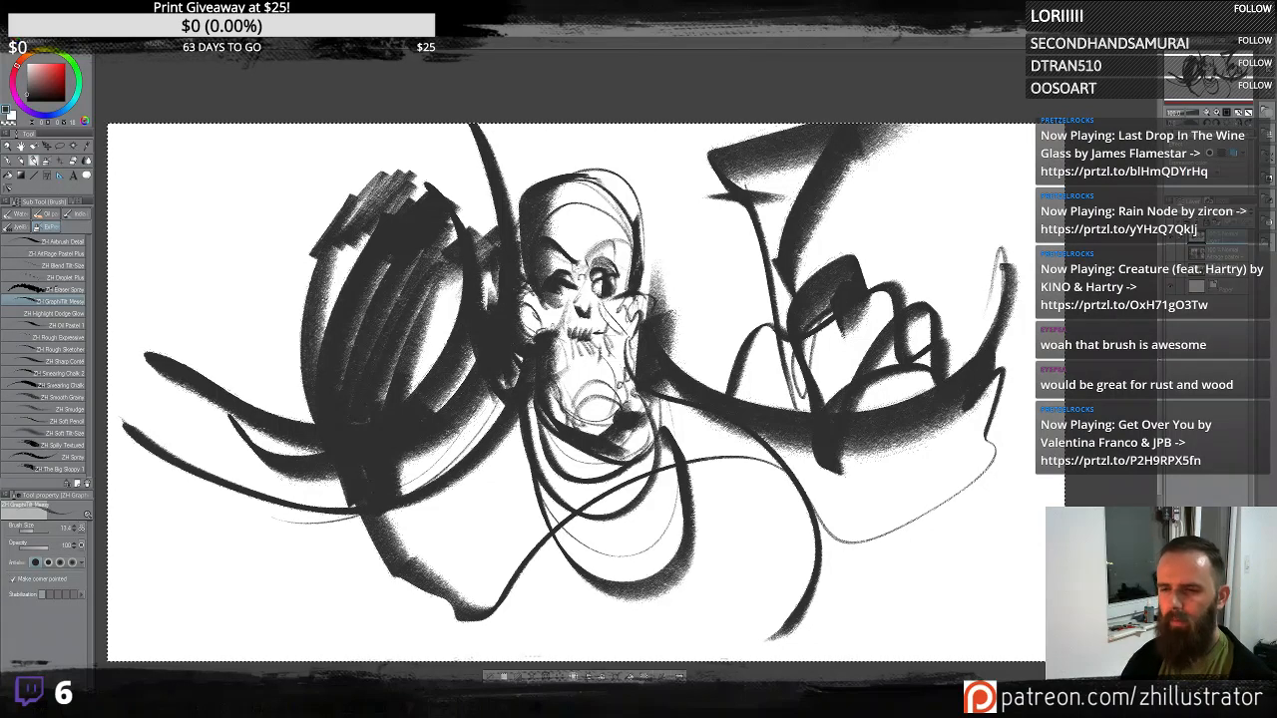
pyautogui.moveTo(532, 263); pyautogui.dragTo(603, 172)
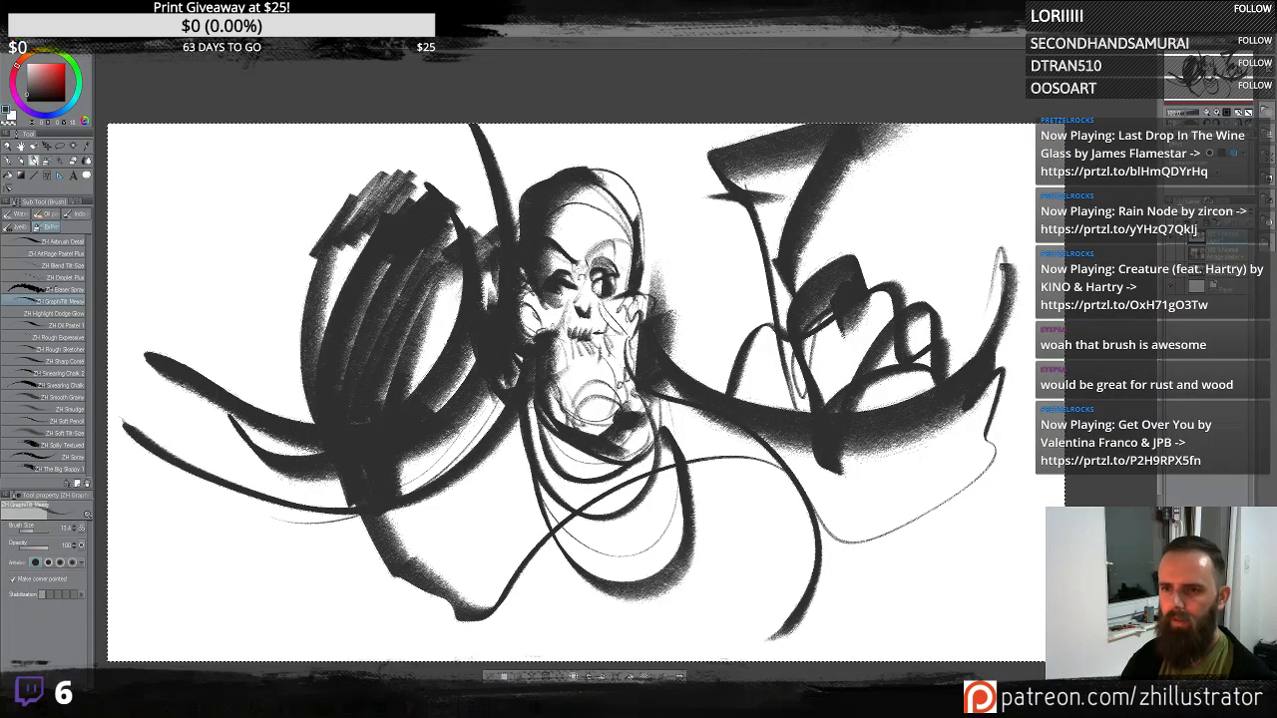
# - Paint long flowing tendril strokes across the lower half of the canvas
pyautogui.moveTo(539, 437); pyautogui.dragTo(206, 554)
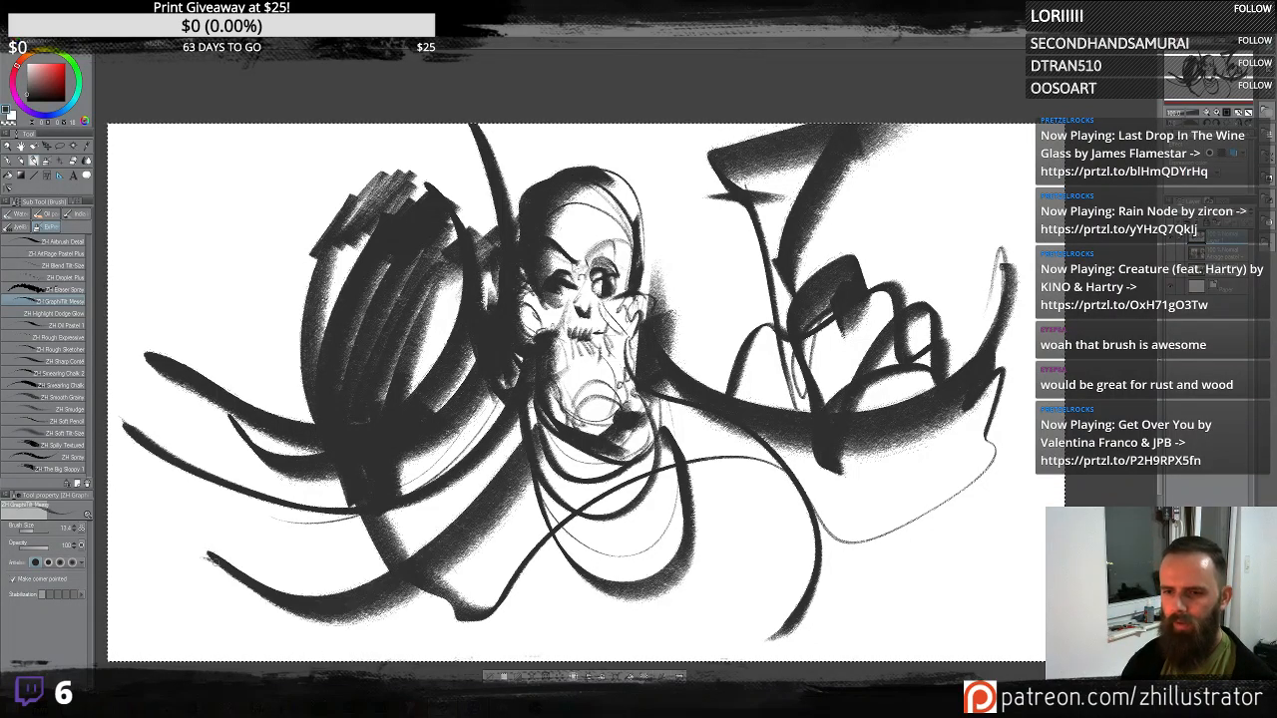
pyautogui.moveTo(548, 433); pyautogui.dragTo(538, 657)
pyautogui.moveTo(559, 456)
pyautogui.mouseDown()
pyautogui.moveTo(750, 554)
pyautogui.moveTo(685, 540)
pyautogui.moveTo(848, 462)
pyautogui.mouseUp()
pyautogui.moveTo(643, 399); pyautogui.dragTo(928, 385)
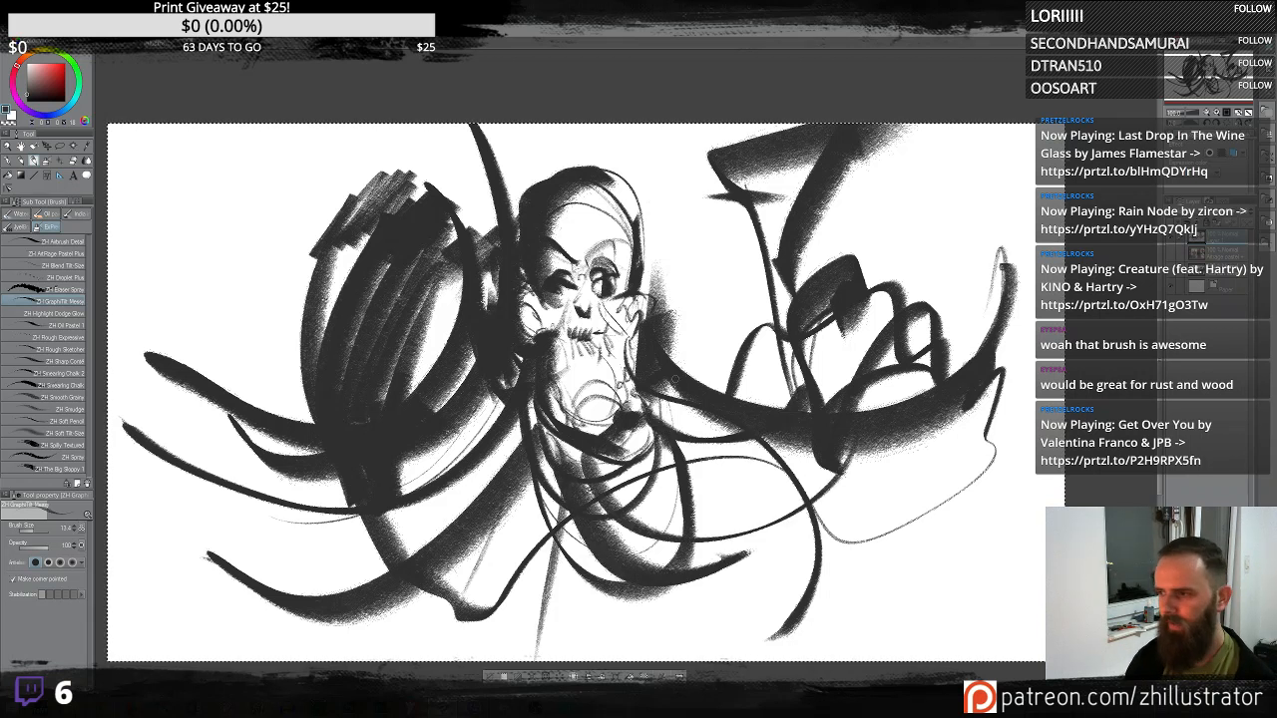
pyautogui.moveTo(716, 449); pyautogui.dragTo(923, 424)
pyautogui.moveTo(760, 457)
pyautogui.mouseDown()
pyautogui.moveTo(960, 423)
pyautogui.moveTo(701, 483)
pyautogui.mouseUp()
pyautogui.moveTo(700, 483); pyautogui.dragTo(898, 477)
pyautogui.moveTo(987, 424); pyautogui.dragTo(689, 559)
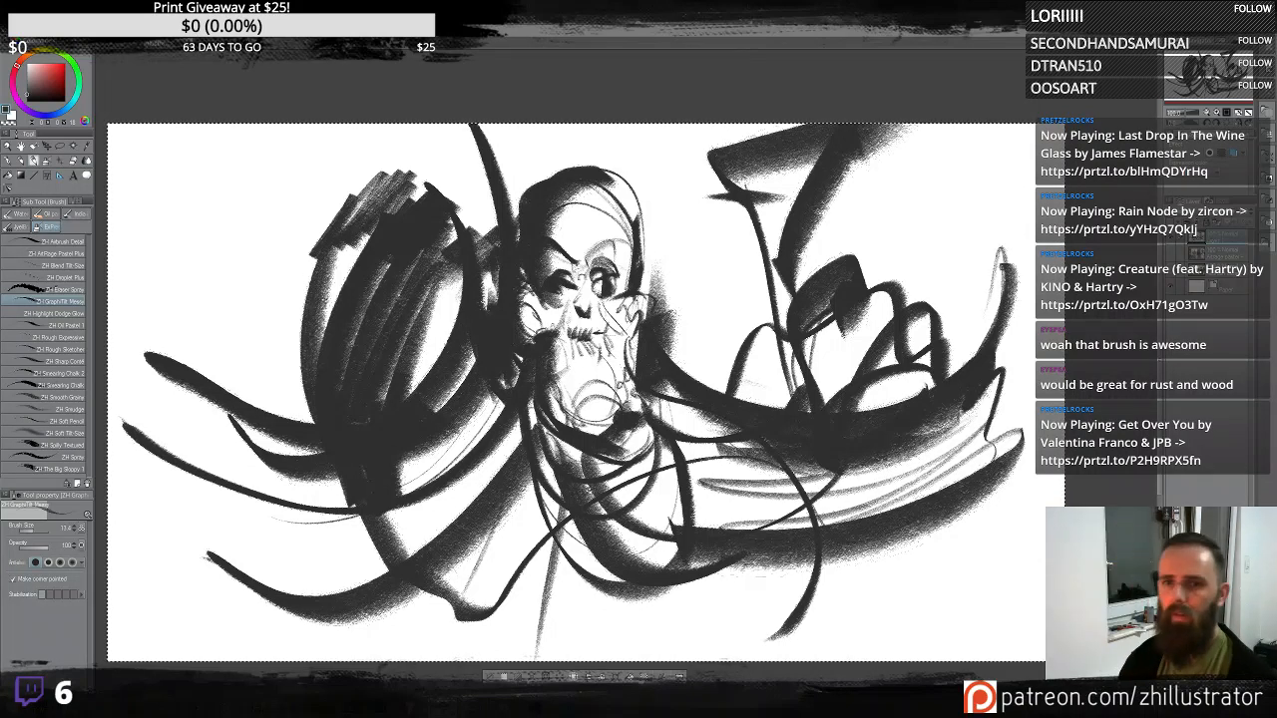
# - Sketch a second skull-like head in profile in the upper left corner
pyautogui.moveTo(237, 269)
pyautogui.mouseDown()
pyautogui.moveTo(324, 225)
pyautogui.moveTo(271, 261)
pyautogui.mouseUp()
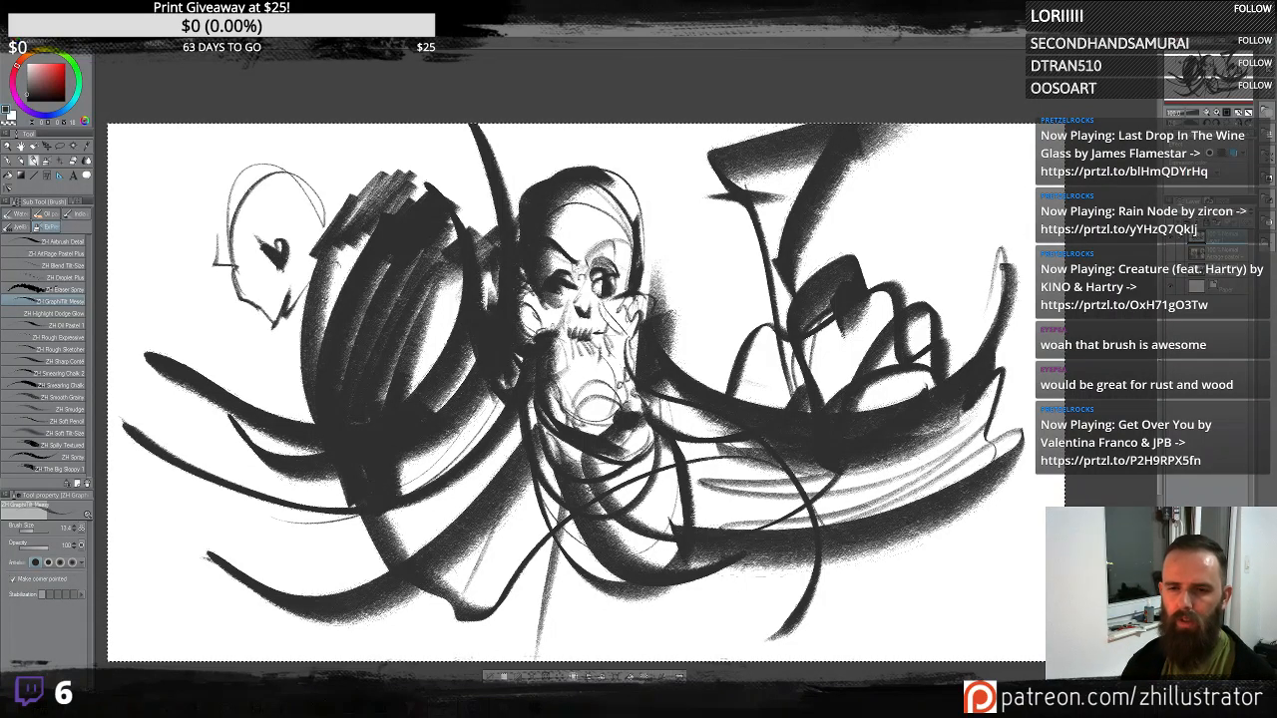
pyautogui.moveTo(225, 266); pyautogui.dragTo(247, 301)
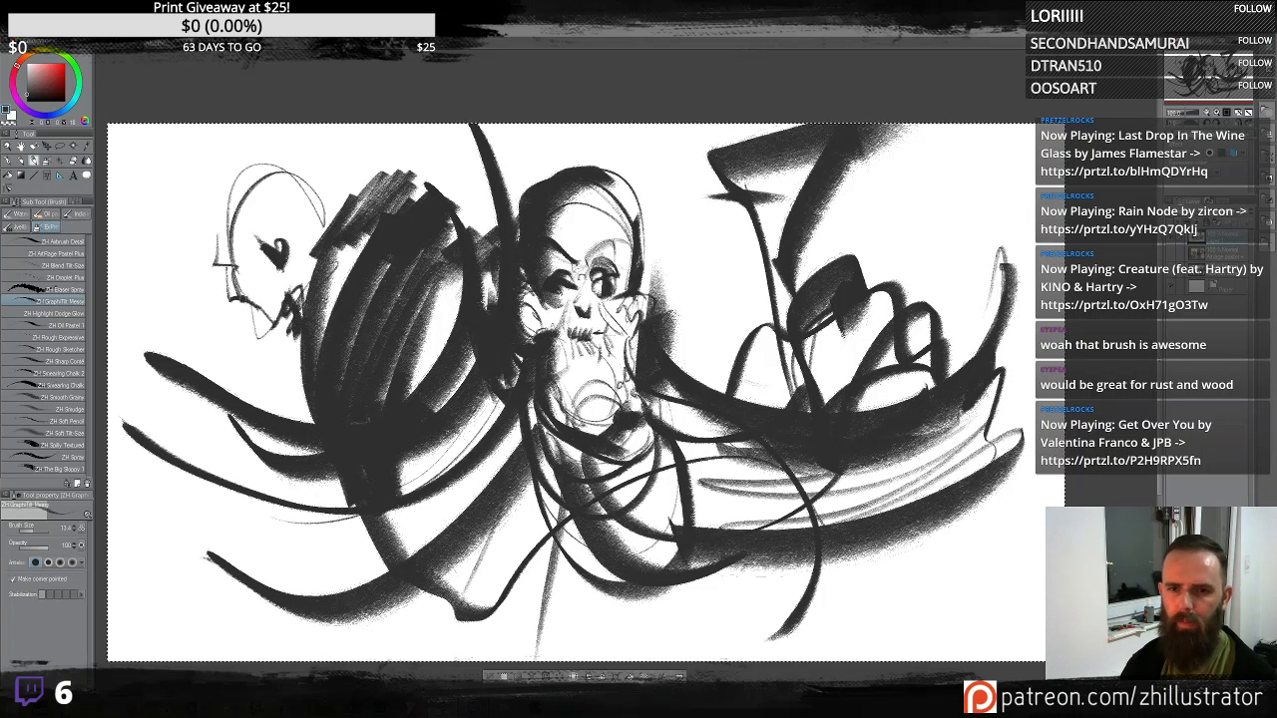
pyautogui.moveTo(212, 262); pyautogui.dragTo(228, 263)
pyautogui.moveTo(216, 239)
pyautogui.mouseDown()
pyautogui.moveTo(238, 163)
pyautogui.moveTo(283, 139)
pyautogui.mouseUp()
pyautogui.moveTo(248, 156); pyautogui.dragTo(352, 188)
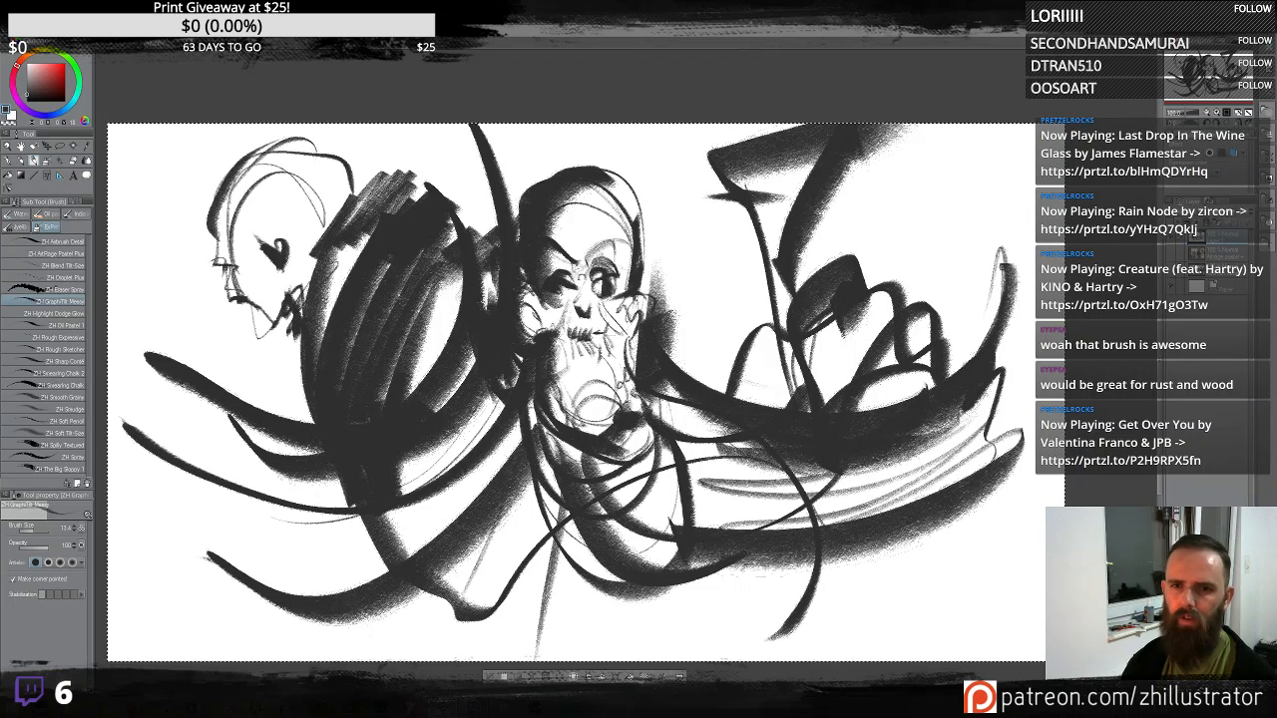
pyautogui.moveTo(234, 198)
pyautogui.mouseDown()
pyautogui.moveTo(331, 228)
pyautogui.moveTo(204, 181)
pyautogui.moveTo(191, 234)
pyautogui.mouseUp()
pyautogui.moveTo(236, 283)
pyautogui.mouseDown()
pyautogui.moveTo(284, 297)
pyautogui.moveTo(318, 257)
pyautogui.moveTo(446, 343)
pyautogui.mouseUp()
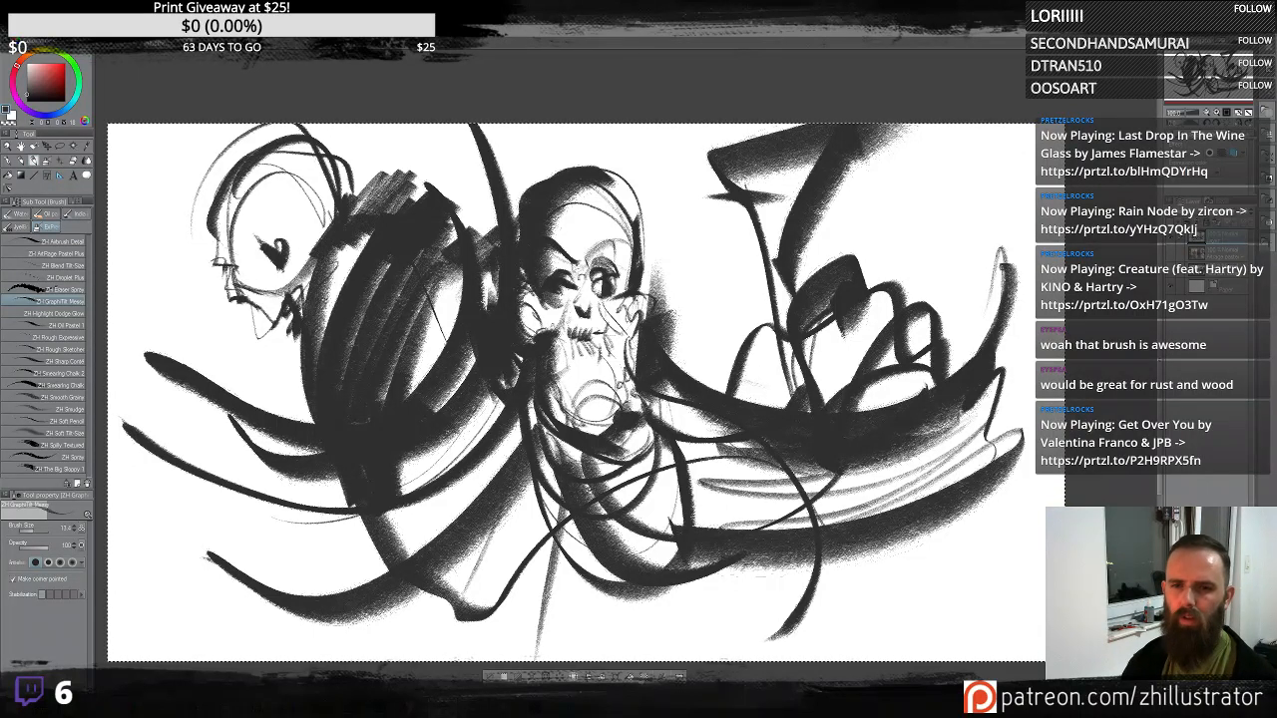
pyautogui.moveTo(333, 210); pyautogui.dragTo(290, 257)
pyautogui.moveTo(240, 213); pyautogui.dragTo(388, 176)
pyautogui.moveTo(208, 200); pyautogui.dragTo(184, 261)
pyautogui.moveTo(241, 204); pyautogui.dragTo(320, 237)
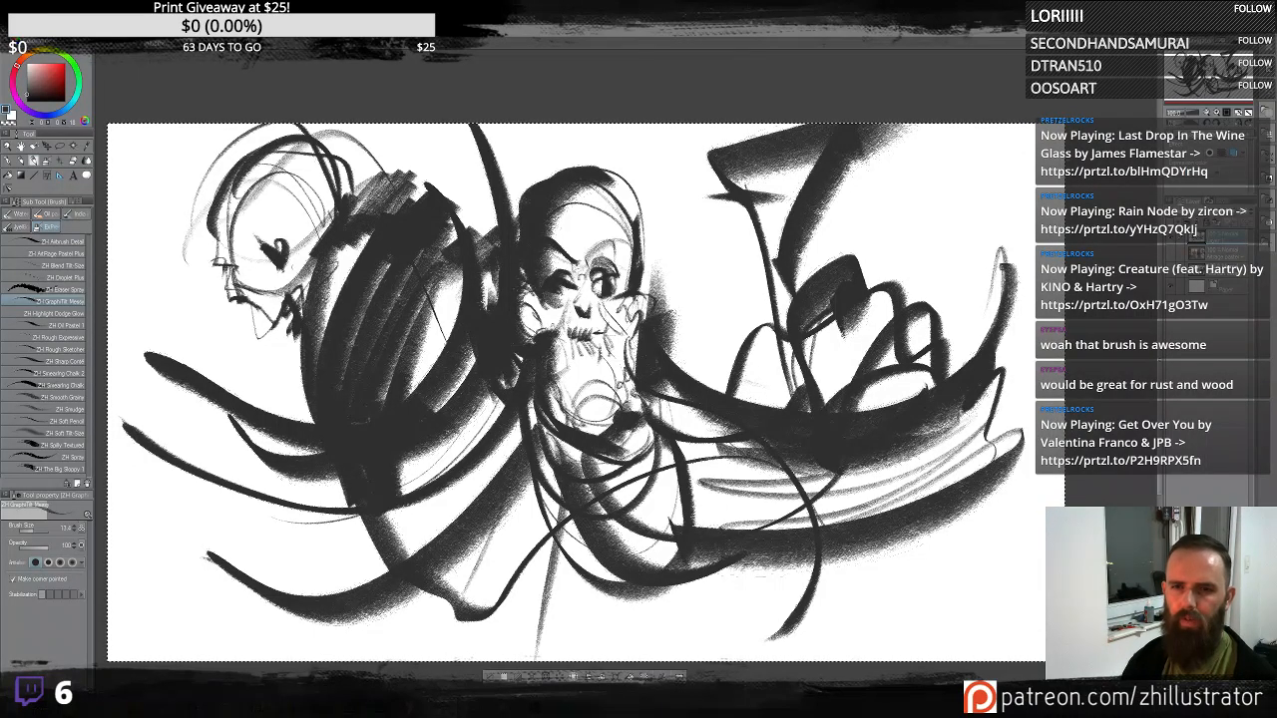
# - Add sweeping strokes at the lower left and try shading the second head, undoing the shading
pyautogui.moveTo(256, 419); pyautogui.dragTo(108, 491)
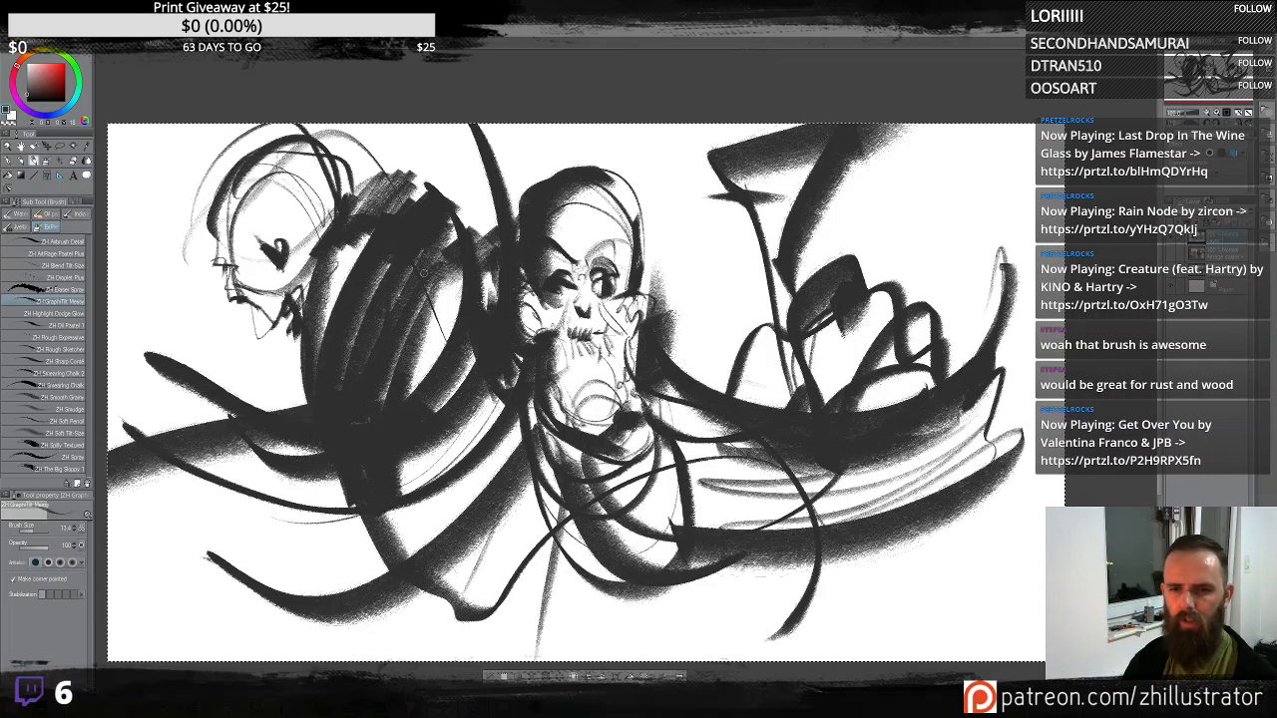
pyautogui.moveTo(306, 504); pyautogui.dragTo(110, 658)
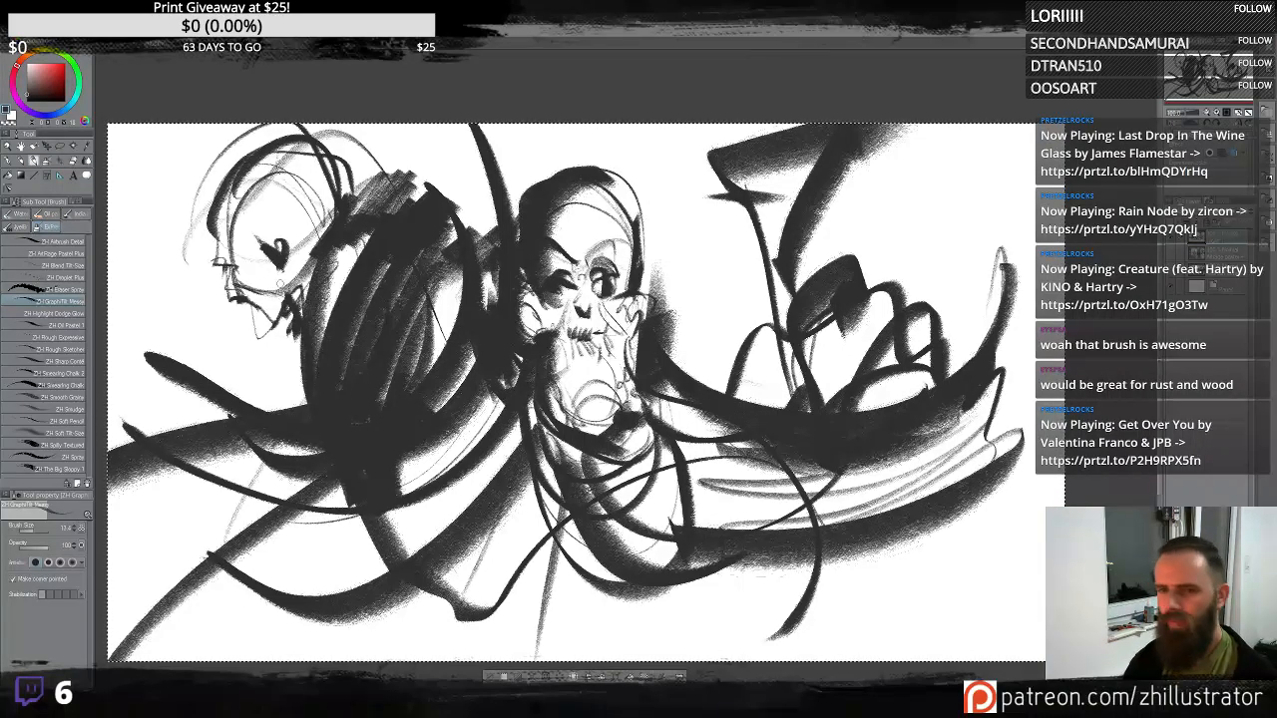
pyautogui.moveTo(258, 196)
pyautogui.mouseDown()
pyautogui.moveTo(236, 277)
pyautogui.moveTo(266, 345)
pyautogui.mouseUp()
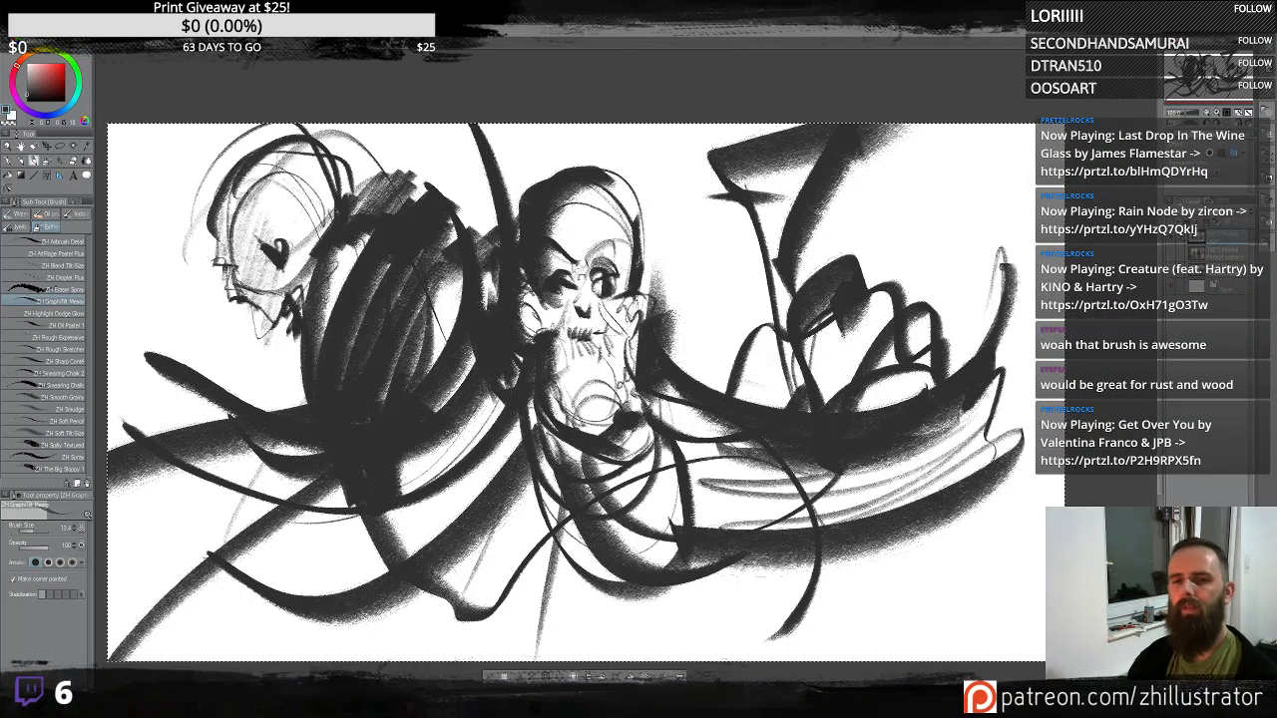
pyautogui.moveTo(248, 292)
pyautogui.mouseDown()
pyautogui.moveTo(332, 205)
pyautogui.moveTo(222, 261)
pyautogui.moveTo(229, 199)
pyautogui.mouseUp()
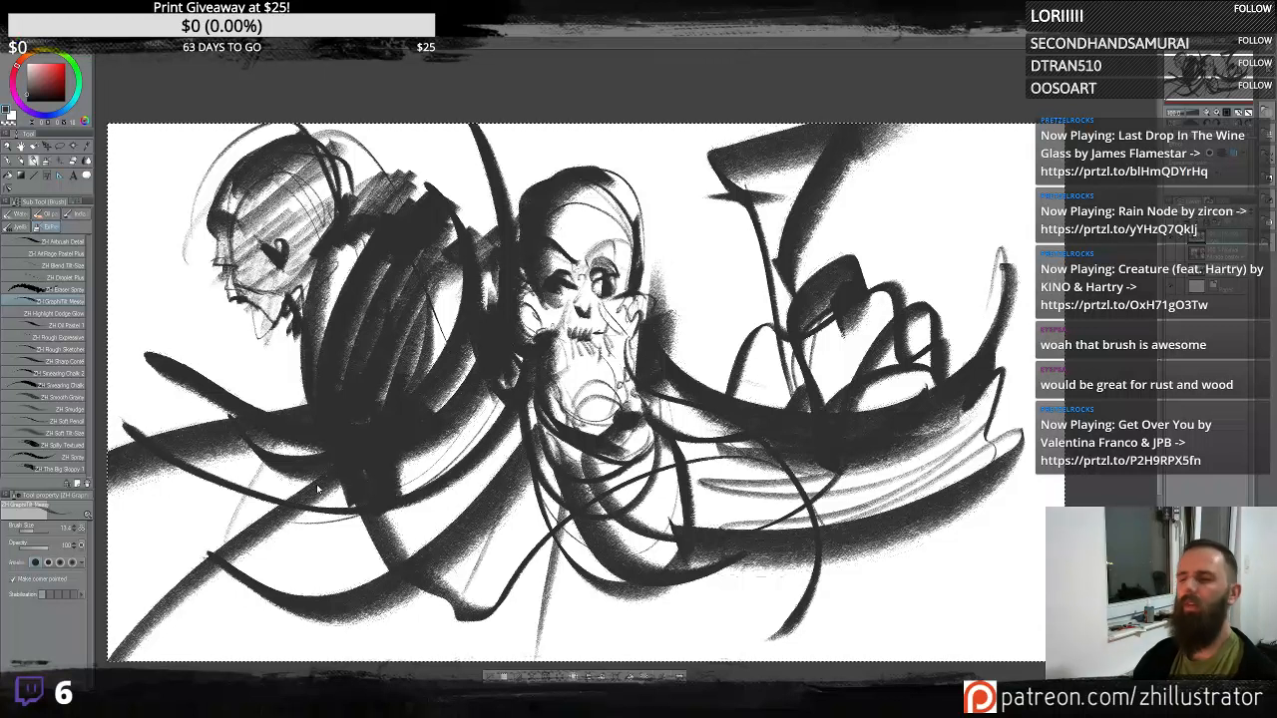
pyautogui.hotkey('ctrl', 'z')
pyautogui.hotkey('ctrl', 'z')
pyautogui.hotkey('ctrl', 'z')
pyautogui.hotkey('ctrl', 'z')
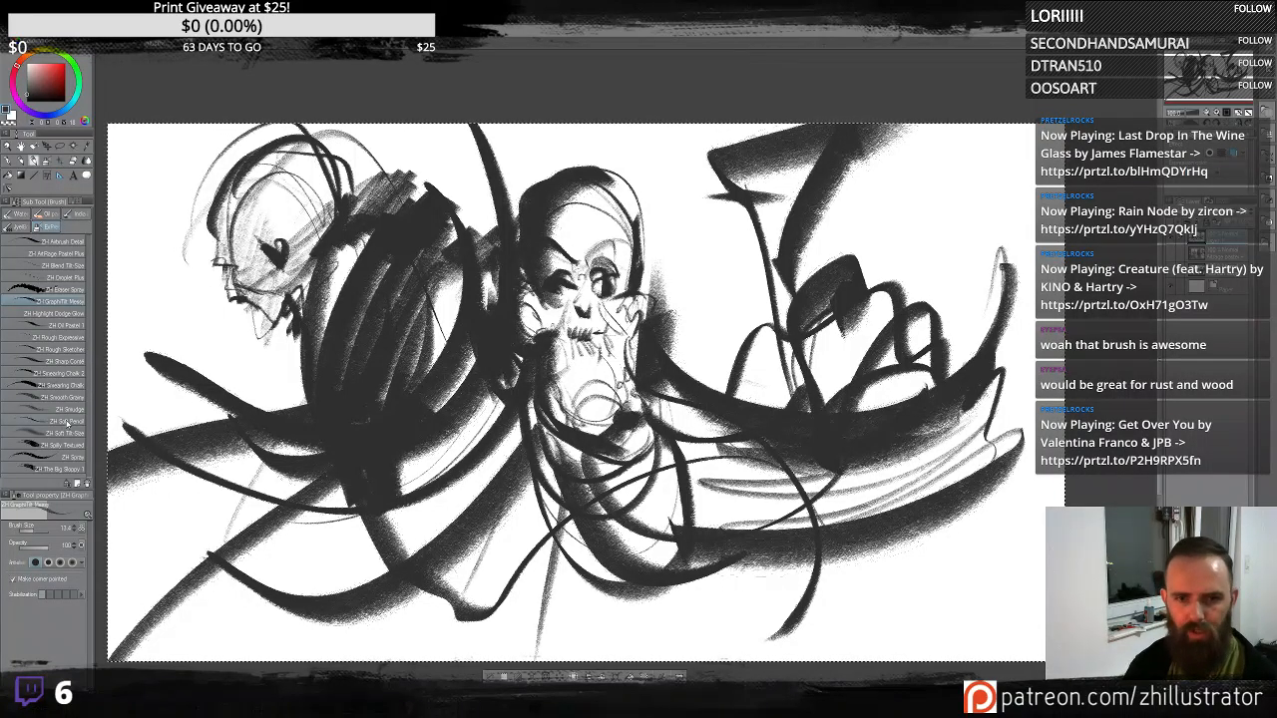
# - Switch to the Smudge sub tool and smear the tops of both heads upward into soft wisps
pyautogui.click(68, 410)
pyautogui.moveTo(206, 274)
pyautogui.mouseDown()
pyautogui.moveTo(309, 147)
pyautogui.moveTo(289, 163)
pyautogui.moveTo(313, 126)
pyautogui.moveTo(228, 150)
pyautogui.mouseUp()
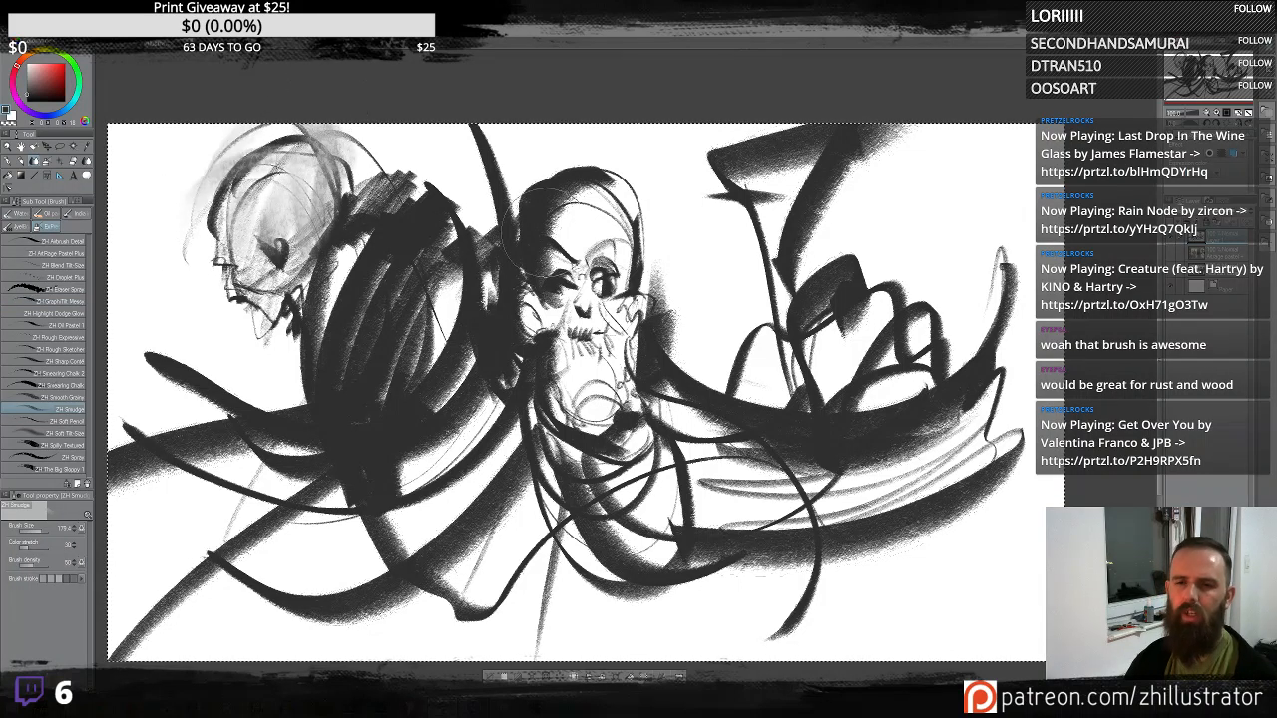
pyautogui.moveTo(549, 211)
pyautogui.mouseDown()
pyautogui.moveTo(552, 165)
pyautogui.moveTo(699, 159)
pyautogui.moveTo(671, 204)
pyautogui.moveTo(562, 195)
pyautogui.moveTo(469, 131)
pyautogui.mouseUp()
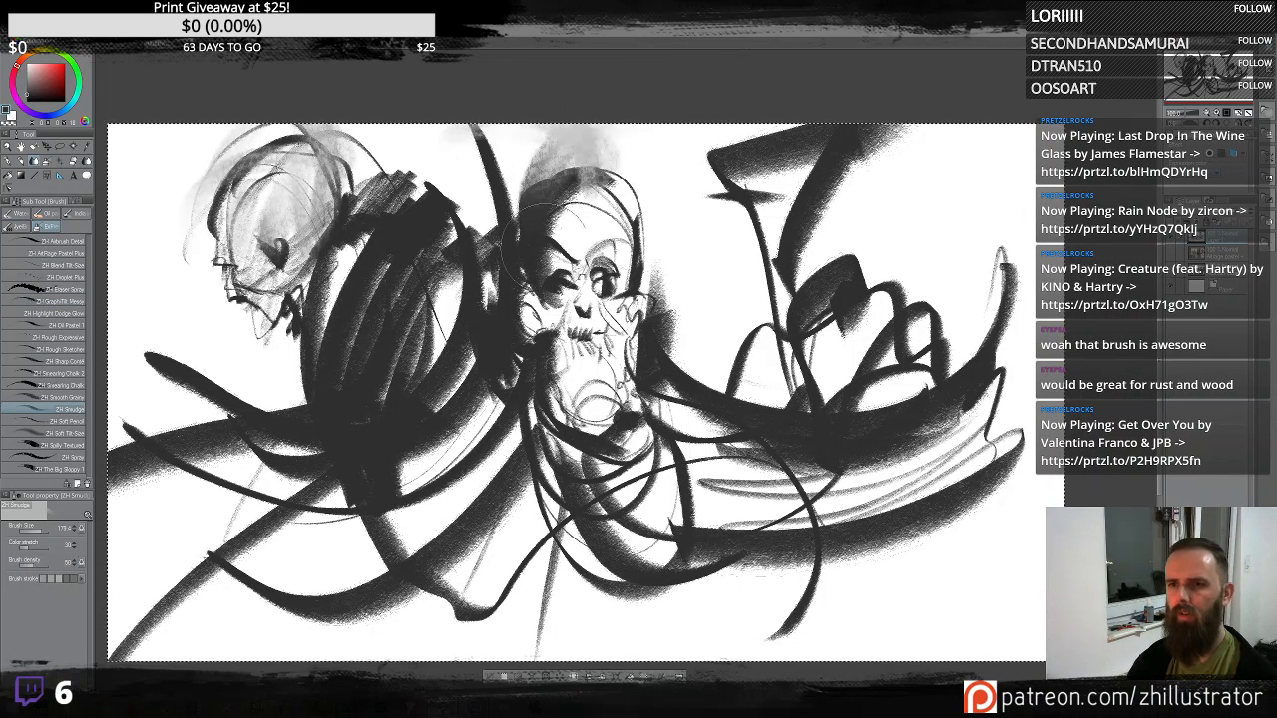
pyautogui.moveTo(545, 248)
pyautogui.mouseDown()
pyautogui.moveTo(598, 290)
pyautogui.moveTo(507, 316)
pyautogui.moveTo(535, 237)
pyautogui.moveTo(513, 145)
pyautogui.mouseUp()
pyautogui.moveTo(654, 266); pyautogui.dragTo(636, 128)
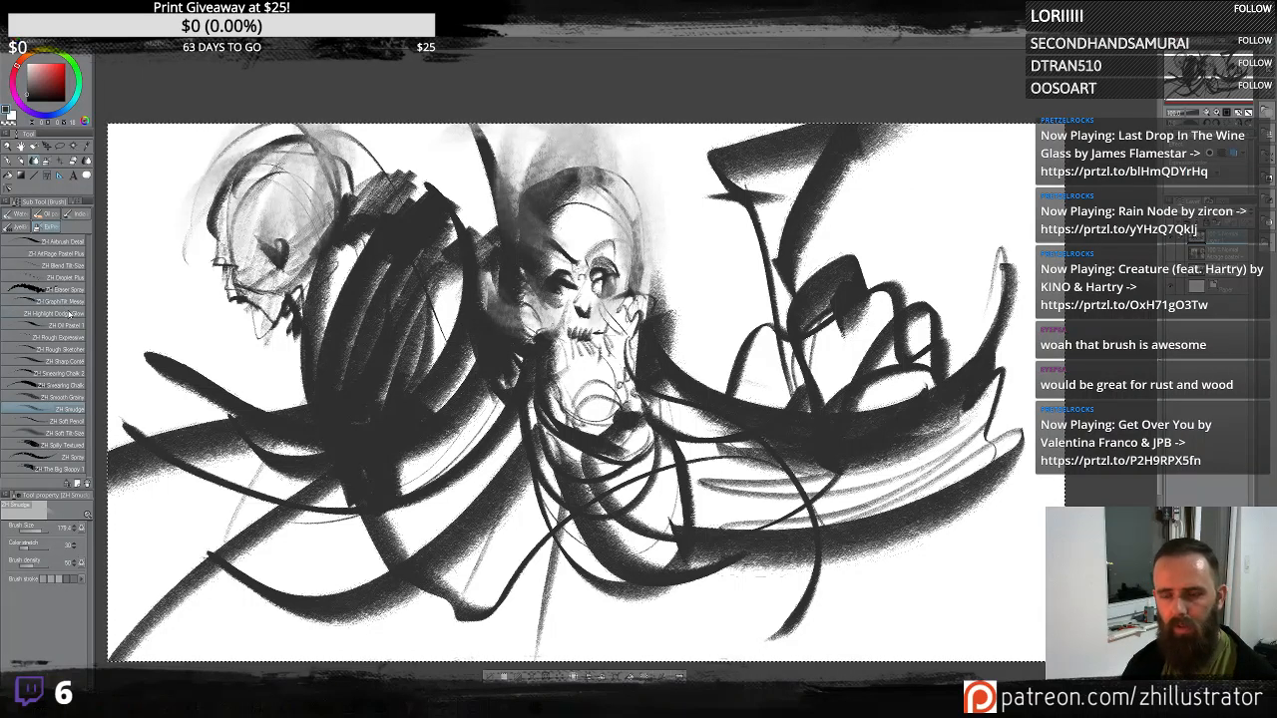
pyautogui.moveTo(281, 369)
pyautogui.mouseDown()
pyautogui.moveTo(311, 377)
pyautogui.moveTo(304, 364)
pyautogui.moveTo(277, 389)
pyautogui.moveTo(289, 347)
pyautogui.moveTo(304, 390)
pyautogui.moveTo(325, 379)
pyautogui.moveTo(259, 335)
pyautogui.moveTo(294, 378)
pyautogui.moveTo(314, 382)
pyautogui.moveTo(330, 365)
pyautogui.moveTo(326, 342)
pyautogui.moveTo(289, 404)
pyautogui.moveTo(297, 424)
pyautogui.moveTo(249, 434)
pyautogui.moveTo(254, 400)
pyautogui.moveTo(274, 394)
pyautogui.moveTo(214, 381)
pyautogui.moveTo(249, 414)
pyautogui.mouseUp()
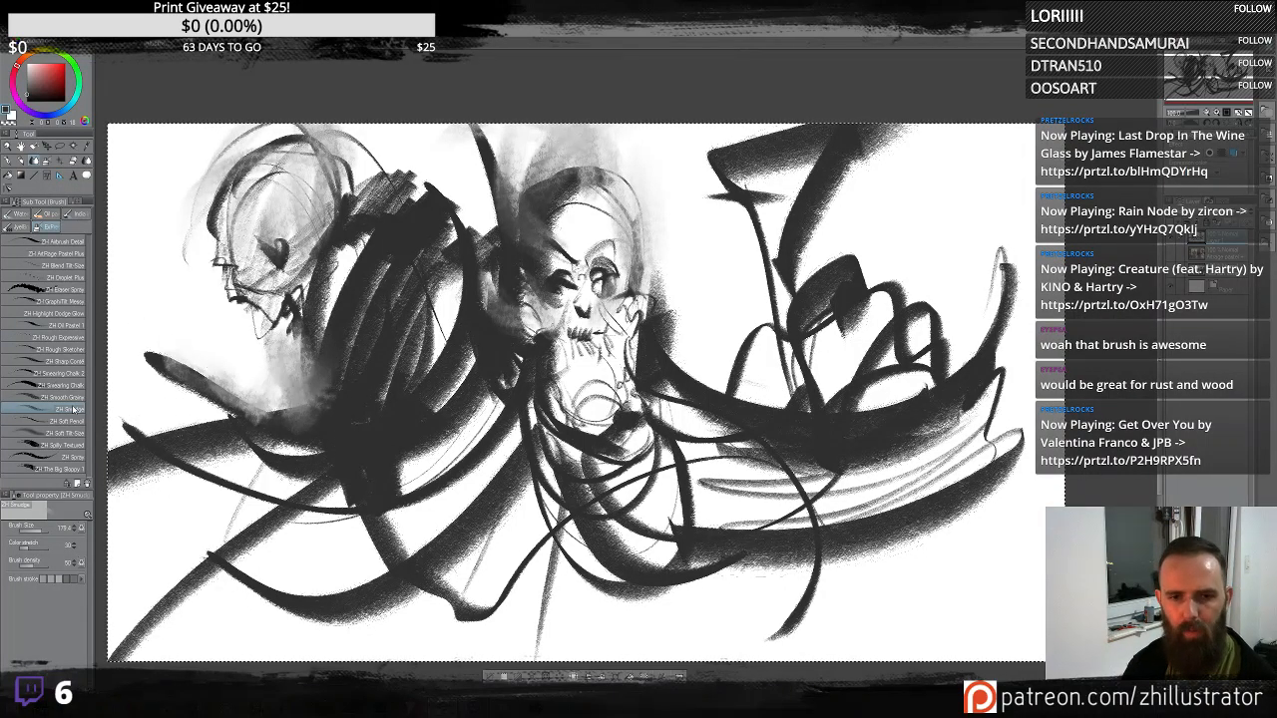
# - Undo the last smudge and paint dark downward strokes below and between the two heads with GraphiTilt Messy
pyautogui.click(77, 302)
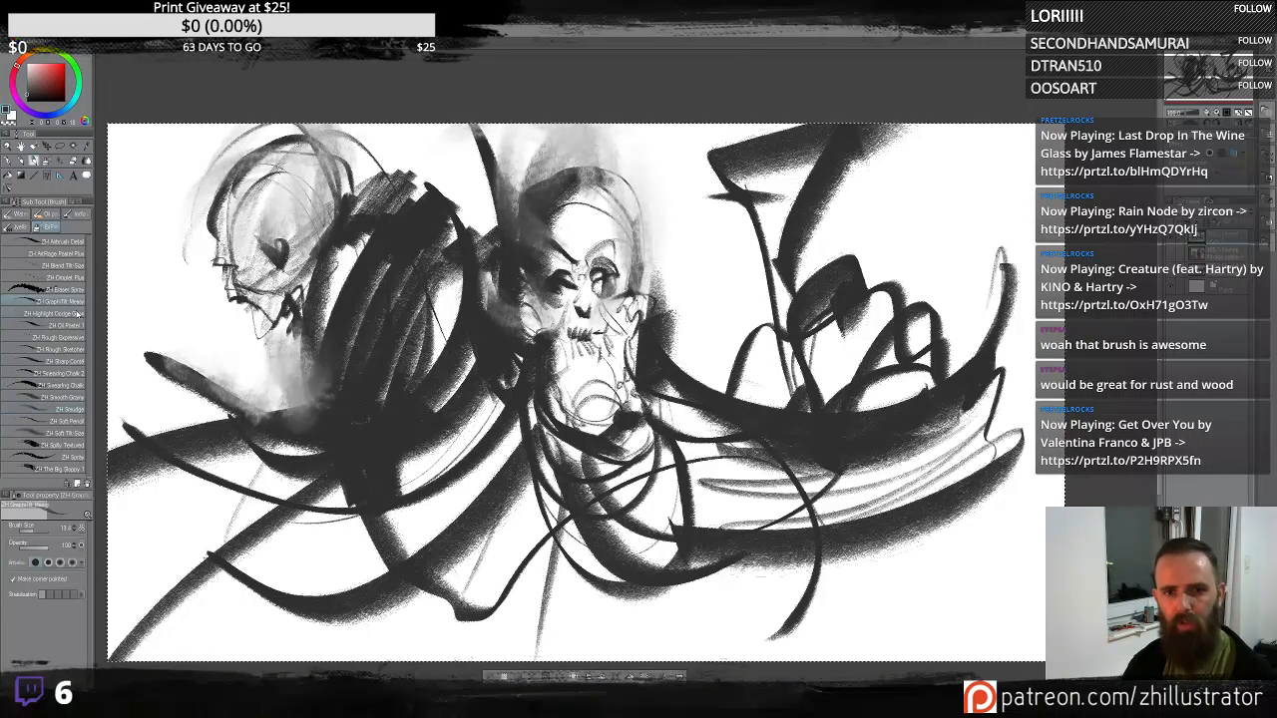
pyautogui.hotkey('ctrl', 'z')
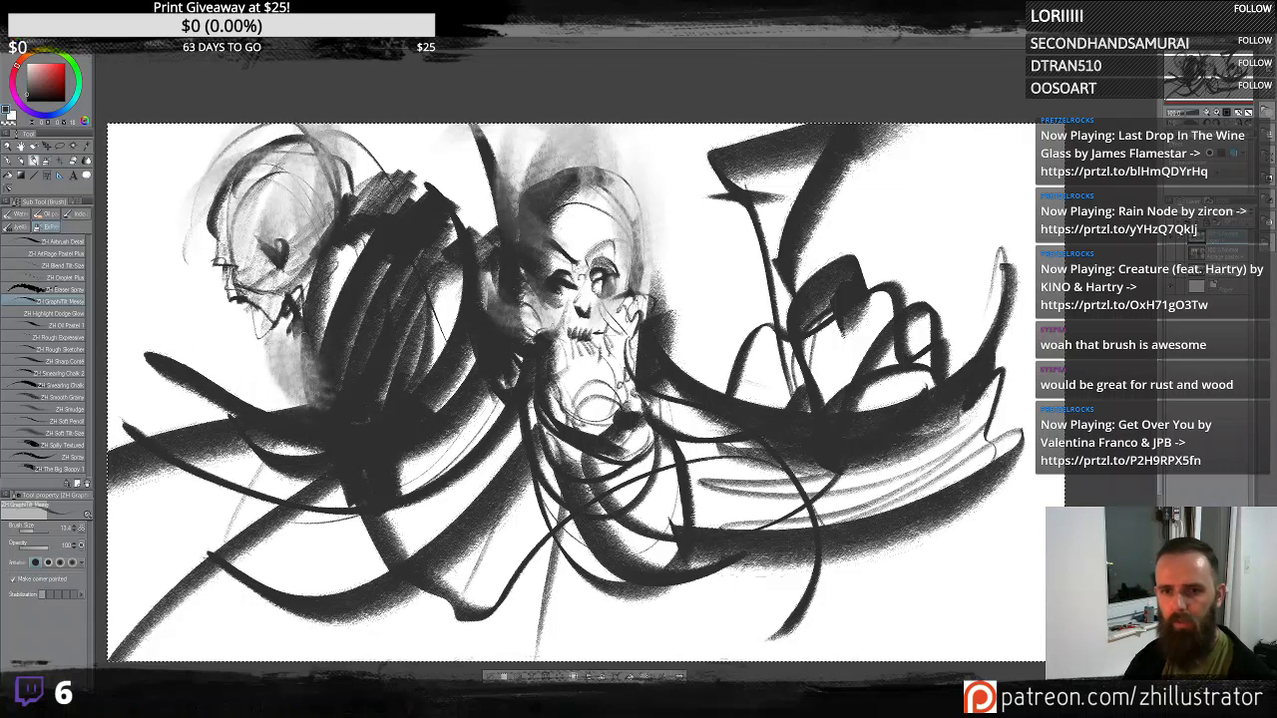
pyautogui.moveTo(271, 328); pyautogui.dragTo(329, 410)
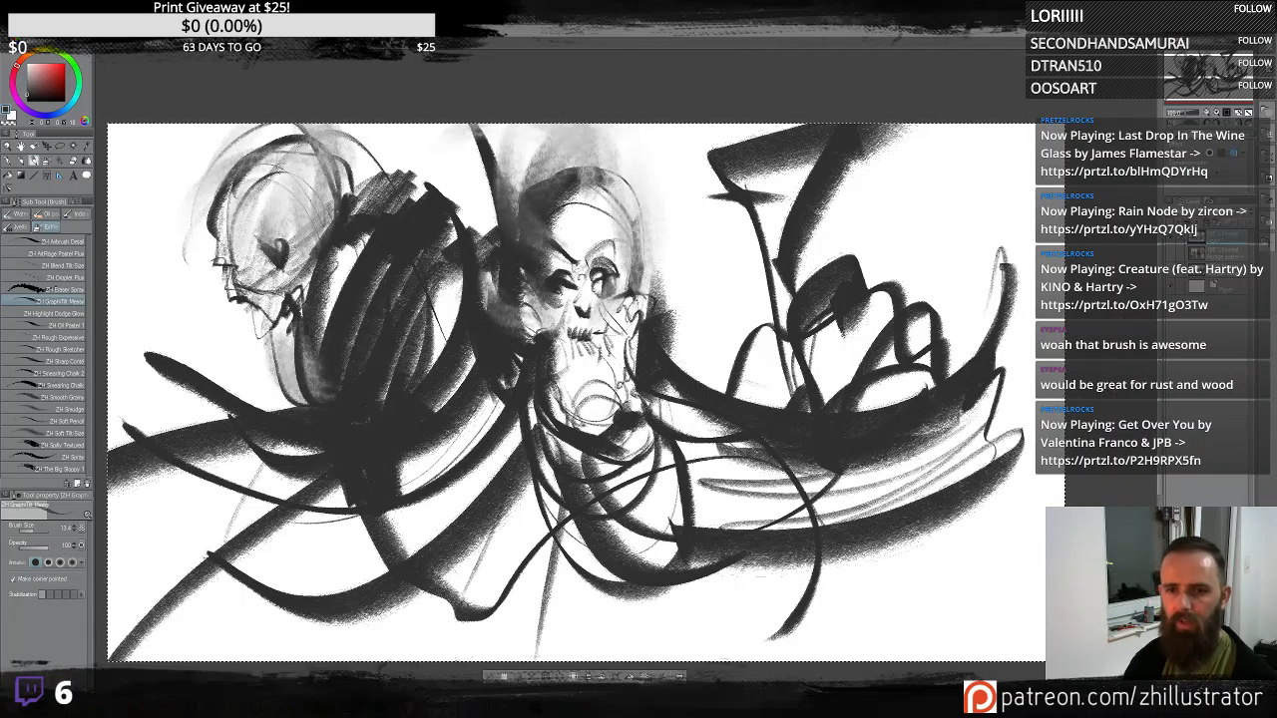
pyautogui.moveTo(287, 451); pyautogui.dragTo(279, 660)
pyautogui.moveTo(451, 267)
pyautogui.mouseDown()
pyautogui.moveTo(419, 310)
pyautogui.moveTo(407, 392)
pyautogui.mouseUp()
pyautogui.moveTo(469, 364)
pyautogui.mouseDown()
pyautogui.moveTo(420, 549)
pyautogui.moveTo(454, 529)
pyautogui.mouseUp()
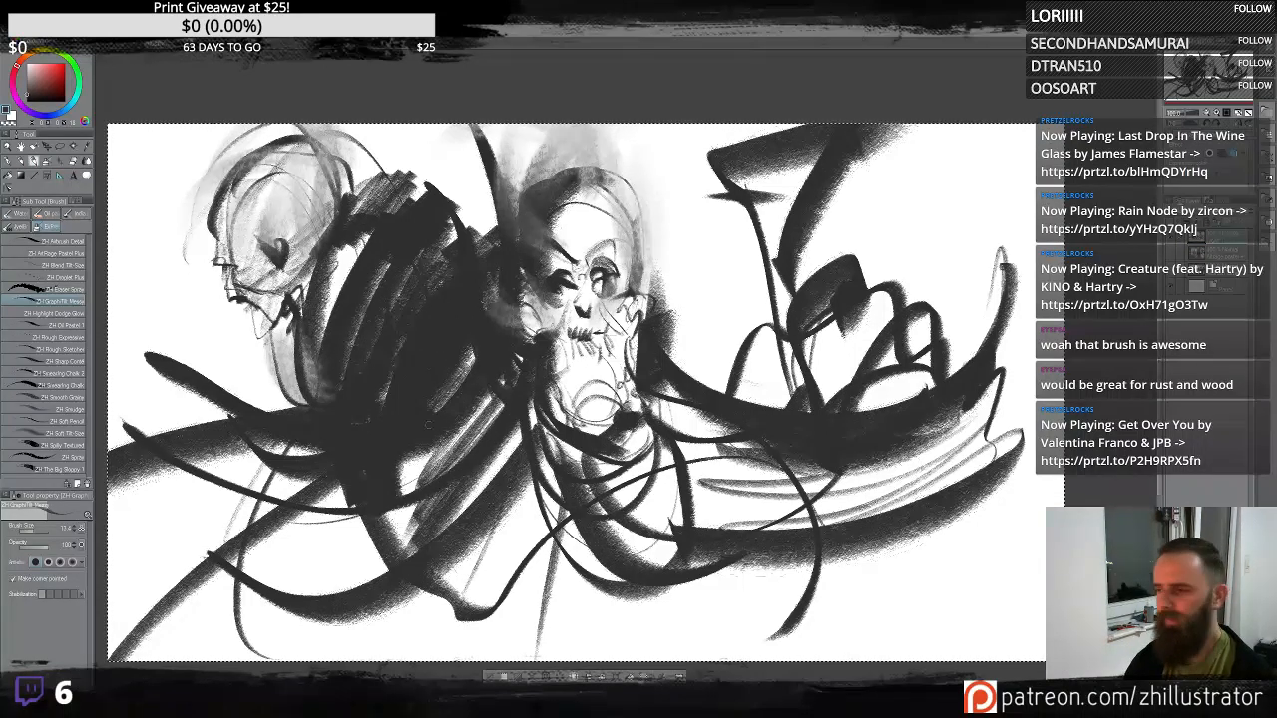
pyautogui.moveTo(429, 451); pyautogui.dragTo(401, 557)
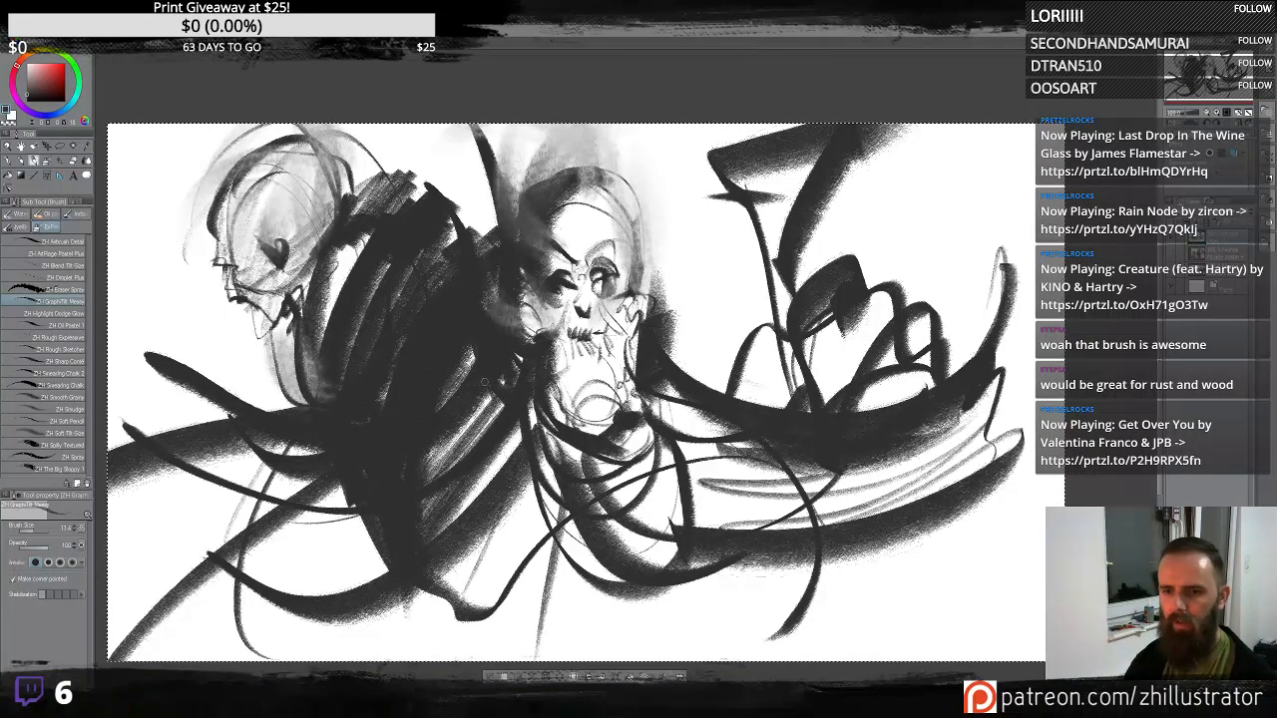
pyautogui.moveTo(484, 383); pyautogui.dragTo(467, 629)
pyautogui.moveTo(481, 464); pyautogui.dragTo(547, 653)
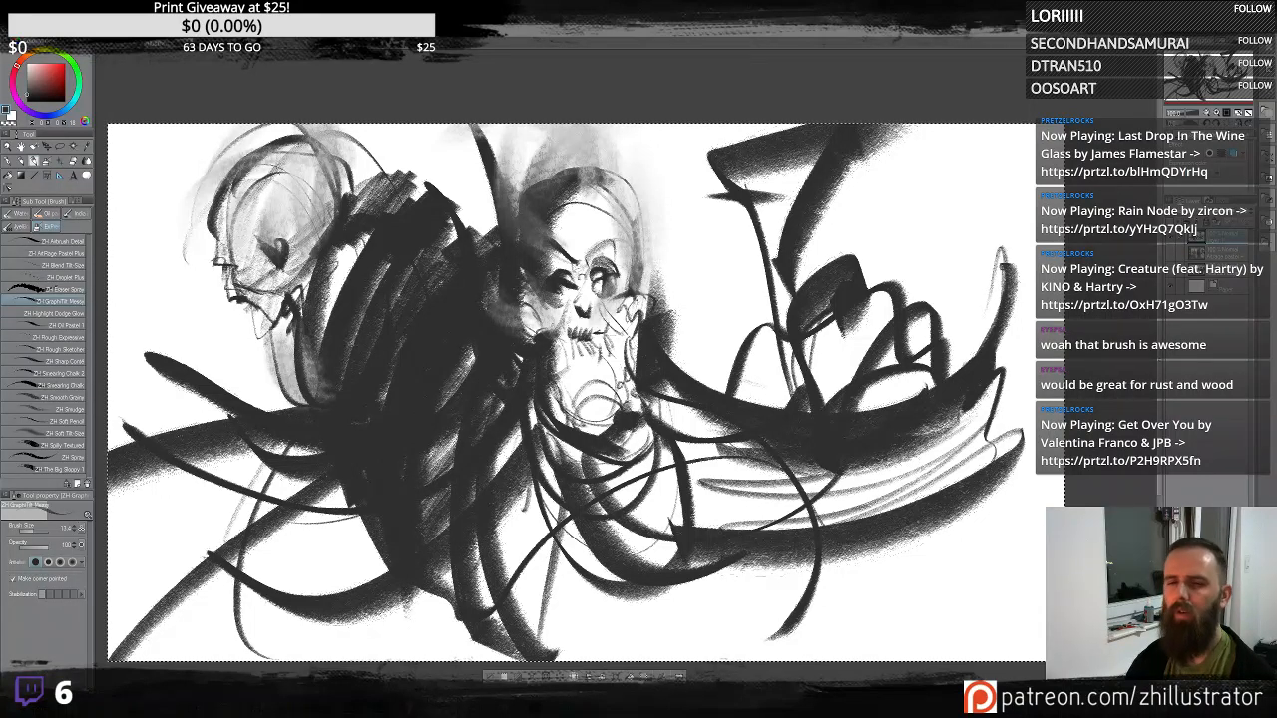
# - Darken the area above the left side of the central skull with short dark strokes
pyautogui.moveTo(435, 177); pyautogui.dragTo(411, 189)
pyautogui.moveTo(493, 167)
pyautogui.mouseDown()
pyautogui.moveTo(406, 206)
pyautogui.moveTo(441, 200)
pyautogui.moveTo(479, 253)
pyautogui.mouseUp()
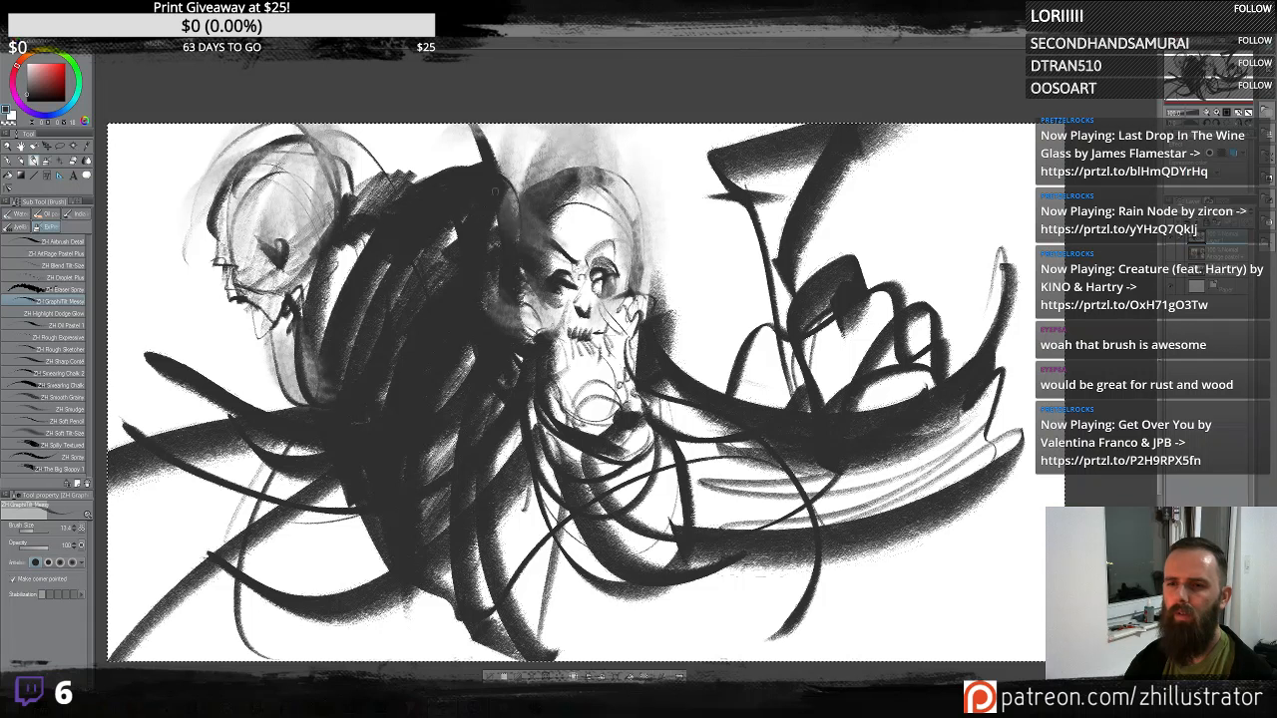
pyautogui.moveTo(505, 186); pyautogui.dragTo(498, 314)
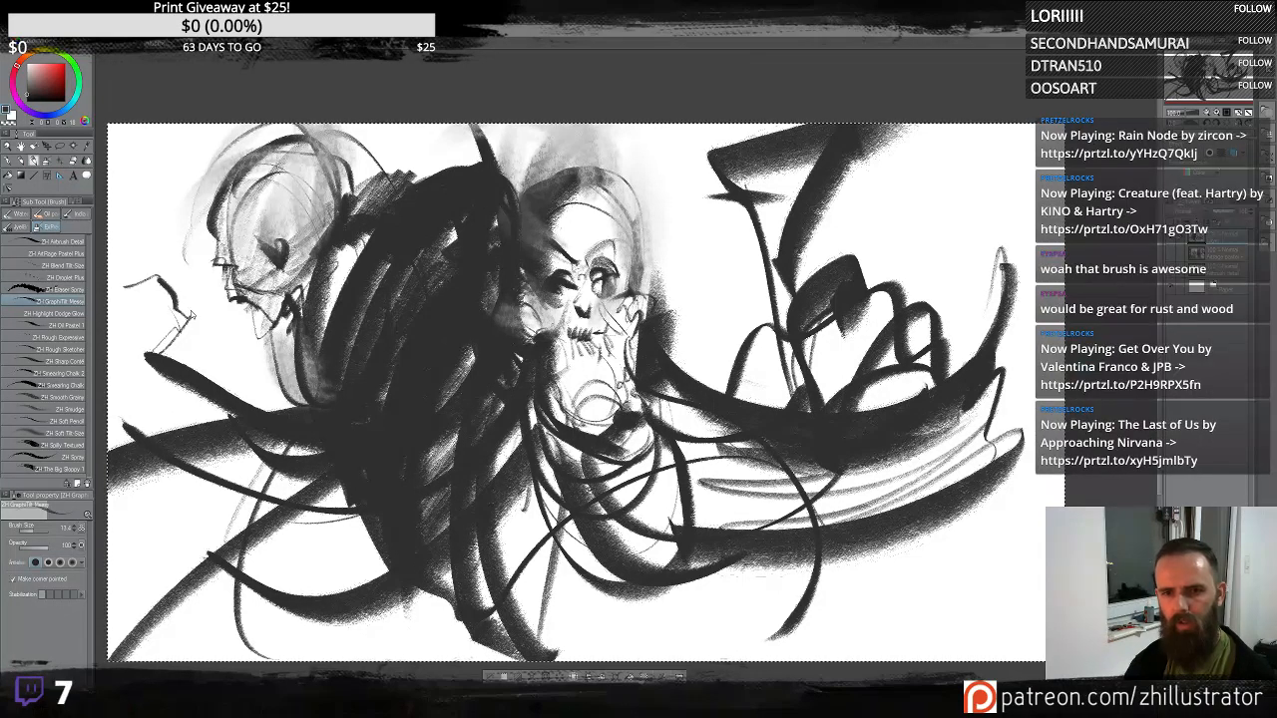
# - Sketch thin reaching lines at the far left beside the second head, undoing two attempts
pyautogui.hotkey('ctrl', 'z')
pyautogui.moveTo(172, 251); pyautogui.dragTo(172, 314)
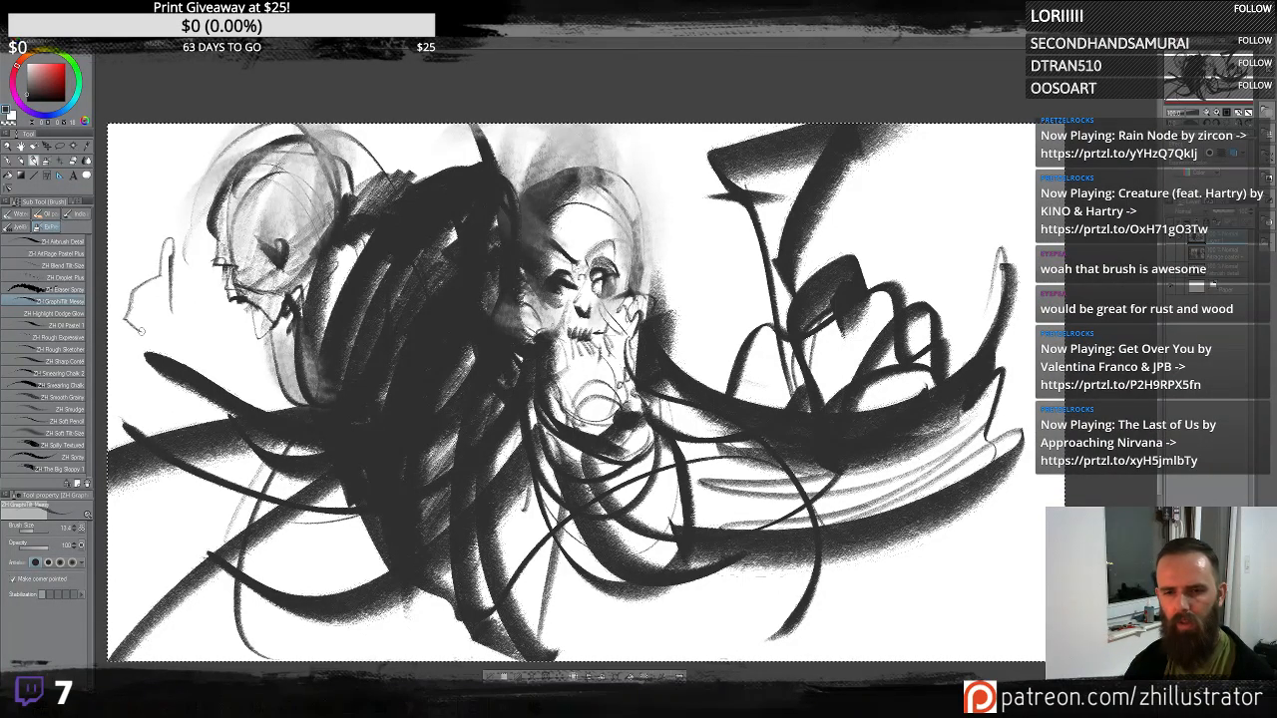
pyautogui.hotkey('ctrl', 'z')
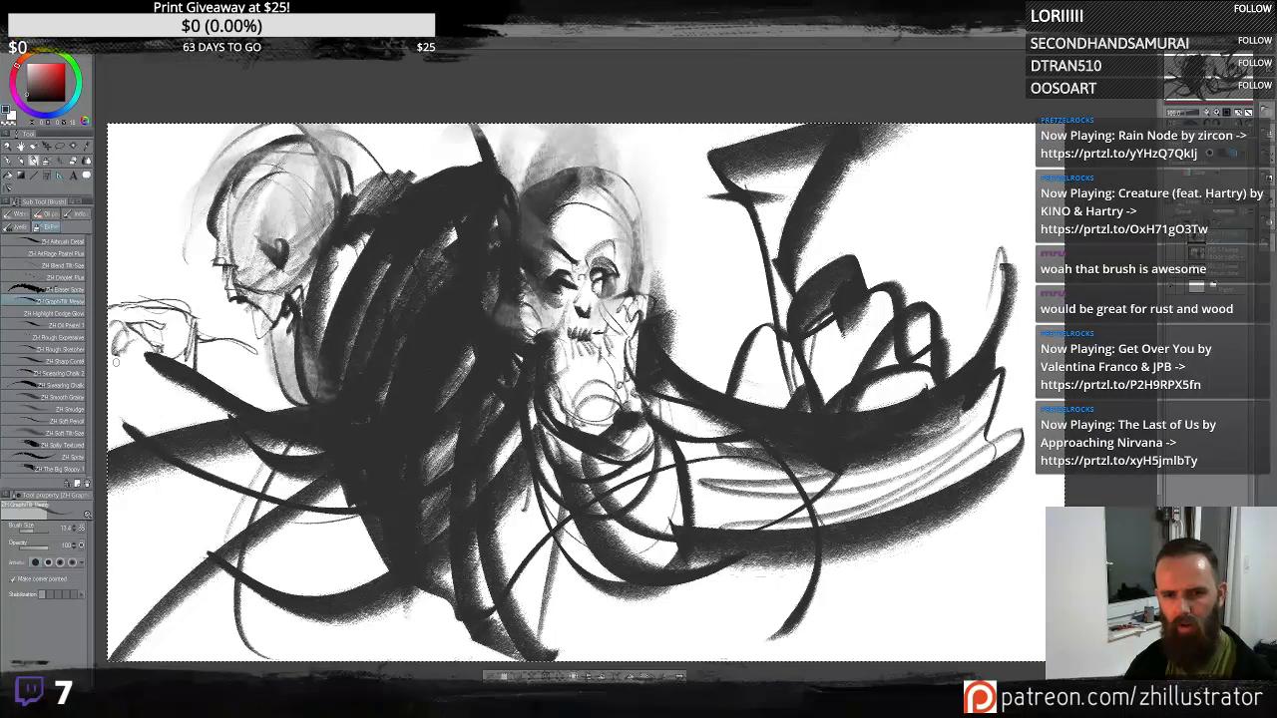
pyautogui.moveTo(183, 340)
pyautogui.mouseDown()
pyautogui.moveTo(194, 368)
pyautogui.moveTo(228, 385)
pyautogui.moveTo(221, 318)
pyautogui.moveTo(211, 409)
pyautogui.mouseUp()
pyautogui.moveTo(229, 383)
pyautogui.mouseDown()
pyautogui.moveTo(295, 353)
pyautogui.moveTo(275, 367)
pyautogui.mouseUp()
pyautogui.moveTo(275, 367)
pyautogui.mouseDown()
pyautogui.moveTo(240, 391)
pyautogui.moveTo(283, 365)
pyautogui.mouseUp()
pyautogui.moveTo(284, 365); pyautogui.dragTo(303, 403)
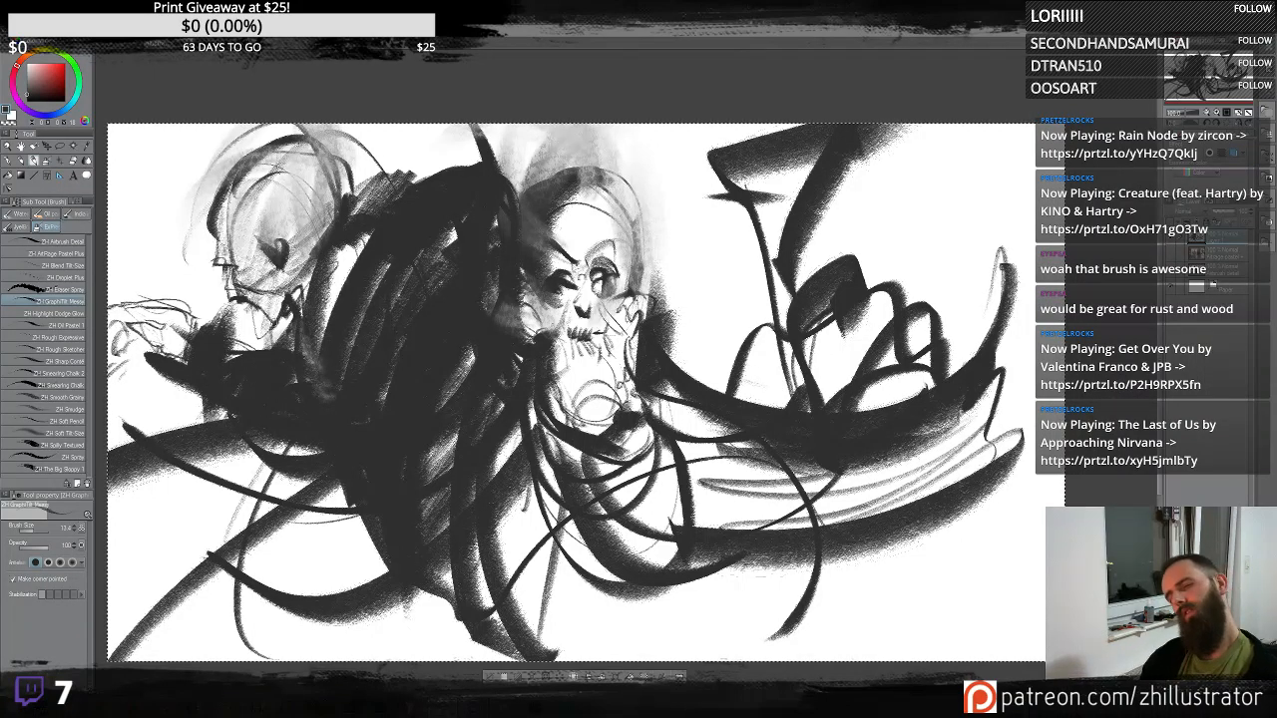
pyautogui.moveTo(112, 305); pyautogui.dragTo(181, 326)
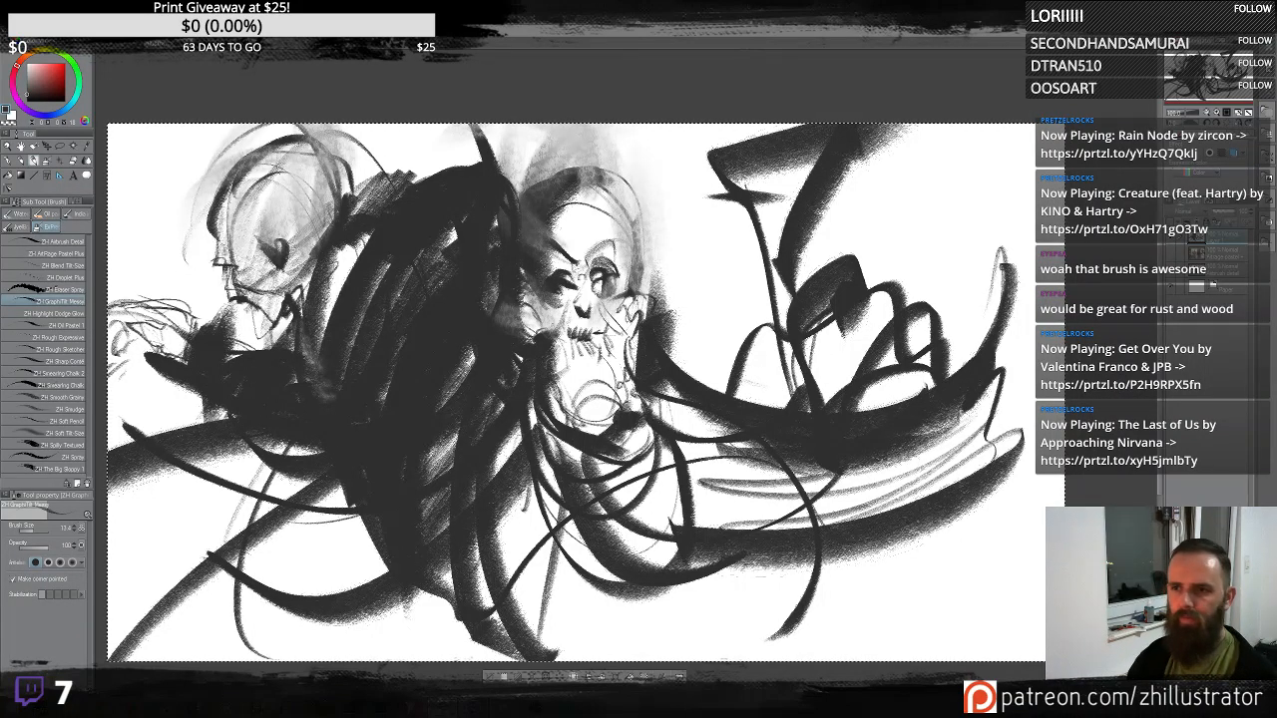
# - Draw thin vertical lines along the right side of the canvas, undoing the last long stroke
pyautogui.moveTo(919, 152); pyautogui.dragTo(946, 485)
pyautogui.moveTo(973, 149); pyautogui.dragTo(991, 330)
pyautogui.moveTo(996, 411); pyautogui.dragTo(1005, 447)
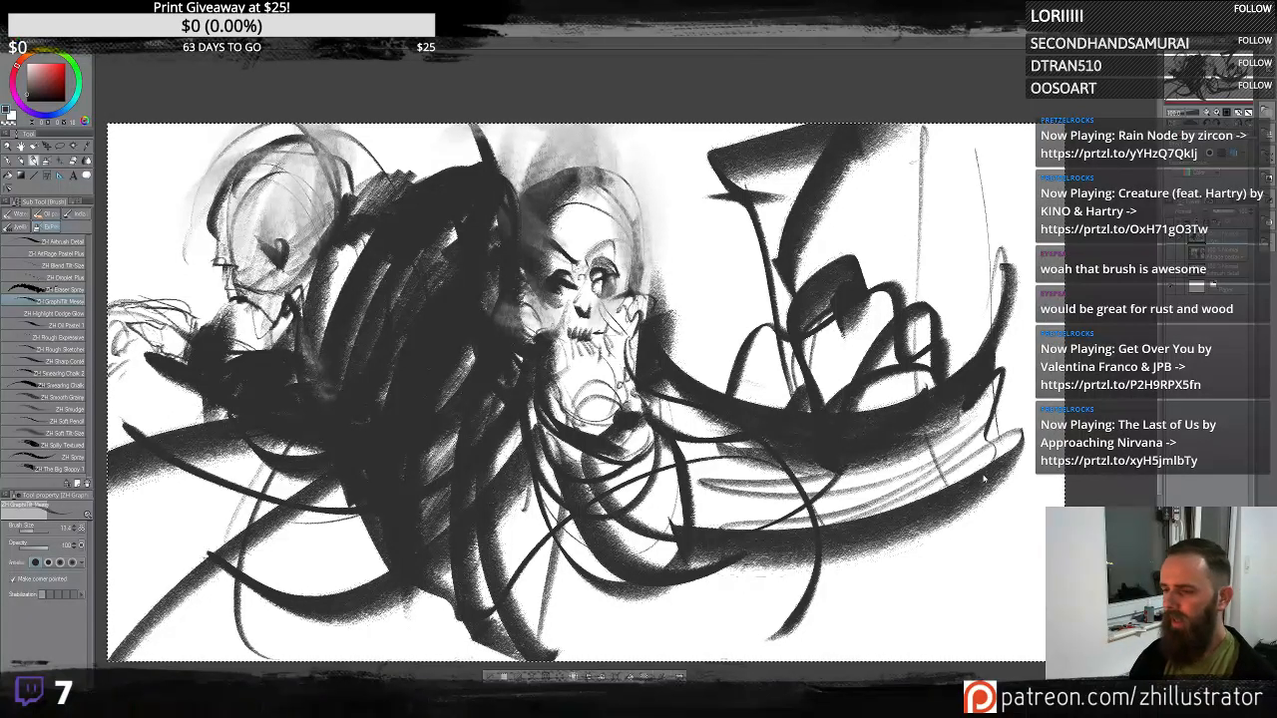
pyautogui.moveTo(964, 582); pyautogui.dragTo(1004, 152)
pyautogui.hotkey('ctrl', 'z')
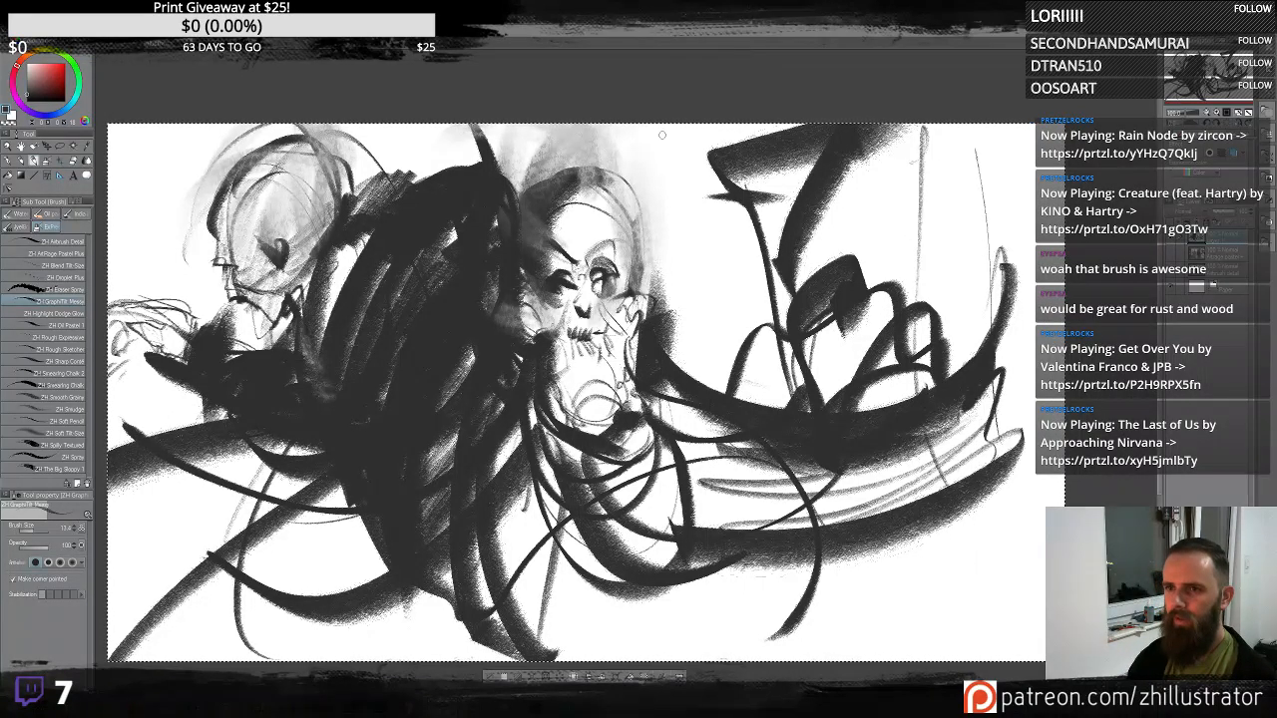
# - Paint a heavy dark band along the top edge and a dark arc at the right
pyautogui.moveTo(493, 142); pyautogui.dragTo(996, 125)
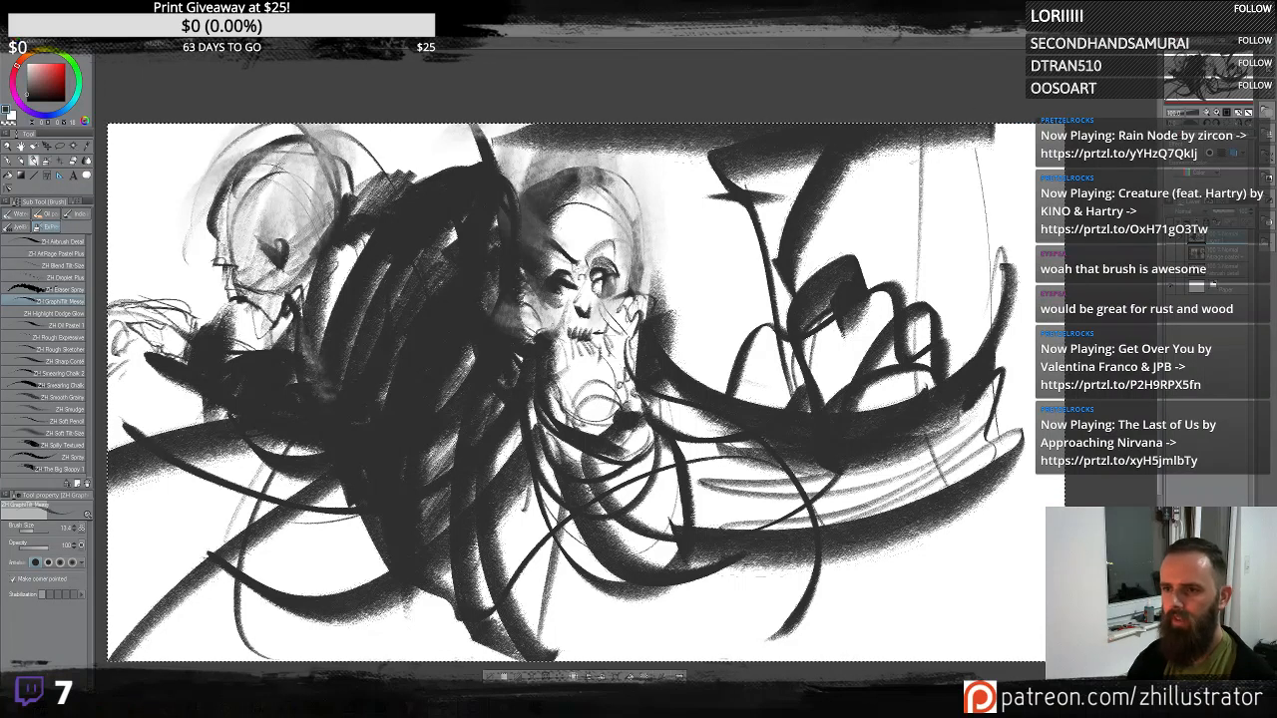
pyautogui.moveTo(718, 384)
pyautogui.mouseDown()
pyautogui.moveTo(777, 239)
pyautogui.moveTo(826, 240)
pyautogui.mouseUp()
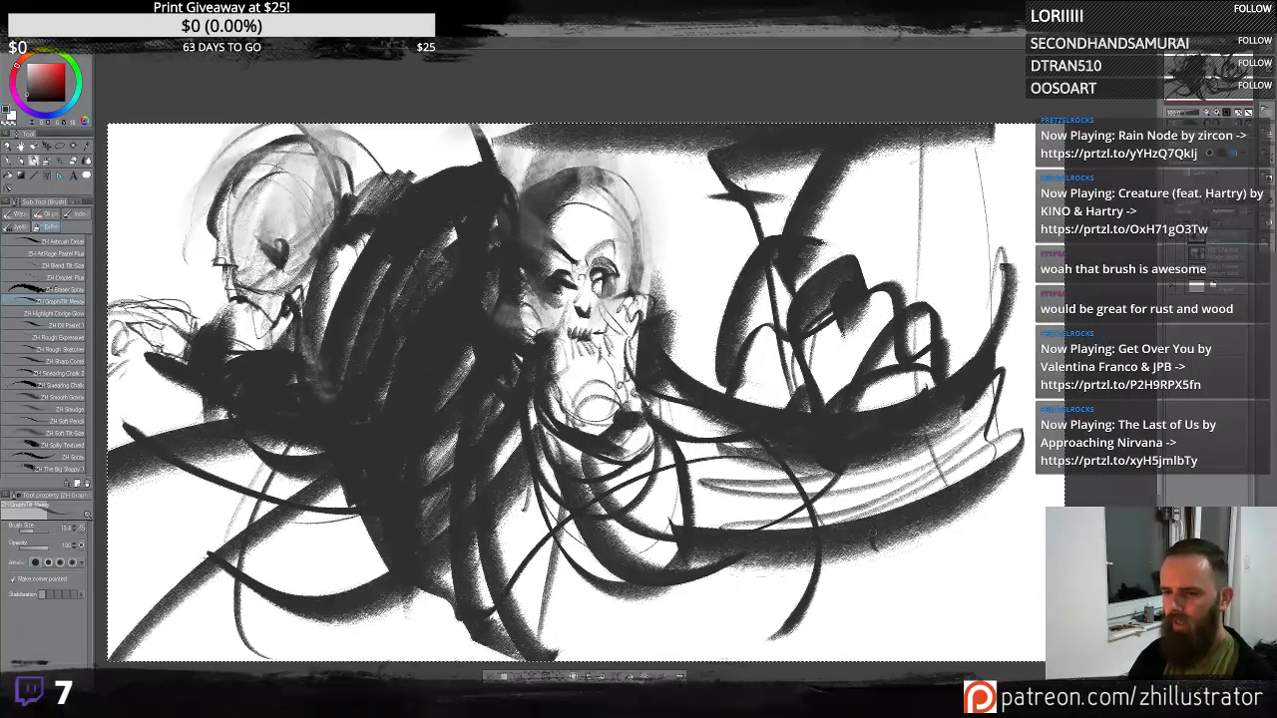
pyautogui.moveTo(876, 526); pyautogui.dragTo(877, 550)
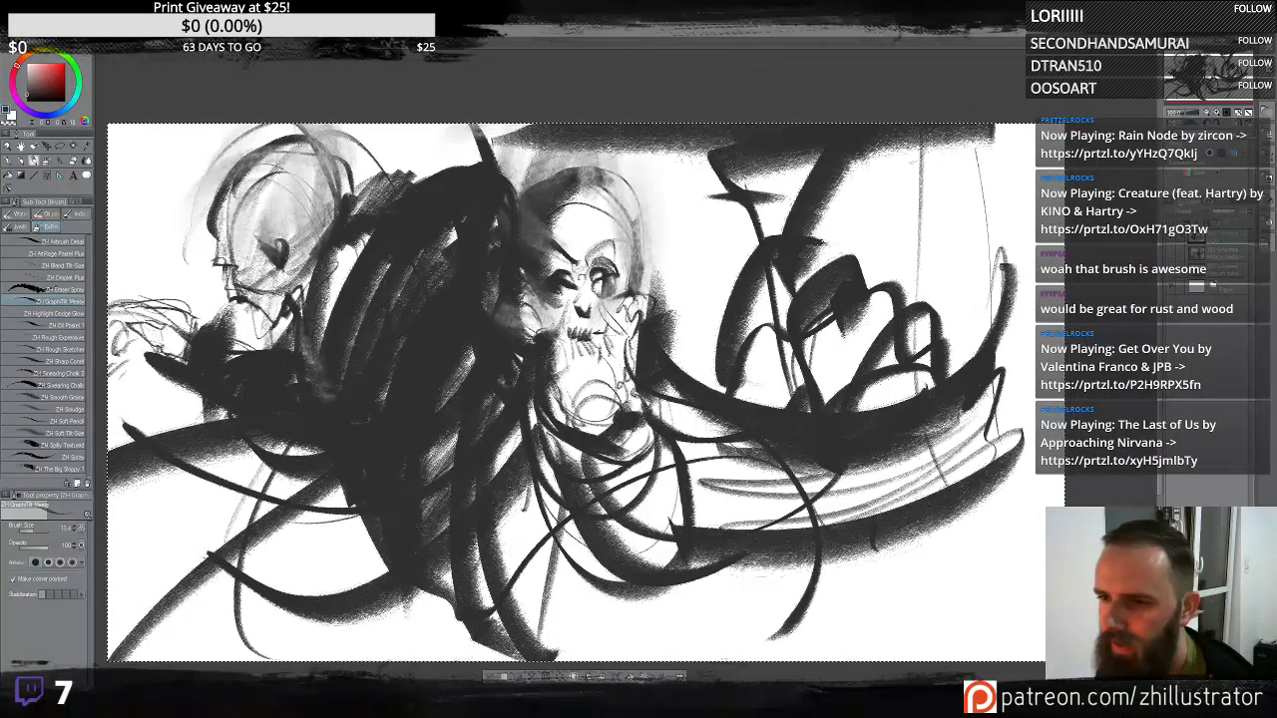
# - Fill the area above and around the central skull with dark strokes
pyautogui.moveTo(581, 187)
pyautogui.mouseDown()
pyautogui.moveTo(668, 290)
pyautogui.moveTo(714, 172)
pyautogui.mouseUp()
pyautogui.moveTo(717, 149); pyautogui.dragTo(656, 215)
pyautogui.moveTo(680, 172)
pyautogui.mouseDown()
pyautogui.moveTo(625, 152)
pyautogui.moveTo(475, 136)
pyautogui.moveTo(509, 127)
pyautogui.mouseUp()
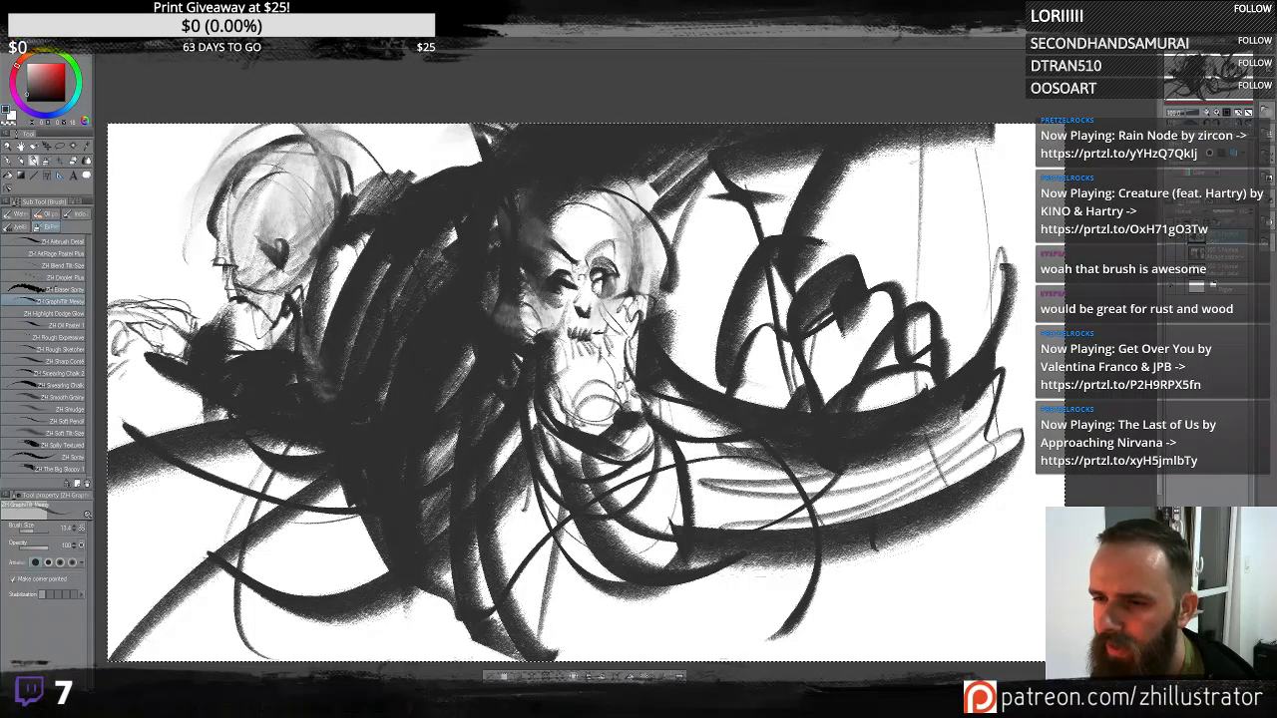
pyautogui.moveTo(608, 175)
pyautogui.mouseDown()
pyautogui.moveTo(699, 250)
pyautogui.moveTo(729, 179)
pyautogui.moveTo(788, 199)
pyautogui.moveTo(783, 165)
pyautogui.mouseUp()
pyautogui.moveTo(699, 171); pyautogui.dragTo(687, 142)
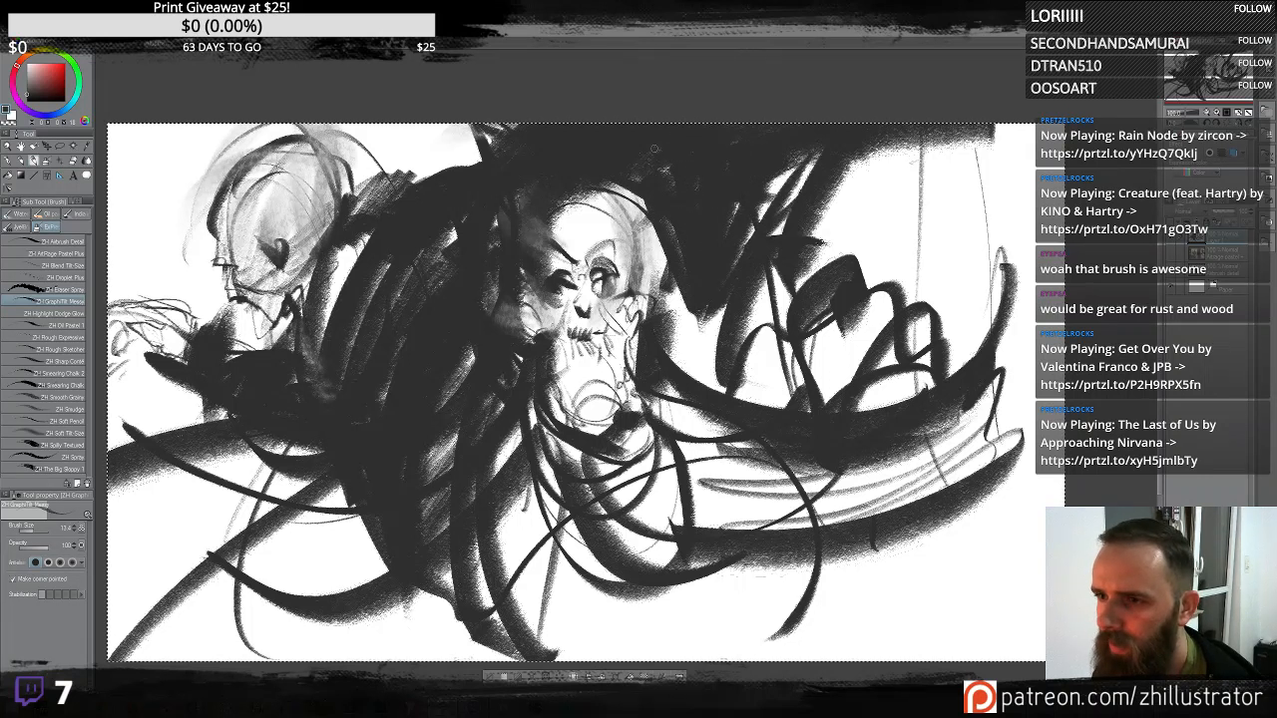
pyautogui.moveTo(764, 214)
pyautogui.mouseDown()
pyautogui.moveTo(793, 175)
pyautogui.moveTo(803, 199)
pyautogui.mouseUp()
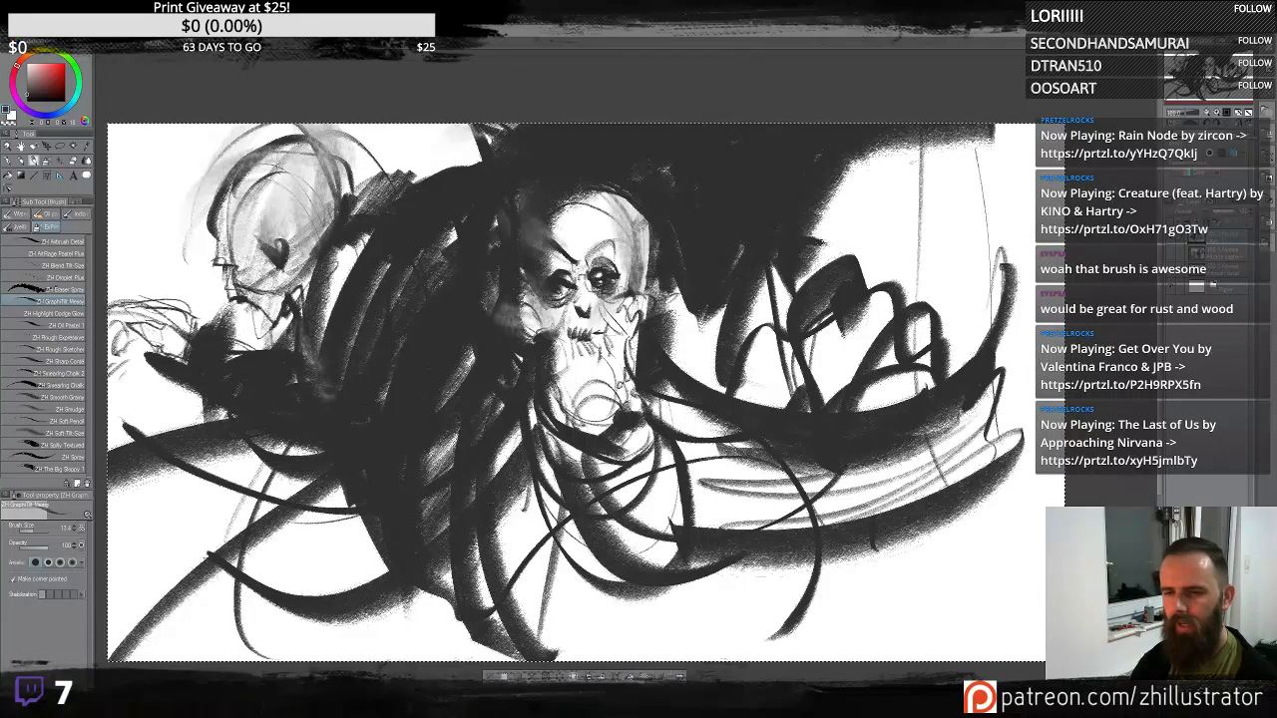
# - Shade the central skull's cranium and jaw with soft gray strokes
pyautogui.moveTo(602, 292)
pyautogui.mouseDown()
pyautogui.moveTo(616, 303)
pyautogui.moveTo(557, 322)
pyautogui.mouseUp()
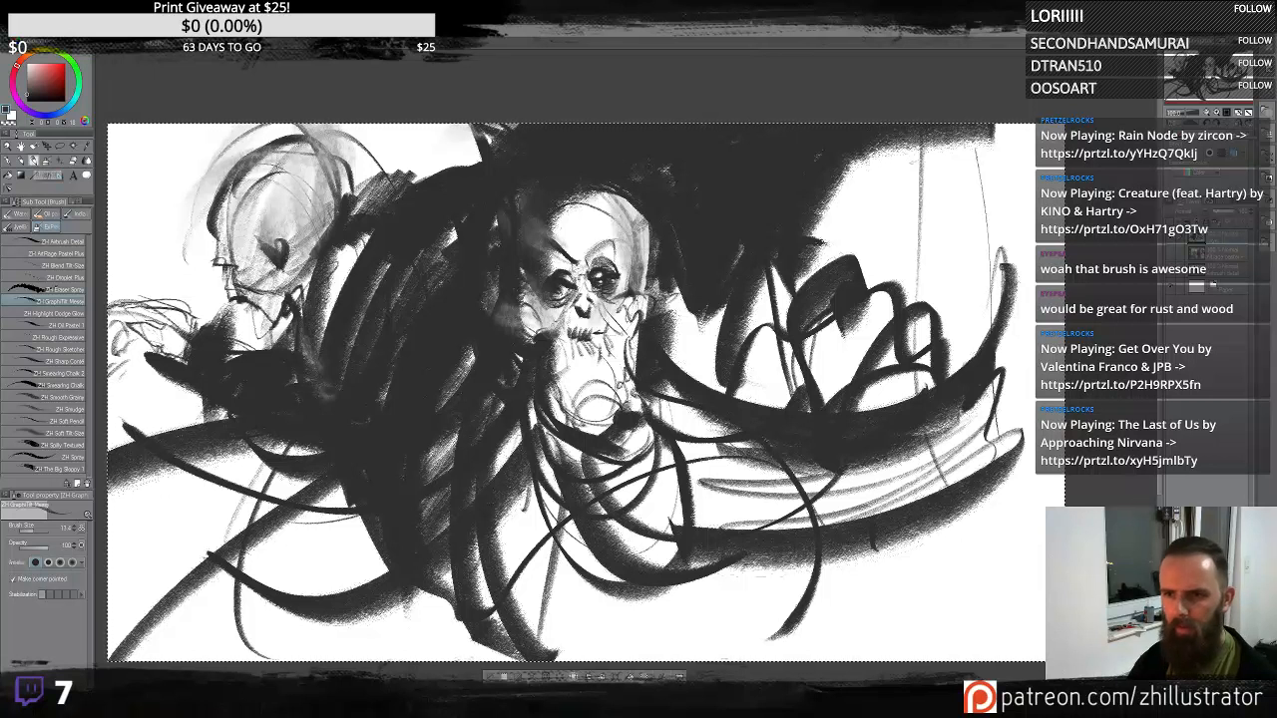
pyautogui.keyDown('alt'); pyautogui.click(541, 228); pyautogui.keyUp('alt')
pyautogui.moveTo(553, 190)
pyautogui.mouseDown()
pyautogui.moveTo(529, 222)
pyautogui.moveTo(515, 284)
pyautogui.mouseUp()
pyautogui.moveTo(624, 188); pyautogui.dragTo(650, 225)
pyautogui.moveTo(619, 188); pyautogui.dragTo(646, 244)
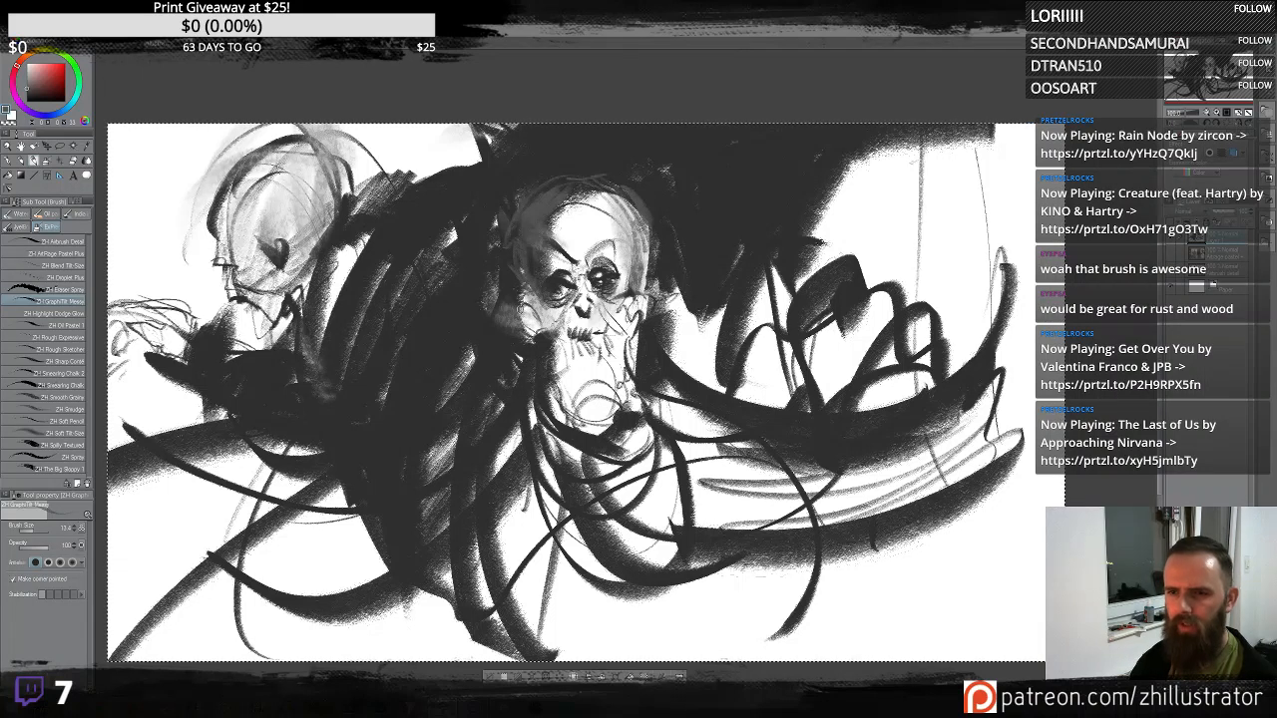
pyautogui.moveTo(524, 348); pyautogui.dragTo(552, 425)
pyautogui.moveTo(541, 342)
pyautogui.mouseDown()
pyautogui.moveTo(555, 403)
pyautogui.moveTo(597, 376)
pyautogui.mouseUp()
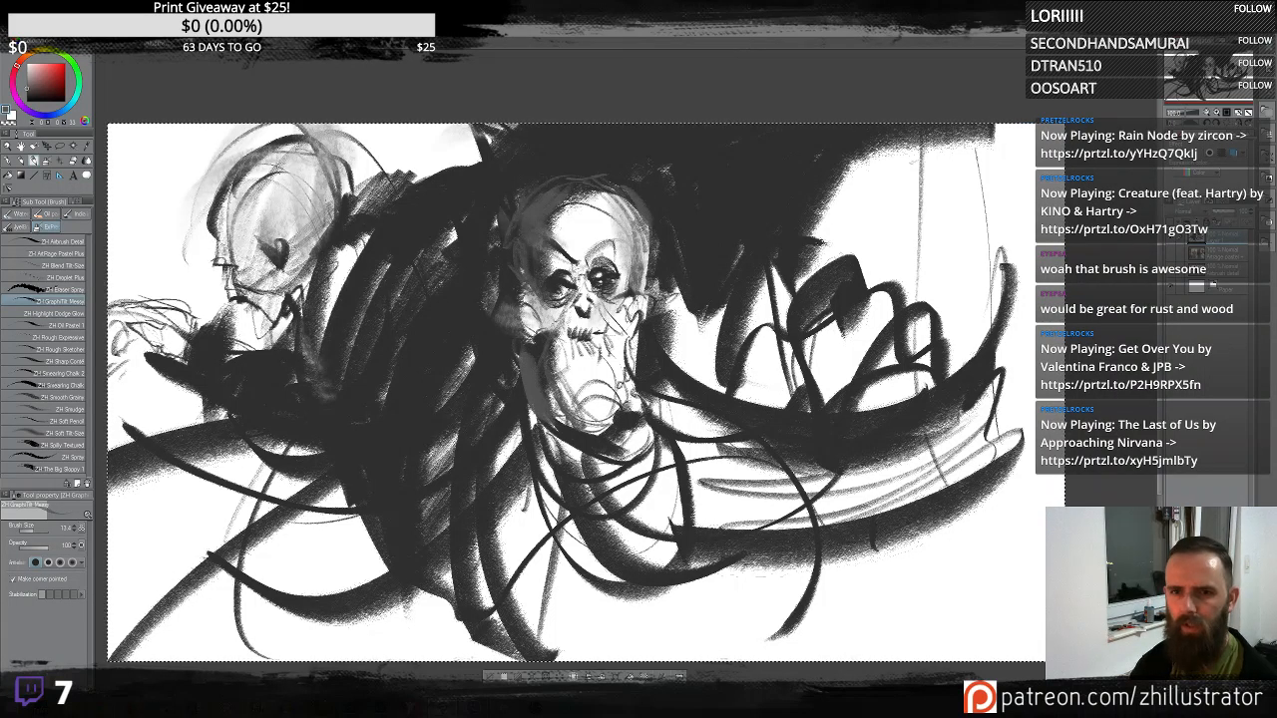
# - Add gray shading strokes to the second head in the upper left
pyautogui.moveTo(272, 232)
pyautogui.mouseDown()
pyautogui.moveTo(295, 239)
pyautogui.moveTo(279, 268)
pyautogui.moveTo(283, 208)
pyautogui.mouseUp()
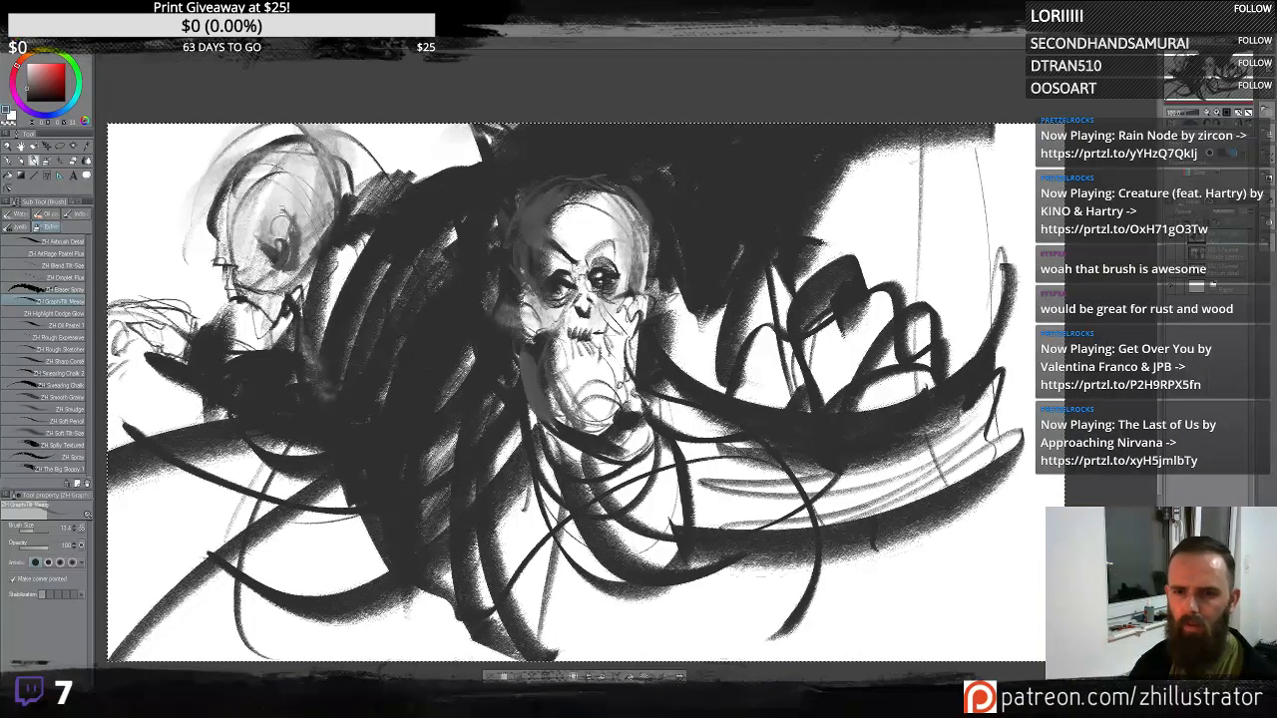
pyautogui.moveTo(287, 284)
pyautogui.mouseDown()
pyautogui.moveTo(313, 222)
pyautogui.moveTo(320, 267)
pyautogui.mouseUp()
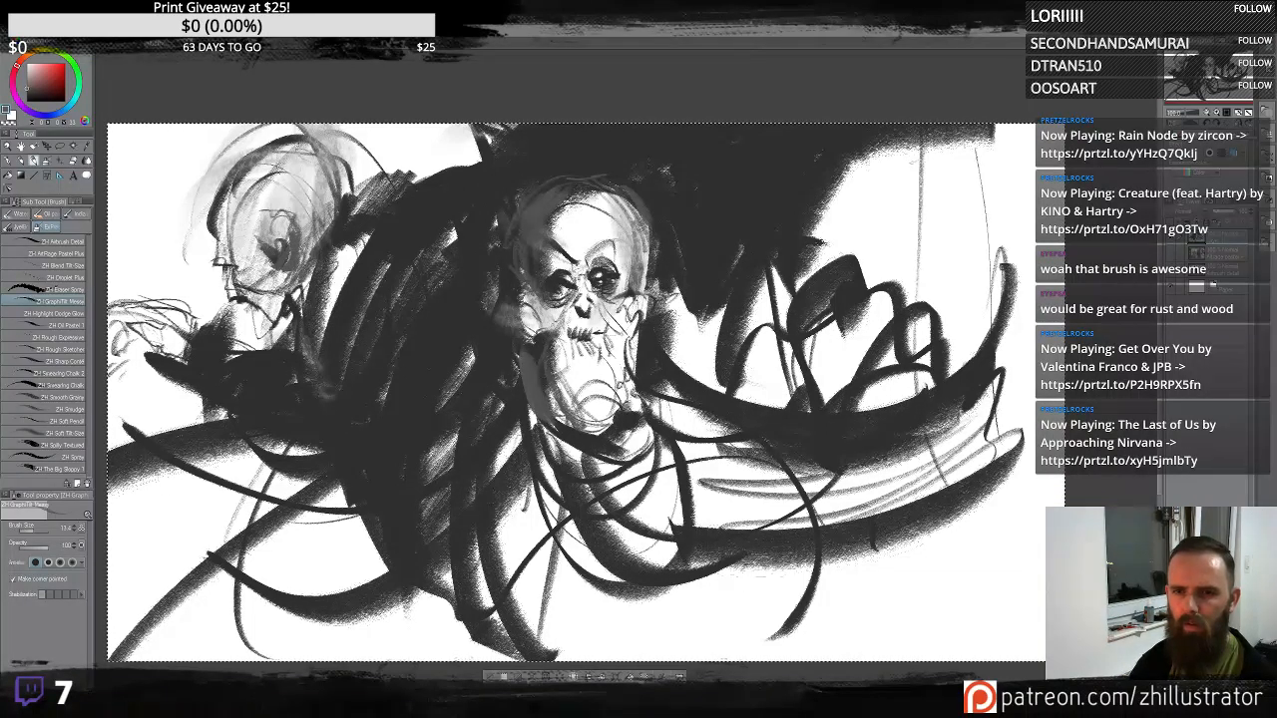
pyautogui.moveTo(332, 190); pyautogui.dragTo(327, 152)
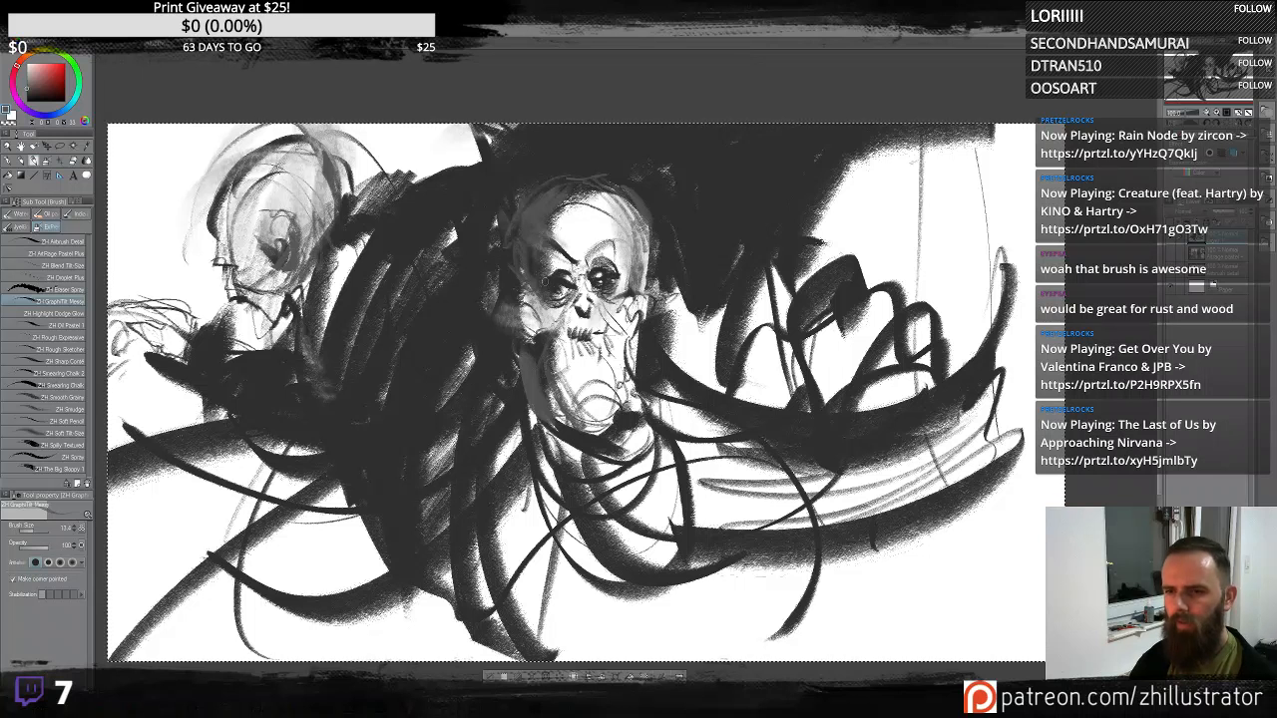
# - Hatch the lower face and jaw of the central skull with short strokes
pyautogui.moveTo(561, 327); pyautogui.dragTo(601, 383)
pyautogui.moveTo(558, 351)
pyautogui.mouseDown()
pyautogui.moveTo(606, 397)
pyautogui.moveTo(585, 395)
pyautogui.mouseUp()
pyautogui.moveTo(609, 313); pyautogui.dragTo(588, 329)
pyautogui.moveTo(621, 301)
pyautogui.mouseDown()
pyautogui.moveTo(591, 337)
pyautogui.moveTo(620, 373)
pyautogui.mouseUp()
pyautogui.moveTo(559, 370)
pyautogui.mouseDown()
pyautogui.moveTo(578, 389)
pyautogui.moveTo(621, 339)
pyautogui.mouseUp()
pyautogui.moveTo(564, 385); pyautogui.dragTo(589, 409)
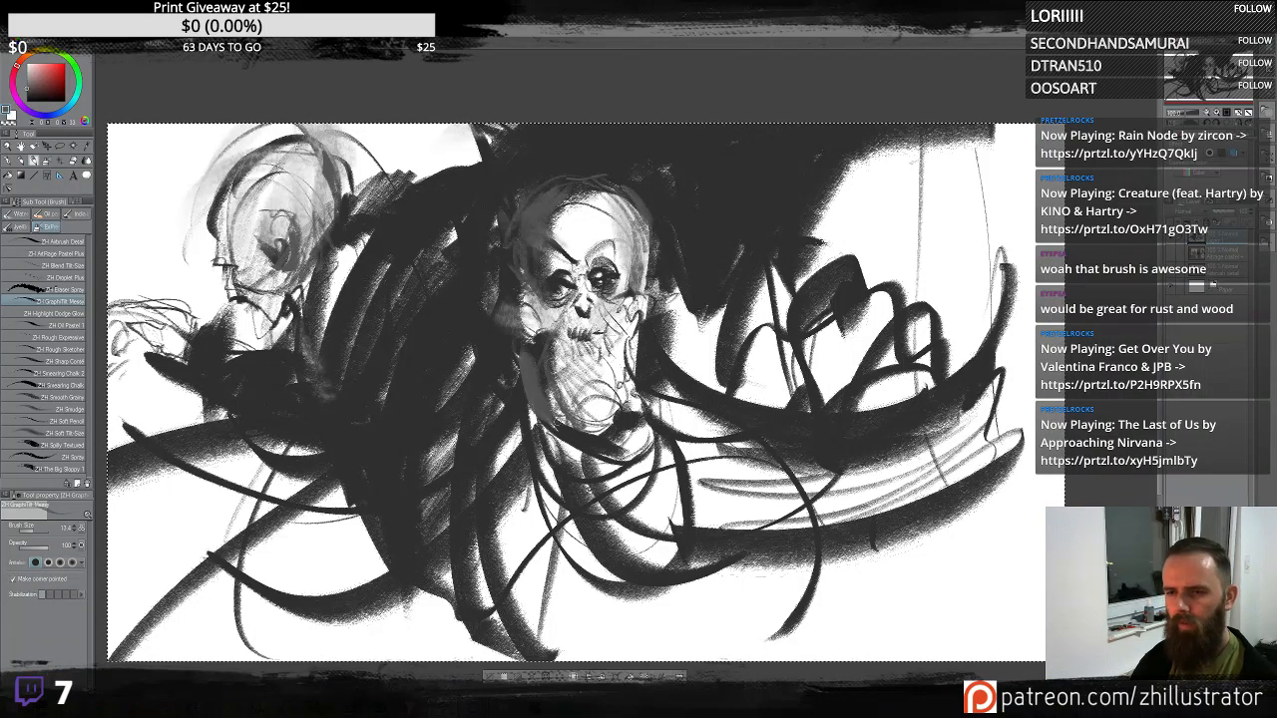
pyautogui.moveTo(573, 363)
pyautogui.mouseDown()
pyautogui.moveTo(628, 425)
pyautogui.moveTo(618, 435)
pyautogui.moveTo(618, 407)
pyautogui.mouseUp()
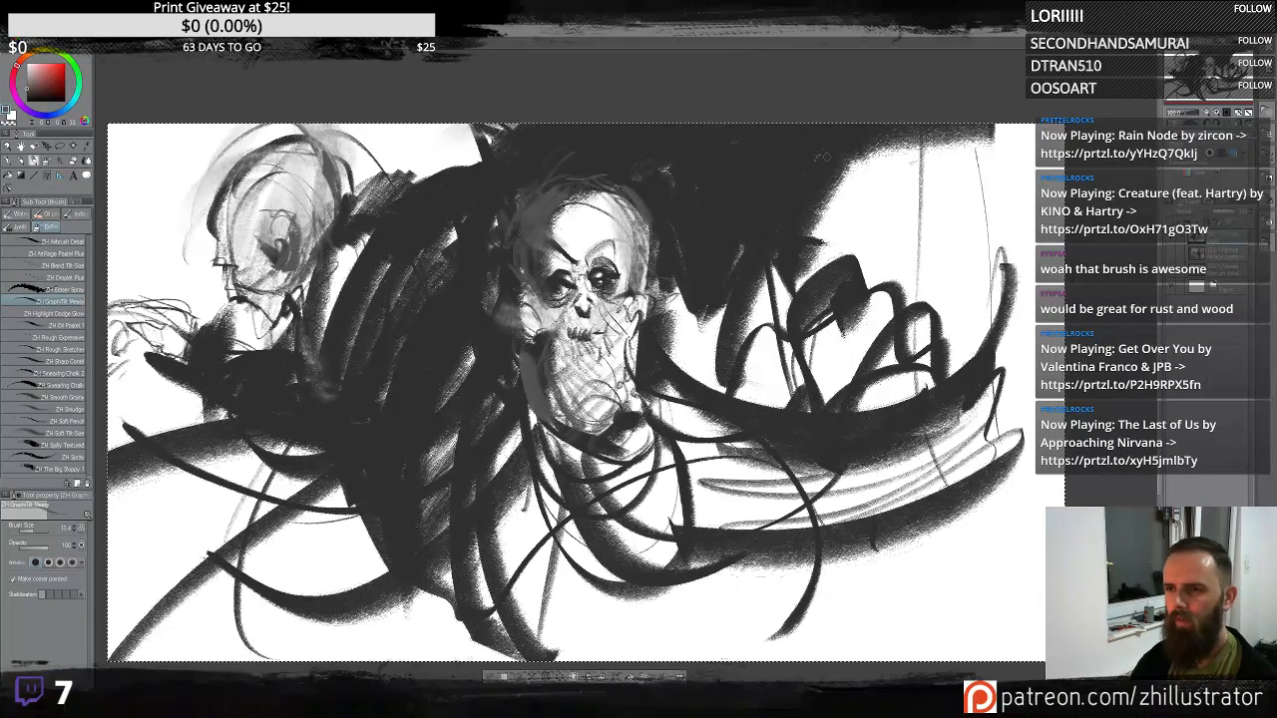
# - Sketch thin curling tendril lines in the upper right area of the canvas
pyautogui.moveTo(900, 137); pyautogui.dragTo(948, 230)
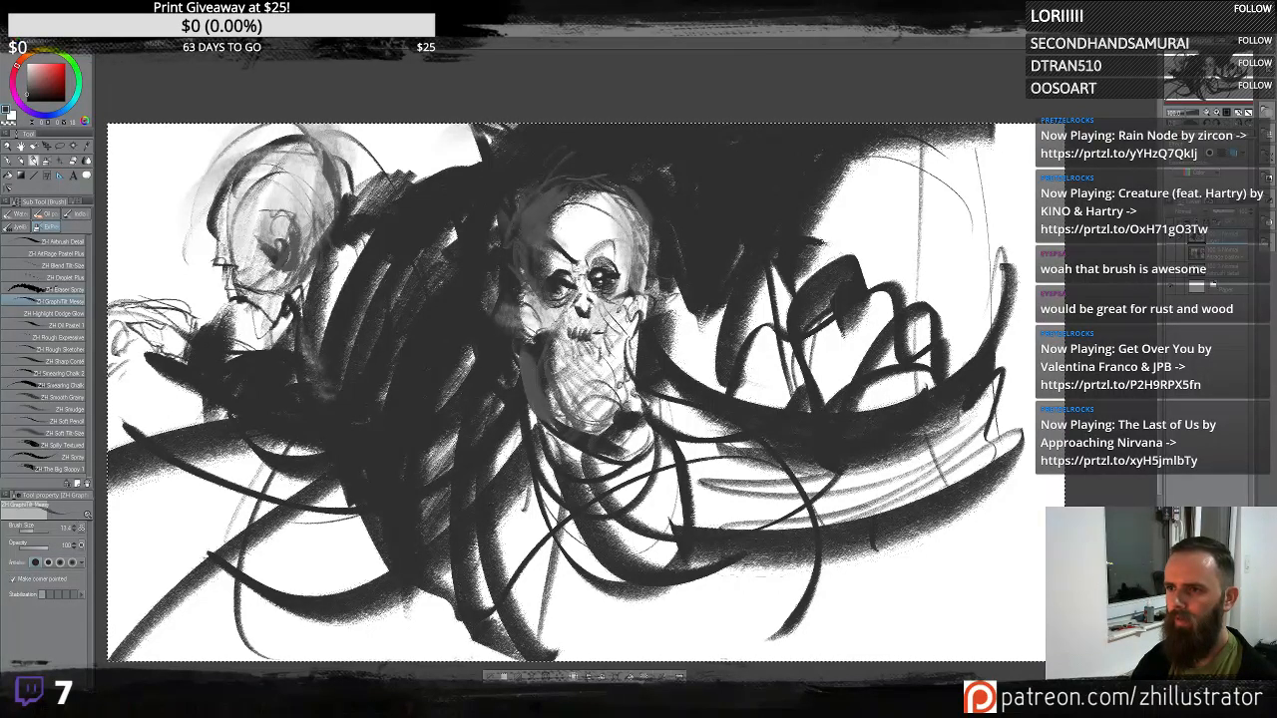
pyautogui.moveTo(814, 214)
pyautogui.mouseDown()
pyautogui.moveTo(946, 333)
pyautogui.moveTo(976, 261)
pyautogui.moveTo(804, 236)
pyautogui.mouseUp()
pyautogui.moveTo(866, 299); pyautogui.dragTo(930, 337)
pyautogui.moveTo(928, 154); pyautogui.dragTo(931, 283)
pyautogui.moveTo(924, 245)
pyautogui.mouseDown()
pyautogui.moveTo(920, 301)
pyautogui.moveTo(912, 293)
pyautogui.mouseUp()
pyautogui.moveTo(813, 265)
pyautogui.mouseDown()
pyautogui.moveTo(887, 177)
pyautogui.moveTo(910, 172)
pyautogui.mouseUp()
pyautogui.moveTo(846, 311); pyautogui.dragTo(920, 317)
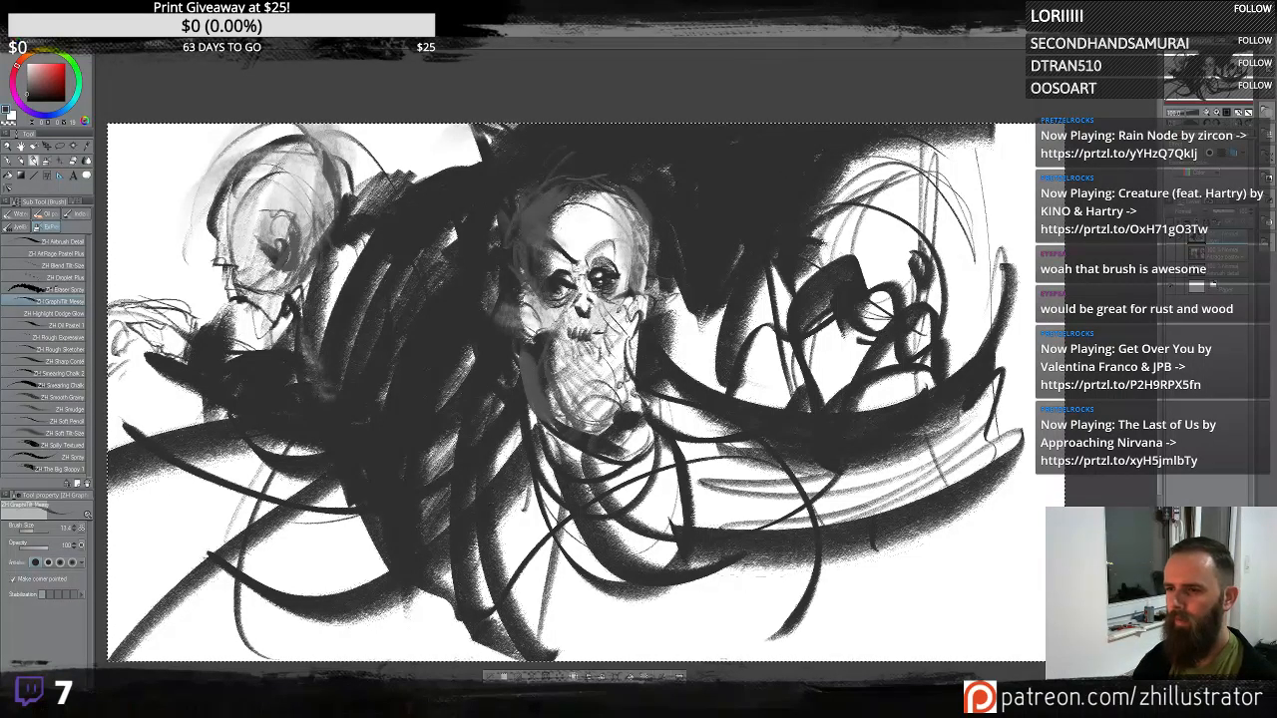
pyautogui.moveTo(828, 291)
pyautogui.mouseDown()
pyautogui.moveTo(867, 339)
pyautogui.moveTo(900, 313)
pyautogui.mouseUp()
pyautogui.moveTo(1002, 250); pyautogui.dragTo(985, 289)
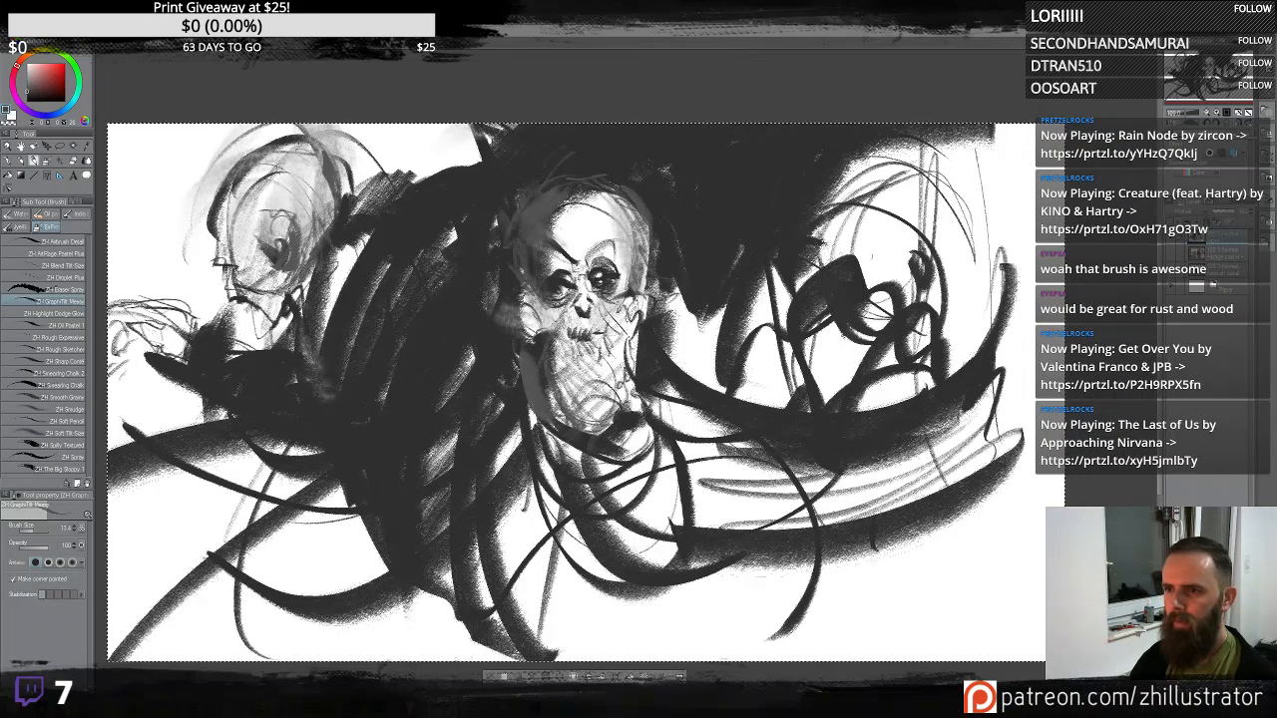
# - Sketch a dark head shape among the tendrils in the upper right of the canvas
pyautogui.moveTo(856, 192)
pyautogui.mouseDown()
pyautogui.moveTo(824, 267)
pyautogui.moveTo(863, 291)
pyautogui.moveTo(912, 285)
pyautogui.mouseUp()
pyautogui.moveTo(914, 143); pyautogui.dragTo(829, 236)
pyautogui.moveTo(896, 167); pyautogui.dragTo(866, 277)
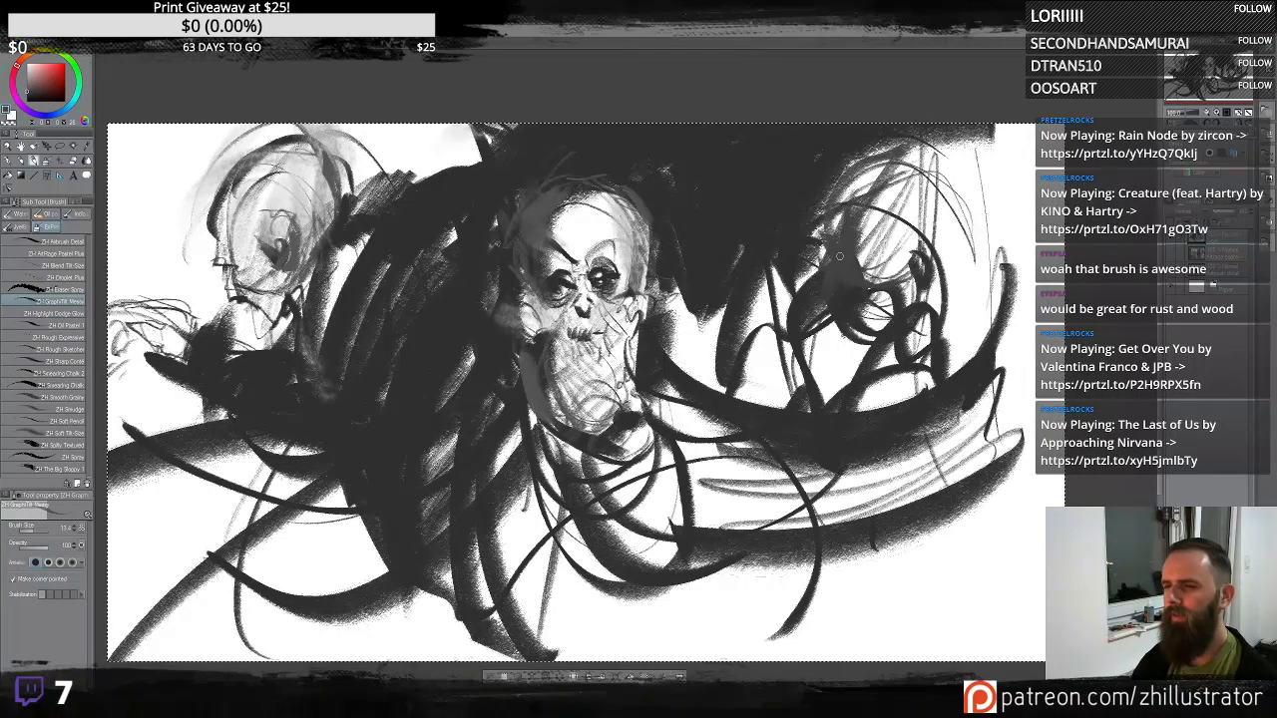
pyautogui.keyDown('alt'); pyautogui.click(888, 261); pyautogui.keyUp('alt')
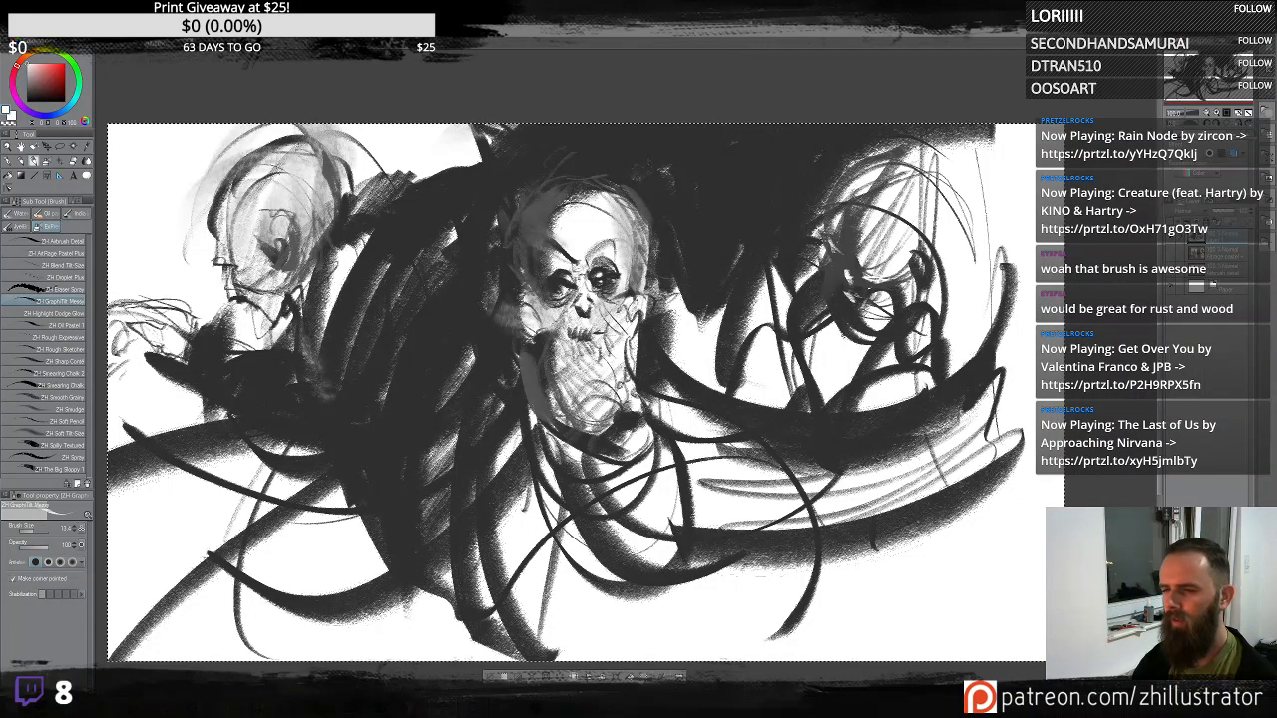
pyautogui.moveTo(894, 287); pyautogui.dragTo(864, 272)
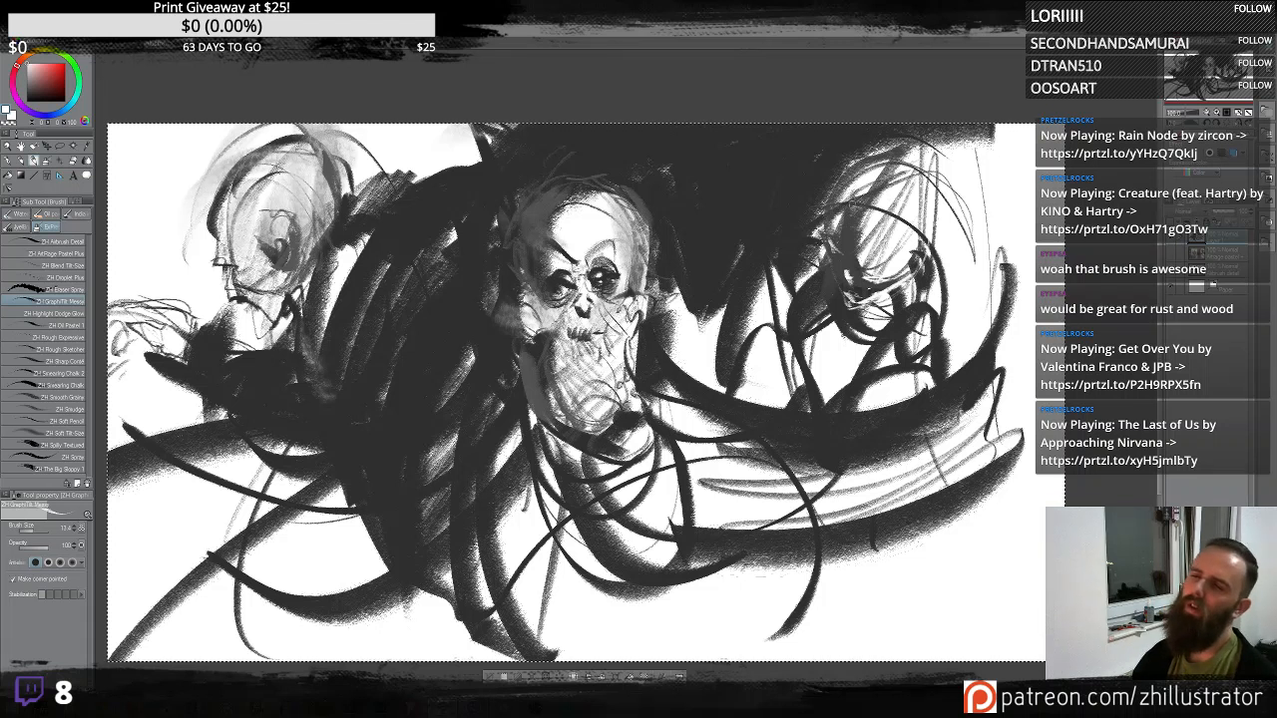
# - Shade the upper right head with gray strokes across its cranium and face
pyautogui.keyDown('alt'); pyautogui.click(855, 169); pyautogui.keyUp('alt')
pyautogui.moveTo(894, 132)
pyautogui.mouseDown()
pyautogui.moveTo(840, 203)
pyautogui.moveTo(898, 221)
pyautogui.moveTo(863, 244)
pyautogui.mouseUp()
pyautogui.keyDown('alt'); pyautogui.click(874, 226); pyautogui.keyUp('alt')
pyautogui.moveTo(882, 187); pyautogui.dragTo(830, 233)
pyautogui.moveTo(876, 173); pyautogui.dragTo(838, 206)
pyautogui.moveTo(868, 194); pyautogui.dragTo(817, 213)
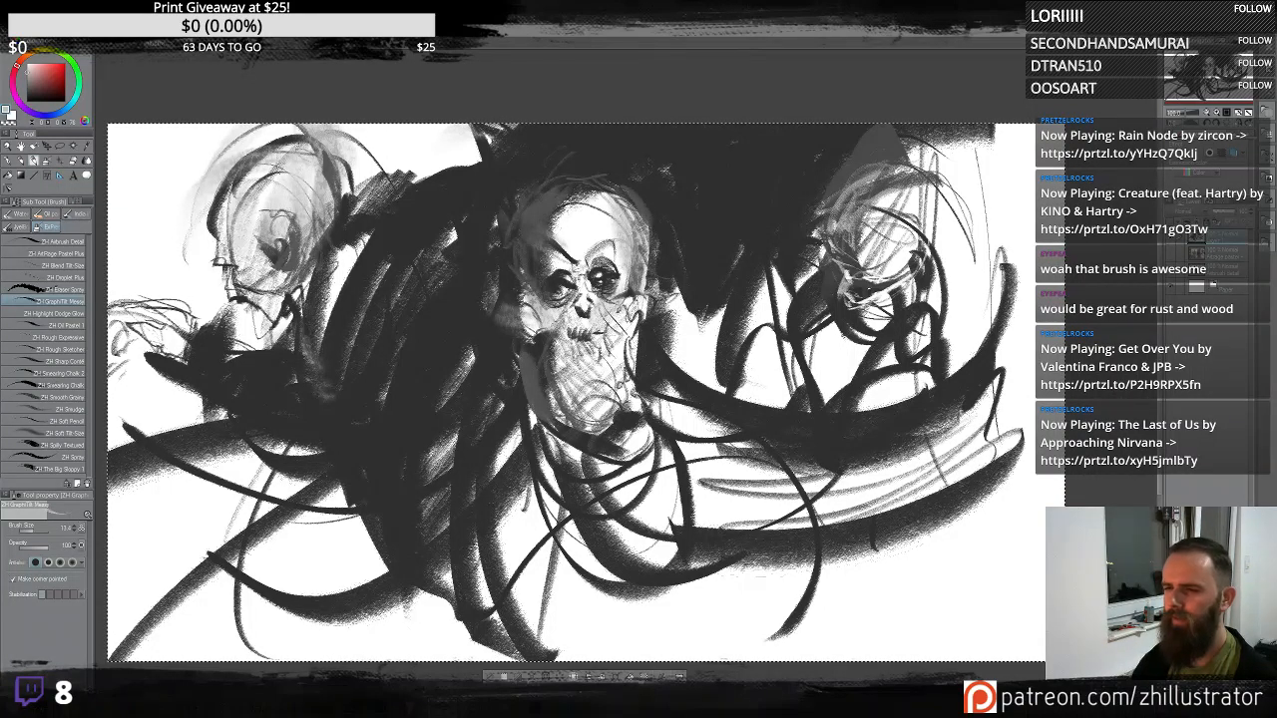
pyautogui.keyDown('alt'); pyautogui.click(848, 239); pyautogui.keyUp('alt')
pyautogui.moveTo(849, 251); pyautogui.dragTo(853, 269)
pyautogui.moveTo(832, 225); pyautogui.dragTo(843, 266)
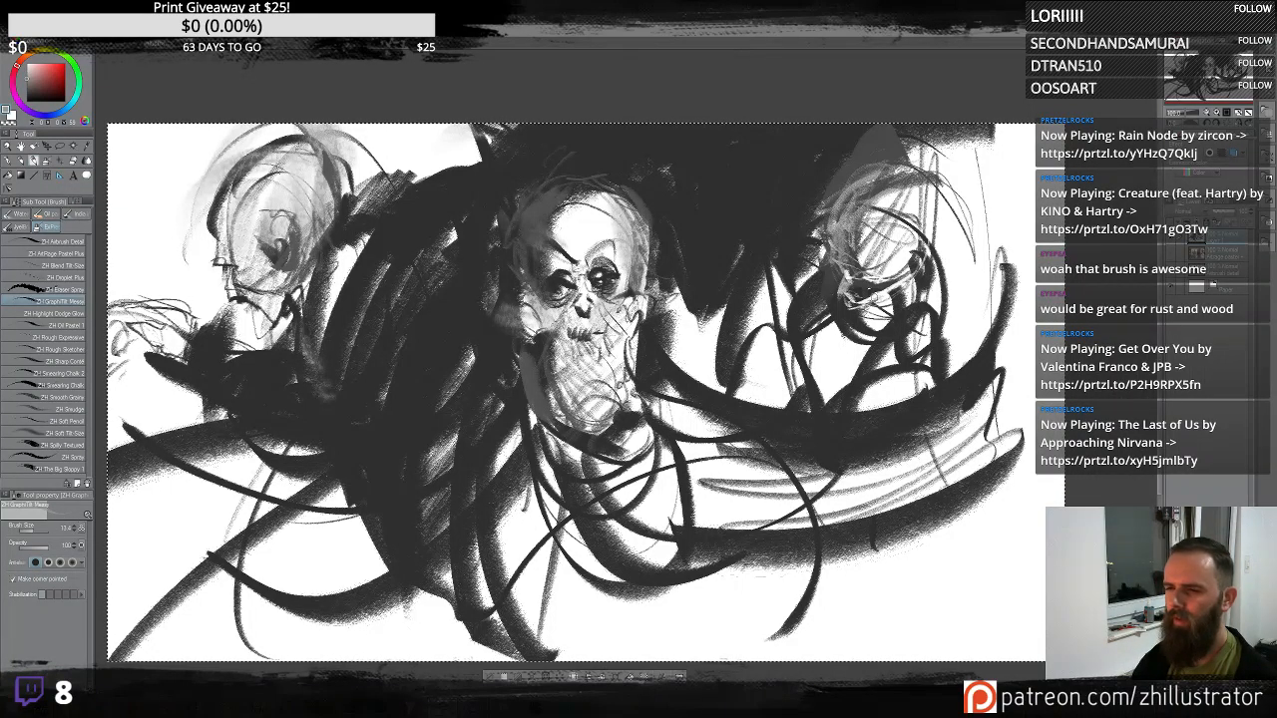
# - Darken the area around the upper right head with broad dark strokes to frame it
pyautogui.keyDown('alt'); pyautogui.click(874, 143); pyautogui.keyUp('alt')
pyautogui.moveTo(854, 156); pyautogui.dragTo(894, 139)
pyautogui.moveTo(866, 140)
pyautogui.mouseDown()
pyautogui.moveTo(952, 169)
pyautogui.moveTo(968, 223)
pyautogui.mouseUp()
pyautogui.moveTo(906, 134)
pyautogui.mouseDown()
pyautogui.moveTo(982, 160)
pyautogui.moveTo(960, 235)
pyautogui.mouseUp()
pyautogui.moveTo(936, 165)
pyautogui.mouseDown()
pyautogui.moveTo(952, 259)
pyautogui.moveTo(938, 292)
pyautogui.mouseUp()
pyautogui.moveTo(1014, 182); pyautogui.dragTo(972, 267)
pyautogui.moveTo(1060, 129); pyautogui.dragTo(967, 202)
pyautogui.moveTo(1045, 127)
pyautogui.mouseDown()
pyautogui.moveTo(958, 200)
pyautogui.moveTo(954, 182)
pyautogui.mouseUp()
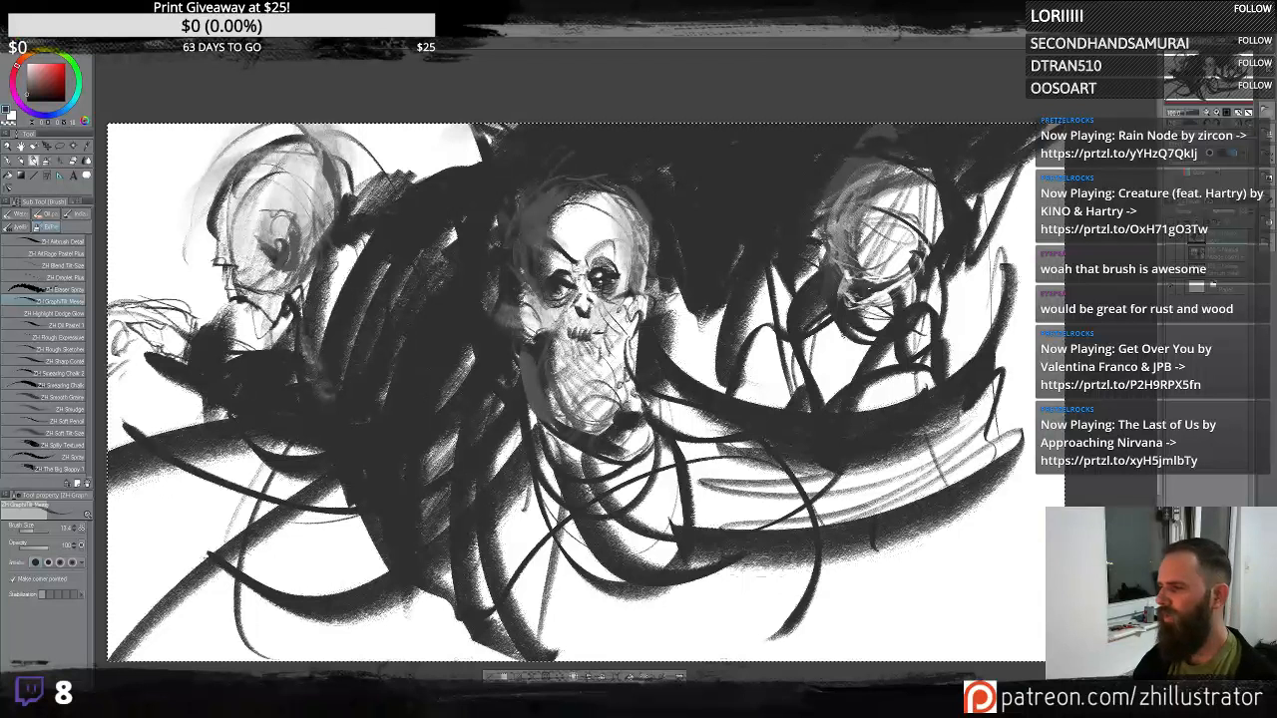
pyautogui.moveTo(860, 239)
pyautogui.mouseDown()
pyautogui.moveTo(894, 217)
pyautogui.moveTo(856, 198)
pyautogui.mouseUp()
pyautogui.moveTo(855, 198)
pyautogui.mouseDown()
pyautogui.moveTo(890, 170)
pyautogui.moveTo(930, 213)
pyautogui.moveTo(920, 168)
pyautogui.mouseUp()
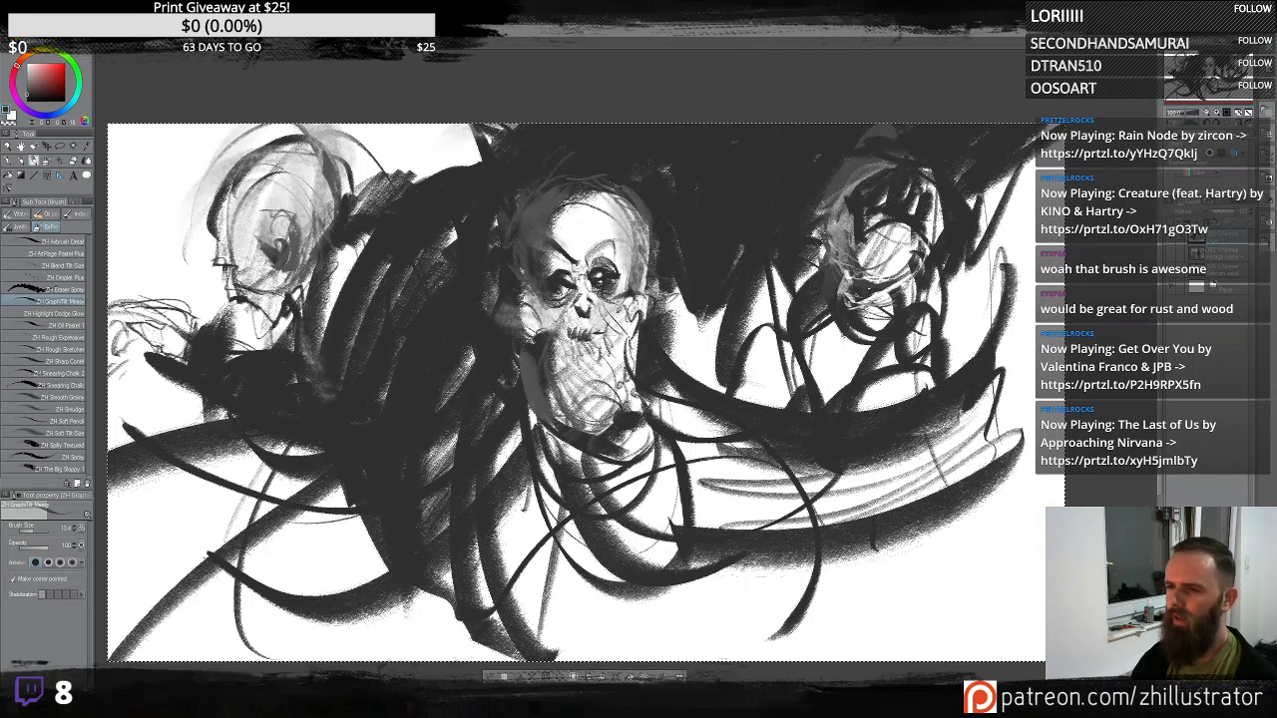
# - Define the upper right skull's face with light and dark strokes, adding a mark along the right edge
pyautogui.moveTo(884, 229)
pyautogui.mouseDown()
pyautogui.moveTo(920, 261)
pyautogui.moveTo(912, 273)
pyautogui.mouseUp()
pyautogui.moveTo(888, 228); pyautogui.dragTo(846, 269)
pyautogui.moveTo(902, 231); pyautogui.dragTo(858, 277)
pyautogui.moveTo(908, 242)
pyautogui.mouseDown()
pyautogui.moveTo(882, 280)
pyautogui.moveTo(894, 279)
pyautogui.mouseUp()
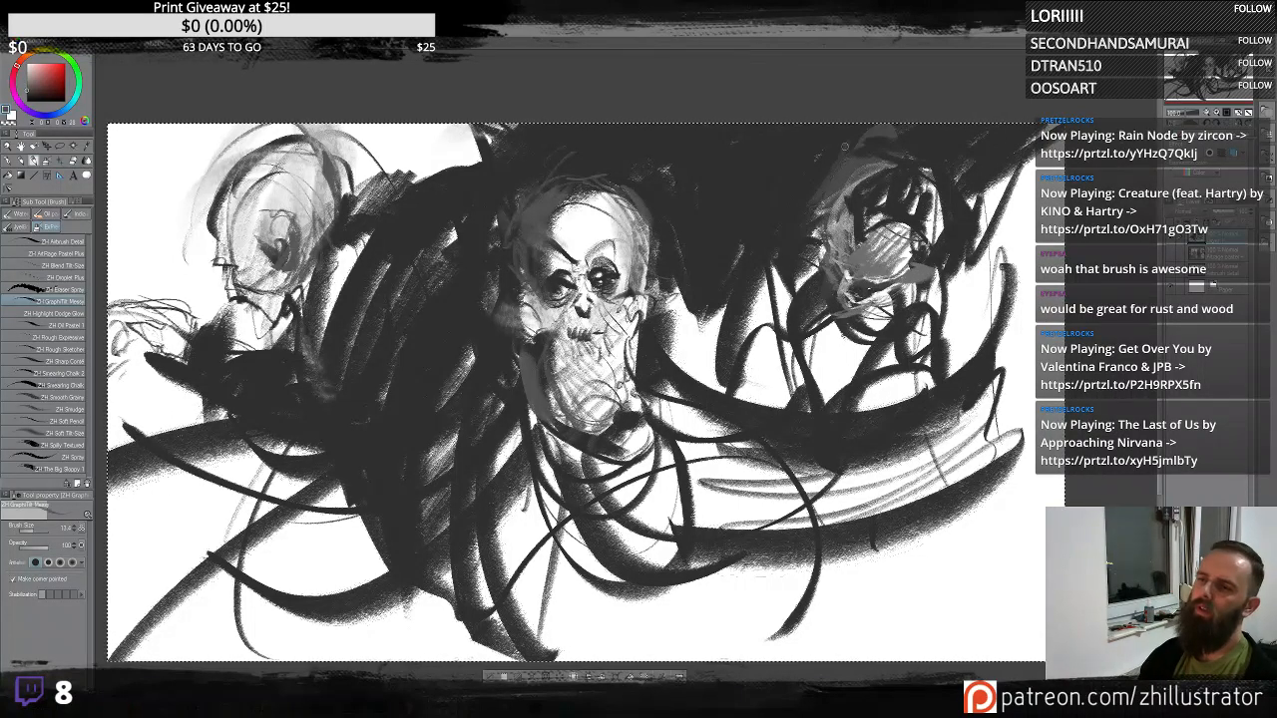
pyautogui.moveTo(832, 150)
pyautogui.mouseDown()
pyautogui.moveTo(794, 225)
pyautogui.moveTo(768, 239)
pyautogui.mouseUp()
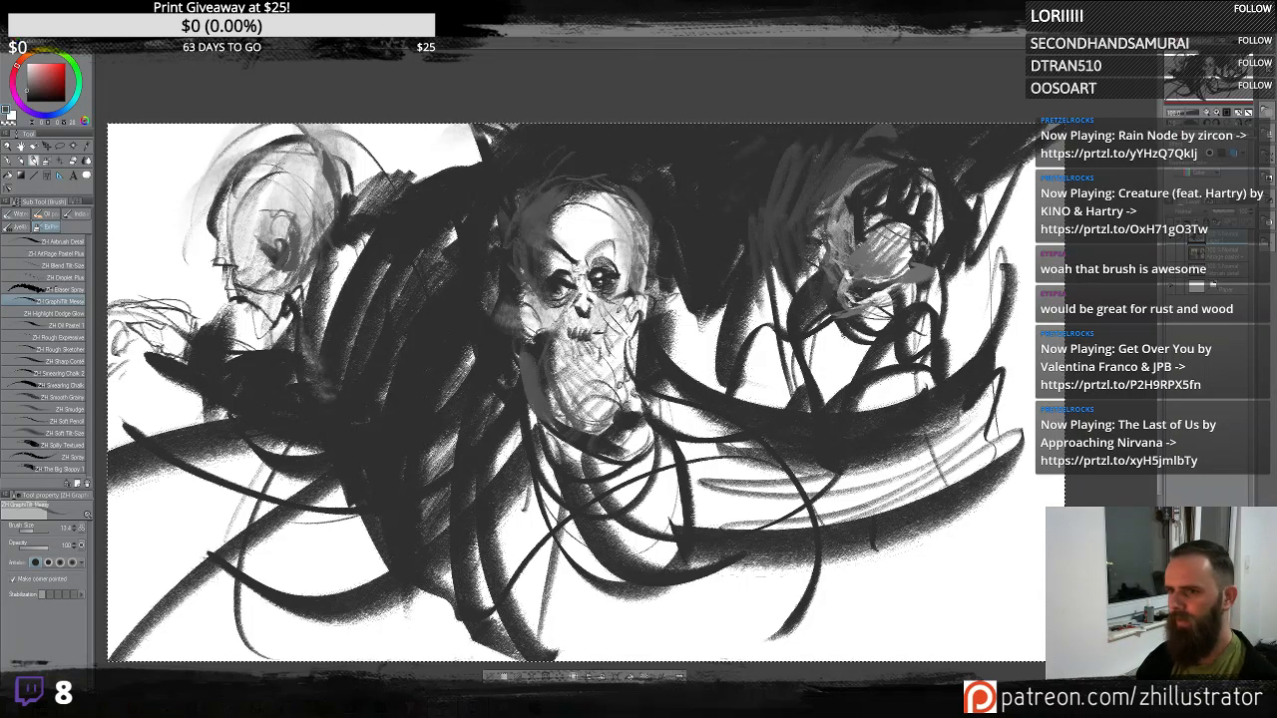
pyautogui.moveTo(762, 175)
pyautogui.mouseDown()
pyautogui.moveTo(738, 284)
pyautogui.moveTo(701, 306)
pyautogui.mouseUp()
pyautogui.moveTo(733, 179); pyautogui.dragTo(681, 312)
pyautogui.moveTo(785, 279)
pyautogui.mouseDown()
pyautogui.moveTo(765, 343)
pyautogui.moveTo(794, 347)
pyautogui.mouseUp()
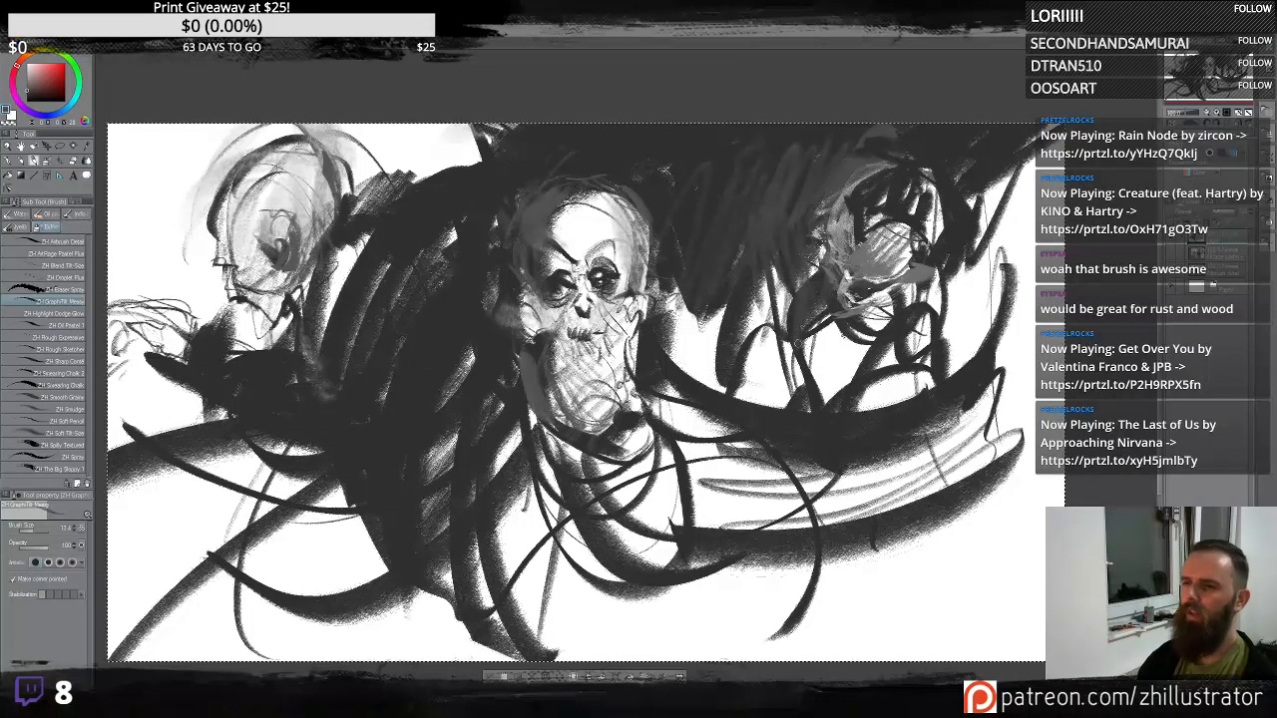
pyautogui.moveTo(875, 176)
pyautogui.mouseDown()
pyautogui.moveTo(848, 198)
pyautogui.moveTo(939, 196)
pyautogui.mouseUp()
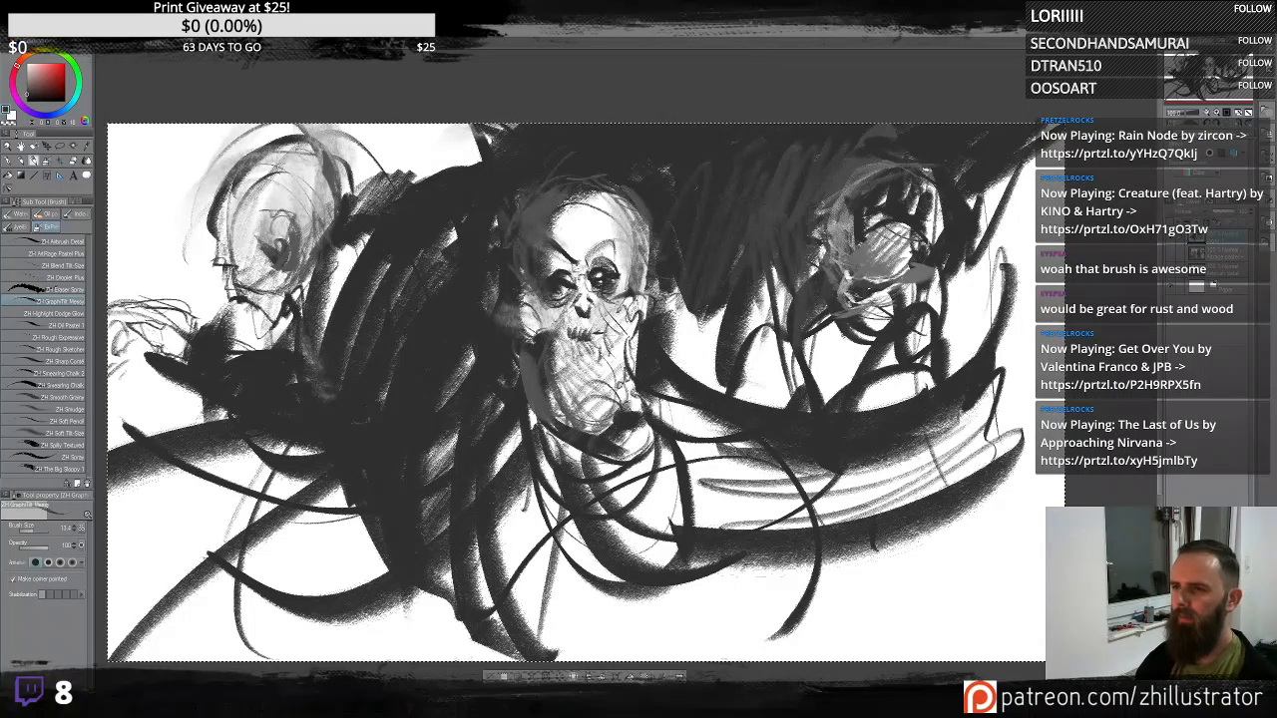
pyautogui.moveTo(850, 217)
pyautogui.mouseDown()
pyautogui.moveTo(893, 242)
pyautogui.moveTo(908, 213)
pyautogui.mouseUp()
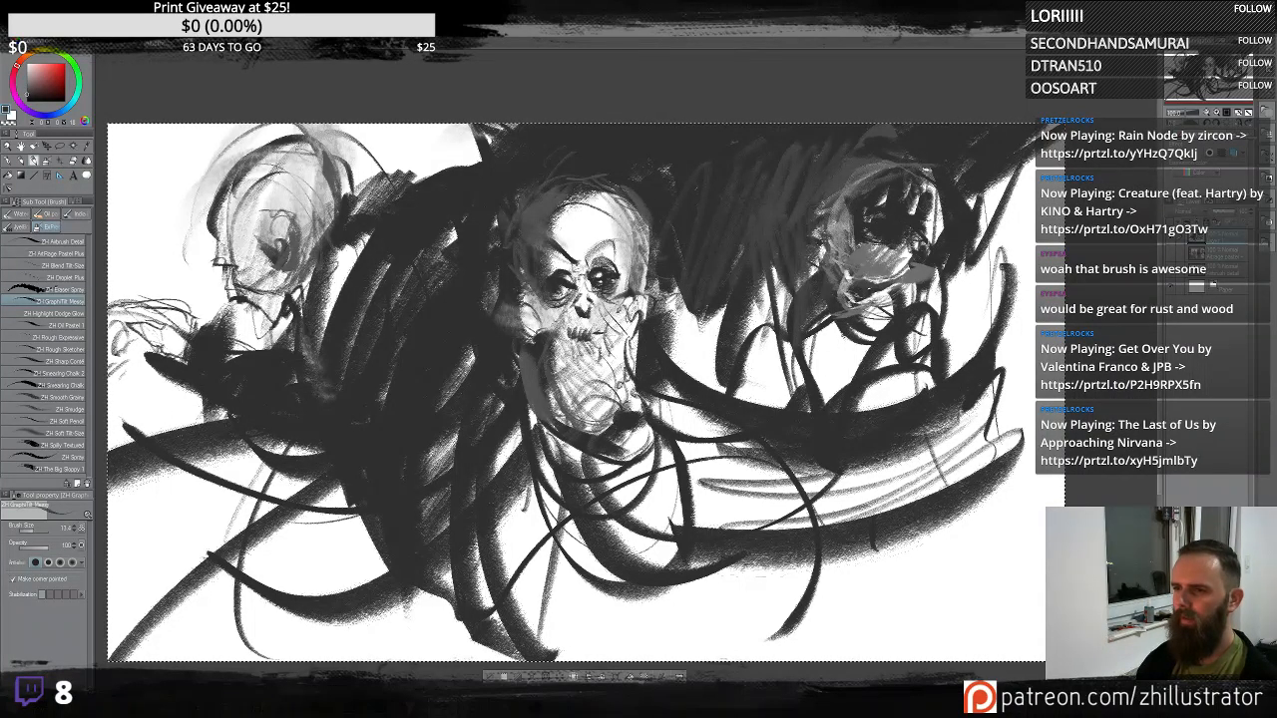
pyautogui.moveTo(835, 248); pyautogui.dragTo(841, 263)
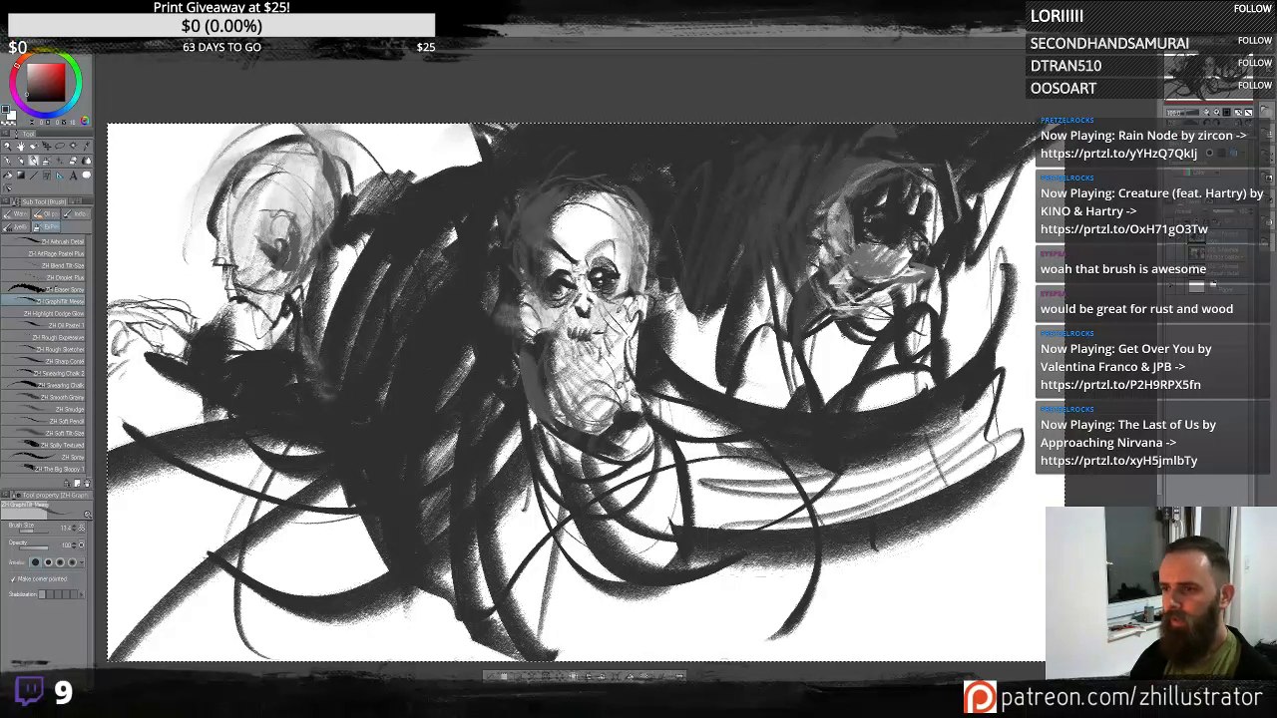
pyautogui.moveTo(990, 194); pyautogui.dragTo(1022, 305)
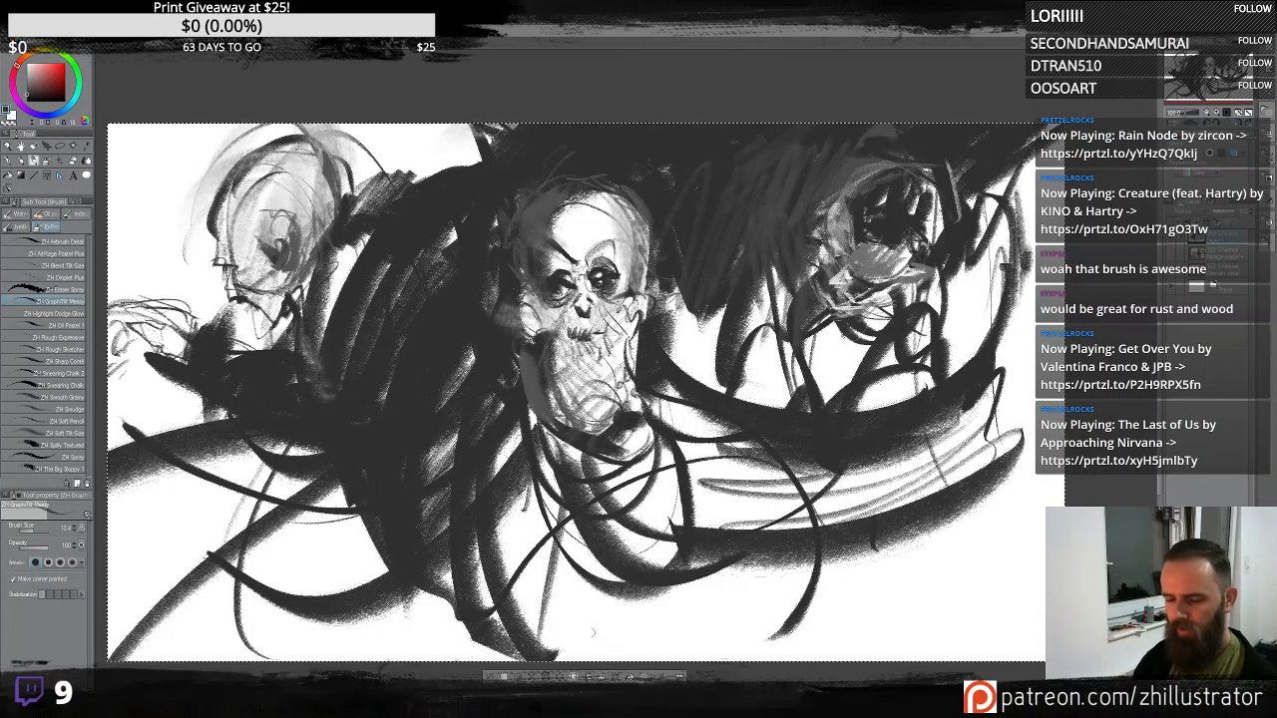
# - Scribble cursive lettering-like marks along the bottom of the canvas
pyautogui.moveTo(551, 639)
pyautogui.mouseDown()
pyautogui.moveTo(782, 629)
pyautogui.moveTo(820, 613)
pyautogui.mouseUp()
pyautogui.moveTo(874, 476)
pyautogui.mouseDown()
pyautogui.moveTo(810, 632)
pyautogui.moveTo(845, 609)
pyautogui.moveTo(903, 604)
pyautogui.moveTo(1042, 529)
pyautogui.mouseUp()
pyautogui.moveTo(603, 607); pyautogui.dragTo(587, 639)
pyautogui.moveTo(611, 582); pyautogui.dragTo(594, 620)
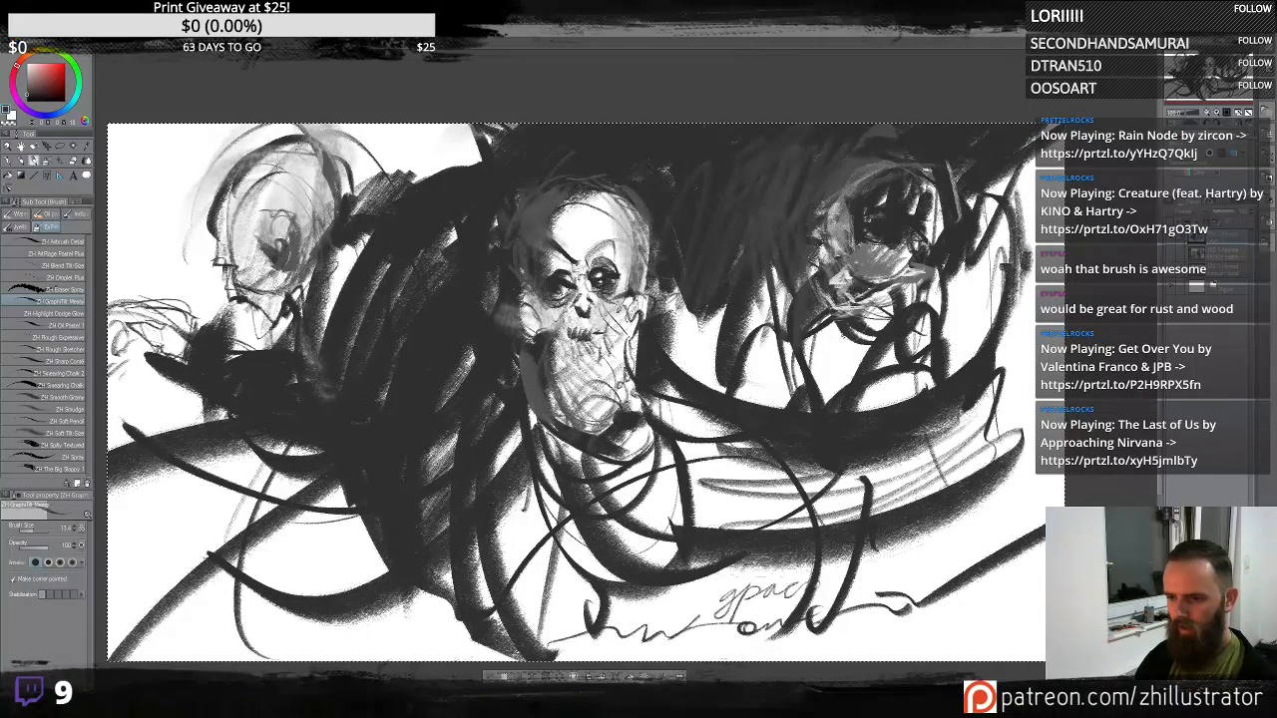
pyautogui.moveTo(808, 556); pyautogui.dragTo(785, 638)
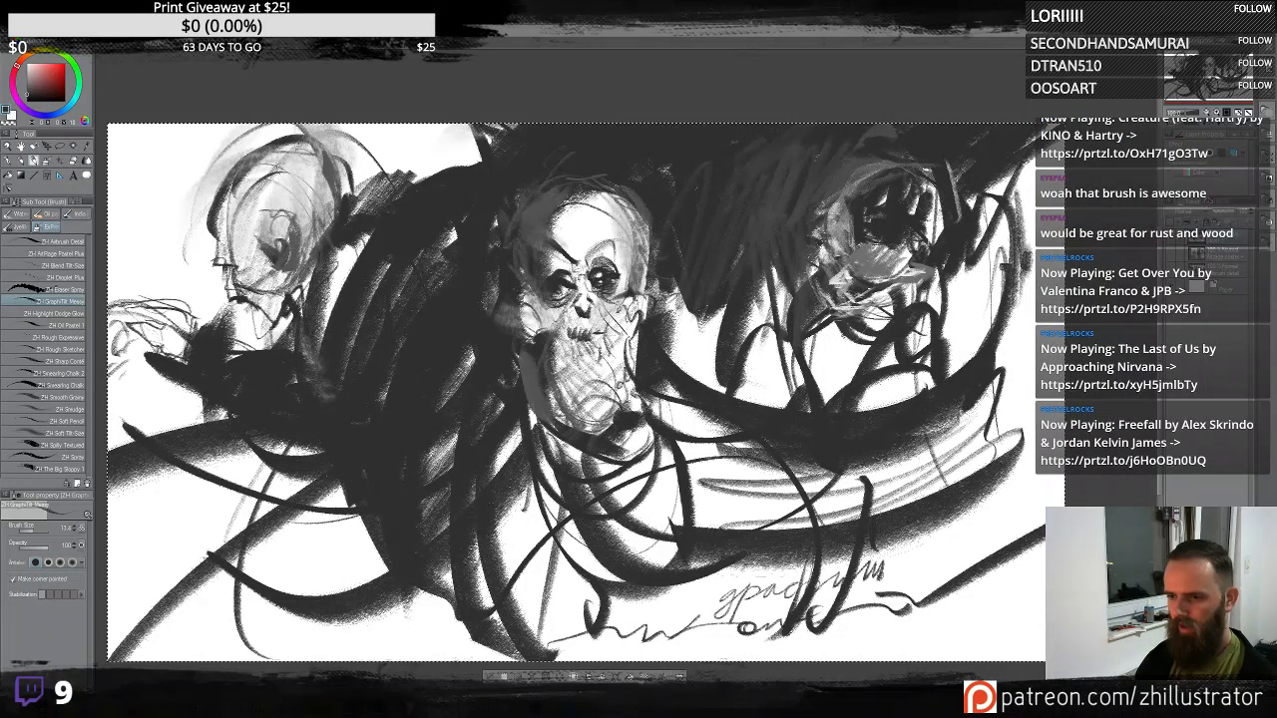
pyautogui.moveTo(860, 560)
pyautogui.mouseDown()
pyautogui.moveTo(908, 539)
pyautogui.moveTo(888, 572)
pyautogui.moveTo(1000, 513)
pyautogui.moveTo(981, 545)
pyautogui.mouseUp()
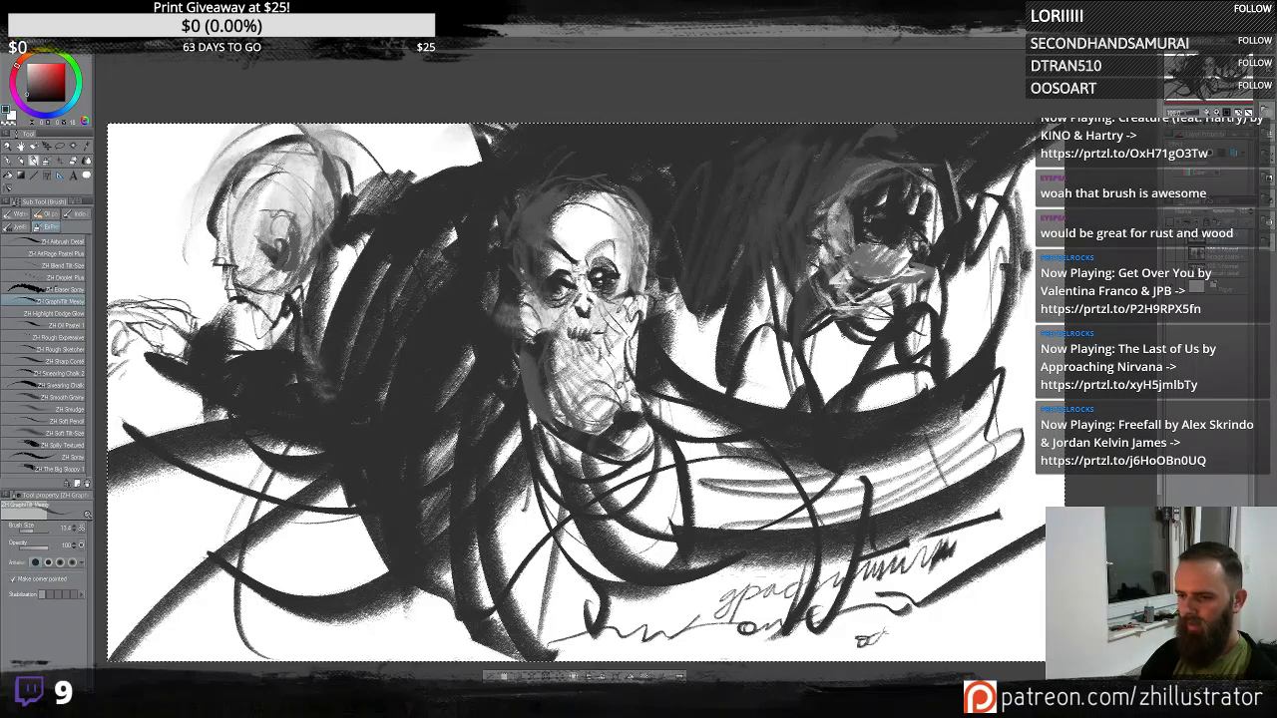
pyautogui.moveTo(940, 603)
pyautogui.mouseDown()
pyautogui.moveTo(928, 630)
pyautogui.moveTo(1044, 622)
pyautogui.mouseUp()
pyautogui.moveTo(844, 658); pyautogui.dragTo(1044, 621)
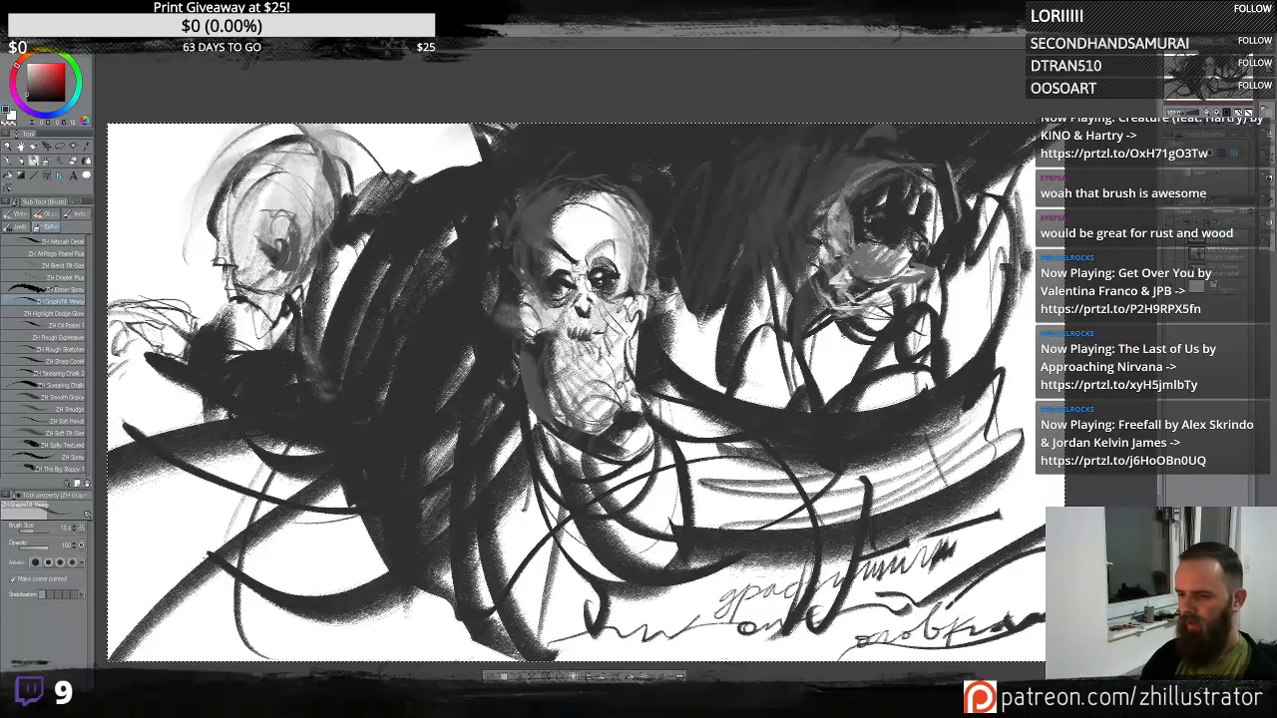
# - Add dark strokes beside the upper-left head and light gray strokes over the central skull's jaw
pyautogui.moveTo(836, 490)
pyautogui.mouseDown()
pyautogui.moveTo(935, 525)
pyautogui.moveTo(795, 480)
pyautogui.moveTo(1040, 309)
pyautogui.moveTo(1048, 291)
pyautogui.mouseUp()
pyautogui.moveTo(785, 434); pyautogui.dragTo(1046, 315)
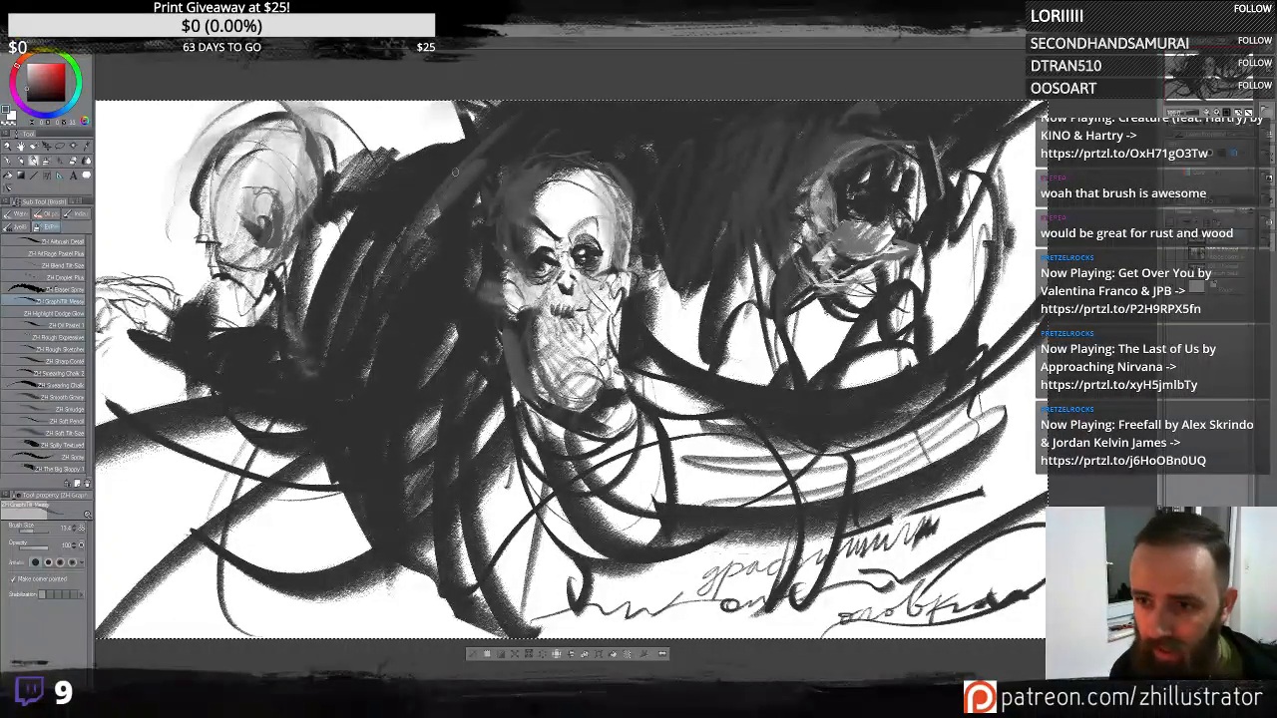
pyautogui.moveTo(338, 191); pyautogui.dragTo(306, 301)
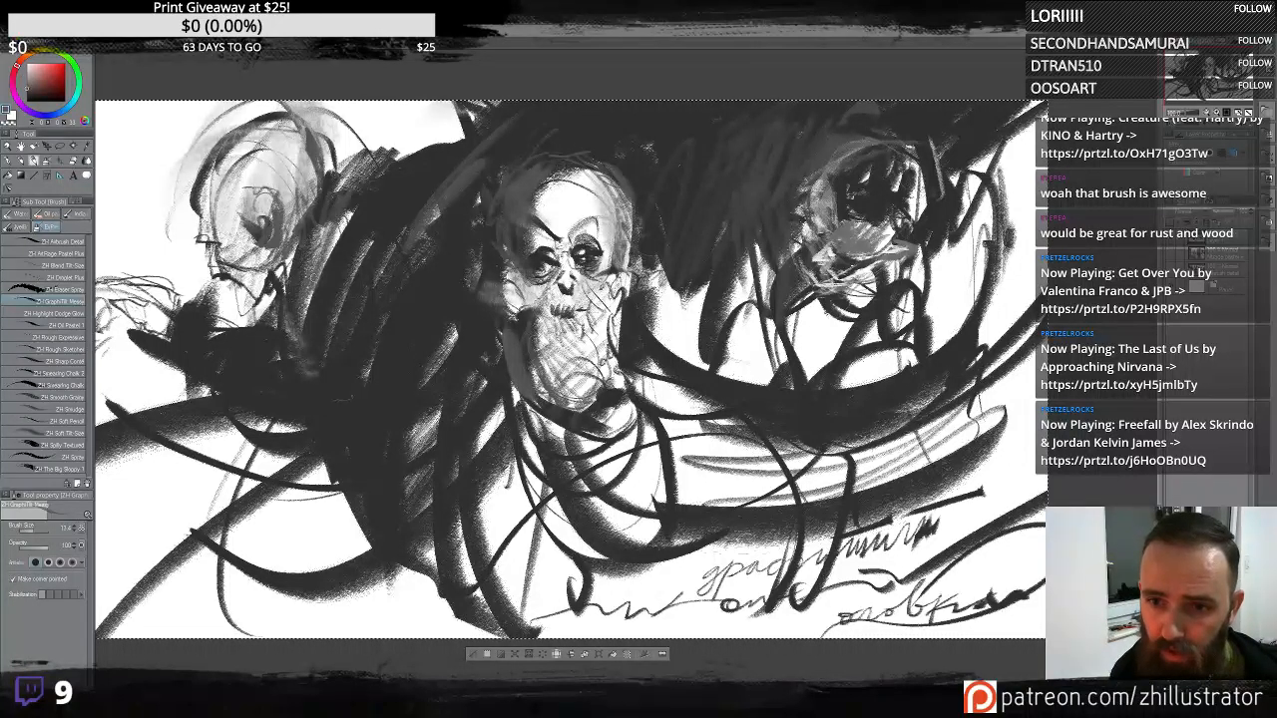
pyautogui.moveTo(393, 172); pyautogui.dragTo(323, 264)
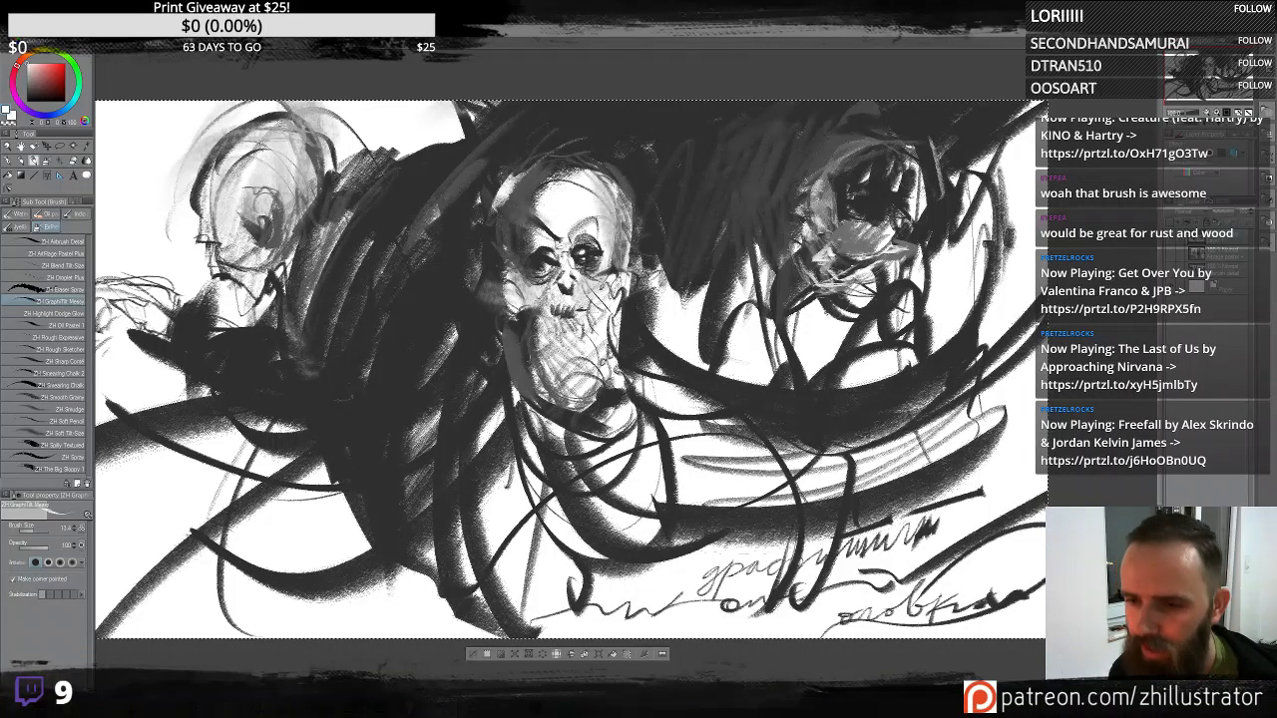
pyautogui.moveTo(524, 354); pyautogui.dragTo(577, 411)
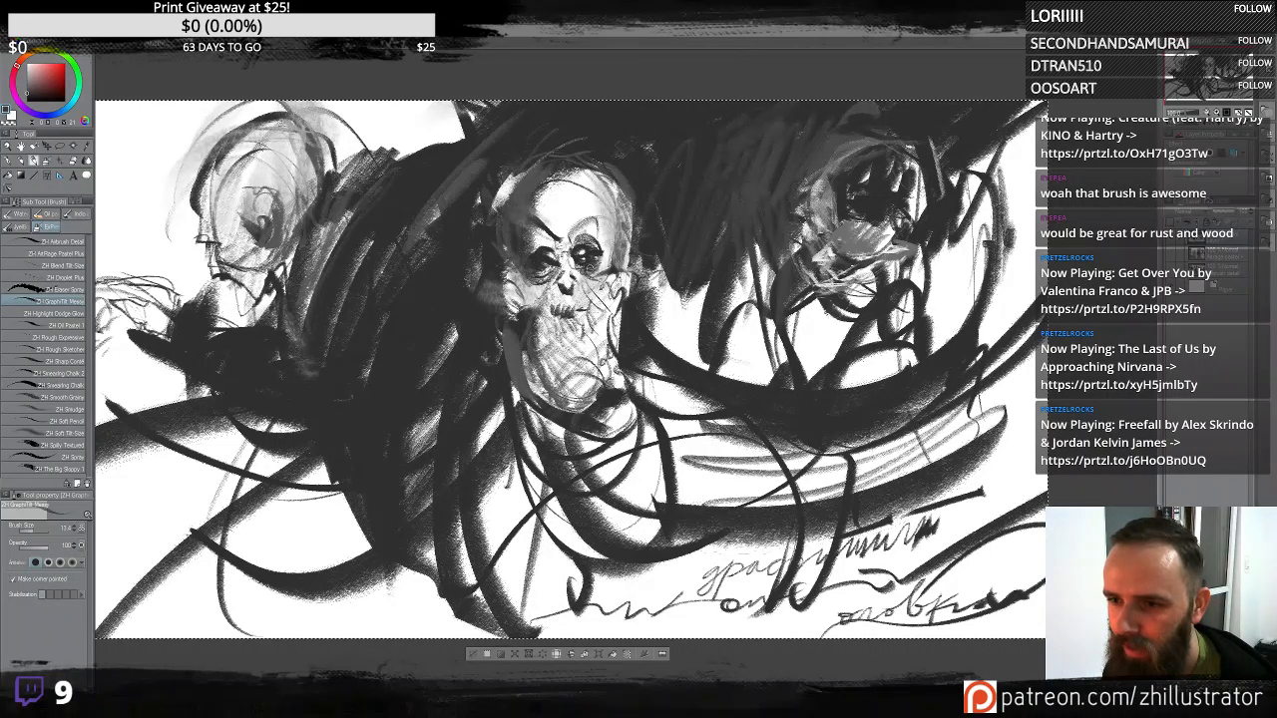
pyautogui.moveTo(604, 274)
pyautogui.mouseDown()
pyautogui.moveTo(569, 307)
pyautogui.moveTo(585, 322)
pyautogui.moveTo(585, 356)
pyautogui.moveTo(541, 361)
pyautogui.moveTo(540, 405)
pyautogui.mouseUp()
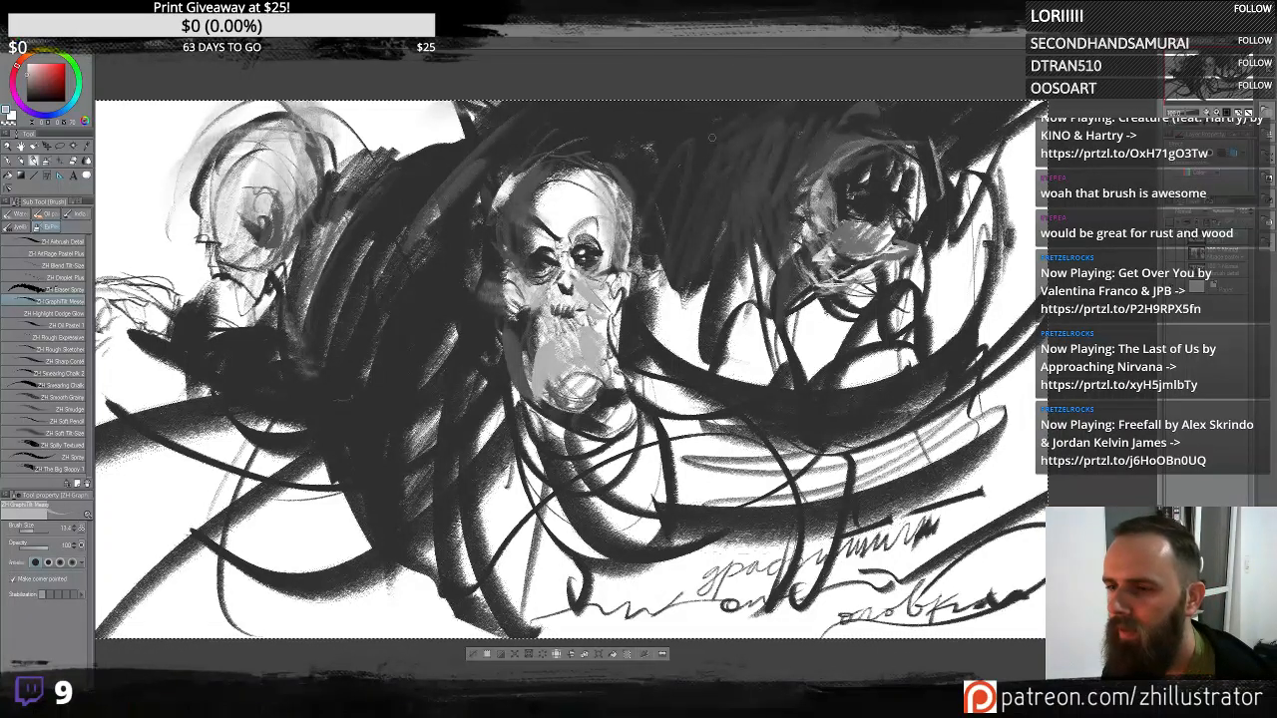
# - Paint a small fourth skull at the top center between the central and upper right heads
pyautogui.moveTo(715, 136)
pyautogui.mouseDown()
pyautogui.moveTo(706, 150)
pyautogui.moveTo(743, 150)
pyautogui.moveTo(725, 168)
pyautogui.moveTo(704, 147)
pyautogui.mouseUp()
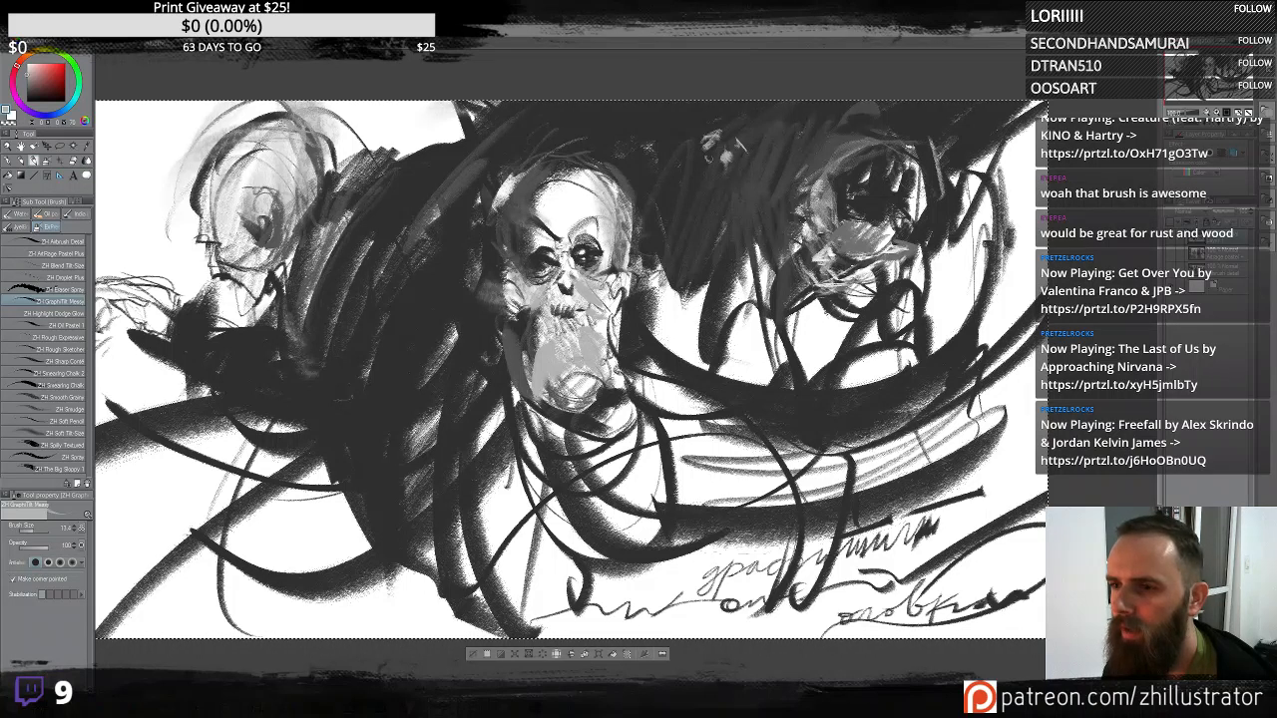
pyautogui.moveTo(701, 130); pyautogui.dragTo(729, 122)
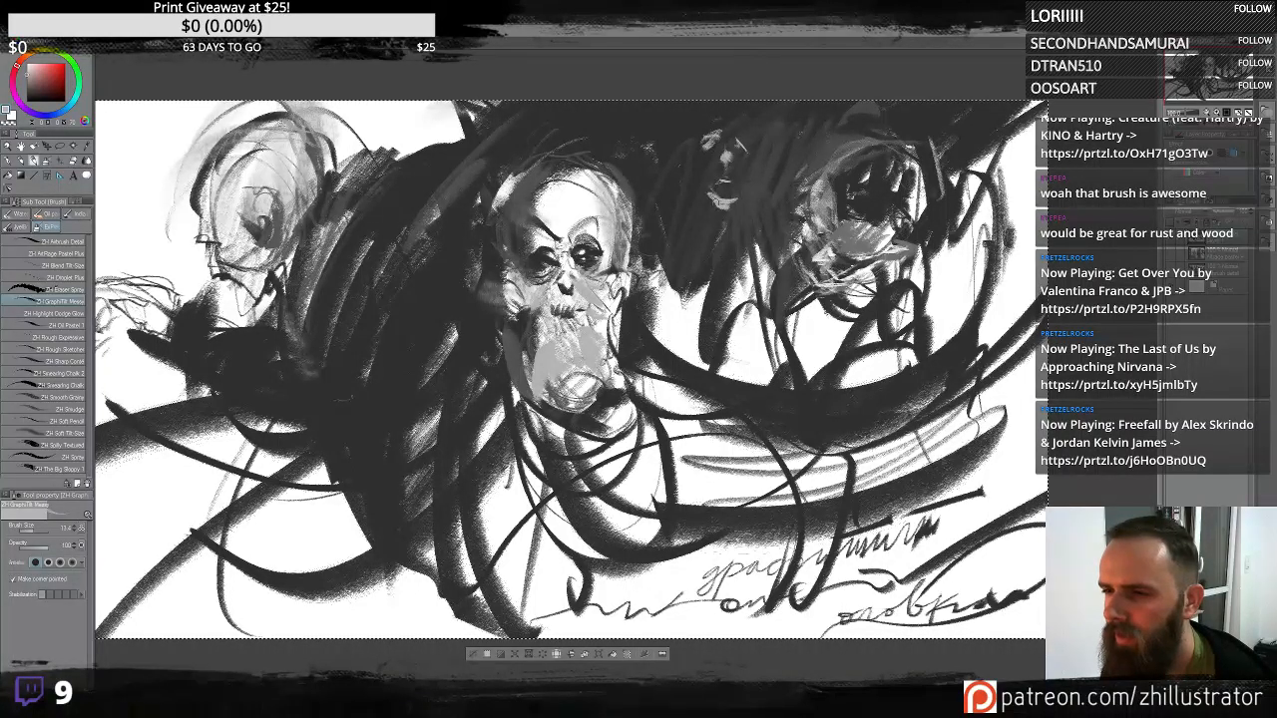
pyautogui.moveTo(710, 197)
pyautogui.mouseDown()
pyautogui.moveTo(721, 214)
pyautogui.moveTo(710, 175)
pyautogui.moveTo(745, 170)
pyautogui.mouseUp()
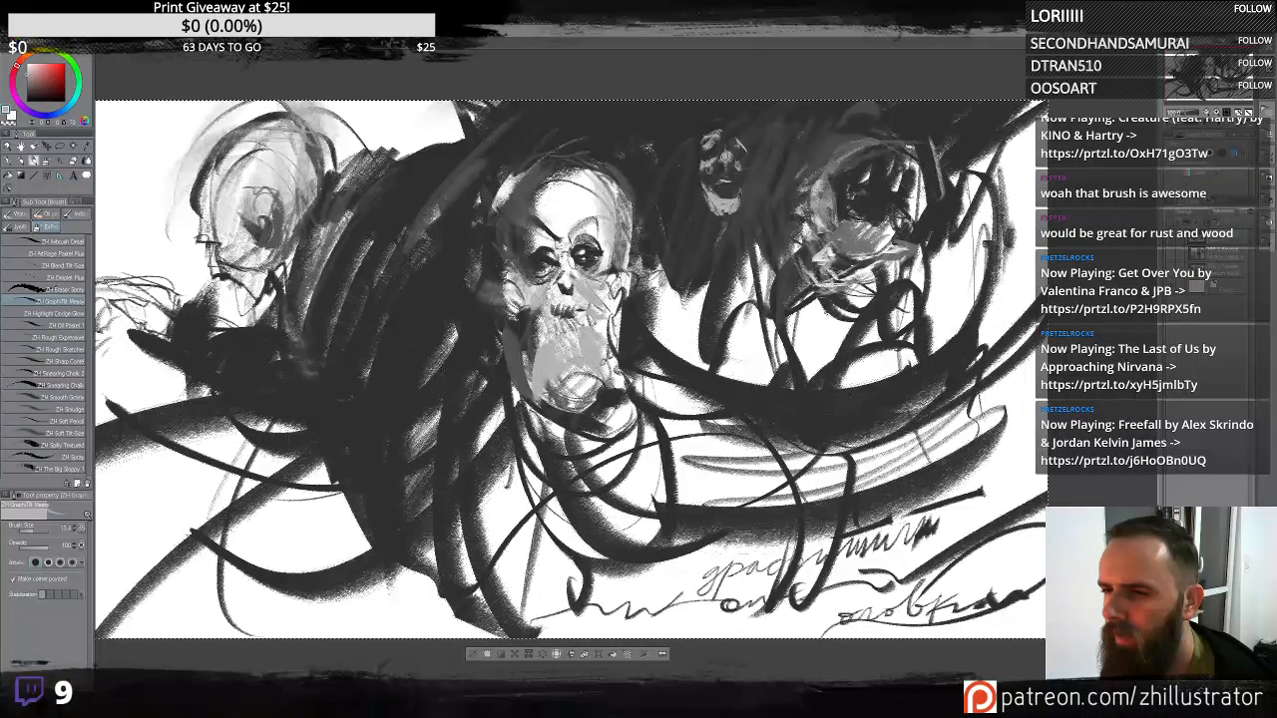
pyautogui.keyDown('alt'); pyautogui.click(720, 150); pyautogui.keyUp('alt')
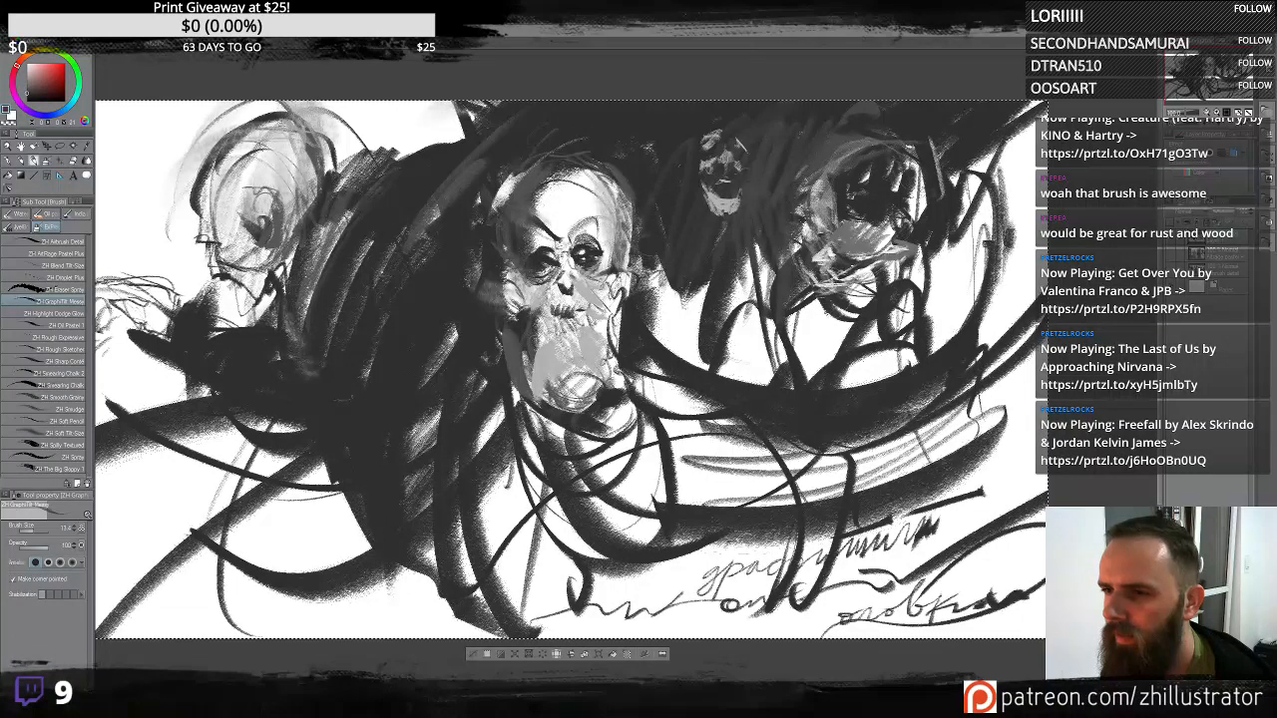
pyautogui.moveTo(716, 142); pyautogui.dragTo(730, 172)
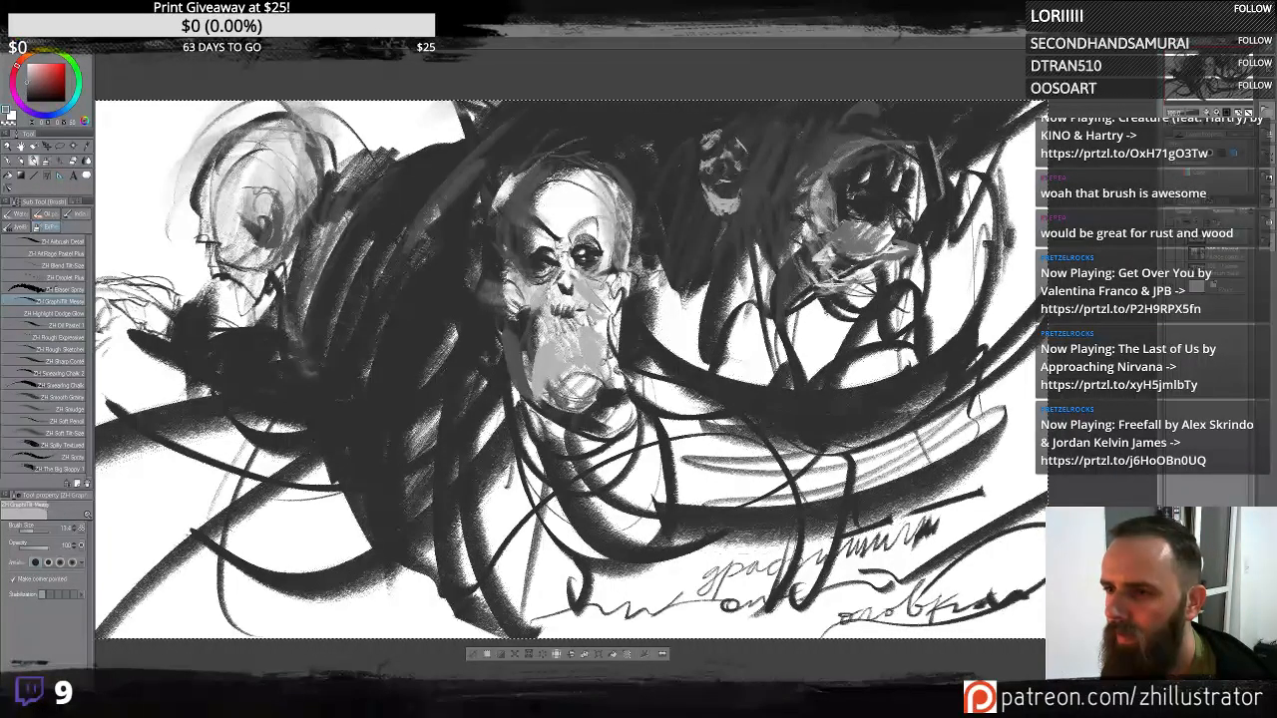
pyautogui.moveTo(735, 134)
pyautogui.mouseDown()
pyautogui.moveTo(740, 157)
pyautogui.moveTo(693, 174)
pyautogui.moveTo(695, 185)
pyautogui.mouseUp()
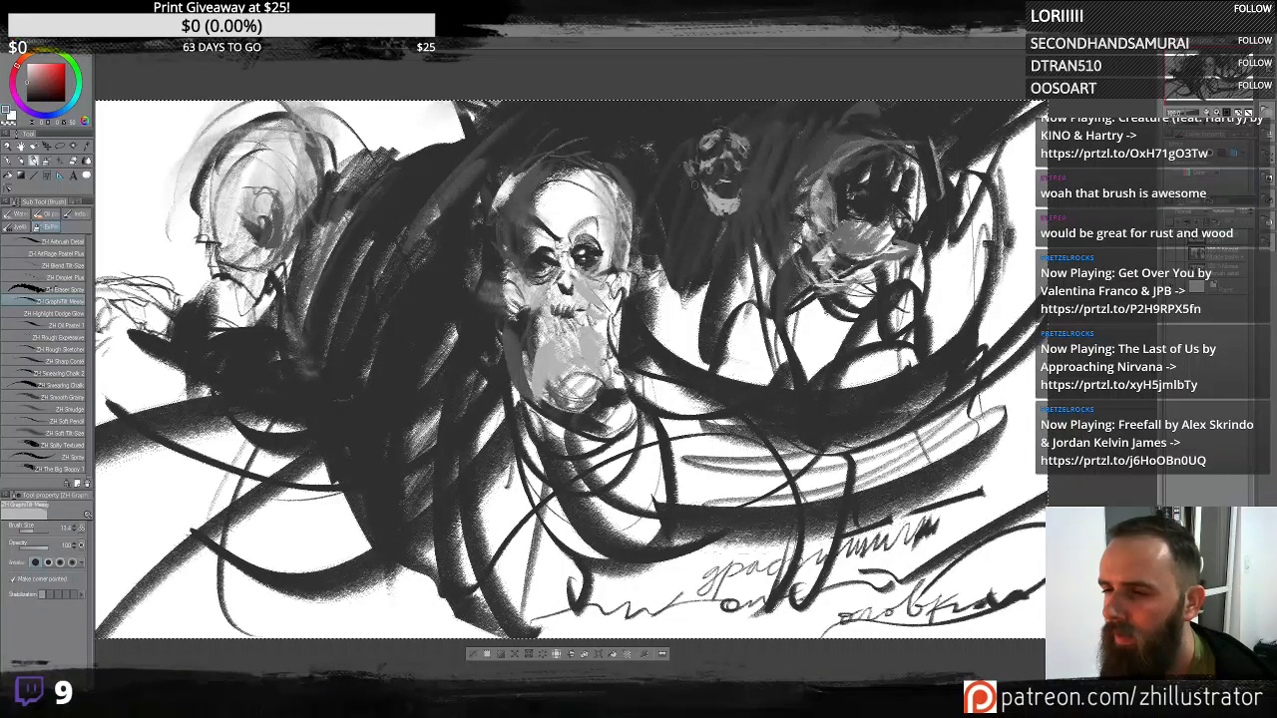
pyautogui.keyDown('alt'); pyautogui.click(704, 165); pyautogui.keyUp('alt')
pyautogui.moveTo(708, 133); pyautogui.dragTo(748, 116)
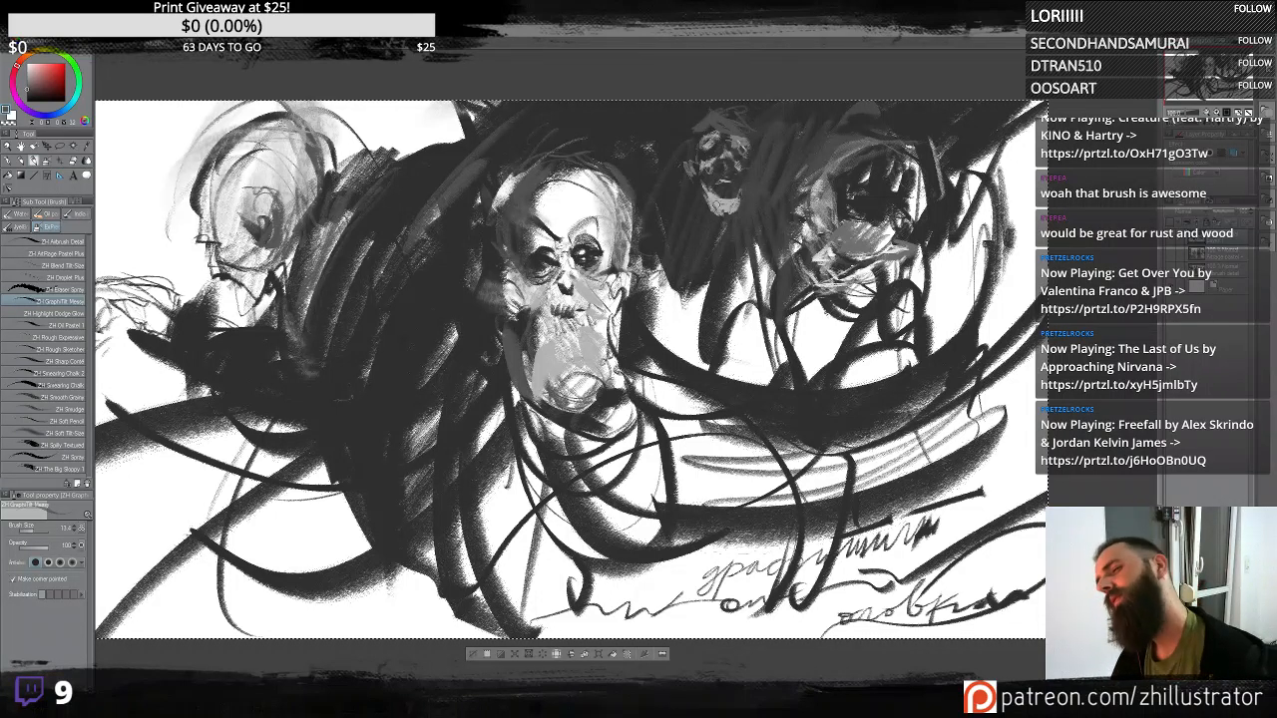
pyautogui.moveTo(697, 184); pyautogui.dragTo(705, 204)
pyautogui.keyDown('alt'); pyautogui.click(712, 171); pyautogui.keyUp('alt')
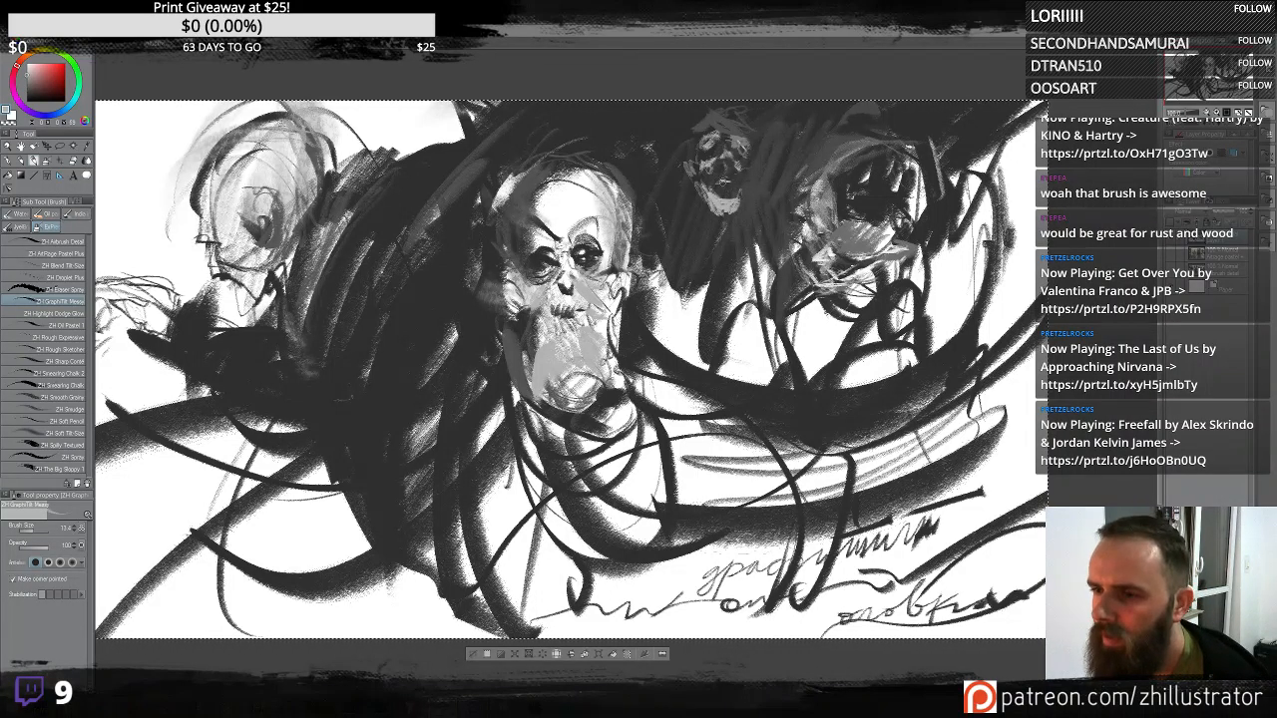
# - Refine the small top skull's eyes and nose with tiny strokes
pyautogui.moveTo(722, 161); pyautogui.dragTo(733, 162)
pyautogui.keyDown('alt'); pyautogui.click(739, 160); pyautogui.keyUp('alt')
pyautogui.keyDown('alt'); pyautogui.click(733, 161); pyautogui.keyUp('alt')
pyautogui.moveTo(720, 172); pyautogui.dragTo(732, 161)
pyautogui.keyDown('alt'); pyautogui.click(739, 159); pyautogui.keyUp('alt')
pyautogui.moveTo(725, 155)
pyautogui.mouseDown()
pyautogui.moveTo(733, 162)
pyautogui.moveTo(726, 152)
pyautogui.mouseUp()
pyautogui.moveTo(733, 140); pyautogui.dragTo(725, 155)
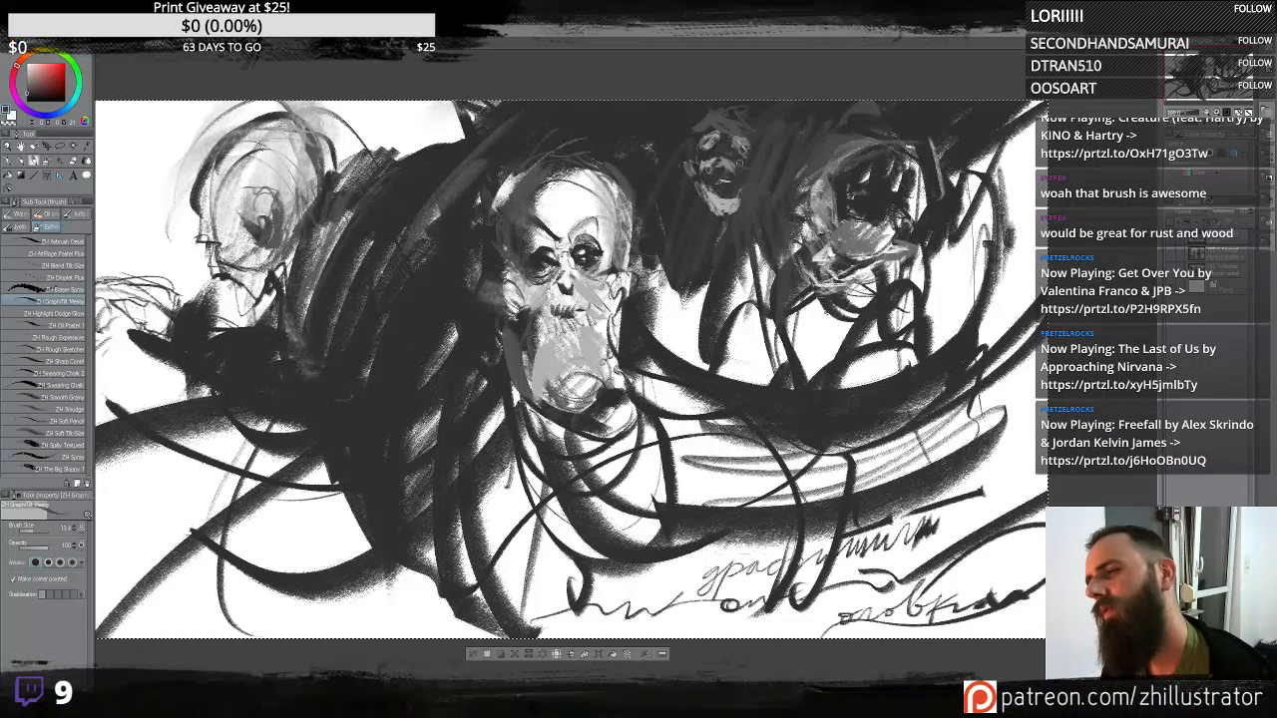
pyautogui.moveTo(745, 155); pyautogui.dragTo(737, 168)
pyautogui.moveTo(746, 155)
pyautogui.mouseDown()
pyautogui.moveTo(740, 168)
pyautogui.moveTo(712, 161)
pyautogui.mouseUp()
pyautogui.moveTo(744, 135); pyautogui.dragTo(737, 149)
pyautogui.keyDown('alt'); pyautogui.click(741, 141); pyautogui.keyUp('alt')
pyautogui.keyDown('alt'); pyautogui.click(741, 143); pyautogui.keyUp('alt')
pyautogui.moveTo(747, 142); pyautogui.dragTo(740, 148)
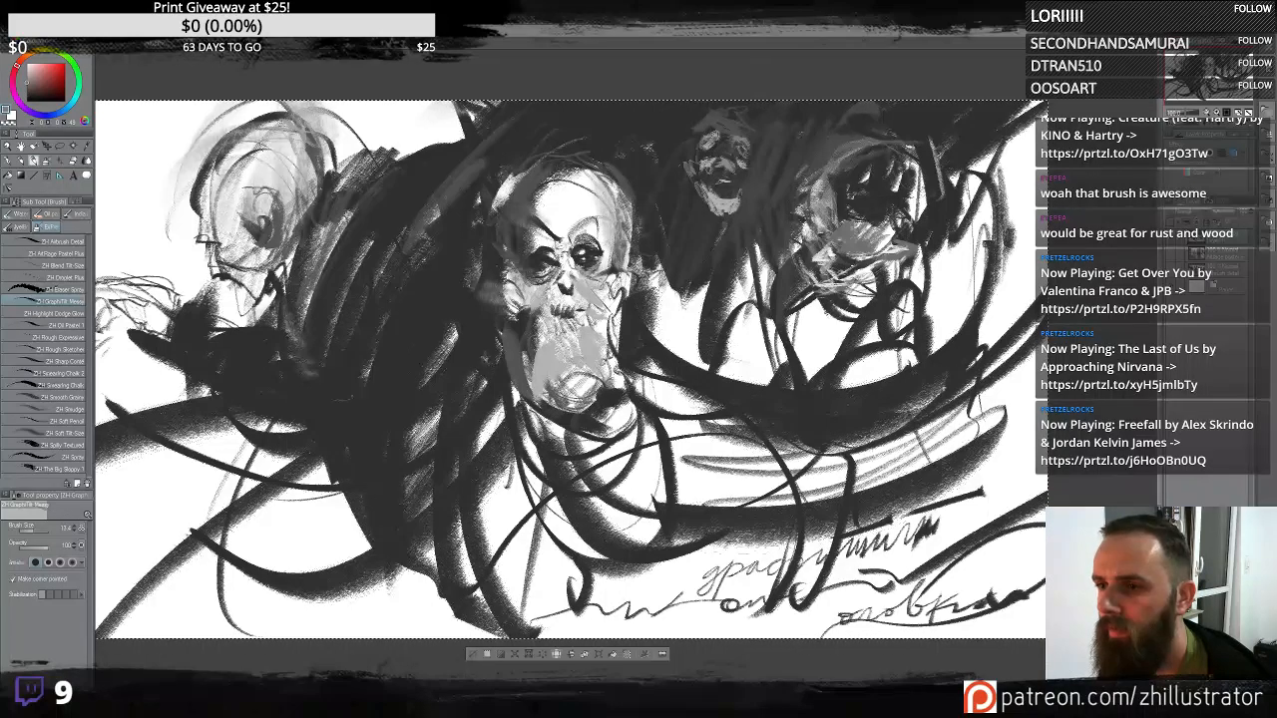
# - Extend the small top skull's jaw and neck downward with short strokes
pyautogui.keyDown('alt'); pyautogui.click(707, 148); pyautogui.keyUp('alt')
pyautogui.moveTo(707, 142)
pyautogui.mouseDown()
pyautogui.moveTo(737, 162)
pyautogui.moveTo(716, 166)
pyautogui.moveTo(730, 193)
pyautogui.mouseUp()
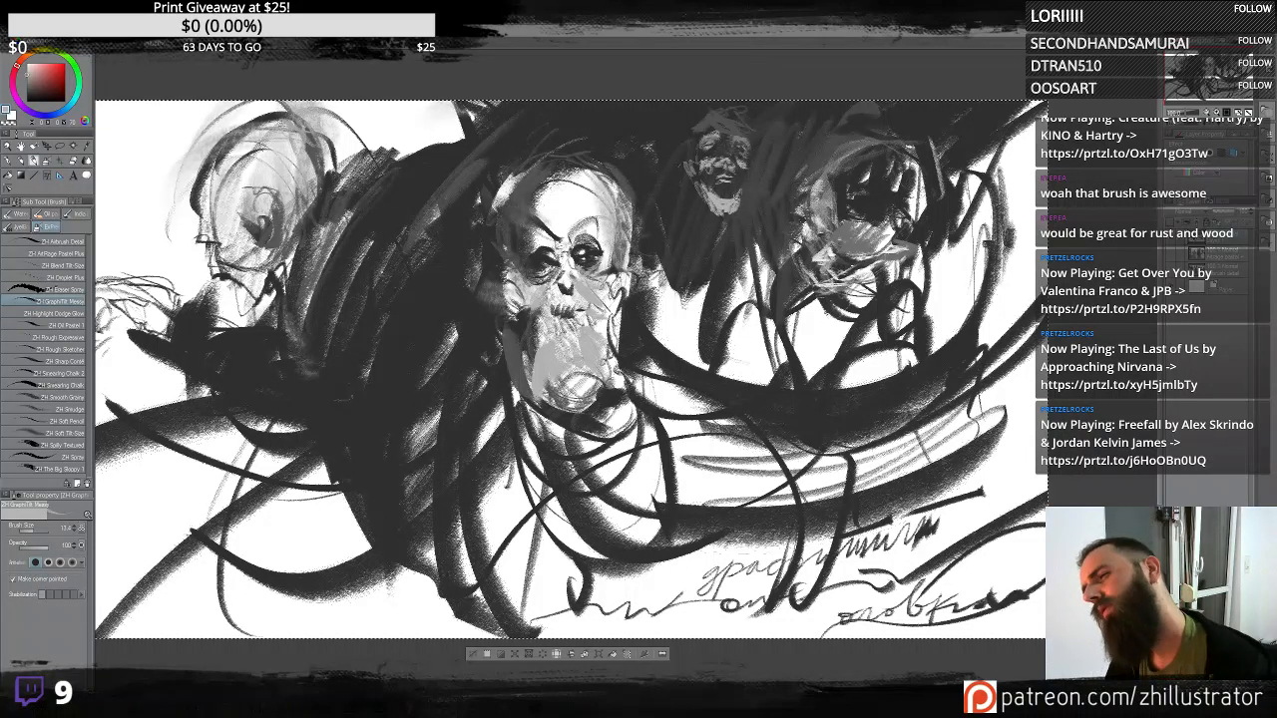
pyautogui.keyDown('alt'); pyautogui.click(707, 185); pyautogui.keyUp('alt')
pyautogui.moveTo(711, 189); pyautogui.dragTo(692, 237)
pyautogui.moveTo(698, 184)
pyautogui.mouseDown()
pyautogui.moveTo(688, 259)
pyautogui.moveTo(702, 279)
pyautogui.mouseUp()
pyautogui.moveTo(736, 207); pyautogui.dragTo(730, 227)
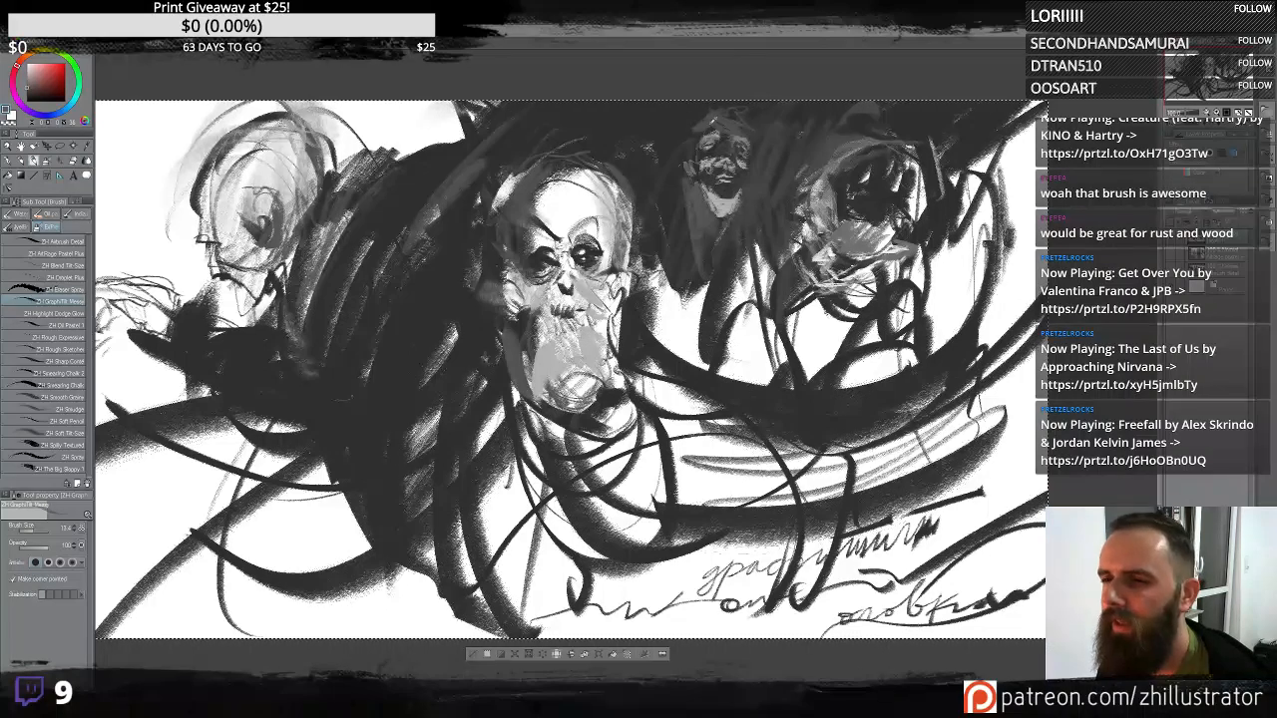
# - Add small dark strokes around the top of the small top skull's head
pyautogui.keyDown('alt'); pyautogui.click(719, 118); pyautogui.keyUp('alt')
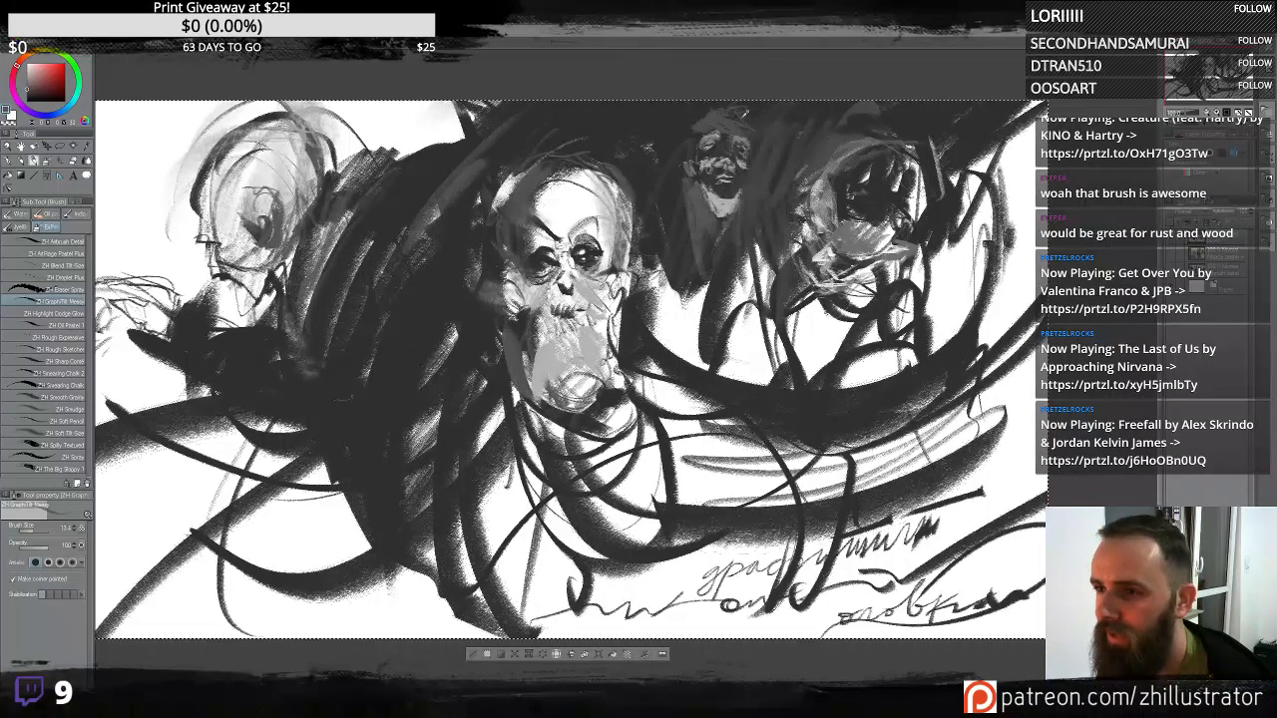
pyautogui.moveTo(740, 121)
pyautogui.mouseDown()
pyautogui.moveTo(749, 128)
pyautogui.moveTo(700, 131)
pyautogui.mouseUp()
pyautogui.keyDown('alt'); pyautogui.click(731, 140); pyautogui.keyUp('alt')
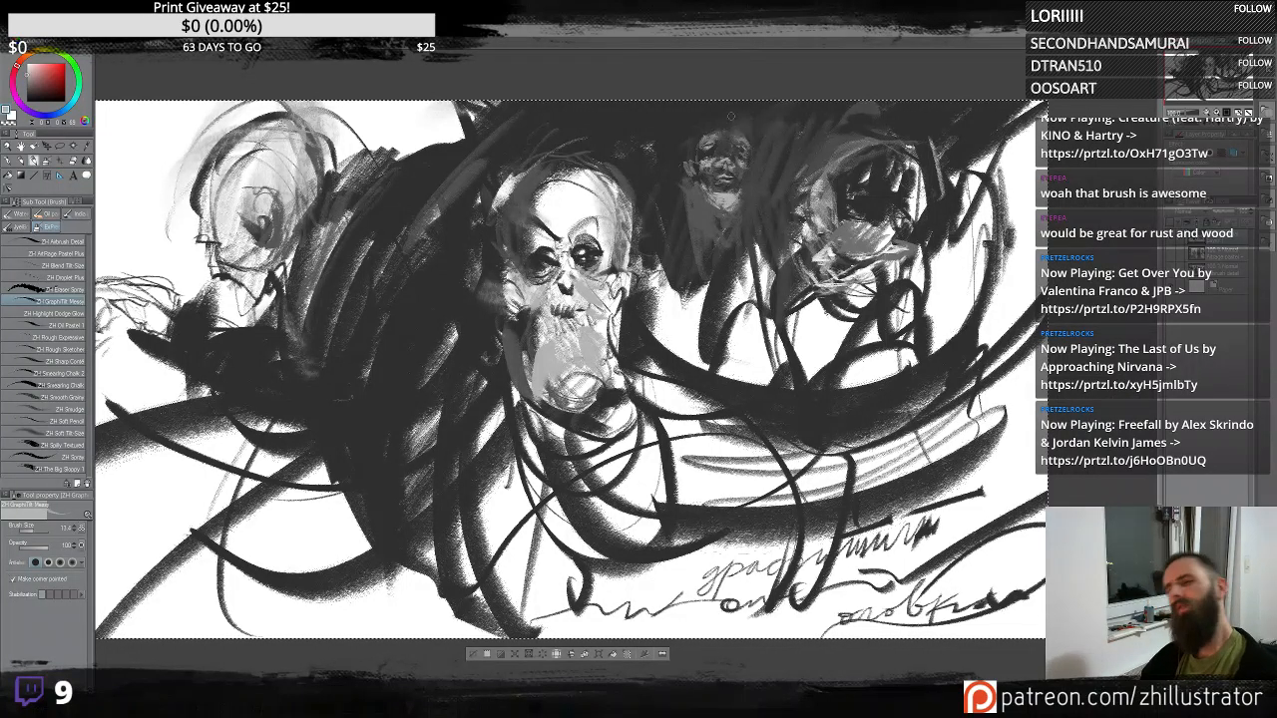
pyautogui.moveTo(691, 114)
pyautogui.mouseDown()
pyautogui.moveTo(684, 149)
pyautogui.moveTo(698, 119)
pyautogui.moveTo(687, 115)
pyautogui.moveTo(671, 138)
pyautogui.moveTo(651, 131)
pyautogui.moveTo(627, 148)
pyautogui.mouseUp()
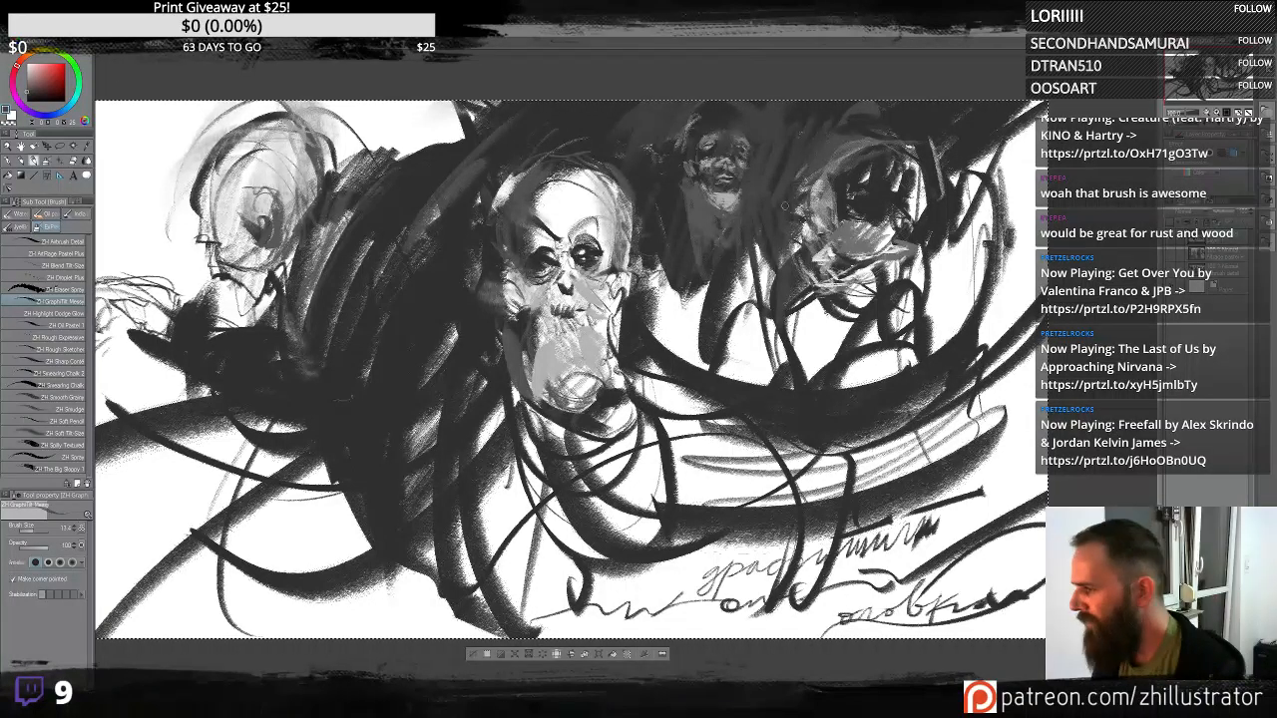
pyautogui.moveTo(827, 369)
pyautogui.mouseDown()
pyautogui.moveTo(795, 318)
pyautogui.moveTo(892, 315)
pyautogui.moveTo(957, 347)
pyautogui.mouseUp()
pyautogui.moveTo(277, 479); pyautogui.dragTo(500, 544)
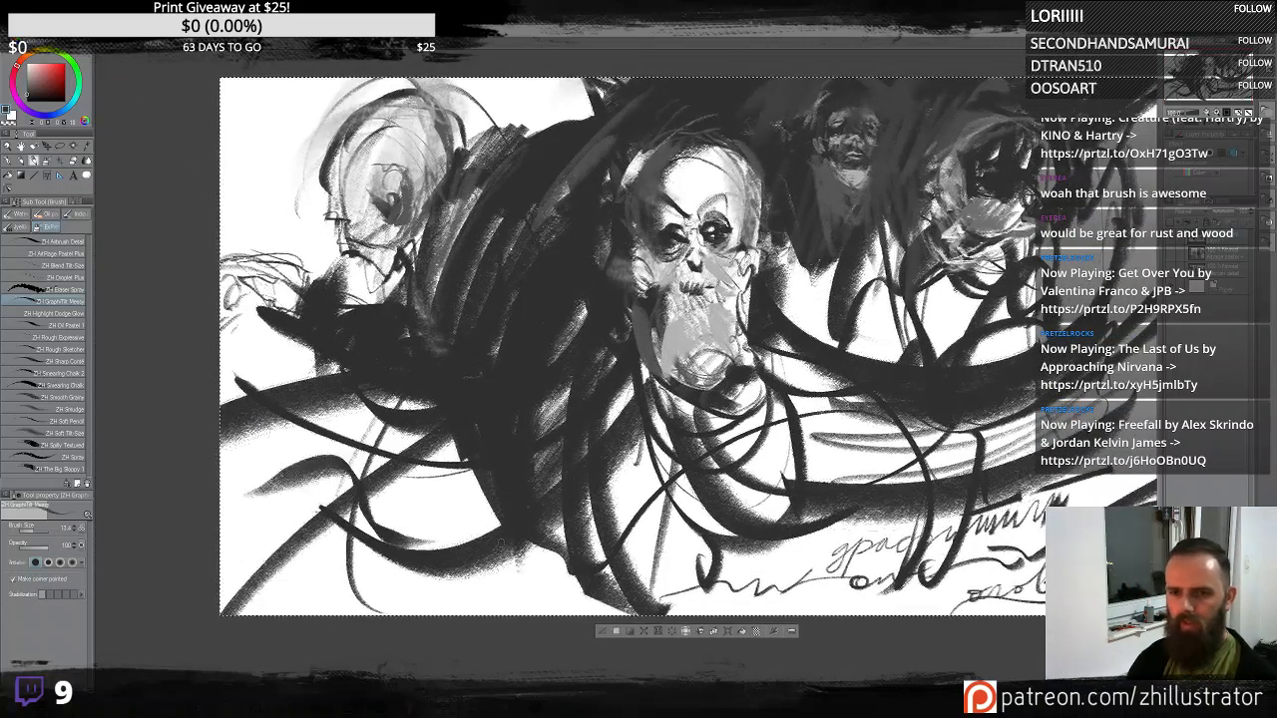
pyautogui.hotkey('ctrl', 'z')
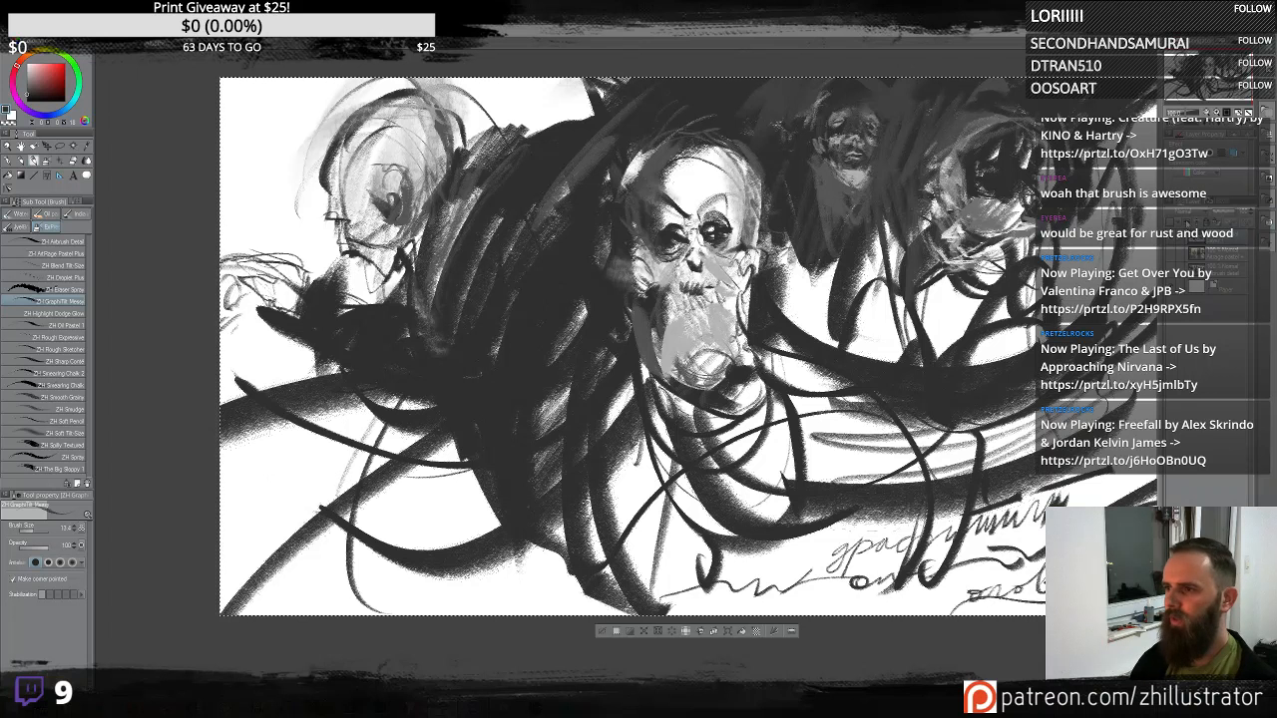
# - Hide the skull painting layer and fill the blank layer with mid gray as a fresh test canvas
pyautogui.click(1172, 238)
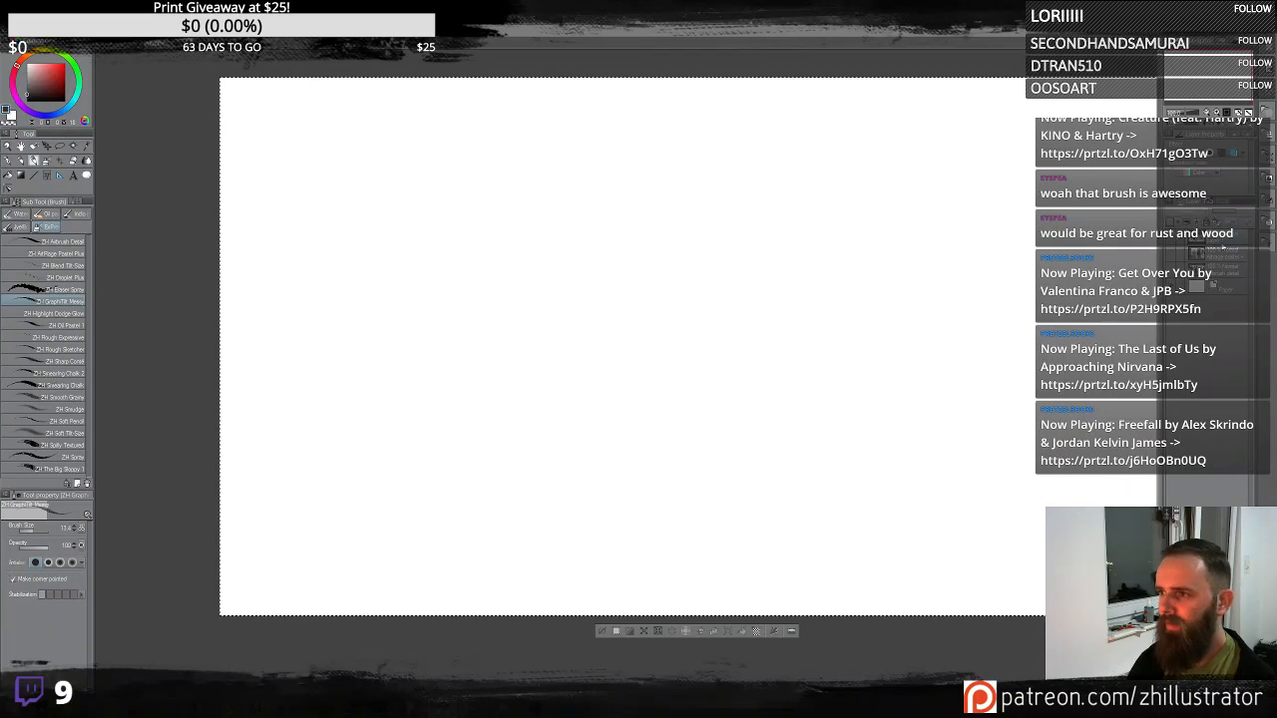
pyautogui.click(1173, 240)
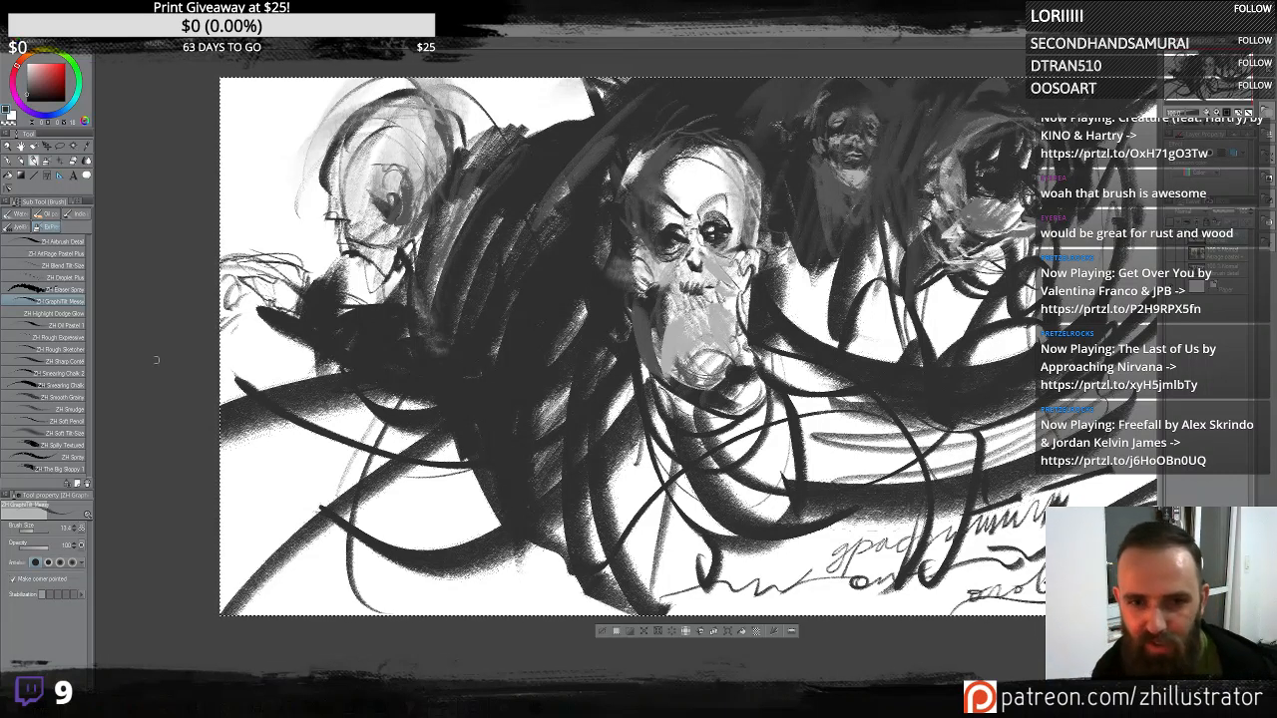
pyautogui.click(62, 313)
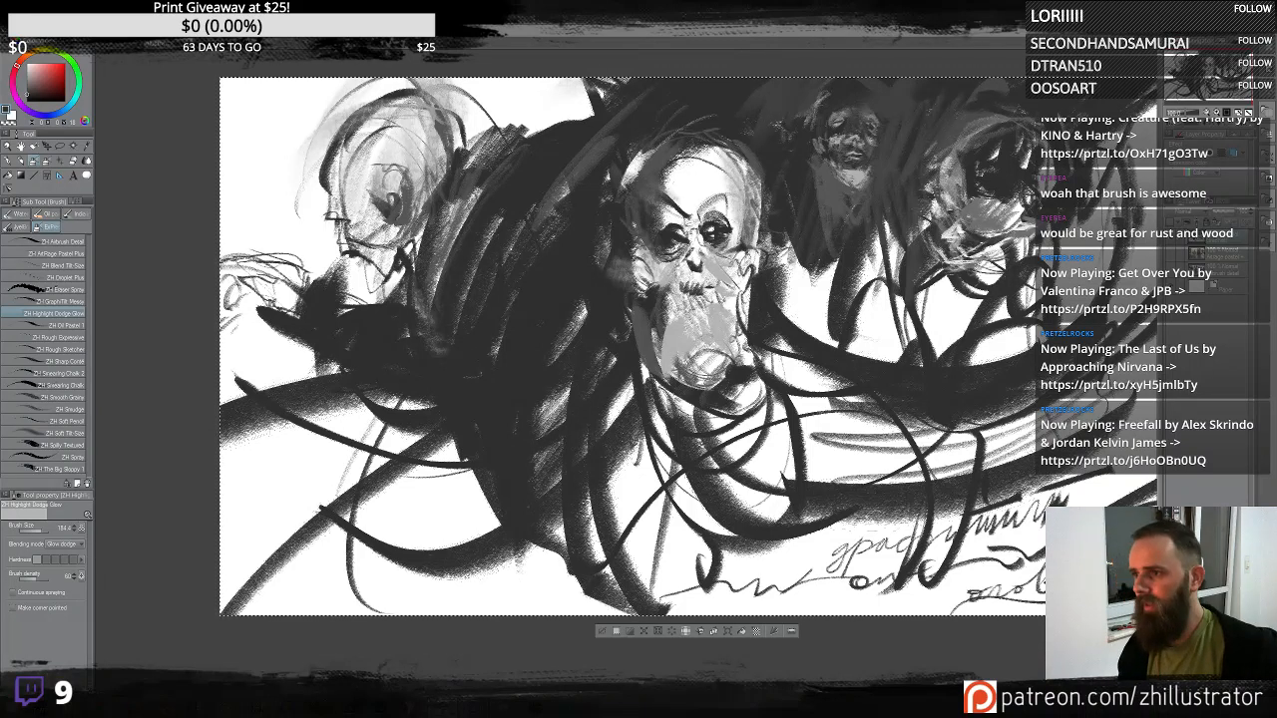
pyautogui.click(1174, 249)
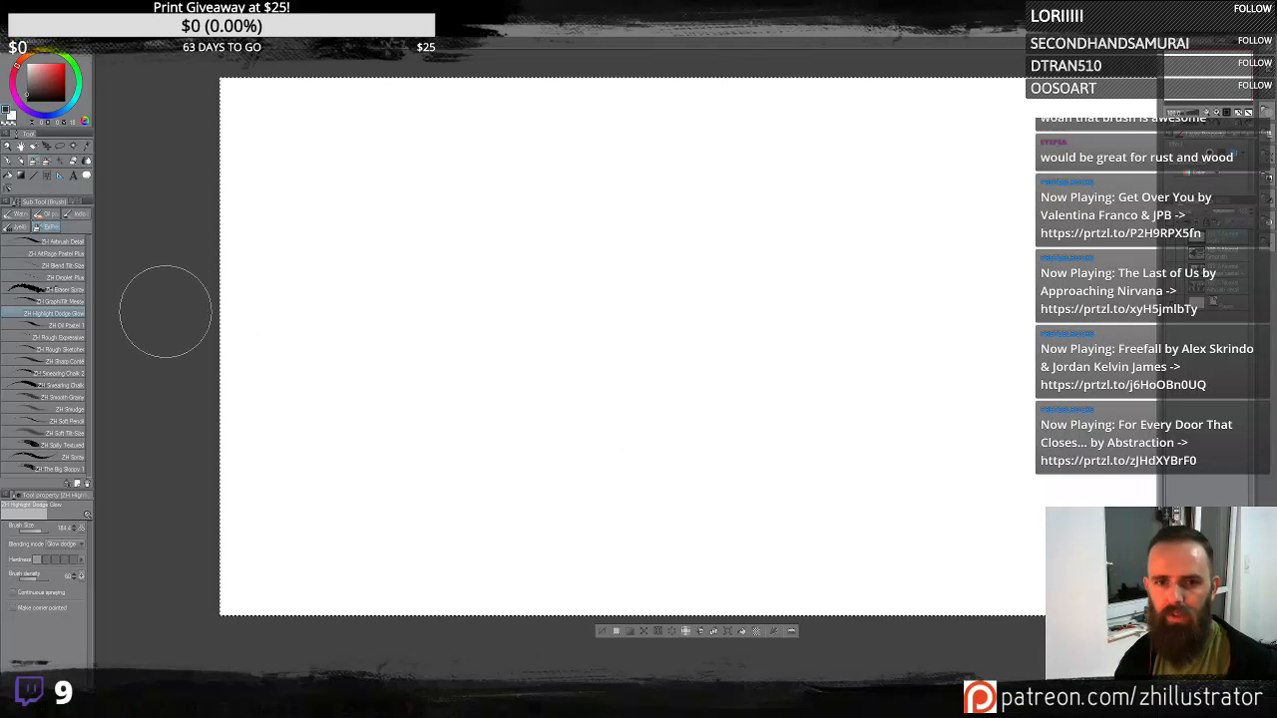
pyautogui.click(38, 266)
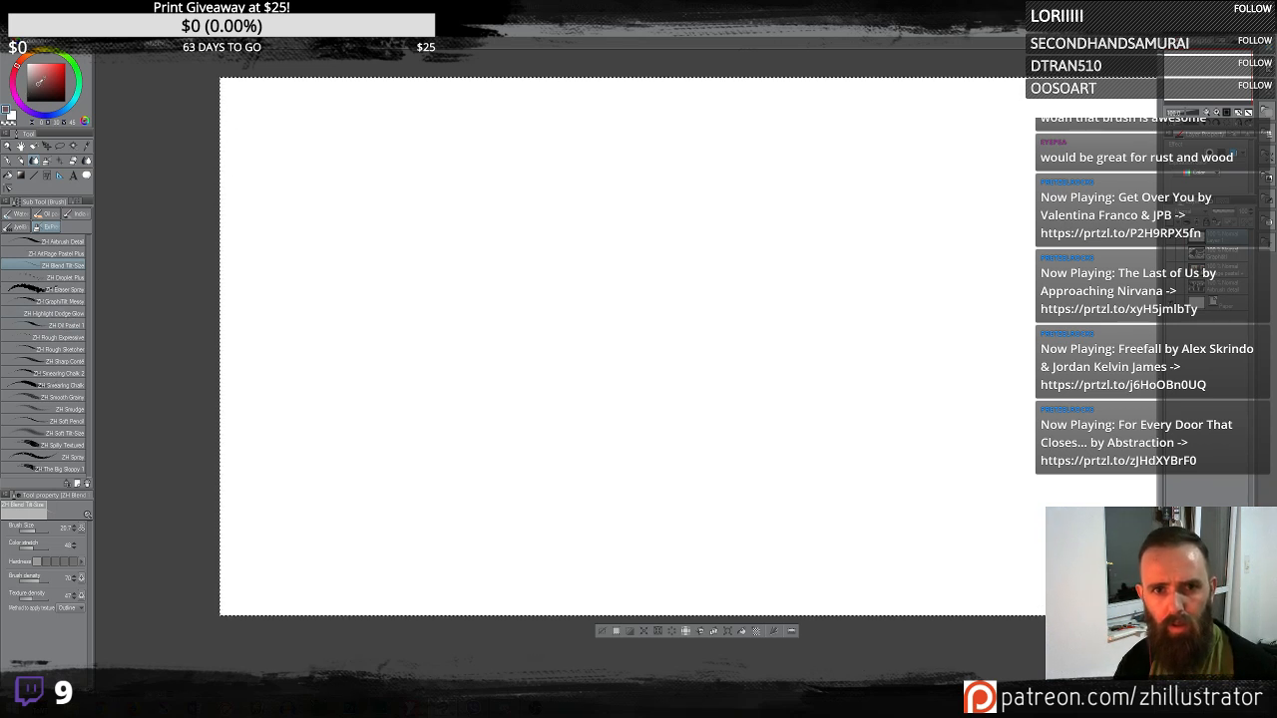
pyautogui.hotkey('alt', 'Delete')
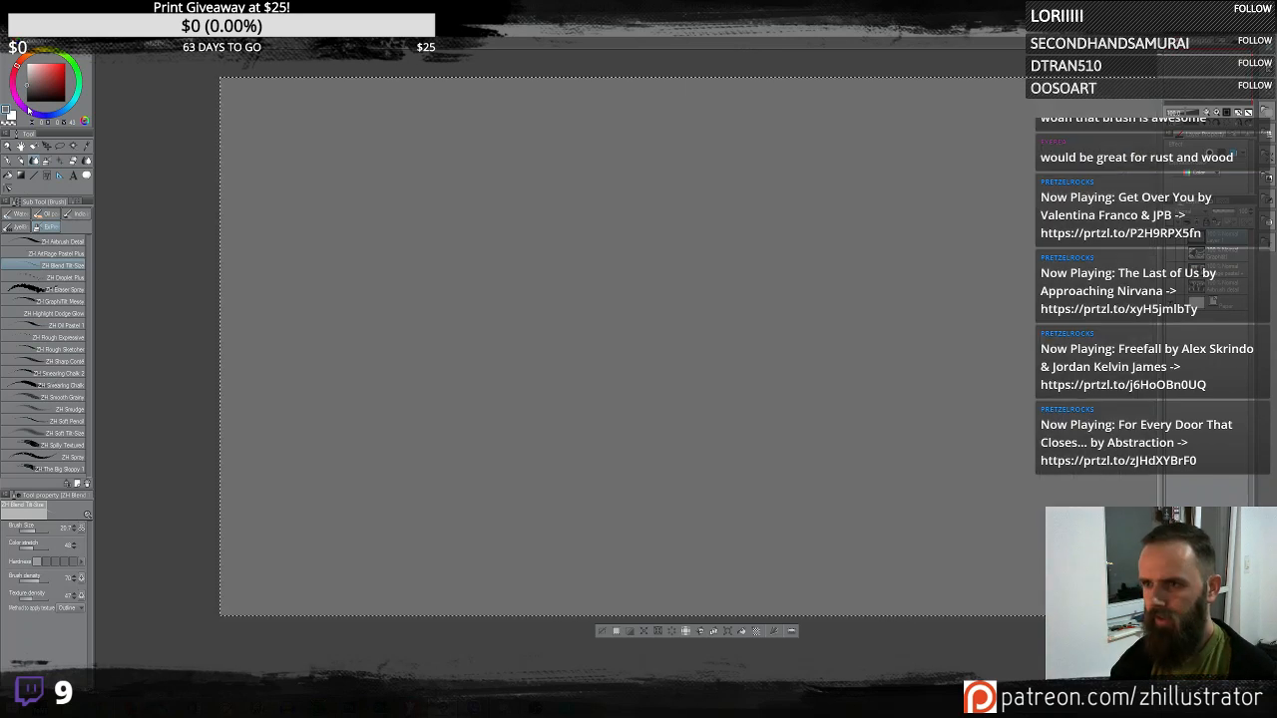
# - Switch to the Highlight Dodge Glow brush and paint a large glowing curved swirl across the gray canvas
pyautogui.moveTo(699, 270)
pyautogui.mouseDown()
pyautogui.moveTo(635, 288)
pyautogui.moveTo(645, 278)
pyautogui.mouseUp()
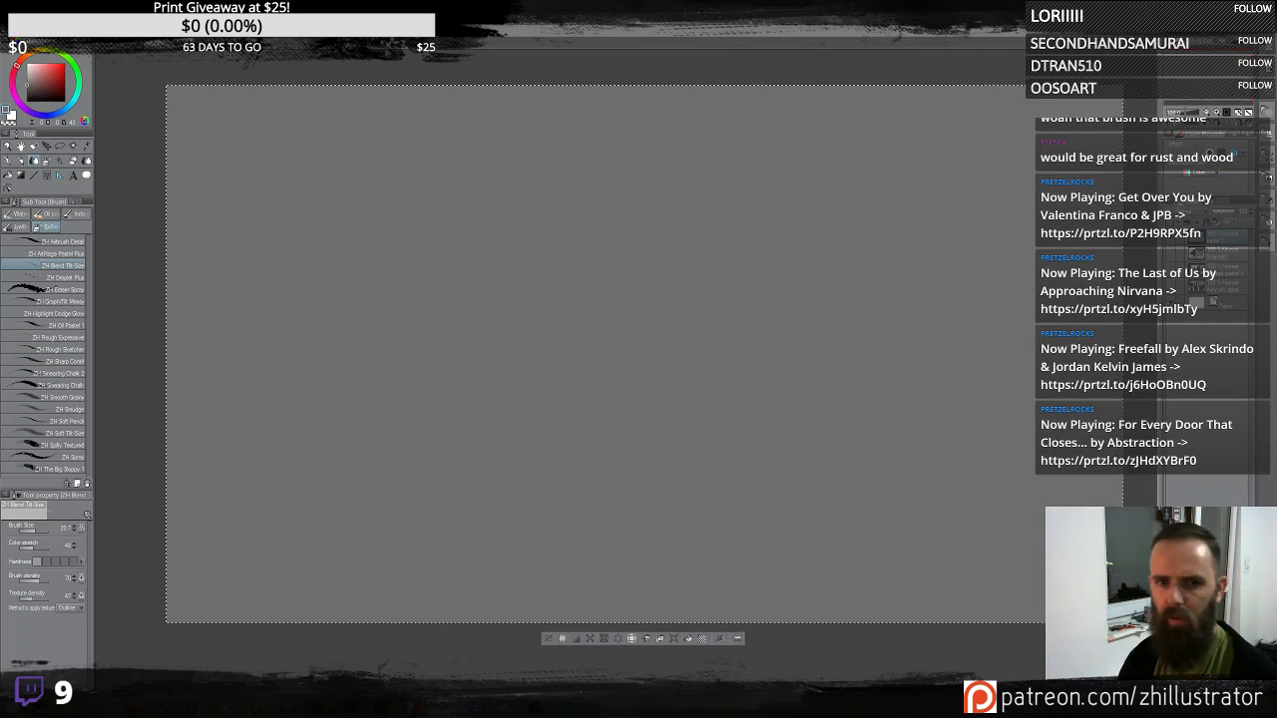
pyautogui.click(65, 315)
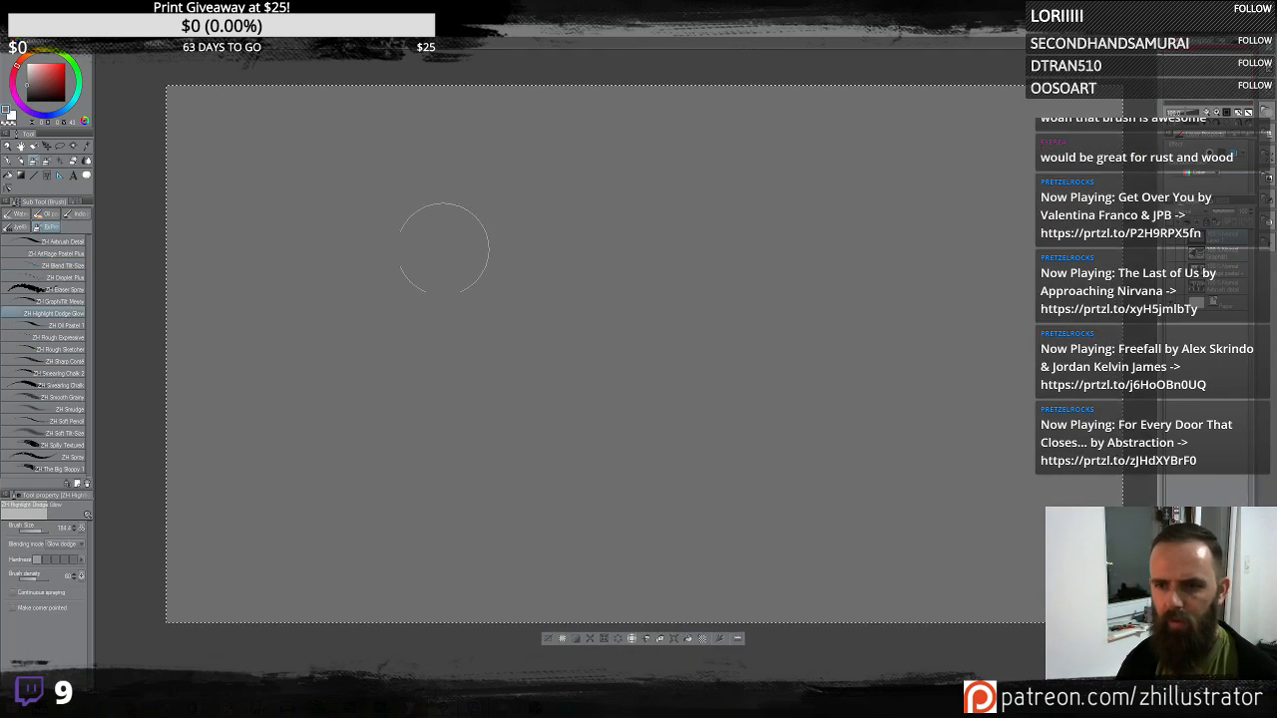
pyautogui.moveTo(444, 265)
pyautogui.mouseDown()
pyautogui.moveTo(543, 234)
pyautogui.moveTo(652, 232)
pyautogui.moveTo(775, 134)
pyautogui.moveTo(748, 169)
pyautogui.mouseUp()
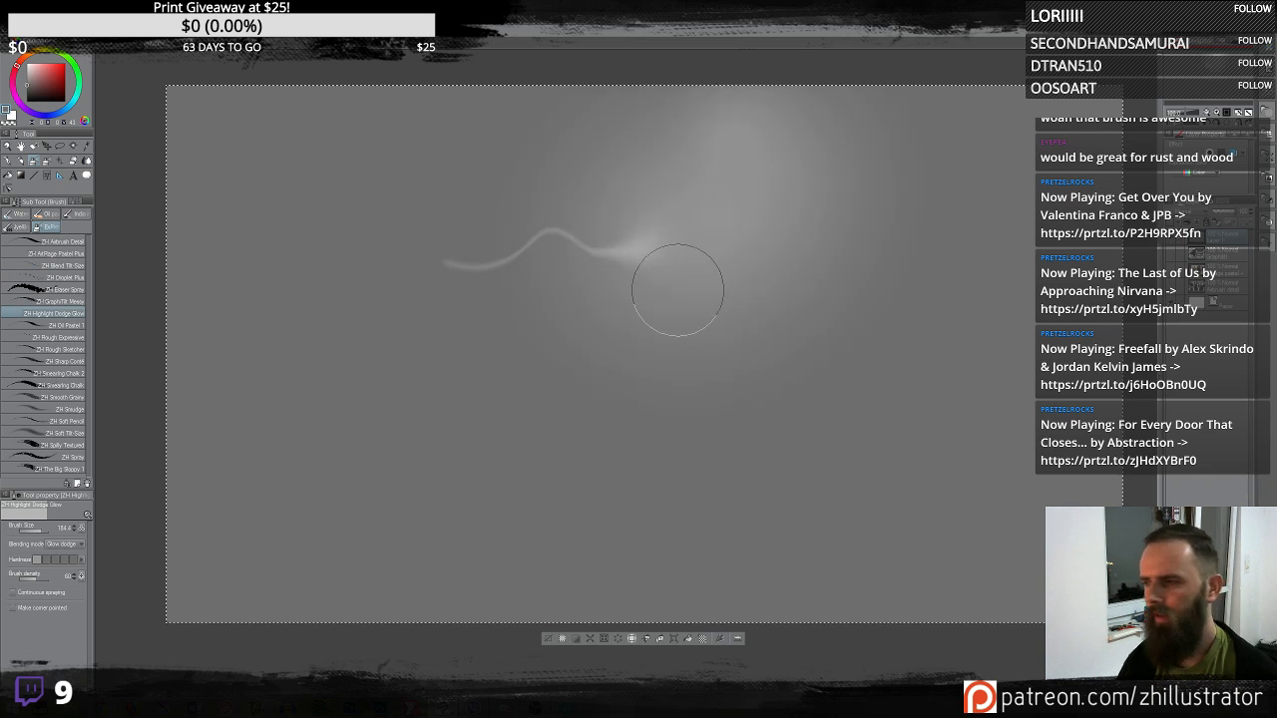
pyautogui.press('Delete')
pyautogui.moveTo(774, 309)
pyautogui.mouseDown()
pyautogui.moveTo(714, 320)
pyautogui.moveTo(650, 299)
pyautogui.moveTo(593, 247)
pyautogui.moveTo(574, 334)
pyautogui.mouseUp()
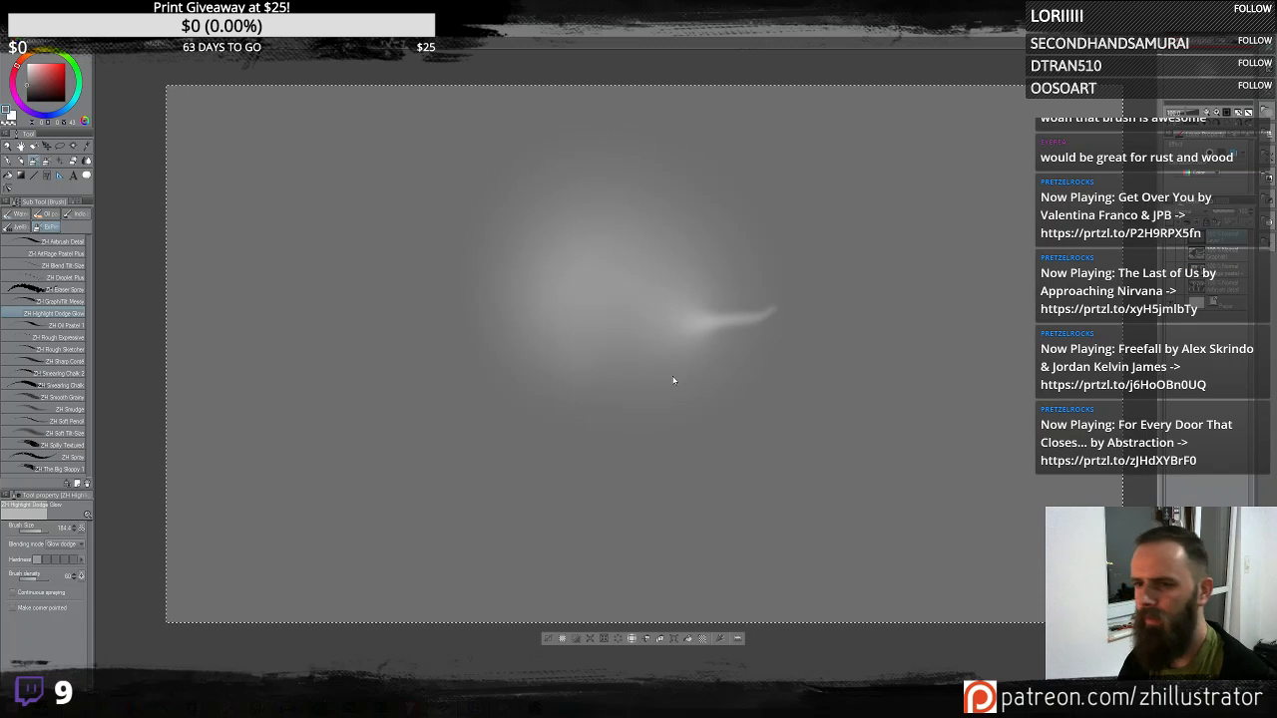
pyautogui.press('Delete')
pyautogui.moveTo(849, 285)
pyautogui.mouseDown()
pyautogui.moveTo(776, 312)
pyautogui.moveTo(504, 291)
pyautogui.moveTo(421, 378)
pyautogui.moveTo(454, 520)
pyautogui.moveTo(590, 535)
pyautogui.moveTo(717, 462)
pyautogui.moveTo(822, 371)
pyautogui.moveTo(1000, 269)
pyautogui.moveTo(1024, 162)
pyautogui.moveTo(907, 139)
pyautogui.moveTo(849, 211)
pyautogui.moveTo(842, 289)
pyautogui.mouseUp()
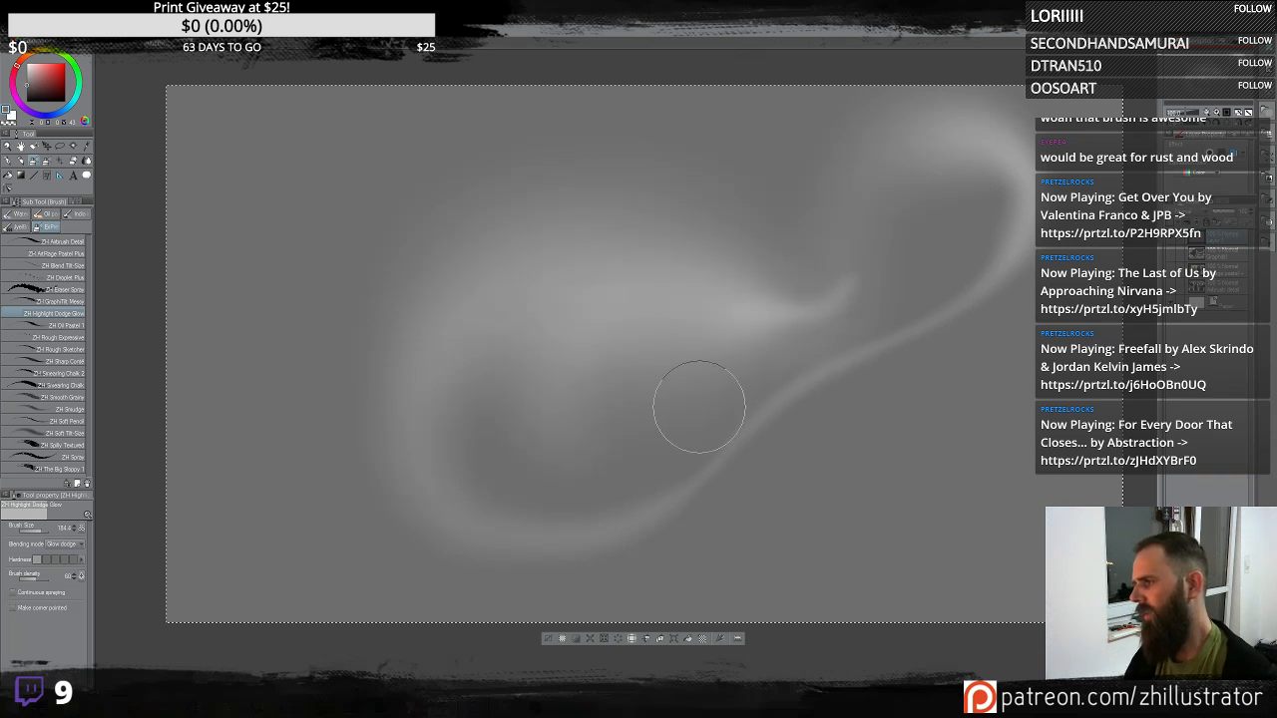
# - Dab several bright glowing light spots across the upper left part of the swirl
pyautogui.click(576, 201)
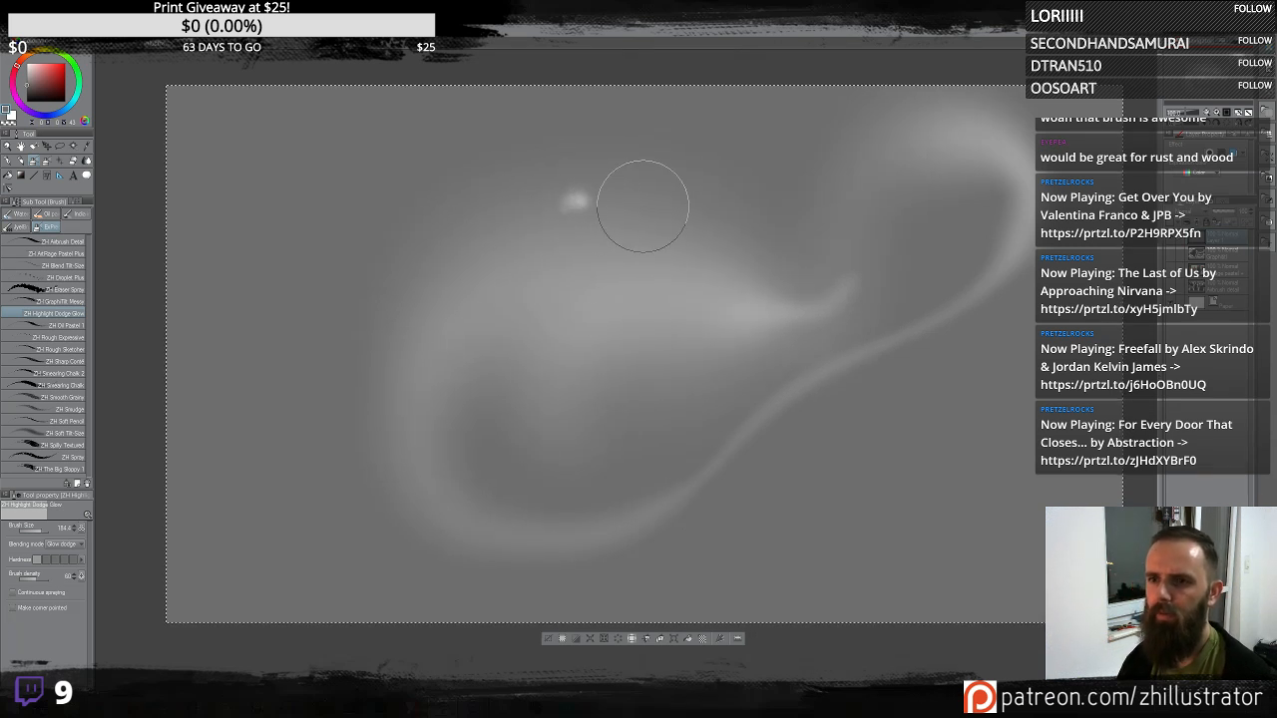
pyautogui.click(628, 197)
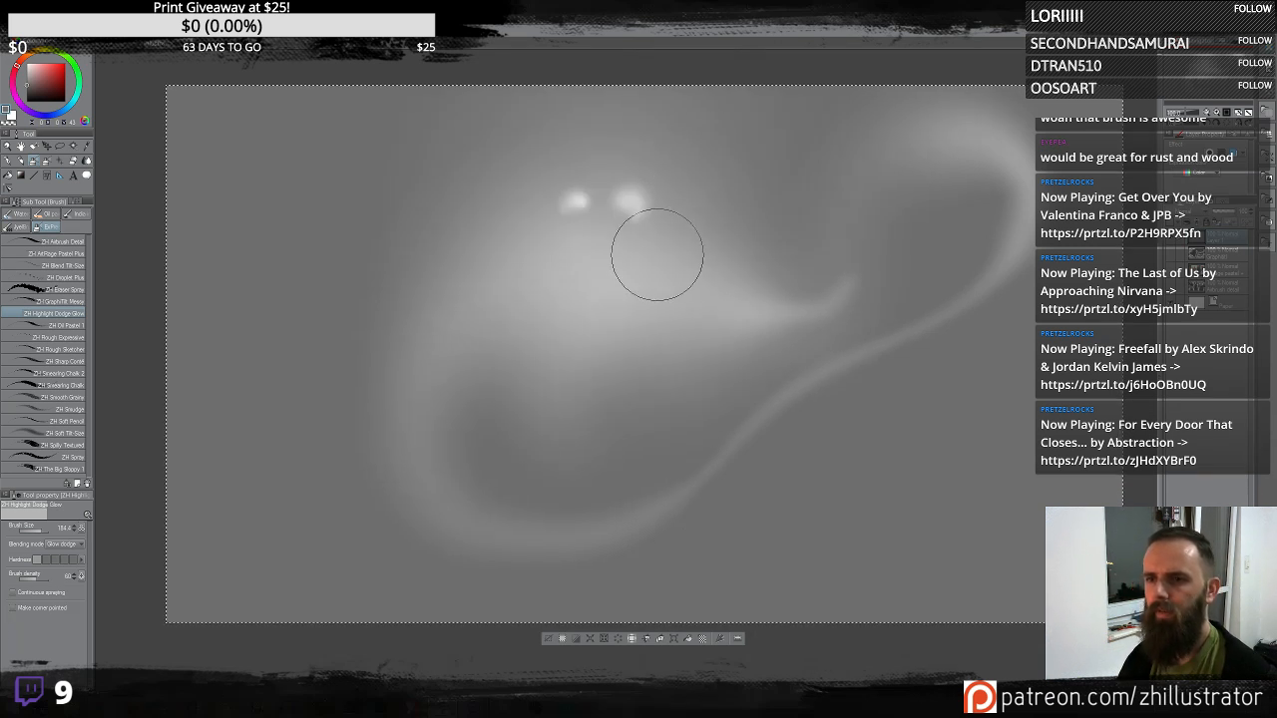
pyautogui.click(615, 271)
pyautogui.click(539, 238)
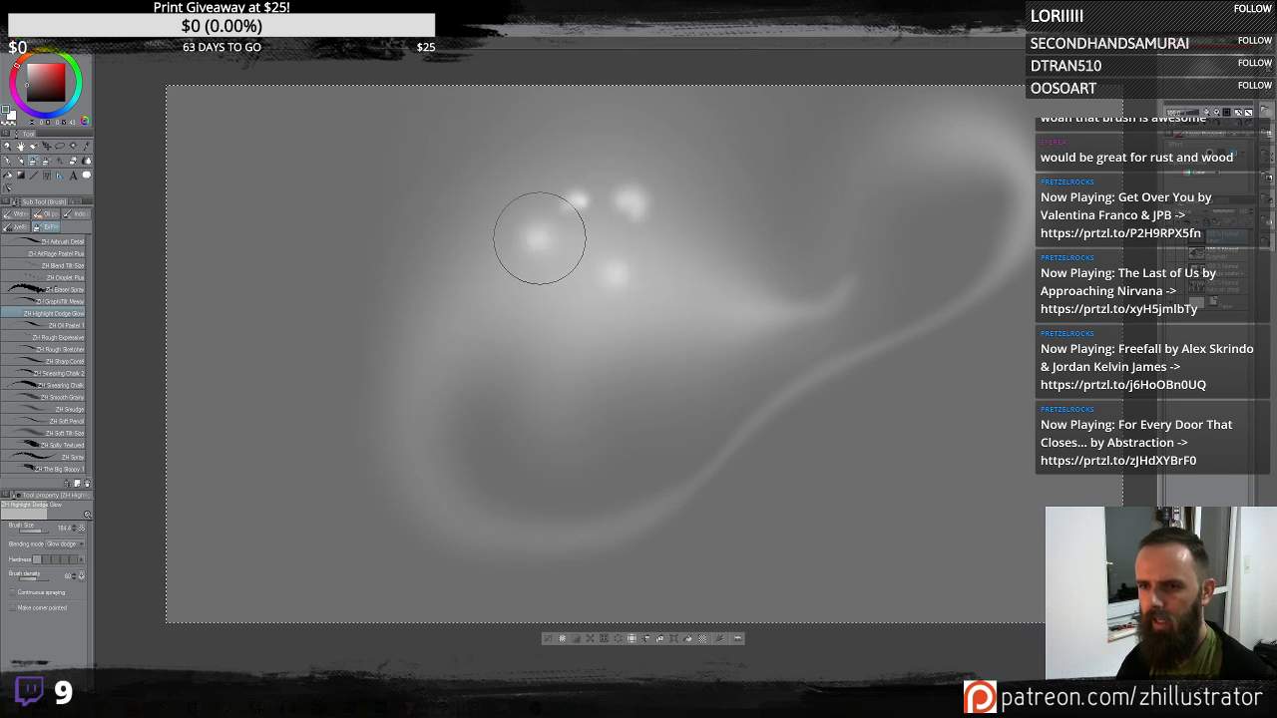
pyautogui.click(534, 232)
pyautogui.click(547, 227)
pyautogui.moveTo(673, 240)
pyautogui.mouseDown()
pyautogui.moveTo(644, 266)
pyautogui.moveTo(651, 300)
pyautogui.moveTo(629, 320)
pyautogui.mouseUp()
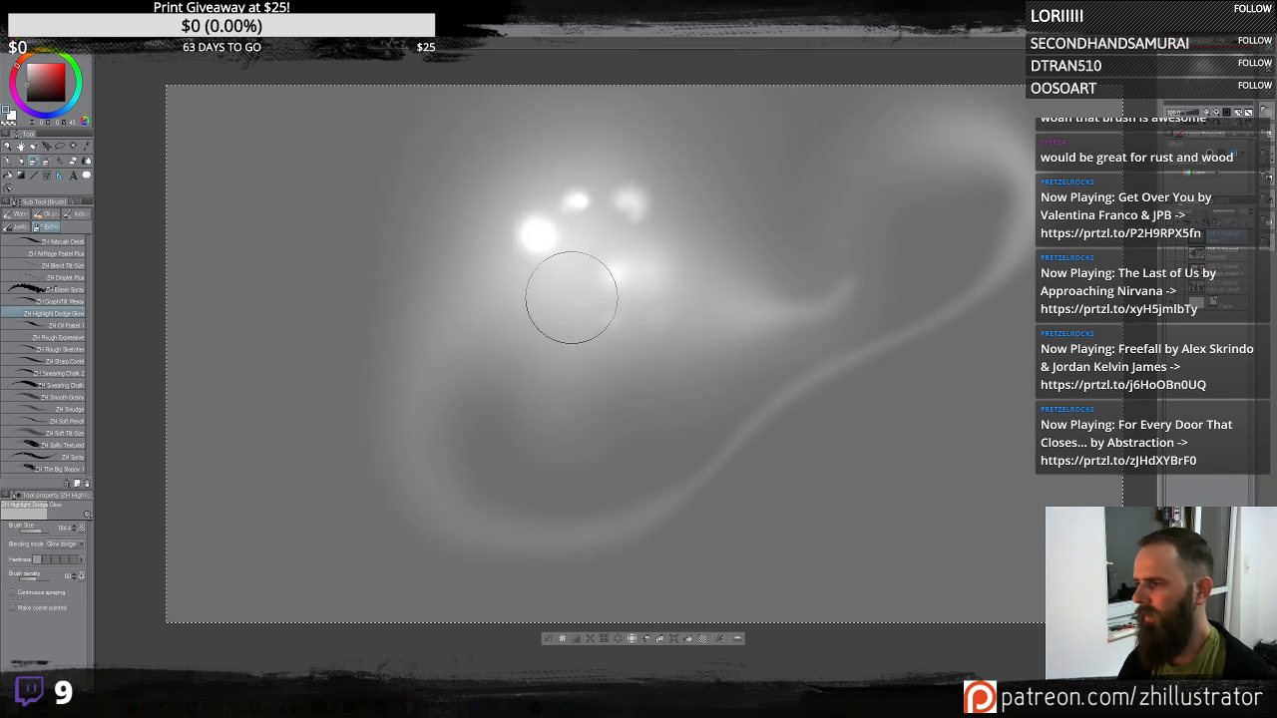
pyautogui.click(393, 208)
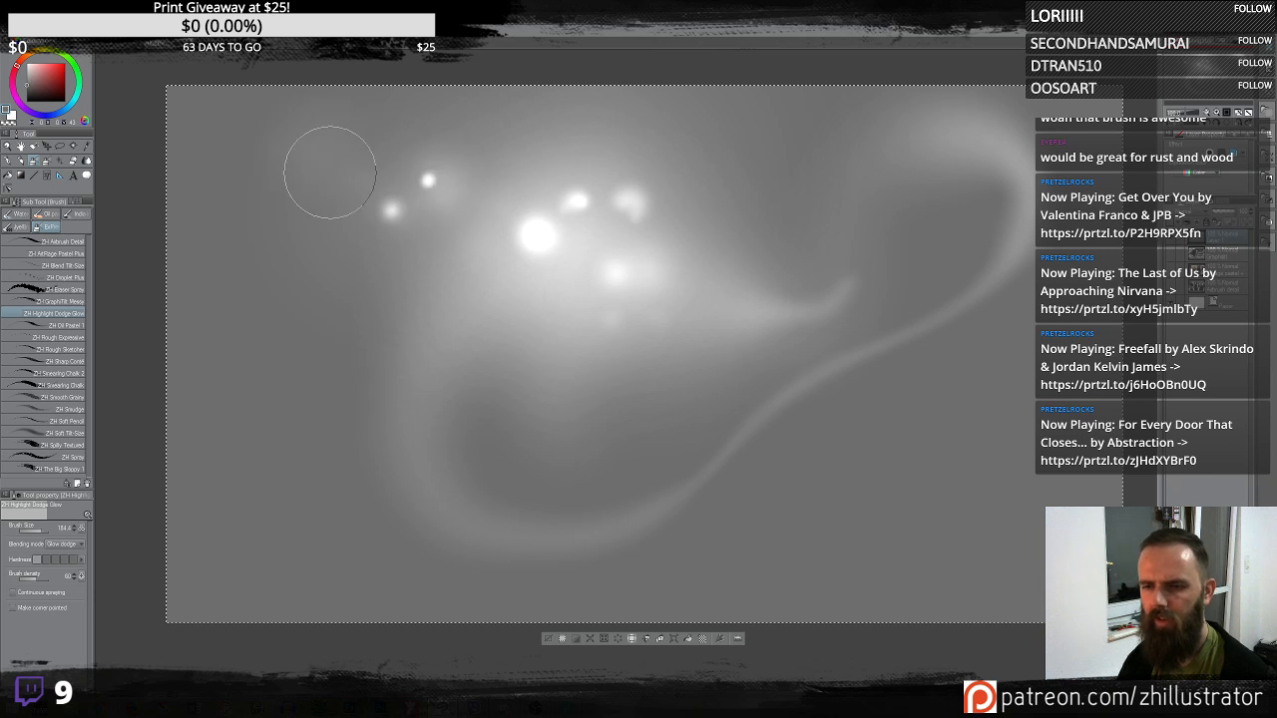
# - Add more glow spots near the top right and along the swirl's tendril with short strokes
pyautogui.moveTo(738, 290); pyautogui.dragTo(747, 176)
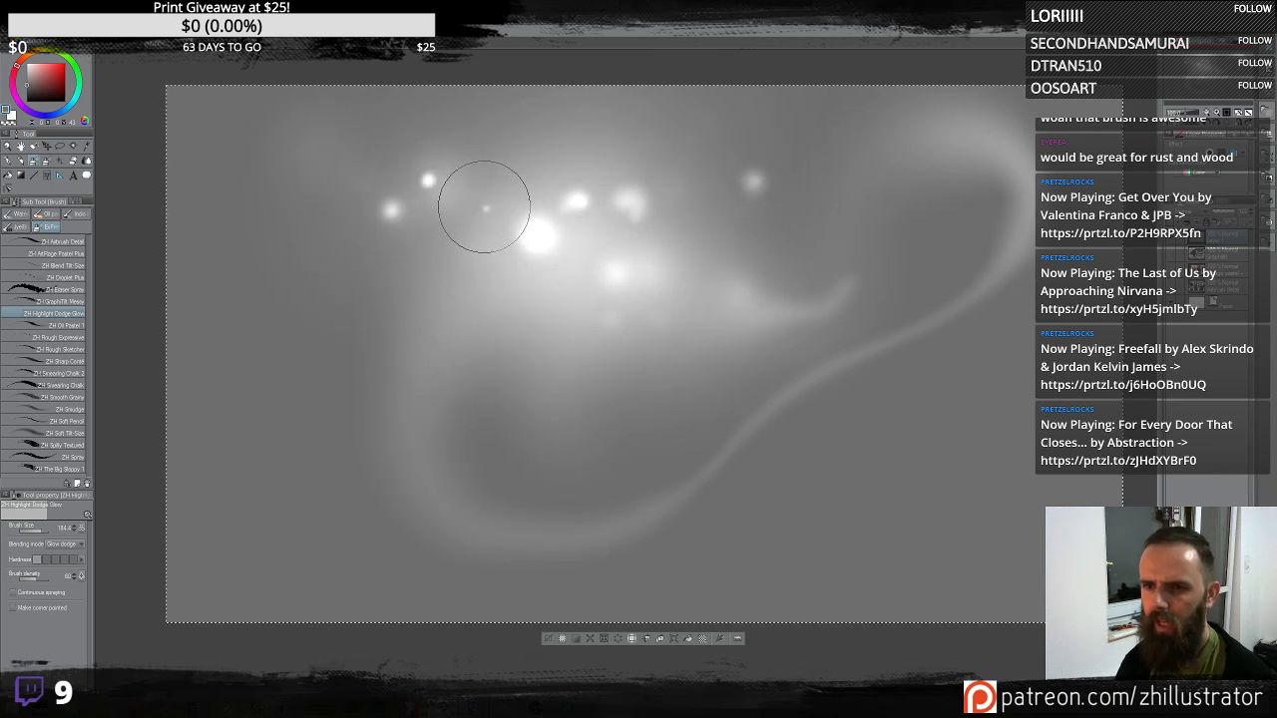
pyautogui.moveTo(482, 211); pyautogui.dragTo(505, 226)
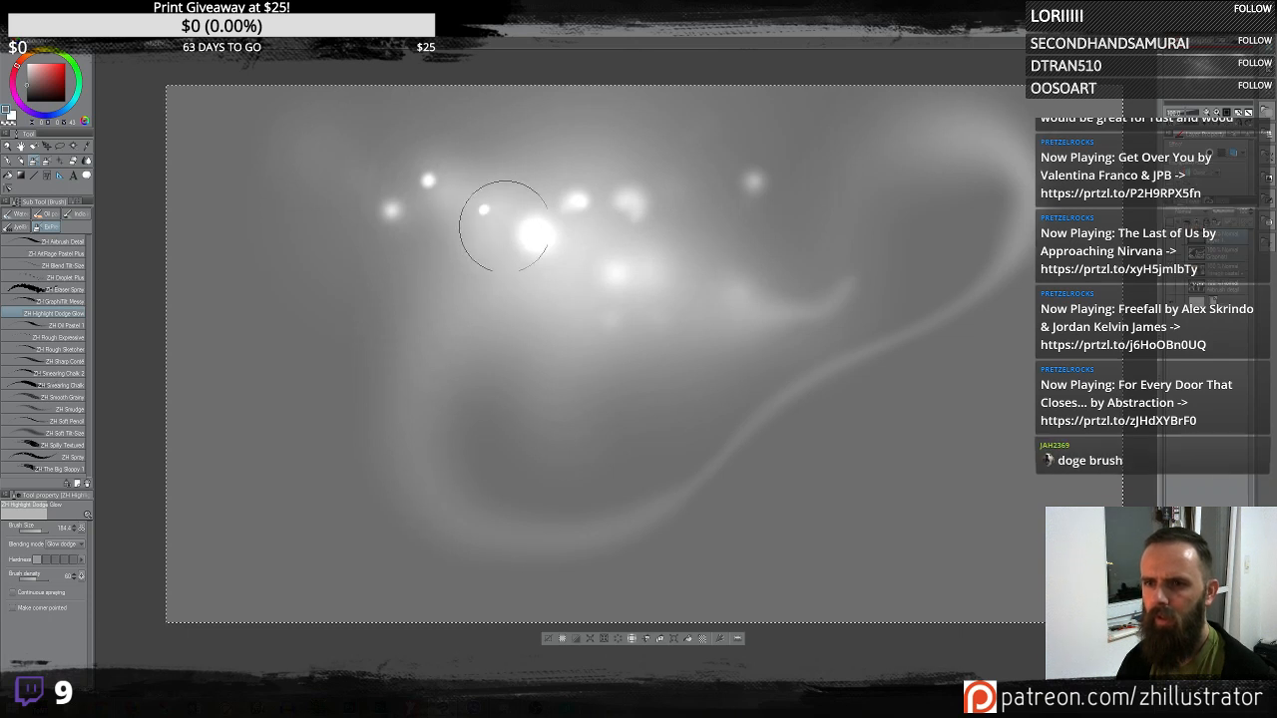
pyautogui.moveTo(541, 183); pyautogui.dragTo(577, 202)
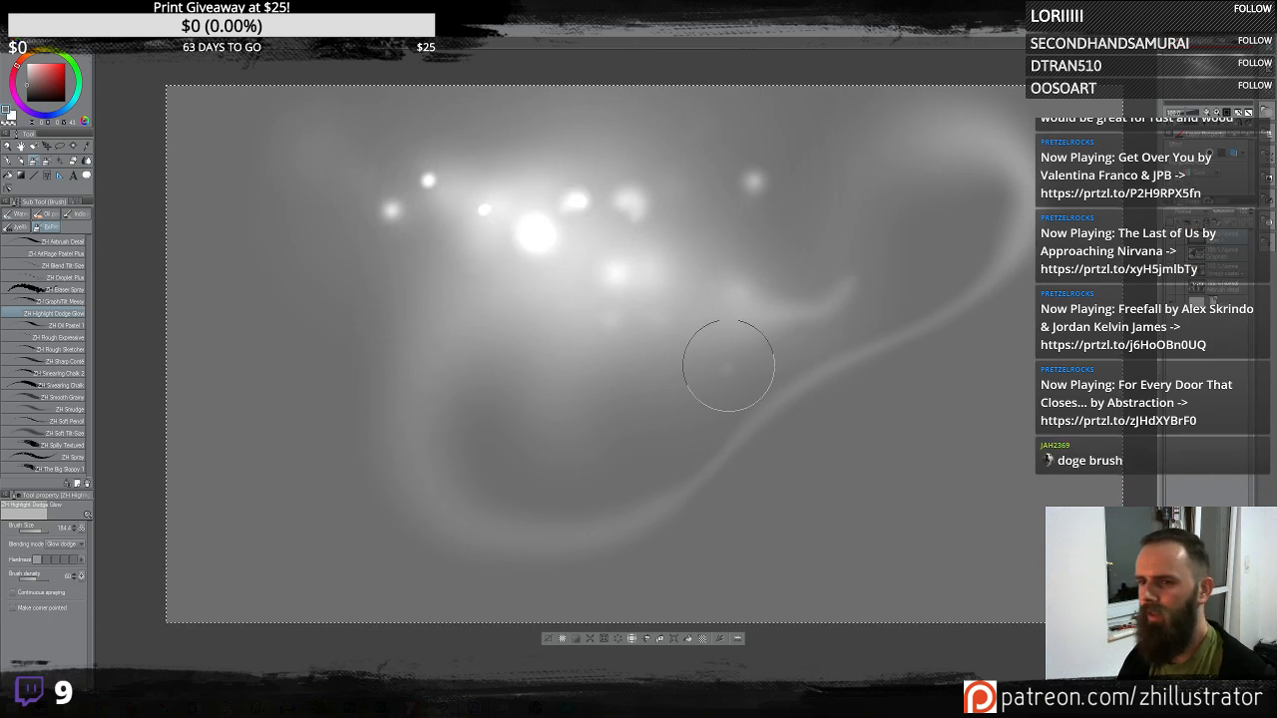
pyautogui.click(745, 359)
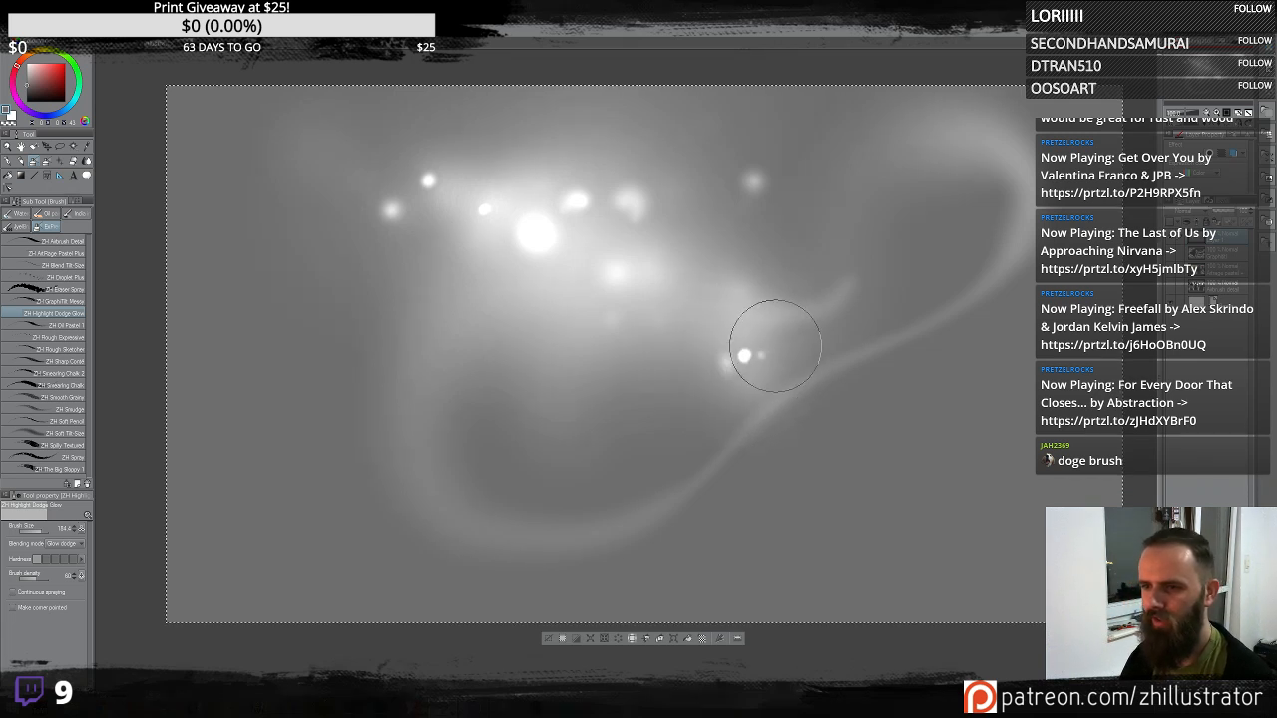
pyautogui.click(954, 357)
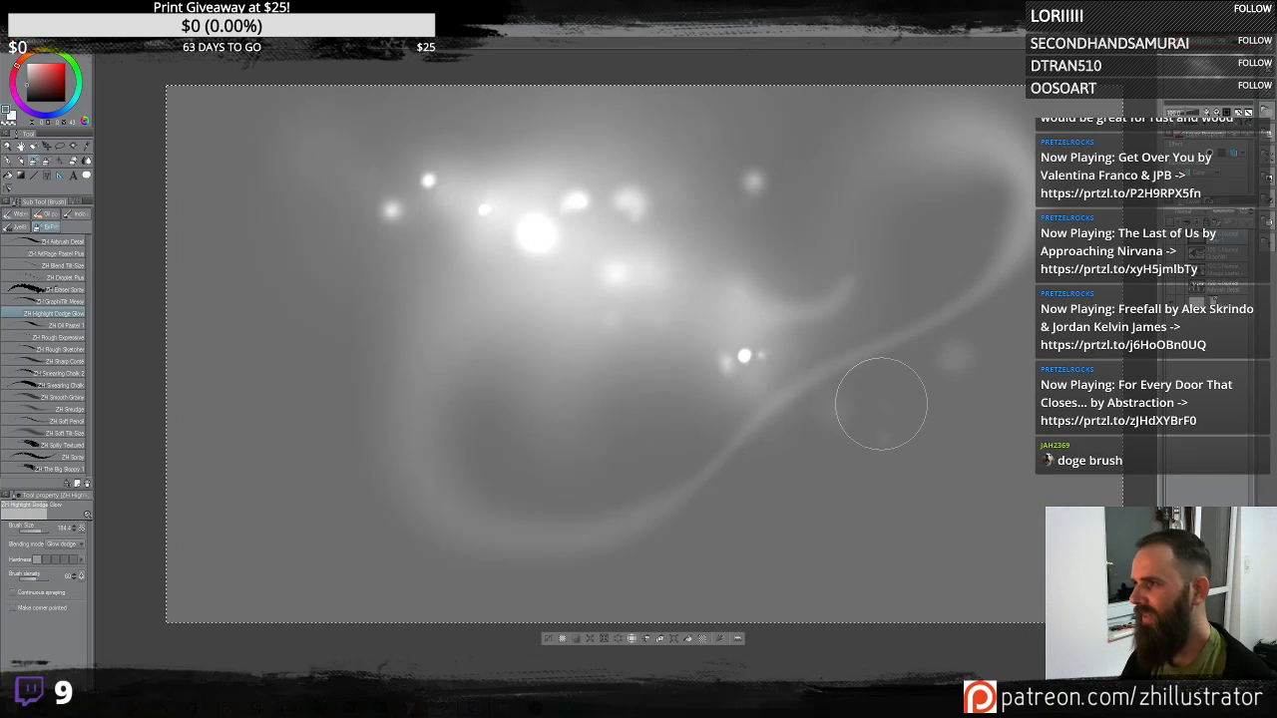
pyautogui.moveTo(565, 342); pyautogui.dragTo(577, 411)
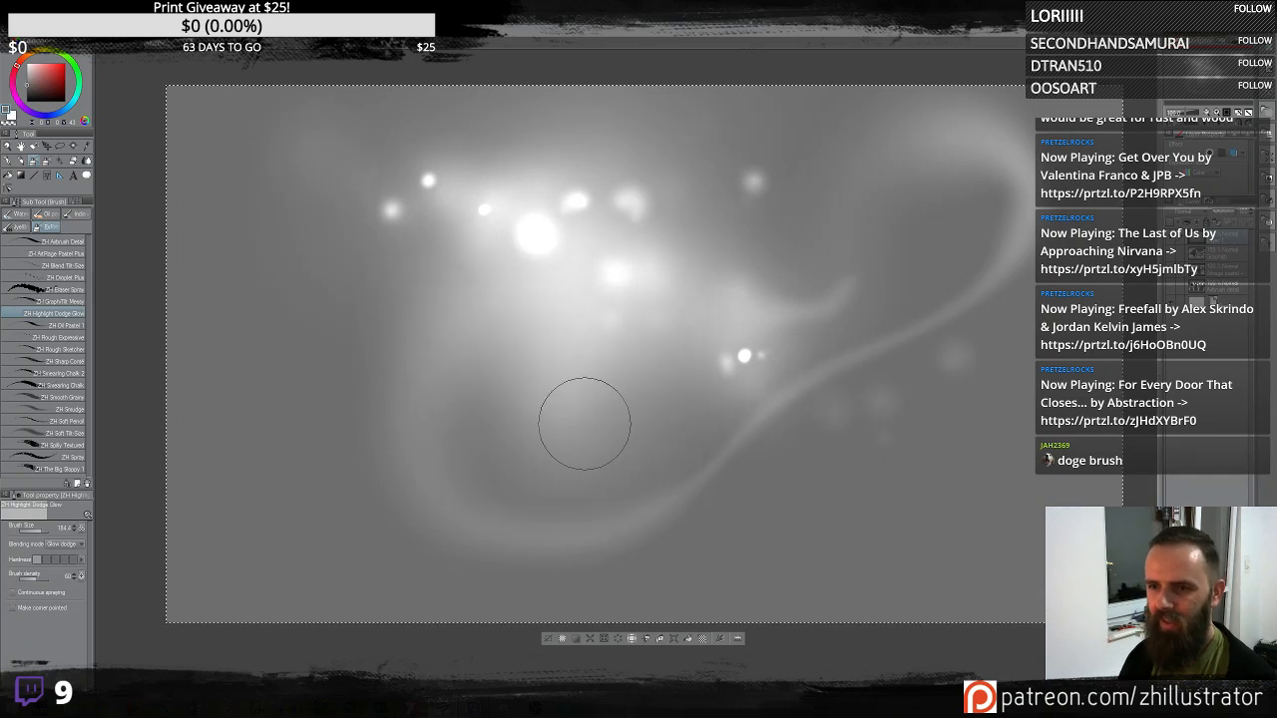
pyautogui.click(823, 274)
pyautogui.moveTo(755, 246); pyautogui.dragTo(757, 225)
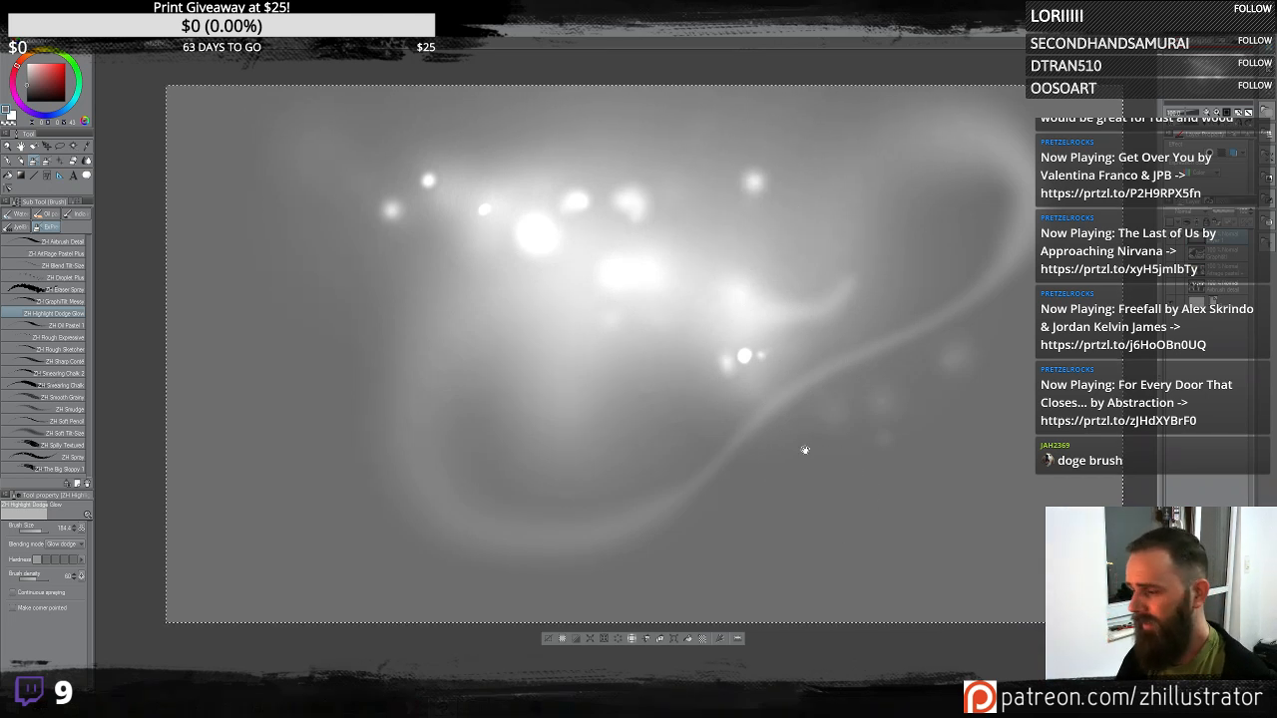
# - Try curling glow strokes on the lower right of the swirl and undo them
pyautogui.moveTo(821, 461); pyautogui.dragTo(765, 473)
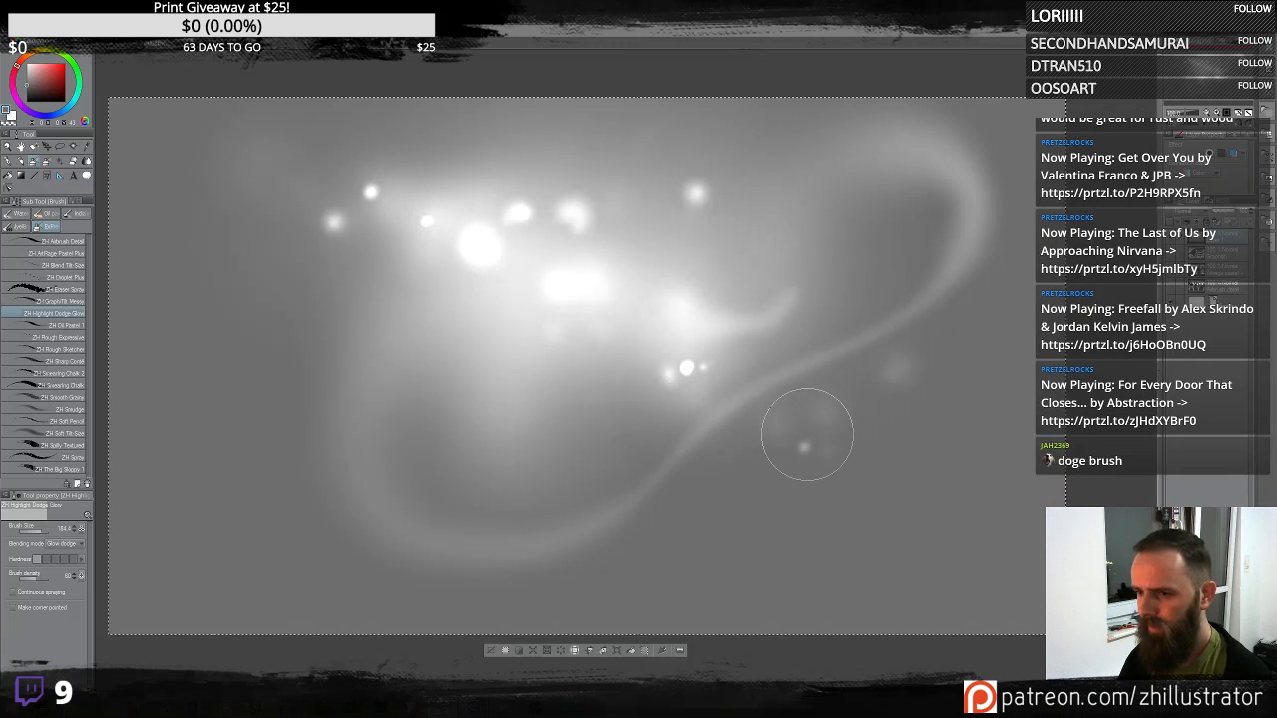
pyautogui.moveTo(879, 403)
pyautogui.mouseDown()
pyautogui.moveTo(929, 329)
pyautogui.moveTo(889, 345)
pyautogui.moveTo(894, 399)
pyautogui.moveTo(918, 386)
pyautogui.moveTo(897, 398)
pyautogui.moveTo(884, 490)
pyautogui.mouseUp()
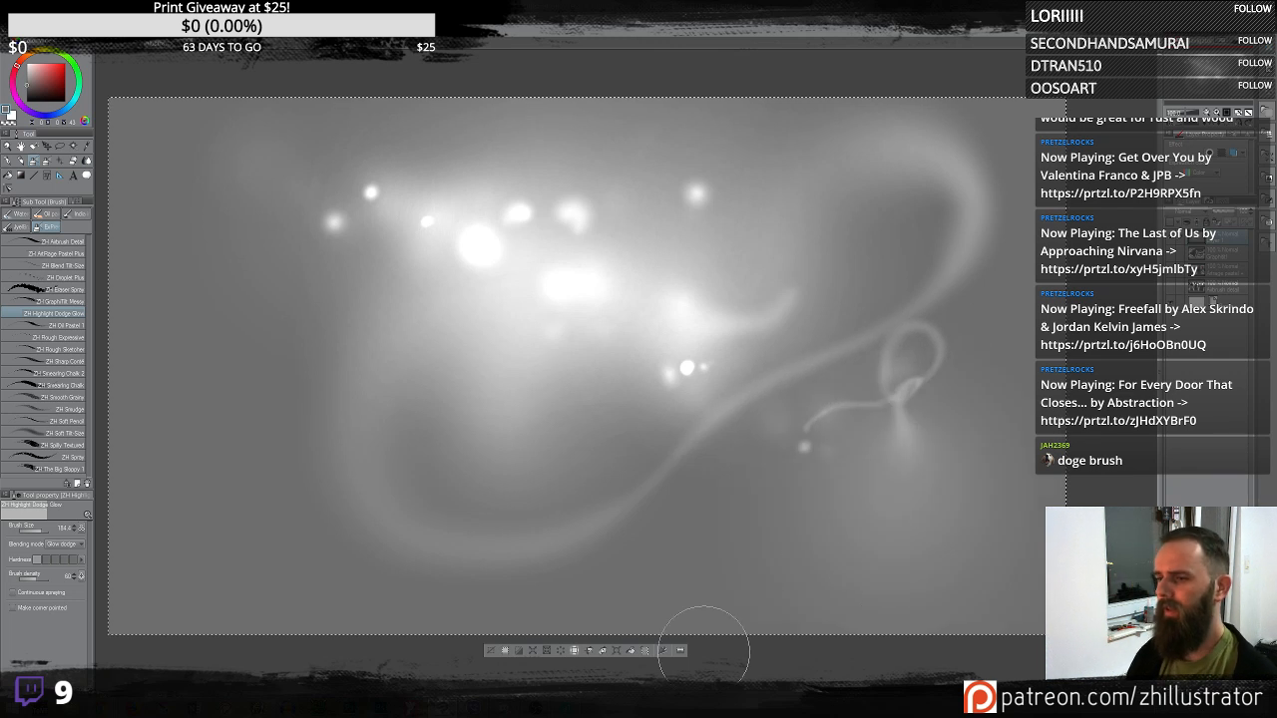
pyautogui.hotkey('ctrl', 'z')
pyautogui.hotkey('ctrl', 'z')
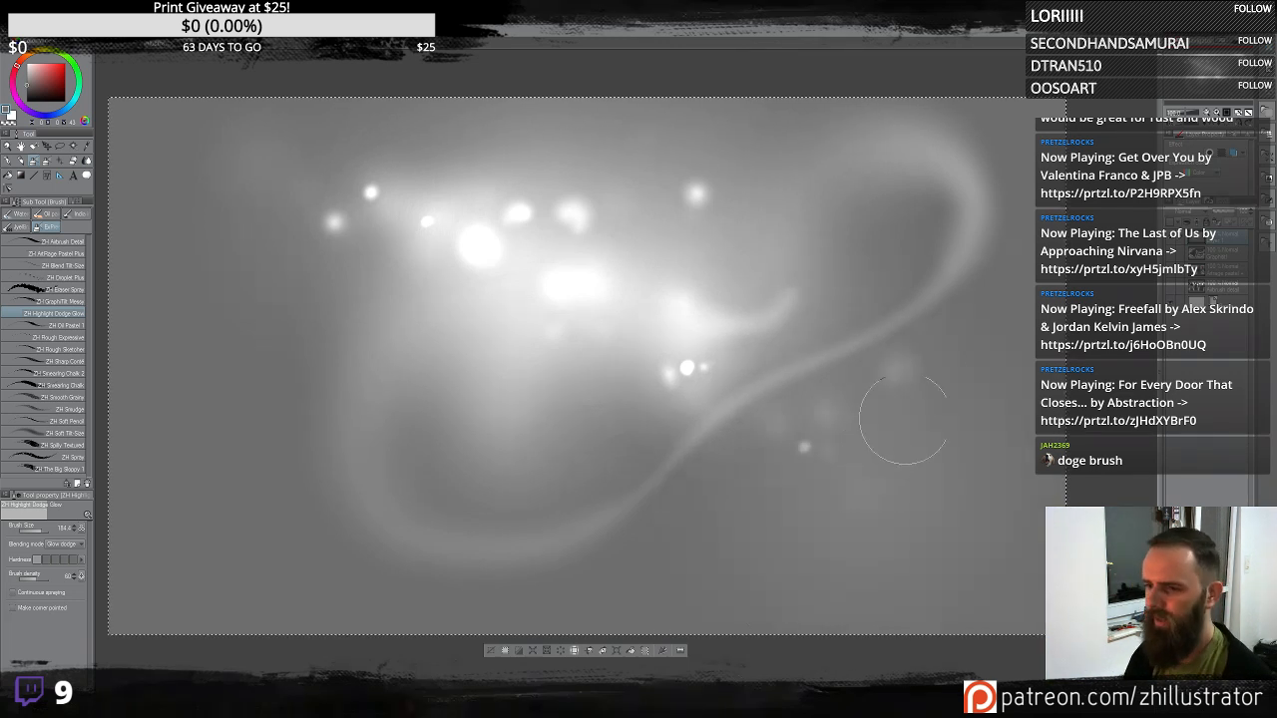
pyautogui.moveTo(969, 230); pyautogui.dragTo(806, 407)
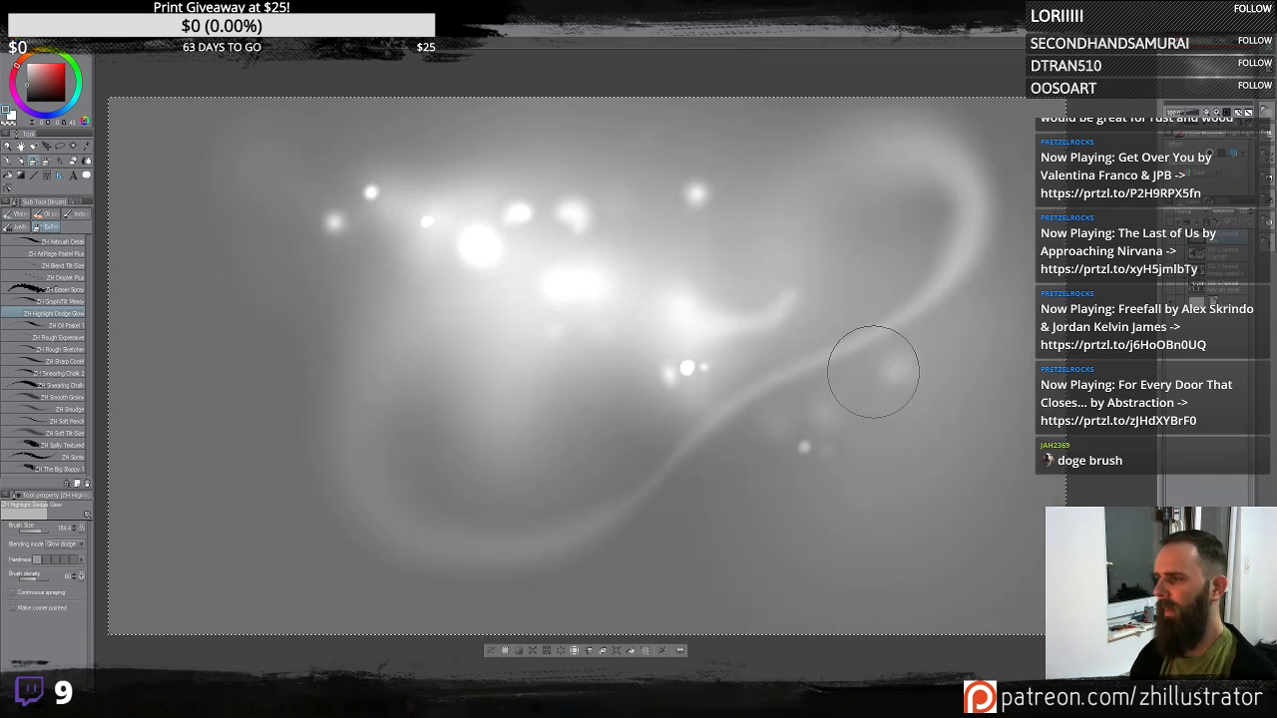
pyautogui.hotkey('ctrl', 'z')
pyautogui.moveTo(874, 371)
pyautogui.mouseDown()
pyautogui.moveTo(838, 384)
pyautogui.moveTo(837, 371)
pyautogui.mouseUp()
pyautogui.hotkey('ctrl', 'z')
# - Brighten the swirl's right tendril with several long glow strokes, undoing the last one
pyautogui.moveTo(890, 297)
pyautogui.mouseDown()
pyautogui.moveTo(829, 314)
pyautogui.moveTo(658, 428)
pyautogui.mouseUp()
pyautogui.moveTo(948, 284)
pyautogui.mouseDown()
pyautogui.moveTo(860, 380)
pyautogui.moveTo(607, 519)
pyautogui.mouseUp()
pyautogui.moveTo(910, 494); pyautogui.dragTo(644, 479)
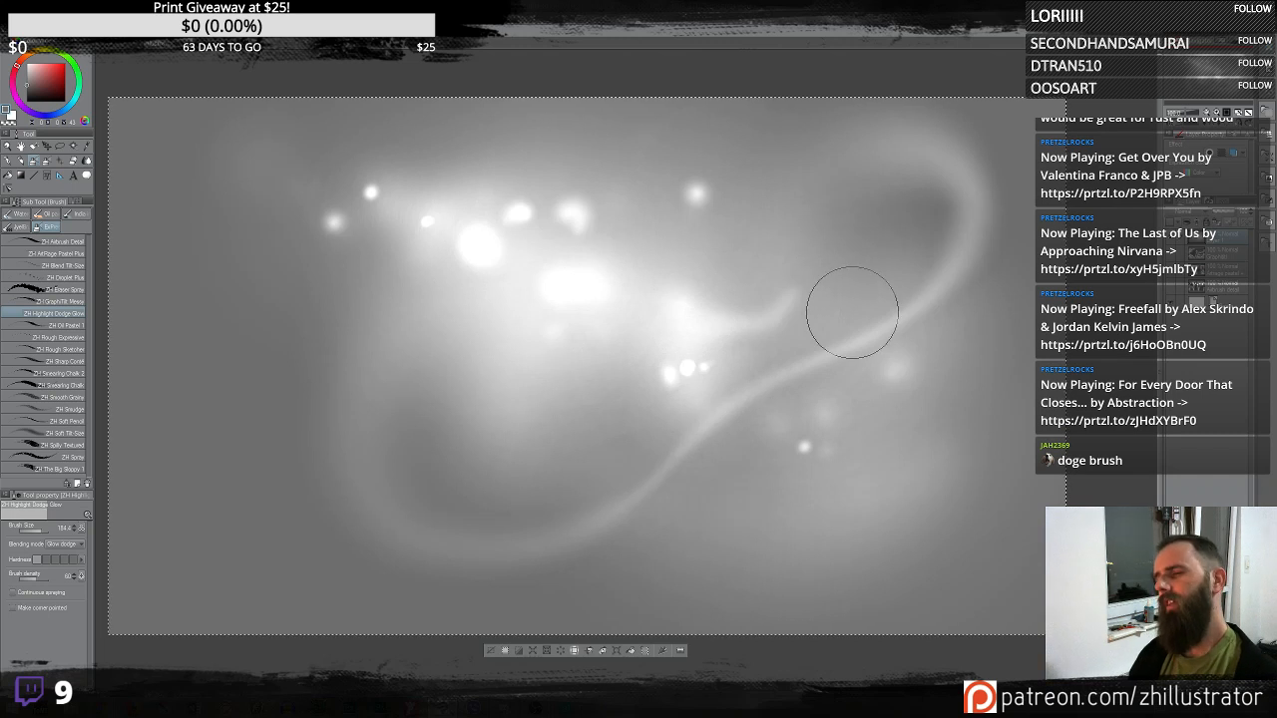
pyautogui.moveTo(849, 329)
pyautogui.mouseDown()
pyautogui.moveTo(865, 224)
pyautogui.moveTo(771, 361)
pyautogui.moveTo(810, 359)
pyautogui.moveTo(809, 257)
pyautogui.moveTo(754, 220)
pyautogui.moveTo(800, 257)
pyautogui.moveTo(879, 268)
pyautogui.moveTo(627, 419)
pyautogui.mouseUp()
pyautogui.hotkey('ctrl', 'z')
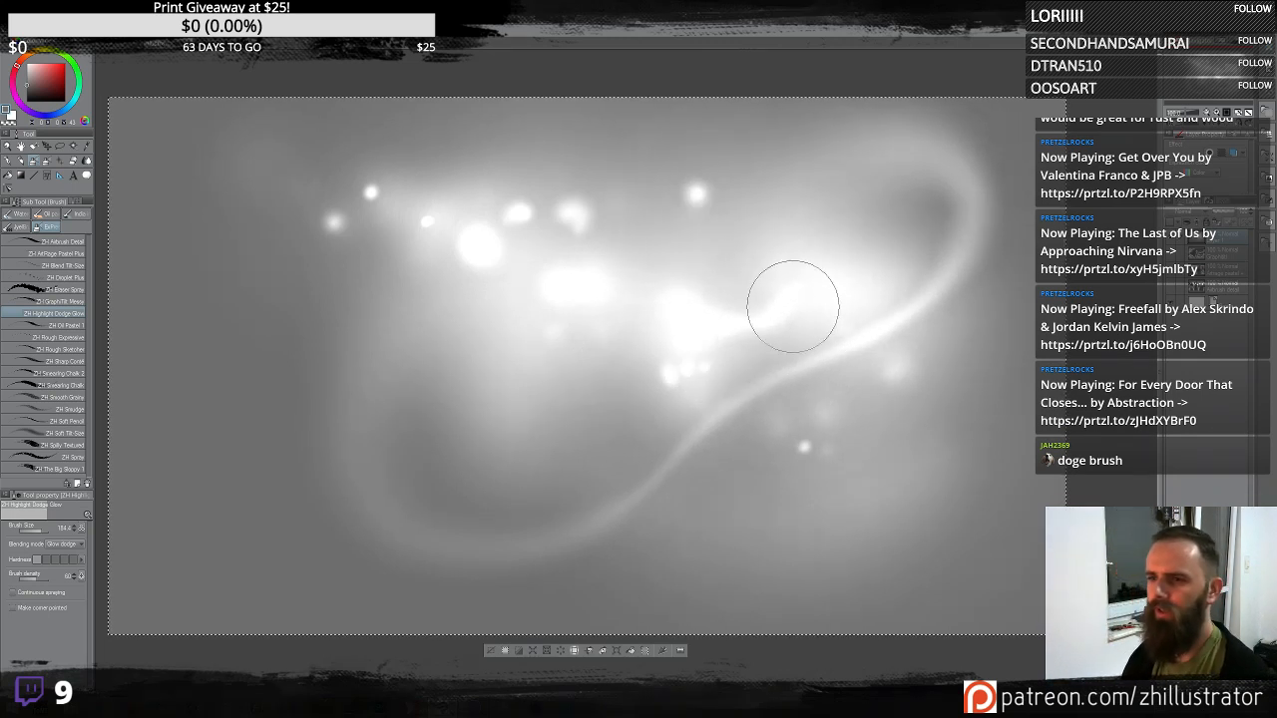
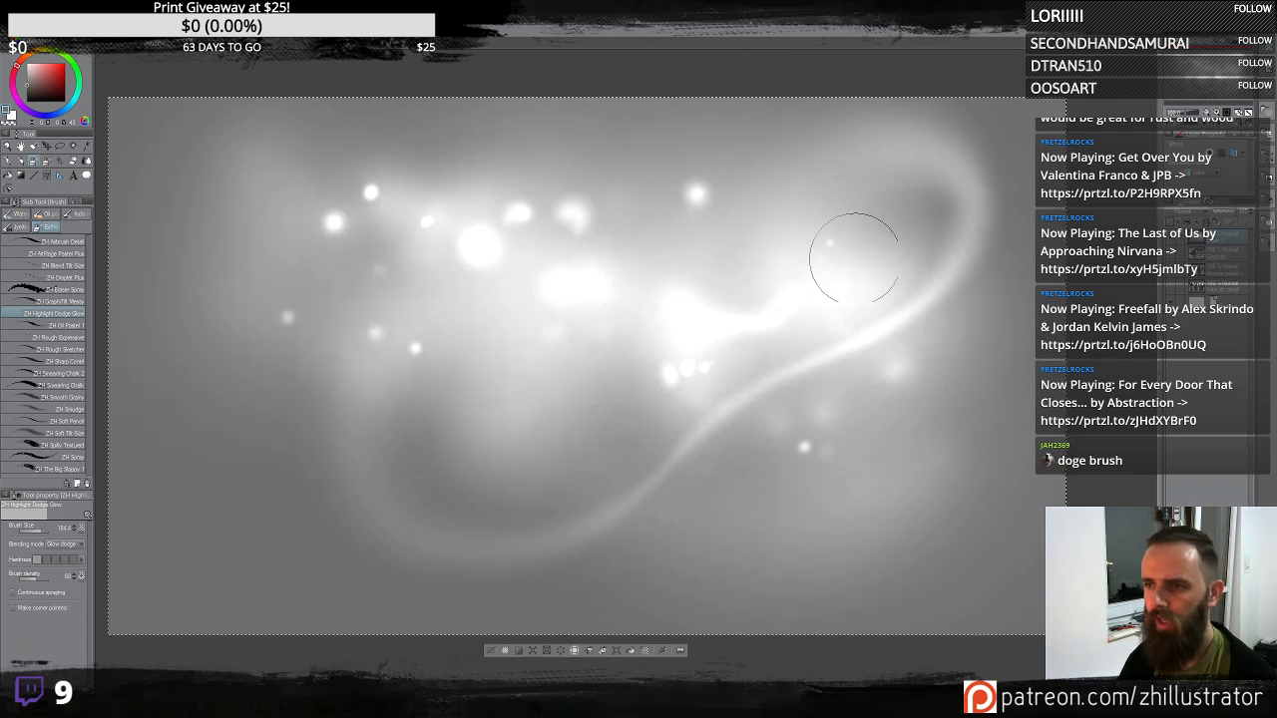
# - Sweep long bright glow strokes across the swirl until most of it is washed out
pyautogui.moveTo(492, 390)
pyautogui.mouseDown()
pyautogui.moveTo(762, 366)
pyautogui.moveTo(366, 411)
pyautogui.moveTo(1065, 303)
pyautogui.mouseUp()
pyautogui.moveTo(983, 296); pyautogui.dragTo(242, 479)
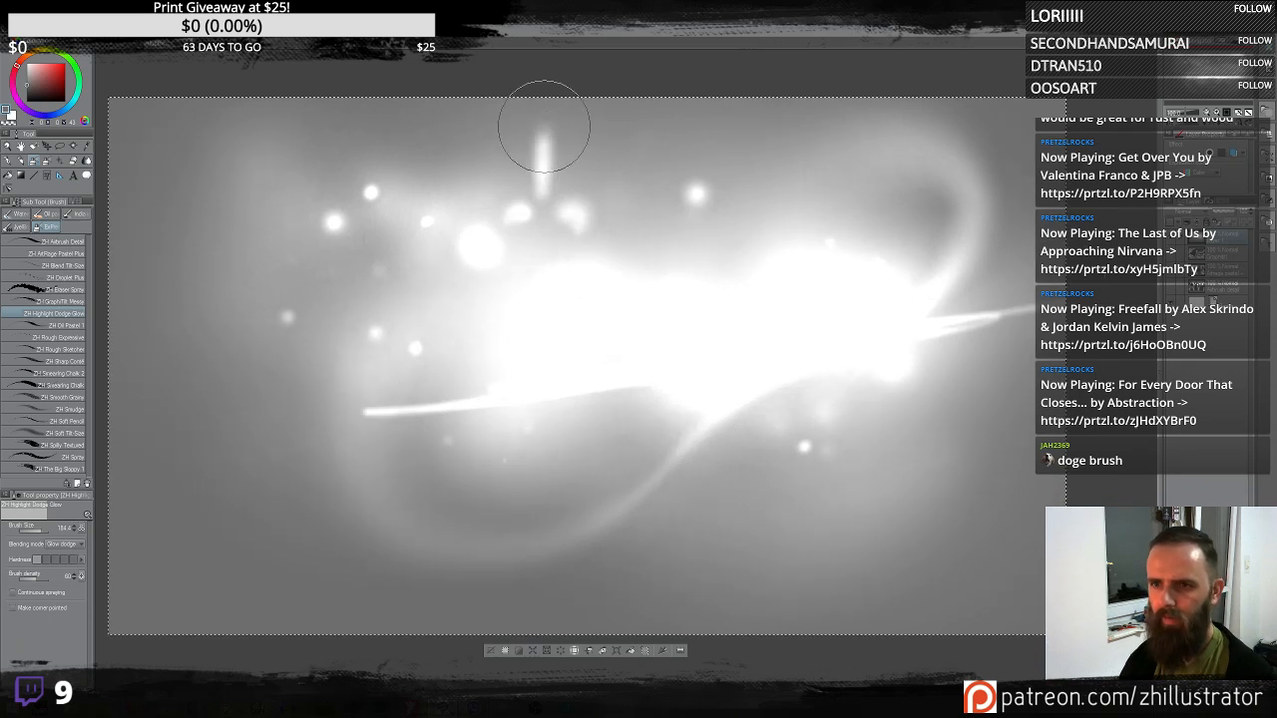
pyautogui.moveTo(543, 127)
pyautogui.mouseDown()
pyautogui.moveTo(542, 177)
pyautogui.moveTo(548, 90)
pyautogui.moveTo(549, 214)
pyautogui.mouseUp()
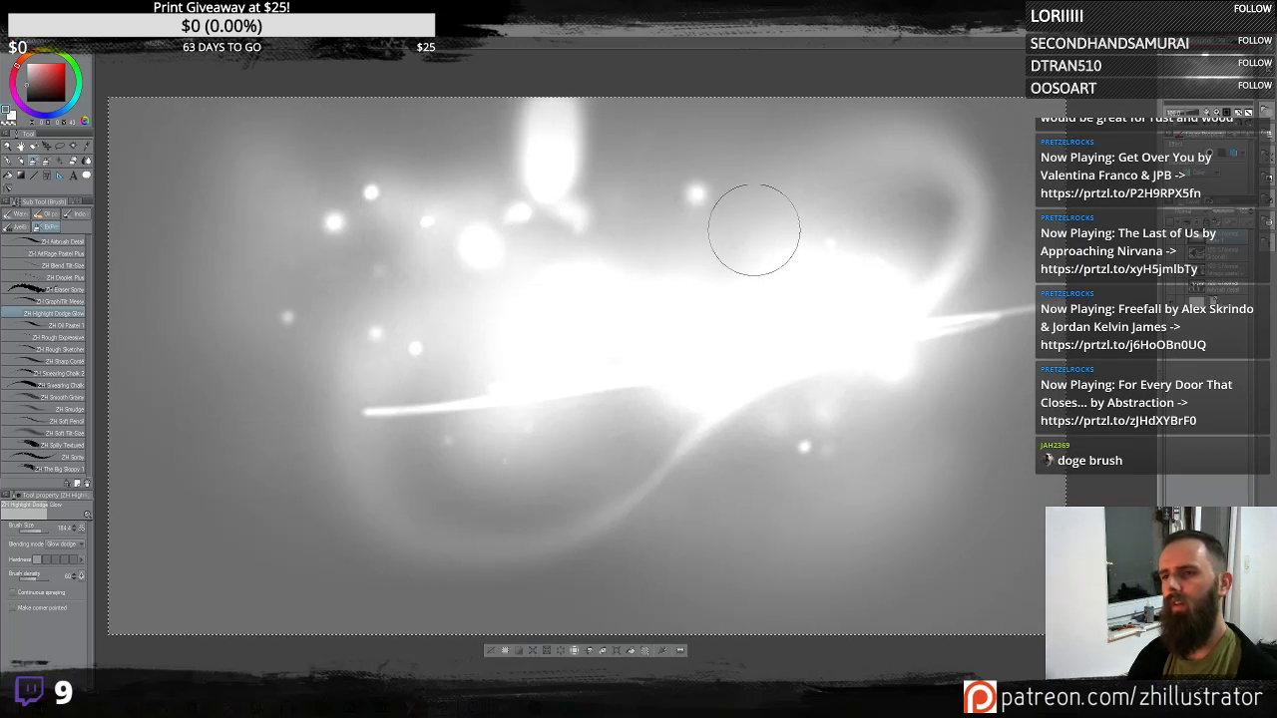
pyautogui.moveTo(755, 231); pyautogui.dragTo(767, 60)
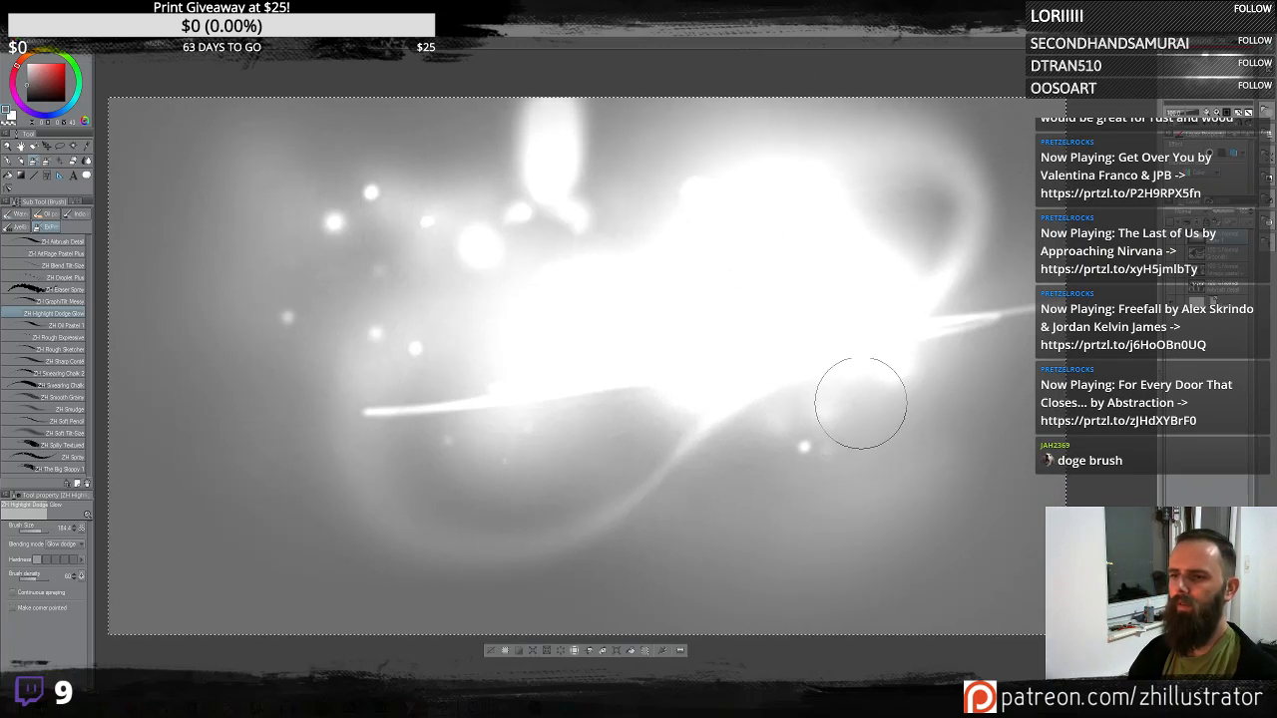
pyautogui.moveTo(861, 403)
pyautogui.mouseDown()
pyautogui.moveTo(902, 412)
pyautogui.moveTo(938, 629)
pyautogui.mouseUp()
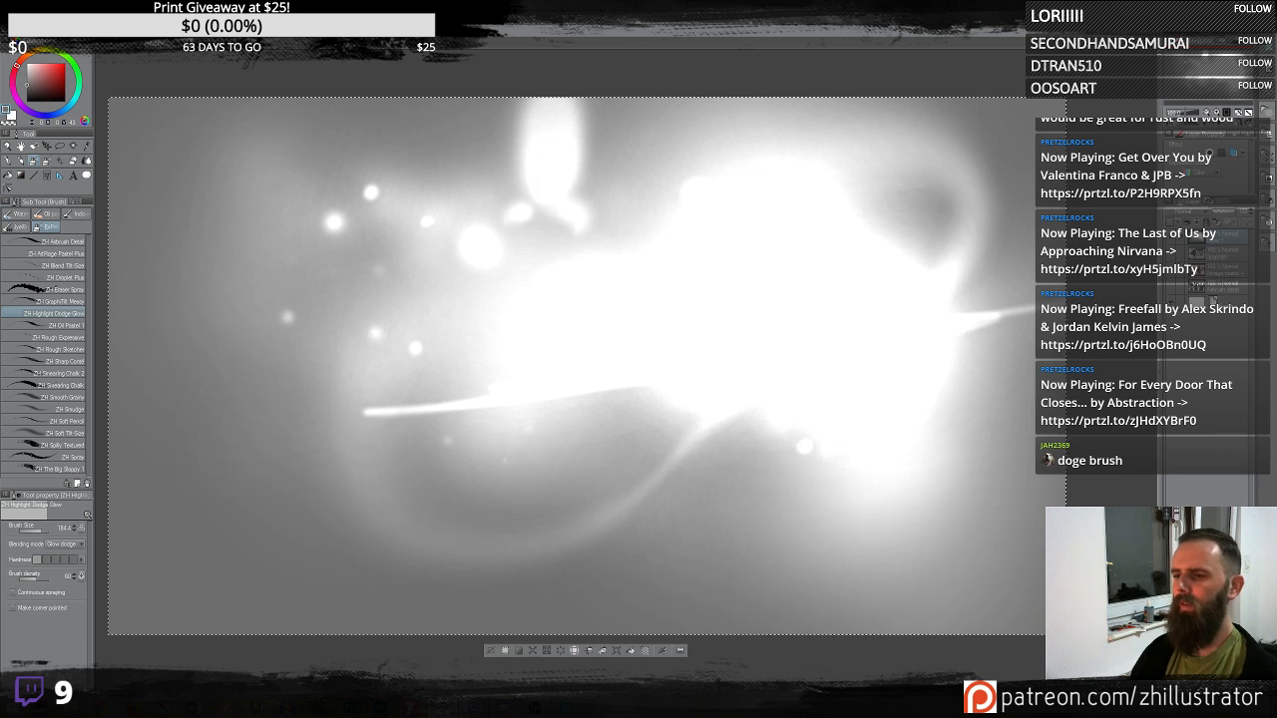
pyautogui.moveTo(932, 302)
pyautogui.mouseDown()
pyautogui.moveTo(969, 237)
pyautogui.moveTo(960, 207)
pyautogui.mouseUp()
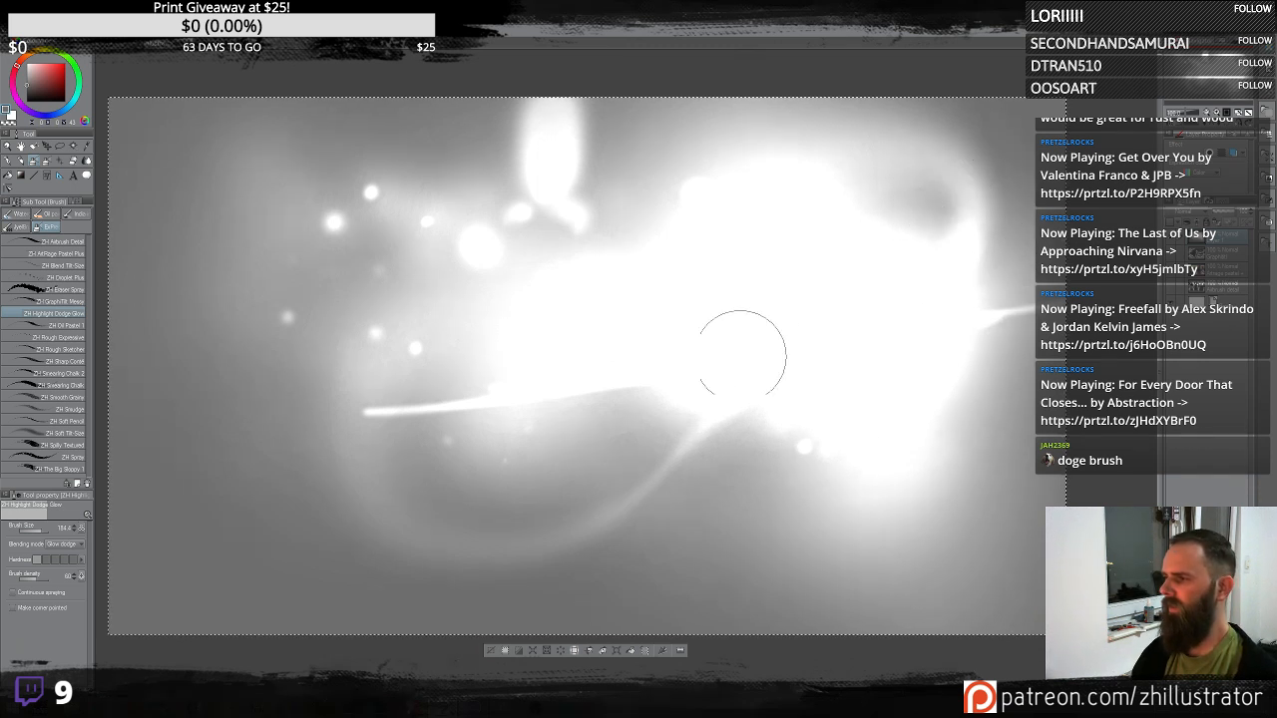
pyautogui.moveTo(536, 343)
pyautogui.mouseDown()
pyautogui.moveTo(137, 285)
pyautogui.moveTo(142, 314)
pyautogui.mouseUp()
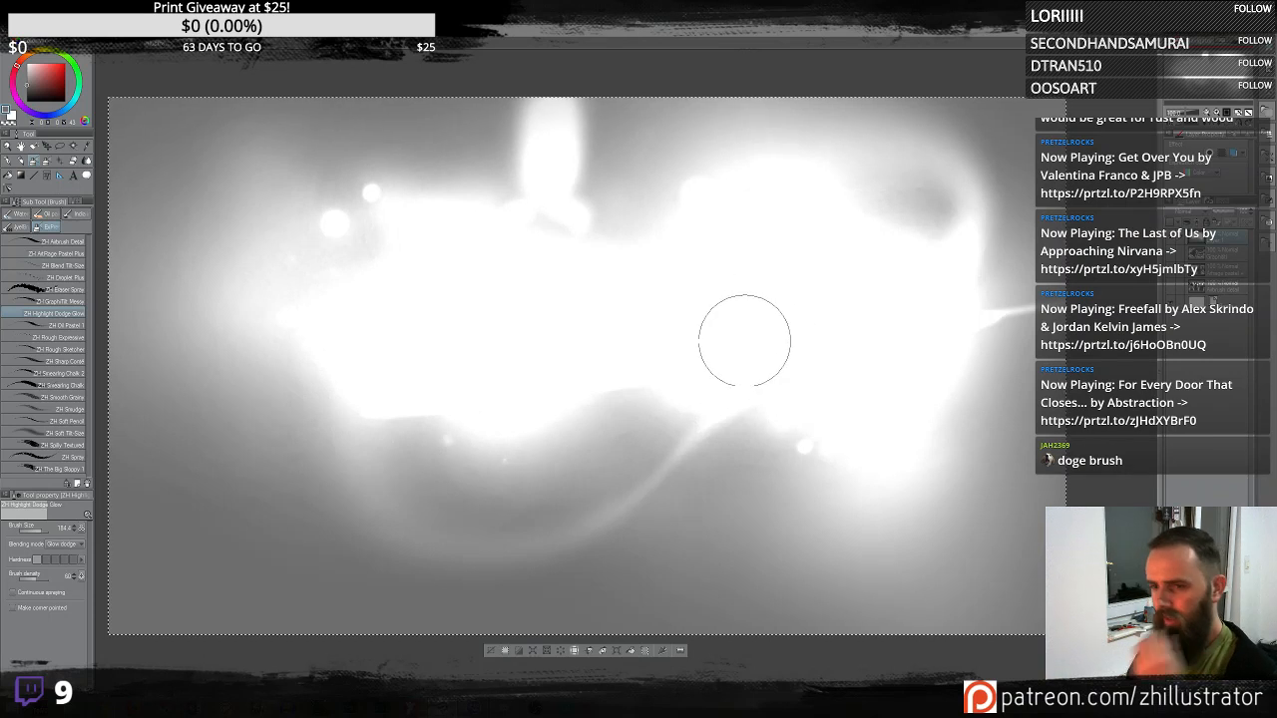
# - Dab a glow spot below the swirl and clear the whole layer
pyautogui.click(762, 516)
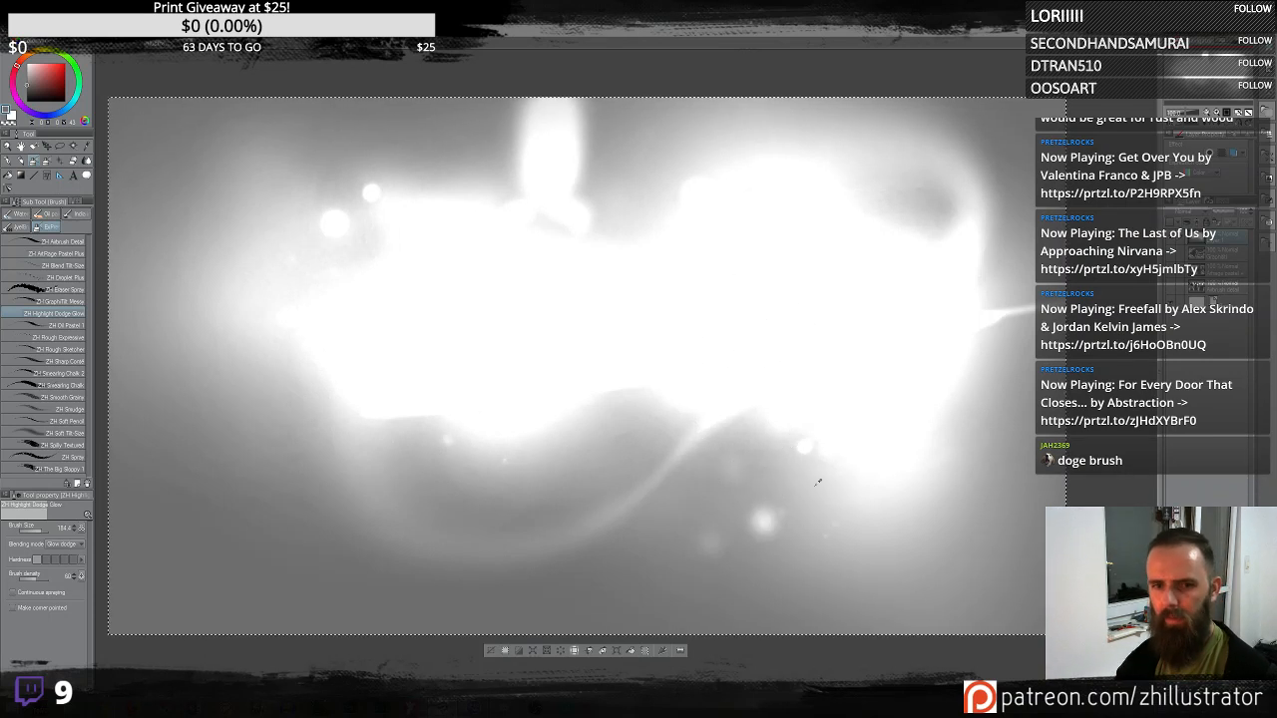
pyautogui.press('Delete')
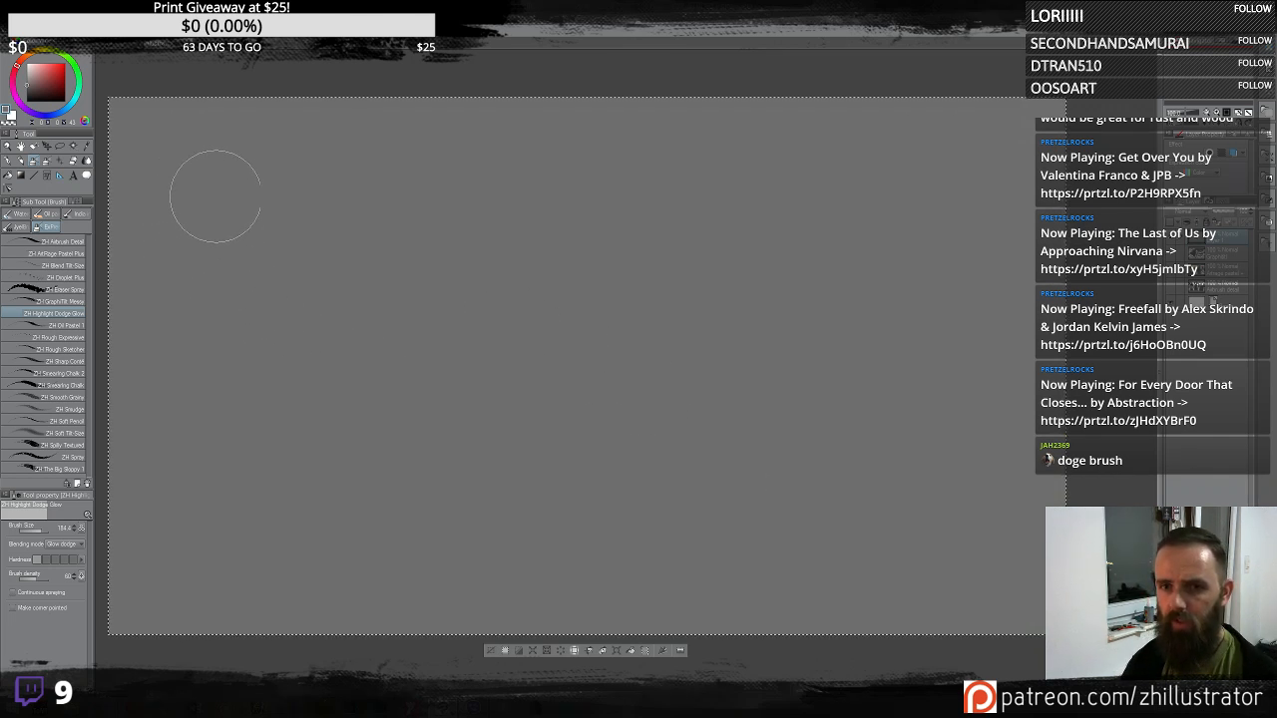
# - Paint long horizontal glow streaks across the upper and middle canvas
pyautogui.moveTo(460, 182)
pyautogui.mouseDown()
pyautogui.moveTo(585, 177)
pyautogui.moveTo(735, 143)
pyautogui.moveTo(878, 156)
pyautogui.moveTo(1021, 131)
pyautogui.mouseUp()
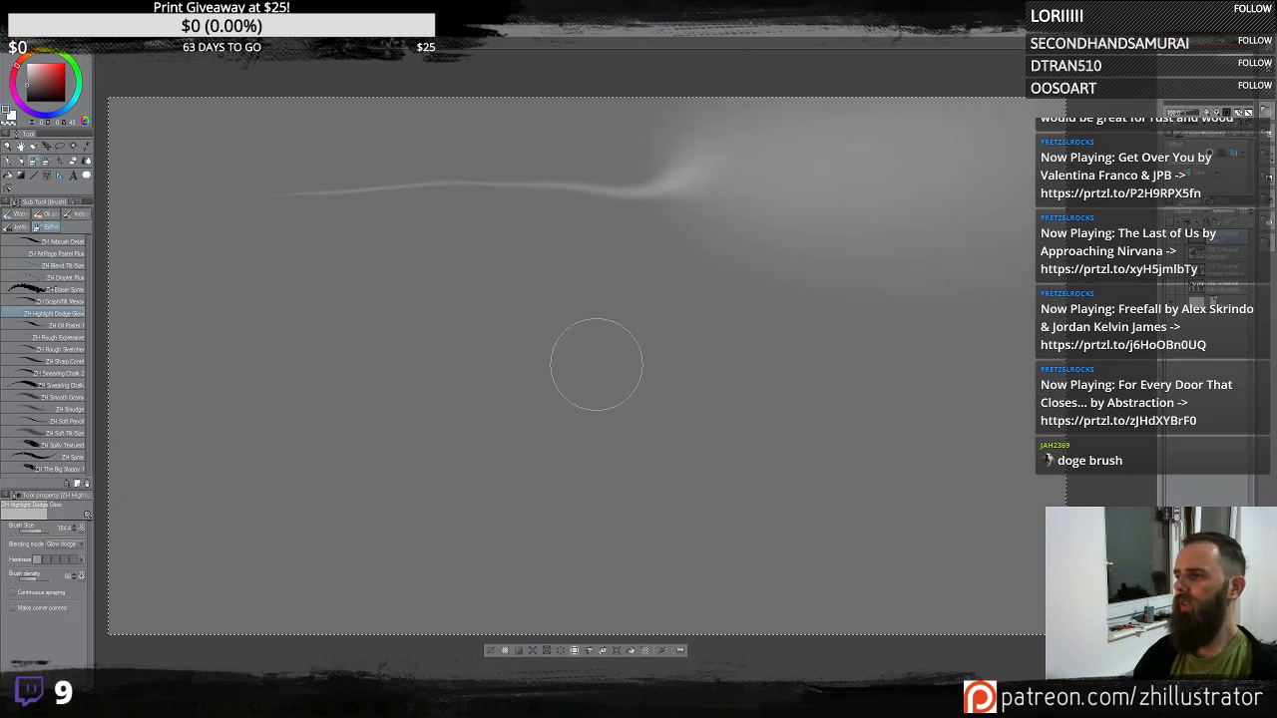
pyautogui.moveTo(176, 258)
pyautogui.mouseDown()
pyautogui.moveTo(610, 265)
pyautogui.moveTo(900, 228)
pyautogui.moveTo(1017, 185)
pyautogui.mouseUp()
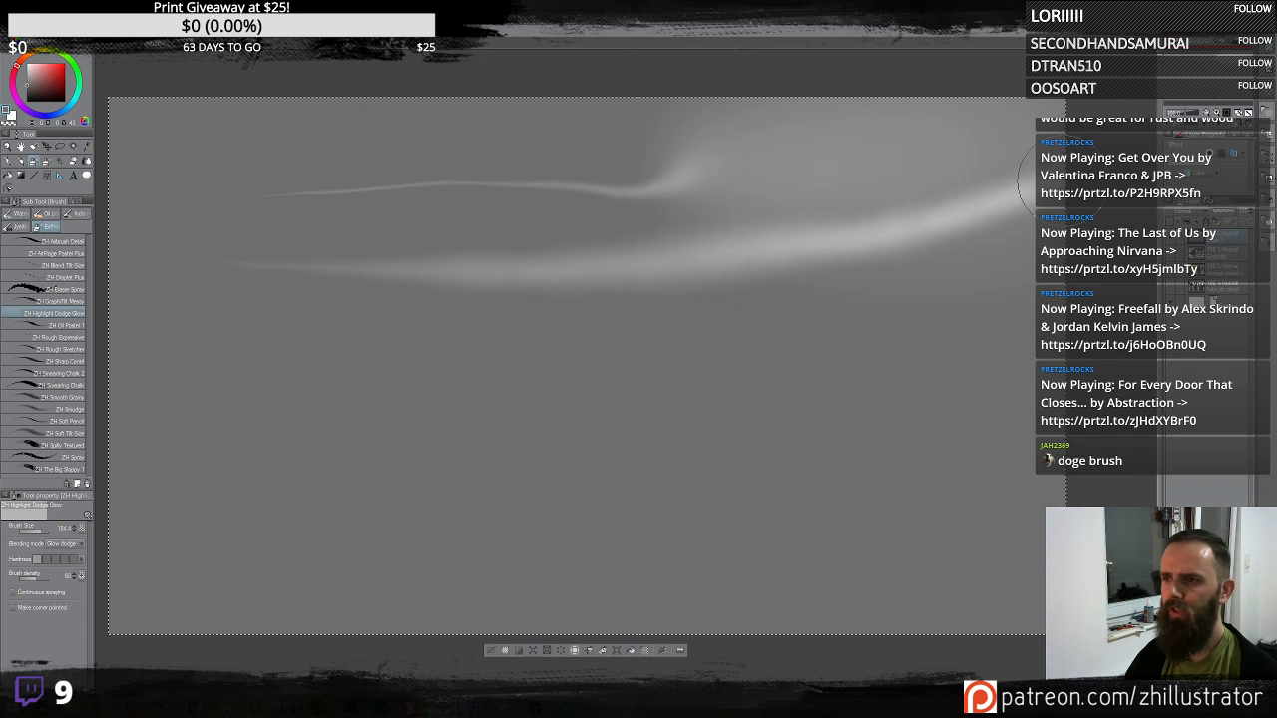
pyautogui.moveTo(140, 317)
pyautogui.mouseDown()
pyautogui.moveTo(245, 366)
pyautogui.moveTo(437, 367)
pyautogui.mouseUp()
pyautogui.moveTo(205, 335)
pyautogui.mouseDown()
pyautogui.moveTo(672, 303)
pyautogui.moveTo(712, 269)
pyautogui.moveTo(741, 286)
pyautogui.mouseUp()
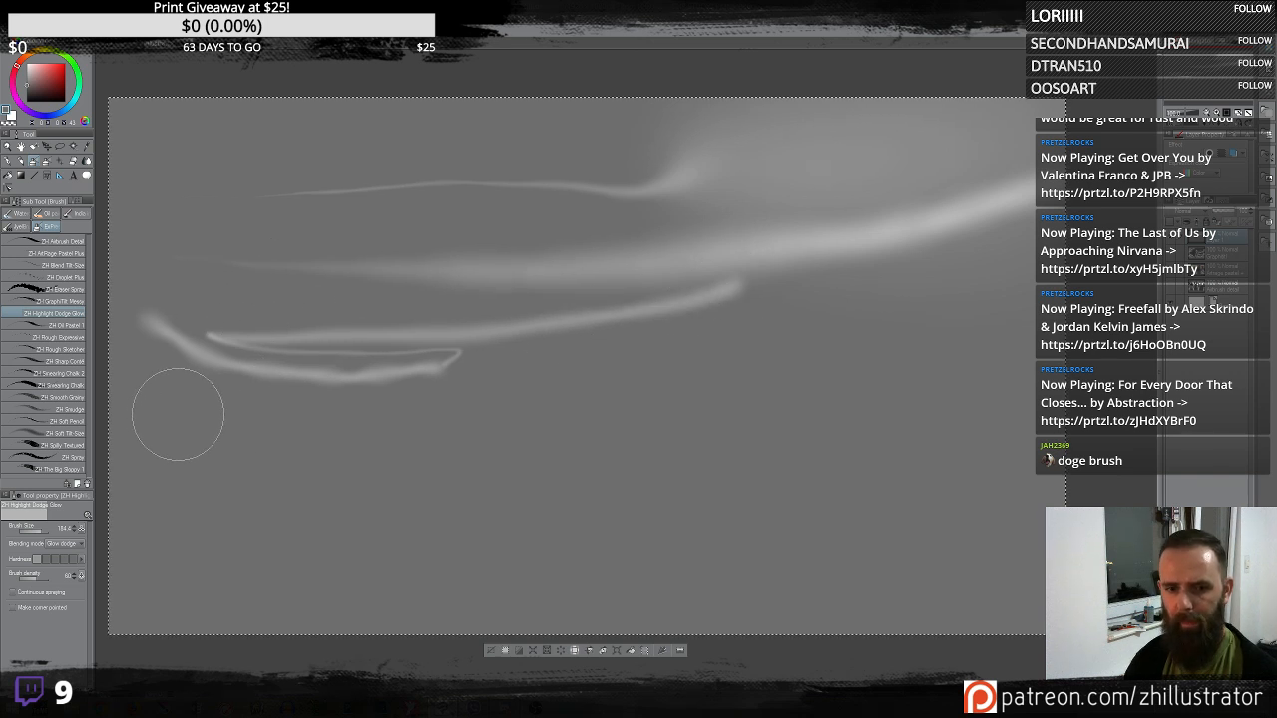
# - Add curling glow strokes at the lower left and brighten the centre with diagonal strokes
pyautogui.moveTo(177, 424)
pyautogui.mouseDown()
pyautogui.moveTo(213, 447)
pyautogui.moveTo(271, 448)
pyautogui.moveTo(344, 388)
pyautogui.mouseUp()
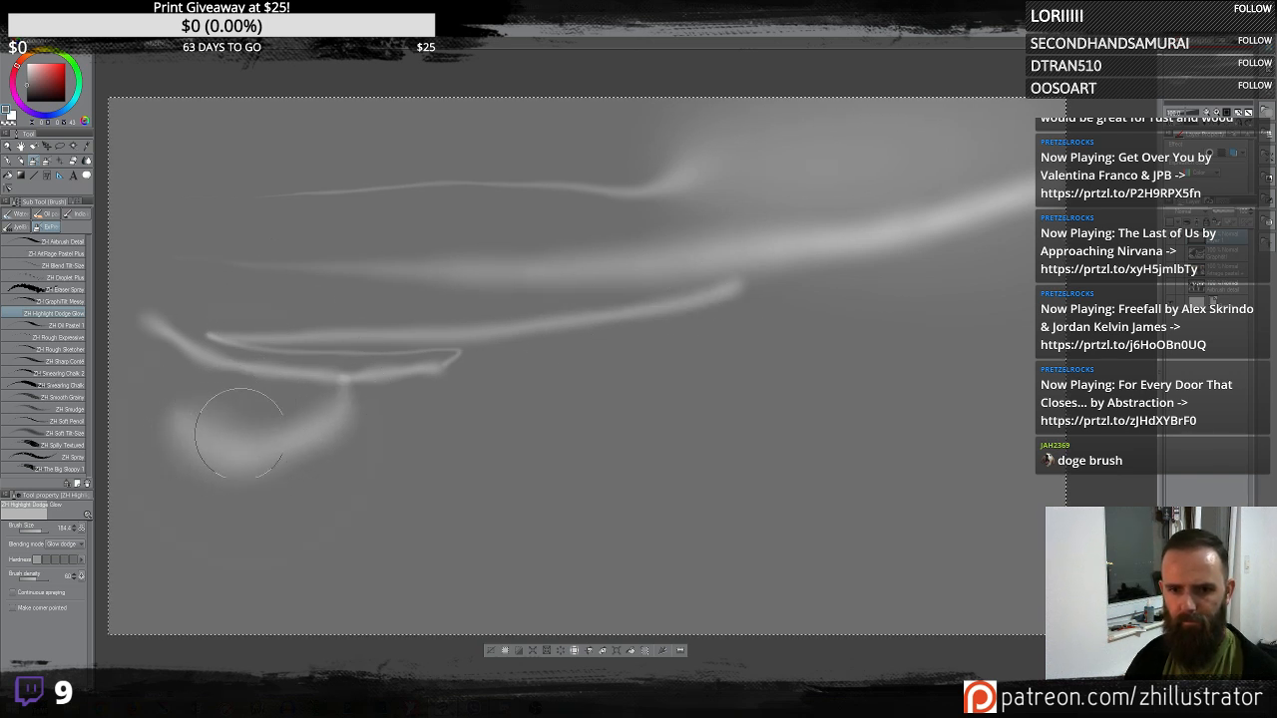
pyautogui.moveTo(238, 426)
pyautogui.mouseDown()
pyautogui.moveTo(397, 363)
pyautogui.moveTo(440, 271)
pyautogui.moveTo(291, 215)
pyautogui.mouseUp()
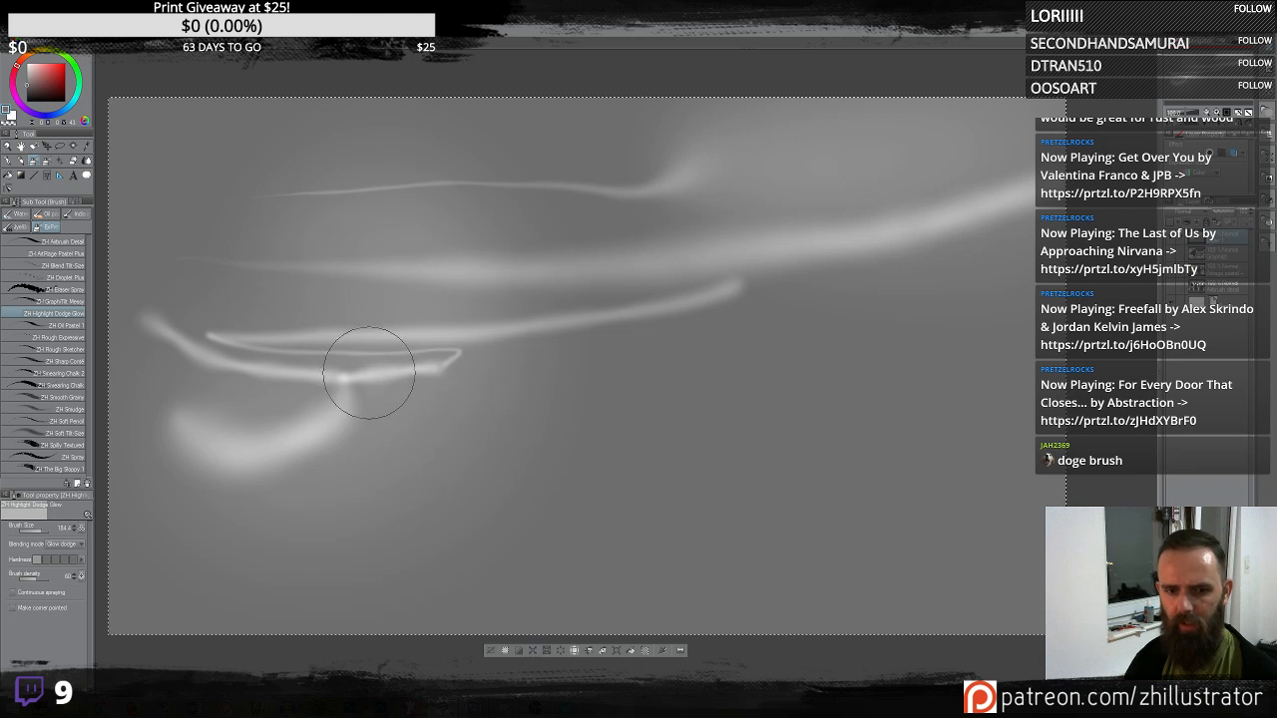
pyautogui.moveTo(370, 371); pyautogui.dragTo(528, 268)
pyautogui.moveTo(392, 431)
pyautogui.mouseDown()
pyautogui.moveTo(478, 429)
pyautogui.moveTo(541, 407)
pyautogui.moveTo(545, 392)
pyautogui.moveTo(477, 426)
pyautogui.moveTo(358, 423)
pyautogui.moveTo(296, 356)
pyautogui.moveTo(273, 278)
pyautogui.moveTo(372, 361)
pyautogui.moveTo(499, 343)
pyautogui.moveTo(599, 252)
pyautogui.mouseUp()
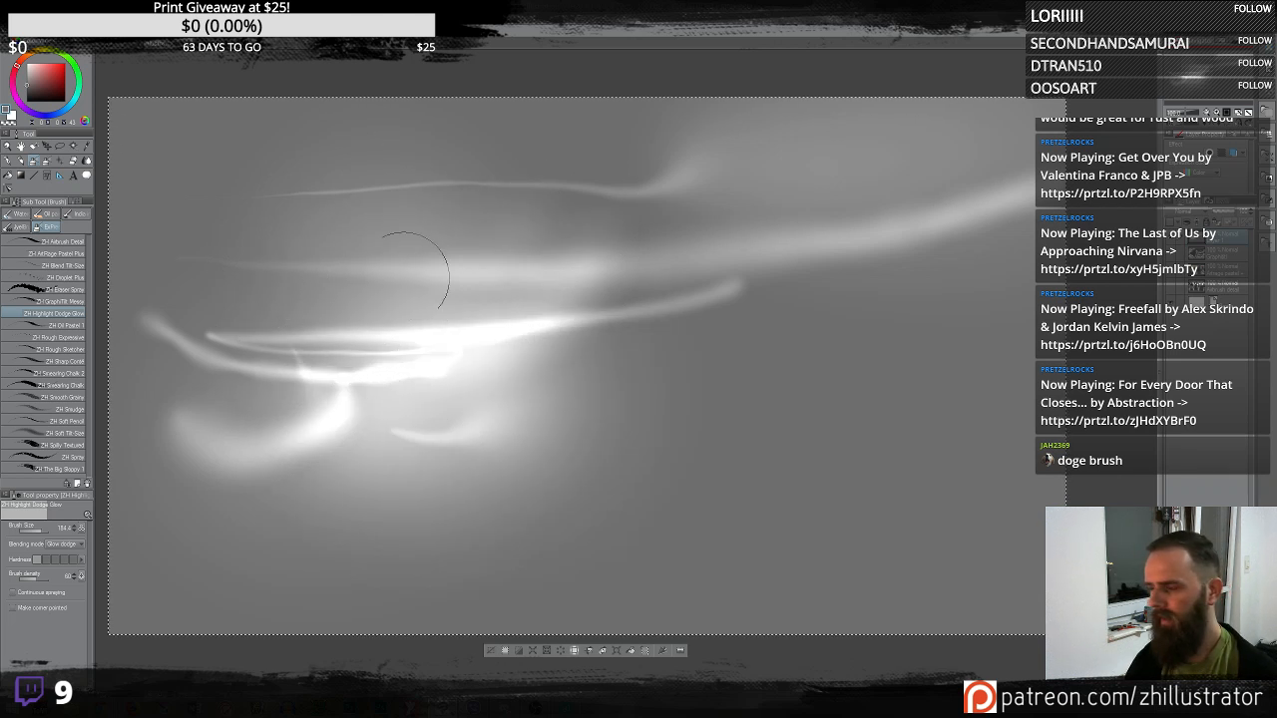
# - Enable Make corner pointed and dab spiky starburst glow marks around the canvas centre
pyautogui.click(13, 608)
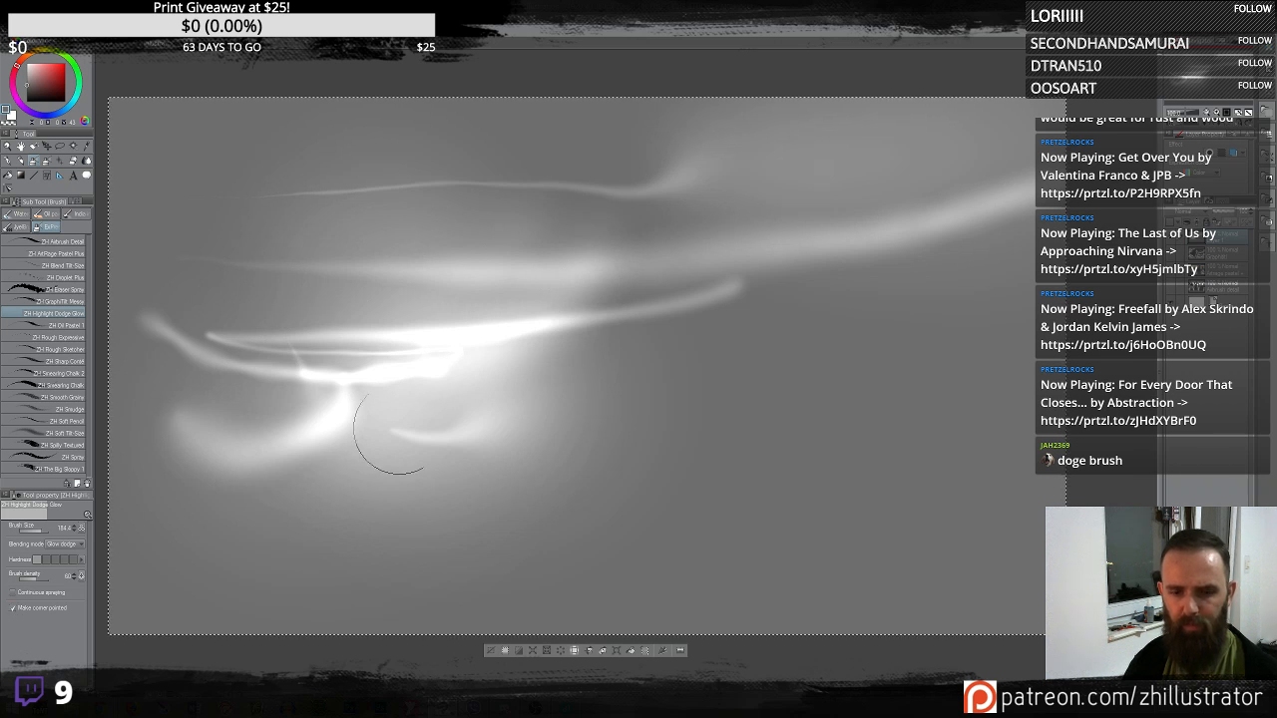
pyautogui.moveTo(701, 308)
pyautogui.mouseDown()
pyautogui.moveTo(702, 277)
pyautogui.moveTo(629, 245)
pyautogui.mouseUp()
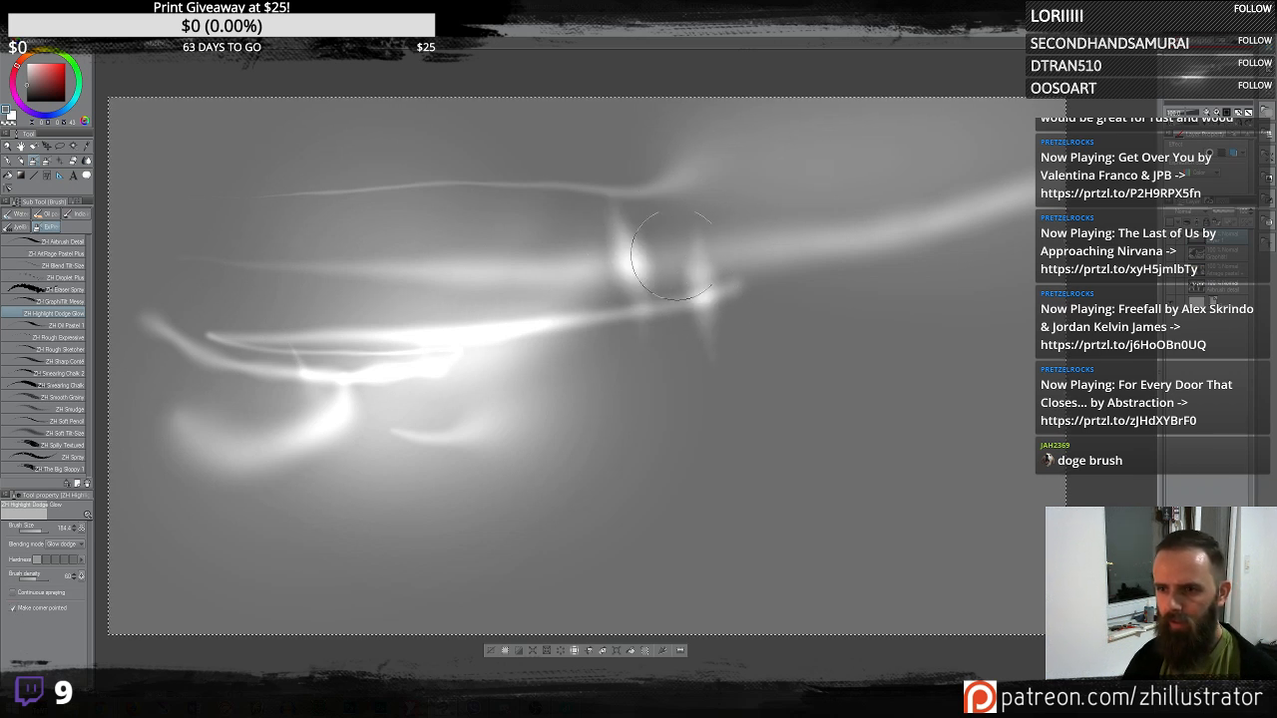
pyautogui.moveTo(848, 212); pyautogui.dragTo(913, 203)
pyautogui.moveTo(855, 321)
pyautogui.mouseDown()
pyautogui.moveTo(855, 287)
pyautogui.moveTo(908, 284)
pyautogui.mouseUp()
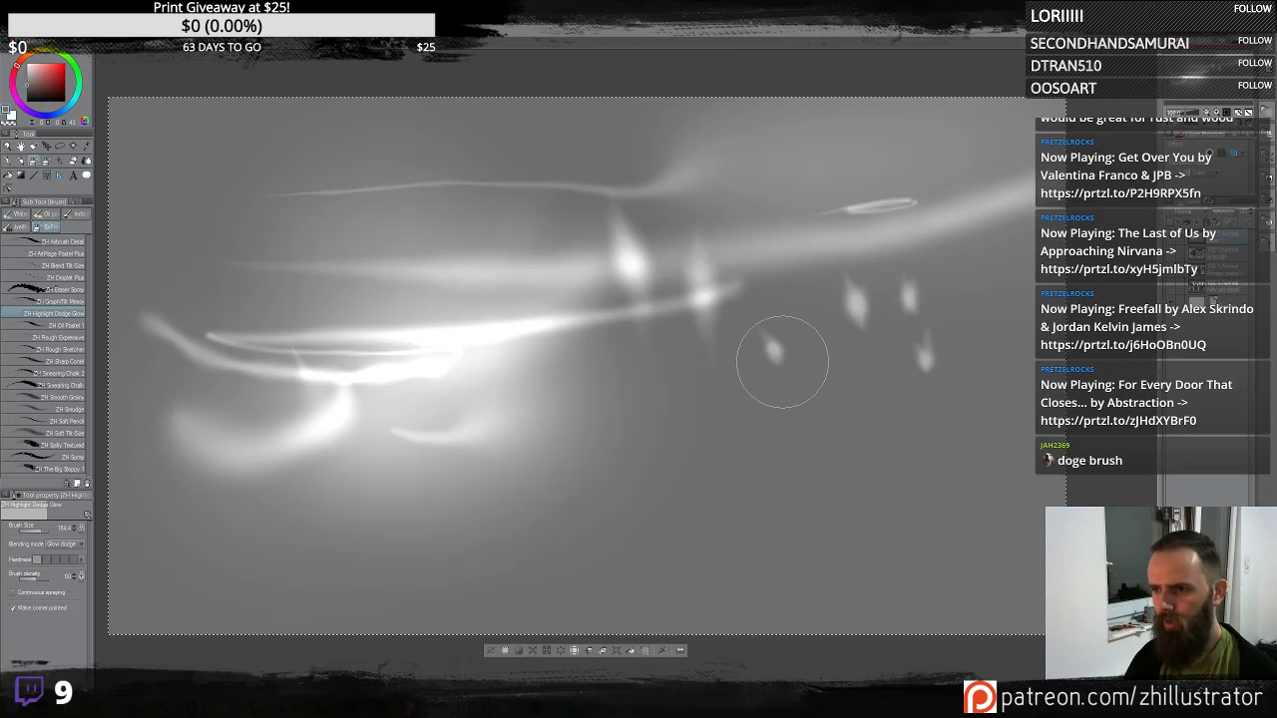
pyautogui.moveTo(775, 353)
pyautogui.mouseDown()
pyautogui.moveTo(811, 338)
pyautogui.moveTo(787, 368)
pyautogui.moveTo(768, 356)
pyautogui.moveTo(769, 415)
pyautogui.moveTo(787, 374)
pyautogui.mouseUp()
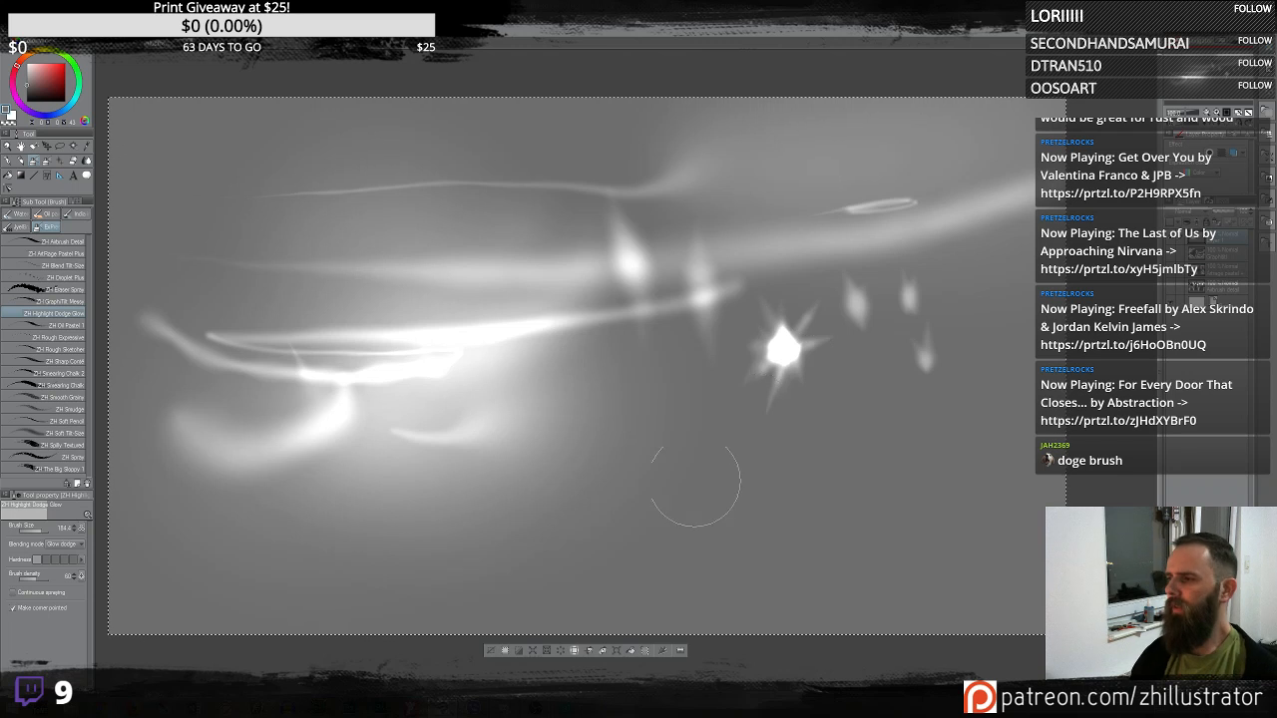
pyautogui.moveTo(684, 429)
pyautogui.mouseDown()
pyautogui.moveTo(693, 451)
pyautogui.moveTo(628, 476)
pyautogui.mouseUp()
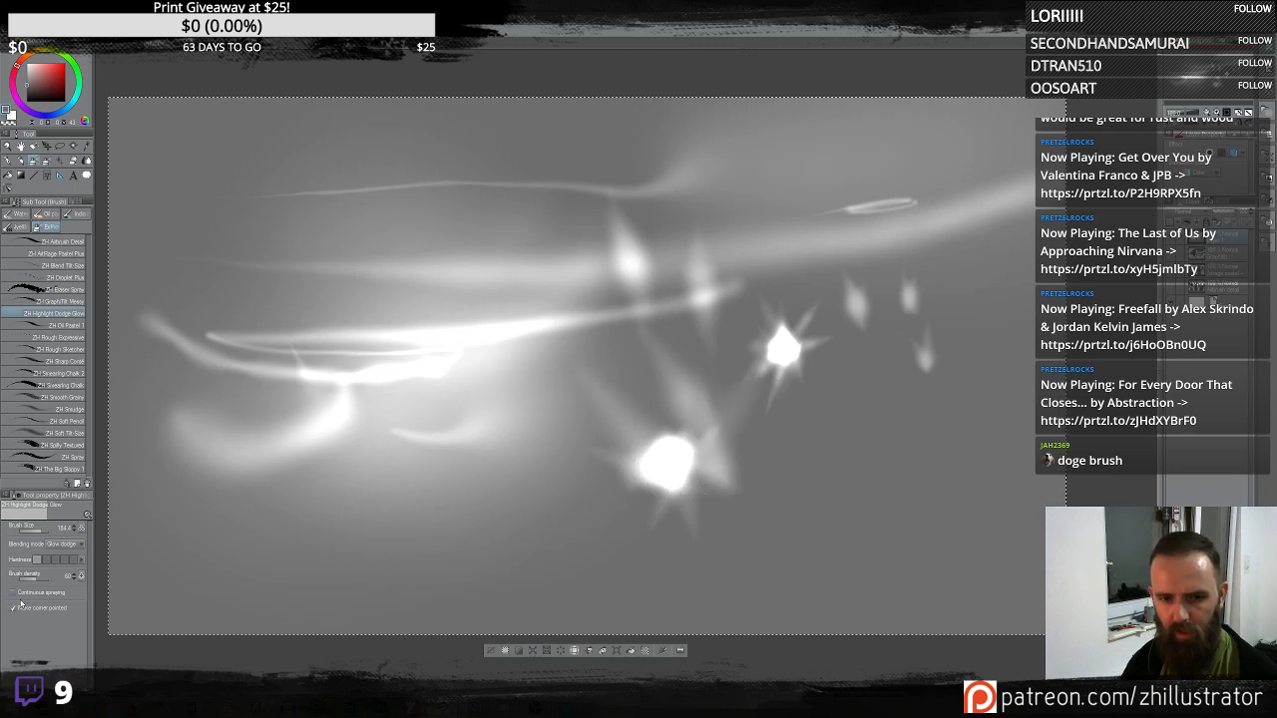
pyautogui.moveTo(507, 455)
pyautogui.mouseDown()
pyautogui.moveTo(481, 424)
pyautogui.moveTo(473, 458)
pyautogui.moveTo(504, 476)
pyautogui.moveTo(536, 434)
pyautogui.moveTo(501, 397)
pyautogui.moveTo(531, 406)
pyautogui.mouseUp()
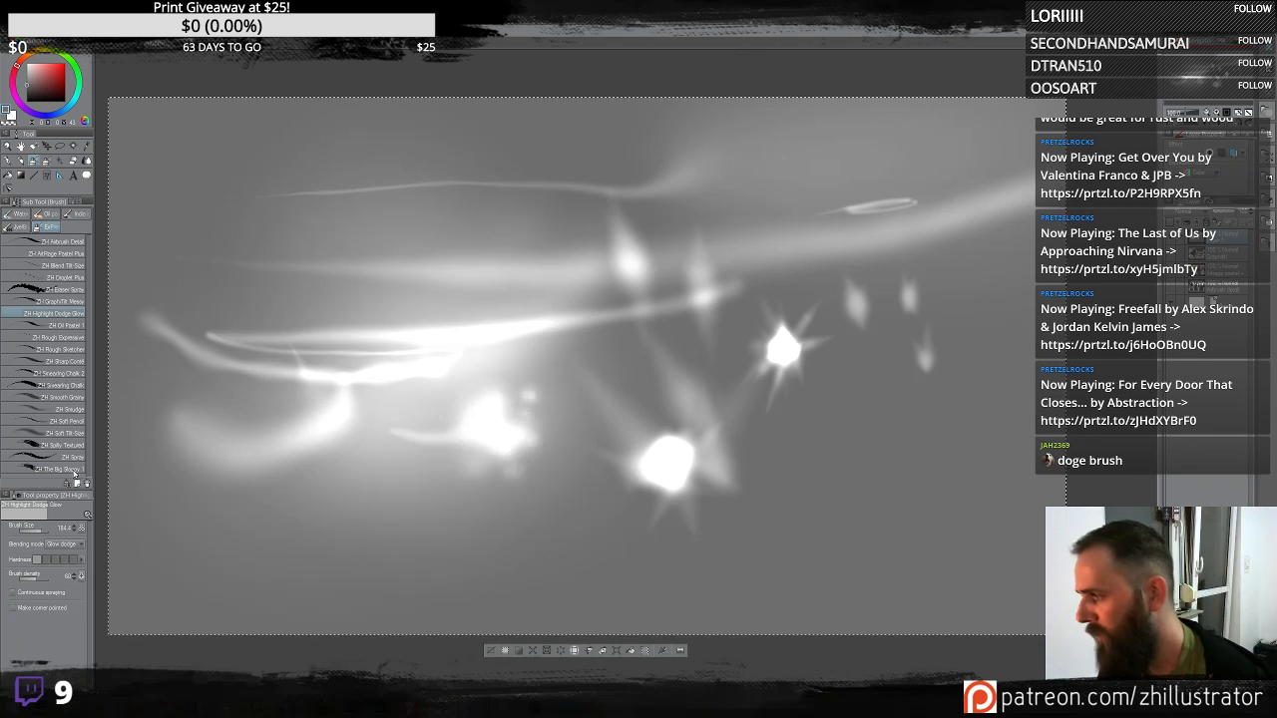
# - Clear the layer and lay long horizontal glow streaks across the upper canvas
pyautogui.press('Delete')
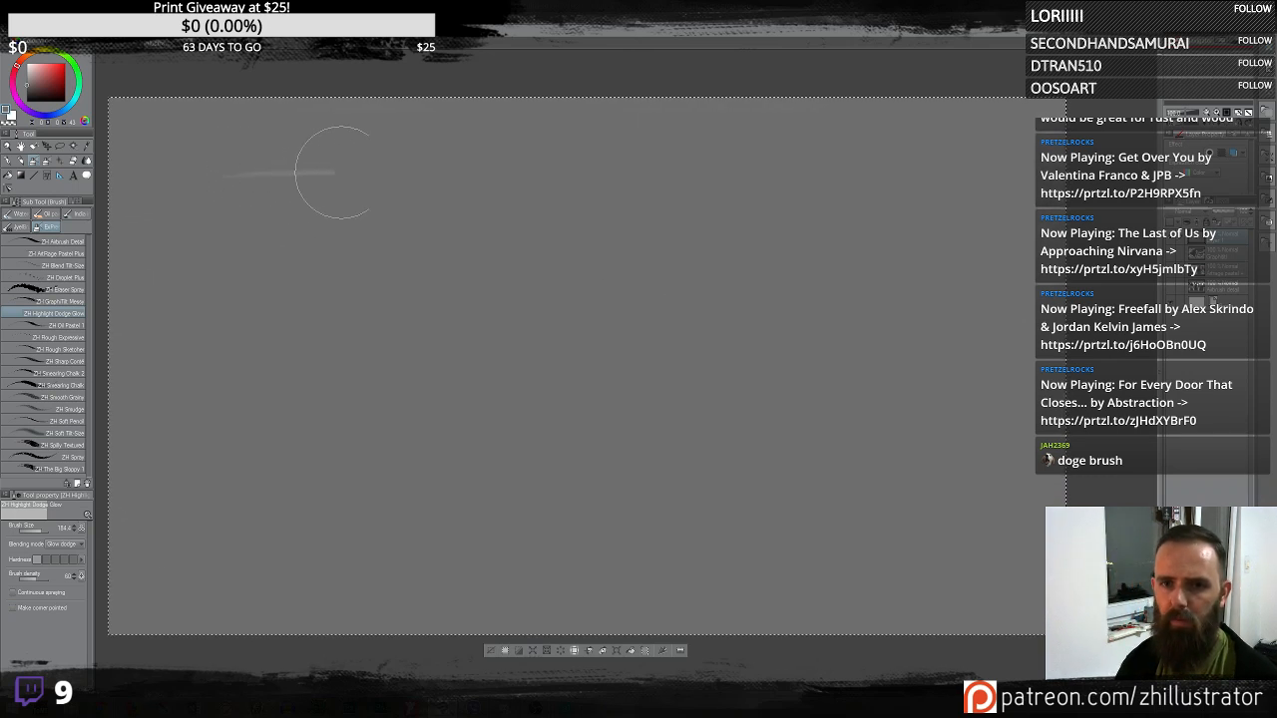
pyautogui.moveTo(337, 172)
pyautogui.mouseDown()
pyautogui.moveTo(670, 170)
pyautogui.moveTo(954, 149)
pyautogui.mouseUp()
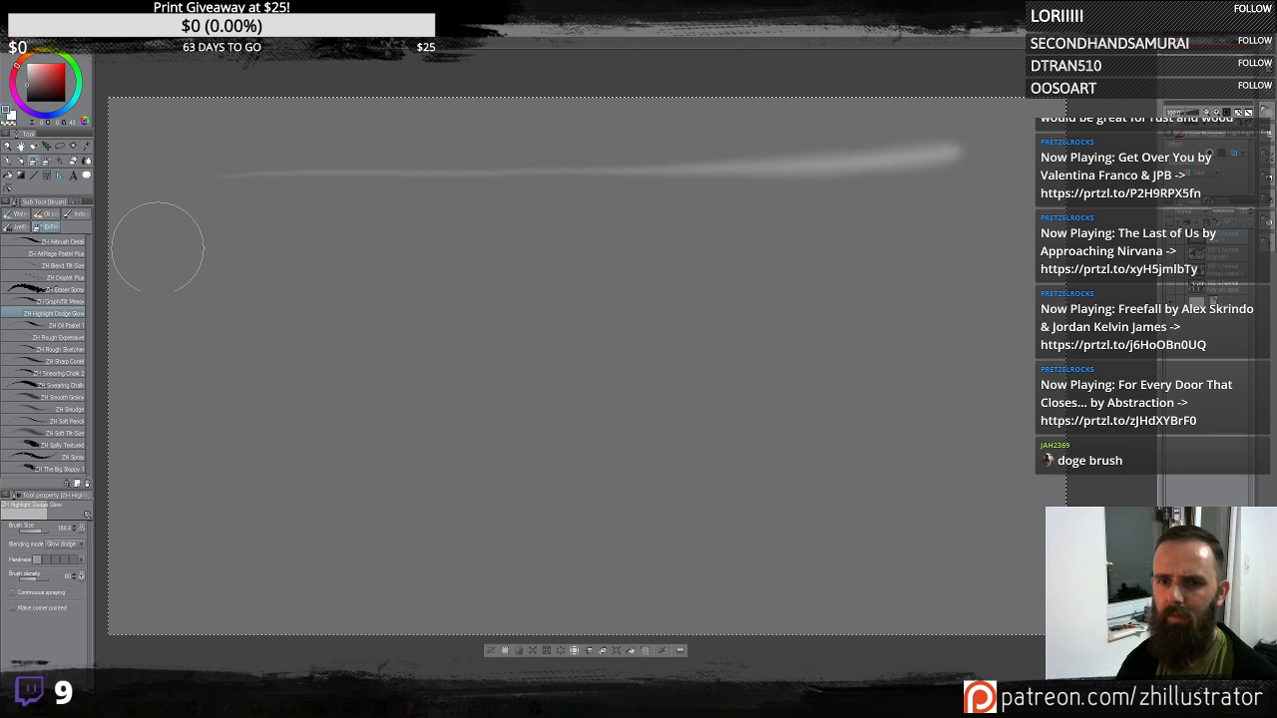
pyautogui.moveTo(158, 247)
pyautogui.mouseDown()
pyautogui.moveTo(463, 281)
pyautogui.moveTo(767, 285)
pyautogui.moveTo(928, 262)
pyautogui.moveTo(957, 275)
pyautogui.mouseUp()
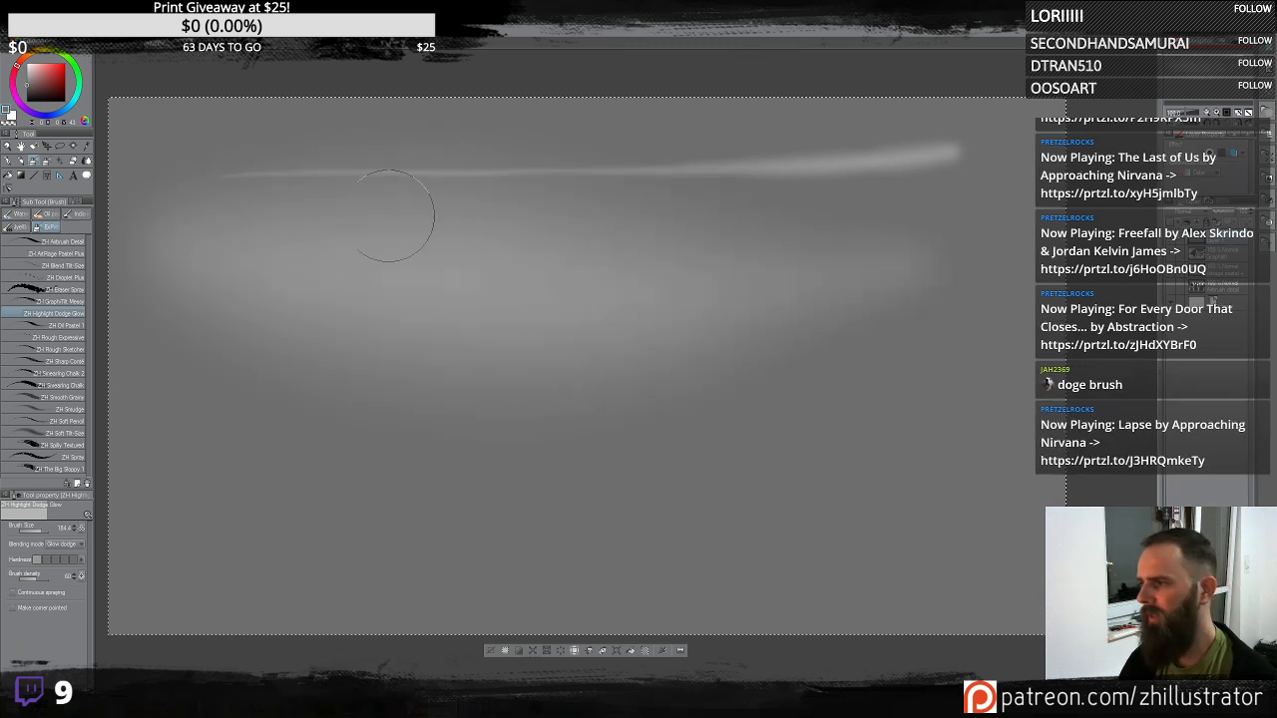
pyautogui.moveTo(330, 226); pyautogui.dragTo(1008, 194)
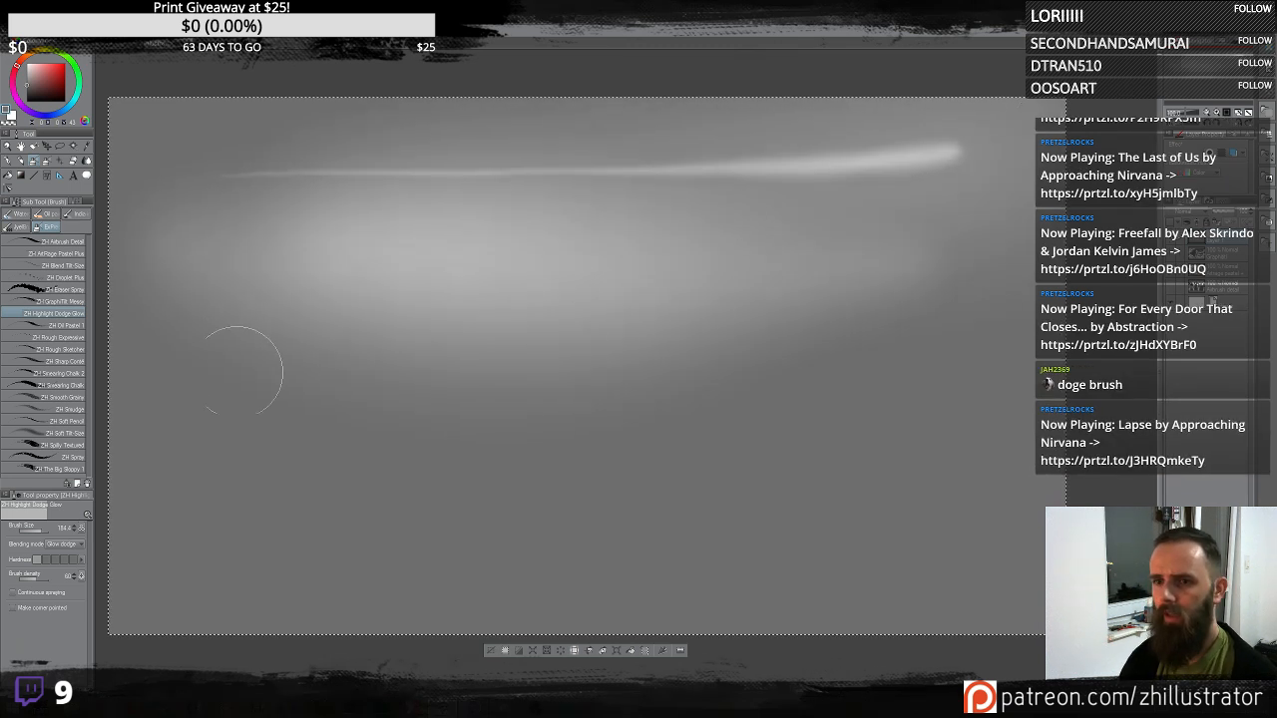
# - Add more sweeping glow strokes, undo a curved one, and draw a curling streak near the top right
pyautogui.moveTo(244, 370)
pyautogui.mouseDown()
pyautogui.moveTo(710, 456)
pyautogui.moveTo(1078, 429)
pyautogui.mouseUp()
pyautogui.moveTo(378, 292)
pyautogui.mouseDown()
pyautogui.moveTo(572, 350)
pyautogui.moveTo(943, 297)
pyautogui.mouseUp()
pyautogui.moveTo(476, 293)
pyautogui.mouseDown()
pyautogui.moveTo(575, 311)
pyautogui.moveTo(841, 165)
pyautogui.mouseUp()
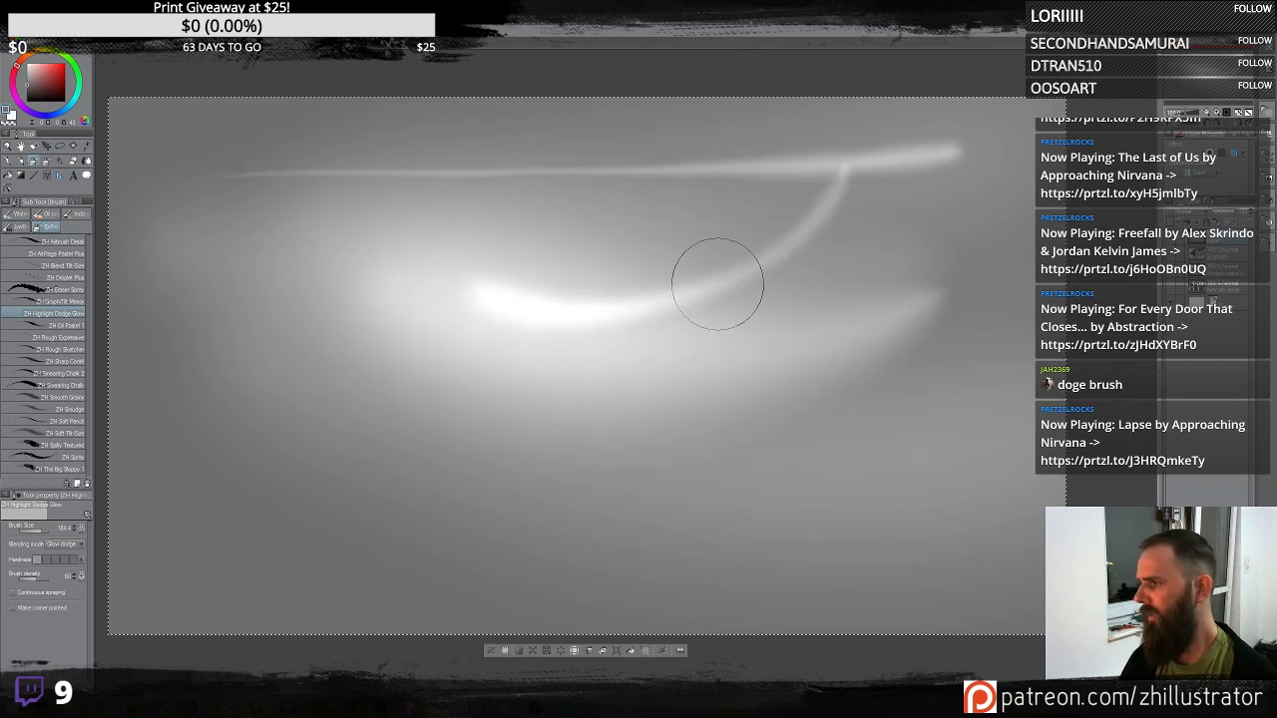
pyautogui.hotkey('ctrl', 'z')
pyautogui.moveTo(918, 198)
pyautogui.mouseDown()
pyautogui.moveTo(659, 255)
pyautogui.moveTo(579, 242)
pyautogui.mouseUp()
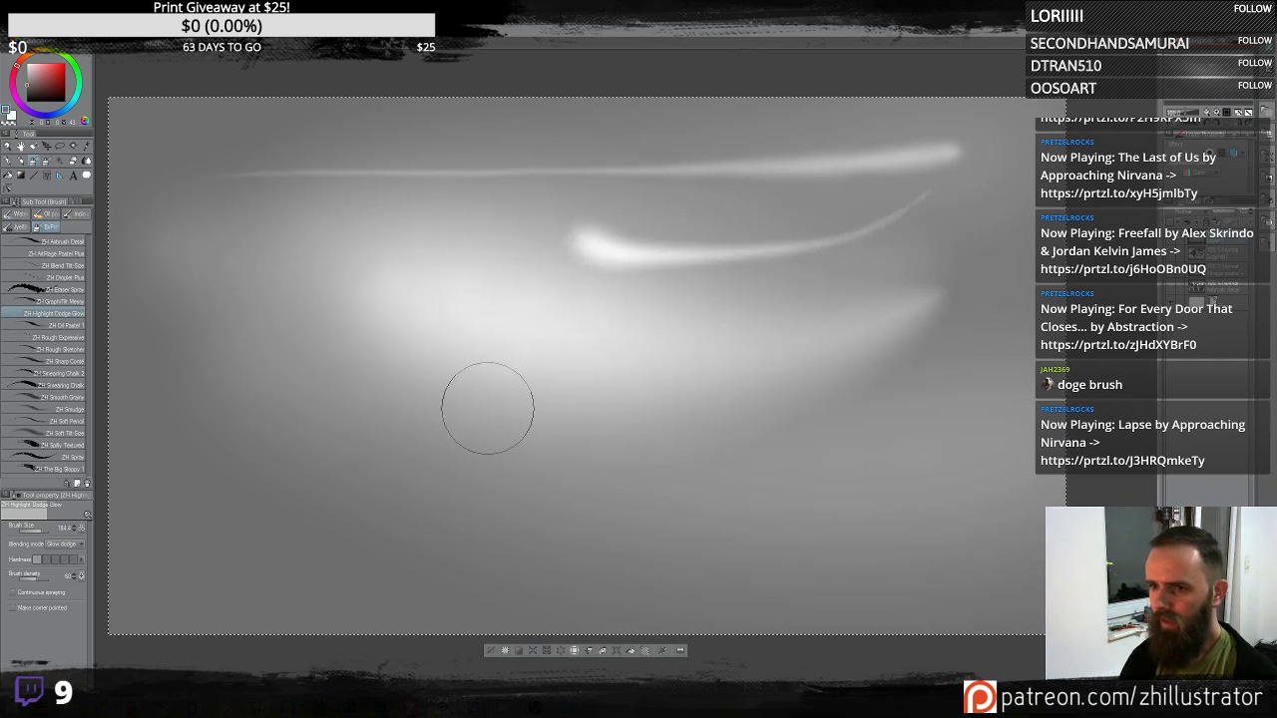
# - Clear the layer, switch to the ZH AirPage Pastel Plus brush and block in a head shape mid-canvas
pyautogui.press('Delete')
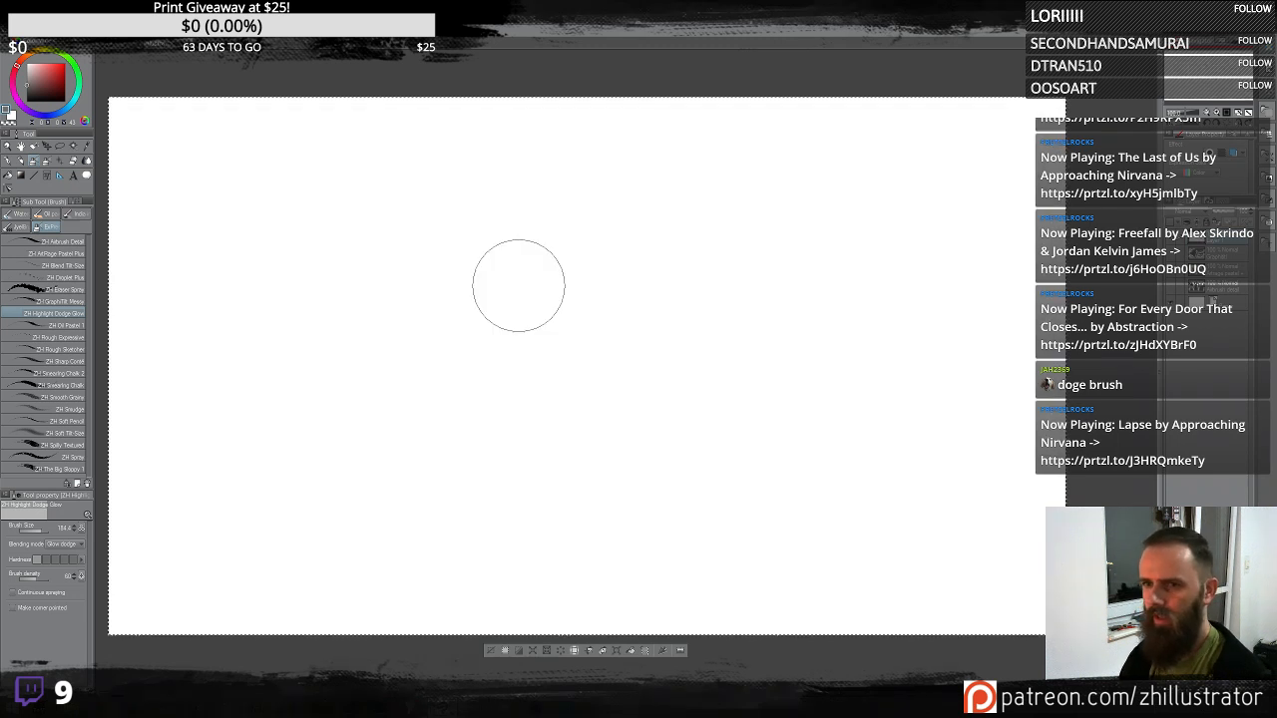
pyautogui.click(62, 254)
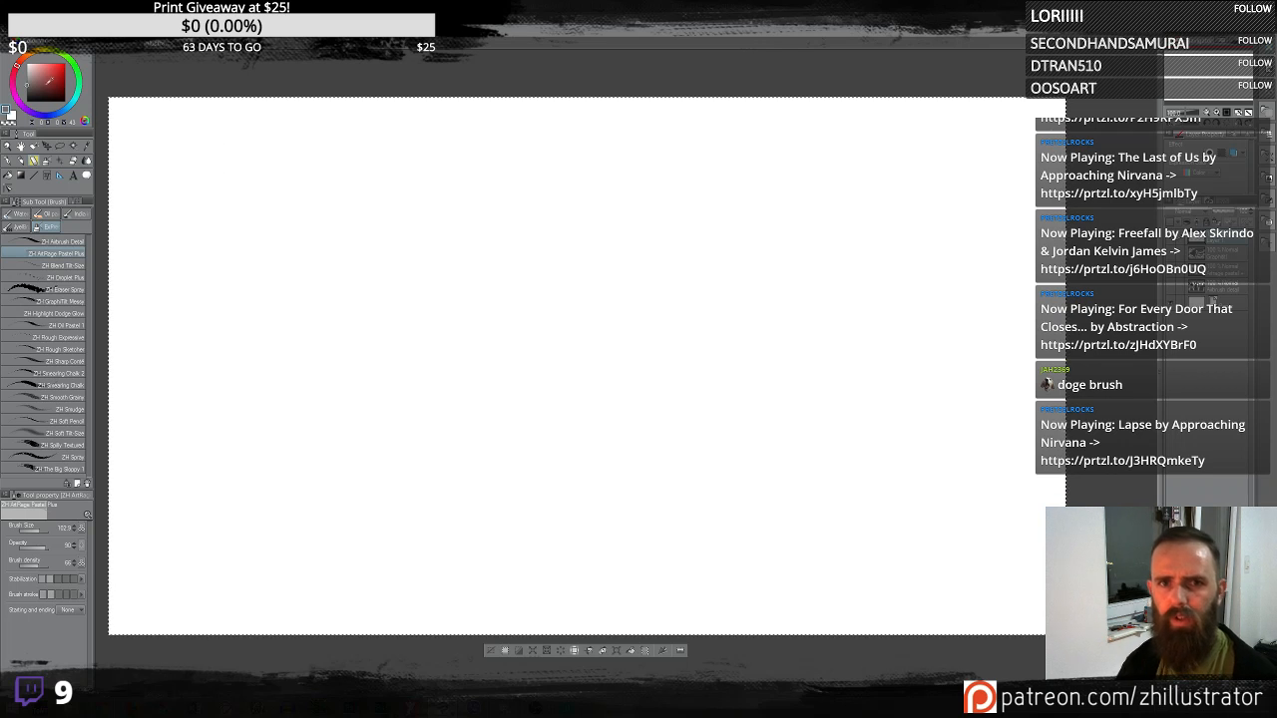
pyautogui.moveTo(628, 260)
pyautogui.mouseDown()
pyautogui.moveTo(584, 285)
pyautogui.moveTo(649, 273)
pyautogui.moveTo(639, 342)
pyautogui.moveTo(612, 297)
pyautogui.moveTo(590, 321)
pyautogui.moveTo(614, 225)
pyautogui.moveTo(625, 405)
pyautogui.moveTo(595, 299)
pyautogui.moveTo(576, 304)
pyautogui.moveTo(635, 380)
pyautogui.moveTo(643, 299)
pyautogui.mouseUp()
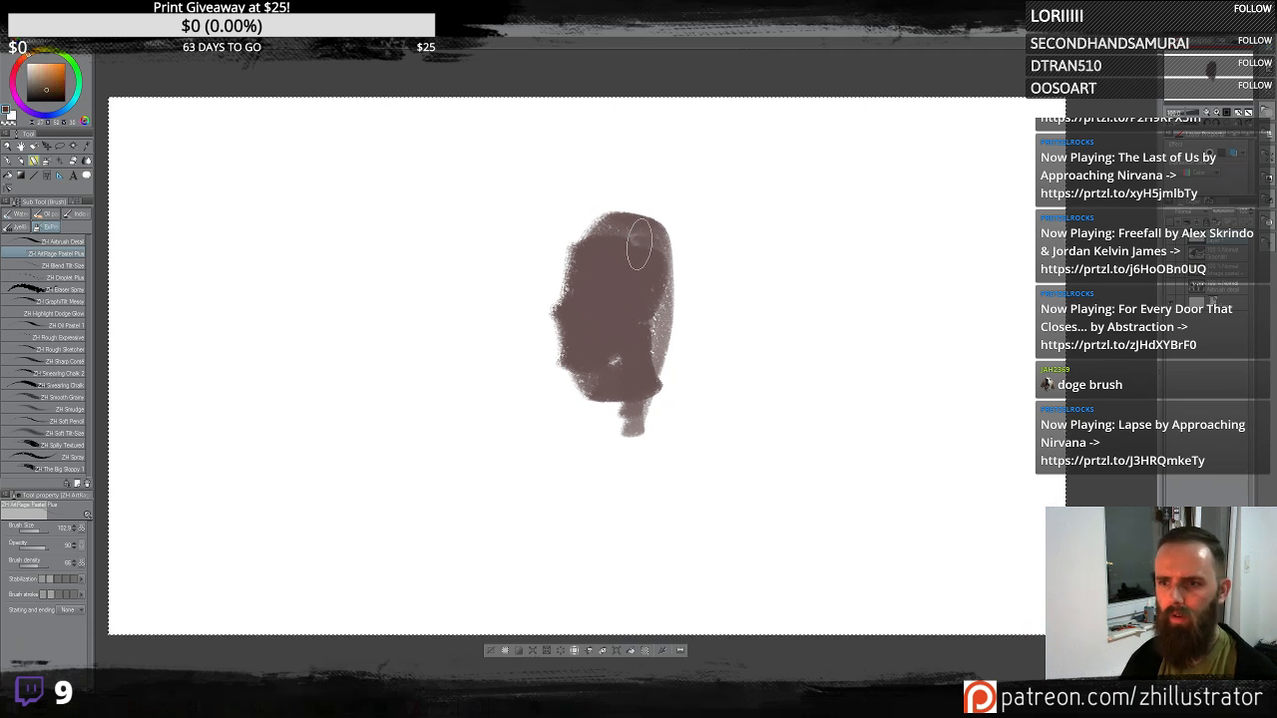
# - Paint dark eye sockets and brow shadows into the head with short strokes and dabs
pyautogui.moveTo(639, 244)
pyautogui.mouseDown()
pyautogui.moveTo(590, 264)
pyautogui.moveTo(636, 284)
pyautogui.moveTo(620, 231)
pyautogui.moveTo(605, 317)
pyautogui.moveTo(607, 290)
pyautogui.moveTo(648, 308)
pyautogui.moveTo(637, 318)
pyautogui.moveTo(653, 255)
pyautogui.moveTo(629, 329)
pyautogui.moveTo(593, 288)
pyautogui.moveTo(631, 302)
pyautogui.mouseUp()
pyautogui.keyDown('alt'); pyautogui.click(680, 253); pyautogui.keyUp('alt')
pyautogui.keyDown('alt'); pyautogui.click(649, 299); pyautogui.keyUp('alt')
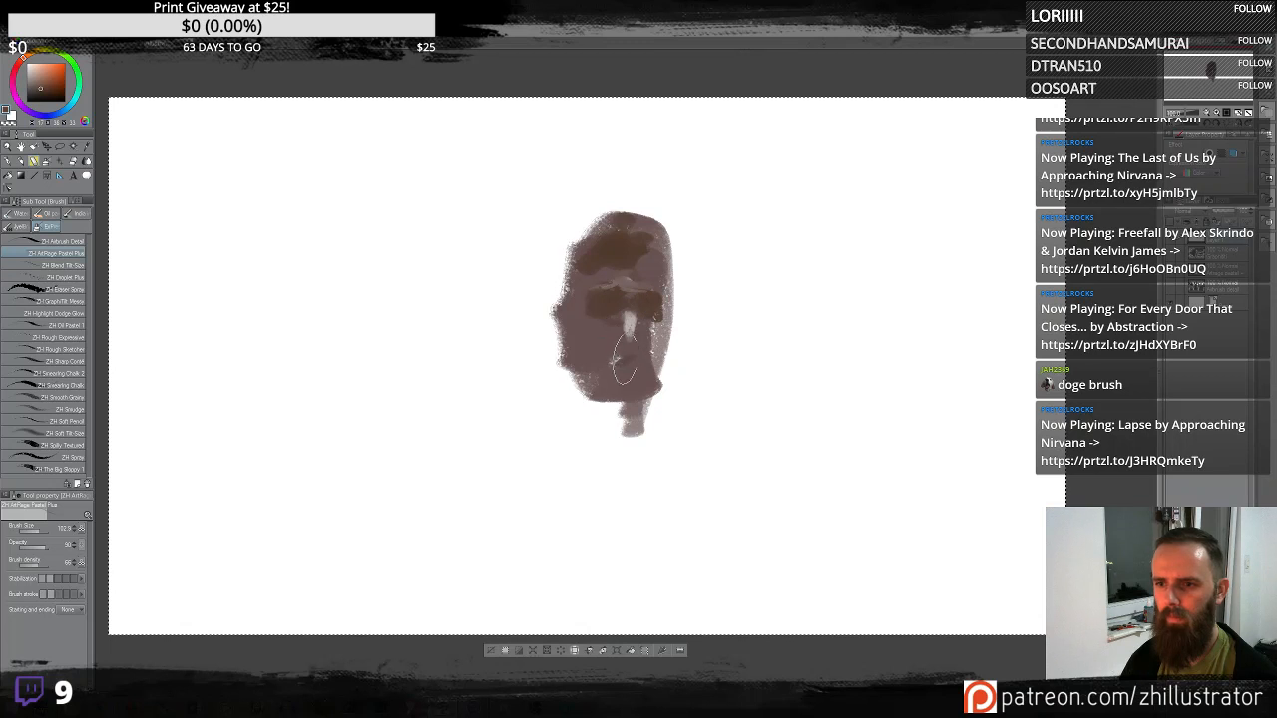
pyautogui.keyDown('alt'); pyautogui.click(591, 341); pyautogui.keyUp('alt')
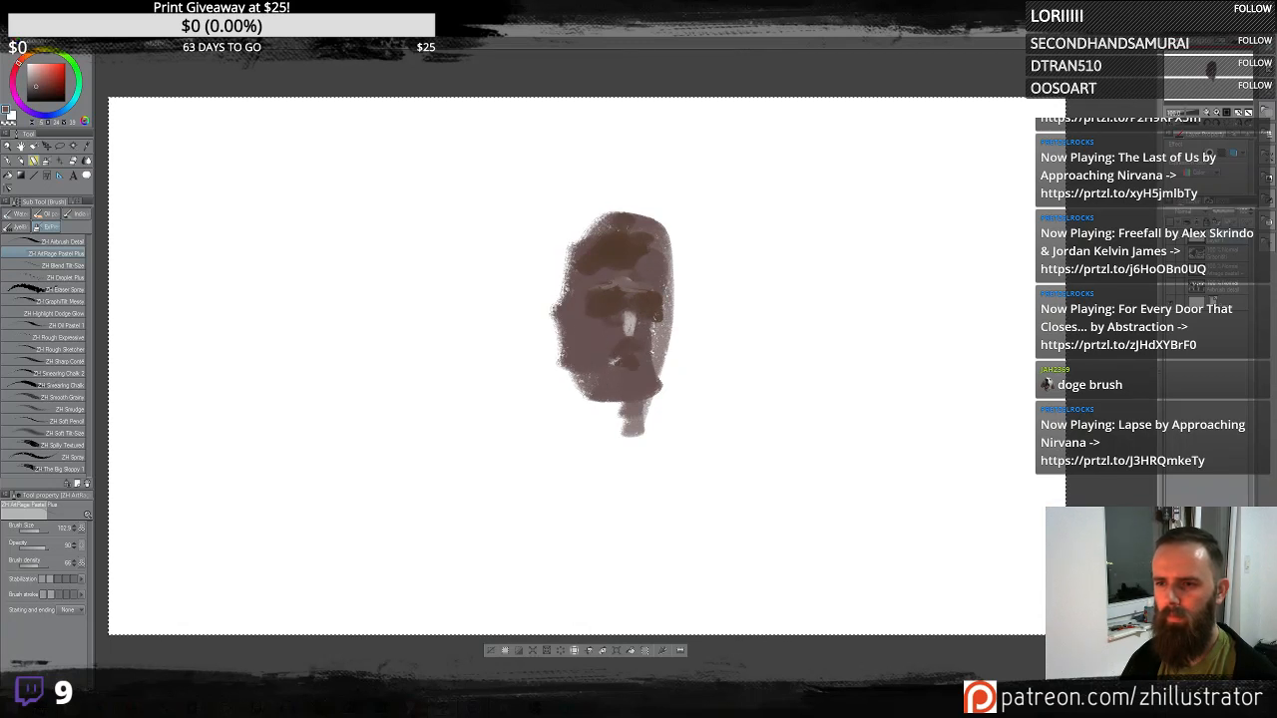
pyautogui.keyDown('alt'); pyautogui.click(629, 246); pyautogui.keyUp('alt')
pyautogui.moveTo(631, 249); pyautogui.dragTo(660, 238)
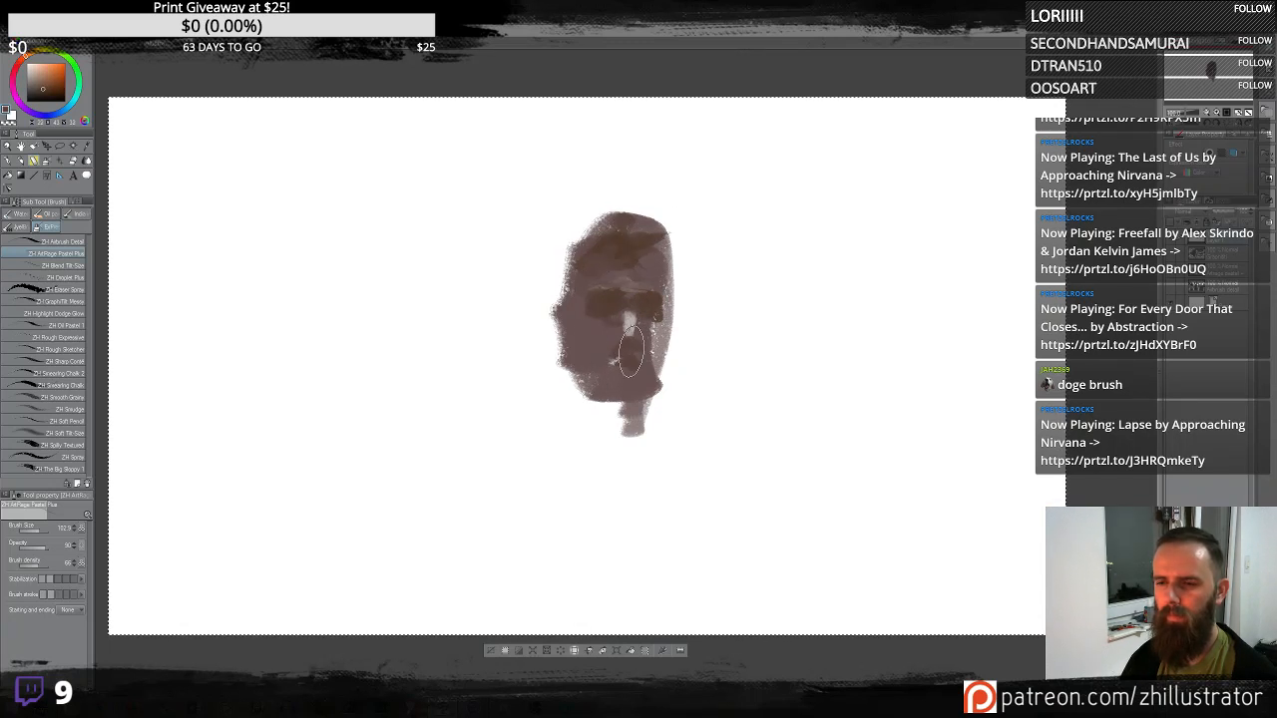
# - Dab nose and mouth shadows into the lower part of the head
pyautogui.keyDown('alt'); pyautogui.click(627, 344); pyautogui.keyUp('alt')
pyautogui.moveTo(629, 356); pyautogui.dragTo(635, 371)
pyautogui.keyDown('alt'); pyautogui.click(632, 347); pyautogui.keyUp('alt')
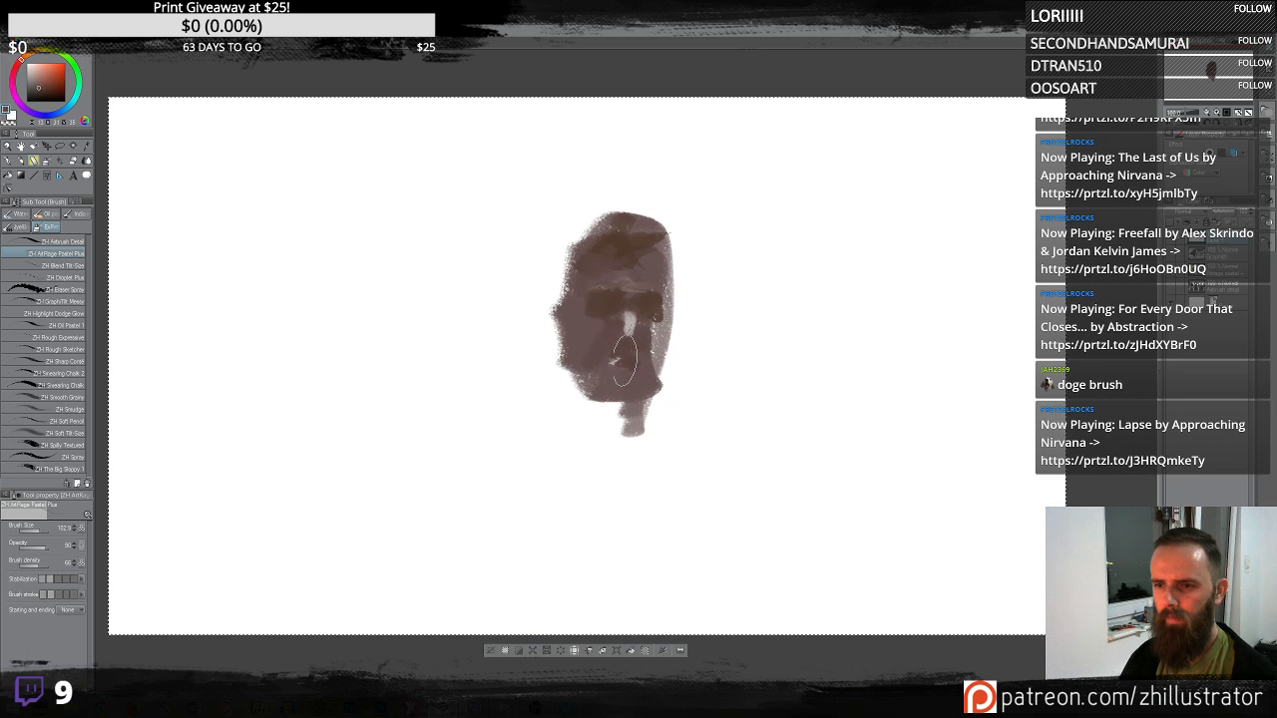
pyautogui.keyDown('alt'); pyautogui.click(630, 324); pyautogui.keyUp('alt')
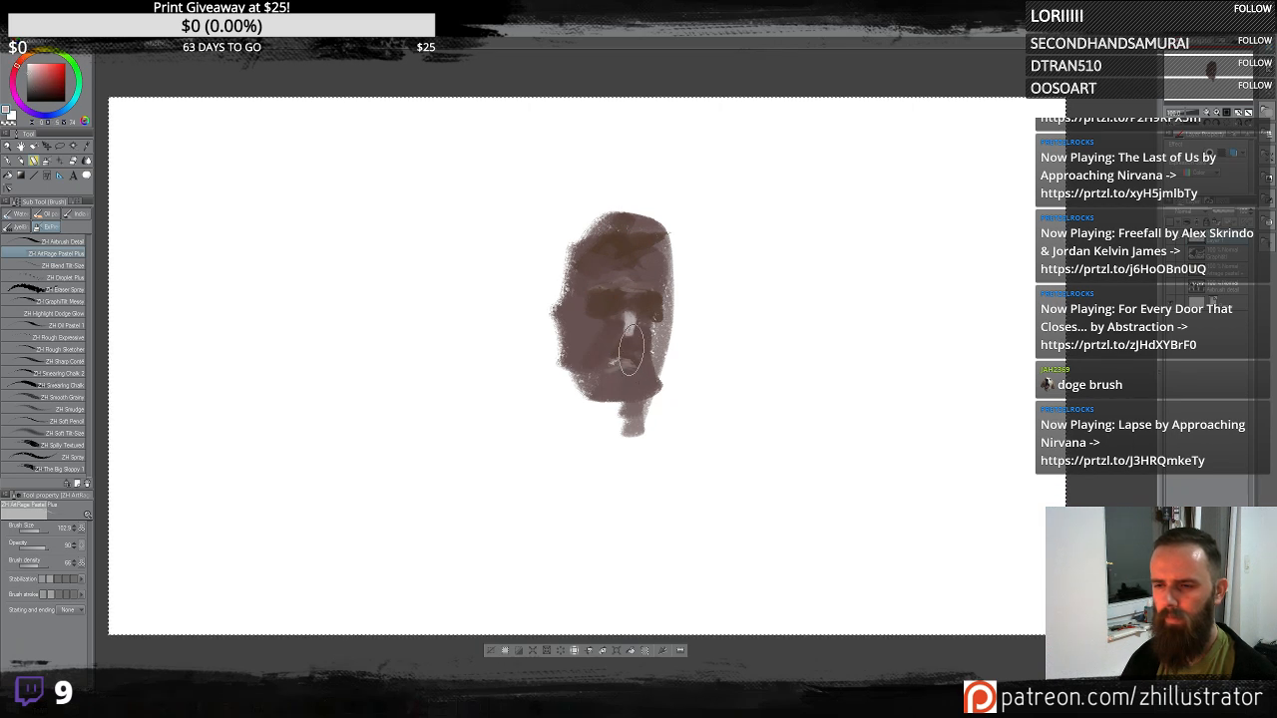
pyautogui.keyDown('alt'); pyautogui.click(639, 363); pyautogui.keyUp('alt')
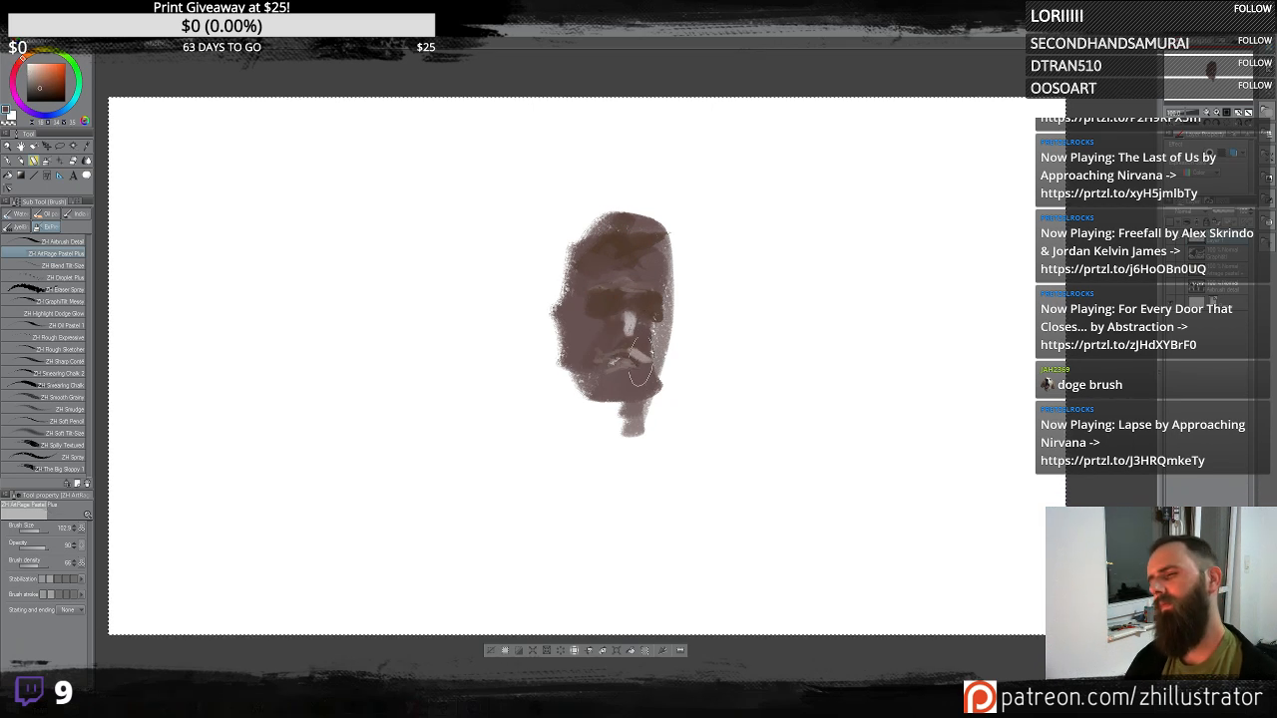
# - Deepen the nose and mouth shadows with a few more short strokes and a dab
pyautogui.moveTo(655, 347); pyautogui.dragTo(658, 351)
pyautogui.keyDown('alt'); pyautogui.click(659, 334); pyautogui.keyUp('alt')
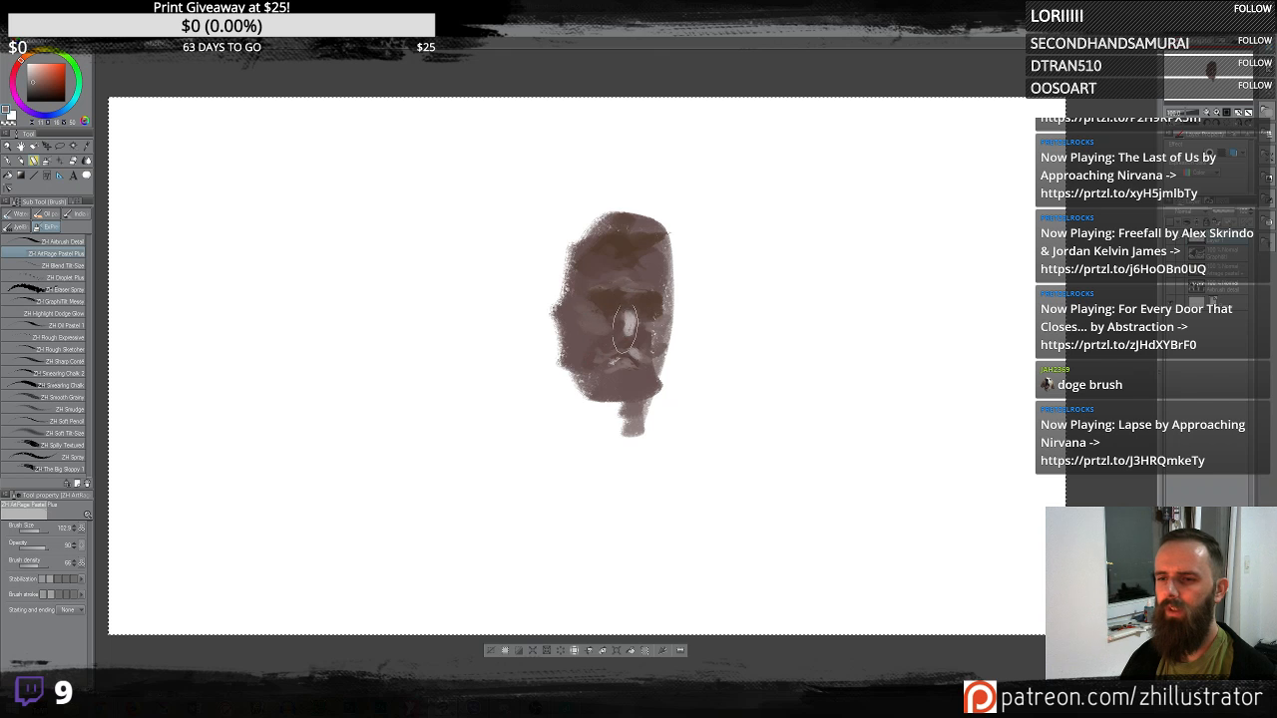
pyautogui.moveTo(624, 329); pyautogui.dragTo(629, 332)
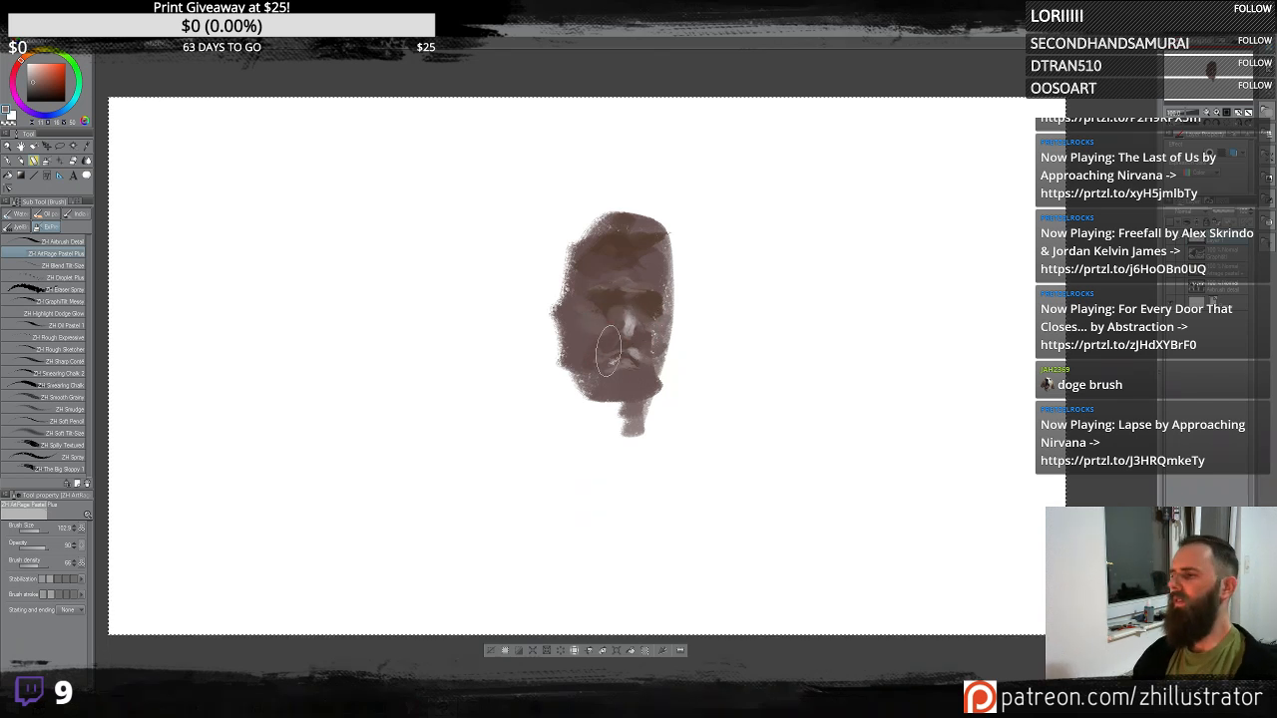
# - Pick a new colour, shade the face's left side, add an ear on the right and block in the neck and shoulders
pyautogui.click(41, 92)
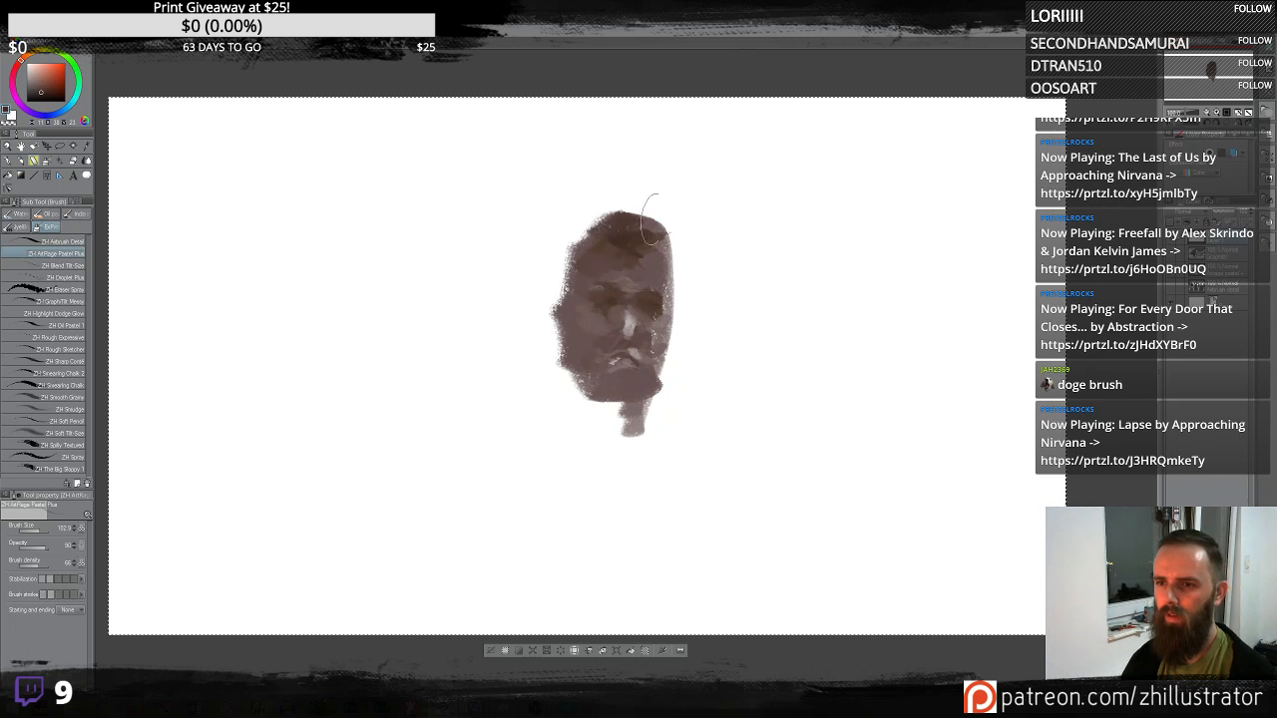
pyautogui.moveTo(555, 321); pyautogui.dragTo(571, 346)
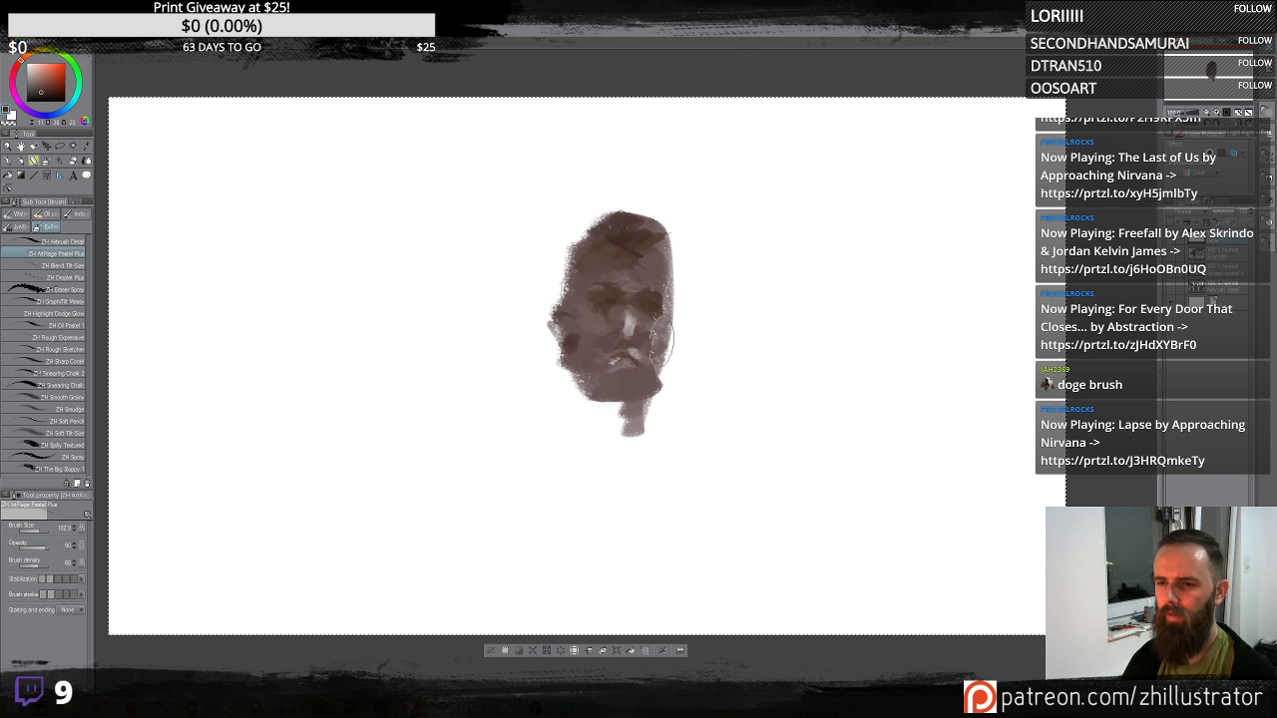
pyautogui.moveTo(682, 329); pyautogui.dragTo(674, 348)
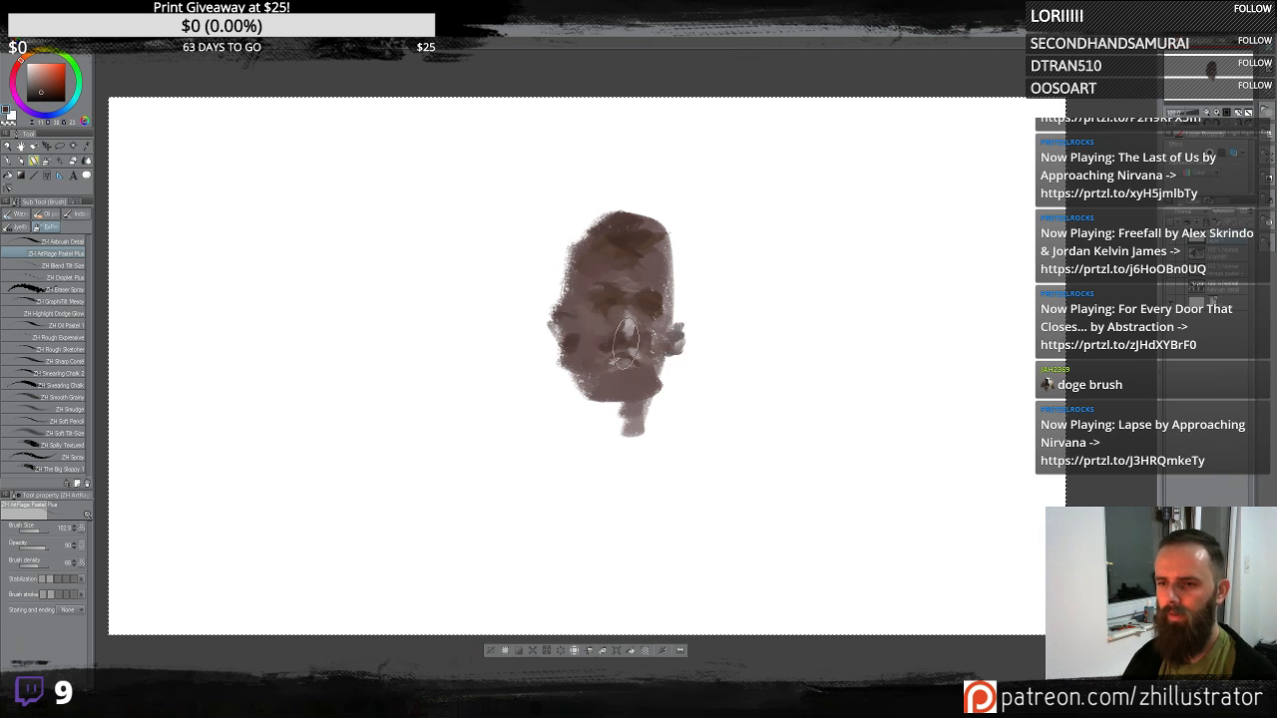
pyautogui.moveTo(620, 376)
pyautogui.mouseDown()
pyautogui.moveTo(606, 422)
pyautogui.moveTo(584, 412)
pyautogui.moveTo(625, 439)
pyautogui.moveTo(661, 405)
pyautogui.moveTo(621, 452)
pyautogui.moveTo(639, 440)
pyautogui.moveTo(601, 429)
pyautogui.moveTo(634, 466)
pyautogui.mouseUp()
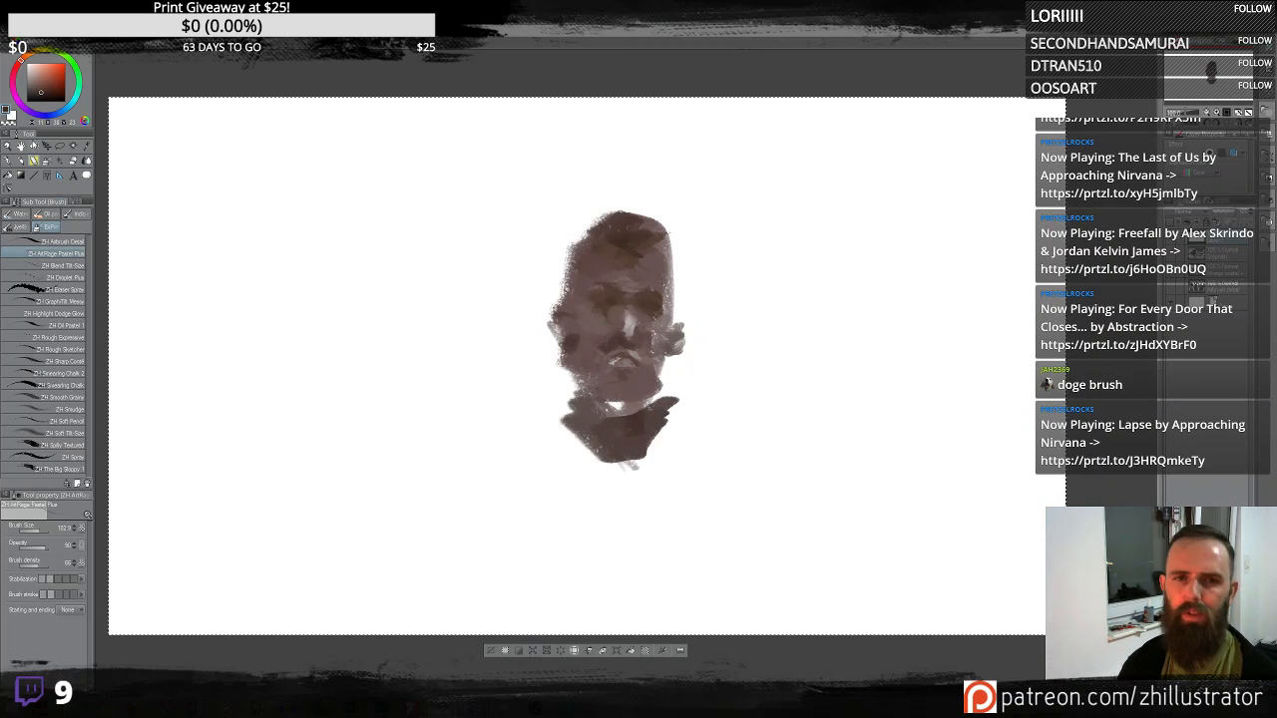
# - Pick another colour and paint the cheek, forehead and a collar line across the shoulders
pyautogui.click(51, 82)
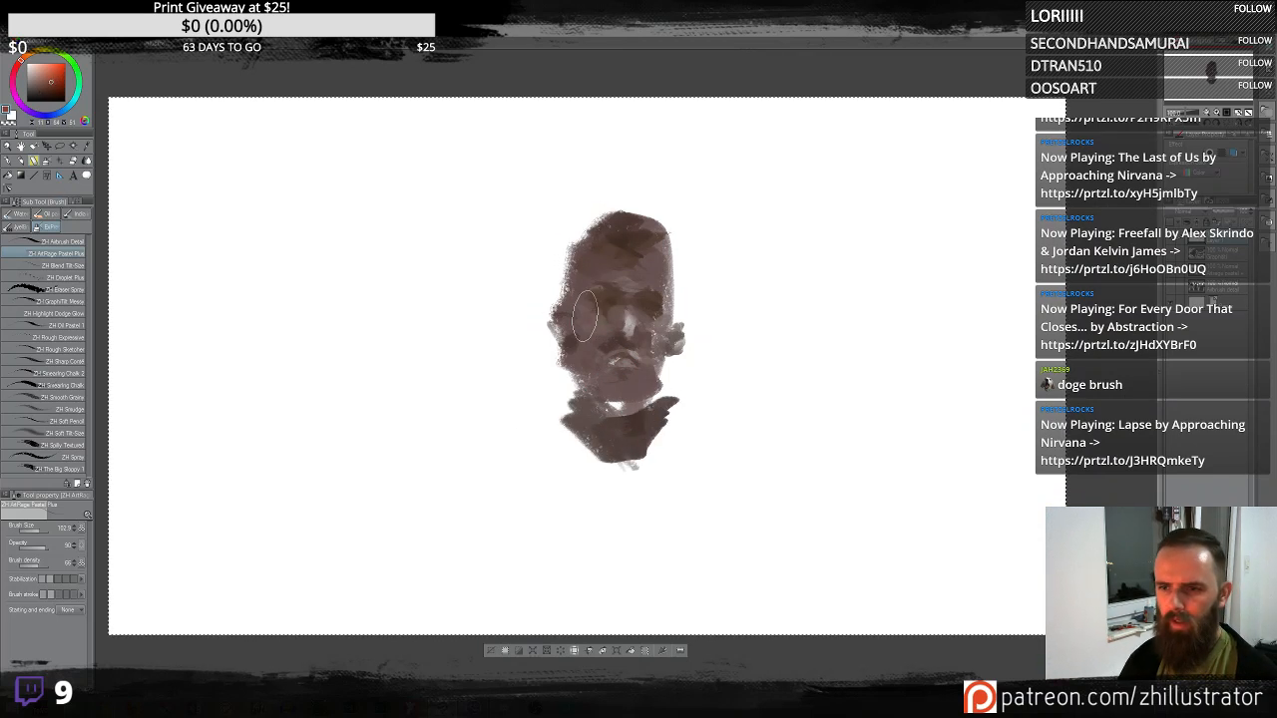
pyautogui.moveTo(584, 316); pyautogui.dragTo(593, 324)
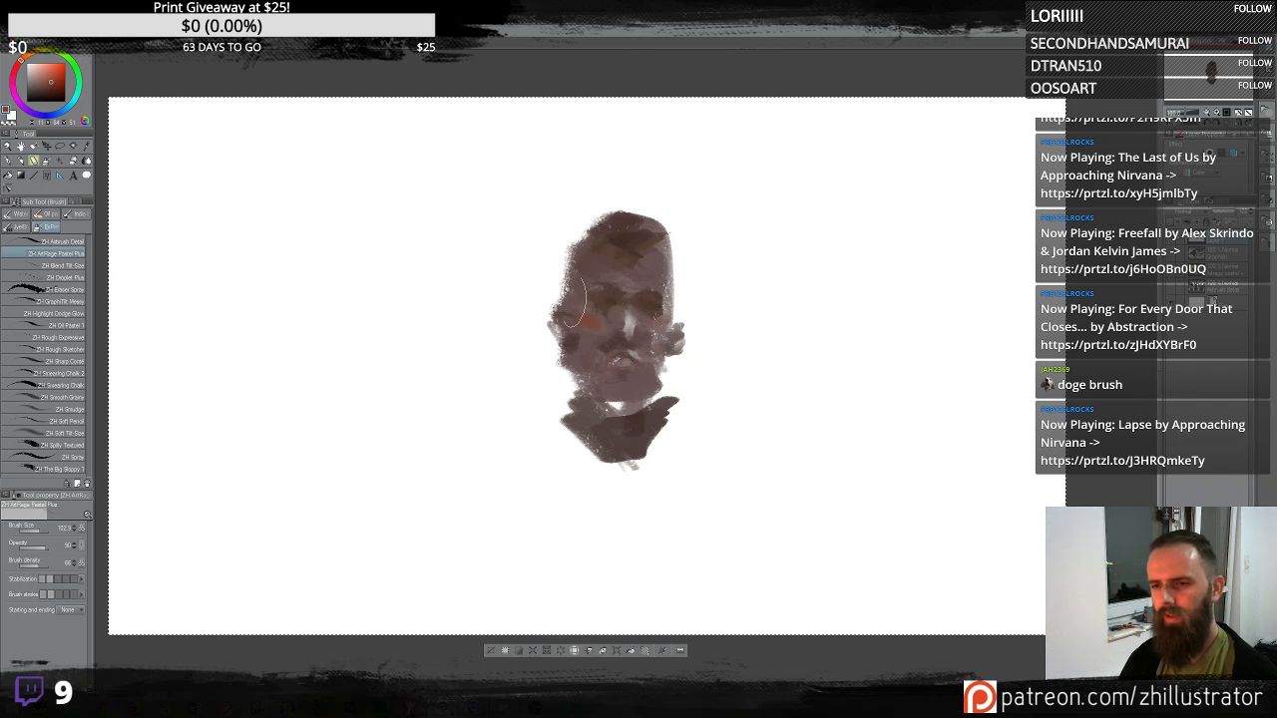
pyautogui.moveTo(572, 245); pyautogui.dragTo(582, 230)
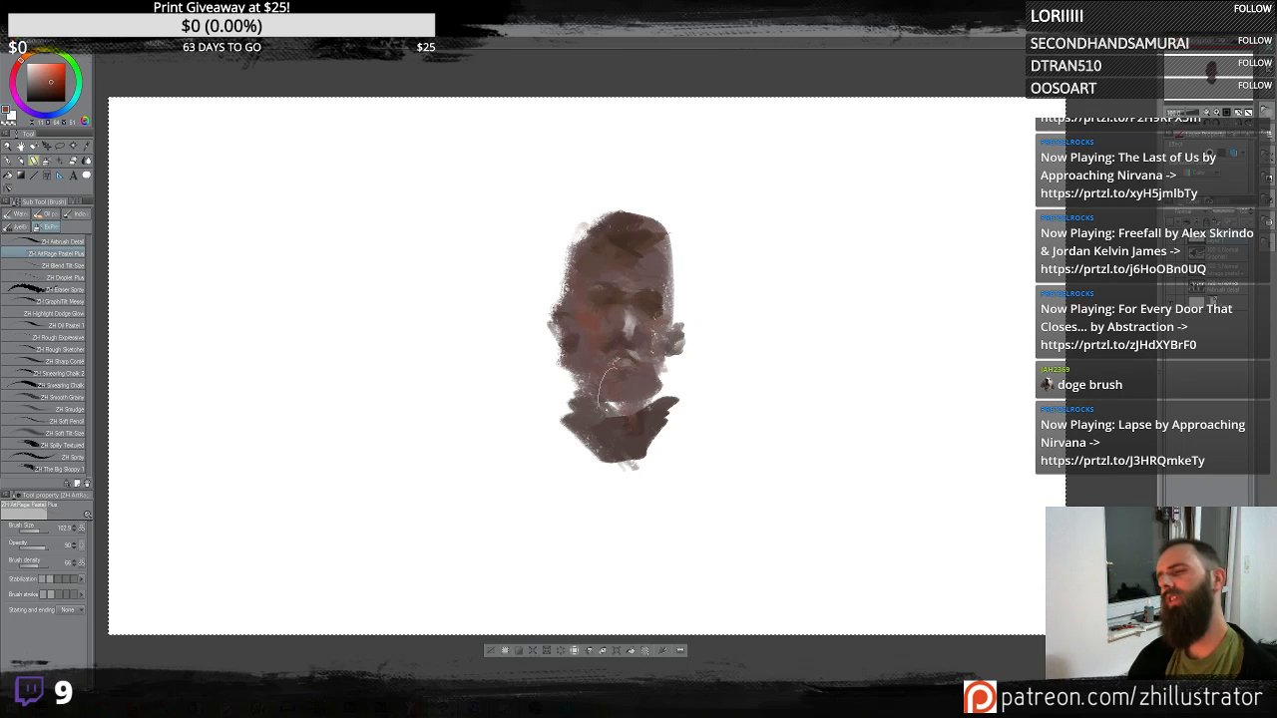
pyautogui.moveTo(605, 402)
pyautogui.mouseDown()
pyautogui.moveTo(632, 442)
pyautogui.moveTo(674, 382)
pyautogui.mouseUp()
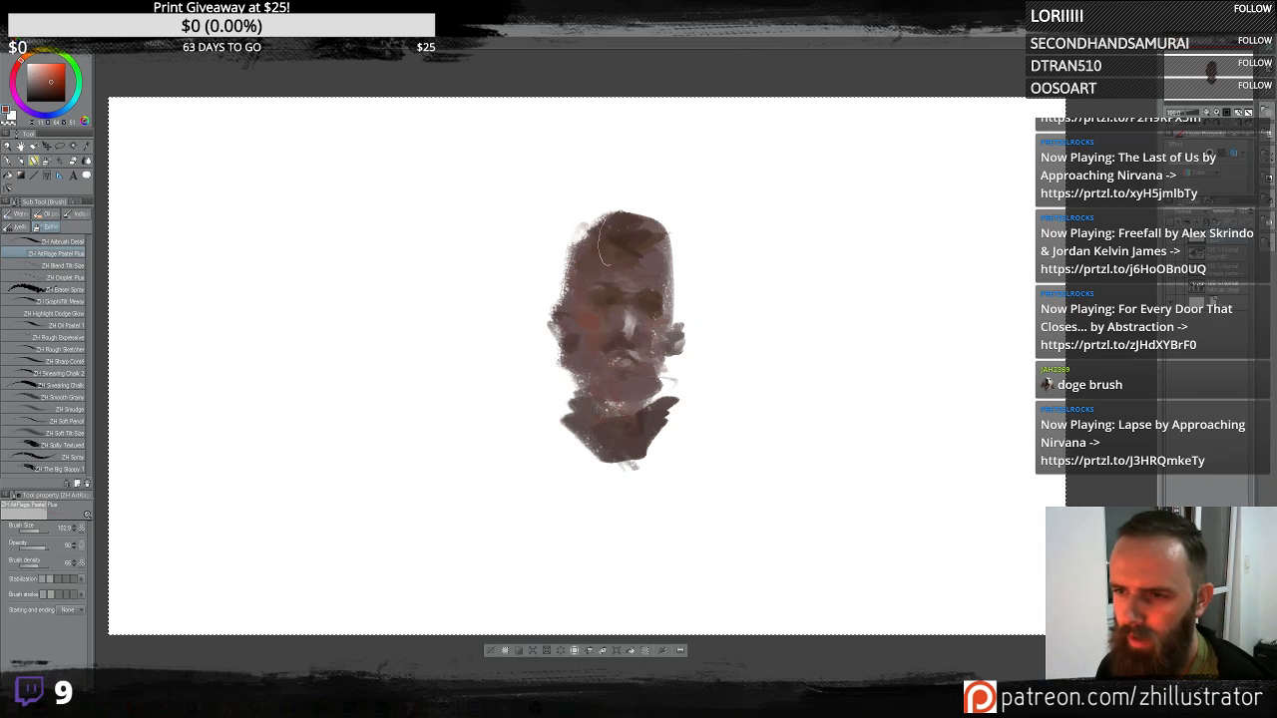
# - Switch to the ZH Highlight Dodge Glow brush and try a glow stroke up the face, undoing it
pyautogui.click(72, 325)
pyautogui.click(71, 313)
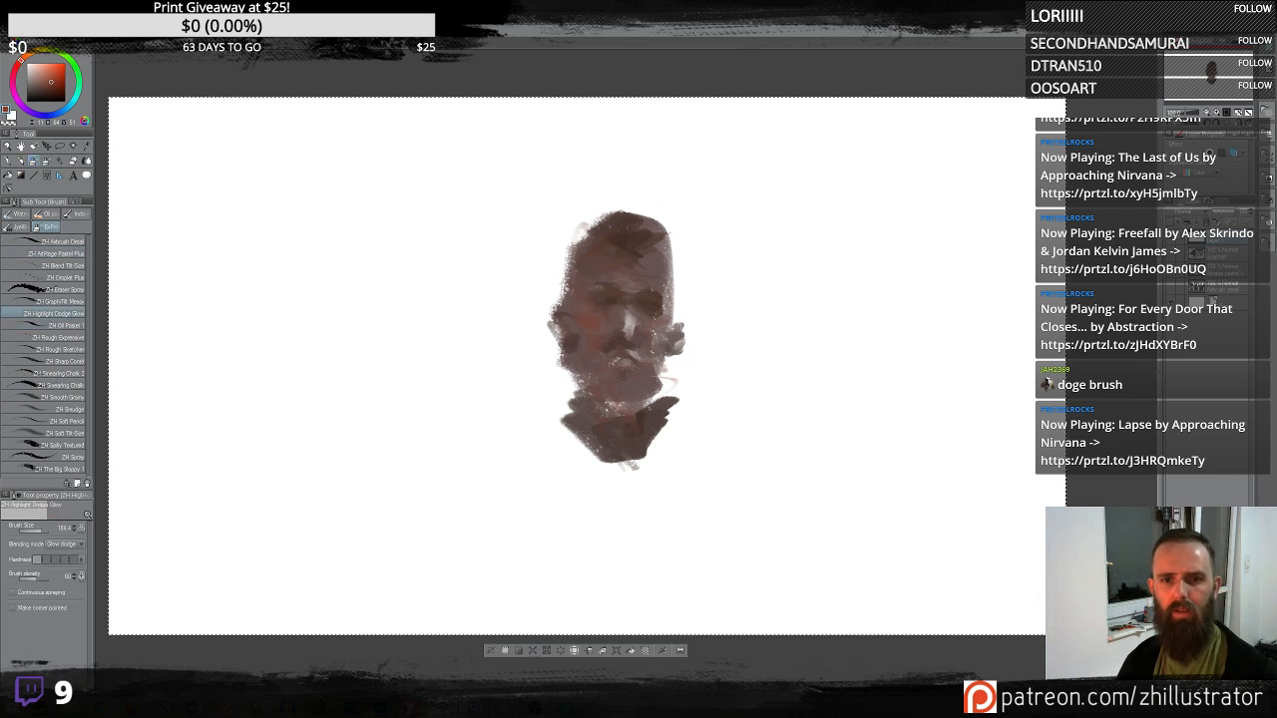
pyautogui.moveTo(599, 339); pyautogui.dragTo(634, 260)
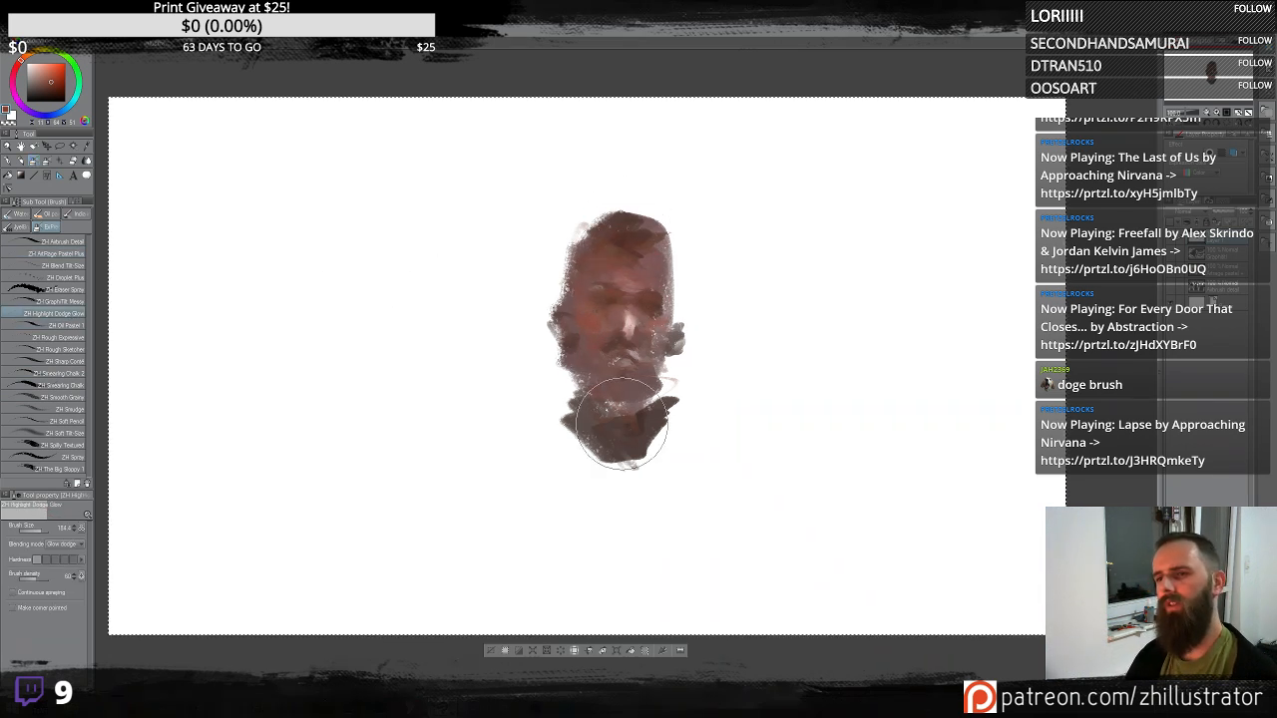
pyautogui.hotkey('ctrl', 'z')
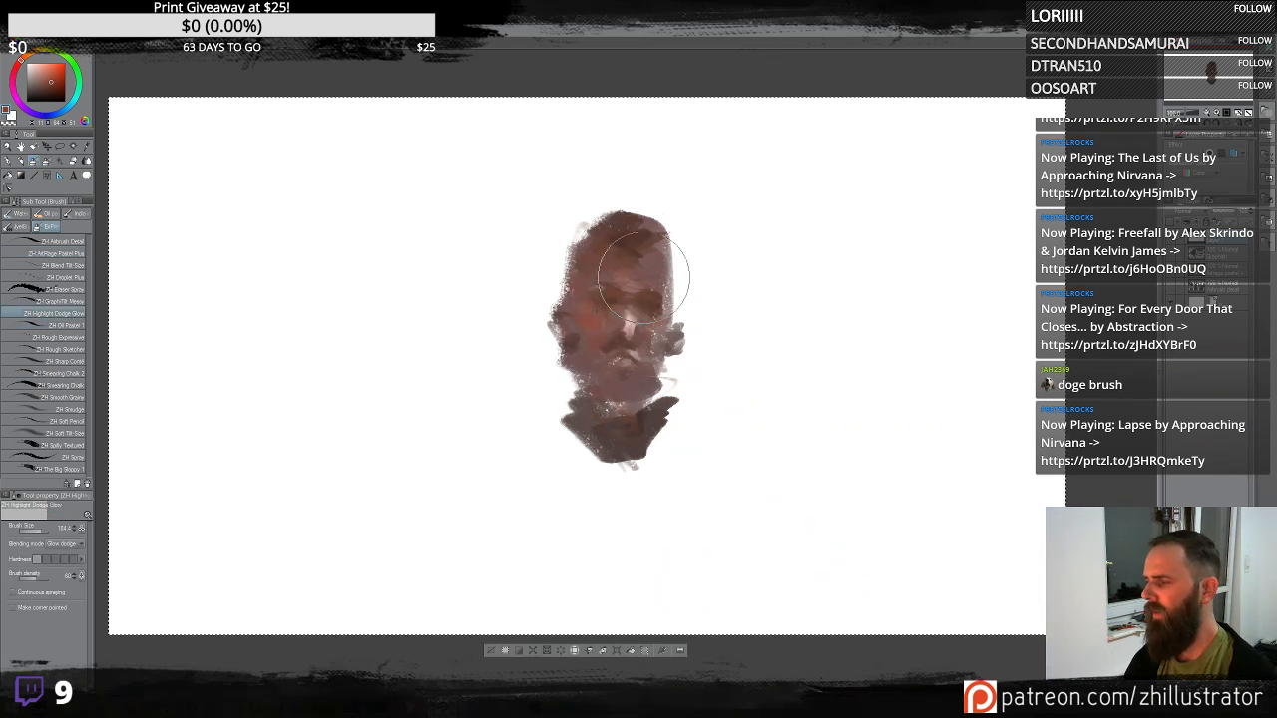
# - Try more glow strokes over the face and chin, undoing each of them
pyautogui.keyDown('alt'); pyautogui.click(648, 265); pyautogui.keyUp('alt')
pyautogui.moveTo(659, 304)
pyautogui.mouseDown()
pyautogui.moveTo(619, 208)
pyautogui.moveTo(595, 314)
pyautogui.moveTo(644, 364)
pyautogui.mouseUp()
pyautogui.hotkey('ctrl', 'z')
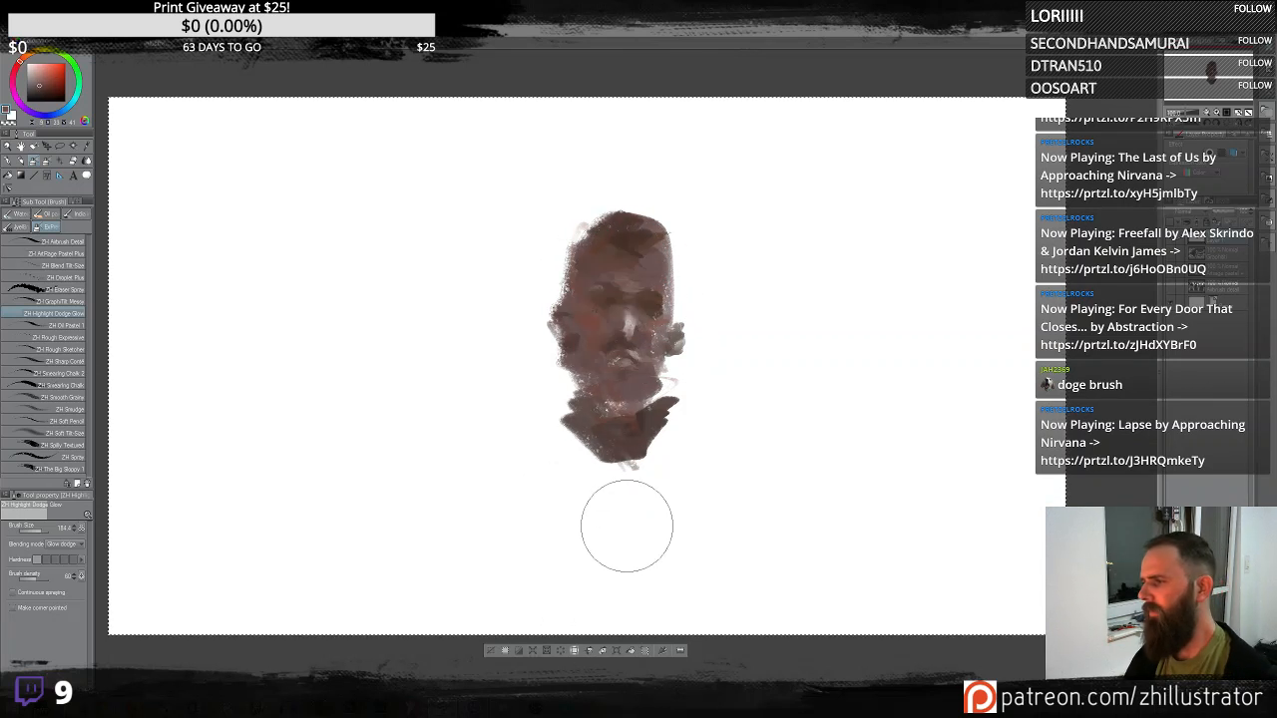
pyautogui.moveTo(633, 273)
pyautogui.mouseDown()
pyautogui.moveTo(607, 250)
pyautogui.moveTo(632, 250)
pyautogui.moveTo(612, 213)
pyautogui.moveTo(626, 340)
pyautogui.moveTo(623, 325)
pyautogui.mouseUp()
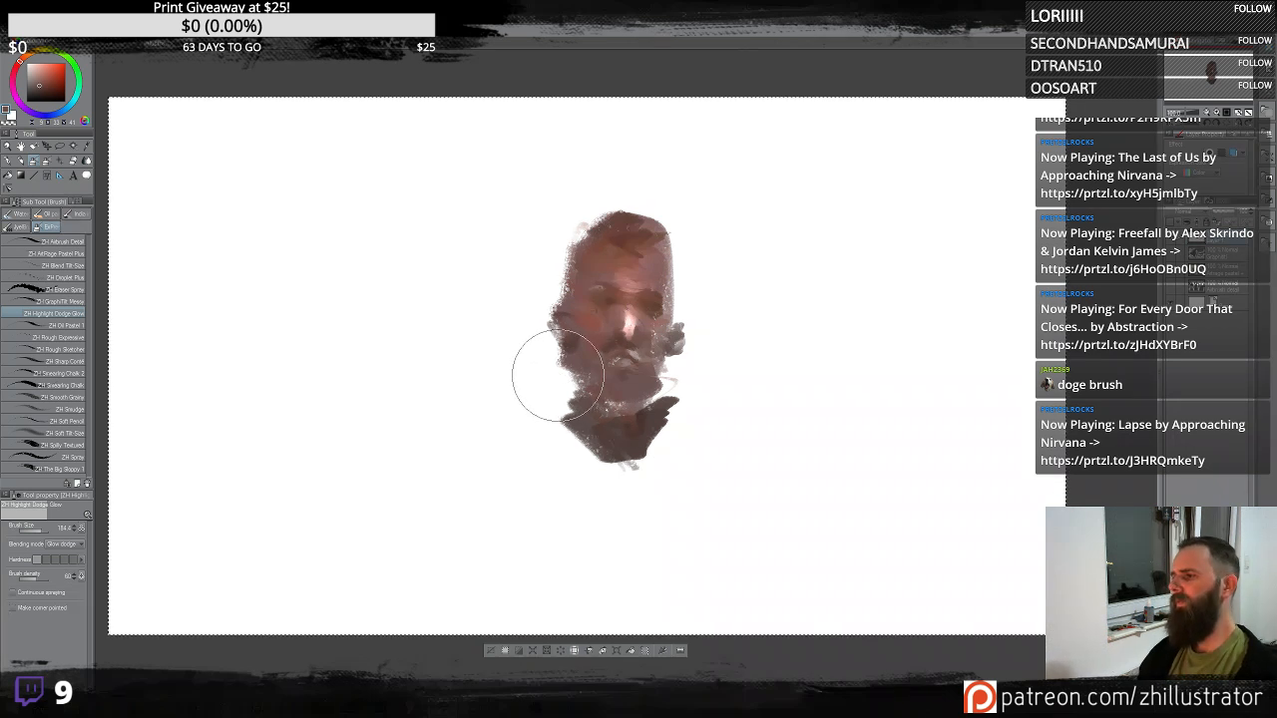
pyautogui.hotkey('ctrl', 'z')
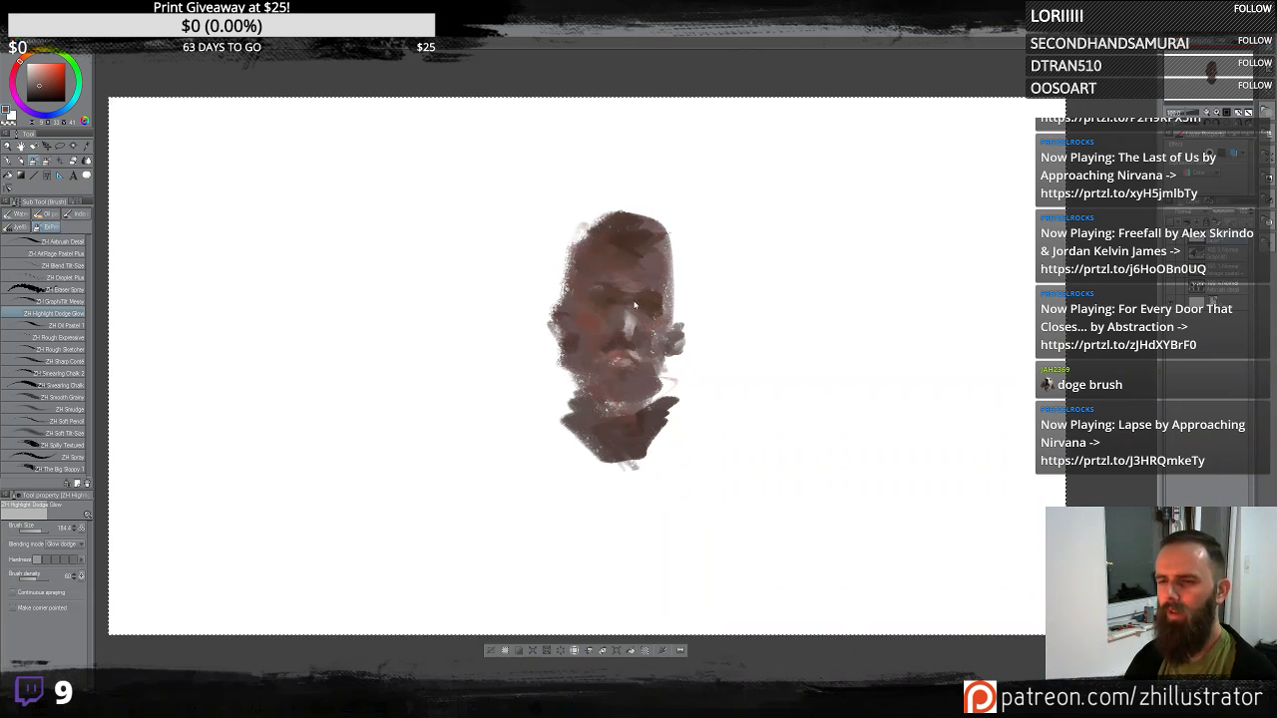
pyautogui.hotkey('ctrl', 'z')
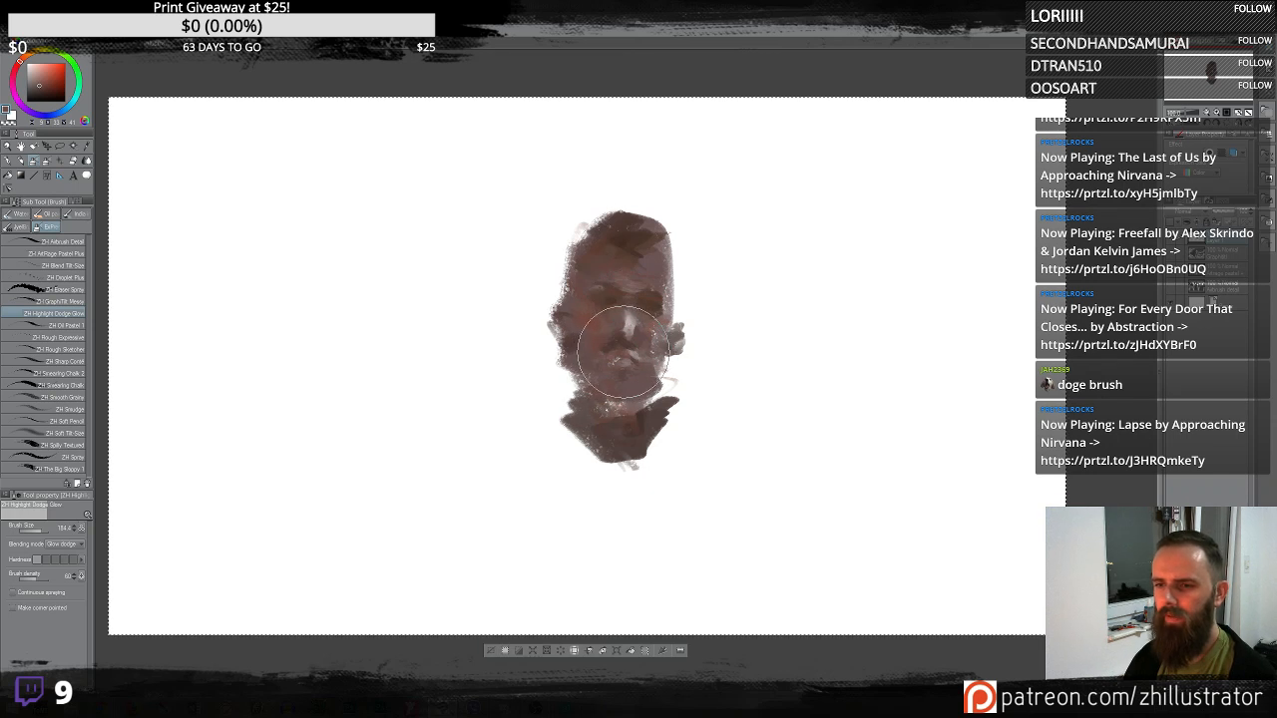
# - Add glow highlights on the cheeks, brow and neck with the dodge brush
pyautogui.moveTo(611, 355)
pyautogui.mouseDown()
pyautogui.moveTo(642, 344)
pyautogui.moveTo(601, 325)
pyautogui.mouseUp()
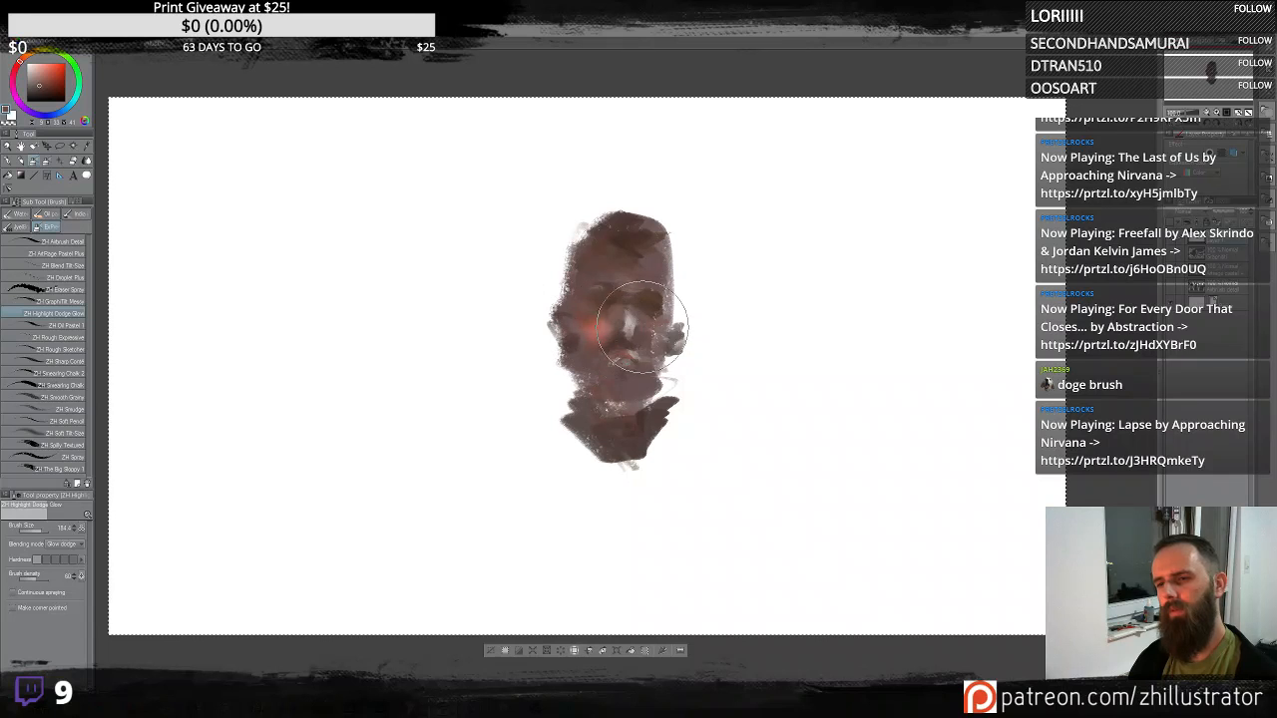
pyautogui.moveTo(643, 320)
pyautogui.mouseDown()
pyautogui.moveTo(620, 340)
pyautogui.moveTo(629, 333)
pyautogui.mouseUp()
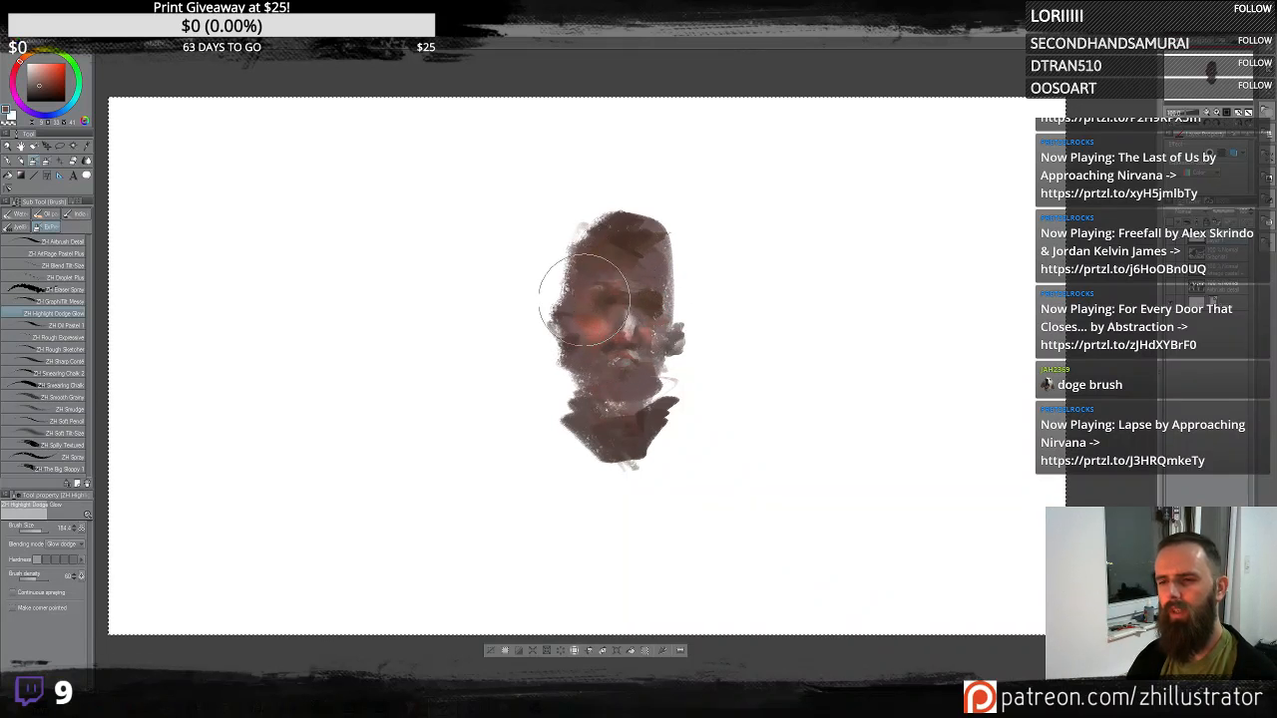
pyautogui.click(648, 299)
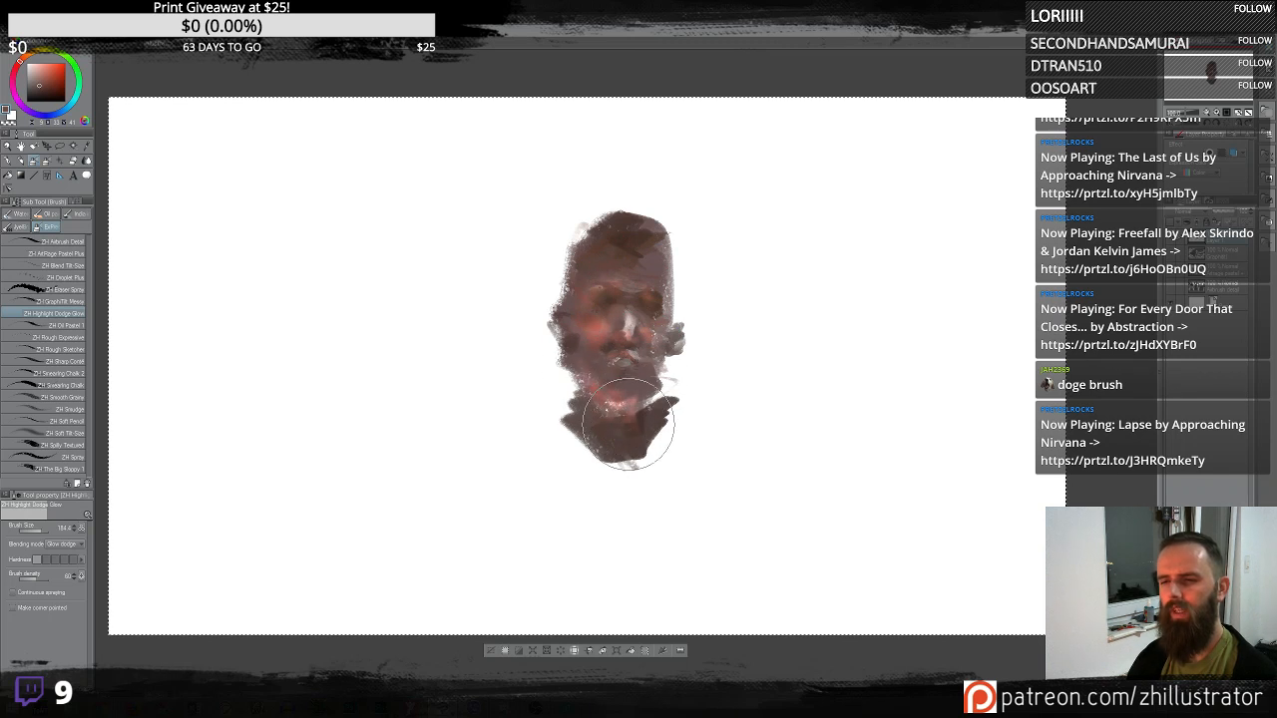
pyautogui.moveTo(629, 424); pyautogui.dragTo(635, 414)
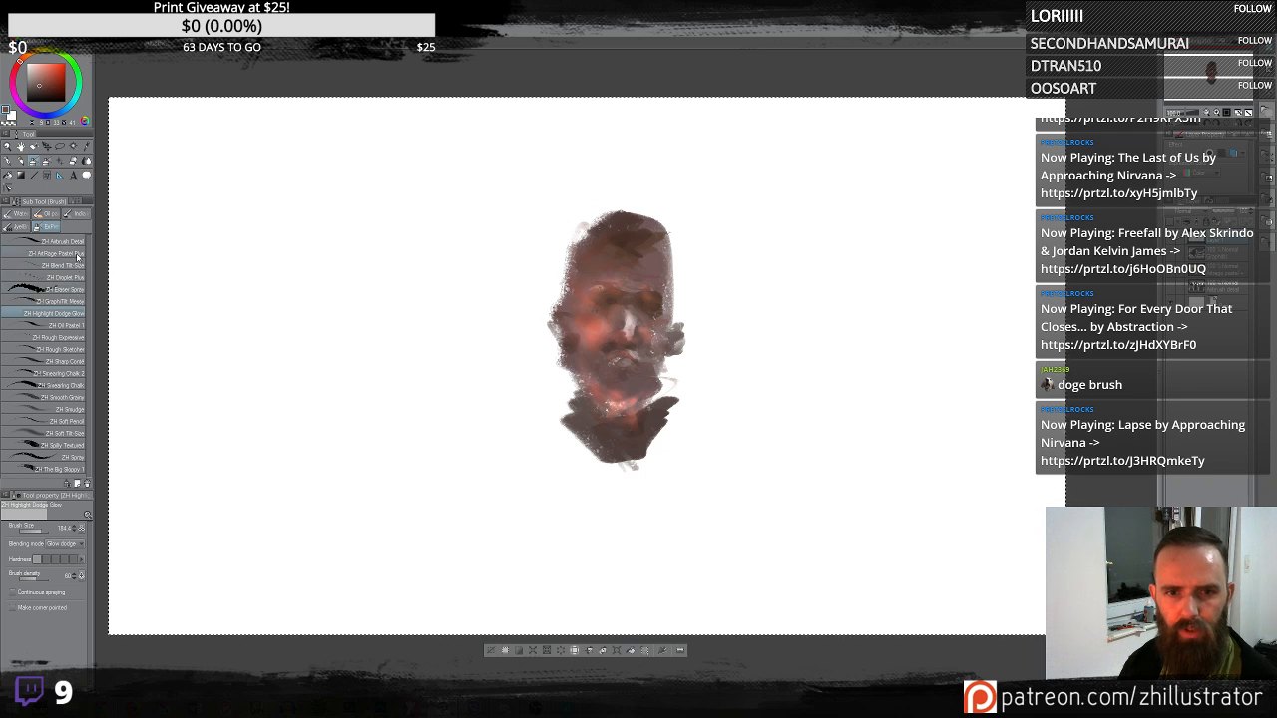
# - Switch back to the ZH AirPage Pastel Plus brush and dab colour into the eye area
pyautogui.click(76, 326)
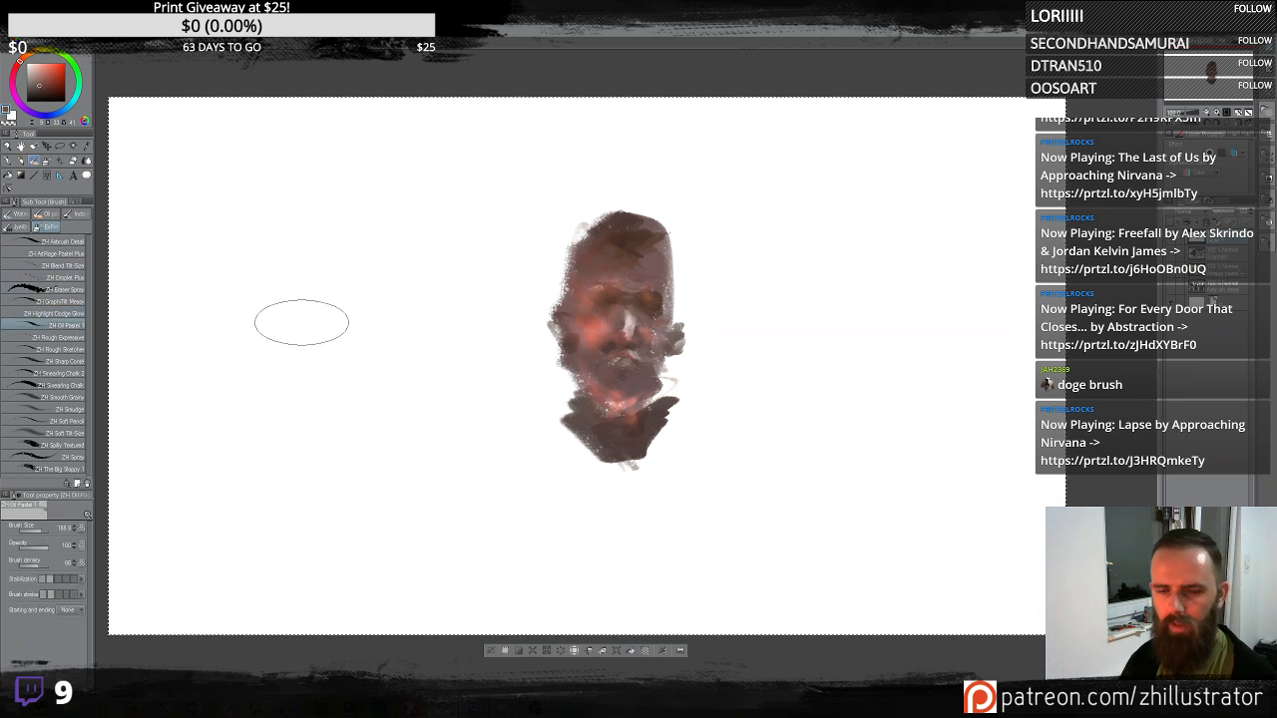
pyautogui.click(79, 257)
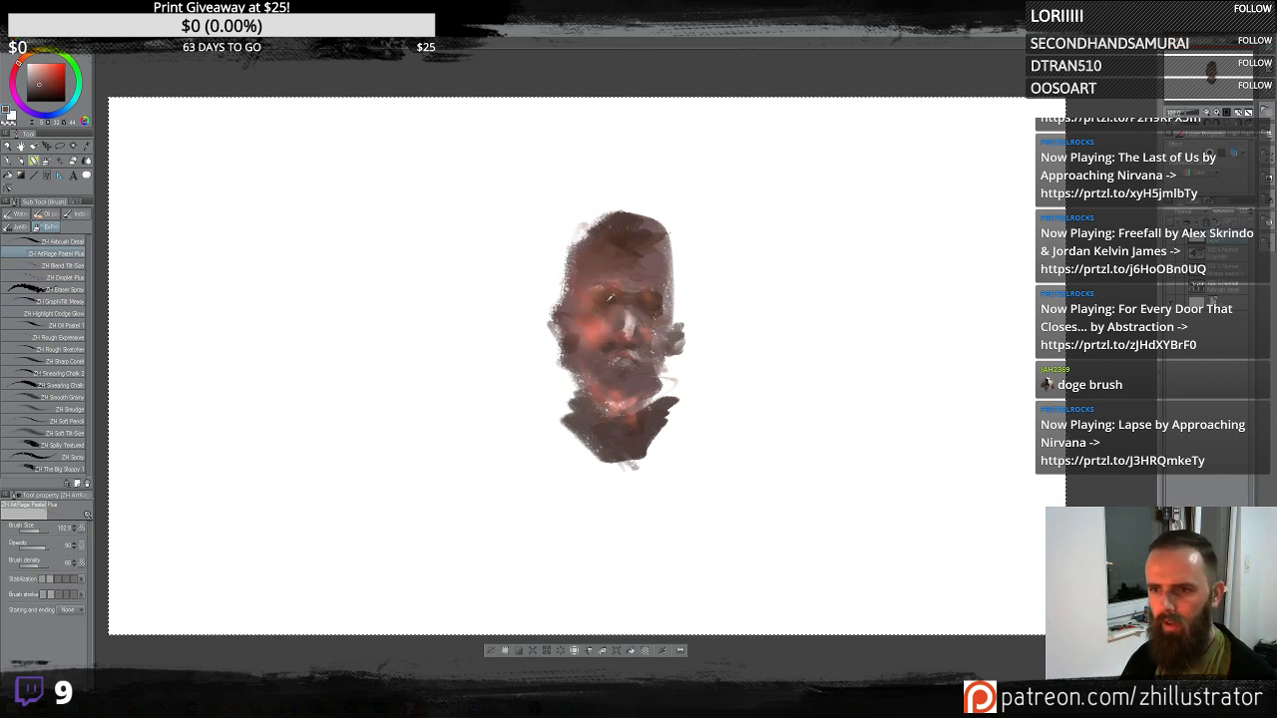
pyautogui.keyDown('alt'); pyautogui.click(610, 297); pyautogui.keyUp('alt')
pyautogui.keyDown('alt'); pyautogui.click(629, 318); pyautogui.keyUp('alt')
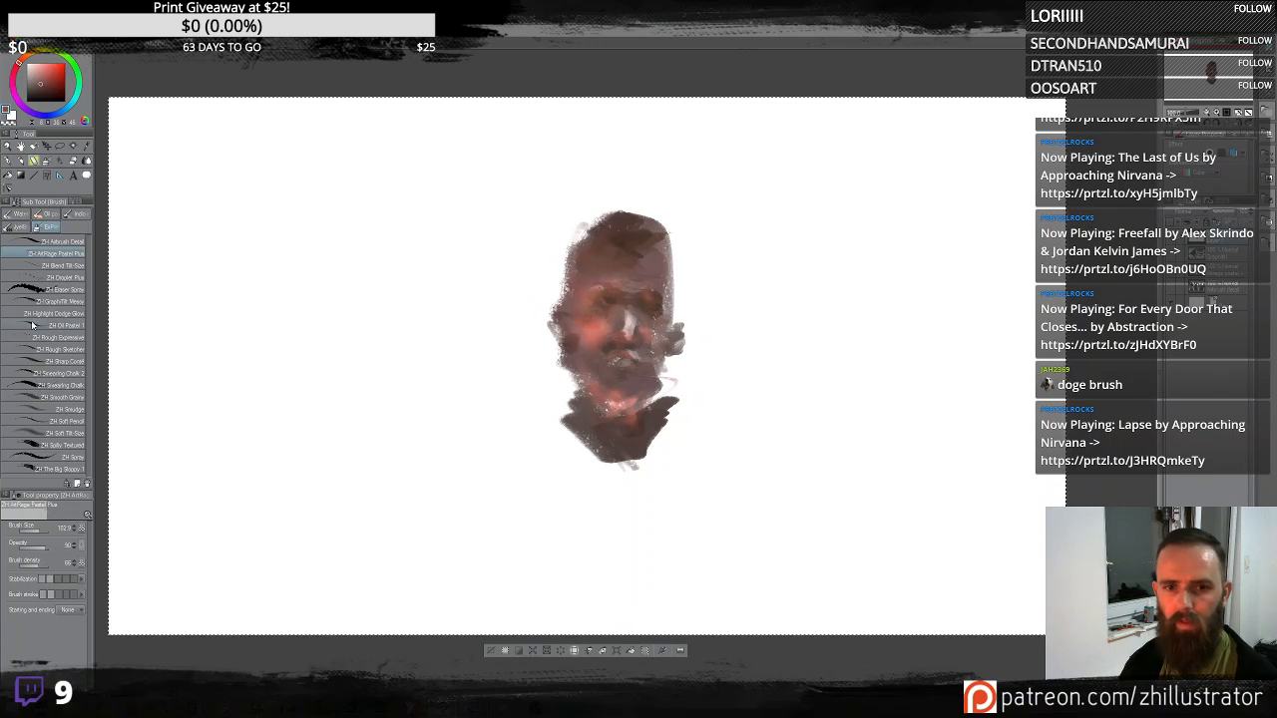
# - Switch to the ZH Graphite Mess brush, sample face colours and draw warm accents on the cheek and across the eyes
pyautogui.click(79, 306)
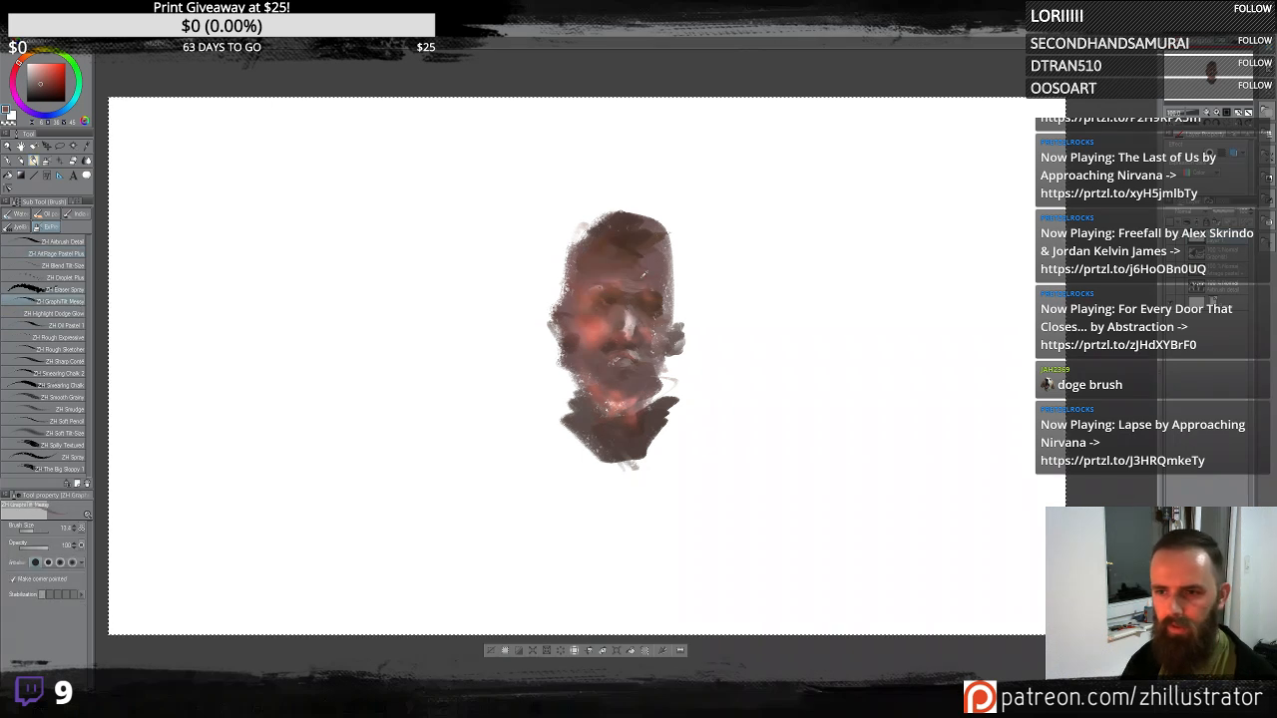
pyautogui.keyDown('alt'); pyautogui.click(607, 304); pyautogui.keyUp('alt')
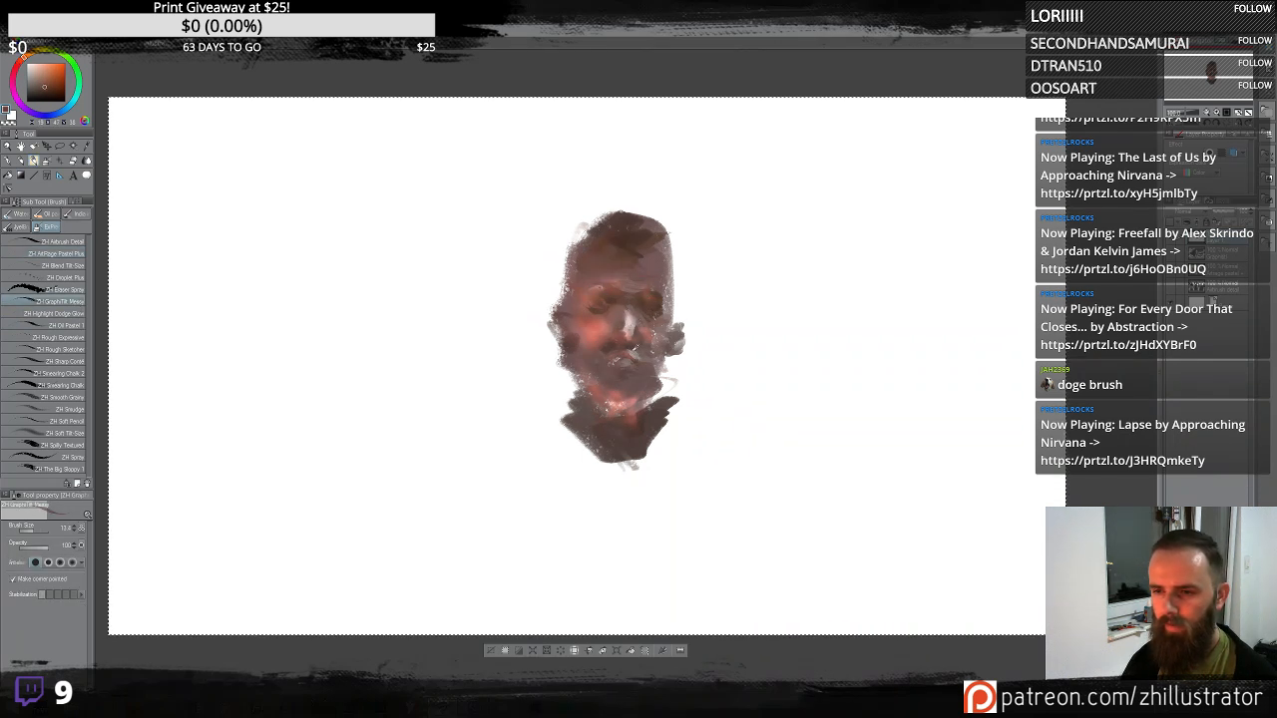
pyautogui.keyDown('alt'); pyautogui.click(596, 308); pyautogui.keyUp('alt')
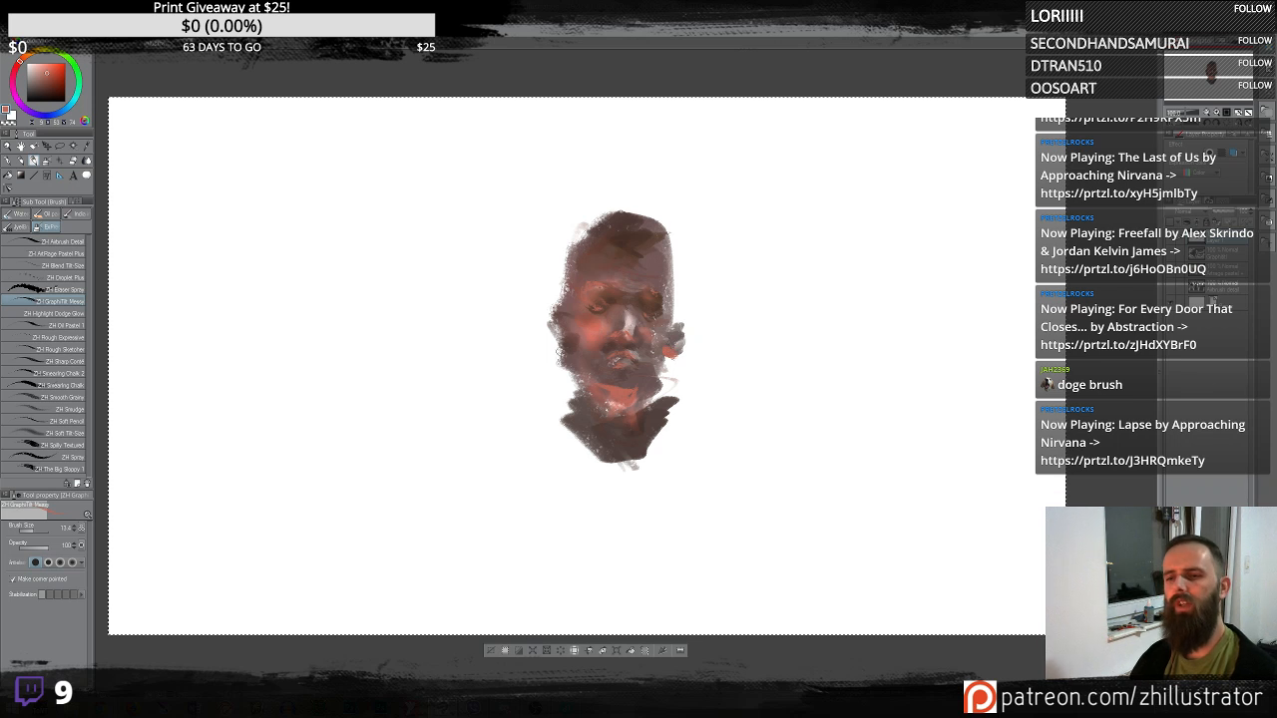
pyautogui.moveTo(570, 338); pyautogui.dragTo(562, 356)
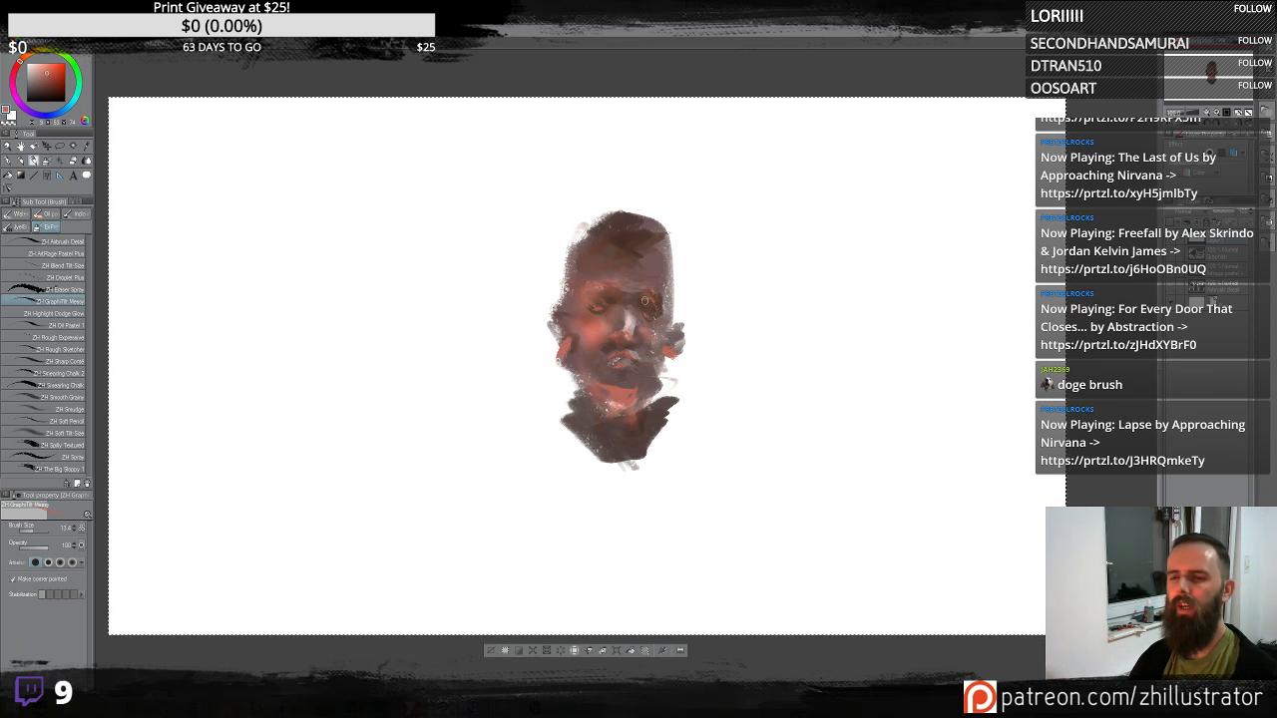
pyautogui.moveTo(597, 296); pyautogui.dragTo(601, 309)
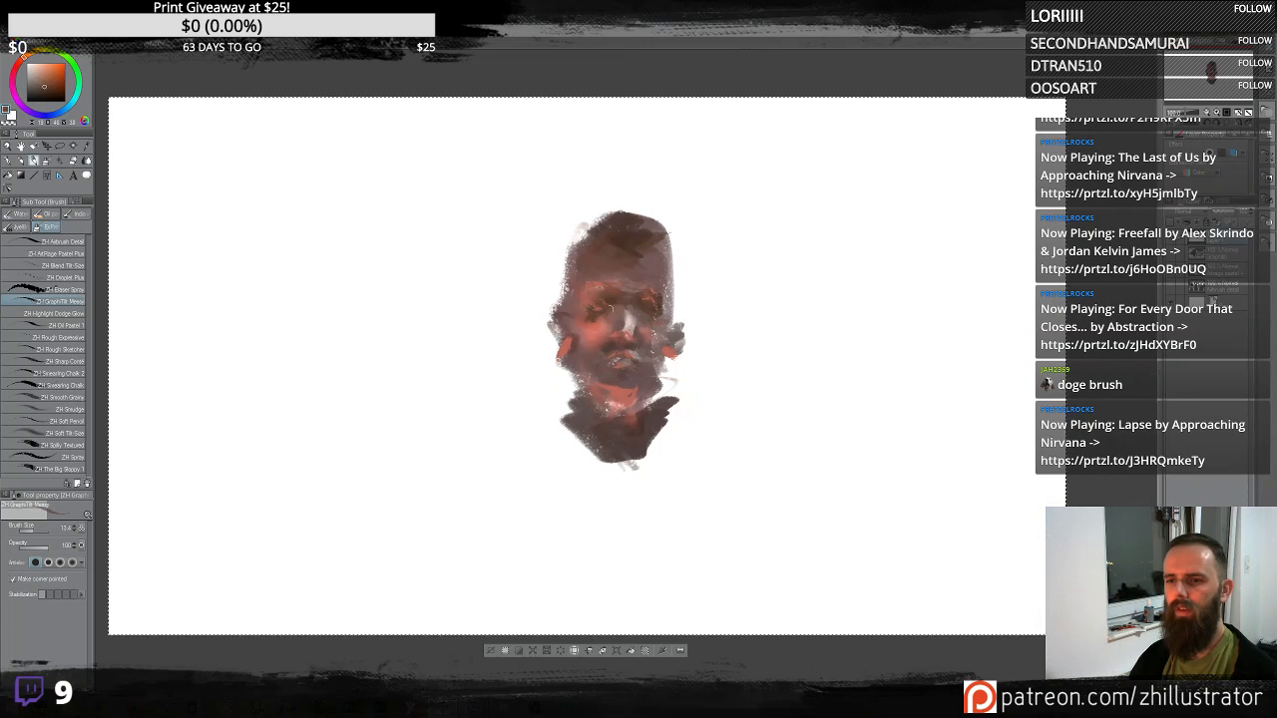
pyautogui.moveTo(579, 314); pyautogui.dragTo(650, 314)
# - Sample darker tones and refine the eye sockets and nose with small graphite strokes
pyautogui.keyDown('alt'); pyautogui.click(602, 308); pyautogui.keyUp('alt')
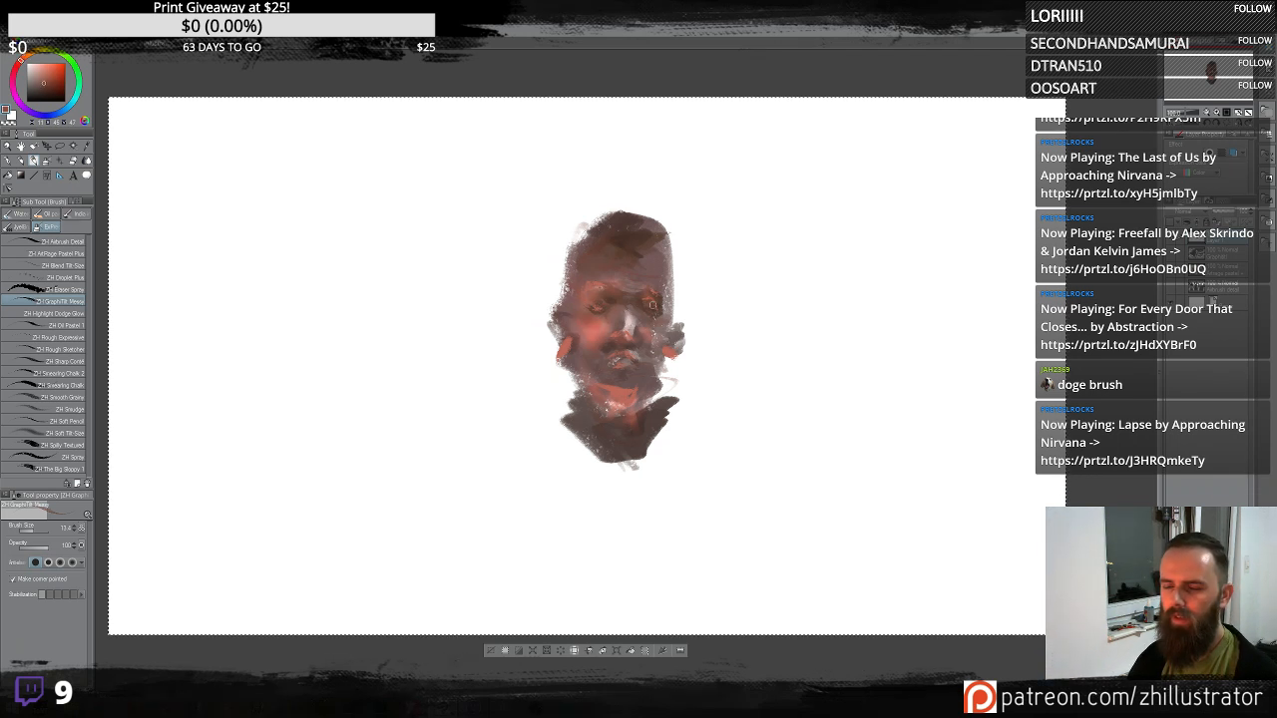
pyautogui.keyDown('alt'); pyautogui.click(652, 306); pyautogui.keyUp('alt')
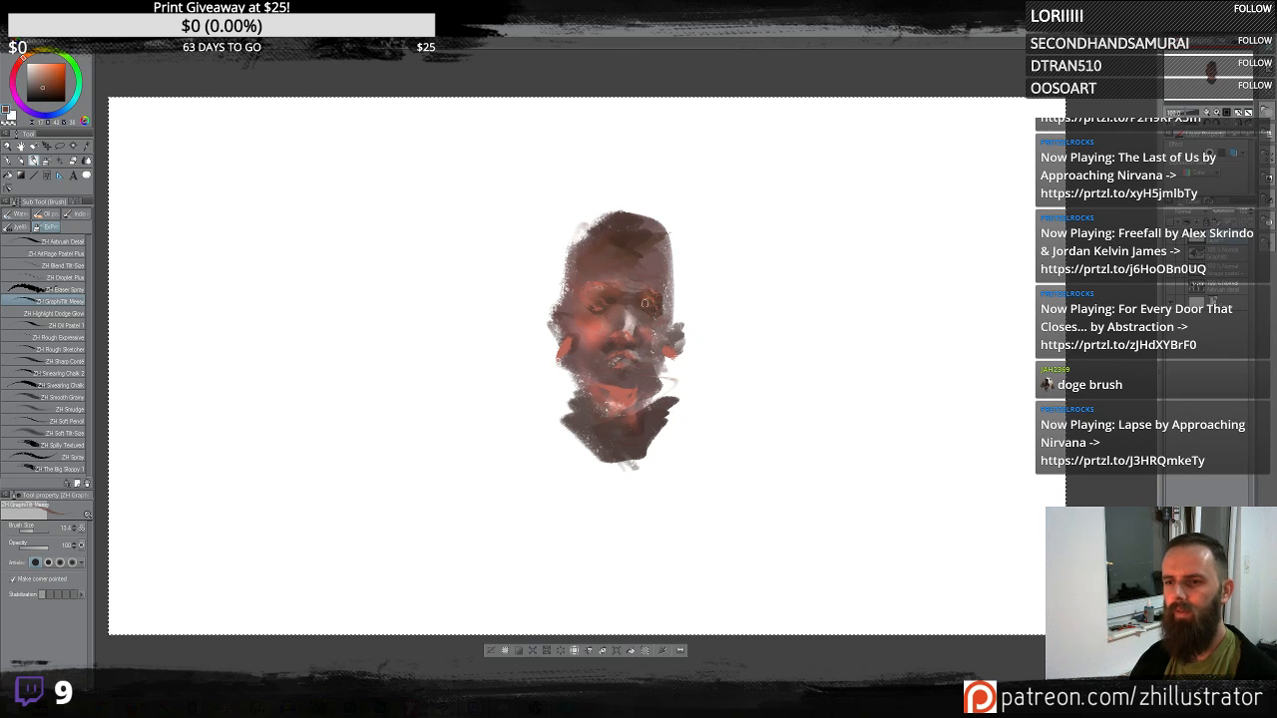
pyautogui.moveTo(599, 311); pyautogui.dragTo(598, 304)
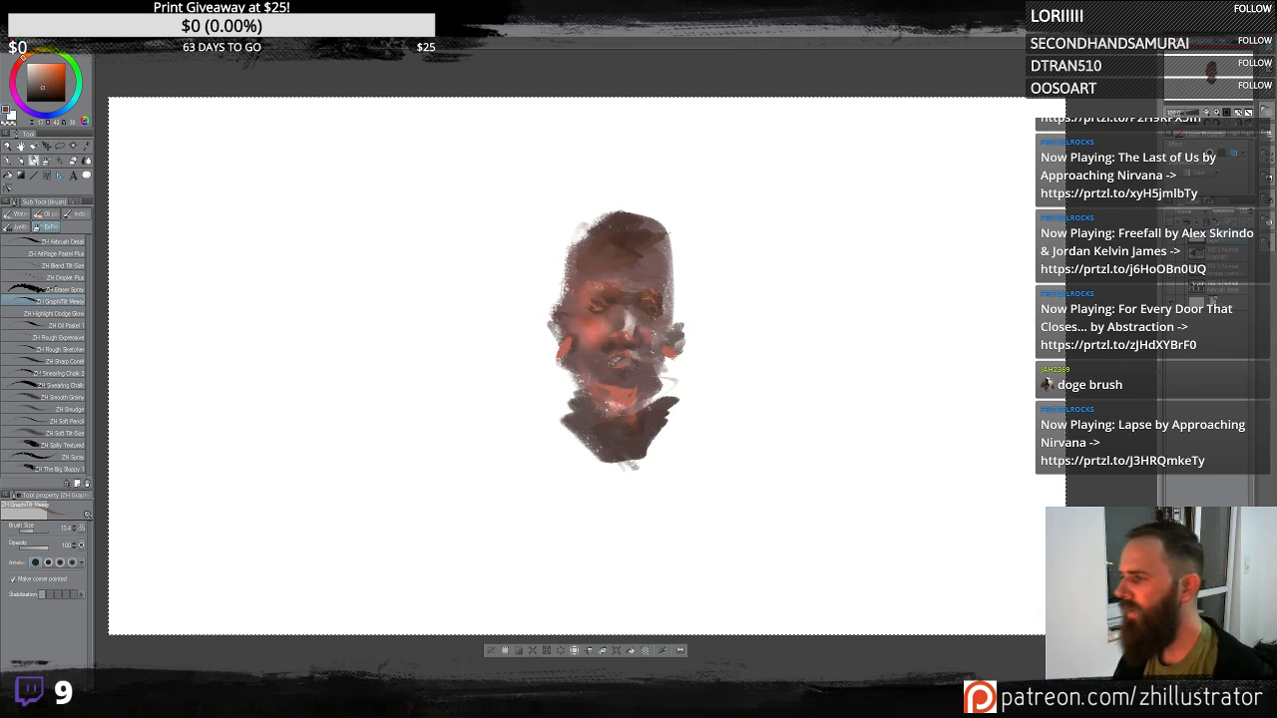
pyautogui.scroll(2, 613, 289)
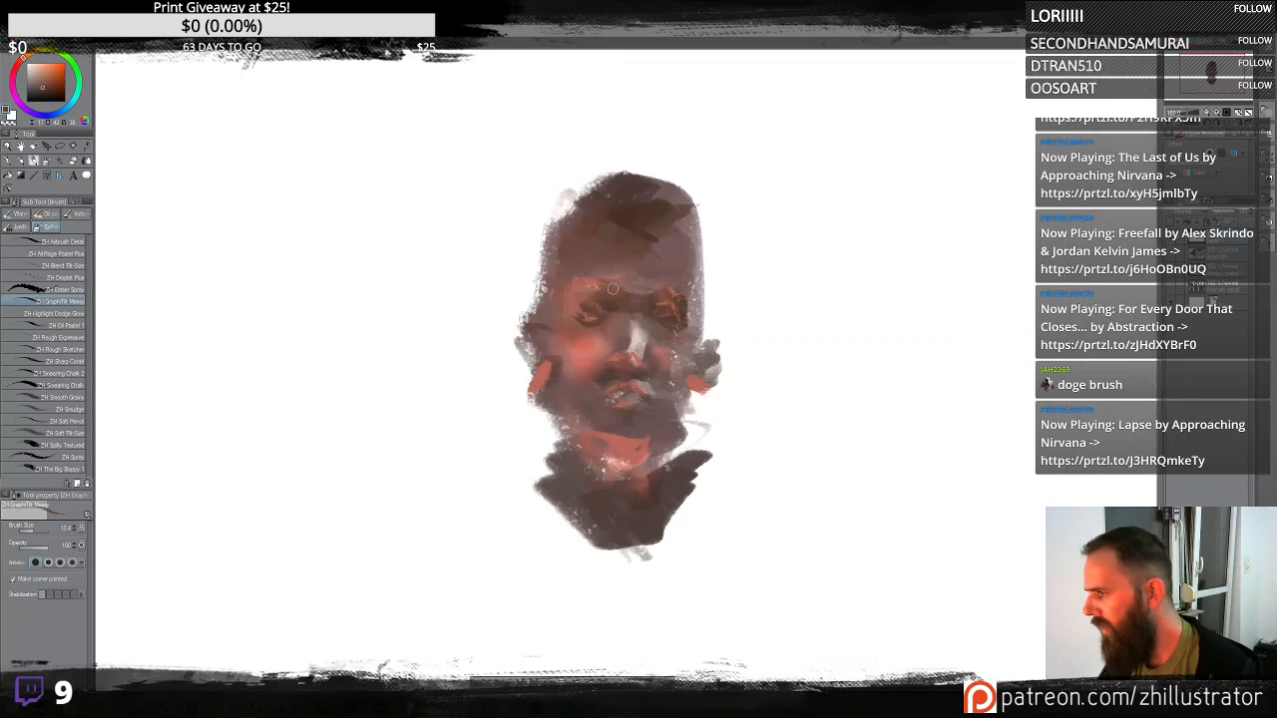
pyautogui.keyDown('alt'); pyautogui.click(614, 340); pyautogui.keyUp('alt')
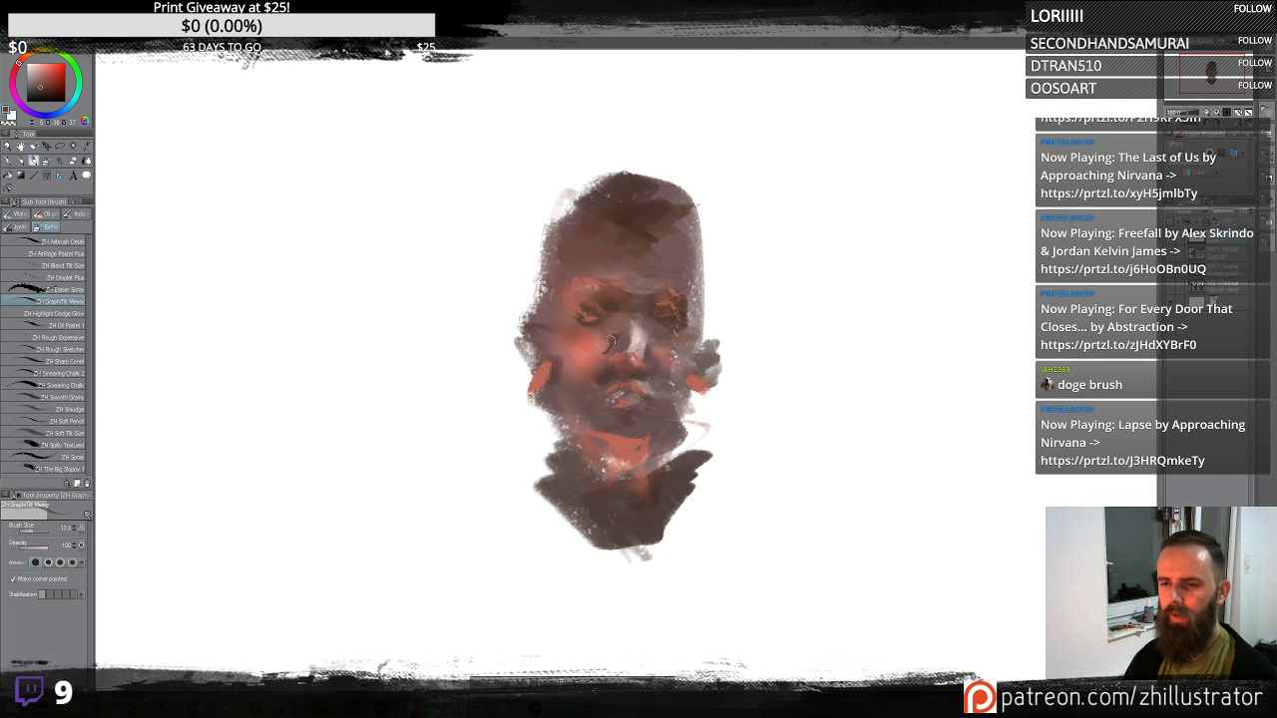
pyautogui.moveTo(615, 317)
pyautogui.mouseDown()
pyautogui.moveTo(645, 334)
pyautogui.moveTo(626, 334)
pyautogui.moveTo(625, 321)
pyautogui.moveTo(653, 327)
pyautogui.moveTo(597, 350)
pyautogui.mouseUp()
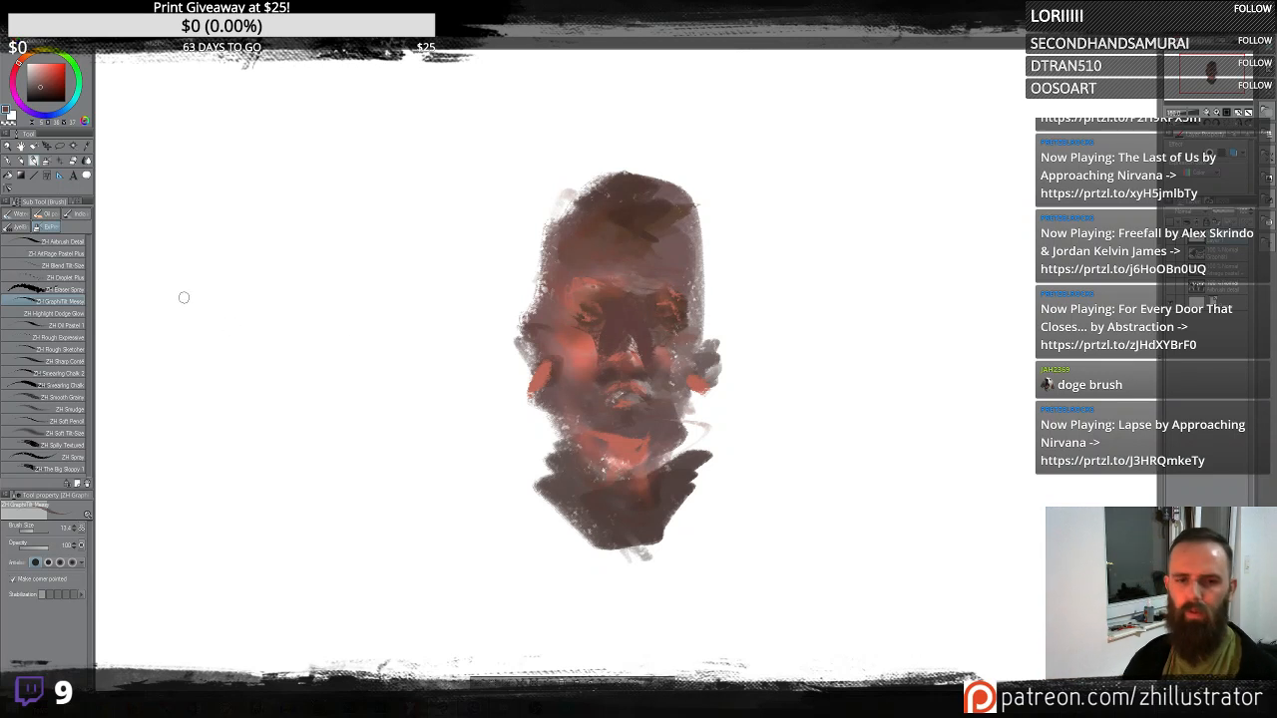
# - Switch to the ZH Highlight Dodge Glow brush and add a glow over the chin and neck, undoing a first stroke
pyautogui.click(75, 315)
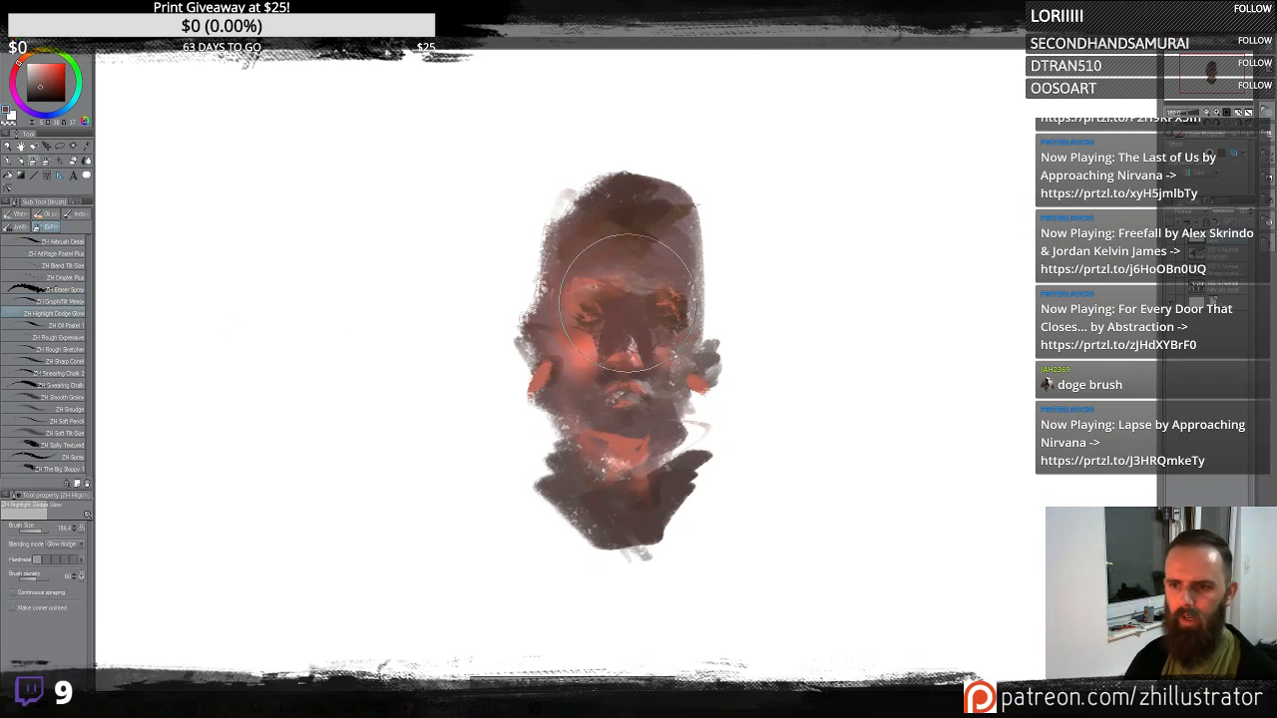
pyautogui.moveTo(644, 429)
pyautogui.mouseDown()
pyautogui.moveTo(629, 511)
pyautogui.moveTo(606, 393)
pyautogui.moveTo(609, 556)
pyautogui.moveTo(604, 528)
pyautogui.moveTo(646, 540)
pyautogui.moveTo(640, 413)
pyautogui.moveTo(627, 454)
pyautogui.moveTo(650, 441)
pyautogui.moveTo(621, 446)
pyautogui.moveTo(633, 464)
pyautogui.moveTo(607, 502)
pyautogui.moveTo(617, 516)
pyautogui.moveTo(653, 506)
pyautogui.moveTo(585, 491)
pyautogui.moveTo(627, 516)
pyautogui.mouseUp()
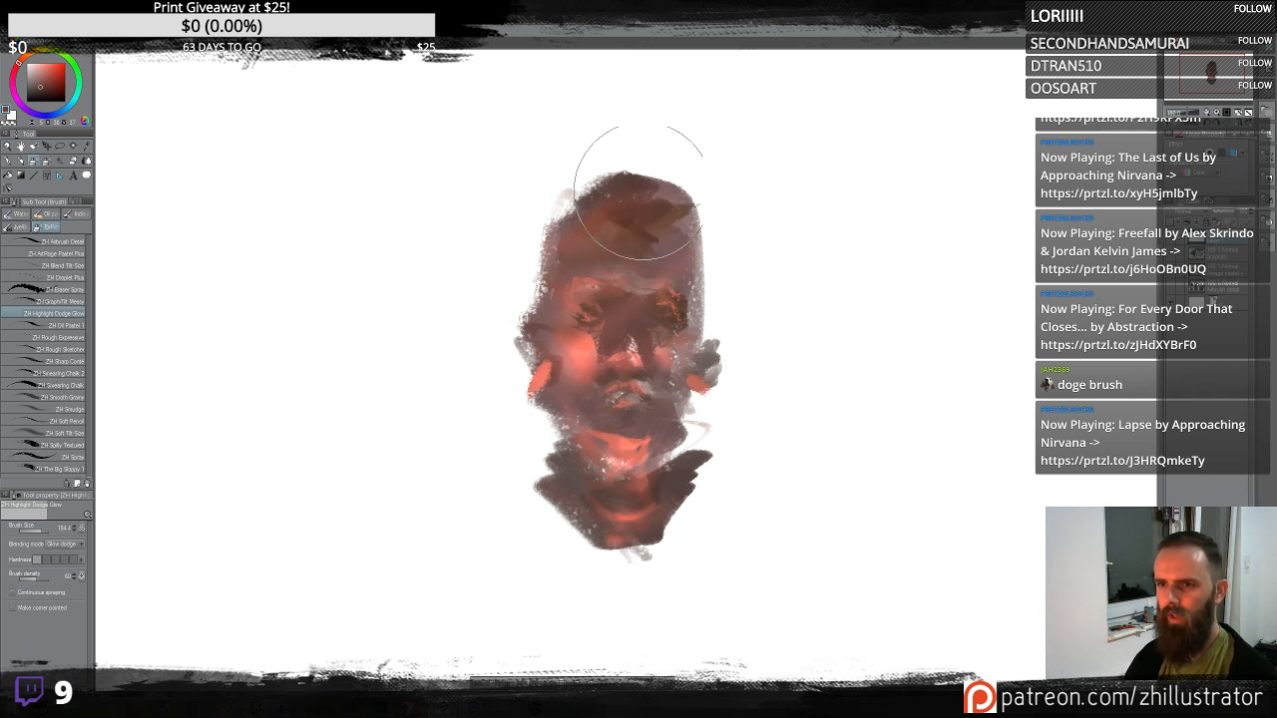
pyautogui.hotkey('ctrl', 'z')
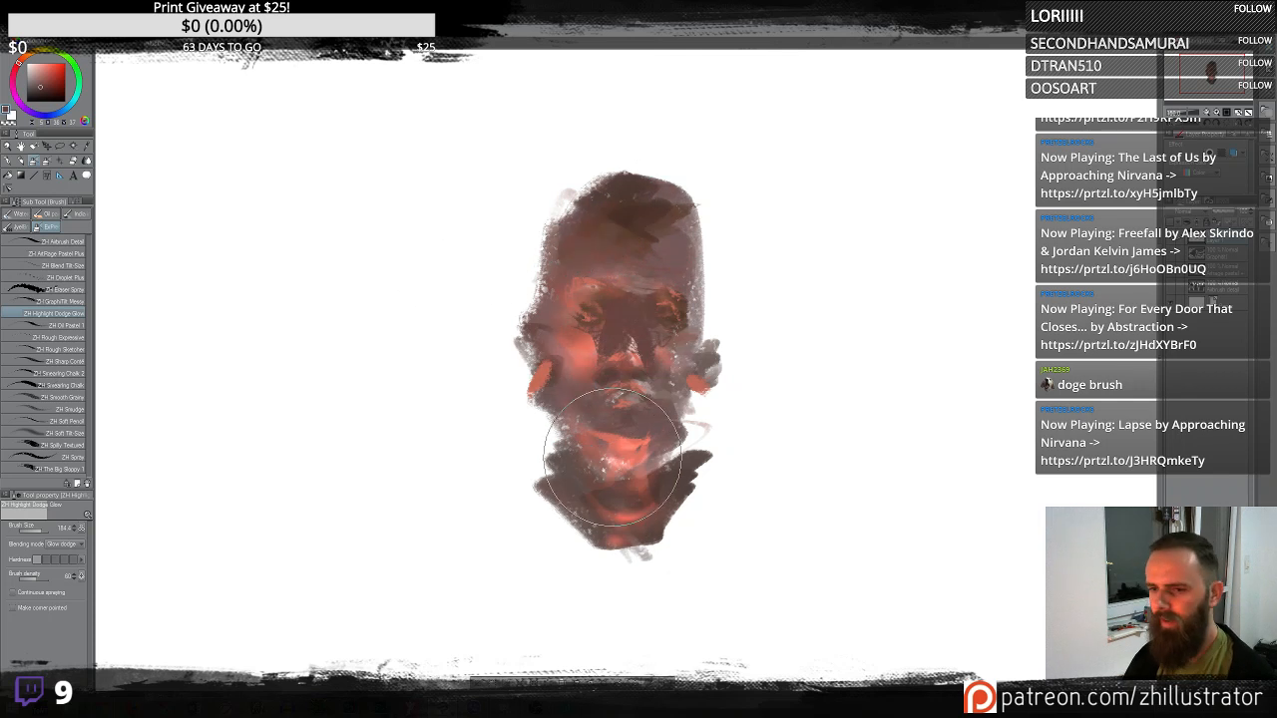
pyautogui.moveTo(613, 469); pyautogui.dragTo(627, 449)
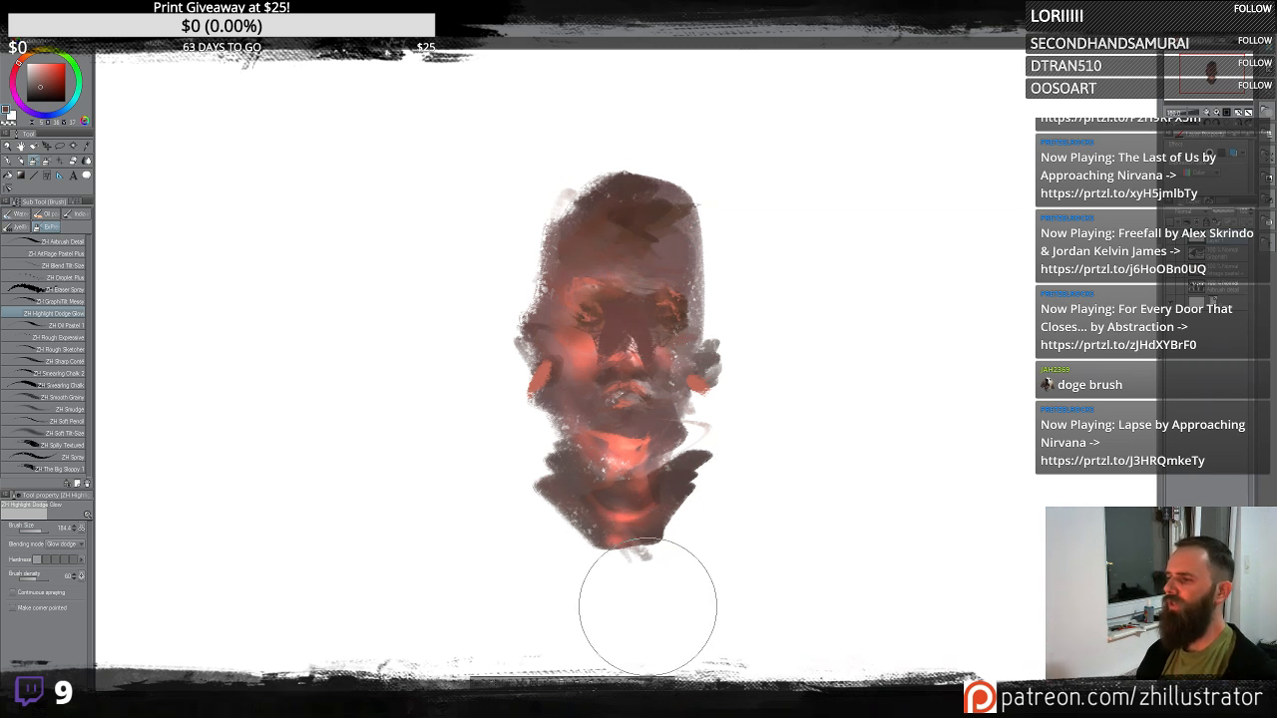
# - Switch to the ZH Graphite Mess brush, sample face tones and dab accents around the eyes and the left cheek
pyautogui.click(67, 303)
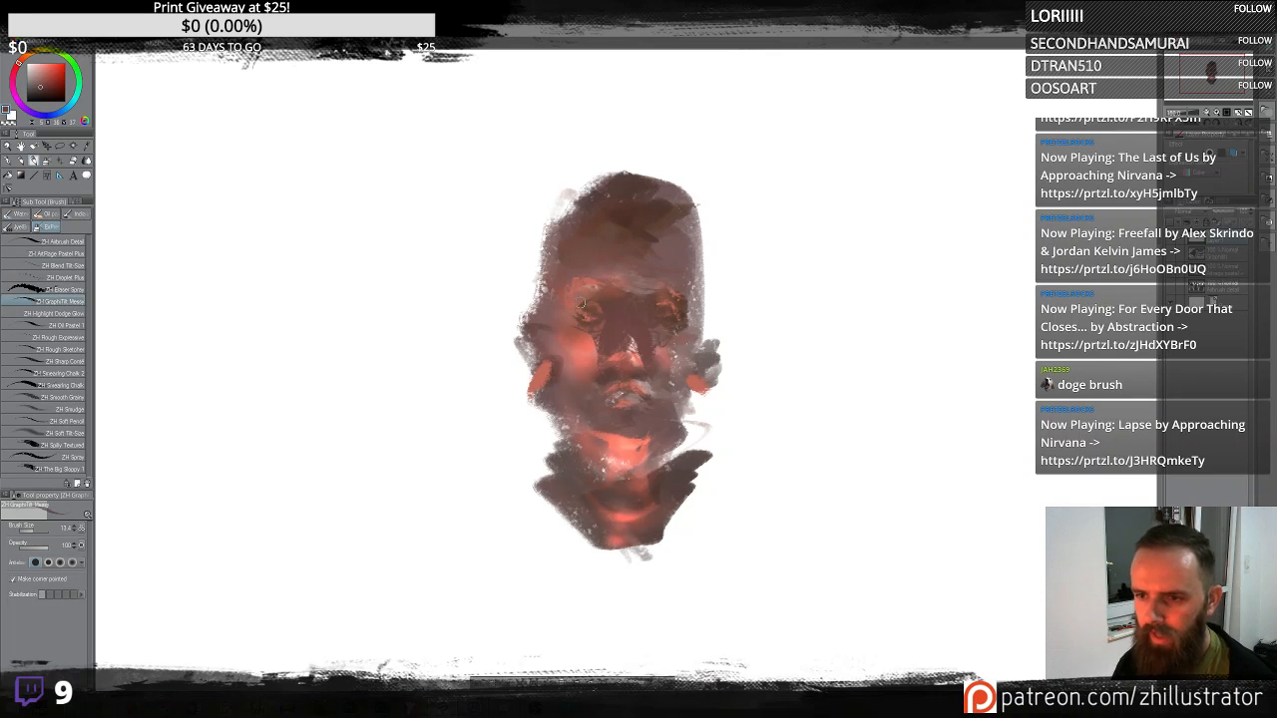
pyautogui.keyDown('alt'); pyautogui.click(647, 295); pyautogui.keyUp('alt')
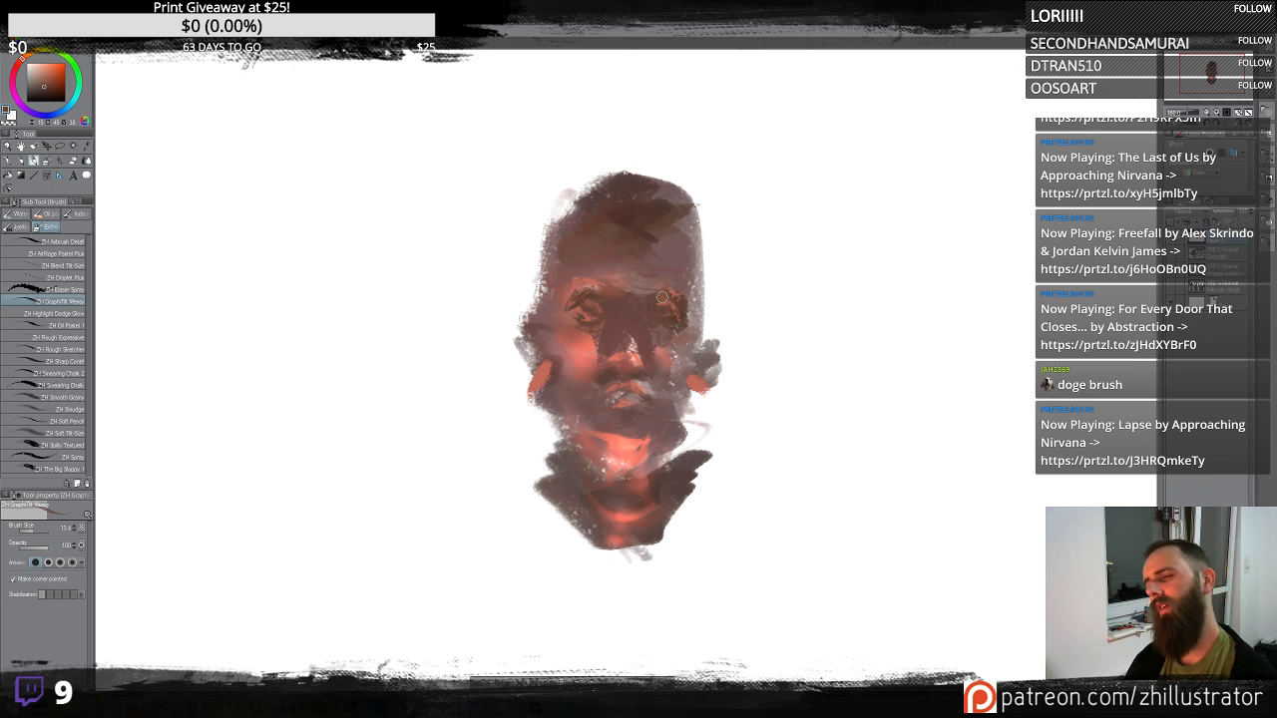
pyautogui.keyDown('alt'); pyautogui.click(587, 317); pyautogui.keyUp('alt')
pyautogui.keyDown('alt'); pyautogui.click(616, 352); pyautogui.keyUp('alt')
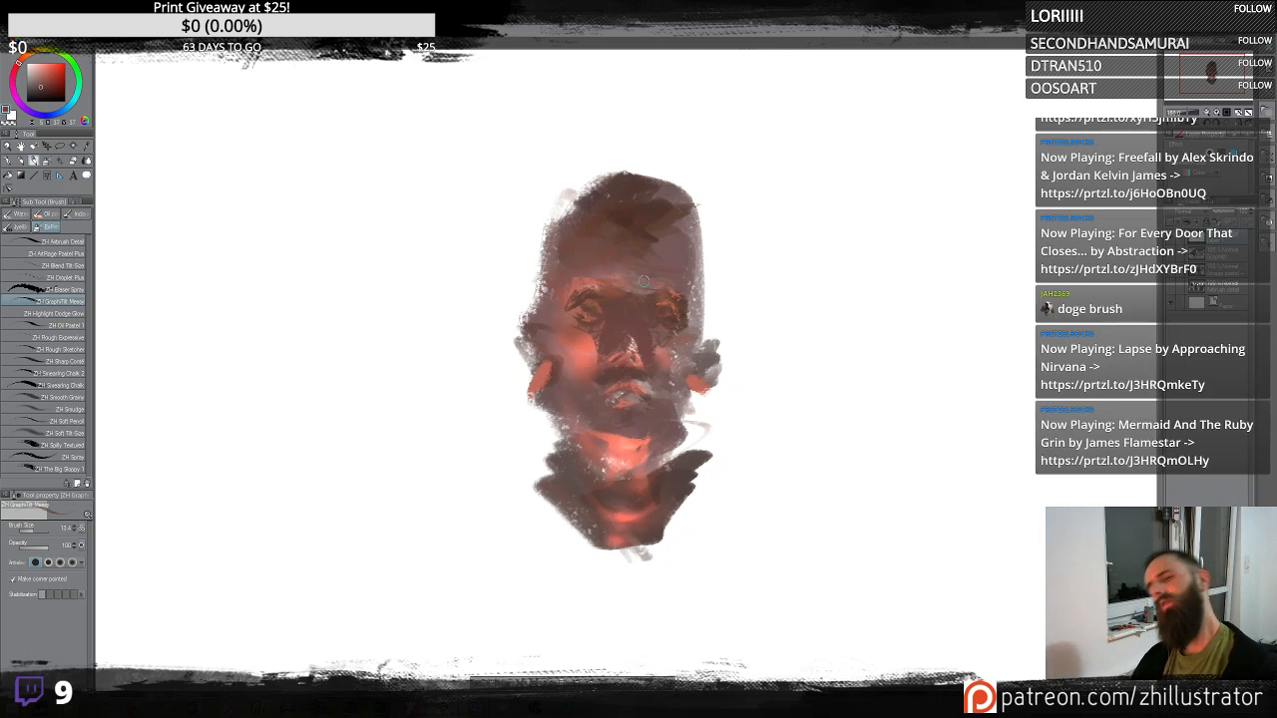
pyautogui.keyDown('alt'); pyautogui.click(684, 287); pyautogui.keyUp('alt')
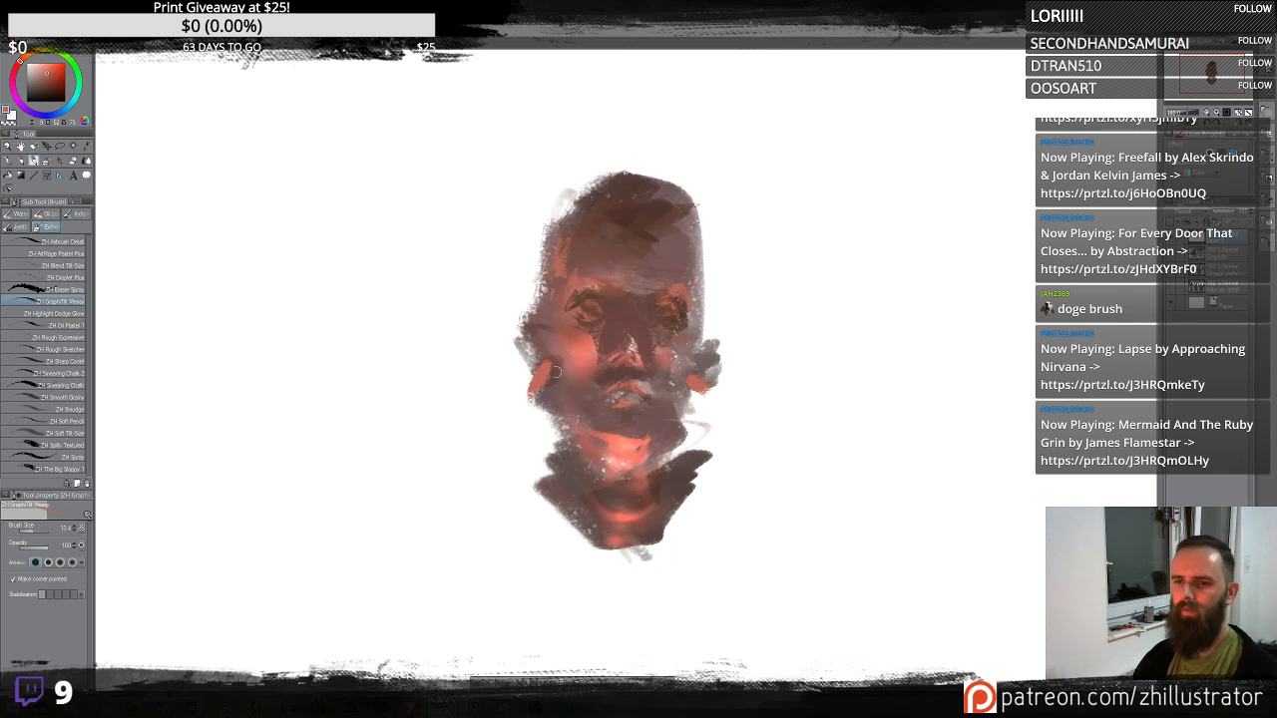
pyautogui.moveTo(539, 361); pyautogui.dragTo(513, 381)
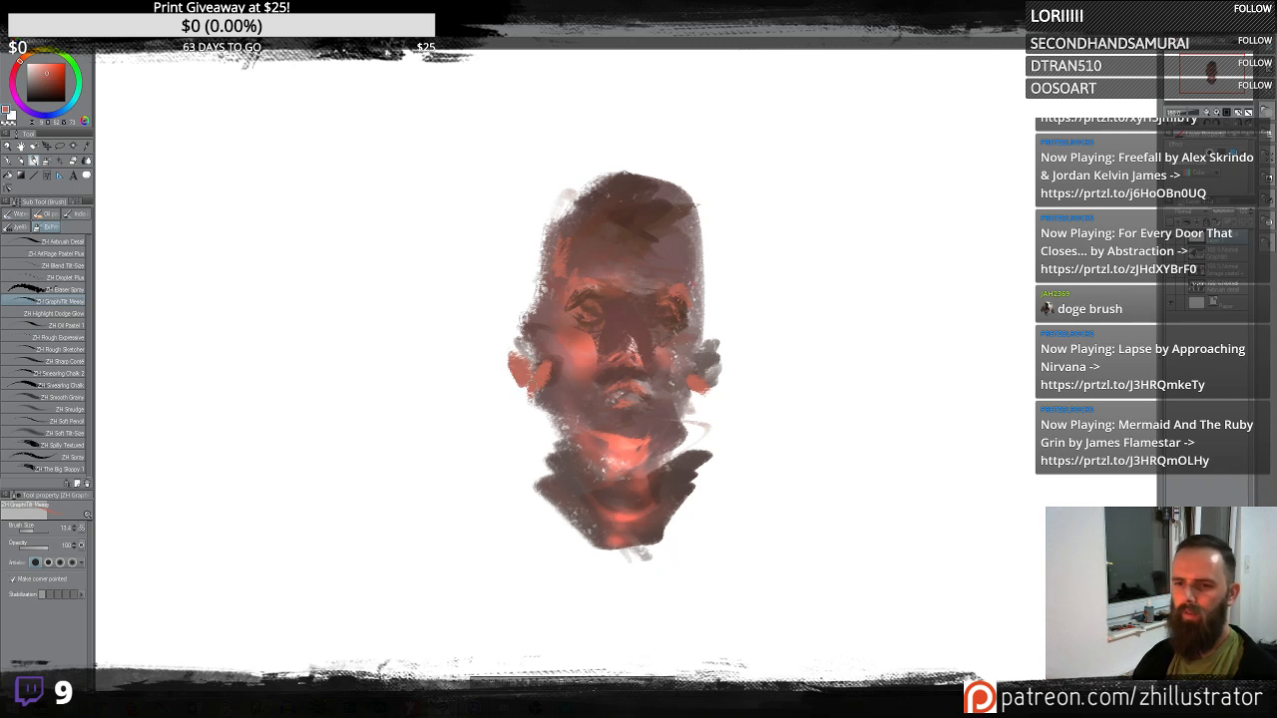
# - Sample a darker tone and add graphite marks across the top of the head and forehead
pyautogui.keyDown('alt'); pyautogui.click(653, 308); pyautogui.keyUp('alt')
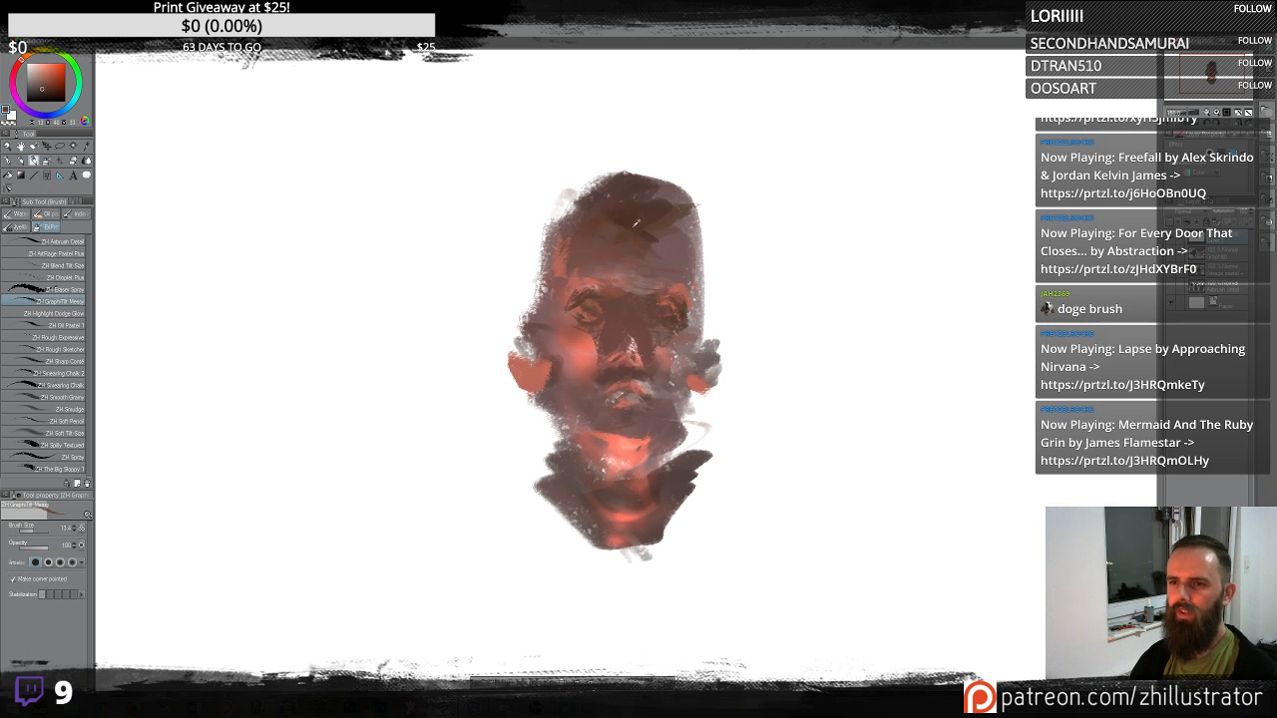
pyautogui.keyDown('alt'); pyautogui.click(655, 224); pyautogui.keyUp('alt')
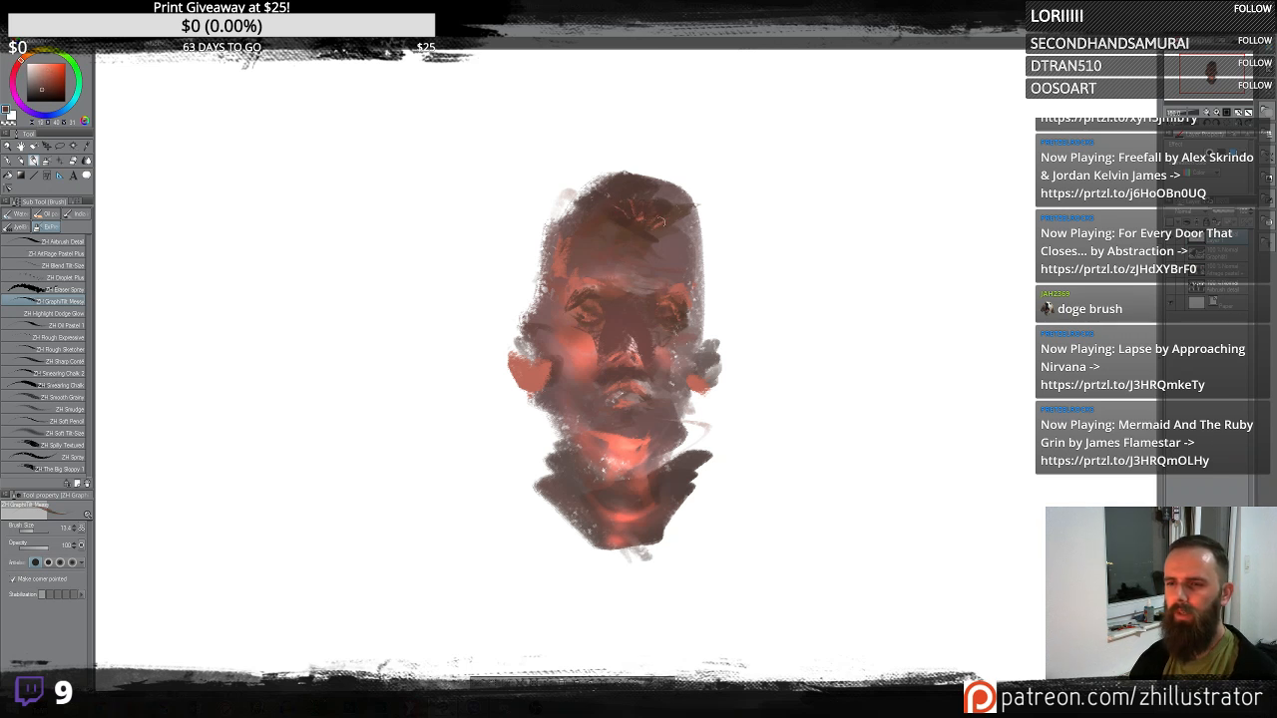
pyautogui.moveTo(660, 222); pyautogui.dragTo(671, 220)
pyautogui.keyDown('alt'); pyautogui.click(561, 252); pyautogui.keyUp('alt')
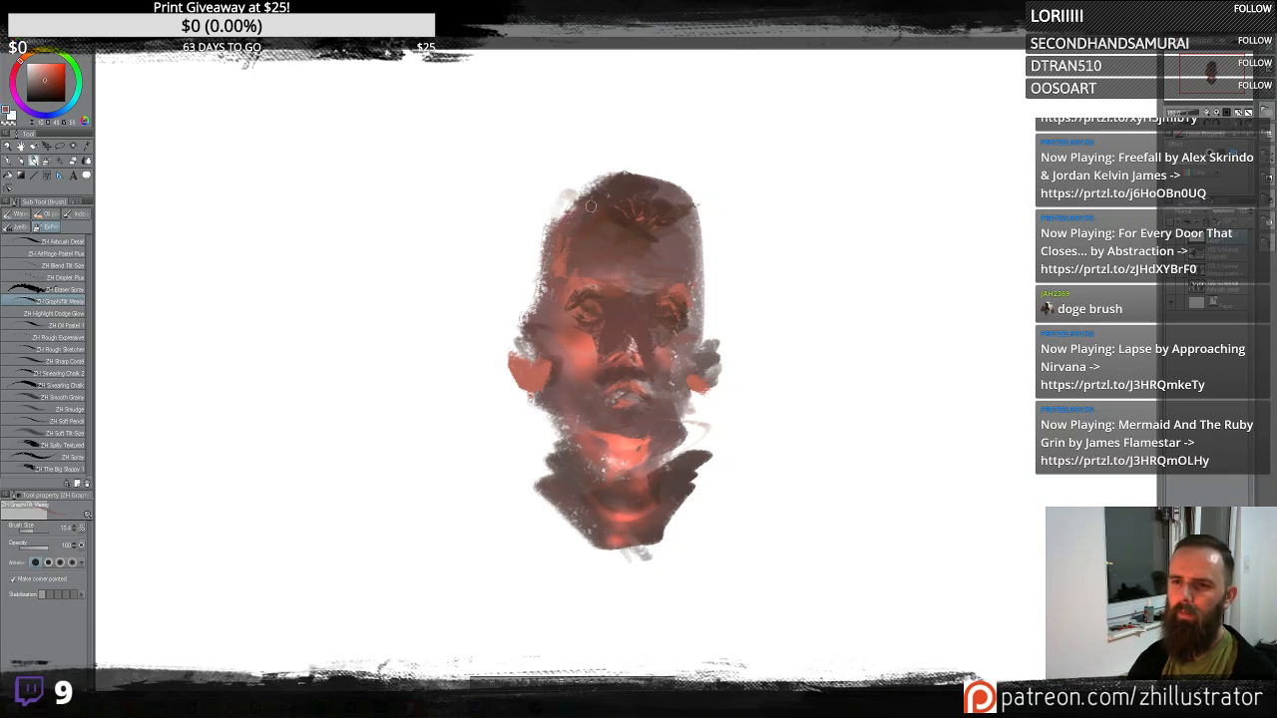
pyautogui.keyDown('alt'); pyautogui.click(676, 478); pyautogui.keyUp('alt')
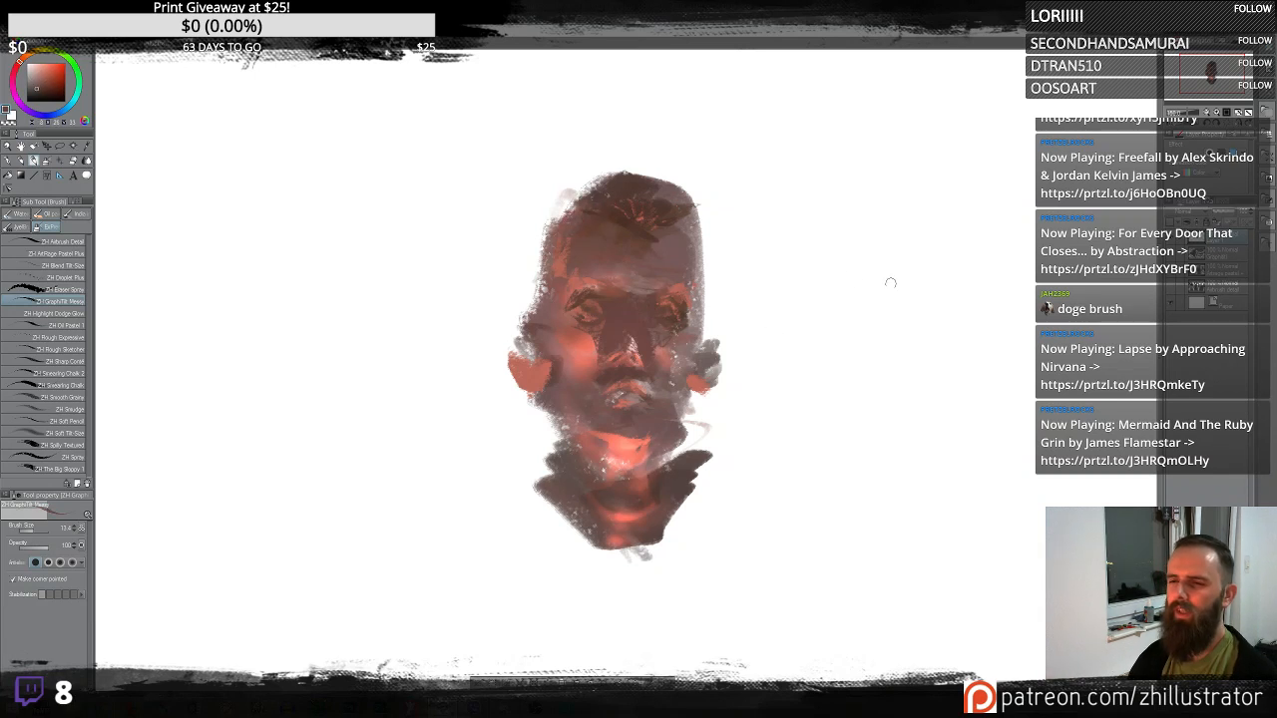
# - Sketch a second head beside the first with graphite strokes for the brows, nose, moustache and jaw outline
pyautogui.moveTo(851, 281); pyautogui.dragTo(940, 280)
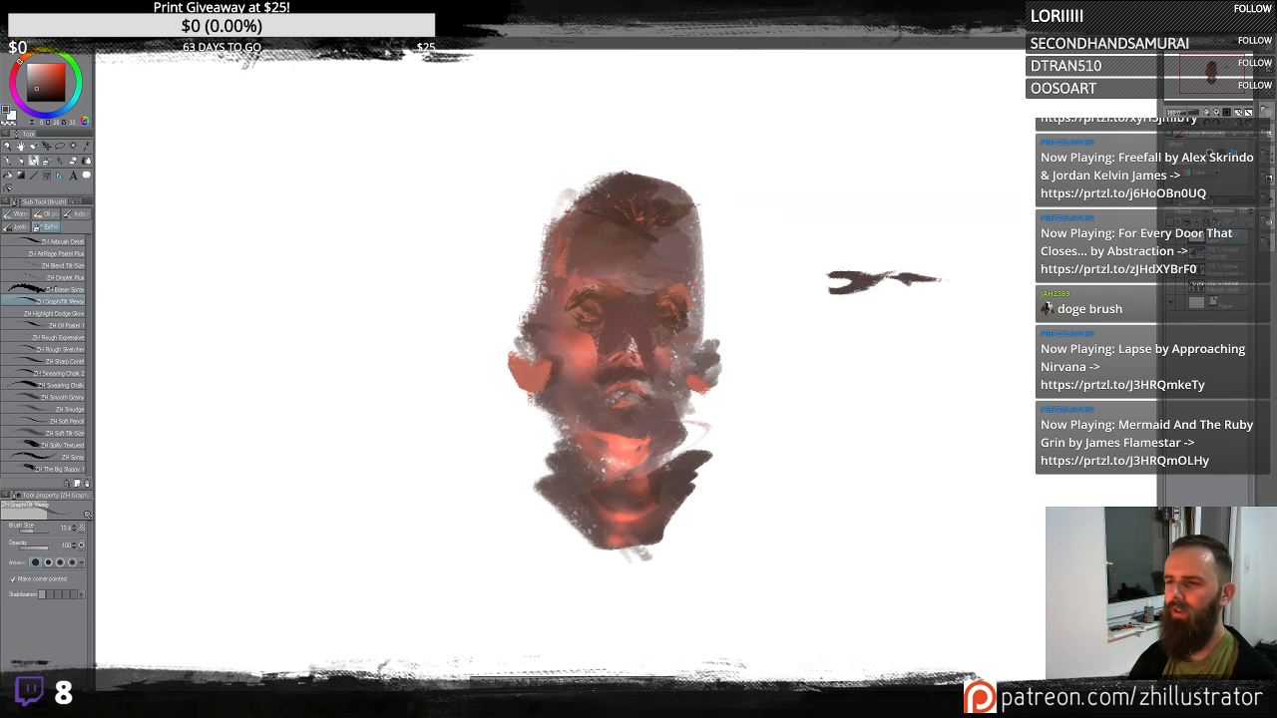
pyautogui.moveTo(870, 317)
pyautogui.mouseDown()
pyautogui.moveTo(920, 393)
pyautogui.moveTo(846, 395)
pyautogui.moveTo(843, 377)
pyautogui.mouseUp()
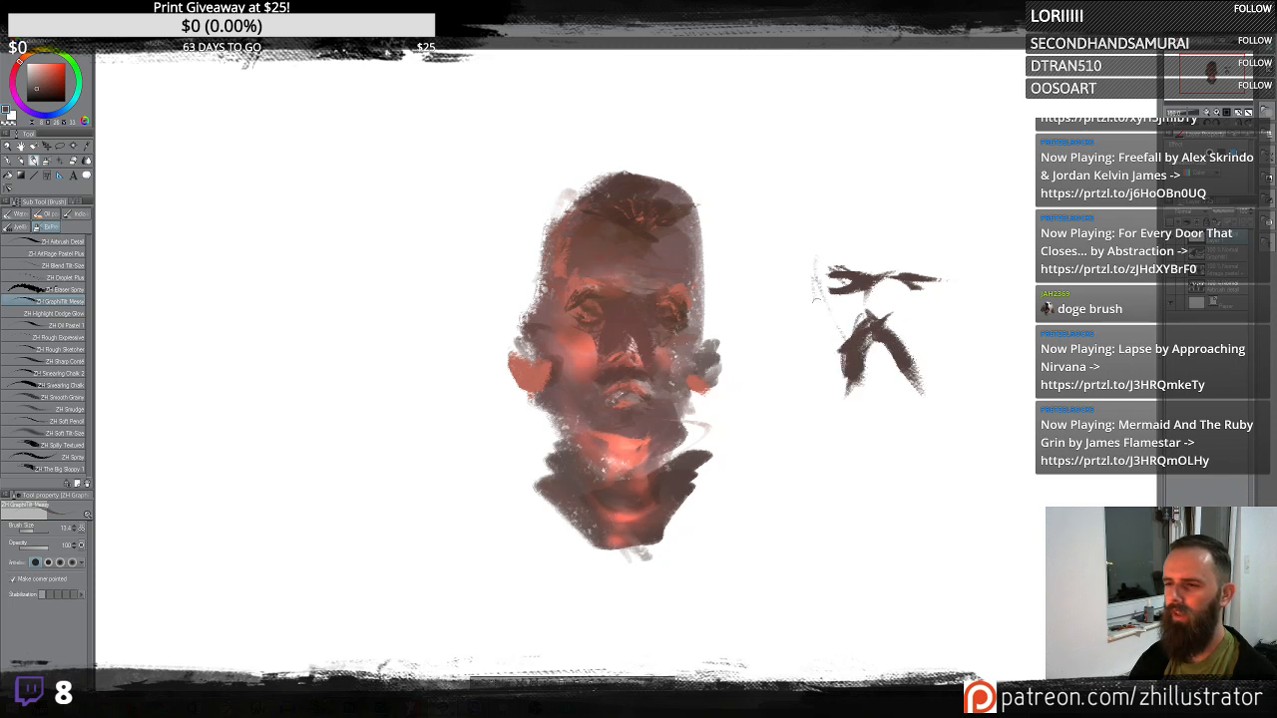
pyautogui.moveTo(816, 300); pyautogui.dragTo(847, 337)
pyautogui.moveTo(926, 290)
pyautogui.mouseDown()
pyautogui.moveTo(898, 386)
pyautogui.moveTo(906, 348)
pyautogui.mouseUp()
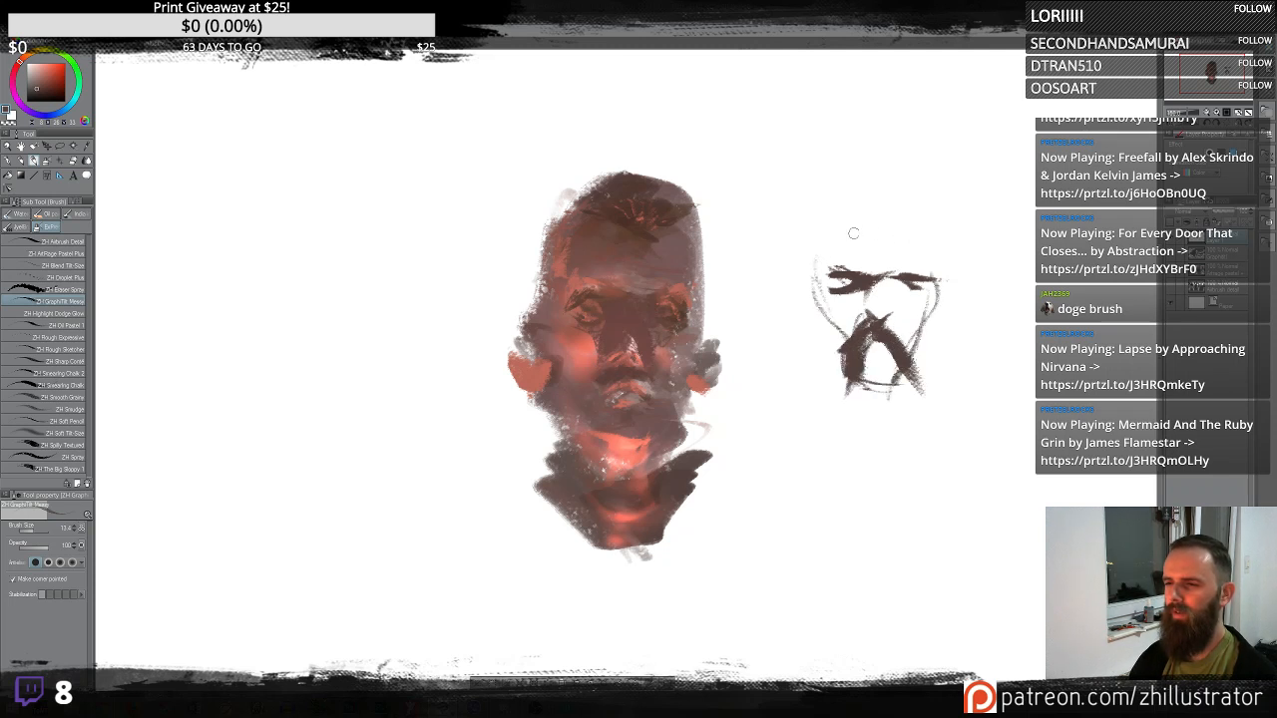
pyautogui.moveTo(854, 233)
pyautogui.mouseDown()
pyautogui.moveTo(948, 239)
pyautogui.moveTo(834, 246)
pyautogui.moveTo(962, 264)
pyautogui.moveTo(858, 250)
pyautogui.moveTo(928, 238)
pyautogui.mouseUp()
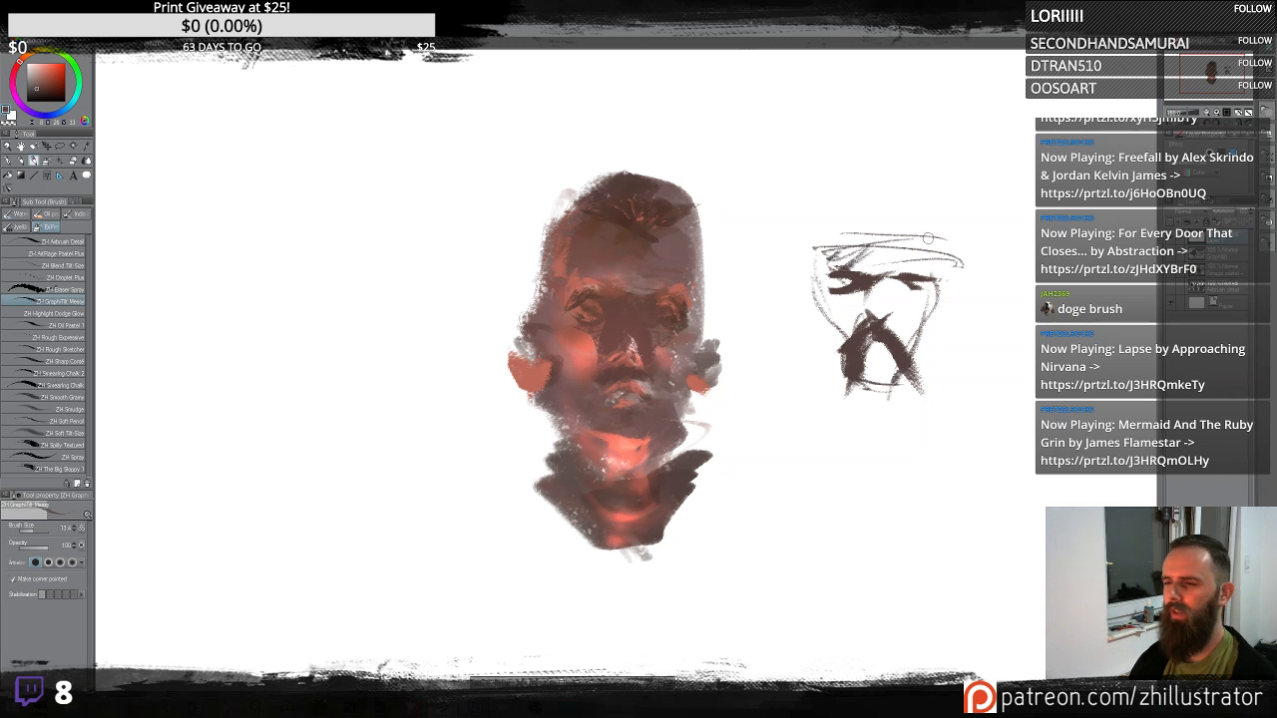
pyautogui.moveTo(891, 309); pyautogui.dragTo(914, 337)
pyautogui.moveTo(849, 398); pyautogui.dragTo(893, 401)
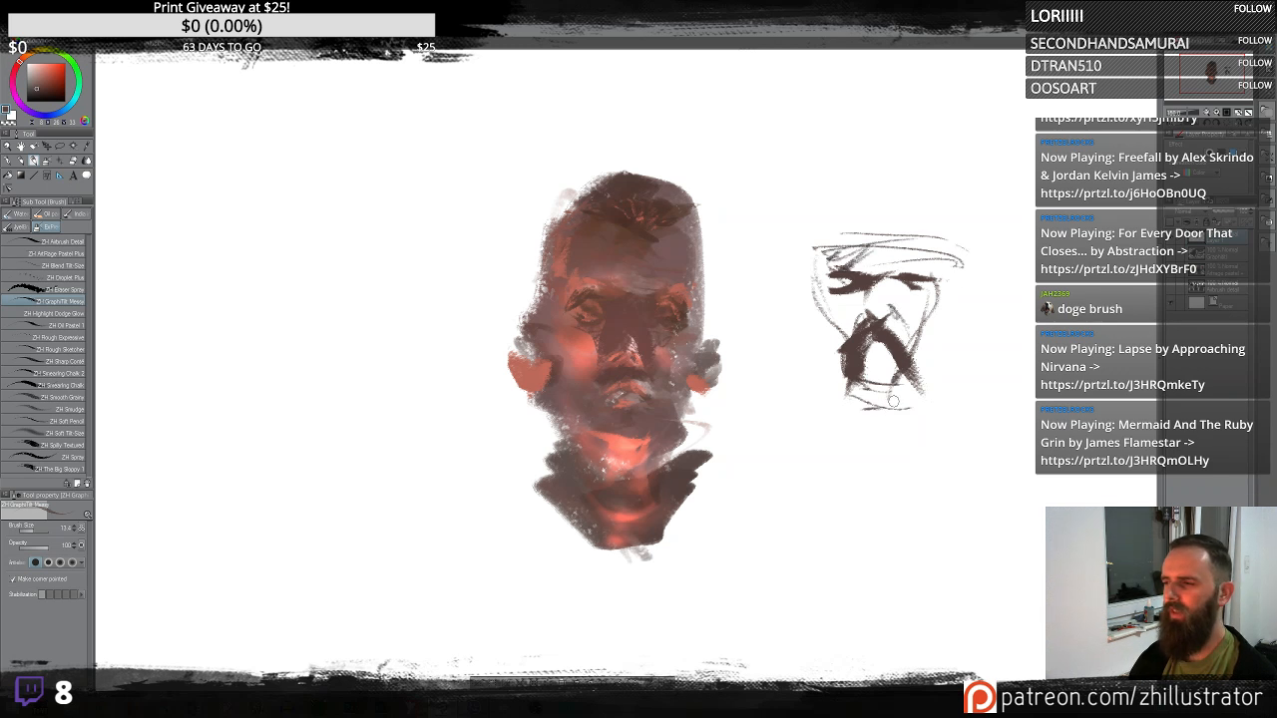
pyautogui.moveTo(821, 299)
pyautogui.mouseDown()
pyautogui.moveTo(844, 358)
pyautogui.moveTo(911, 389)
pyautogui.mouseUp()
# - Add hatching across the second head's forehead and block in shadow down its side and jaw
pyautogui.moveTo(865, 227); pyautogui.dragTo(807, 250)
pyautogui.moveTo(806, 249); pyautogui.dragTo(936, 246)
pyautogui.moveTo(843, 259)
pyautogui.mouseDown()
pyautogui.moveTo(877, 245)
pyautogui.moveTo(882, 266)
pyautogui.moveTo(905, 269)
pyautogui.moveTo(854, 336)
pyautogui.moveTo(872, 357)
pyautogui.mouseUp()
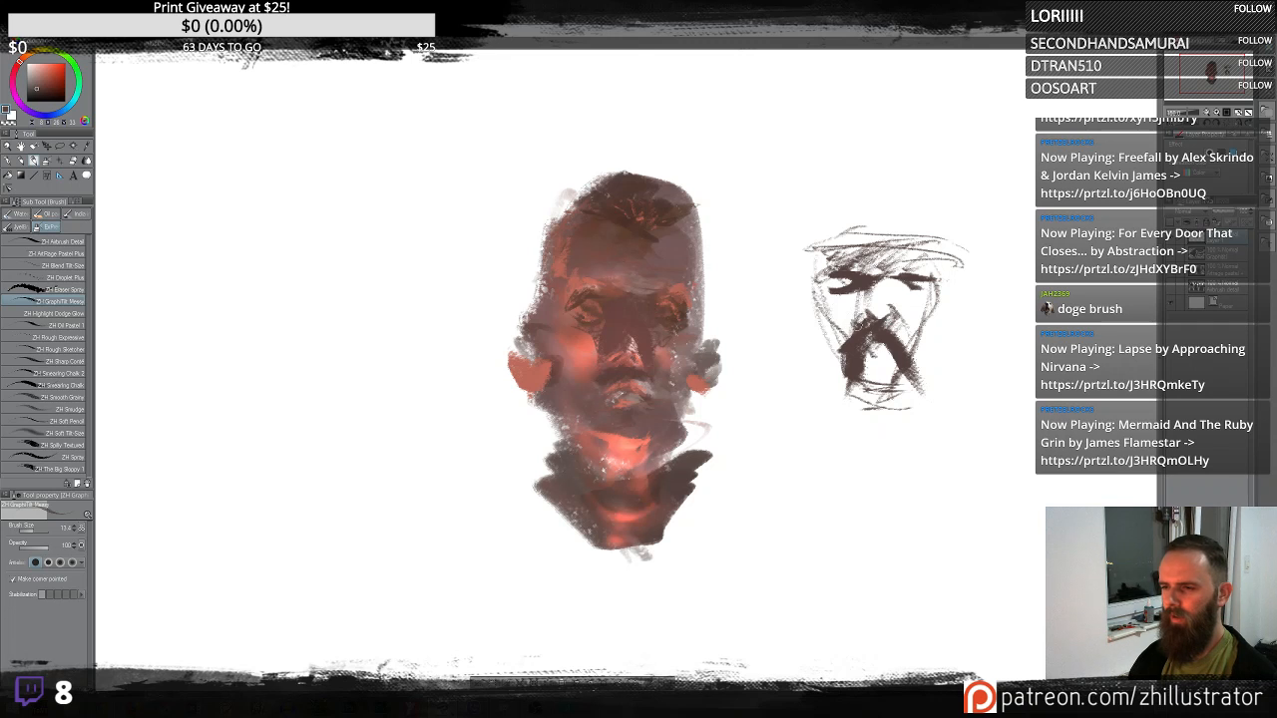
pyautogui.moveTo(894, 281); pyautogui.dragTo(910, 290)
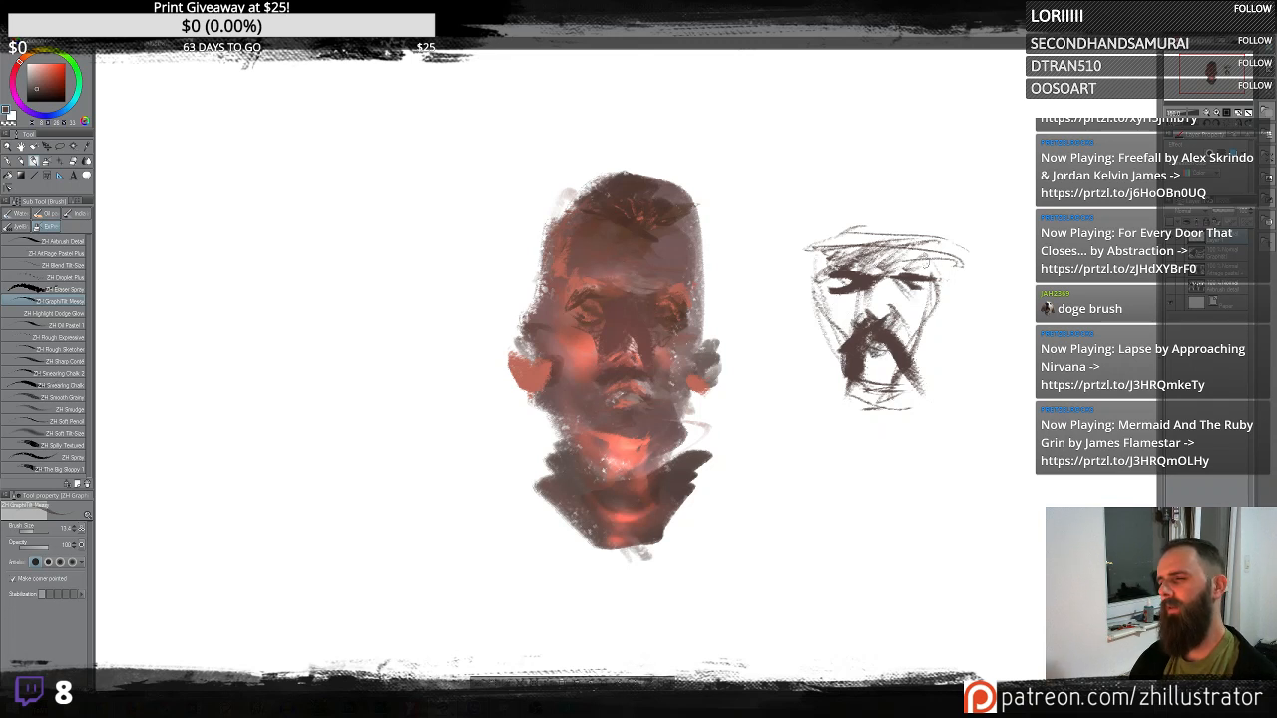
pyautogui.moveTo(860, 249)
pyautogui.mouseDown()
pyautogui.moveTo(824, 267)
pyautogui.moveTo(852, 325)
pyautogui.mouseUp()
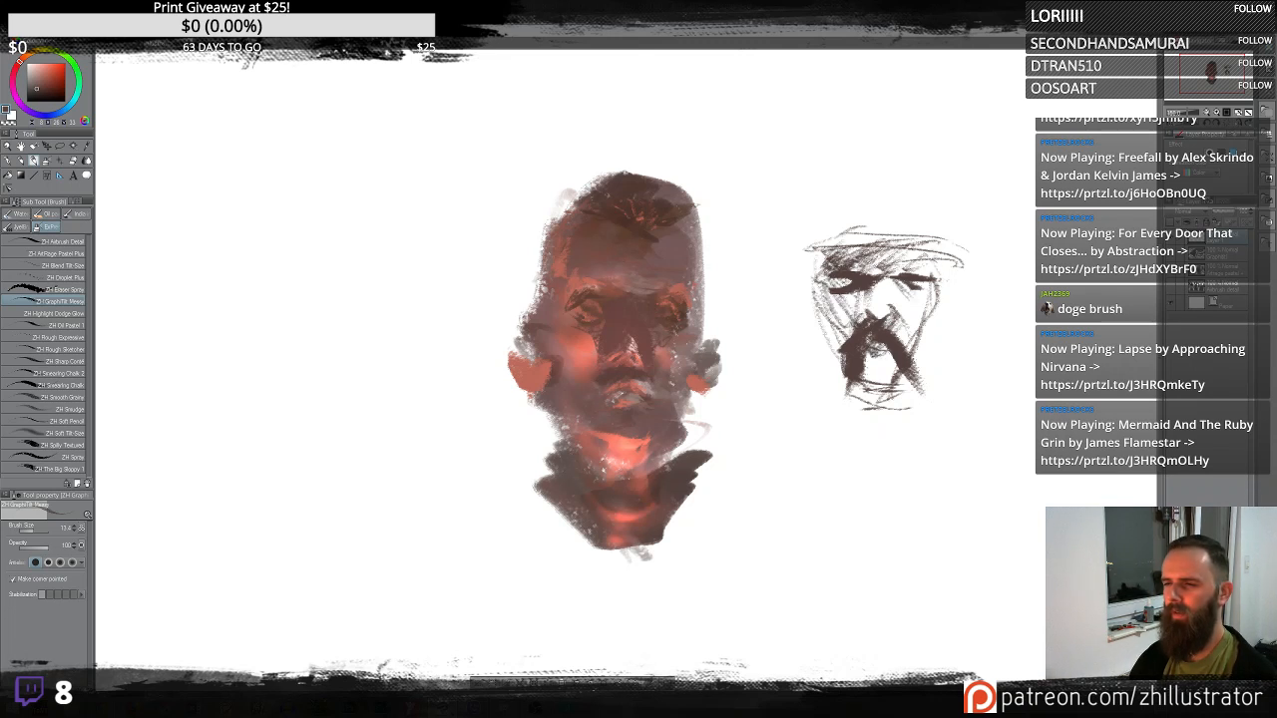
pyautogui.moveTo(952, 252); pyautogui.dragTo(934, 316)
pyautogui.moveTo(821, 391)
pyautogui.mouseDown()
pyautogui.moveTo(923, 397)
pyautogui.moveTo(864, 435)
pyautogui.mouseUp()
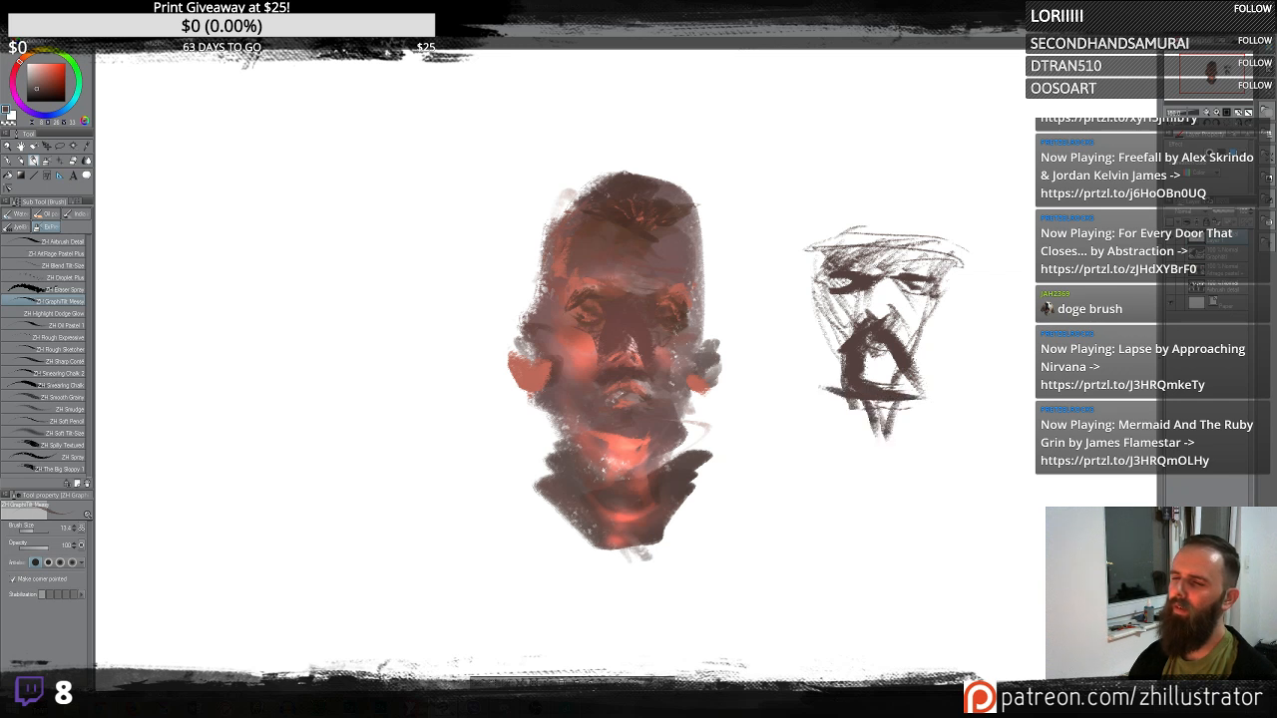
pyautogui.moveTo(810, 301)
pyautogui.mouseDown()
pyautogui.moveTo(860, 463)
pyautogui.moveTo(908, 369)
pyautogui.mouseUp()
pyautogui.moveTo(938, 269)
pyautogui.mouseDown()
pyautogui.moveTo(888, 389)
pyautogui.moveTo(916, 524)
pyautogui.mouseUp()
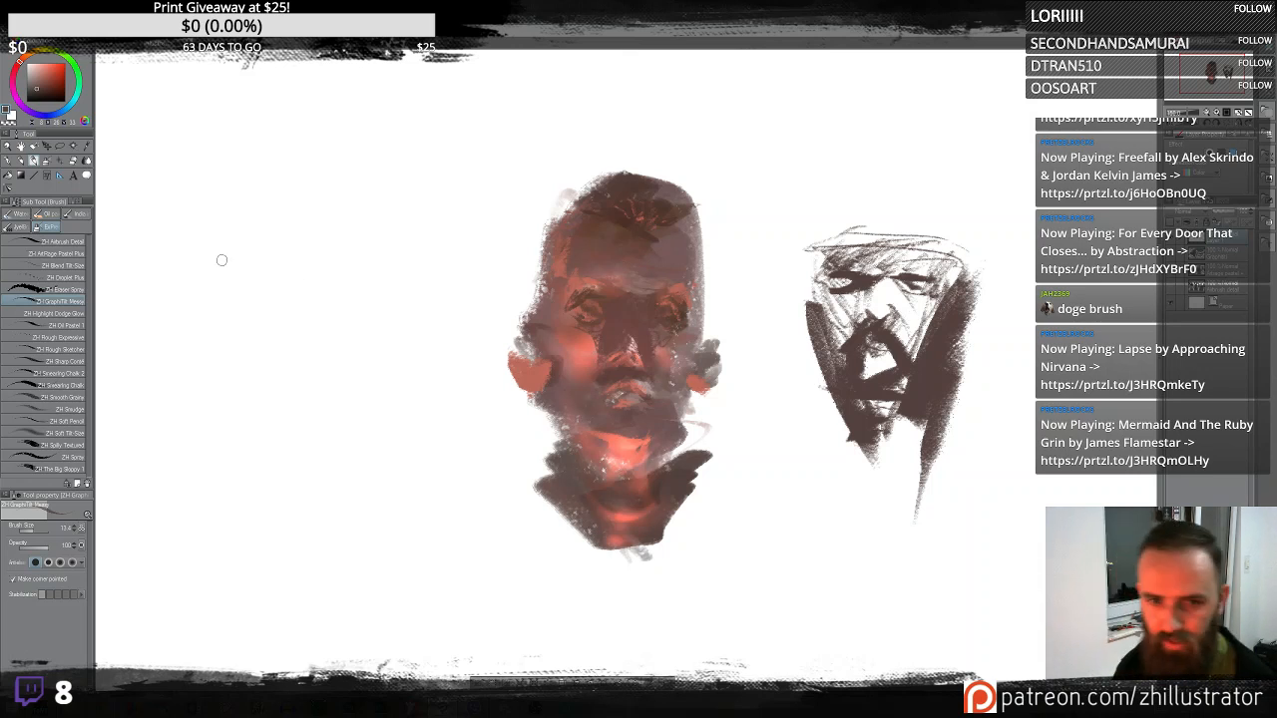
# - Switch to the dodge glow brush and add a warm glow over the second head
pyautogui.scroll(-5, 676, 325)
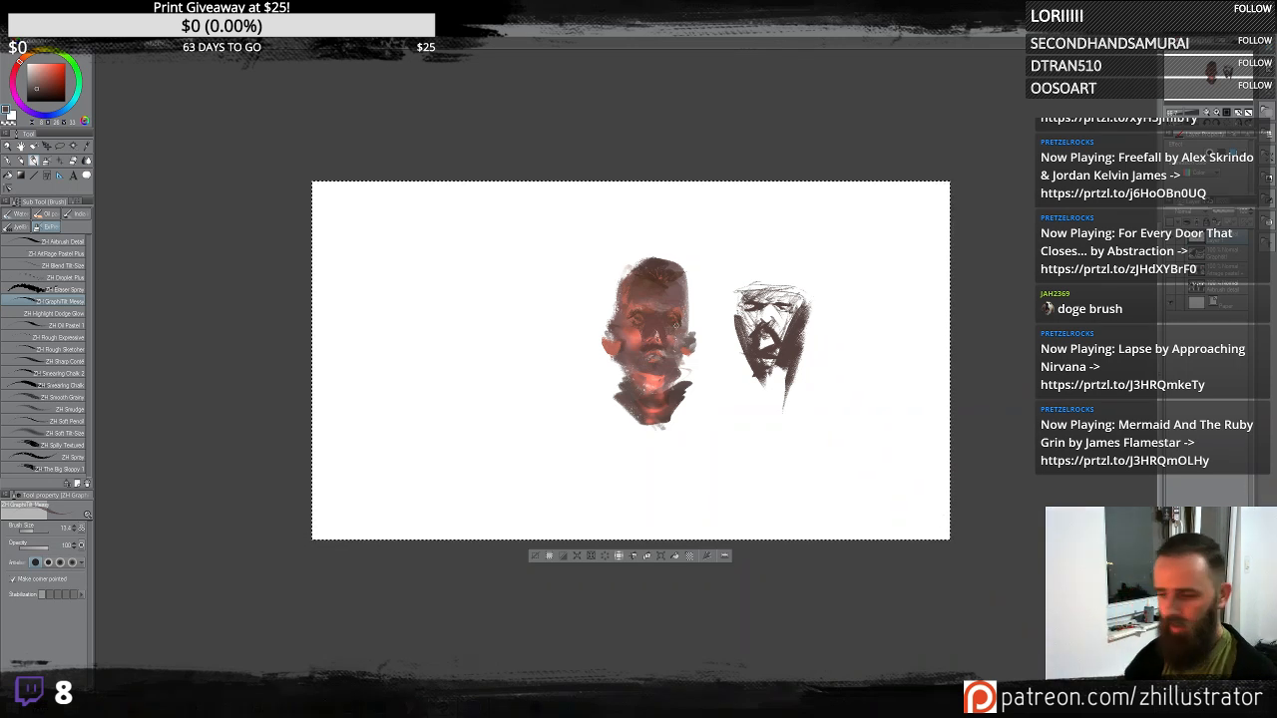
pyautogui.scroll(2, 677, 325)
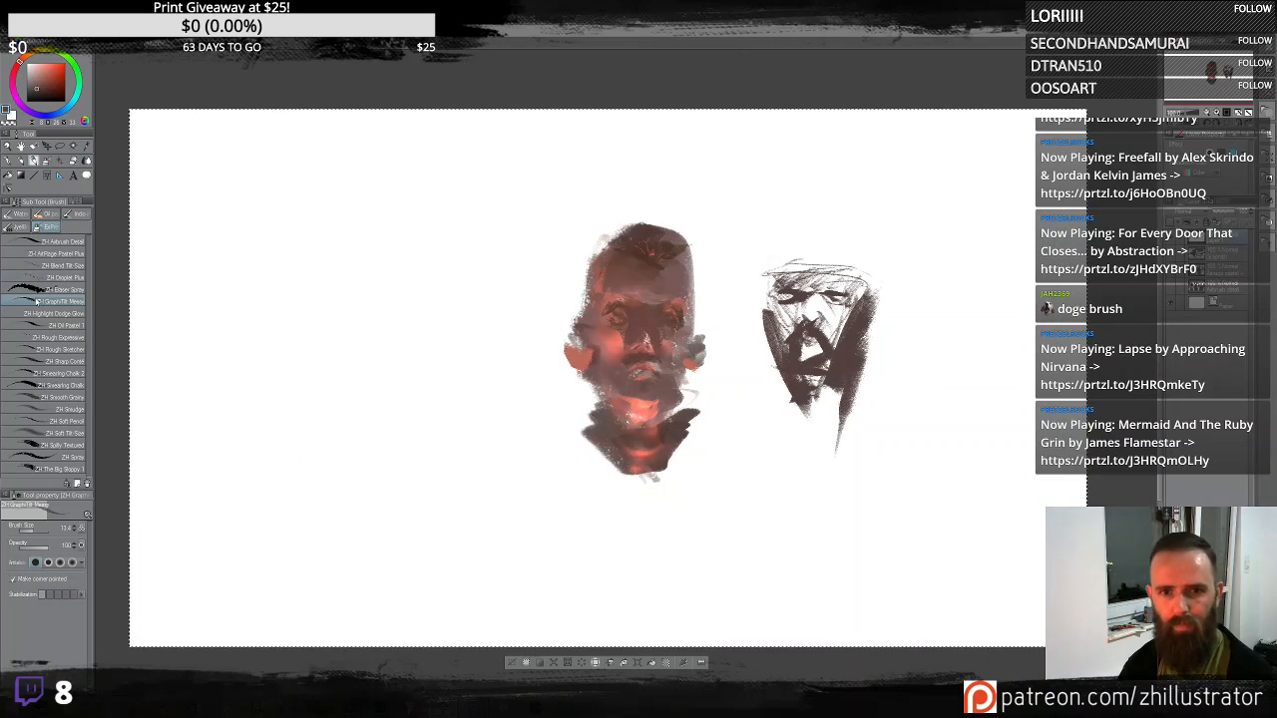
pyautogui.click(55, 314)
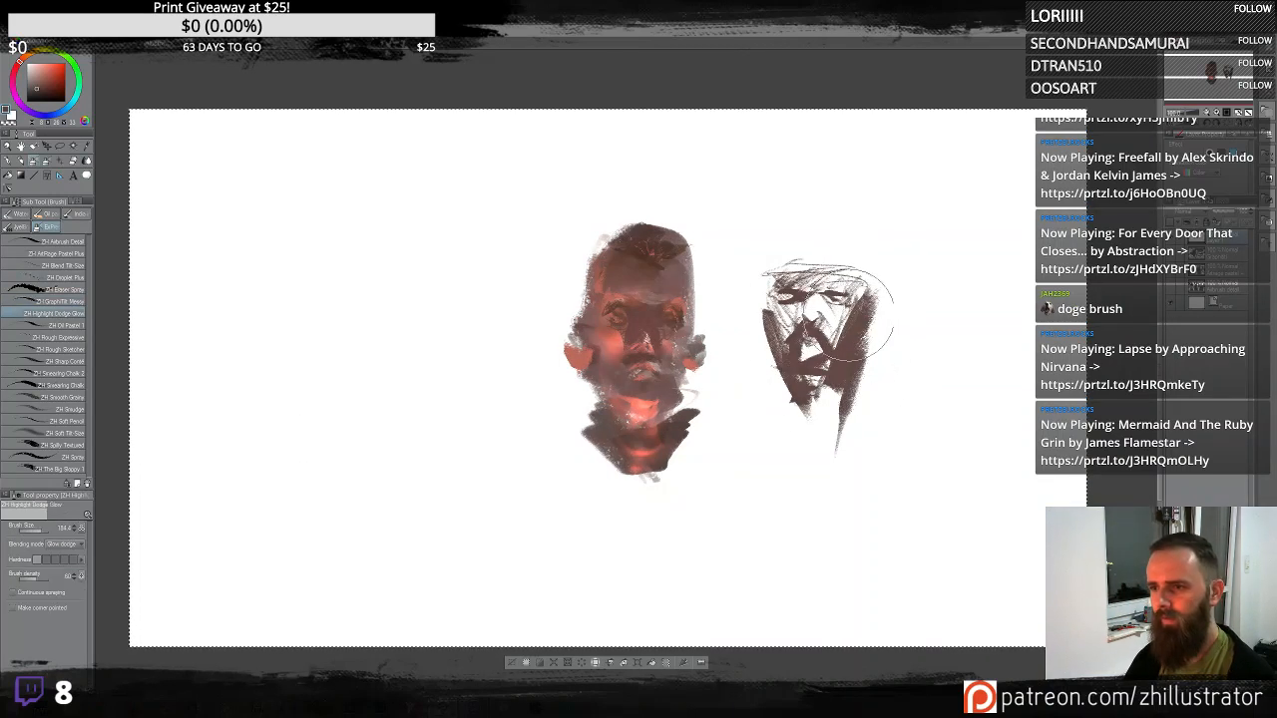
pyautogui.moveTo(848, 308)
pyautogui.mouseDown()
pyautogui.moveTo(843, 234)
pyautogui.moveTo(803, 387)
pyautogui.moveTo(844, 303)
pyautogui.mouseUp()
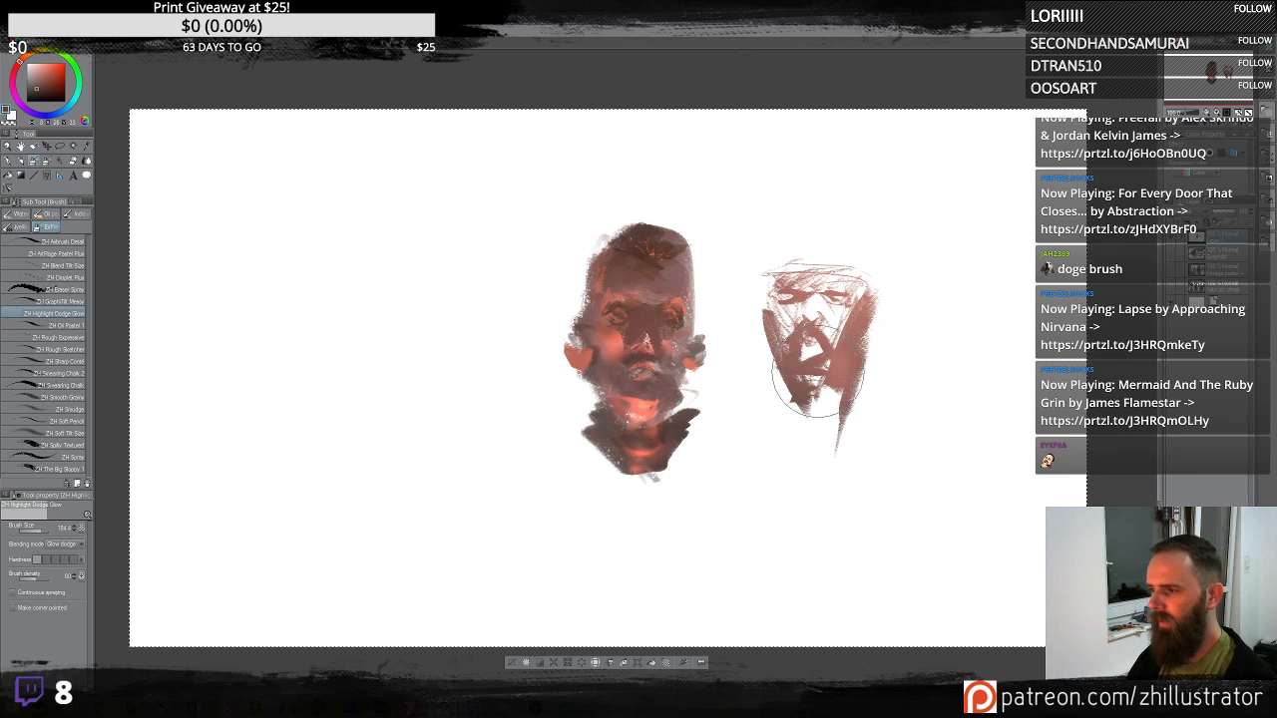
# - Switch to the graphite brush and sketch a simple third head on the left with brow, eyes and jaw strokes
pyautogui.click(70, 302)
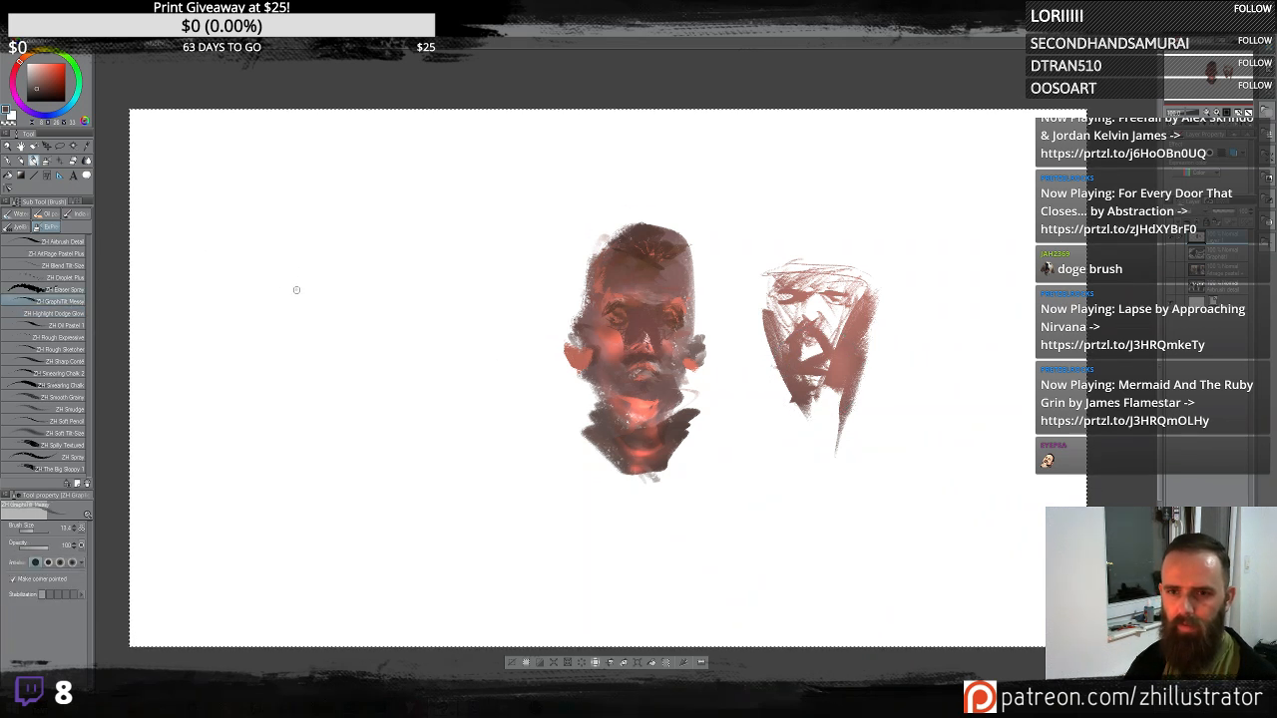
pyautogui.moveTo(295, 292)
pyautogui.mouseDown()
pyautogui.moveTo(344, 191)
pyautogui.moveTo(376, 312)
pyautogui.moveTo(353, 356)
pyautogui.moveTo(292, 278)
pyautogui.moveTo(371, 276)
pyautogui.moveTo(347, 229)
pyautogui.moveTo(301, 243)
pyautogui.mouseUp()
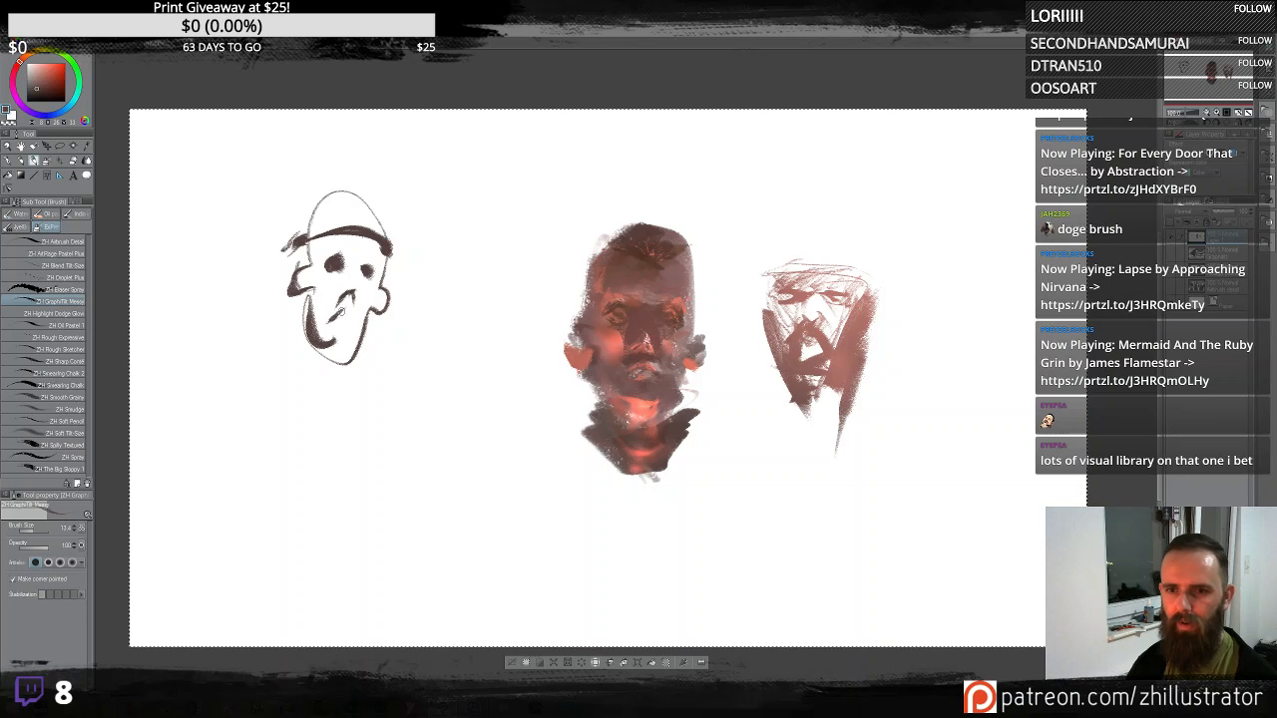
pyautogui.moveTo(340, 312)
pyautogui.mouseDown()
pyautogui.moveTo(355, 325)
pyautogui.moveTo(346, 364)
pyautogui.moveTo(366, 346)
pyautogui.mouseUp()
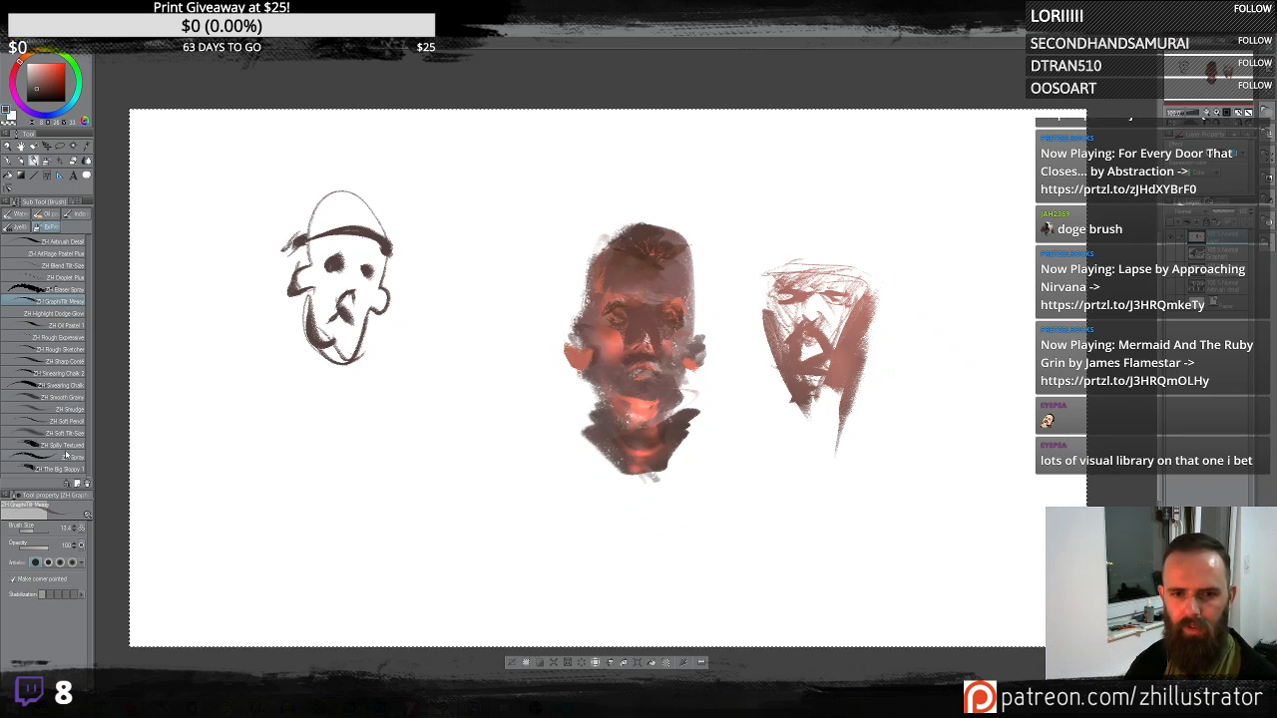
# - Switch to the dodge glow brush, add glow dabs on the third head's brow and eye, undoing one stroke, then pick a teal colour
pyautogui.click(76, 315)
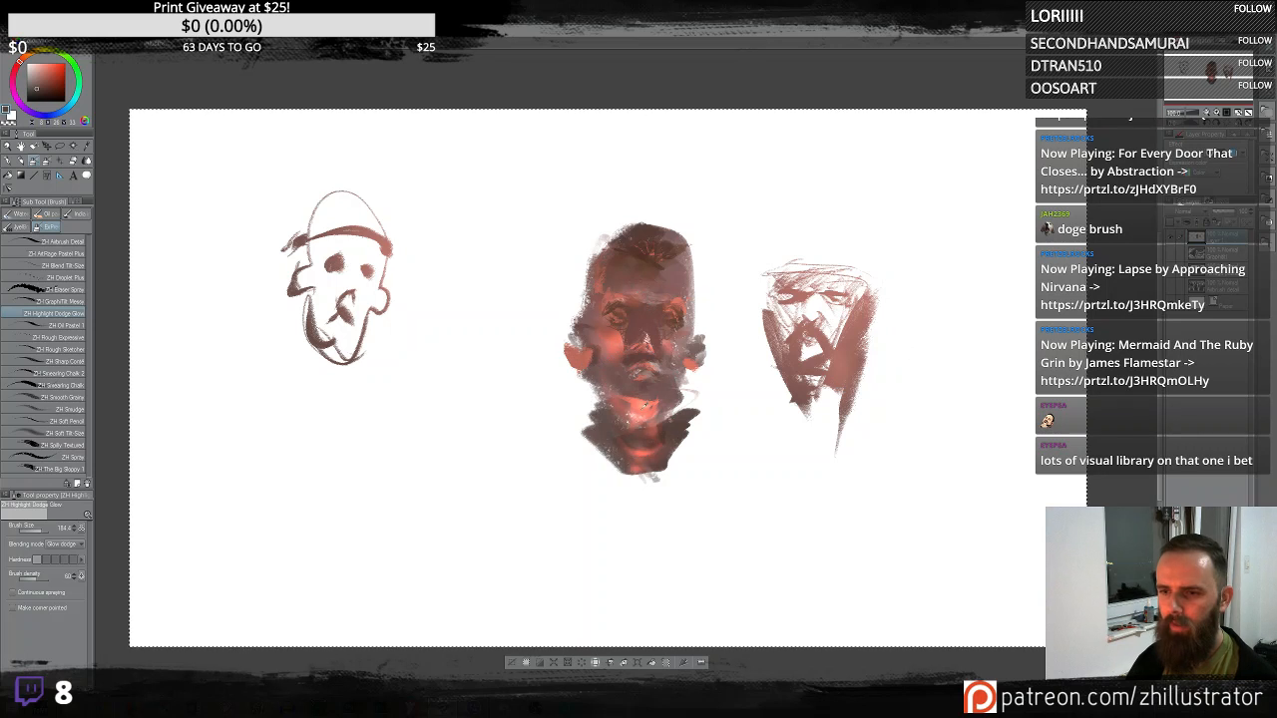
pyautogui.keyDown('alt'); pyautogui.click(376, 243); pyautogui.keyUp('alt')
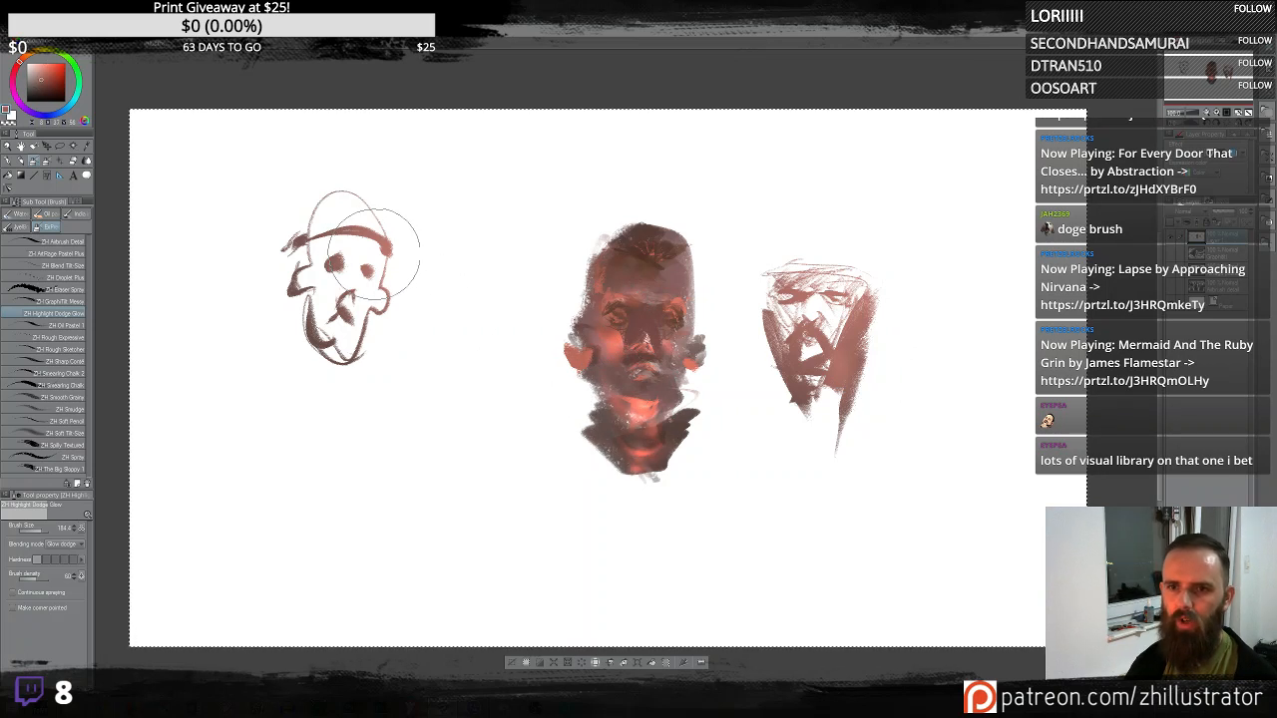
pyautogui.moveTo(368, 243); pyautogui.dragTo(385, 262)
pyautogui.hotkey('ctrl', 'z')
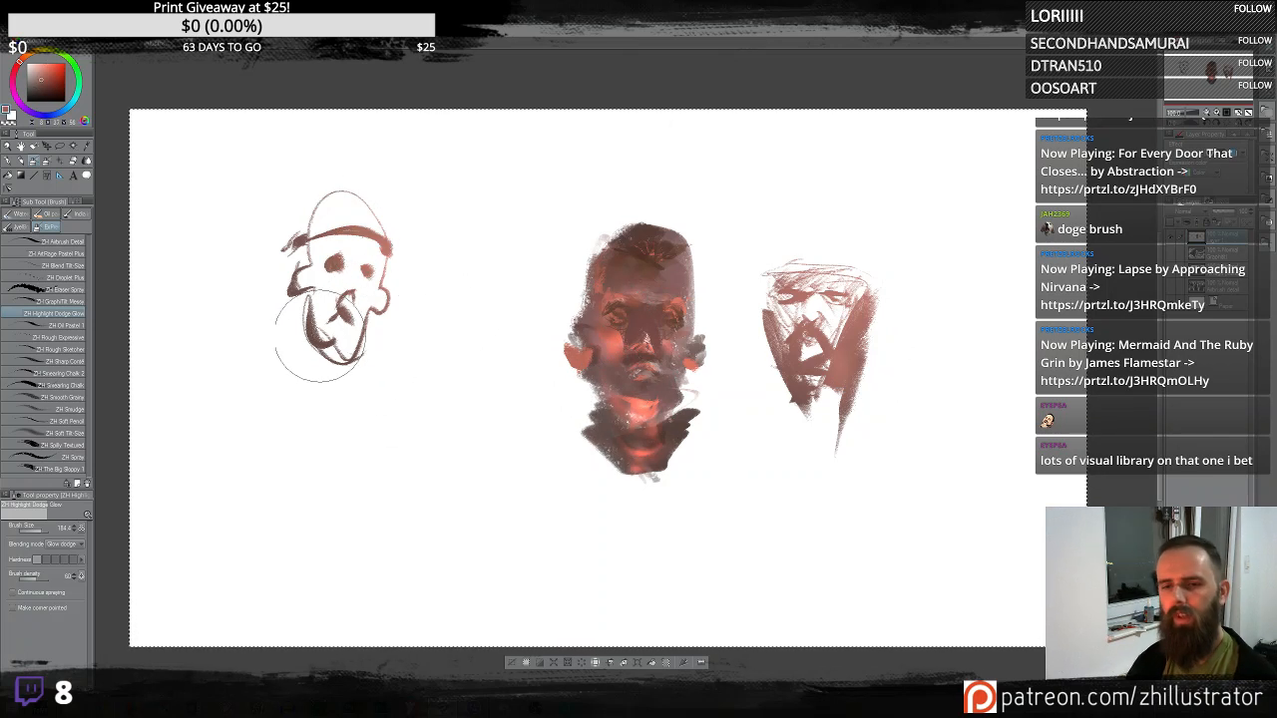
pyautogui.keyDown('alt'); pyautogui.click(315, 330); pyautogui.keyUp('alt')
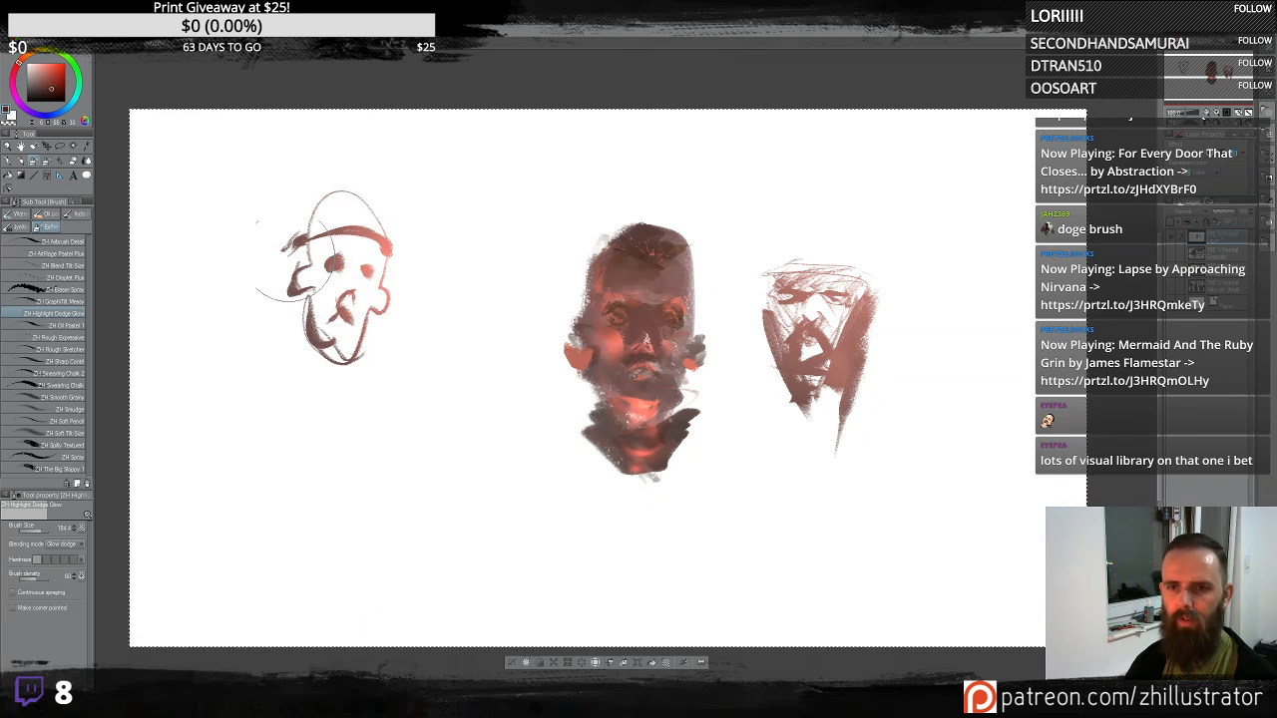
pyautogui.click(76, 103)
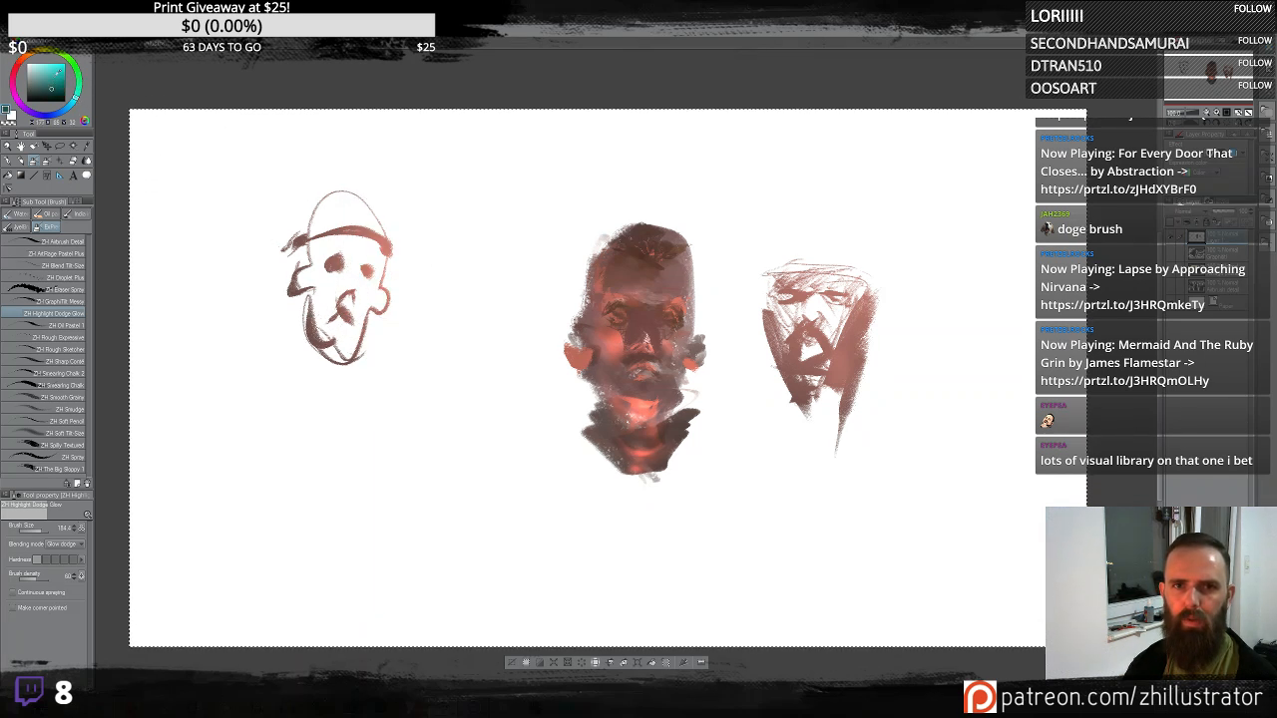
pyautogui.moveTo(193, 172)
pyautogui.mouseDown()
pyautogui.moveTo(315, 286)
pyautogui.moveTo(371, 212)
pyautogui.moveTo(357, 300)
pyautogui.moveTo(368, 287)
pyautogui.moveTo(330, 214)
pyautogui.moveTo(389, 233)
pyautogui.moveTo(386, 309)
pyautogui.mouseUp()
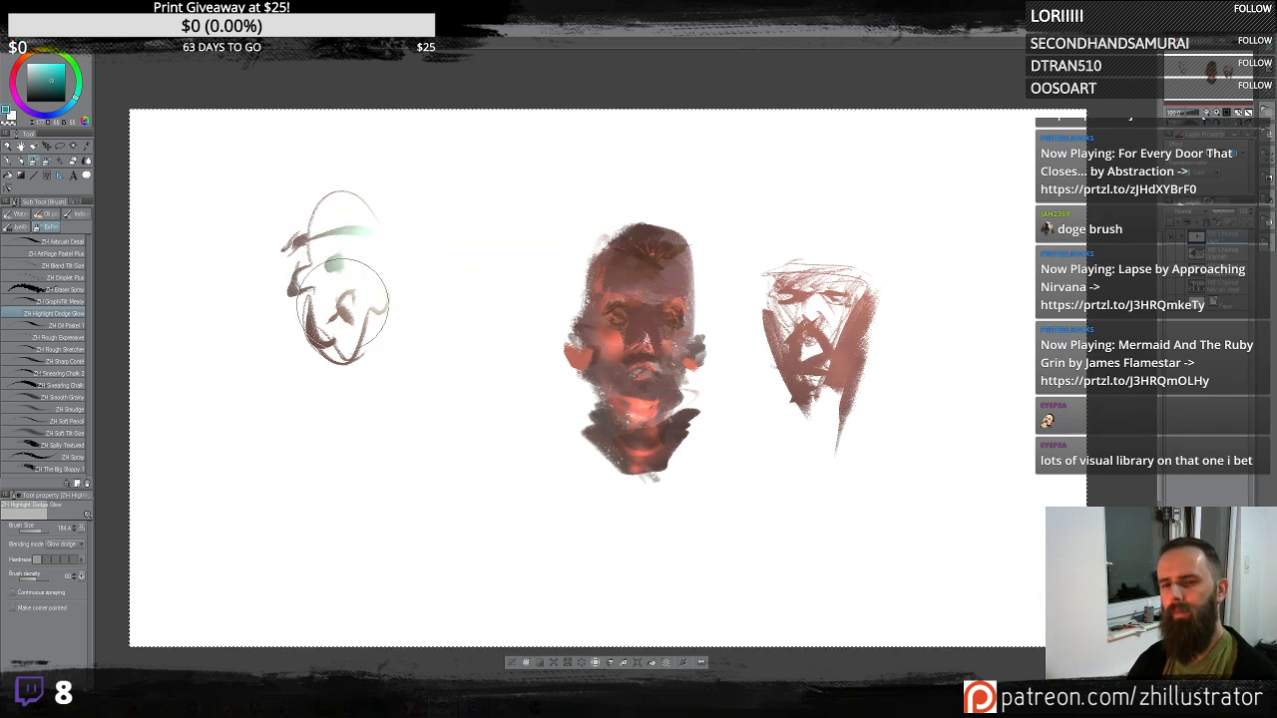
pyautogui.hotkey('ctrl', 'z')
pyautogui.hotkey('ctrl', 'z')
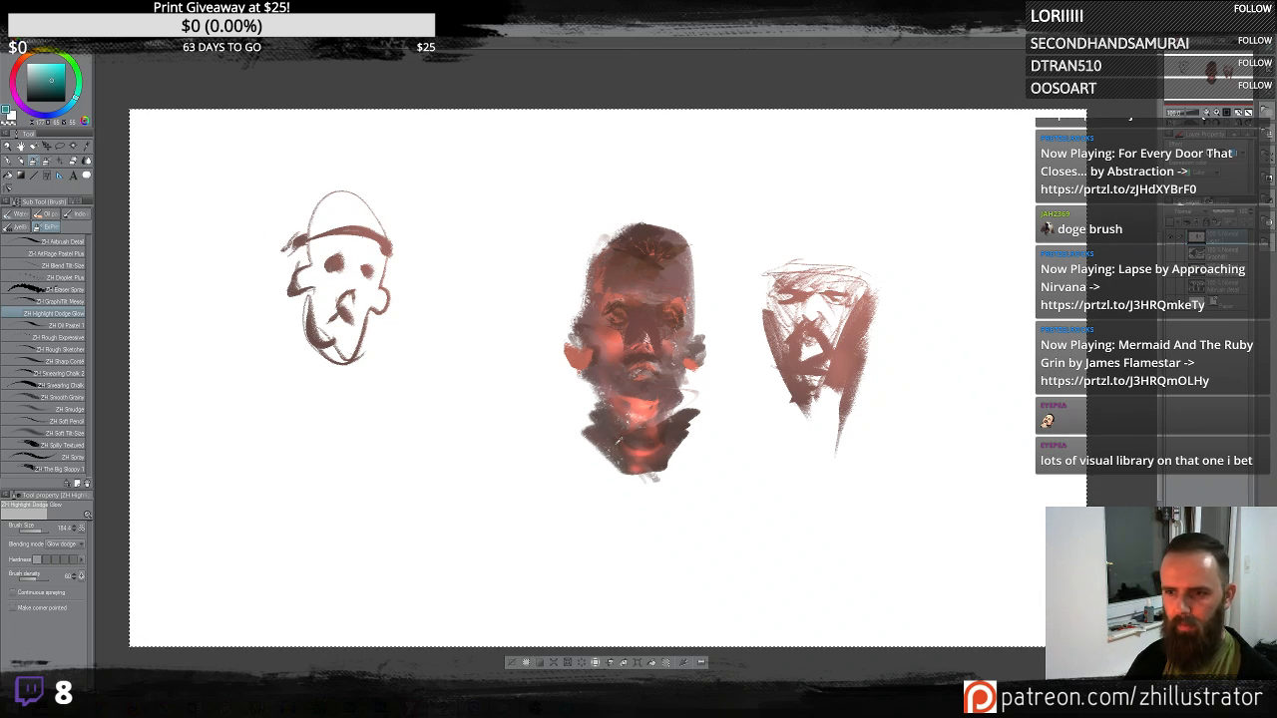
# - Sample a brown colour, switch to the graphite brush and sketch a new head between the left and middle heads
pyautogui.keyDown('alt'); pyautogui.click(611, 436); pyautogui.keyUp('alt')
pyautogui.moveTo(336, 336)
pyautogui.mouseDown()
pyautogui.moveTo(360, 364)
pyautogui.moveTo(333, 404)
pyautogui.moveTo(403, 311)
pyautogui.mouseUp()
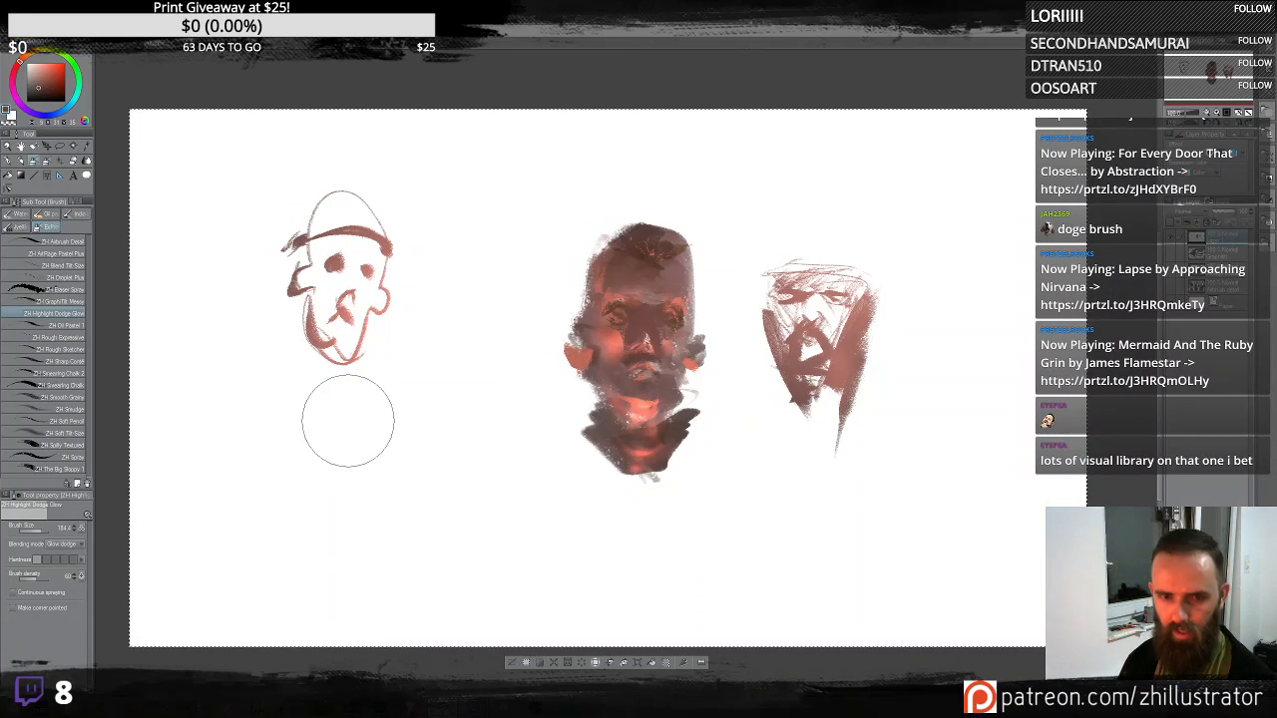
pyautogui.click(80, 302)
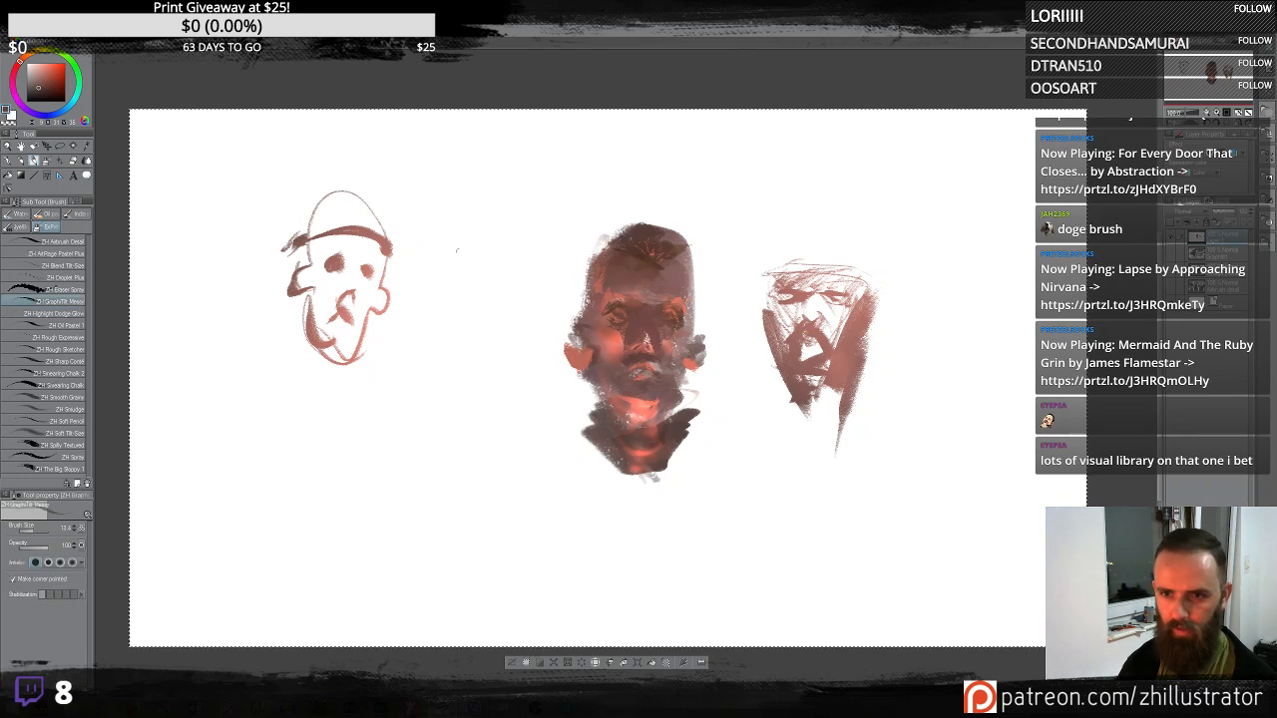
pyautogui.moveTo(451, 261)
pyautogui.mouseDown()
pyautogui.moveTo(465, 229)
pyautogui.moveTo(520, 188)
pyautogui.moveTo(530, 237)
pyautogui.moveTo(507, 266)
pyautogui.moveTo(462, 262)
pyautogui.moveTo(525, 249)
pyautogui.mouseUp()
pyautogui.moveTo(469, 210); pyautogui.dragTo(485, 246)
pyautogui.moveTo(499, 205)
pyautogui.mouseDown()
pyautogui.moveTo(510, 234)
pyautogui.moveTo(481, 255)
pyautogui.moveTo(501, 299)
pyautogui.moveTo(493, 258)
pyautogui.mouseUp()
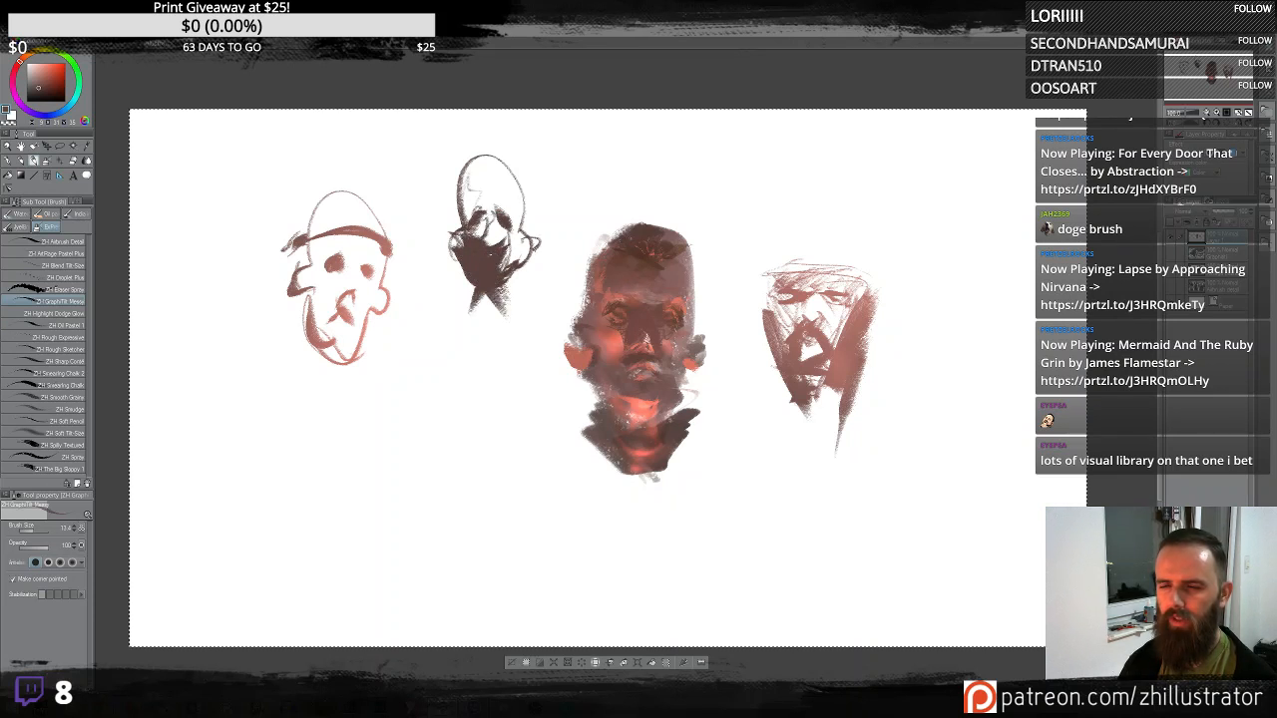
pyautogui.moveTo(529, 254); pyautogui.dragTo(504, 284)
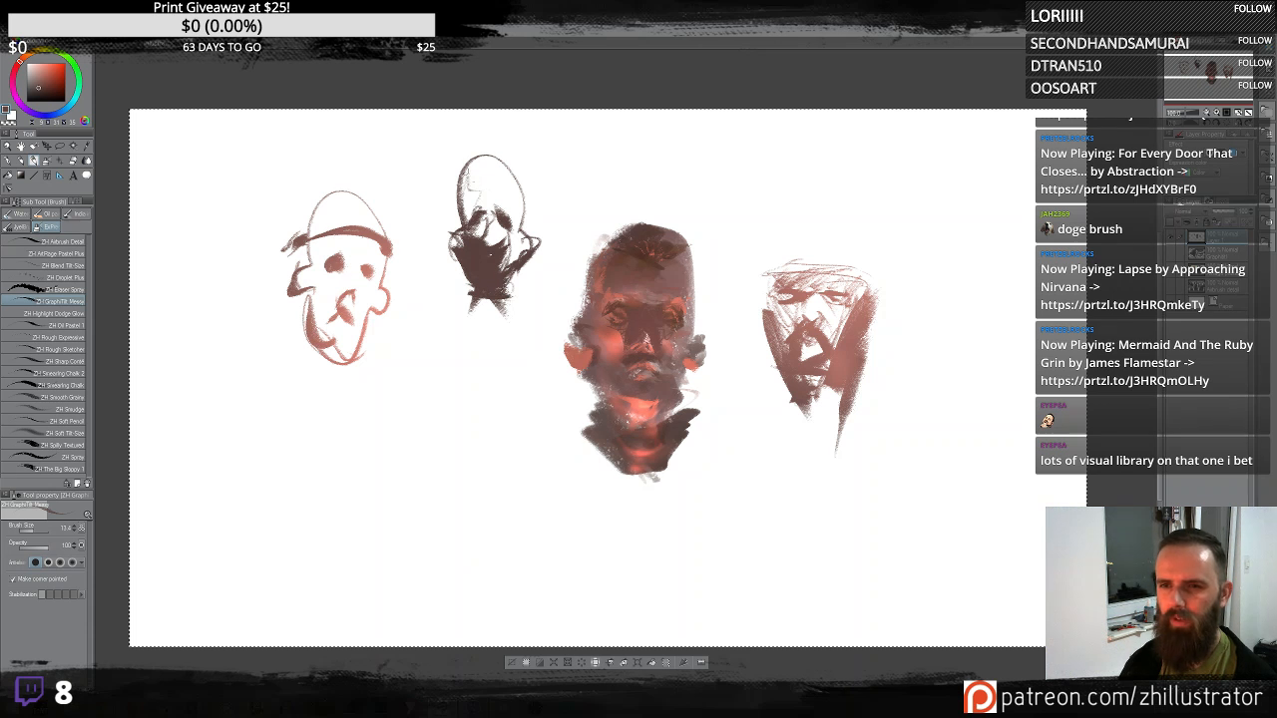
# - Add spiky hair strokes above the new head and a long shoulder curve sweeping beneath it
pyautogui.moveTo(465, 168)
pyautogui.mouseDown()
pyautogui.moveTo(515, 191)
pyautogui.moveTo(461, 197)
pyautogui.mouseUp()
pyautogui.moveTo(451, 124); pyautogui.dragTo(477, 169)
pyautogui.moveTo(473, 149)
pyautogui.mouseDown()
pyautogui.moveTo(516, 157)
pyautogui.moveTo(511, 189)
pyautogui.mouseUp()
pyautogui.moveTo(439, 222)
pyautogui.mouseDown()
pyautogui.moveTo(475, 307)
pyautogui.moveTo(509, 315)
pyautogui.moveTo(436, 316)
pyautogui.moveTo(368, 416)
pyautogui.mouseUp()
pyautogui.moveTo(368, 416); pyautogui.dragTo(569, 335)
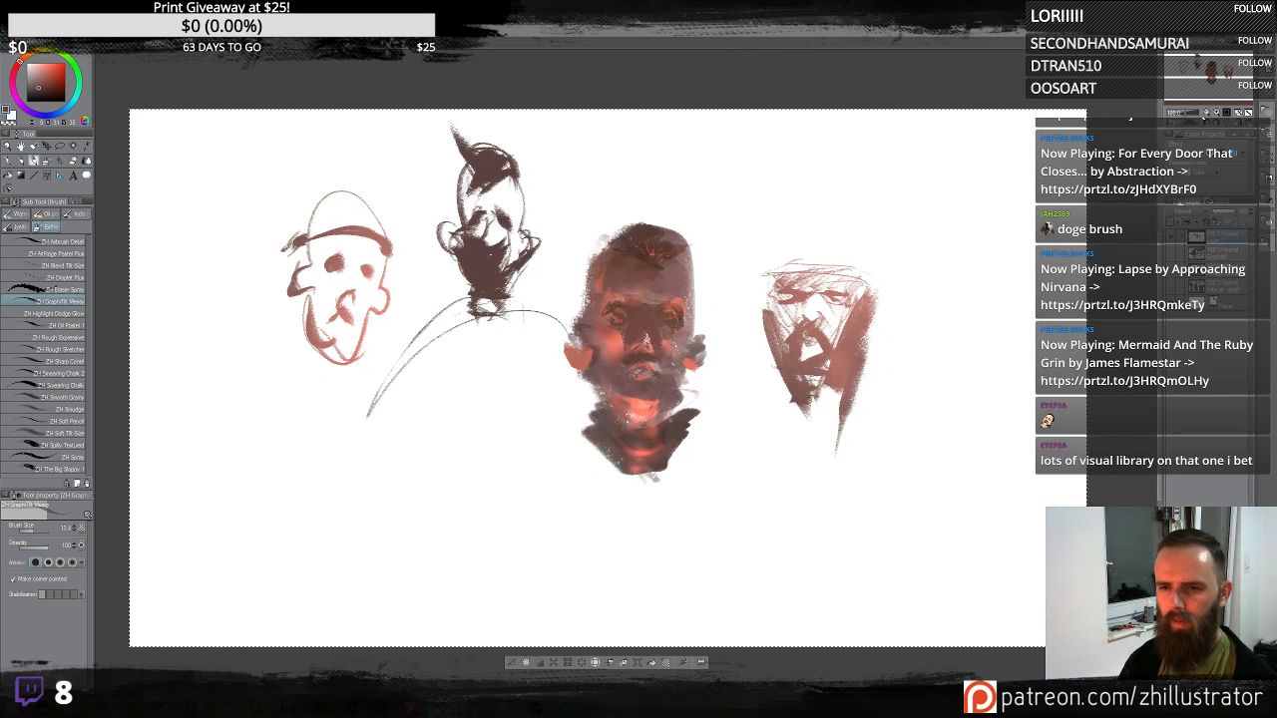
# - Sketch the torso and shoulder lines under the new head with loose graphite strokes
pyautogui.moveTo(501, 301); pyautogui.dragTo(559, 429)
pyautogui.moveTo(529, 274)
pyautogui.mouseDown()
pyautogui.moveTo(521, 325)
pyautogui.moveTo(467, 337)
pyautogui.mouseUp()
pyautogui.moveTo(469, 331); pyautogui.dragTo(381, 409)
pyautogui.moveTo(499, 312); pyautogui.dragTo(425, 427)
pyautogui.moveTo(516, 336); pyautogui.dragTo(521, 379)
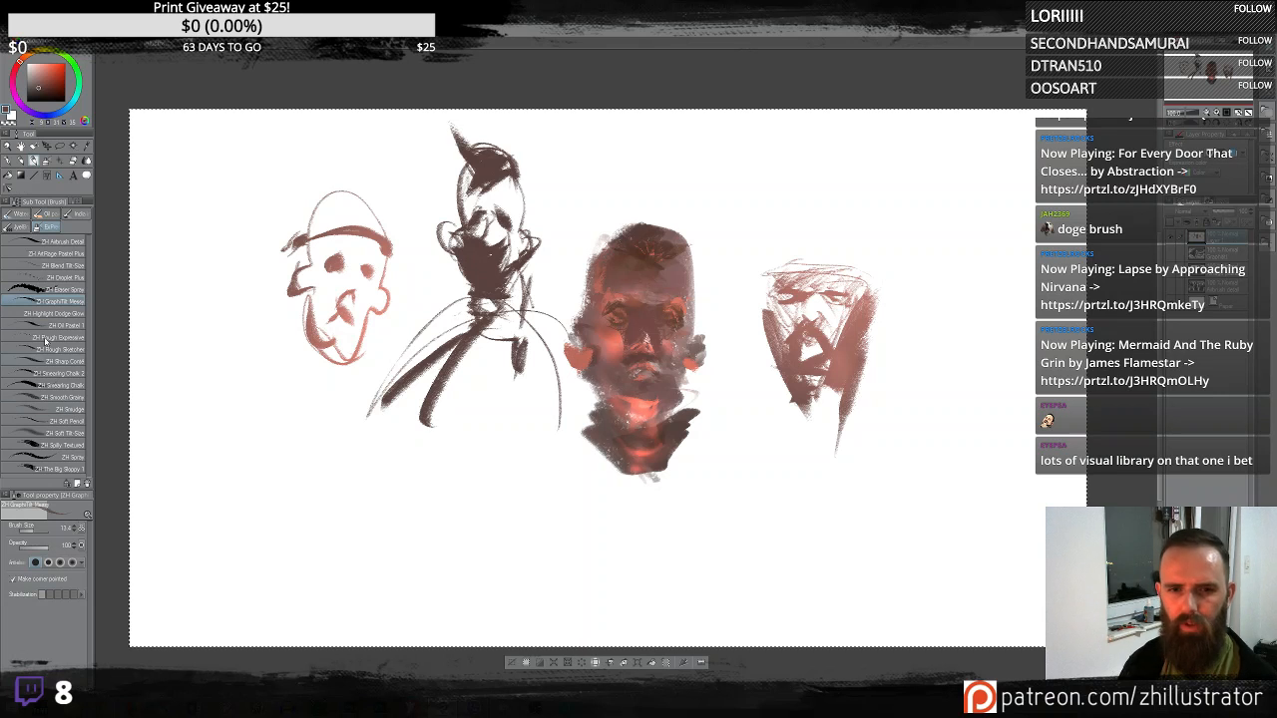
# - Switch to the dodge glow brush and add glow over the new head's face and hair
pyautogui.click(62, 313)
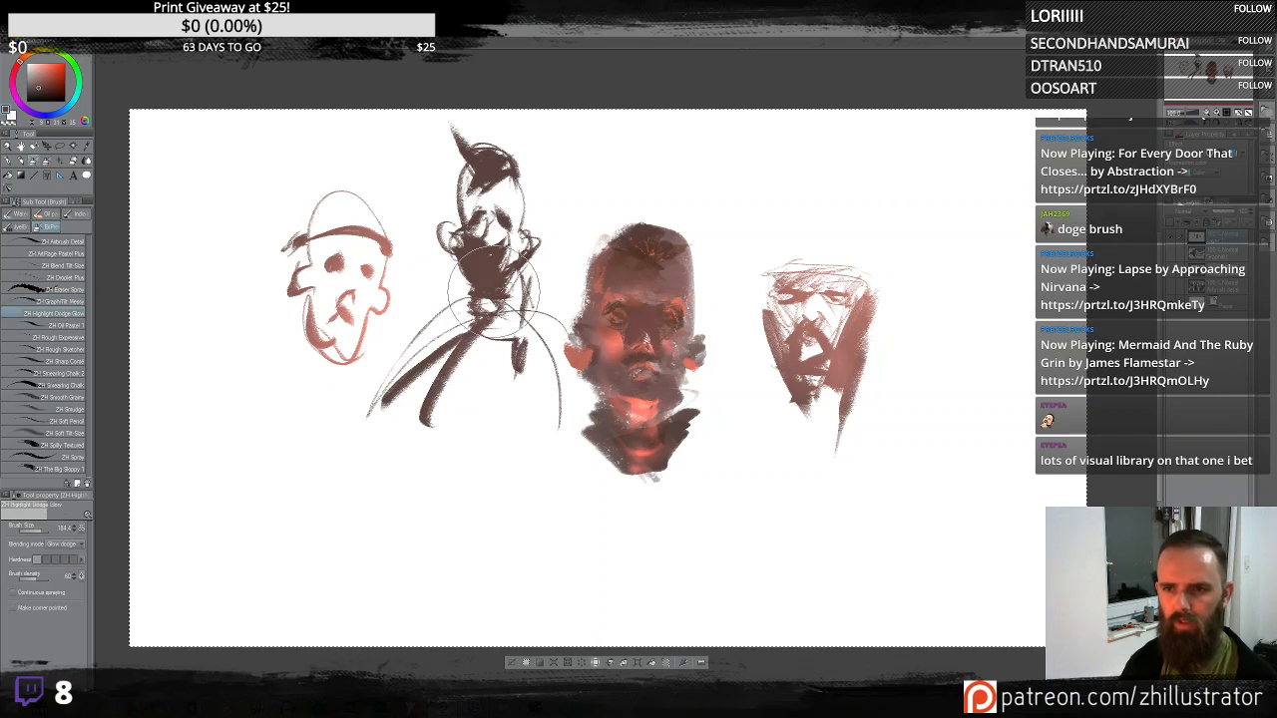
pyautogui.moveTo(429, 199)
pyautogui.mouseDown()
pyautogui.moveTo(570, 213)
pyautogui.moveTo(540, 466)
pyautogui.mouseUp()
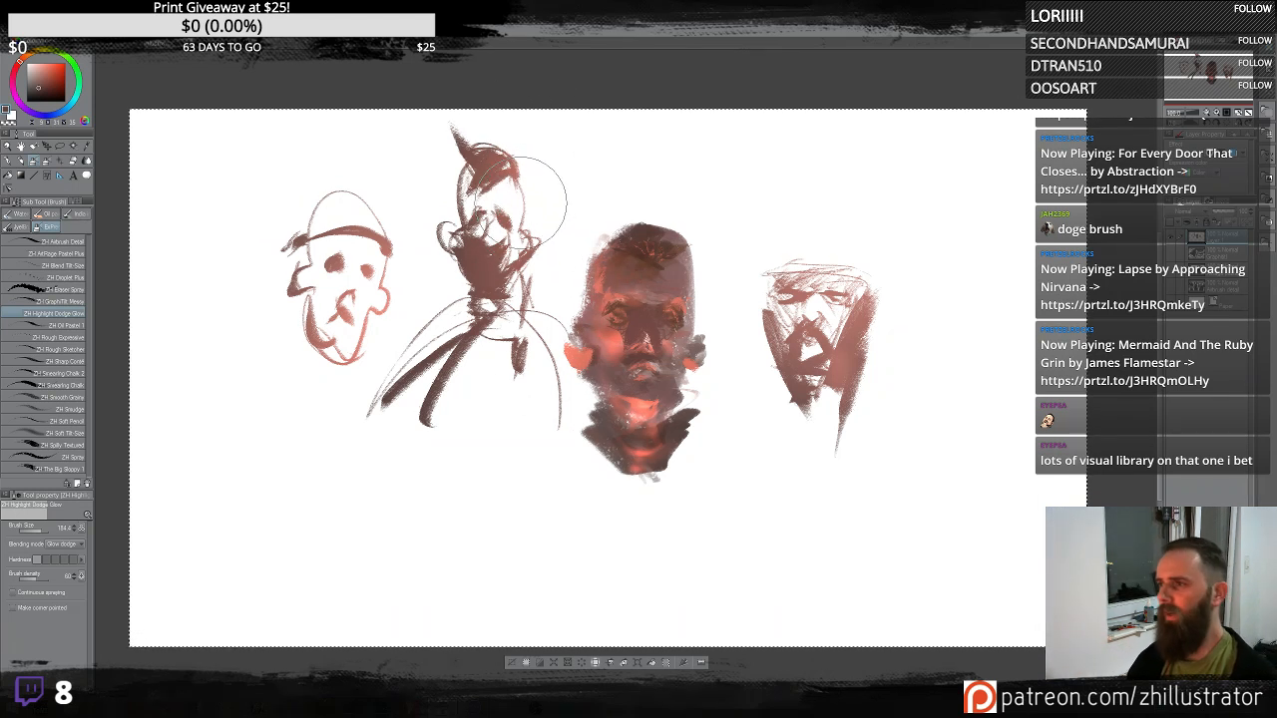
pyautogui.moveTo(507, 165); pyautogui.dragTo(543, 224)
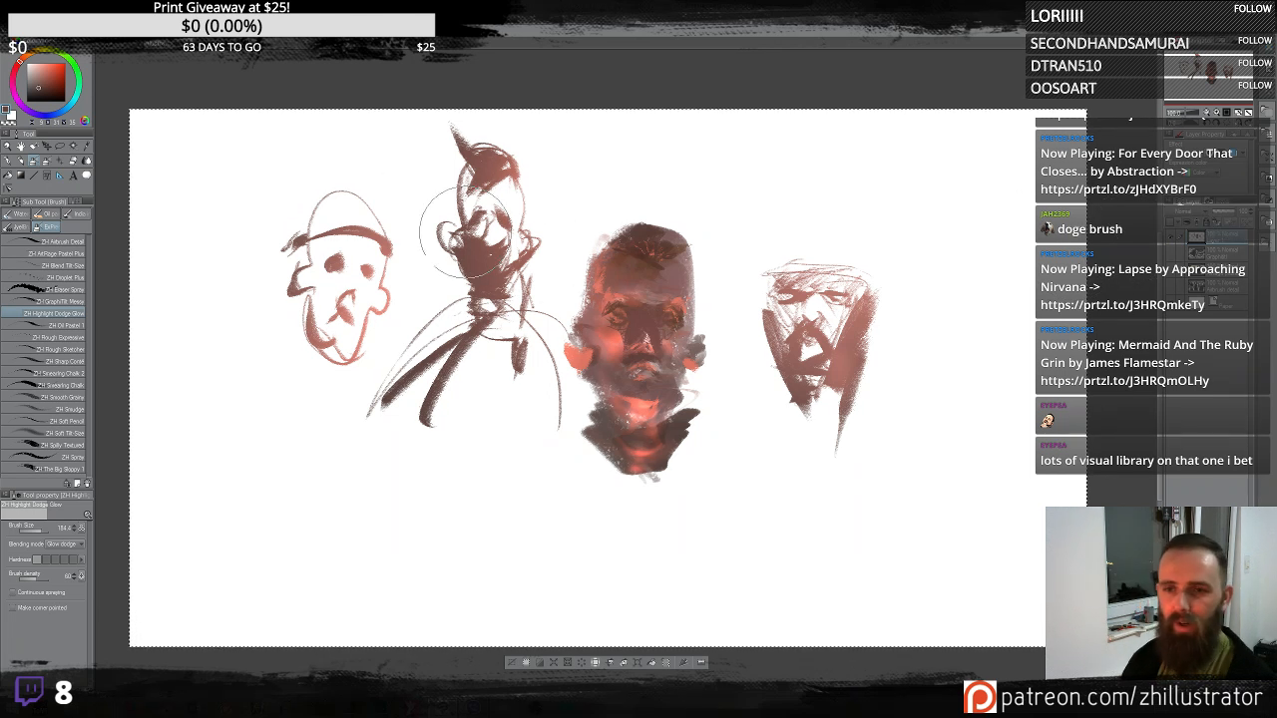
pyautogui.moveTo(477, 227)
pyautogui.mouseDown()
pyautogui.moveTo(446, 195)
pyautogui.moveTo(534, 220)
pyautogui.mouseUp()
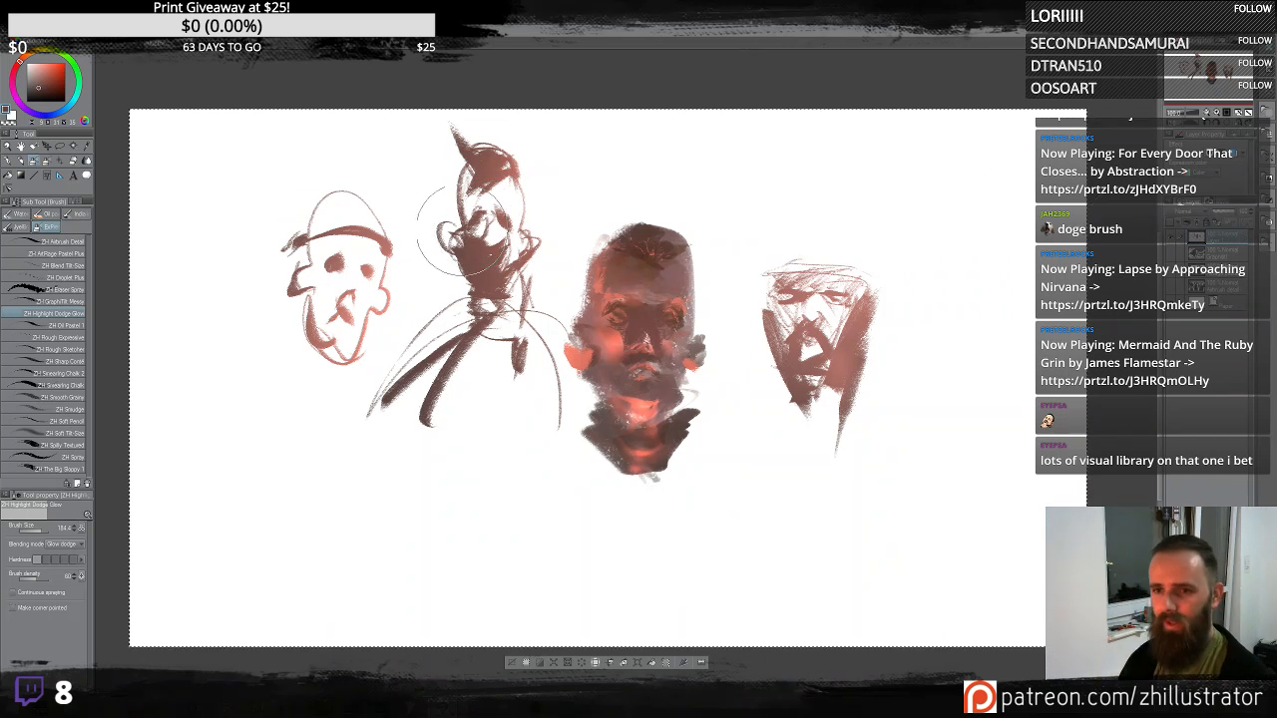
# - Switch to the graphite brush and sketch another head on the far right with brow and nose marks
pyautogui.click(83, 302)
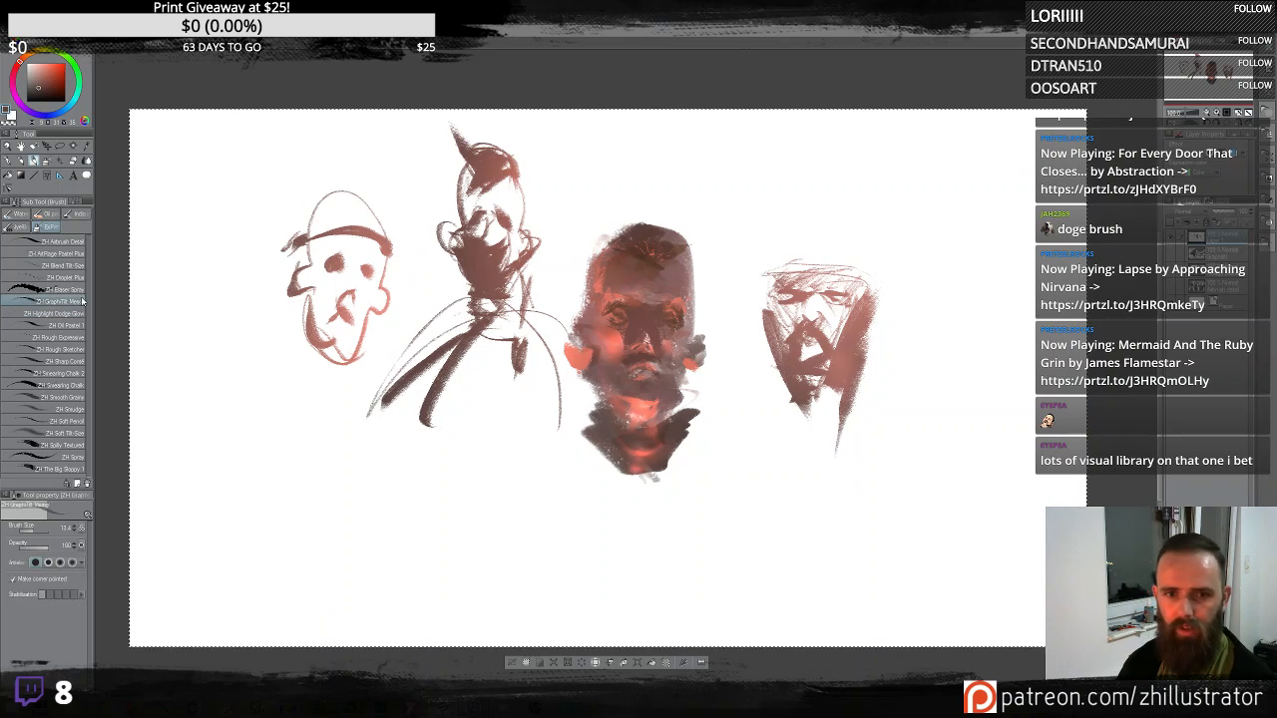
pyautogui.moveTo(964, 249); pyautogui.dragTo(1038, 168)
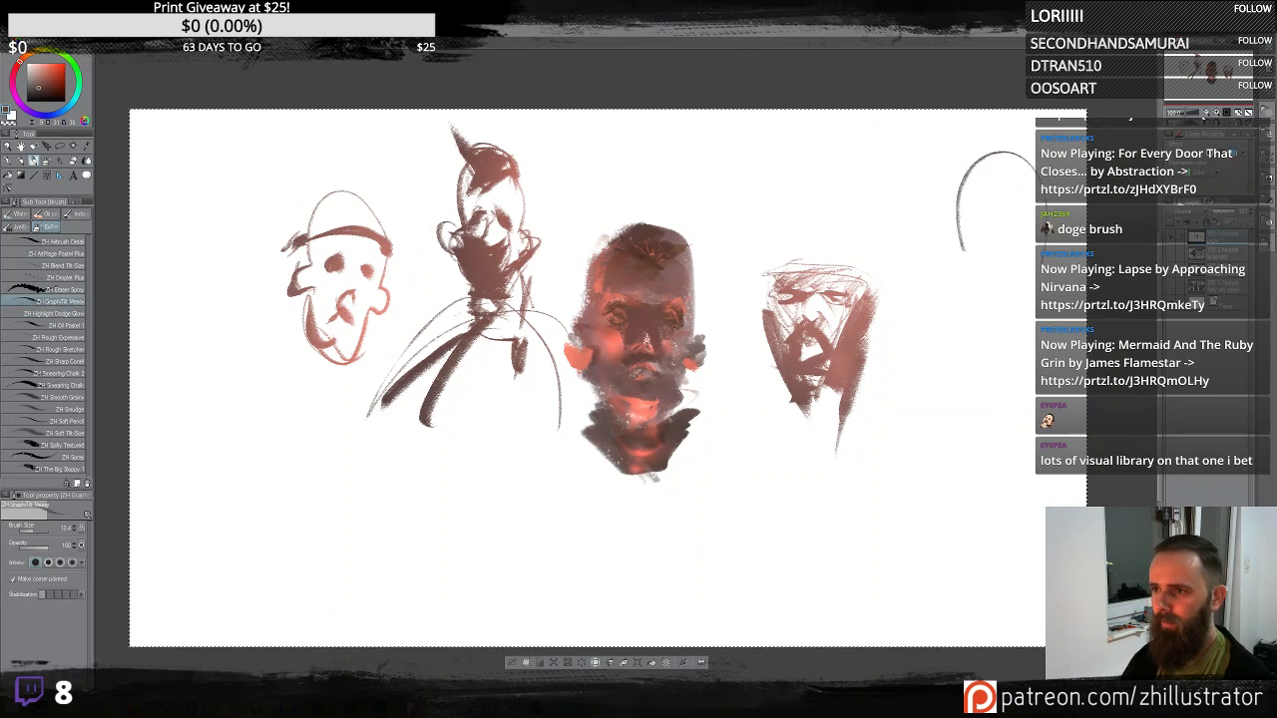
pyautogui.moveTo(1037, 272); pyautogui.dragTo(952, 289)
pyautogui.moveTo(969, 194); pyautogui.dragTo(964, 289)
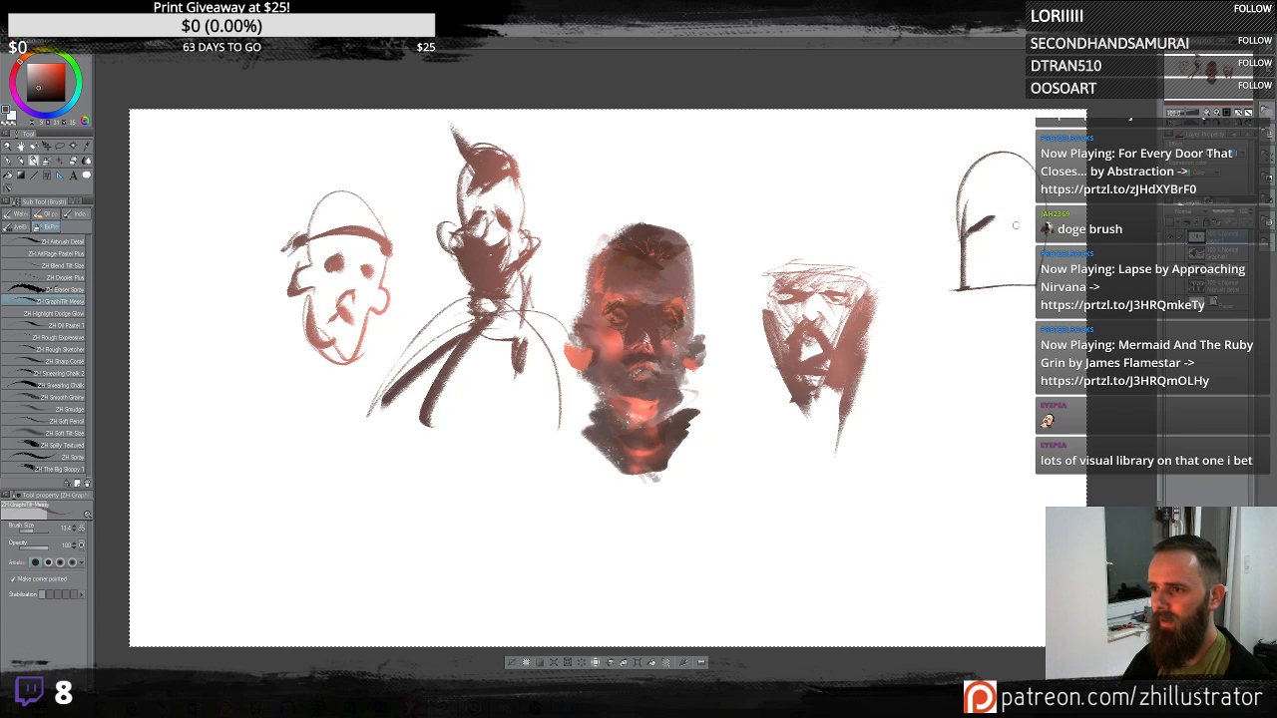
pyautogui.moveTo(1016, 226)
pyautogui.mouseDown()
pyautogui.moveTo(1031, 215)
pyautogui.moveTo(986, 255)
pyautogui.moveTo(996, 278)
pyautogui.moveTo(992, 262)
pyautogui.mouseUp()
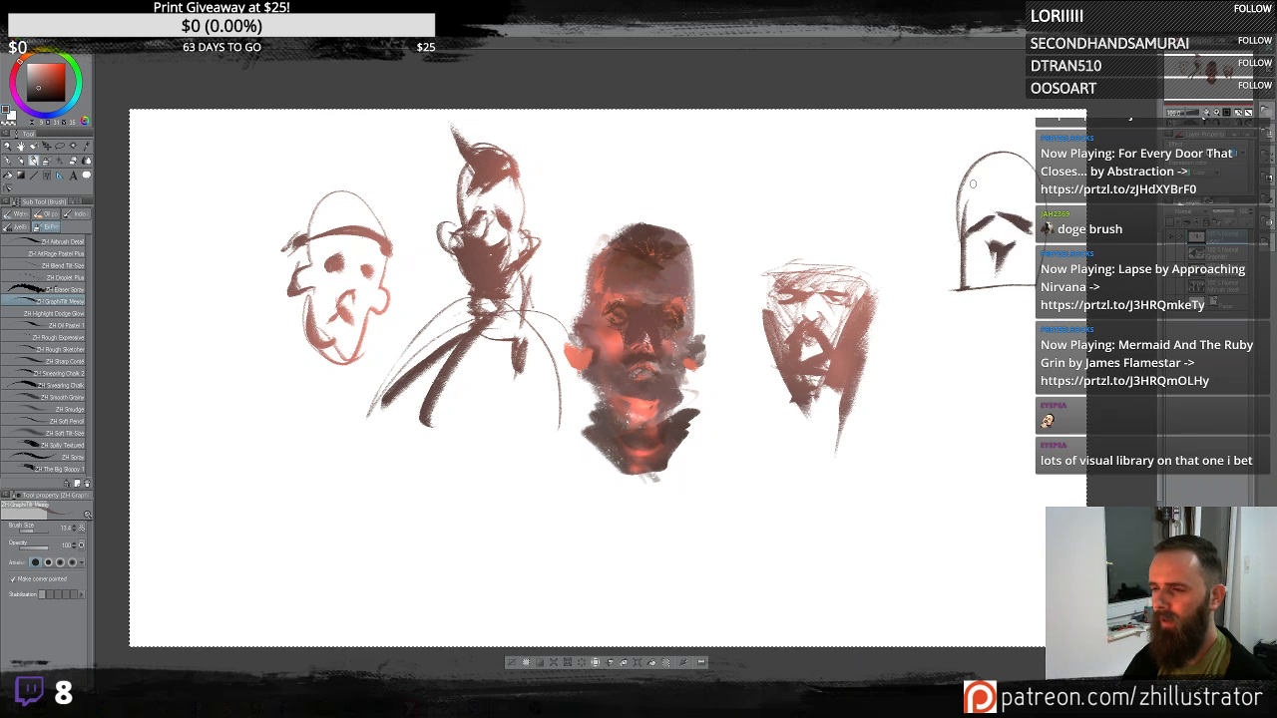
# - Fill in the right head's hair and block in a long dark body beneath it
pyautogui.moveTo(972, 184)
pyautogui.mouseDown()
pyautogui.moveTo(1000, 213)
pyautogui.moveTo(1008, 148)
pyautogui.mouseUp()
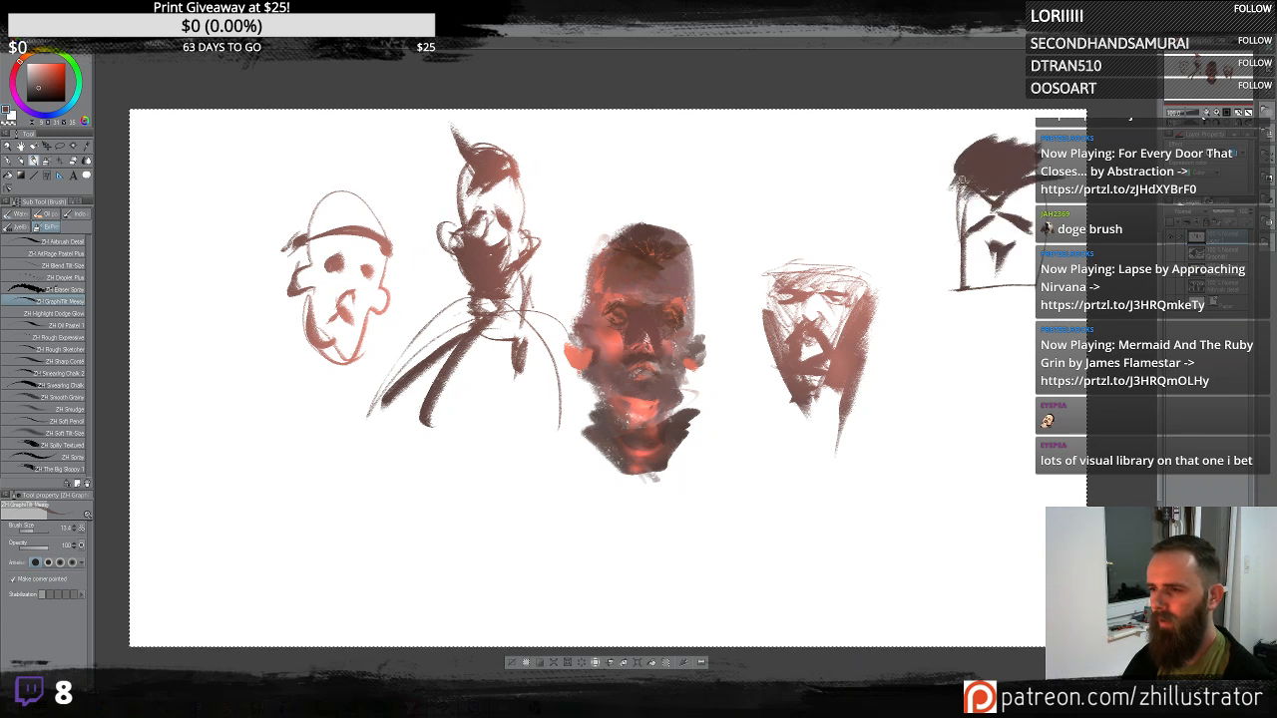
pyautogui.moveTo(996, 256)
pyautogui.mouseDown()
pyautogui.moveTo(975, 273)
pyautogui.moveTo(1058, 276)
pyautogui.mouseUp()
pyautogui.moveTo(976, 290)
pyautogui.mouseDown()
pyautogui.moveTo(1014, 305)
pyautogui.moveTo(1012, 293)
pyautogui.moveTo(968, 356)
pyautogui.mouseUp()
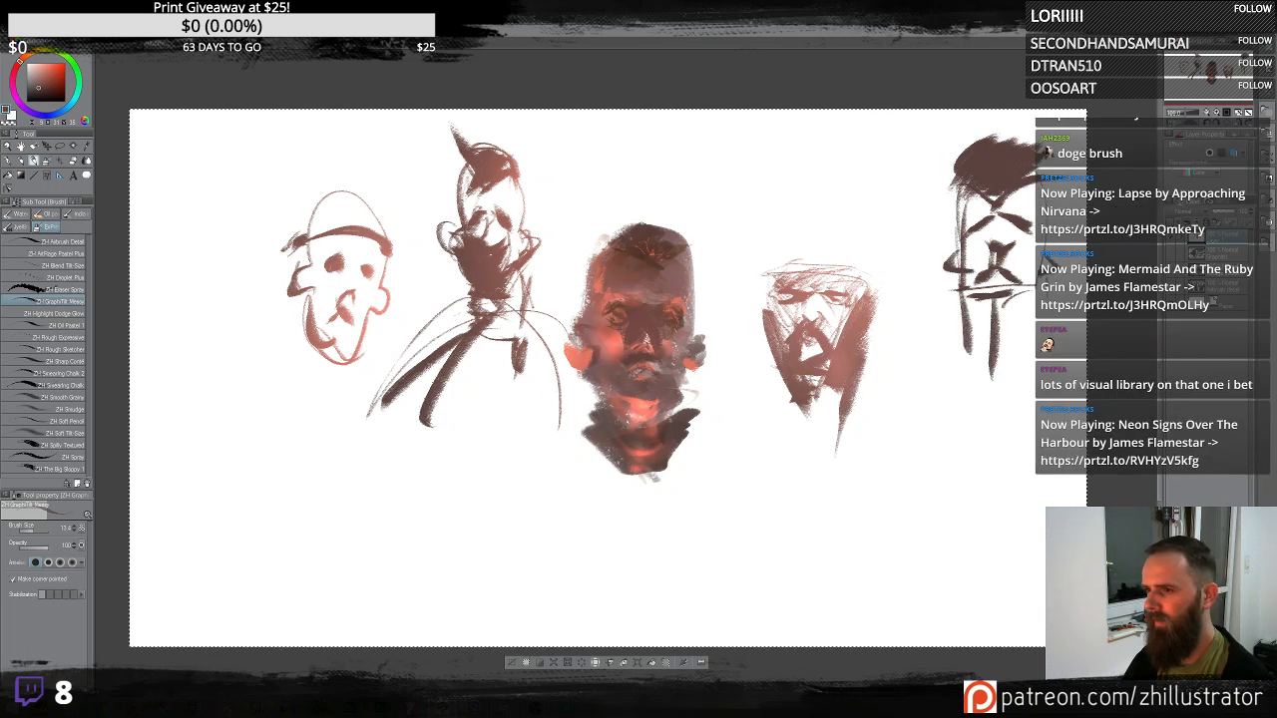
pyautogui.moveTo(1041, 294)
pyautogui.mouseDown()
pyautogui.moveTo(1013, 479)
pyautogui.moveTo(951, 570)
pyautogui.mouseUp()
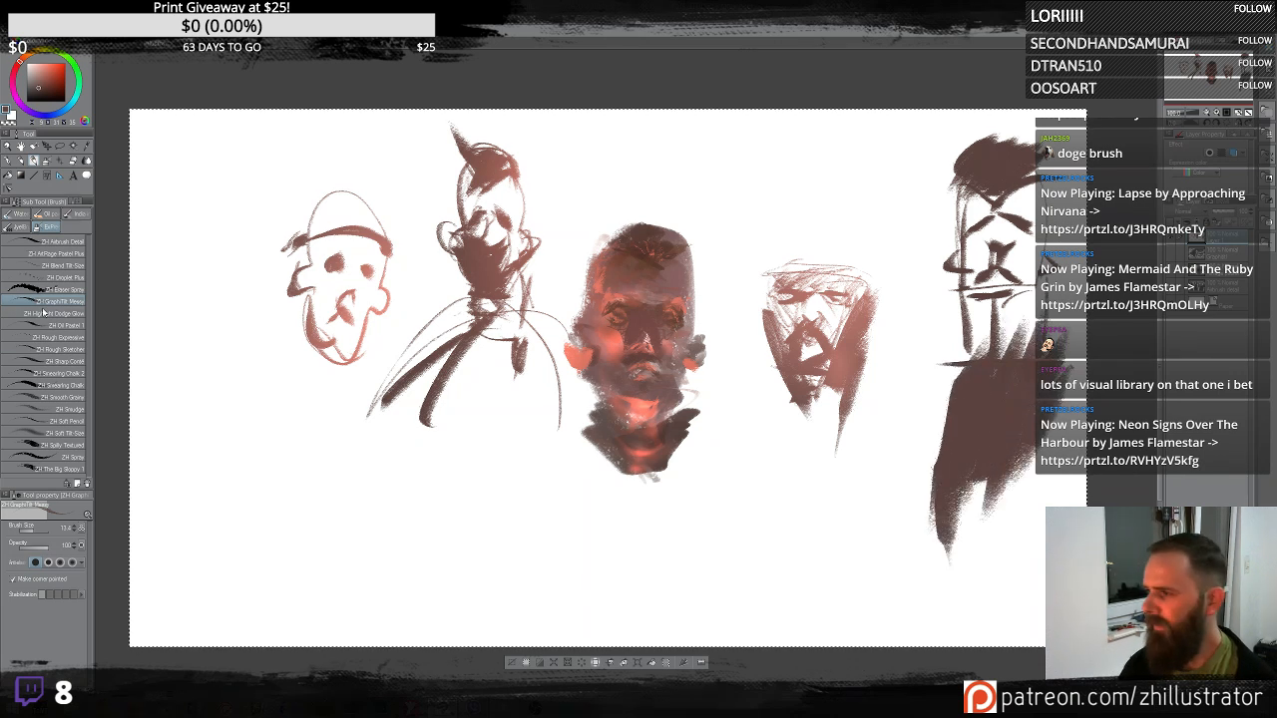
# - Switch to the dodge glow brush and add a glow stroke over the right figure's body
pyautogui.moveTo(559, 342)
pyautogui.mouseDown()
pyautogui.moveTo(416, 330)
pyautogui.moveTo(431, 322)
pyautogui.mouseUp()
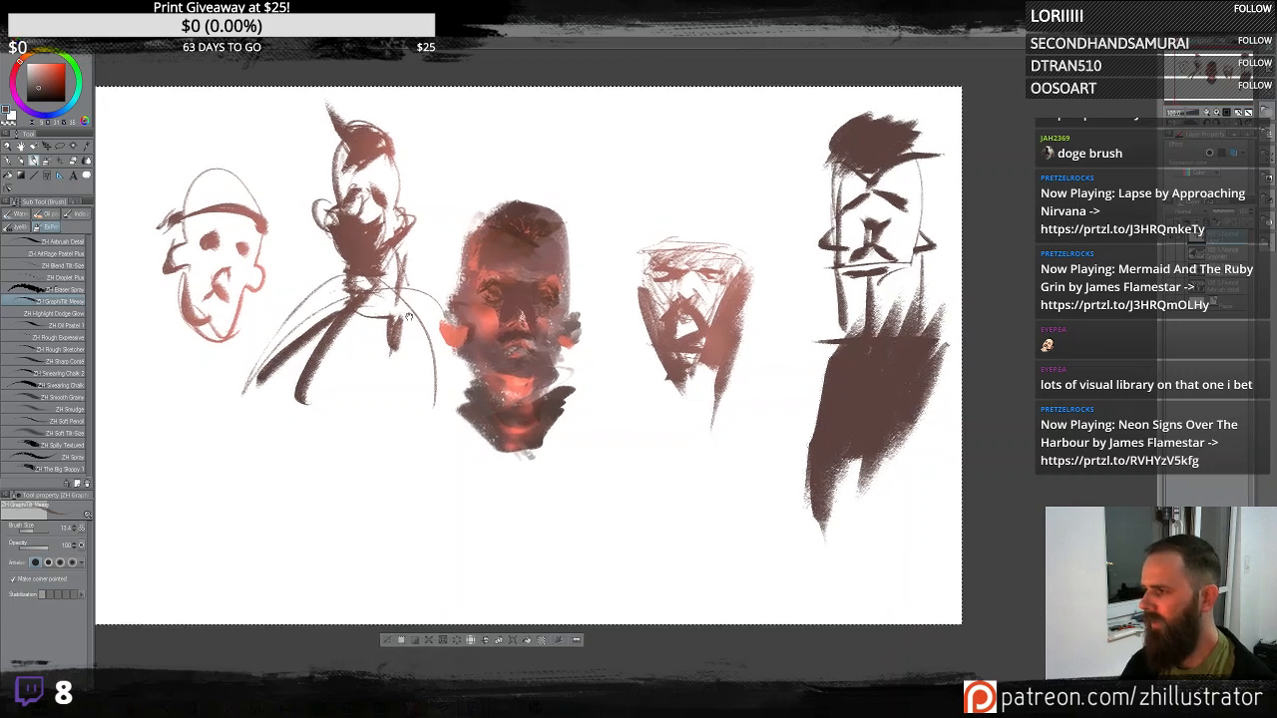
pyautogui.click(49, 314)
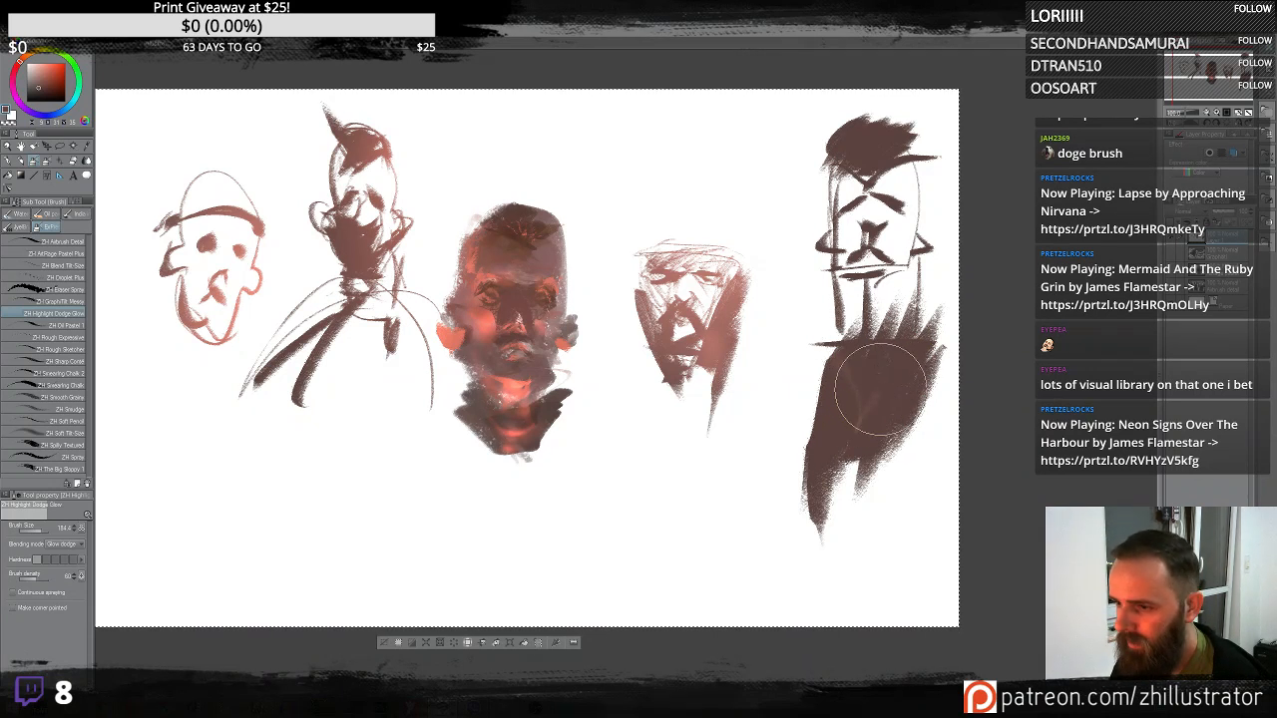
pyautogui.moveTo(846, 453)
pyautogui.mouseDown()
pyautogui.moveTo(856, 484)
pyautogui.moveTo(858, 415)
pyautogui.moveTo(840, 372)
pyautogui.moveTo(874, 422)
pyautogui.moveTo(851, 438)
pyautogui.moveTo(855, 414)
pyautogui.moveTo(852, 466)
pyautogui.moveTo(828, 330)
pyautogui.moveTo(830, 492)
pyautogui.mouseUp()
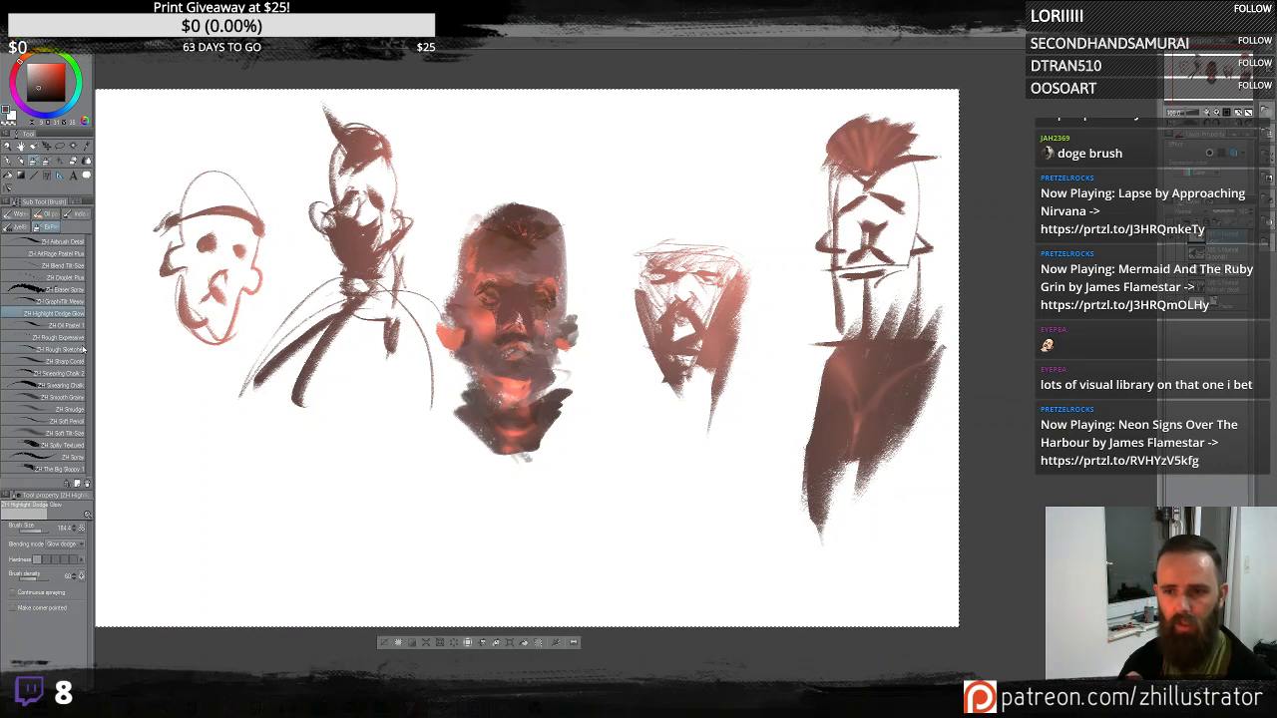
# - Clear the layer, switch to the oil paint brush and start blocking in a dark brown head shape
pyautogui.press('Delete')
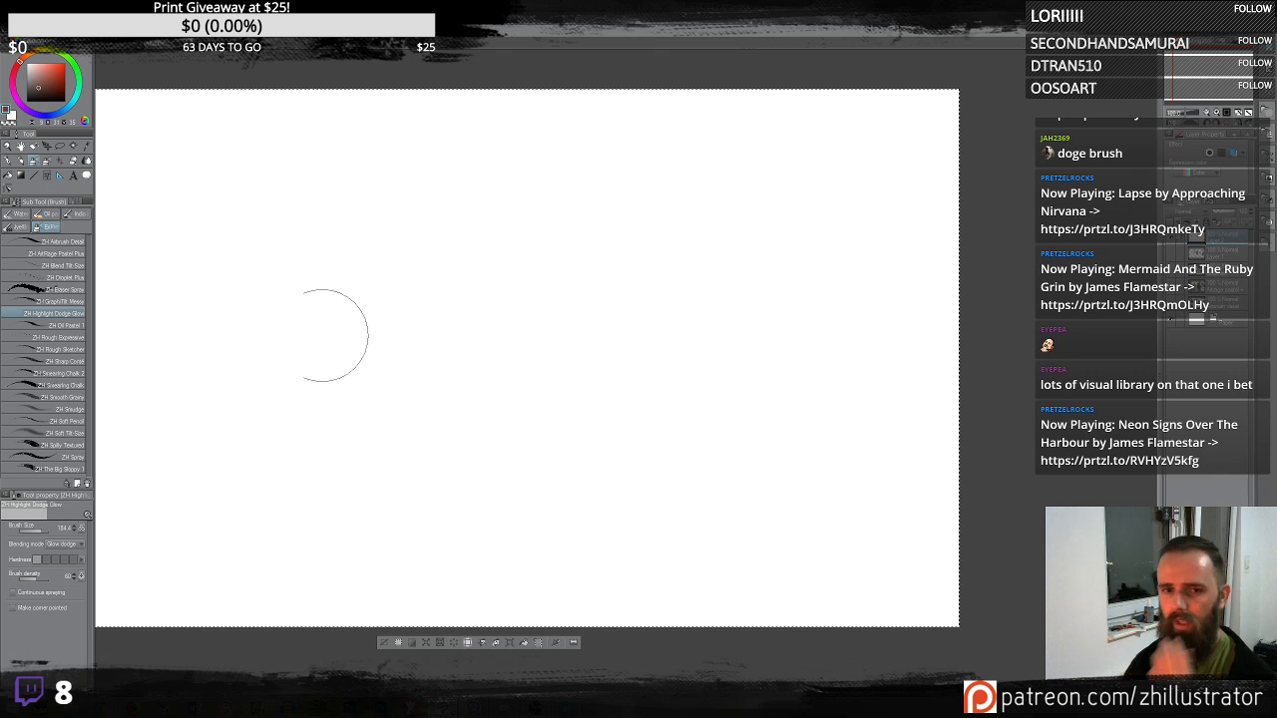
pyautogui.click(60, 325)
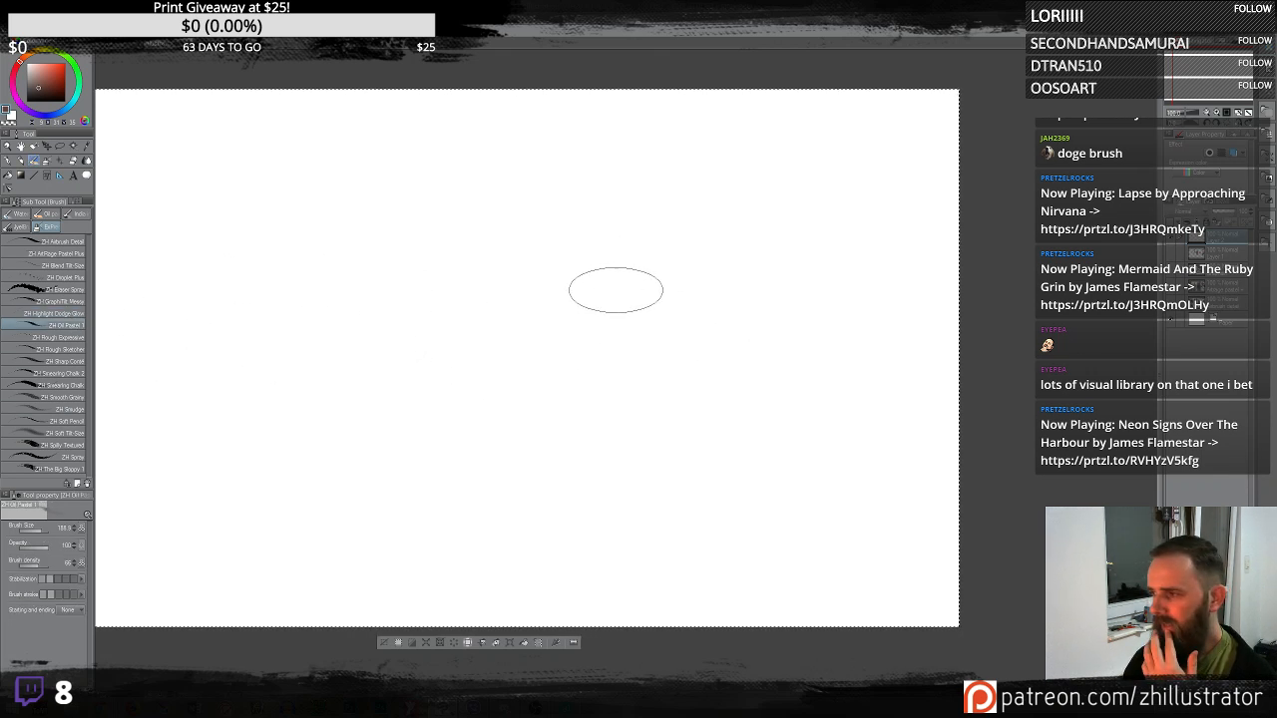
pyautogui.moveTo(691, 294)
pyautogui.mouseDown()
pyautogui.moveTo(618, 324)
pyautogui.moveTo(614, 247)
pyautogui.moveTo(569, 212)
pyautogui.moveTo(571, 446)
pyautogui.moveTo(636, 251)
pyautogui.moveTo(587, 337)
pyautogui.moveTo(602, 227)
pyautogui.moveTo(534, 262)
pyautogui.moveTo(584, 227)
pyautogui.moveTo(552, 329)
pyautogui.moveTo(718, 284)
pyautogui.moveTo(631, 379)
pyautogui.mouseUp()
pyautogui.moveTo(638, 314); pyautogui.dragTo(653, 279)
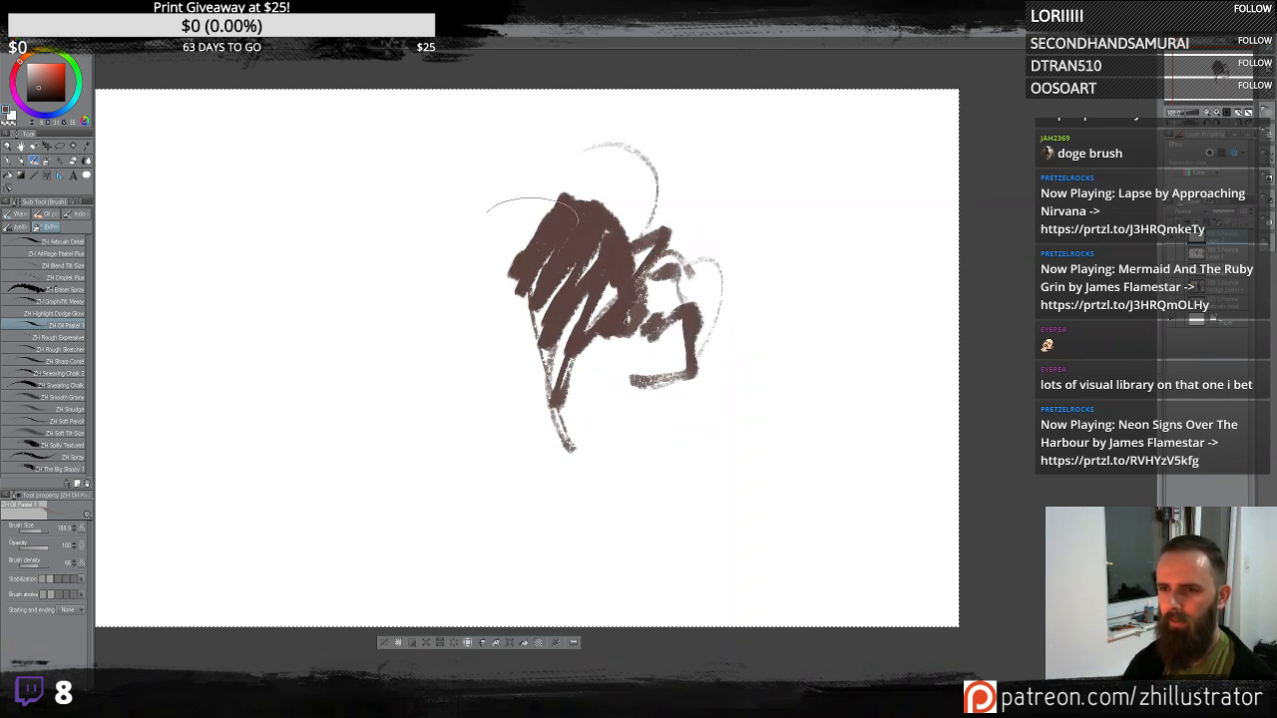
# - Extend the dark head mass with a jaw blob on the left and scribbles down the face
pyautogui.moveTo(533, 211)
pyautogui.mouseDown()
pyautogui.moveTo(546, 267)
pyautogui.moveTo(516, 344)
pyautogui.moveTo(543, 372)
pyautogui.moveTo(543, 422)
pyautogui.moveTo(564, 422)
pyautogui.moveTo(523, 404)
pyautogui.moveTo(516, 364)
pyautogui.moveTo(479, 394)
pyautogui.mouseUp()
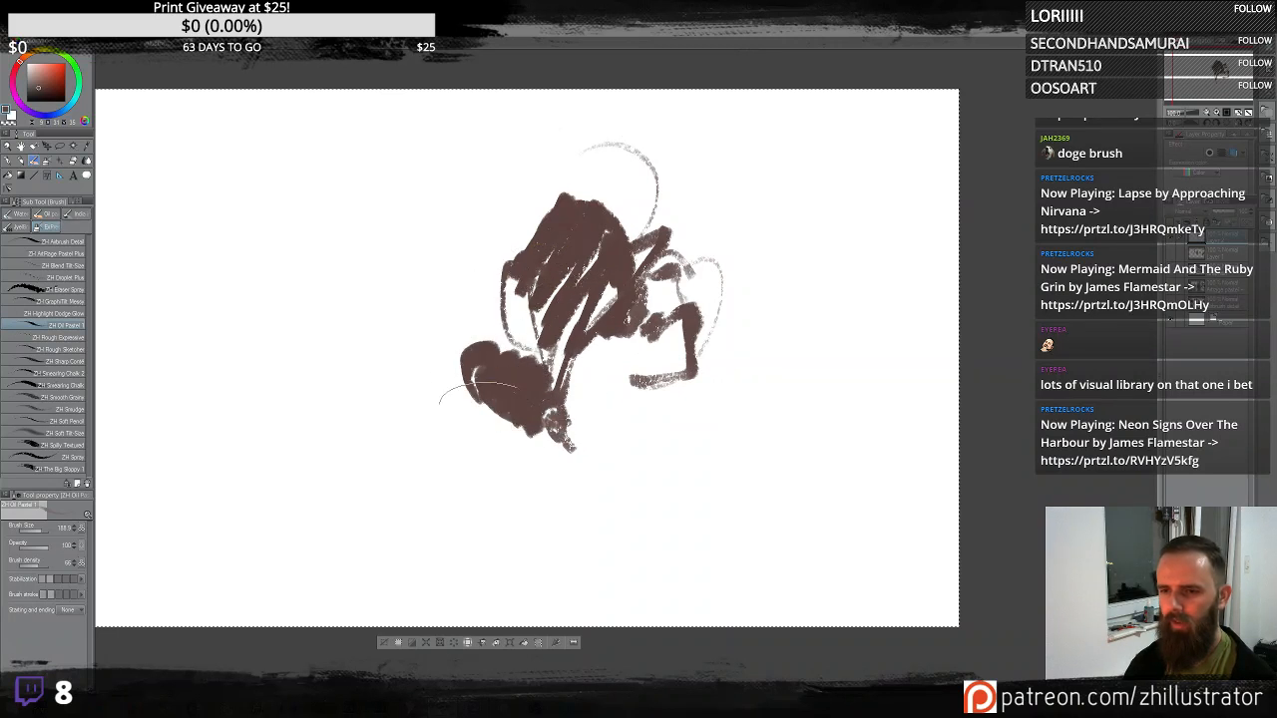
pyautogui.moveTo(639, 291); pyautogui.dragTo(675, 300)
pyautogui.moveTo(532, 248)
pyautogui.mouseDown()
pyautogui.moveTo(554, 172)
pyautogui.moveTo(684, 346)
pyautogui.moveTo(662, 375)
pyautogui.moveTo(554, 402)
pyautogui.moveTo(597, 421)
pyautogui.moveTo(562, 429)
pyautogui.moveTo(679, 419)
pyautogui.moveTo(515, 369)
pyautogui.moveTo(709, 370)
pyautogui.mouseUp()
pyautogui.moveTo(547, 376)
pyautogui.mouseDown()
pyautogui.moveTo(593, 324)
pyautogui.moveTo(663, 464)
pyautogui.moveTo(703, 369)
pyautogui.moveTo(638, 504)
pyautogui.mouseUp()
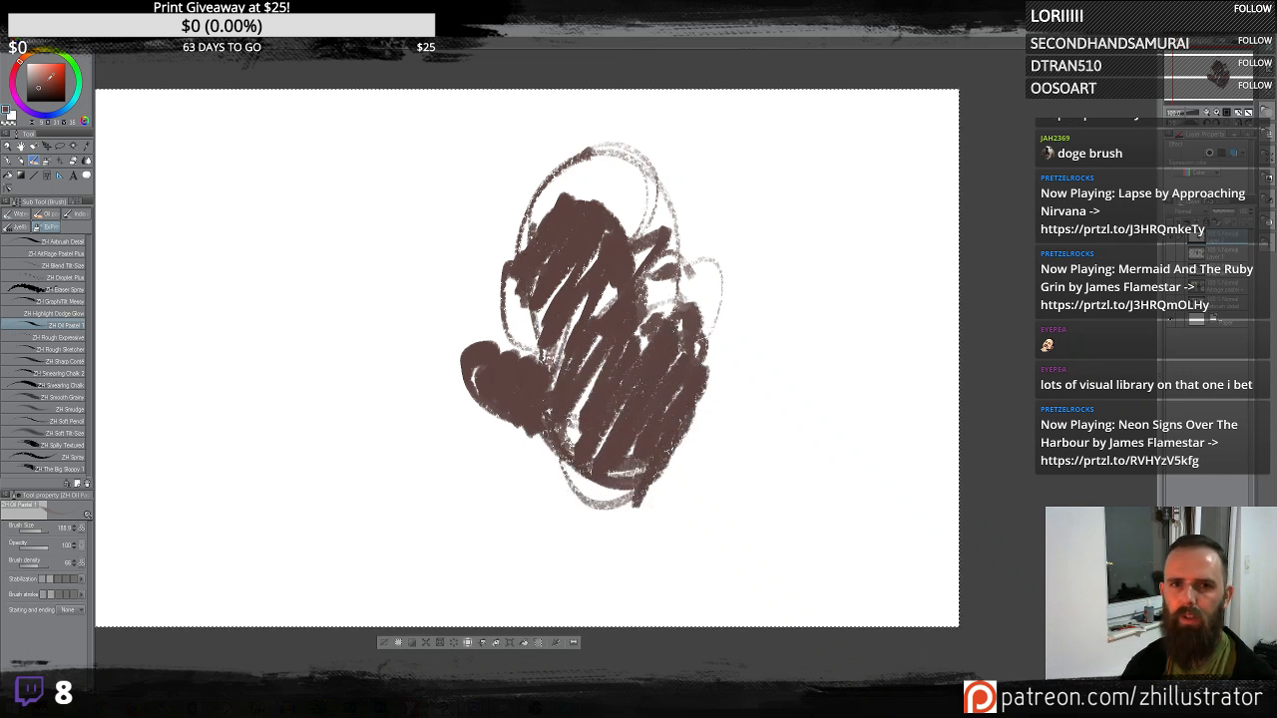
# - Pick a light tan colour and paint the top of the head with it
pyautogui.click(28, 55)
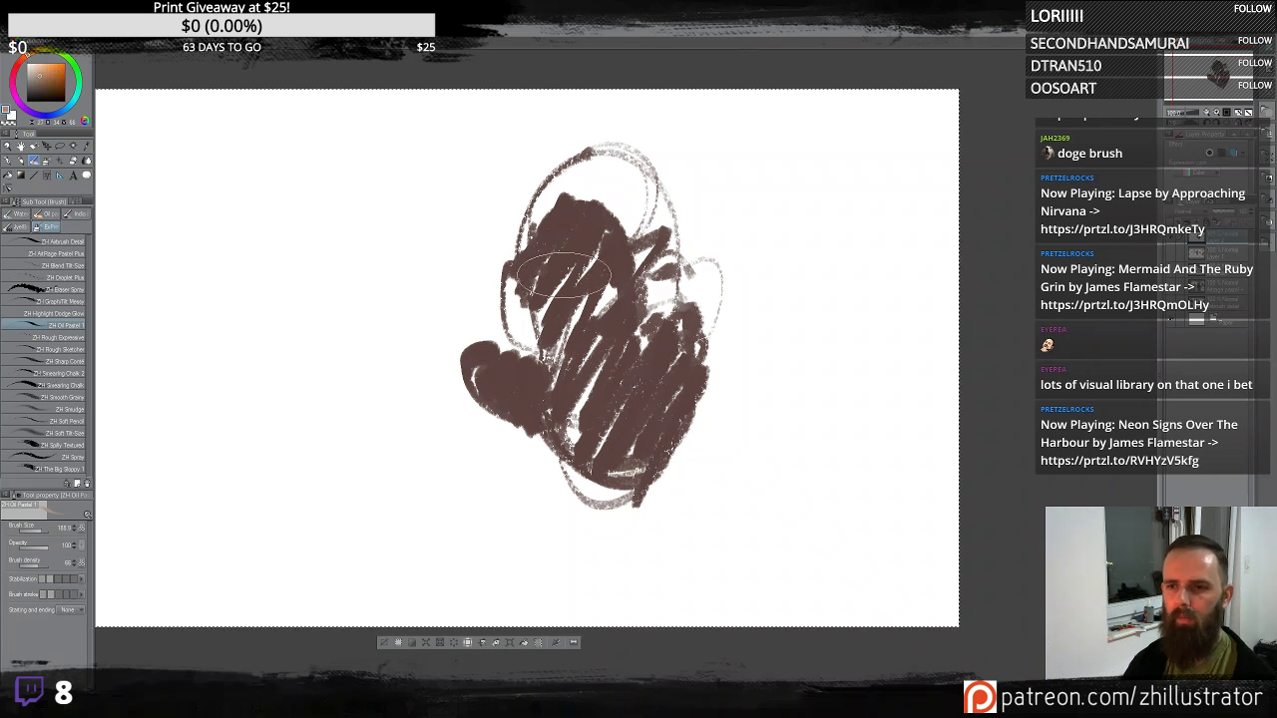
pyautogui.moveTo(538, 234)
pyautogui.mouseDown()
pyautogui.moveTo(593, 210)
pyautogui.moveTo(599, 149)
pyautogui.mouseUp()
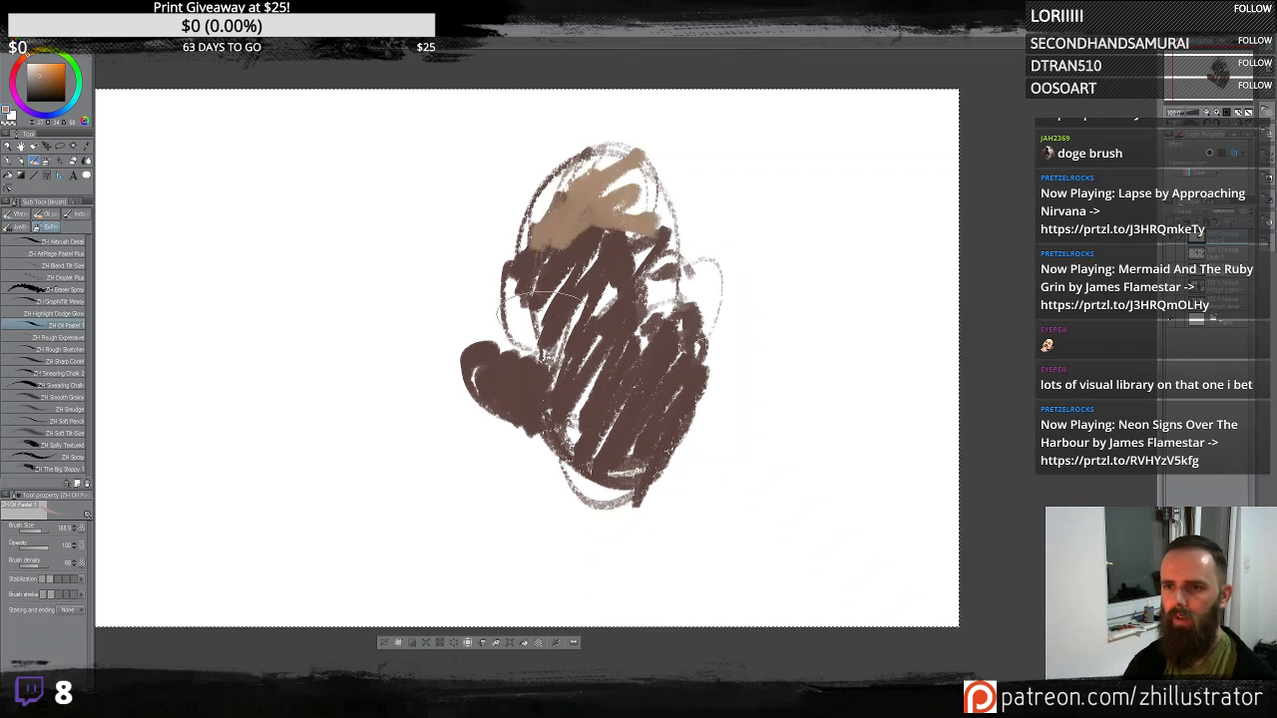
pyautogui.moveTo(584, 242); pyautogui.dragTo(554, 285)
pyautogui.moveTo(663, 229)
pyautogui.mouseDown()
pyautogui.moveTo(632, 237)
pyautogui.moveTo(597, 164)
pyautogui.moveTo(563, 184)
pyautogui.mouseUp()
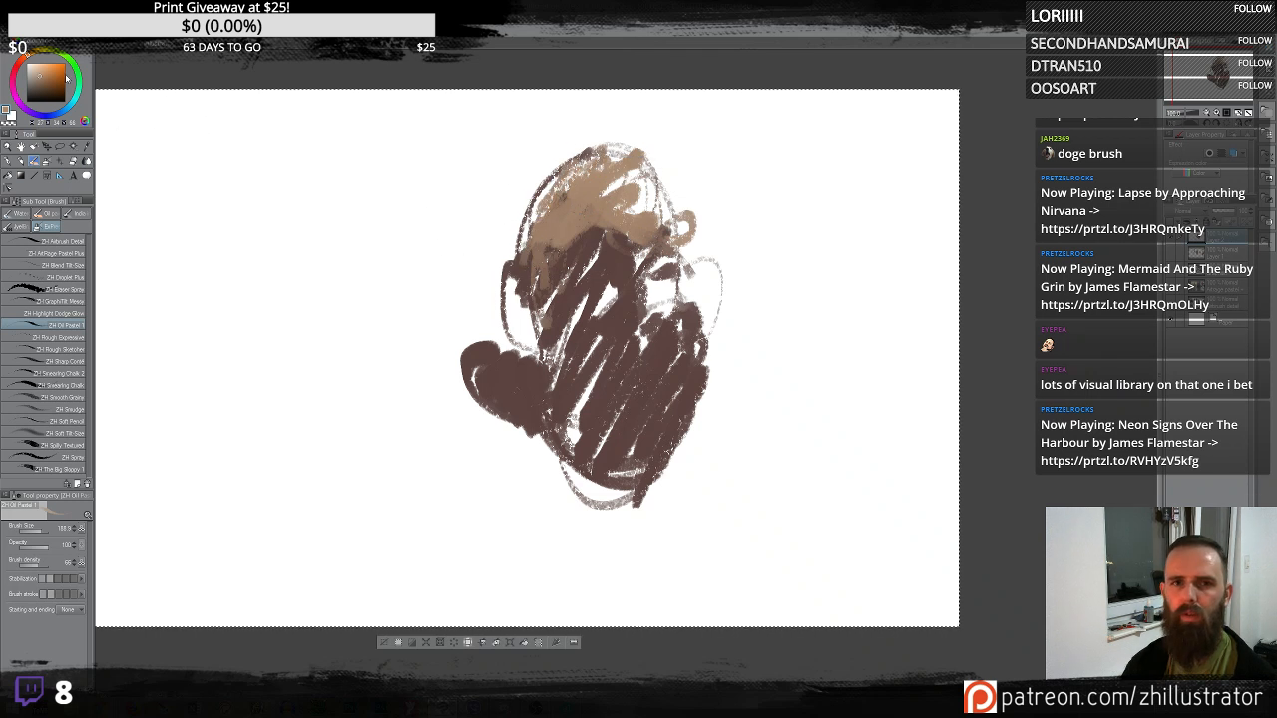
# - Choose a lighter tan and dab highlight patches across the forehead, face and sides of the head
pyautogui.click(20, 60)
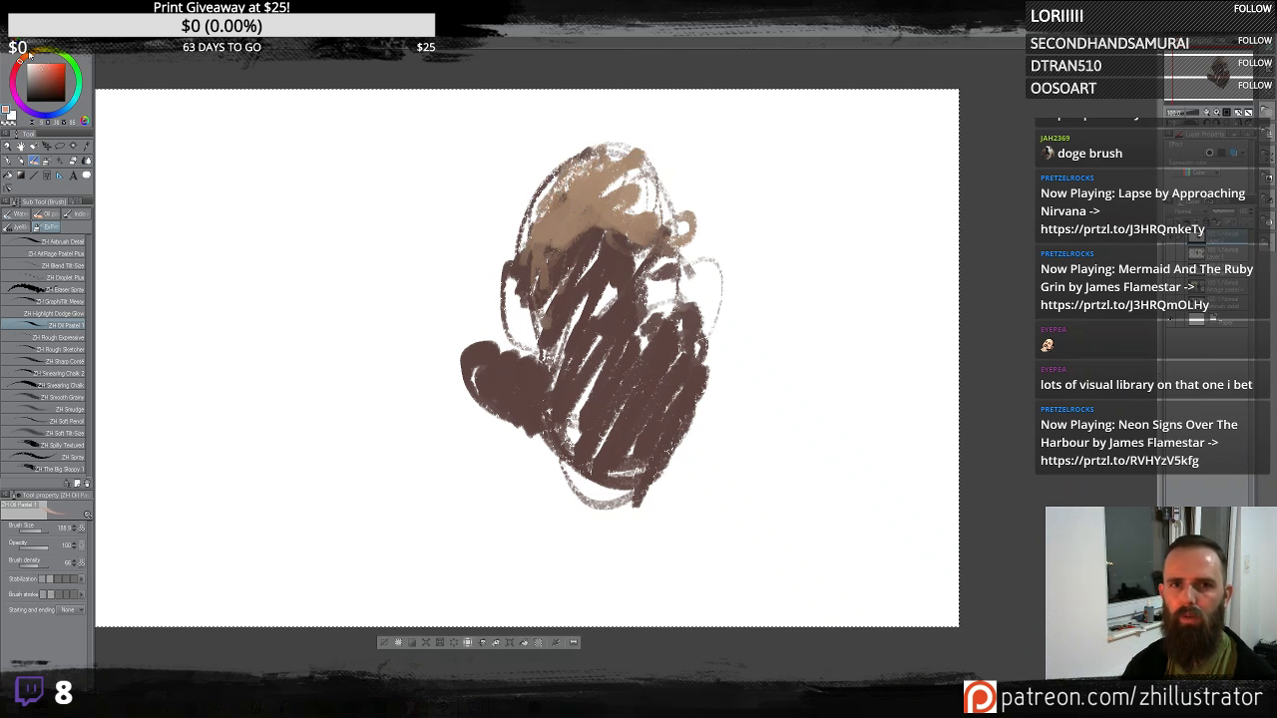
pyautogui.click(29, 54)
pyautogui.moveTo(621, 189)
pyautogui.mouseDown()
pyautogui.moveTo(590, 195)
pyautogui.moveTo(635, 222)
pyautogui.moveTo(621, 195)
pyautogui.moveTo(628, 165)
pyautogui.moveTo(559, 199)
pyautogui.mouseUp()
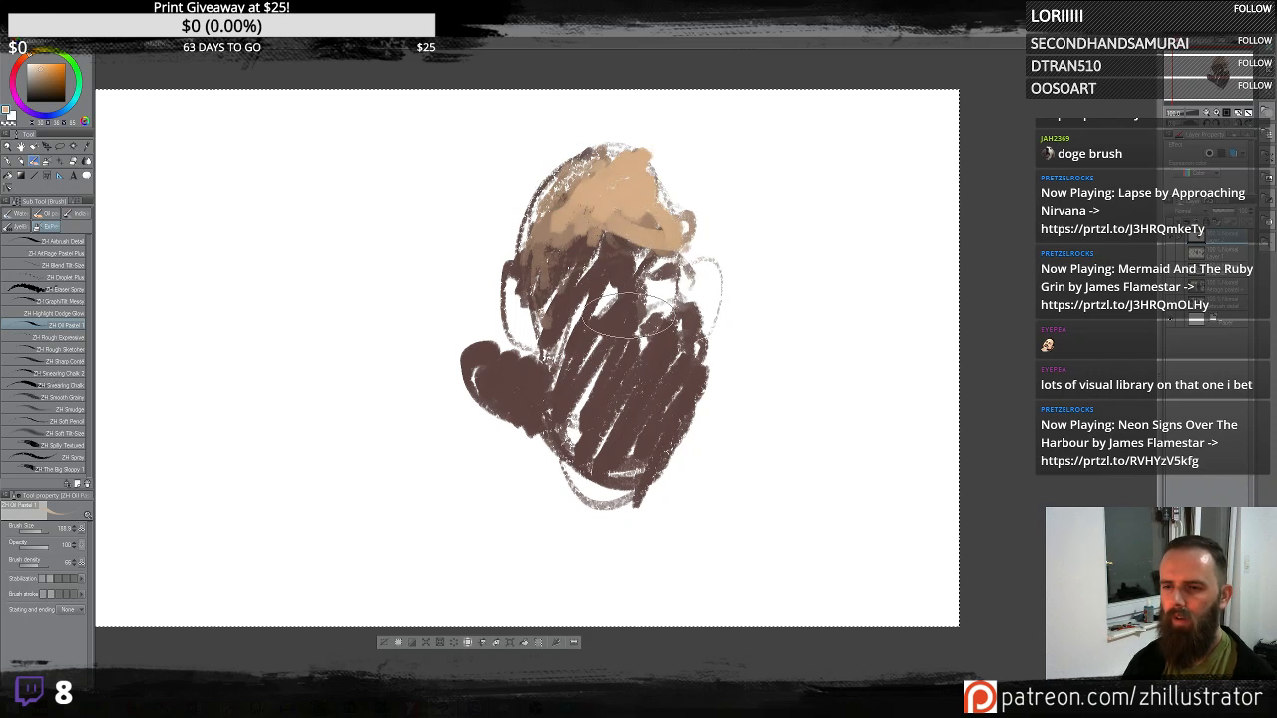
pyautogui.moveTo(629, 317)
pyautogui.mouseDown()
pyautogui.moveTo(618, 271)
pyautogui.moveTo(628, 364)
pyautogui.moveTo(556, 335)
pyautogui.moveTo(691, 329)
pyautogui.moveTo(639, 394)
pyautogui.moveTo(616, 394)
pyautogui.moveTo(609, 413)
pyautogui.moveTo(627, 451)
pyautogui.mouseUp()
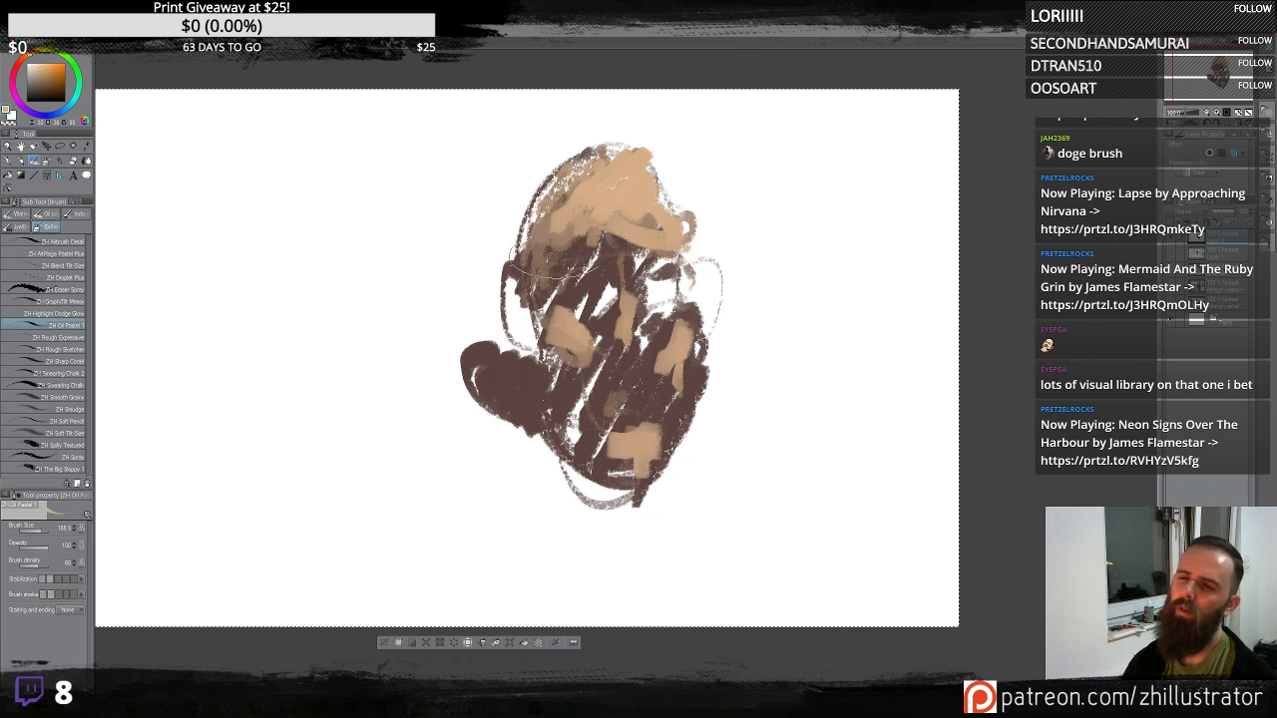
pyautogui.moveTo(507, 371)
pyautogui.mouseDown()
pyautogui.moveTo(538, 478)
pyautogui.moveTo(504, 344)
pyautogui.mouseUp()
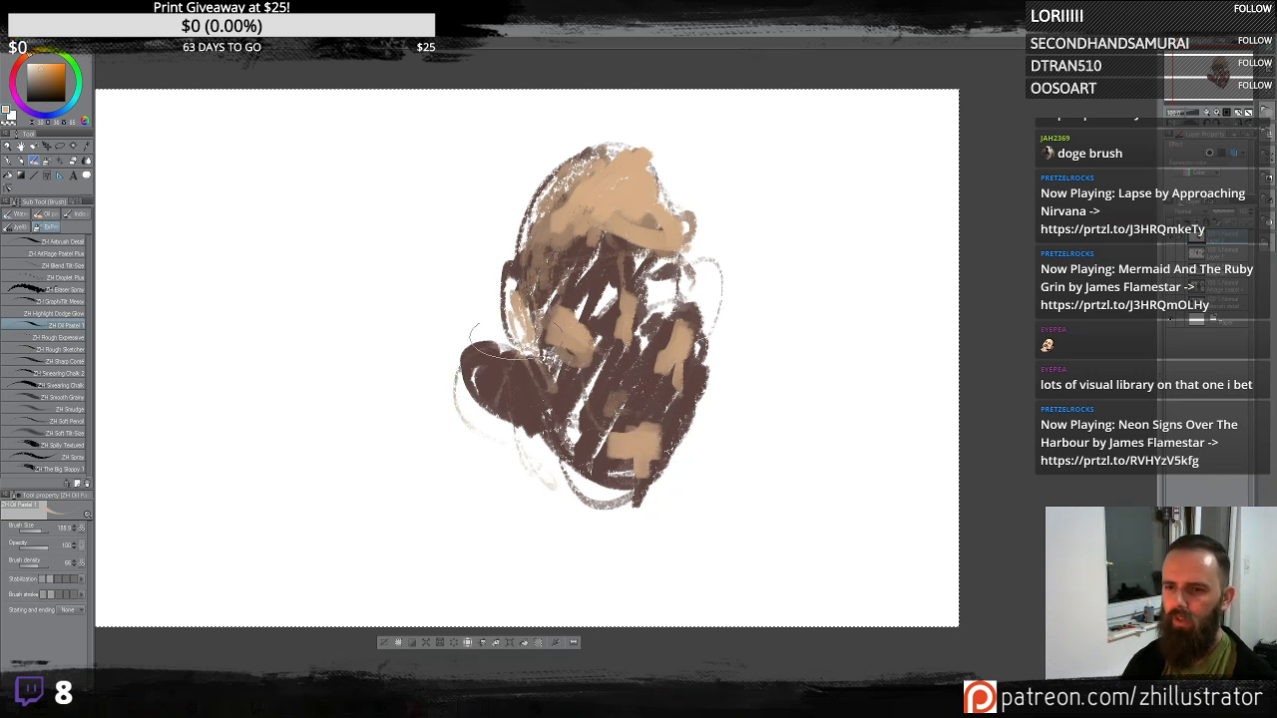
pyautogui.moveTo(698, 374)
pyautogui.mouseDown()
pyautogui.moveTo(736, 319)
pyautogui.moveTo(720, 404)
pyautogui.mouseUp()
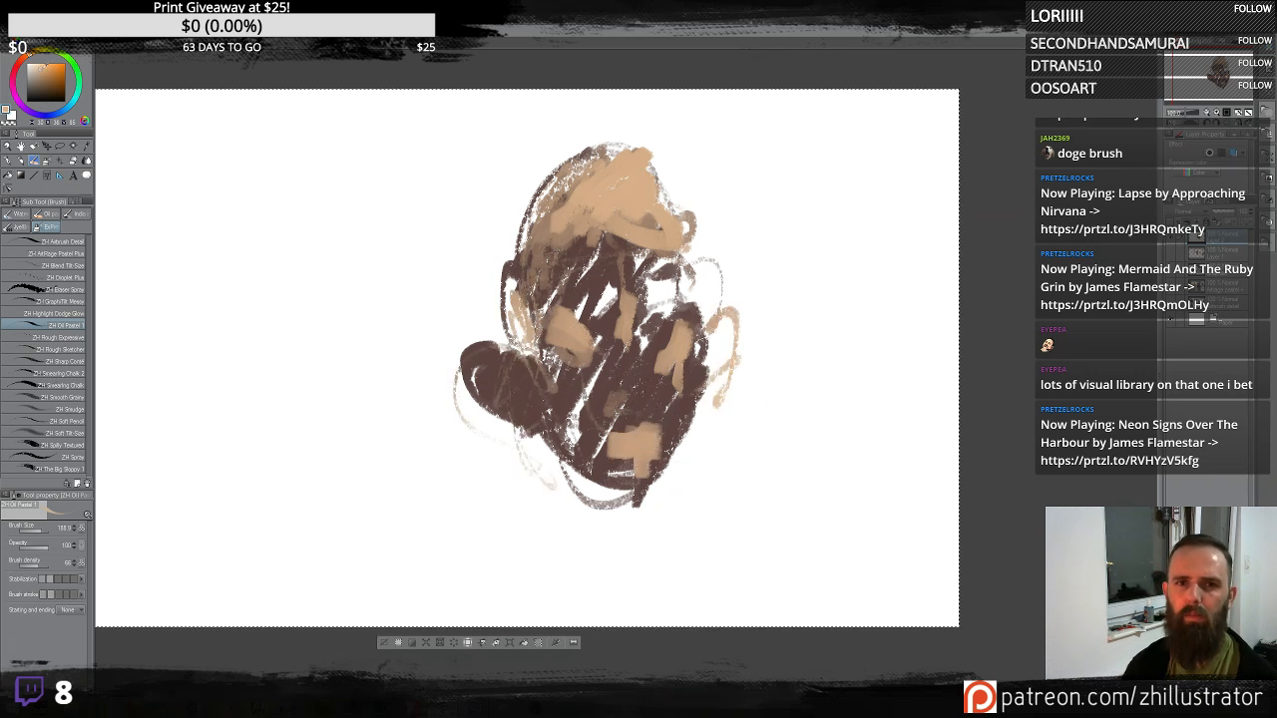
# - Pick a warm orange-brown and paint patches across the middle of the face and the left jaw
pyautogui.click(50, 77)
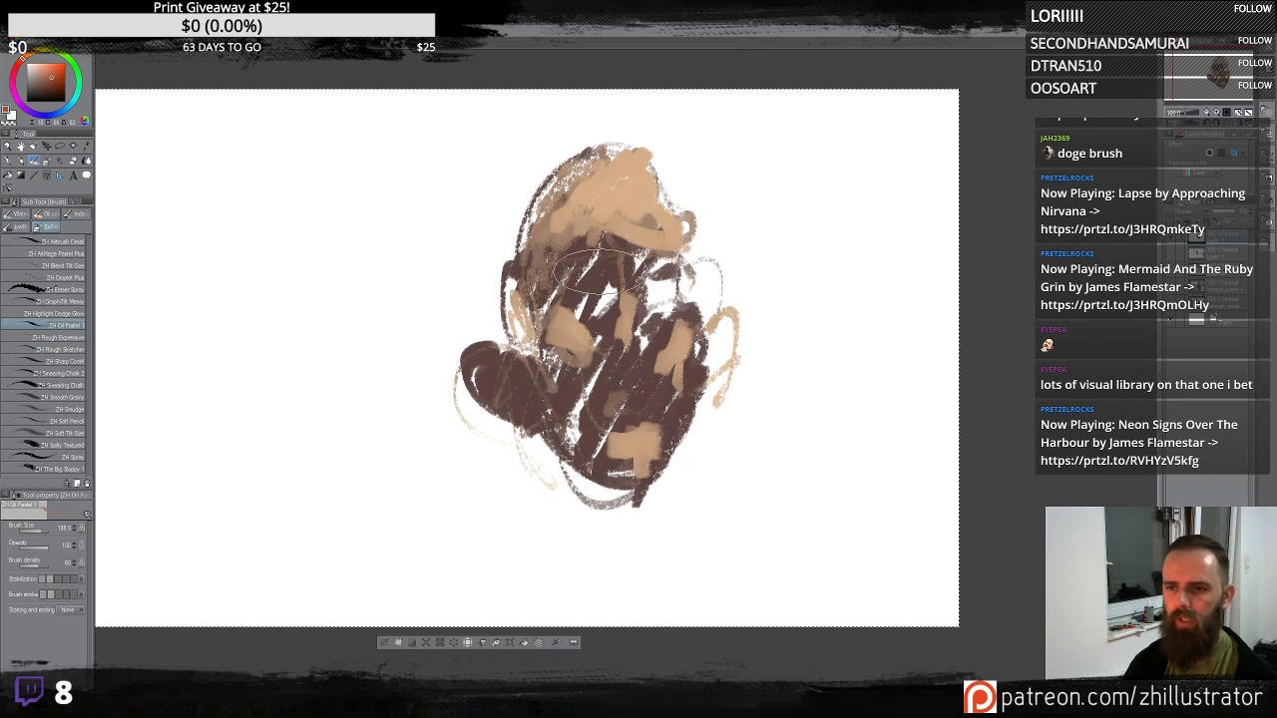
pyautogui.moveTo(584, 375)
pyautogui.mouseDown()
pyautogui.moveTo(599, 343)
pyautogui.moveTo(564, 384)
pyautogui.mouseUp()
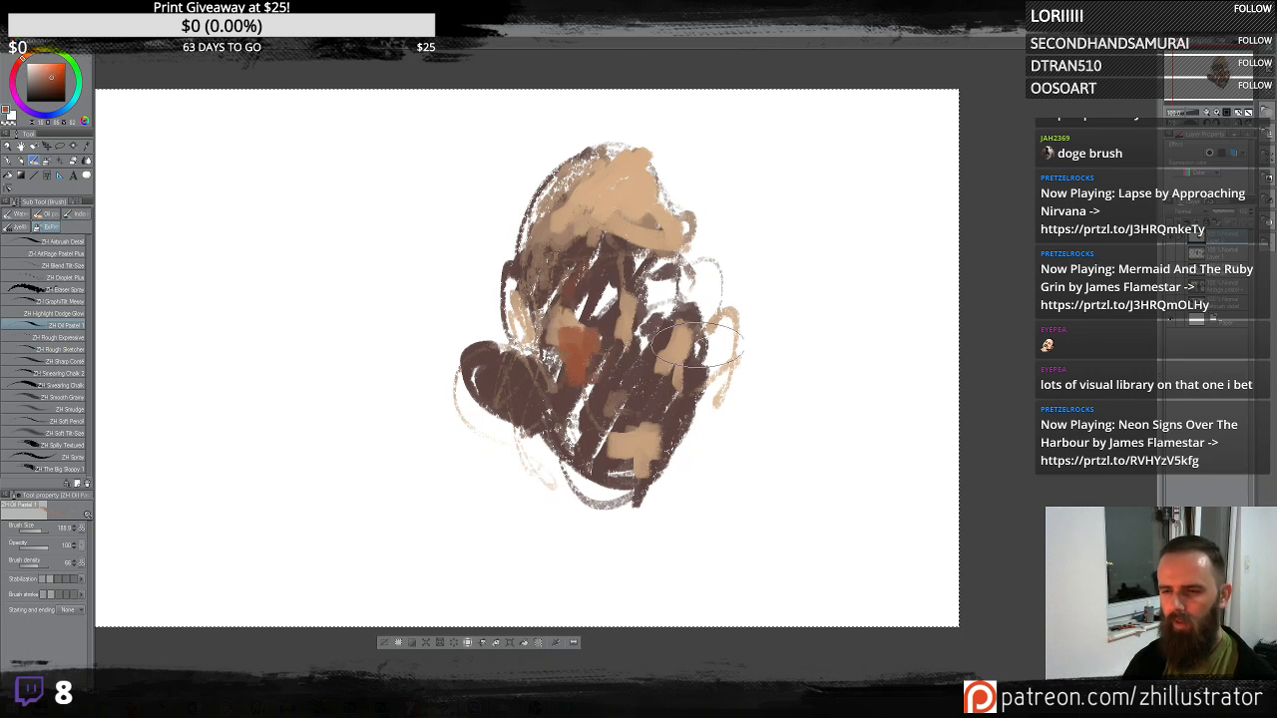
pyautogui.moveTo(699, 344)
pyautogui.mouseDown()
pyautogui.moveTo(663, 326)
pyautogui.moveTo(671, 355)
pyautogui.mouseUp()
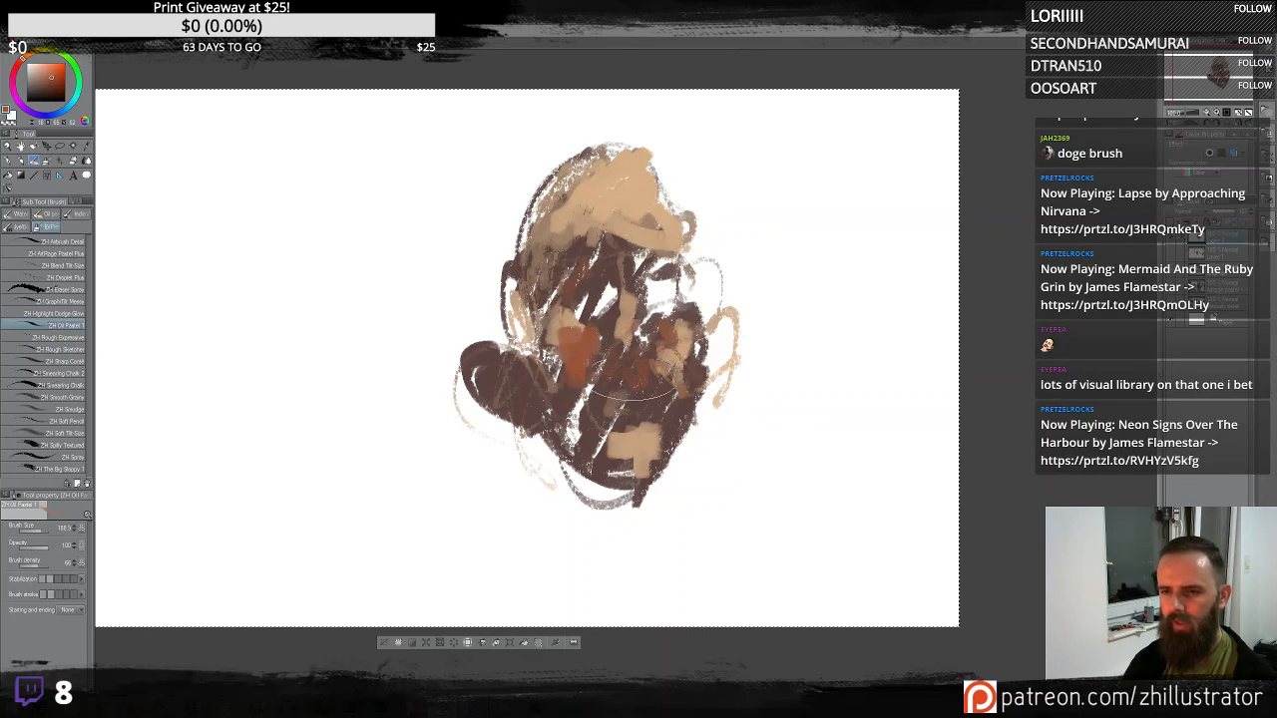
pyautogui.moveTo(539, 374)
pyautogui.mouseDown()
pyautogui.moveTo(524, 299)
pyautogui.moveTo(534, 390)
pyautogui.moveTo(484, 350)
pyautogui.moveTo(469, 385)
pyautogui.mouseUp()
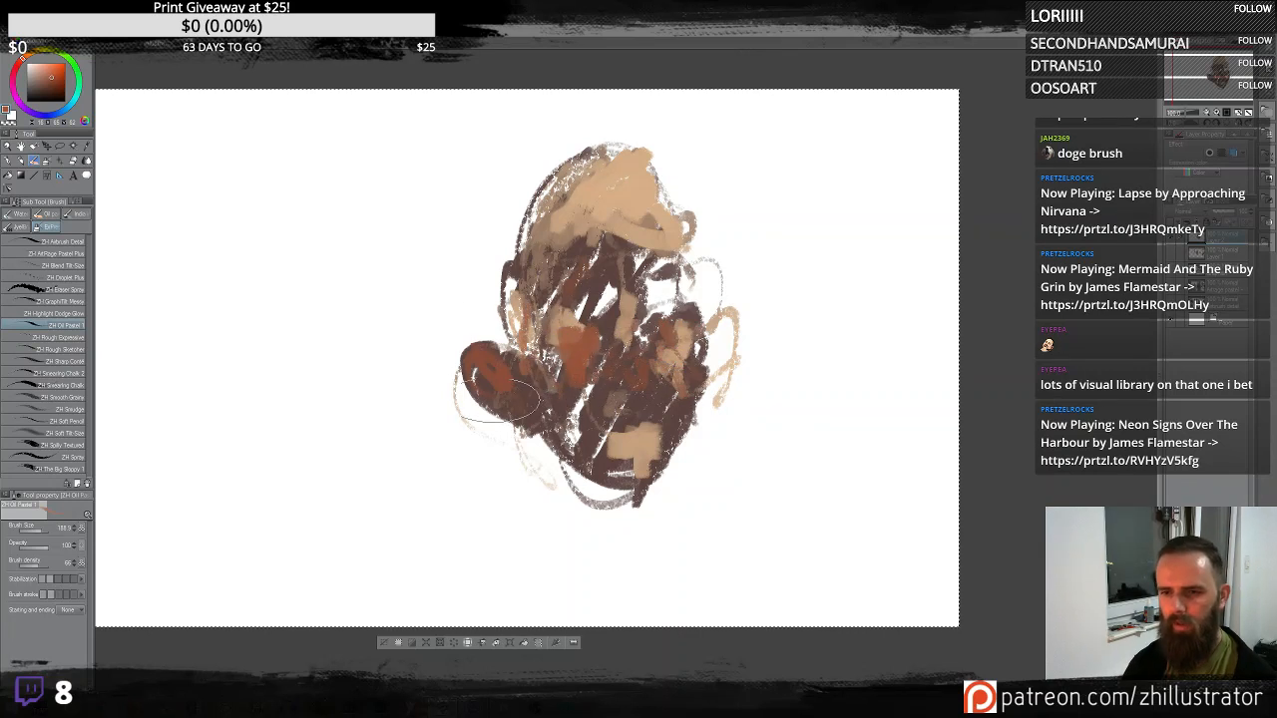
# - Switch to a red and paint it over the left jaw, the right ear and the cheeks
pyautogui.click(19, 63)
pyautogui.click(59, 79)
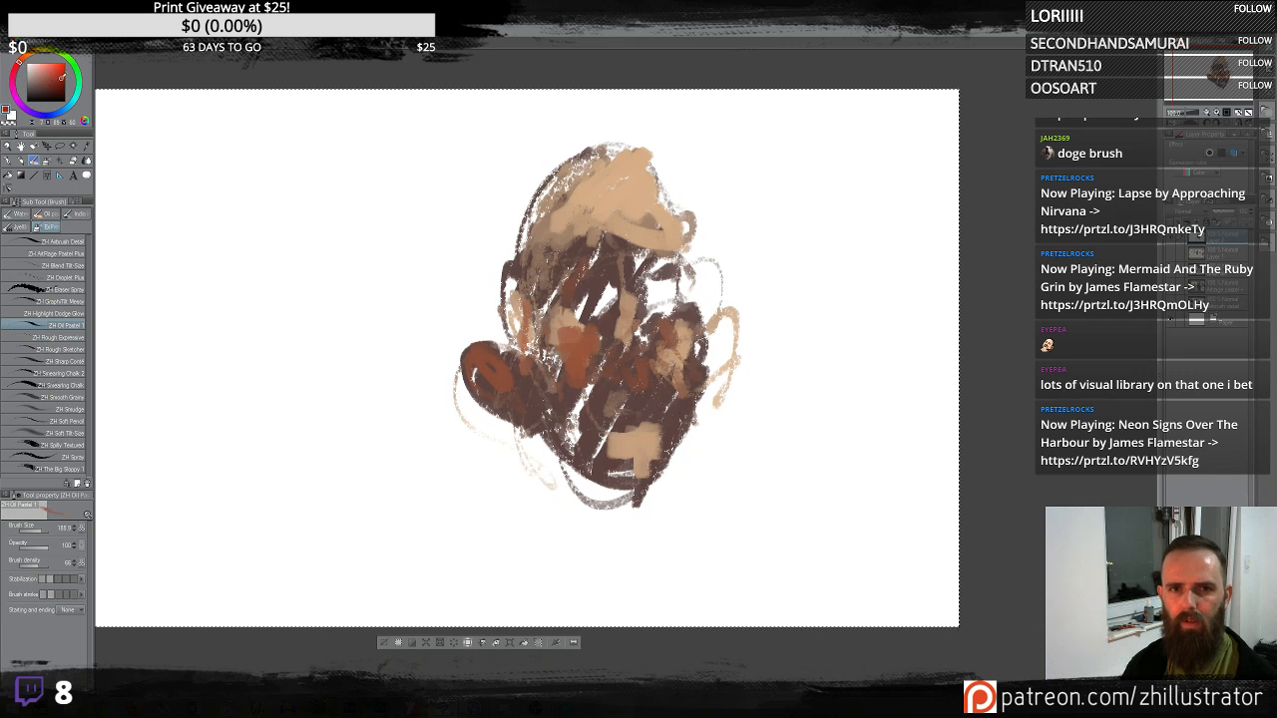
pyautogui.moveTo(481, 369)
pyautogui.mouseDown()
pyautogui.moveTo(522, 382)
pyautogui.moveTo(520, 429)
pyautogui.moveTo(500, 409)
pyautogui.moveTo(523, 429)
pyautogui.mouseUp()
pyautogui.moveTo(721, 367)
pyautogui.mouseDown()
pyautogui.moveTo(740, 327)
pyautogui.moveTo(724, 332)
pyautogui.moveTo(738, 322)
pyautogui.moveTo(723, 313)
pyautogui.moveTo(773, 329)
pyautogui.mouseUp()
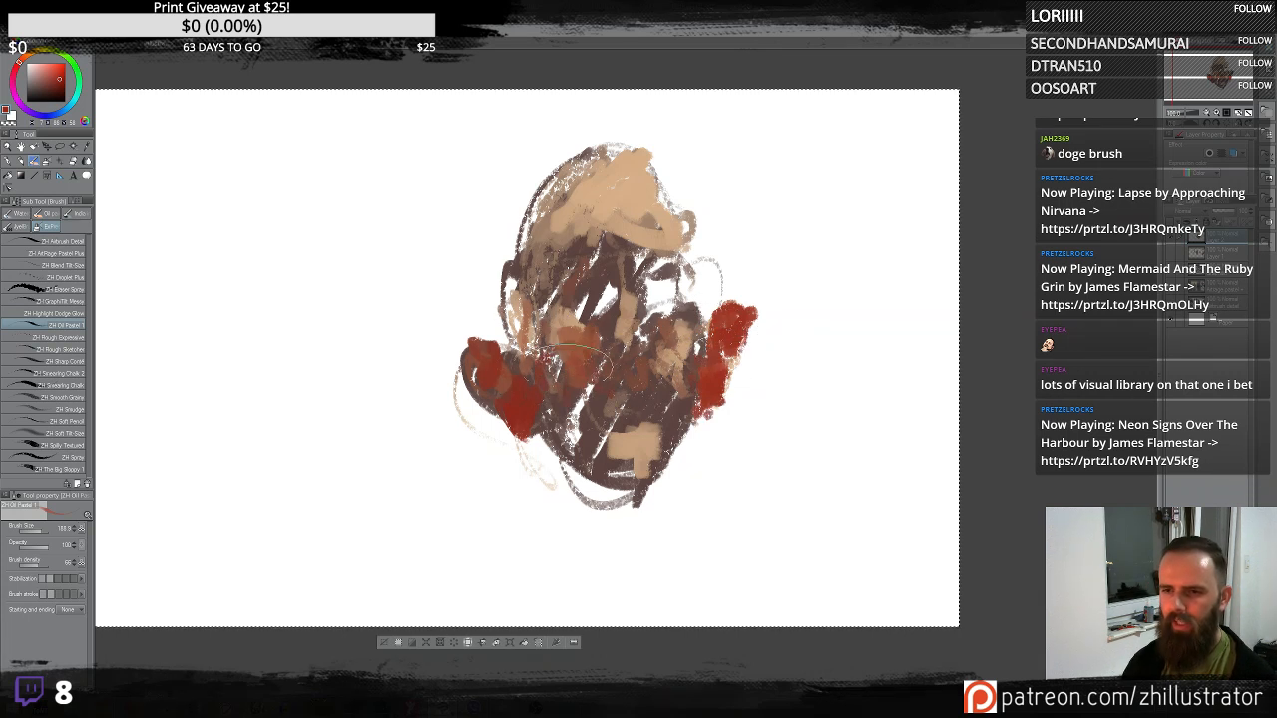
pyautogui.moveTo(576, 359); pyautogui.dragTo(535, 374)
pyautogui.moveTo(679, 301)
pyautogui.mouseDown()
pyautogui.moveTo(658, 284)
pyautogui.moveTo(666, 271)
pyautogui.mouseUp()
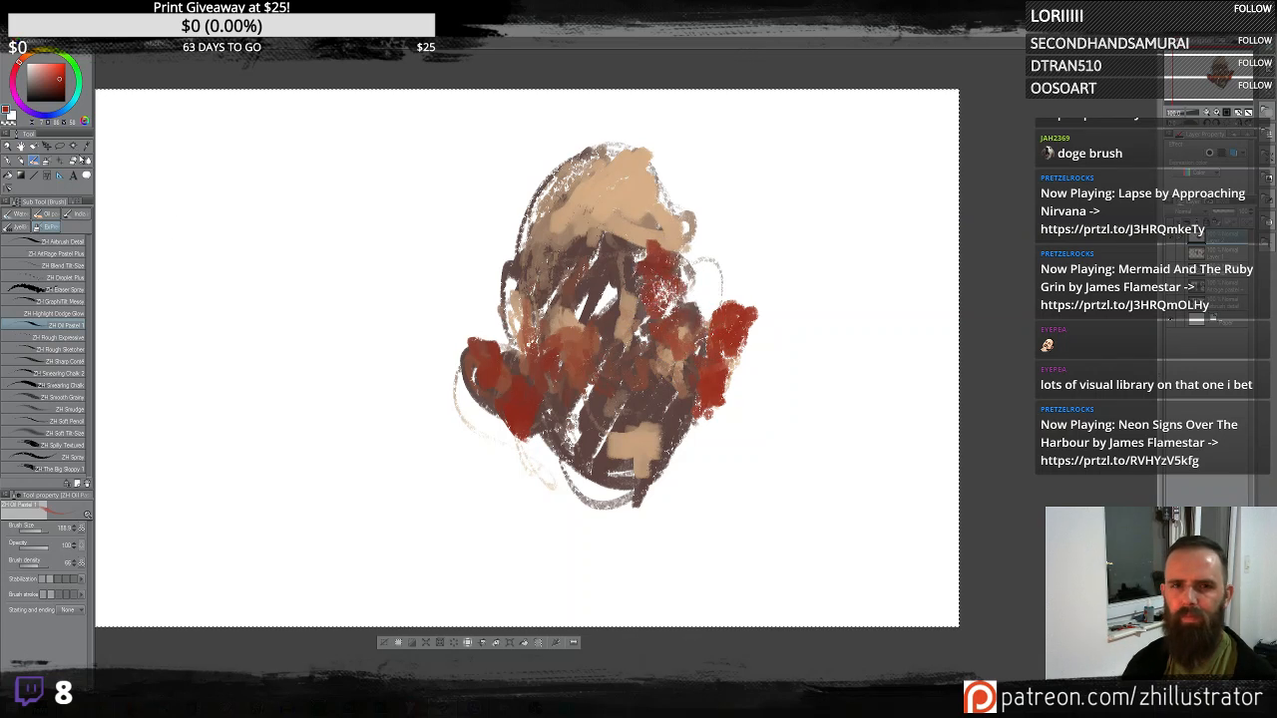
# - Pick a pale blue-grey and dab it beside the left eye
pyautogui.click(78, 87)
pyautogui.click(36, 66)
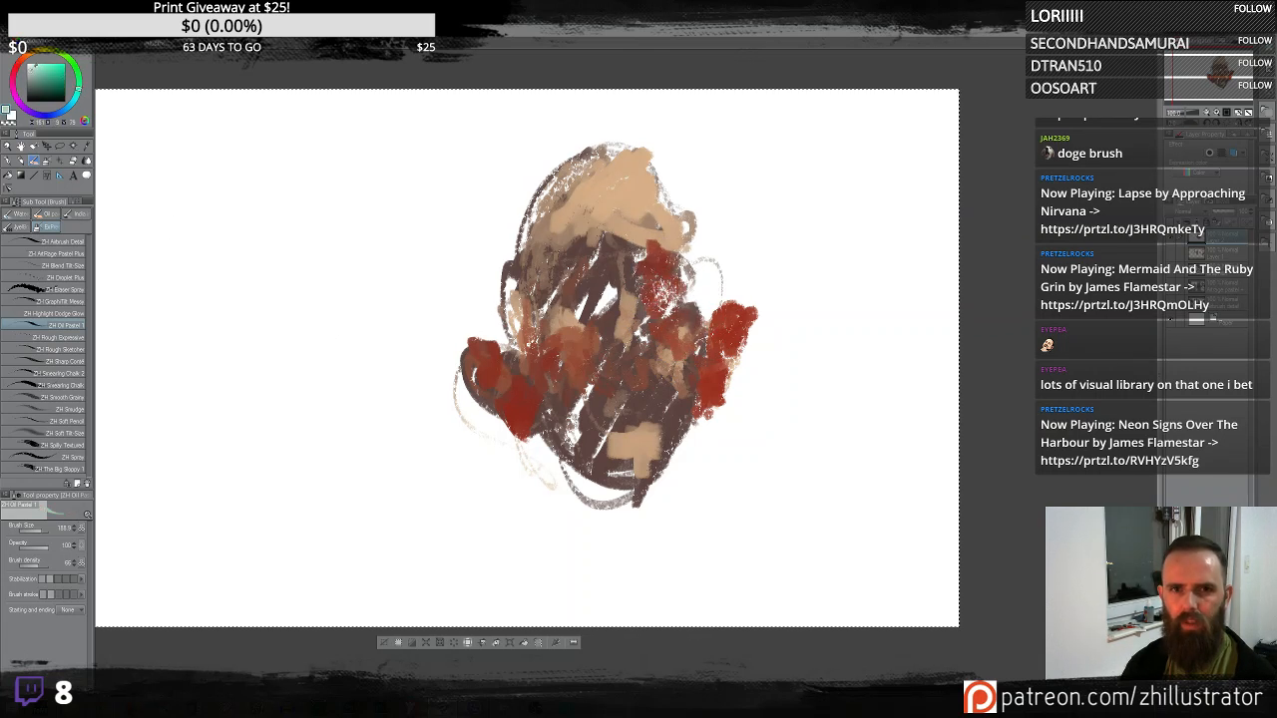
pyautogui.click(76, 67)
pyautogui.click(34, 67)
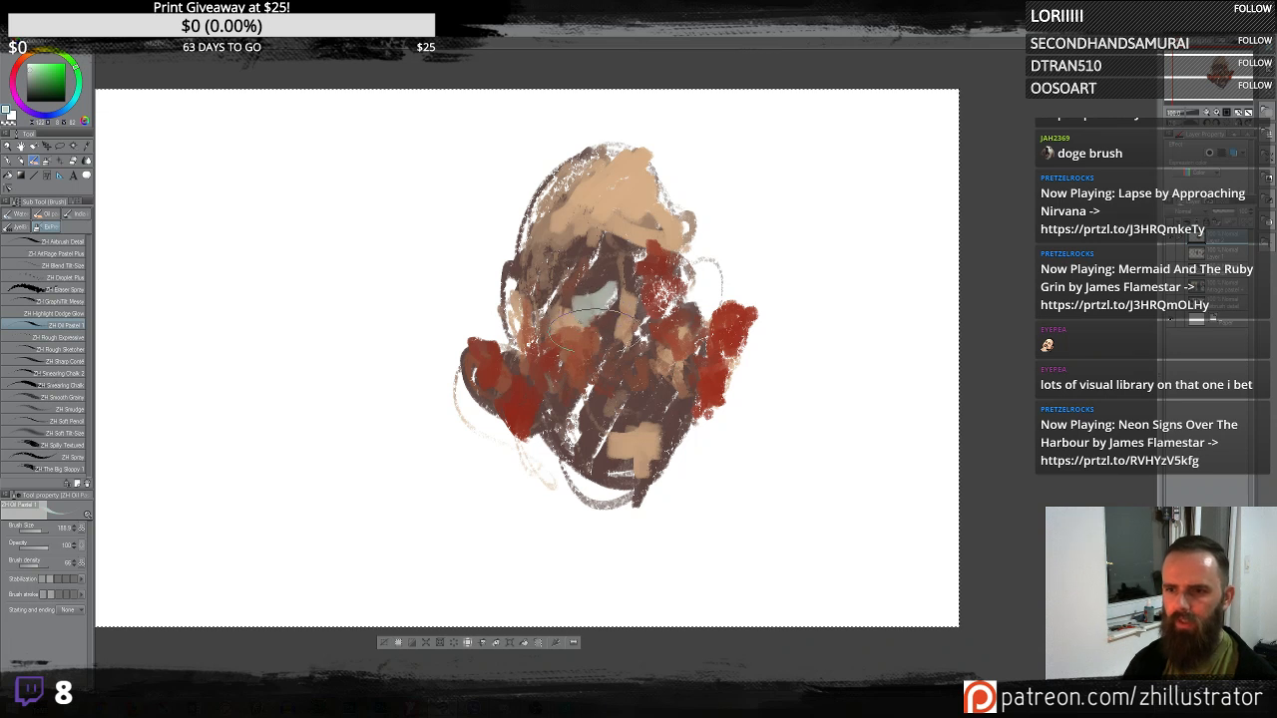
pyautogui.moveTo(620, 228); pyautogui.dragTo(630, 239)
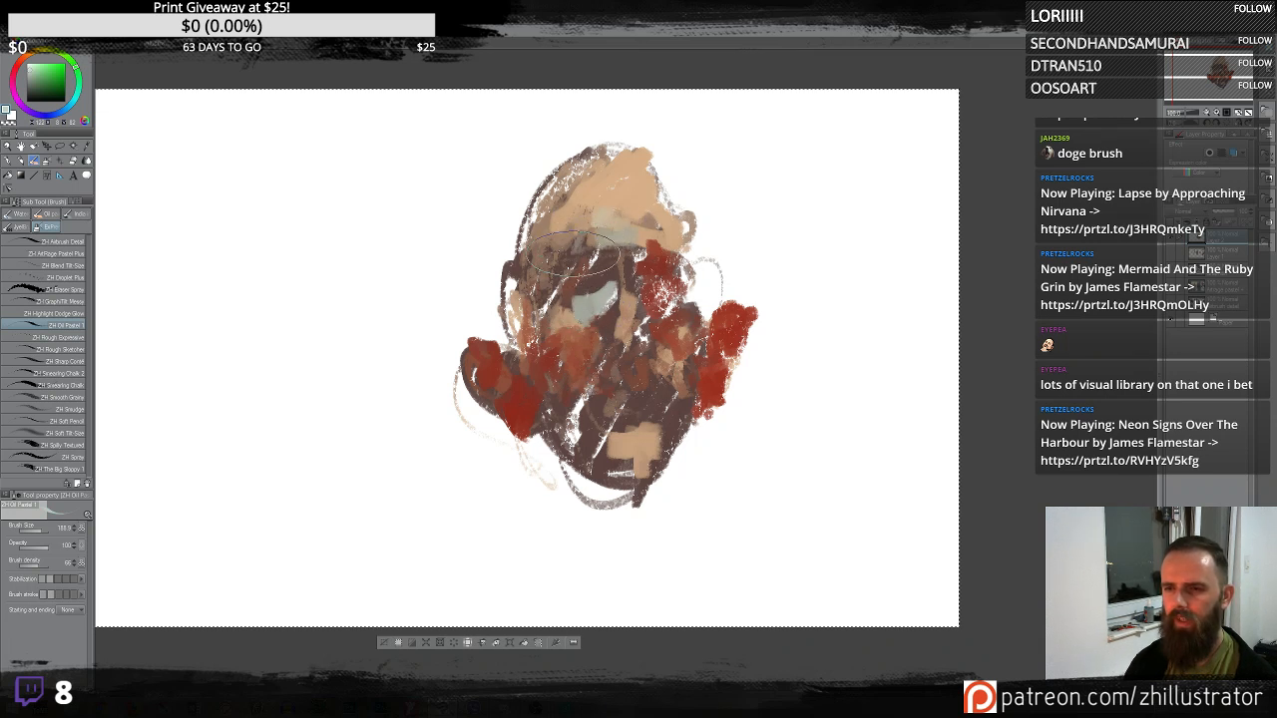
pyautogui.moveTo(770, 246)
pyautogui.mouseDown()
pyautogui.moveTo(824, 244)
pyautogui.moveTo(804, 307)
pyautogui.moveTo(846, 277)
pyautogui.moveTo(831, 501)
pyautogui.mouseUp()
pyautogui.hotkey('ctrl', 'z')
pyautogui.moveTo(835, 318); pyautogui.dragTo(827, 481)
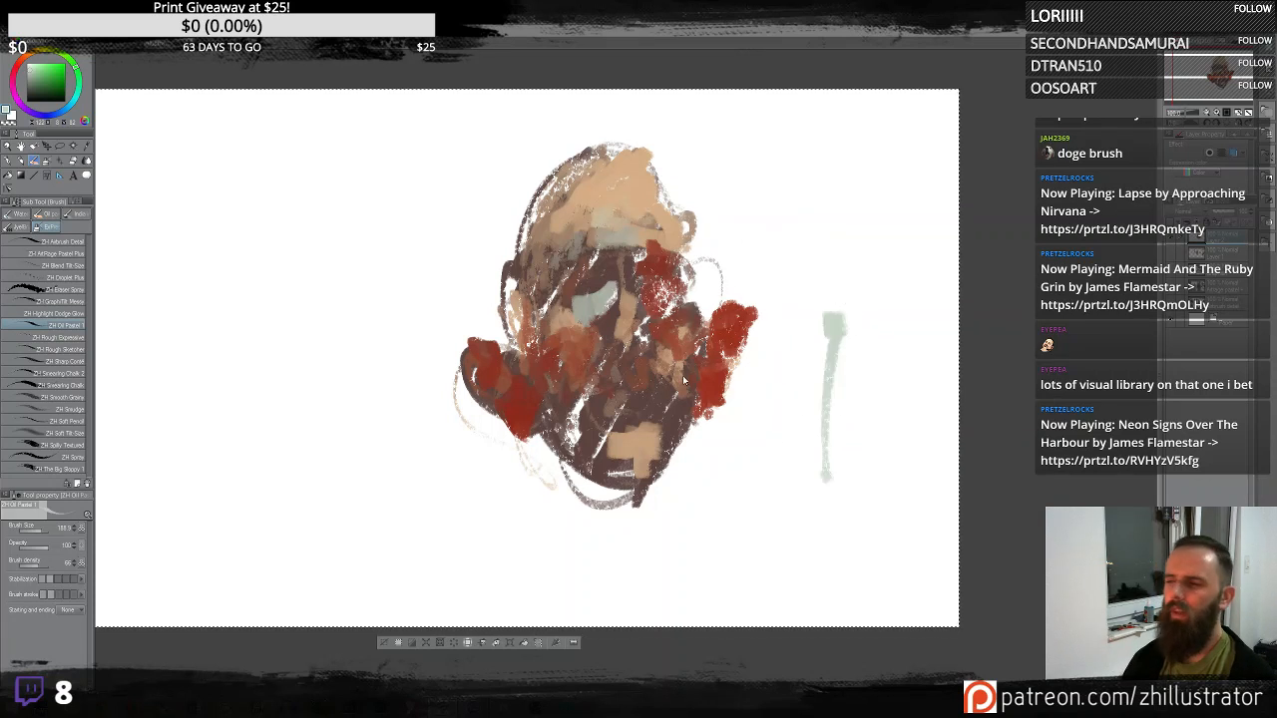
pyautogui.hotkey('ctrl', 'z')
# - Sample colours from the painting and lay tan and blue-grey patches across the top of the head and forehead
pyautogui.keyDown('alt'); pyautogui.click(632, 207); pyautogui.keyUp('alt')
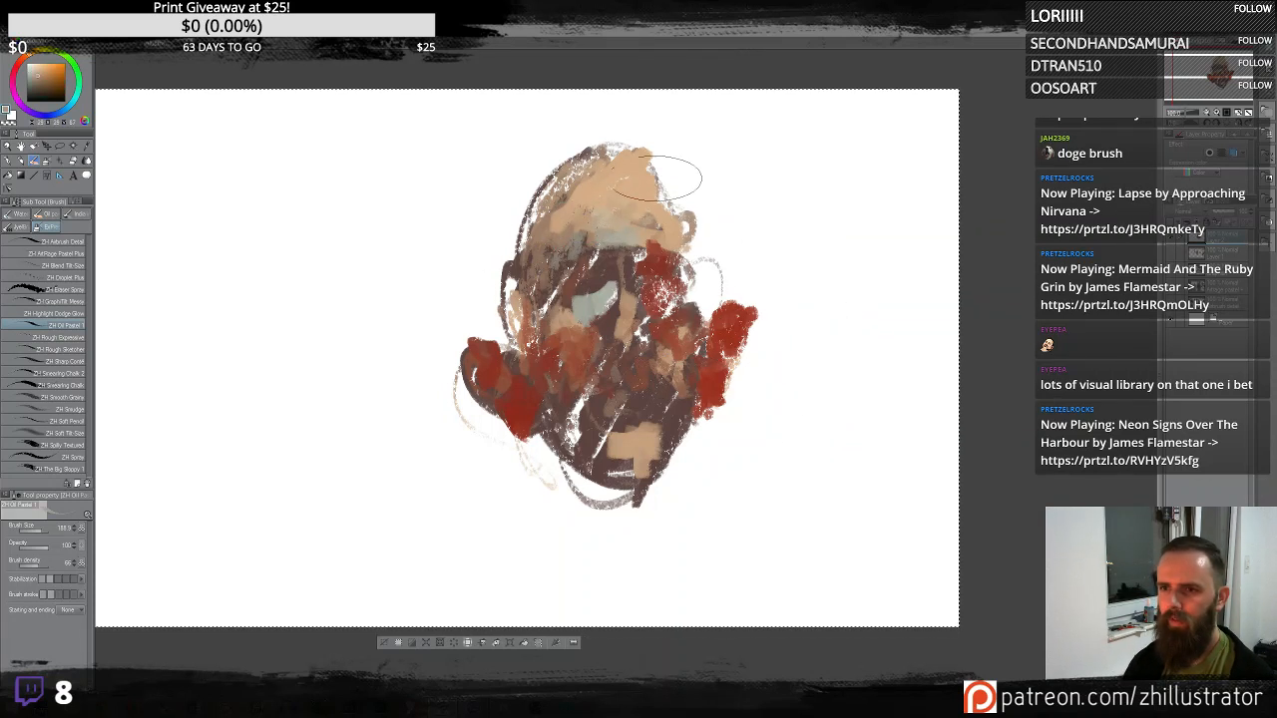
pyautogui.moveTo(677, 175)
pyautogui.mouseDown()
pyautogui.moveTo(694, 250)
pyautogui.moveTo(684, 232)
pyautogui.moveTo(693, 245)
pyautogui.moveTo(638, 255)
pyautogui.moveTo(687, 230)
pyautogui.moveTo(712, 273)
pyautogui.mouseUp()
pyautogui.keyDown('alt'); pyautogui.click(614, 232); pyautogui.keyUp('alt')
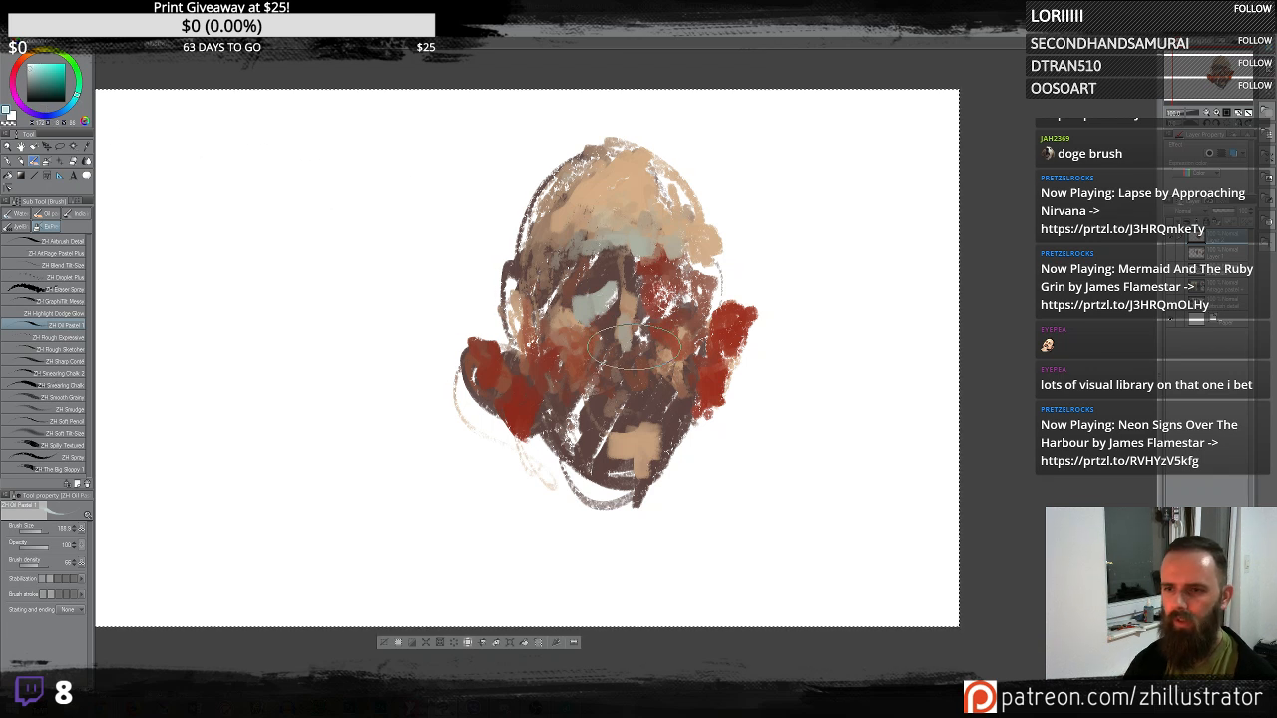
# - Pick a teal and add cool strokes along the lower face, jaw and forehead edge
pyautogui.click(38, 66)
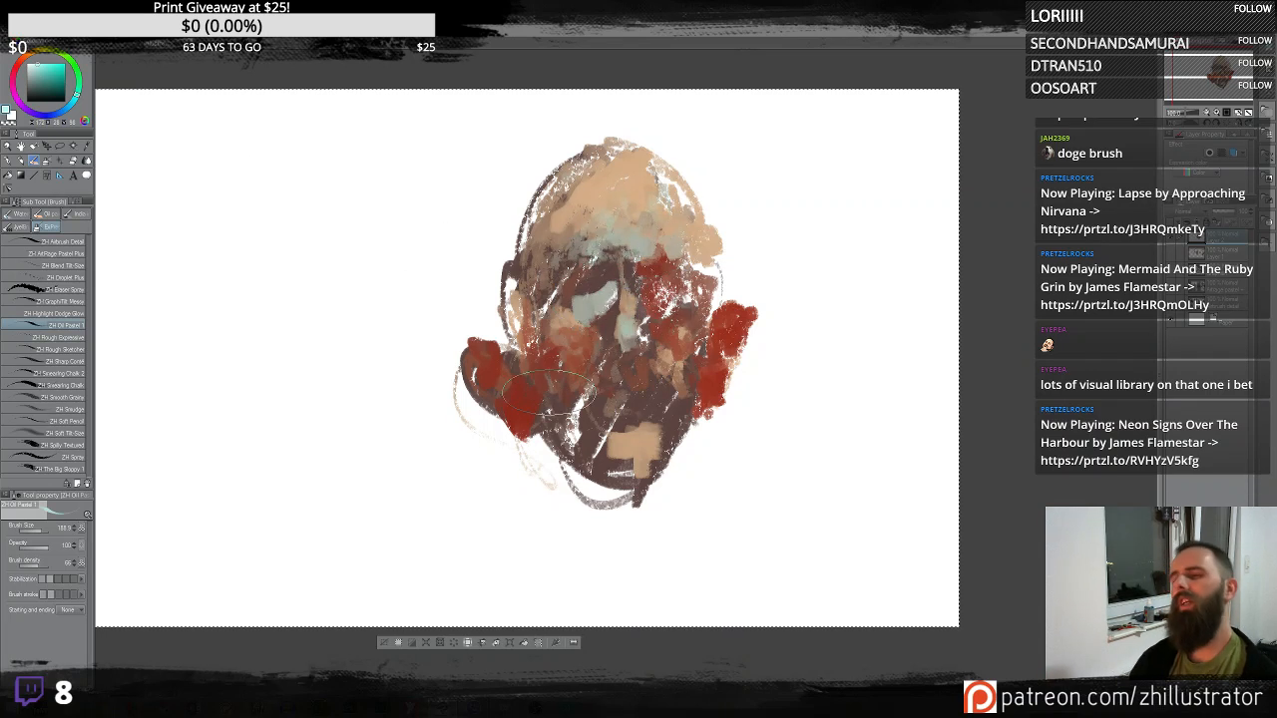
pyautogui.moveTo(543, 419)
pyautogui.mouseDown()
pyautogui.moveTo(536, 431)
pyautogui.moveTo(559, 452)
pyautogui.moveTo(623, 487)
pyautogui.mouseUp()
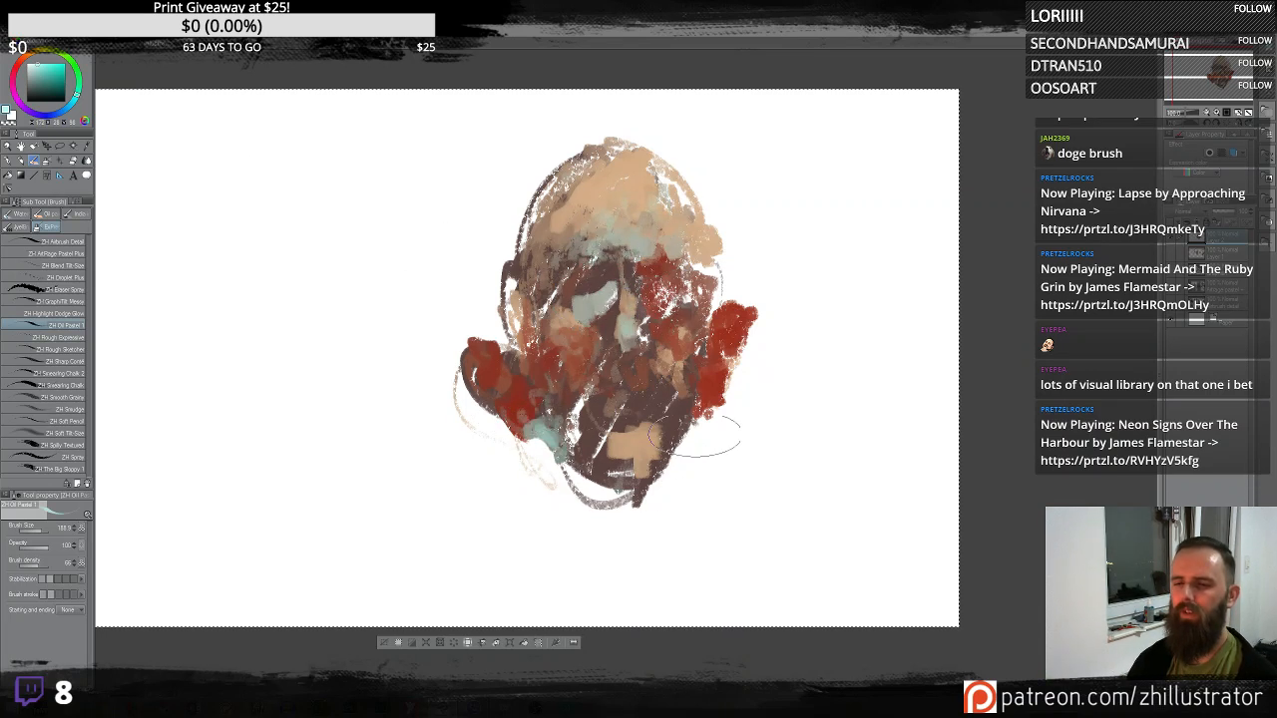
pyautogui.moveTo(696, 387)
pyautogui.mouseDown()
pyautogui.moveTo(734, 386)
pyautogui.moveTo(706, 412)
pyautogui.mouseUp()
pyautogui.moveTo(683, 465); pyautogui.dragTo(691, 444)
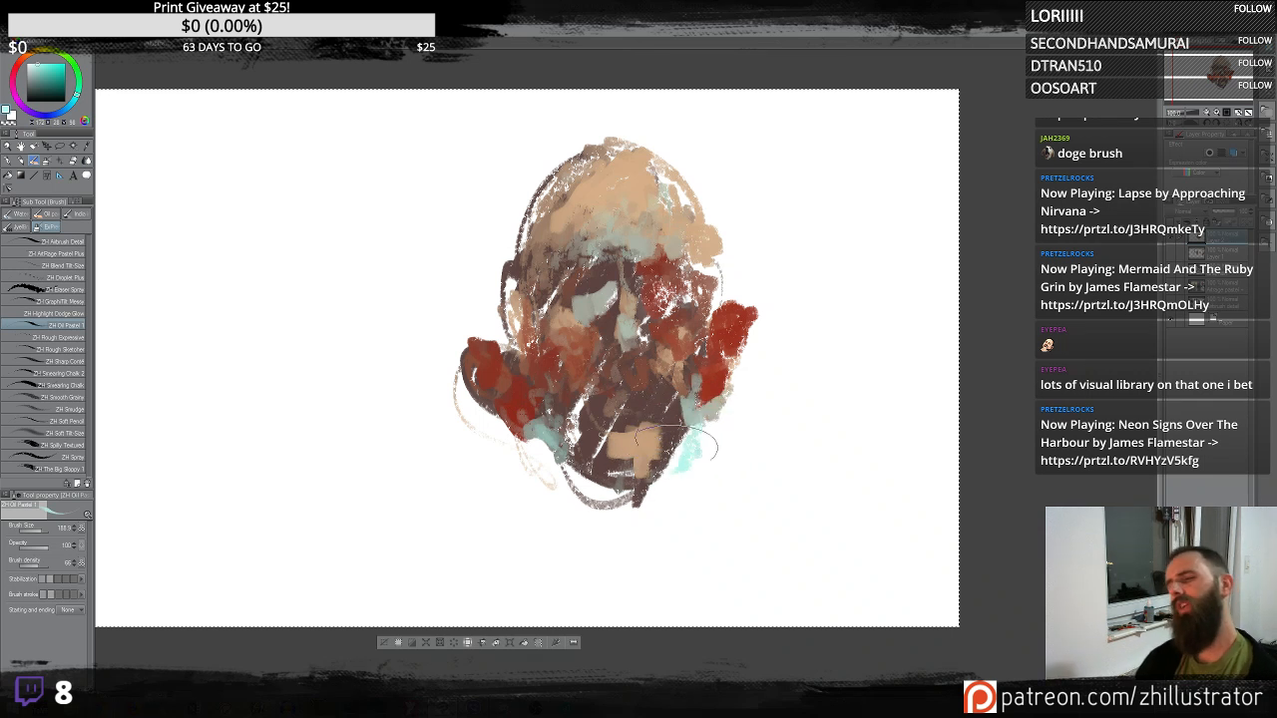
pyautogui.moveTo(527, 225); pyautogui.dragTo(515, 272)
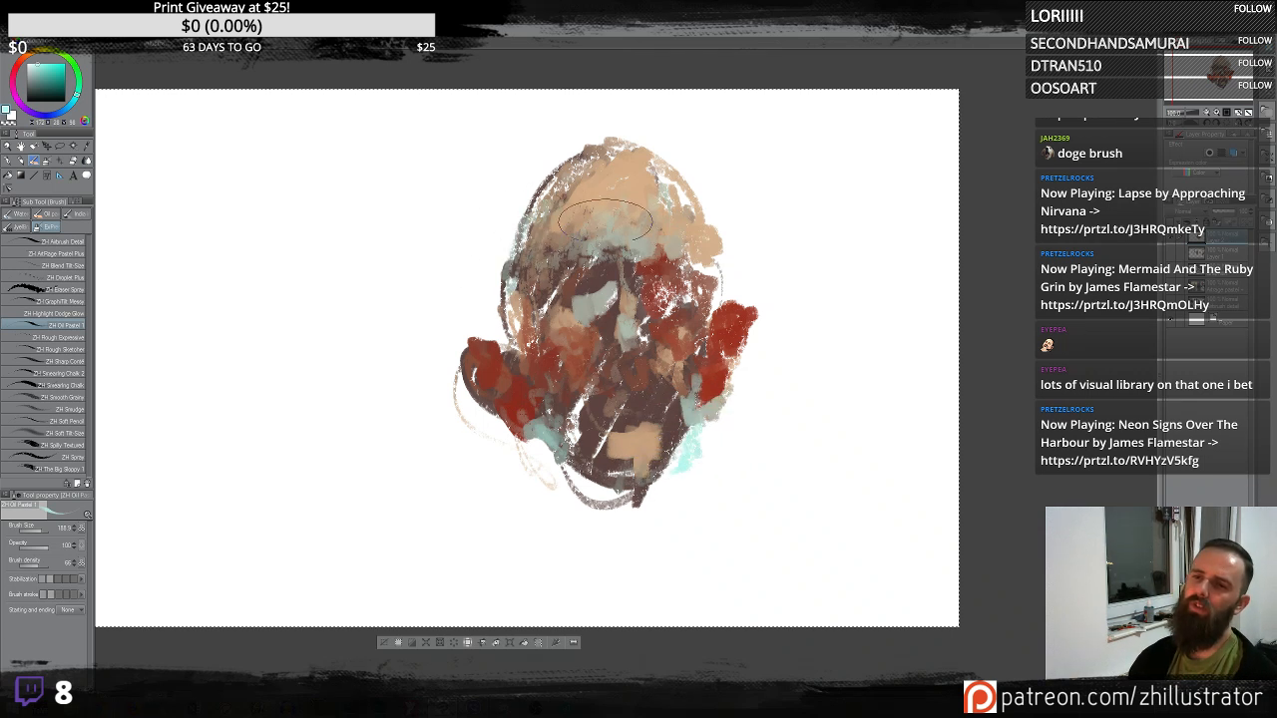
pyautogui.moveTo(551, 215); pyautogui.dragTo(541, 236)
pyautogui.moveTo(588, 125); pyautogui.dragTo(520, 252)
# - Sample a colour, then pick a red and paint it around the right eye socket
pyautogui.keyDown('alt'); pyautogui.click(587, 186); pyautogui.keyUp('alt')
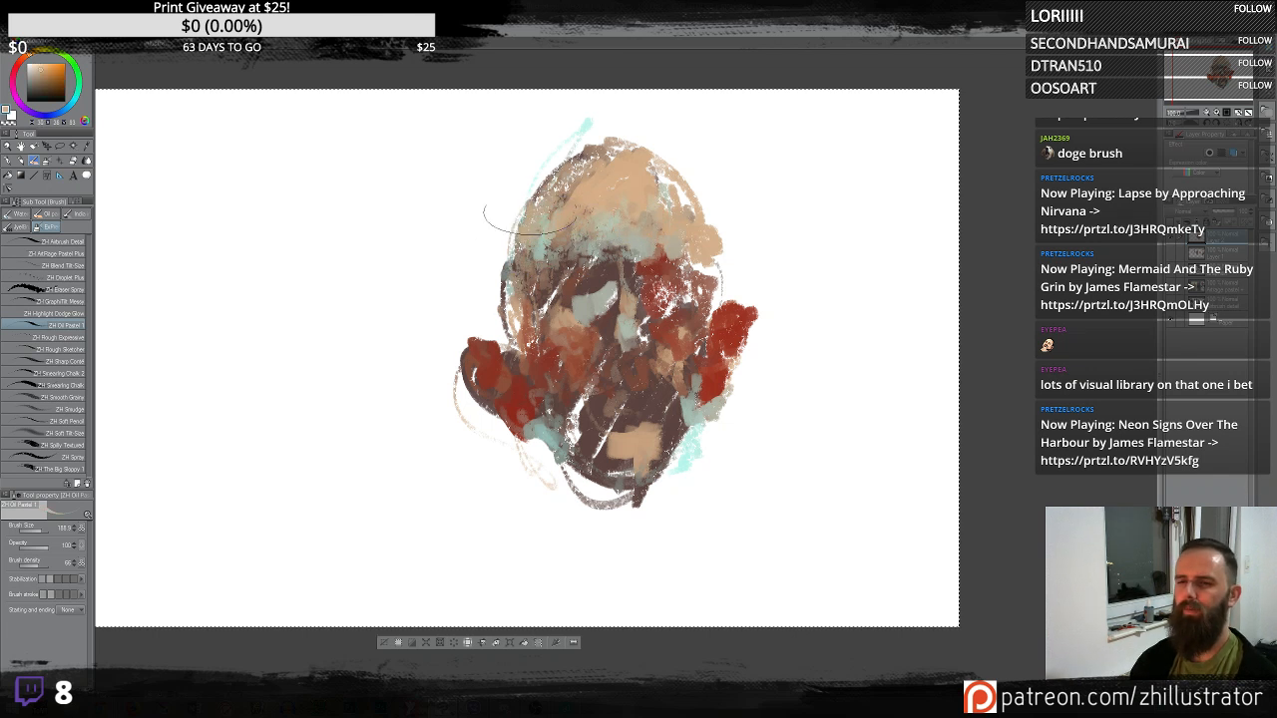
pyautogui.keyDown('alt'); pyautogui.click(623, 347); pyautogui.keyUp('alt')
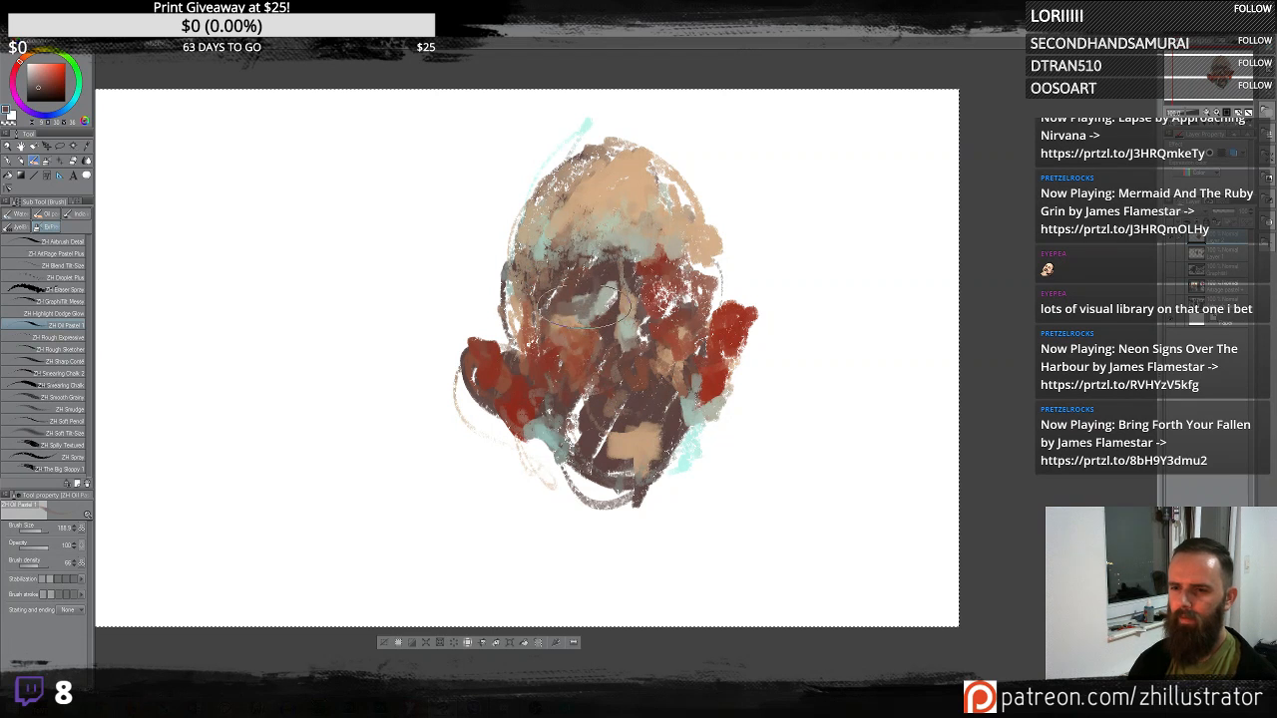
pyautogui.click(56, 86)
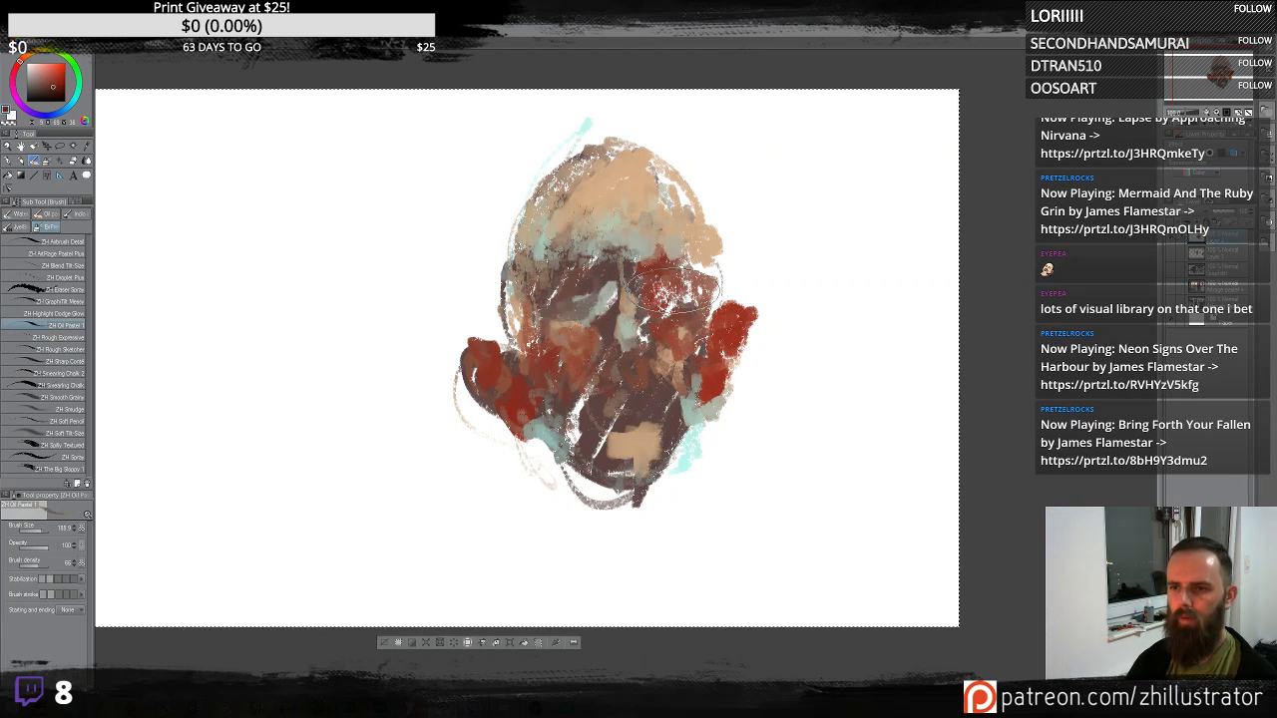
pyautogui.moveTo(588, 289)
pyautogui.mouseDown()
pyautogui.moveTo(590, 258)
pyautogui.moveTo(600, 294)
pyautogui.moveTo(578, 300)
pyautogui.moveTo(660, 285)
pyautogui.moveTo(660, 304)
pyautogui.moveTo(691, 286)
pyautogui.mouseUp()
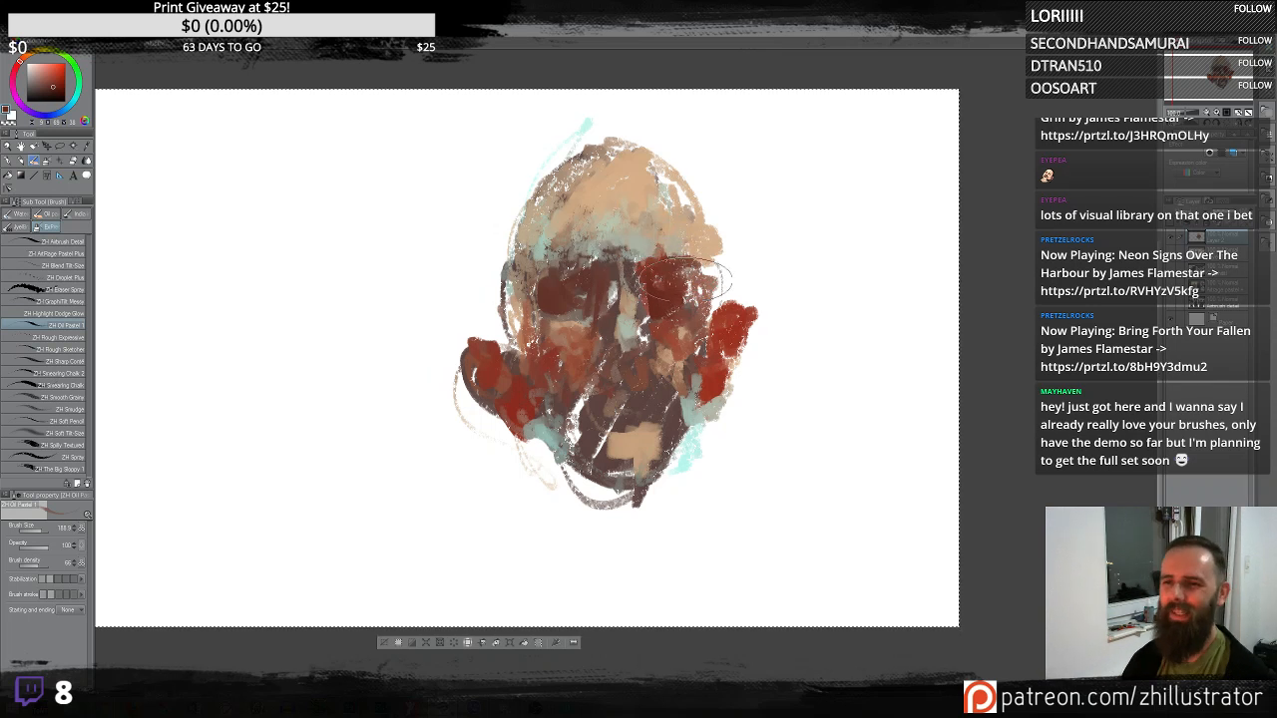
# - Sample warm ochre and brown tones and dab them around the eyes and nose
pyautogui.keyDown('alt'); pyautogui.click(632, 240); pyautogui.keyUp('alt')
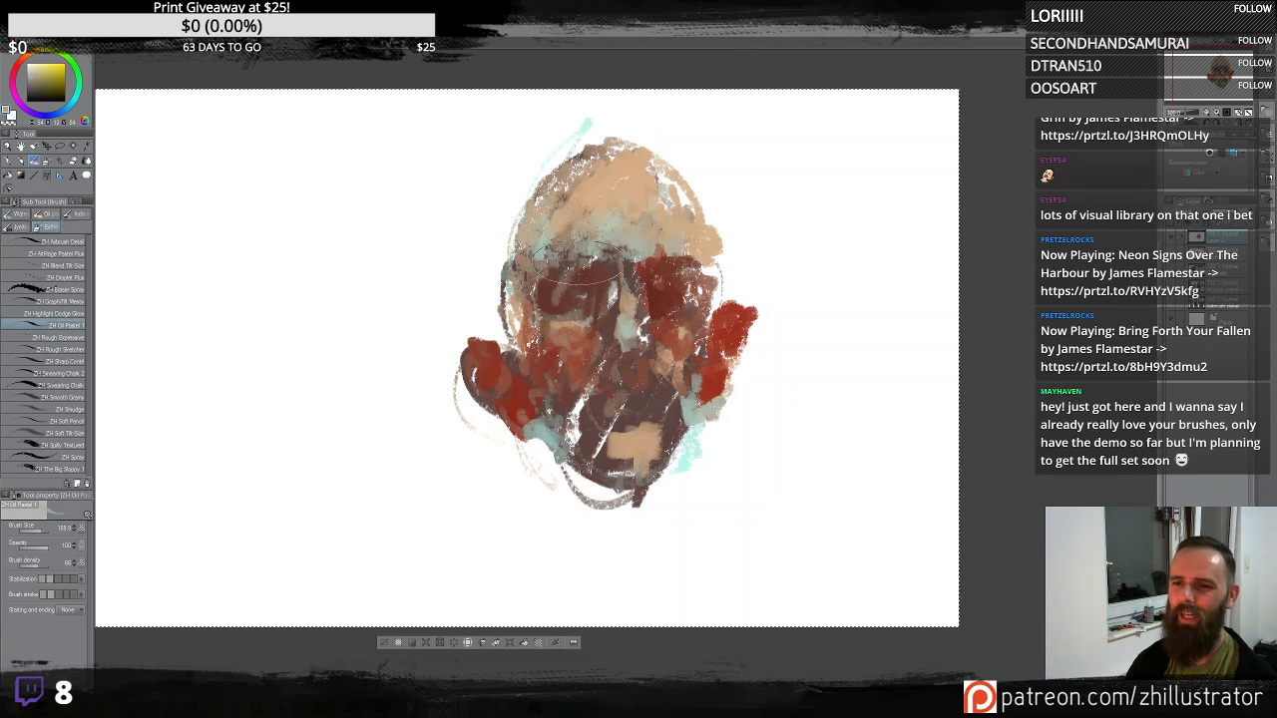
pyautogui.keyDown('alt'); pyautogui.click(689, 279); pyautogui.keyUp('alt')
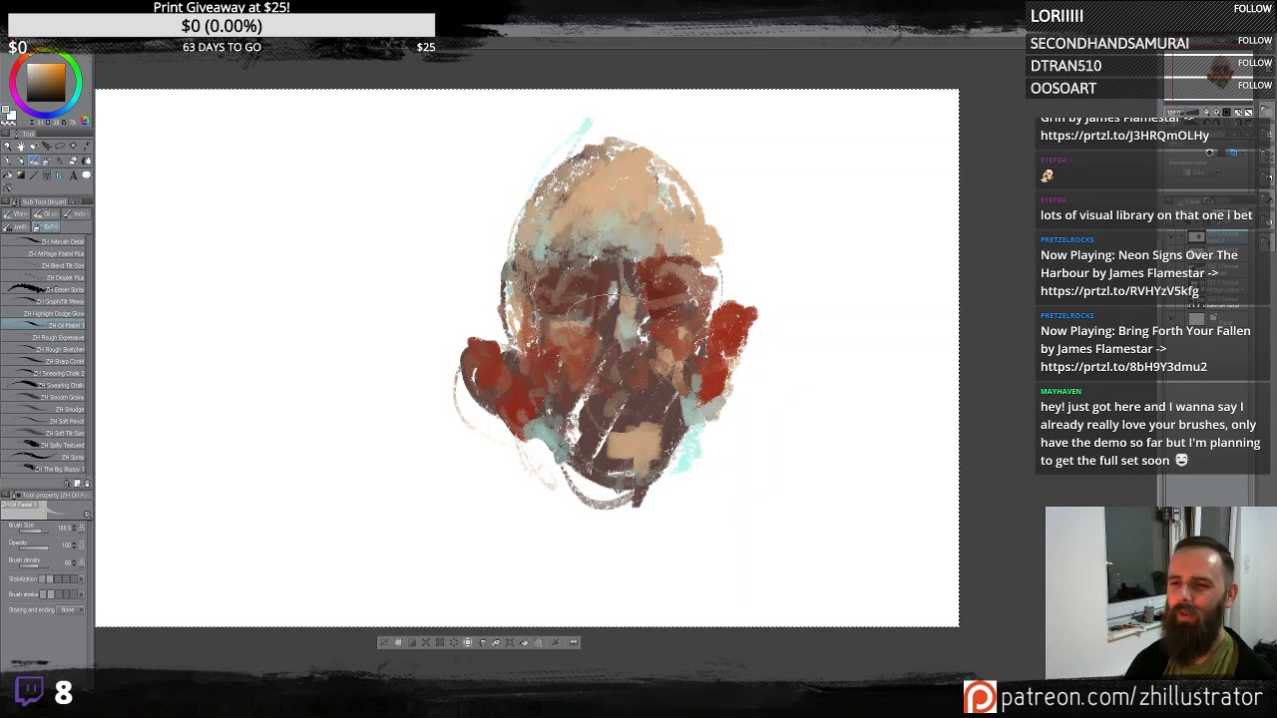
pyautogui.keyDown('alt'); pyautogui.click(628, 362); pyautogui.keyUp('alt')
pyautogui.keyDown('alt'); pyautogui.click(568, 352); pyautogui.keyUp('alt')
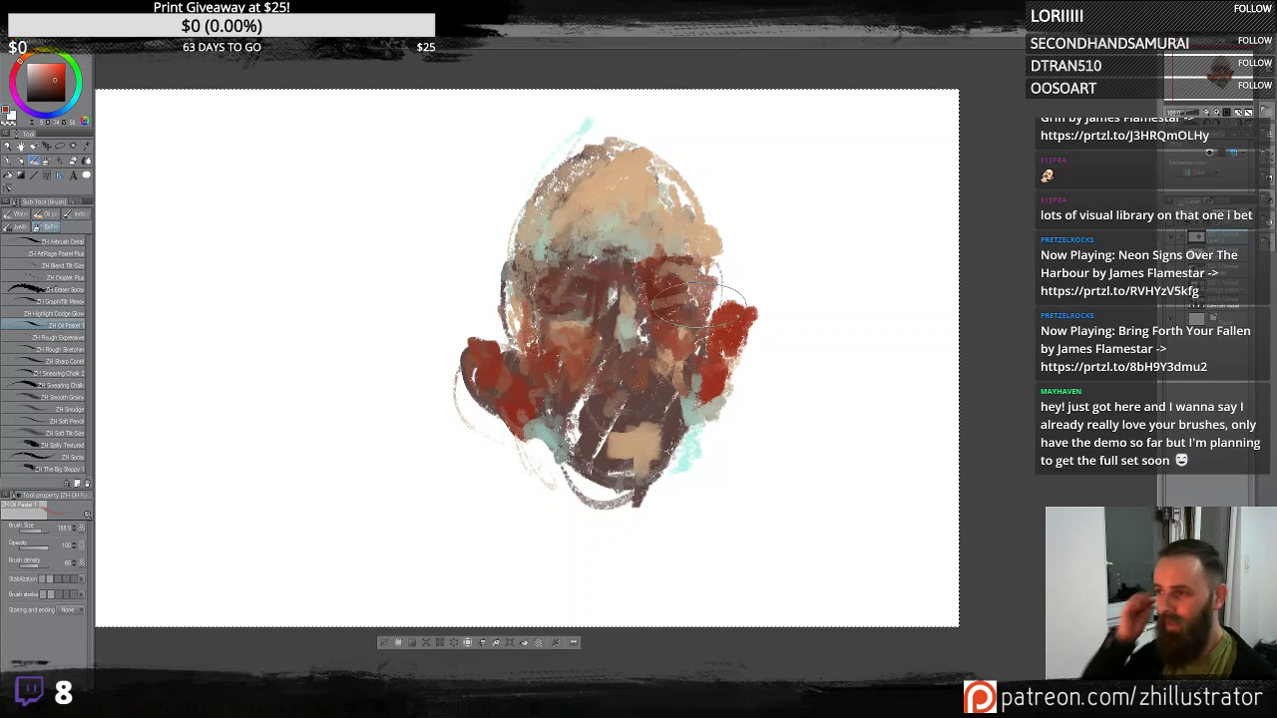
# - Paint warm orange patches over the top of the head, the right cheek and the left jaw
pyautogui.scroll(2, 698, 304)
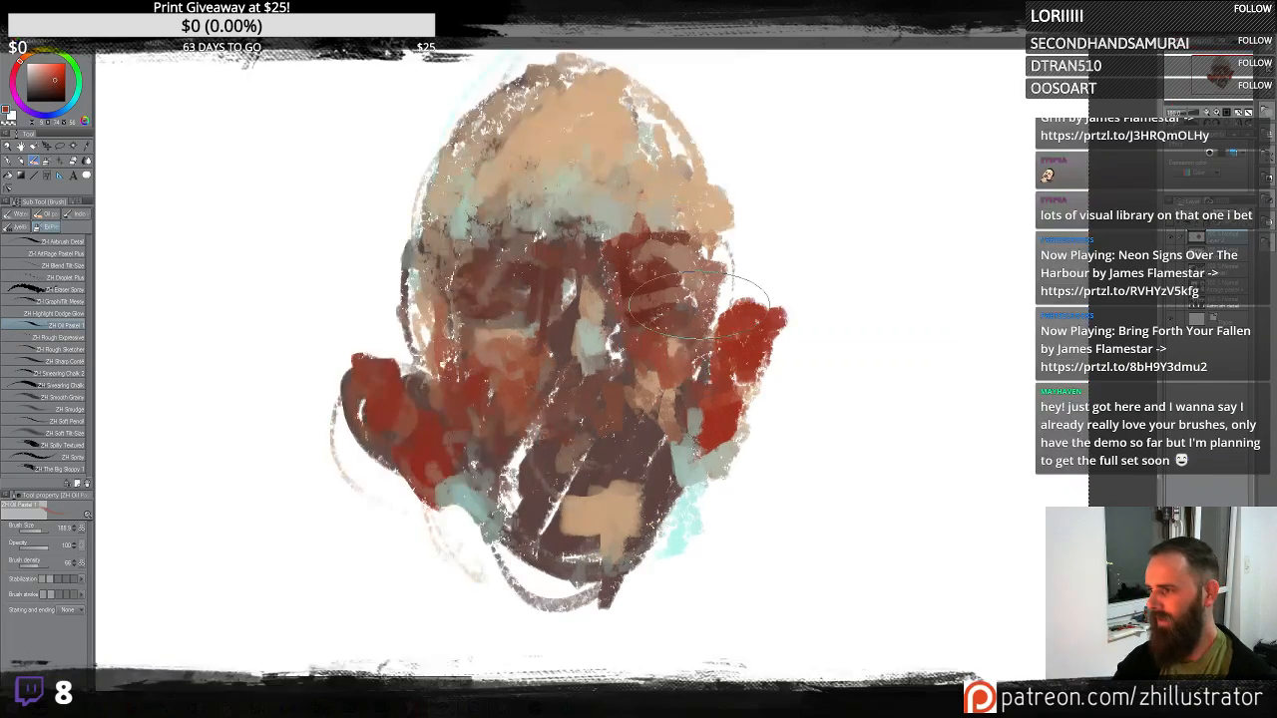
pyautogui.moveTo(699, 304); pyautogui.dragTo(702, 349)
pyautogui.keyDown('alt'); pyautogui.click(619, 162); pyautogui.keyUp('alt')
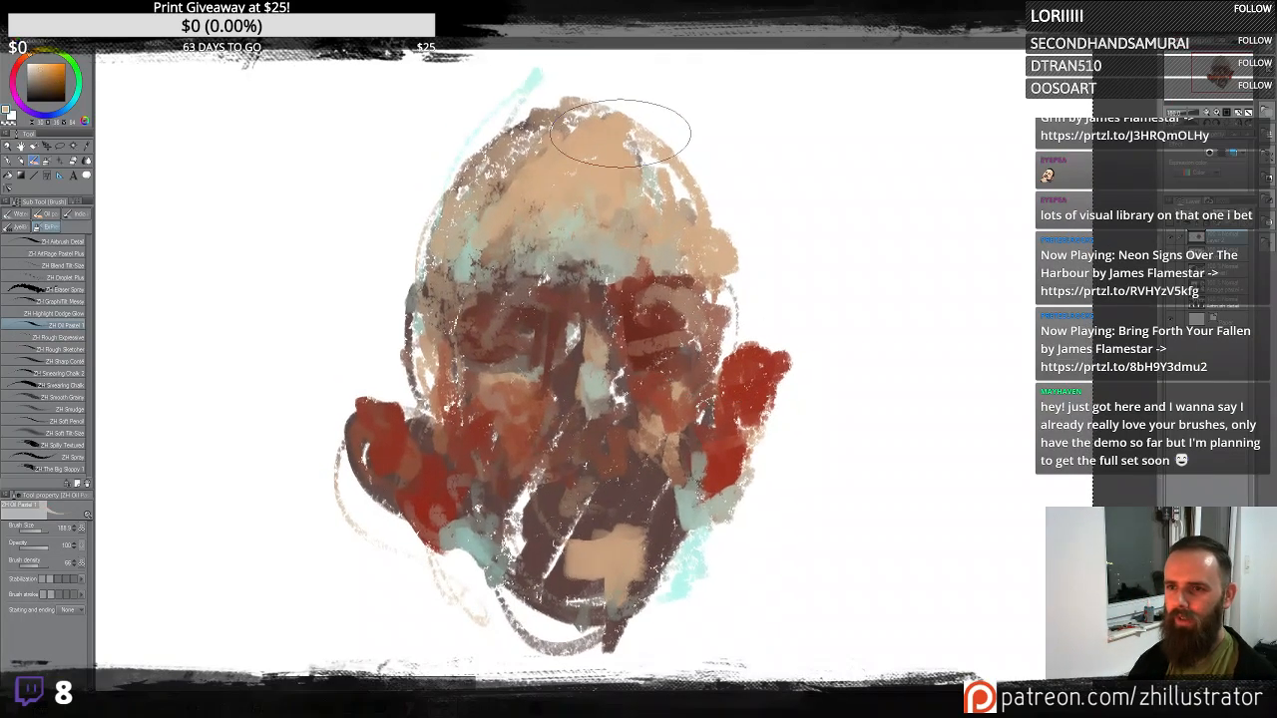
pyautogui.moveTo(621, 133); pyautogui.dragTo(666, 178)
pyautogui.moveTo(581, 118)
pyautogui.mouseDown()
pyautogui.moveTo(467, 171)
pyautogui.moveTo(707, 168)
pyautogui.mouseUp()
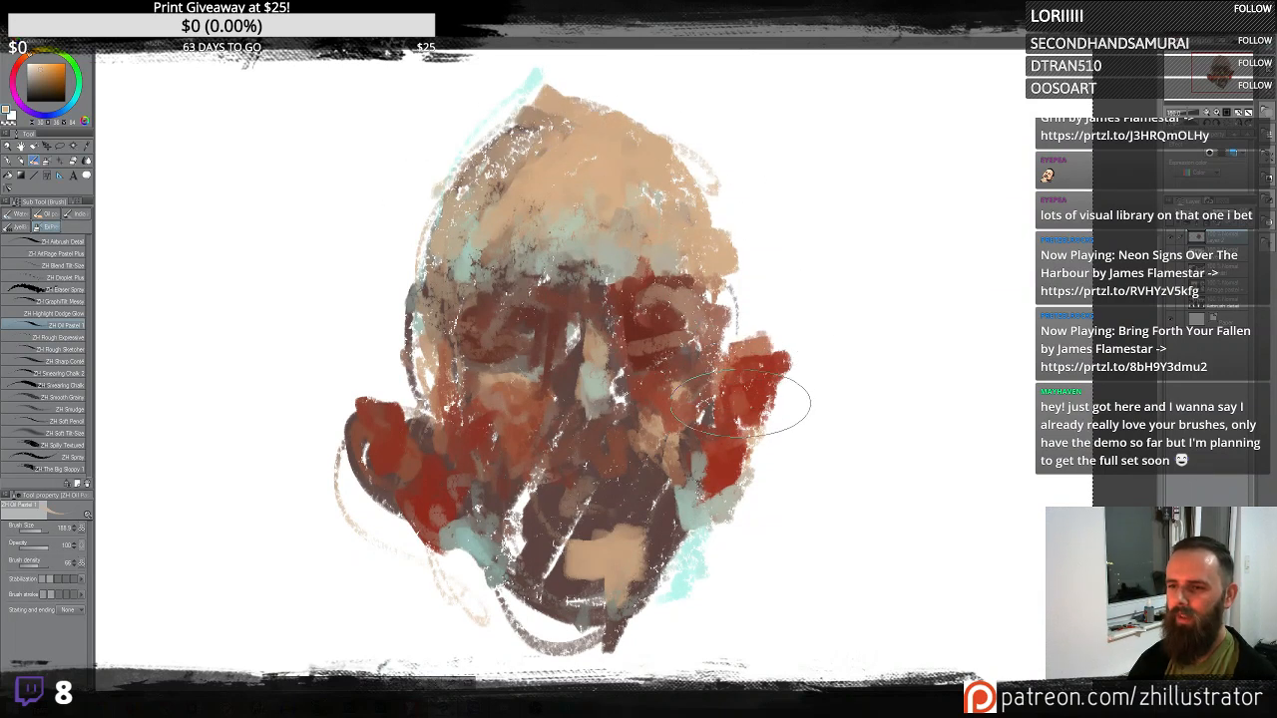
pyautogui.moveTo(359, 402)
pyautogui.mouseDown()
pyautogui.moveTo(425, 423)
pyautogui.moveTo(419, 479)
pyautogui.moveTo(451, 502)
pyautogui.mouseUp()
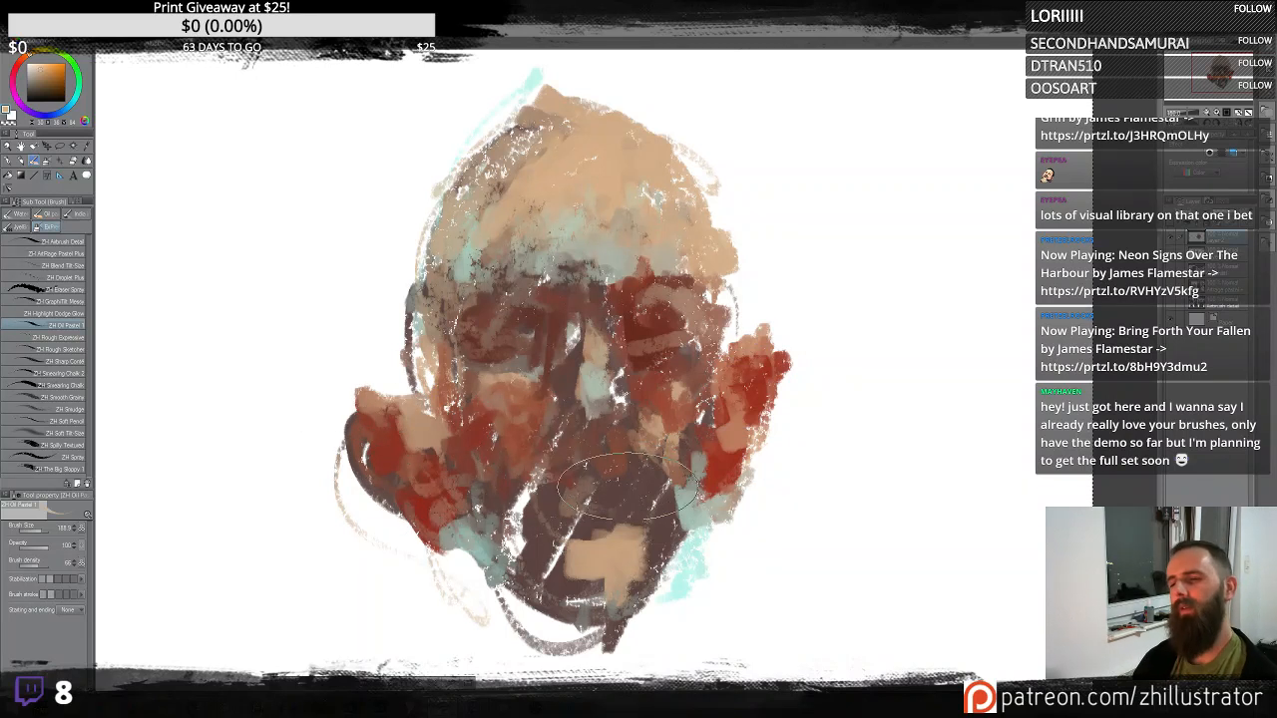
# - Paint strokes across the mouth and chin area of the lower face
pyautogui.moveTo(601, 488)
pyautogui.mouseDown()
pyautogui.moveTo(602, 501)
pyautogui.moveTo(599, 483)
pyautogui.moveTo(631, 488)
pyautogui.mouseUp()
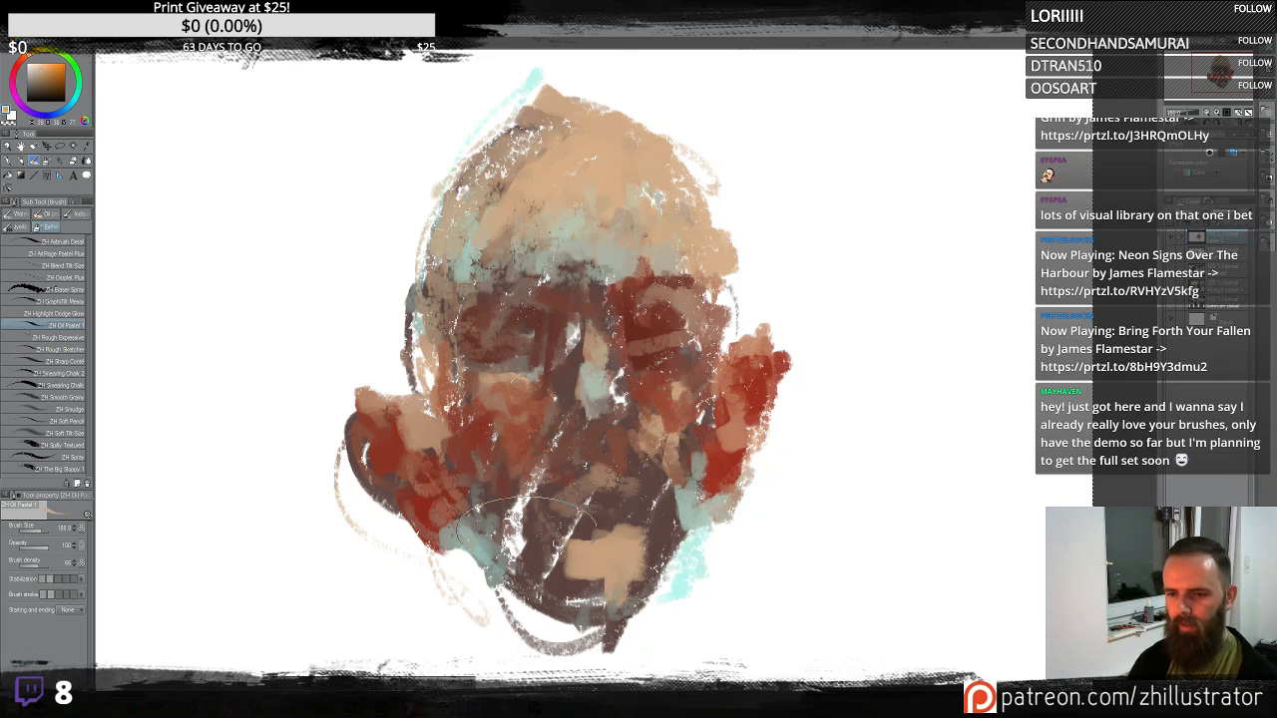
pyautogui.moveTo(538, 499)
pyautogui.mouseDown()
pyautogui.moveTo(517, 556)
pyautogui.moveTo(529, 589)
pyautogui.mouseUp()
pyautogui.moveTo(550, 544)
pyautogui.mouseDown()
pyautogui.moveTo(596, 620)
pyautogui.moveTo(496, 545)
pyautogui.moveTo(521, 535)
pyautogui.moveTo(506, 475)
pyautogui.moveTo(491, 510)
pyautogui.moveTo(501, 400)
pyautogui.moveTo(511, 505)
pyautogui.moveTo(573, 606)
pyautogui.moveTo(675, 531)
pyautogui.mouseUp()
pyautogui.keyDown('alt'); pyautogui.click(703, 519); pyautogui.keyUp('alt')
pyautogui.keyDown('alt'); pyautogui.click(688, 511); pyautogui.keyUp('alt')
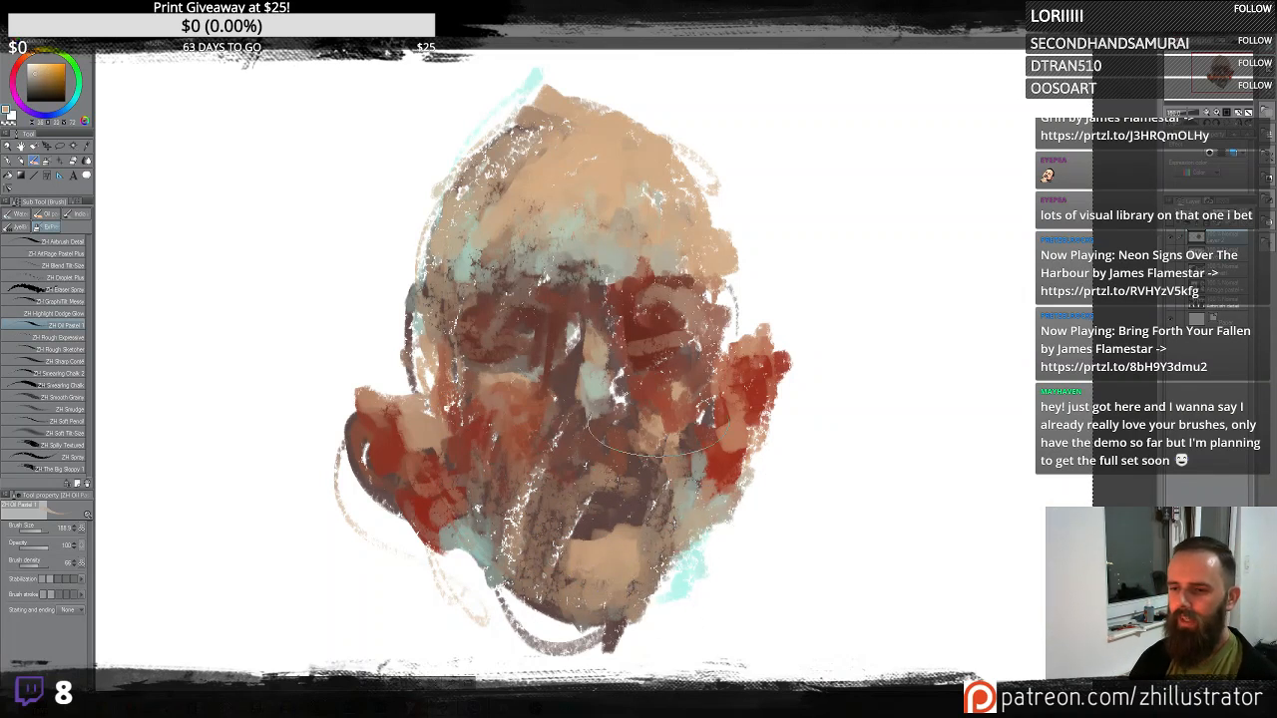
# - Dab sampled warm tones over the right cheek, ear and brow, then across the top of the head
pyautogui.moveTo(693, 439)
pyautogui.mouseDown()
pyautogui.moveTo(702, 481)
pyautogui.moveTo(700, 419)
pyautogui.moveTo(705, 481)
pyautogui.mouseUp()
pyautogui.keyDown('alt'); pyautogui.click(733, 435); pyautogui.keyUp('alt')
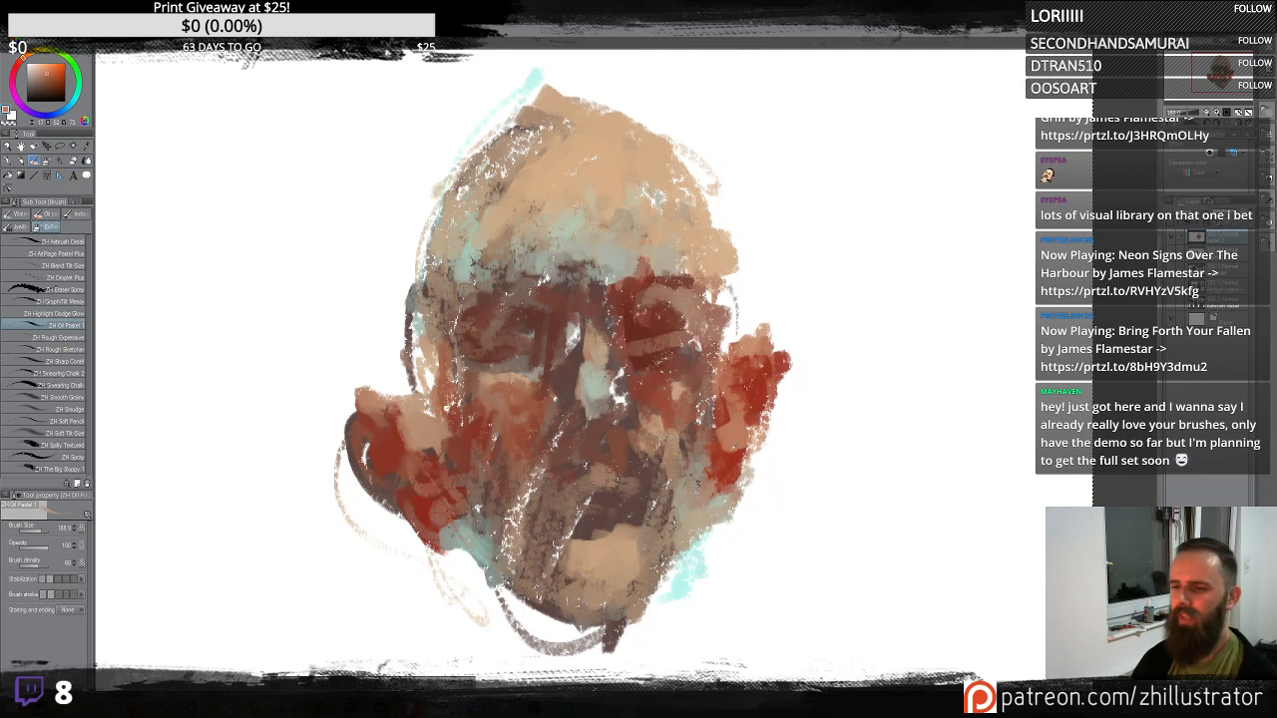
pyautogui.moveTo(728, 403)
pyautogui.mouseDown()
pyautogui.moveTo(740, 445)
pyautogui.moveTo(731, 409)
pyautogui.mouseUp()
pyautogui.keyDown('alt'); pyautogui.click(761, 351); pyautogui.keyUp('alt')
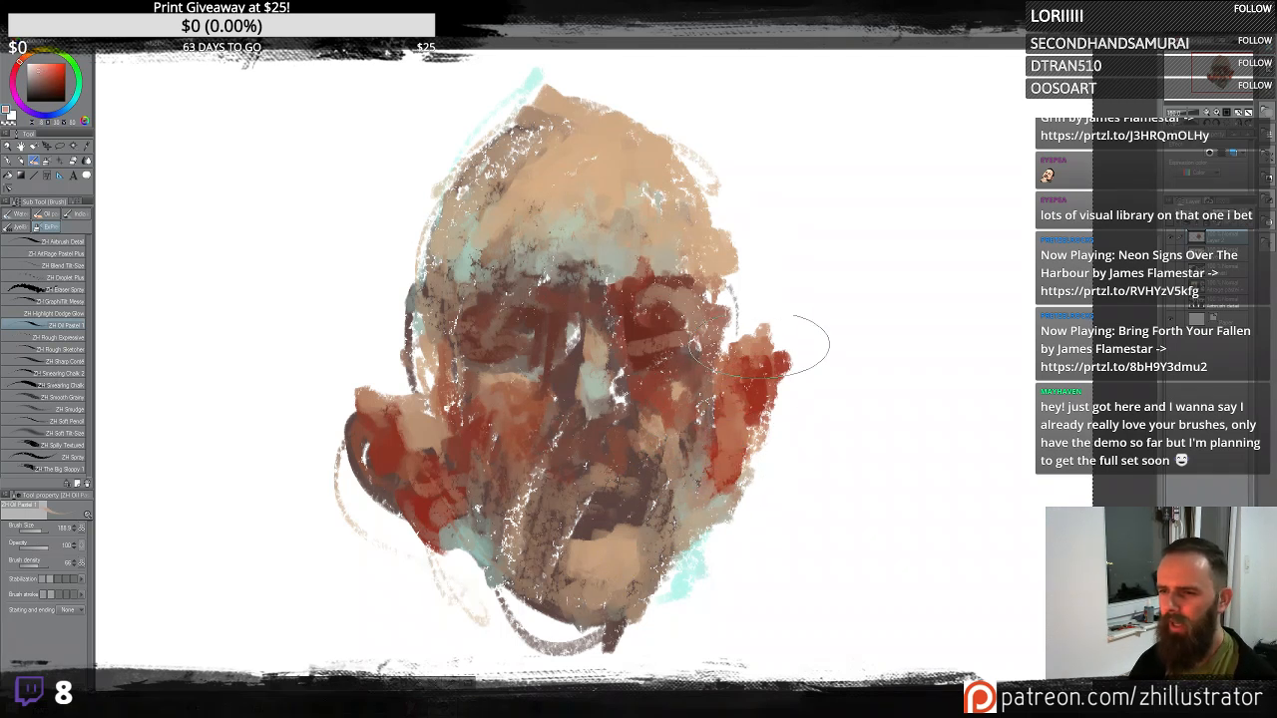
pyautogui.moveTo(762, 340)
pyautogui.mouseDown()
pyautogui.moveTo(738, 347)
pyautogui.moveTo(766, 331)
pyautogui.mouseUp()
pyautogui.keyDown('alt'); pyautogui.click(685, 268); pyautogui.keyUp('alt')
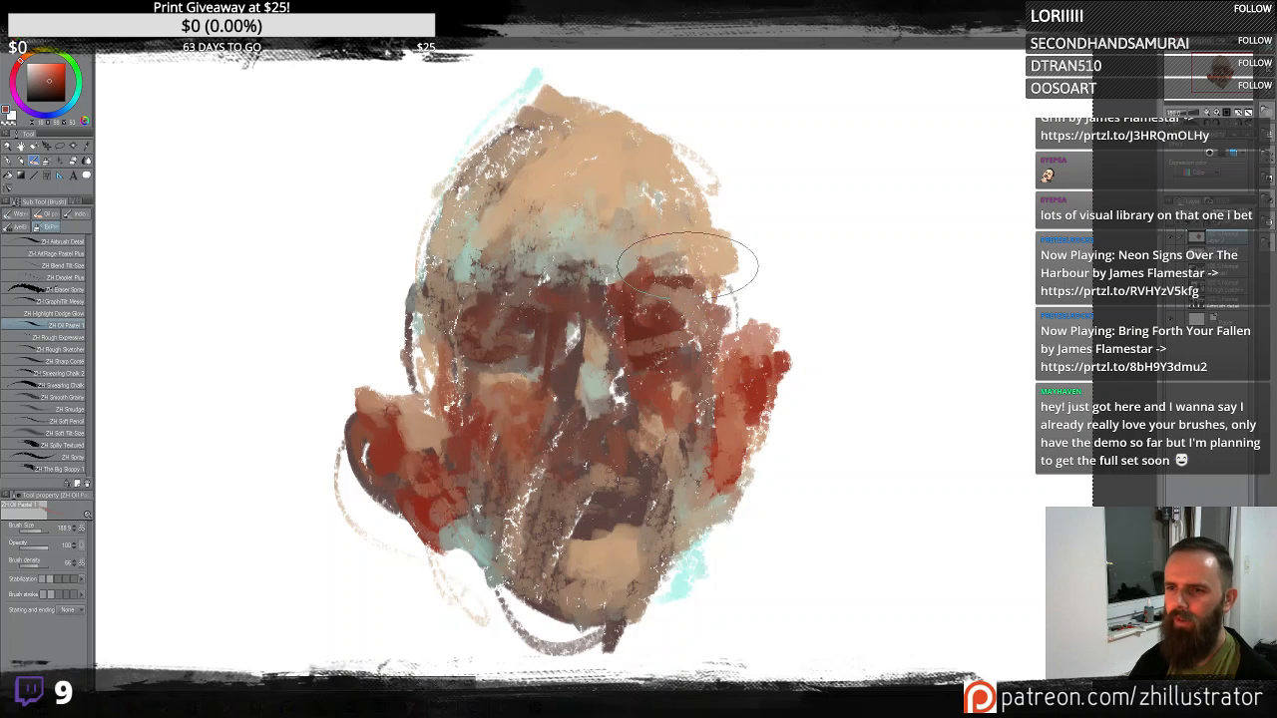
pyautogui.moveTo(680, 269)
pyautogui.mouseDown()
pyautogui.moveTo(706, 261)
pyautogui.moveTo(713, 289)
pyautogui.mouseUp()
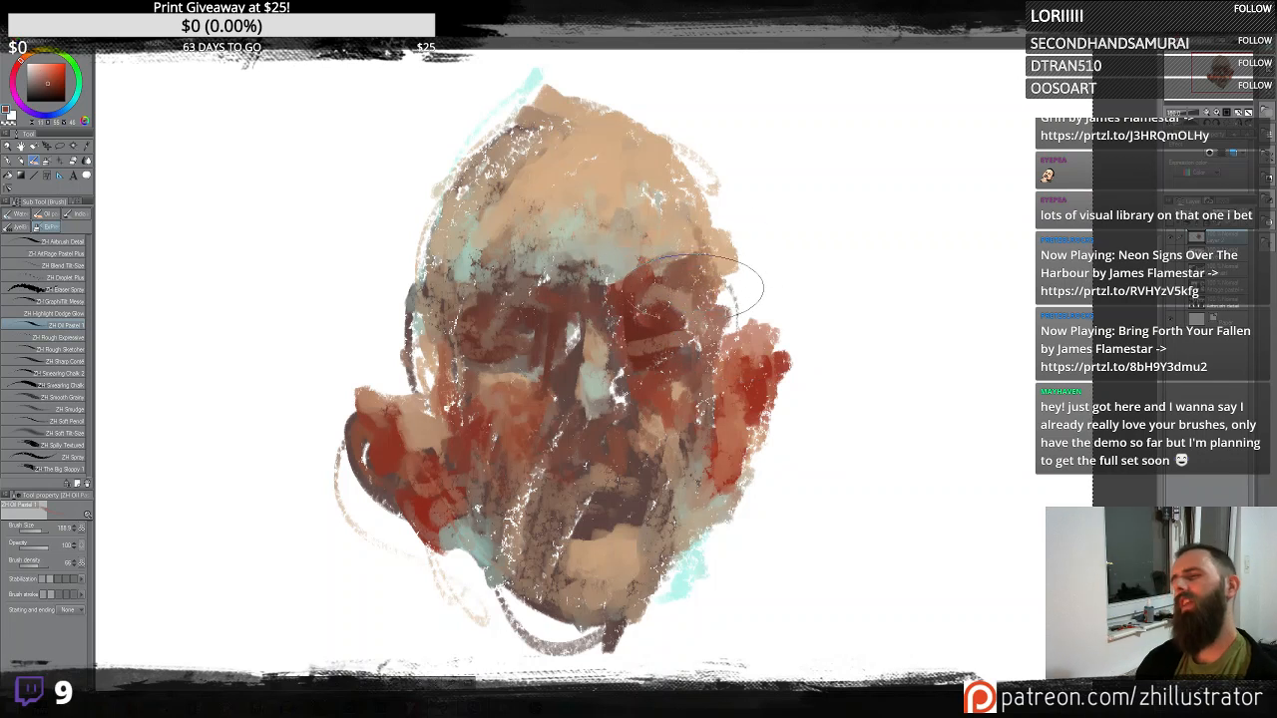
pyautogui.keyDown('alt'); pyautogui.click(676, 241); pyautogui.keyUp('alt')
pyautogui.moveTo(674, 241)
pyautogui.mouseDown()
pyautogui.moveTo(662, 246)
pyautogui.moveTo(732, 275)
pyautogui.moveTo(710, 262)
pyautogui.mouseUp()
pyautogui.keyDown('alt'); pyautogui.click(677, 176); pyautogui.keyUp('alt')
pyautogui.moveTo(680, 159)
pyautogui.mouseDown()
pyautogui.moveTo(724, 251)
pyautogui.moveTo(699, 195)
pyautogui.moveTo(620, 117)
pyautogui.mouseUp()
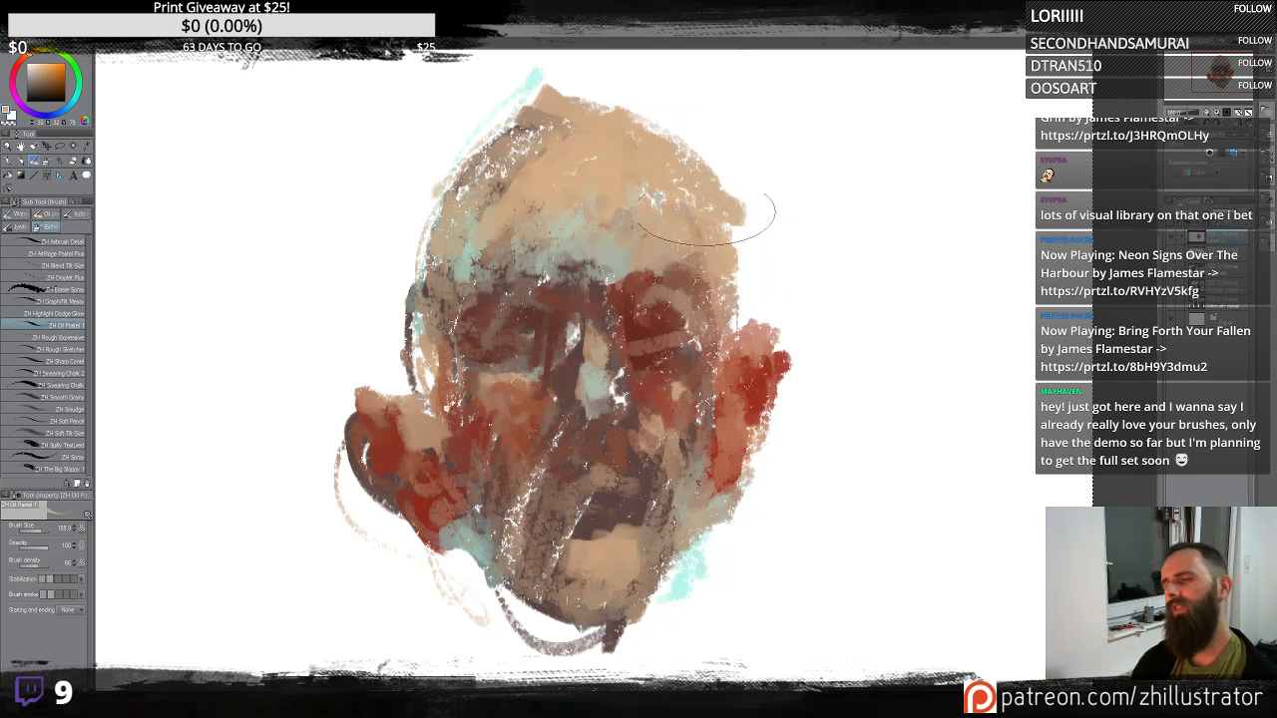
# - Paint dark brown oil pastel strokes over the top of the head and along both temples
pyautogui.keyDown('alt'); pyautogui.click(539, 128); pyautogui.keyUp('alt')
pyautogui.moveTo(552, 119)
pyautogui.mouseDown()
pyautogui.moveTo(597, 140)
pyautogui.moveTo(595, 163)
pyautogui.moveTo(570, 142)
pyautogui.moveTo(582, 122)
pyautogui.moveTo(566, 107)
pyautogui.moveTo(626, 134)
pyautogui.moveTo(602, 103)
pyautogui.moveTo(558, 100)
pyautogui.moveTo(627, 81)
pyautogui.moveTo(632, 119)
pyautogui.moveTo(544, 120)
pyautogui.moveTo(526, 103)
pyautogui.moveTo(519, 114)
pyautogui.moveTo(606, 116)
pyautogui.moveTo(532, 84)
pyautogui.moveTo(456, 149)
pyautogui.moveTo(516, 114)
pyautogui.moveTo(448, 190)
pyautogui.moveTo(615, 100)
pyautogui.moveTo(686, 127)
pyautogui.moveTo(718, 178)
pyautogui.moveTo(652, 111)
pyautogui.moveTo(683, 131)
pyautogui.moveTo(542, 85)
pyautogui.moveTo(472, 132)
pyautogui.moveTo(463, 102)
pyautogui.moveTo(421, 180)
pyautogui.moveTo(449, 169)
pyautogui.moveTo(468, 125)
pyautogui.moveTo(422, 219)
pyautogui.moveTo(564, 144)
pyautogui.moveTo(495, 130)
pyautogui.moveTo(426, 190)
pyautogui.moveTo(417, 232)
pyautogui.moveTo(521, 143)
pyautogui.moveTo(687, 156)
pyautogui.moveTo(655, 121)
pyautogui.moveTo(591, 122)
pyautogui.moveTo(567, 139)
pyautogui.moveTo(616, 168)
pyautogui.moveTo(643, 100)
pyautogui.moveTo(702, 158)
pyautogui.mouseUp()
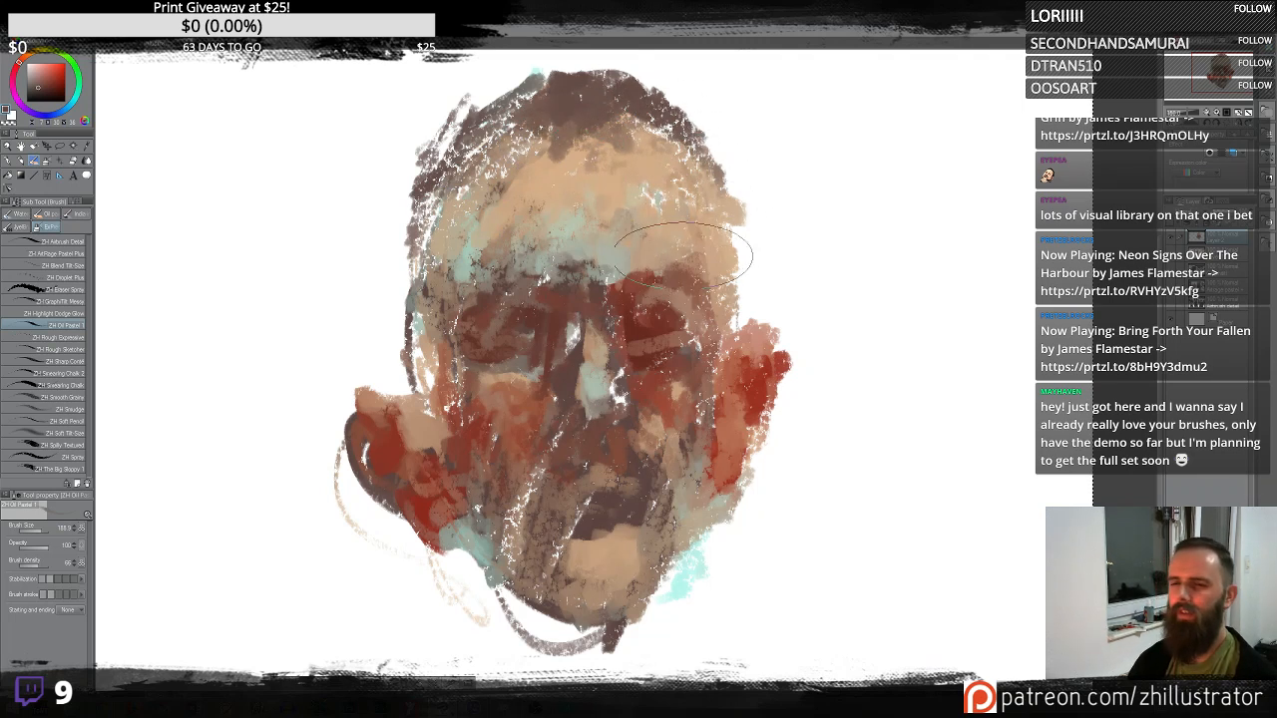
pyautogui.moveTo(738, 276); pyautogui.dragTo(745, 330)
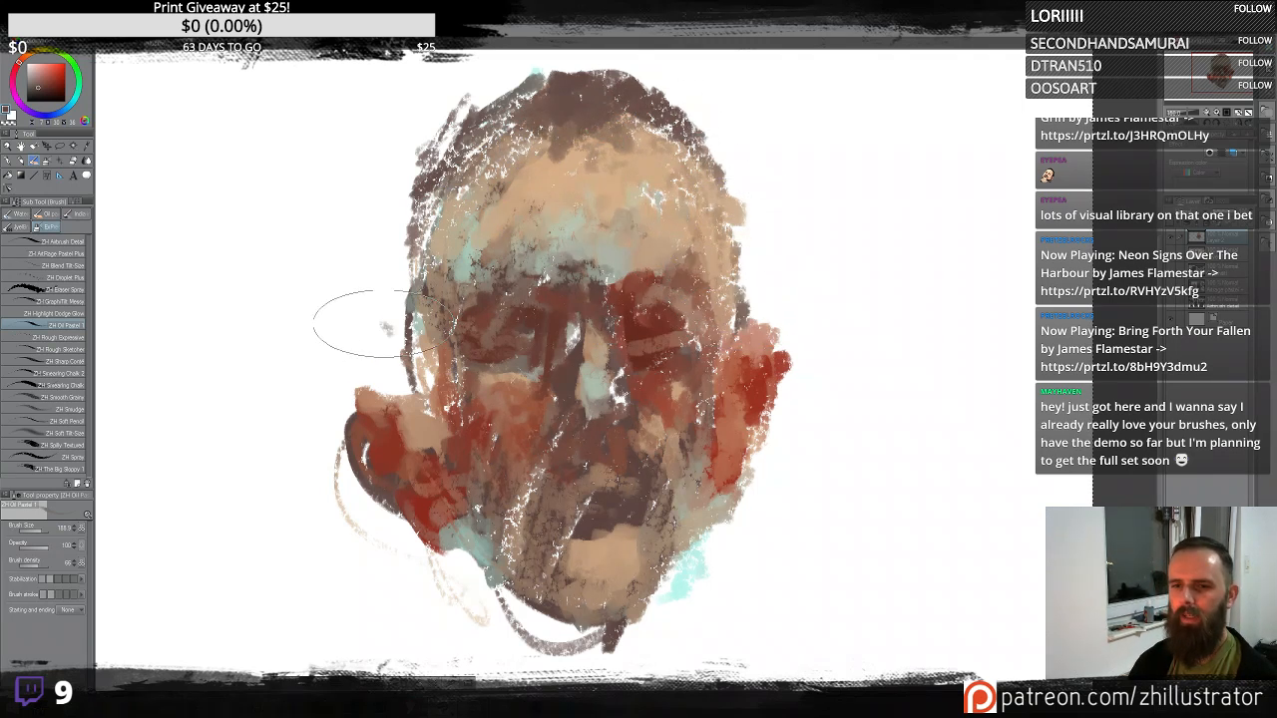
pyautogui.moveTo(387, 328)
pyautogui.mouseDown()
pyautogui.moveTo(416, 360)
pyautogui.moveTo(398, 323)
pyautogui.mouseUp()
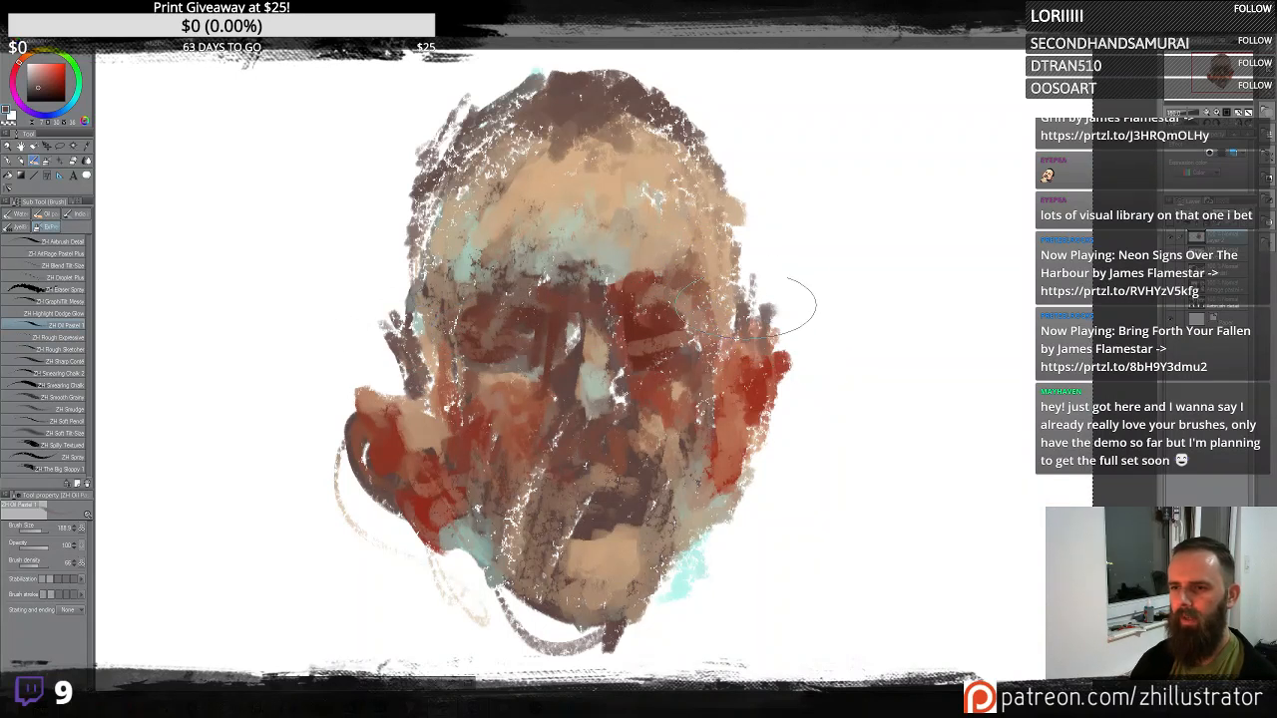
# - Paint dark strokes over the right ear and cheek, then across both eye sockets
pyautogui.keyDown('alt'); pyautogui.click(734, 417); pyautogui.keyUp('alt')
pyautogui.moveTo(761, 373)
pyautogui.mouseDown()
pyautogui.moveTo(776, 412)
pyautogui.moveTo(760, 472)
pyautogui.moveTo(781, 389)
pyautogui.moveTo(783, 439)
pyautogui.mouseUp()
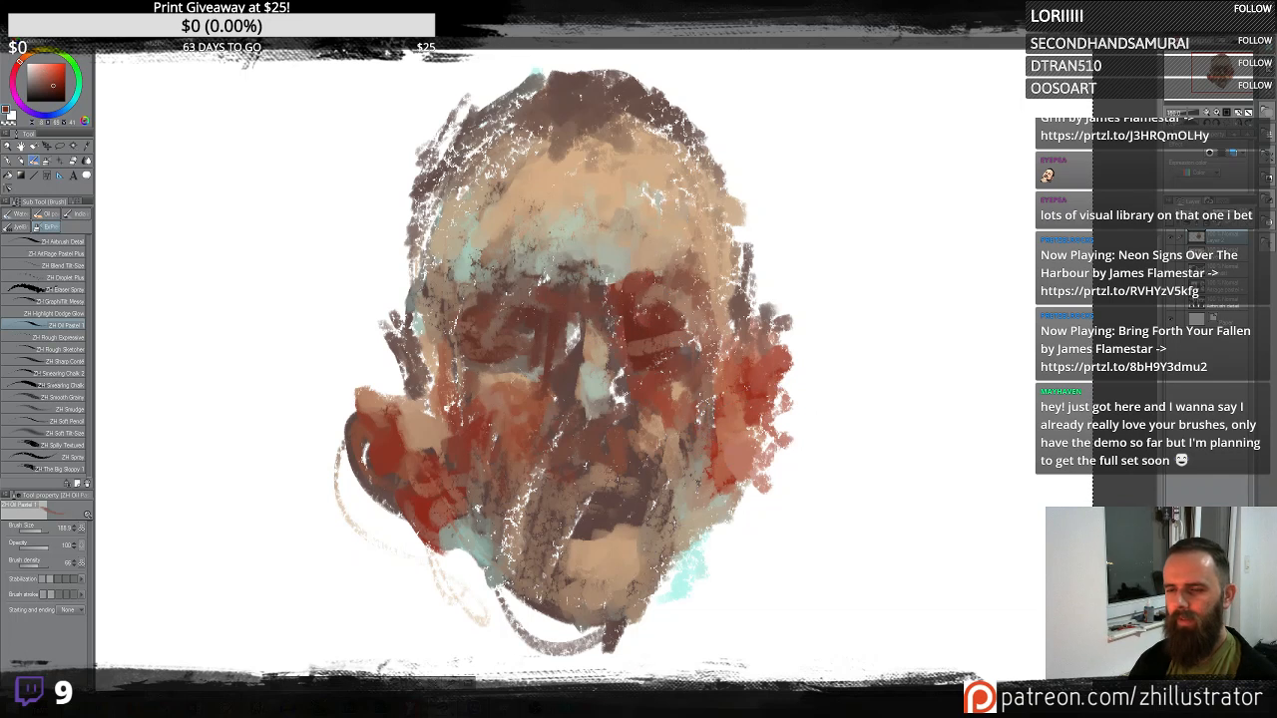
pyautogui.moveTo(523, 328)
pyautogui.mouseDown()
pyautogui.moveTo(562, 286)
pyautogui.moveTo(574, 354)
pyautogui.moveTo(520, 314)
pyautogui.moveTo(507, 326)
pyautogui.moveTo(537, 323)
pyautogui.mouseUp()
pyautogui.keyDown('alt'); pyautogui.click(571, 337); pyautogui.keyUp('alt')
pyautogui.moveTo(638, 324)
pyautogui.mouseDown()
pyautogui.moveTo(685, 310)
pyautogui.moveTo(663, 306)
pyautogui.mouseUp()
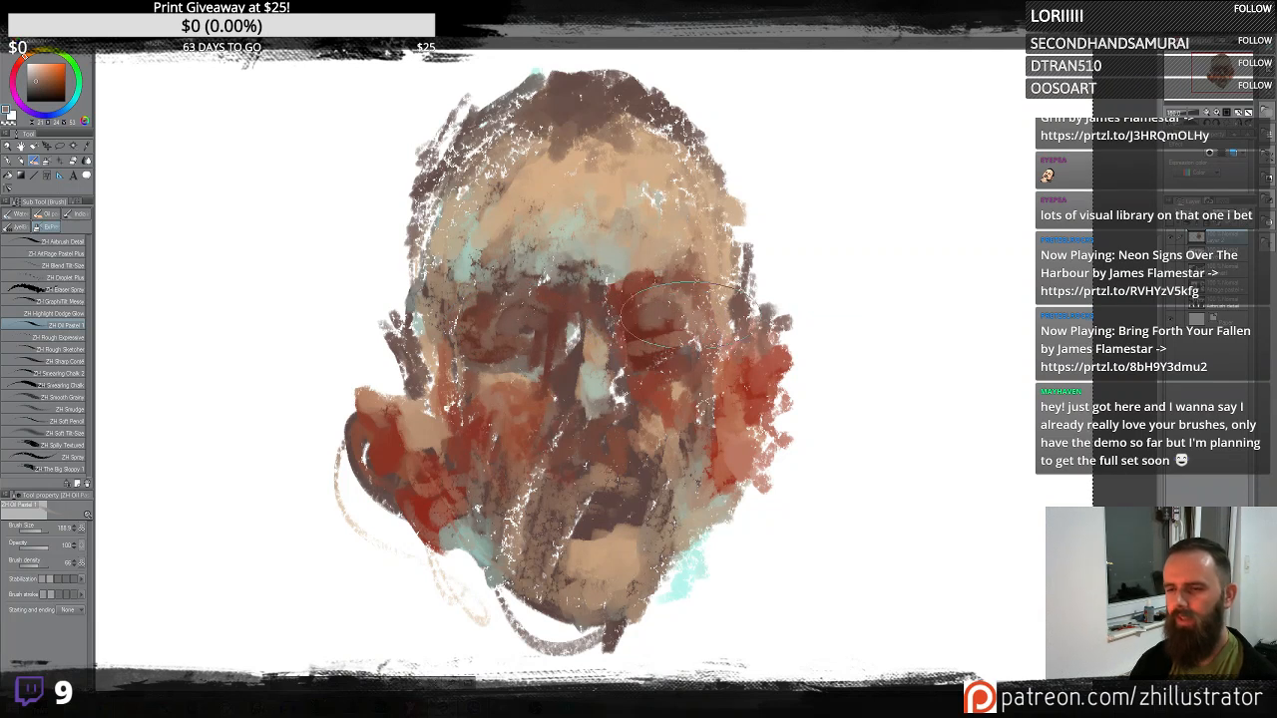
# - Dab sampled dark tones around the right eye, the left eye and the brow
pyautogui.keyDown('alt'); pyautogui.click(654, 321); pyautogui.keyUp('alt')
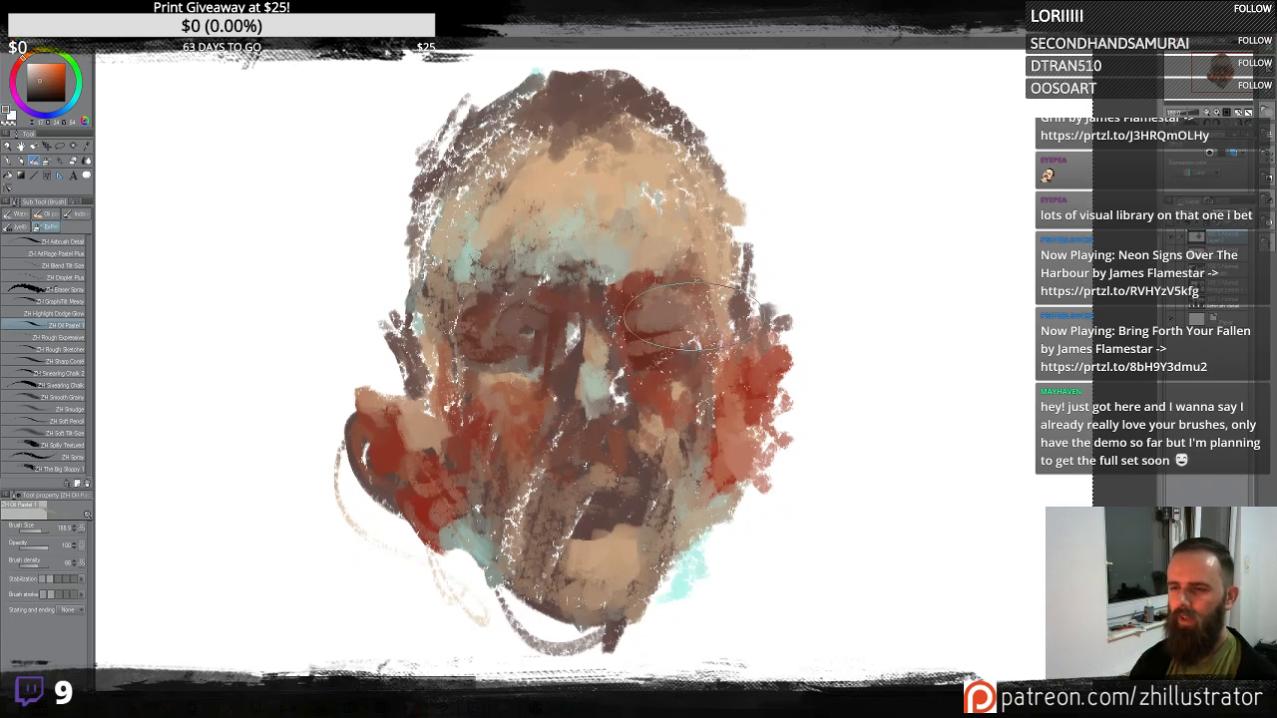
pyautogui.keyDown('alt'); pyautogui.click(679, 296); pyautogui.keyUp('alt')
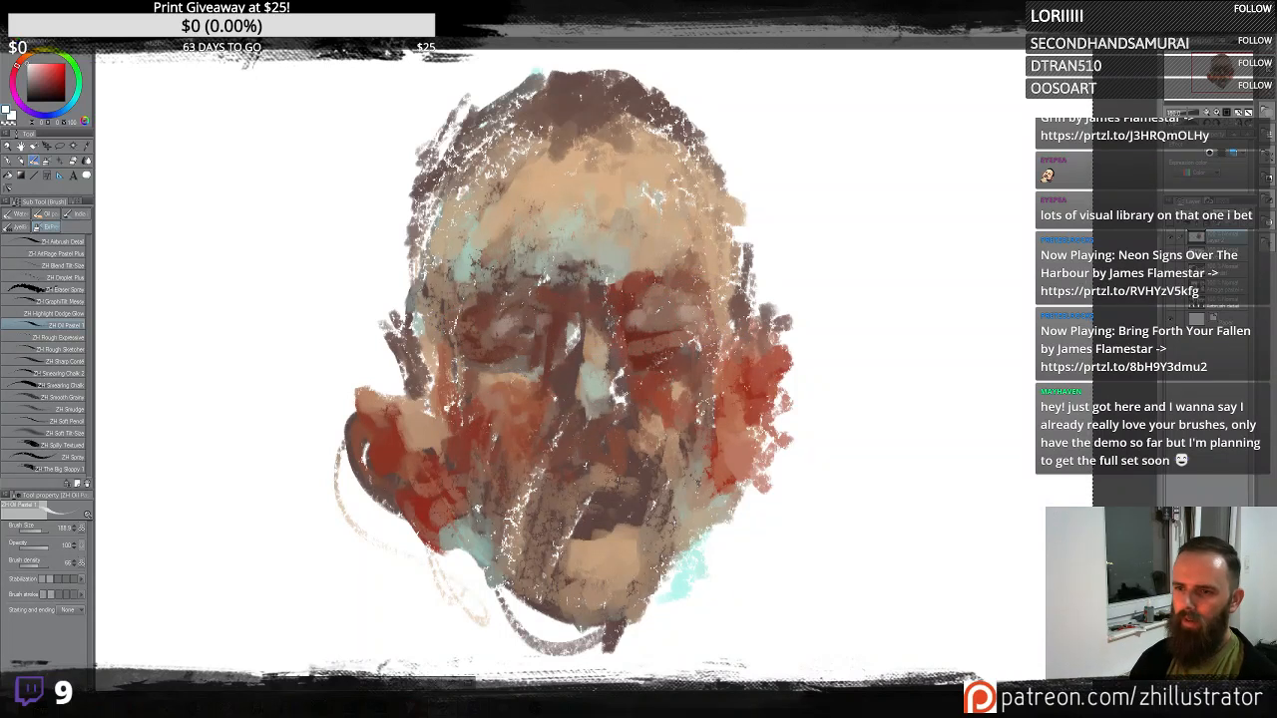
pyautogui.keyDown('alt'); pyautogui.click(620, 339); pyautogui.keyUp('alt')
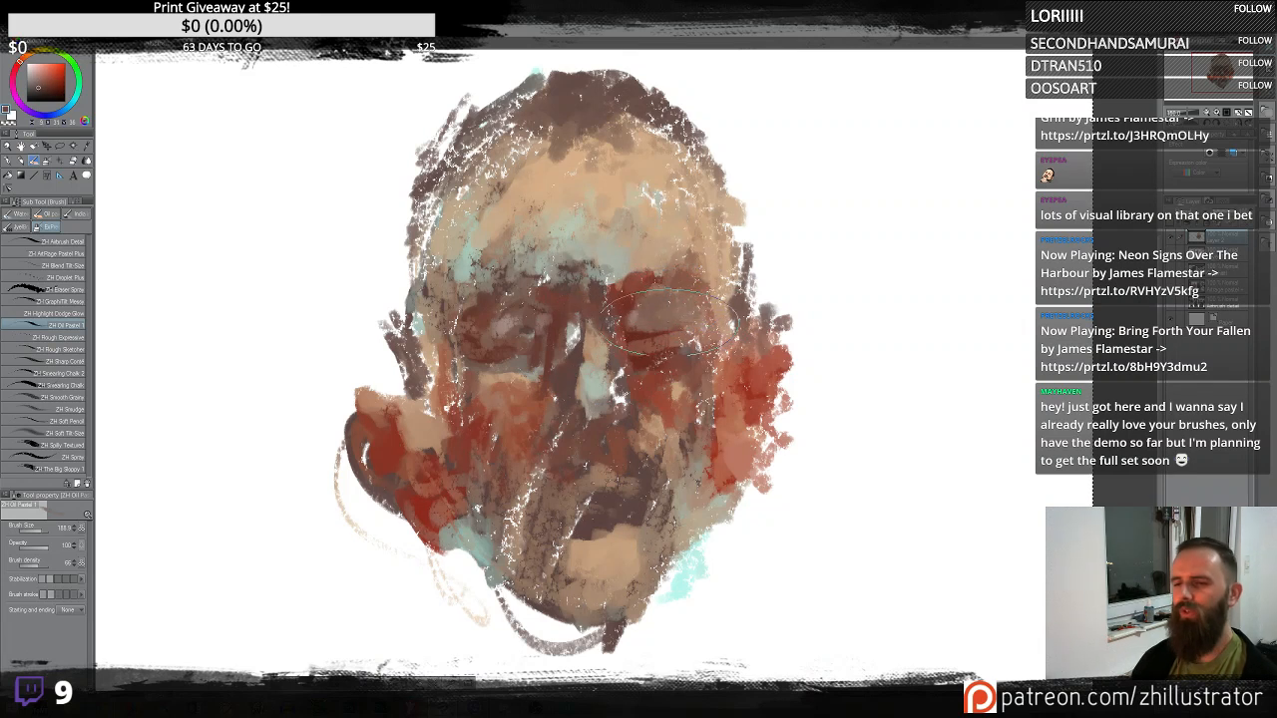
pyautogui.moveTo(514, 322); pyautogui.dragTo(517, 330)
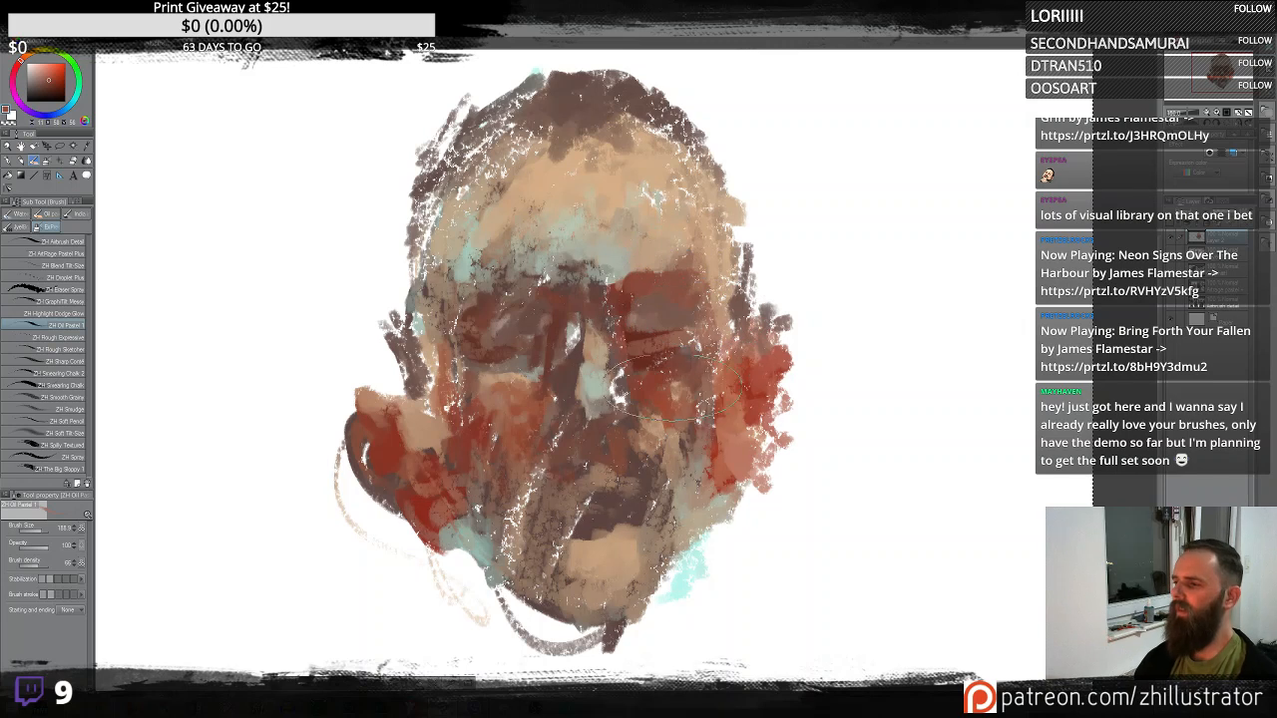
pyautogui.keyDown('alt'); pyautogui.click(604, 234); pyautogui.keyUp('alt')
pyautogui.keyDown('alt'); pyautogui.click(718, 283); pyautogui.keyUp('alt')
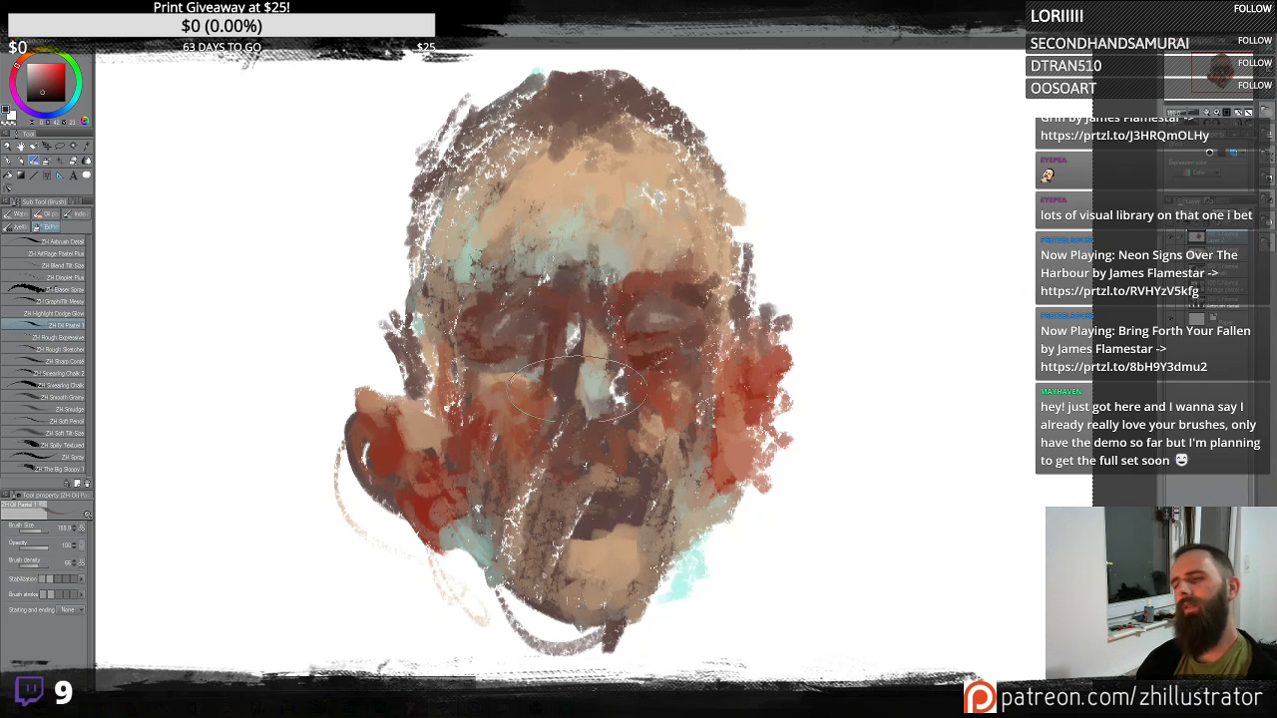
# - Paint and dab strokes along the nose bridge and nostrils
pyautogui.moveTo(577, 329)
pyautogui.mouseDown()
pyautogui.moveTo(569, 362)
pyautogui.moveTo(606, 365)
pyautogui.mouseUp()
pyautogui.keyDown('alt'); pyautogui.click(544, 397); pyautogui.keyUp('alt')
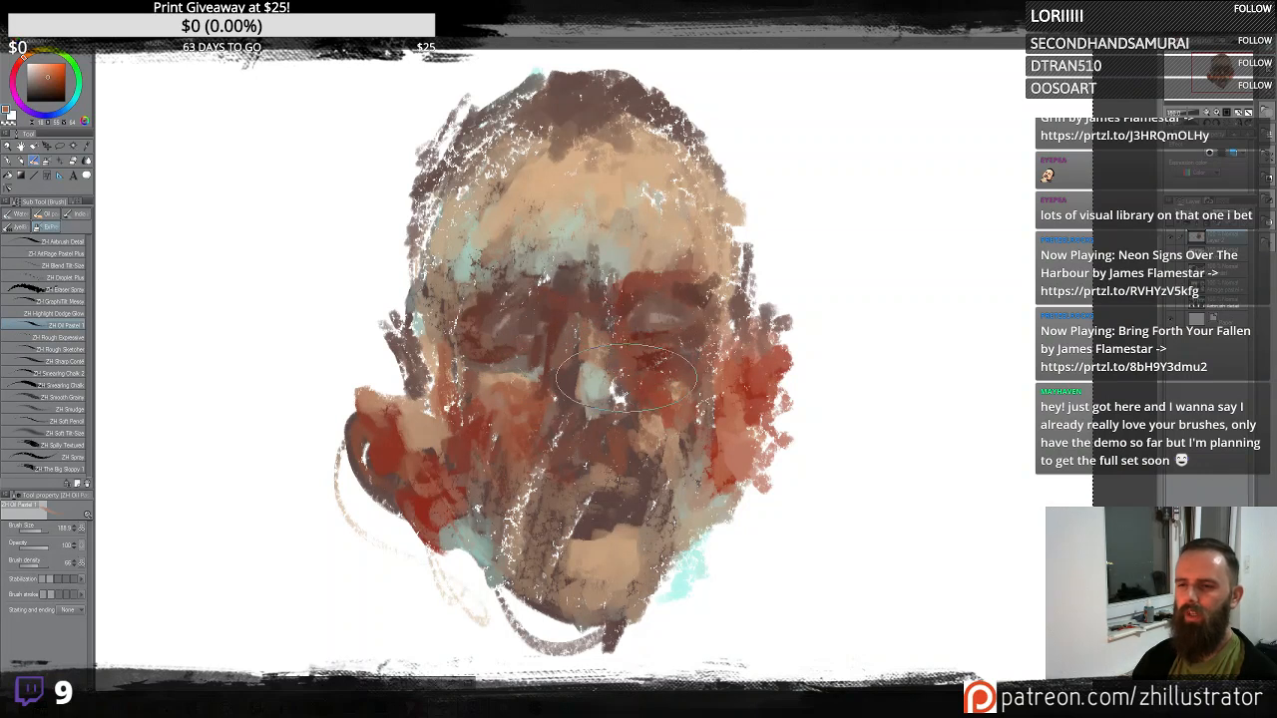
pyautogui.keyDown('alt'); pyautogui.click(583, 369); pyautogui.keyUp('alt')
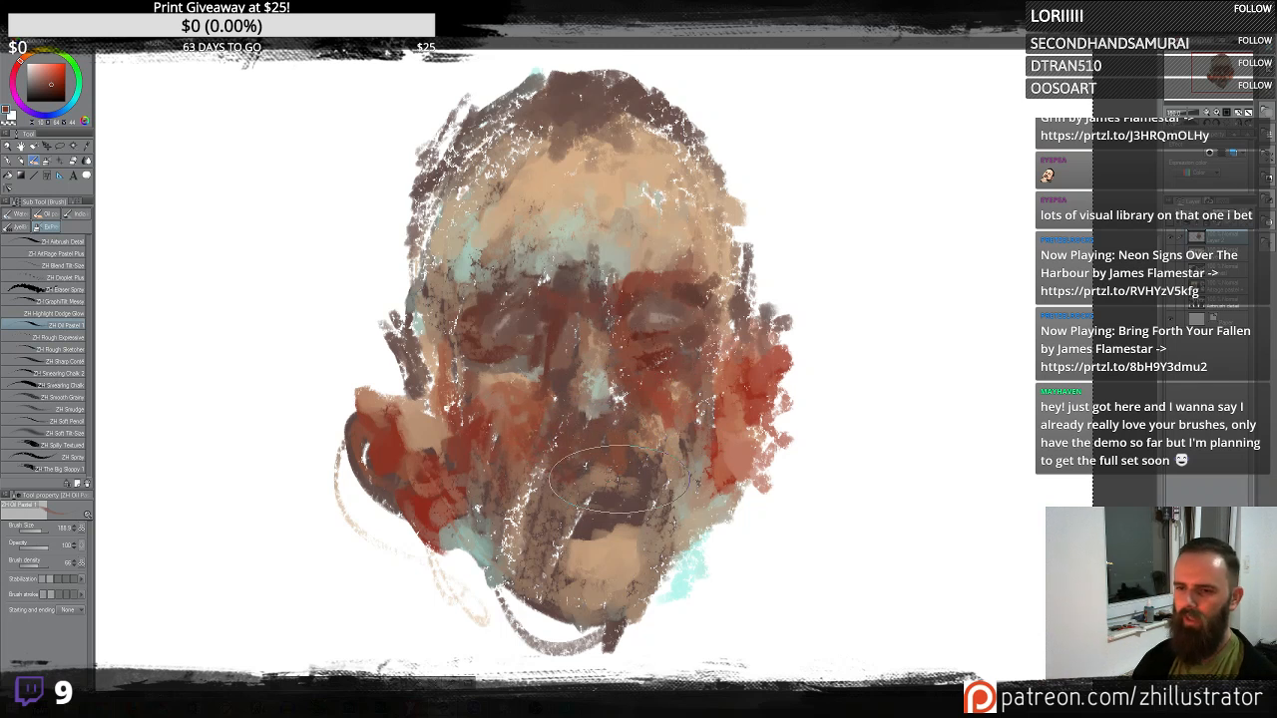
# - Paint dark strokes across the mouth, moustache and chin
pyautogui.moveTo(579, 449)
pyautogui.mouseDown()
pyautogui.moveTo(546, 468)
pyautogui.moveTo(552, 432)
pyautogui.moveTo(533, 413)
pyautogui.moveTo(627, 451)
pyautogui.moveTo(639, 428)
pyautogui.moveTo(679, 458)
pyautogui.moveTo(661, 422)
pyautogui.moveTo(681, 469)
pyautogui.mouseUp()
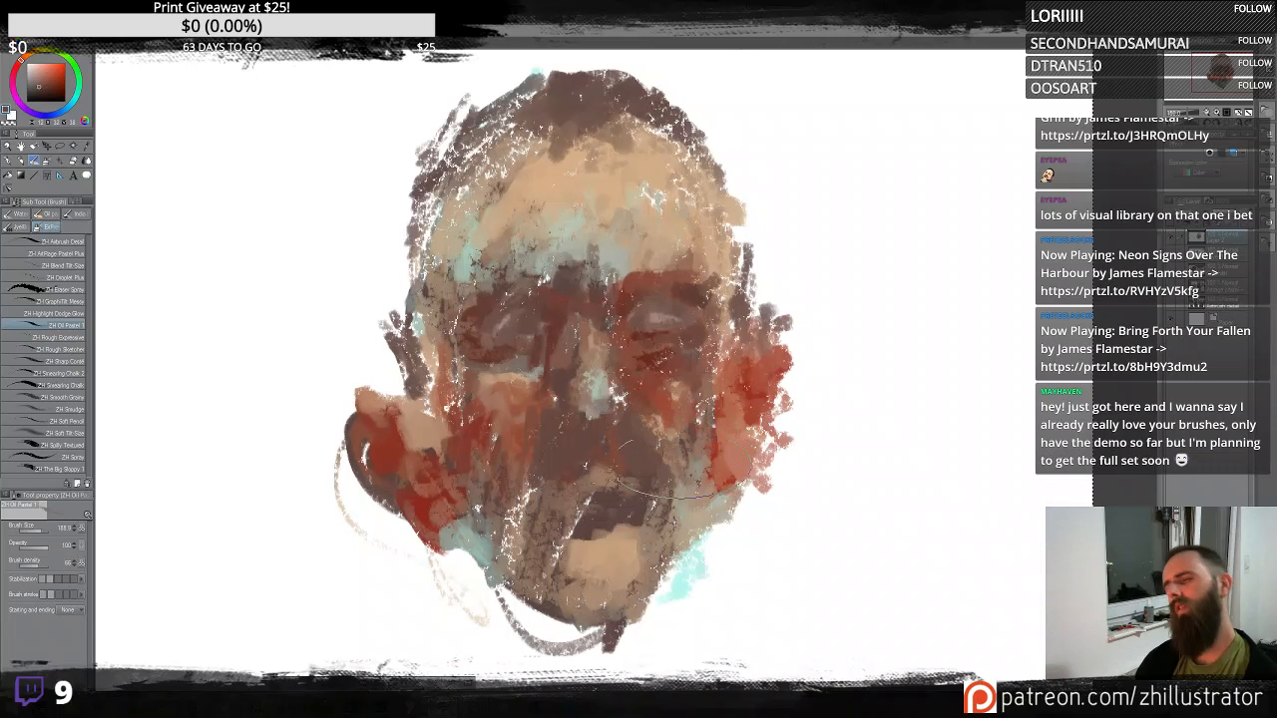
pyautogui.keyDown('alt'); pyautogui.click(651, 304); pyautogui.keyUp('alt')
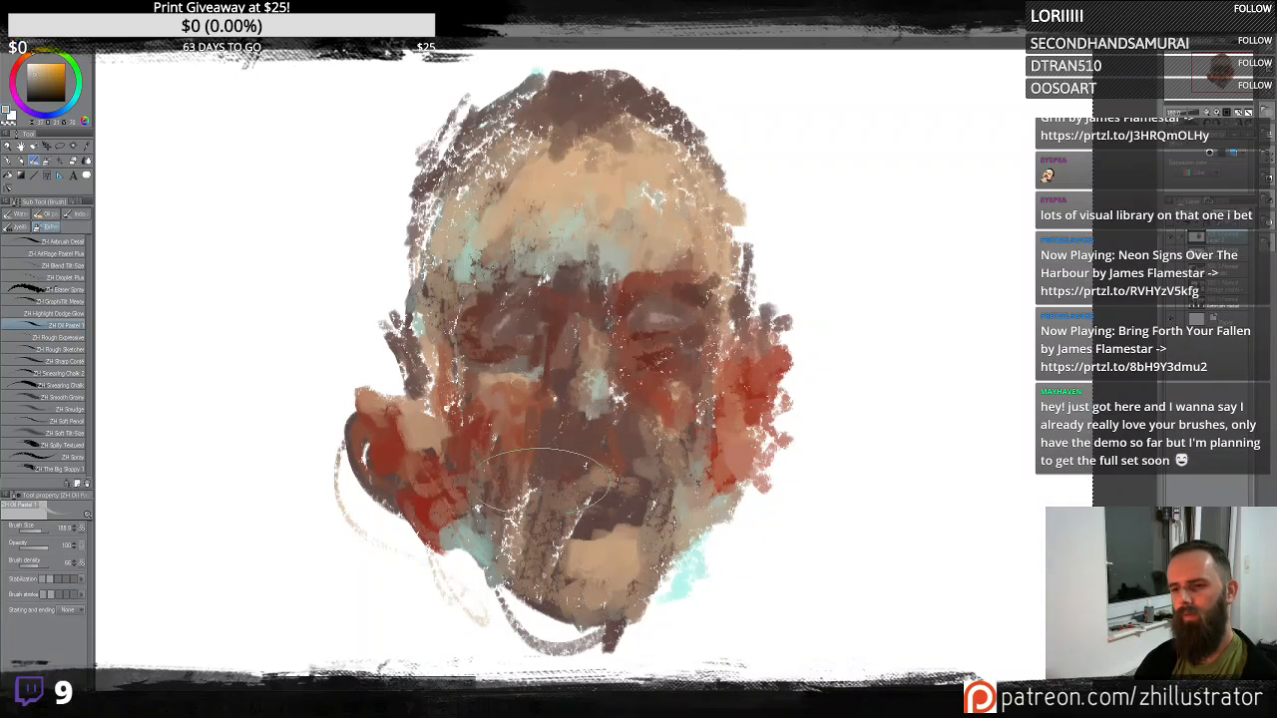
pyautogui.moveTo(544, 481); pyautogui.dragTo(540, 453)
pyautogui.keyDown('alt'); pyautogui.click(591, 508); pyautogui.keyUp('alt')
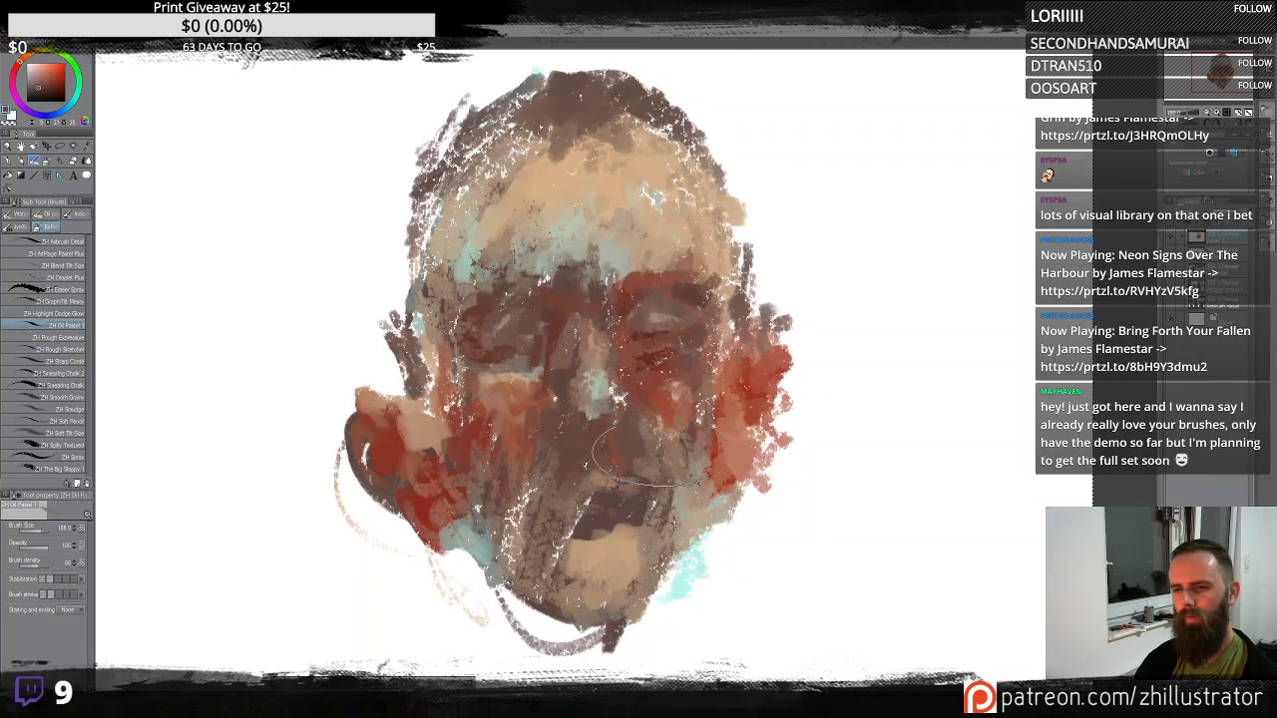
pyautogui.moveTo(581, 490)
pyautogui.mouseDown()
pyautogui.moveTo(639, 465)
pyautogui.moveTo(699, 497)
pyautogui.moveTo(592, 458)
pyautogui.moveTo(618, 459)
pyautogui.moveTo(593, 553)
pyautogui.mouseUp()
pyautogui.keyDown('alt'); pyautogui.click(701, 499); pyautogui.keyUp('alt')
pyautogui.keyDown('alt'); pyautogui.click(648, 518); pyautogui.keyUp('alt')
# - Sample a light tone, switch to the Highlight Dodge Glow brush and try glow strokes over the face, undoing each
pyautogui.keyDown('alt'); pyautogui.click(633, 237); pyautogui.keyUp('alt')
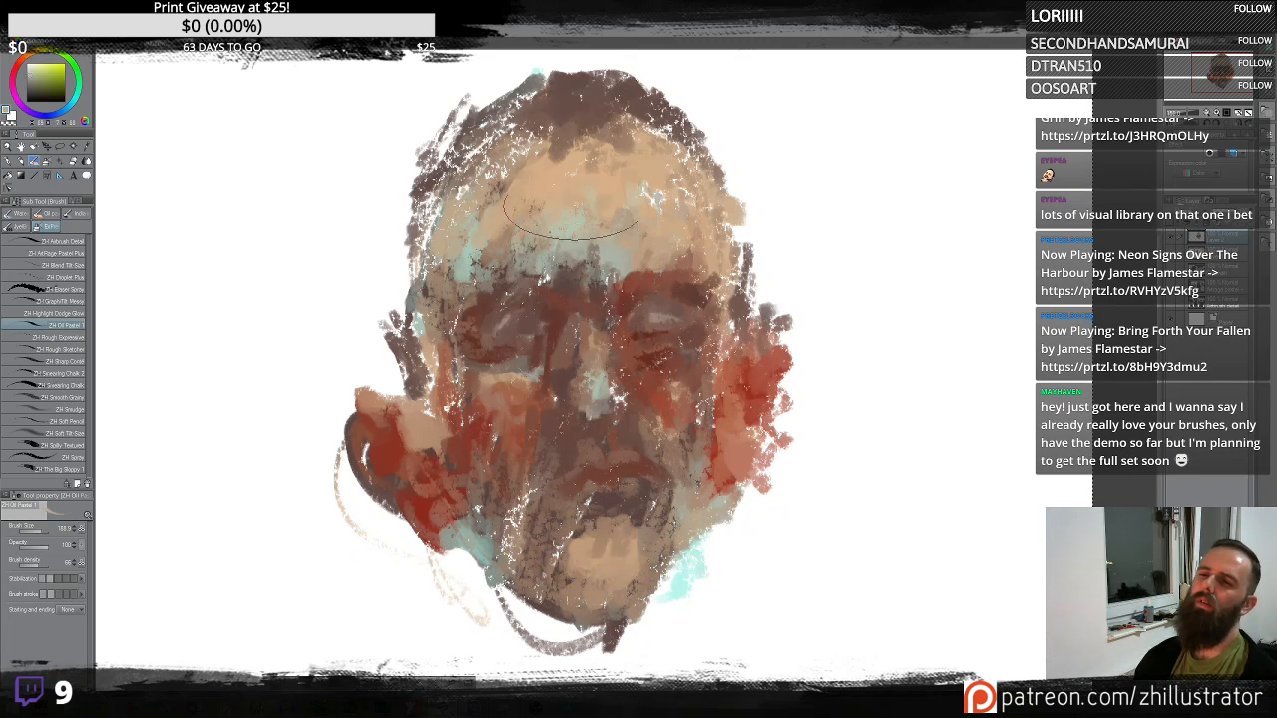
pyautogui.click(70, 314)
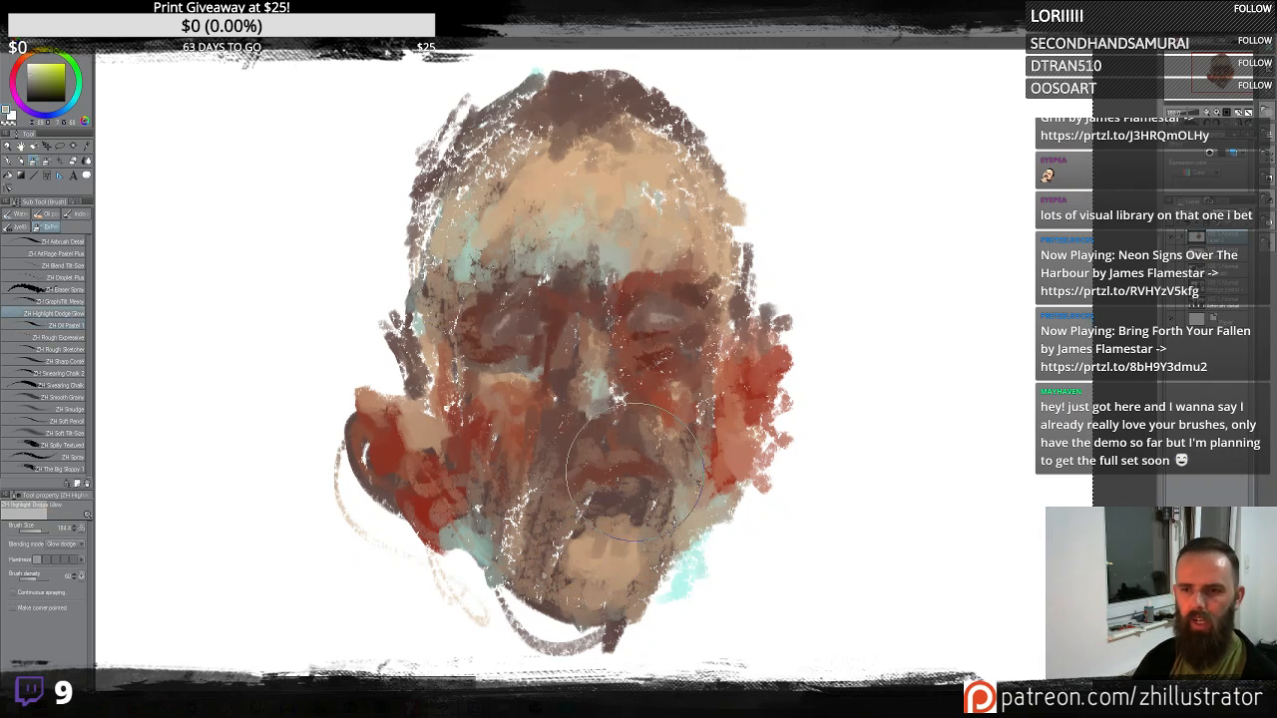
pyautogui.moveTo(634, 491); pyautogui.dragTo(602, 265)
pyautogui.hotkey('ctrl', 'z')
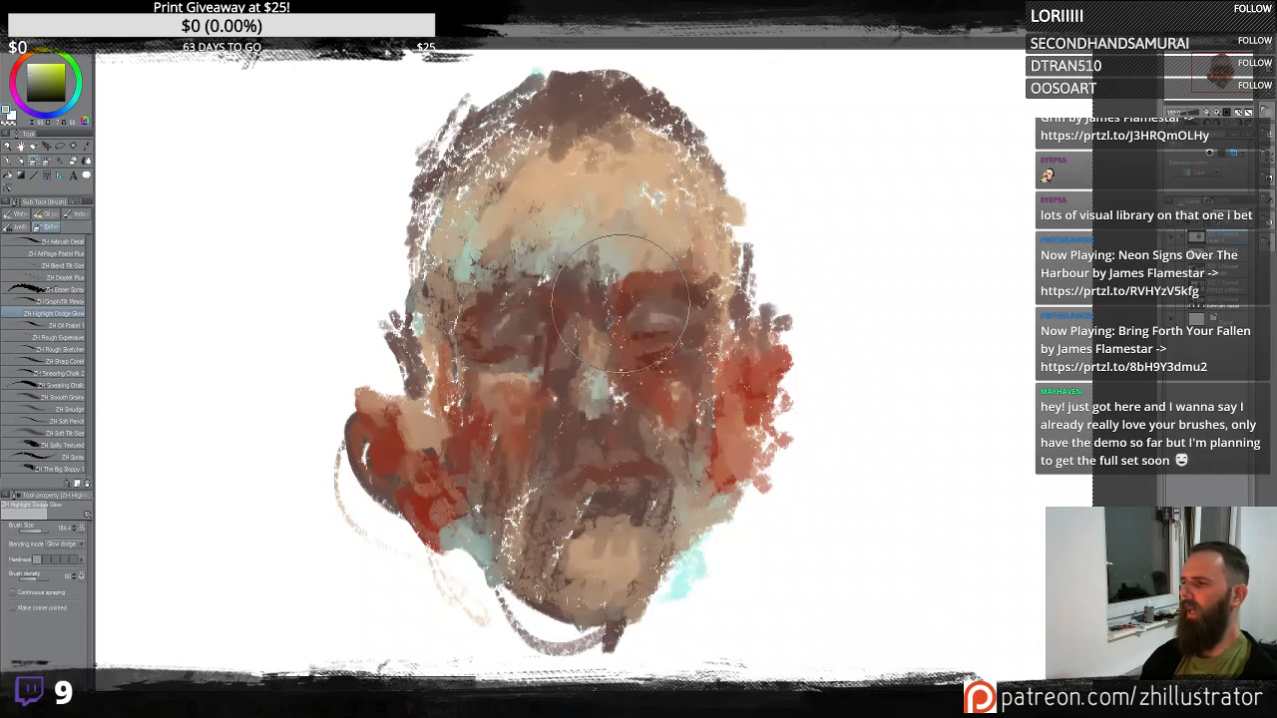
pyautogui.moveTo(611, 217); pyautogui.dragTo(594, 248)
pyautogui.hotkey('ctrl', 'z')
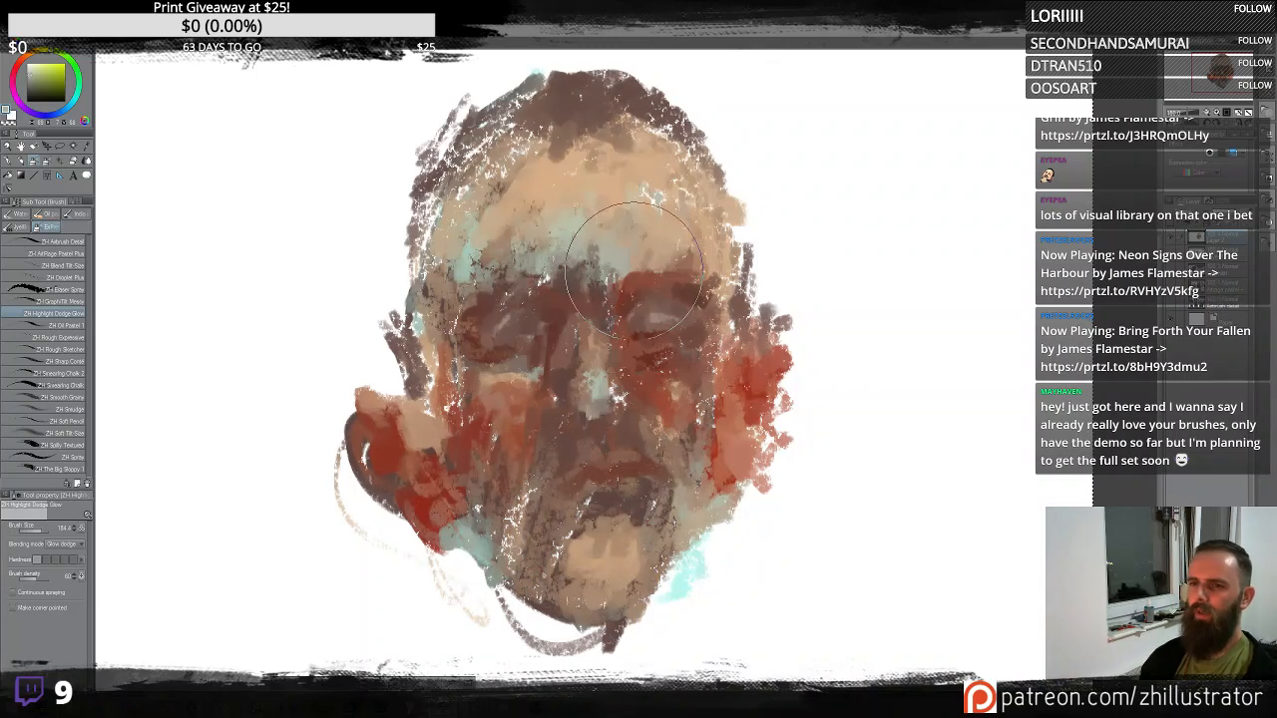
pyautogui.hotkey('ctrl', 'z')
pyautogui.click(598, 393)
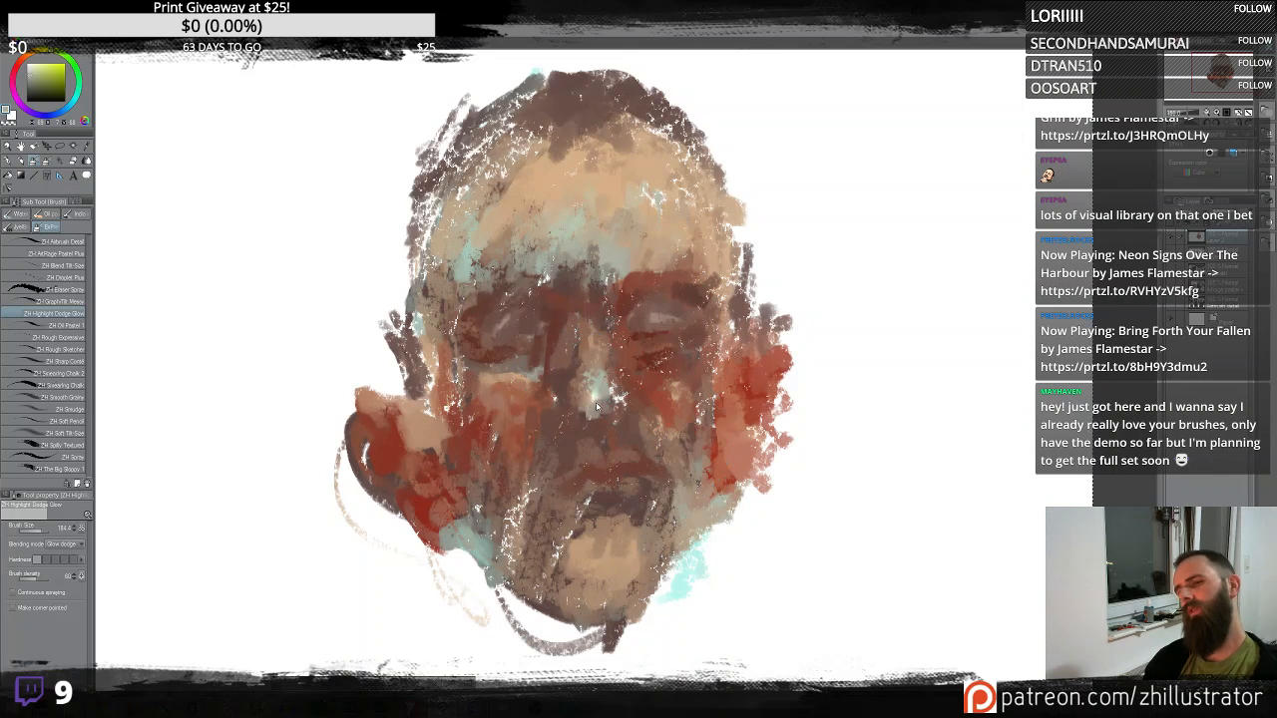
pyautogui.hotkey('ctrl', 'z')
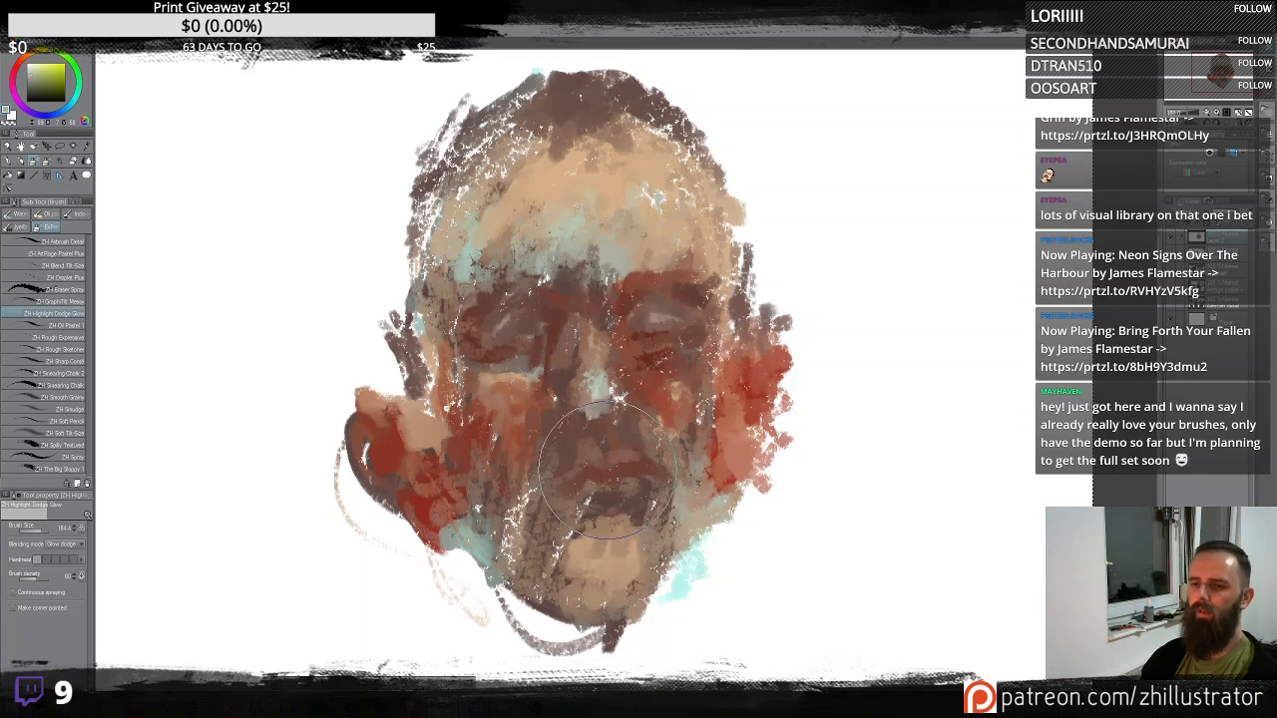
pyautogui.moveTo(599, 468); pyautogui.dragTo(619, 467)
pyautogui.hotkey('ctrl', 'z')
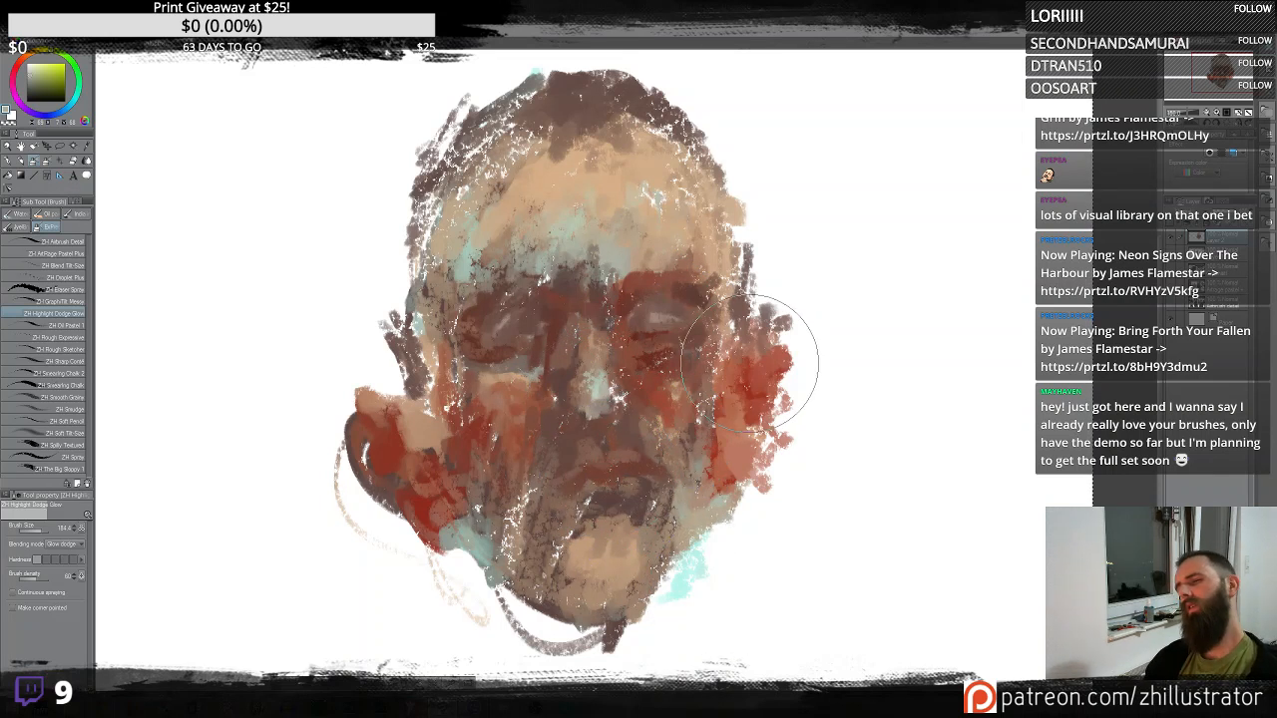
# - Brush dodge glow over the cheeks, right temple, nose and chin, undoing the stroke on the head
pyautogui.moveTo(386, 406); pyautogui.dragTo(382, 425)
pyautogui.moveTo(776, 331); pyautogui.dragTo(775, 381)
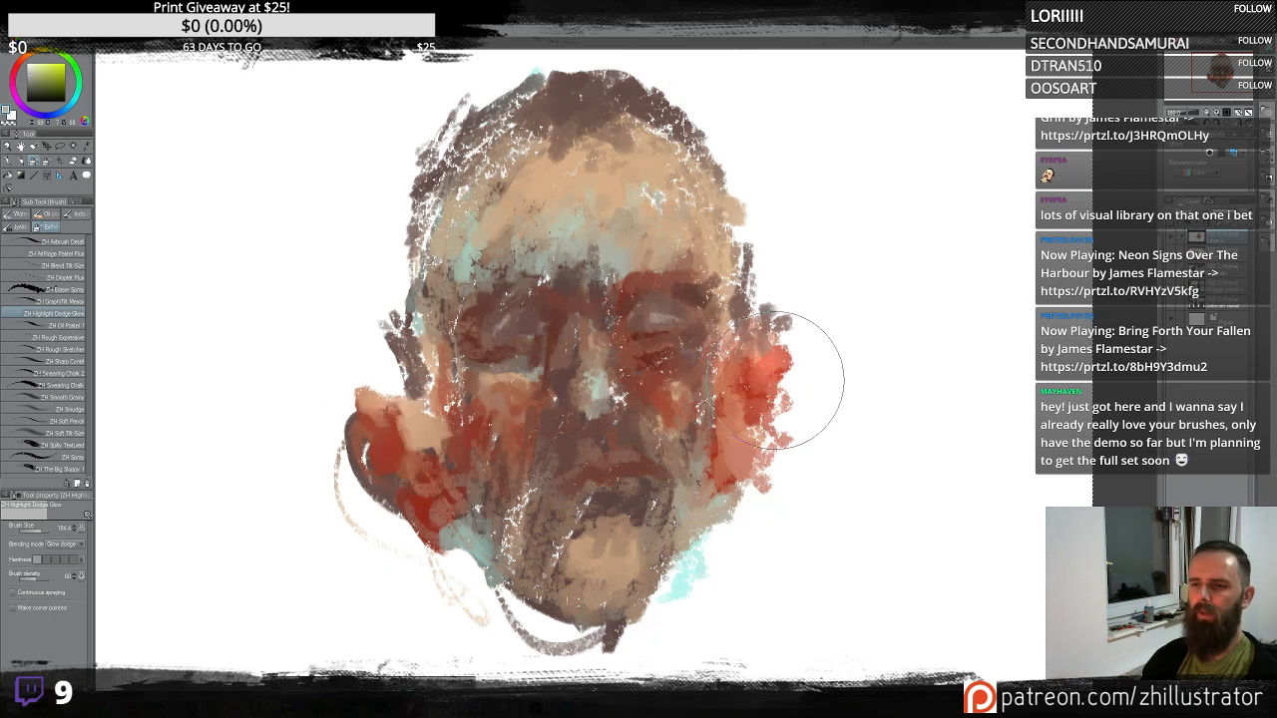
pyautogui.moveTo(429, 215); pyautogui.dragTo(529, 204)
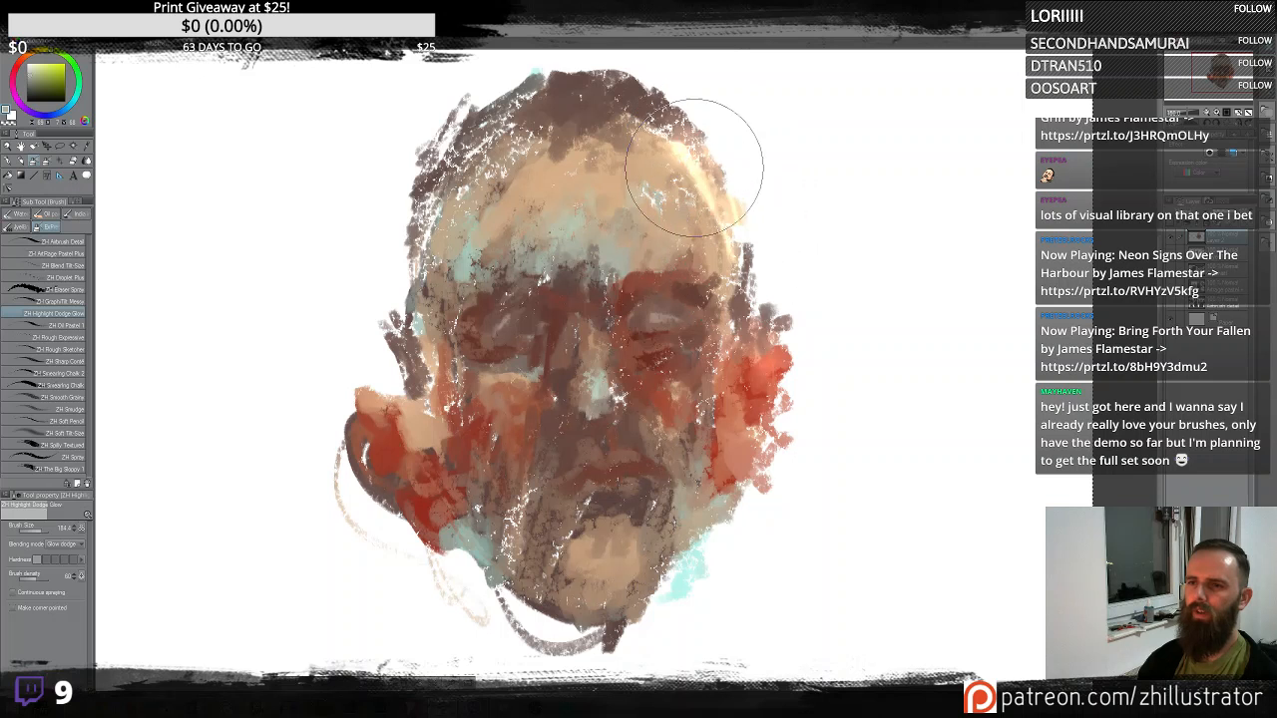
pyautogui.hotkey('ctrl', 'z')
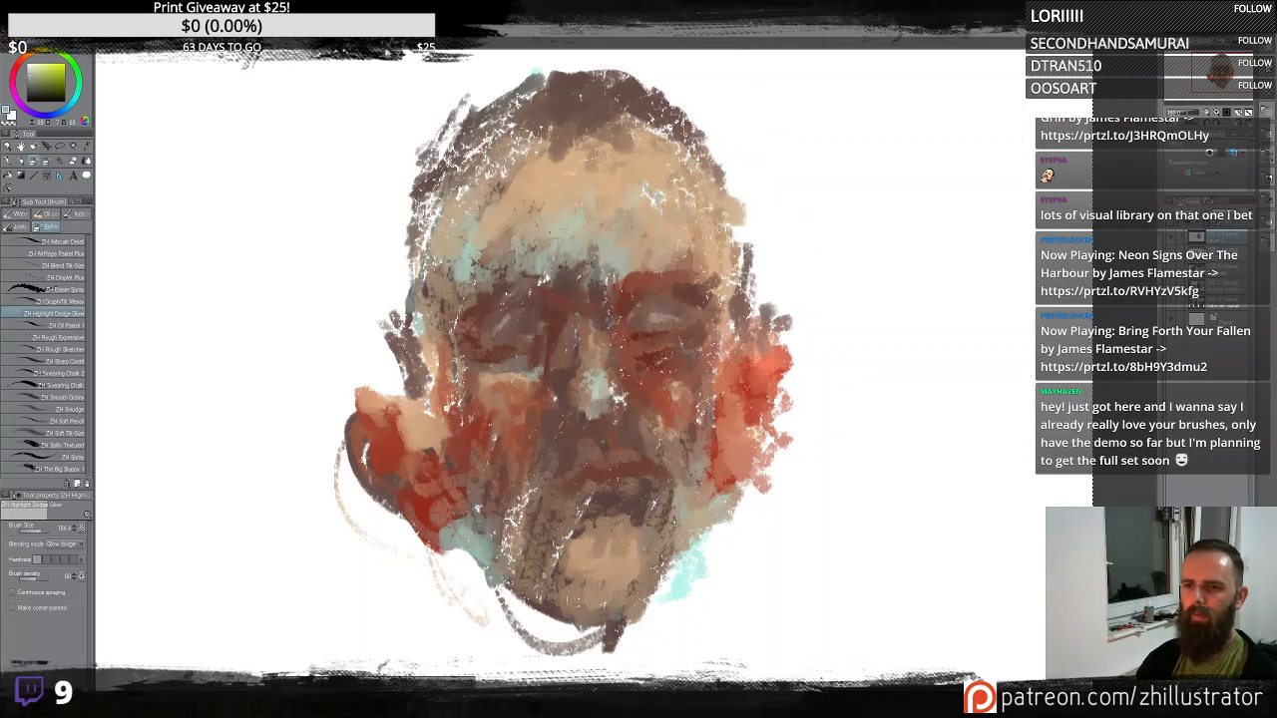
pyautogui.keyDown('alt'); pyautogui.click(453, 258); pyautogui.keyUp('alt')
pyautogui.moveTo(437, 255); pyautogui.dragTo(481, 187)
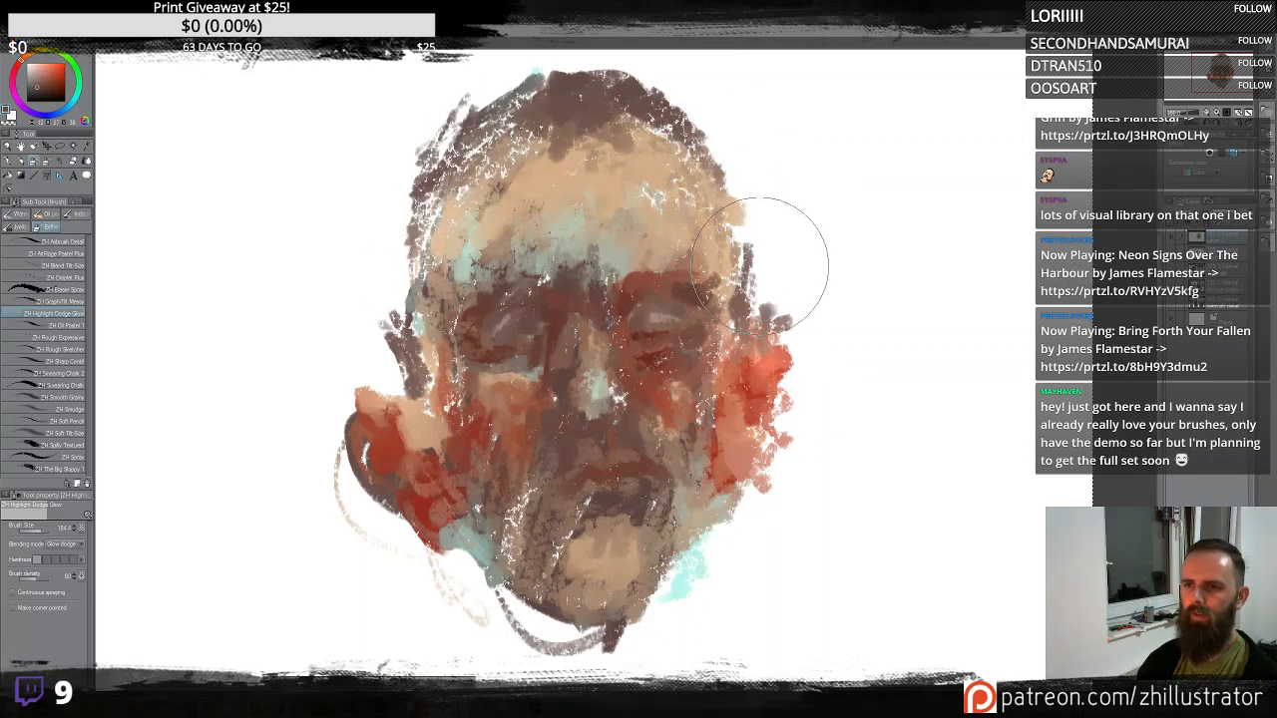
pyautogui.moveTo(706, 133); pyautogui.dragTo(737, 329)
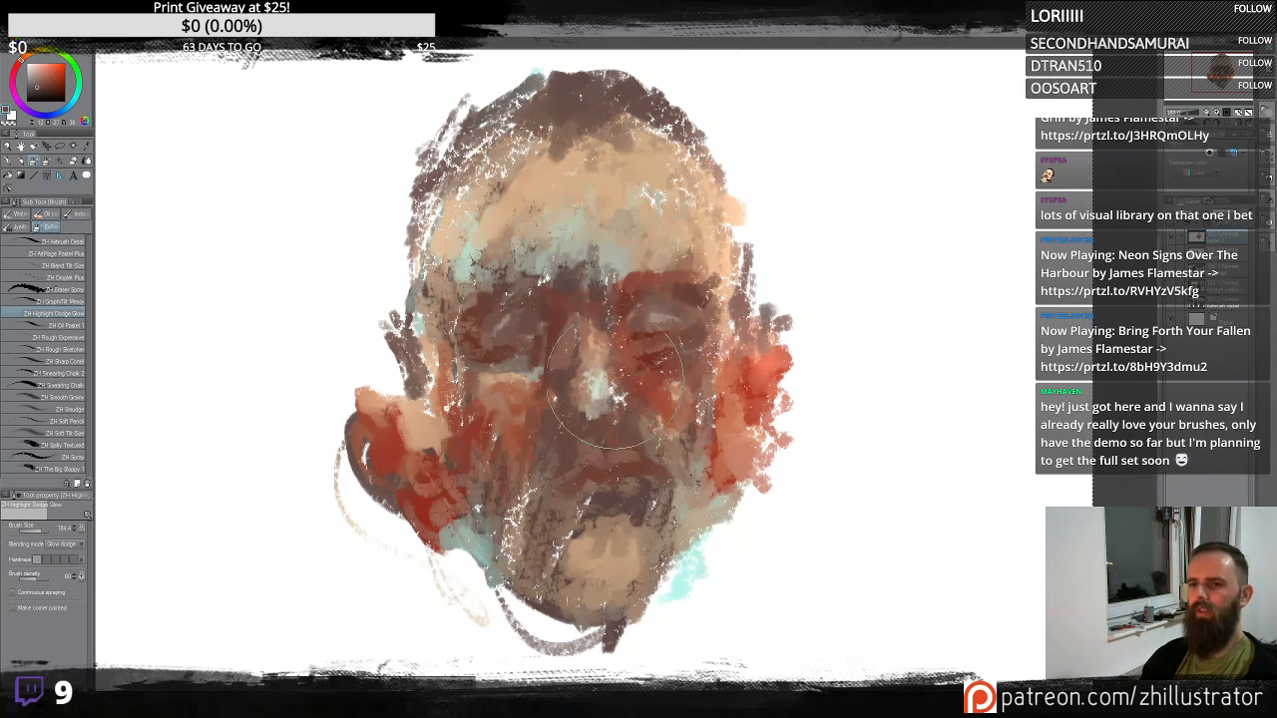
pyautogui.moveTo(617, 304); pyautogui.dragTo(628, 439)
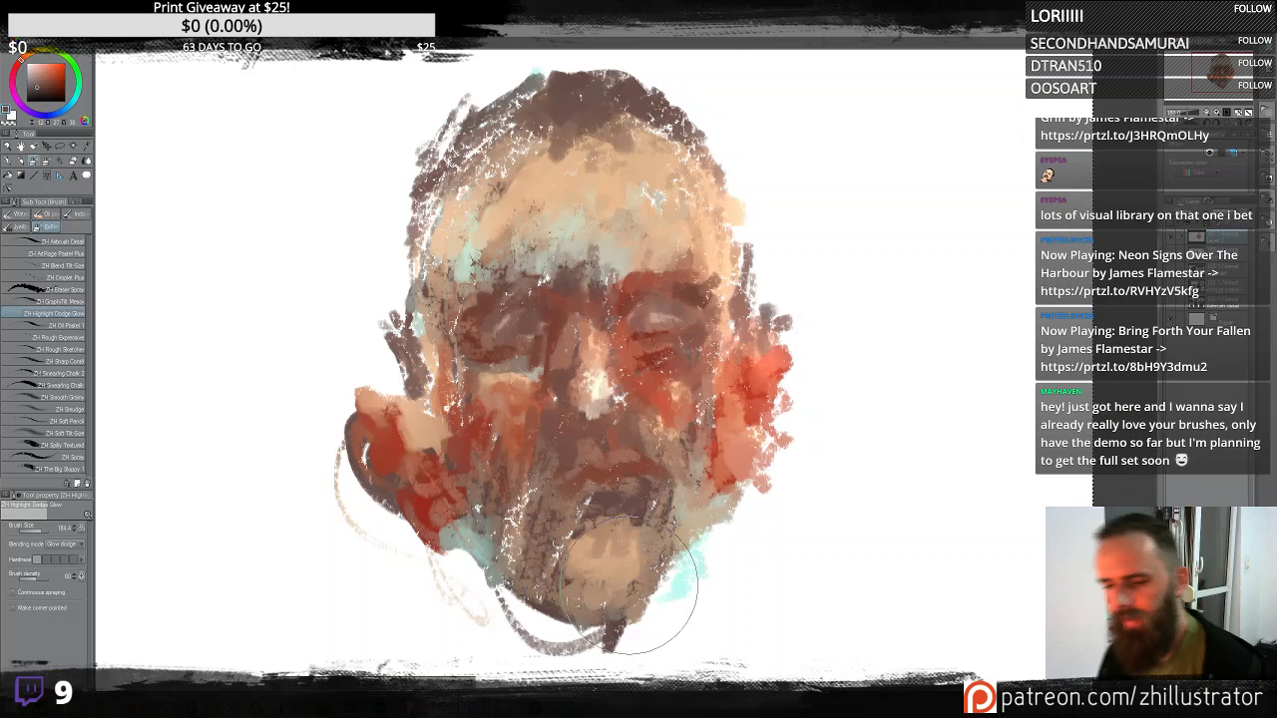
# - Switch back to the Oil Pastel brush and paint dark strokes over the mouth and chin
pyautogui.click(75, 325)
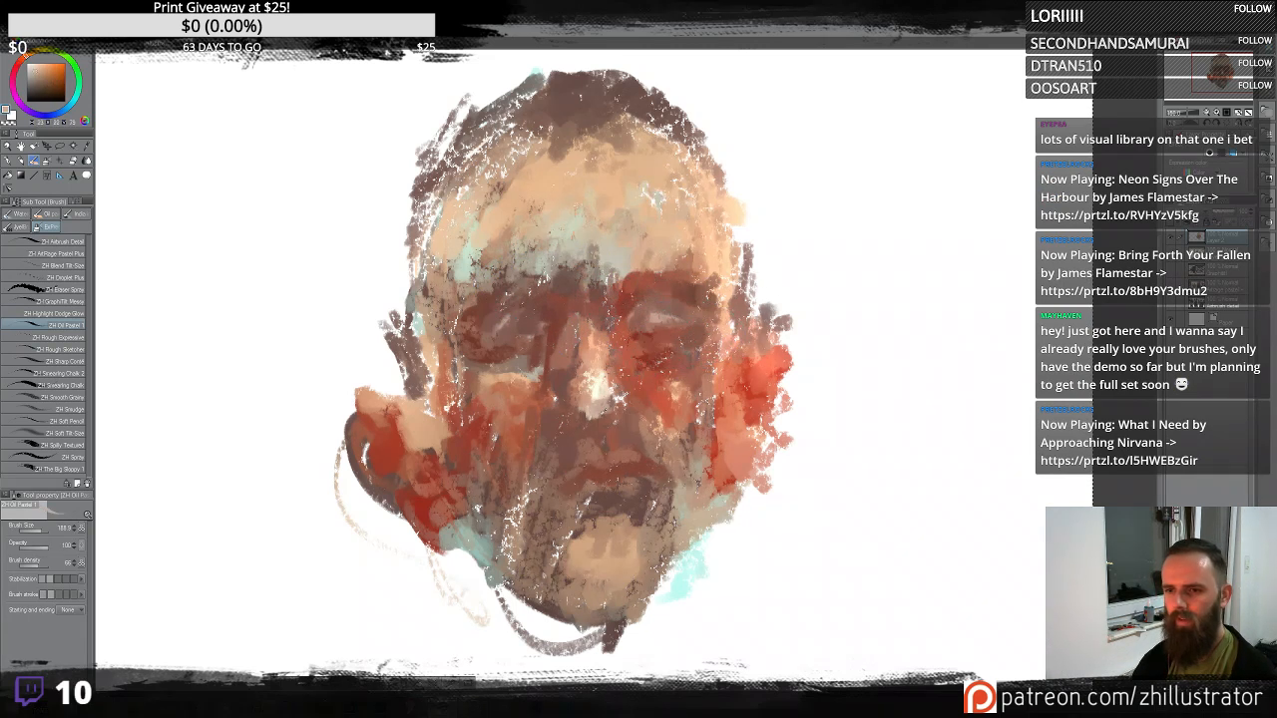
pyautogui.keyDown('alt'); pyautogui.click(599, 445); pyautogui.keyUp('alt')
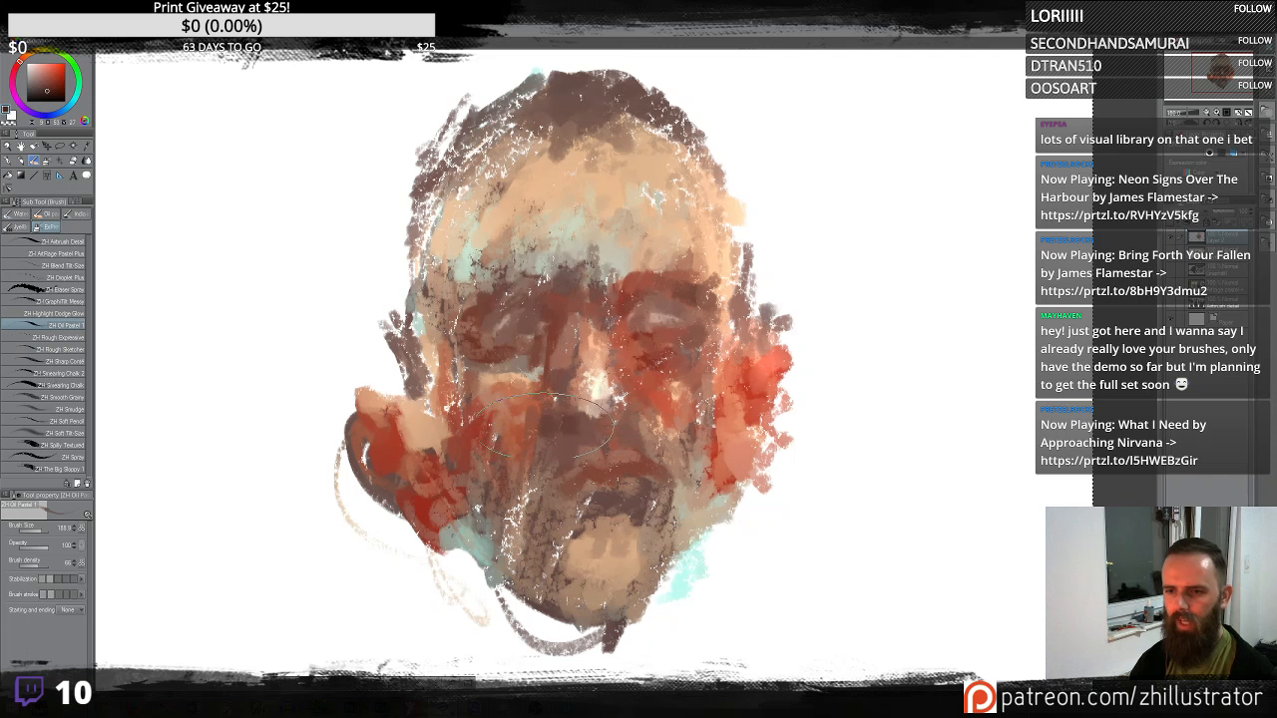
pyautogui.moveTo(623, 413); pyautogui.dragTo(656, 419)
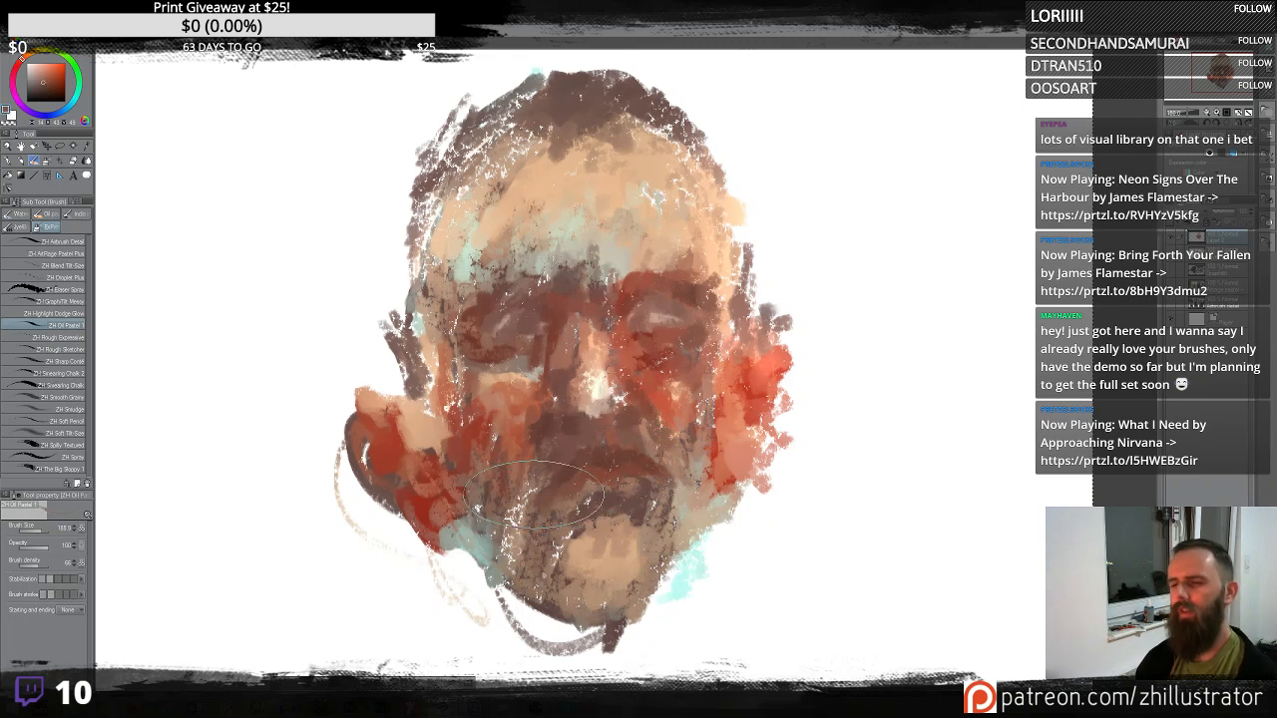
pyautogui.moveTo(604, 494); pyautogui.dragTo(550, 483)
pyautogui.keyDown('alt'); pyautogui.click(522, 469); pyautogui.keyUp('alt')
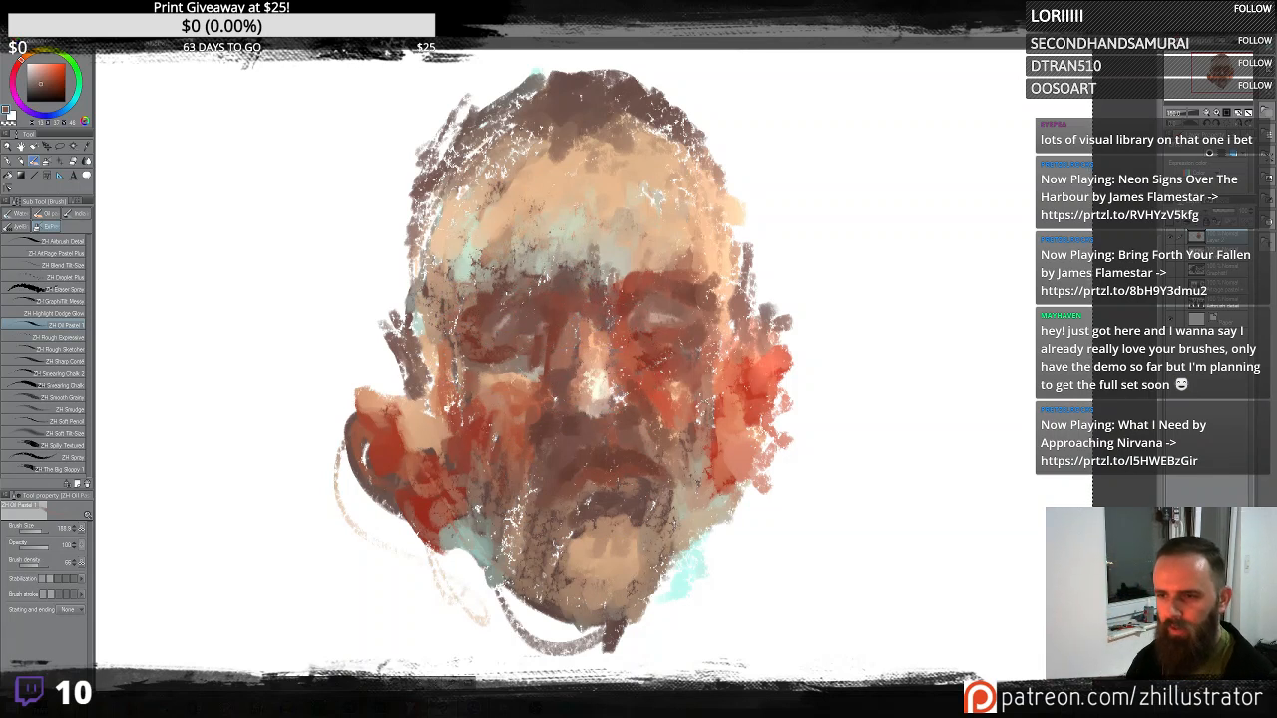
# - Draw vertical test strokes with the Oil Pastel on the blank canvas beside the head
pyautogui.moveTo(875, 207)
pyautogui.mouseDown()
pyautogui.moveTo(900, 467)
pyautogui.moveTo(883, 130)
pyautogui.moveTo(927, 466)
pyautogui.moveTo(968, 230)
pyautogui.moveTo(973, 504)
pyautogui.moveTo(1003, 299)
pyautogui.moveTo(1003, 130)
pyautogui.mouseUp()
pyautogui.press('Delete')
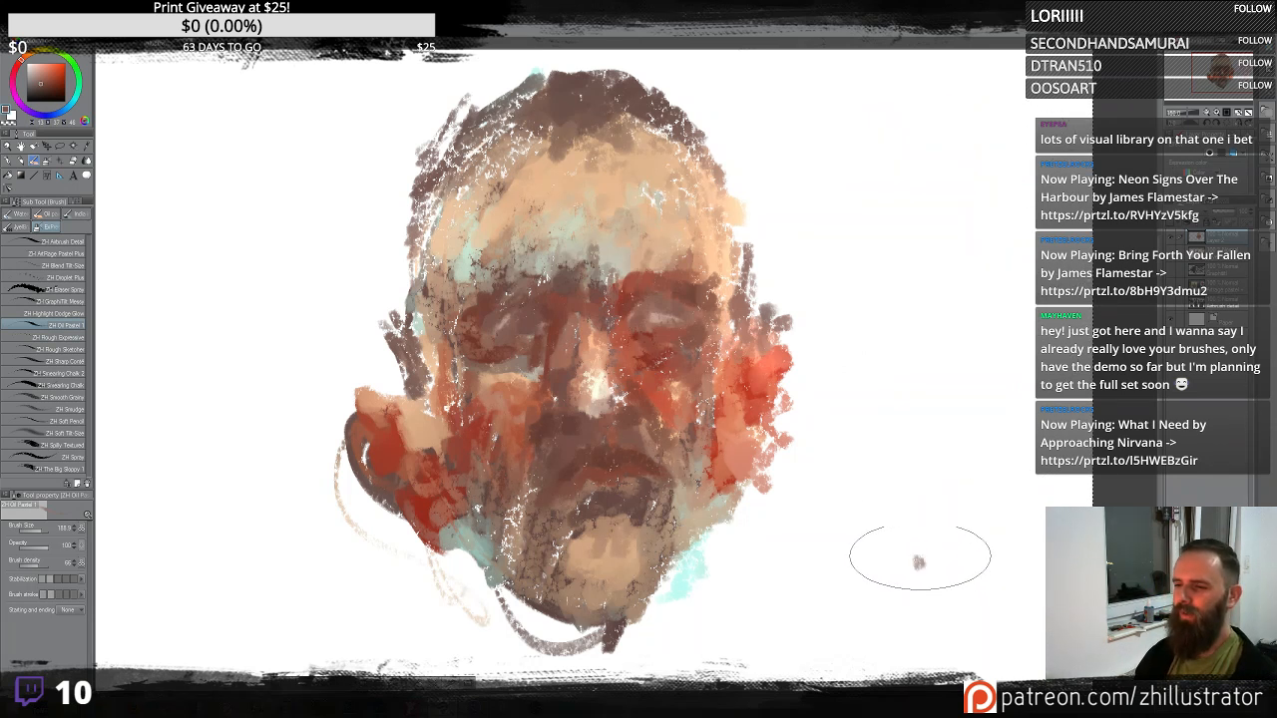
pyautogui.moveTo(918, 563)
pyautogui.mouseDown()
pyautogui.moveTo(925, 213)
pyautogui.moveTo(900, 150)
pyautogui.moveTo(977, 565)
pyautogui.moveTo(973, 139)
pyautogui.moveTo(931, 427)
pyautogui.moveTo(876, 96)
pyautogui.mouseUp()
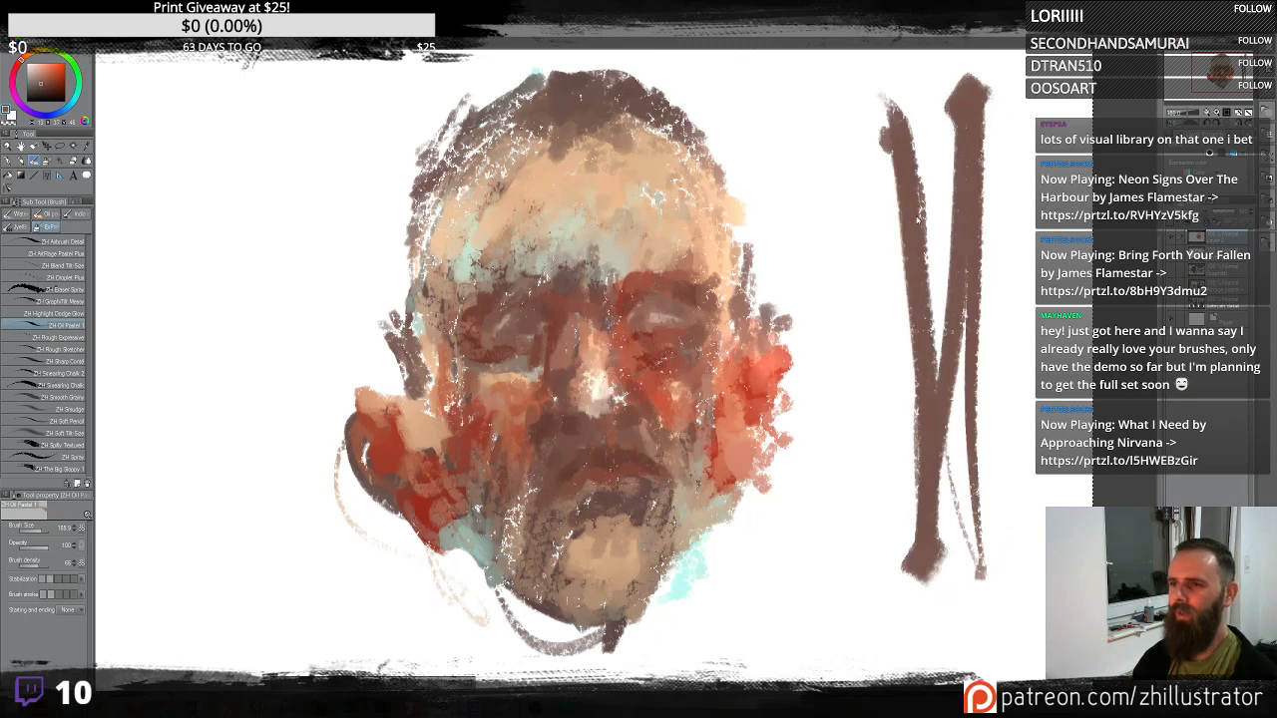
pyautogui.hotkey('ctrl', 'z')
pyautogui.moveTo(960, 180)
pyautogui.mouseDown()
pyautogui.moveTo(904, 342)
pyautogui.moveTo(912, 200)
pyautogui.moveTo(895, 294)
pyautogui.moveTo(877, 199)
pyautogui.moveTo(872, 284)
pyautogui.moveTo(852, 175)
pyautogui.moveTo(853, 340)
pyautogui.moveTo(823, 182)
pyautogui.moveTo(846, 352)
pyautogui.mouseUp()
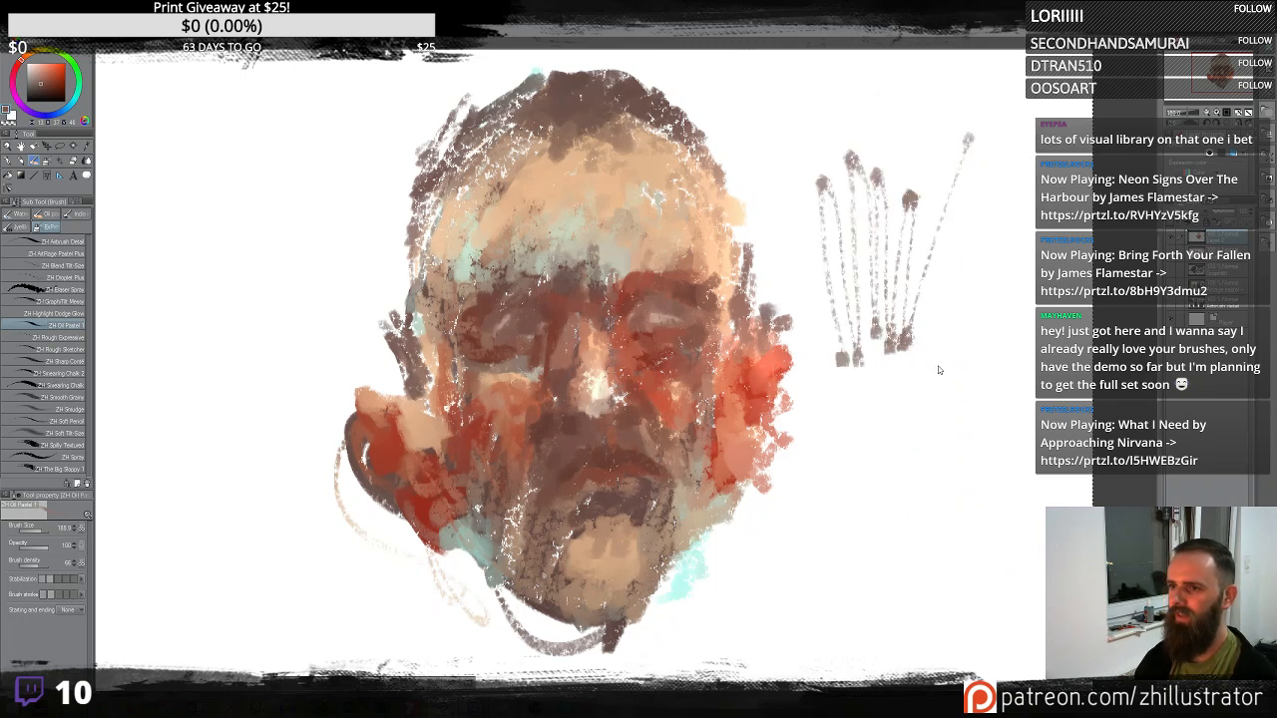
# - Try more Oil Pastel test strokes on the blank canvas beside the head, undoing each one
pyautogui.hotkey('ctrl', 'z')
pyautogui.moveTo(923, 423)
pyautogui.mouseDown()
pyautogui.moveTo(920, 200)
pyautogui.moveTo(988, 200)
pyautogui.moveTo(983, 374)
pyautogui.moveTo(808, 257)
pyautogui.mouseUp()
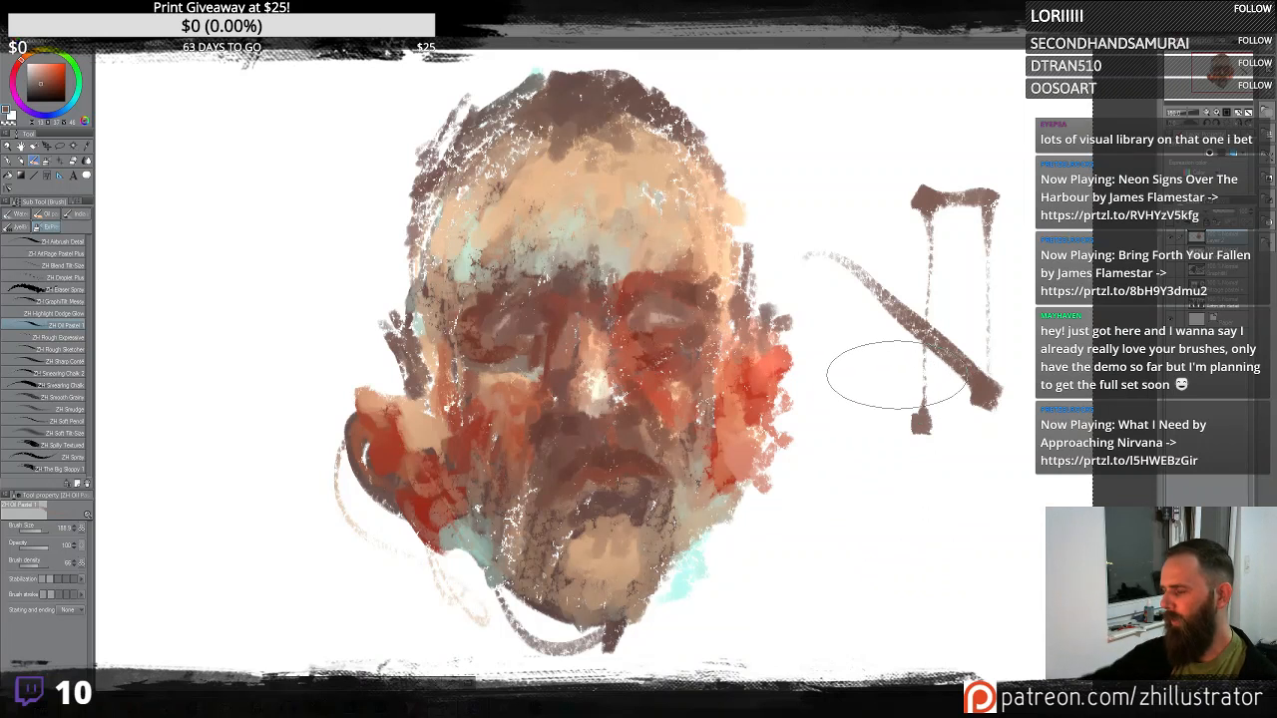
pyautogui.hotkey('ctrl', 'z')
pyautogui.hotkey('ctrl', 'z')
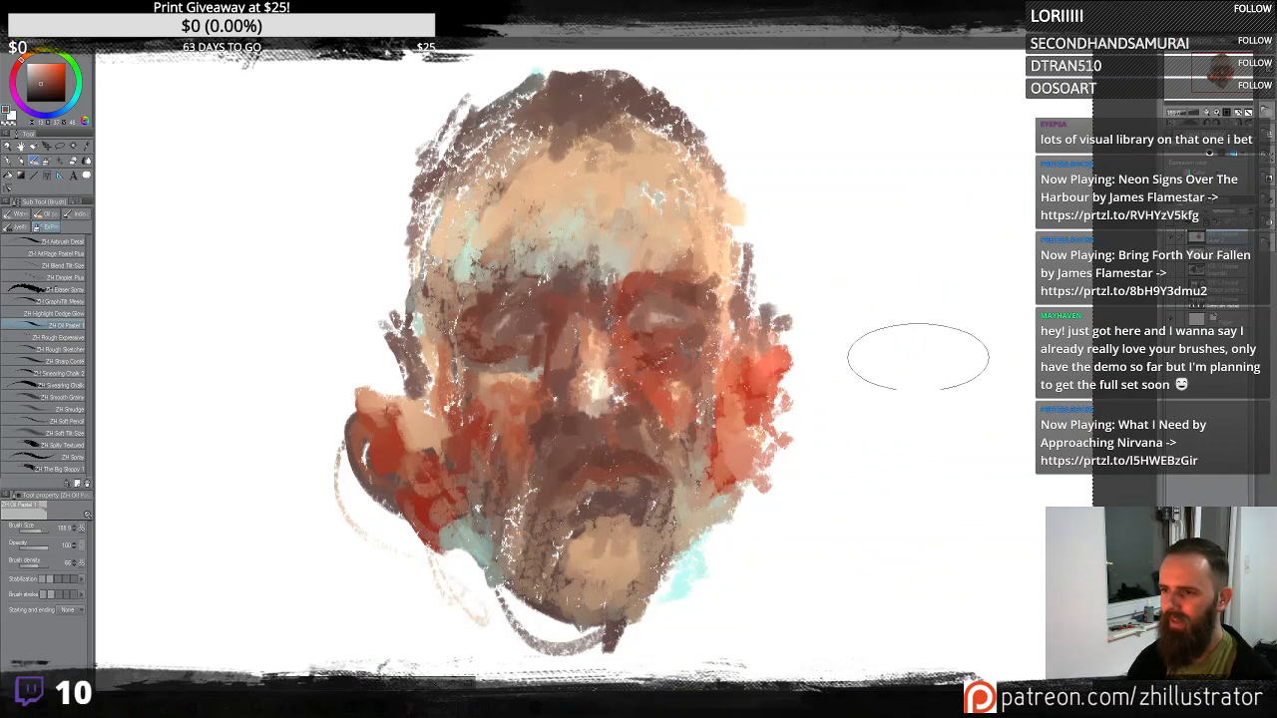
pyautogui.moveTo(920, 354); pyautogui.dragTo(938, 346)
pyautogui.moveTo(900, 117)
pyautogui.mouseDown()
pyautogui.moveTo(923, 330)
pyautogui.moveTo(918, 560)
pyautogui.moveTo(914, 510)
pyautogui.mouseUp()
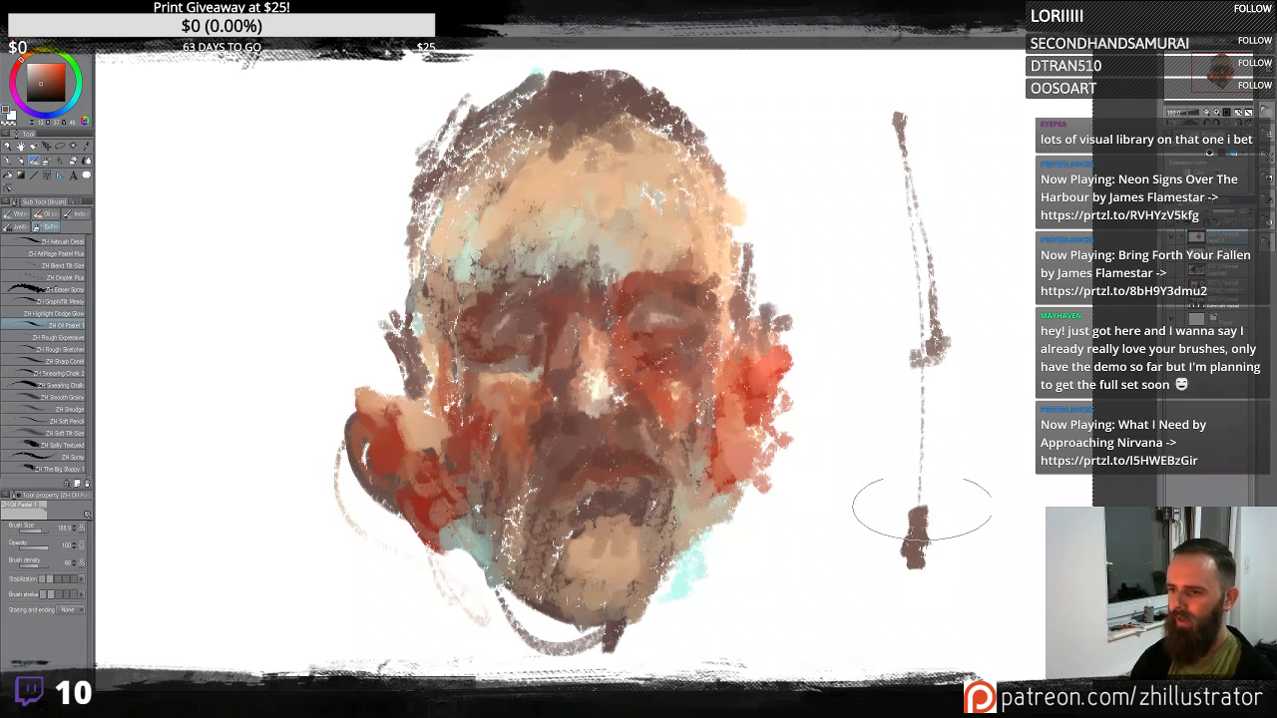
pyautogui.hotkey('ctrl', 'z')
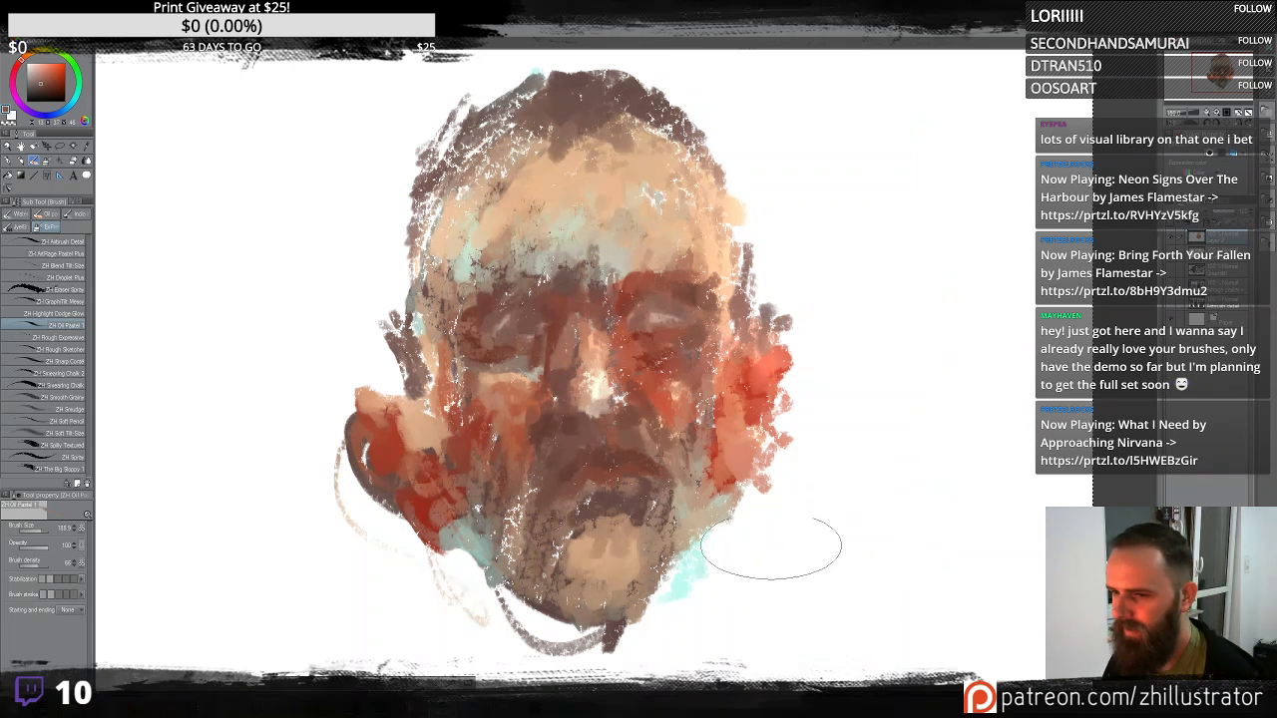
# - Paint the neck and jaw below the head with broad dark brown Oil Pastel strokes
pyautogui.moveTo(728, 558)
pyautogui.mouseDown()
pyautogui.moveTo(671, 610)
pyautogui.moveTo(854, 530)
pyautogui.moveTo(798, 534)
pyautogui.moveTo(738, 589)
pyautogui.mouseUp()
pyautogui.hotkey('ctrl', 'z')
pyautogui.moveTo(571, 593)
pyautogui.mouseDown()
pyautogui.moveTo(602, 514)
pyautogui.moveTo(643, 479)
pyautogui.moveTo(718, 579)
pyautogui.moveTo(598, 599)
pyautogui.moveTo(579, 658)
pyautogui.moveTo(639, 499)
pyautogui.moveTo(708, 559)
pyautogui.moveTo(798, 479)
pyautogui.moveTo(764, 549)
pyautogui.moveTo(698, 588)
pyautogui.moveTo(613, 539)
pyautogui.mouseUp()
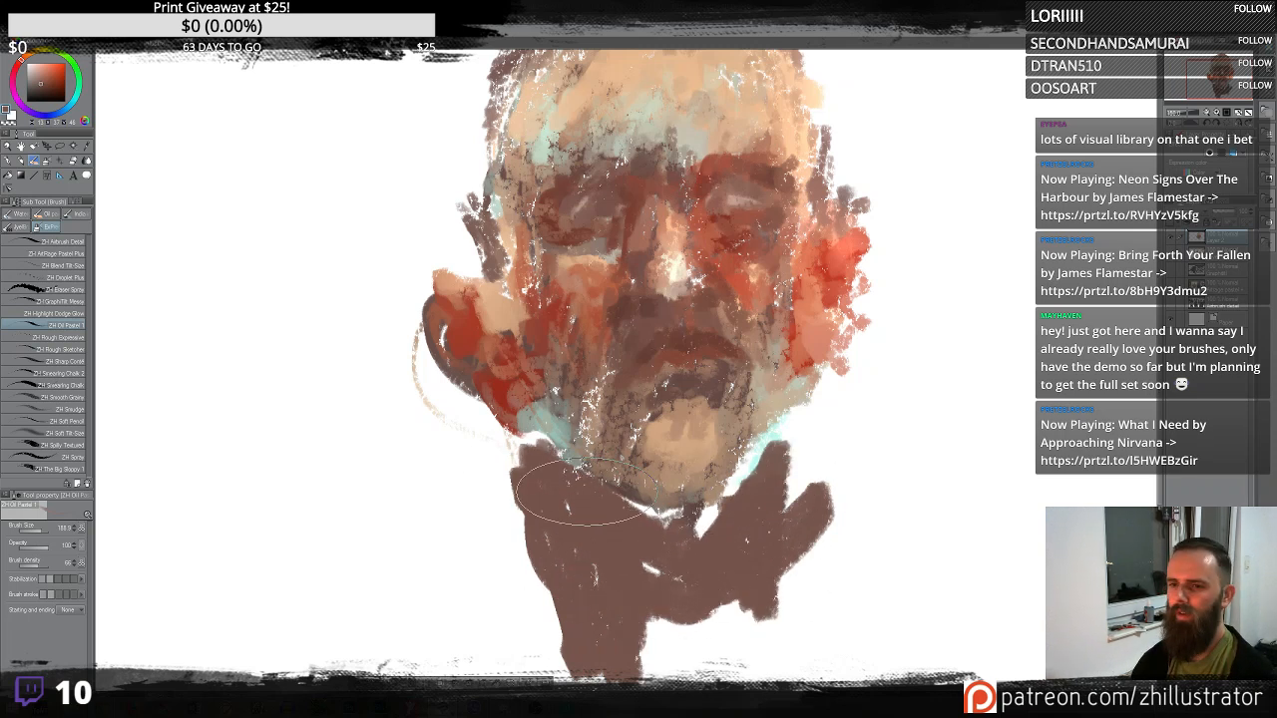
pyautogui.keyDown('alt'); pyautogui.click(516, 409); pyautogui.keyUp('alt')
pyautogui.moveTo(546, 457)
pyautogui.mouseDown()
pyautogui.moveTo(597, 580)
pyautogui.moveTo(577, 538)
pyautogui.moveTo(641, 579)
pyautogui.mouseUp()
pyautogui.moveTo(742, 502); pyautogui.dragTo(784, 454)
pyautogui.moveTo(704, 529); pyautogui.dragTo(607, 507)
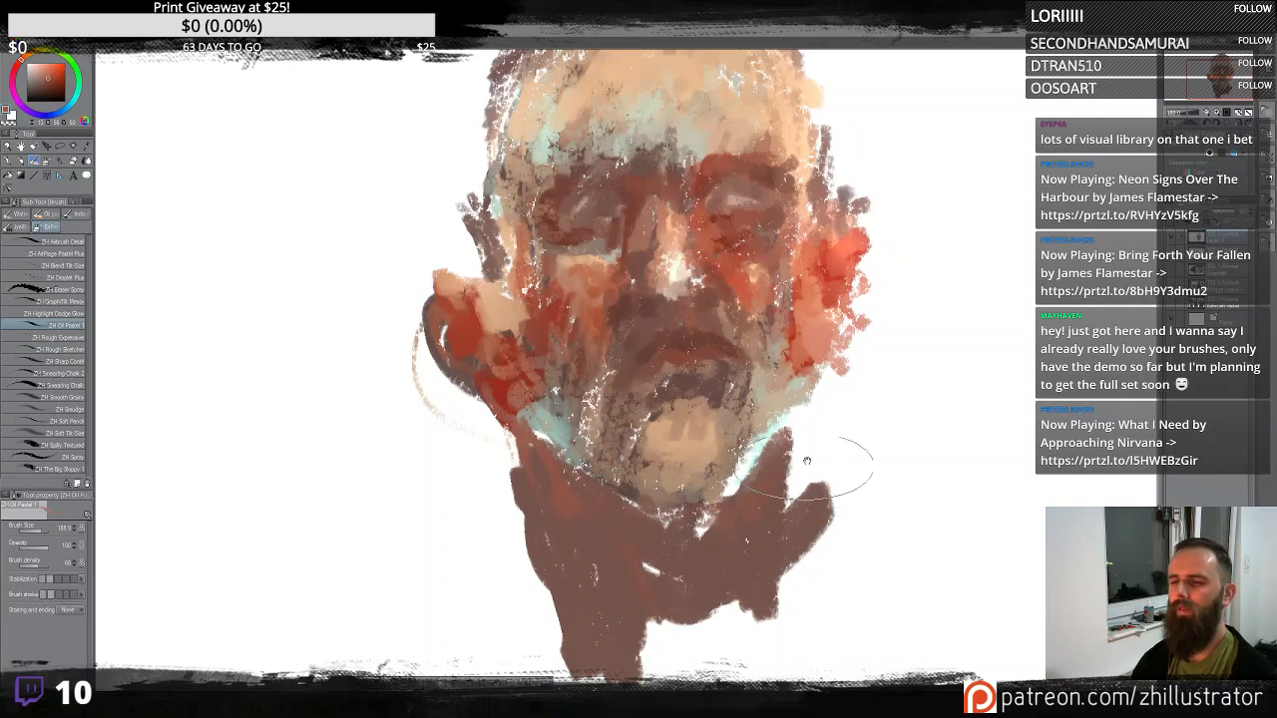
pyautogui.moveTo(817, 452); pyautogui.dragTo(827, 563)
# - Sample lighter skin tones and layer Oil Pastel strokes over the neck and chin
pyautogui.keyDown('alt'); pyautogui.click(686, 379); pyautogui.keyUp('alt')
pyautogui.moveTo(701, 643)
pyautogui.mouseDown()
pyautogui.moveTo(648, 599)
pyautogui.moveTo(714, 624)
pyautogui.moveTo(686, 632)
pyautogui.moveTo(650, 616)
pyautogui.moveTo(727, 611)
pyautogui.mouseUp()
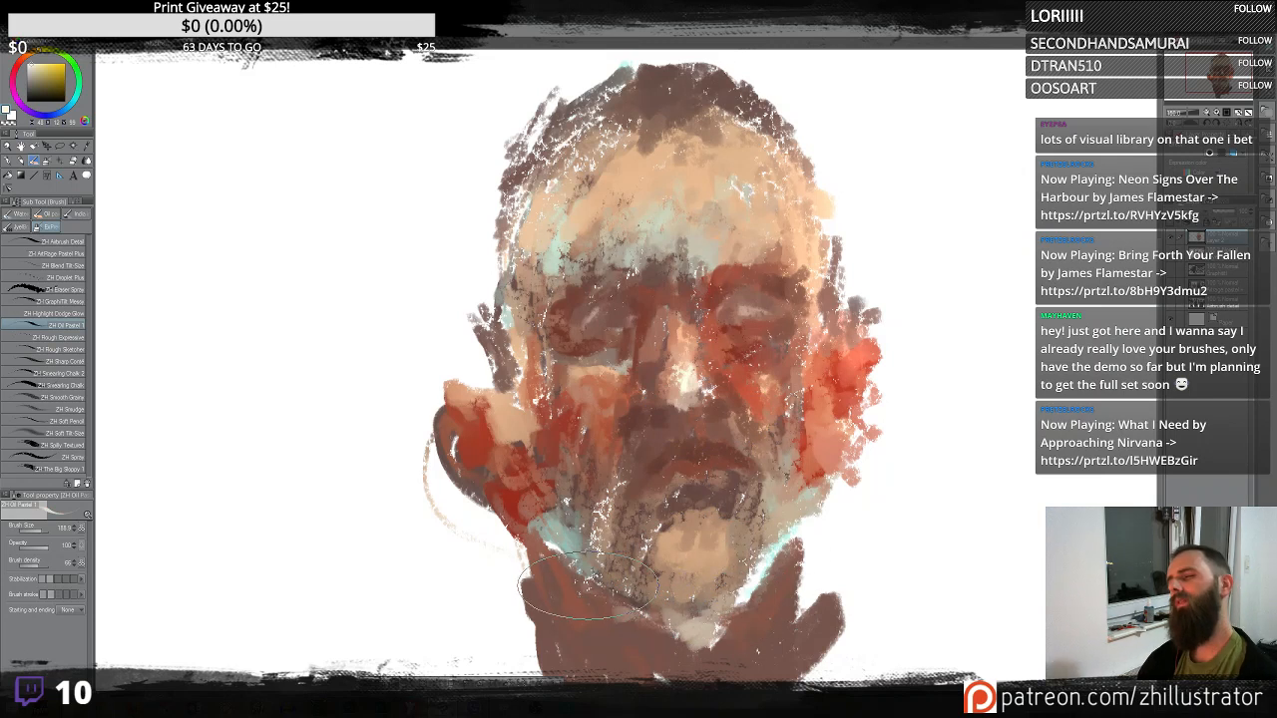
pyautogui.moveTo(590, 588)
pyautogui.mouseDown()
pyautogui.moveTo(755, 596)
pyautogui.moveTo(826, 494)
pyautogui.mouseUp()
pyautogui.keyDown('alt'); pyautogui.click(796, 540); pyautogui.keyUp('alt')
pyautogui.moveTo(797, 549); pyautogui.dragTo(780, 649)
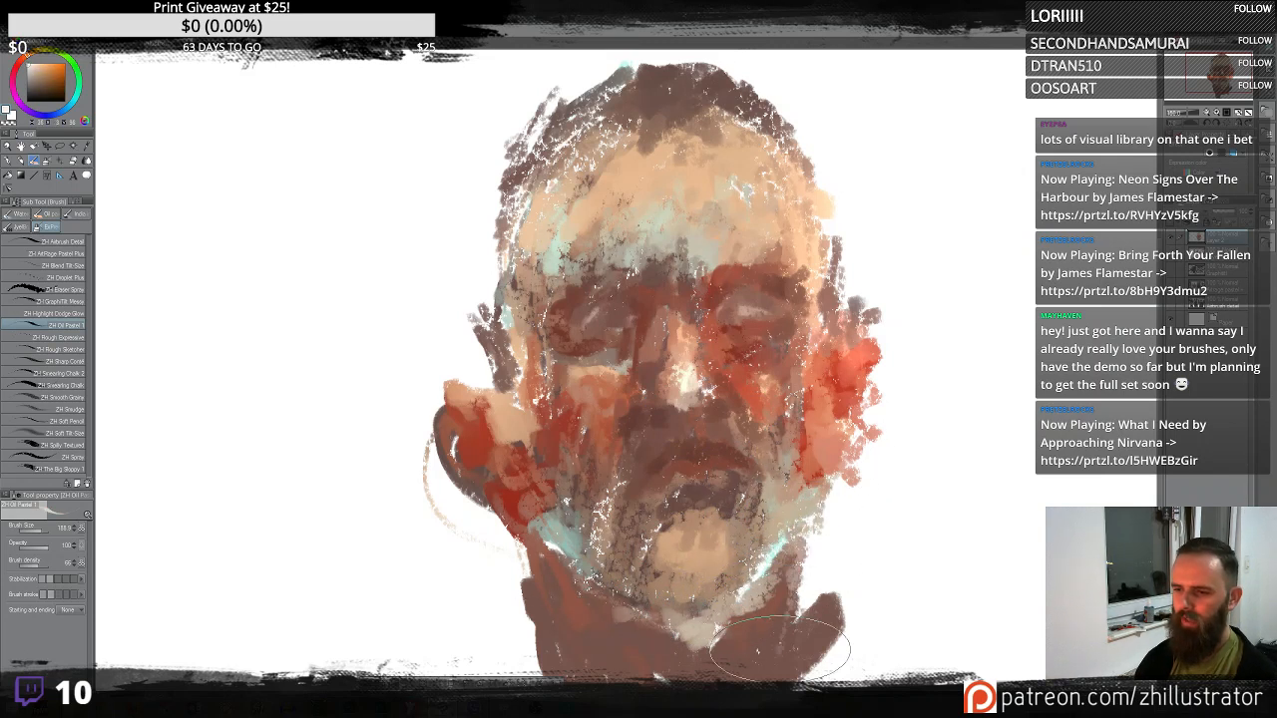
pyautogui.moveTo(786, 500); pyautogui.dragTo(809, 394)
pyautogui.keyDown('alt'); pyautogui.click(575, 423); pyautogui.keyUp('alt')
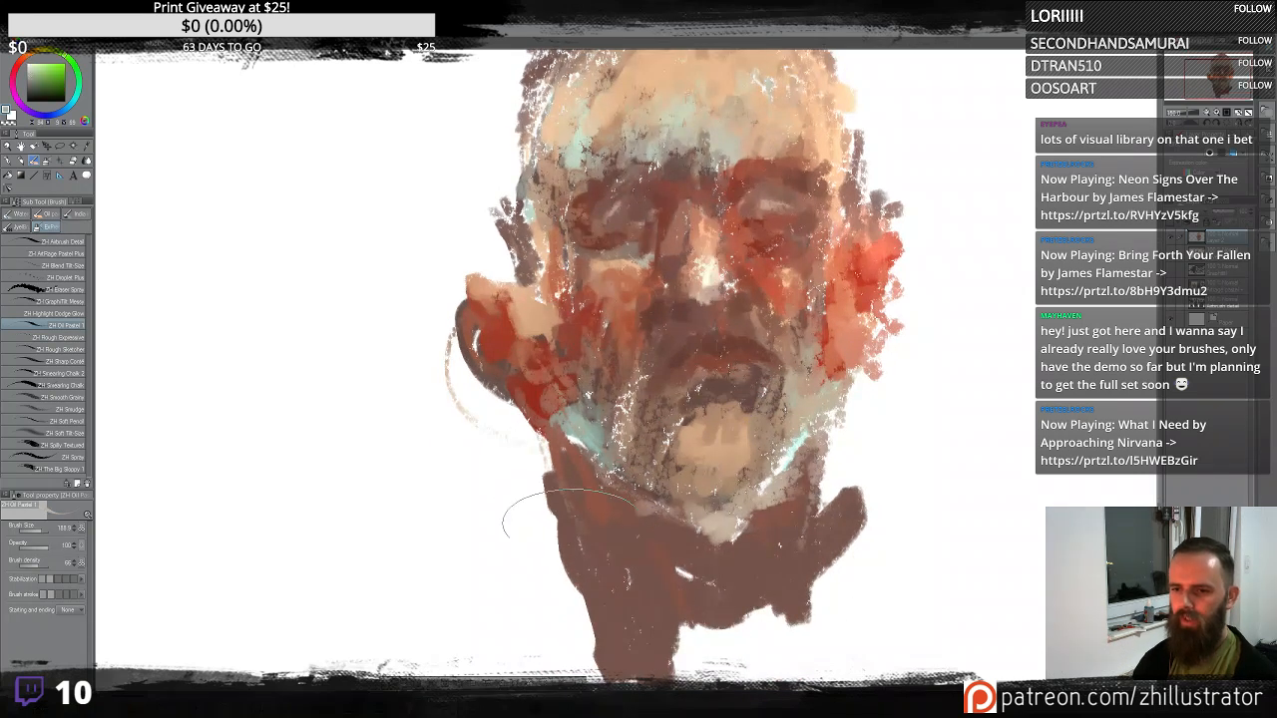
pyautogui.moveTo(566, 504); pyautogui.dragTo(605, 638)
pyautogui.moveTo(617, 556); pyautogui.dragTo(601, 619)
pyautogui.moveTo(536, 459); pyautogui.dragTo(596, 584)
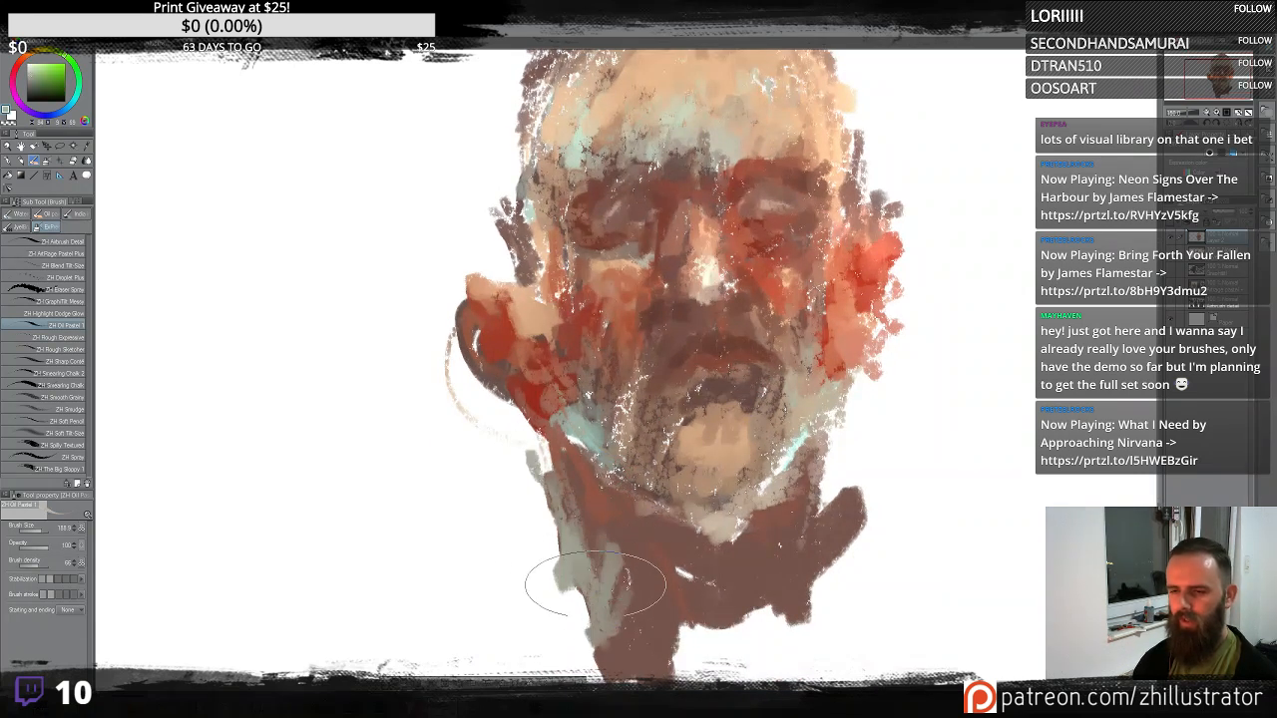
pyautogui.moveTo(778, 418)
pyautogui.mouseDown()
pyautogui.moveTo(797, 498)
pyautogui.moveTo(762, 470)
pyautogui.mouseUp()
# - Sample tones from the face and dab Oil Pastel strokes over the forehead and nose
pyautogui.keyDown('alt'); pyautogui.click(688, 166); pyautogui.keyUp('alt')
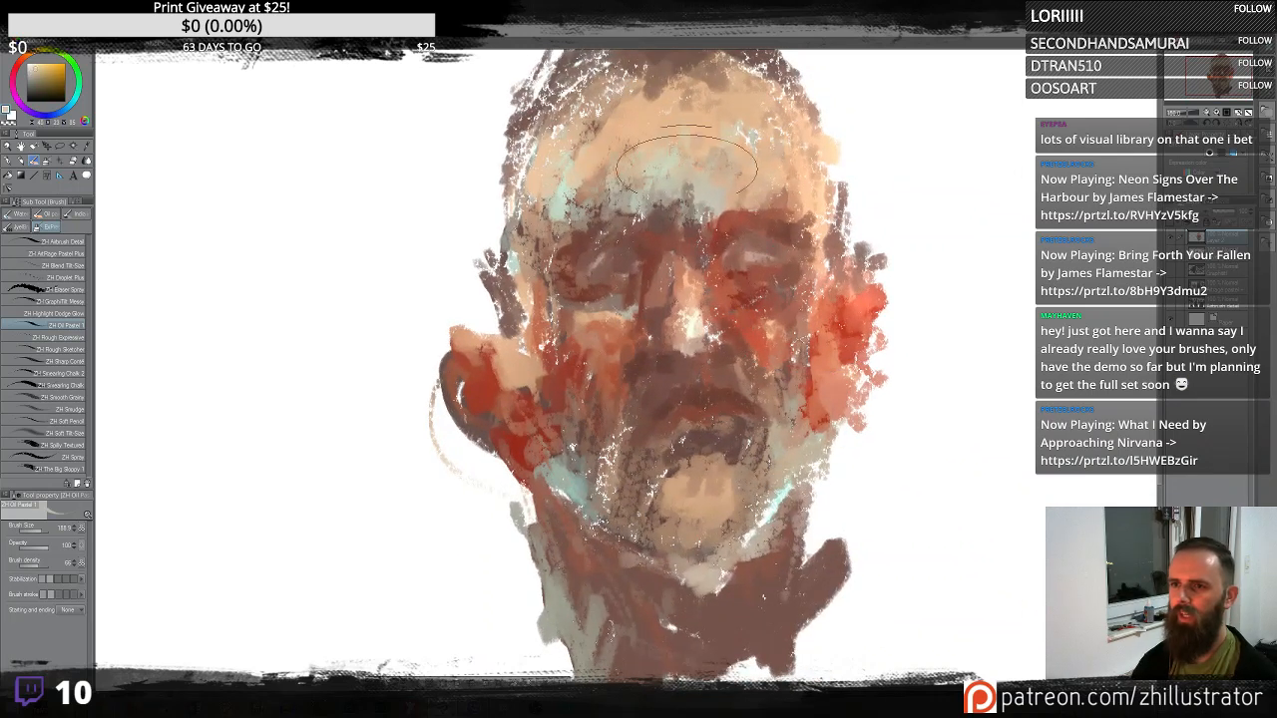
pyautogui.keyDown('alt'); pyautogui.click(688, 190); pyautogui.keyUp('alt')
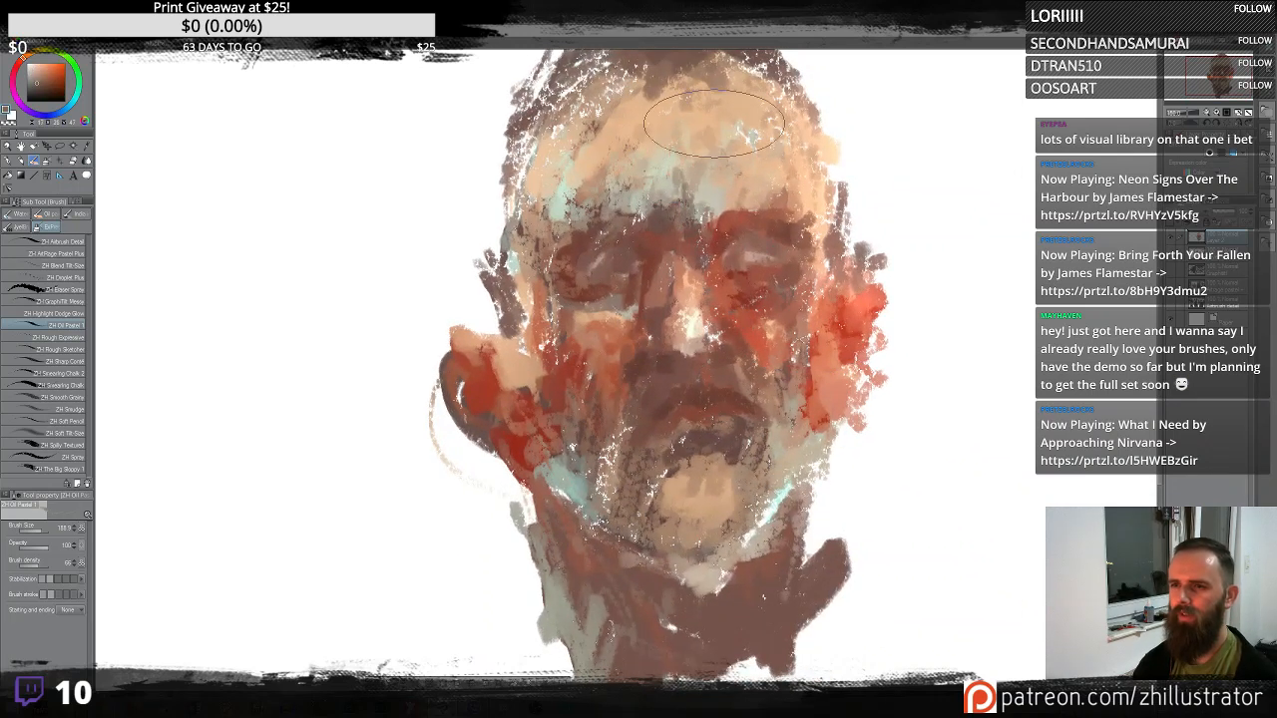
pyautogui.moveTo(709, 152); pyautogui.dragTo(744, 308)
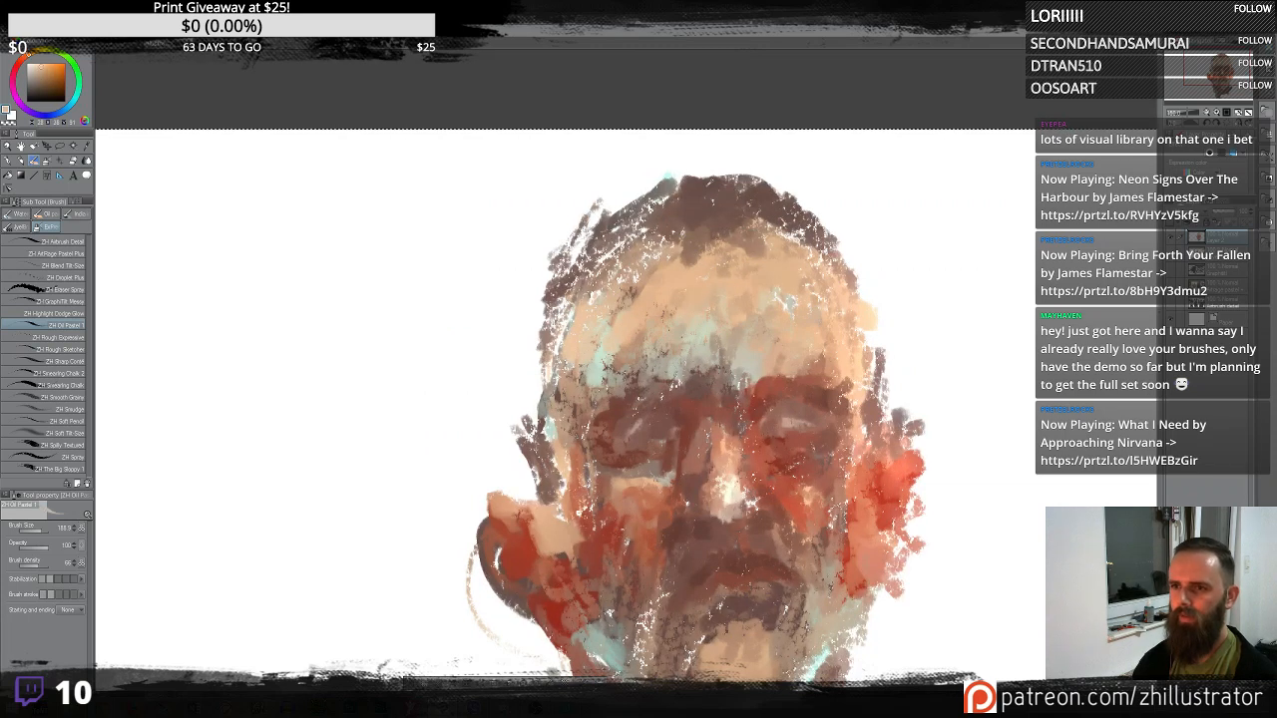
pyautogui.keyDown('alt'); pyautogui.click(667, 425); pyautogui.keyUp('alt')
pyautogui.moveTo(691, 190)
pyautogui.mouseDown()
pyautogui.moveTo(771, 178)
pyautogui.moveTo(625, 220)
pyautogui.moveTo(599, 261)
pyautogui.mouseUp()
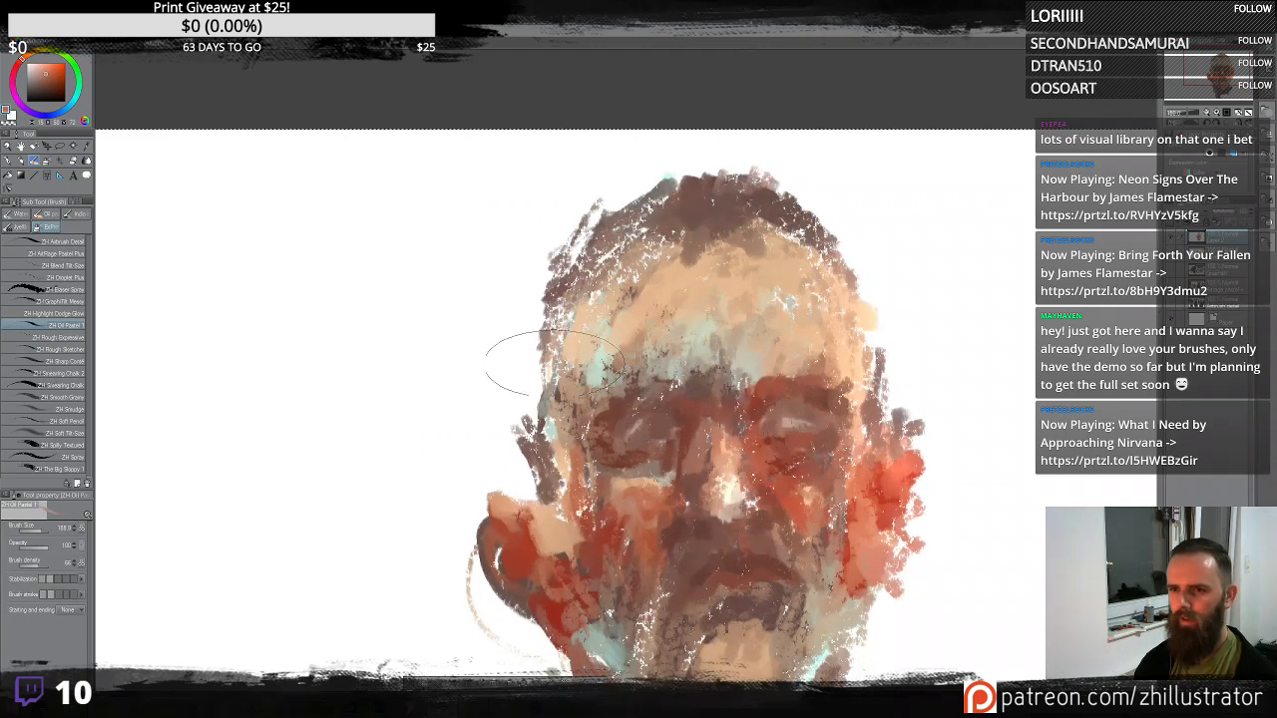
pyautogui.moveTo(559, 360); pyautogui.dragTo(504, 165)
pyautogui.moveTo(678, 279); pyautogui.dragTo(683, 290)
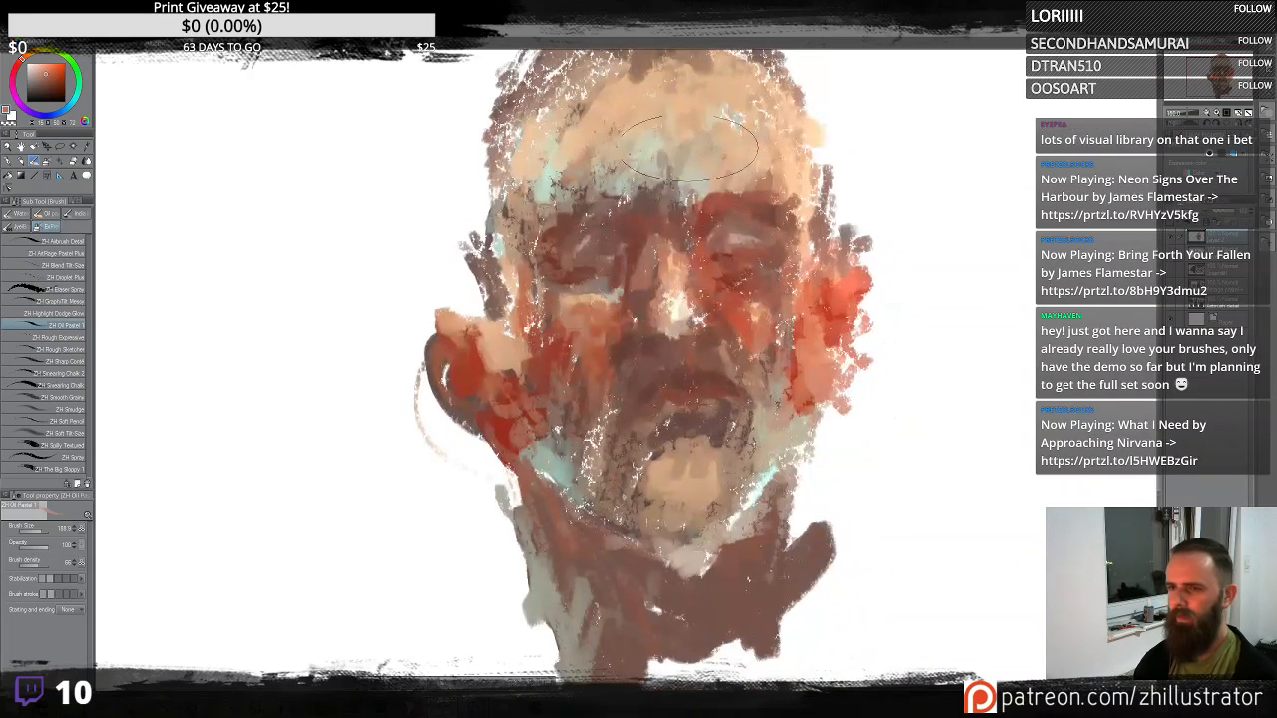
pyautogui.keyDown('alt'); pyautogui.click(646, 145); pyautogui.keyUp('alt')
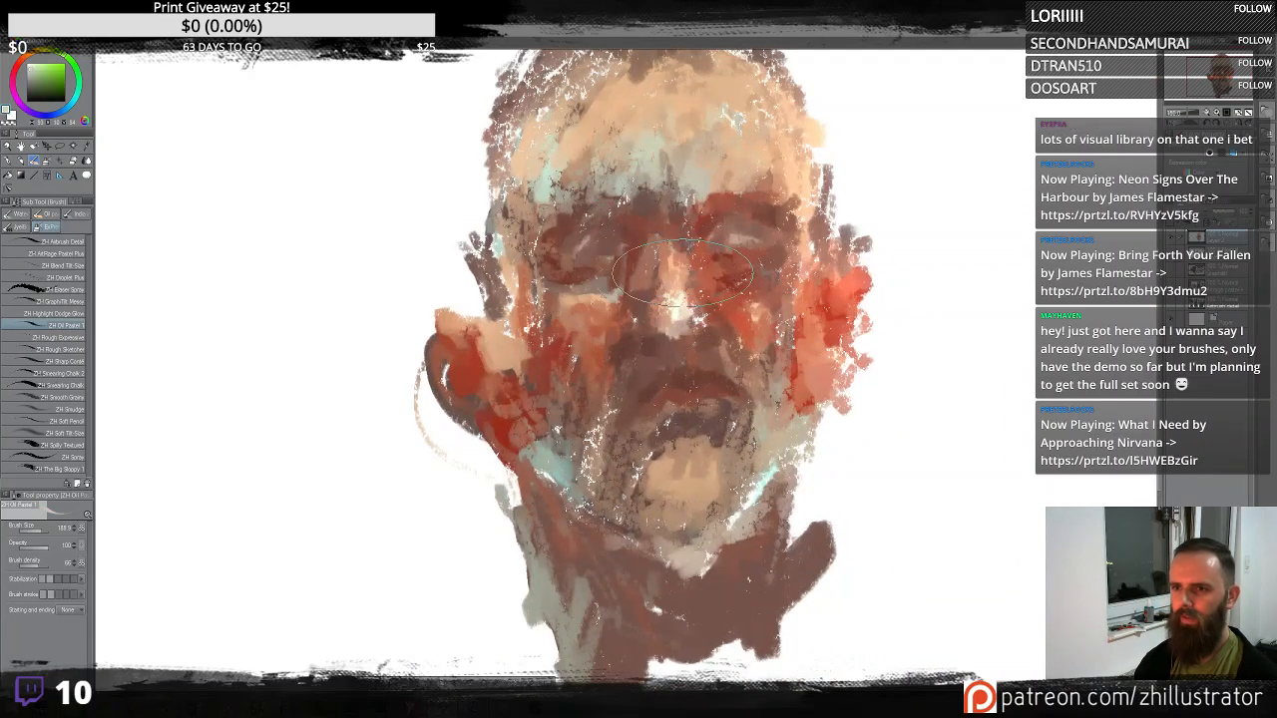
pyautogui.moveTo(664, 325); pyautogui.dragTo(671, 313)
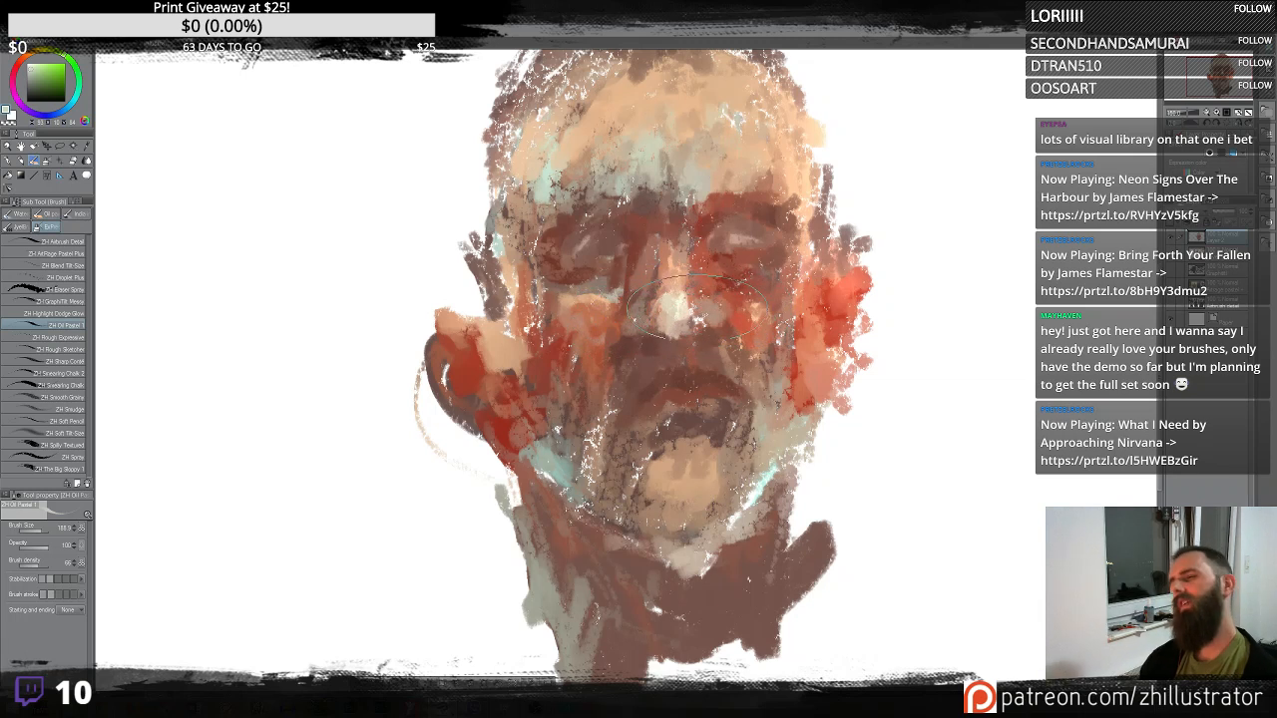
# - Sample a tone and paint over the mouth, then undo the last three strokes
pyautogui.keyDown('alt'); pyautogui.click(676, 357); pyautogui.keyUp('alt')
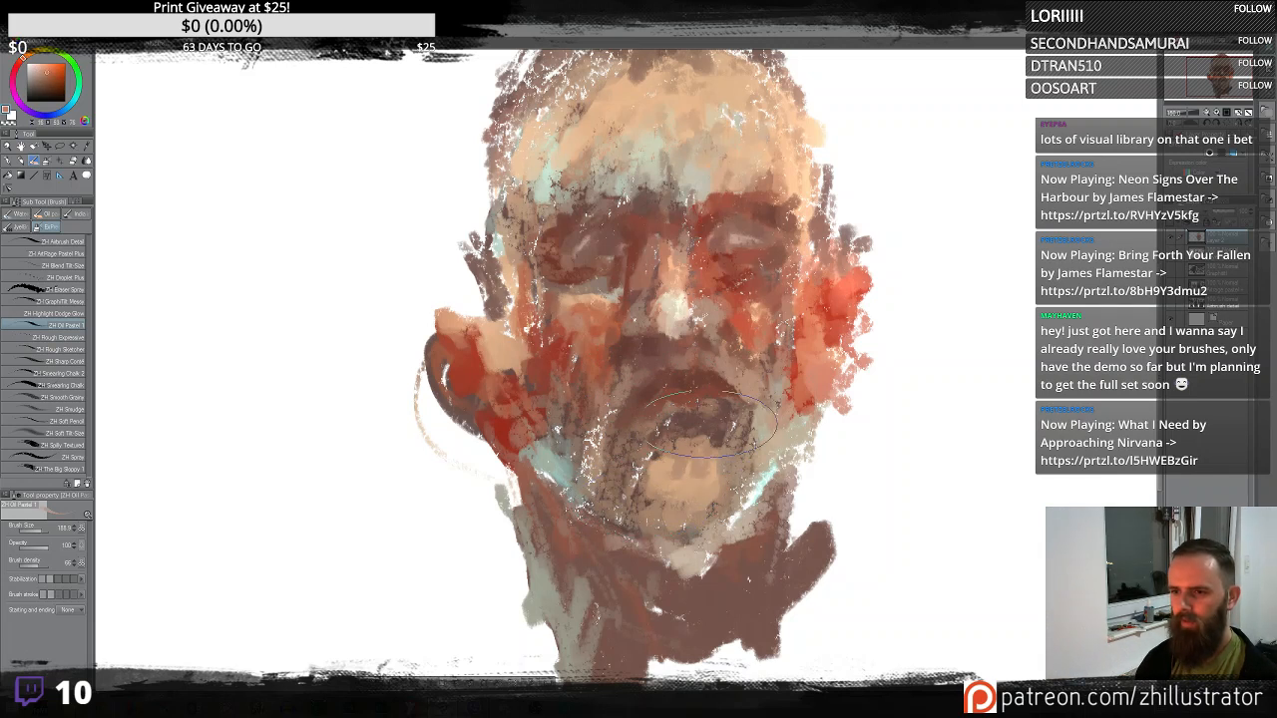
pyautogui.moveTo(671, 424)
pyautogui.mouseDown()
pyautogui.moveTo(740, 427)
pyautogui.moveTo(722, 438)
pyautogui.mouseUp()
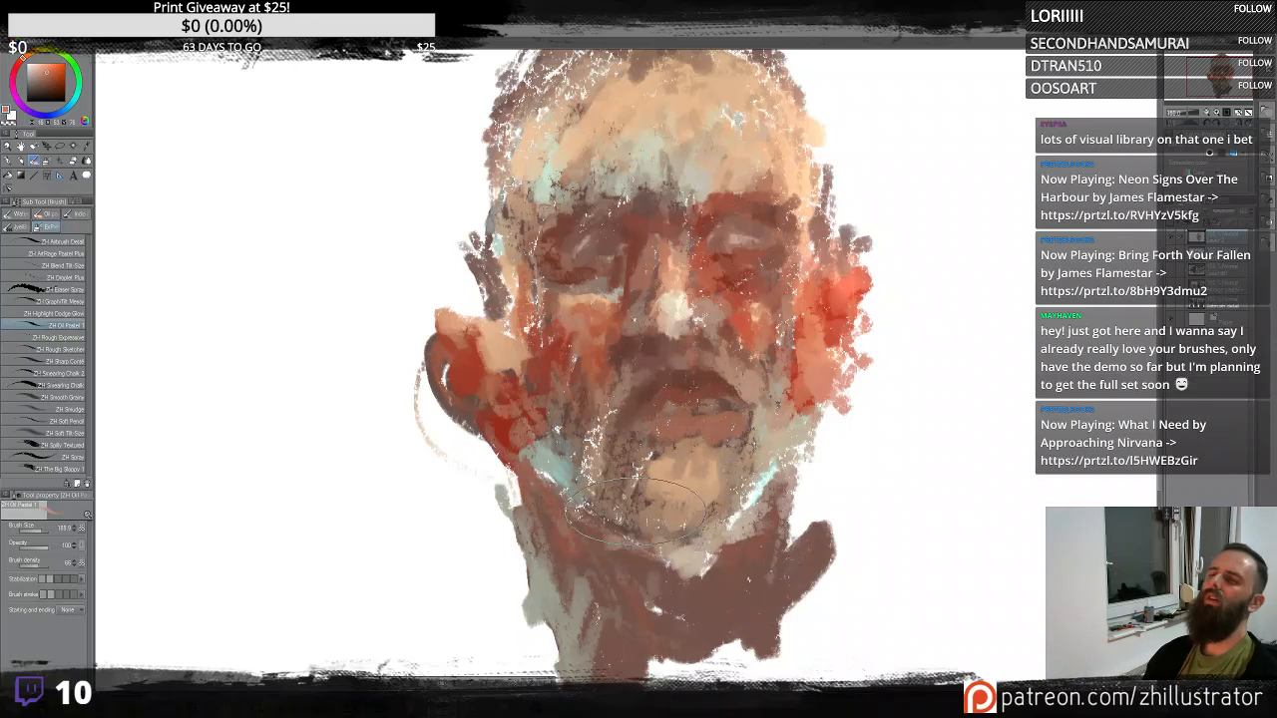
pyautogui.hotkey('ctrl', 'z')
pyautogui.hotkey('ctrl', 'z')
pyautogui.hotkey('ctrl', 'z')
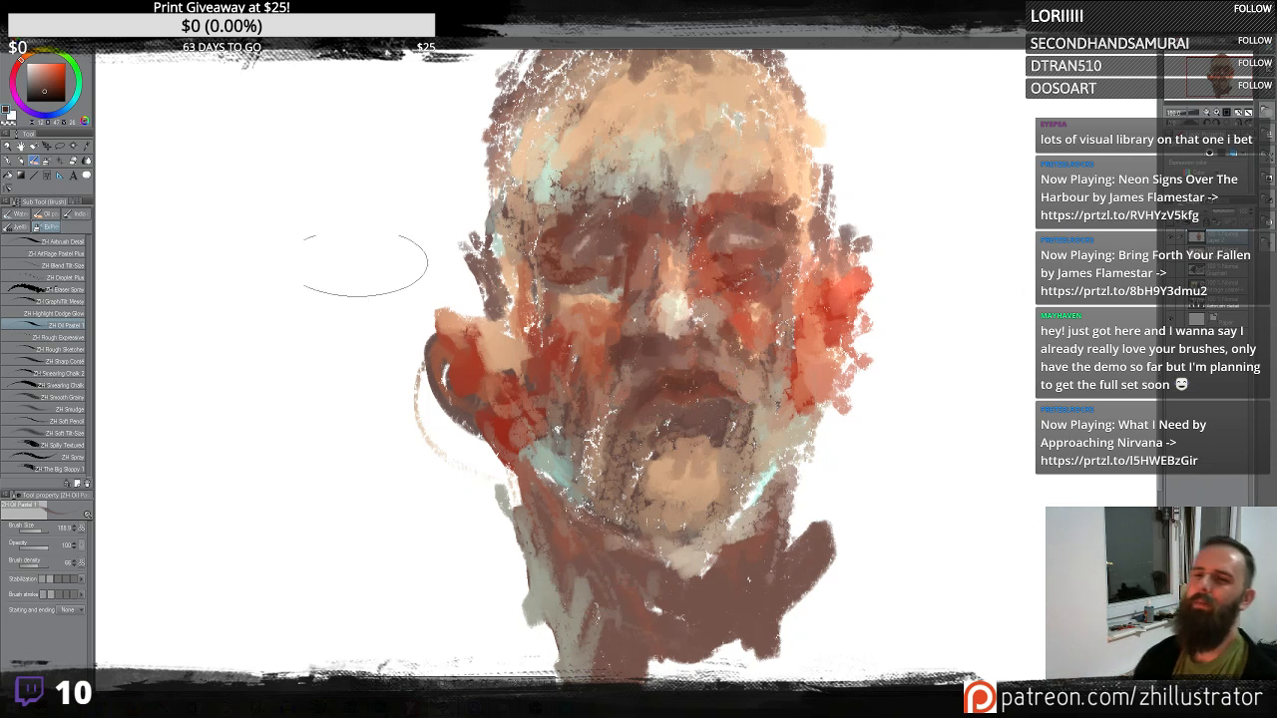
# - Switch to the Graphite Messy brush, sample face tones, and draw light streaks across the cheeks and left temple
pyautogui.moveTo(302, 142)
pyautogui.mouseDown()
pyautogui.moveTo(288, 94)
pyautogui.moveTo(213, 137)
pyautogui.moveTo(295, 377)
pyautogui.mouseUp()
pyautogui.hotkey('ctrl', 'z')
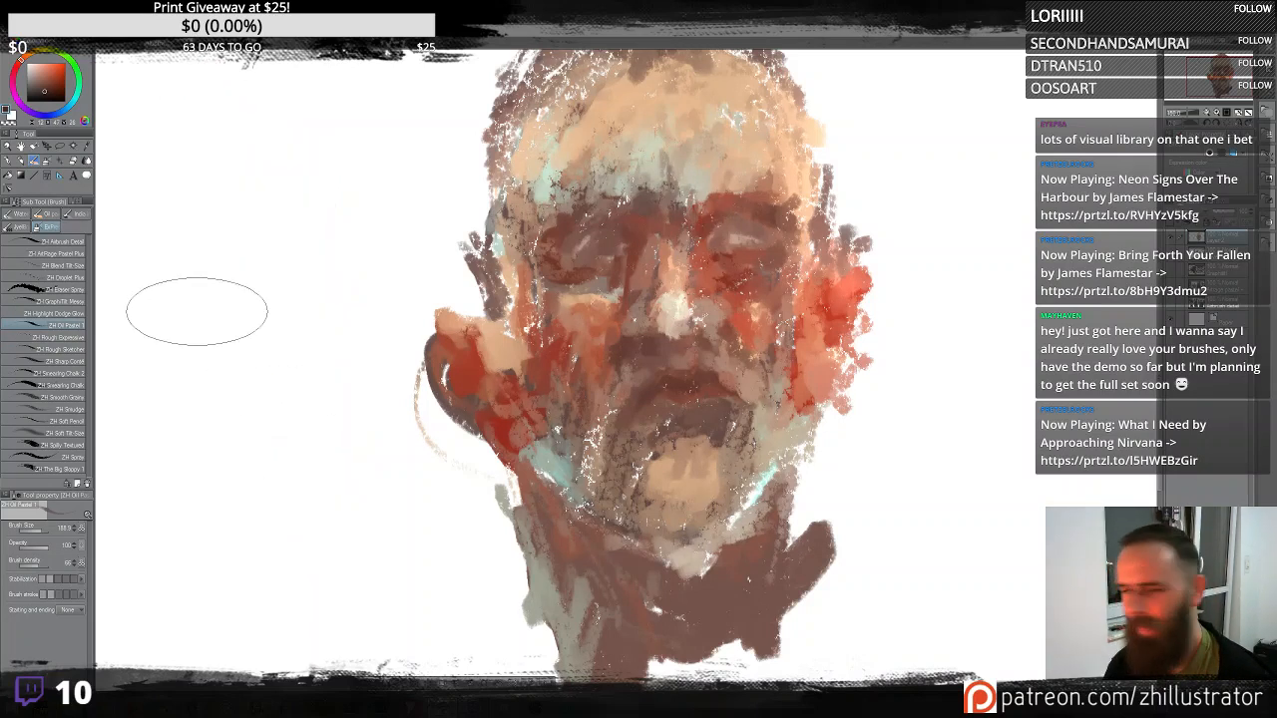
pyautogui.click(62, 301)
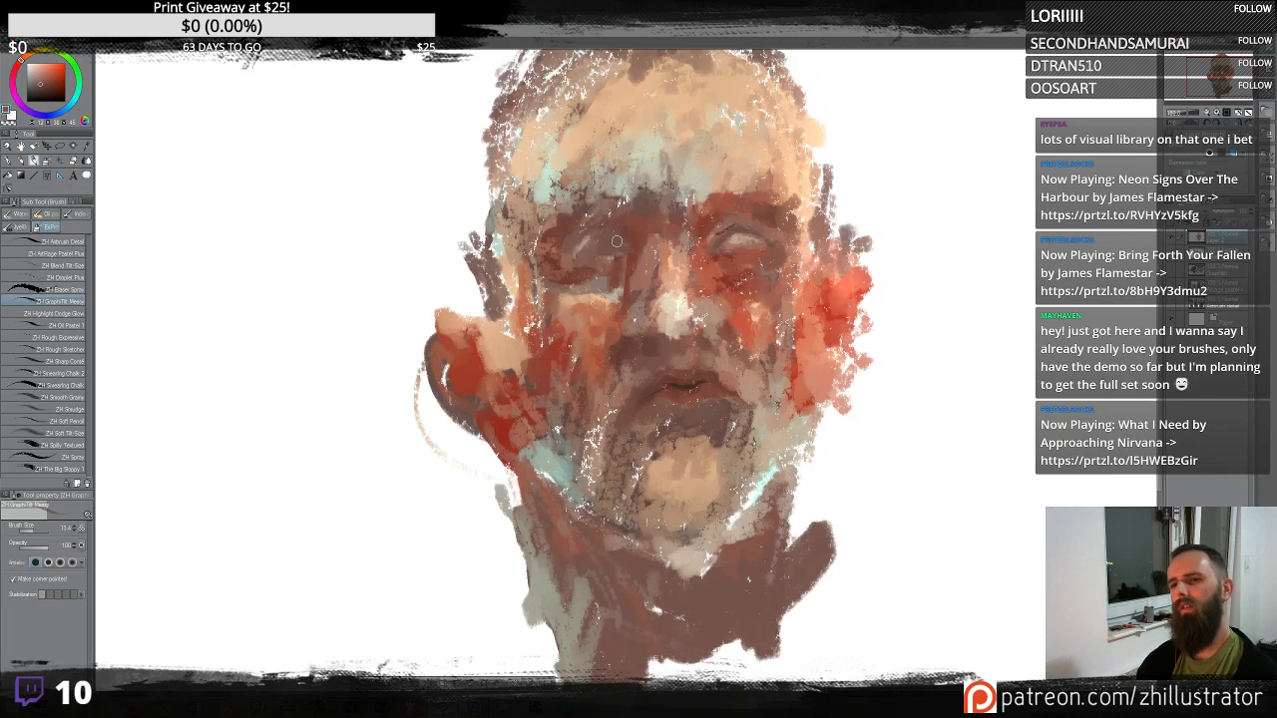
pyautogui.keyDown('alt'); pyautogui.click(674, 314); pyautogui.keyUp('alt')
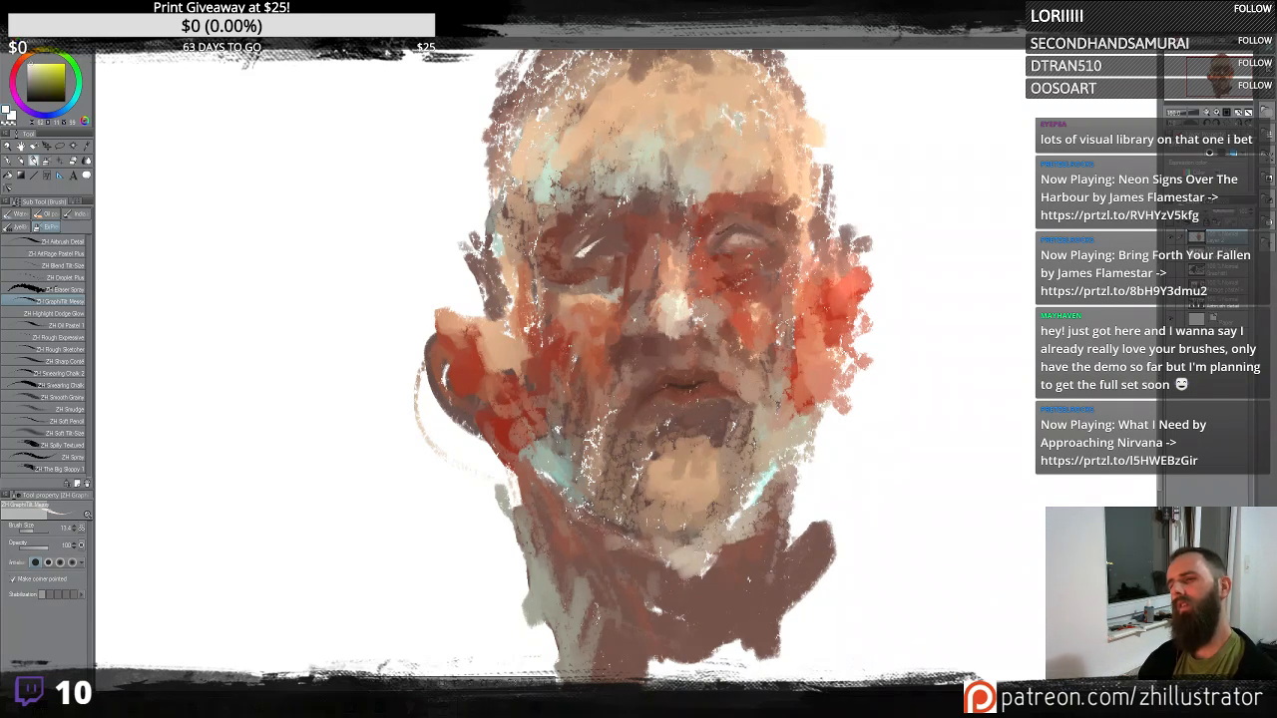
pyautogui.keyDown('alt'); pyautogui.click(735, 238); pyautogui.keyUp('alt')
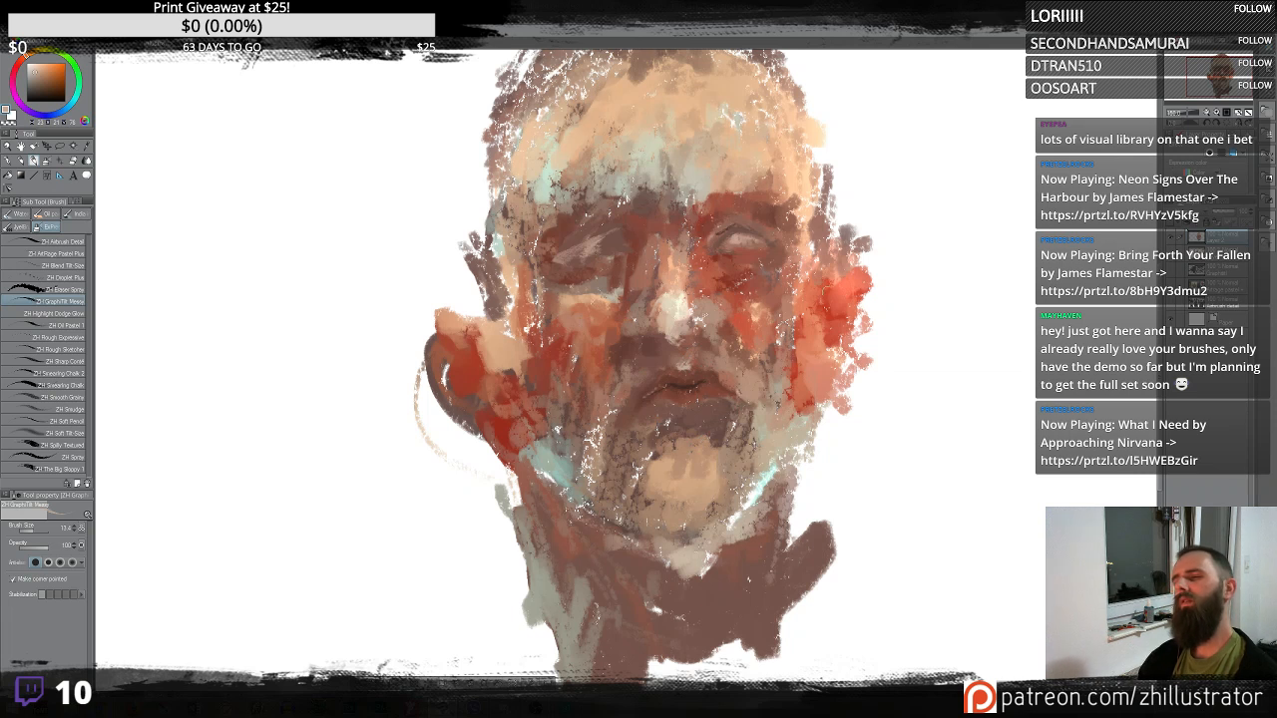
pyautogui.moveTo(740, 307); pyautogui.dragTo(797, 278)
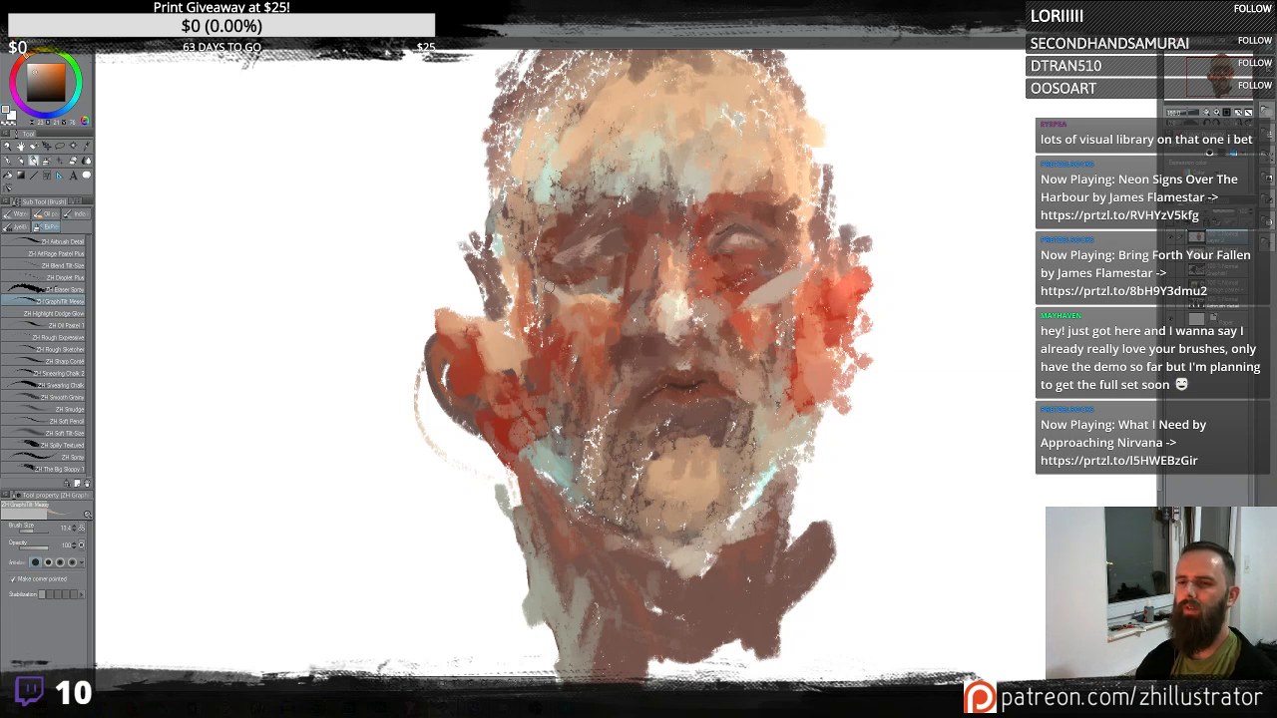
pyautogui.moveTo(531, 263); pyautogui.dragTo(571, 328)
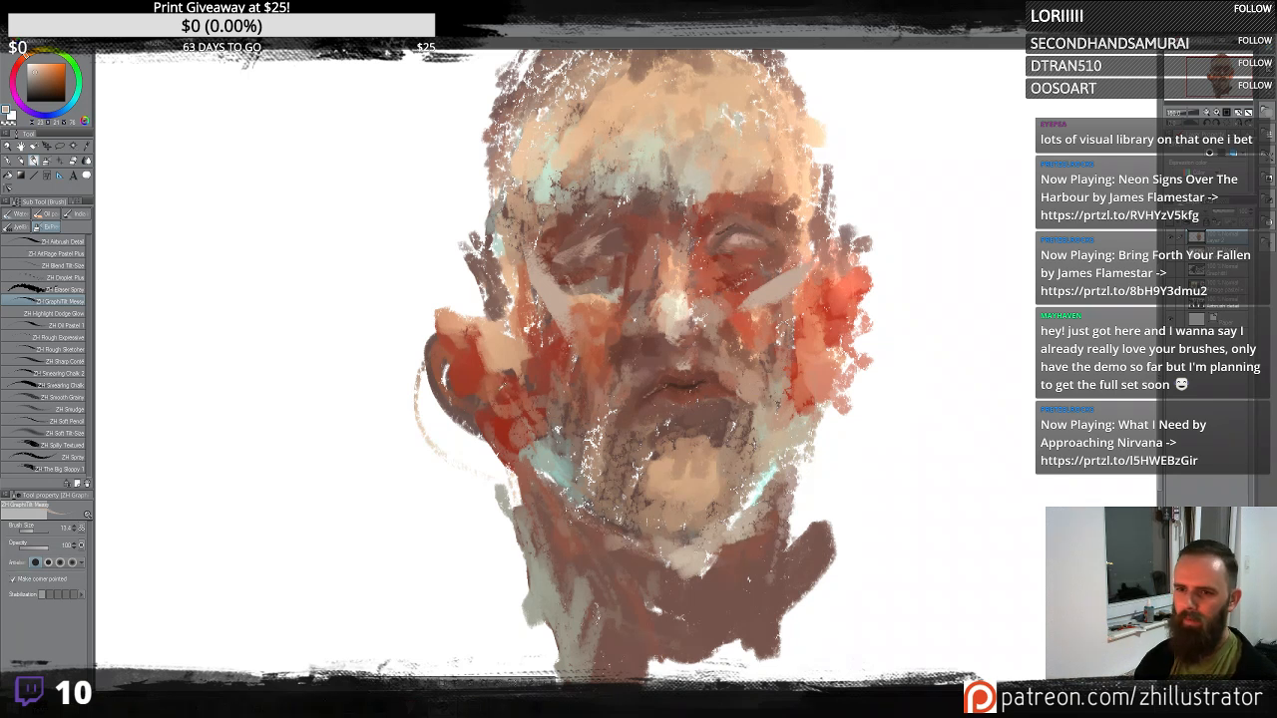
pyautogui.keyDown('alt'); pyautogui.click(639, 349); pyautogui.keyUp('alt')
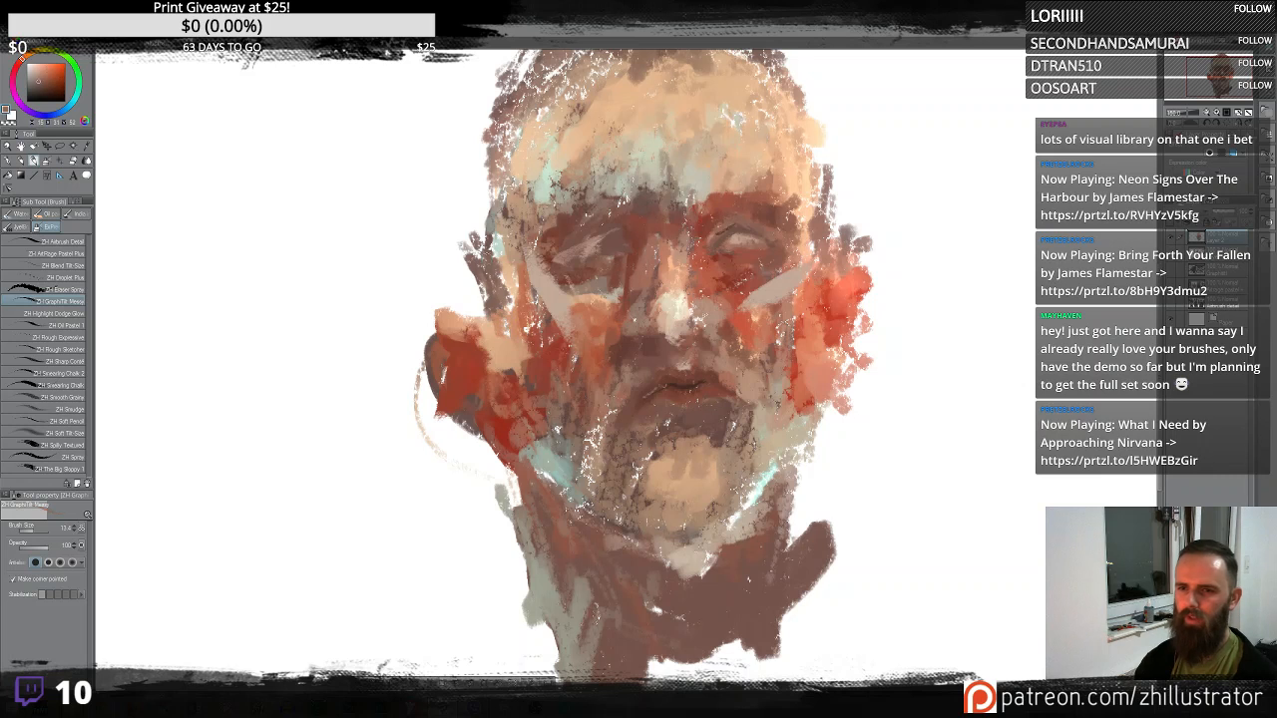
pyautogui.moveTo(484, 327)
pyautogui.mouseDown()
pyautogui.moveTo(471, 205)
pyautogui.moveTo(499, 132)
pyautogui.mouseUp()
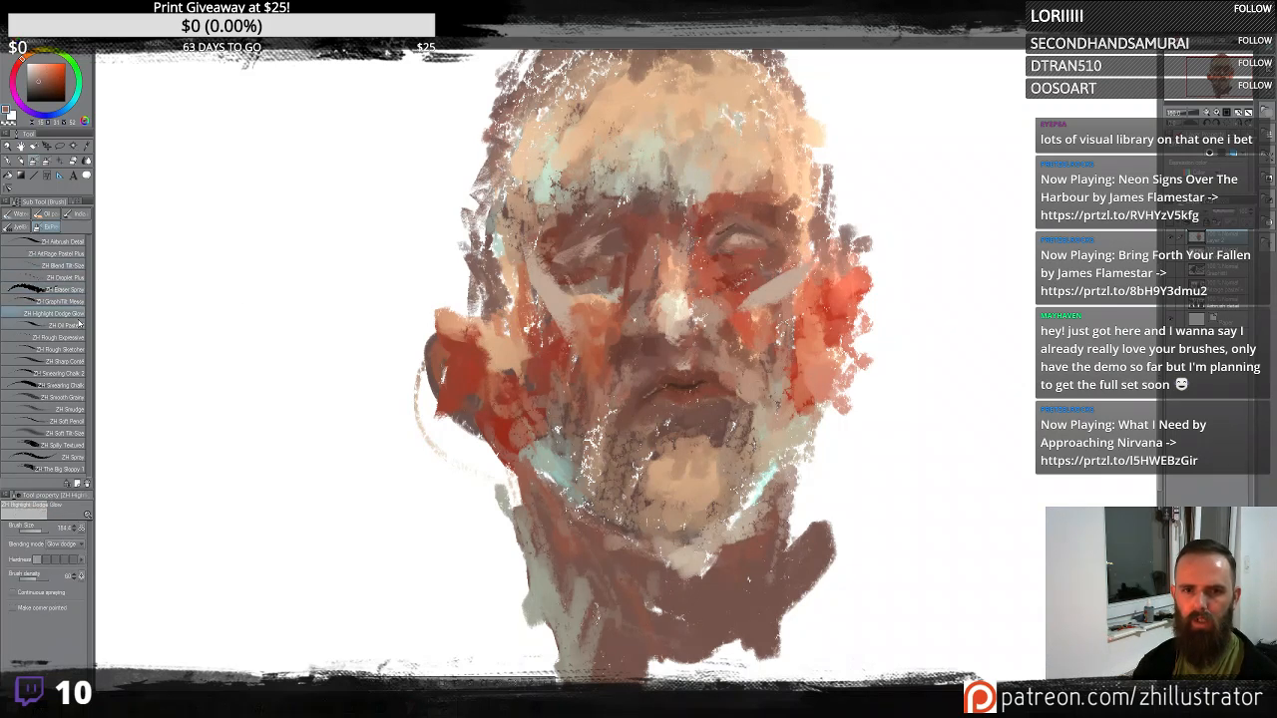
# - Switch back to the Oil Pastel brush and sample a tone from around the mouth
pyautogui.click(80, 325)
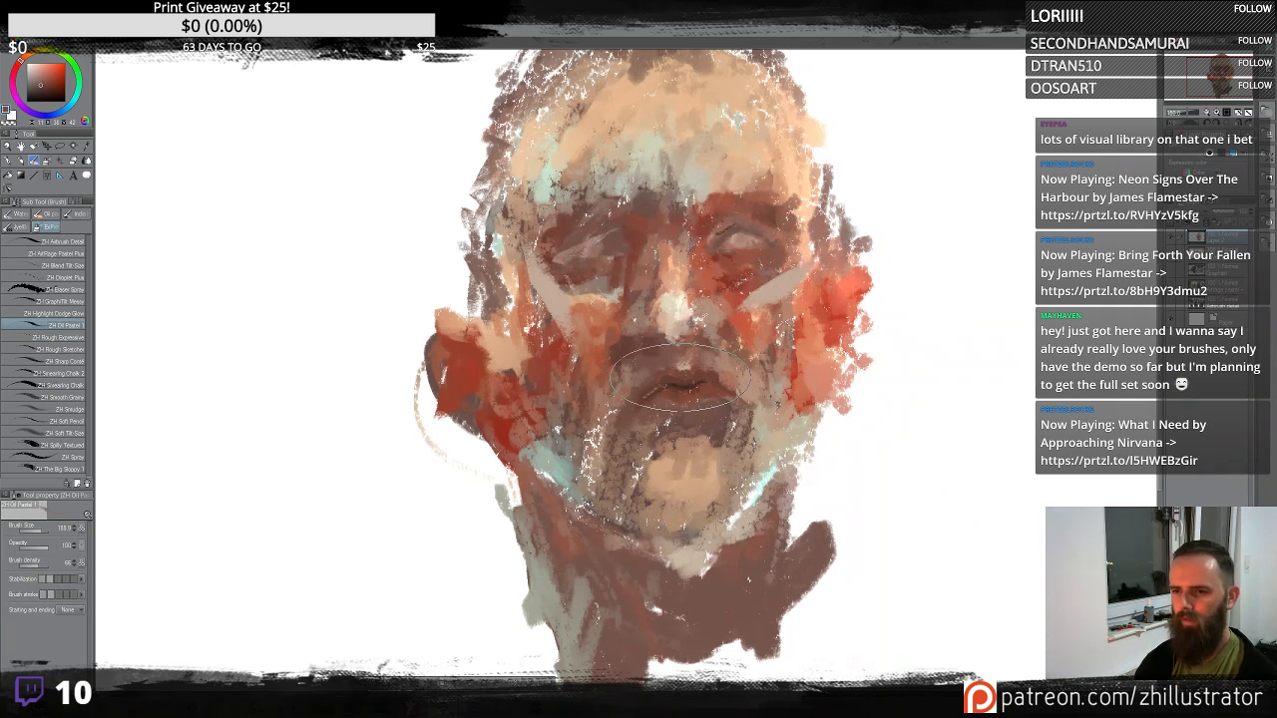
pyautogui.keyDown('alt'); pyautogui.click(684, 367); pyautogui.keyUp('alt')
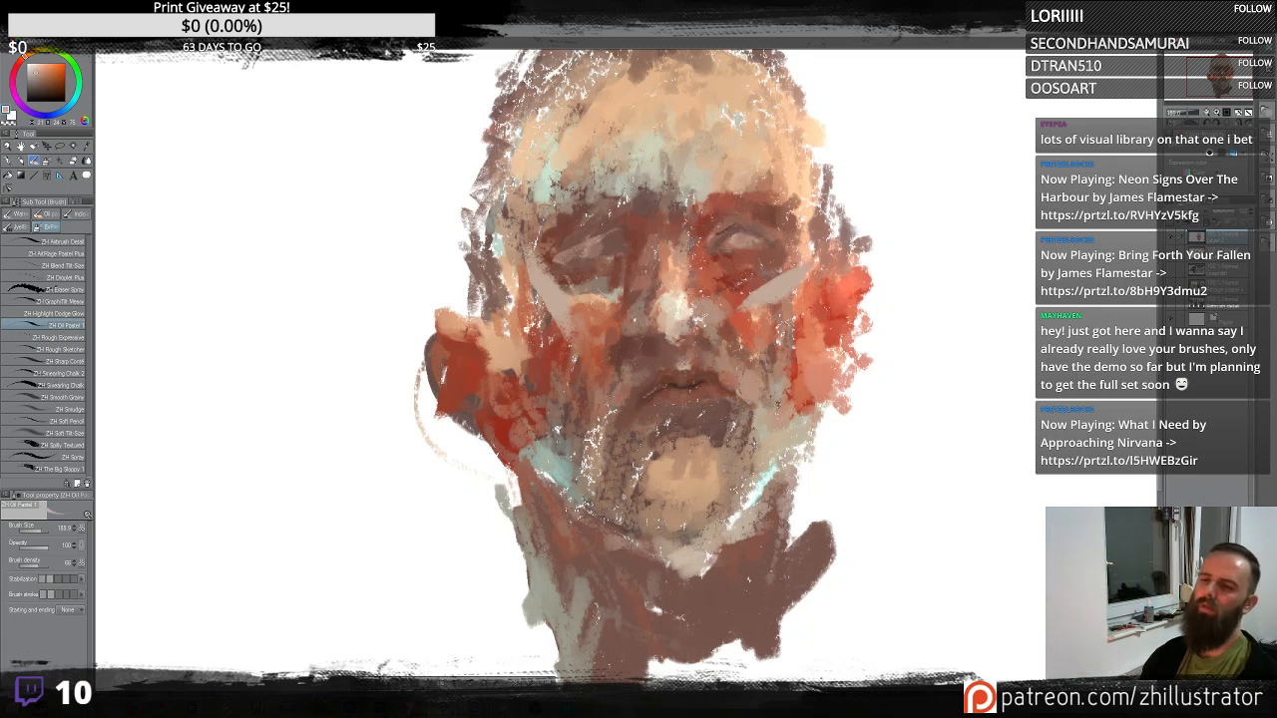
pyautogui.keyDown('alt'); pyautogui.click(682, 394); pyautogui.keyUp('alt')
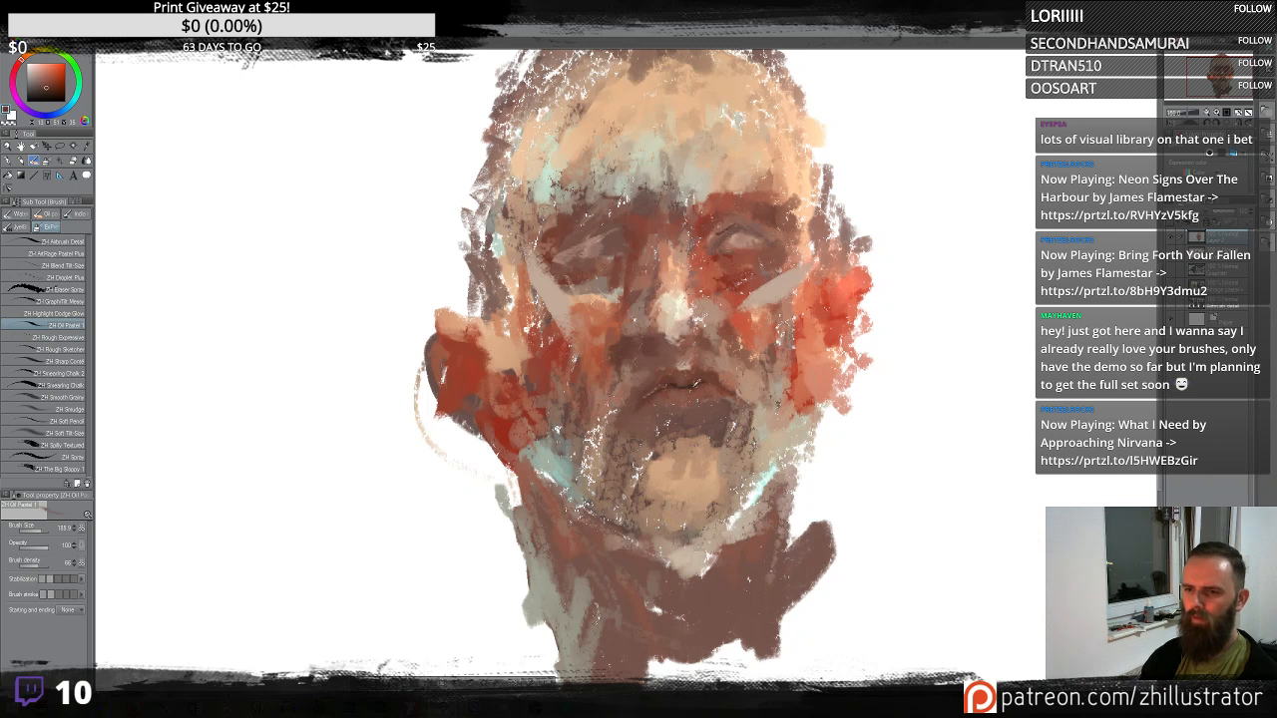
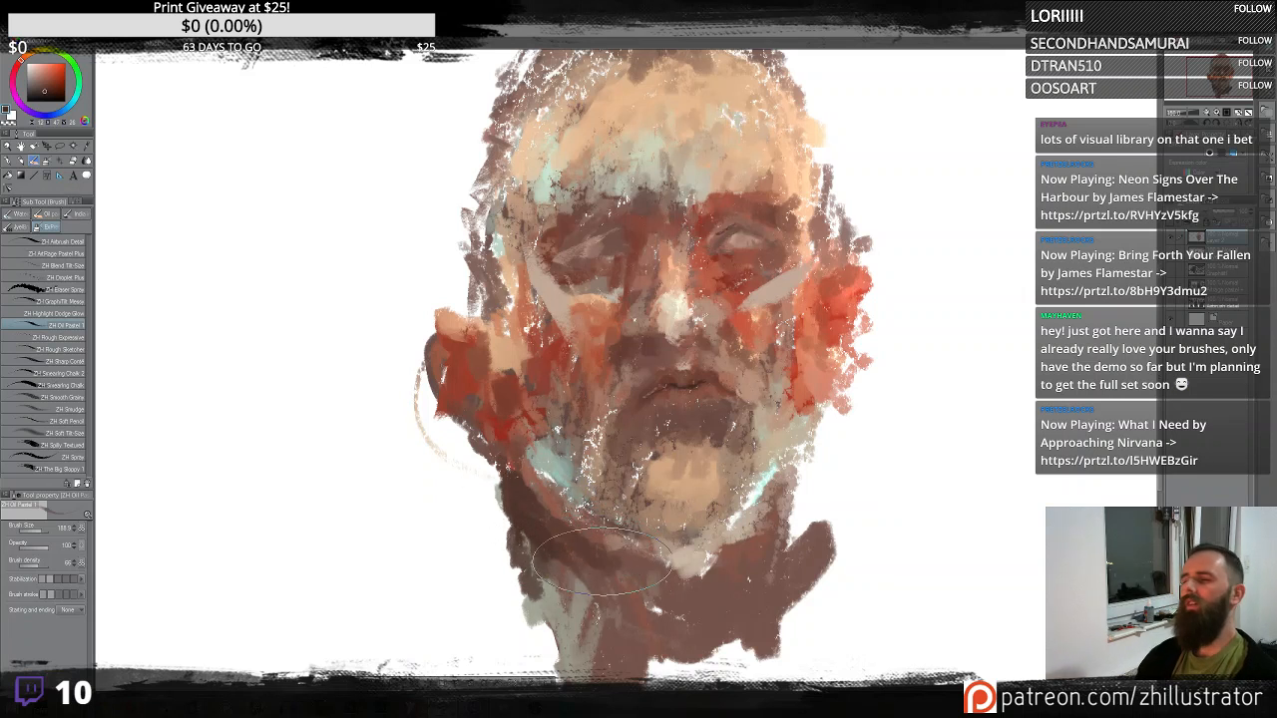
# - Sample skin tones and paint Oil Pastel strokes across the jaw and neck of the head
pyautogui.keyDown('alt'); pyautogui.click(549, 601); pyautogui.keyUp('alt')
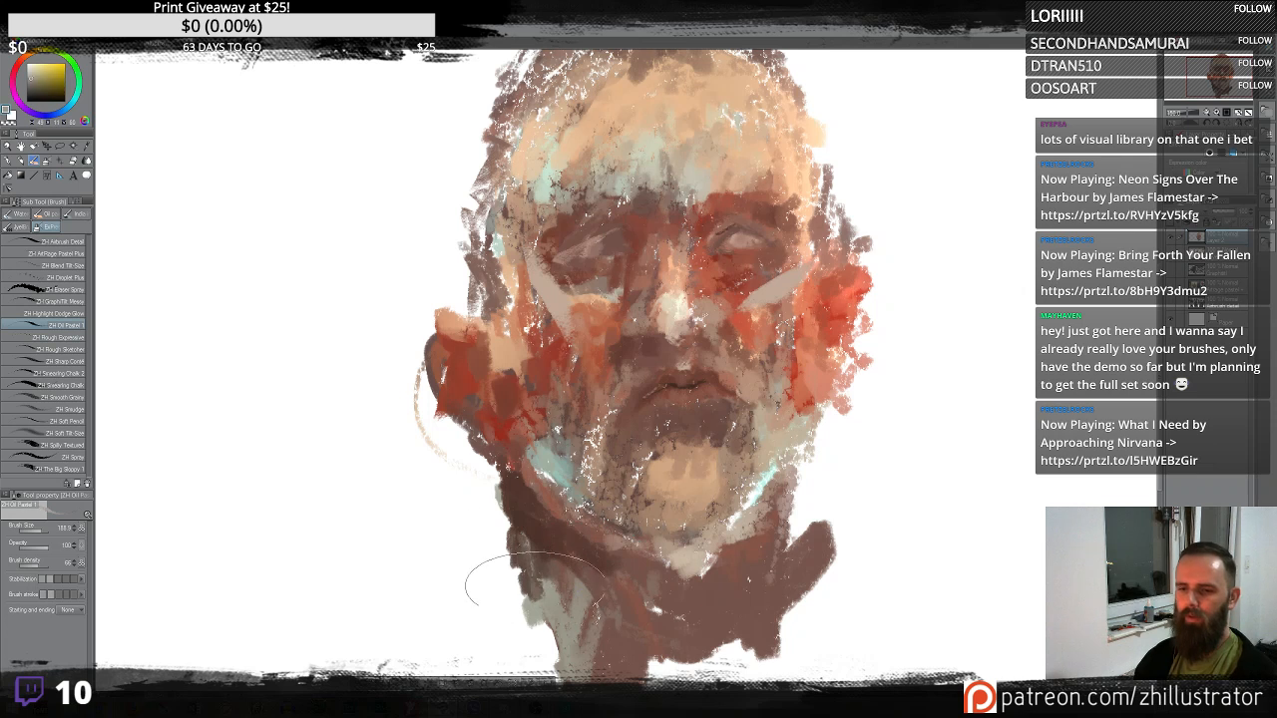
pyautogui.moveTo(533, 581)
pyautogui.mouseDown()
pyautogui.moveTo(511, 505)
pyautogui.moveTo(524, 498)
pyautogui.mouseUp()
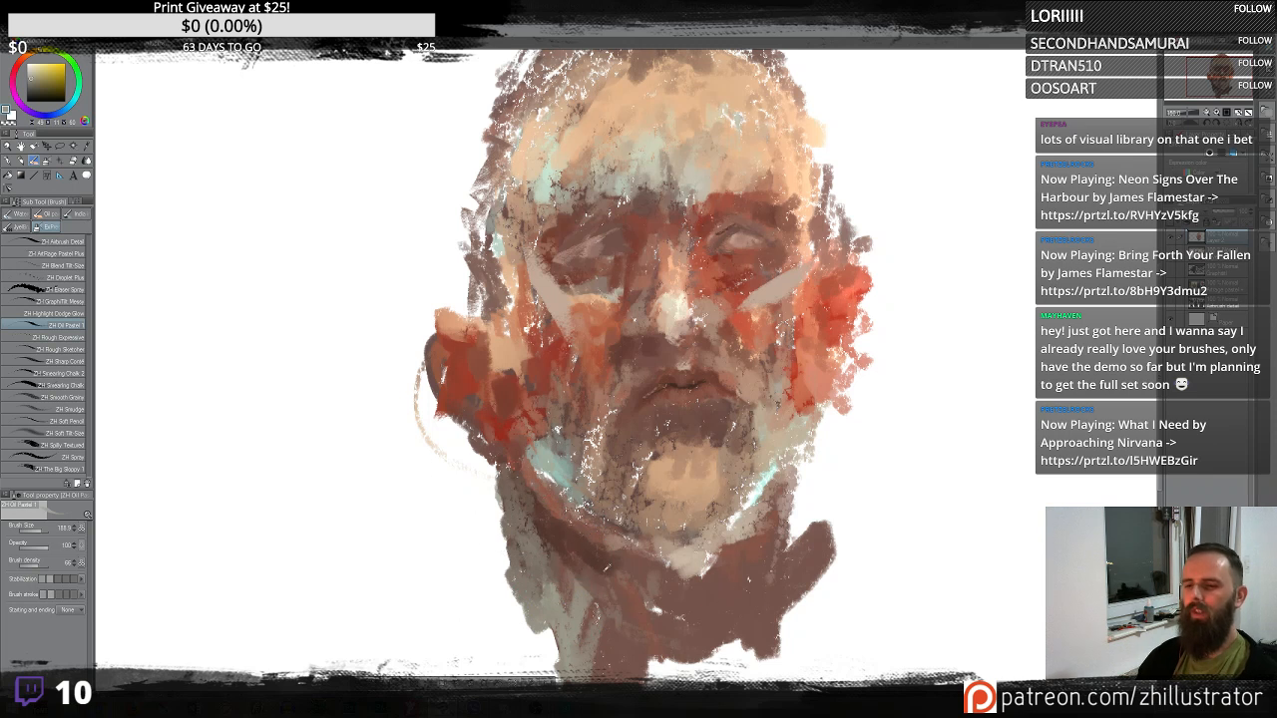
pyautogui.keyDown('alt'); pyautogui.click(591, 561); pyautogui.keyUp('alt')
pyautogui.moveTo(577, 534)
pyautogui.mouseDown()
pyautogui.moveTo(659, 596)
pyautogui.moveTo(732, 549)
pyautogui.moveTo(676, 567)
pyautogui.moveTo(708, 581)
pyautogui.moveTo(752, 558)
pyautogui.moveTo(690, 572)
pyautogui.moveTo(605, 573)
pyautogui.mouseUp()
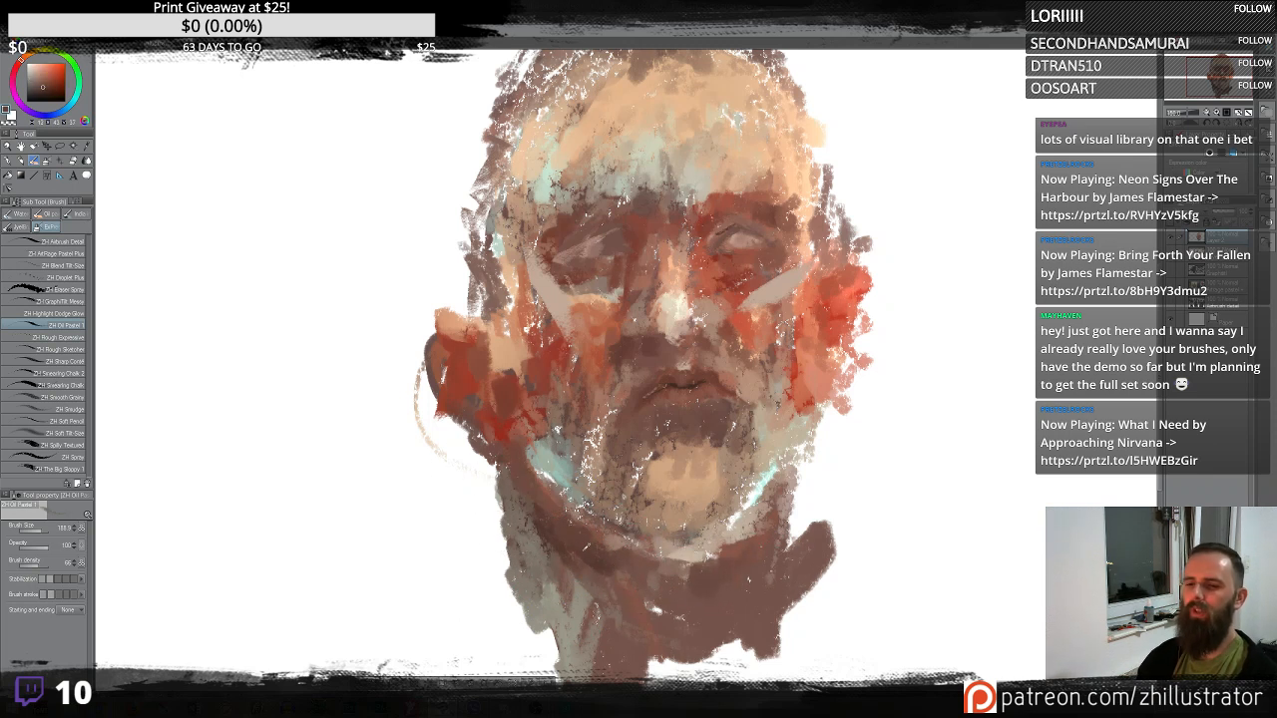
pyautogui.moveTo(693, 607)
pyautogui.mouseDown()
pyautogui.moveTo(678, 610)
pyautogui.moveTo(690, 595)
pyautogui.moveTo(663, 609)
pyautogui.mouseUp()
pyautogui.keyDown('alt'); pyautogui.click(707, 383); pyautogui.keyUp('alt')
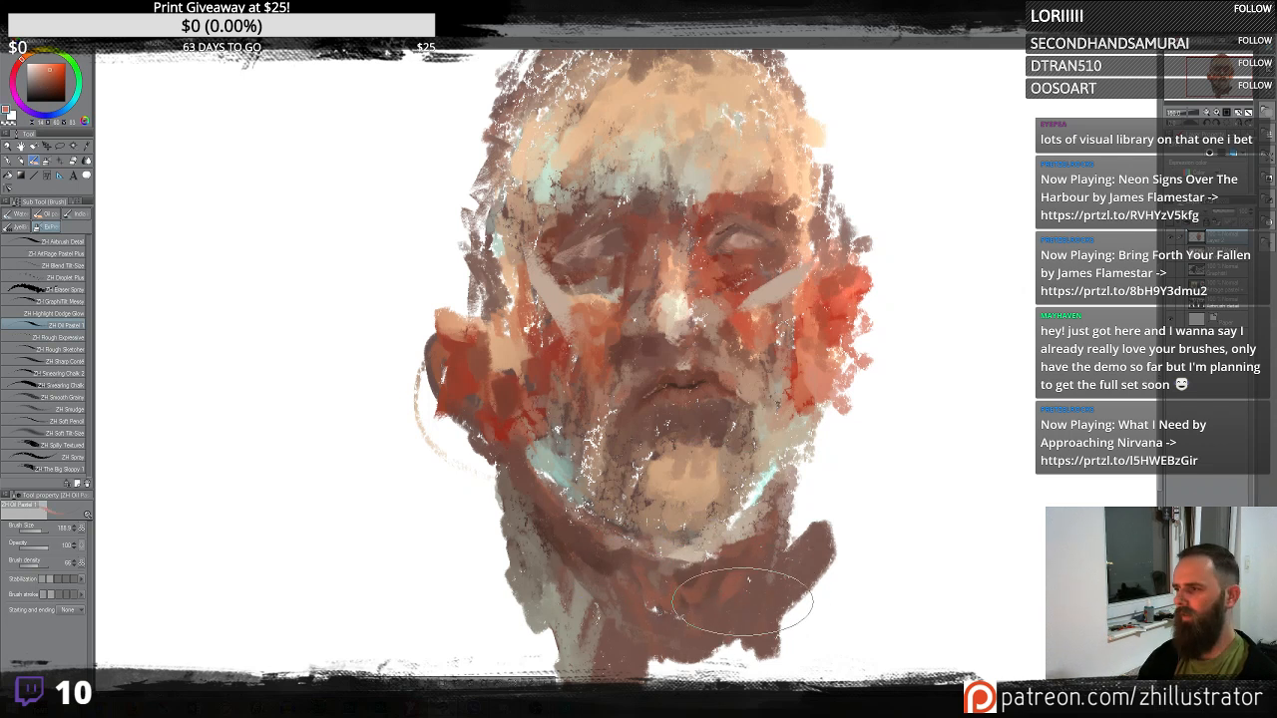
pyautogui.moveTo(744, 601); pyautogui.dragTo(718, 631)
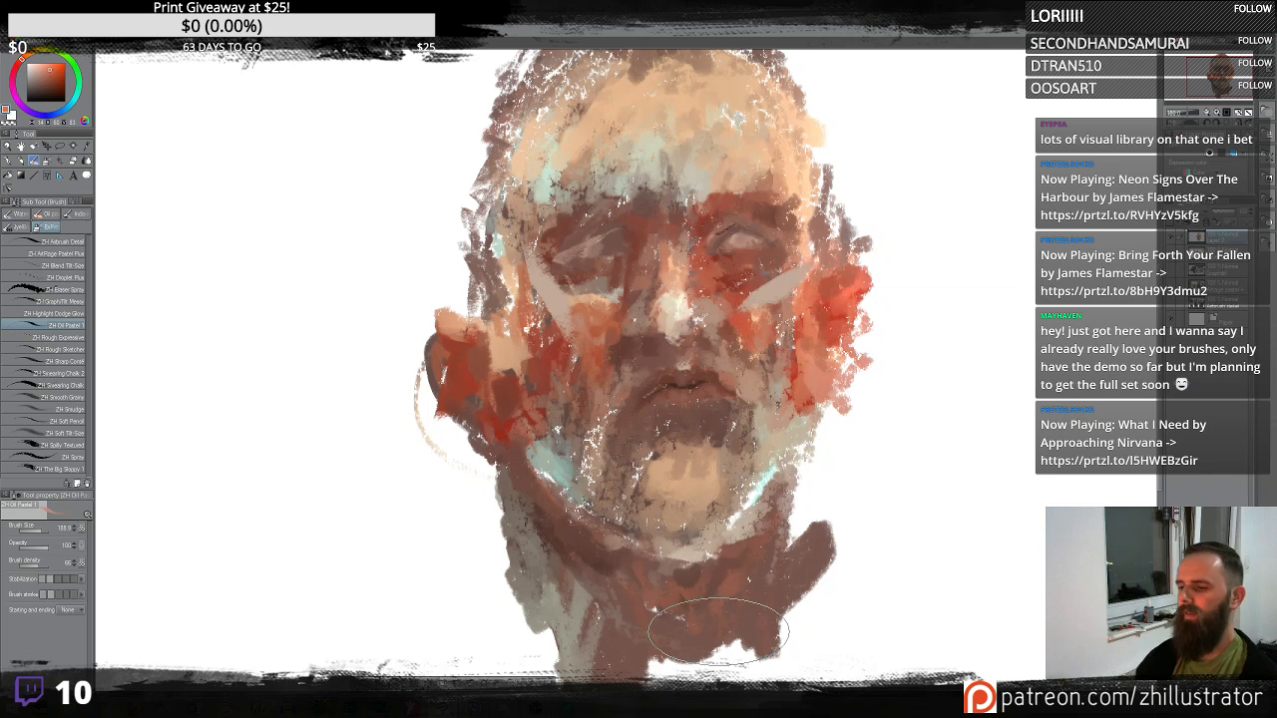
pyautogui.scroll(2, 719, 632)
pyautogui.scroll(-1, 719, 632)
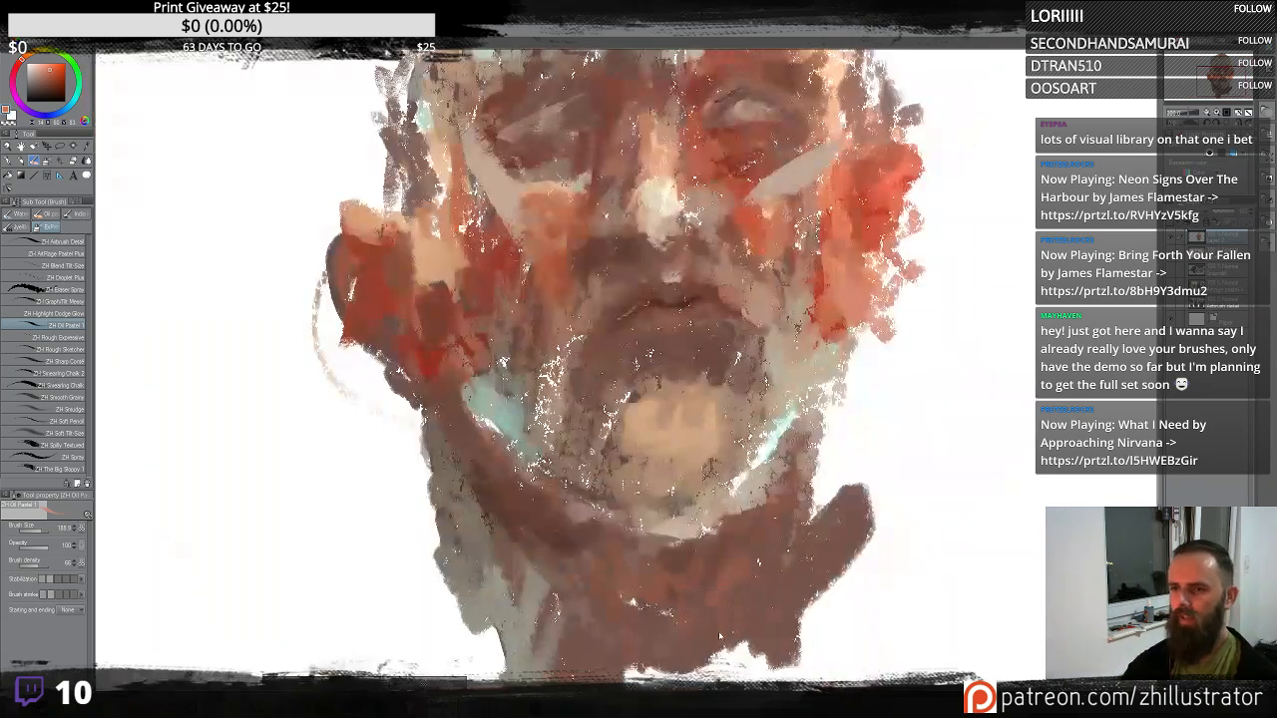
pyautogui.scroll(1, 719, 636)
pyautogui.moveTo(836, 200); pyautogui.dragTo(848, 386)
pyautogui.moveTo(851, 112); pyautogui.dragTo(852, 474)
pyautogui.moveTo(871, 192); pyautogui.dragTo(848, 343)
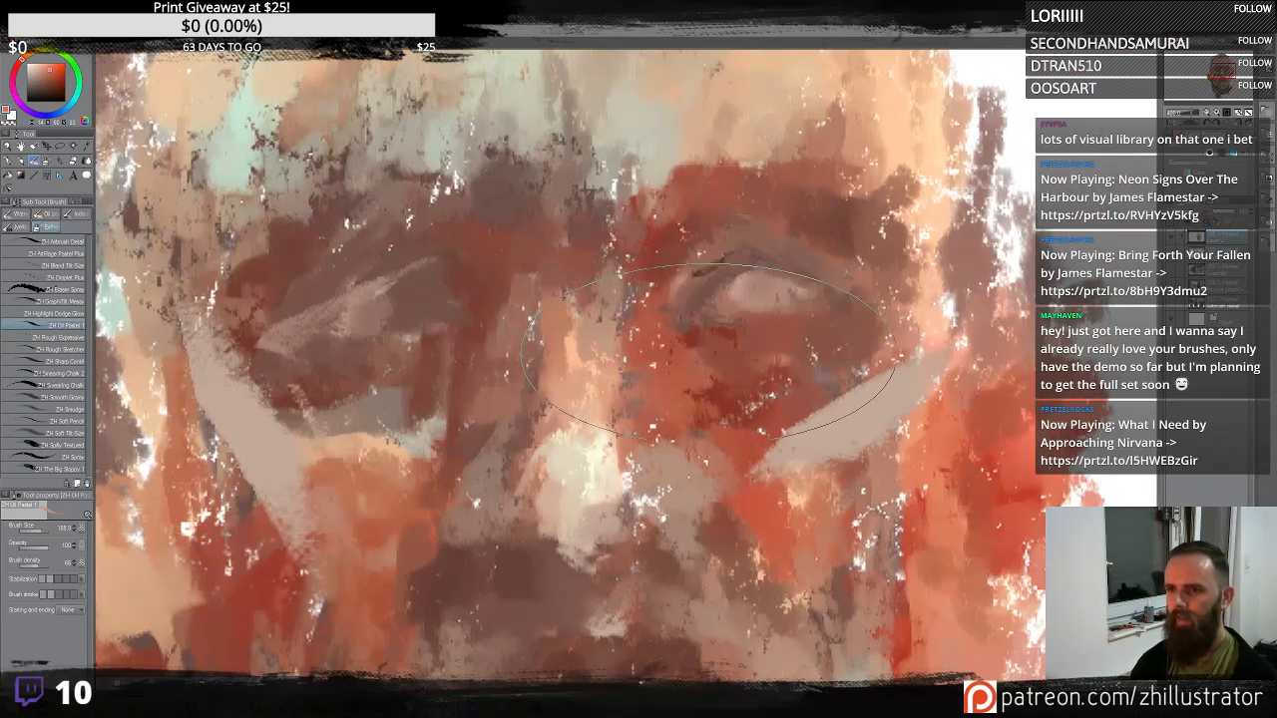
pyautogui.scroll(-4, 708, 359)
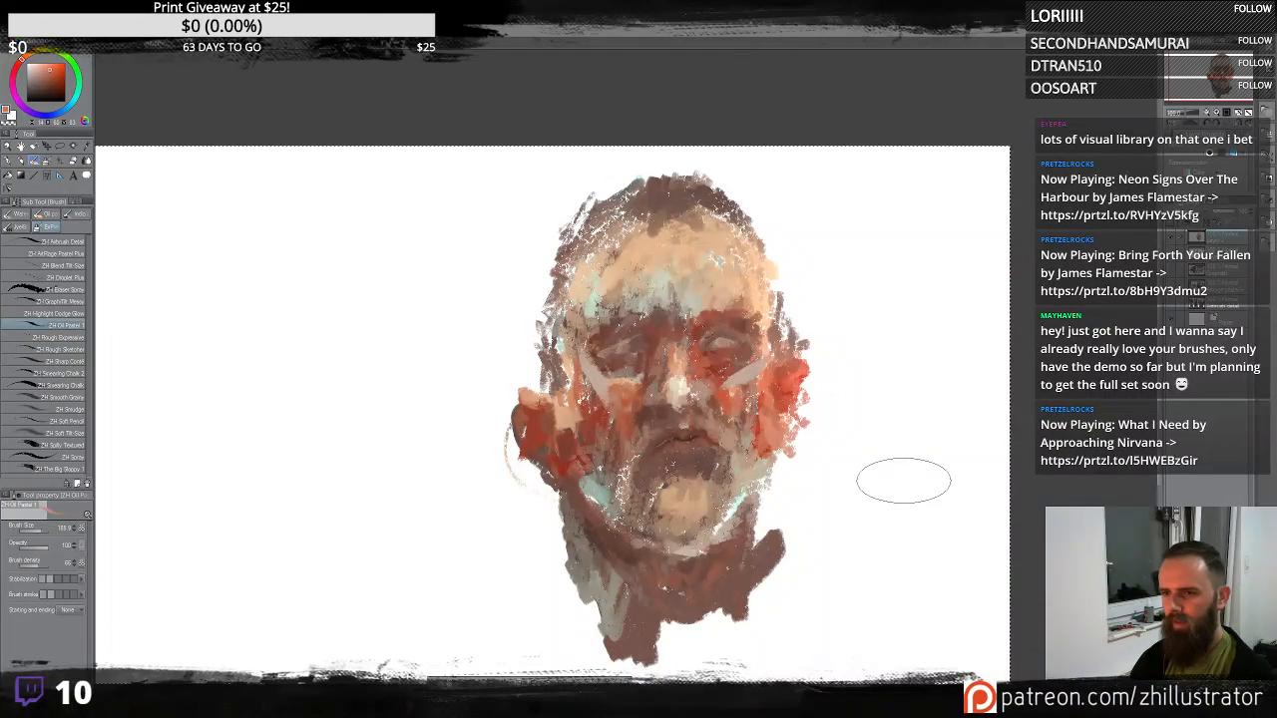
pyautogui.moveTo(875, 489); pyautogui.dragTo(865, 449)
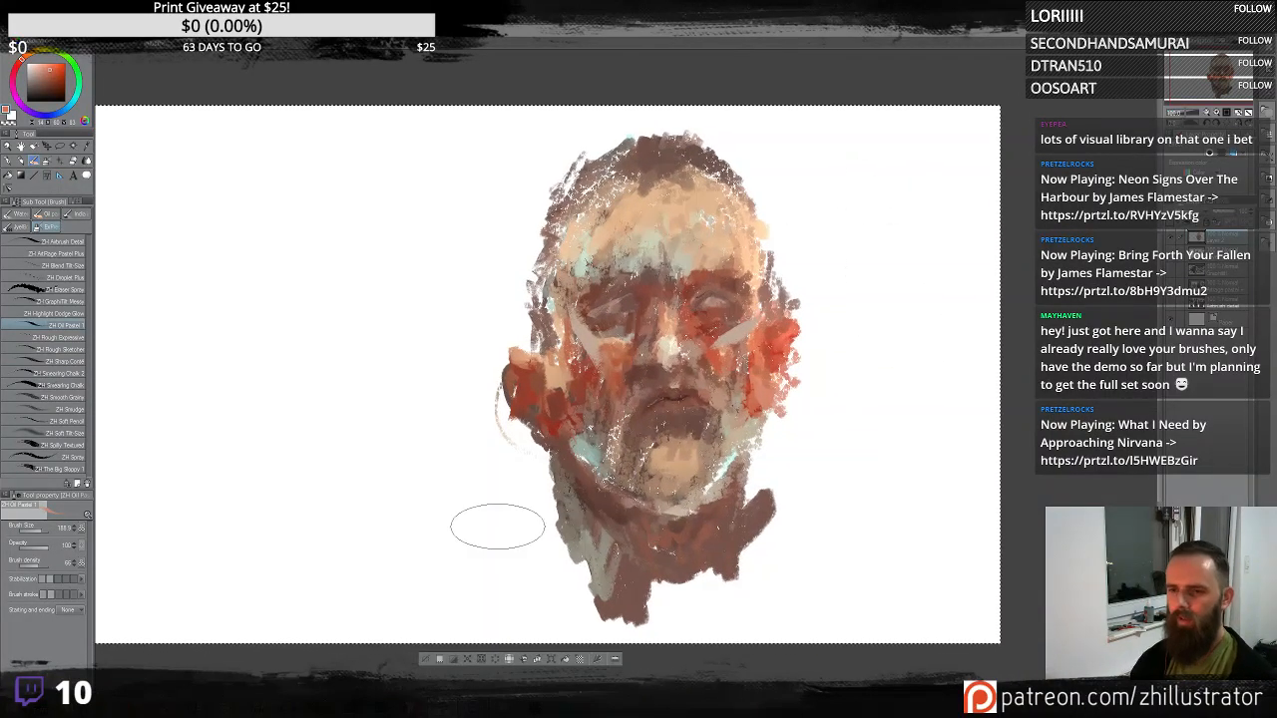
pyautogui.moveTo(456, 569); pyautogui.dragTo(661, 521)
pyautogui.moveTo(551, 542); pyautogui.dragTo(753, 504)
pyautogui.hotkey('ctrl', 'z')
pyautogui.moveTo(408, 519)
pyautogui.mouseDown()
pyautogui.moveTo(544, 464)
pyautogui.moveTo(758, 567)
pyautogui.moveTo(1098, 419)
pyautogui.moveTo(1103, 307)
pyautogui.mouseUp()
pyautogui.hotkey('ctrl', 'z')
pyautogui.moveTo(1024, 412)
pyautogui.mouseDown()
pyautogui.moveTo(951, 472)
pyautogui.moveTo(920, 464)
pyautogui.mouseUp()
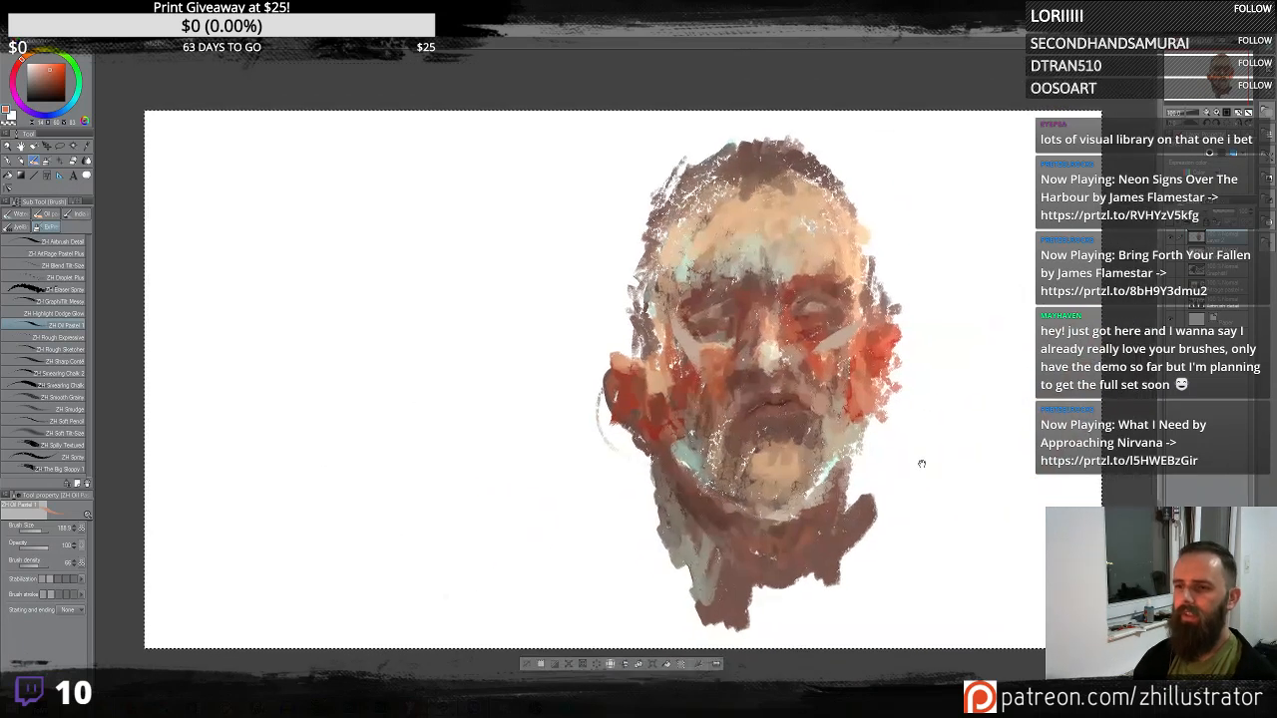
pyautogui.moveTo(591, 507)
pyautogui.mouseDown()
pyautogui.moveTo(739, 579)
pyautogui.moveTo(986, 486)
pyautogui.mouseUp()
pyautogui.hotkey('ctrl', 'z')
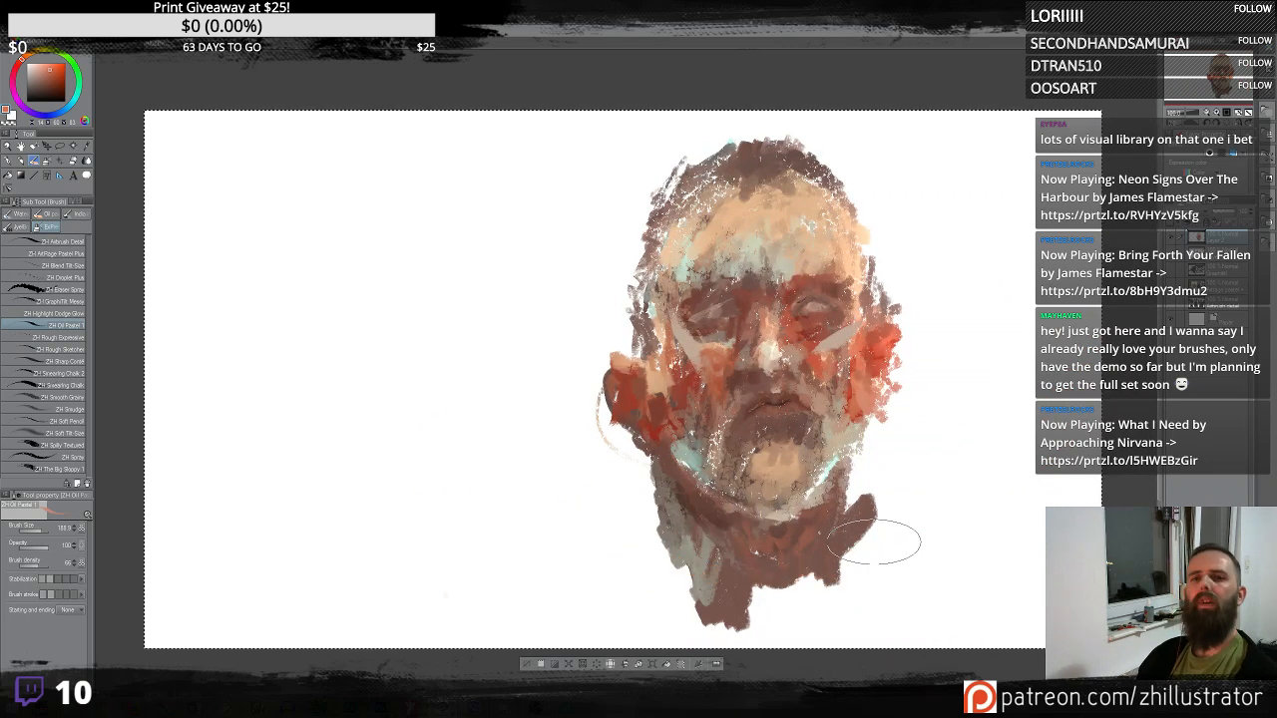
# - Paint orange strokes along the bottom of the neck, then sample a dark tone from the head
pyautogui.moveTo(673, 547)
pyautogui.mouseDown()
pyautogui.moveTo(708, 575)
pyautogui.moveTo(706, 607)
pyautogui.moveTo(699, 595)
pyautogui.moveTo(833, 546)
pyautogui.moveTo(861, 577)
pyautogui.moveTo(848, 607)
pyautogui.mouseUp()
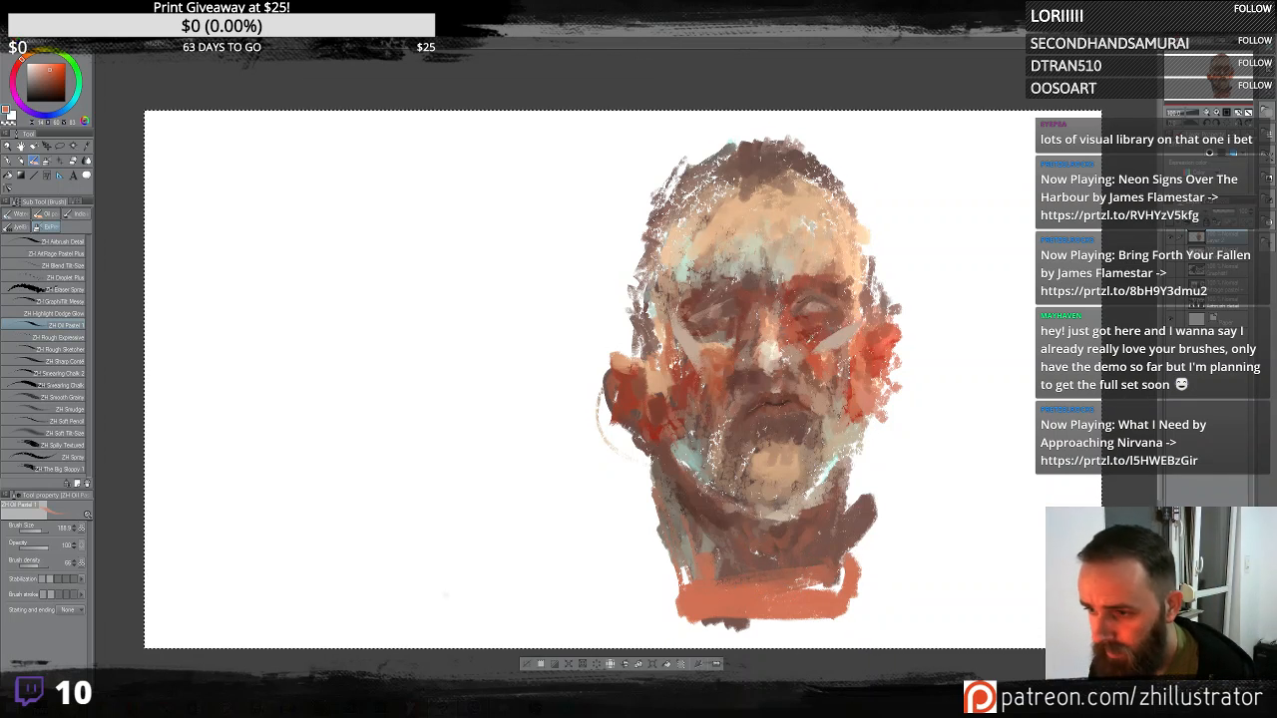
pyautogui.moveTo(748, 571)
pyautogui.mouseDown()
pyautogui.moveTo(755, 601)
pyautogui.moveTo(714, 563)
pyautogui.moveTo(719, 598)
pyautogui.moveTo(759, 609)
pyautogui.moveTo(780, 574)
pyautogui.mouseUp()
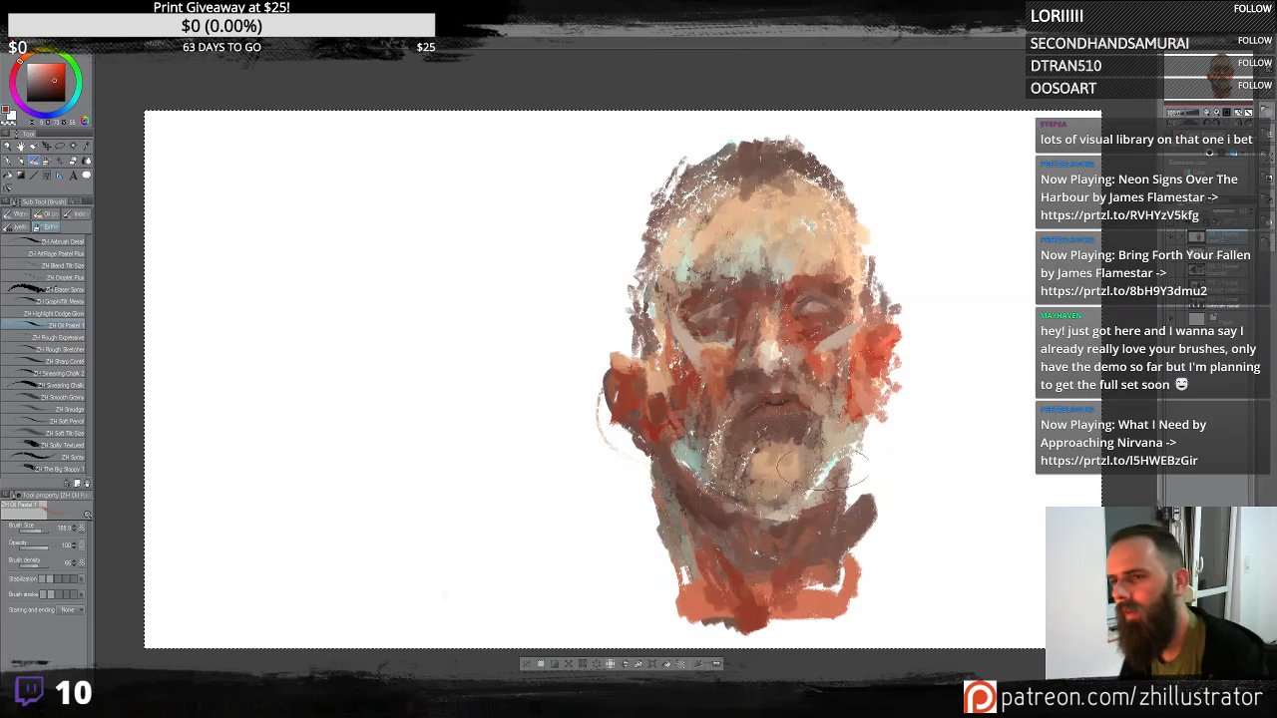
pyautogui.keyDown('alt'); pyautogui.click(760, 256); pyautogui.keyUp('alt')
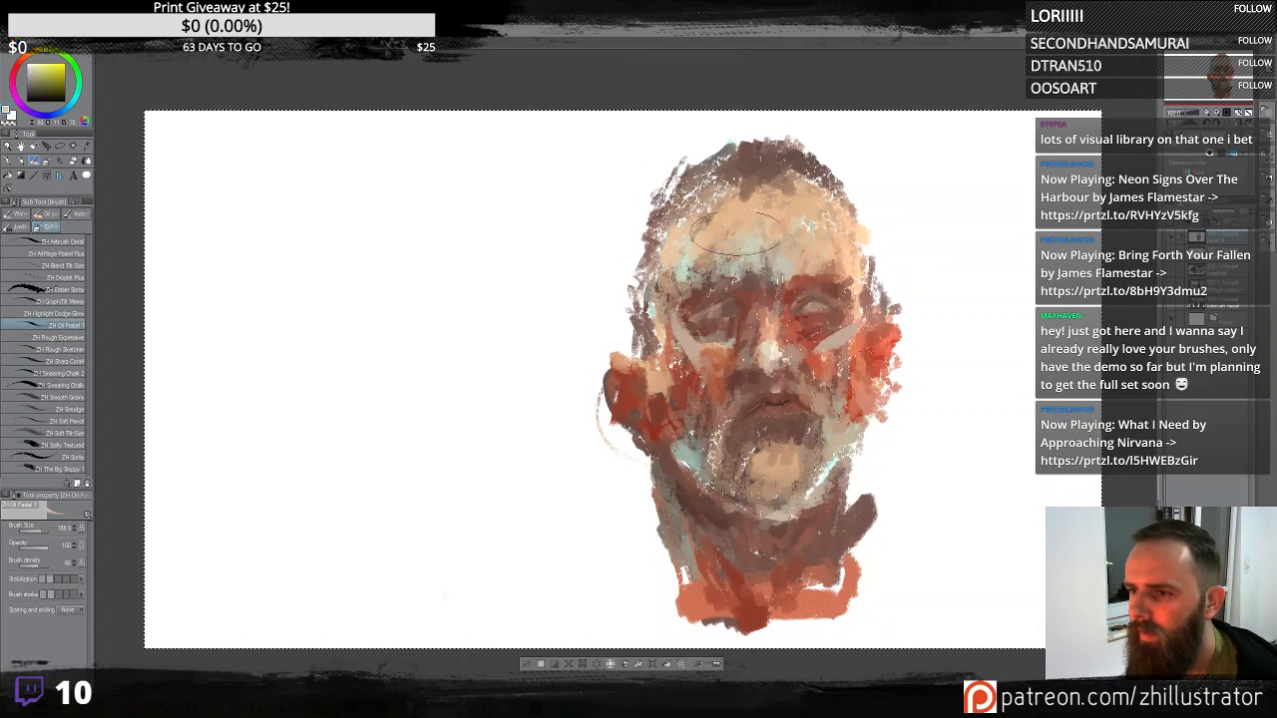
pyautogui.keyDown('alt'); pyautogui.click(738, 152); pyautogui.keyUp('alt')
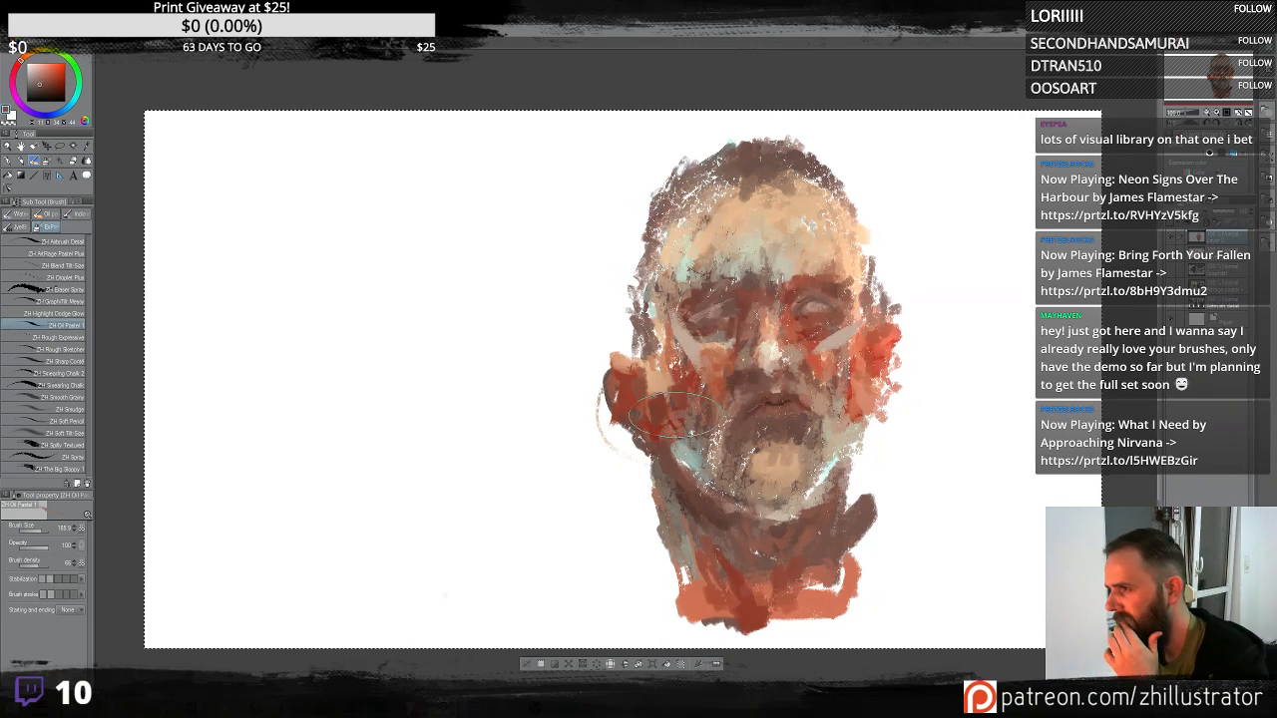
# - Switch to the Rough Expressive brush, hide the painted head's layer, and add a new blank layer
pyautogui.click(70, 339)
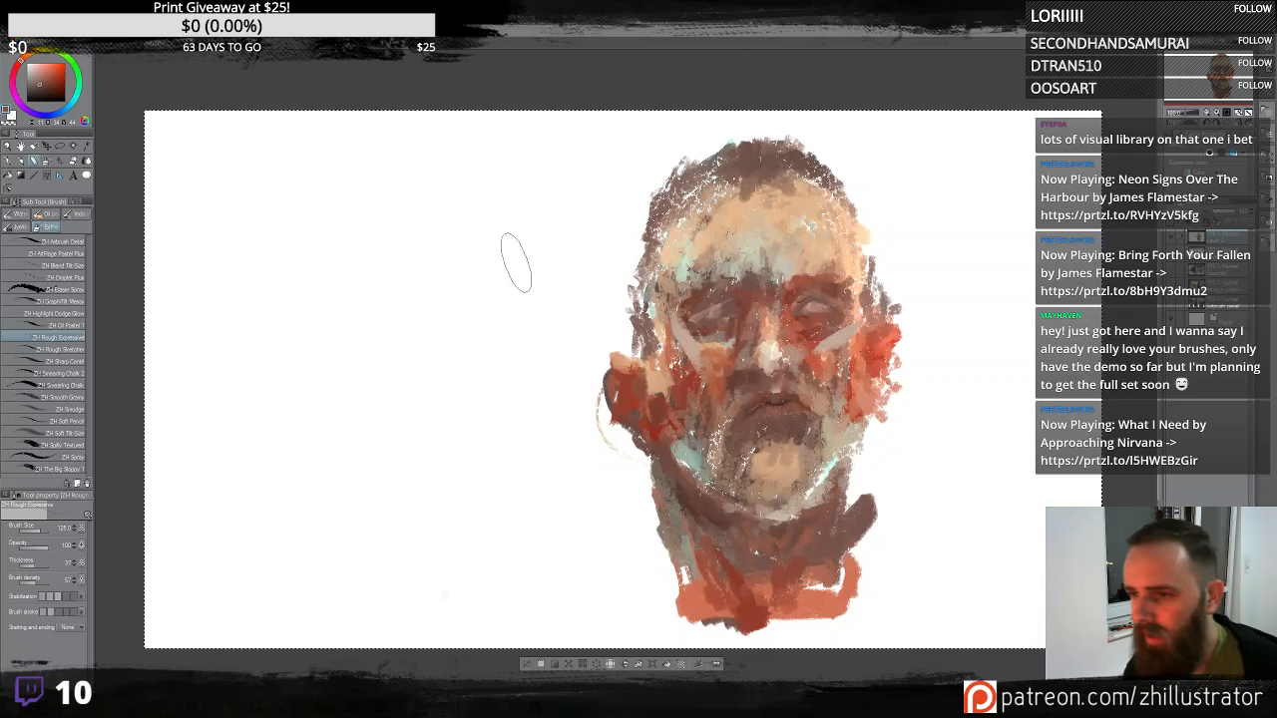
pyautogui.click(1170, 239)
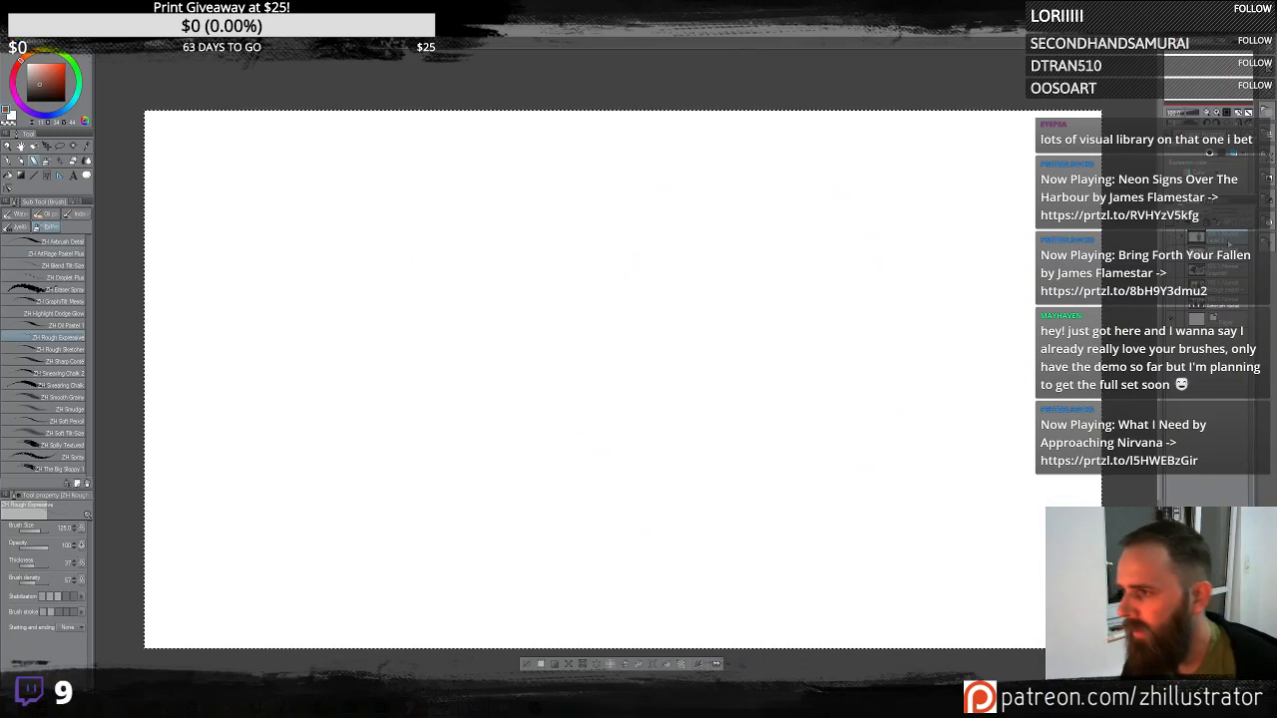
pyautogui.click(1170, 254)
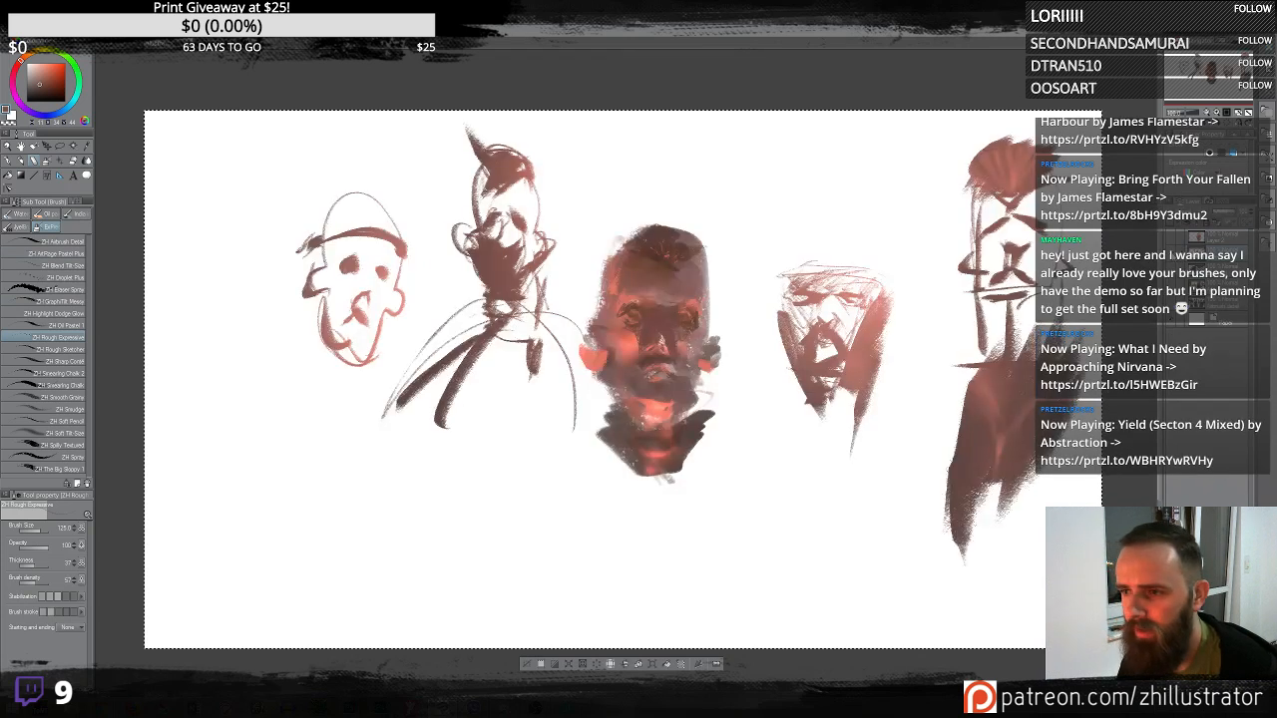
pyautogui.click(1171, 254)
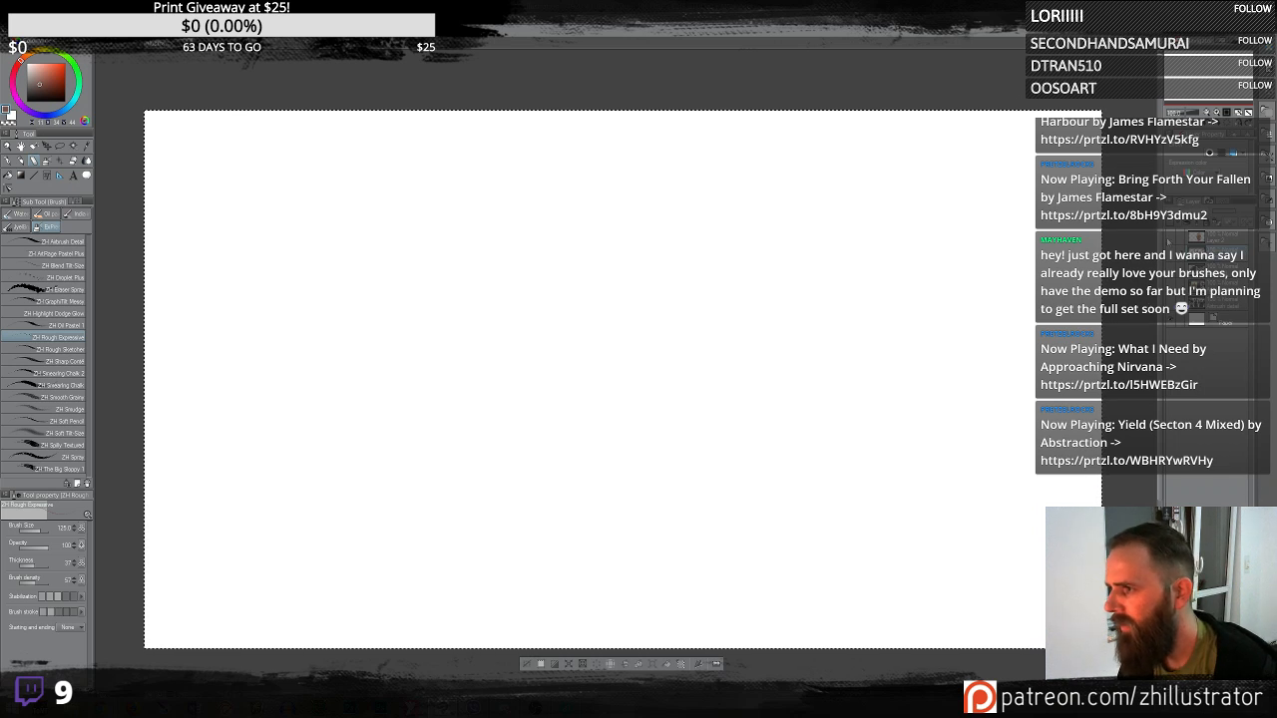
pyautogui.click(1172, 241)
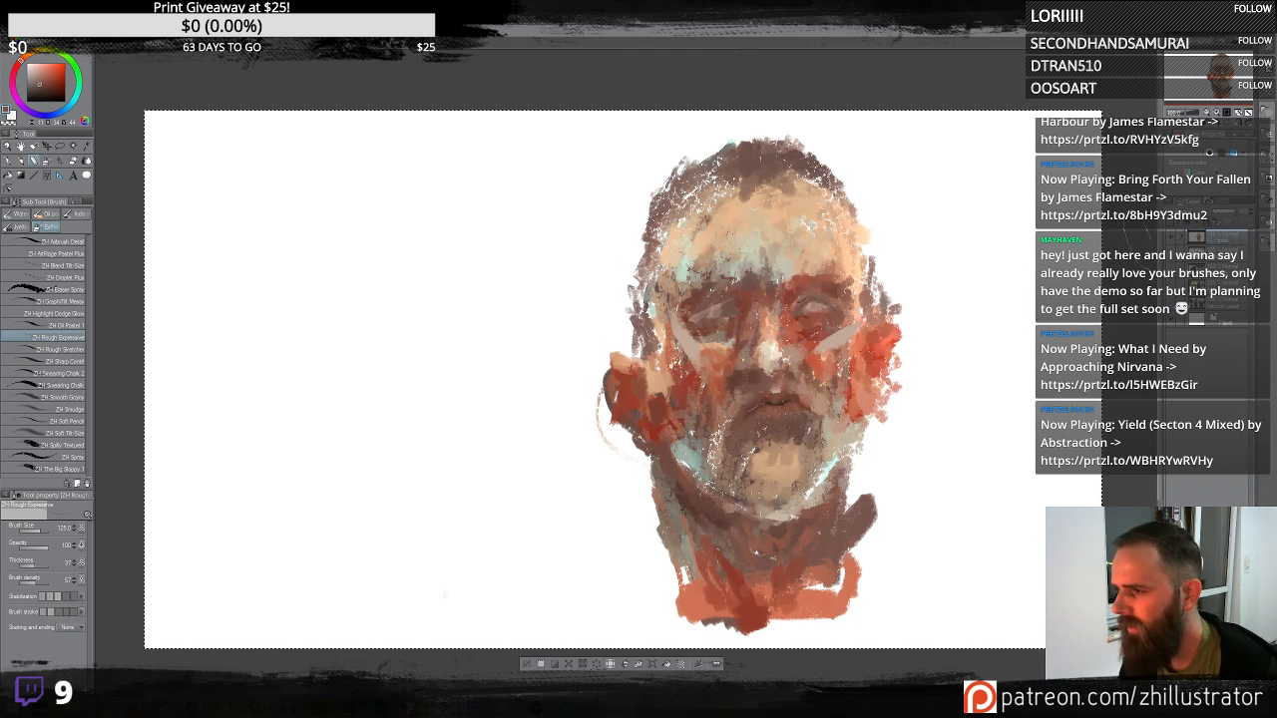
pyautogui.click(1172, 238)
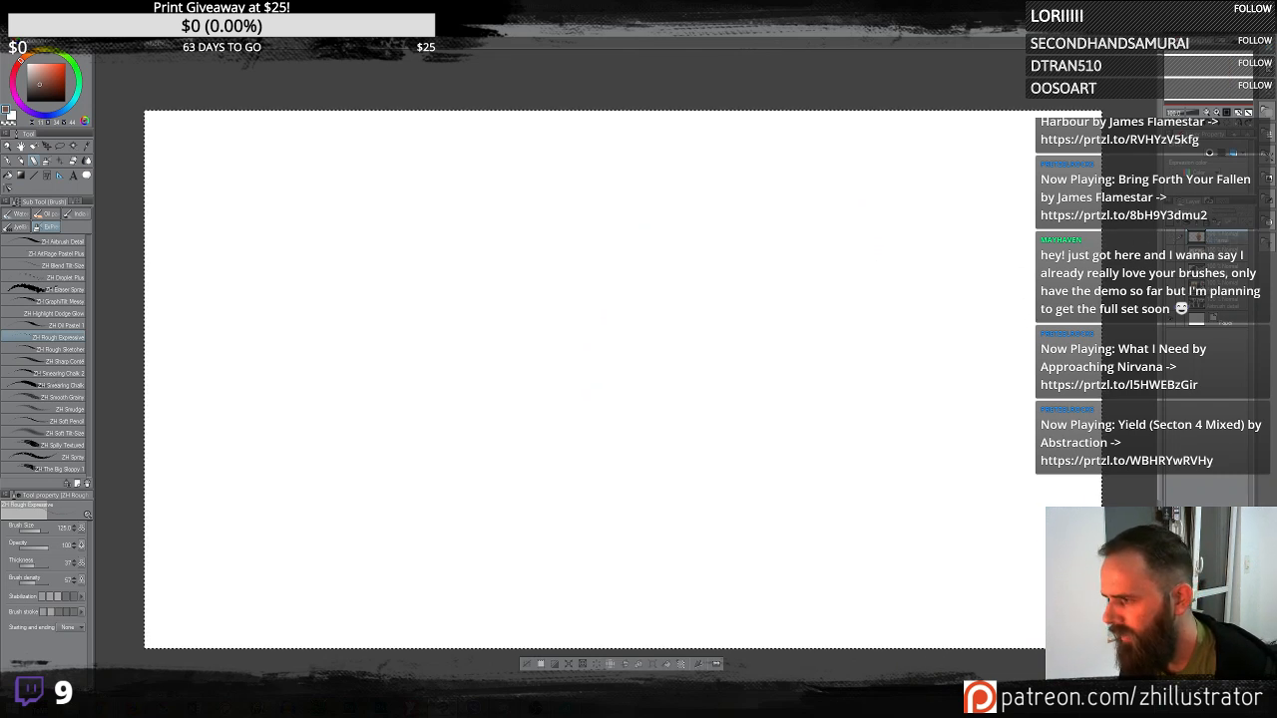
pyautogui.hotkey('ctrl', 'shift', 'n')
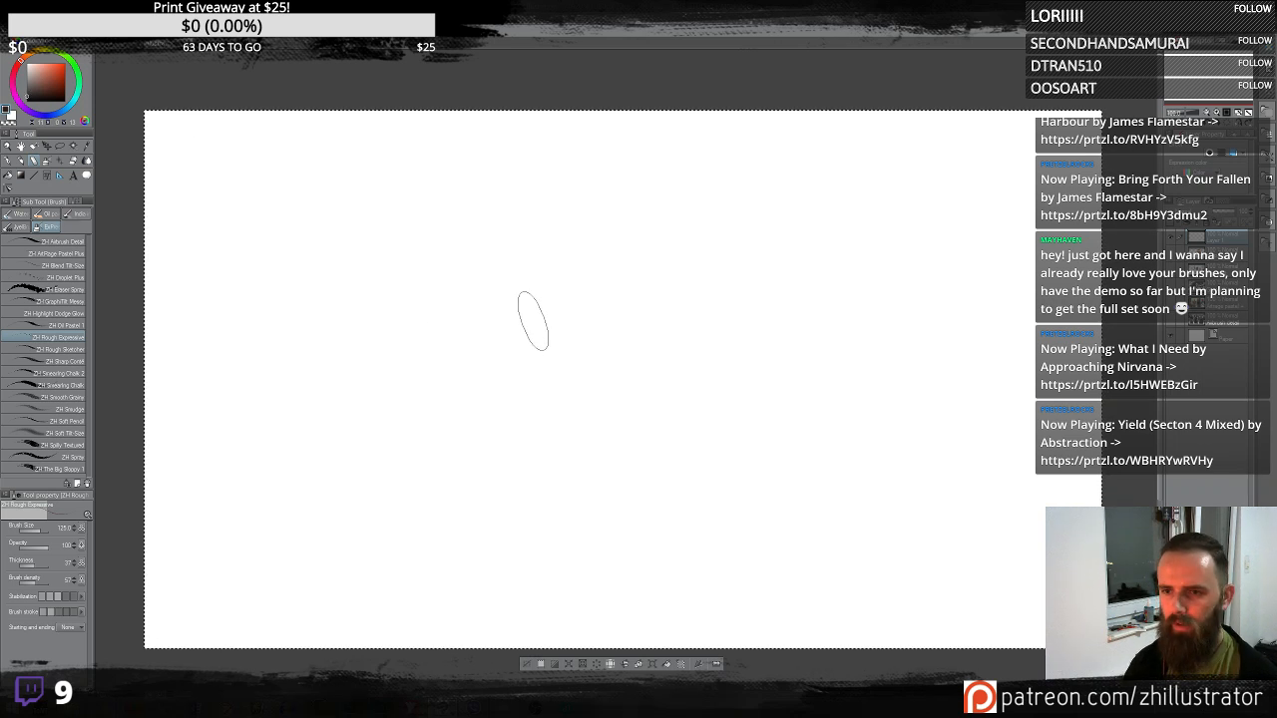
# - Clear a test scribble from the new layer and sketch the eyes and hairline of a new head
pyautogui.moveTo(522, 347)
pyautogui.mouseDown()
pyautogui.moveTo(627, 325)
pyautogui.moveTo(673, 282)
pyautogui.moveTo(736, 298)
pyautogui.moveTo(738, 249)
pyautogui.moveTo(823, 279)
pyautogui.moveTo(862, 254)
pyautogui.moveTo(842, 255)
pyautogui.moveTo(752, 154)
pyautogui.moveTo(533, 324)
pyautogui.moveTo(715, 394)
pyautogui.moveTo(628, 339)
pyautogui.moveTo(673, 320)
pyautogui.moveTo(655, 300)
pyautogui.moveTo(746, 429)
pyautogui.mouseUp()
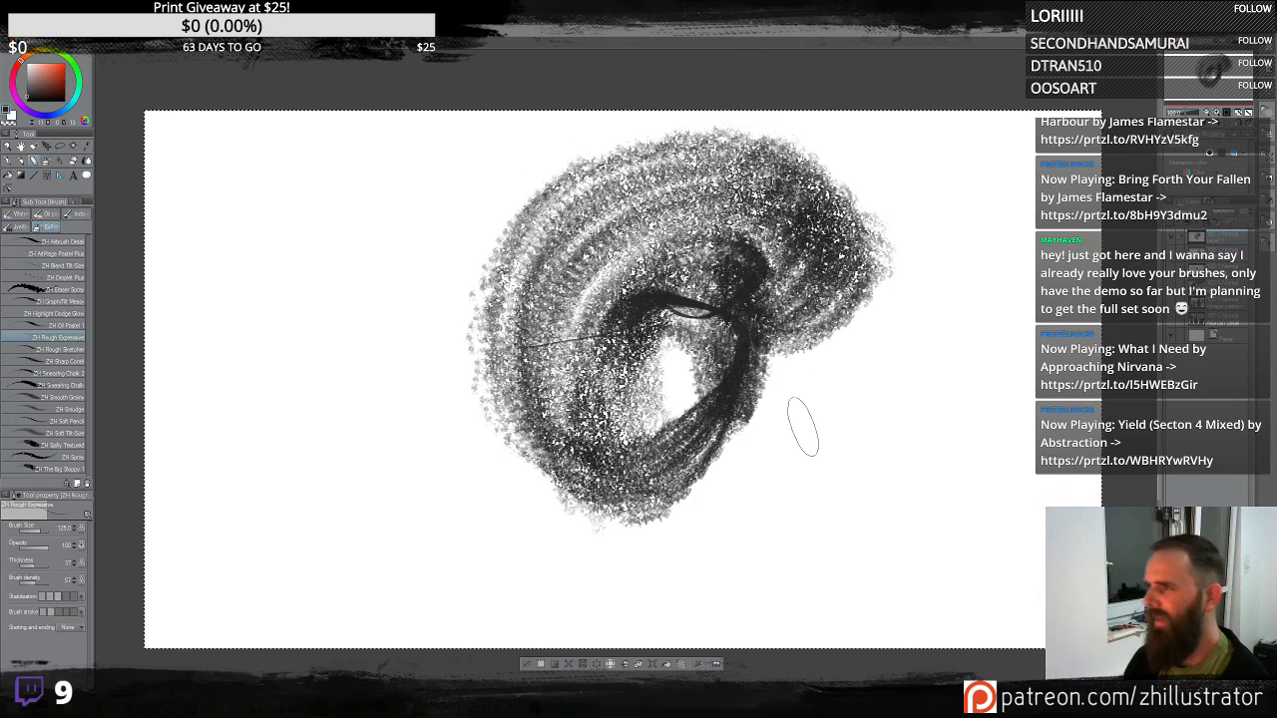
pyautogui.press('Delete')
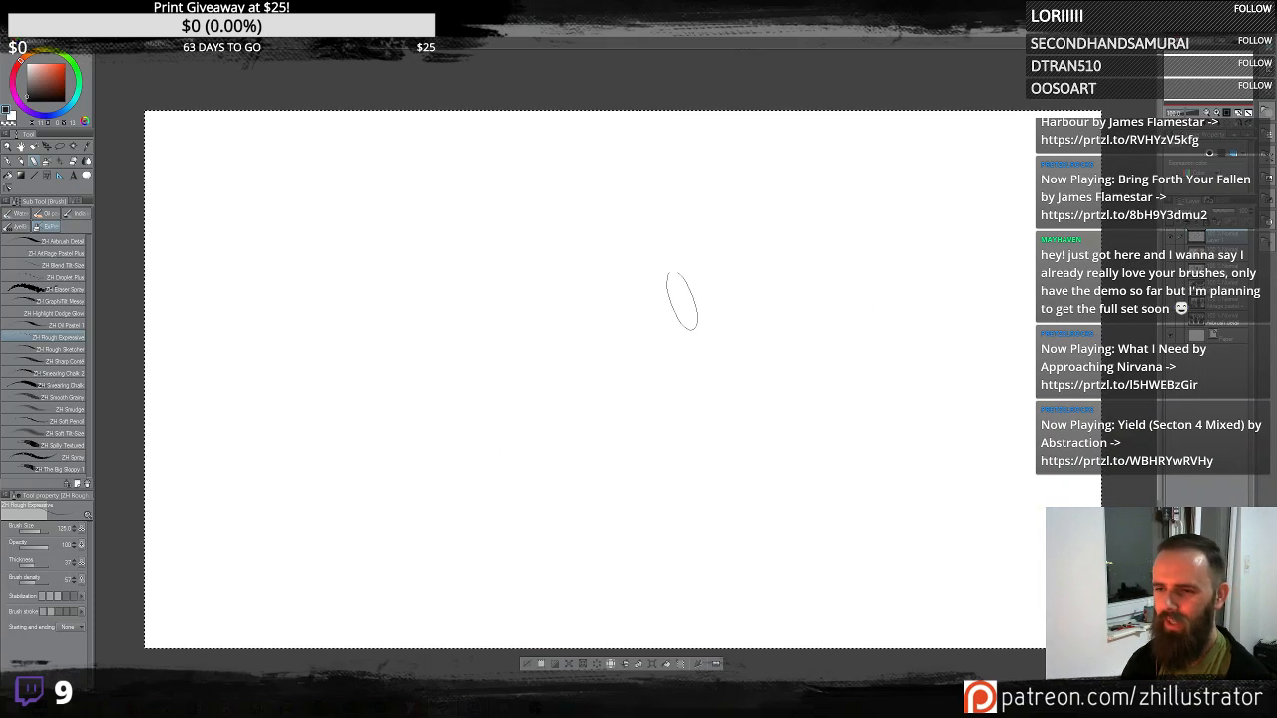
pyautogui.moveTo(665, 299); pyautogui.dragTo(706, 277)
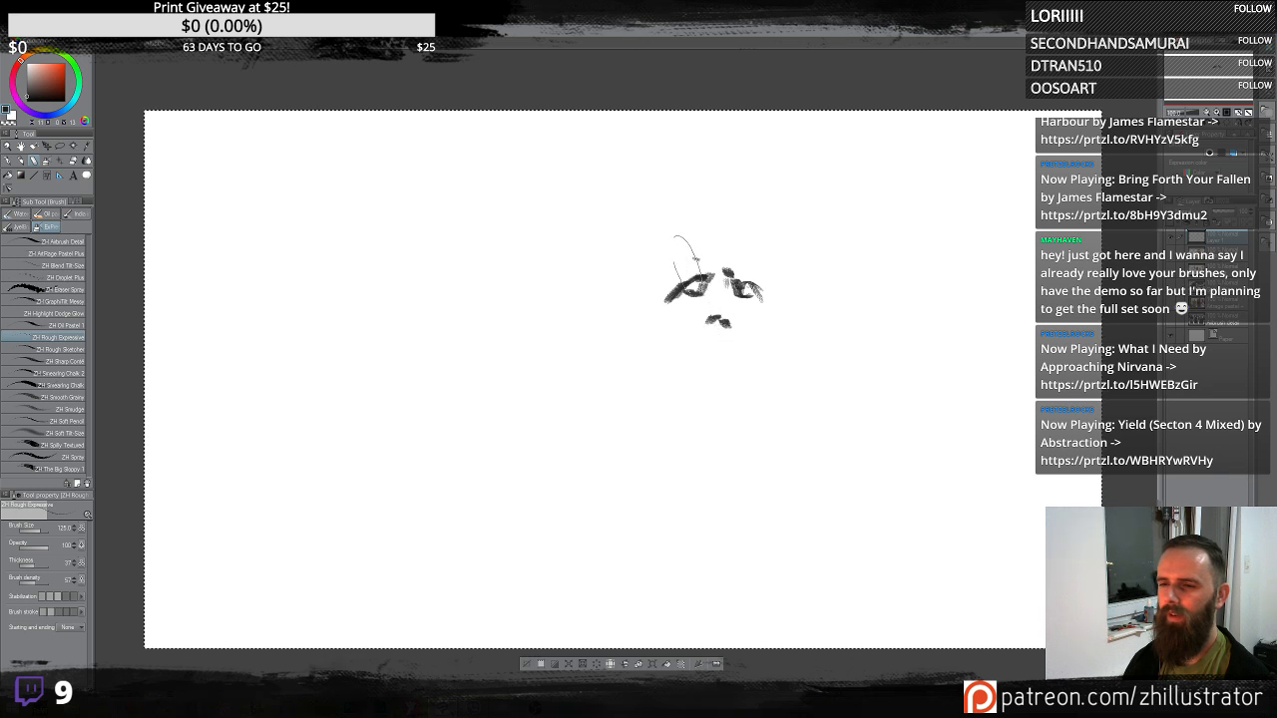
pyautogui.moveTo(653, 270)
pyautogui.mouseDown()
pyautogui.moveTo(755, 187)
pyautogui.moveTo(783, 220)
pyautogui.moveTo(775, 301)
pyautogui.mouseUp()
pyautogui.moveTo(667, 245); pyautogui.dragTo(666, 337)
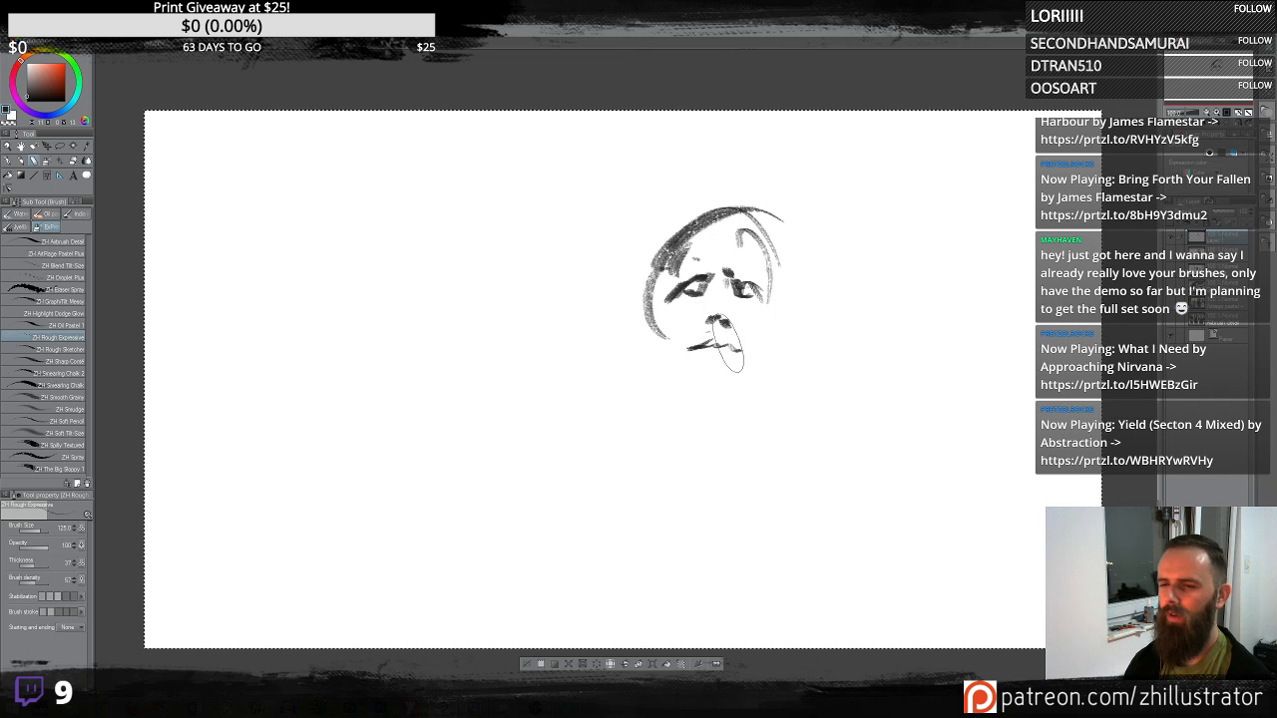
# - Sketch the nose, mouth and jawline of the new head
pyautogui.moveTo(705, 358); pyautogui.dragTo(719, 357)
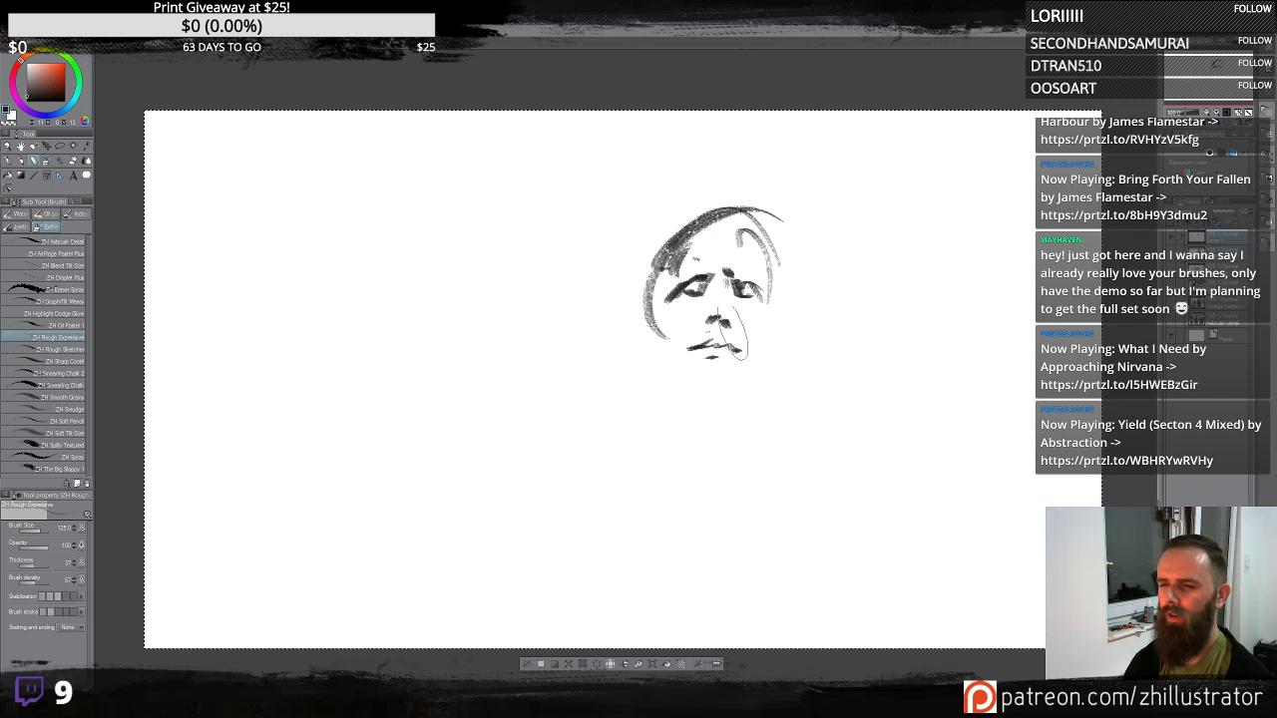
pyautogui.moveTo(661, 296); pyautogui.dragTo(696, 399)
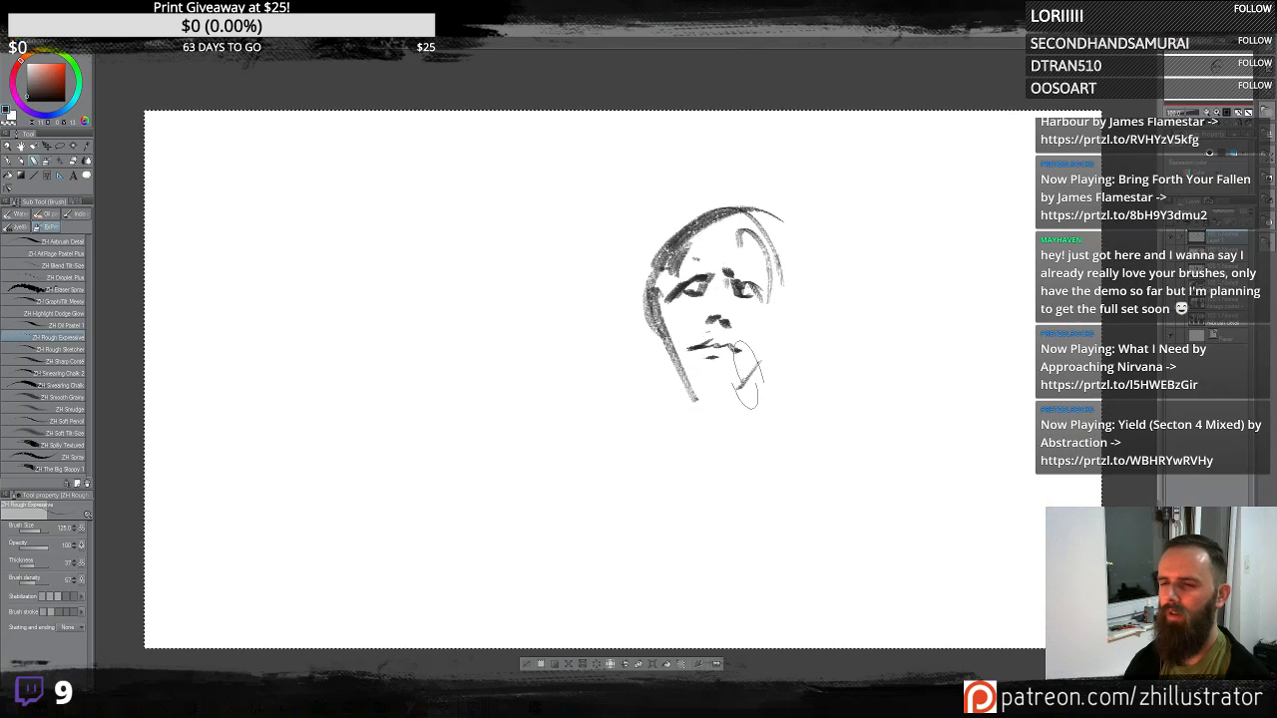
pyautogui.moveTo(642, 311); pyautogui.dragTo(704, 394)
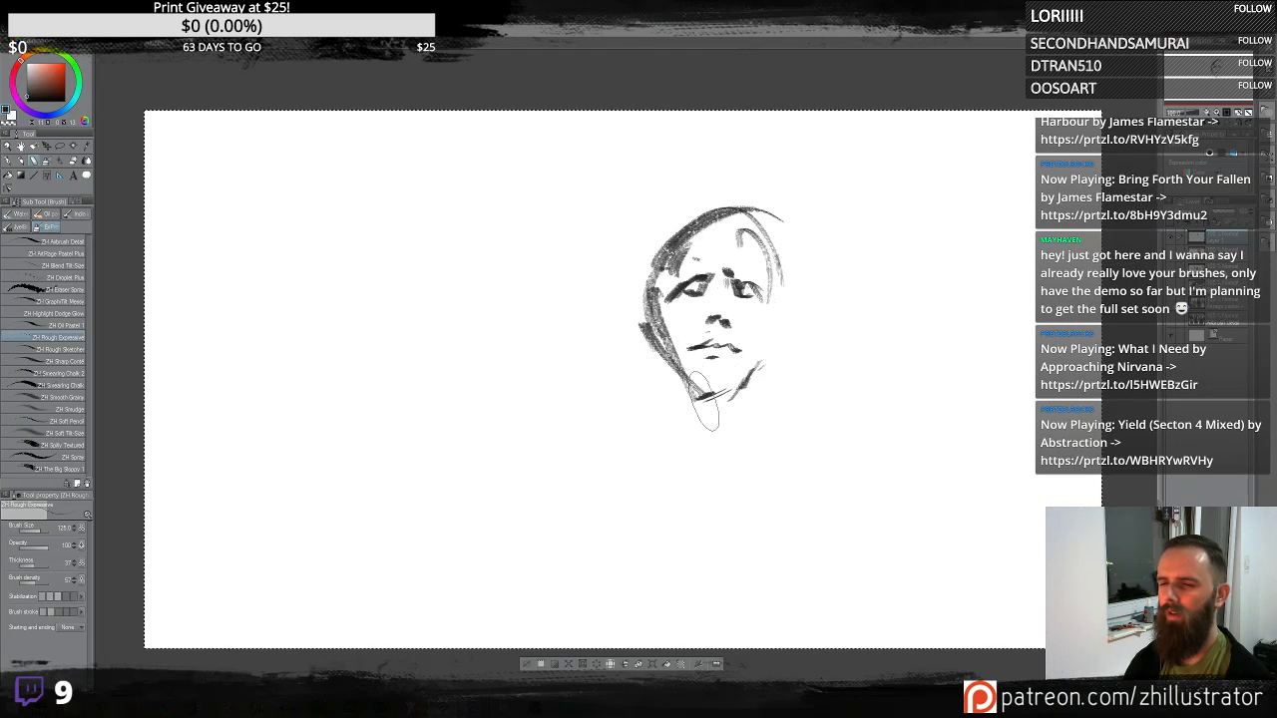
pyautogui.moveTo(764, 365); pyautogui.dragTo(699, 401)
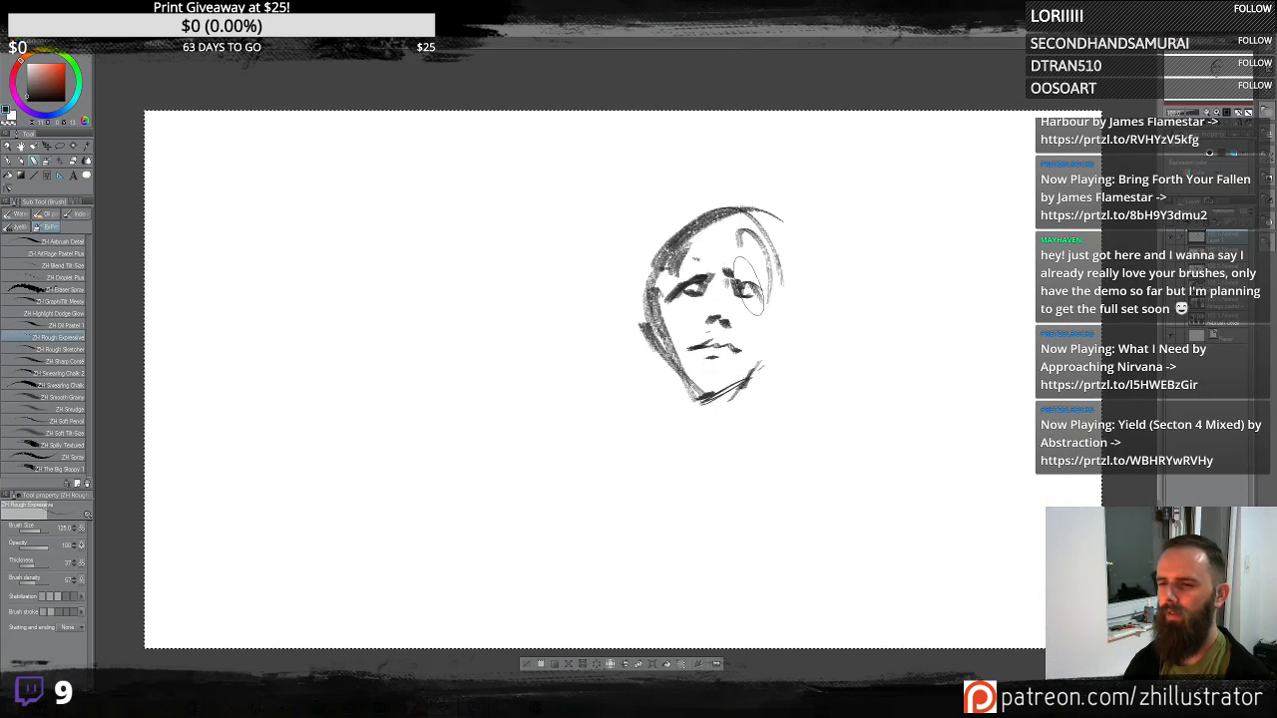
# - Draw a hood outline around the head with dark spots on its left side and grainy shading along its edges
pyautogui.moveTo(608, 330)
pyautogui.mouseDown()
pyautogui.moveTo(681, 155)
pyautogui.moveTo(853, 217)
pyautogui.moveTo(839, 314)
pyautogui.moveTo(853, 521)
pyautogui.mouseUp()
pyautogui.moveTo(599, 289); pyautogui.dragTo(676, 537)
pyautogui.click(646, 415)
pyautogui.click(652, 455)
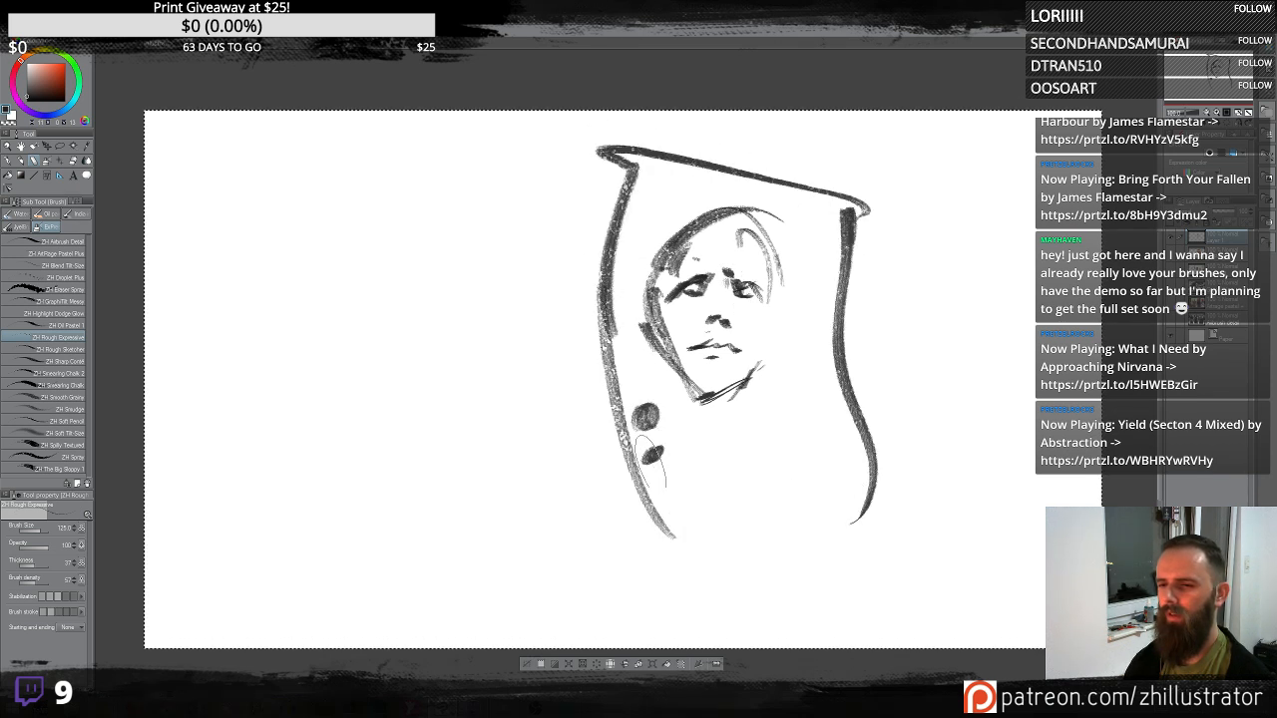
pyautogui.moveTo(659, 424)
pyautogui.mouseDown()
pyautogui.moveTo(598, 150)
pyautogui.moveTo(578, 230)
pyautogui.moveTo(699, 499)
pyautogui.mouseUp()
pyautogui.moveTo(848, 129); pyautogui.dragTo(823, 350)
pyautogui.moveTo(828, 469); pyautogui.dragTo(828, 589)
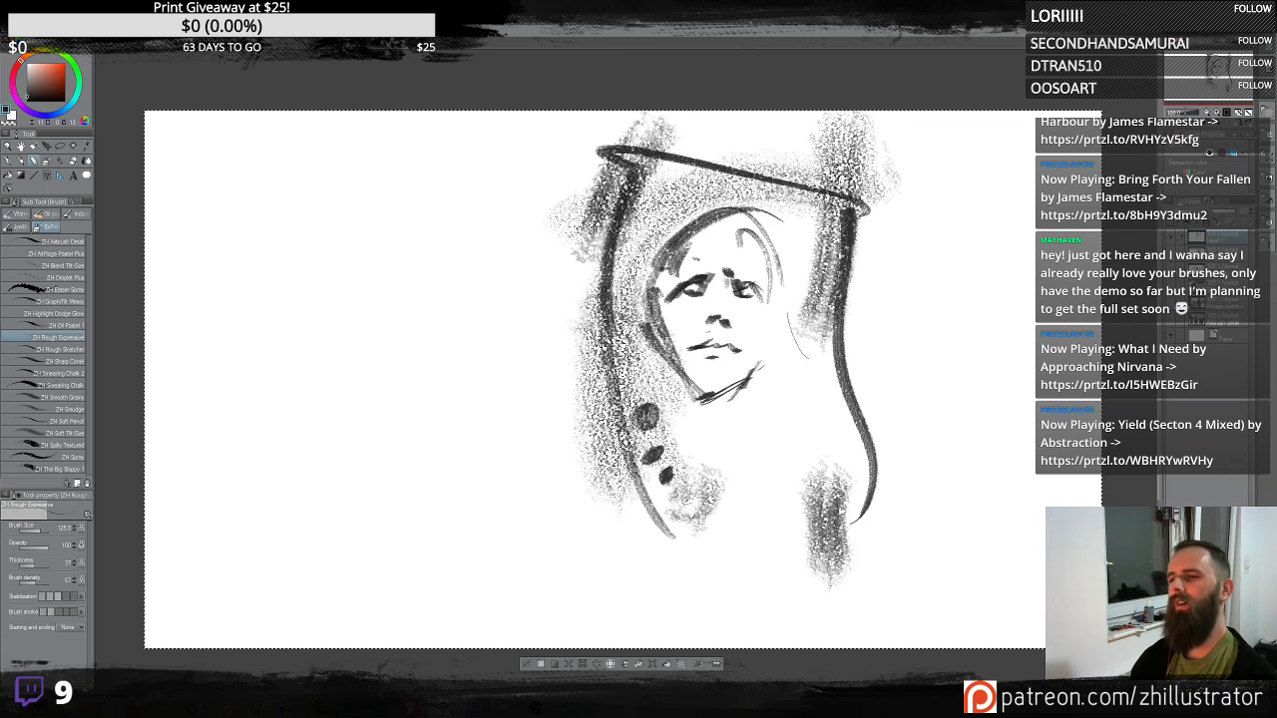
# - Try two strokes across the sketch and undo them, then add a dark stroke at the chin
pyautogui.moveTo(858, 225); pyautogui.dragTo(589, 633)
pyautogui.hotkey('ctrl', 'z')
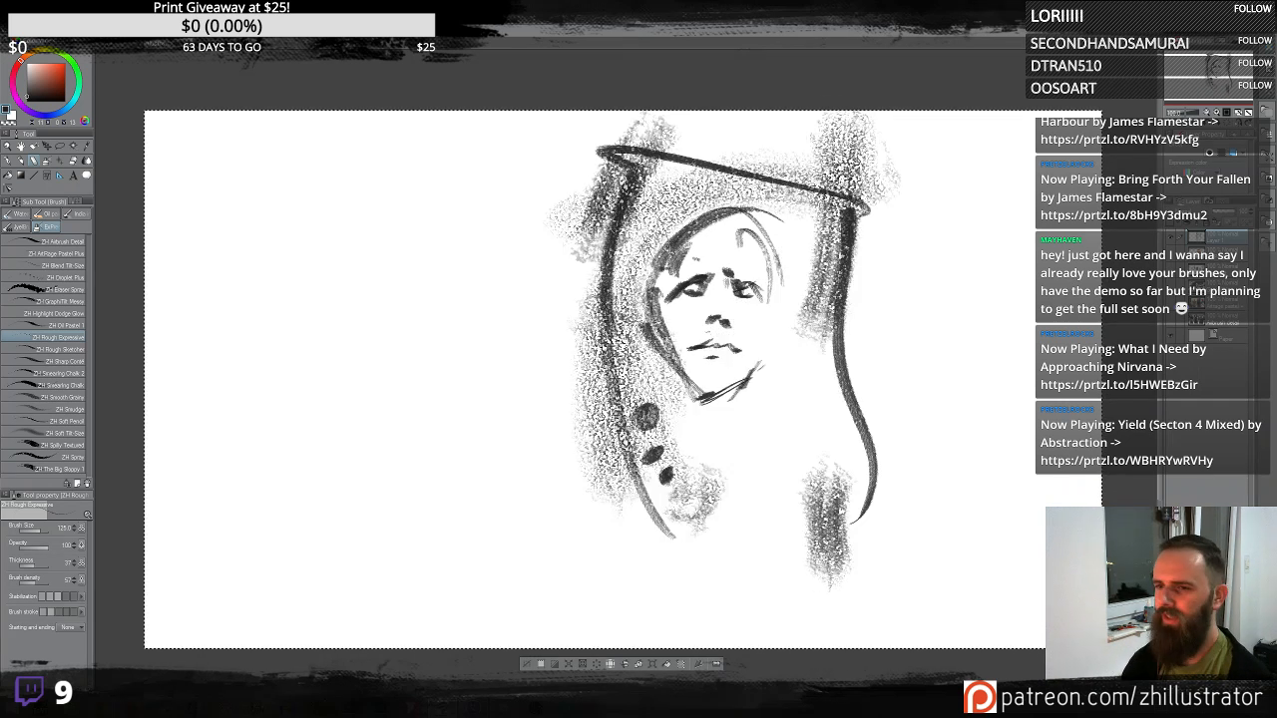
pyautogui.moveTo(712, 272); pyautogui.dragTo(679, 349)
pyautogui.hotkey('ctrl', 'z')
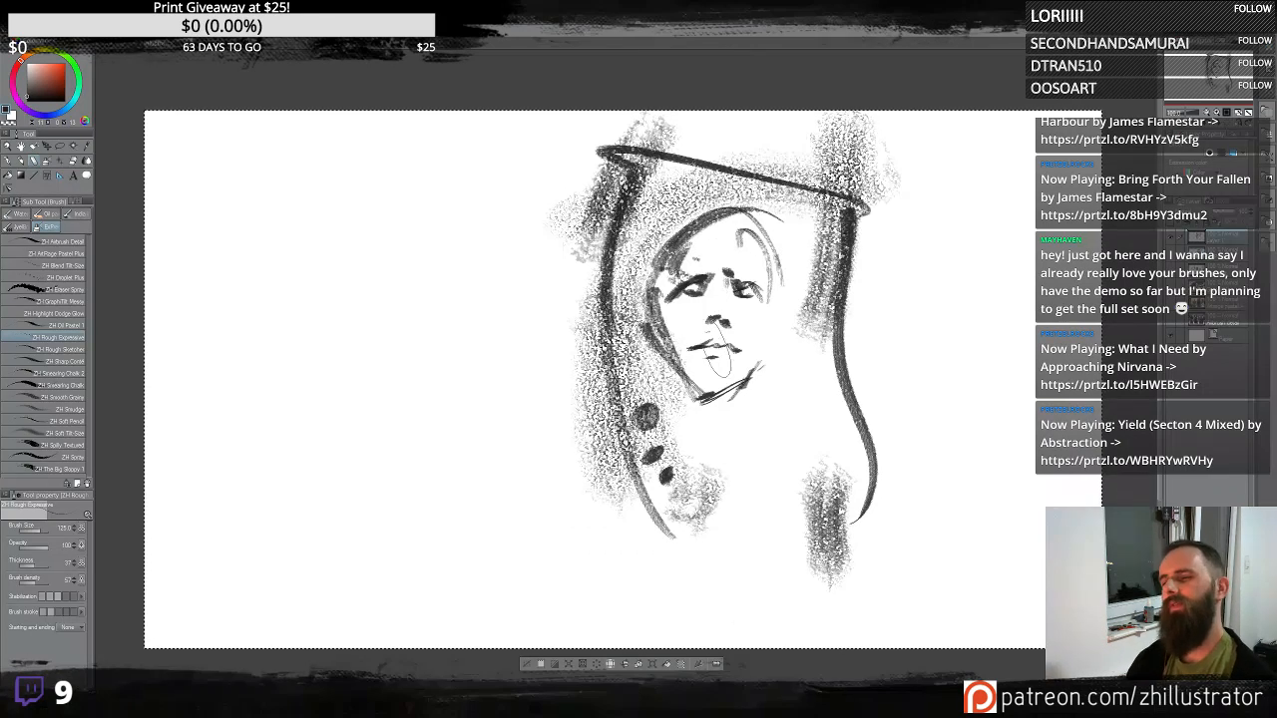
pyautogui.moveTo(717, 361); pyautogui.dragTo(698, 379)
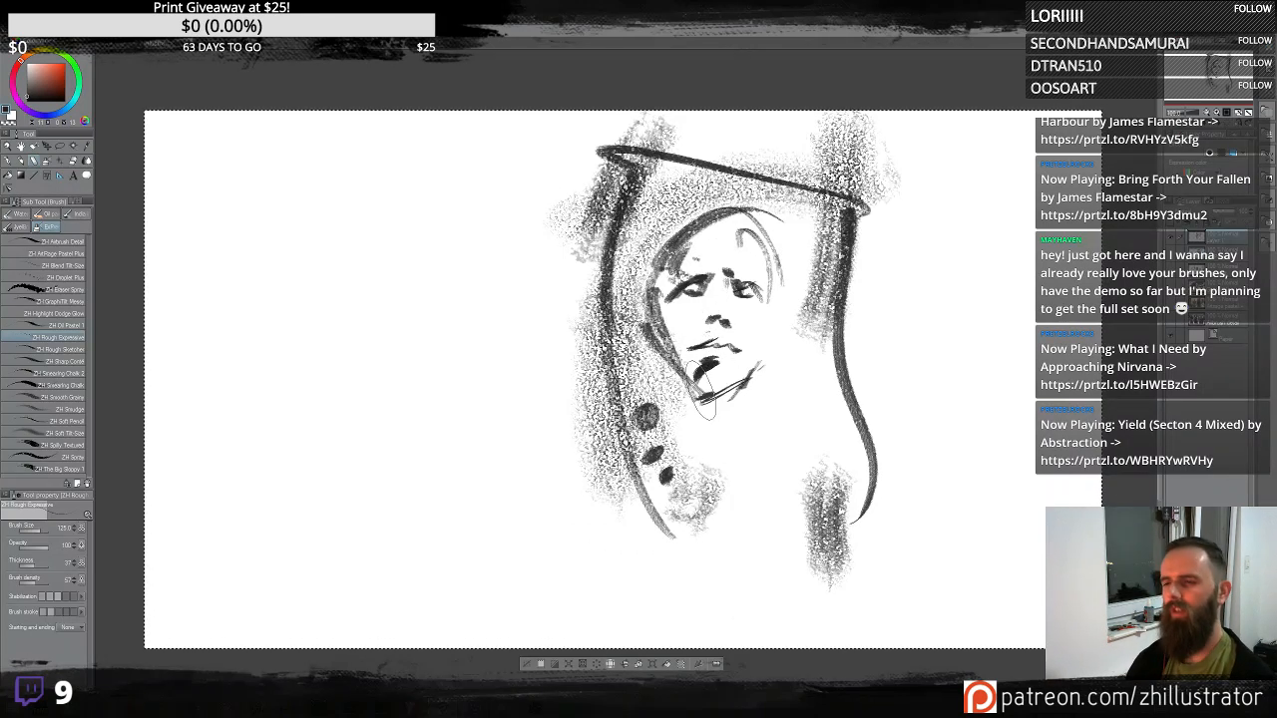
# - Undo the chin stroke and paint dark hair across the top of the head
pyautogui.hotkey('ctrl', 'z')
pyautogui.moveTo(730, 271); pyautogui.dragTo(750, 270)
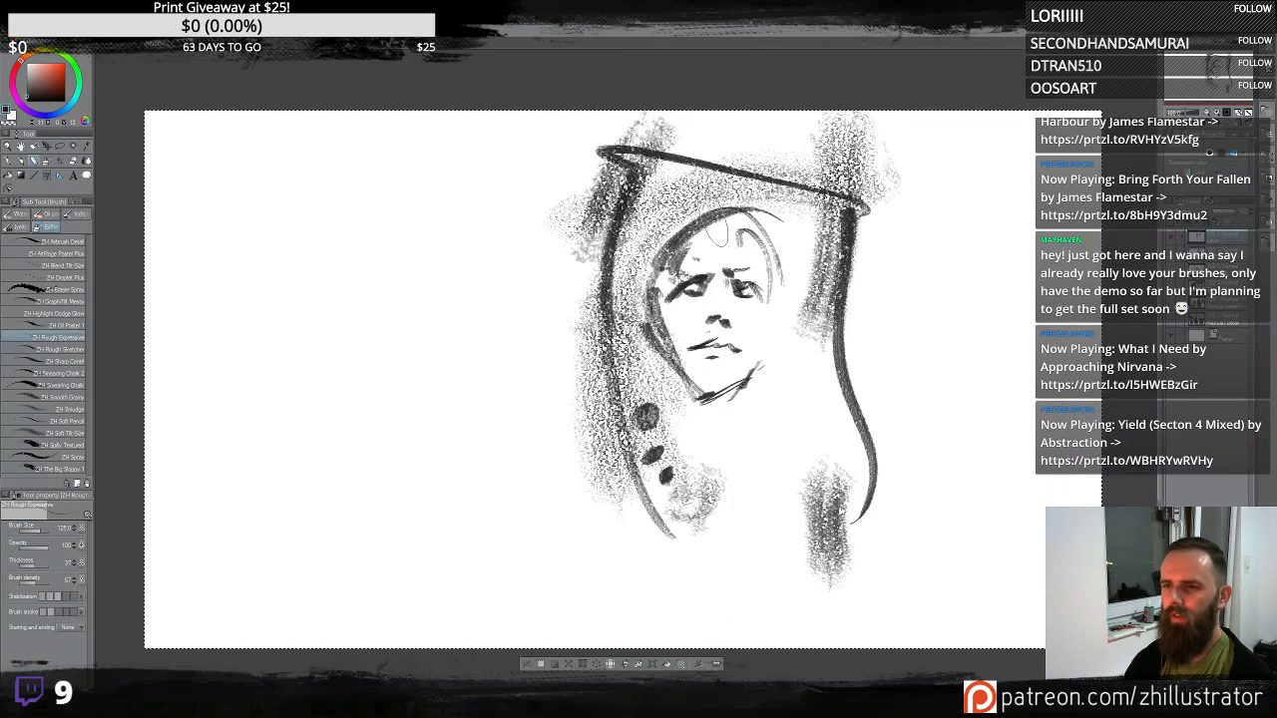
pyautogui.moveTo(754, 214)
pyautogui.mouseDown()
pyautogui.moveTo(686, 244)
pyautogui.moveTo(748, 212)
pyautogui.mouseUp()
pyautogui.moveTo(683, 256)
pyautogui.mouseDown()
pyautogui.moveTo(747, 225)
pyautogui.moveTo(787, 266)
pyautogui.moveTo(682, 245)
pyautogui.mouseUp()
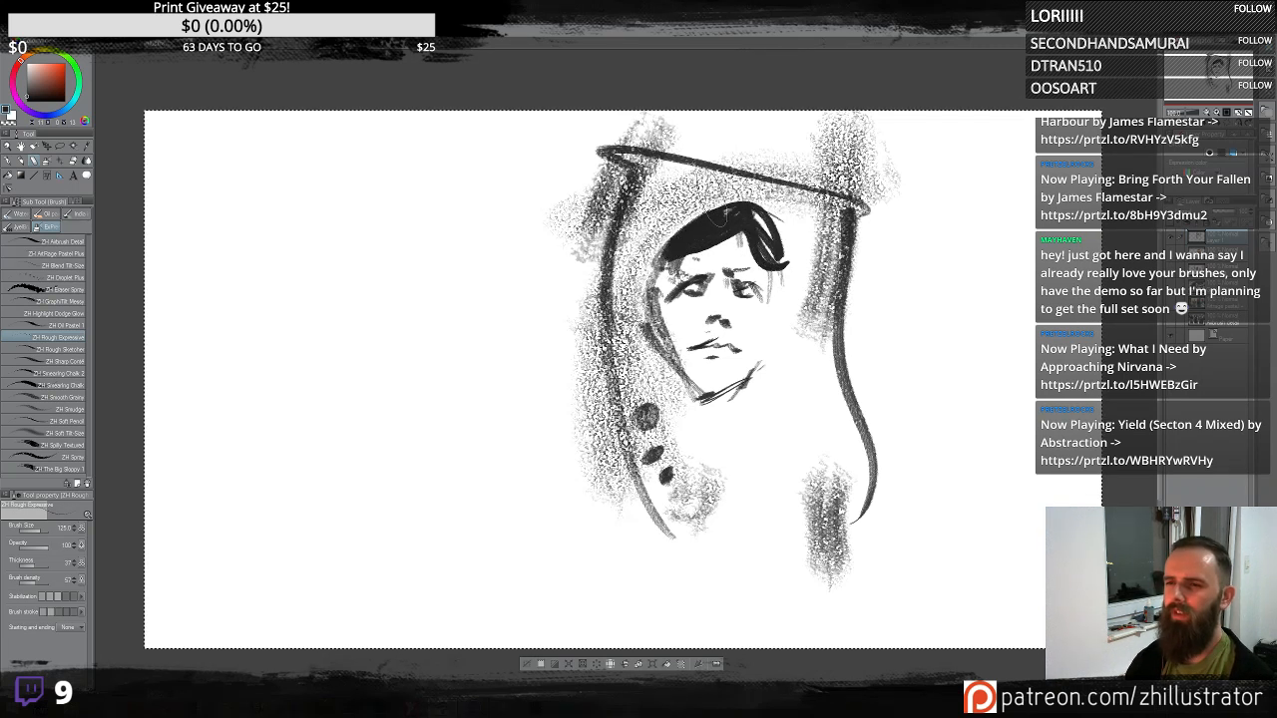
# - Sweep long grainy dark hair down both sides of the figure and draw bead circles down the chest
pyautogui.moveTo(653, 154); pyautogui.dragTo(611, 300)
pyautogui.moveTo(864, 206)
pyautogui.mouseDown()
pyautogui.moveTo(832, 302)
pyautogui.moveTo(732, 476)
pyautogui.mouseUp()
pyautogui.moveTo(816, 290); pyautogui.dragTo(734, 434)
pyautogui.moveTo(823, 350)
pyautogui.mouseDown()
pyautogui.moveTo(763, 489)
pyautogui.moveTo(850, 641)
pyautogui.moveTo(928, 642)
pyautogui.mouseUp()
pyautogui.moveTo(676, 522); pyautogui.dragTo(687, 552)
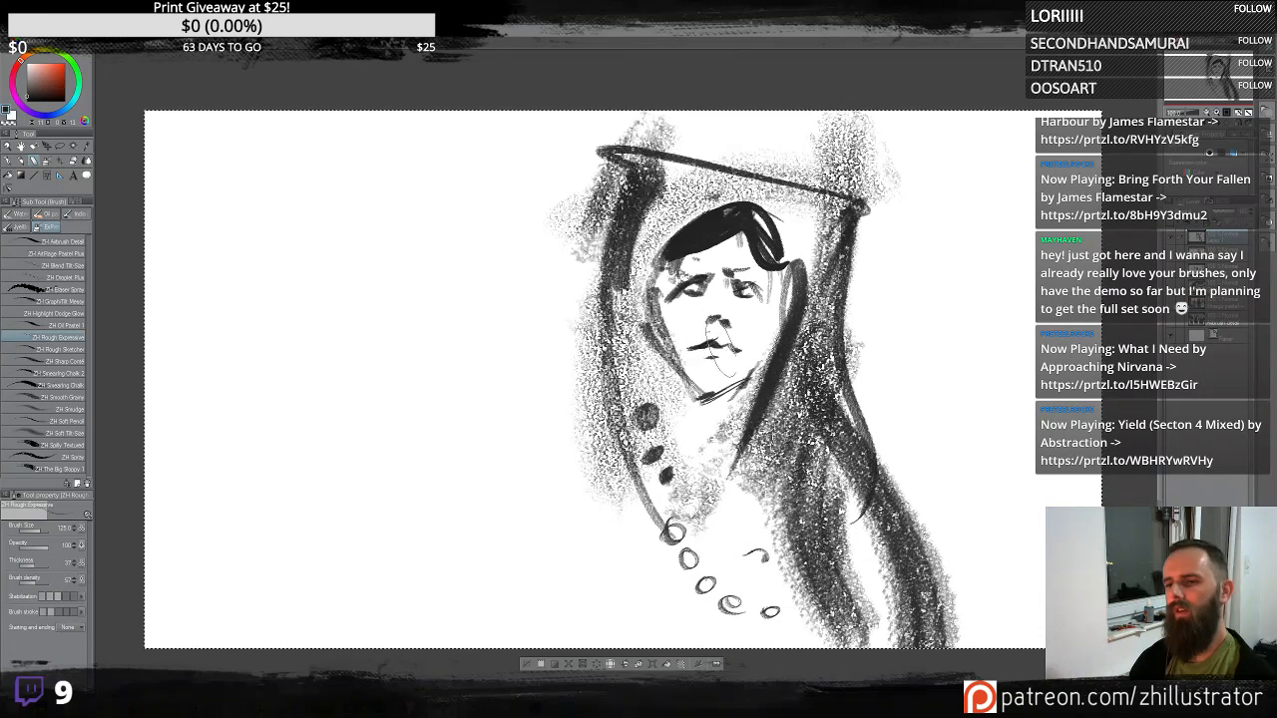
# - Add marks at the mouth and left cheek and thicken the hood's top edge
pyautogui.moveTo(714, 344); pyautogui.dragTo(728, 346)
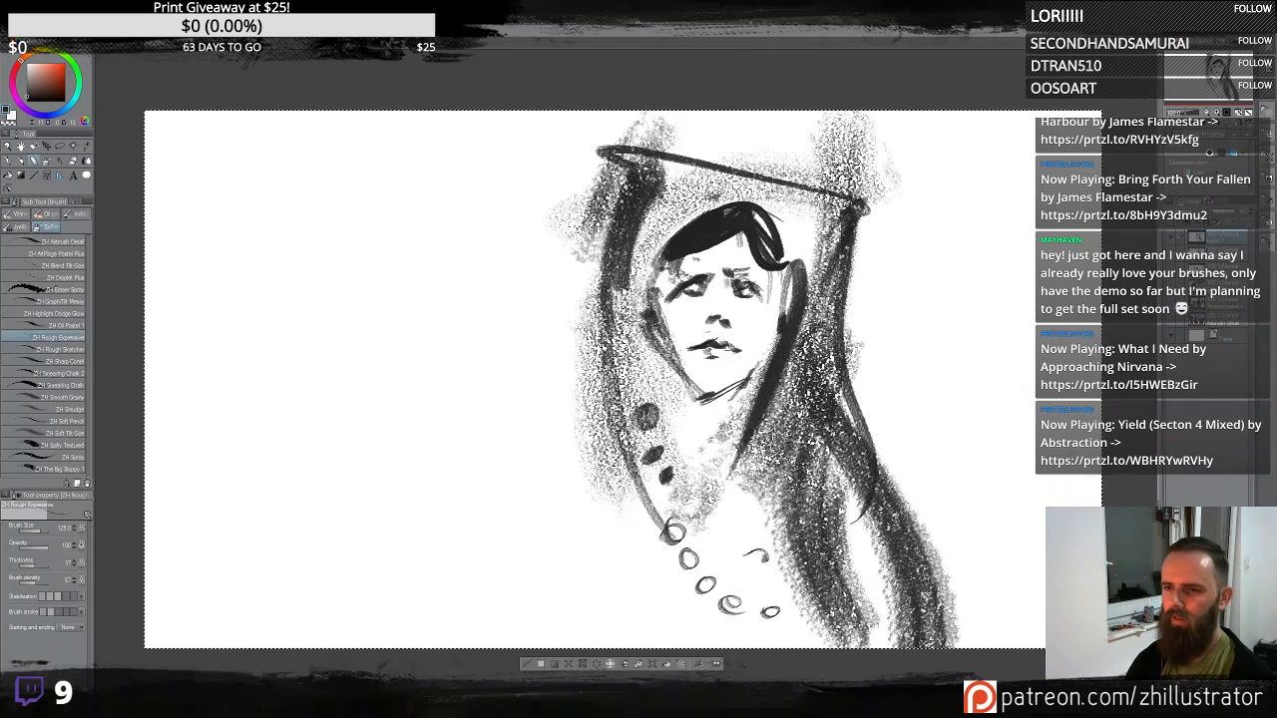
pyautogui.moveTo(650, 320); pyautogui.dragTo(659, 361)
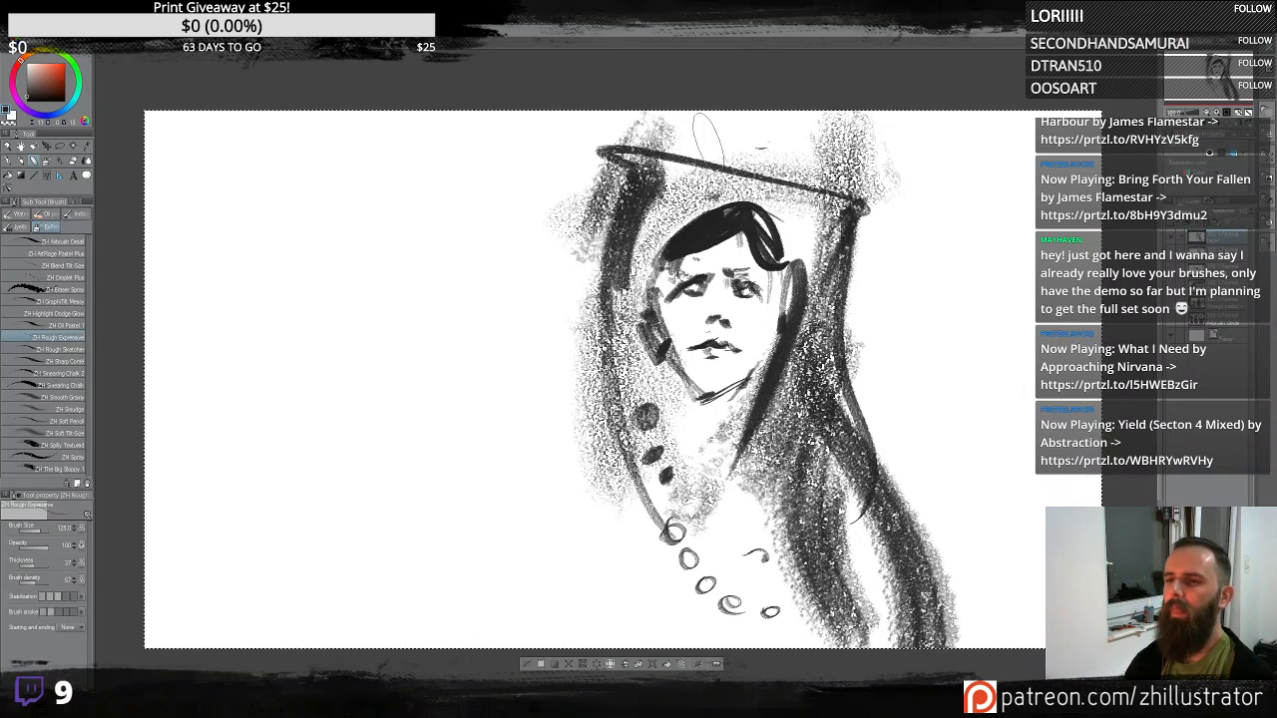
pyautogui.moveTo(729, 154)
pyautogui.mouseDown()
pyautogui.moveTo(841, 180)
pyautogui.moveTo(607, 140)
pyautogui.mouseUp()
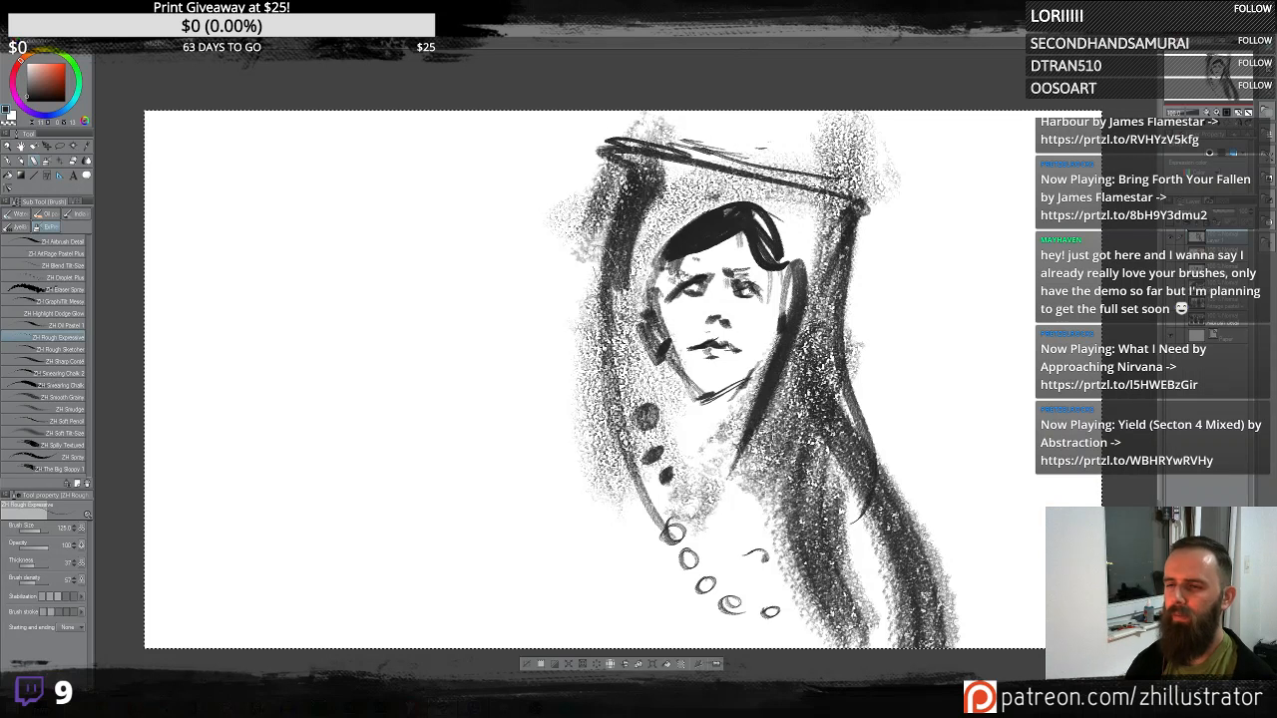
# - Paint a dark stroke and grainy hair falling down the left side of the figure
pyautogui.moveTo(623, 419); pyautogui.dragTo(605, 513)
pyautogui.moveTo(602, 411); pyautogui.dragTo(647, 647)
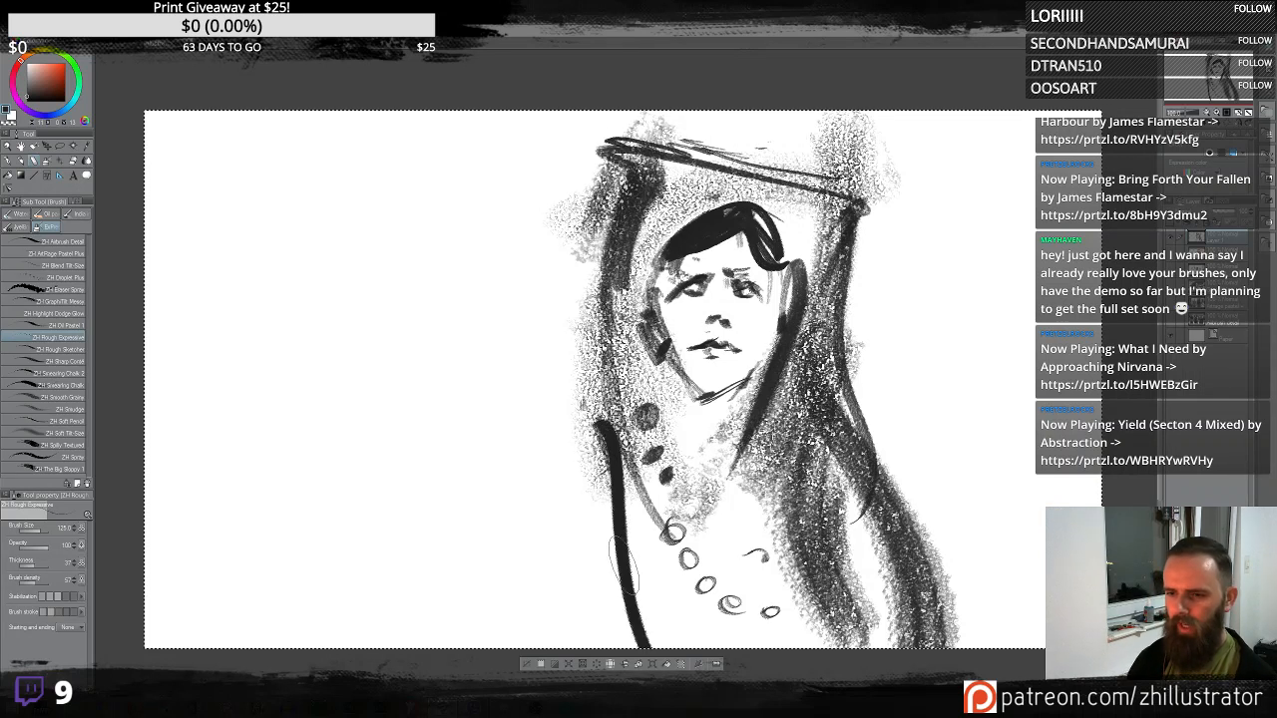
pyautogui.moveTo(598, 417); pyautogui.dragTo(527, 644)
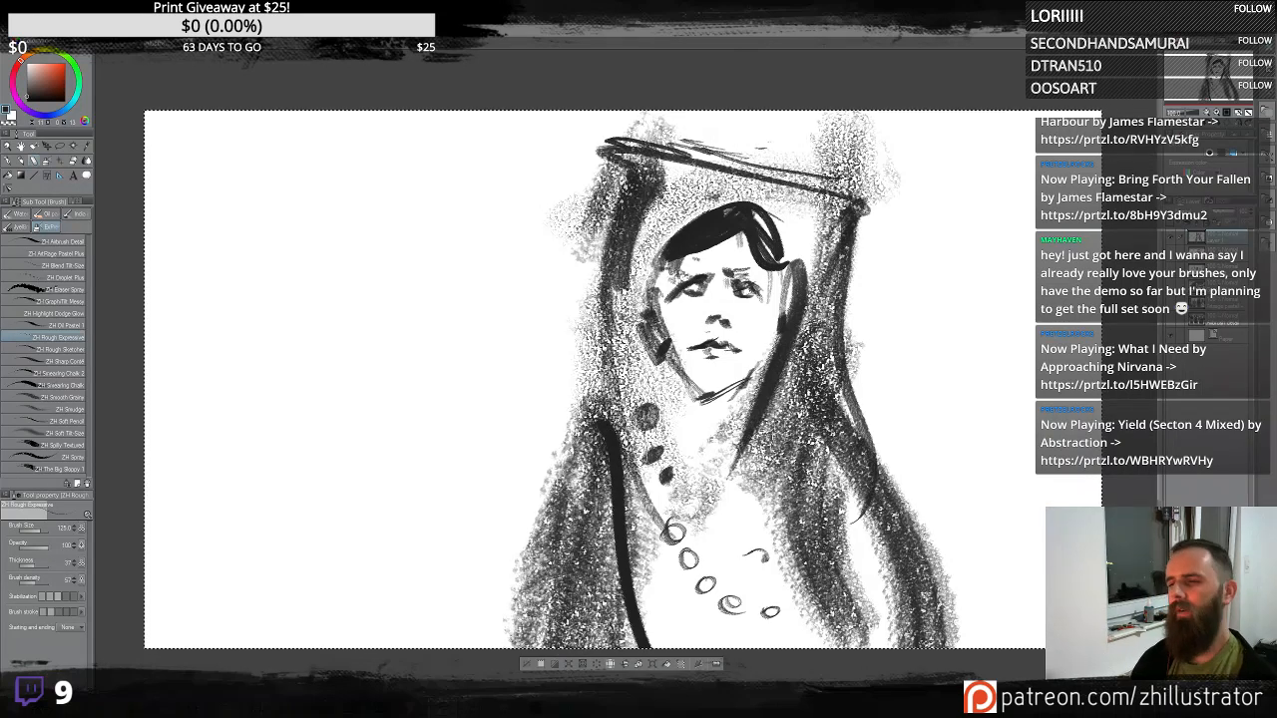
# - Draw curling hair loops out from both shoulders
pyautogui.moveTo(585, 378)
pyautogui.mouseDown()
pyautogui.moveTo(513, 427)
pyautogui.moveTo(567, 384)
pyautogui.moveTo(537, 462)
pyautogui.moveTo(582, 471)
pyautogui.mouseUp()
pyautogui.moveTo(853, 367)
pyautogui.mouseDown()
pyautogui.moveTo(848, 409)
pyautogui.moveTo(916, 507)
pyautogui.mouseUp()
pyautogui.moveTo(872, 433); pyautogui.dragTo(898, 466)
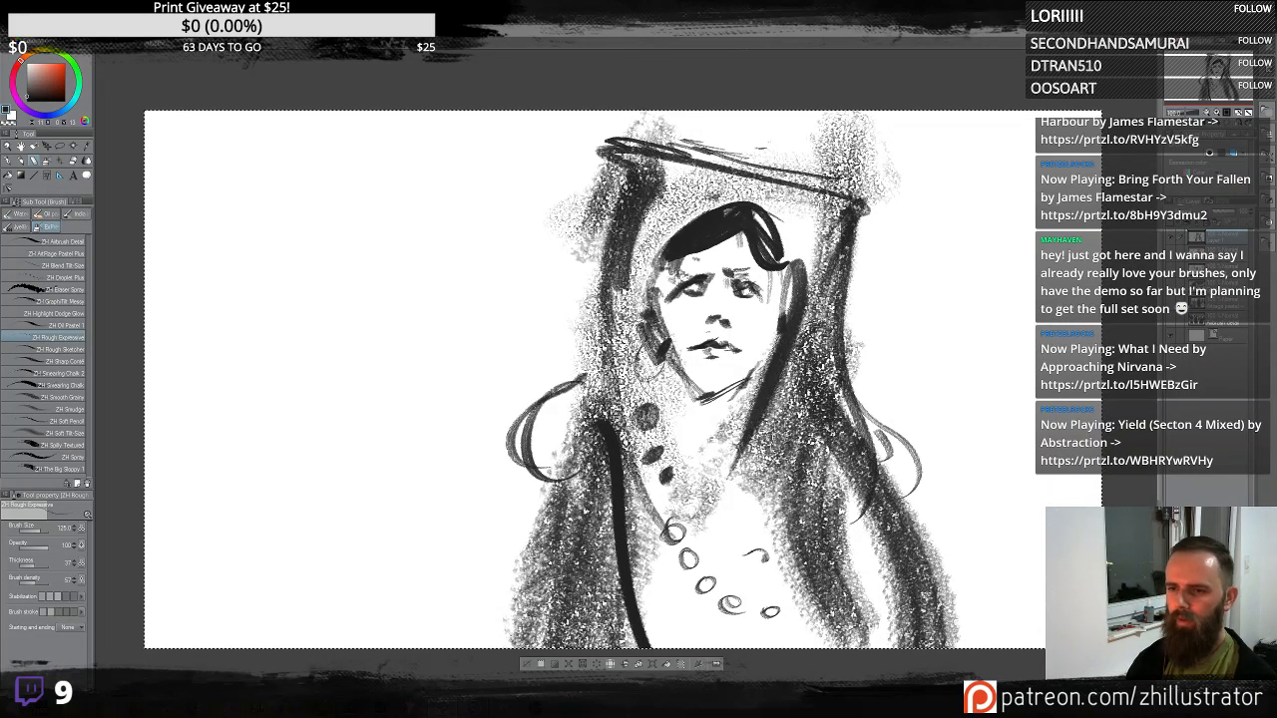
# - Draw an earring on the right side and shade the face and chest with a lighter gray
pyautogui.moveTo(780, 292); pyautogui.dragTo(782, 361)
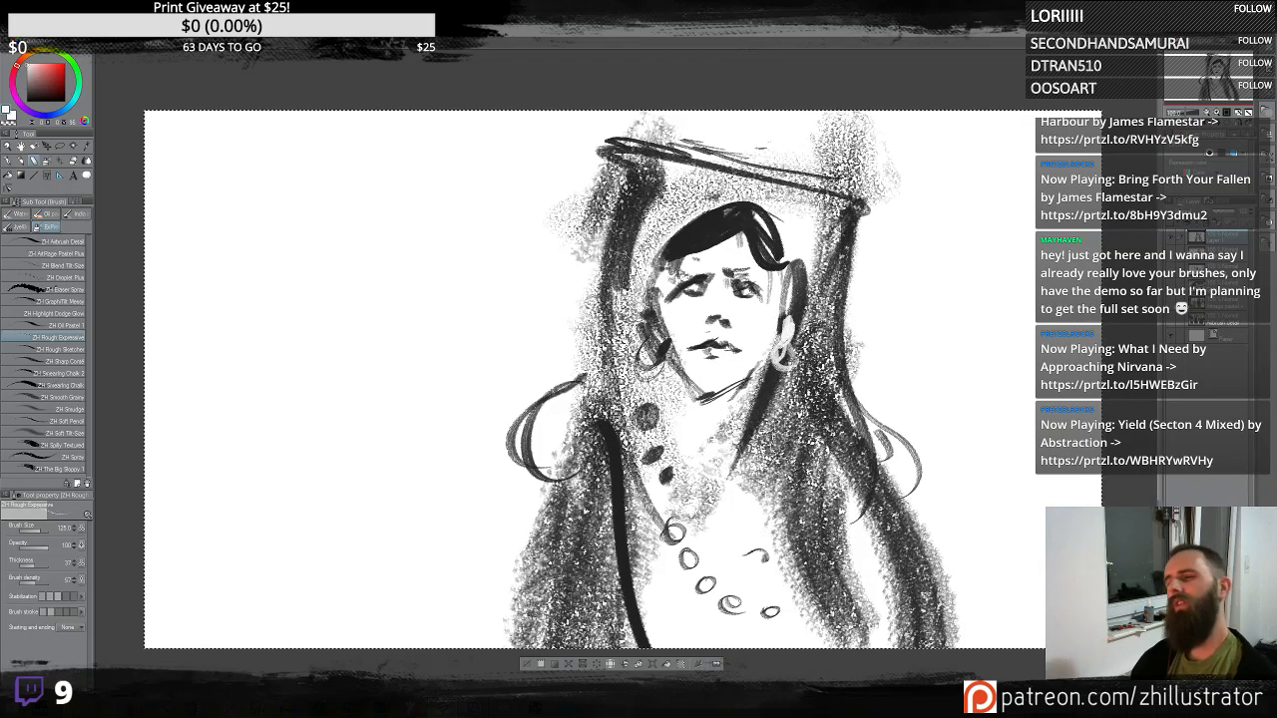
pyautogui.moveTo(682, 297)
pyautogui.mouseDown()
pyautogui.moveTo(689, 350)
pyautogui.moveTo(740, 368)
pyautogui.mouseUp()
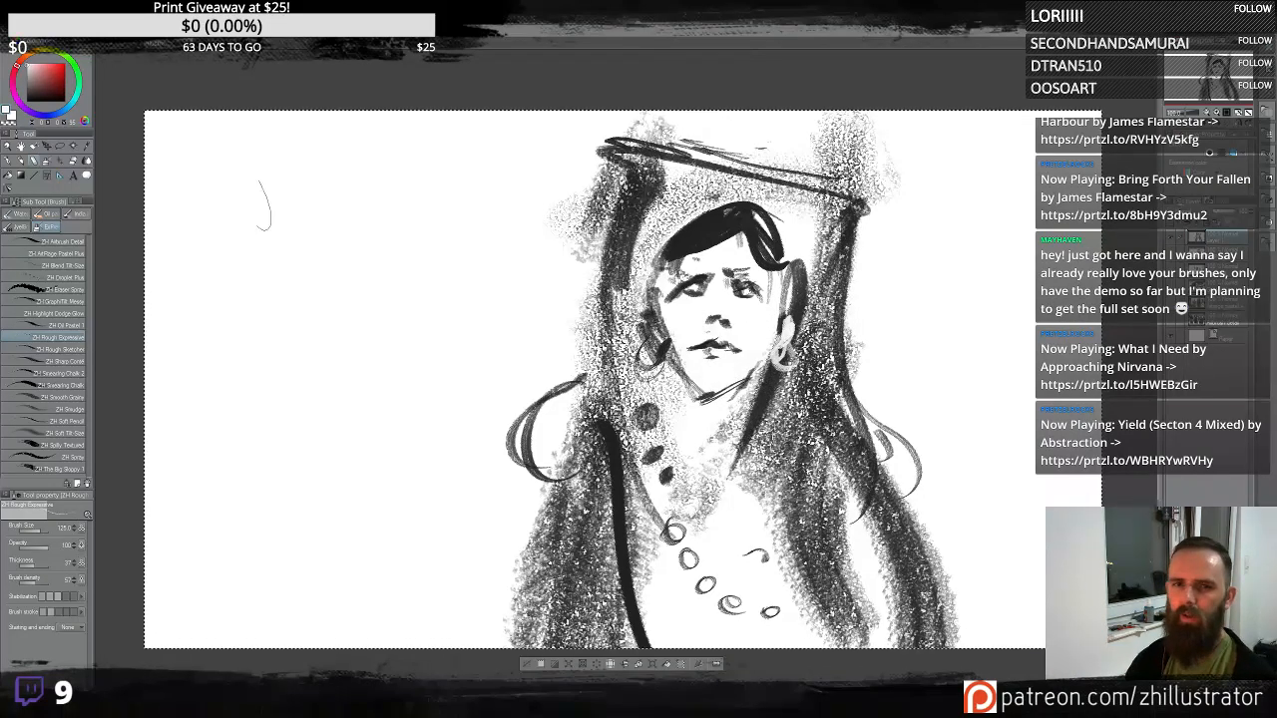
pyautogui.click(27, 78)
pyautogui.moveTo(708, 273)
pyautogui.mouseDown()
pyautogui.moveTo(688, 370)
pyautogui.moveTo(734, 391)
pyautogui.moveTo(690, 325)
pyautogui.moveTo(705, 415)
pyautogui.moveTo(682, 381)
pyautogui.moveTo(710, 445)
pyautogui.moveTo(704, 544)
pyautogui.mouseUp()
pyautogui.hotkey('ctrl', 'z')
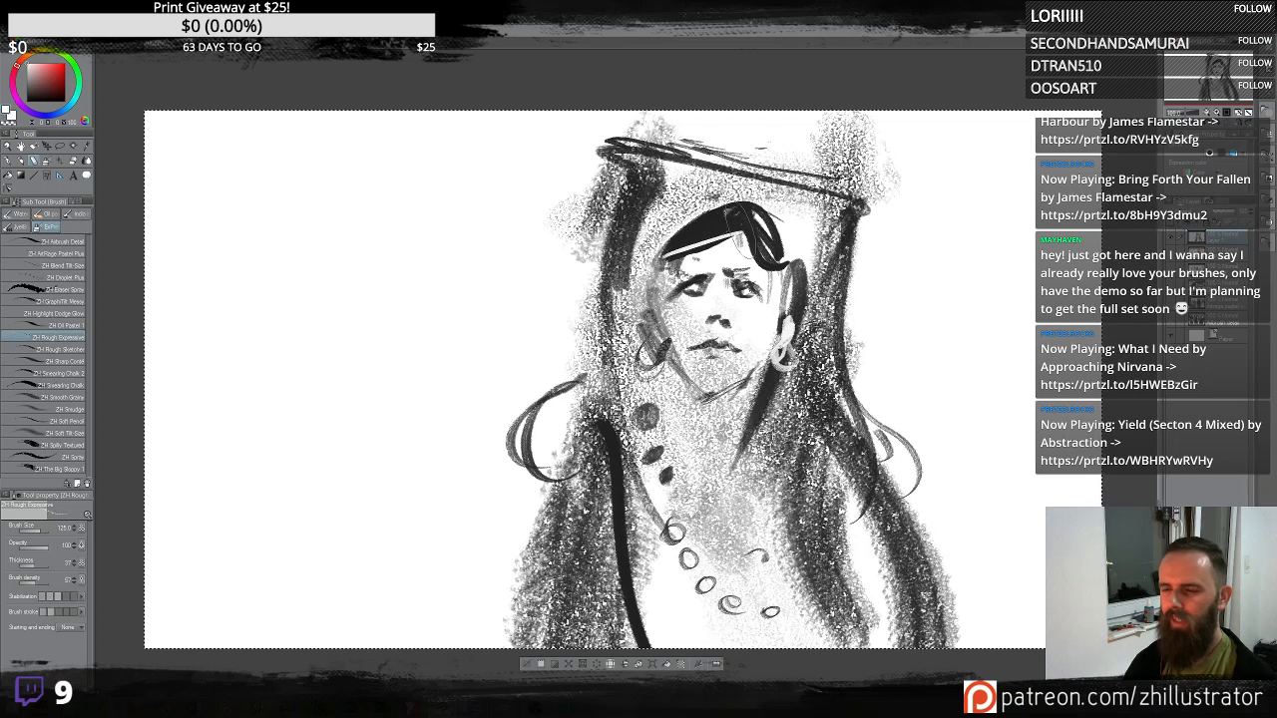
# - Darken the hairline and draw a dark V-shaped collar under the chin
pyautogui.keyDown('alt'); pyautogui.click(747, 232); pyautogui.keyUp('alt')
pyautogui.moveTo(741, 237)
pyautogui.mouseDown()
pyautogui.moveTo(698, 250)
pyautogui.moveTo(680, 239)
pyautogui.moveTo(721, 217)
pyautogui.moveTo(653, 256)
pyautogui.moveTo(791, 246)
pyautogui.mouseUp()
pyautogui.moveTo(669, 352); pyautogui.dragTo(717, 405)
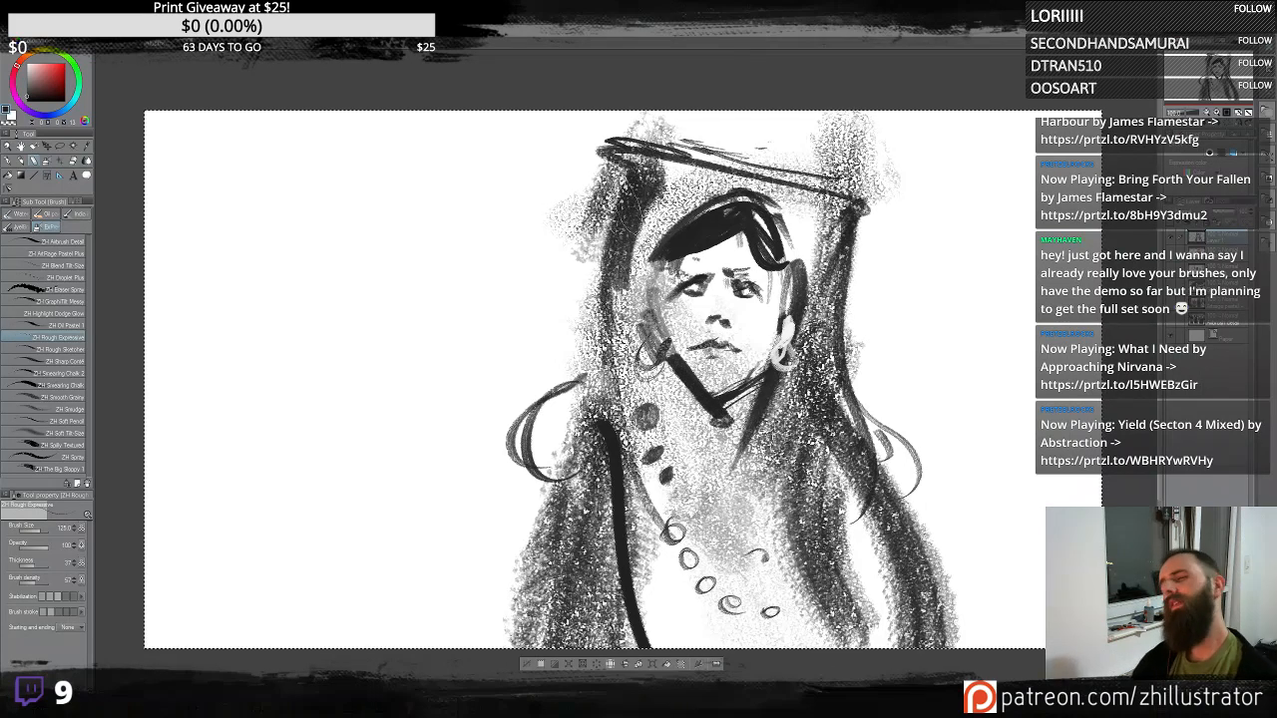
# - Paint a broad black hat over the head and dot its band with light beads
pyautogui.moveTo(647, 184)
pyautogui.mouseDown()
pyautogui.moveTo(622, 259)
pyautogui.moveTo(710, 188)
pyautogui.mouseUp()
pyautogui.moveTo(606, 150)
pyautogui.mouseDown()
pyautogui.moveTo(876, 199)
pyautogui.moveTo(733, 181)
pyautogui.moveTo(804, 261)
pyautogui.moveTo(836, 334)
pyautogui.moveTo(820, 342)
pyautogui.mouseUp()
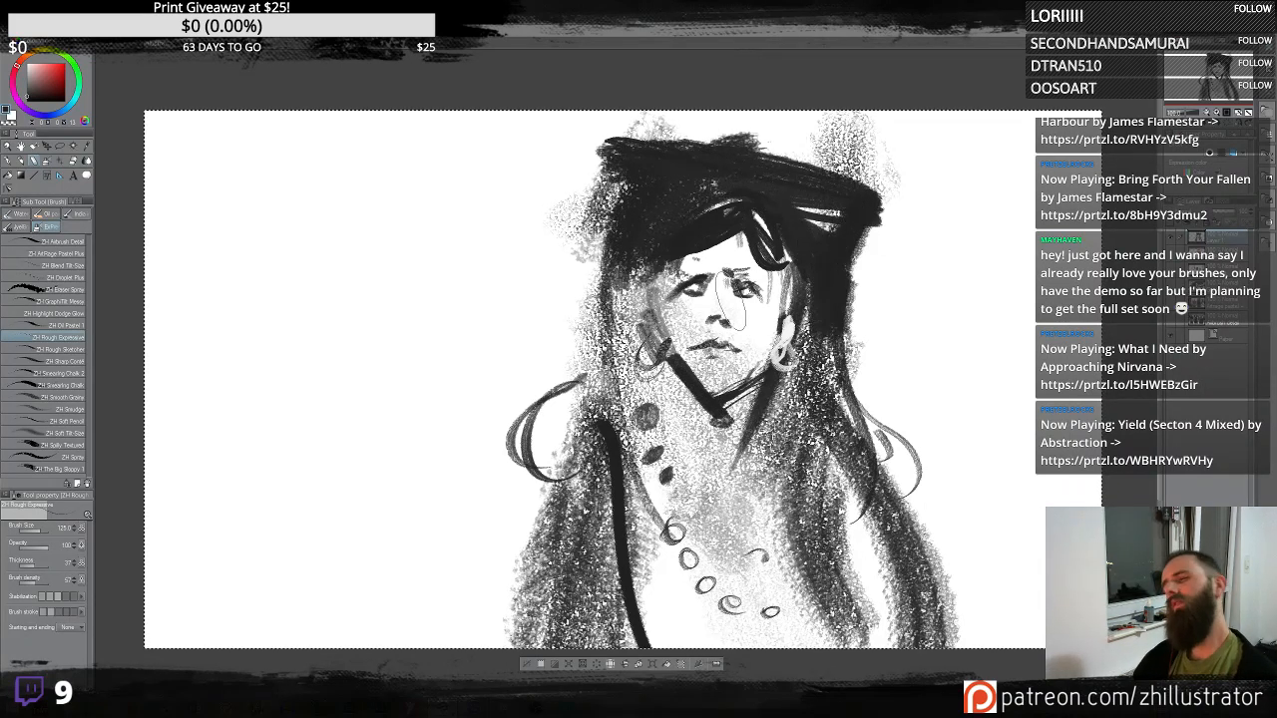
pyautogui.keyDown('alt'); pyautogui.click(784, 349); pyautogui.keyUp('alt')
pyautogui.moveTo(623, 248); pyautogui.dragTo(684, 225)
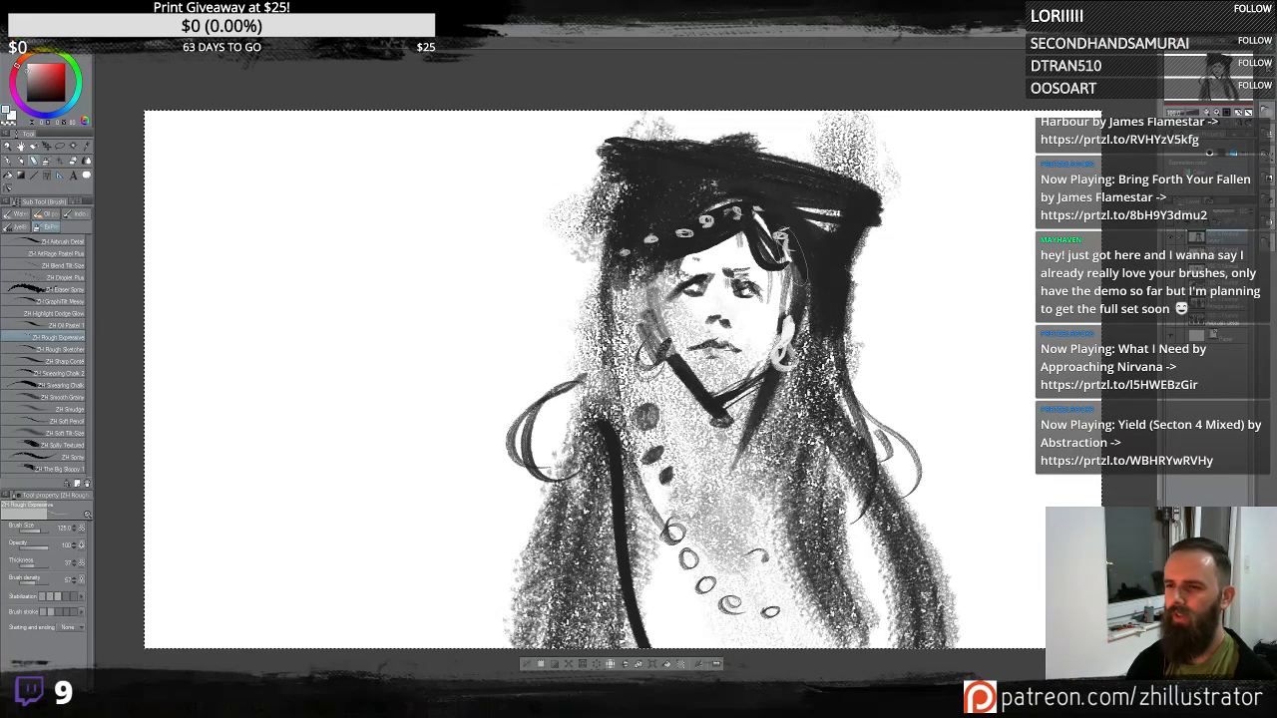
pyautogui.keyDown('alt'); pyautogui.click(860, 225); pyautogui.keyUp('alt')
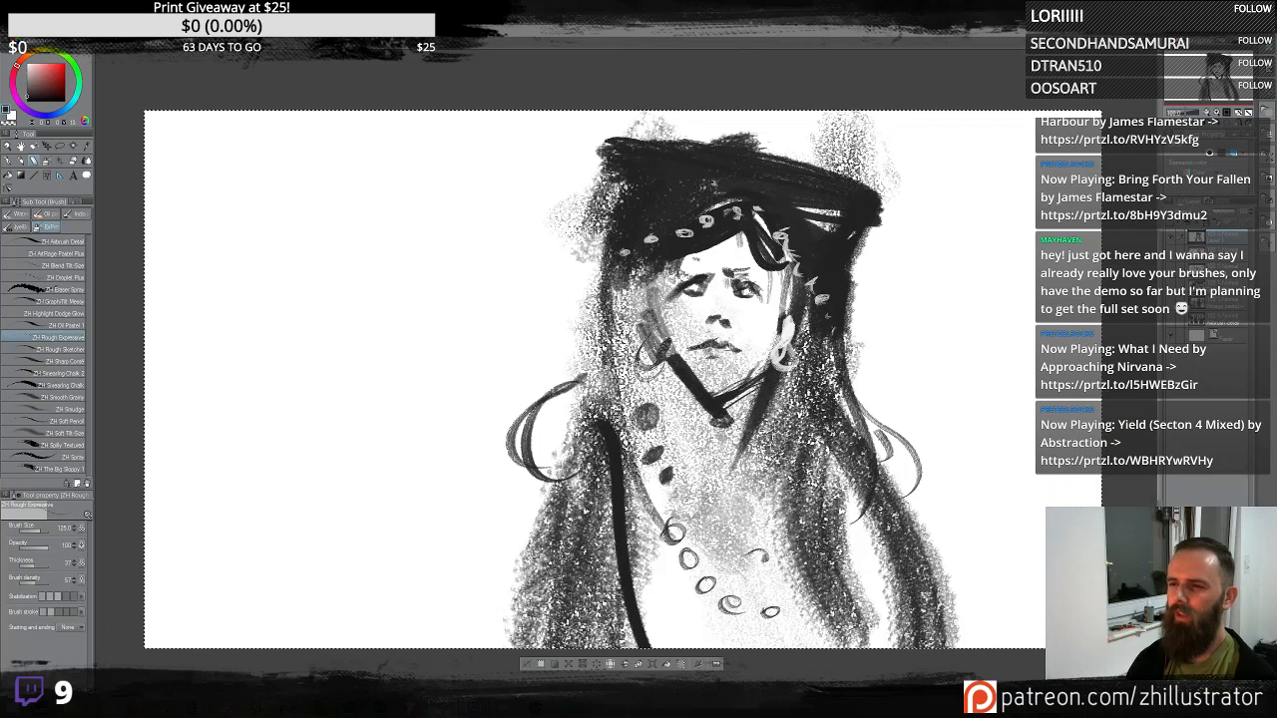
# - Extend the hat brim far to both sides and hang thin strings from its right end
pyautogui.moveTo(874, 204); pyautogui.dragTo(966, 208)
pyautogui.moveTo(603, 159); pyautogui.dragTo(477, 152)
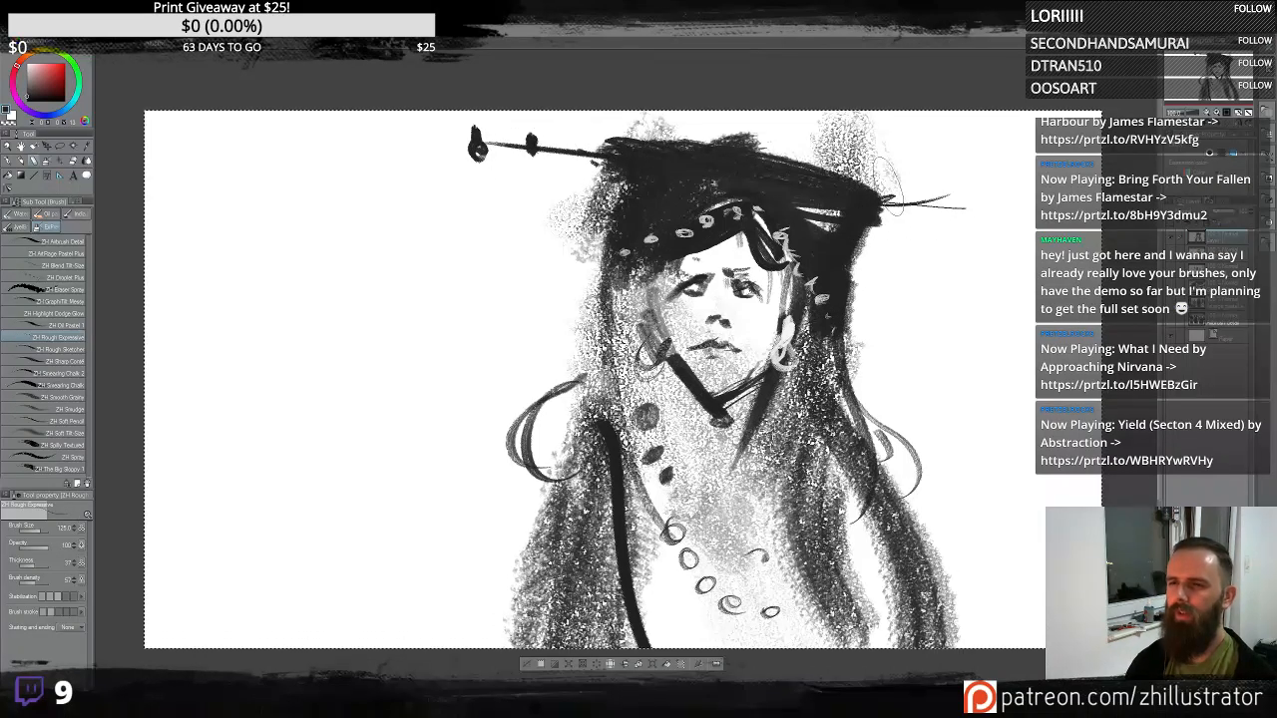
pyautogui.moveTo(878, 203)
pyautogui.mouseDown()
pyautogui.moveTo(1018, 199)
pyautogui.moveTo(975, 440)
pyautogui.moveTo(856, 399)
pyautogui.mouseUp()
pyautogui.moveTo(988, 197)
pyautogui.mouseDown()
pyautogui.moveTo(953, 447)
pyautogui.moveTo(860, 404)
pyautogui.mouseUp()
pyautogui.moveTo(861, 208); pyautogui.dragTo(1038, 199)
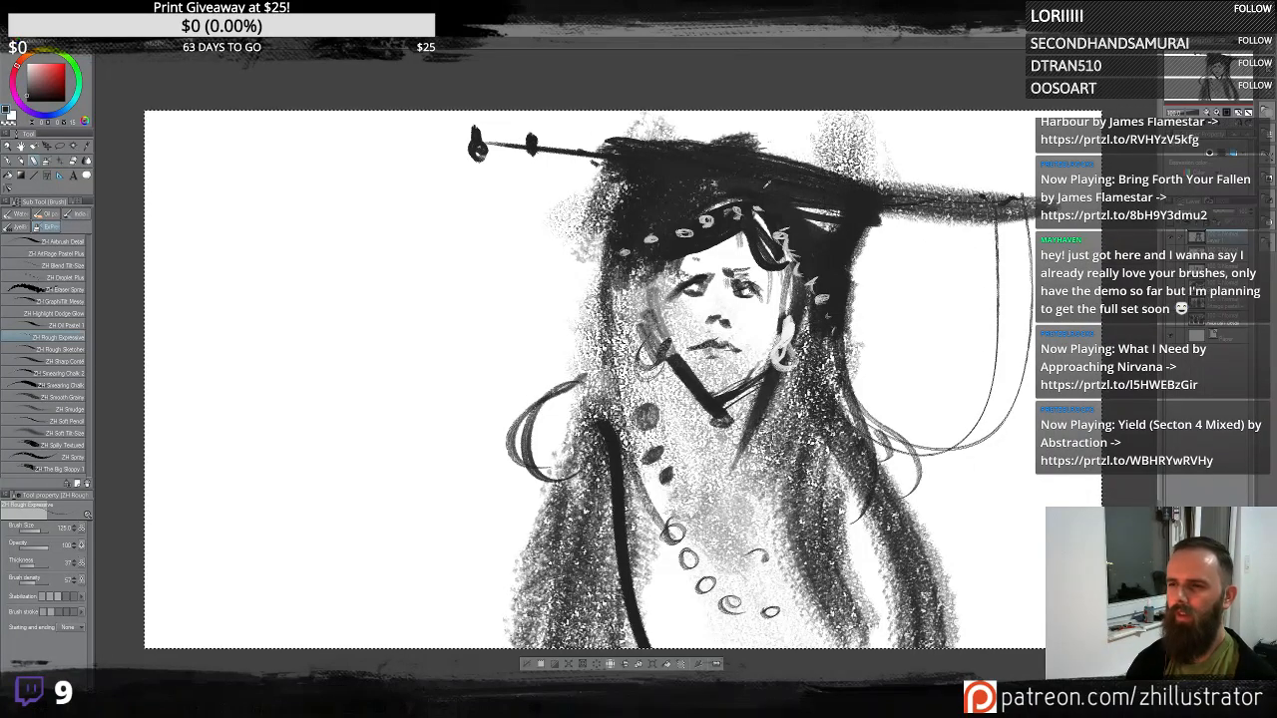
# - Hang thin strings from the left end of the hat brim and the hat's sides
pyautogui.moveTo(604, 159)
pyautogui.mouseDown()
pyautogui.moveTo(443, 127)
pyautogui.moveTo(483, 517)
pyautogui.moveTo(681, 486)
pyautogui.mouseUp()
pyautogui.hotkey('ctrl', 'z')
pyautogui.moveTo(611, 155)
pyautogui.mouseDown()
pyautogui.moveTo(481, 149)
pyautogui.moveTo(575, 353)
pyautogui.mouseUp()
pyautogui.moveTo(573, 202); pyautogui.dragTo(605, 324)
pyautogui.moveTo(909, 219); pyautogui.dragTo(849, 385)
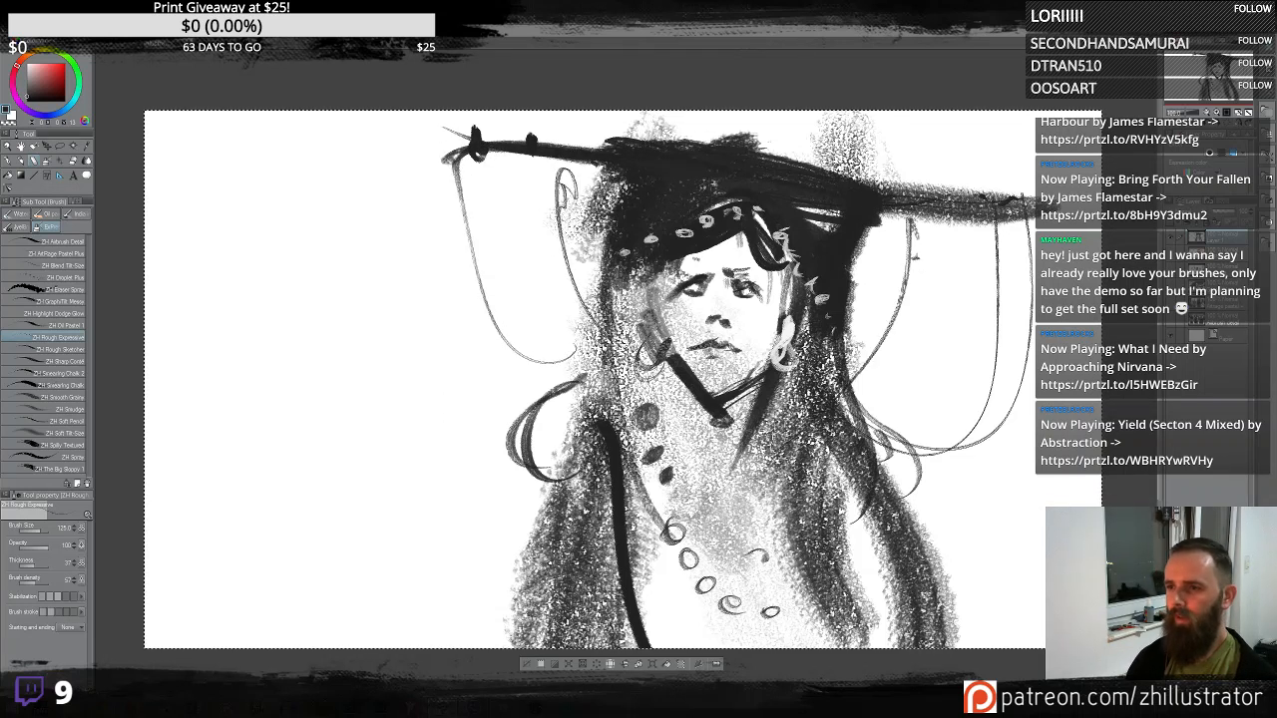
# - Add grainy texture to the right of the hat brim, undoing the extra hatching strokes
pyautogui.moveTo(870, 250); pyautogui.dragTo(986, 244)
pyautogui.moveTo(948, 172); pyautogui.dragTo(1028, 188)
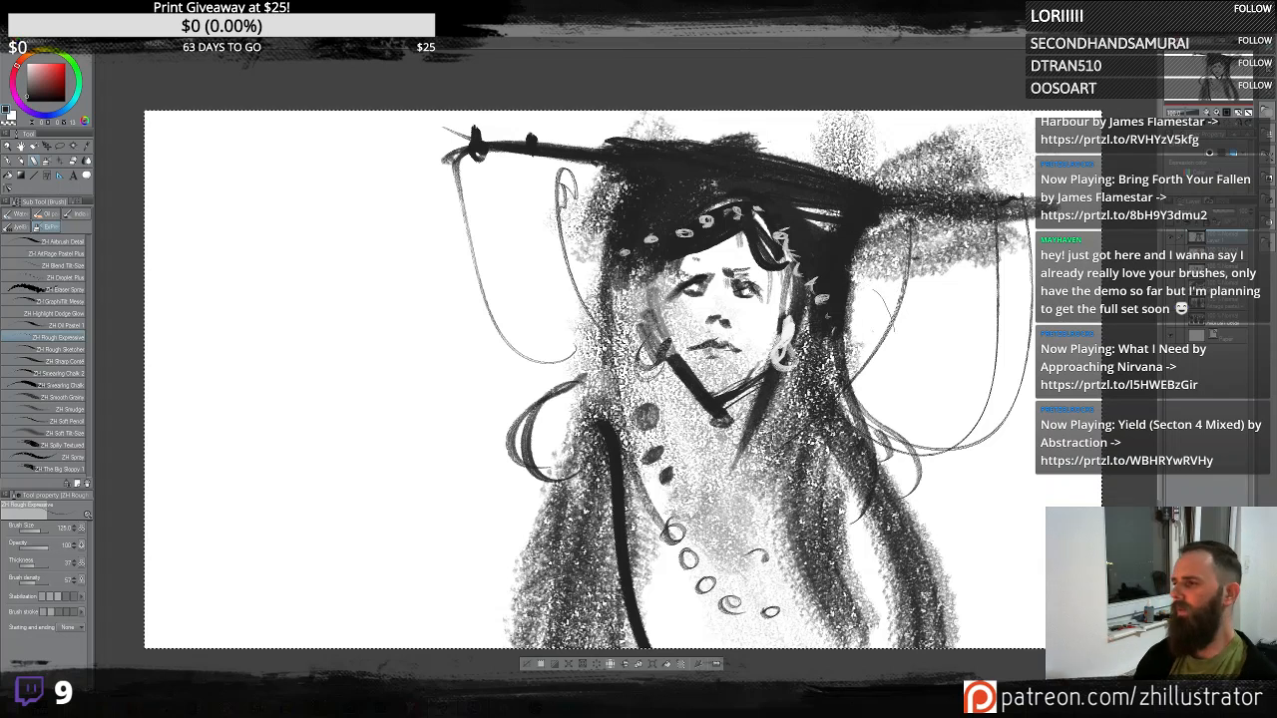
pyautogui.hotkey('ctrl', 'z')
pyautogui.moveTo(818, 275); pyautogui.dragTo(680, 231)
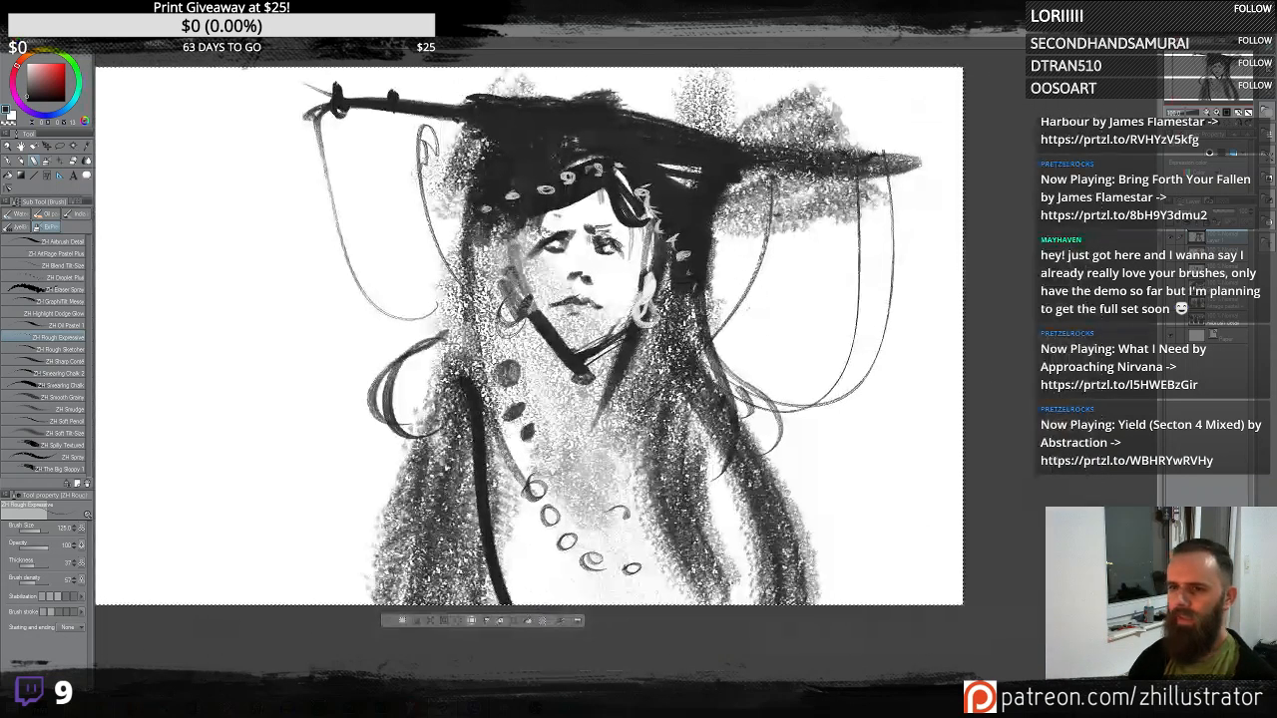
pyautogui.moveTo(743, 347)
pyautogui.mouseDown()
pyautogui.moveTo(802, 329)
pyautogui.moveTo(810, 368)
pyautogui.moveTo(790, 429)
pyautogui.mouseUp()
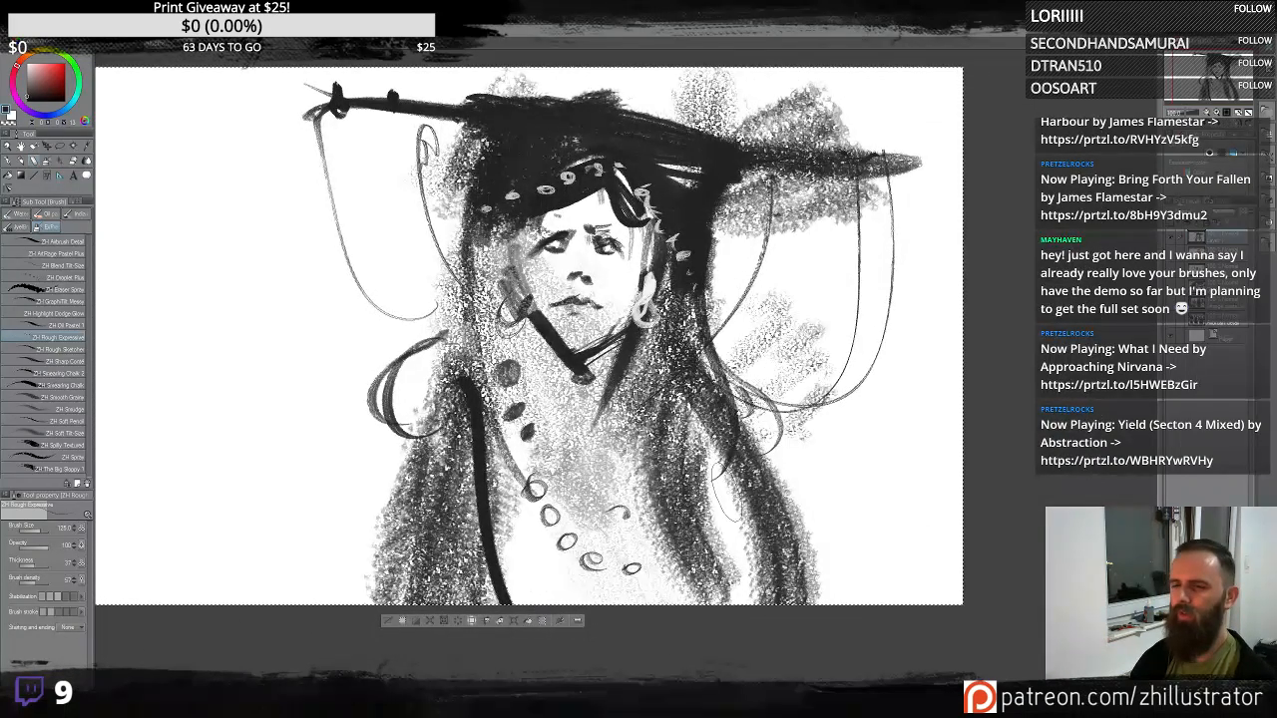
pyautogui.hotkey('ctrl', 'z')
pyautogui.hotkey('ctrl', 'z')
pyautogui.hotkey('ctrl', 'z')
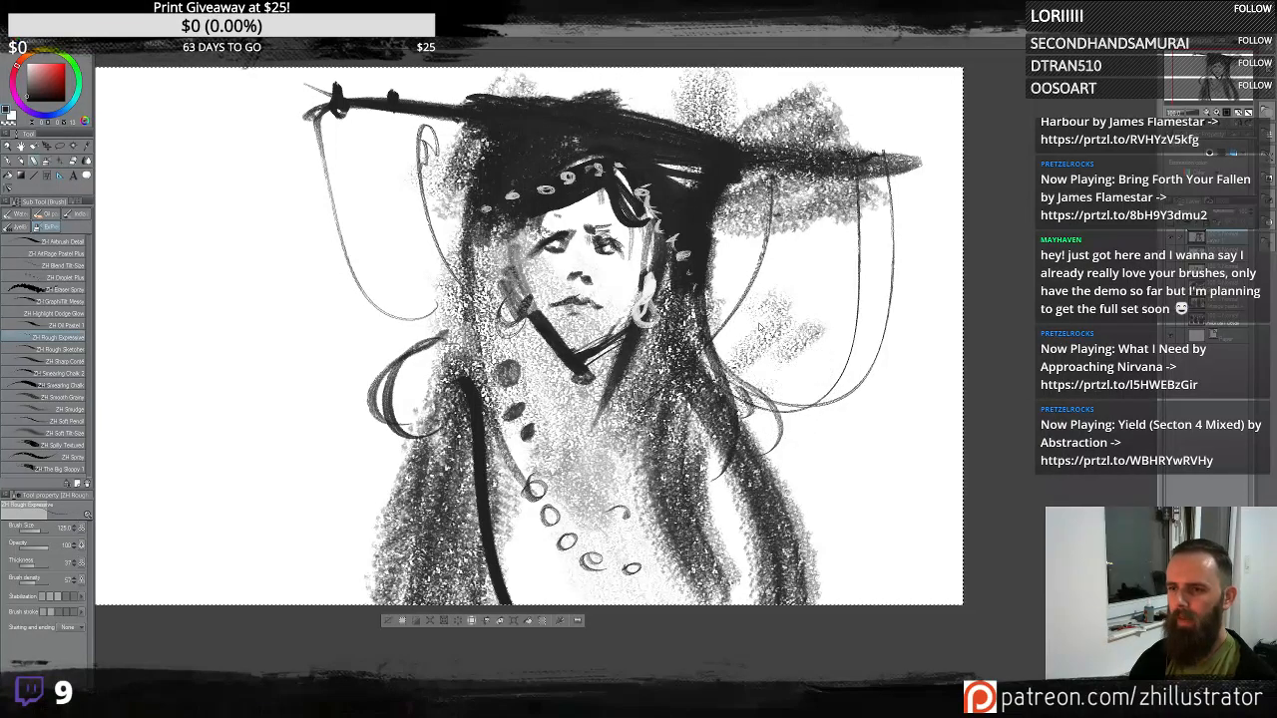
pyautogui.hotkey('ctrl', 'z')
pyautogui.hotkey('ctrl', 'z')
pyautogui.hotkey('ctrl', 'z')
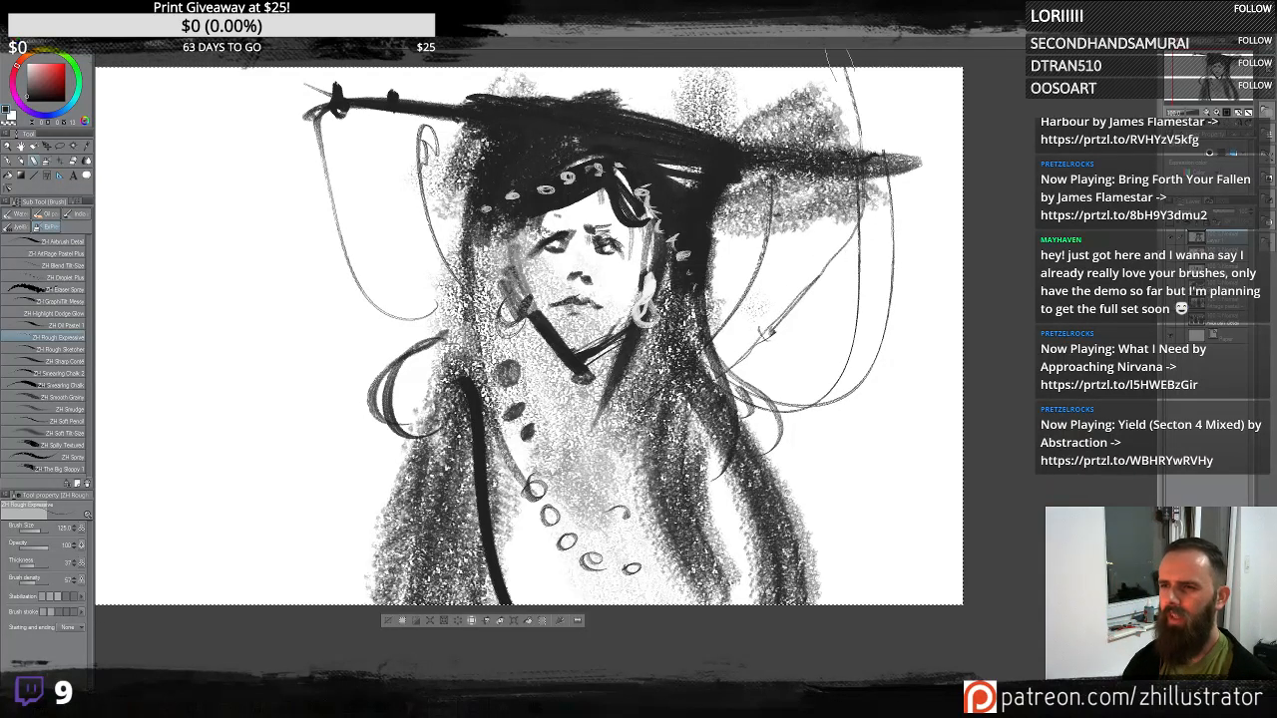
# - Draw a long string from the top right and add grainy texture in the lower-left corner
pyautogui.moveTo(843, 66)
pyautogui.mouseDown()
pyautogui.moveTo(816, 309)
pyautogui.moveTo(620, 486)
pyautogui.mouseUp()
pyautogui.moveTo(402, 454)
pyautogui.mouseDown()
pyautogui.moveTo(274, 539)
pyautogui.moveTo(224, 600)
pyautogui.mouseUp()
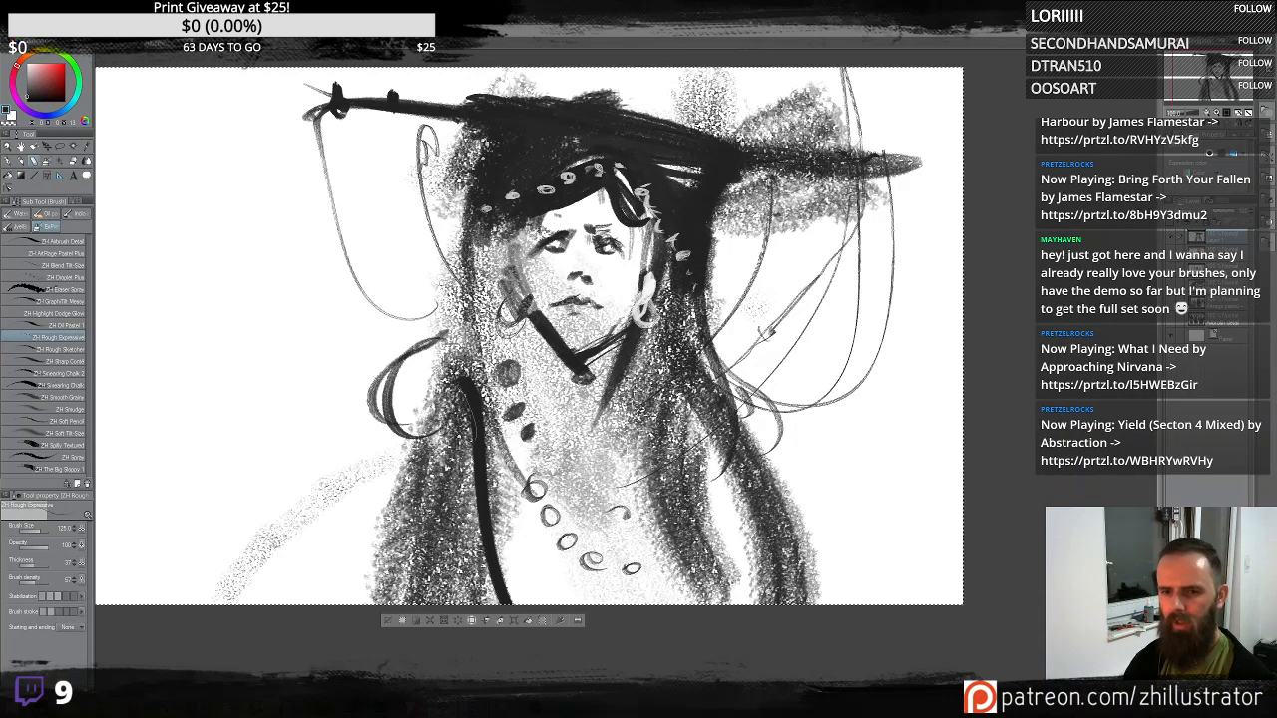
pyautogui.moveTo(407, 481)
pyautogui.mouseDown()
pyautogui.moveTo(297, 601)
pyautogui.moveTo(334, 600)
pyautogui.mouseUp()
# - Add grainy texture across the chest and draw a long curving line on the left
pyautogui.moveTo(571, 385); pyautogui.dragTo(511, 504)
pyautogui.moveTo(559, 449)
pyautogui.mouseDown()
pyautogui.moveTo(557, 572)
pyautogui.moveTo(619, 484)
pyautogui.mouseUp()
pyautogui.moveTo(569, 559); pyautogui.dragTo(514, 489)
pyautogui.moveTo(453, 310); pyautogui.dragTo(411, 367)
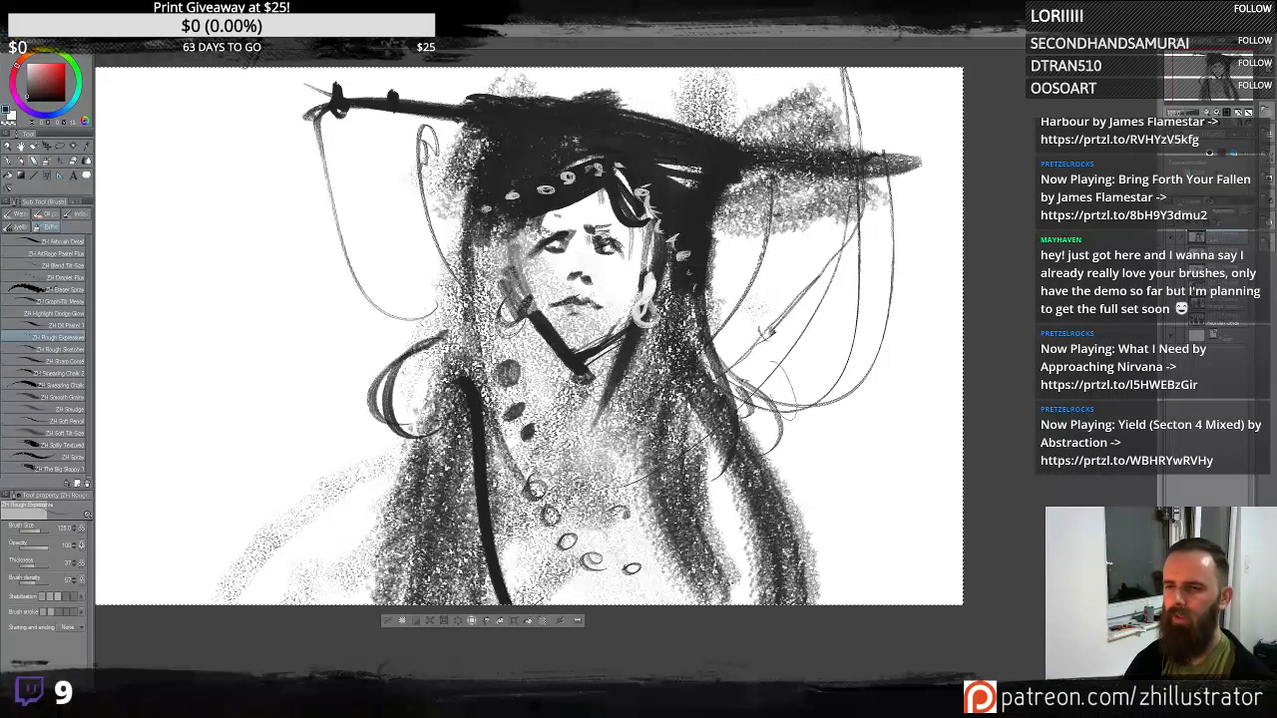
pyautogui.moveTo(444, 417)
pyautogui.mouseDown()
pyautogui.moveTo(289, 219)
pyautogui.moveTo(276, 72)
pyautogui.mouseUp()
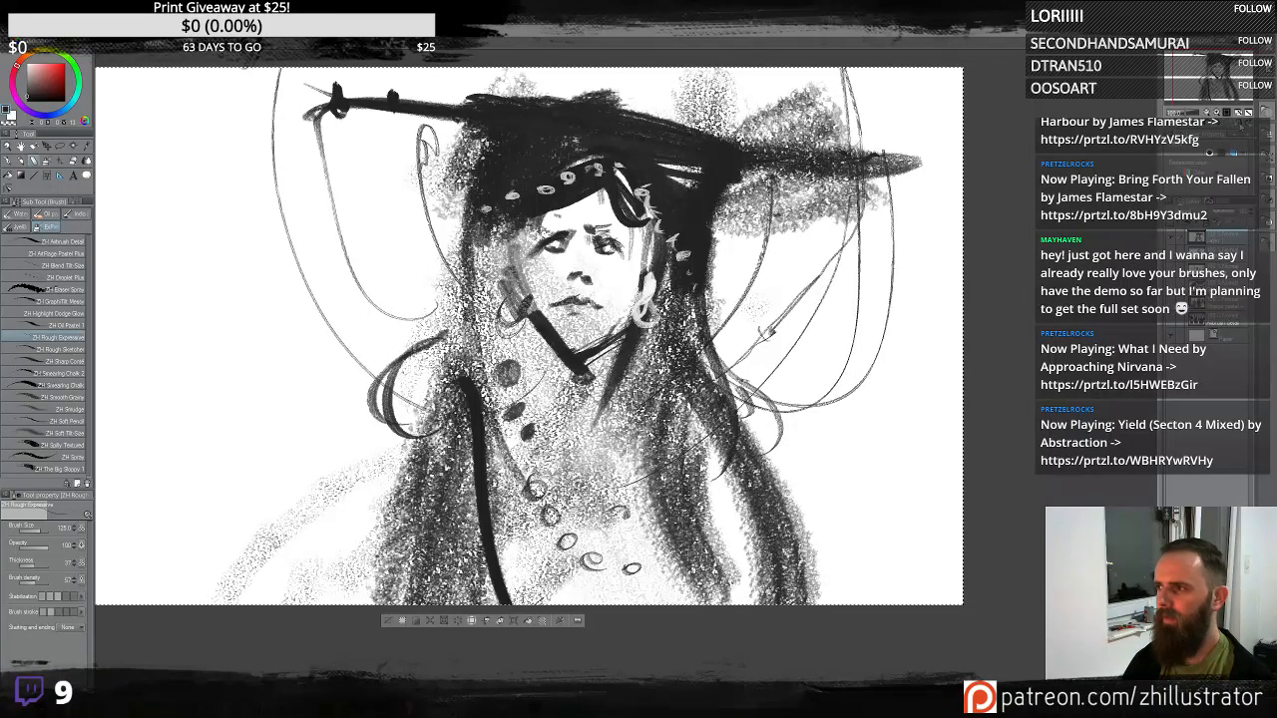
# - Flip the canvas horizontally and sweep long flowing hair strands out to the right
pyautogui.press('h')
pyautogui.moveTo(699, 340); pyautogui.dragTo(568, 343)
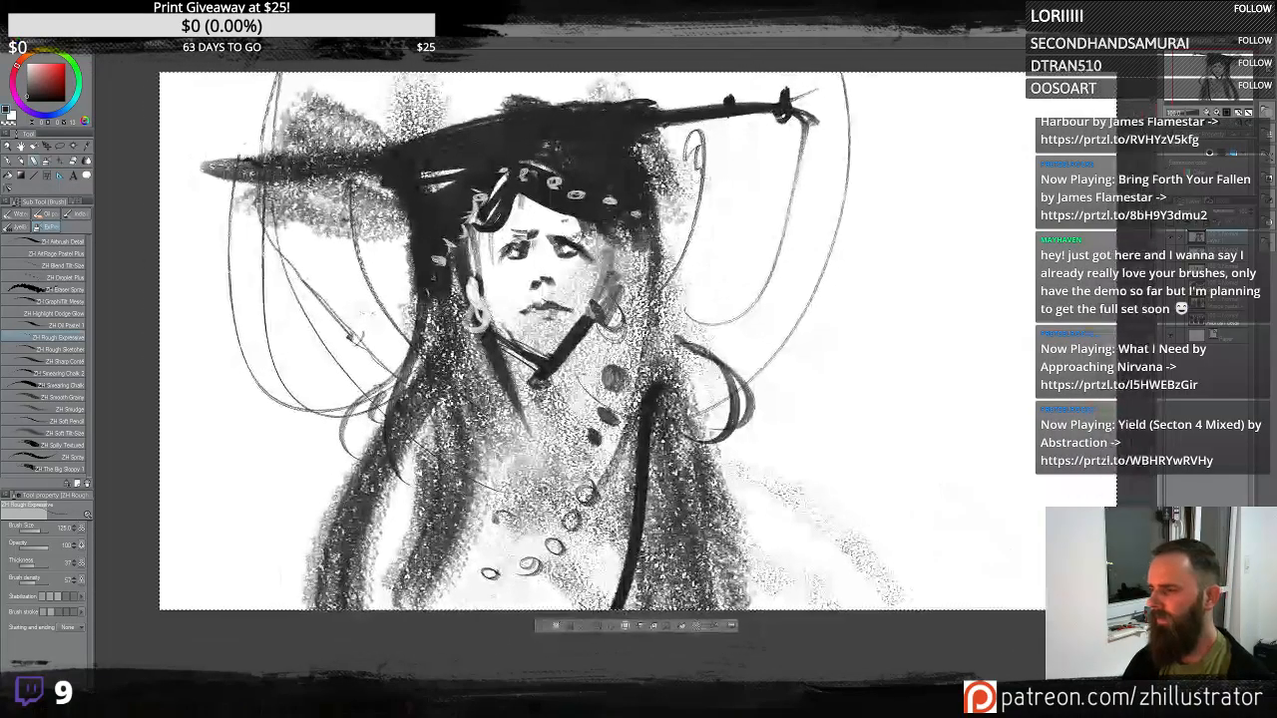
pyautogui.moveTo(679, 268)
pyautogui.mouseDown()
pyautogui.moveTo(1020, 454)
pyautogui.moveTo(998, 606)
pyautogui.mouseUp()
pyautogui.hotkey('ctrl', 'z')
pyautogui.moveTo(674, 253)
pyautogui.mouseDown()
pyautogui.moveTo(726, 387)
pyautogui.moveTo(765, 427)
pyautogui.moveTo(714, 269)
pyautogui.moveTo(883, 564)
pyautogui.moveTo(773, 529)
pyautogui.moveTo(738, 624)
pyautogui.mouseUp()
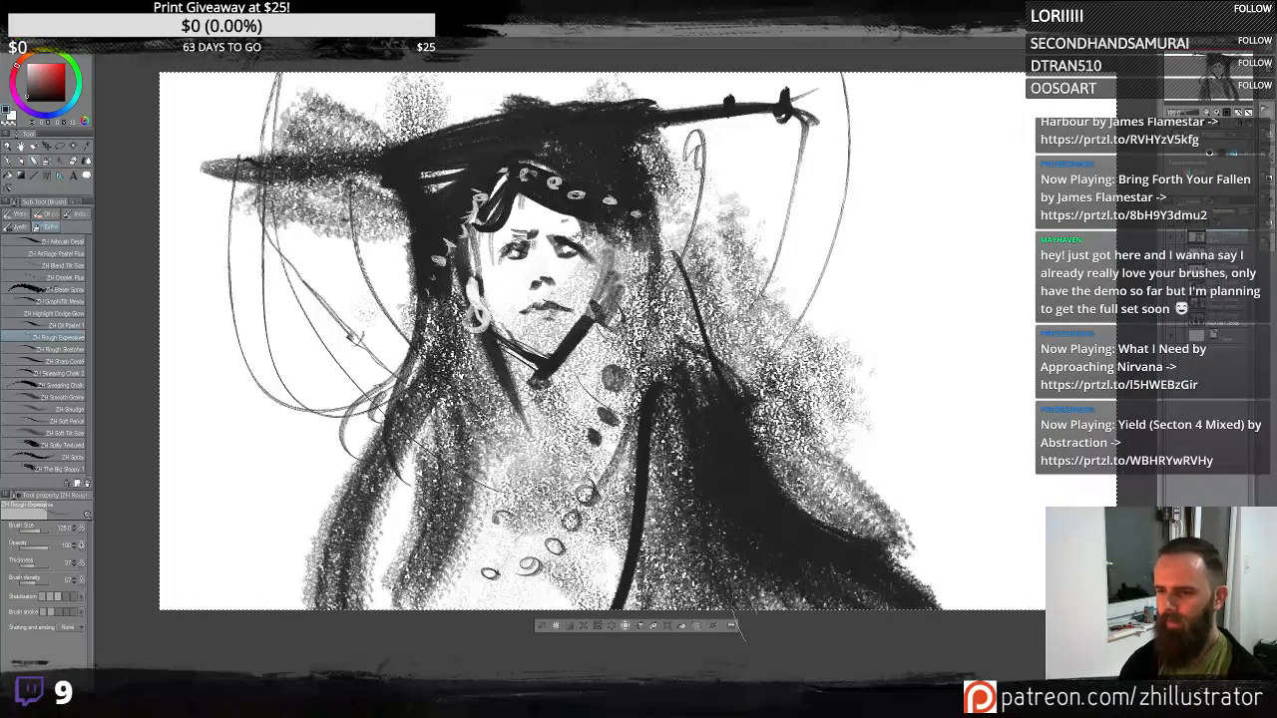
pyautogui.hotkey('ctrl', 'z')
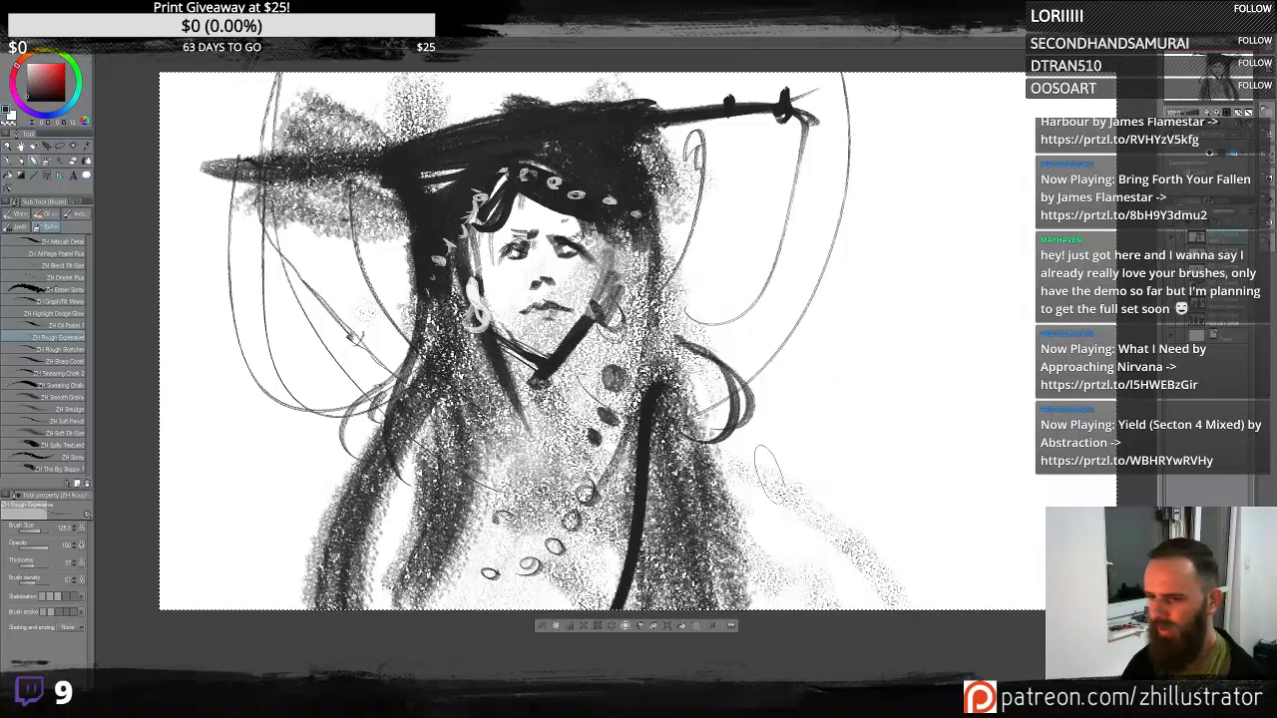
pyautogui.moveTo(768, 529)
pyautogui.mouseDown()
pyautogui.moveTo(769, 439)
pyautogui.moveTo(936, 159)
pyautogui.moveTo(1008, 111)
pyautogui.moveTo(1038, 118)
pyautogui.mouseUp()
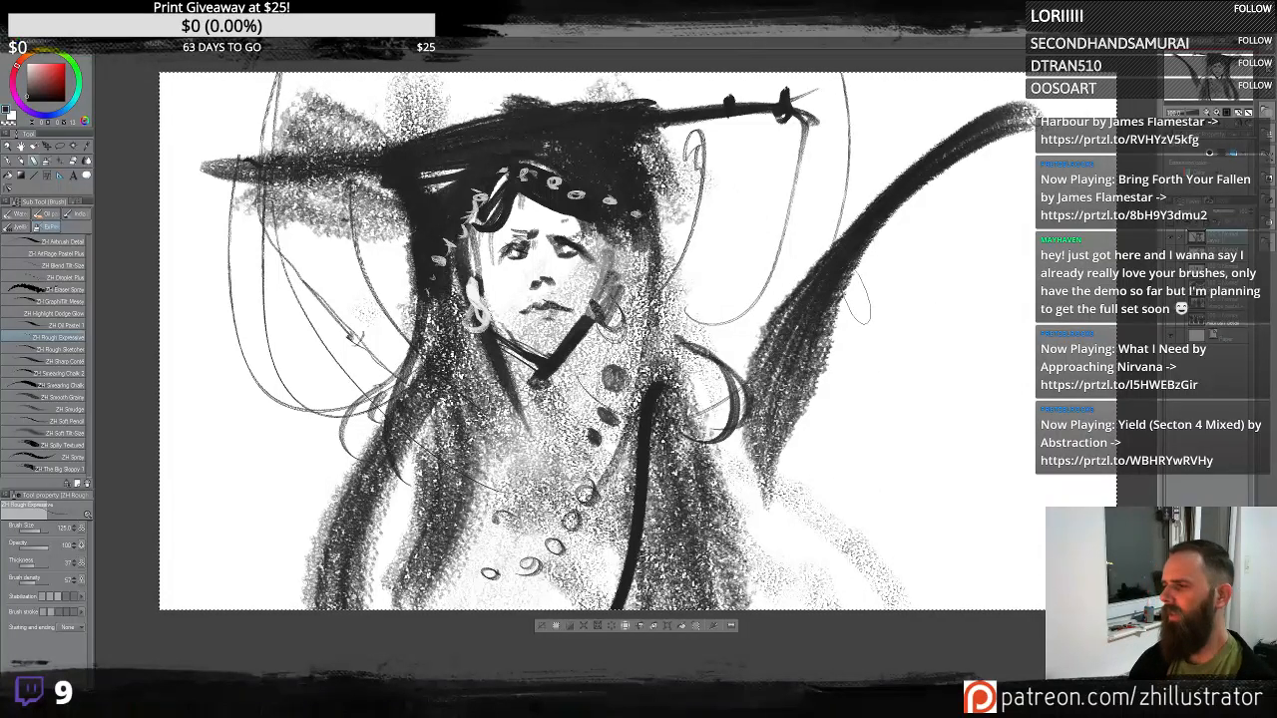
pyautogui.hotkey('ctrl', 'z')
pyautogui.moveTo(673, 341); pyautogui.dragTo(1002, 433)
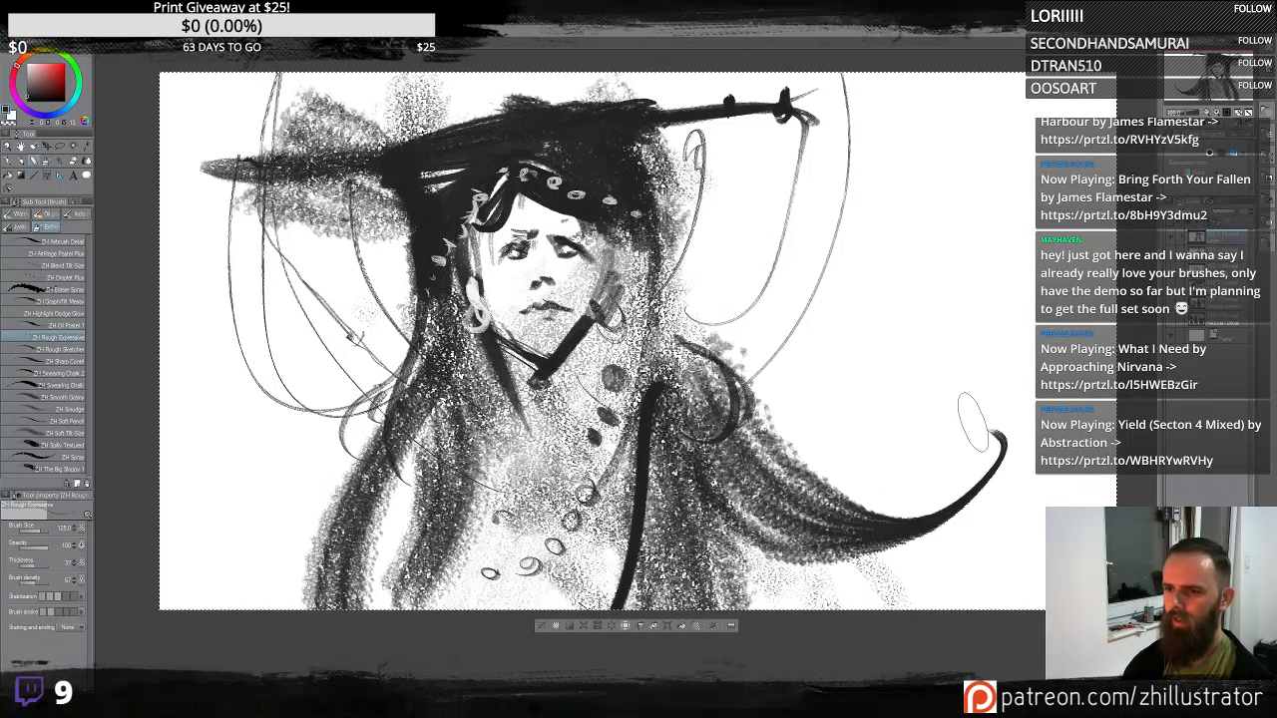
pyautogui.moveTo(634, 210)
pyautogui.mouseDown()
pyautogui.moveTo(853, 469)
pyautogui.moveTo(976, 329)
pyautogui.moveTo(818, 340)
pyautogui.mouseUp()
pyautogui.moveTo(644, 180)
pyautogui.mouseDown()
pyautogui.moveTo(1115, 229)
pyautogui.moveTo(983, 239)
pyautogui.moveTo(1023, 199)
pyautogui.mouseUp()
pyautogui.moveTo(864, 477)
pyautogui.mouseDown()
pyautogui.moveTo(747, 437)
pyautogui.moveTo(766, 471)
pyautogui.mouseUp()
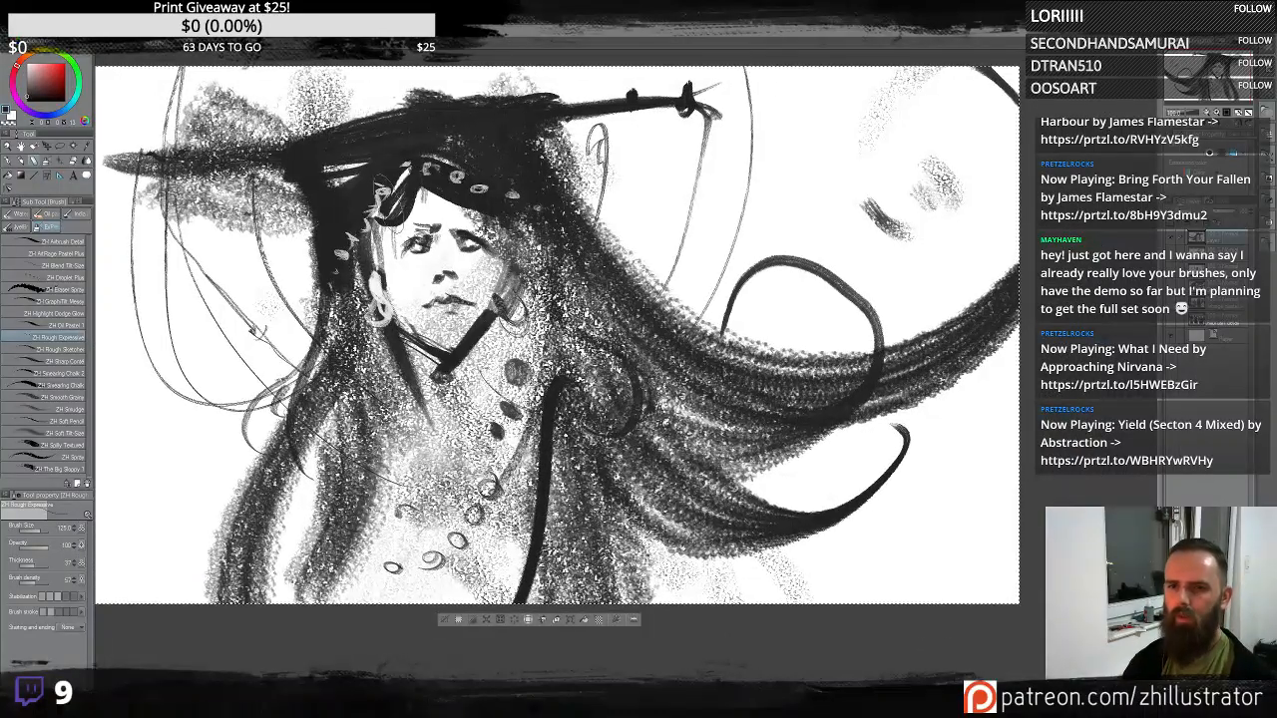
# - Draw thin lines along the left side of the face and nose
pyautogui.moveTo(390, 174)
pyautogui.mouseDown()
pyautogui.moveTo(387, 261)
pyautogui.moveTo(479, 461)
pyautogui.mouseUp()
pyautogui.moveTo(397, 204)
pyautogui.mouseDown()
pyautogui.moveTo(378, 256)
pyautogui.moveTo(464, 377)
pyautogui.mouseUp()
pyautogui.hotkey('ctrl', 'z')
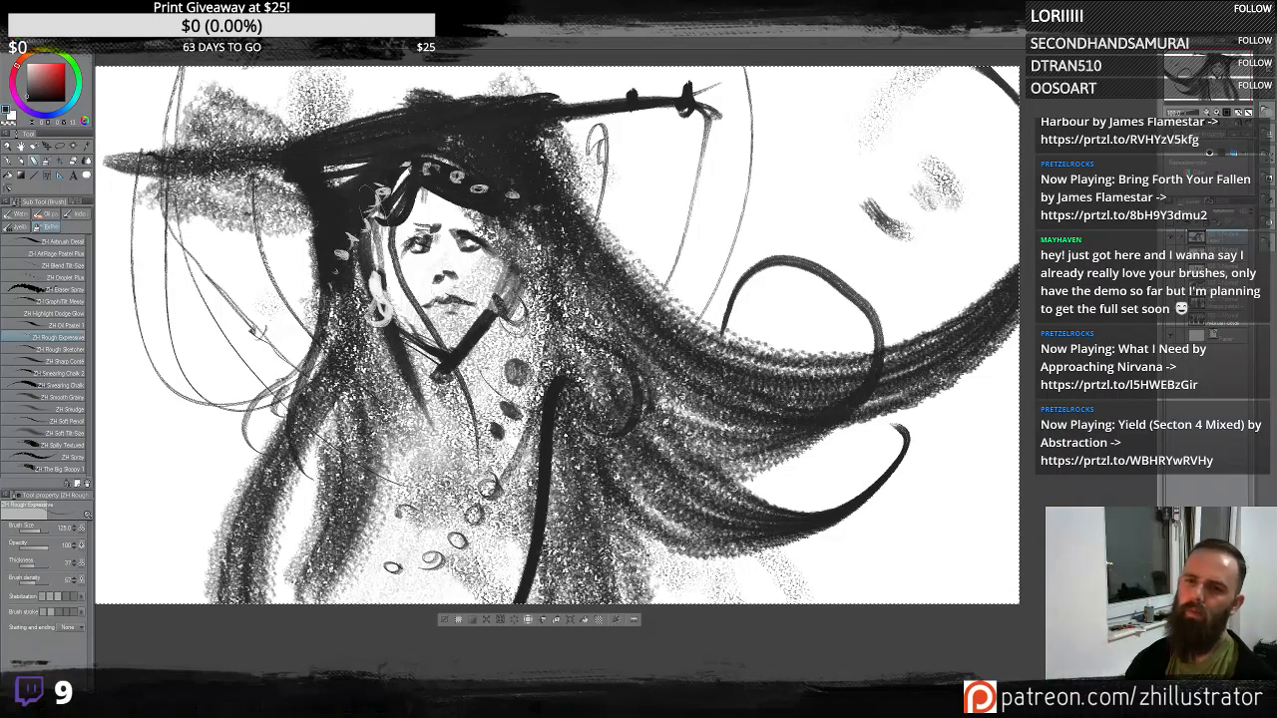
pyautogui.moveTo(387, 194); pyautogui.dragTo(447, 366)
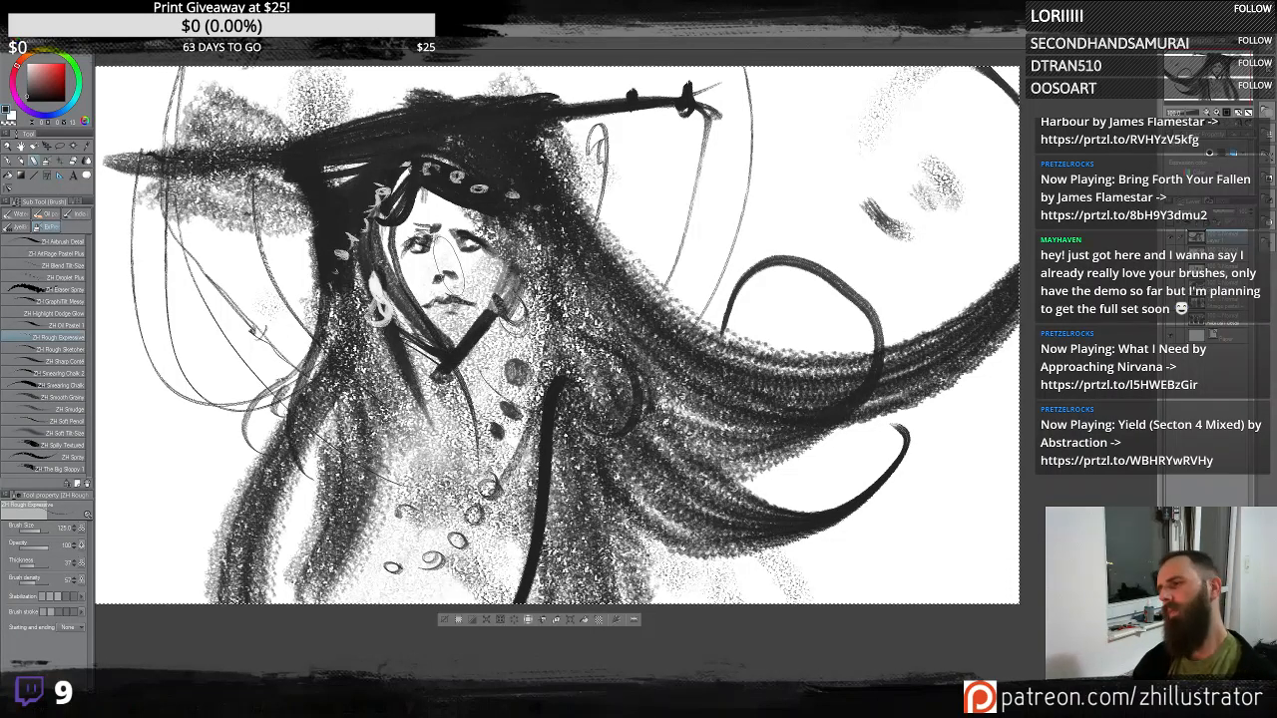
# - Add grainy texture sweeping through the hair toward the lower right, undoing a stray upward stroke
pyautogui.moveTo(361, 299); pyautogui.dragTo(736, 534)
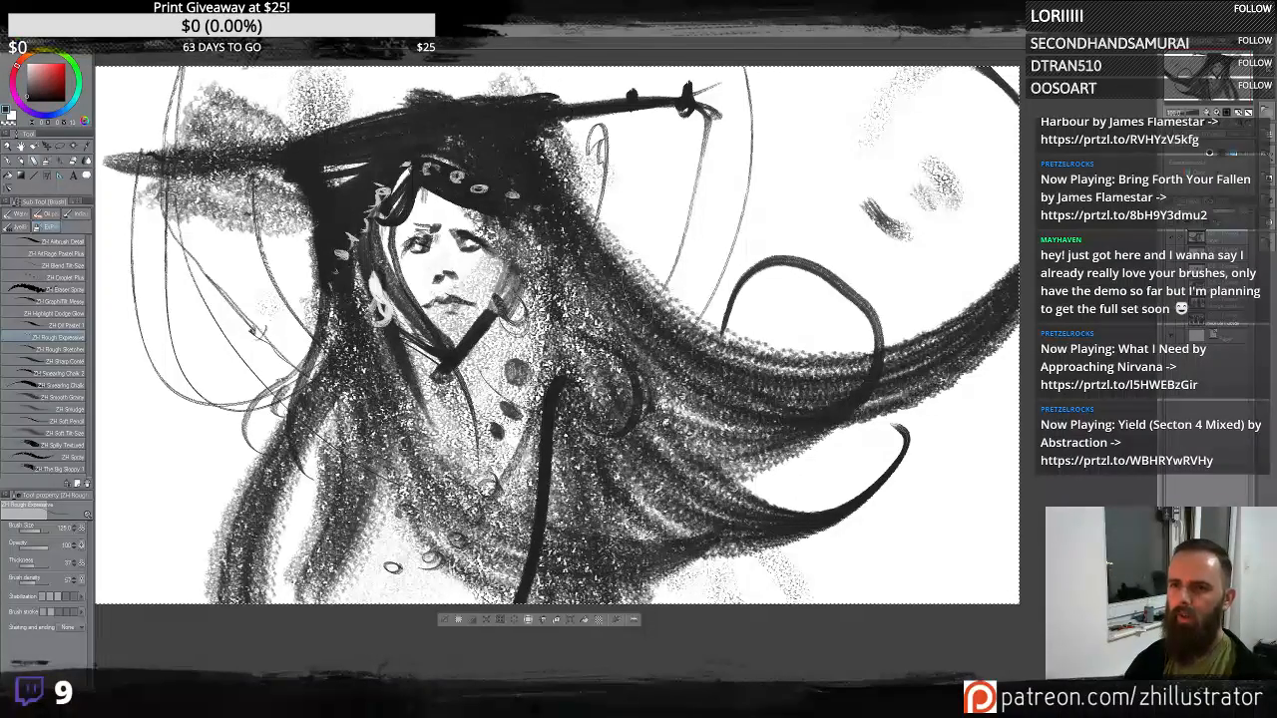
pyautogui.moveTo(644, 295); pyautogui.dragTo(587, 126)
pyautogui.hotkey('ctrl', 'z')
# - Draw a small ring at the stick's left end and a long arc curving down the canvas's left side
pyautogui.moveTo(770, 334)
pyautogui.mouseDown()
pyautogui.moveTo(548, 104)
pyautogui.moveTo(335, 114)
pyautogui.mouseUp()
pyautogui.moveTo(479, 329); pyautogui.dragTo(518, 331)
pyautogui.moveTo(161, 125); pyautogui.dragTo(491, 581)
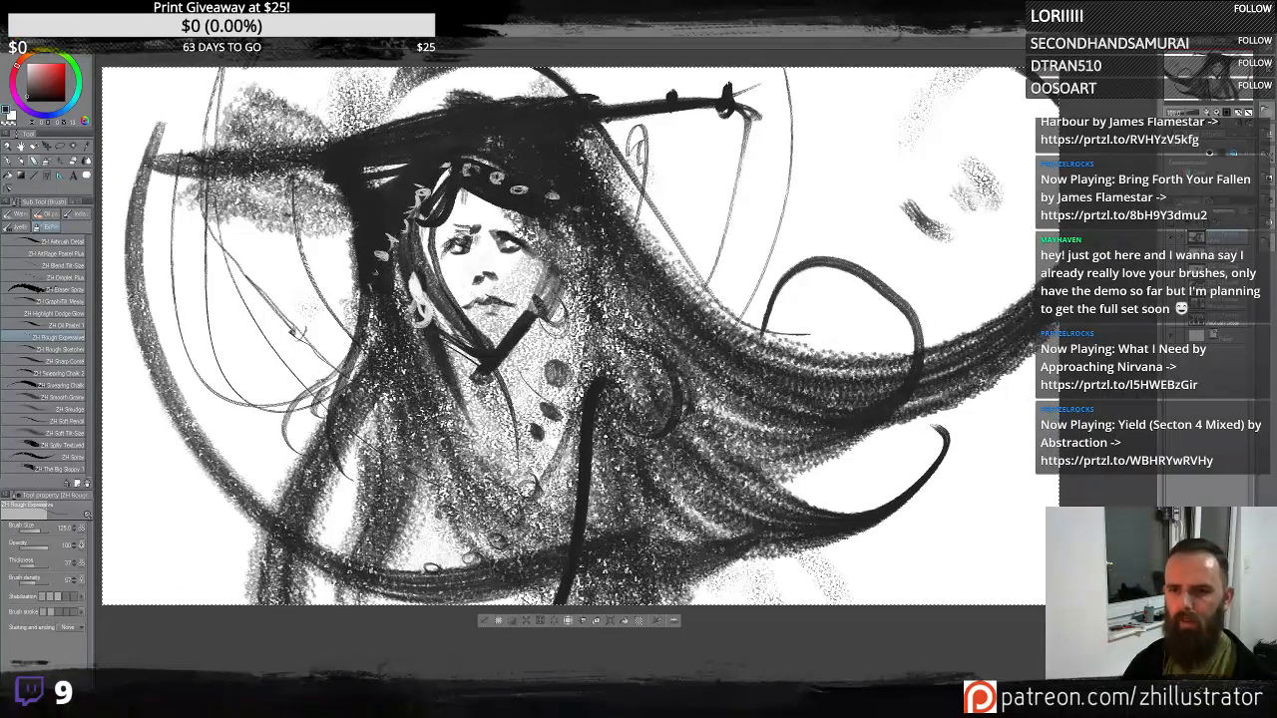
pyautogui.hotkey('ctrl', 'z')
pyautogui.moveTo(158, 137)
pyautogui.mouseDown()
pyautogui.moveTo(178, 157)
pyautogui.moveTo(142, 181)
pyautogui.moveTo(148, 112)
pyautogui.mouseUp()
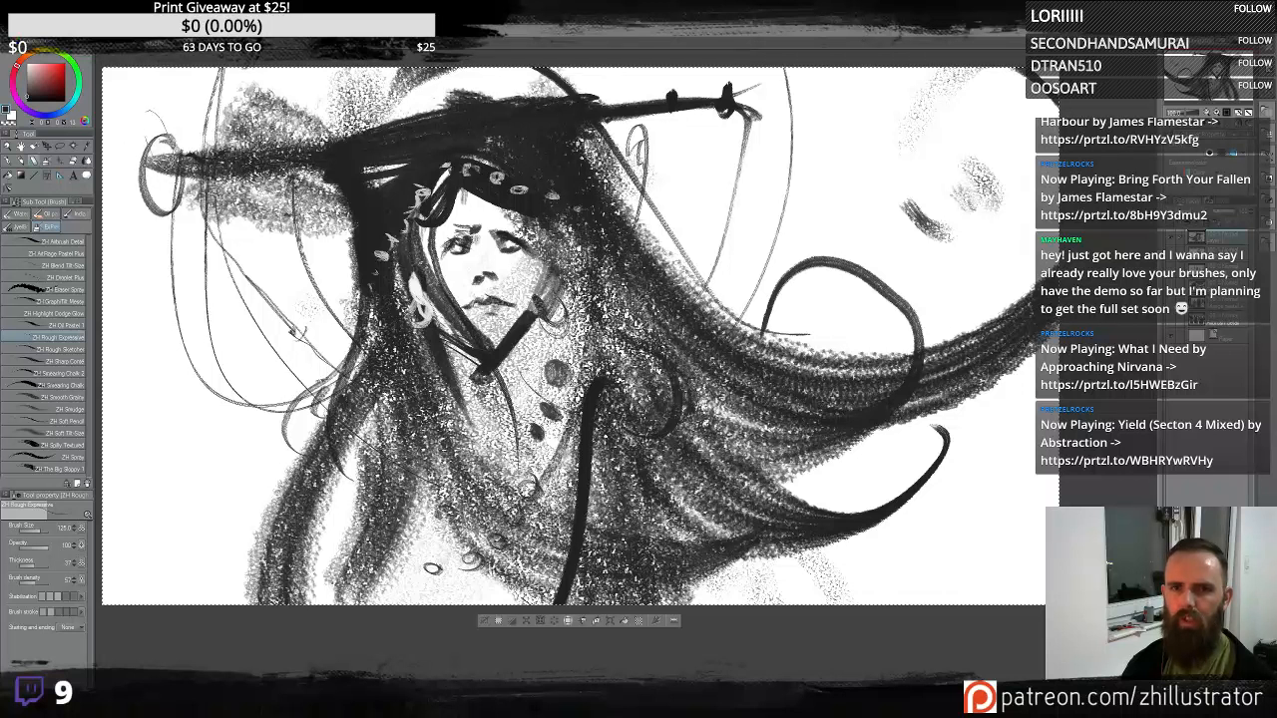
pyautogui.moveTo(173, 218); pyautogui.dragTo(337, 591)
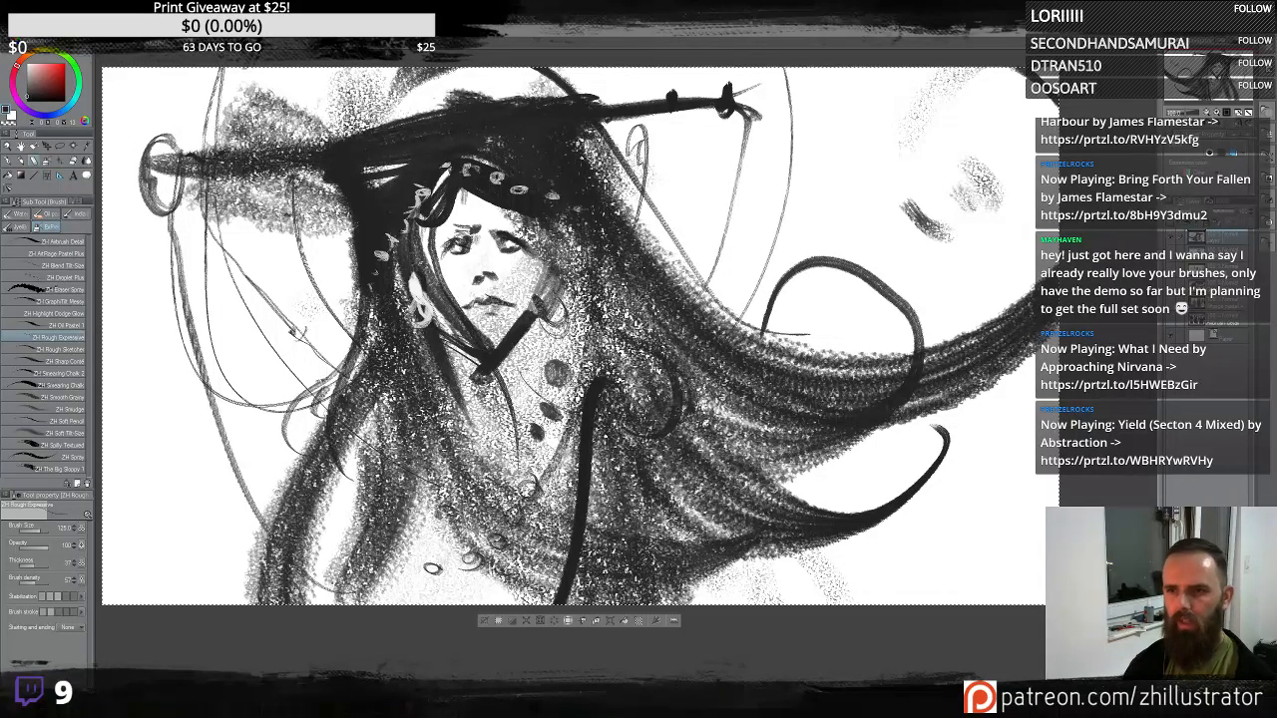
# - Draw a ring at the stick's right end and a string hanging down from it
pyautogui.moveTo(761, 98)
pyautogui.mouseDown()
pyautogui.moveTo(770, 145)
pyautogui.moveTo(772, 110)
pyautogui.moveTo(785, 180)
pyautogui.mouseUp()
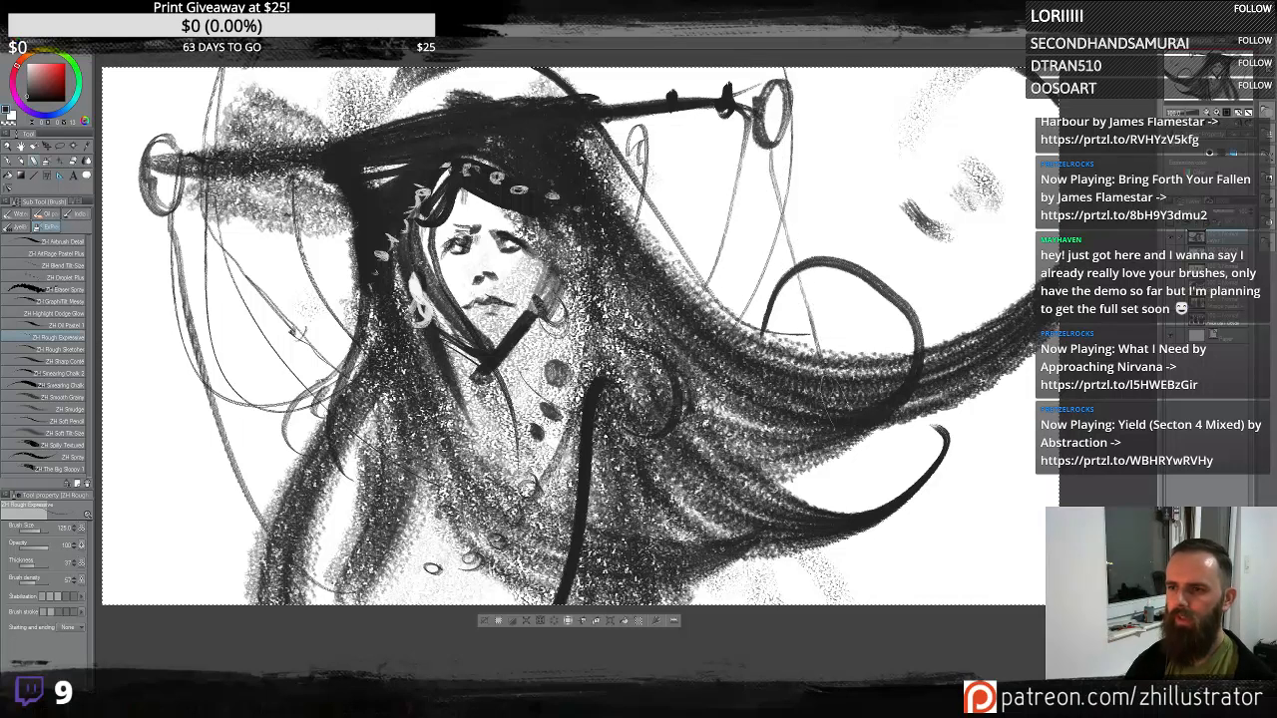
pyautogui.moveTo(834, 427); pyautogui.dragTo(920, 602)
pyautogui.hotkey('ctrl', 'z')
pyautogui.moveTo(753, 114); pyautogui.dragTo(823, 287)
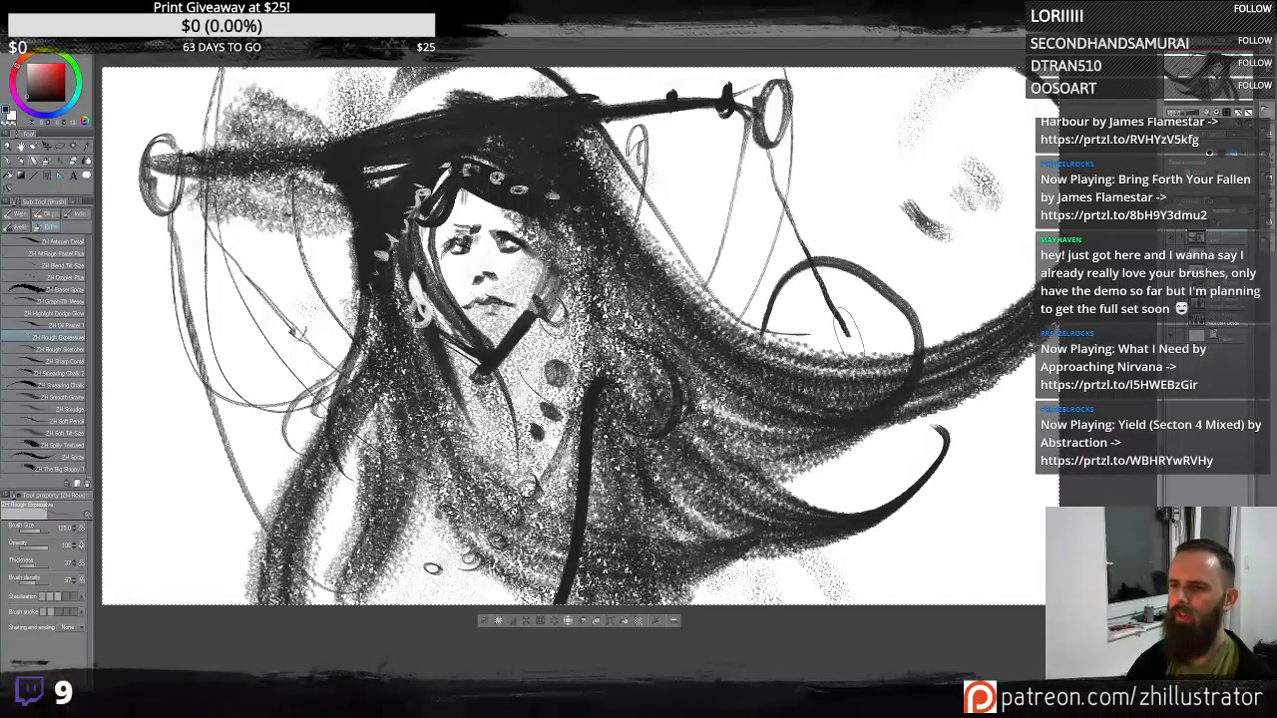
# - Draw long thin strings along the top of the canvas above the stick
pyautogui.moveTo(855, 327)
pyautogui.mouseDown()
pyautogui.moveTo(903, 299)
pyautogui.moveTo(848, 208)
pyautogui.moveTo(815, 184)
pyautogui.moveTo(882, 108)
pyautogui.moveTo(859, 59)
pyautogui.moveTo(823, 140)
pyautogui.mouseUp()
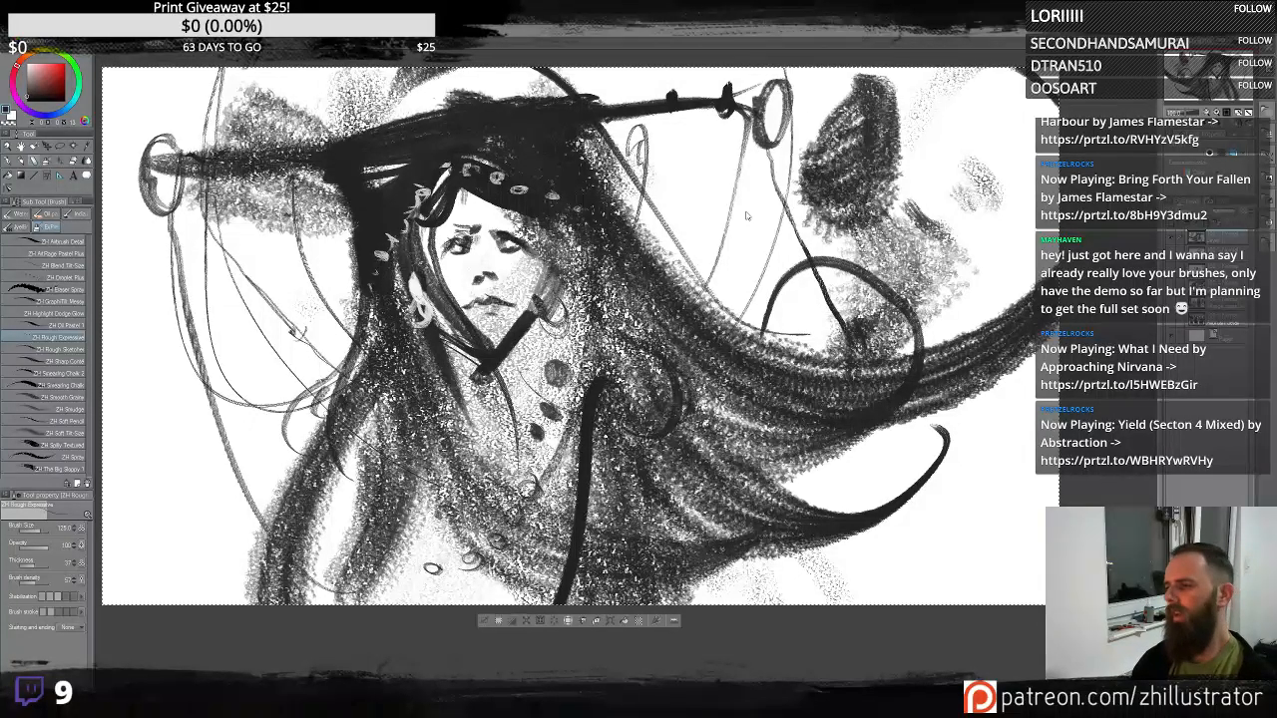
pyautogui.hotkey('ctrl', 'z')
pyautogui.moveTo(836, 325); pyautogui.dragTo(753, 362)
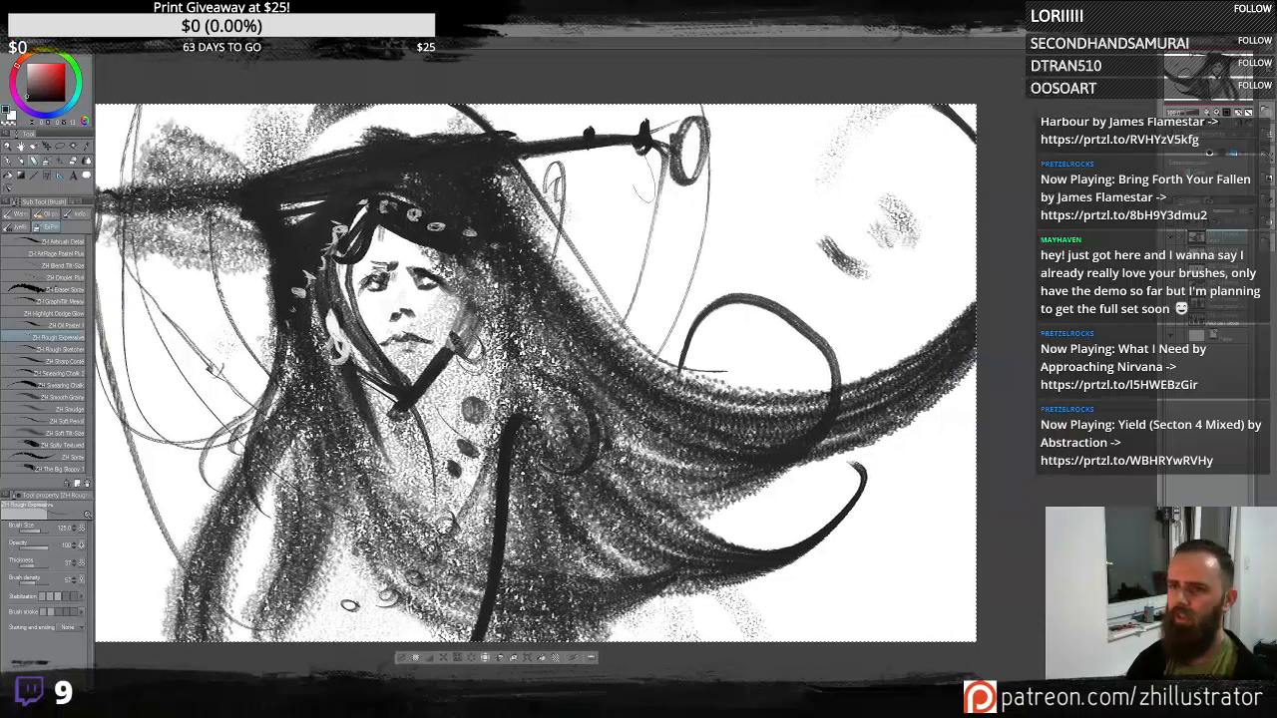
pyautogui.moveTo(547, 122)
pyautogui.mouseDown()
pyautogui.moveTo(860, 104)
pyautogui.moveTo(544, 199)
pyautogui.mouseUp()
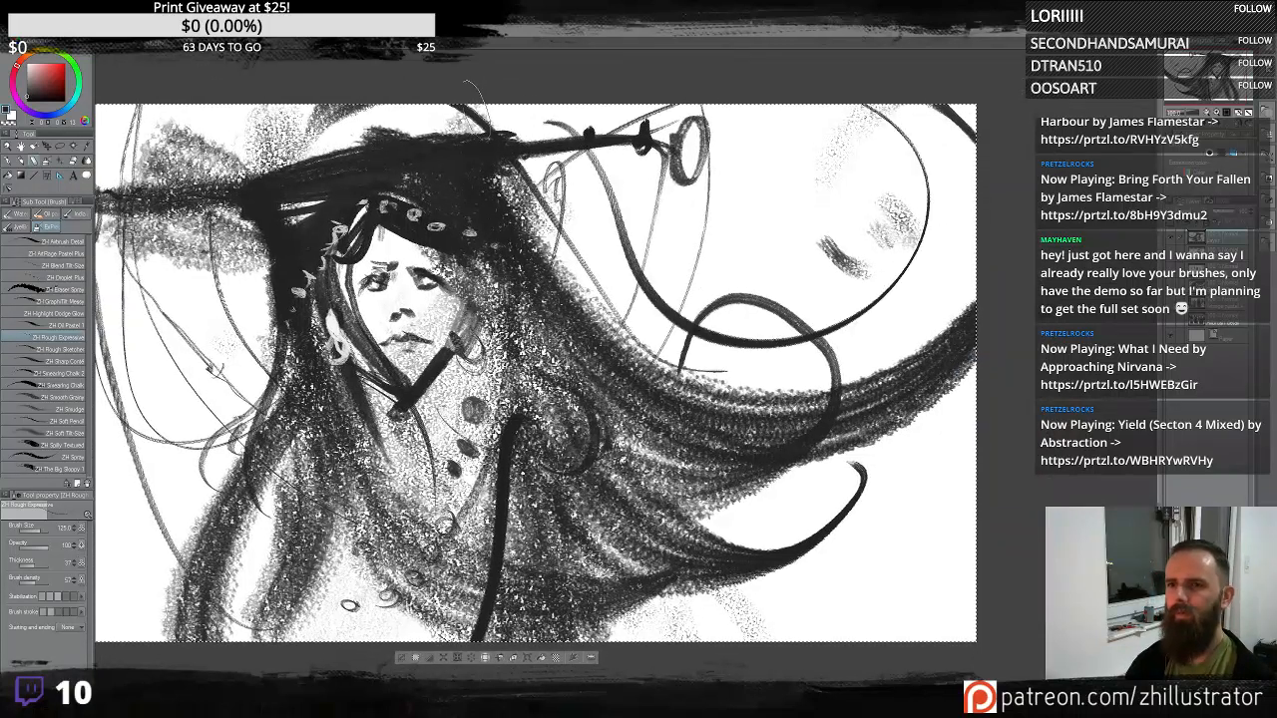
pyautogui.moveTo(480, 115)
pyautogui.mouseDown()
pyautogui.moveTo(689, 311)
pyautogui.moveTo(916, 129)
pyautogui.moveTo(895, 102)
pyautogui.mouseUp()
pyautogui.moveTo(700, 106)
pyautogui.mouseDown()
pyautogui.moveTo(770, 250)
pyautogui.moveTo(838, 98)
pyautogui.mouseUp()
# - Sweep several long thin strands across the lower right of the flowing hair
pyautogui.moveTo(555, 353); pyautogui.dragTo(731, 230)
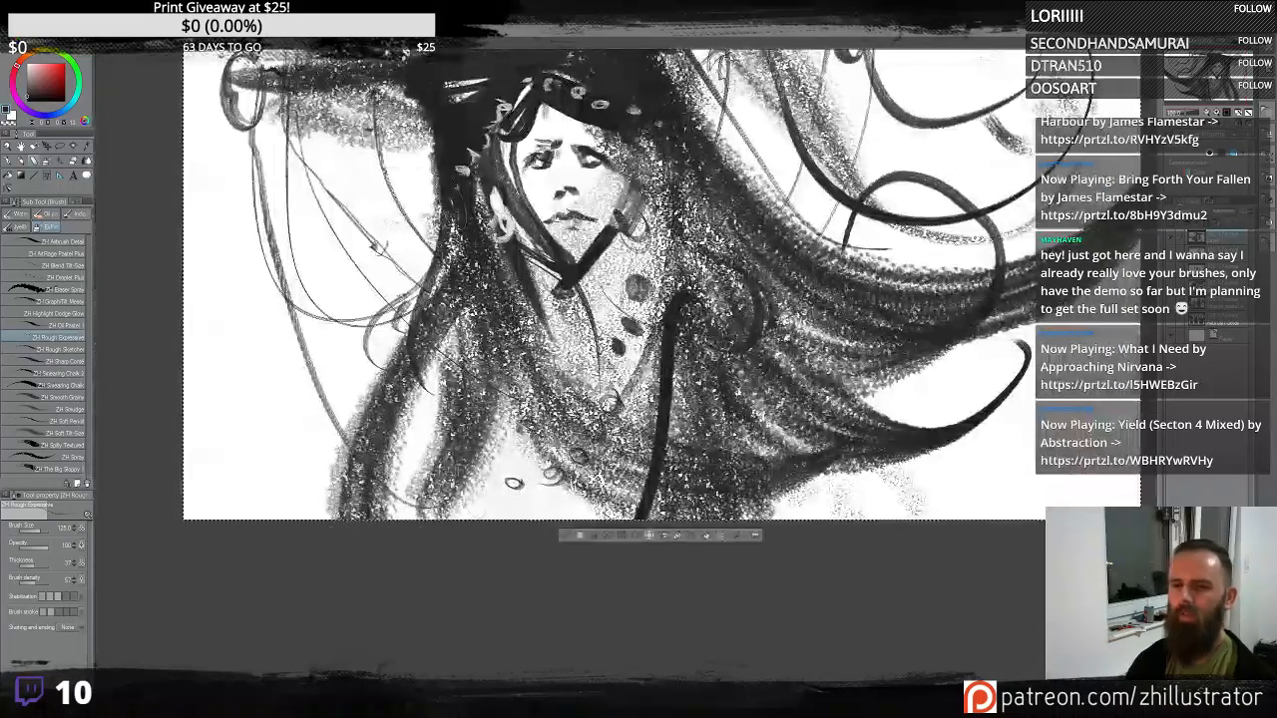
pyautogui.moveTo(895, 353)
pyautogui.mouseDown()
pyautogui.moveTo(715, 407)
pyautogui.moveTo(686, 430)
pyautogui.moveTo(943, 326)
pyautogui.mouseUp()
pyautogui.moveTo(722, 505); pyautogui.dragTo(944, 394)
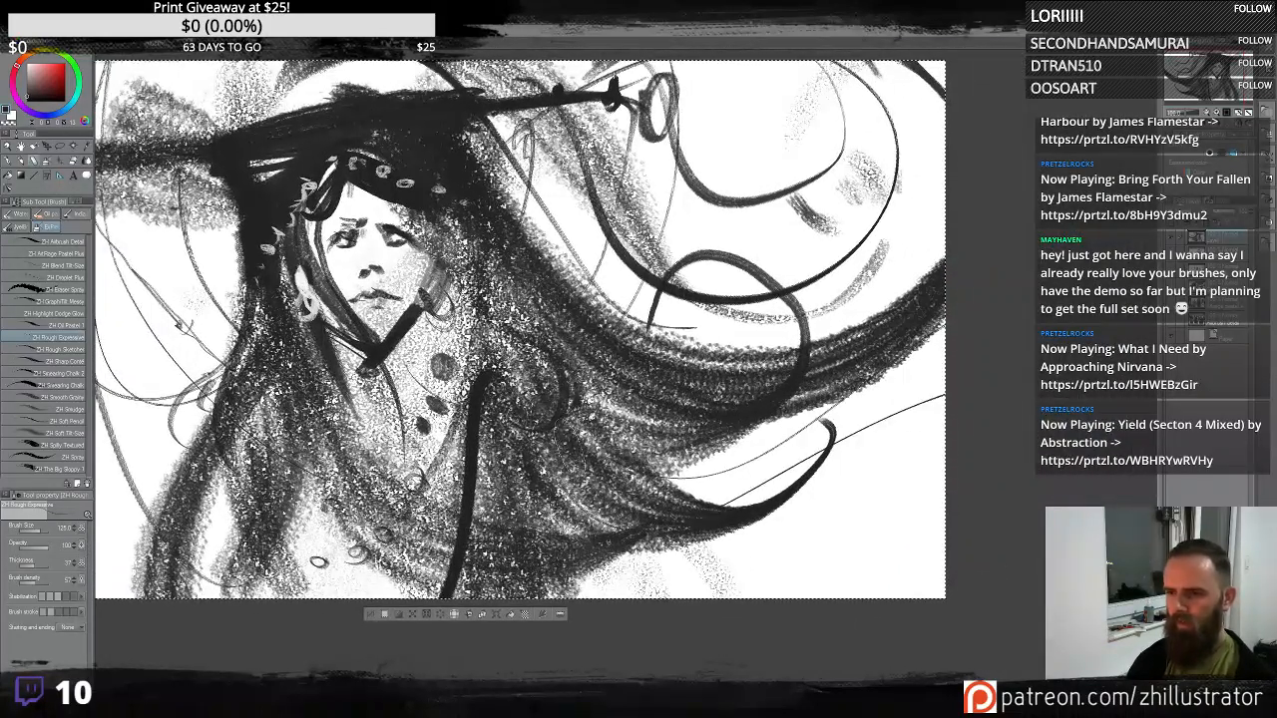
pyautogui.moveTo(569, 454); pyautogui.dragTo(944, 479)
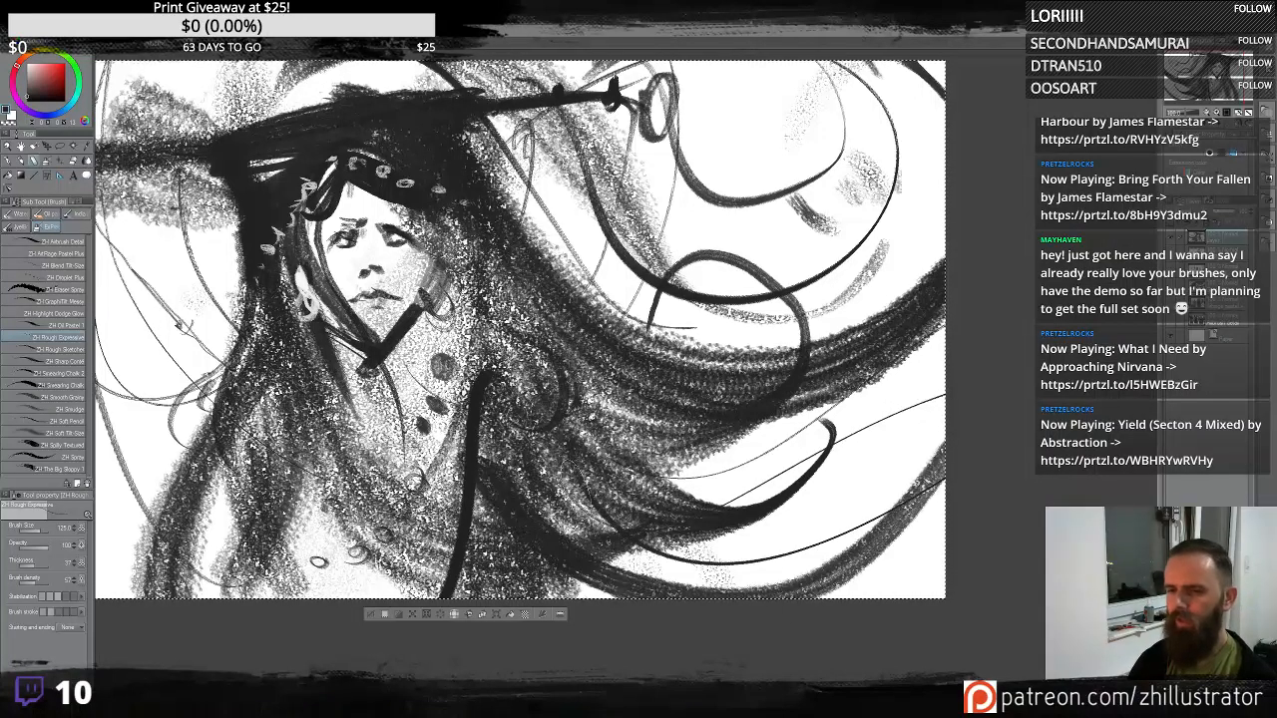
pyautogui.moveTo(576, 499)
pyautogui.mouseDown()
pyautogui.moveTo(654, 576)
pyautogui.moveTo(945, 512)
pyautogui.mouseUp()
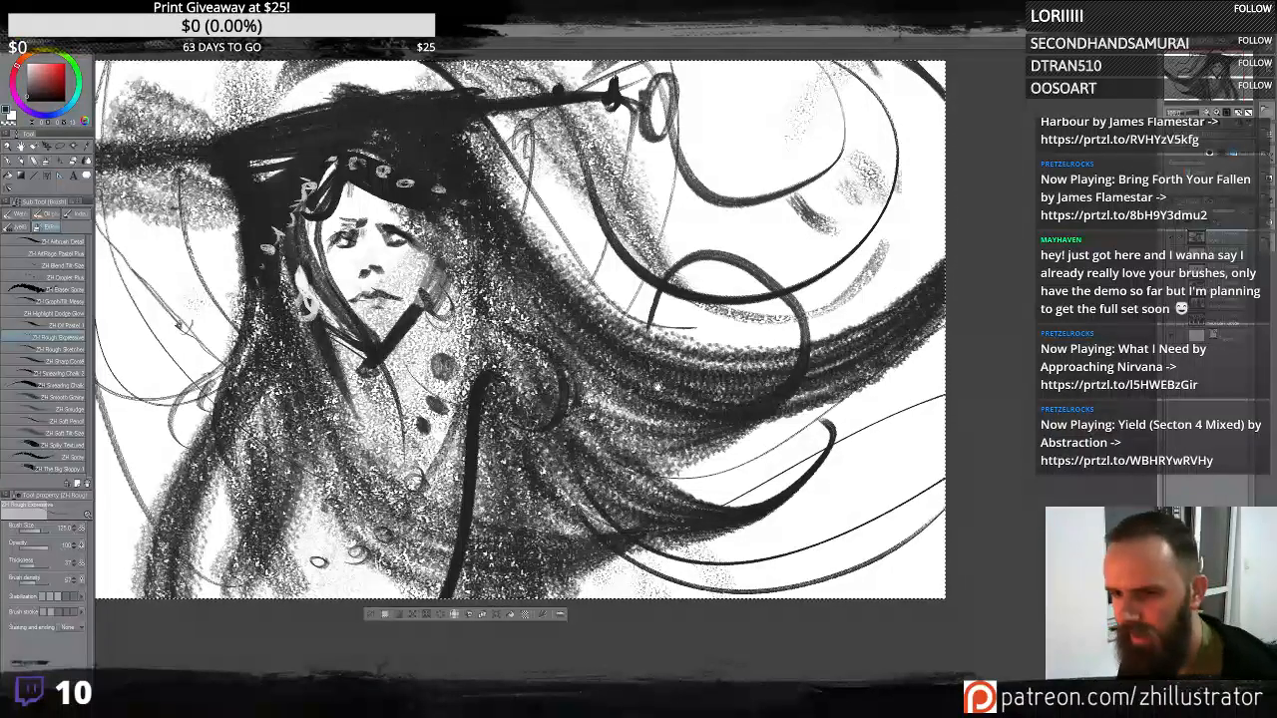
# - Paint white highlights on the beads beside the neck and on the left shoulder
pyautogui.moveTo(659, 385); pyautogui.dragTo(842, 386)
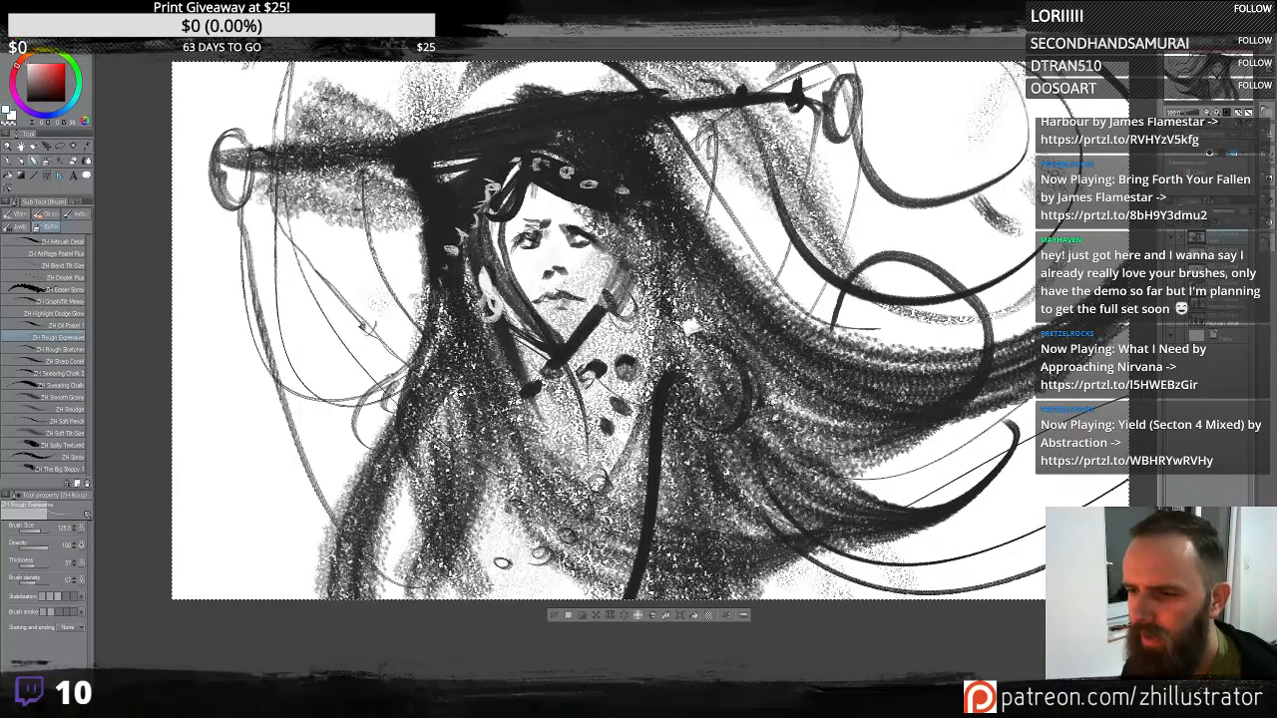
pyautogui.click(670, 304)
pyautogui.moveTo(667, 267)
pyautogui.mouseDown()
pyautogui.moveTo(683, 241)
pyautogui.moveTo(691, 250)
pyautogui.mouseUp()
pyautogui.moveTo(431, 367); pyautogui.dragTo(417, 411)
pyautogui.moveTo(483, 369); pyautogui.dragTo(473, 393)
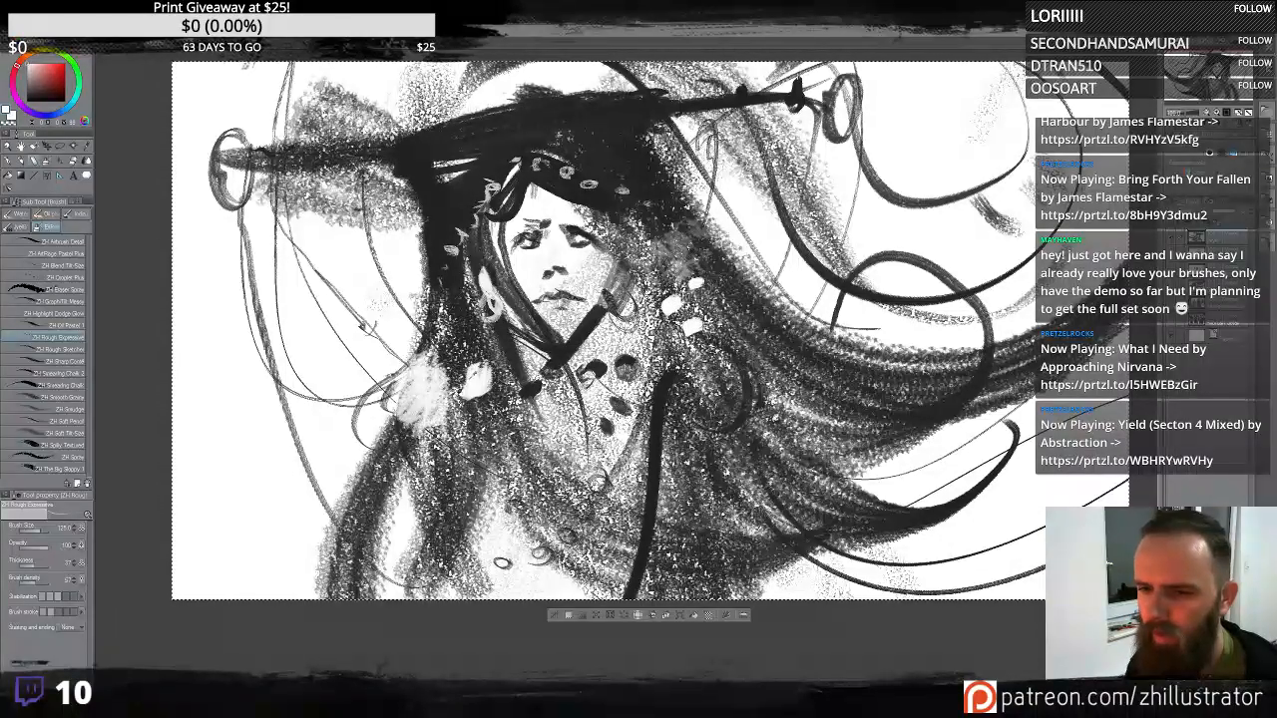
pyautogui.moveTo(529, 190); pyautogui.dragTo(737, 254)
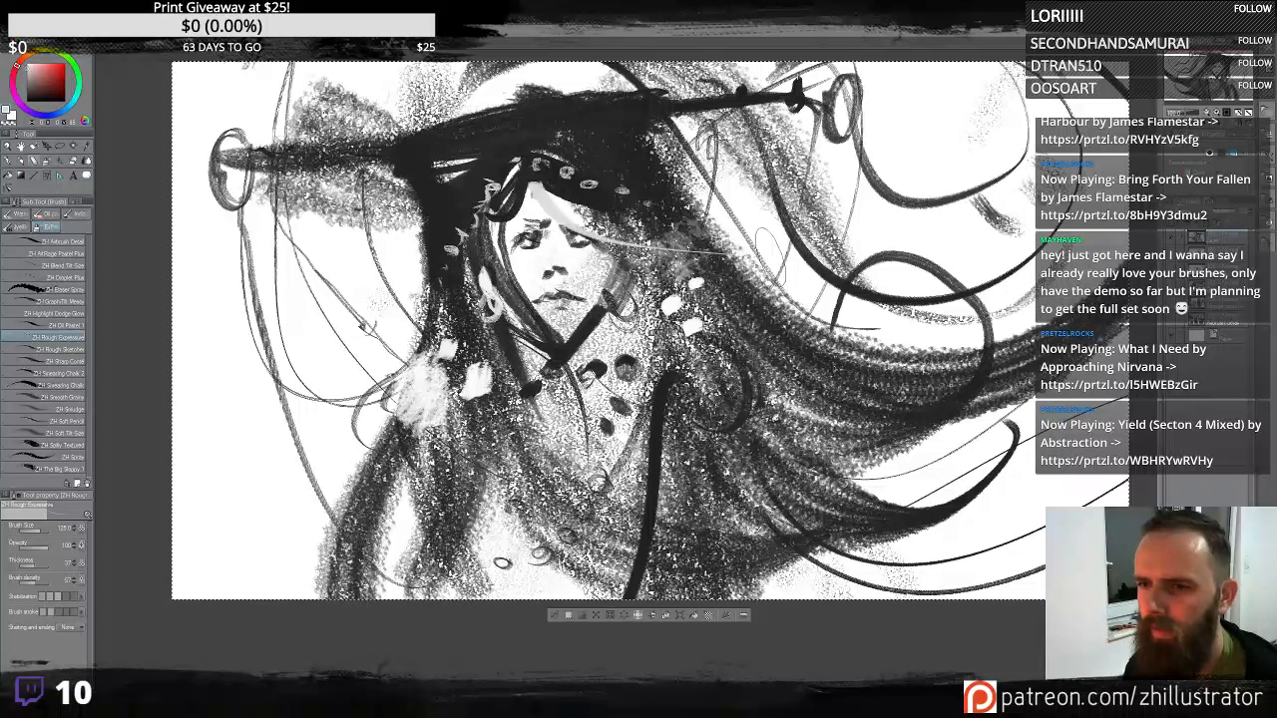
pyautogui.hotkey('ctrl', 'z')
pyautogui.hotkey('ctrl', 'z')
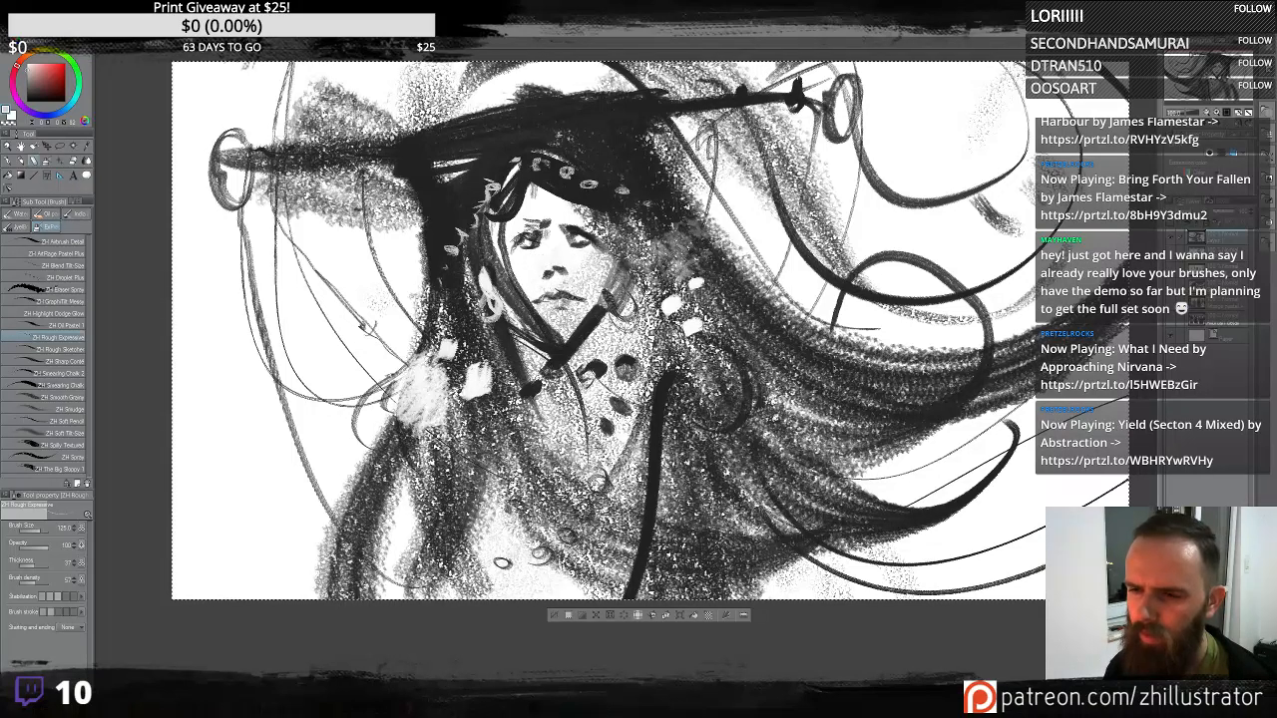
# - Darken the eyebrows, eyes and the hair strands falling over the forehead
pyautogui.moveTo(555, 280); pyautogui.dragTo(565, 293)
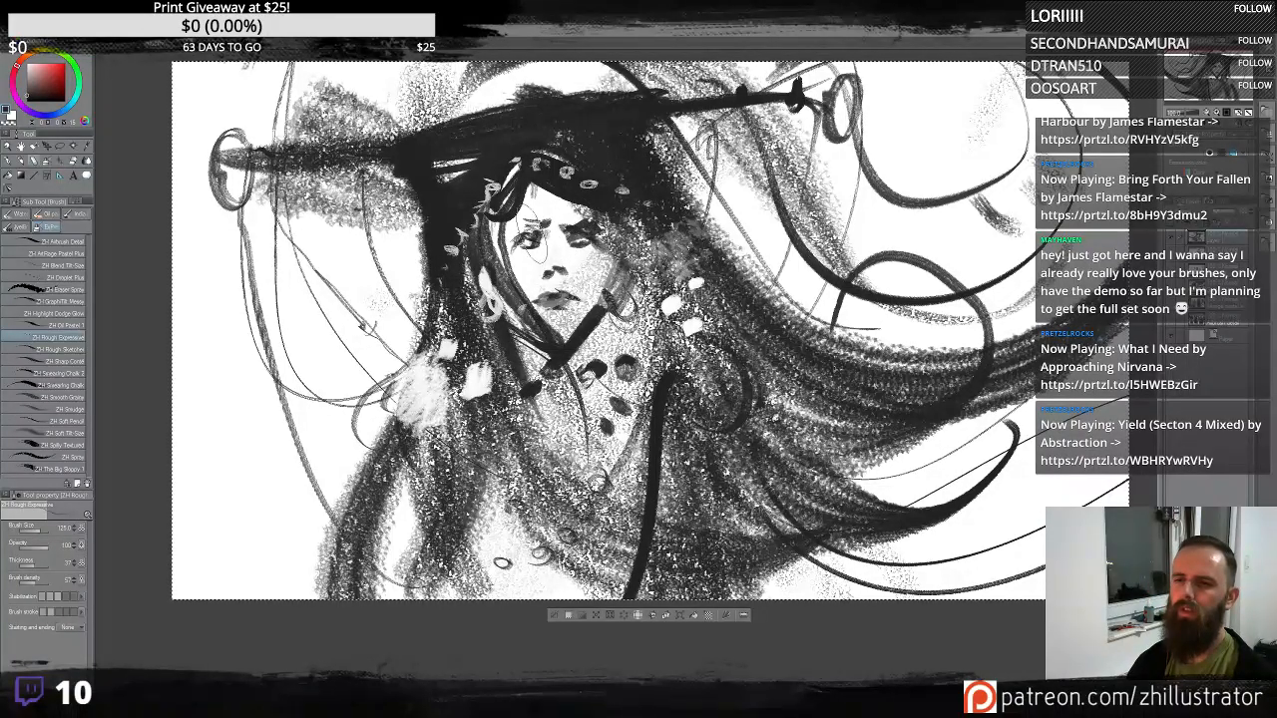
pyautogui.moveTo(510, 195)
pyautogui.mouseDown()
pyautogui.moveTo(540, 231)
pyautogui.moveTo(605, 220)
pyautogui.mouseUp()
pyautogui.keyDown('alt'); pyautogui.click(601, 240); pyautogui.keyUp('alt')
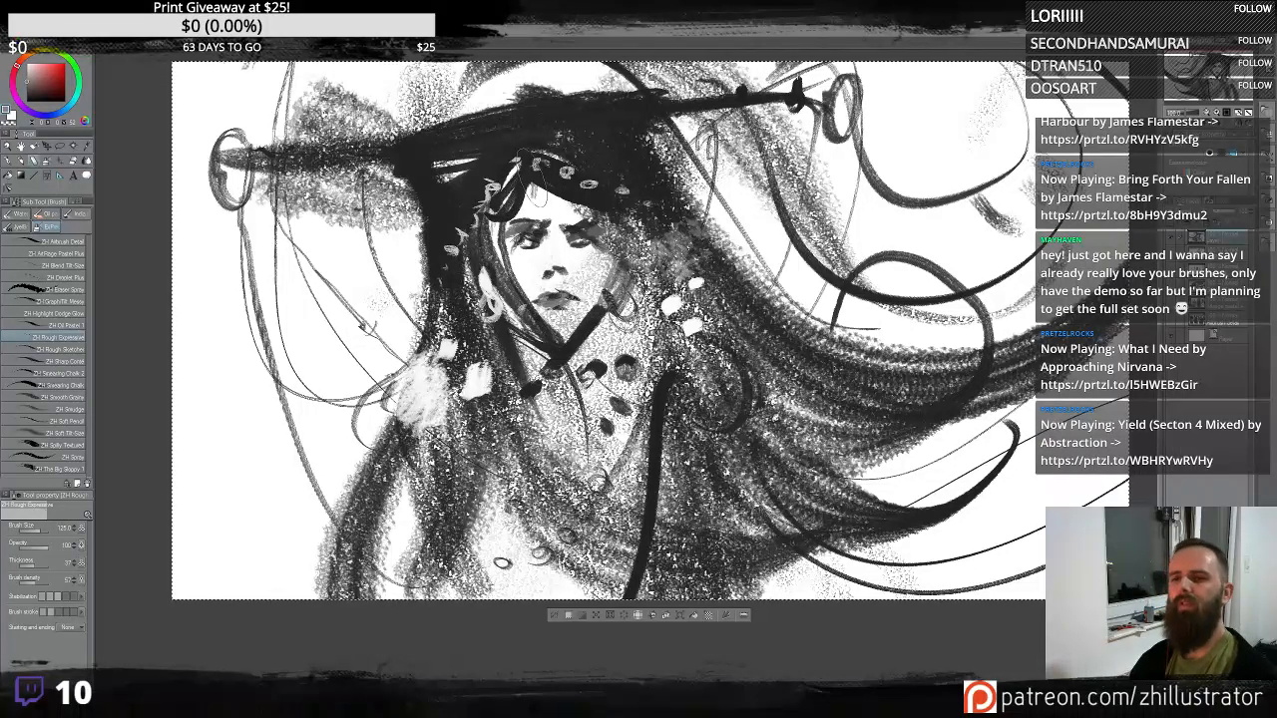
pyautogui.moveTo(531, 177)
pyautogui.mouseDown()
pyautogui.moveTo(595, 208)
pyautogui.moveTo(593, 261)
pyautogui.mouseUp()
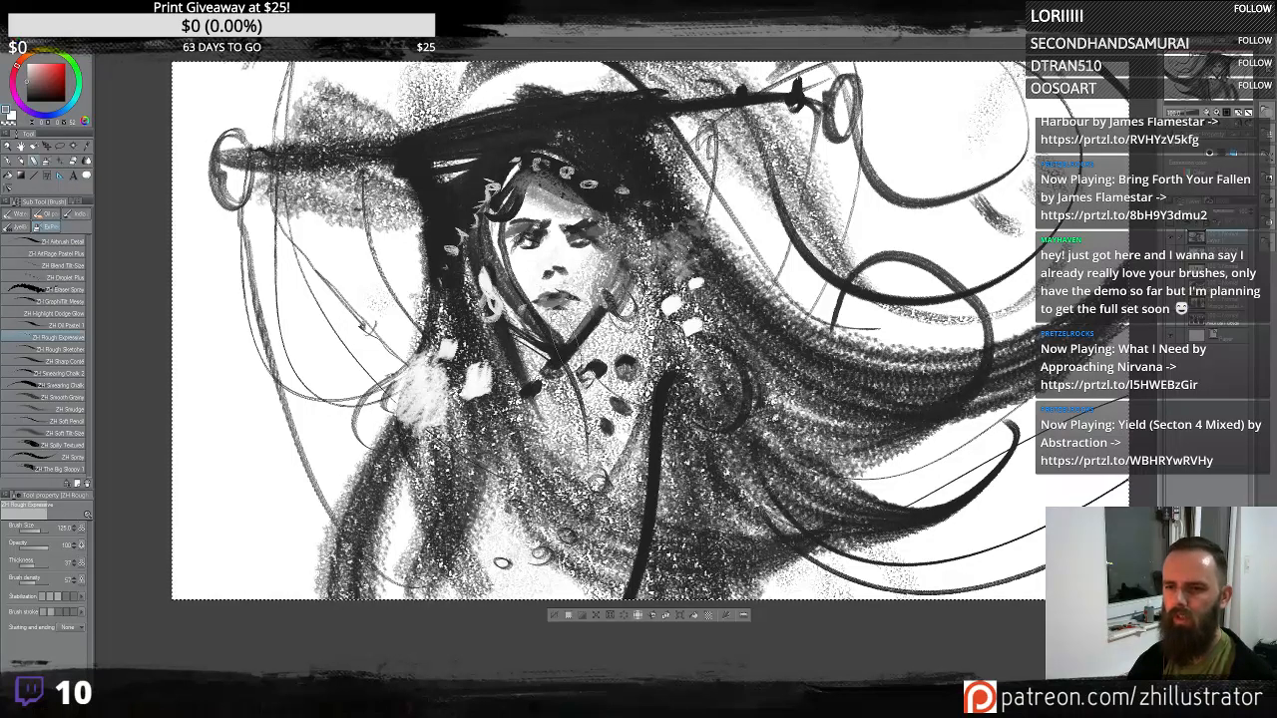
pyautogui.moveTo(517, 294); pyautogui.dragTo(554, 339)
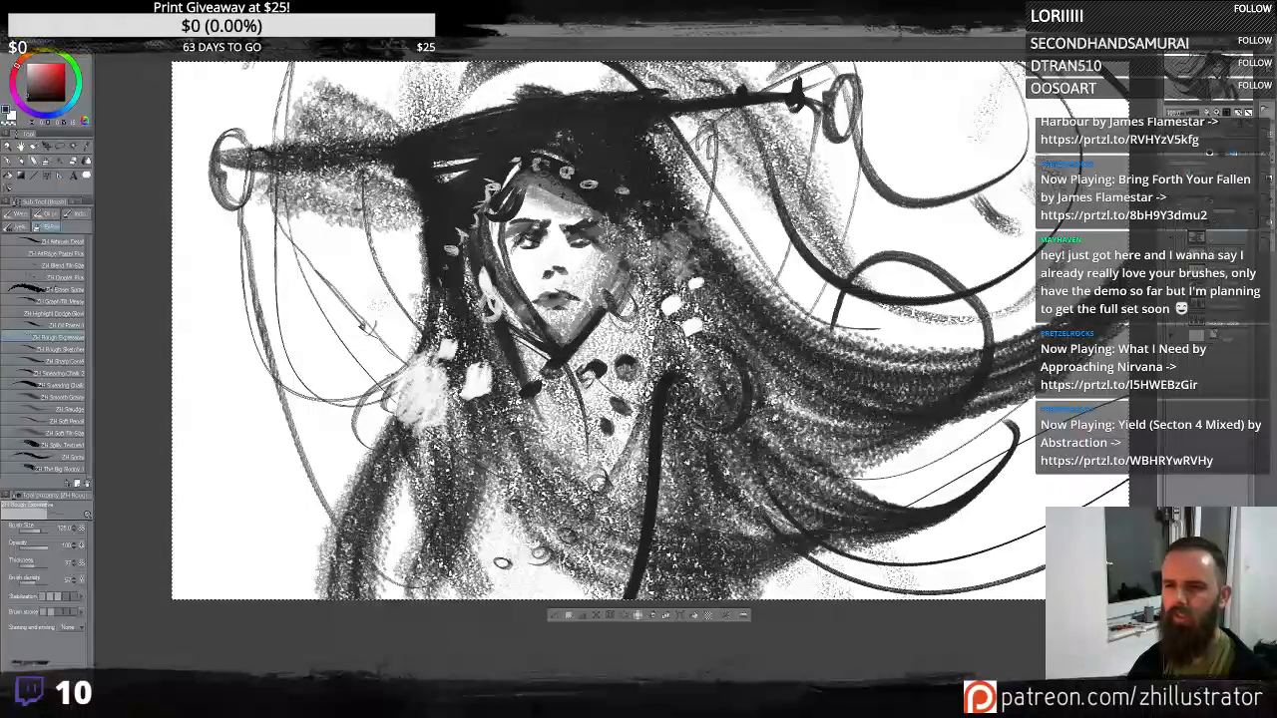
pyautogui.moveTo(535, 170)
pyautogui.mouseDown()
pyautogui.moveTo(511, 215)
pyautogui.moveTo(696, 263)
pyautogui.mouseUp()
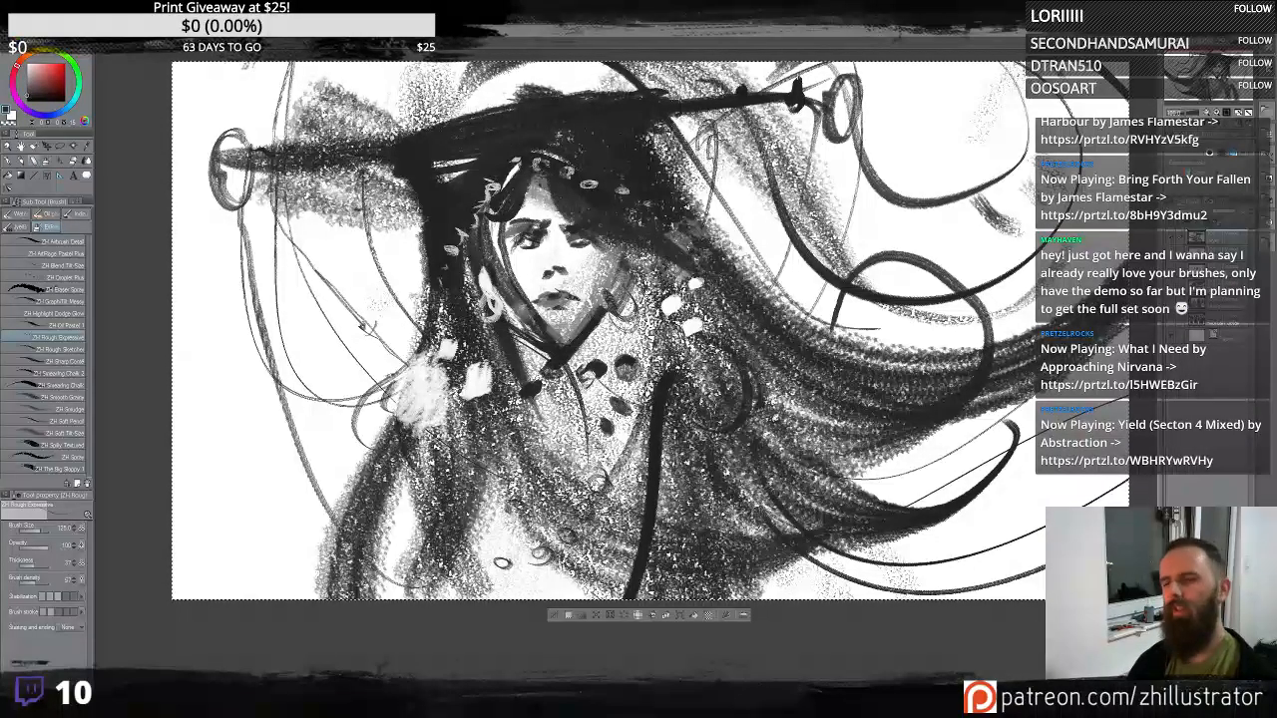
pyautogui.moveTo(441, 132); pyautogui.dragTo(614, 60)
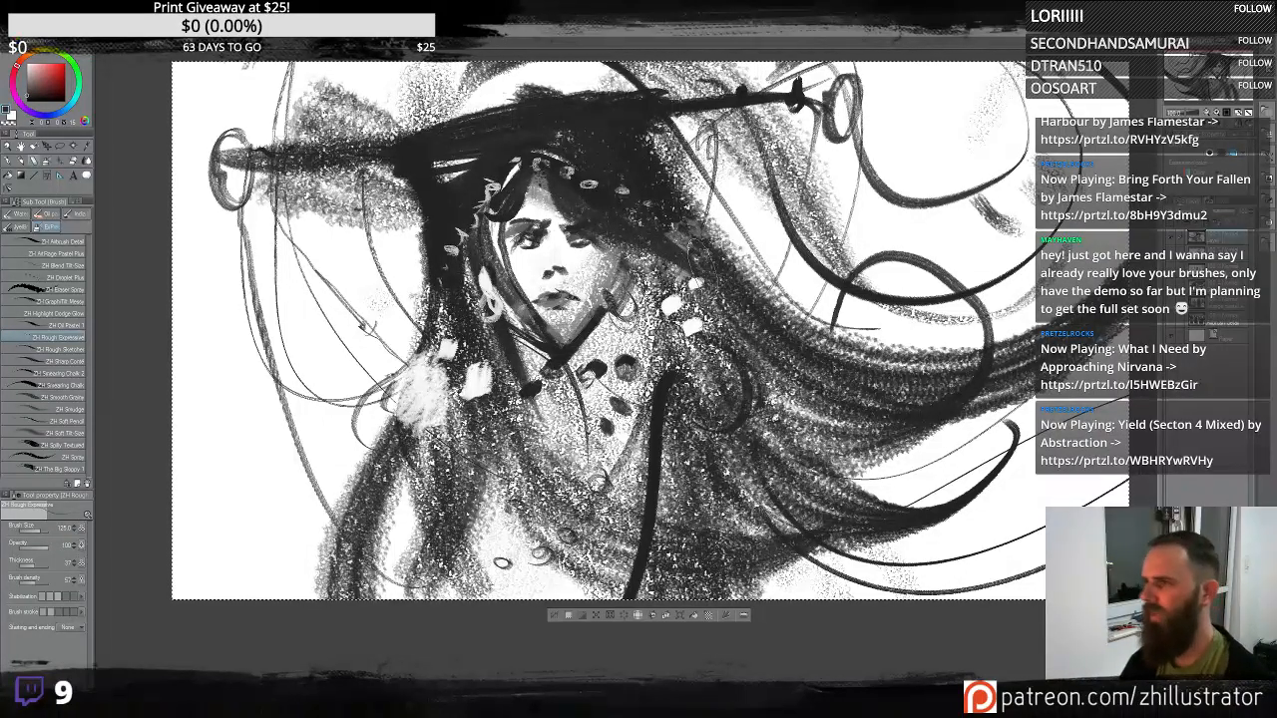
# - Add dark hair strands falling down the left side of the face and neck
pyautogui.keyDown('alt'); pyautogui.click(455, 341); pyautogui.keyUp('alt')
pyautogui.moveTo(453, 349); pyautogui.dragTo(409, 507)
pyautogui.moveTo(437, 345); pyautogui.dragTo(397, 469)
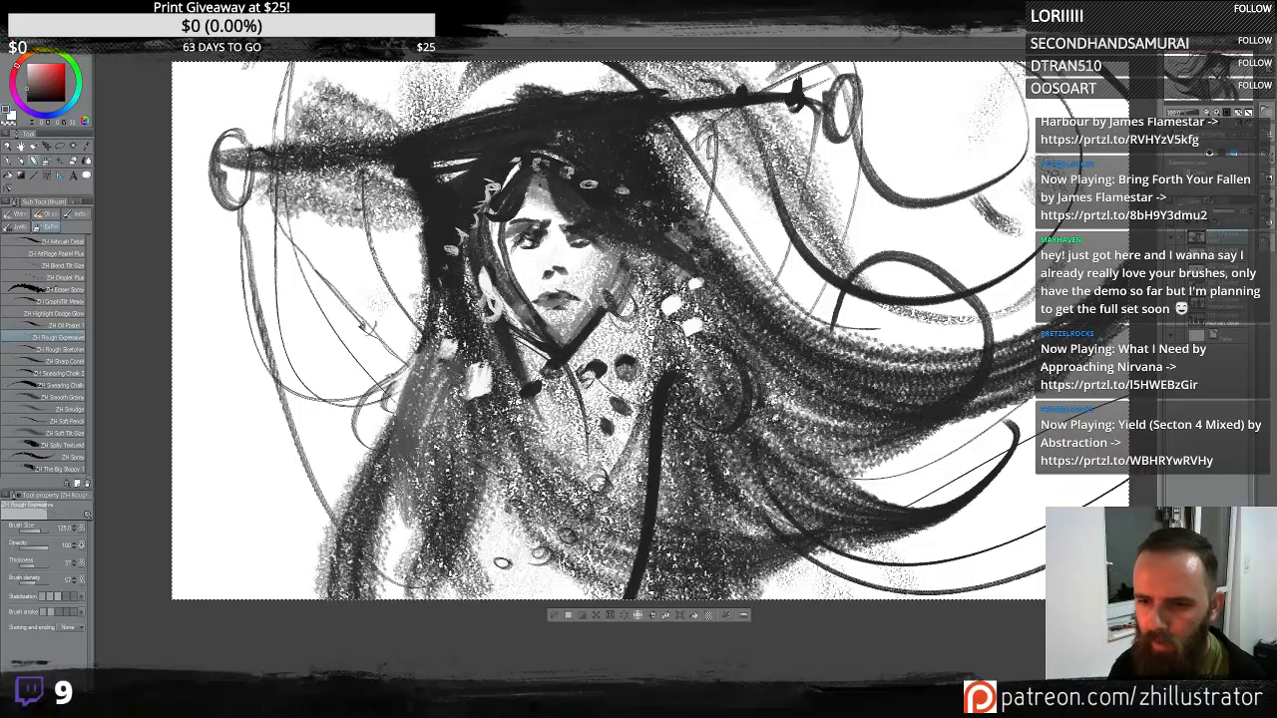
pyautogui.keyDown('alt'); pyautogui.click(447, 312); pyautogui.keyUp('alt')
pyautogui.moveTo(445, 324); pyautogui.dragTo(345, 538)
pyautogui.moveTo(451, 345)
pyautogui.mouseDown()
pyautogui.moveTo(467, 539)
pyautogui.moveTo(424, 386)
pyautogui.moveTo(384, 539)
pyautogui.mouseUp()
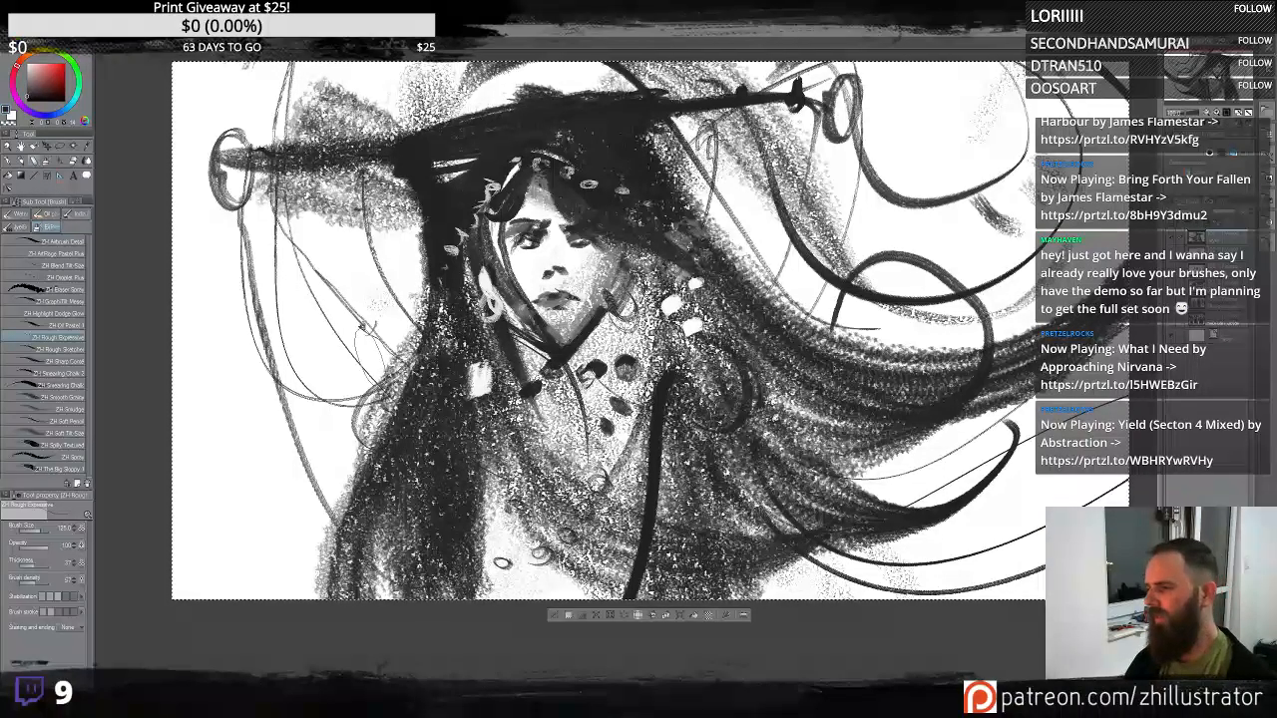
# - Draw flowing hair strands reaching out toward the upper right
pyautogui.moveTo(371, 360); pyautogui.dragTo(233, 402)
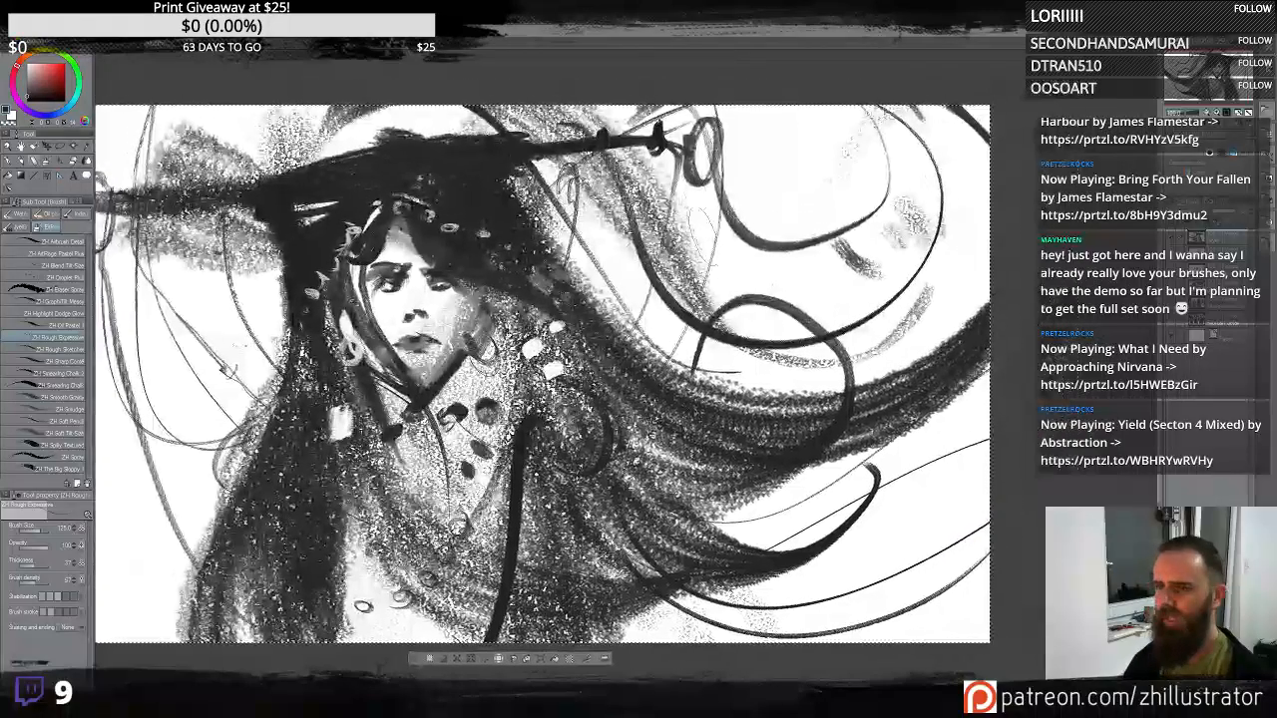
pyautogui.moveTo(675, 155)
pyautogui.mouseDown()
pyautogui.moveTo(848, 108)
pyautogui.moveTo(792, 239)
pyautogui.moveTo(830, 205)
pyautogui.moveTo(836, 106)
pyautogui.mouseUp()
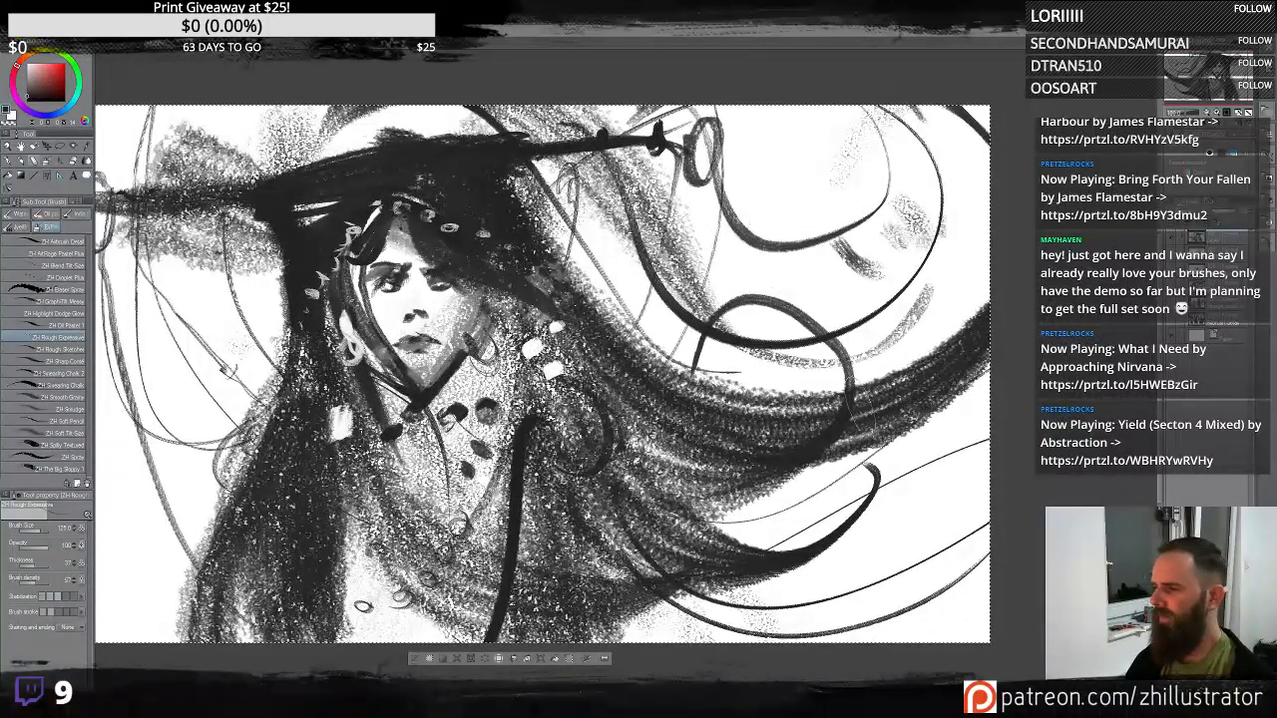
pyautogui.moveTo(850, 416); pyautogui.dragTo(774, 333)
pyautogui.moveTo(547, 417)
pyautogui.mouseDown()
pyautogui.moveTo(890, 351)
pyautogui.moveTo(886, 301)
pyautogui.mouseUp()
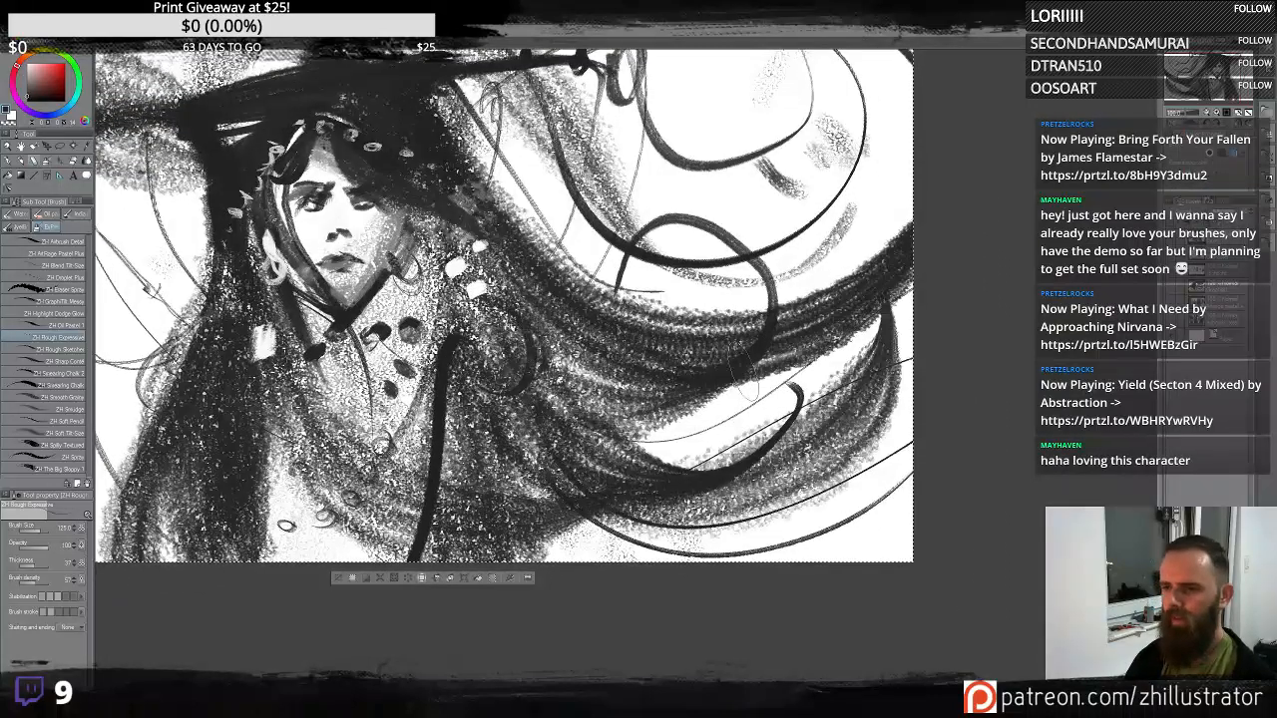
# - Draw long curving lines down the figure's chest, undoing the unwanted strokes
pyautogui.moveTo(709, 375); pyautogui.dragTo(889, 430)
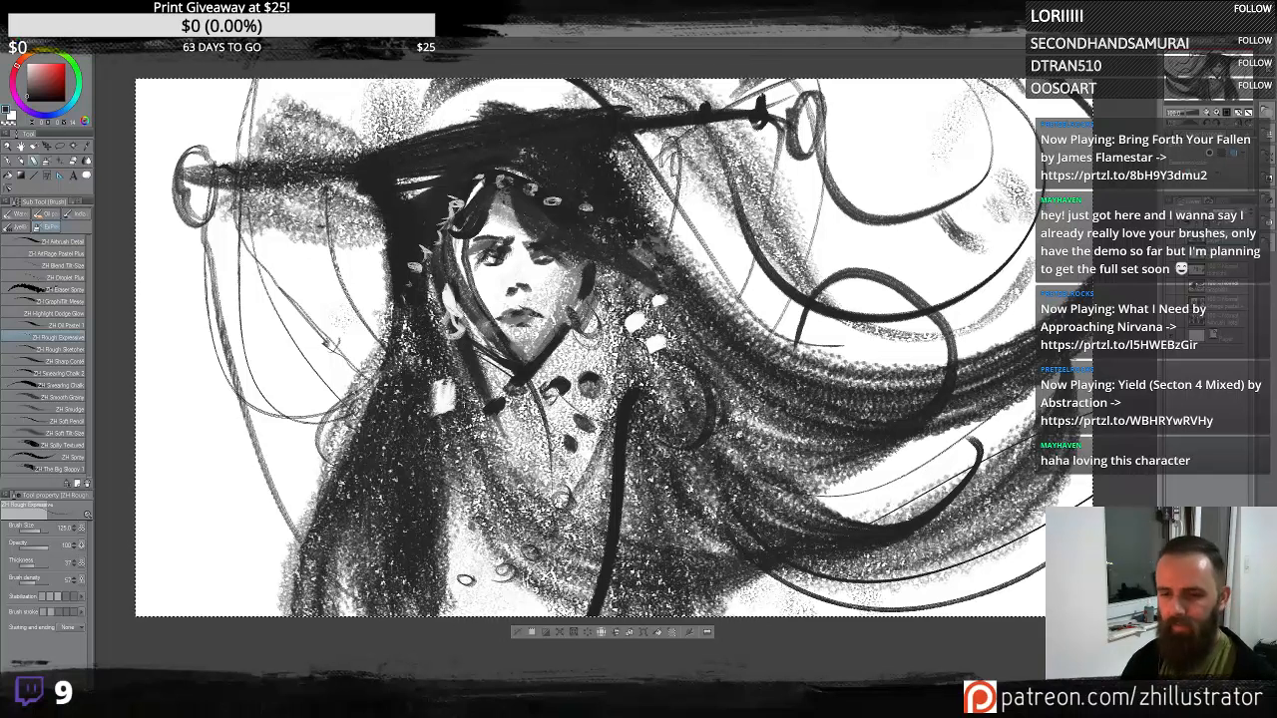
pyautogui.moveTo(529, 371); pyautogui.dragTo(451, 611)
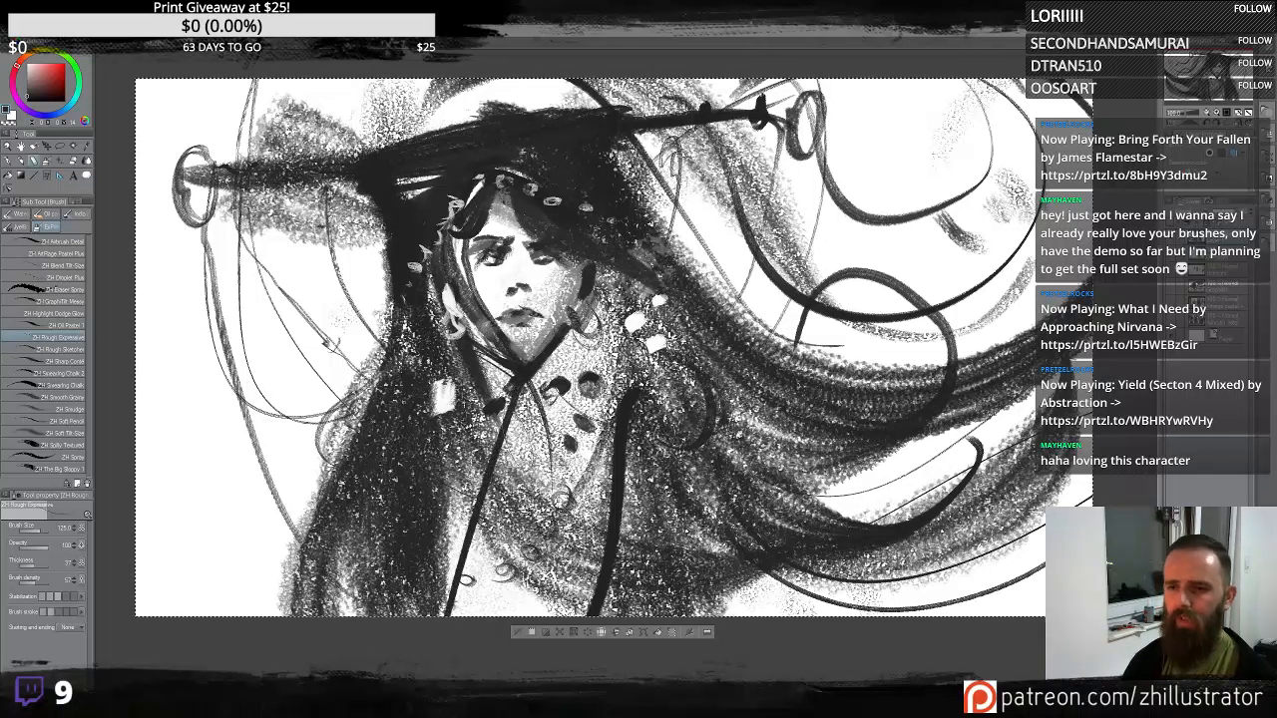
pyautogui.moveTo(523, 382); pyautogui.dragTo(624, 575)
pyautogui.hotkey('ctrl', 'z')
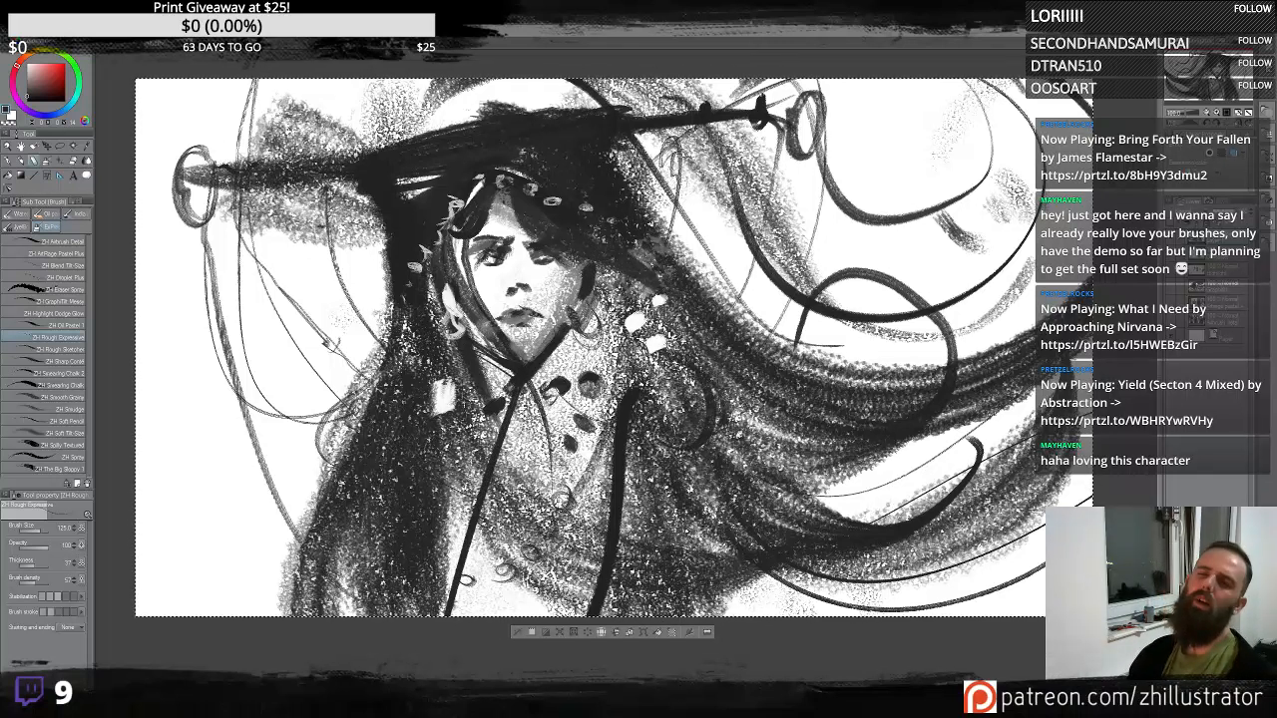
pyautogui.hotkey('ctrl', 'z')
pyautogui.moveTo(477, 358); pyautogui.dragTo(615, 395)
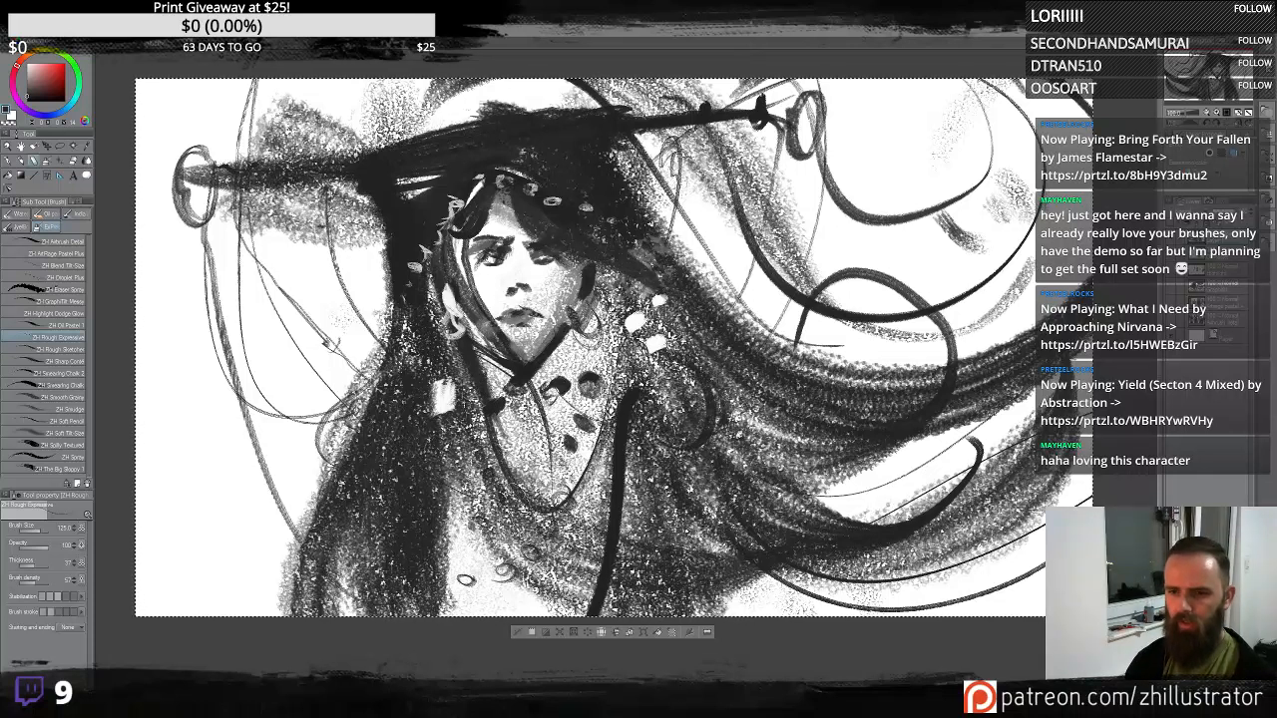
pyautogui.moveTo(547, 559); pyautogui.dragTo(983, 81)
pyautogui.hotkey('ctrl', 'z')
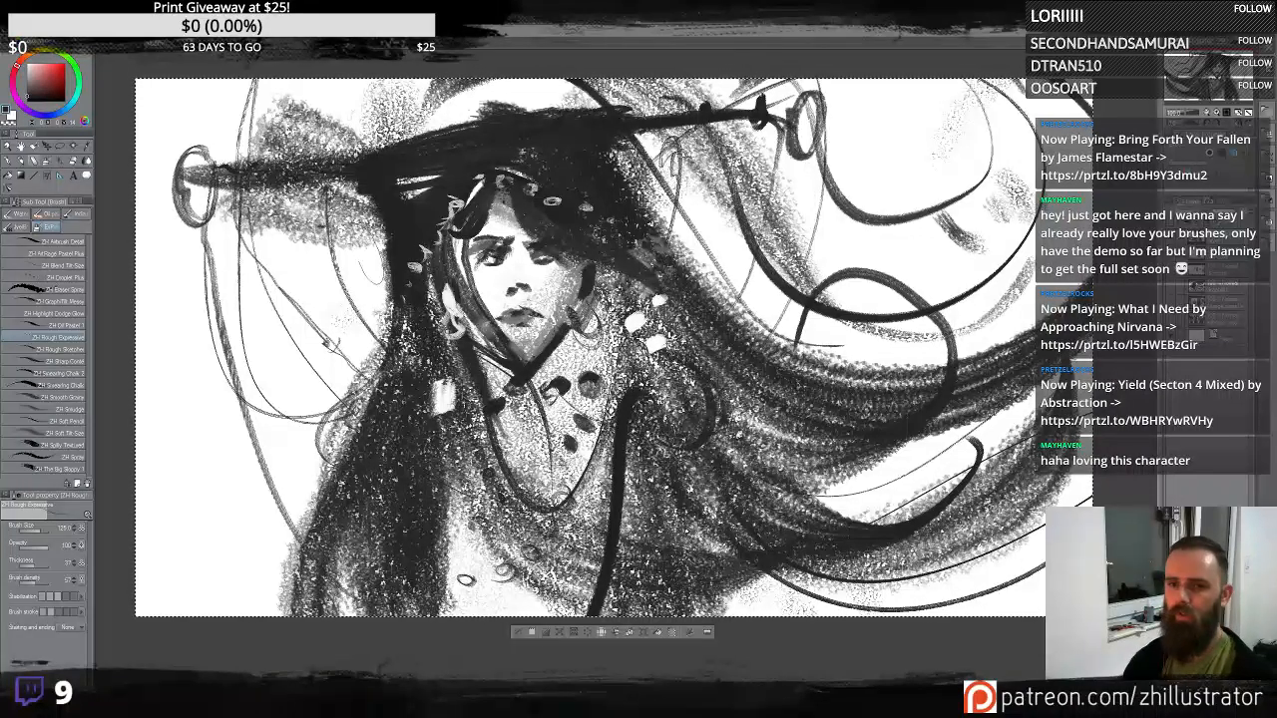
# - Add grainy texture and dark strands rising along the upper left side
pyautogui.moveTo(334, 559)
pyautogui.mouseDown()
pyautogui.moveTo(209, 199)
pyautogui.moveTo(204, 135)
pyautogui.mouseUp()
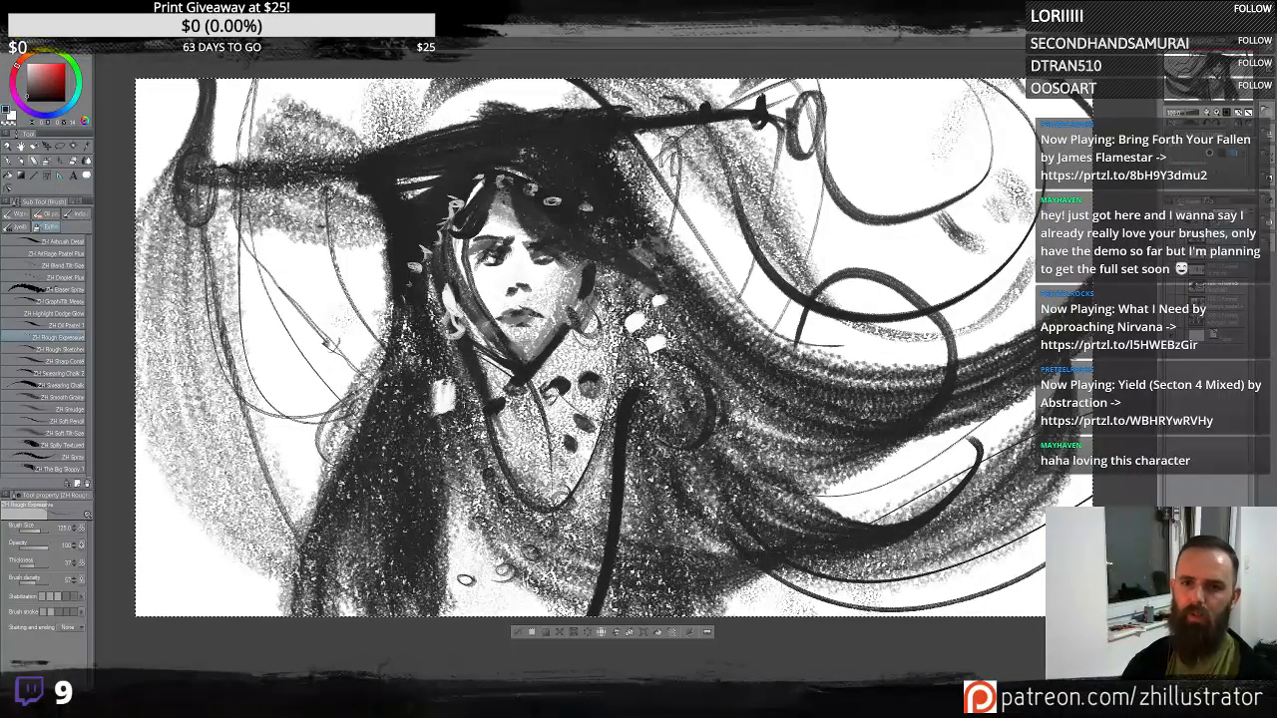
pyautogui.moveTo(271, 481)
pyautogui.mouseDown()
pyautogui.moveTo(288, 314)
pyautogui.moveTo(204, 132)
pyautogui.mouseUp()
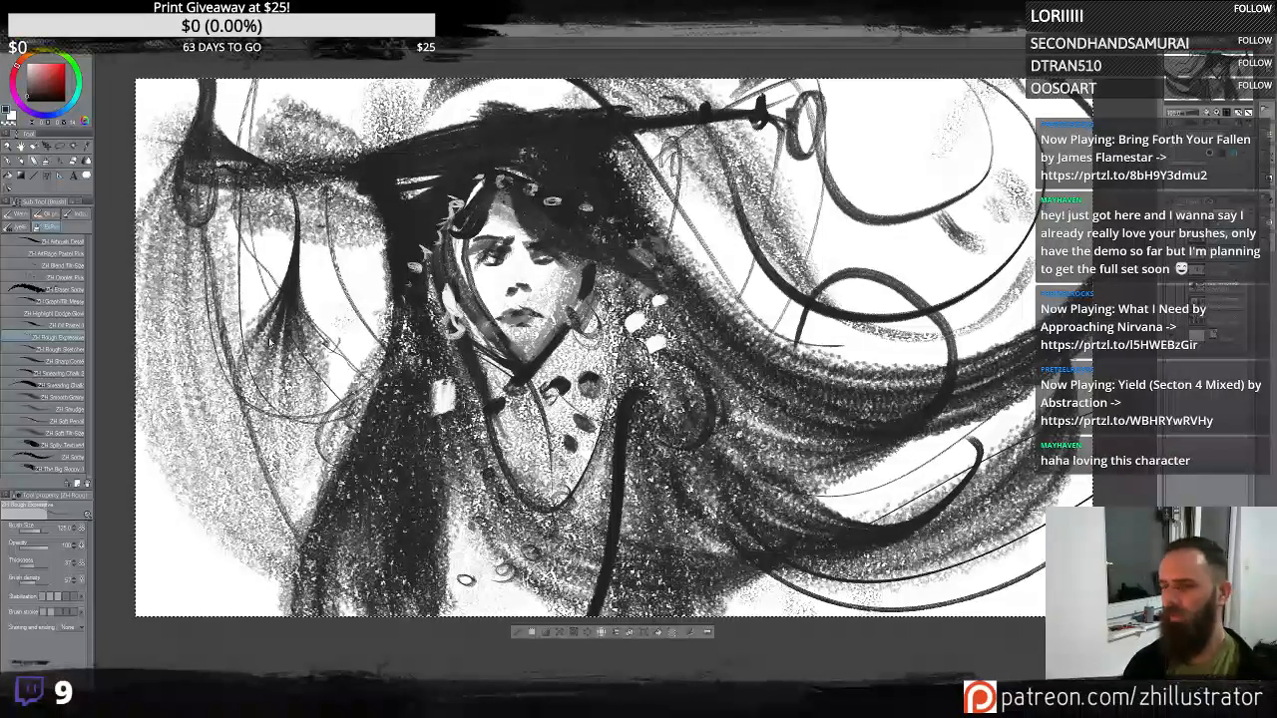
pyautogui.hotkey('ctrl', 'z')
pyautogui.moveTo(320, 469)
pyautogui.mouseDown()
pyautogui.moveTo(322, 429)
pyautogui.moveTo(235, 216)
pyautogui.mouseUp()
pyautogui.hotkey('ctrl', 'z')
pyautogui.moveTo(311, 473)
pyautogui.mouseDown()
pyautogui.moveTo(345, 299)
pyautogui.moveTo(276, 346)
pyautogui.moveTo(283, 447)
pyautogui.moveTo(238, 429)
pyautogui.moveTo(205, 564)
pyautogui.mouseUp()
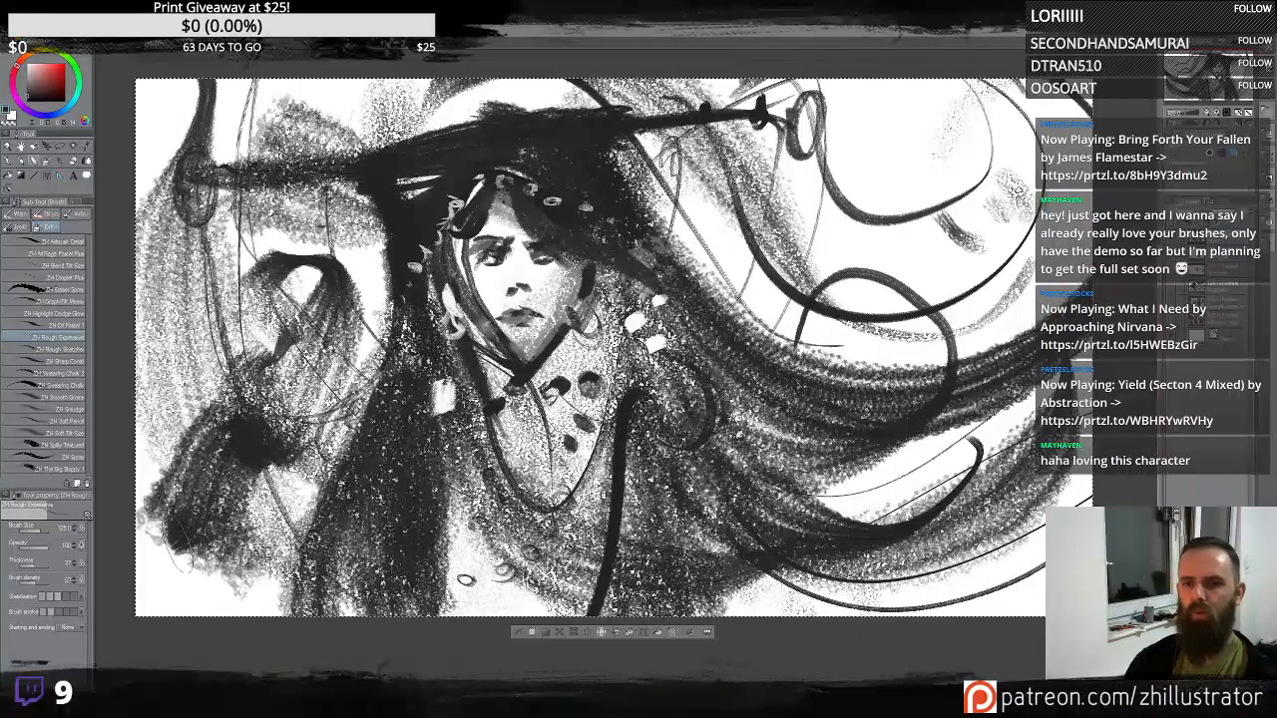
pyautogui.hotkey('ctrl', 'z')
pyautogui.moveTo(779, 204)
pyautogui.mouseDown()
pyautogui.moveTo(814, 150)
pyautogui.moveTo(958, 160)
pyautogui.moveTo(987, 204)
pyautogui.moveTo(1037, 190)
pyautogui.moveTo(998, 284)
pyautogui.moveTo(893, 339)
pyautogui.moveTo(813, 290)
pyautogui.mouseUp()
pyautogui.hotkey('ctrl', 'z')
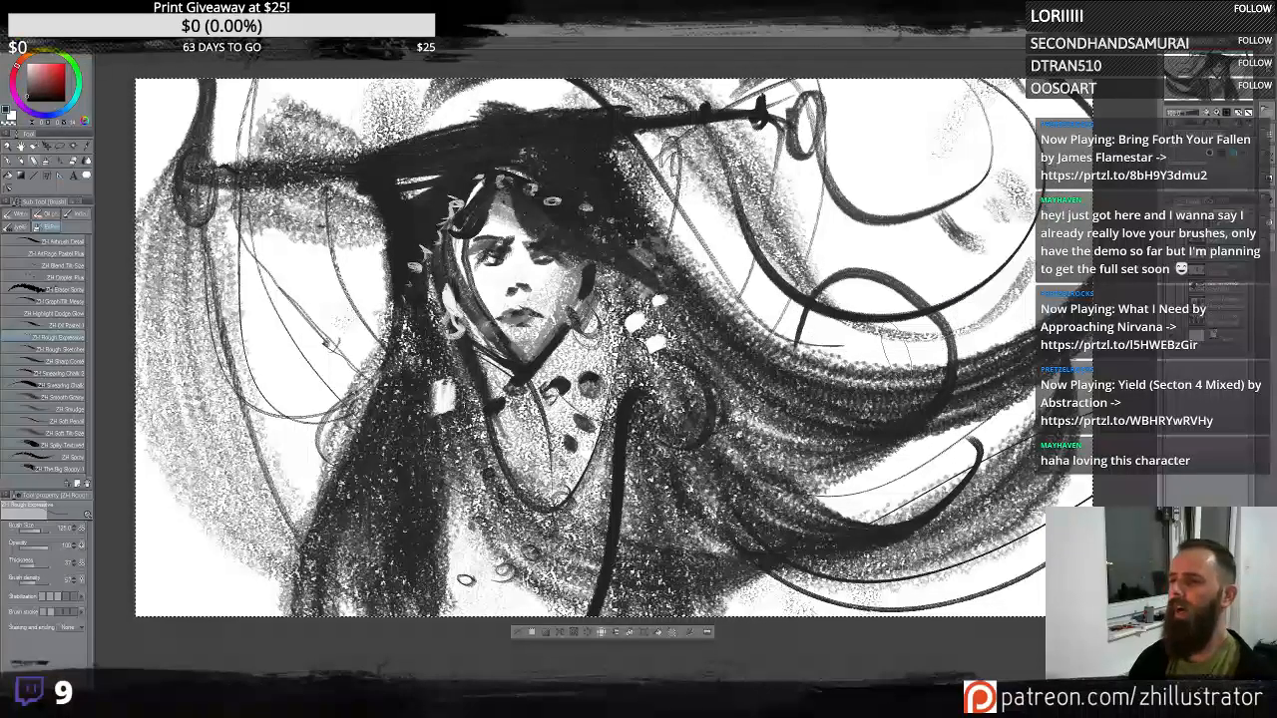
# - Add dark hair strands sweeping around the upper right of the head
pyautogui.moveTo(828, 134)
pyautogui.mouseDown()
pyautogui.moveTo(923, 213)
pyautogui.moveTo(1015, 140)
pyautogui.mouseUp()
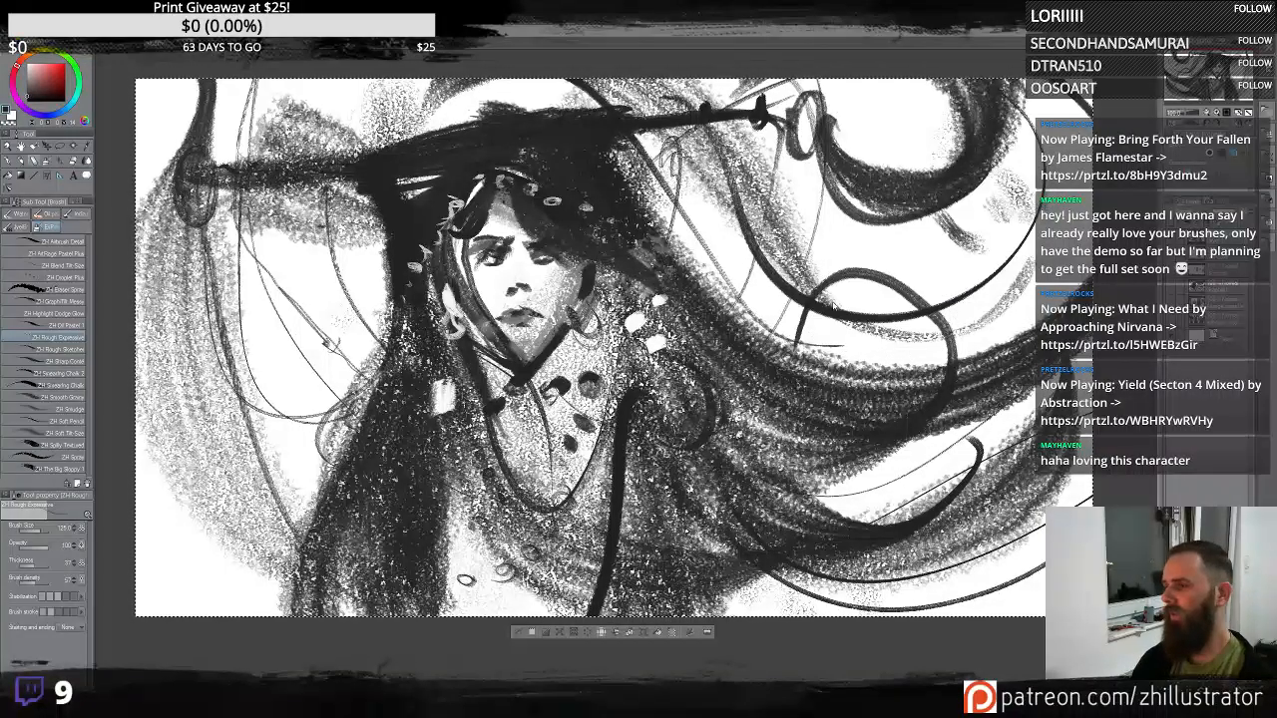
pyautogui.hotkey('ctrl', 'z')
pyautogui.moveTo(850, 309); pyautogui.dragTo(769, 296)
pyautogui.press('h')
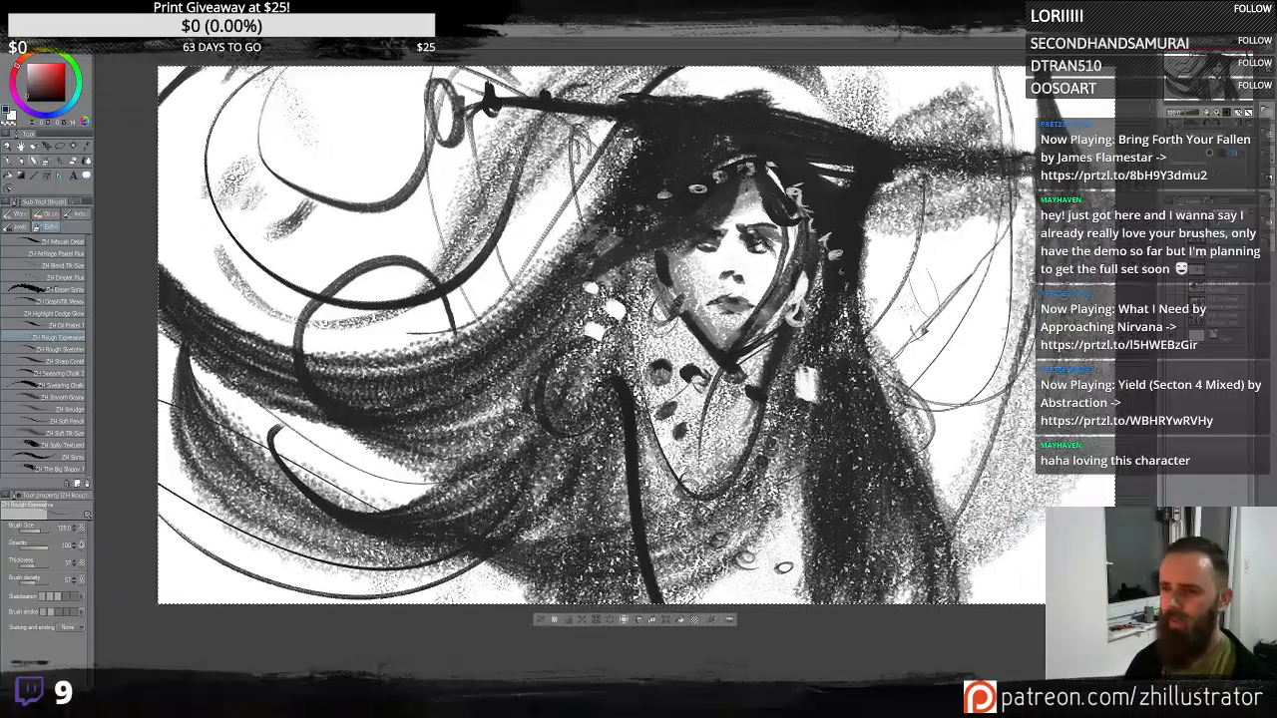
pyautogui.moveTo(867, 187)
pyautogui.mouseDown()
pyautogui.moveTo(961, 387)
pyautogui.moveTo(1089, 239)
pyautogui.moveTo(991, 271)
pyautogui.mouseUp()
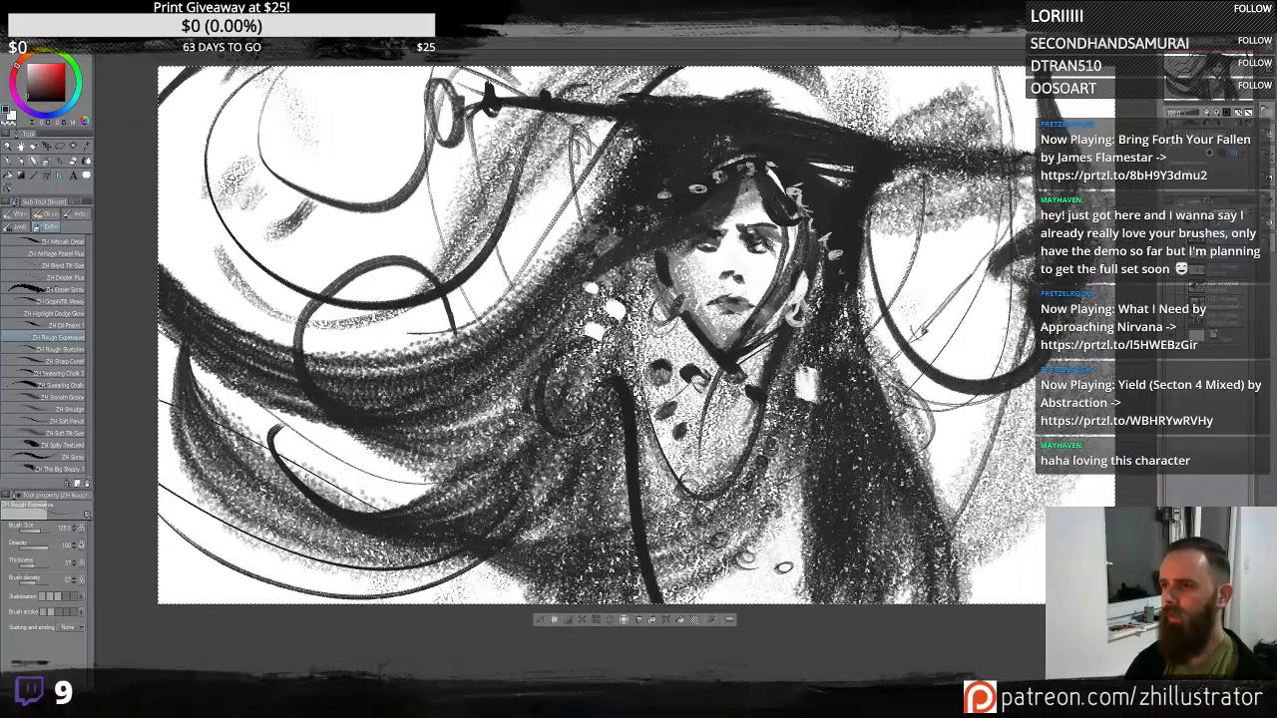
pyautogui.moveTo(1104, 238); pyautogui.dragTo(930, 78)
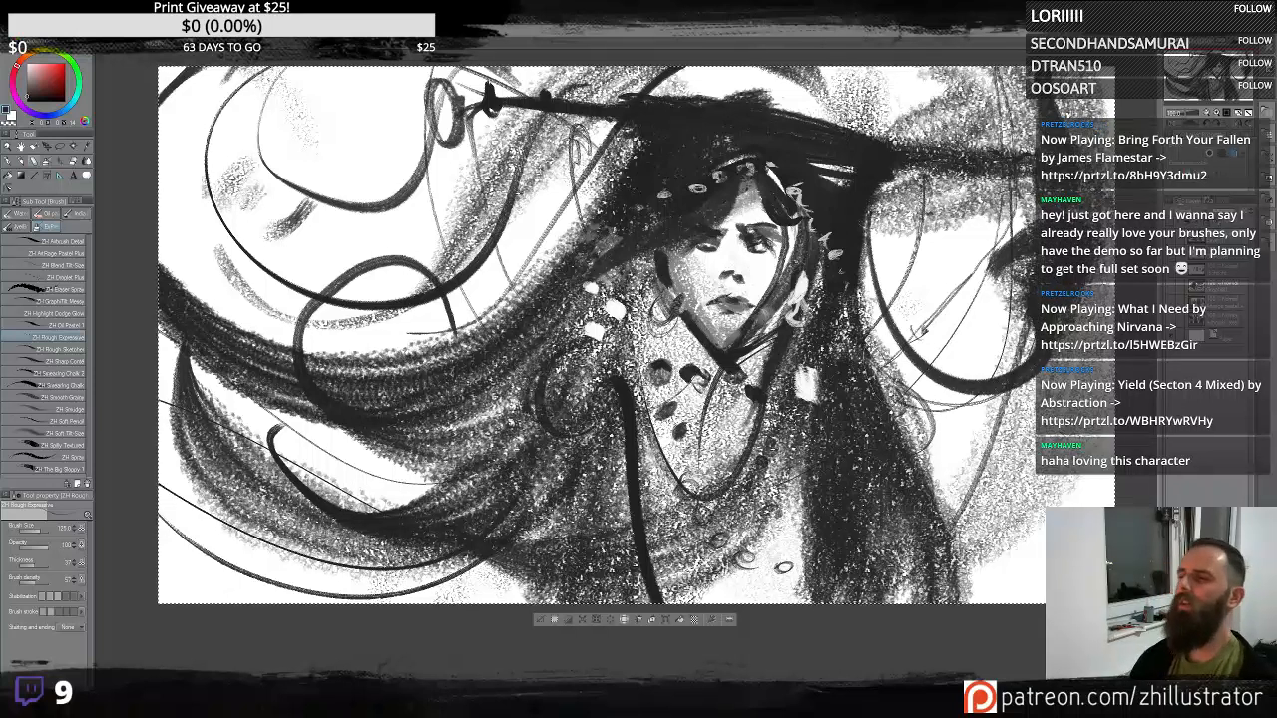
pyautogui.moveTo(927, 384); pyautogui.dragTo(848, 378)
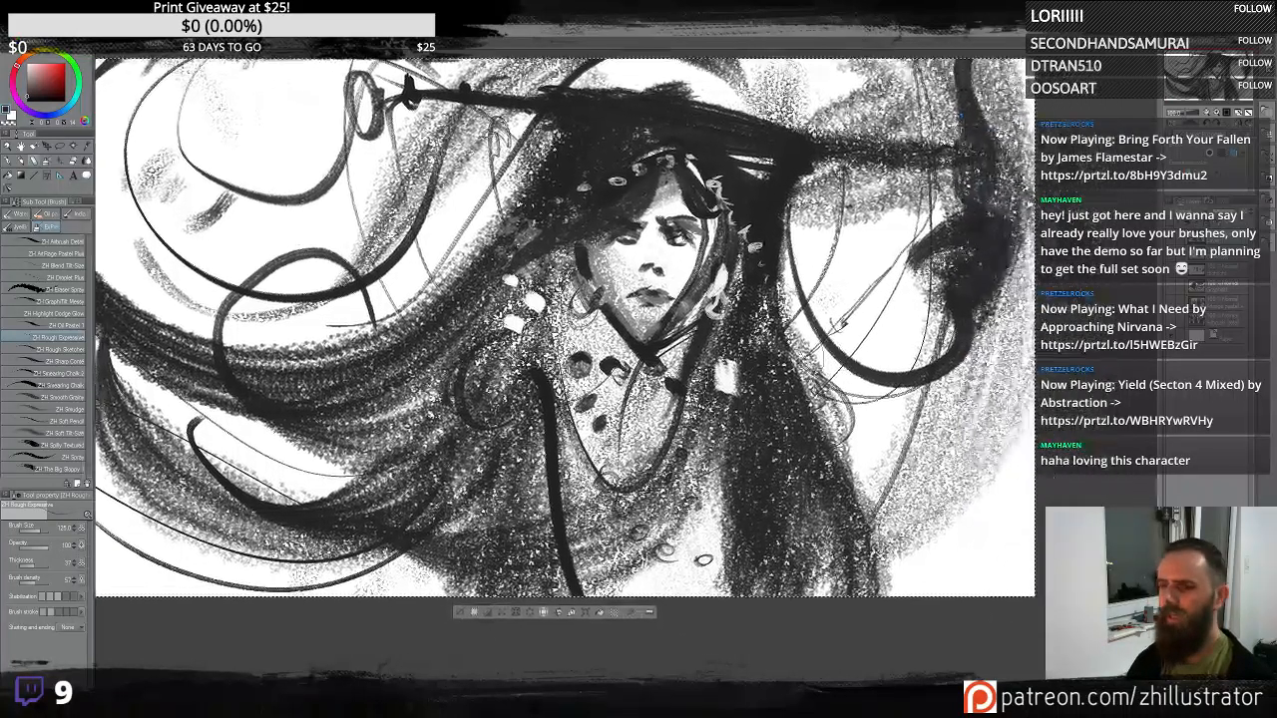
# - Draw a long strand down the right side of the hair, undoing the extra strands tried after it
pyautogui.moveTo(785, 229)
pyautogui.mouseDown()
pyautogui.moveTo(877, 454)
pyautogui.moveTo(1036, 529)
pyautogui.mouseUp()
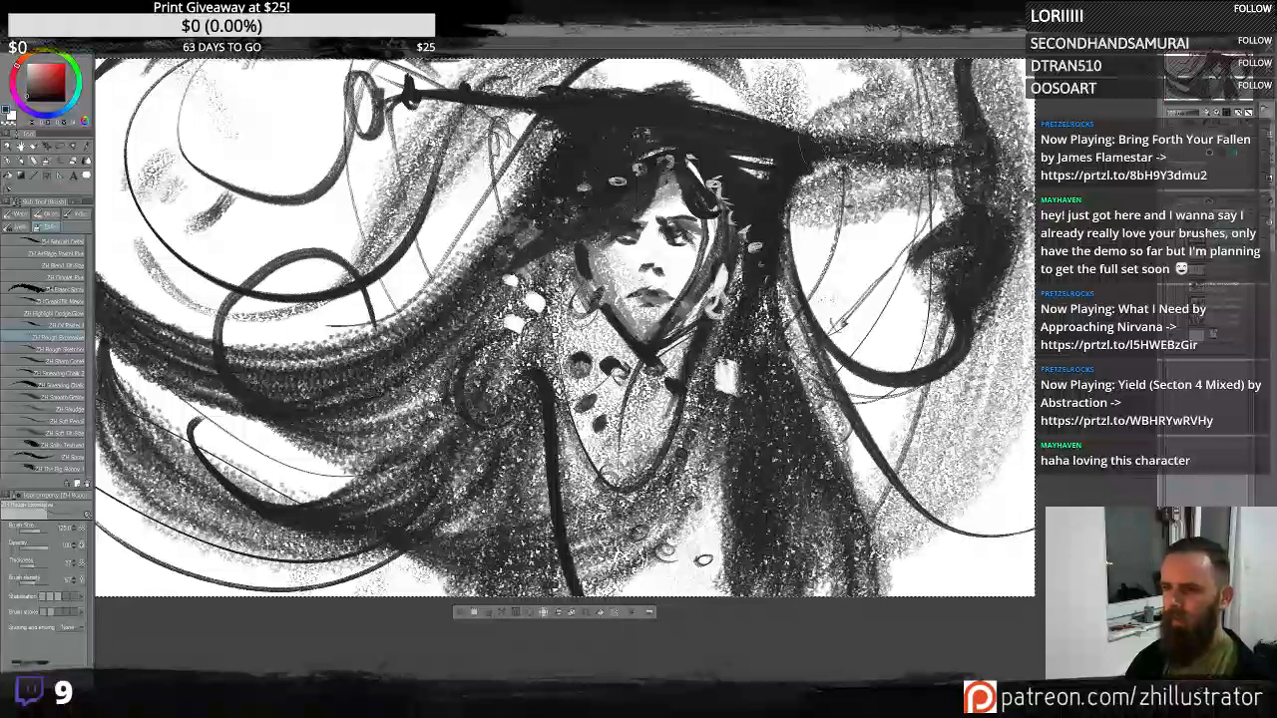
pyautogui.moveTo(820, 221); pyautogui.dragTo(928, 537)
pyautogui.hotkey('ctrl', 'z')
pyautogui.moveTo(796, 158)
pyautogui.mouseDown()
pyautogui.moveTo(859, 310)
pyautogui.moveTo(988, 539)
pyautogui.mouseUp()
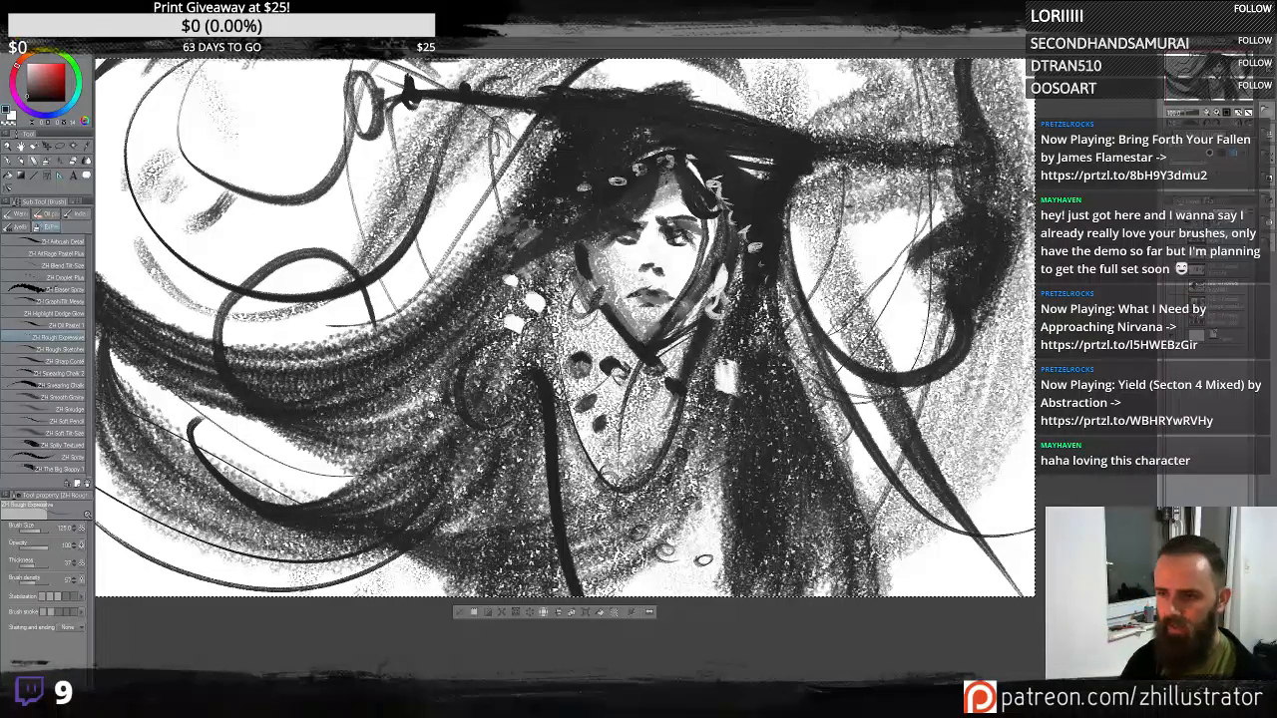
pyautogui.moveTo(853, 184); pyautogui.dragTo(983, 518)
pyautogui.moveTo(928, 179)
pyautogui.mouseDown()
pyautogui.moveTo(976, 374)
pyautogui.moveTo(983, 484)
pyautogui.mouseUp()
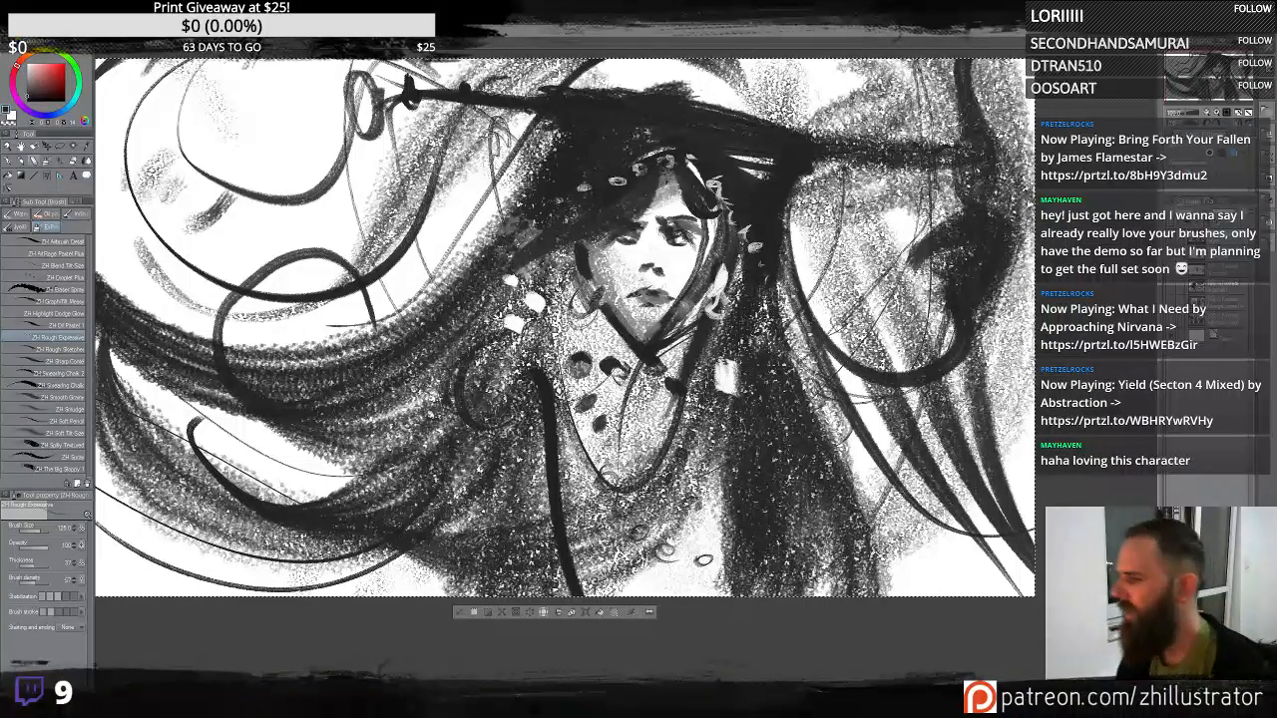
pyautogui.hotkey('ctrl', 'z')
pyautogui.hotkey('ctrl', 'z')
pyautogui.hotkey('ctrl', 'z')
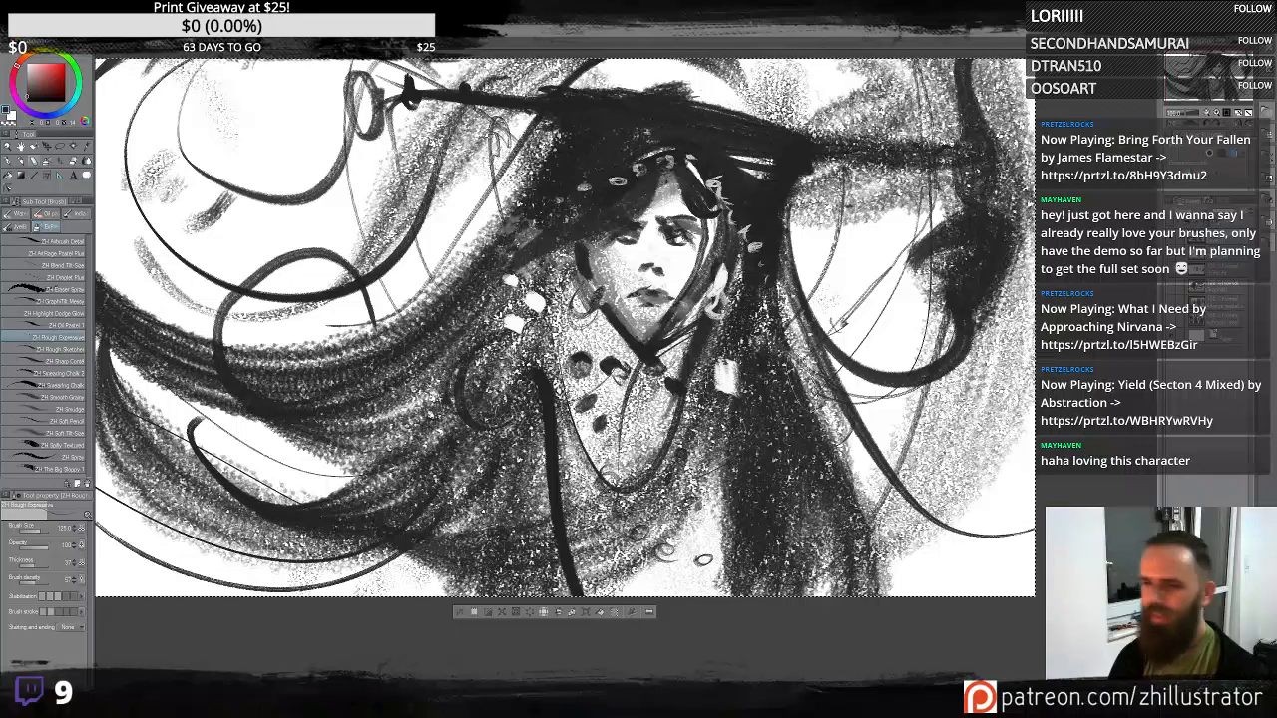
# - Add small dots to the necklace and a strand on the left hair, undoing a chest stroke
pyautogui.moveTo(558, 330)
pyautogui.mouseDown()
pyautogui.moveTo(581, 344)
pyautogui.moveTo(648, 339)
pyautogui.mouseUp()
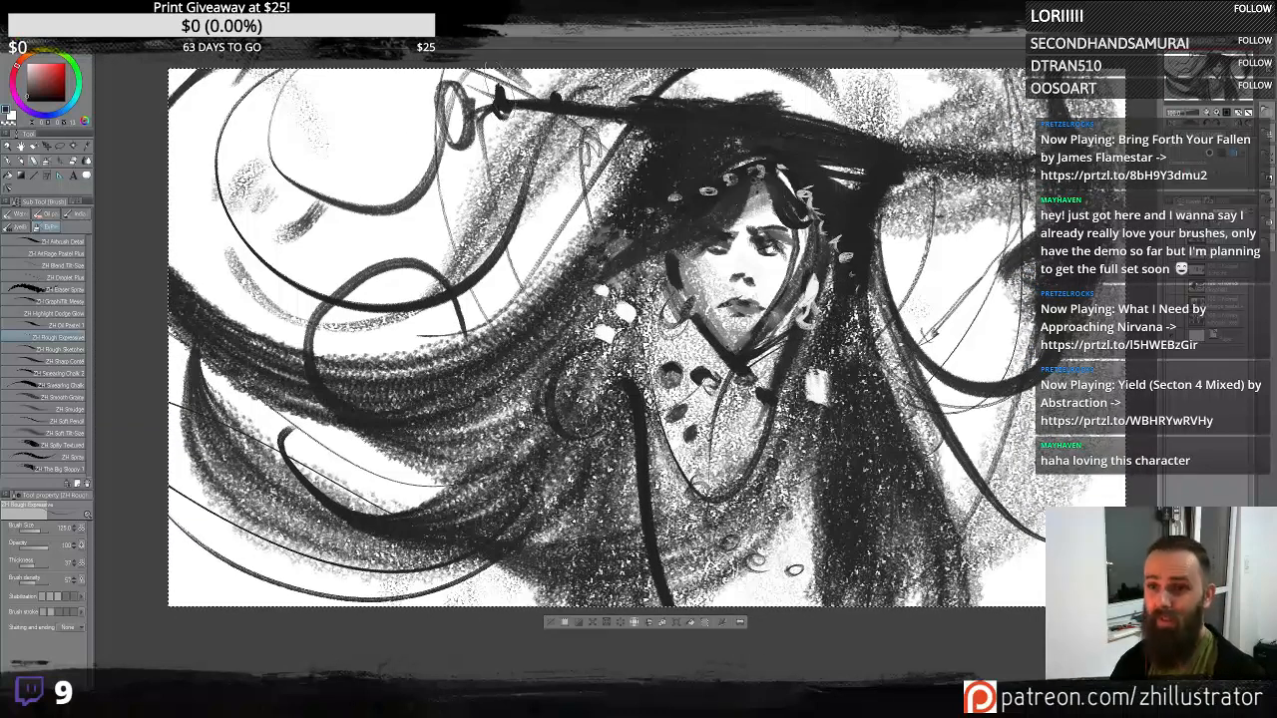
pyautogui.moveTo(485, 116); pyautogui.dragTo(502, 113)
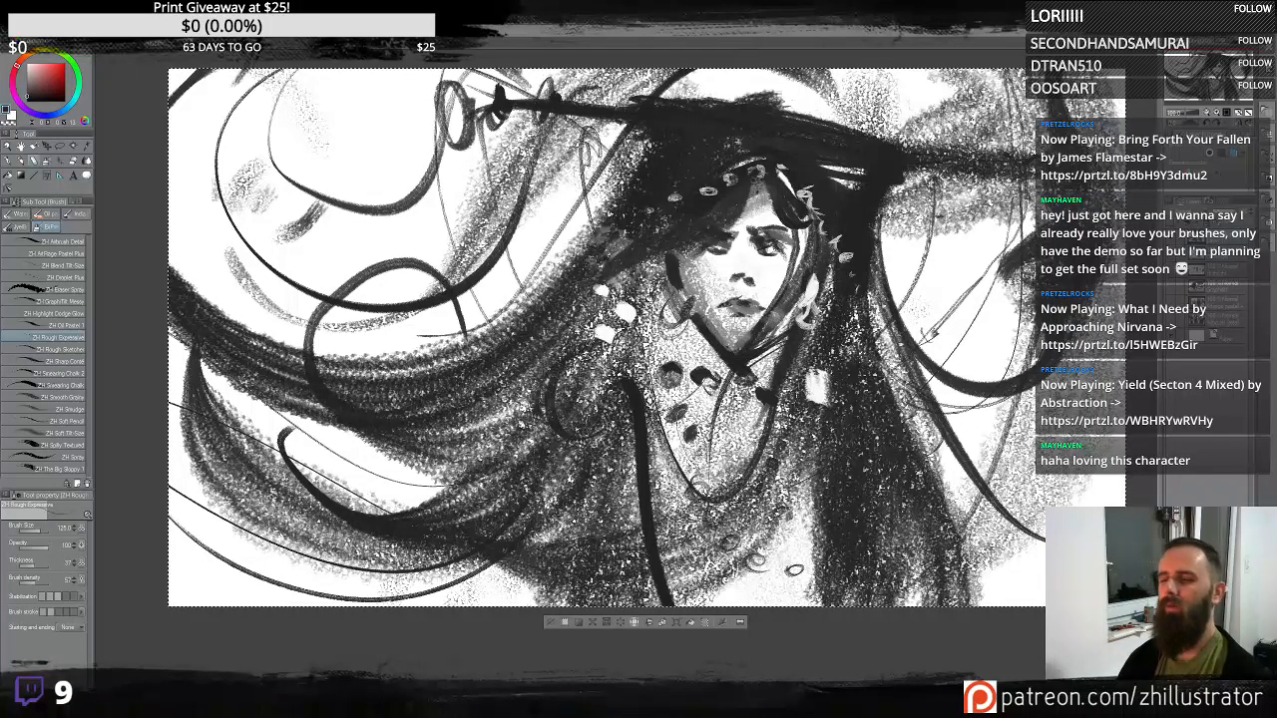
pyautogui.moveTo(535, 425)
pyautogui.mouseDown()
pyautogui.moveTo(264, 481)
pyautogui.moveTo(227, 467)
pyautogui.mouseUp()
pyautogui.moveTo(703, 287)
pyautogui.mouseDown()
pyautogui.moveTo(699, 349)
pyautogui.moveTo(718, 387)
pyautogui.moveTo(668, 439)
pyautogui.moveTo(679, 508)
pyautogui.mouseUp()
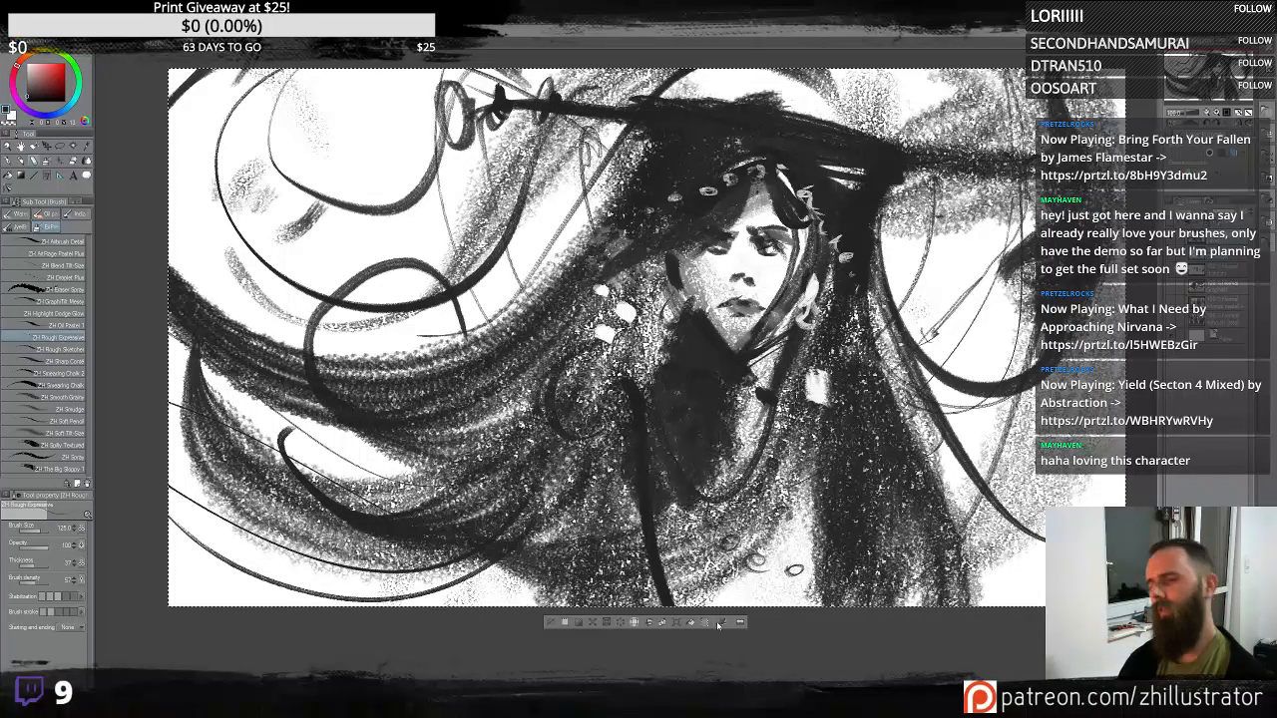
pyautogui.hotkey('ctrl', 'z')
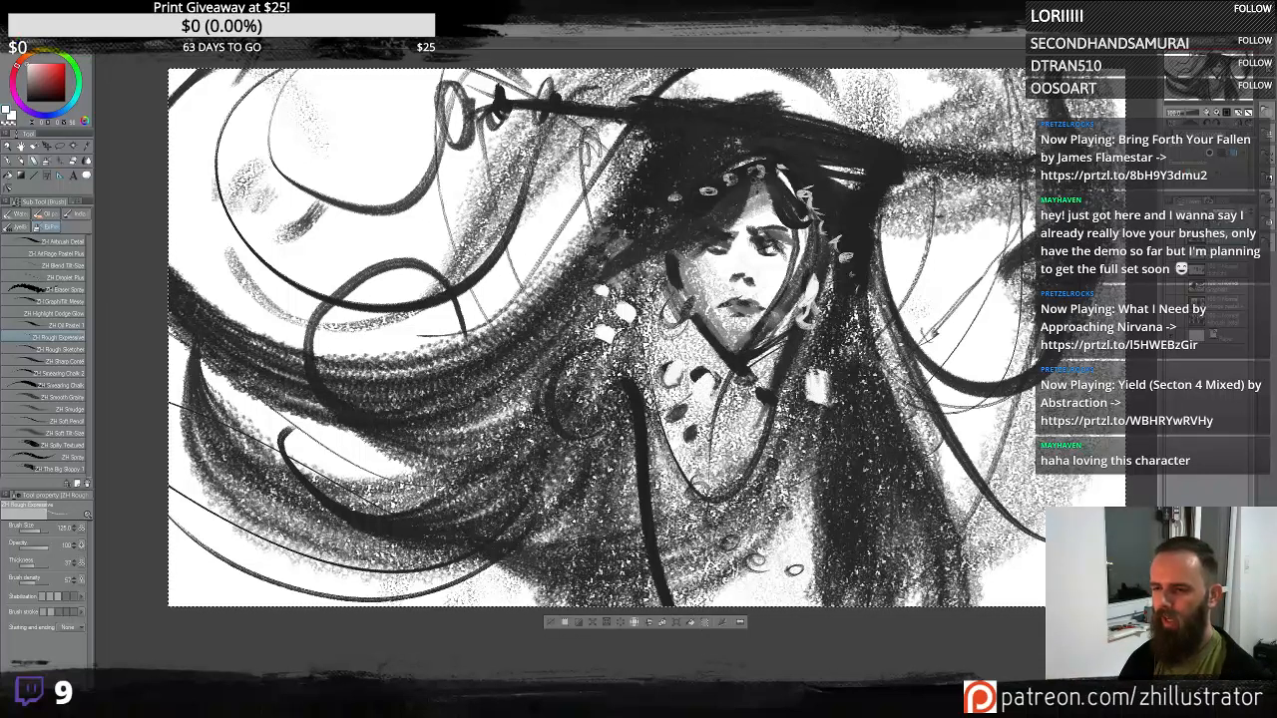
pyautogui.moveTo(846, 319); pyautogui.dragTo(871, 317)
pyautogui.moveTo(778, 429); pyautogui.dragTo(784, 425)
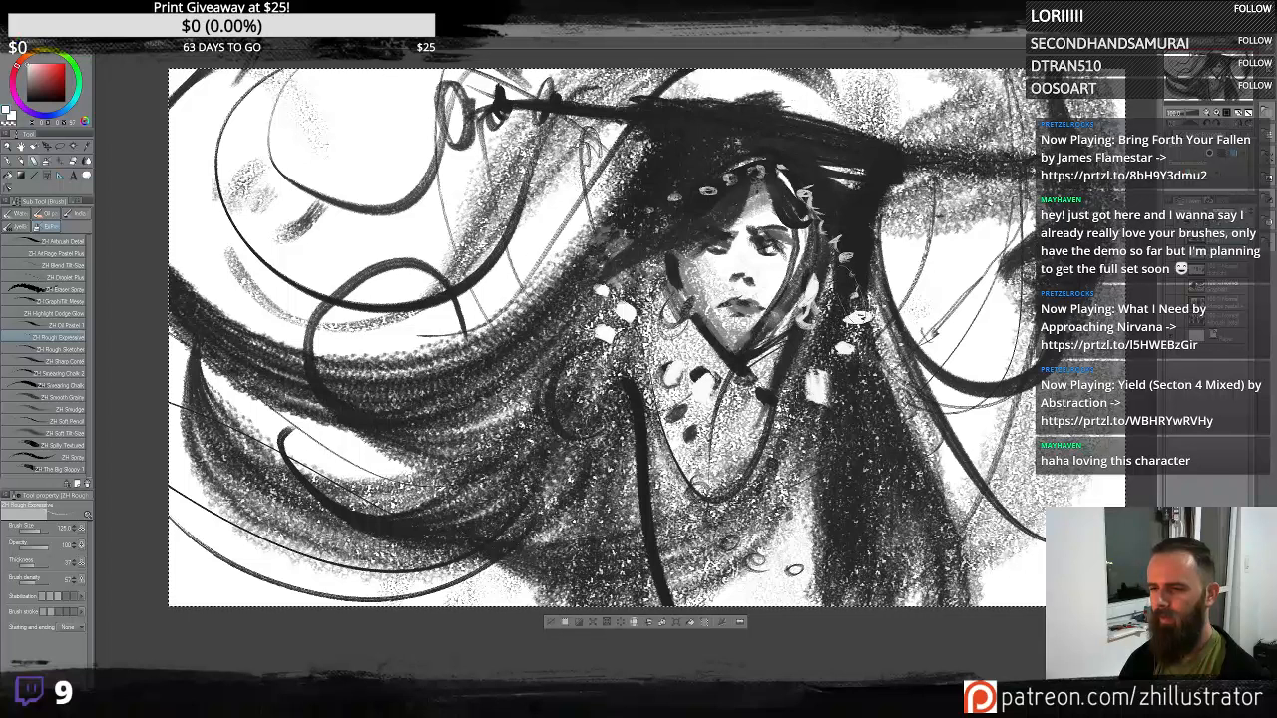
pyautogui.moveTo(646, 386); pyautogui.dragTo(652, 400)
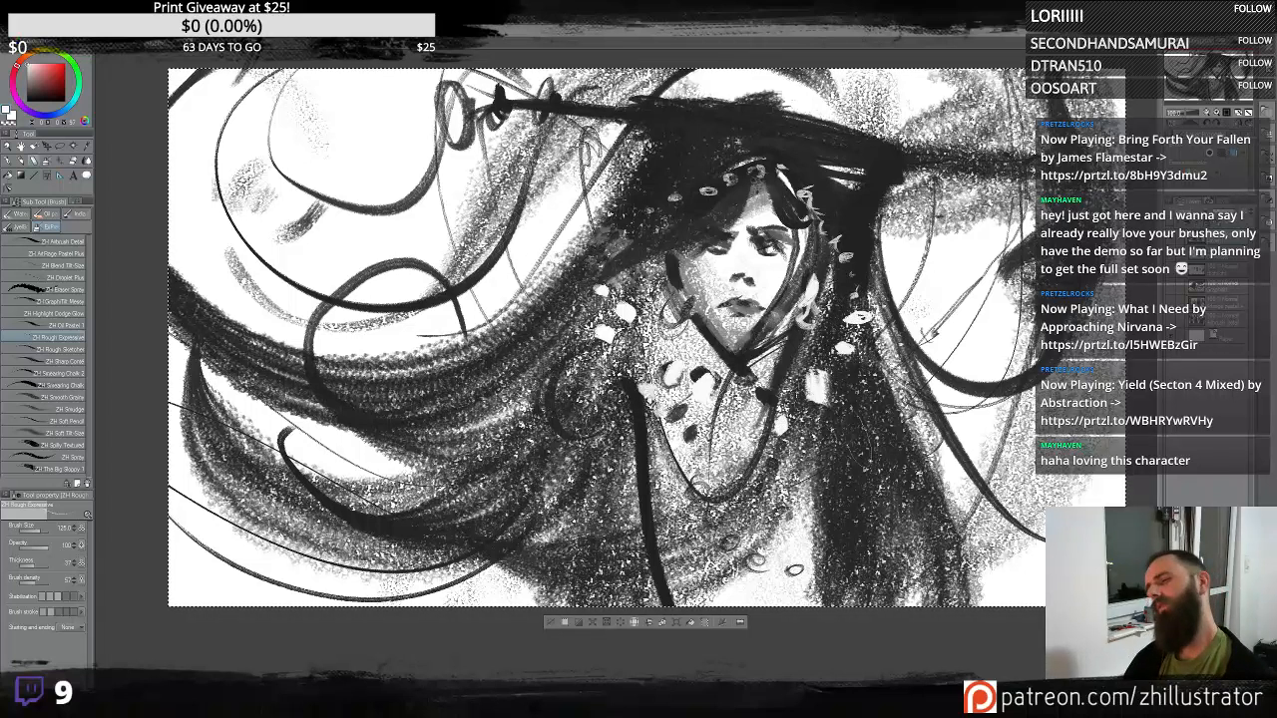
# - Darken the chest and paint a pointed white collar below the neck
pyautogui.press('x')
pyautogui.moveTo(807, 479)
pyautogui.mouseDown()
pyautogui.moveTo(749, 539)
pyautogui.moveTo(664, 499)
pyautogui.moveTo(765, 605)
pyautogui.moveTo(744, 479)
pyautogui.moveTo(588, 519)
pyautogui.mouseUp()
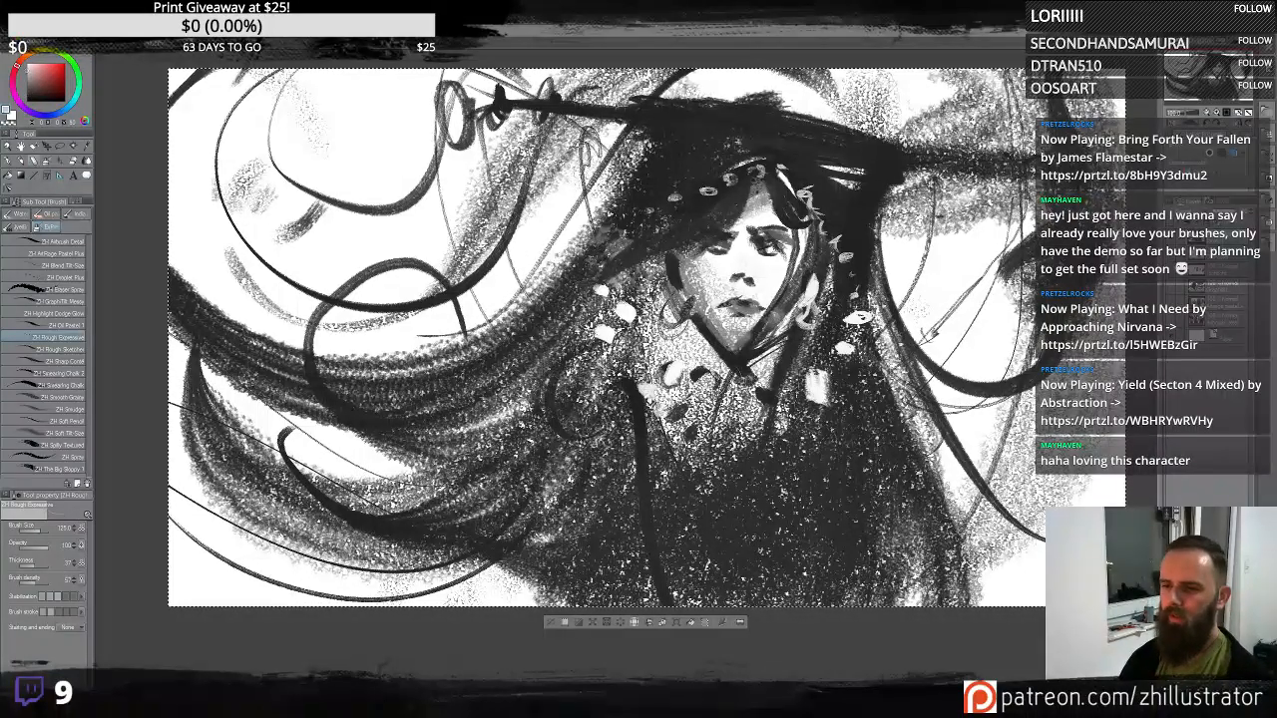
pyautogui.moveTo(744, 379)
pyautogui.mouseDown()
pyautogui.moveTo(689, 489)
pyautogui.moveTo(658, 424)
pyautogui.mouseUp()
pyautogui.moveTo(728, 377)
pyautogui.mouseDown()
pyautogui.moveTo(693, 459)
pyautogui.moveTo(714, 374)
pyautogui.moveTo(750, 375)
pyautogui.mouseUp()
pyautogui.moveTo(760, 375)
pyautogui.mouseDown()
pyautogui.moveTo(826, 485)
pyautogui.moveTo(836, 381)
pyautogui.moveTo(774, 384)
pyautogui.moveTo(808, 334)
pyautogui.moveTo(798, 429)
pyautogui.moveTo(814, 324)
pyautogui.mouseUp()
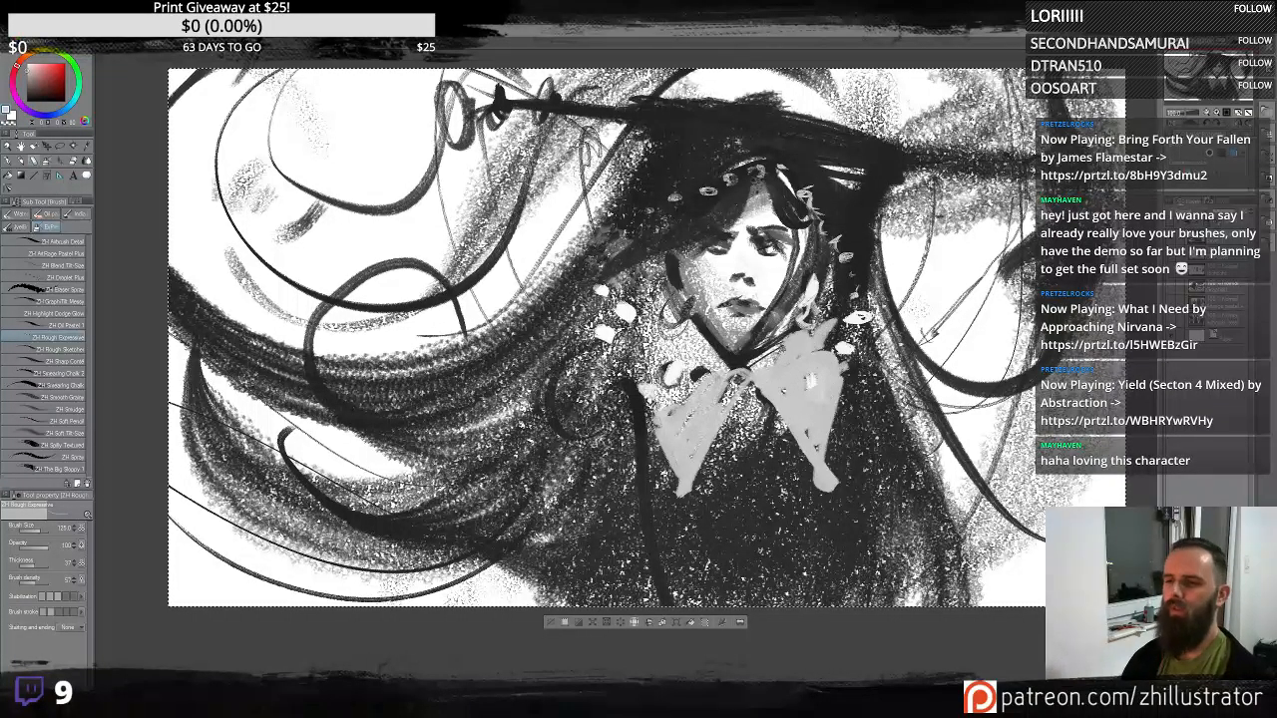
pyautogui.moveTo(760, 383); pyautogui.dragTo(862, 299)
pyautogui.moveTo(688, 423)
pyautogui.mouseDown()
pyautogui.moveTo(740, 353)
pyautogui.moveTo(632, 318)
pyautogui.mouseUp()
pyautogui.moveTo(776, 377); pyautogui.dragTo(858, 296)
pyautogui.moveTo(795, 407); pyautogui.dragTo(813, 367)
pyautogui.keyDown('alt'); pyautogui.click(860, 341); pyautogui.keyUp('alt')
pyautogui.moveTo(855, 300); pyautogui.dragTo(802, 403)
pyautogui.moveTo(723, 351)
pyautogui.mouseDown()
pyautogui.moveTo(661, 437)
pyautogui.moveTo(640, 357)
pyautogui.mouseUp()
pyautogui.keyDown('alt'); pyautogui.click(691, 435); pyautogui.keyUp('alt')
pyautogui.moveTo(845, 292); pyautogui.dragTo(813, 411)
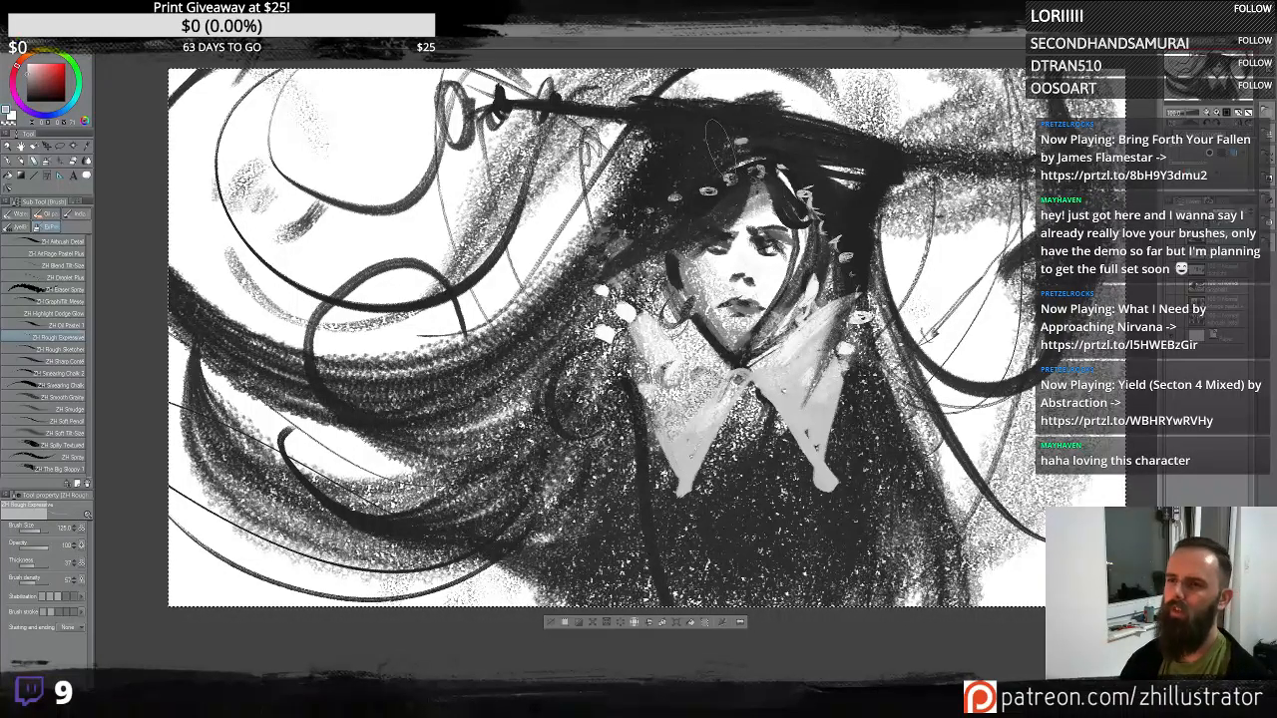
# - Shade the collar's lower points with grey strokes
pyautogui.click(656, 194)
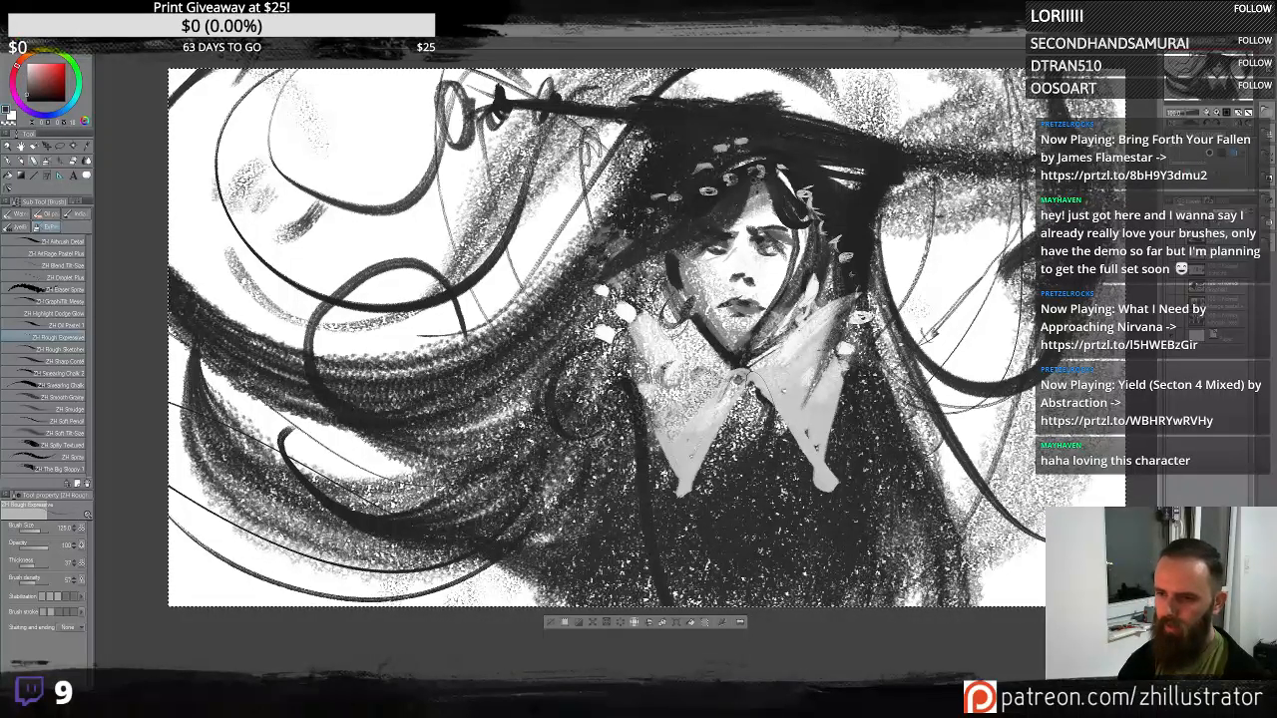
pyautogui.moveTo(800, 423); pyautogui.dragTo(846, 495)
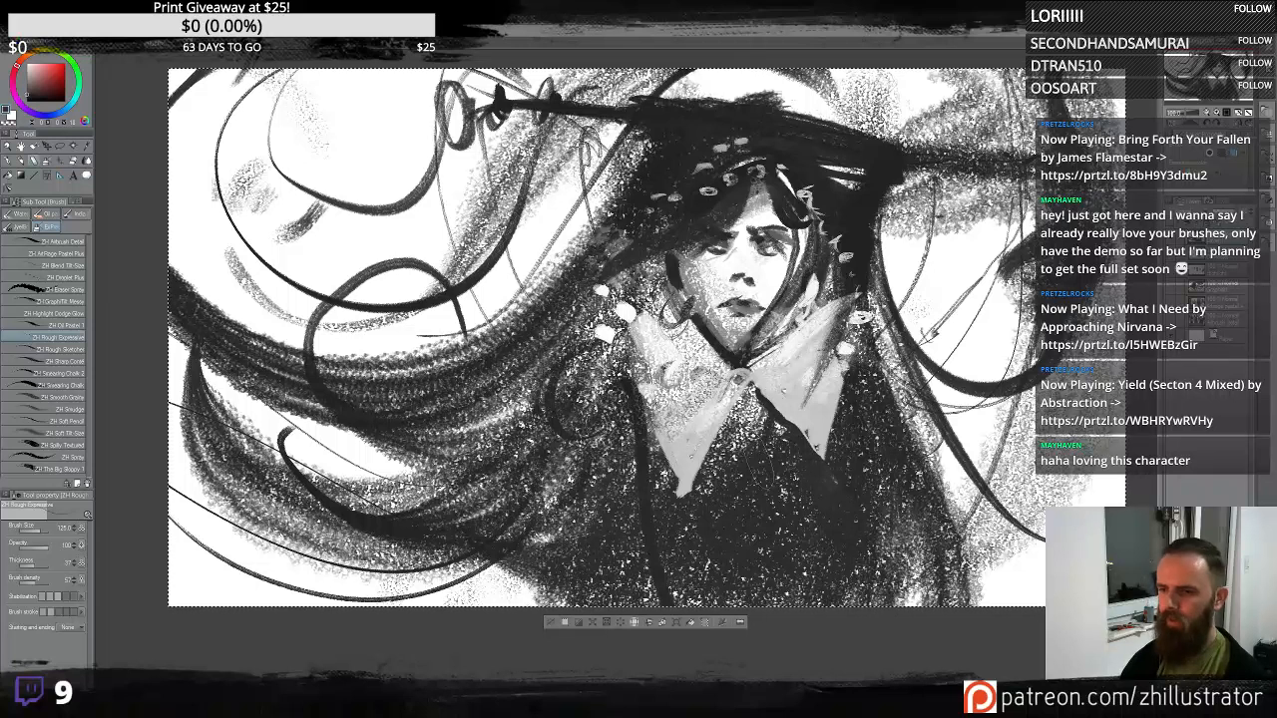
pyautogui.moveTo(750, 382); pyautogui.dragTo(685, 494)
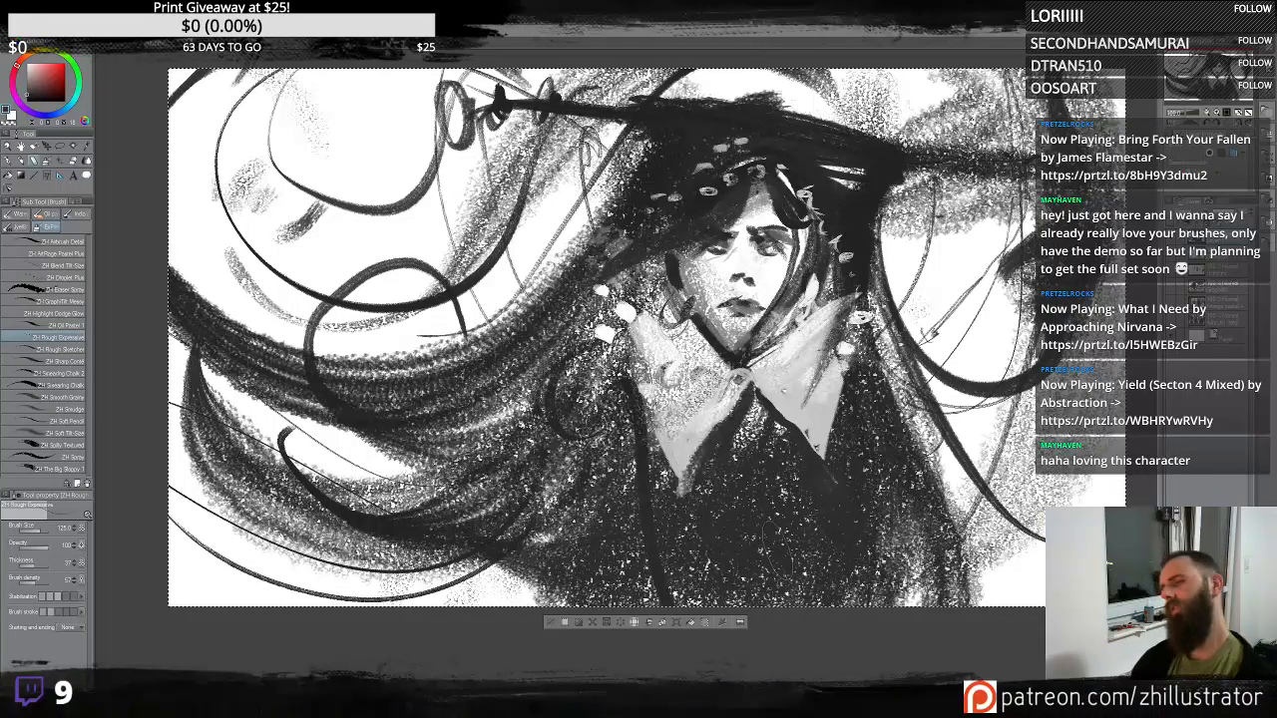
# - Draw strands down the lower right of the figure, undoing the last two
pyautogui.moveTo(868, 455); pyautogui.dragTo(880, 508)
pyautogui.moveTo(983, 491); pyautogui.dragTo(1028, 304)
pyautogui.moveTo(996, 567)
pyautogui.mouseDown()
pyautogui.moveTo(1042, 409)
pyautogui.moveTo(1103, 356)
pyautogui.mouseUp()
pyautogui.moveTo(1020, 544); pyautogui.dragTo(1120, 318)
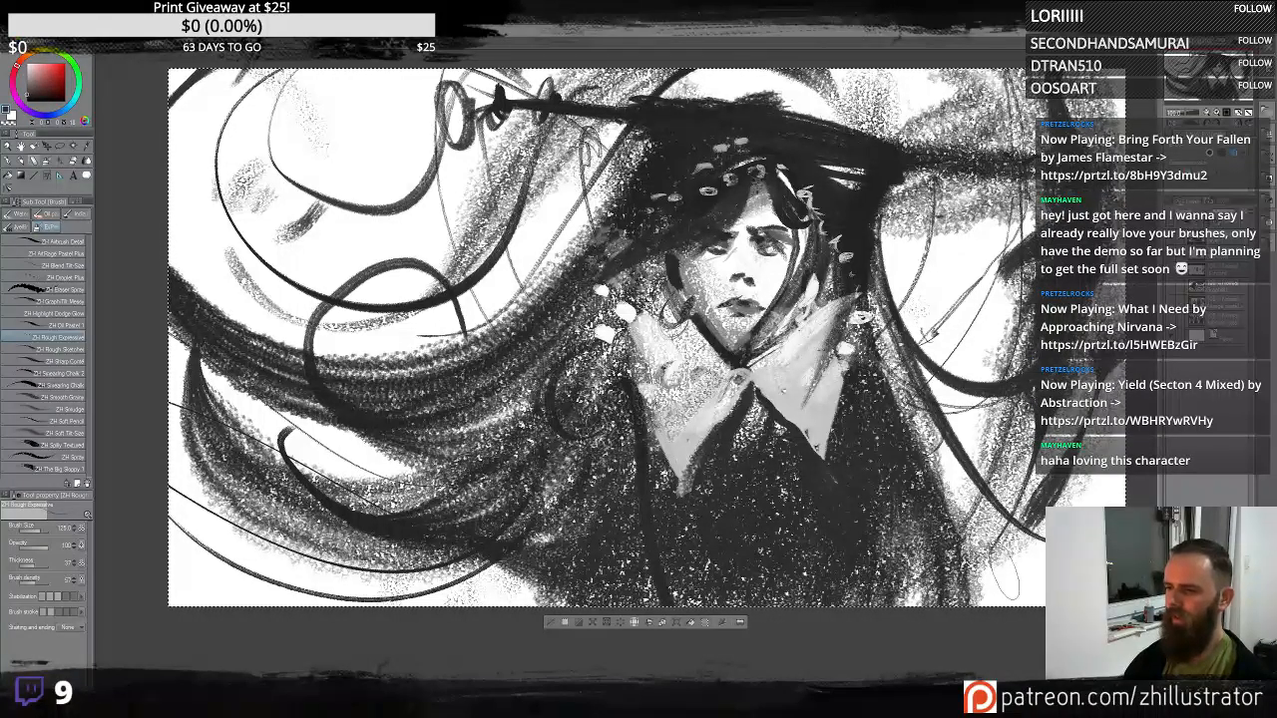
pyautogui.moveTo(1013, 596); pyautogui.dragTo(1108, 419)
pyautogui.hotkey('ctrl', 'z')
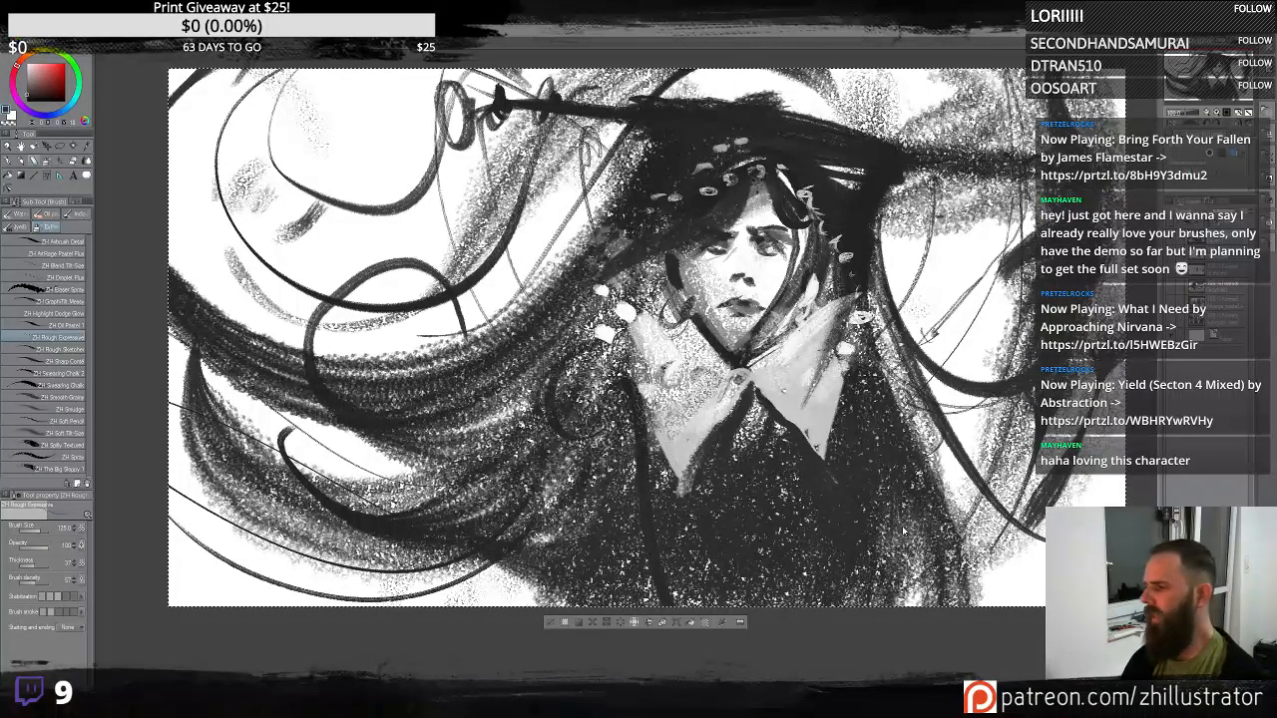
pyautogui.hotkey('ctrl', 'z')
pyautogui.moveTo(938, 399); pyautogui.dragTo(742, 403)
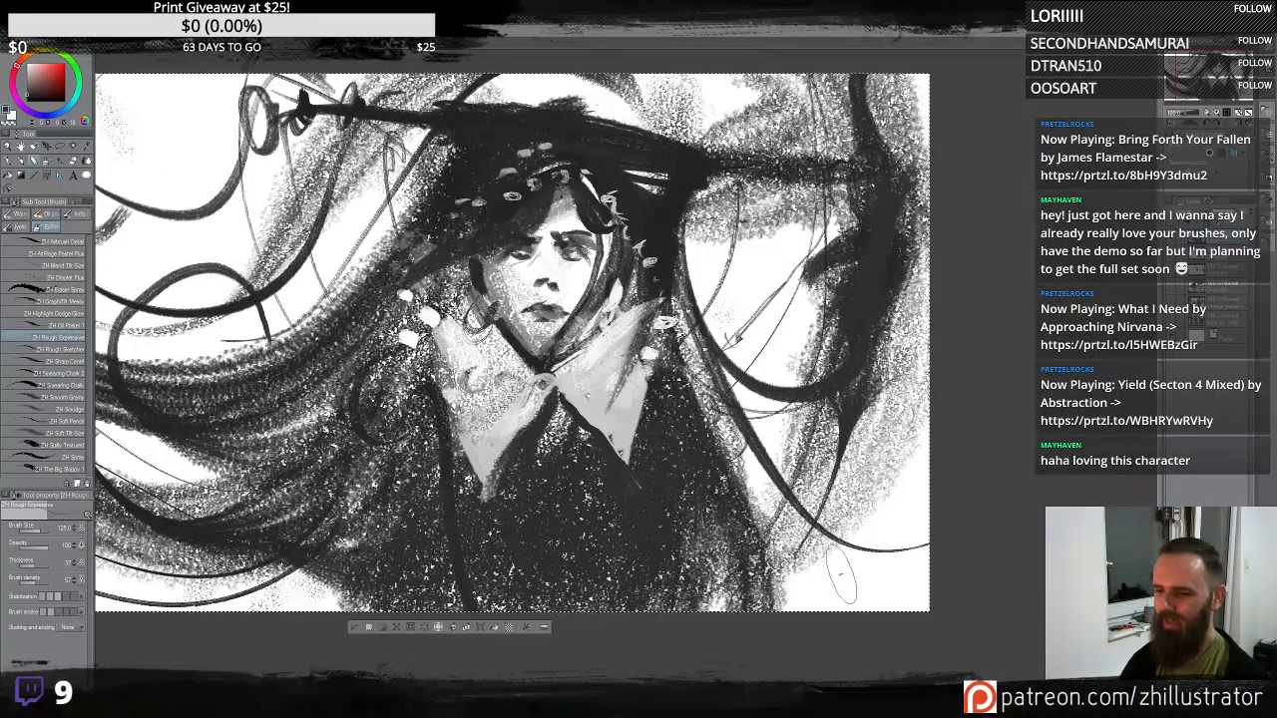
pyautogui.moveTo(844, 576); pyautogui.dragTo(867, 382)
pyautogui.moveTo(859, 578); pyautogui.dragTo(881, 385)
pyautogui.moveTo(822, 589); pyautogui.dragTo(831, 417)
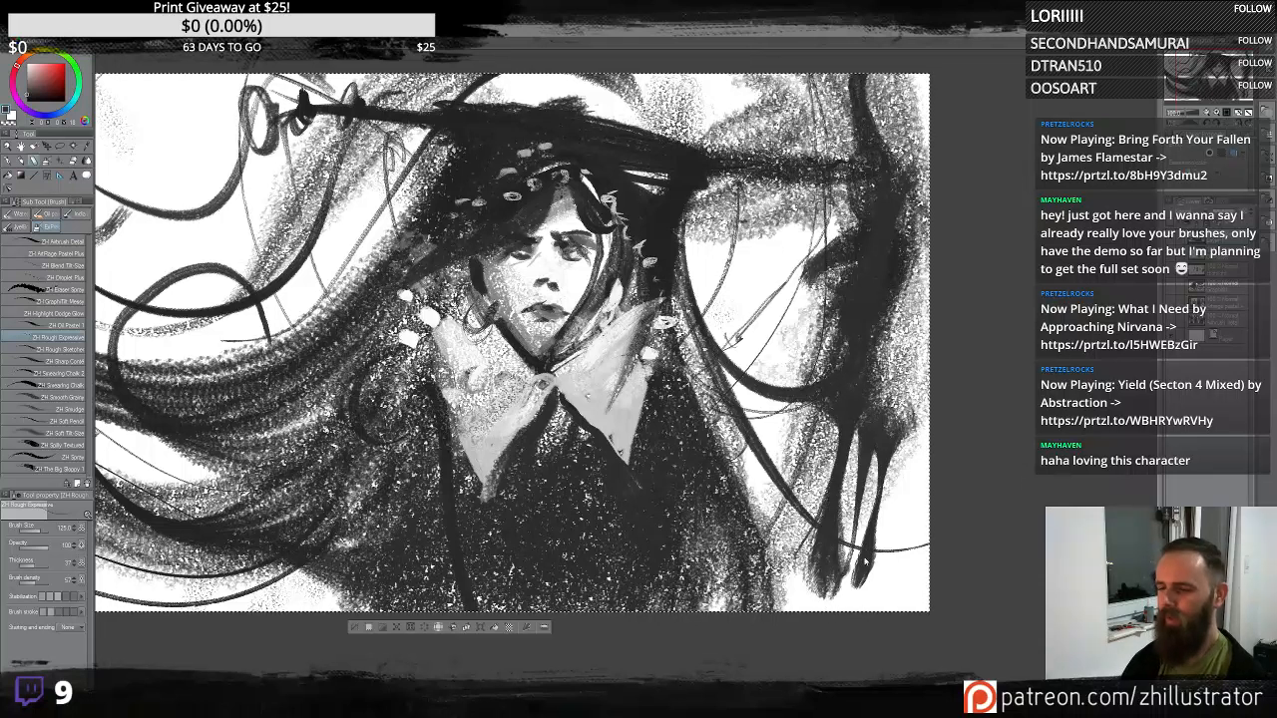
pyautogui.hotkey('ctrl', 'z')
pyautogui.hotkey('ctrl', 'z')
pyautogui.hotkey('ctrl', 'z')
pyautogui.moveTo(841, 587); pyautogui.dragTo(924, 376)
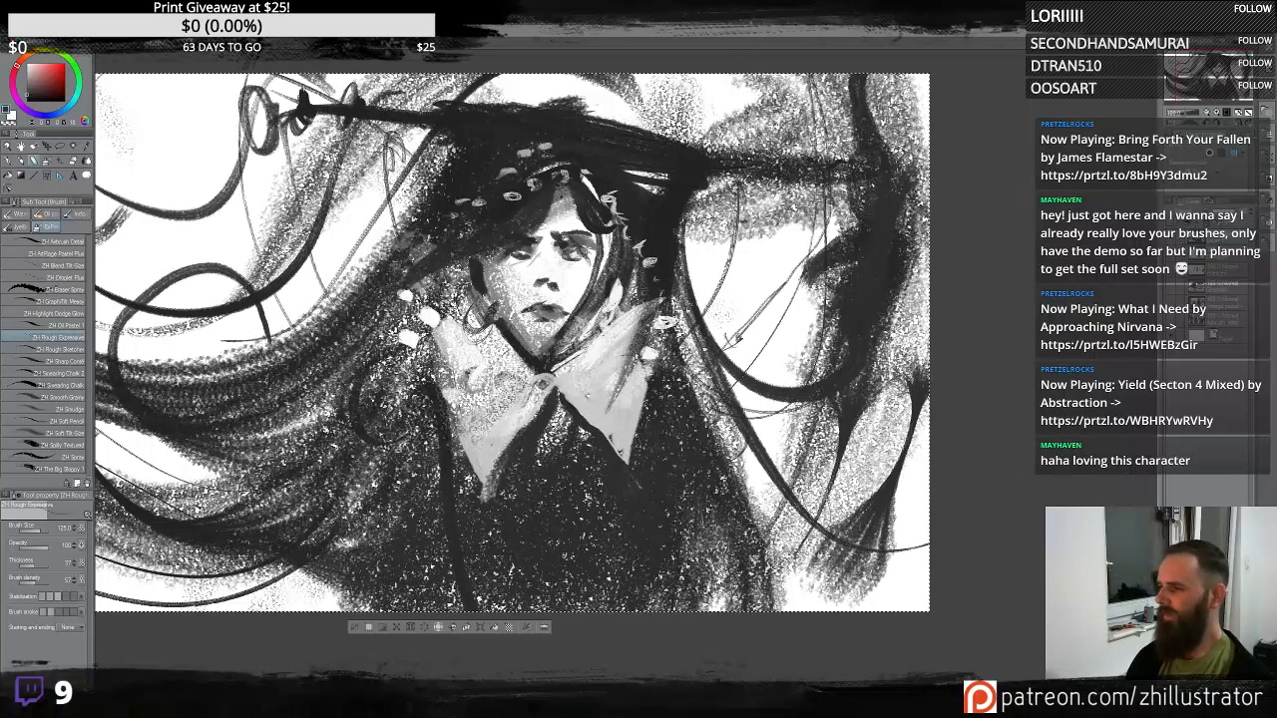
pyautogui.hotkey('ctrl', 'z')
# - Shade the collar with soft grey strokes, undoing the last stroke
pyautogui.moveTo(559, 350); pyautogui.dragTo(778, 314)
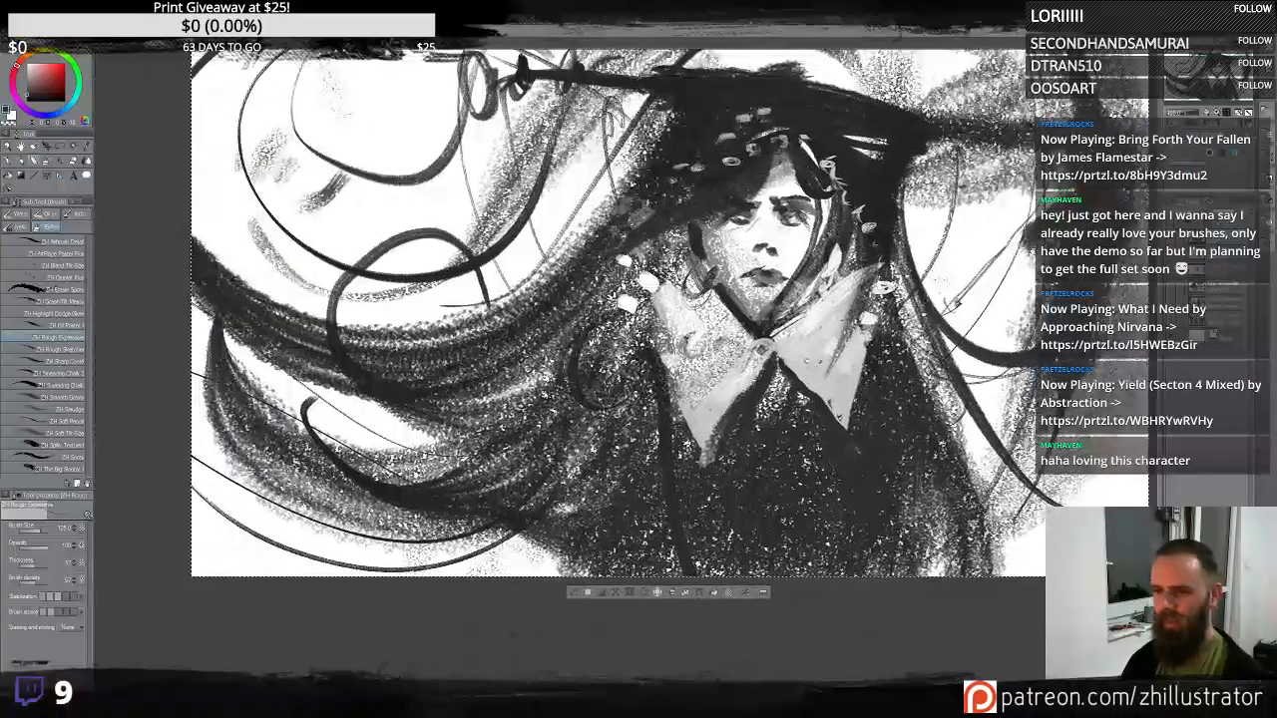
pyautogui.moveTo(830, 383)
pyautogui.mouseDown()
pyautogui.moveTo(834, 395)
pyautogui.moveTo(848, 349)
pyautogui.mouseUp()
pyautogui.moveTo(872, 302); pyautogui.dragTo(862, 337)
pyautogui.moveTo(717, 334)
pyautogui.mouseDown()
pyautogui.moveTo(681, 411)
pyautogui.moveTo(633, 290)
pyautogui.mouseUp()
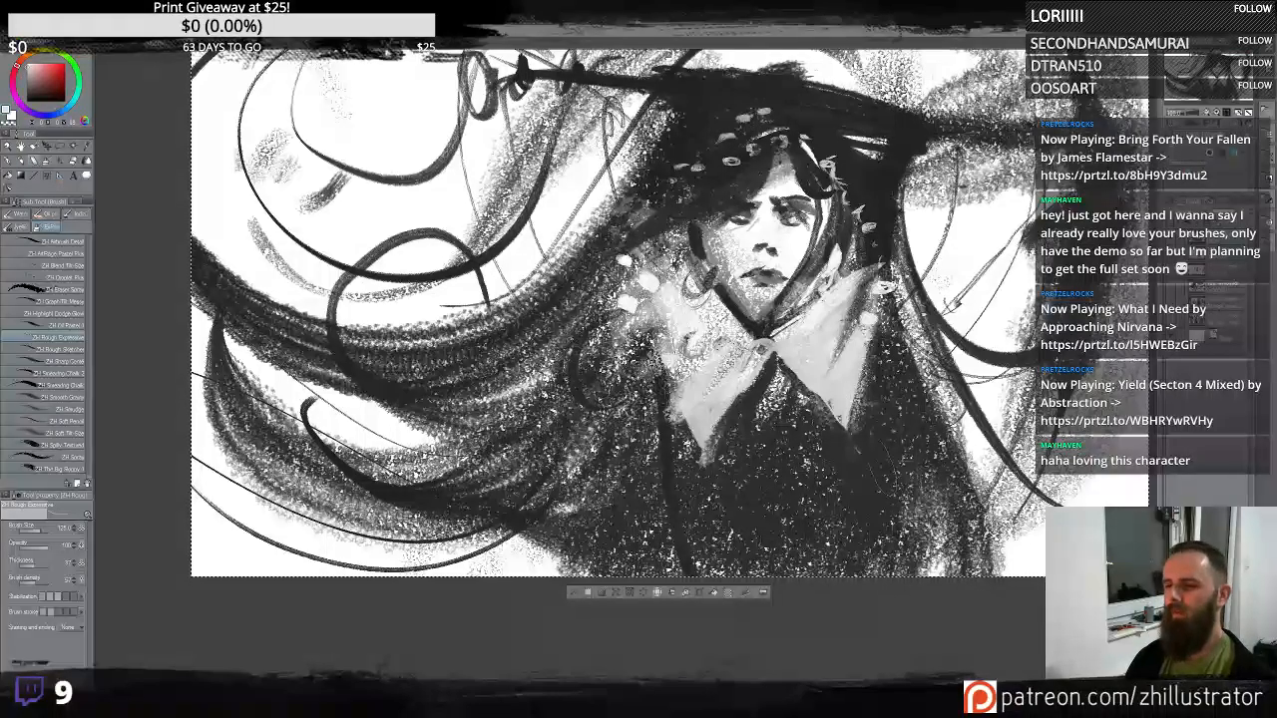
pyautogui.moveTo(784, 380); pyautogui.dragTo(768, 570)
pyautogui.moveTo(800, 403)
pyautogui.mouseDown()
pyautogui.moveTo(832, 539)
pyautogui.moveTo(796, 474)
pyautogui.moveTo(824, 558)
pyautogui.moveTo(760, 559)
pyautogui.moveTo(737, 414)
pyautogui.moveTo(799, 509)
pyautogui.moveTo(806, 560)
pyautogui.mouseUp()
pyautogui.hotkey('ctrl', 'z')
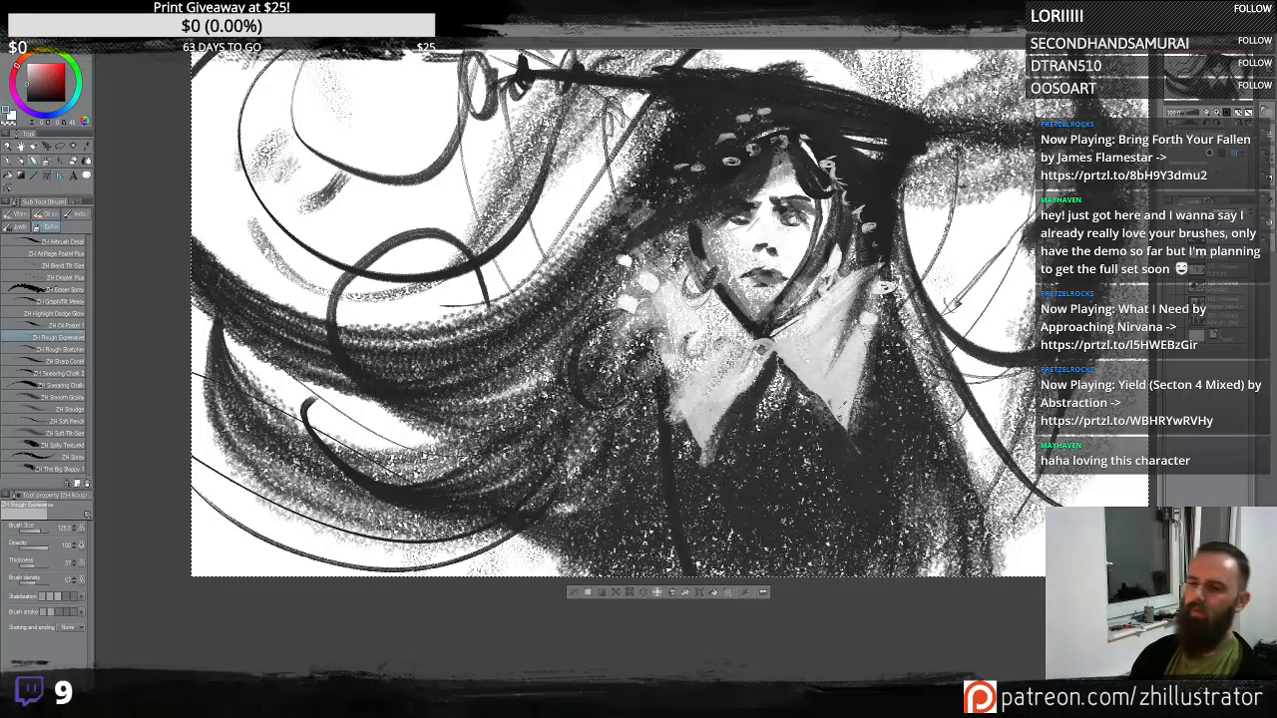
# - Draw small flower patterns on both sides of the collar
pyautogui.keyDown('alt'); pyautogui.click(867, 445); pyautogui.keyUp('alt')
pyautogui.moveTo(852, 361); pyautogui.dragTo(832, 397)
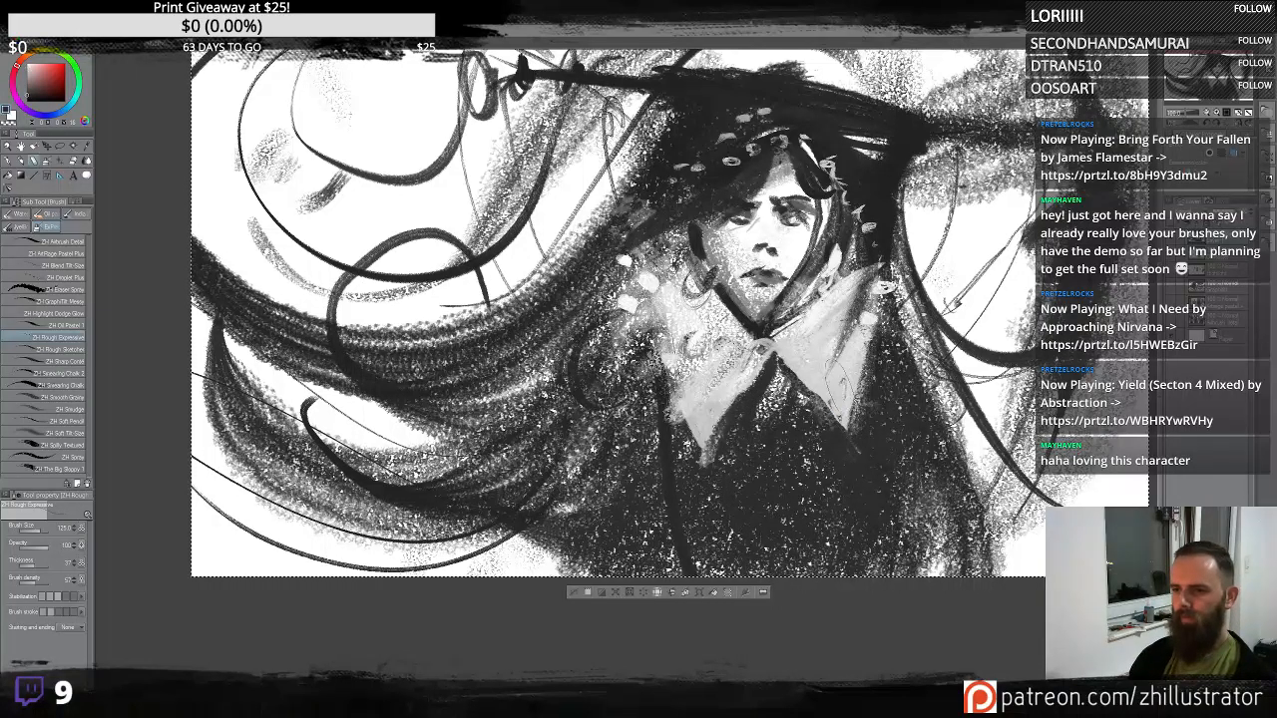
pyautogui.moveTo(717, 391); pyautogui.dragTo(697, 439)
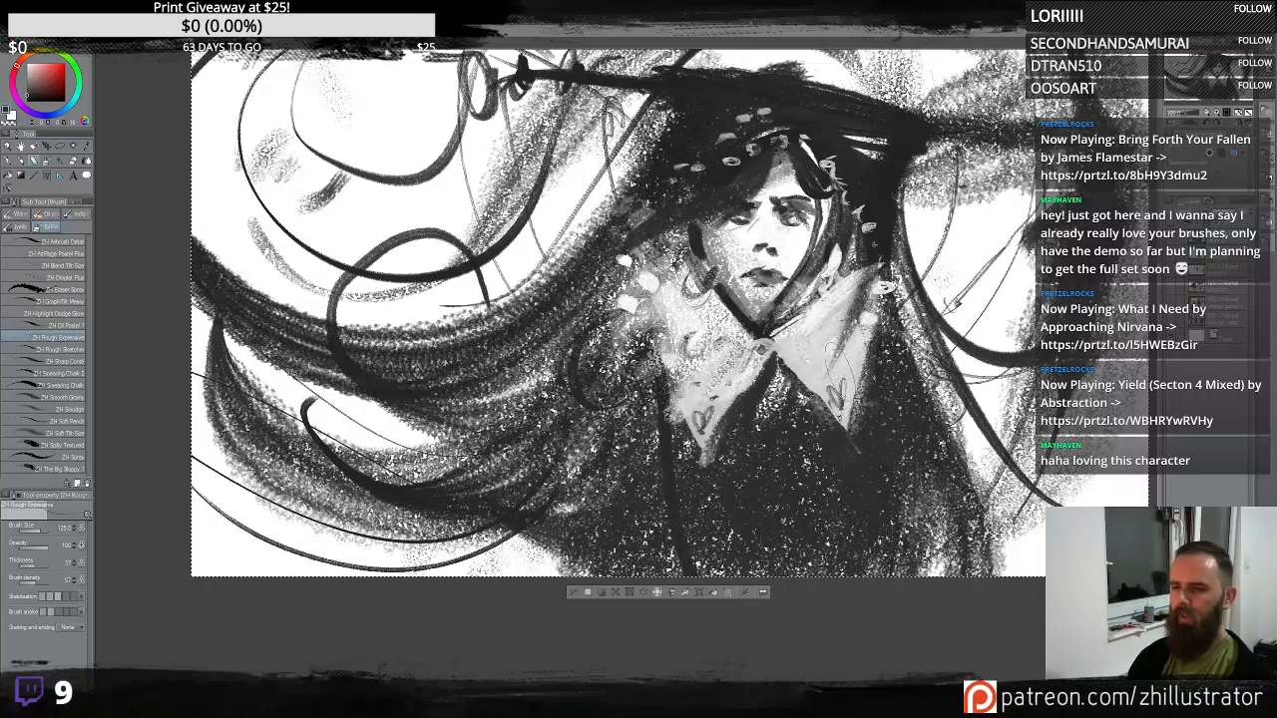
pyautogui.moveTo(850, 347); pyautogui.dragTo(835, 376)
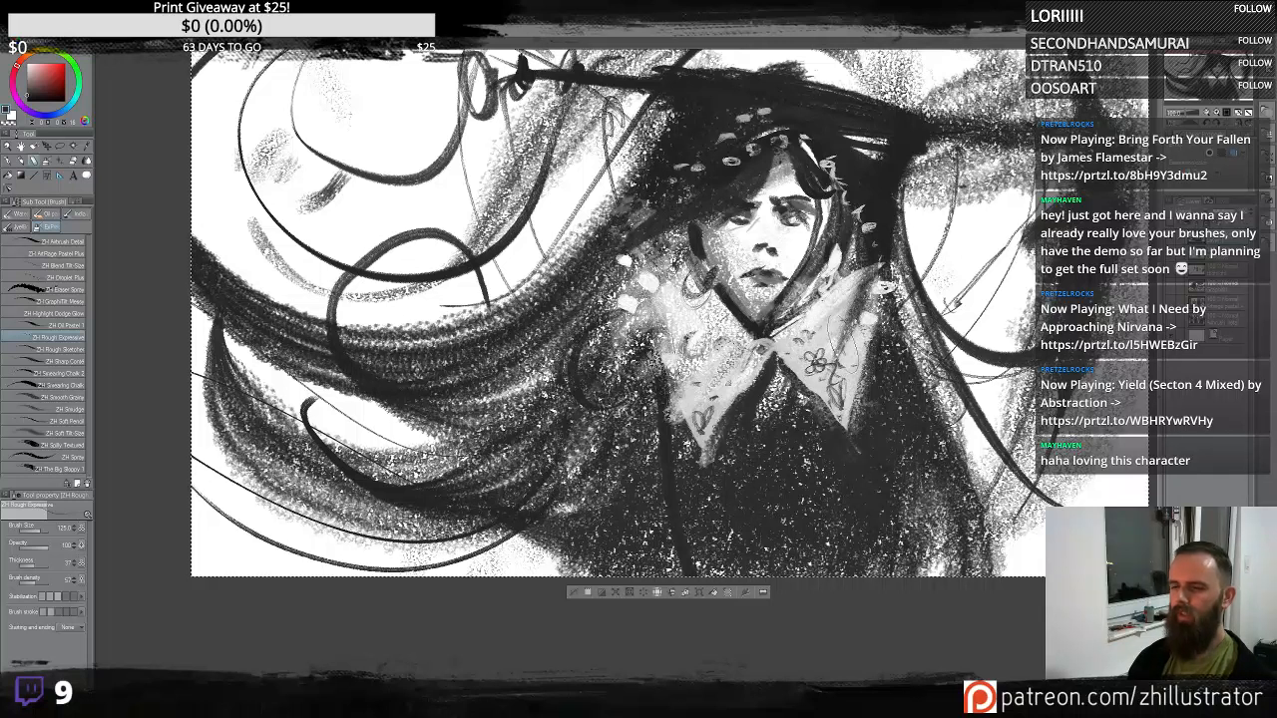
pyautogui.moveTo(712, 378); pyautogui.dragTo(703, 371)
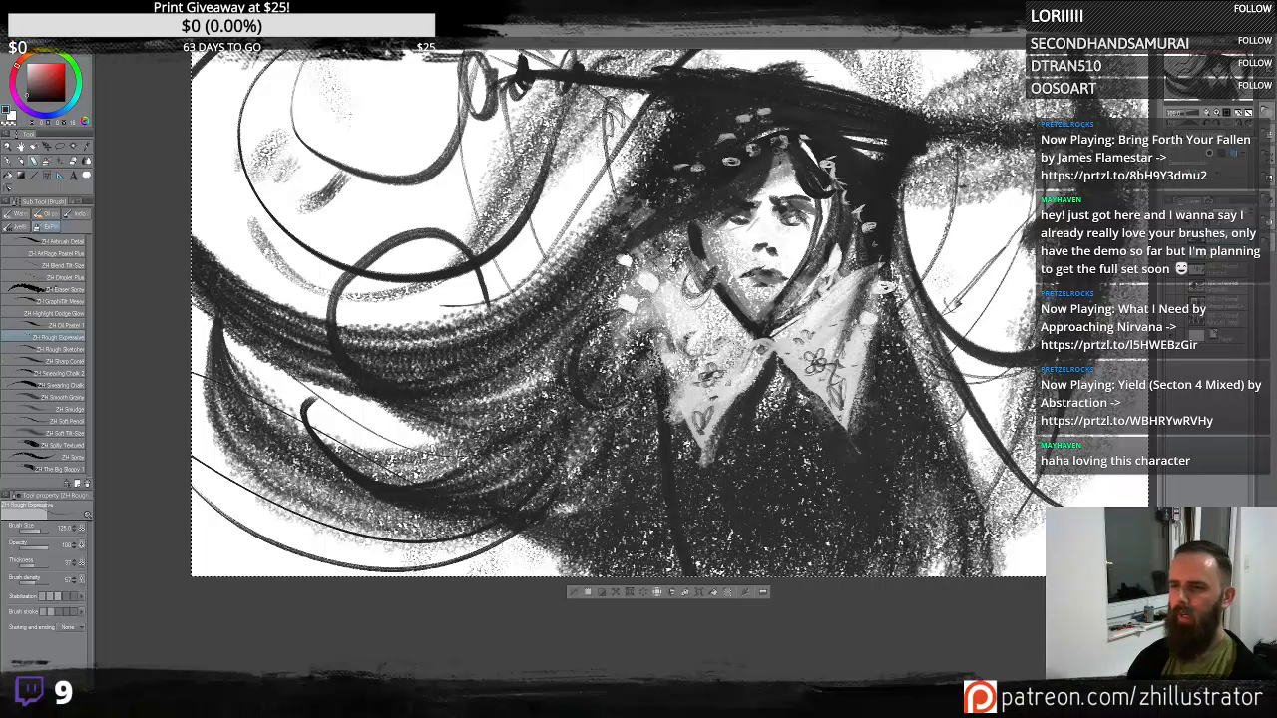
# - Paint white jagged trim along the collar's edges
pyautogui.keyDown('alt'); pyautogui.click(819, 348); pyautogui.keyUp('alt')
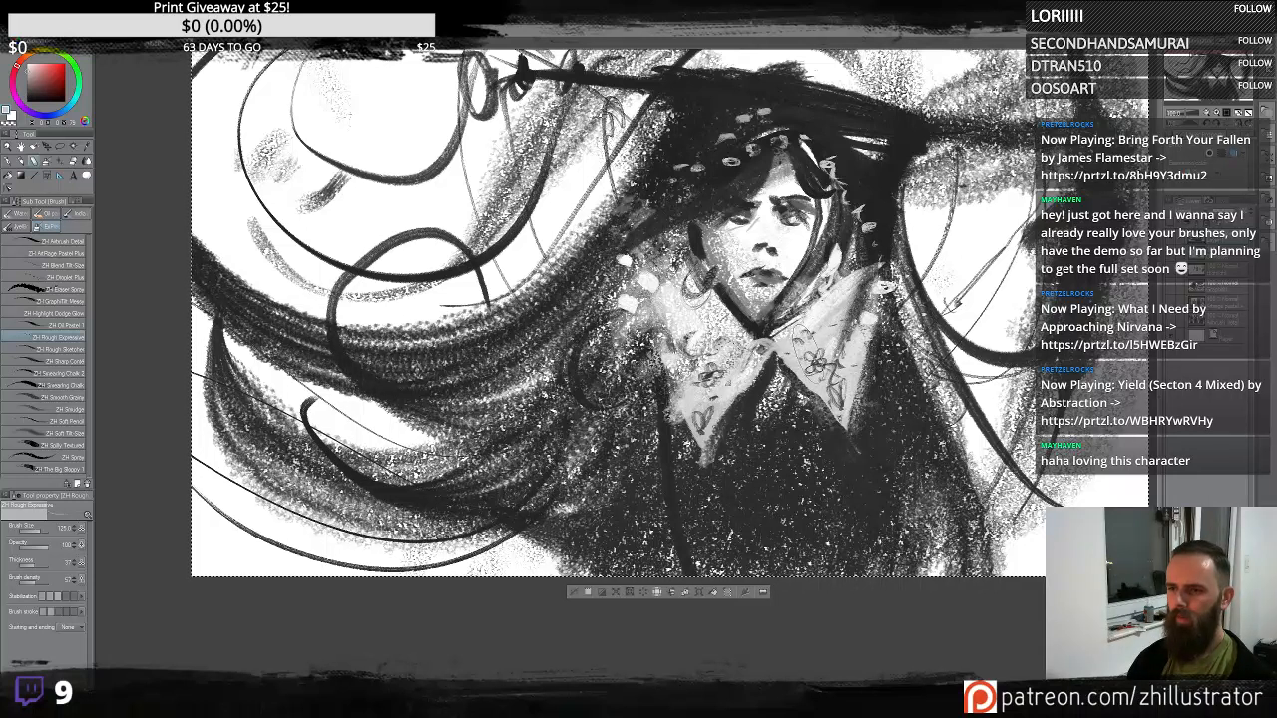
pyautogui.moveTo(834, 377)
pyautogui.mouseDown()
pyautogui.moveTo(824, 387)
pyautogui.moveTo(811, 357)
pyautogui.moveTo(814, 324)
pyautogui.moveTo(825, 349)
pyautogui.moveTo(806, 369)
pyautogui.moveTo(854, 317)
pyautogui.moveTo(876, 268)
pyautogui.moveTo(860, 261)
pyautogui.mouseUp()
pyautogui.keyDown('alt'); pyautogui.click(821, 363); pyautogui.keyUp('alt')
pyautogui.keyDown('alt'); pyautogui.click(787, 245); pyautogui.keyUp('alt')
pyautogui.moveTo(694, 391); pyautogui.dragTo(654, 287)
pyautogui.moveTo(685, 364); pyautogui.dragTo(720, 401)
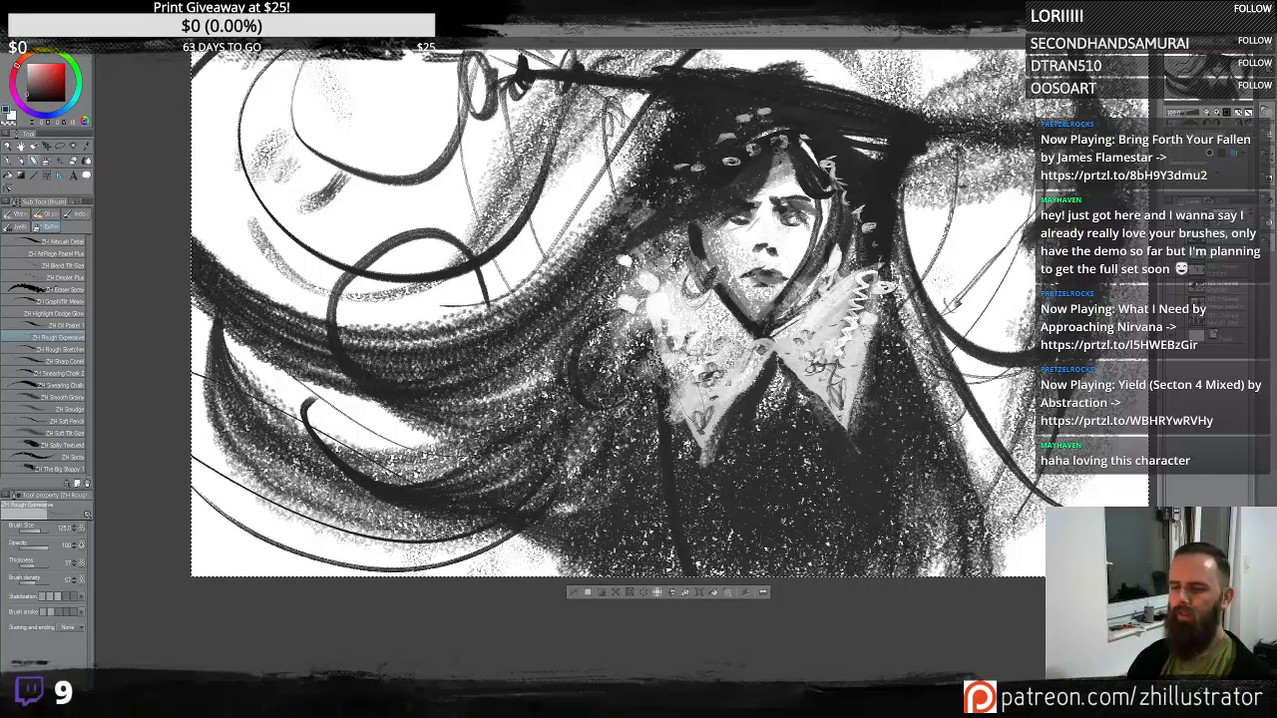
# - Add more light marks across the collar, undoing three of the strokes
pyautogui.keyDown('alt'); pyautogui.click(620, 341); pyautogui.keyUp('alt')
pyautogui.moveTo(637, 289); pyautogui.dragTo(666, 391)
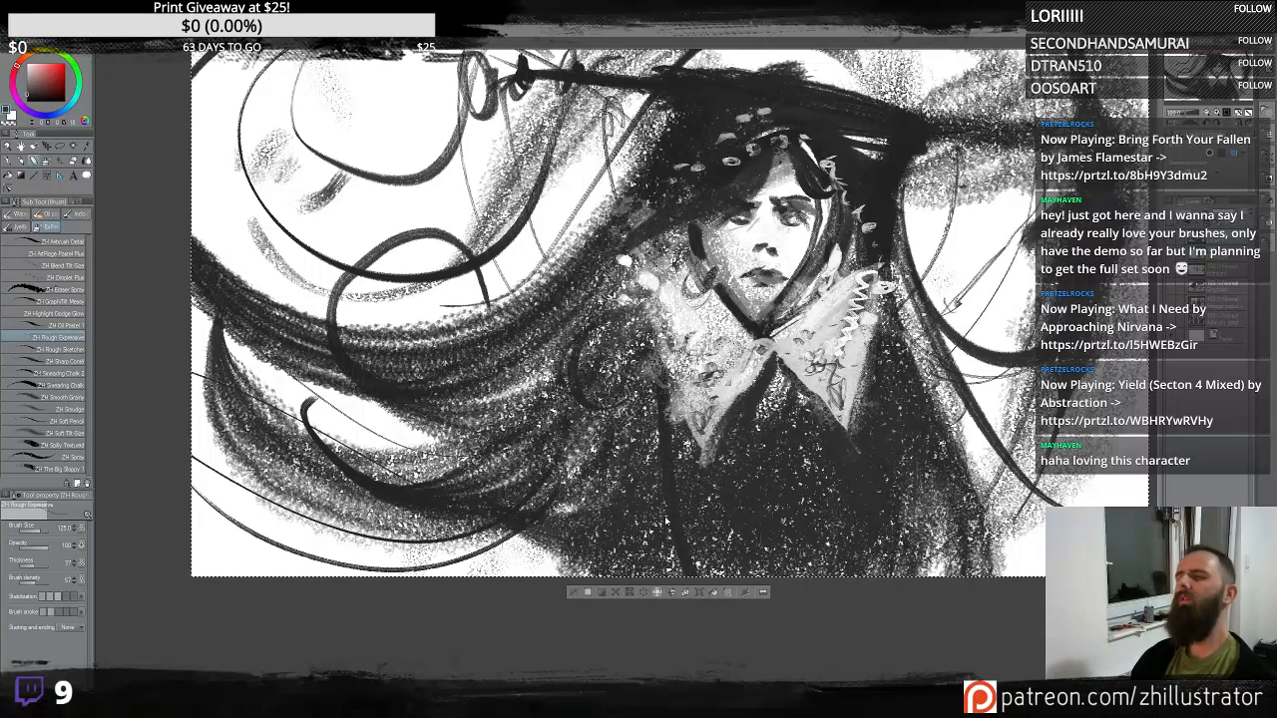
pyautogui.hotkey('ctrl', 'z')
pyautogui.moveTo(628, 257)
pyautogui.mouseDown()
pyautogui.moveTo(660, 393)
pyautogui.moveTo(650, 255)
pyautogui.mouseUp()
pyautogui.hotkey('ctrl', 'z')
pyautogui.moveTo(694, 441)
pyautogui.mouseDown()
pyautogui.moveTo(620, 255)
pyautogui.moveTo(653, 454)
pyautogui.mouseUp()
pyautogui.hotkey('ctrl', 'z')
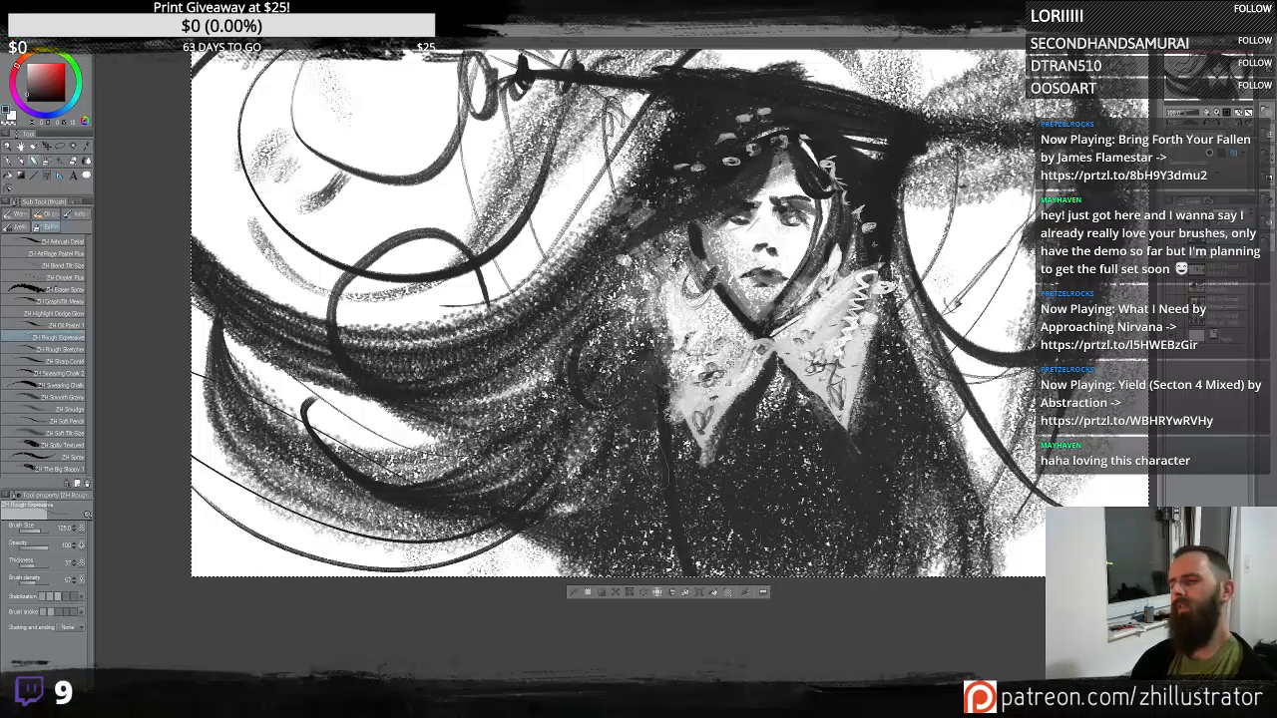
pyautogui.moveTo(776, 351); pyautogui.dragTo(836, 419)
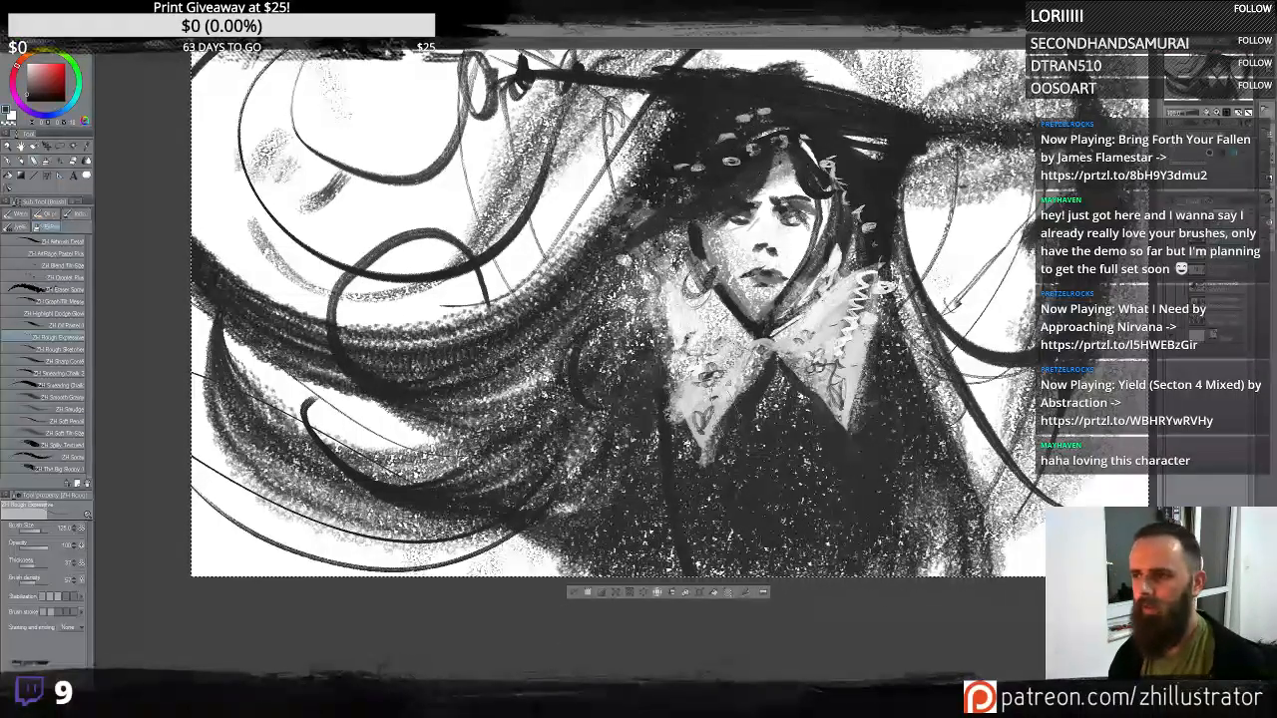
# - Add two strokes over the collar and hair, then undo the last five strokes
pyautogui.moveTo(599, 330); pyautogui.dragTo(685, 411)
pyautogui.moveTo(290, 189)
pyautogui.mouseDown()
pyautogui.moveTo(301, 152)
pyautogui.moveTo(311, 195)
pyautogui.moveTo(315, 172)
pyautogui.moveTo(344, 171)
pyautogui.moveTo(303, 198)
pyautogui.moveTo(333, 166)
pyautogui.moveTo(379, 173)
pyautogui.mouseUp()
pyautogui.hotkey('ctrl', 'z')
pyautogui.hotkey('ctrl', 'z')
pyautogui.hotkey('ctrl', 'z')
pyautogui.hotkey('ctrl', 'z')
pyautogui.hotkey('ctrl', 'z')
# - Write the label "ROUGH EXPRESSIVE" in the canvas's upper-left corner
pyautogui.moveTo(394, 145); pyautogui.dragTo(395, 170)
pyautogui.moveTo(379, 162); pyautogui.dragTo(394, 157)
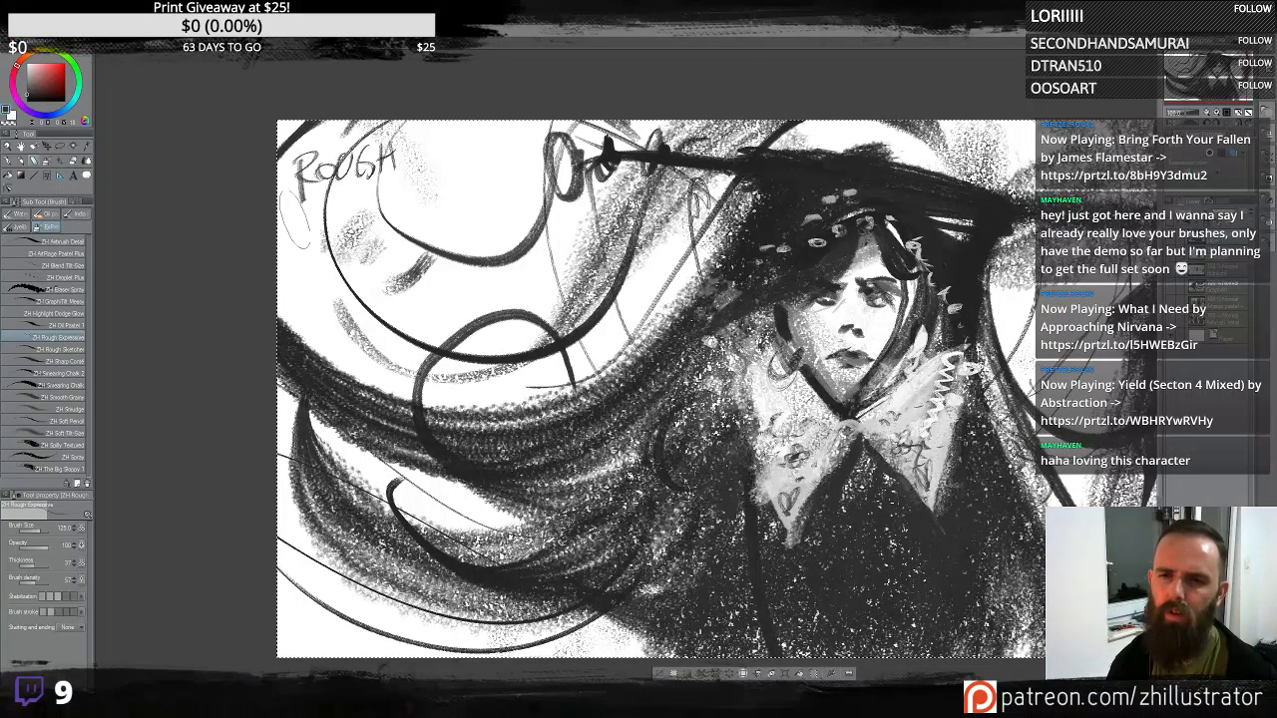
pyautogui.moveTo(303, 207)
pyautogui.mouseDown()
pyautogui.moveTo(320, 239)
pyautogui.moveTo(317, 210)
pyautogui.mouseUp()
pyautogui.moveTo(294, 244); pyautogui.dragTo(340, 234)
pyautogui.moveTo(337, 206)
pyautogui.mouseDown()
pyautogui.moveTo(321, 239)
pyautogui.moveTo(348, 225)
pyautogui.mouseUp()
pyautogui.moveTo(342, 199); pyautogui.dragTo(364, 221)
pyautogui.moveTo(357, 193); pyautogui.dragTo(376, 218)
pyautogui.moveTo(376, 189)
pyautogui.mouseDown()
pyautogui.moveTo(382, 211)
pyautogui.moveTo(387, 185)
pyautogui.mouseUp()
pyautogui.moveTo(381, 211); pyautogui.dragTo(393, 203)
pyautogui.moveTo(411, 178)
pyautogui.mouseDown()
pyautogui.moveTo(406, 198)
pyautogui.moveTo(424, 191)
pyautogui.mouseUp()
pyautogui.moveTo(428, 168); pyautogui.dragTo(443, 172)
pyautogui.moveTo(438, 154); pyautogui.dragTo(456, 148)
pyautogui.moveTo(440, 163); pyautogui.dragTo(455, 166)
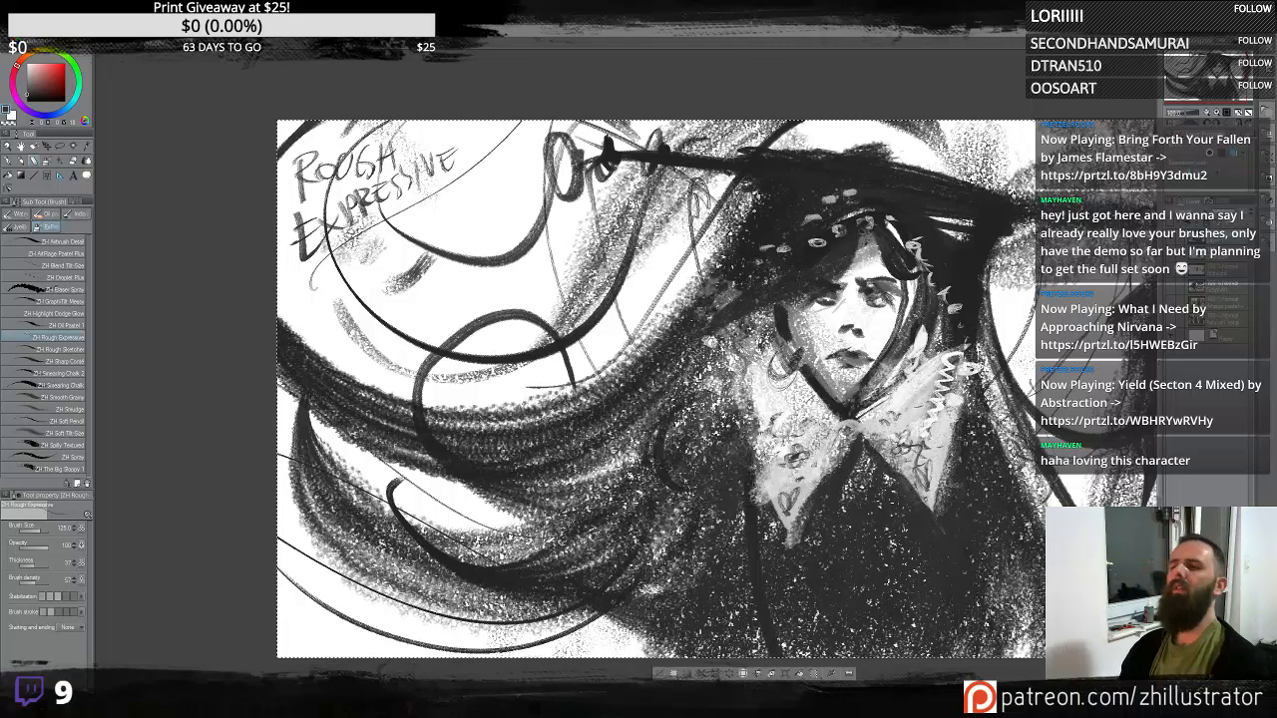
pyautogui.moveTo(1028, 430); pyautogui.dragTo(906, 358)
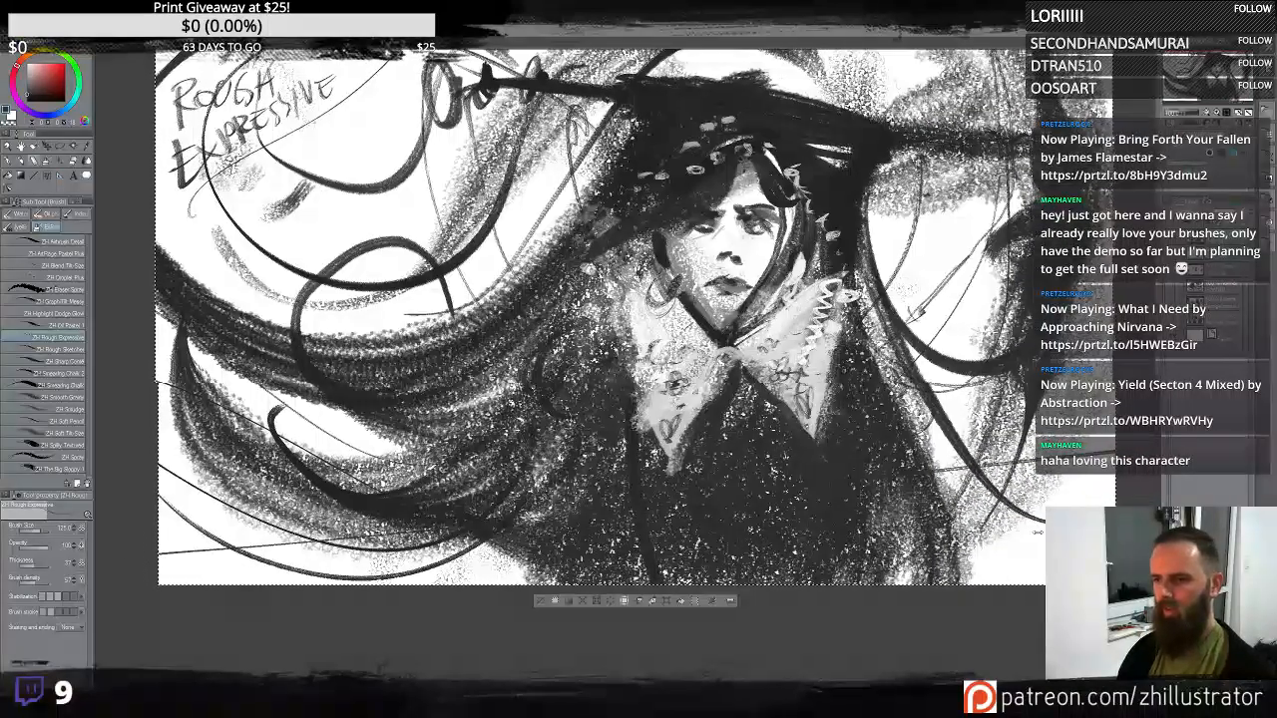
pyautogui.moveTo(1163, 569); pyautogui.dragTo(237, 578)
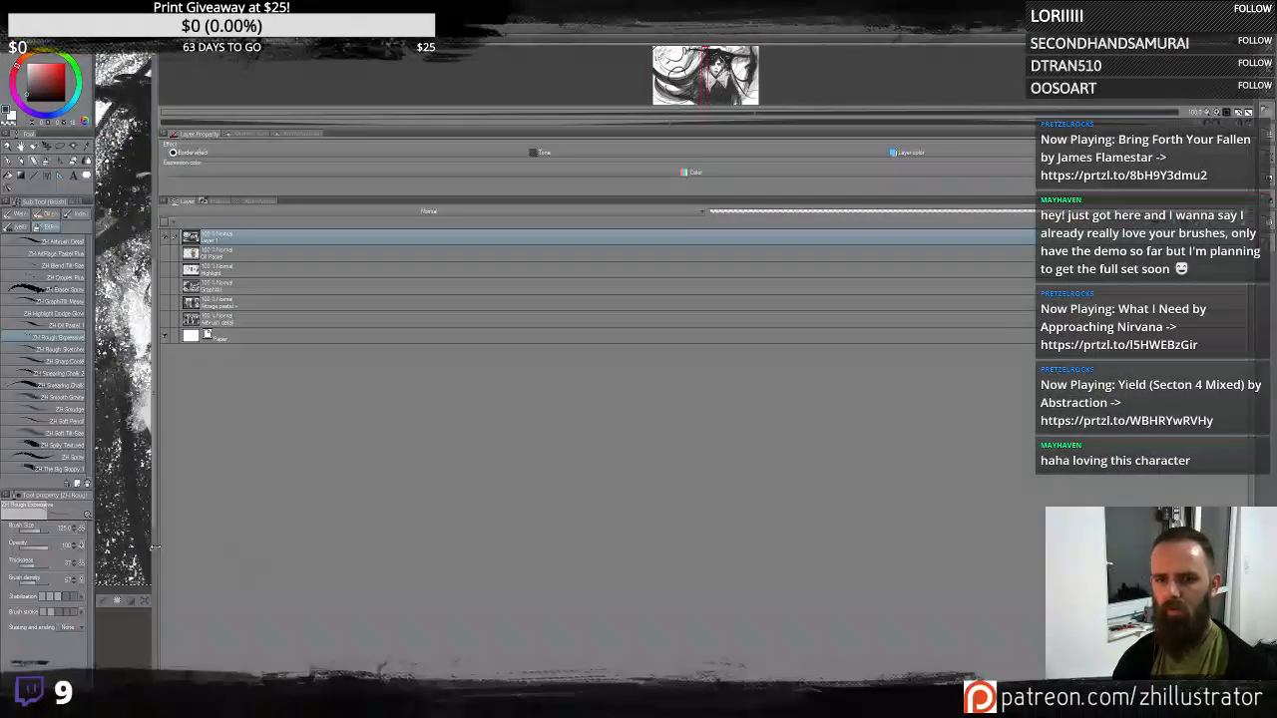
pyautogui.moveTo(154, 547)
pyautogui.mouseDown()
pyautogui.moveTo(1044, 549)
pyautogui.moveTo(698, 549)
pyautogui.moveTo(204, 492)
pyautogui.mouseUp()
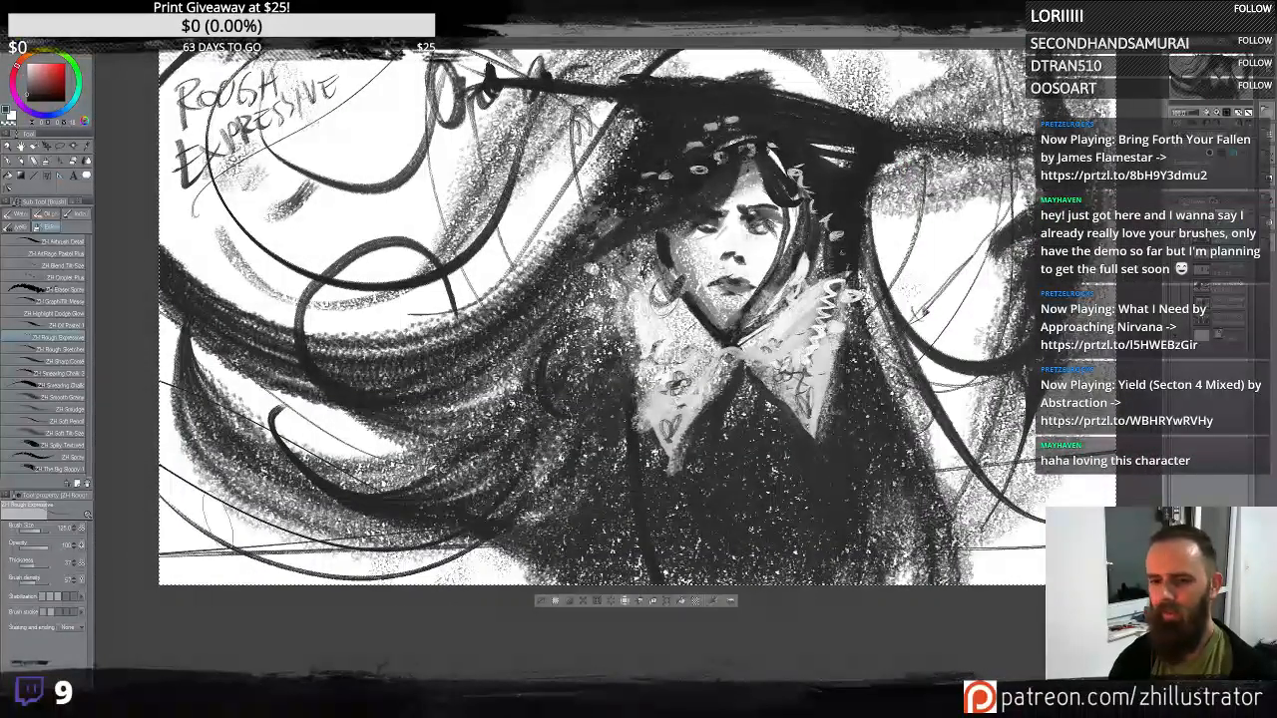
pyautogui.hotkey('ctrl', 'z')
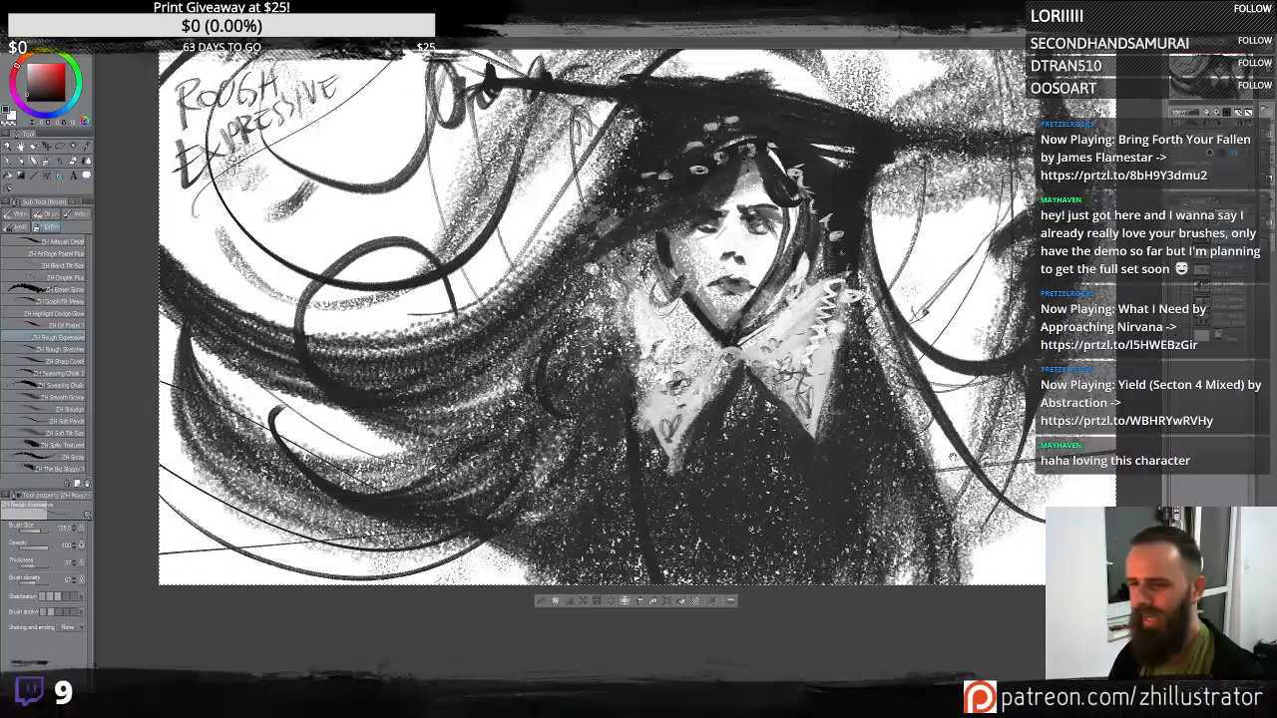
# - Draw sweeping hair strands on the right side and over the upper-left label, undoing two attempts
pyautogui.moveTo(953, 457); pyautogui.dragTo(897, 504)
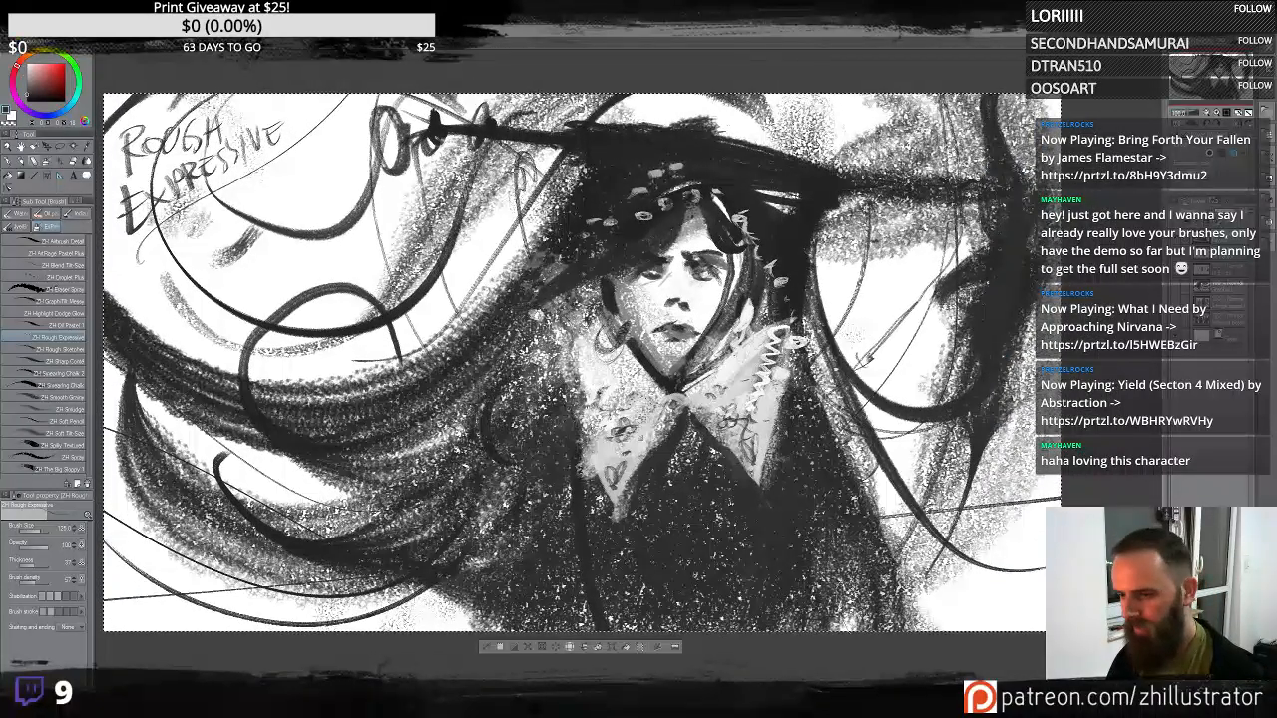
pyautogui.moveTo(846, 591)
pyautogui.mouseDown()
pyautogui.moveTo(910, 561)
pyautogui.moveTo(893, 552)
pyautogui.moveTo(855, 96)
pyautogui.mouseUp()
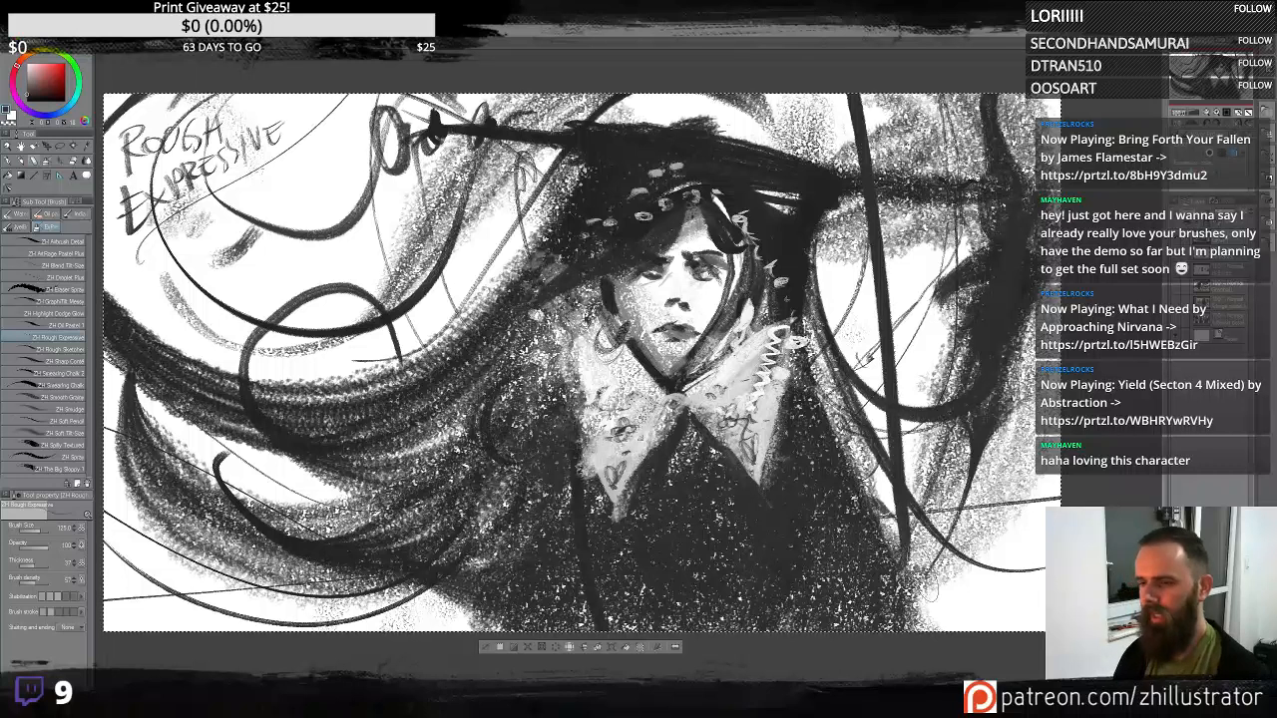
pyautogui.hotkey('ctrl', 'z')
pyautogui.moveTo(938, 200); pyautogui.dragTo(923, 357)
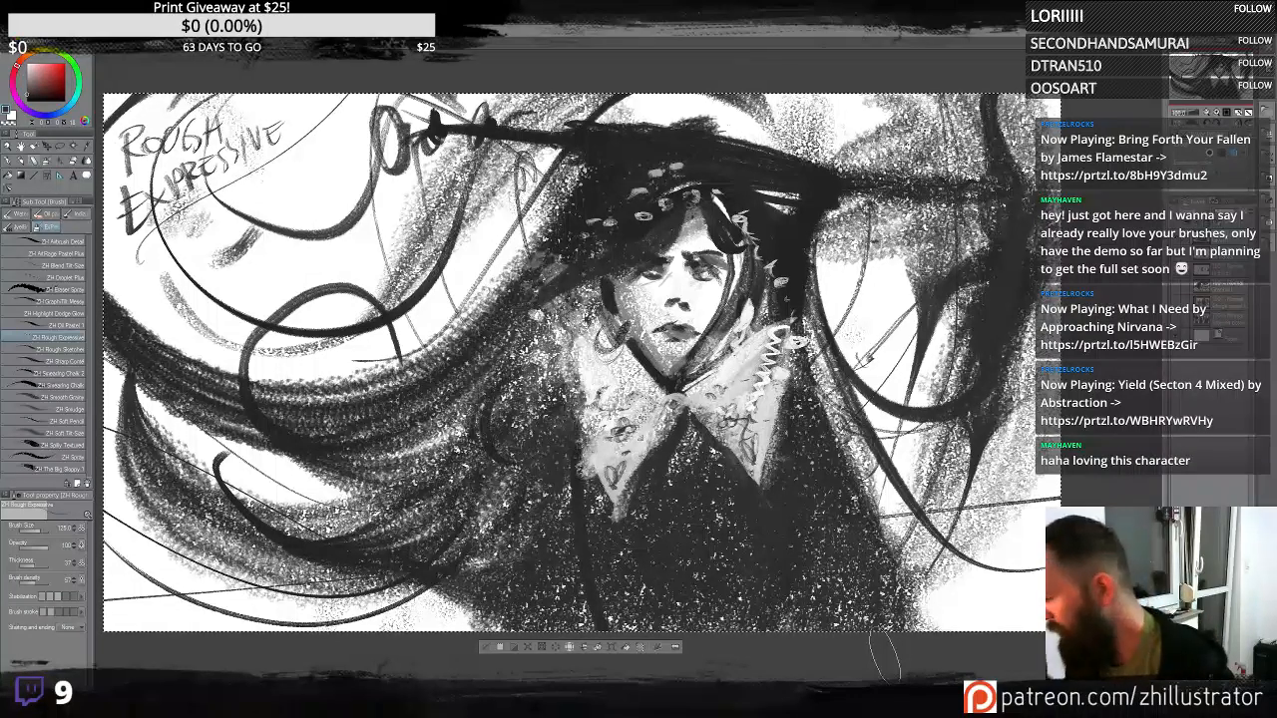
pyautogui.moveTo(165, 237); pyautogui.dragTo(272, 132)
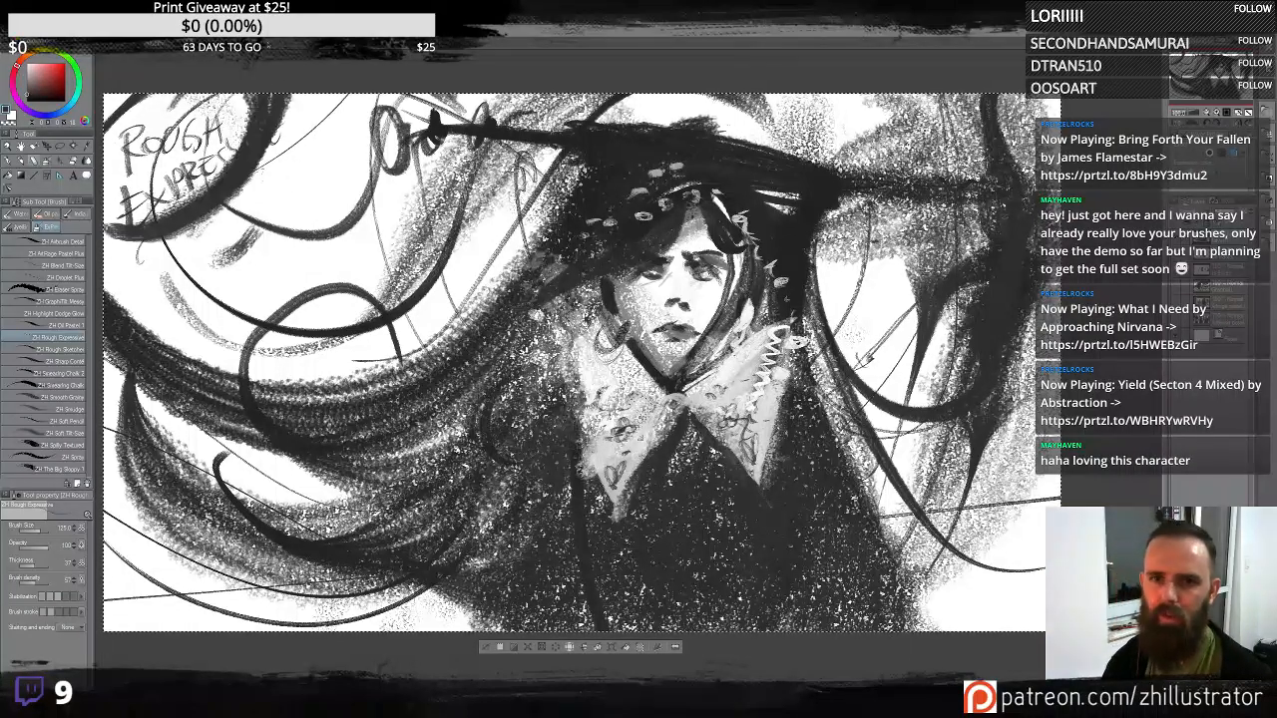
pyautogui.hotkey('ctrl', 'z')
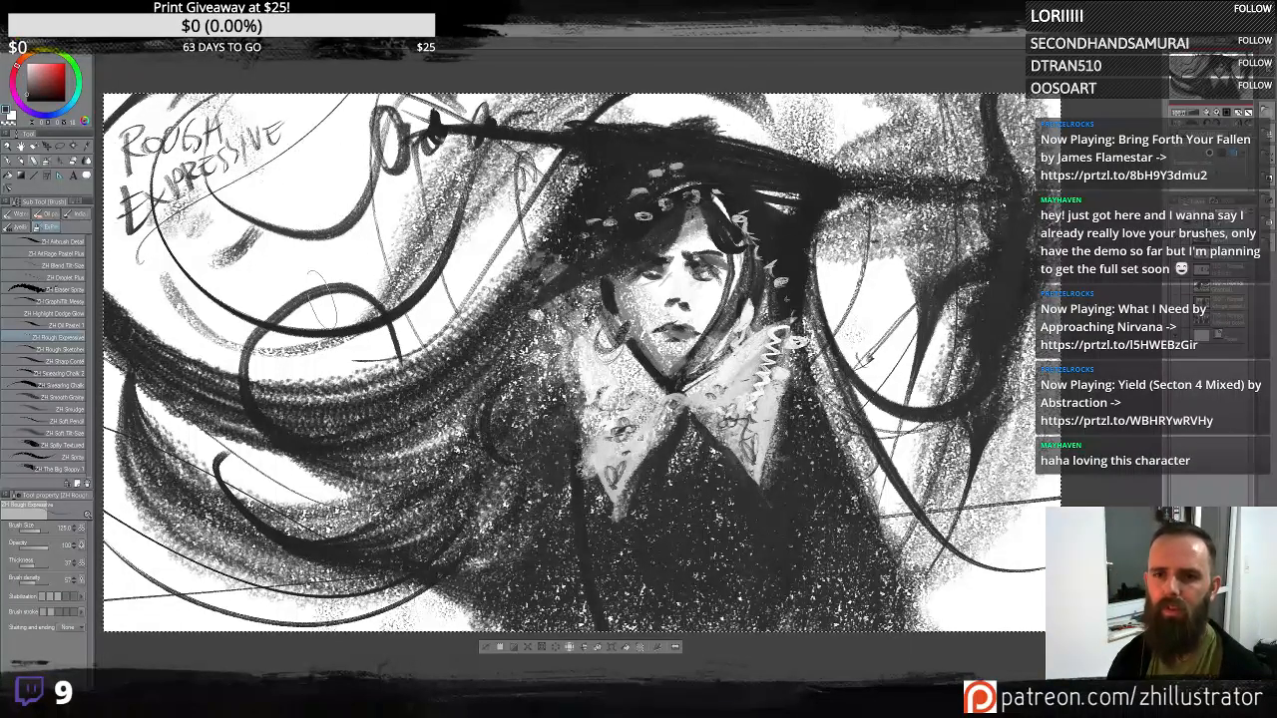
pyautogui.moveTo(190, 290); pyautogui.dragTo(268, 140)
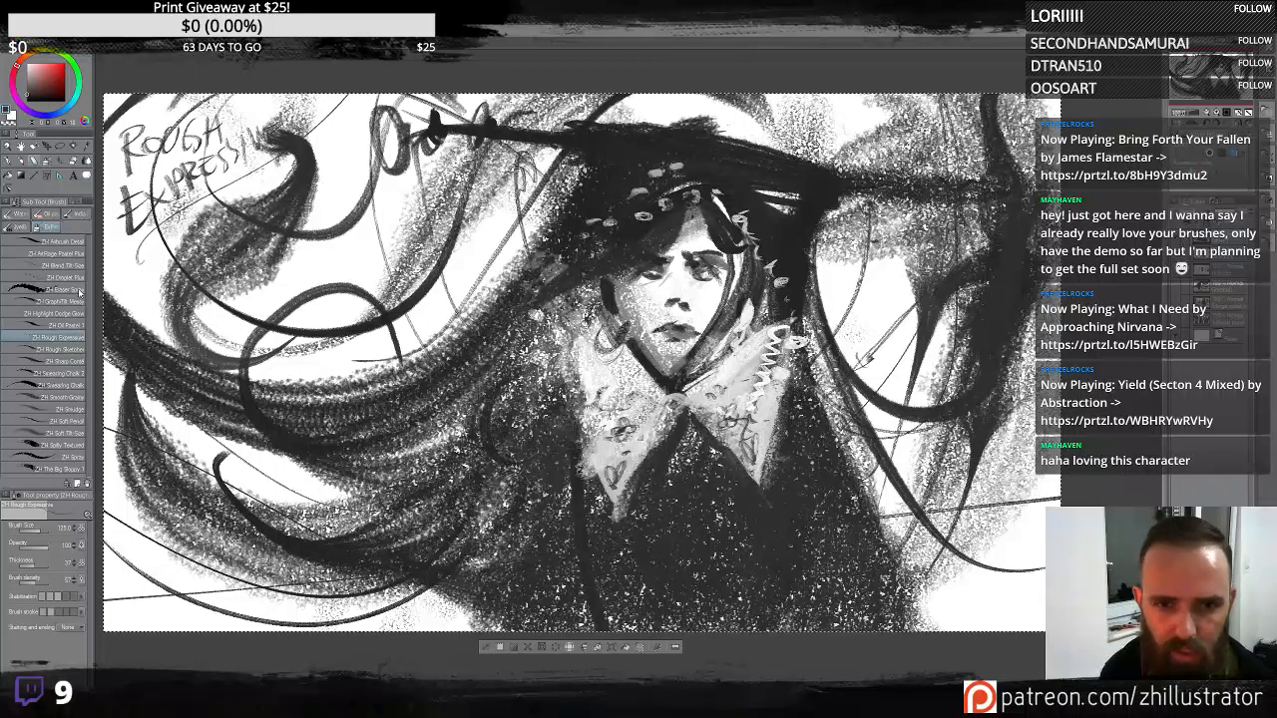
# - Switch to the Smudge brush and test smudges on the hair and face, undoing each one
pyautogui.click(78, 409)
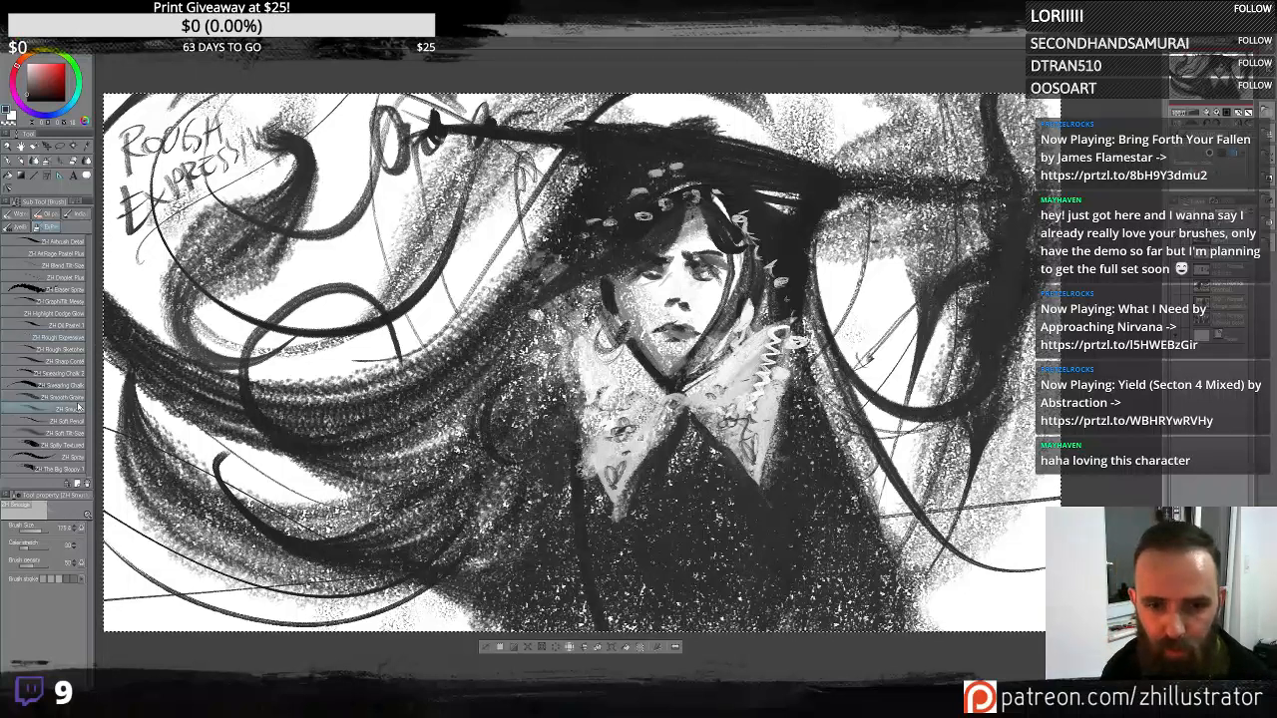
pyautogui.moveTo(305, 234)
pyautogui.mouseDown()
pyautogui.moveTo(240, 280)
pyautogui.moveTo(200, 249)
pyautogui.moveTo(355, 270)
pyautogui.mouseUp()
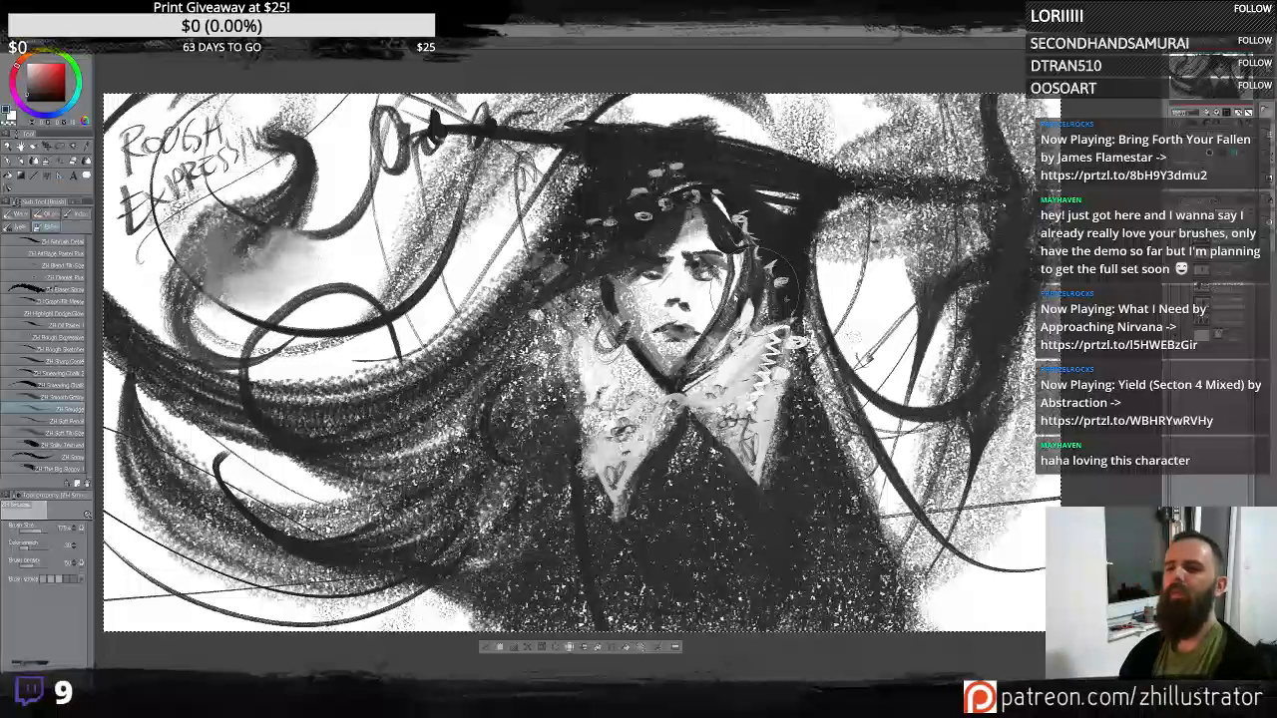
pyautogui.hotkey('ctrl', 'z')
pyautogui.moveTo(641, 311)
pyautogui.mouseDown()
pyautogui.moveTo(659, 358)
pyautogui.moveTo(670, 332)
pyautogui.moveTo(635, 327)
pyautogui.mouseUp()
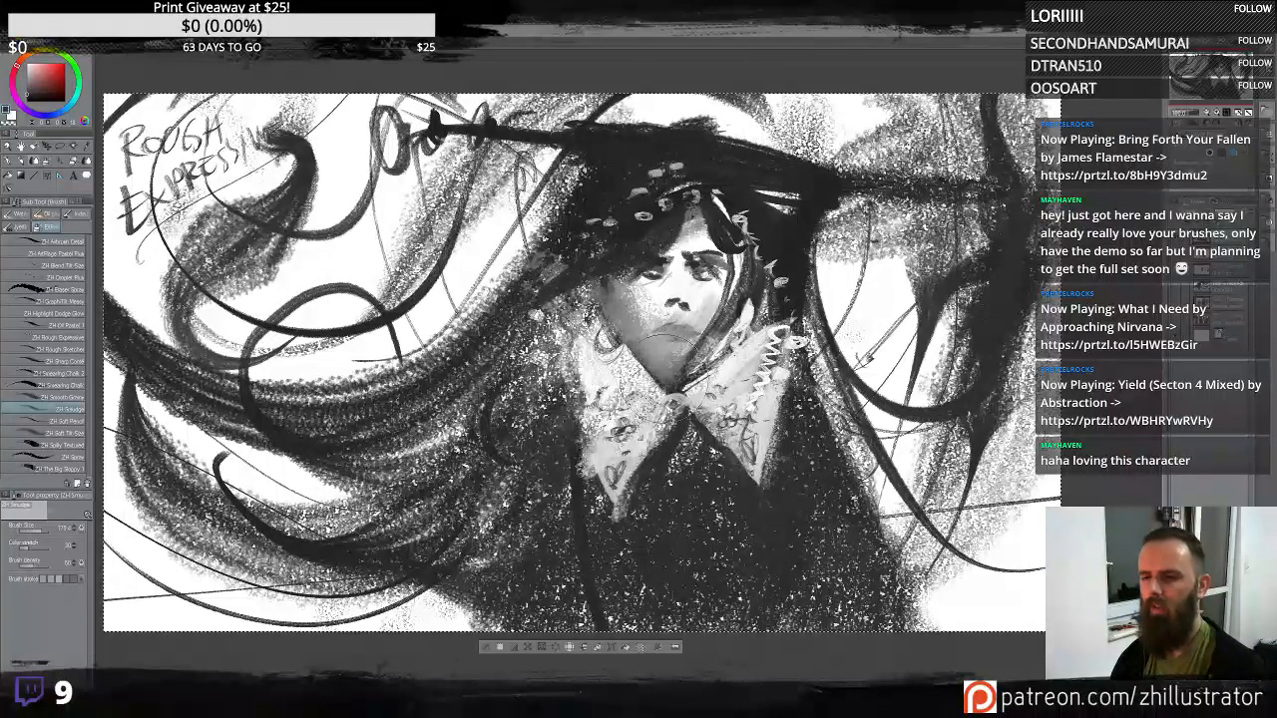
pyautogui.hotkey('ctrl', 'z')
pyautogui.moveTo(696, 204)
pyautogui.mouseDown()
pyautogui.moveTo(637, 279)
pyautogui.moveTo(706, 235)
pyautogui.moveTo(711, 247)
pyautogui.mouseUp()
pyautogui.hotkey('ctrl', 'z')
pyautogui.moveTo(767, 130)
pyautogui.mouseDown()
pyautogui.moveTo(636, 111)
pyautogui.moveTo(711, 162)
pyautogui.moveTo(788, 175)
pyautogui.moveTo(960, 138)
pyautogui.mouseUp()
pyautogui.hotkey('ctrl', 'z')
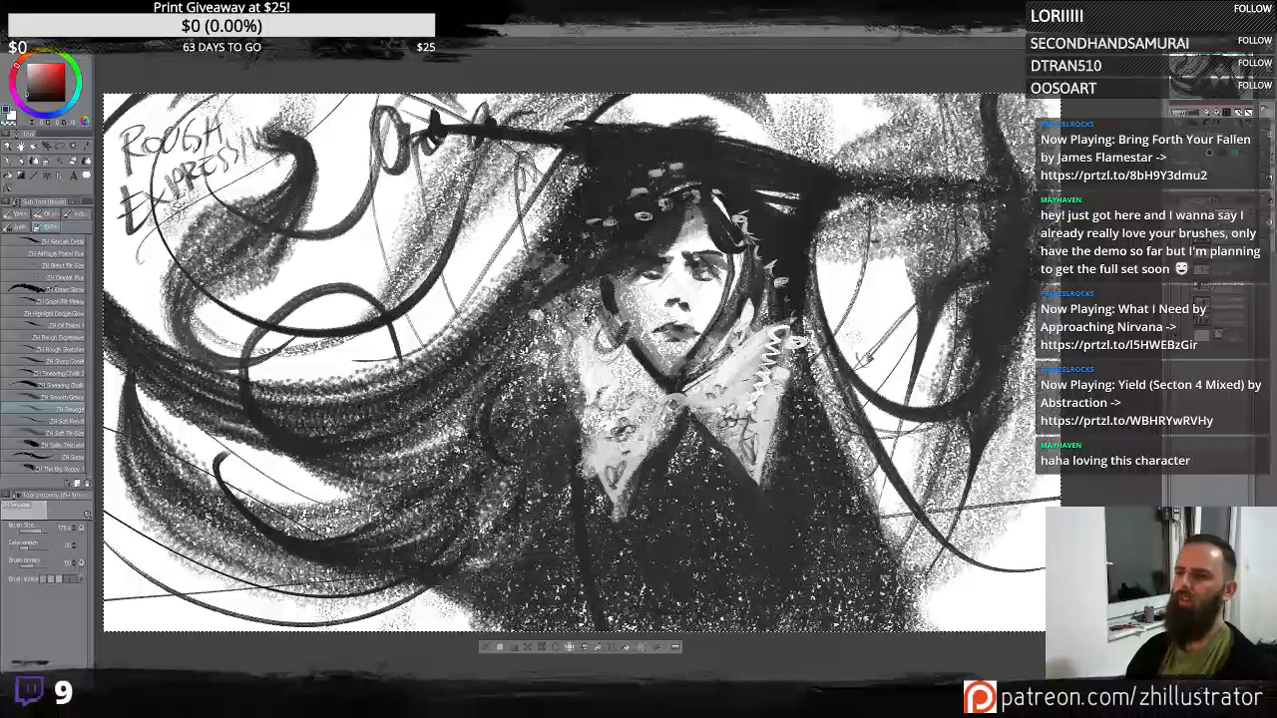
# - Smudge the hair strands on the left side, undoing the last three strokes
pyautogui.moveTo(401, 411)
pyautogui.mouseDown()
pyautogui.moveTo(106, 385)
pyautogui.moveTo(289, 487)
pyautogui.moveTo(435, 404)
pyautogui.moveTo(169, 439)
pyautogui.mouseUp()
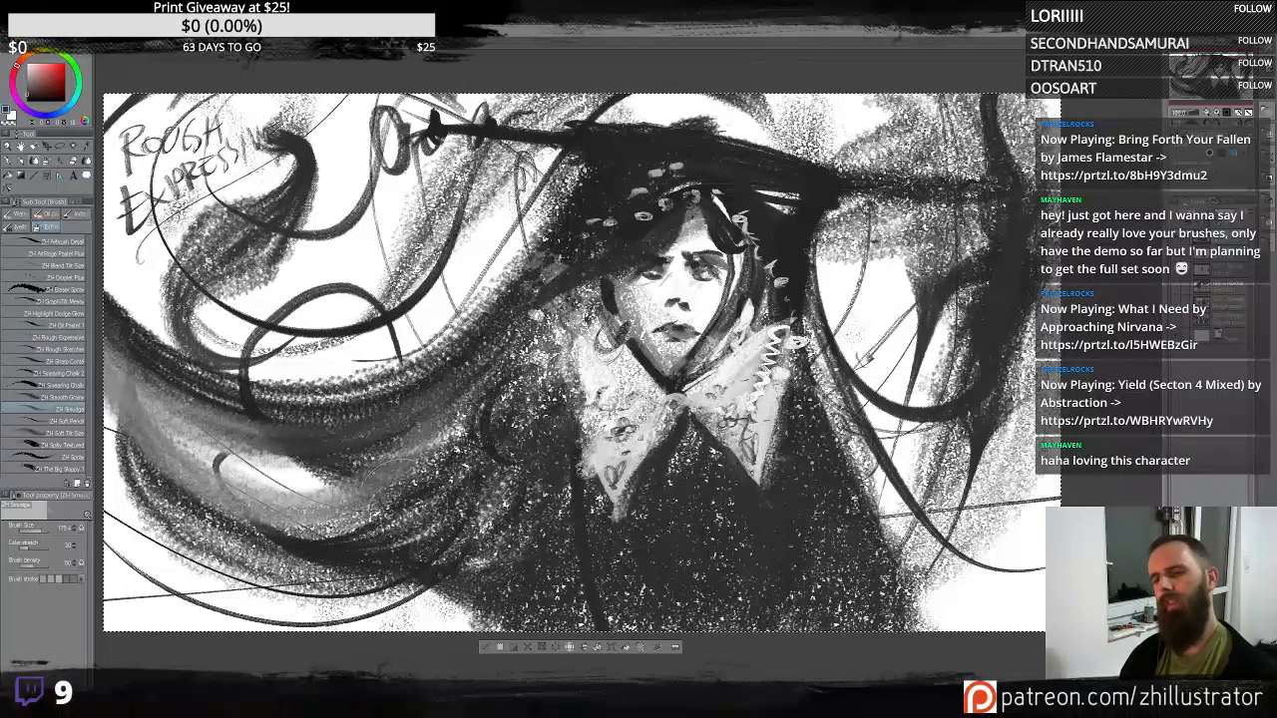
pyautogui.moveTo(449, 489)
pyautogui.mouseDown()
pyautogui.moveTo(454, 581)
pyautogui.moveTo(108, 537)
pyautogui.mouseUp()
pyautogui.hotkey('ctrl', 'z')
pyautogui.hotkey('ctrl', 'z')
pyautogui.hotkey('ctrl', 'z')
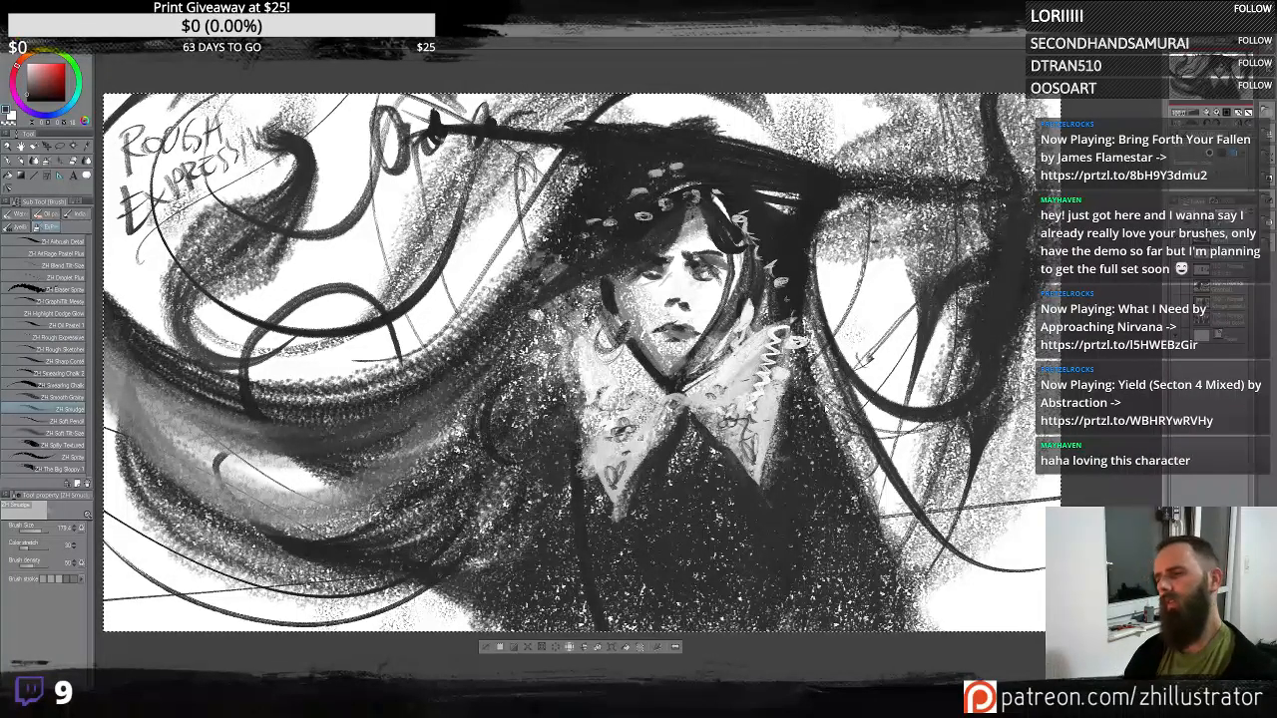
# - Smudge the hair on the right side of the figure, undoing several strokes
pyautogui.moveTo(824, 275); pyautogui.dragTo(1042, 484)
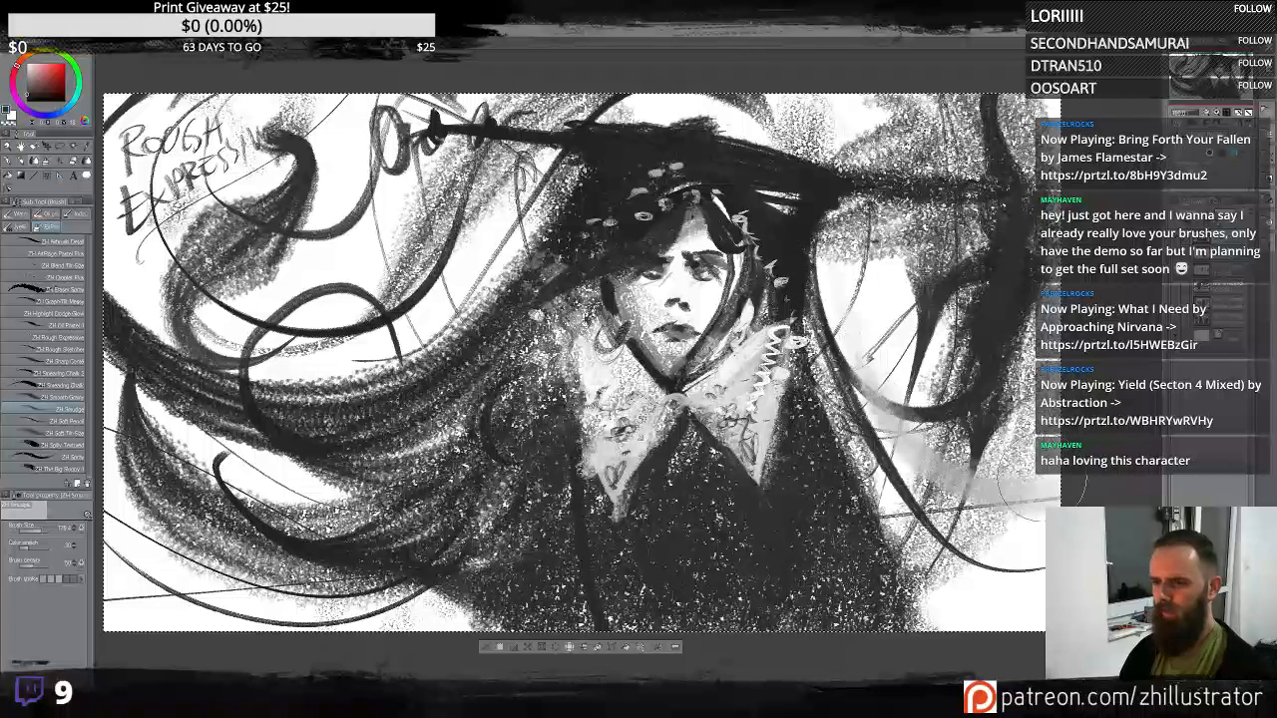
pyautogui.moveTo(898, 459); pyautogui.dragTo(1040, 544)
pyautogui.hotkey('ctrl', 'z')
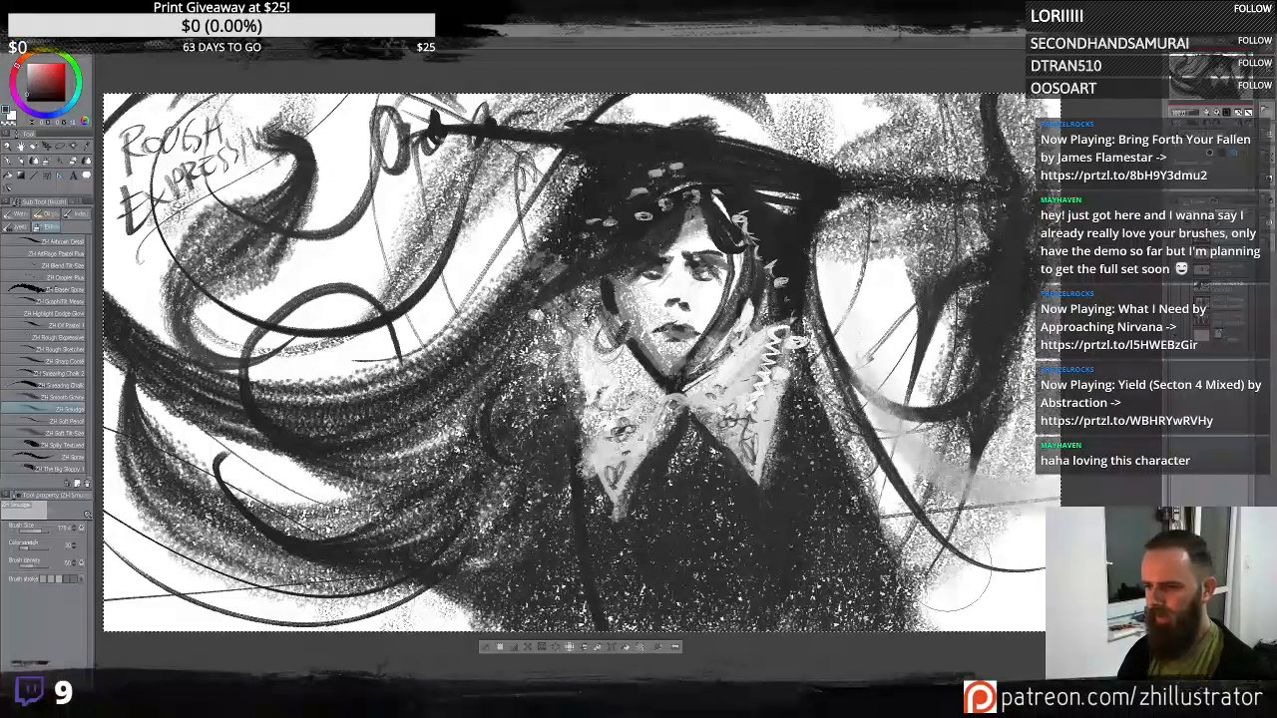
pyautogui.moveTo(954, 566)
pyautogui.mouseDown()
pyautogui.moveTo(908, 544)
pyautogui.moveTo(844, 454)
pyautogui.moveTo(828, 405)
pyautogui.mouseUp()
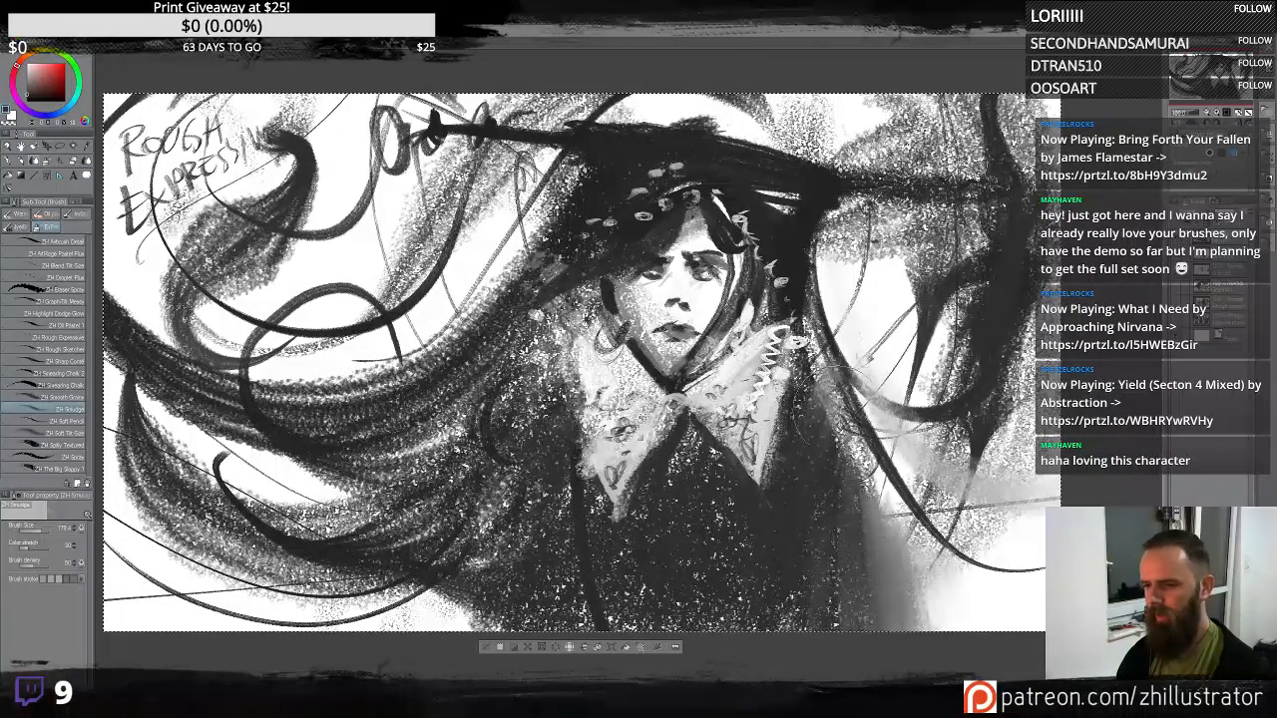
pyautogui.hotkey('ctrl', 'z')
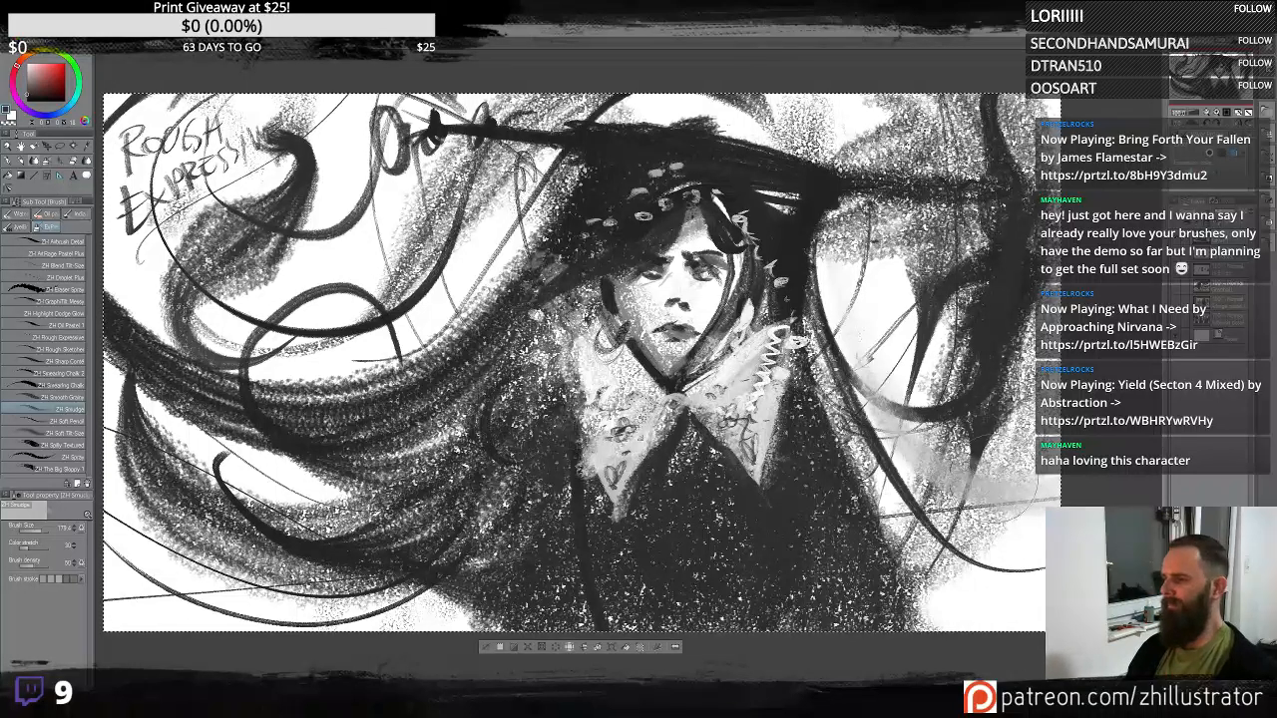
pyautogui.moveTo(956, 372); pyautogui.dragTo(1012, 139)
pyautogui.moveTo(1034, 429); pyautogui.dragTo(1048, 149)
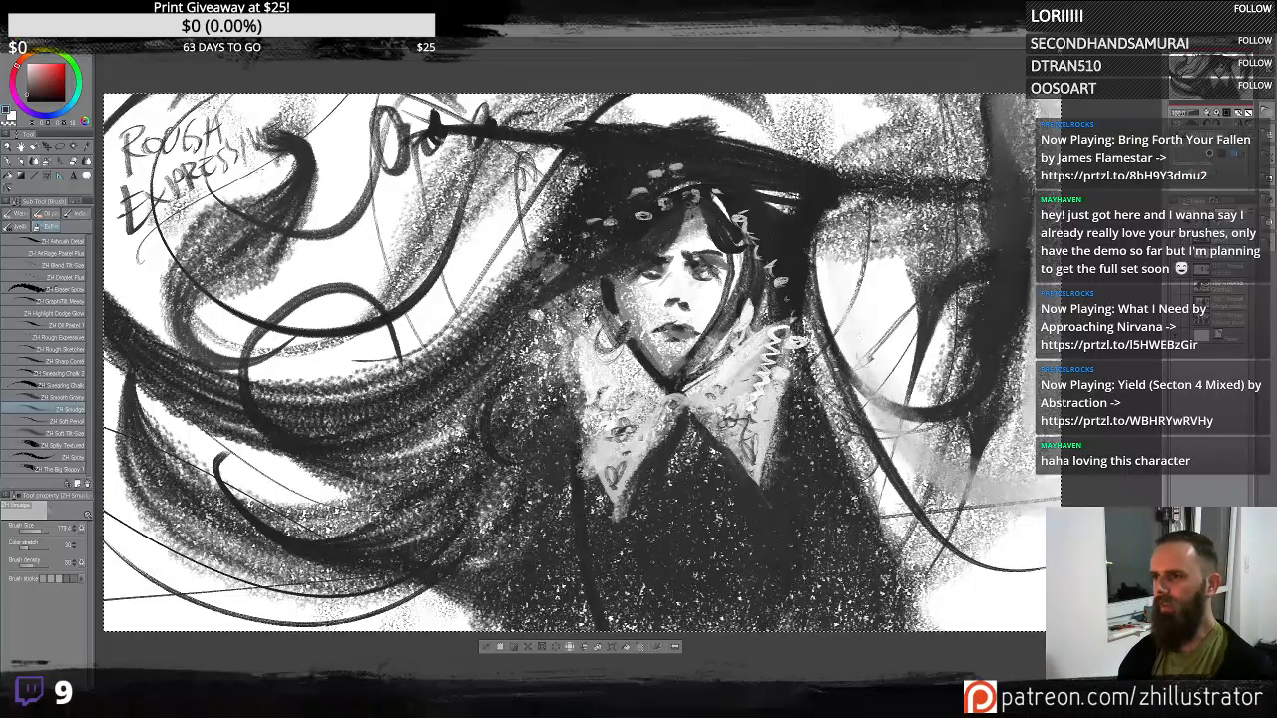
pyautogui.hotkey('ctrl', 'z')
pyautogui.hotkey('ctrl', 'z')
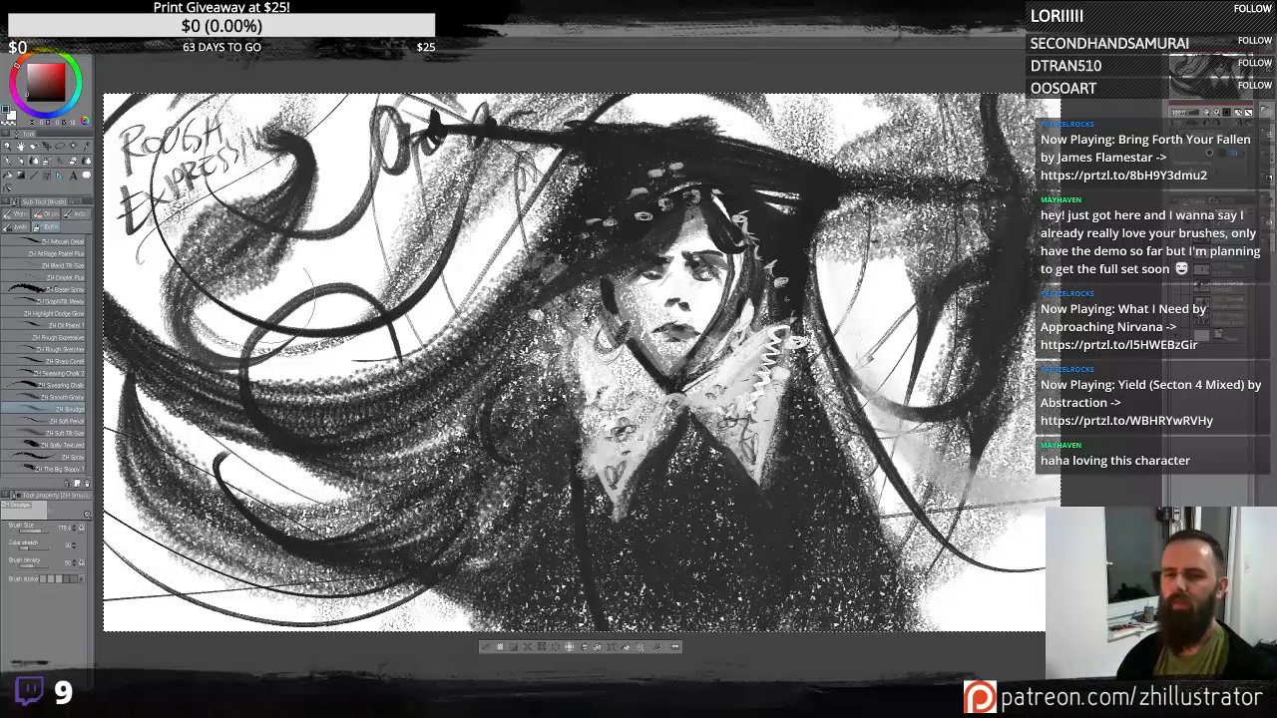
# - Select the Rough Sketcher brush and clear the layer
pyautogui.click(77, 339)
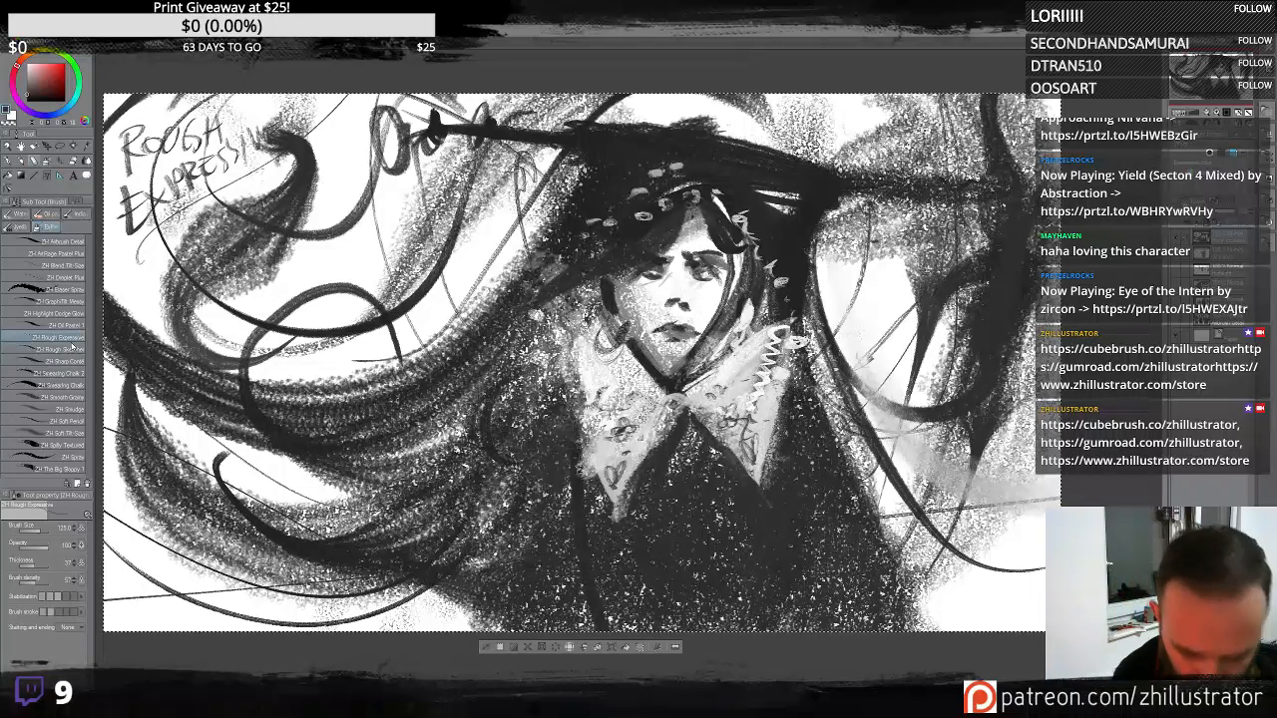
pyautogui.click(61, 349)
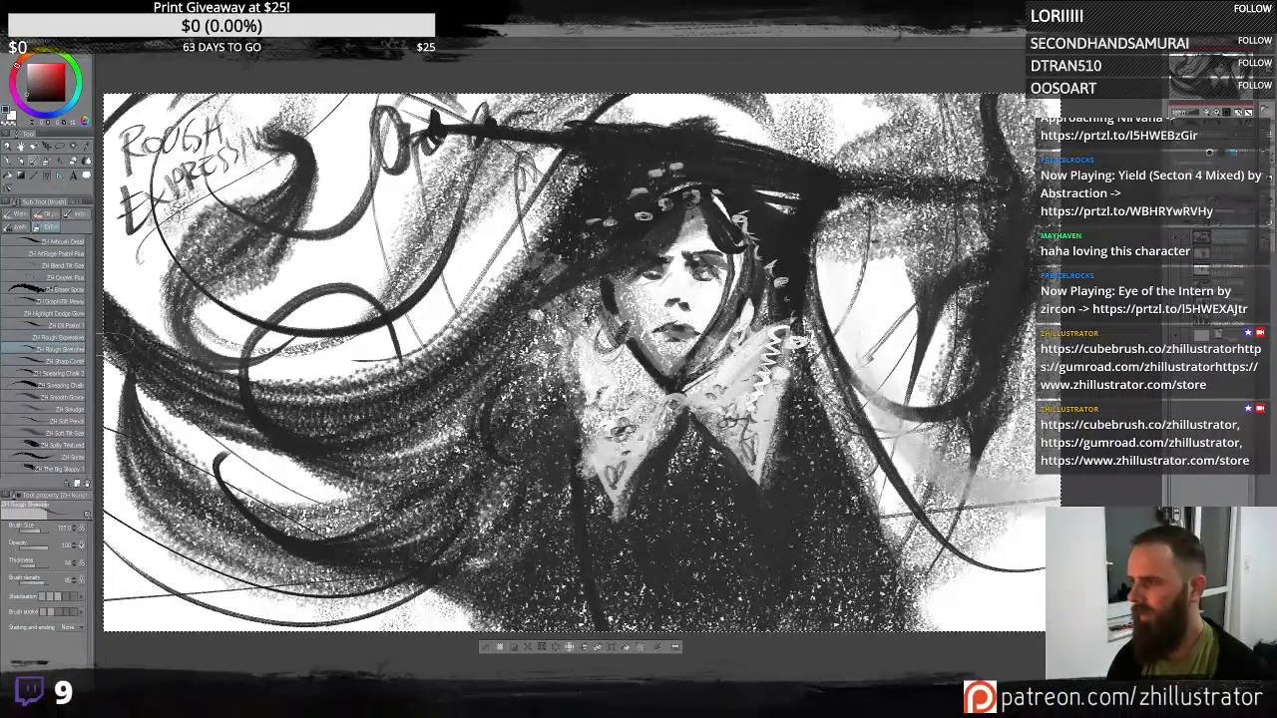
pyautogui.press('Delete')
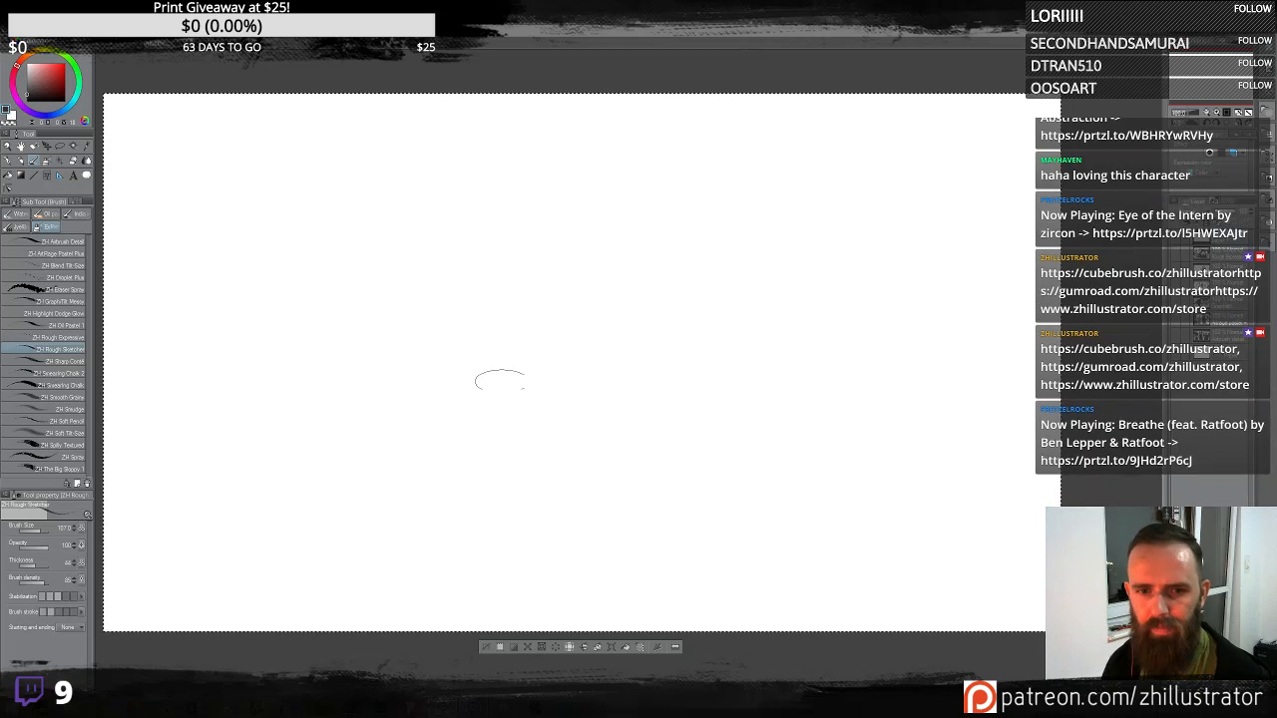
pyautogui.moveTo(513, 398); pyautogui.dragTo(581, 411)
pyautogui.moveTo(781, 330)
pyautogui.mouseDown()
pyautogui.moveTo(786, 278)
pyautogui.moveTo(746, 331)
pyautogui.moveTo(711, 346)
pyautogui.moveTo(660, 327)
pyautogui.moveTo(636, 269)
pyautogui.moveTo(565, 276)
pyautogui.moveTo(597, 586)
pyautogui.moveTo(680, 298)
pyautogui.moveTo(573, 397)
pyautogui.moveTo(526, 404)
pyautogui.moveTo(555, 206)
pyautogui.mouseUp()
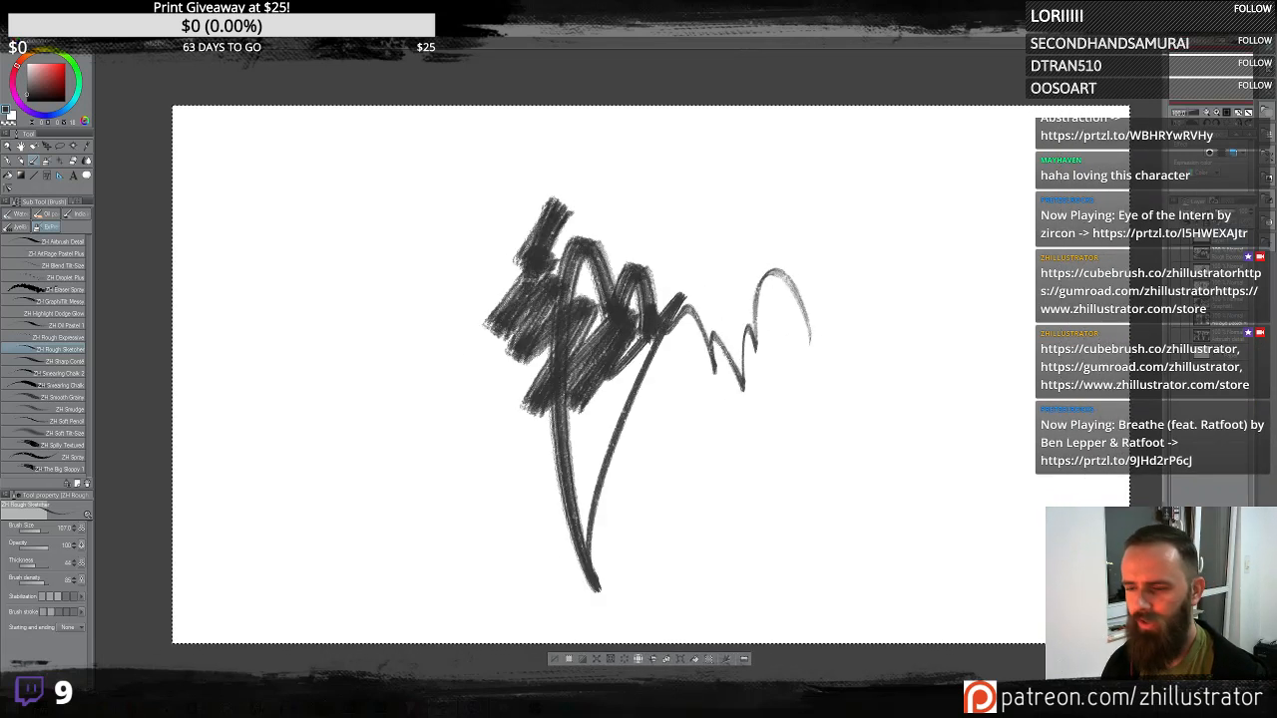
pyautogui.hotkey('ctrl', 'z')
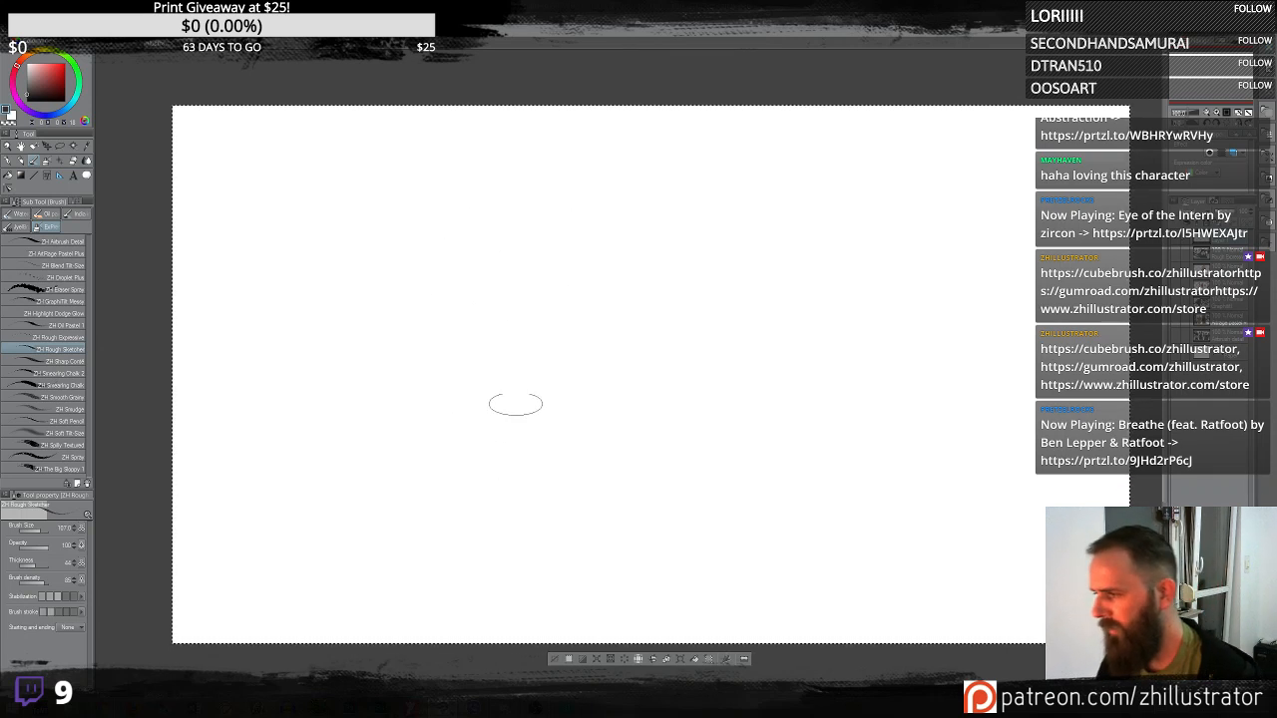
# - Sketch a head outline with the Rough Sketcher brush, blocking in dark hair, eyes and nose
pyautogui.moveTo(504, 436)
pyautogui.mouseDown()
pyautogui.moveTo(509, 409)
pyautogui.moveTo(691, 422)
pyautogui.moveTo(649, 304)
pyautogui.moveTo(565, 444)
pyautogui.mouseUp()
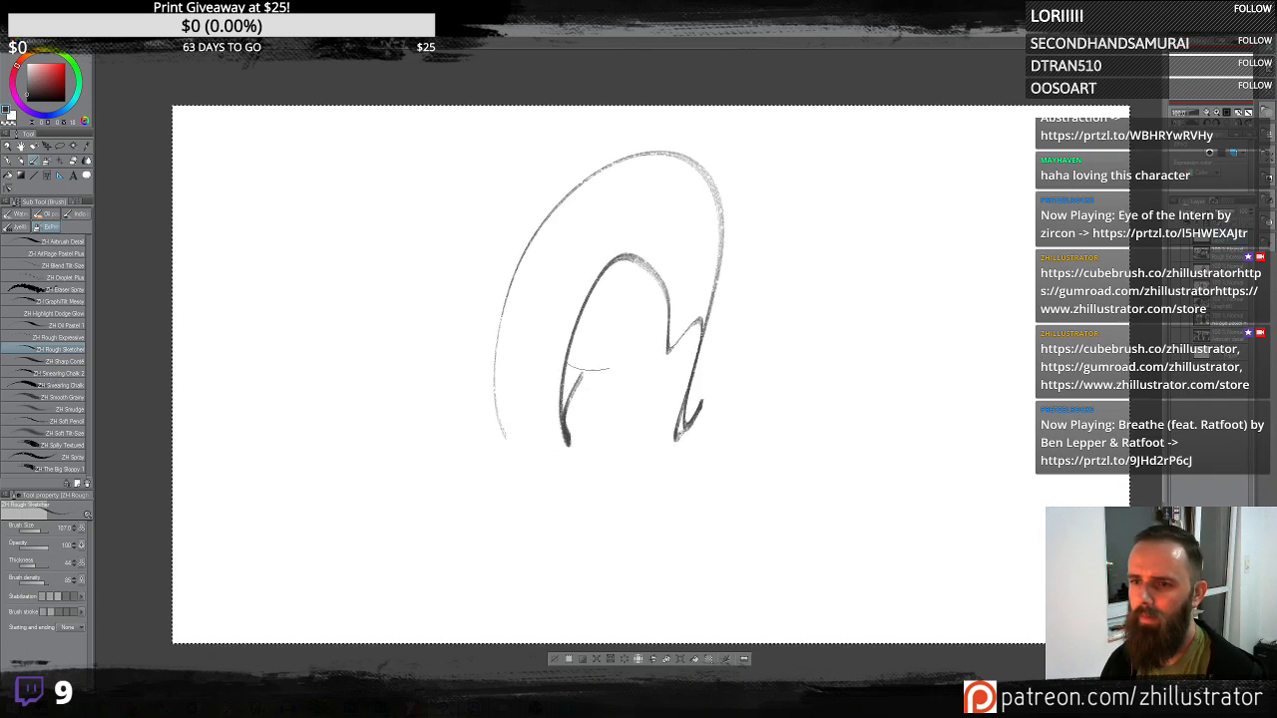
pyautogui.moveTo(577, 384); pyautogui.dragTo(628, 318)
pyautogui.moveTo(521, 295); pyautogui.dragTo(568, 300)
pyautogui.moveTo(584, 342)
pyautogui.mouseDown()
pyautogui.moveTo(567, 367)
pyautogui.moveTo(609, 370)
pyautogui.moveTo(614, 392)
pyautogui.mouseUp()
pyautogui.moveTo(694, 330)
pyautogui.mouseDown()
pyautogui.moveTo(643, 152)
pyautogui.moveTo(746, 332)
pyautogui.moveTo(553, 168)
pyautogui.moveTo(638, 205)
pyautogui.moveTo(578, 255)
pyautogui.moveTo(573, 241)
pyautogui.moveTo(628, 135)
pyautogui.moveTo(483, 284)
pyautogui.mouseUp()
pyautogui.moveTo(519, 179); pyautogui.dragTo(746, 311)
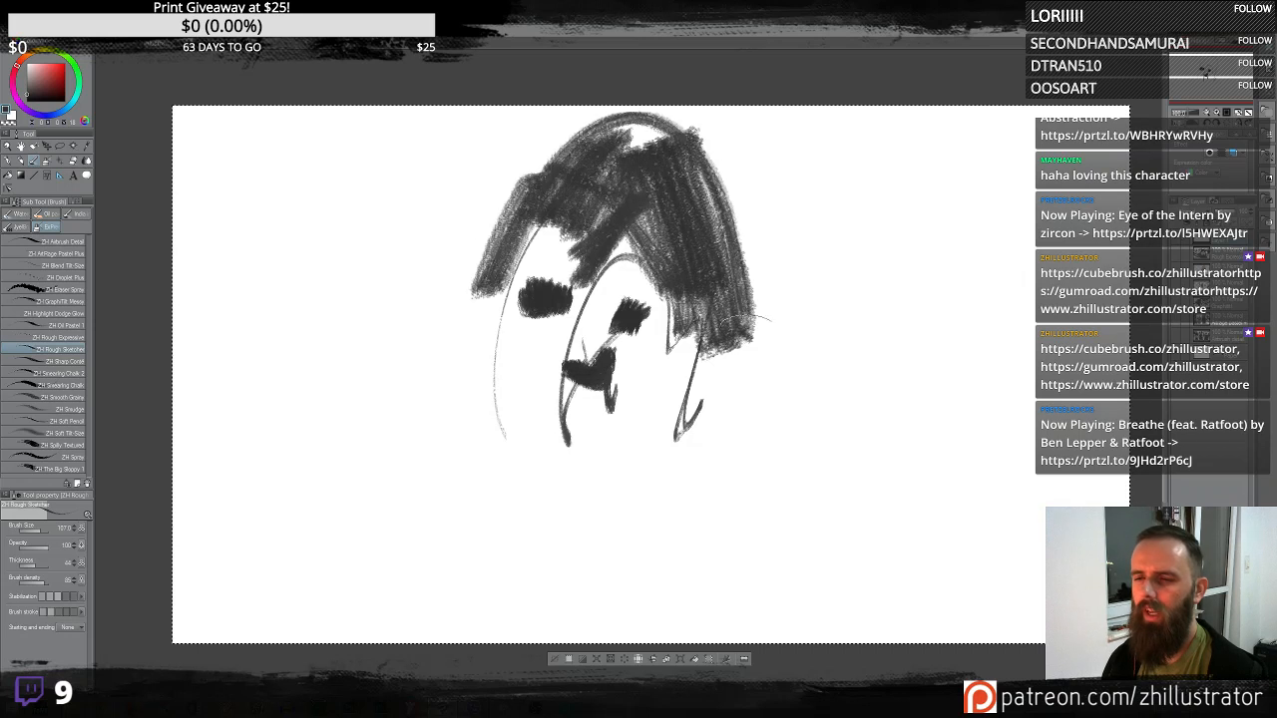
# - Add ears and jaw lines to the head and refine the eyes and mouth
pyautogui.moveTo(588, 145)
pyautogui.mouseDown()
pyautogui.moveTo(484, 270)
pyautogui.moveTo(510, 289)
pyautogui.moveTo(507, 342)
pyautogui.moveTo(470, 370)
pyautogui.moveTo(602, 507)
pyautogui.moveTo(673, 431)
pyautogui.mouseUp()
pyautogui.moveTo(542, 461); pyautogui.dragTo(690, 371)
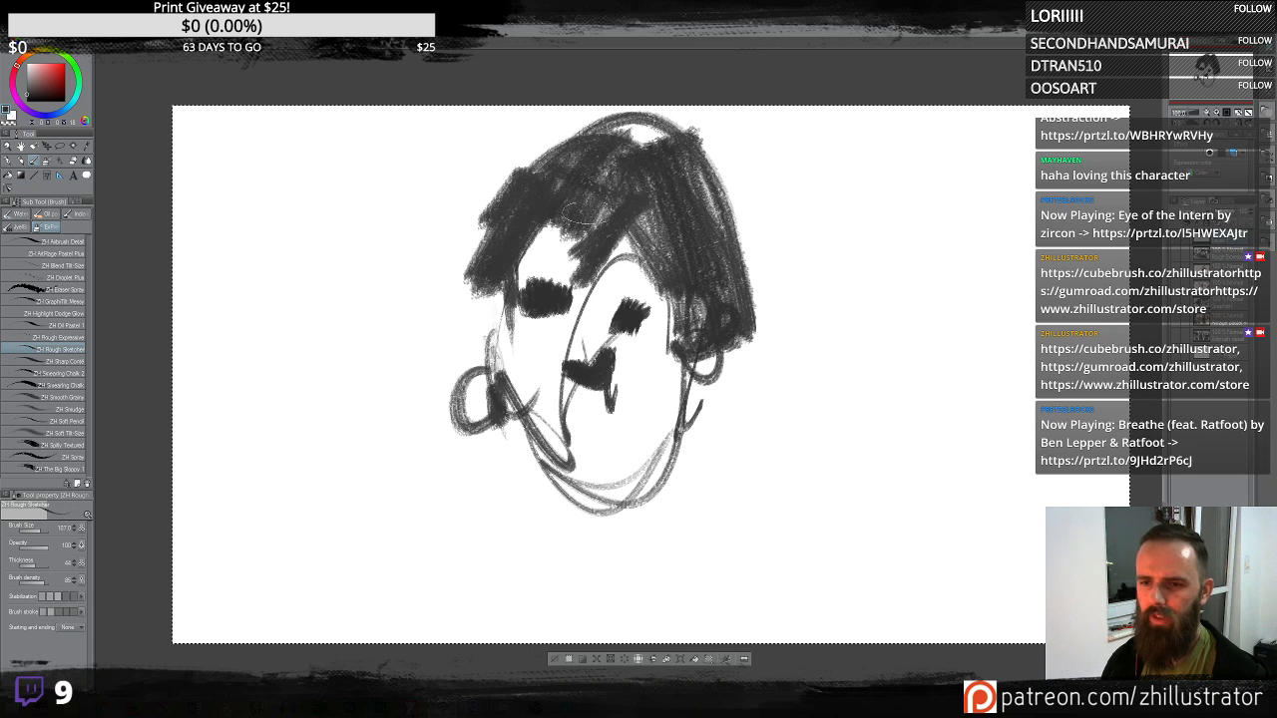
pyautogui.moveTo(537, 345); pyautogui.dragTo(553, 355)
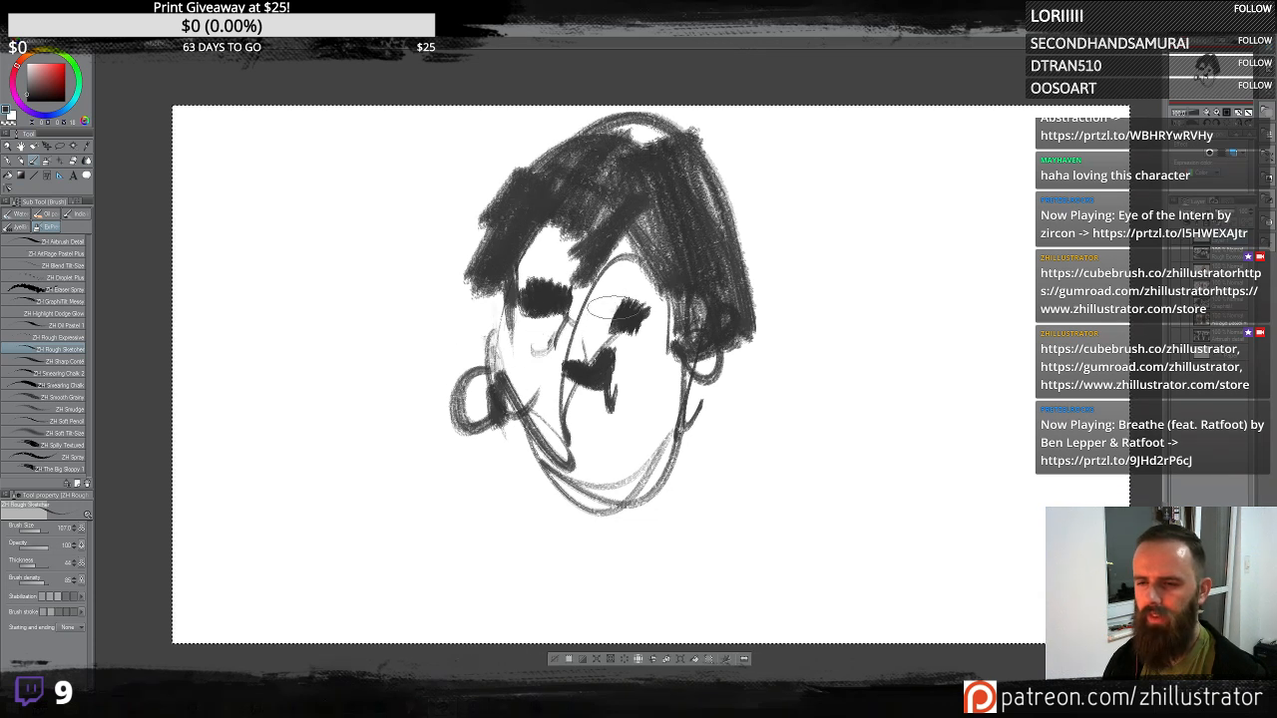
pyautogui.moveTo(604, 289); pyautogui.dragTo(569, 345)
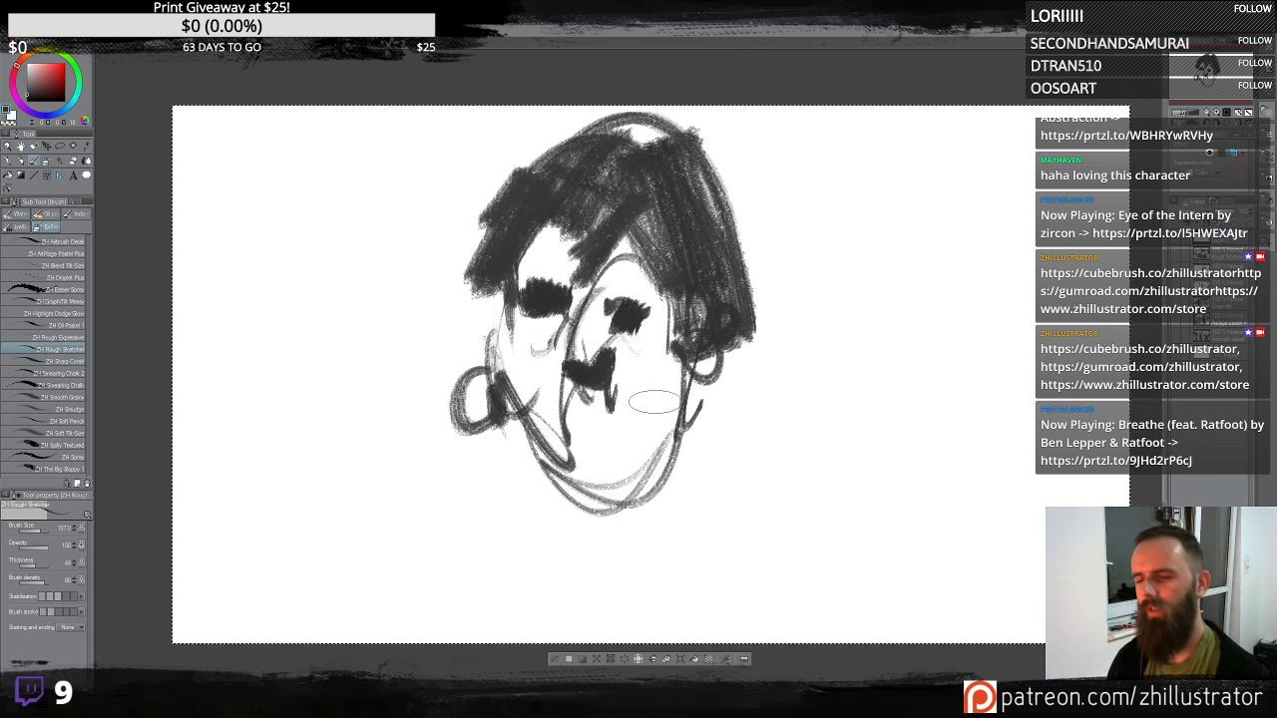
pyautogui.moveTo(591, 391)
pyautogui.mouseDown()
pyautogui.moveTo(612, 417)
pyautogui.moveTo(603, 406)
pyautogui.moveTo(583, 426)
pyautogui.moveTo(595, 411)
pyautogui.moveTo(635, 414)
pyautogui.mouseUp()
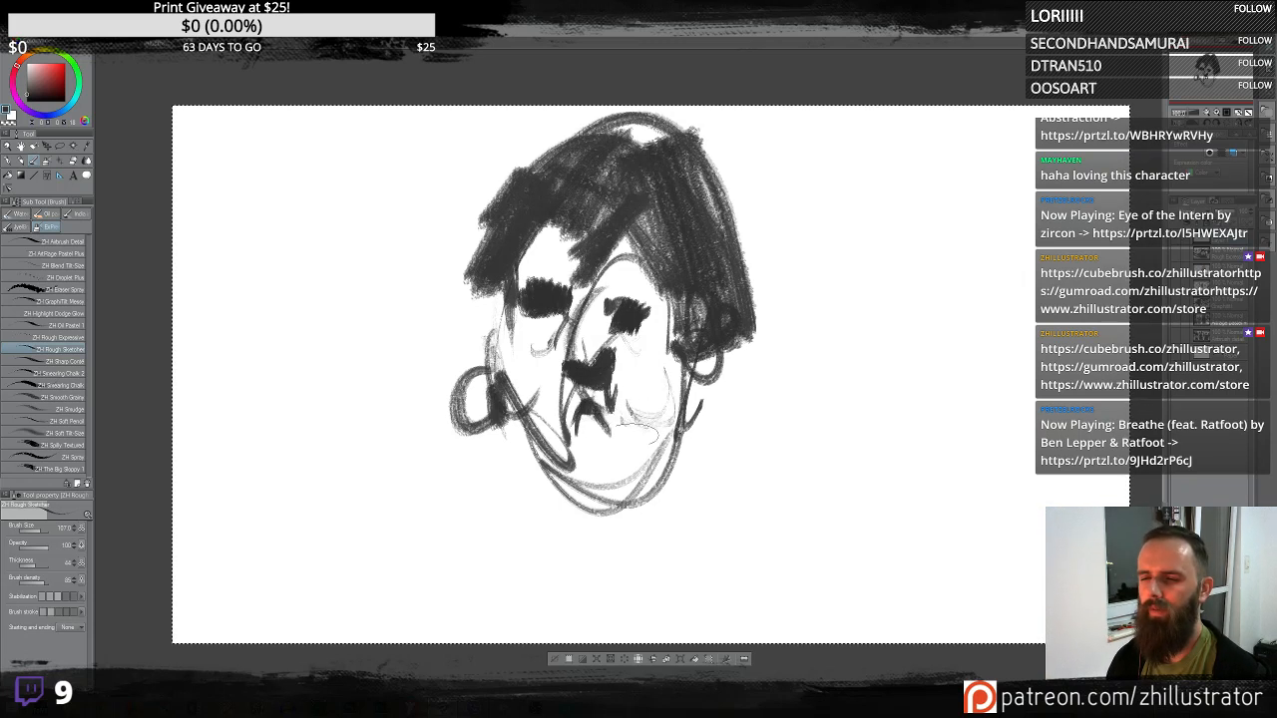
# - Sketch the neck, collar and long shoulder lines below the head
pyautogui.moveTo(494, 371)
pyautogui.mouseDown()
pyautogui.moveTo(503, 528)
pyautogui.moveTo(520, 574)
pyautogui.mouseUp()
pyautogui.moveTo(569, 514); pyautogui.dragTo(499, 623)
pyautogui.moveTo(588, 545); pyautogui.dragTo(647, 639)
pyautogui.moveTo(610, 479); pyautogui.dragTo(687, 585)
pyautogui.moveTo(578, 514); pyautogui.dragTo(622, 508)
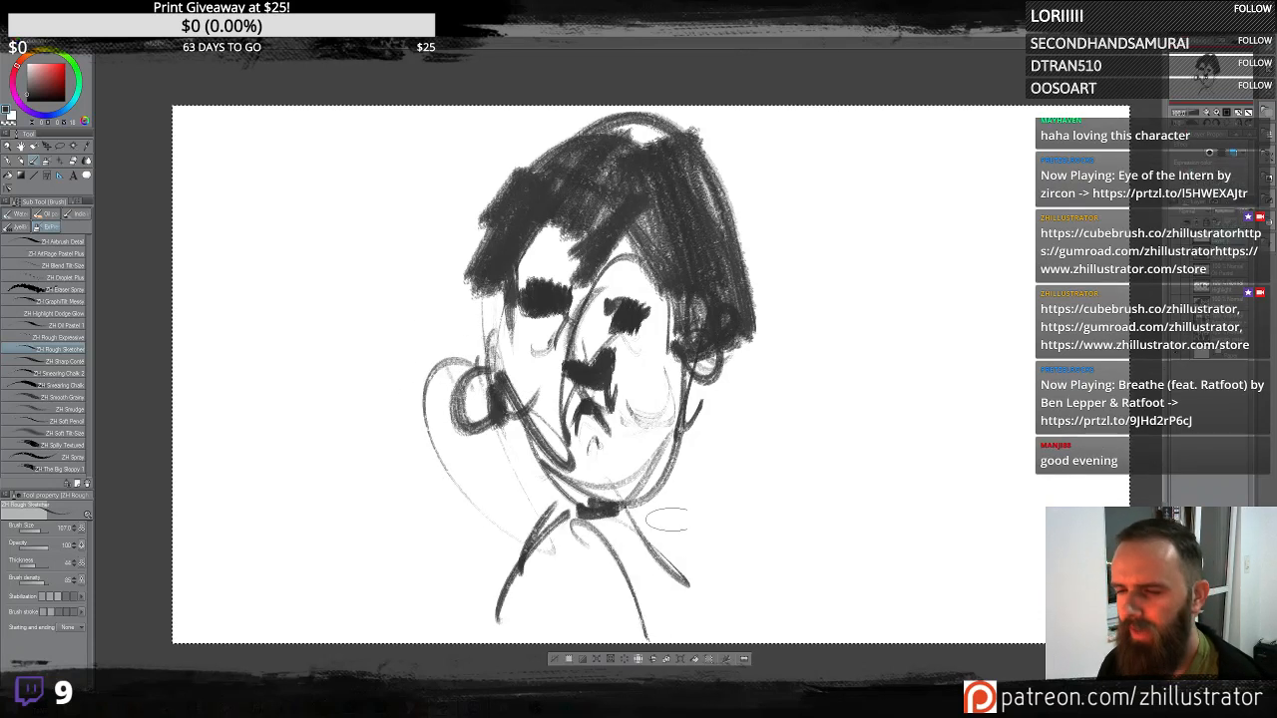
pyautogui.moveTo(712, 371)
pyautogui.mouseDown()
pyautogui.moveTo(902, 642)
pyautogui.moveTo(895, 523)
pyautogui.moveTo(986, 641)
pyautogui.mouseUp()
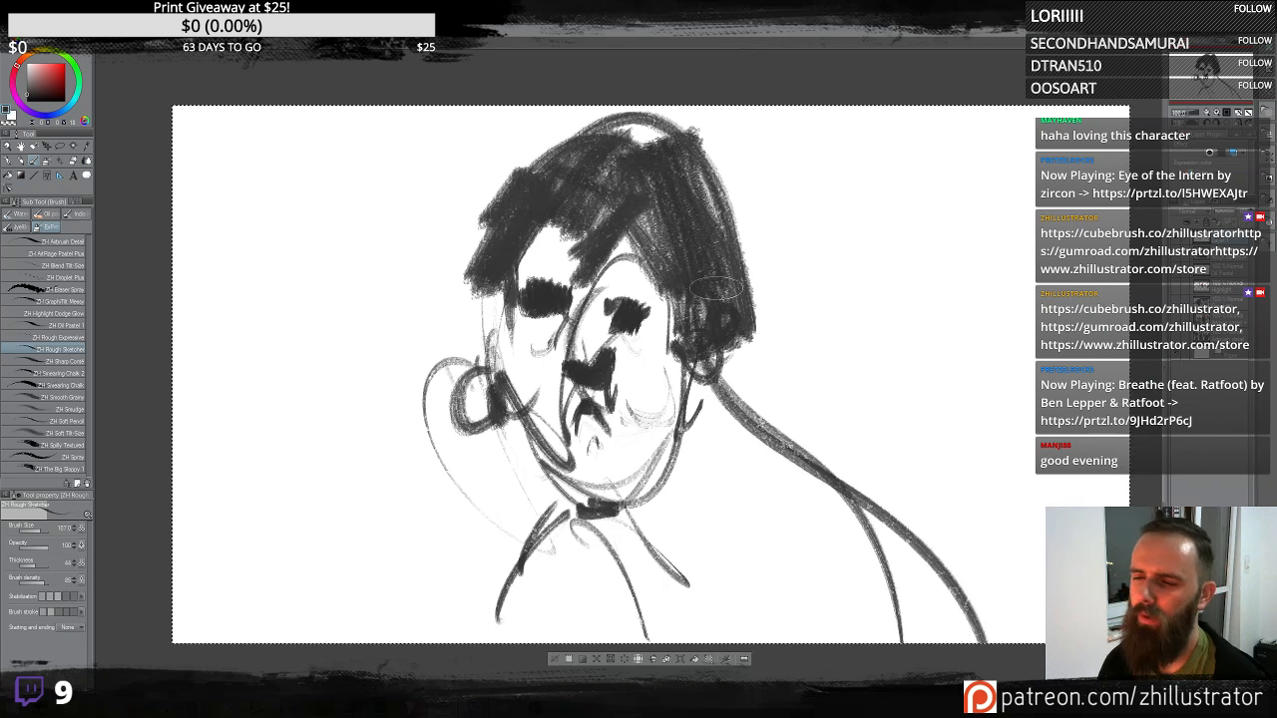
pyautogui.moveTo(756, 321); pyautogui.dragTo(938, 634)
pyautogui.moveTo(560, 477); pyautogui.dragTo(544, 642)
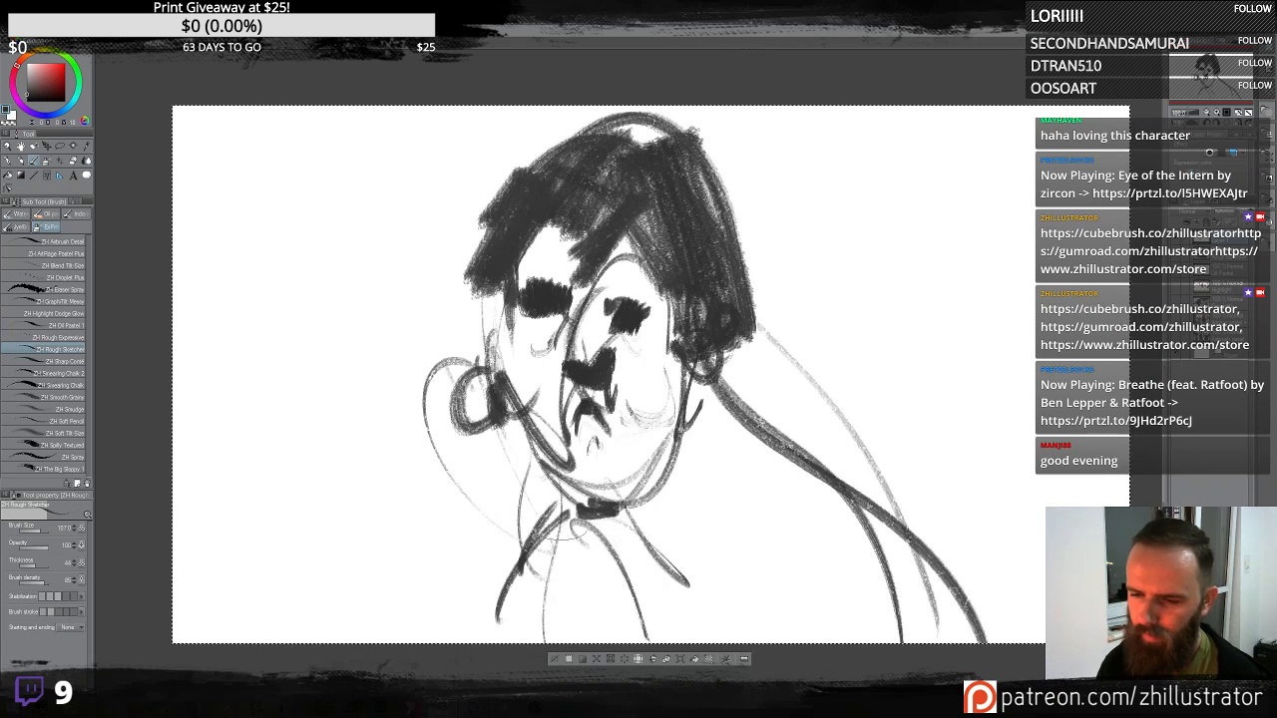
pyautogui.moveTo(515, 423); pyautogui.dragTo(627, 508)
pyautogui.moveTo(641, 461); pyautogui.dragTo(613, 495)
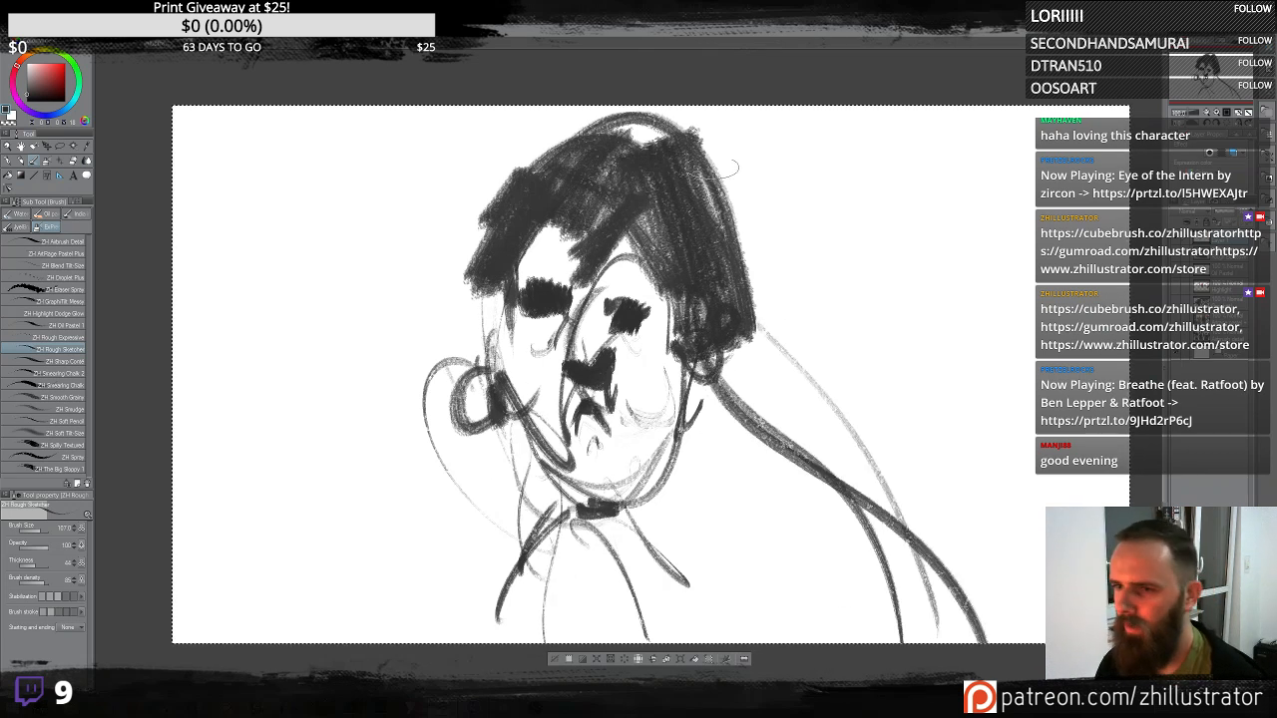
# - Try adding antenna-like strokes on top of the head, undoing all three
pyautogui.moveTo(513, 178)
pyautogui.mouseDown()
pyautogui.moveTo(667, 134)
pyautogui.moveTo(710, 243)
pyautogui.mouseUp()
pyautogui.moveTo(718, 181); pyautogui.dragTo(813, 146)
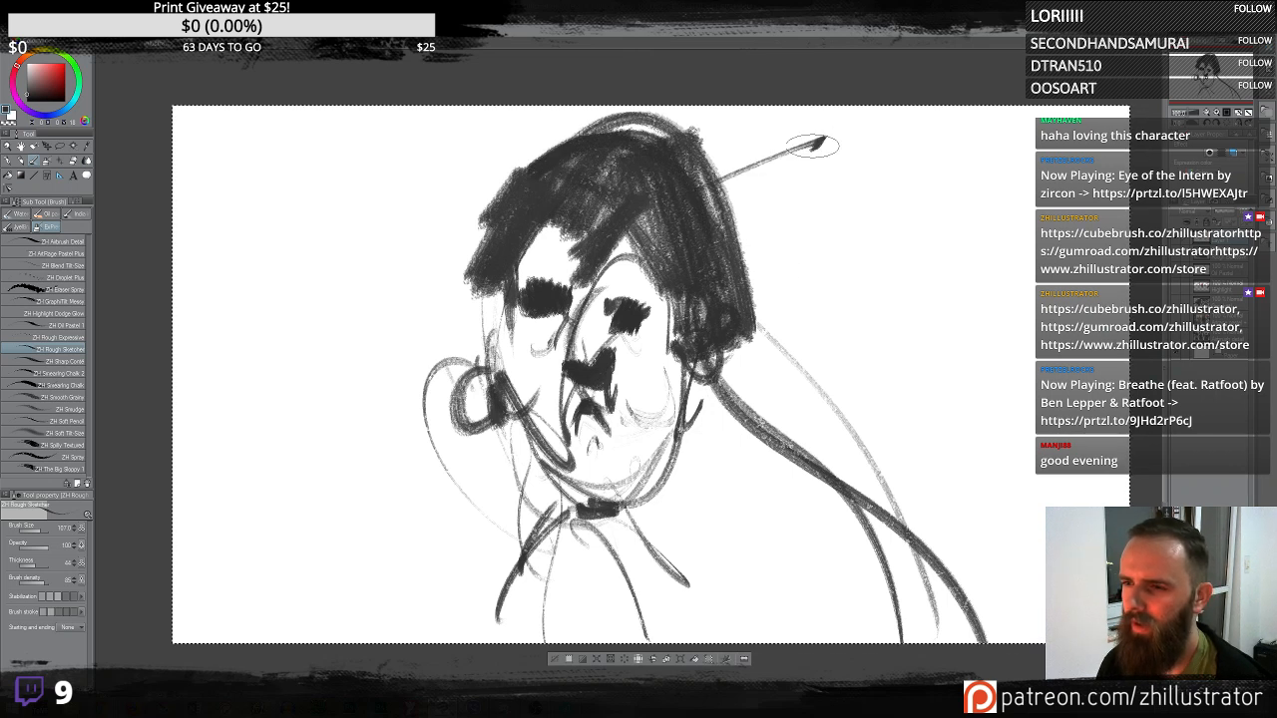
pyautogui.moveTo(455, 207); pyautogui.dragTo(365, 166)
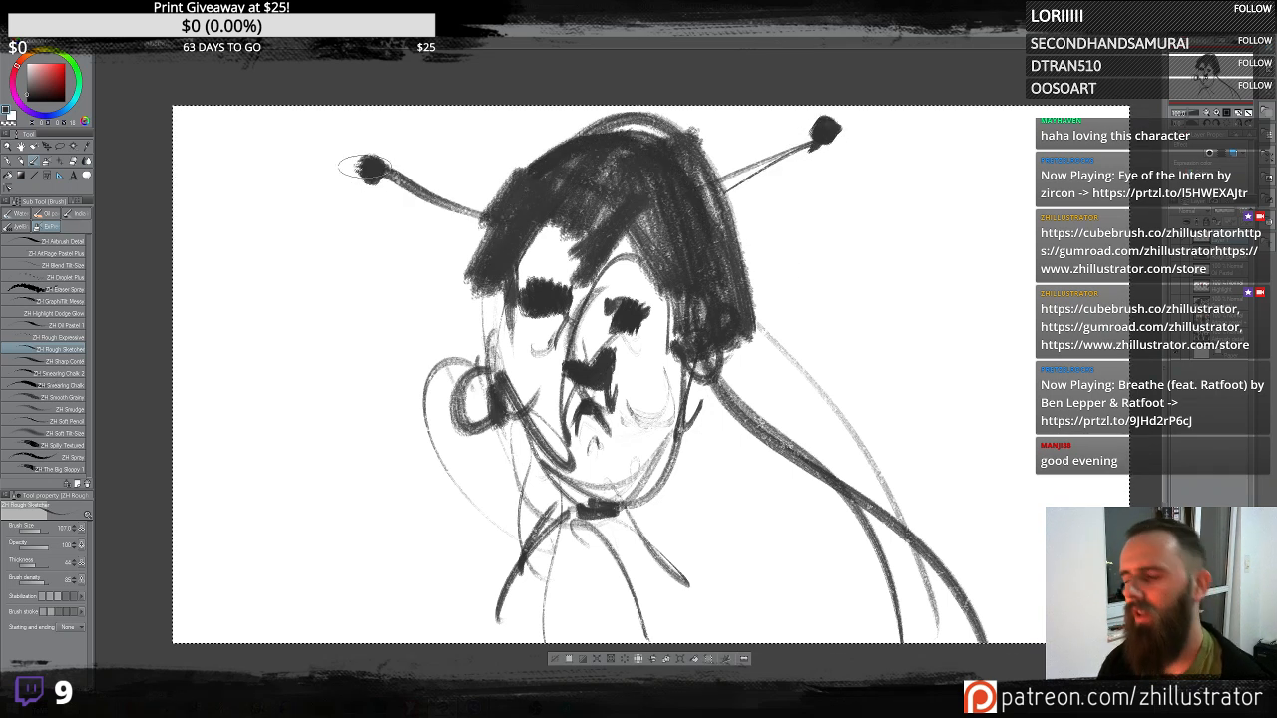
pyautogui.hotkey('ctrl', 'z')
pyautogui.hotkey('ctrl', 'z')
pyautogui.hotkey('ctrl', 'z')
# - Draw large sweeping arcs around the head and shoulders
pyautogui.moveTo(744, 399); pyautogui.dragTo(827, 110)
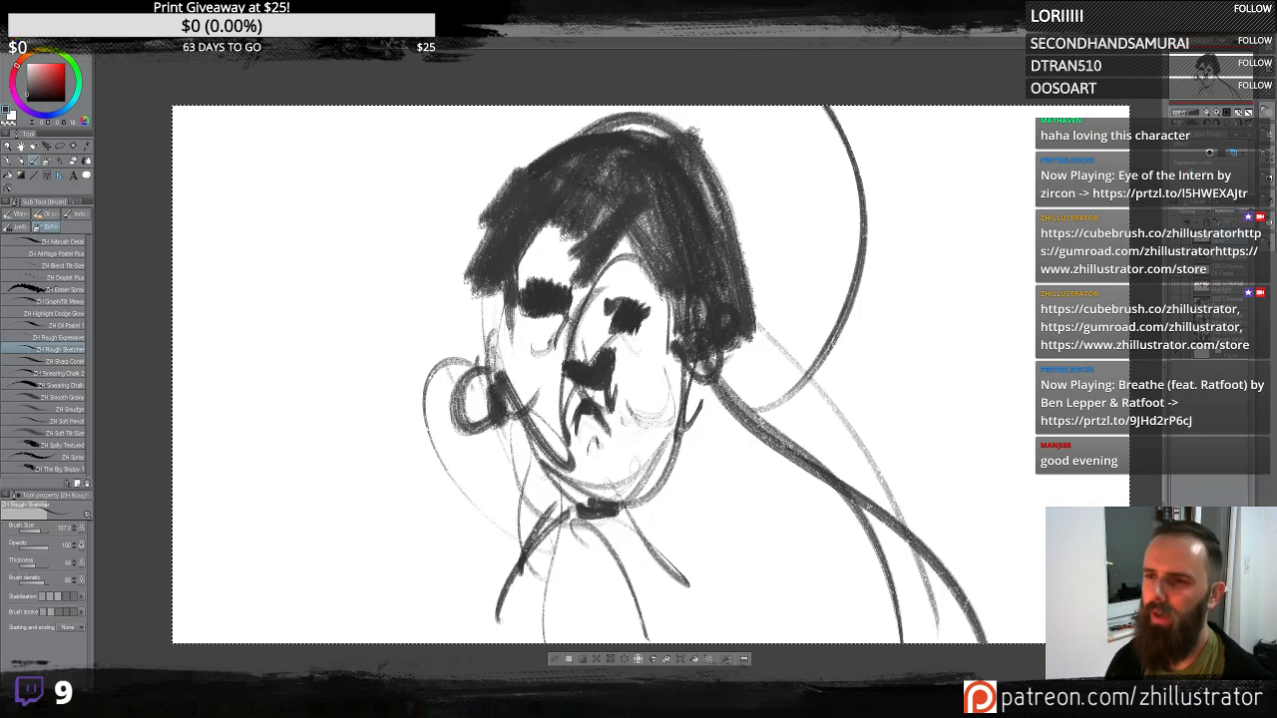
pyautogui.moveTo(334, 110)
pyautogui.mouseDown()
pyautogui.moveTo(394, 421)
pyautogui.moveTo(278, 159)
pyautogui.mouseUp()
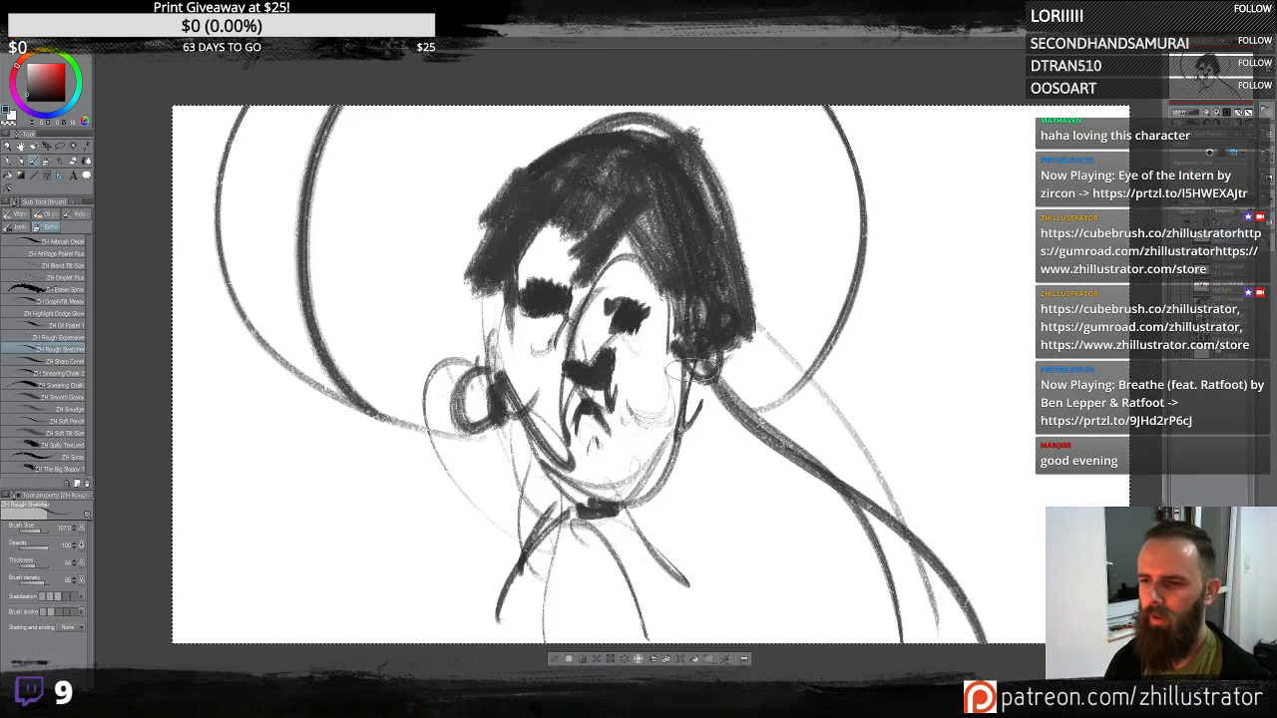
pyautogui.moveTo(669, 389); pyautogui.dragTo(970, 111)
pyautogui.moveTo(546, 408); pyautogui.dragTo(175, 289)
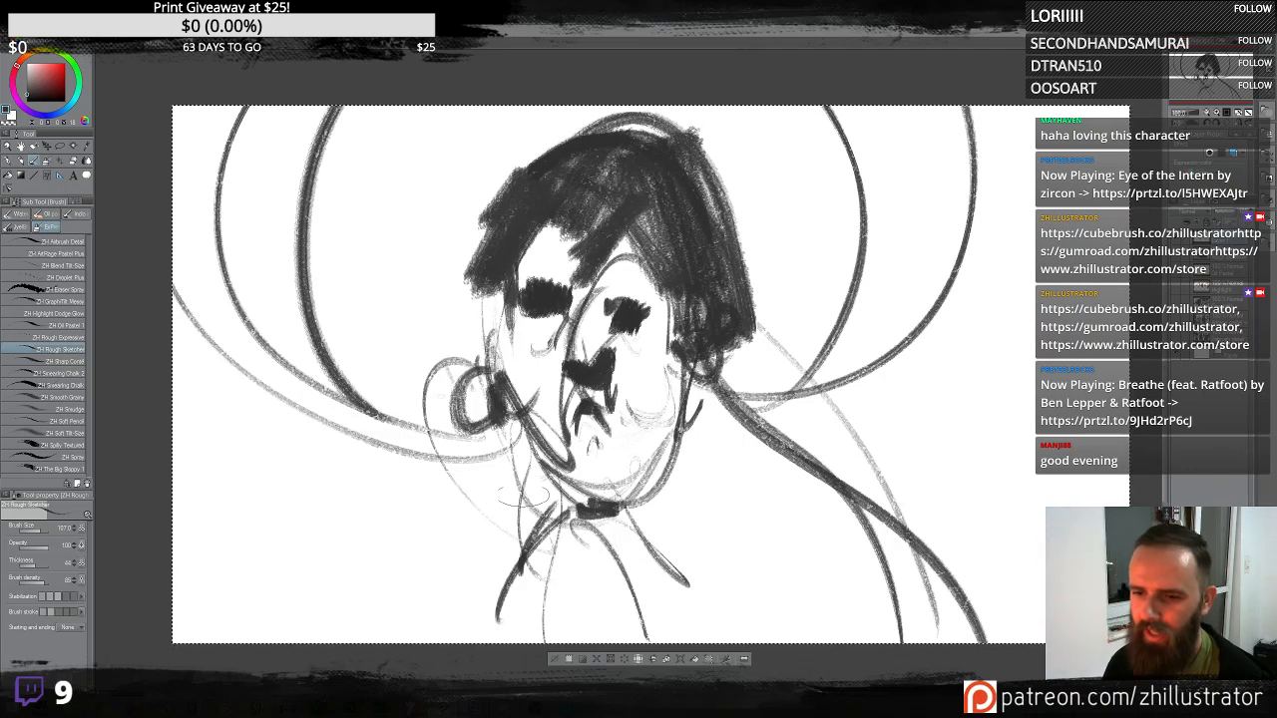
# - Fill the dark coat on the left shoulder and add a ruffled collar and brow shading
pyautogui.moveTo(521, 497)
pyautogui.mouseDown()
pyautogui.moveTo(598, 504)
pyautogui.moveTo(538, 599)
pyautogui.moveTo(459, 558)
pyautogui.moveTo(464, 449)
pyautogui.moveTo(509, 435)
pyautogui.moveTo(555, 499)
pyautogui.moveTo(499, 534)
pyautogui.moveTo(514, 549)
pyautogui.mouseUp()
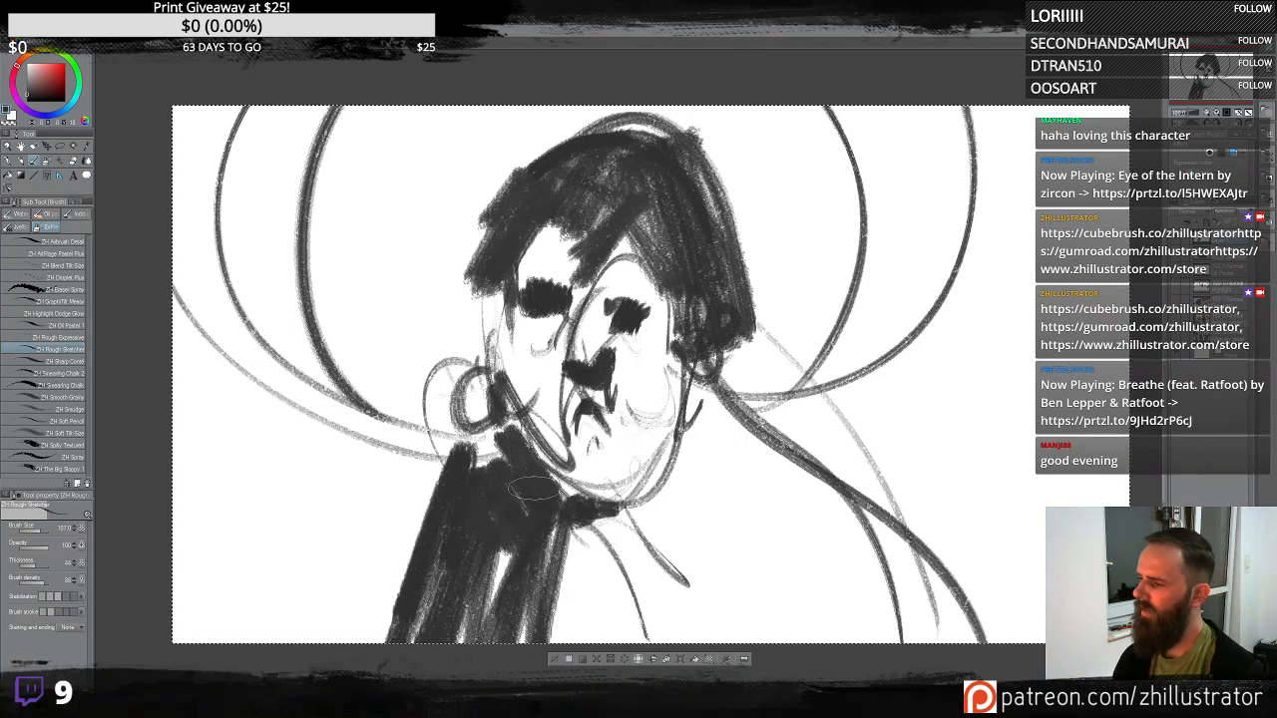
pyautogui.moveTo(514, 457)
pyautogui.mouseDown()
pyautogui.moveTo(494, 439)
pyautogui.moveTo(470, 443)
pyautogui.mouseUp()
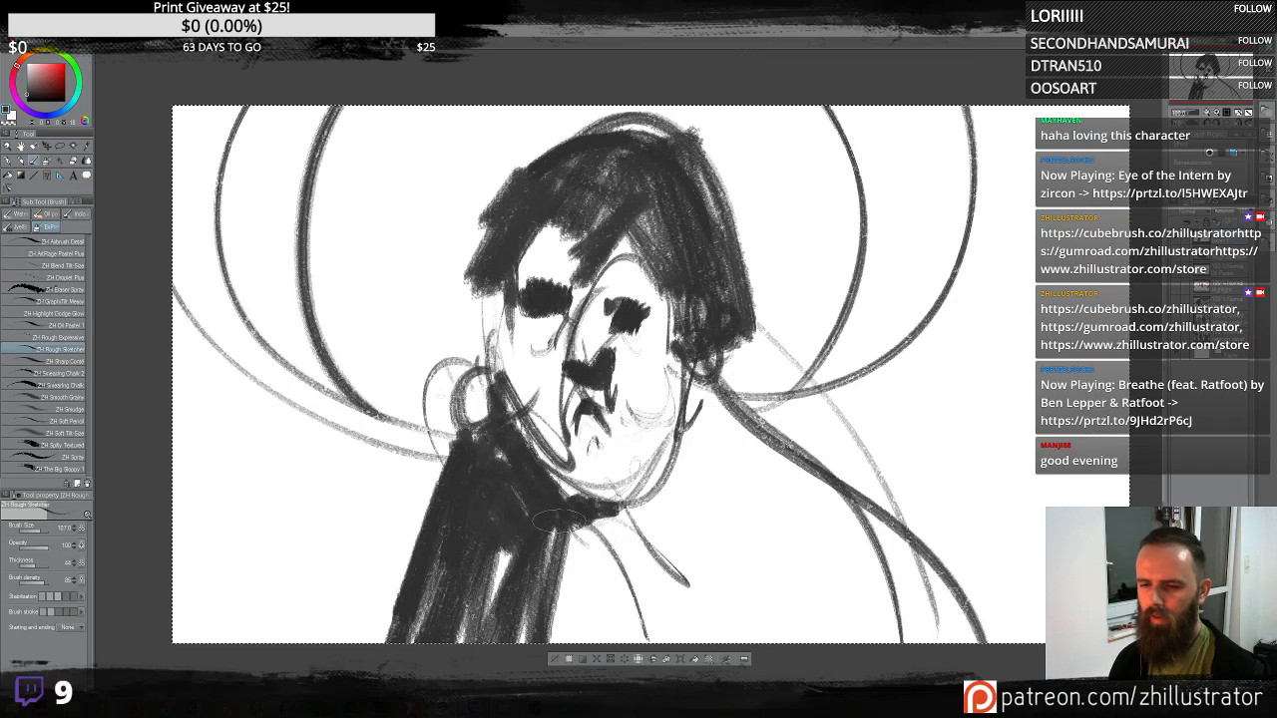
pyautogui.moveTo(559, 519)
pyautogui.mouseDown()
pyautogui.moveTo(514, 604)
pyautogui.moveTo(588, 509)
pyautogui.mouseUp()
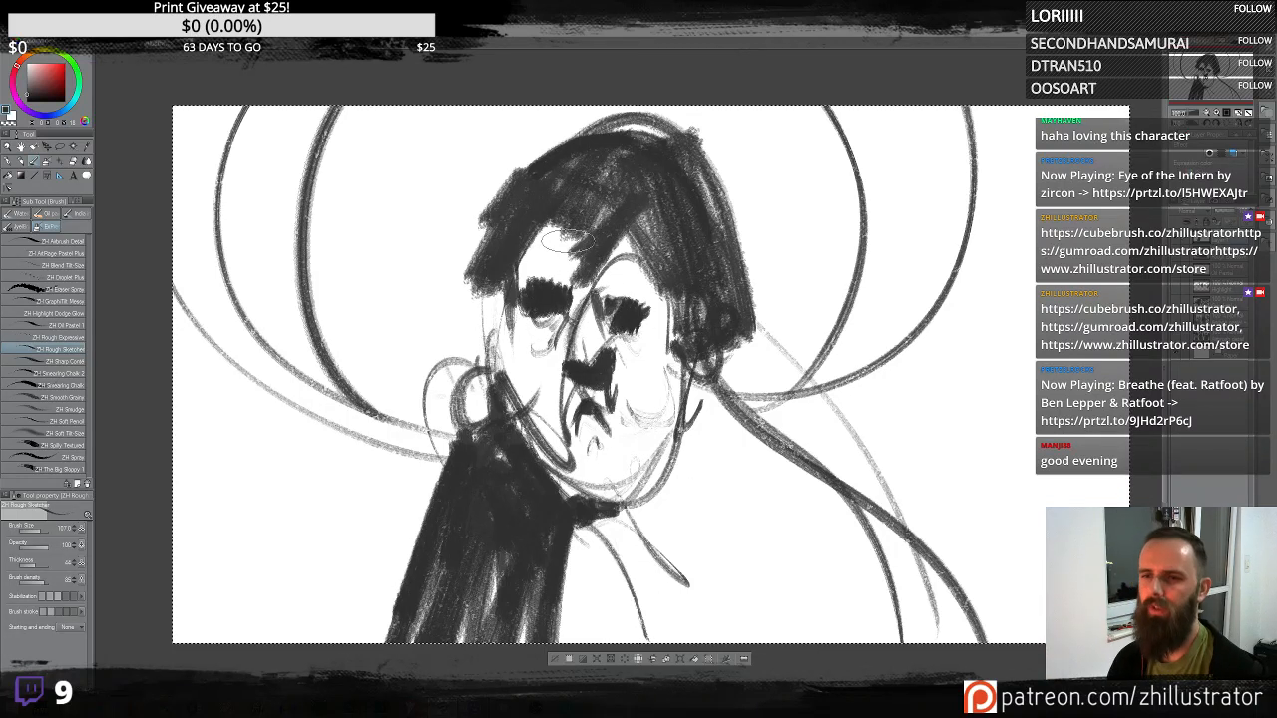
pyautogui.moveTo(541, 224); pyautogui.dragTo(598, 299)
pyautogui.moveTo(607, 255)
pyautogui.mouseDown()
pyautogui.moveTo(631, 225)
pyautogui.moveTo(621, 262)
pyautogui.mouseUp()
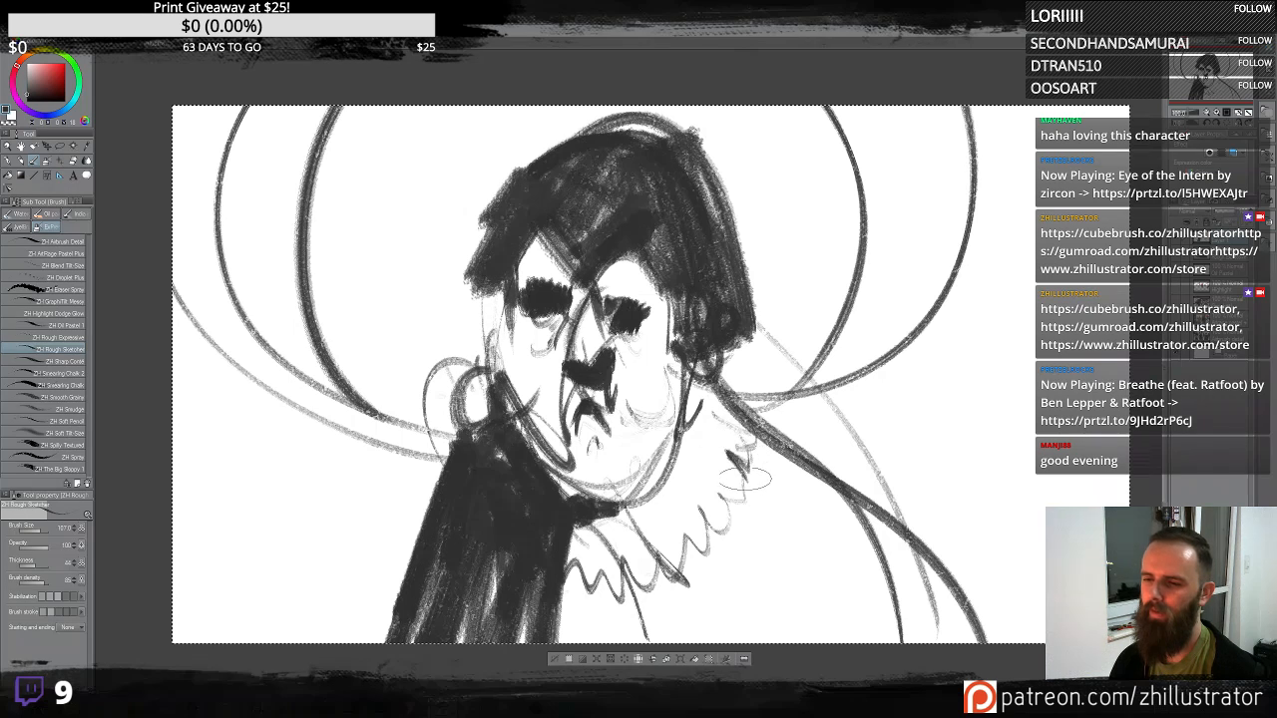
# - Try extra strokes on the collar and right background, undoing them
pyautogui.moveTo(705, 514)
pyautogui.mouseDown()
pyautogui.moveTo(719, 533)
pyautogui.moveTo(704, 554)
pyautogui.mouseUp()
pyautogui.moveTo(856, 384)
pyautogui.mouseDown()
pyautogui.moveTo(773, 529)
pyautogui.moveTo(869, 404)
pyautogui.mouseUp()
pyautogui.hotkey('ctrl', 'z')
pyautogui.hotkey('ctrl', 'z')
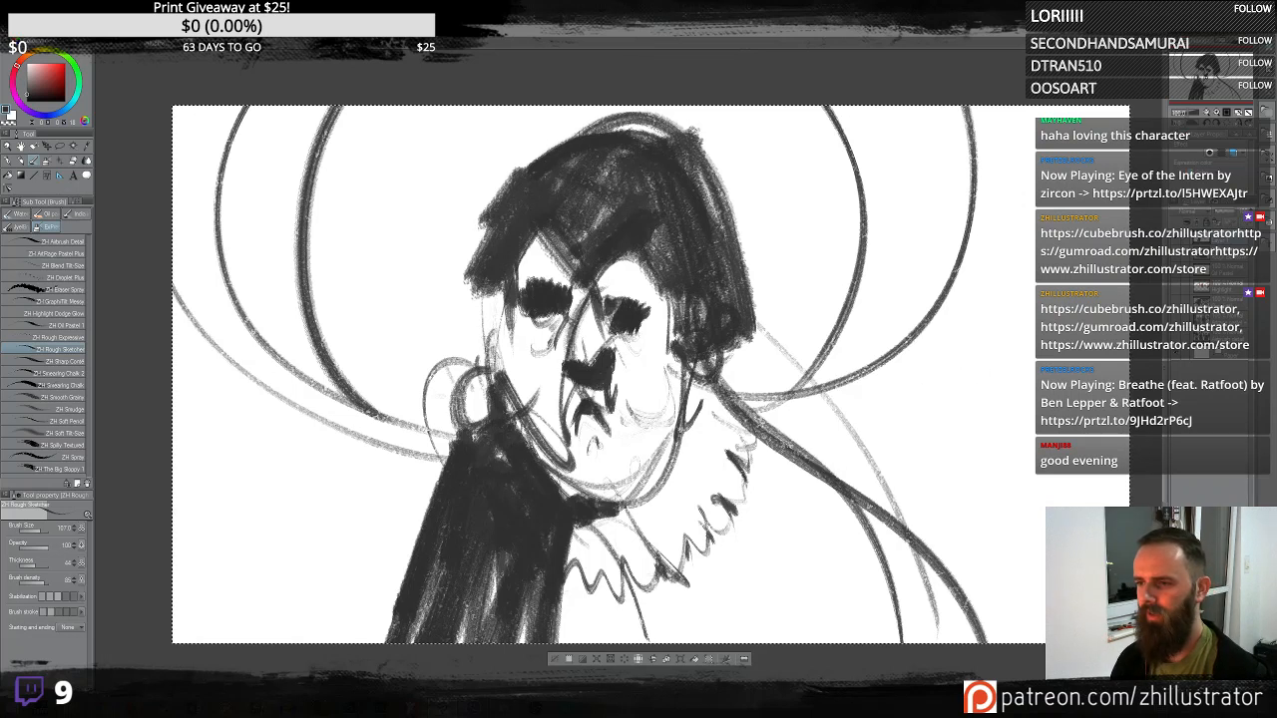
pyautogui.hotkey('ctrl', 'z')
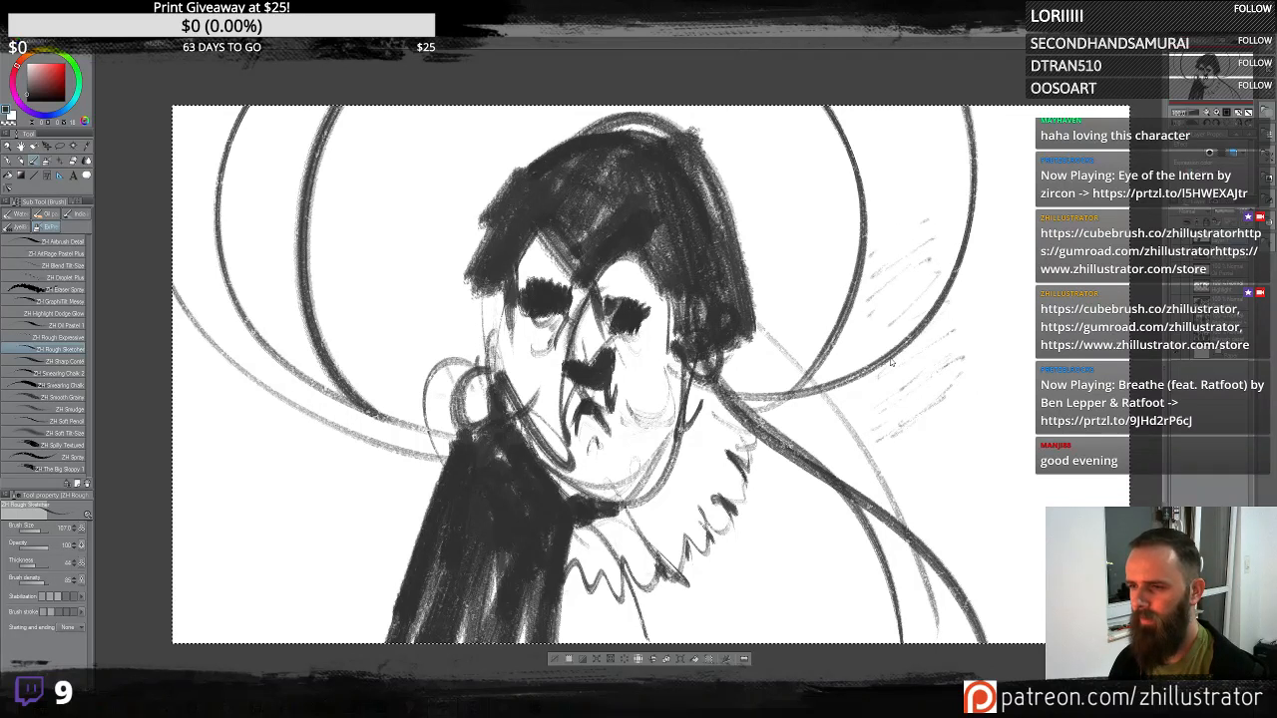
pyautogui.hotkey('ctrl', 'z')
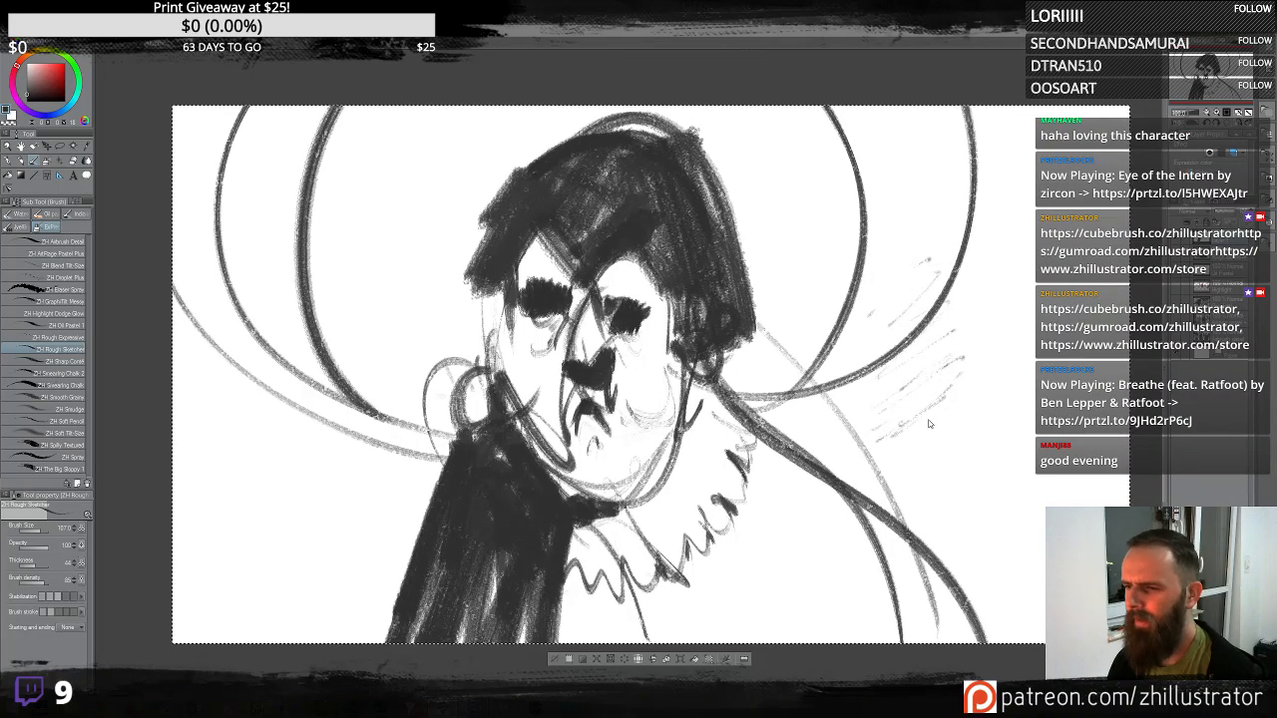
pyautogui.hotkey('ctrl', 'z')
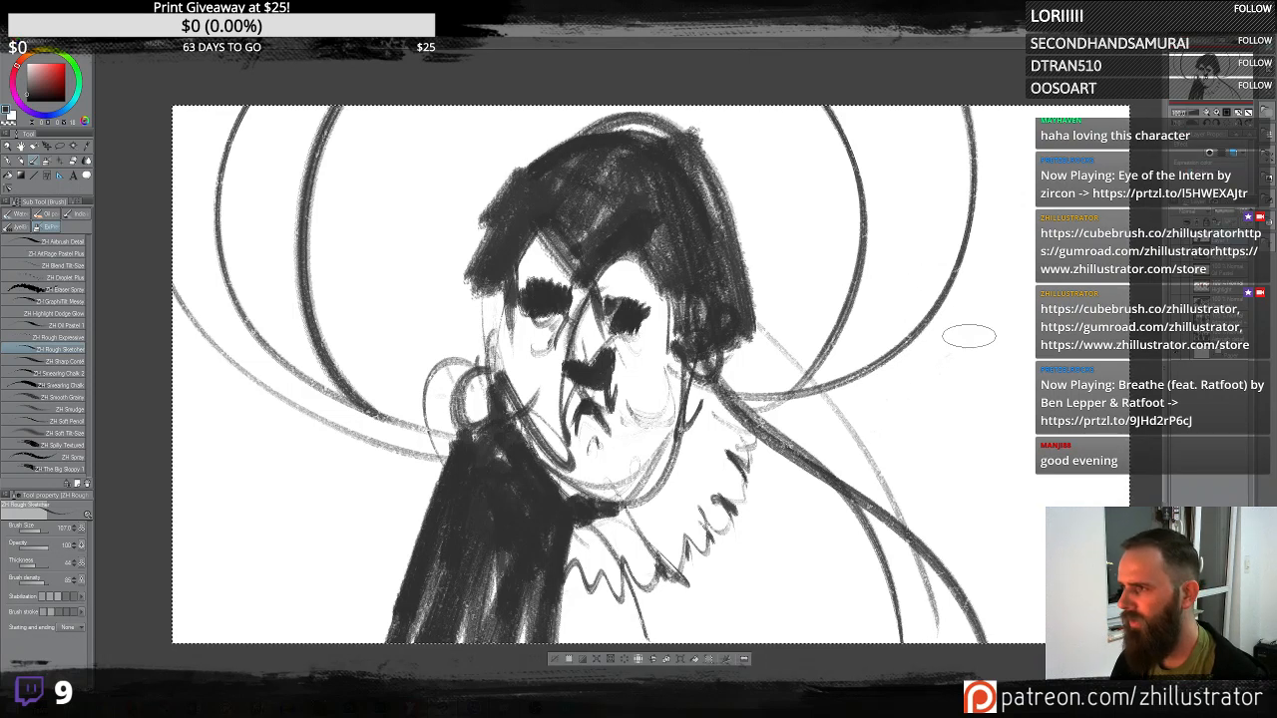
# - Try drawing a flowing shape on the right side of the figure, undoing the strokes
pyautogui.moveTo(961, 357); pyautogui.dragTo(900, 405)
pyautogui.moveTo(1004, 327)
pyautogui.mouseDown()
pyautogui.moveTo(950, 332)
pyautogui.moveTo(973, 335)
pyautogui.moveTo(902, 391)
pyautogui.moveTo(959, 279)
pyautogui.moveTo(900, 199)
pyautogui.moveTo(789, 514)
pyautogui.mouseUp()
pyautogui.hotkey('ctrl', 'z')
pyautogui.hotkey('ctrl', 'z')
pyautogui.hotkey('ctrl', 'z')
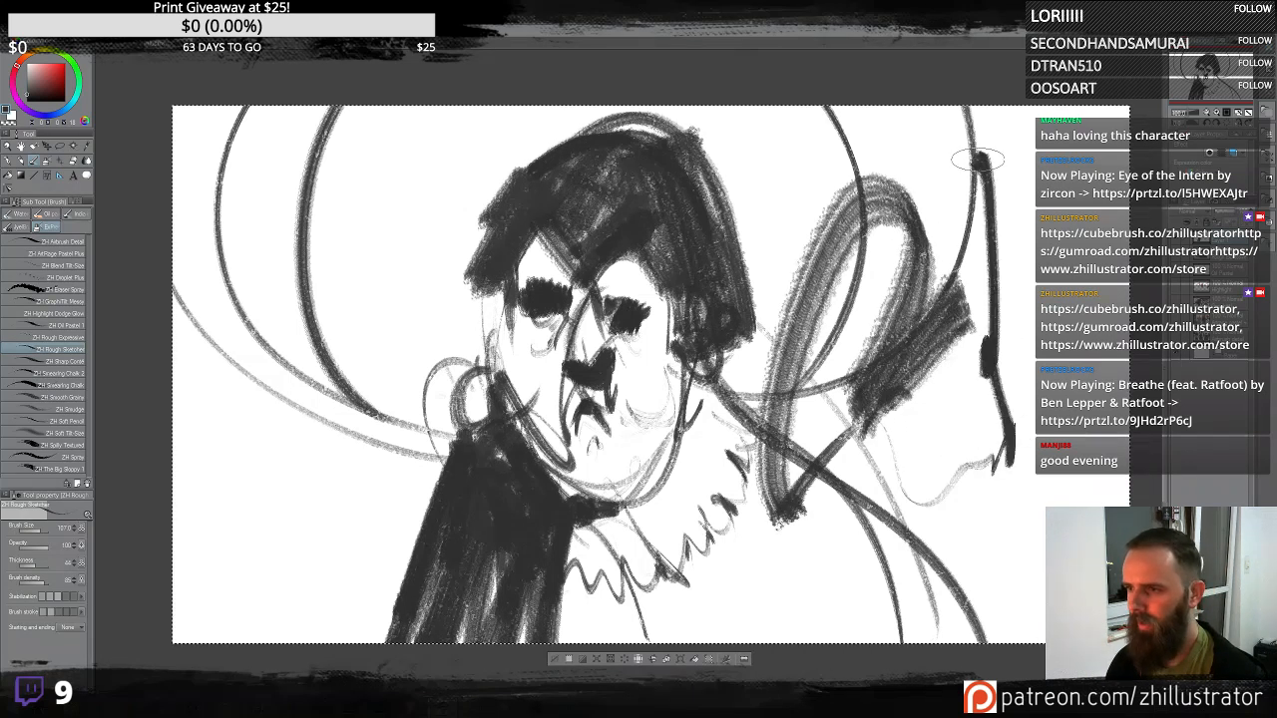
pyautogui.hotkey('ctrl', 'z')
pyautogui.moveTo(983, 354)
pyautogui.mouseDown()
pyautogui.moveTo(978, 389)
pyautogui.moveTo(973, 329)
pyautogui.moveTo(967, 394)
pyautogui.mouseUp()
pyautogui.hotkey('ctrl', 'z')
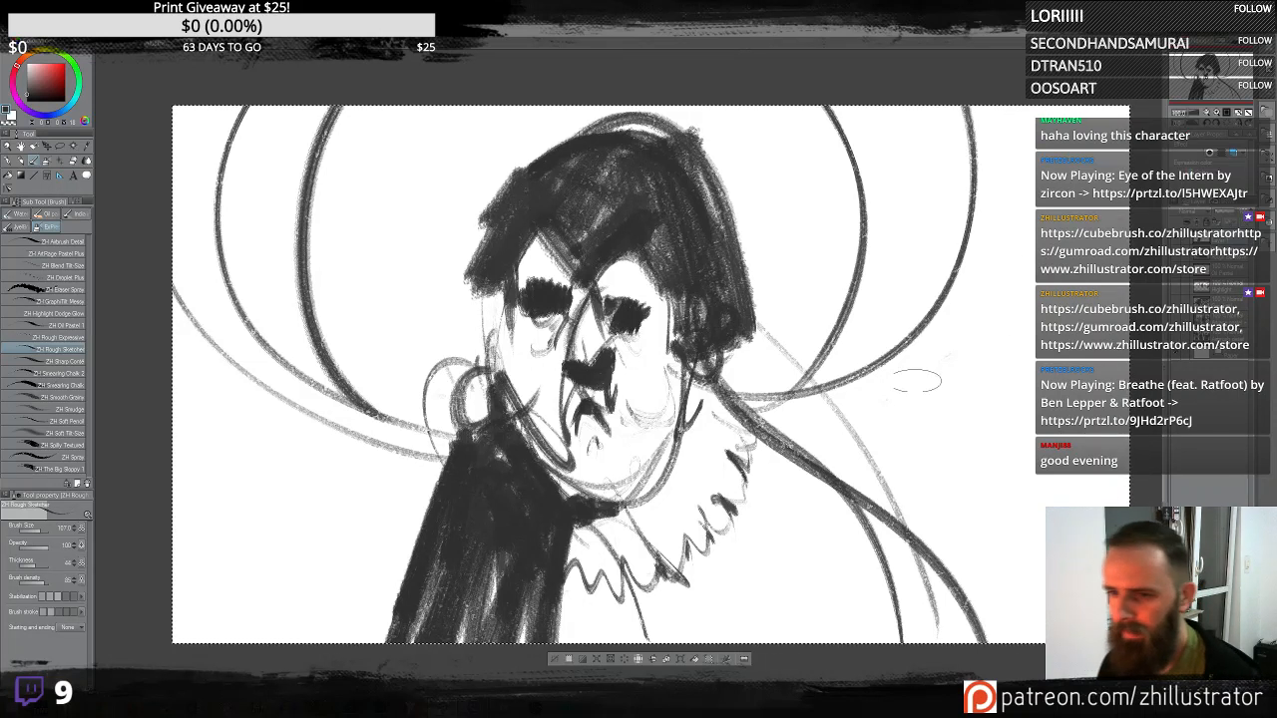
# - Extend the ruffled collar and fill the dark coat on the right shoulder
pyautogui.moveTo(686, 417); pyautogui.dragTo(659, 531)
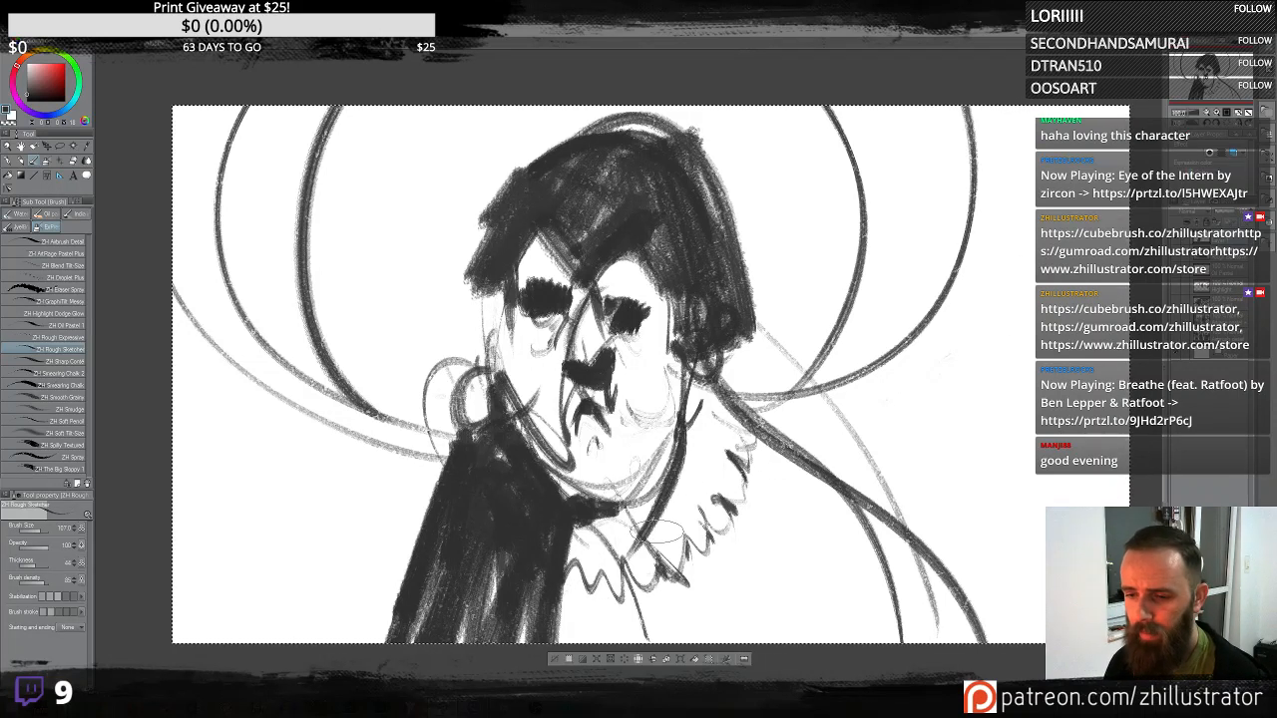
pyautogui.hotkey('ctrl', 'z')
pyautogui.moveTo(585, 511)
pyautogui.mouseDown()
pyautogui.moveTo(635, 513)
pyautogui.moveTo(686, 433)
pyautogui.mouseUp()
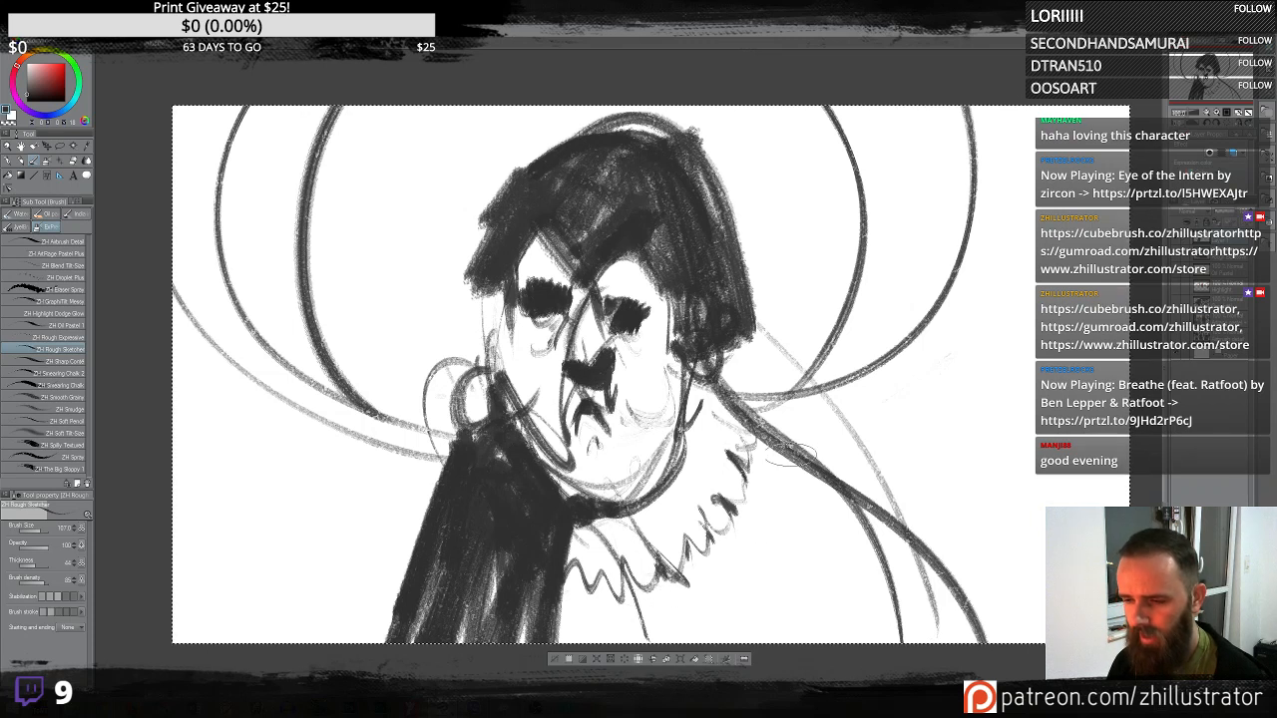
pyautogui.moveTo(819, 475); pyautogui.dragTo(876, 643)
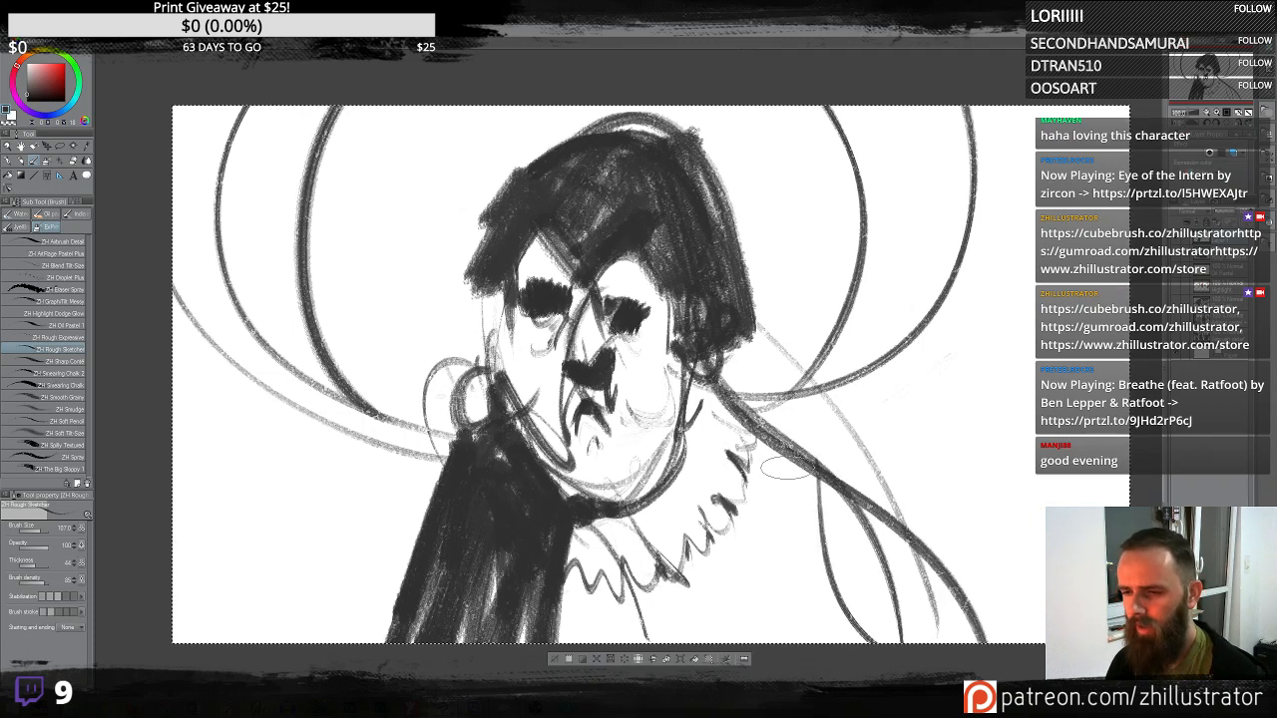
pyautogui.moveTo(683, 575); pyautogui.dragTo(700, 655)
pyautogui.moveTo(689, 550)
pyautogui.mouseDown()
pyautogui.moveTo(759, 519)
pyautogui.moveTo(814, 619)
pyautogui.moveTo(866, 638)
pyautogui.moveTo(769, 594)
pyautogui.mouseUp()
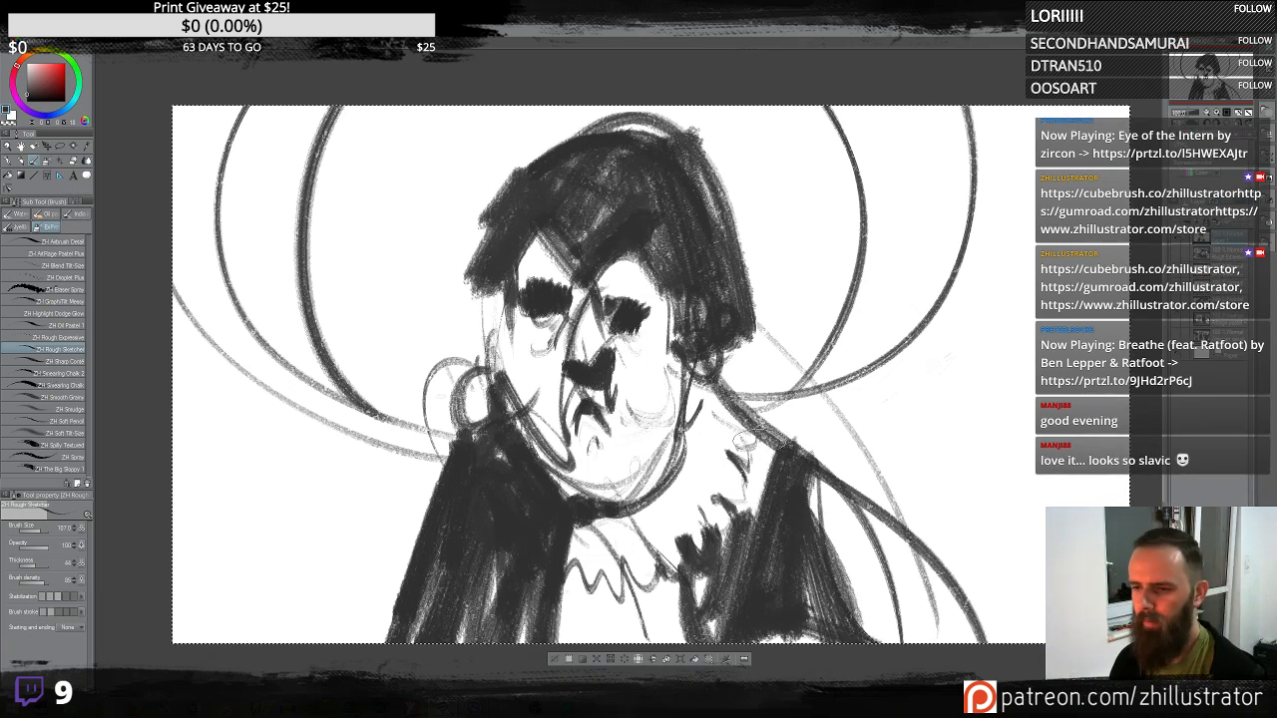
pyautogui.moveTo(763, 457); pyautogui.dragTo(758, 517)
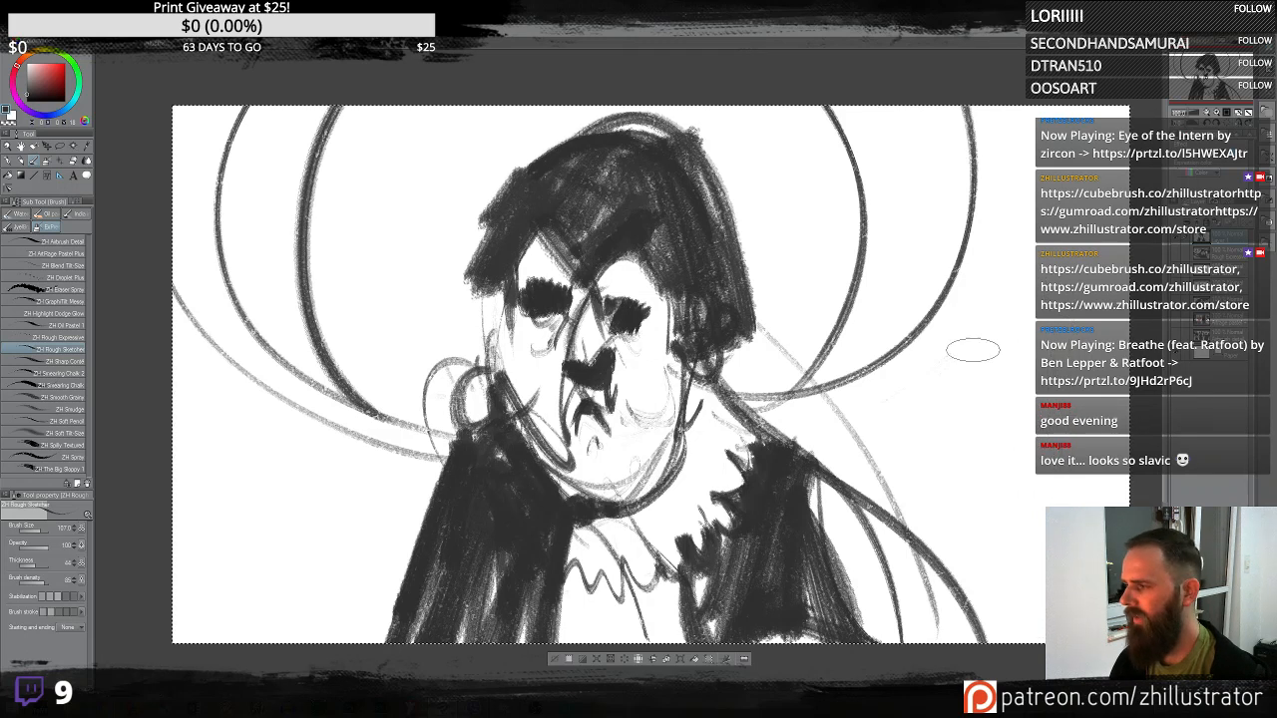
# - Try scribbling a zigzag shape to the right of the figure, undoing it
pyautogui.moveTo(949, 365); pyautogui.dragTo(834, 352)
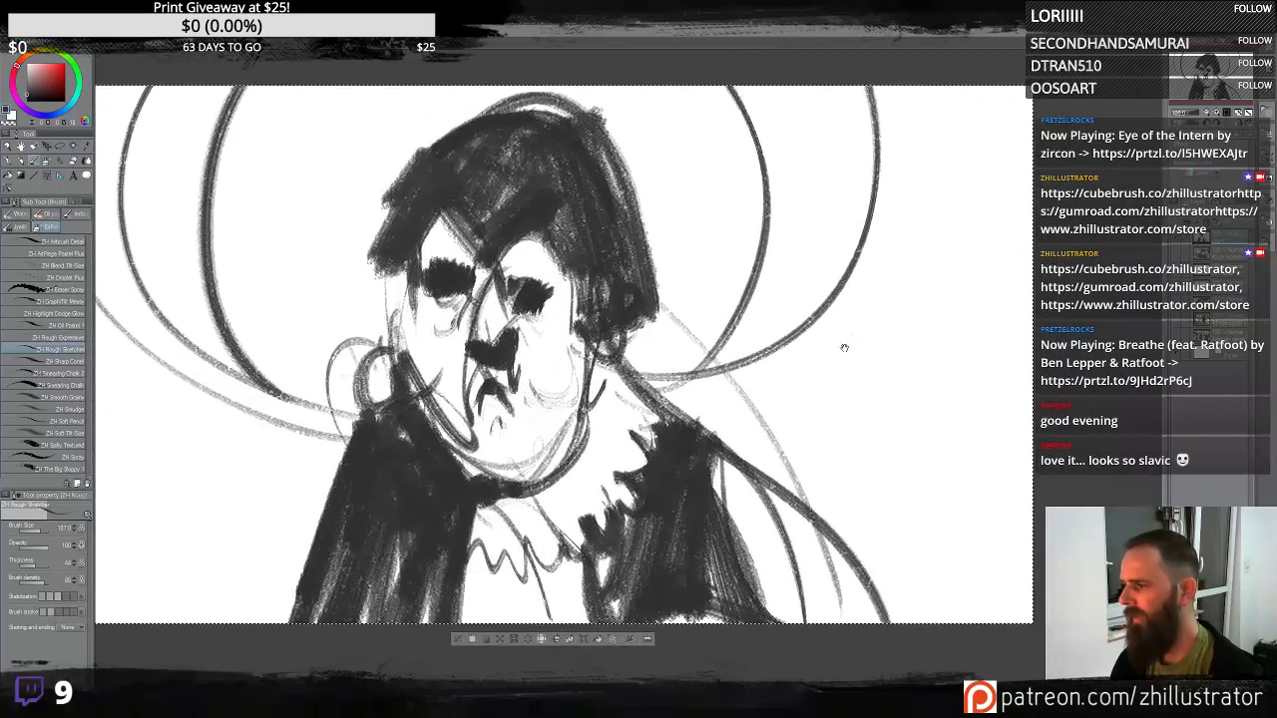
pyautogui.moveTo(863, 394)
pyautogui.mouseDown()
pyautogui.moveTo(880, 279)
pyautogui.moveTo(914, 315)
pyautogui.moveTo(908, 461)
pyautogui.moveTo(926, 239)
pyautogui.moveTo(923, 481)
pyautogui.moveTo(938, 182)
pyautogui.moveTo(946, 481)
pyautogui.moveTo(978, 205)
pyautogui.moveTo(988, 542)
pyautogui.moveTo(916, 170)
pyautogui.mouseUp()
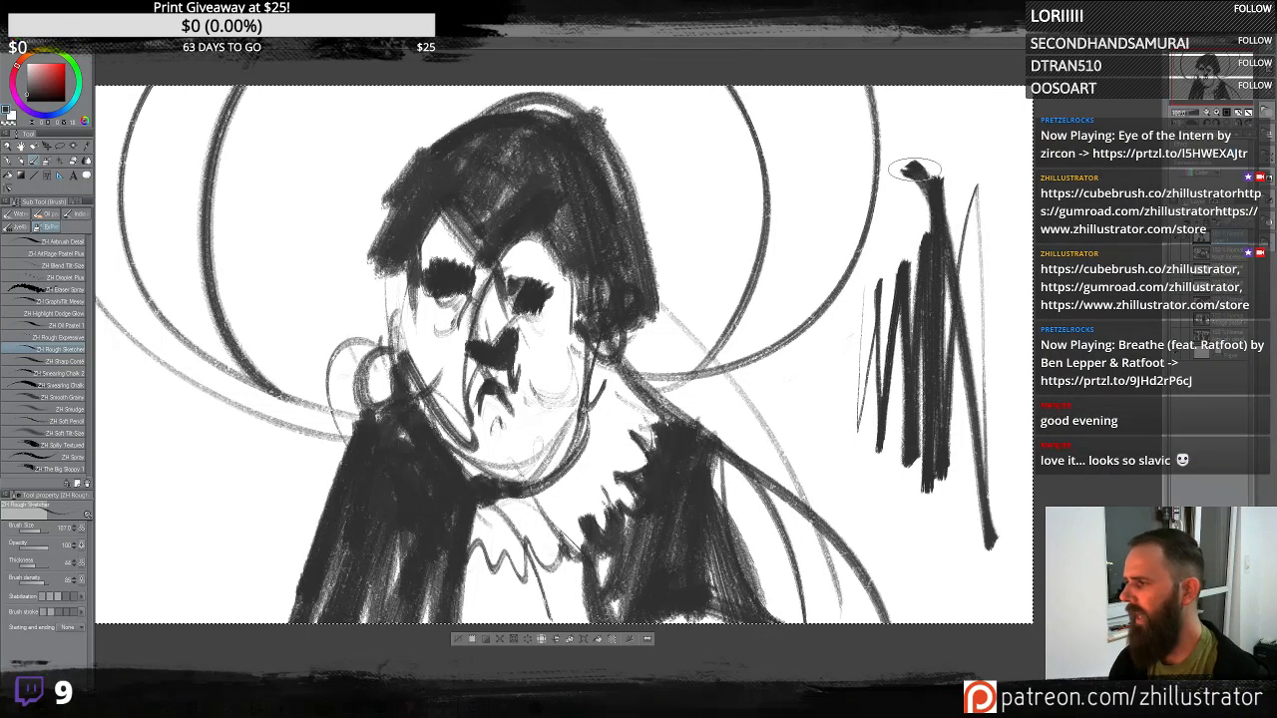
pyautogui.hotkey('ctrl', 'z')
pyautogui.moveTo(896, 369)
pyautogui.mouseDown()
pyautogui.moveTo(910, 281)
pyautogui.moveTo(898, 374)
pyautogui.moveTo(848, 400)
pyautogui.moveTo(934, 150)
pyautogui.moveTo(960, 215)
pyautogui.moveTo(906, 215)
pyautogui.moveTo(938, 514)
pyautogui.moveTo(972, 342)
pyautogui.mouseUp()
pyautogui.hotkey('ctrl', 'z')
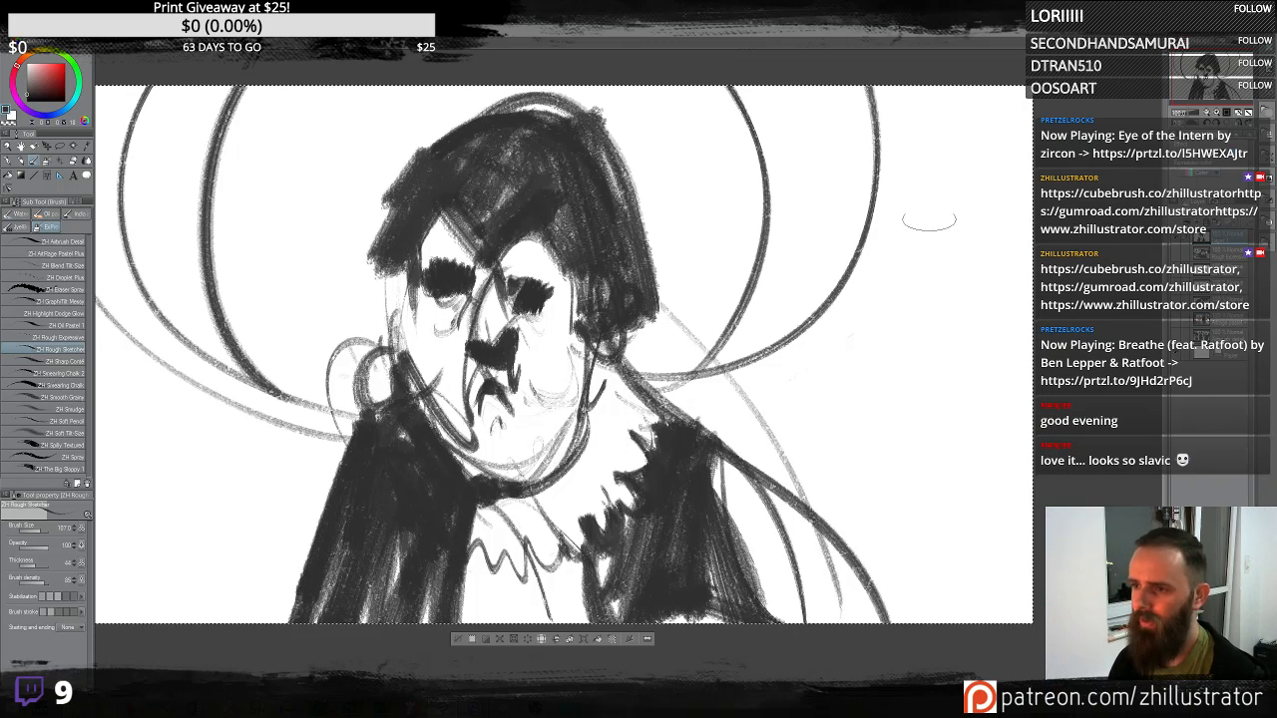
# - Try painting a dark vertical block in the right background, undoing it
pyautogui.moveTo(923, 180)
pyautogui.mouseDown()
pyautogui.moveTo(902, 478)
pyautogui.moveTo(982, 300)
pyautogui.moveTo(963, 109)
pyautogui.moveTo(898, 160)
pyautogui.moveTo(813, 291)
pyautogui.moveTo(898, 230)
pyautogui.moveTo(779, 459)
pyautogui.moveTo(958, 514)
pyautogui.moveTo(908, 511)
pyautogui.moveTo(833, 199)
pyautogui.moveTo(798, 215)
pyautogui.mouseUp()
pyautogui.hotkey('ctrl', 'z')
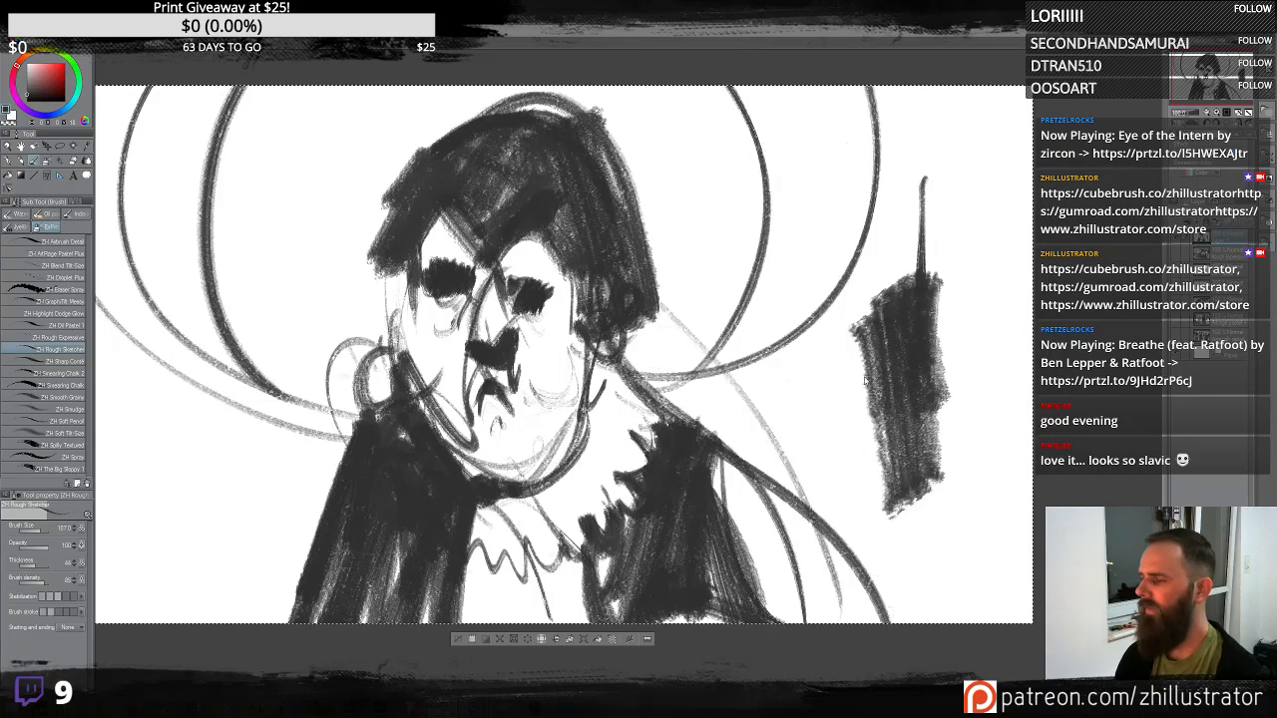
pyautogui.hotkey('ctrl', 'z')
# - Paint white highlights on the ruffled collar and lighten the coat front below it with gray strokes
pyautogui.moveTo(652, 374); pyautogui.dragTo(762, 373)
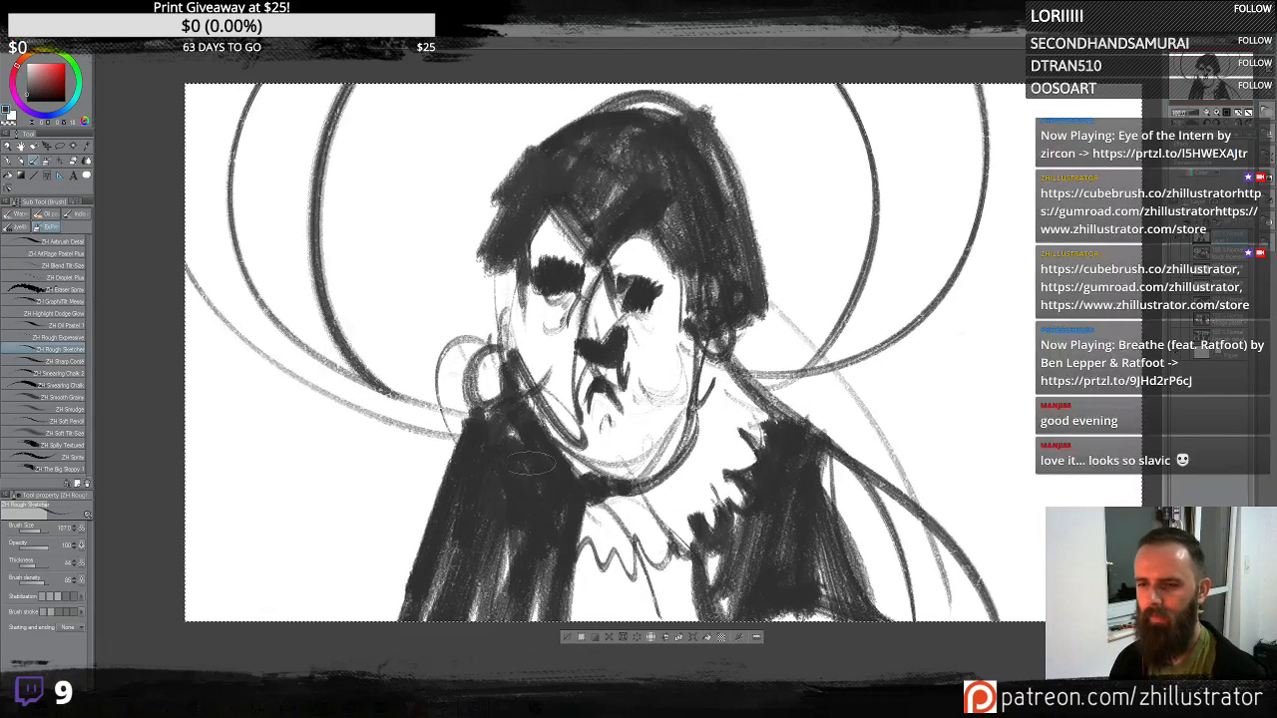
pyautogui.moveTo(469, 418); pyautogui.dragTo(419, 511)
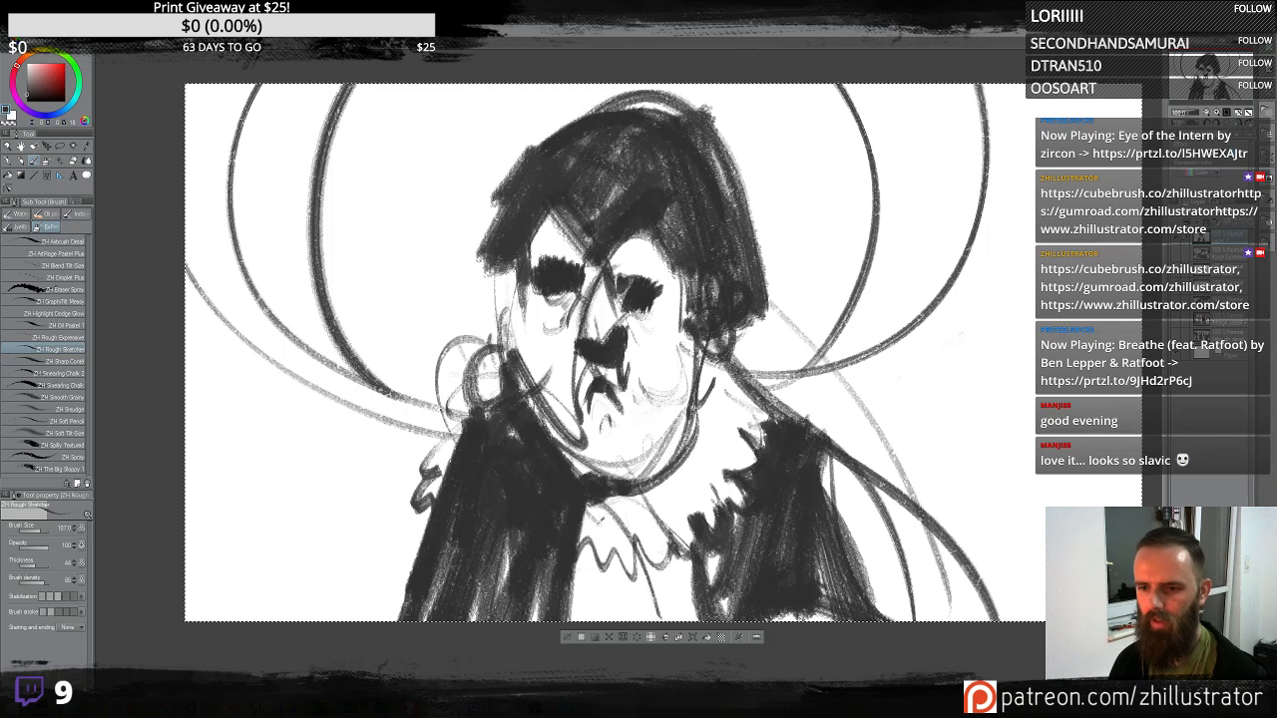
pyautogui.press('x')
pyautogui.moveTo(491, 425); pyautogui.dragTo(477, 411)
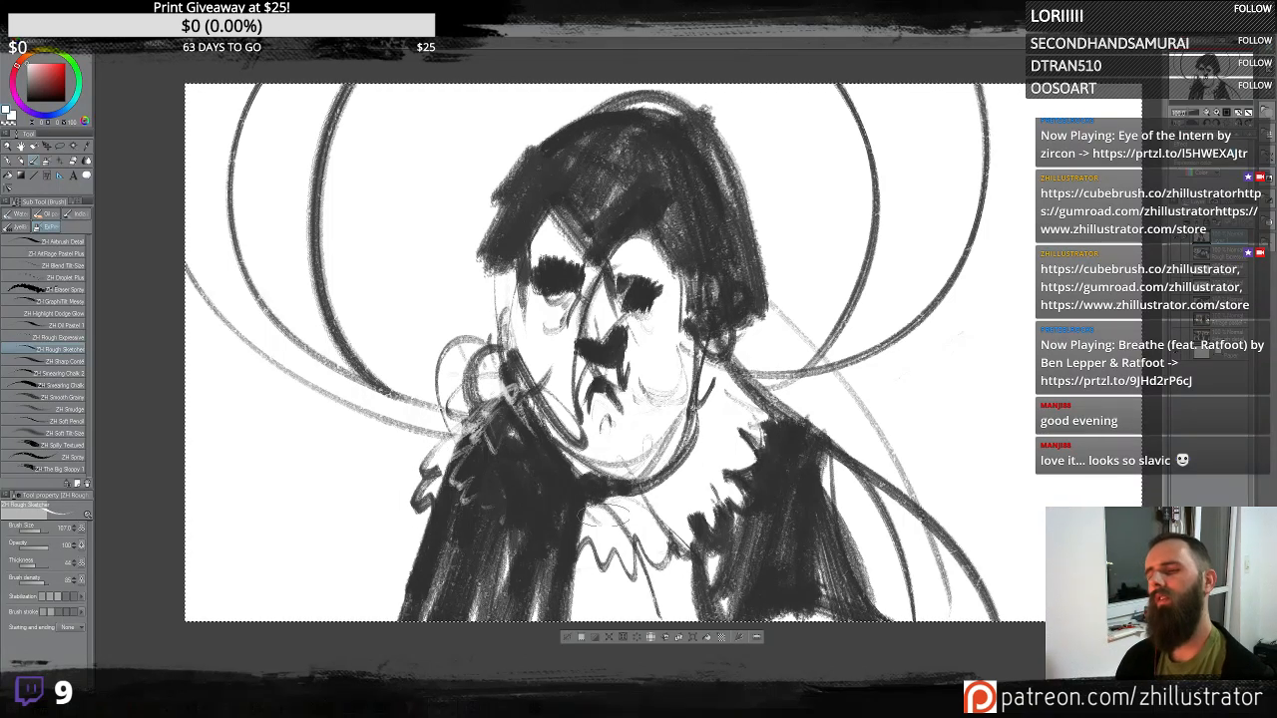
pyautogui.keyDown('alt'); pyautogui.click(713, 555); pyautogui.keyUp('alt')
pyautogui.moveTo(717, 540); pyautogui.dragTo(715, 603)
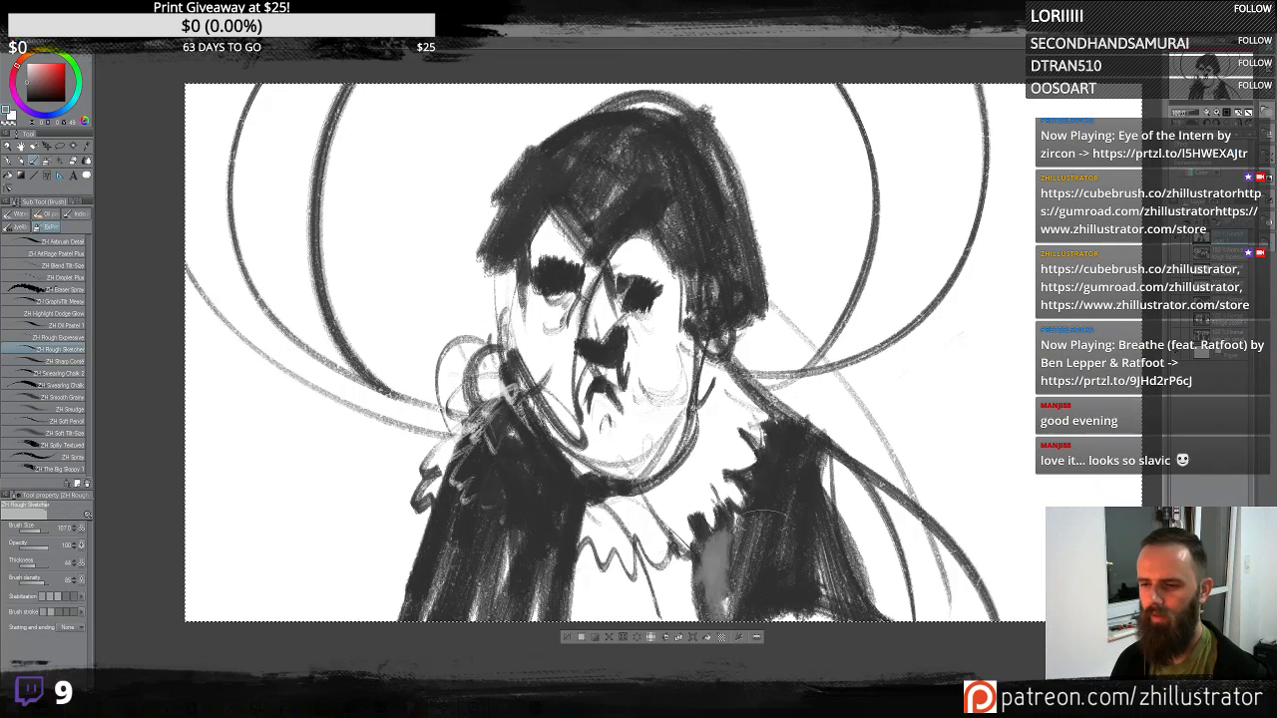
pyautogui.moveTo(726, 535)
pyautogui.mouseDown()
pyautogui.moveTo(710, 598)
pyautogui.moveTo(688, 569)
pyautogui.mouseUp()
# - Sweep light arcs around the head and add small white accents along the collar
pyautogui.moveTo(499, 257); pyautogui.dragTo(354, 95)
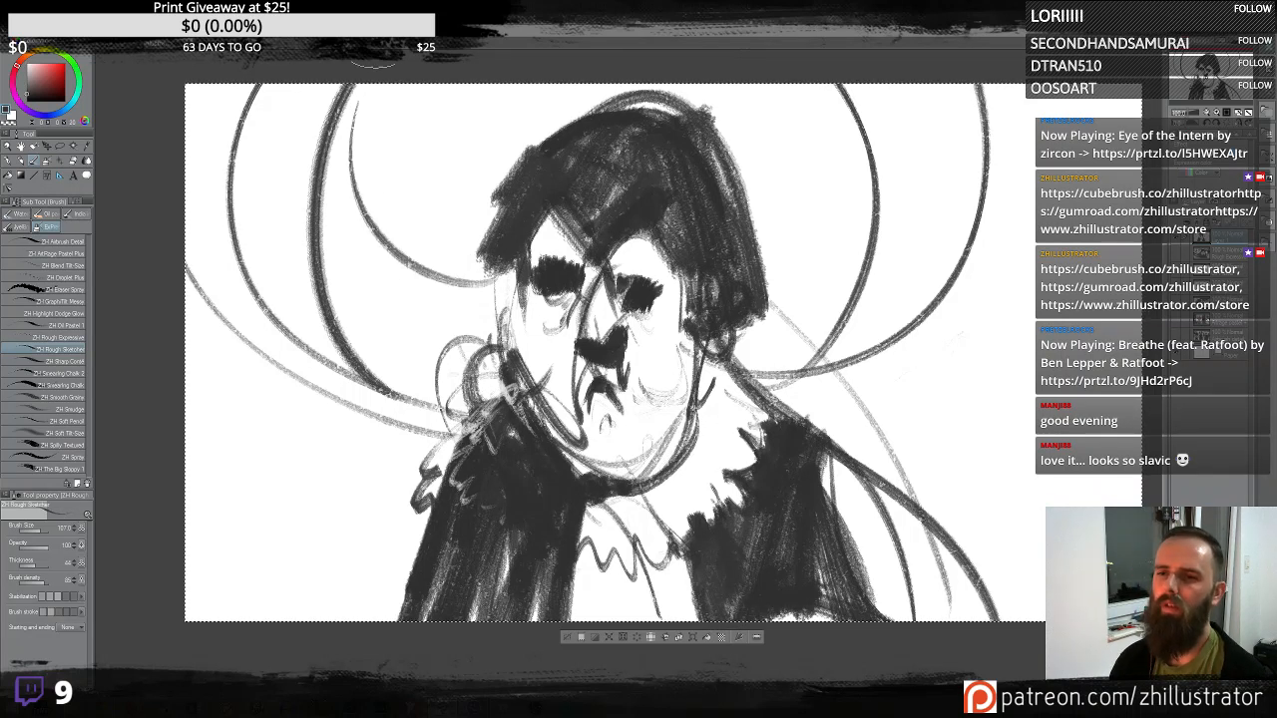
pyautogui.moveTo(766, 285); pyautogui.dragTo(933, 90)
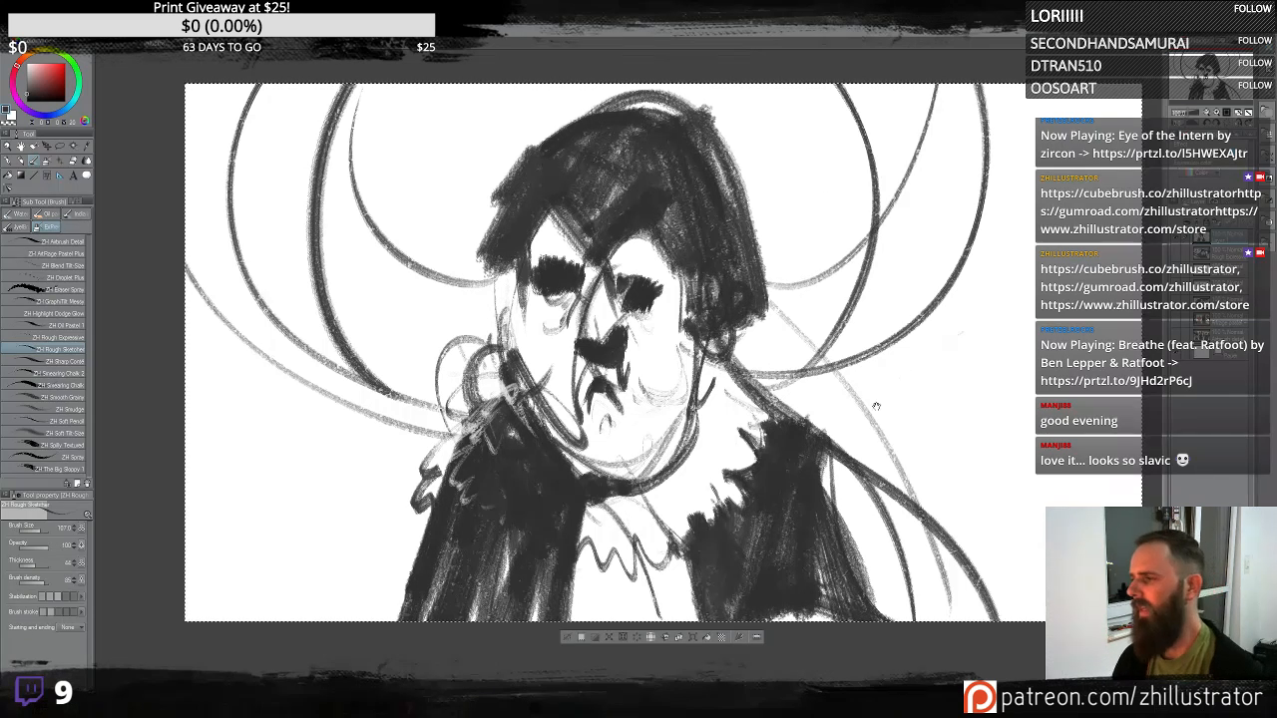
pyautogui.moveTo(874, 414); pyautogui.dragTo(783, 404)
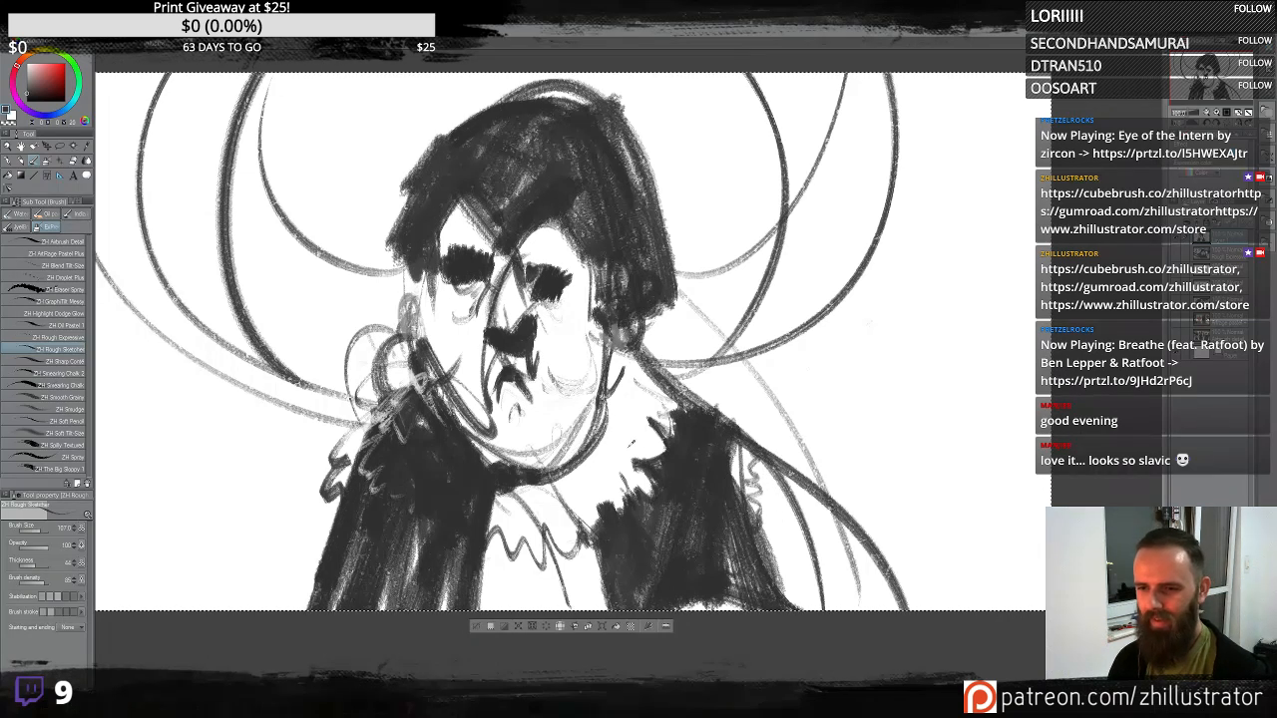
pyautogui.moveTo(626, 431)
pyautogui.mouseDown()
pyautogui.moveTo(608, 434)
pyautogui.moveTo(615, 420)
pyautogui.mouseUp()
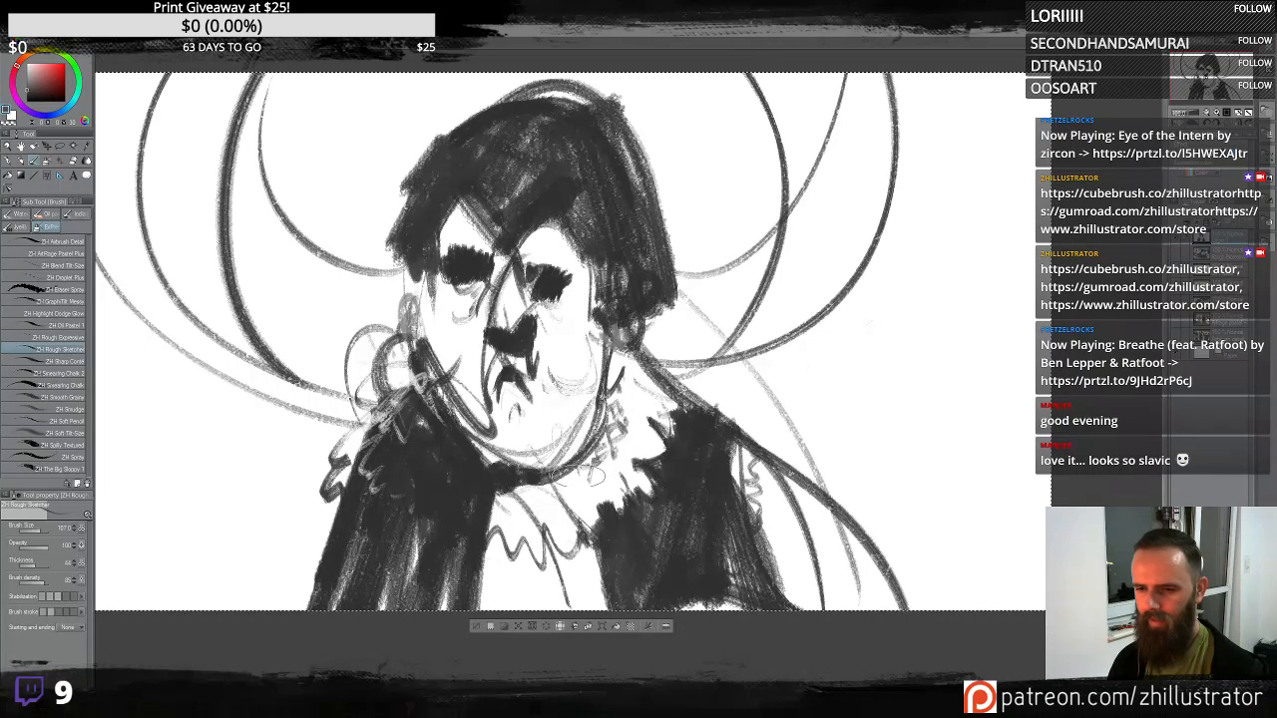
pyautogui.moveTo(570, 490); pyautogui.dragTo(539, 495)
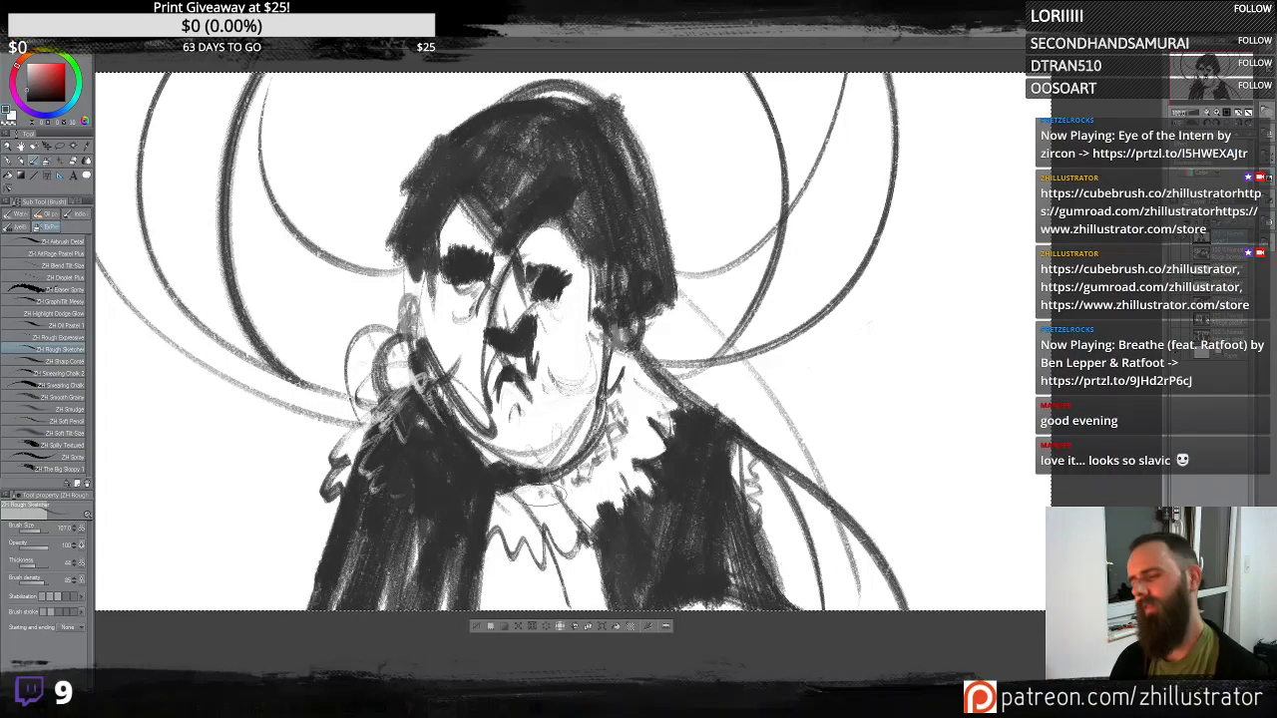
# - Add gray strokes over the collar and shade the left shoulder gray, undoing the last stroke
pyautogui.press('x')
pyautogui.moveTo(647, 403)
pyautogui.mouseDown()
pyautogui.moveTo(613, 405)
pyautogui.moveTo(630, 437)
pyautogui.mouseUp()
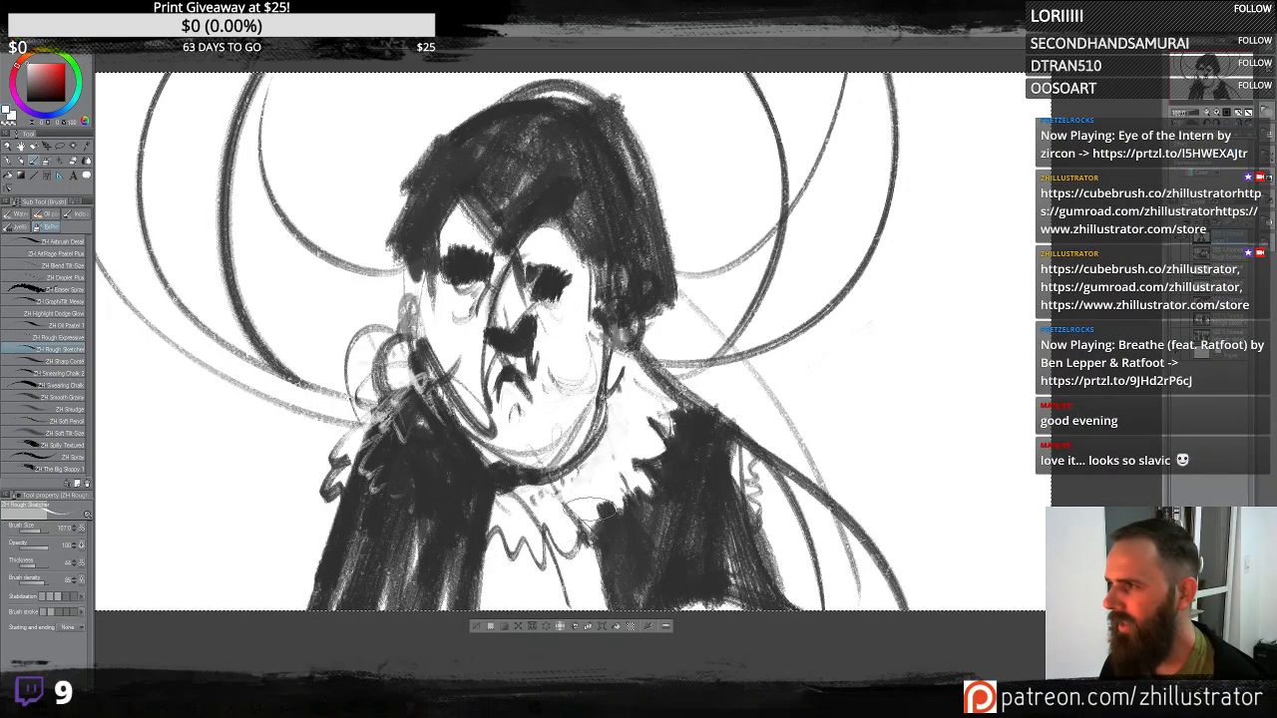
pyautogui.moveTo(590, 351); pyautogui.dragTo(593, 387)
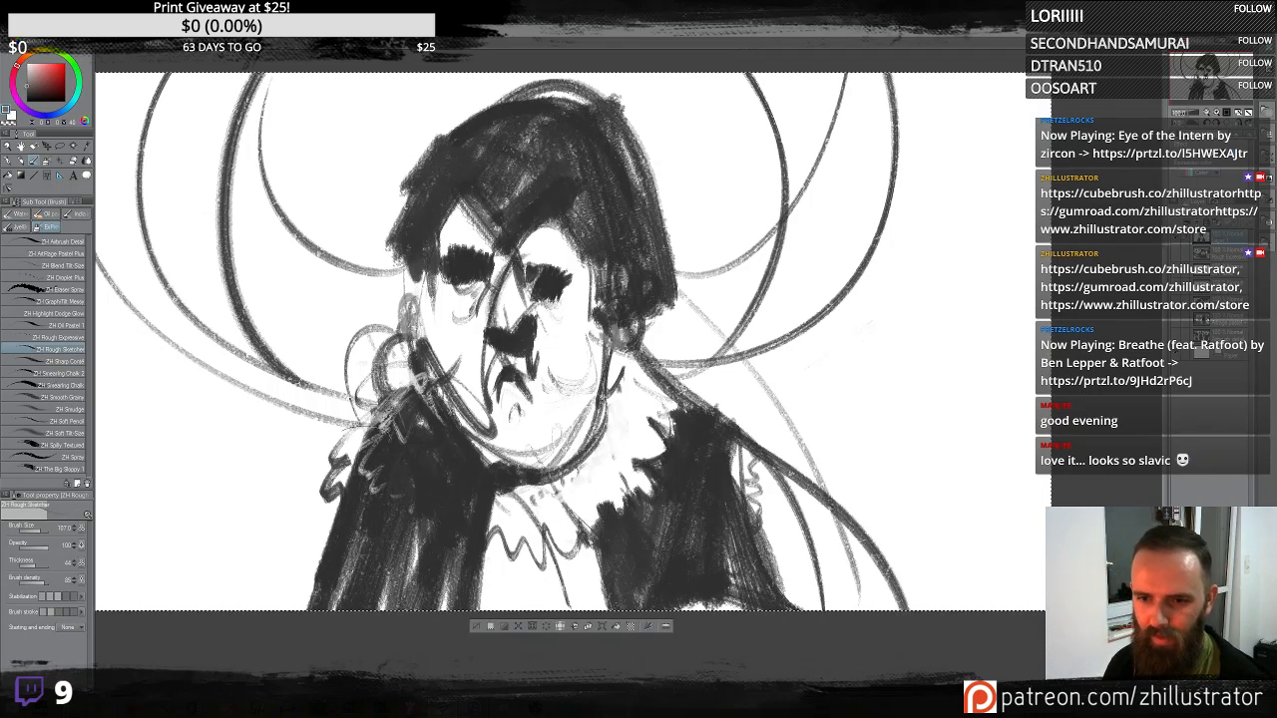
pyautogui.moveTo(379, 401)
pyautogui.mouseDown()
pyautogui.moveTo(418, 445)
pyautogui.moveTo(357, 473)
pyautogui.moveTo(410, 445)
pyautogui.moveTo(407, 487)
pyautogui.moveTo(427, 447)
pyautogui.moveTo(417, 430)
pyautogui.moveTo(445, 445)
pyautogui.mouseUp()
pyautogui.moveTo(405, 350); pyautogui.dragTo(406, 387)
pyautogui.moveTo(427, 287)
pyautogui.mouseDown()
pyautogui.moveTo(440, 342)
pyautogui.moveTo(514, 419)
pyautogui.mouseUp()
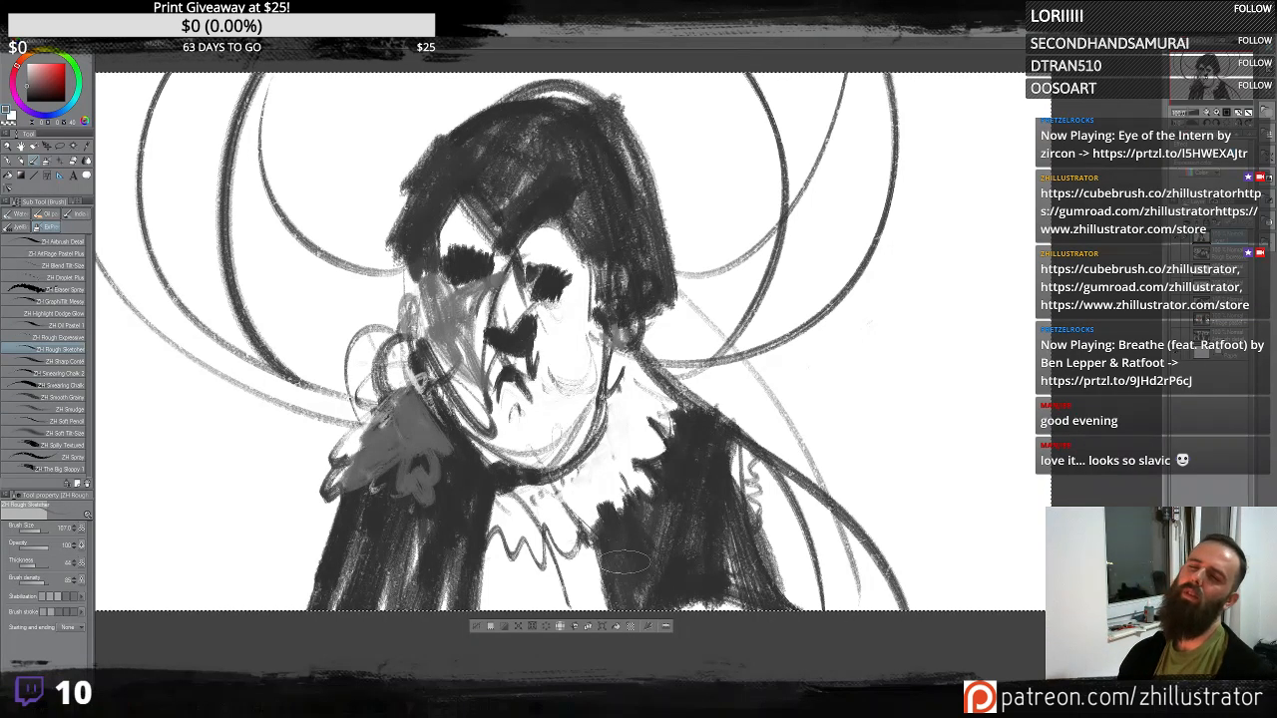
pyautogui.hotkey('ctrl', 'z')
# - Shade the left cheek and temple with light gray strokes
pyautogui.moveTo(504, 307); pyautogui.dragTo(501, 325)
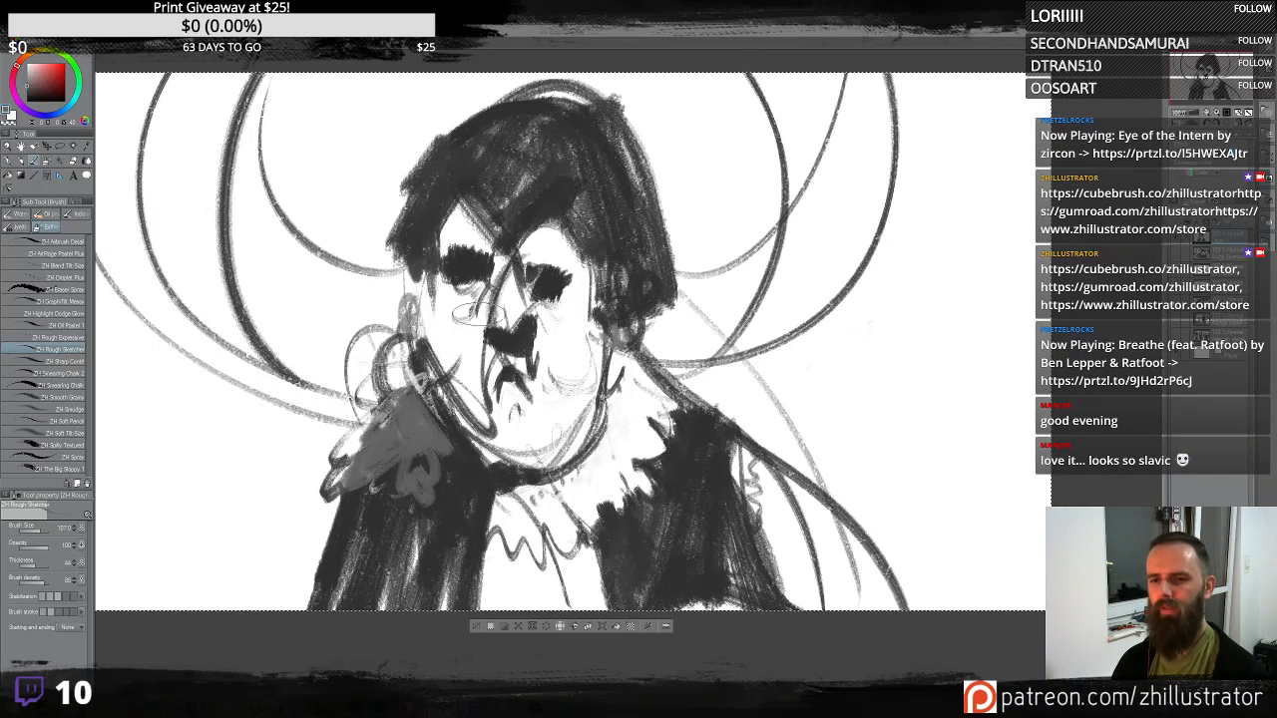
pyautogui.moveTo(479, 281)
pyautogui.mouseDown()
pyautogui.moveTo(441, 305)
pyautogui.moveTo(461, 341)
pyautogui.moveTo(426, 277)
pyautogui.moveTo(484, 389)
pyautogui.mouseUp()
pyautogui.moveTo(425, 212); pyautogui.dragTo(469, 255)
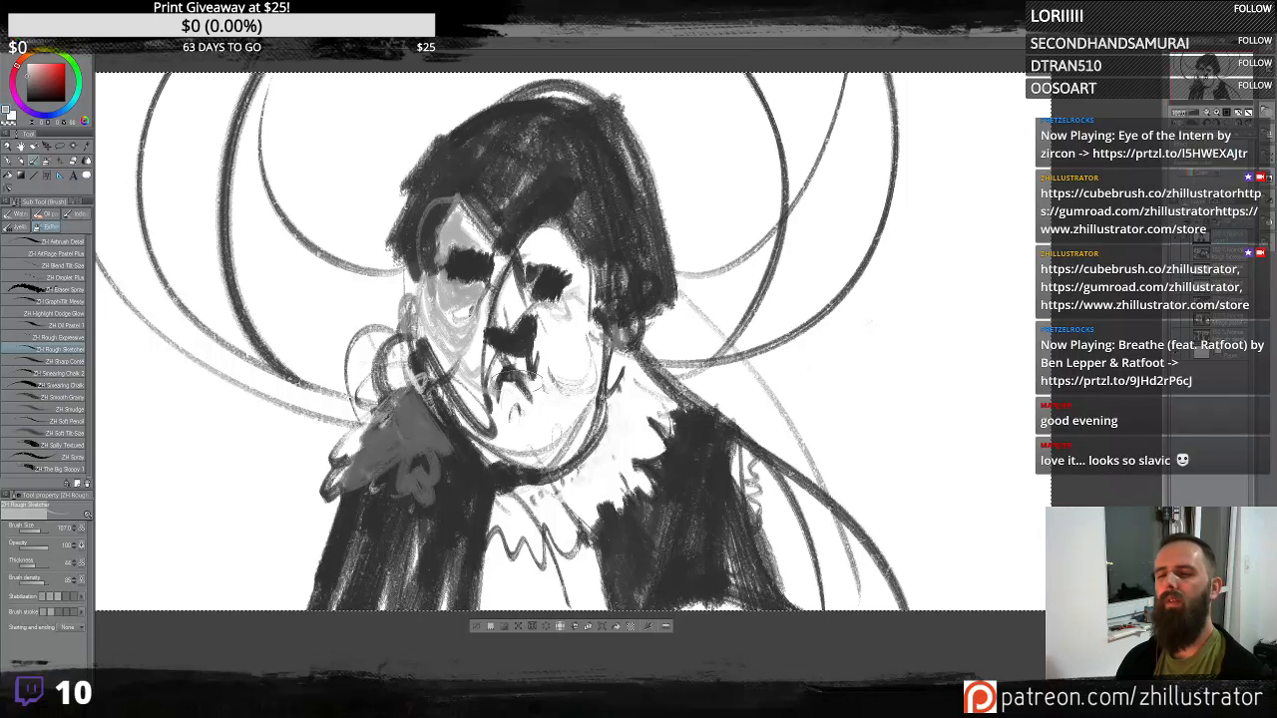
pyautogui.moveTo(536, 431); pyautogui.dragTo(501, 439)
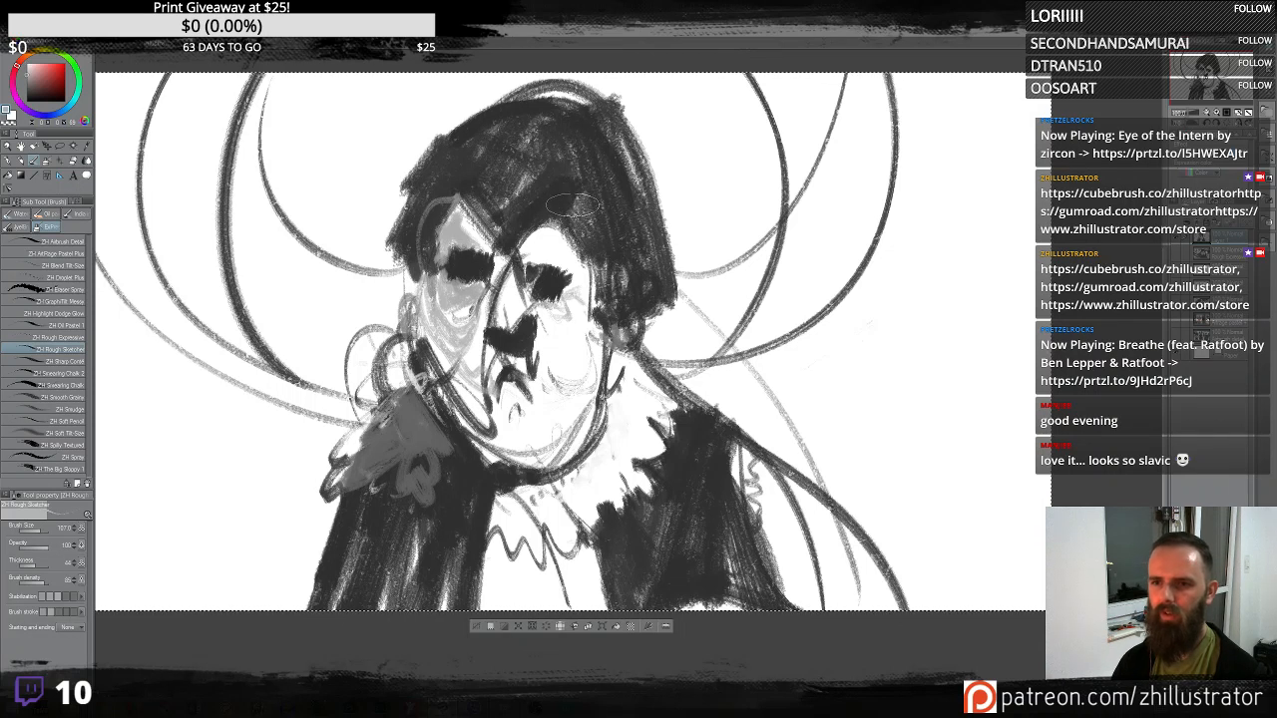
# - Add a row of light dots across the hair as a headband ornament
pyautogui.moveTo(519, 133); pyautogui.dragTo(796, 291)
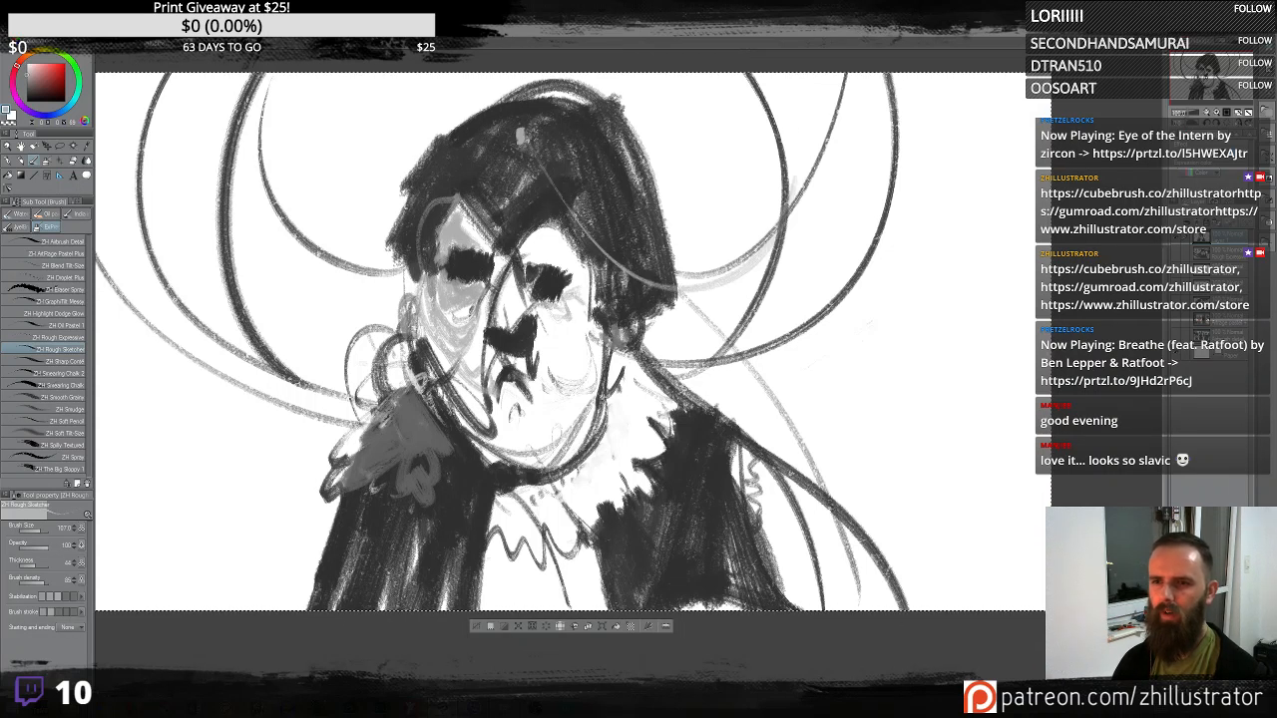
pyautogui.moveTo(520, 146)
pyautogui.mouseDown()
pyautogui.moveTo(373, 232)
pyautogui.moveTo(381, 74)
pyautogui.mouseUp()
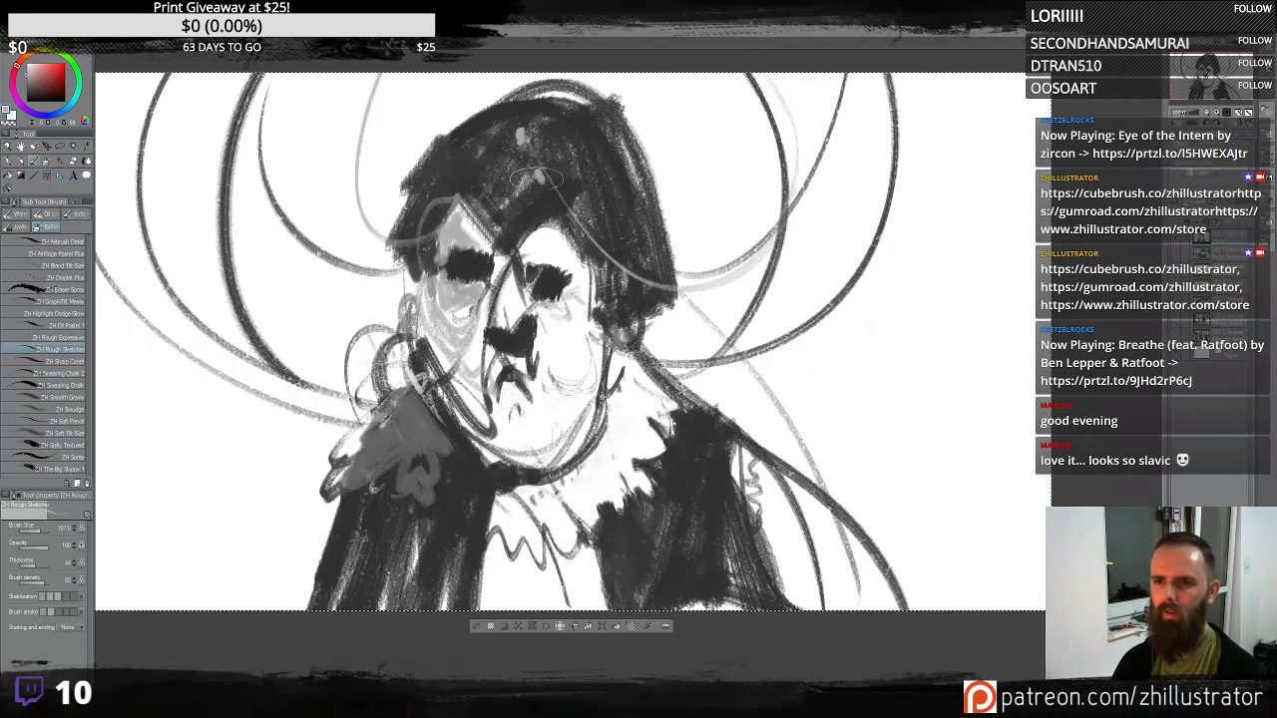
pyautogui.click(557, 205)
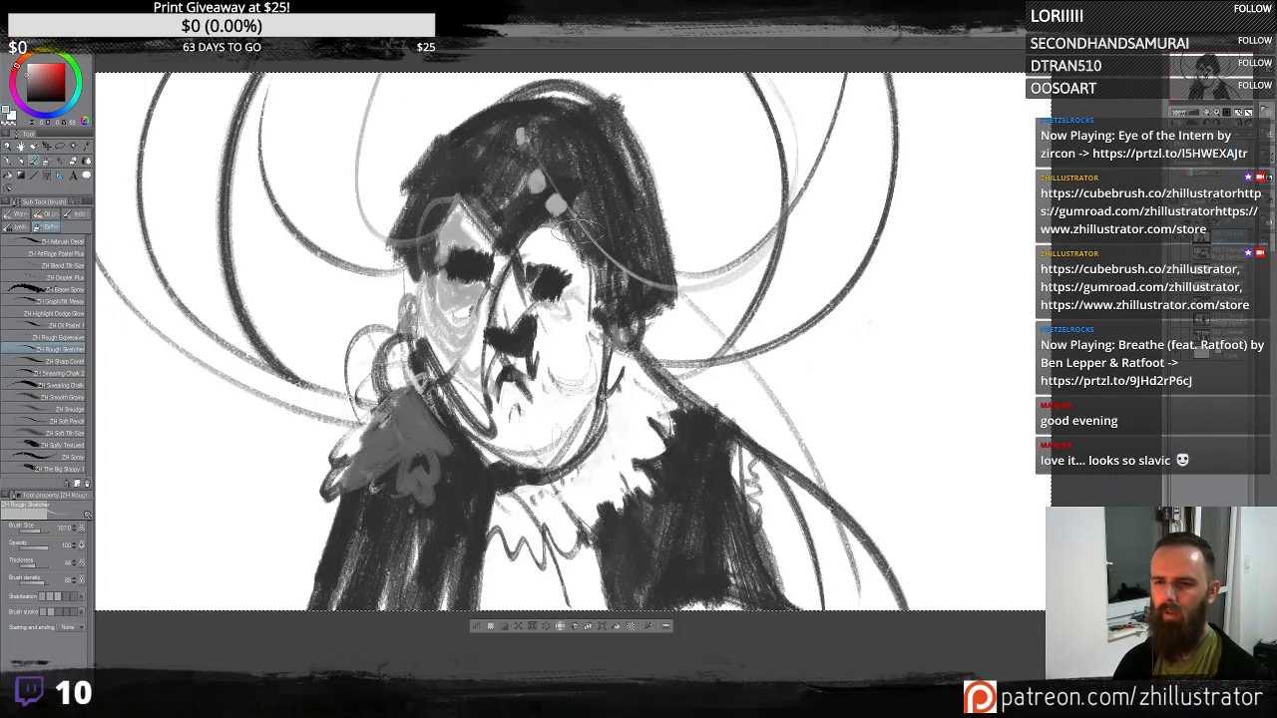
pyautogui.moveTo(586, 231)
pyautogui.mouseDown()
pyautogui.moveTo(562, 240)
pyautogui.moveTo(647, 291)
pyautogui.mouseUp()
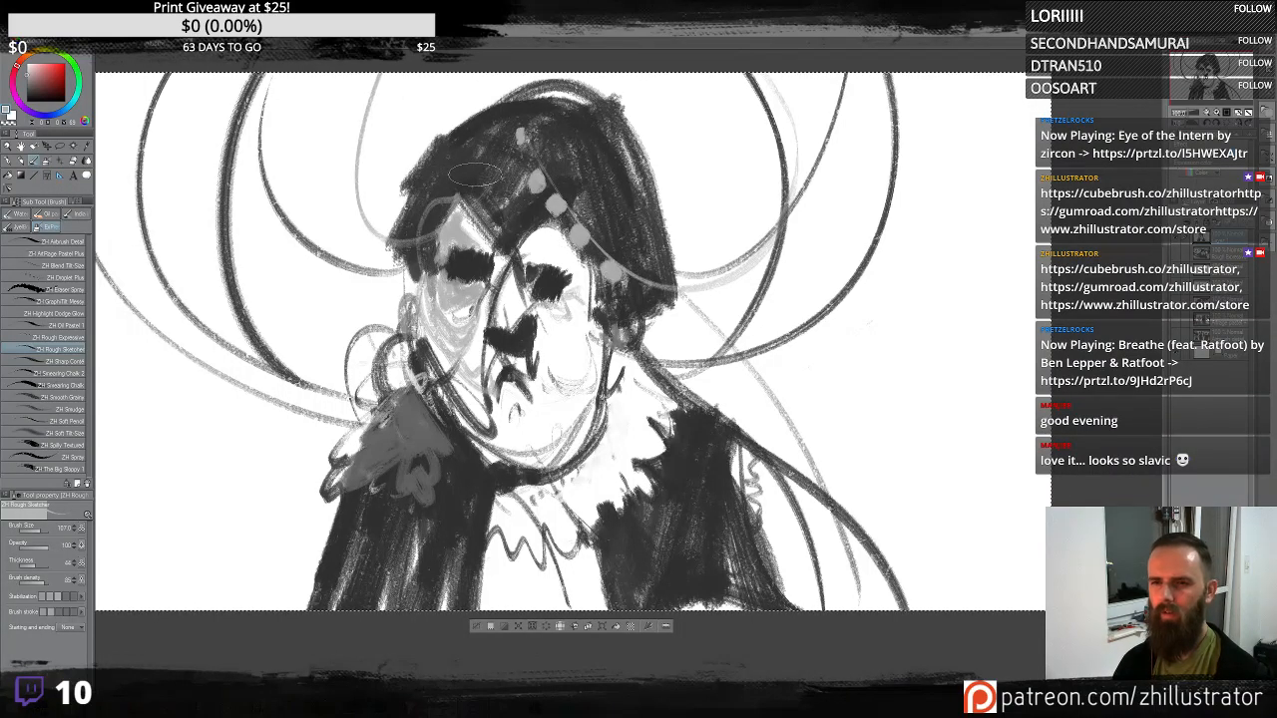
pyautogui.moveTo(444, 237); pyautogui.dragTo(407, 242)
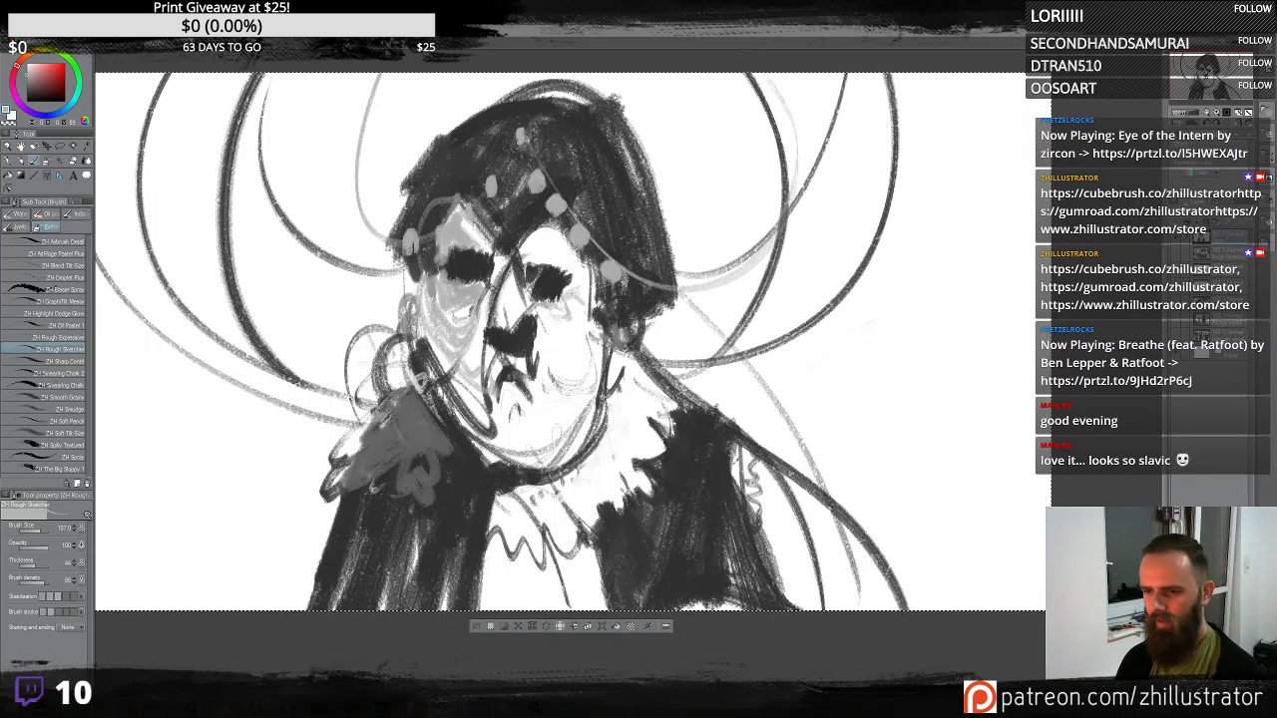
# - Darken the coat edges with a few strokes, undoing the last one on the left shoulder
pyautogui.moveTo(733, 477)
pyautogui.mouseDown()
pyautogui.moveTo(739, 437)
pyautogui.moveTo(759, 574)
pyautogui.moveTo(732, 487)
pyautogui.moveTo(735, 556)
pyautogui.moveTo(729, 476)
pyautogui.moveTo(743, 444)
pyautogui.mouseUp()
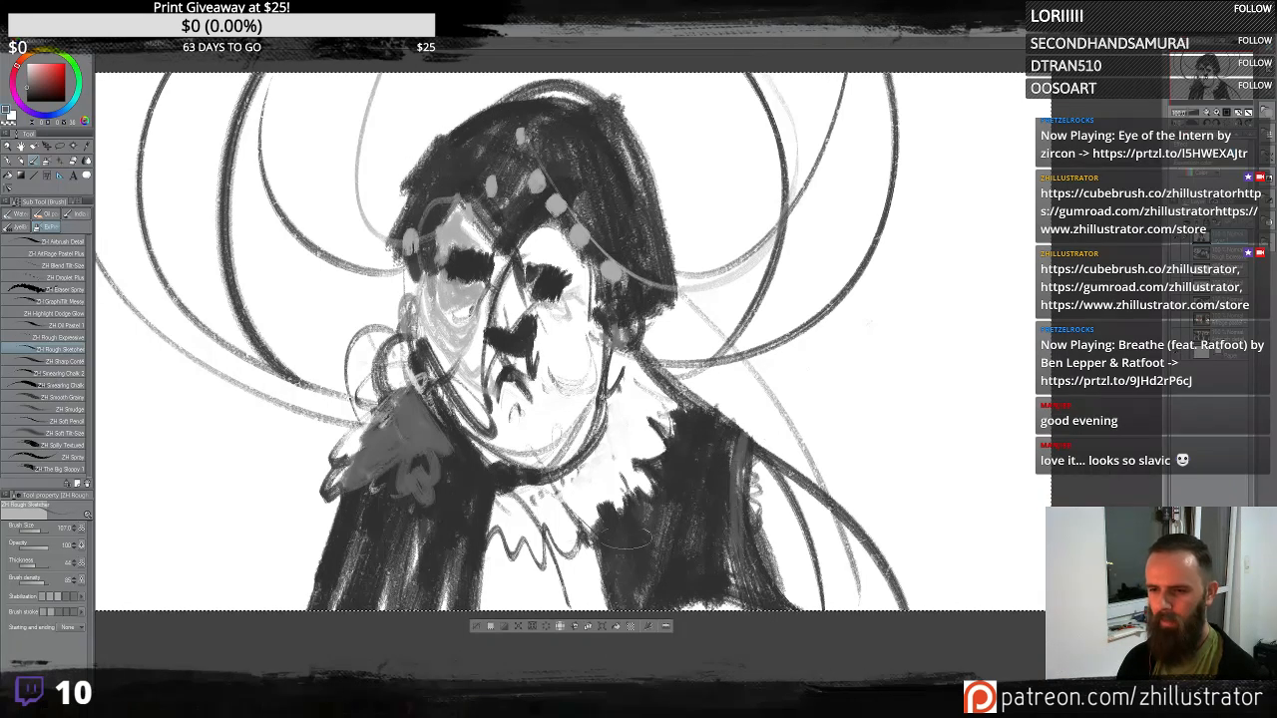
pyautogui.moveTo(726, 556); pyautogui.dragTo(713, 587)
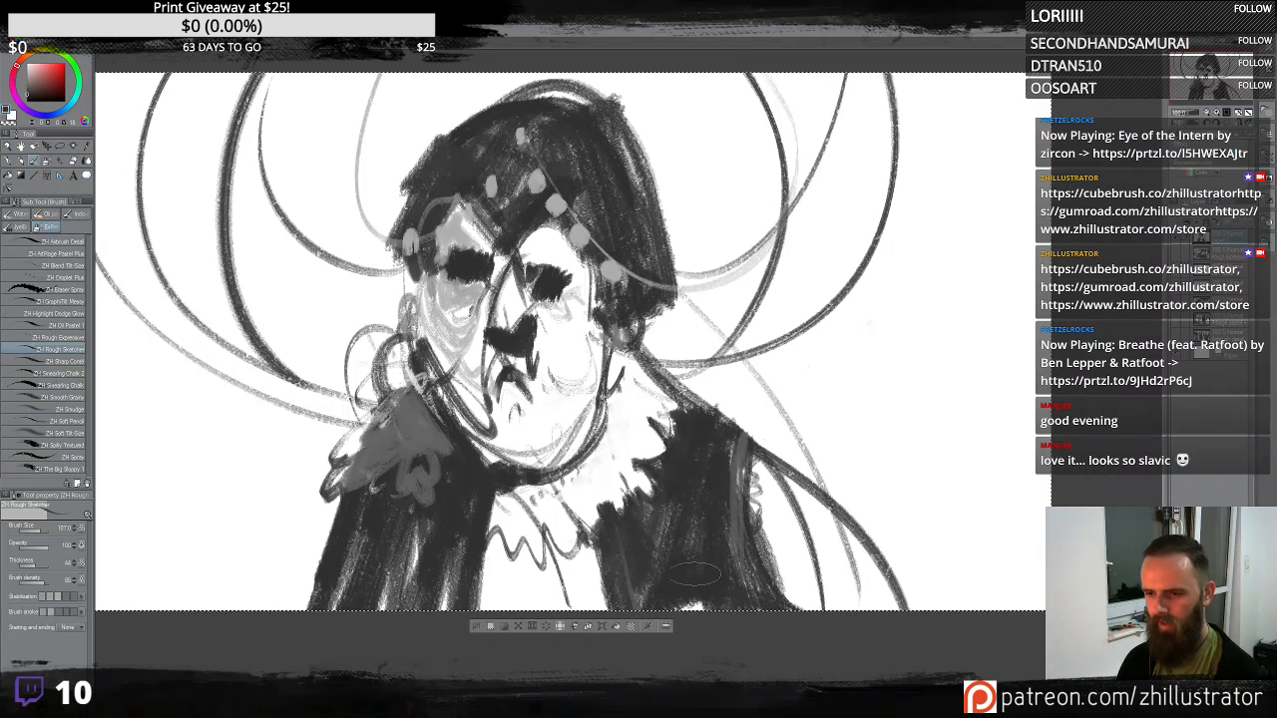
pyautogui.moveTo(429, 527); pyautogui.dragTo(391, 602)
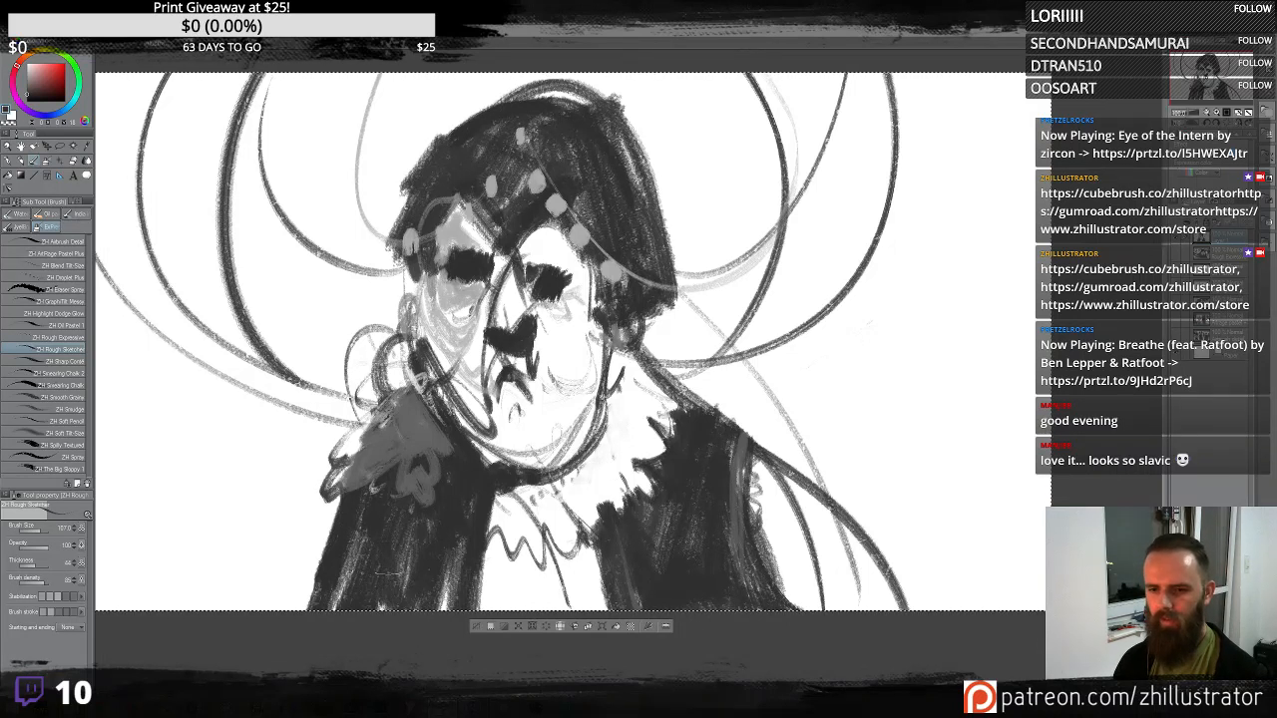
pyautogui.moveTo(354, 476)
pyautogui.mouseDown()
pyautogui.moveTo(302, 498)
pyautogui.moveTo(299, 581)
pyautogui.mouseUp()
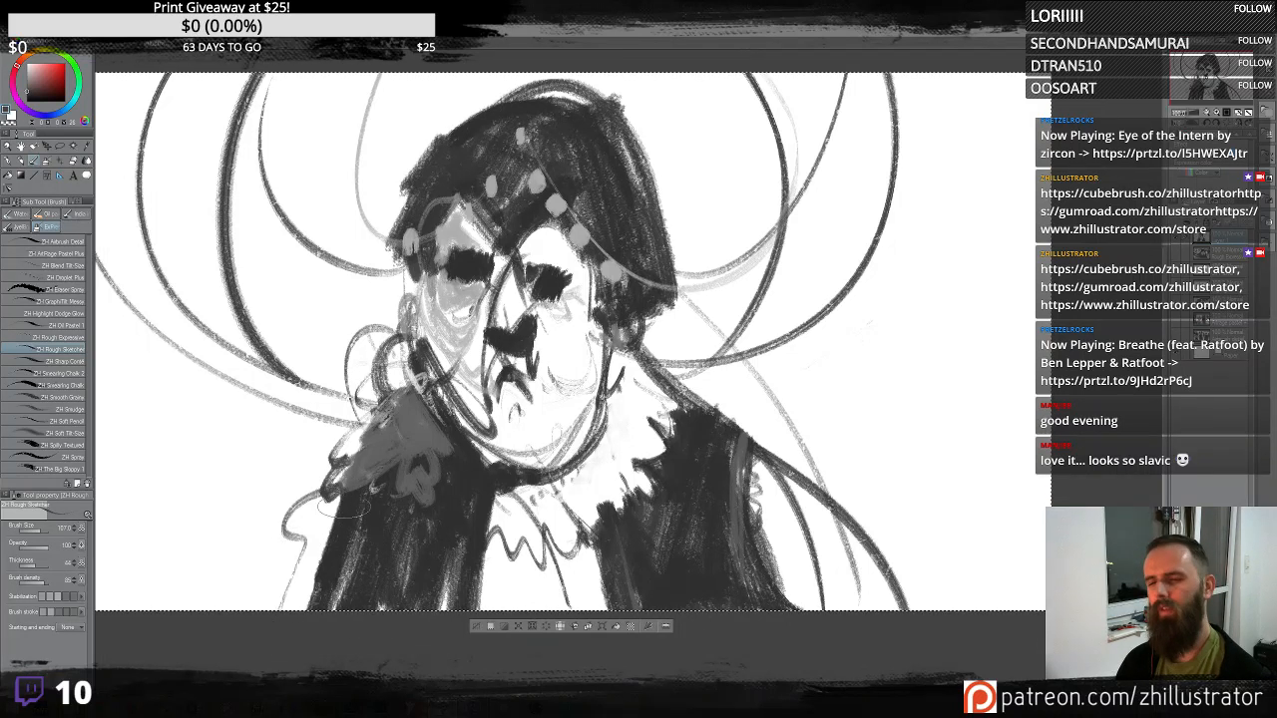
pyautogui.hotkey('ctrl', 'z')
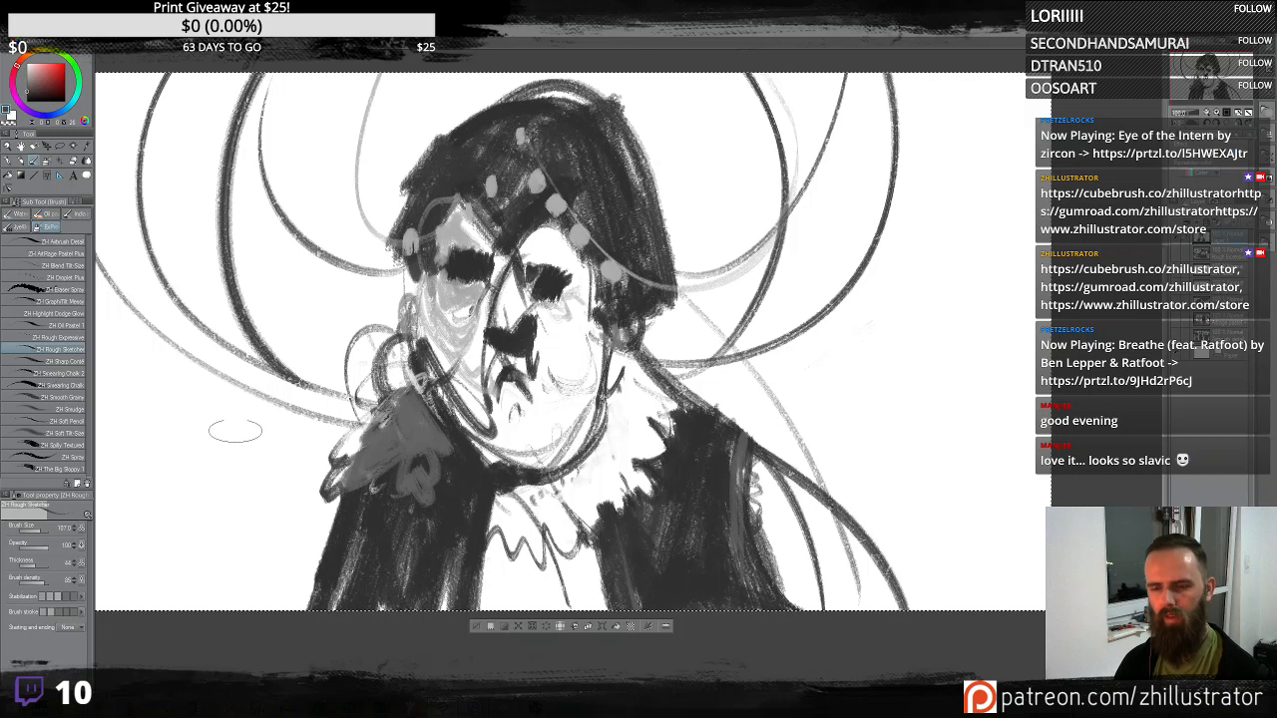
# - Try sketching a raised hand on the left side of the figure, clearing and undoing the strokes
pyautogui.moveTo(178, 495)
pyautogui.mouseDown()
pyautogui.moveTo(229, 489)
pyautogui.moveTo(251, 403)
pyautogui.moveTo(180, 494)
pyautogui.moveTo(175, 465)
pyautogui.moveTo(224, 346)
pyautogui.moveTo(237, 340)
pyautogui.moveTo(230, 403)
pyautogui.moveTo(283, 327)
pyautogui.moveTo(291, 397)
pyautogui.moveTo(270, 445)
pyautogui.moveTo(243, 450)
pyautogui.moveTo(201, 406)
pyautogui.moveTo(182, 436)
pyautogui.moveTo(211, 494)
pyautogui.moveTo(275, 504)
pyautogui.mouseUp()
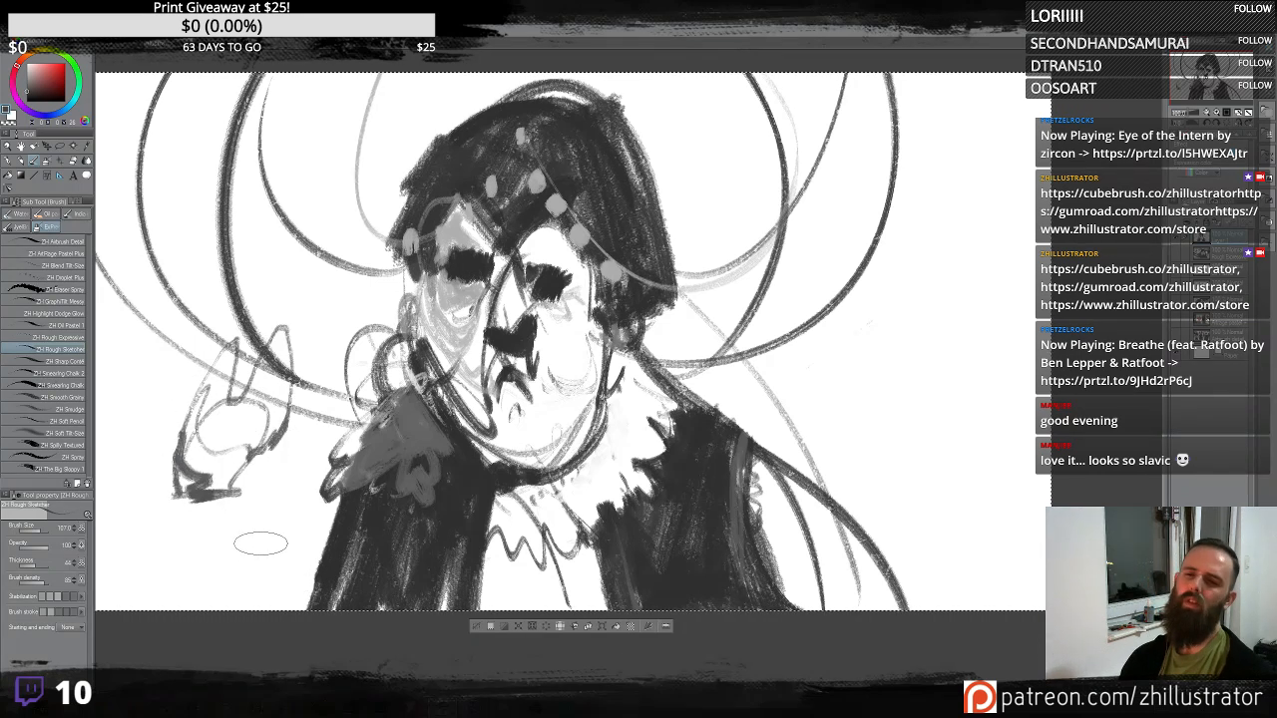
pyautogui.press('Delete')
pyautogui.moveTo(174, 496)
pyautogui.mouseDown()
pyautogui.moveTo(237, 535)
pyautogui.moveTo(246, 596)
pyautogui.moveTo(203, 514)
pyautogui.moveTo(161, 512)
pyautogui.moveTo(151, 559)
pyautogui.moveTo(244, 513)
pyautogui.moveTo(194, 417)
pyautogui.moveTo(150, 429)
pyautogui.moveTo(149, 499)
pyautogui.moveTo(186, 397)
pyautogui.mouseUp()
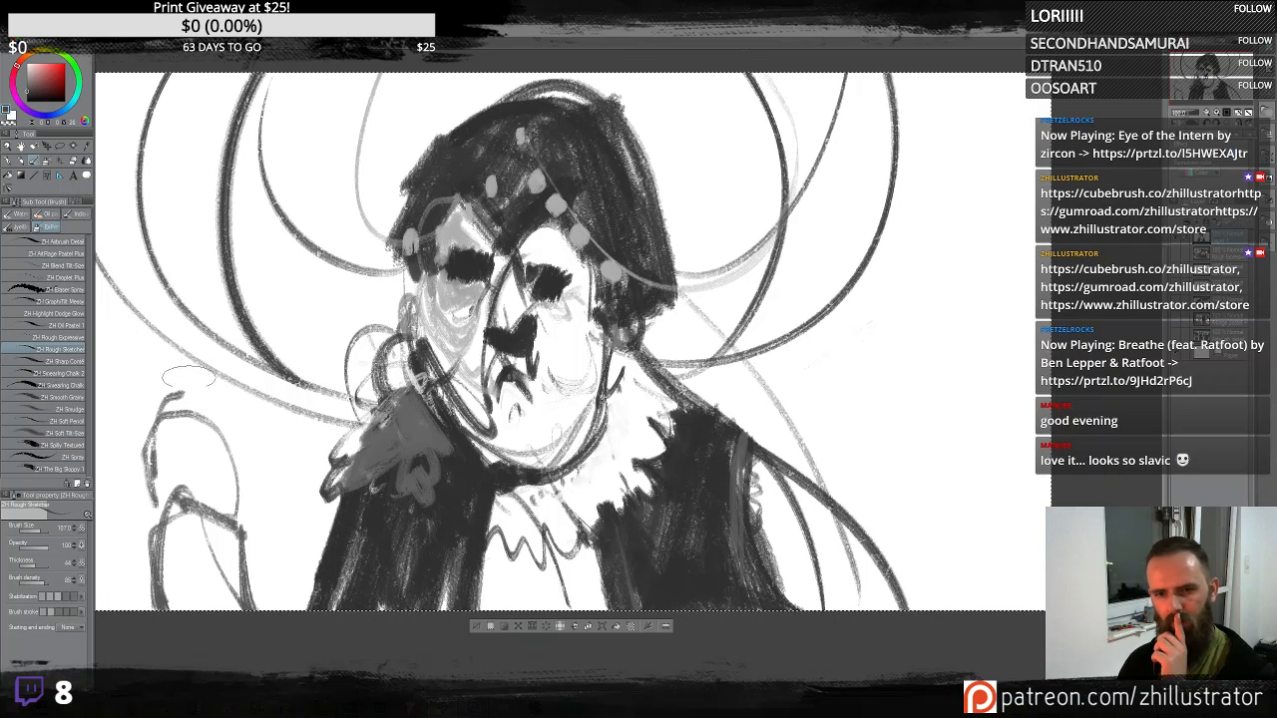
pyautogui.moveTo(186, 386); pyautogui.dragTo(212, 399)
pyautogui.moveTo(183, 375)
pyautogui.mouseDown()
pyautogui.moveTo(217, 364)
pyautogui.moveTo(222, 298)
pyautogui.moveTo(256, 383)
pyautogui.moveTo(255, 611)
pyautogui.mouseUp()
pyautogui.moveTo(190, 357); pyautogui.dragTo(290, 387)
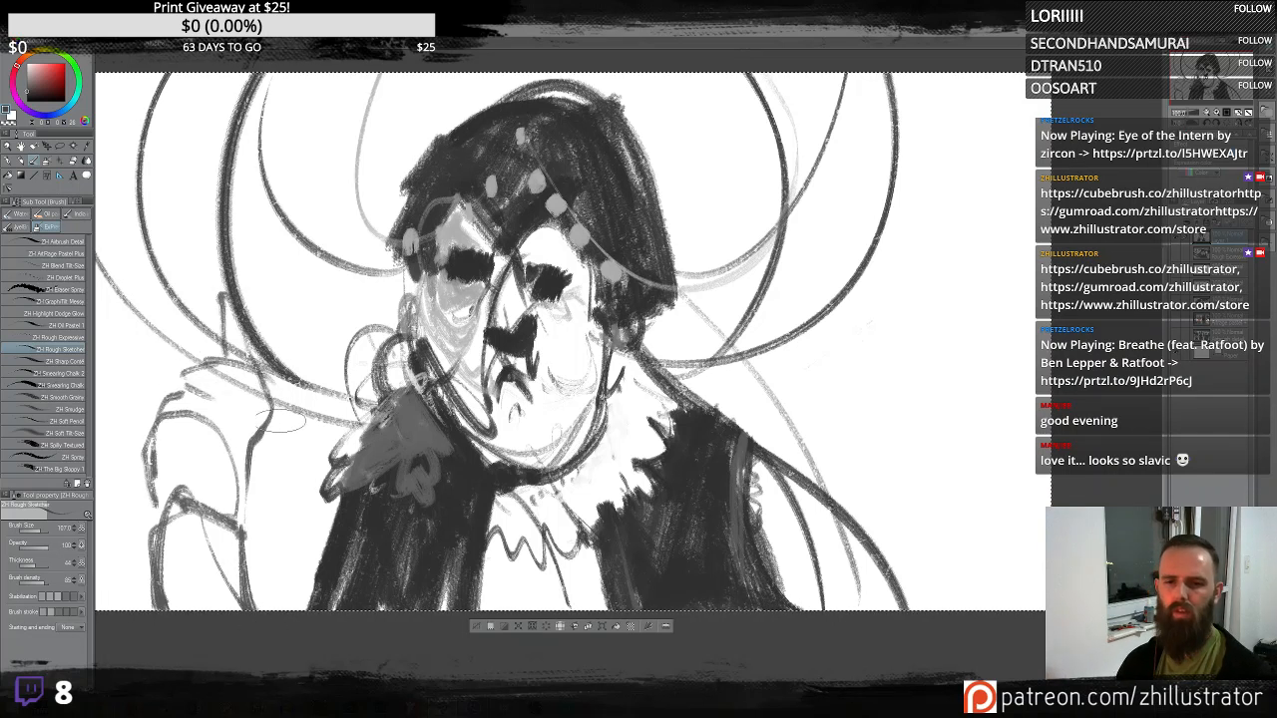
pyautogui.moveTo(216, 431)
pyautogui.mouseDown()
pyautogui.moveTo(253, 435)
pyautogui.moveTo(232, 455)
pyautogui.moveTo(206, 431)
pyautogui.moveTo(246, 456)
pyautogui.moveTo(237, 505)
pyautogui.mouseUp()
pyautogui.moveTo(256, 435)
pyautogui.mouseDown()
pyautogui.moveTo(269, 459)
pyautogui.moveTo(287, 405)
pyautogui.mouseUp()
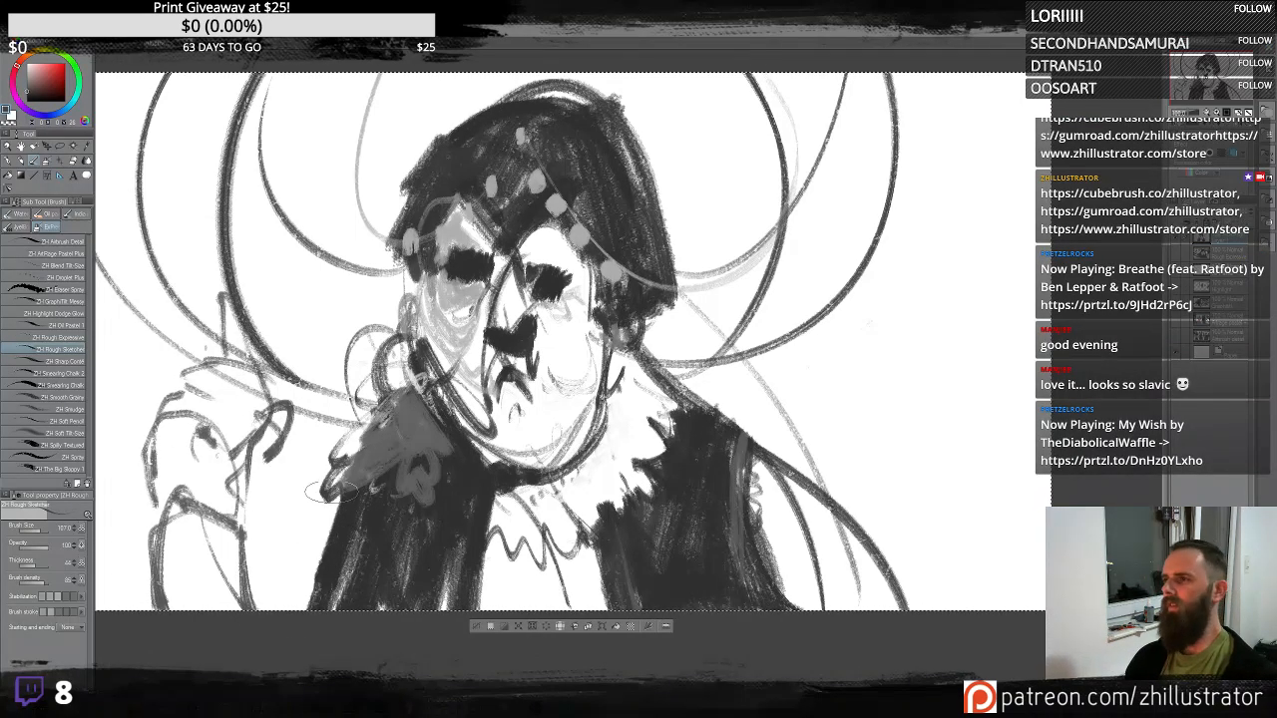
pyautogui.hotkey('ctrl', 'z')
pyautogui.hotkey('ctrl', 'z')
pyautogui.hotkey('ctrl', 'z')
pyautogui.hotkey('ctrl', 'z')
pyautogui.hotkey('ctrl', 'z')
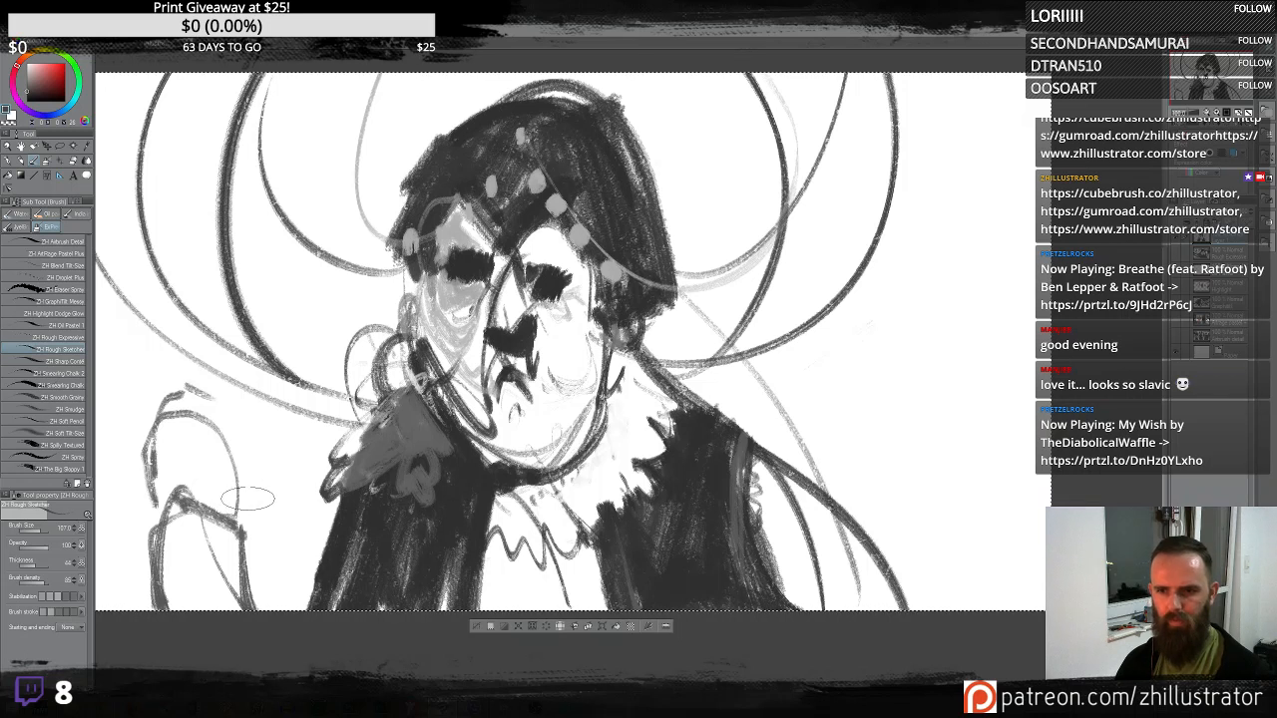
# - Try redrawing the hand shape on the left, undoing the strokes
pyautogui.moveTo(261, 335)
pyautogui.mouseDown()
pyautogui.moveTo(204, 422)
pyautogui.moveTo(203, 321)
pyautogui.moveTo(126, 402)
pyautogui.moveTo(151, 468)
pyautogui.moveTo(232, 440)
pyautogui.moveTo(248, 477)
pyautogui.moveTo(236, 488)
pyautogui.moveTo(249, 386)
pyautogui.moveTo(221, 425)
pyautogui.moveTo(155, 312)
pyautogui.moveTo(114, 322)
pyautogui.moveTo(140, 511)
pyautogui.moveTo(182, 486)
pyautogui.moveTo(215, 409)
pyautogui.moveTo(185, 342)
pyautogui.moveTo(126, 400)
pyautogui.moveTo(147, 466)
pyautogui.moveTo(147, 349)
pyautogui.moveTo(183, 355)
pyautogui.moveTo(144, 361)
pyautogui.mouseUp()
pyautogui.hotkey('ctrl', 'z')
pyautogui.hotkey('ctrl', 'z')
pyautogui.hotkey('ctrl', 'z')
pyautogui.hotkey('ctrl', 'z')
pyautogui.hotkey('ctrl', 'z')
pyautogui.hotkey('ctrl', 'z')
pyautogui.moveTo(156, 435)
pyautogui.mouseDown()
pyautogui.moveTo(208, 439)
pyautogui.moveTo(250, 390)
pyautogui.moveTo(188, 361)
pyautogui.mouseUp()
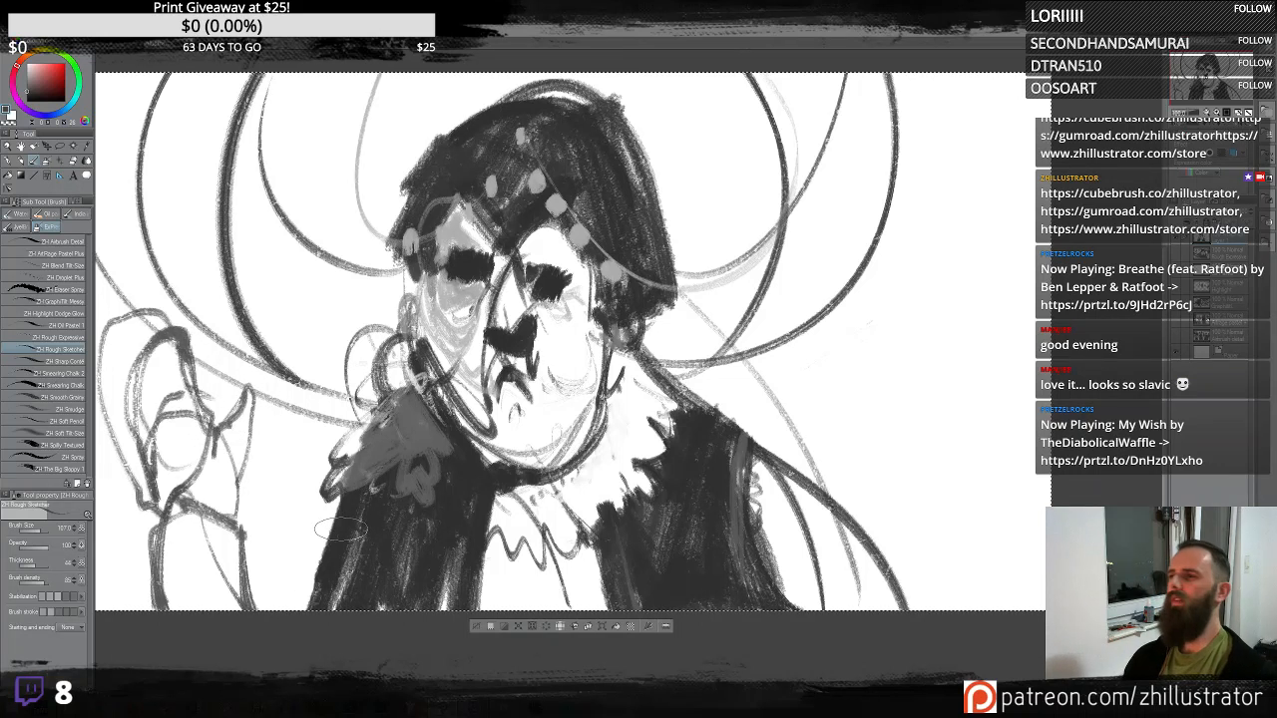
pyautogui.hotkey('ctrl', 'z')
pyautogui.hotkey('ctrl', 'z')
pyautogui.hotkey('ctrl', 'z')
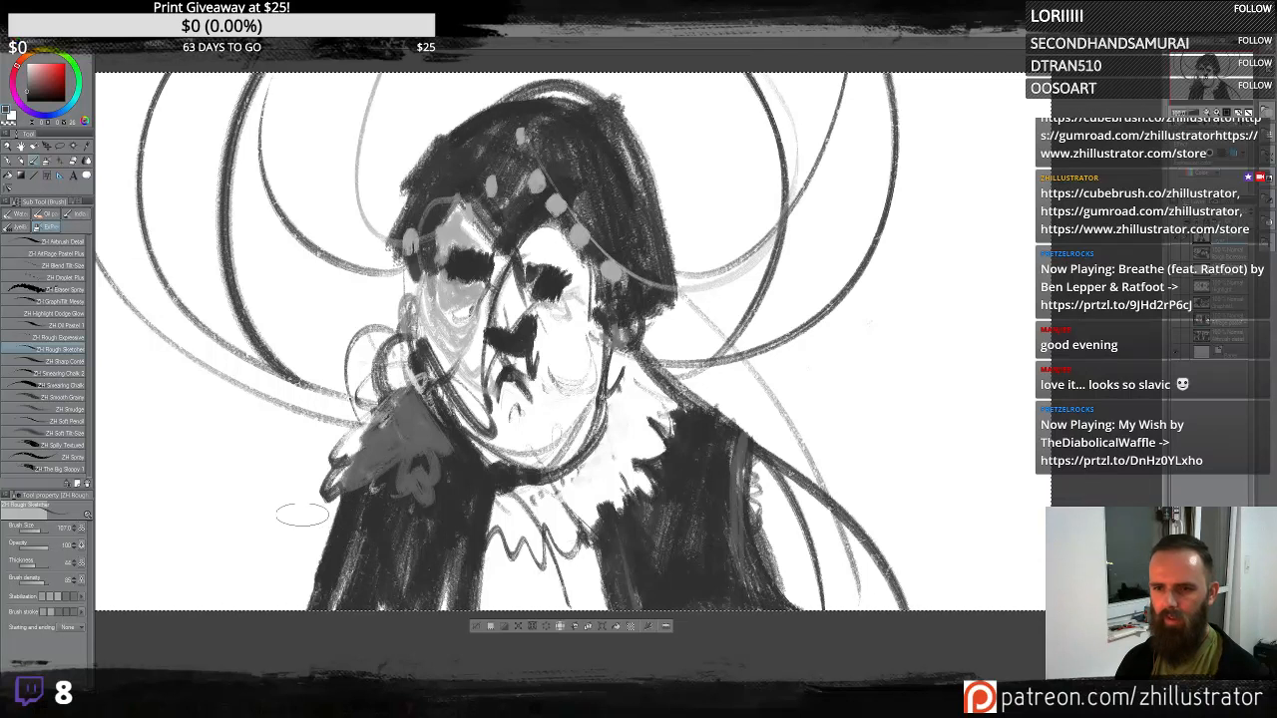
# - Try a short stroke at the lower left and a sweeping line to the right, undoing both
pyautogui.moveTo(220, 570)
pyautogui.mouseDown()
pyautogui.moveTo(310, 469)
pyautogui.moveTo(299, 558)
pyautogui.moveTo(339, 469)
pyautogui.moveTo(348, 391)
pyautogui.moveTo(329, 444)
pyautogui.moveTo(350, 374)
pyautogui.moveTo(240, 559)
pyautogui.moveTo(261, 506)
pyautogui.moveTo(250, 569)
pyautogui.mouseUp()
pyautogui.hotkey('ctrl', 'z')
pyautogui.hotkey('ctrl', 'z')
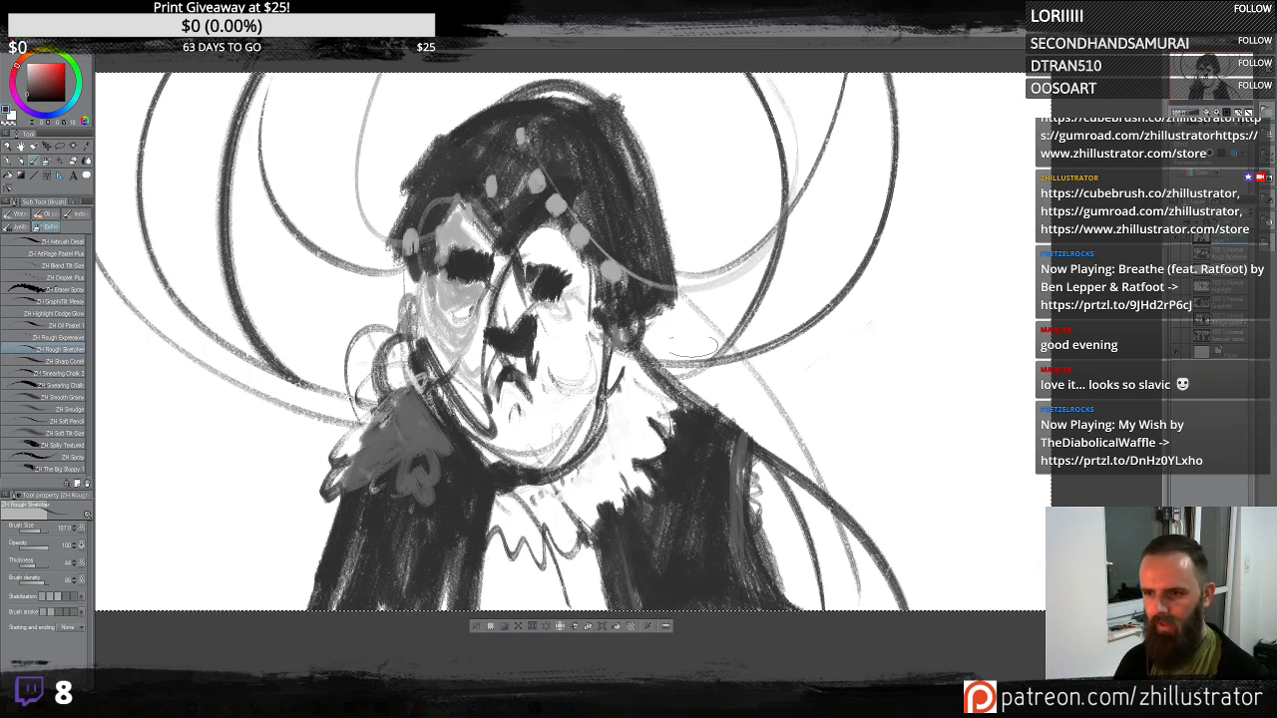
pyautogui.moveTo(676, 337); pyautogui.dragTo(1046, 224)
pyautogui.hotkey('ctrl', 'z')
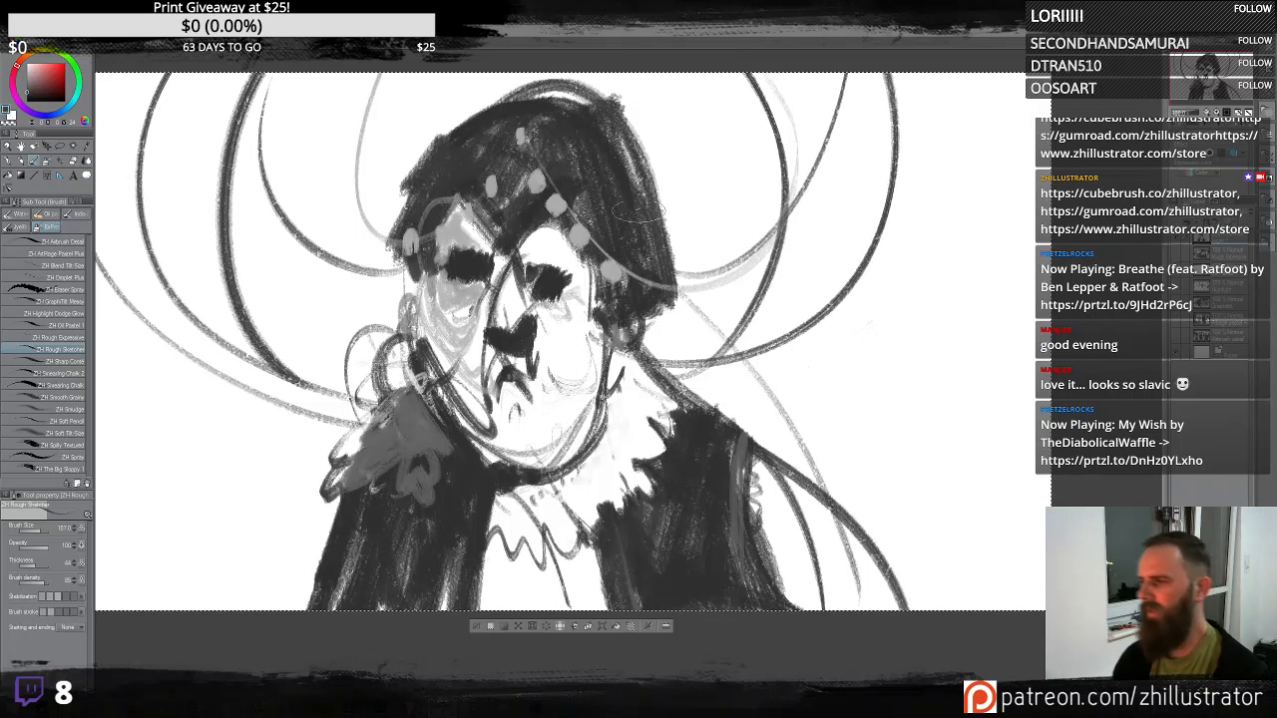
# - Darken the hat mass with broad strokes, then switch to the Rough Expressive brush and add speckled texture around its right side
pyautogui.moveTo(392, 242)
pyautogui.mouseDown()
pyautogui.moveTo(377, 157)
pyautogui.moveTo(580, 58)
pyautogui.moveTo(406, 128)
pyautogui.moveTo(411, 86)
pyautogui.moveTo(392, 171)
pyautogui.mouseUp()
pyautogui.moveTo(562, 126)
pyautogui.mouseDown()
pyautogui.moveTo(649, 169)
pyautogui.moveTo(738, 250)
pyautogui.moveTo(738, 99)
pyautogui.moveTo(708, 230)
pyautogui.moveTo(670, 191)
pyautogui.moveTo(688, 230)
pyautogui.moveTo(749, 200)
pyautogui.moveTo(788, 149)
pyautogui.moveTo(729, 262)
pyautogui.moveTo(678, 286)
pyautogui.moveTo(718, 249)
pyautogui.moveTo(777, 253)
pyautogui.moveTo(698, 319)
pyautogui.moveTo(743, 209)
pyautogui.moveTo(783, 255)
pyautogui.moveTo(718, 289)
pyautogui.mouseUp()
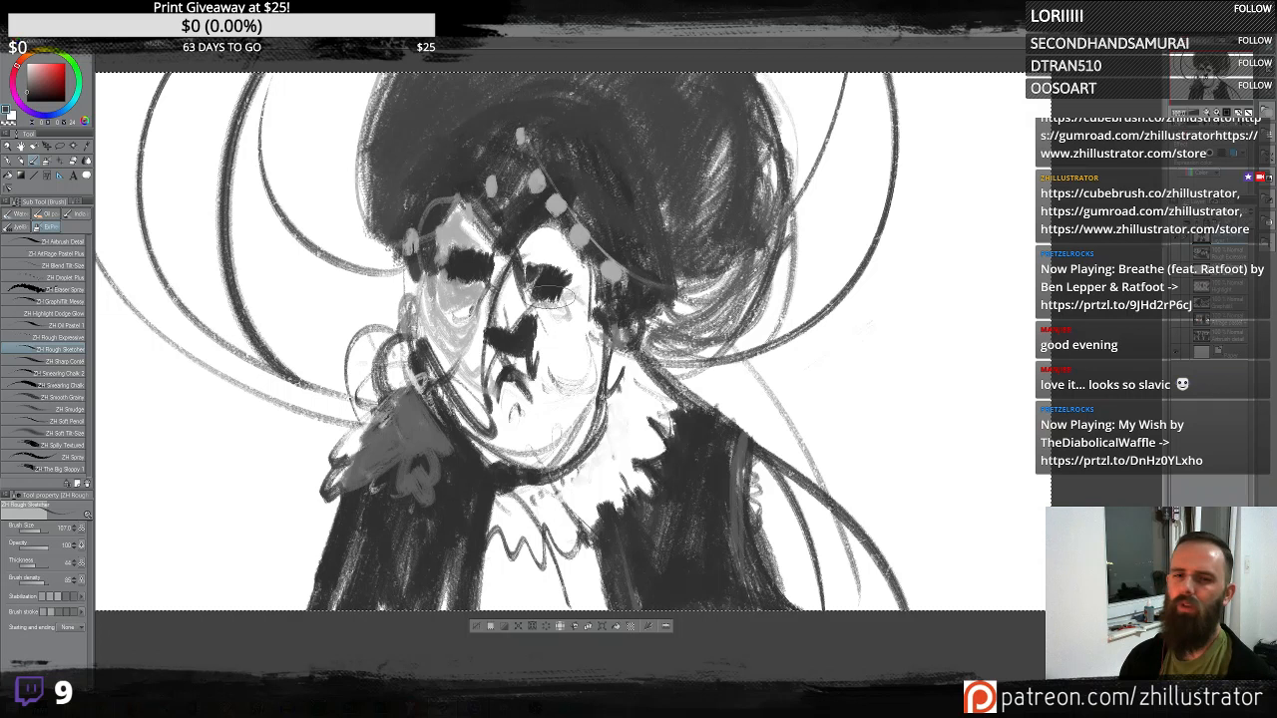
pyautogui.click(60, 338)
pyautogui.moveTo(826, 90)
pyautogui.mouseDown()
pyautogui.moveTo(738, 384)
pyautogui.moveTo(813, 259)
pyautogui.moveTo(848, 160)
pyautogui.mouseUp()
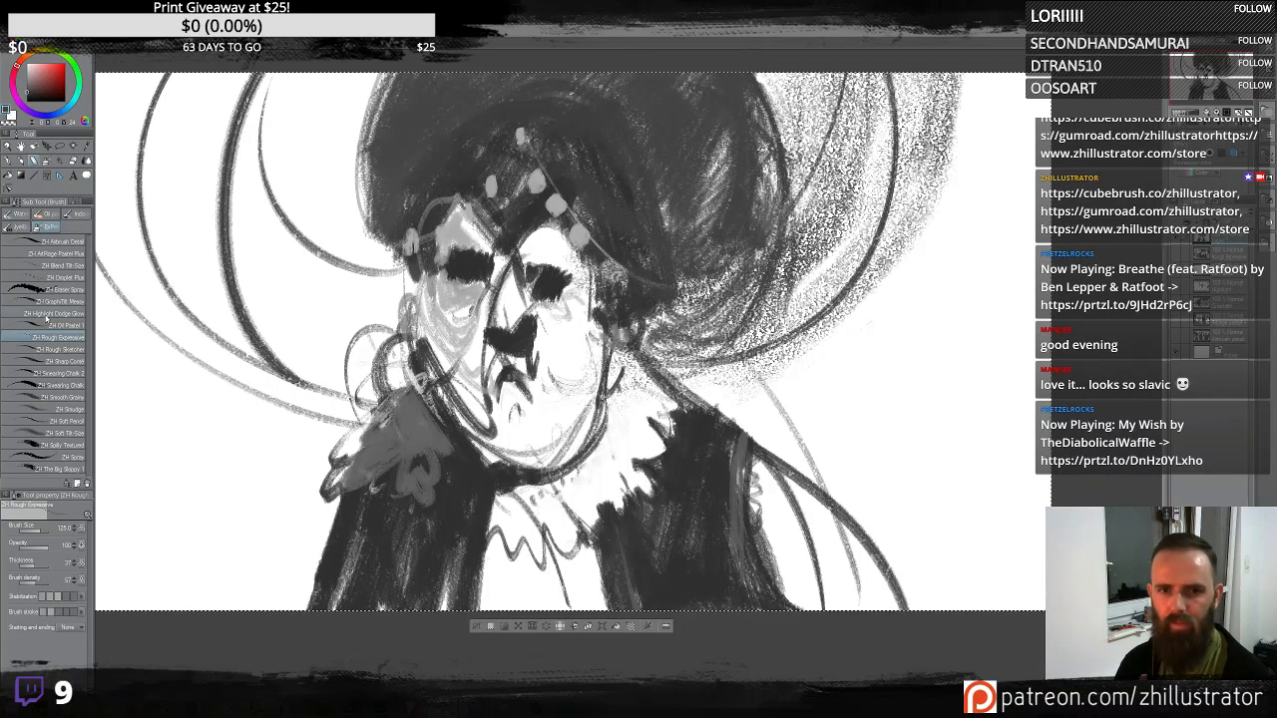
# - Switch back to the Rough Sketcher brush and dab light bead highlights along the hat band, undoing the last dab
pyautogui.click(62, 349)
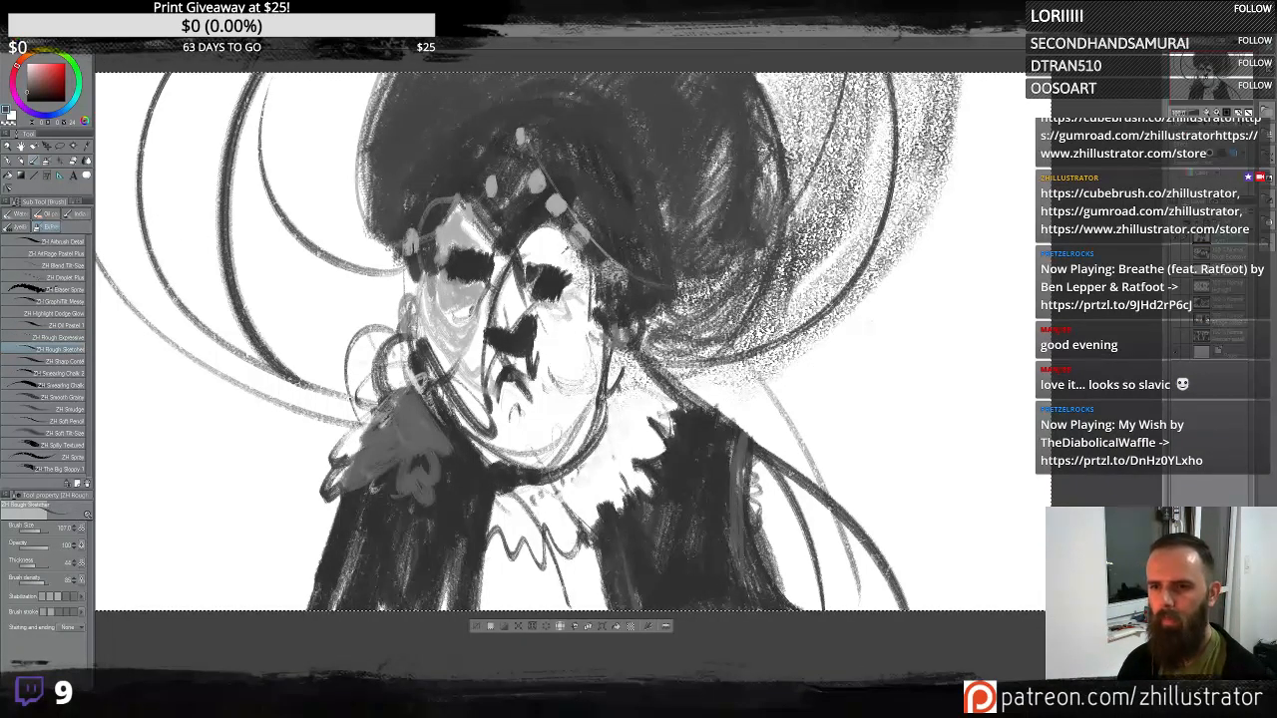
pyautogui.moveTo(481, 177); pyautogui.dragTo(479, 181)
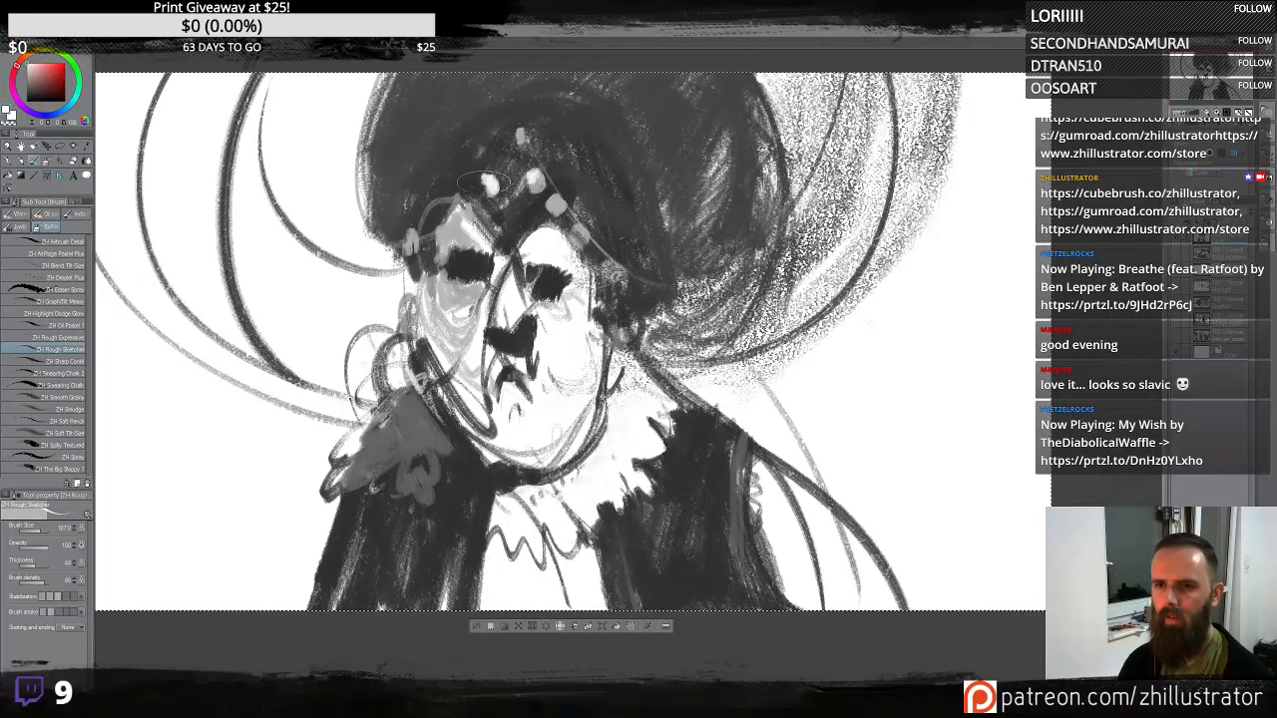
pyautogui.moveTo(515, 135); pyautogui.dragTo(530, 135)
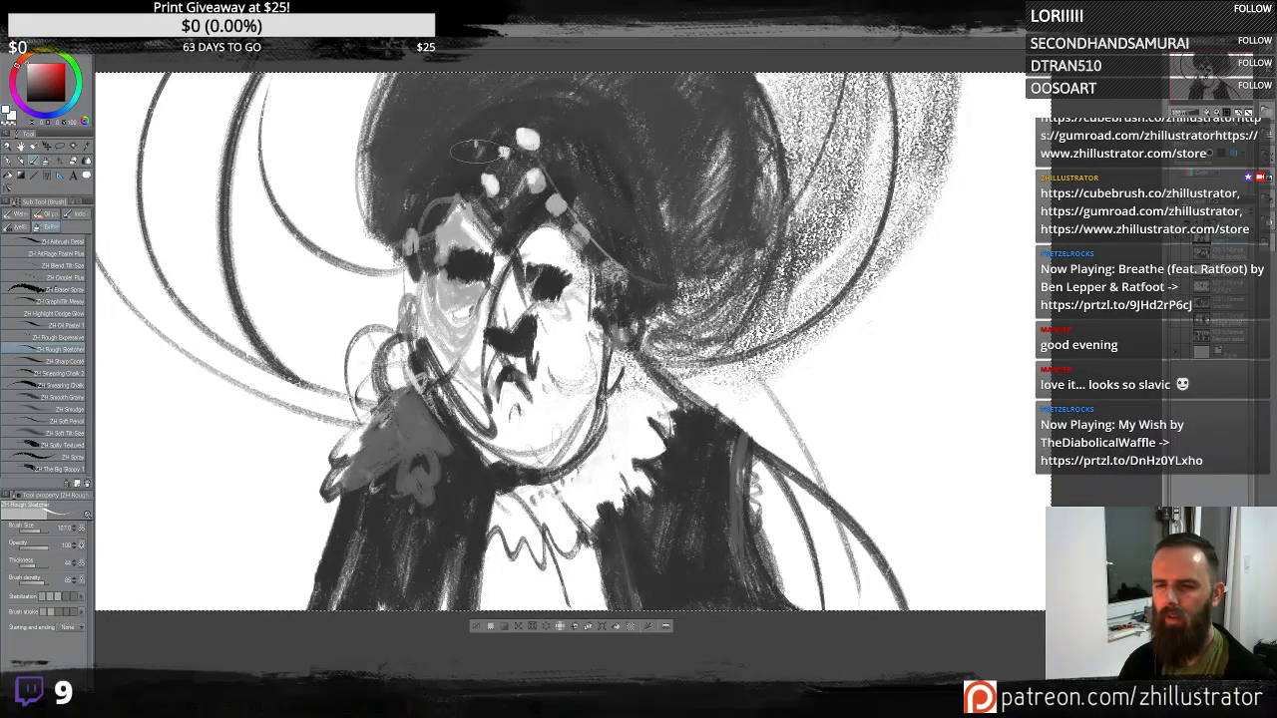
pyautogui.moveTo(454, 210); pyautogui.dragTo(417, 231)
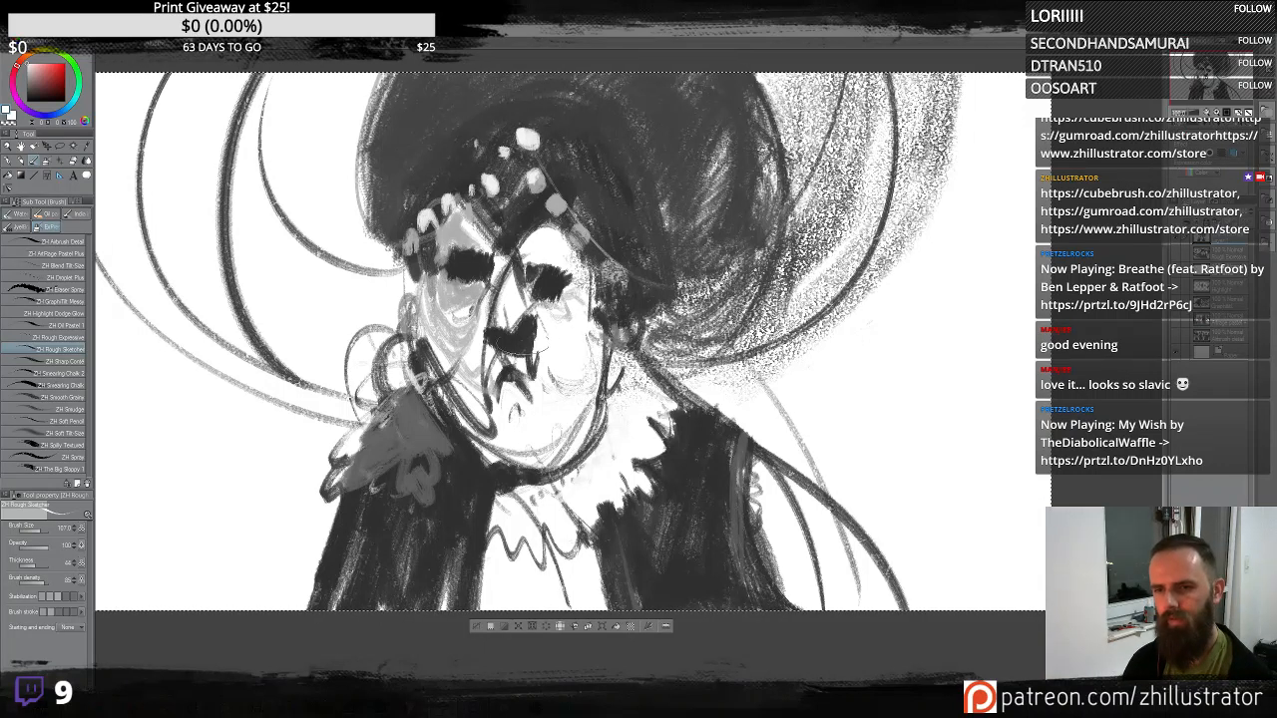
pyautogui.moveTo(565, 298); pyautogui.dragTo(552, 290)
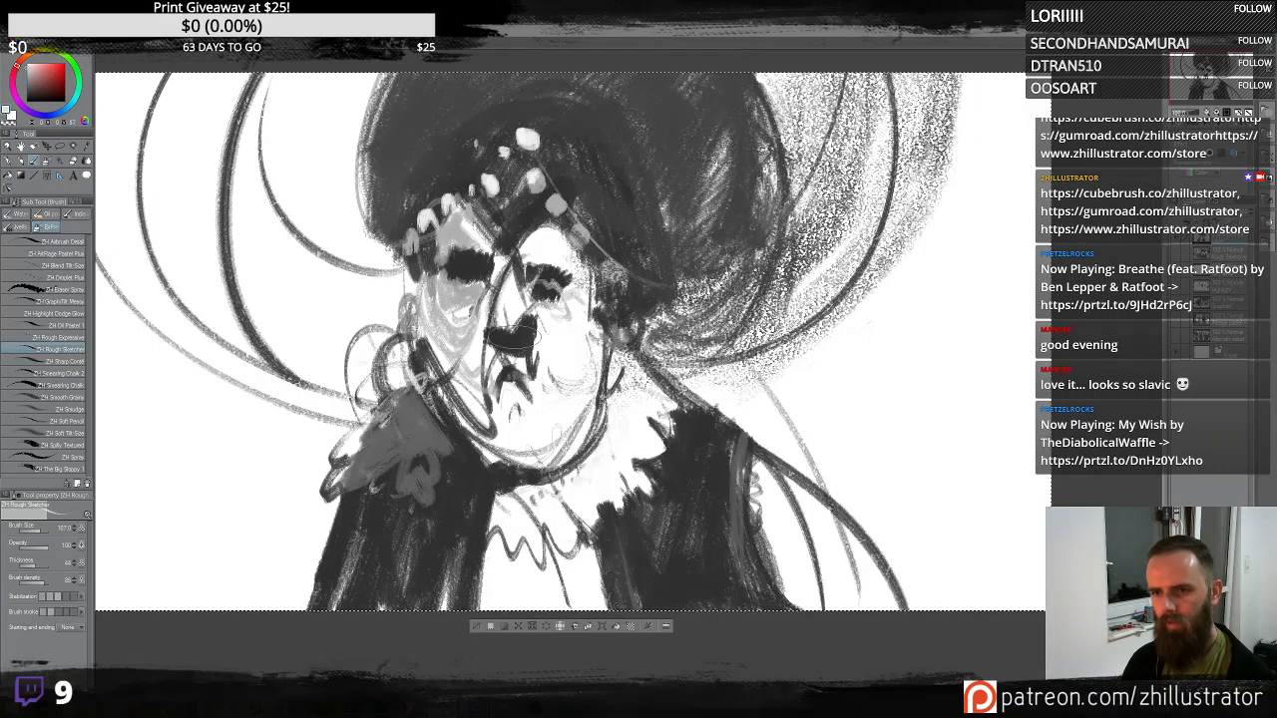
pyautogui.hotkey('ctrl', 'z')
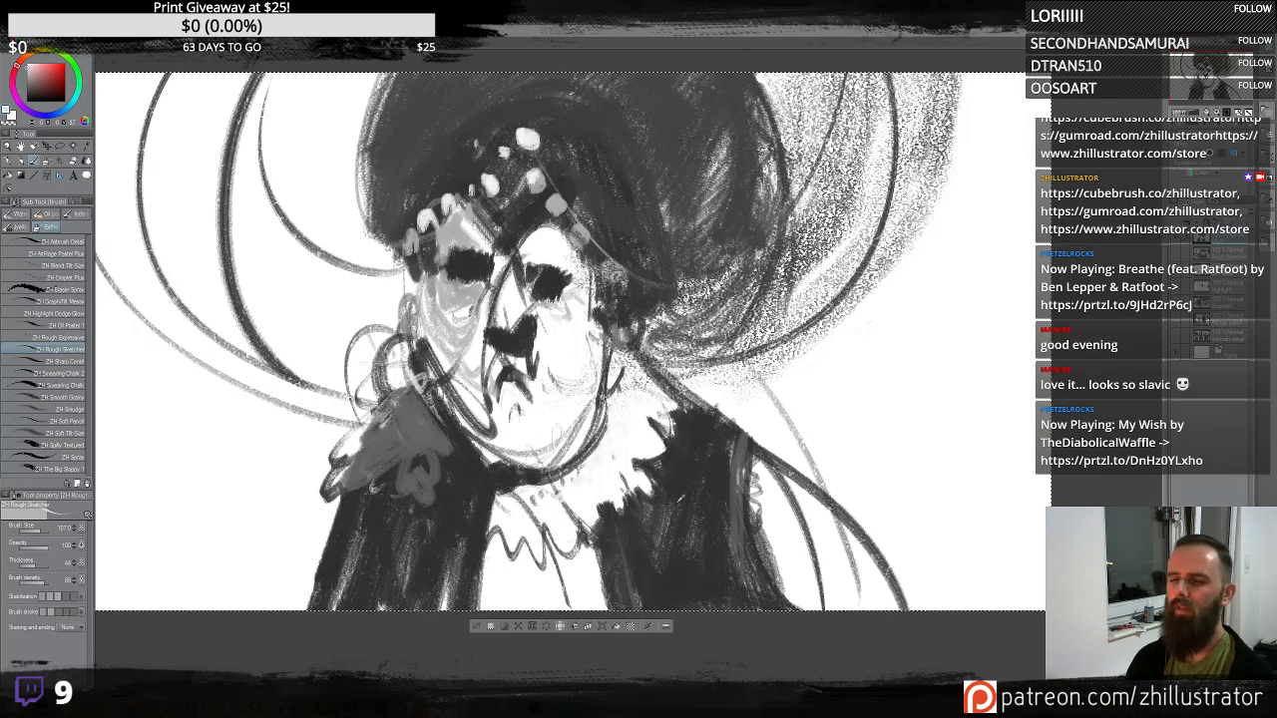
# - Try sketching lines along the lower-left and right coat sides and a stroke on the hat, undoing them all
pyautogui.moveTo(332, 485); pyautogui.dragTo(237, 637)
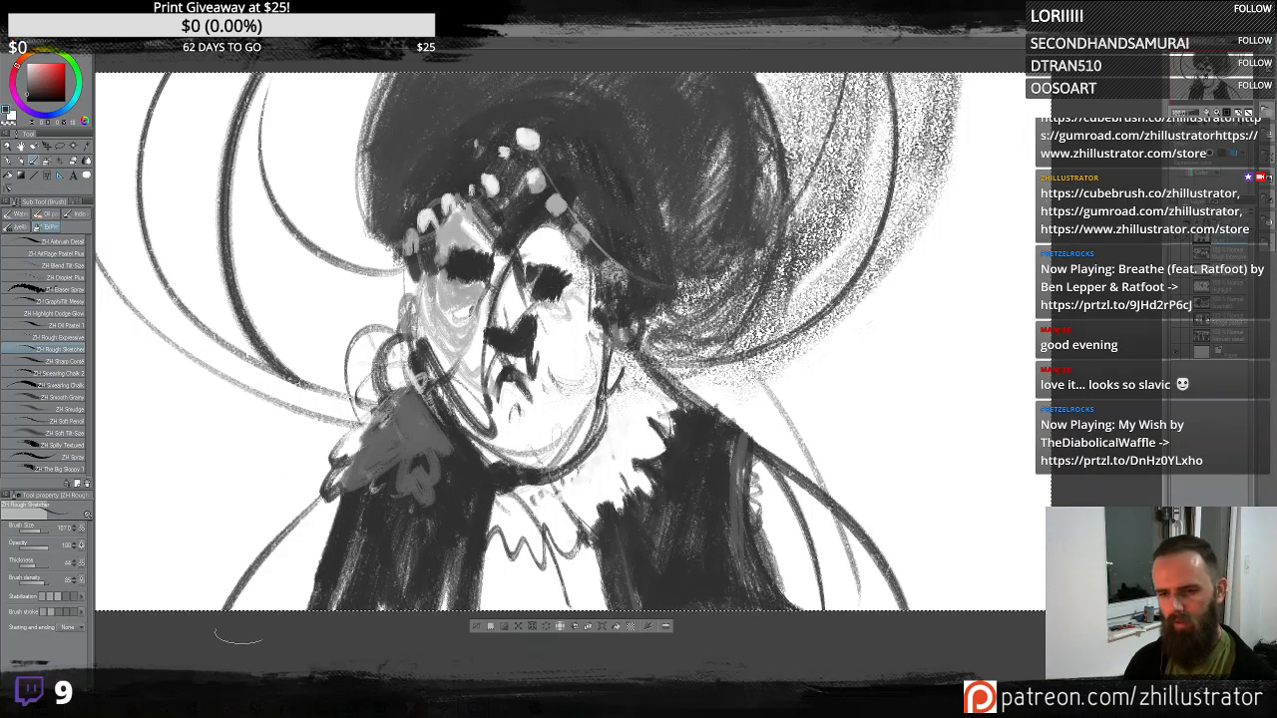
pyautogui.moveTo(335, 474); pyautogui.dragTo(254, 568)
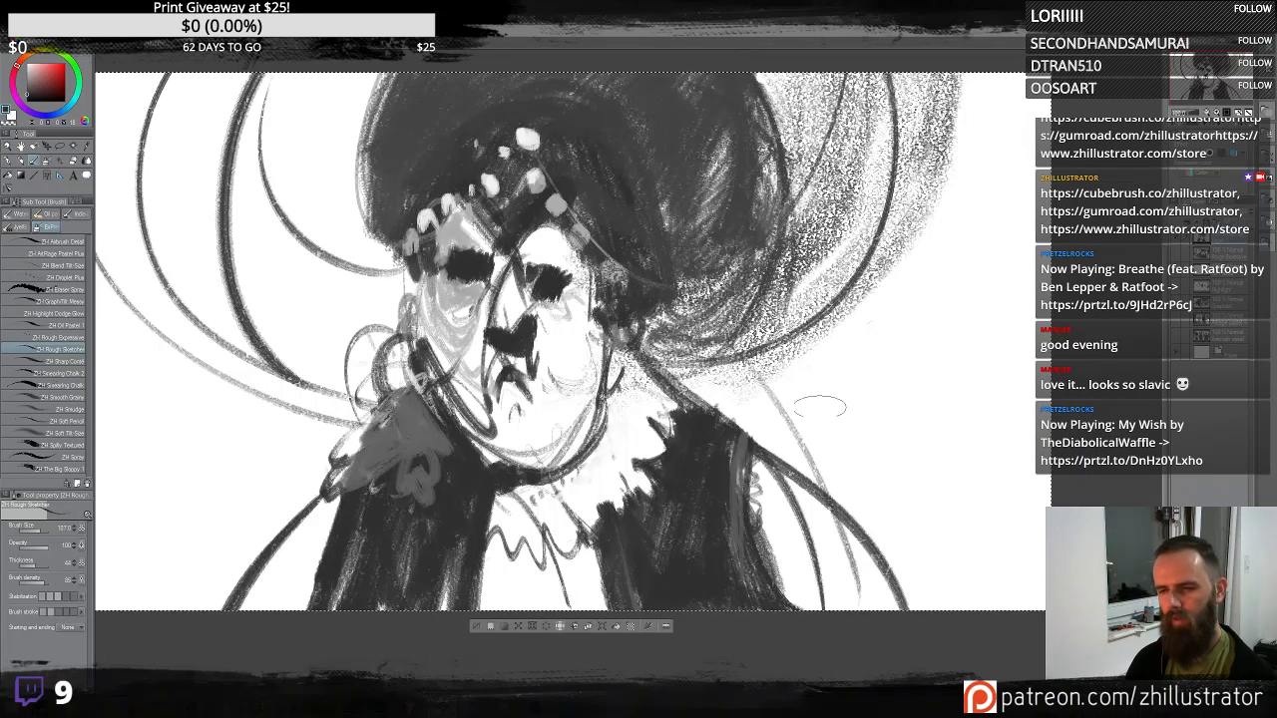
pyautogui.moveTo(724, 404); pyautogui.dragTo(1025, 664)
pyautogui.hotkey('ctrl', 'z')
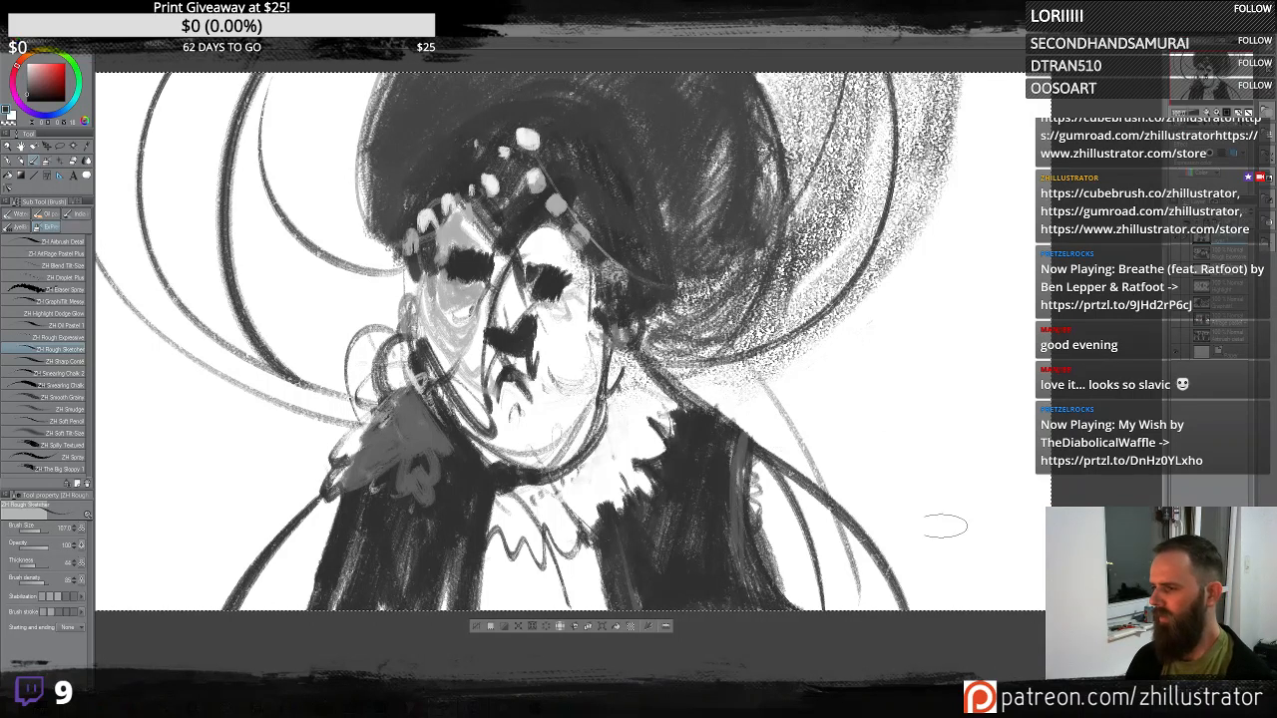
pyautogui.moveTo(698, 379); pyautogui.dragTo(993, 624)
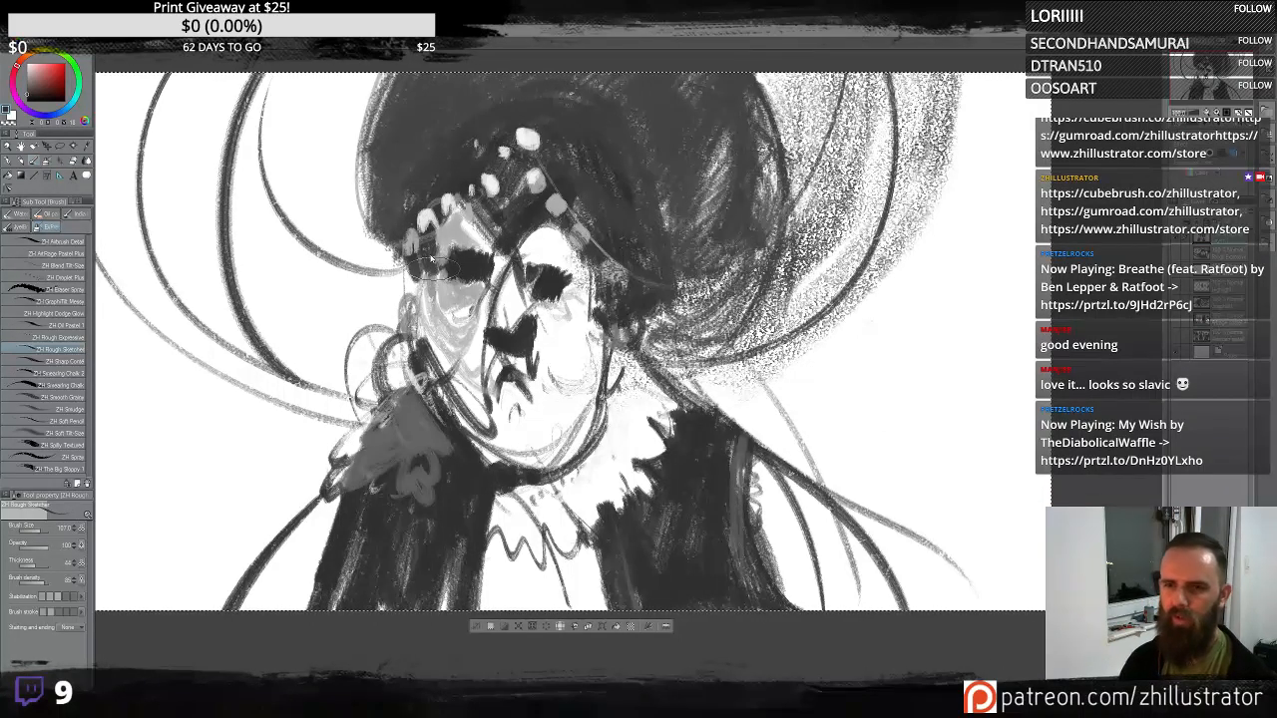
pyautogui.hotkey('ctrl', 'z')
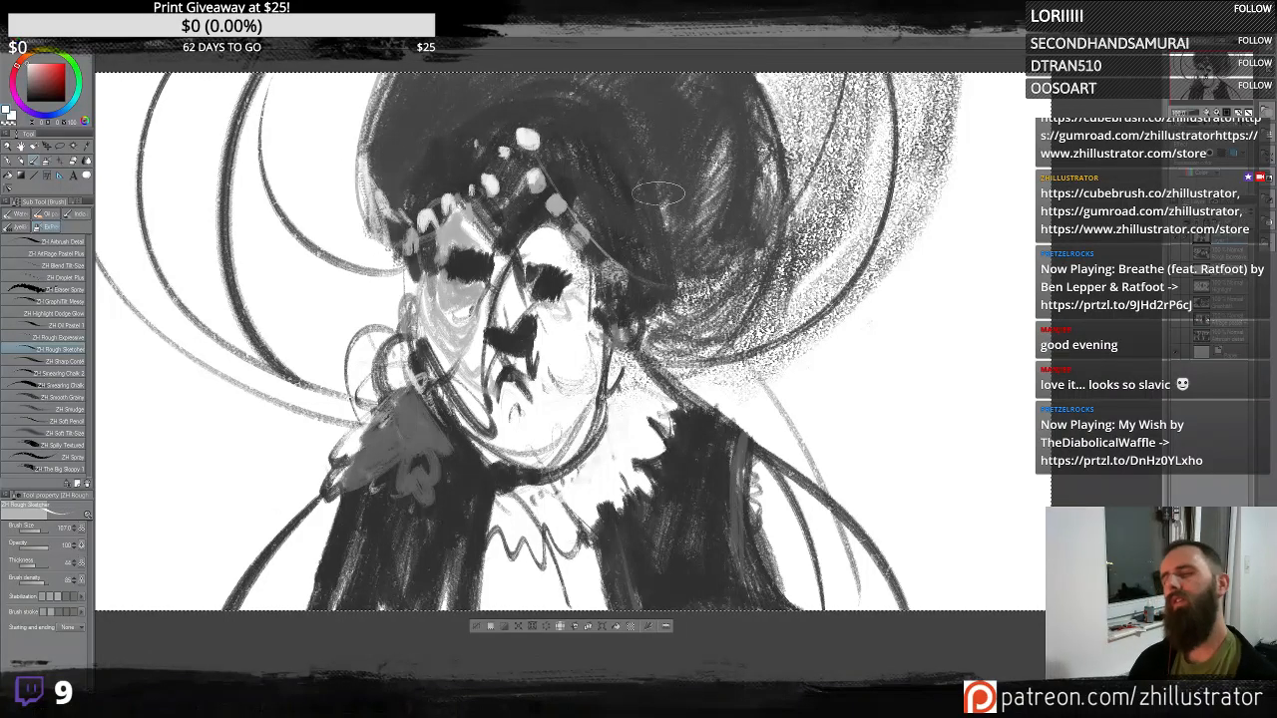
pyautogui.moveTo(625, 201)
pyautogui.mouseDown()
pyautogui.moveTo(671, 233)
pyautogui.moveTo(751, 181)
pyautogui.moveTo(775, 92)
pyautogui.moveTo(649, 216)
pyautogui.moveTo(697, 189)
pyautogui.moveTo(702, 165)
pyautogui.mouseUp()
pyautogui.hotkey('ctrl', 'z')
pyautogui.hotkey('ctrl', 'z')
pyautogui.hotkey('ctrl', 'z')
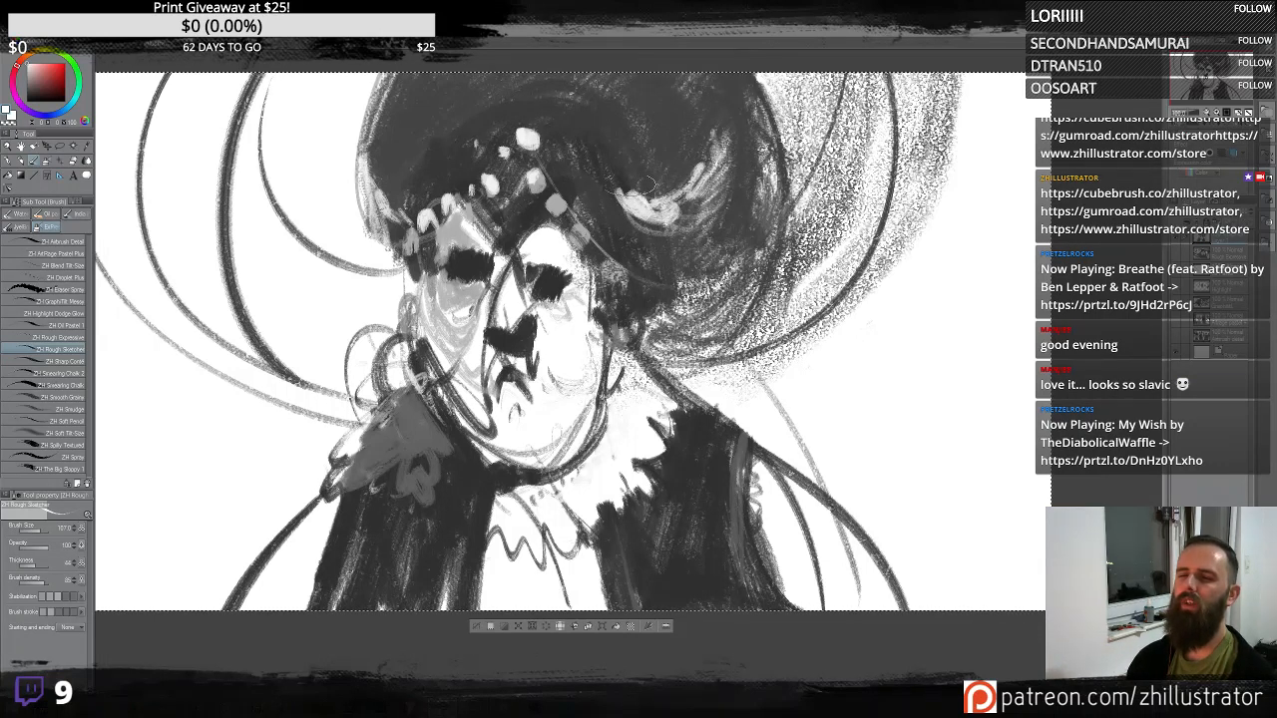
# - Add light curly highlights on the hat's right side and dark dots across the ruff collar
pyautogui.moveTo(710, 177); pyautogui.dragTo(739, 143)
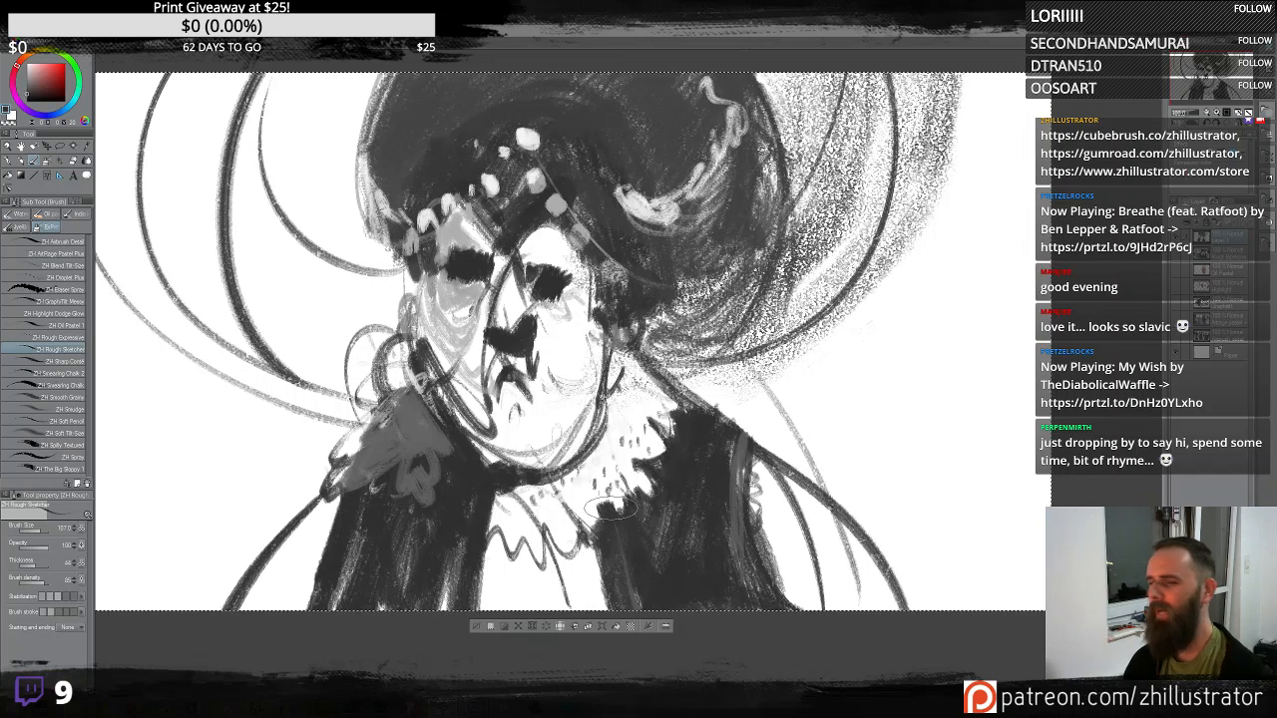
pyautogui.moveTo(556, 514); pyautogui.dragTo(561, 532)
pyautogui.moveTo(544, 499); pyautogui.dragTo(546, 524)
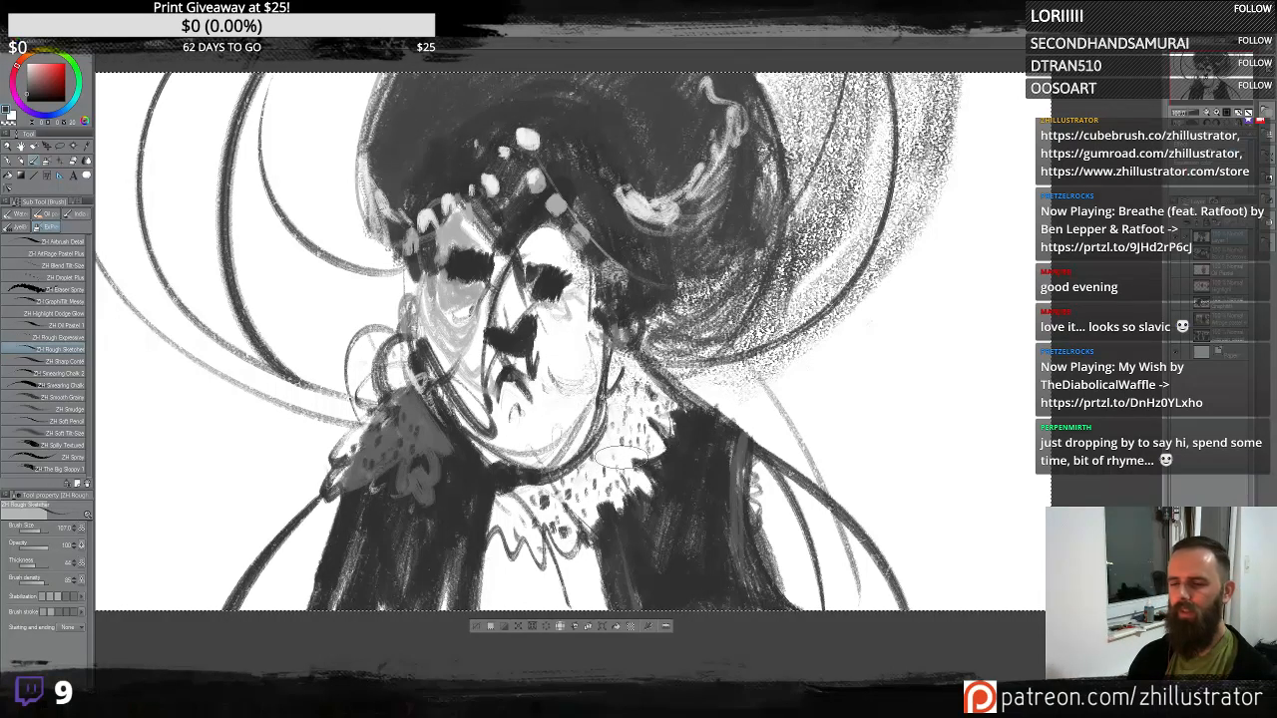
# - Draw wavy fold lines down the right coat edge and the ruff, and dot texture onto the lower-left coat
pyautogui.moveTo(774, 429)
pyautogui.mouseDown()
pyautogui.moveTo(758, 461)
pyautogui.moveTo(784, 527)
pyautogui.moveTo(786, 600)
pyautogui.mouseUp()
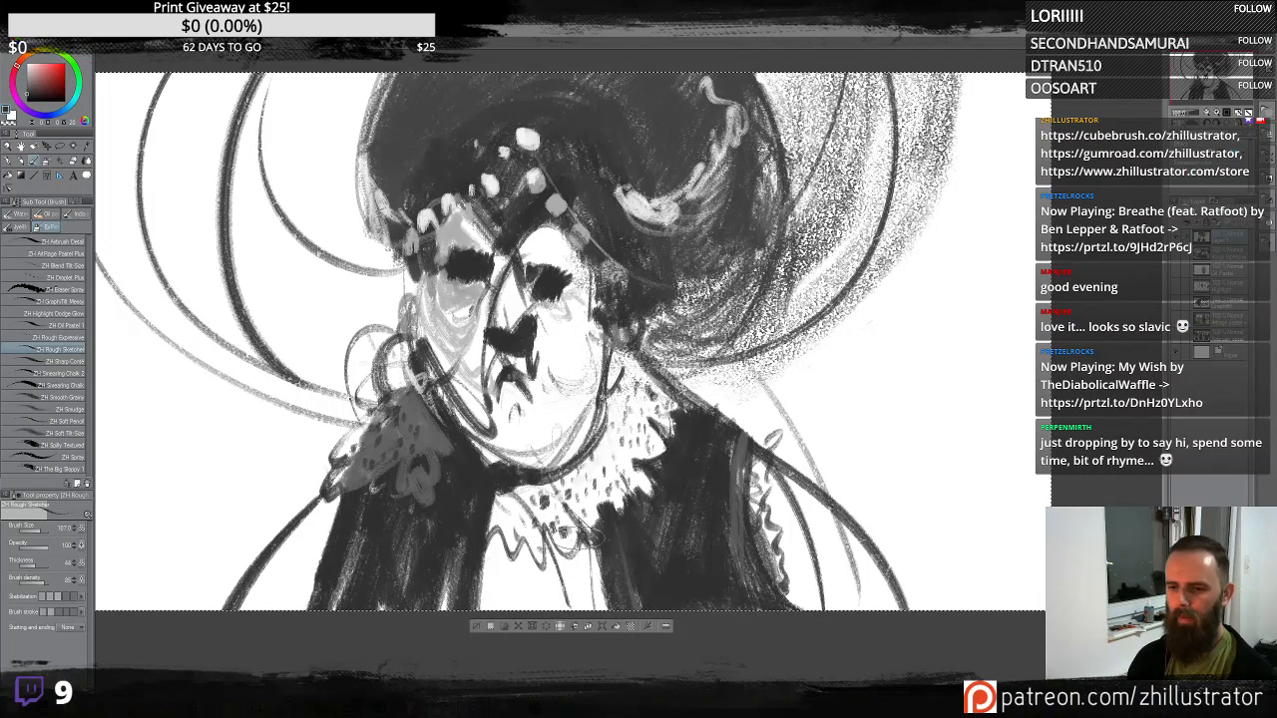
pyautogui.moveTo(587, 539)
pyautogui.mouseDown()
pyautogui.moveTo(588, 619)
pyautogui.moveTo(567, 548)
pyautogui.moveTo(558, 613)
pyautogui.moveTo(528, 563)
pyautogui.moveTo(525, 613)
pyautogui.moveTo(508, 548)
pyautogui.moveTo(510, 608)
pyautogui.moveTo(505, 546)
pyautogui.moveTo(496, 601)
pyautogui.moveTo(495, 535)
pyautogui.moveTo(480, 617)
pyautogui.mouseUp()
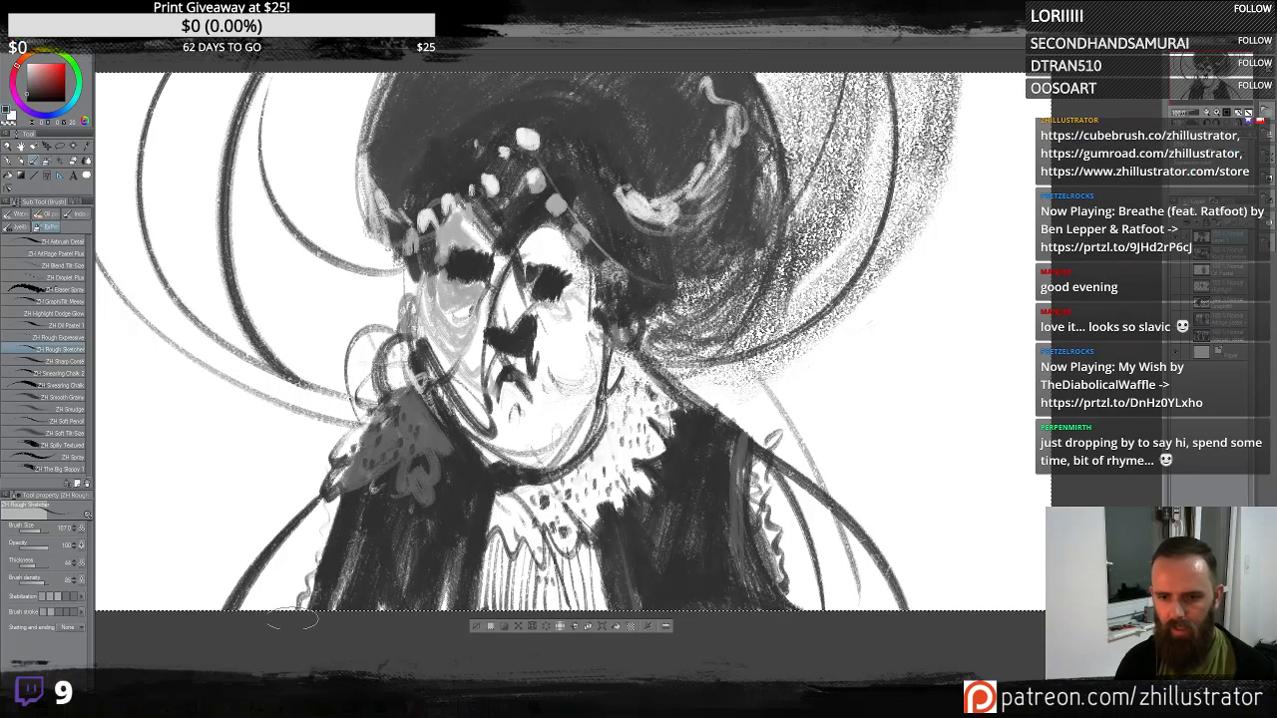
pyautogui.click(299, 545)
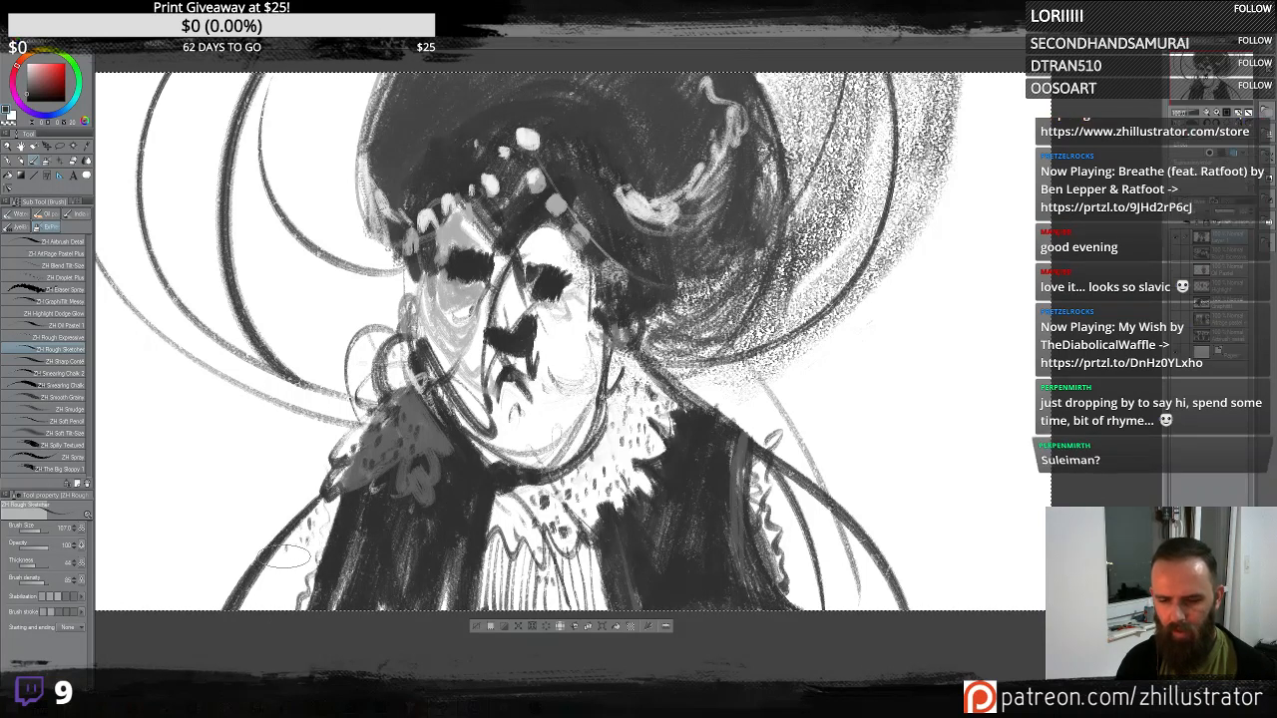
pyautogui.click(283, 556)
pyautogui.click(299, 560)
pyautogui.click(283, 573)
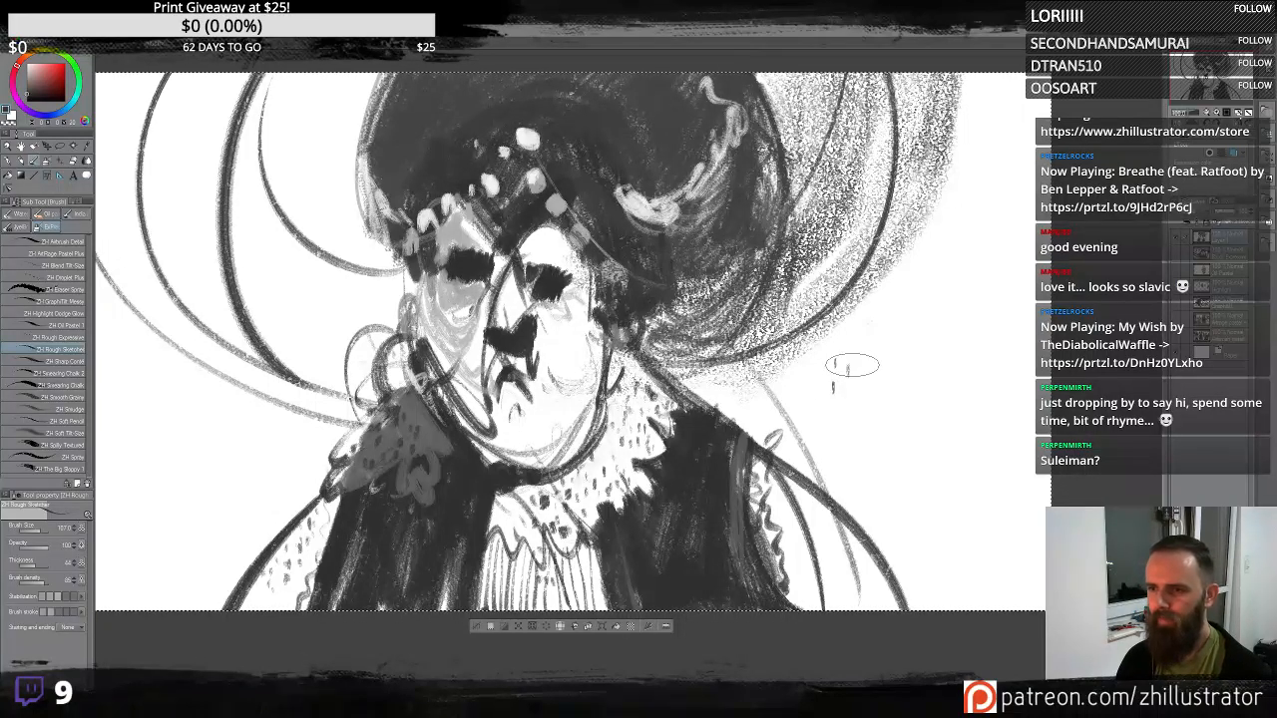
pyautogui.click(843, 370)
pyautogui.click(875, 405)
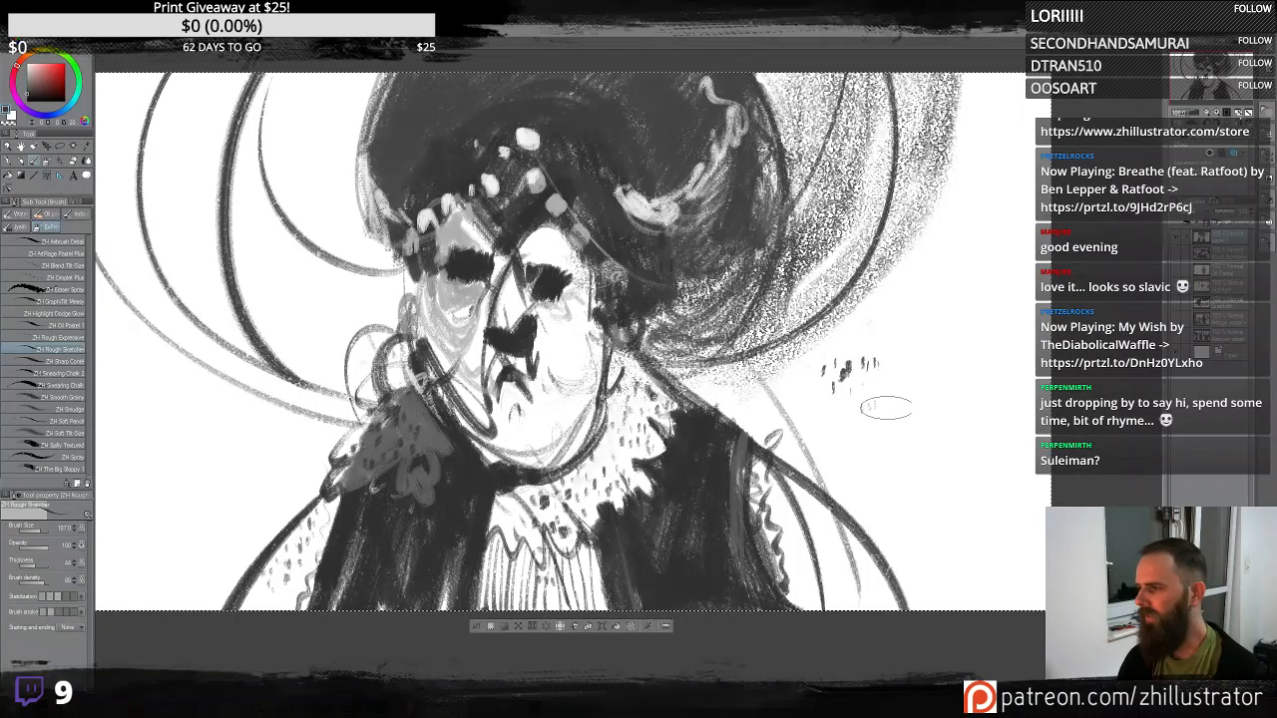
pyautogui.press('x')
pyautogui.moveTo(860, 354)
pyautogui.mouseDown()
pyautogui.moveTo(847, 367)
pyautogui.moveTo(848, 402)
pyautogui.mouseUp()
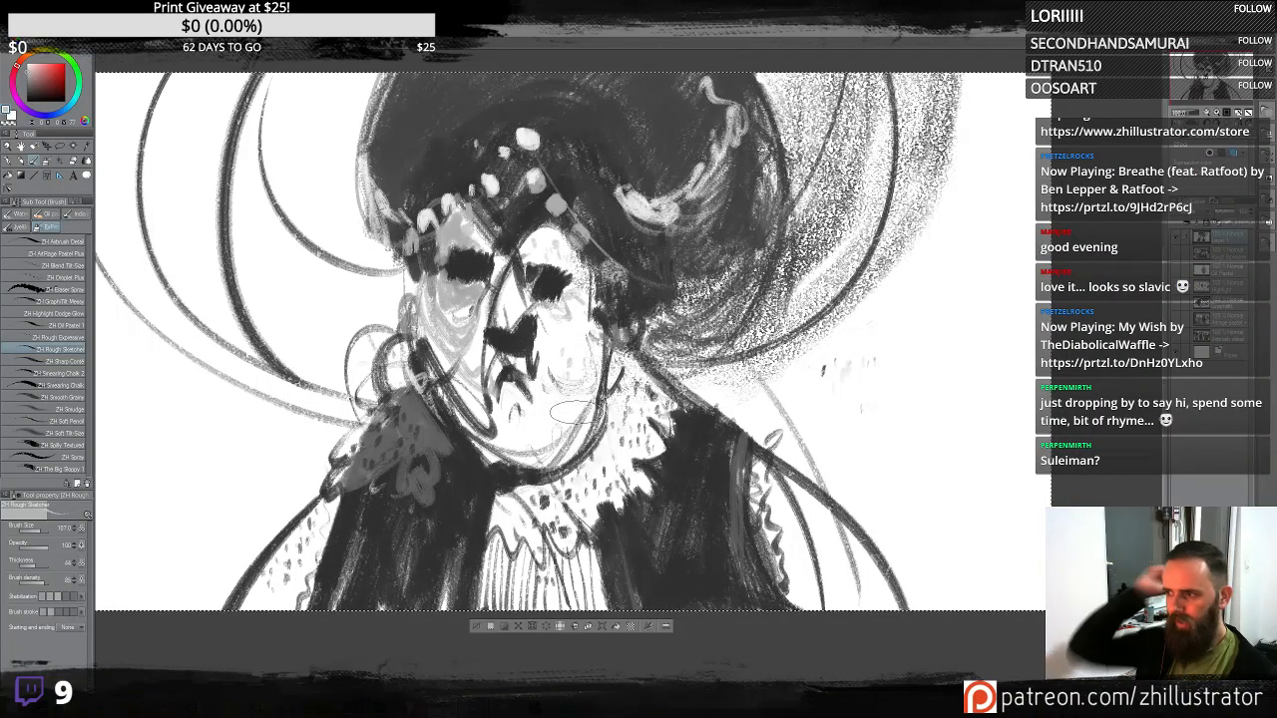
# - Zoom in and try reworking strokes around the eye and cheek of the face, undoing them
pyautogui.scroll(2, 576, 410)
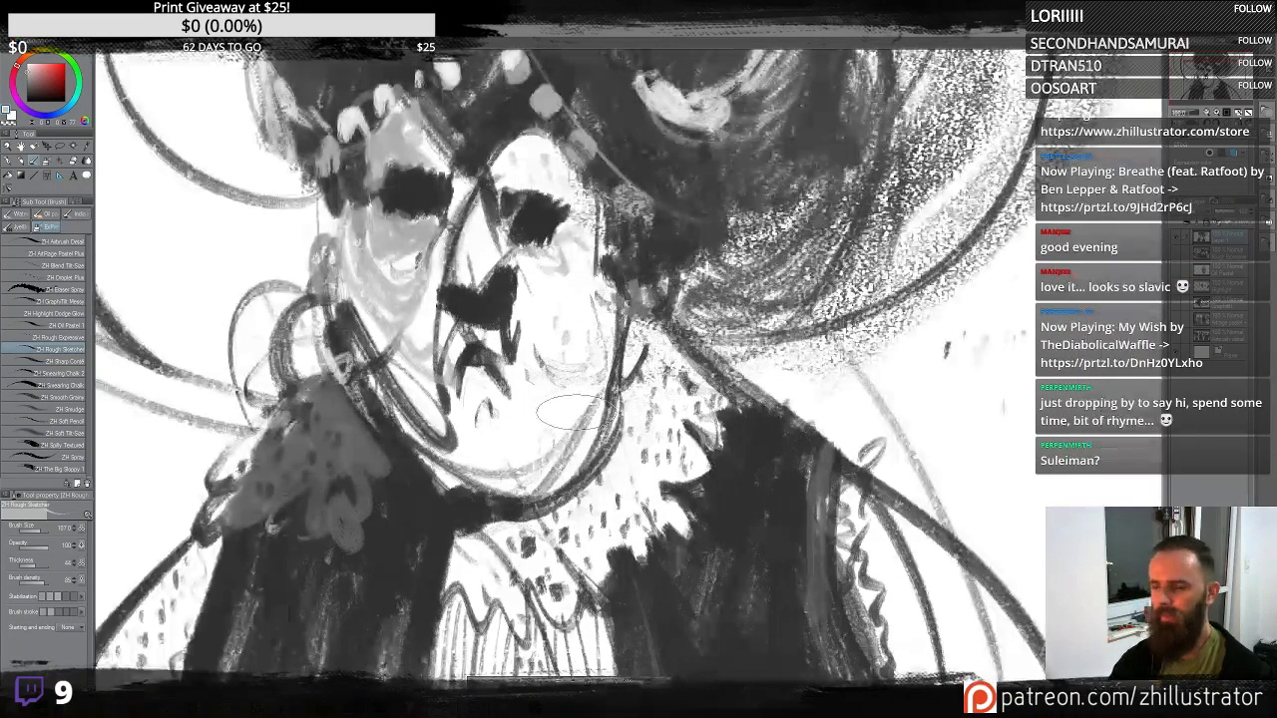
pyautogui.moveTo(614, 233); pyautogui.dragTo(677, 311)
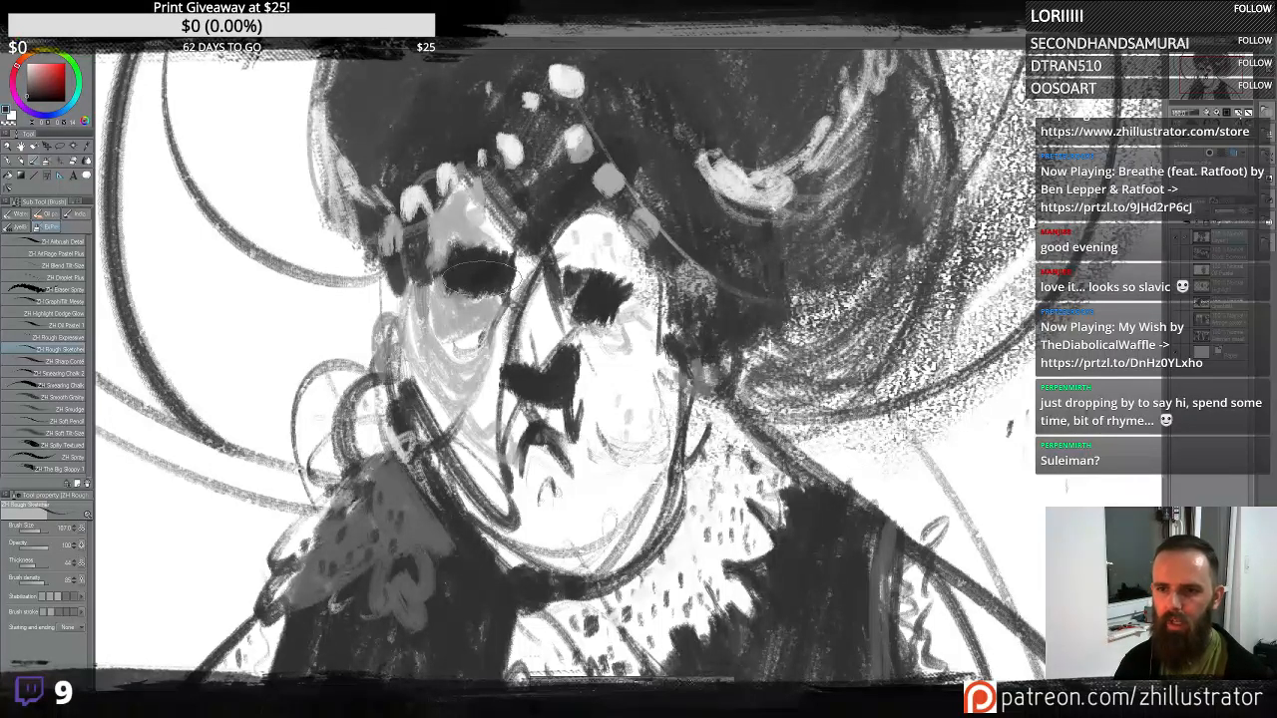
pyautogui.moveTo(501, 286)
pyautogui.mouseDown()
pyautogui.moveTo(469, 312)
pyautogui.moveTo(495, 311)
pyautogui.moveTo(468, 312)
pyautogui.moveTo(592, 307)
pyautogui.moveTo(619, 318)
pyautogui.moveTo(656, 377)
pyautogui.moveTo(573, 292)
pyautogui.moveTo(468, 284)
pyautogui.moveTo(478, 294)
pyautogui.moveTo(455, 272)
pyautogui.moveTo(511, 285)
pyautogui.moveTo(448, 312)
pyautogui.moveTo(495, 312)
pyautogui.mouseUp()
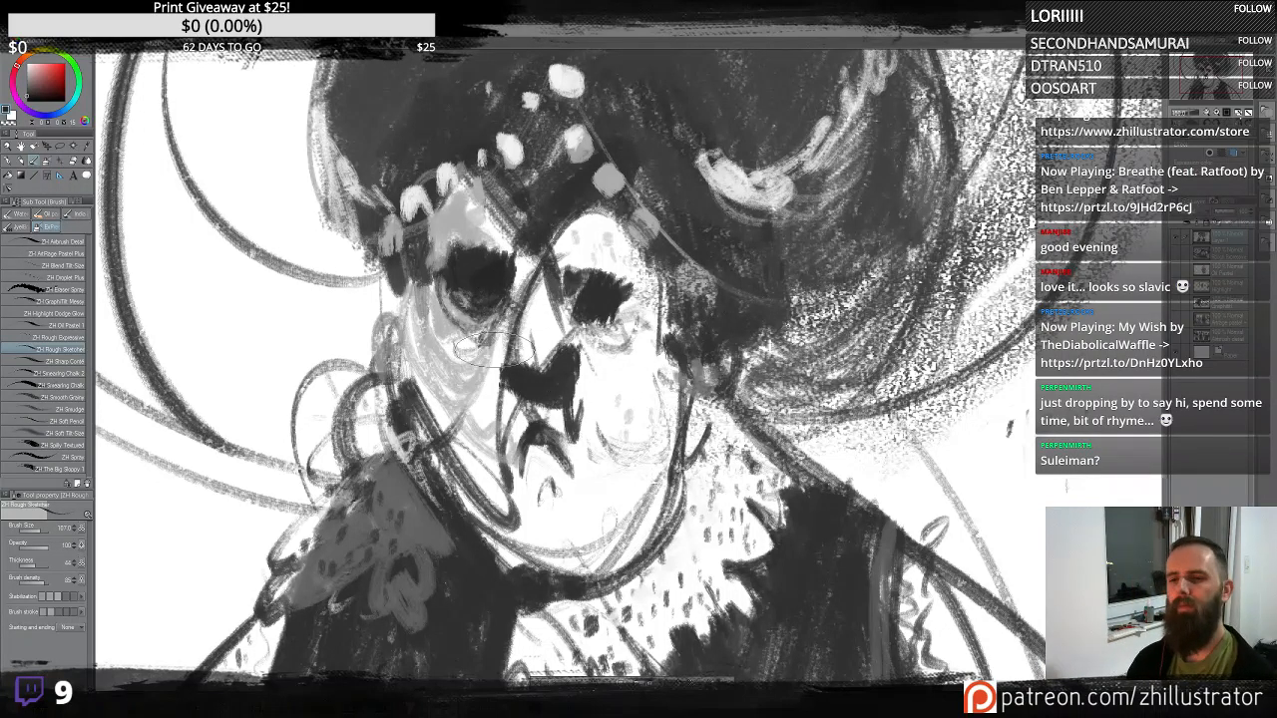
pyautogui.moveTo(496, 342)
pyautogui.mouseDown()
pyautogui.moveTo(497, 374)
pyautogui.moveTo(464, 425)
pyautogui.mouseUp()
pyautogui.moveTo(485, 366); pyautogui.dragTo(471, 429)
pyautogui.hotkey('ctrl', 'z')
pyautogui.hotkey('ctrl', 'z')
pyautogui.hotkey('ctrl', 'z')
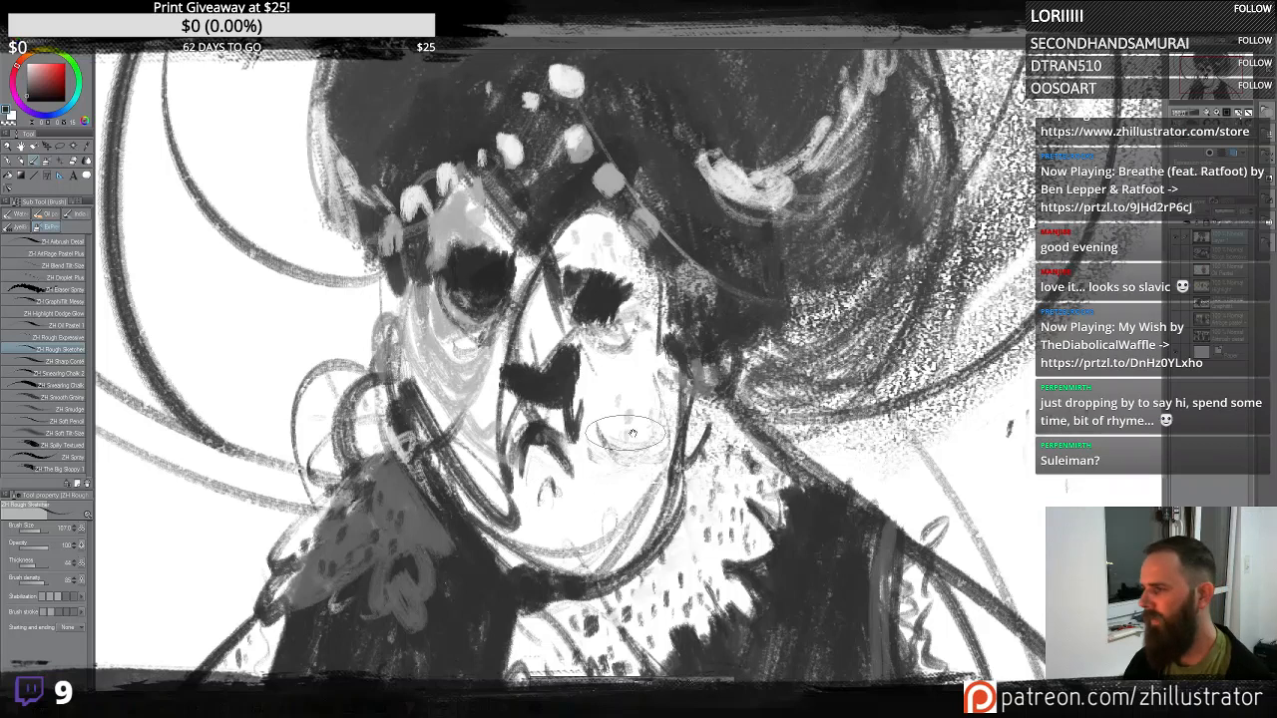
pyautogui.moveTo(658, 435)
pyautogui.mouseDown()
pyautogui.moveTo(626, 419)
pyautogui.moveTo(641, 425)
pyautogui.mouseUp()
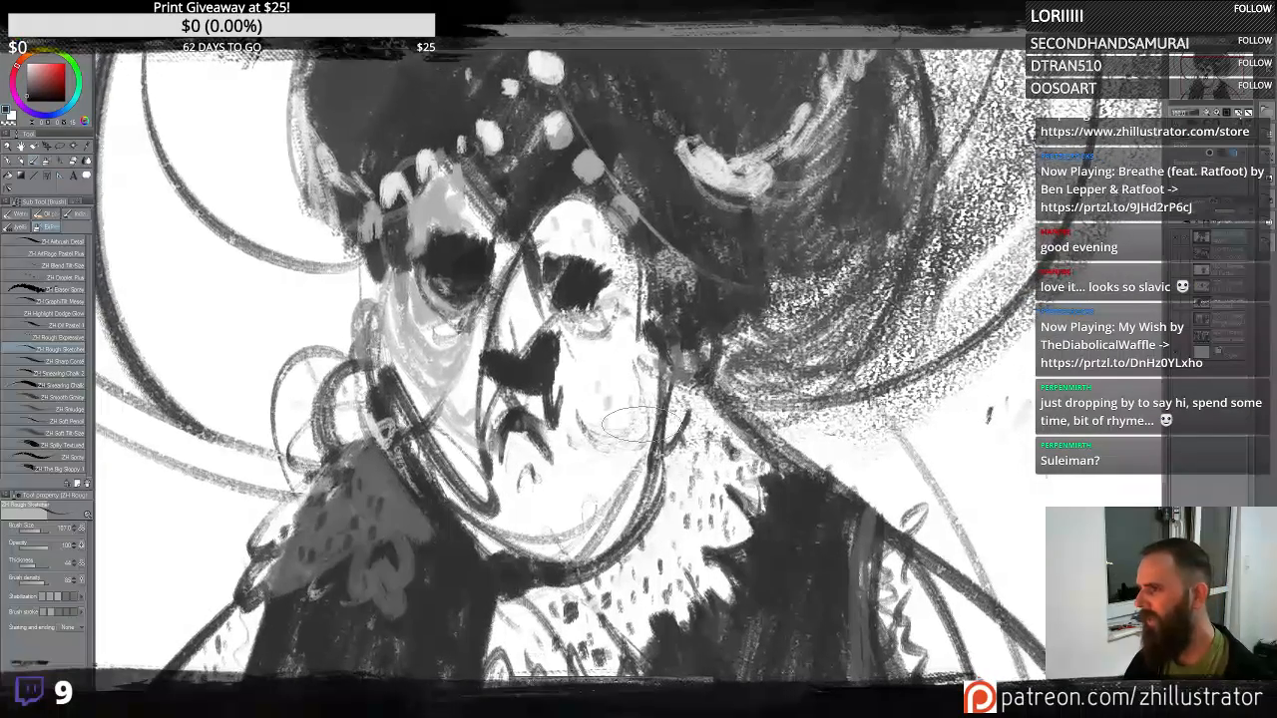
# - Lighten a small spot on the mustache below the nose
pyautogui.scroll(1, 636, 426)
pyautogui.scroll(-4, 635, 426)
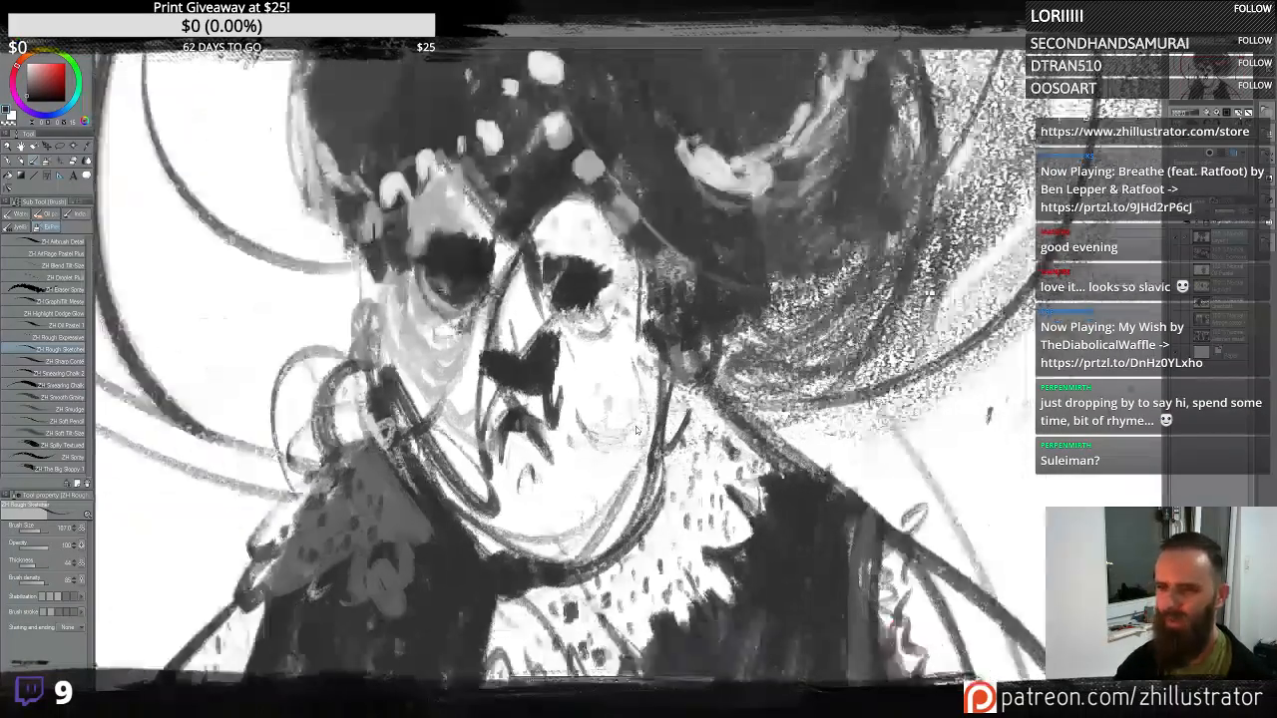
pyautogui.scroll(2, 636, 426)
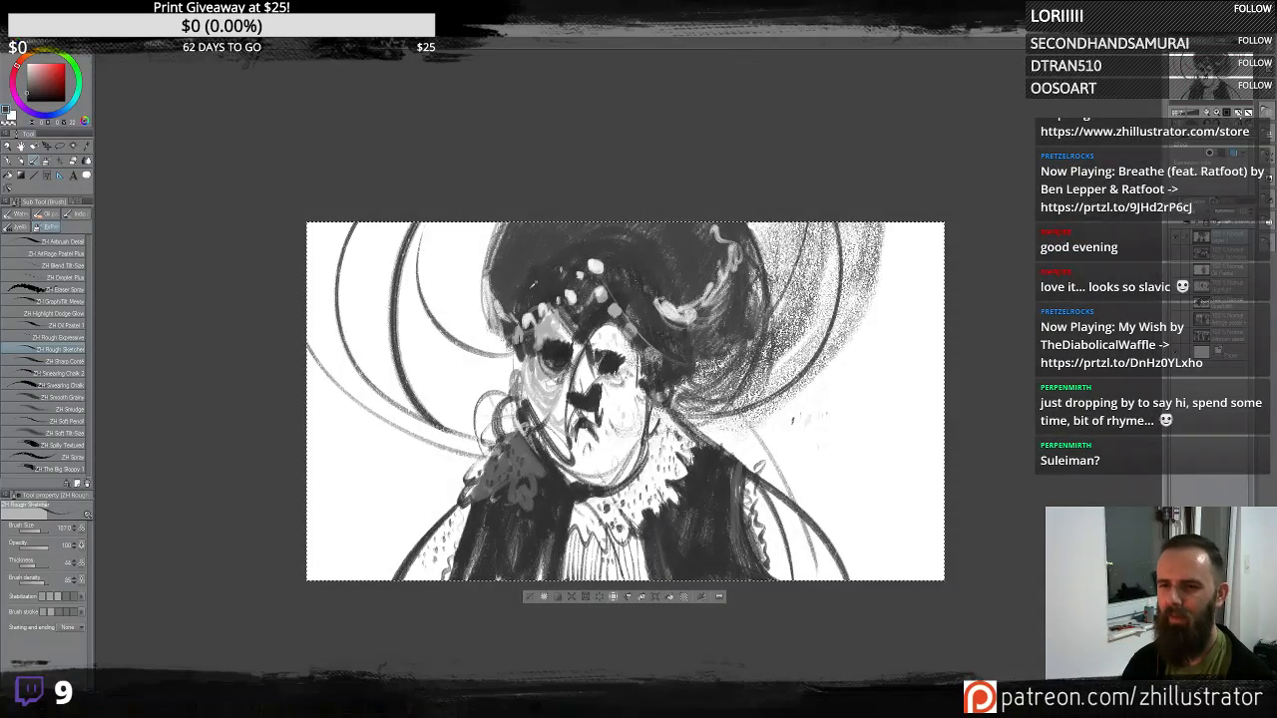
pyautogui.scroll(-2, 515, 289)
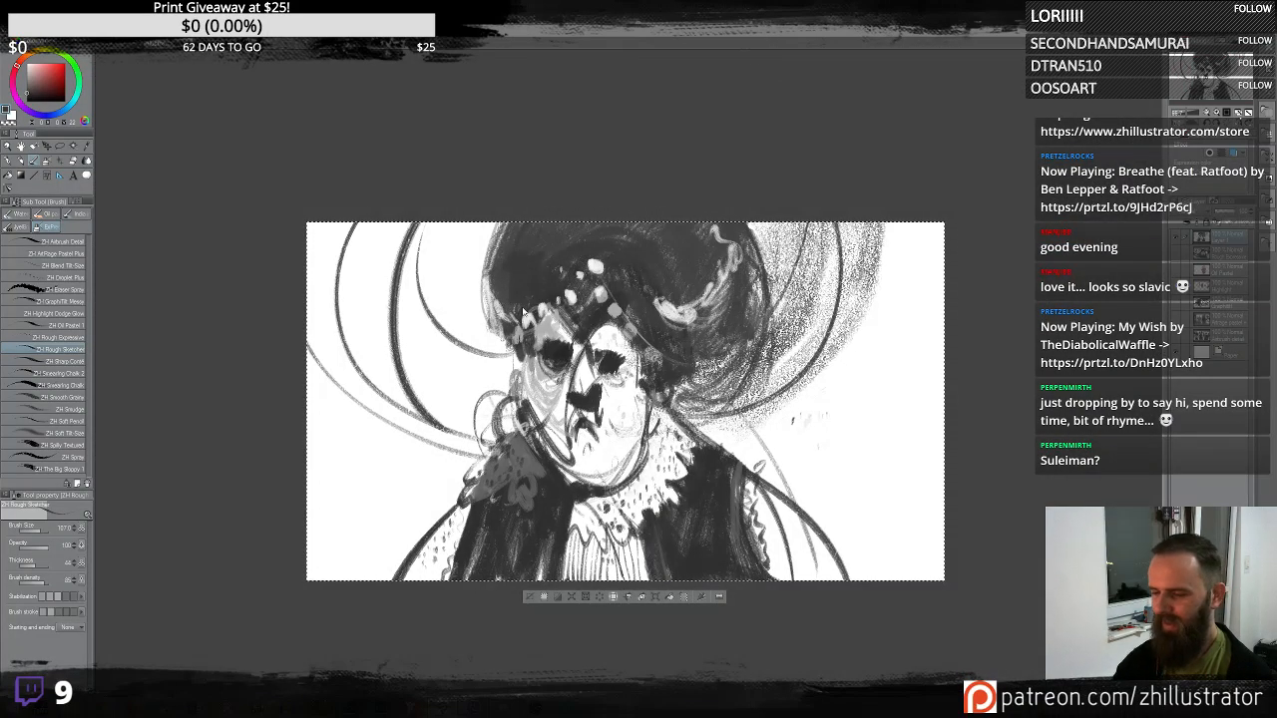
pyautogui.scroll(1, 521, 306)
pyautogui.scroll(-1, 521, 306)
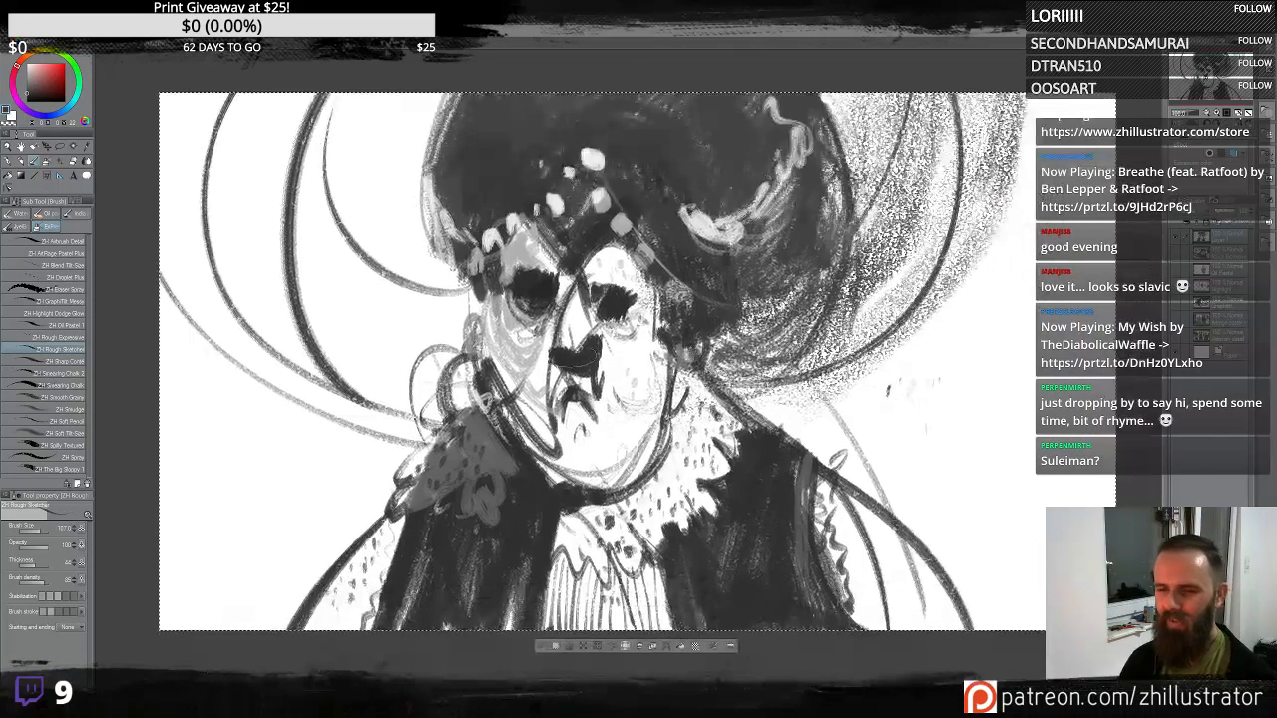
pyautogui.keyDown('alt'); pyautogui.click(584, 329); pyautogui.keyUp('alt')
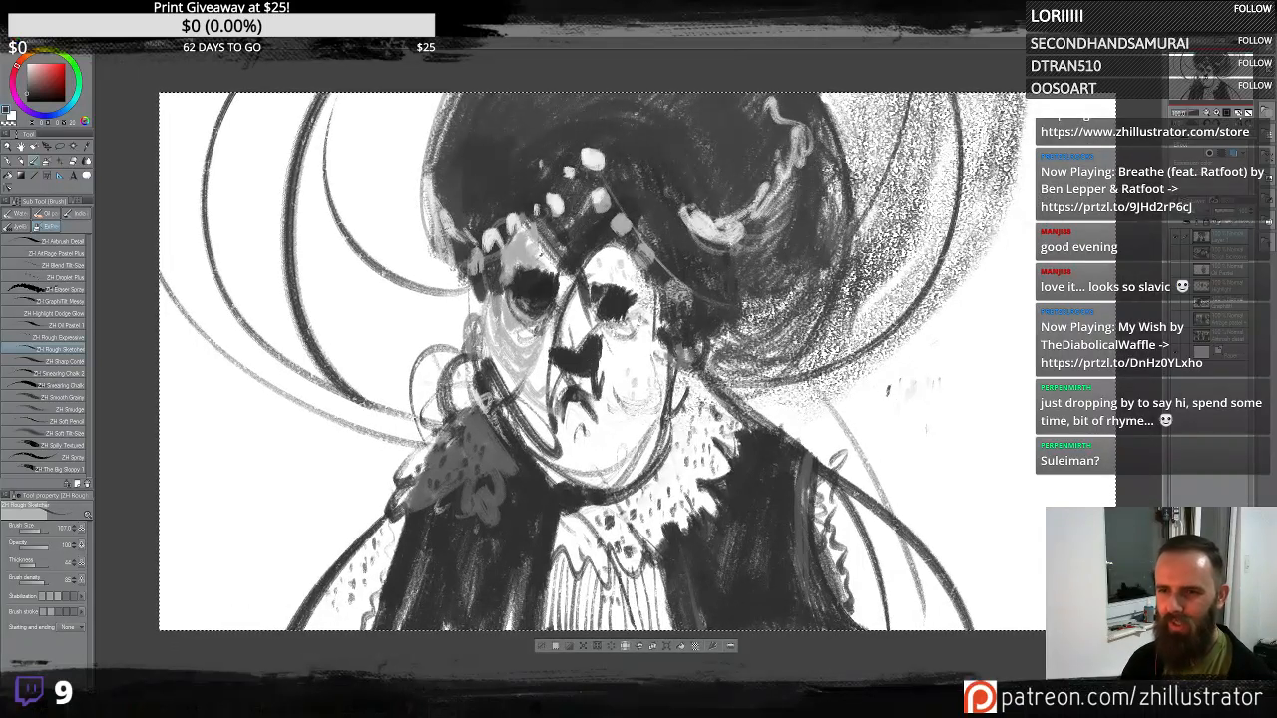
pyautogui.moveTo(583, 330); pyautogui.dragTo(576, 333)
pyautogui.scroll(1, 603, 395)
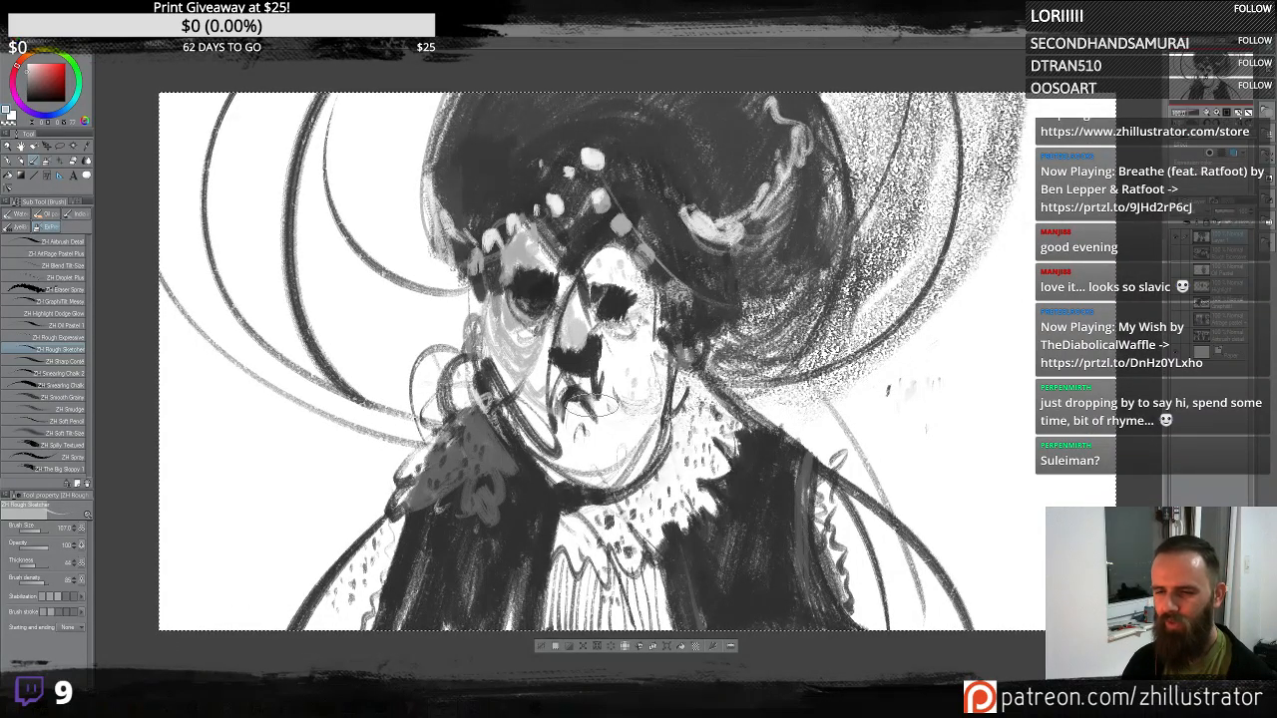
pyautogui.scroll(-1, 603, 380)
pyautogui.scroll(1, 574, 380)
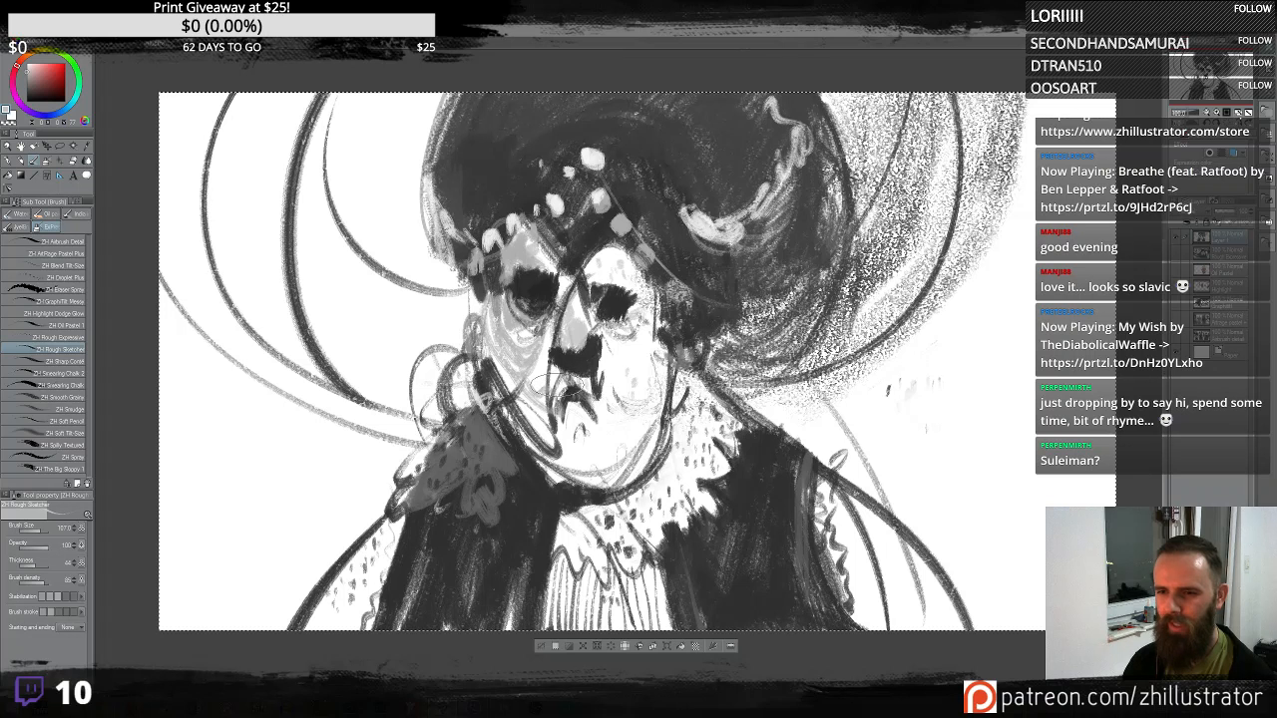
pyautogui.scroll(-1, 591, 449)
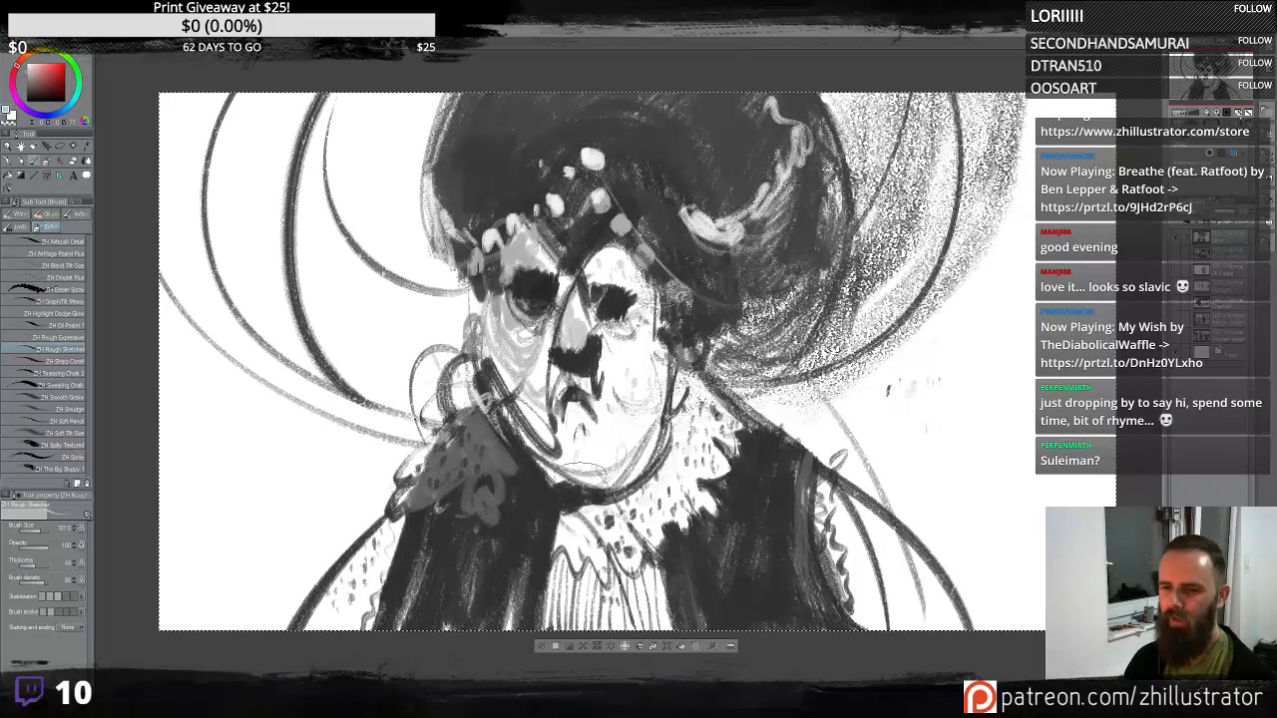
pyautogui.scroll(1, 594, 457)
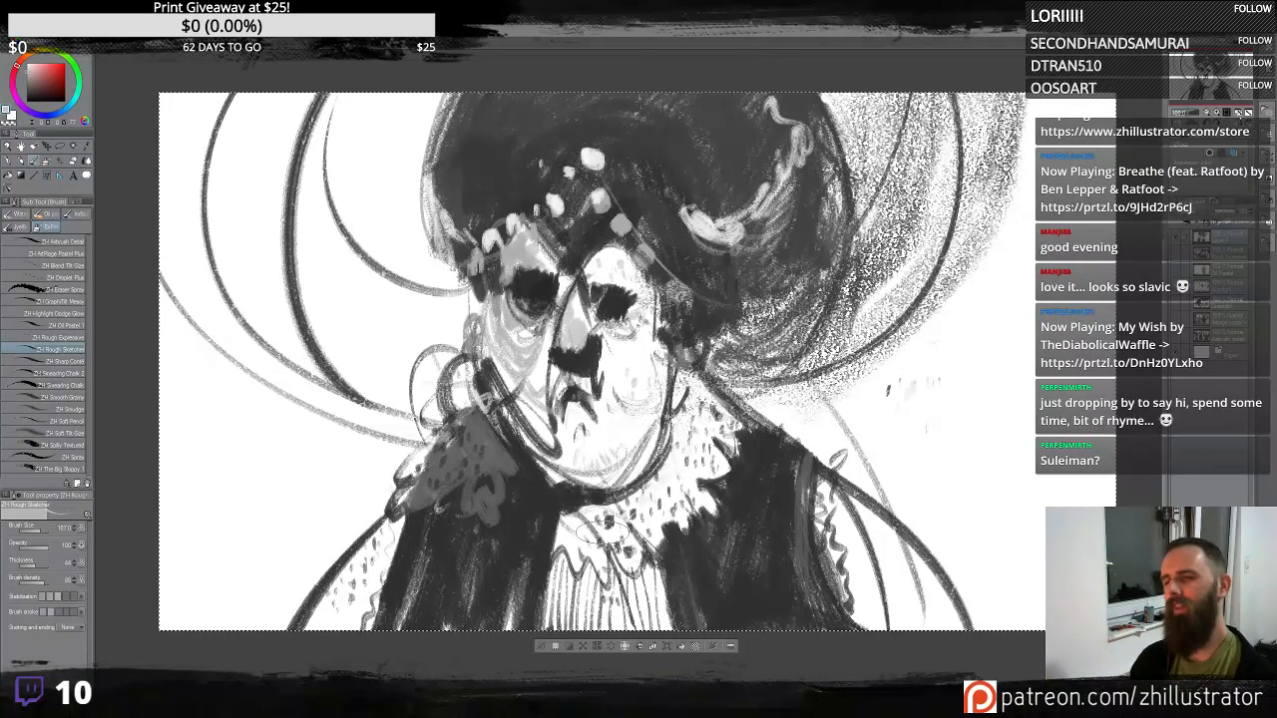
pyautogui.scroll(-1, 599, 509)
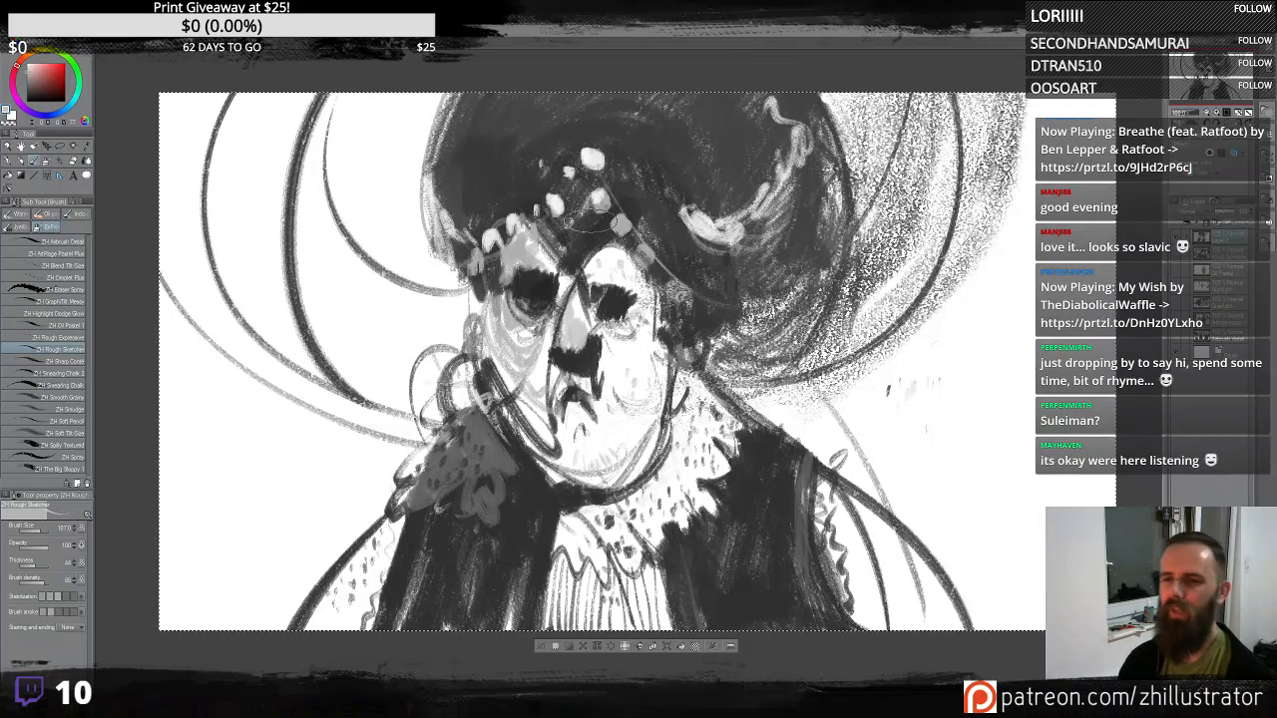
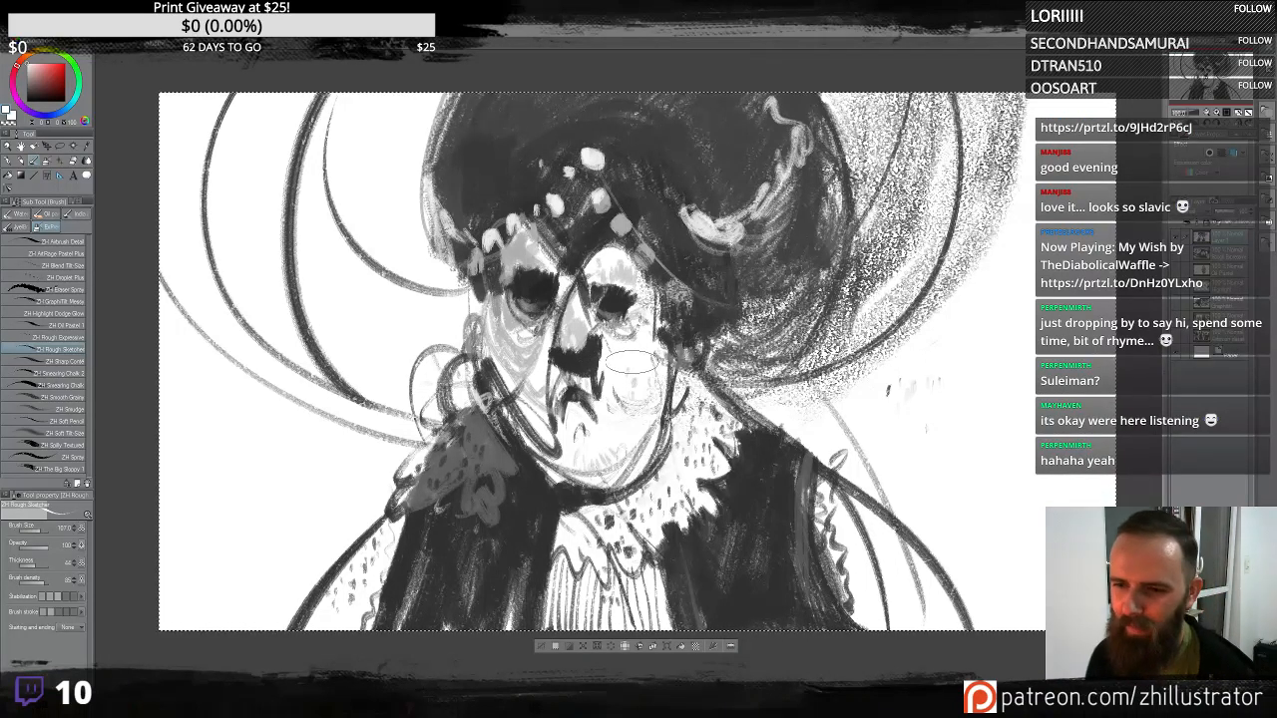
# - Paint light grey strokes across the mustache, cheeks and lower face
pyautogui.keyDown('alt'); pyautogui.click(572, 390); pyautogui.keyUp('alt')
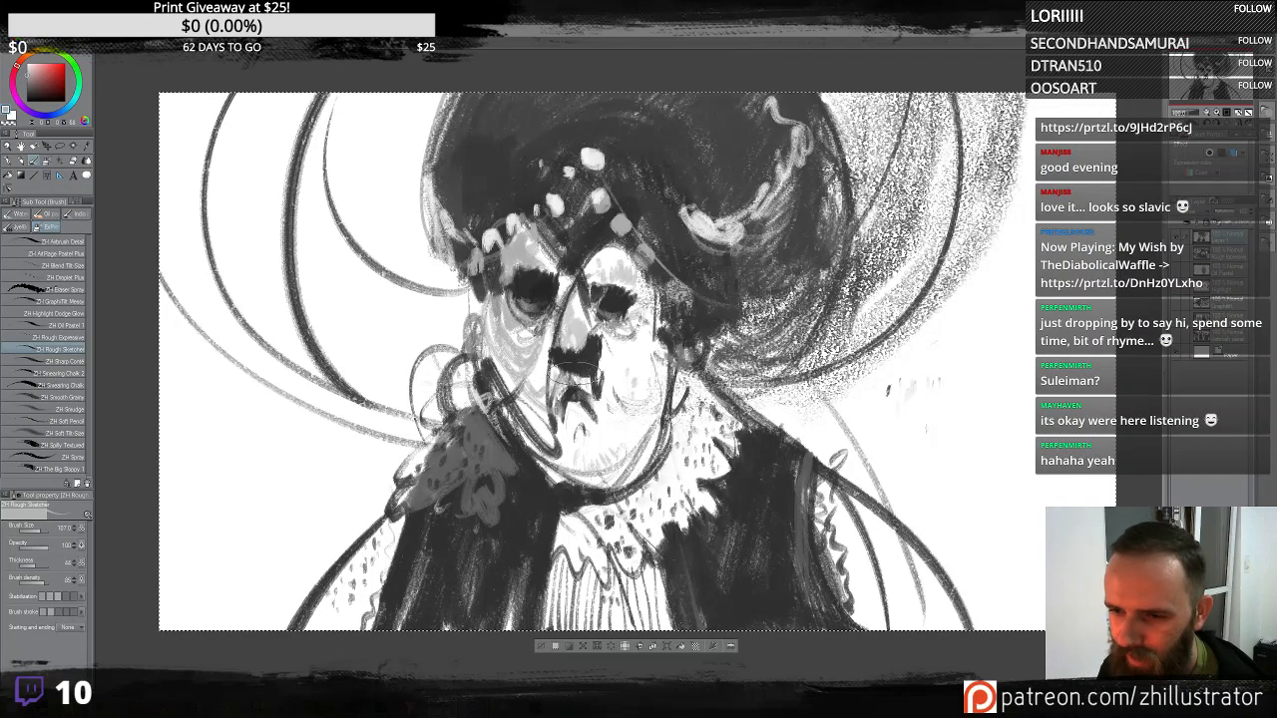
pyautogui.moveTo(606, 386)
pyautogui.mouseDown()
pyautogui.moveTo(611, 424)
pyautogui.moveTo(546, 377)
pyautogui.moveTo(584, 422)
pyautogui.mouseUp()
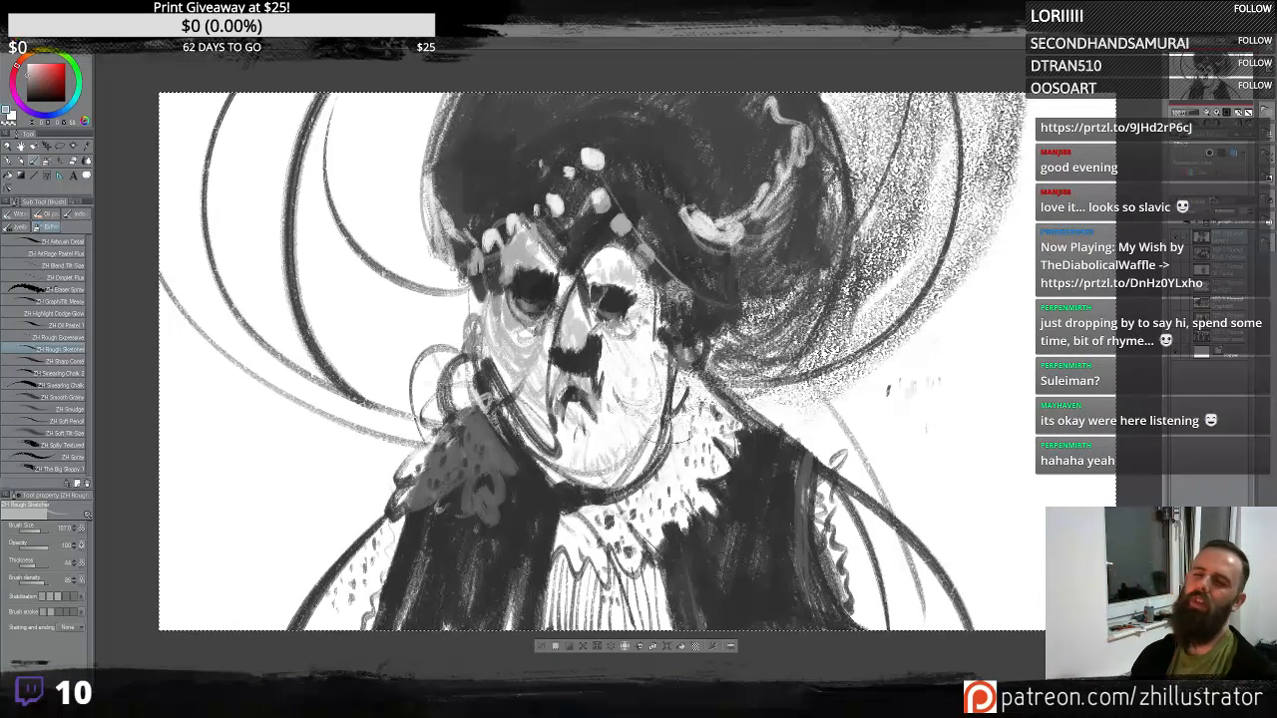
pyautogui.moveTo(668, 326); pyautogui.dragTo(596, 502)
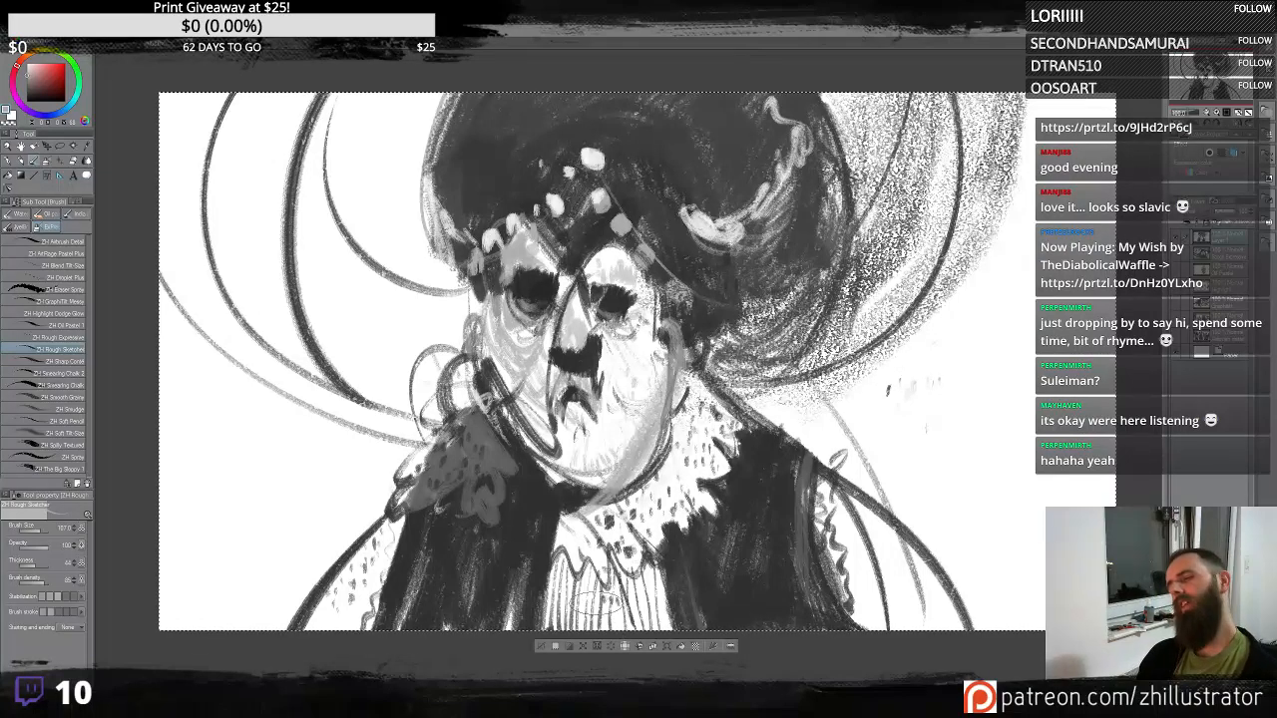
pyautogui.moveTo(655, 417); pyautogui.dragTo(596, 497)
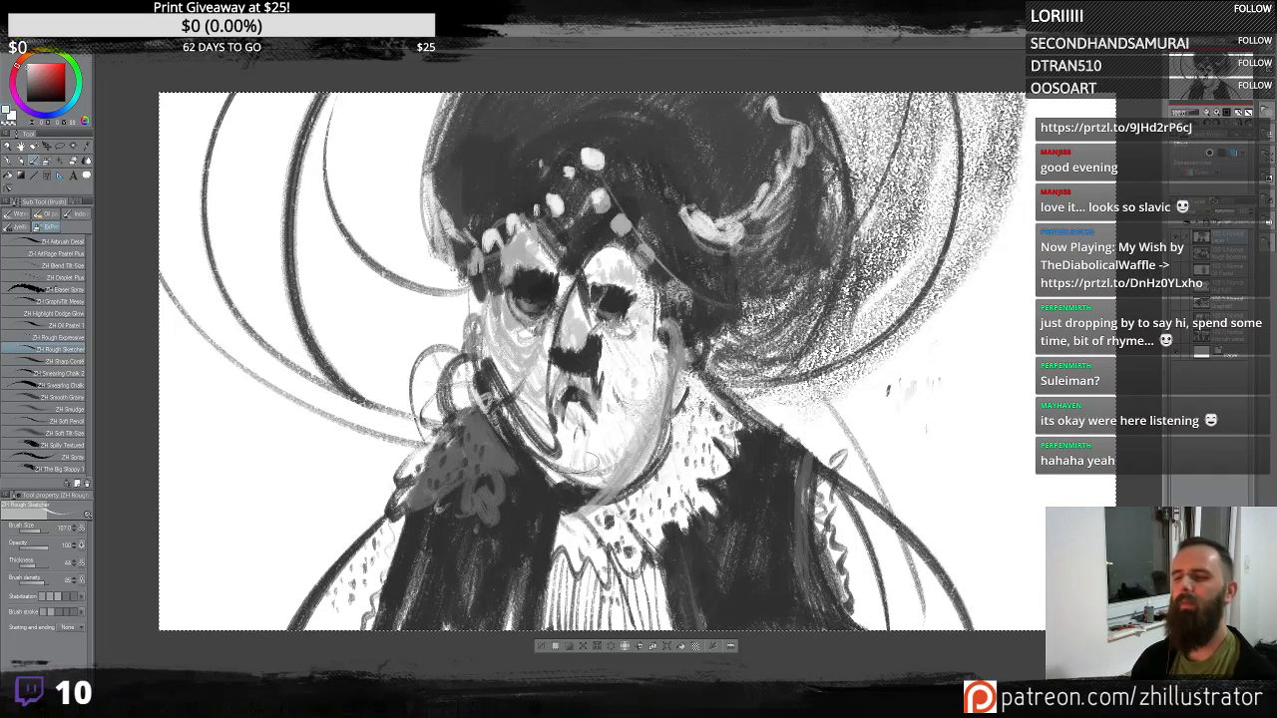
pyautogui.moveTo(511, 441); pyautogui.dragTo(563, 497)
pyautogui.moveTo(513, 413)
pyautogui.mouseDown()
pyautogui.moveTo(551, 475)
pyautogui.moveTo(531, 453)
pyautogui.mouseUp()
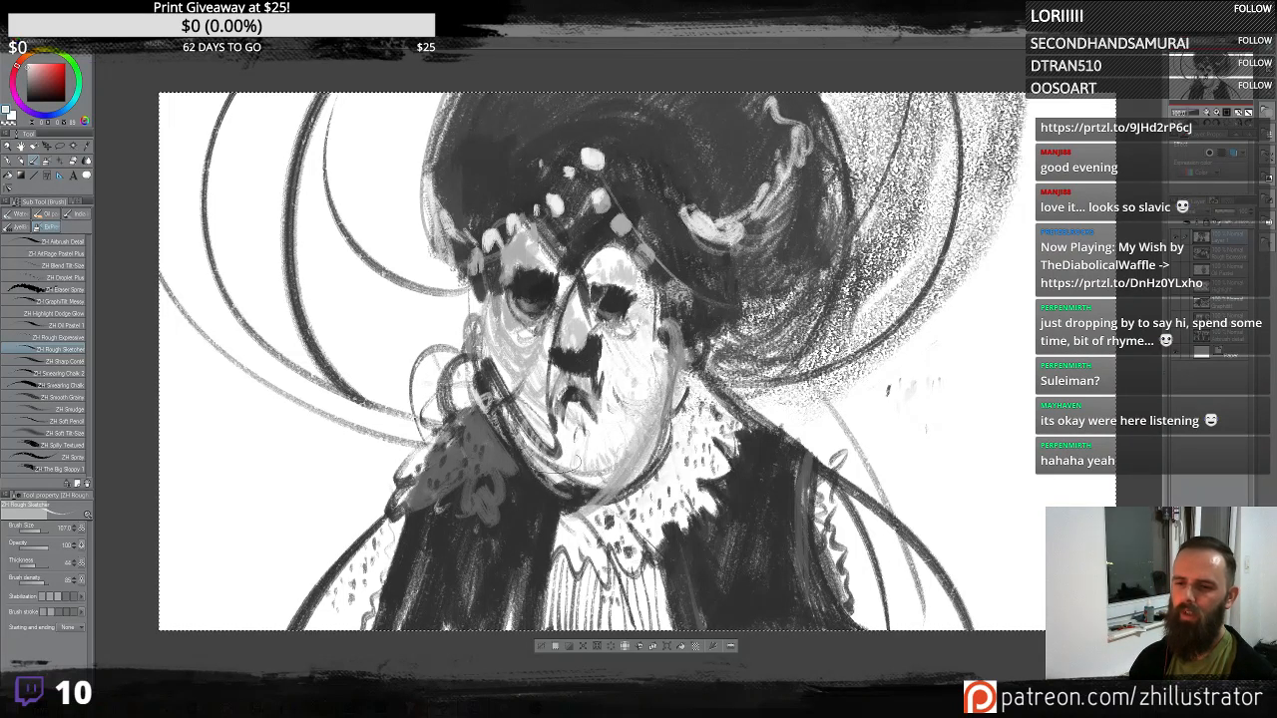
pyautogui.moveTo(591, 490)
pyautogui.mouseDown()
pyautogui.moveTo(616, 481)
pyautogui.moveTo(594, 491)
pyautogui.mouseUp()
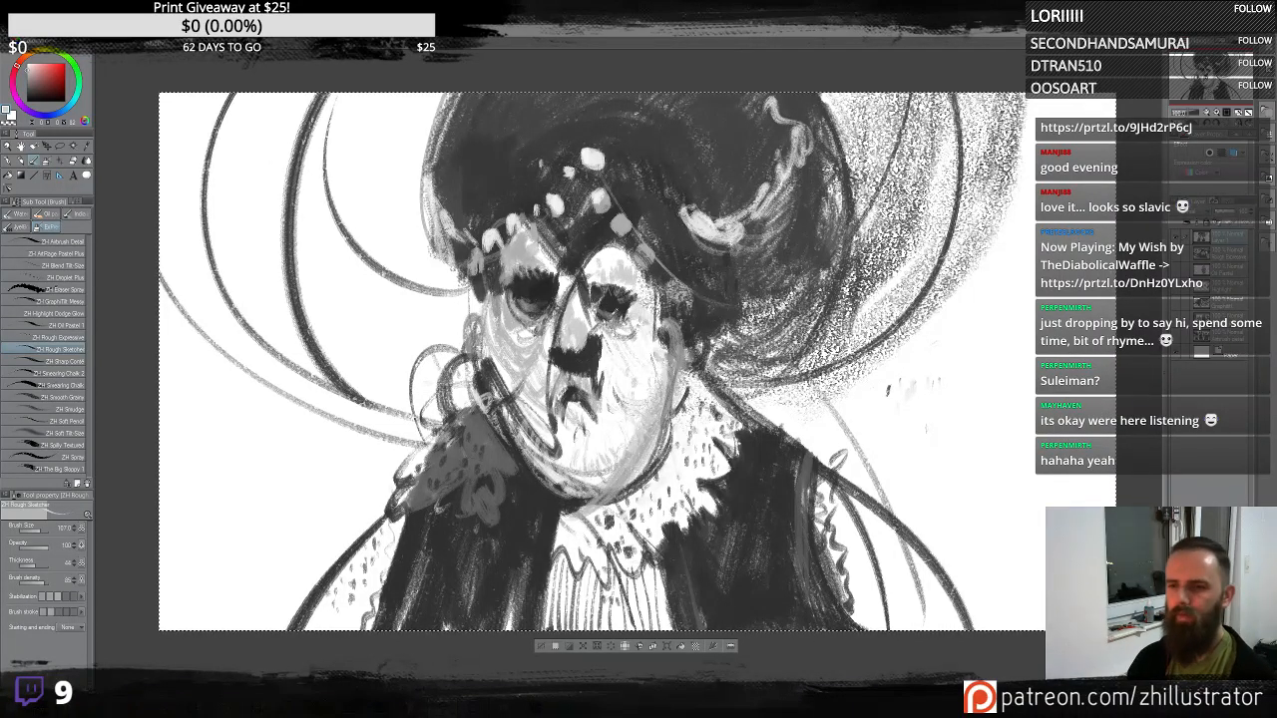
# - Darken small strokes around the right eye
pyautogui.keyDown('alt'); pyautogui.click(612, 304); pyautogui.keyUp('alt')
pyautogui.moveTo(621, 305); pyautogui.dragTo(602, 306)
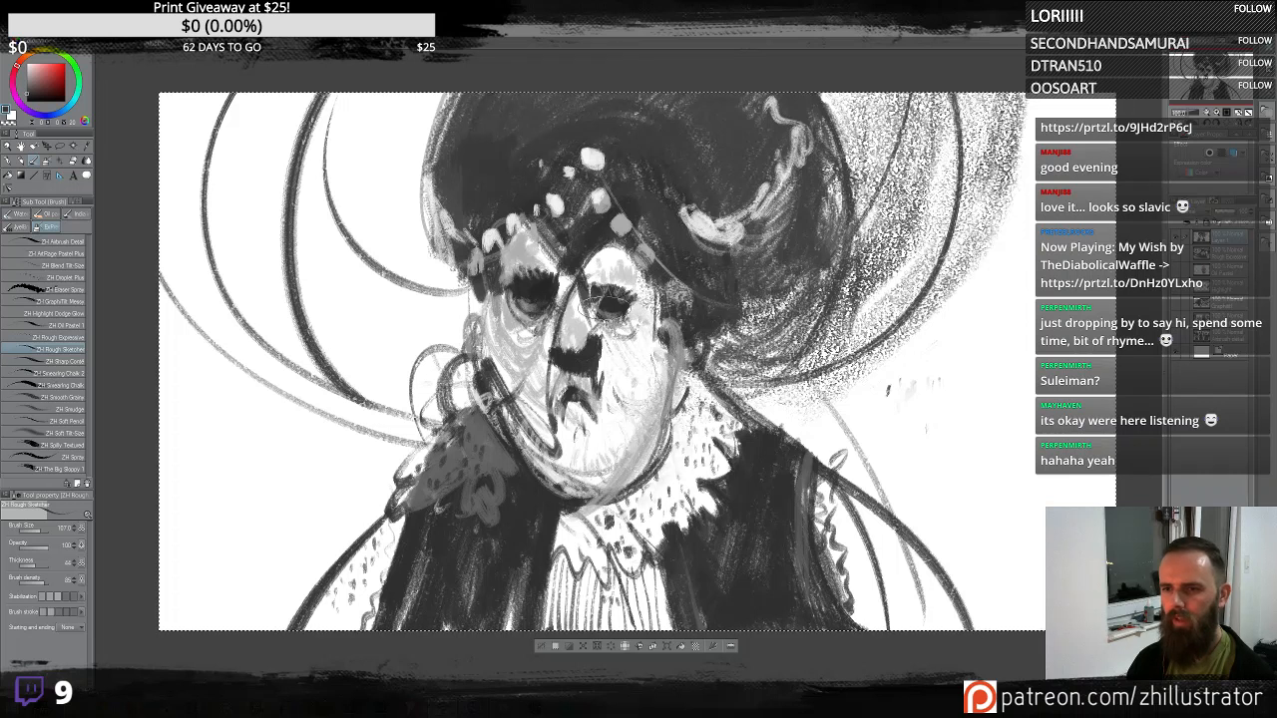
pyautogui.keyDown('alt'); pyautogui.click(626, 308); pyautogui.keyUp('alt')
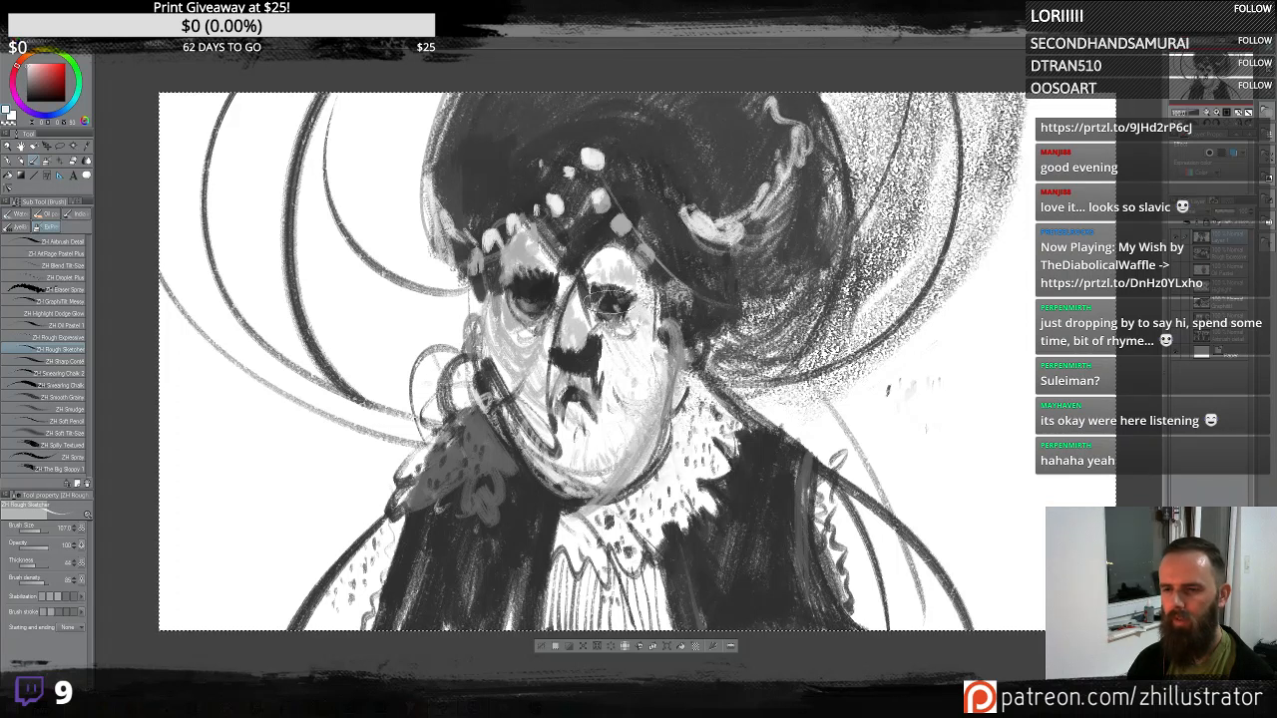
pyautogui.moveTo(621, 312); pyautogui.dragTo(628, 324)
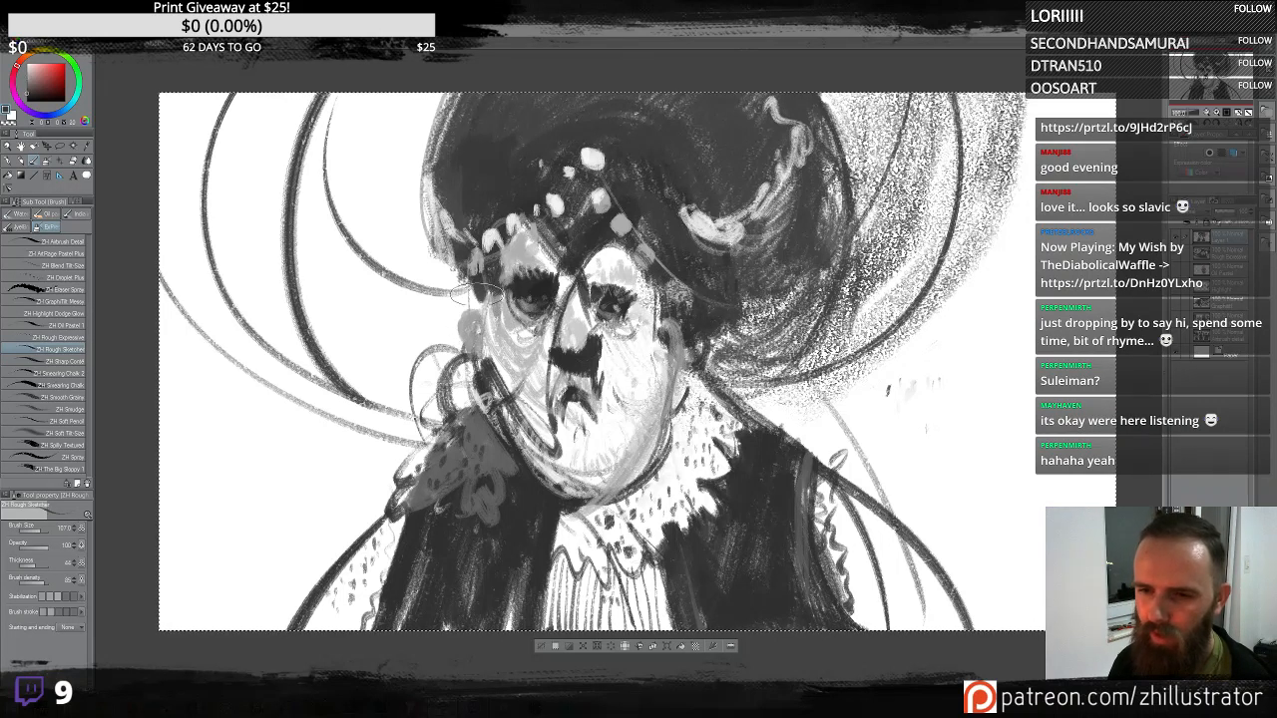
# - Add dark strokes along the left brow, the left jaw and the right side of the neck
pyautogui.moveTo(472, 294)
pyautogui.mouseDown()
pyautogui.moveTo(459, 299)
pyautogui.moveTo(433, 150)
pyautogui.moveTo(437, 272)
pyautogui.moveTo(454, 317)
pyautogui.moveTo(439, 319)
pyautogui.moveTo(429, 170)
pyautogui.moveTo(459, 139)
pyautogui.moveTo(421, 291)
pyautogui.mouseUp()
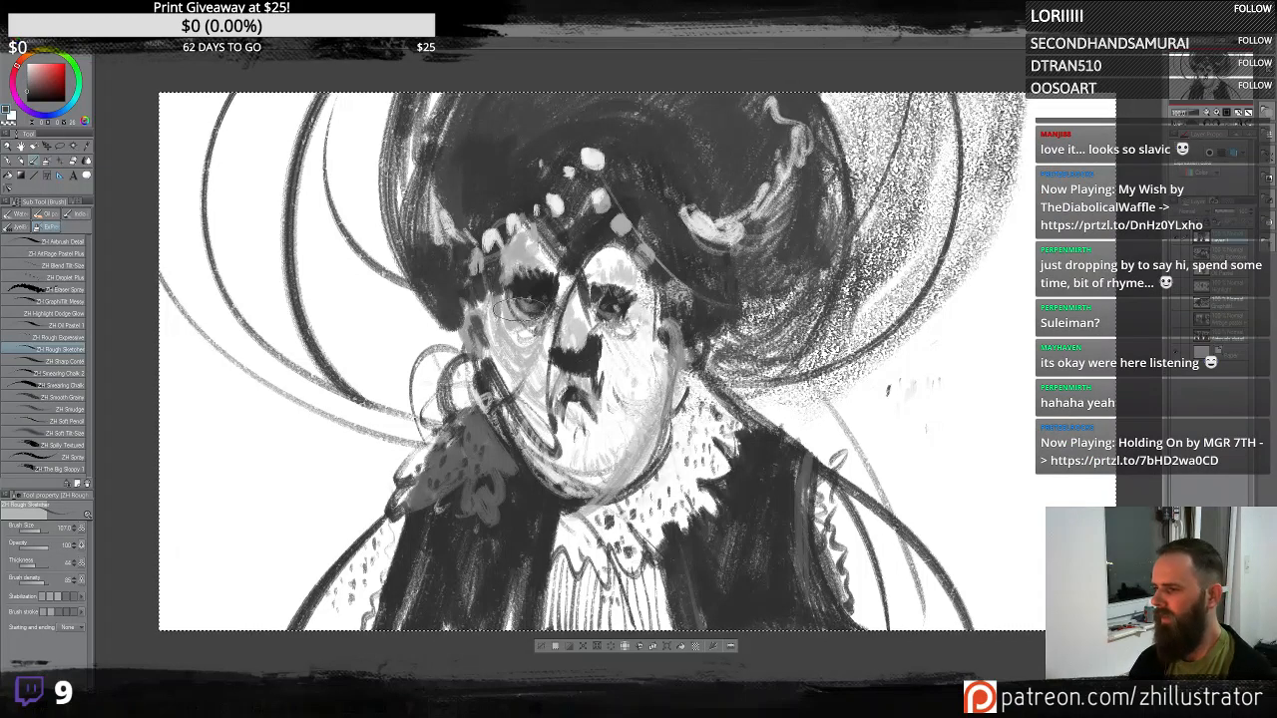
pyautogui.moveTo(494, 334); pyautogui.dragTo(514, 469)
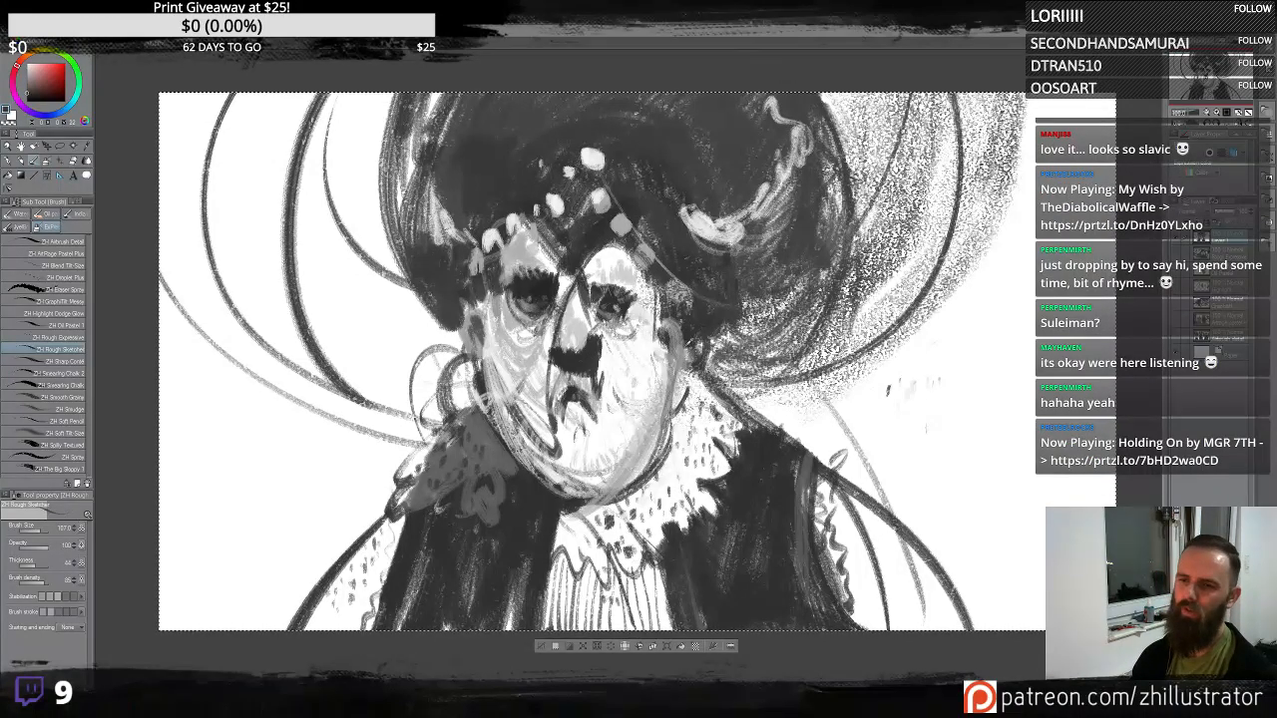
pyautogui.moveTo(698, 354)
pyautogui.mouseDown()
pyautogui.moveTo(713, 409)
pyautogui.moveTo(788, 467)
pyautogui.mouseUp()
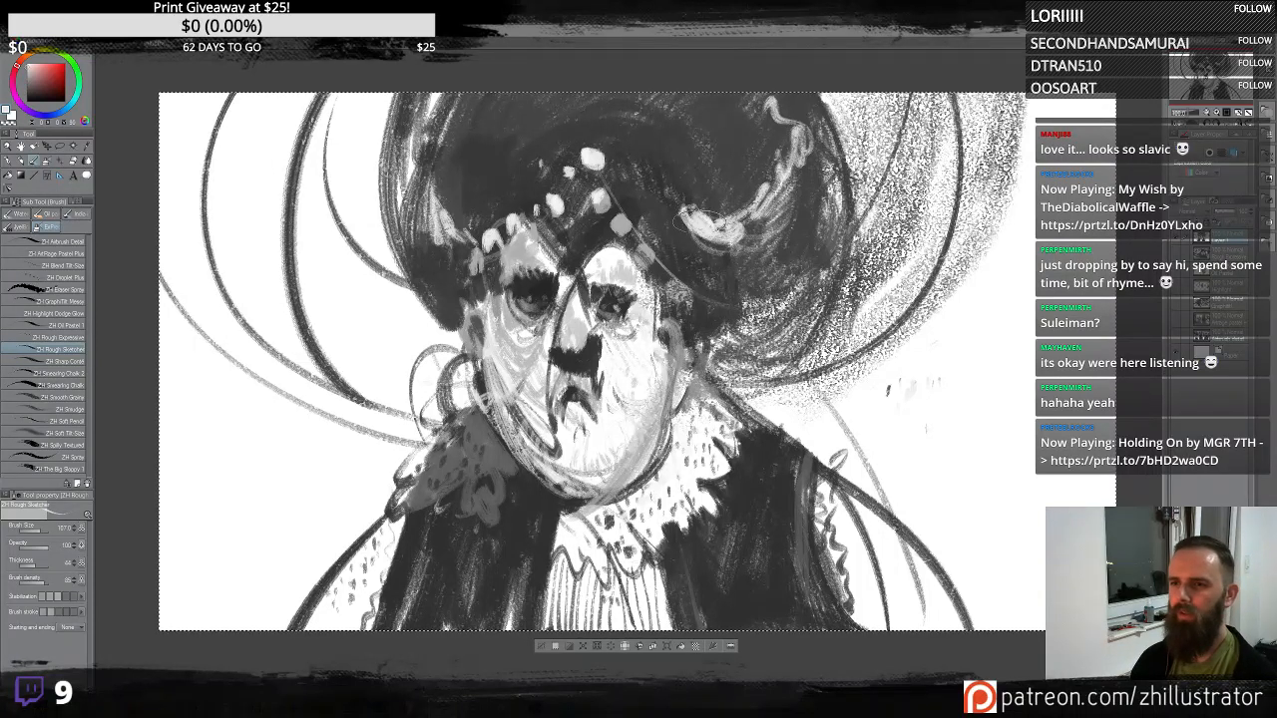
# - Sweep light curved strokes across the hat's right side
pyautogui.moveTo(710, 226); pyautogui.dragTo(610, 210)
pyautogui.moveTo(793, 134); pyautogui.dragTo(724, 234)
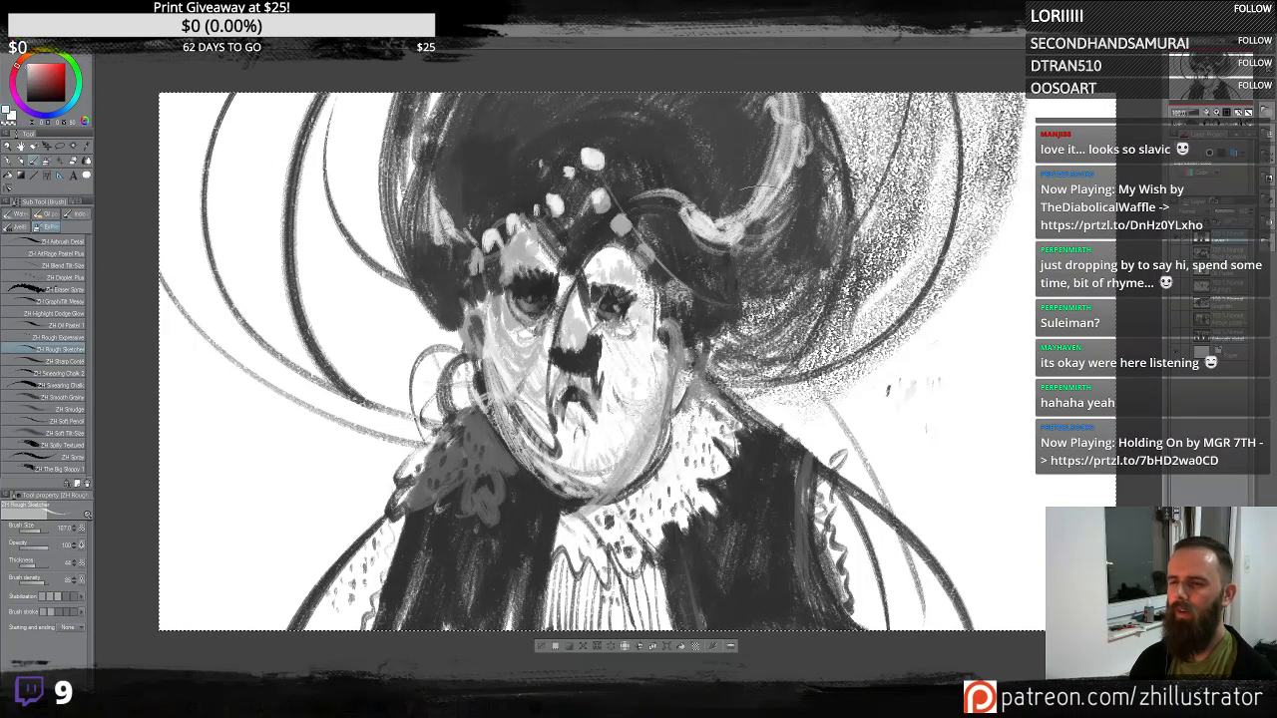
pyautogui.moveTo(624, 189); pyautogui.dragTo(764, 130)
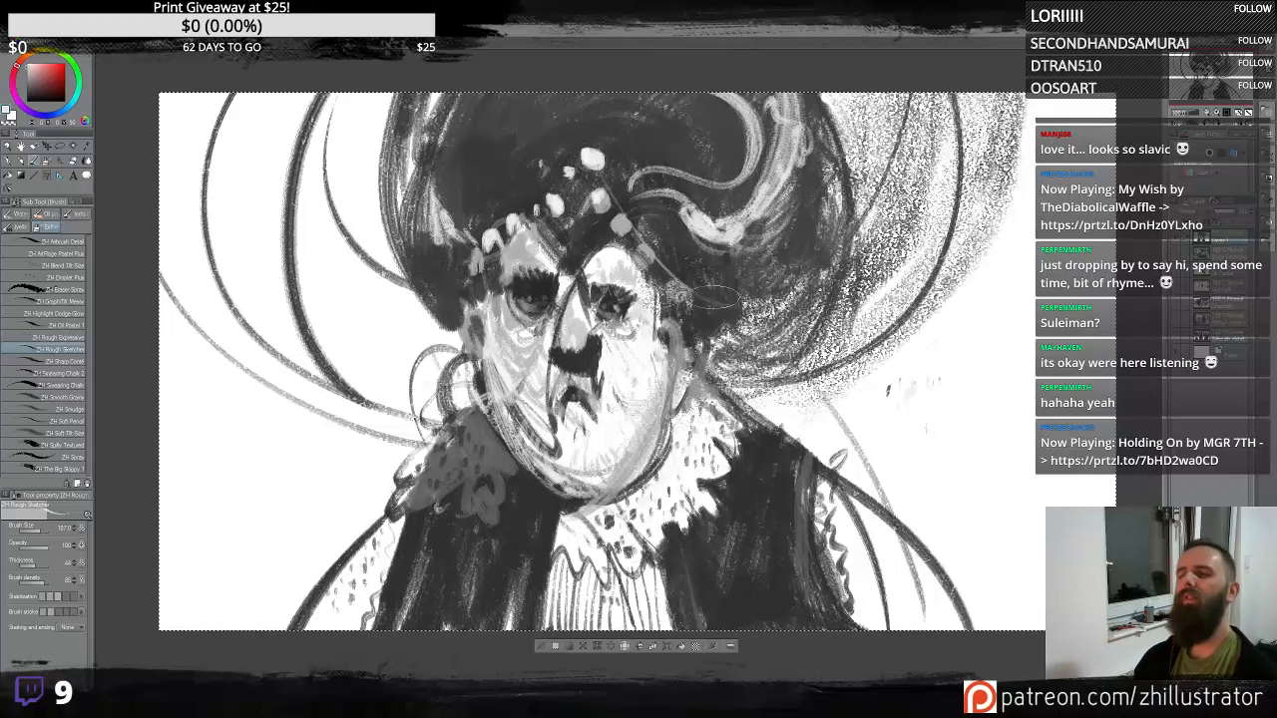
pyautogui.moveTo(698, 284); pyautogui.dragTo(868, 165)
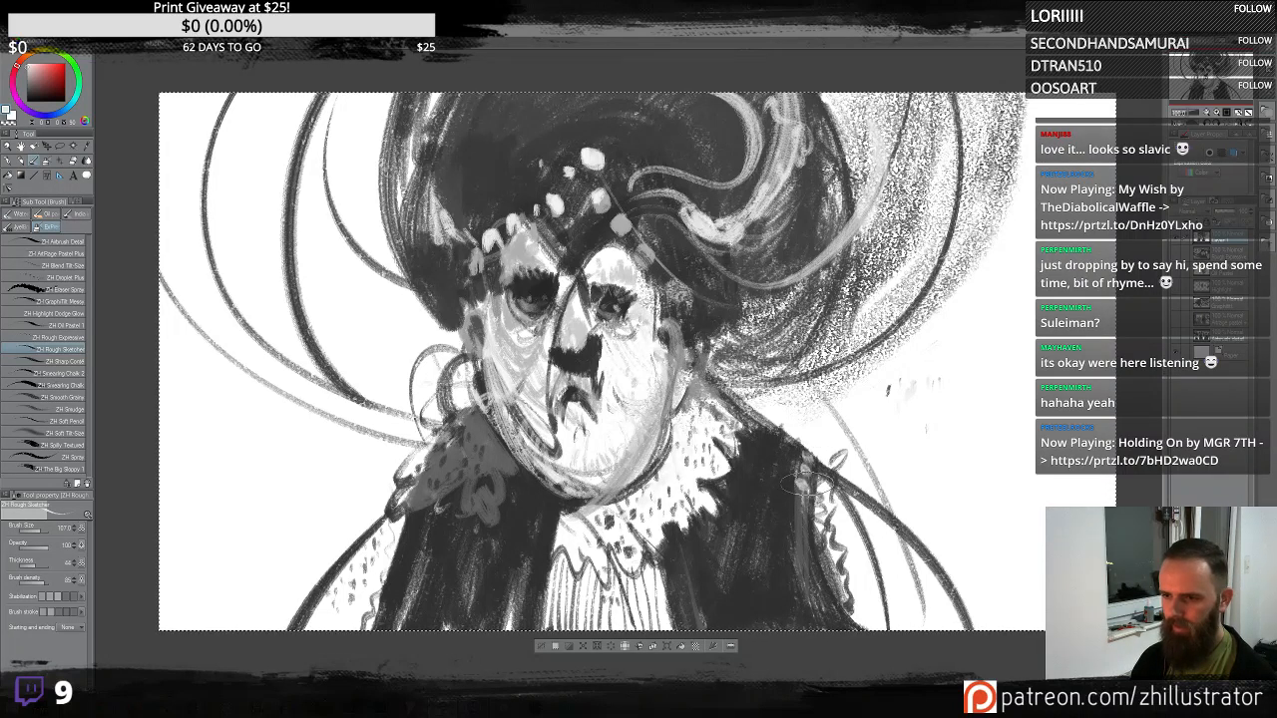
# - Dot light buttons down the right coat edge and touch up the left ruff
pyautogui.moveTo(800, 497); pyautogui.dragTo(804, 564)
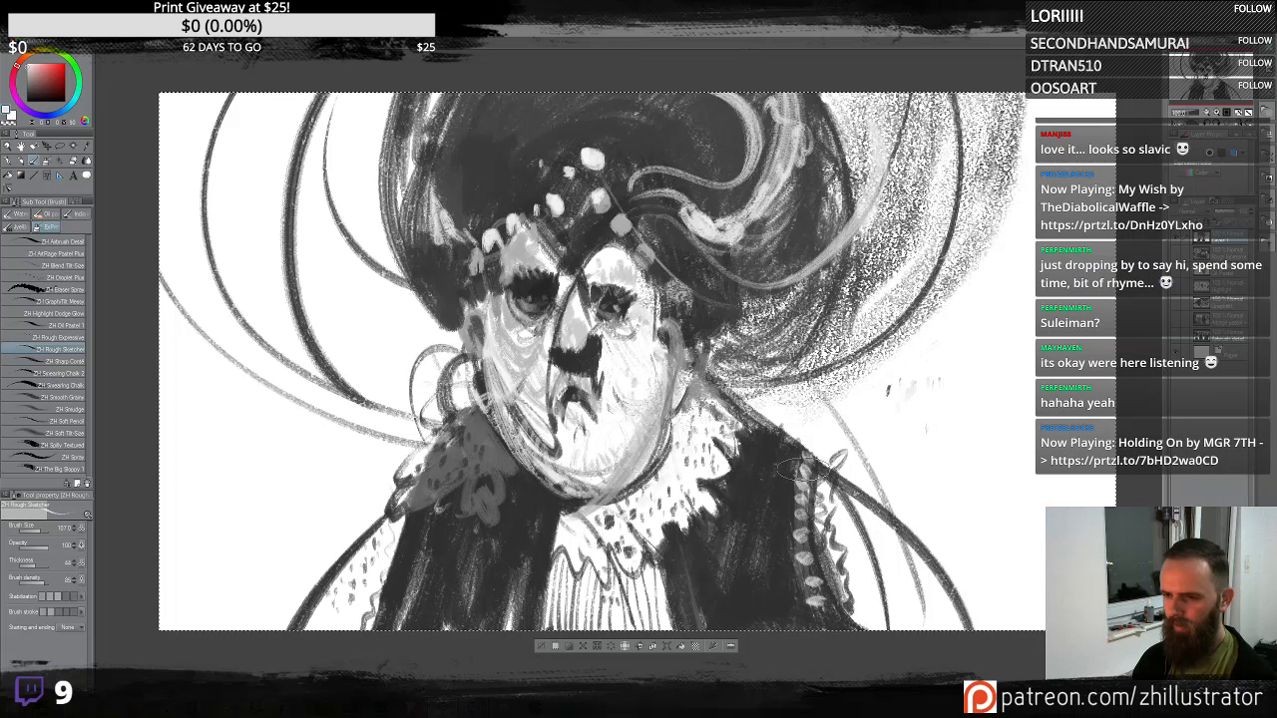
pyautogui.moveTo(801, 467)
pyautogui.mouseDown()
pyautogui.moveTo(804, 481)
pyautogui.moveTo(811, 466)
pyautogui.mouseUp()
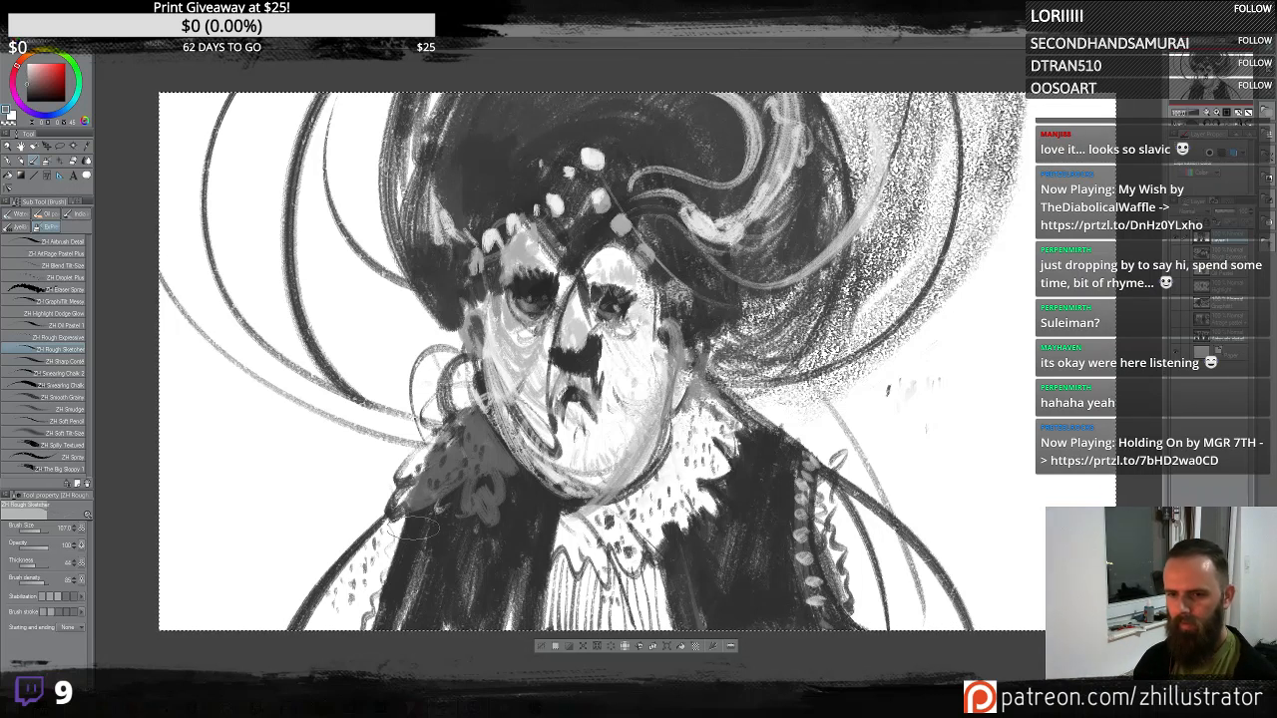
pyautogui.moveTo(413, 528); pyautogui.dragTo(401, 537)
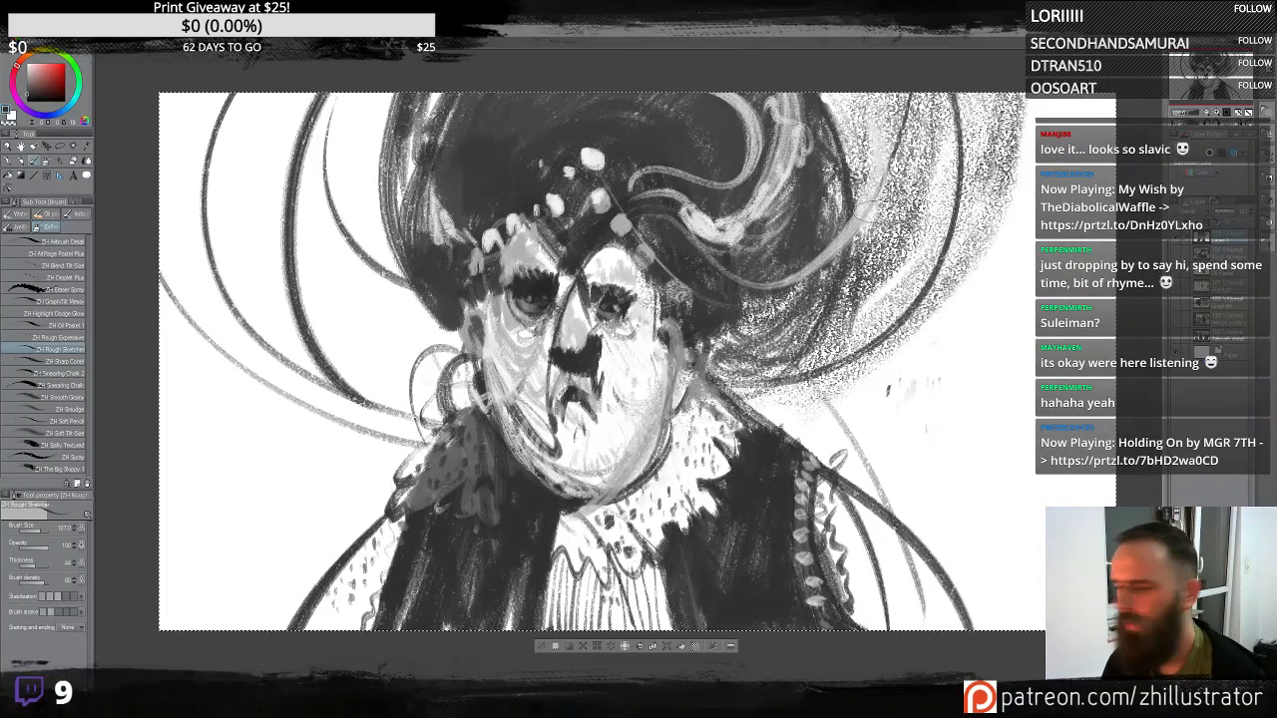
# - Try long strokes with the Rough Expressive and Oil Pastel brushes, undoing each one
pyautogui.click(74, 338)
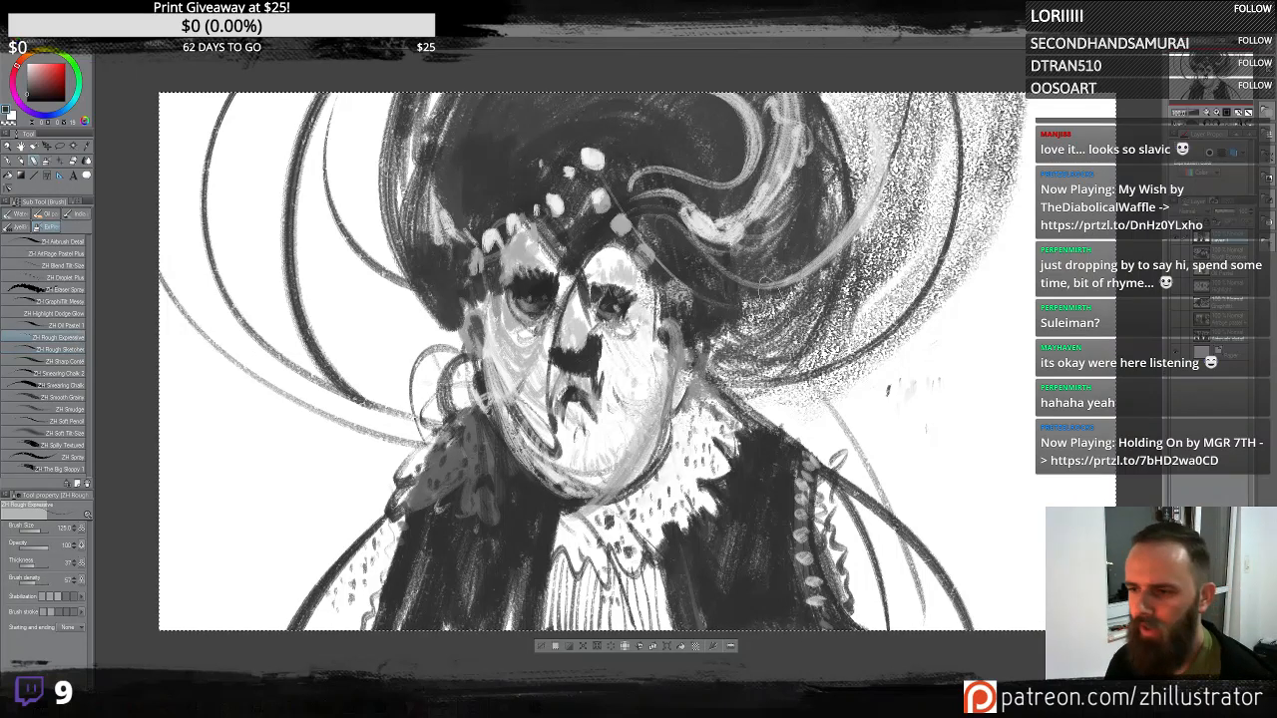
pyautogui.moveTo(741, 399); pyautogui.dragTo(1028, 139)
pyautogui.hotkey('ctrl', 'z')
pyautogui.moveTo(641, 304)
pyautogui.mouseDown()
pyautogui.moveTo(828, 452)
pyautogui.moveTo(929, 379)
pyautogui.moveTo(916, 92)
pyautogui.mouseUp()
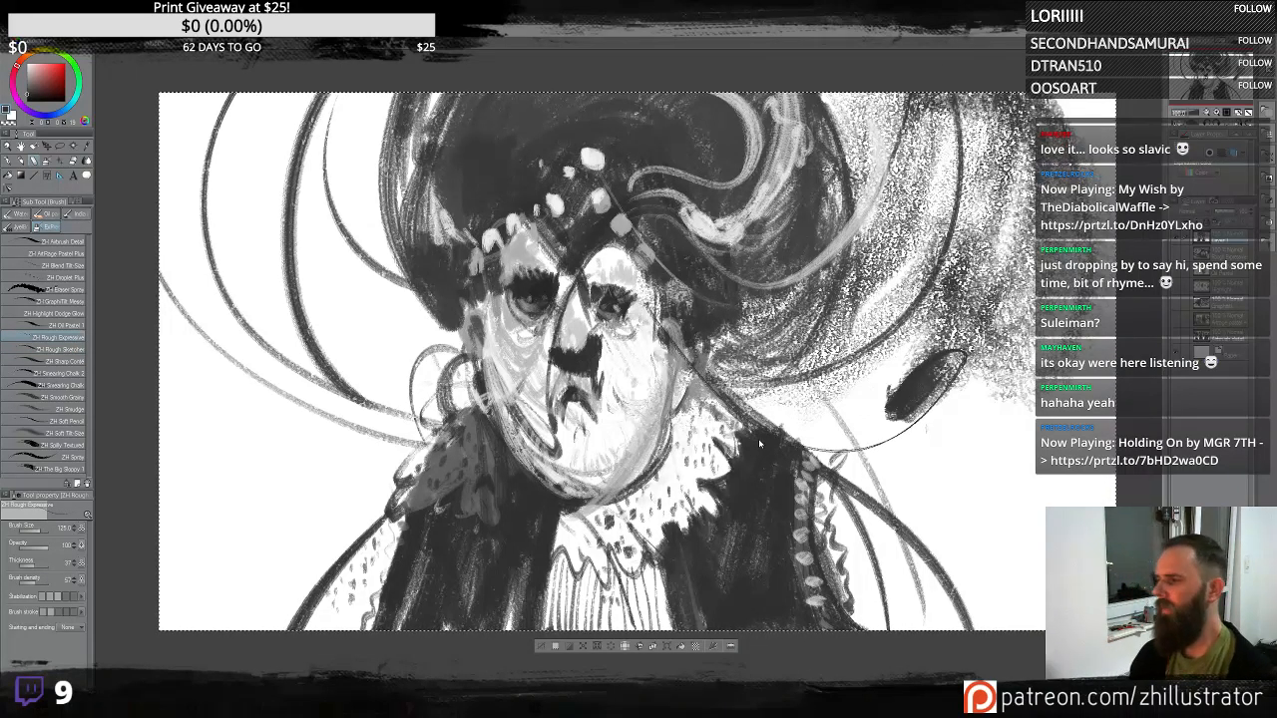
pyautogui.hotkey('ctrl', 'z')
pyautogui.click(59, 325)
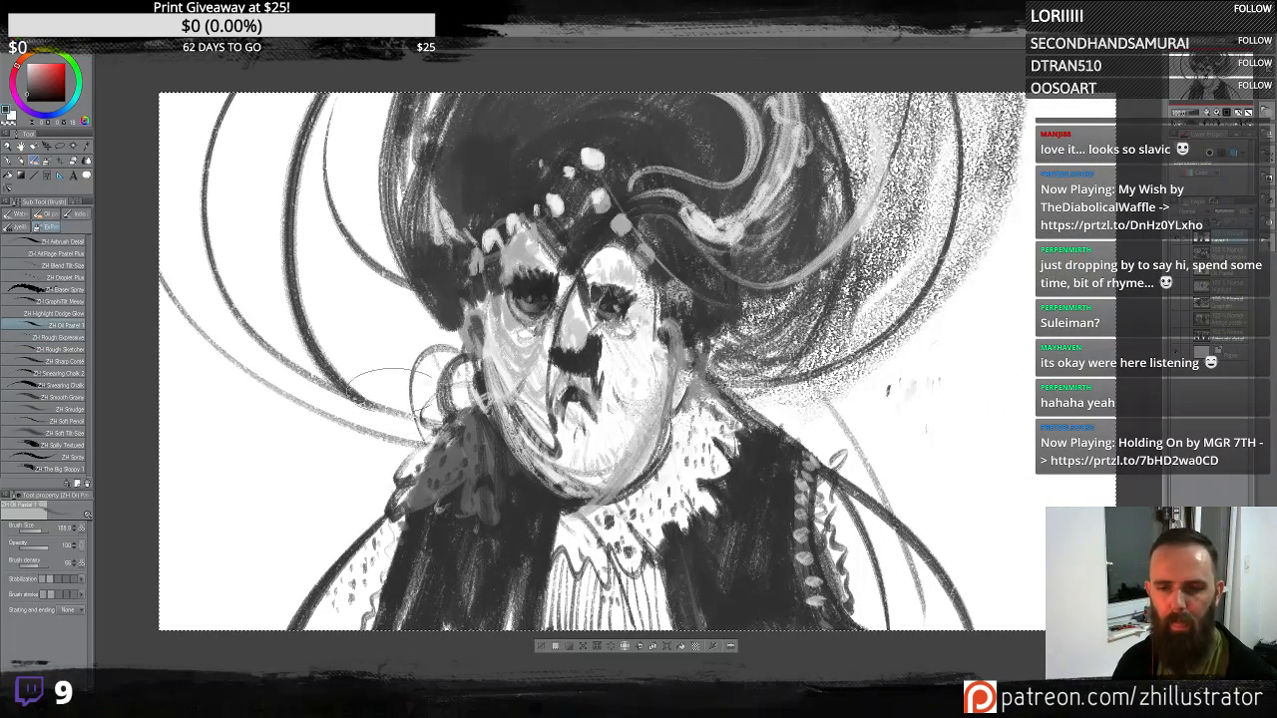
pyautogui.moveTo(395, 374)
pyautogui.mouseDown()
pyautogui.moveTo(329, 300)
pyautogui.moveTo(334, 224)
pyautogui.moveTo(391, 377)
pyautogui.moveTo(300, 255)
pyautogui.moveTo(444, 346)
pyautogui.mouseUp()
pyautogui.hotkey('ctrl', 'z')
# - With the Rough Sketcher brush, sweep light strokes over the left shoulder of the coat
pyautogui.click(79, 349)
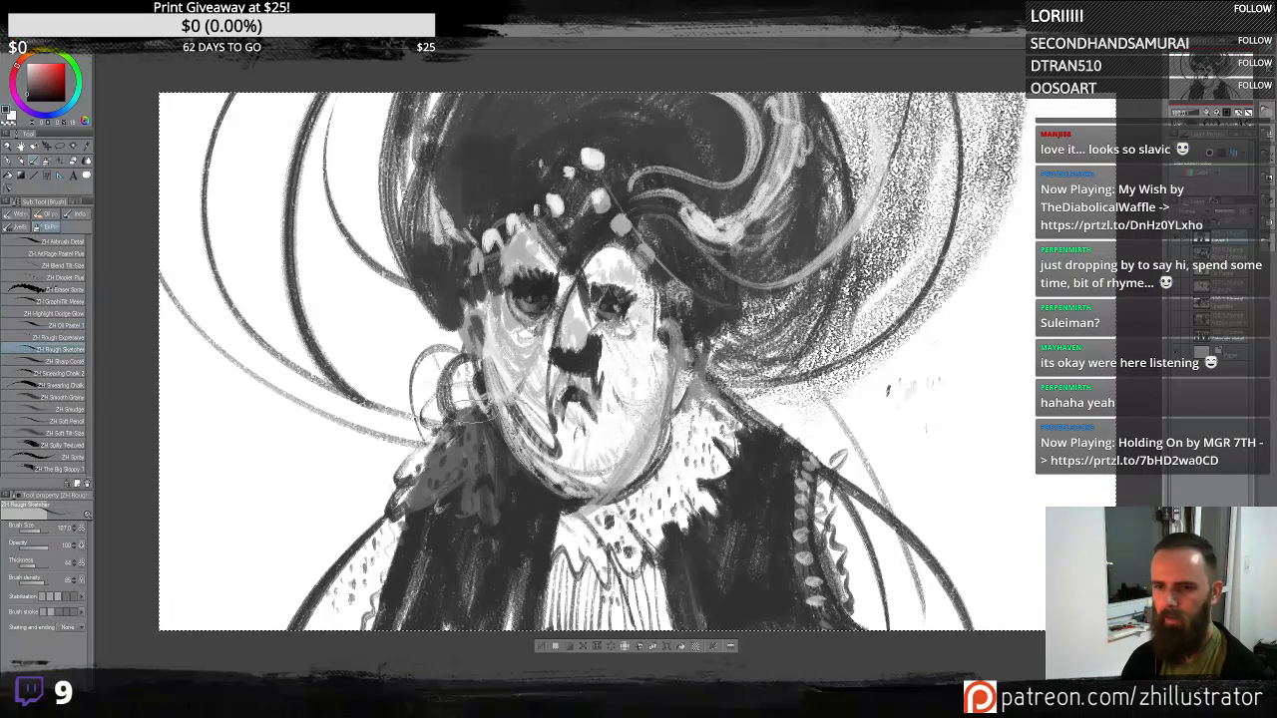
pyautogui.moveTo(461, 399); pyautogui.dragTo(244, 599)
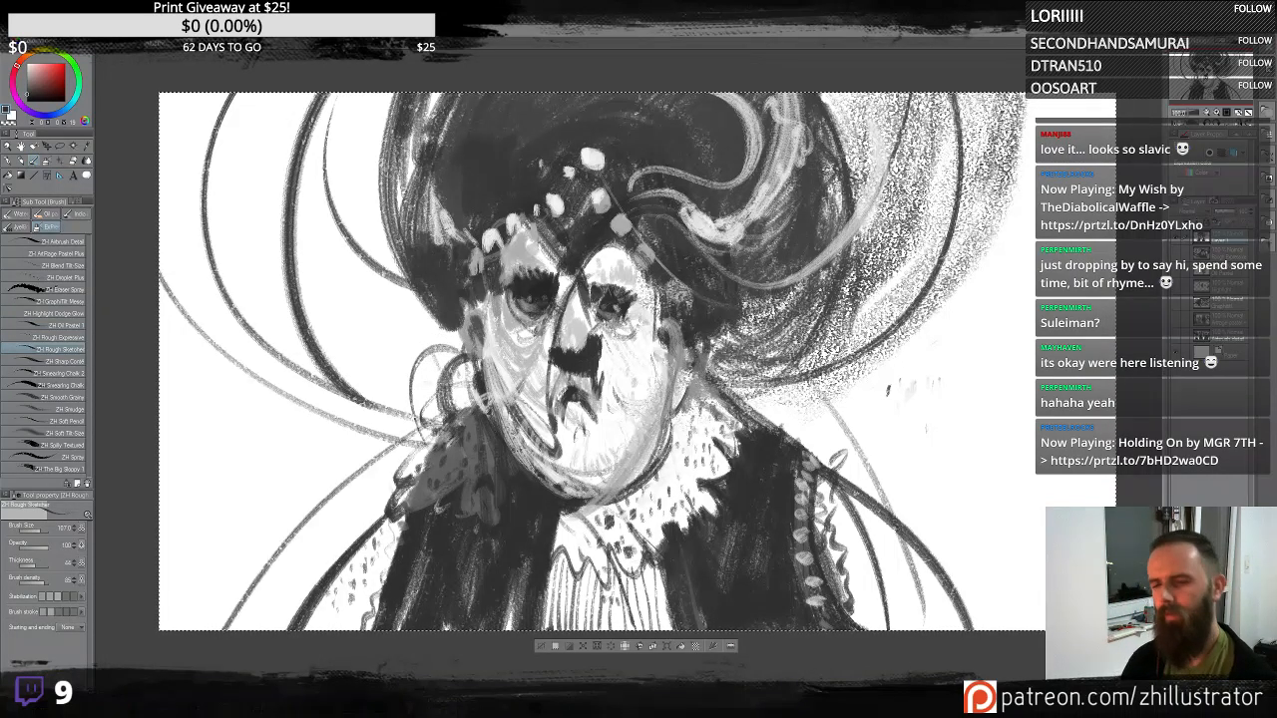
pyautogui.moveTo(435, 411); pyautogui.dragTo(235, 627)
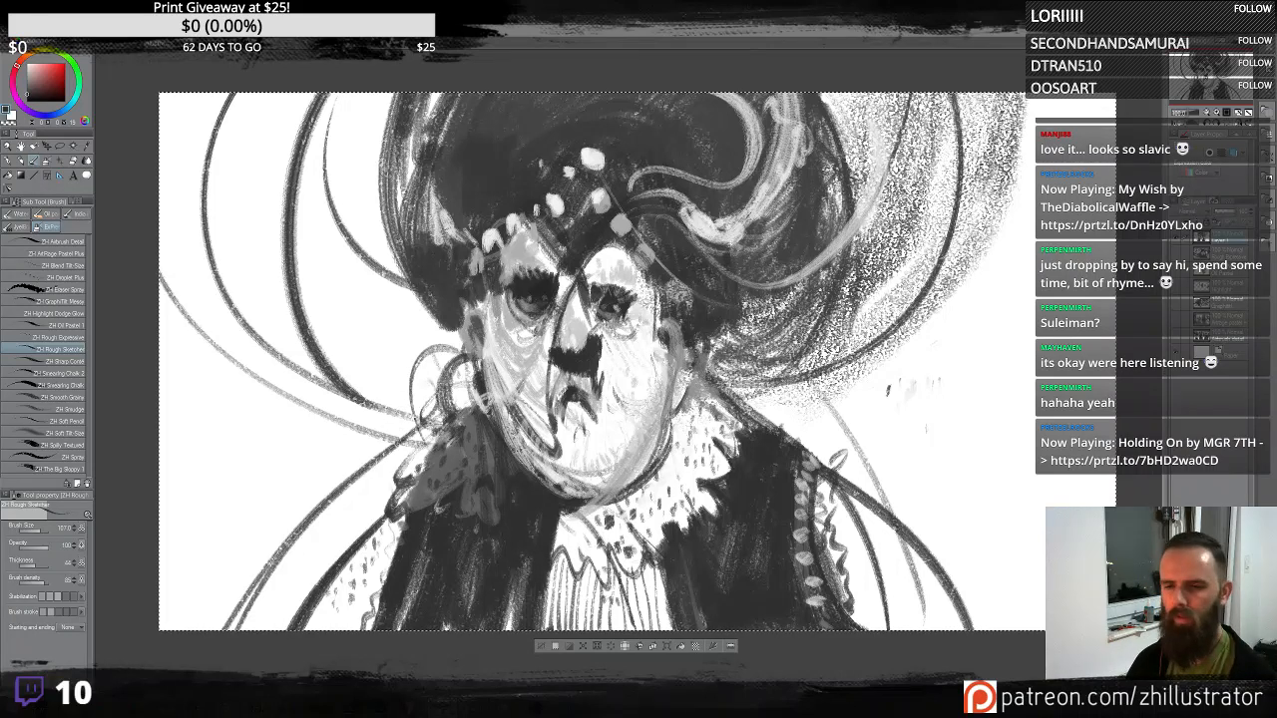
pyautogui.keyDown('alt'); pyautogui.click(652, 387); pyautogui.keyUp('alt')
pyautogui.moveTo(413, 429); pyautogui.dragTo(340, 561)
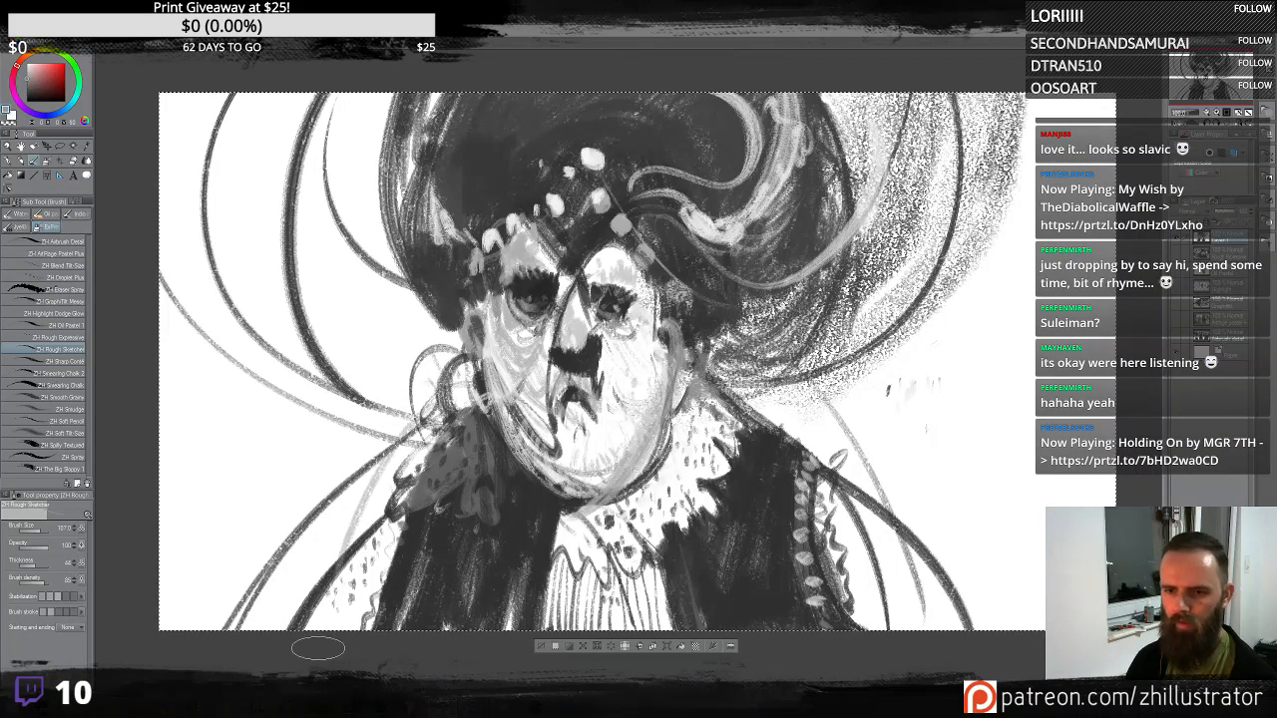
# - Flip the canvas view and scale the layer slightly from its top-left corner
pyautogui.press('h')
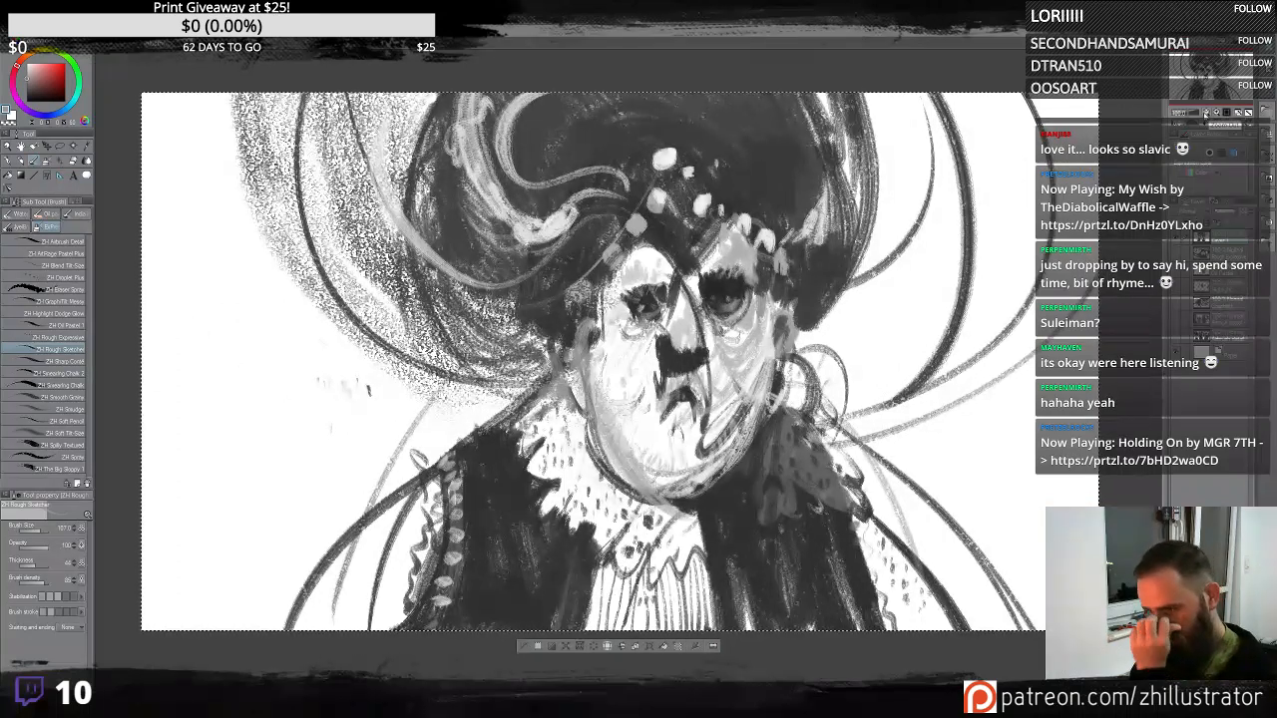
pyautogui.hotkey('ctrl', 't')
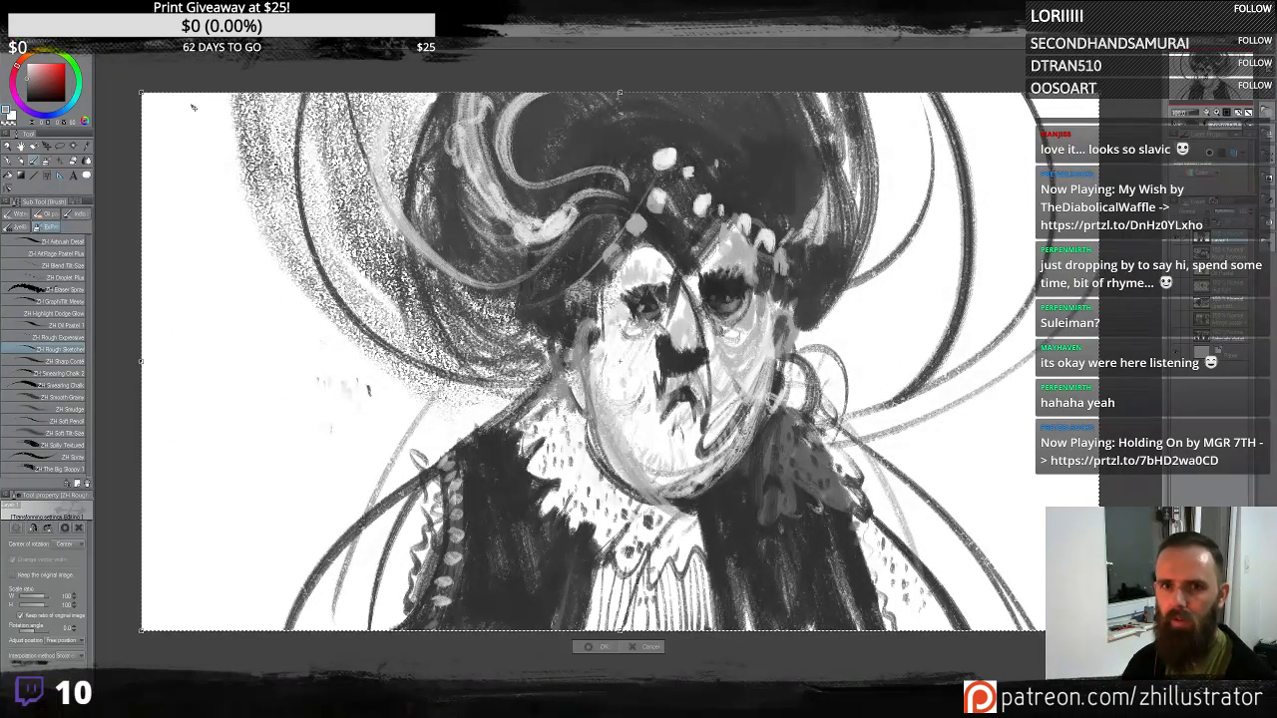
pyautogui.moveTo(141, 92)
pyautogui.mouseDown()
pyautogui.moveTo(98, 72)
pyautogui.moveTo(135, 108)
pyautogui.mouseUp()
pyautogui.press('Return')
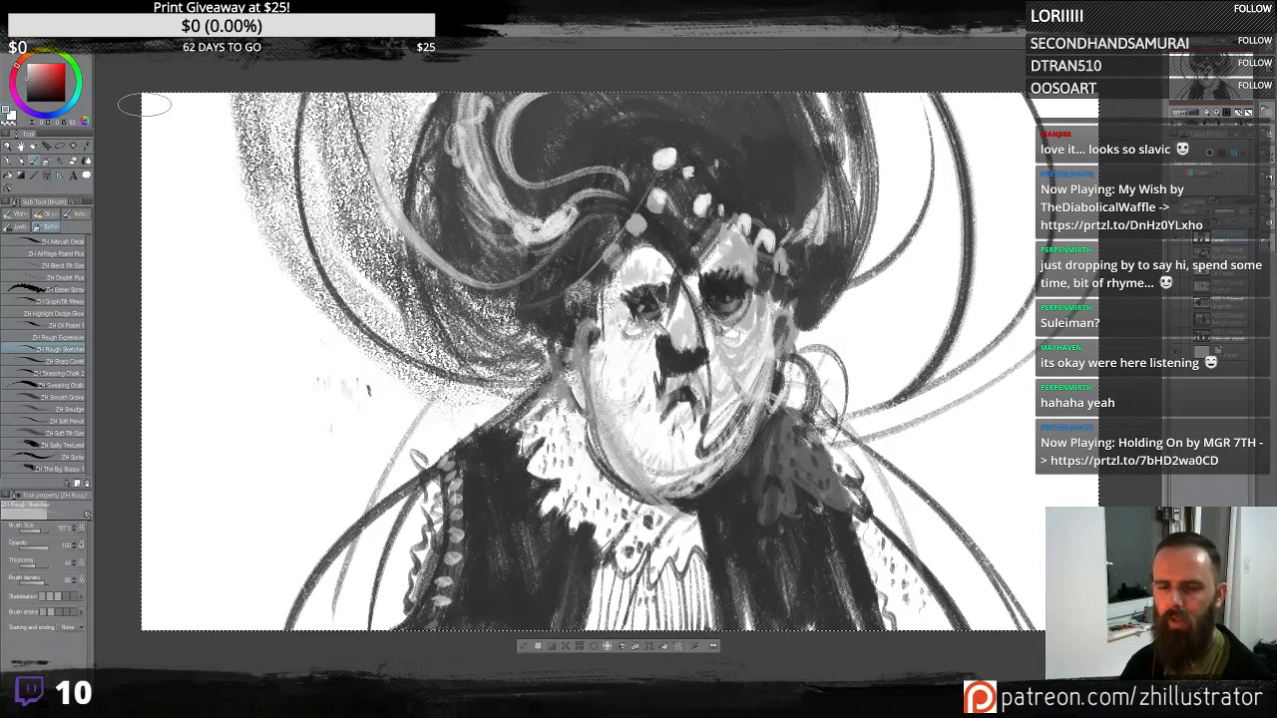
# - Free-transform the layer by pulling its top-left corner slightly inward
pyautogui.click(32, 19)
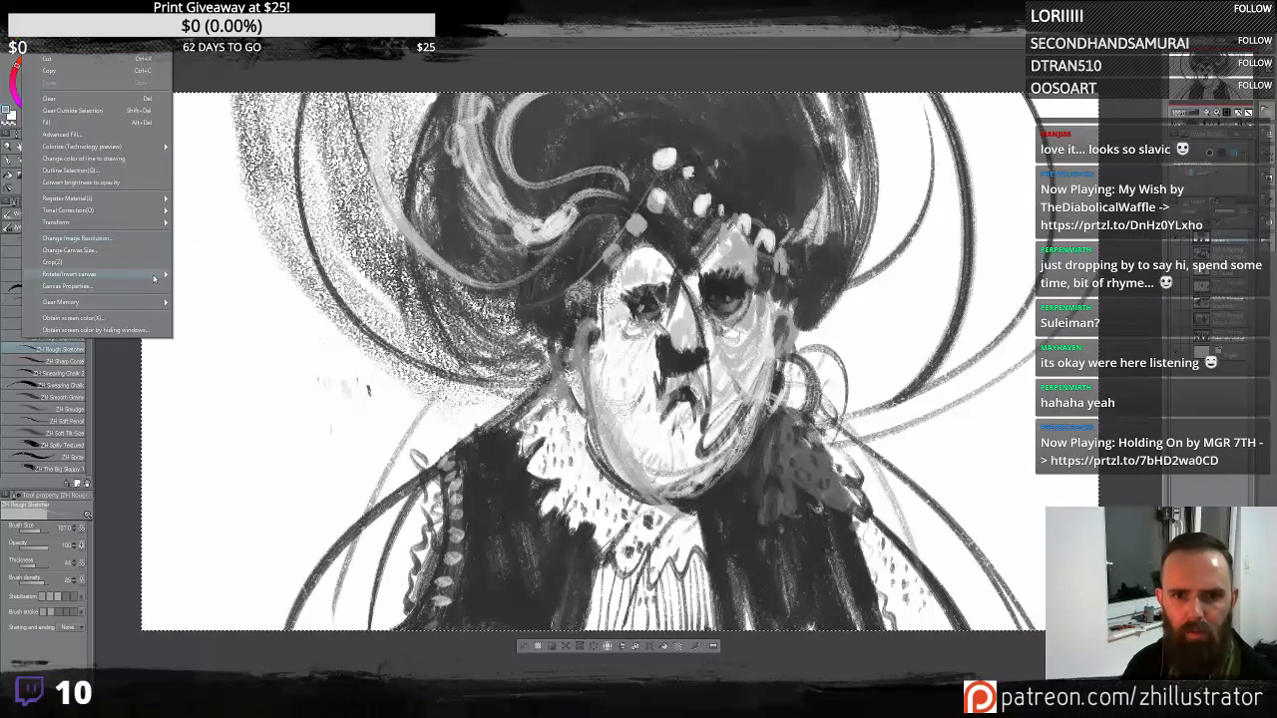
pyautogui.moveTo(140, 222)
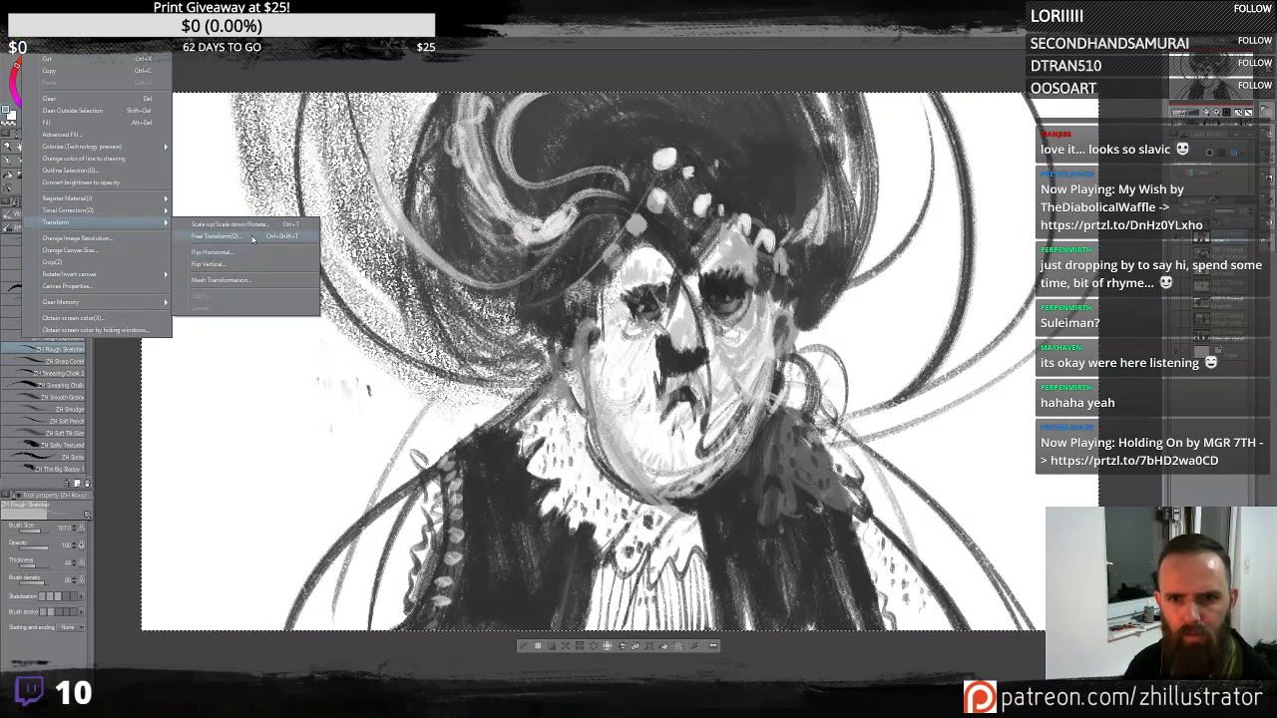
pyautogui.click(254, 240)
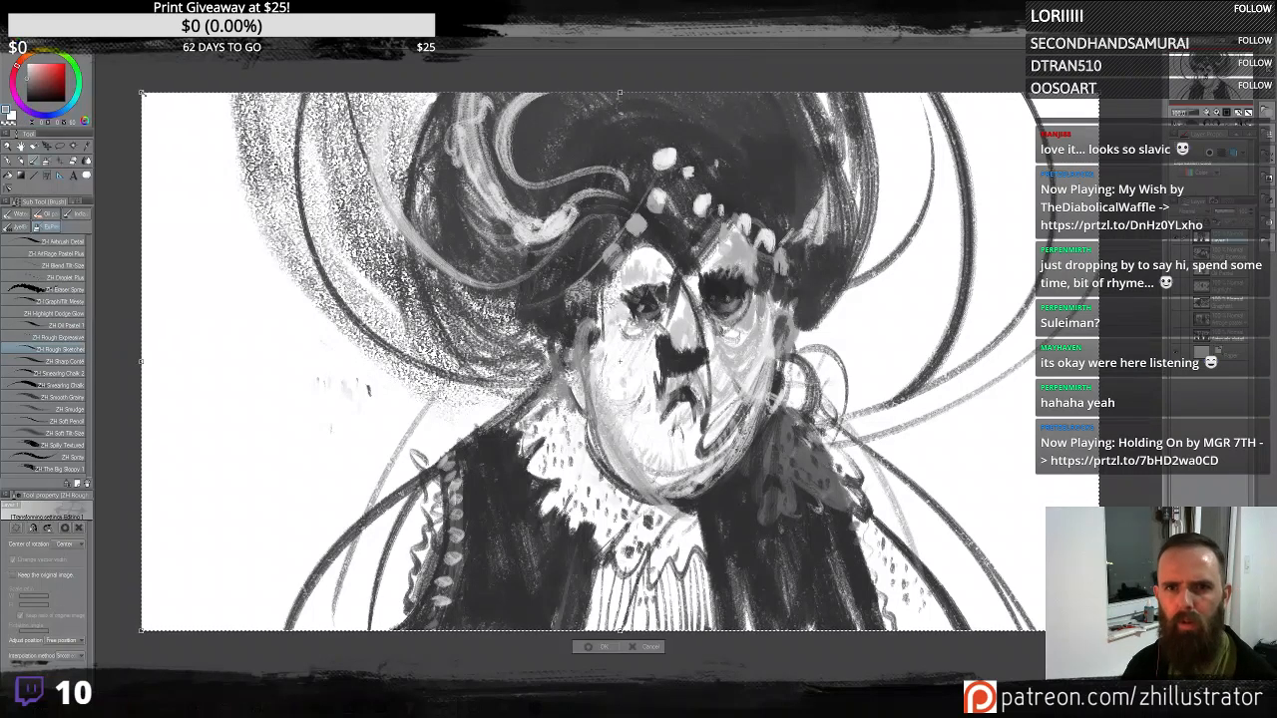
pyautogui.moveTo(122, 93); pyautogui.dragTo(136, 99)
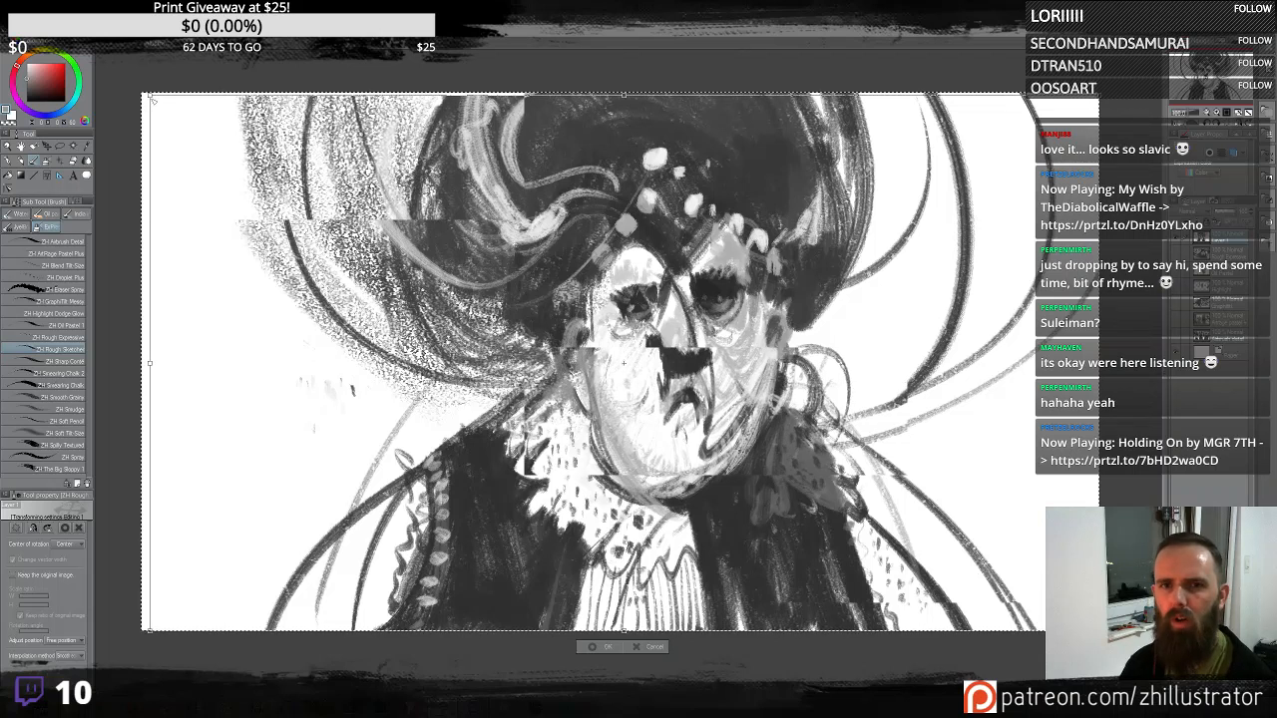
pyautogui.press('Return')
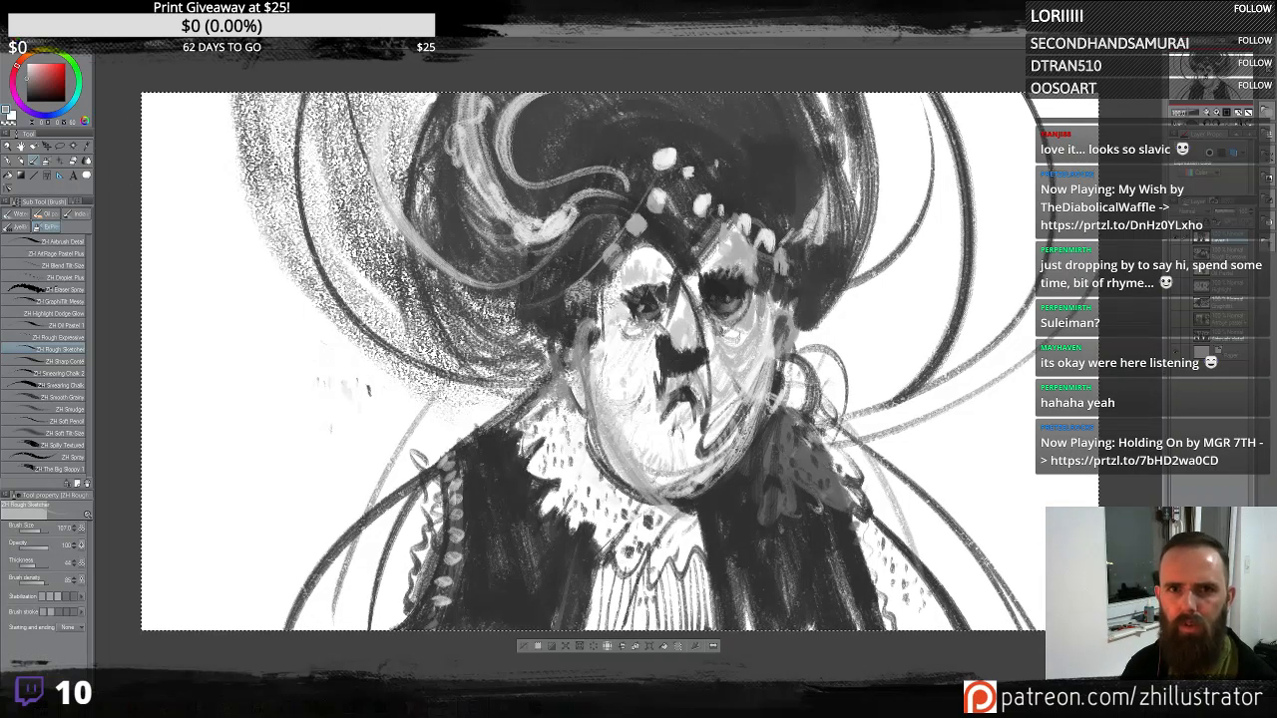
# - Apply a Mesh Transformation to the layer, nudging the upper-middle grid point slightly up and left
pyautogui.click(45, 42)
pyautogui.moveTo(125, 221)
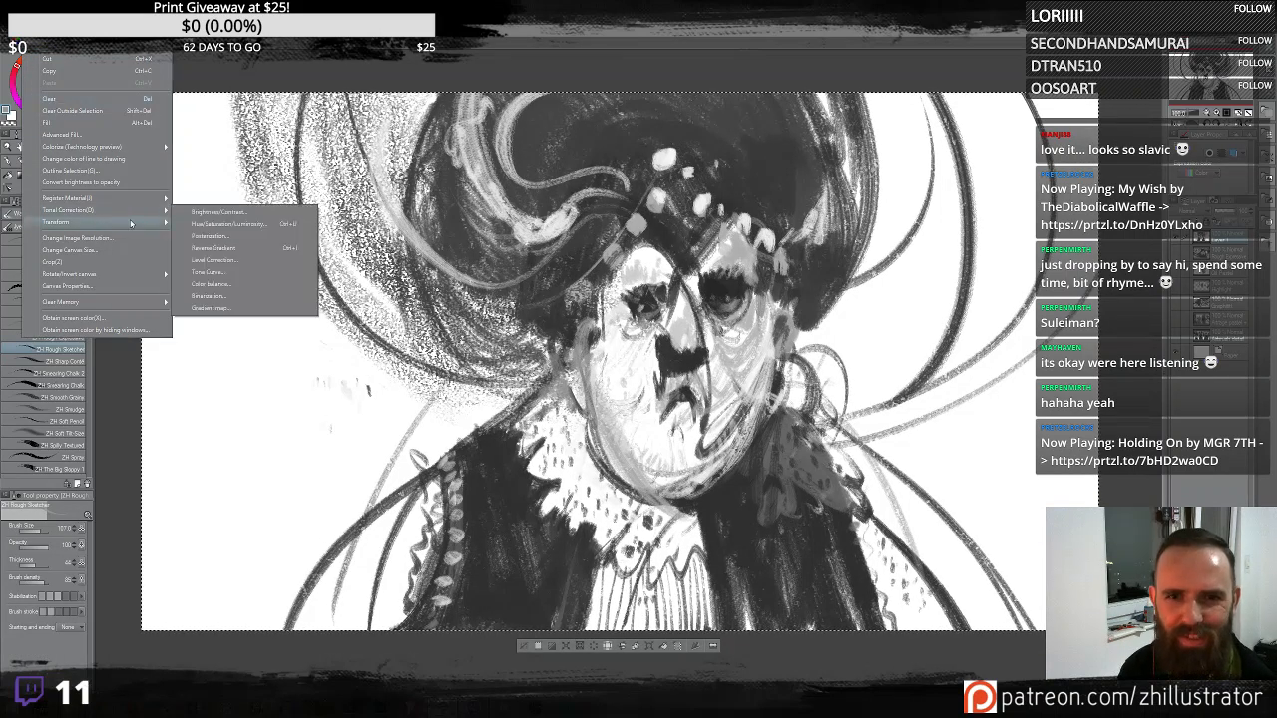
pyautogui.click(230, 225)
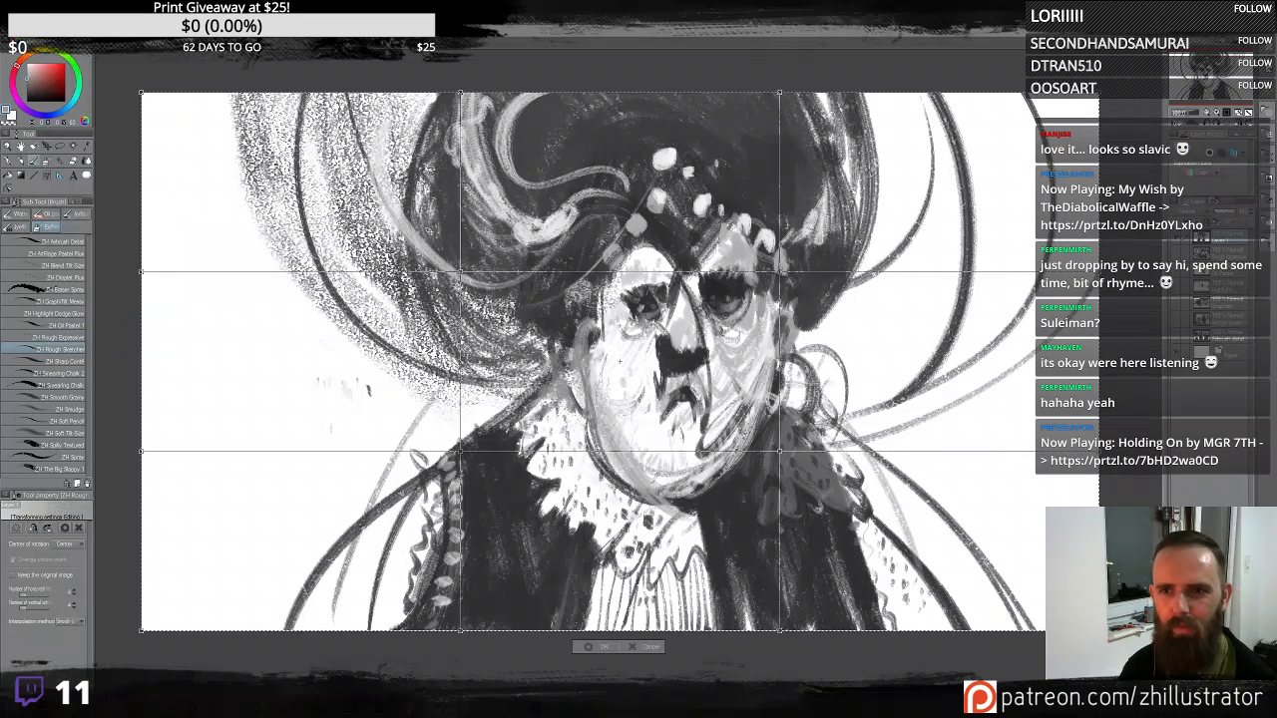
pyautogui.moveTo(582, 274)
pyautogui.mouseDown()
pyautogui.moveTo(564, 271)
pyautogui.moveTo(576, 271)
pyautogui.mouseUp()
pyautogui.press('Return')
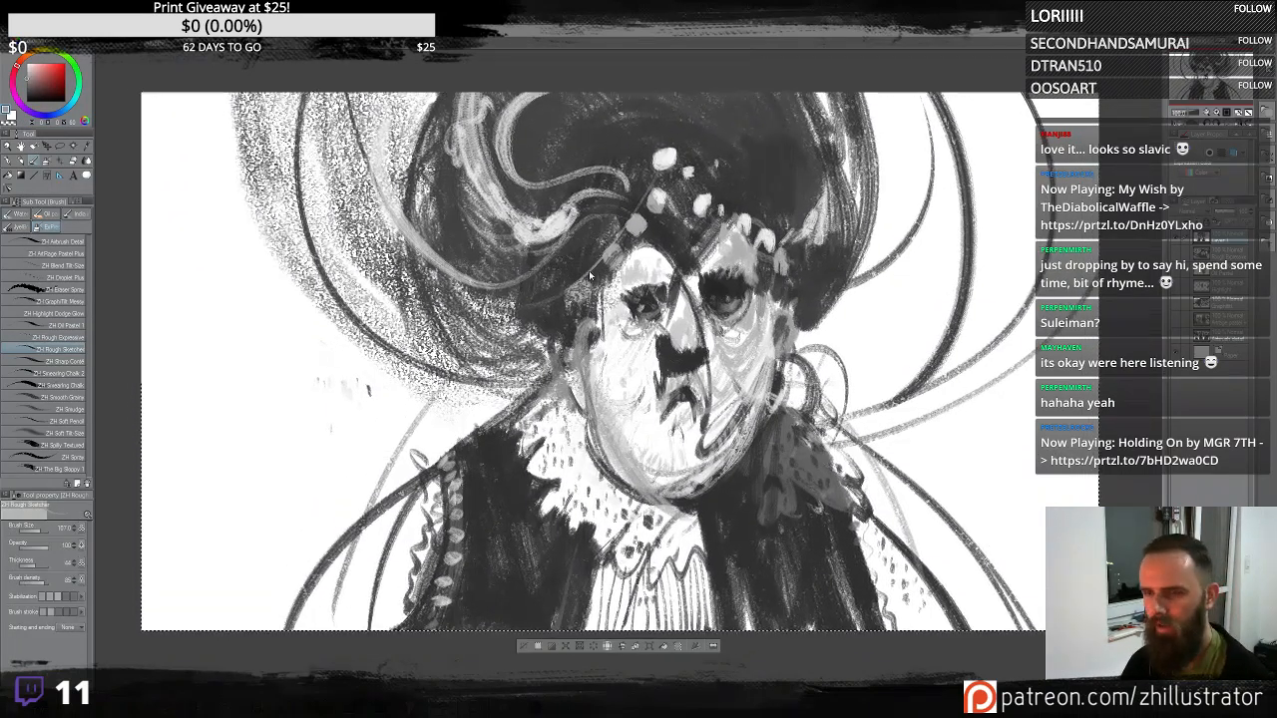
# - Mesh-transform the layer again, pulling the inner grid points to reshape and widen the face
pyautogui.click(32, 46)
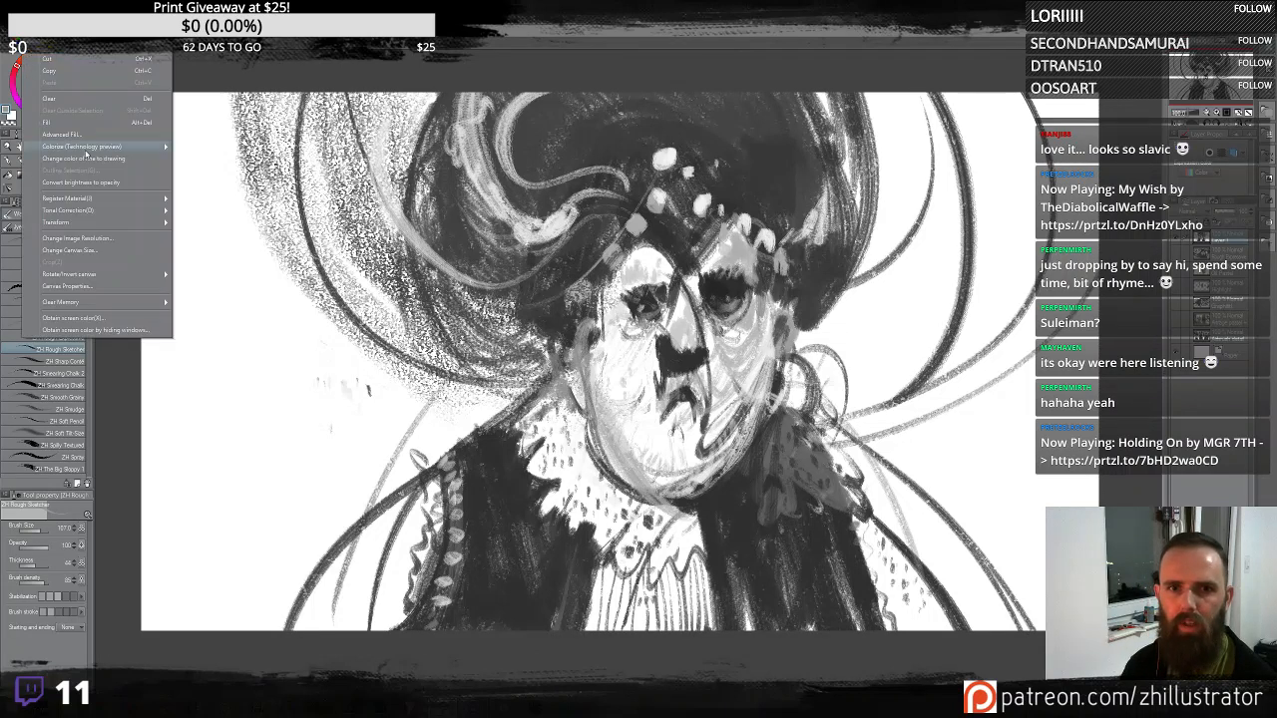
pyautogui.moveTo(118, 223)
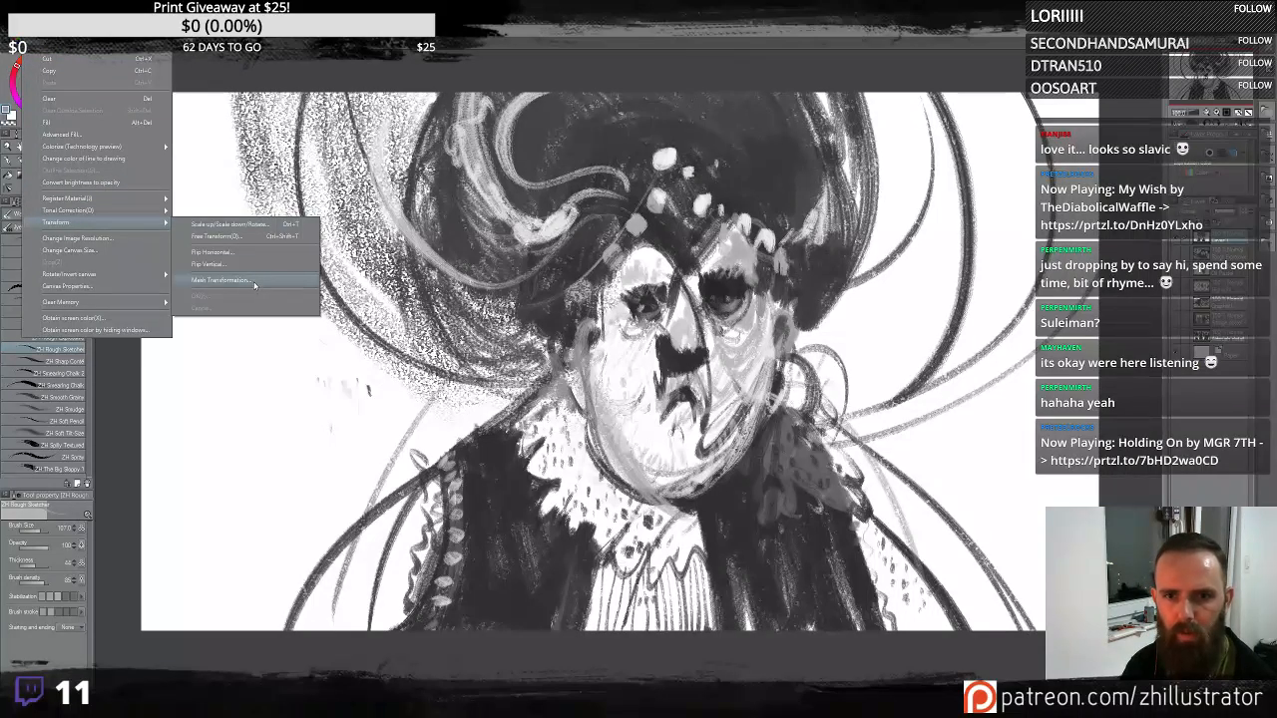
pyautogui.click(222, 280)
pyautogui.moveTo(517, 271); pyautogui.dragTo(520, 304)
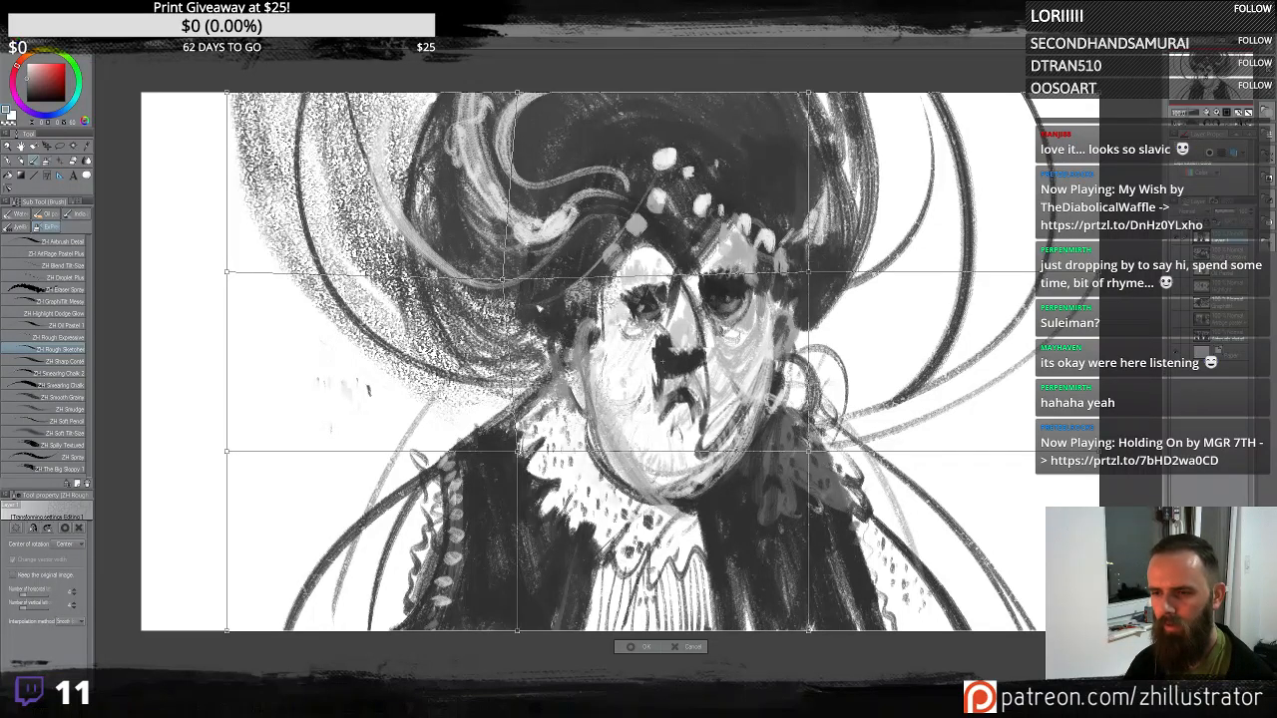
pyautogui.moveTo(788, 273); pyautogui.dragTo(813, 279)
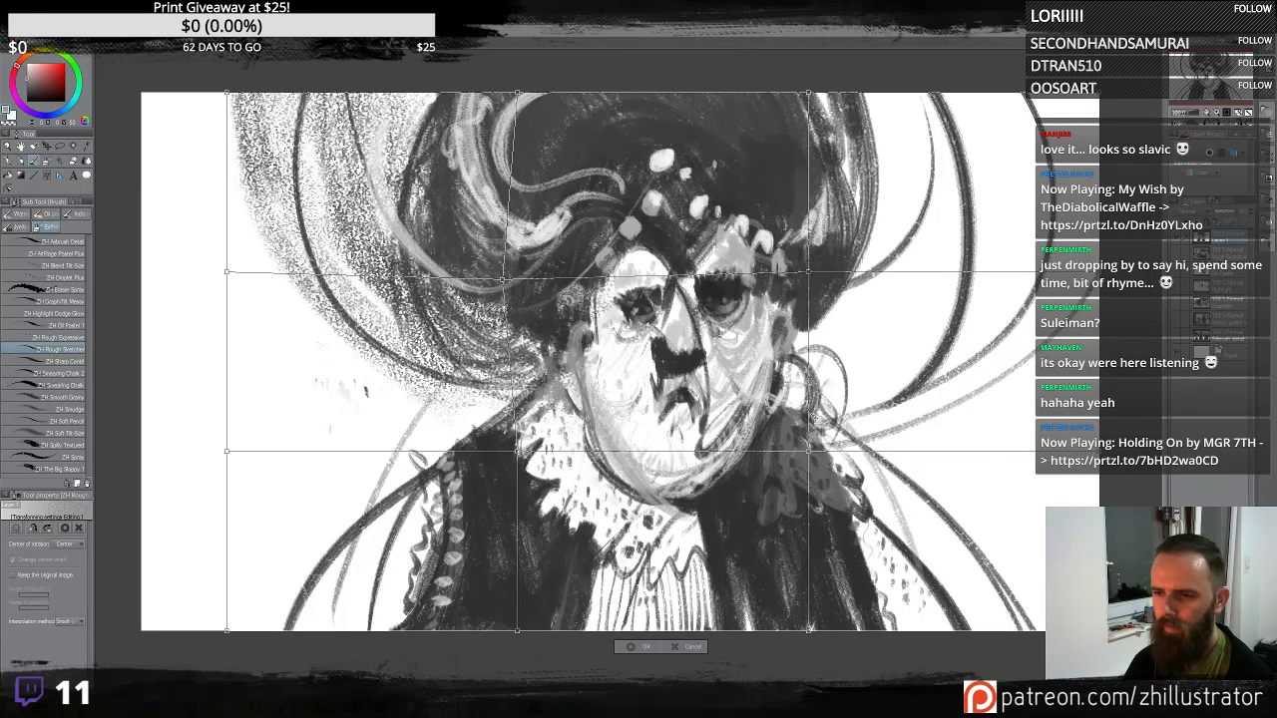
pyautogui.moveTo(814, 456)
pyautogui.mouseDown()
pyautogui.moveTo(818, 508)
pyautogui.moveTo(826, 457)
pyautogui.mouseUp()
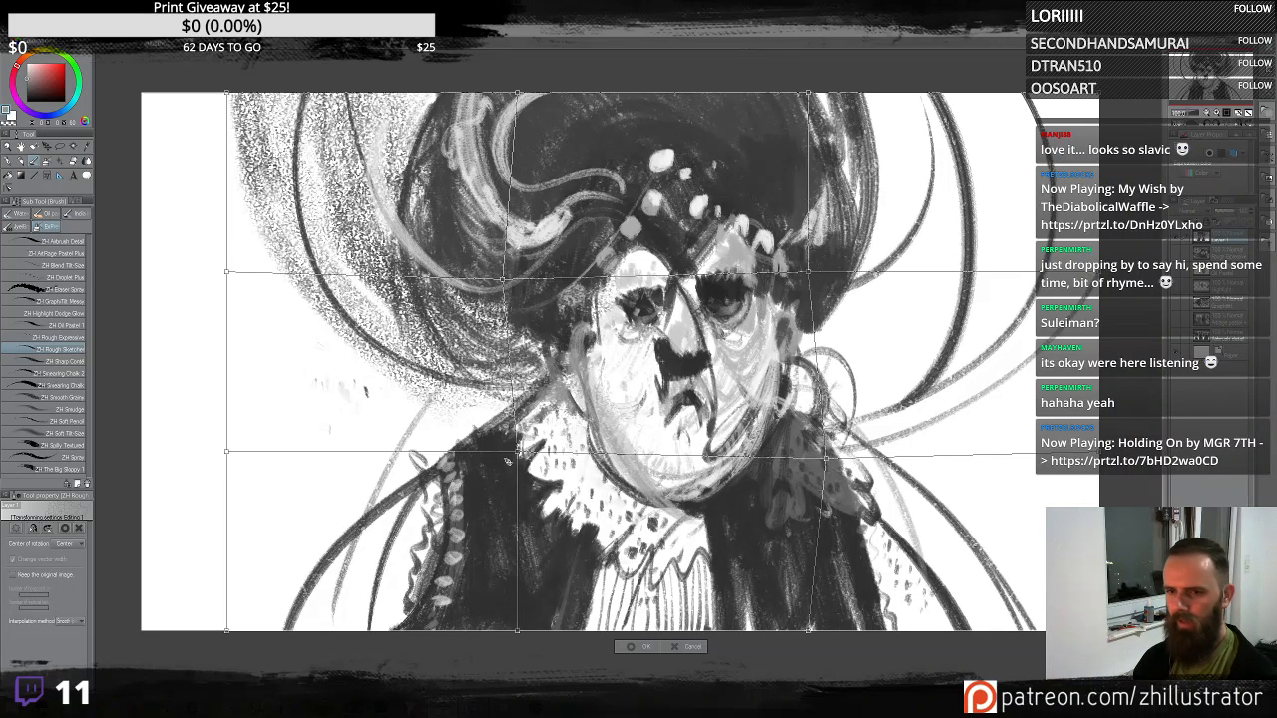
pyautogui.moveTo(518, 453); pyautogui.dragTo(519, 449)
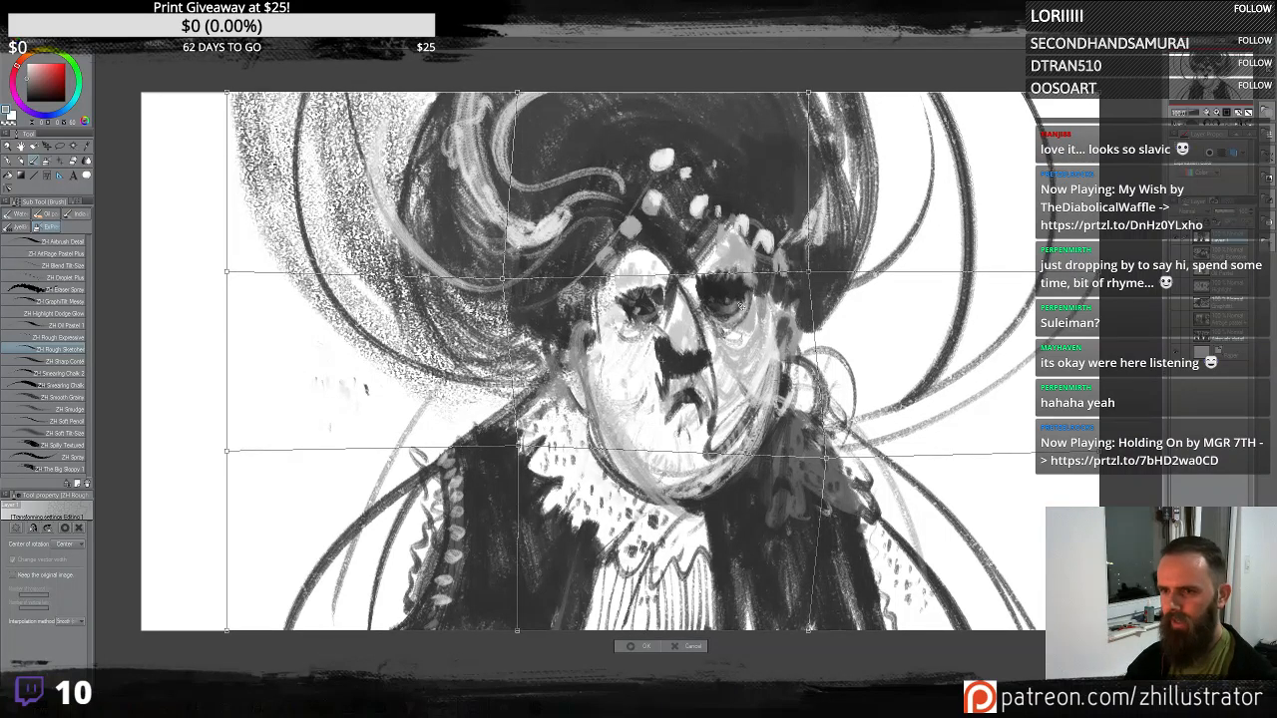
pyautogui.press('Return')
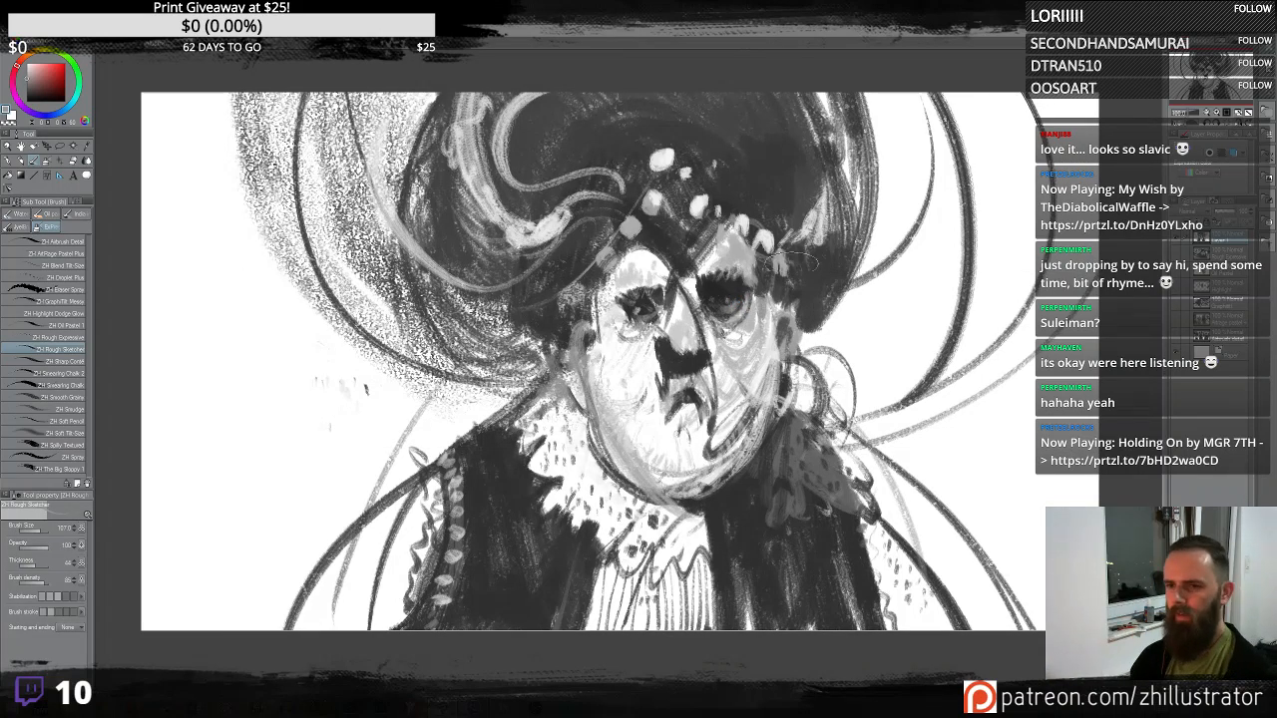
# - With the Droplet Plus brush, spatter drops across the coat, the left background and the right side
pyautogui.press('b')
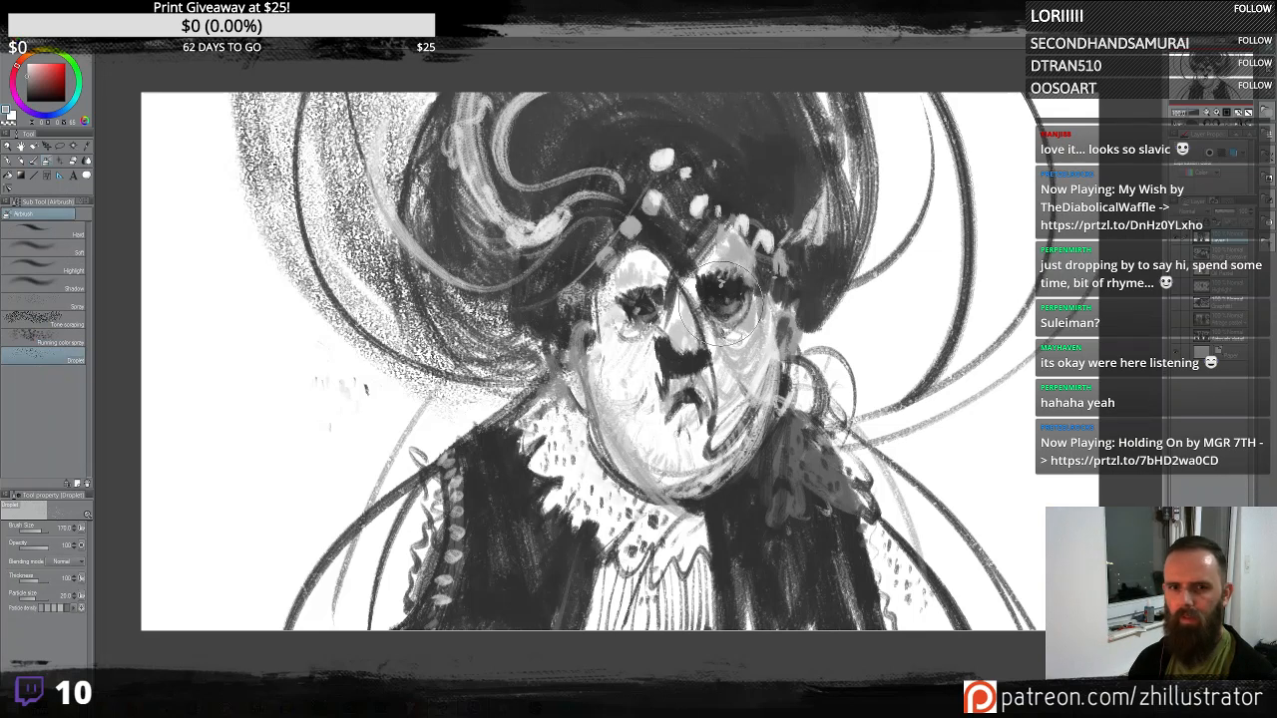
pyautogui.click(33, 161)
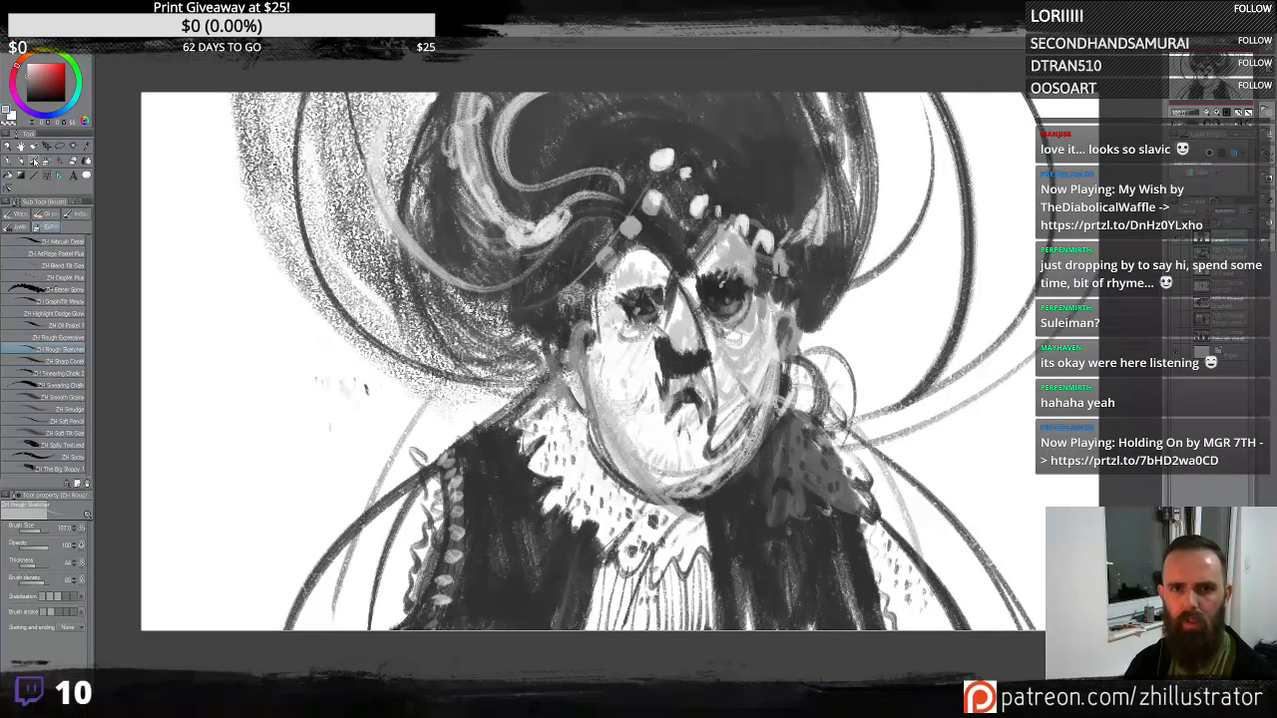
pyautogui.click(79, 280)
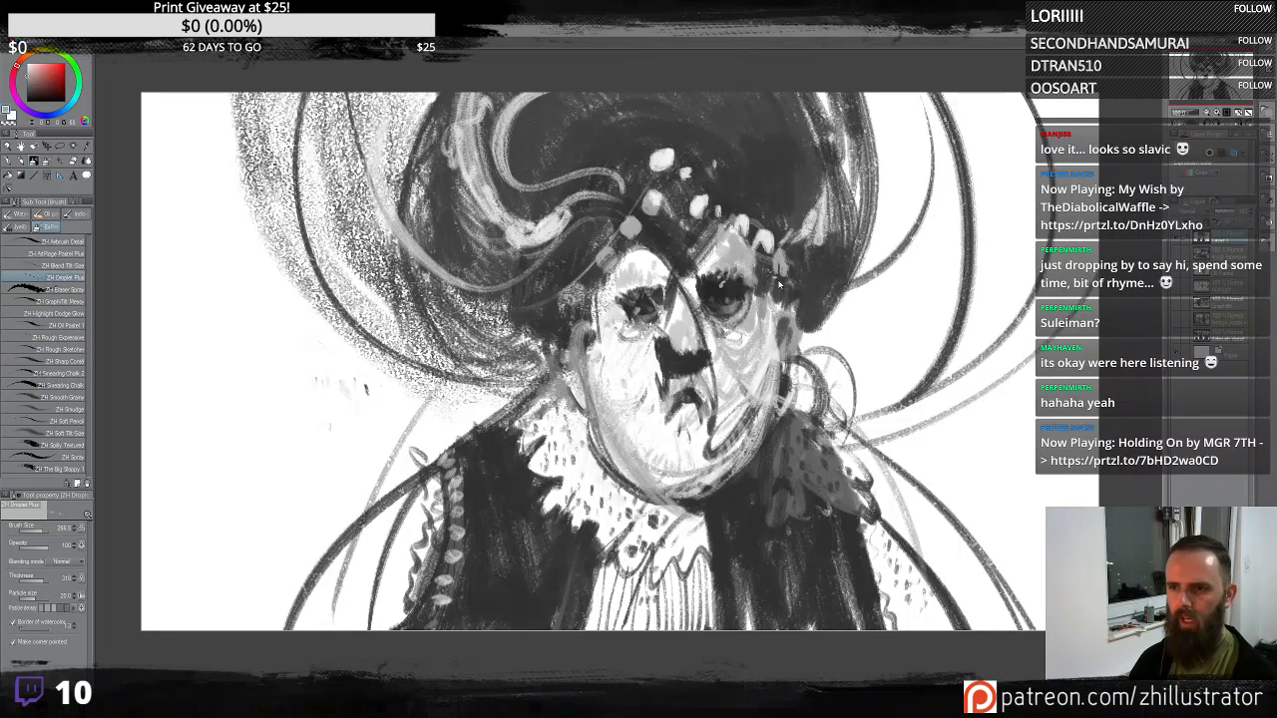
pyautogui.hotkey('ctrl', 'z')
pyautogui.keyDown('alt'); pyautogui.click(881, 369); pyautogui.keyUp('alt')
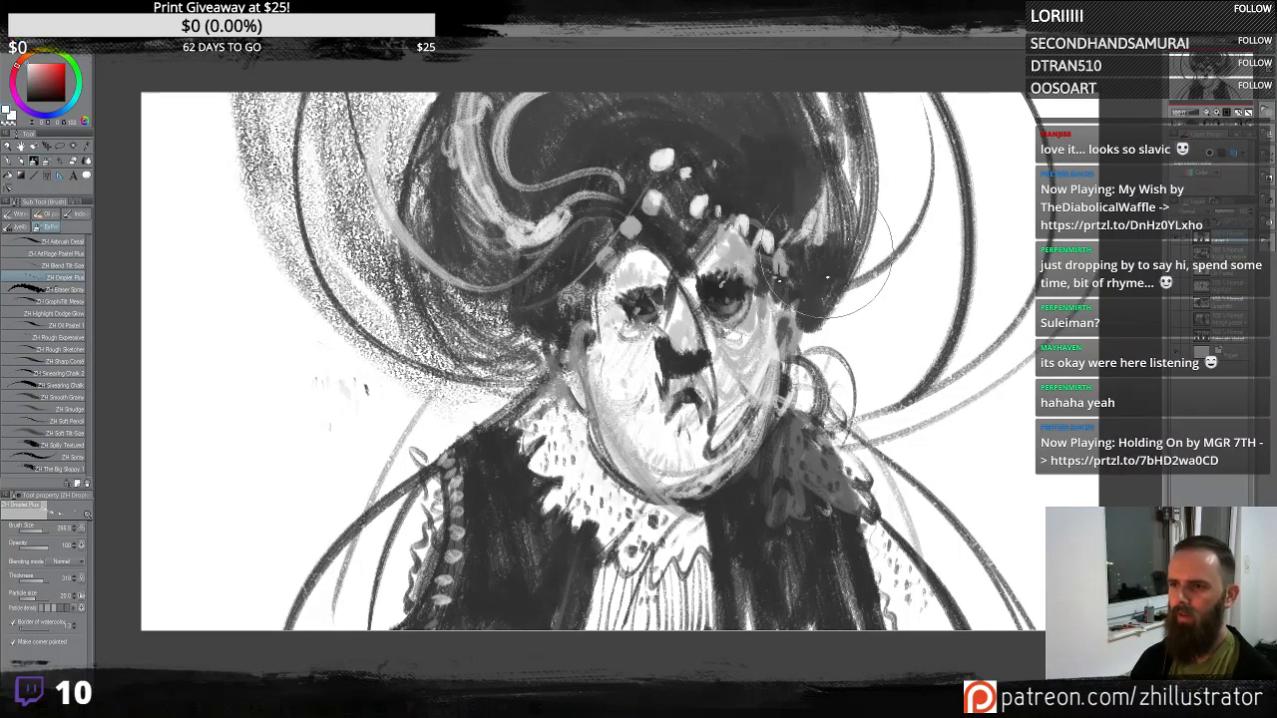
pyautogui.moveTo(862, 90); pyautogui.dragTo(882, 263)
pyautogui.moveTo(849, 477)
pyautogui.mouseDown()
pyautogui.moveTo(851, 608)
pyautogui.moveTo(866, 617)
pyautogui.mouseUp()
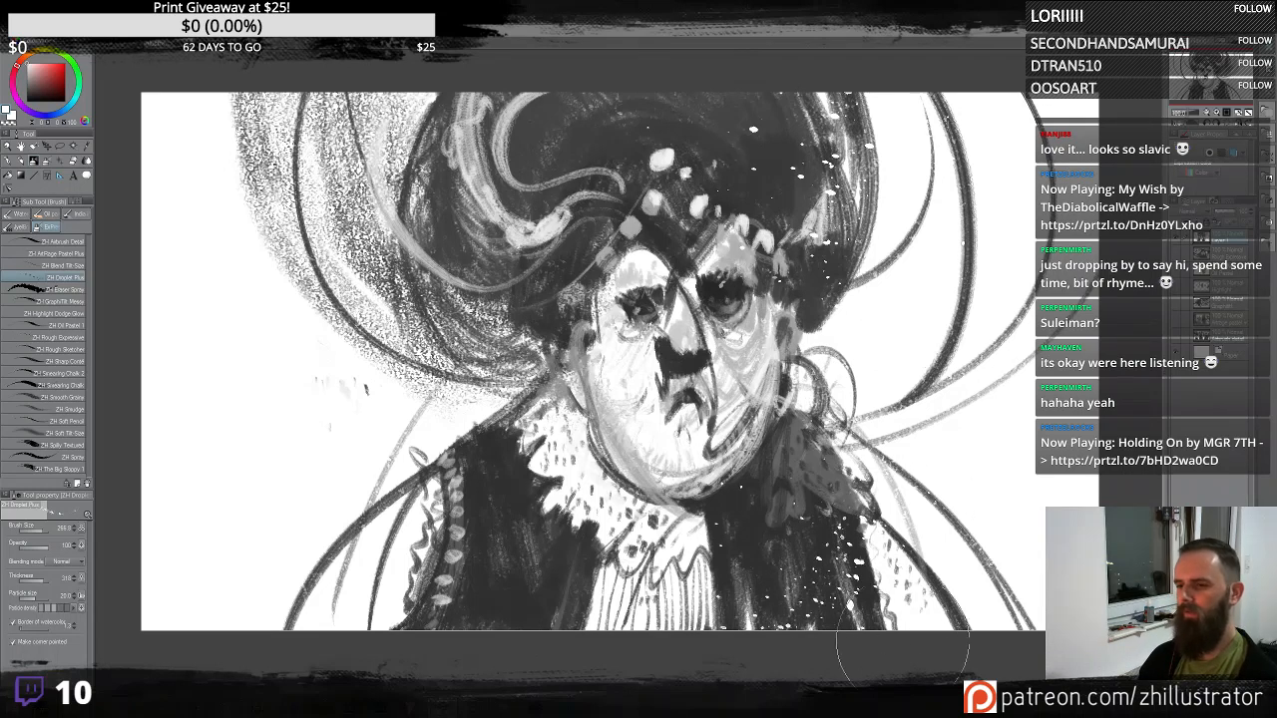
pyautogui.keyDown('alt'); pyautogui.click(836, 289); pyautogui.keyUp('alt')
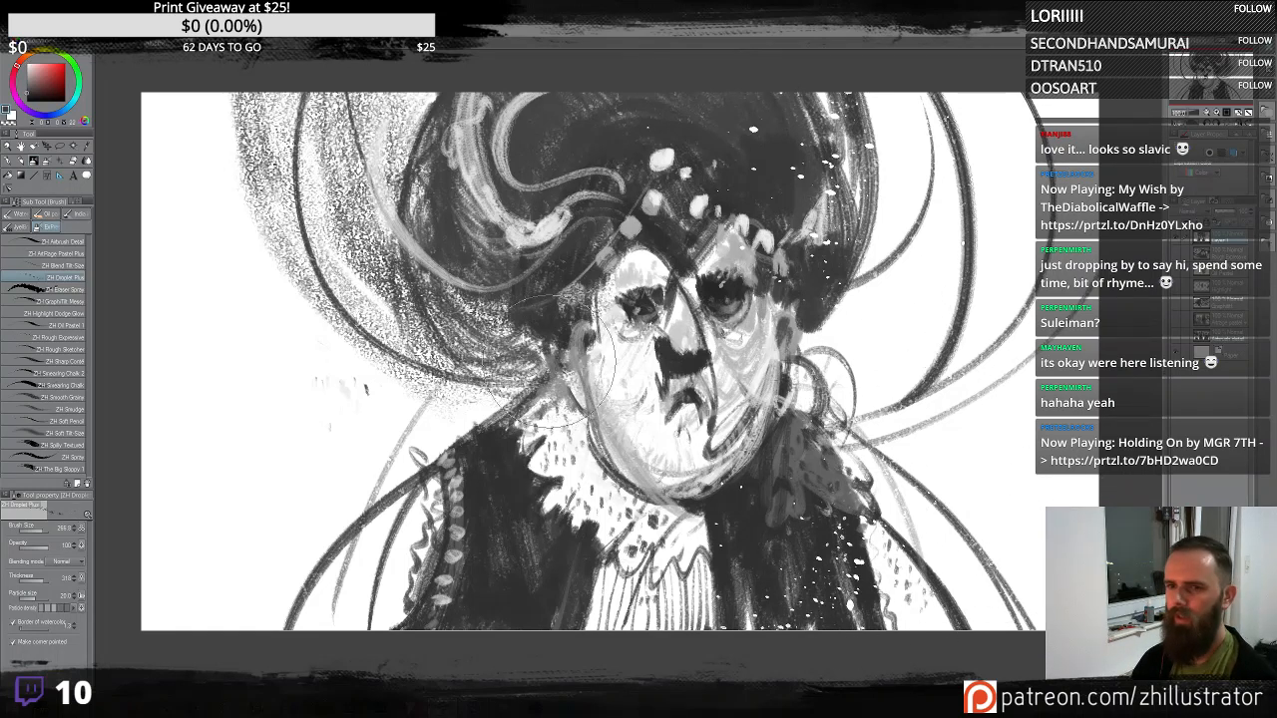
pyautogui.moveTo(373, 391)
pyautogui.mouseDown()
pyautogui.moveTo(203, 454)
pyautogui.moveTo(165, 424)
pyautogui.mouseUp()
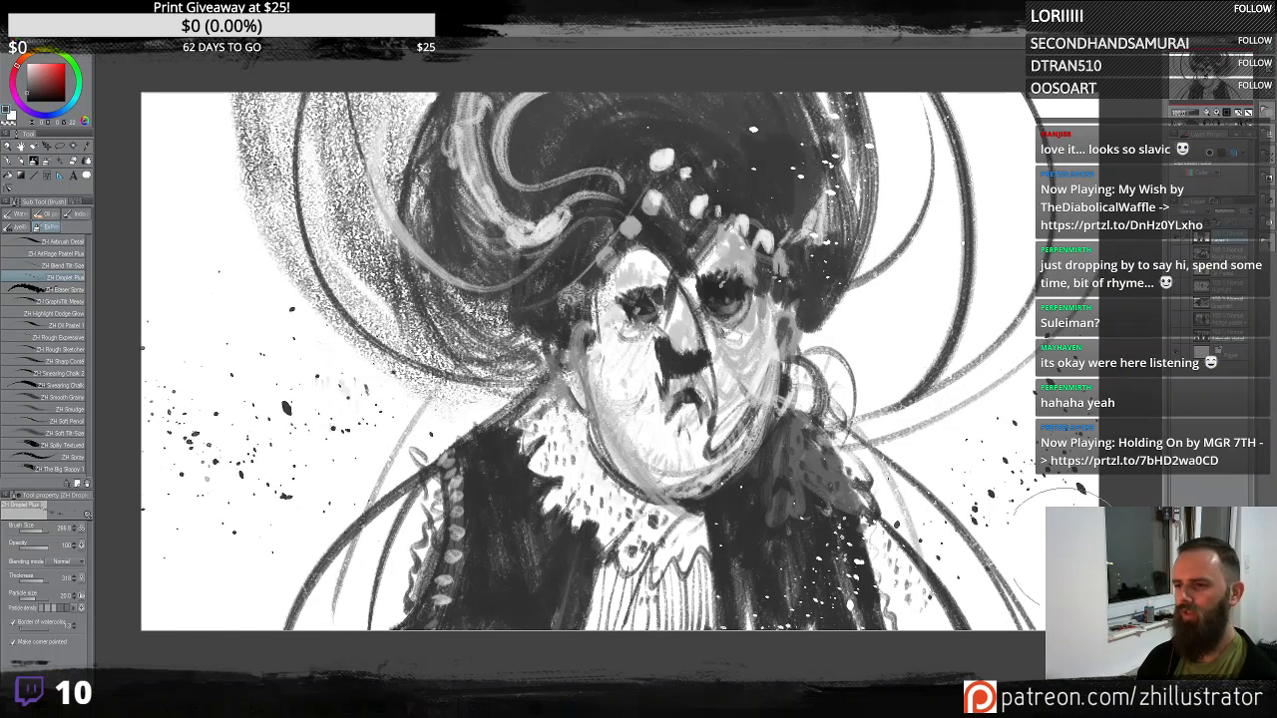
pyautogui.moveTo(1066, 445); pyautogui.dragTo(955, 277)
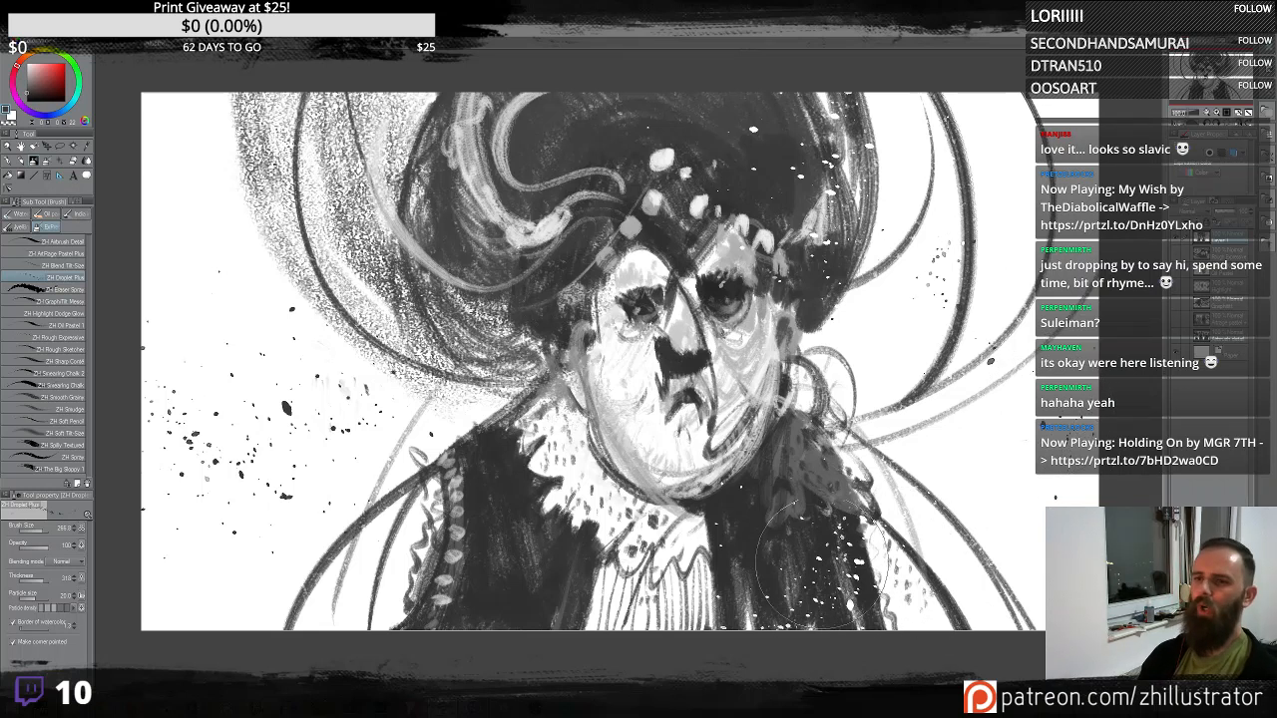
# - With the Rough Sketcher brush, sweep light strokes over the hat and face and a long curve on the left
pyautogui.click(77, 350)
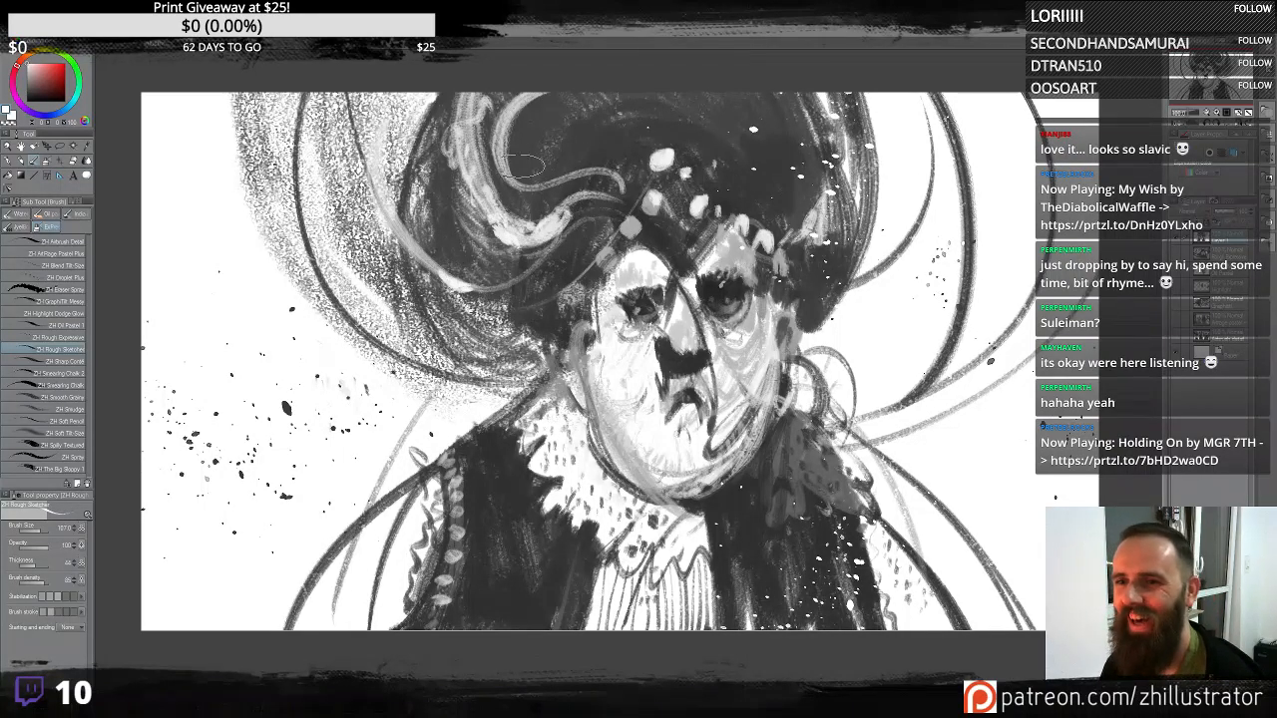
pyautogui.moveTo(513, 164); pyautogui.dragTo(541, 87)
pyautogui.moveTo(386, 158); pyautogui.dragTo(445, 280)
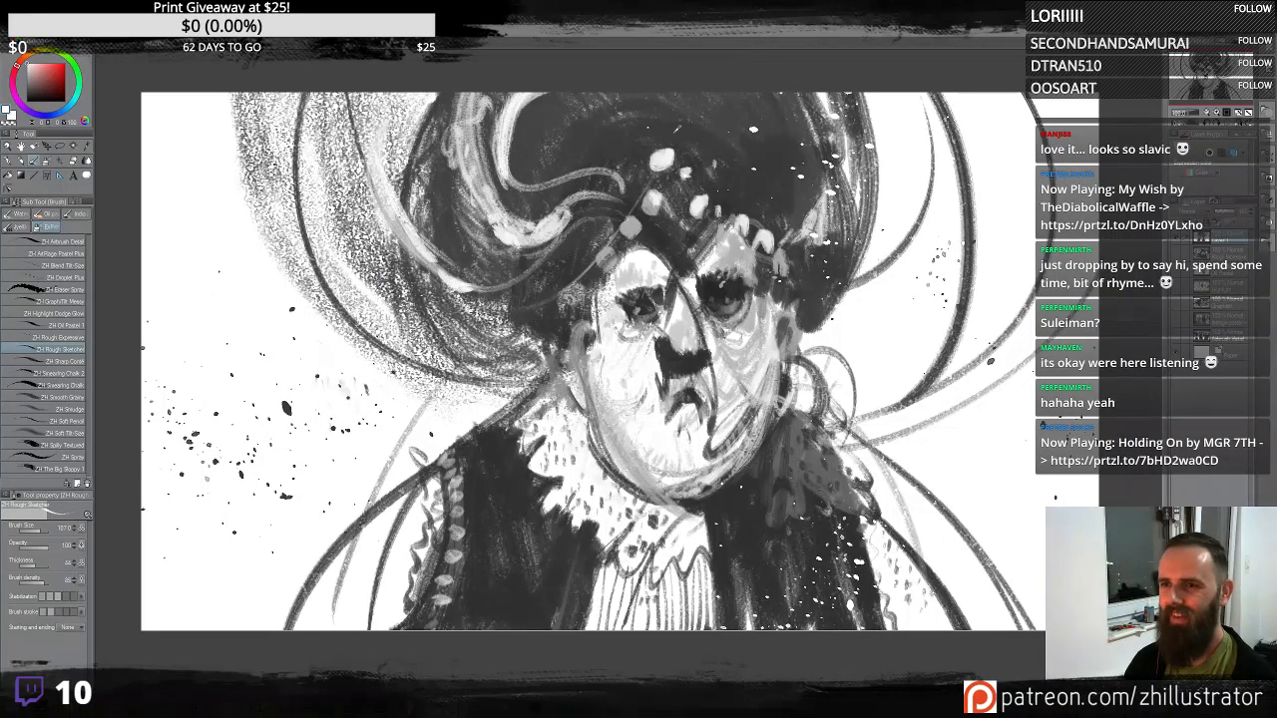
pyautogui.moveTo(529, 424)
pyautogui.mouseDown()
pyautogui.moveTo(242, 361)
pyautogui.moveTo(154, 99)
pyautogui.mouseUp()
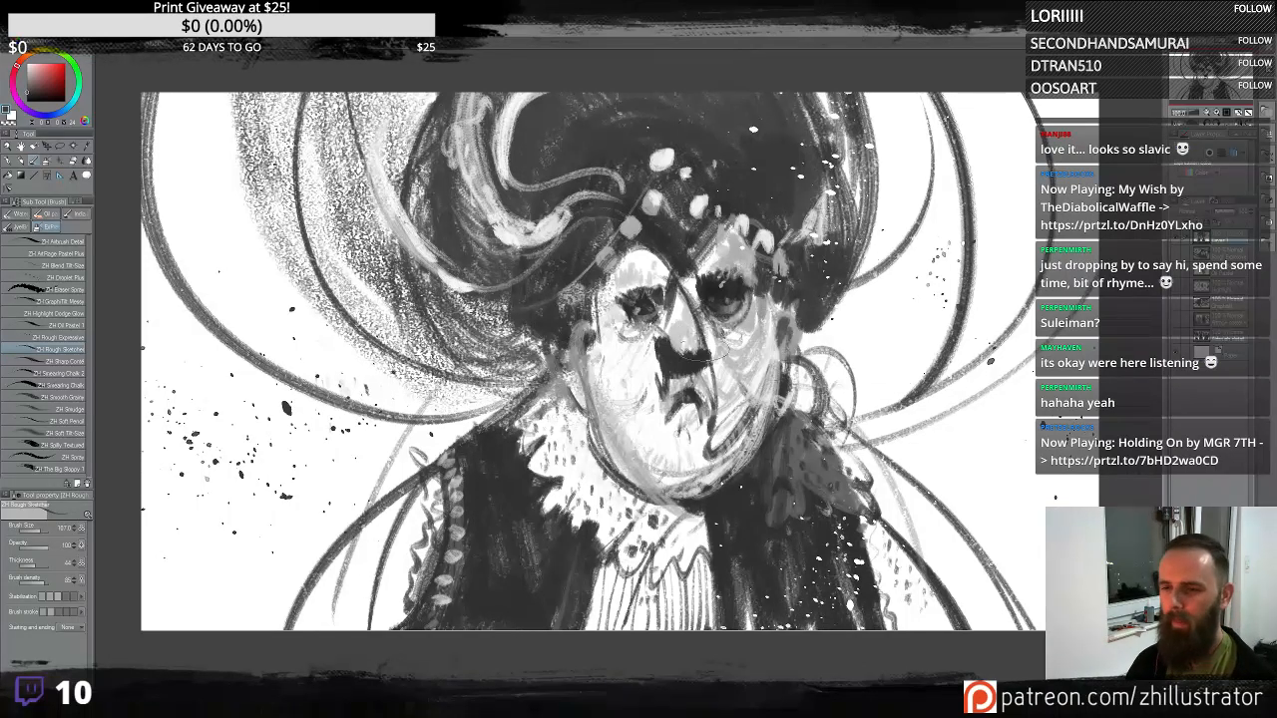
pyautogui.moveTo(667, 341)
pyautogui.mouseDown()
pyautogui.moveTo(653, 372)
pyautogui.moveTo(682, 363)
pyautogui.moveTo(678, 342)
pyautogui.moveTo(652, 357)
pyautogui.moveTo(692, 383)
pyautogui.mouseUp()
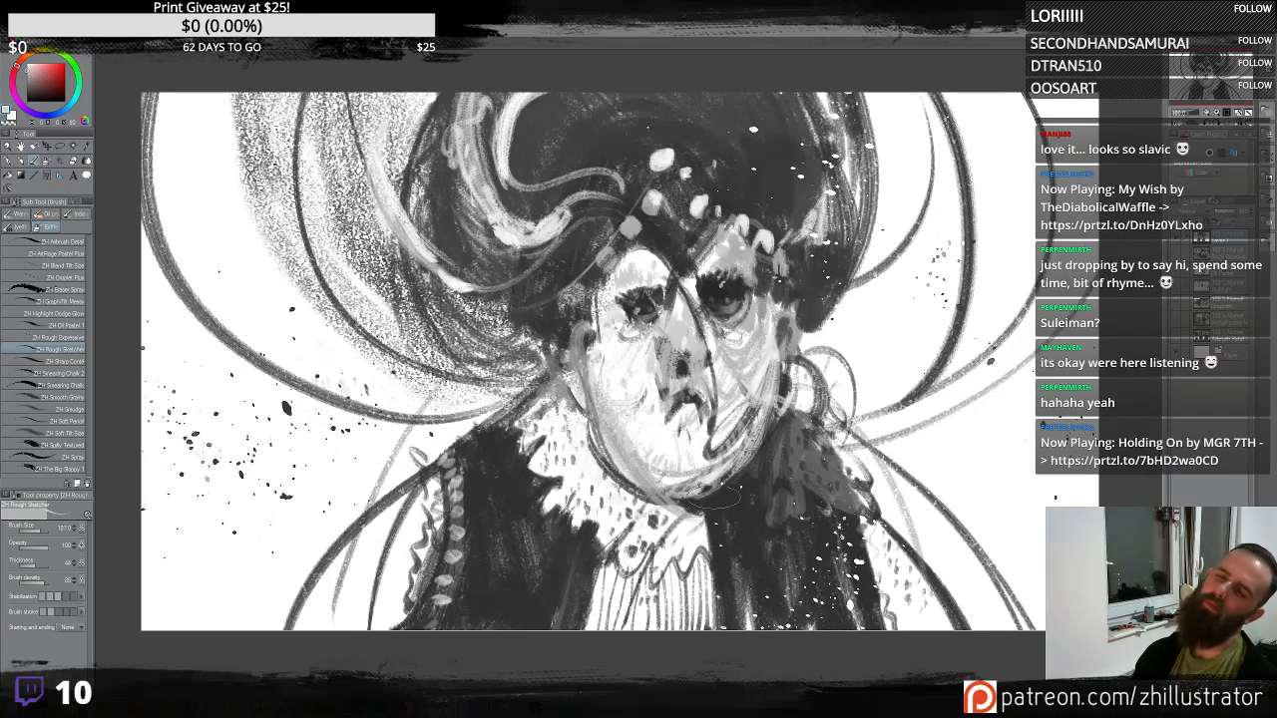
pyautogui.moveTo(688, 325)
pyautogui.mouseDown()
pyautogui.moveTo(661, 379)
pyautogui.moveTo(711, 375)
pyautogui.moveTo(688, 370)
pyautogui.moveTo(709, 359)
pyautogui.mouseUp()
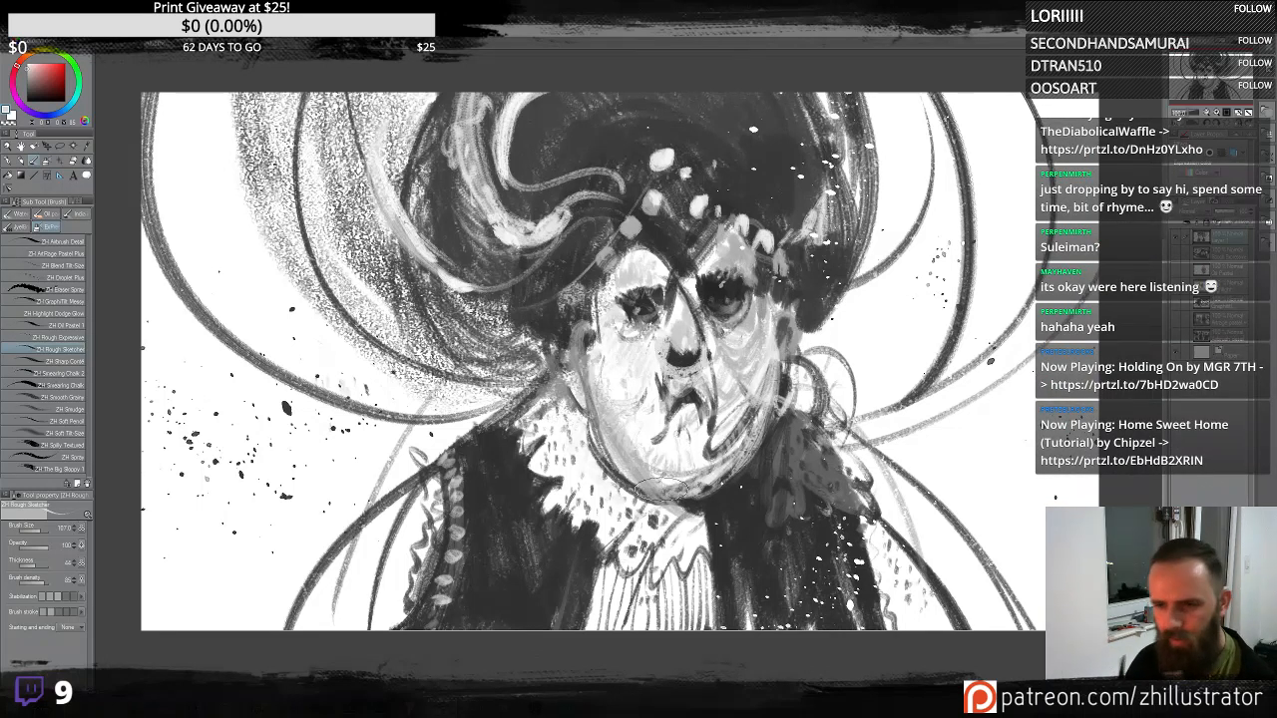
# - Try long strokes across the canvas with the Rough Expressive brush and undo them
pyautogui.click(58, 338)
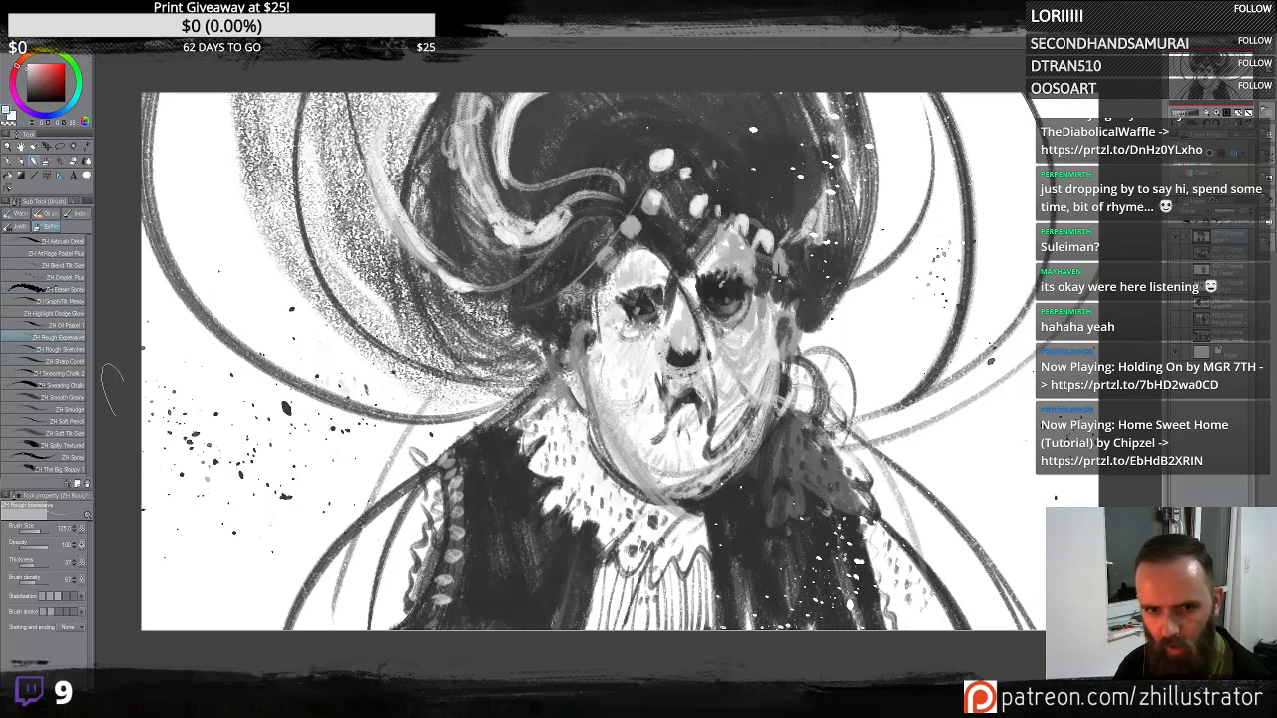
pyautogui.moveTo(267, 524)
pyautogui.mouseDown()
pyautogui.moveTo(614, 481)
pyautogui.moveTo(1038, 371)
pyautogui.mouseUp()
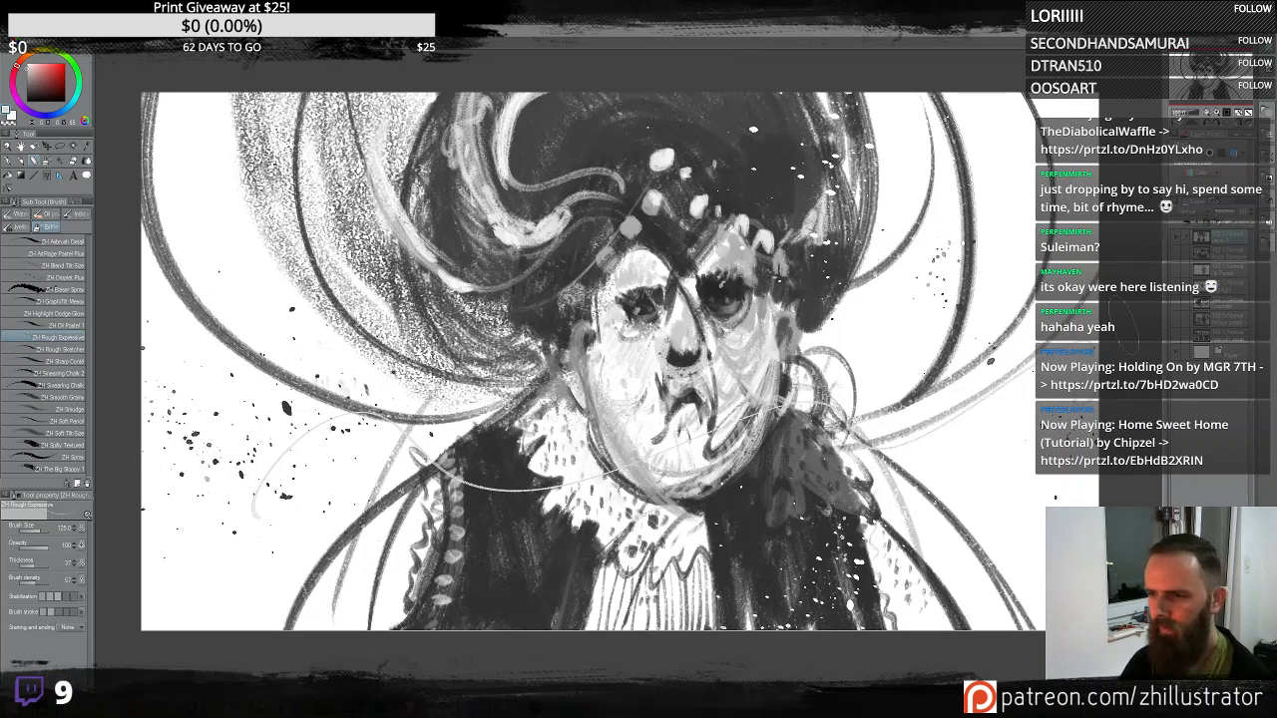
pyautogui.hotkey('ctrl', 'z')
pyautogui.keyDown('alt'); pyautogui.click(805, 519); pyautogui.keyUp('alt')
pyautogui.moveTo(1013, 530)
pyautogui.mouseDown()
pyautogui.moveTo(1053, 285)
pyautogui.moveTo(928, 419)
pyautogui.moveTo(1001, 329)
pyautogui.moveTo(923, 135)
pyautogui.moveTo(898, 237)
pyautogui.moveTo(936, 160)
pyautogui.mouseUp()
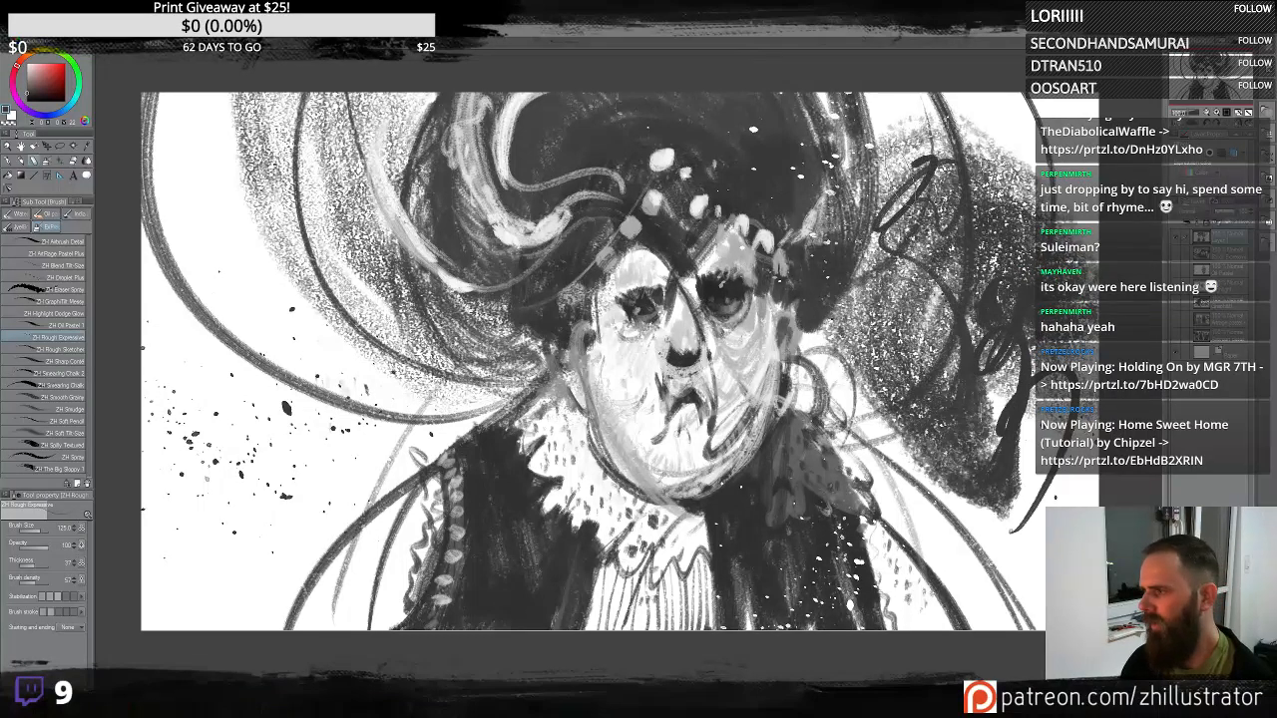
pyautogui.hotkey('ctrl', 'z')
pyautogui.hotkey('ctrl', 'z')
pyautogui.hotkey('ctrl', 'z')
# - With the Rough Sketcher brush, add strokes on the left and a long curve sweeping up right of the head
pyautogui.click(59, 349)
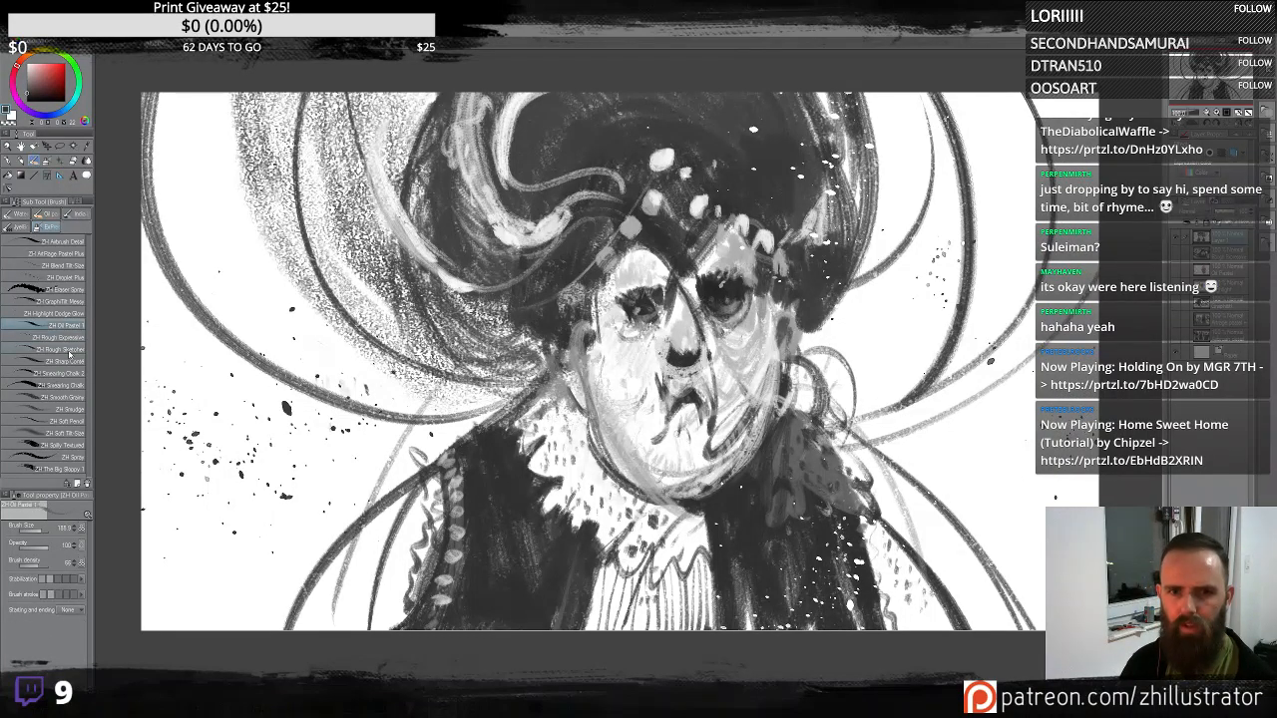
pyautogui.moveTo(272, 358)
pyautogui.mouseDown()
pyautogui.moveTo(275, 395)
pyautogui.moveTo(321, 332)
pyautogui.mouseUp()
pyautogui.moveTo(290, 404)
pyautogui.mouseDown()
pyautogui.moveTo(240, 329)
pyautogui.moveTo(271, 317)
pyautogui.moveTo(267, 399)
pyautogui.mouseUp()
pyautogui.hotkey('ctrl', 'z')
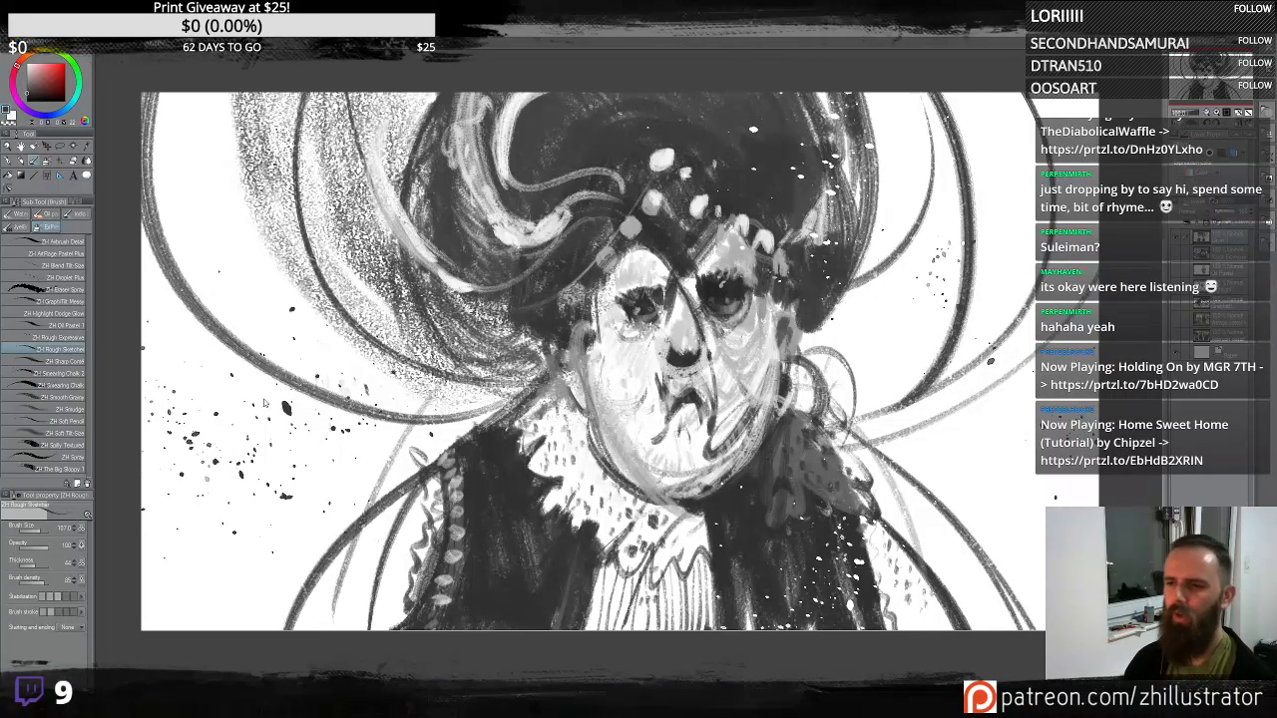
pyautogui.moveTo(799, 341); pyautogui.dragTo(1043, 97)
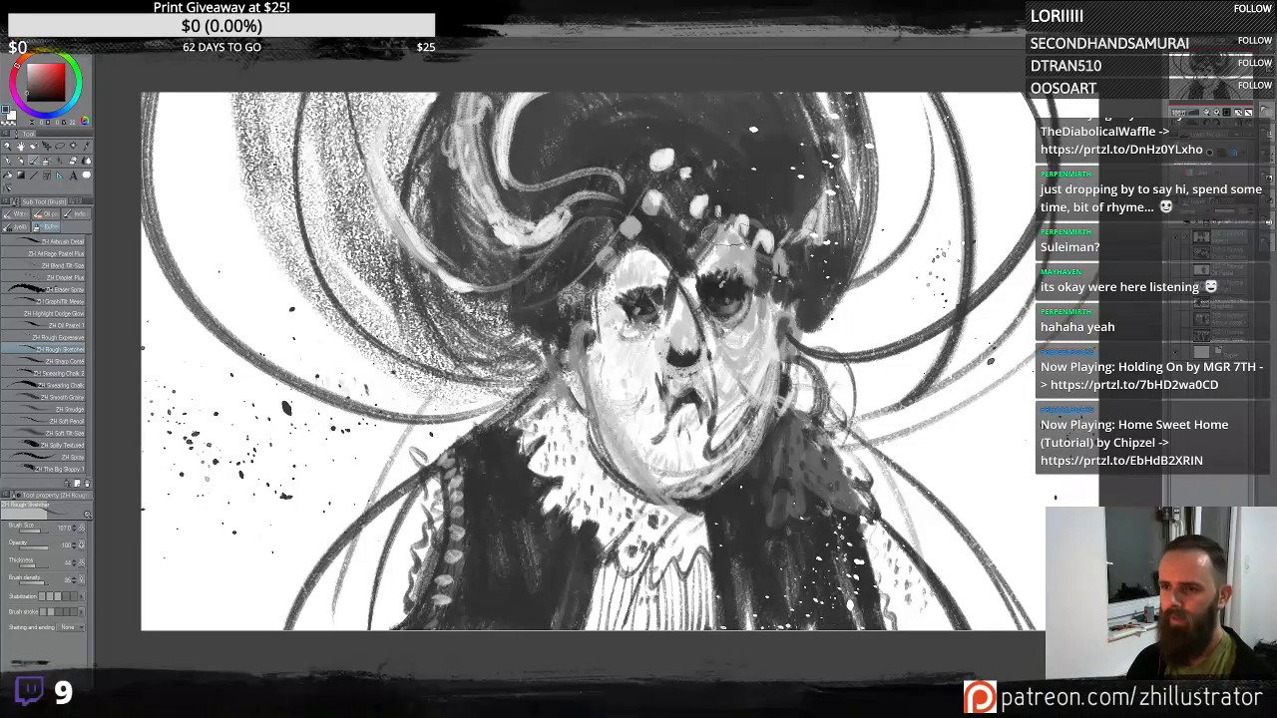
pyautogui.moveTo(724, 234)
pyautogui.mouseDown()
pyautogui.moveTo(741, 203)
pyautogui.moveTo(725, 214)
pyautogui.moveTo(765, 215)
pyautogui.moveTo(726, 210)
pyautogui.moveTo(715, 177)
pyautogui.moveTo(690, 220)
pyautogui.moveTo(650, 185)
pyautogui.moveTo(638, 210)
pyautogui.mouseUp()
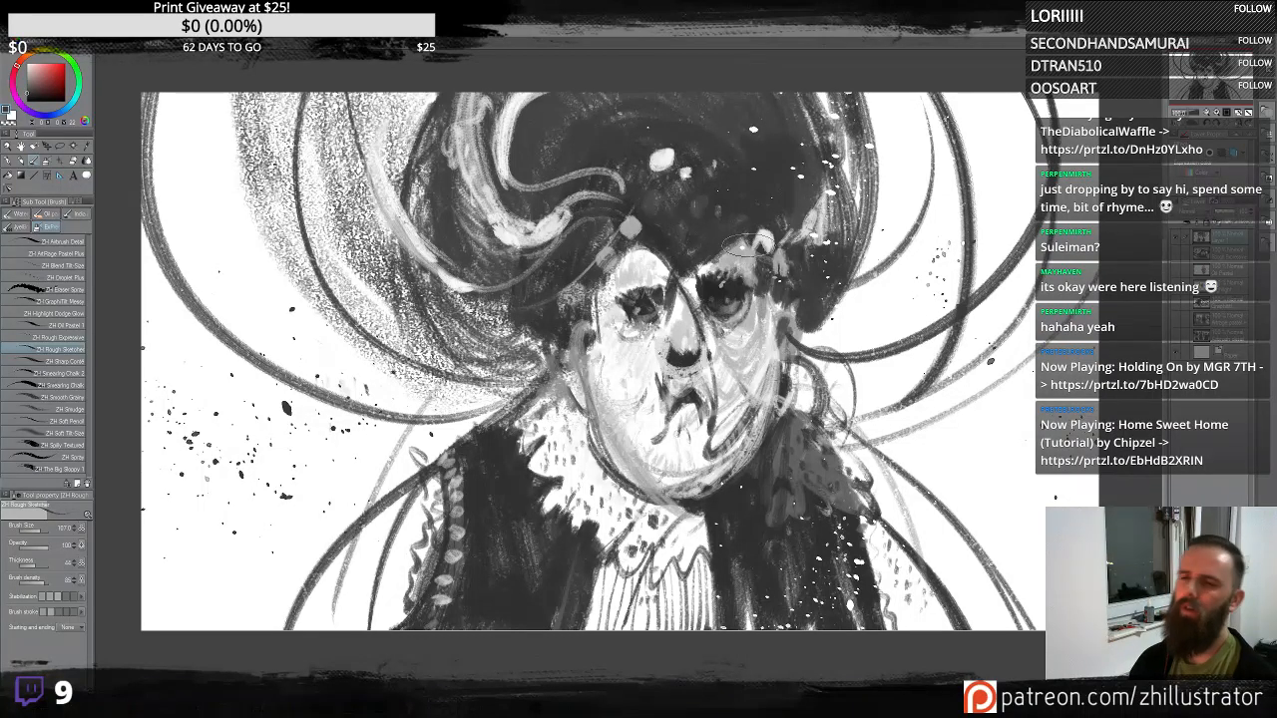
pyautogui.hotkey('ctrl', 'z')
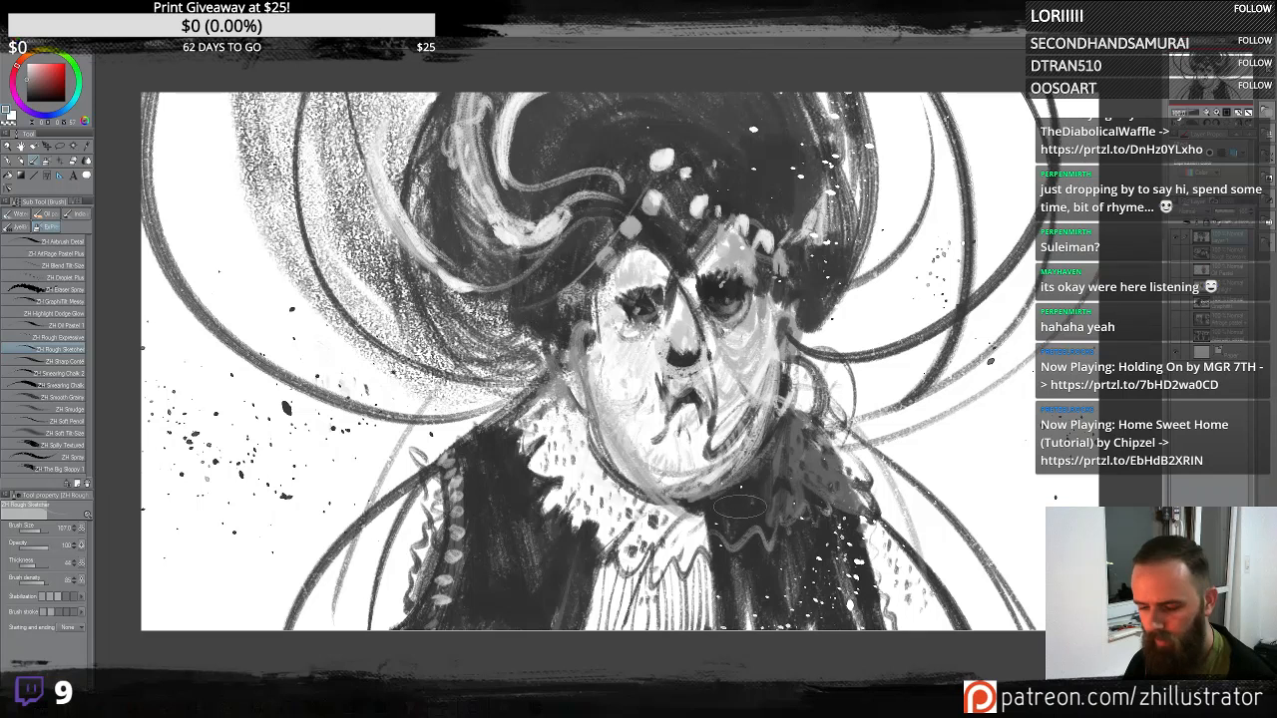
# - Dab a small mark on the collar below the chin and reselect the Rough Sketcher brush
pyautogui.moveTo(748, 500); pyautogui.dragTo(749, 500)
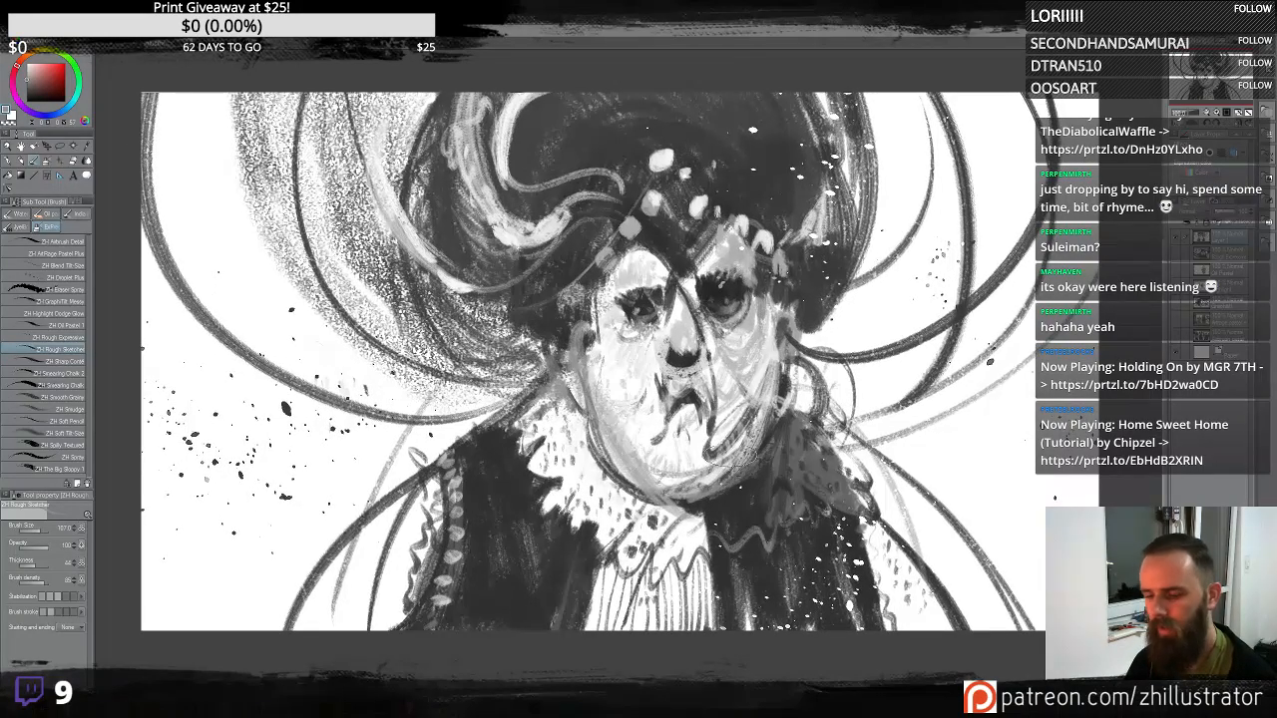
pyautogui.press('b')
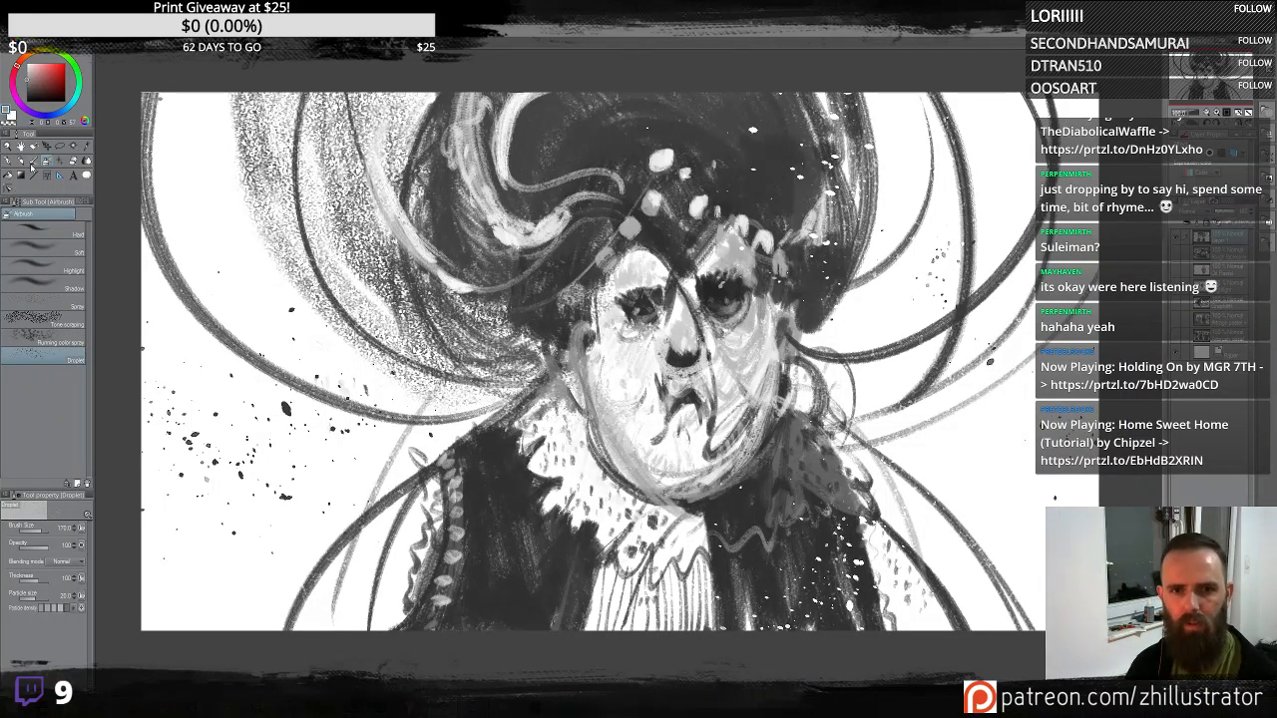
pyautogui.click(31, 165)
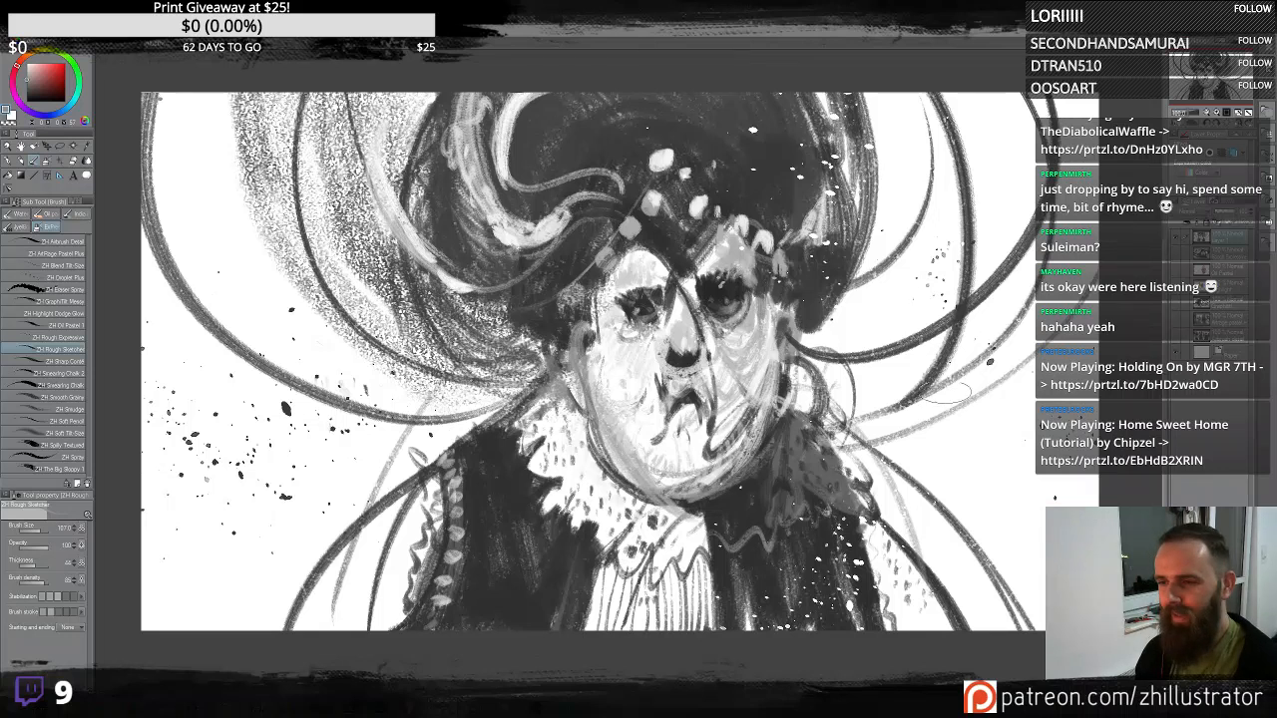
pyautogui.moveTo(441, 484); pyautogui.dragTo(617, 487)
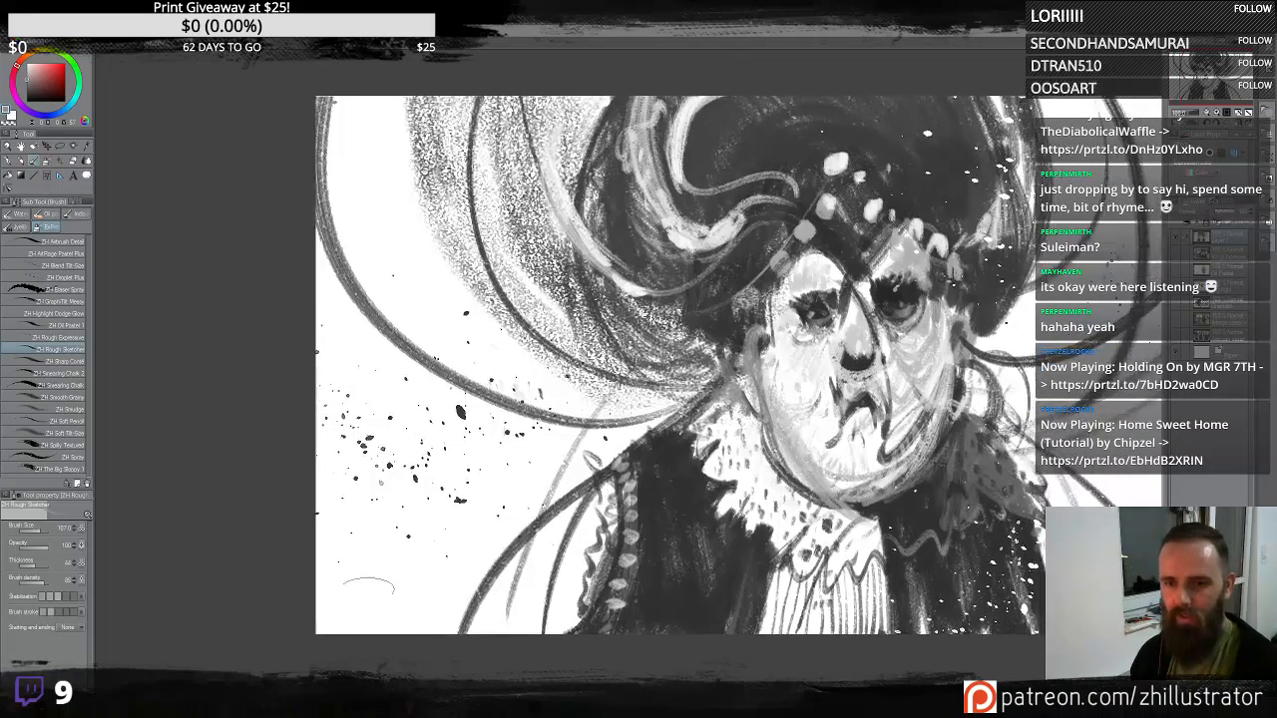
# - Switch to the Soft Pencil brush and letter "ROUGH SKETCHER" in the canvas's lower-left corner
pyautogui.click(73, 301)
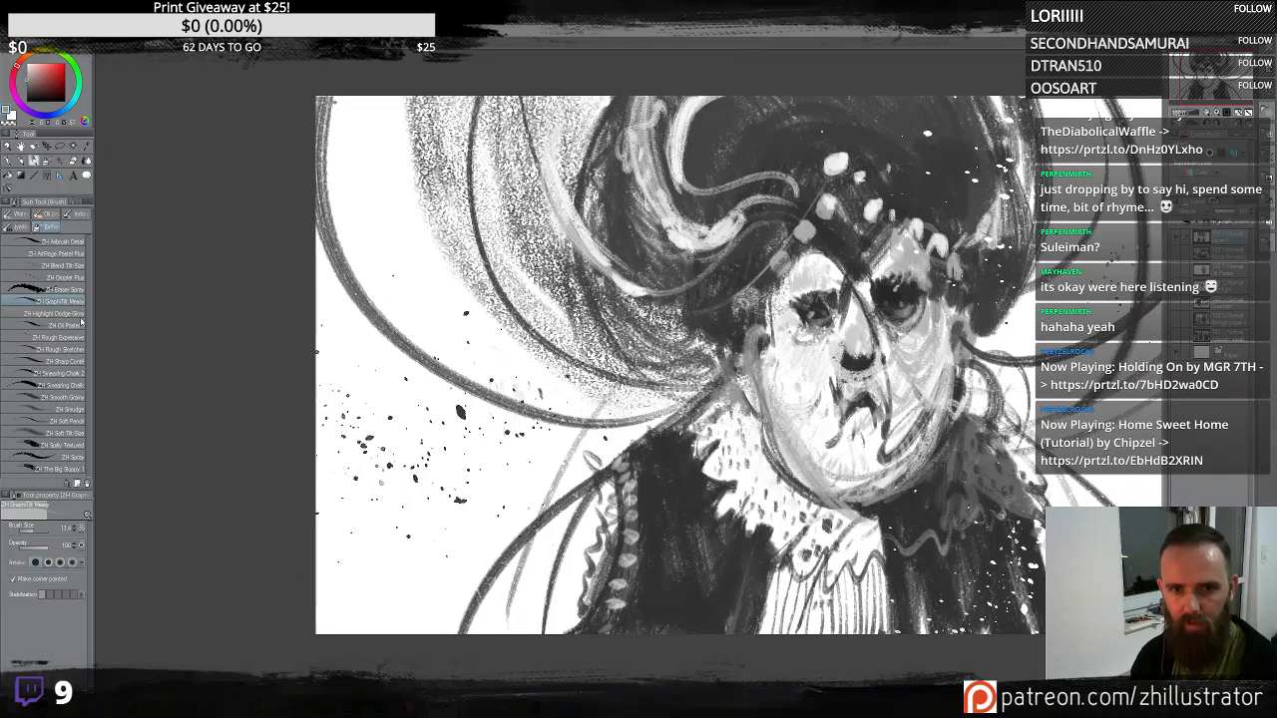
pyautogui.click(75, 422)
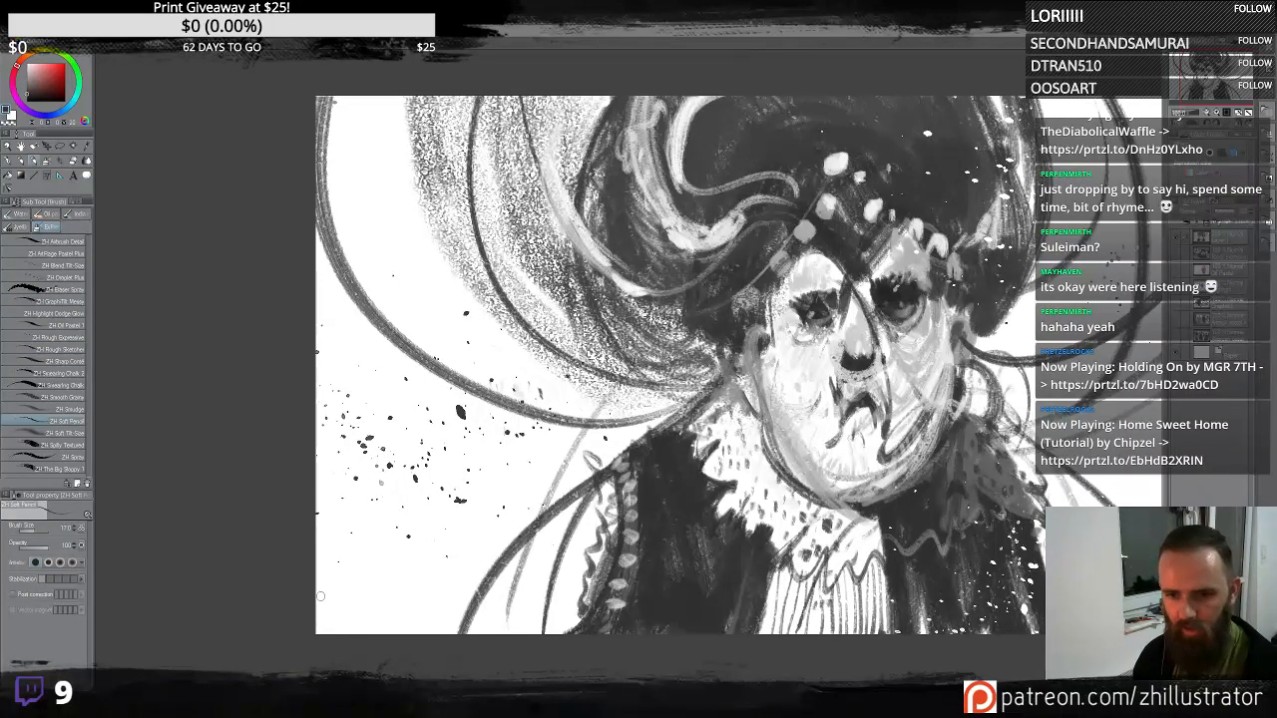
pyautogui.moveTo(324, 580); pyautogui.dragTo(334, 599)
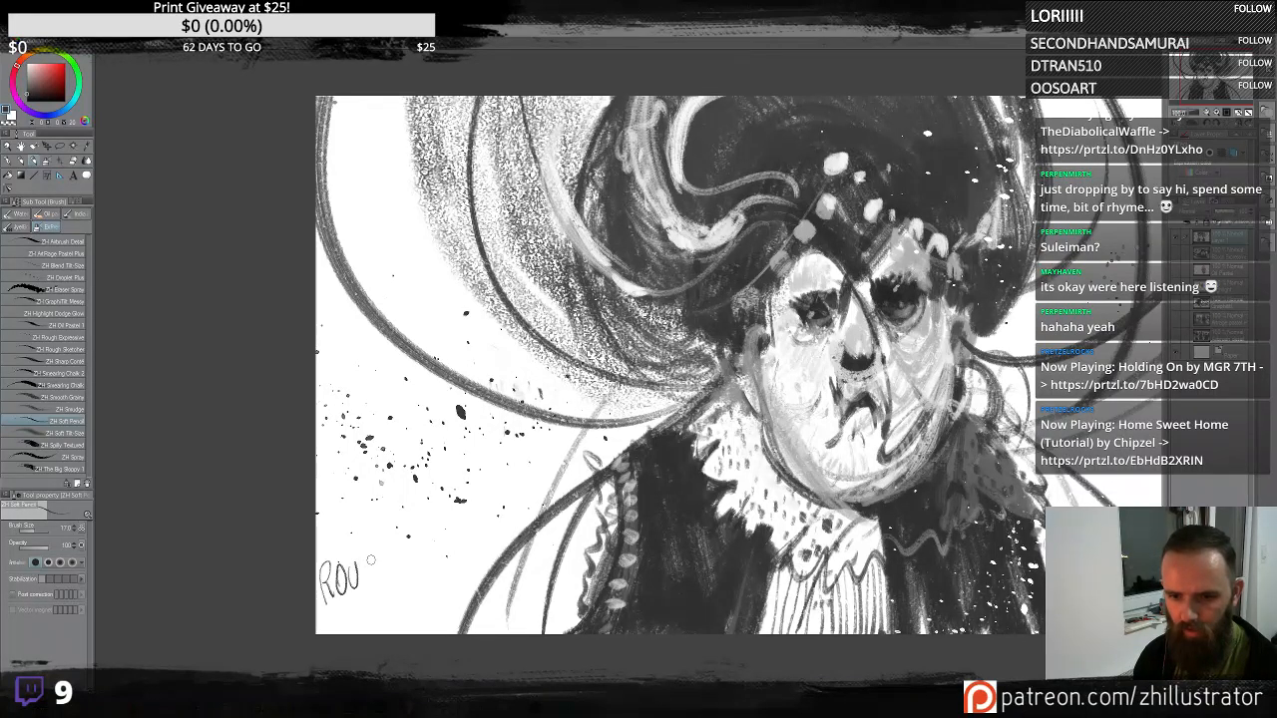
pyautogui.moveTo(380, 556); pyautogui.dragTo(380, 590)
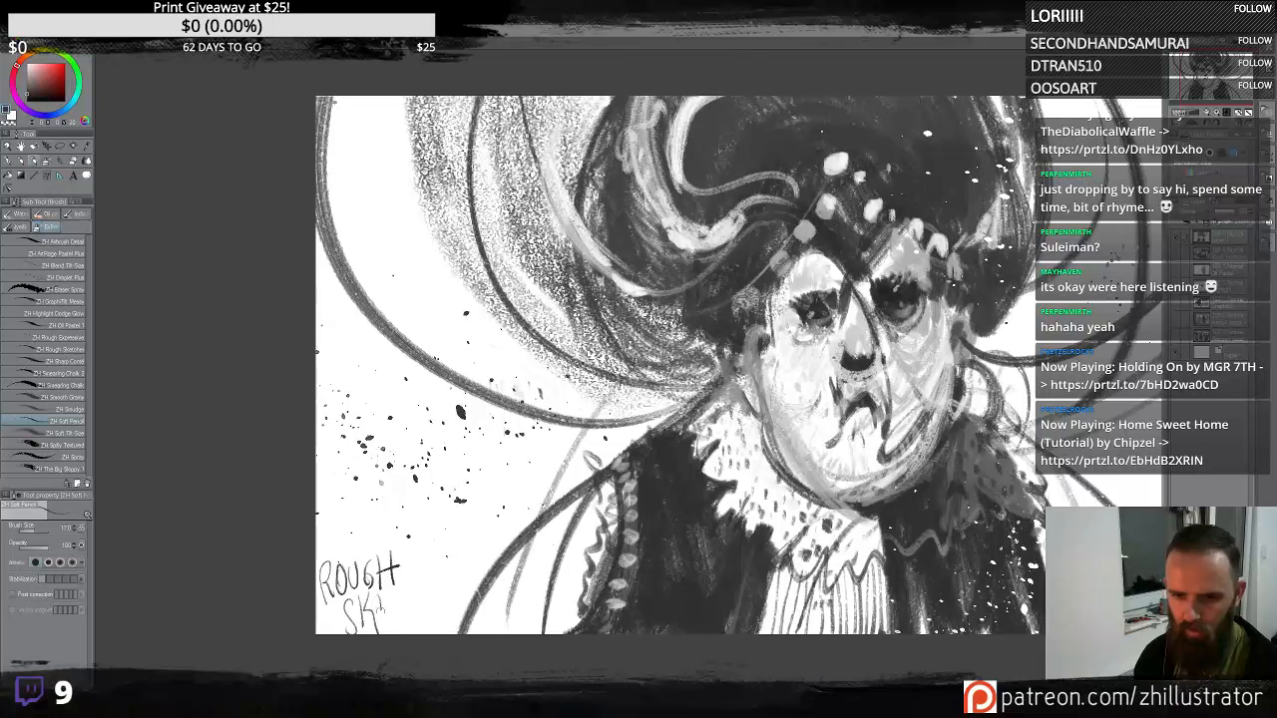
pyautogui.moveTo(379, 598); pyautogui.dragTo(389, 595)
pyautogui.moveTo(396, 603); pyautogui.dragTo(399, 623)
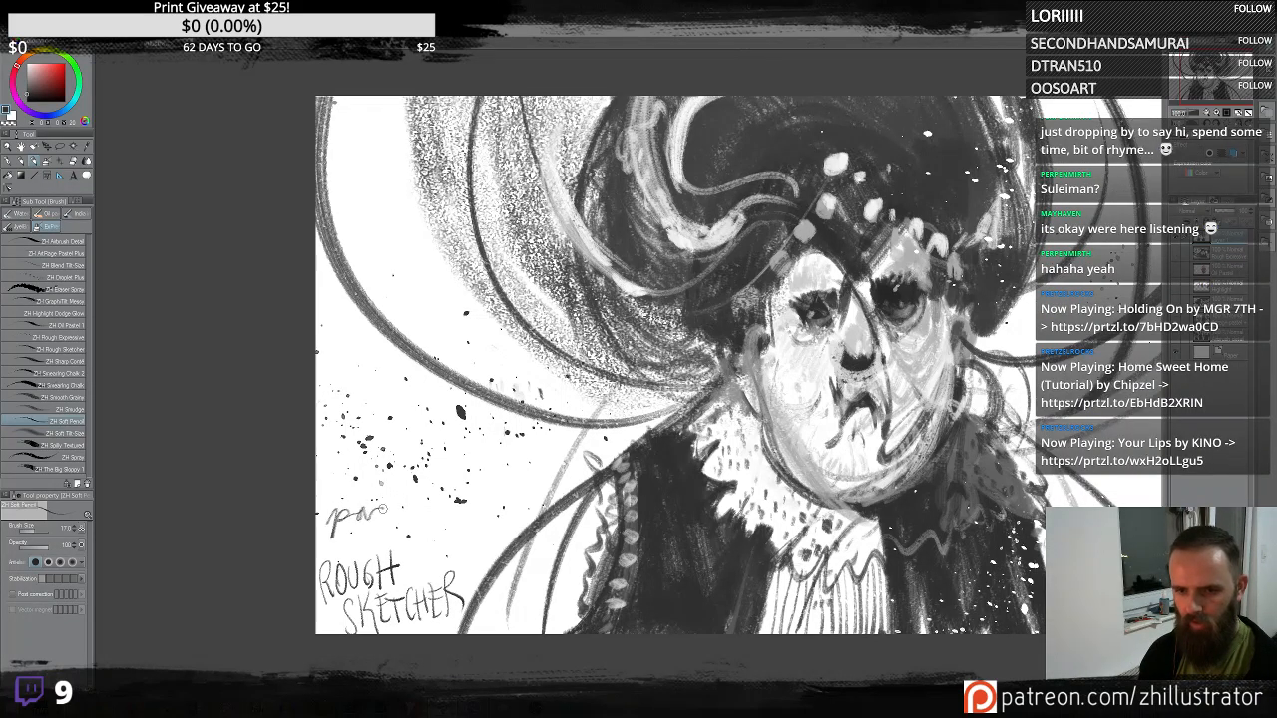
# - Undo a scribble above the label along with its last letters, and redraw the final R
pyautogui.moveTo(388, 478); pyautogui.dragTo(389, 537)
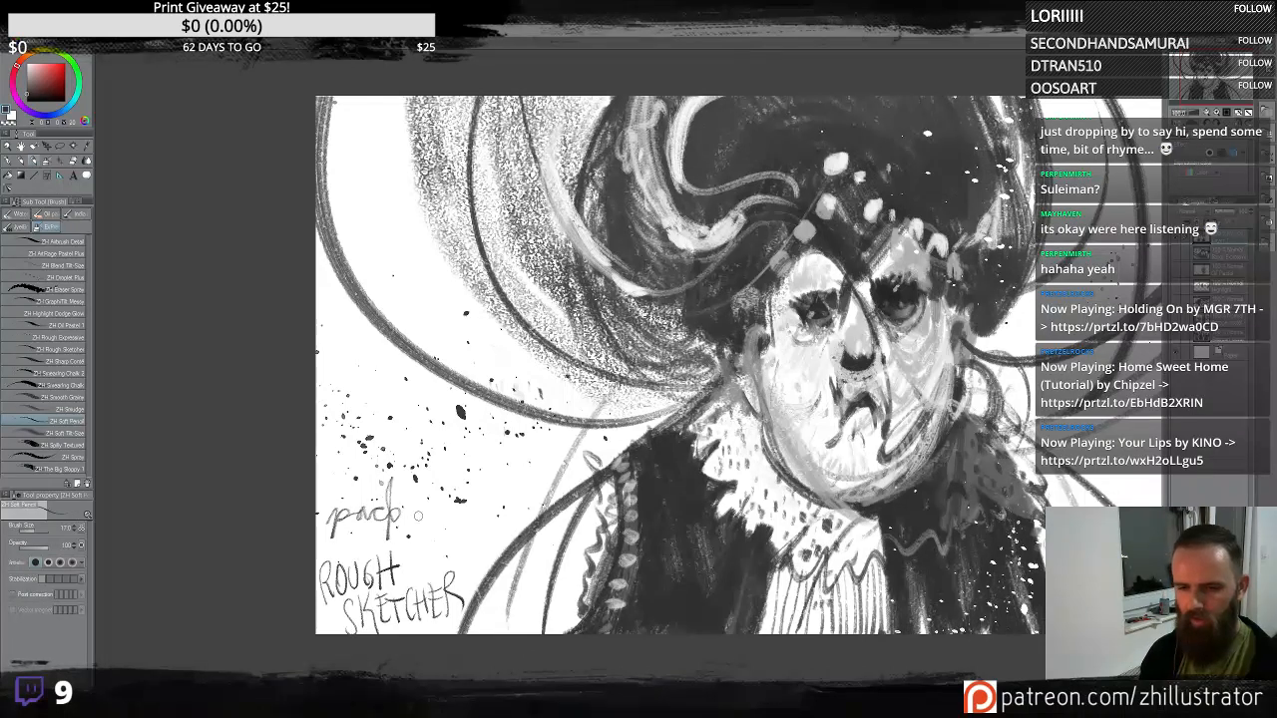
pyautogui.hotkey('ctrl', 'z')
pyautogui.hotkey('ctrl', 'z')
pyautogui.hotkey('ctrl', 'z')
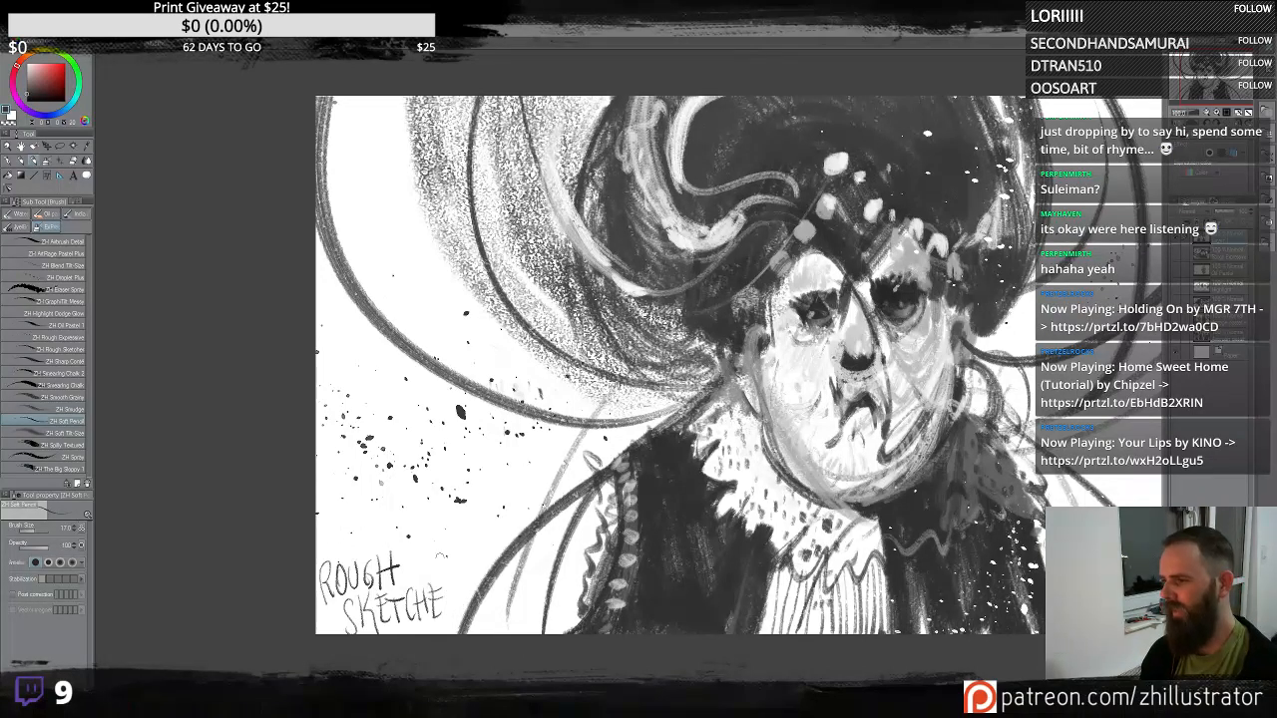
pyautogui.moveTo(445, 596)
pyautogui.mouseDown()
pyautogui.moveTo(443, 624)
pyautogui.moveTo(459, 614)
pyautogui.mouseUp()
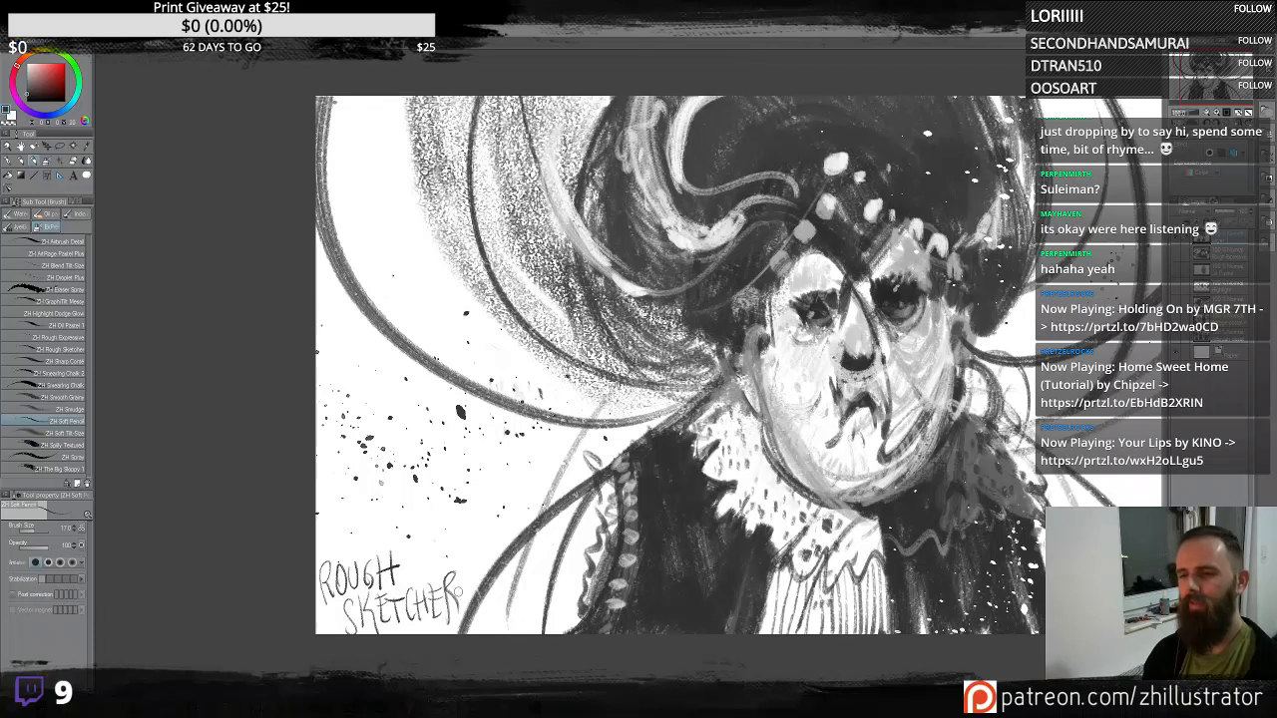
# - Try writing a name in large letters left of the head with the Rough Sketcher brush, then undo it
pyautogui.moveTo(1002, 427); pyautogui.dragTo(839, 421)
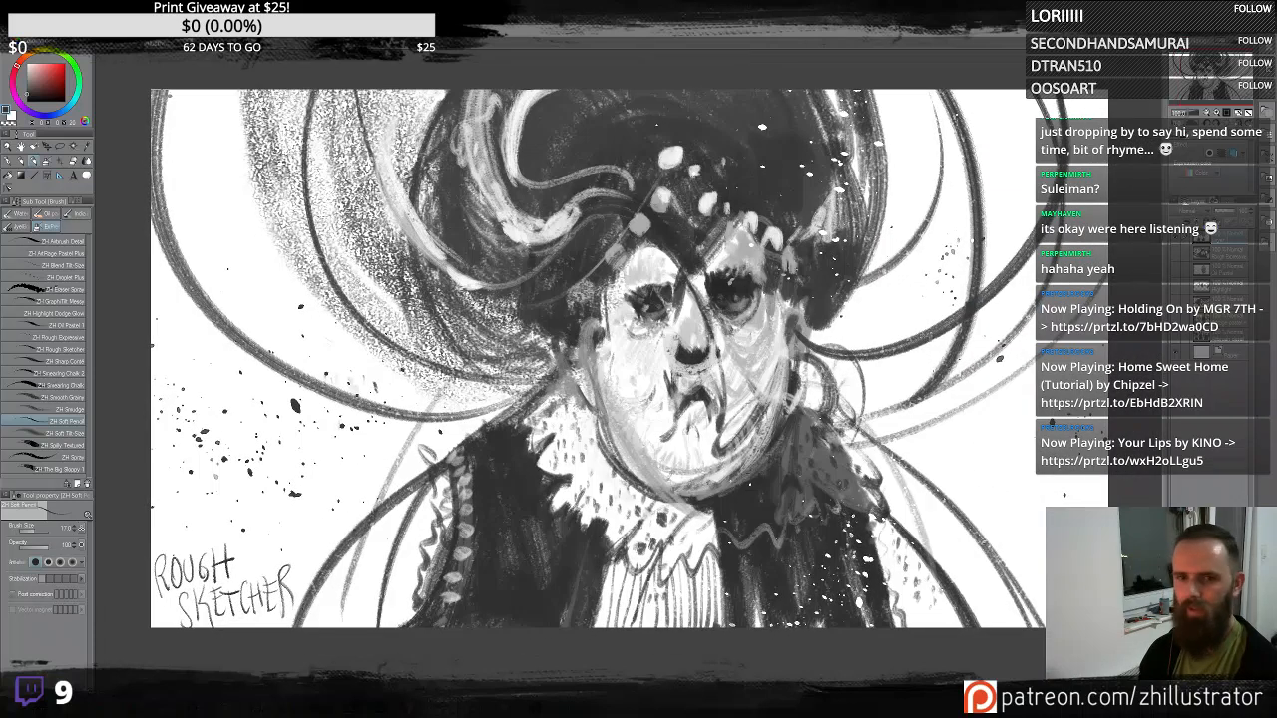
pyautogui.click(70, 349)
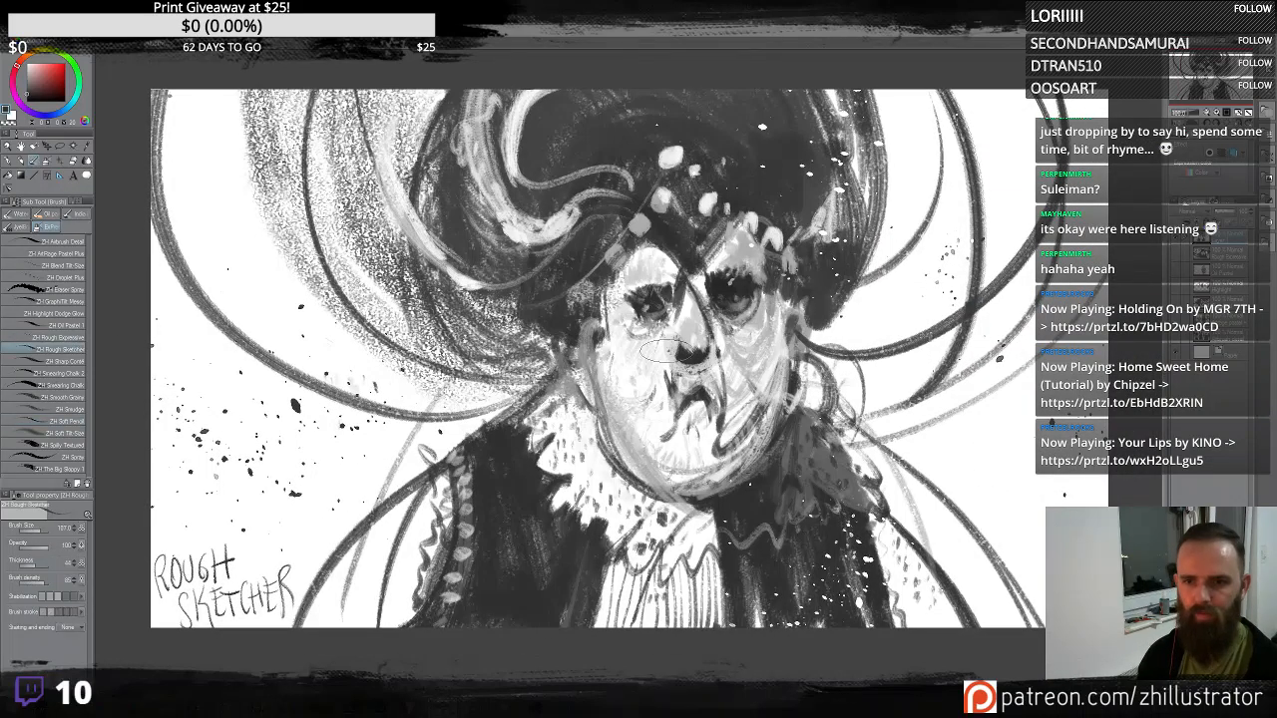
pyautogui.moveTo(928, 274)
pyautogui.mouseDown()
pyautogui.moveTo(942, 390)
pyautogui.moveTo(940, 305)
pyautogui.moveTo(1018, 267)
pyautogui.moveTo(992, 354)
pyautogui.moveTo(1055, 348)
pyautogui.moveTo(1084, 287)
pyautogui.moveTo(1056, 327)
pyautogui.mouseUp()
pyautogui.press('Delete')
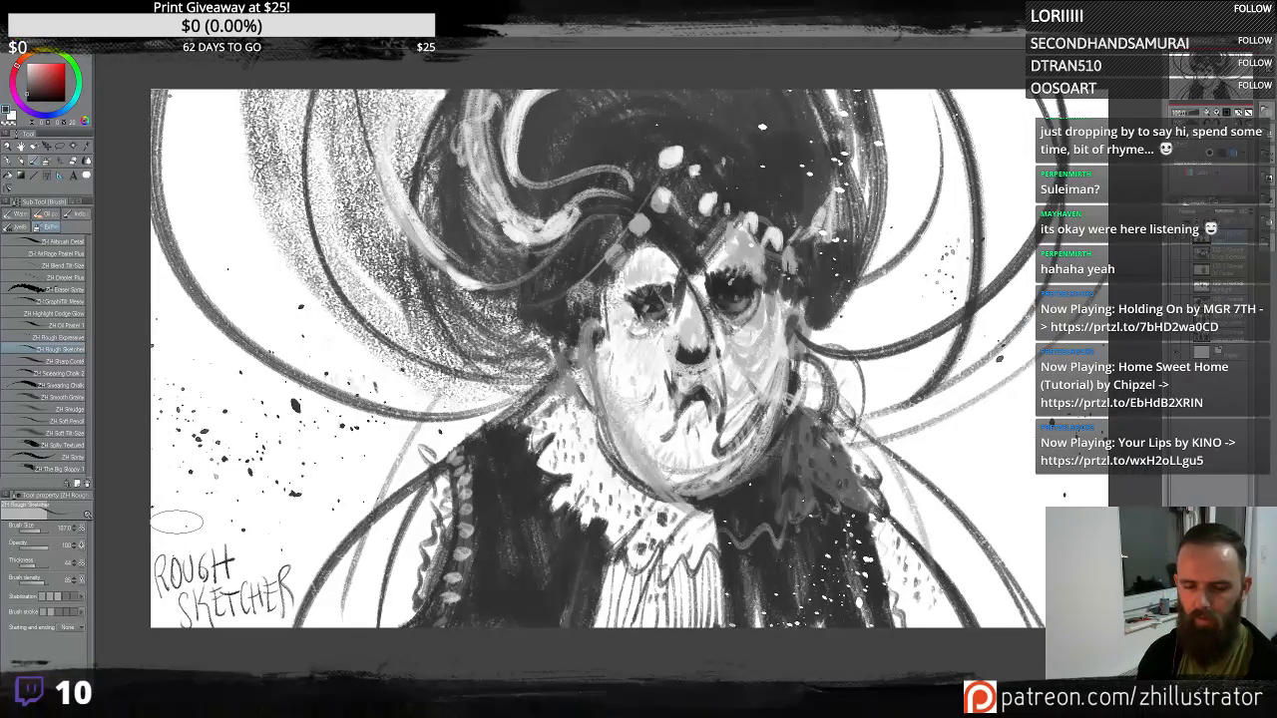
pyautogui.moveTo(185, 520)
pyautogui.mouseDown()
pyautogui.moveTo(207, 497)
pyautogui.moveTo(209, 438)
pyautogui.mouseUp()
pyautogui.moveTo(202, 506); pyautogui.dragTo(317, 461)
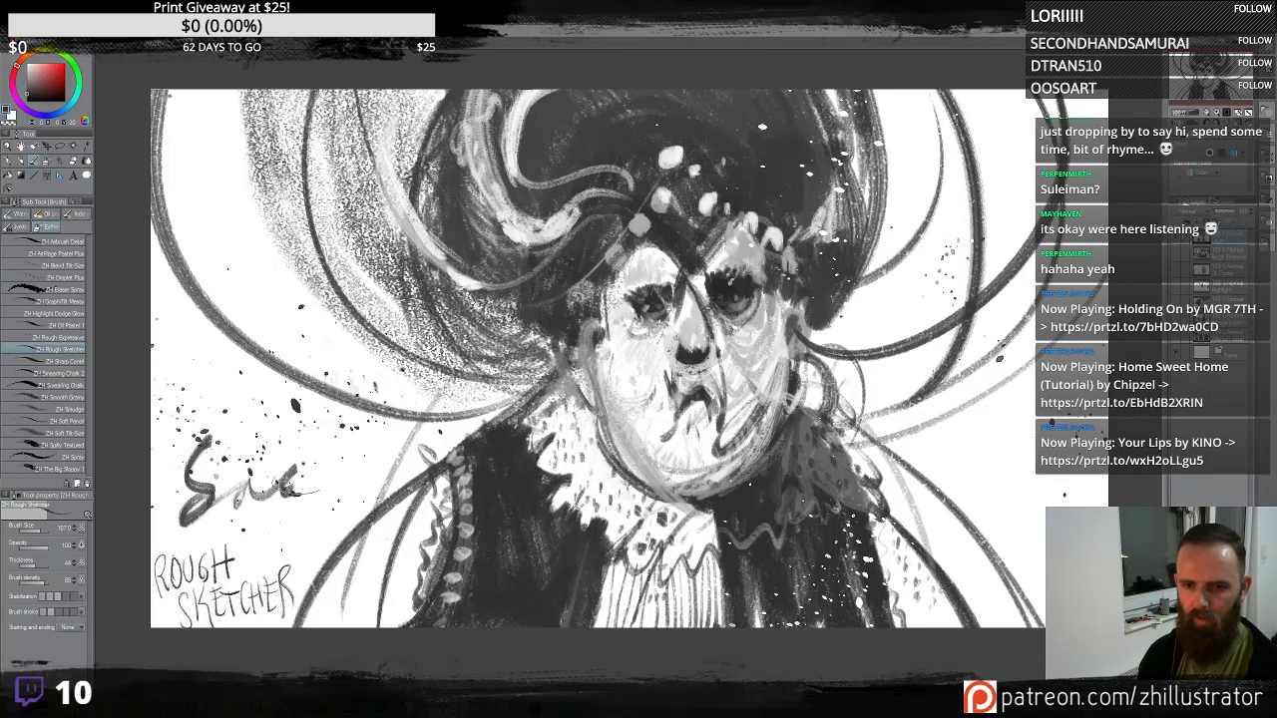
pyautogui.moveTo(289, 399)
pyautogui.mouseDown()
pyautogui.moveTo(318, 467)
pyautogui.moveTo(345, 452)
pyautogui.moveTo(367, 463)
pyautogui.moveTo(429, 452)
pyautogui.moveTo(439, 412)
pyautogui.moveTo(444, 437)
pyautogui.moveTo(457, 432)
pyautogui.moveTo(486, 379)
pyautogui.moveTo(457, 429)
pyautogui.moveTo(489, 379)
pyautogui.moveTo(571, 369)
pyautogui.moveTo(604, 415)
pyautogui.moveTo(611, 385)
pyautogui.mouseUp()
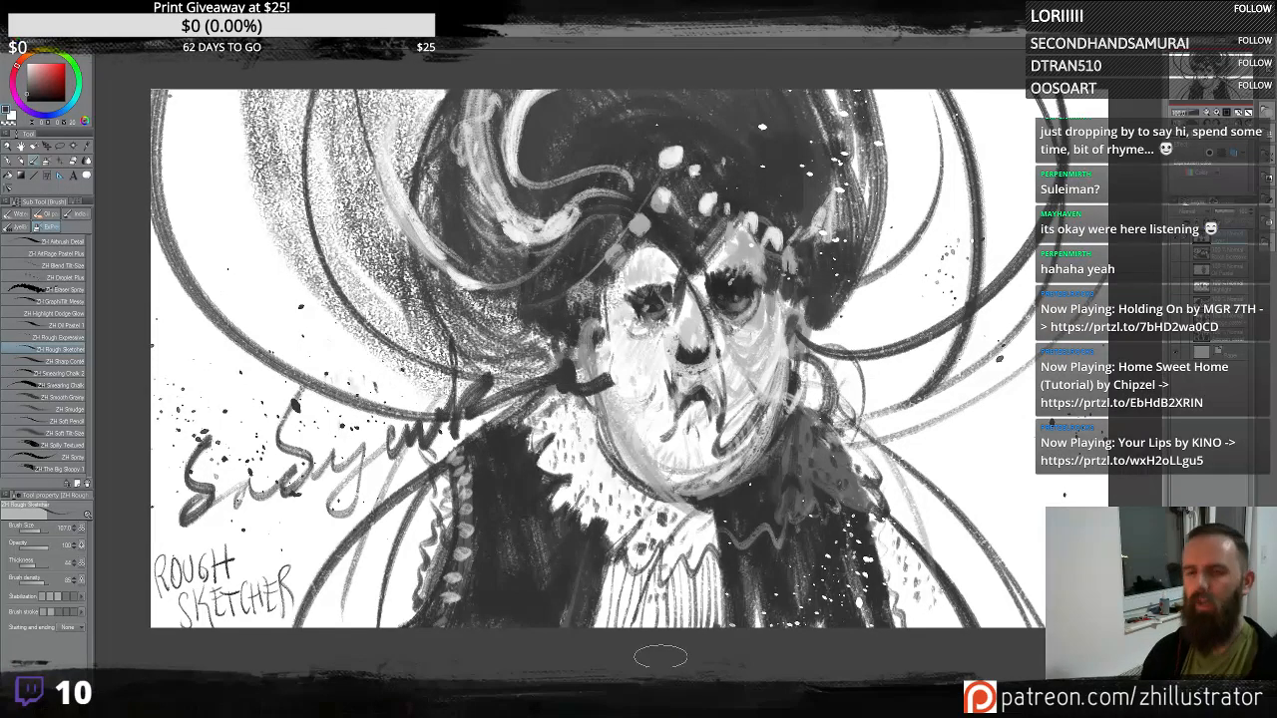
pyautogui.hotkey('ctrl', 'z')
pyautogui.hotkey('ctrl', 'z')
pyautogui.hotkey('ctrl', 'z')
pyautogui.hotkey('ctrl', 'z')
pyautogui.hotkey('ctrl', 'z')
pyautogui.hotkey('ctrl', 'z')
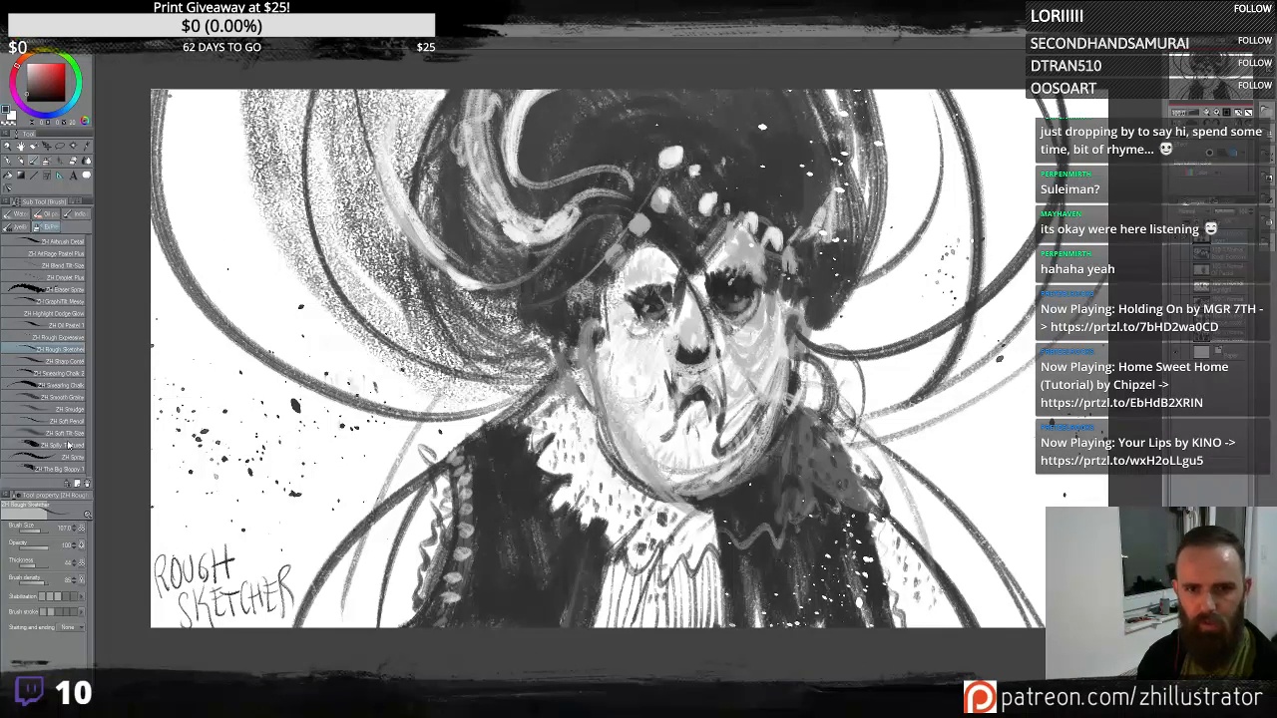
# - With the Graphite Mess brush, write cursive lettering sweeping up the left side, the lower right and the right of the figure
pyautogui.click(72, 339)
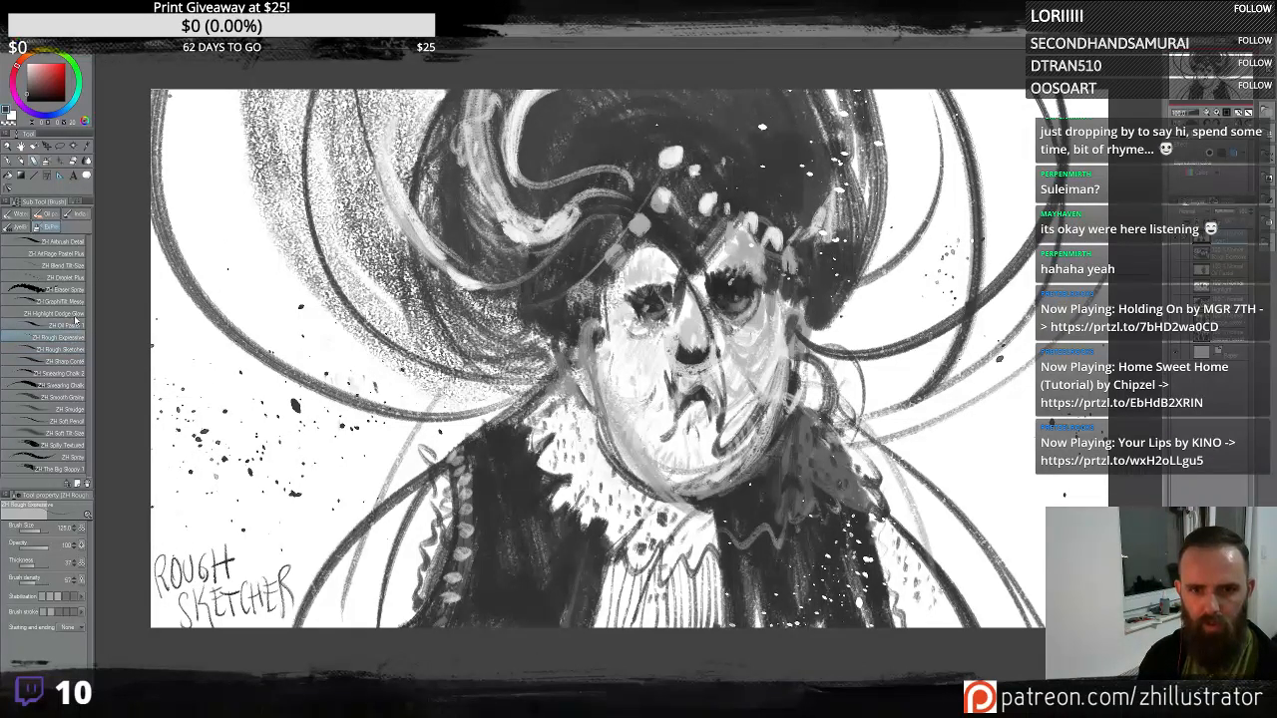
pyautogui.click(77, 301)
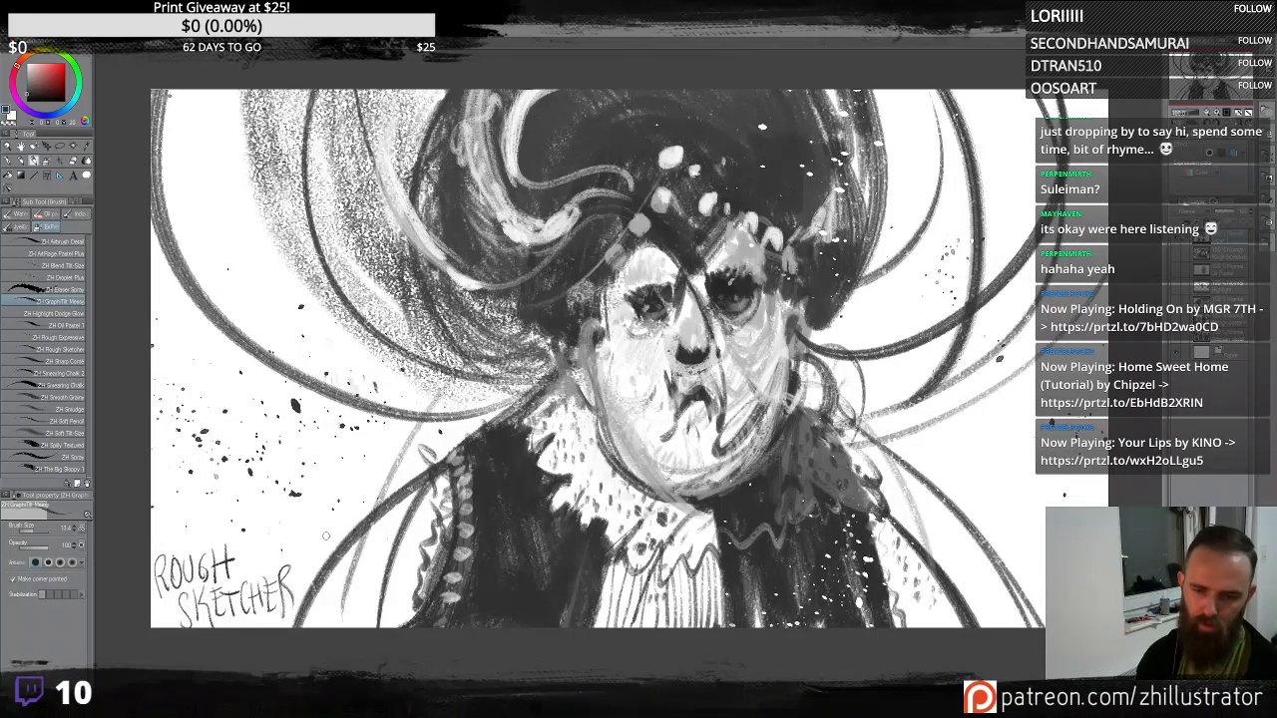
pyautogui.moveTo(317, 463)
pyautogui.mouseDown()
pyautogui.moveTo(328, 532)
pyautogui.moveTo(346, 530)
pyautogui.moveTo(376, 472)
pyautogui.moveTo(384, 500)
pyautogui.moveTo(395, 403)
pyautogui.mouseUp()
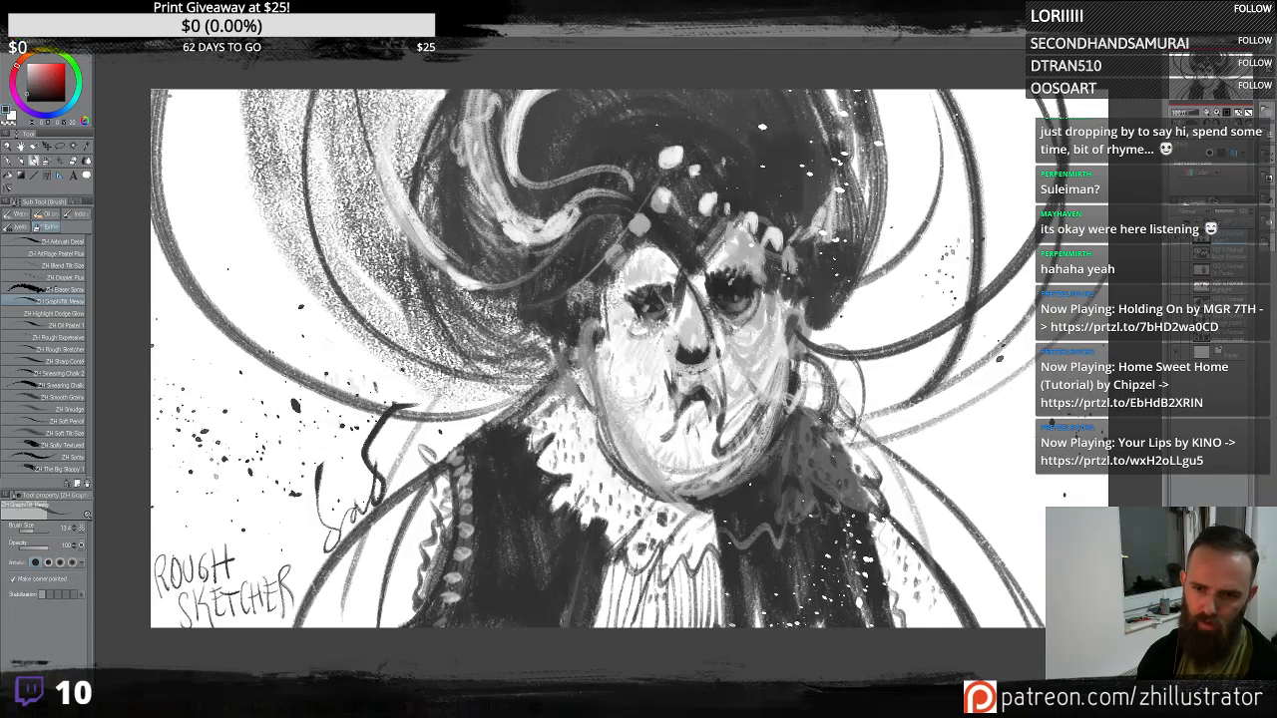
pyautogui.moveTo(397, 478)
pyautogui.mouseDown()
pyautogui.moveTo(447, 462)
pyautogui.moveTo(443, 436)
pyautogui.moveTo(459, 434)
pyautogui.moveTo(469, 401)
pyautogui.moveTo(485, 412)
pyautogui.moveTo(502, 384)
pyautogui.moveTo(564, 349)
pyautogui.mouseUp()
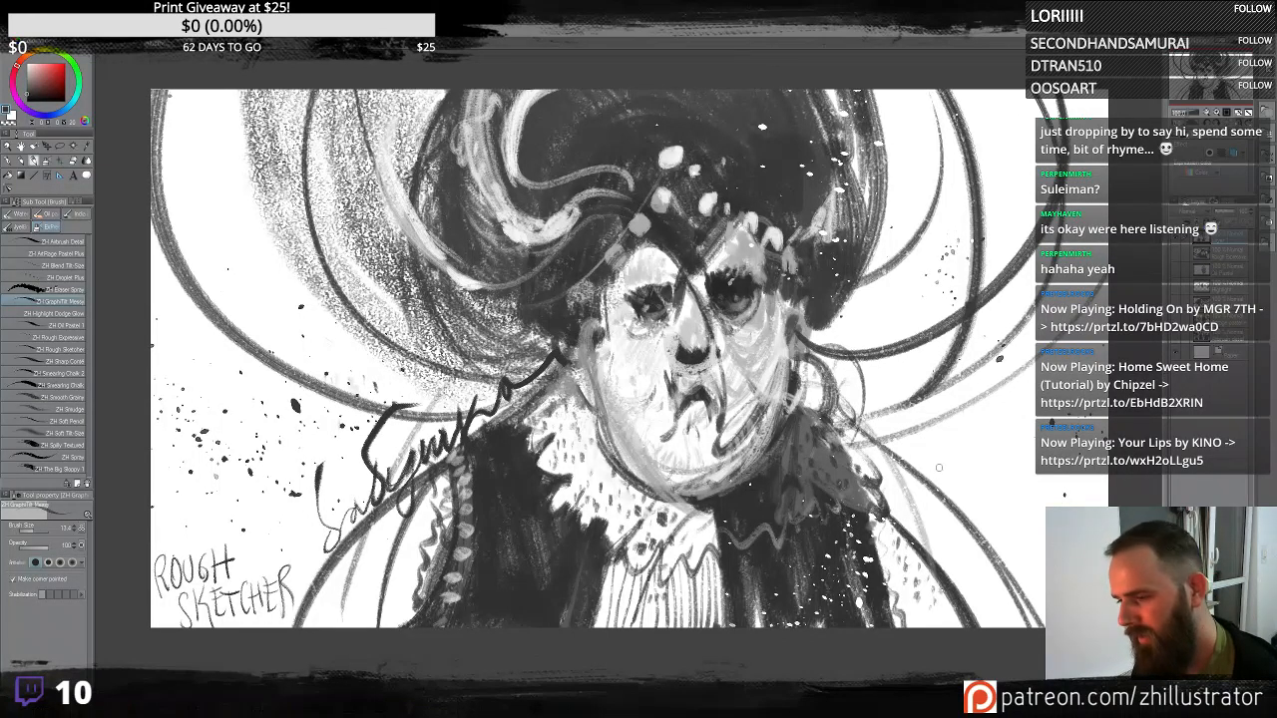
pyautogui.moveTo(939, 467)
pyautogui.mouseDown()
pyautogui.moveTo(928, 475)
pyautogui.moveTo(968, 495)
pyautogui.moveTo(1003, 469)
pyautogui.moveTo(1008, 624)
pyautogui.mouseUp()
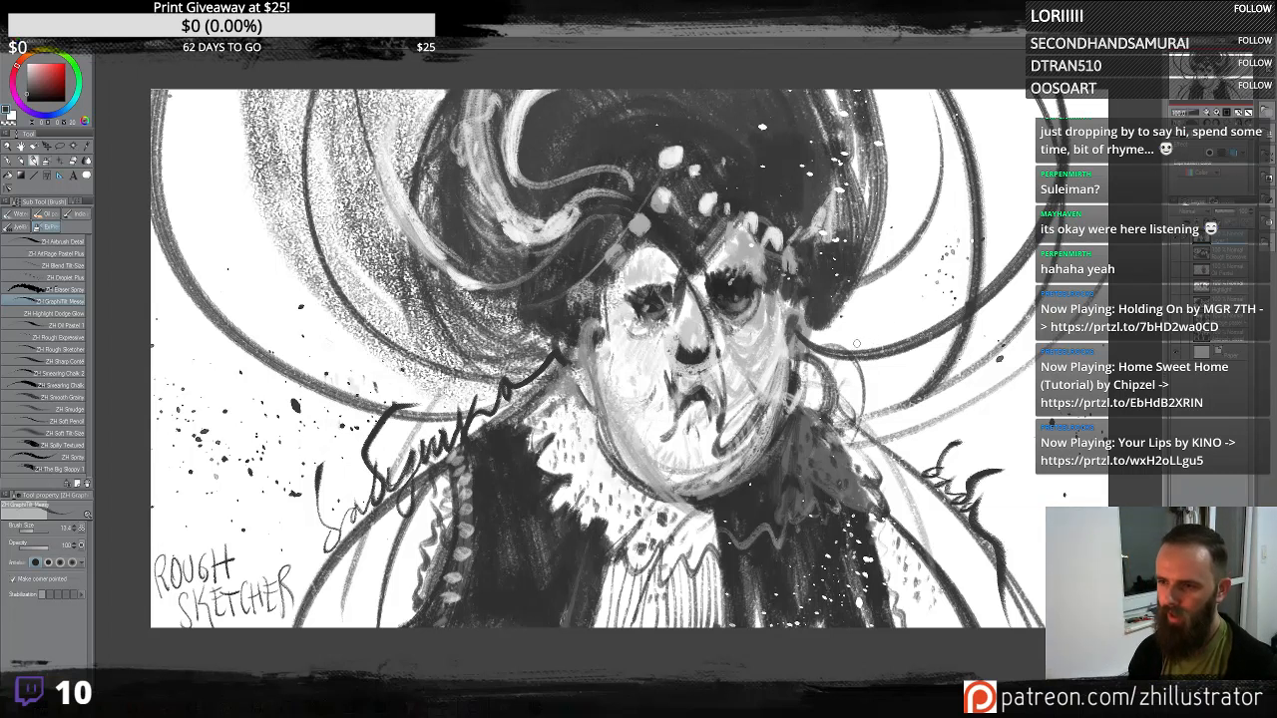
pyautogui.moveTo(878, 359)
pyautogui.mouseDown()
pyautogui.moveTo(913, 299)
pyautogui.moveTo(943, 312)
pyautogui.moveTo(985, 277)
pyautogui.moveTo(987, 202)
pyautogui.moveTo(1028, 205)
pyautogui.moveTo(1032, 100)
pyautogui.moveTo(1044, 107)
pyautogui.mouseUp()
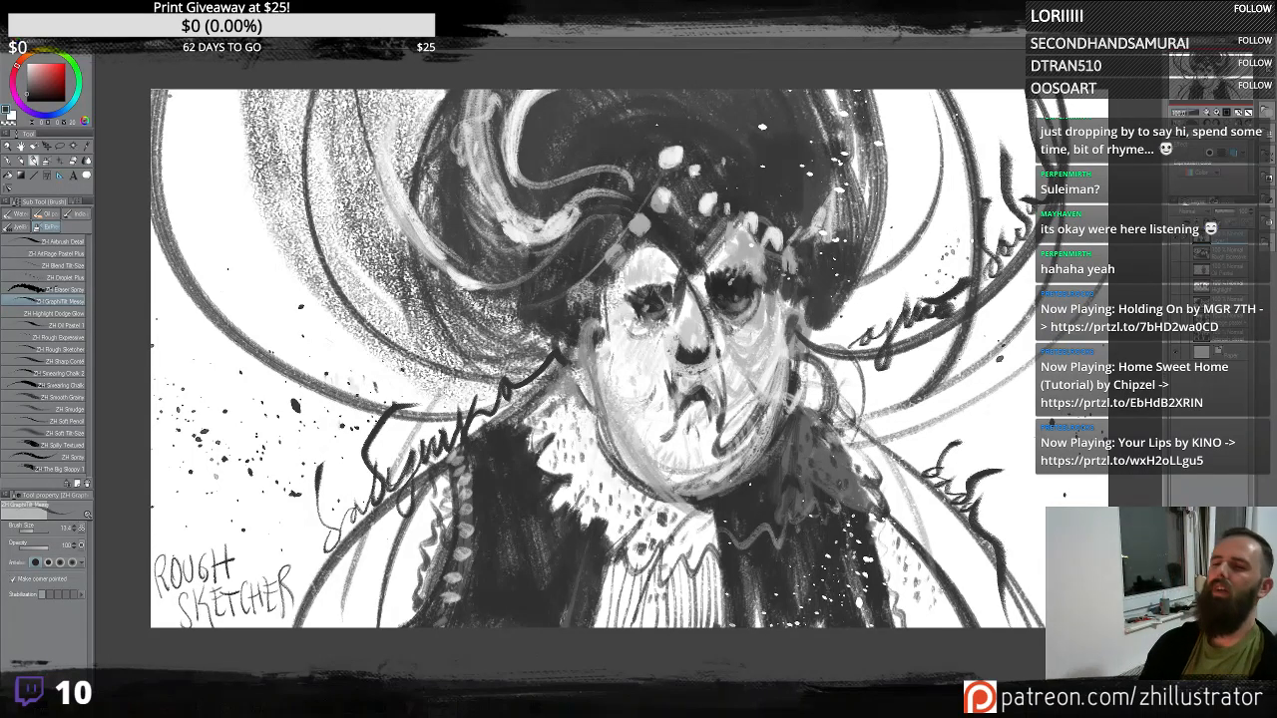
# - Switch to the Soft Pencil, undo the last stroke and rewrite cursive lettering along the figure's right side
pyautogui.click(77, 422)
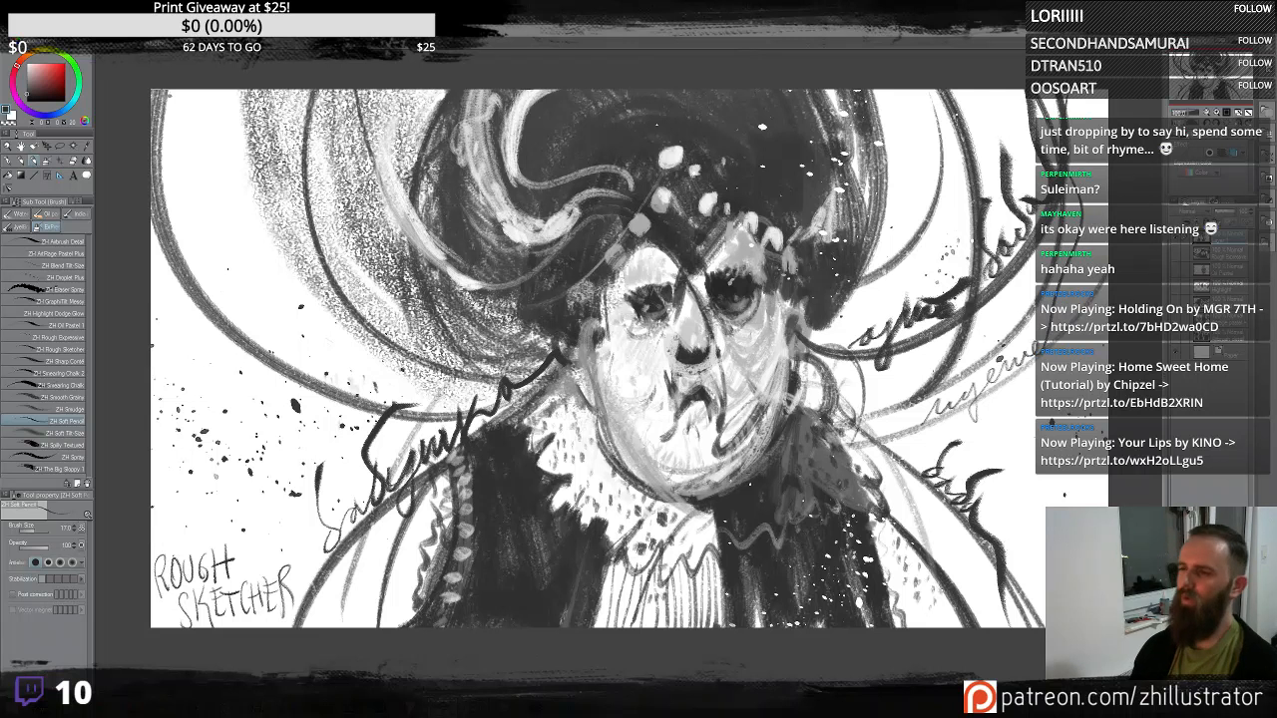
pyautogui.hotkey('ctrl', 'z')
pyautogui.moveTo(932, 421)
pyautogui.mouseDown()
pyautogui.moveTo(1038, 337)
pyautogui.moveTo(1107, 217)
pyautogui.mouseUp()
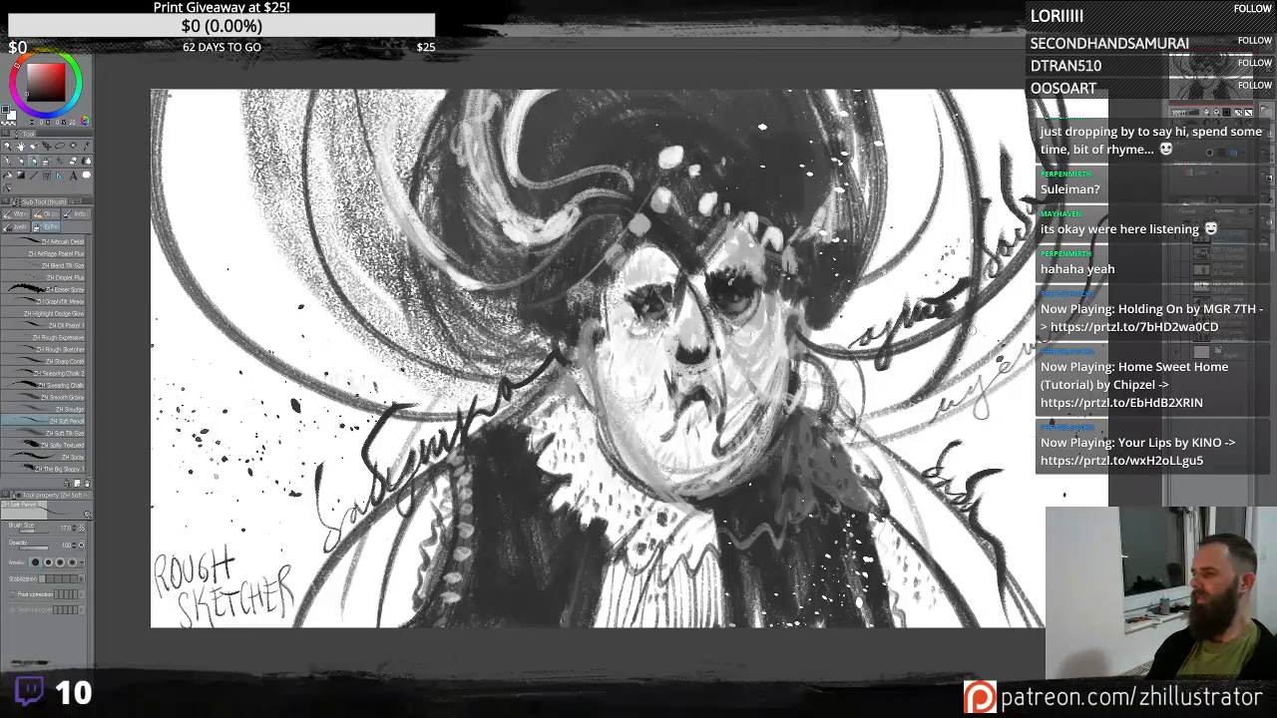
pyautogui.moveTo(976, 358)
pyautogui.mouseDown()
pyautogui.moveTo(942, 356)
pyautogui.moveTo(936, 377)
pyautogui.mouseUp()
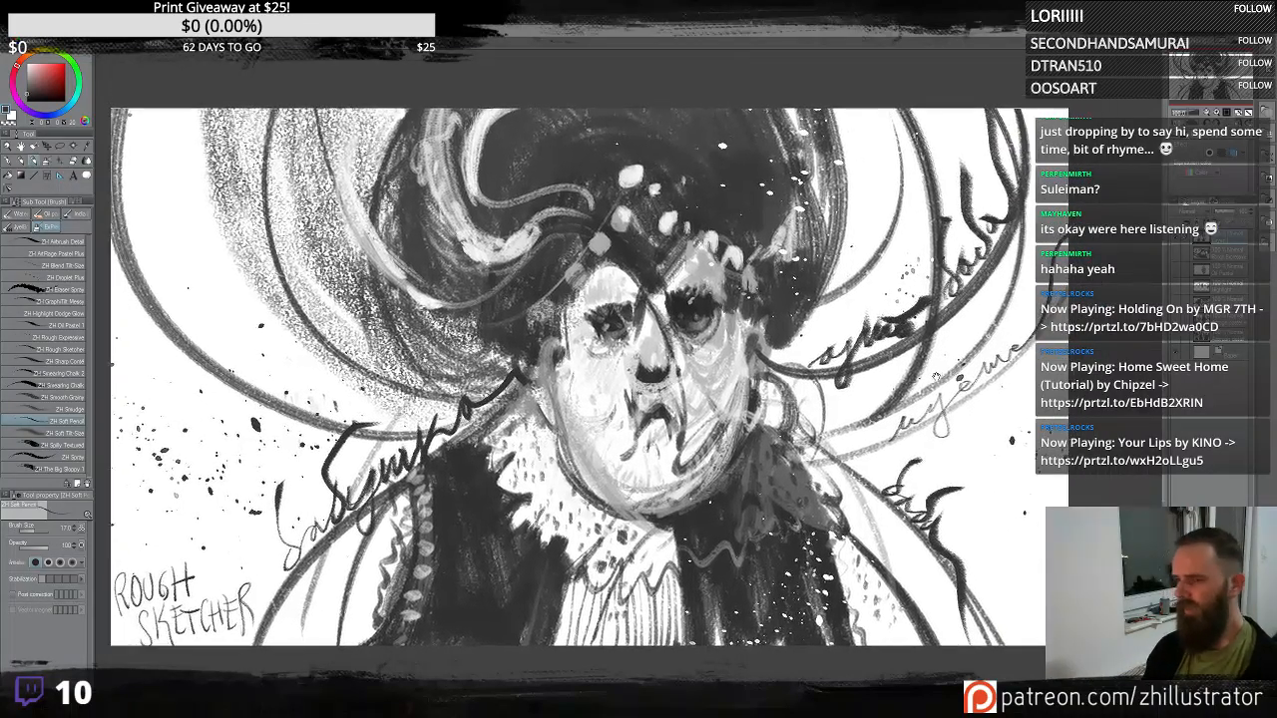
# - Pick the brush below Rough Sketcher, hide the sketch layer, and paint broad dark strokes and a loop on the blank canvas
pyautogui.scroll(1, 933, 381)
pyautogui.scroll(-1, 933, 382)
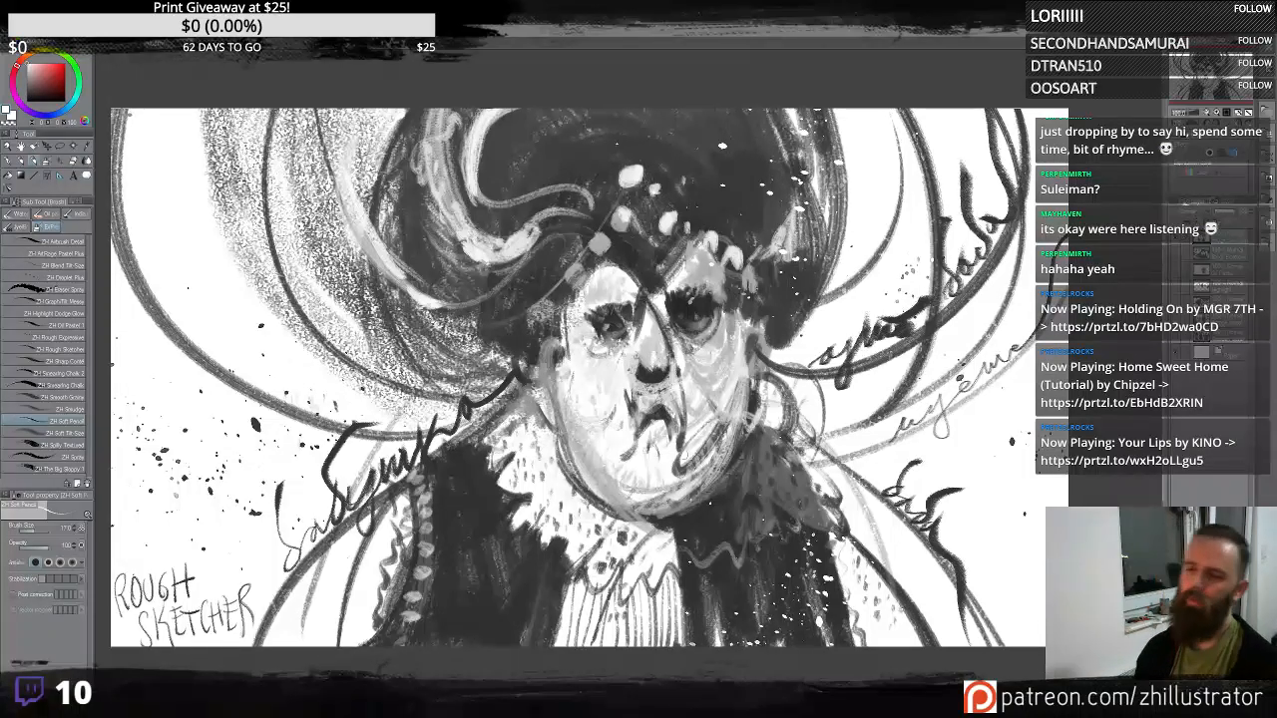
pyautogui.click(77, 362)
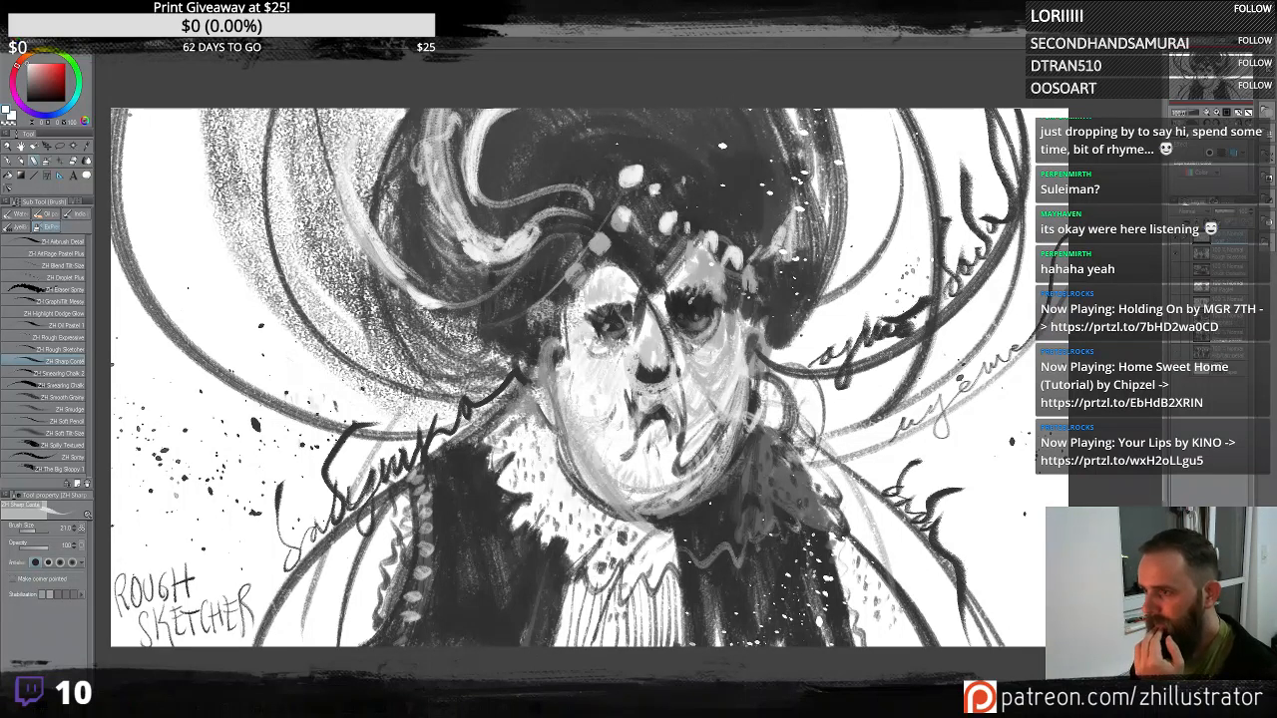
pyautogui.click(1177, 239)
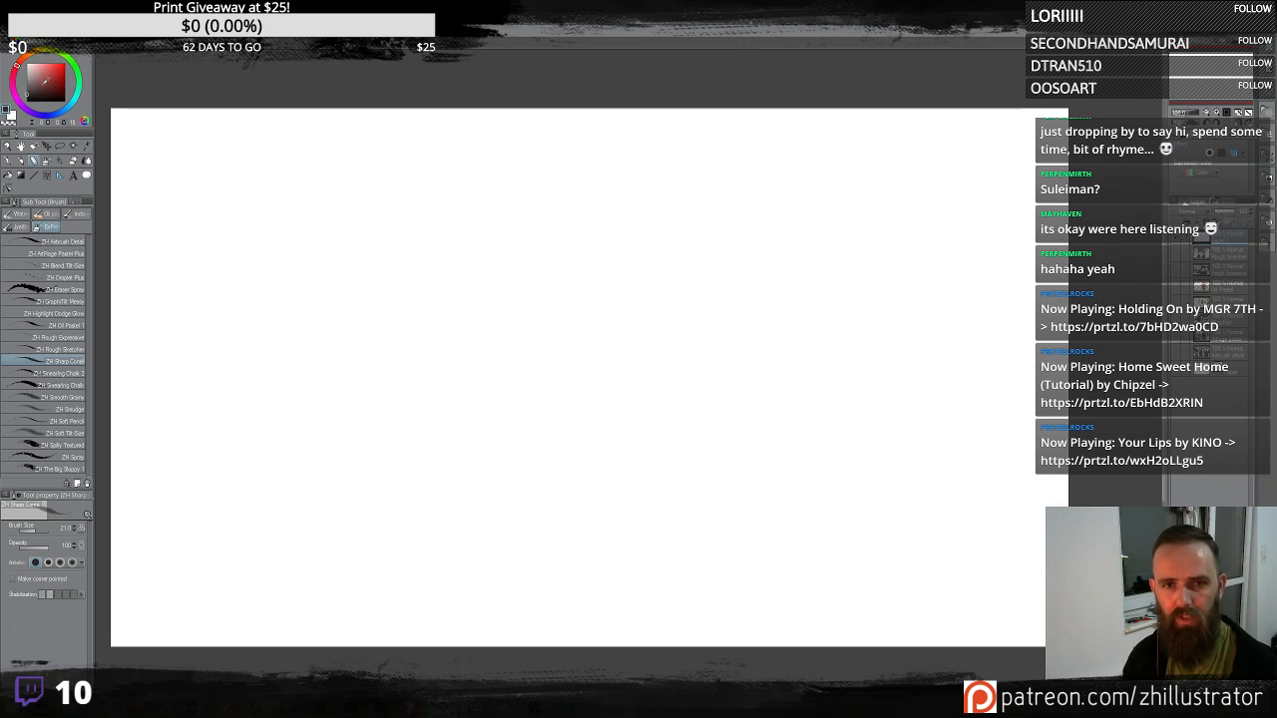
pyautogui.moveTo(617, 309)
pyautogui.mouseDown()
pyautogui.moveTo(599, 389)
pyautogui.moveTo(639, 429)
pyautogui.moveTo(539, 399)
pyautogui.moveTo(488, 322)
pyautogui.mouseUp()
pyautogui.moveTo(509, 279)
pyautogui.mouseDown()
pyautogui.moveTo(734, 236)
pyautogui.moveTo(756, 238)
pyautogui.moveTo(788, 299)
pyautogui.moveTo(894, 298)
pyautogui.moveTo(804, 367)
pyautogui.moveTo(798, 249)
pyautogui.moveTo(764, 195)
pyautogui.moveTo(649, 494)
pyautogui.mouseUp()
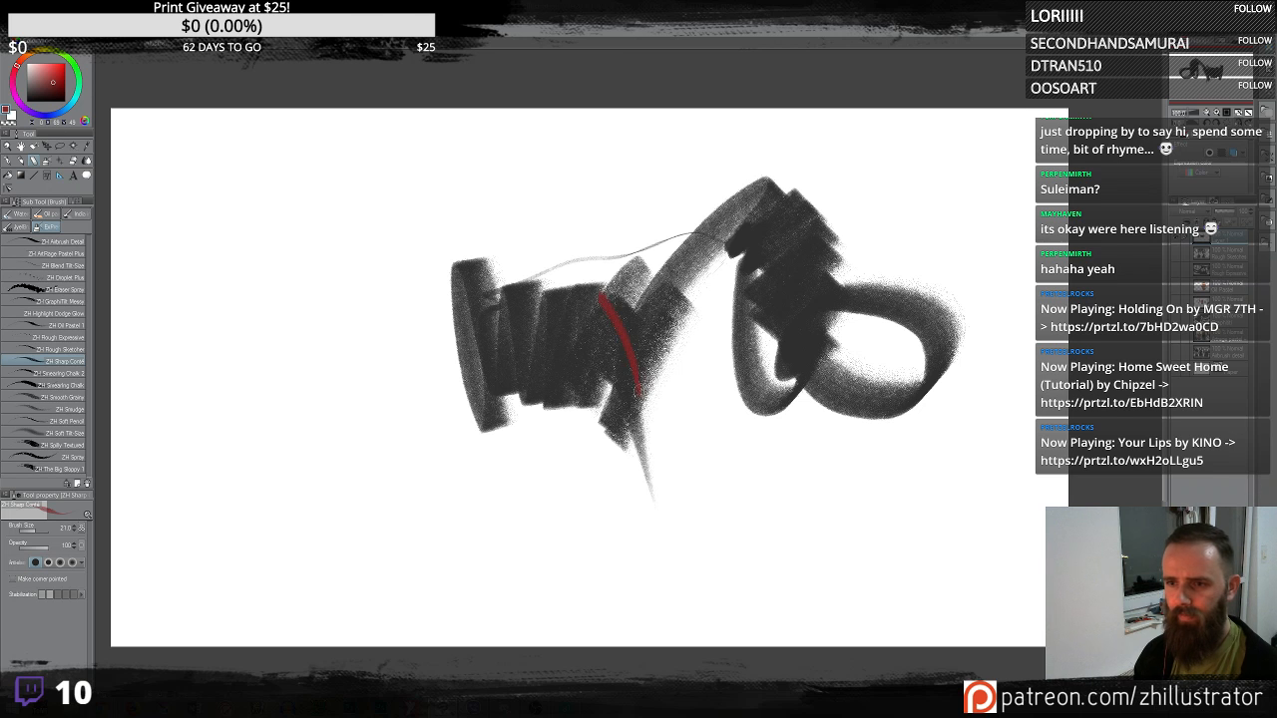
# - Paint red strokes over the dark strokes on the left and over the loop on the right
pyautogui.moveTo(589, 276)
pyautogui.mouseDown()
pyautogui.moveTo(603, 429)
pyautogui.moveTo(579, 367)
pyautogui.mouseUp()
pyautogui.moveTo(564, 318)
pyautogui.mouseDown()
pyautogui.moveTo(521, 316)
pyautogui.moveTo(542, 392)
pyautogui.mouseUp()
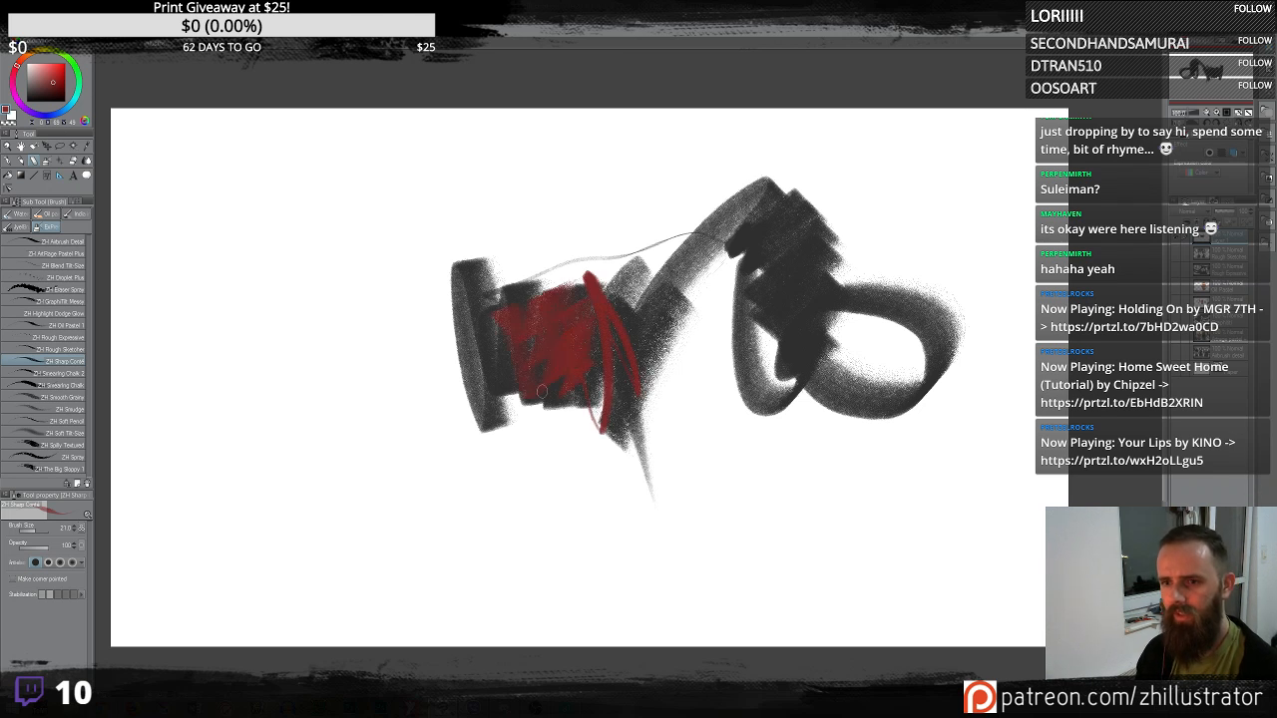
pyautogui.moveTo(620, 320)
pyautogui.mouseDown()
pyautogui.moveTo(646, 286)
pyautogui.moveTo(610, 256)
pyautogui.mouseUp()
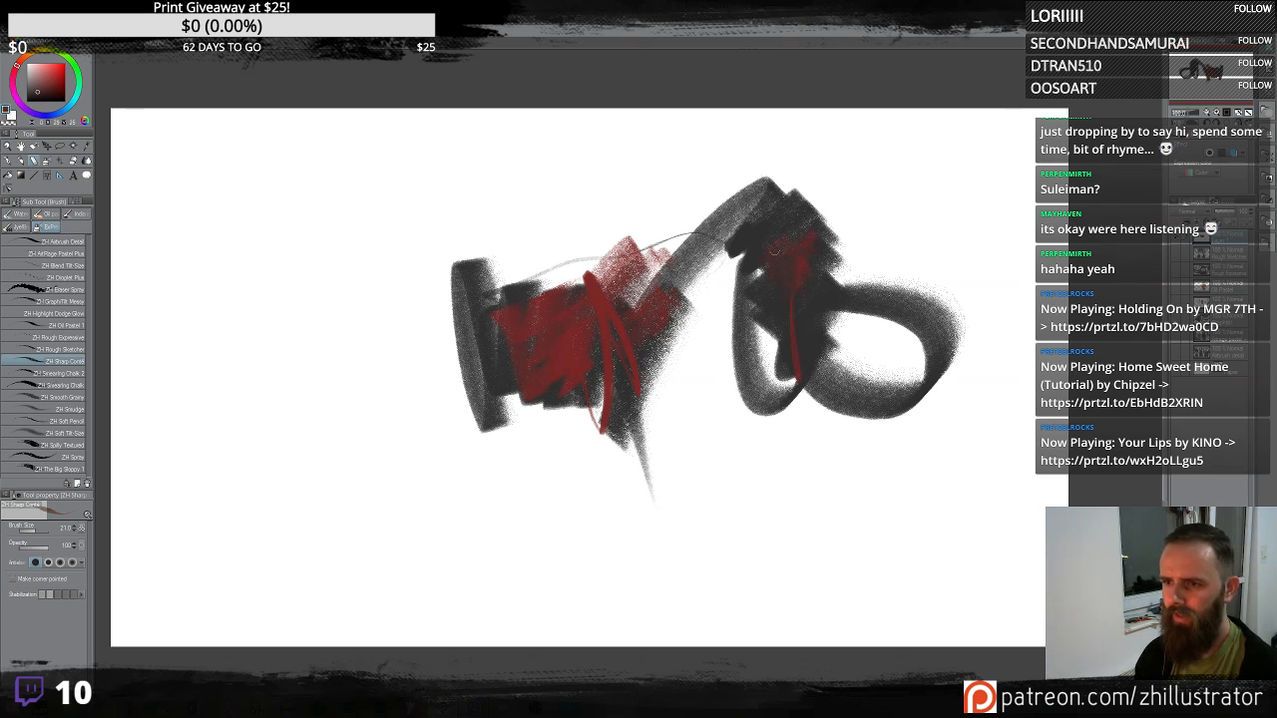
pyautogui.moveTo(775, 252)
pyautogui.mouseDown()
pyautogui.moveTo(780, 297)
pyautogui.moveTo(763, 272)
pyautogui.moveTo(752, 311)
pyautogui.mouseUp()
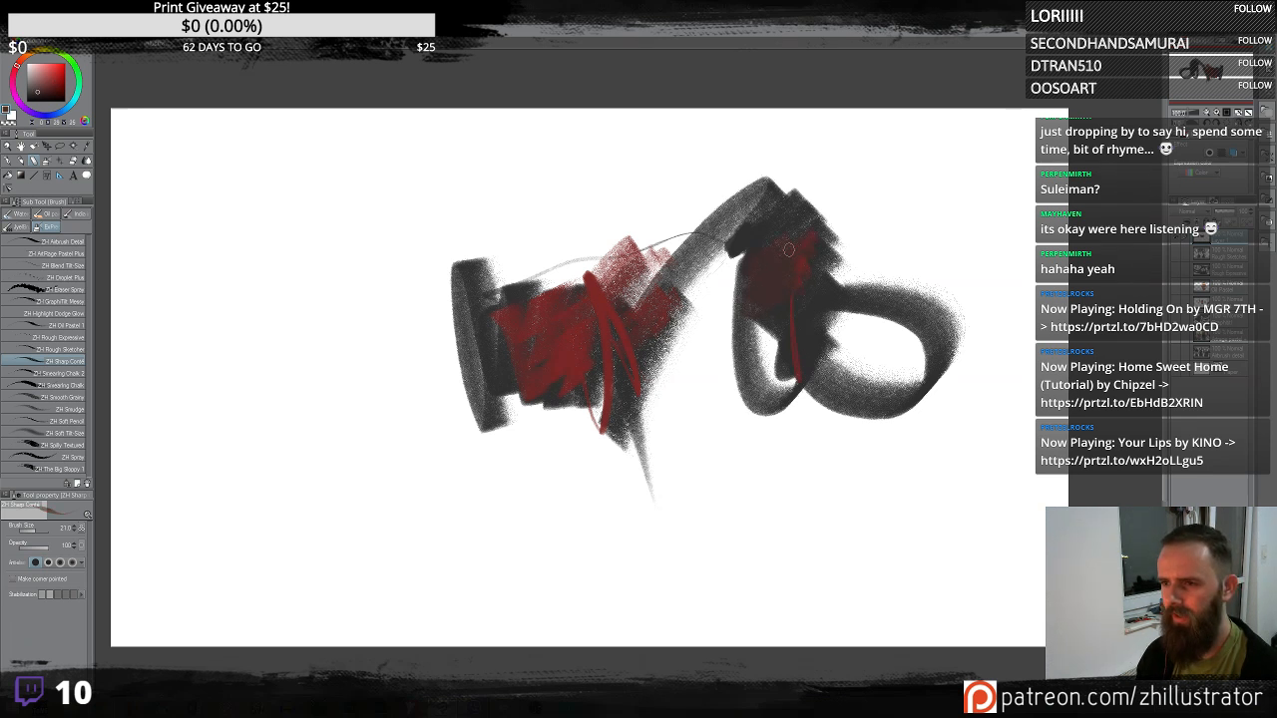
pyautogui.moveTo(788, 249)
pyautogui.mouseDown()
pyautogui.moveTo(787, 213)
pyautogui.moveTo(765, 232)
pyautogui.moveTo(759, 277)
pyautogui.moveTo(734, 259)
pyautogui.mouseUp()
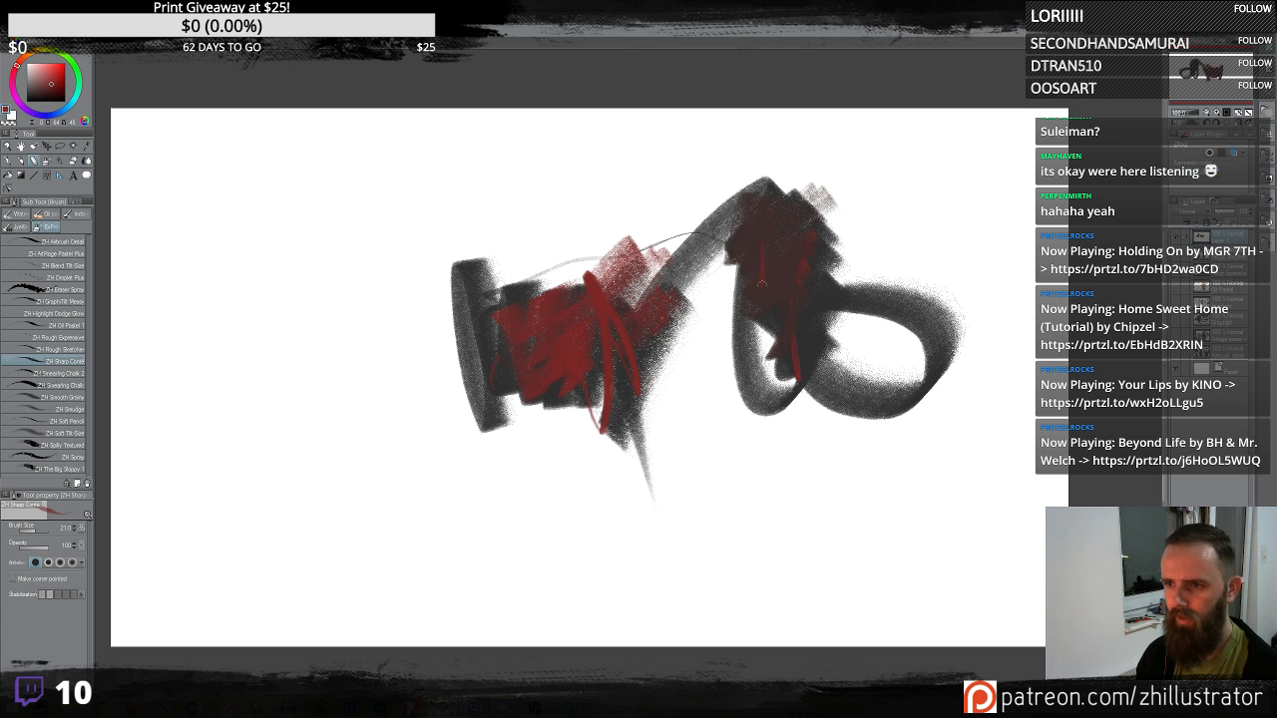
pyautogui.moveTo(777, 240); pyautogui.dragTo(779, 292)
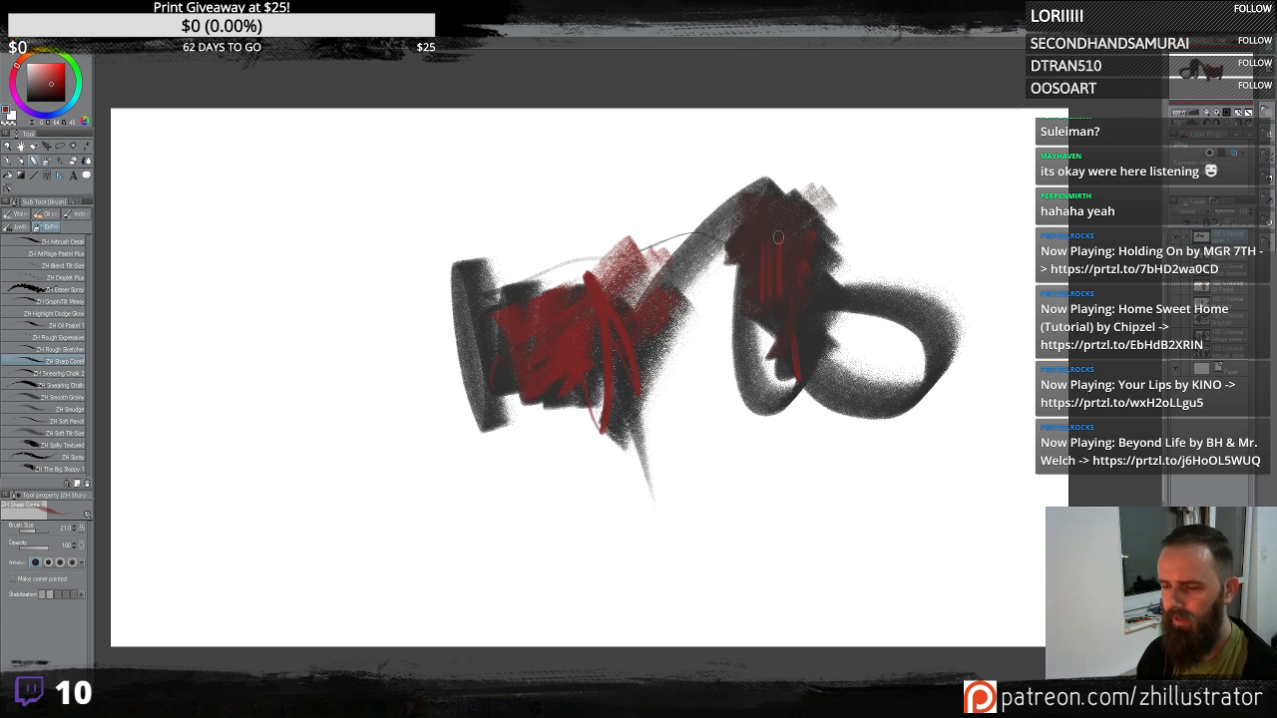
pyautogui.moveTo(772, 294)
pyautogui.mouseDown()
pyautogui.moveTo(754, 252)
pyautogui.moveTo(772, 173)
pyautogui.moveTo(785, 341)
pyautogui.mouseUp()
pyautogui.moveTo(735, 271); pyautogui.dragTo(737, 360)
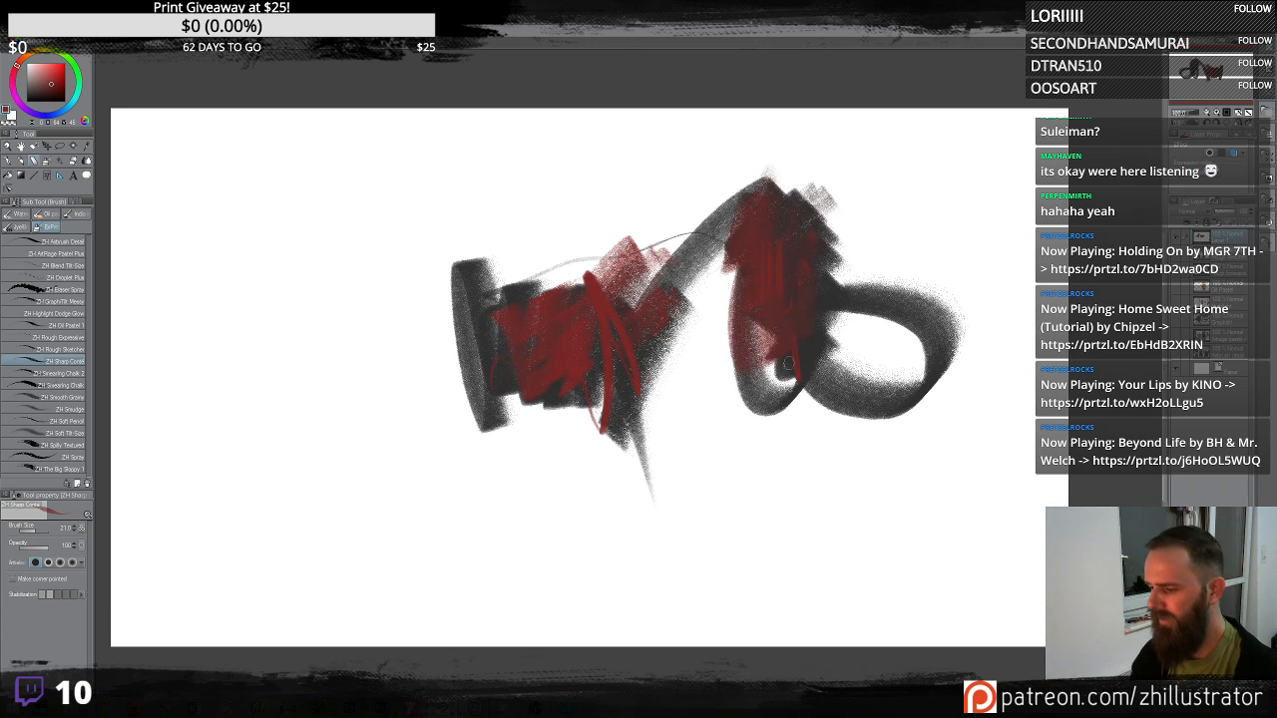
pyautogui.moveTo(897, 397); pyautogui.dragTo(882, 392)
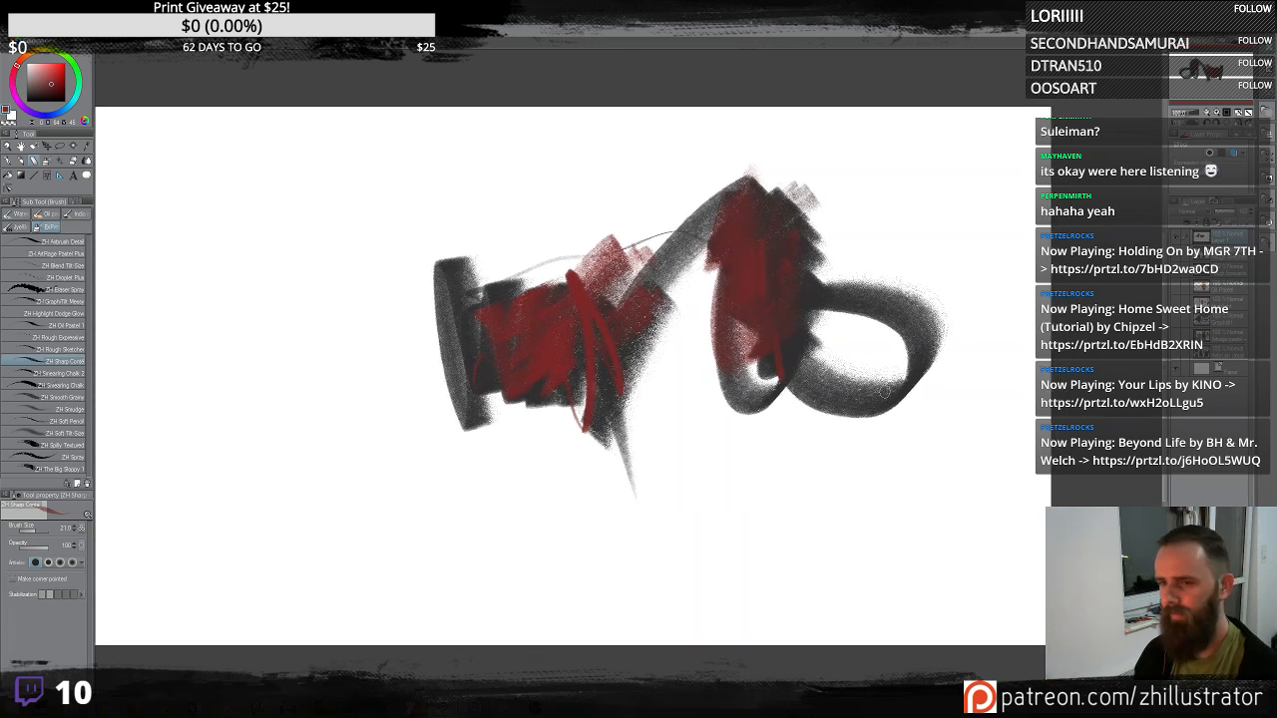
# - Select everything on the layer and delete the test strokes
pyautogui.hotkey('ctrl', 'a')
pyautogui.press('Delete')
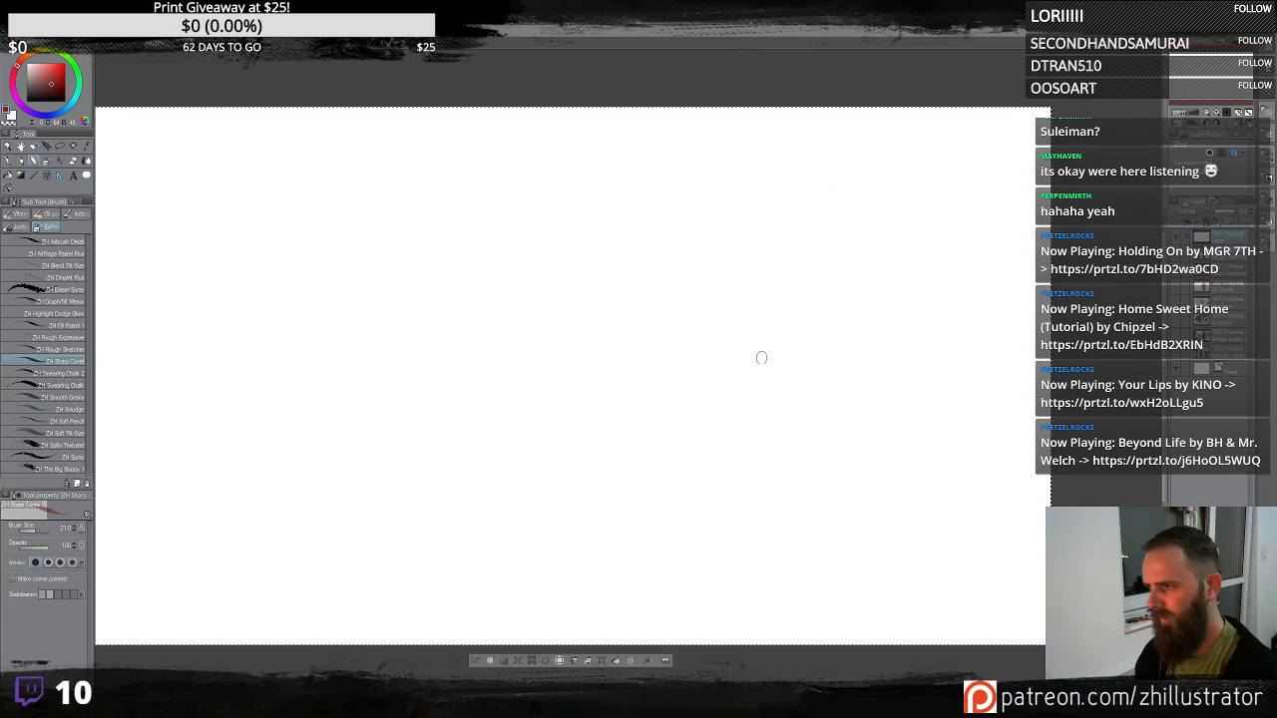
# - Switch to the grainy ZH brush and sketch a dark head with two ears on the blank canvas, undoing one stray stroke
pyautogui.press('b')
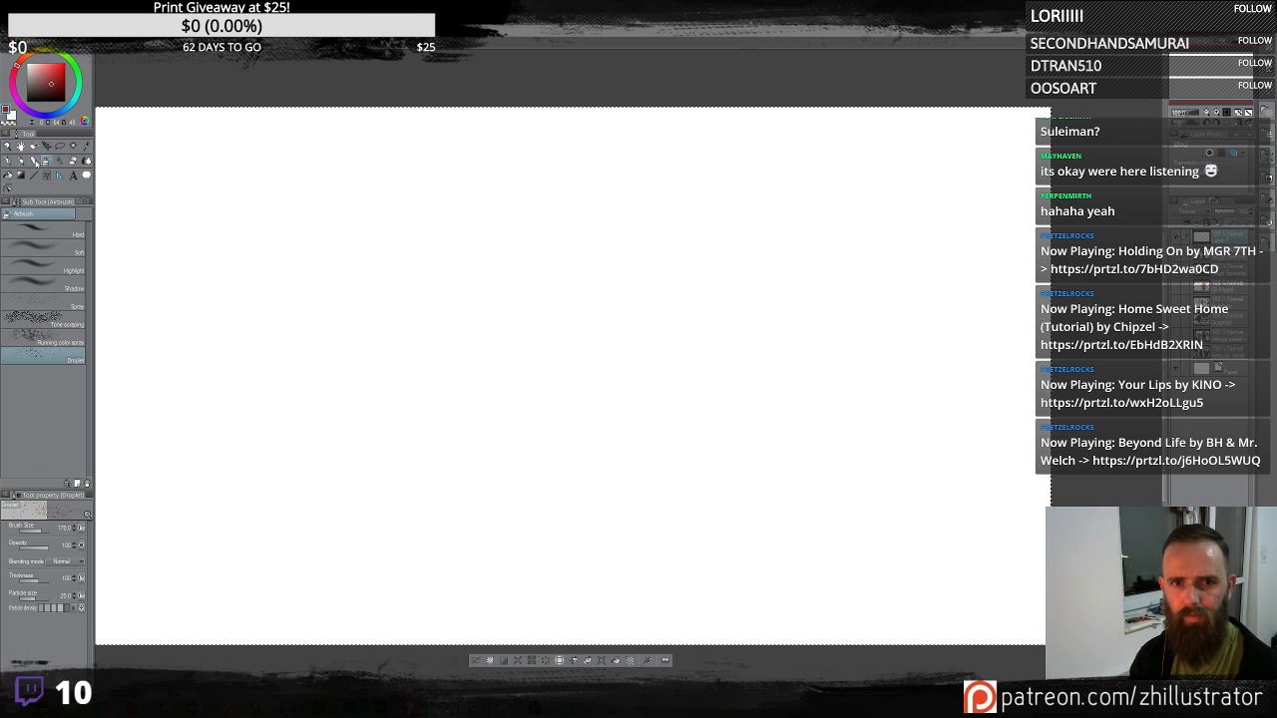
pyautogui.click(34, 161)
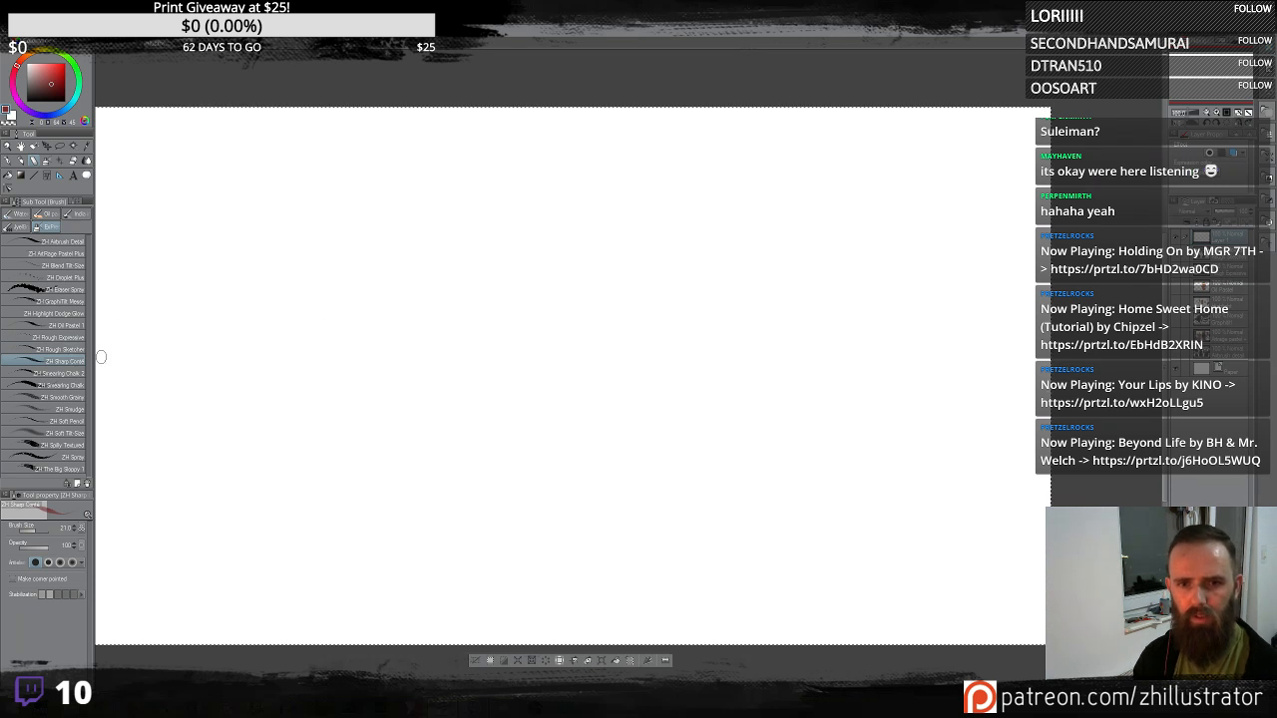
pyautogui.moveTo(302, 424)
pyautogui.mouseDown()
pyautogui.moveTo(293, 227)
pyautogui.moveTo(350, 215)
pyautogui.moveTo(354, 466)
pyautogui.moveTo(395, 389)
pyautogui.moveTo(456, 365)
pyautogui.moveTo(457, 222)
pyautogui.moveTo(461, 422)
pyautogui.moveTo(508, 310)
pyautogui.mouseUp()
pyautogui.hotkey('ctrl', 'z')
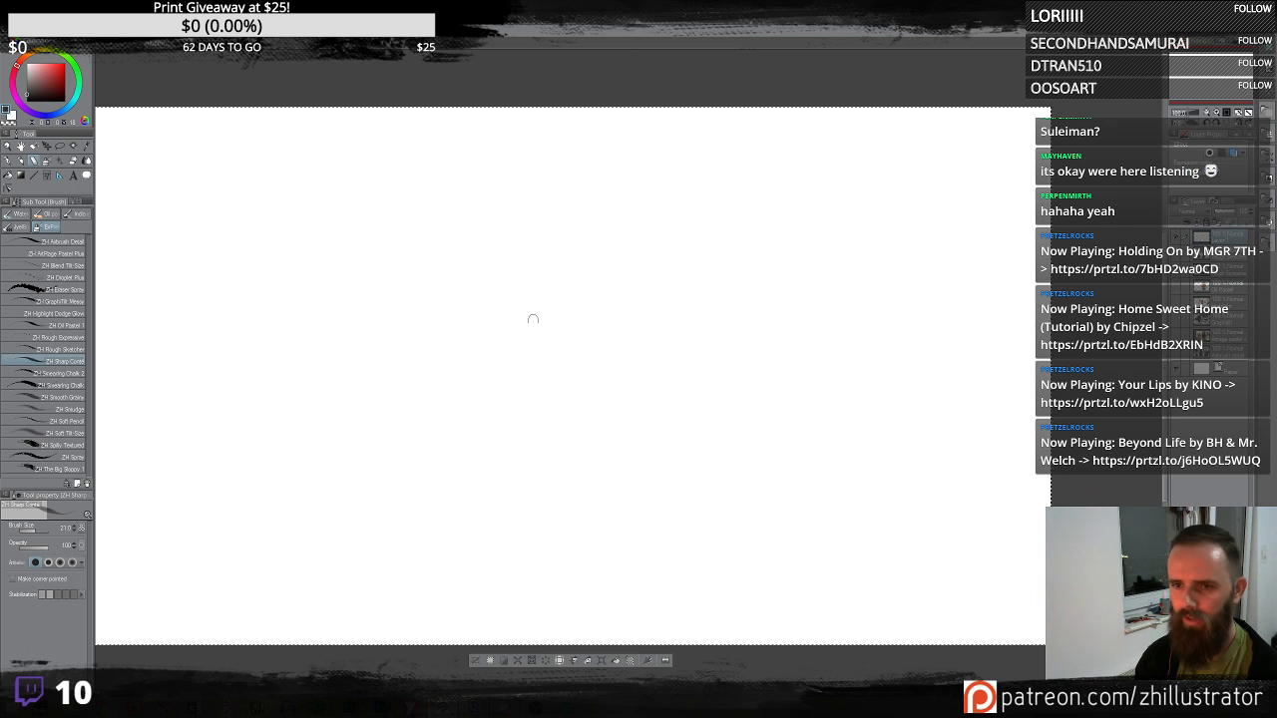
pyautogui.moveTo(508, 353)
pyautogui.mouseDown()
pyautogui.moveTo(514, 399)
pyautogui.moveTo(577, 196)
pyautogui.moveTo(639, 419)
pyautogui.moveTo(545, 374)
pyautogui.mouseUp()
pyautogui.moveTo(568, 479); pyautogui.dragTo(640, 417)
pyautogui.moveTo(639, 429)
pyautogui.mouseDown()
pyautogui.moveTo(562, 321)
pyautogui.moveTo(572, 235)
pyautogui.moveTo(587, 392)
pyautogui.moveTo(566, 429)
pyautogui.moveTo(579, 320)
pyautogui.moveTo(532, 325)
pyautogui.moveTo(559, 321)
pyautogui.moveTo(594, 469)
pyautogui.moveTo(591, 424)
pyautogui.moveTo(529, 382)
pyautogui.moveTo(494, 384)
pyautogui.moveTo(567, 384)
pyautogui.moveTo(626, 352)
pyautogui.moveTo(632, 370)
pyautogui.moveTo(621, 328)
pyautogui.mouseUp()
pyautogui.moveTo(559, 193)
pyautogui.mouseDown()
pyautogui.moveTo(629, 321)
pyautogui.moveTo(605, 346)
pyautogui.moveTo(617, 327)
pyautogui.mouseUp()
pyautogui.moveTo(573, 310)
pyautogui.mouseDown()
pyautogui.moveTo(615, 327)
pyautogui.moveTo(523, 357)
pyautogui.moveTo(548, 353)
pyautogui.mouseUp()
pyautogui.moveTo(582, 363); pyautogui.dragTo(613, 385)
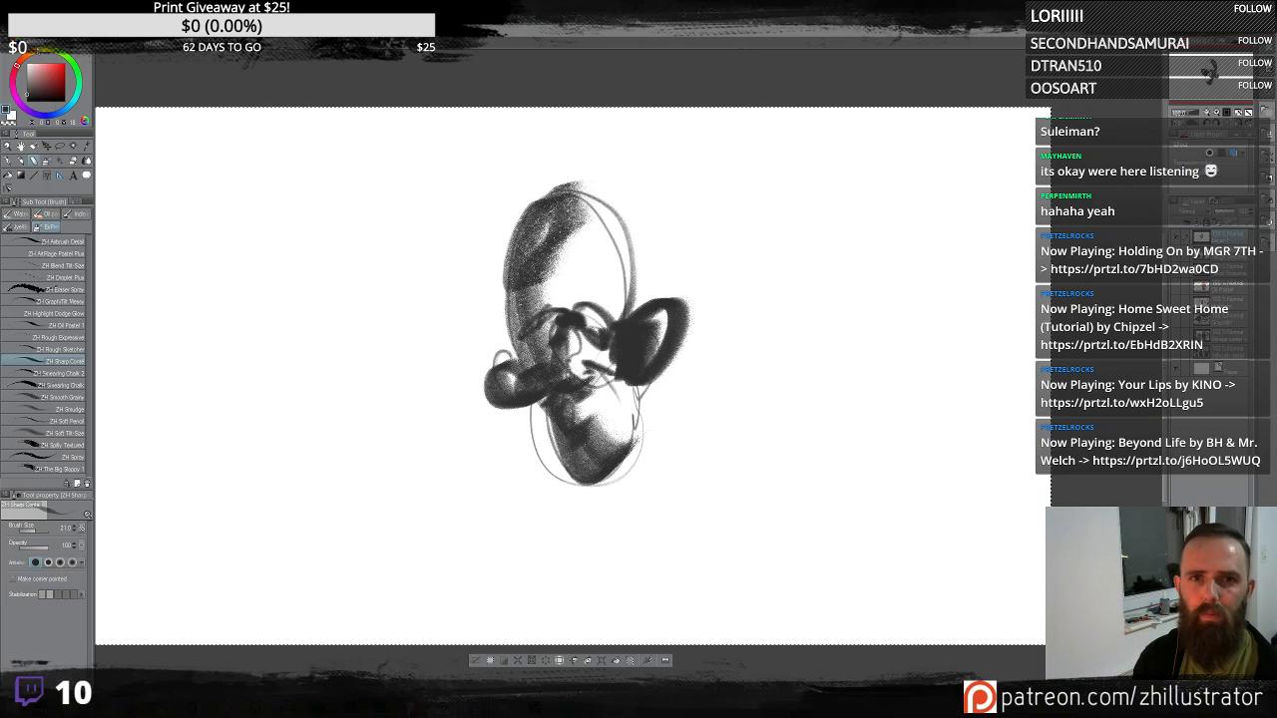
# - Pick a yellow color and paint yellow strokes over the top of the head and around the ears
pyautogui.click(38, 53)
pyautogui.click(50, 73)
pyautogui.moveTo(588, 255)
pyautogui.mouseDown()
pyautogui.moveTo(529, 215)
pyautogui.moveTo(559, 289)
pyautogui.moveTo(529, 299)
pyautogui.moveTo(517, 260)
pyautogui.moveTo(549, 195)
pyautogui.moveTo(599, 200)
pyautogui.moveTo(564, 300)
pyautogui.moveTo(523, 329)
pyautogui.moveTo(509, 220)
pyautogui.moveTo(606, 300)
pyautogui.mouseUp()
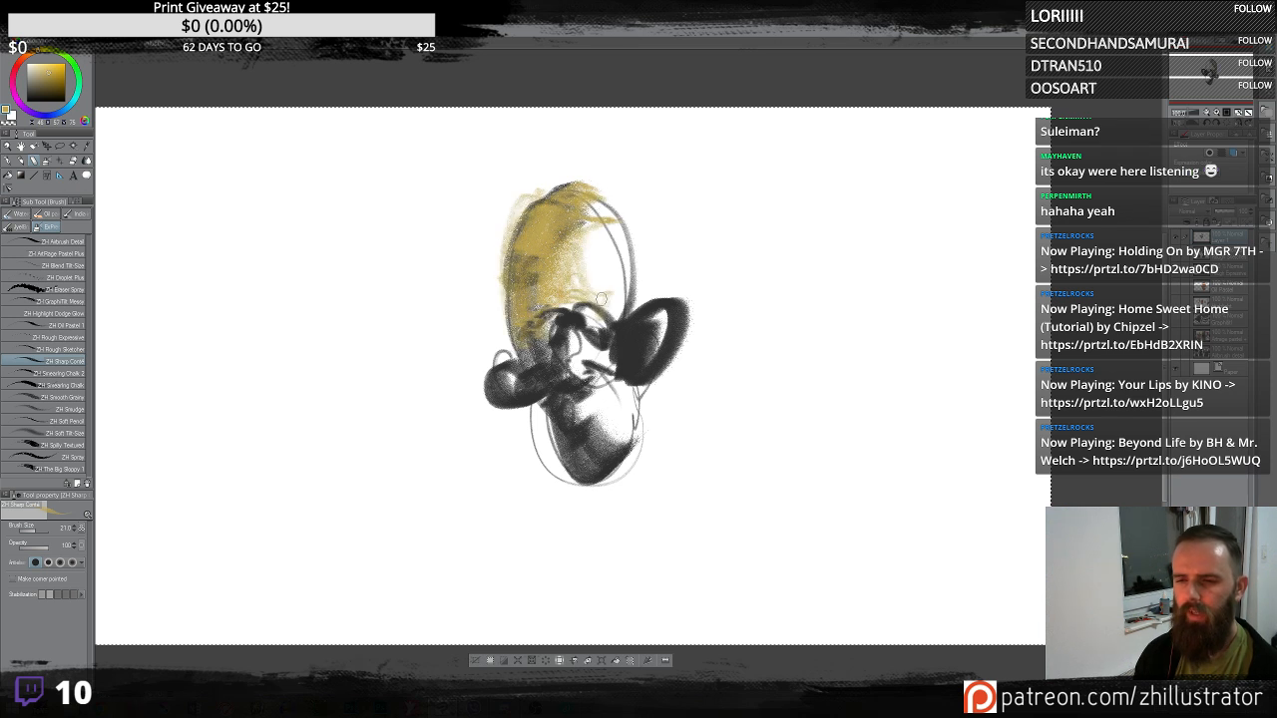
pyautogui.moveTo(611, 344)
pyautogui.mouseDown()
pyautogui.moveTo(639, 340)
pyautogui.moveTo(649, 304)
pyautogui.moveTo(621, 351)
pyautogui.moveTo(646, 404)
pyautogui.moveTo(643, 344)
pyautogui.moveTo(629, 390)
pyautogui.moveTo(658, 382)
pyautogui.moveTo(655, 405)
pyautogui.mouseUp()
pyautogui.moveTo(516, 365)
pyautogui.mouseDown()
pyautogui.moveTo(505, 401)
pyautogui.moveTo(537, 393)
pyautogui.moveTo(526, 420)
pyautogui.mouseUp()
# - Pick a red-orange color and add warm accents around the ears and face, sampling colors from the painting
pyautogui.click(25, 56)
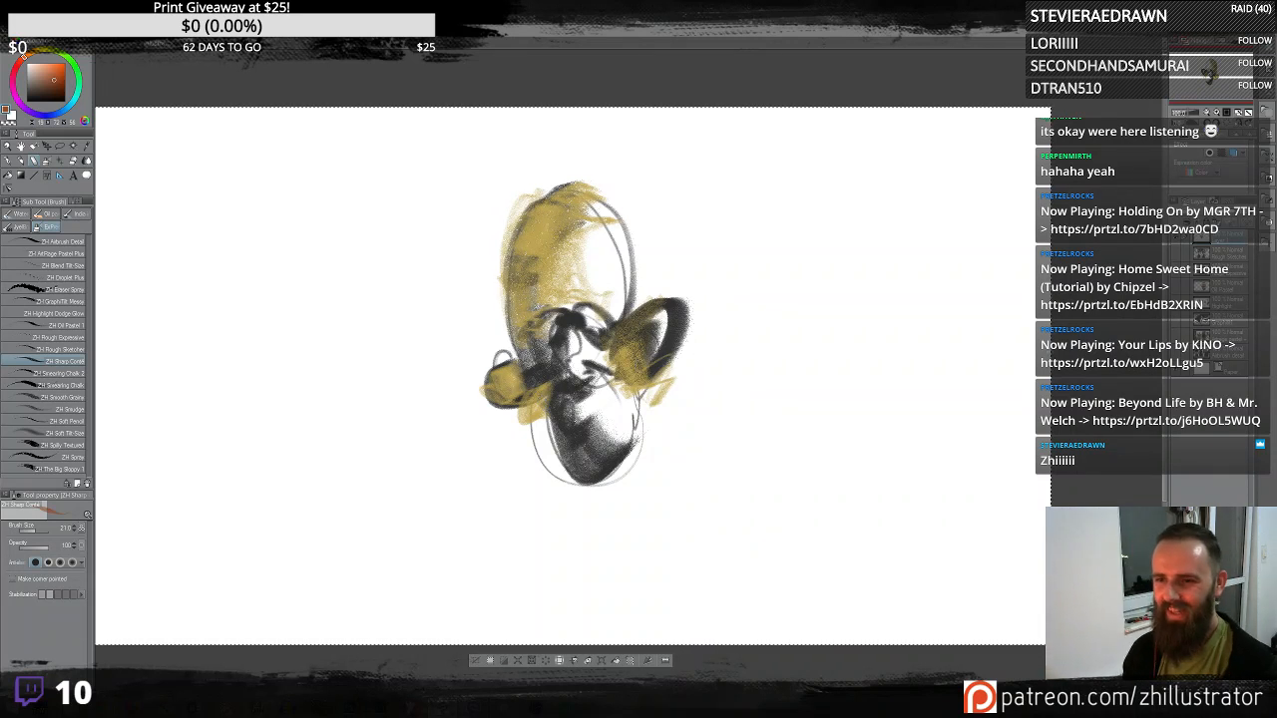
pyautogui.moveTo(661, 343); pyautogui.dragTo(654, 371)
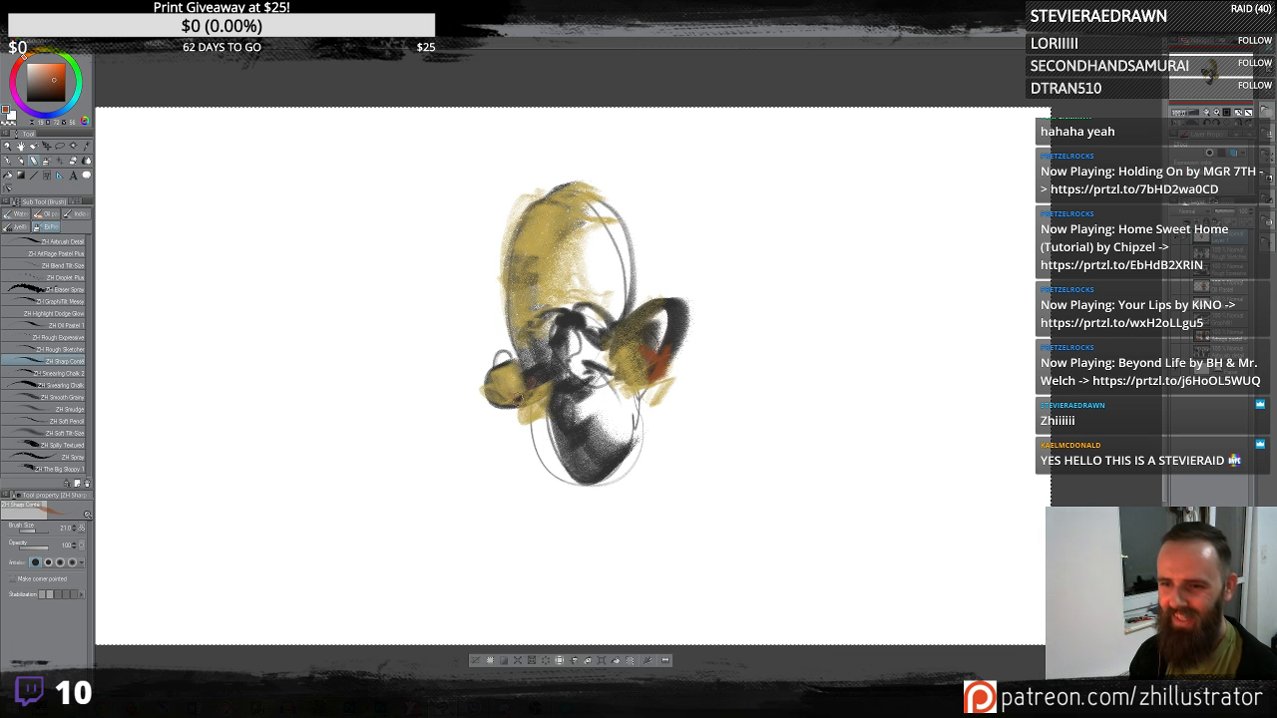
pyautogui.moveTo(517, 400); pyautogui.dragTo(539, 388)
pyautogui.moveTo(555, 329)
pyautogui.mouseDown()
pyautogui.moveTo(537, 331)
pyautogui.moveTo(609, 303)
pyautogui.moveTo(680, 315)
pyautogui.moveTo(674, 333)
pyautogui.moveTo(640, 316)
pyautogui.moveTo(667, 300)
pyautogui.moveTo(667, 319)
pyautogui.mouseUp()
pyautogui.keyDown('alt'); pyautogui.click(592, 429); pyautogui.keyUp('alt')
pyautogui.keyDown('alt'); pyautogui.click(653, 311); pyautogui.keyUp('alt')
pyautogui.keyDown('alt'); pyautogui.click(640, 317); pyautogui.keyUp('alt')
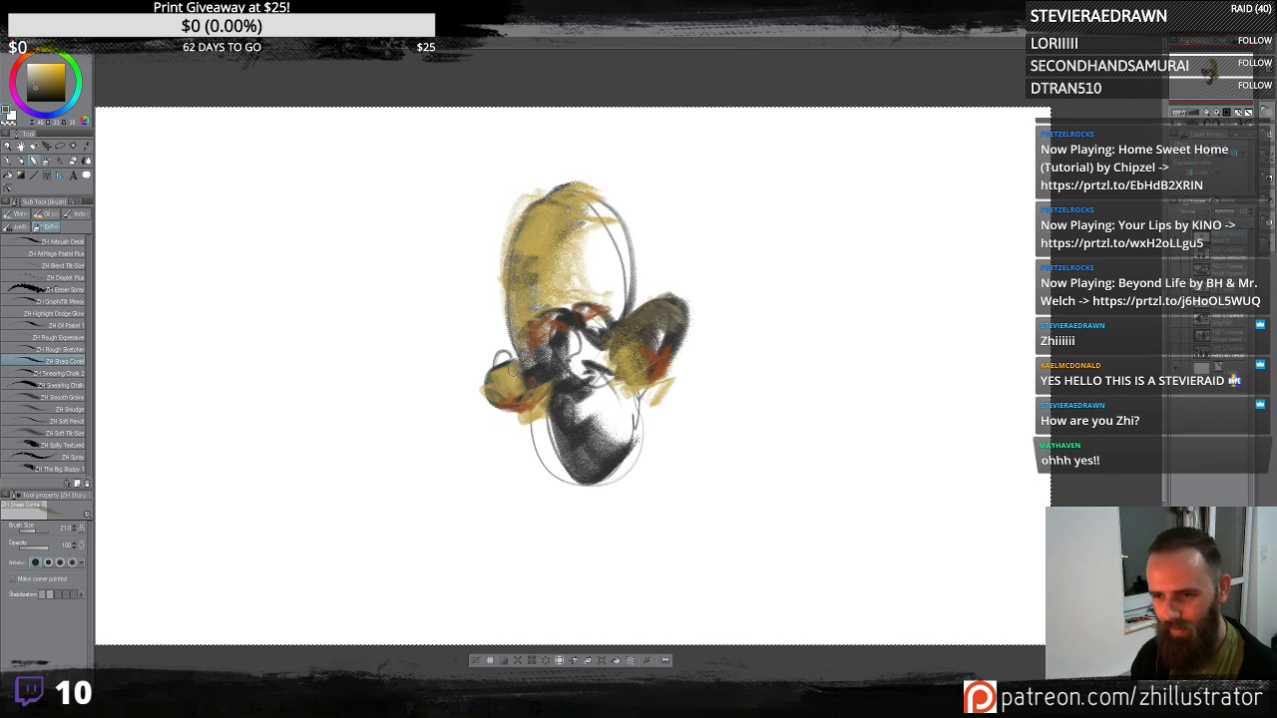
pyautogui.keyDown('alt'); pyautogui.click(502, 380); pyautogui.keyUp('alt')
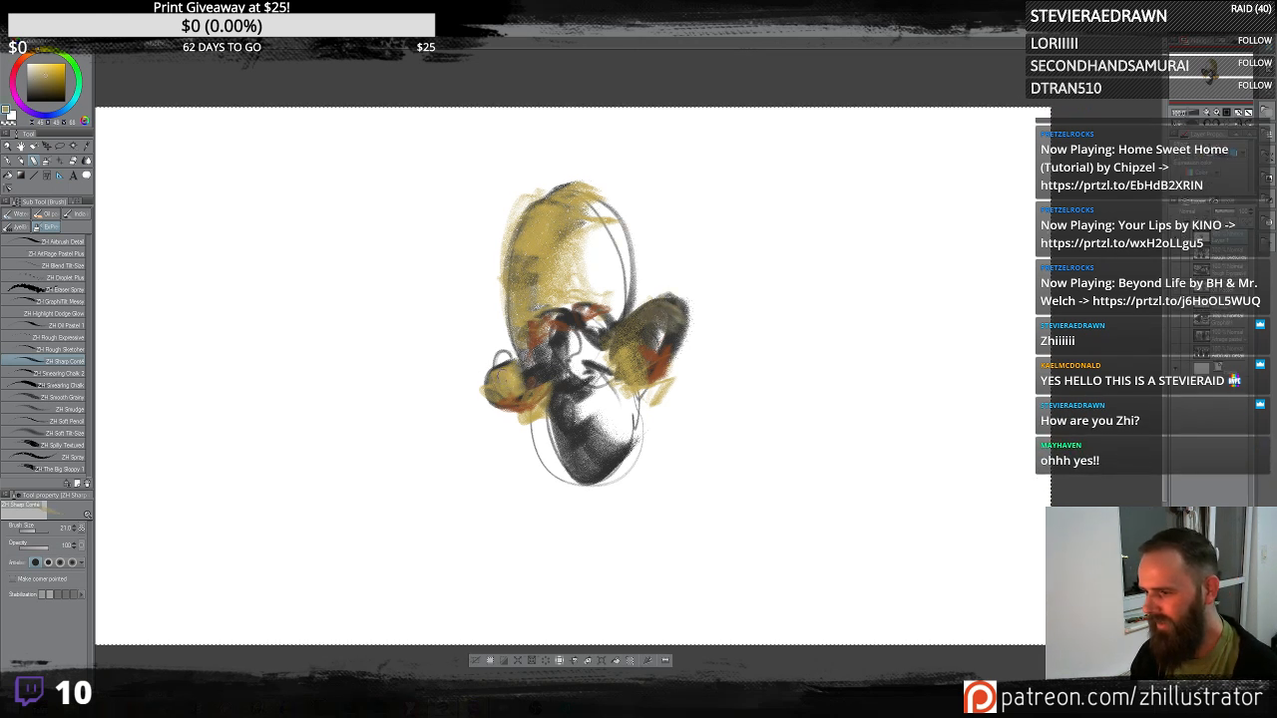
pyautogui.keyDown('alt'); pyautogui.click(555, 319); pyautogui.keyUp('alt')
pyautogui.moveTo(562, 315)
pyautogui.mouseDown()
pyautogui.moveTo(542, 321)
pyautogui.moveTo(606, 319)
pyautogui.mouseUp()
pyautogui.keyDown('alt'); pyautogui.click(575, 325); pyautogui.keyUp('alt')
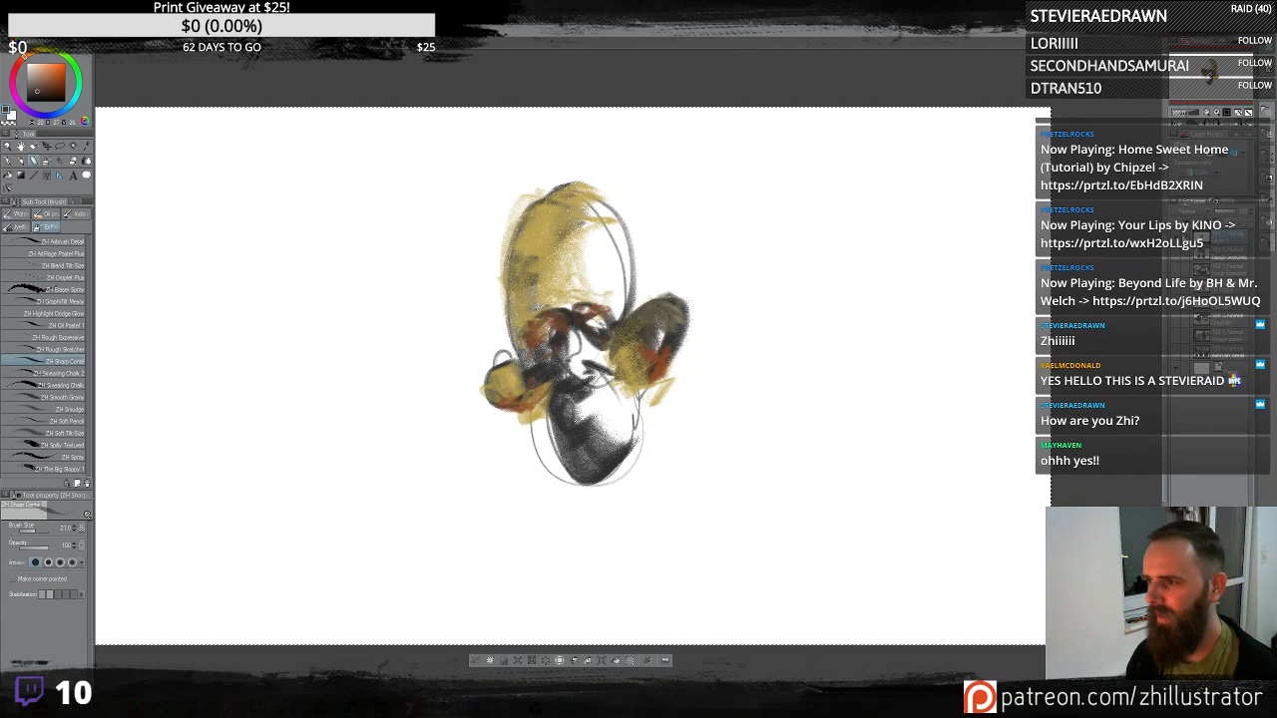
# - Toggle the visibility of the other layers to view the earlier brush sample paintings, then return to the test layer
pyautogui.click(1178, 356)
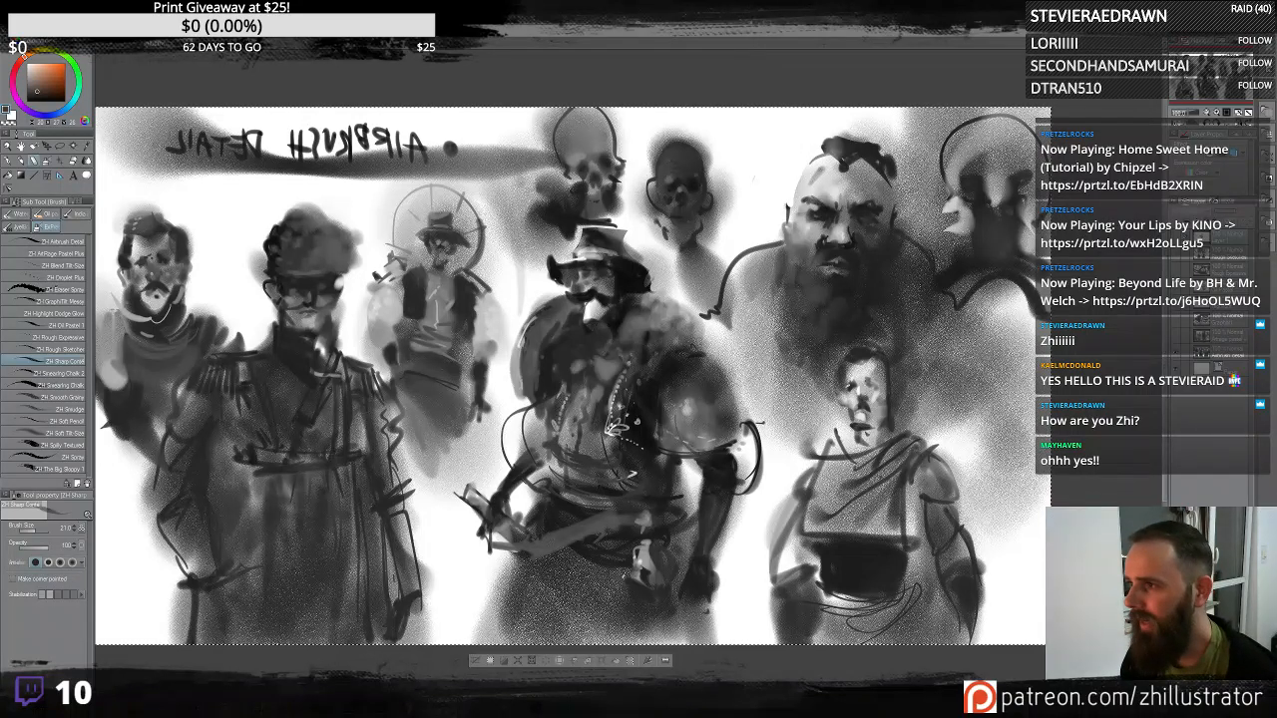
pyautogui.press('h')
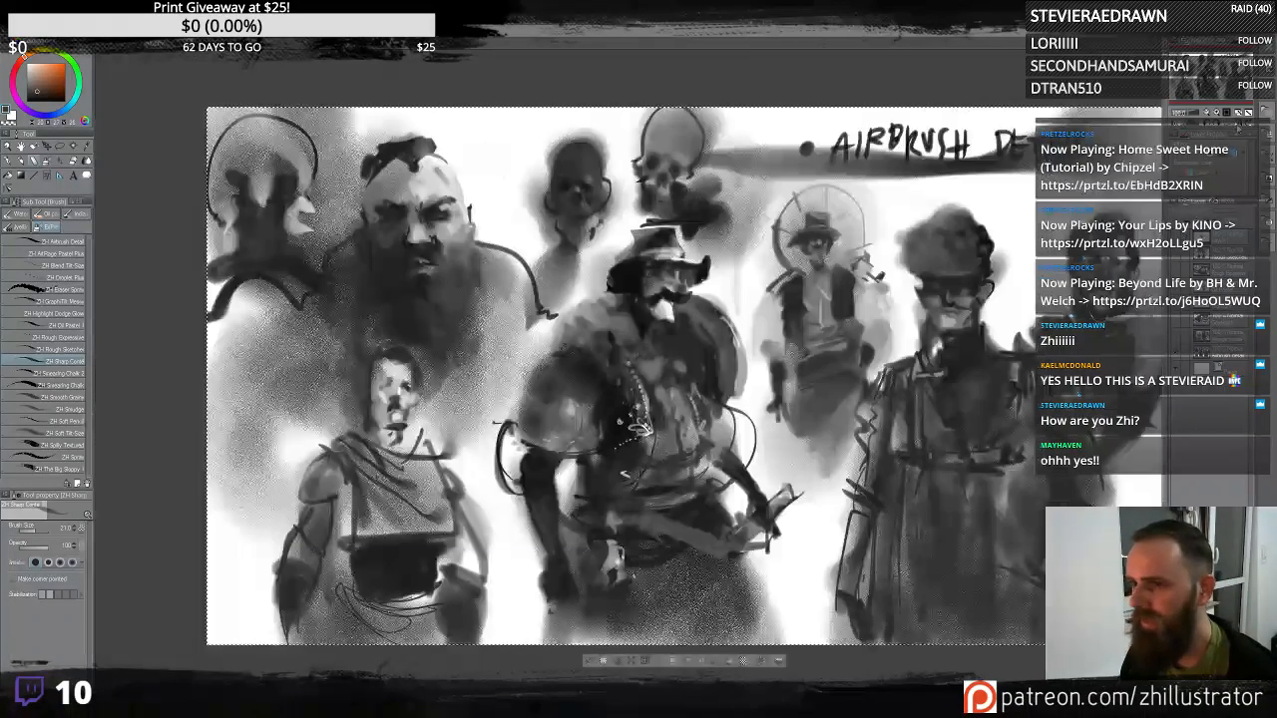
pyautogui.moveTo(941, 360); pyautogui.dragTo(853, 346)
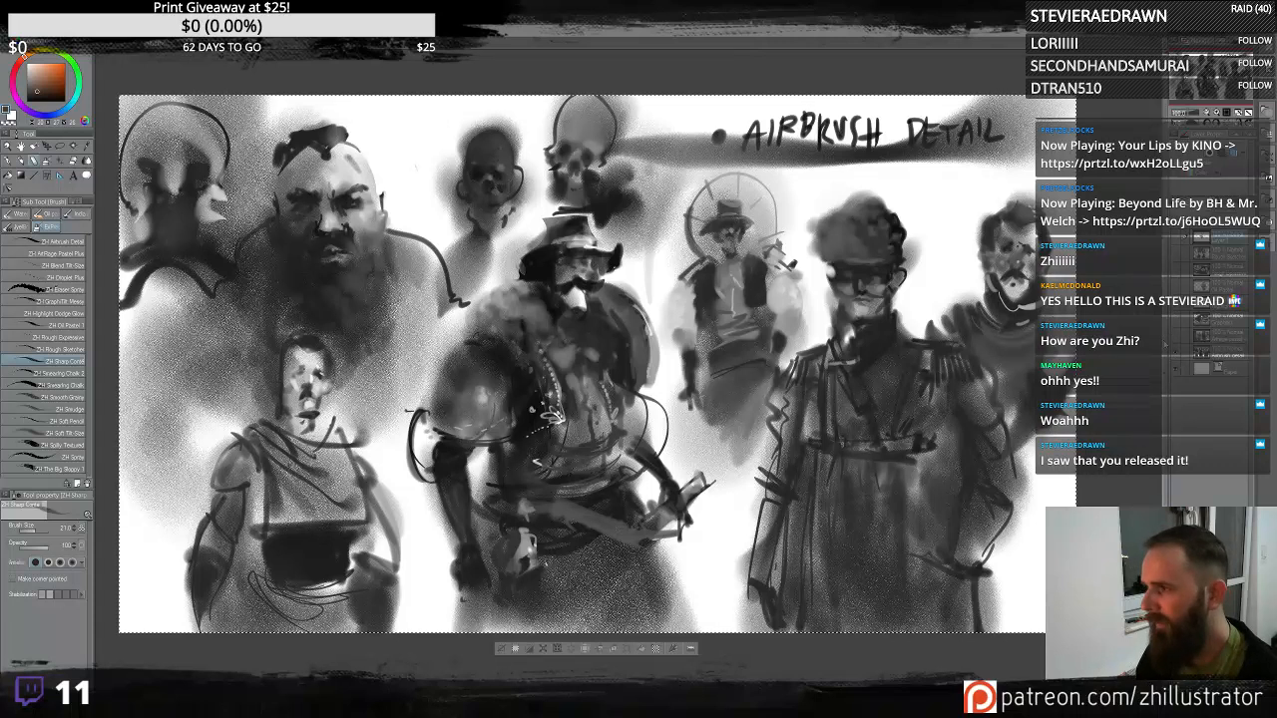
pyautogui.click(1178, 355)
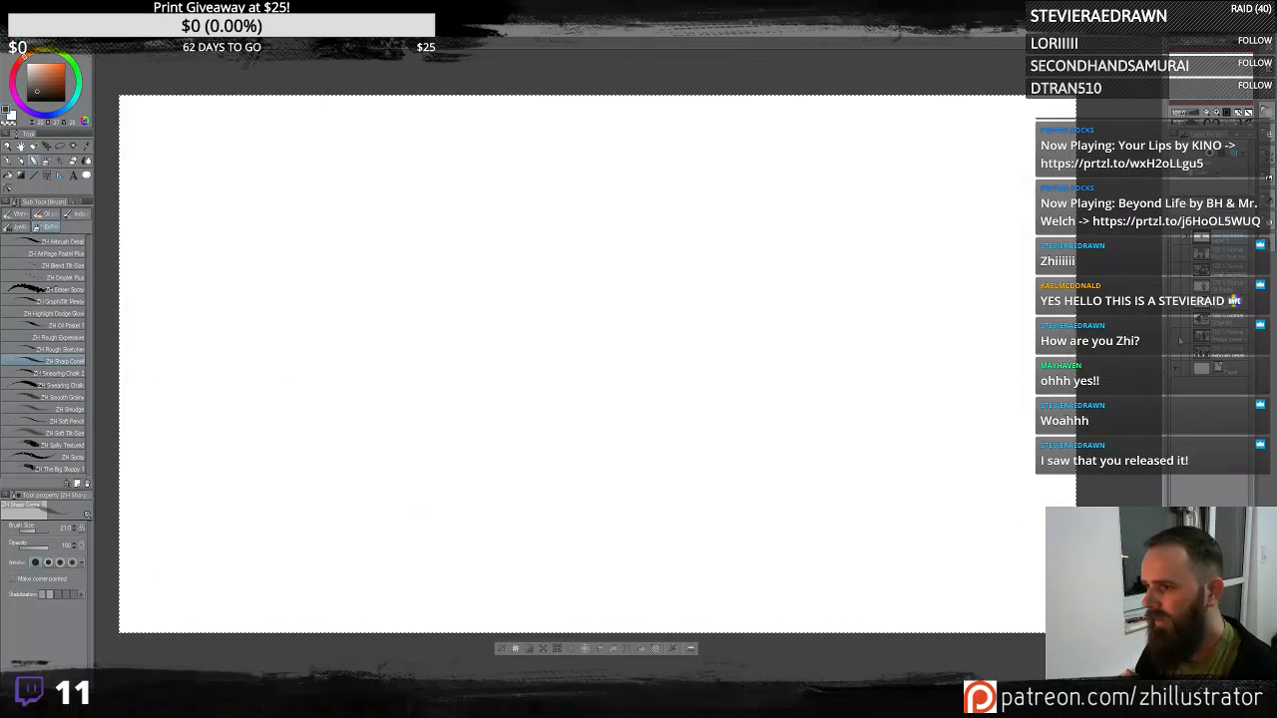
pyautogui.click(1178, 337)
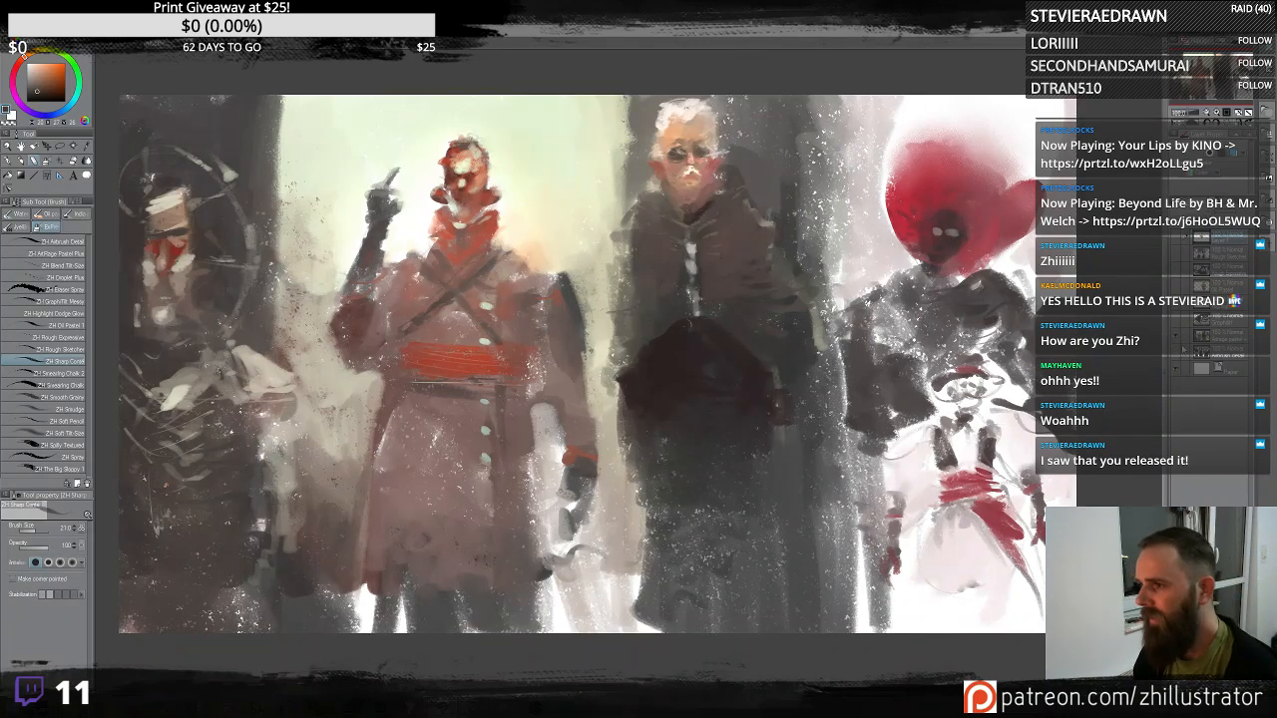
pyautogui.click(1178, 337)
pyautogui.click(1177, 321)
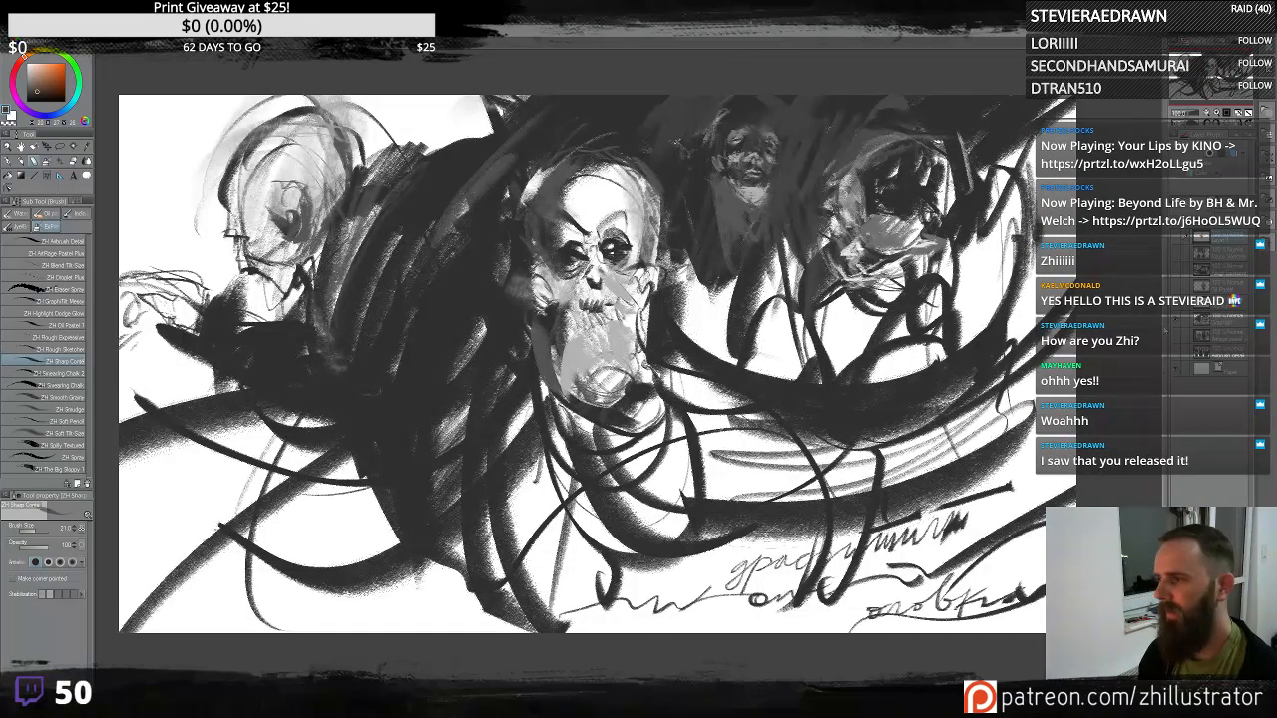
pyautogui.moveTo(933, 348)
pyautogui.mouseDown()
pyautogui.moveTo(897, 338)
pyautogui.moveTo(909, 364)
pyautogui.moveTo(906, 350)
pyautogui.mouseUp()
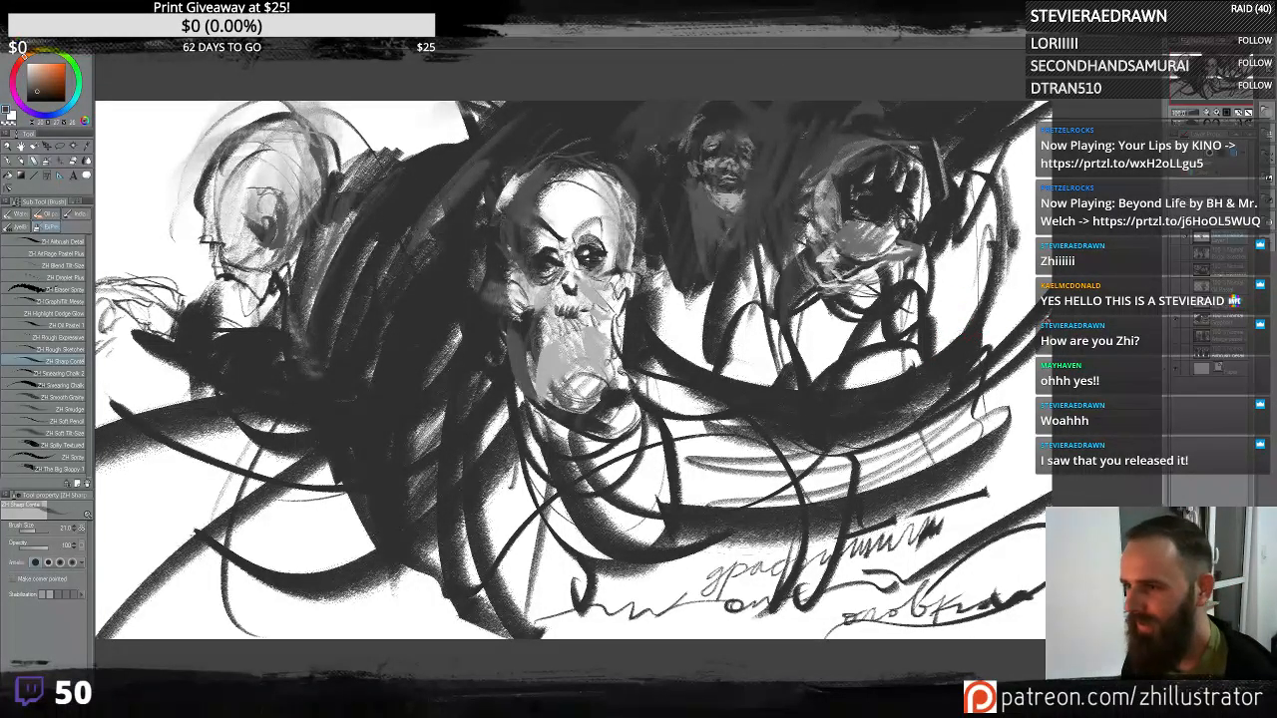
pyautogui.click(1177, 323)
pyautogui.click(1179, 305)
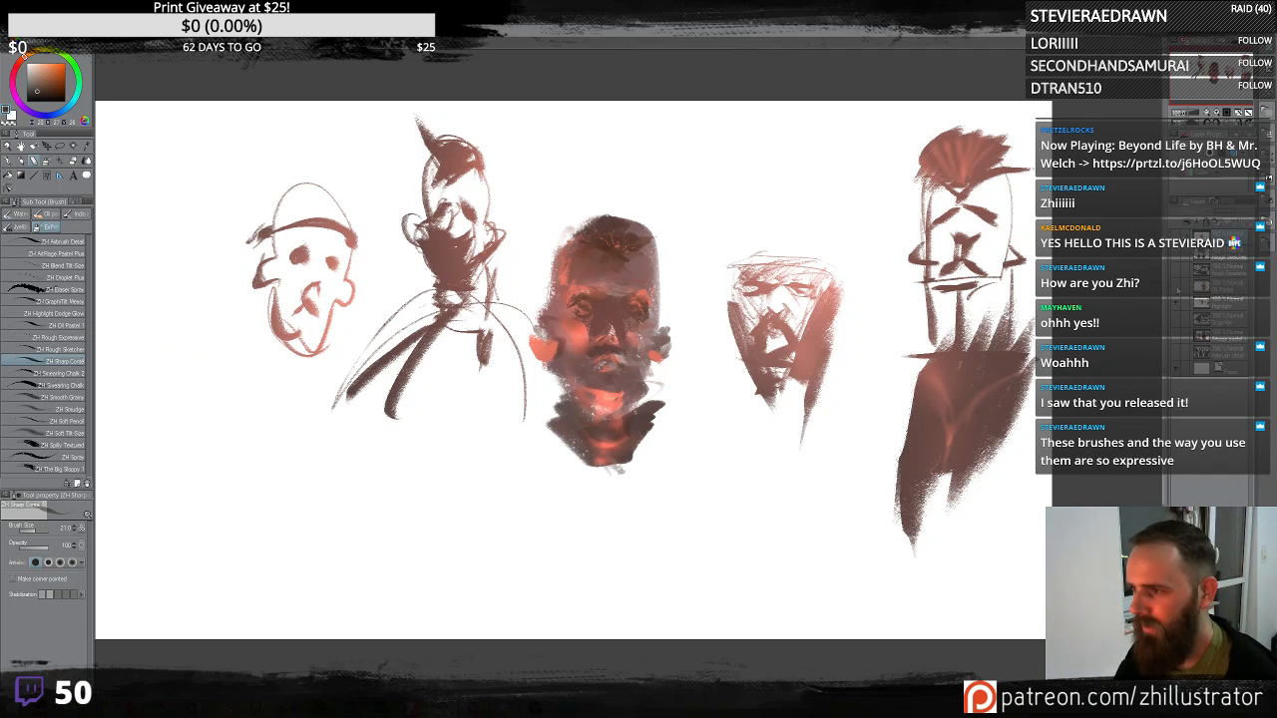
pyautogui.click(1178, 303)
pyautogui.click(1177, 289)
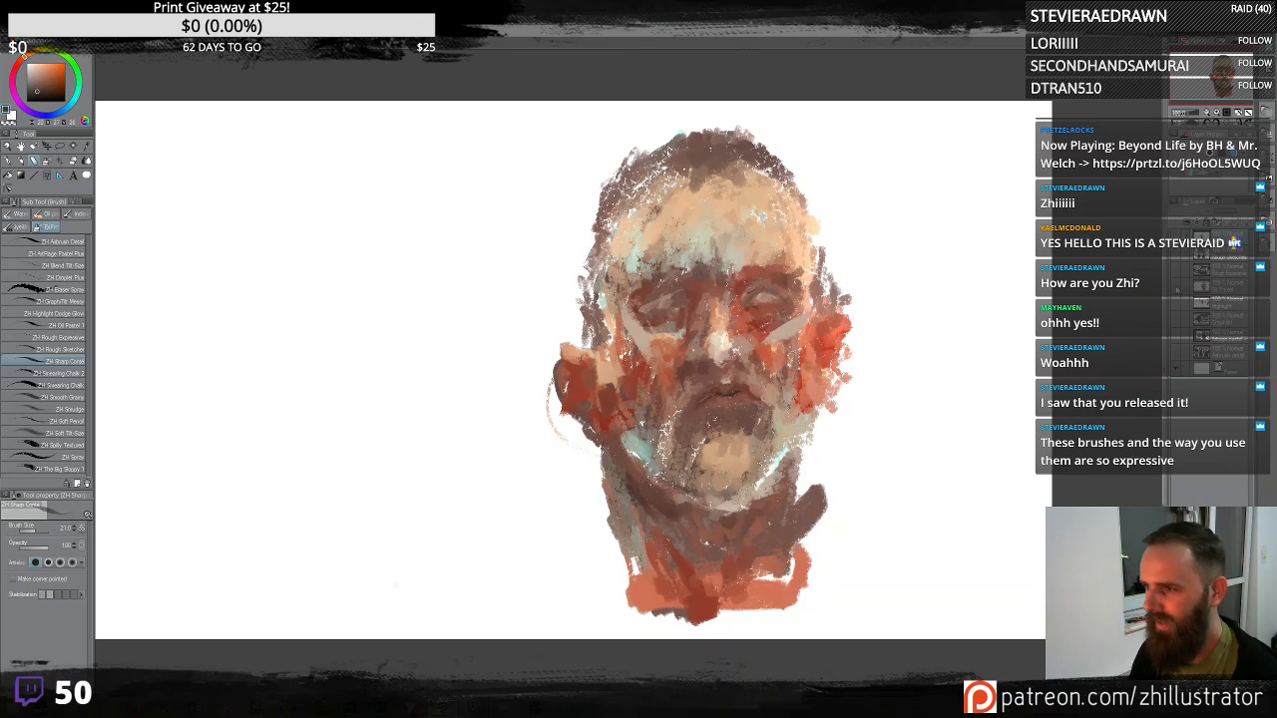
pyautogui.click(1177, 288)
pyautogui.click(1177, 271)
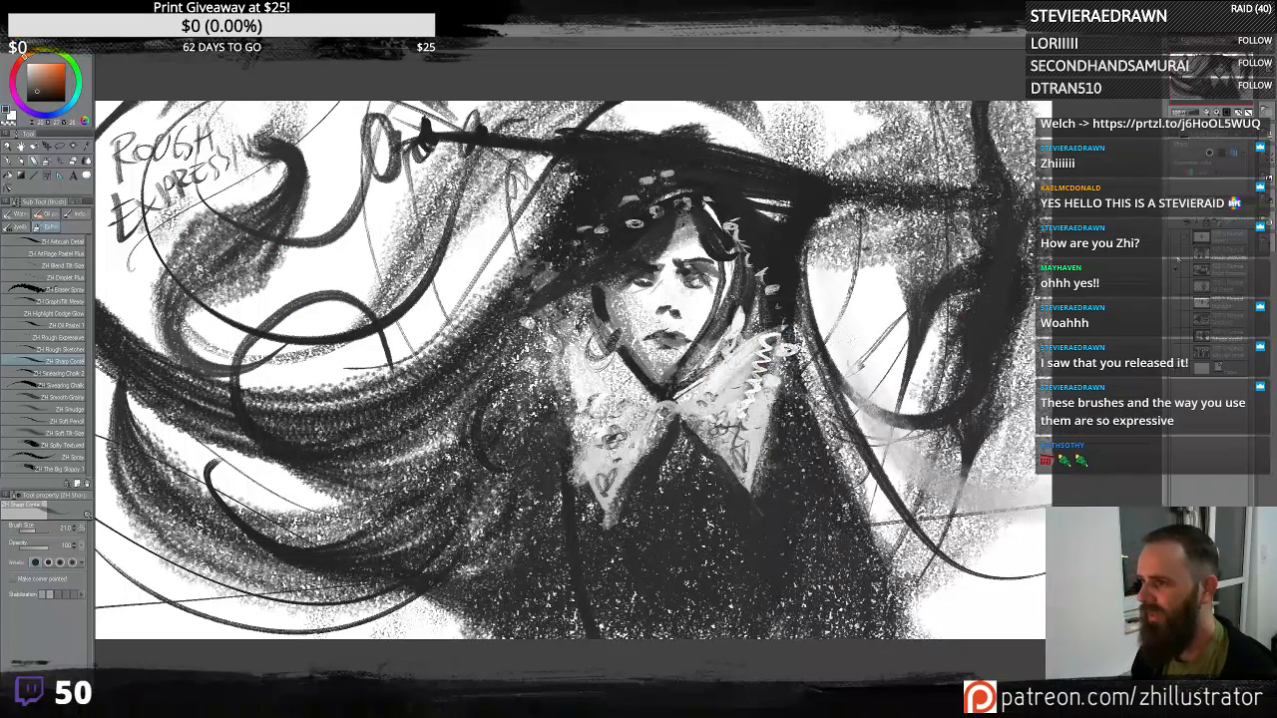
pyautogui.click(1177, 257)
pyautogui.click(1177, 269)
pyautogui.click(1179, 258)
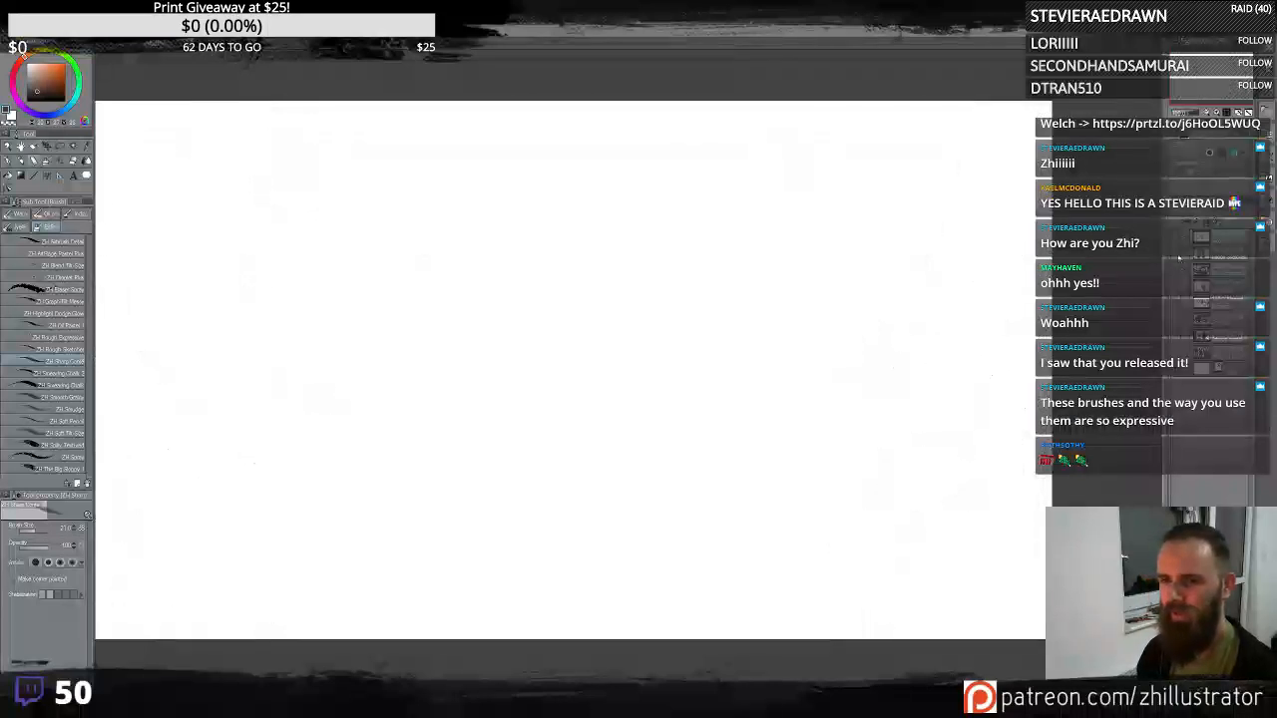
pyautogui.click(1179, 261)
pyautogui.click(1177, 272)
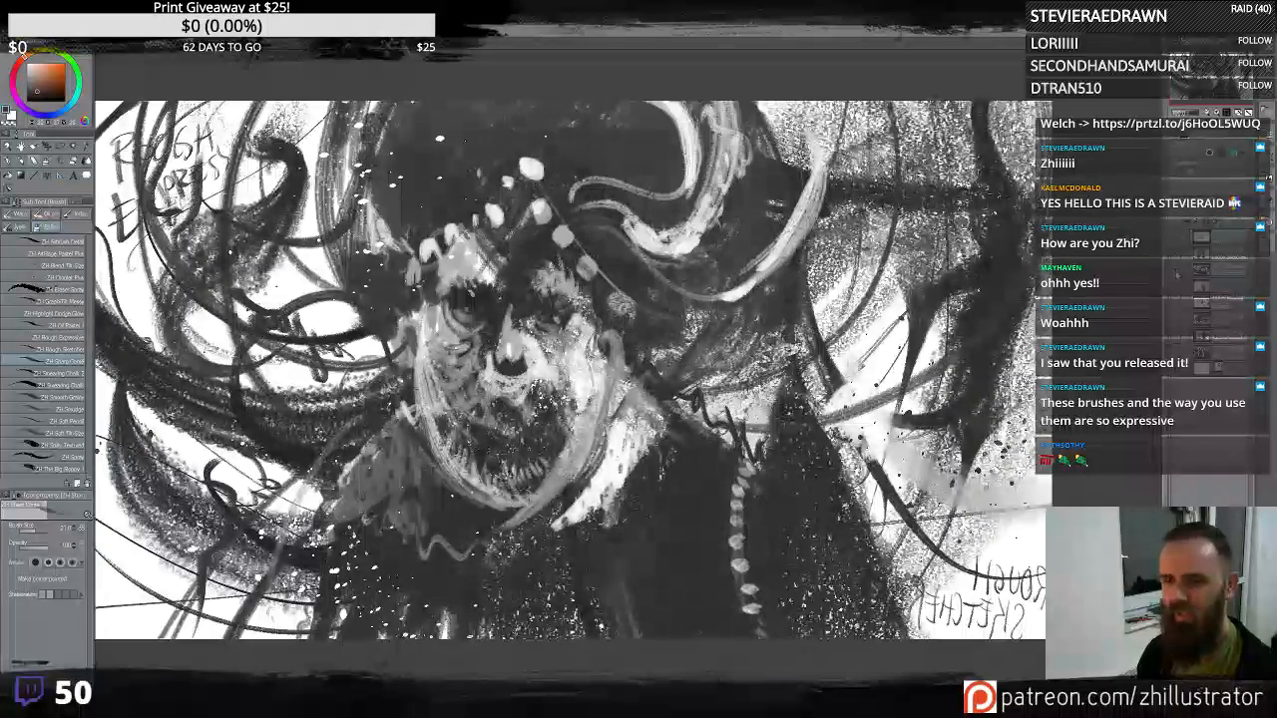
pyautogui.click(1177, 272)
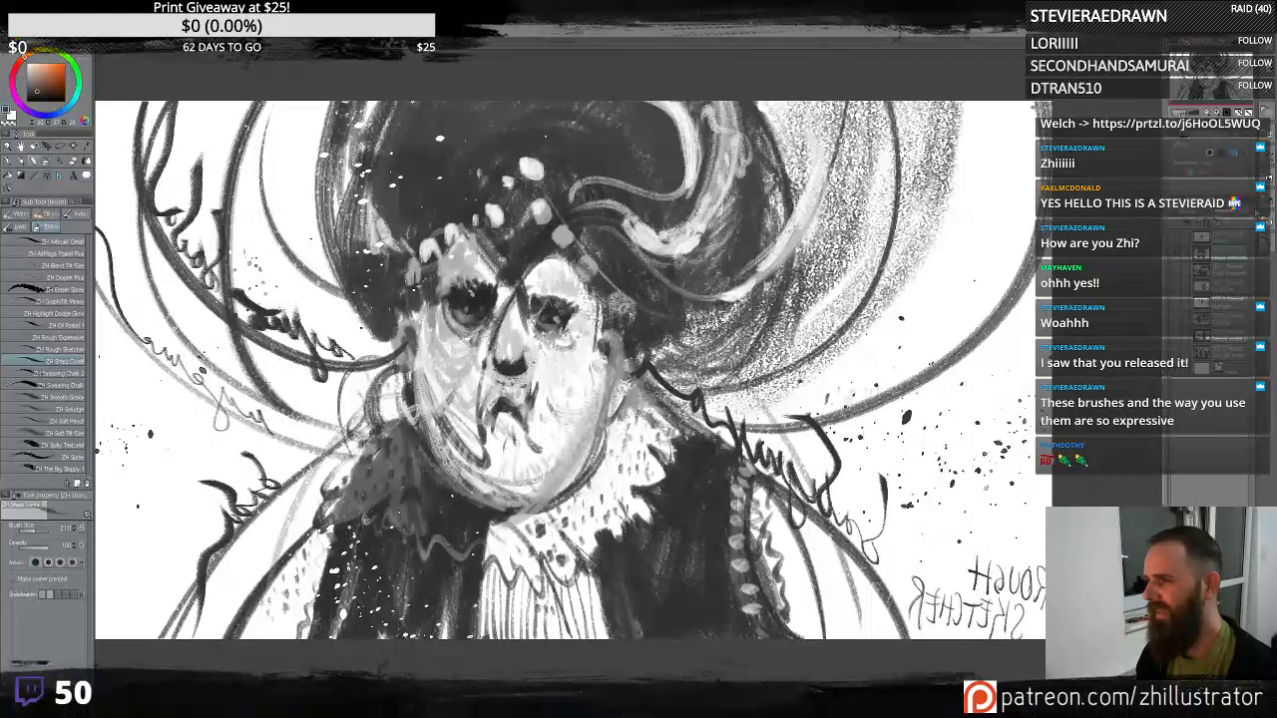
pyautogui.click(1217, 241)
pyautogui.click(1181, 256)
pyautogui.click(1184, 240)
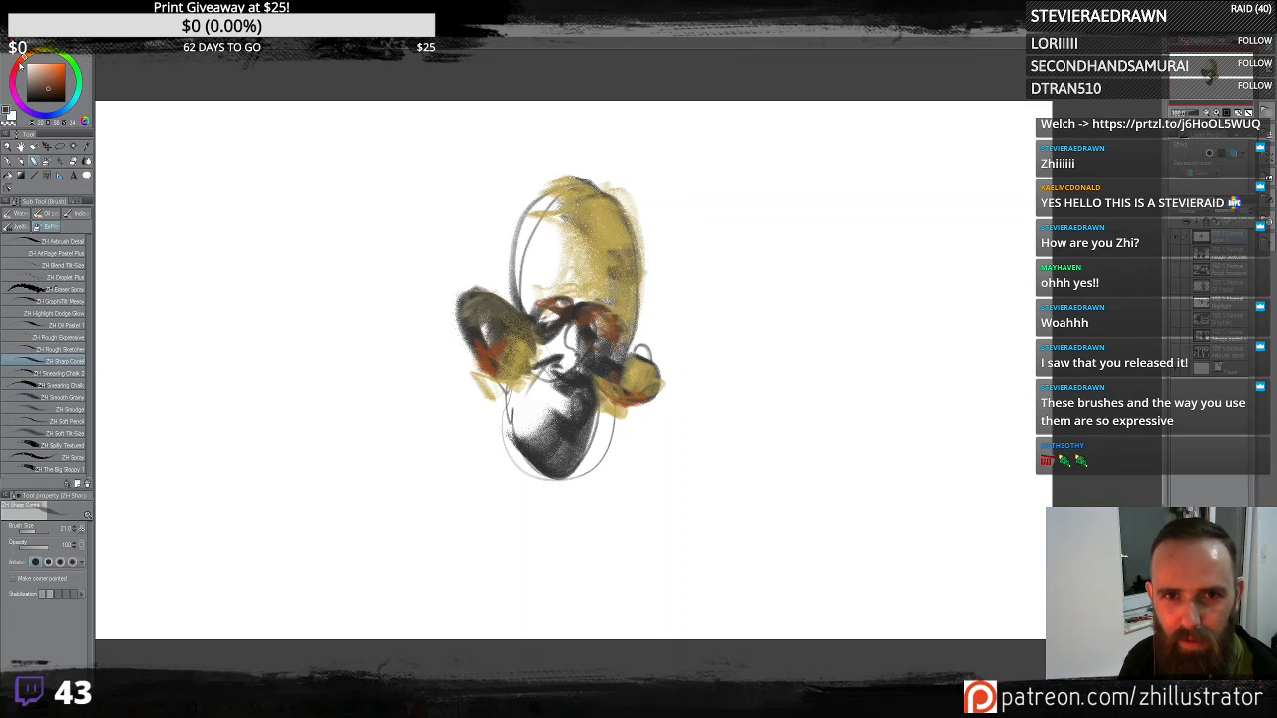
# - Pick a red color and paint red strokes over the left and right ears
pyautogui.click(19, 65)
pyautogui.click(58, 80)
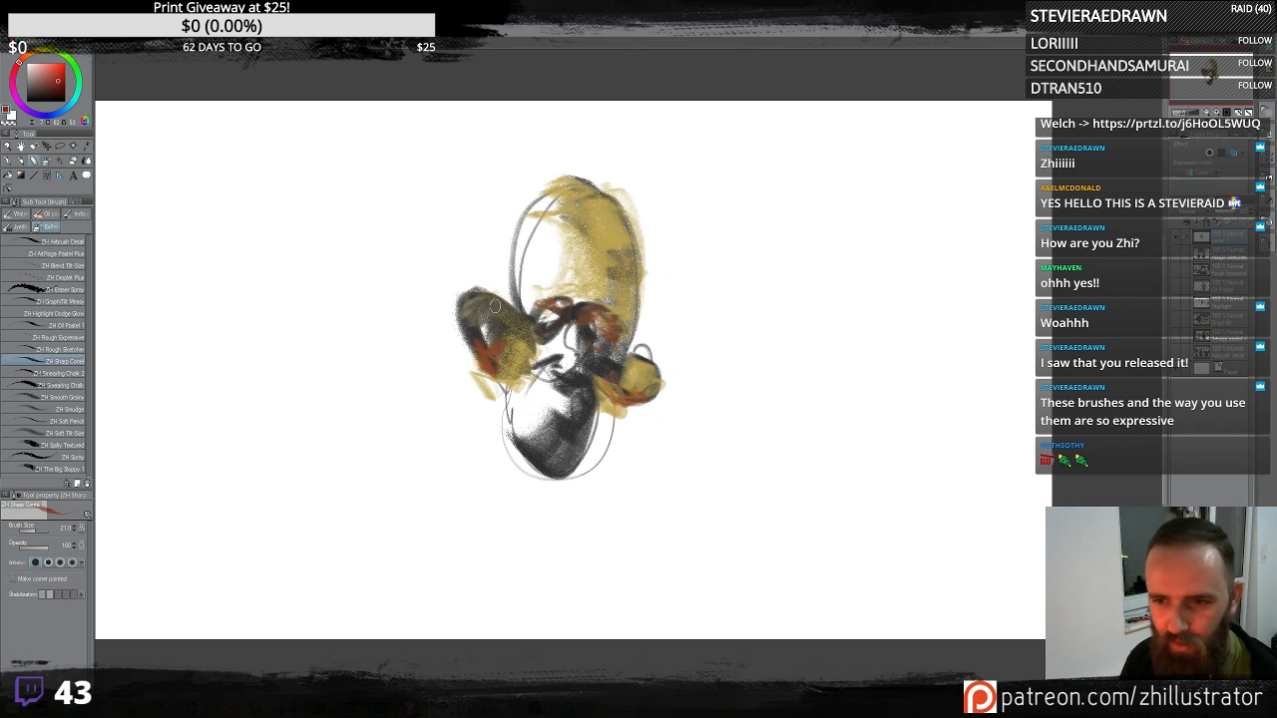
pyautogui.moveTo(489, 329)
pyautogui.mouseDown()
pyautogui.moveTo(465, 350)
pyautogui.moveTo(495, 318)
pyautogui.mouseUp()
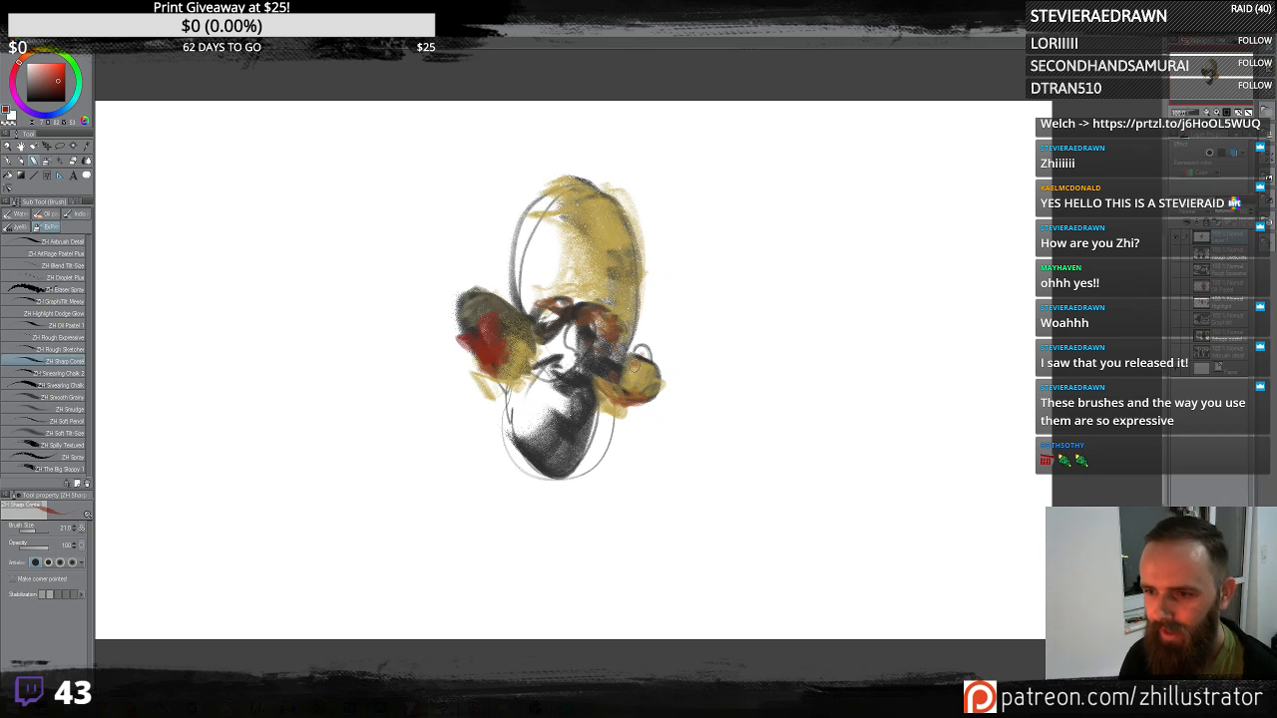
pyautogui.moveTo(632, 366); pyautogui.dragTo(631, 411)
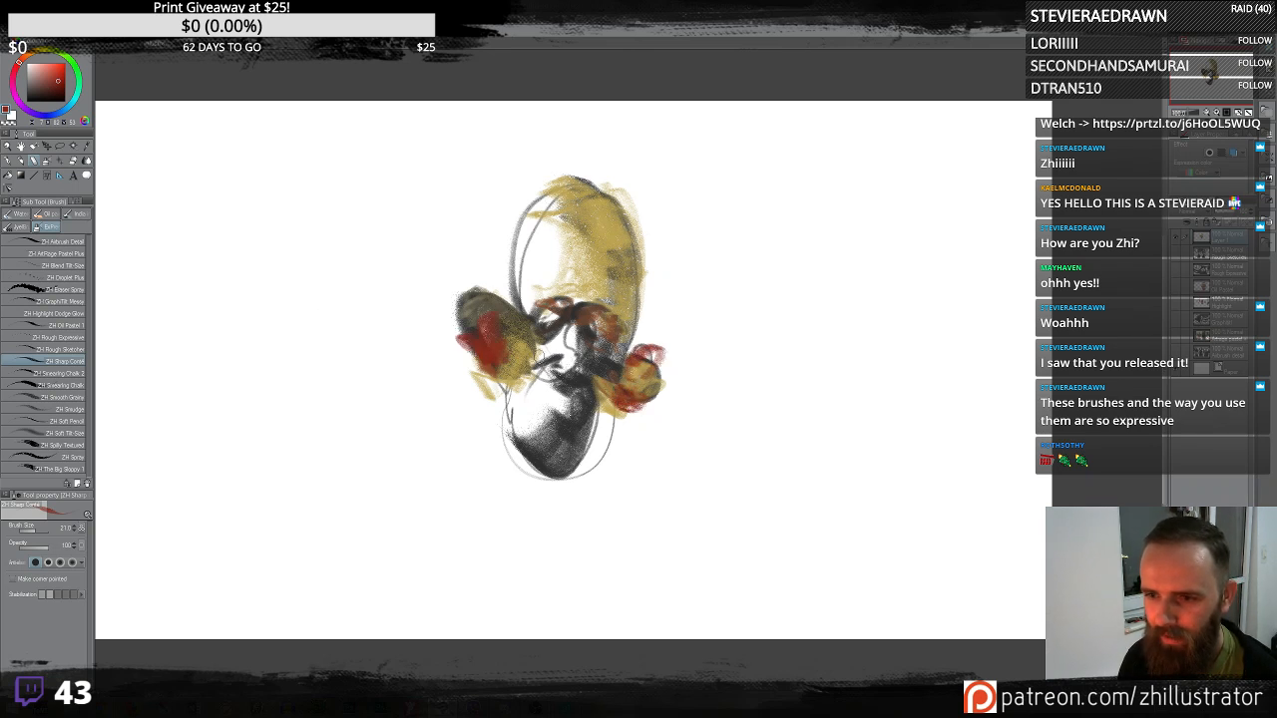
pyautogui.moveTo(531, 357); pyautogui.dragTo(534, 407)
# - Sample the yellow from the canvas and fill the top of the head with yellow
pyautogui.keyDown('alt'); pyautogui.click(576, 283); pyautogui.keyUp('alt')
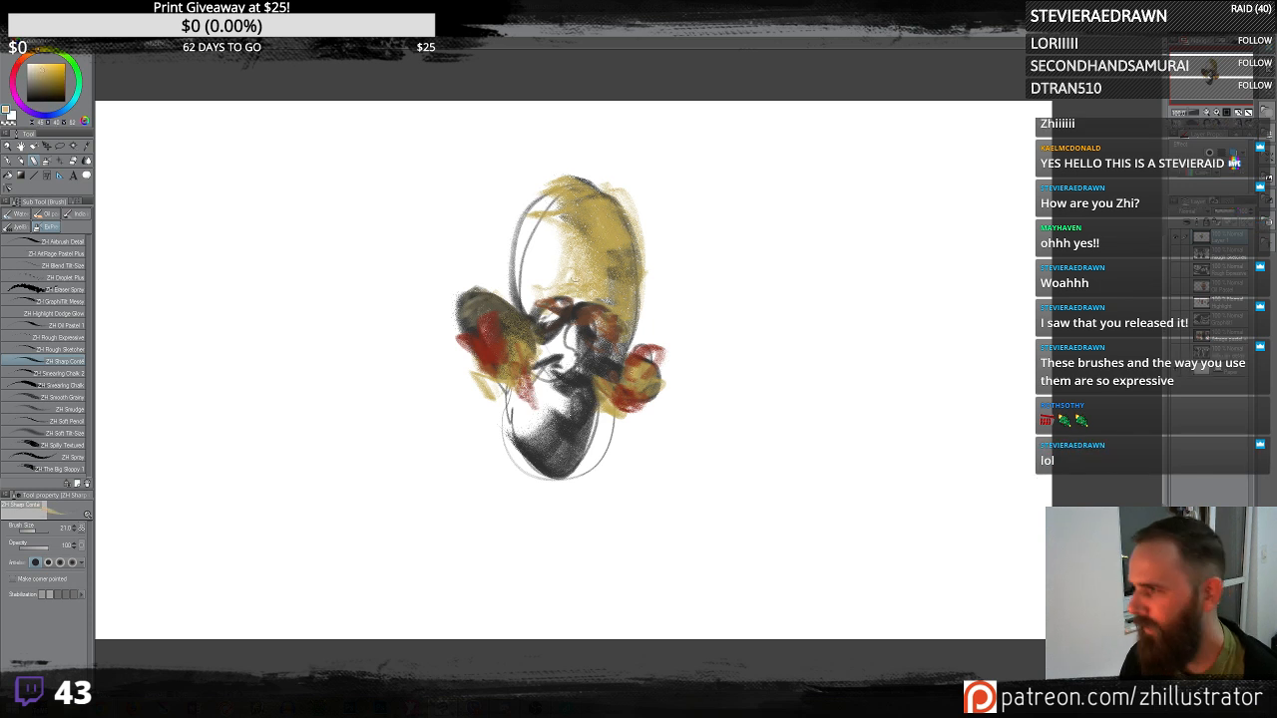
pyautogui.moveTo(570, 261); pyautogui.dragTo(561, 306)
pyautogui.moveTo(575, 262)
pyautogui.mouseDown()
pyautogui.moveTo(544, 261)
pyautogui.moveTo(529, 305)
pyautogui.moveTo(573, 199)
pyautogui.moveTo(537, 213)
pyautogui.mouseUp()
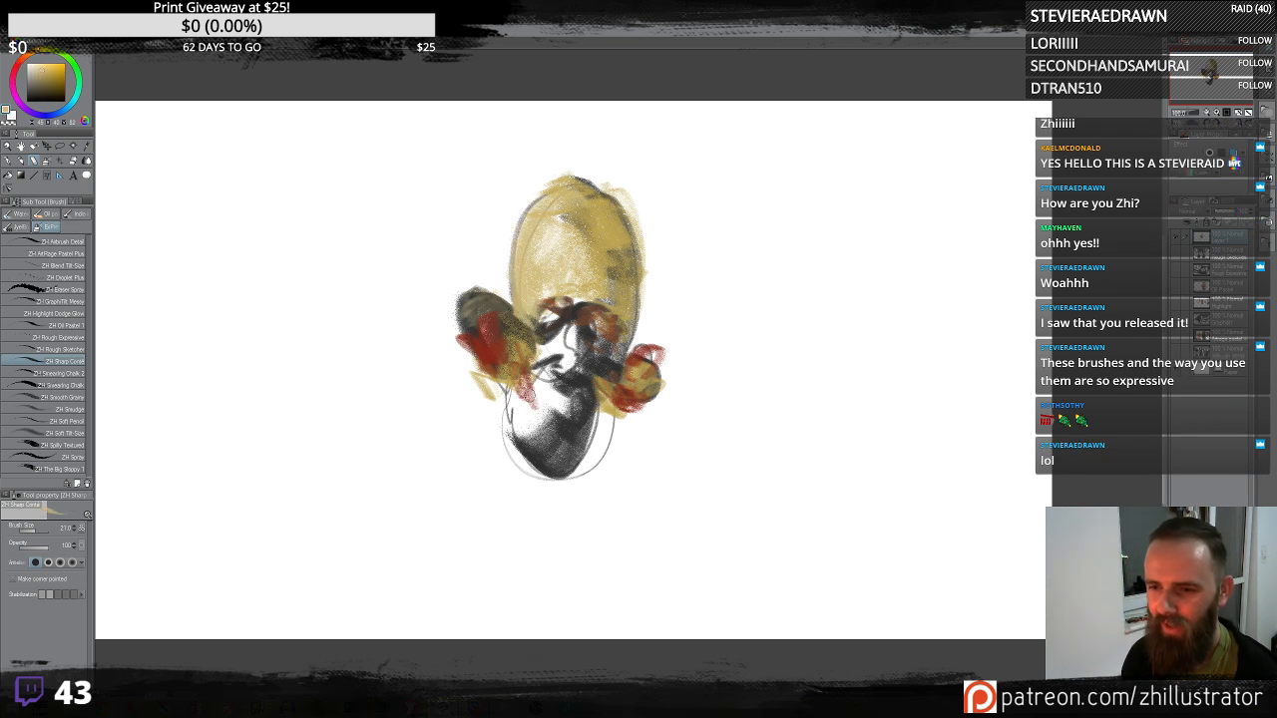
# - Paint dark strokes across the facial features and a broad dark brown area over the lower face
pyautogui.moveTo(529, 393); pyautogui.dragTo(544, 407)
pyautogui.moveTo(559, 363)
pyautogui.mouseDown()
pyautogui.moveTo(565, 349)
pyautogui.moveTo(570, 367)
pyautogui.mouseUp()
pyautogui.moveTo(572, 321)
pyautogui.mouseDown()
pyautogui.moveTo(573, 339)
pyautogui.moveTo(528, 320)
pyautogui.moveTo(542, 311)
pyautogui.moveTo(610, 330)
pyautogui.moveTo(598, 334)
pyautogui.mouseUp()
pyautogui.keyDown('alt'); pyautogui.click(559, 309); pyautogui.keyUp('alt')
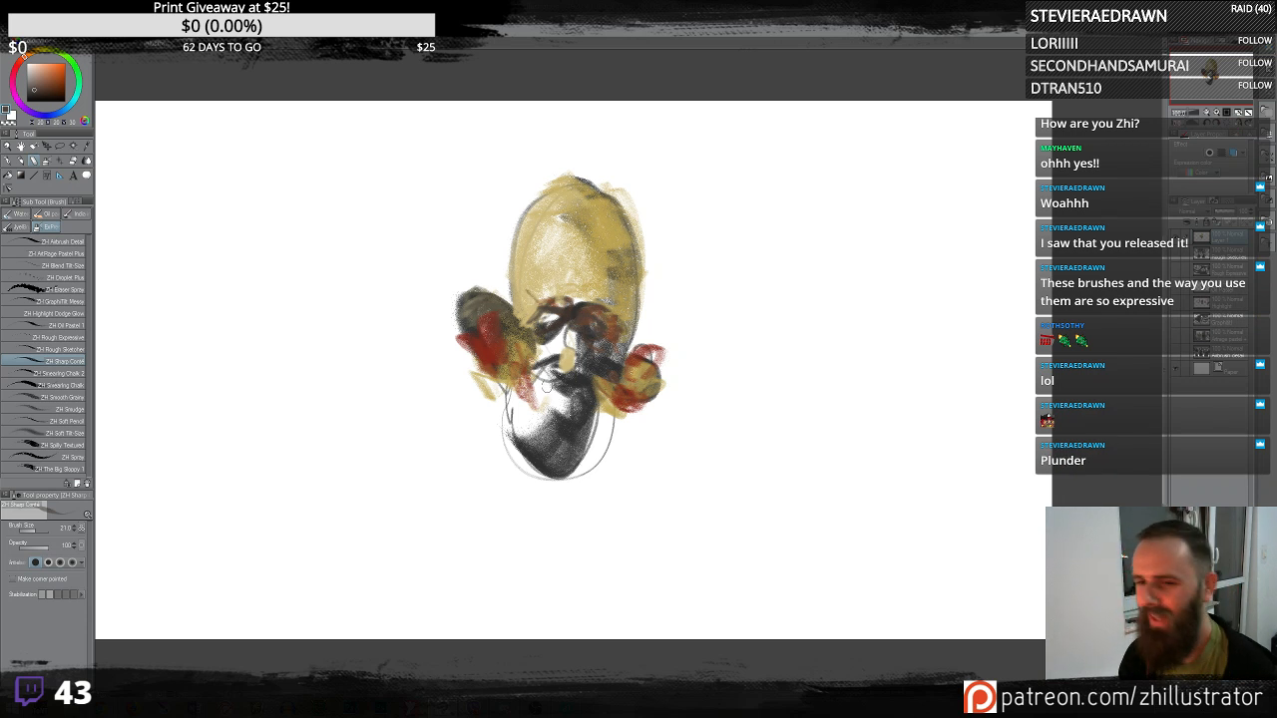
pyautogui.moveTo(547, 387)
pyautogui.mouseDown()
pyautogui.moveTo(510, 435)
pyautogui.moveTo(629, 413)
pyautogui.moveTo(589, 459)
pyautogui.moveTo(609, 419)
pyautogui.moveTo(597, 439)
pyautogui.moveTo(587, 498)
pyautogui.mouseUp()
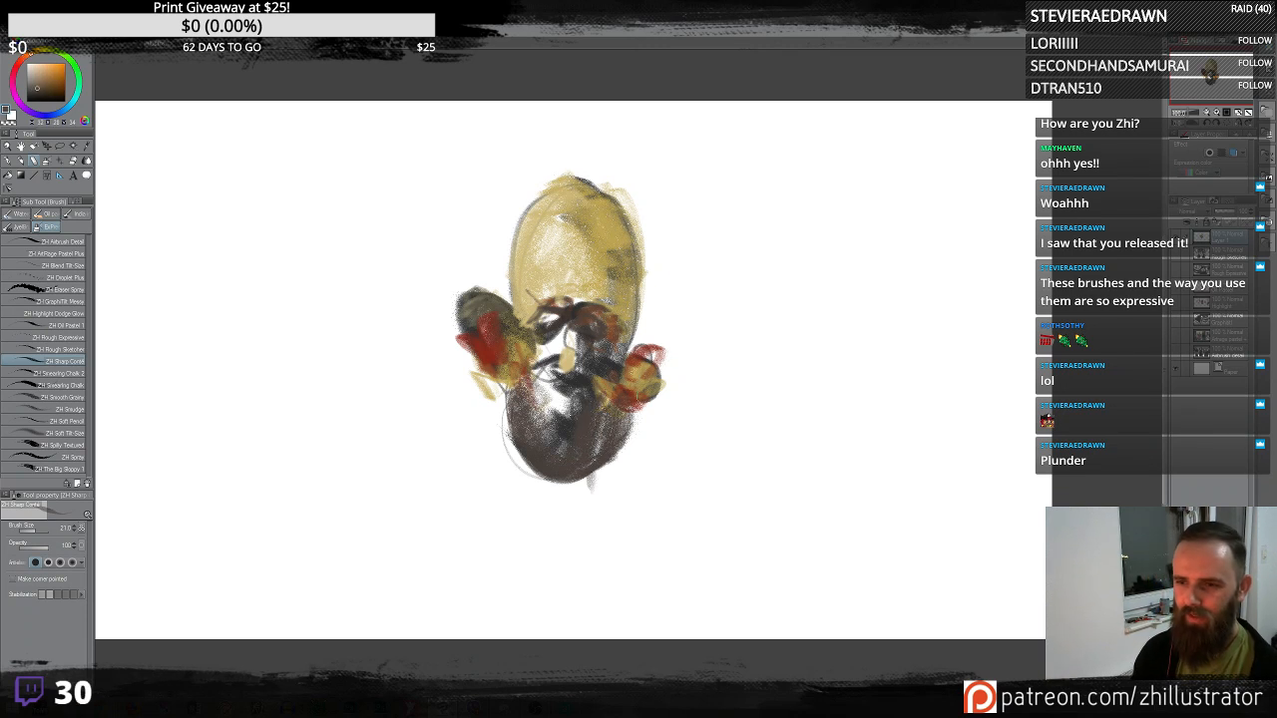
# - Sample the red again and repaint both ears with broad red strokes
pyautogui.keyDown('alt'); pyautogui.click(608, 309); pyautogui.keyUp('alt')
pyautogui.keyDown('alt'); pyautogui.click(608, 300); pyautogui.keyUp('alt')
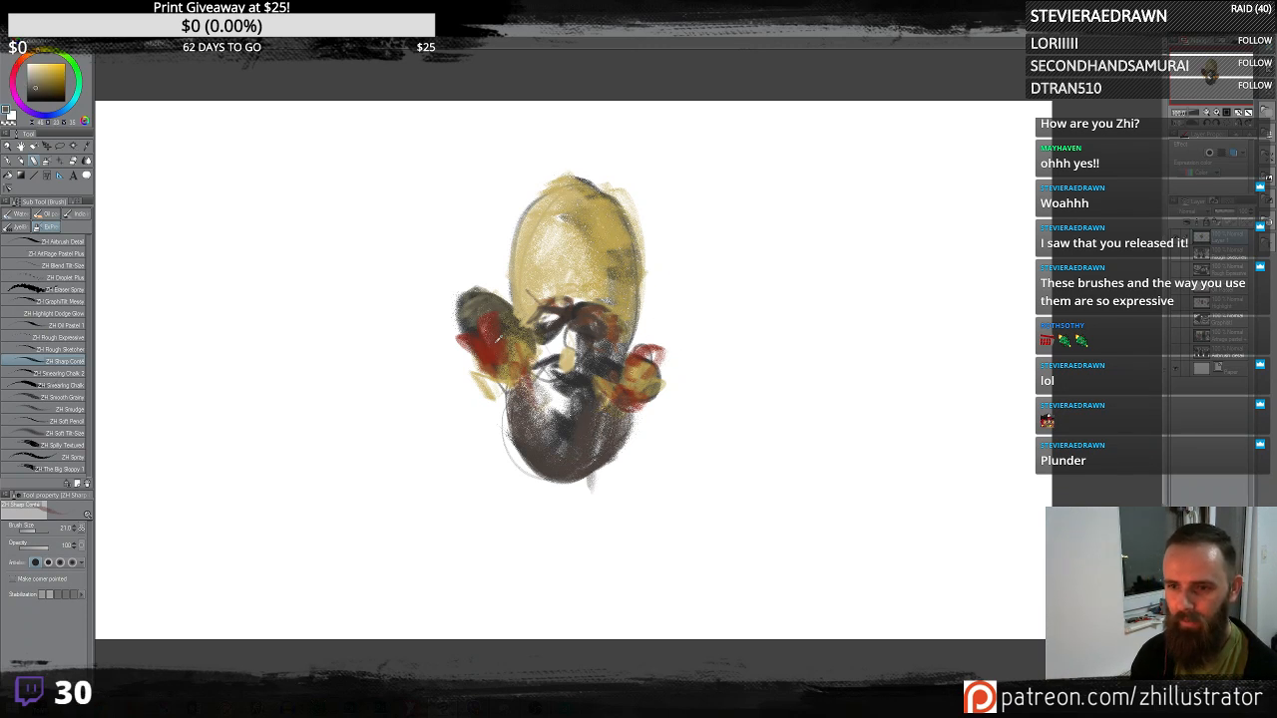
pyautogui.keyDown('alt'); pyautogui.click(496, 342); pyautogui.keyUp('alt')
pyautogui.moveTo(477, 289)
pyautogui.mouseDown()
pyautogui.moveTo(457, 349)
pyautogui.moveTo(479, 305)
pyautogui.moveTo(517, 357)
pyautogui.mouseUp()
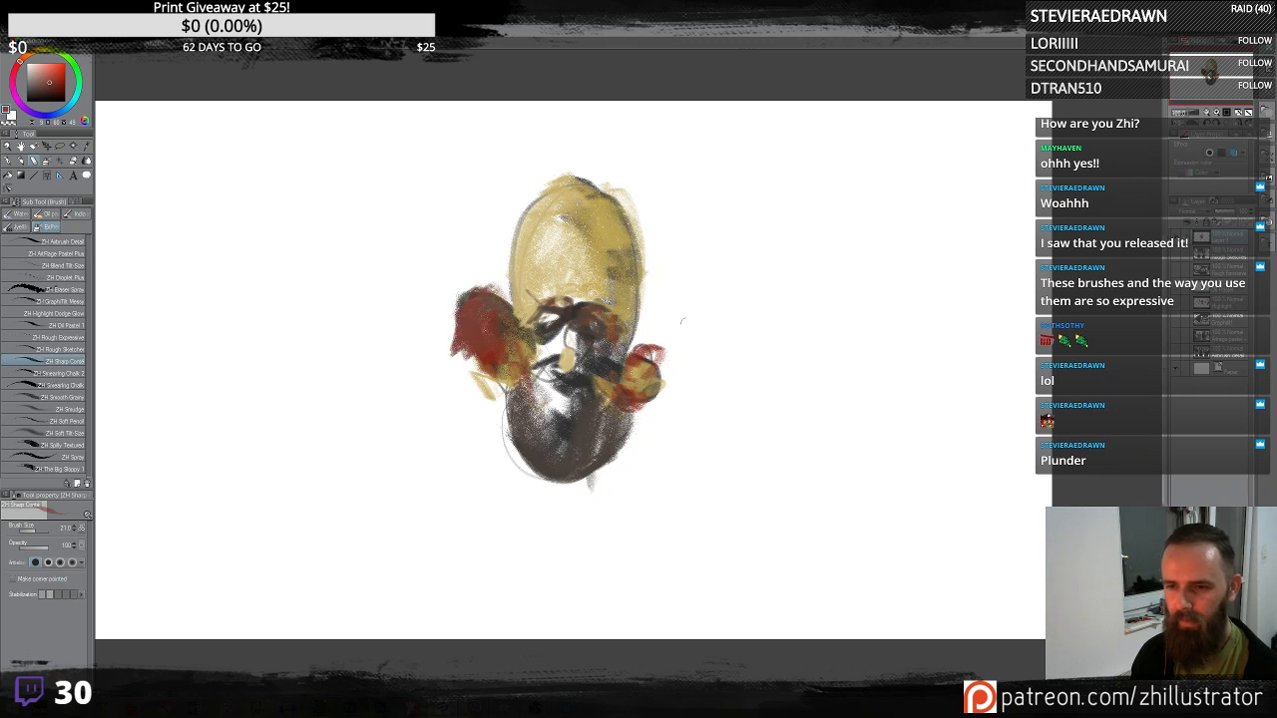
pyautogui.moveTo(682, 320)
pyautogui.mouseDown()
pyautogui.moveTo(639, 334)
pyautogui.moveTo(668, 391)
pyautogui.moveTo(659, 330)
pyautogui.moveTo(648, 419)
pyautogui.mouseUp()
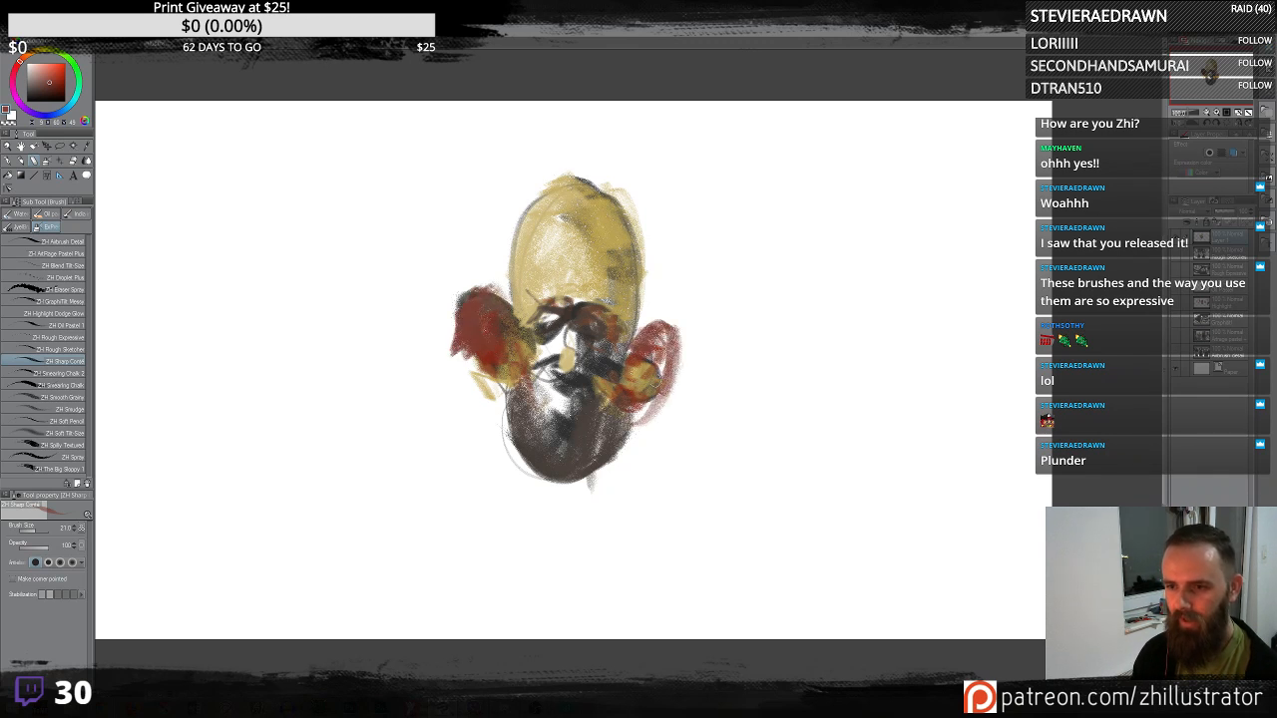
pyautogui.keyDown('alt'); pyautogui.click(576, 305); pyautogui.keyUp('alt')
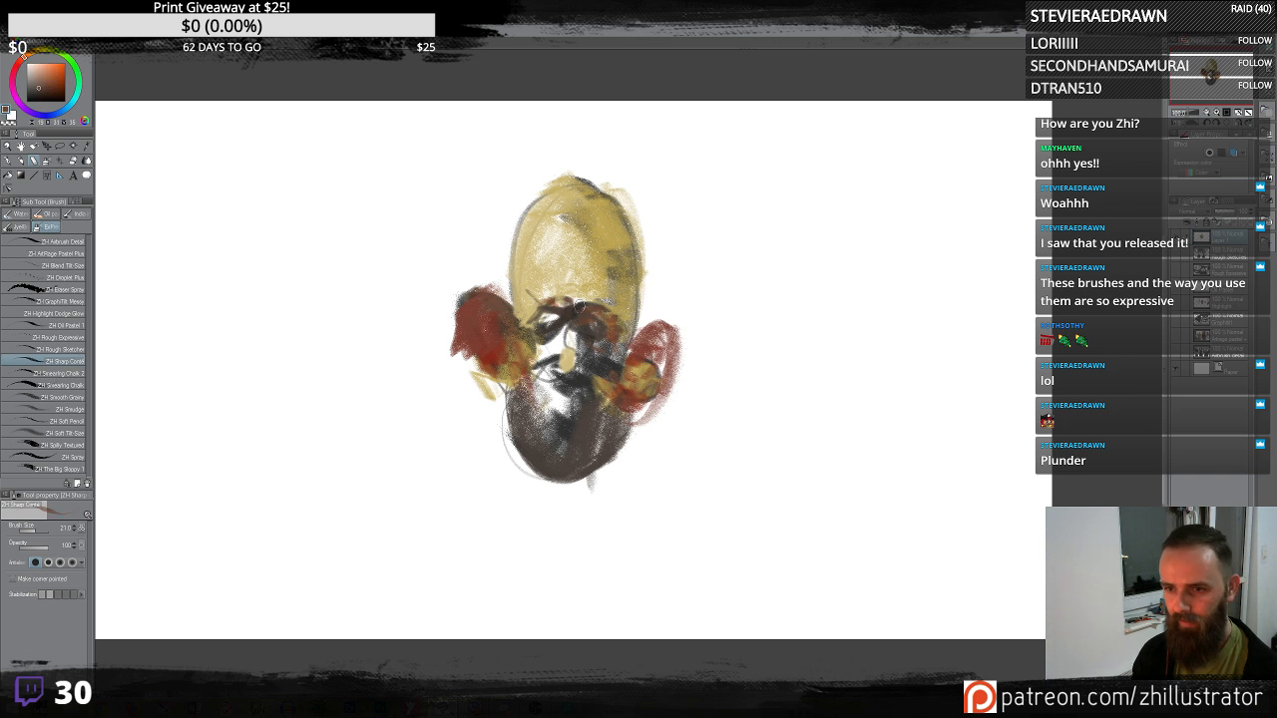
# - Paint dark brown hair strokes across the top of the head
pyautogui.moveTo(577, 305)
pyautogui.mouseDown()
pyautogui.moveTo(601, 289)
pyautogui.moveTo(610, 311)
pyautogui.moveTo(544, 296)
pyautogui.moveTo(529, 325)
pyautogui.mouseUp()
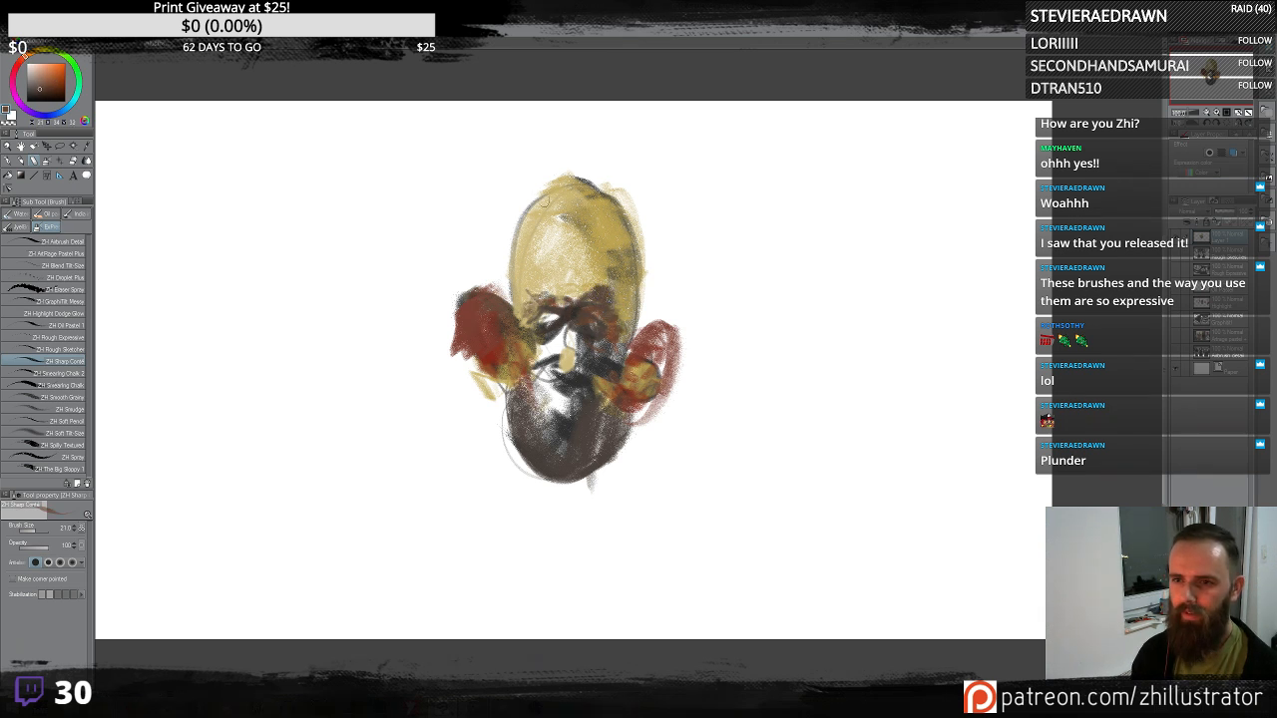
pyautogui.moveTo(544, 199)
pyautogui.mouseDown()
pyautogui.moveTo(584, 205)
pyautogui.moveTo(519, 200)
pyautogui.moveTo(649, 199)
pyautogui.mouseUp()
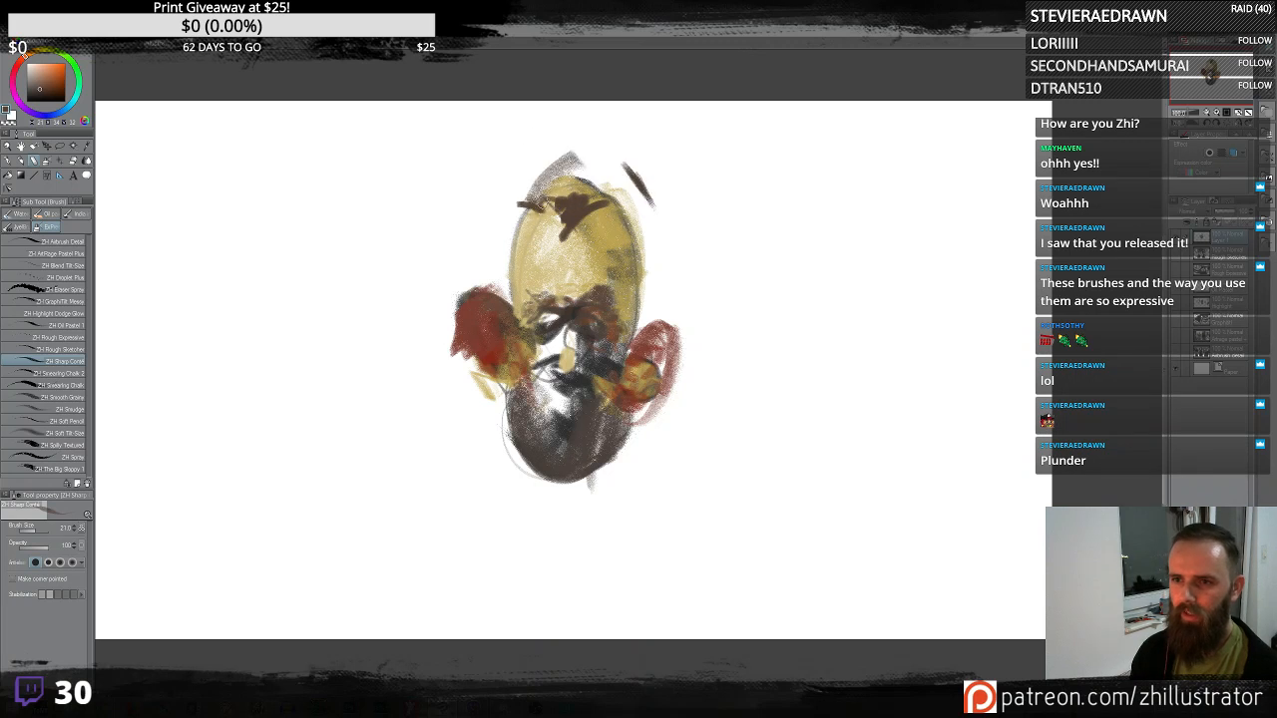
pyautogui.moveTo(575, 153); pyautogui.dragTo(647, 182)
pyautogui.moveTo(611, 150)
pyautogui.mouseDown()
pyautogui.moveTo(571, 191)
pyautogui.moveTo(573, 207)
pyautogui.mouseUp()
pyautogui.moveTo(612, 166)
pyautogui.mouseDown()
pyautogui.moveTo(593, 202)
pyautogui.moveTo(602, 211)
pyautogui.mouseUp()
pyautogui.moveTo(638, 193); pyautogui.dragTo(649, 267)
pyautogui.moveTo(570, 179)
pyautogui.mouseDown()
pyautogui.moveTo(555, 192)
pyautogui.moveTo(568, 211)
pyautogui.mouseUp()
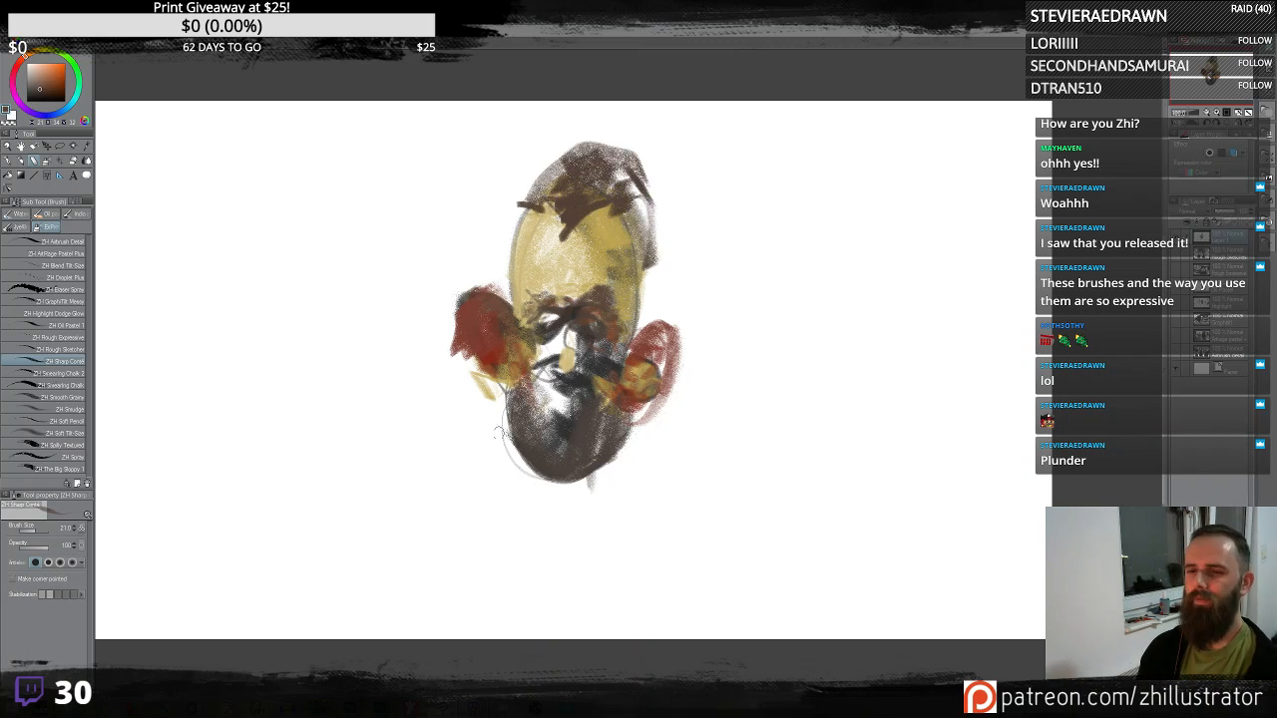
# - Paint a broad dark brown torso below the chin
pyautogui.moveTo(584, 507)
pyautogui.mouseDown()
pyautogui.moveTo(547, 568)
pyautogui.moveTo(621, 589)
pyautogui.moveTo(663, 449)
pyautogui.mouseUp()
pyautogui.moveTo(636, 429)
pyautogui.mouseDown()
pyautogui.moveTo(675, 469)
pyautogui.moveTo(661, 461)
pyautogui.mouseUp()
pyautogui.moveTo(502, 414); pyautogui.dragTo(478, 525)
pyautogui.moveTo(495, 439); pyautogui.dragTo(545, 569)
pyautogui.moveTo(503, 523); pyautogui.dragTo(547, 573)
pyautogui.moveTo(511, 523)
pyautogui.mouseDown()
pyautogui.moveTo(559, 565)
pyautogui.moveTo(589, 634)
pyautogui.mouseUp()
pyautogui.moveTo(578, 514); pyautogui.dragTo(611, 634)
pyautogui.moveTo(687, 454); pyautogui.dragTo(648, 636)
pyautogui.moveTo(511, 509)
pyautogui.mouseDown()
pyautogui.moveTo(499, 631)
pyautogui.moveTo(475, 621)
pyautogui.mouseUp()
pyautogui.moveTo(503, 425); pyautogui.dragTo(471, 555)
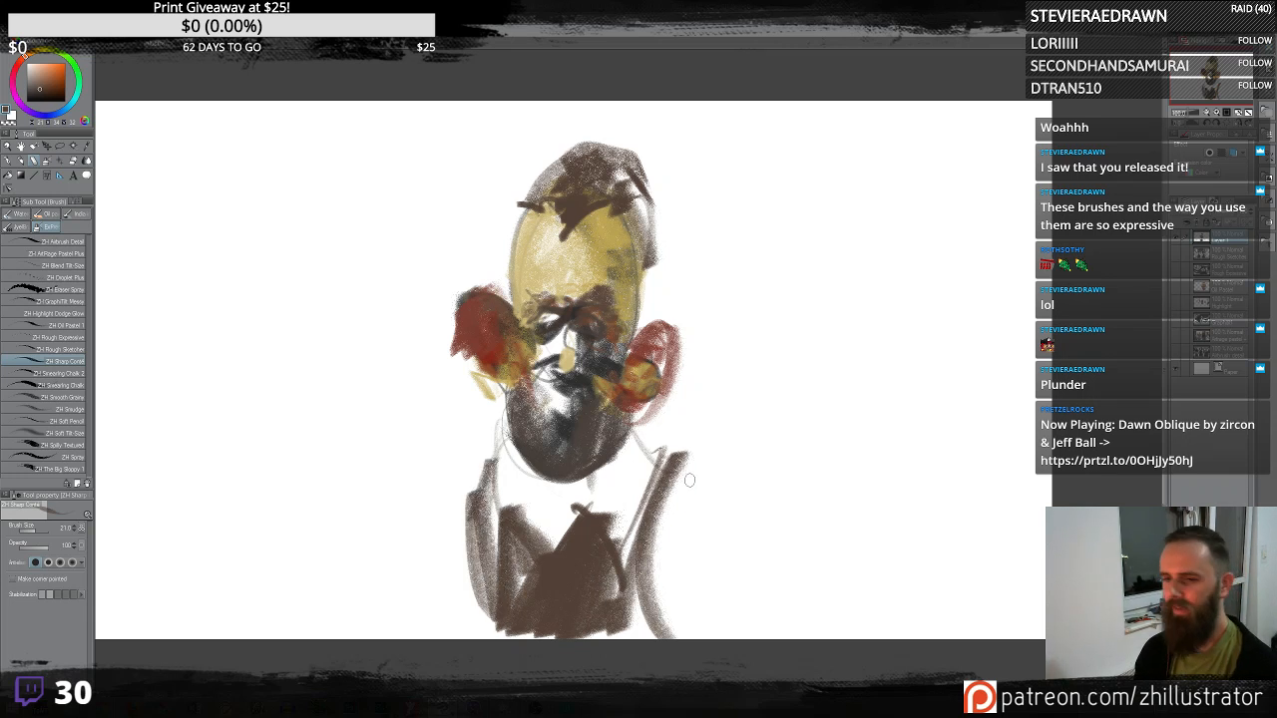
# - Sketch long curved shoulder and arm lines on both sides of the torso
pyautogui.moveTo(668, 457)
pyautogui.mouseDown()
pyautogui.moveTo(670, 504)
pyautogui.moveTo(794, 609)
pyautogui.mouseUp()
pyautogui.moveTo(688, 463); pyautogui.dragTo(831, 638)
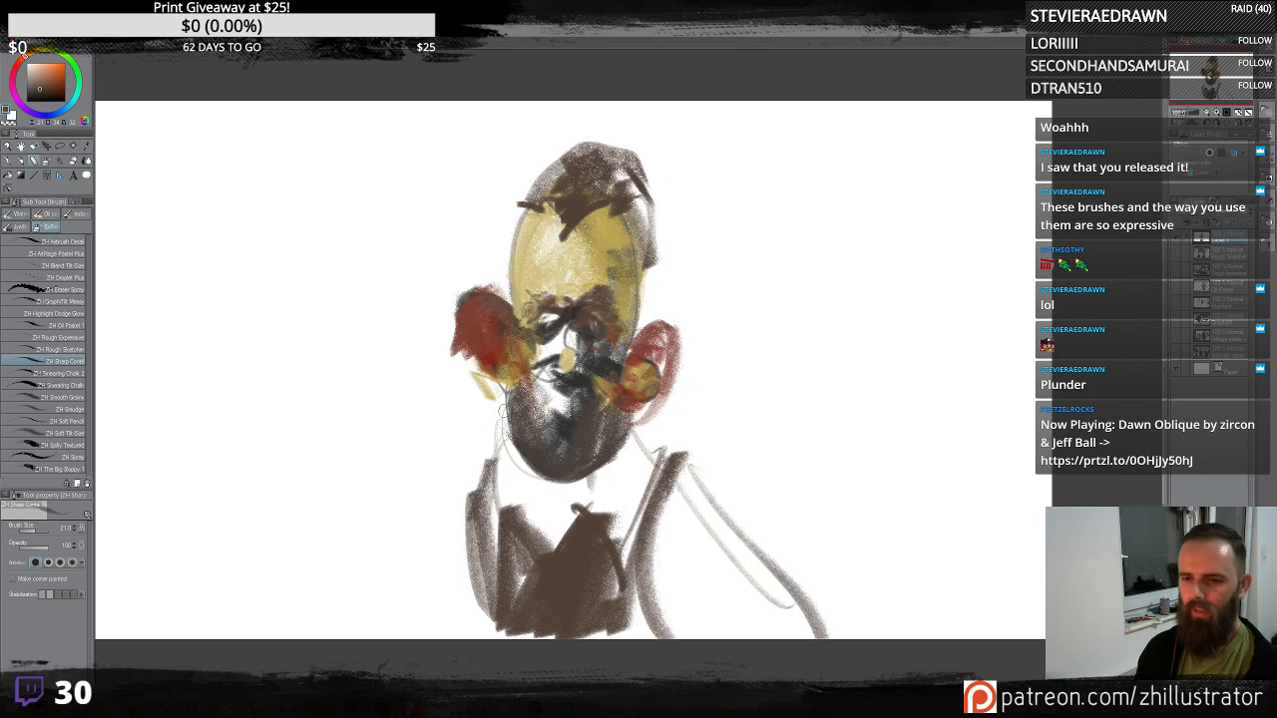
pyautogui.moveTo(493, 429)
pyautogui.mouseDown()
pyautogui.moveTo(421, 639)
pyautogui.moveTo(401, 639)
pyautogui.mouseUp()
pyautogui.moveTo(655, 421); pyautogui.dragTo(668, 453)
pyautogui.moveTo(681, 469); pyautogui.dragTo(906, 638)
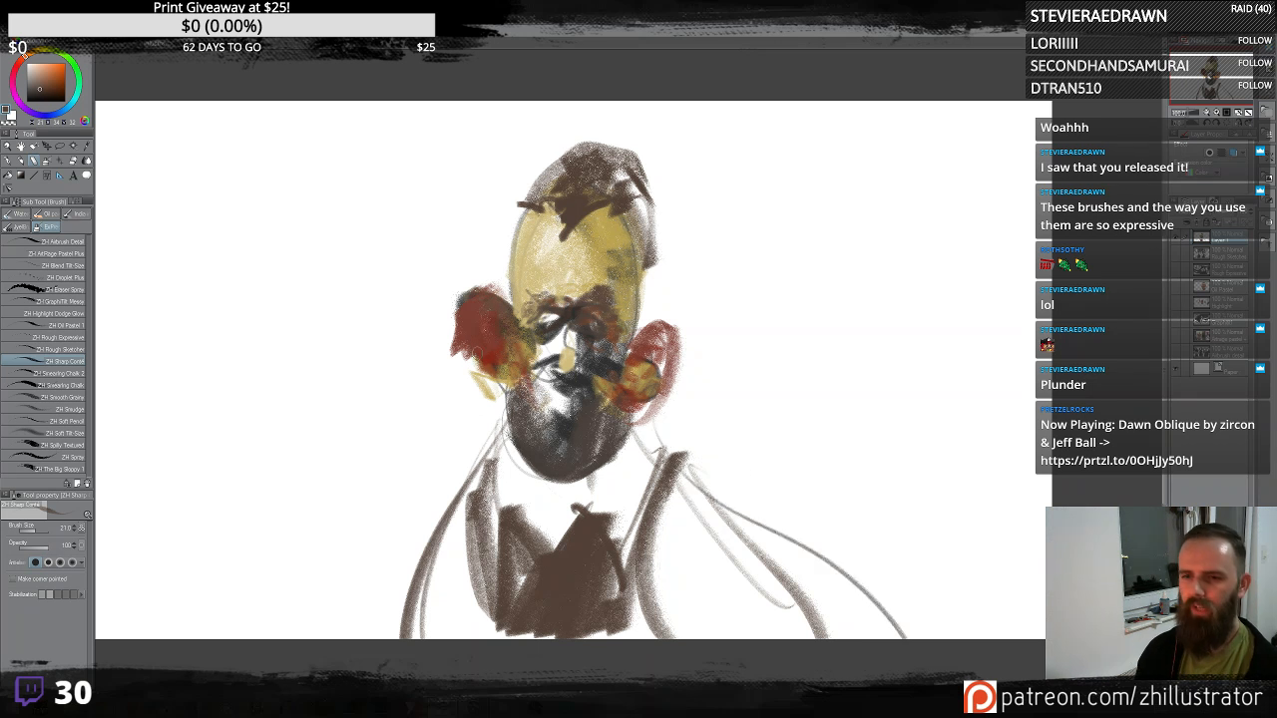
# - Paint light grey hair around the sides and top of the head
pyautogui.keyDown('alt'); pyautogui.click(566, 322); pyautogui.keyUp('alt')
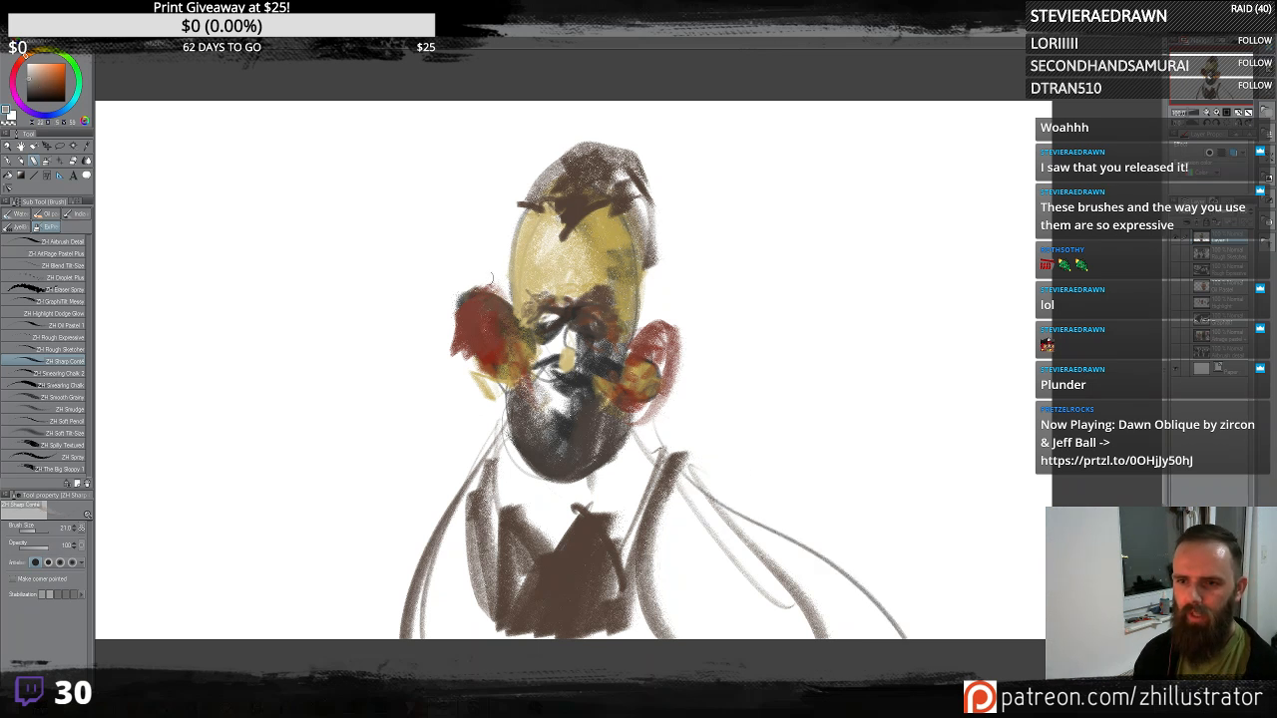
pyautogui.moveTo(485, 287)
pyautogui.mouseDown()
pyautogui.moveTo(507, 273)
pyautogui.moveTo(499, 248)
pyautogui.moveTo(469, 291)
pyautogui.moveTo(534, 204)
pyautogui.moveTo(461, 272)
pyautogui.mouseUp()
pyautogui.moveTo(625, 288)
pyautogui.mouseDown()
pyautogui.moveTo(648, 261)
pyautogui.moveTo(653, 300)
pyautogui.moveTo(668, 274)
pyautogui.moveTo(662, 249)
pyautogui.moveTo(681, 300)
pyautogui.mouseUp()
pyautogui.keyDown('alt'); pyautogui.click(512, 244); pyautogui.keyUp('alt')
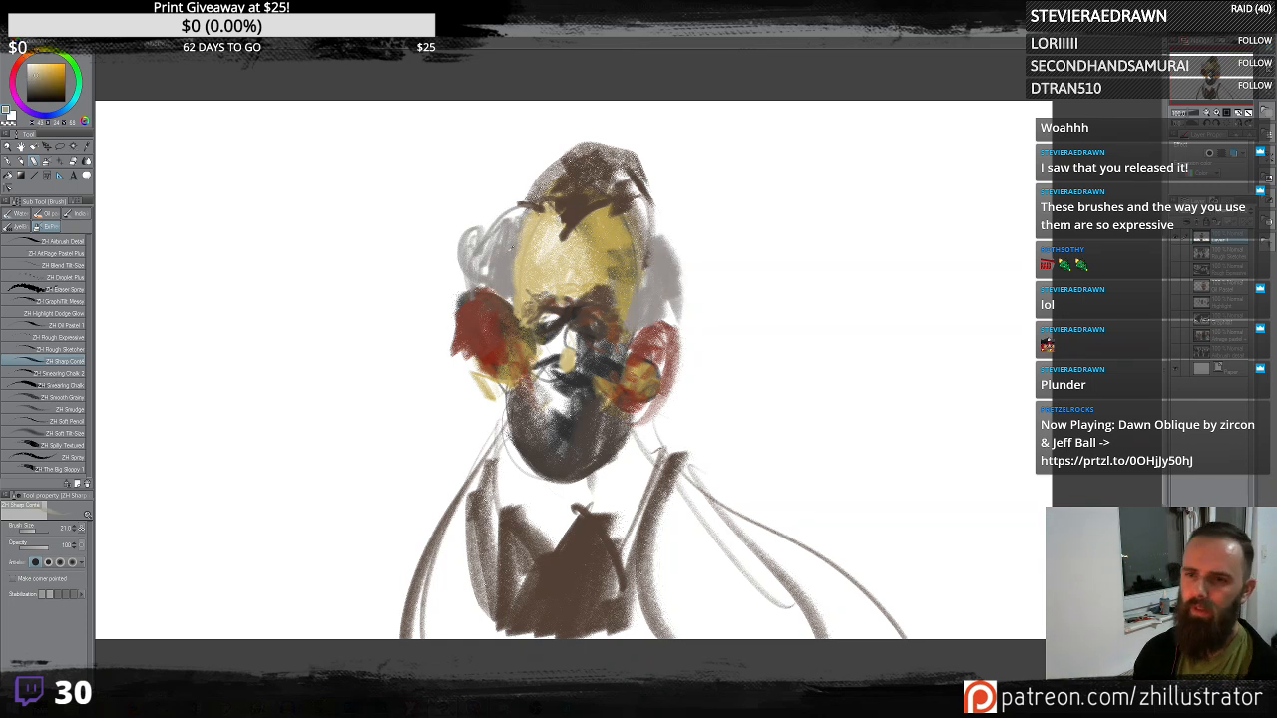
pyautogui.keyDown('alt'); pyautogui.click(505, 184); pyautogui.keyUp('alt')
pyautogui.moveTo(515, 217)
pyautogui.mouseDown()
pyautogui.moveTo(498, 256)
pyautogui.moveTo(477, 241)
pyautogui.moveTo(530, 317)
pyautogui.moveTo(512, 292)
pyautogui.moveTo(517, 303)
pyautogui.moveTo(521, 258)
pyautogui.mouseUp()
pyautogui.keyDown('alt'); pyautogui.click(547, 305); pyautogui.keyUp('alt')
pyautogui.moveTo(626, 313); pyautogui.dragTo(629, 339)
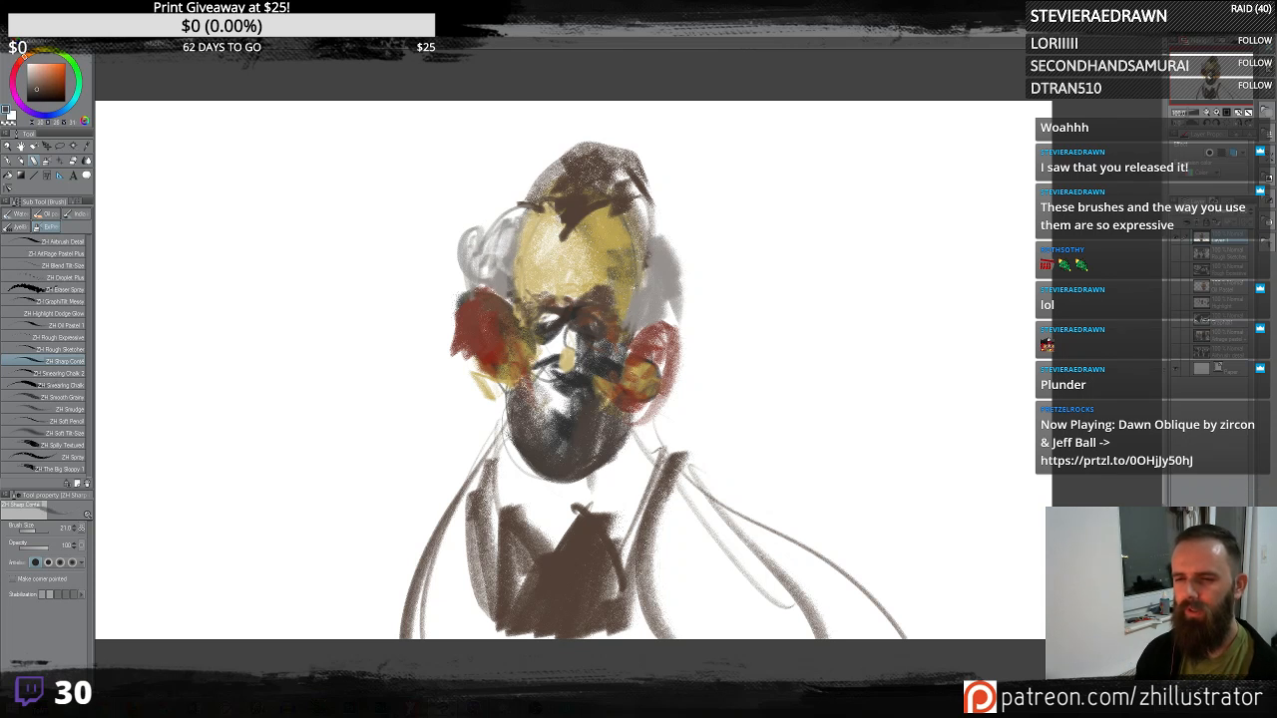
# - Sample colors from the canvas and add darker strokes on the head top and warm strokes over the ears
pyautogui.keyDown('alt'); pyautogui.click(632, 315); pyautogui.keyUp('alt')
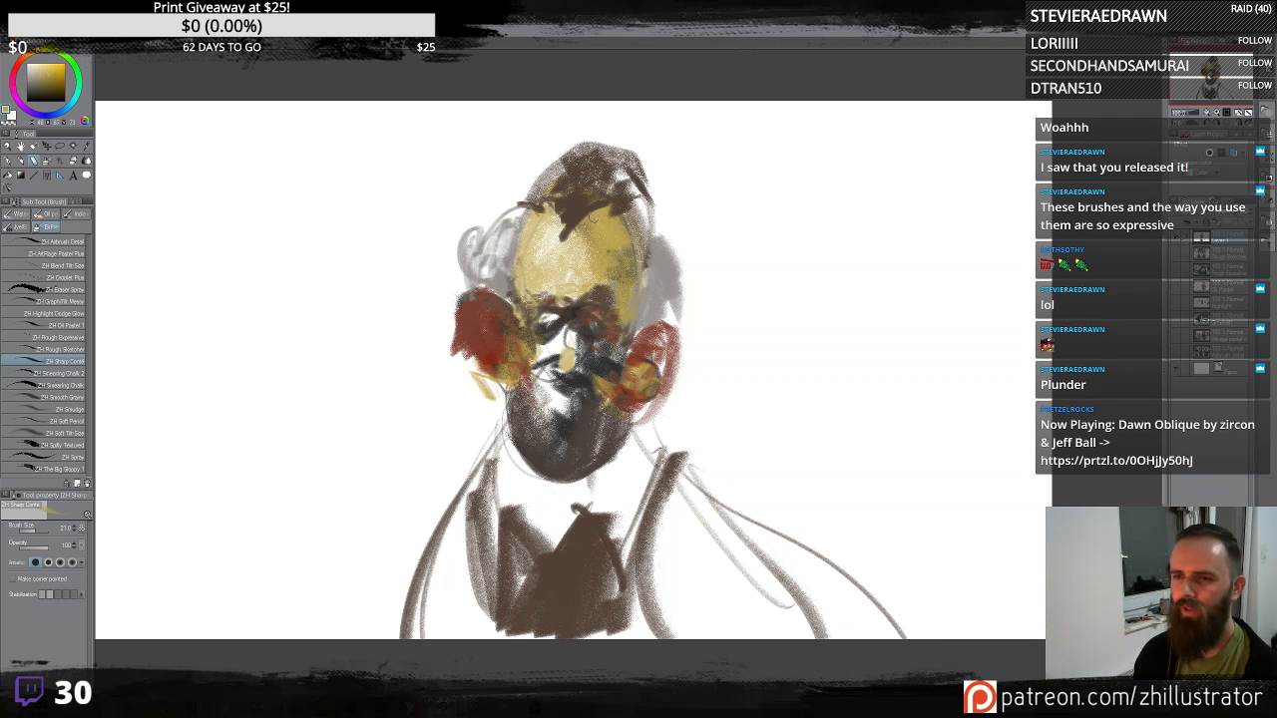
pyautogui.keyDown('alt'); pyautogui.click(589, 207); pyautogui.keyUp('alt')
pyautogui.moveTo(556, 194)
pyautogui.mouseDown()
pyautogui.moveTo(583, 154)
pyautogui.moveTo(534, 184)
pyautogui.moveTo(549, 205)
pyautogui.moveTo(613, 181)
pyautogui.mouseUp()
pyautogui.keyDown('alt'); pyautogui.click(485, 384); pyautogui.keyUp('alt')
pyautogui.keyDown('alt'); pyautogui.click(496, 351); pyautogui.keyUp('alt')
pyautogui.moveTo(501, 361)
pyautogui.mouseDown()
pyautogui.moveTo(473, 381)
pyautogui.moveTo(529, 403)
pyautogui.mouseUp()
pyautogui.keyDown('alt'); pyautogui.click(644, 379); pyautogui.keyUp('alt')
pyautogui.moveTo(648, 329)
pyautogui.mouseDown()
pyautogui.moveTo(683, 327)
pyautogui.moveTo(684, 352)
pyautogui.moveTo(672, 331)
pyautogui.mouseUp()
pyautogui.keyDown('alt'); pyautogui.click(661, 344); pyautogui.keyUp('alt')
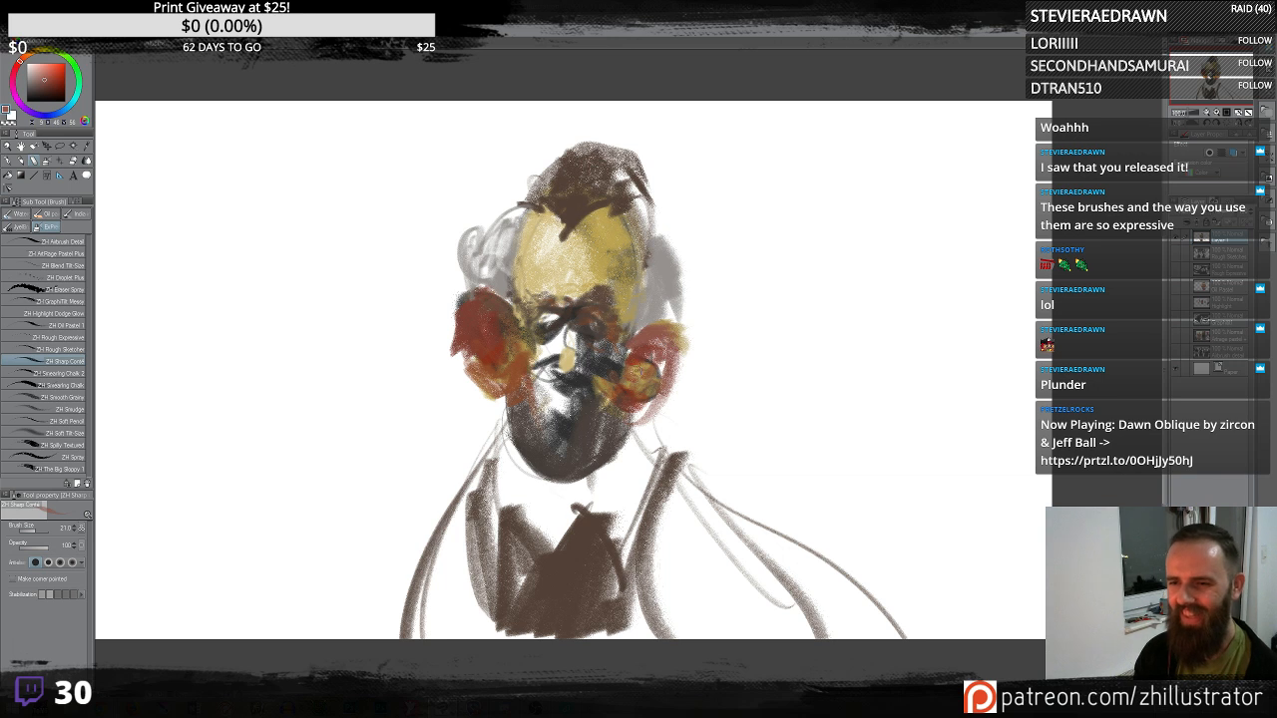
# - Paint wavy dark wrinkle lines across the forehead
pyautogui.moveTo(632, 375); pyautogui.dragTo(648, 409)
pyautogui.moveTo(562, 277)
pyautogui.mouseDown()
pyautogui.moveTo(575, 297)
pyautogui.moveTo(541, 280)
pyautogui.moveTo(605, 279)
pyautogui.moveTo(519, 299)
pyautogui.moveTo(571, 265)
pyautogui.moveTo(529, 269)
pyautogui.moveTo(619, 272)
pyautogui.moveTo(618, 288)
pyautogui.moveTo(628, 265)
pyautogui.moveTo(525, 269)
pyautogui.moveTo(517, 286)
pyautogui.moveTo(544, 272)
pyautogui.moveTo(623, 281)
pyautogui.mouseUp()
pyautogui.moveTo(581, 265)
pyautogui.mouseDown()
pyautogui.moveTo(635, 255)
pyautogui.moveTo(529, 255)
pyautogui.mouseUp()
pyautogui.moveTo(529, 256)
pyautogui.mouseDown()
pyautogui.moveTo(514, 273)
pyautogui.moveTo(560, 235)
pyautogui.moveTo(575, 256)
pyautogui.mouseUp()
pyautogui.moveTo(567, 250)
pyautogui.mouseDown()
pyautogui.moveTo(517, 285)
pyautogui.moveTo(568, 275)
pyautogui.mouseUp()
pyautogui.moveTo(581, 284); pyautogui.dragTo(561, 303)
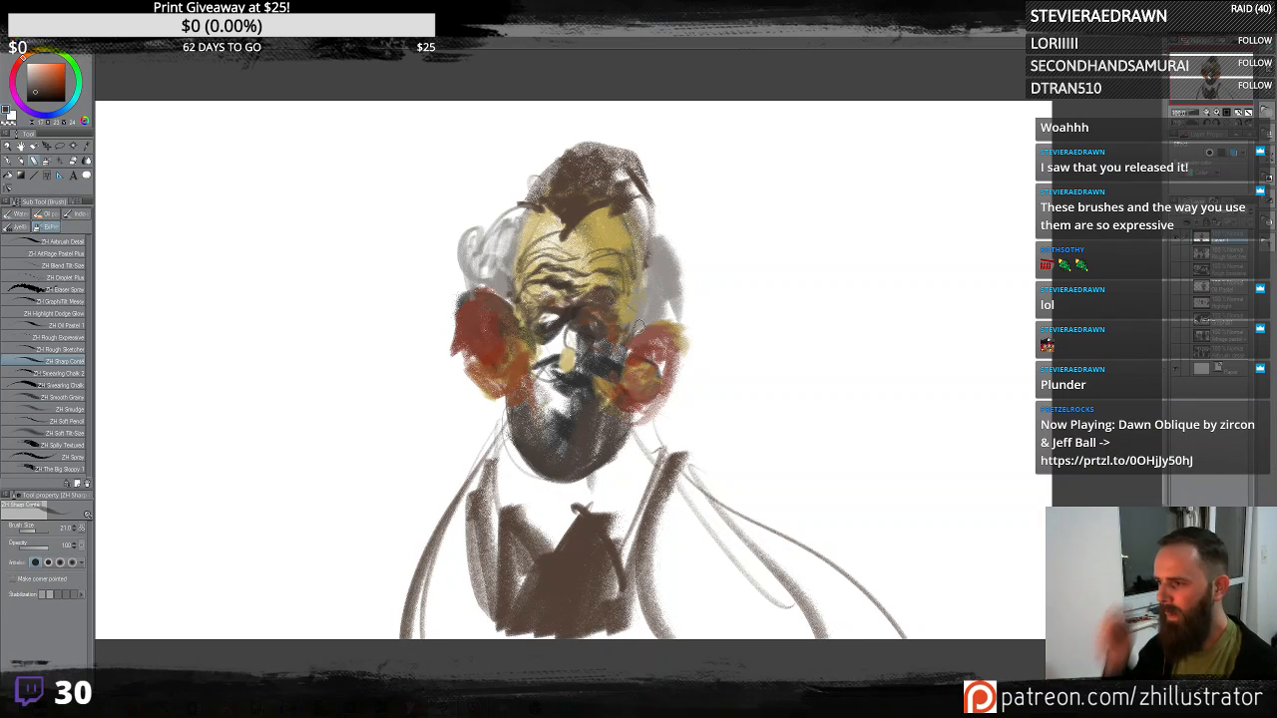
# - Sample light tones and dab highlights onto the nose, mouth and chin
pyautogui.keyDown('alt'); pyautogui.click(600, 232); pyautogui.keyUp('alt')
pyautogui.moveTo(547, 404); pyautogui.dragTo(569, 411)
pyautogui.keyDown('alt'); pyautogui.click(642, 356); pyautogui.keyUp('alt')
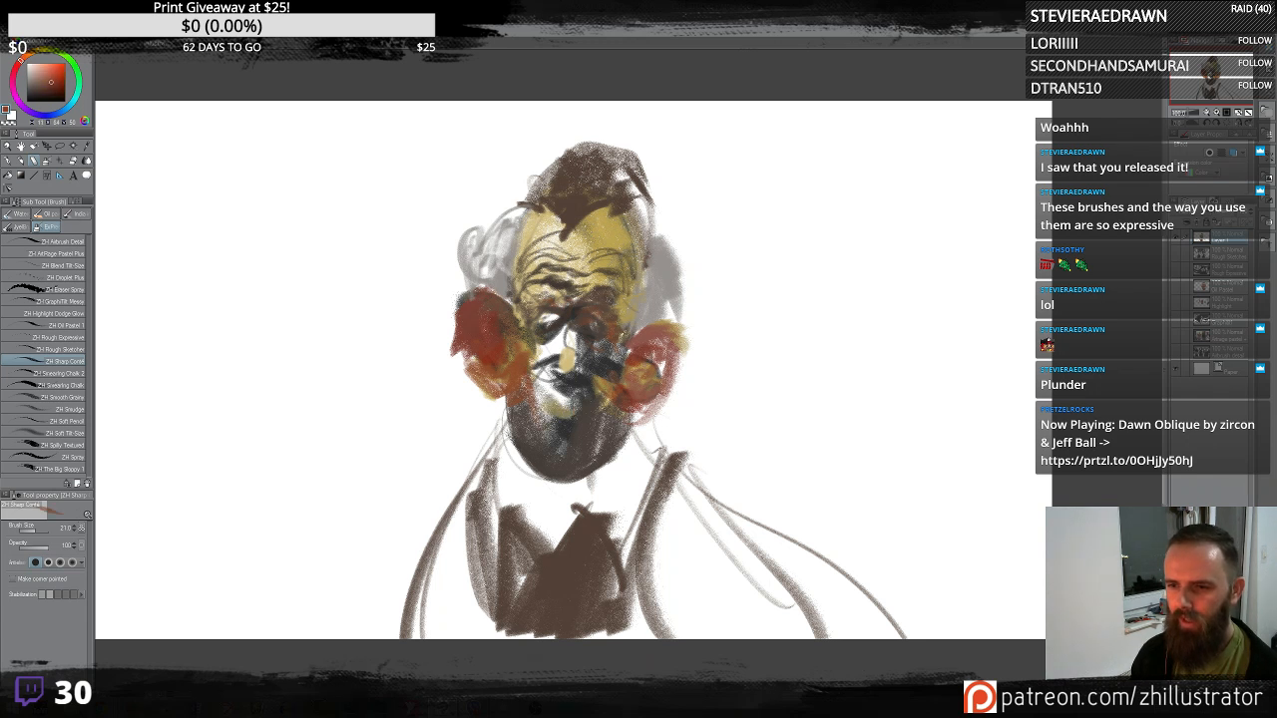
pyautogui.moveTo(568, 381)
pyautogui.mouseDown()
pyautogui.moveTo(557, 384)
pyautogui.moveTo(568, 386)
pyautogui.mouseUp()
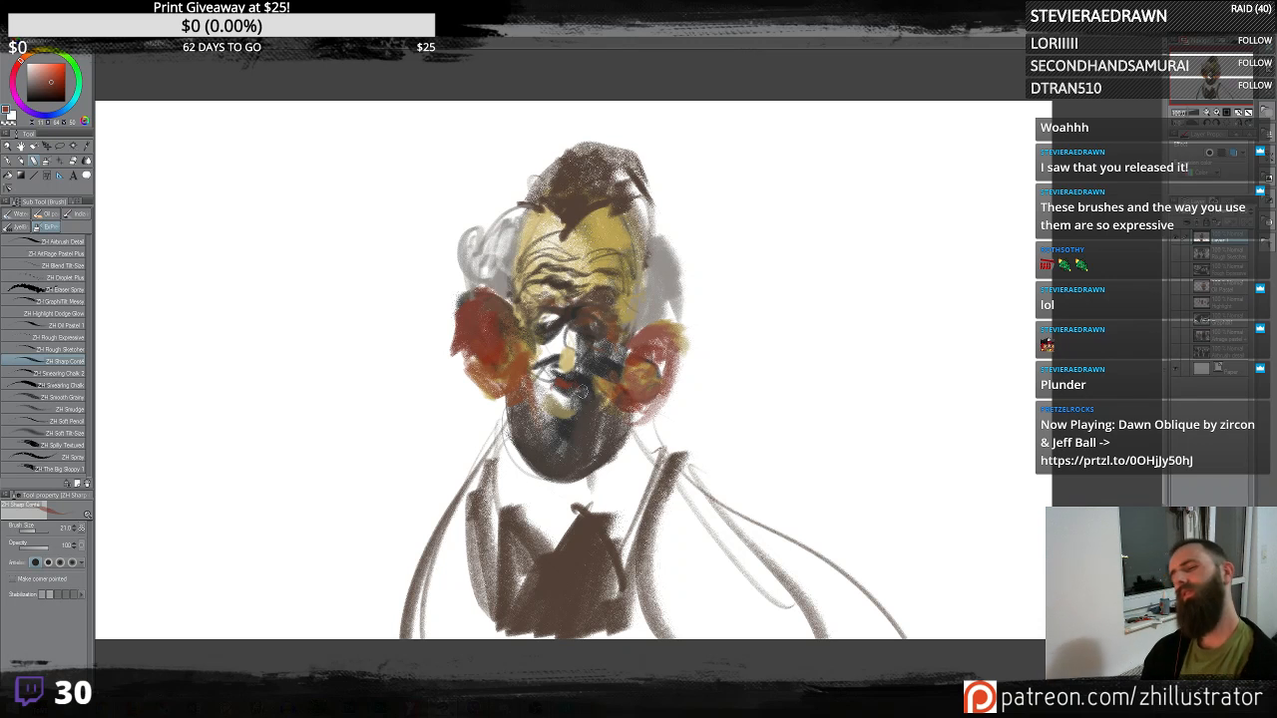
pyautogui.keyDown('alt'); pyautogui.click(589, 366); pyautogui.keyUp('alt')
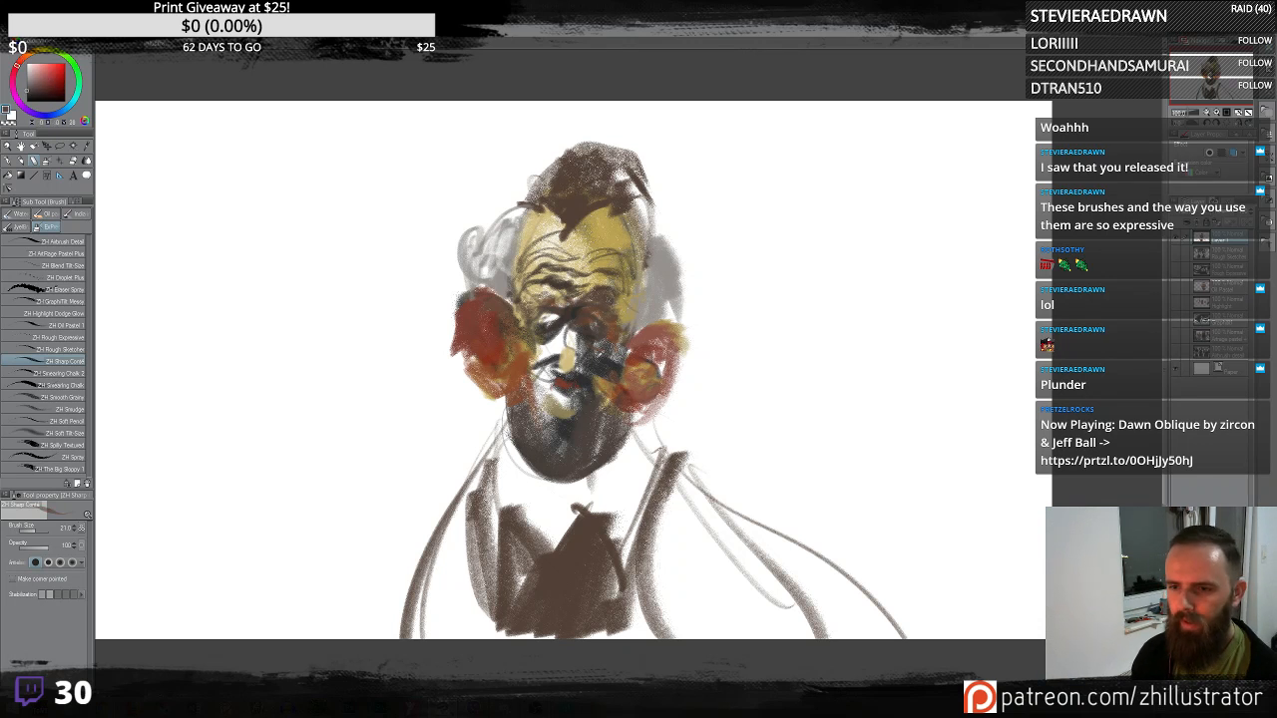
pyautogui.keyDown('alt'); pyautogui.click(565, 379); pyautogui.keyUp('alt')
pyautogui.moveTo(558, 370)
pyautogui.mouseDown()
pyautogui.moveTo(588, 381)
pyautogui.moveTo(601, 399)
pyautogui.moveTo(564, 389)
pyautogui.mouseUp()
pyautogui.keyDown('alt'); pyautogui.click(569, 399); pyautogui.keyUp('alt')
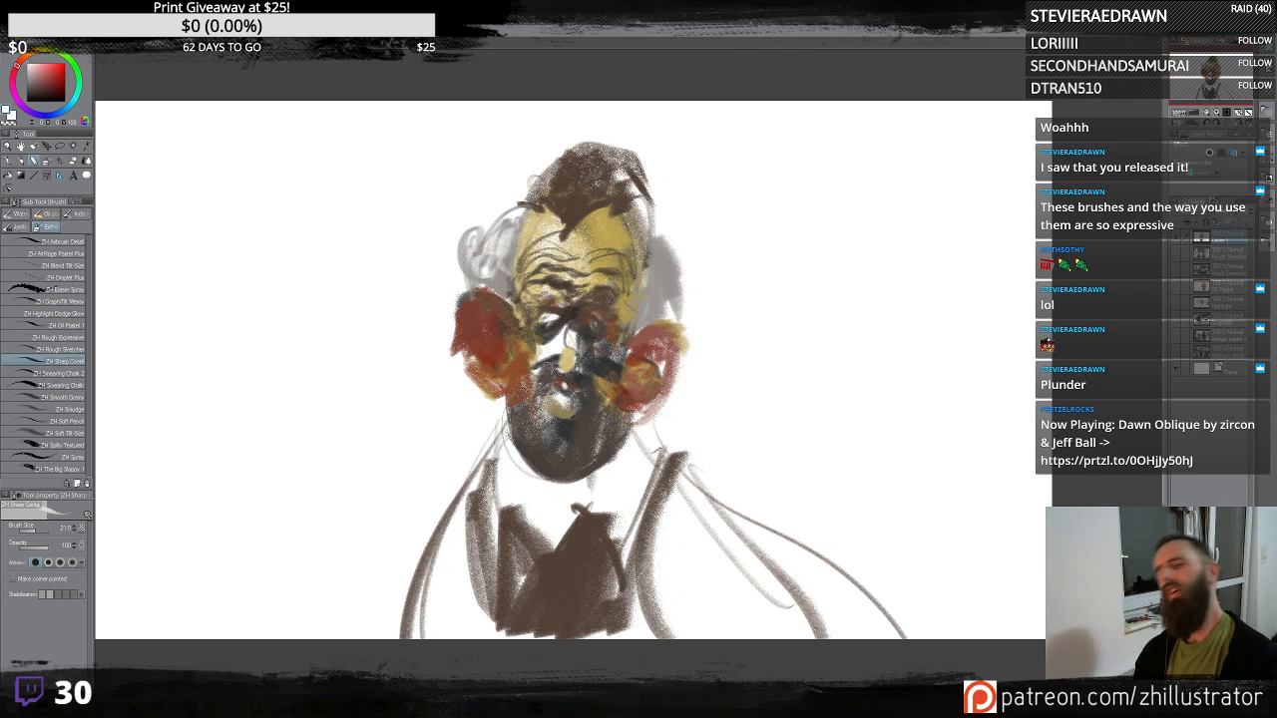
pyautogui.keyDown('alt'); pyautogui.click(567, 422); pyautogui.keyUp('alt')
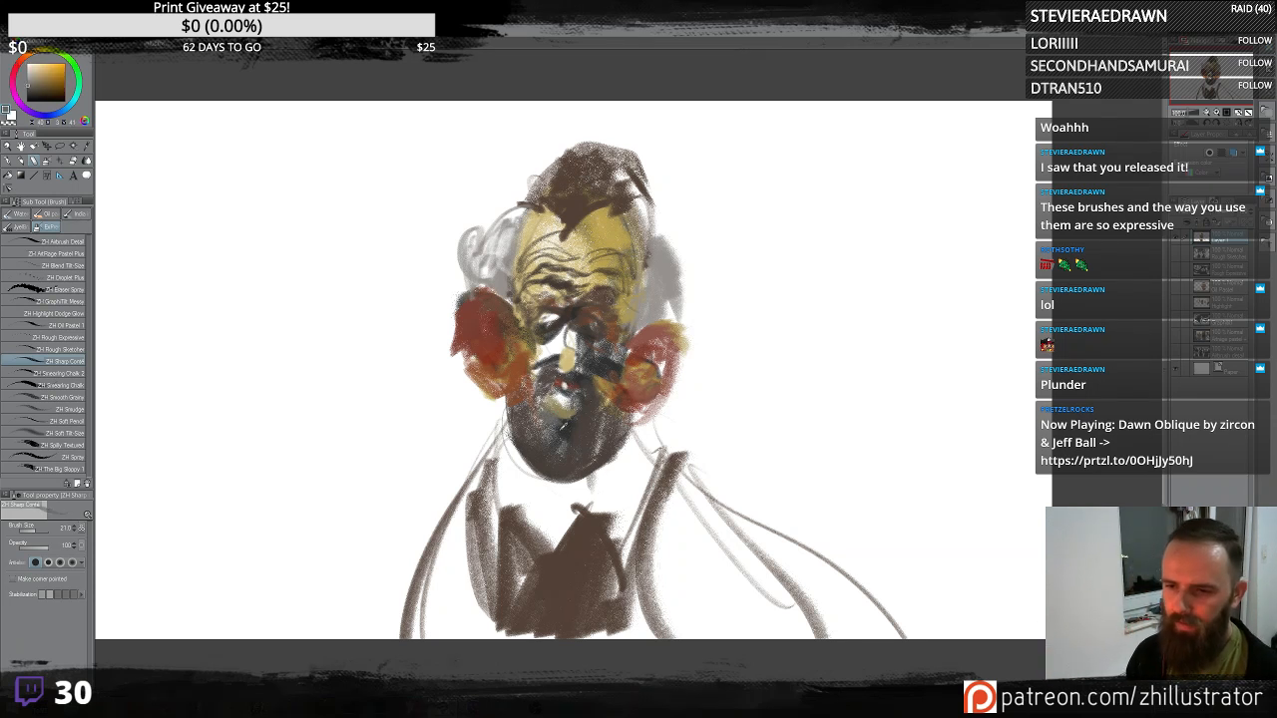
pyautogui.keyDown('alt'); pyautogui.click(576, 417); pyautogui.keyUp('alt')
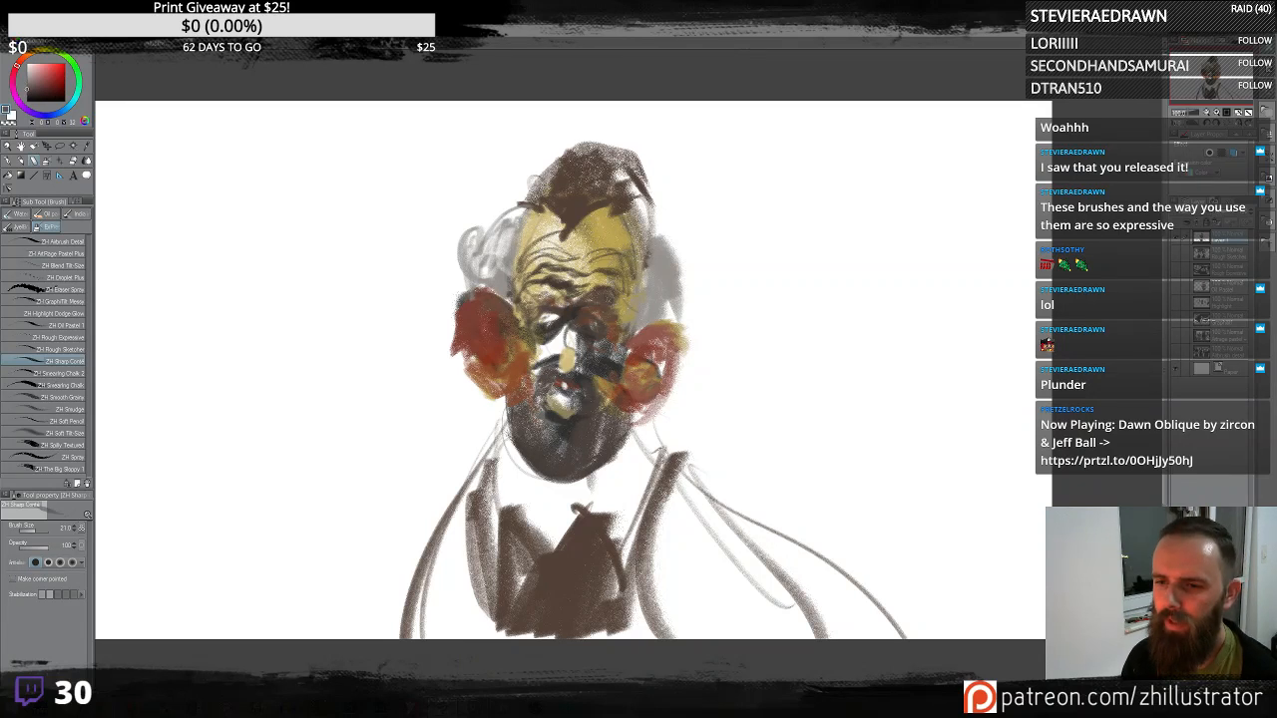
# - Sample the yellow and paint over the right ear
pyautogui.keyDown('alt'); pyautogui.click(550, 316); pyautogui.keyUp('alt')
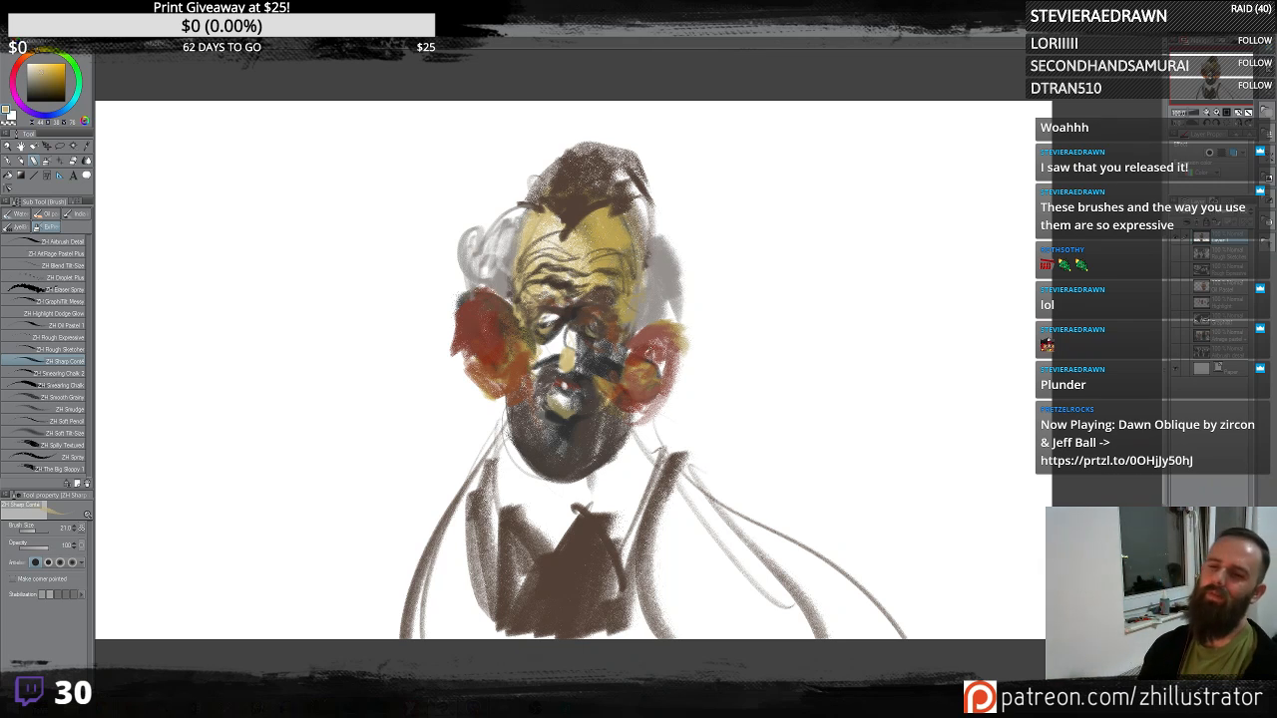
pyautogui.keyDown('alt'); pyautogui.click(650, 351); pyautogui.keyUp('alt')
pyautogui.moveTo(638, 344)
pyautogui.mouseDown()
pyautogui.moveTo(624, 374)
pyautogui.moveTo(667, 382)
pyautogui.mouseUp()
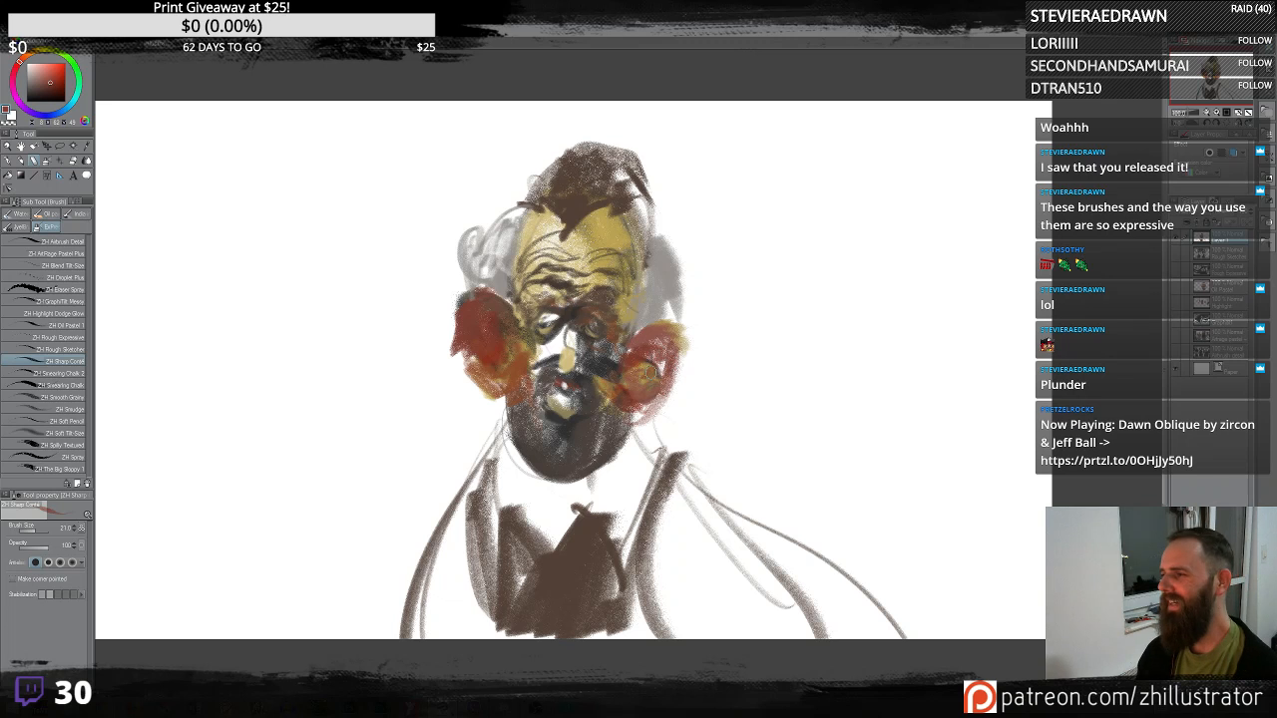
# - Start a second head to the right of the portrait with broad reddish-brown strokes
pyautogui.keyDown('alt'); pyautogui.click(526, 236); pyautogui.keyUp('alt')
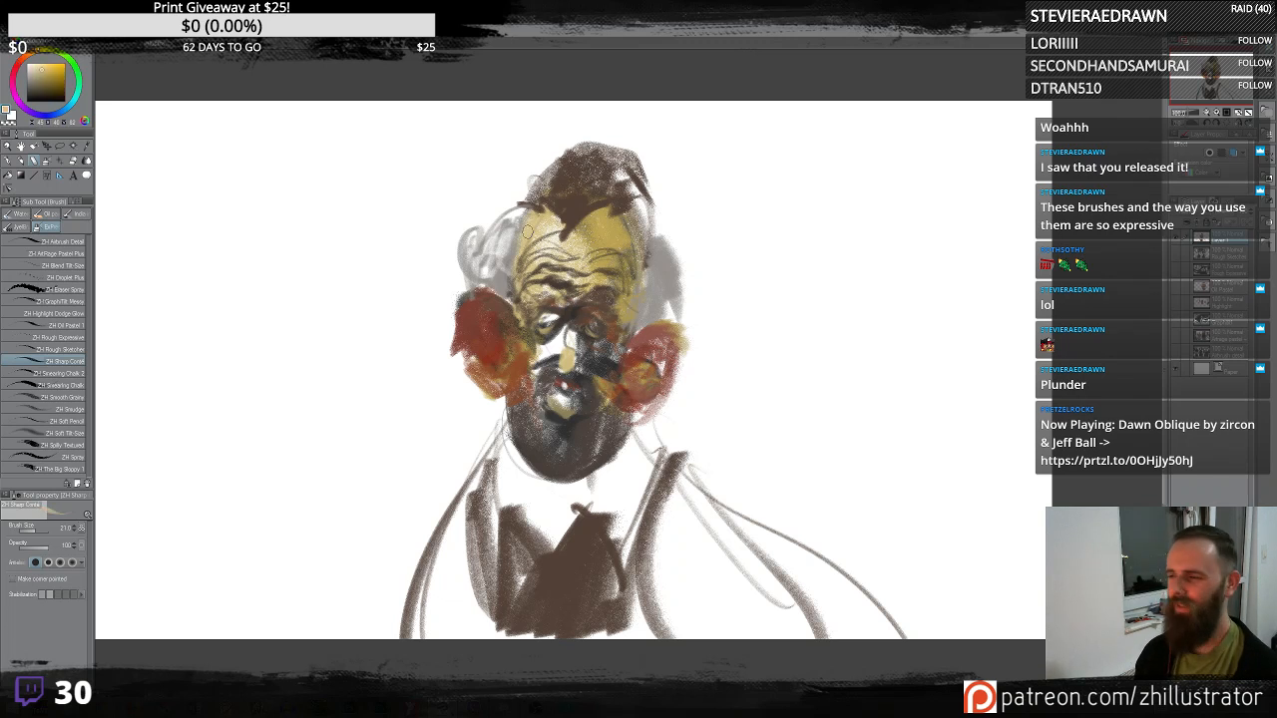
pyautogui.moveTo(778, 293); pyautogui.dragTo(665, 310)
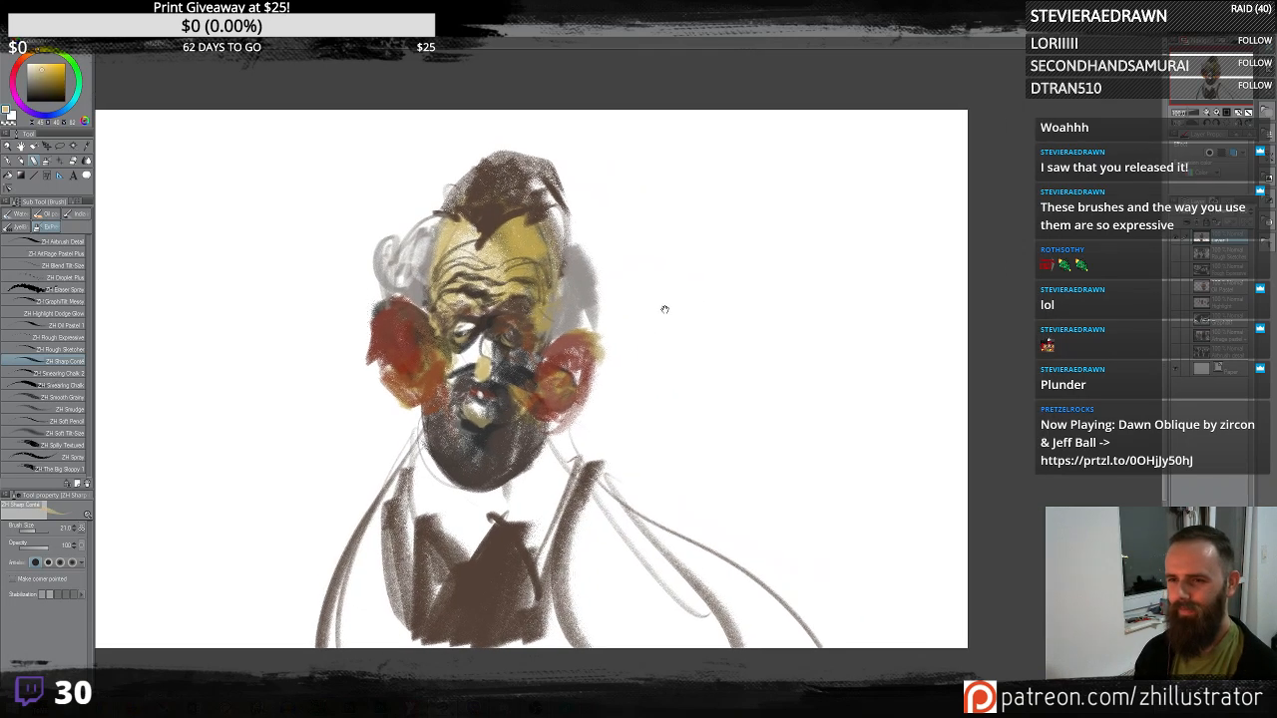
pyautogui.keyDown('alt'); pyautogui.click(571, 323); pyautogui.keyUp('alt')
pyautogui.moveTo(728, 273); pyautogui.dragTo(724, 384)
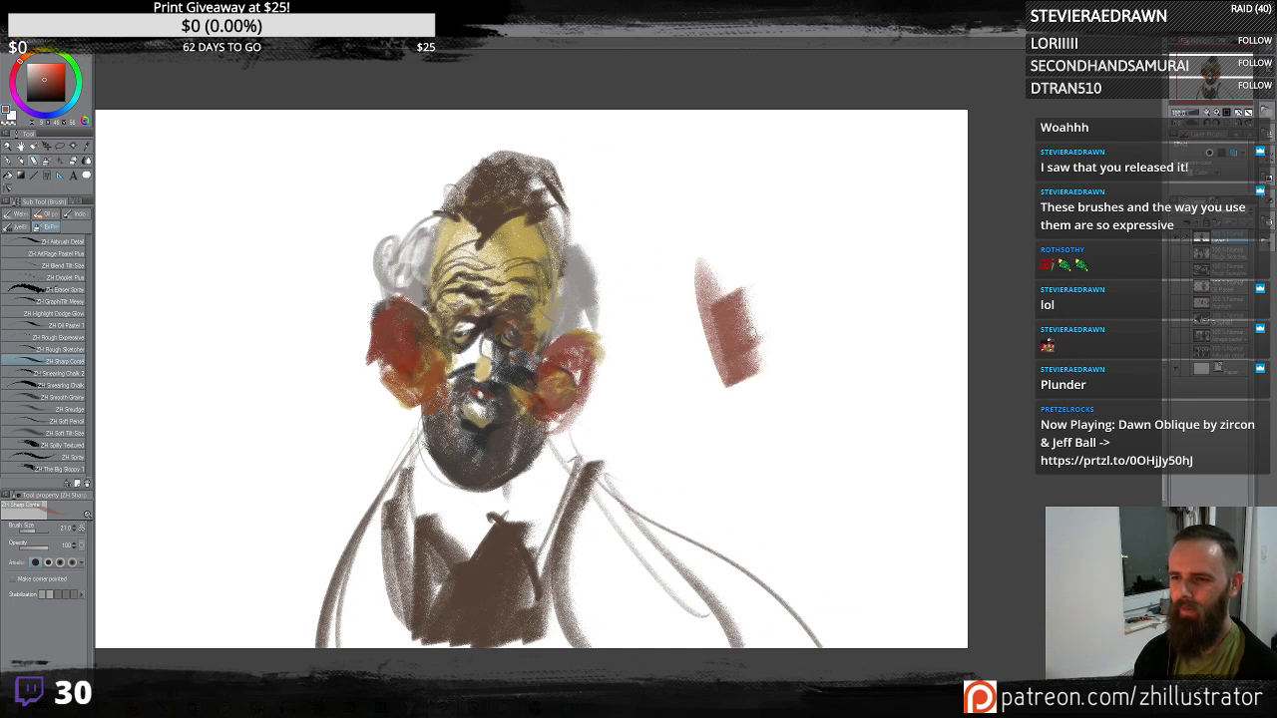
pyautogui.moveTo(788, 354); pyautogui.dragTo(803, 239)
pyautogui.moveTo(698, 284); pyautogui.dragTo(778, 214)
pyautogui.moveTo(689, 329)
pyautogui.mouseDown()
pyautogui.moveTo(761, 236)
pyautogui.moveTo(835, 372)
pyautogui.mouseUp()
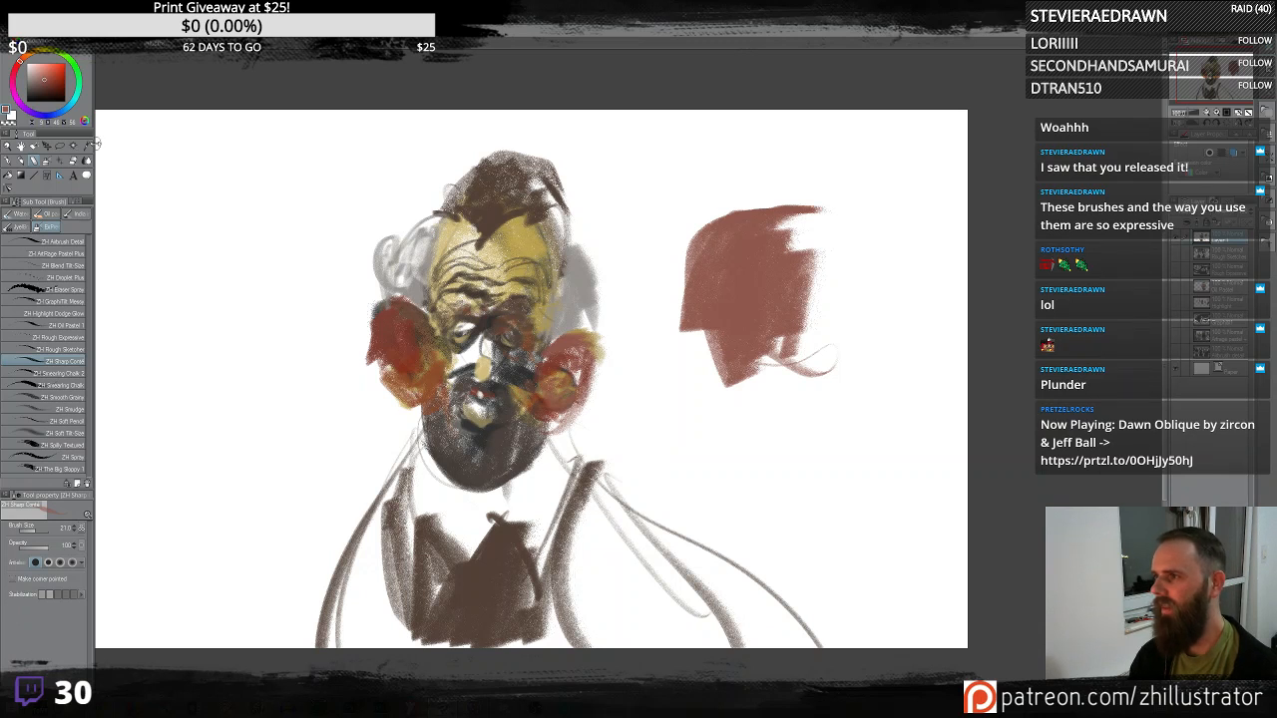
# - Pick a deeper red and round out the second head's shape
pyautogui.click(55, 80)
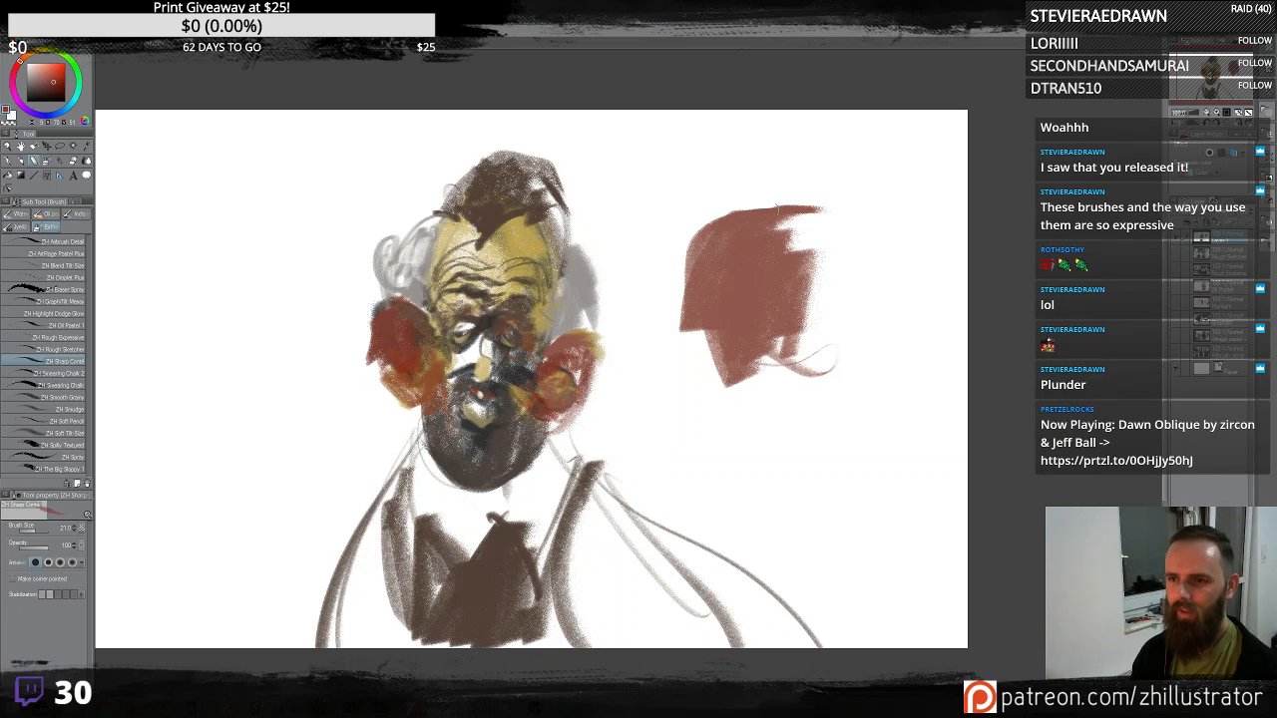
pyautogui.moveTo(756, 221)
pyautogui.mouseDown()
pyautogui.moveTo(698, 292)
pyautogui.moveTo(738, 331)
pyautogui.moveTo(717, 344)
pyautogui.moveTo(819, 336)
pyautogui.moveTo(789, 204)
pyautogui.moveTo(814, 319)
pyautogui.moveTo(708, 209)
pyautogui.moveTo(829, 238)
pyautogui.mouseUp()
pyautogui.moveTo(720, 295)
pyautogui.mouseDown()
pyautogui.moveTo(789, 290)
pyautogui.moveTo(800, 309)
pyautogui.mouseUp()
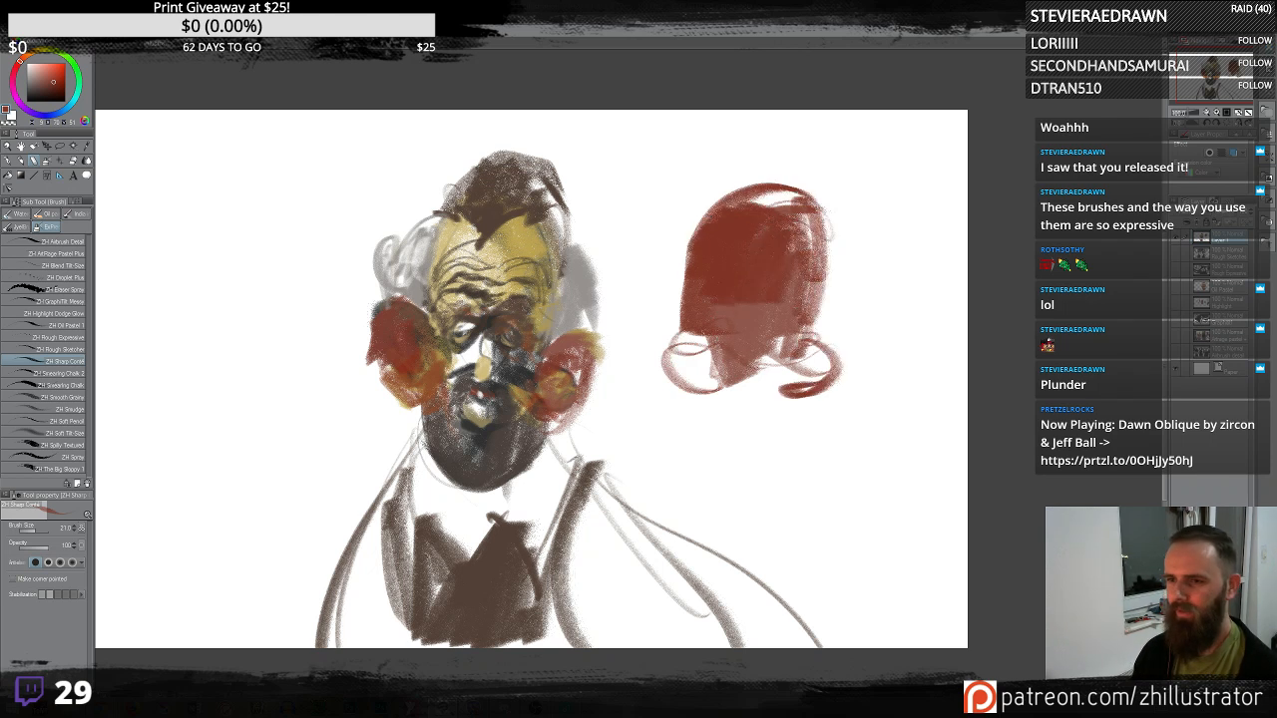
pyautogui.moveTo(703, 339); pyautogui.dragTo(730, 366)
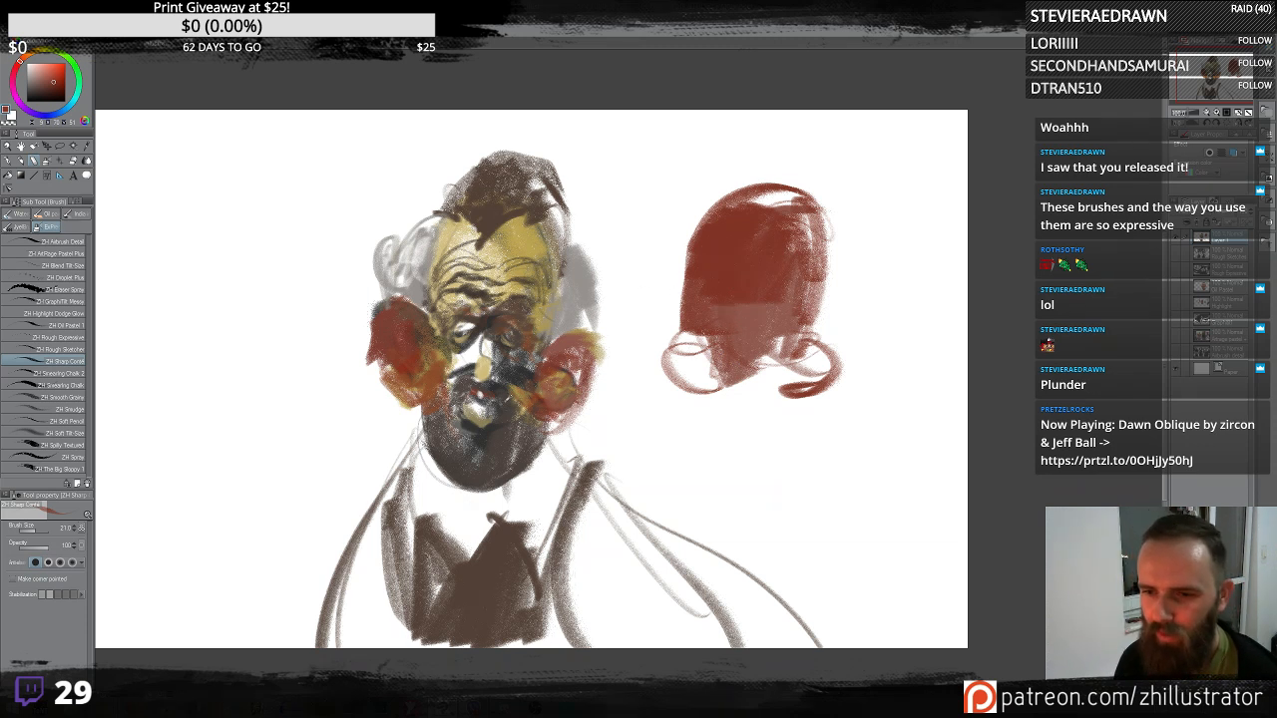
# - Sample a dark color and paint a black beard over the lower half of the second head
pyautogui.keyDown('alt'); pyautogui.click(542, 298); pyautogui.keyUp('alt')
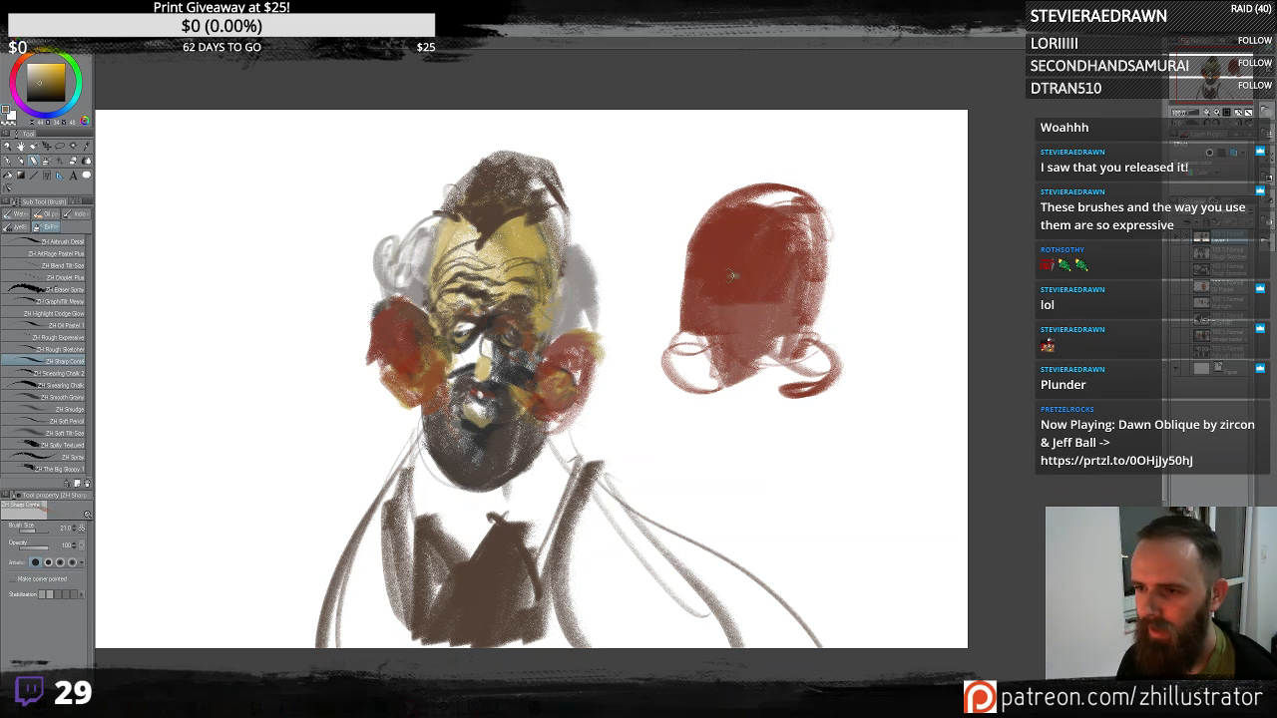
pyautogui.moveTo(721, 287)
pyautogui.mouseDown()
pyautogui.moveTo(743, 282)
pyautogui.moveTo(731, 271)
pyautogui.moveTo(789, 286)
pyautogui.moveTo(747, 321)
pyautogui.moveTo(751, 371)
pyautogui.moveTo(769, 339)
pyautogui.moveTo(733, 313)
pyautogui.moveTo(784, 342)
pyautogui.moveTo(746, 376)
pyautogui.moveTo(820, 369)
pyautogui.mouseUp()
pyautogui.keyDown('alt'); pyautogui.click(481, 433); pyautogui.keyUp('alt')
pyautogui.moveTo(691, 374); pyautogui.dragTo(840, 345)
pyautogui.moveTo(835, 351)
pyautogui.mouseDown()
pyautogui.moveTo(778, 406)
pyautogui.moveTo(715, 371)
pyautogui.moveTo(678, 424)
pyautogui.moveTo(813, 410)
pyautogui.moveTo(776, 339)
pyautogui.moveTo(818, 291)
pyautogui.moveTo(746, 391)
pyautogui.mouseUp()
pyautogui.moveTo(739, 369); pyautogui.dragTo(683, 294)
pyautogui.moveTo(693, 398)
pyautogui.mouseDown()
pyautogui.moveTo(838, 419)
pyautogui.moveTo(810, 319)
pyautogui.moveTo(836, 329)
pyautogui.moveTo(770, 479)
pyautogui.moveTo(848, 483)
pyautogui.moveTo(879, 429)
pyautogui.mouseUp()
pyautogui.moveTo(779, 487); pyautogui.dragTo(864, 305)
pyautogui.moveTo(864, 489); pyautogui.dragTo(888, 288)
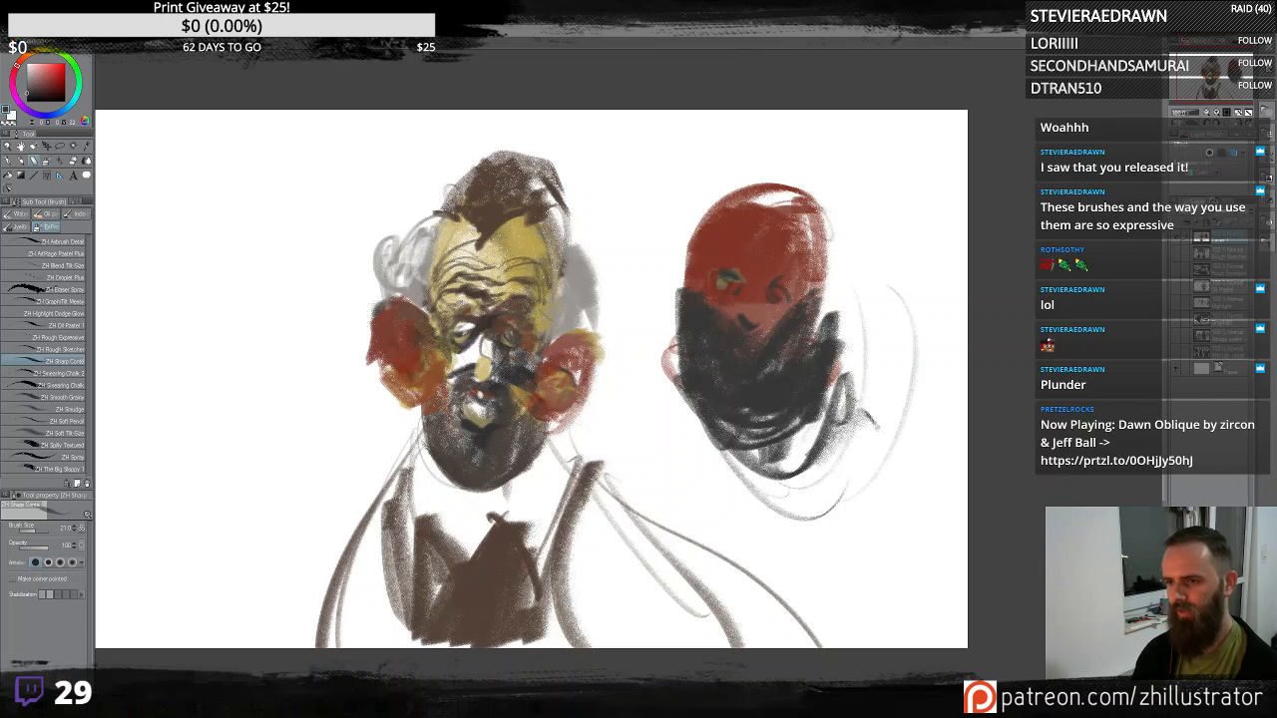
# - Sweep long dark curved strokes flowing down from the second head as hair
pyautogui.moveTo(805, 544); pyautogui.dragTo(840, 225)
pyautogui.moveTo(728, 456); pyautogui.dragTo(923, 465)
pyautogui.moveTo(681, 385)
pyautogui.mouseDown()
pyautogui.moveTo(726, 514)
pyautogui.moveTo(949, 548)
pyautogui.mouseUp()
pyautogui.moveTo(672, 361)
pyautogui.mouseDown()
pyautogui.moveTo(719, 524)
pyautogui.moveTo(964, 419)
pyautogui.mouseUp()
pyautogui.moveTo(896, 319); pyautogui.dragTo(690, 396)
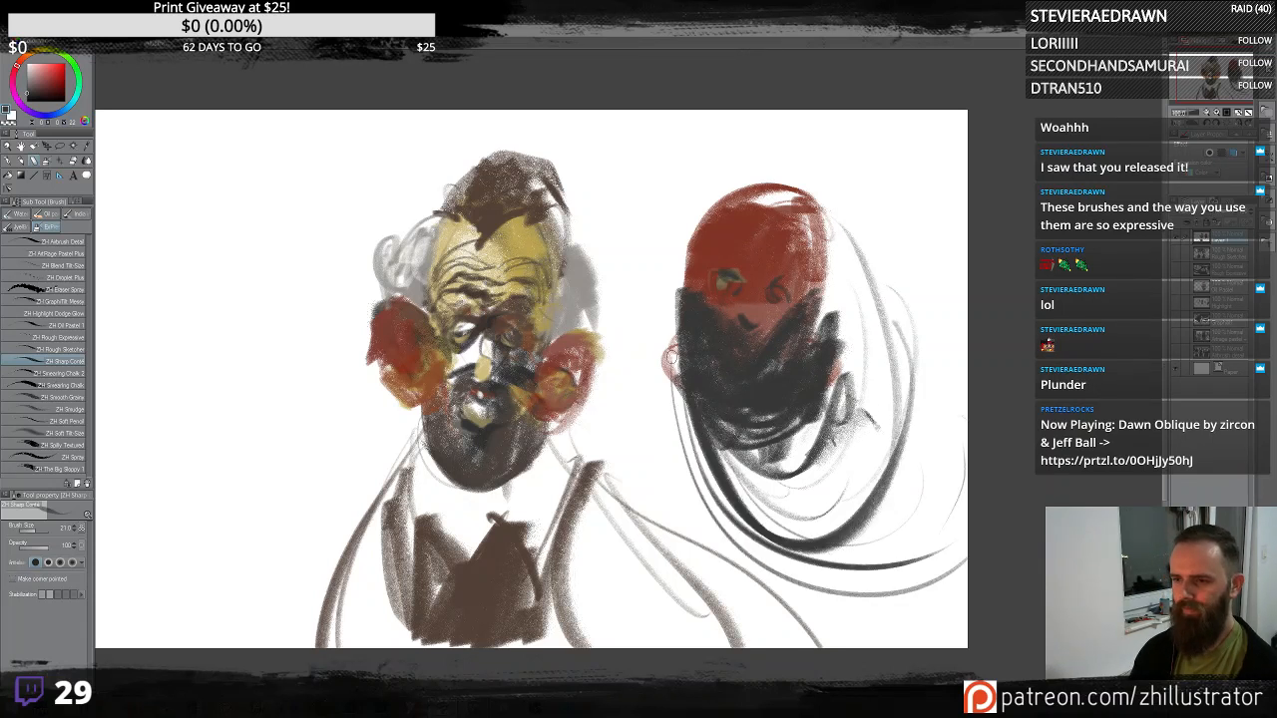
pyautogui.moveTo(864, 374)
pyautogui.mouseDown()
pyautogui.moveTo(837, 493)
pyautogui.moveTo(741, 498)
pyautogui.mouseUp()
pyautogui.moveTo(904, 366)
pyautogui.mouseDown()
pyautogui.moveTo(859, 615)
pyautogui.moveTo(692, 410)
pyautogui.moveTo(912, 619)
pyautogui.mouseUp()
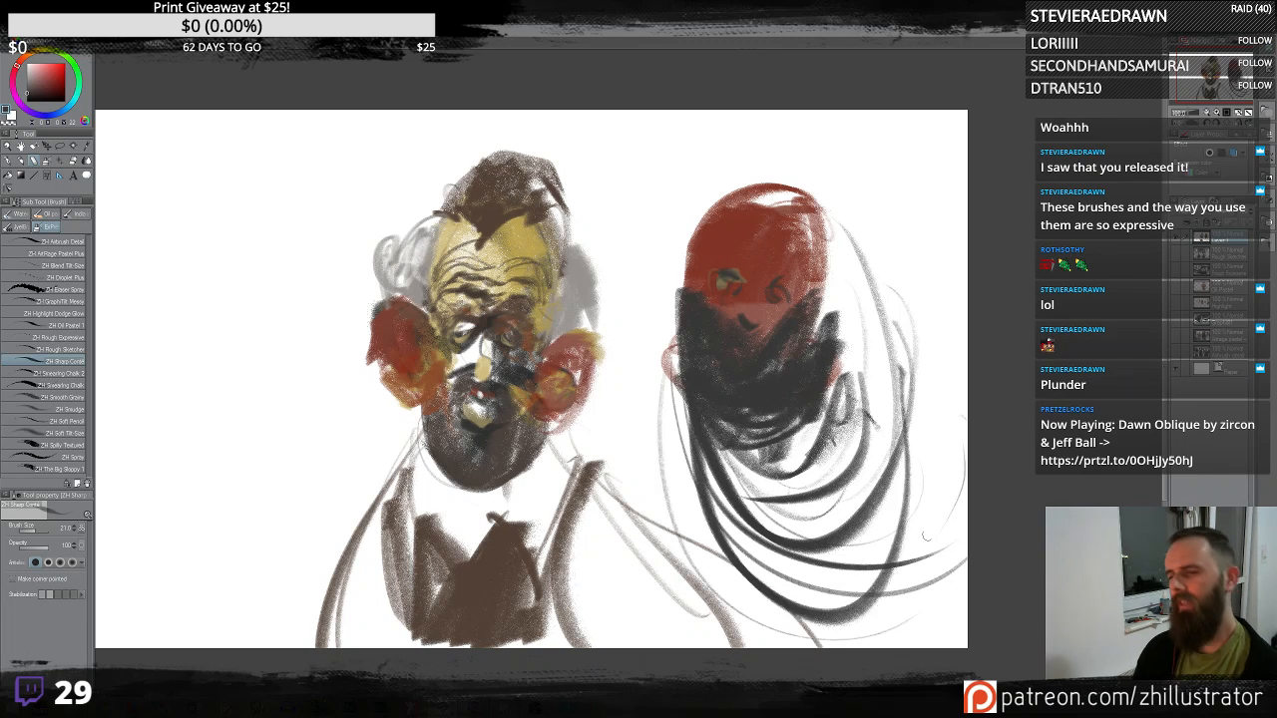
pyautogui.moveTo(926, 541); pyautogui.dragTo(910, 548)
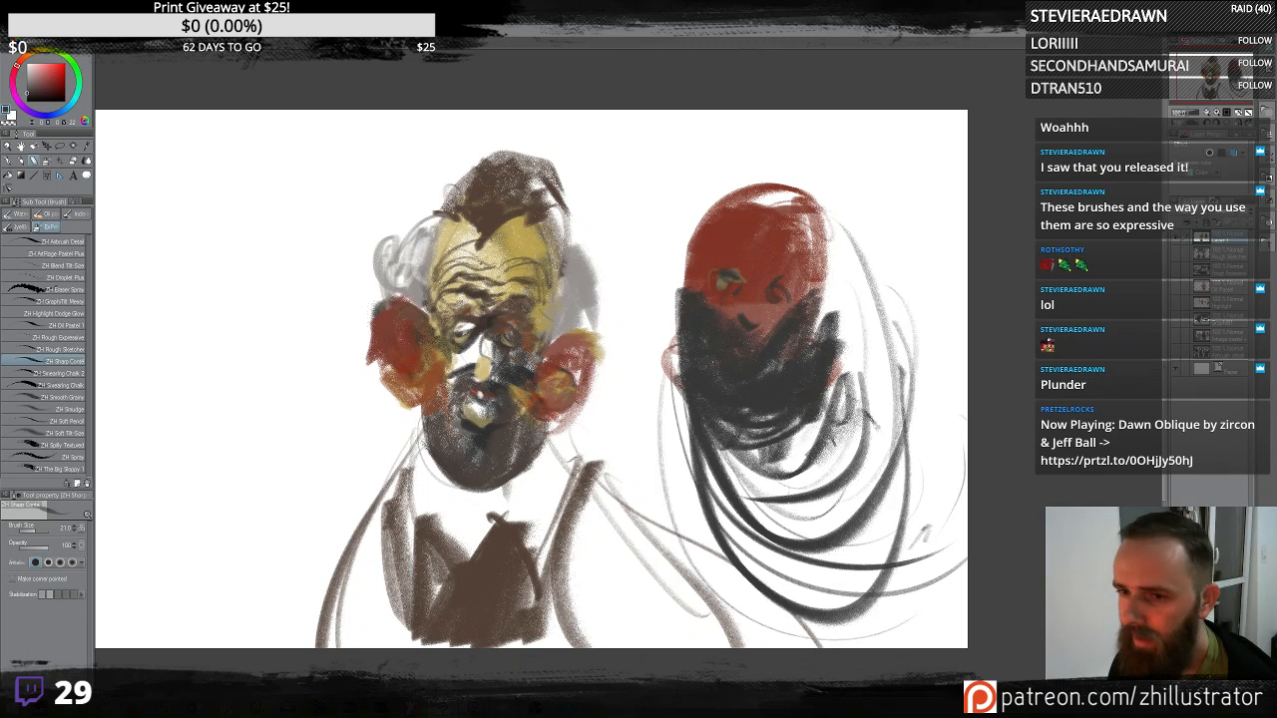
# - Sample an orange skin tone and paint the face and eye details on the second head
pyautogui.keyDown('alt'); pyautogui.click(425, 375); pyautogui.keyUp('alt')
pyautogui.moveTo(426, 373); pyautogui.dragTo(432, 386)
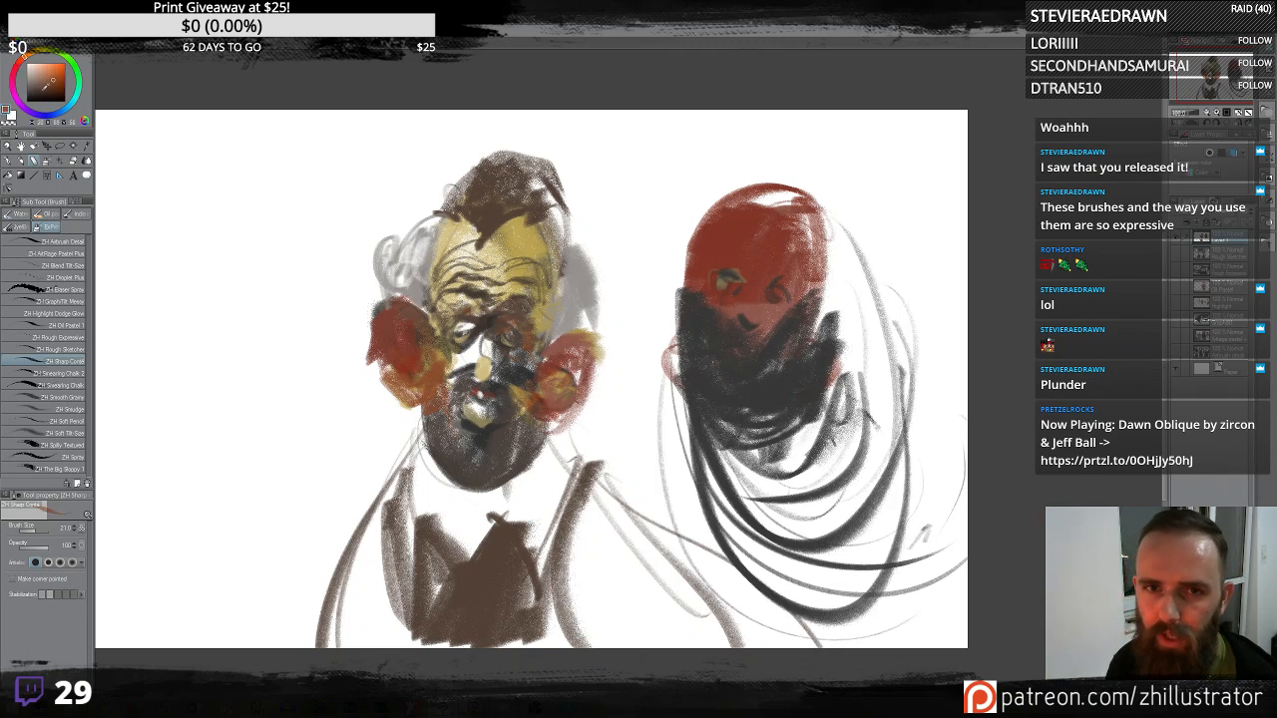
pyautogui.moveTo(729, 305); pyautogui.dragTo(755, 314)
pyautogui.moveTo(781, 257); pyautogui.dragTo(787, 269)
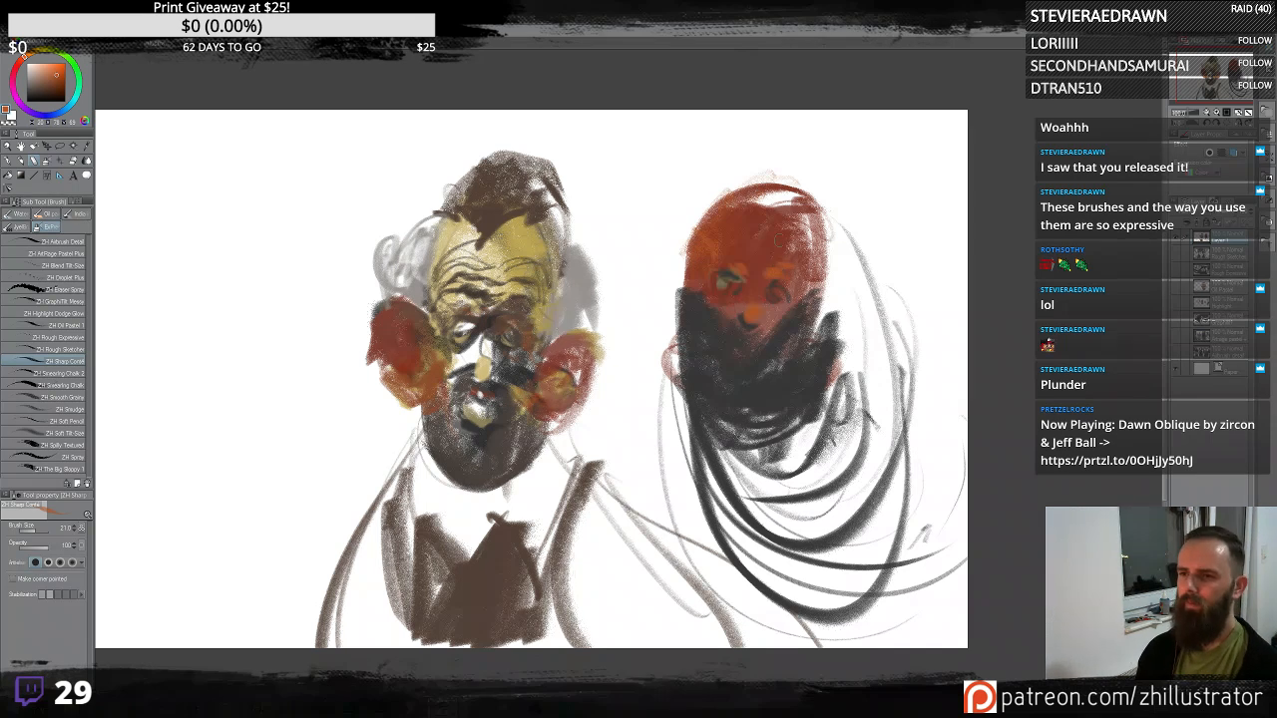
pyautogui.keyDown('alt'); pyautogui.click(788, 284); pyautogui.keyUp('alt')
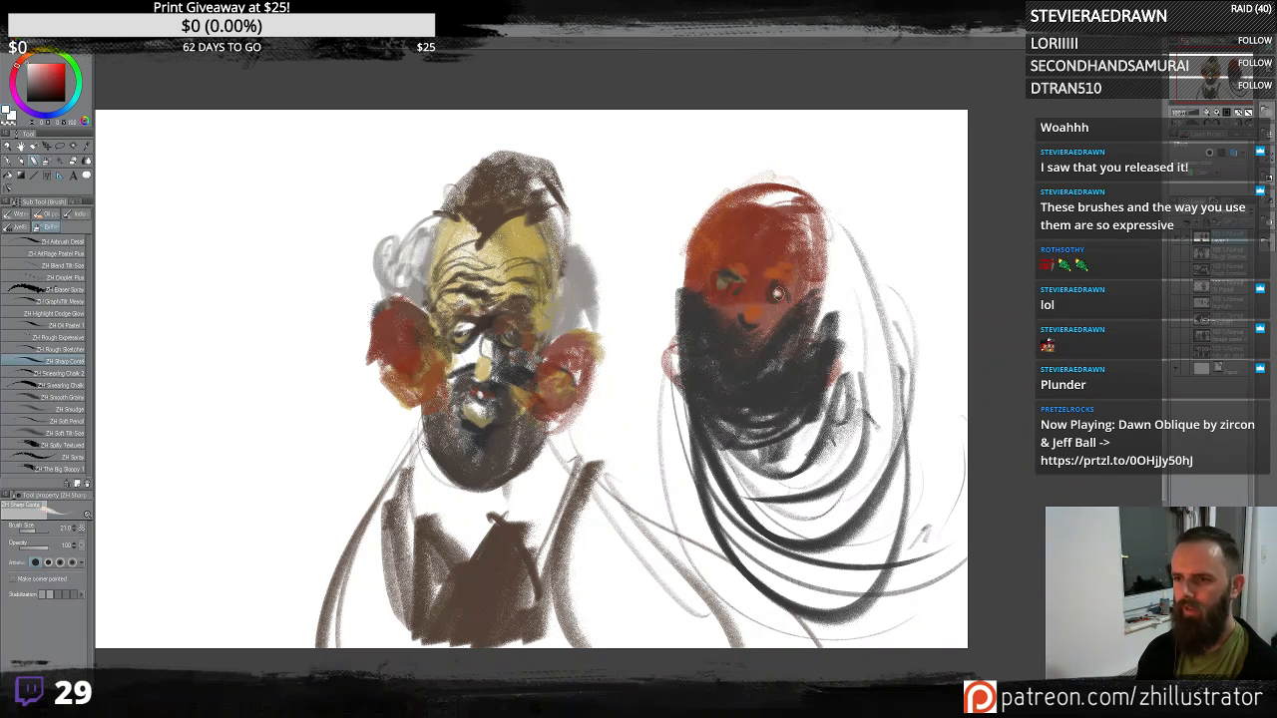
# - Touch up the second head's face and eyes, then pick a bright red and paint a band across the eyes
pyautogui.click(729, 288)
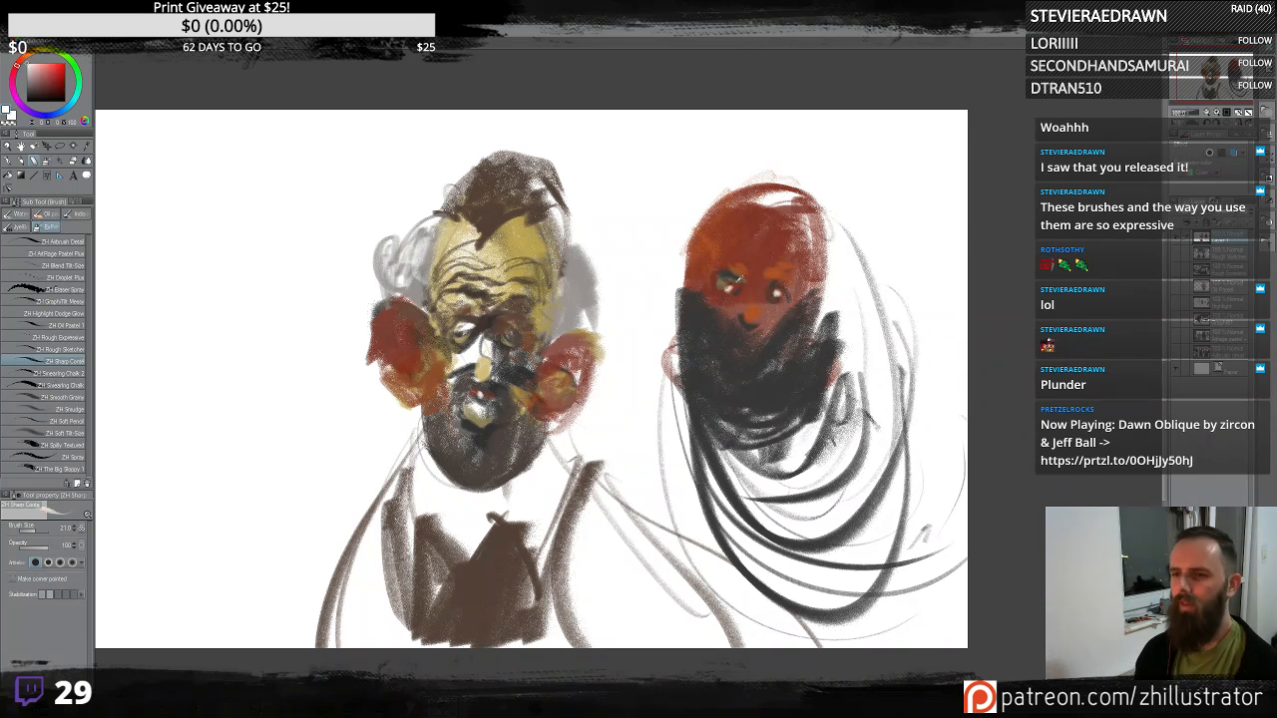
pyautogui.keyDown('alt'); pyautogui.click(744, 276); pyautogui.keyUp('alt')
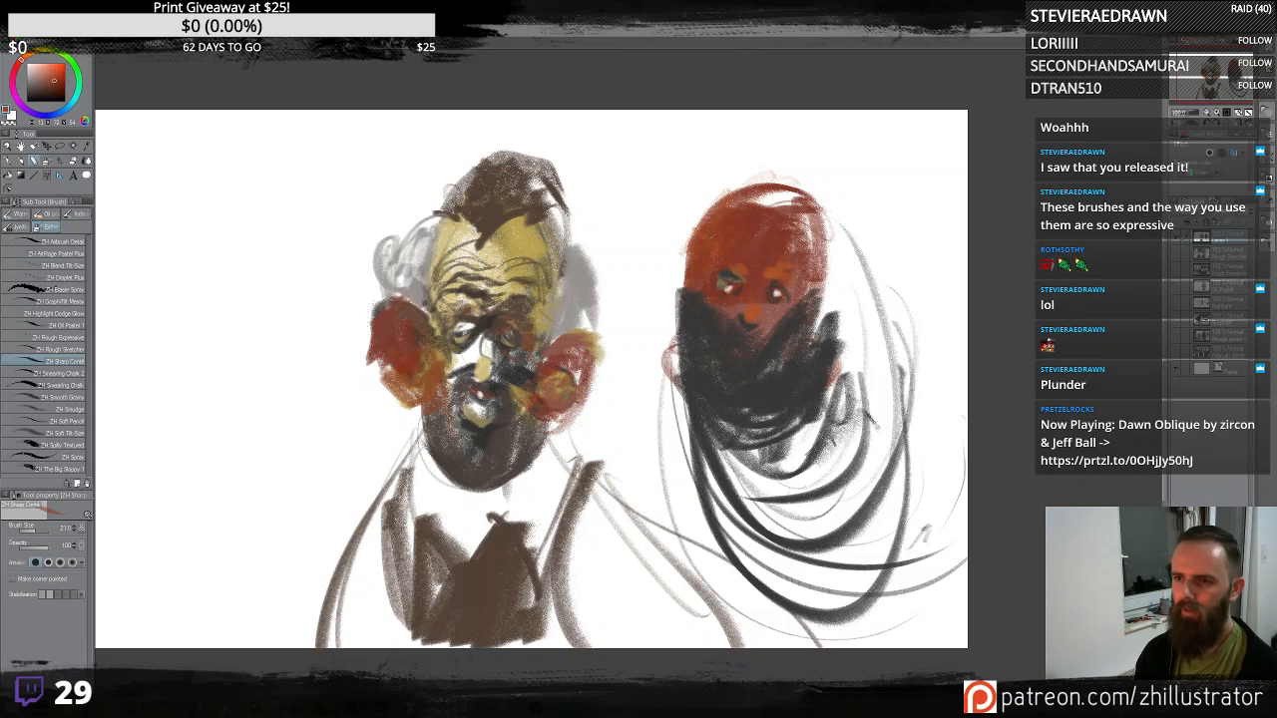
pyautogui.keyDown('alt'); pyautogui.click(753, 234); pyautogui.keyUp('alt')
pyautogui.moveTo(716, 200); pyautogui.dragTo(684, 281)
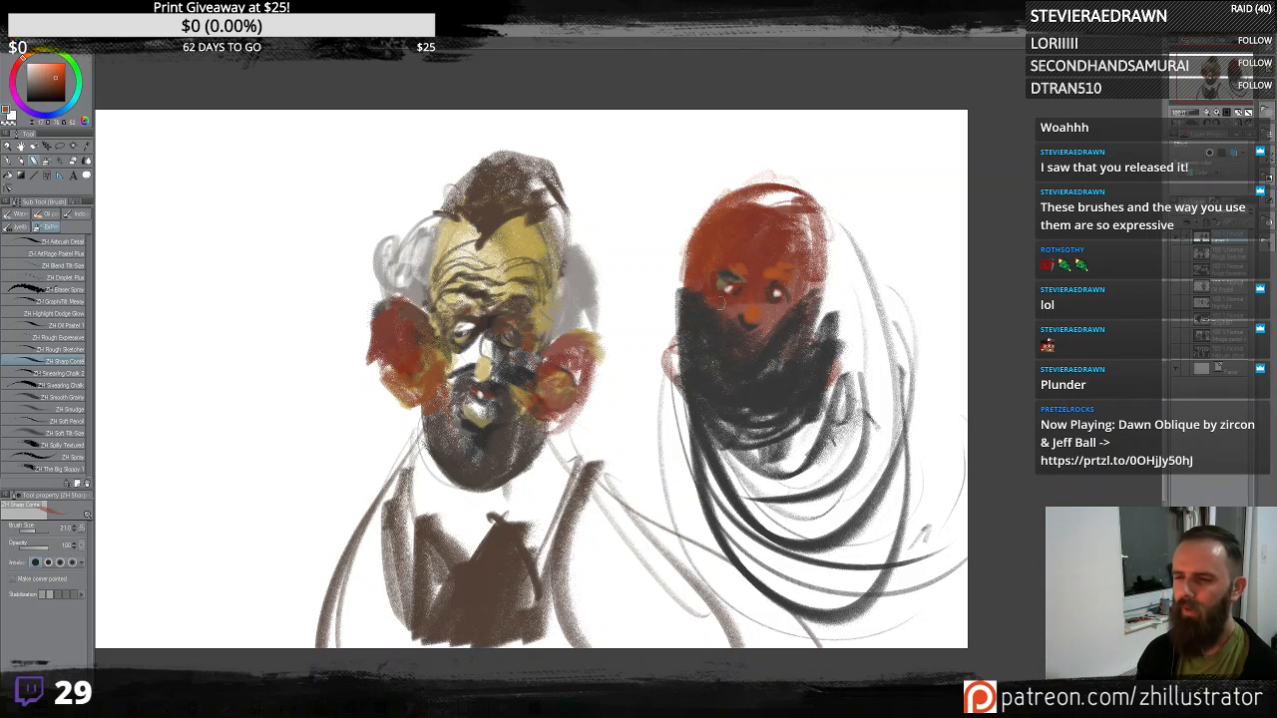
pyautogui.keyDown('alt'); pyautogui.click(737, 304); pyautogui.keyUp('alt')
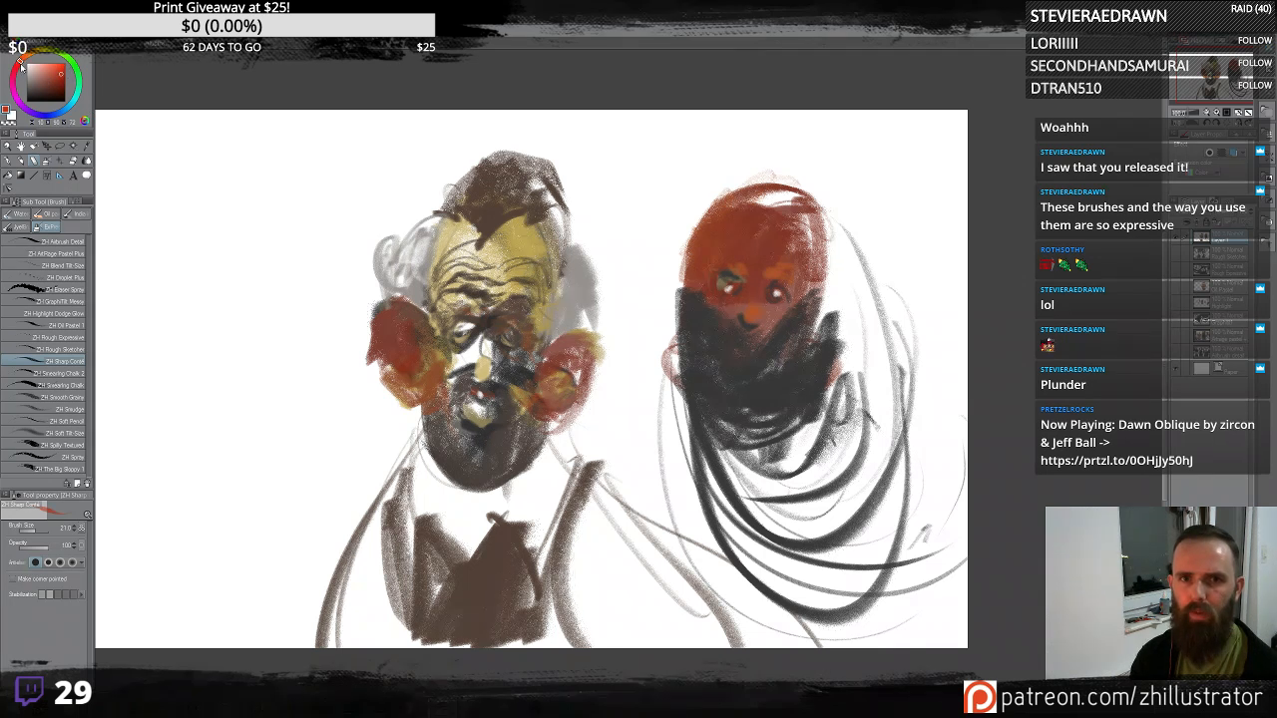
pyautogui.moveTo(20, 65); pyautogui.dragTo(14, 69)
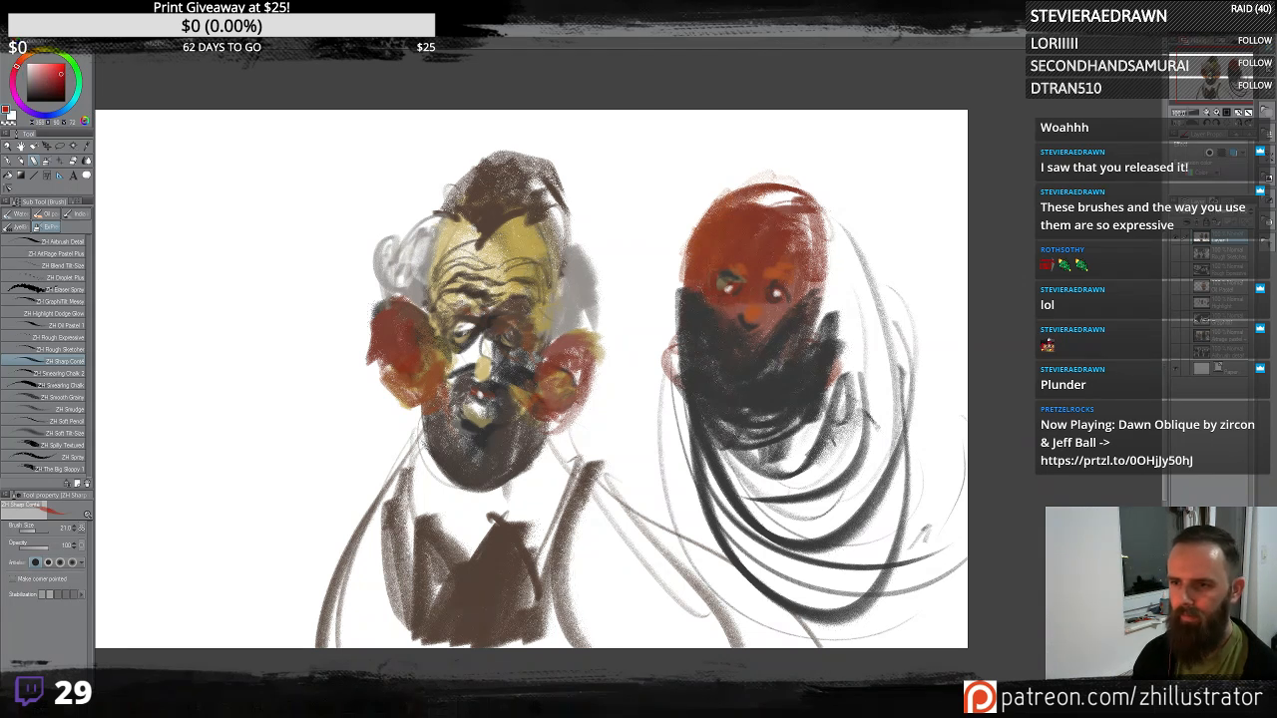
pyautogui.moveTo(711, 319)
pyautogui.mouseDown()
pyautogui.moveTo(718, 305)
pyautogui.moveTo(788, 313)
pyautogui.moveTo(810, 291)
pyautogui.mouseUp()
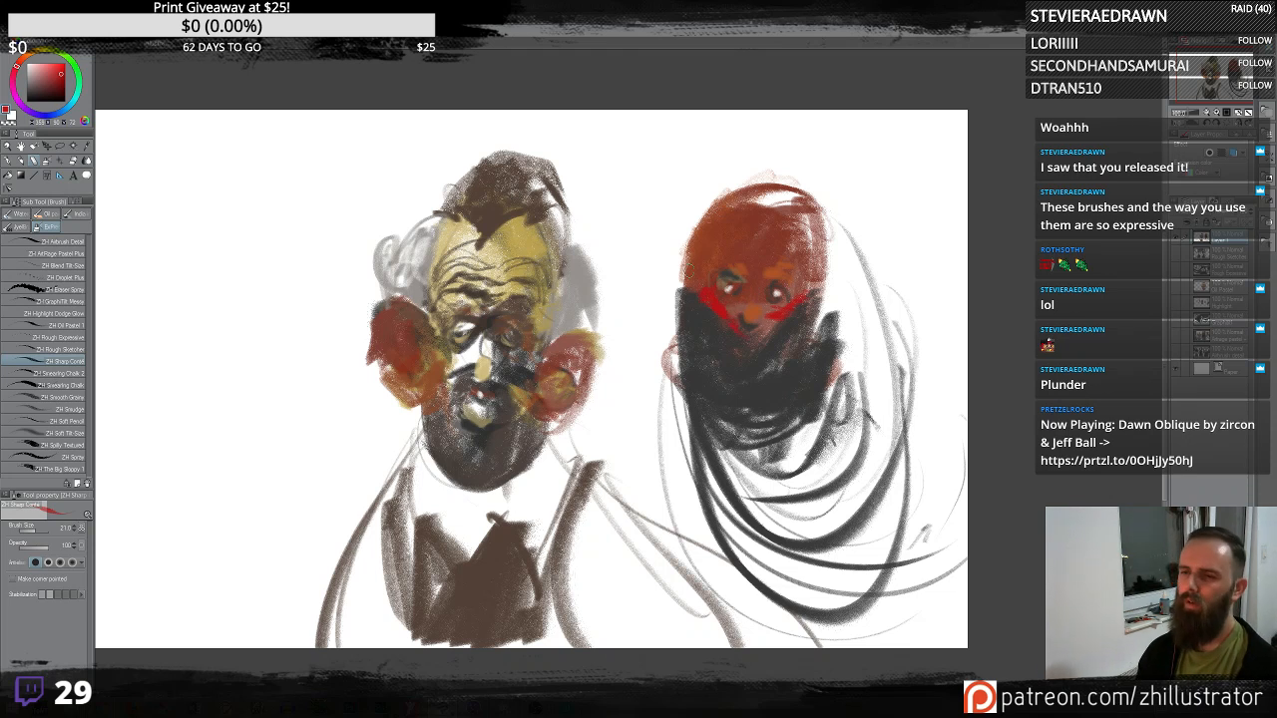
# - Sample tones from the head and rework the top of the second head
pyautogui.click(723, 221)
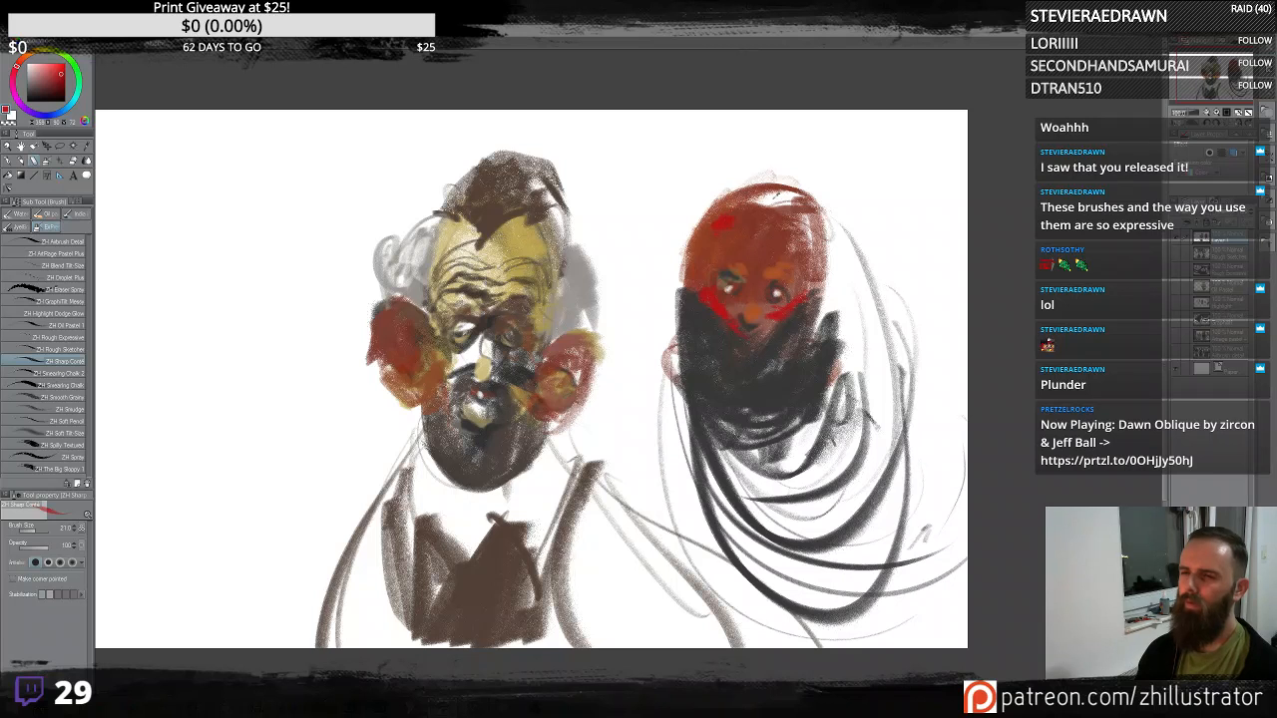
pyautogui.keyDown('alt'); pyautogui.click(802, 200); pyautogui.keyUp('alt')
pyautogui.moveTo(776, 191)
pyautogui.mouseDown()
pyautogui.moveTo(802, 225)
pyautogui.moveTo(756, 208)
pyautogui.moveTo(796, 221)
pyautogui.mouseUp()
pyautogui.keyDown('alt'); pyautogui.click(777, 205); pyautogui.keyUp('alt')
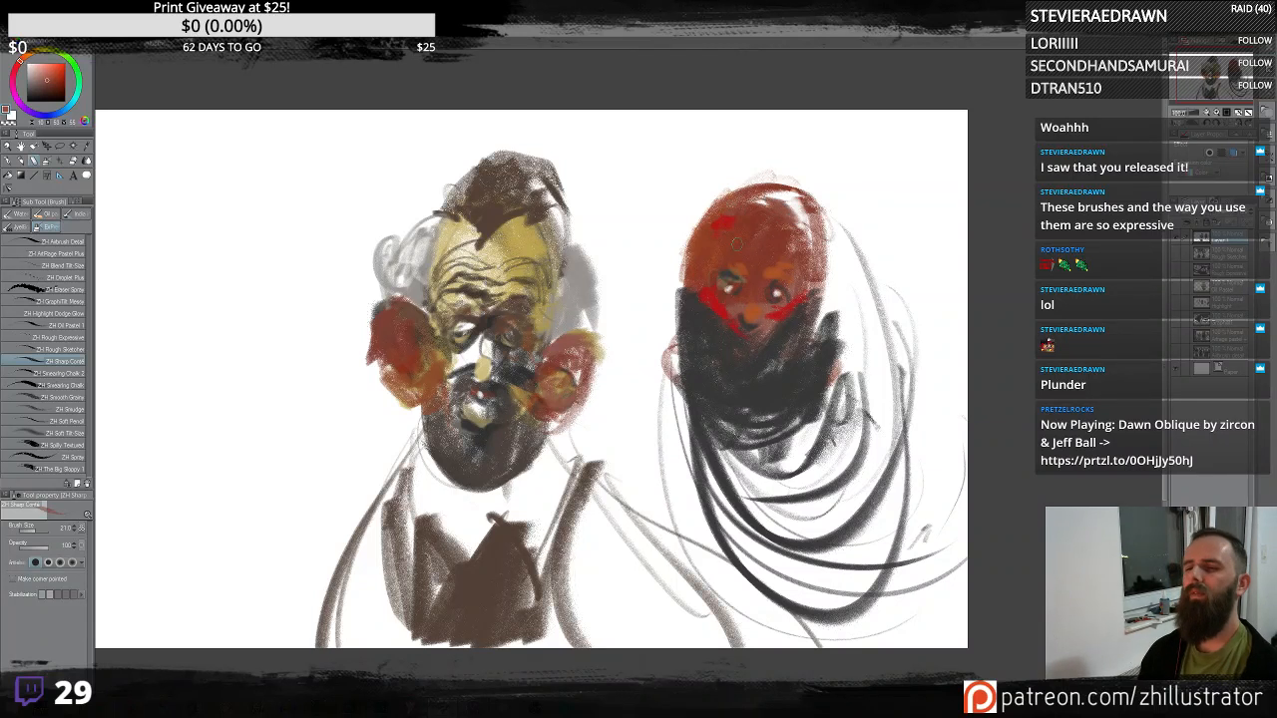
# - Sample a light yellowish tone and add highlight strokes across the black beard
pyautogui.keyDown('alt'); pyautogui.click(767, 379); pyautogui.keyUp('alt')
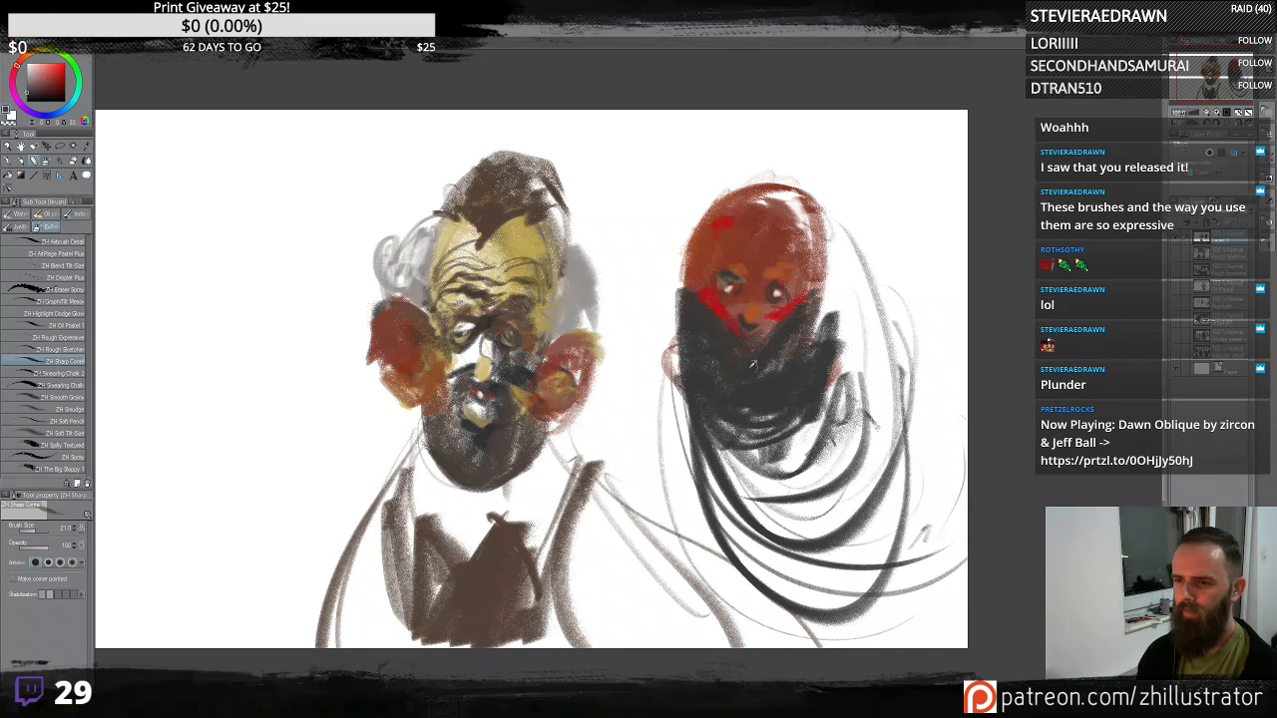
pyautogui.keyDown('alt'); pyautogui.click(704, 345); pyautogui.keyUp('alt')
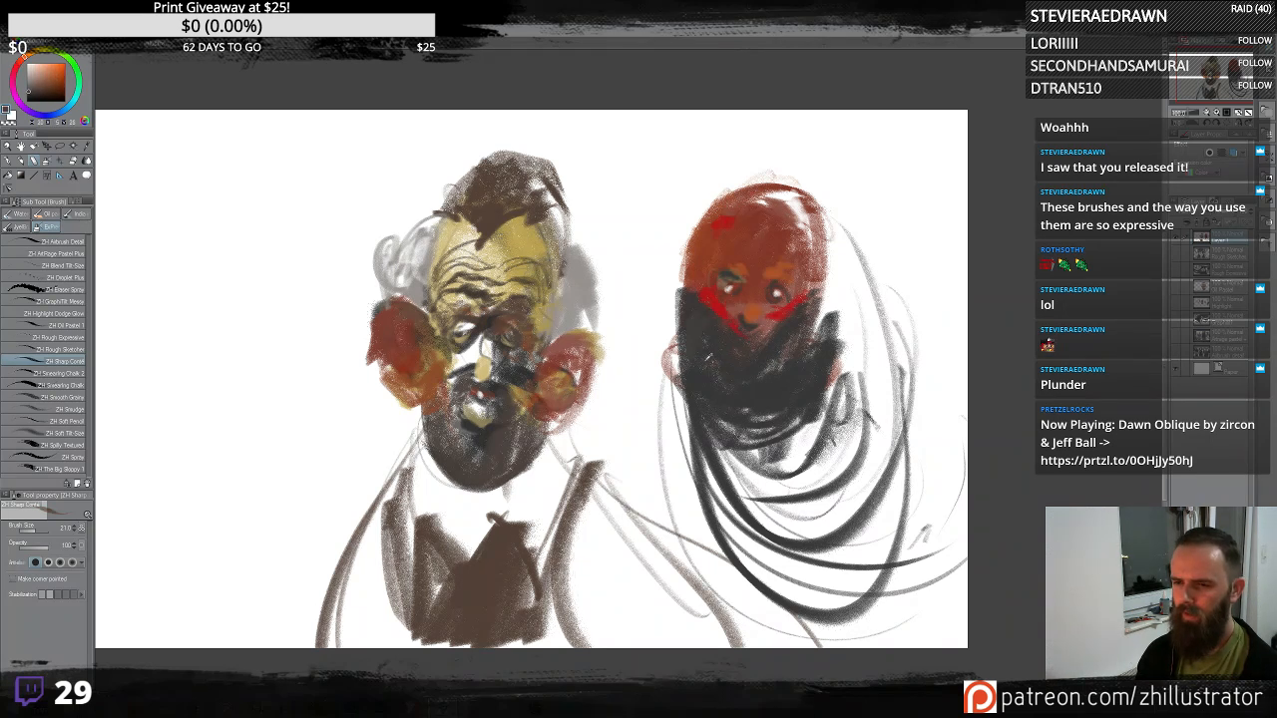
pyautogui.keyDown('alt'); pyautogui.click(699, 342); pyautogui.keyUp('alt')
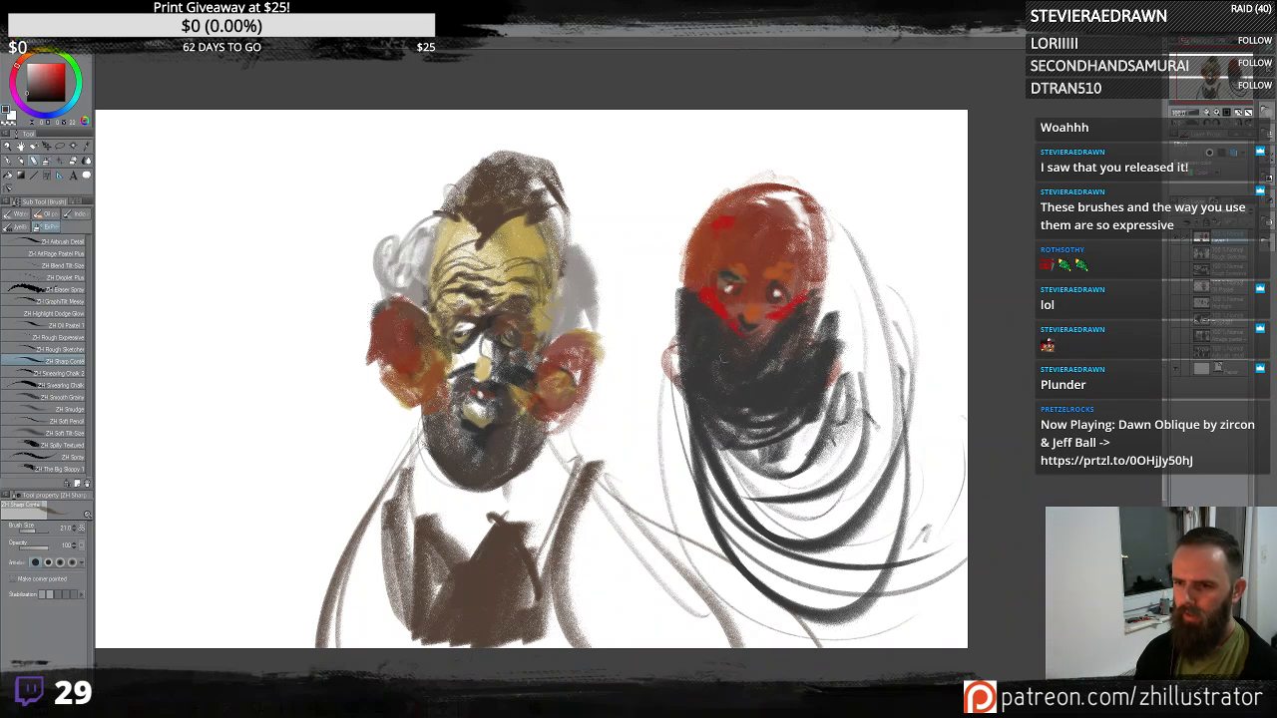
pyautogui.keyDown('alt'); pyautogui.click(731, 366); pyautogui.keyUp('alt')
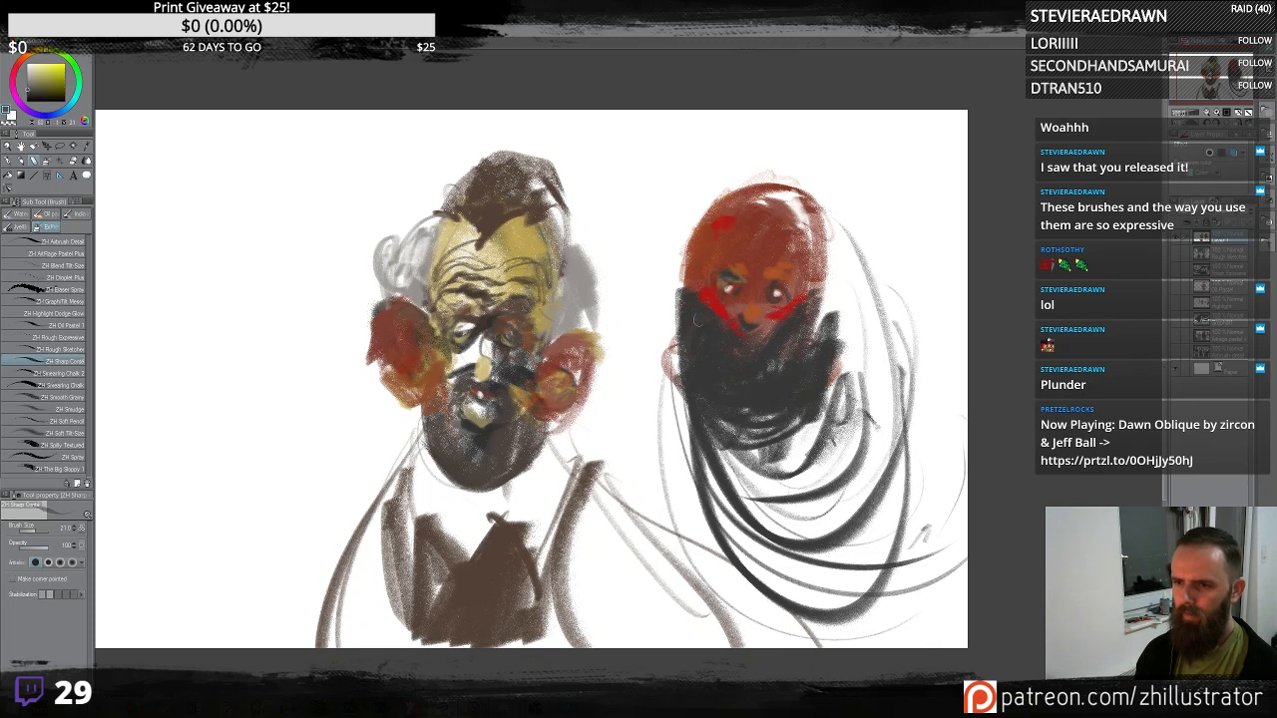
pyautogui.moveTo(697, 331); pyautogui.dragTo(694, 365)
pyautogui.moveTo(713, 337)
pyautogui.mouseDown()
pyautogui.moveTo(714, 375)
pyautogui.moveTo(779, 388)
pyautogui.mouseUp()
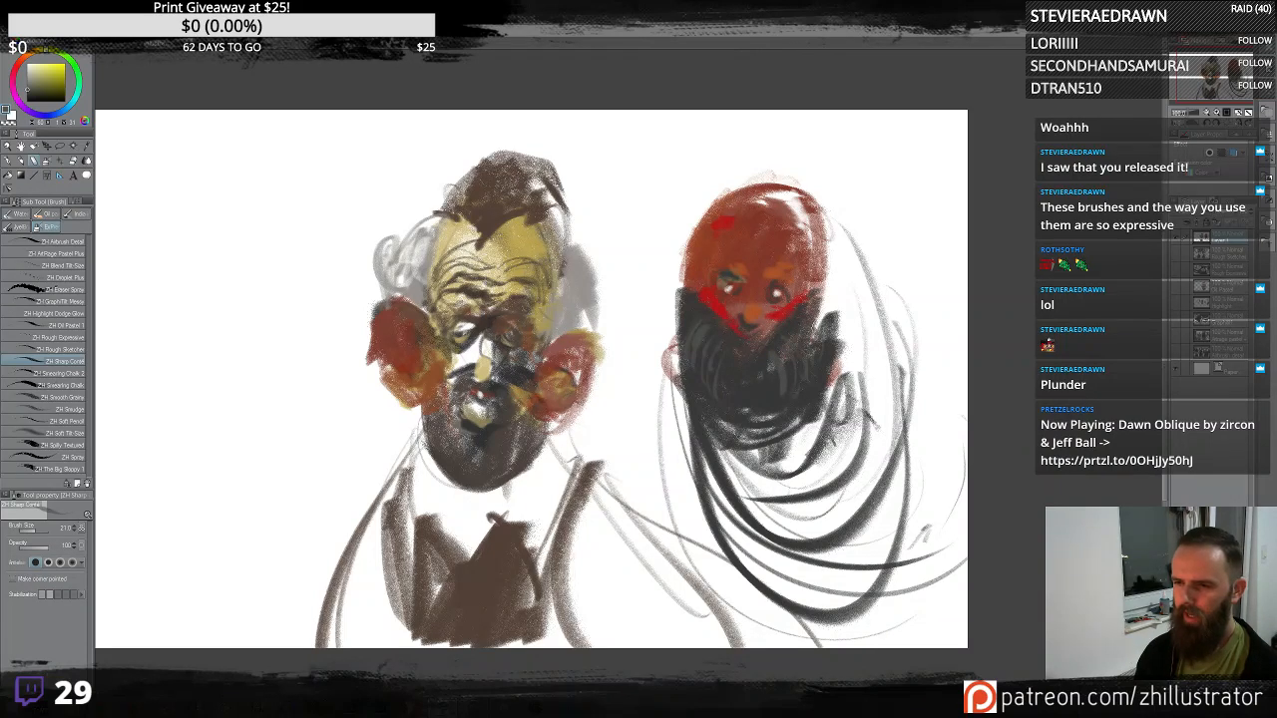
pyautogui.moveTo(820, 319); pyautogui.dragTo(832, 383)
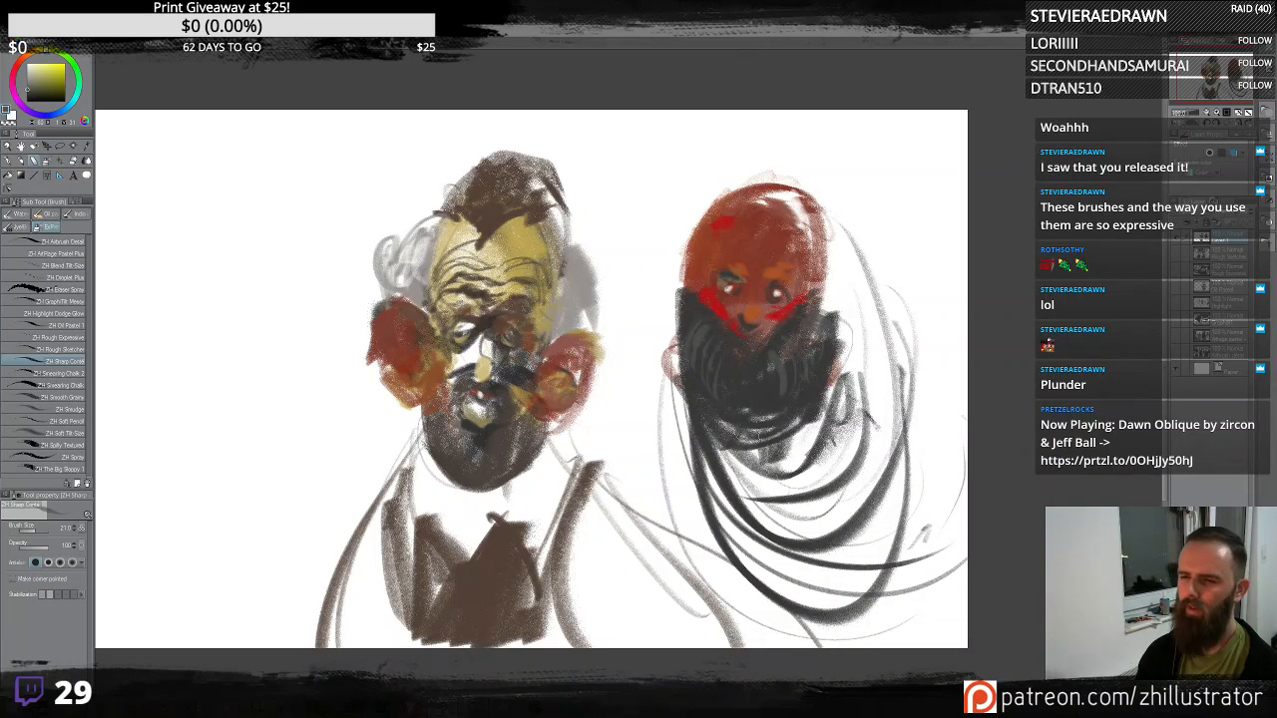
# - Paint pinkish horizontal strokes beneath the beard of the second figure
pyautogui.keyDown('alt'); pyautogui.click(672, 363); pyautogui.keyUp('alt')
pyautogui.moveTo(683, 429); pyautogui.dragTo(844, 410)
pyautogui.moveTo(663, 389)
pyautogui.mouseDown()
pyautogui.moveTo(738, 429)
pyautogui.moveTo(706, 433)
pyautogui.mouseUp()
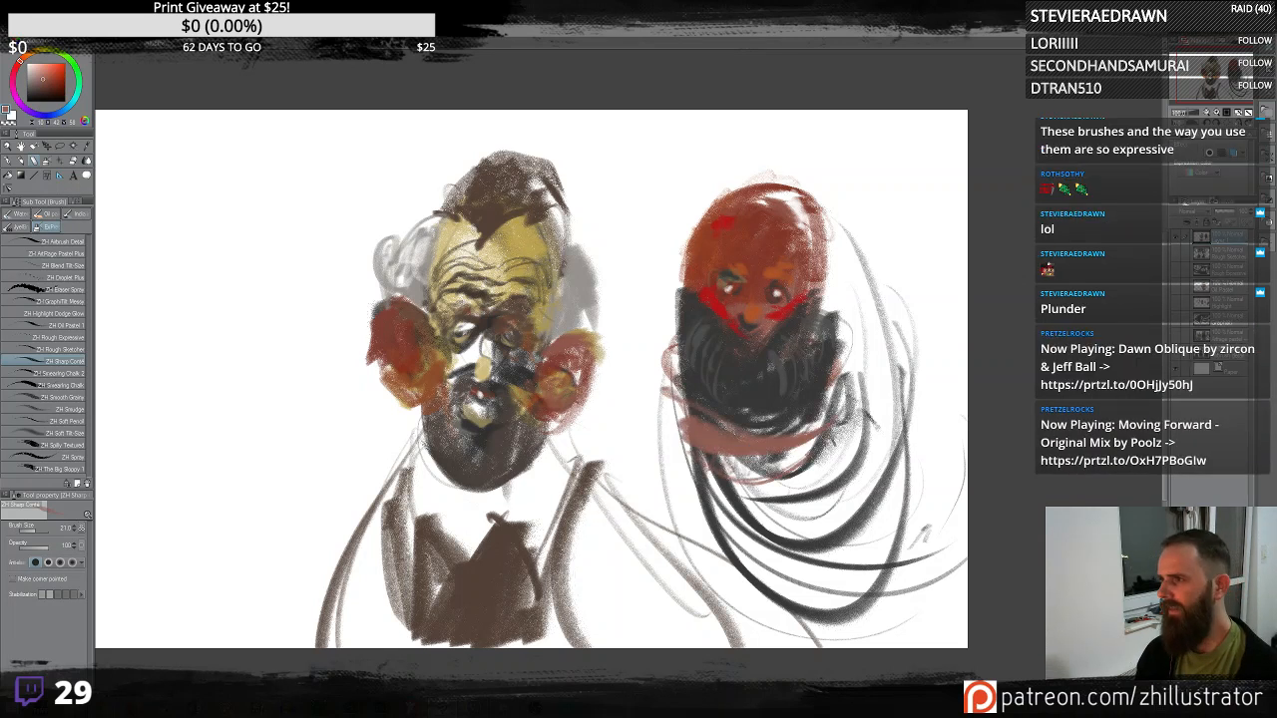
pyautogui.moveTo(830, 437); pyautogui.dragTo(770, 473)
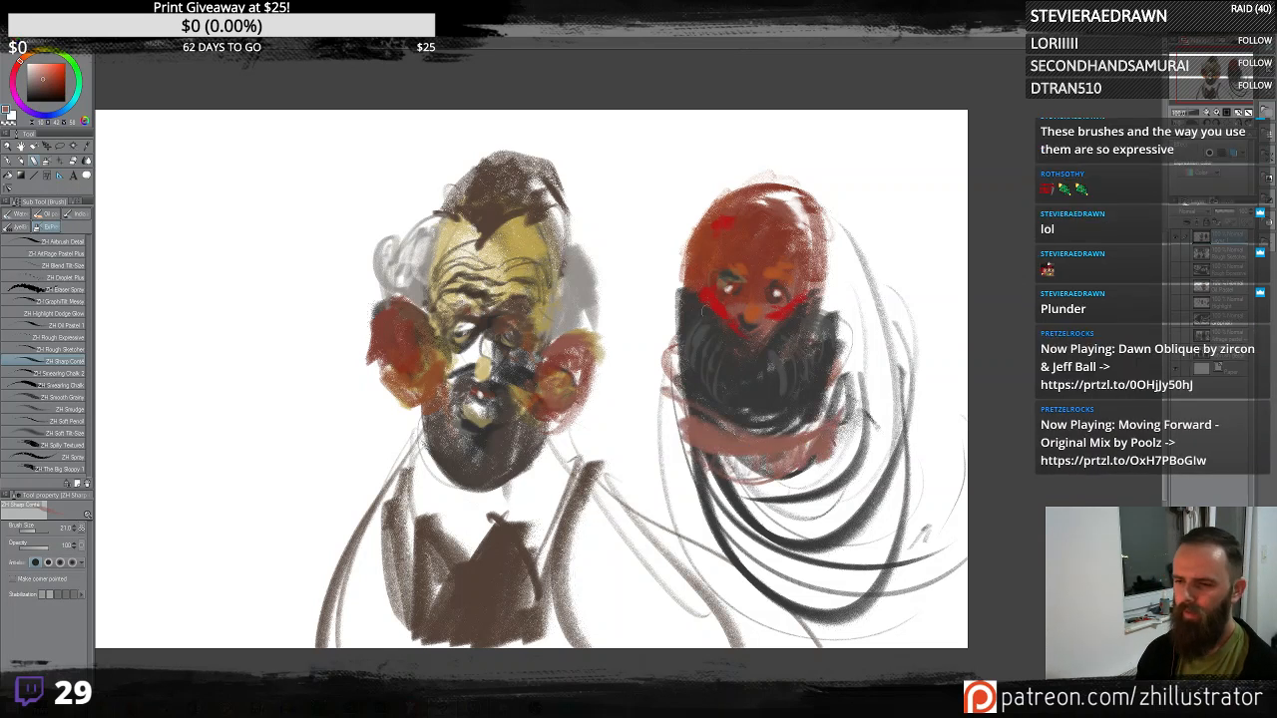
# - Add dark curling strokes inside the beard to suggest texture
pyautogui.keyDown('alt'); pyautogui.click(801, 210); pyautogui.keyUp('alt')
pyautogui.moveTo(780, 363); pyautogui.dragTo(784, 372)
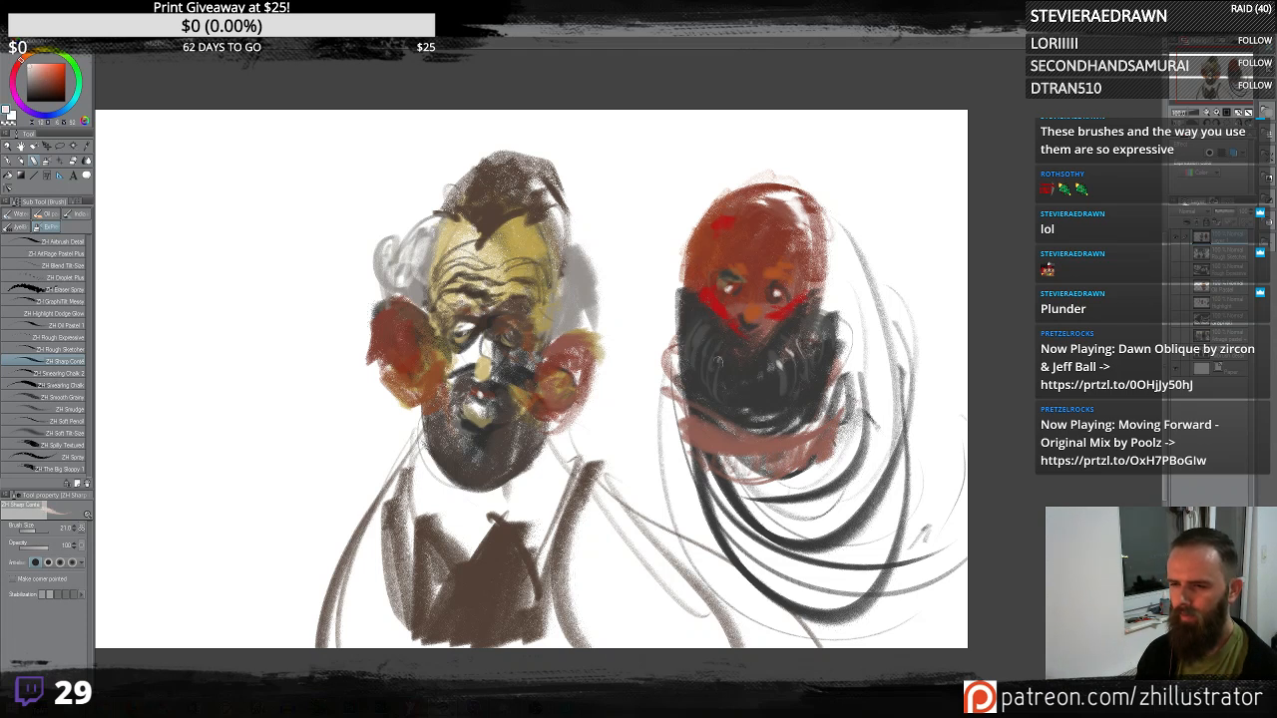
pyautogui.moveTo(712, 348)
pyautogui.mouseDown()
pyautogui.moveTo(711, 363)
pyautogui.moveTo(766, 399)
pyautogui.moveTo(769, 381)
pyautogui.mouseUp()
pyautogui.keyDown('alt'); pyautogui.click(750, 366); pyautogui.keyUp('alt')
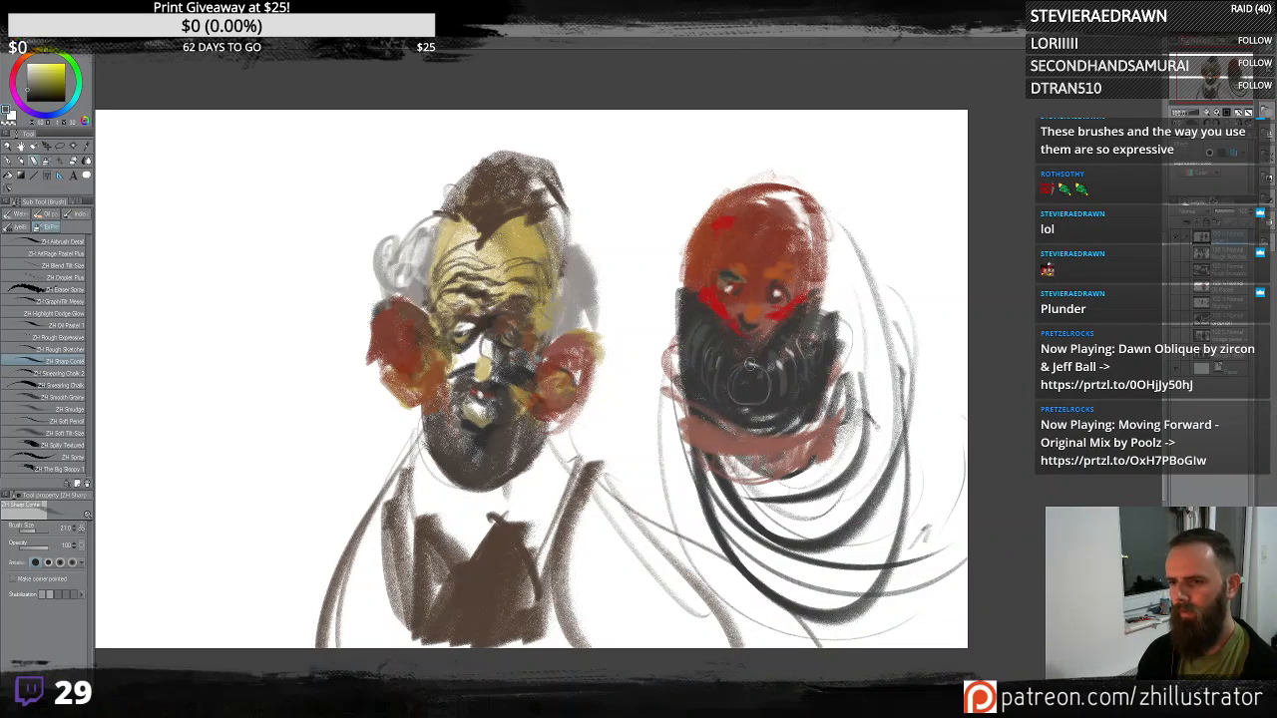
pyautogui.keyDown('alt'); pyautogui.click(752, 380); pyautogui.keyUp('alt')
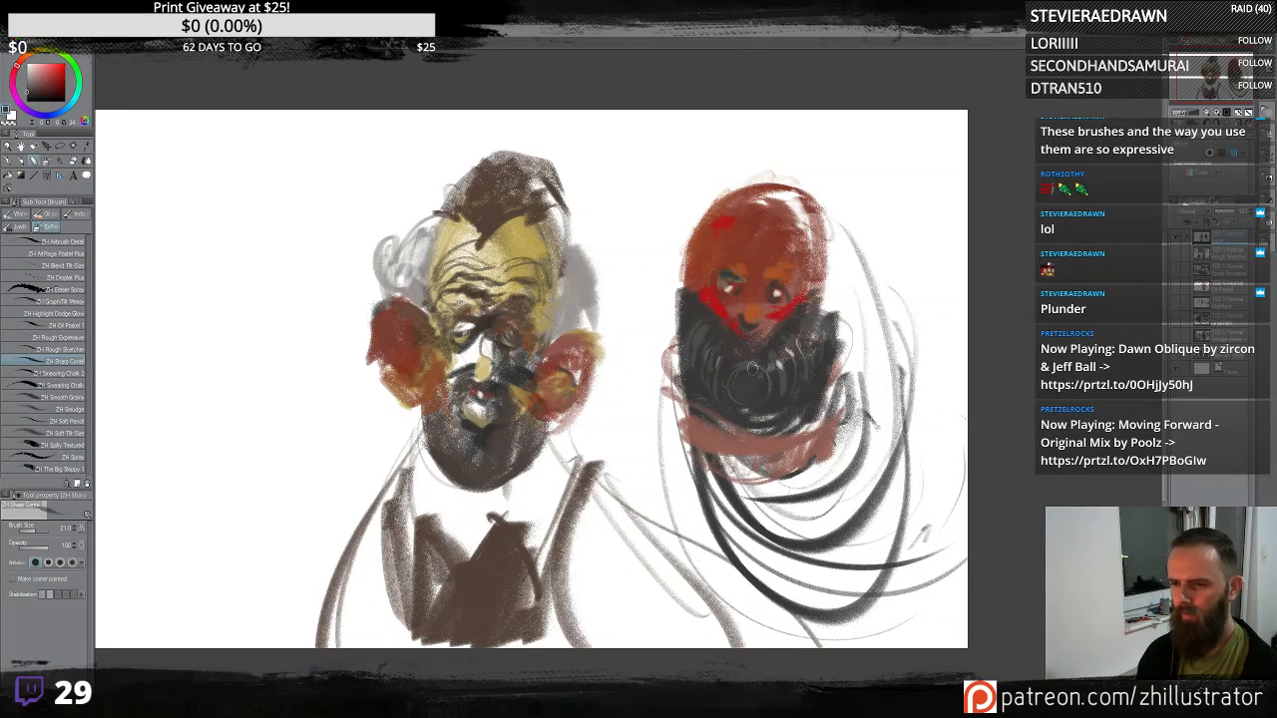
pyautogui.keyDown('alt'); pyautogui.click(750, 387); pyautogui.keyUp('alt')
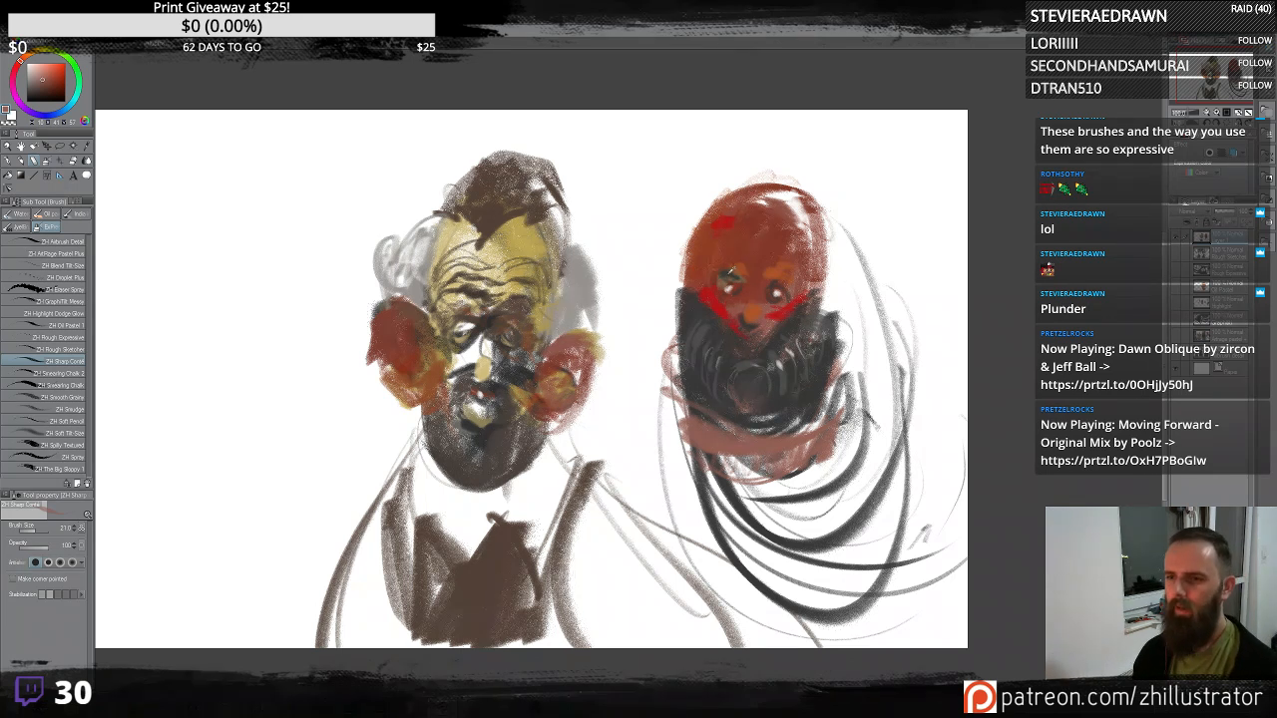
# - Sample skin and red tones and repaint the crown and sides of the second head
pyautogui.keyDown('alt'); pyautogui.click(734, 282); pyautogui.keyUp('alt')
pyautogui.keyDown('alt'); pyautogui.click(737, 259); pyautogui.keyUp('alt')
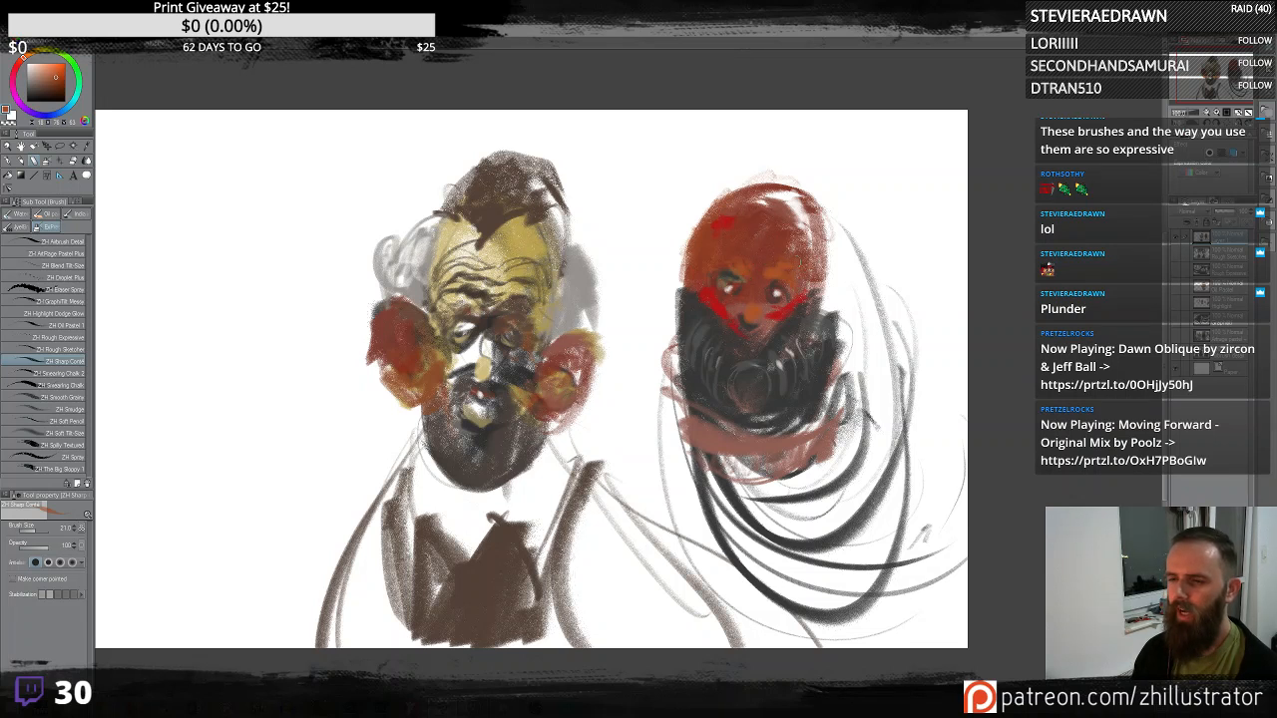
pyautogui.keyDown('alt'); pyautogui.click(734, 224); pyautogui.keyUp('alt')
pyautogui.moveTo(727, 211)
pyautogui.mouseDown()
pyautogui.moveTo(707, 222)
pyautogui.moveTo(722, 210)
pyautogui.moveTo(782, 228)
pyautogui.mouseUp()
pyautogui.moveTo(798, 185); pyautogui.dragTo(758, 200)
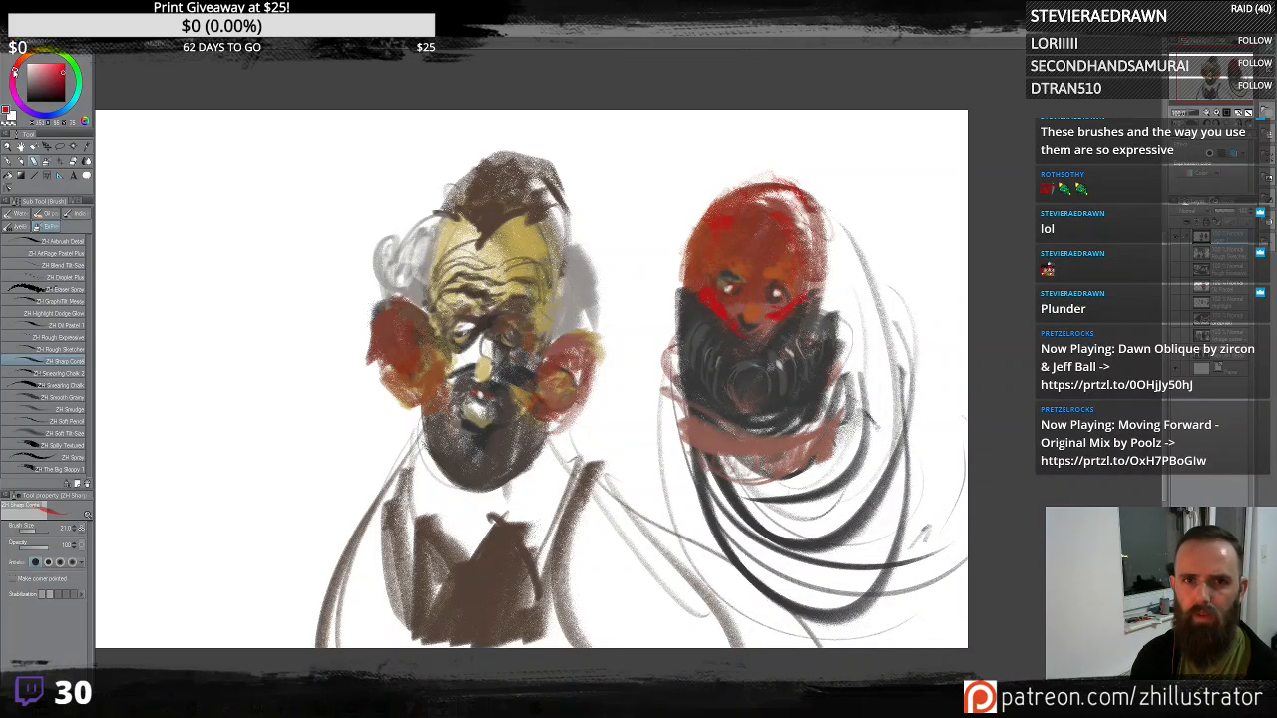
pyautogui.moveTo(707, 234)
pyautogui.mouseDown()
pyautogui.moveTo(714, 200)
pyautogui.moveTo(720, 259)
pyautogui.mouseUp()
pyautogui.moveTo(824, 257); pyautogui.dragTo(813, 285)
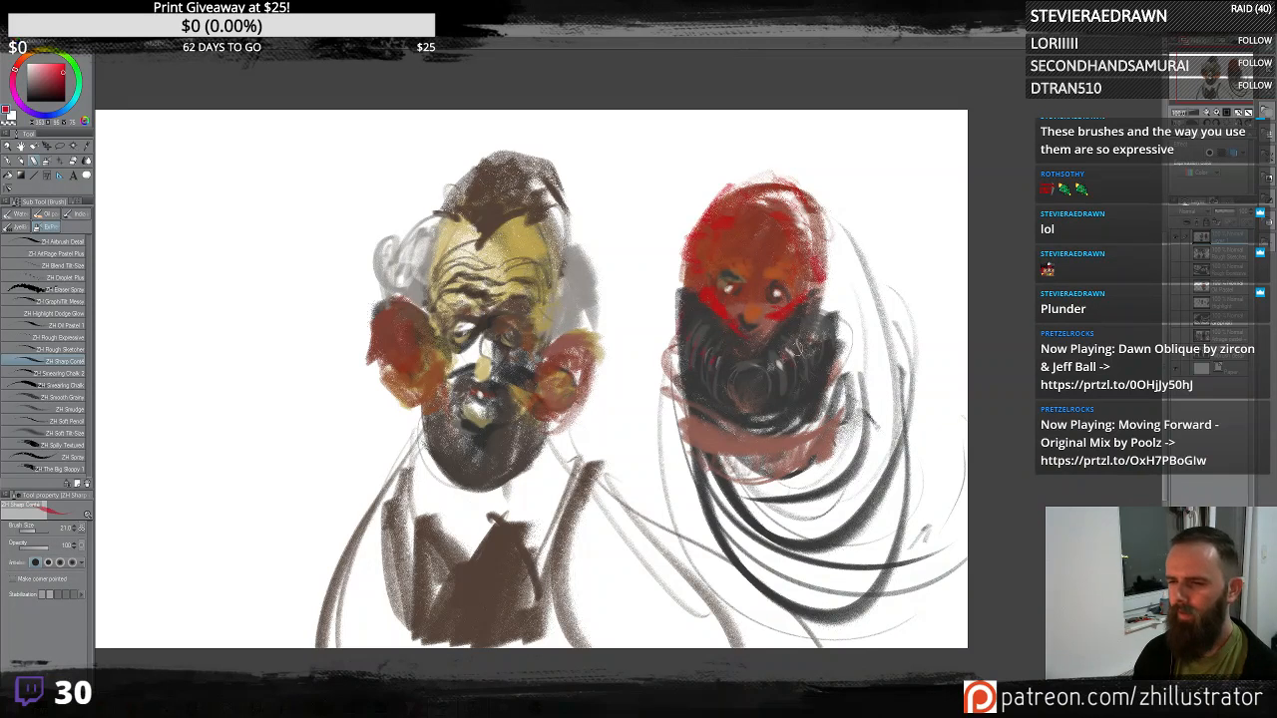
# - Paint bright red sweeping strokes around the lower body of the second figure
pyautogui.moveTo(673, 431)
pyautogui.mouseDown()
pyautogui.moveTo(654, 385)
pyautogui.moveTo(819, 484)
pyautogui.moveTo(868, 397)
pyautogui.moveTo(810, 453)
pyautogui.moveTo(882, 507)
pyautogui.moveTo(919, 385)
pyautogui.mouseUp()
pyautogui.moveTo(874, 493)
pyautogui.mouseDown()
pyautogui.moveTo(718, 481)
pyautogui.moveTo(889, 564)
pyautogui.mouseUp()
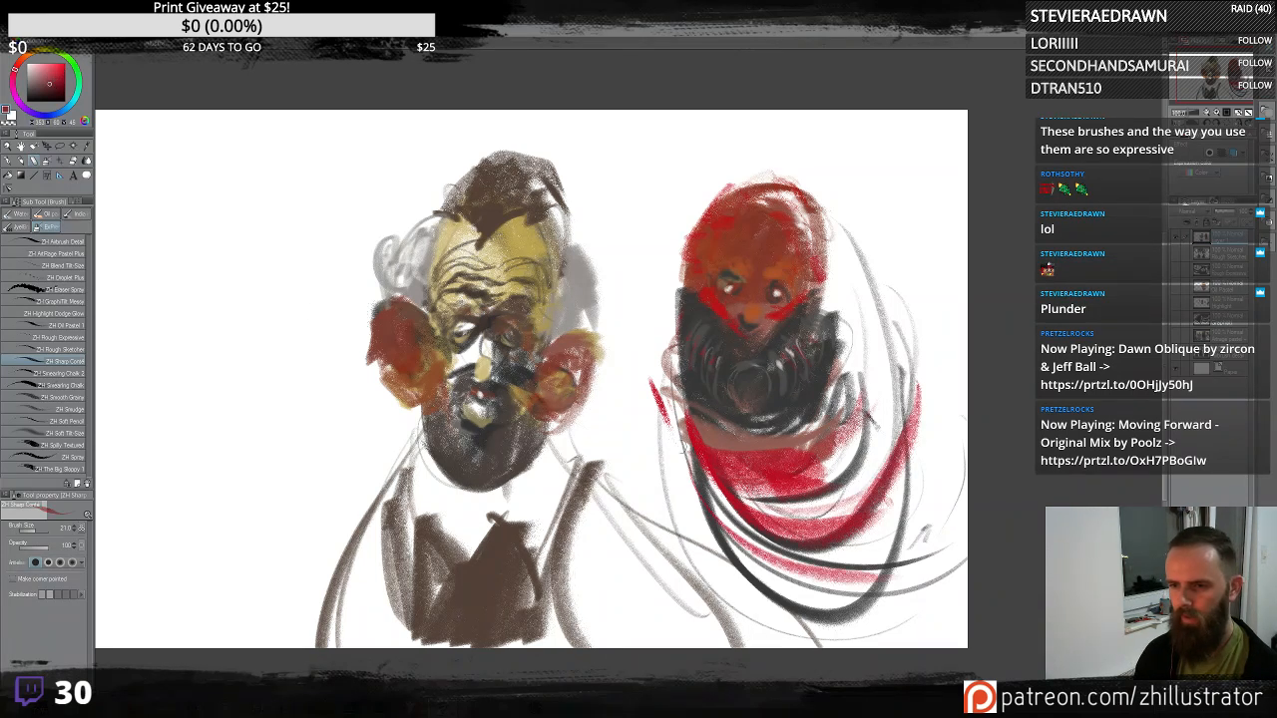
pyautogui.moveTo(664, 437)
pyautogui.mouseDown()
pyautogui.moveTo(655, 525)
pyautogui.moveTo(715, 499)
pyautogui.moveTo(700, 521)
pyautogui.moveTo(644, 489)
pyautogui.mouseUp()
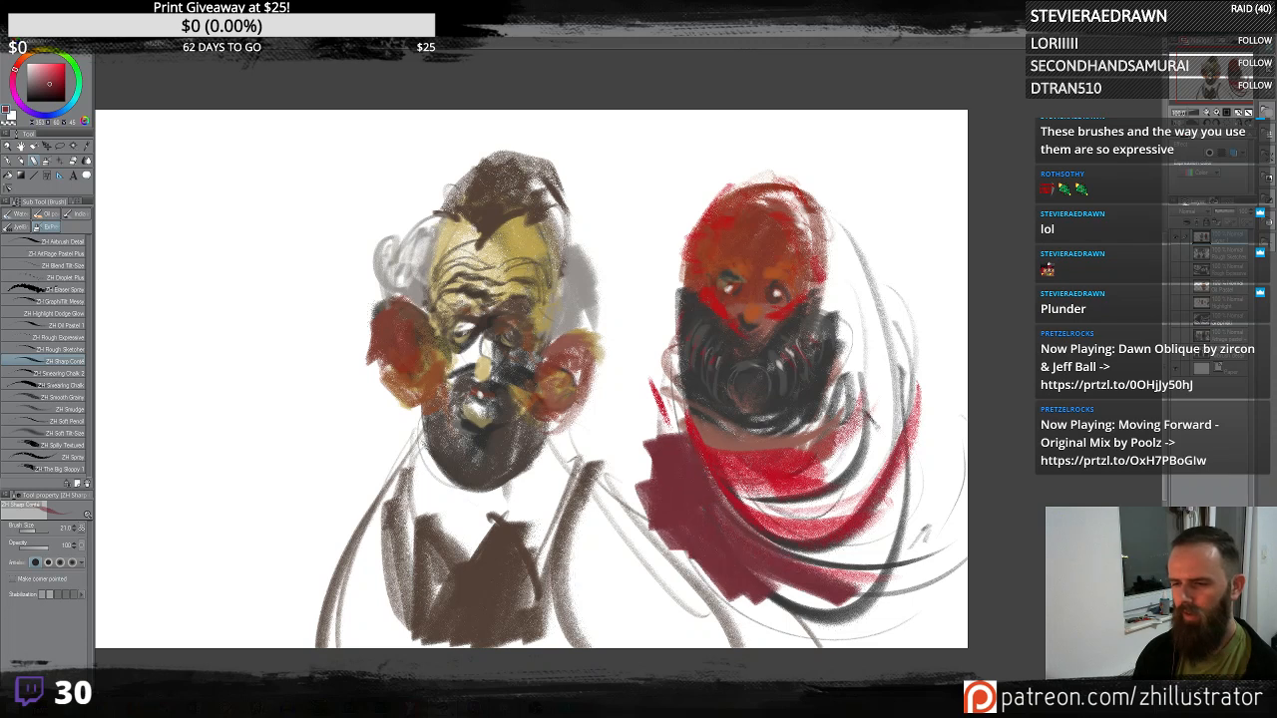
pyautogui.moveTo(687, 554); pyautogui.dragTo(833, 641)
pyautogui.hotkey('ctrl', 'z')
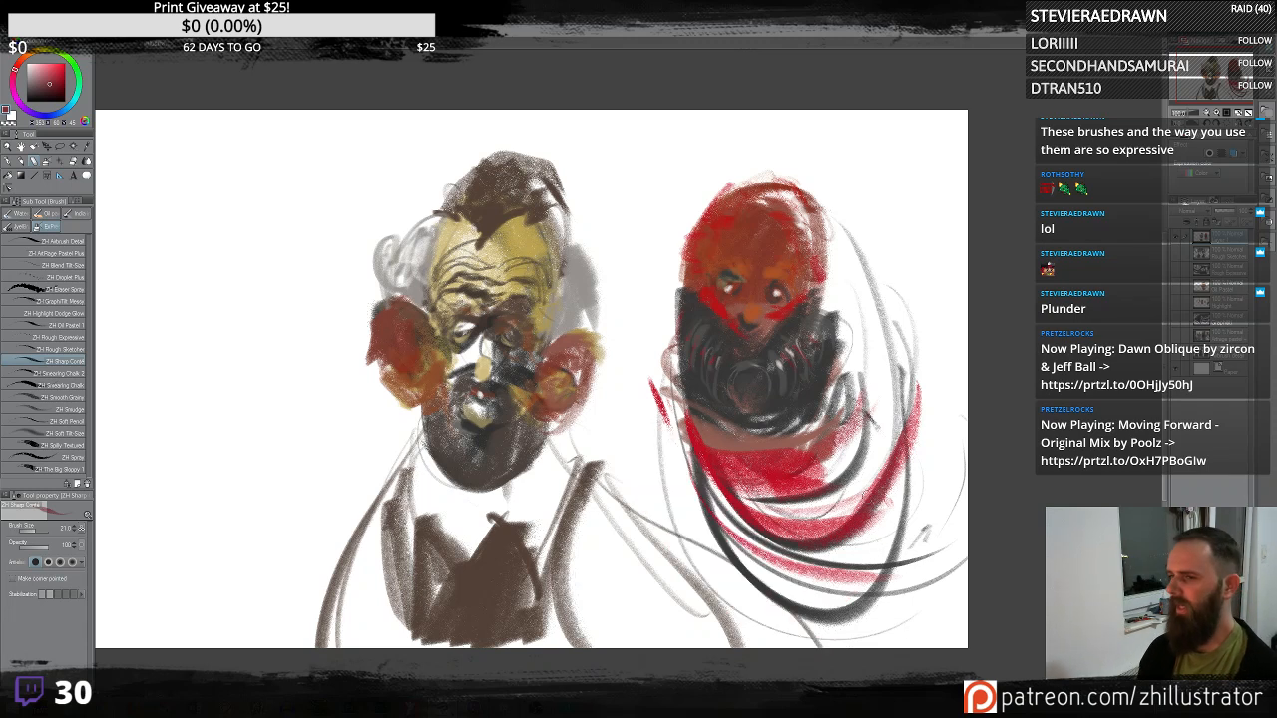
# - Layer darker red strokes over the red drapery below the beard
pyautogui.moveTo(861, 393); pyautogui.dragTo(798, 475)
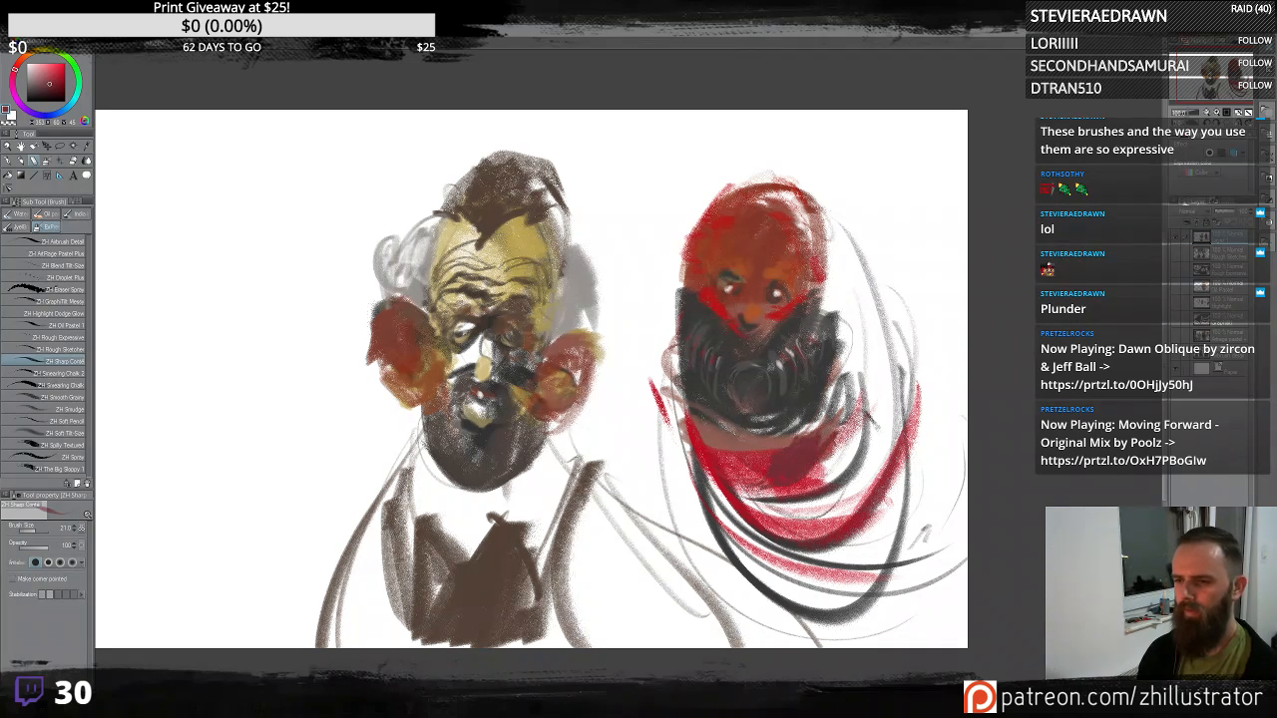
pyautogui.moveTo(854, 443)
pyautogui.mouseDown()
pyautogui.moveTo(816, 471)
pyautogui.moveTo(854, 457)
pyautogui.moveTo(822, 491)
pyautogui.moveTo(857, 419)
pyautogui.moveTo(848, 383)
pyautogui.mouseUp()
pyautogui.moveTo(768, 495); pyautogui.dragTo(732, 501)
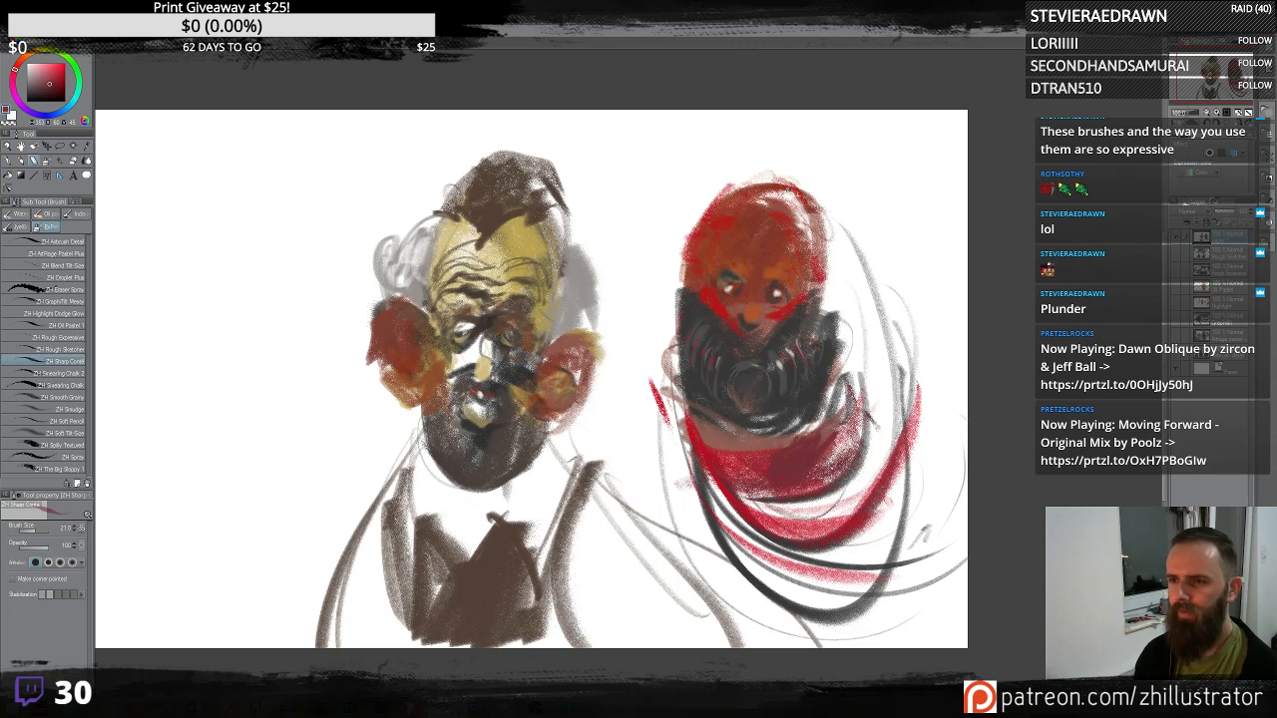
pyautogui.keyDown('alt'); pyautogui.click(726, 502); pyautogui.keyUp('alt')
pyautogui.moveTo(718, 447)
pyautogui.mouseDown()
pyautogui.moveTo(754, 448)
pyautogui.moveTo(820, 412)
pyautogui.mouseUp()
# - Sweep long dark curving strands outward from both sides of the beard
pyautogui.keyDown('alt'); pyautogui.click(821, 334); pyautogui.keyUp('alt')
pyautogui.moveTo(829, 331)
pyautogui.mouseDown()
pyautogui.moveTo(909, 384)
pyautogui.moveTo(910, 561)
pyautogui.mouseUp()
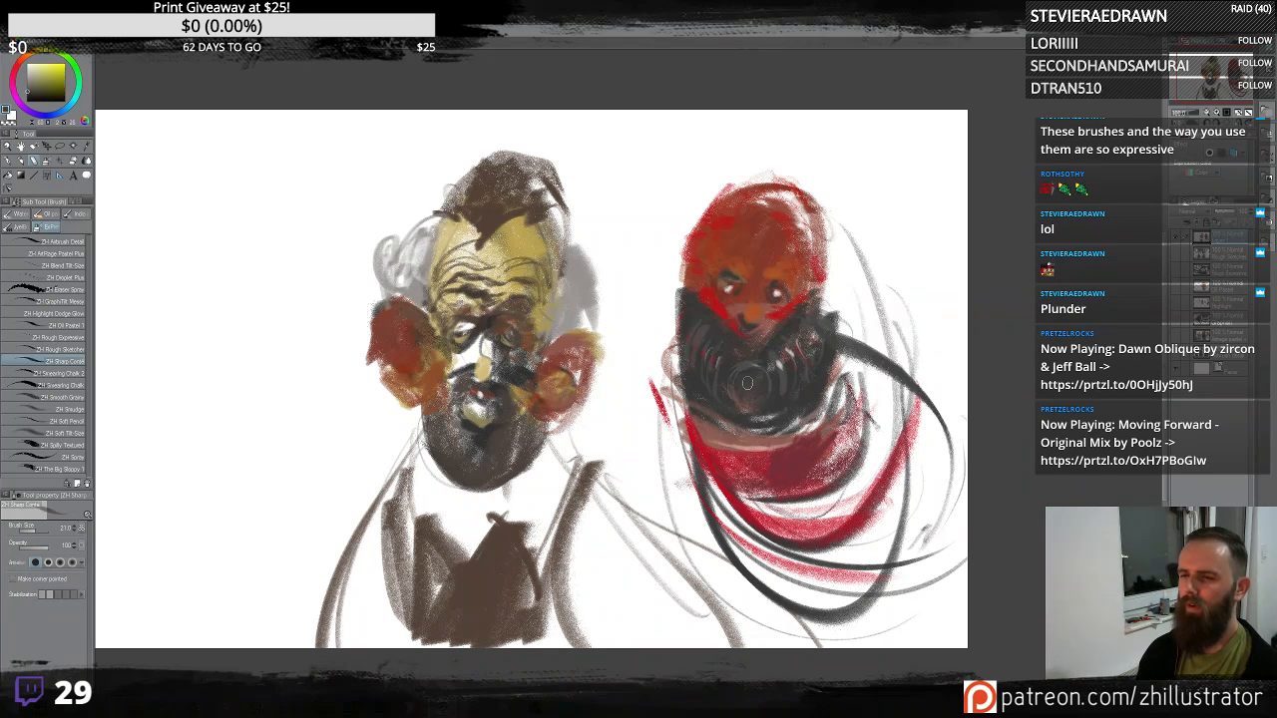
pyautogui.moveTo(681, 342); pyautogui.dragTo(678, 445)
pyautogui.moveTo(654, 361); pyautogui.dragTo(677, 446)
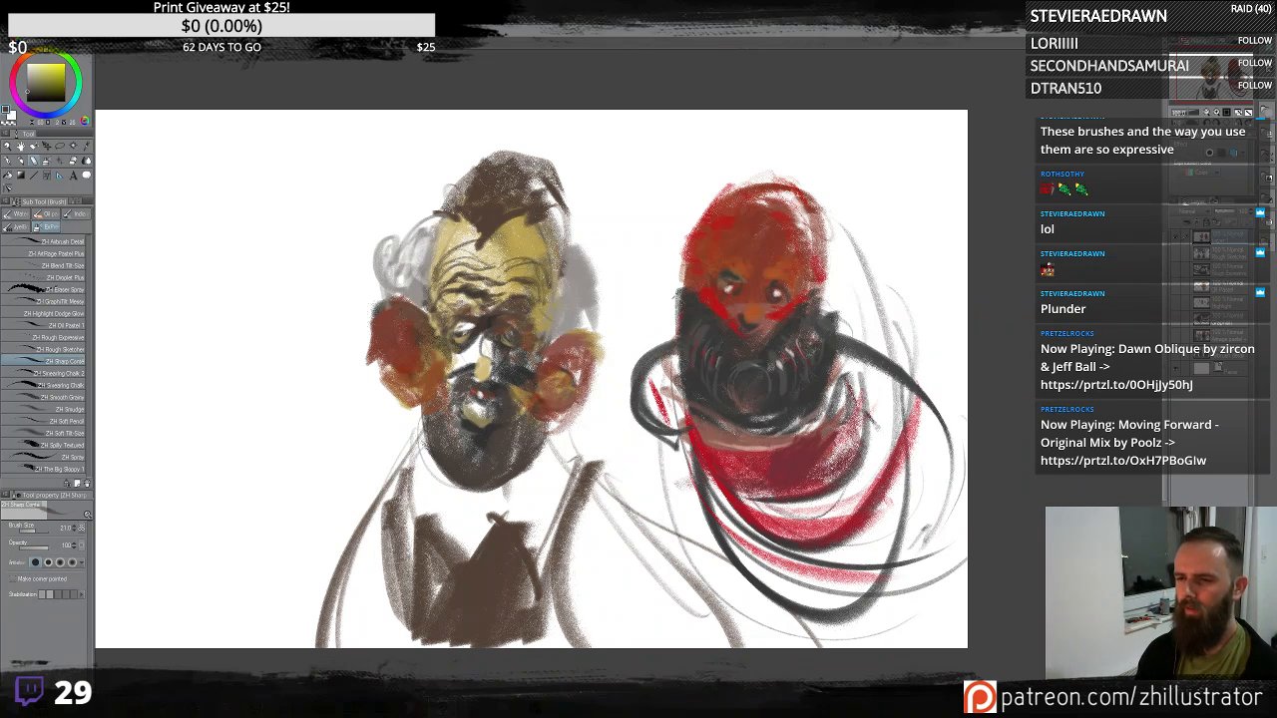
pyautogui.keyDown('alt'); pyautogui.click(659, 449); pyautogui.keyUp('alt')
# - Sample an orange-brown tone and paint it onto the roots of the beard strands
pyautogui.keyDown('alt'); pyautogui.click(751, 296); pyautogui.keyUp('alt')
pyautogui.moveTo(682, 336); pyautogui.dragTo(643, 356)
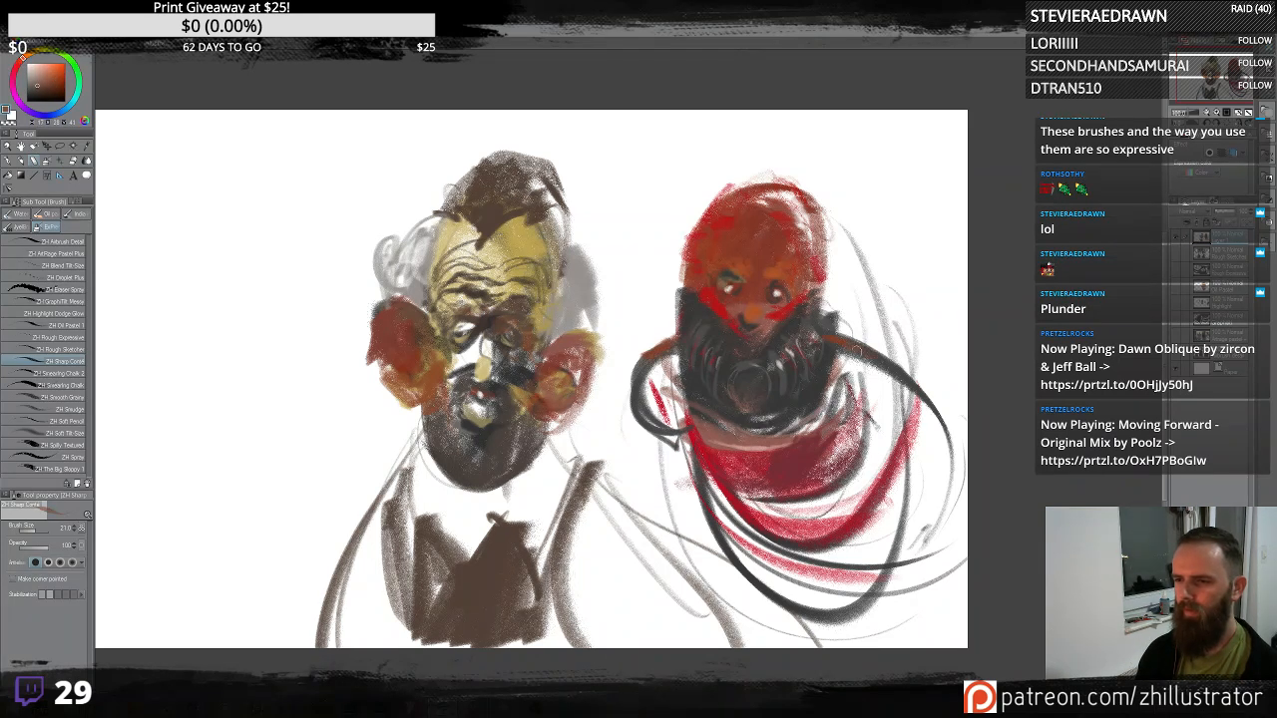
pyautogui.moveTo(882, 358)
pyautogui.mouseDown()
pyautogui.moveTo(917, 389)
pyautogui.moveTo(934, 431)
pyautogui.mouseUp()
pyautogui.keyDown('alt'); pyautogui.click(824, 451); pyautogui.keyUp('alt')
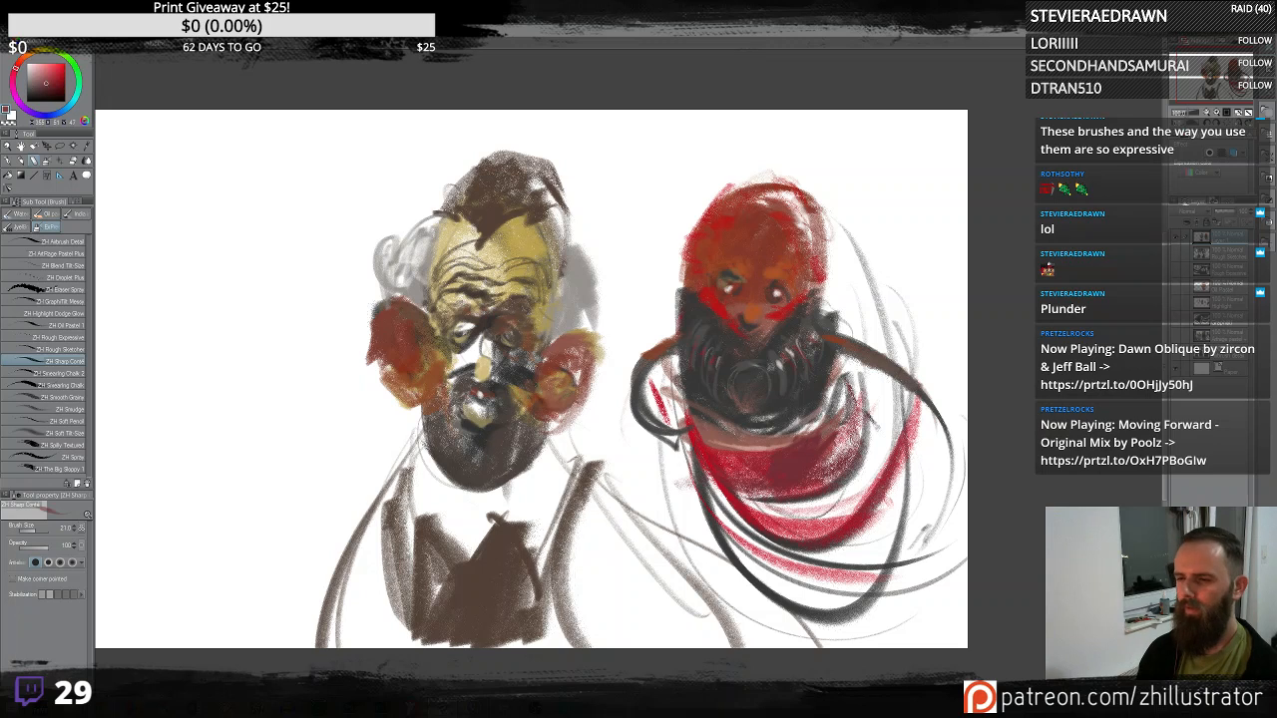
# - Paint light horizontal strokes across the drapery below the beard
pyautogui.moveTo(778, 510); pyautogui.dragTo(878, 440)
pyautogui.moveTo(666, 475)
pyautogui.mouseDown()
pyautogui.moveTo(736, 515)
pyautogui.moveTo(896, 501)
pyautogui.moveTo(962, 454)
pyautogui.mouseUp()
pyautogui.moveTo(662, 531)
pyautogui.mouseDown()
pyautogui.moveTo(826, 586)
pyautogui.moveTo(961, 485)
pyautogui.mouseUp()
pyautogui.moveTo(888, 431); pyautogui.dragTo(743, 411)
# - Zoom in on the second head and add light highlight strokes to the beard
pyautogui.scroll(1, 745, 388)
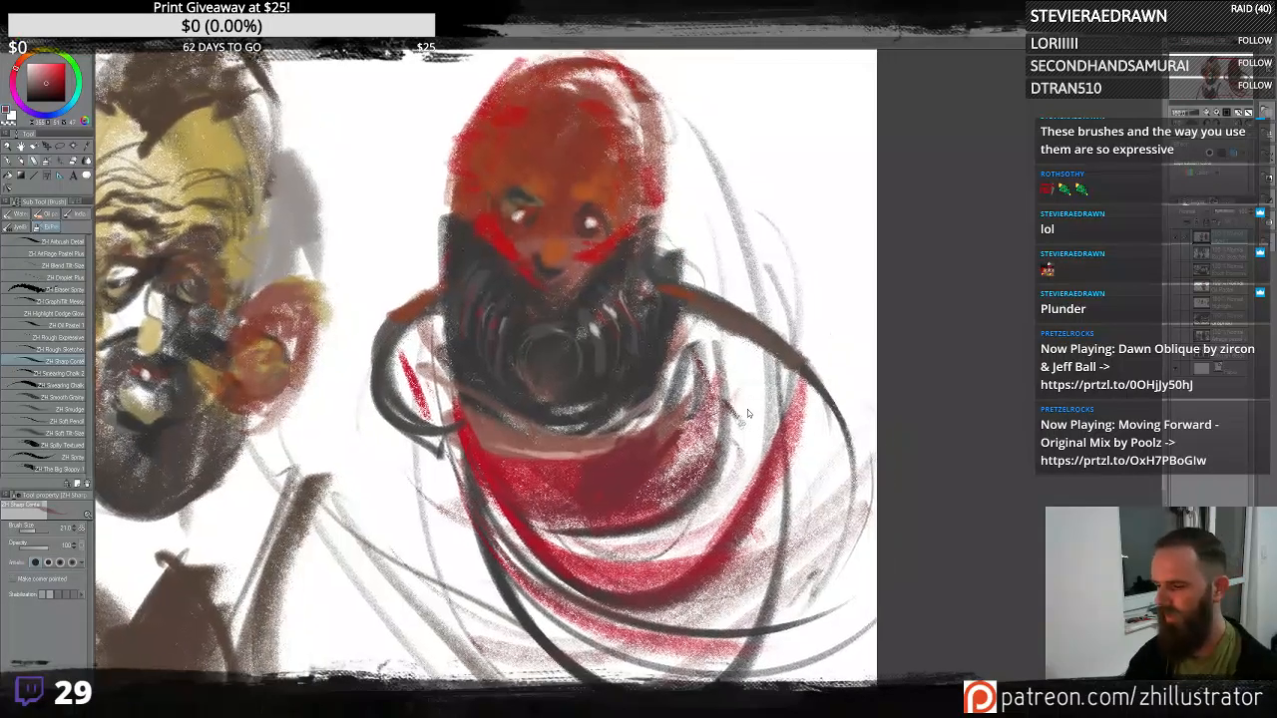
pyautogui.scroll(1, 747, 409)
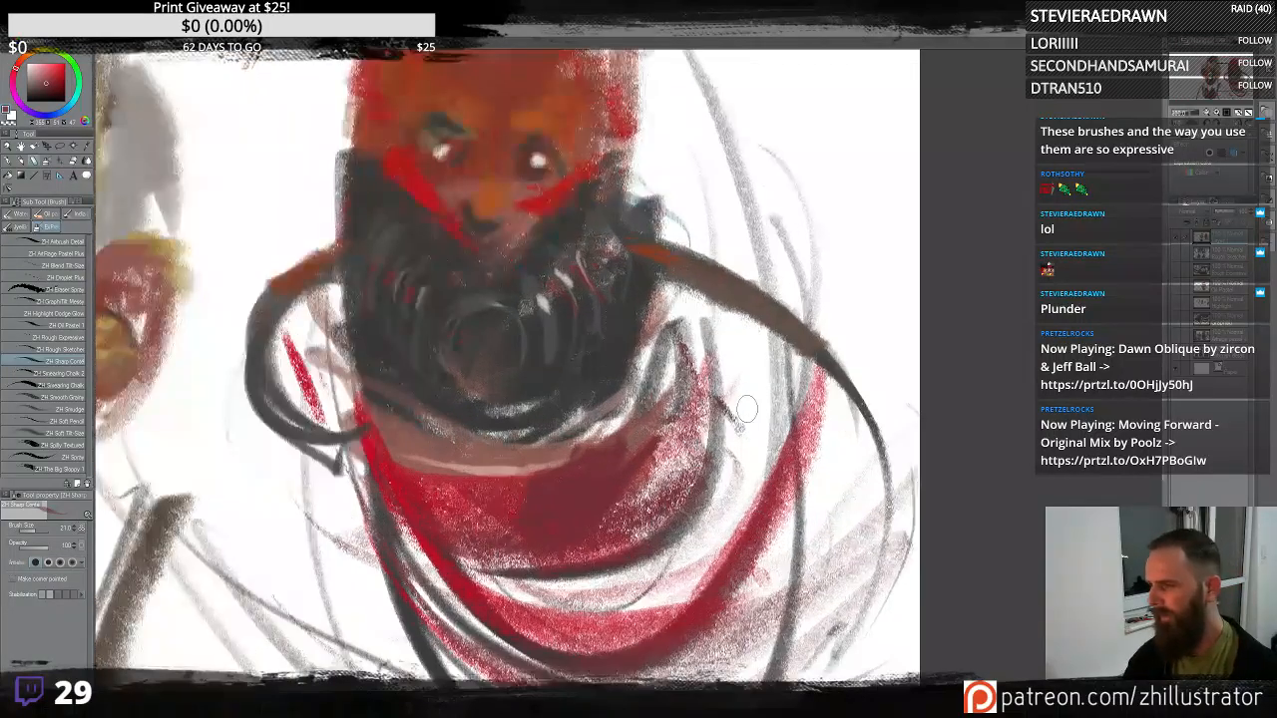
pyautogui.moveTo(651, 439)
pyautogui.mouseDown()
pyautogui.moveTo(671, 344)
pyautogui.moveTo(695, 371)
pyautogui.moveTo(679, 444)
pyautogui.moveTo(641, 487)
pyautogui.moveTo(690, 433)
pyautogui.mouseUp()
pyautogui.moveTo(650, 373); pyautogui.dragTo(643, 395)
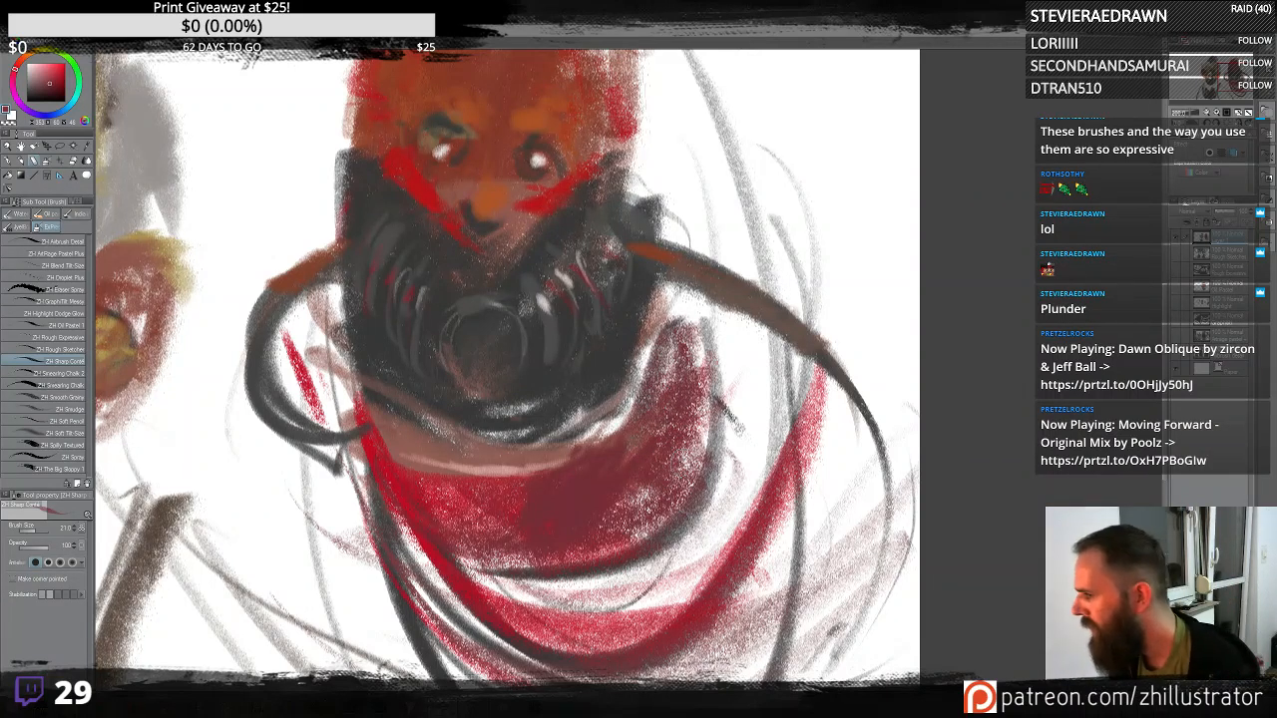
# - Sweep dark curving strokes across the red drapery below the second head's beard
pyautogui.keyDown('alt'); pyautogui.click(663, 464); pyautogui.keyUp('alt')
pyautogui.moveTo(664, 471)
pyautogui.mouseDown()
pyautogui.moveTo(619, 517)
pyautogui.moveTo(678, 464)
pyautogui.moveTo(703, 299)
pyautogui.moveTo(664, 344)
pyautogui.moveTo(688, 380)
pyautogui.mouseUp()
pyautogui.moveTo(735, 461)
pyautogui.mouseDown()
pyautogui.moveTo(599, 618)
pyautogui.moveTo(518, 614)
pyautogui.moveTo(704, 543)
pyautogui.moveTo(524, 616)
pyautogui.mouseUp()
pyautogui.moveTo(643, 465)
pyautogui.mouseDown()
pyautogui.moveTo(880, 485)
pyautogui.moveTo(831, 377)
pyautogui.mouseUp()
pyautogui.moveTo(923, 504); pyautogui.dragTo(743, 598)
pyautogui.moveTo(963, 467); pyautogui.dragTo(803, 584)
pyautogui.moveTo(914, 555); pyautogui.dragTo(870, 580)
pyautogui.moveTo(670, 471); pyautogui.dragTo(732, 507)
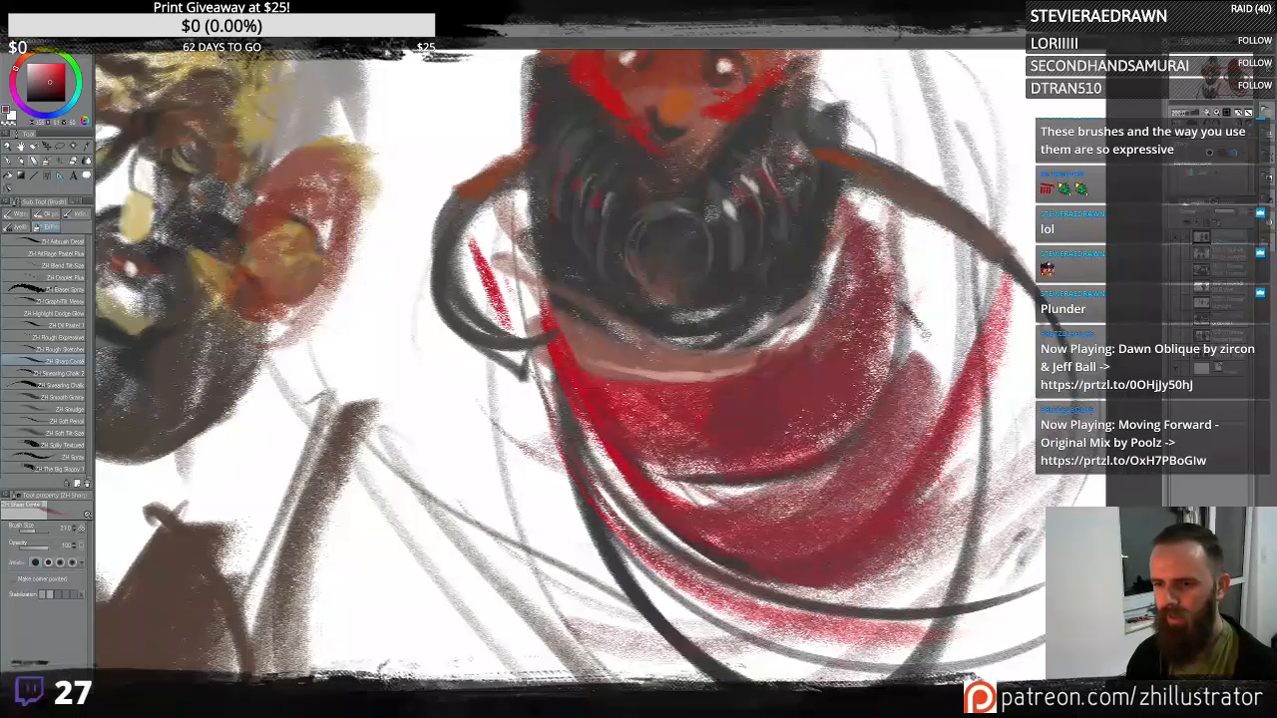
# - Paint short vertical red strokes down the left side of the drapery
pyautogui.moveTo(547, 389); pyautogui.dragTo(611, 597)
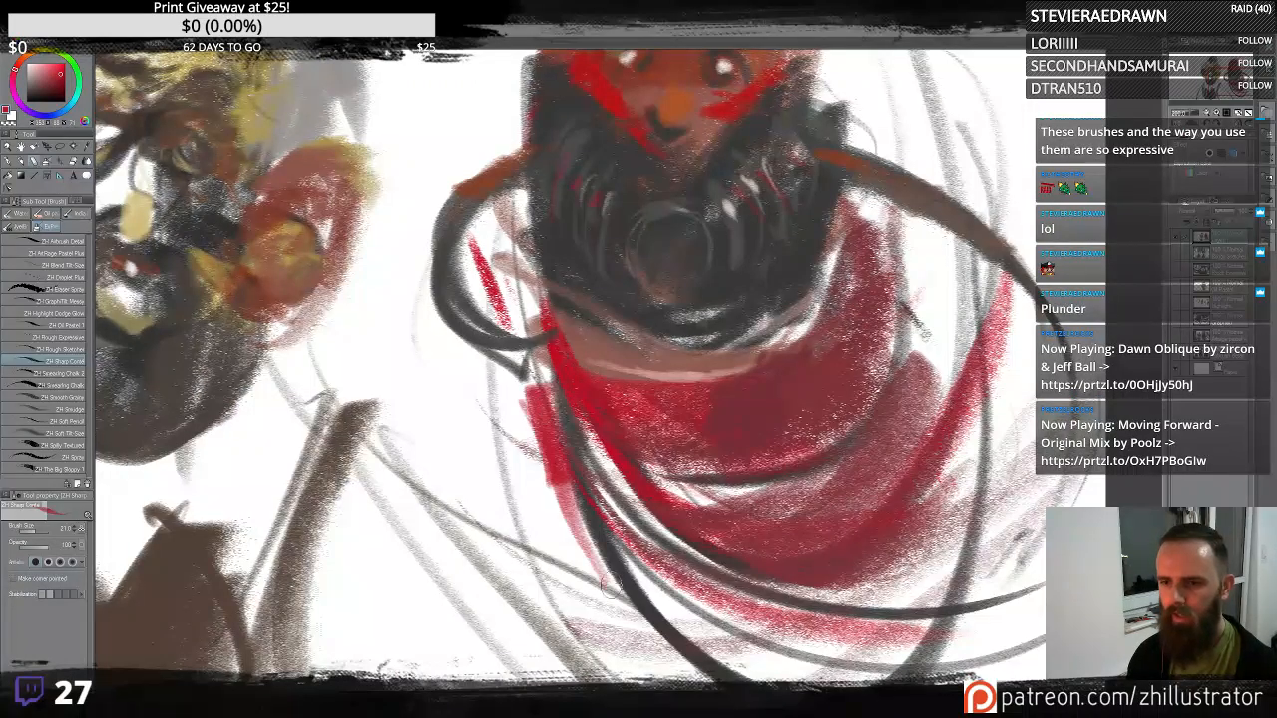
pyautogui.moveTo(541, 414); pyautogui.dragTo(599, 593)
pyautogui.moveTo(537, 441); pyautogui.dragTo(545, 549)
pyautogui.moveTo(528, 379); pyautogui.dragTo(517, 536)
pyautogui.moveTo(539, 405); pyautogui.dragTo(573, 551)
pyautogui.moveTo(573, 485); pyautogui.dragTo(604, 571)
pyautogui.moveTo(555, 547); pyautogui.dragTo(617, 601)
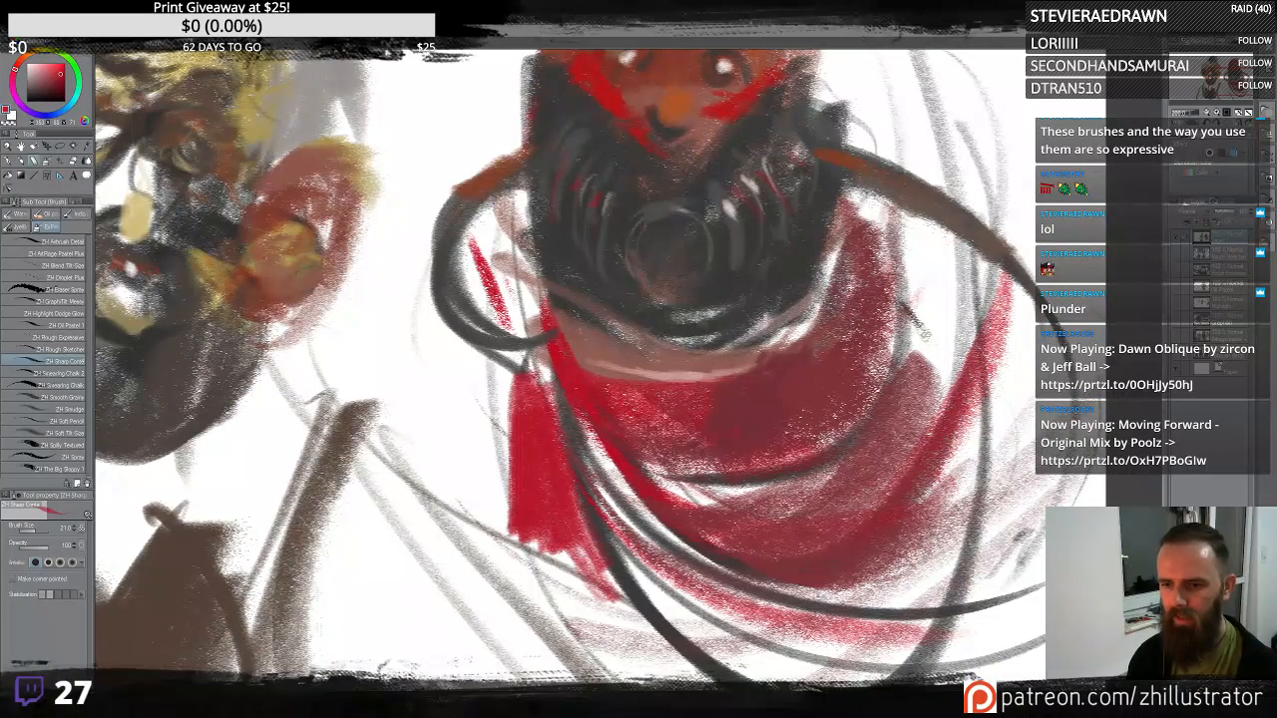
pyautogui.moveTo(603, 539); pyautogui.dragTo(609, 615)
pyautogui.moveTo(535, 539); pyautogui.dragTo(603, 649)
pyautogui.moveTo(563, 555); pyautogui.dragTo(607, 663)
pyautogui.moveTo(532, 543)
pyautogui.mouseDown()
pyautogui.moveTo(568, 641)
pyautogui.moveTo(553, 632)
pyautogui.mouseUp()
pyautogui.moveTo(533, 543); pyautogui.dragTo(560, 628)
pyautogui.moveTo(566, 370)
pyautogui.mouseDown()
pyautogui.moveTo(574, 428)
pyautogui.moveTo(635, 529)
pyautogui.mouseUp()
# - Add strokes along the top of the hood and across the right side of the drapery
pyautogui.moveTo(791, 134); pyautogui.dragTo(787, 229)
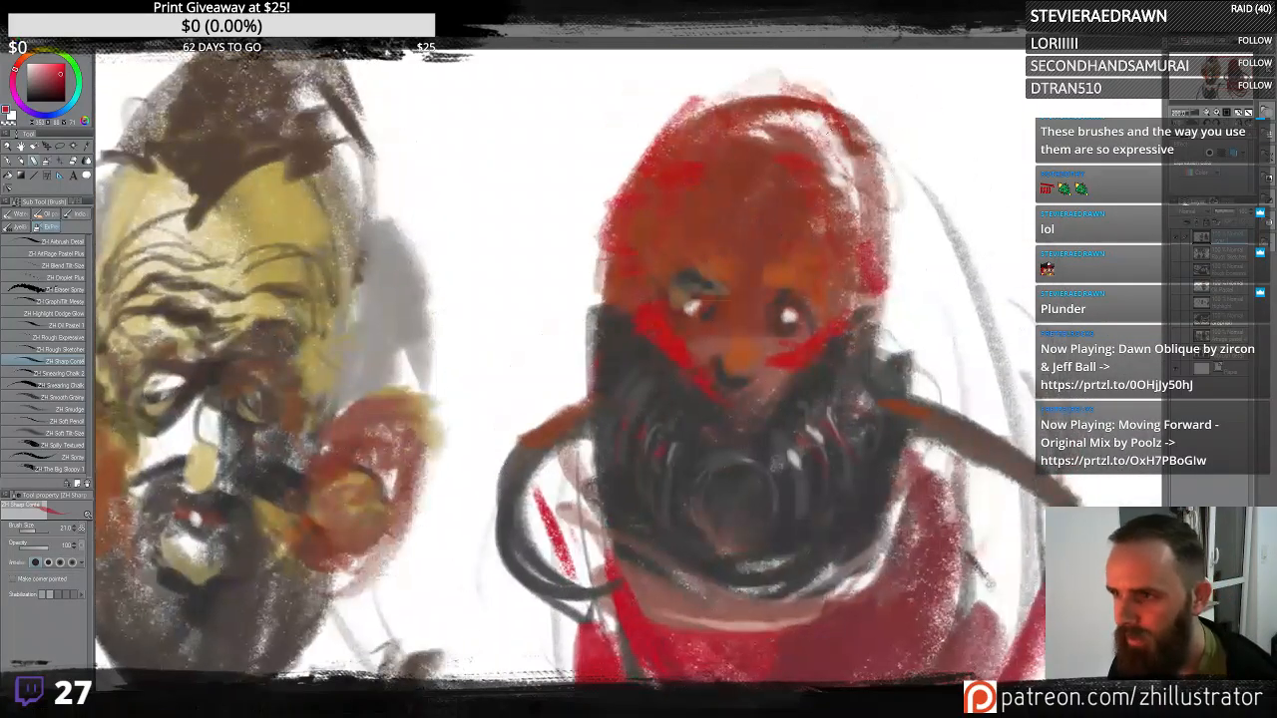
pyautogui.moveTo(683, 131); pyautogui.dragTo(761, 105)
pyautogui.moveTo(643, 635)
pyautogui.mouseDown()
pyautogui.moveTo(596, 366)
pyautogui.moveTo(582, 477)
pyautogui.mouseUp()
pyautogui.moveTo(567, 391)
pyautogui.mouseDown()
pyautogui.moveTo(591, 477)
pyautogui.moveTo(646, 584)
pyautogui.mouseUp()
pyautogui.moveTo(715, 357); pyautogui.dragTo(734, 348)
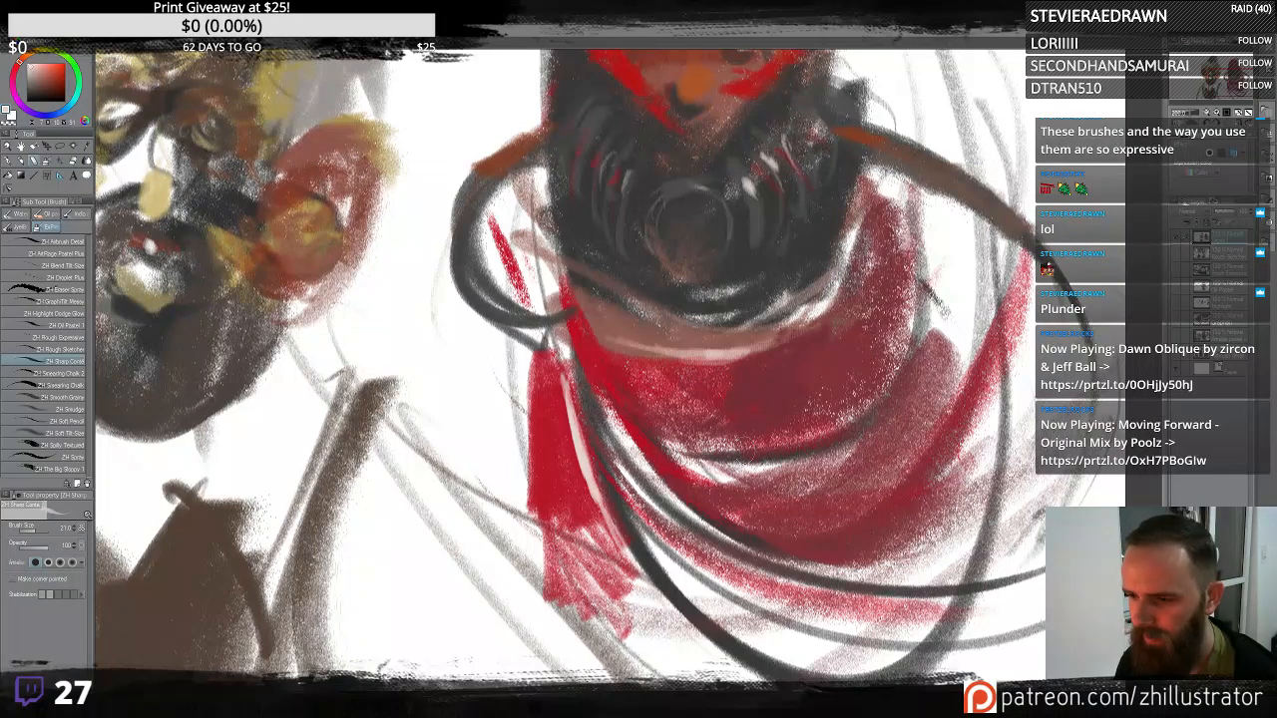
pyautogui.moveTo(826, 460); pyautogui.dragTo(960, 349)
pyautogui.moveTo(857, 440); pyautogui.dragTo(933, 355)
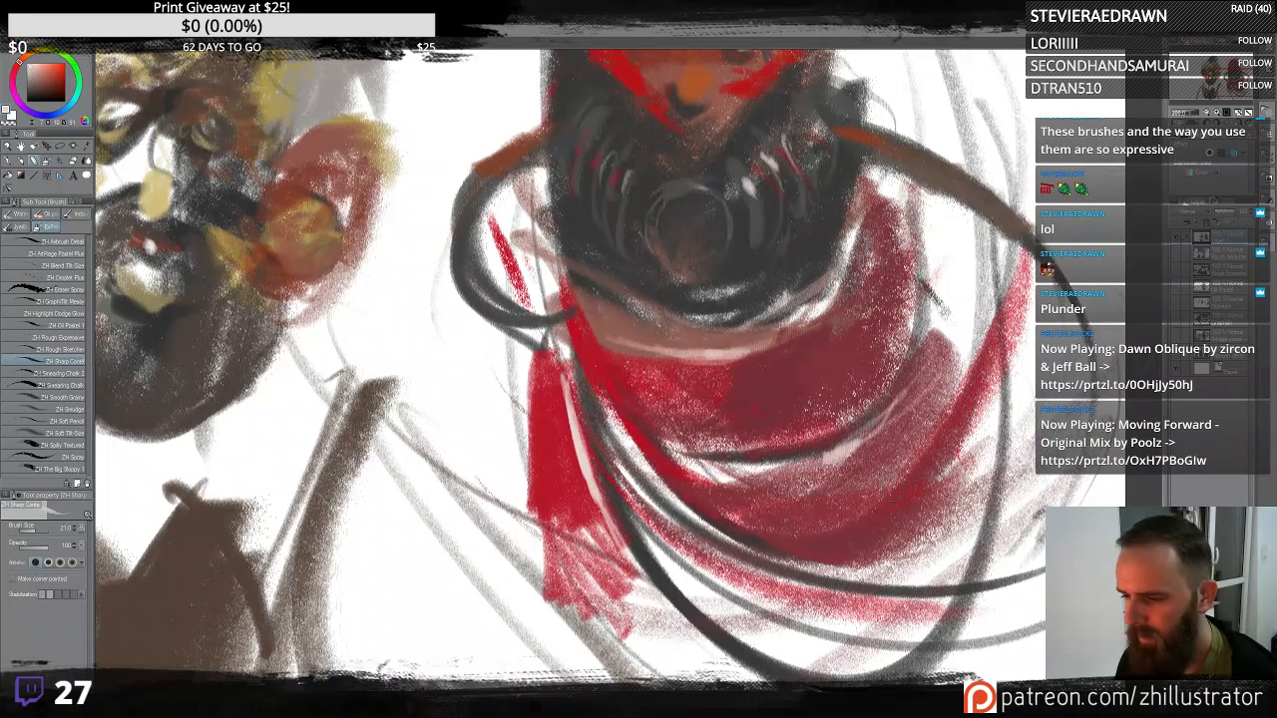
pyautogui.moveTo(901, 483)
pyautogui.mouseDown()
pyautogui.moveTo(811, 528)
pyautogui.moveTo(761, 525)
pyautogui.mouseUp()
pyautogui.moveTo(782, 538)
pyautogui.mouseDown()
pyautogui.moveTo(876, 513)
pyautogui.moveTo(981, 353)
pyautogui.moveTo(824, 527)
pyautogui.mouseUp()
# - Dab small strokes along the left drapery edge and around the mask
pyautogui.keyDown('alt'); pyautogui.click(546, 400); pyautogui.keyUp('alt')
pyautogui.moveTo(544, 341); pyautogui.dragTo(530, 374)
pyautogui.moveTo(521, 324)
pyautogui.mouseDown()
pyautogui.moveTo(509, 399)
pyautogui.moveTo(515, 371)
pyautogui.mouseUp()
pyautogui.moveTo(705, 186); pyautogui.dragTo(767, 402)
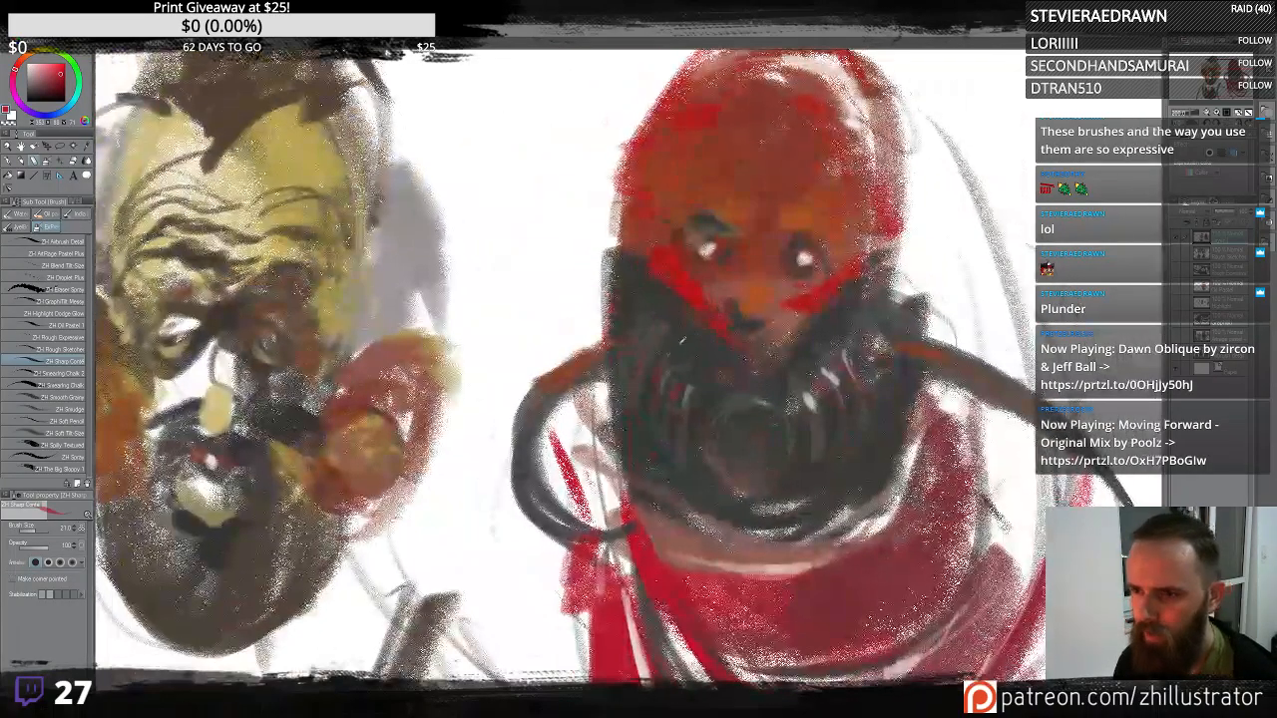
pyautogui.keyDown('alt'); pyautogui.click(665, 342); pyautogui.keyUp('alt')
pyautogui.keyDown('alt'); pyautogui.click(858, 369); pyautogui.keyUp('alt')
pyautogui.keyDown('alt'); pyautogui.click(804, 447); pyautogui.keyUp('alt')
pyautogui.moveTo(798, 461); pyautogui.dragTo(790, 502)
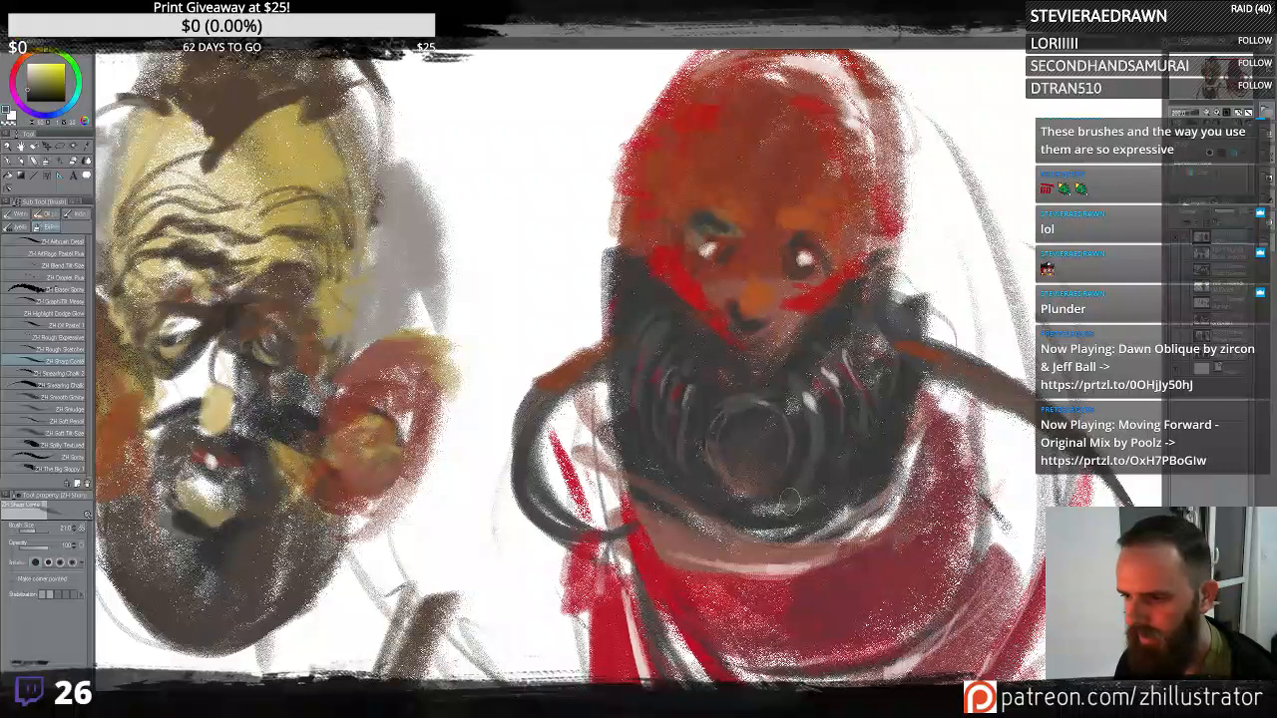
# - Draw dark curving hose lines out from both sides of the mask beside the face
pyautogui.keyDown('alt'); pyautogui.click(886, 265); pyautogui.keyUp('alt')
pyautogui.moveTo(866, 282); pyautogui.dragTo(919, 244)
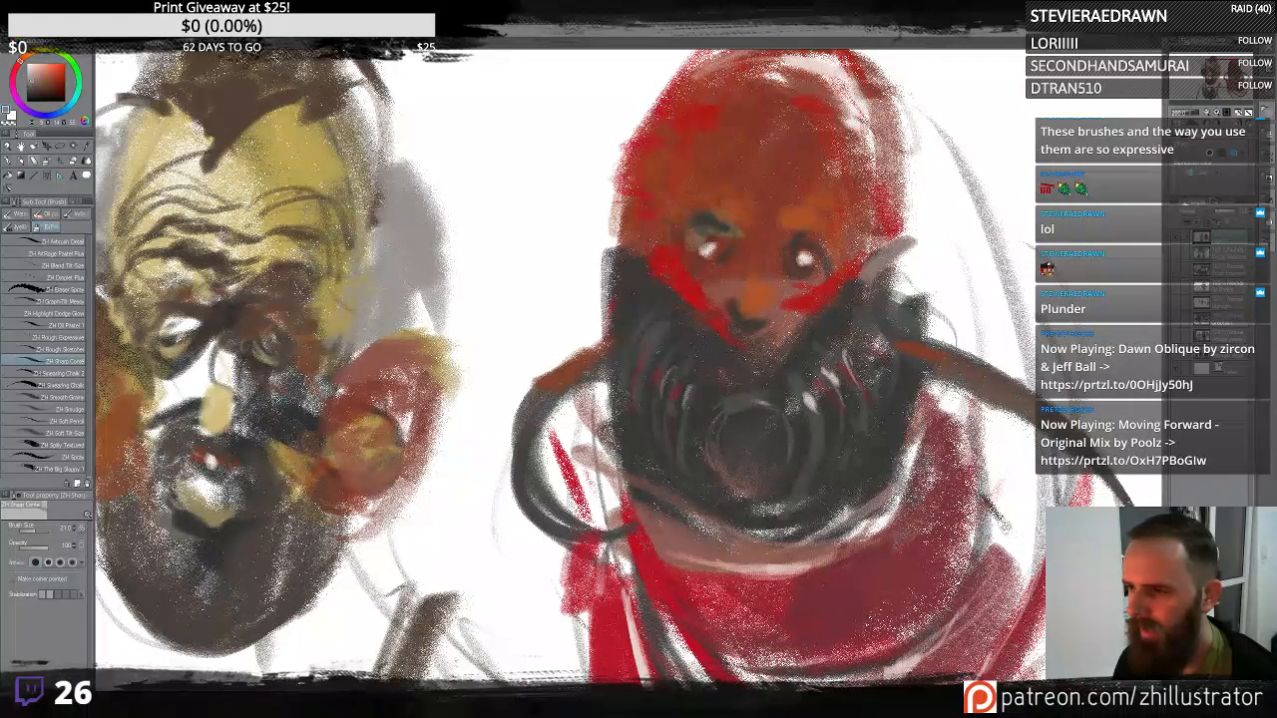
pyautogui.keyDown('alt'); pyautogui.click(870, 299); pyautogui.keyUp('alt')
pyautogui.moveTo(865, 285)
pyautogui.mouseDown()
pyautogui.moveTo(906, 244)
pyautogui.moveTo(910, 259)
pyautogui.mouseUp()
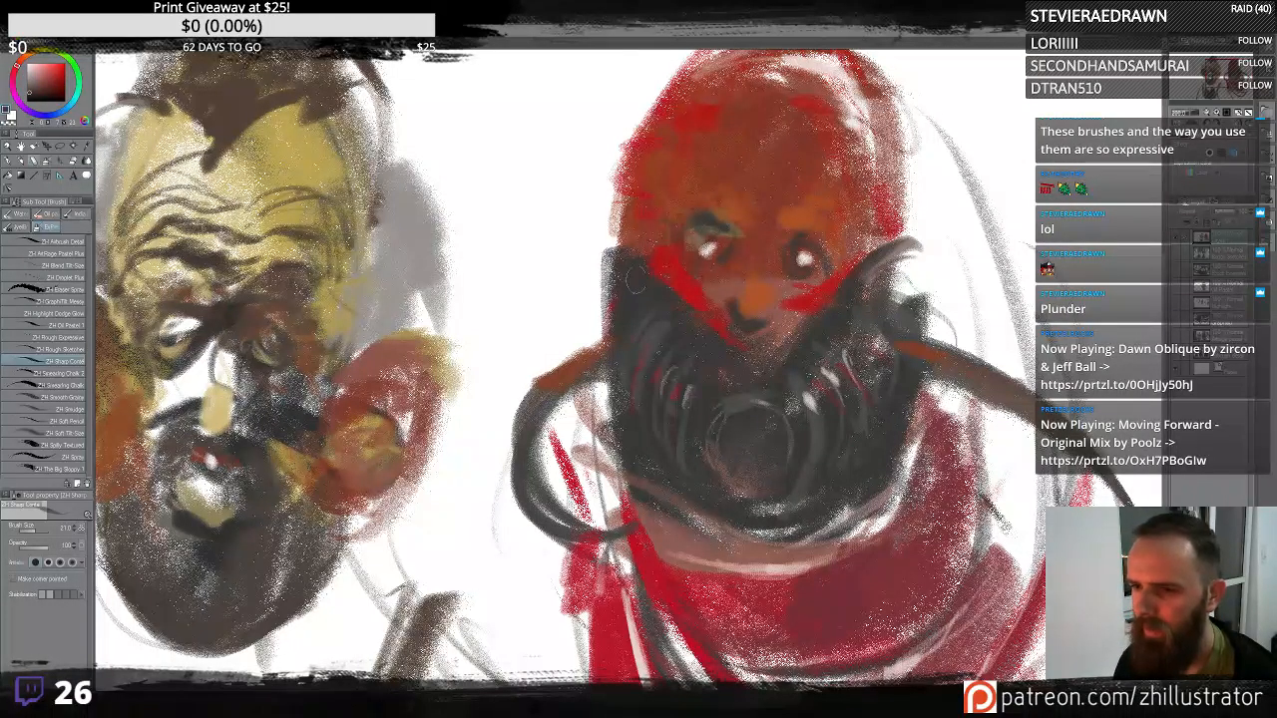
pyautogui.moveTo(647, 249)
pyautogui.mouseDown()
pyautogui.moveTo(591, 240)
pyautogui.moveTo(612, 292)
pyautogui.mouseUp()
pyautogui.moveTo(861, 283)
pyautogui.mouseDown()
pyautogui.moveTo(900, 243)
pyautogui.moveTo(897, 311)
pyautogui.mouseUp()
pyautogui.keyDown('alt'); pyautogui.click(642, 317); pyautogui.keyUp('alt')
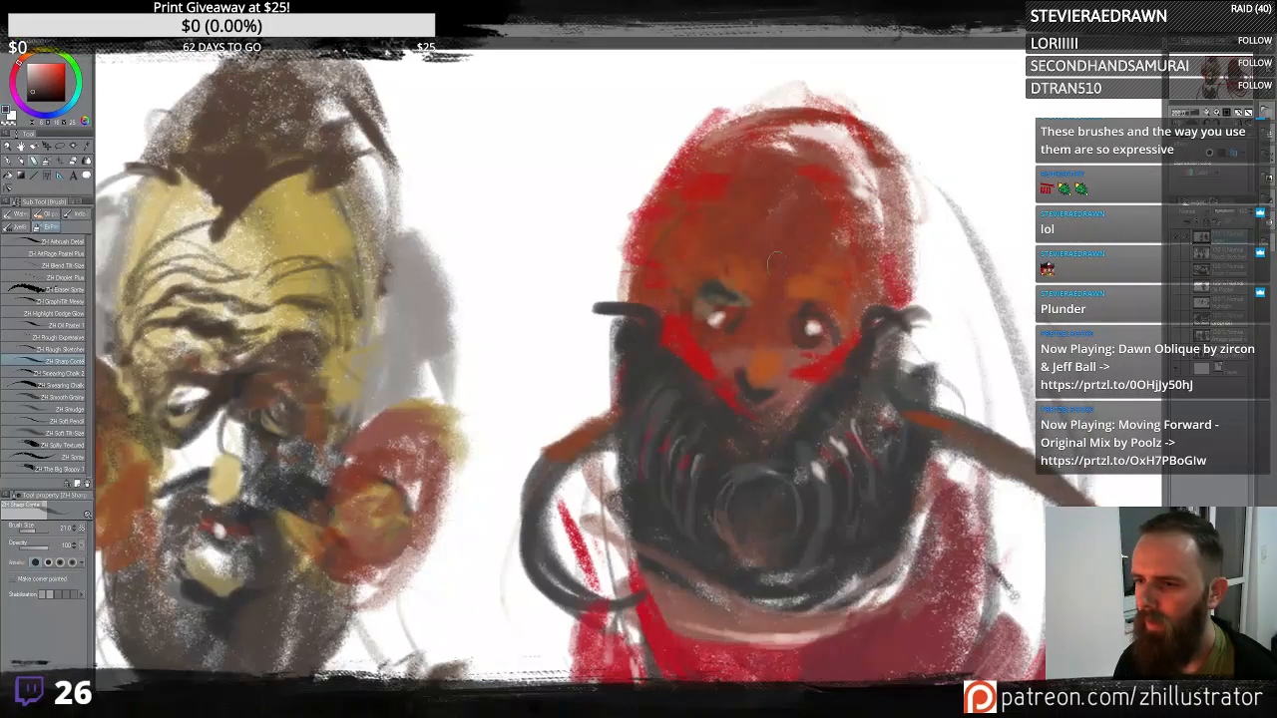
pyautogui.moveTo(896, 290); pyautogui.dragTo(865, 209)
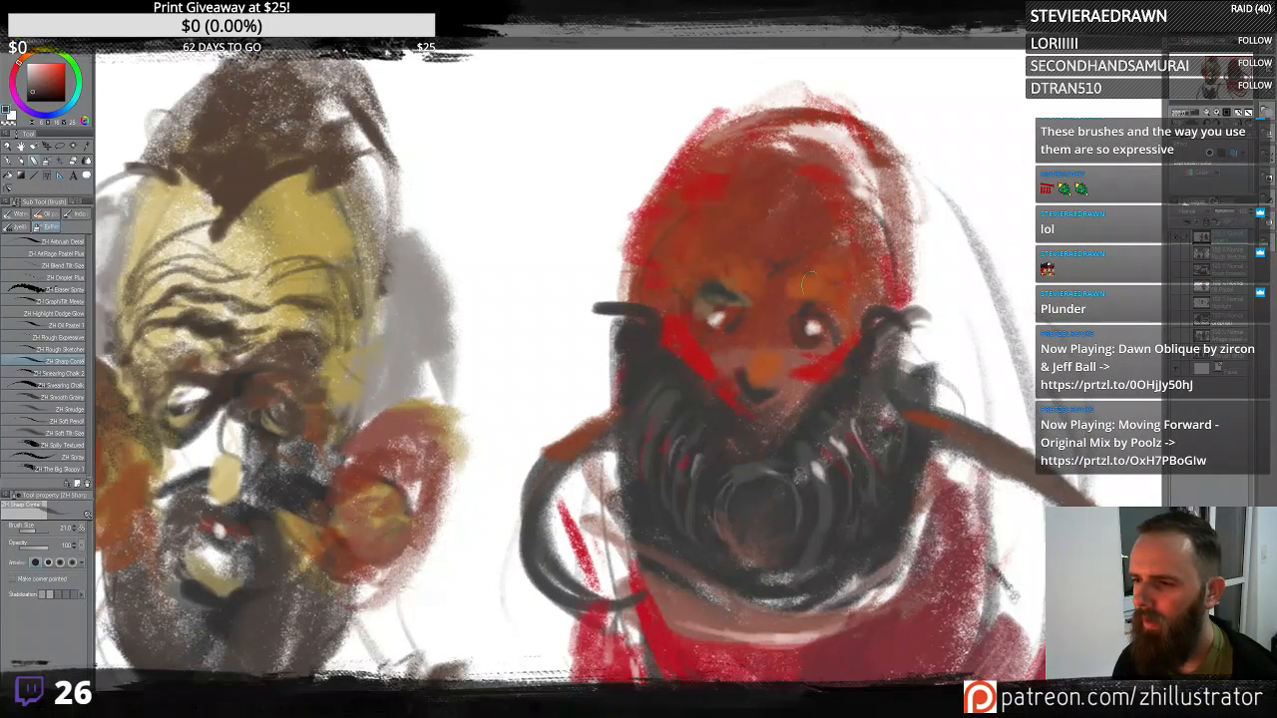
pyautogui.moveTo(647, 287); pyautogui.dragTo(663, 243)
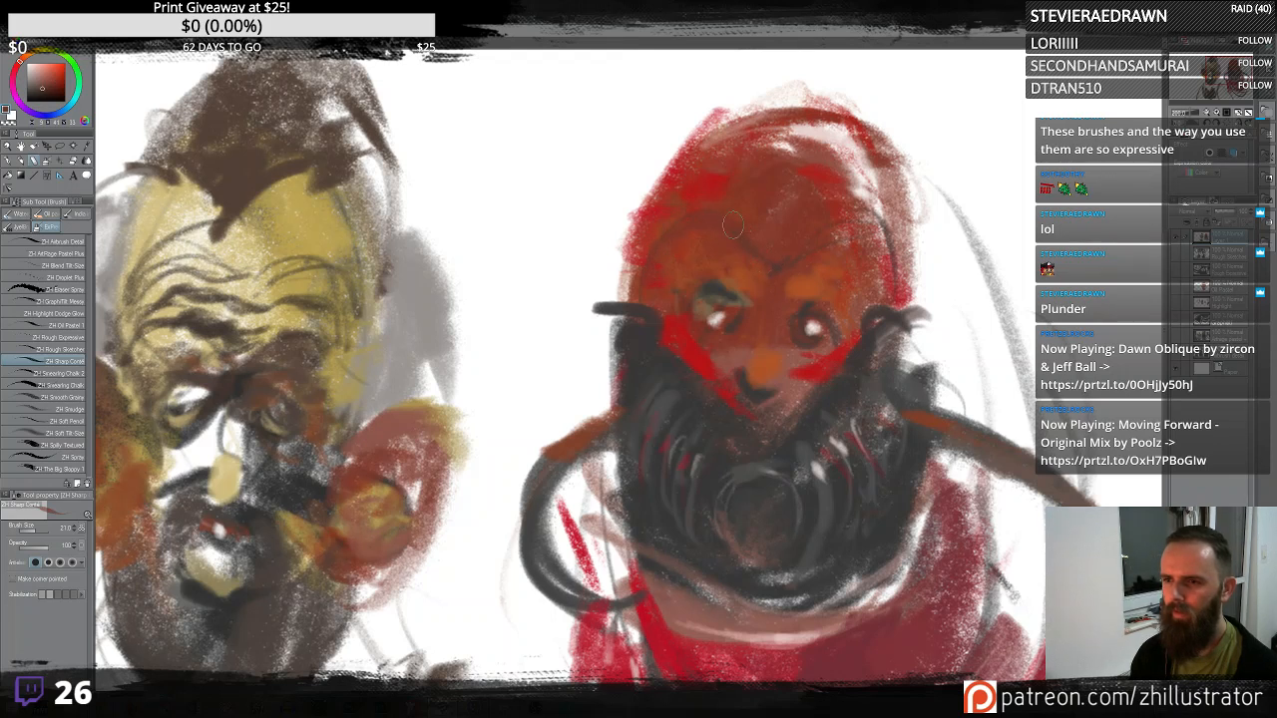
# - Paint small strokes on the forehead, then try a yellow stroke near the nose and undo it
pyautogui.moveTo(755, 252)
pyautogui.mouseDown()
pyautogui.moveTo(768, 273)
pyautogui.moveTo(799, 257)
pyautogui.mouseUp()
pyautogui.keyDown('alt'); pyautogui.click(697, 191); pyautogui.keyUp('alt')
pyautogui.moveTo(764, 252); pyautogui.dragTo(771, 261)
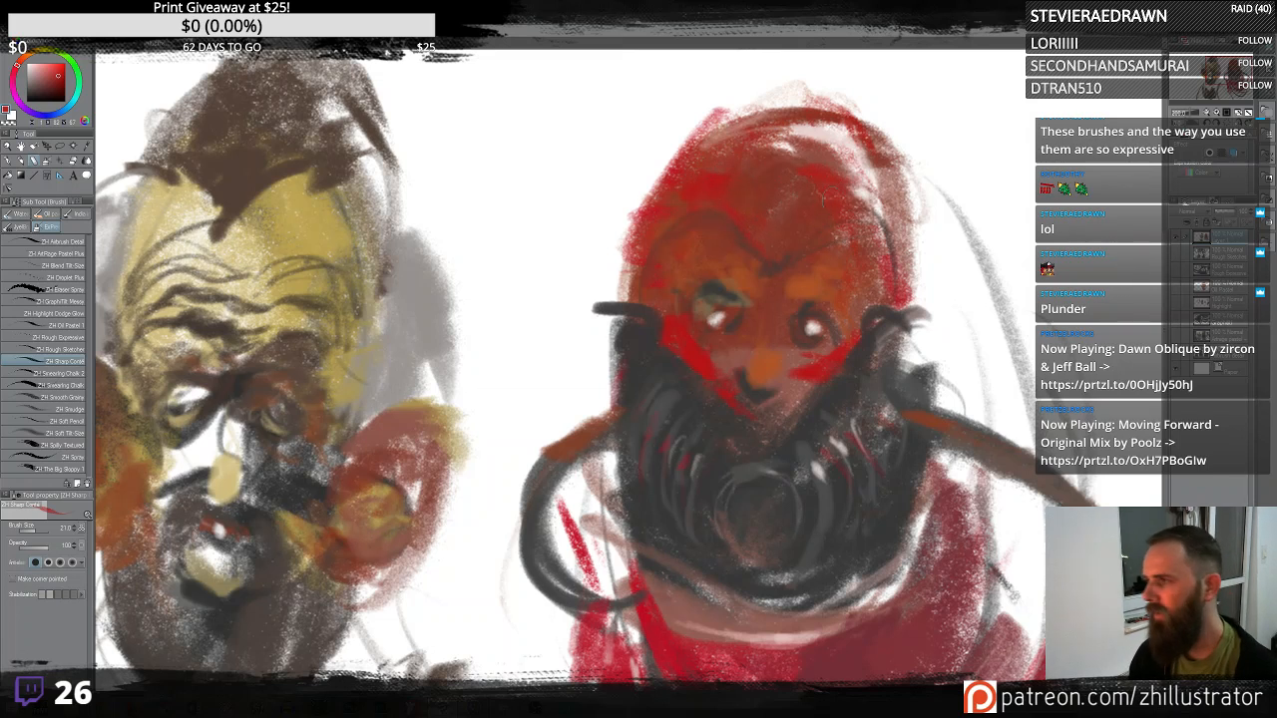
pyautogui.keyDown('alt'); pyautogui.click(817, 296); pyautogui.keyUp('alt')
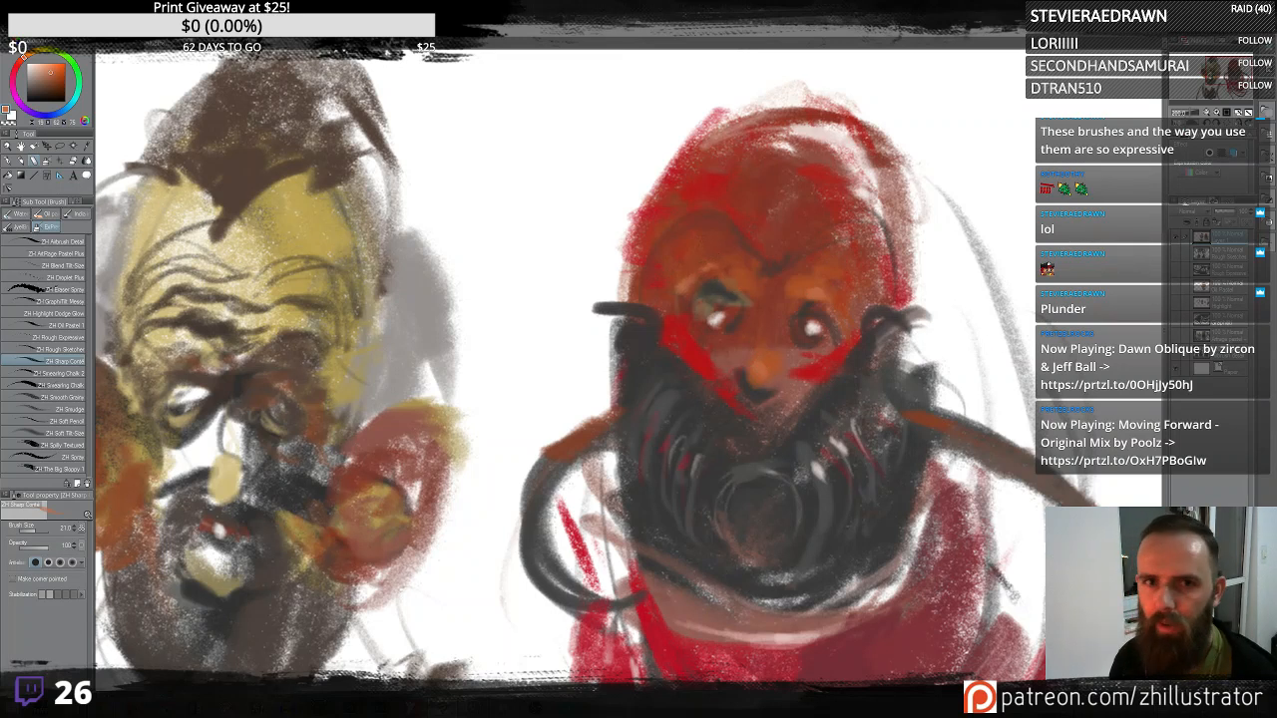
pyautogui.click(55, 60)
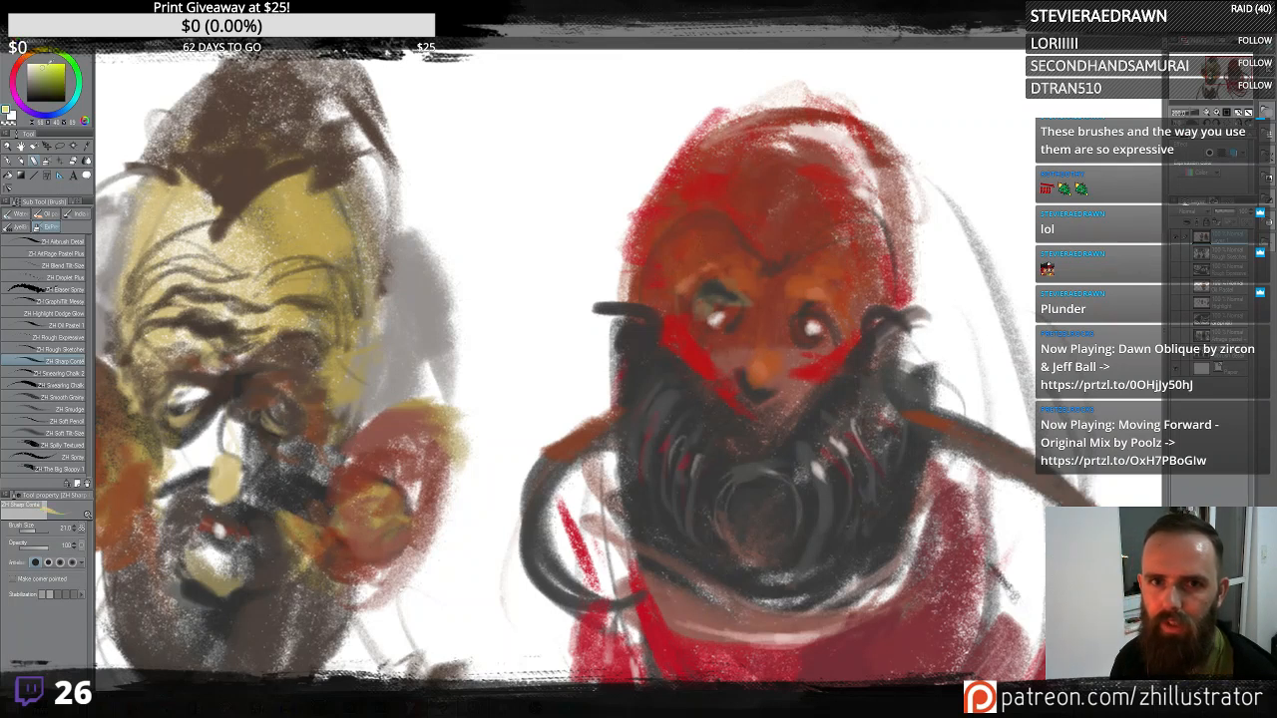
pyautogui.moveTo(761, 370); pyautogui.dragTo(714, 393)
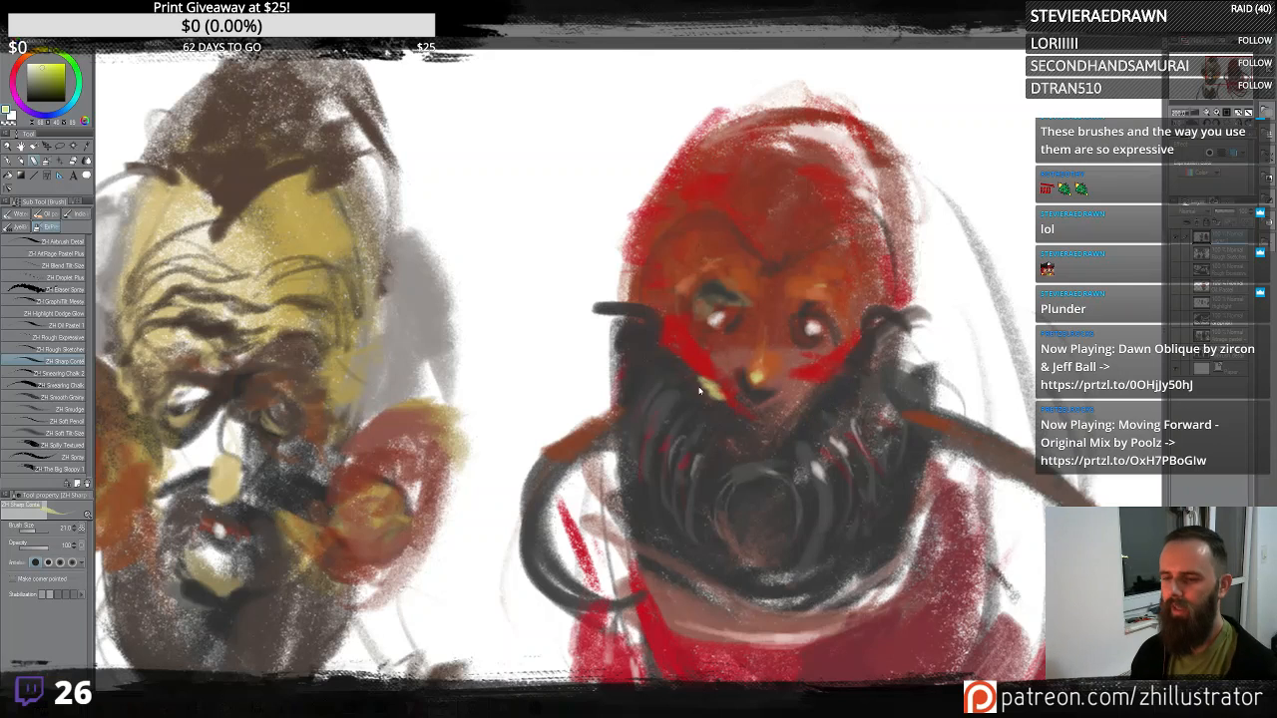
pyautogui.hotkey('ctrl', 'z')
# - Draw dark hose lines along the left side of the mask and undo the last two strokes
pyautogui.keyDown('alt'); pyautogui.click(687, 379); pyautogui.keyUp('alt')
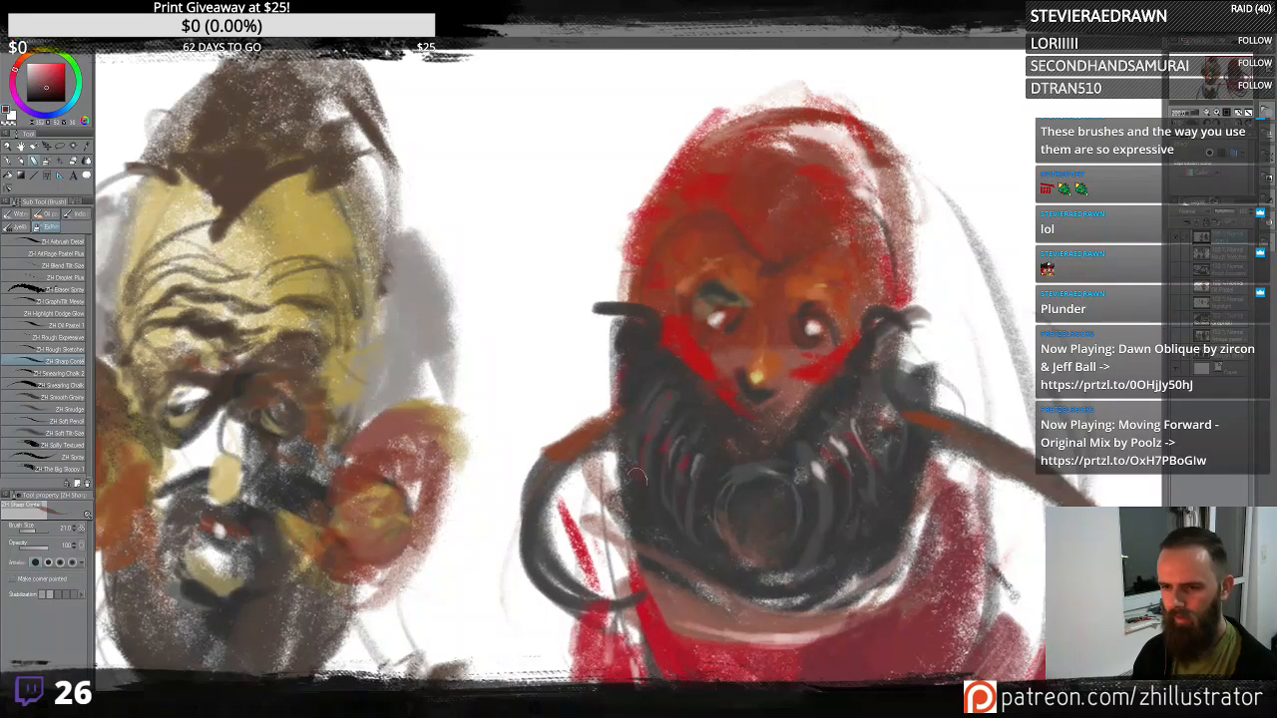
pyautogui.moveTo(637, 477); pyautogui.dragTo(622, 515)
pyautogui.keyDown('alt'); pyautogui.click(641, 423); pyautogui.keyUp('alt')
pyautogui.moveTo(617, 441); pyautogui.dragTo(621, 521)
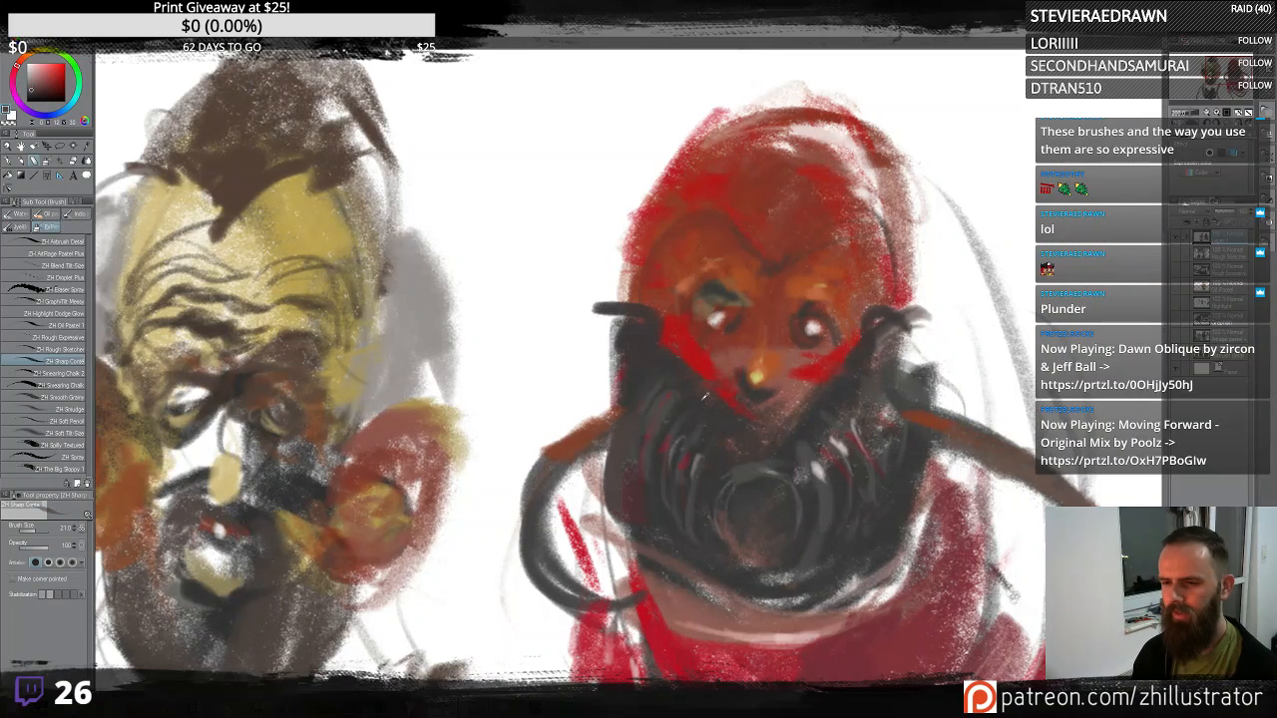
pyautogui.moveTo(643, 434)
pyautogui.mouseDown()
pyautogui.moveTo(627, 480)
pyautogui.moveTo(639, 531)
pyautogui.mouseUp()
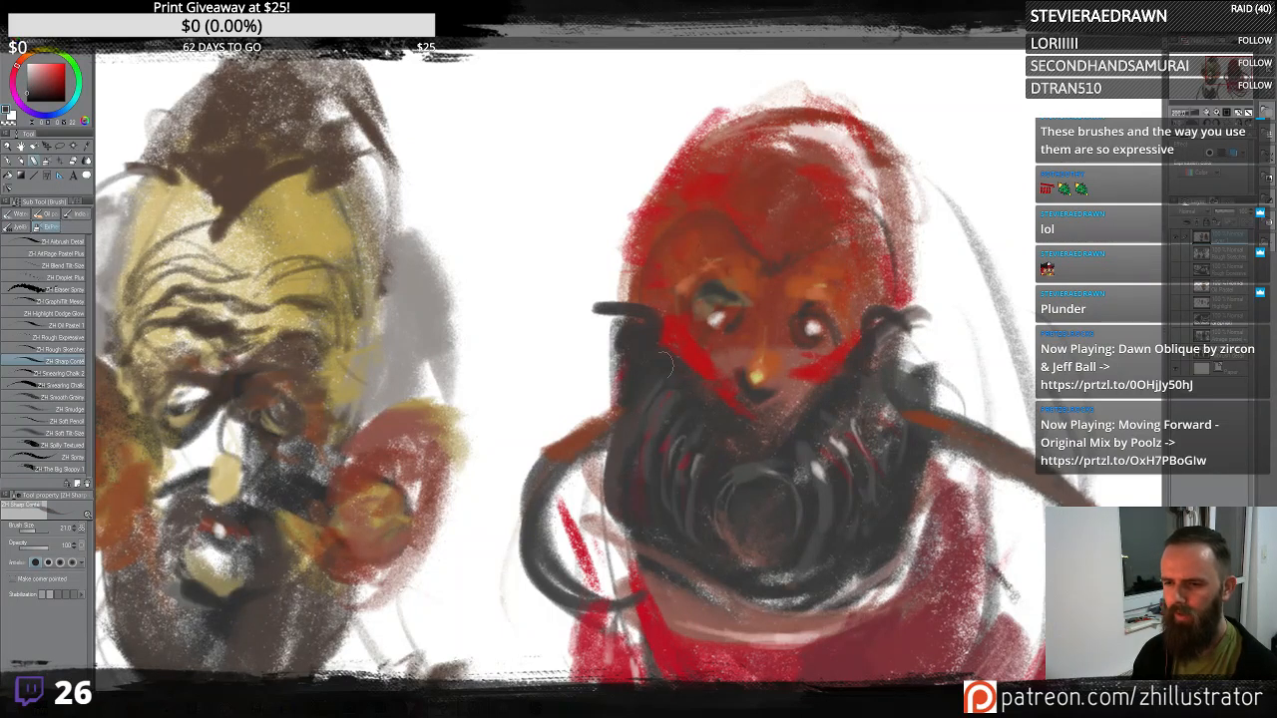
pyautogui.moveTo(621, 366)
pyautogui.mouseDown()
pyautogui.moveTo(563, 411)
pyautogui.moveTo(569, 429)
pyautogui.mouseUp()
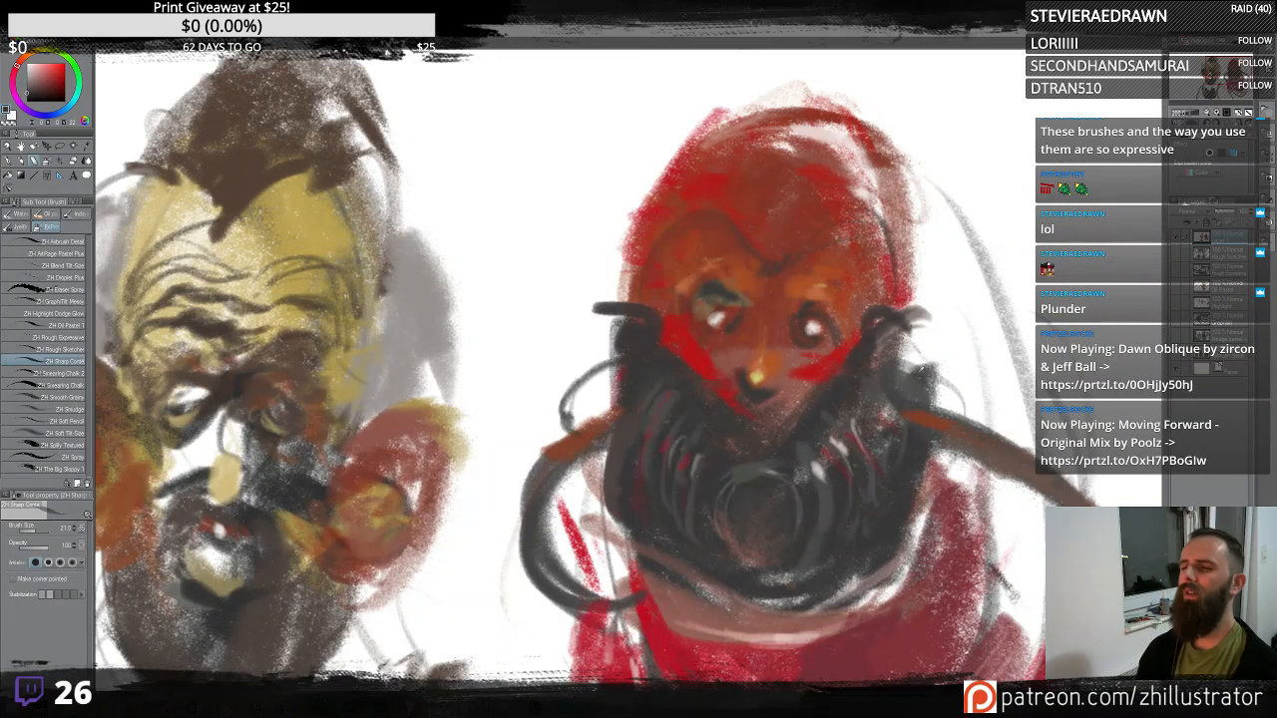
pyautogui.keyDown('alt'); pyautogui.click(886, 322); pyautogui.keyUp('alt')
pyautogui.moveTo(888, 317)
pyautogui.mouseDown()
pyautogui.moveTo(933, 352)
pyautogui.moveTo(937, 389)
pyautogui.moveTo(966, 328)
pyautogui.moveTo(865, 328)
pyautogui.mouseUp()
pyautogui.hotkey('ctrl', 'z')
pyautogui.hotkey('ctrl', 'z')
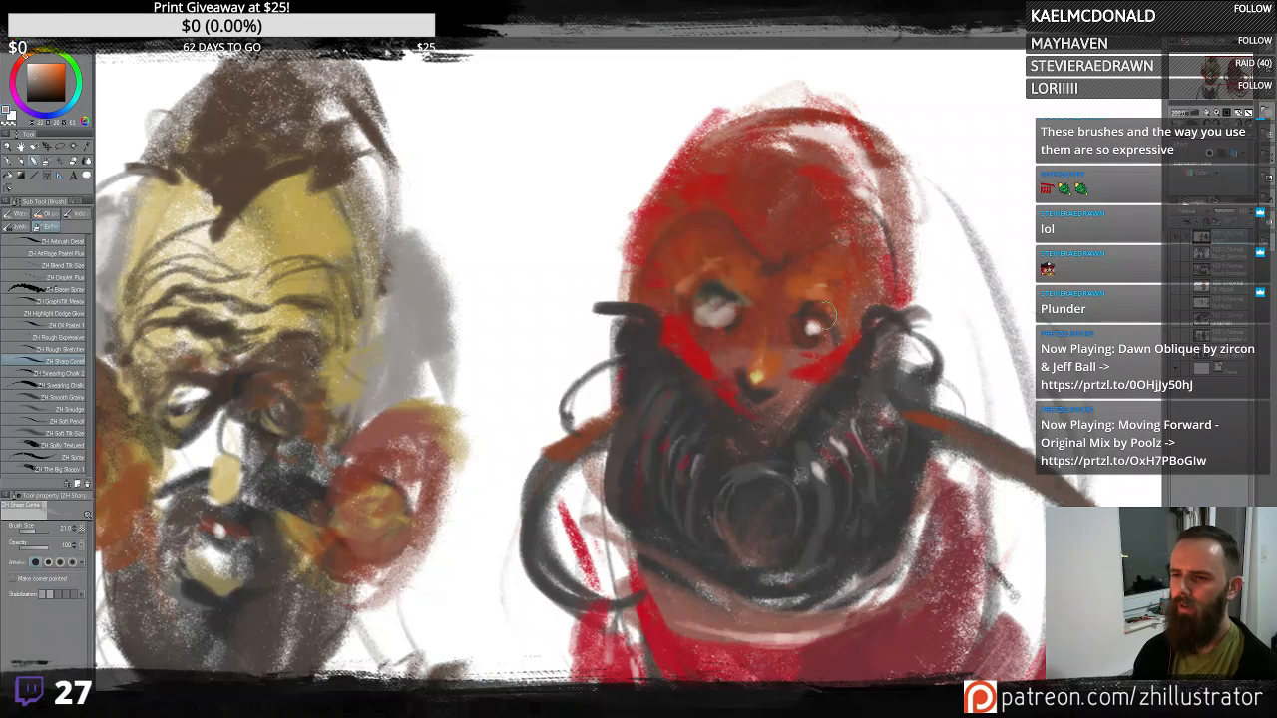
# - Paint pale whites into both eyes of the second head
pyautogui.moveTo(809, 331)
pyautogui.mouseDown()
pyautogui.moveTo(822, 326)
pyautogui.moveTo(797, 336)
pyautogui.mouseUp()
pyautogui.keyDown('alt'); pyautogui.click(793, 323); pyautogui.keyUp('alt')
pyautogui.keyDown('alt'); pyautogui.click(804, 290); pyautogui.keyUp('alt')
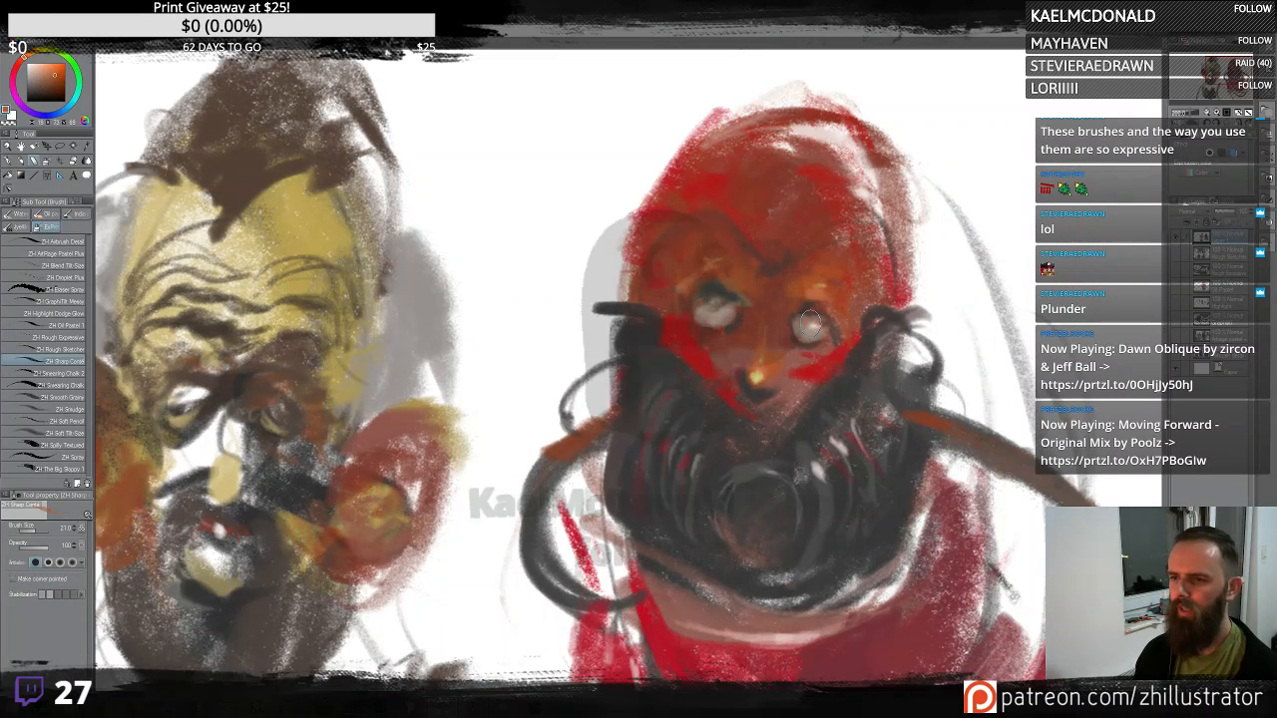
pyautogui.moveTo(802, 312); pyautogui.dragTo(801, 344)
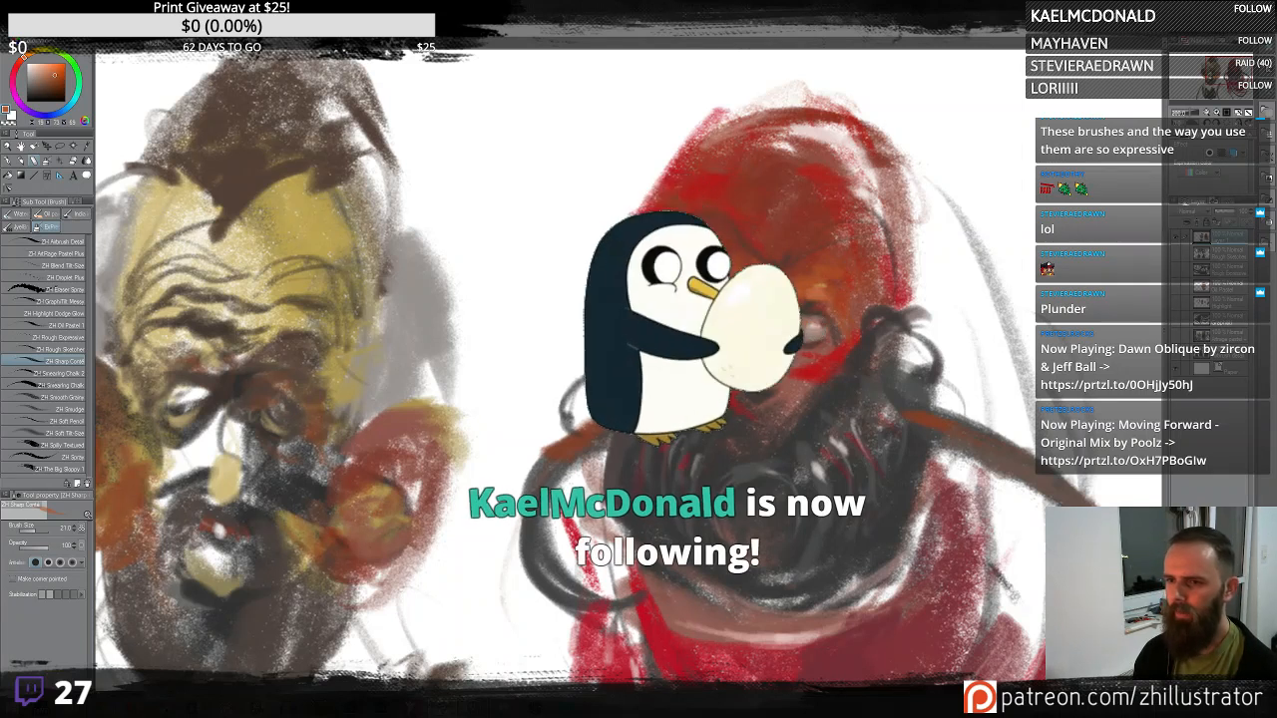
pyautogui.keyDown('alt'); pyautogui.click(806, 344); pyautogui.keyUp('alt')
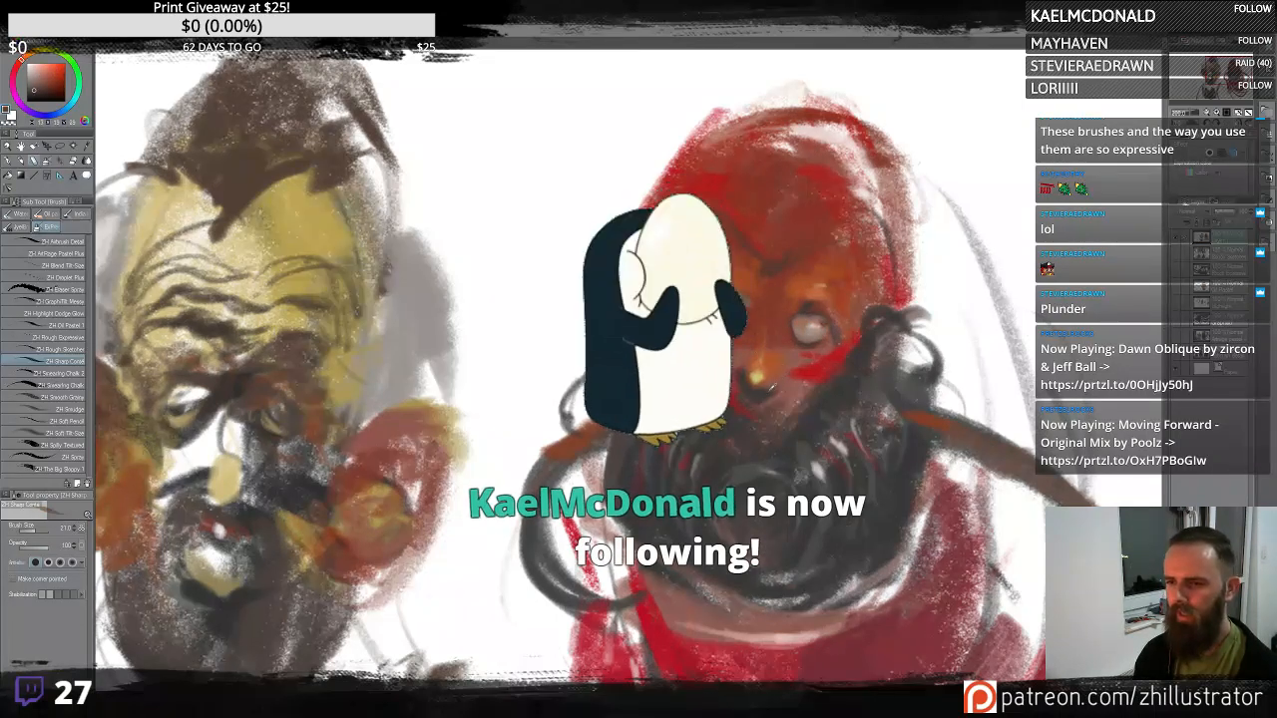
pyautogui.keyDown('alt'); pyautogui.click(754, 349); pyautogui.keyUp('alt')
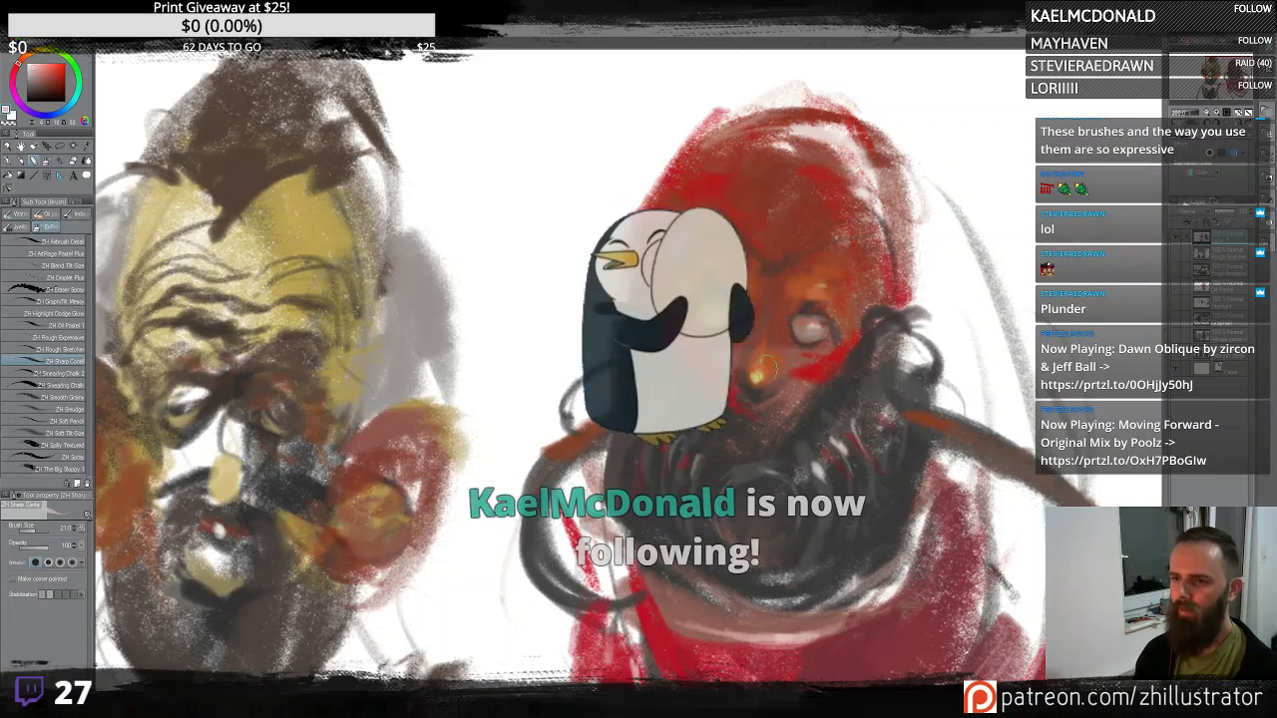
pyautogui.keyDown('alt'); pyautogui.click(756, 372); pyautogui.keyUp('alt')
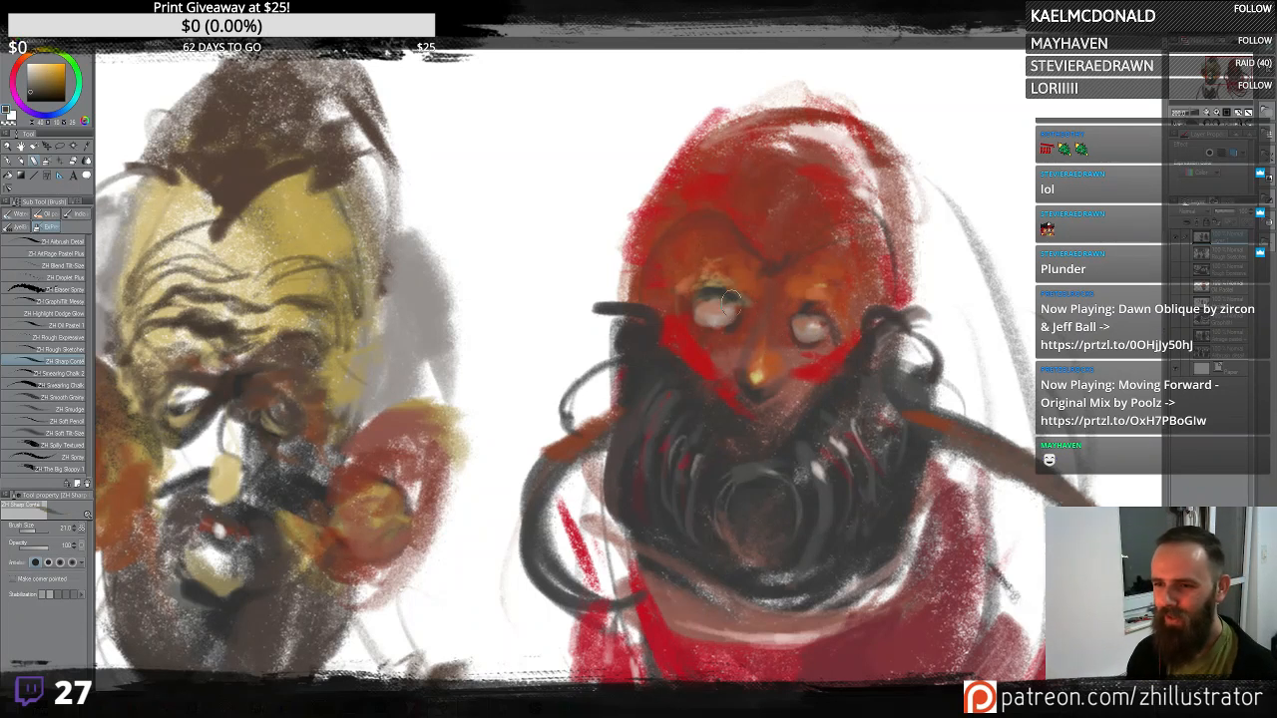
# - Add a light stroke across the forehead and dab the brow area
pyautogui.keyDown('alt'); pyautogui.click(701, 195); pyautogui.keyUp('alt')
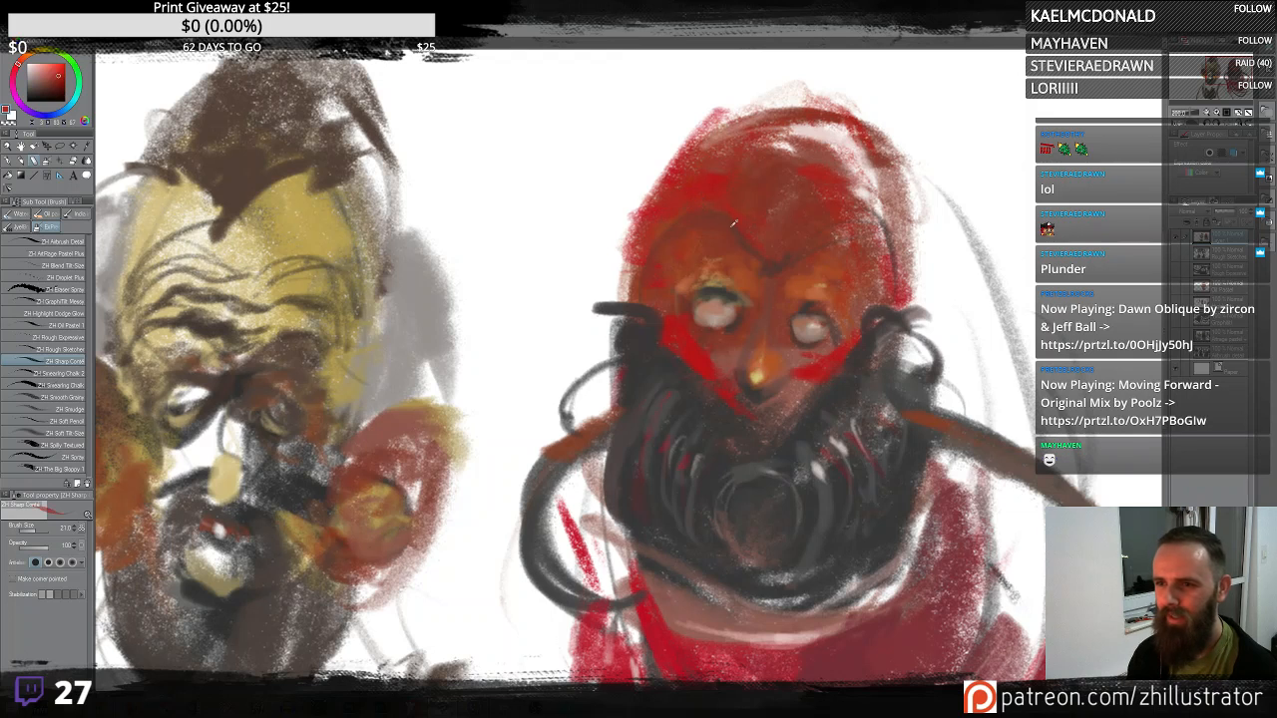
pyautogui.keyDown('alt'); pyautogui.click(756, 241); pyautogui.keyUp('alt')
pyautogui.keyDown('alt'); pyautogui.click(786, 263); pyautogui.keyUp('alt')
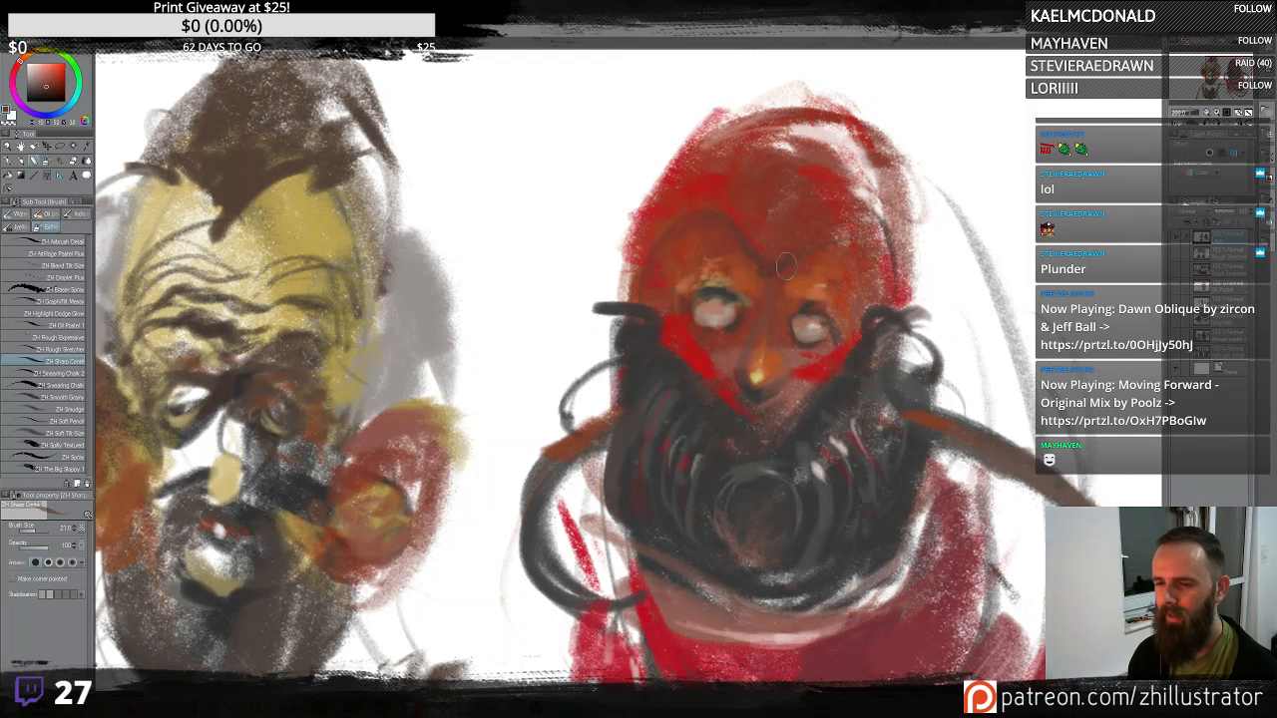
pyautogui.keyDown('alt'); pyautogui.click(793, 205); pyautogui.keyUp('alt')
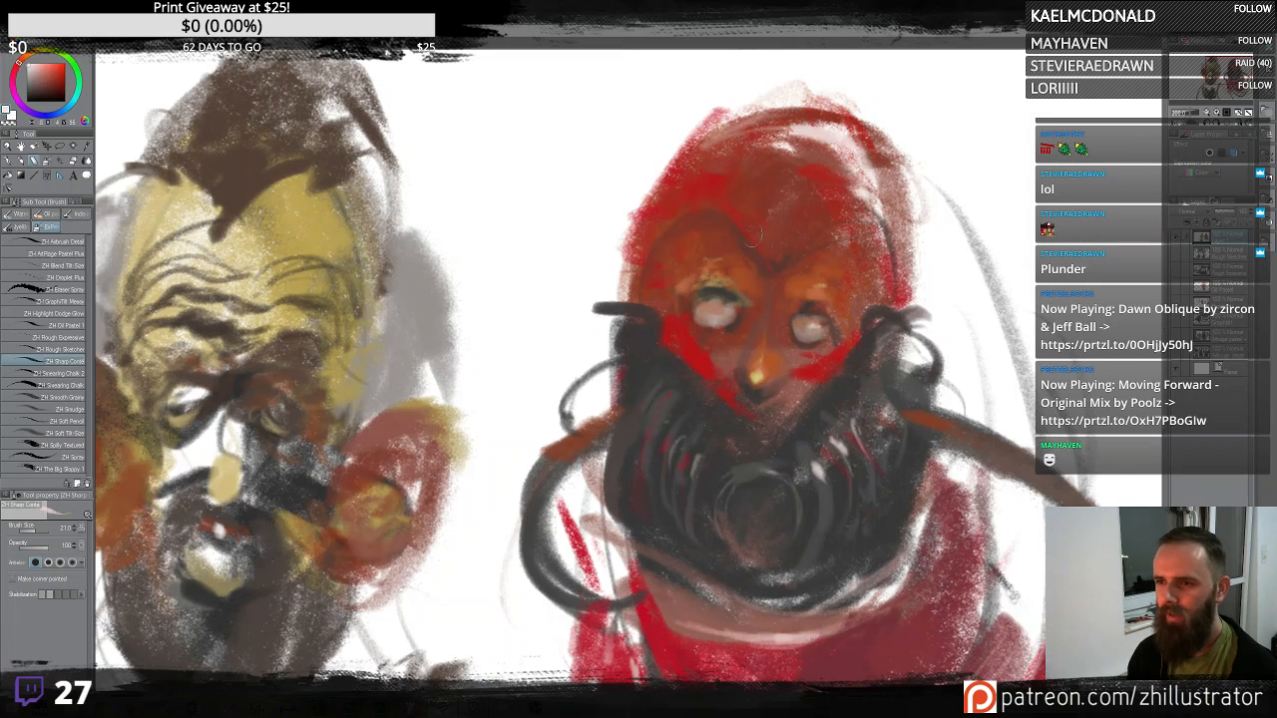
pyautogui.moveTo(754, 235)
pyautogui.mouseDown()
pyautogui.moveTo(770, 260)
pyautogui.moveTo(821, 231)
pyautogui.mouseUp()
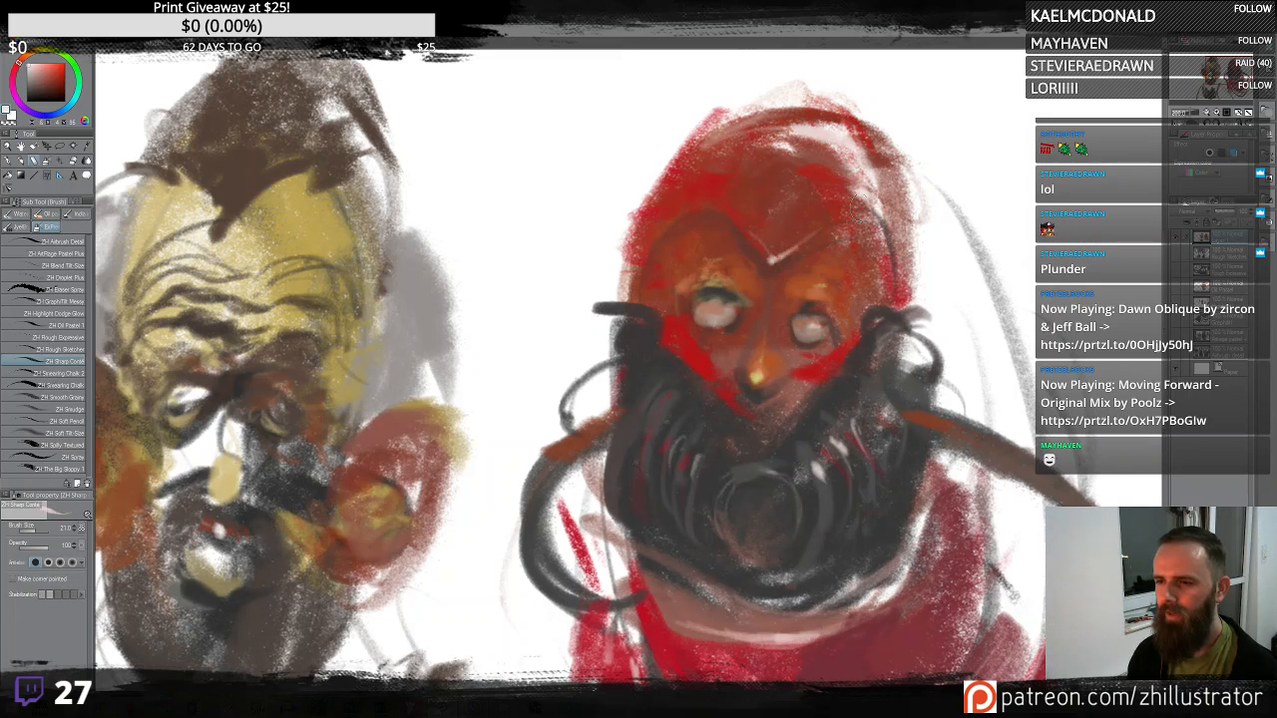
pyautogui.moveTo(727, 207)
pyautogui.mouseDown()
pyautogui.moveTo(744, 224)
pyautogui.moveTo(729, 223)
pyautogui.mouseUp()
pyautogui.keyDown('alt'); pyautogui.click(732, 228); pyautogui.keyUp('alt')
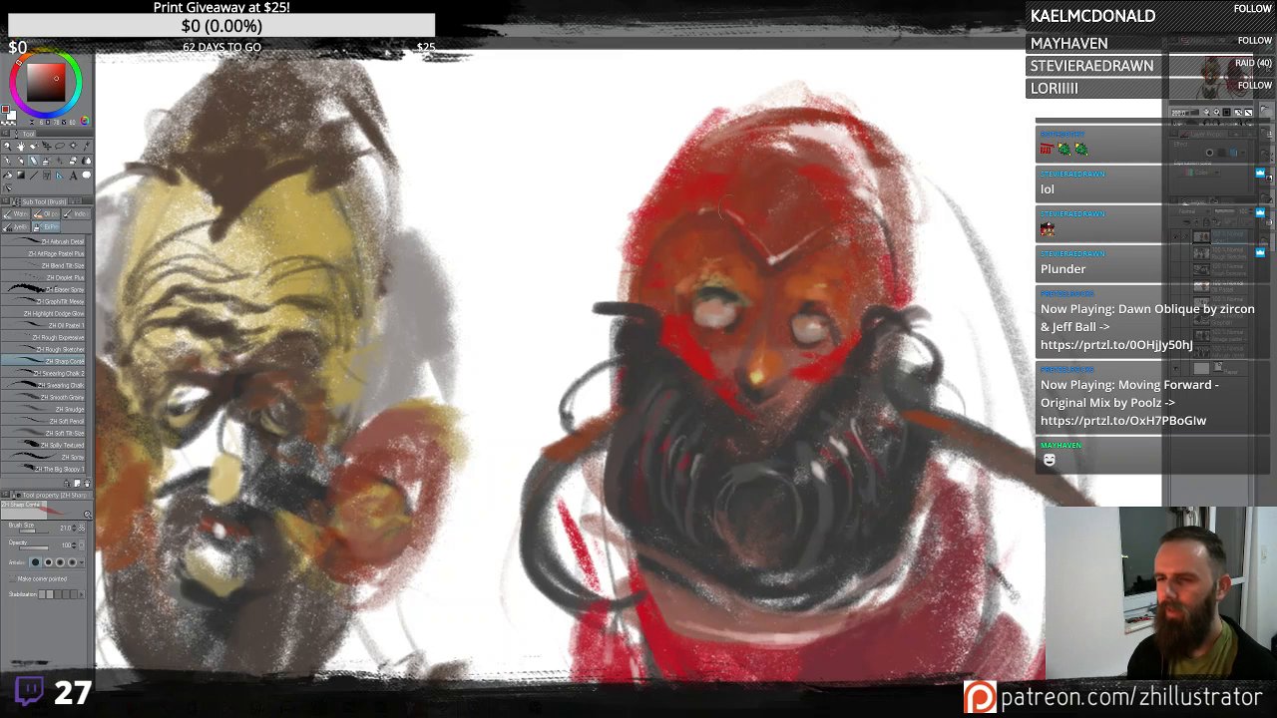
# - Add dark dabs to the left hose and strokes along the right side of the face
pyautogui.keyDown('alt'); pyautogui.click(650, 296); pyautogui.keyUp('alt')
pyautogui.moveTo(640, 279)
pyautogui.mouseDown()
pyautogui.moveTo(635, 317)
pyautogui.moveTo(639, 272)
pyautogui.mouseUp()
pyautogui.keyDown('alt'); pyautogui.click(653, 335); pyautogui.keyUp('alt')
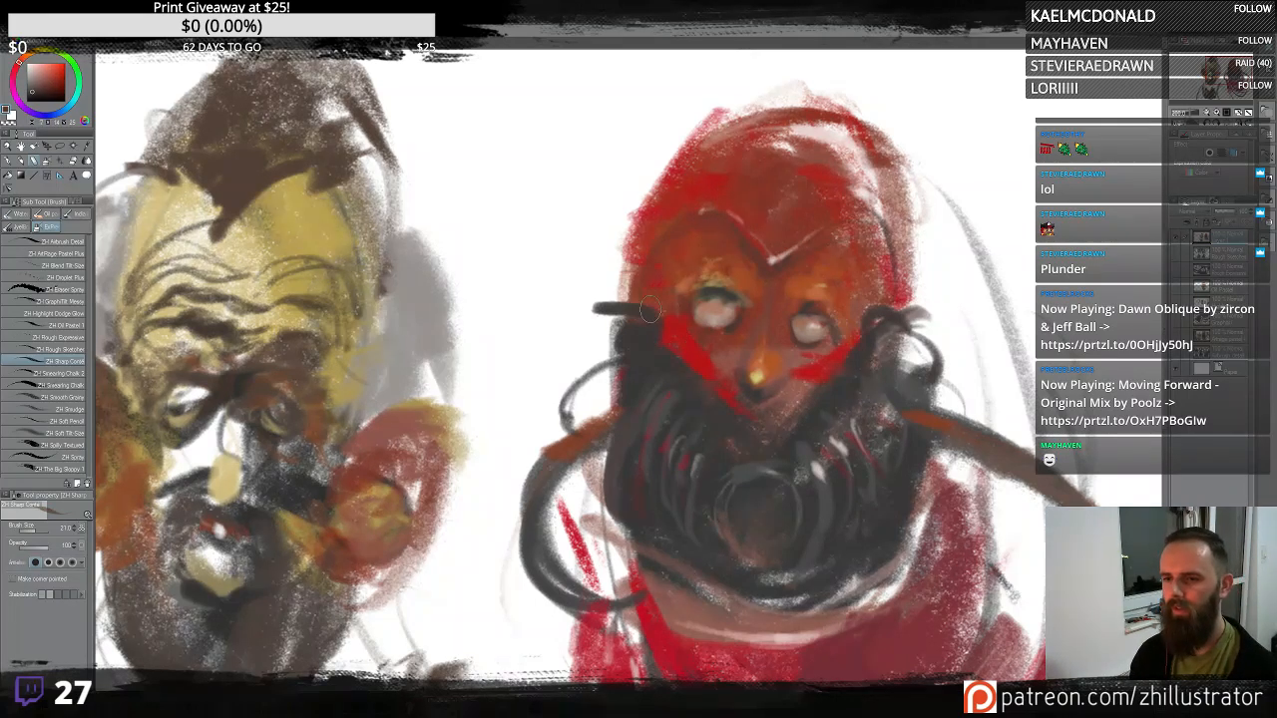
pyautogui.moveTo(649, 315); pyautogui.dragTo(646, 290)
pyautogui.moveTo(886, 240); pyautogui.dragTo(901, 299)
pyautogui.keyDown('alt'); pyautogui.click(678, 210); pyautogui.keyUp('alt')
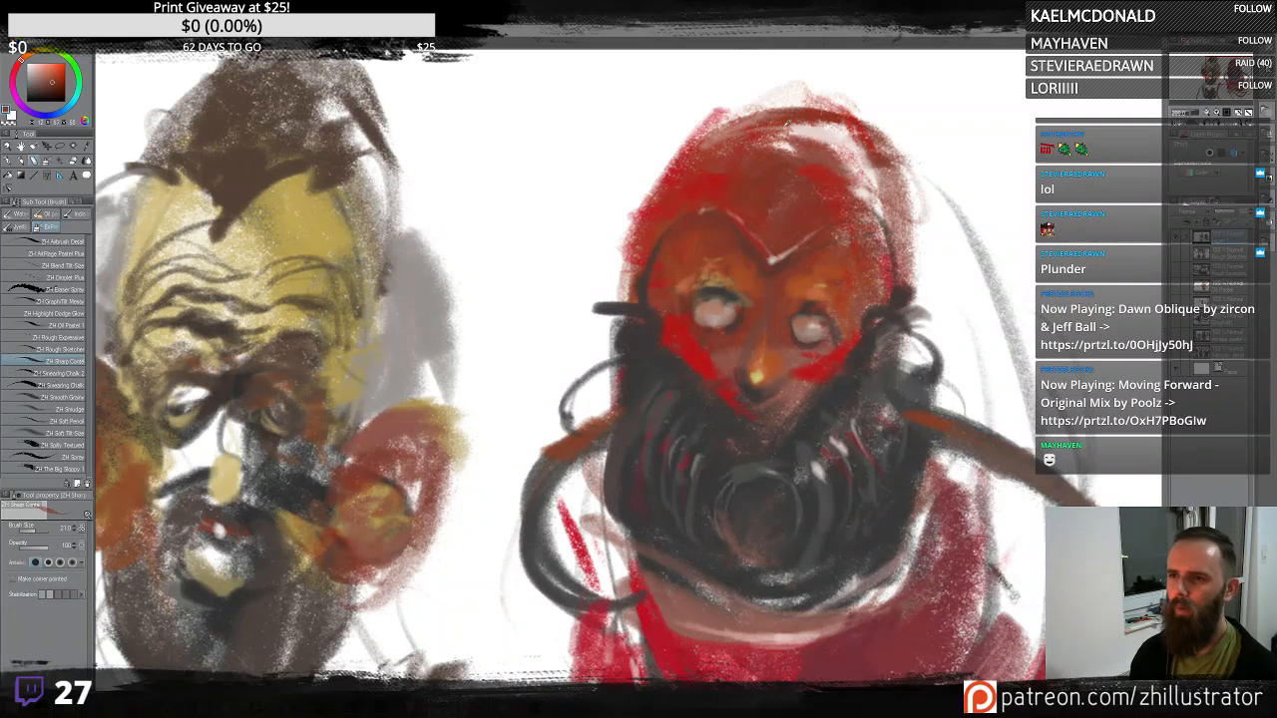
pyautogui.keyDown('alt'); pyautogui.click(867, 156); pyautogui.keyUp('alt')
pyautogui.moveTo(880, 393); pyautogui.dragTo(865, 346)
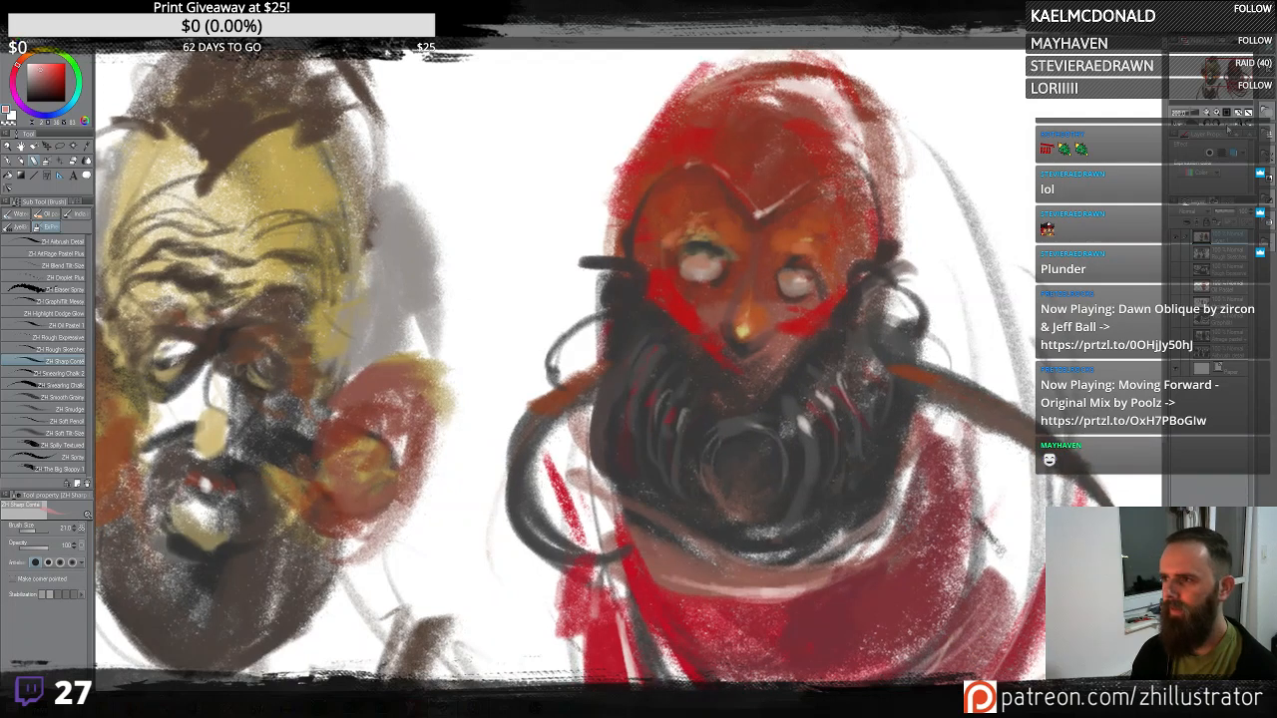
# - Add light strokes around the upper left side of the hood
pyautogui.press('h')
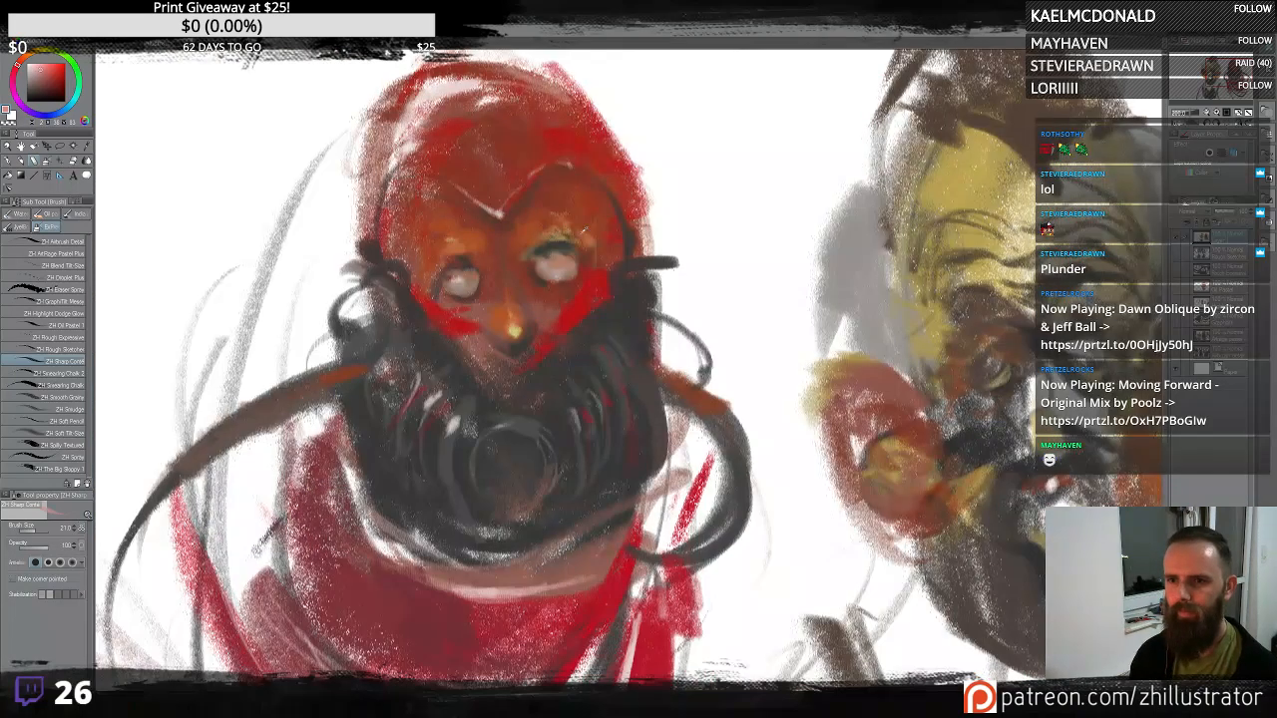
pyautogui.keyDown('alt'); pyautogui.click(632, 240); pyautogui.keyUp('alt')
pyautogui.moveTo(417, 181)
pyautogui.mouseDown()
pyautogui.moveTo(374, 240)
pyautogui.moveTo(428, 331)
pyautogui.mouseUp()
pyautogui.moveTo(407, 251); pyautogui.dragTo(475, 138)
pyautogui.moveTo(411, 225); pyautogui.dragTo(495, 134)
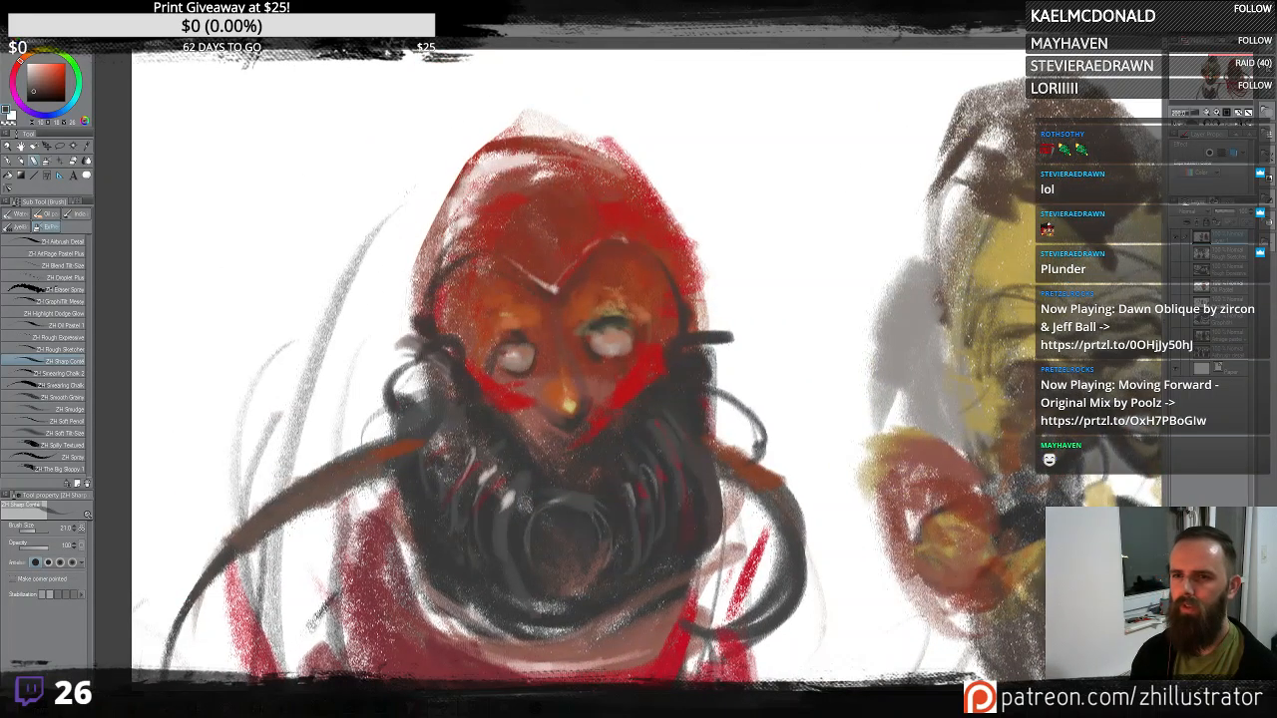
pyautogui.moveTo(436, 165); pyautogui.dragTo(504, 118)
pyautogui.moveTo(433, 190); pyautogui.dragTo(569, 107)
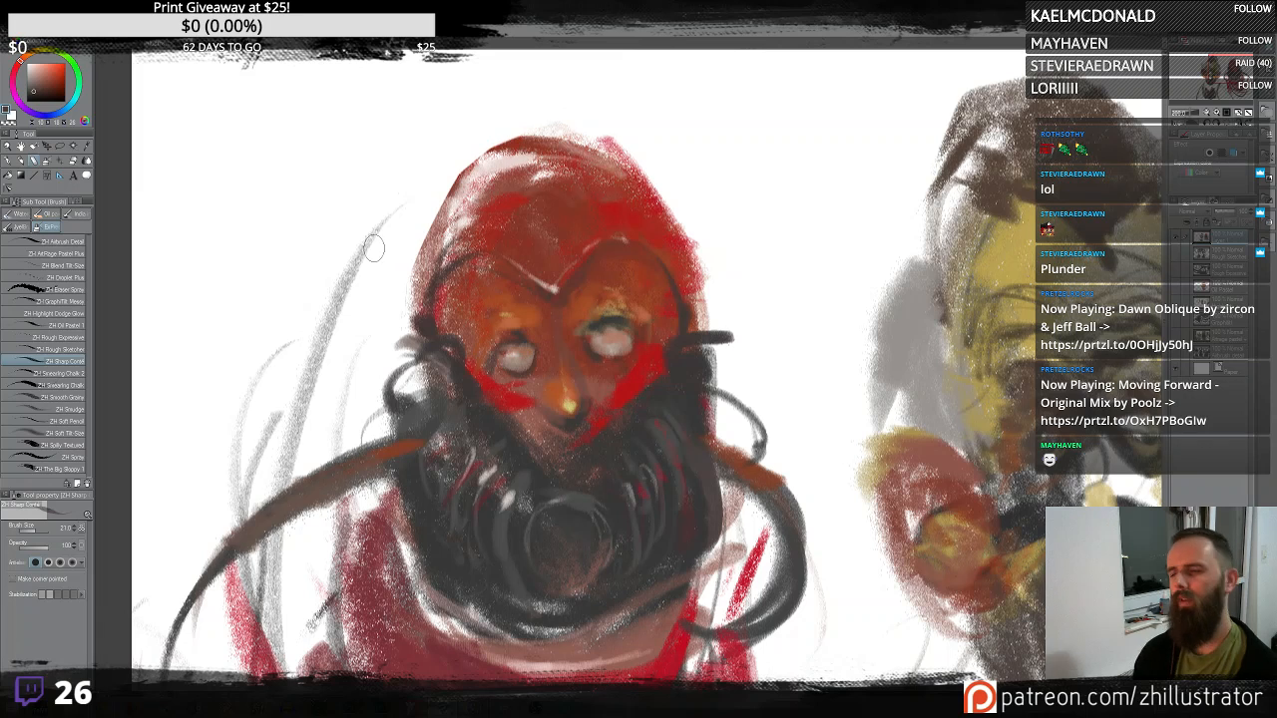
pyautogui.moveTo(732, 371); pyautogui.dragTo(789, 274)
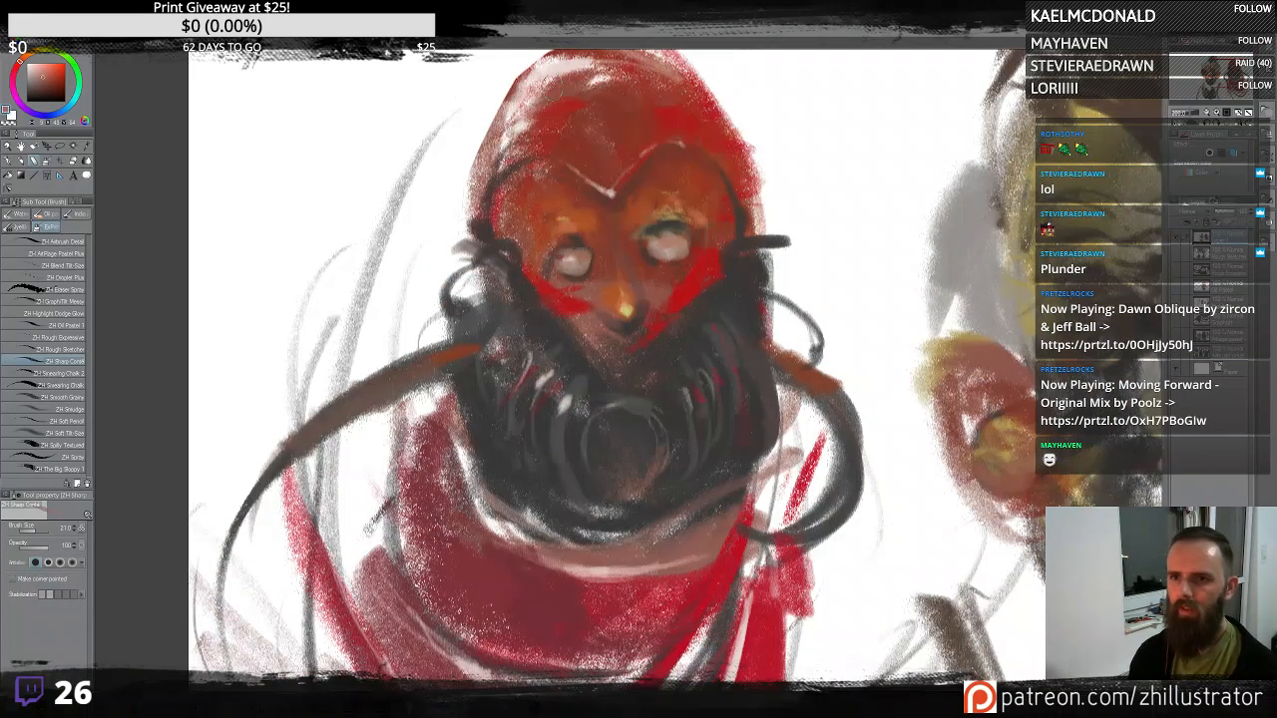
pyautogui.moveTo(559, 73)
pyautogui.mouseDown()
pyautogui.moveTo(465, 164)
pyautogui.moveTo(467, 213)
pyautogui.mouseUp()
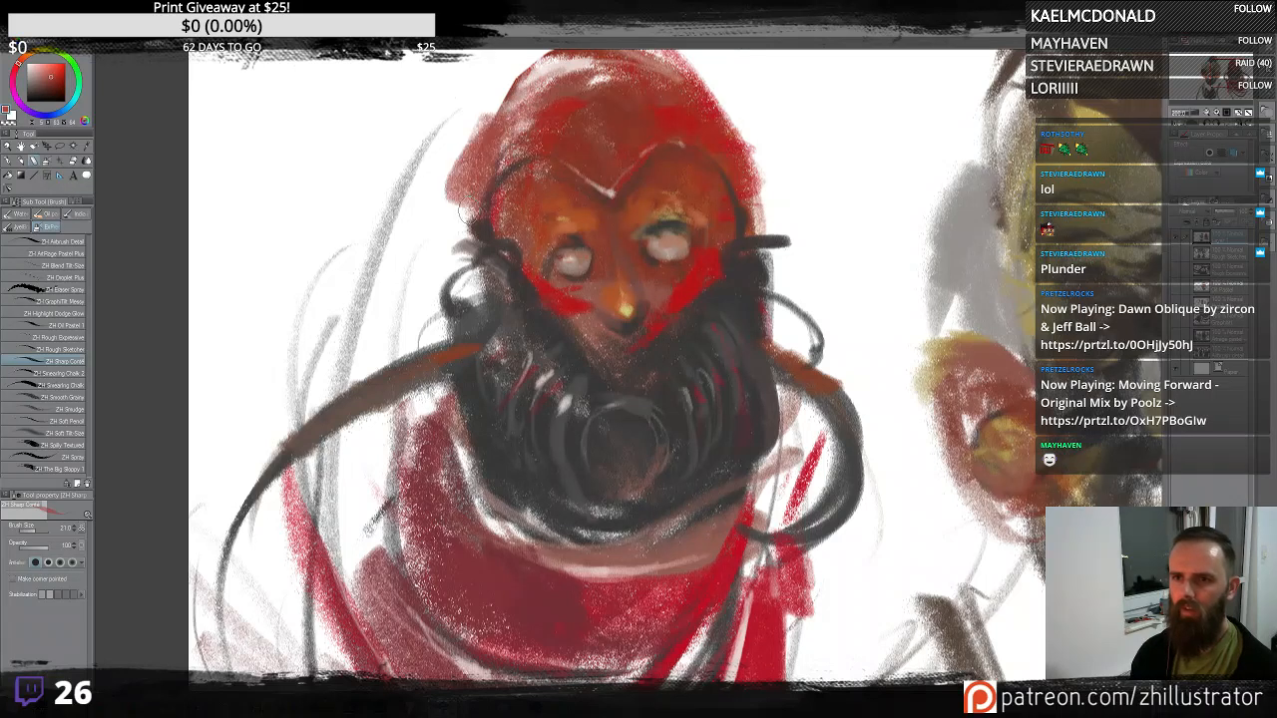
# - Dab pale highlights into both eyes and just below the nose of the masked head
pyautogui.moveTo(667, 279); pyautogui.dragTo(720, 330)
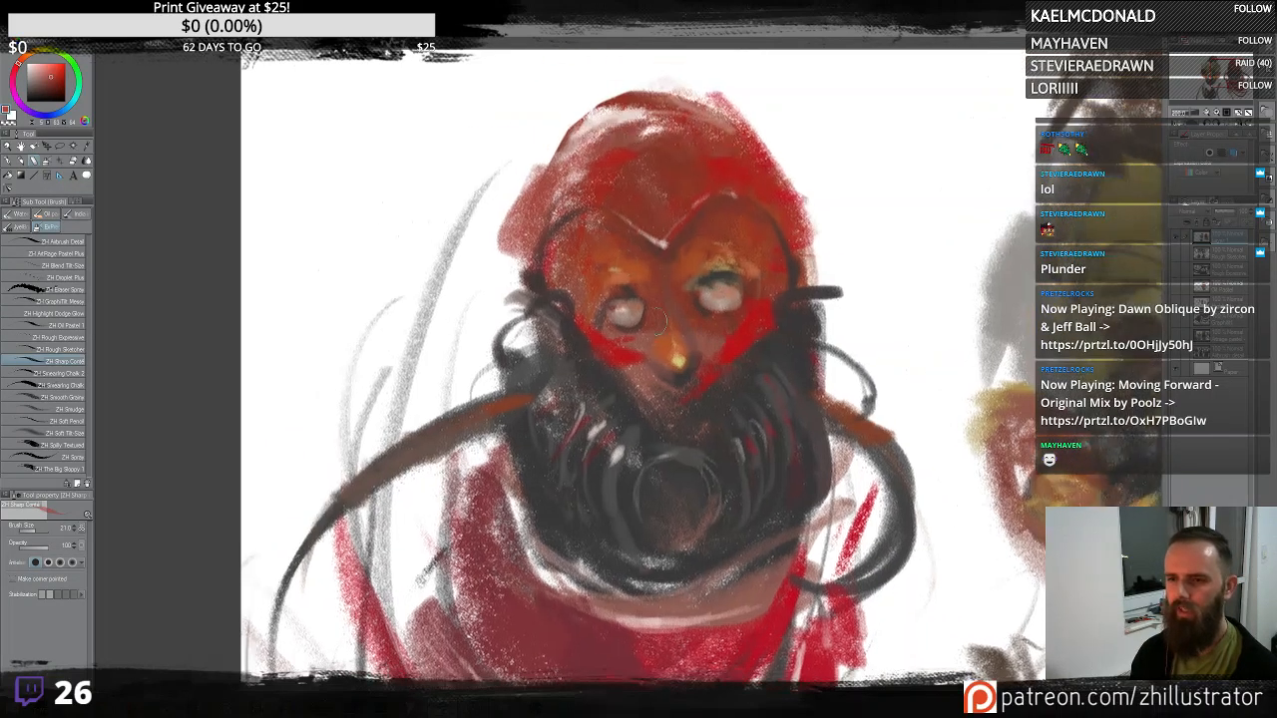
pyautogui.keyDown('alt'); pyautogui.click(622, 296); pyautogui.keyUp('alt')
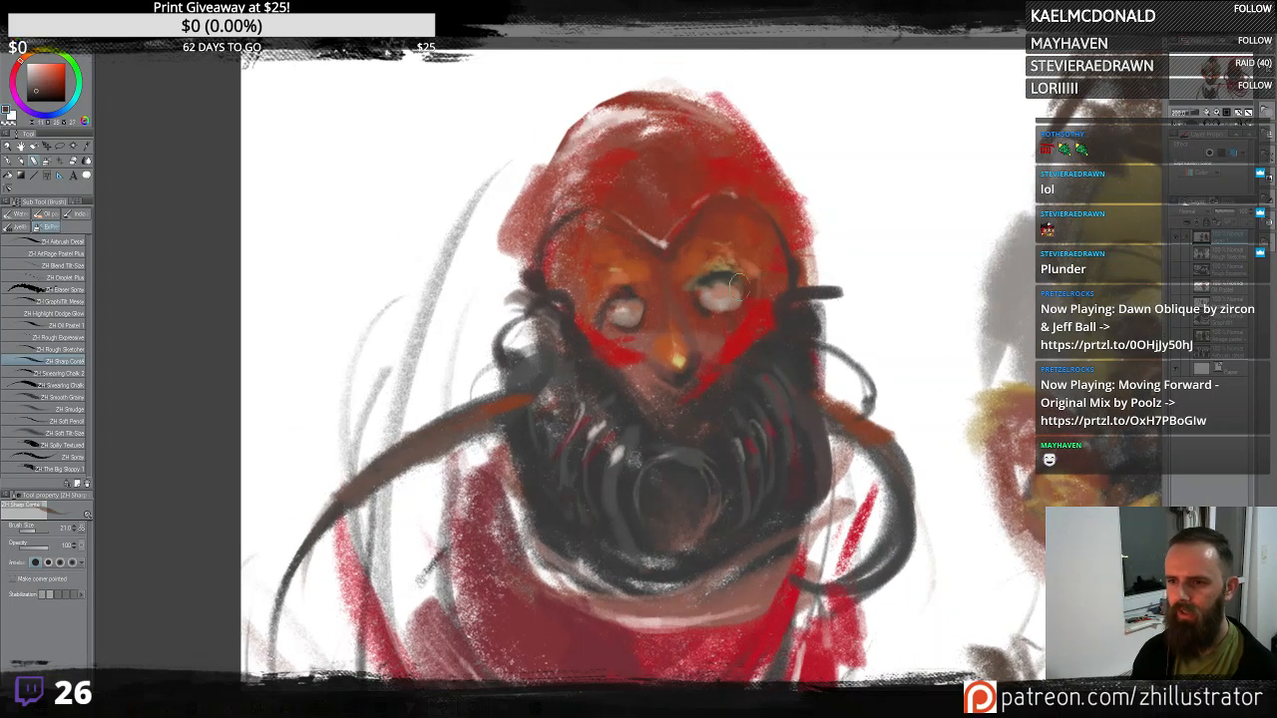
pyautogui.keyDown('alt'); pyautogui.click(716, 320); pyautogui.keyUp('alt')
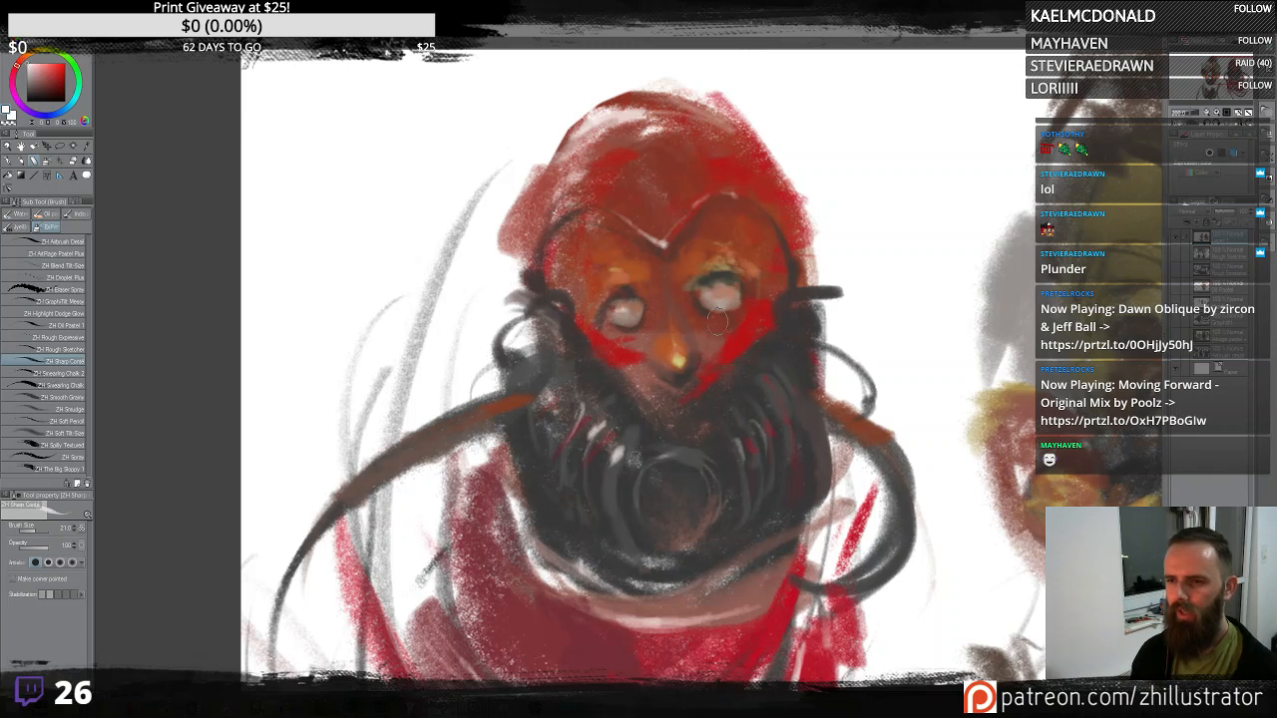
pyautogui.moveTo(699, 296); pyautogui.dragTo(712, 306)
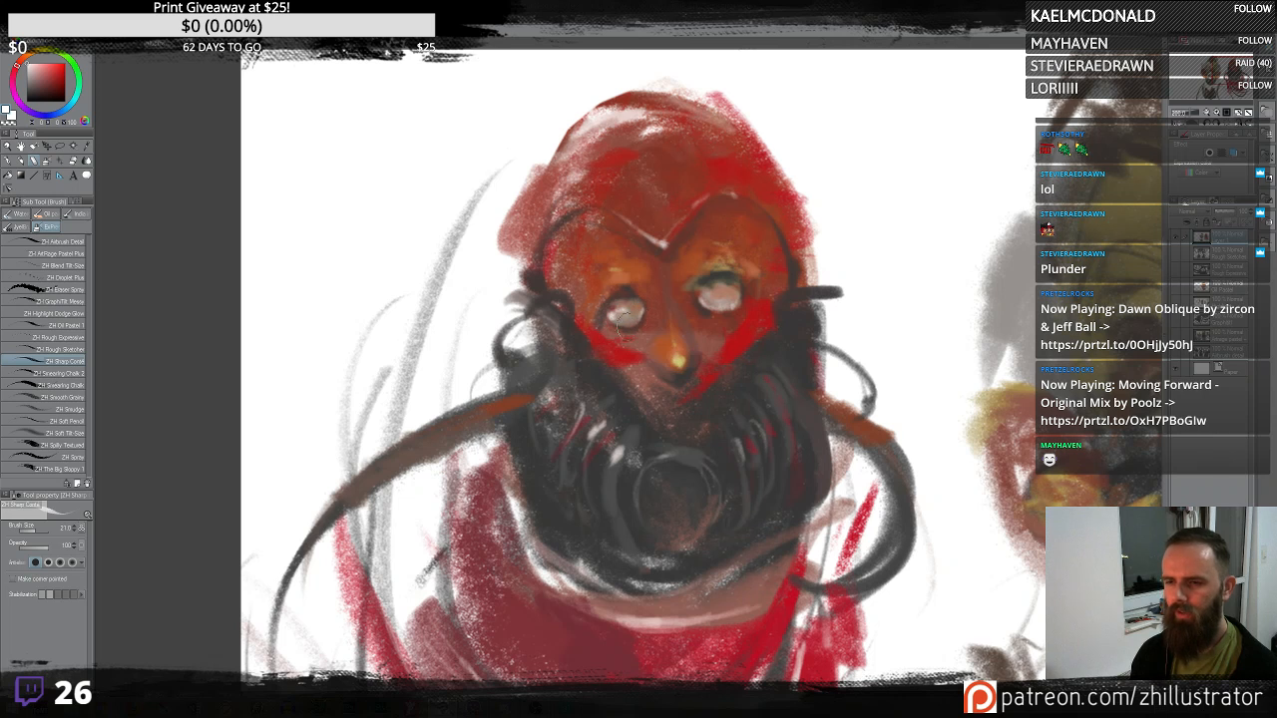
pyautogui.keyDown('alt'); pyautogui.click(734, 309); pyautogui.keyUp('alt')
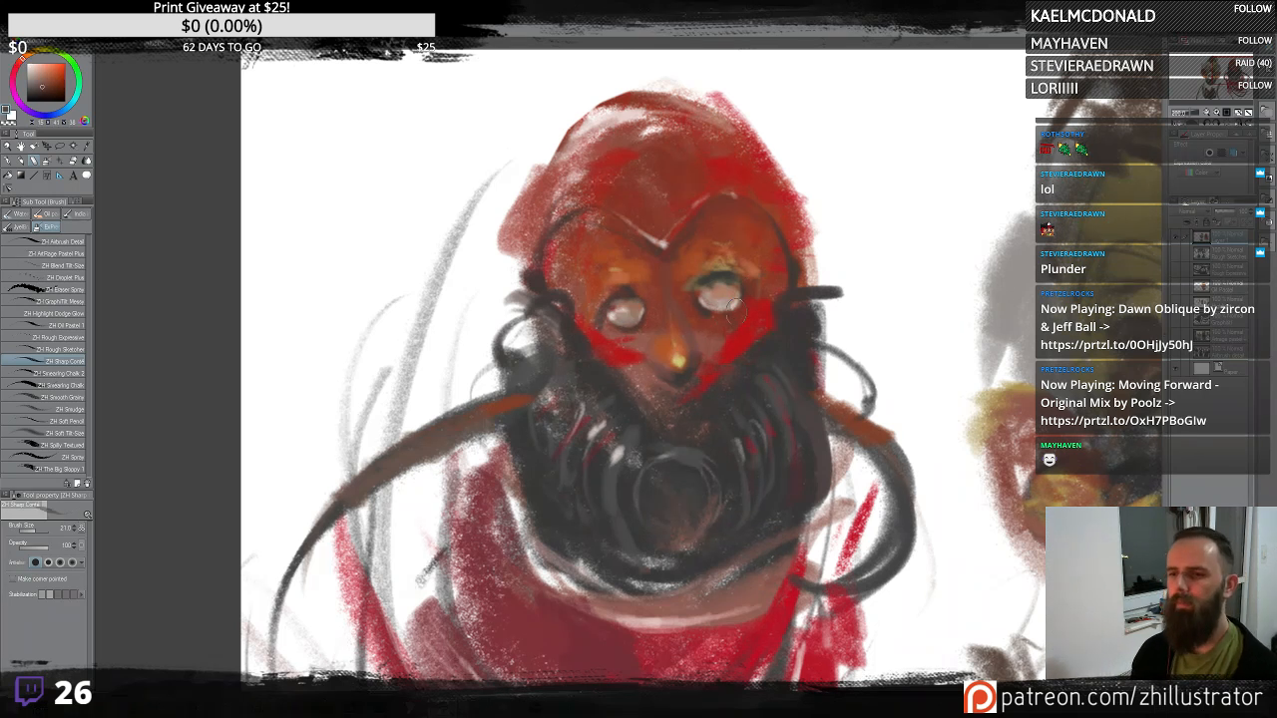
pyautogui.moveTo(724, 311); pyautogui.dragTo(738, 307)
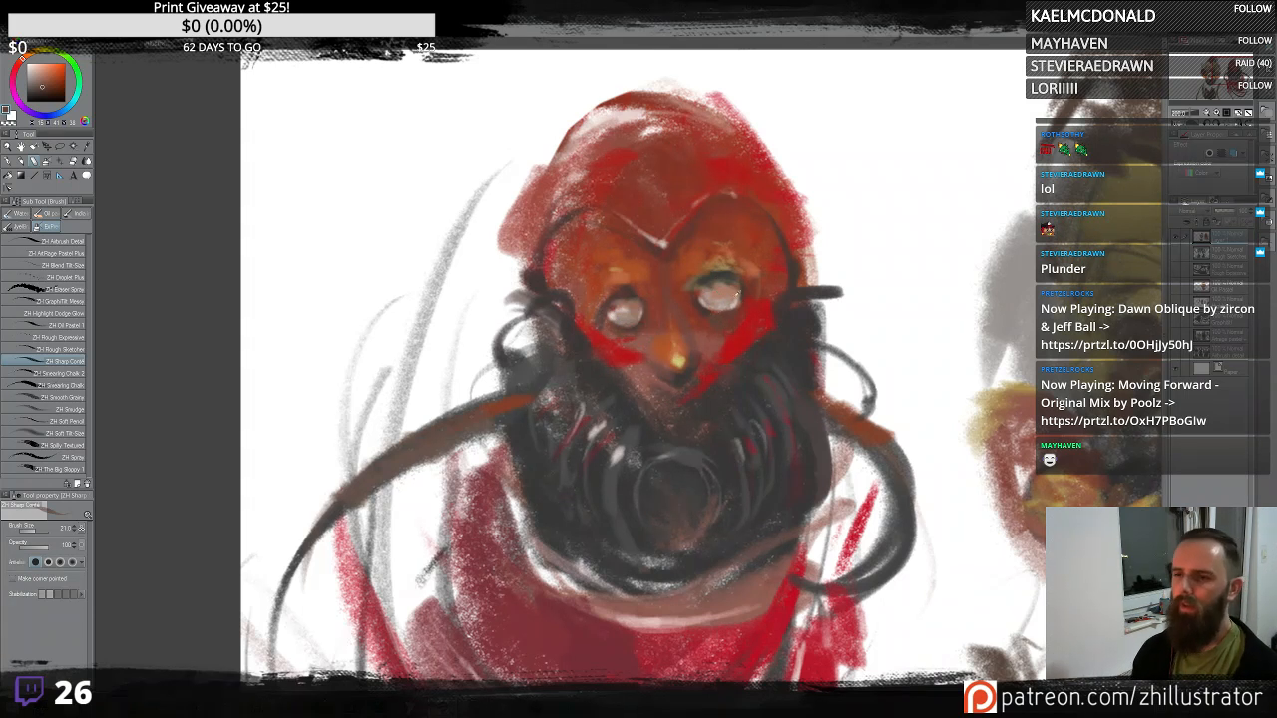
pyautogui.keyDown('alt'); pyautogui.click(738, 294); pyautogui.keyUp('alt')
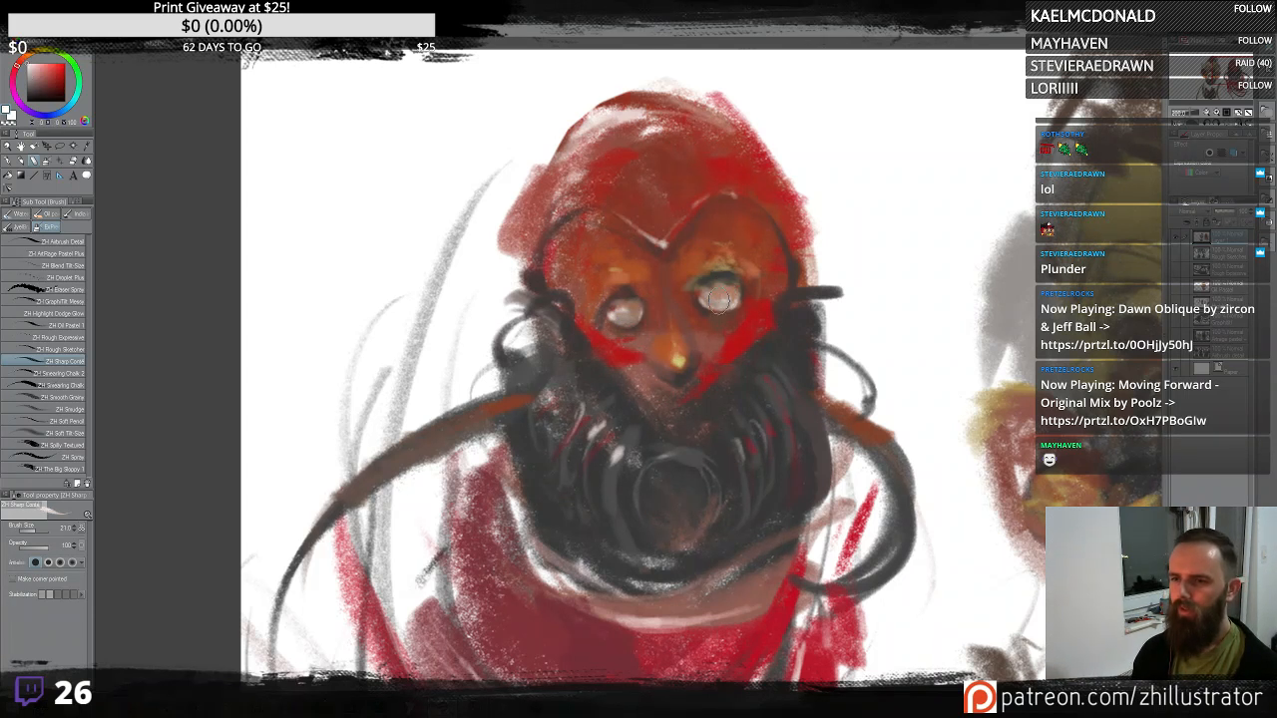
pyautogui.moveTo(724, 306); pyautogui.dragTo(726, 300)
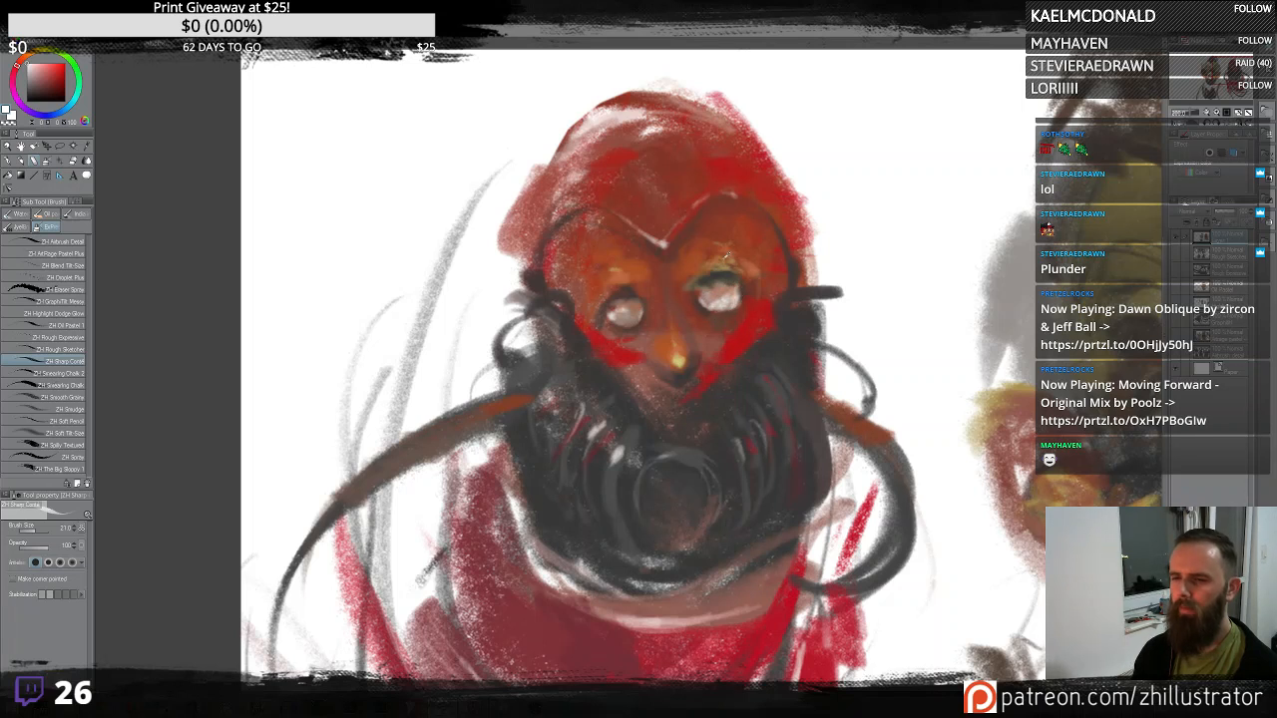
pyautogui.keyDown('alt'); pyautogui.click(716, 291); pyautogui.keyUp('alt')
pyautogui.keyDown('alt'); pyautogui.click(674, 312); pyautogui.keyUp('alt')
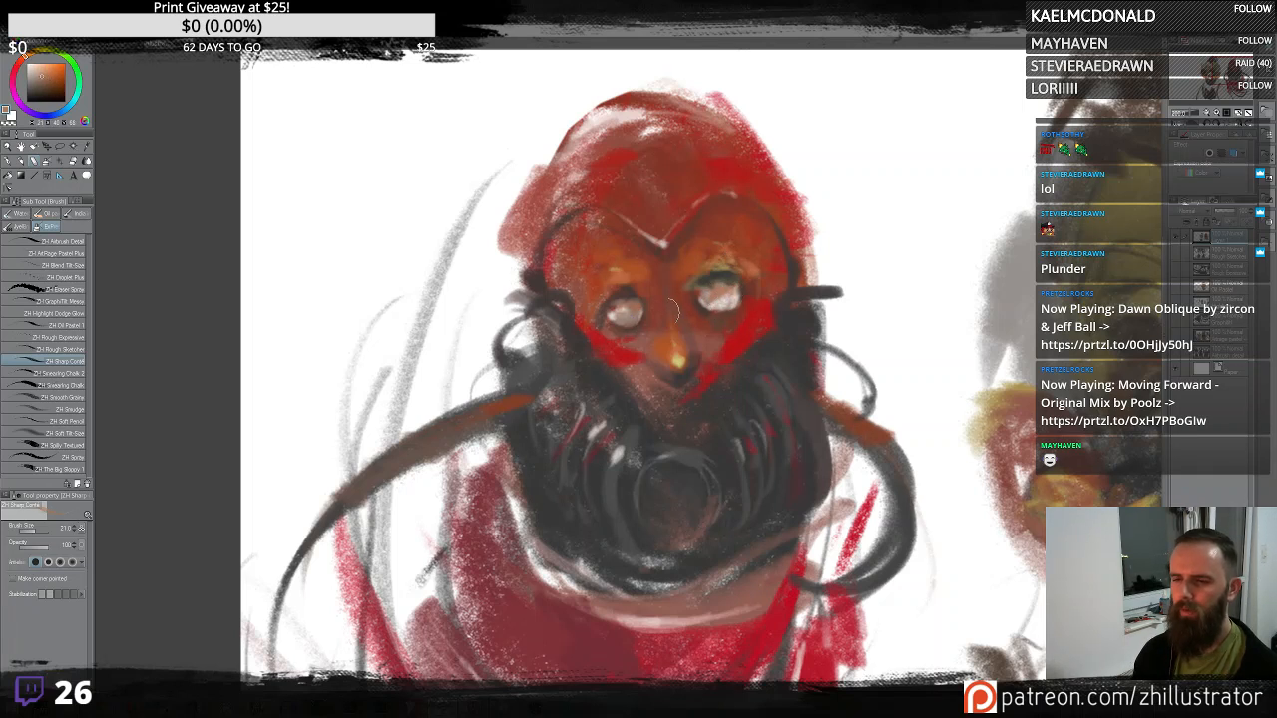
pyautogui.keyDown('alt'); pyautogui.click(714, 289); pyautogui.keyUp('alt')
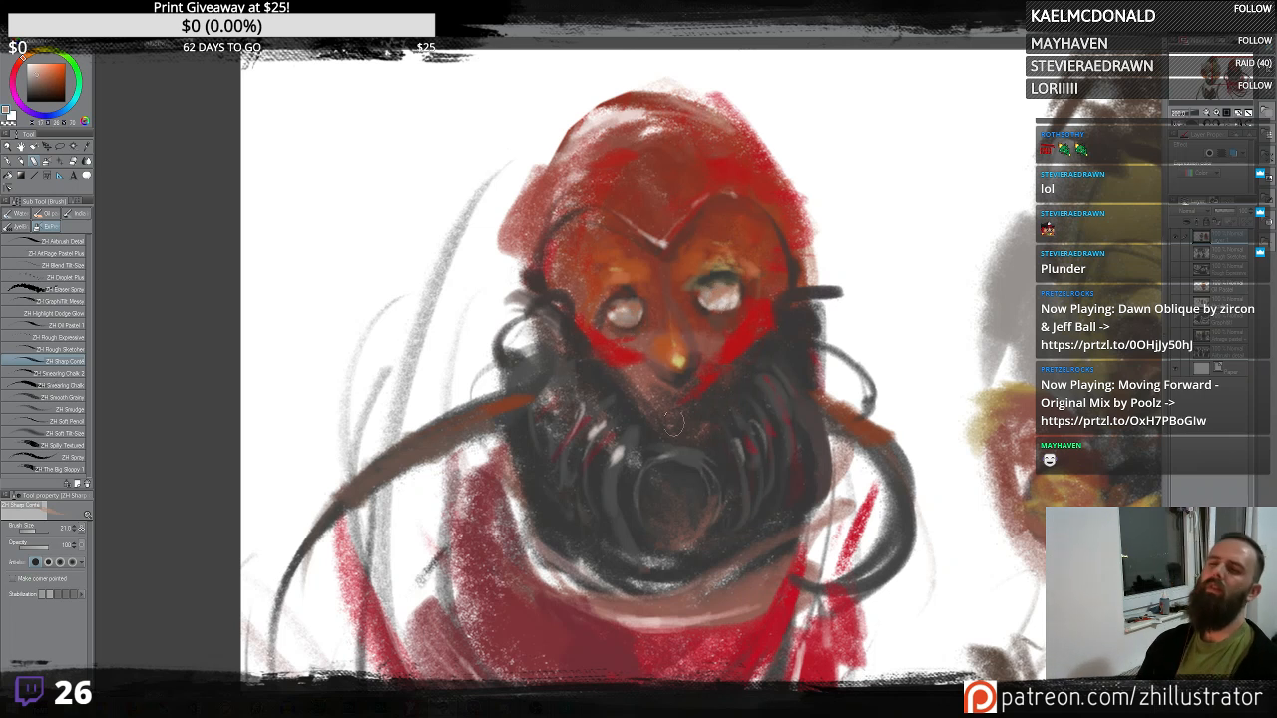
pyautogui.moveTo(653, 366); pyautogui.dragTo(659, 372)
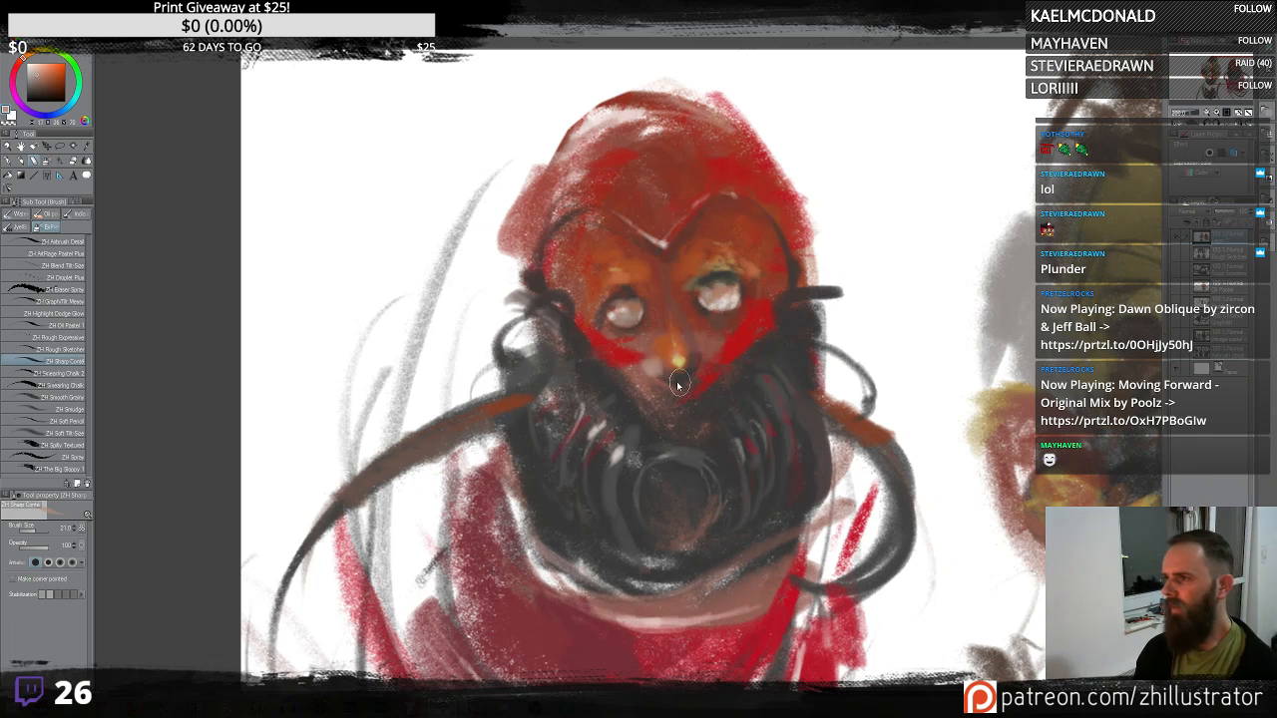
pyautogui.keyDown('alt'); pyautogui.click(668, 379); pyautogui.keyUp('alt')
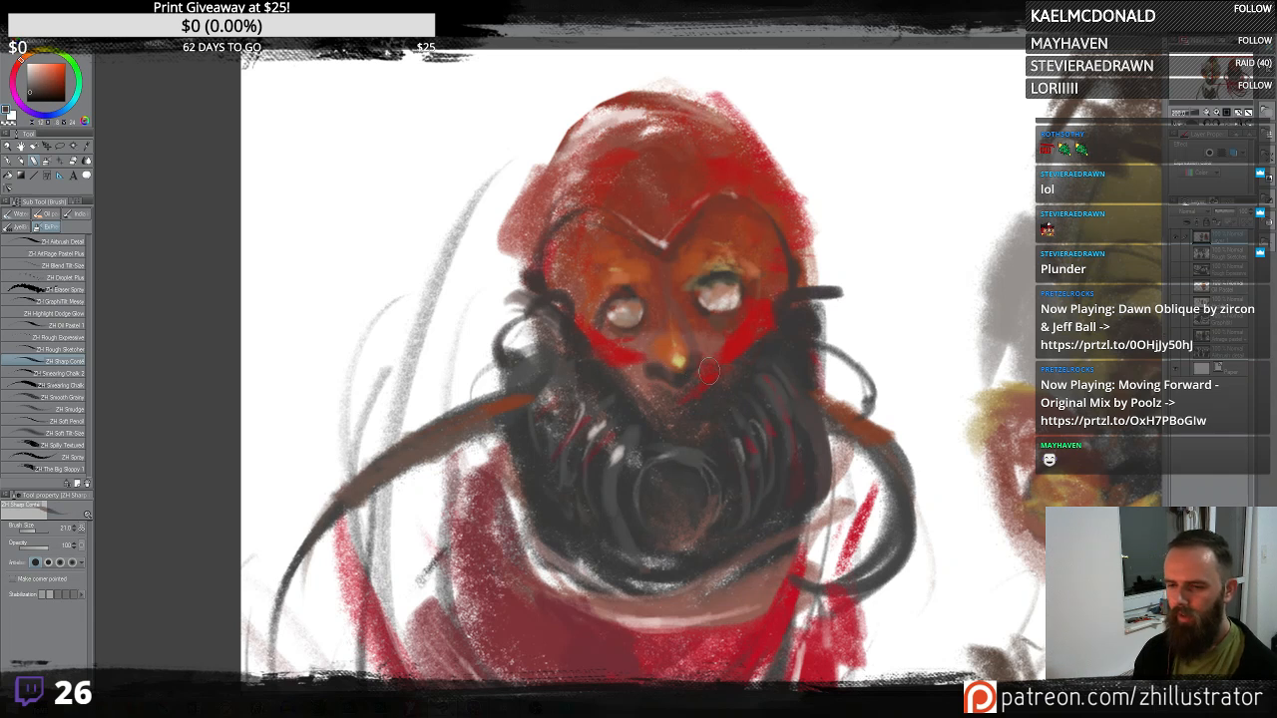
# - Paint a red circular opening in the centre of the respirator
pyautogui.keyDown('alt'); pyautogui.click(600, 149); pyautogui.keyUp('alt')
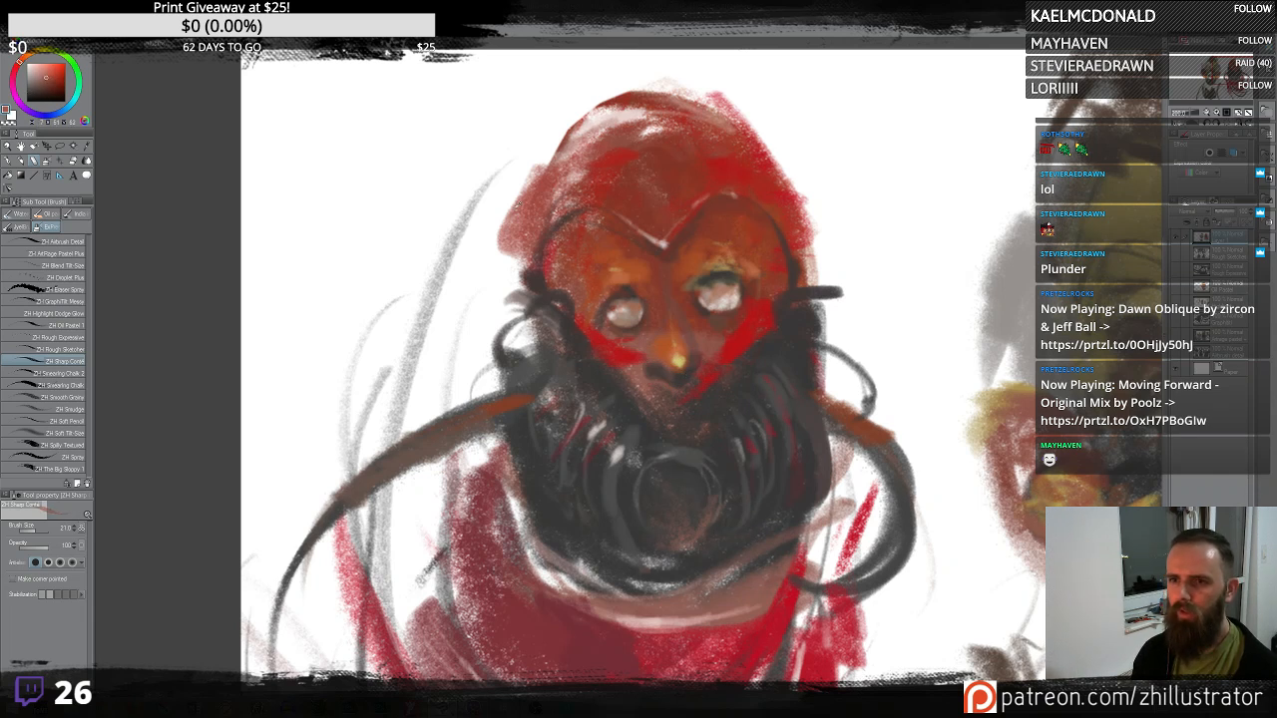
pyautogui.keyDown('alt'); pyautogui.click(517, 205); pyautogui.keyUp('alt')
pyautogui.moveTo(531, 271)
pyautogui.mouseDown()
pyautogui.moveTo(521, 302)
pyautogui.moveTo(532, 303)
pyautogui.mouseUp()
pyautogui.moveTo(711, 463); pyautogui.dragTo(725, 358)
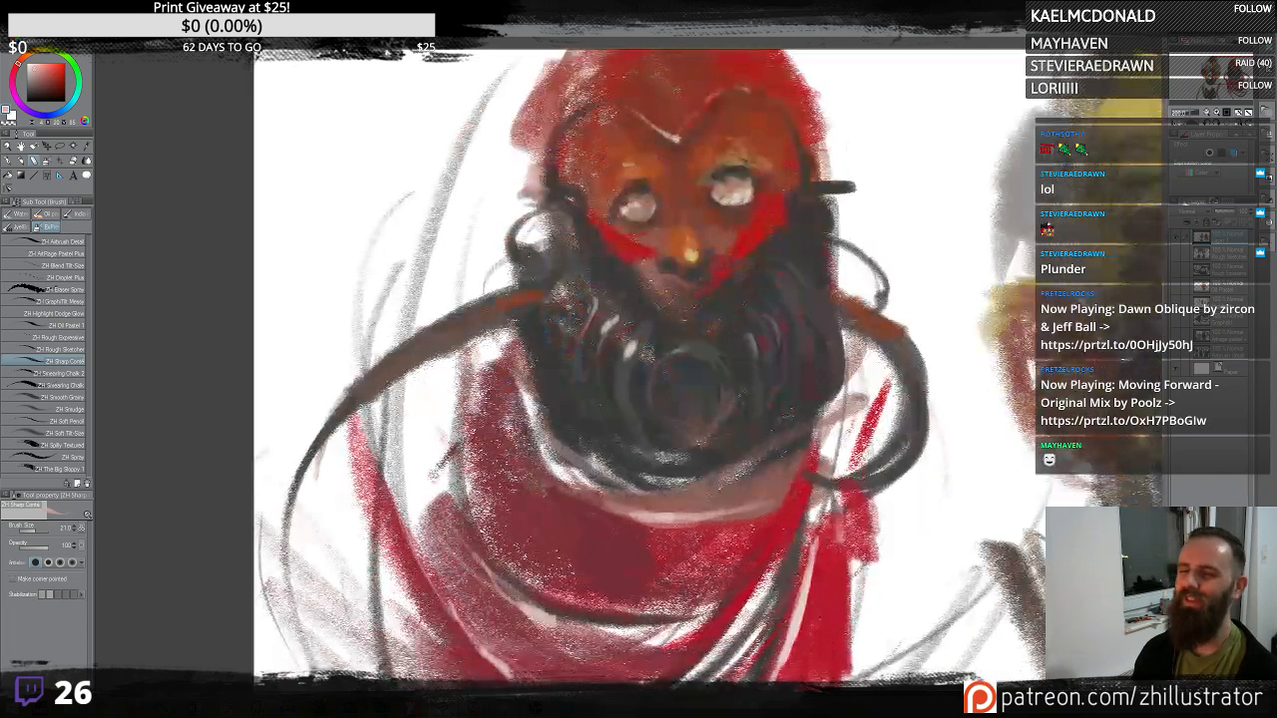
pyautogui.keyDown('alt'); pyautogui.click(764, 207); pyautogui.keyUp('alt')
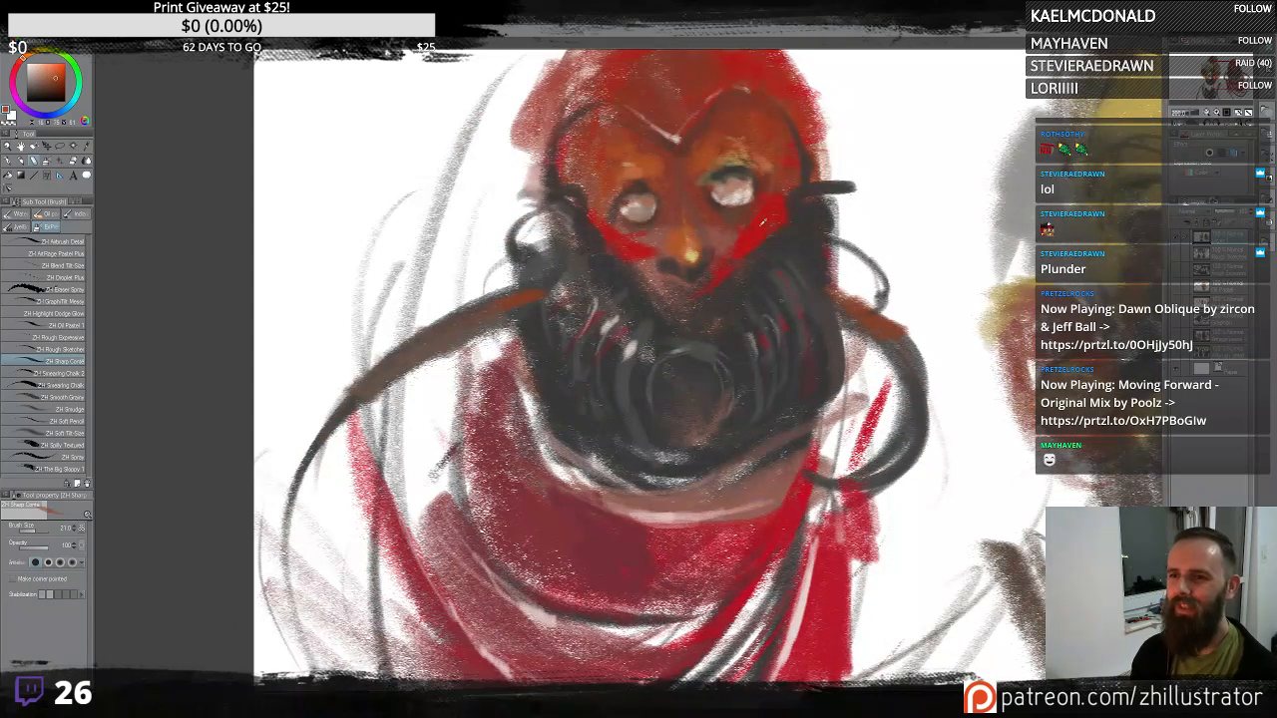
pyautogui.keyDown('alt'); pyautogui.click(765, 223); pyautogui.keyUp('alt')
pyautogui.moveTo(698, 394)
pyautogui.mouseDown()
pyautogui.moveTo(687, 409)
pyautogui.moveTo(707, 424)
pyautogui.moveTo(700, 435)
pyautogui.mouseUp()
pyautogui.keyDown('alt'); pyautogui.click(700, 340); pyautogui.keyUp('alt')
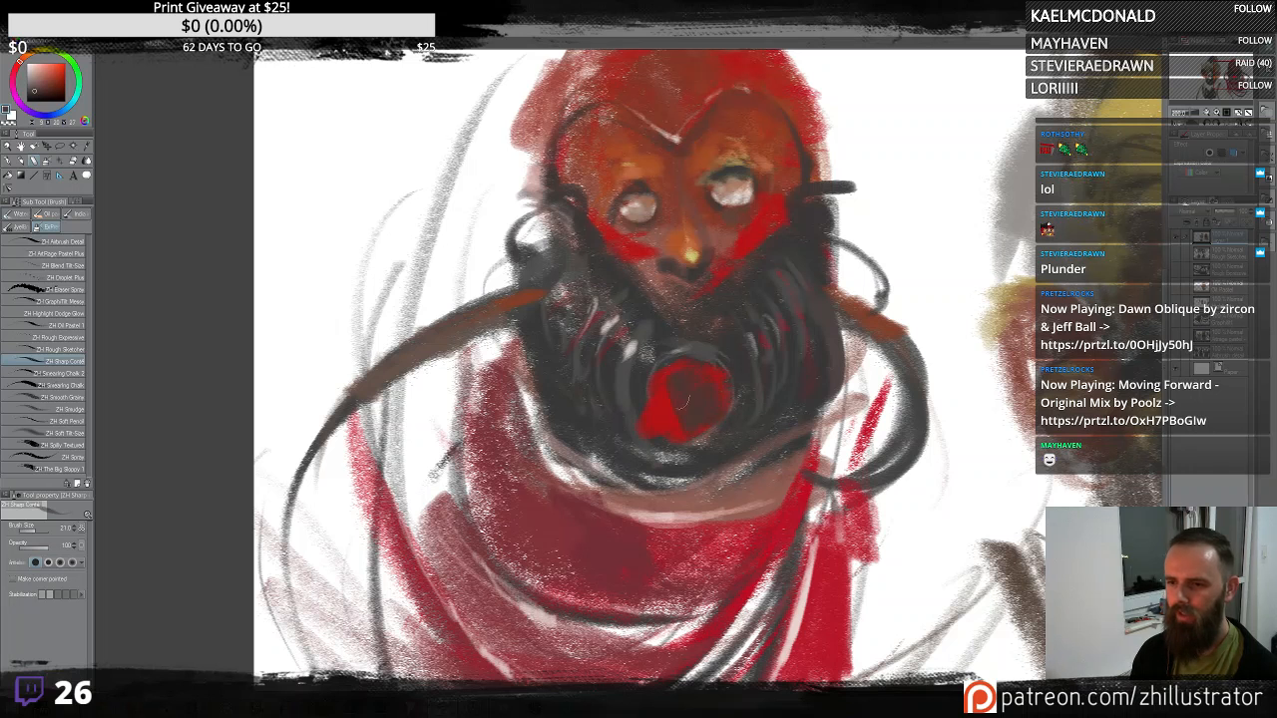
pyautogui.keyDown('alt'); pyautogui.click(672, 419); pyautogui.keyUp('alt')
pyautogui.moveTo(682, 376)
pyautogui.mouseDown()
pyautogui.moveTo(675, 427)
pyautogui.moveTo(658, 392)
pyautogui.moveTo(680, 422)
pyautogui.moveTo(705, 421)
pyautogui.moveTo(725, 389)
pyautogui.moveTo(650, 408)
pyautogui.moveTo(670, 363)
pyautogui.moveTo(695, 357)
pyautogui.moveTo(653, 392)
pyautogui.mouseUp()
pyautogui.keyDown('alt'); pyautogui.click(684, 423); pyautogui.keyUp('alt')
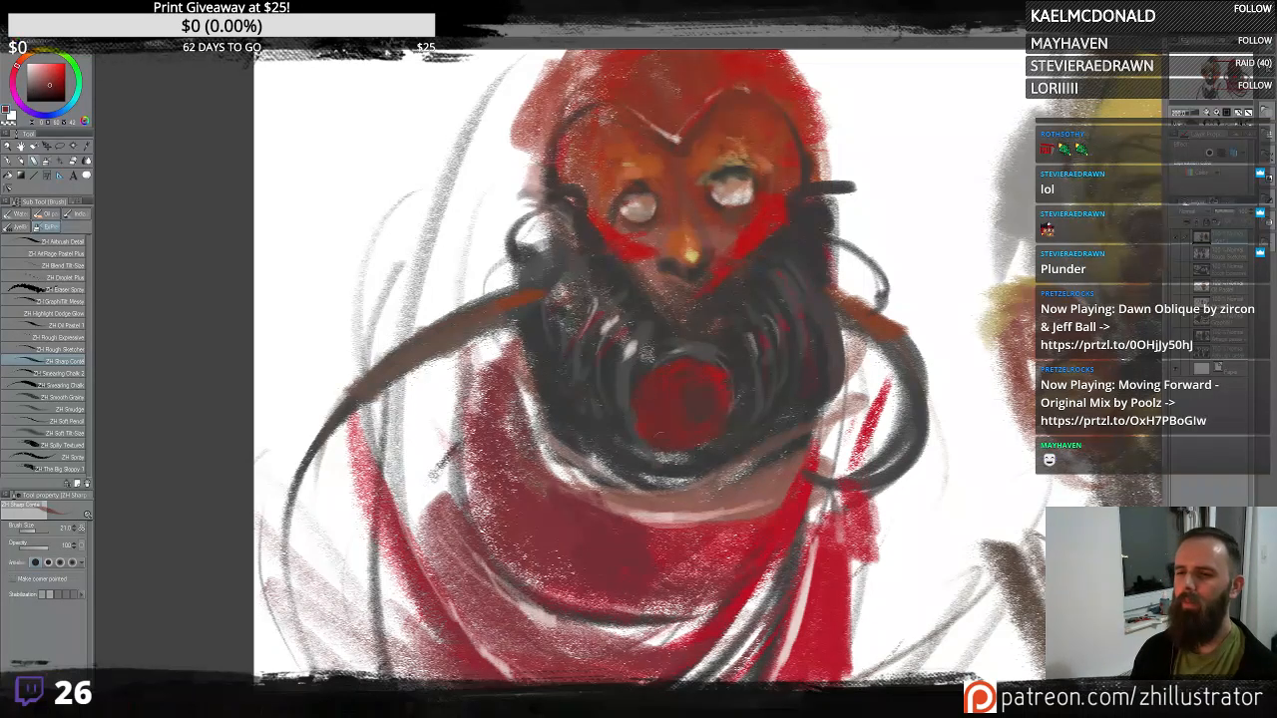
pyautogui.moveTo(659, 451)
pyautogui.mouseDown()
pyautogui.moveTo(705, 449)
pyautogui.moveTo(713, 435)
pyautogui.moveTo(773, 465)
pyautogui.mouseUp()
pyautogui.keyDown('alt'); pyautogui.click(769, 431); pyautogui.keyUp('alt')
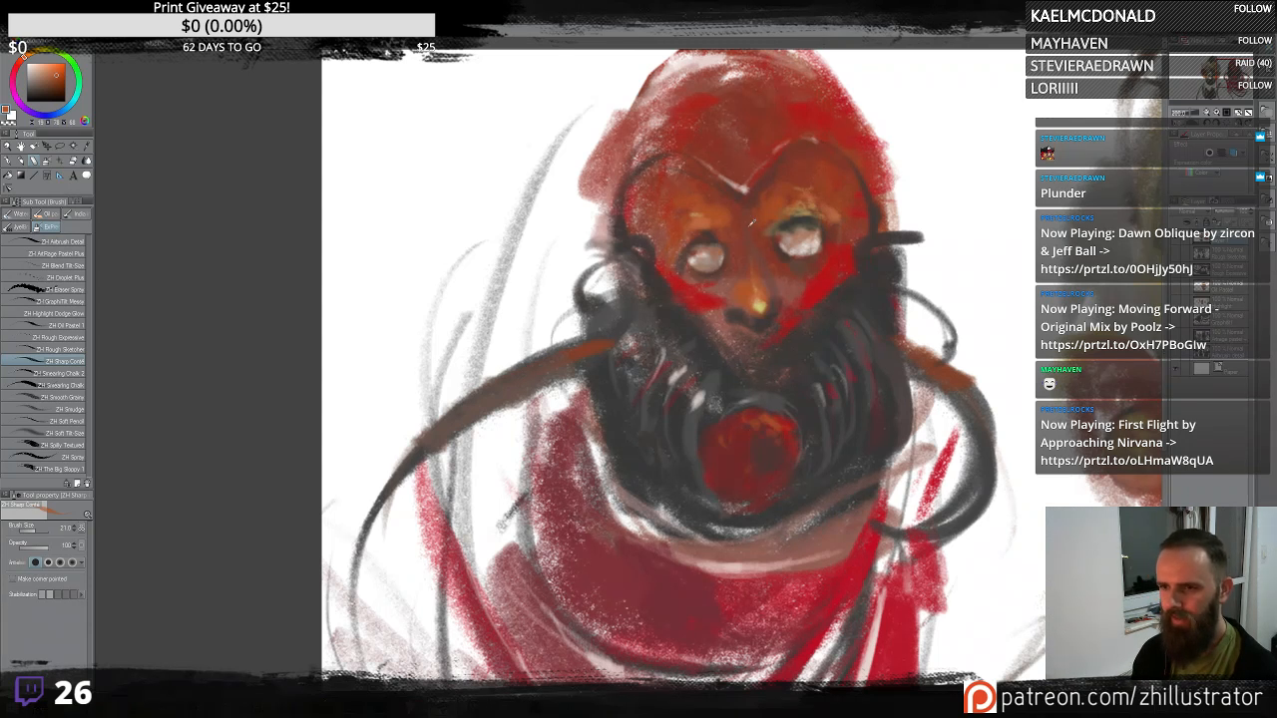
# - Add warm highlights to the red opening and undo the last stroke
pyautogui.keyDown('alt'); pyautogui.click(759, 306); pyautogui.keyUp('alt')
pyautogui.moveTo(728, 489)
pyautogui.mouseDown()
pyautogui.moveTo(761, 505)
pyautogui.moveTo(728, 495)
pyautogui.moveTo(782, 485)
pyautogui.moveTo(743, 497)
pyautogui.moveTo(720, 477)
pyautogui.mouseUp()
pyautogui.keyDown('alt'); pyautogui.click(714, 401); pyautogui.keyUp('alt')
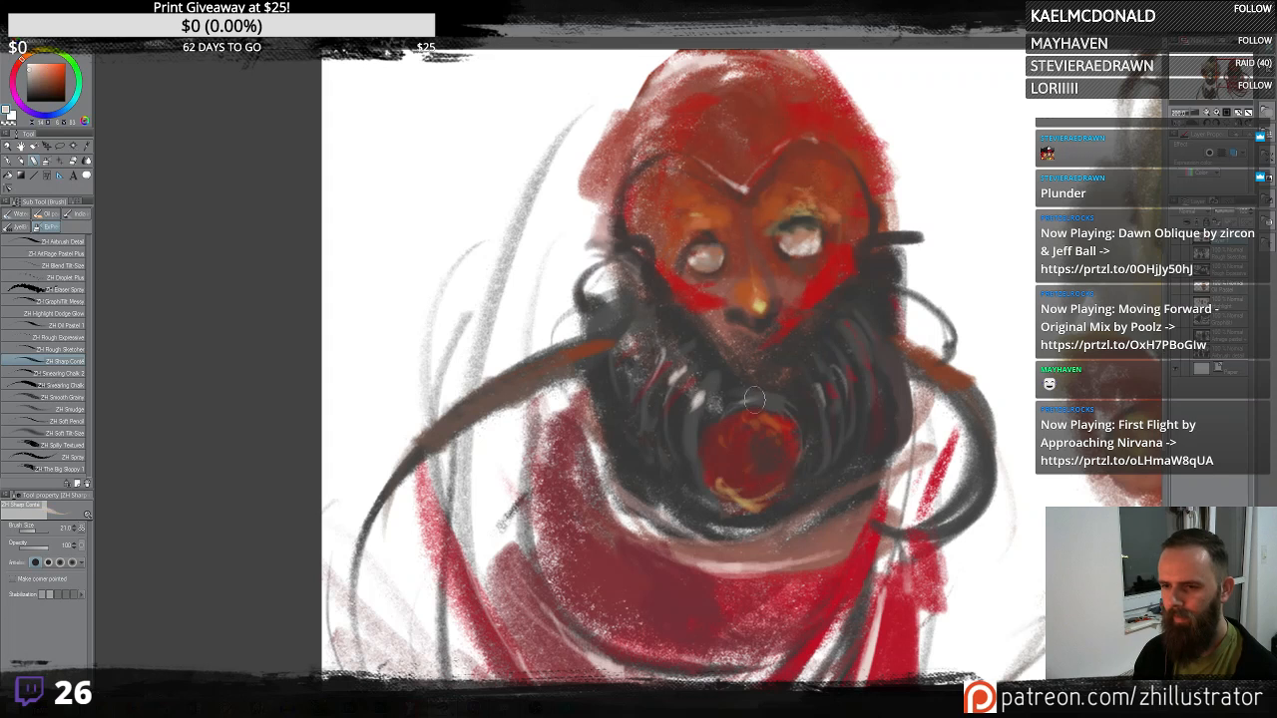
pyautogui.moveTo(754, 400)
pyautogui.mouseDown()
pyautogui.moveTo(717, 404)
pyautogui.moveTo(705, 461)
pyautogui.moveTo(786, 401)
pyautogui.moveTo(748, 398)
pyautogui.moveTo(797, 412)
pyautogui.moveTo(723, 351)
pyautogui.moveTo(747, 371)
pyautogui.moveTo(789, 333)
pyautogui.mouseUp()
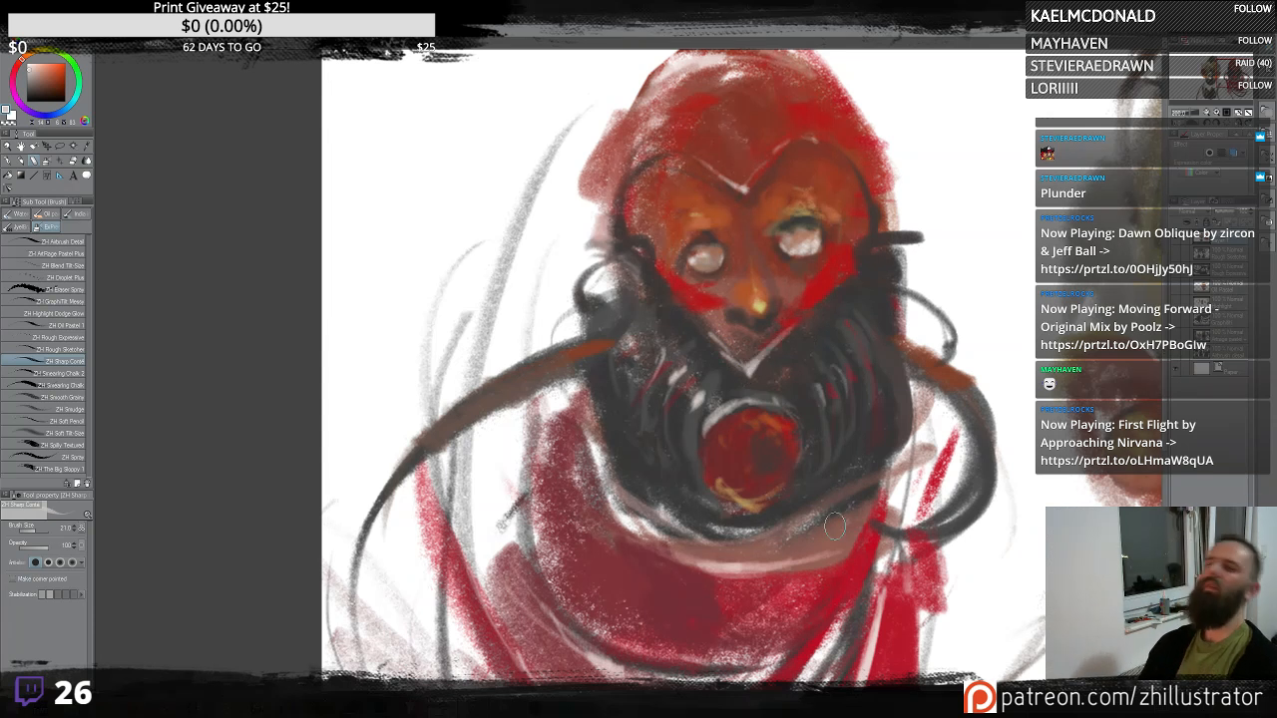
pyautogui.hotkey('ctrl', 'z')
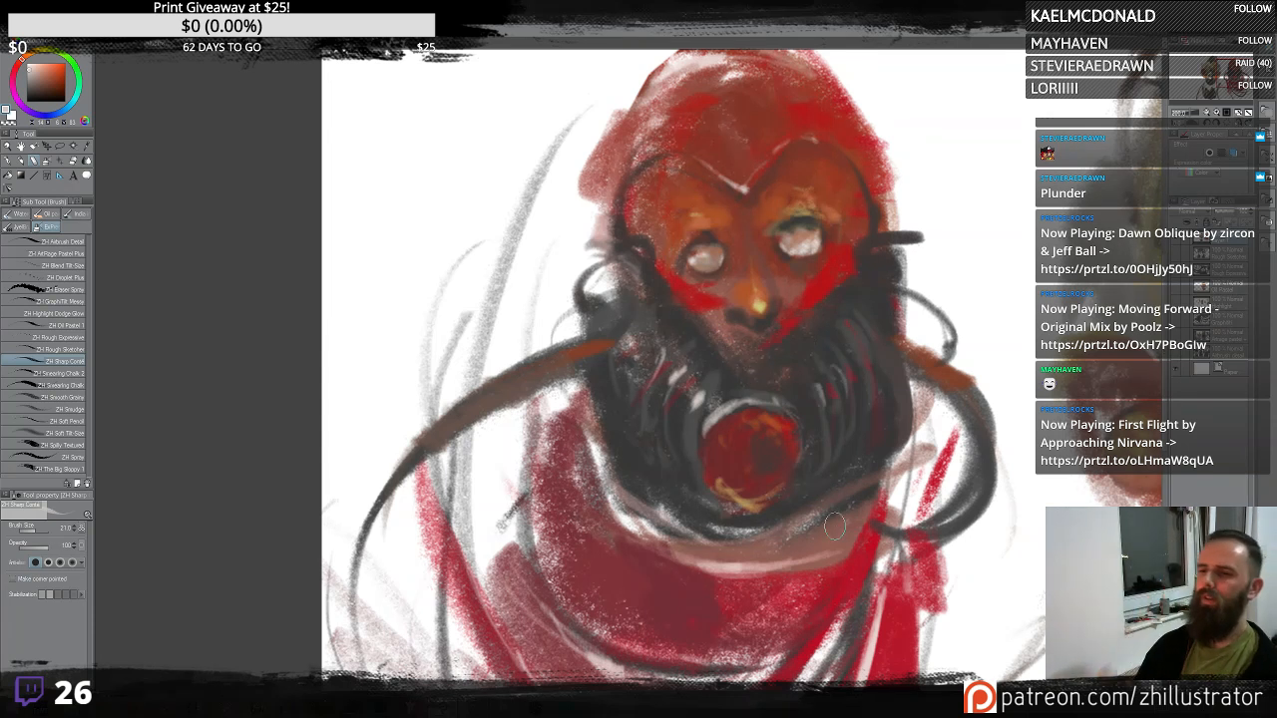
# - Add dark dabs along the right side of the respirator
pyautogui.keyDown('alt'); pyautogui.click(726, 367); pyautogui.keyUp('alt')
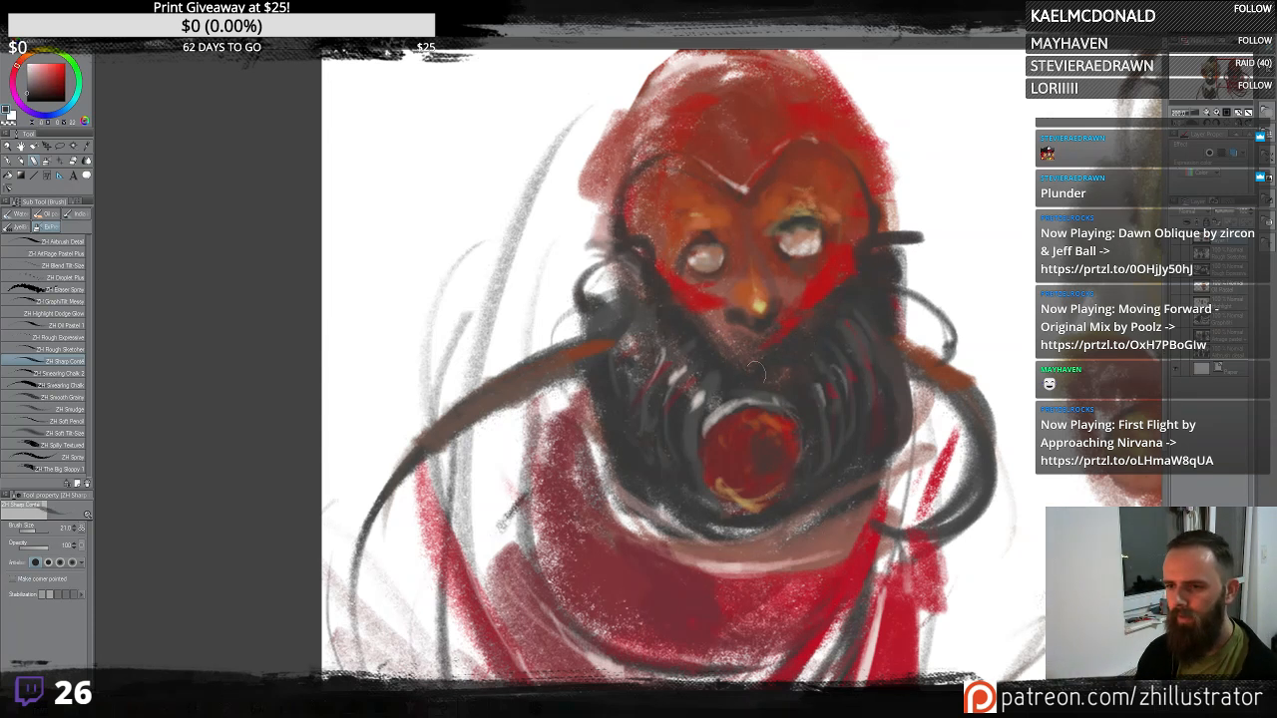
pyautogui.keyDown('alt'); pyautogui.click(816, 392); pyautogui.keyUp('alt')
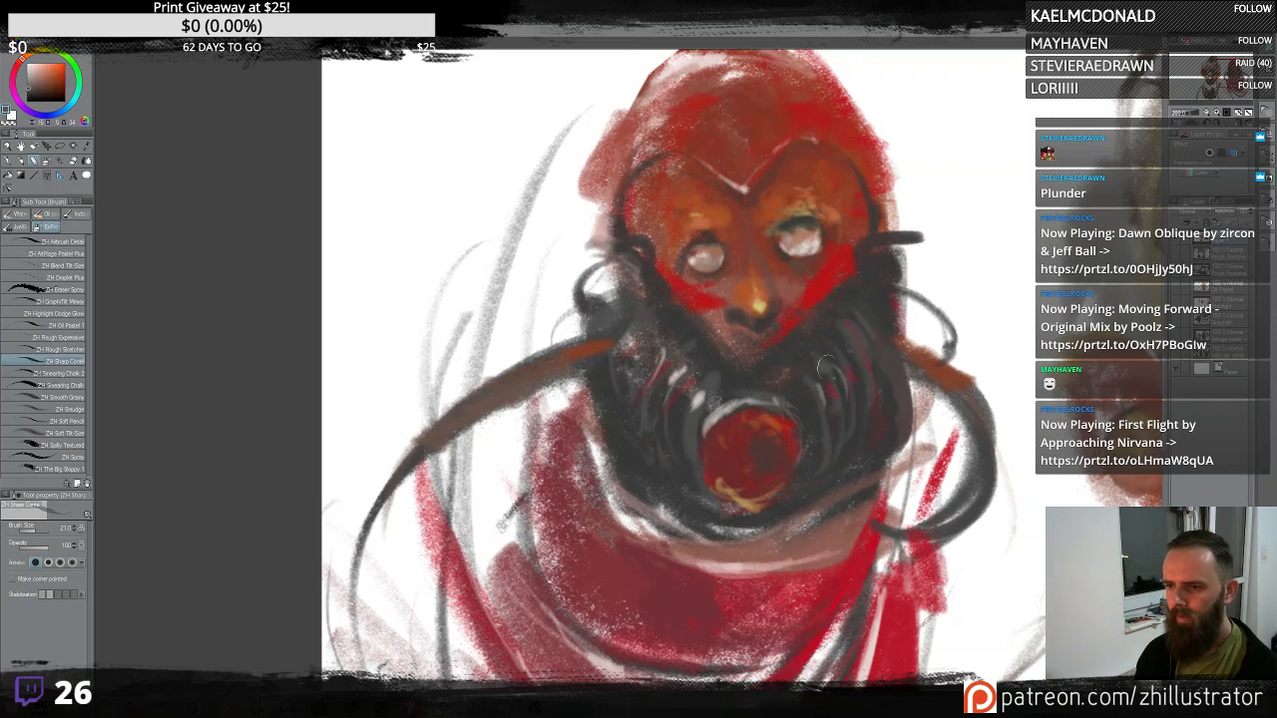
pyautogui.keyDown('alt'); pyautogui.click(854, 377); pyautogui.keyUp('alt')
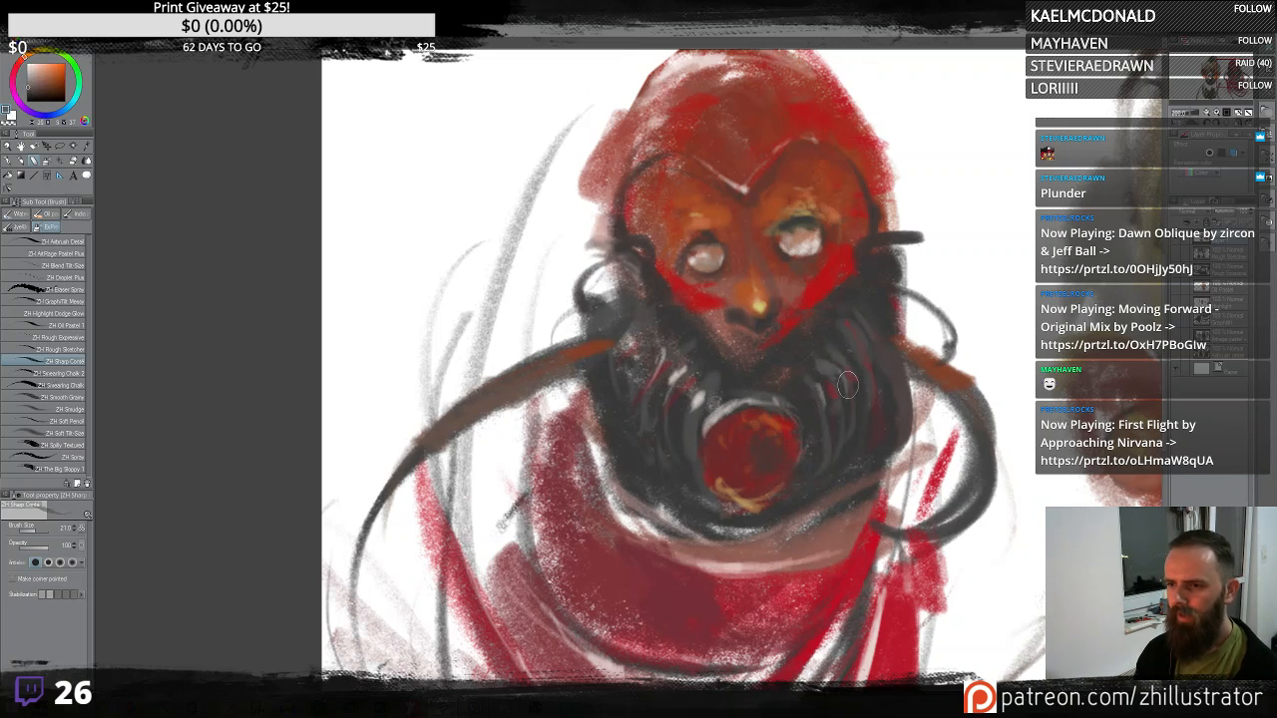
pyautogui.keyDown('alt'); pyautogui.click(713, 401); pyautogui.keyUp('alt')
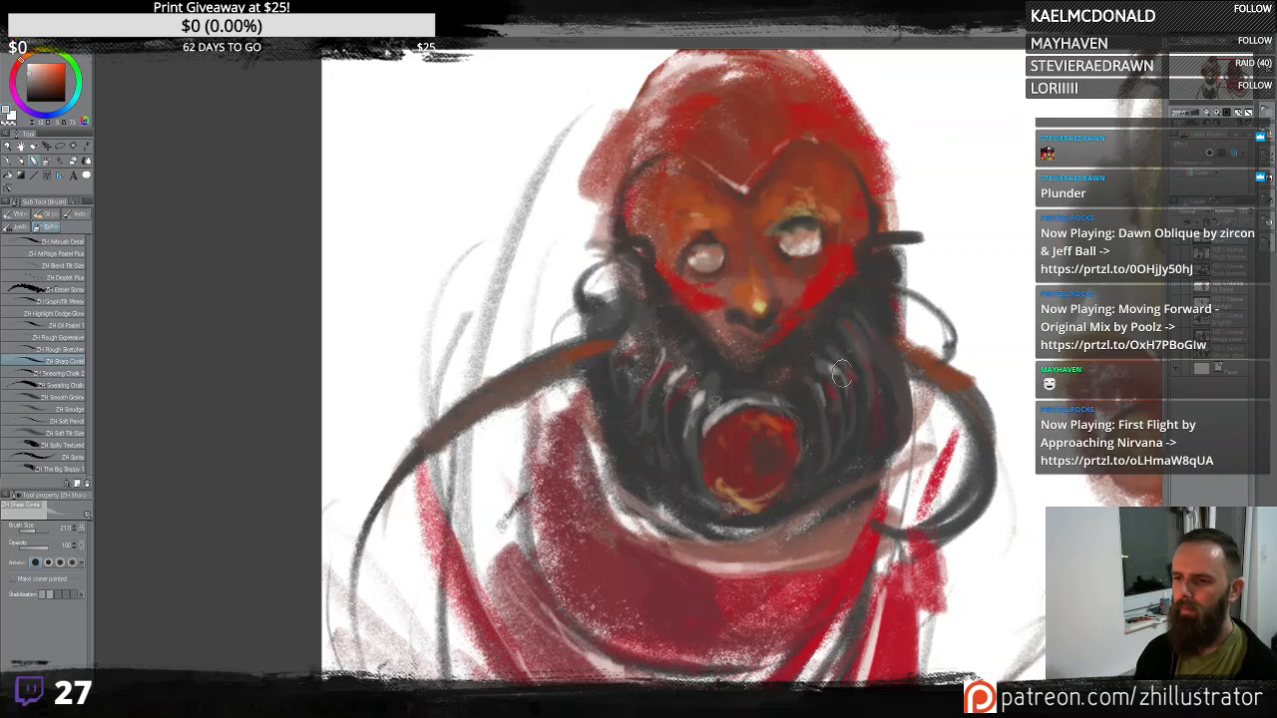
pyautogui.moveTo(896, 299); pyautogui.dragTo(835, 369)
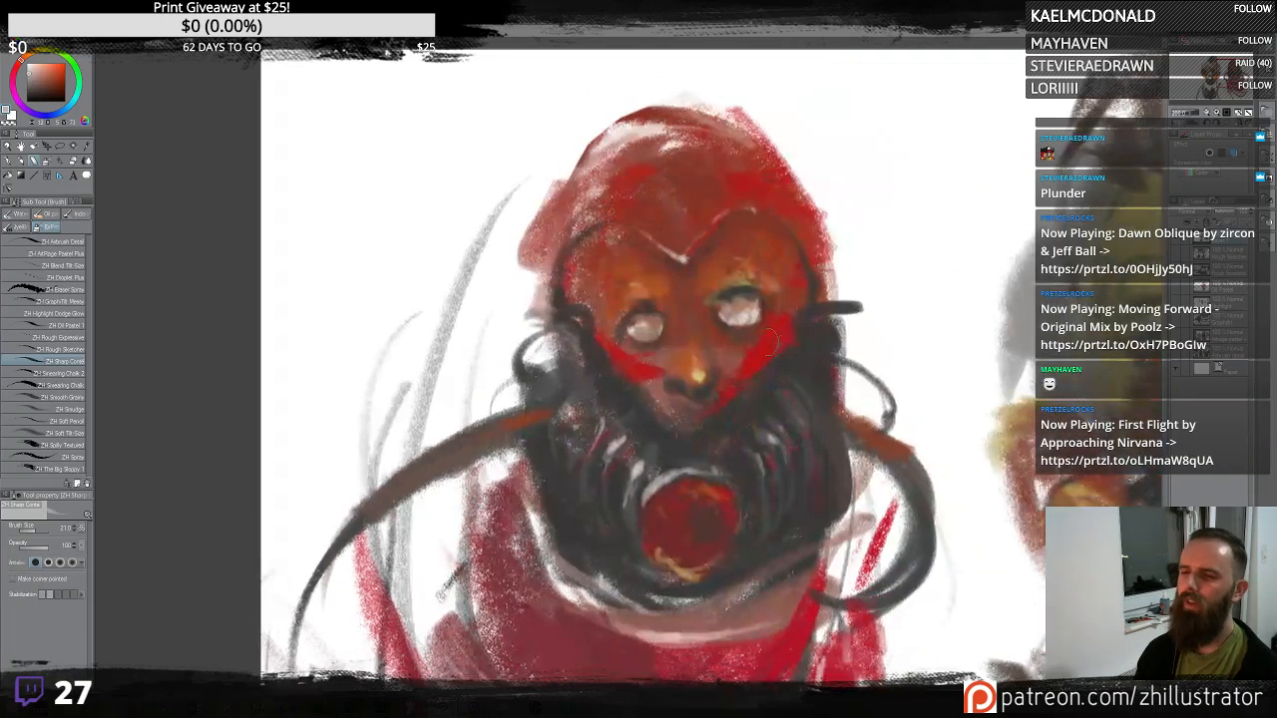
# - Paint red and magenta test patches beside the head's right side
pyautogui.keyDown('alt'); pyautogui.click(774, 337); pyautogui.keyUp('alt')
pyautogui.moveTo(912, 317)
pyautogui.mouseDown()
pyautogui.moveTo(913, 291)
pyautogui.moveTo(934, 301)
pyautogui.mouseUp()
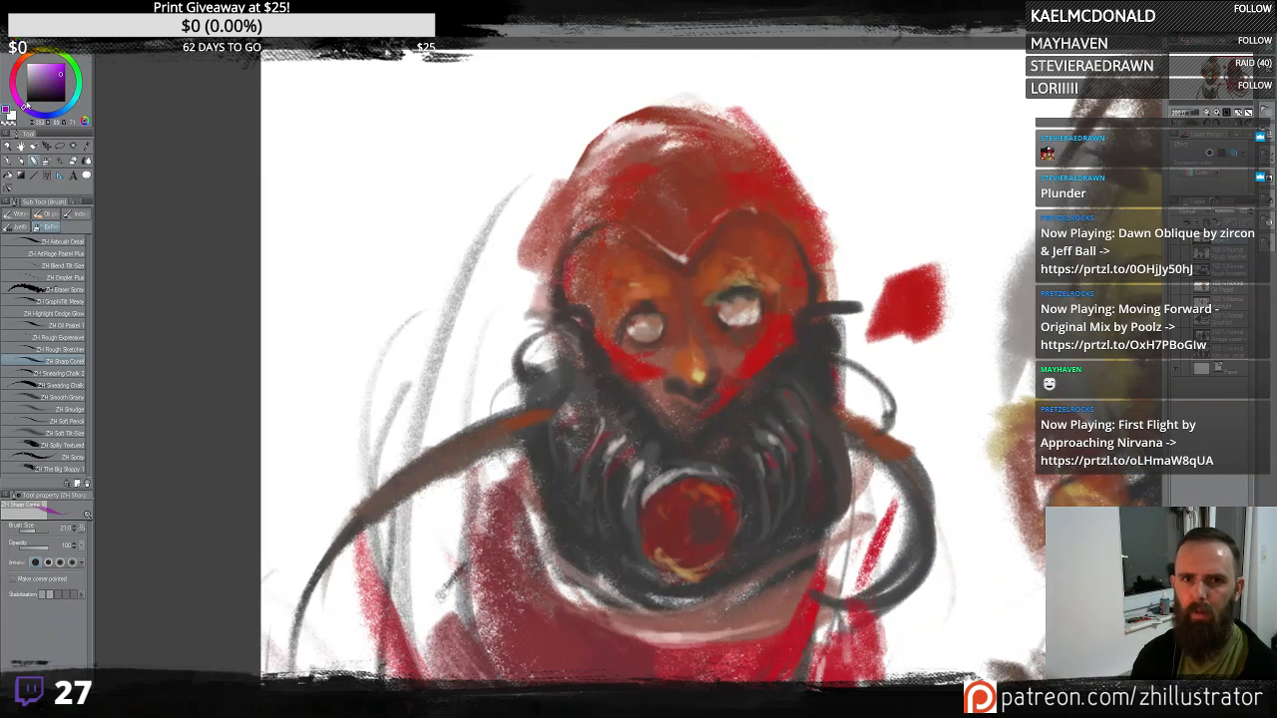
pyautogui.moveTo(943, 299)
pyautogui.mouseDown()
pyautogui.moveTo(907, 289)
pyautogui.moveTo(922, 267)
pyautogui.moveTo(922, 300)
pyautogui.moveTo(921, 255)
pyautogui.moveTo(895, 282)
pyautogui.moveTo(947, 275)
pyautogui.moveTo(932, 309)
pyautogui.moveTo(914, 311)
pyautogui.moveTo(914, 243)
pyautogui.moveTo(942, 299)
pyautogui.moveTo(950, 236)
pyautogui.mouseUp()
pyautogui.keyDown('alt'); pyautogui.click(930, 311); pyautogui.keyUp('alt')
pyautogui.moveTo(880, 289)
pyautogui.mouseDown()
pyautogui.moveTo(923, 249)
pyautogui.moveTo(910, 221)
pyautogui.mouseUp()
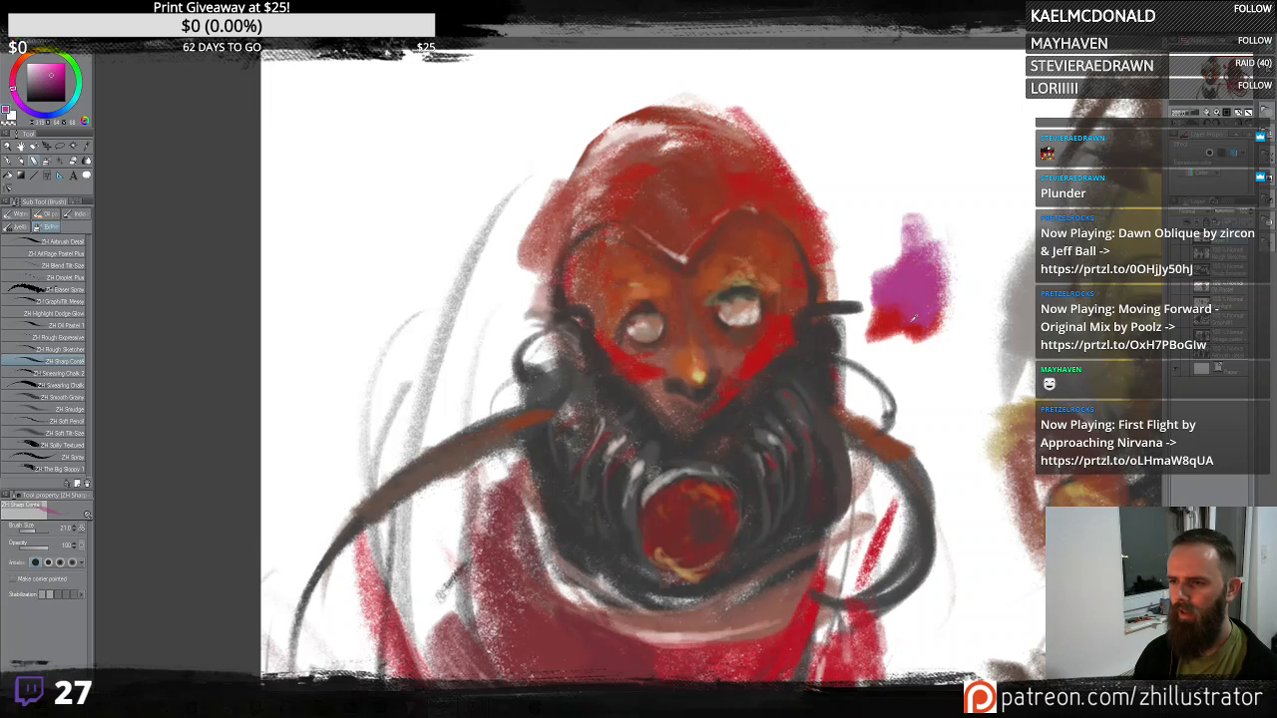
pyautogui.keyDown('alt'); pyautogui.click(901, 317); pyautogui.keyUp('alt')
pyautogui.moveTo(909, 324)
pyautogui.mouseDown()
pyautogui.moveTo(912, 351)
pyautogui.moveTo(920, 345)
pyautogui.mouseUp()
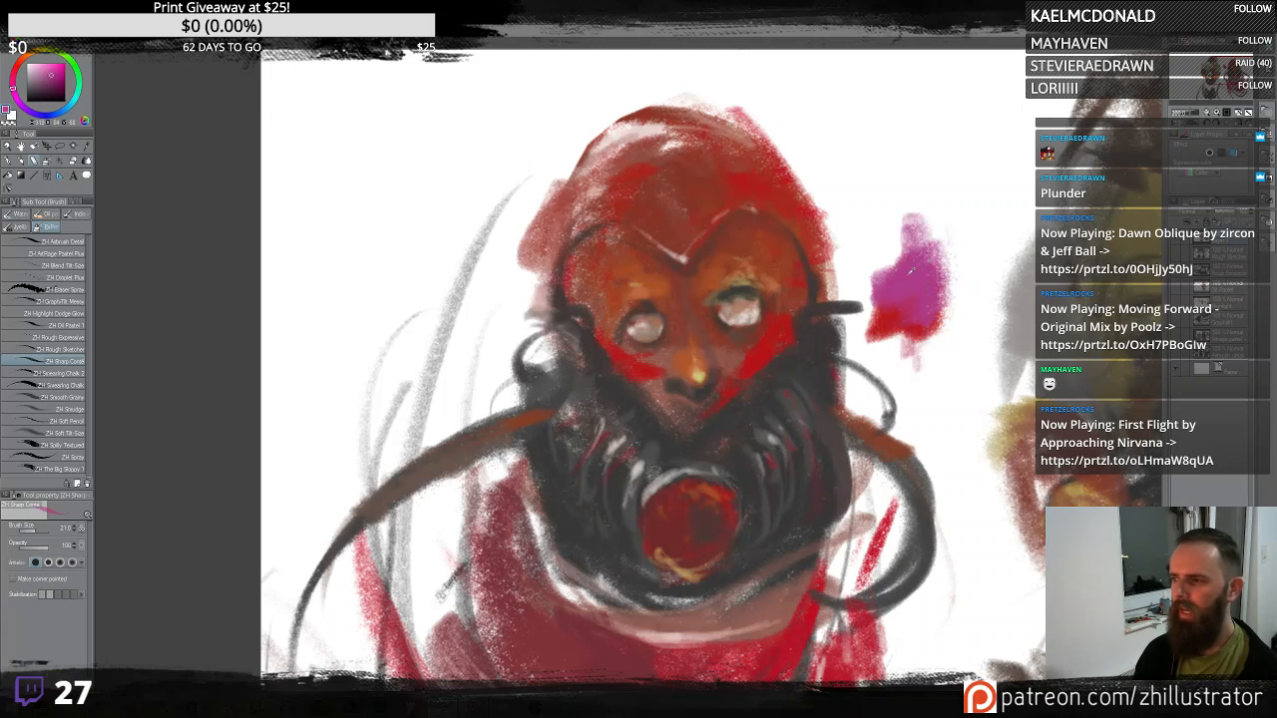
# - Brush magenta strokes across the cheeks and forehead of the mask
pyautogui.moveTo(779, 327)
pyautogui.mouseDown()
pyautogui.moveTo(774, 349)
pyautogui.moveTo(788, 339)
pyautogui.moveTo(774, 345)
pyautogui.mouseUp()
pyautogui.moveTo(615, 363); pyautogui.dragTo(647, 391)
pyautogui.moveTo(713, 210)
pyautogui.mouseDown()
pyautogui.moveTo(748, 193)
pyautogui.moveTo(781, 206)
pyautogui.moveTo(741, 172)
pyautogui.mouseUp()
pyautogui.moveTo(703, 231); pyautogui.dragTo(690, 183)
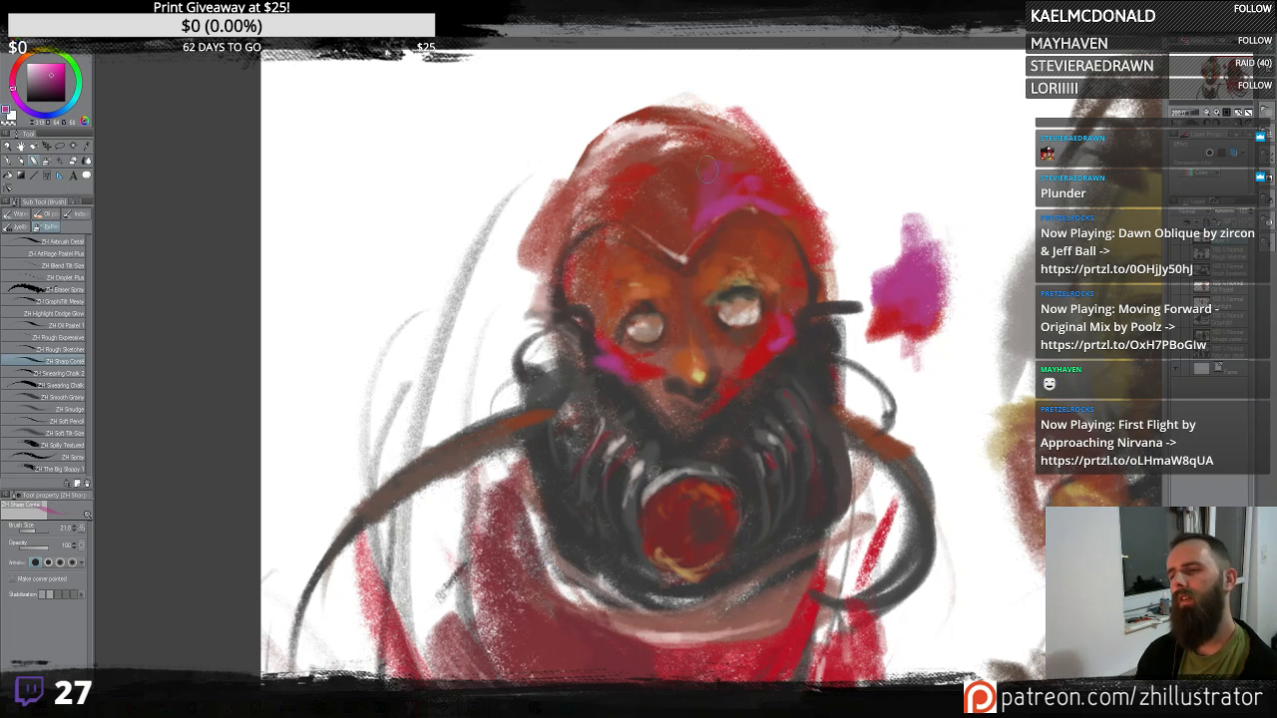
# - Add magenta strokes on the mask's forehead, beside the right hose, and down the right side of the red robe
pyautogui.moveTo(593, 198)
pyautogui.mouseDown()
pyautogui.moveTo(577, 210)
pyautogui.moveTo(605, 214)
pyautogui.mouseUp()
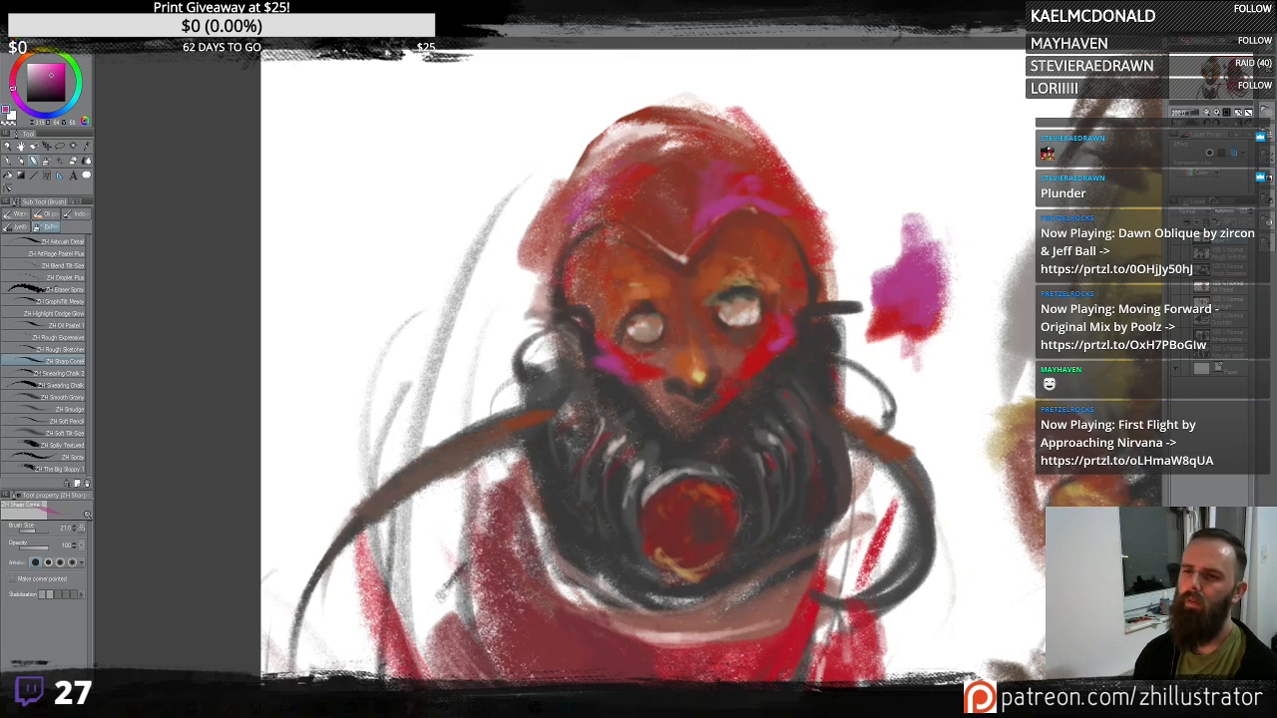
pyautogui.moveTo(884, 436); pyautogui.dragTo(903, 454)
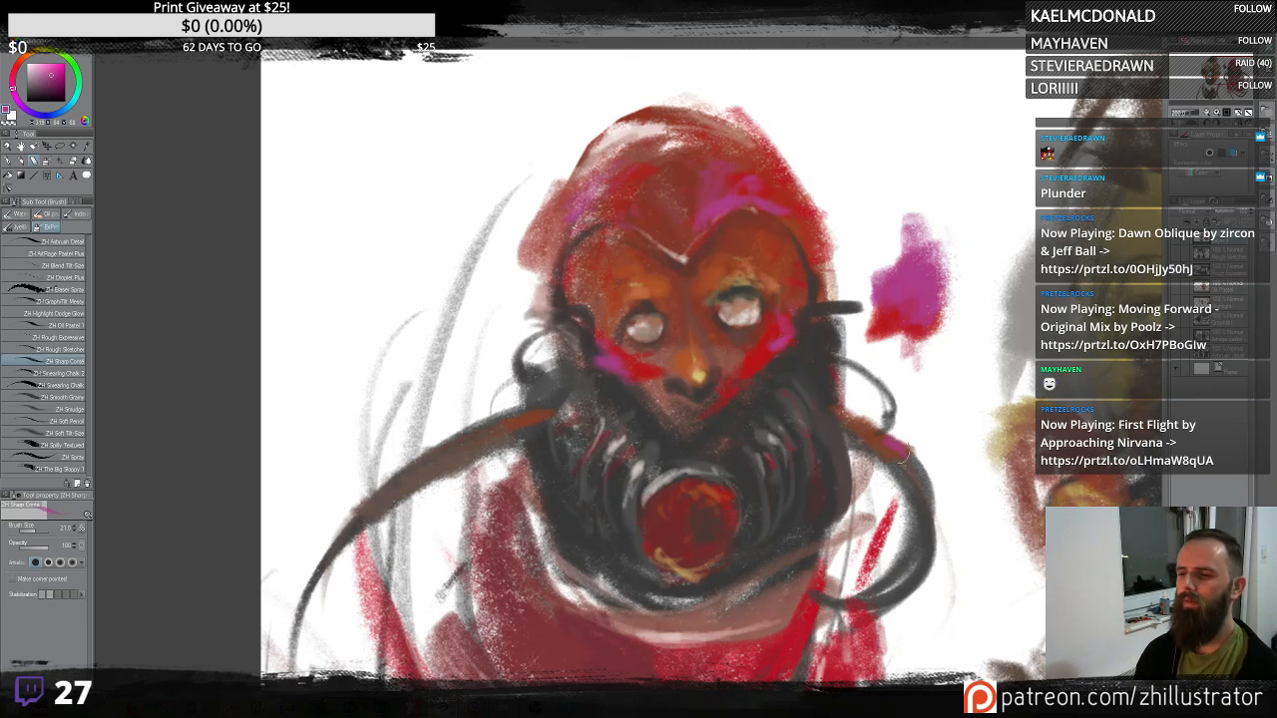
pyautogui.scroll(-5, 718, 354)
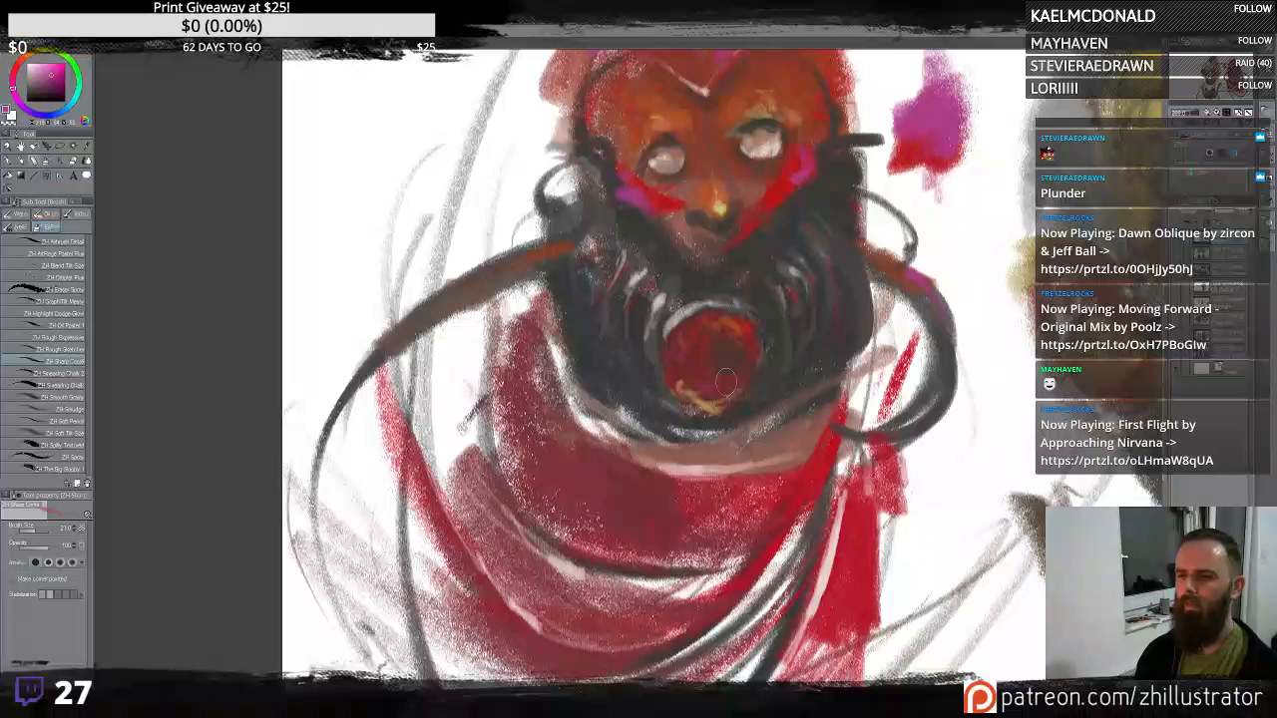
pyautogui.moveTo(840, 461); pyautogui.dragTo(836, 445)
pyautogui.moveTo(856, 520); pyautogui.dragTo(863, 634)
# - Inspect the robe strokes up close, then review both character sketches side by side
pyautogui.scroll(2, 846, 658)
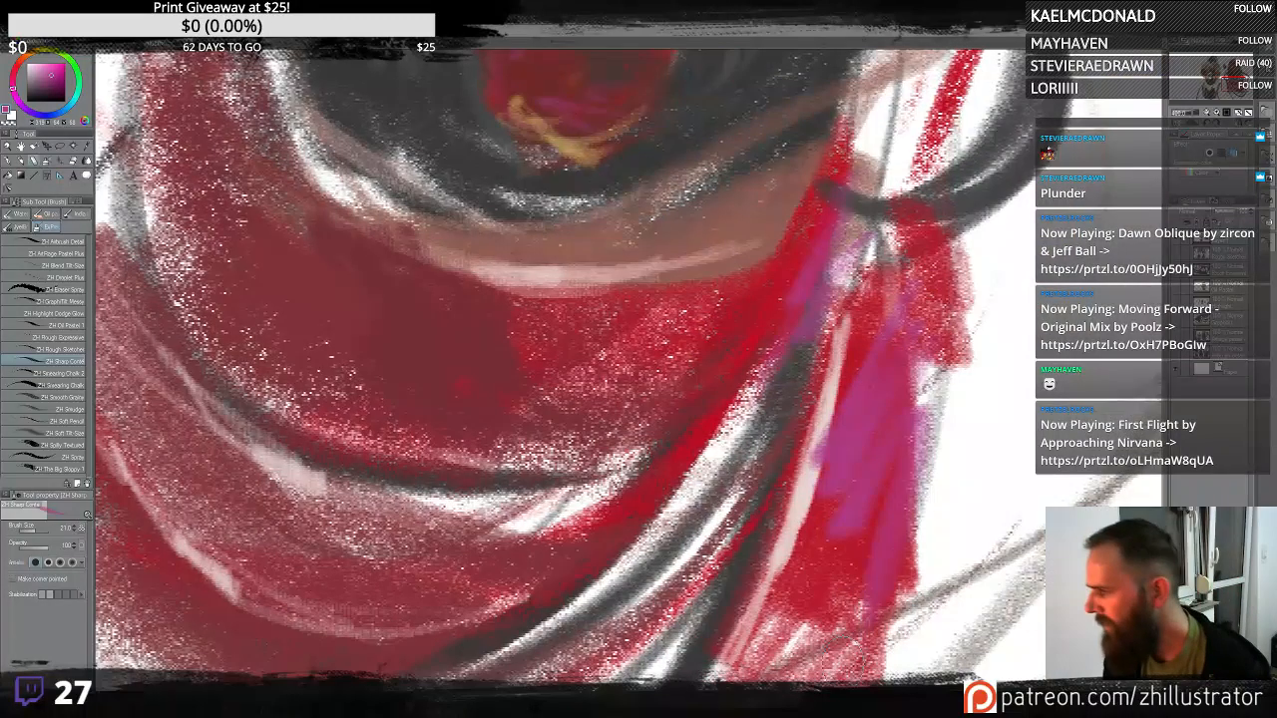
pyautogui.scroll(-3, 843, 669)
pyautogui.scroll(-4, 844, 669)
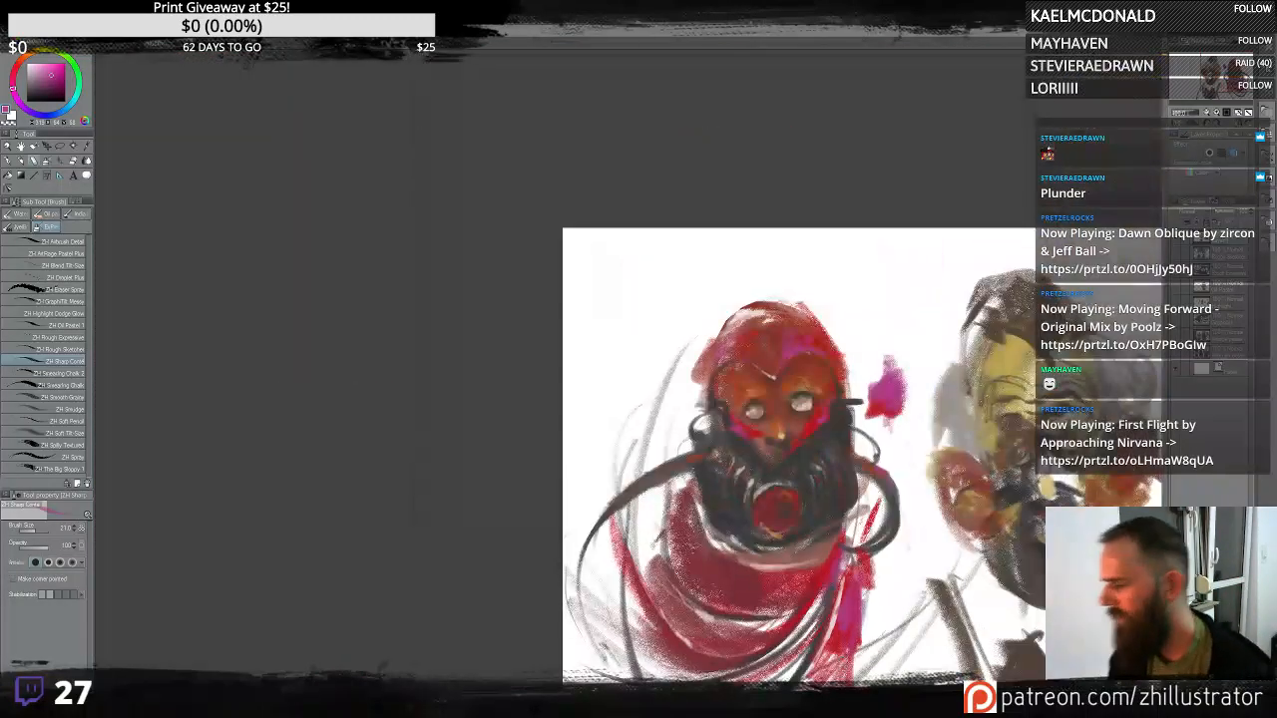
pyautogui.moveTo(884, 418); pyautogui.dragTo(747, 328)
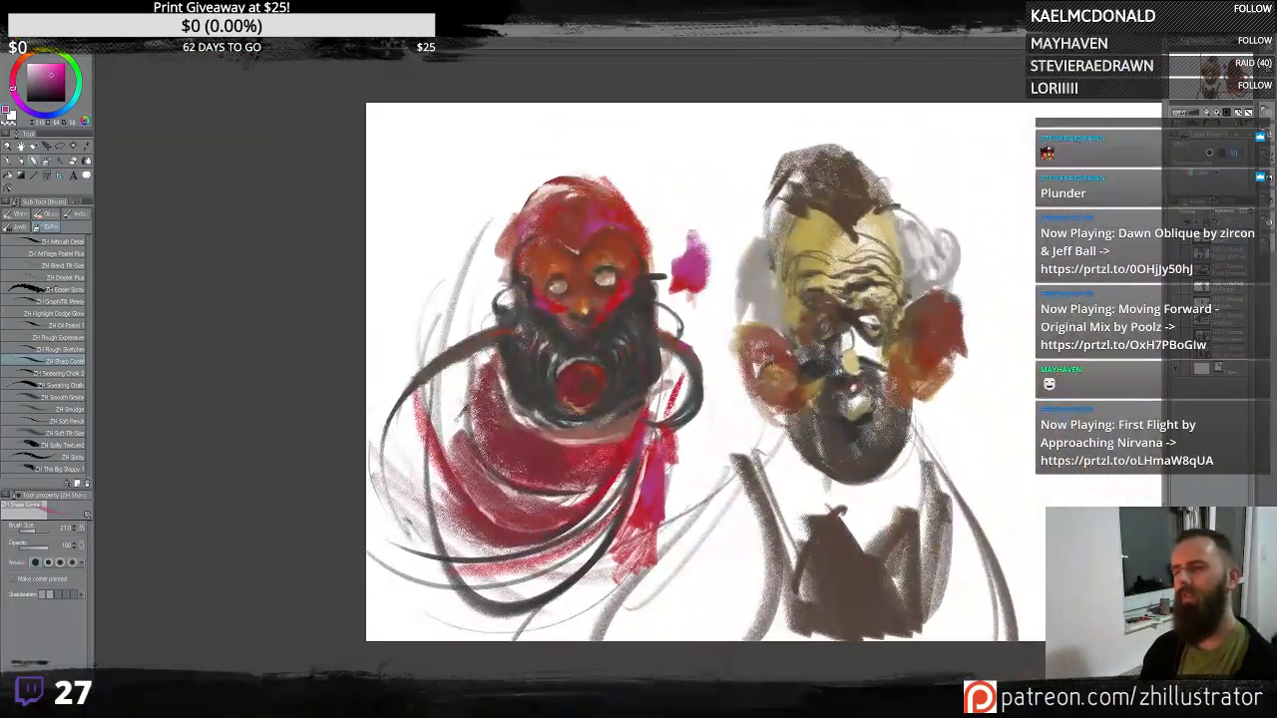
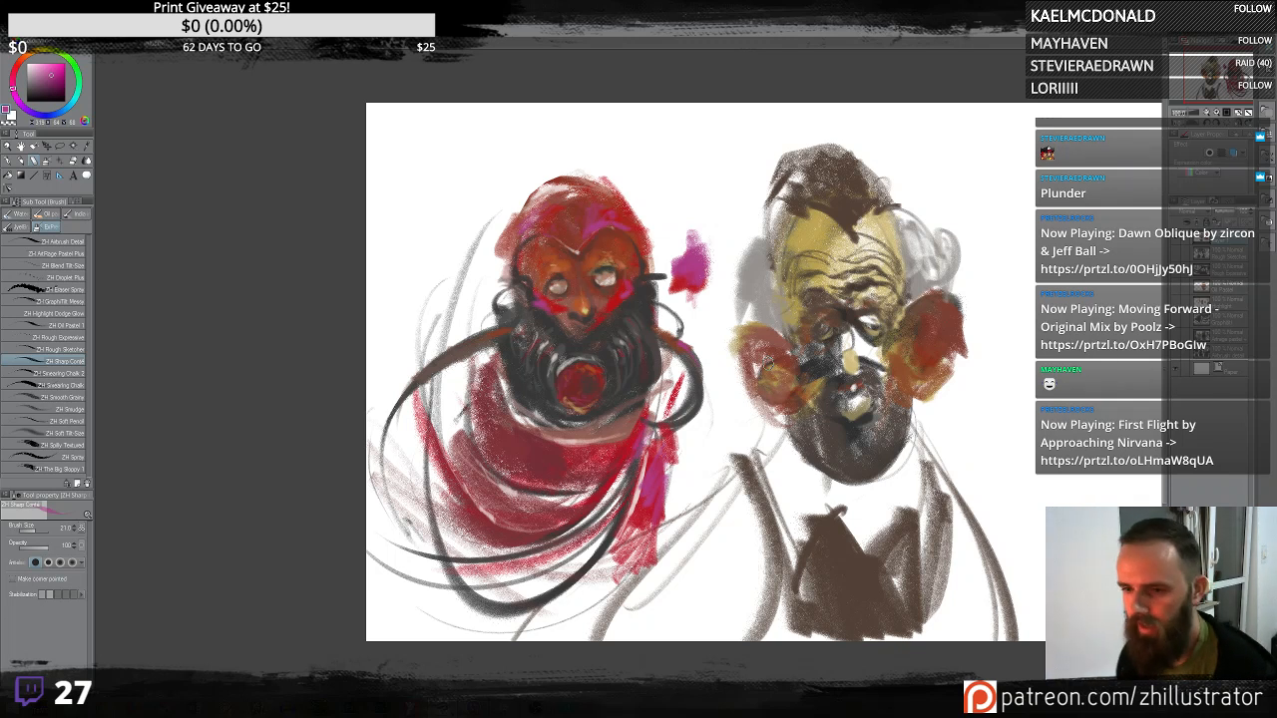
# - Paint warm tones on the right figure's ears and nose, and grey hair along the left side of its head
pyautogui.moveTo(983, 311)
pyautogui.mouseDown()
pyautogui.moveTo(970, 286)
pyautogui.moveTo(935, 305)
pyautogui.mouseUp()
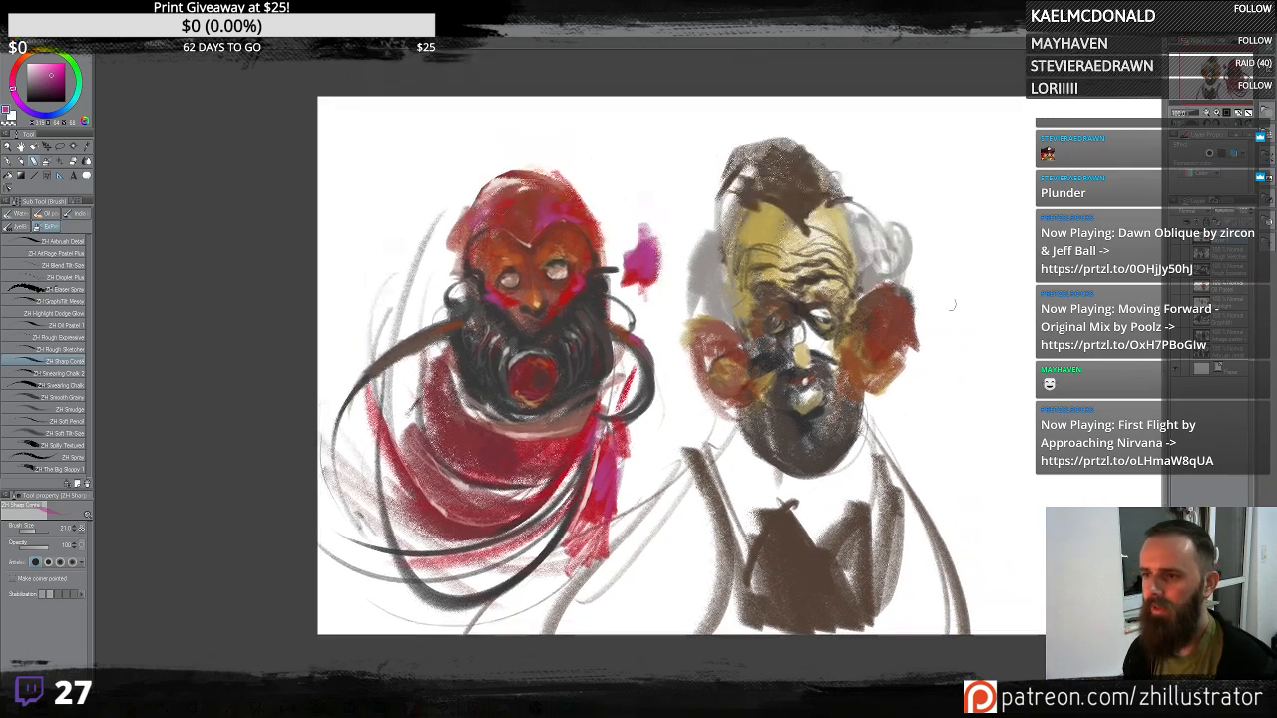
pyautogui.keyDown('alt'); pyautogui.click(876, 298); pyautogui.keyUp('alt')
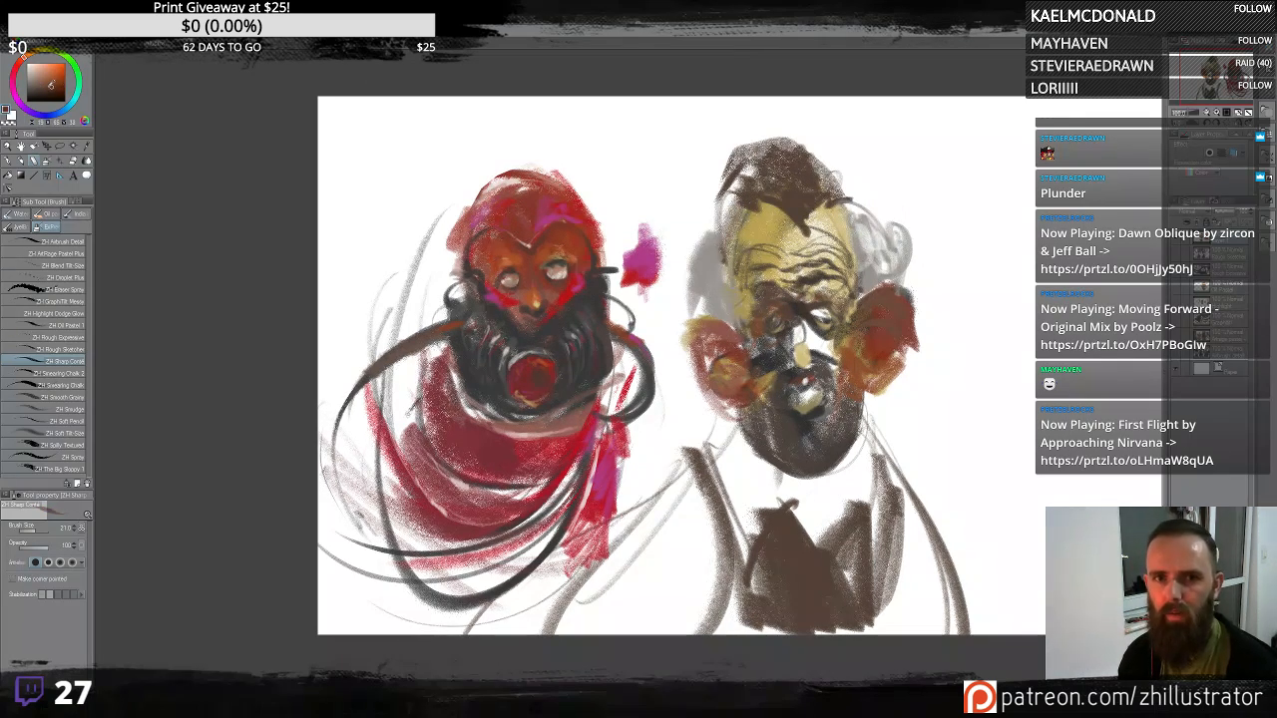
pyautogui.moveTo(854, 313); pyautogui.dragTo(880, 291)
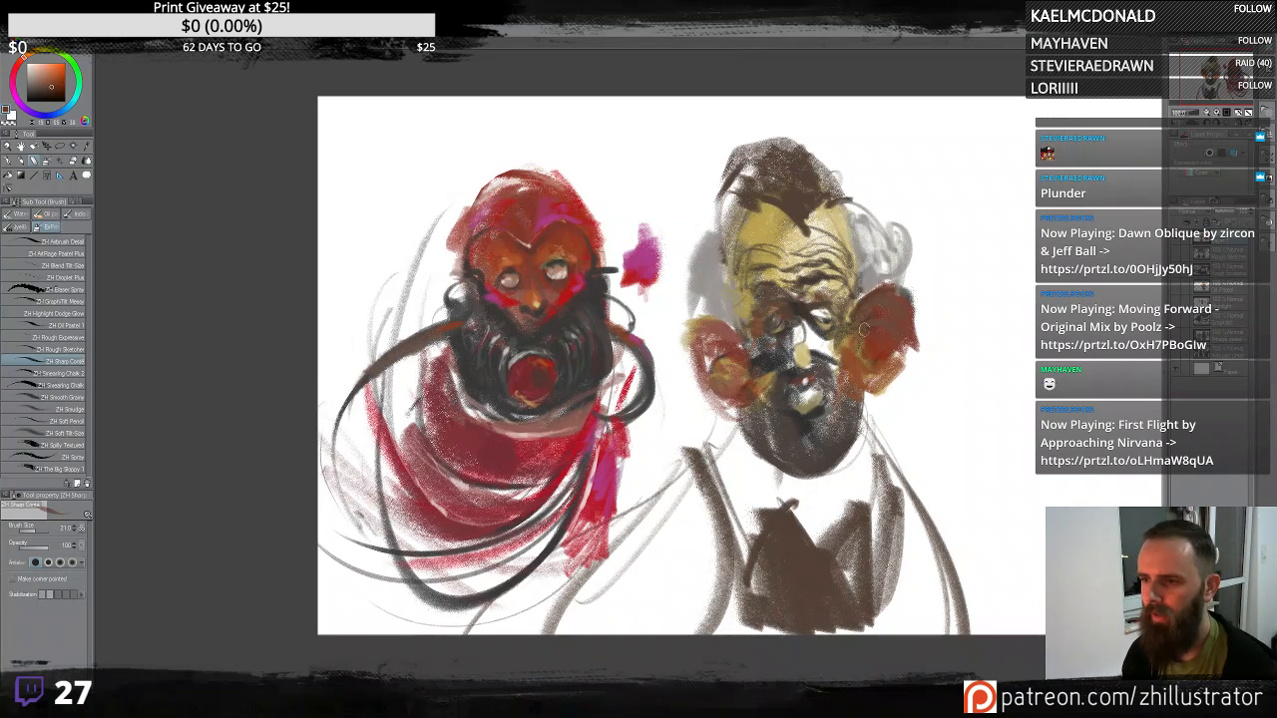
pyautogui.moveTo(730, 328)
pyautogui.mouseDown()
pyautogui.moveTo(740, 337)
pyautogui.moveTo(698, 339)
pyautogui.moveTo(743, 363)
pyautogui.mouseUp()
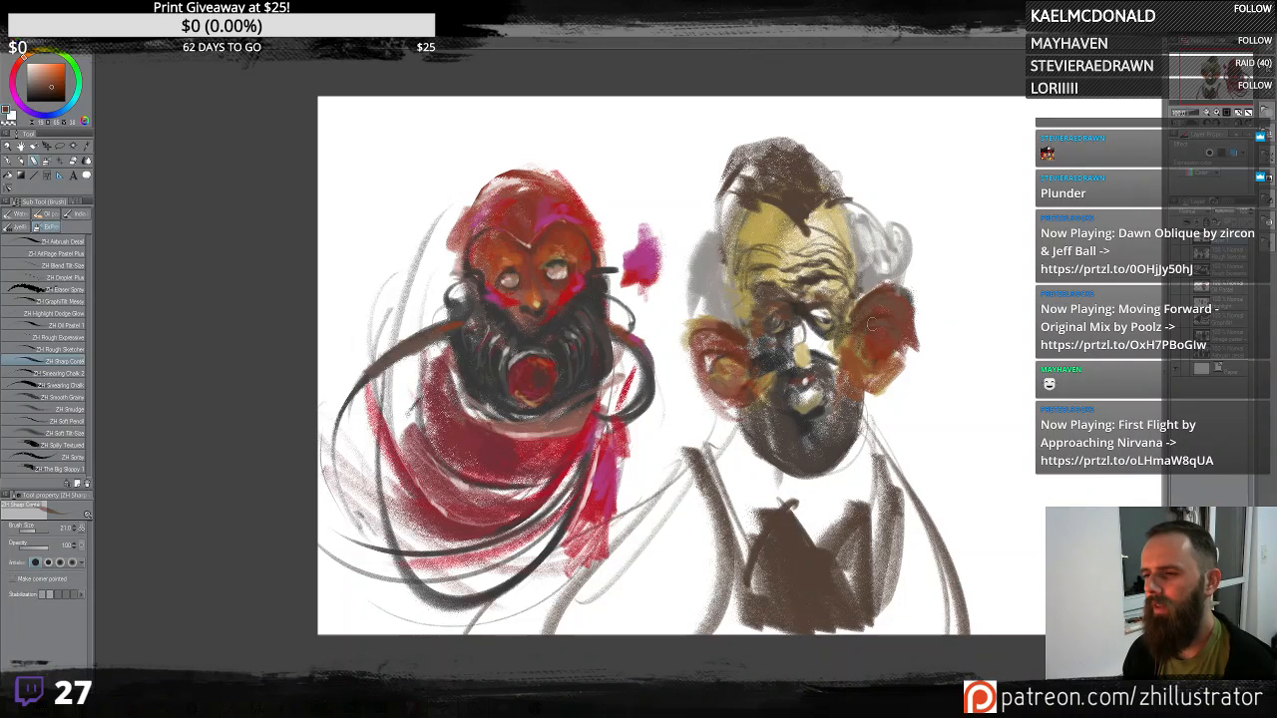
pyautogui.moveTo(800, 338)
pyautogui.mouseDown()
pyautogui.moveTo(795, 354)
pyautogui.moveTo(836, 346)
pyautogui.moveTo(795, 348)
pyautogui.mouseUp()
pyautogui.keyDown('alt'); pyautogui.click(811, 338); pyautogui.keyUp('alt')
pyautogui.moveTo(798, 329); pyautogui.dragTo(790, 359)
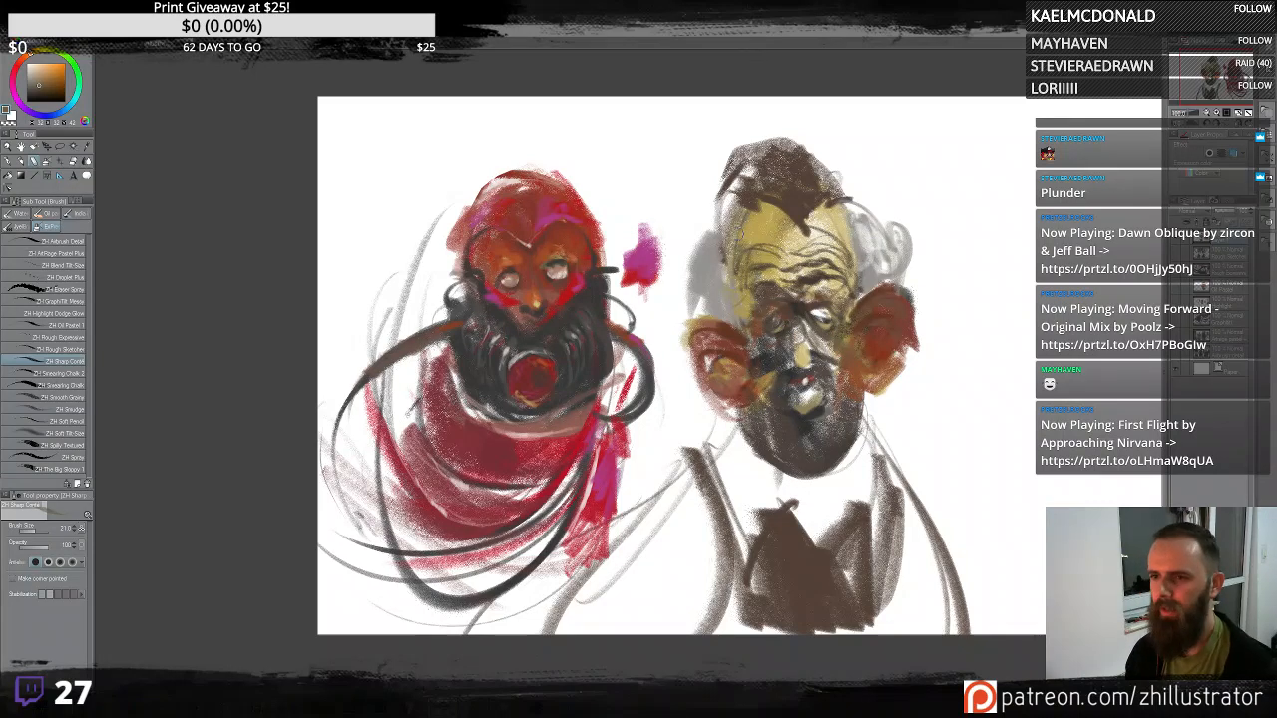
pyautogui.keyDown('alt'); pyautogui.click(714, 238); pyautogui.keyUp('alt')
pyautogui.moveTo(716, 237)
pyautogui.mouseDown()
pyautogui.moveTo(698, 292)
pyautogui.moveTo(718, 275)
pyautogui.moveTo(739, 326)
pyautogui.mouseUp()
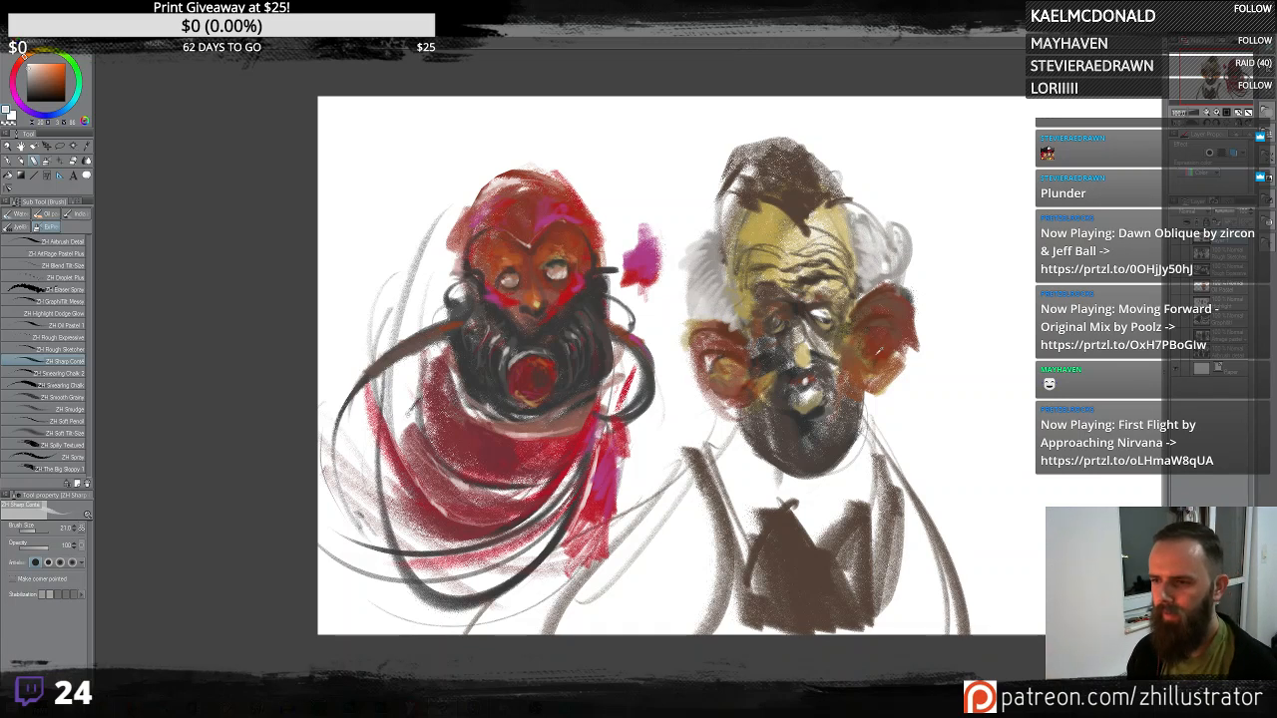
# - Pick a red and paint strokes over the right figure's ears and cheeks
pyautogui.click(60, 74)
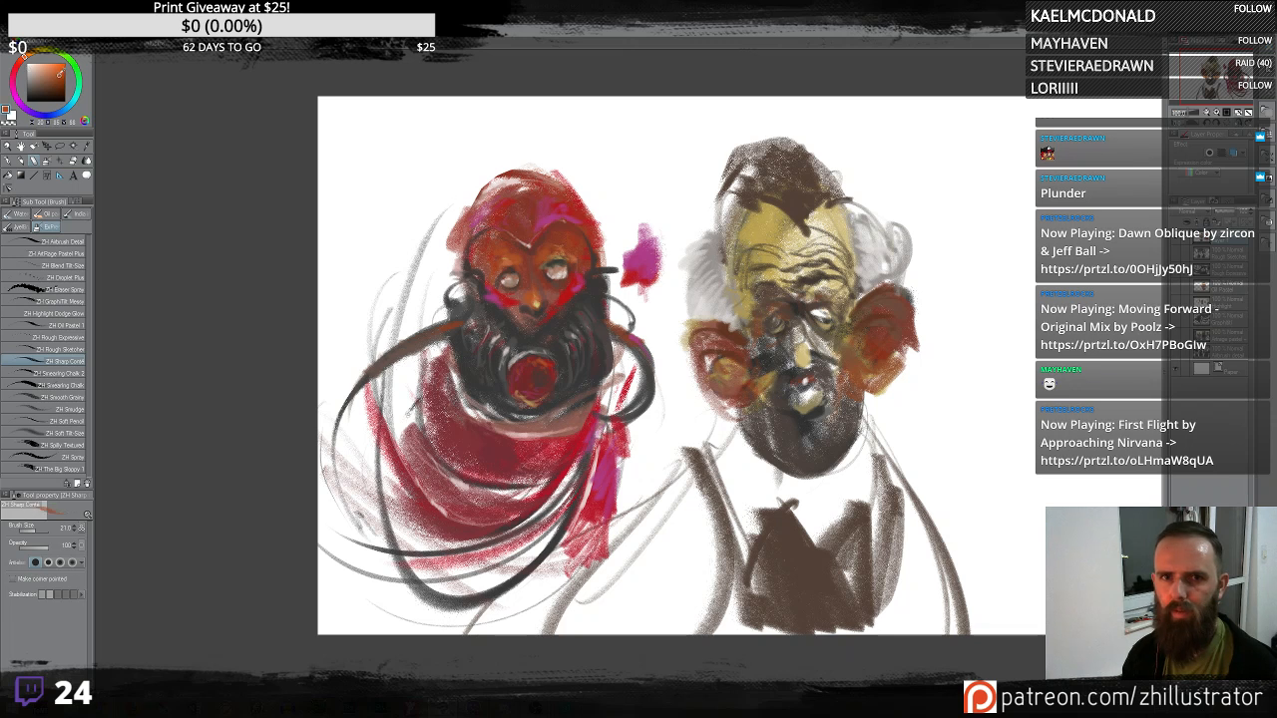
pyautogui.click(16, 68)
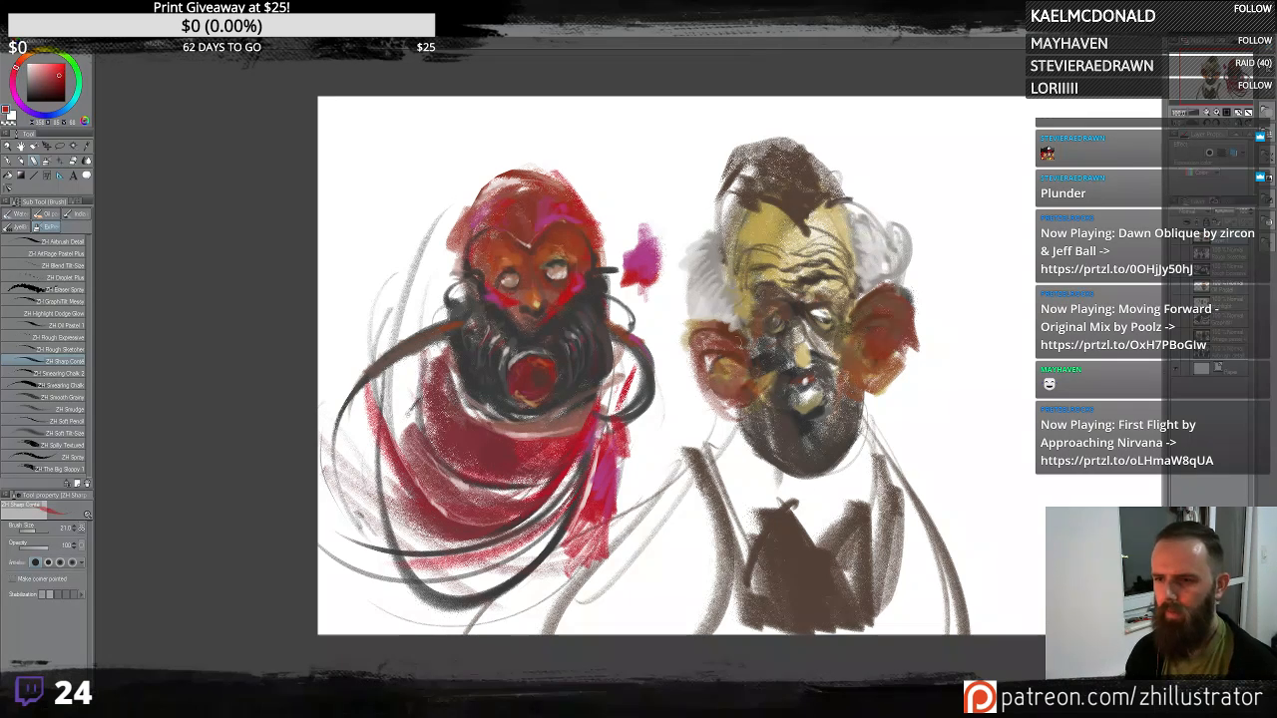
pyautogui.moveTo(702, 353); pyautogui.dragTo(726, 381)
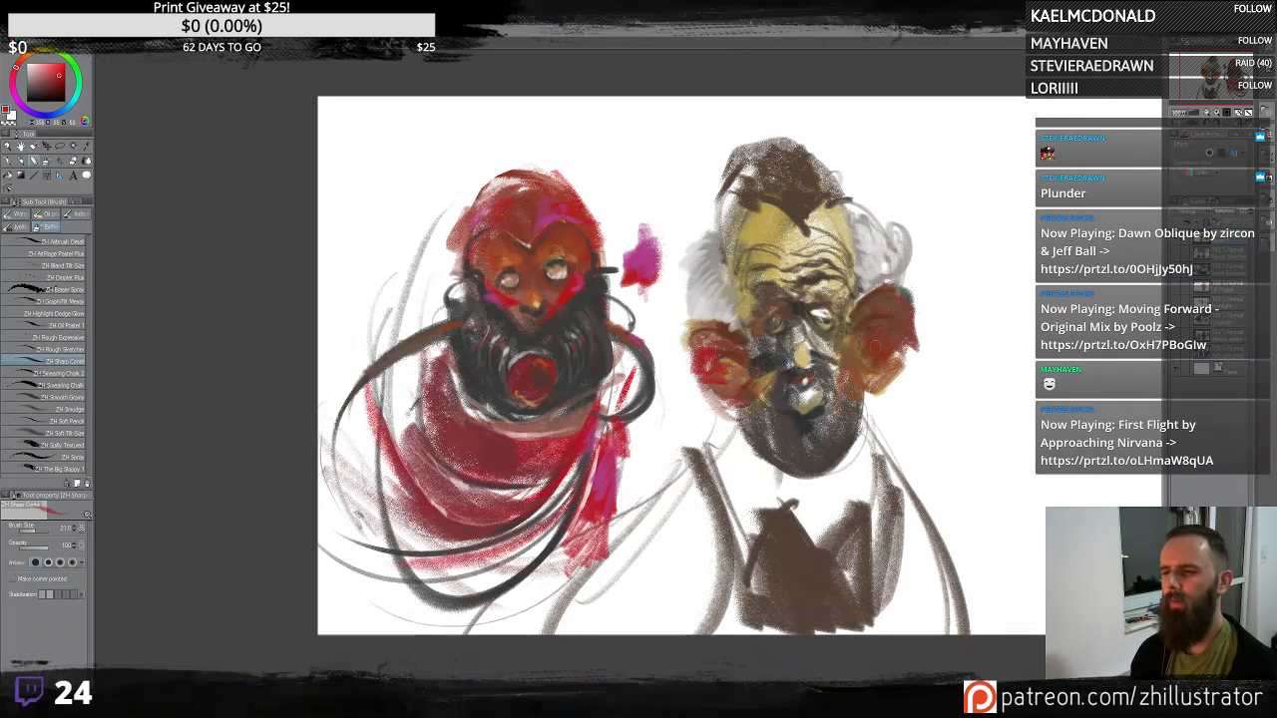
pyautogui.moveTo(875, 347); pyautogui.dragTo(902, 343)
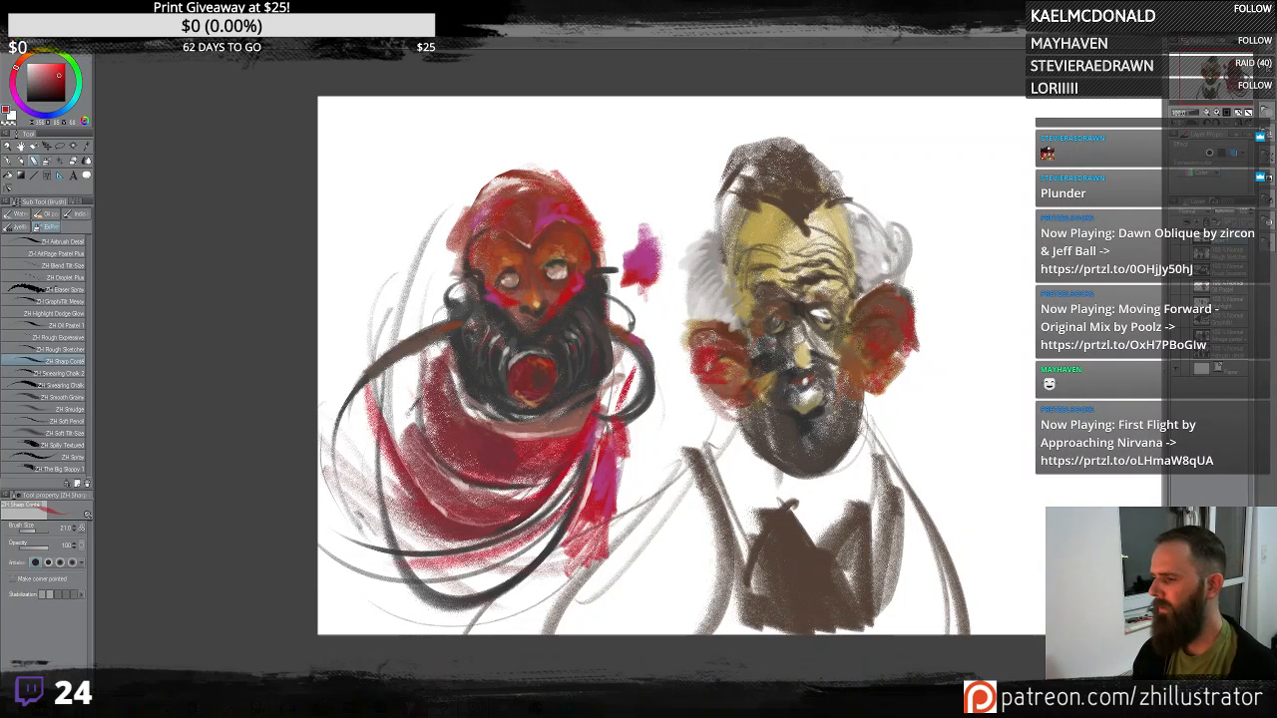
pyautogui.moveTo(715, 380)
pyautogui.mouseDown()
pyautogui.moveTo(738, 403)
pyautogui.moveTo(692, 375)
pyautogui.mouseUp()
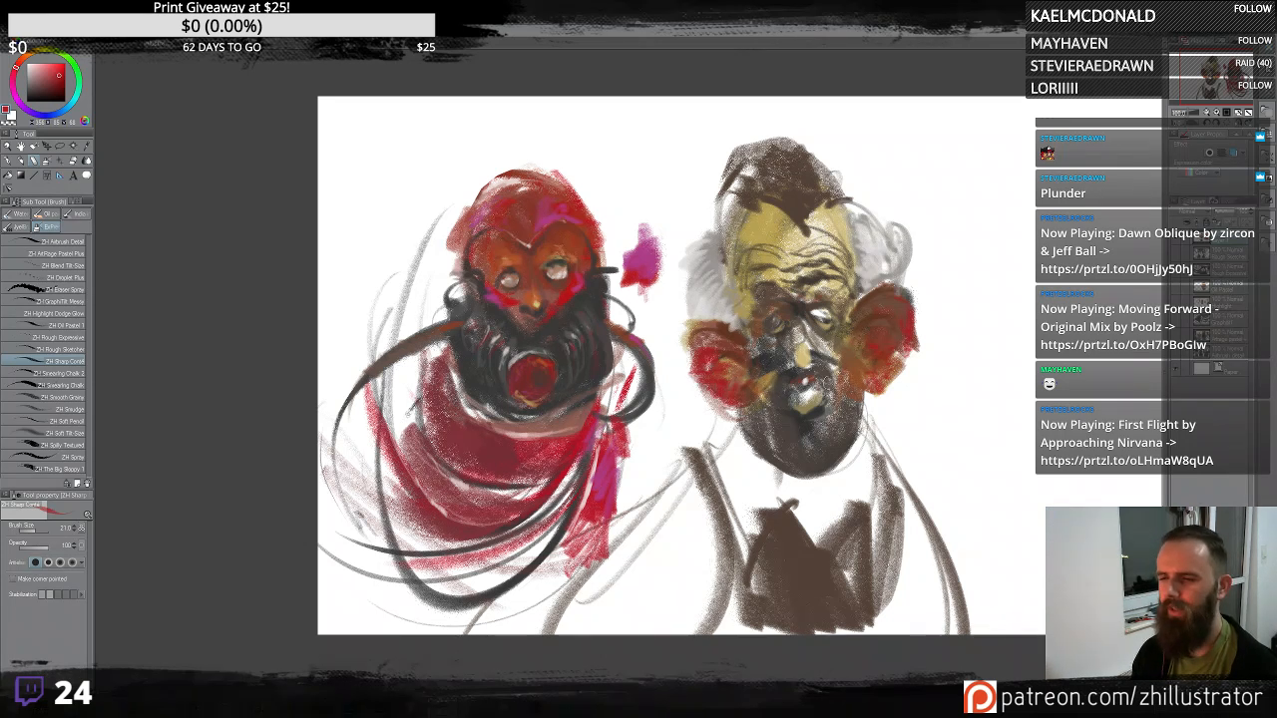
pyautogui.moveTo(799, 340)
pyautogui.mouseDown()
pyautogui.moveTo(804, 361)
pyautogui.moveTo(799, 351)
pyautogui.mouseUp()
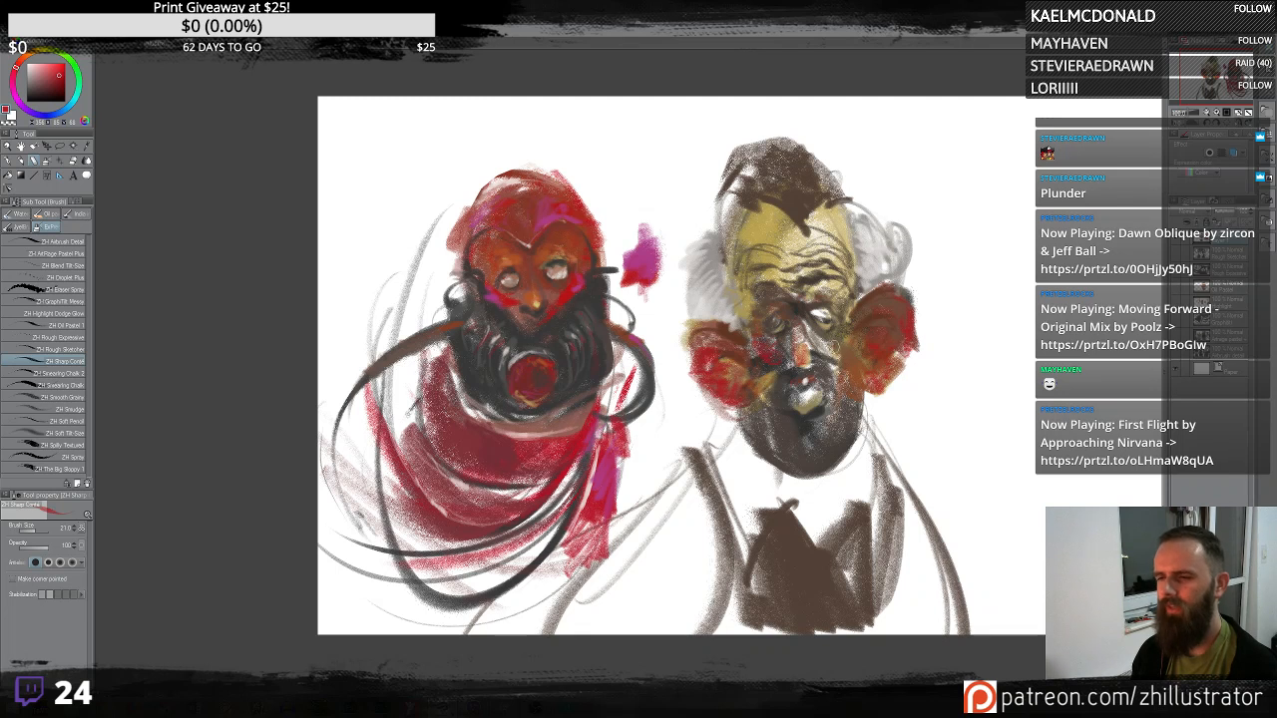
# - Add reddish streaks along the right figure's forehead and temple
pyautogui.moveTo(730, 233); pyautogui.dragTo(734, 281)
pyautogui.moveTo(735, 210); pyautogui.dragTo(740, 315)
pyautogui.moveTo(846, 211)
pyautogui.mouseDown()
pyautogui.moveTo(863, 290)
pyautogui.moveTo(858, 264)
pyautogui.mouseUp()
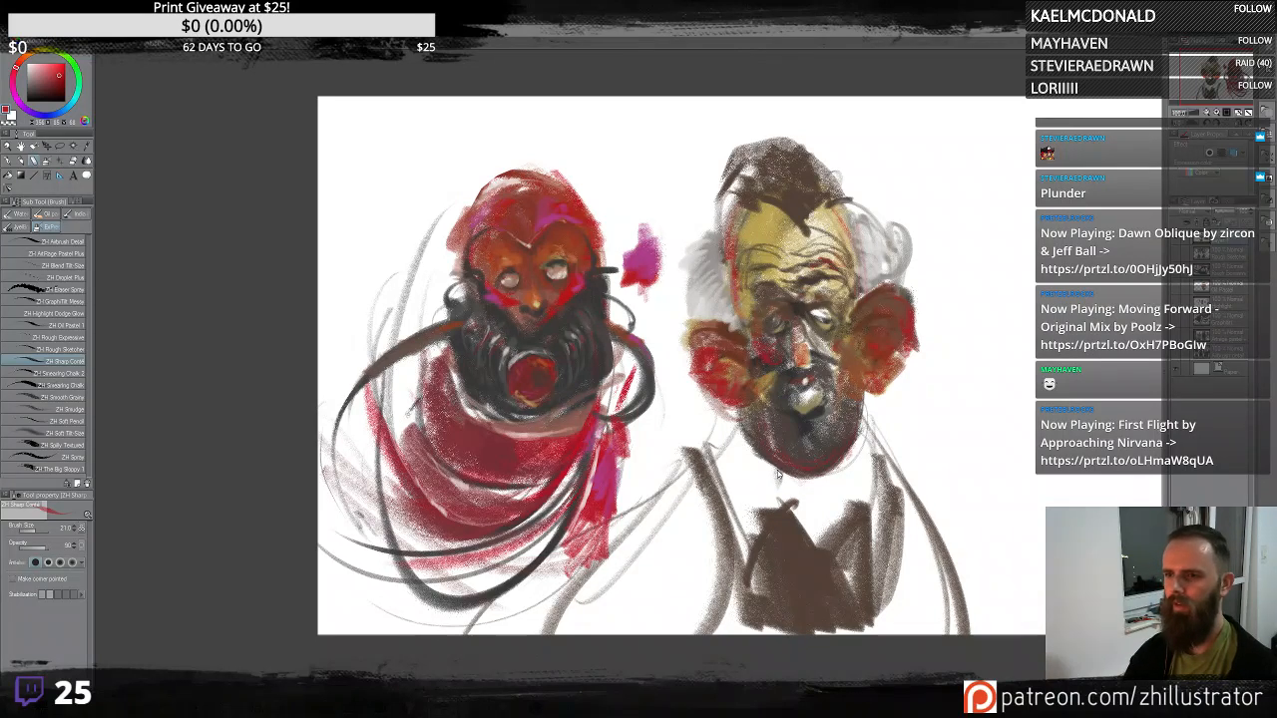
# - Dab warm highlights onto the right figure's nose, mouth and cheeks
pyautogui.scroll(-1, 777, 471)
pyautogui.scroll(2, 777, 471)
pyautogui.moveTo(953, 461); pyautogui.dragTo(873, 494)
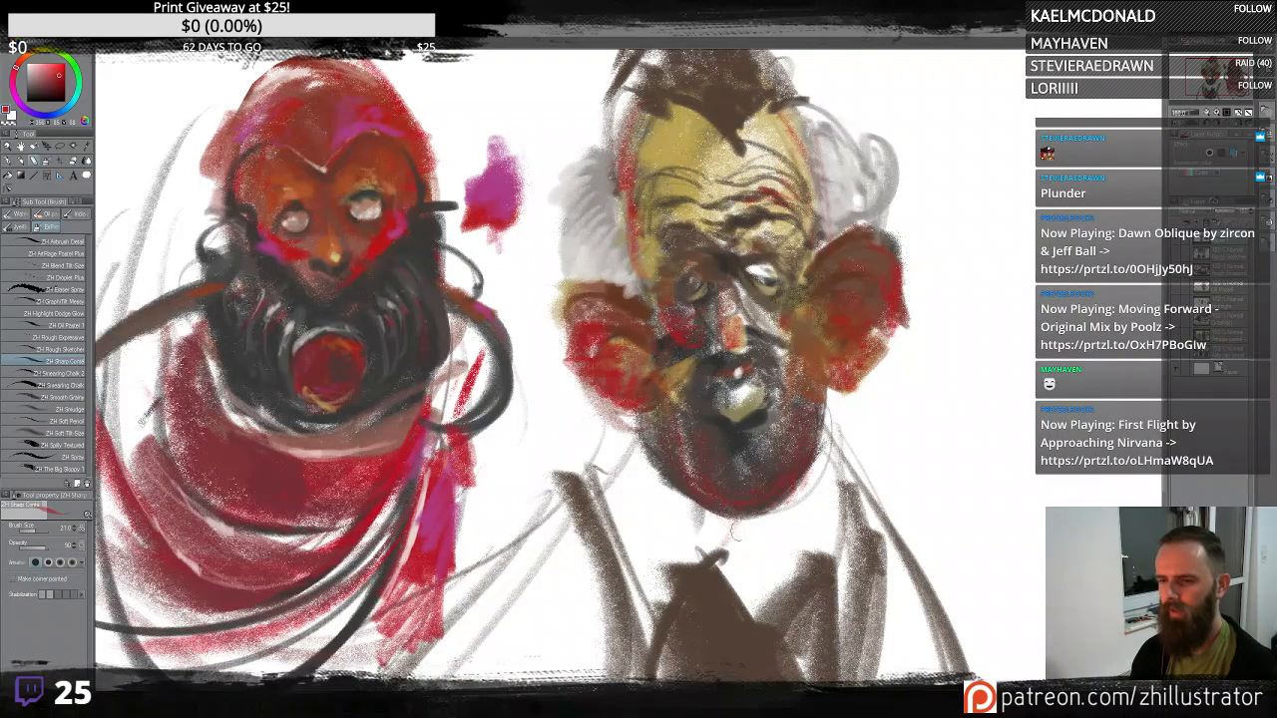
pyautogui.moveTo(845, 374); pyautogui.dragTo(895, 470)
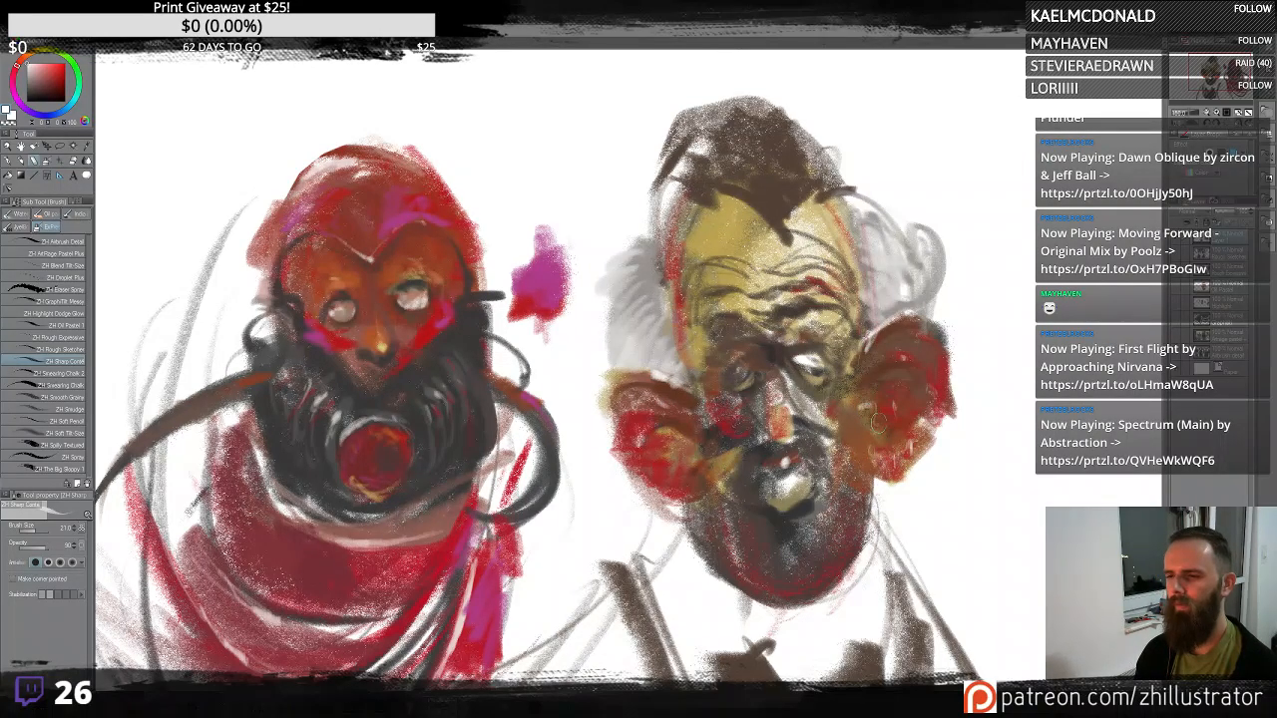
pyautogui.moveTo(684, 427)
pyautogui.mouseDown()
pyautogui.moveTo(697, 466)
pyautogui.moveTo(685, 446)
pyautogui.mouseUp()
pyautogui.keyDown('alt'); pyautogui.click(845, 420); pyautogui.keyUp('alt')
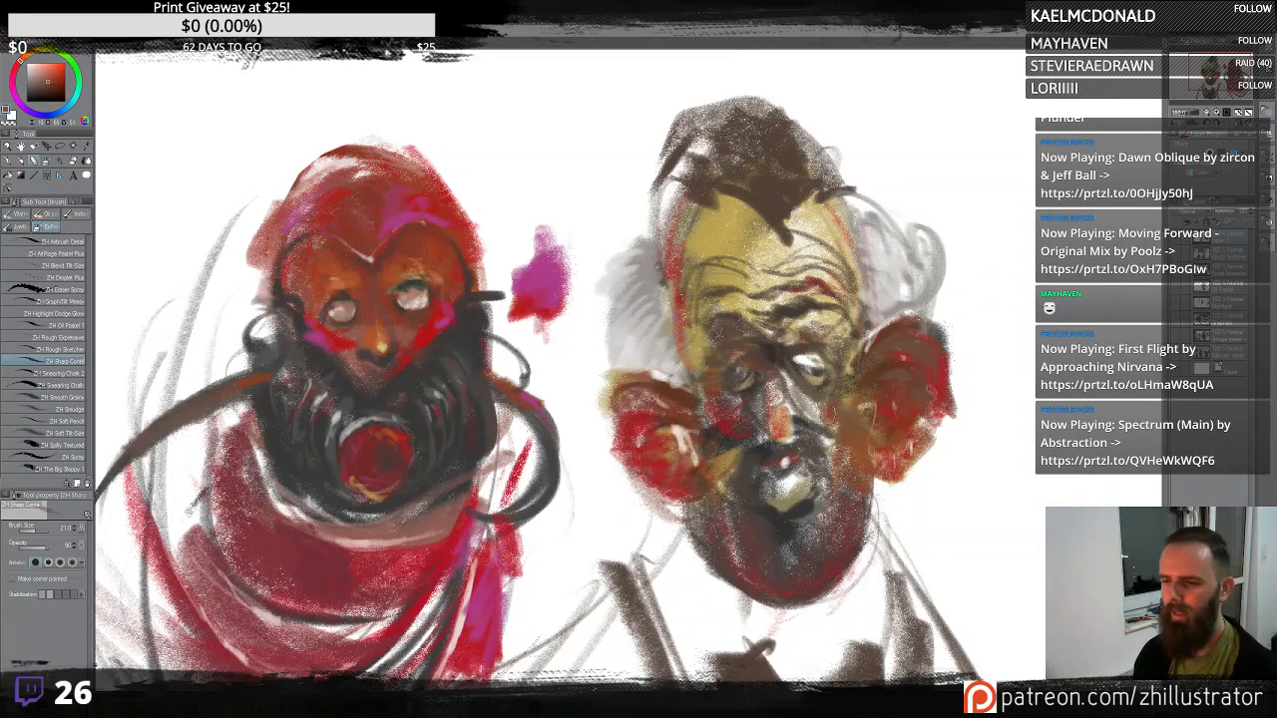
pyautogui.keyDown('alt'); pyautogui.click(855, 427); pyautogui.keyUp('alt')
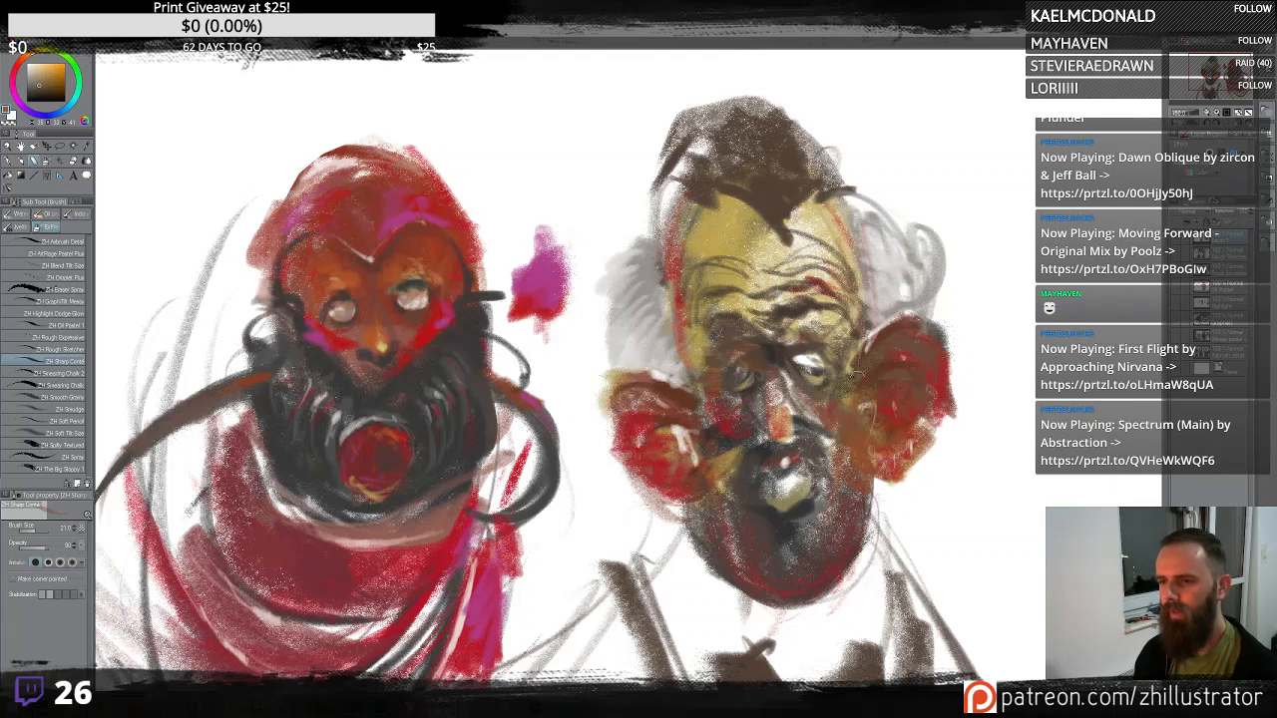
pyautogui.keyDown('alt'); pyautogui.click(858, 501); pyautogui.keyUp('alt')
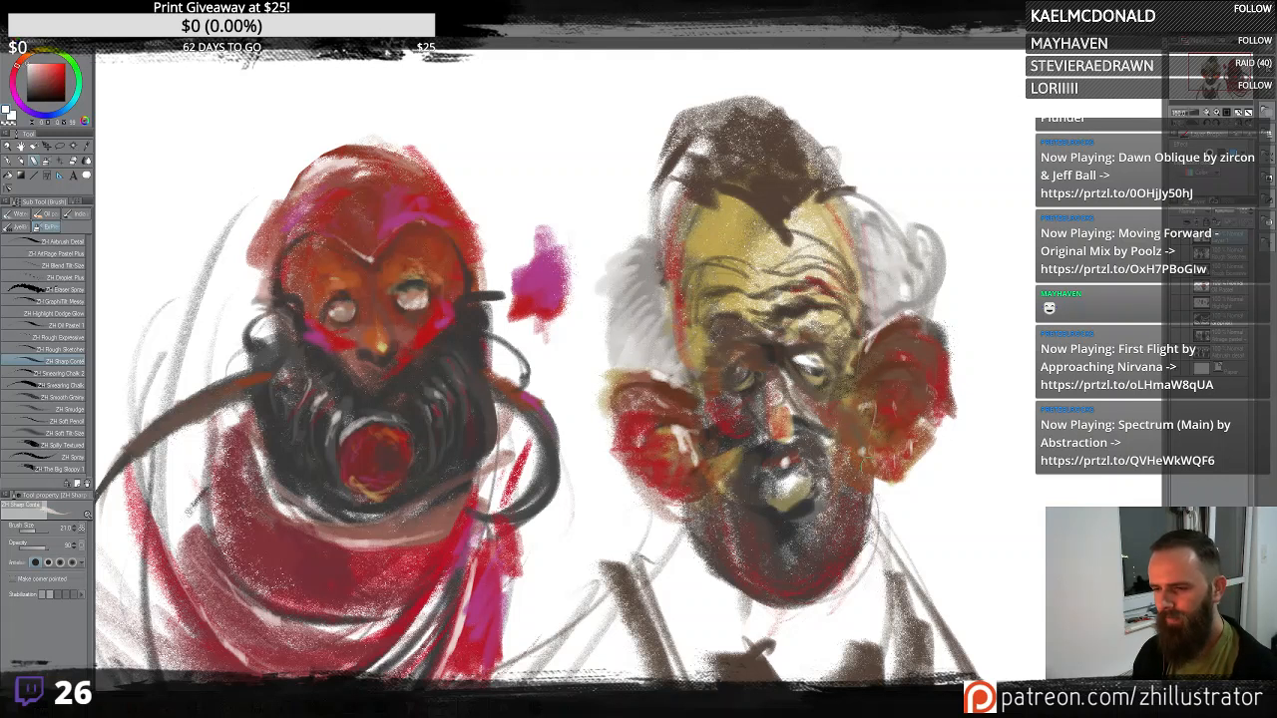
pyautogui.keyDown('alt'); pyautogui.click(860, 463); pyautogui.keyUp('alt')
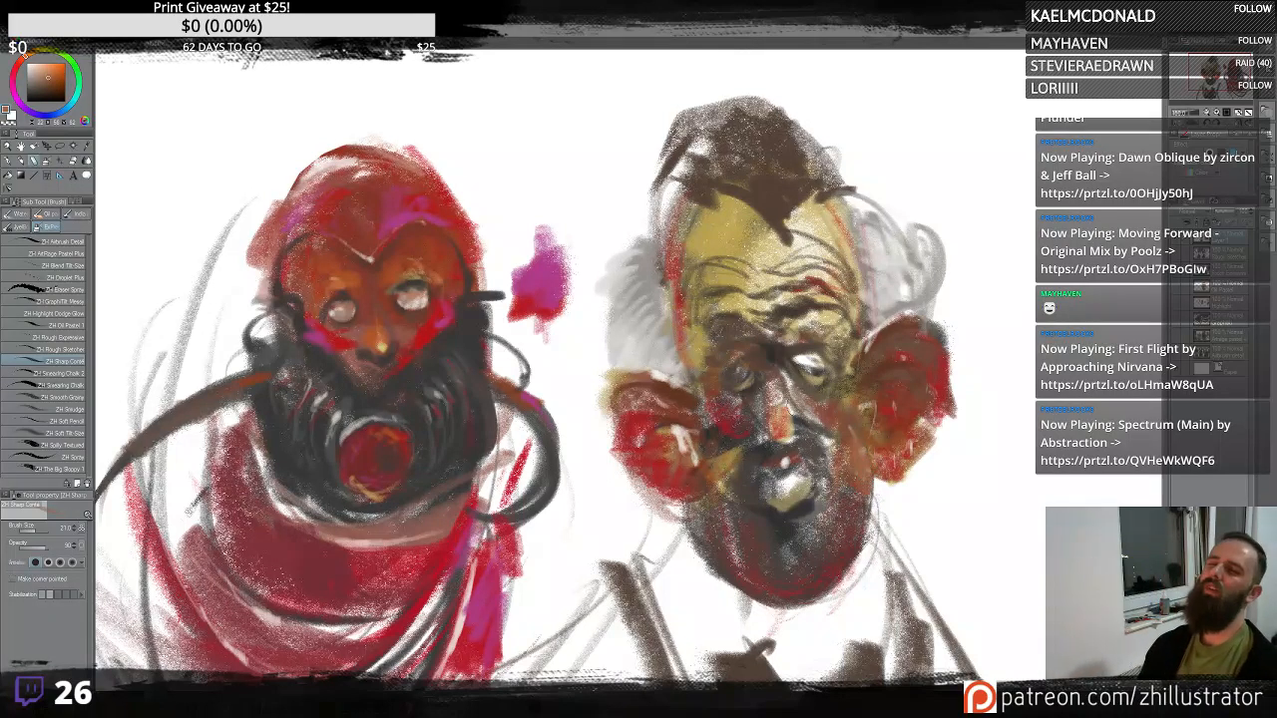
pyautogui.keyDown('alt'); pyautogui.click(836, 473); pyautogui.keyUp('alt')
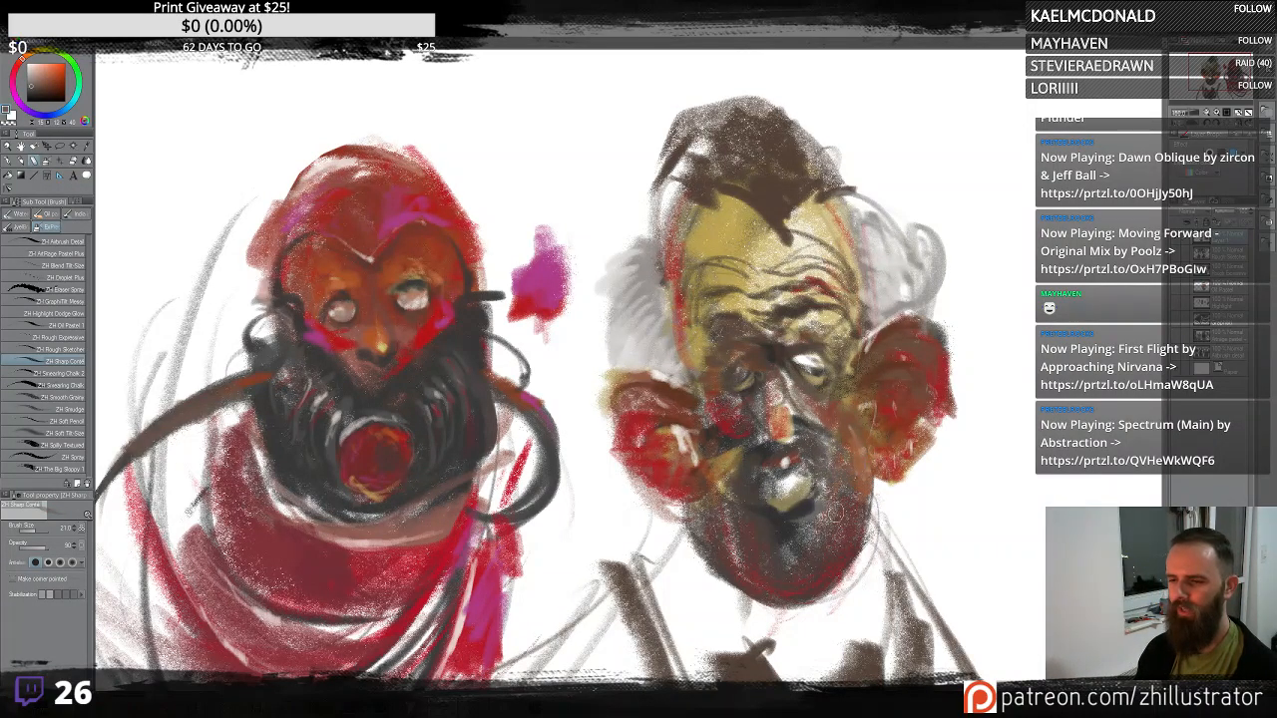
# - Refine the right figure's mouth, left cheek and hairline with dark strokes
pyautogui.moveTo(722, 483)
pyautogui.mouseDown()
pyautogui.moveTo(733, 443)
pyautogui.moveTo(754, 436)
pyautogui.mouseUp()
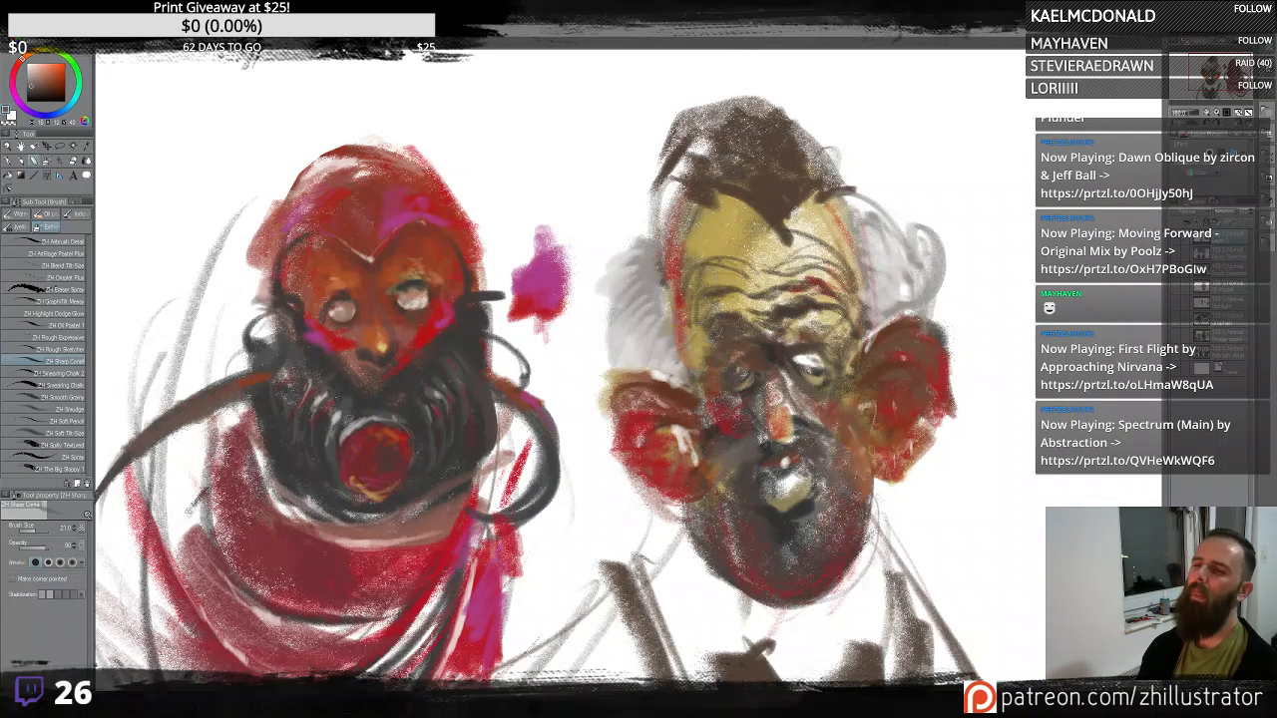
pyautogui.moveTo(678, 365)
pyautogui.mouseDown()
pyautogui.moveTo(666, 377)
pyautogui.moveTo(659, 365)
pyautogui.moveTo(696, 375)
pyautogui.moveTo(670, 359)
pyautogui.mouseUp()
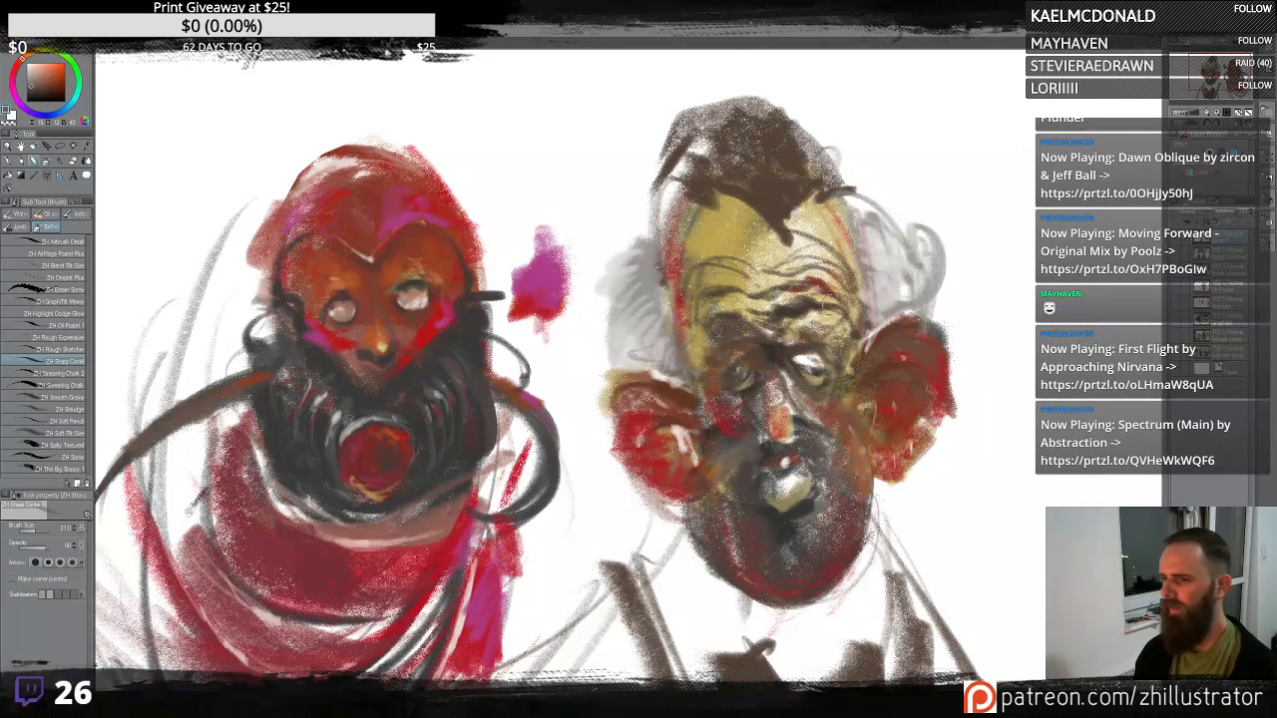
pyautogui.moveTo(827, 304)
pyautogui.mouseDown()
pyautogui.moveTo(861, 342)
pyautogui.moveTo(830, 313)
pyautogui.moveTo(855, 291)
pyautogui.moveTo(836, 281)
pyautogui.moveTo(834, 256)
pyautogui.moveTo(858, 275)
pyautogui.moveTo(851, 231)
pyautogui.mouseUp()
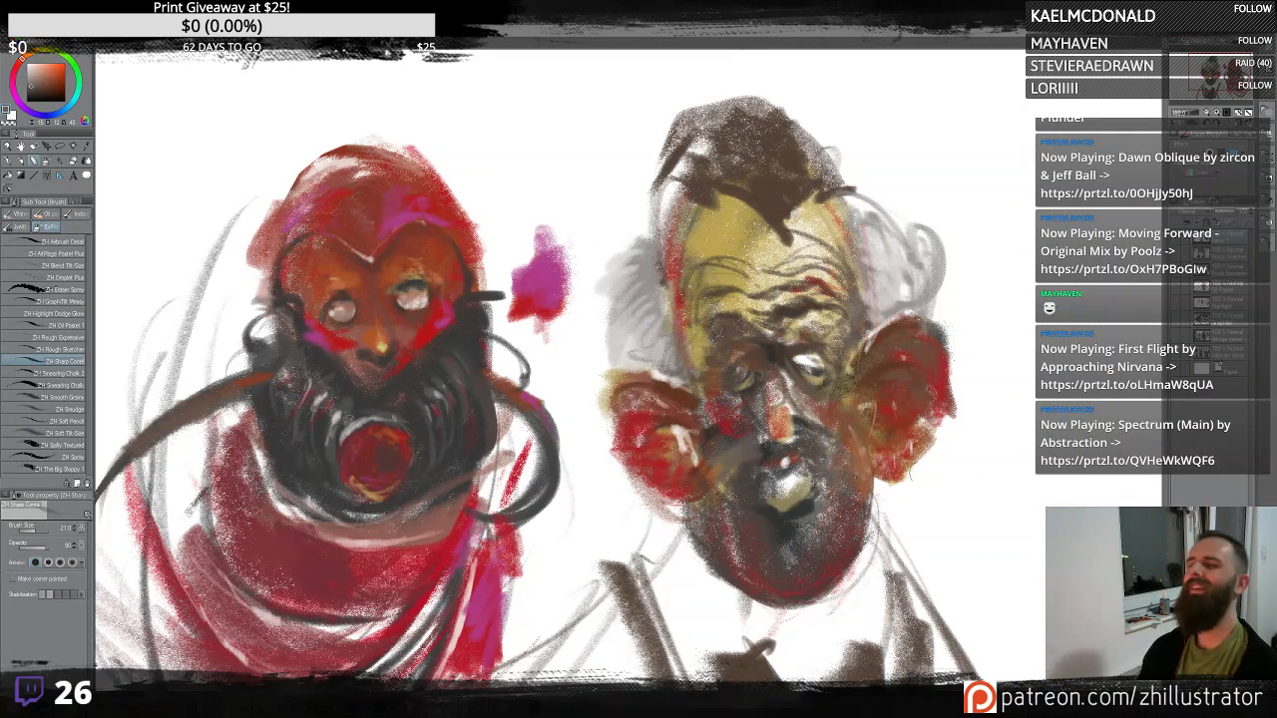
# - Block in the right figure's collar and jacket with long grey-brown strokes
pyautogui.moveTo(943, 480)
pyautogui.mouseDown()
pyautogui.moveTo(921, 416)
pyautogui.moveTo(938, 348)
pyautogui.mouseUp()
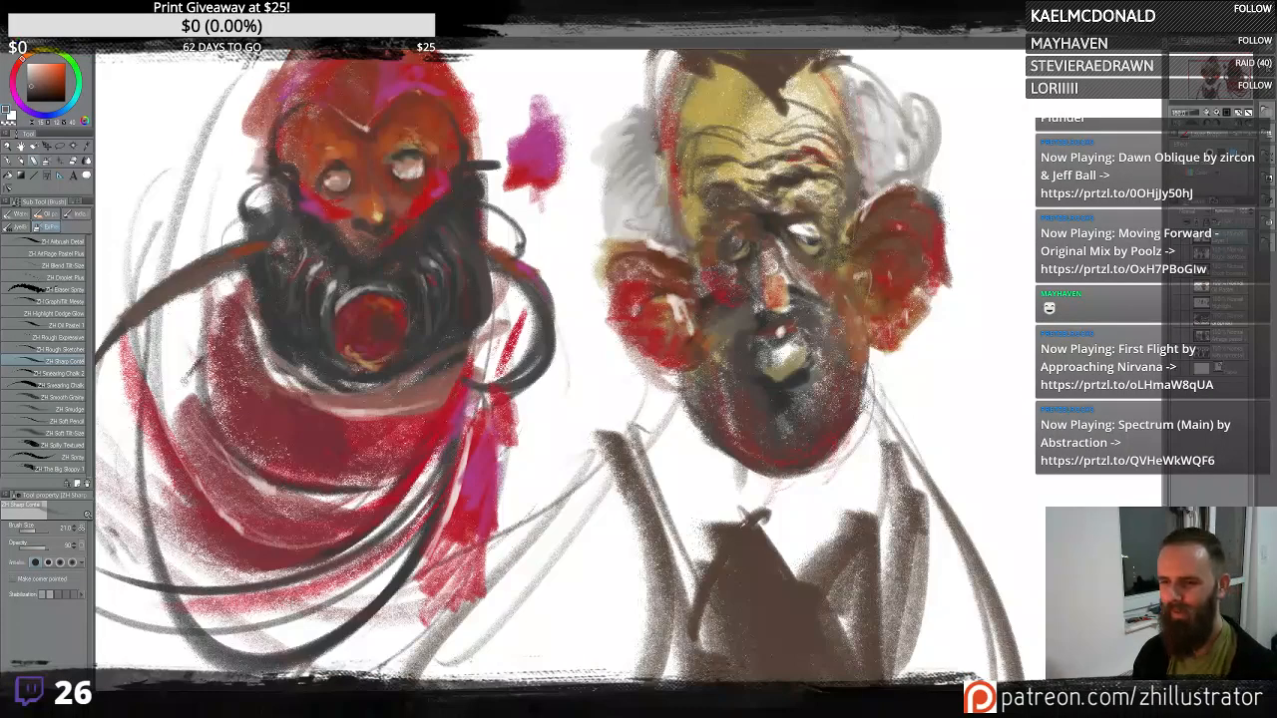
pyautogui.moveTo(703, 429); pyautogui.dragTo(649, 539)
pyautogui.moveTo(659, 479)
pyautogui.mouseDown()
pyautogui.moveTo(738, 599)
pyautogui.moveTo(860, 467)
pyautogui.moveTo(810, 521)
pyautogui.moveTo(867, 588)
pyautogui.moveTo(918, 624)
pyautogui.mouseUp()
pyautogui.moveTo(928, 547); pyautogui.dragTo(893, 681)
pyautogui.moveTo(913, 550); pyautogui.dragTo(970, 679)
pyautogui.moveTo(938, 591); pyautogui.dragTo(981, 679)
pyautogui.moveTo(994, 609); pyautogui.dragTo(1017, 662)
# - Sketch a grey figure shape to the right of the bald man
pyautogui.moveTo(1085, 355)
pyautogui.mouseDown()
pyautogui.moveTo(958, 456)
pyautogui.moveTo(983, 461)
pyautogui.moveTo(898, 441)
pyautogui.mouseUp()
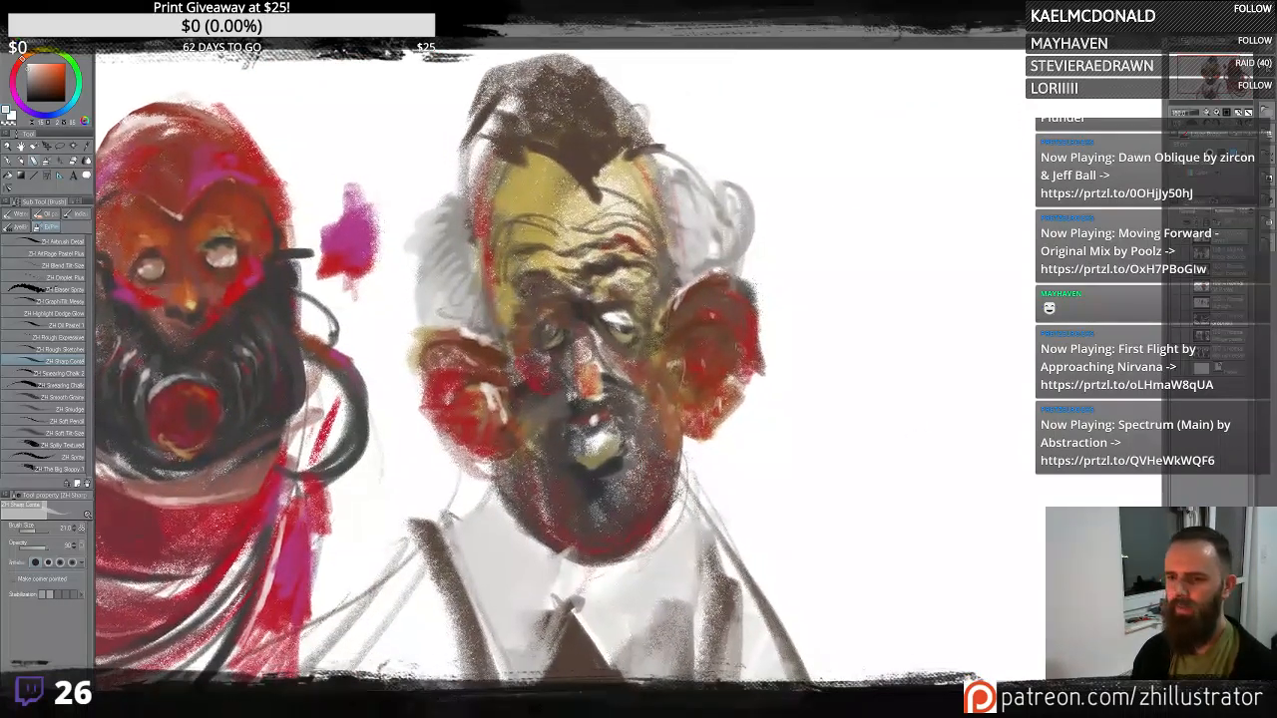
pyautogui.moveTo(888, 204); pyautogui.dragTo(983, 140)
pyautogui.moveTo(983, 225)
pyautogui.mouseDown()
pyautogui.moveTo(990, 321)
pyautogui.moveTo(1058, 469)
pyautogui.mouseUp()
pyautogui.moveTo(998, 270); pyautogui.dragTo(1078, 439)
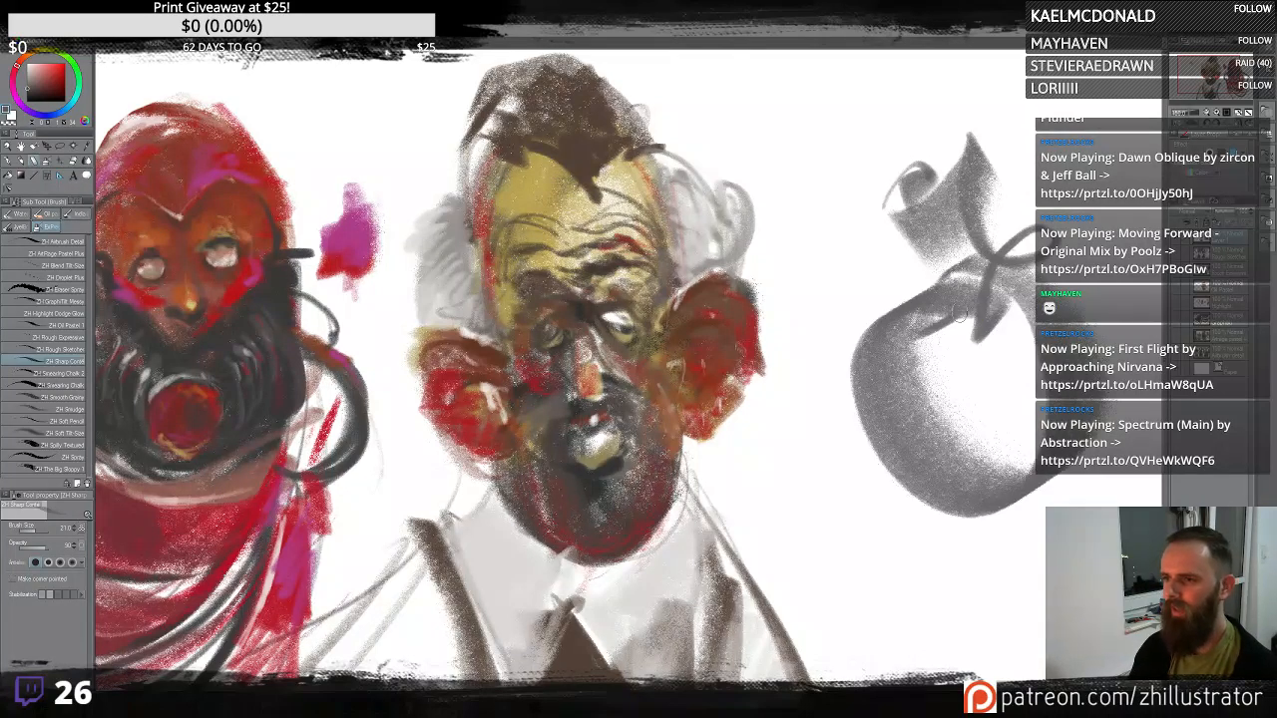
pyautogui.moveTo(953, 274); pyautogui.dragTo(968, 339)
pyautogui.moveTo(948, 229); pyautogui.dragTo(967, 571)
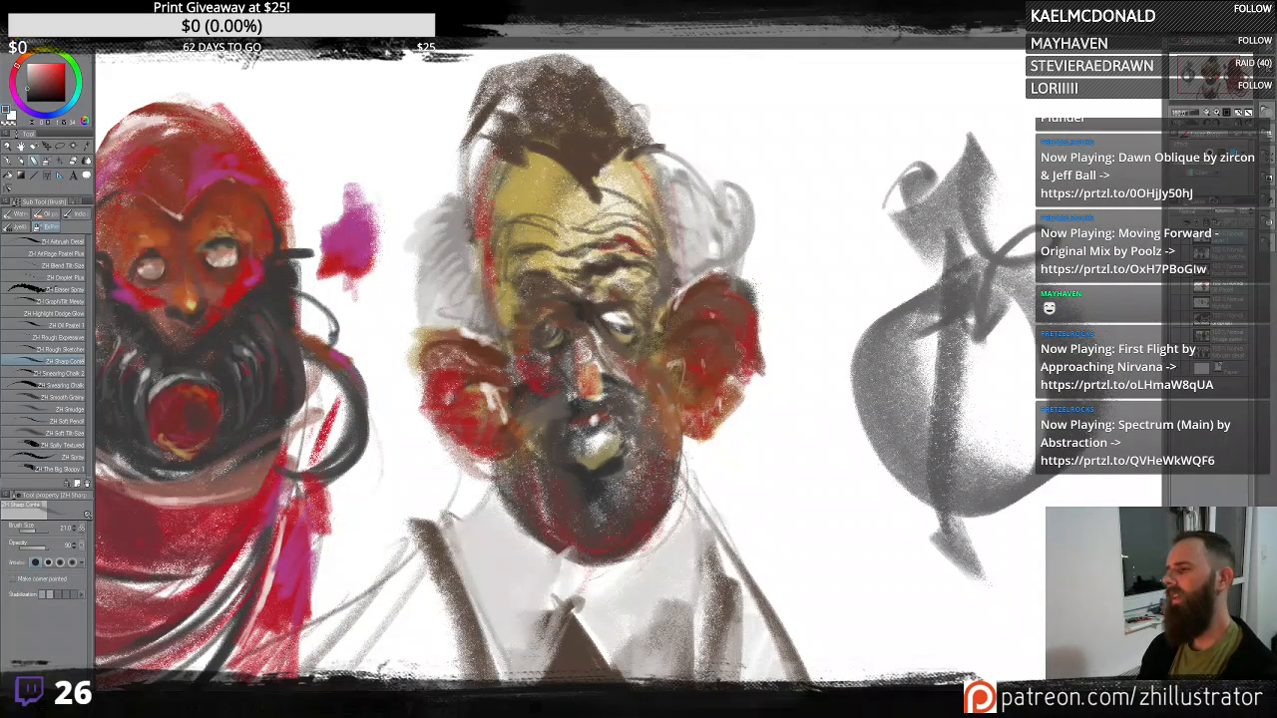
# - Clear the new grey sketch from its layer, undoing a first mistaken clear
pyautogui.press('Delete')
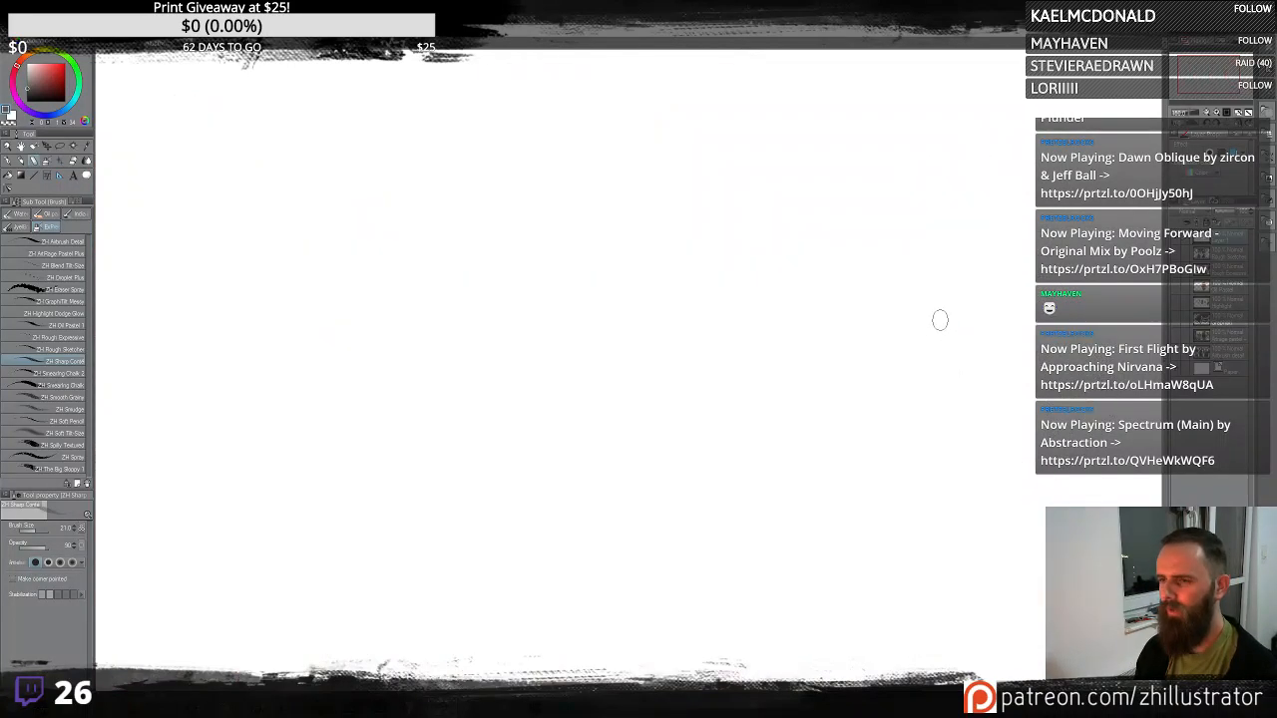
pyautogui.hotkey('ctrl', 'z')
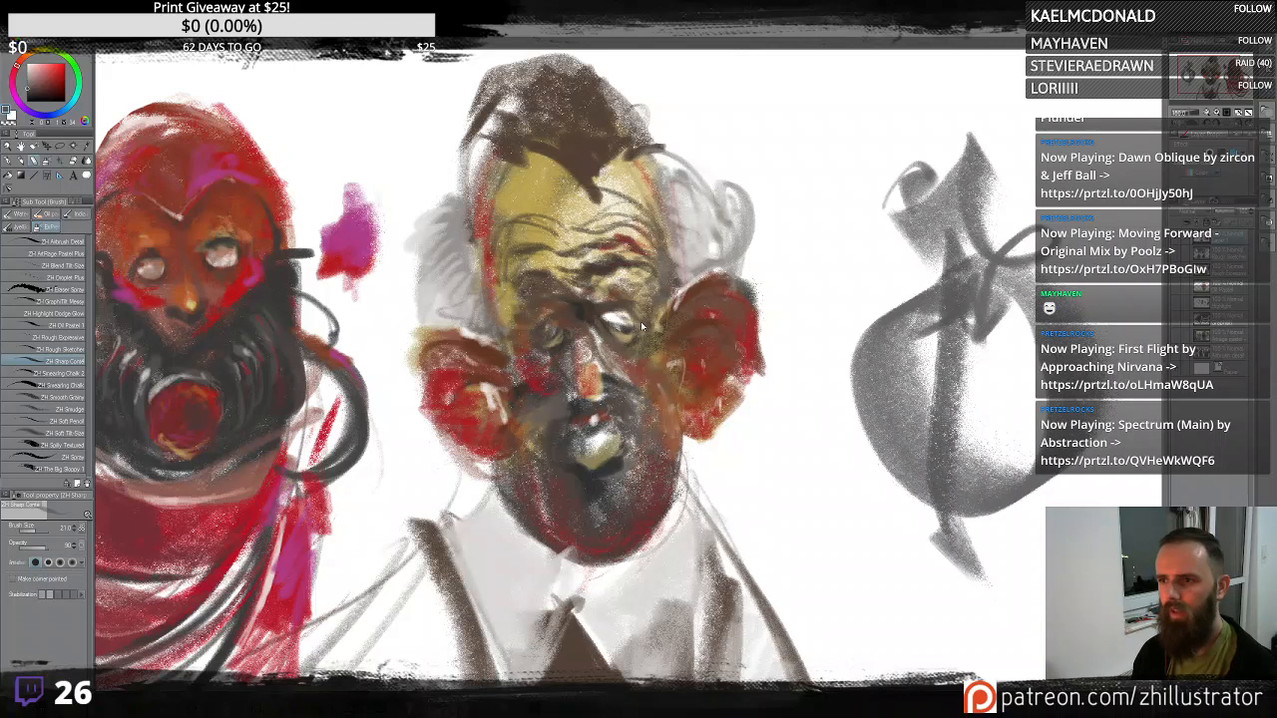
pyautogui.press('Delete')
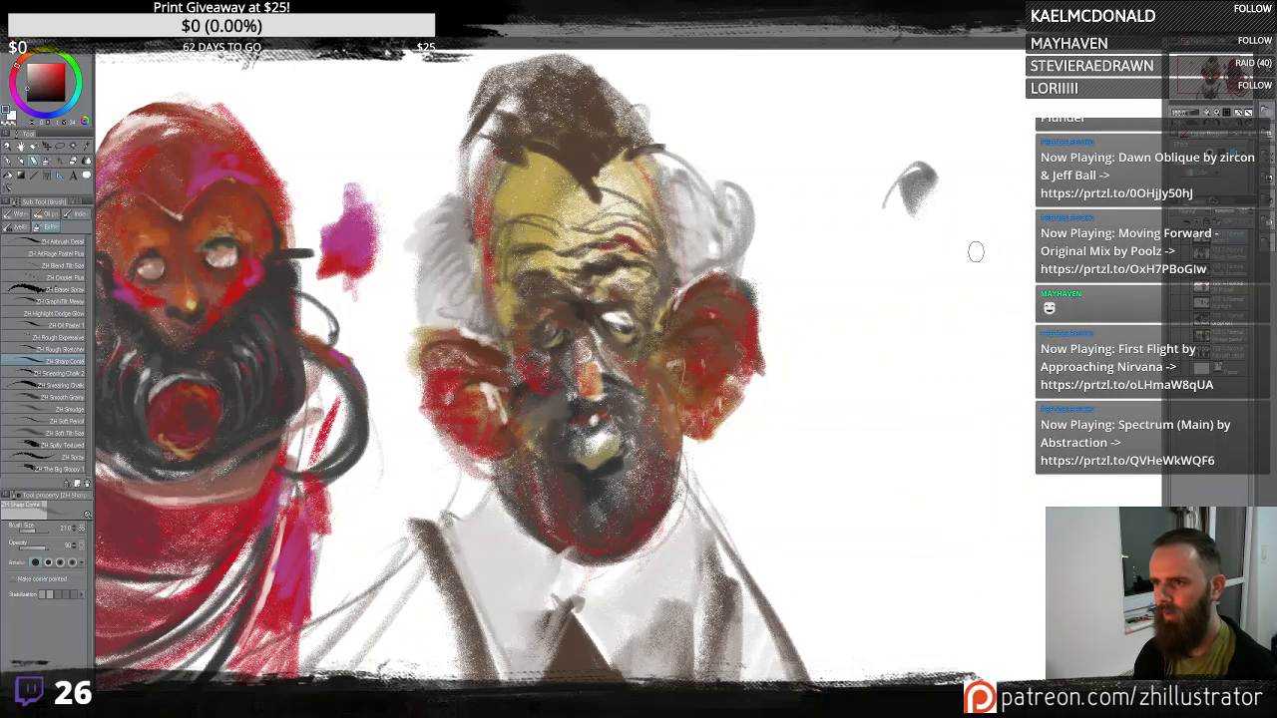
# - Block in a tall dark red shape with a curved outline for a third figure on the right
pyautogui.moveTo(960, 280)
pyautogui.mouseDown()
pyautogui.moveTo(904, 285)
pyautogui.moveTo(849, 266)
pyautogui.mouseUp()
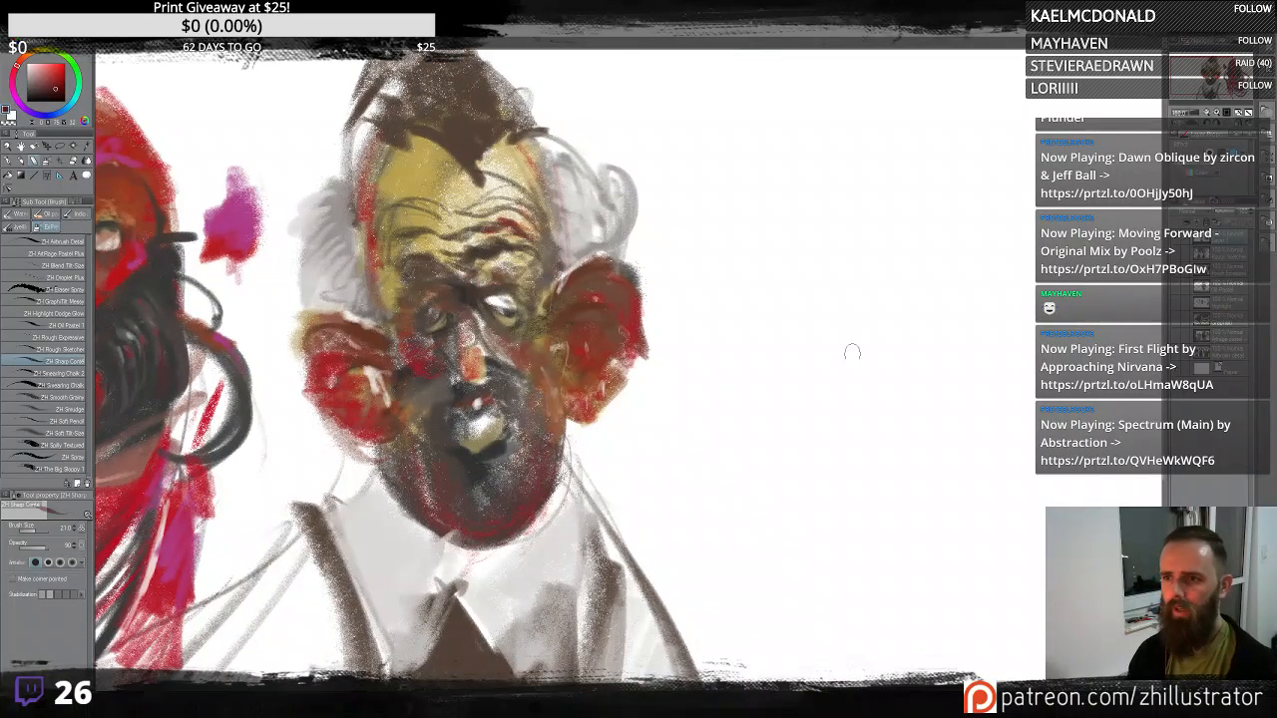
pyautogui.moveTo(849, 358)
pyautogui.mouseDown()
pyautogui.moveTo(978, 340)
pyautogui.moveTo(972, 471)
pyautogui.moveTo(860, 289)
pyautogui.moveTo(914, 599)
pyautogui.mouseUp()
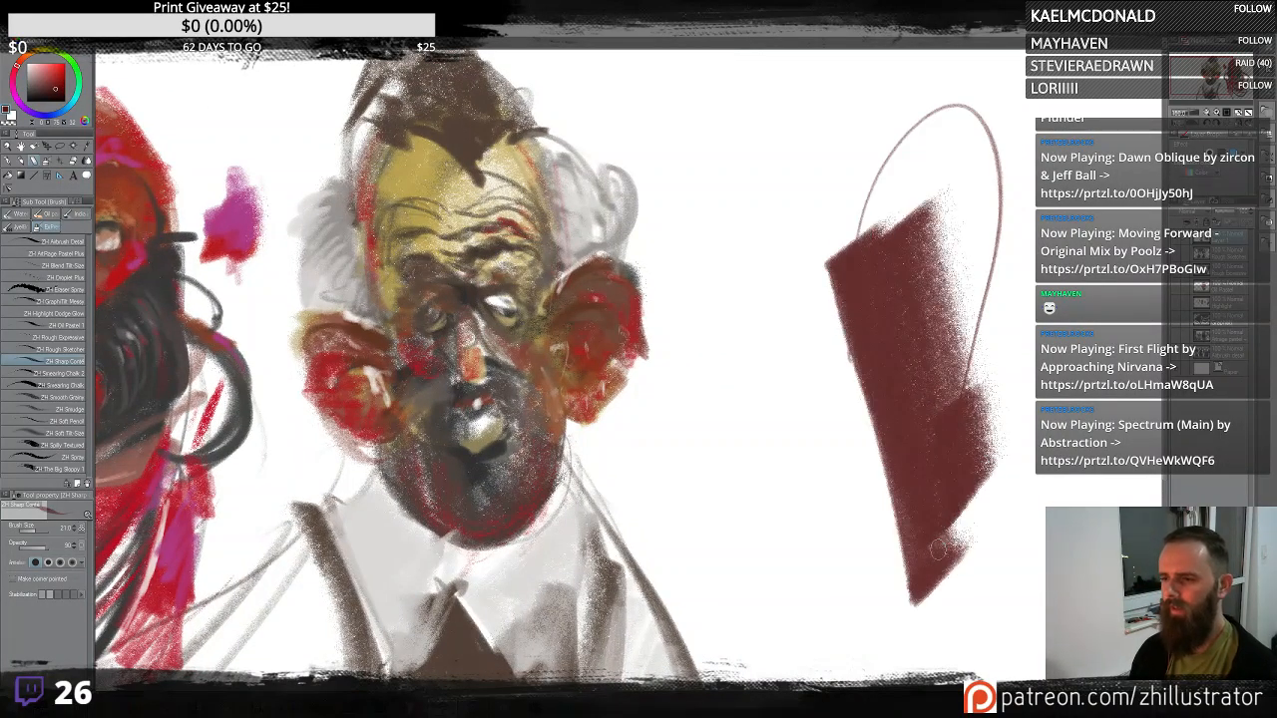
pyautogui.moveTo(876, 267)
pyautogui.mouseDown()
pyautogui.moveTo(904, 205)
pyautogui.moveTo(883, 150)
pyautogui.moveTo(948, 102)
pyautogui.mouseUp()
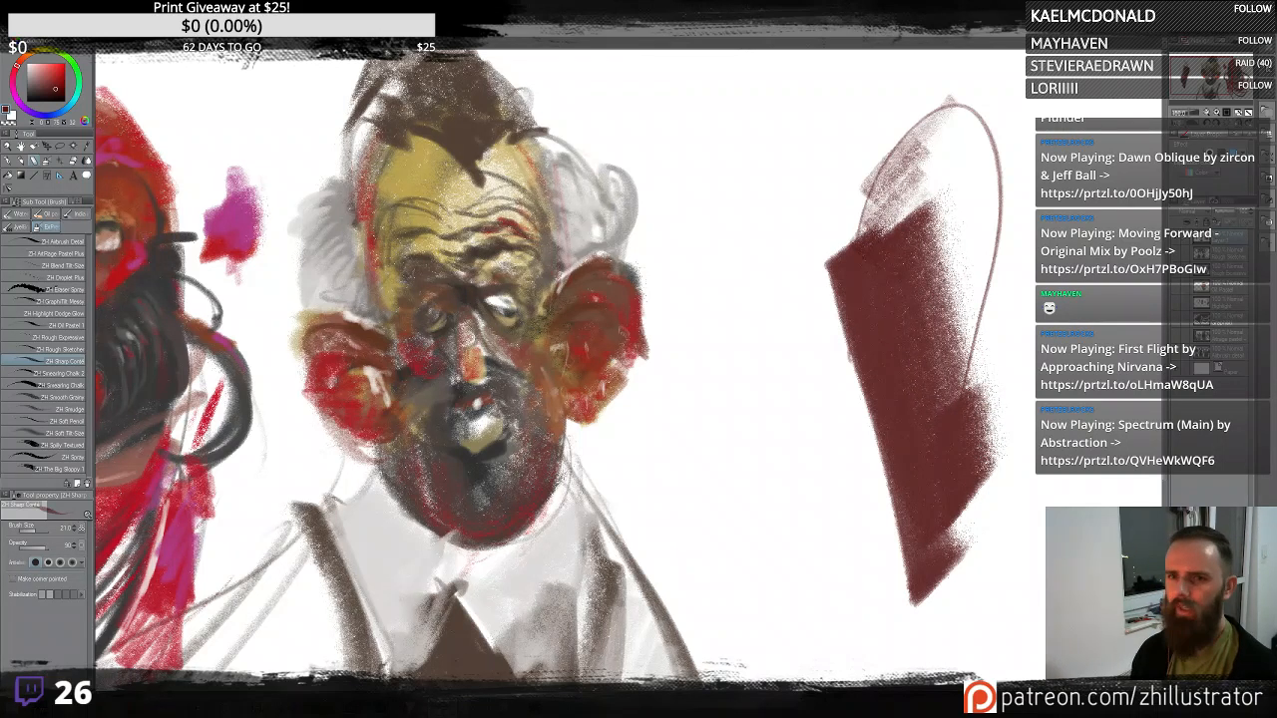
# - Sample the red skin tone and paint salmon ears and a curved jaw outline onto the third figure's dark red shape
pyautogui.keyDown('alt'); pyautogui.click(354, 329); pyautogui.keyUp('alt')
pyautogui.moveTo(971, 328)
pyautogui.mouseDown()
pyautogui.moveTo(1026, 389)
pyautogui.moveTo(988, 384)
pyautogui.moveTo(973, 333)
pyautogui.mouseUp()
pyautogui.moveTo(883, 361)
pyautogui.mouseDown()
pyautogui.moveTo(814, 351)
pyautogui.moveTo(826, 404)
pyautogui.moveTo(873, 384)
pyautogui.mouseUp()
pyautogui.moveTo(909, 310)
pyautogui.mouseDown()
pyautogui.moveTo(867, 335)
pyautogui.moveTo(963, 324)
pyautogui.moveTo(908, 349)
pyautogui.mouseUp()
pyautogui.moveTo(878, 282); pyautogui.dragTo(850, 245)
pyautogui.moveTo(928, 98); pyautogui.dragTo(966, 72)
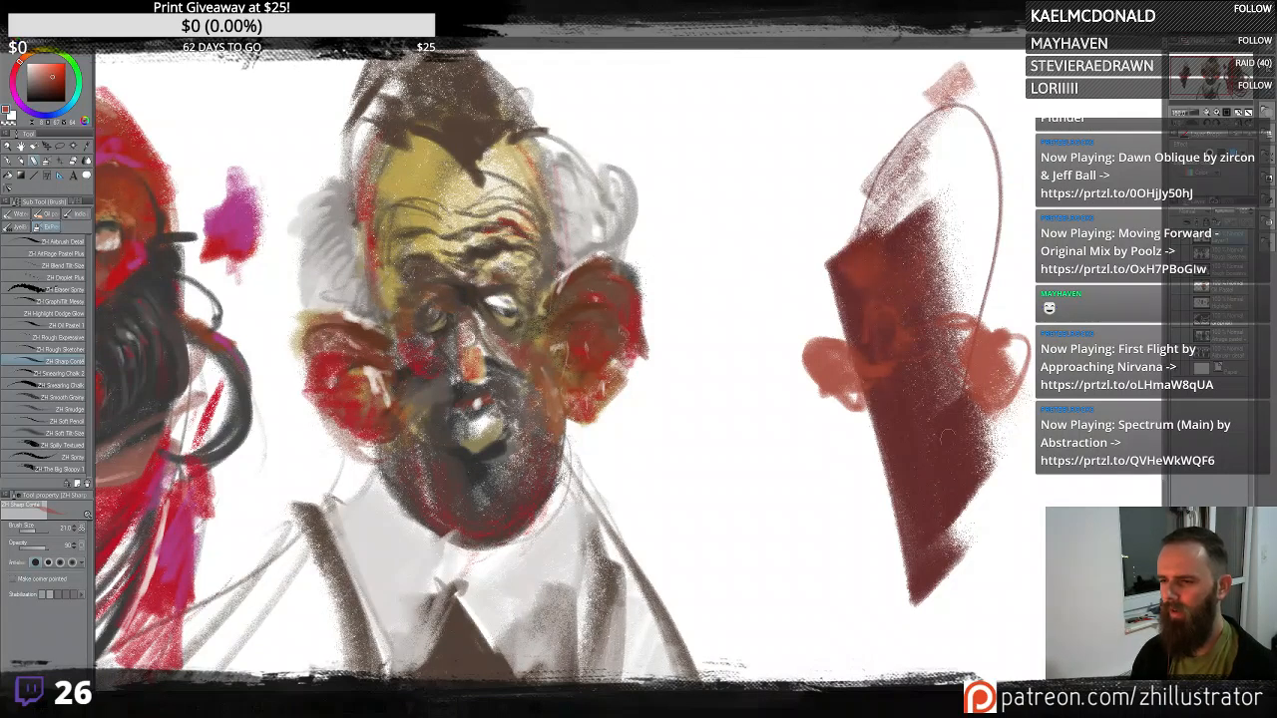
pyautogui.moveTo(870, 411)
pyautogui.mouseDown()
pyautogui.moveTo(928, 510)
pyautogui.moveTo(973, 467)
pyautogui.mouseUp()
pyautogui.moveTo(973, 467)
pyautogui.mouseDown()
pyautogui.moveTo(882, 505)
pyautogui.moveTo(853, 493)
pyautogui.mouseUp()
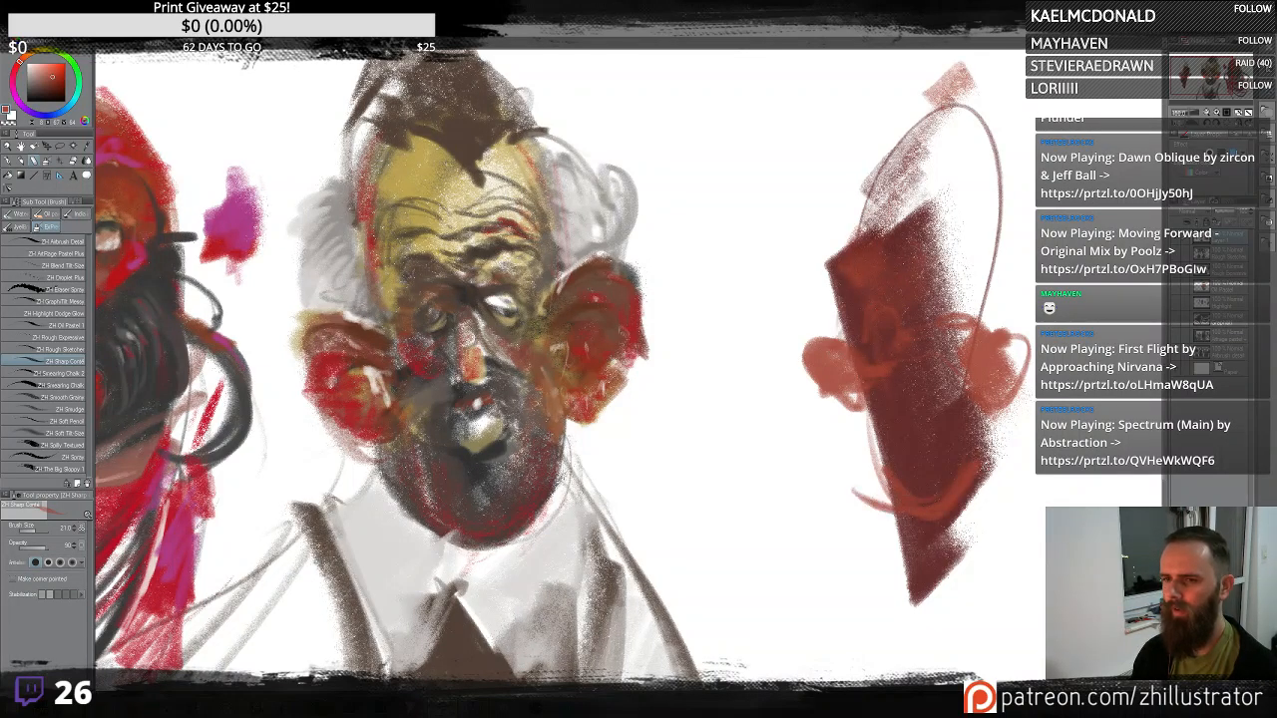
# - Sample darker tones and paint the eye area, a grey top of the head and ear shading on the third figure
pyautogui.keyDown('alt'); pyautogui.click(462, 298); pyautogui.keyUp('alt')
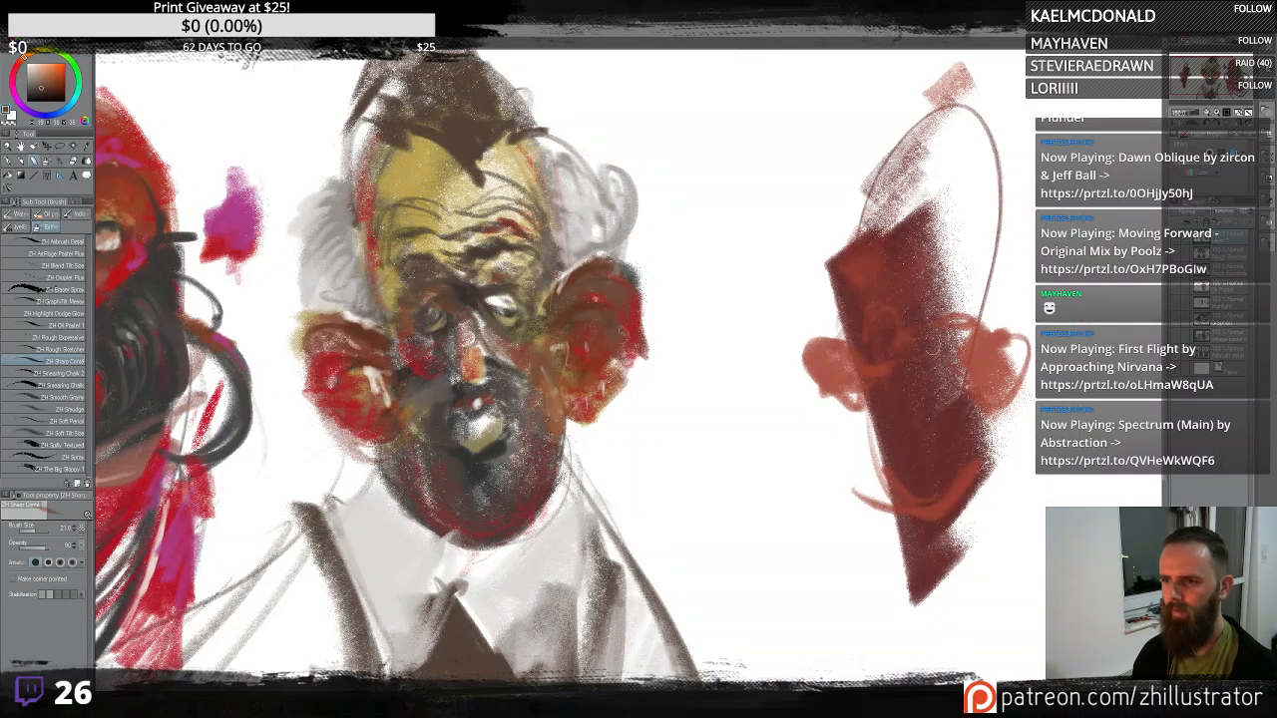
pyautogui.moveTo(926, 298)
pyautogui.mouseDown()
pyautogui.moveTo(970, 301)
pyautogui.moveTo(967, 328)
pyautogui.mouseUp()
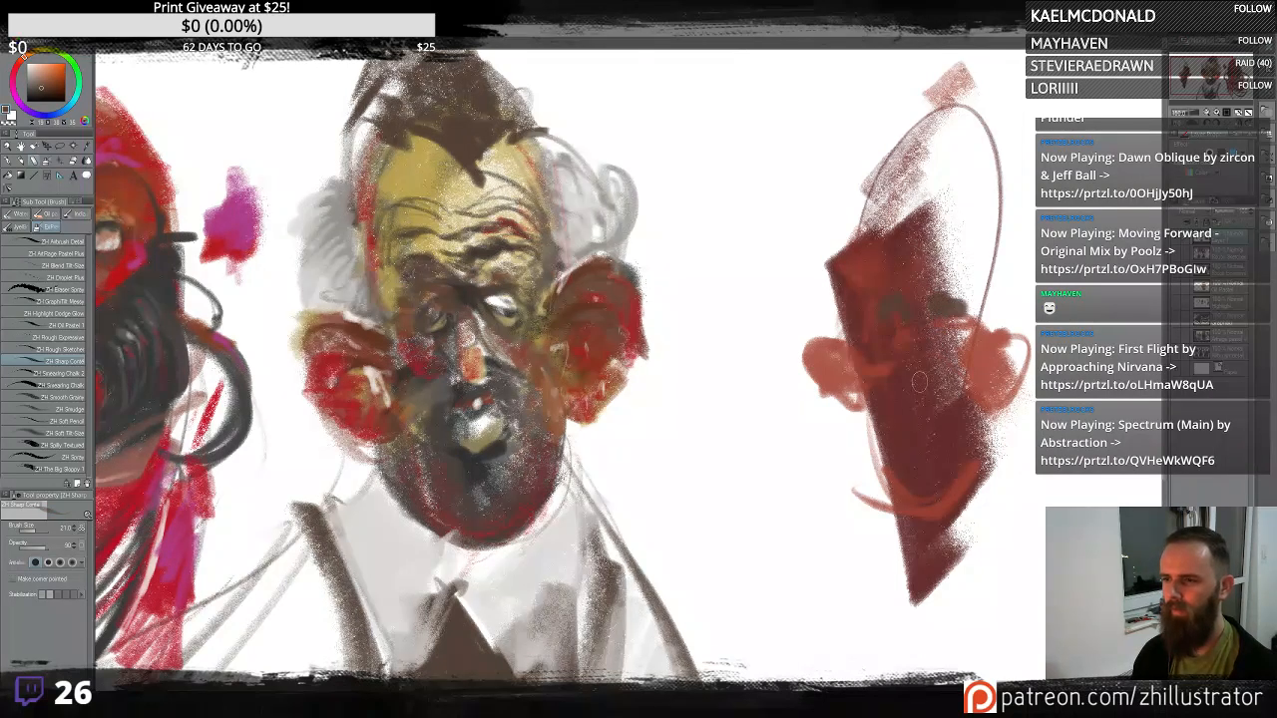
pyautogui.moveTo(904, 432)
pyautogui.mouseDown()
pyautogui.moveTo(870, 439)
pyautogui.moveTo(906, 404)
pyautogui.mouseUp()
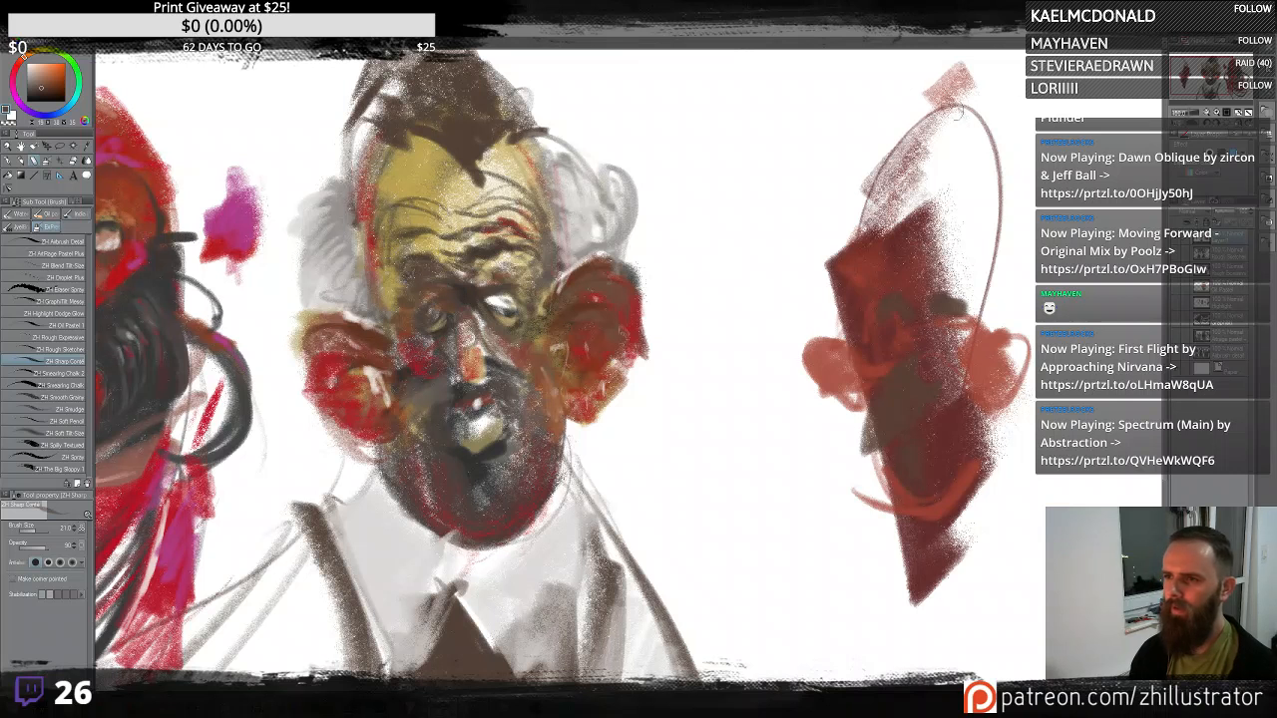
pyautogui.moveTo(956, 113)
pyautogui.mouseDown()
pyautogui.moveTo(879, 200)
pyautogui.moveTo(938, 150)
pyautogui.mouseUp()
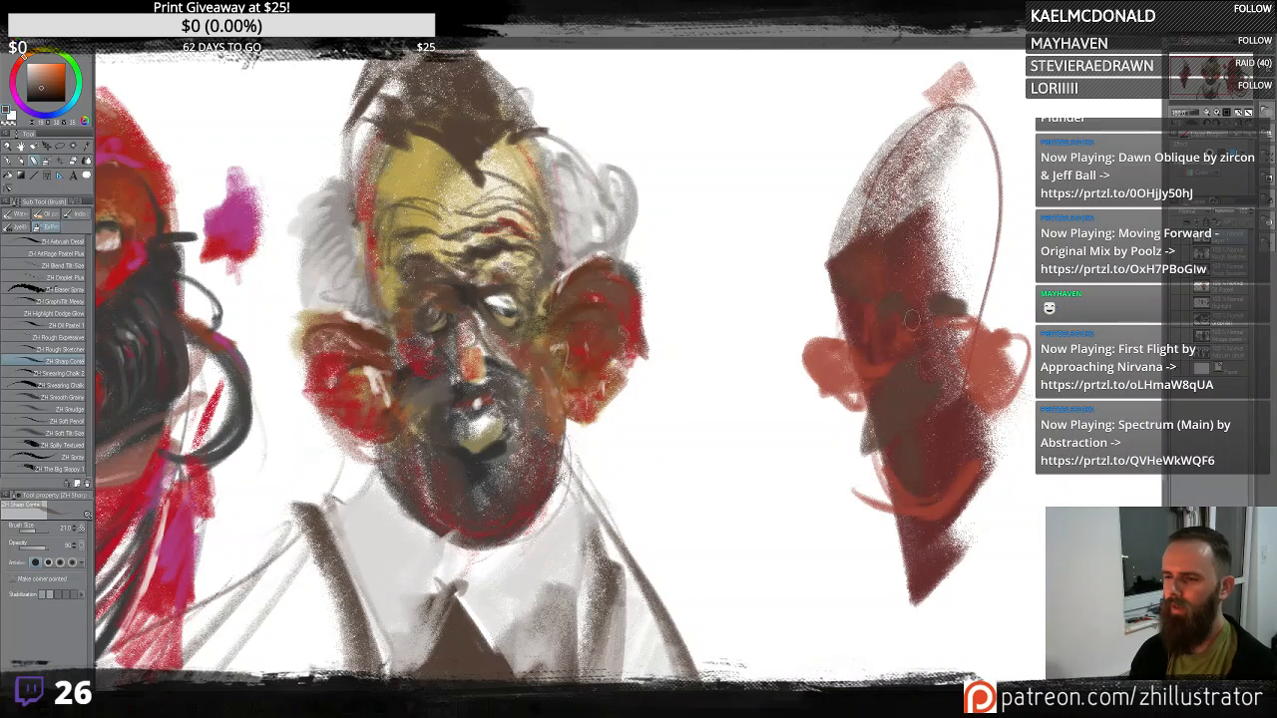
pyautogui.keyDown('alt'); pyautogui.click(856, 371); pyautogui.keyUp('alt')
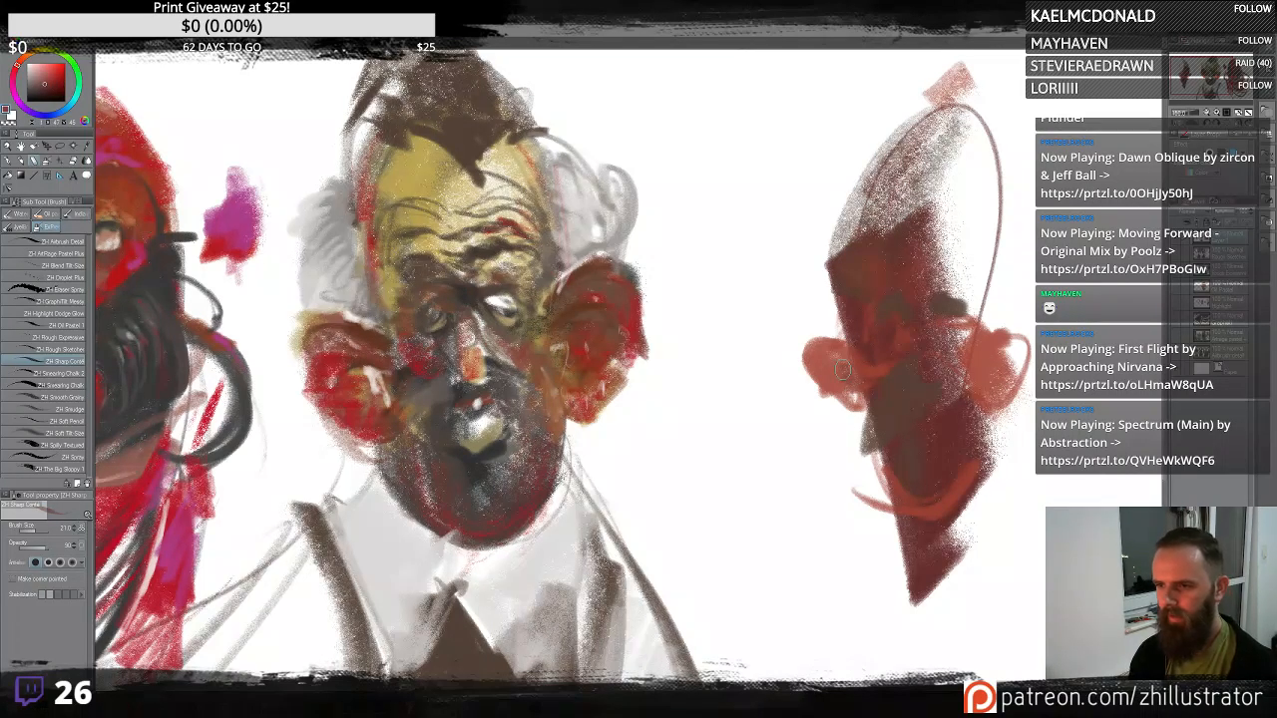
pyautogui.moveTo(855, 365); pyautogui.dragTo(856, 393)
pyautogui.moveTo(1012, 349)
pyautogui.mouseDown()
pyautogui.moveTo(984, 361)
pyautogui.moveTo(1022, 347)
pyautogui.mouseUp()
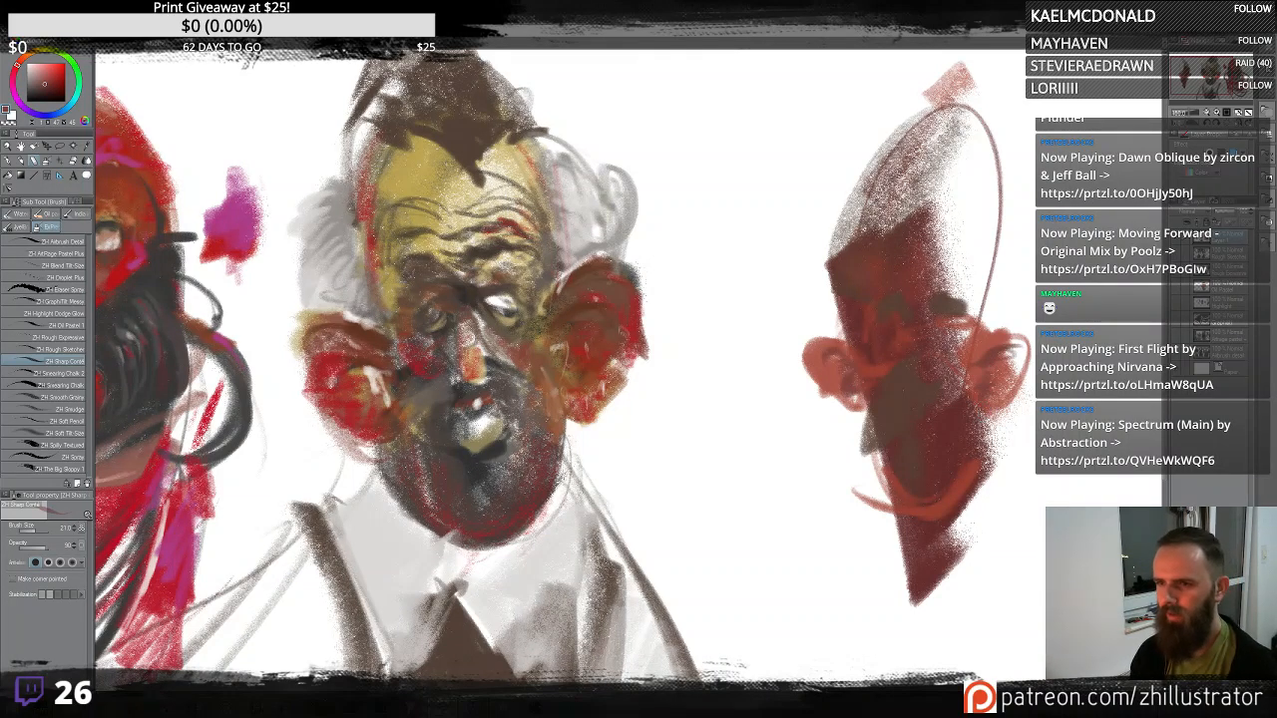
# - Sample a light tone and paint the third figure's long nose, an eye highlight and mouth stroke
pyautogui.keyDown('alt'); pyautogui.click(472, 365); pyautogui.keyUp('alt')
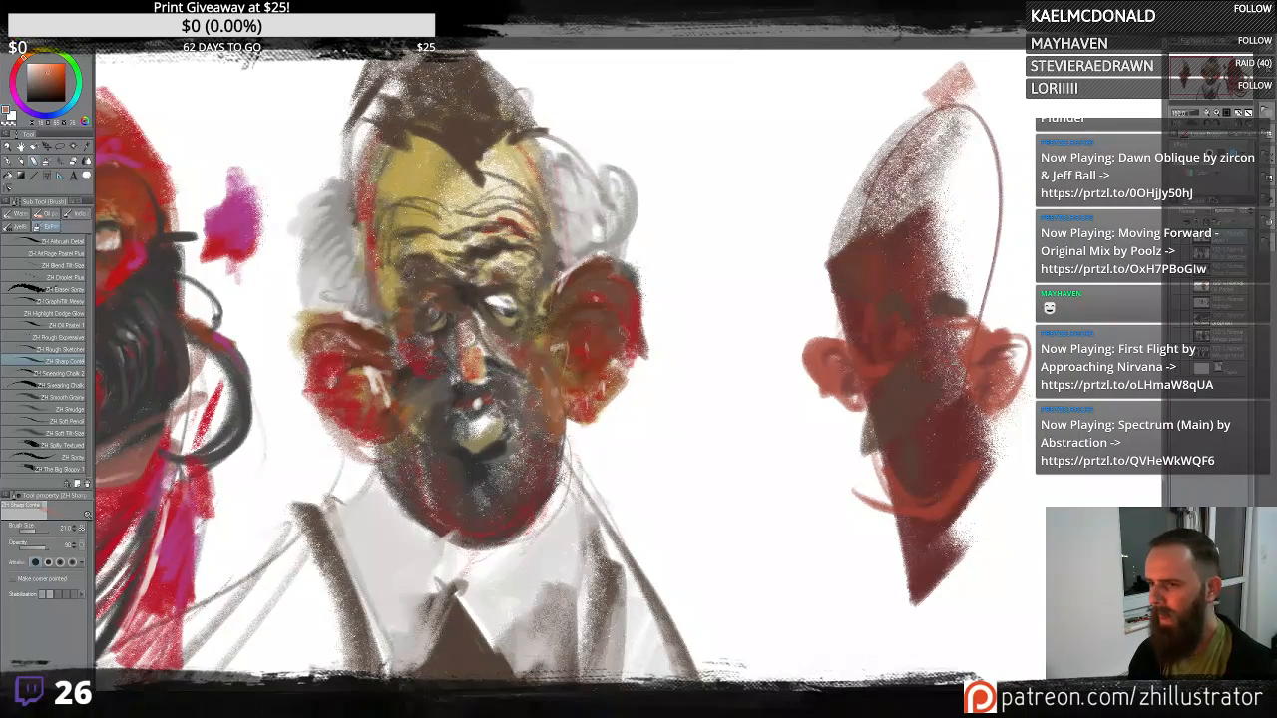
pyautogui.moveTo(912, 381); pyautogui.dragTo(927, 317)
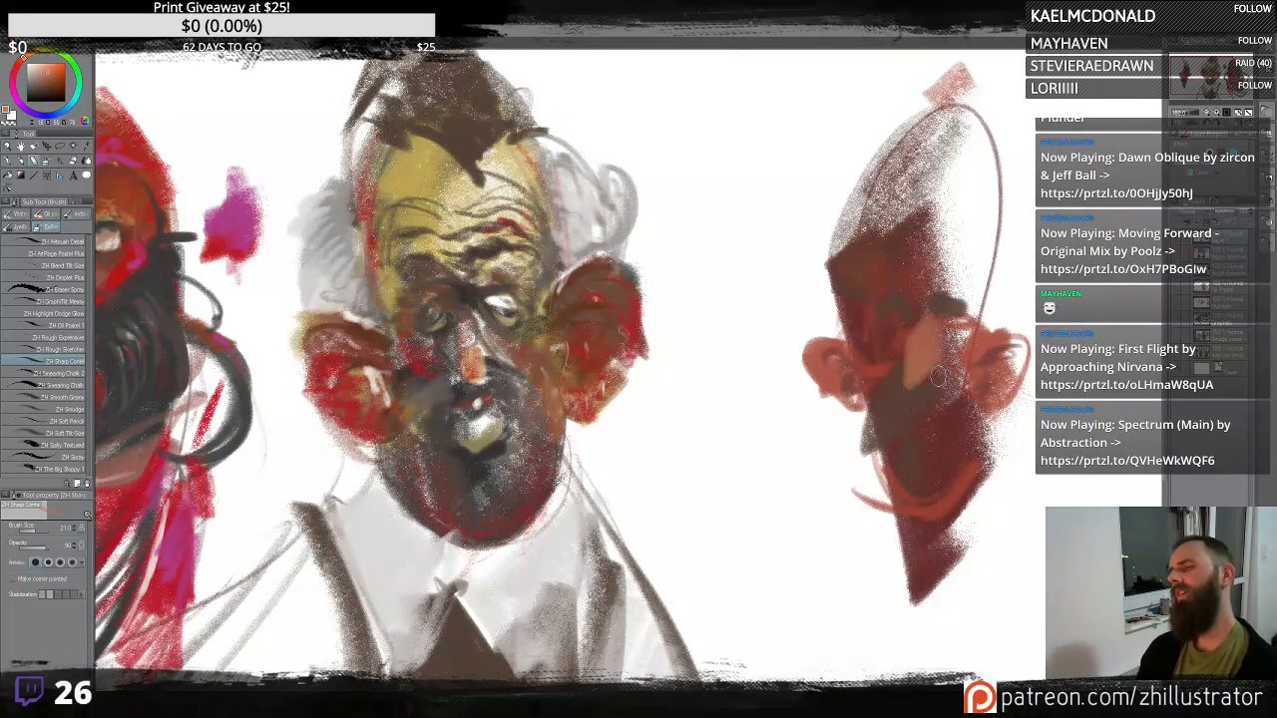
pyautogui.keyDown('alt'); pyautogui.click(942, 303); pyautogui.keyUp('alt')
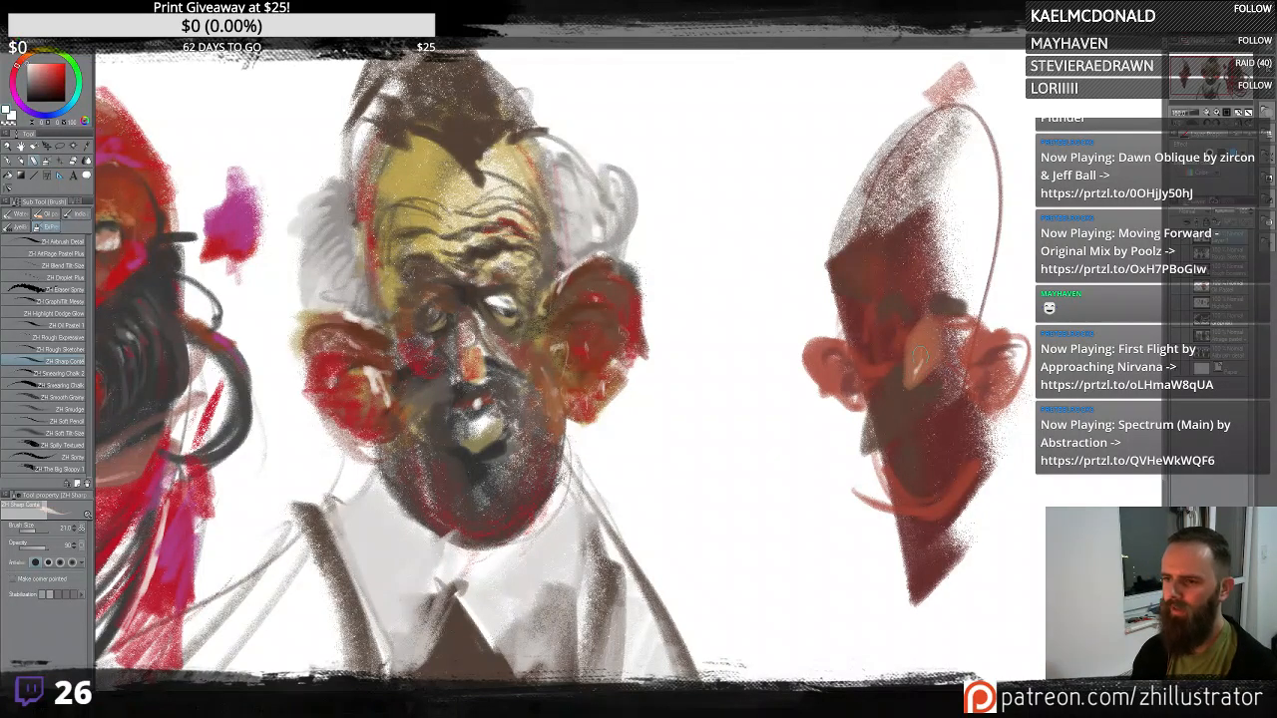
pyautogui.moveTo(914, 297)
pyautogui.mouseDown()
pyautogui.moveTo(887, 303)
pyautogui.moveTo(870, 290)
pyautogui.mouseUp()
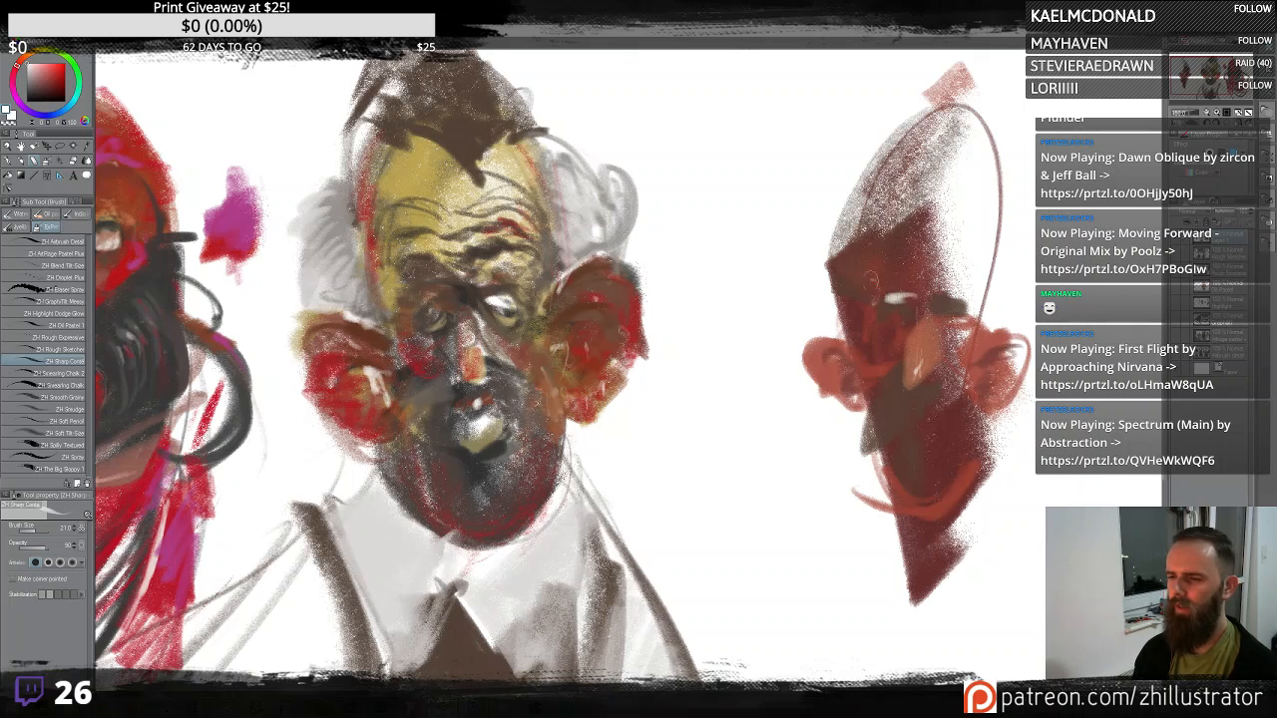
pyautogui.moveTo(924, 417)
pyautogui.mouseDown()
pyautogui.moveTo(916, 403)
pyautogui.moveTo(933, 429)
pyautogui.moveTo(957, 409)
pyautogui.moveTo(942, 401)
pyautogui.moveTo(906, 419)
pyautogui.mouseUp()
# - Dab in mouth and cheek details on the third figure, picking a pinkish red from the color wheel
pyautogui.keyDown('alt'); pyautogui.click(927, 347); pyautogui.keyUp('alt')
pyautogui.keyDown('alt'); pyautogui.click(951, 377); pyautogui.keyUp('alt')
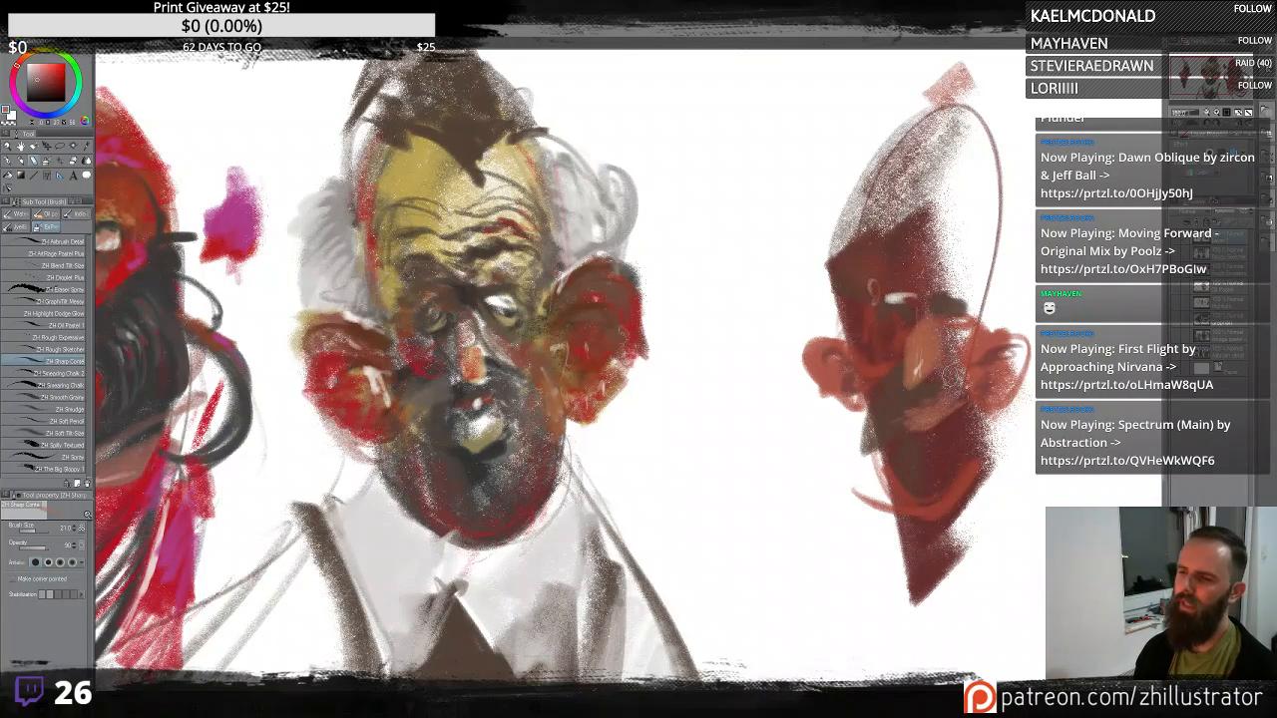
pyautogui.keyDown('alt'); pyautogui.click(901, 404); pyautogui.keyUp('alt')
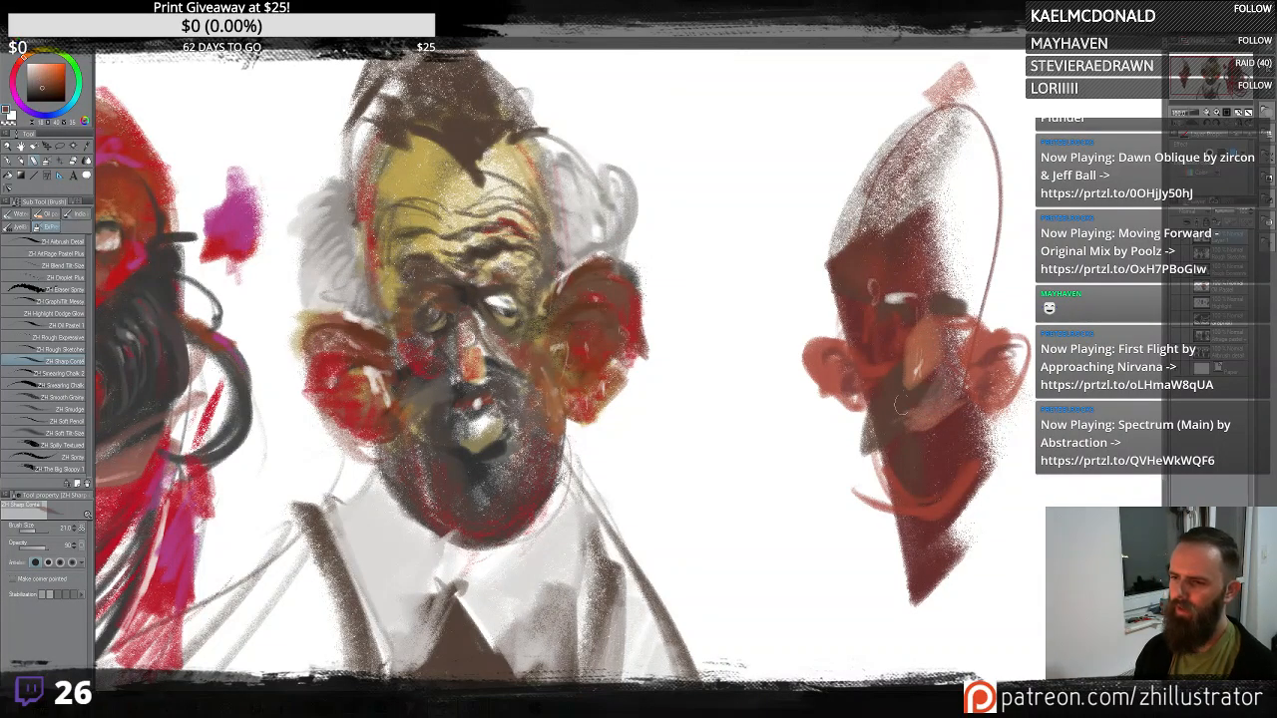
pyautogui.keyDown('alt'); pyautogui.click(905, 416); pyautogui.keyUp('alt')
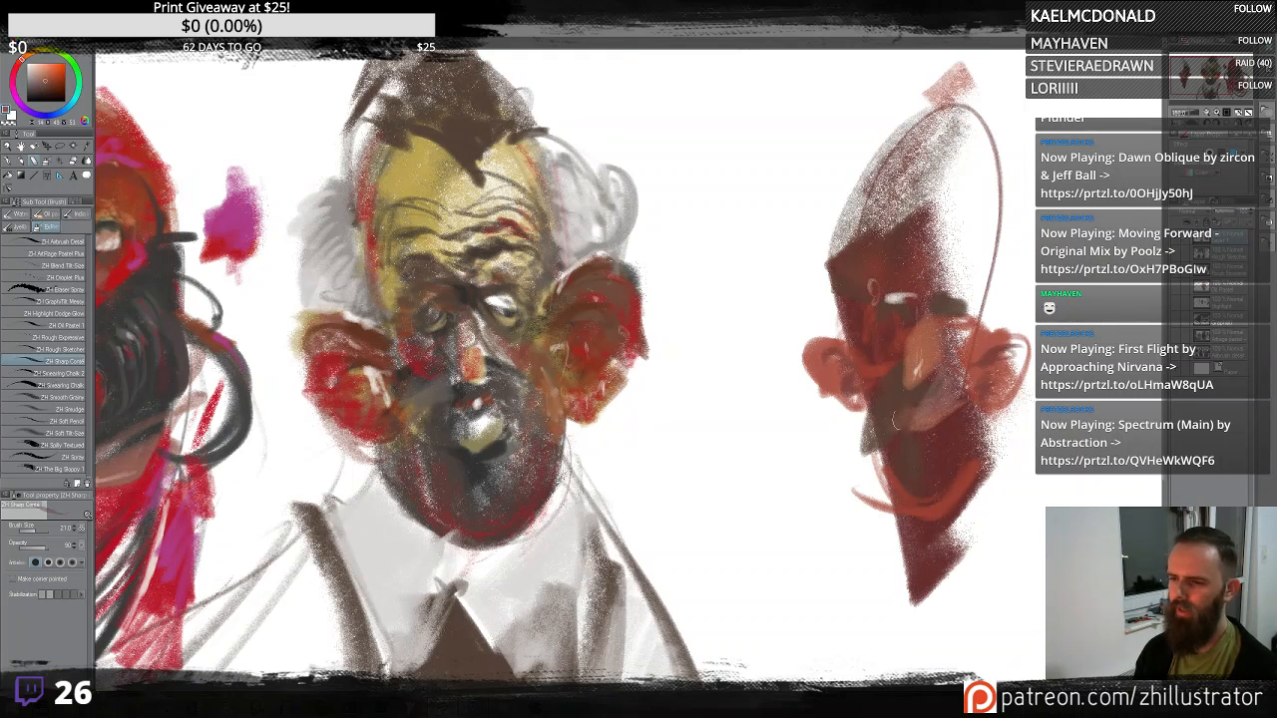
pyautogui.keyDown('alt'); pyautogui.click(917, 405); pyautogui.keyUp('alt')
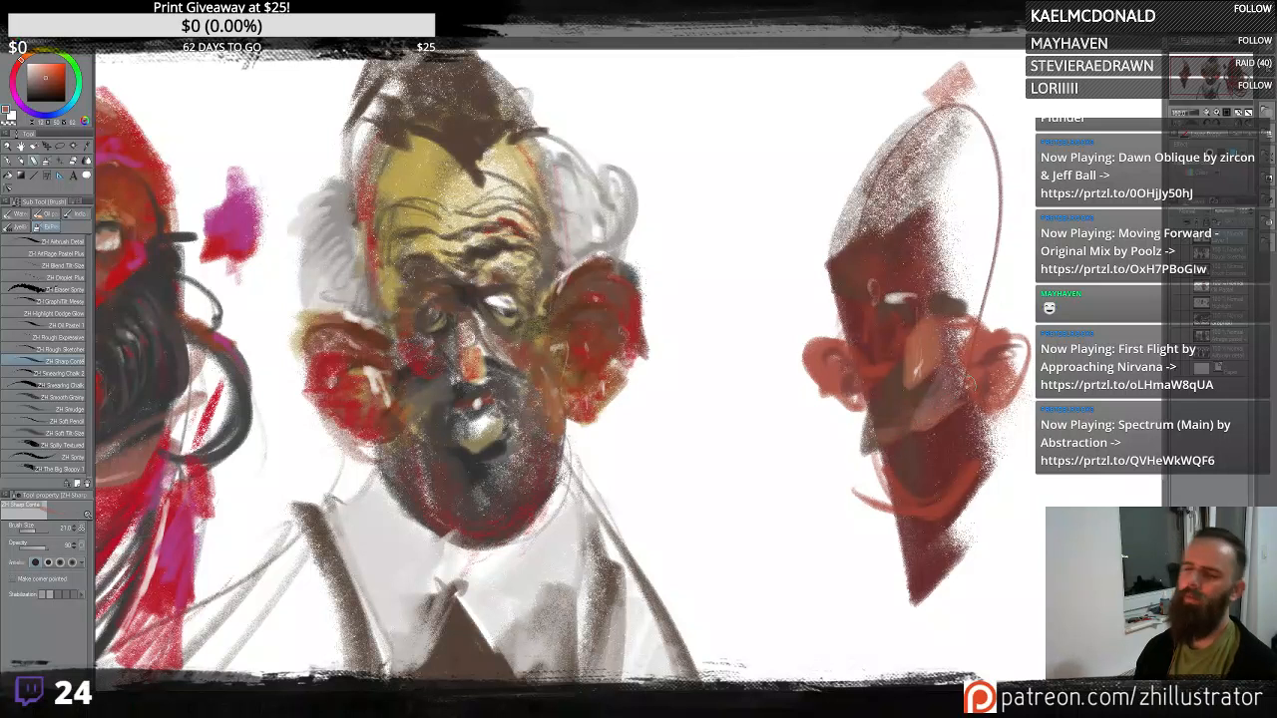
pyautogui.keyDown('alt'); pyautogui.click(903, 429); pyautogui.keyUp('alt')
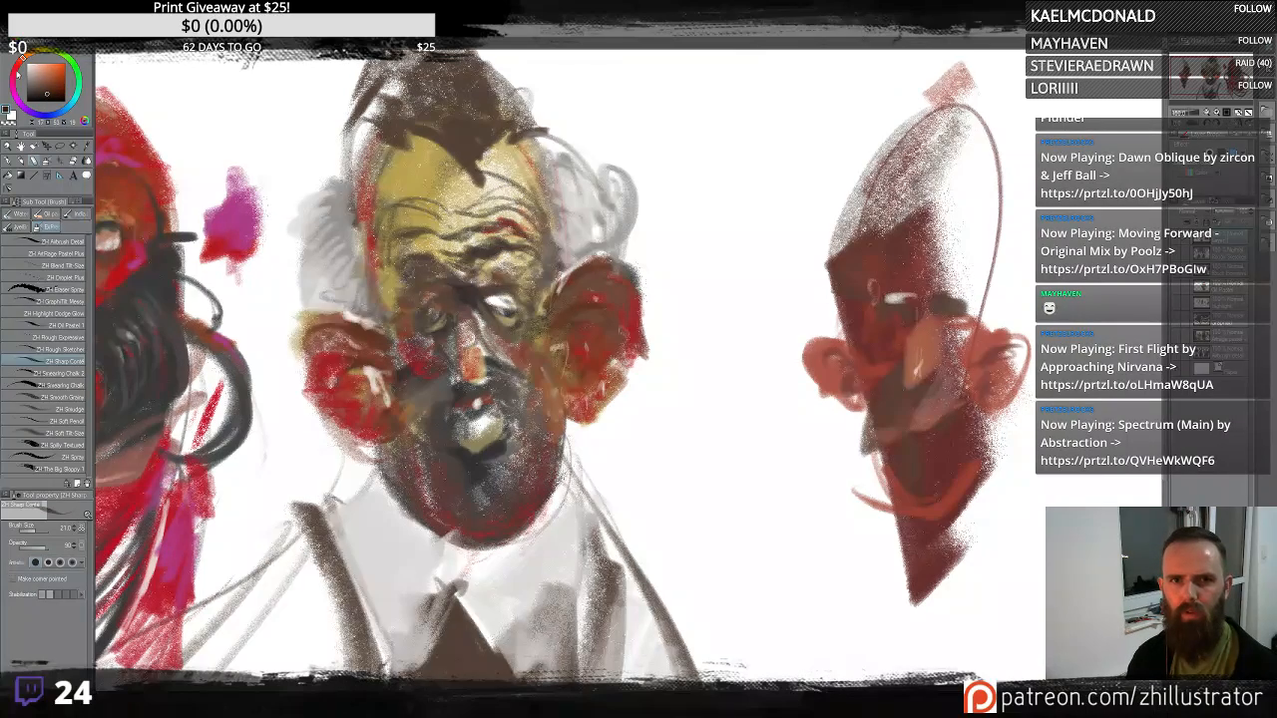
pyautogui.moveTo(16, 74); pyautogui.dragTo(24, 87)
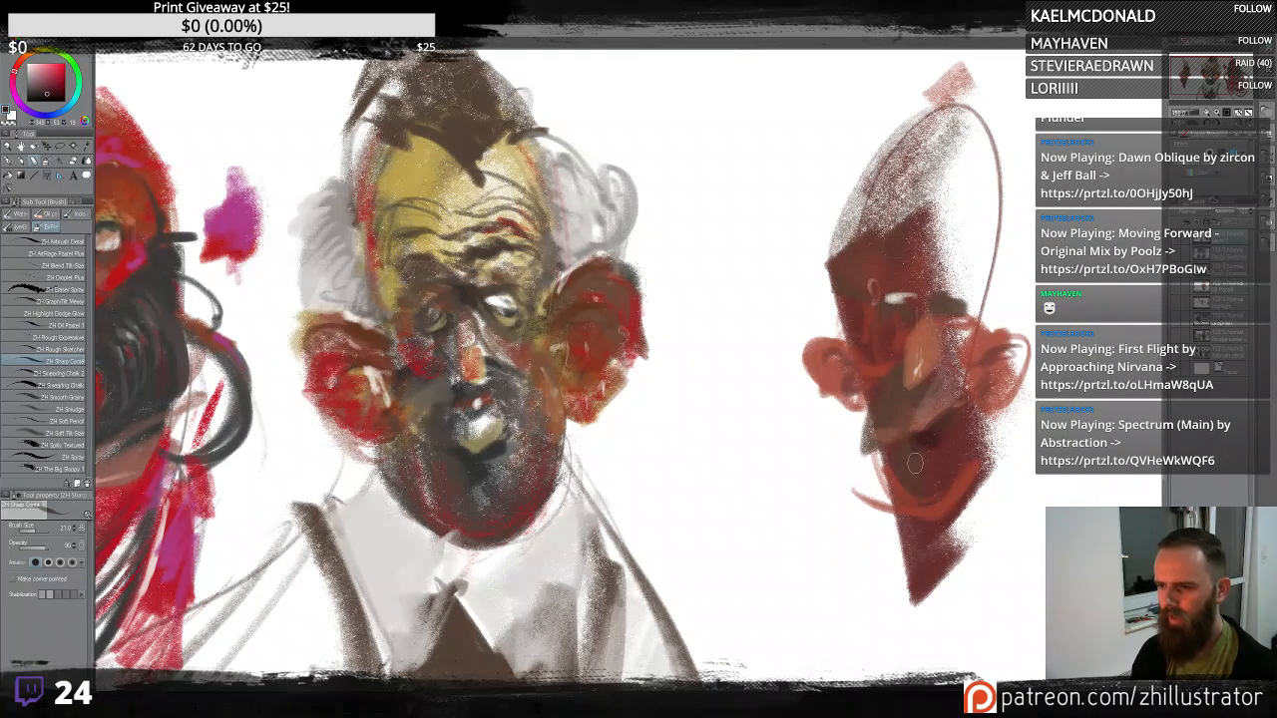
pyautogui.moveTo(945, 306); pyautogui.dragTo(953, 313)
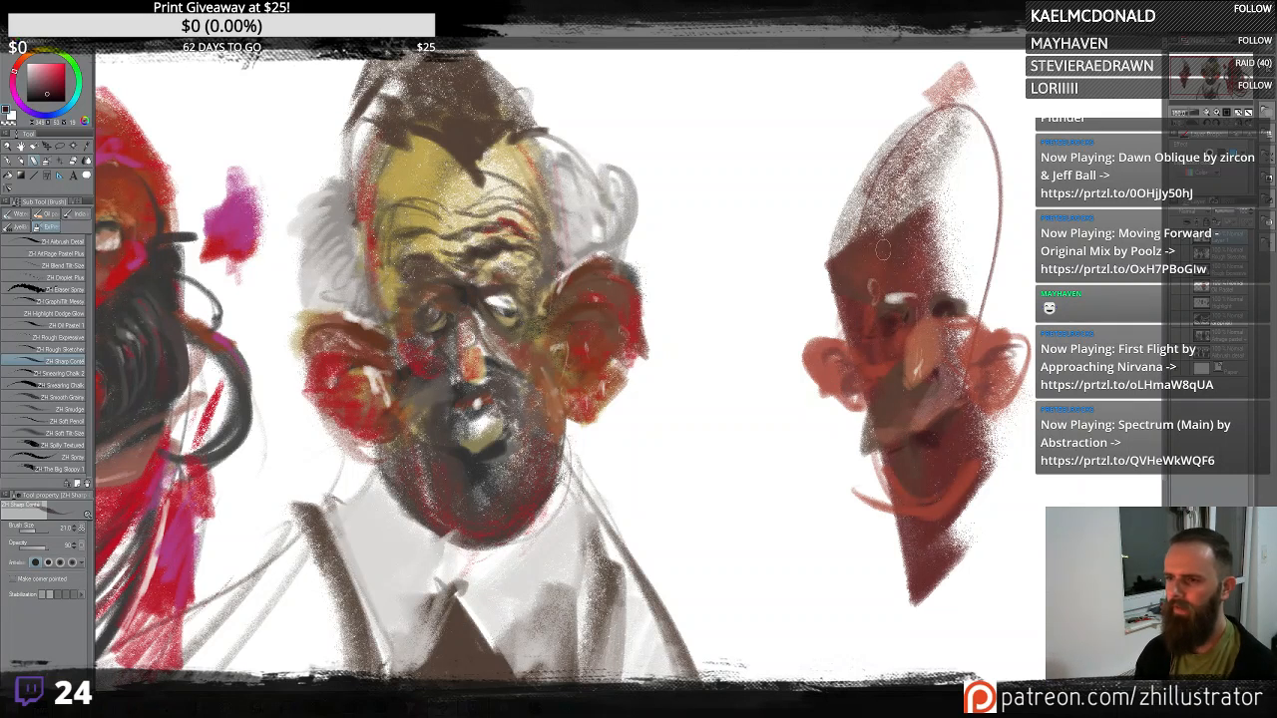
# - Paint a dark red-brown hair mass sweeping up on top of the third figure's head
pyautogui.moveTo(912, 262)
pyautogui.mouseDown()
pyautogui.moveTo(898, 244)
pyautogui.moveTo(850, 309)
pyautogui.moveTo(843, 199)
pyautogui.moveTo(878, 180)
pyautogui.moveTo(910, 245)
pyautogui.moveTo(982, 227)
pyautogui.moveTo(975, 269)
pyautogui.moveTo(996, 186)
pyautogui.moveTo(890, 150)
pyautogui.moveTo(838, 229)
pyautogui.moveTo(1005, 110)
pyautogui.moveTo(931, 299)
pyautogui.mouseUp()
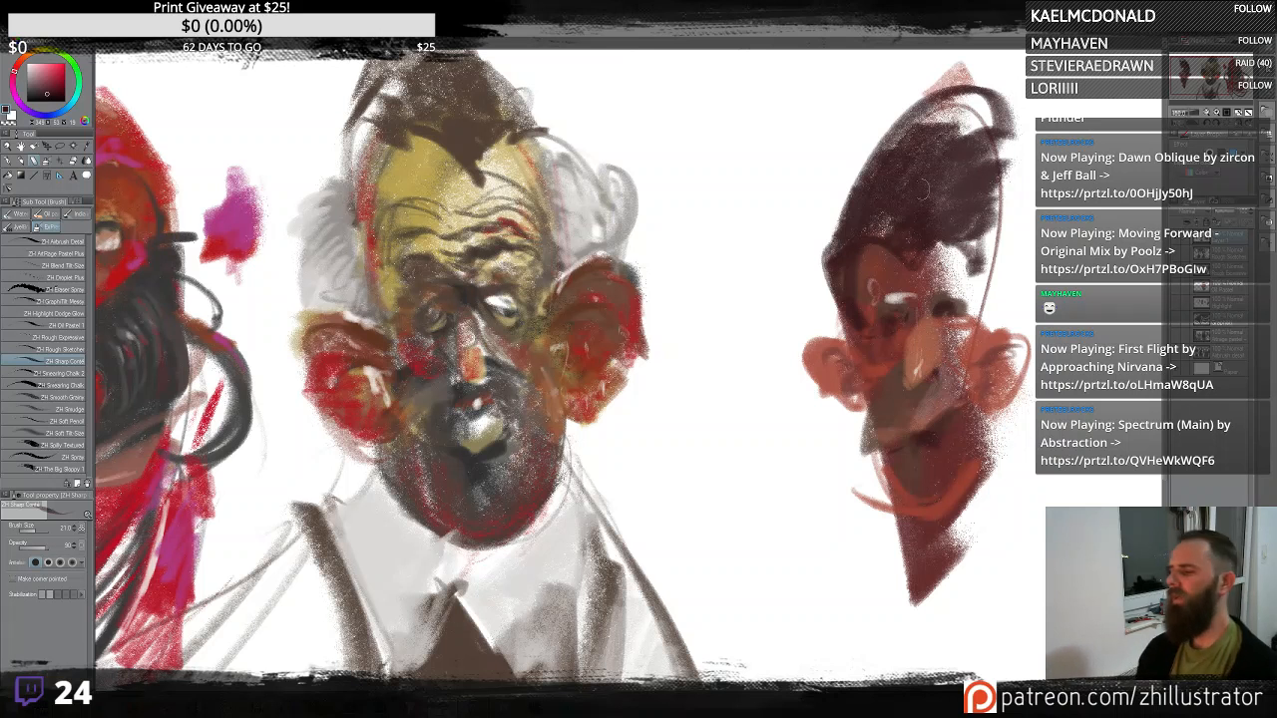
pyautogui.moveTo(882, 186)
pyautogui.mouseDown()
pyautogui.moveTo(848, 246)
pyautogui.moveTo(828, 249)
pyautogui.moveTo(862, 176)
pyautogui.mouseUp()
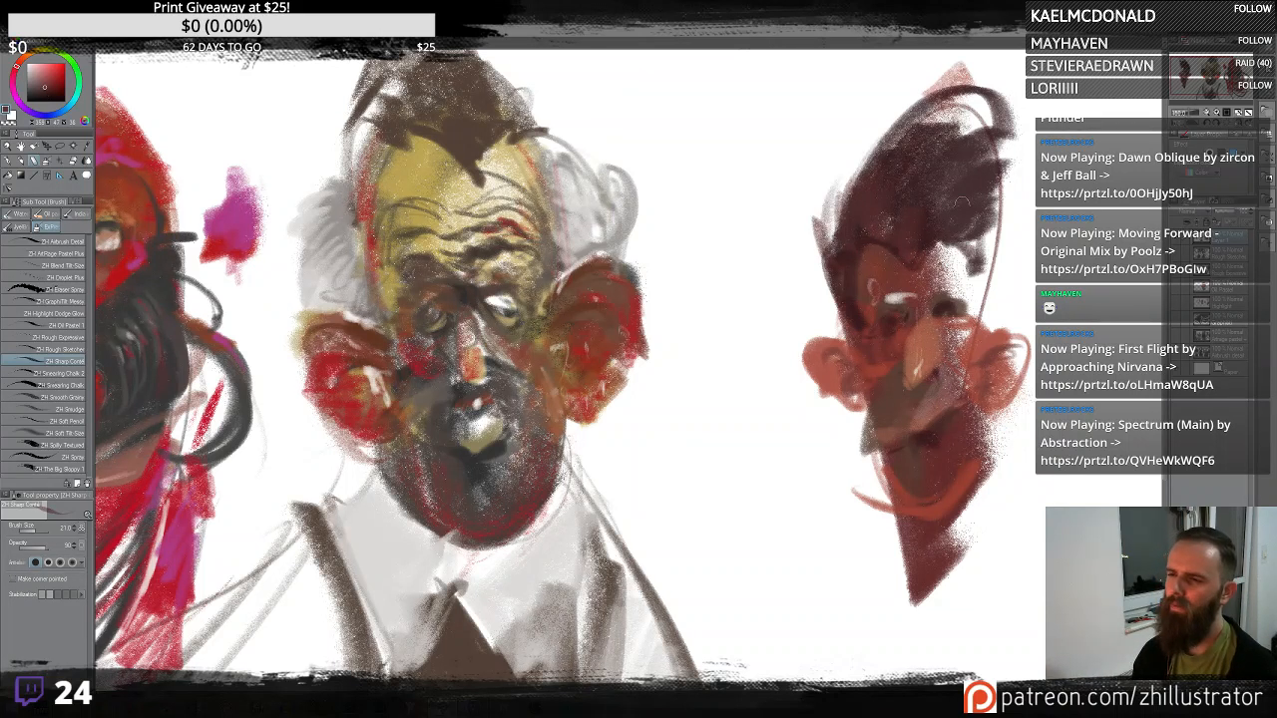
pyautogui.moveTo(964, 244)
pyautogui.mouseDown()
pyautogui.moveTo(999, 198)
pyautogui.moveTo(984, 275)
pyautogui.moveTo(973, 116)
pyautogui.mouseUp()
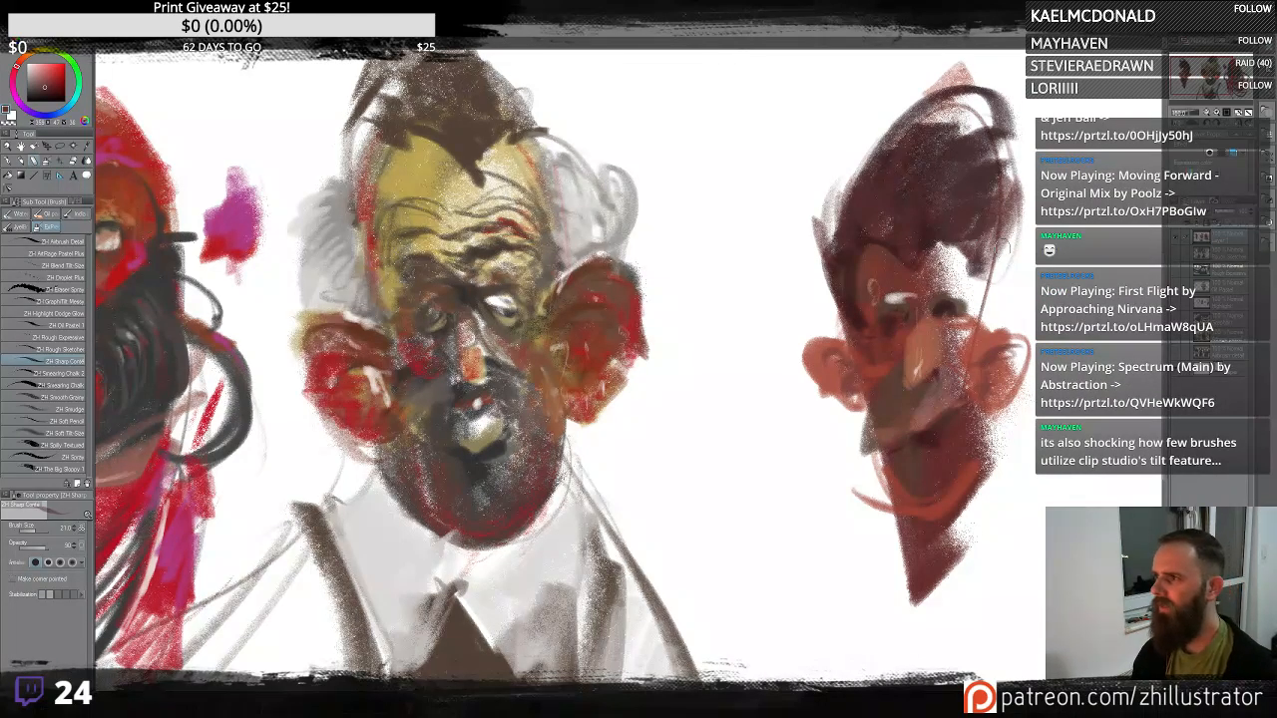
pyautogui.moveTo(1008, 366); pyautogui.dragTo(944, 342)
pyautogui.keyDown('alt'); pyautogui.click(886, 297); pyautogui.keyUp('alt')
pyautogui.moveTo(882, 265)
pyautogui.mouseDown()
pyautogui.moveTo(924, 334)
pyautogui.moveTo(913, 261)
pyautogui.moveTo(918, 291)
pyautogui.mouseUp()
pyautogui.keyDown('alt'); pyautogui.click(924, 335); pyautogui.keyUp('alt')
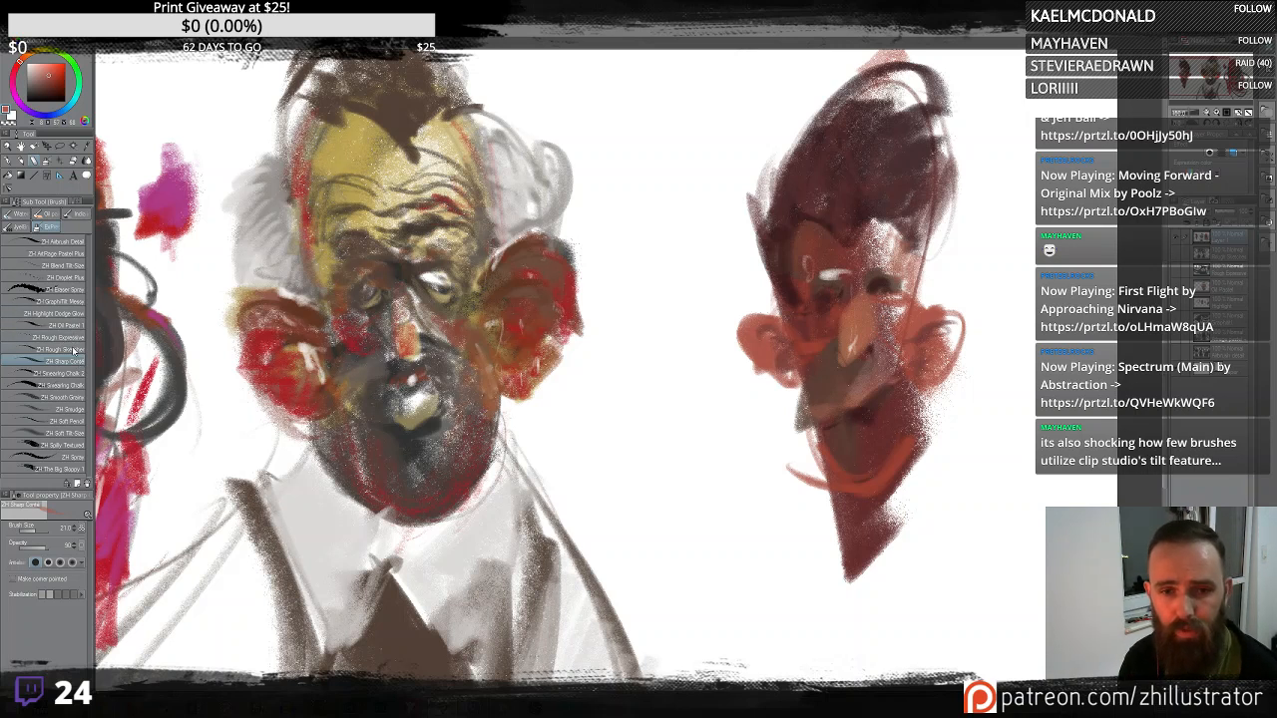
# - Brighten the third figure's eye and nose area with the Highlight Dodge Glow brush, then return to the previous painting brush
pyautogui.click(70, 313)
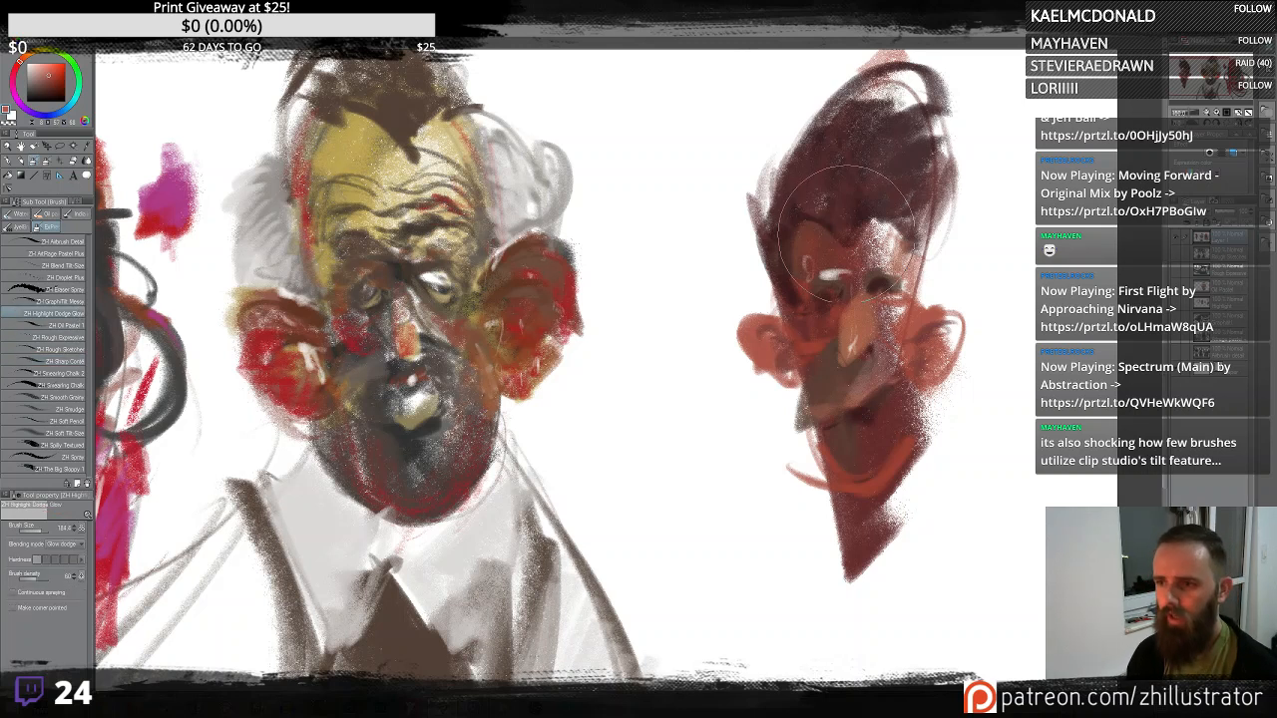
pyautogui.moveTo(828, 289); pyautogui.dragTo(878, 379)
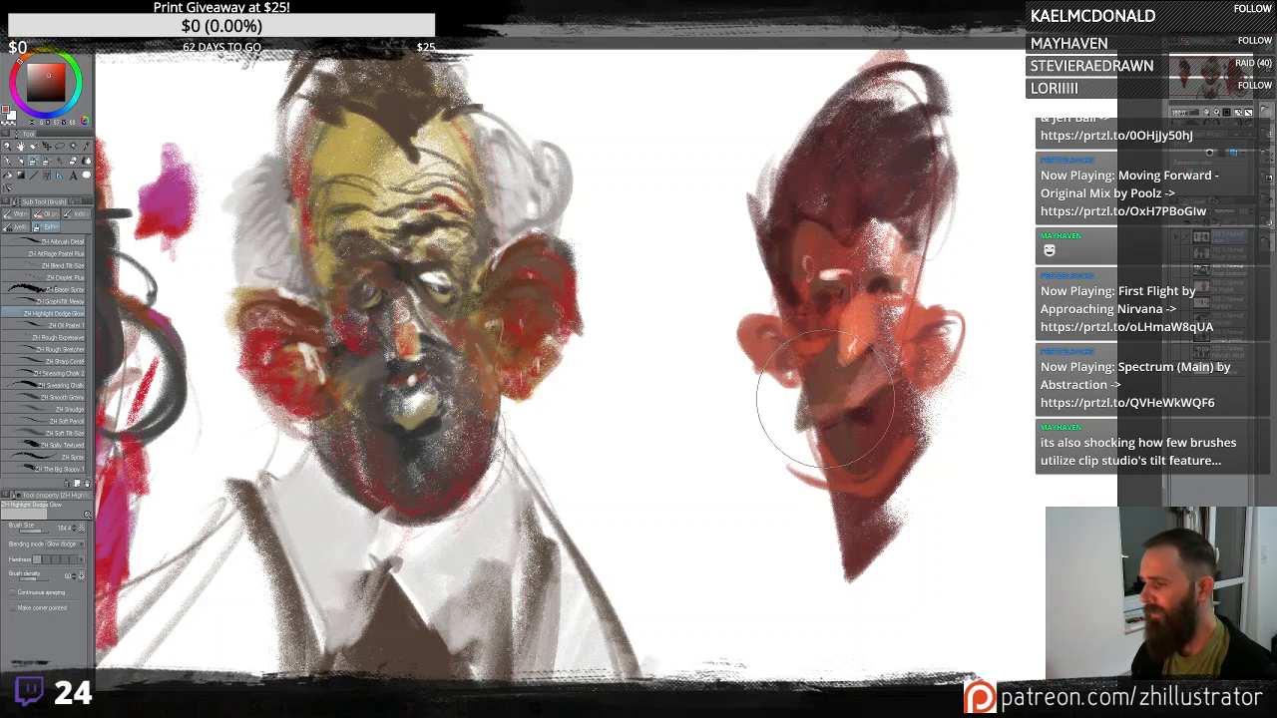
pyautogui.click(78, 362)
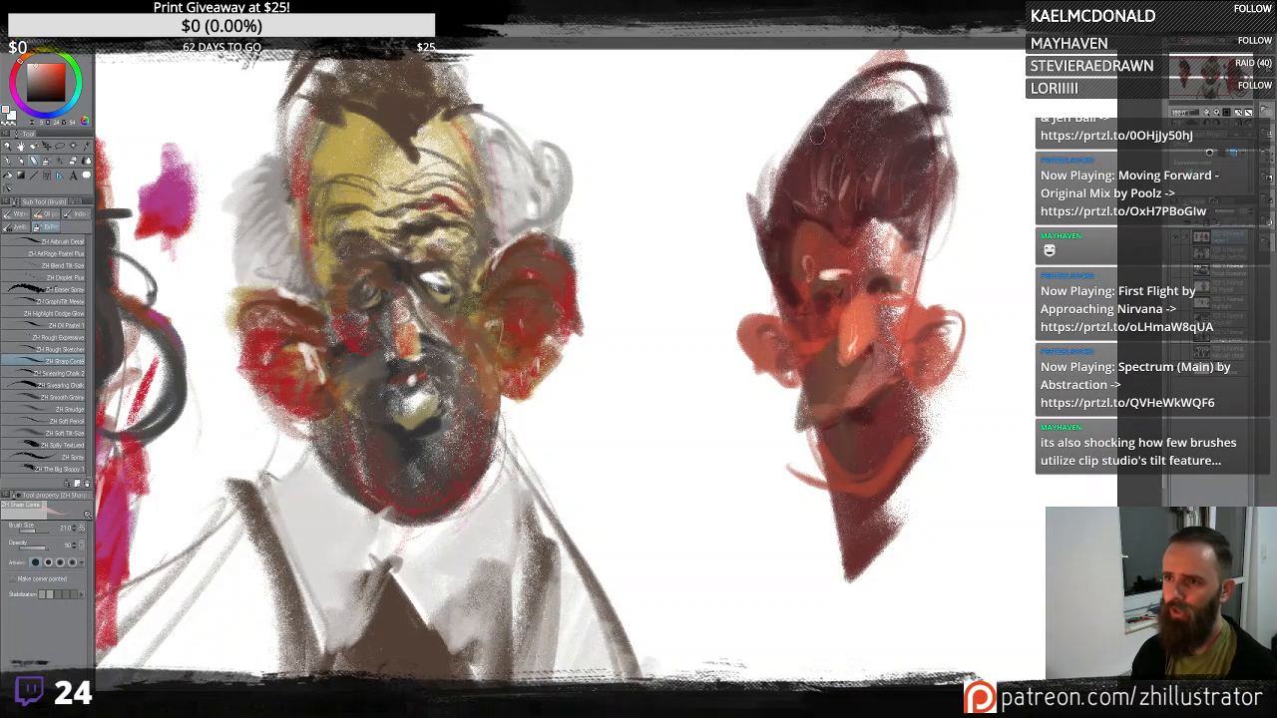
# - Add light streaks and strands to the third figure's swept-up hair
pyautogui.moveTo(813, 199)
pyautogui.mouseDown()
pyautogui.moveTo(817, 134)
pyautogui.moveTo(811, 192)
pyautogui.moveTo(788, 128)
pyautogui.moveTo(747, 194)
pyautogui.moveTo(772, 136)
pyautogui.moveTo(914, 125)
pyautogui.moveTo(829, 157)
pyautogui.moveTo(797, 181)
pyautogui.mouseUp()
pyautogui.keyDown('alt'); pyautogui.click(1007, 178); pyautogui.keyUp('alt')
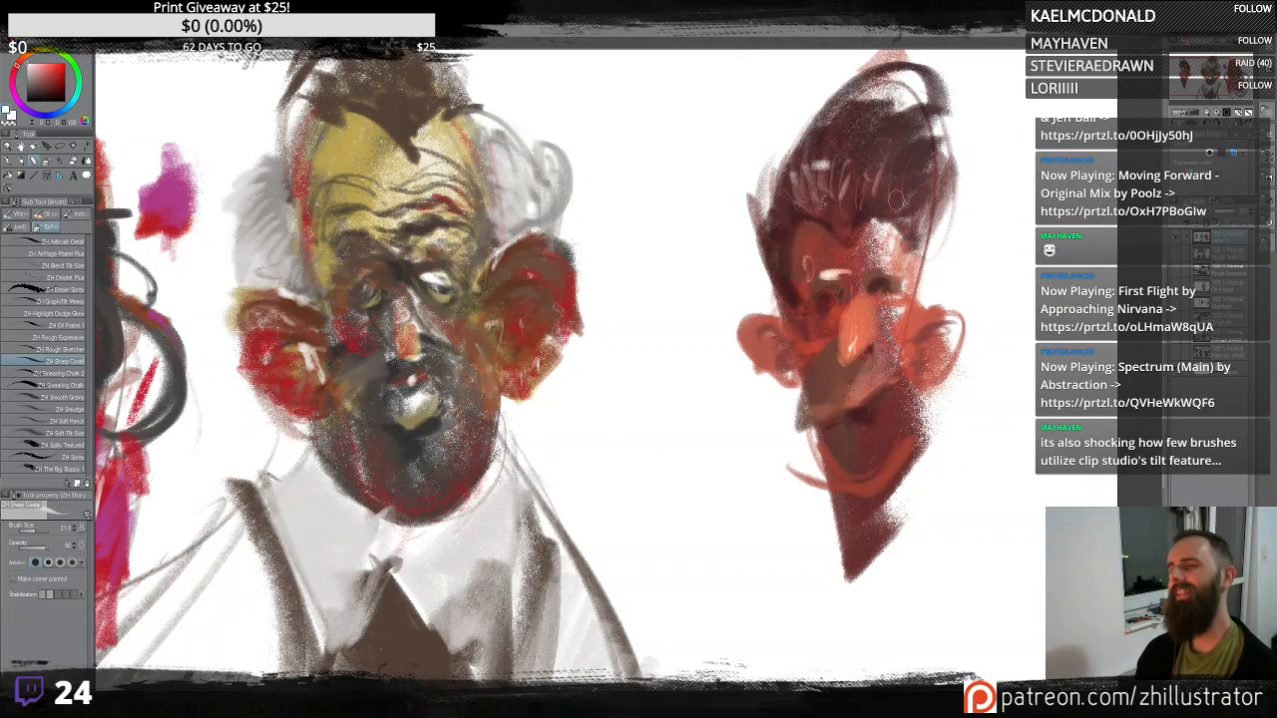
pyautogui.moveTo(790, 172)
pyautogui.mouseDown()
pyautogui.moveTo(768, 278)
pyautogui.moveTo(801, 282)
pyautogui.mouseUp()
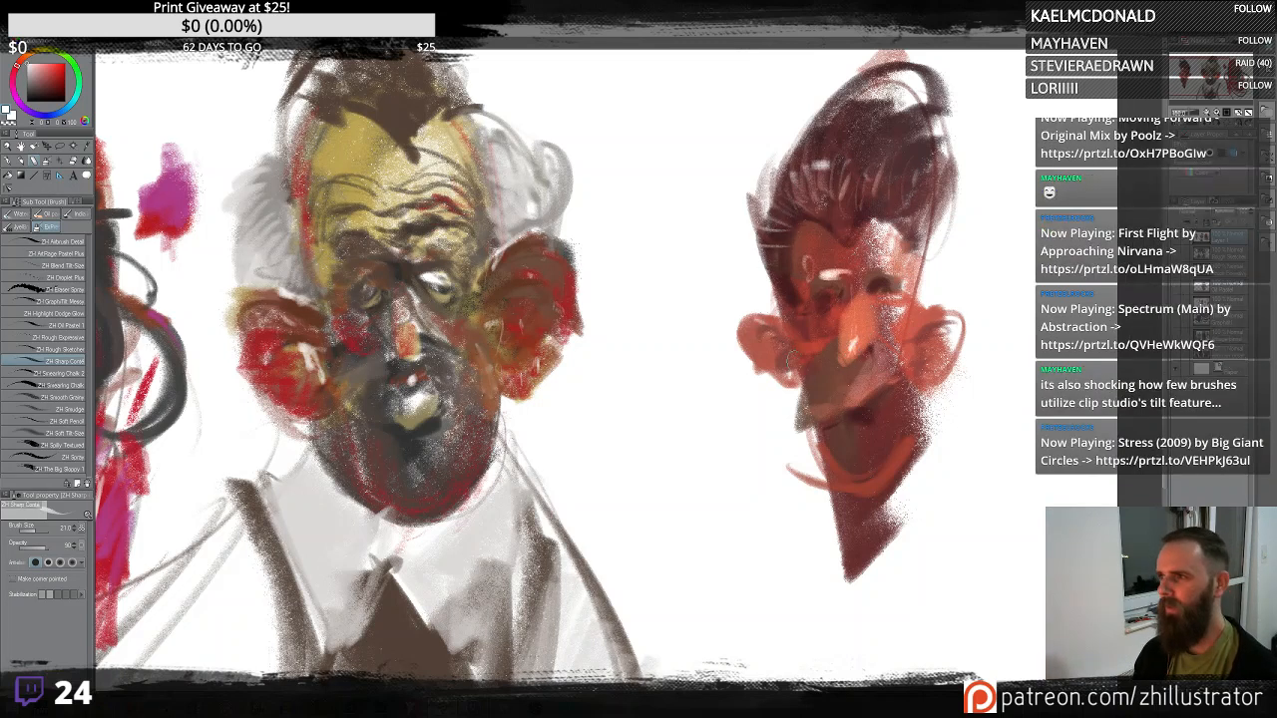
# - Refine the third figure's ears and mouth with warm strokes, undoing the last chin stroke
pyautogui.keyDown('alt'); pyautogui.click(811, 344); pyautogui.keyUp('alt')
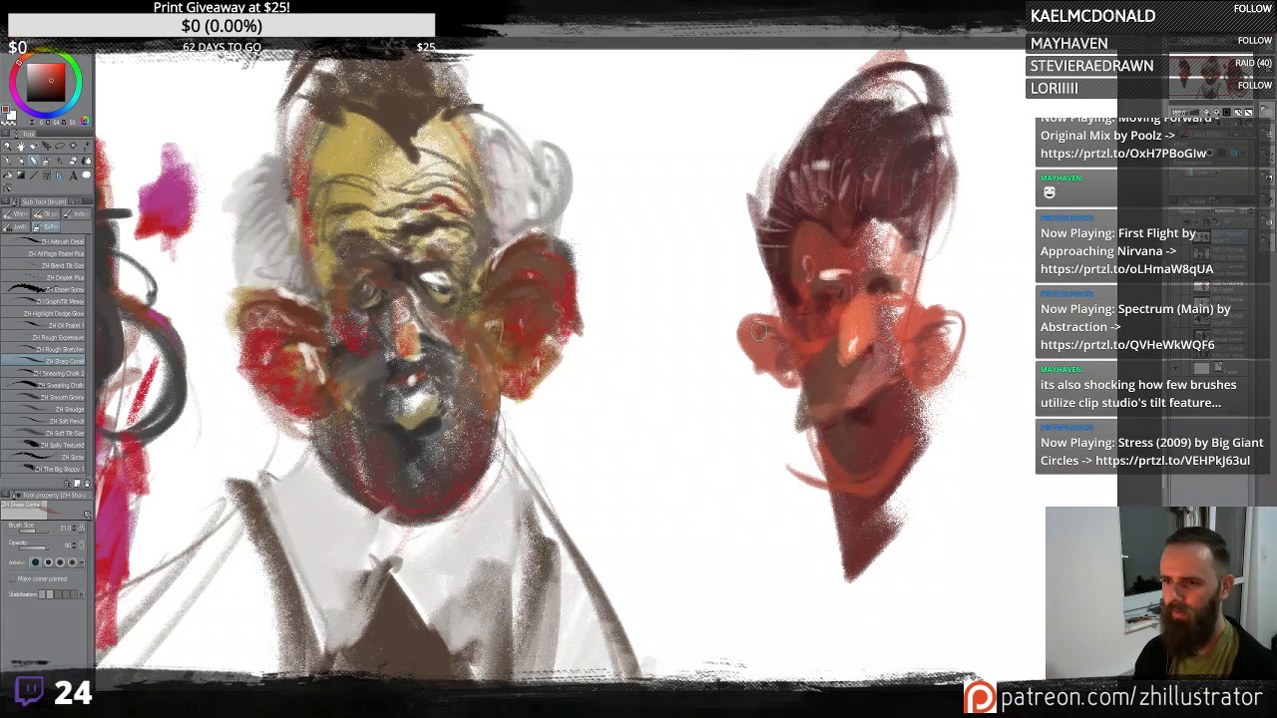
pyautogui.moveTo(758, 333)
pyautogui.mouseDown()
pyautogui.moveTo(746, 347)
pyautogui.moveTo(770, 329)
pyautogui.moveTo(797, 391)
pyautogui.mouseUp()
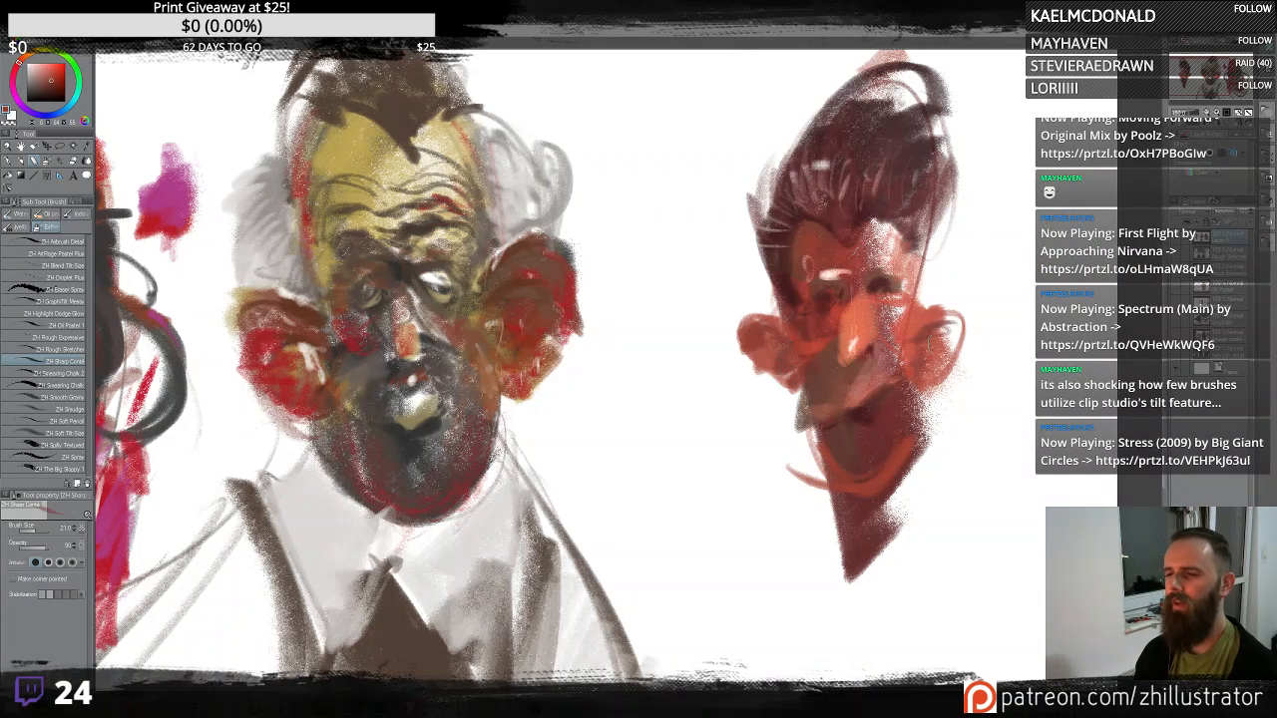
pyautogui.moveTo(940, 330)
pyautogui.mouseDown()
pyautogui.moveTo(968, 321)
pyautogui.moveTo(949, 345)
pyautogui.mouseUp()
pyautogui.keyDown('alt'); pyautogui.click(855, 341); pyautogui.keyUp('alt')
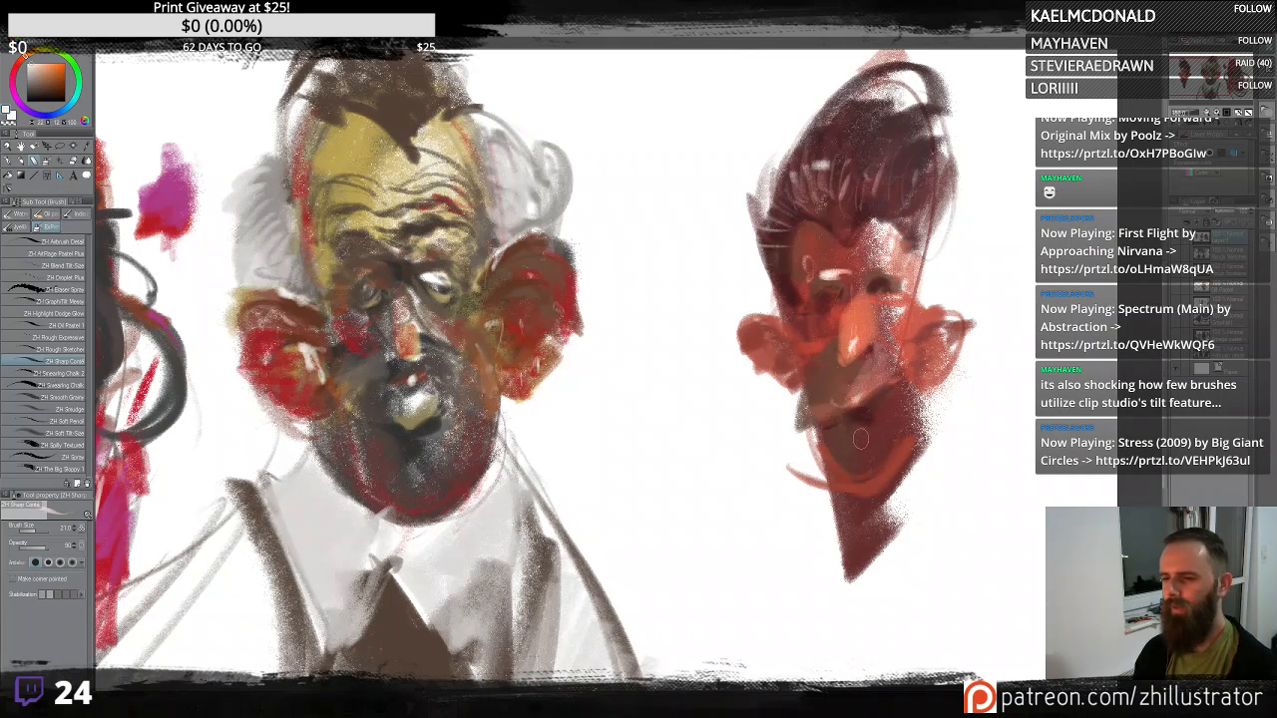
pyautogui.keyDown('alt'); pyautogui.click(882, 358); pyautogui.keyUp('alt')
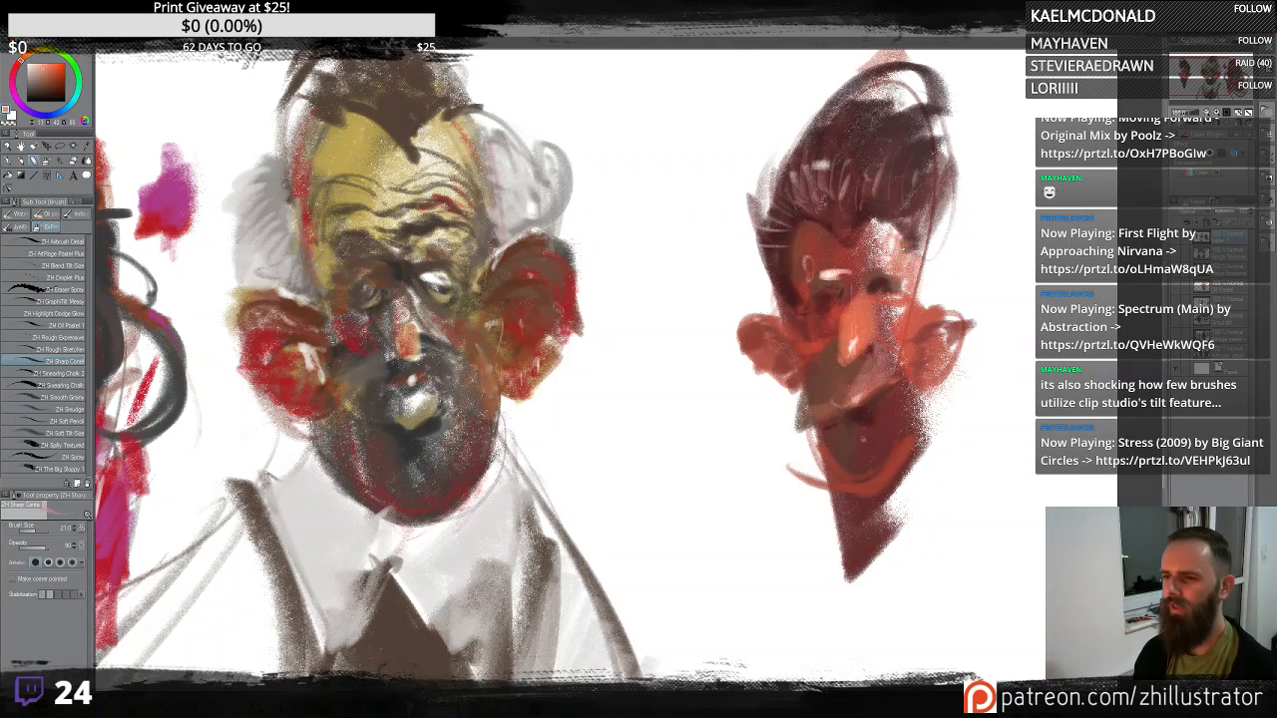
pyautogui.moveTo(864, 469)
pyautogui.mouseDown()
pyautogui.moveTo(831, 446)
pyautogui.moveTo(852, 470)
pyautogui.mouseUp()
pyautogui.hotkey('ctrl', 'z')
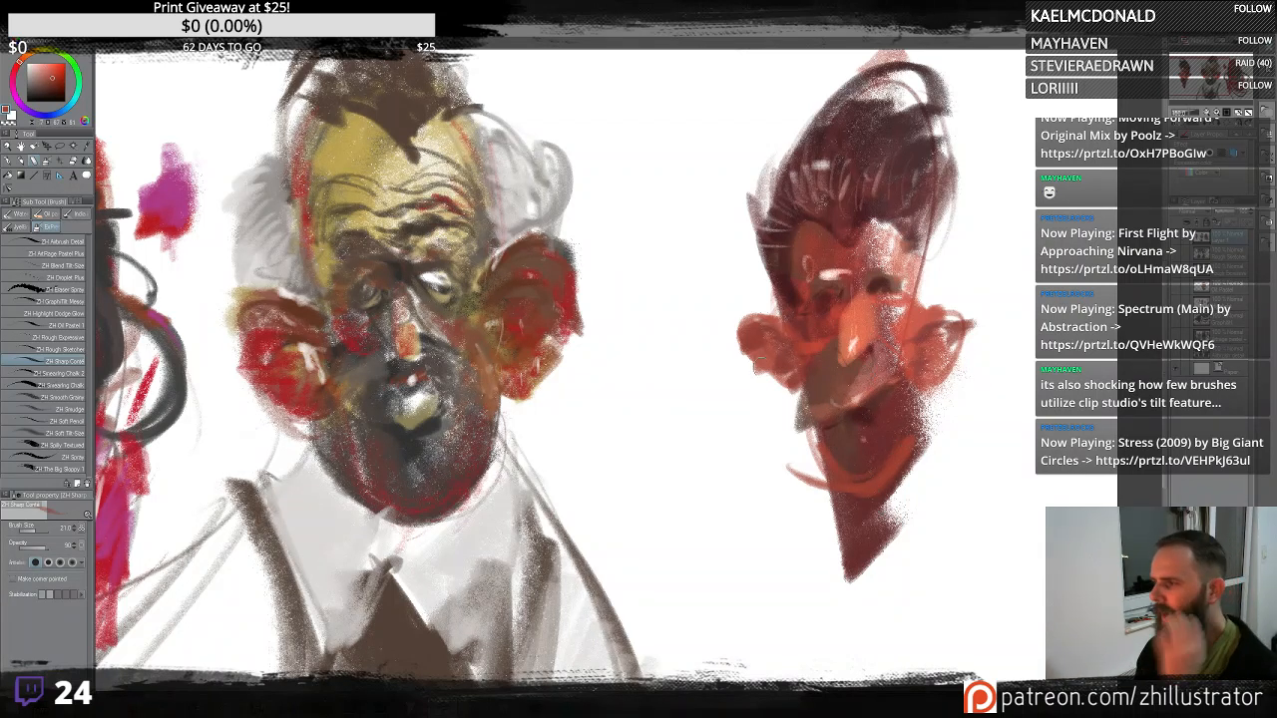
pyautogui.moveTo(954, 387); pyautogui.dragTo(850, 391)
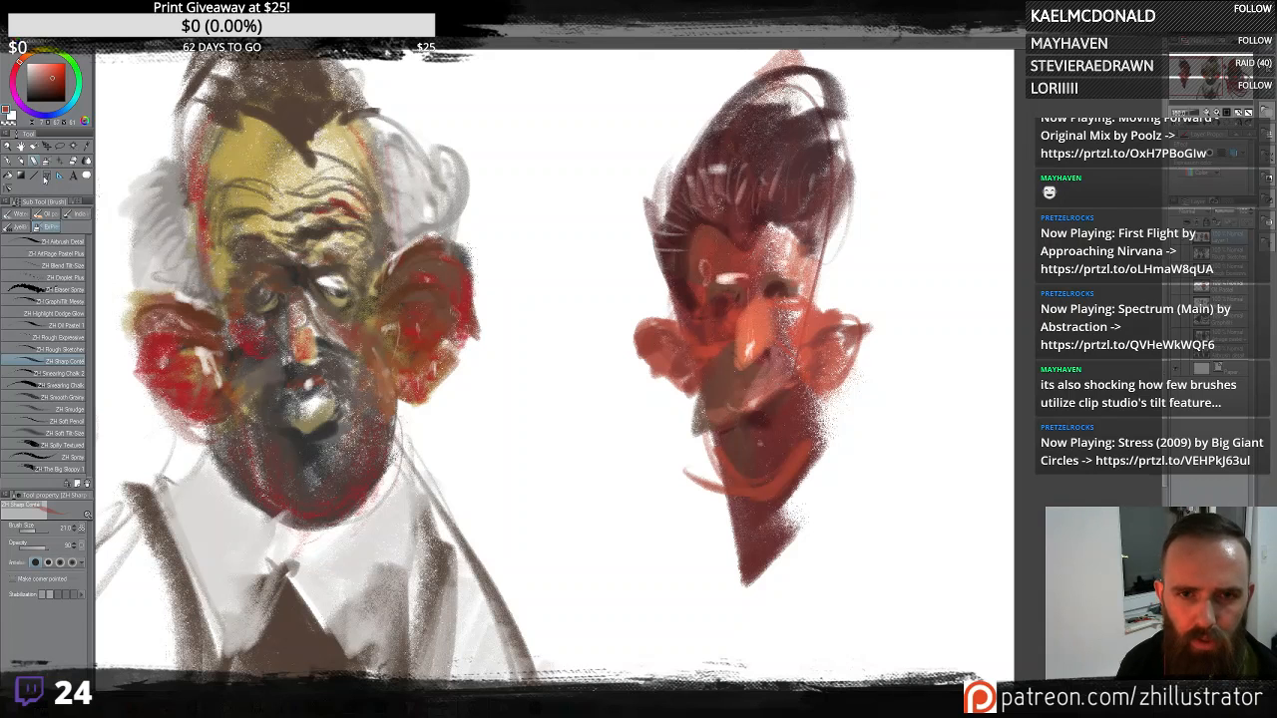
pyautogui.press('b')
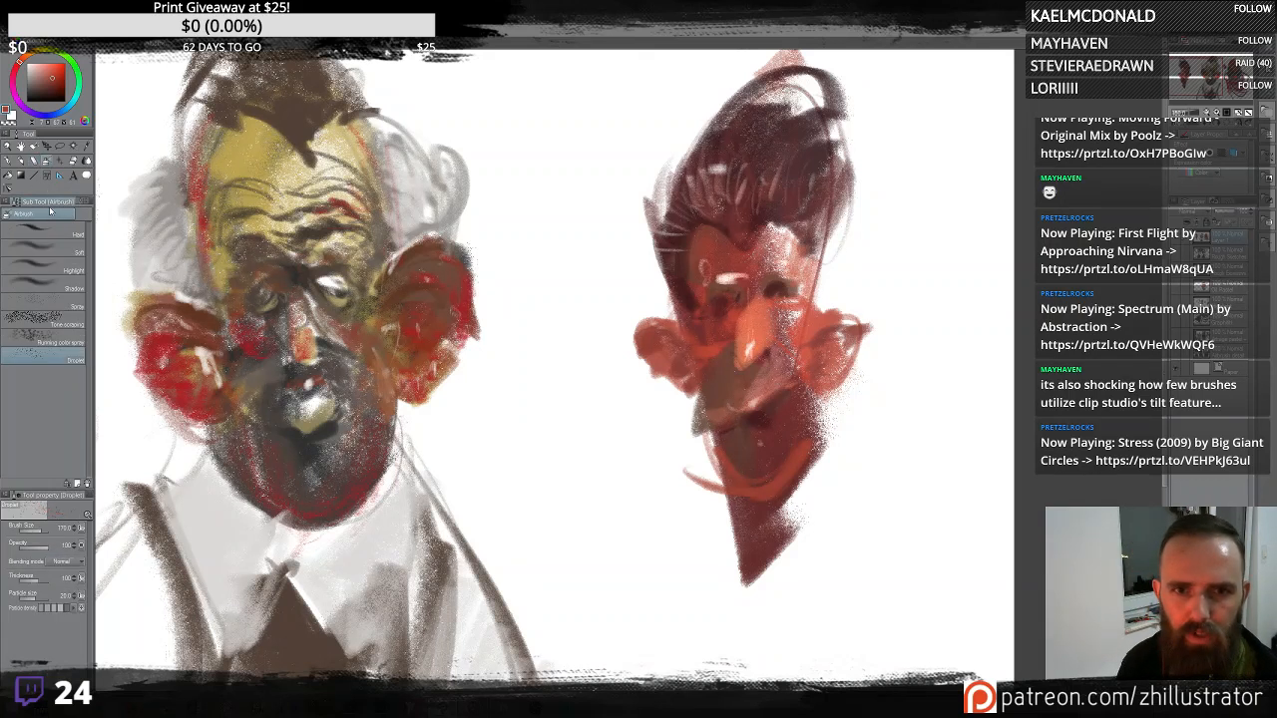
pyautogui.press('b')
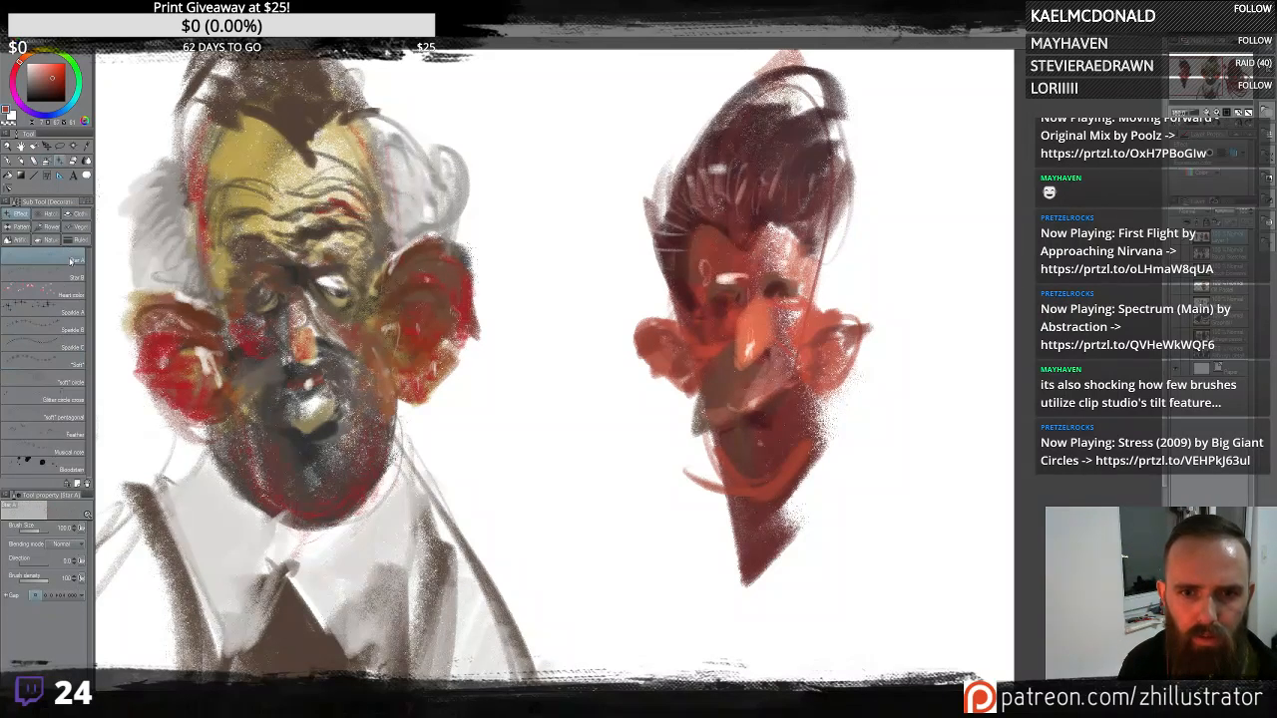
pyautogui.press('b')
pyautogui.press('b')
pyautogui.press('b')
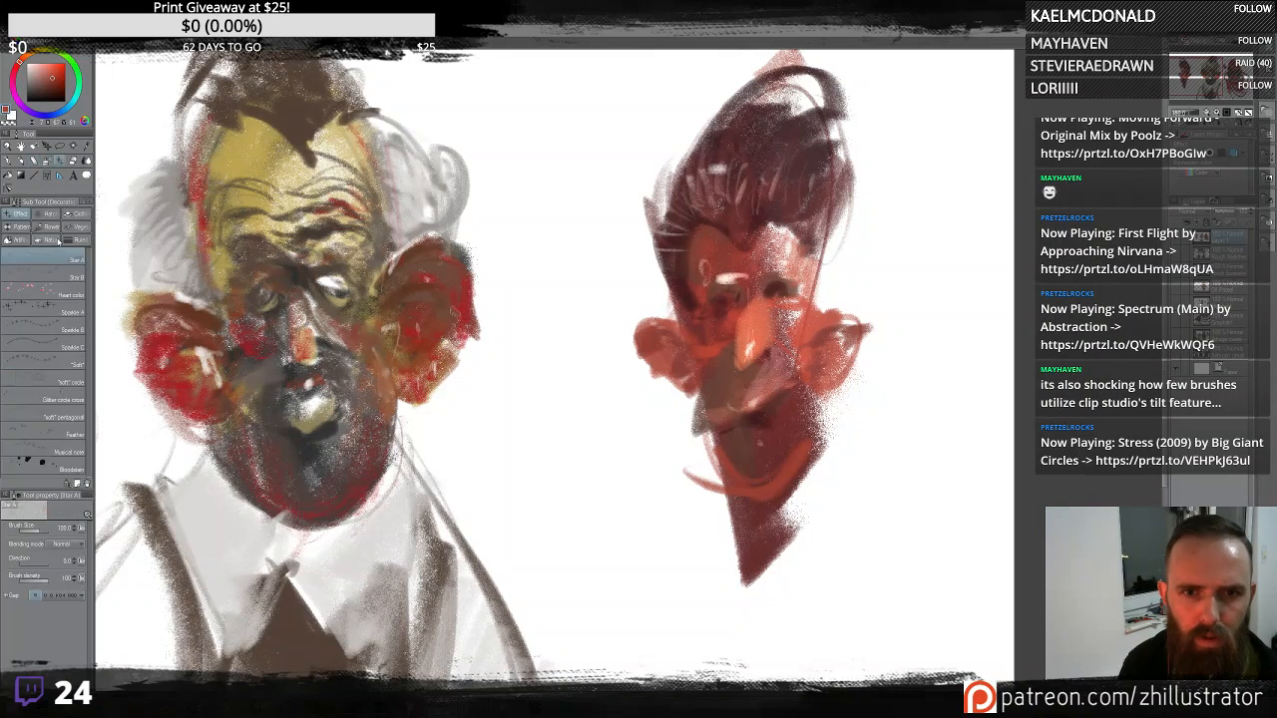
pyautogui.press('b')
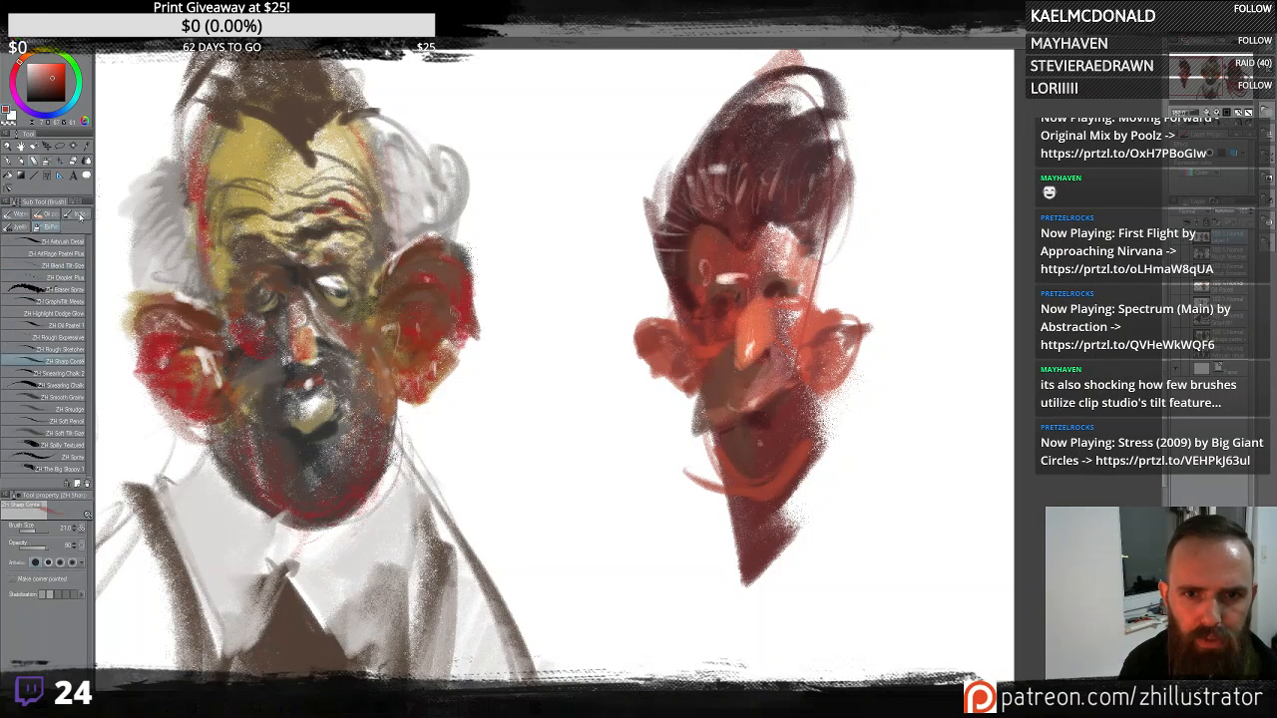
pyautogui.press('b')
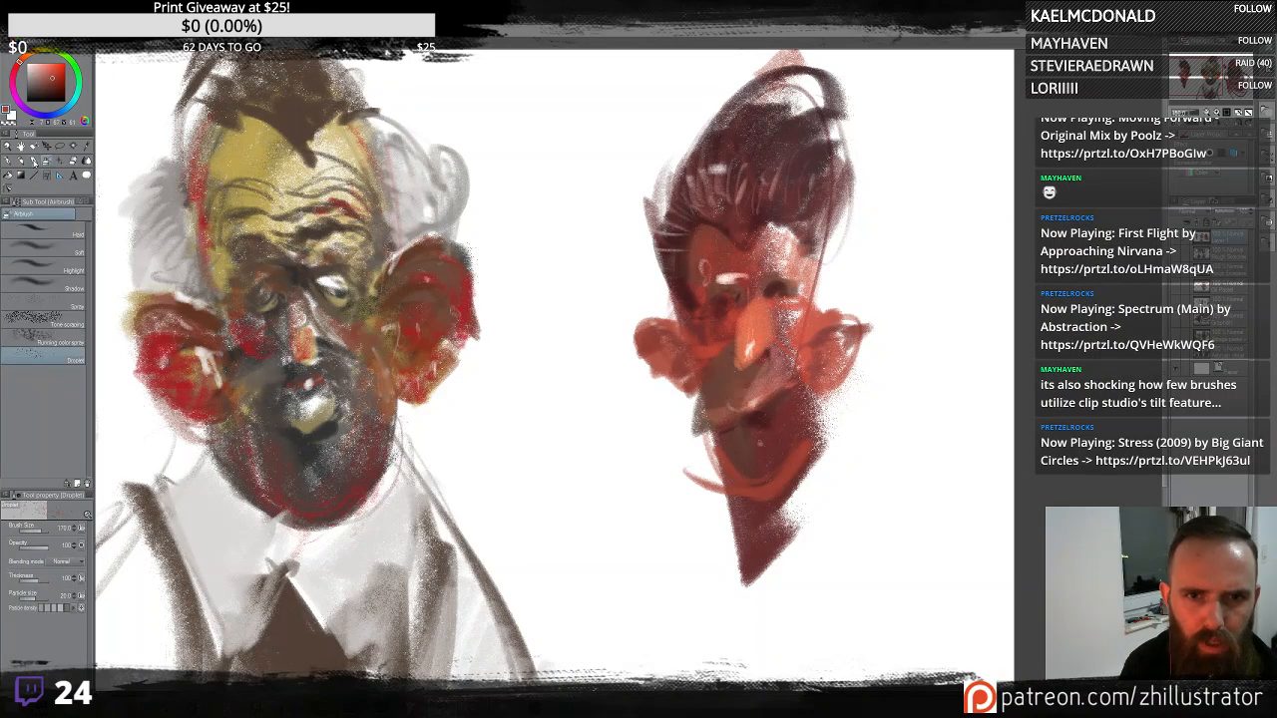
pyautogui.click(33, 161)
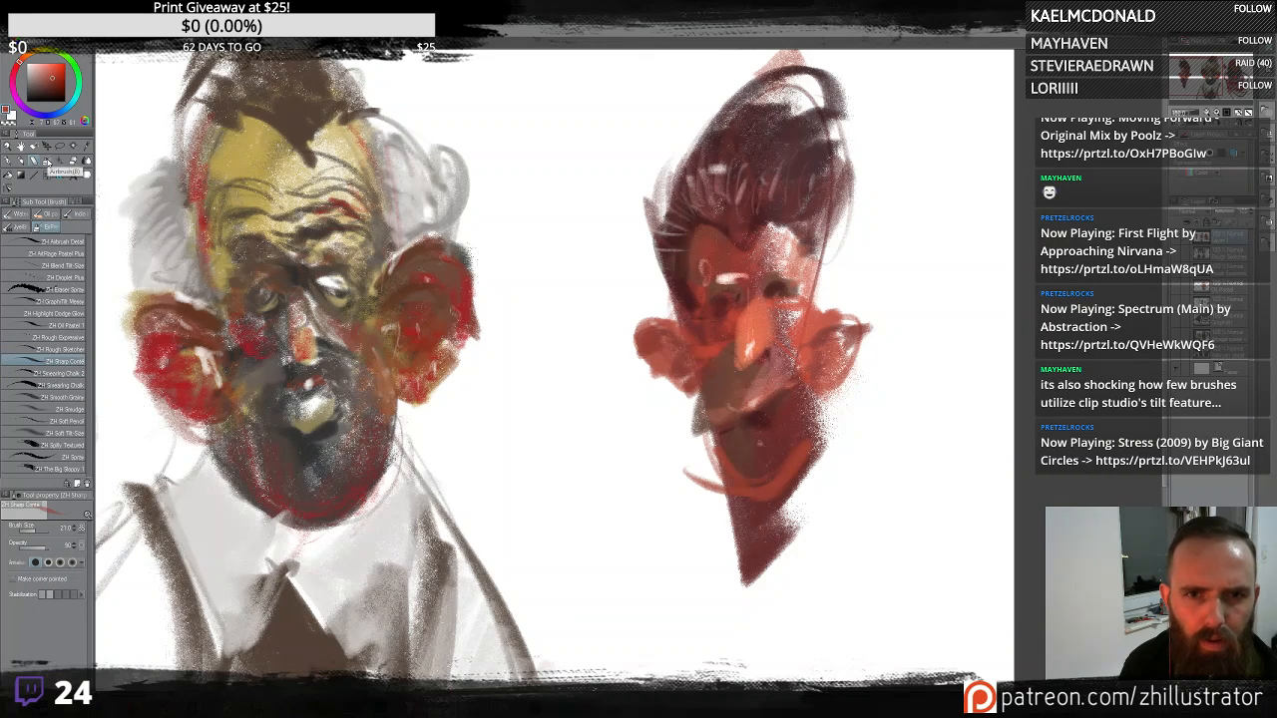
pyautogui.click(46, 162)
pyautogui.click(60, 166)
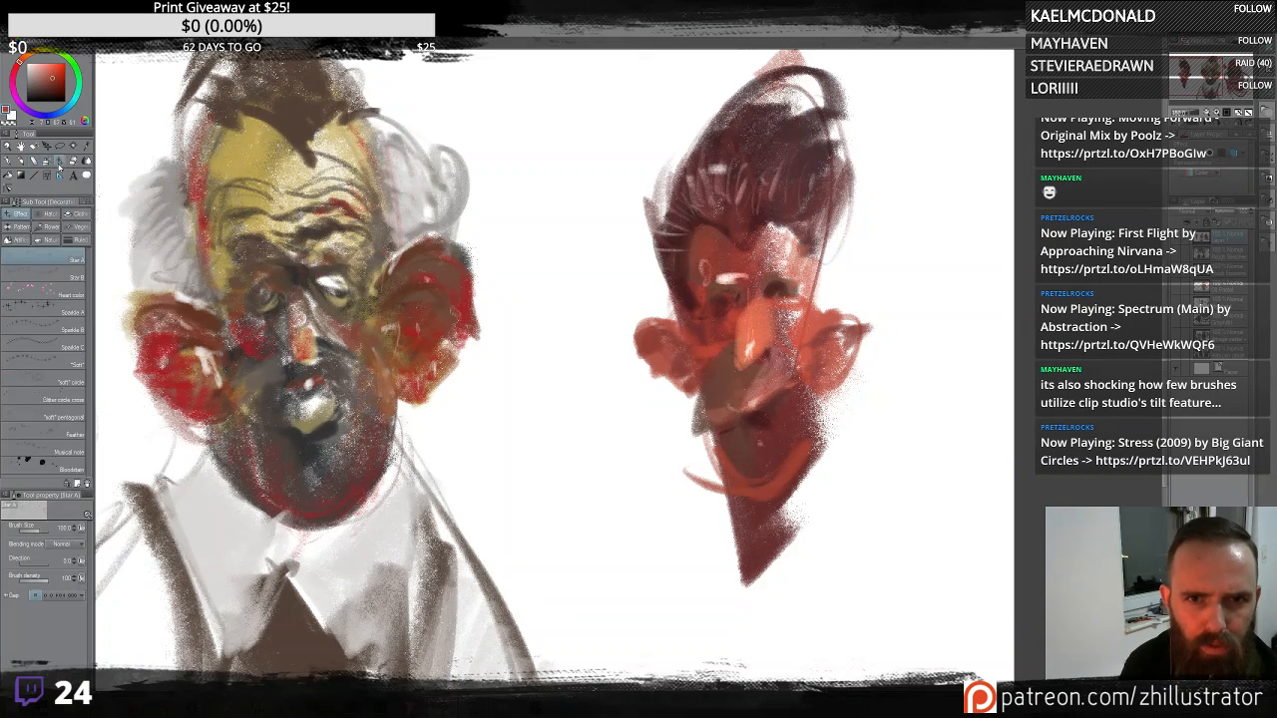
pyautogui.click(73, 163)
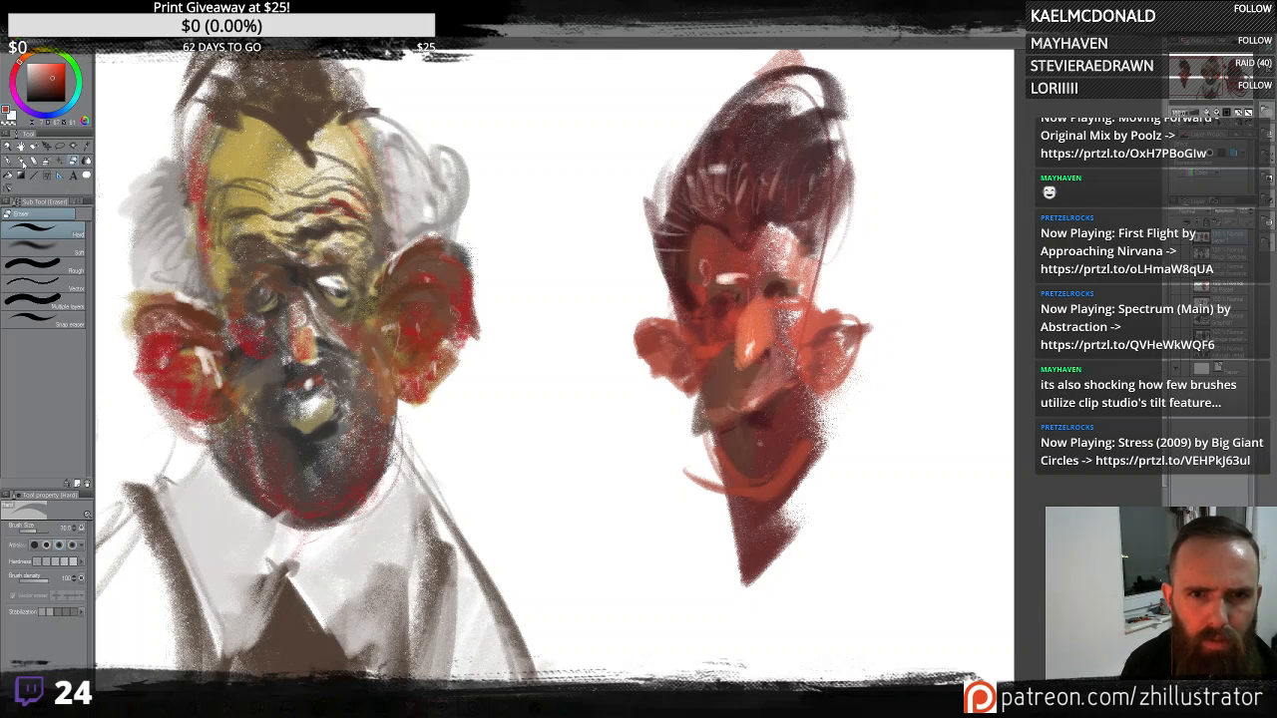
pyautogui.click(34, 162)
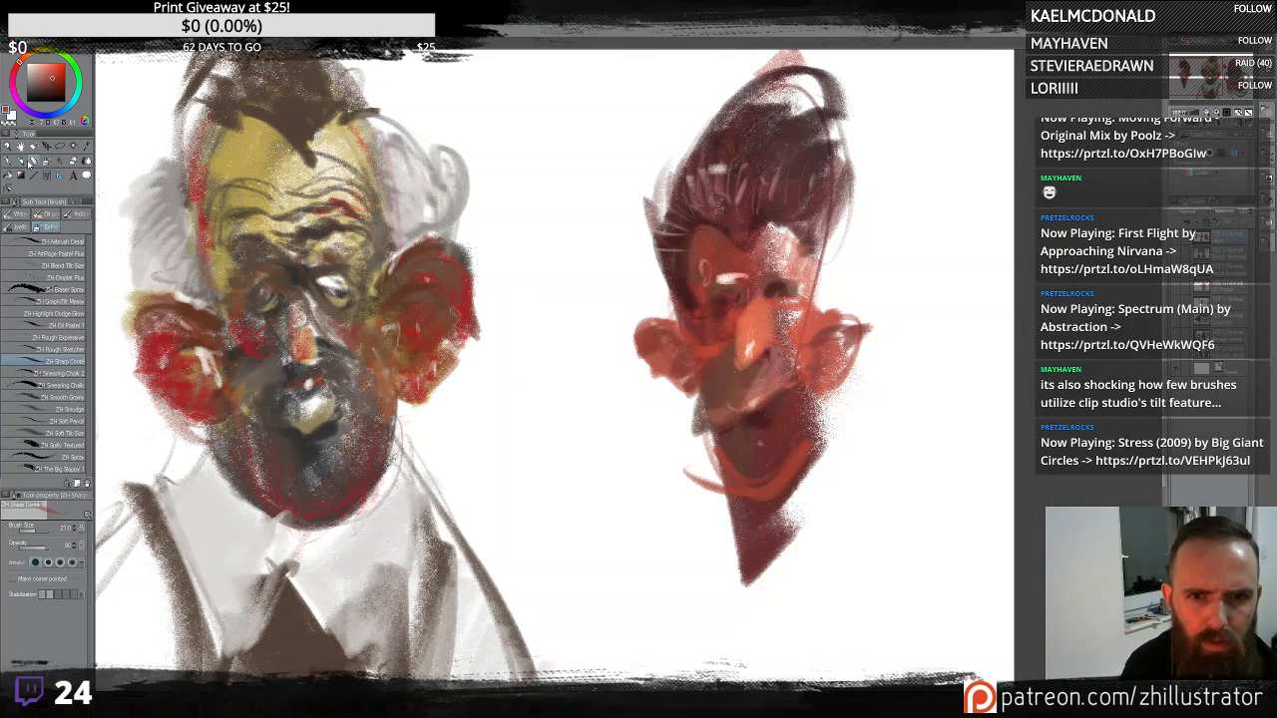
pyautogui.click(20, 161)
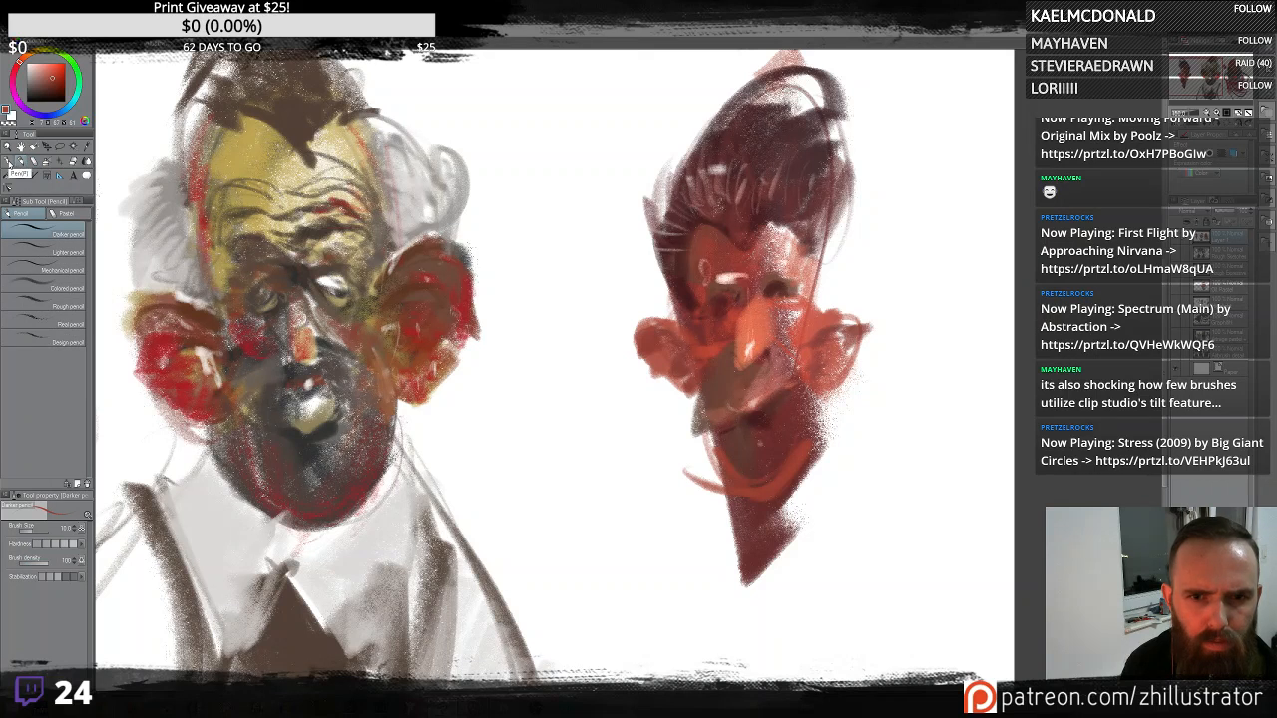
pyautogui.click(9, 163)
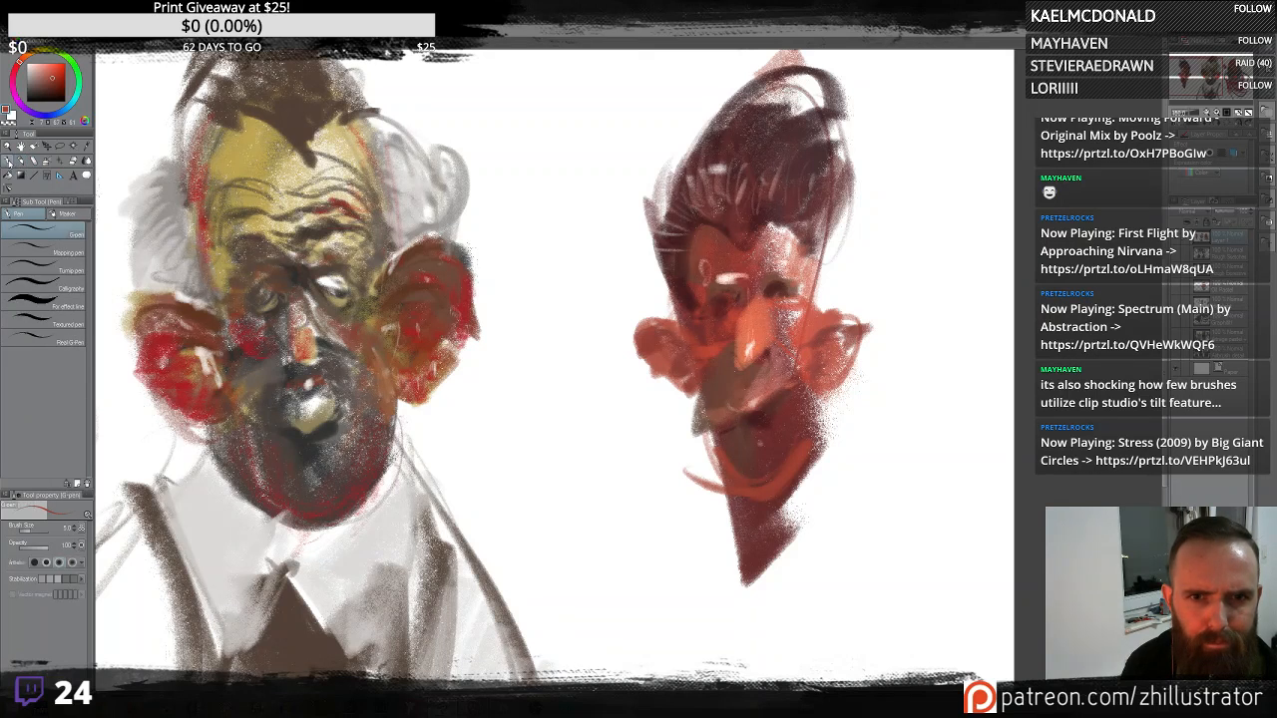
pyautogui.click(86, 162)
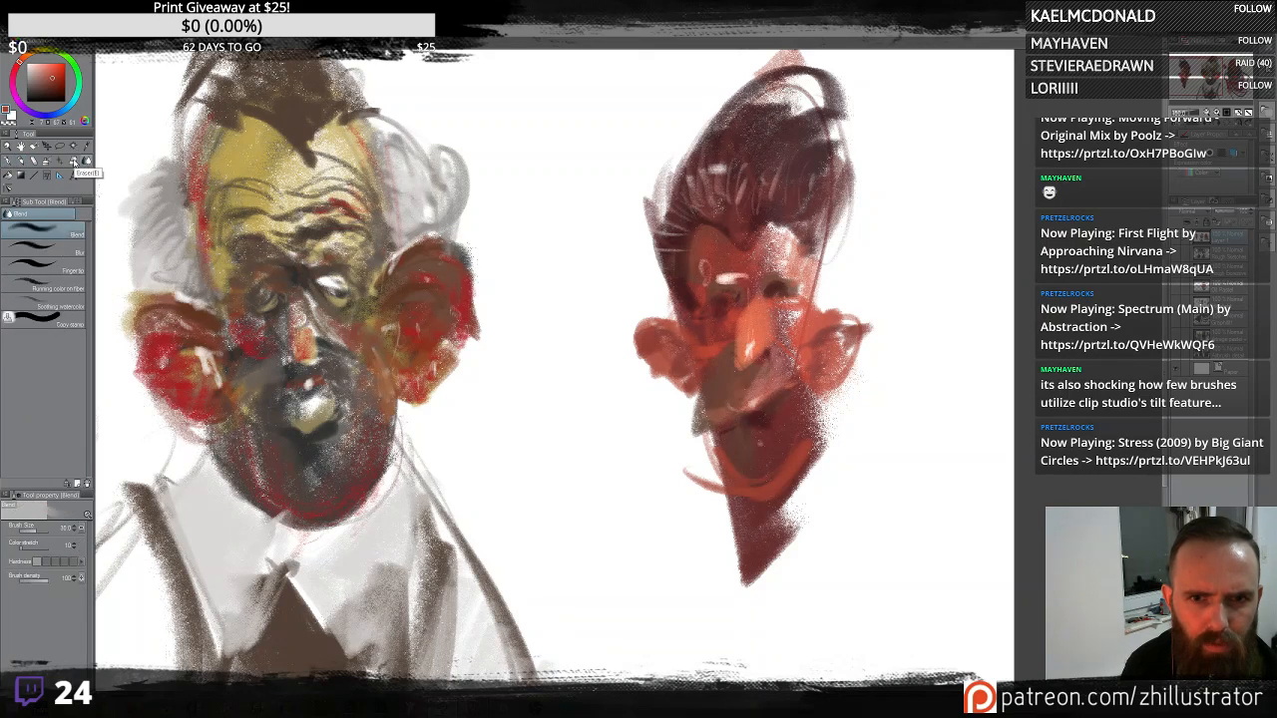
pyautogui.click(73, 162)
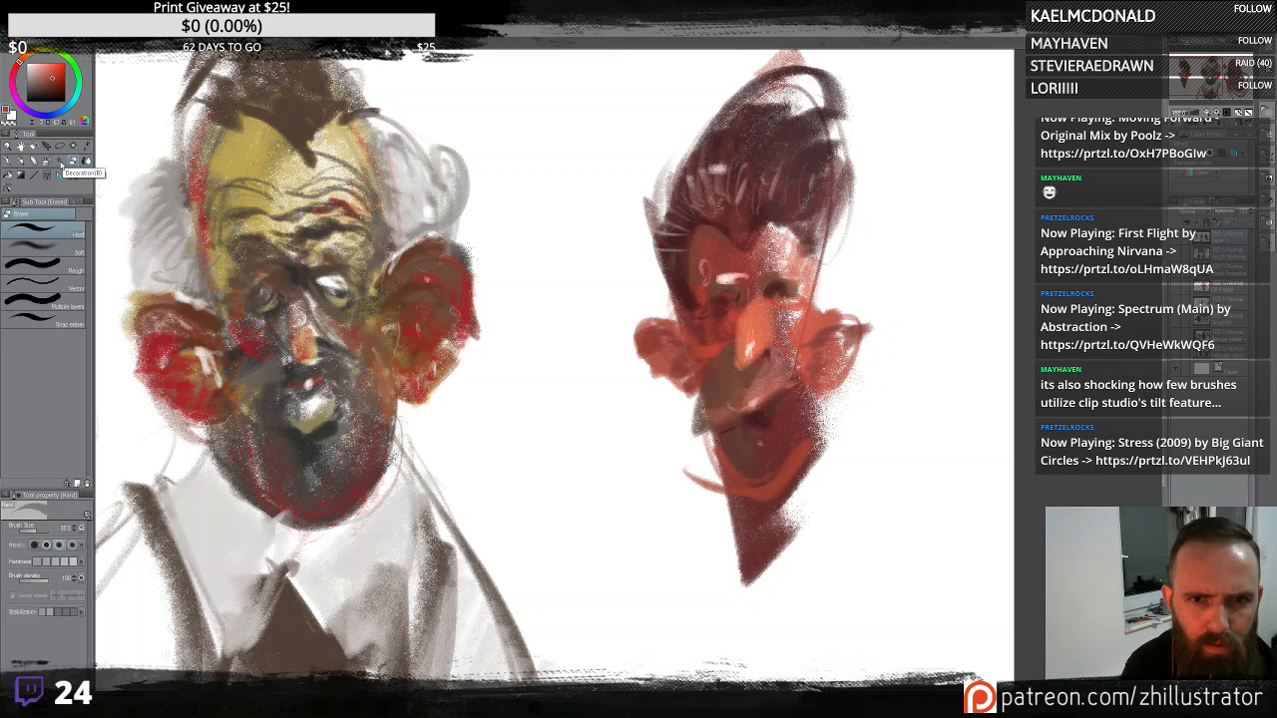
pyautogui.click(59, 162)
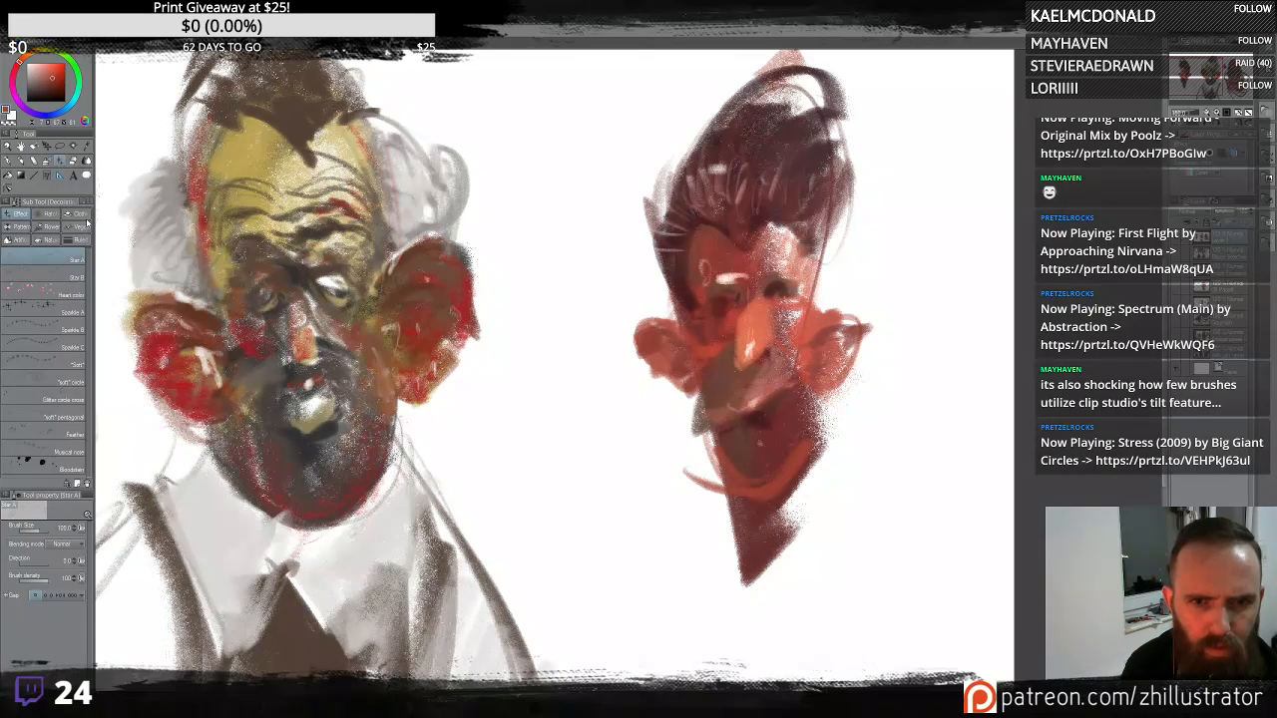
pyautogui.click(47, 163)
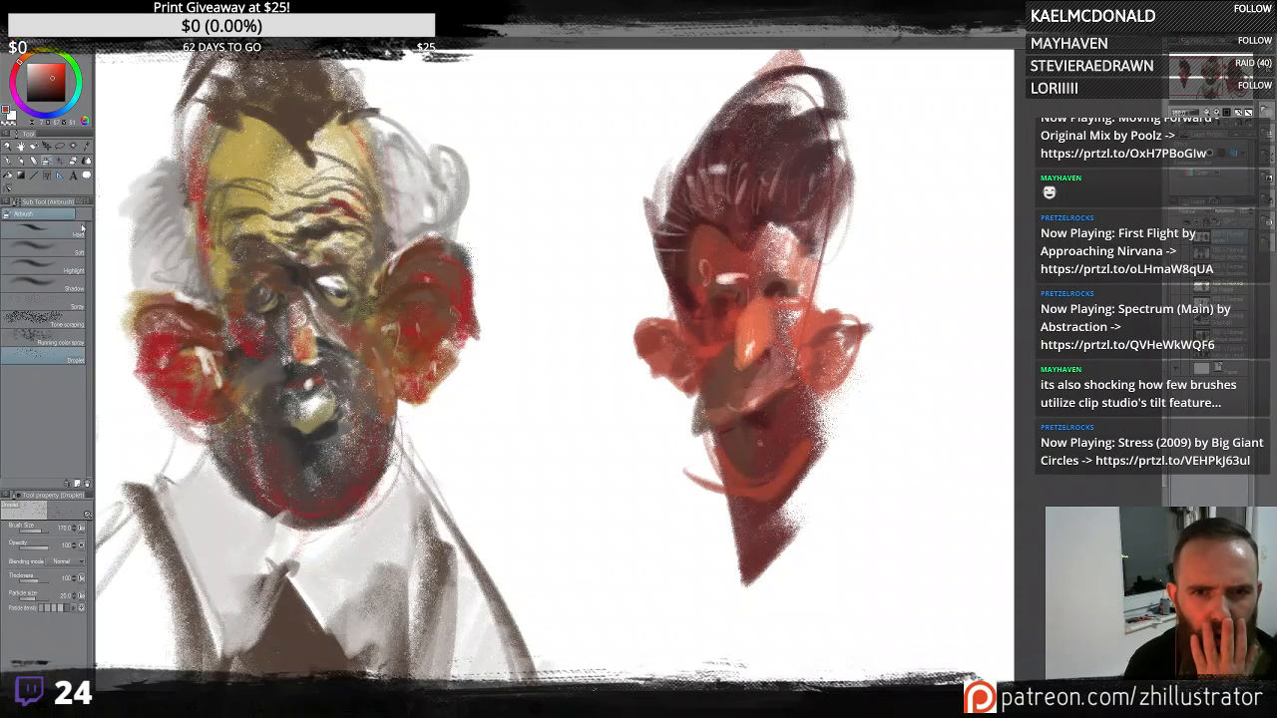
pyautogui.click(34, 162)
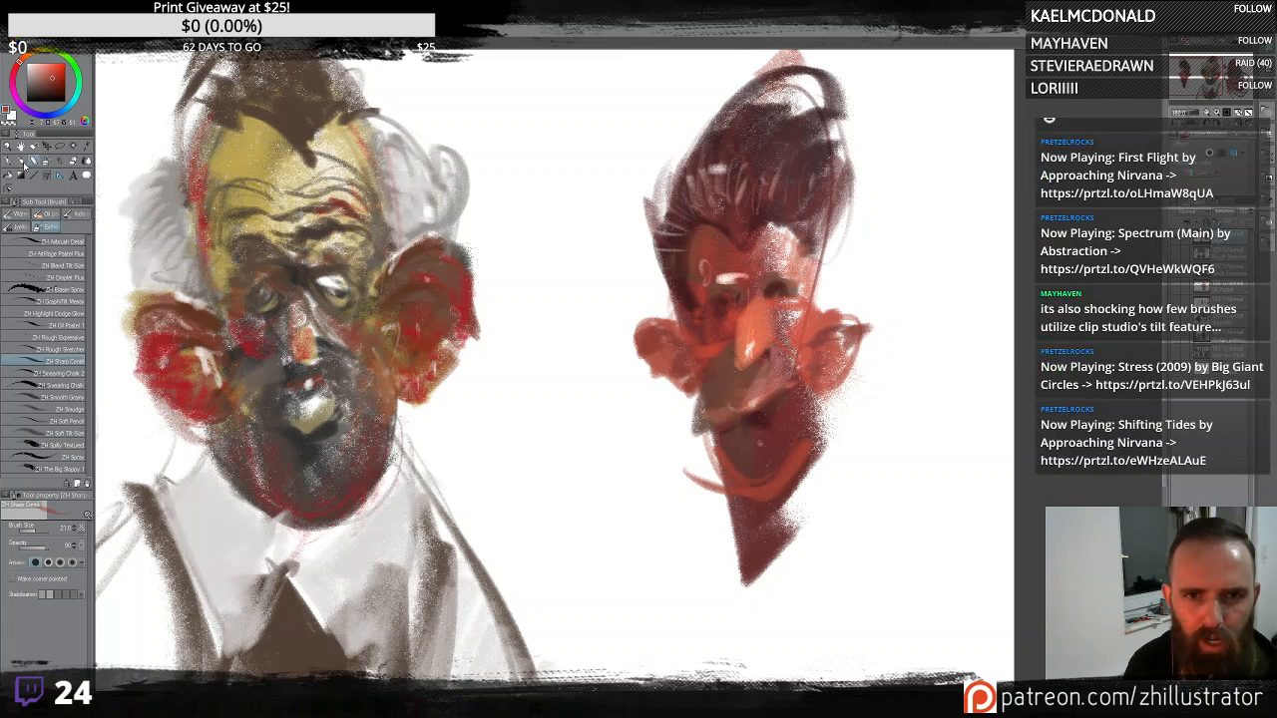
pyautogui.click(22, 163)
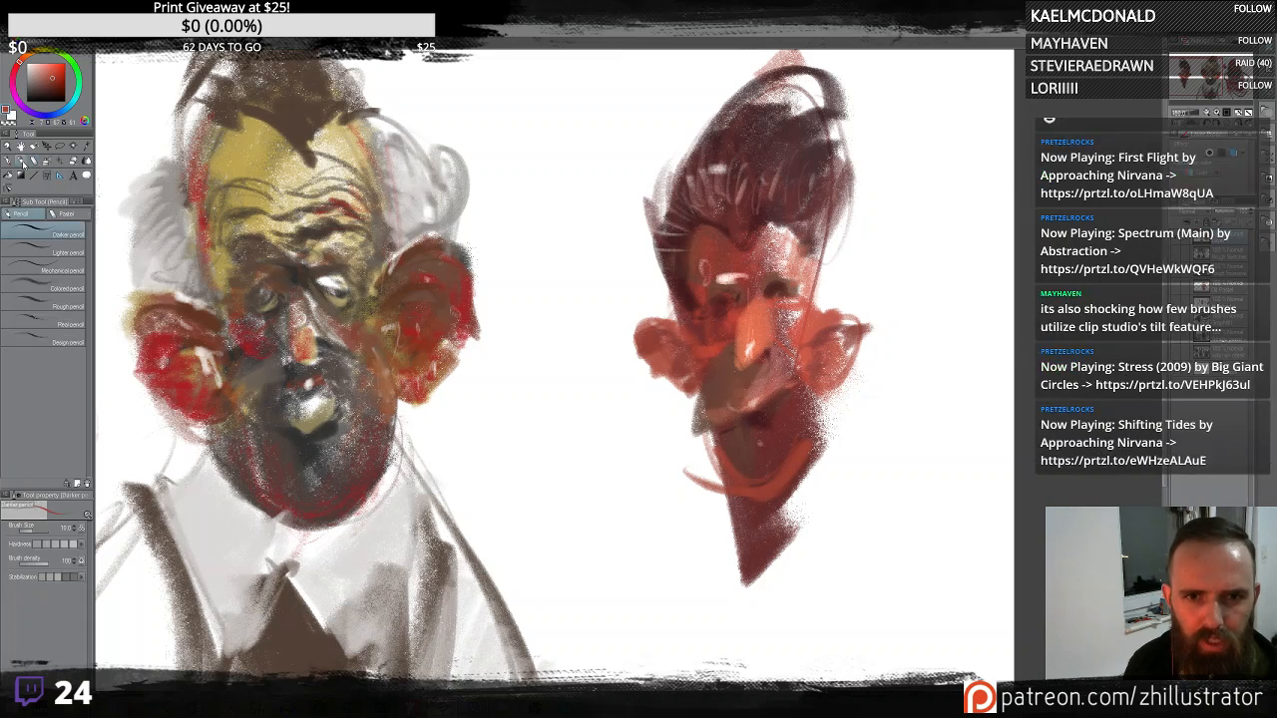
# - Try the Real, Rough, Design, Mechanical and Colored pencil sub tools with test strokes beside the third figure, undoing each
pyautogui.click(60, 289)
pyautogui.click(70, 323)
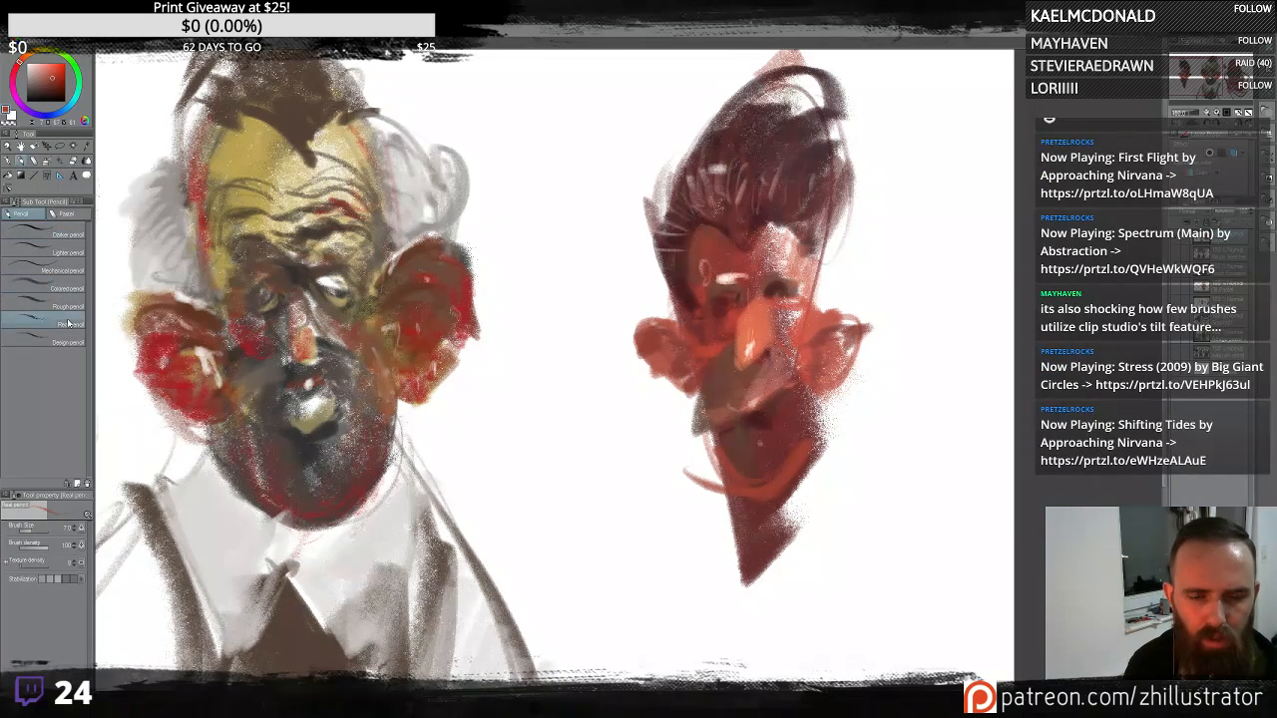
pyautogui.moveTo(546, 140)
pyautogui.mouseDown()
pyautogui.moveTo(558, 266)
pyautogui.moveTo(573, 180)
pyautogui.moveTo(593, 319)
pyautogui.moveTo(537, 325)
pyautogui.moveTo(568, 187)
pyautogui.moveTo(571, 239)
pyautogui.moveTo(589, 203)
pyautogui.moveTo(597, 353)
pyautogui.mouseUp()
pyautogui.hotkey('ctrl', 'z')
pyautogui.click(68, 305)
pyautogui.hotkey('ctrl', 'z')
pyautogui.click(61, 343)
pyautogui.hotkey('ctrl', 'z')
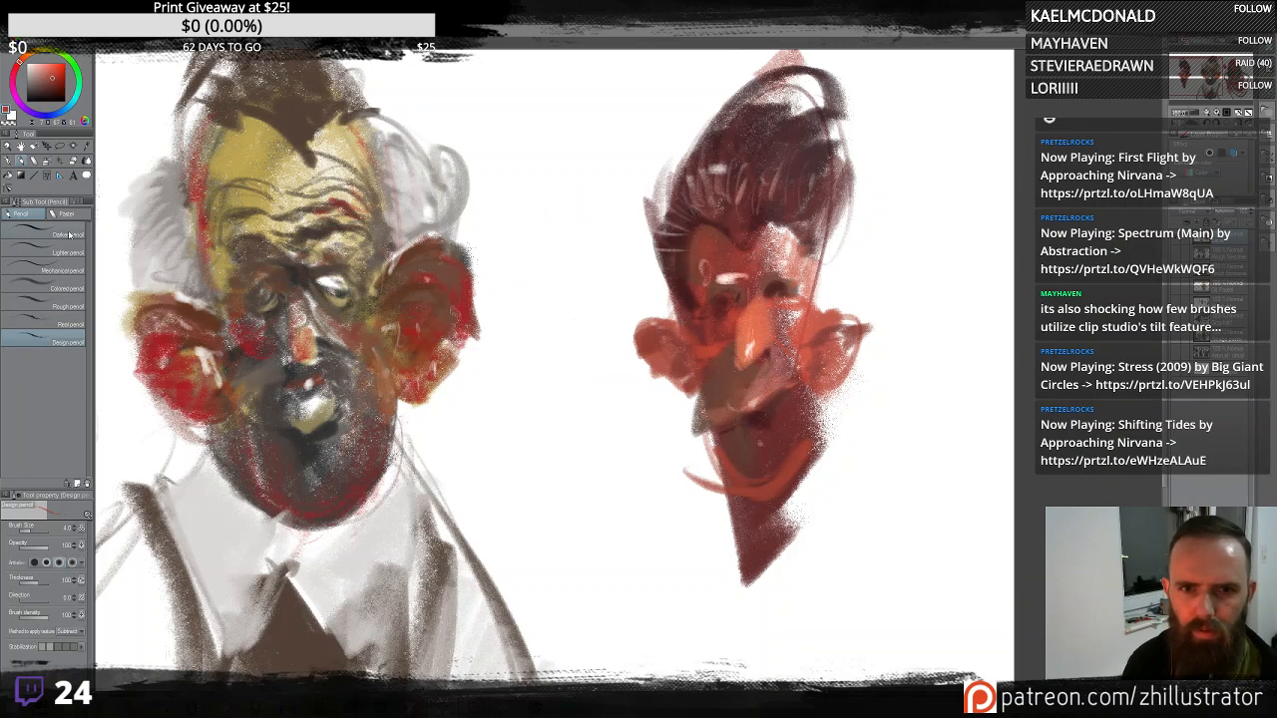
pyautogui.click(70, 236)
pyautogui.click(69, 269)
pyautogui.click(69, 285)
pyautogui.moveTo(593, 182)
pyautogui.mouseDown()
pyautogui.moveTo(565, 283)
pyautogui.moveTo(595, 327)
pyautogui.mouseUp()
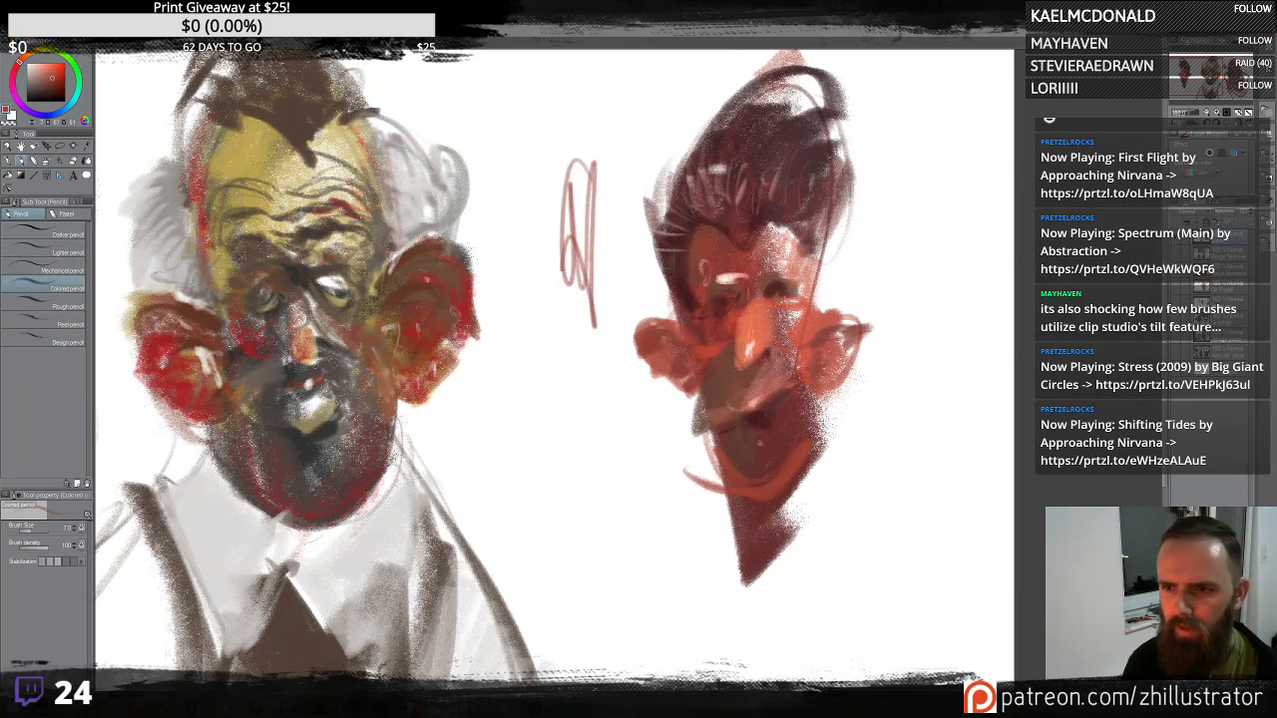
pyautogui.moveTo(576, 273); pyautogui.dragTo(556, 406)
pyautogui.hotkey('ctrl', 'z')
pyautogui.hotkey('ctrl', 'z')
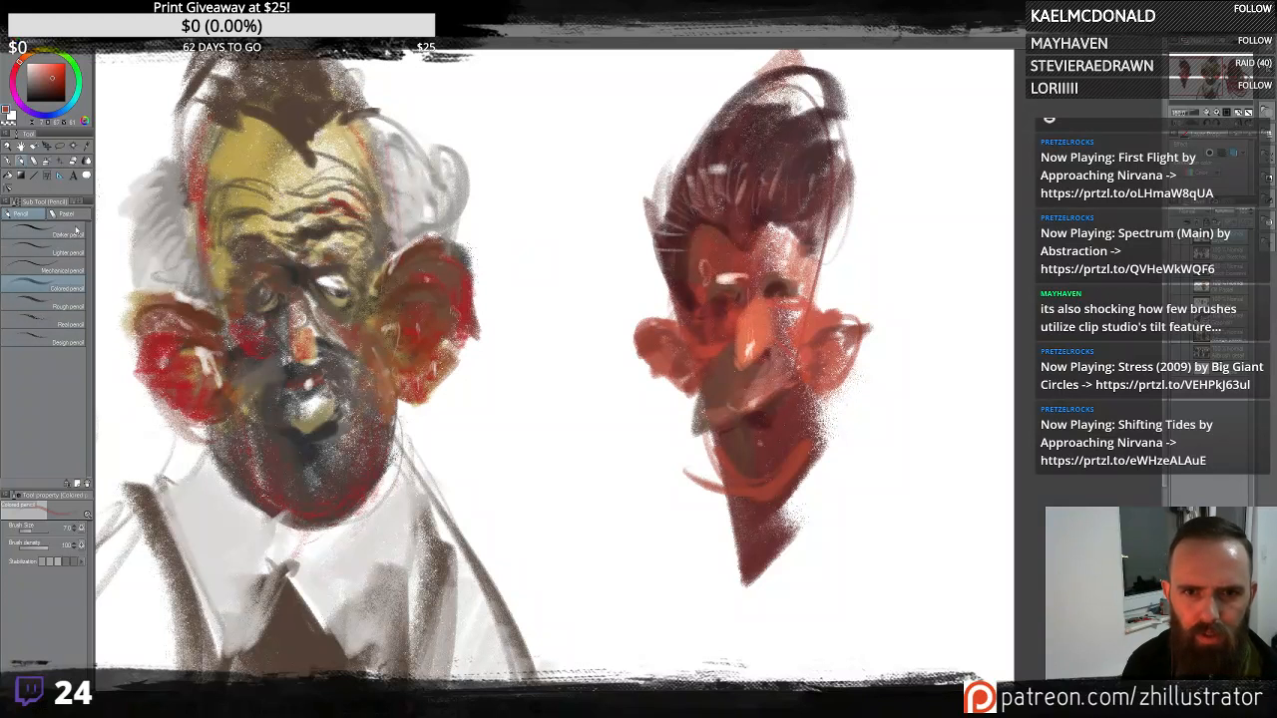
# - Try the Crayon and Pastel sub tools with vertical test strokes between the two figures, undoing them
pyautogui.click(69, 215)
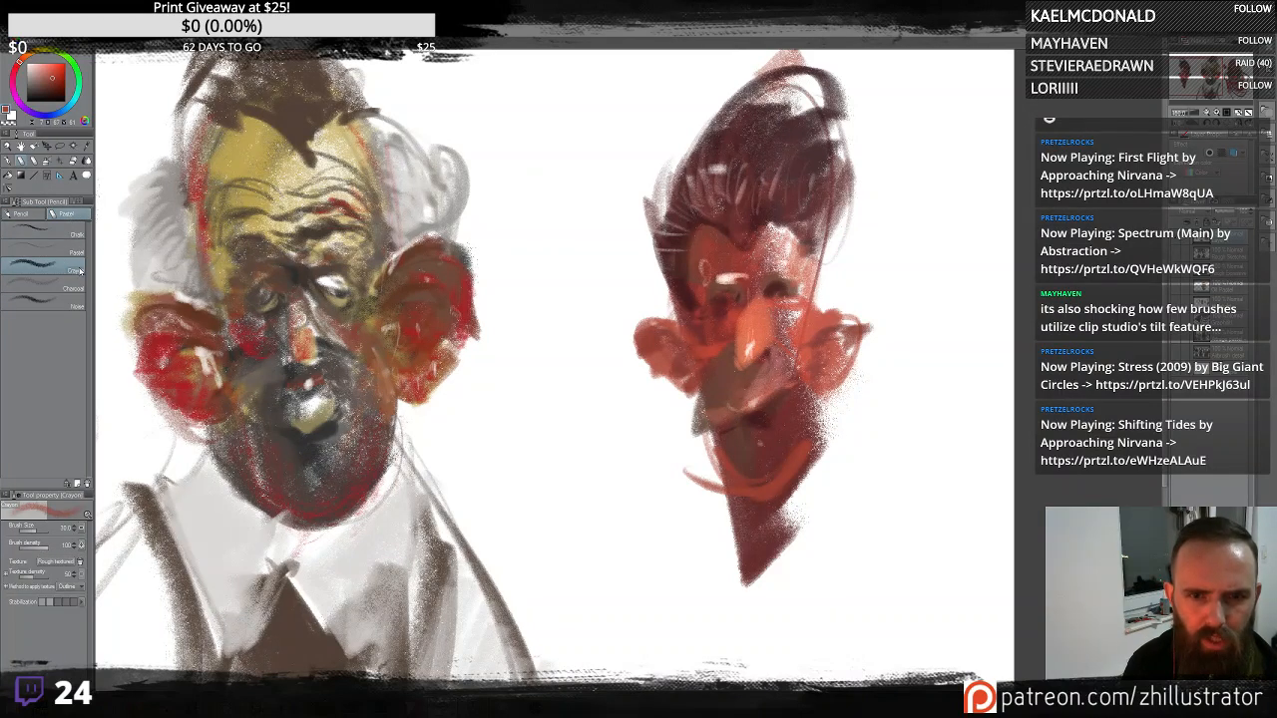
pyautogui.moveTo(624, 199)
pyautogui.mouseDown()
pyautogui.moveTo(590, 321)
pyautogui.moveTo(573, 339)
pyautogui.moveTo(603, 373)
pyautogui.moveTo(636, 545)
pyautogui.moveTo(574, 472)
pyautogui.moveTo(553, 382)
pyautogui.moveTo(559, 331)
pyautogui.moveTo(583, 392)
pyautogui.mouseUp()
pyautogui.hotkey('ctrl', 'z')
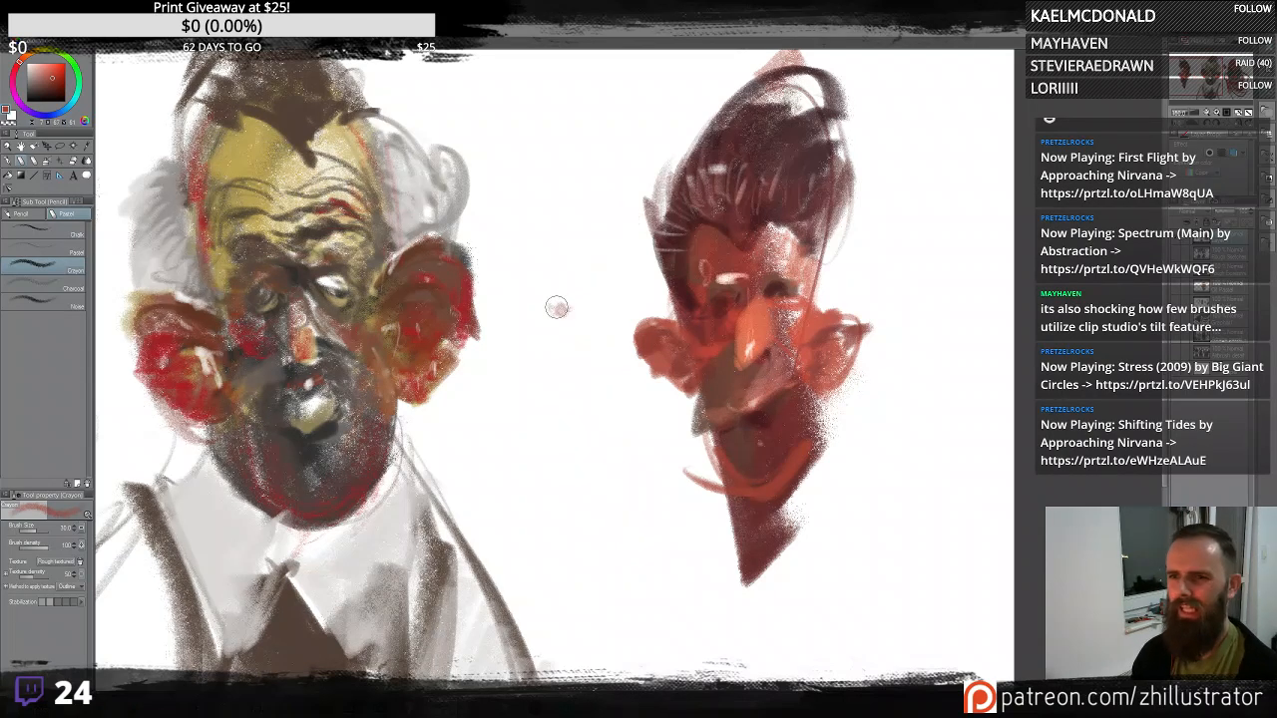
pyautogui.moveTo(559, 306)
pyautogui.mouseDown()
pyautogui.moveTo(576, 143)
pyautogui.moveTo(569, 450)
pyautogui.mouseUp()
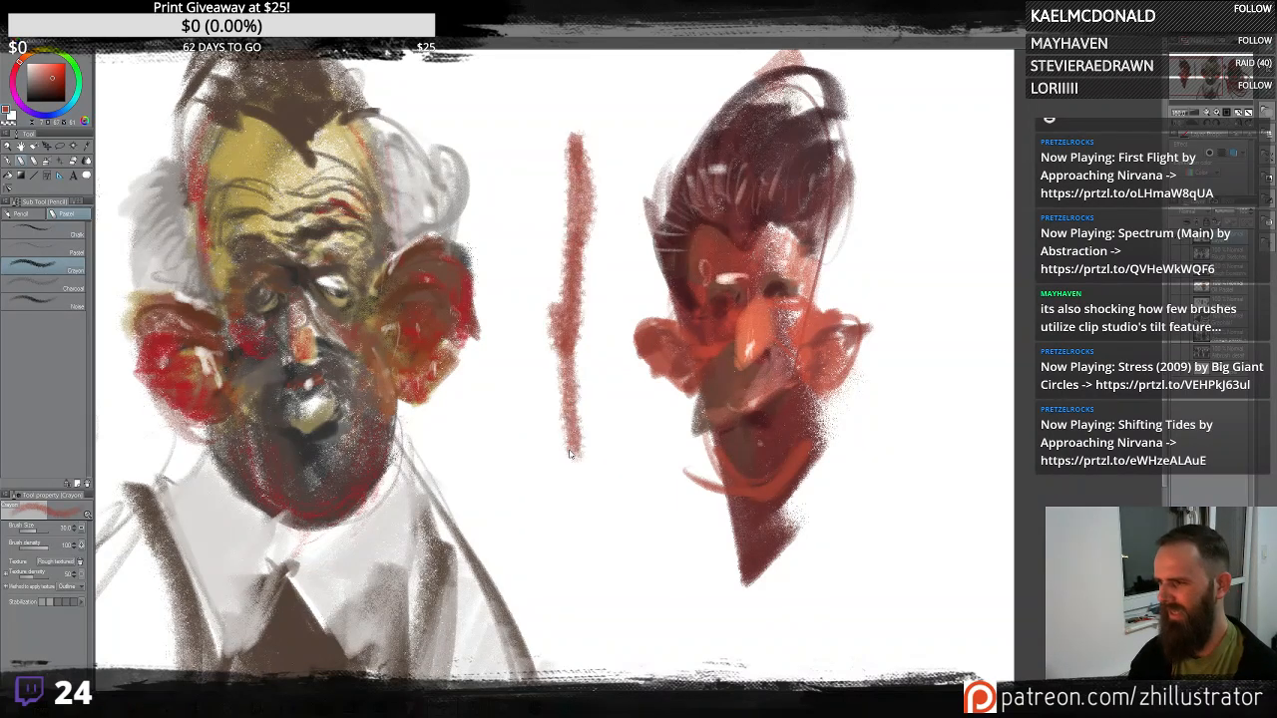
pyautogui.scroll(1, 569, 450)
pyautogui.scroll(1, 617, 339)
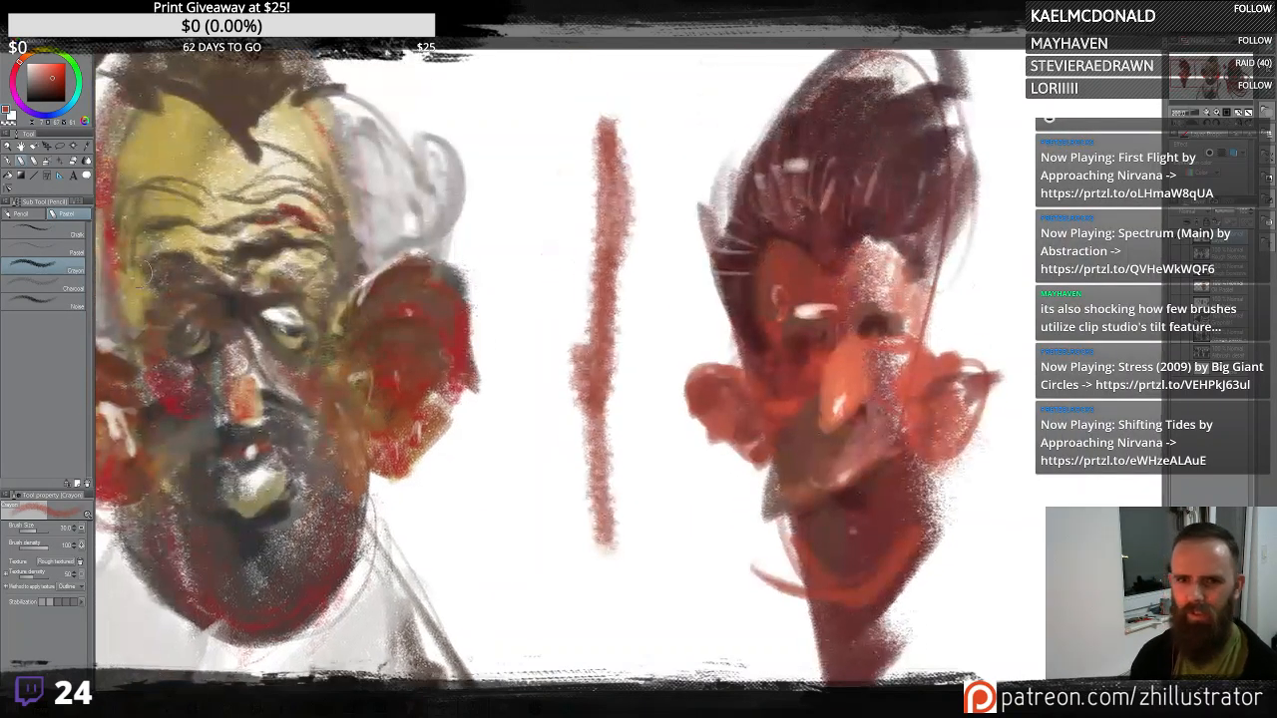
pyautogui.click(58, 258)
pyautogui.moveTo(591, 200)
pyautogui.mouseDown()
pyautogui.moveTo(564, 359)
pyautogui.moveTo(565, 589)
pyautogui.mouseUp()
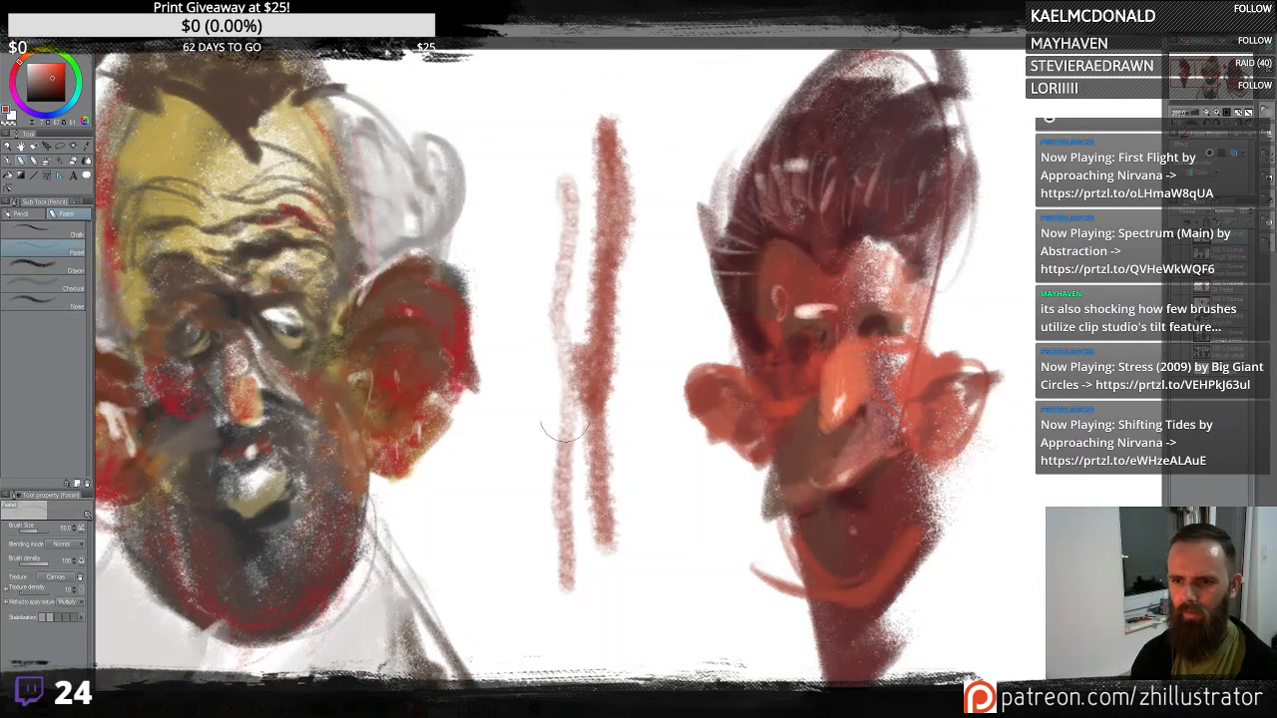
pyautogui.moveTo(561, 439); pyautogui.dragTo(573, 145)
pyautogui.moveTo(548, 82)
pyautogui.mouseDown()
pyautogui.moveTo(546, 347)
pyautogui.moveTo(553, 289)
pyautogui.moveTo(579, 521)
pyautogui.mouseUp()
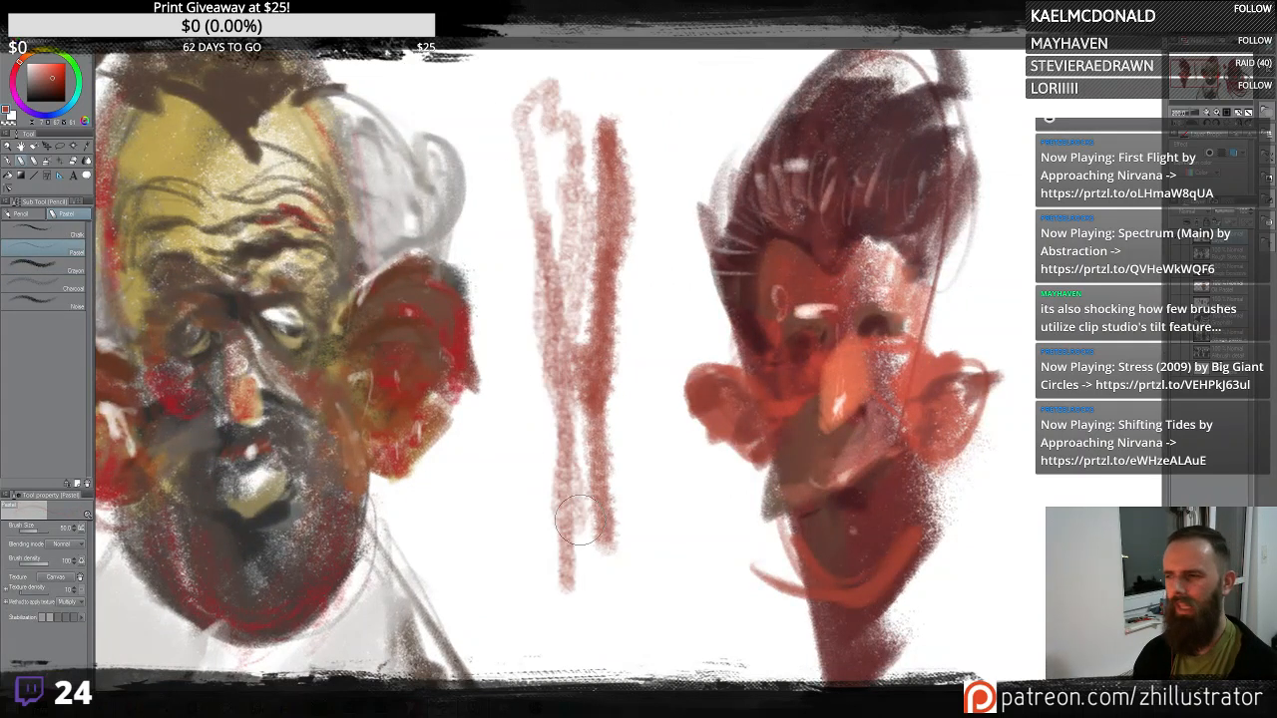
pyautogui.hotkey('ctrl', 'z')
pyautogui.hotkey('ctrl', 'z')
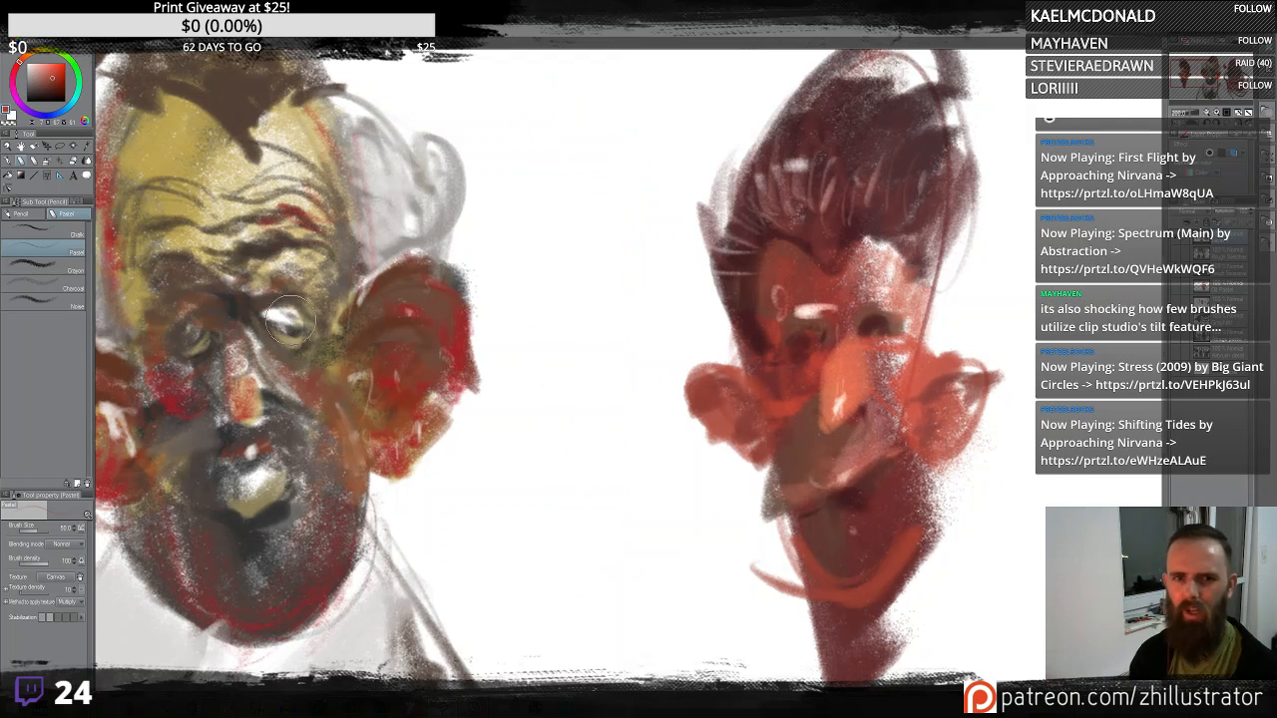
# - Try the remaining pastel sub tools, including Charcoal, with test strokes between the figures, undoing each
pyautogui.click(59, 301)
pyautogui.moveTo(619, 391); pyautogui.dragTo(592, 108)
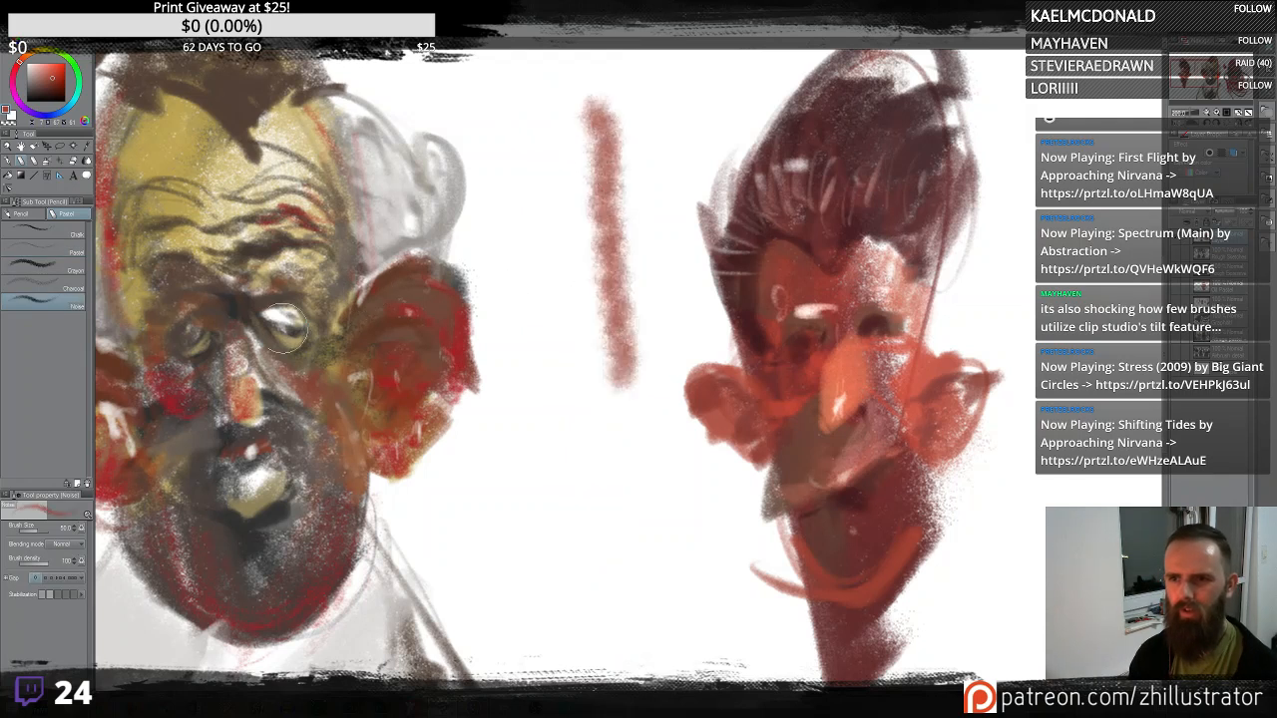
pyautogui.hotkey('ctrl', 'z')
pyautogui.click(59, 289)
pyautogui.moveTo(608, 289)
pyautogui.mouseDown()
pyautogui.moveTo(590, 128)
pyautogui.moveTo(616, 207)
pyautogui.moveTo(619, 305)
pyautogui.moveTo(597, 327)
pyautogui.moveTo(637, 609)
pyautogui.moveTo(626, 80)
pyautogui.moveTo(677, 124)
pyautogui.moveTo(648, 200)
pyautogui.moveTo(622, 404)
pyautogui.moveTo(572, 417)
pyautogui.moveTo(603, 209)
pyautogui.moveTo(596, 270)
pyautogui.moveTo(565, 189)
pyautogui.moveTo(575, 454)
pyautogui.moveTo(599, 560)
pyautogui.moveTo(600, 469)
pyautogui.mouseUp()
pyautogui.hotkey('ctrl', 'z')
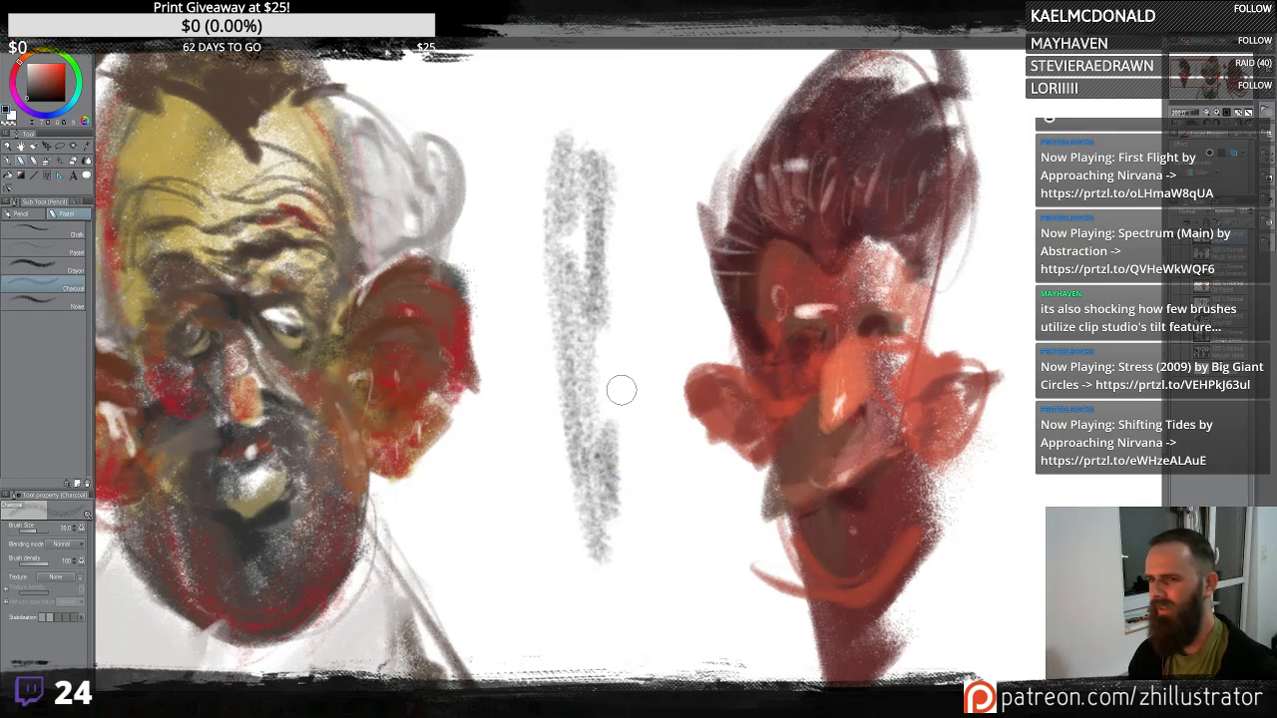
pyautogui.moveTo(619, 388); pyautogui.dragTo(659, 139)
pyautogui.moveTo(659, 140)
pyautogui.mouseDown()
pyautogui.moveTo(584, 174)
pyautogui.moveTo(623, 125)
pyautogui.moveTo(564, 230)
pyautogui.moveTo(588, 503)
pyautogui.moveTo(497, 419)
pyautogui.moveTo(539, 320)
pyautogui.mouseUp()
pyautogui.hotkey('ctrl', 'z')
pyautogui.hotkey('ctrl', 'z')
pyautogui.hotkey('ctrl', 'z')
pyautogui.hotkey('ctrl', 'z')
pyautogui.hotkey('ctrl', 'z')
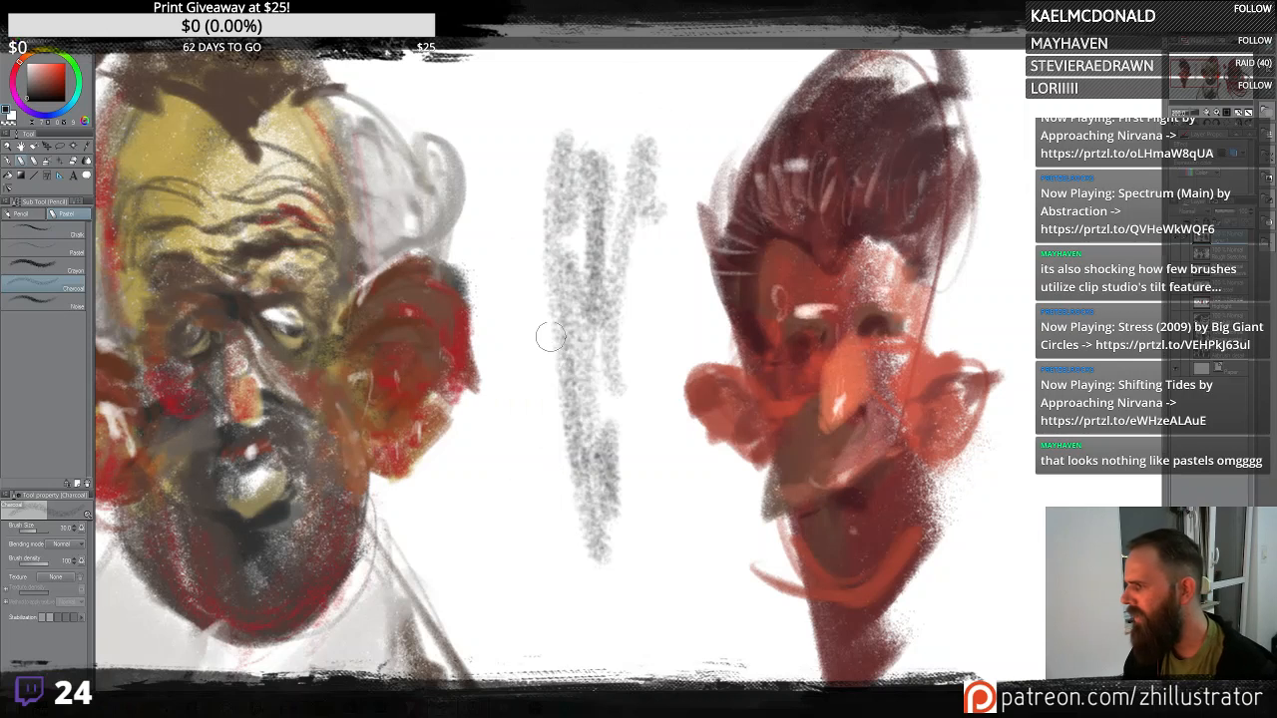
pyautogui.hotkey('ctrl', 'z')
pyautogui.moveTo(569, 439)
pyautogui.mouseDown()
pyautogui.moveTo(563, 140)
pyautogui.moveTo(558, 526)
pyautogui.moveTo(589, 220)
pyautogui.moveTo(607, 250)
pyautogui.moveTo(581, 159)
pyautogui.moveTo(593, 210)
pyautogui.moveTo(619, 237)
pyautogui.moveTo(593, 268)
pyautogui.moveTo(644, 223)
pyautogui.moveTo(587, 252)
pyautogui.moveTo(571, 359)
pyautogui.mouseUp()
pyautogui.hotkey('ctrl', 'z')
pyautogui.hotkey('ctrl', 'z')
pyautogui.moveTo(620, 349)
pyautogui.mouseDown()
pyautogui.moveTo(571, 231)
pyautogui.moveTo(557, 152)
pyautogui.mouseUp()
pyautogui.hotkey('ctrl', 'z')
pyautogui.hotkey('ctrl', 'z')
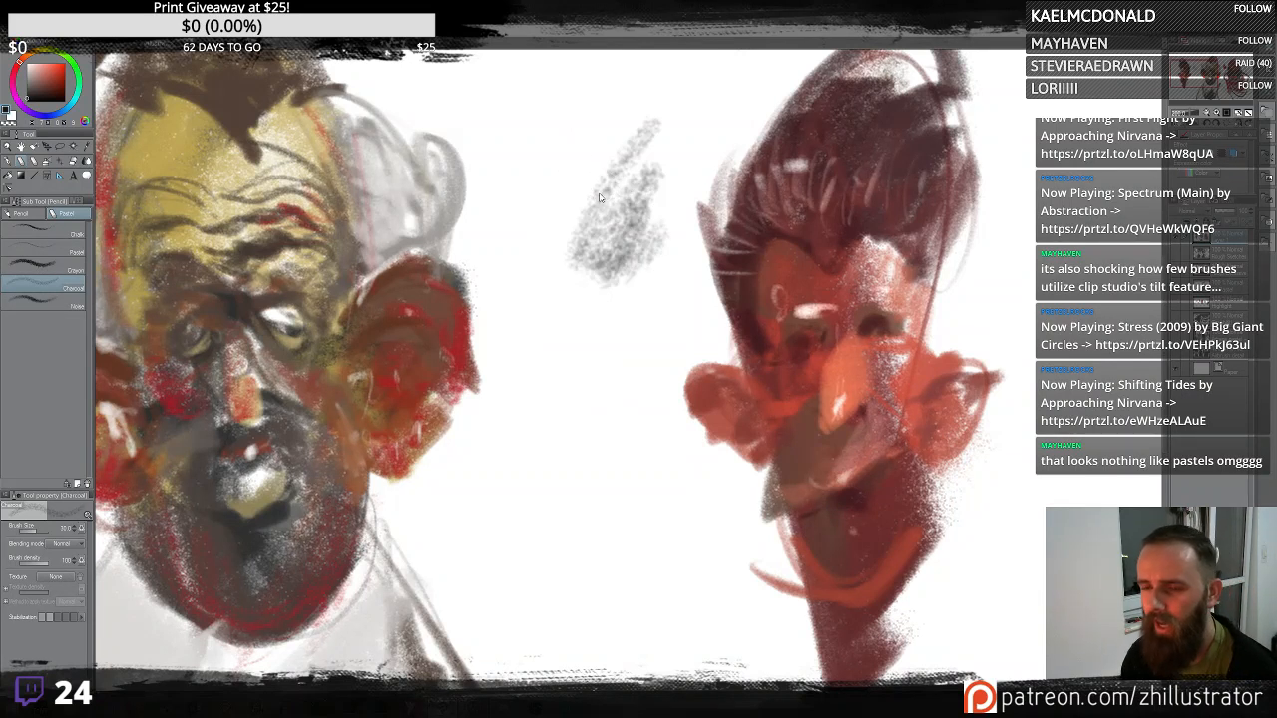
pyautogui.hotkey('ctrl', 'z')
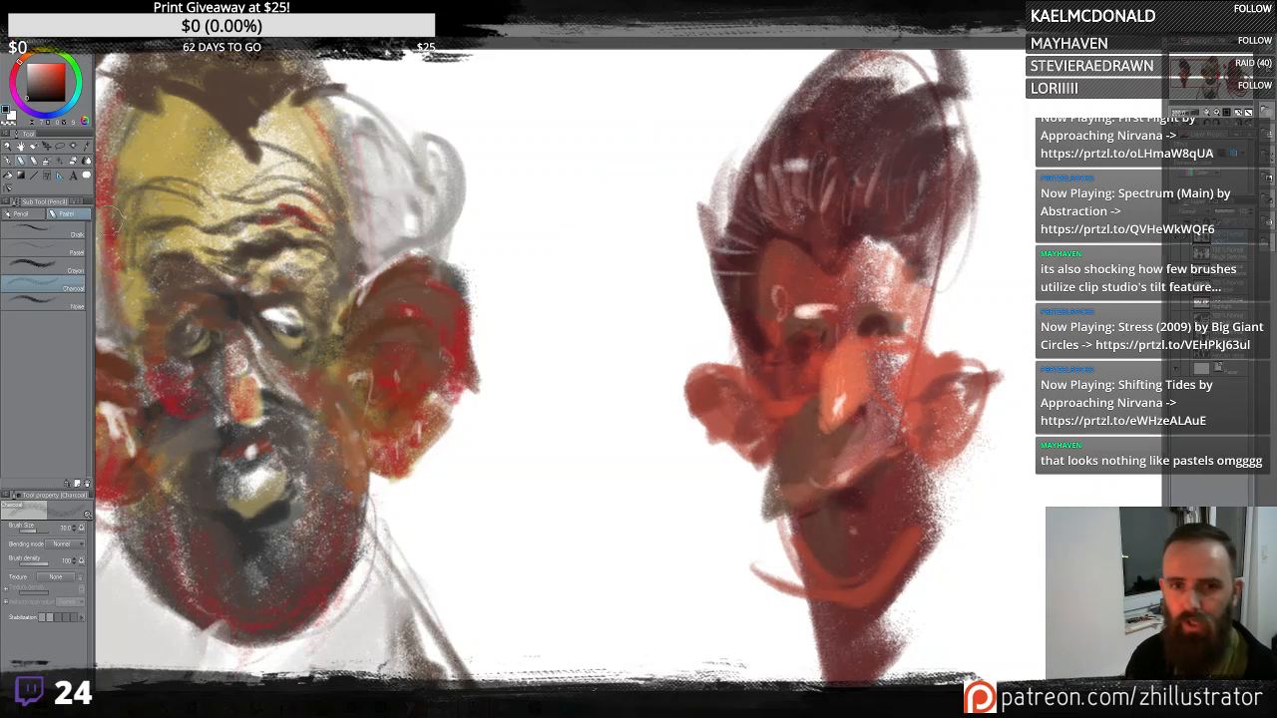
# - Test the Chalk, Pastel and Charcoal sub tools with strokes between the two faces, undoing and clearing them
pyautogui.click(73, 232)
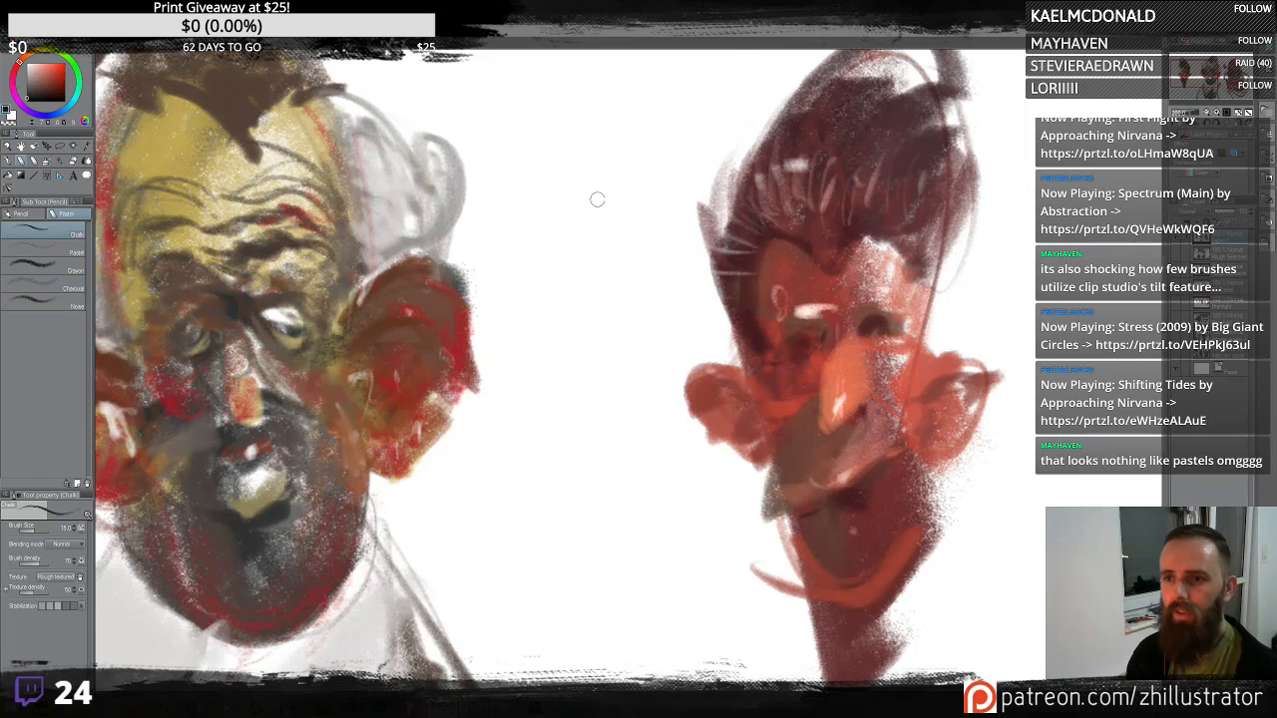
pyautogui.moveTo(597, 200)
pyautogui.mouseDown()
pyautogui.moveTo(618, 244)
pyautogui.moveTo(628, 465)
pyautogui.moveTo(648, 228)
pyautogui.moveTo(613, 263)
pyautogui.moveTo(591, 221)
pyautogui.moveTo(568, 237)
pyautogui.moveTo(595, 327)
pyautogui.mouseUp()
pyautogui.hotkey('ctrl', 'z')
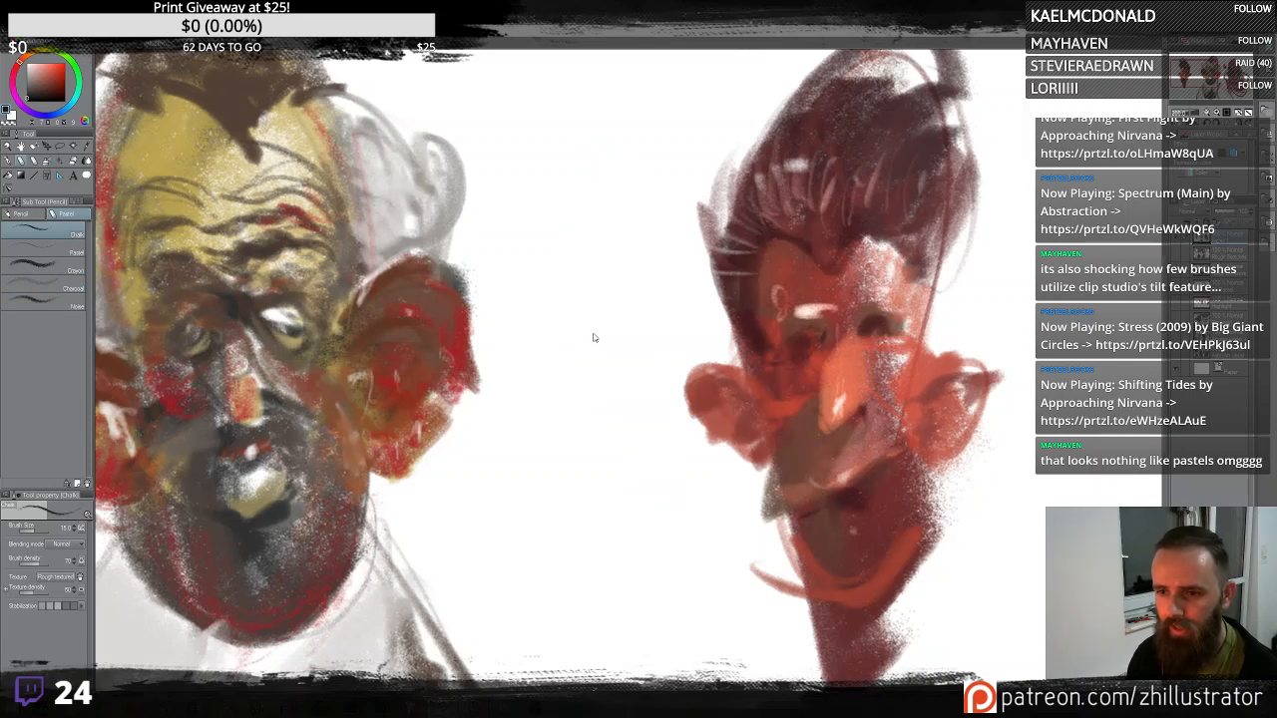
pyautogui.moveTo(609, 278)
pyautogui.mouseDown()
pyautogui.moveTo(592, 161)
pyautogui.moveTo(586, 326)
pyautogui.moveTo(645, 124)
pyautogui.moveTo(588, 227)
pyautogui.moveTo(601, 351)
pyautogui.moveTo(593, 564)
pyautogui.moveTo(665, 499)
pyautogui.moveTo(654, 519)
pyautogui.moveTo(628, 469)
pyautogui.moveTo(581, 494)
pyautogui.moveTo(579, 371)
pyautogui.moveTo(518, 499)
pyautogui.moveTo(562, 544)
pyautogui.moveTo(595, 421)
pyautogui.mouseUp()
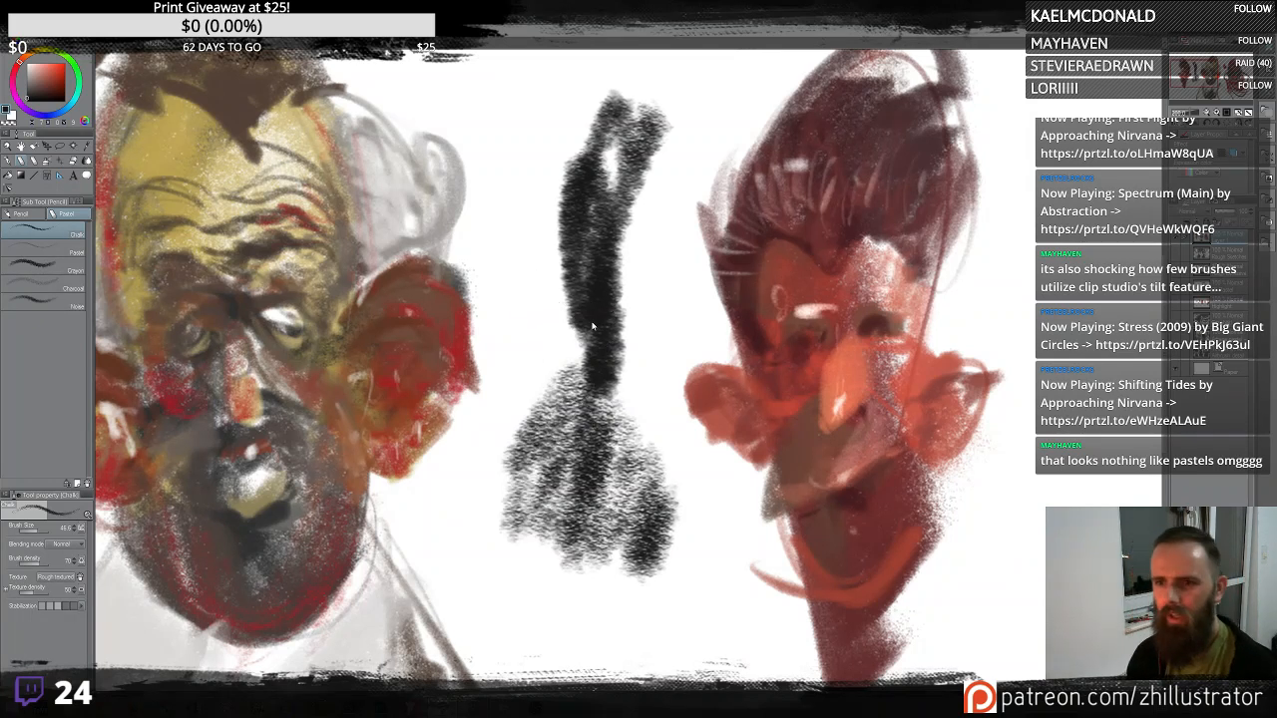
pyautogui.moveTo(568, 318)
pyautogui.mouseDown()
pyautogui.moveTo(546, 297)
pyautogui.moveTo(566, 302)
pyautogui.moveTo(591, 345)
pyautogui.moveTo(617, 290)
pyautogui.moveTo(580, 170)
pyautogui.moveTo(537, 207)
pyautogui.mouseUp()
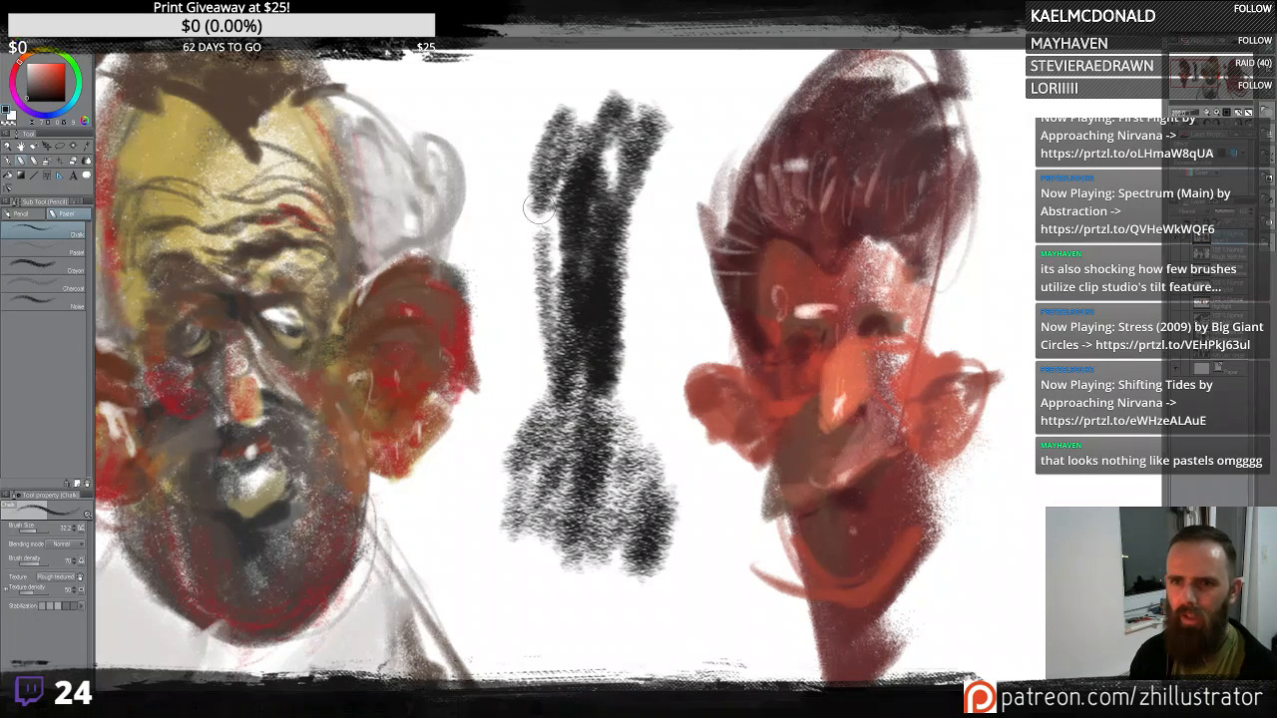
pyautogui.hotkey('ctrl', 'z')
pyautogui.hotkey('ctrl', 'z')
pyautogui.hotkey('ctrl', 'z')
pyautogui.hotkey('ctrl', 'z')
pyautogui.hotkey('ctrl', 'z')
pyautogui.click(62, 252)
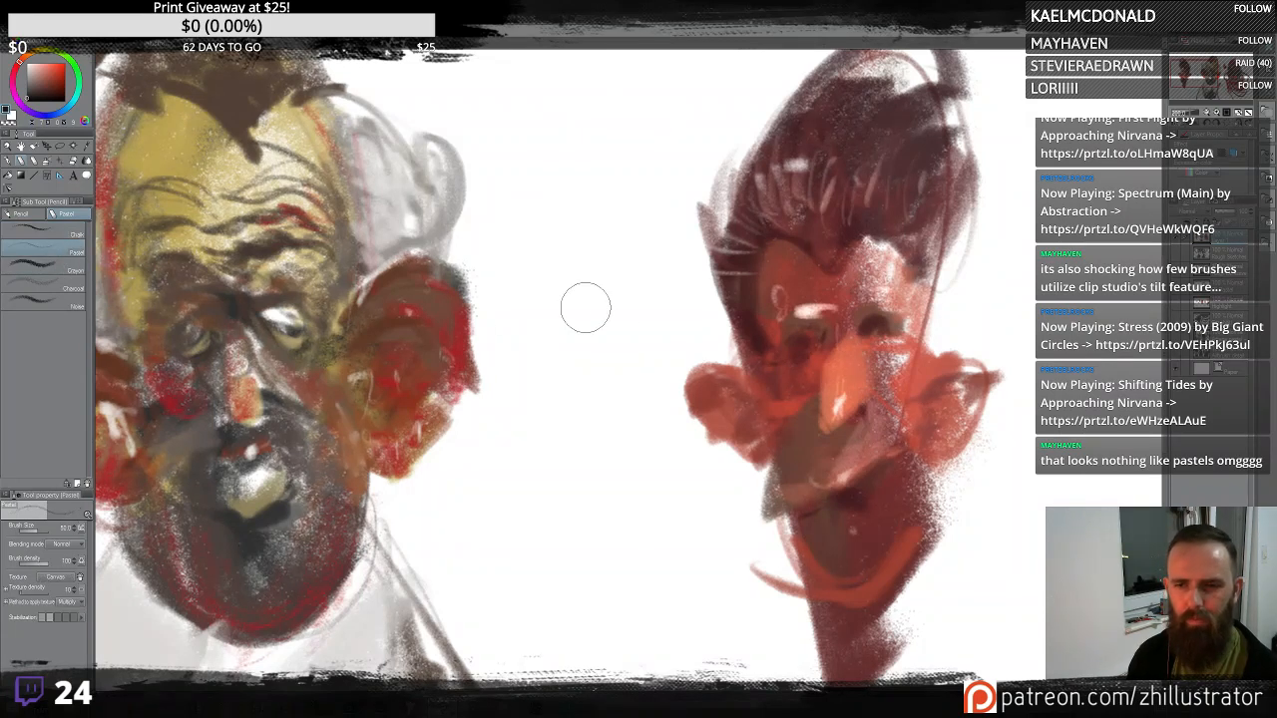
pyautogui.moveTo(585, 305)
pyautogui.mouseDown()
pyautogui.moveTo(600, 346)
pyautogui.moveTo(586, 164)
pyautogui.moveTo(596, 302)
pyautogui.moveTo(624, 334)
pyautogui.moveTo(580, 217)
pyautogui.moveTo(576, 368)
pyautogui.moveTo(618, 432)
pyautogui.moveTo(632, 491)
pyautogui.moveTo(618, 502)
pyautogui.moveTo(593, 437)
pyautogui.moveTo(568, 460)
pyautogui.moveTo(558, 445)
pyautogui.moveTo(561, 475)
pyautogui.mouseUp()
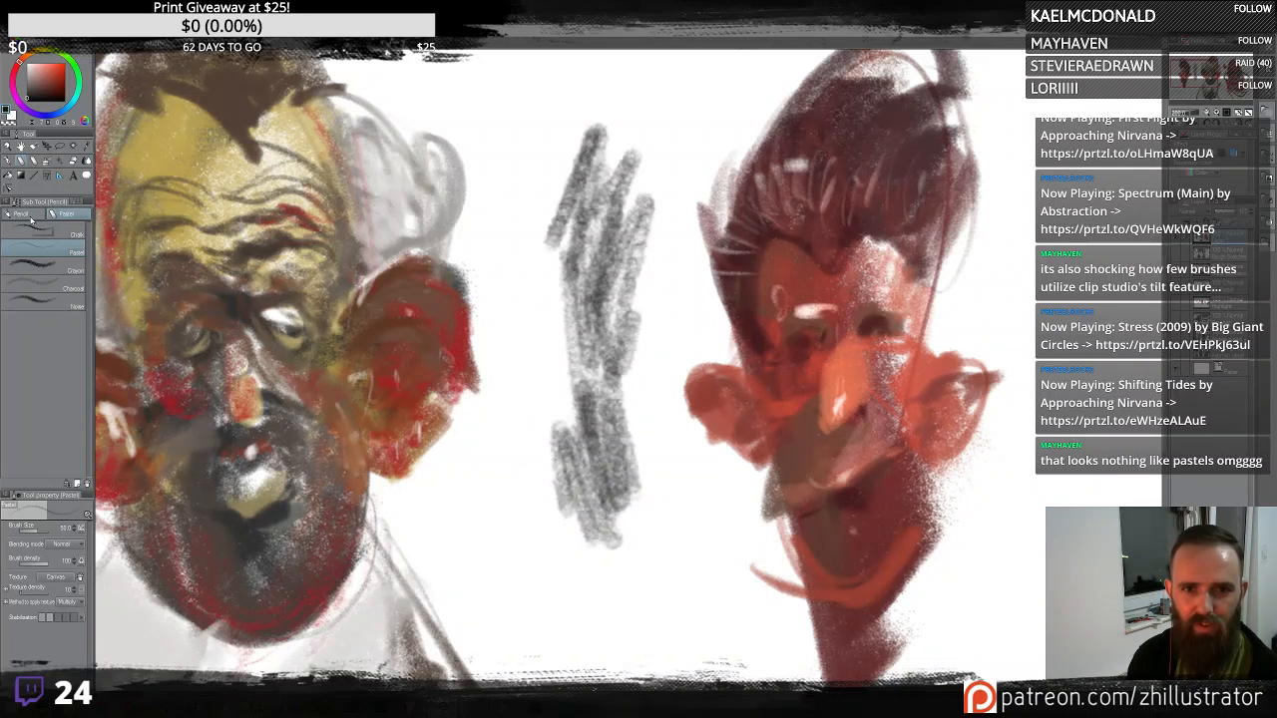
pyautogui.click(58, 290)
pyautogui.moveTo(536, 208)
pyautogui.mouseDown()
pyautogui.moveTo(632, 160)
pyautogui.moveTo(569, 96)
pyautogui.moveTo(551, 292)
pyautogui.moveTo(579, 423)
pyautogui.moveTo(607, 398)
pyautogui.moveTo(566, 273)
pyautogui.moveTo(610, 168)
pyautogui.moveTo(618, 103)
pyautogui.moveTo(597, 87)
pyautogui.moveTo(627, 261)
pyautogui.moveTo(653, 118)
pyautogui.moveTo(628, 89)
pyautogui.moveTo(550, 110)
pyautogui.moveTo(608, 214)
pyautogui.moveTo(579, 230)
pyautogui.mouseUp()
pyautogui.hotkey('ctrl', 'z')
pyautogui.hotkey('ctrl', 'z')
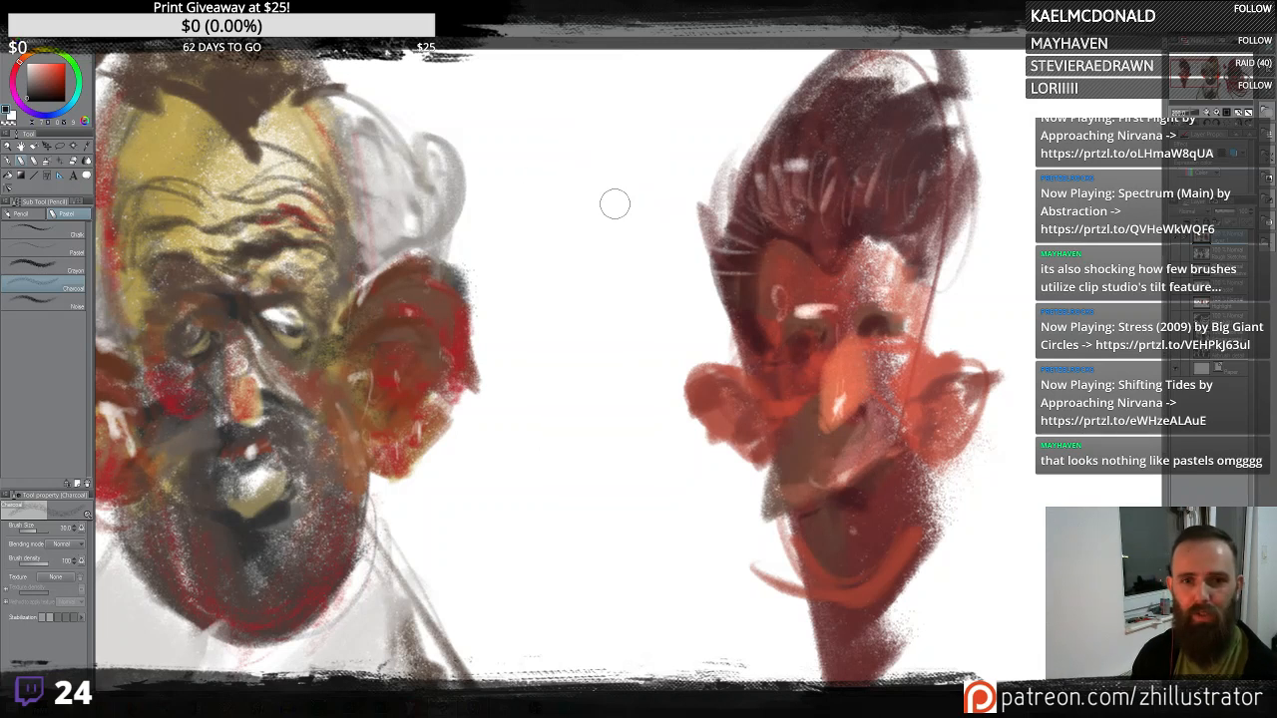
pyautogui.moveTo(630, 164)
pyautogui.mouseDown()
pyautogui.moveTo(629, 93)
pyautogui.moveTo(644, 196)
pyautogui.moveTo(616, 168)
pyautogui.moveTo(562, 230)
pyautogui.moveTo(617, 170)
pyautogui.moveTo(580, 297)
pyautogui.moveTo(598, 333)
pyautogui.moveTo(614, 517)
pyautogui.moveTo(575, 387)
pyautogui.moveTo(616, 401)
pyautogui.moveTo(622, 430)
pyautogui.moveTo(604, 233)
pyautogui.moveTo(529, 205)
pyautogui.moveTo(522, 345)
pyautogui.moveTo(632, 158)
pyautogui.moveTo(581, 130)
pyautogui.mouseUp()
pyautogui.press('Delete')
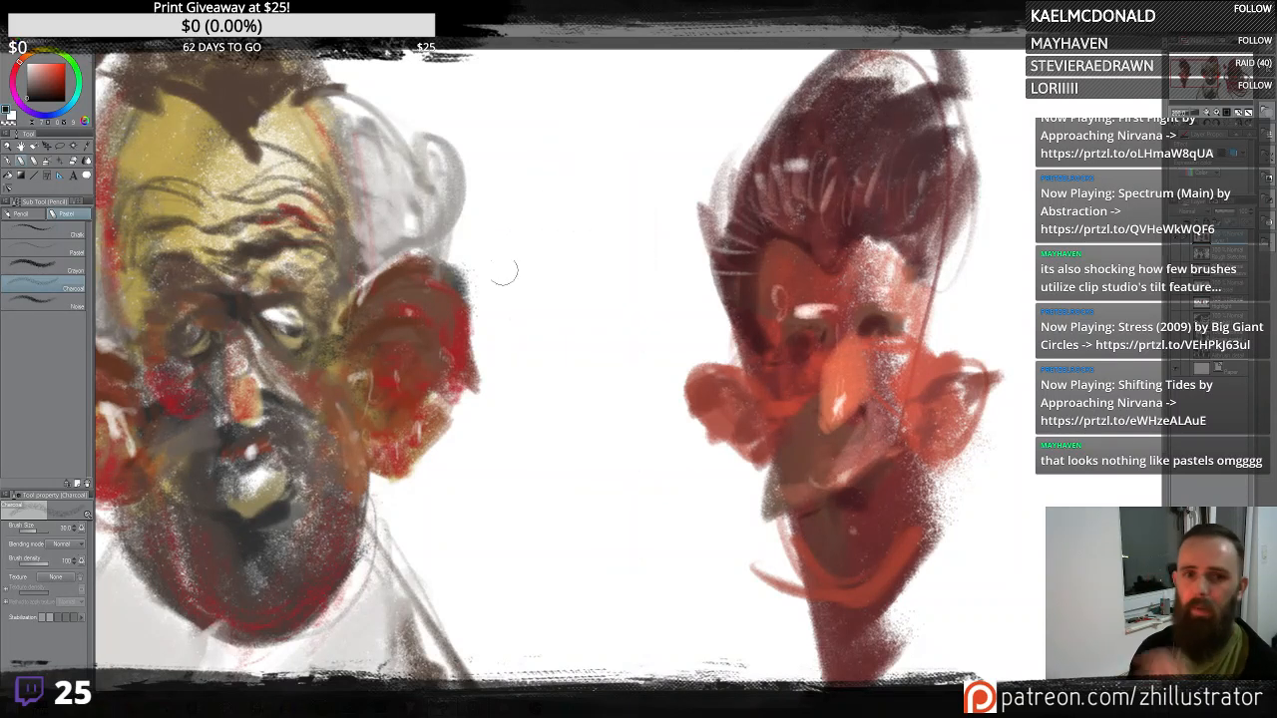
# - Switch to the custom ZH brush set and test ZH Rough Expressive with strokes between the figures, undoing each
pyautogui.click(35, 160)
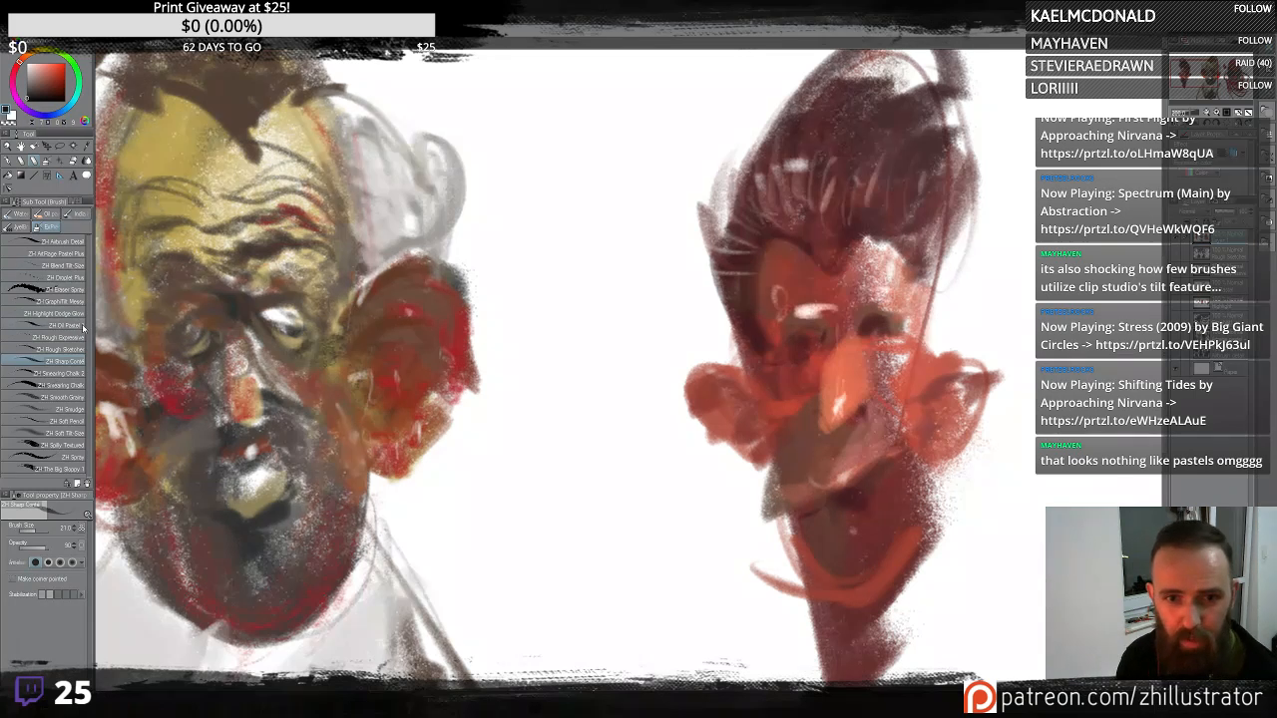
pyautogui.click(80, 340)
pyautogui.moveTo(604, 420)
pyautogui.mouseDown()
pyautogui.moveTo(729, 79)
pyautogui.moveTo(584, 311)
pyautogui.mouseUp()
pyautogui.hotkey('ctrl', 'z')
pyautogui.moveTo(596, 259)
pyautogui.mouseDown()
pyautogui.moveTo(580, 411)
pyautogui.moveTo(577, 228)
pyautogui.moveTo(680, 210)
pyautogui.moveTo(547, 240)
pyautogui.moveTo(569, 208)
pyautogui.moveTo(662, 536)
pyautogui.moveTo(690, 501)
pyautogui.mouseUp()
pyautogui.hotkey('ctrl', 'z')
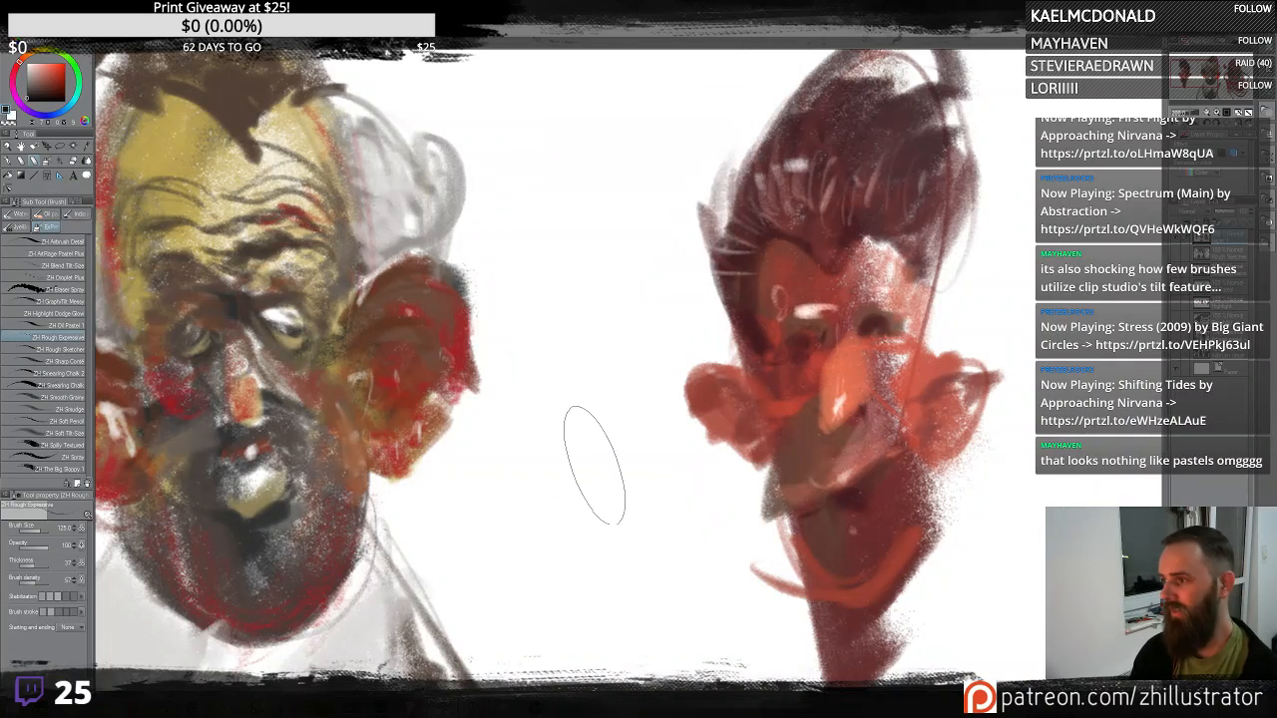
pyautogui.moveTo(597, 439)
pyautogui.mouseDown()
pyautogui.moveTo(574, 338)
pyautogui.moveTo(625, 181)
pyautogui.moveTo(537, 299)
pyautogui.moveTo(583, 205)
pyautogui.moveTo(696, 558)
pyautogui.moveTo(841, 608)
pyautogui.mouseUp()
pyautogui.hotkey('ctrl', 'z')
pyautogui.moveTo(624, 507)
pyautogui.mouseDown()
pyautogui.moveTo(606, 341)
pyautogui.moveTo(644, 274)
pyautogui.mouseUp()
pyautogui.hotkey('ctrl', 'z')
pyautogui.moveTo(622, 425)
pyautogui.mouseDown()
pyautogui.moveTo(605, 189)
pyautogui.moveTo(578, 464)
pyautogui.moveTo(591, 489)
pyautogui.moveTo(618, 149)
pyautogui.moveTo(544, 90)
pyautogui.mouseUp()
pyautogui.hotkey('ctrl', 'z')
pyautogui.hotkey('ctrl', 'z')
pyautogui.moveTo(633, 584)
pyautogui.mouseDown()
pyautogui.moveTo(574, 459)
pyautogui.moveTo(597, 254)
pyautogui.moveTo(559, 109)
pyautogui.mouseUp()
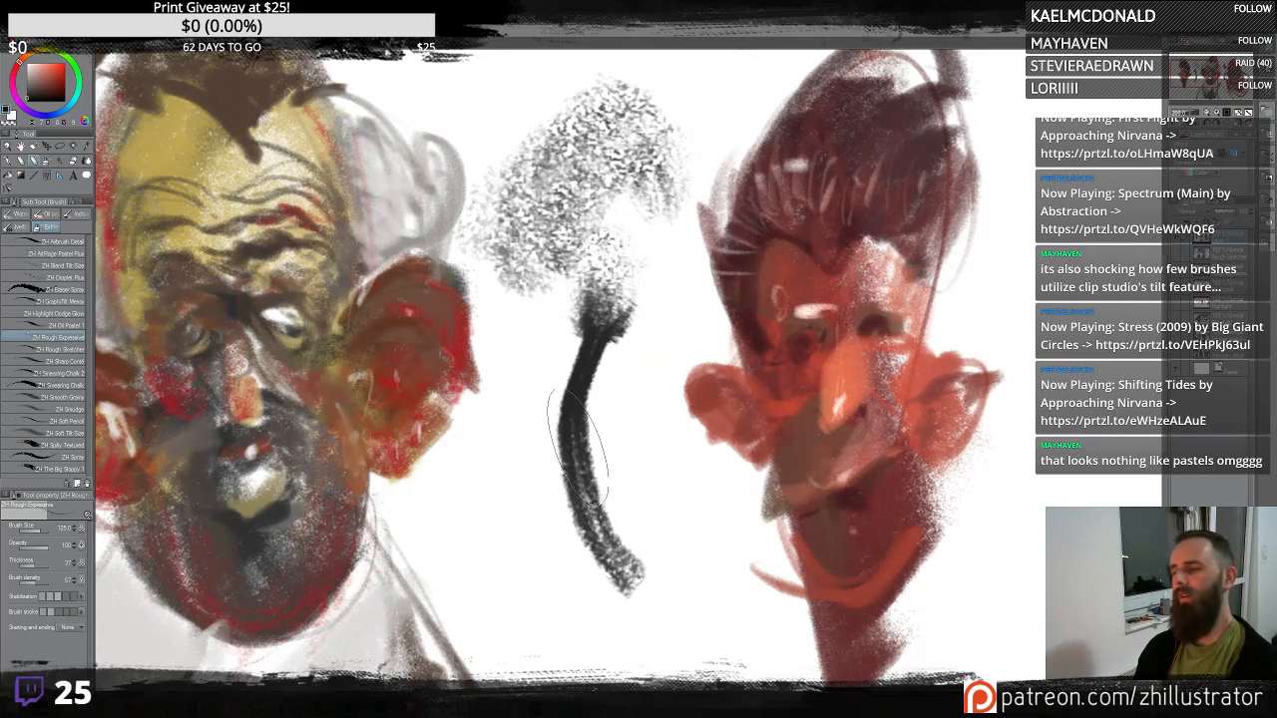
pyautogui.hotkey('ctrl', 'z')
# - Test the ZH Rough Expressive brush with long sweeping strokes around the right-hand figure, undoing each
pyautogui.hotkey('ctrl', '+')
pyautogui.hotkey('ctrl', '-')
pyautogui.hotkey('ctrl', '-')
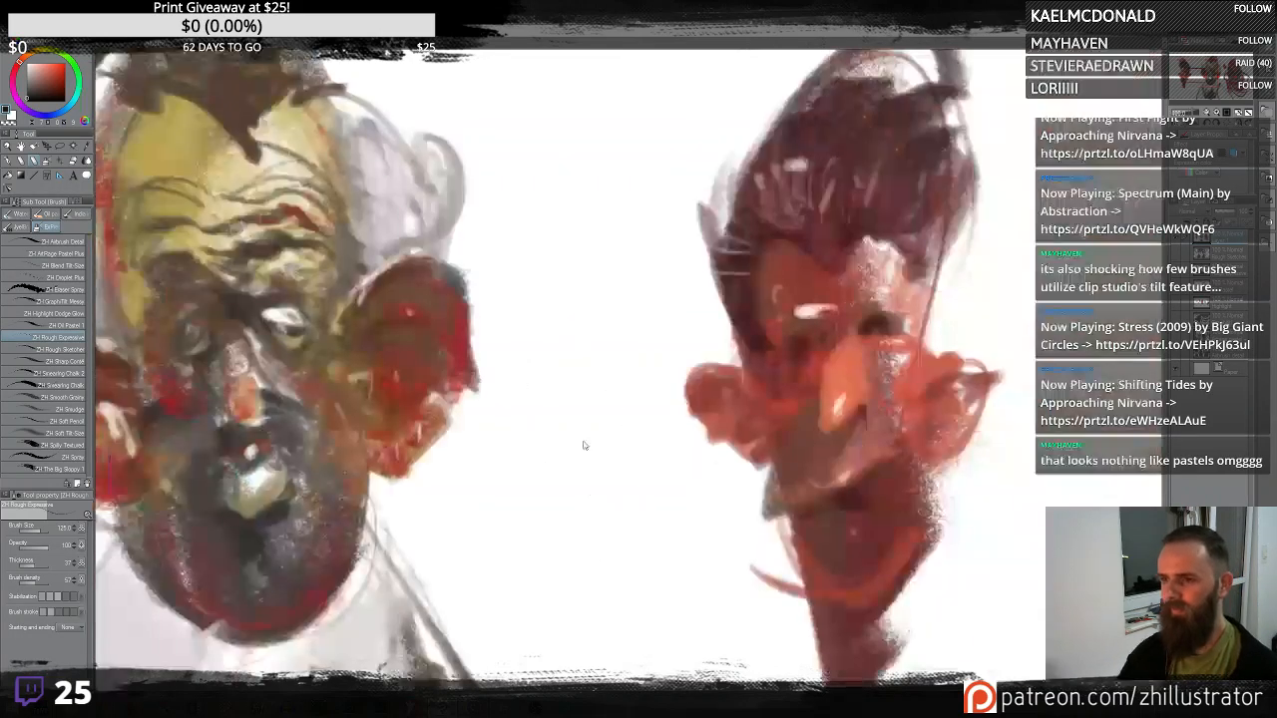
pyautogui.moveTo(839, 526); pyautogui.dragTo(862, 387)
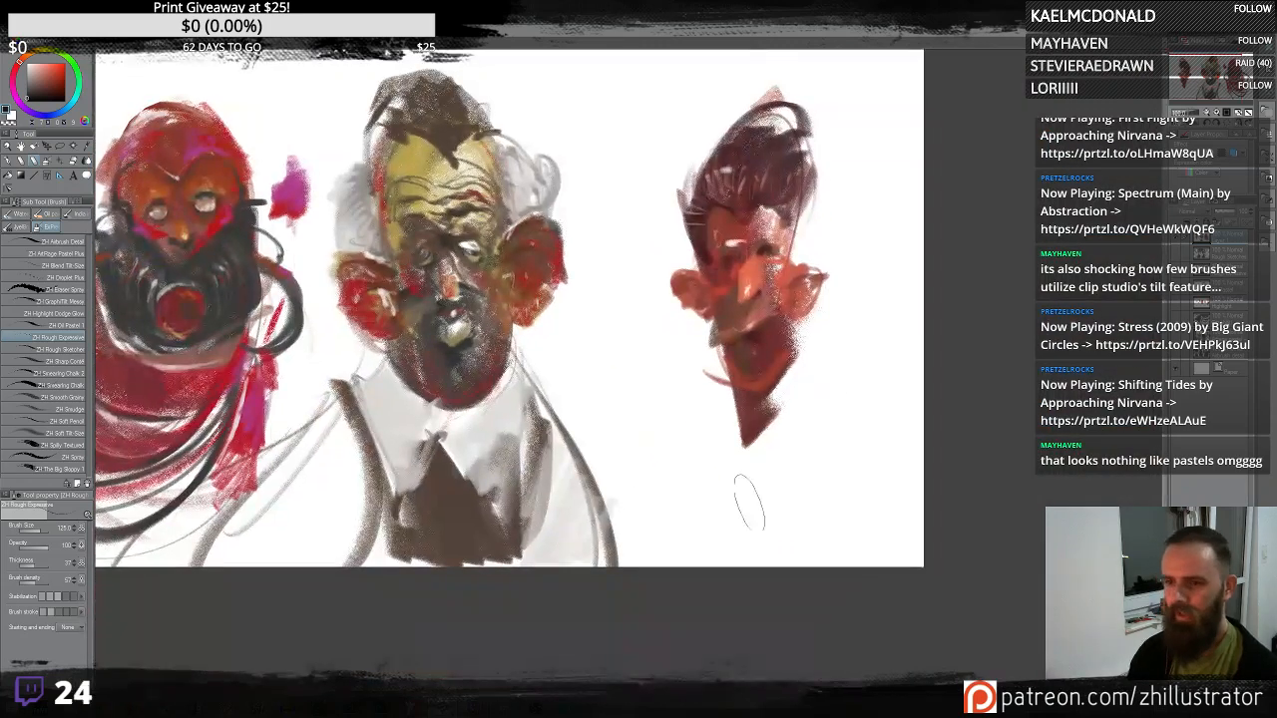
pyautogui.moveTo(743, 507)
pyautogui.mouseDown()
pyautogui.moveTo(698, 140)
pyautogui.moveTo(717, 98)
pyautogui.mouseUp()
pyautogui.hotkey('ctrl', 'z')
pyautogui.moveTo(621, 165)
pyautogui.mouseDown()
pyautogui.moveTo(626, 262)
pyautogui.moveTo(765, 532)
pyautogui.moveTo(918, 447)
pyautogui.mouseUp()
pyautogui.hotkey('ctrl', 'z')
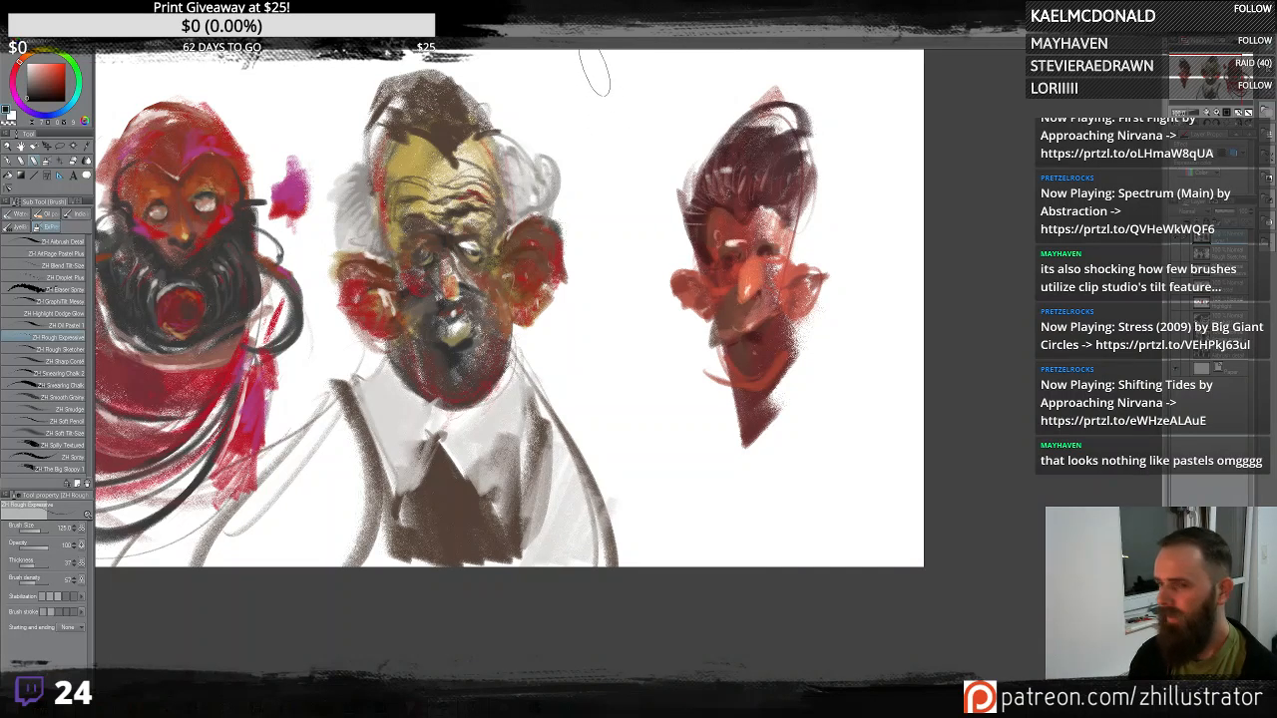
pyautogui.moveTo(624, 100)
pyautogui.mouseDown()
pyautogui.moveTo(691, 327)
pyautogui.moveTo(768, 405)
pyautogui.mouseUp()
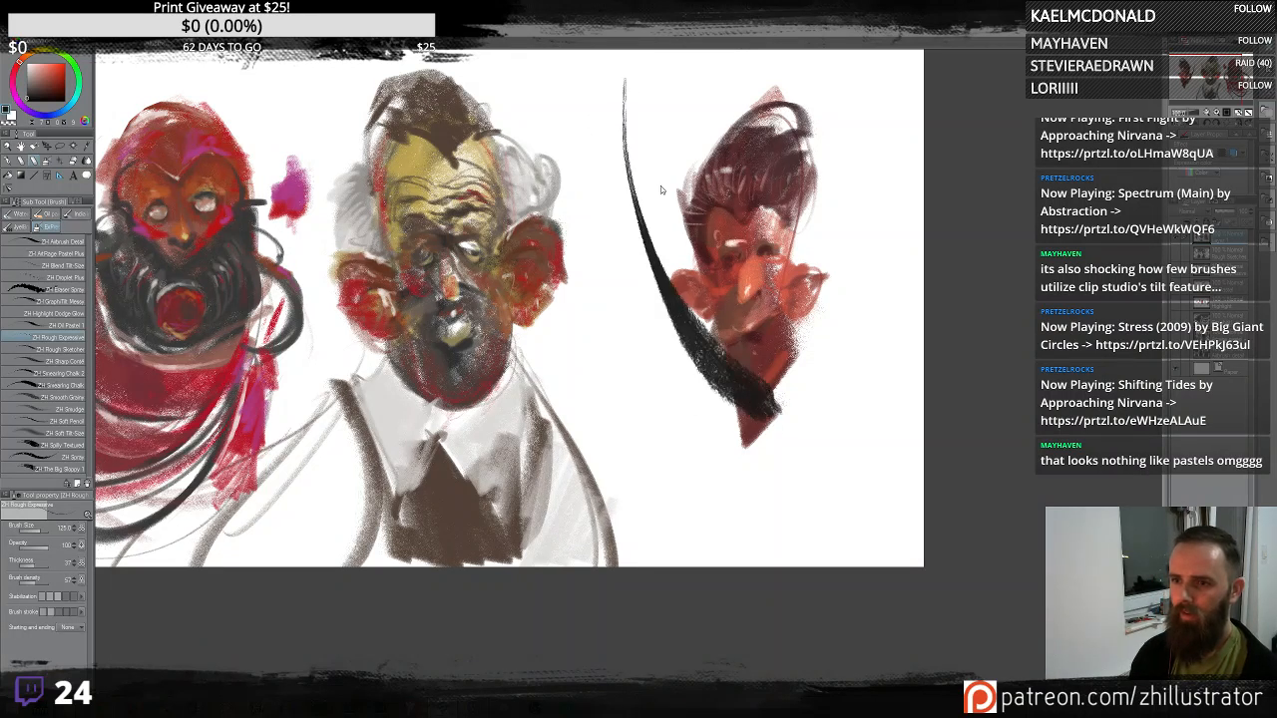
pyautogui.hotkey('ctrl', 'z')
pyautogui.moveTo(644, 105)
pyautogui.mouseDown()
pyautogui.moveTo(667, 270)
pyautogui.moveTo(864, 372)
pyautogui.mouseUp()
pyautogui.hotkey('ctrl', 'z')
pyautogui.moveTo(611, 177)
pyautogui.mouseDown()
pyautogui.moveTo(614, 239)
pyautogui.moveTo(816, 313)
pyautogui.mouseUp()
pyautogui.hotkey('ctrl', 'z')
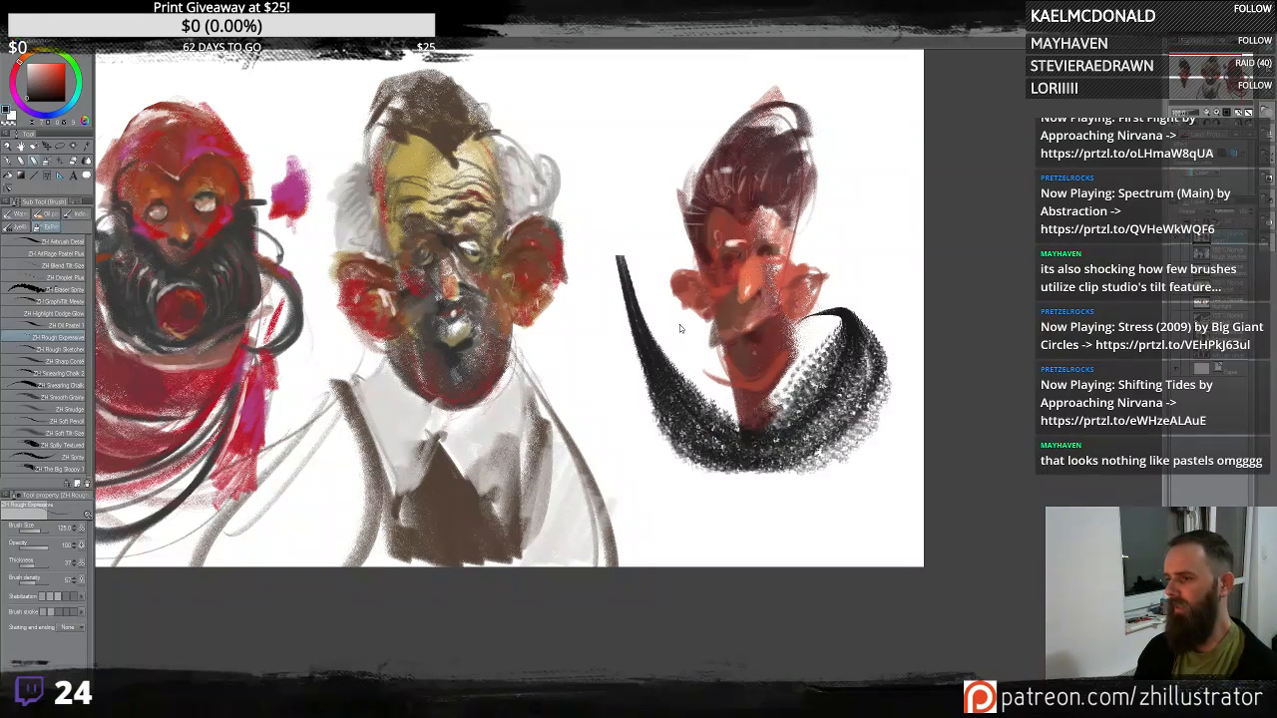
pyautogui.hotkey('ctrl', 'z')
pyautogui.moveTo(630, 178)
pyautogui.mouseDown()
pyautogui.moveTo(848, 257)
pyautogui.moveTo(828, 239)
pyautogui.moveTo(820, 85)
pyautogui.moveTo(813, 224)
pyautogui.moveTo(893, 464)
pyautogui.moveTo(731, 514)
pyautogui.moveTo(614, 55)
pyautogui.mouseUp()
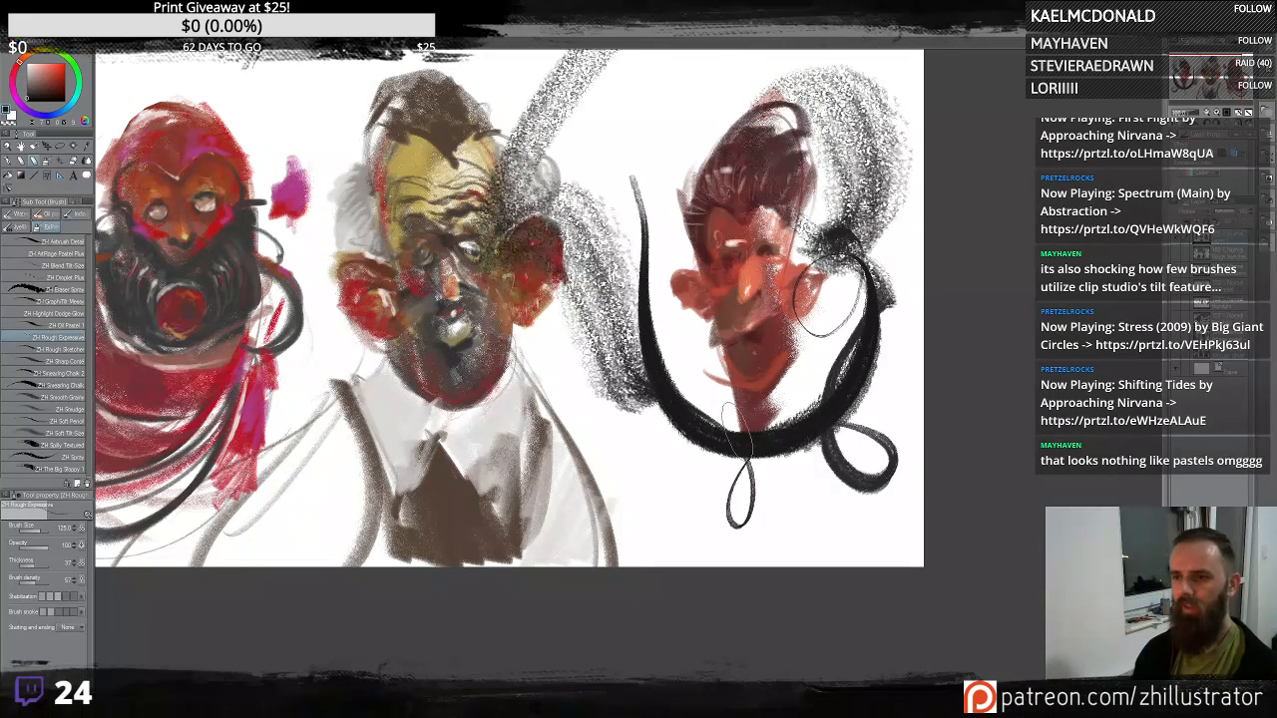
pyautogui.hotkey('ctrl', 'z')
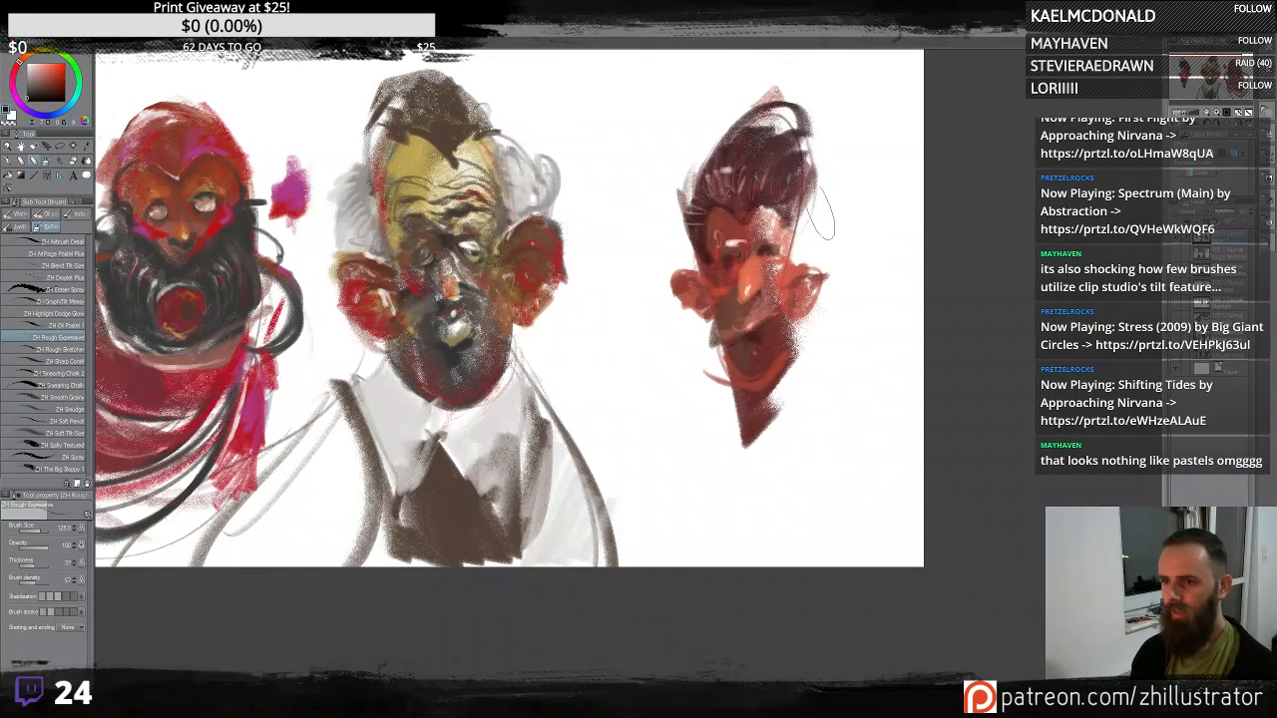
# - Keep testing ZH Rough Expressive with strokes beside the middle, right and bearded figures, undoing every one
pyautogui.moveTo(798, 247)
pyautogui.mouseDown()
pyautogui.moveTo(808, 95)
pyautogui.moveTo(680, 222)
pyautogui.mouseUp()
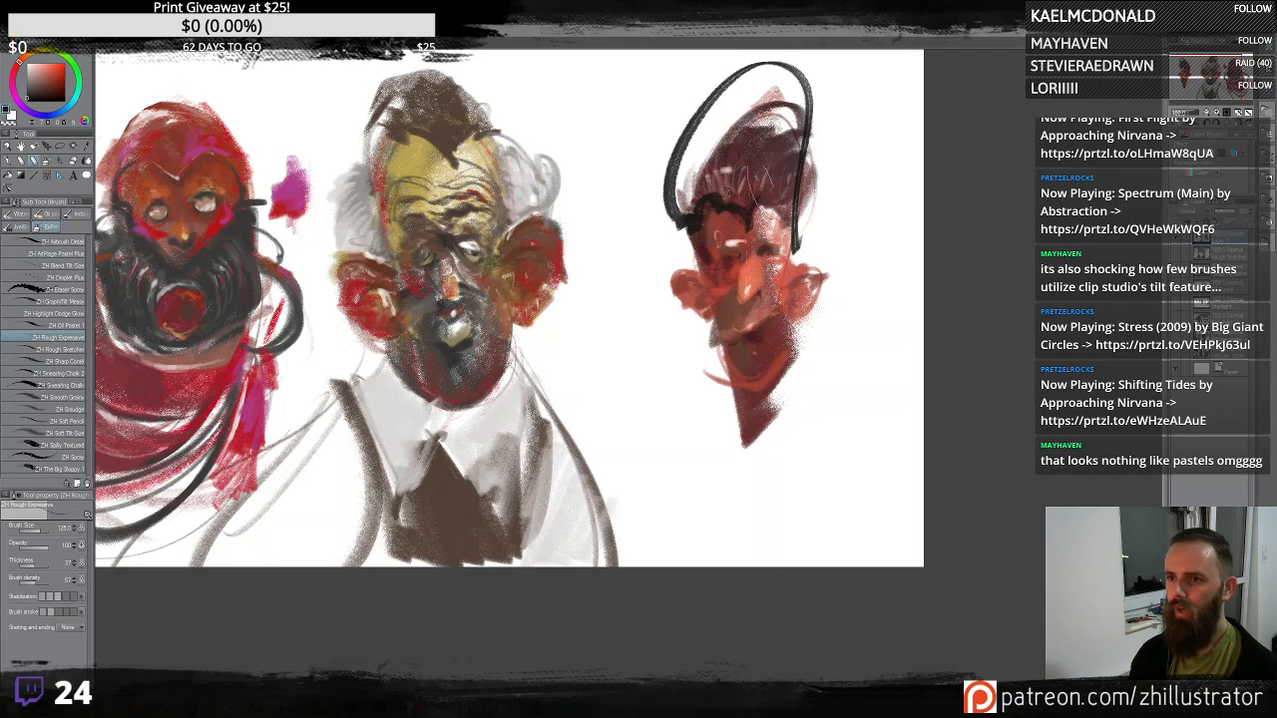
pyautogui.hotkey('ctrl', 'z')
pyautogui.moveTo(787, 304)
pyautogui.mouseDown()
pyautogui.moveTo(834, 293)
pyautogui.moveTo(849, 180)
pyautogui.moveTo(834, 294)
pyautogui.mouseUp()
pyautogui.hotkey('ctrl', 'z')
pyautogui.moveTo(618, 409)
pyautogui.mouseDown()
pyautogui.moveTo(841, 478)
pyautogui.moveTo(790, 259)
pyautogui.moveTo(921, 434)
pyautogui.moveTo(900, 467)
pyautogui.moveTo(843, 411)
pyautogui.moveTo(811, 501)
pyautogui.moveTo(836, 281)
pyautogui.moveTo(763, 349)
pyautogui.mouseUp()
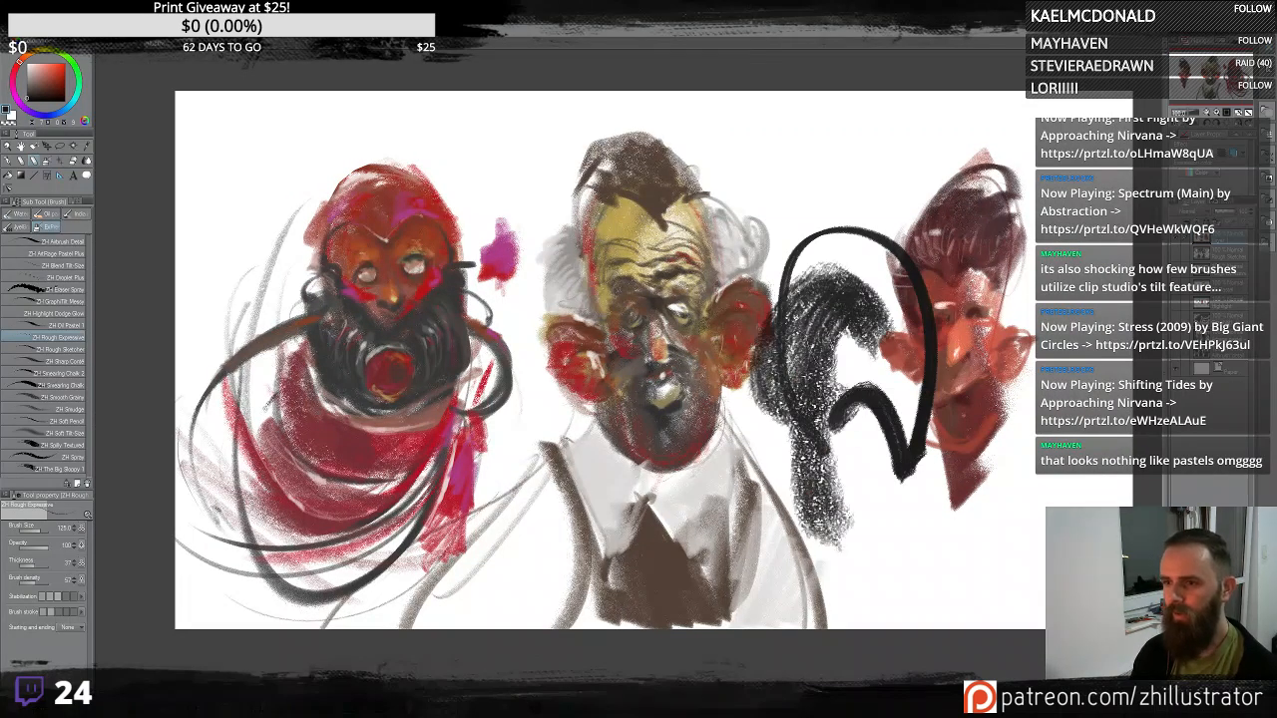
pyautogui.hotkey('ctrl', 'z')
pyautogui.hotkey('ctrl', 'z')
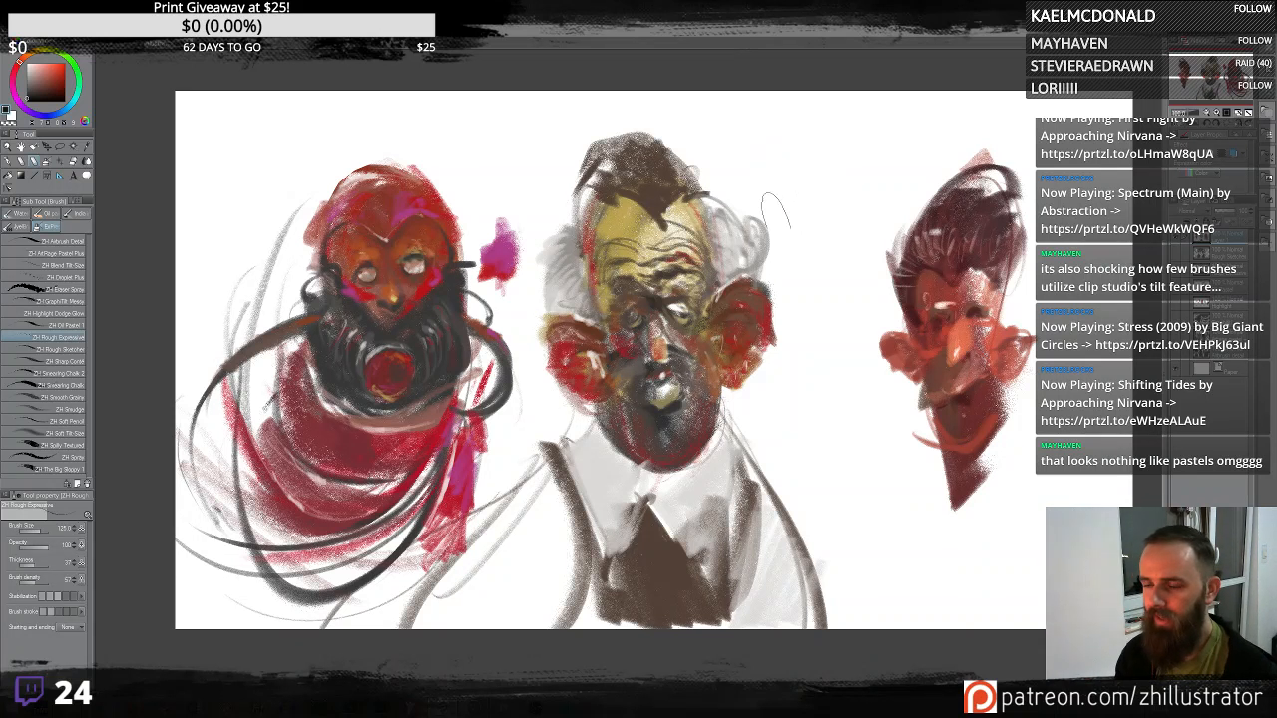
pyautogui.moveTo(810, 188)
pyautogui.mouseDown()
pyautogui.moveTo(828, 230)
pyautogui.moveTo(878, 150)
pyautogui.moveTo(878, 269)
pyautogui.moveTo(811, 419)
pyautogui.moveTo(838, 499)
pyautogui.moveTo(898, 524)
pyautogui.moveTo(891, 459)
pyautogui.mouseUp()
pyautogui.hotkey('ctrl', 'z')
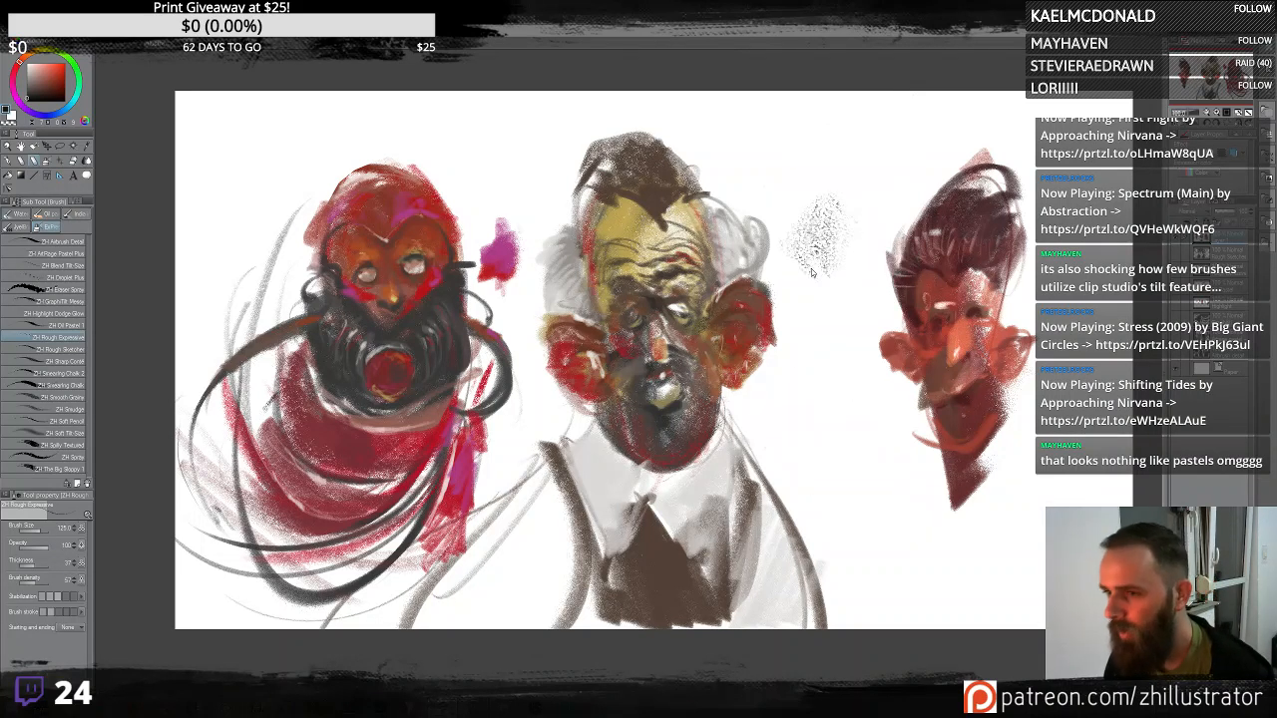
pyautogui.hotkey('ctrl', 'z')
pyautogui.moveTo(833, 399)
pyautogui.mouseDown()
pyautogui.moveTo(869, 145)
pyautogui.moveTo(845, 138)
pyautogui.moveTo(821, 217)
pyautogui.moveTo(816, 321)
pyautogui.moveTo(846, 394)
pyautogui.mouseUp()
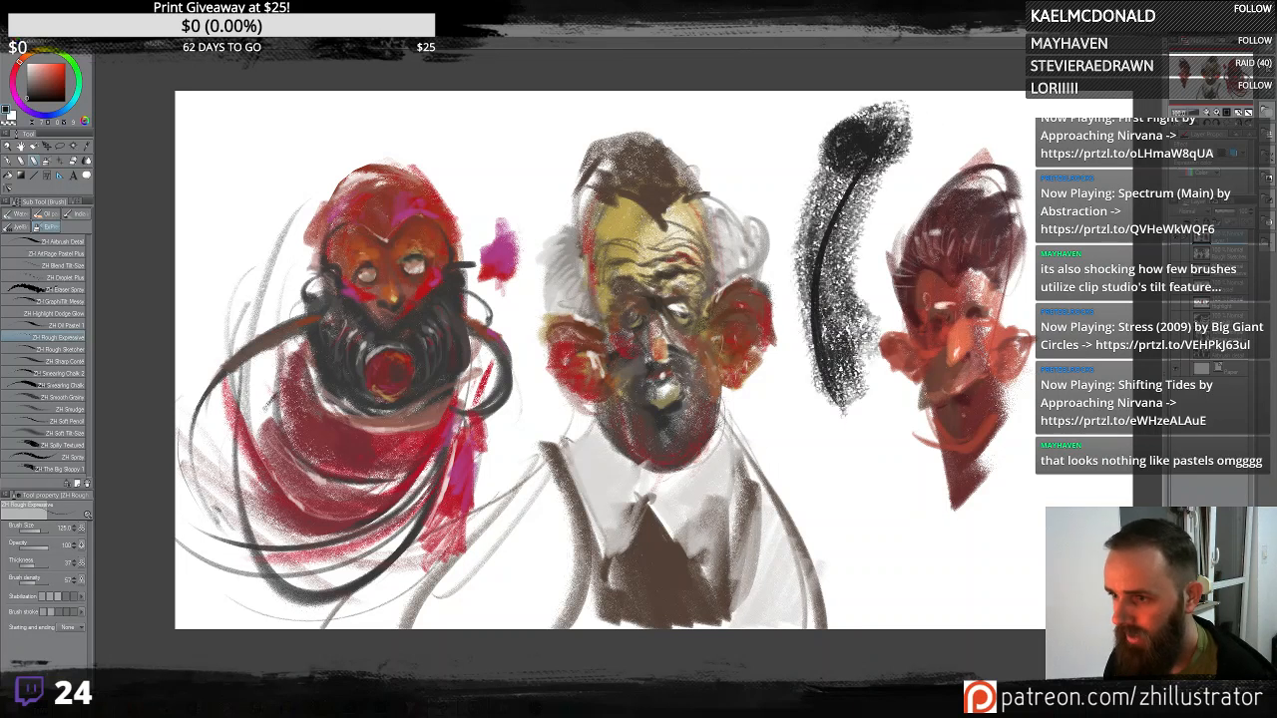
pyautogui.moveTo(840, 344)
pyautogui.mouseDown()
pyautogui.moveTo(834, 153)
pyautogui.moveTo(809, 229)
pyautogui.mouseUp()
pyautogui.hotkey('ctrl', 'z')
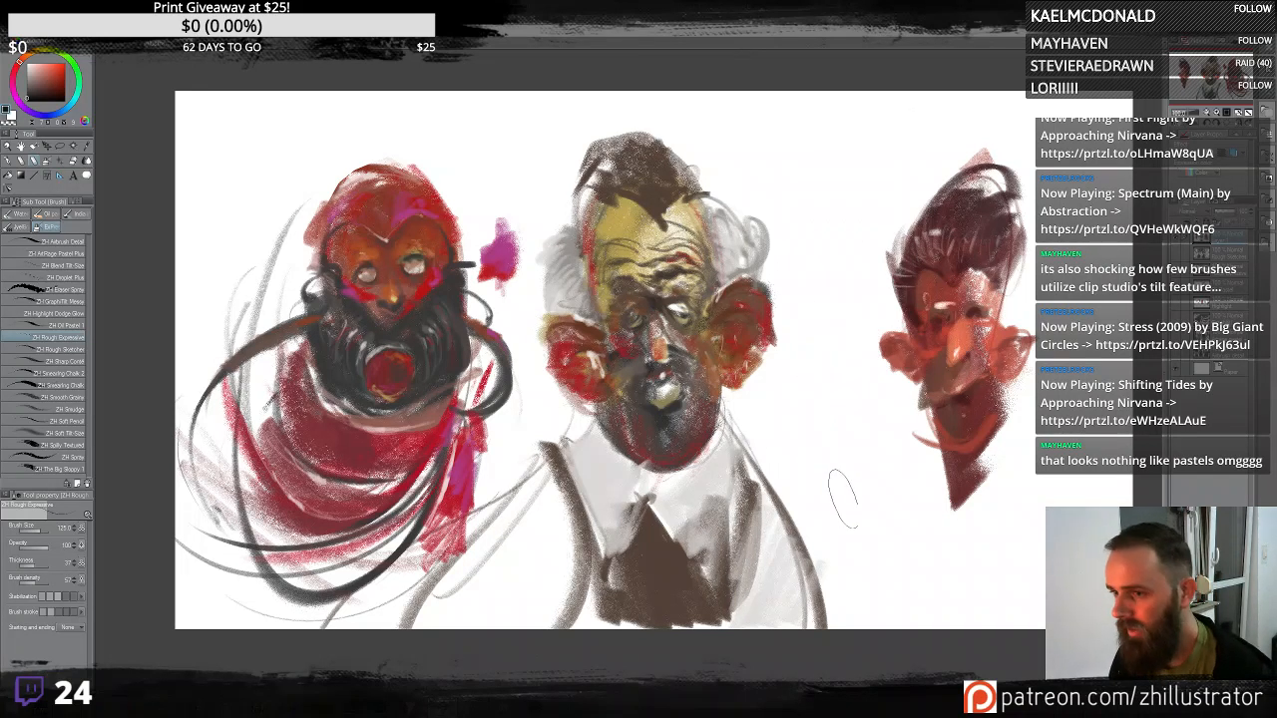
pyautogui.moveTo(843, 499)
pyautogui.mouseDown()
pyautogui.moveTo(840, 282)
pyautogui.moveTo(862, 189)
pyautogui.moveTo(888, 148)
pyautogui.moveTo(851, 334)
pyautogui.moveTo(911, 205)
pyautogui.moveTo(918, 250)
pyautogui.moveTo(878, 199)
pyautogui.moveTo(885, 275)
pyautogui.moveTo(860, 315)
pyautogui.mouseUp()
pyautogui.hotkey('ctrl', 'z')
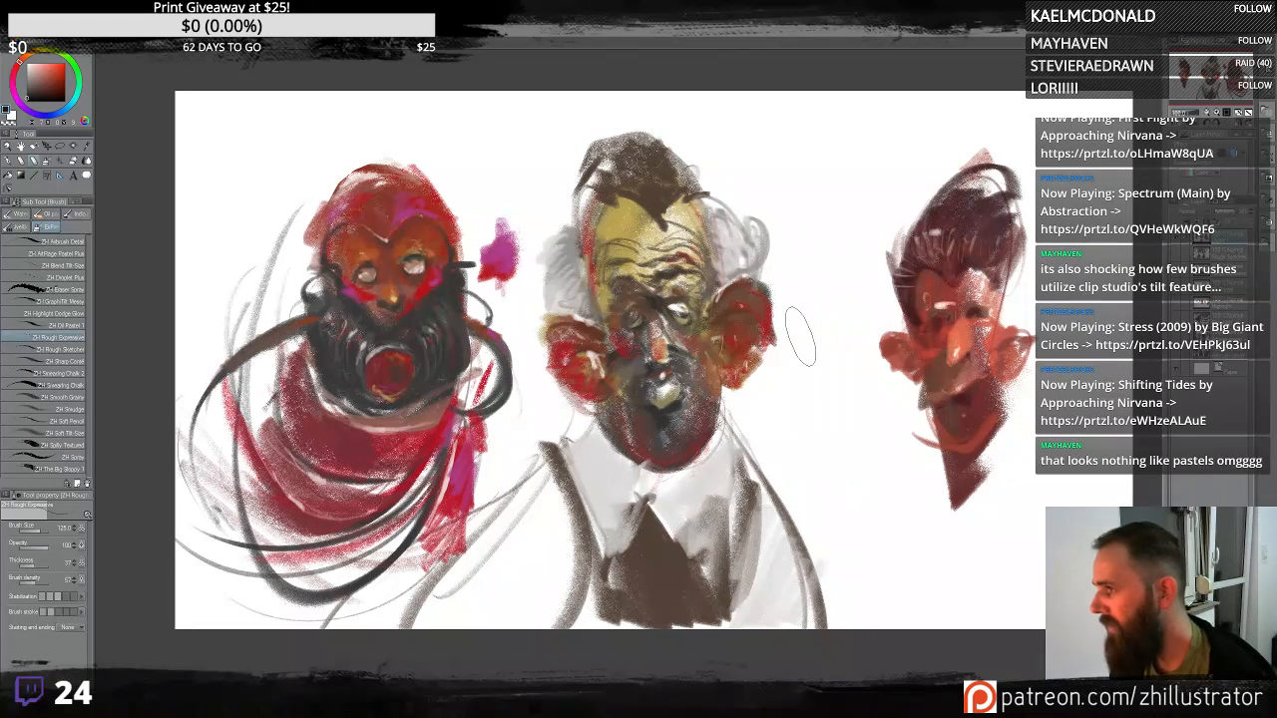
pyautogui.moveTo(873, 373); pyautogui.dragTo(1058, 275)
pyautogui.hotkey('ctrl', 'z')
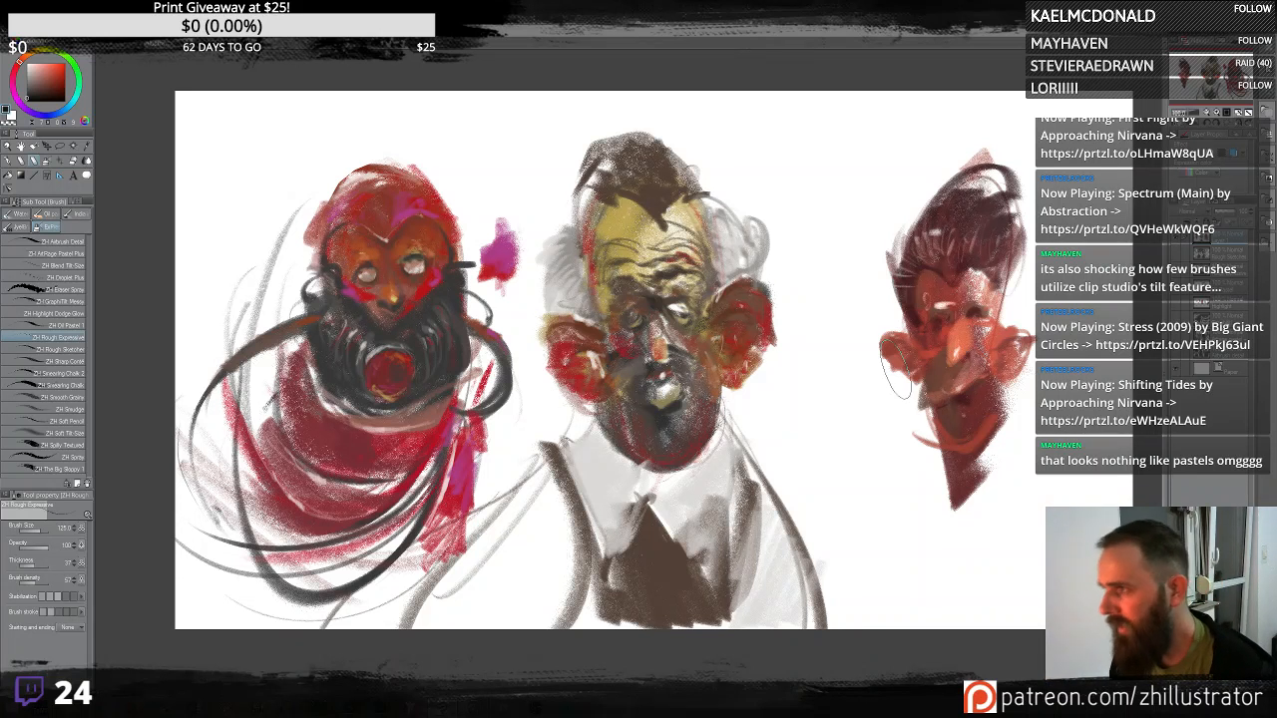
pyautogui.moveTo(886, 314); pyautogui.dragTo(1005, 130)
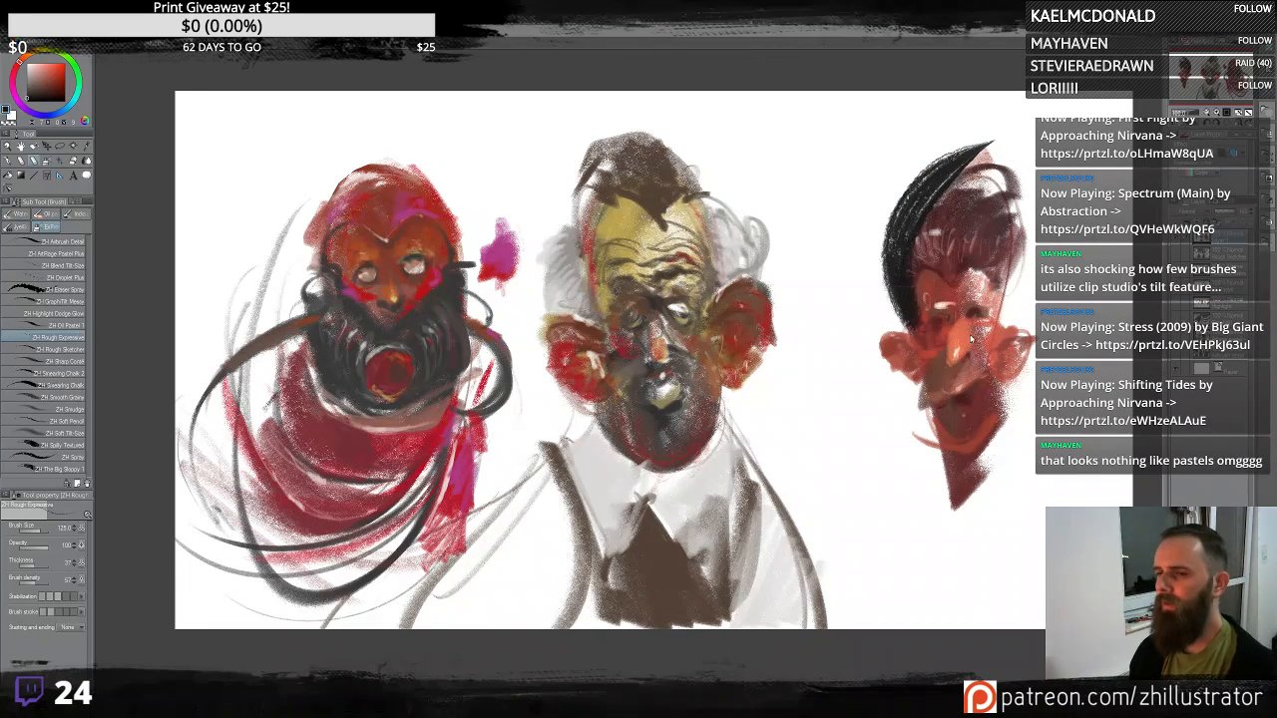
pyautogui.hotkey('ctrl', 'z')
pyautogui.moveTo(311, 280)
pyautogui.mouseDown()
pyautogui.moveTo(292, 234)
pyautogui.moveTo(412, 85)
pyautogui.moveTo(251, 211)
pyautogui.moveTo(175, 224)
pyautogui.moveTo(192, 81)
pyautogui.moveTo(230, 238)
pyautogui.moveTo(271, 190)
pyautogui.moveTo(299, 327)
pyautogui.moveTo(185, 377)
pyautogui.moveTo(240, 220)
pyautogui.mouseUp()
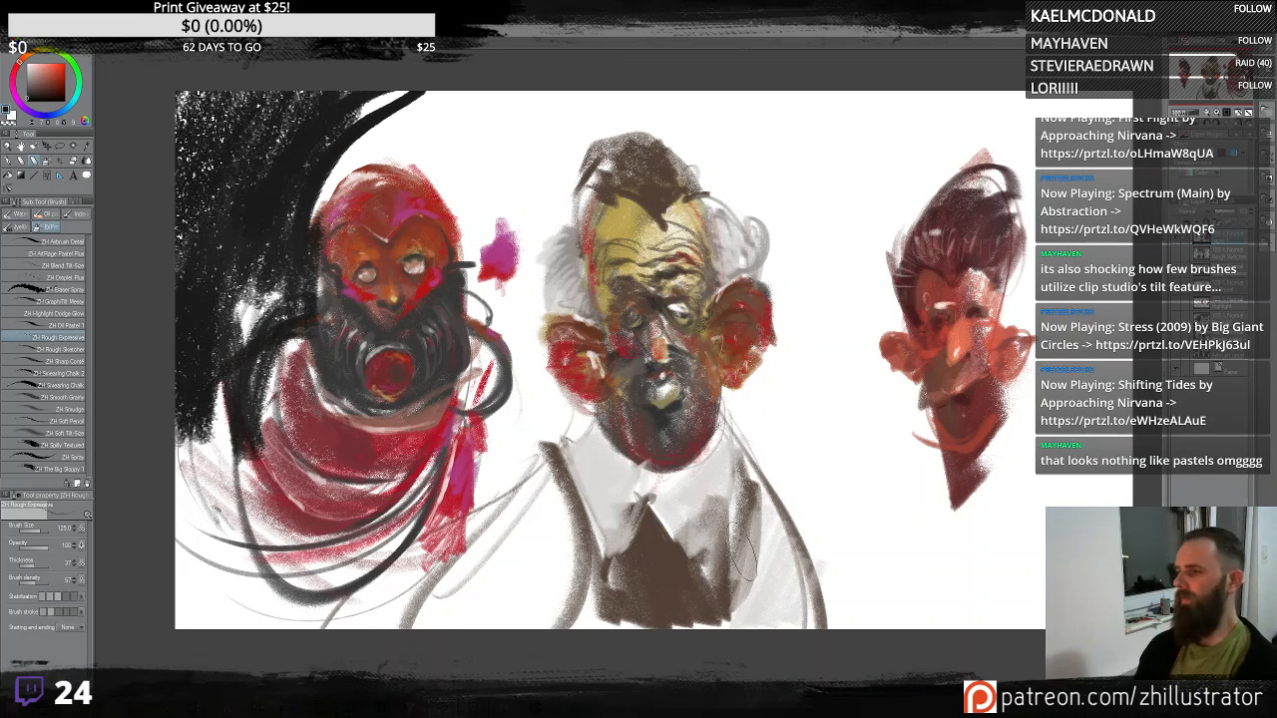
pyautogui.hotkey('ctrl', 'z')
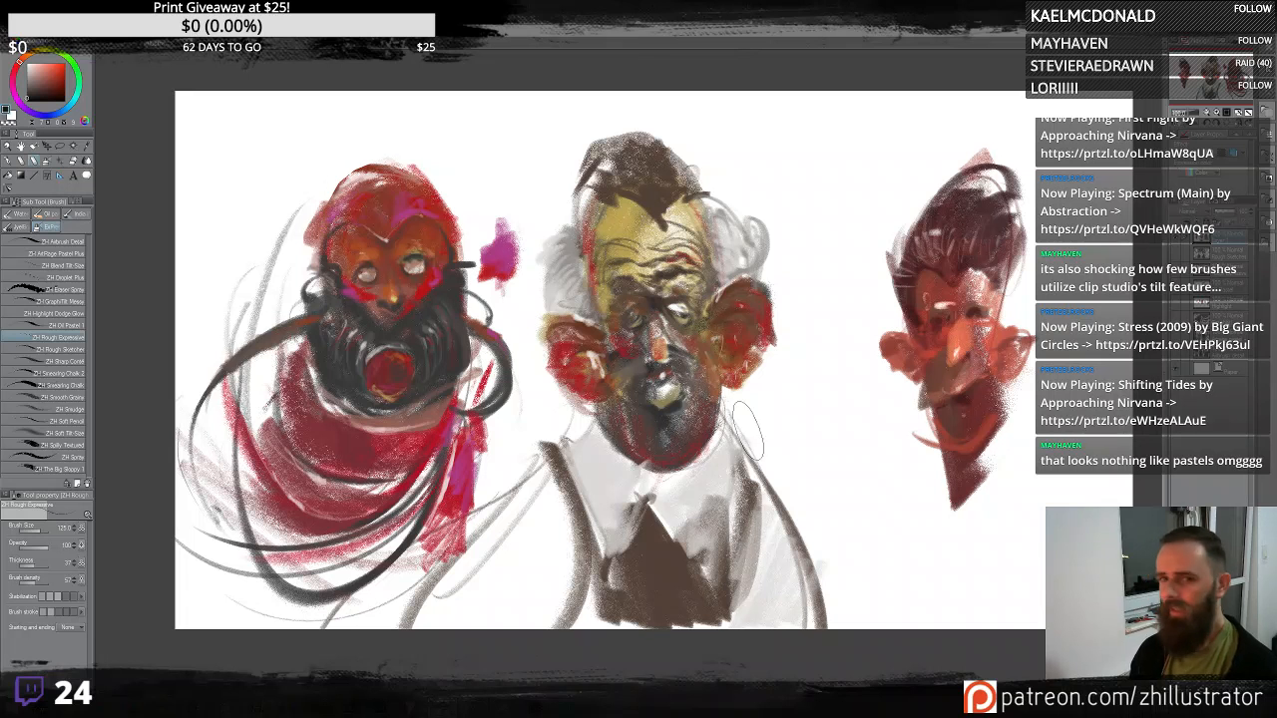
# - Switch to the ZH Airbrush Detail brush and test it with strokes between the middle and right figures, undoing each
pyautogui.click(65, 242)
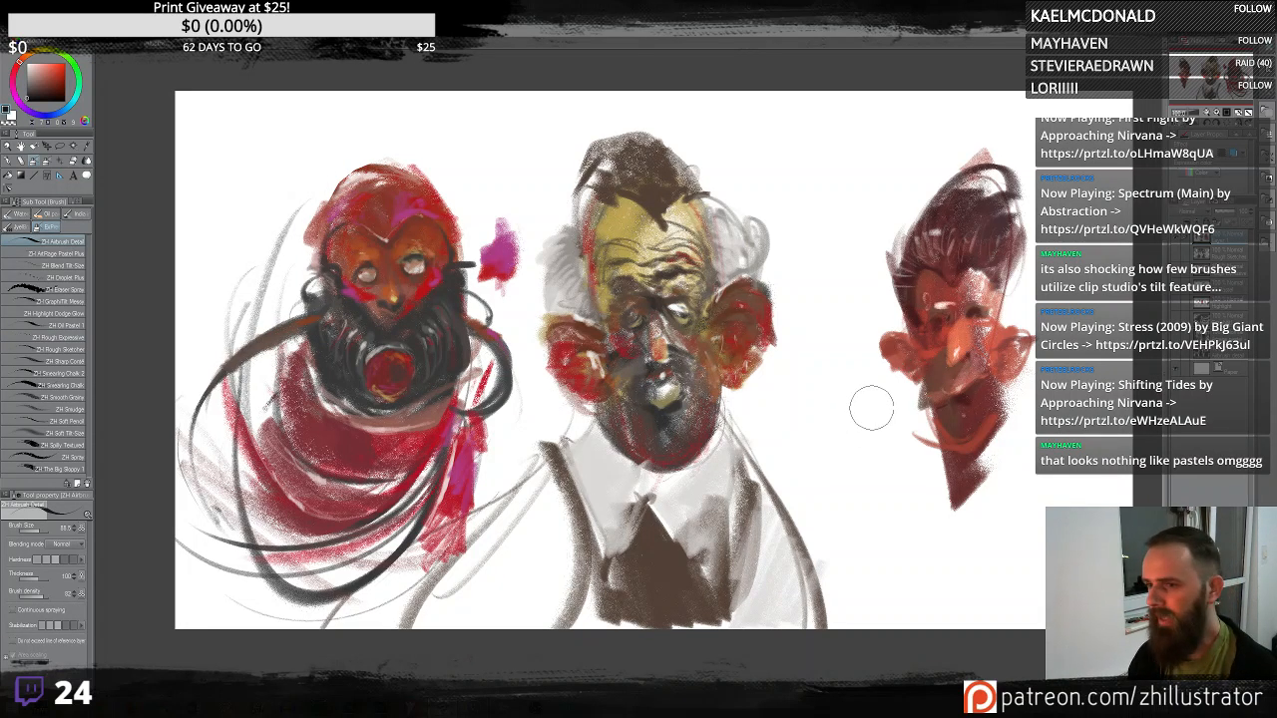
pyautogui.moveTo(851, 421)
pyautogui.mouseDown()
pyautogui.moveTo(808, 274)
pyautogui.moveTo(824, 129)
pyautogui.moveTo(813, 125)
pyautogui.mouseUp()
pyautogui.hotkey('ctrl', 'z')
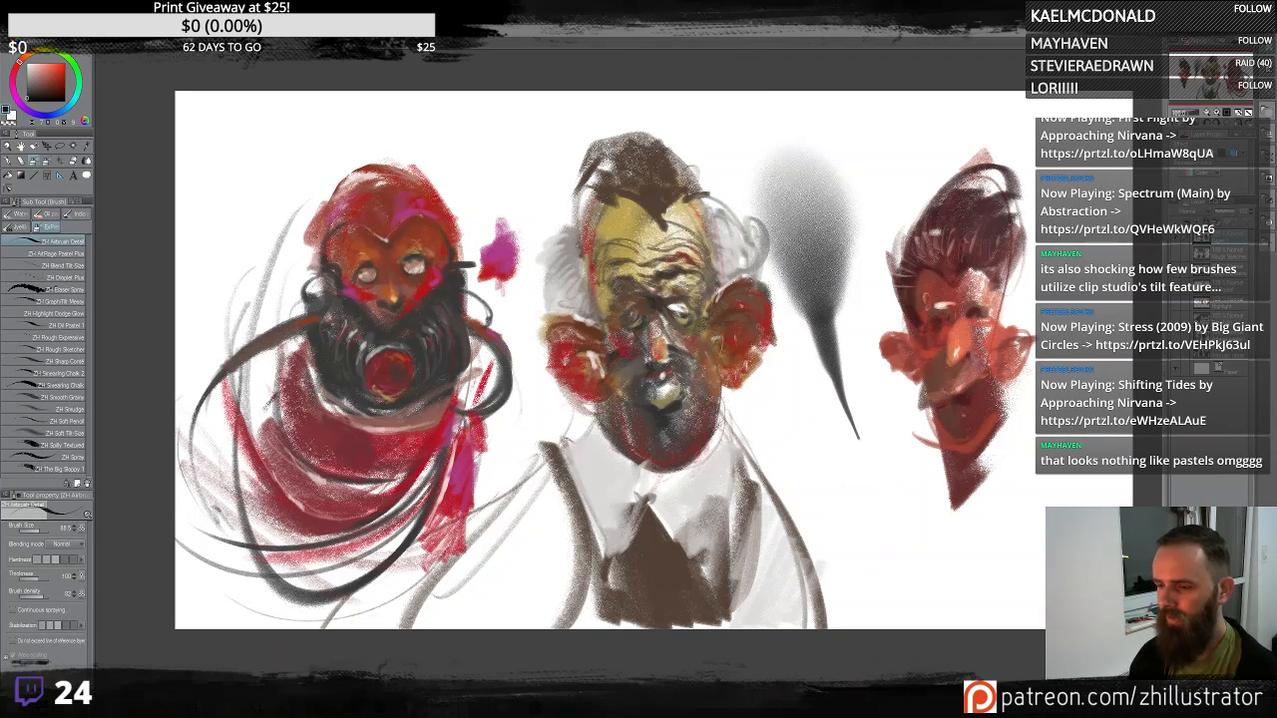
pyautogui.hotkey('ctrl', 'z')
pyautogui.moveTo(854, 399)
pyautogui.mouseDown()
pyautogui.moveTo(841, 198)
pyautogui.moveTo(837, 139)
pyautogui.mouseUp()
pyautogui.hotkey('ctrl', 'z')
pyautogui.moveTo(856, 429)
pyautogui.mouseDown()
pyautogui.moveTo(846, 357)
pyautogui.moveTo(872, 203)
pyautogui.moveTo(833, 204)
pyautogui.moveTo(994, 86)
pyautogui.moveTo(786, 165)
pyautogui.mouseUp()
pyautogui.hotkey('ctrl', 'z')
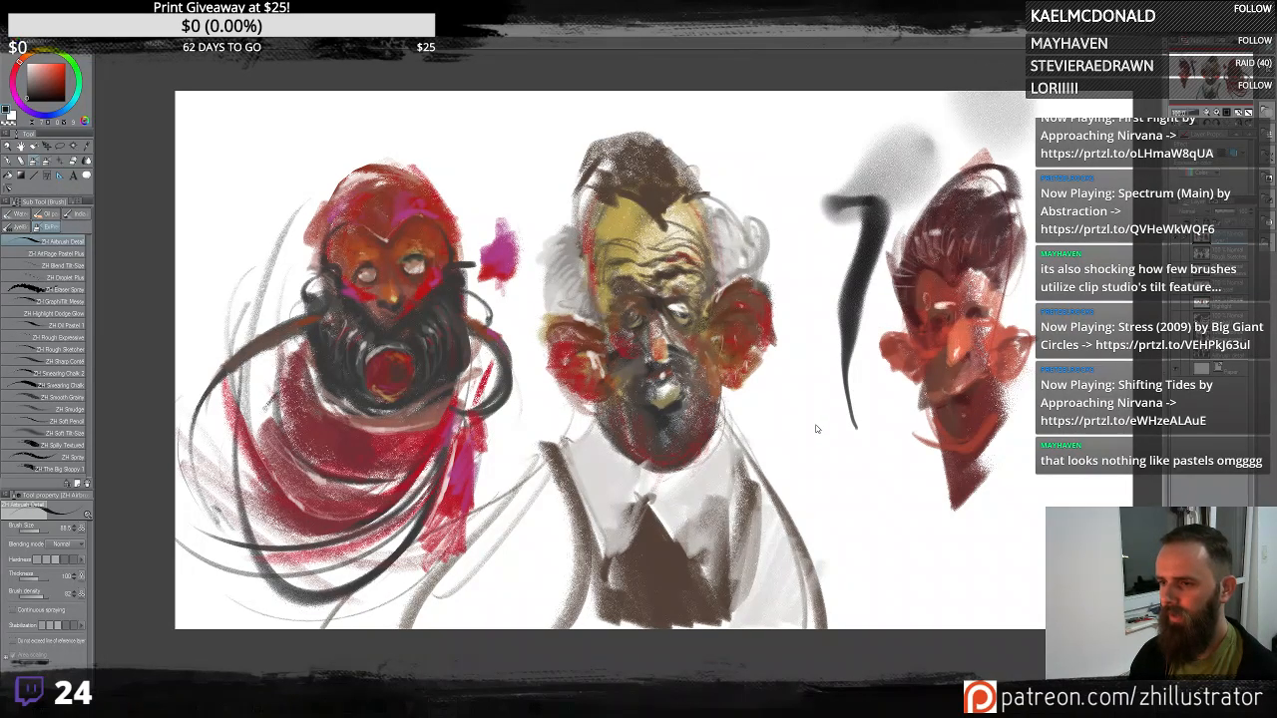
pyautogui.hotkey('ctrl', 'z')
# - Keep testing ZH Airbrush Detail with loops and tapered strokes beside the right figure, clearing each with Delete
pyautogui.moveTo(873, 462); pyautogui.dragTo(836, 346)
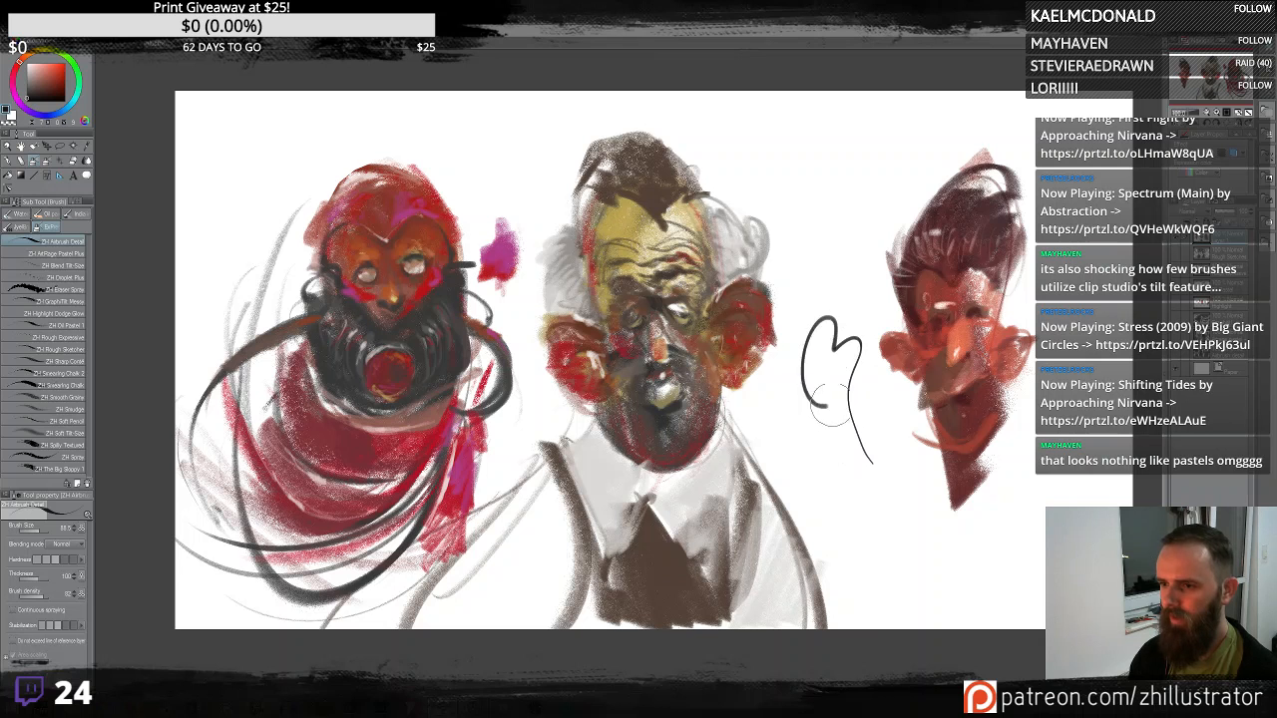
pyautogui.moveTo(811, 431)
pyautogui.mouseDown()
pyautogui.moveTo(821, 369)
pyautogui.moveTo(856, 340)
pyautogui.moveTo(829, 385)
pyautogui.moveTo(842, 427)
pyautogui.moveTo(849, 257)
pyautogui.moveTo(913, 139)
pyautogui.mouseUp()
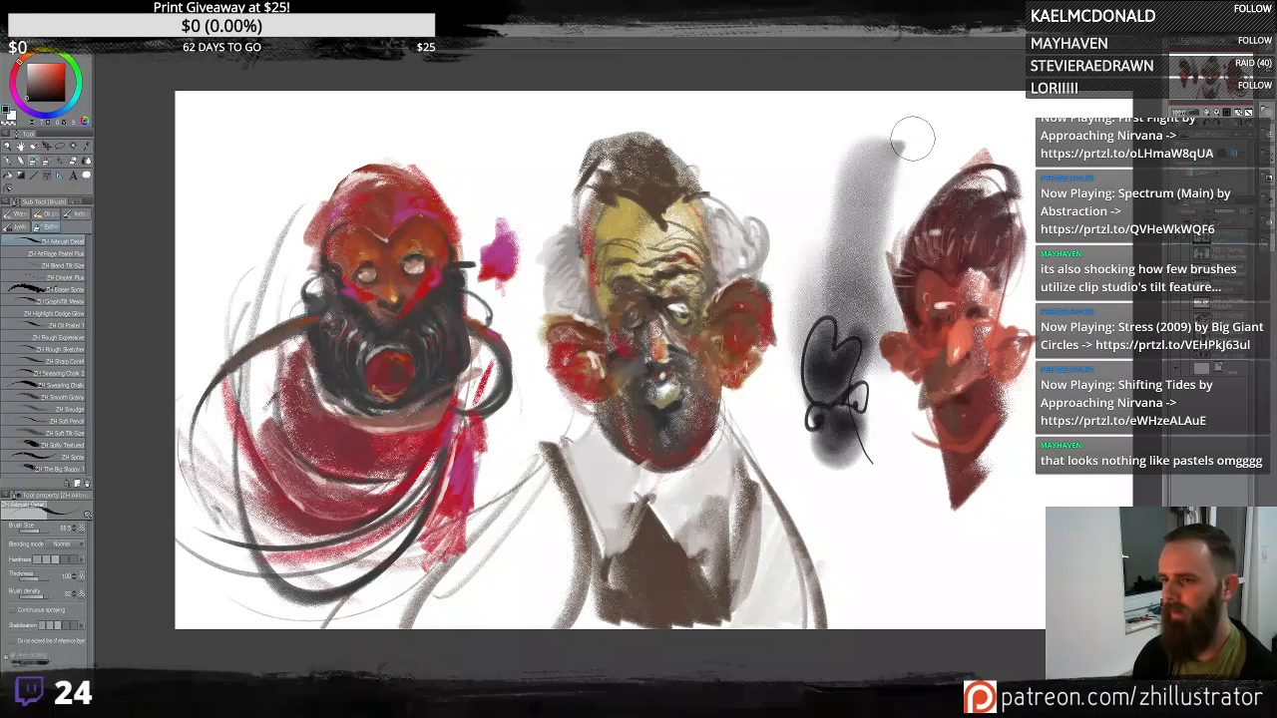
pyautogui.press('Delete')
pyautogui.moveTo(878, 188); pyautogui.dragTo(854, 284)
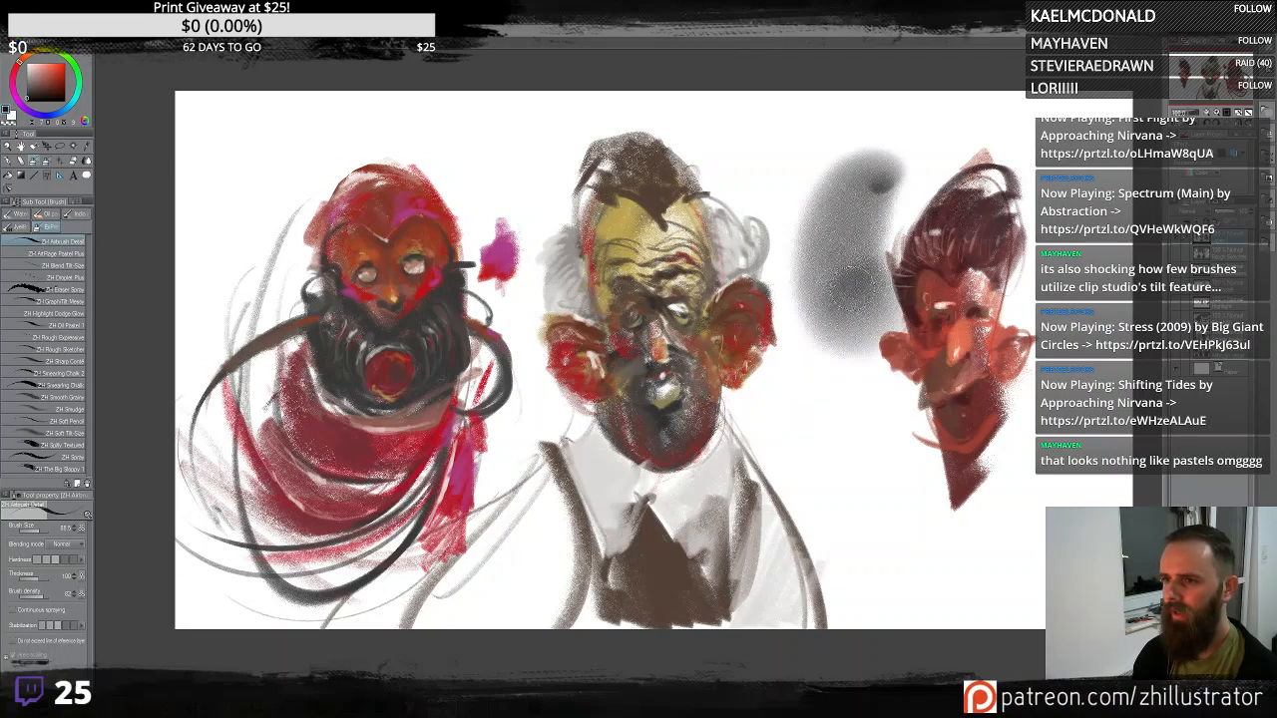
pyautogui.moveTo(830, 194); pyautogui.dragTo(856, 284)
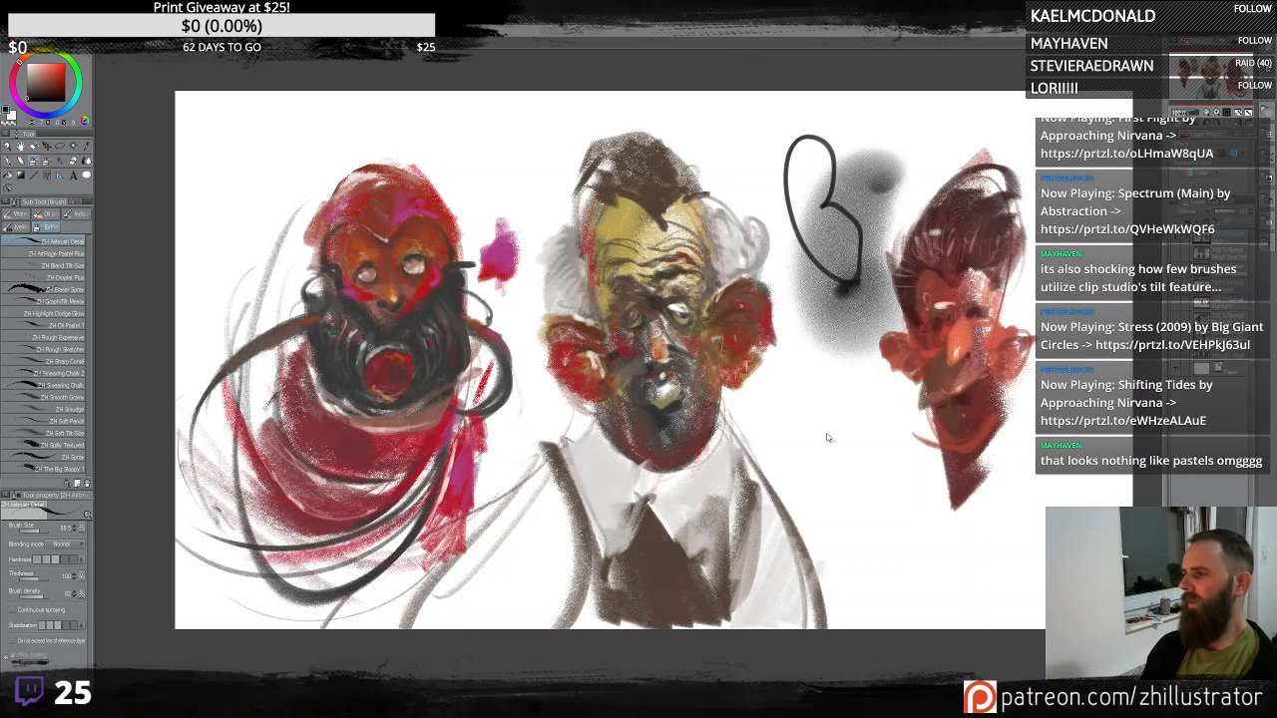
pyautogui.press('Delete')
pyautogui.moveTo(853, 451)
pyautogui.mouseDown()
pyautogui.moveTo(832, 396)
pyautogui.moveTo(875, 149)
pyautogui.mouseUp()
pyautogui.press('Delete')
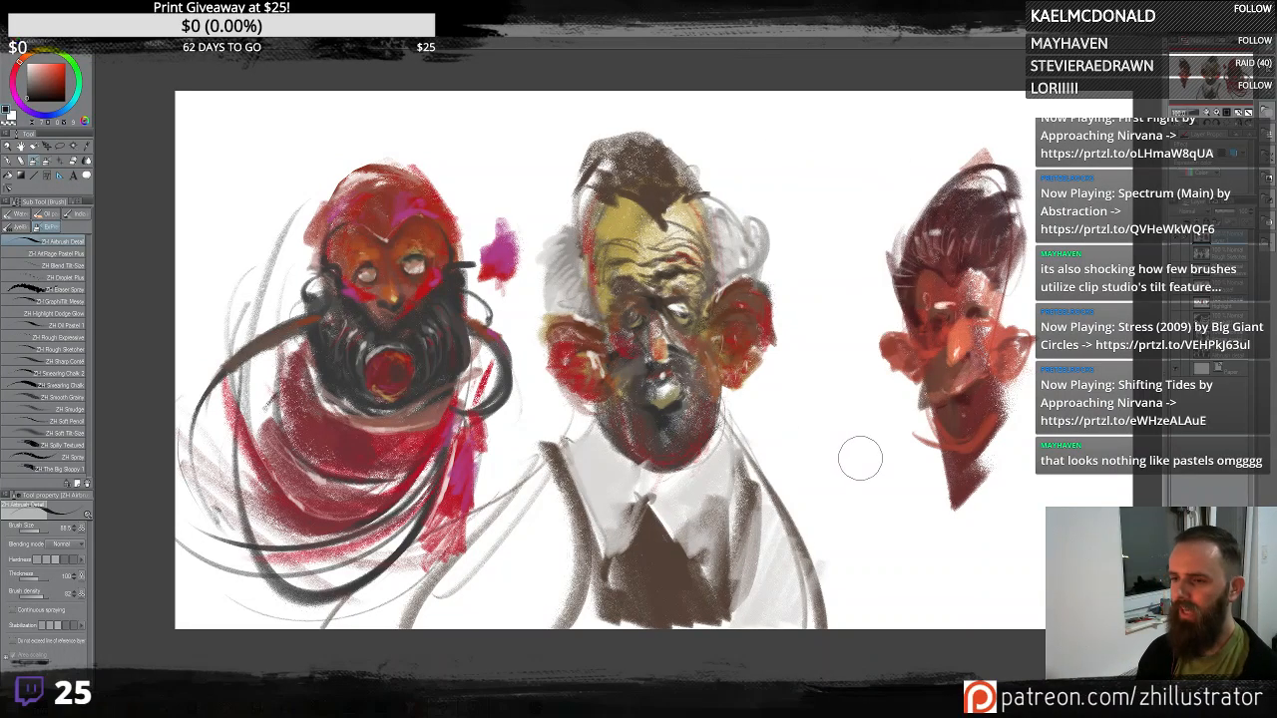
pyautogui.moveTo(860, 458)
pyautogui.mouseDown()
pyautogui.moveTo(854, 159)
pyautogui.moveTo(903, 134)
pyautogui.moveTo(882, 439)
pyautogui.moveTo(838, 95)
pyautogui.mouseUp()
pyautogui.press('Delete')
pyautogui.press('Delete')
pyautogui.press('Delete')
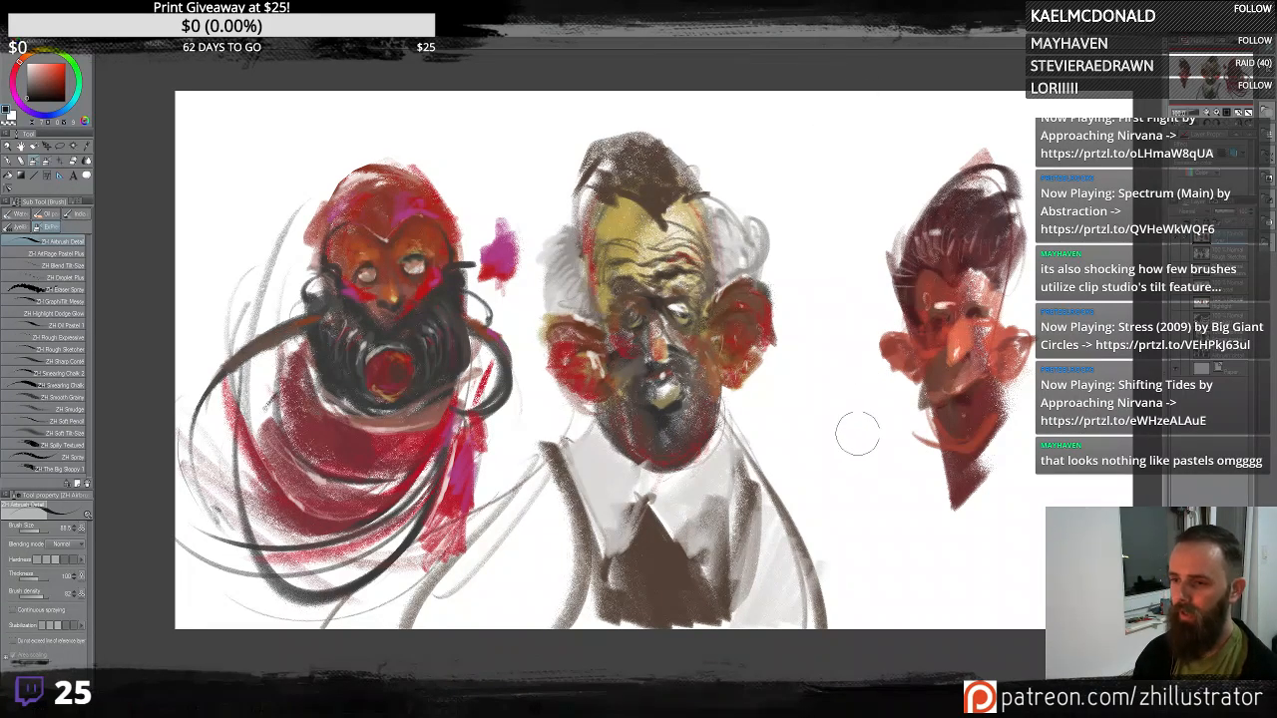
pyautogui.moveTo(858, 433); pyautogui.dragTo(770, 96)
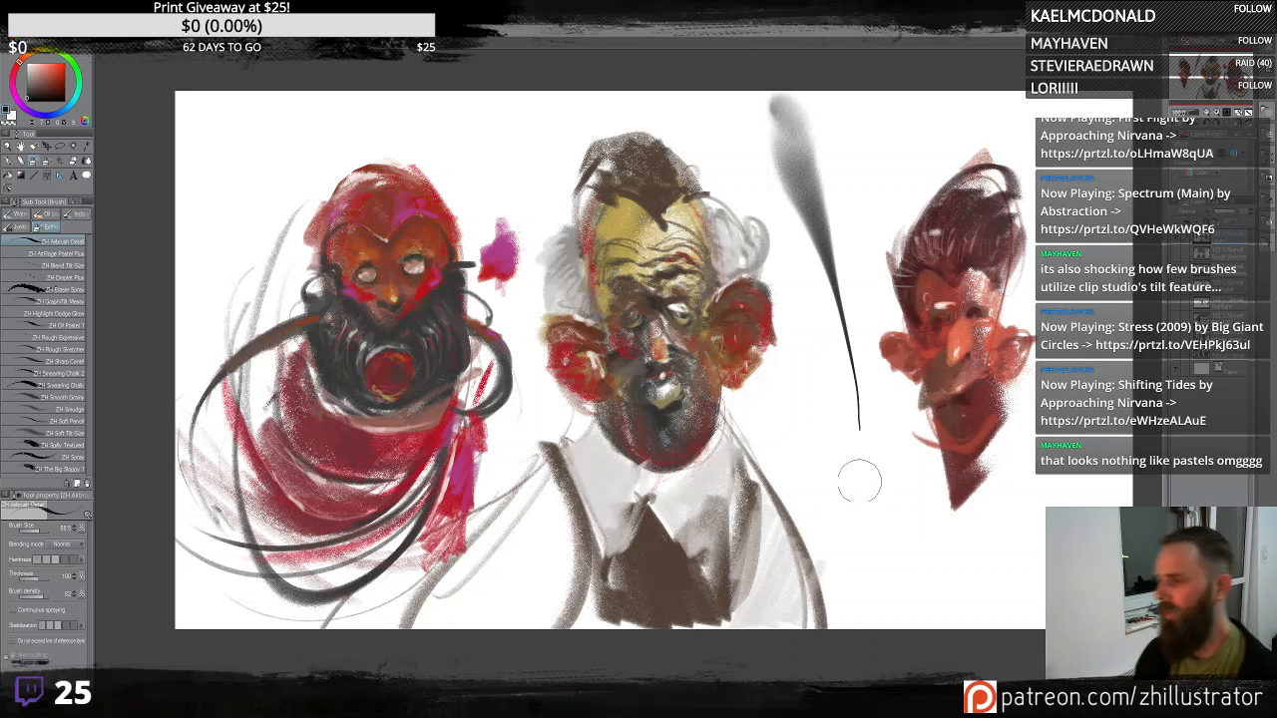
pyautogui.press('Delete')
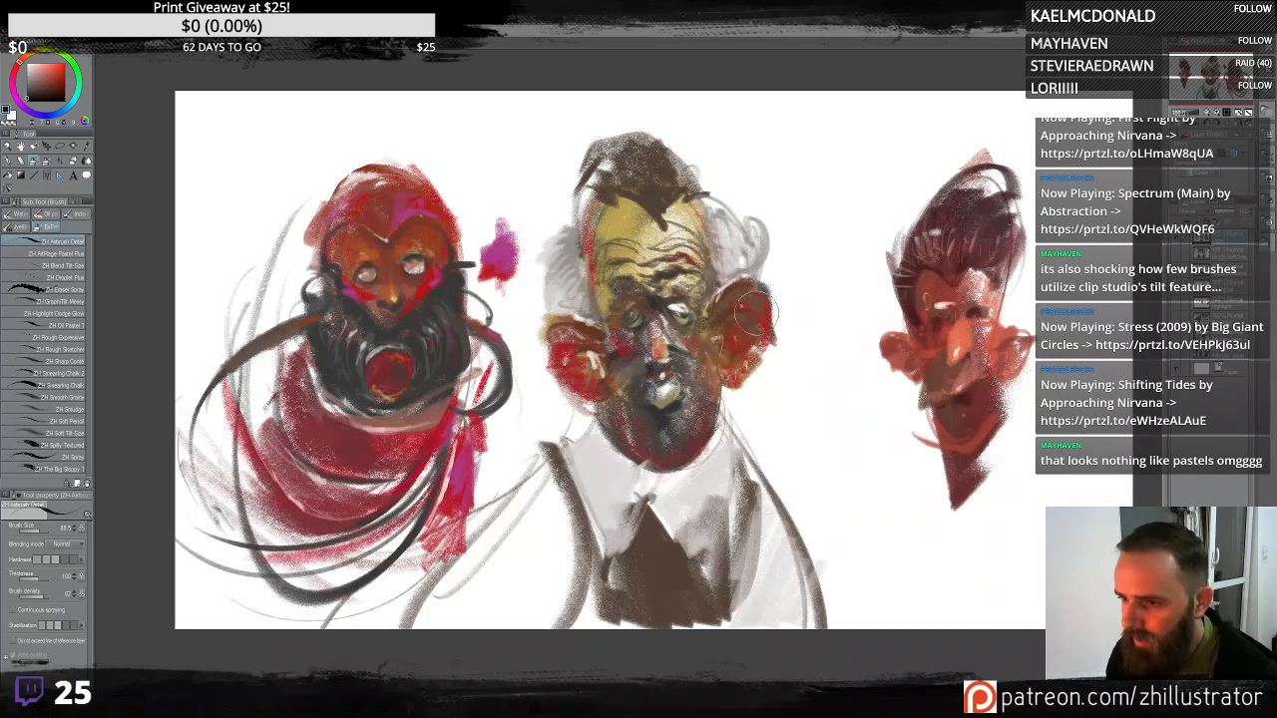
# - Draw two more long tapered airbrush strokes beside the right figure's face, undoing both
pyautogui.moveTo(828, 407); pyautogui.dragTo(775, 76)
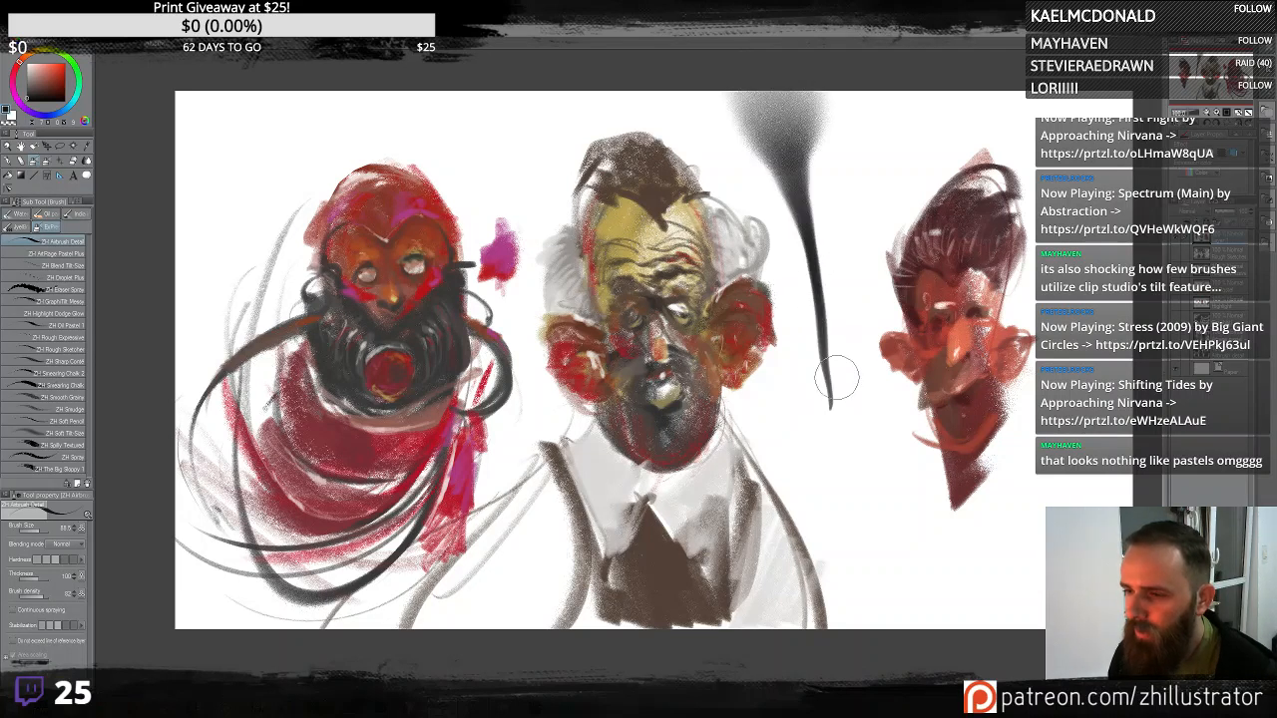
pyautogui.hotkey('ctrl', 'z')
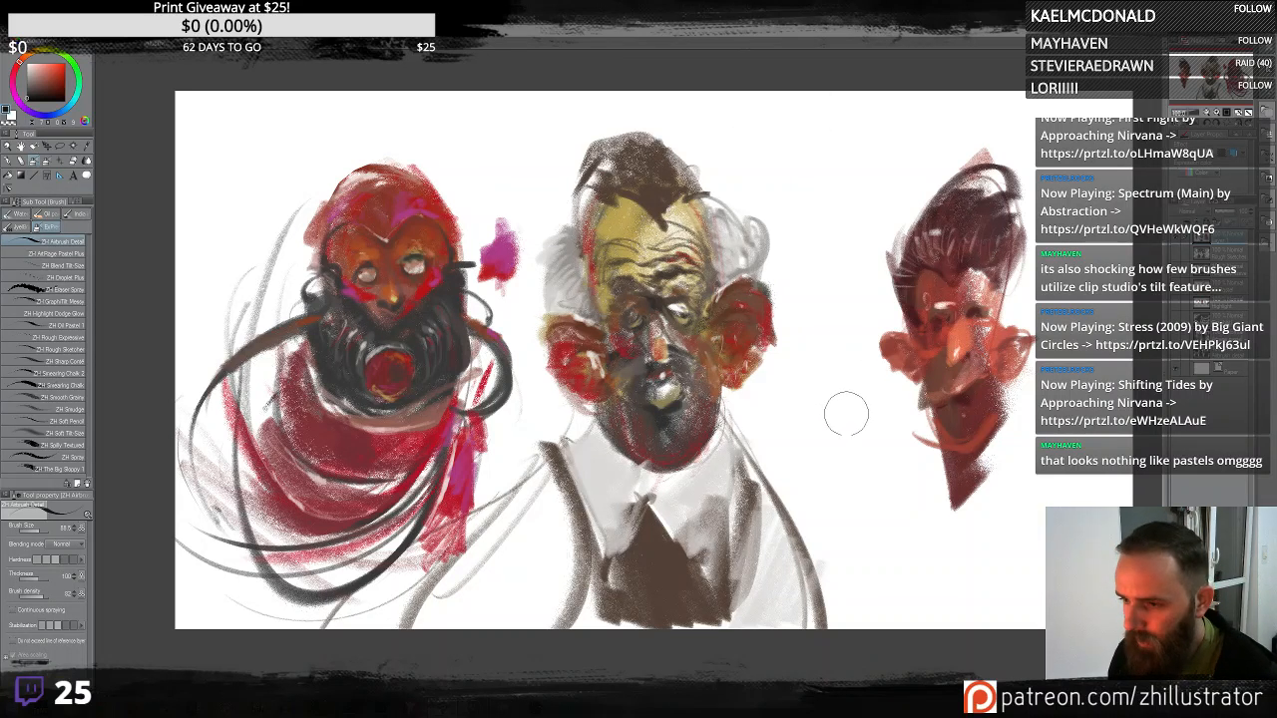
pyautogui.moveTo(833, 319)
pyautogui.mouseDown()
pyautogui.moveTo(793, 109)
pyautogui.moveTo(802, 80)
pyautogui.mouseUp()
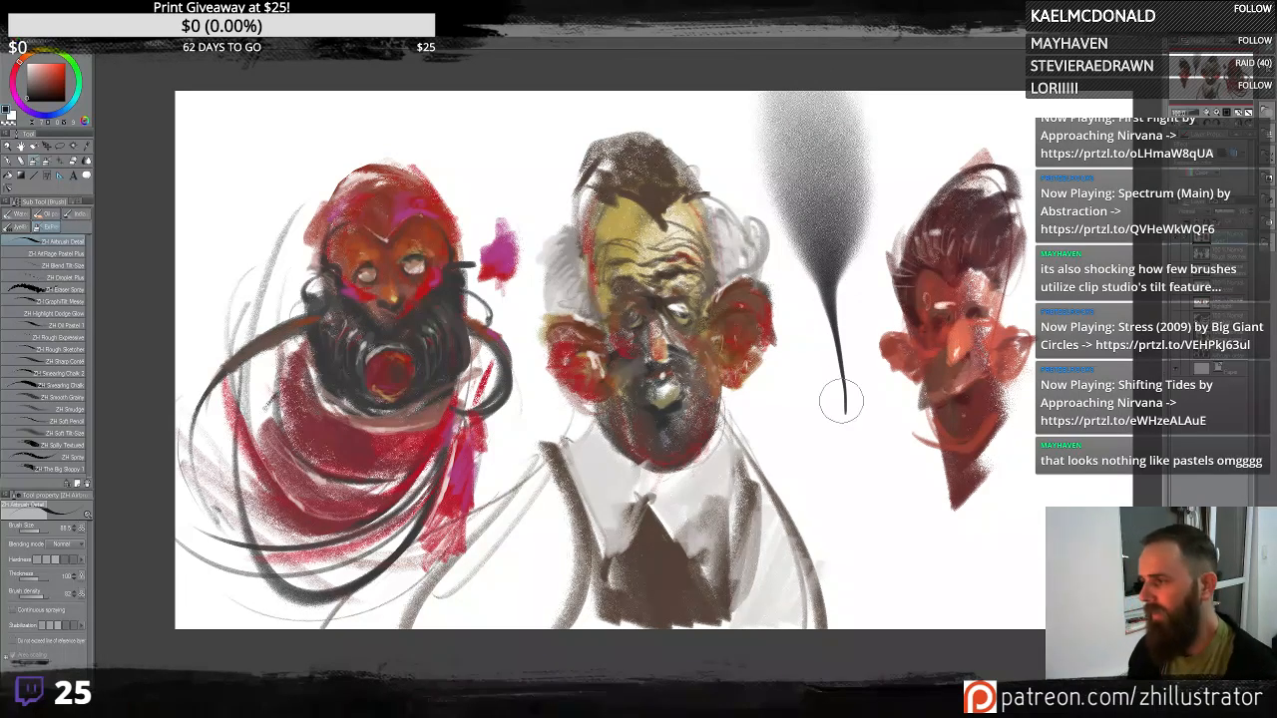
pyautogui.hotkey('ctrl', 'z')
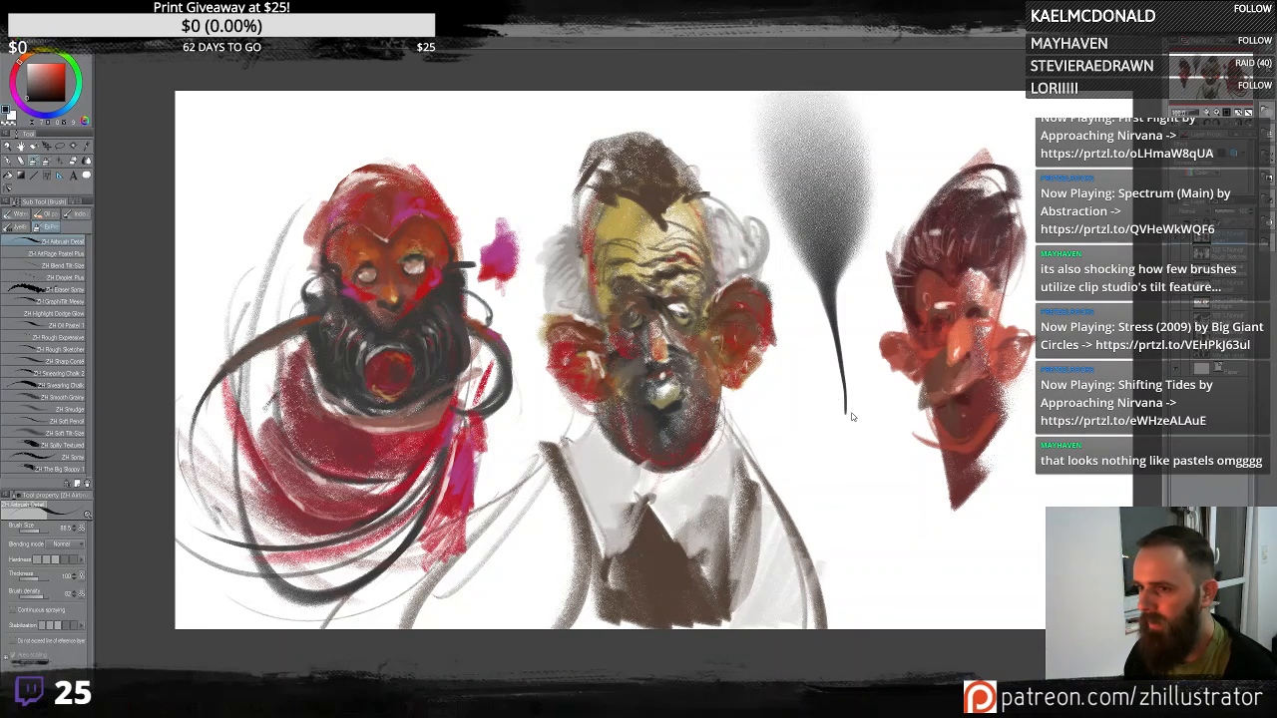
pyautogui.hotkey('ctrl', 'z')
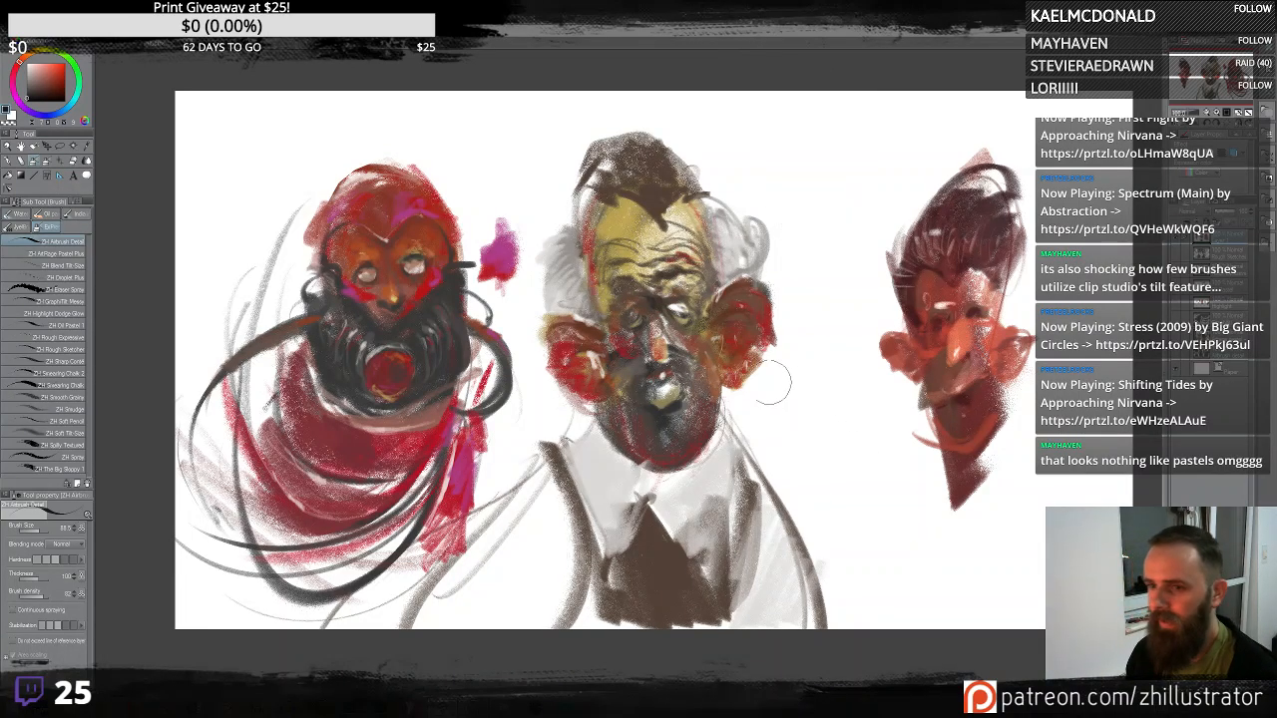
# - Test the ZH GraphiTilt Messy brush with broad dark strokes across the upper right, undoing them
pyautogui.click(80, 303)
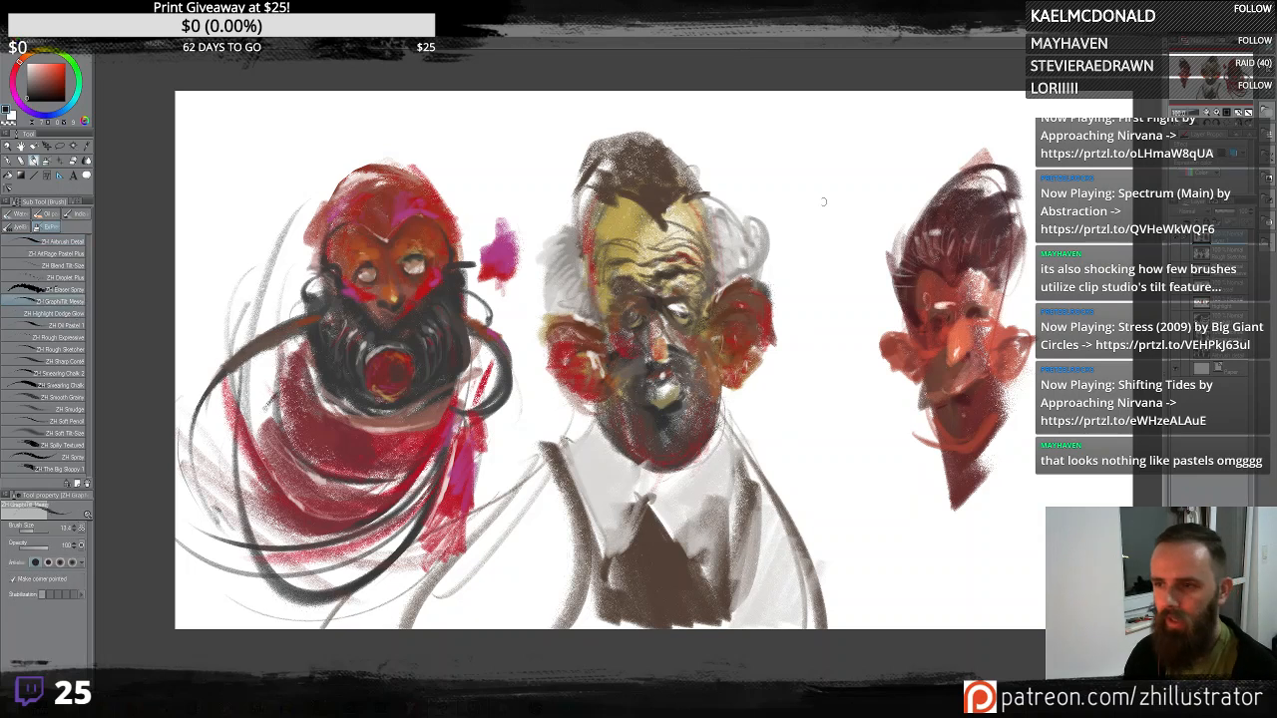
pyautogui.moveTo(750, 247)
pyautogui.mouseDown()
pyautogui.moveTo(908, 111)
pyautogui.moveTo(820, 229)
pyautogui.mouseUp()
pyautogui.moveTo(806, 339)
pyautogui.mouseDown()
pyautogui.moveTo(888, 205)
pyautogui.moveTo(783, 315)
pyautogui.moveTo(767, 194)
pyautogui.mouseUp()
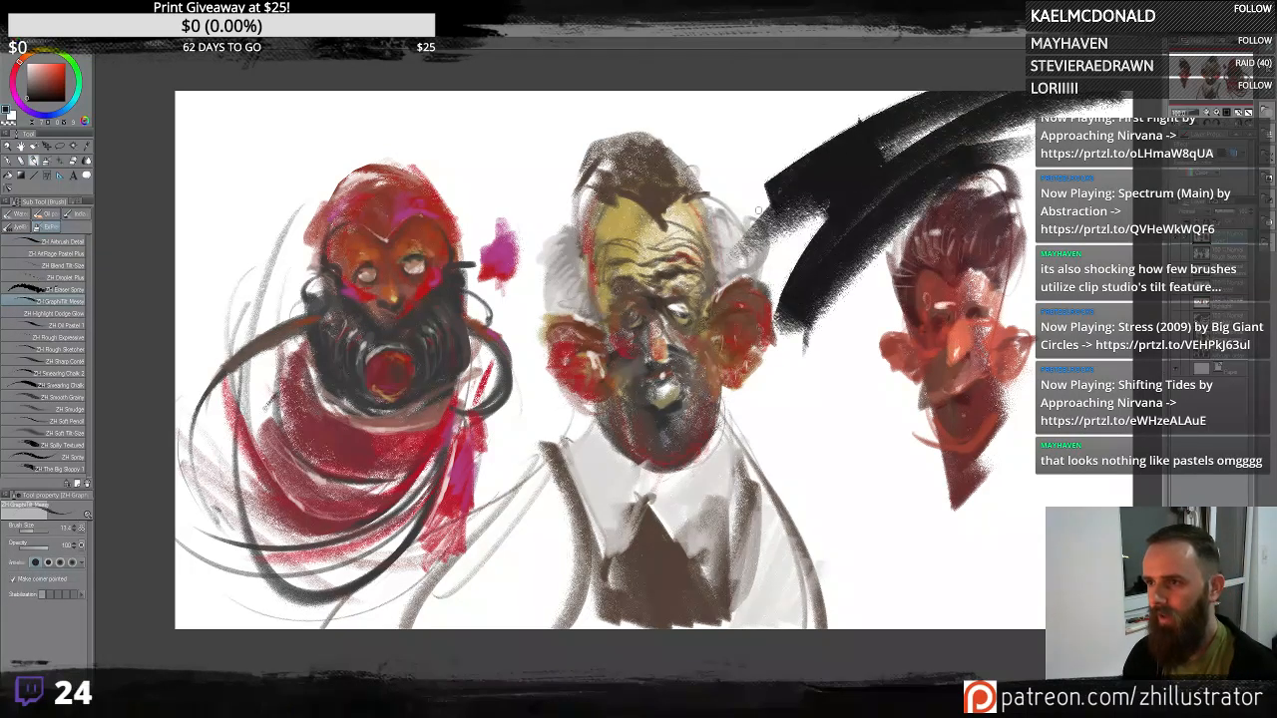
pyautogui.moveTo(858, 100); pyautogui.dragTo(654, 251)
pyautogui.hotkey('ctrl', 'z')
pyautogui.hotkey('ctrl', 'z')
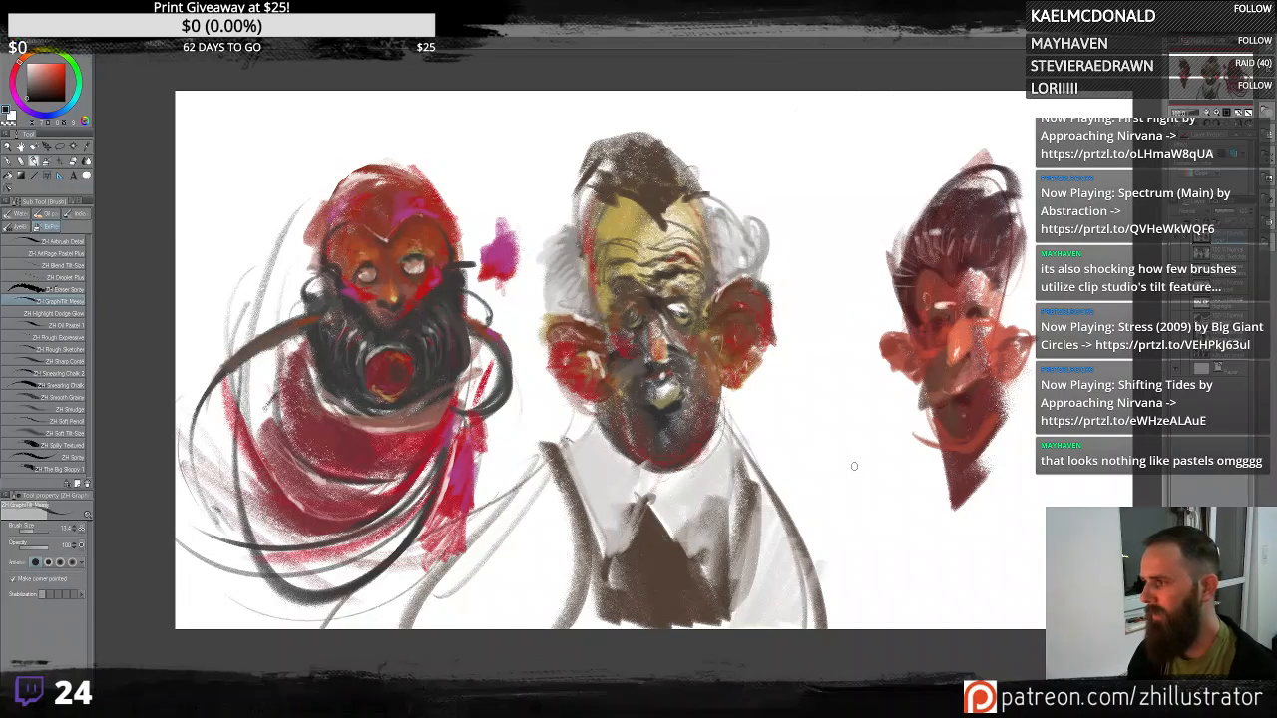
# - Switch to the ZH Sharp Cover brush, sample a dark red from the right figure and start blocking in its coat
pyautogui.moveTo(870, 440); pyautogui.dragTo(819, 434)
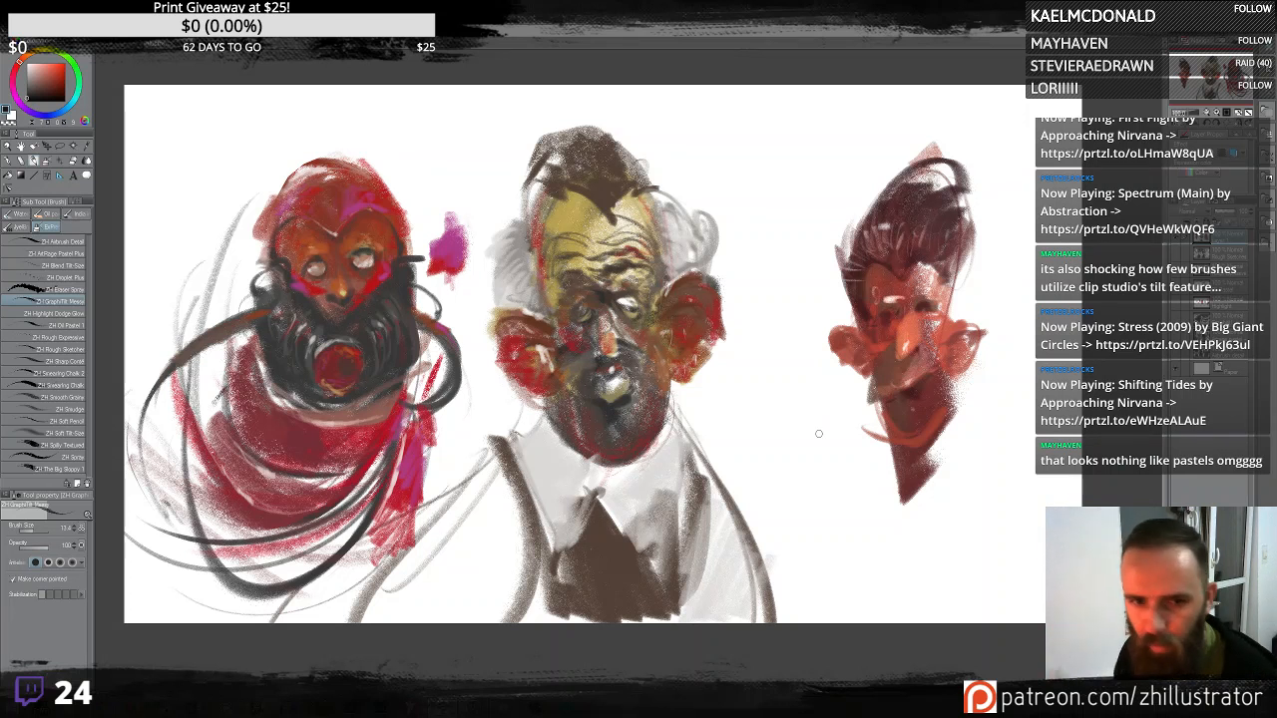
pyautogui.click(64, 397)
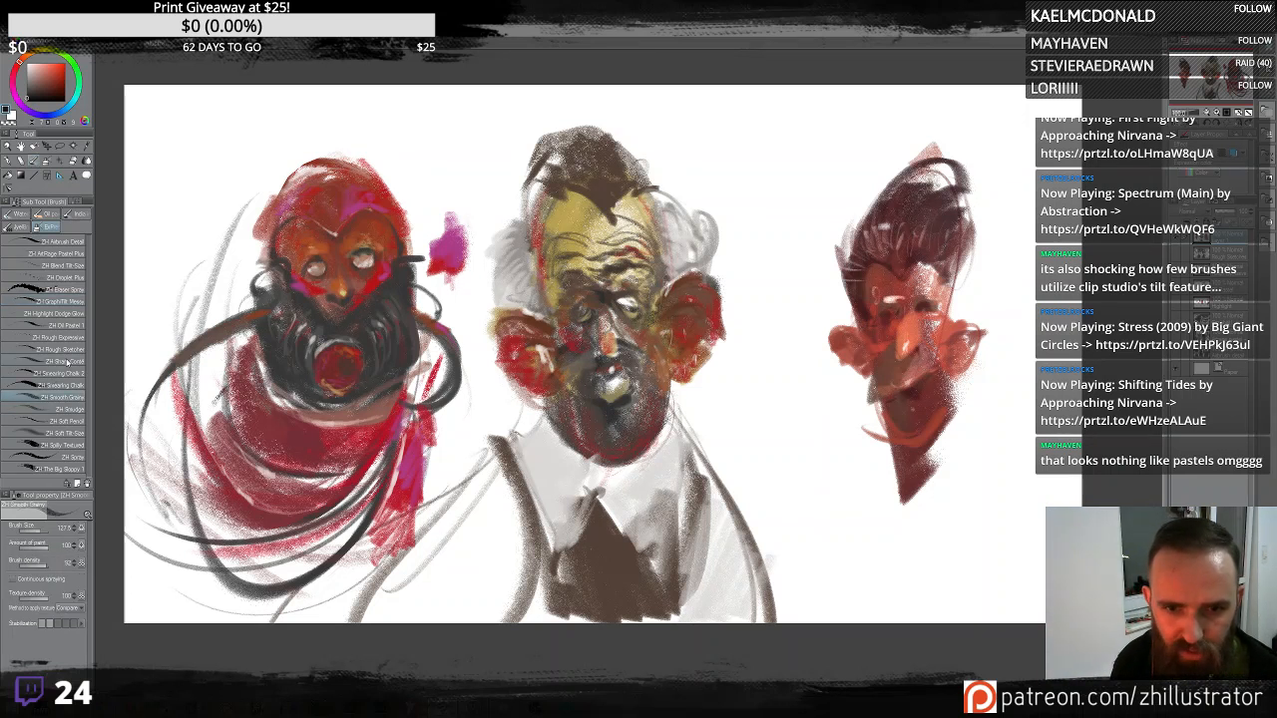
pyautogui.click(74, 362)
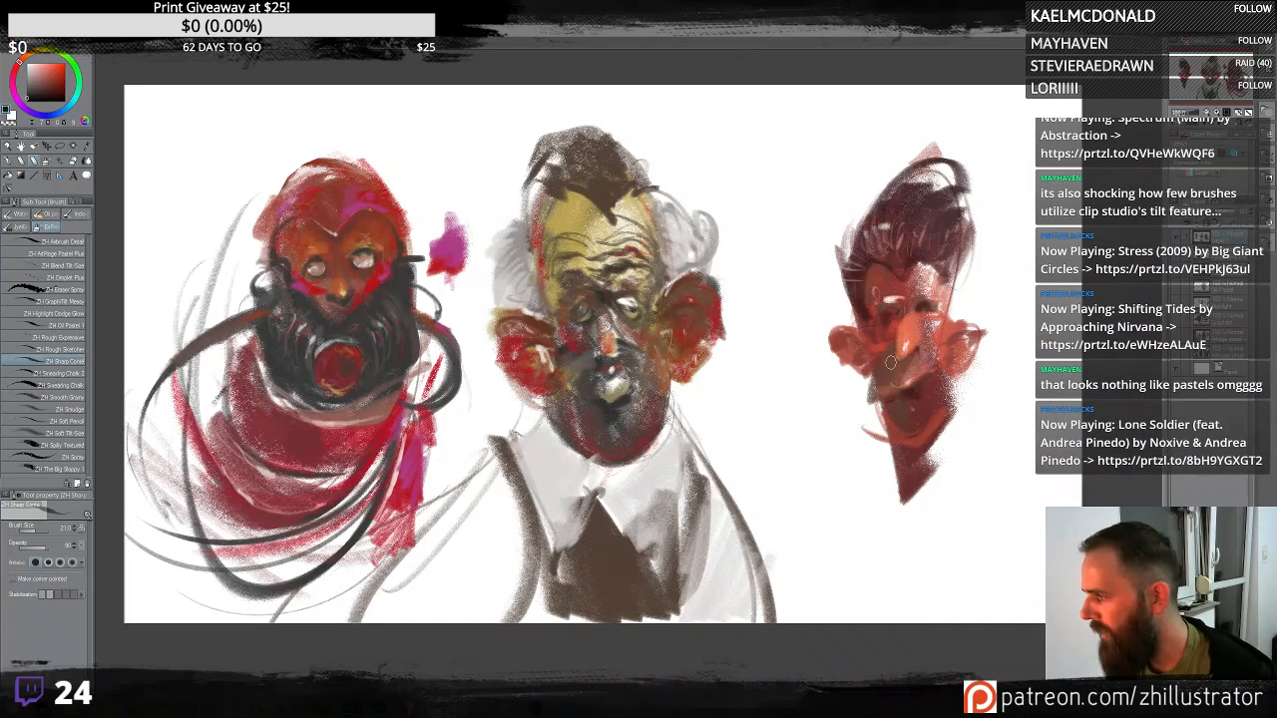
pyautogui.keyDown('alt'); pyautogui.click(924, 466); pyautogui.keyUp('alt')
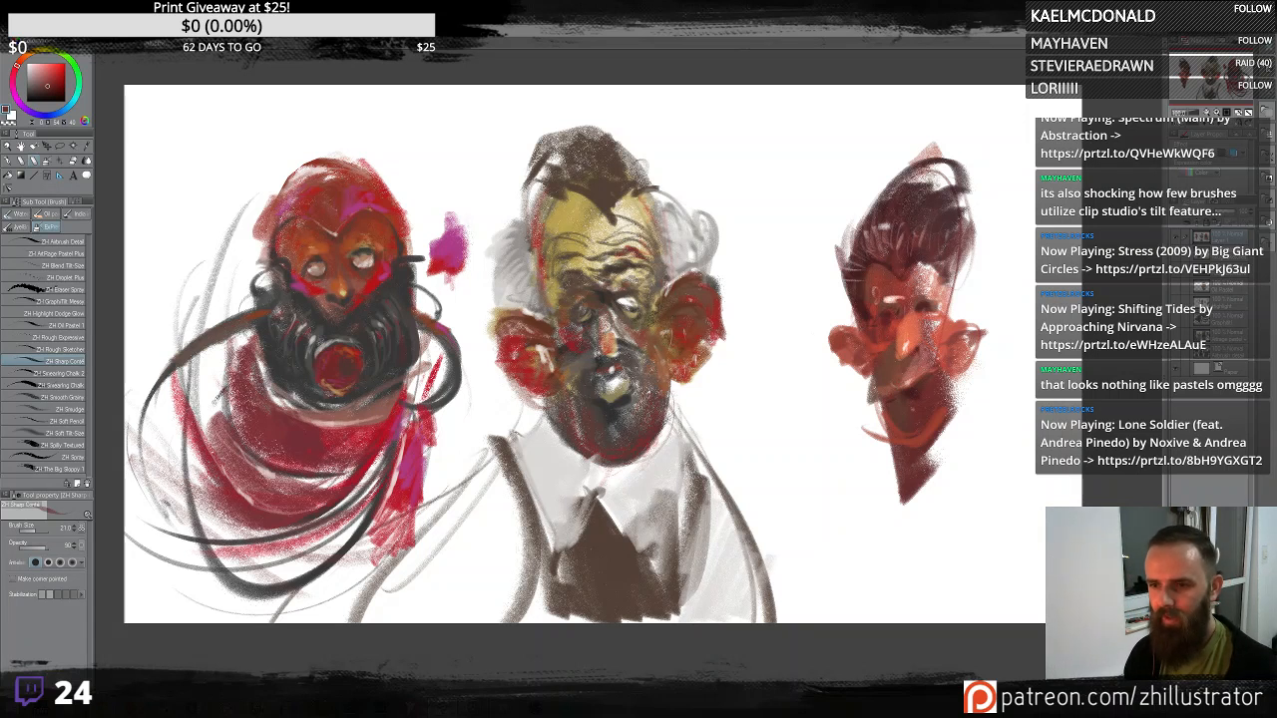
pyautogui.moveTo(959, 421)
pyautogui.mouseDown()
pyautogui.moveTo(894, 550)
pyautogui.moveTo(969, 481)
pyautogui.mouseUp()
pyautogui.moveTo(986, 417); pyautogui.dragTo(1027, 564)
pyautogui.moveTo(1020, 429); pyautogui.dragTo(1039, 604)
pyautogui.moveTo(994, 481)
pyautogui.mouseDown()
pyautogui.moveTo(1010, 615)
pyautogui.moveTo(910, 615)
pyautogui.mouseUp()
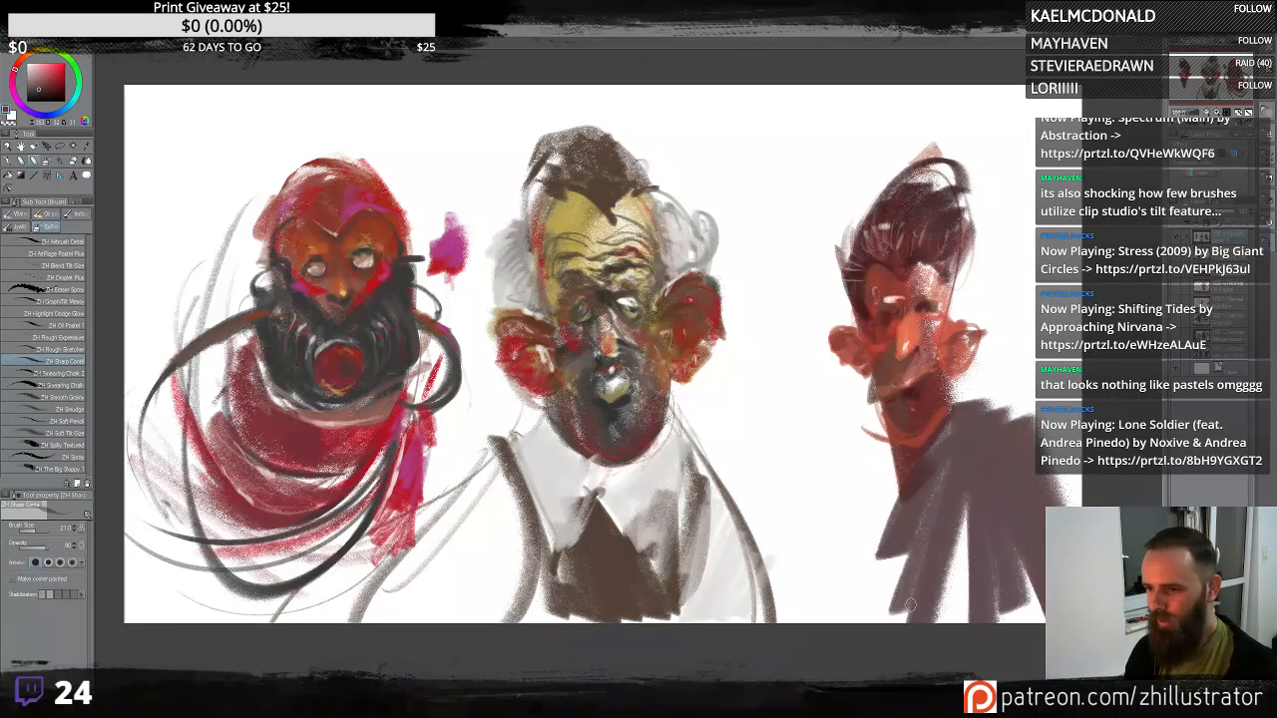
pyautogui.moveTo(926, 479); pyautogui.dragTo(863, 604)
# - Extend the right figure's coat with broad diagonal strokes down to the canvas bottom and toward the middle figure
pyautogui.moveTo(898, 564)
pyautogui.mouseDown()
pyautogui.moveTo(888, 617)
pyautogui.moveTo(956, 620)
pyautogui.mouseUp()
pyautogui.moveTo(1018, 547); pyautogui.dragTo(1037, 618)
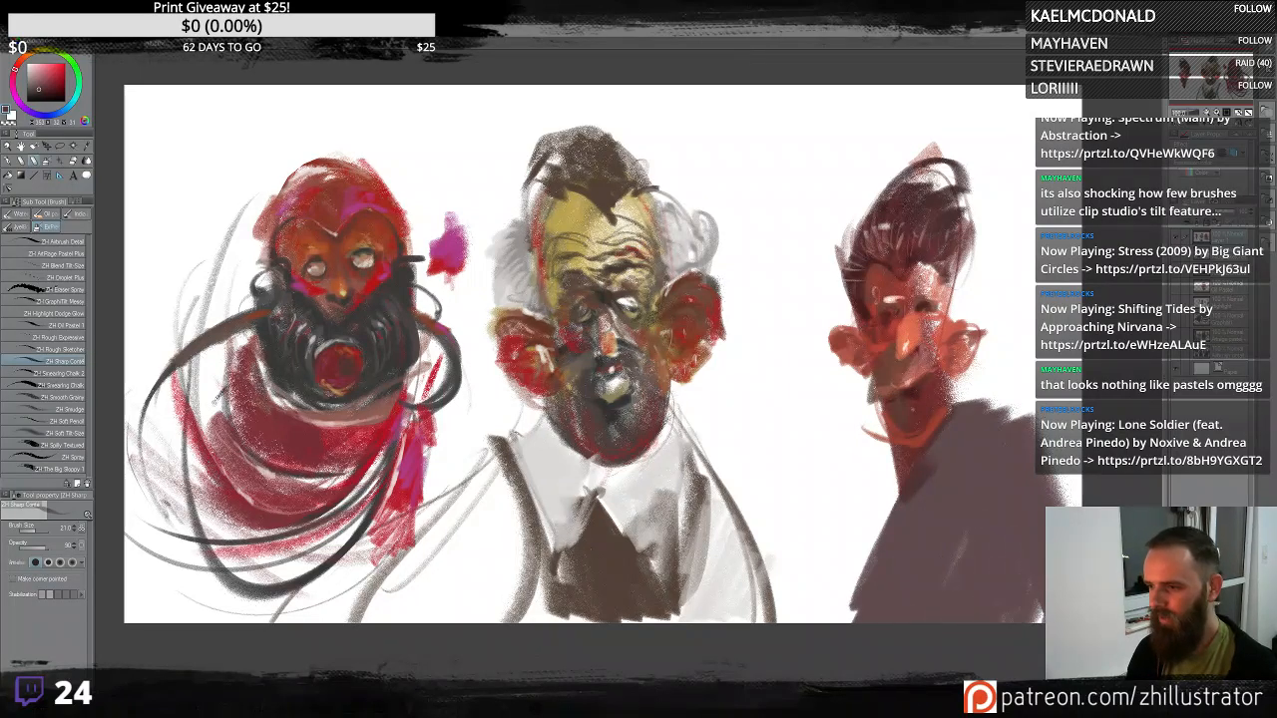
pyautogui.moveTo(980, 434)
pyautogui.mouseDown()
pyautogui.moveTo(907, 396)
pyautogui.moveTo(868, 585)
pyautogui.mouseUp()
pyautogui.moveTo(938, 367); pyautogui.dragTo(884, 584)
pyautogui.moveTo(973, 413); pyautogui.dragTo(939, 584)
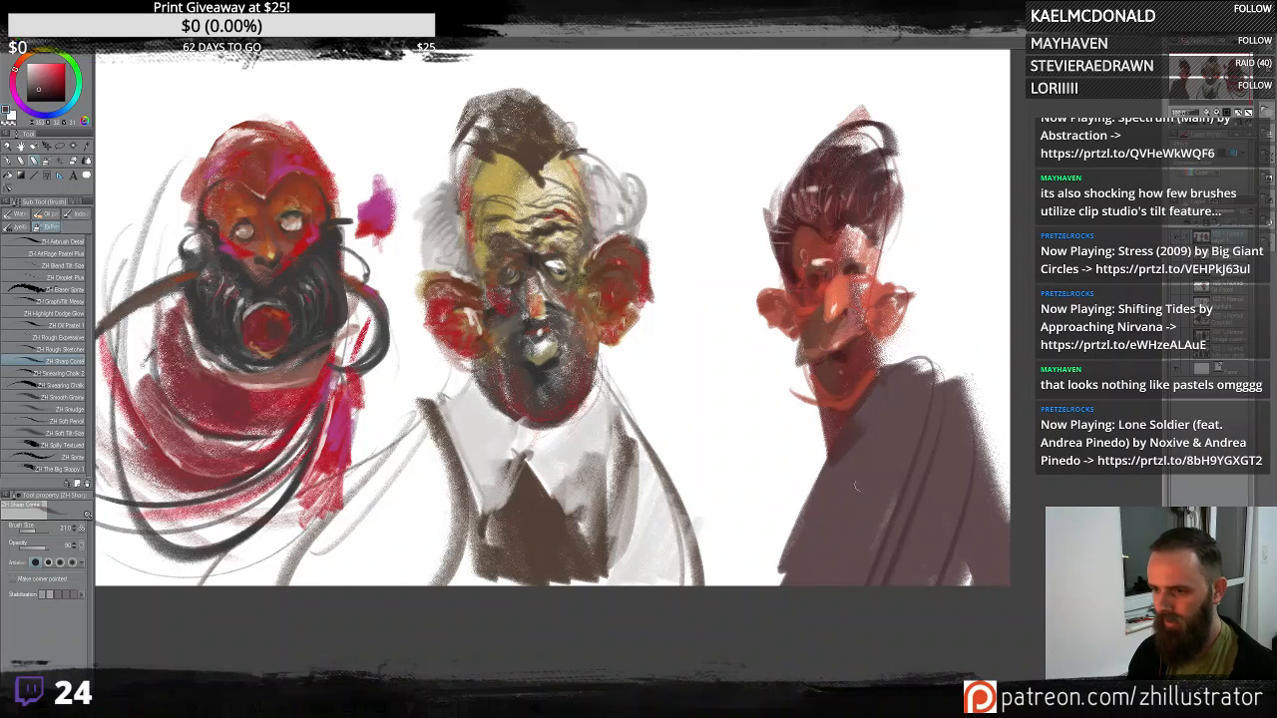
pyautogui.moveTo(915, 337)
pyautogui.mouseDown()
pyautogui.moveTo(875, 450)
pyautogui.moveTo(737, 583)
pyautogui.mouseUp()
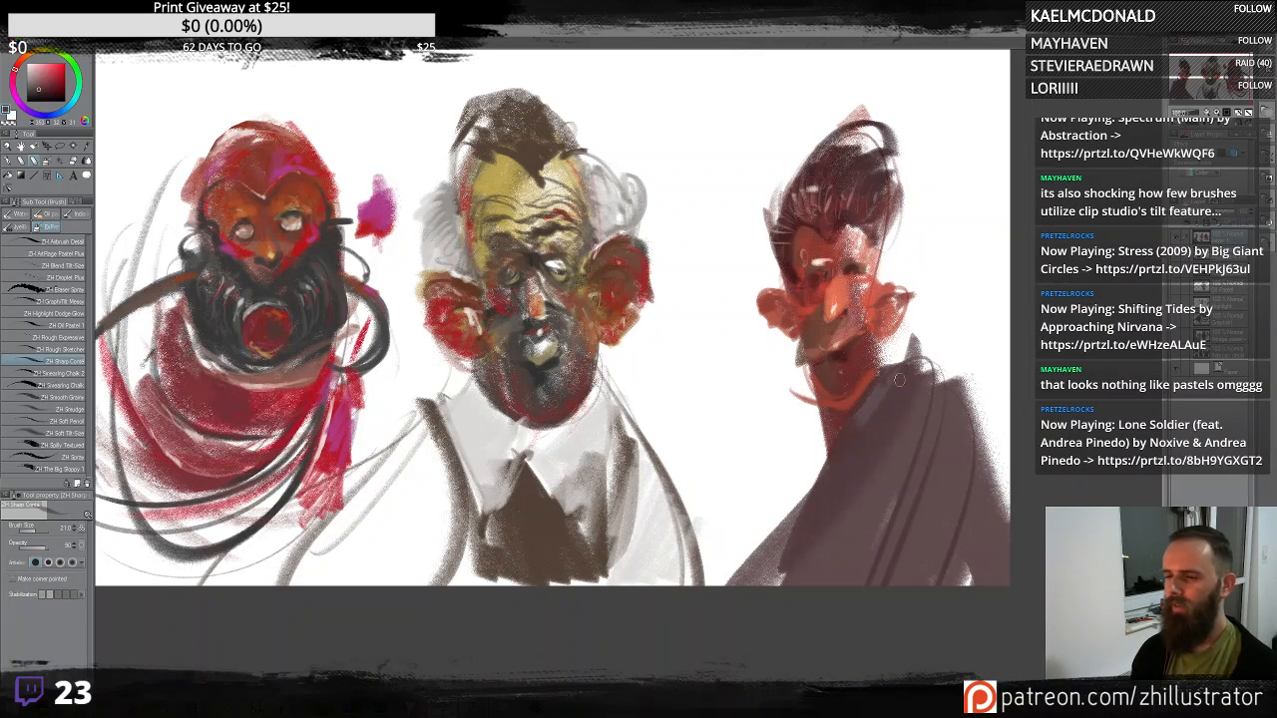
# - Refine the right figure's coat and collar with further strokes, undoing one stray mark
pyautogui.moveTo(862, 417); pyautogui.dragTo(868, 547)
pyautogui.hotkey('ctrl', 'z')
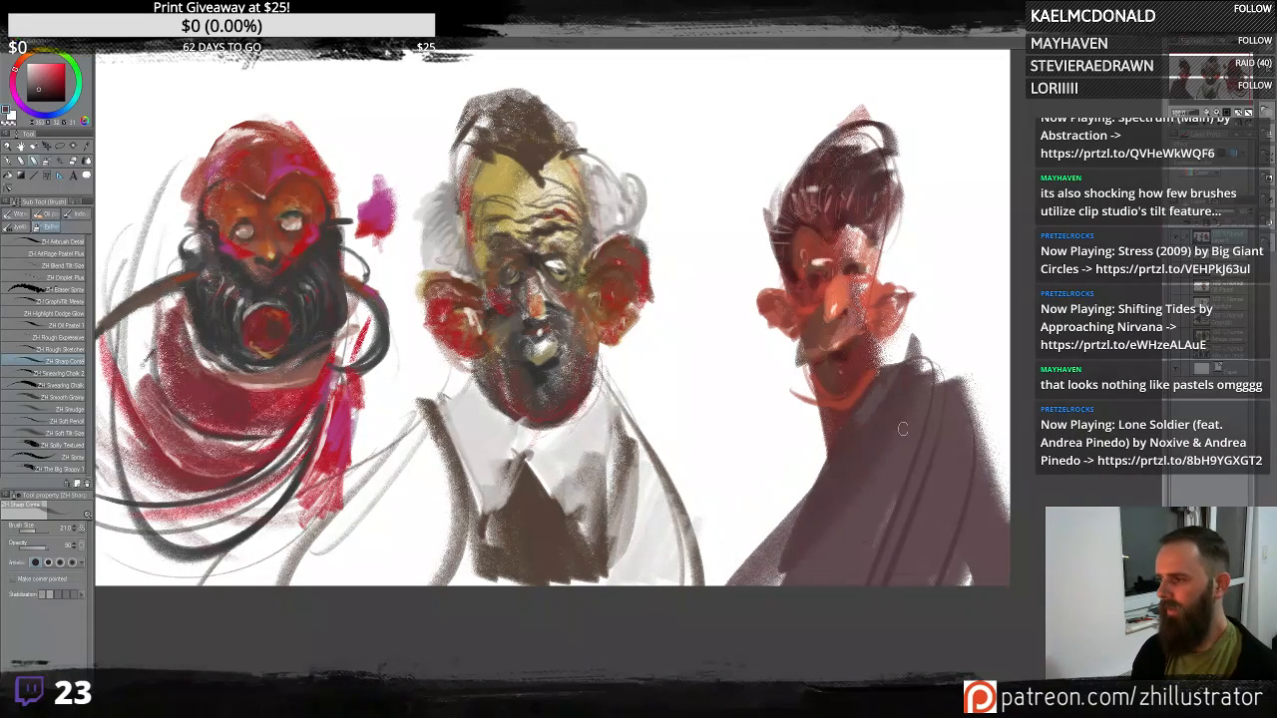
pyautogui.moveTo(891, 349)
pyautogui.mouseDown()
pyautogui.moveTo(860, 421)
pyautogui.moveTo(709, 586)
pyautogui.mouseUp()
pyautogui.keyDown('alt'); pyautogui.click(846, 375); pyautogui.keyUp('alt')
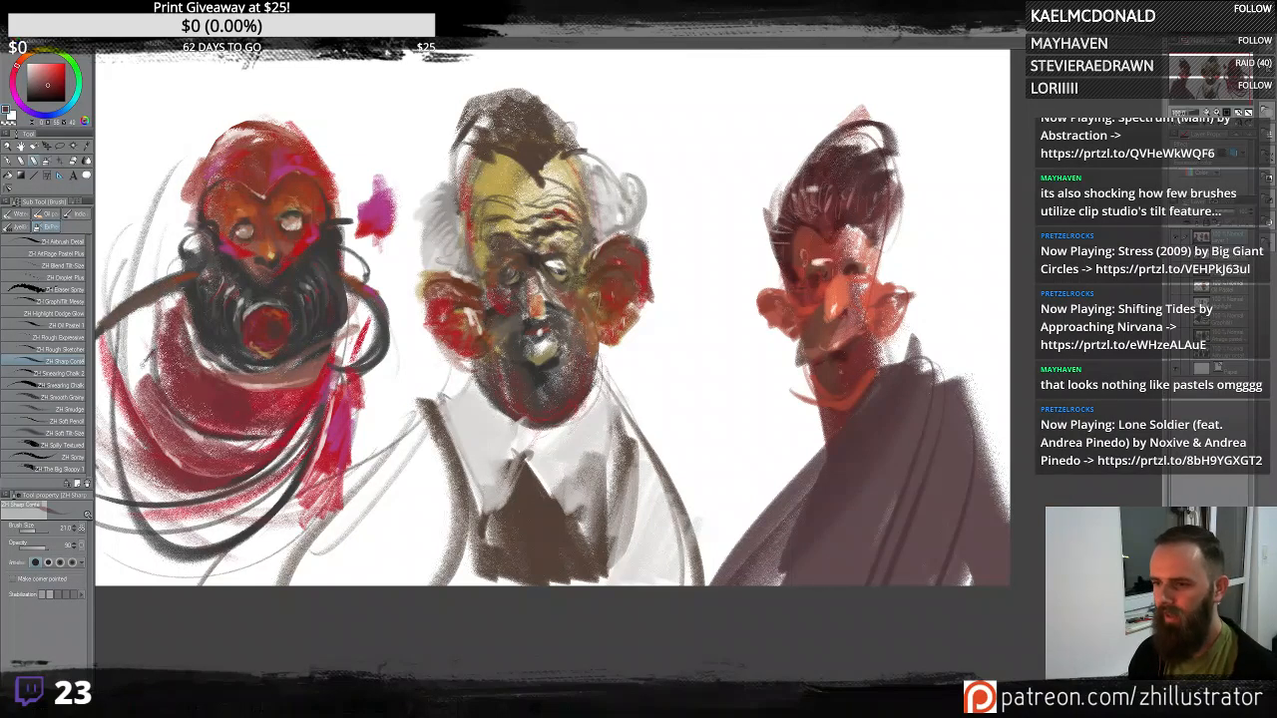
pyautogui.moveTo(798, 445); pyautogui.dragTo(816, 461)
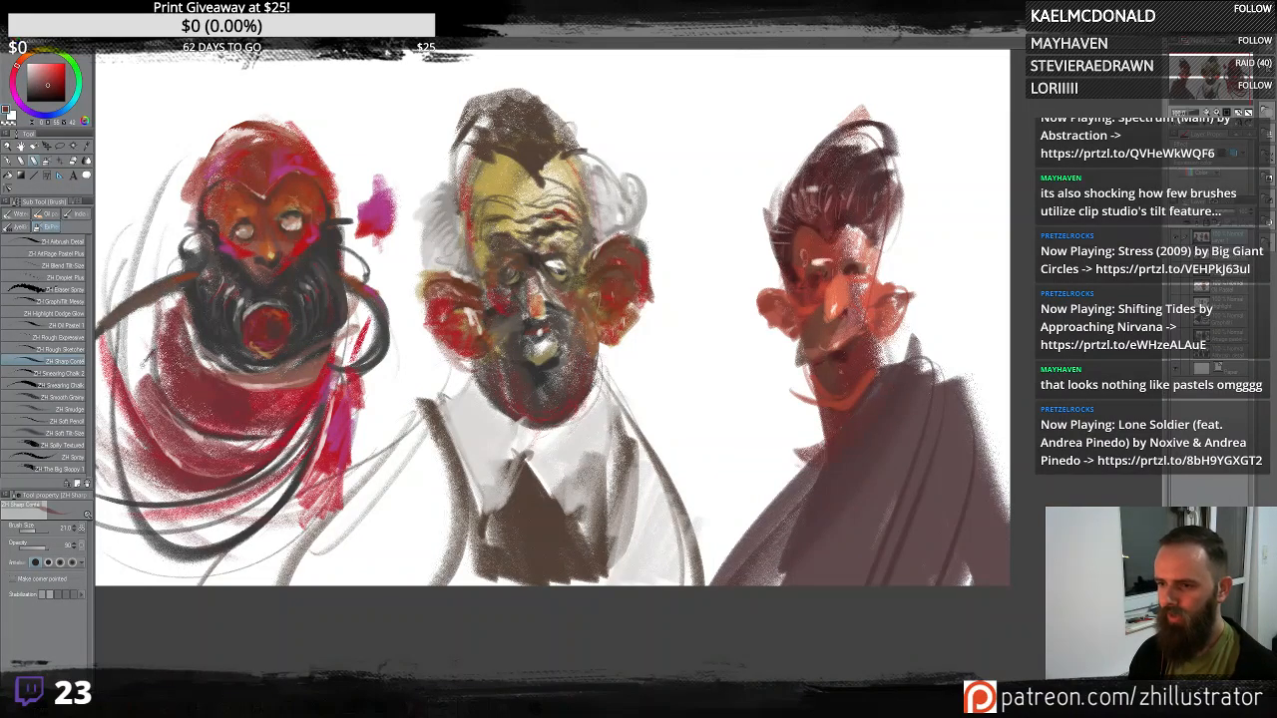
pyautogui.moveTo(927, 452)
pyautogui.mouseDown()
pyautogui.moveTo(937, 401)
pyautogui.moveTo(936, 471)
pyautogui.mouseUp()
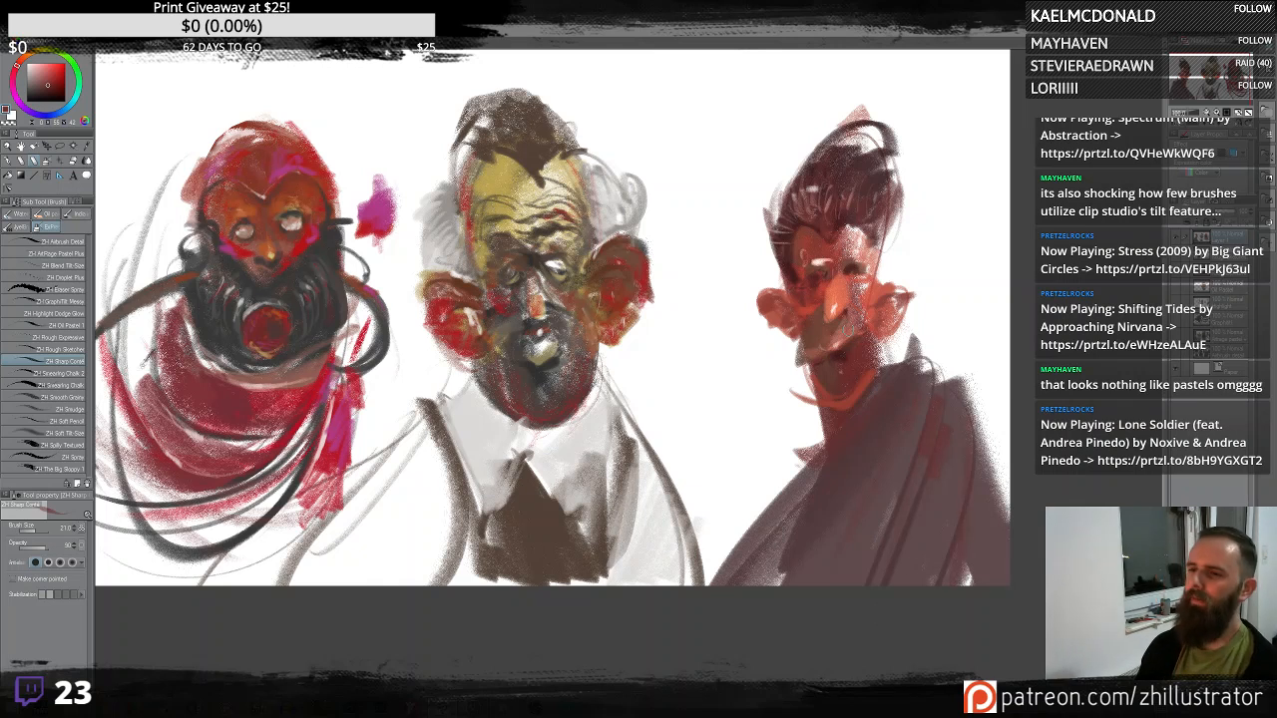
pyautogui.moveTo(899, 409); pyautogui.dragTo(836, 381)
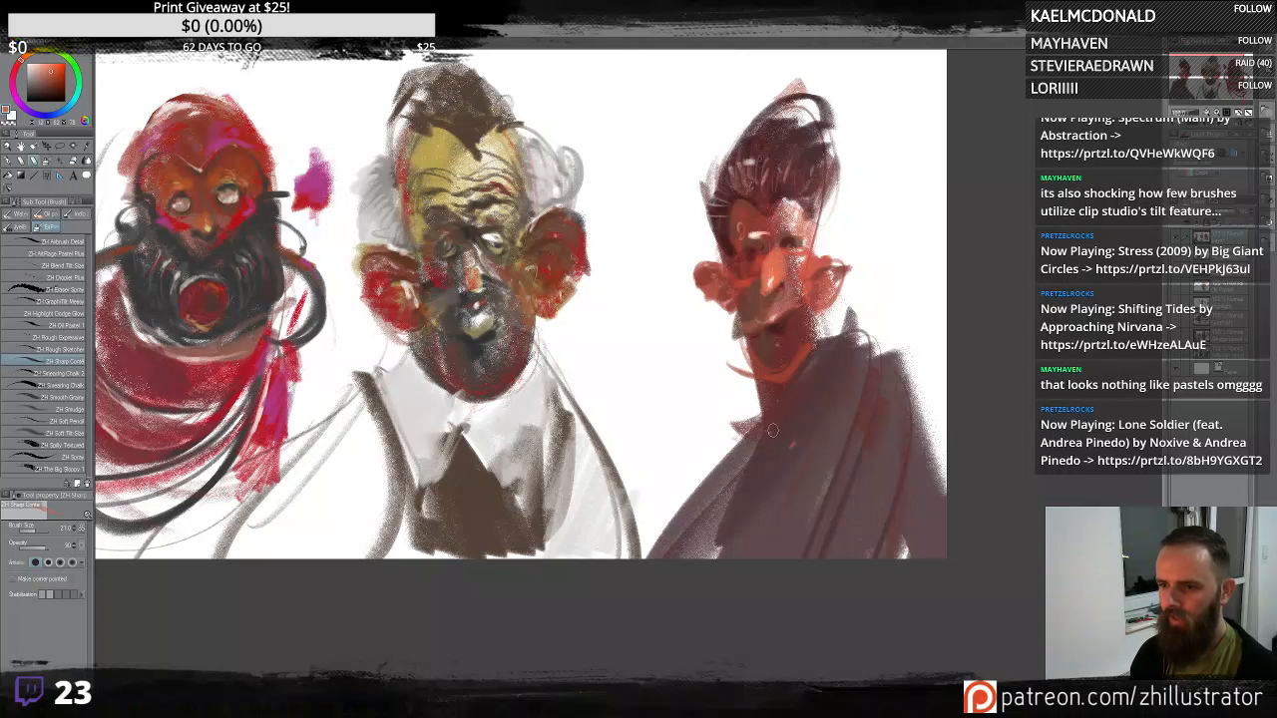
# - Try additional long strokes across the right figure's coat, undoing all of them
pyautogui.moveTo(874, 319); pyautogui.dragTo(777, 554)
pyautogui.hotkey('ctrl', 'z')
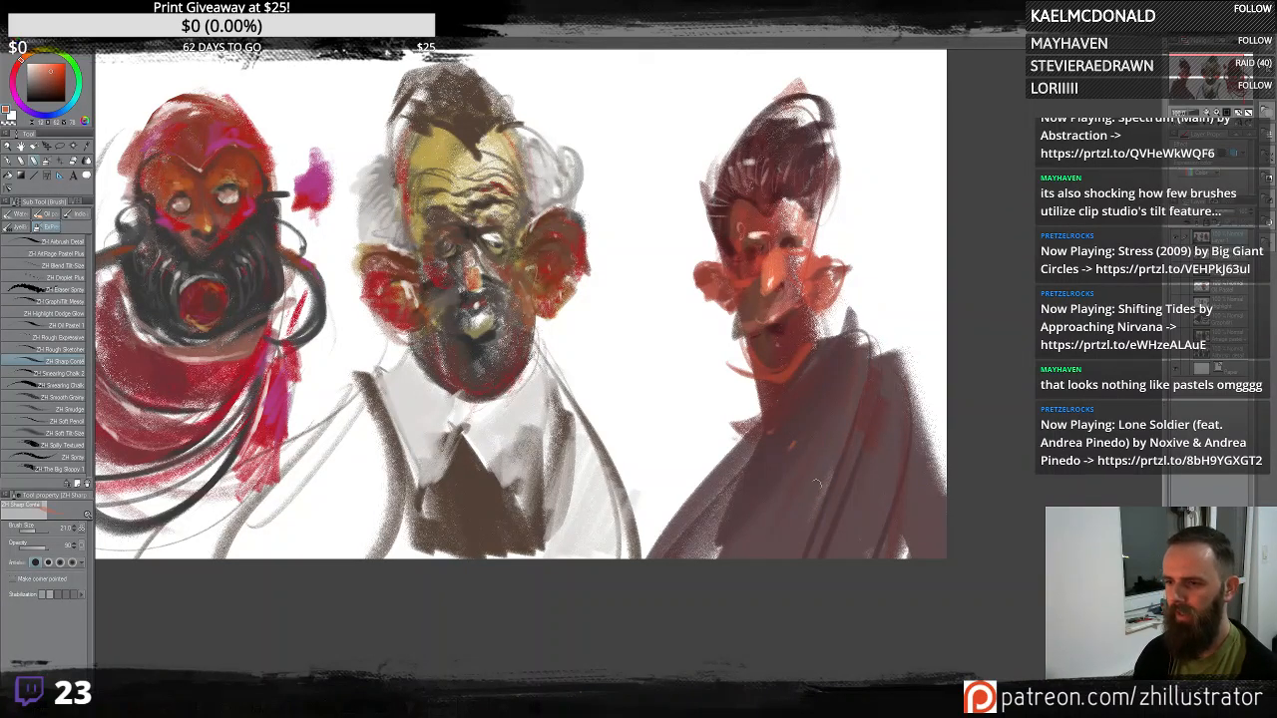
pyautogui.moveTo(835, 437)
pyautogui.mouseDown()
pyautogui.moveTo(854, 391)
pyautogui.moveTo(790, 551)
pyautogui.mouseUp()
pyautogui.hotkey('ctrl', 'z')
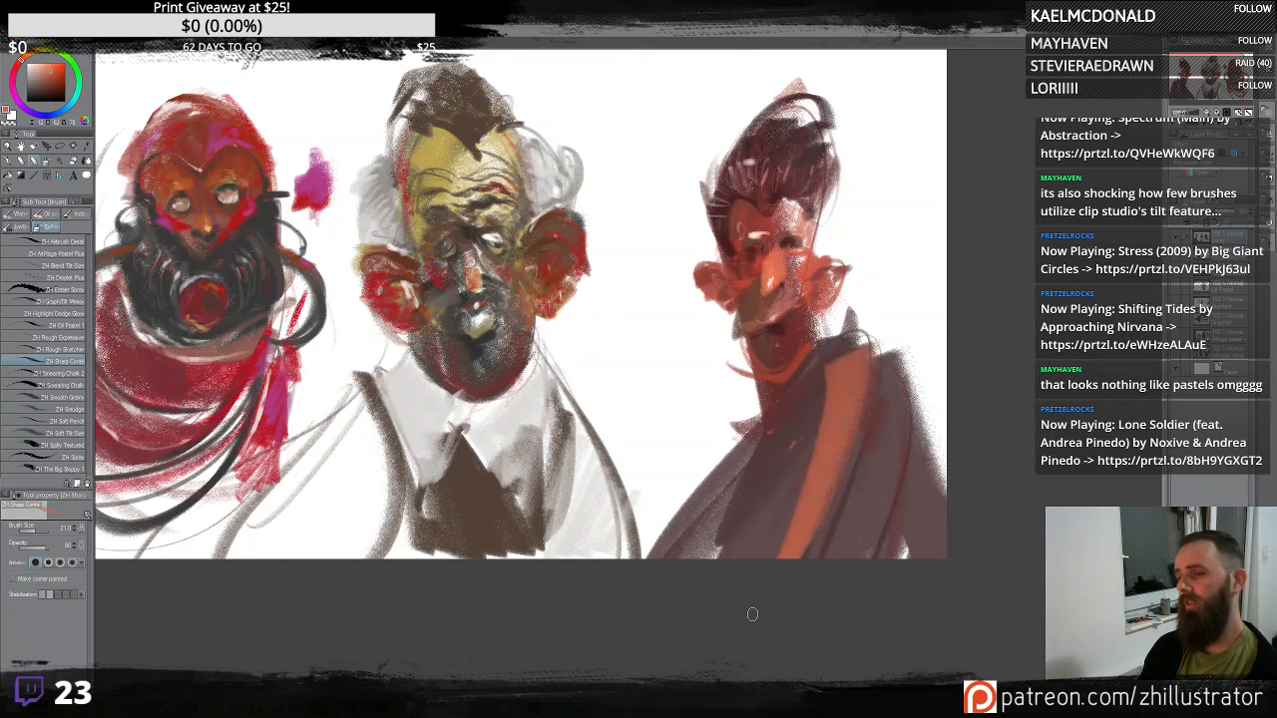
pyautogui.hotkey('ctrl', 'z')
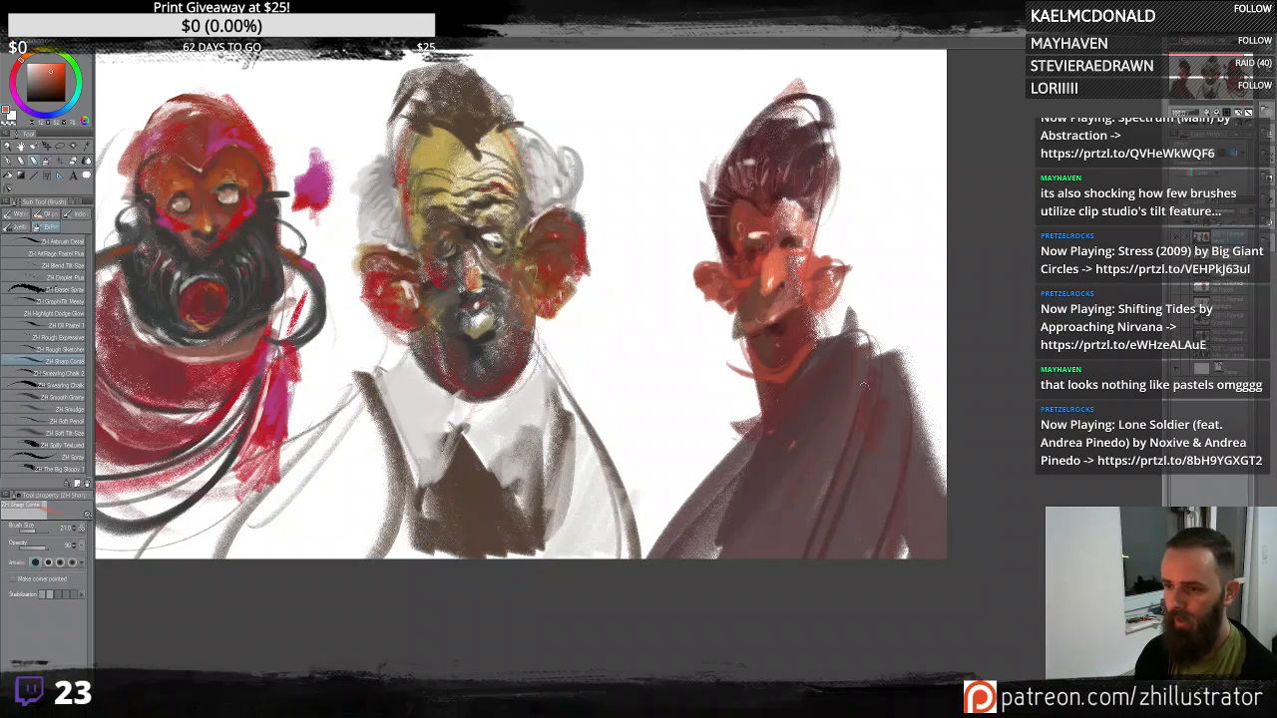
# - Paint an orange-red band down the front of the right figure's coat, undoing one stray stroke
pyautogui.moveTo(851, 350); pyautogui.dragTo(770, 630)
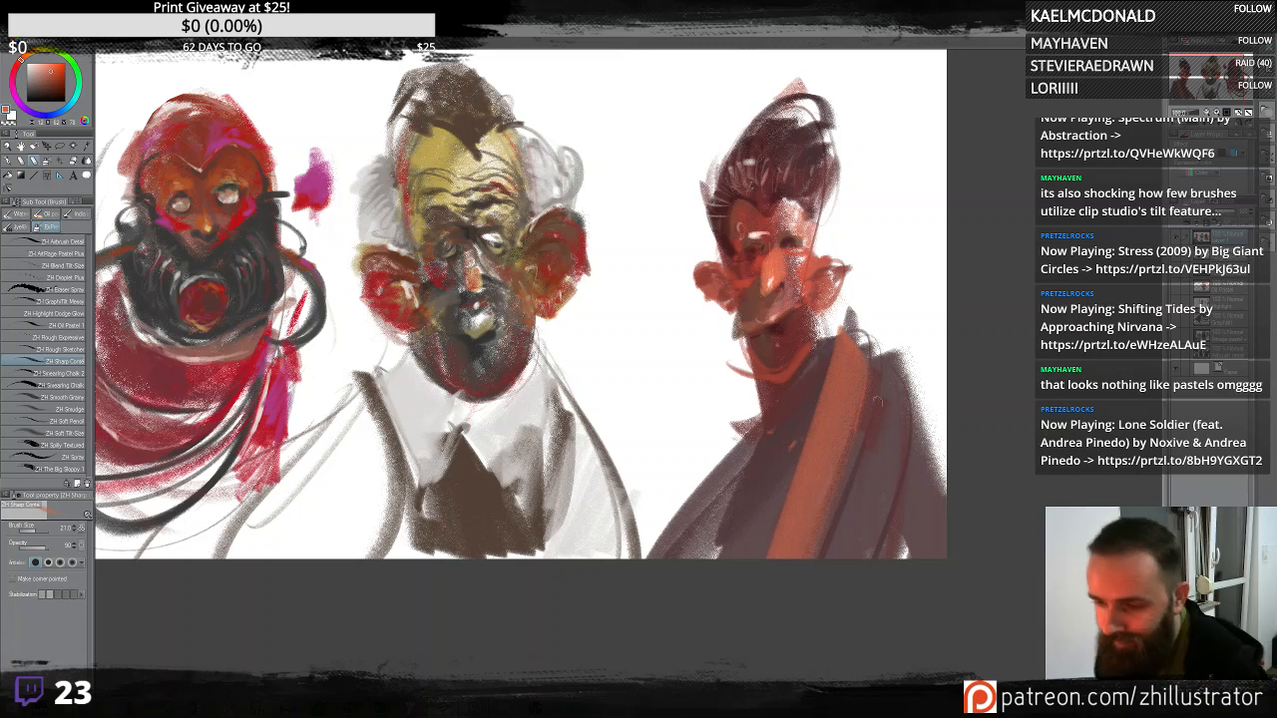
pyautogui.keyDown('alt'); pyautogui.click(790, 403); pyautogui.keyUp('alt')
pyautogui.moveTo(832, 340); pyautogui.dragTo(782, 610)
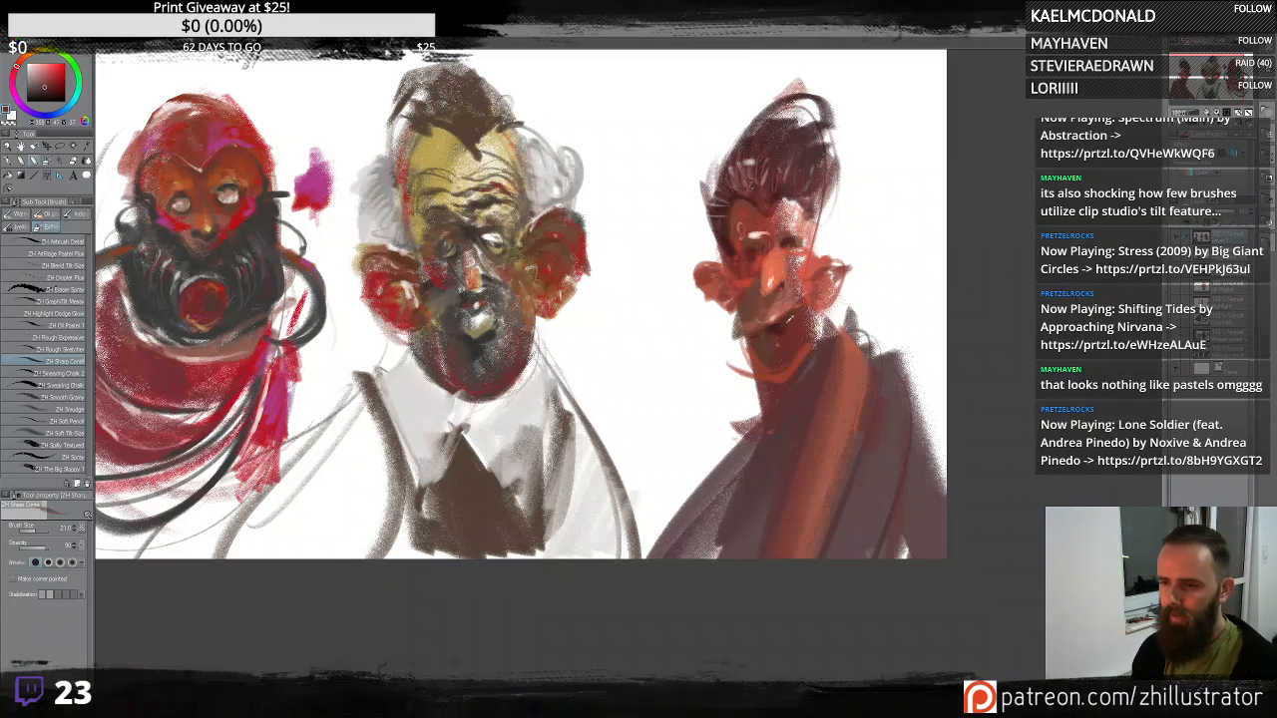
pyautogui.keyDown('alt'); pyautogui.click(777, 368); pyautogui.keyUp('alt')
pyautogui.keyDown('alt'); pyautogui.click(793, 379); pyautogui.keyUp('alt')
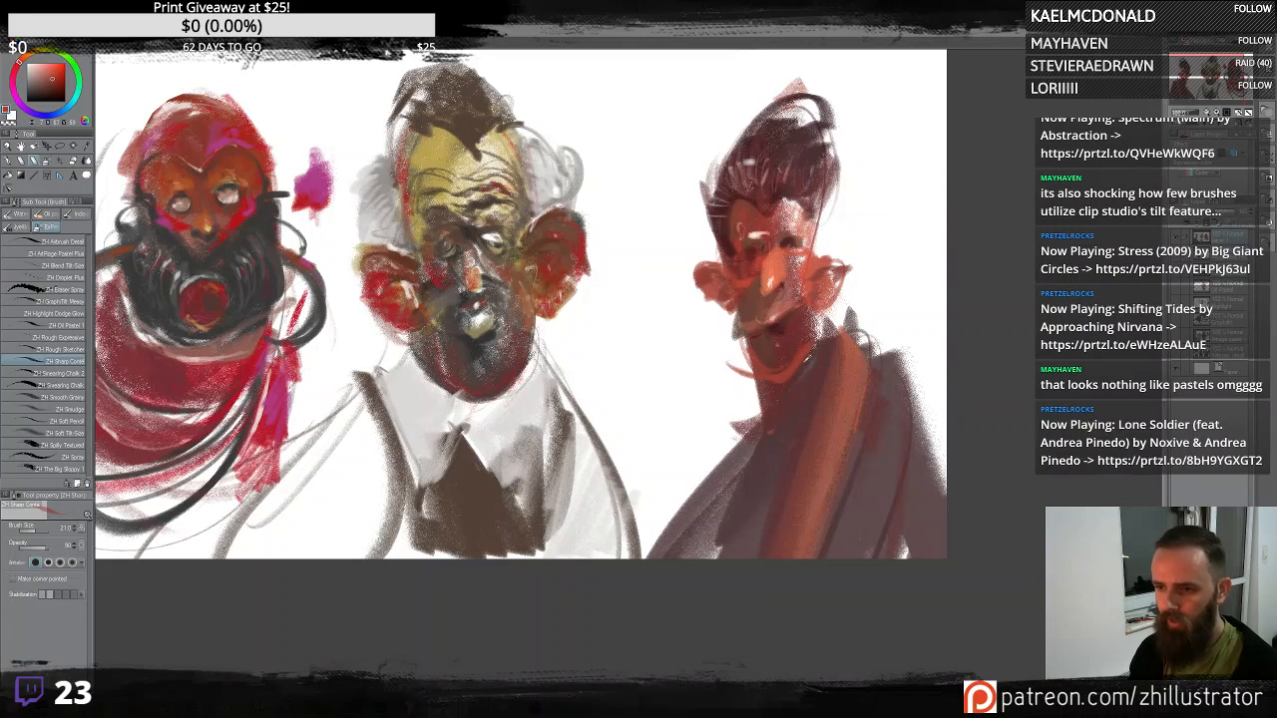
pyautogui.keyDown('alt'); pyautogui.click(809, 356); pyautogui.keyUp('alt')
pyautogui.keyDown('alt'); pyautogui.click(805, 356); pyautogui.keyUp('alt')
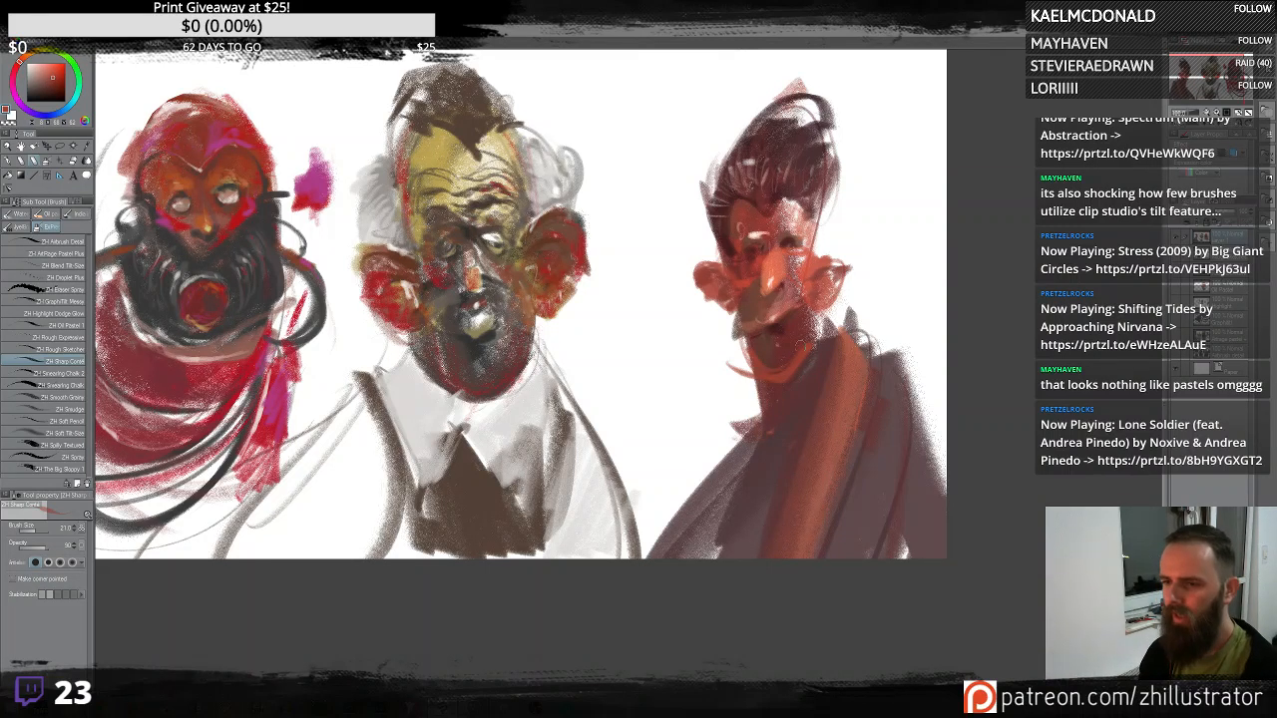
pyautogui.moveTo(788, 374); pyautogui.dragTo(775, 419)
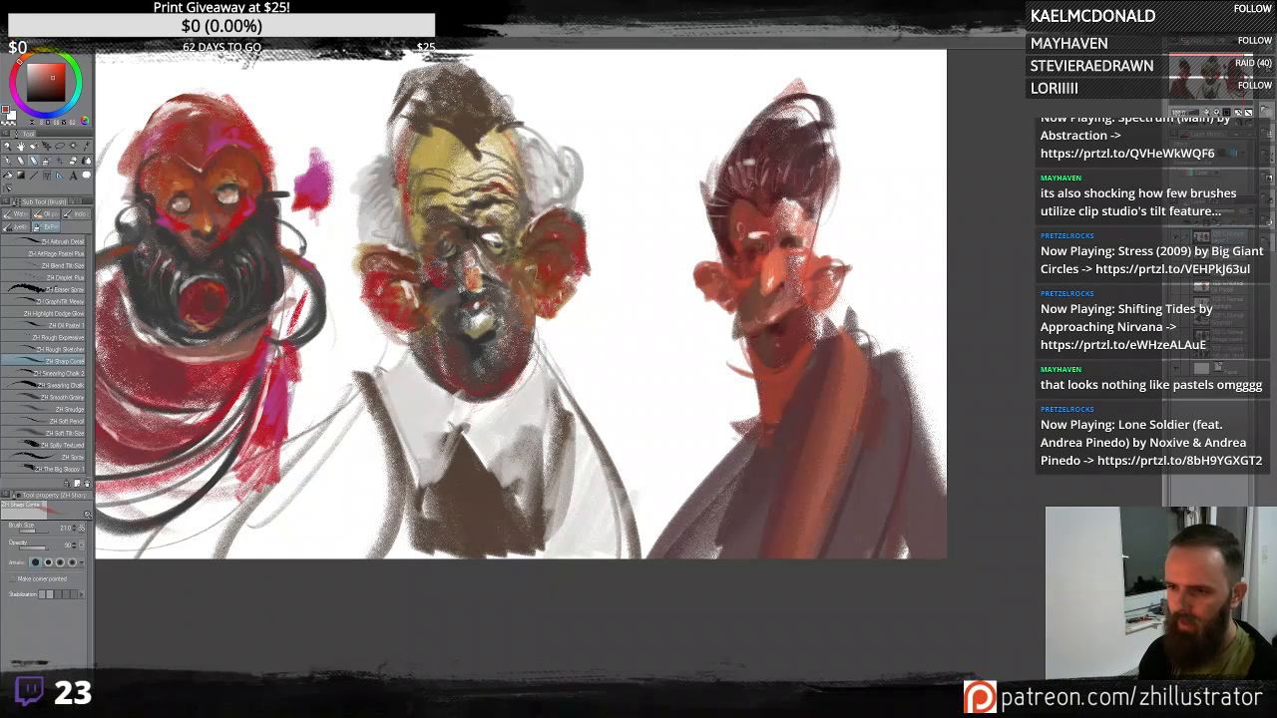
pyautogui.hotkey('ctrl', 'z')
# - Add warm strokes along the right figure's neck and down the lower coat toward the middle figure
pyautogui.keyDown('alt'); pyautogui.click(808, 356); pyautogui.keyUp('alt')
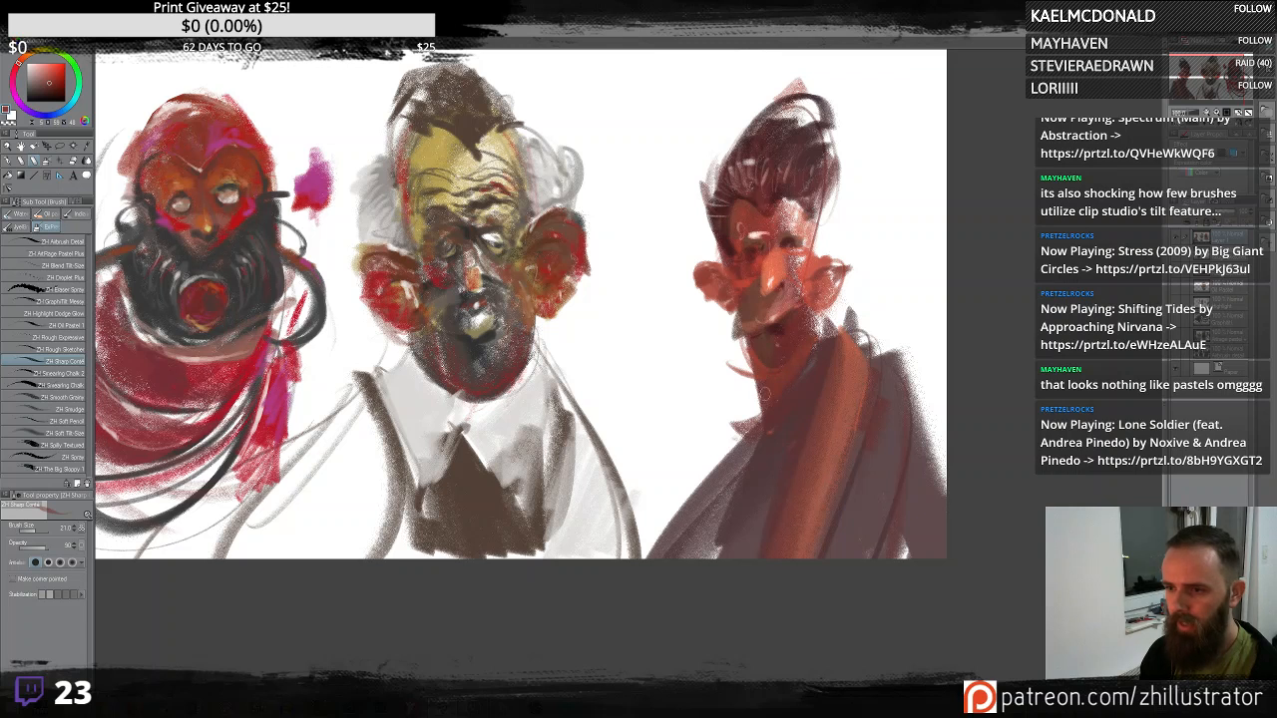
pyautogui.keyDown('alt'); pyautogui.click(810, 370); pyautogui.keyUp('alt')
pyautogui.moveTo(806, 367)
pyautogui.mouseDown()
pyautogui.moveTo(775, 401)
pyautogui.moveTo(764, 385)
pyautogui.moveTo(799, 385)
pyautogui.moveTo(763, 424)
pyautogui.mouseUp()
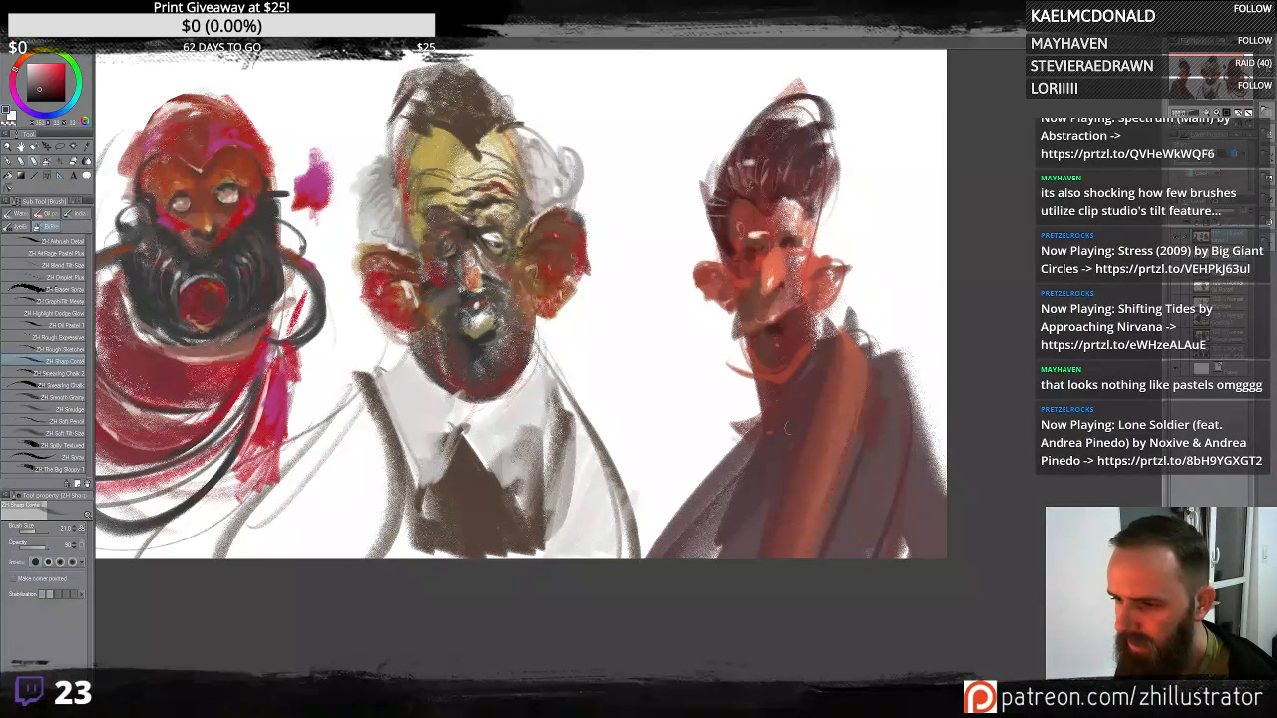
pyautogui.moveTo(747, 457)
pyautogui.mouseDown()
pyautogui.moveTo(766, 392)
pyautogui.moveTo(660, 556)
pyautogui.mouseUp()
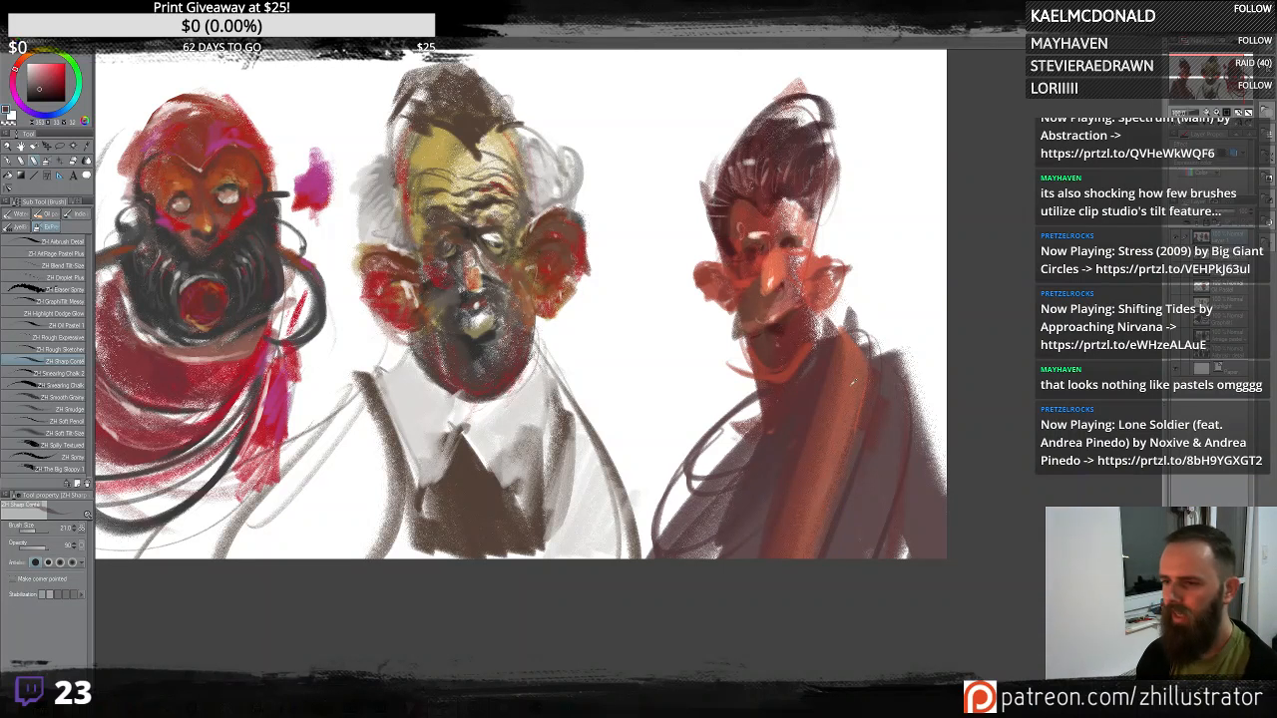
pyautogui.keyDown('alt'); pyautogui.click(793, 317); pyautogui.keyUp('alt')
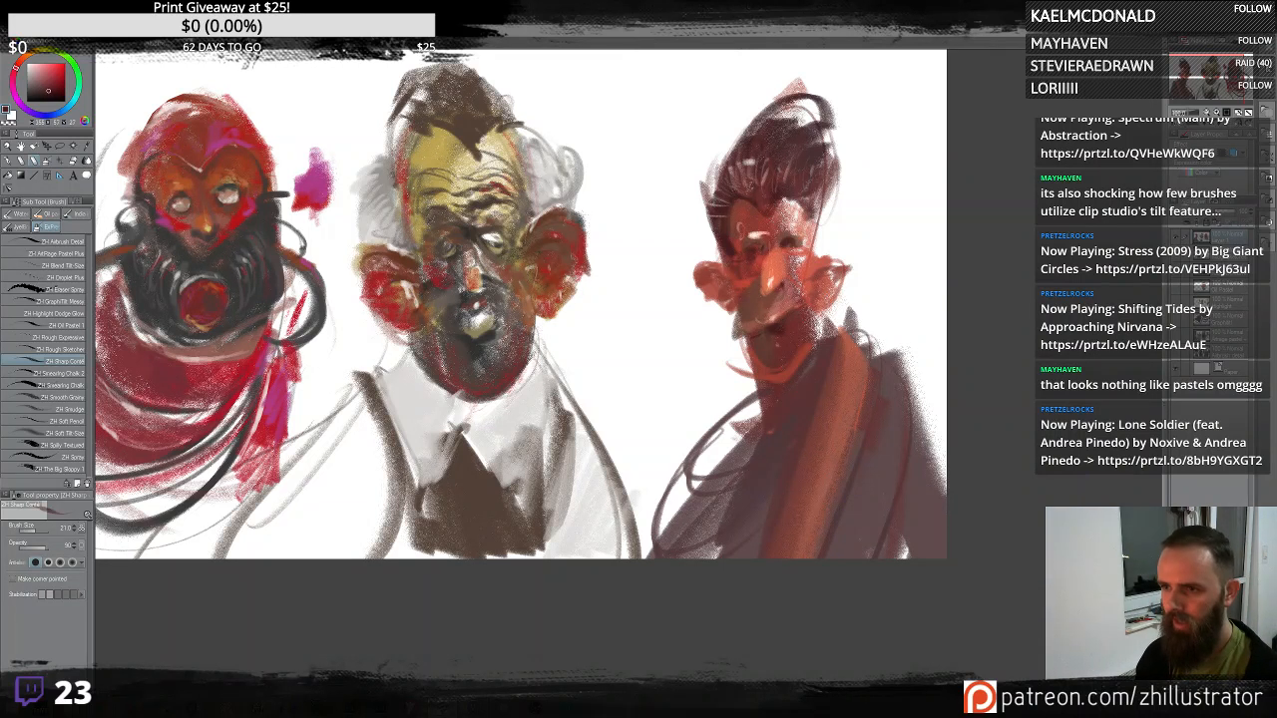
# - Darken and extend the top of the right figure's hair with short downward strokes
pyautogui.moveTo(813, 102)
pyautogui.mouseDown()
pyautogui.moveTo(738, 140)
pyautogui.moveTo(713, 174)
pyautogui.moveTo(775, 159)
pyautogui.mouseUp()
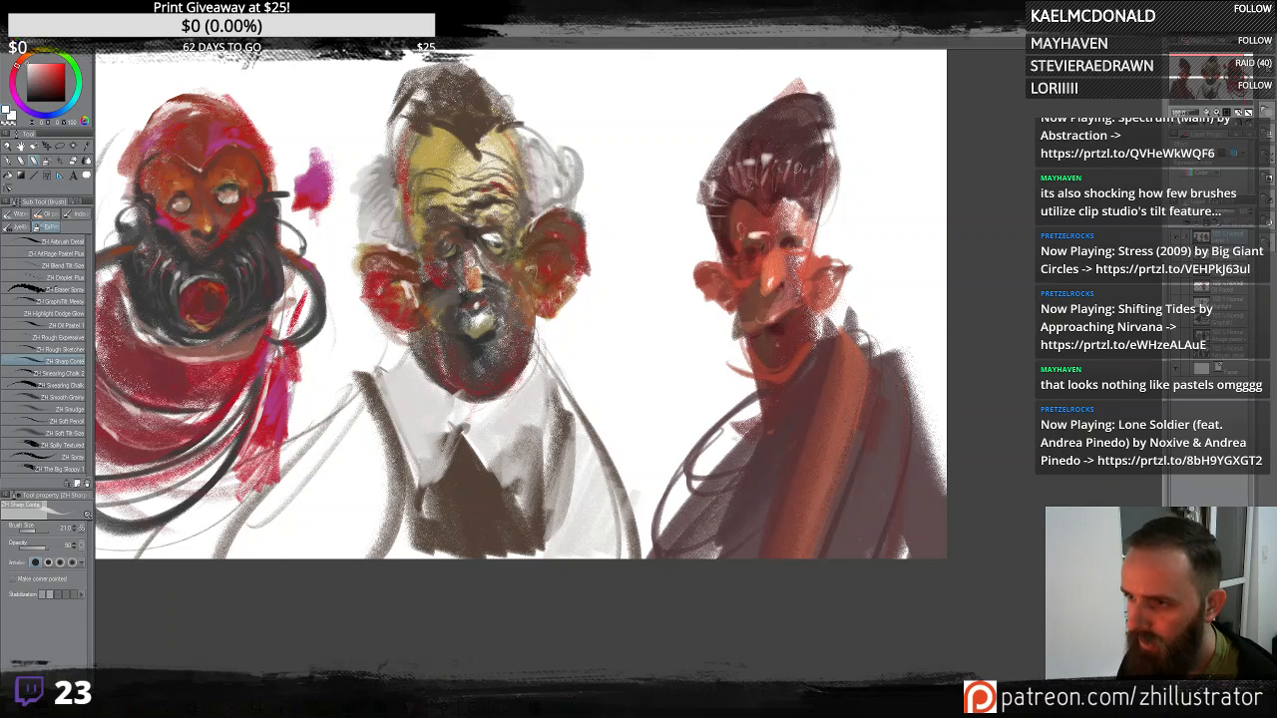
pyautogui.moveTo(811, 103); pyautogui.dragTo(783, 122)
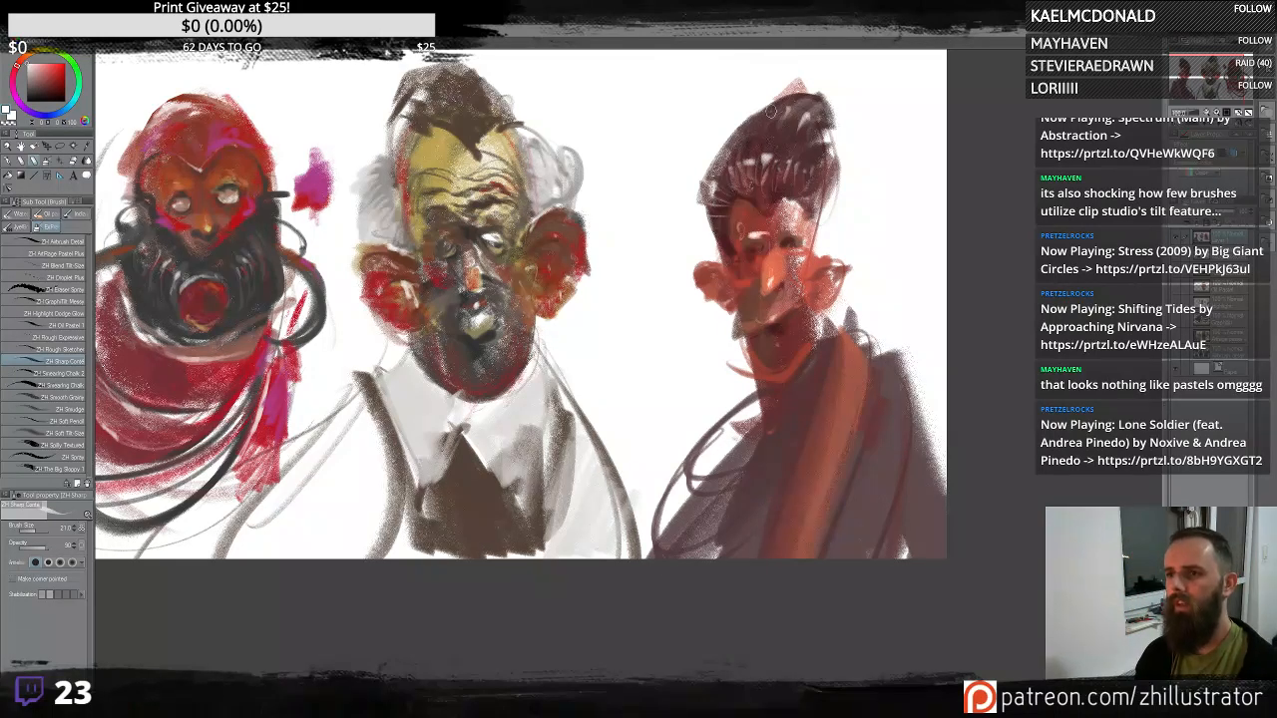
pyautogui.keyDown('alt'); pyautogui.click(815, 151); pyautogui.keyUp('alt')
pyautogui.moveTo(820, 127)
pyautogui.mouseDown()
pyautogui.moveTo(836, 145)
pyautogui.moveTo(828, 208)
pyautogui.mouseUp()
pyautogui.moveTo(830, 99); pyautogui.dragTo(836, 185)
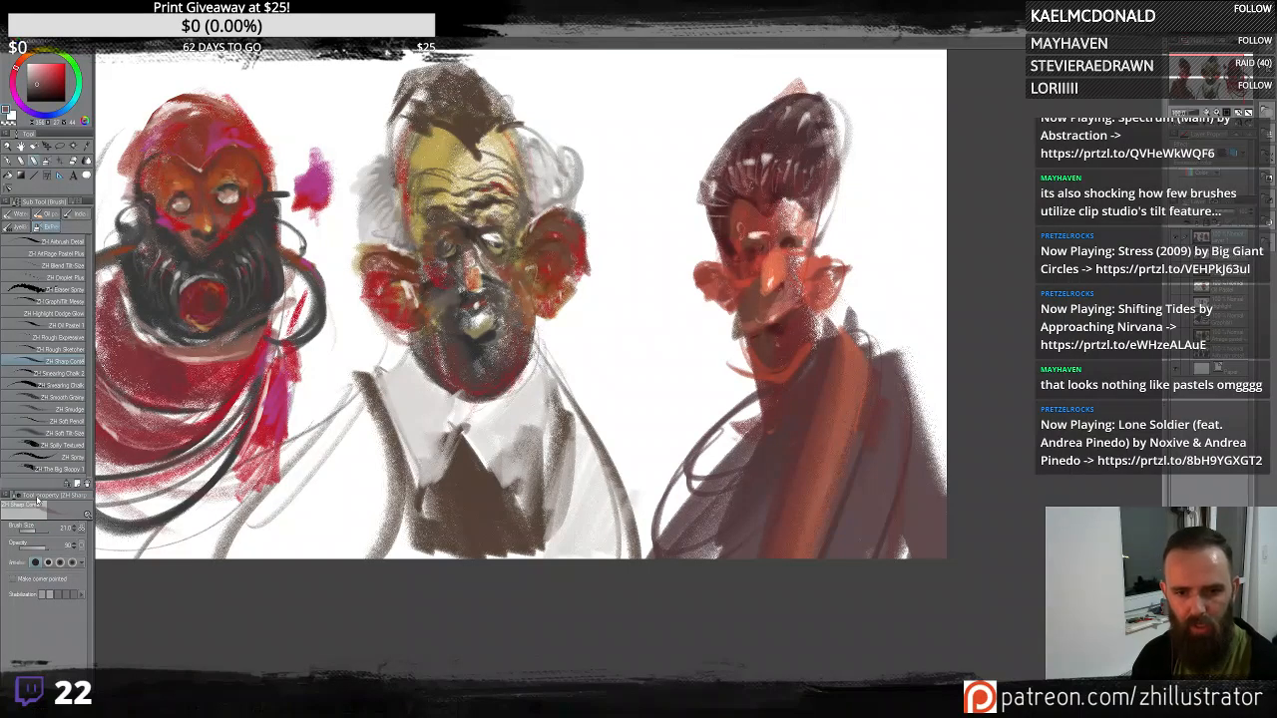
# - Enable the brush's Make corner pointed option, testing and undoing strokes beside the right figure's head
pyautogui.moveTo(850, 228); pyautogui.dragTo(918, 175)
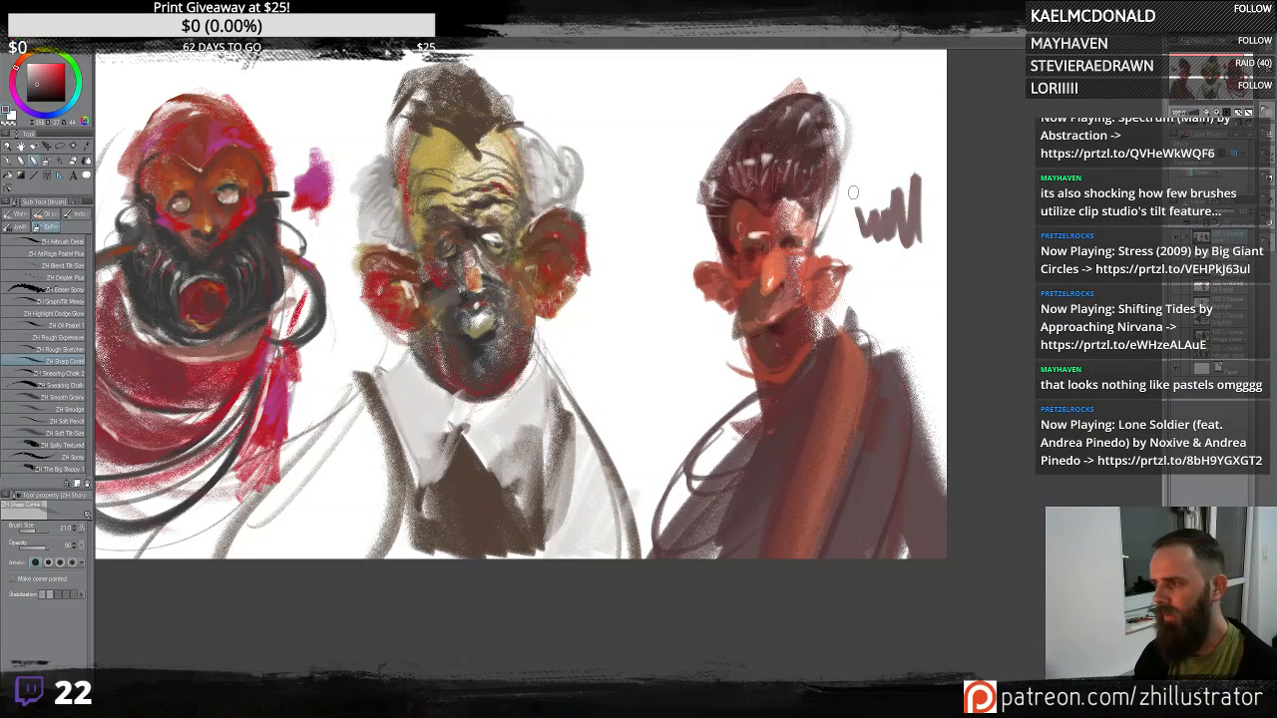
pyautogui.hotkey('ctrl', 'z')
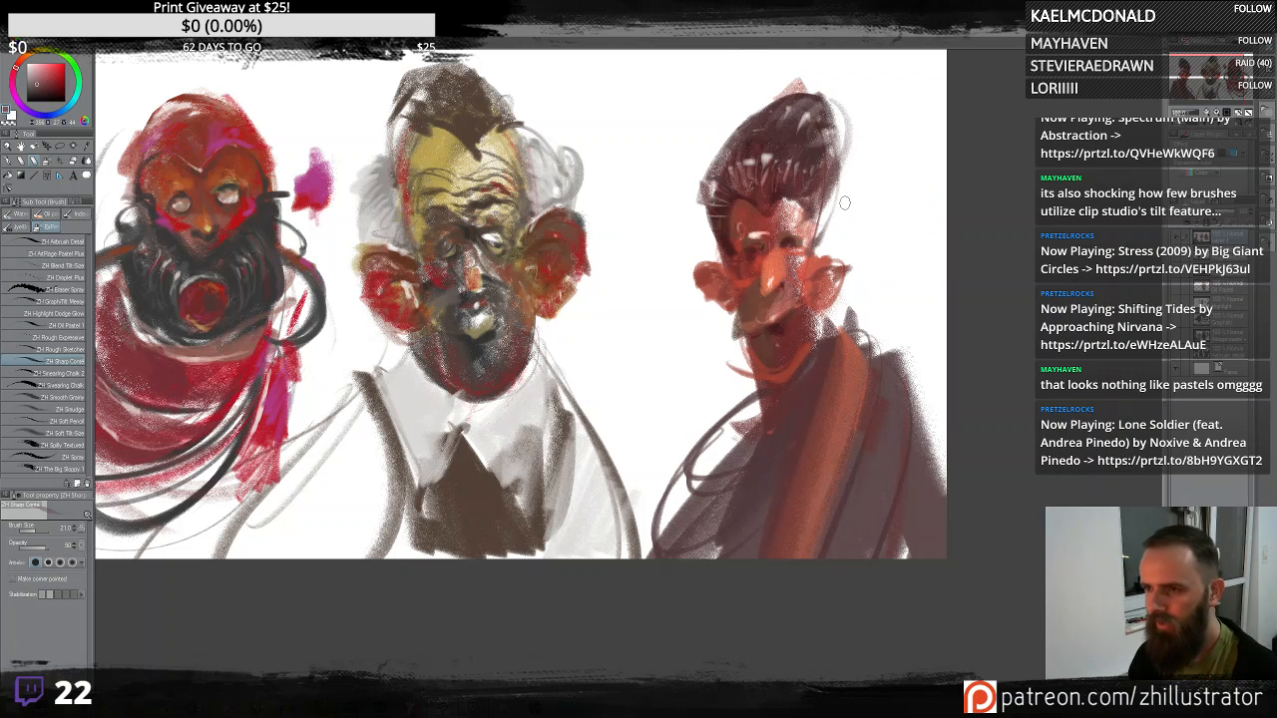
pyautogui.click(14, 579)
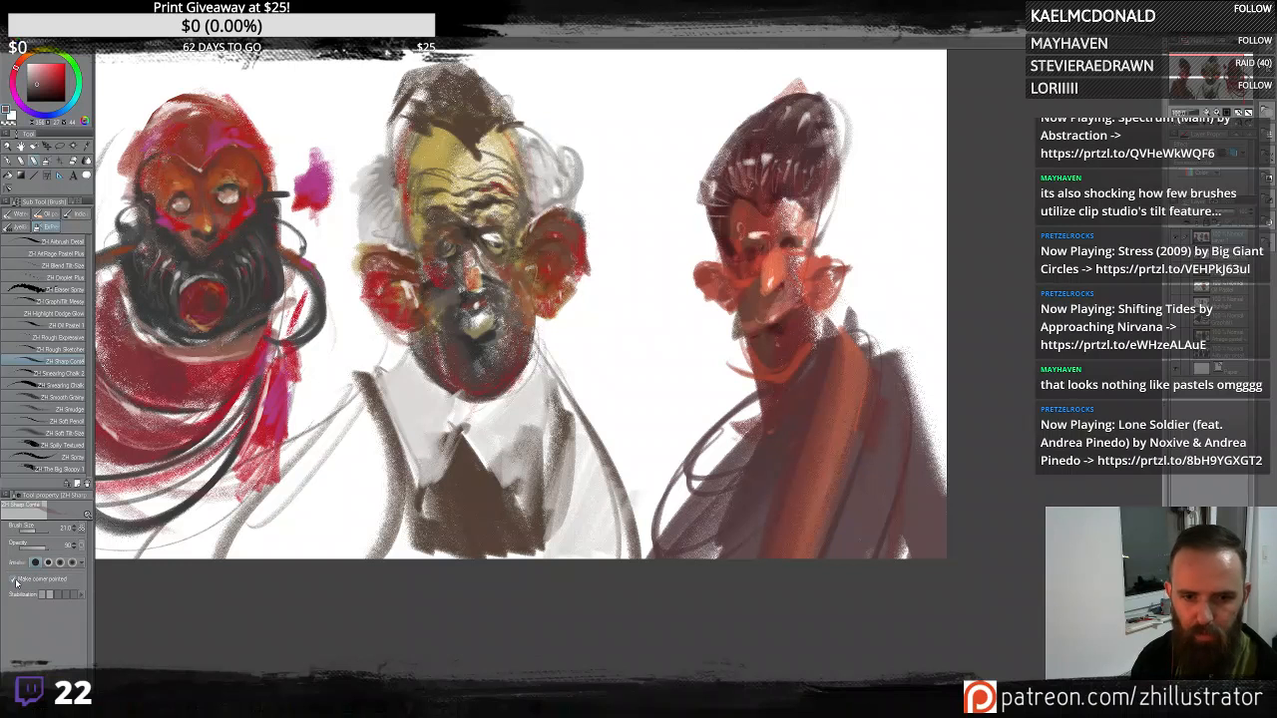
pyautogui.moveTo(893, 190)
pyautogui.mouseDown()
pyautogui.moveTo(928, 237)
pyautogui.moveTo(916, 125)
pyautogui.mouseUp()
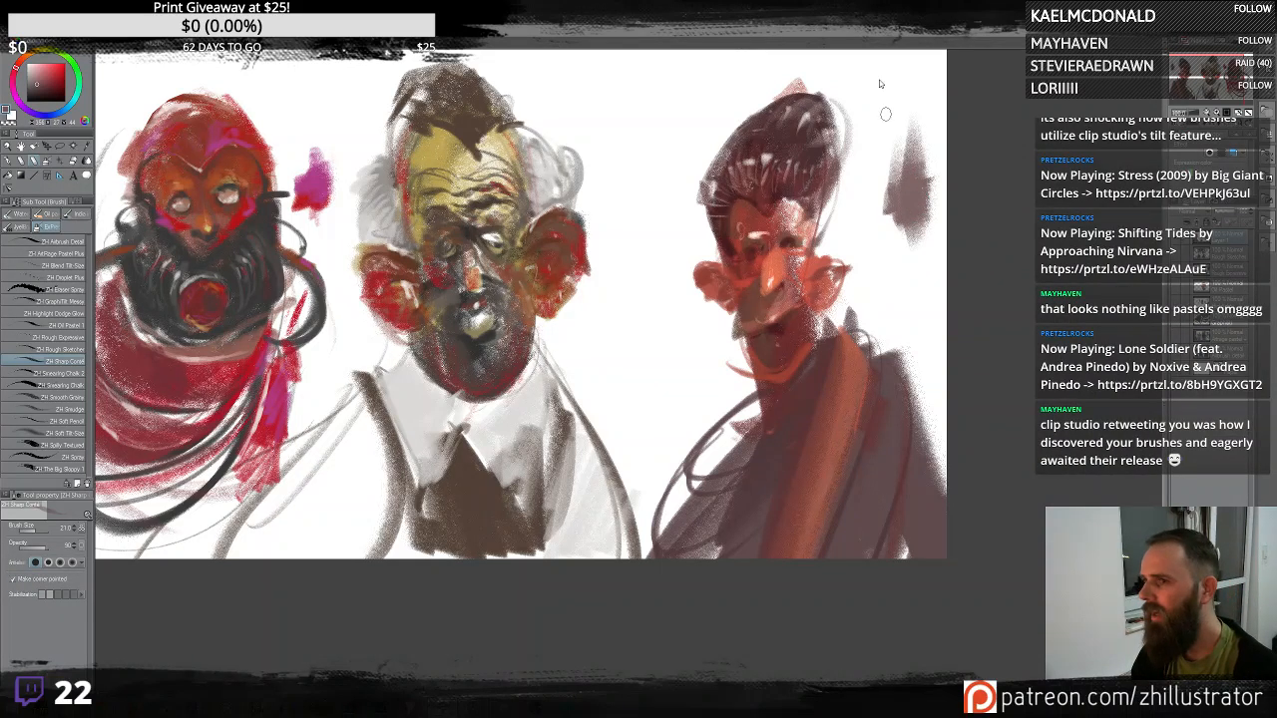
pyautogui.hotkey('ctrl', 'z')
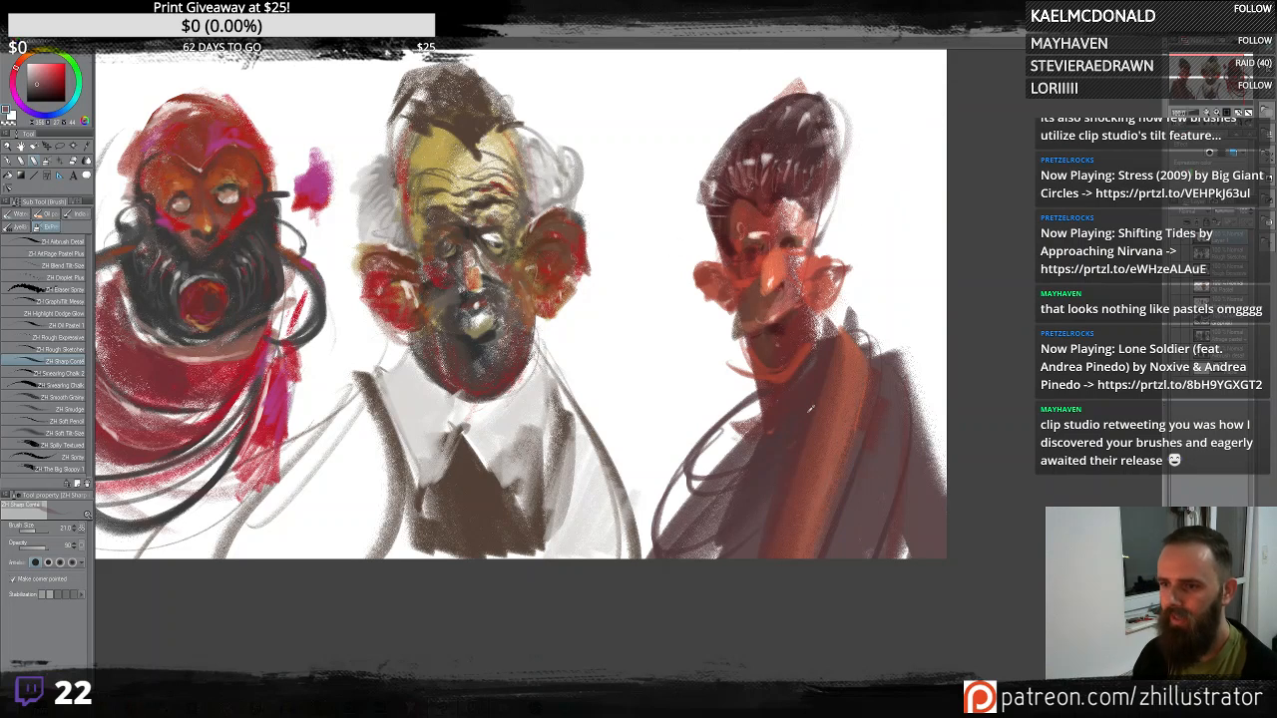
# - Try several strokes in the gap between the middle and right figures, undoing each of them
pyautogui.keyDown('alt'); pyautogui.click(841, 399); pyautogui.keyUp('alt')
pyautogui.moveTo(667, 137)
pyautogui.mouseDown()
pyautogui.moveTo(631, 158)
pyautogui.moveTo(629, 118)
pyautogui.moveTo(649, 75)
pyautogui.moveTo(591, 99)
pyautogui.mouseUp()
pyautogui.hotkey('ctrl', 'z')
pyautogui.moveTo(647, 209)
pyautogui.mouseDown()
pyautogui.moveTo(644, 271)
pyautogui.moveTo(654, 169)
pyautogui.moveTo(699, 95)
pyautogui.mouseUp()
pyautogui.hotkey('ctrl', 'z')
pyautogui.moveTo(667, 329); pyautogui.dragTo(649, 414)
pyautogui.moveTo(638, 359); pyautogui.dragTo(644, 429)
pyautogui.moveTo(649, 239); pyautogui.dragTo(639, 329)
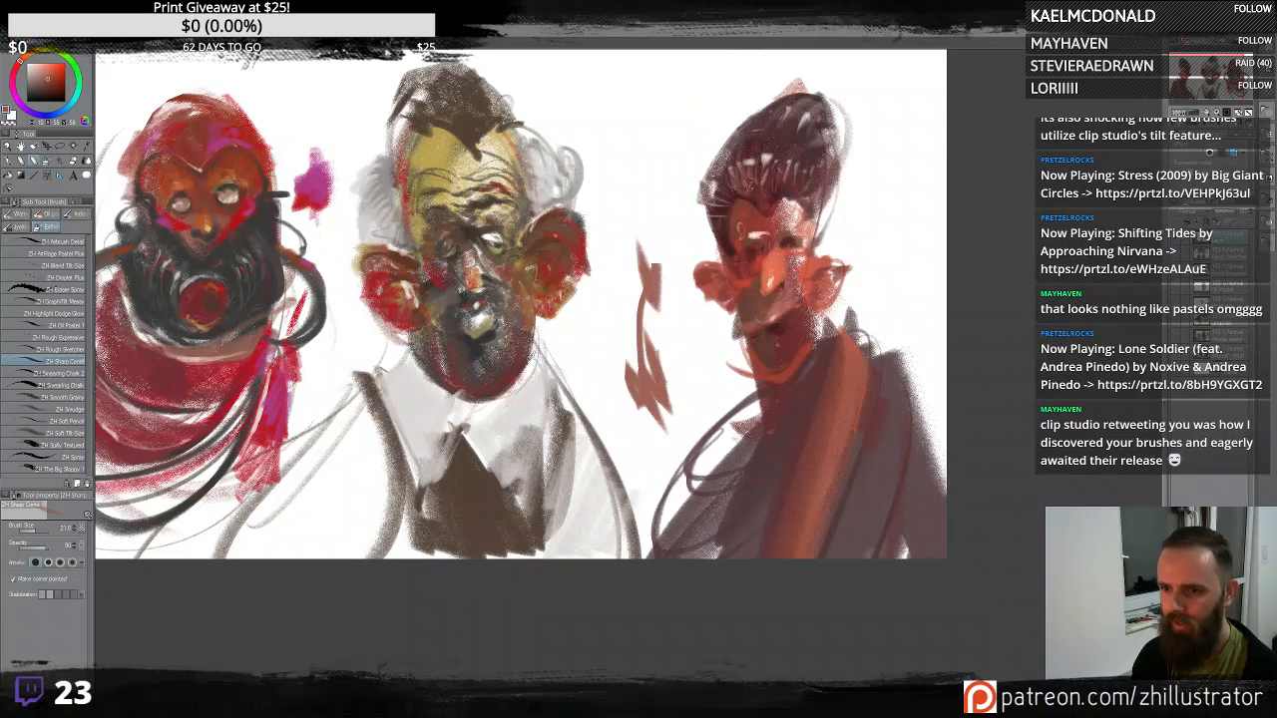
pyautogui.moveTo(655, 267)
pyautogui.mouseDown()
pyautogui.moveTo(656, 162)
pyautogui.moveTo(646, 132)
pyautogui.moveTo(660, 117)
pyautogui.moveTo(680, 150)
pyautogui.moveTo(754, 100)
pyautogui.moveTo(613, 265)
pyautogui.mouseUp()
pyautogui.hotkey('ctrl', 'z')
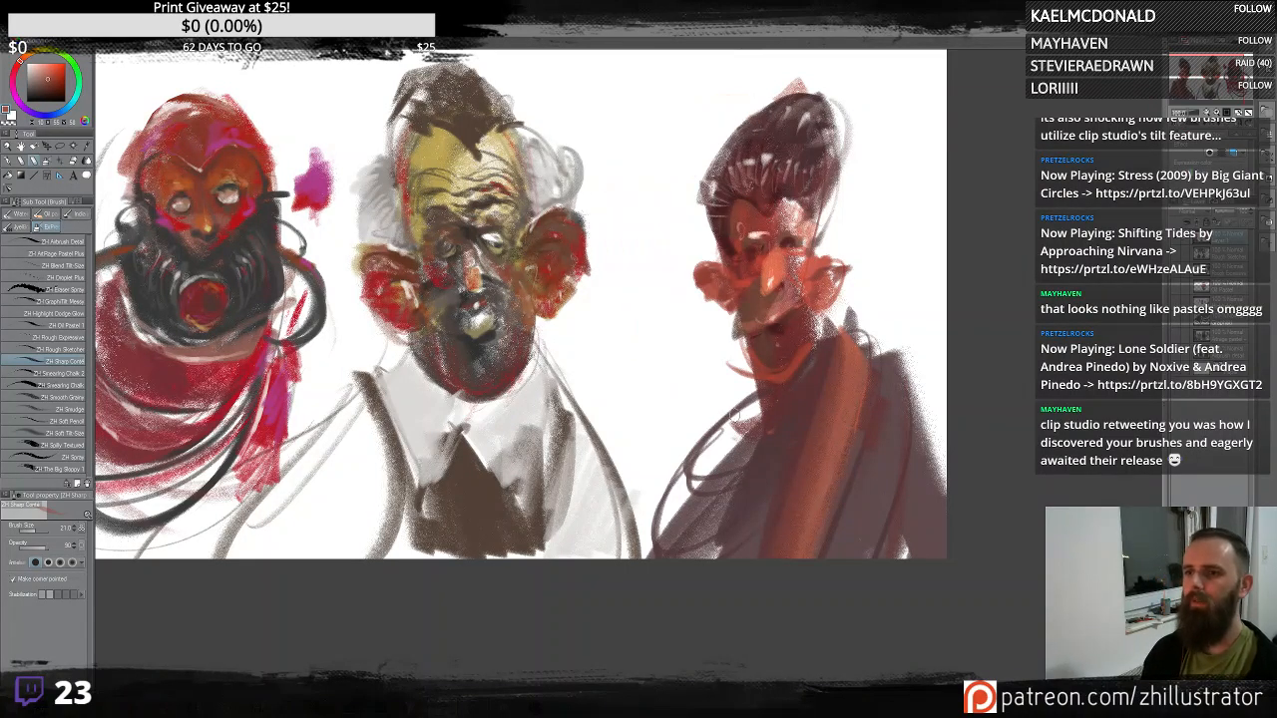
pyautogui.moveTo(838, 344)
pyautogui.mouseDown()
pyautogui.moveTo(898, 254)
pyautogui.moveTo(698, 499)
pyautogui.moveTo(658, 399)
pyautogui.moveTo(644, 239)
pyautogui.moveTo(610, 409)
pyautogui.mouseUp()
pyautogui.hotkey('ctrl', 'z')
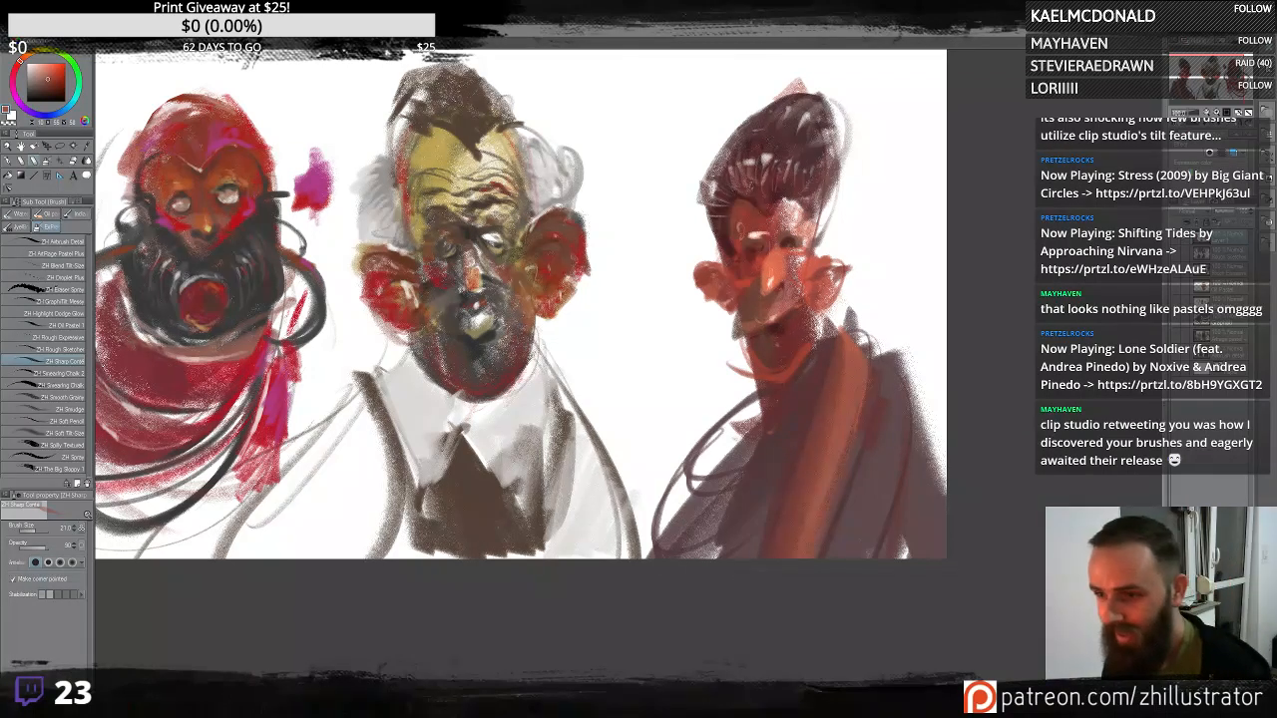
# - Sample an orange from the right face and try strokes on the right figure's face and neck, undoing them
pyautogui.keyDown('alt'); pyautogui.click(770, 261); pyautogui.keyUp('alt')
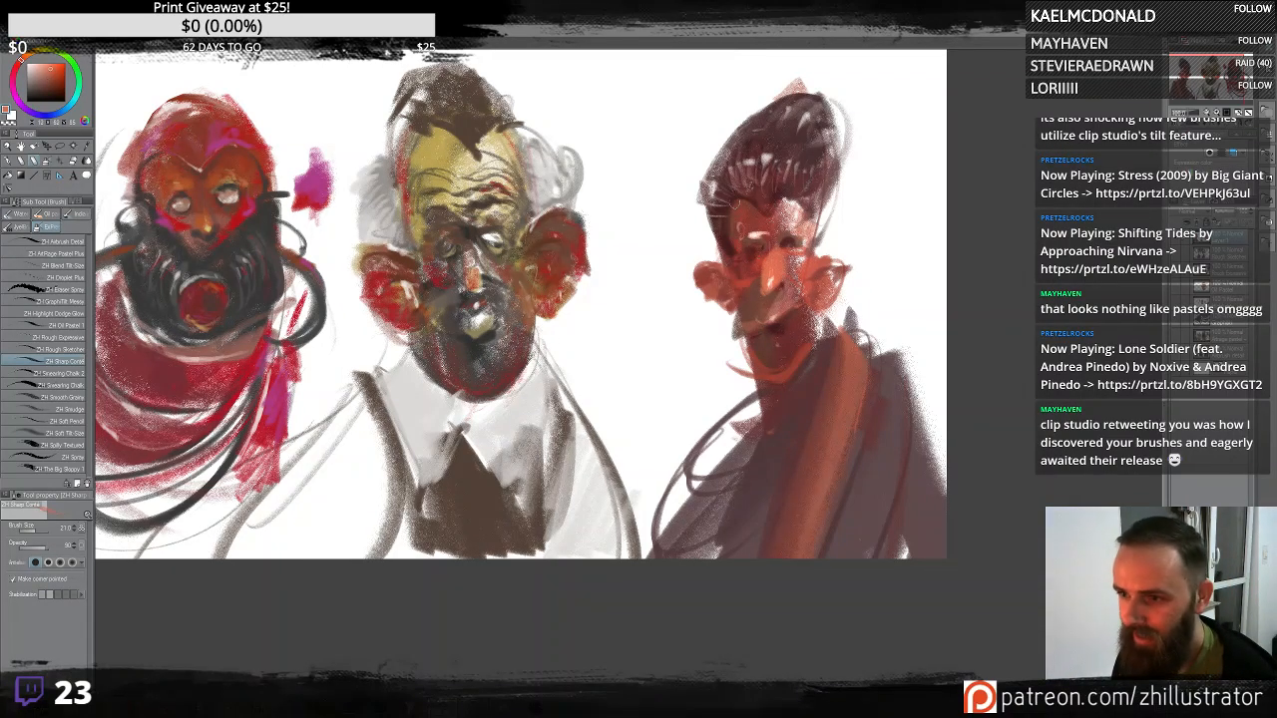
pyautogui.moveTo(739, 197)
pyautogui.mouseDown()
pyautogui.moveTo(736, 234)
pyautogui.moveTo(696, 263)
pyautogui.moveTo(697, 280)
pyautogui.moveTo(766, 358)
pyautogui.mouseUp()
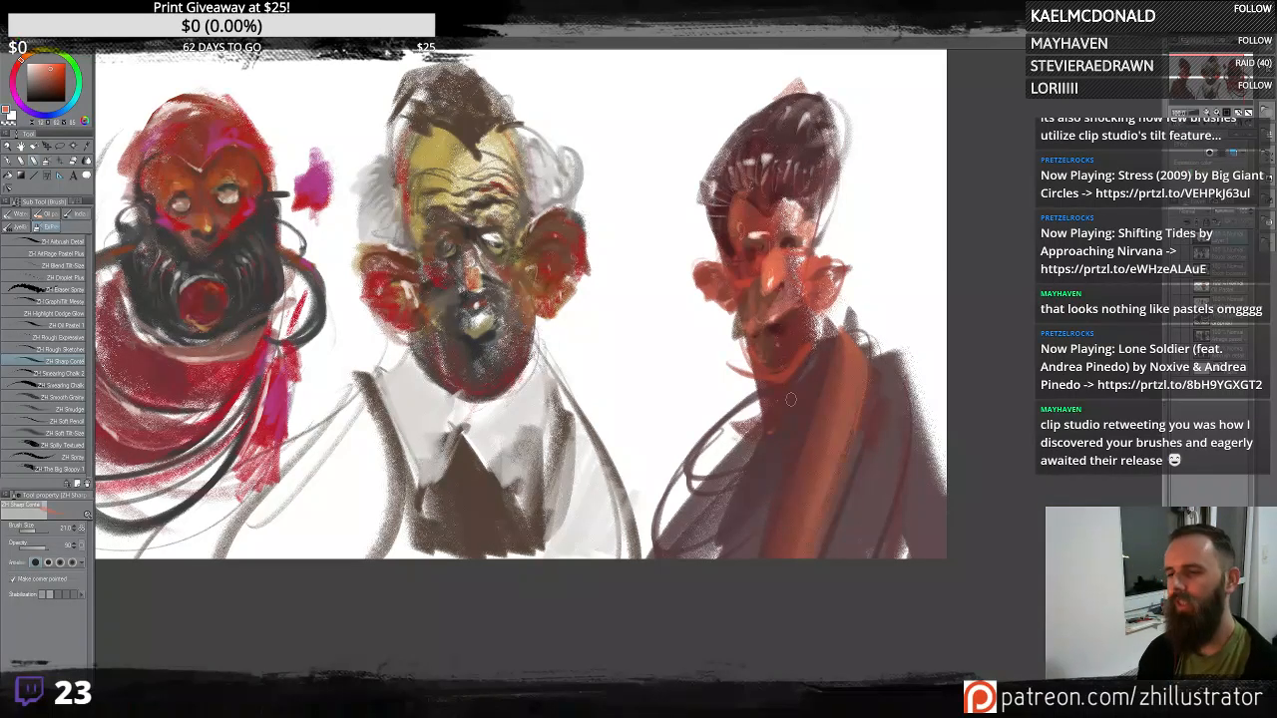
pyautogui.hotkey('ctrl', 'z')
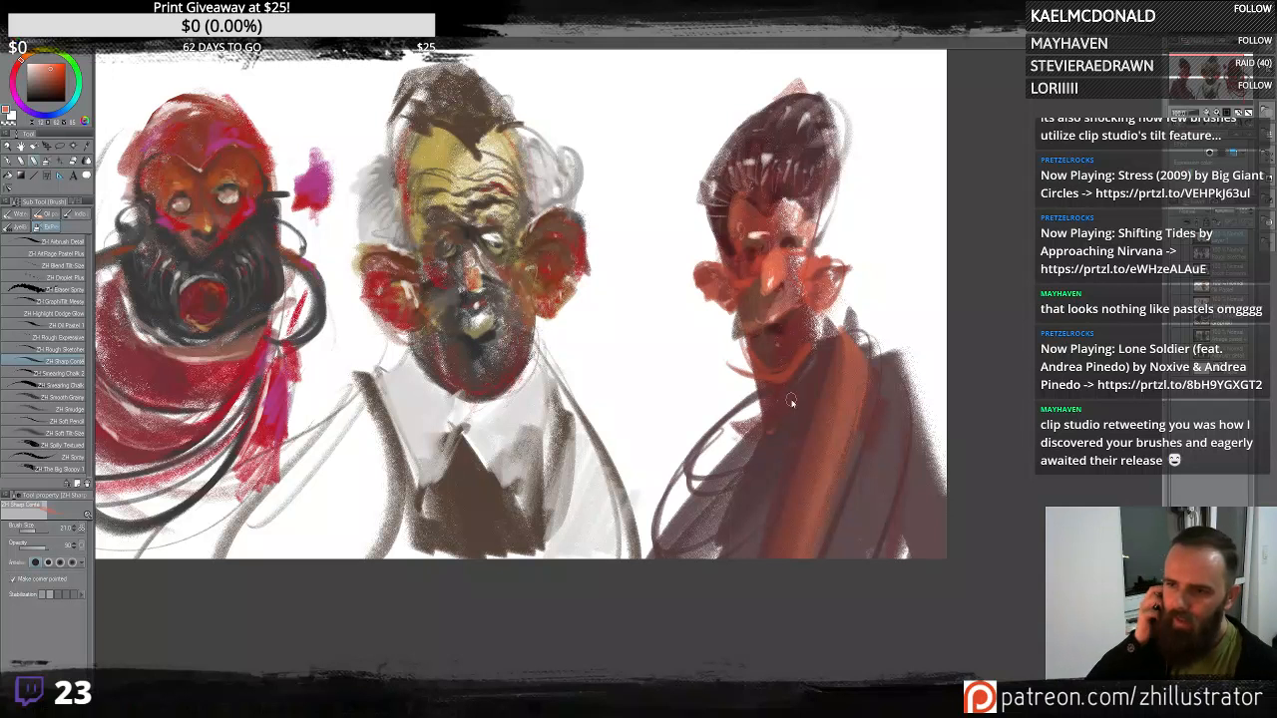
pyautogui.hotkey('ctrl', 'z')
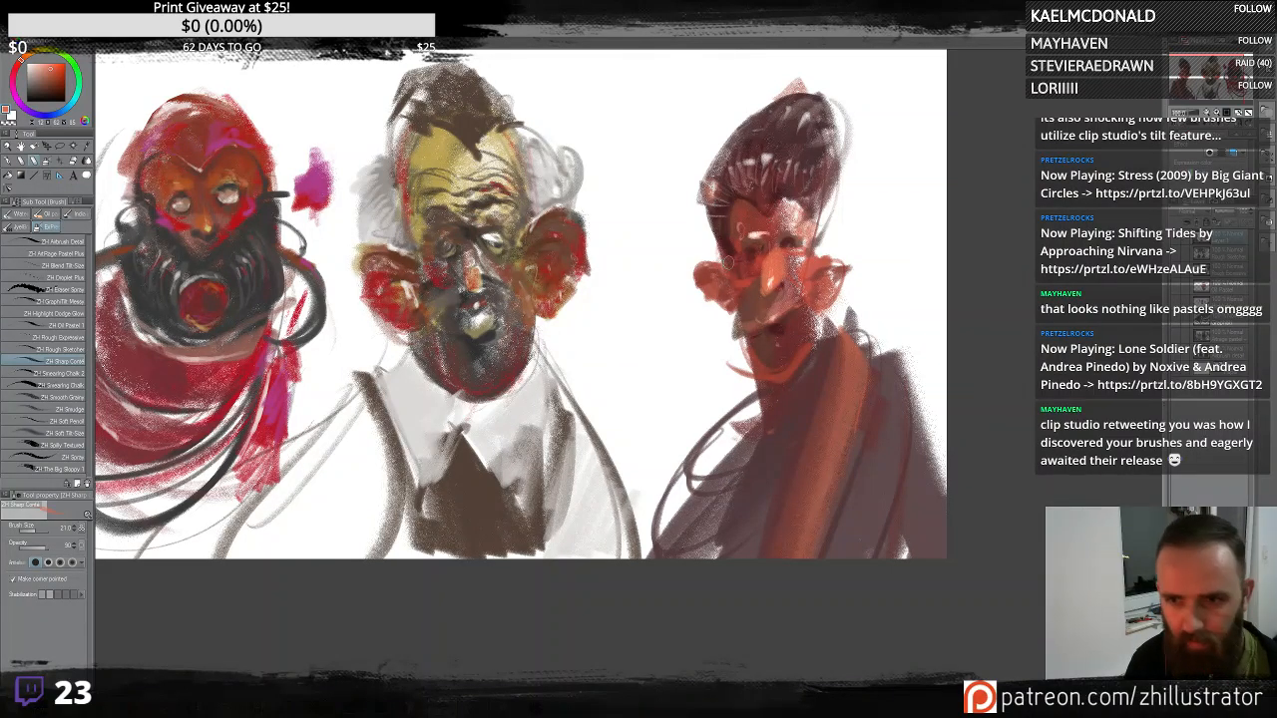
pyautogui.moveTo(858, 324)
pyautogui.mouseDown()
pyautogui.moveTo(866, 60)
pyautogui.moveTo(813, 384)
pyautogui.mouseUp()
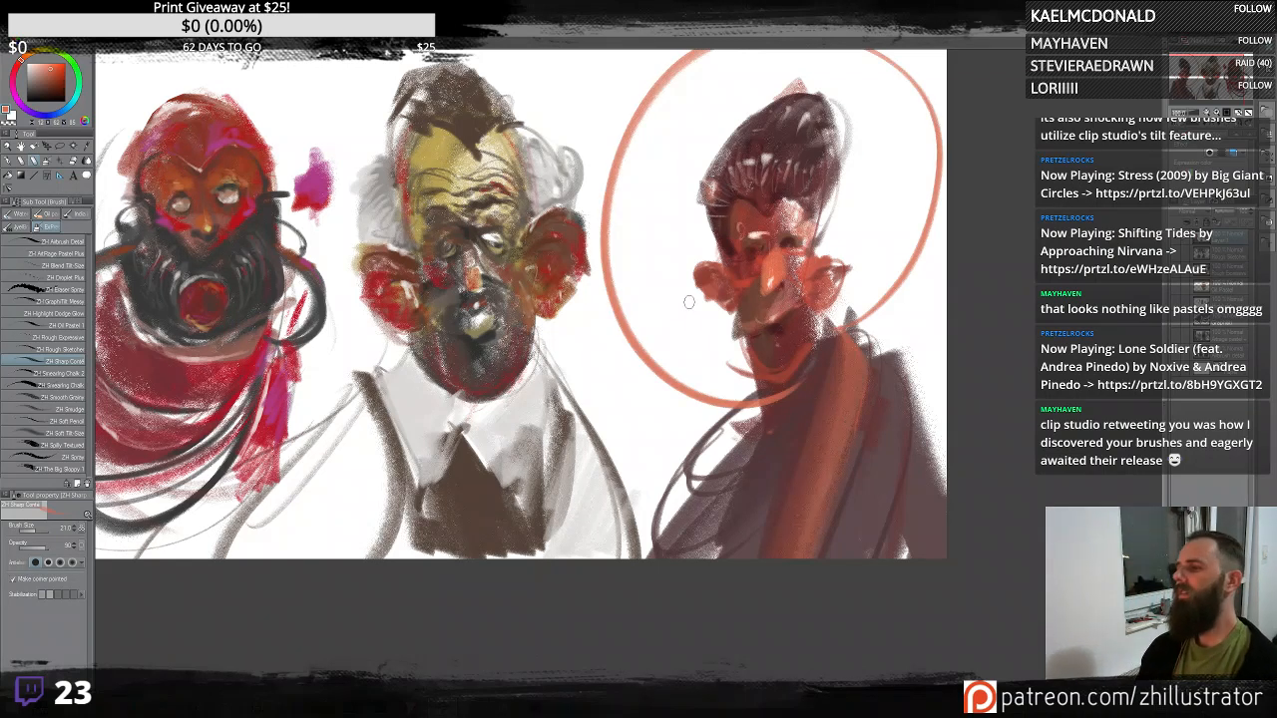
pyautogui.hotkey('ctrl', 'z')
pyautogui.moveTo(858, 333)
pyautogui.mouseDown()
pyautogui.moveTo(698, 361)
pyautogui.moveTo(804, 365)
pyautogui.moveTo(846, 258)
pyautogui.moveTo(810, 415)
pyautogui.mouseUp()
pyautogui.hotkey('ctrl', 'z')
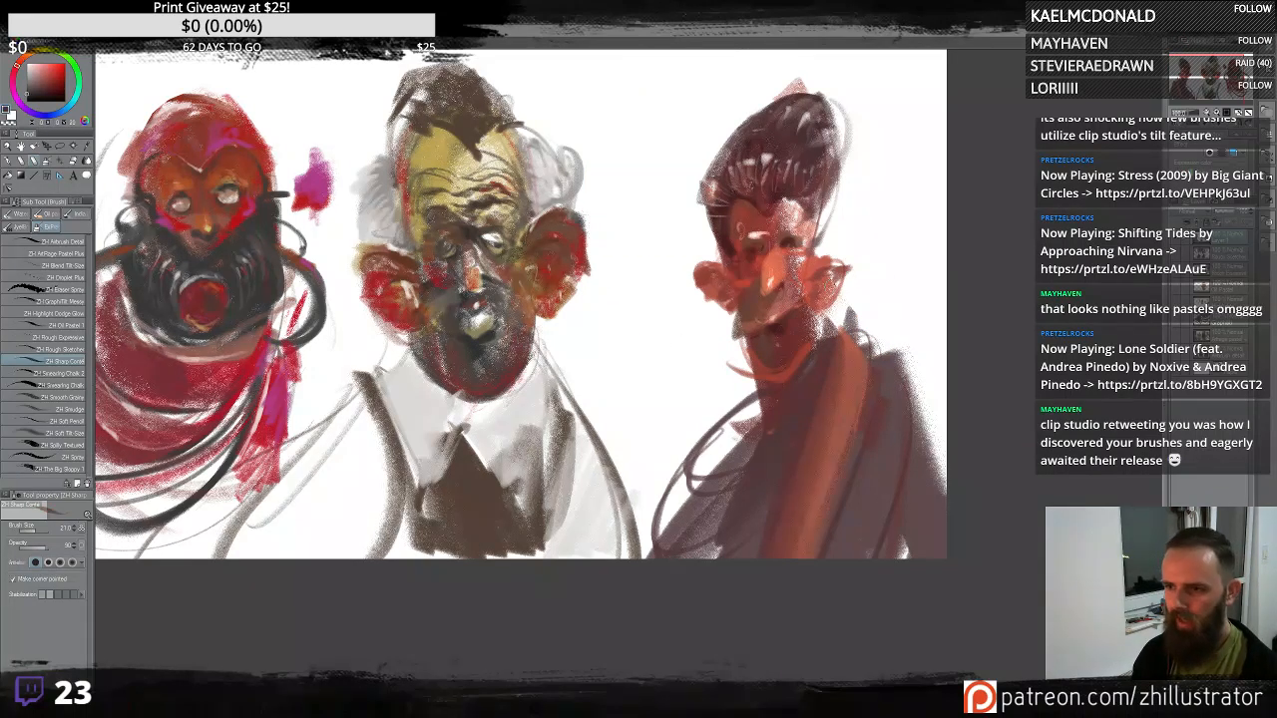
# - Try a grey stroke behind the right figure's head and undo it along with several recent strokes
pyautogui.moveTo(862, 275)
pyautogui.mouseDown()
pyautogui.moveTo(836, 317)
pyautogui.moveTo(938, 329)
pyautogui.moveTo(917, 270)
pyautogui.moveTo(878, 239)
pyautogui.moveTo(903, 207)
pyautogui.mouseUp()
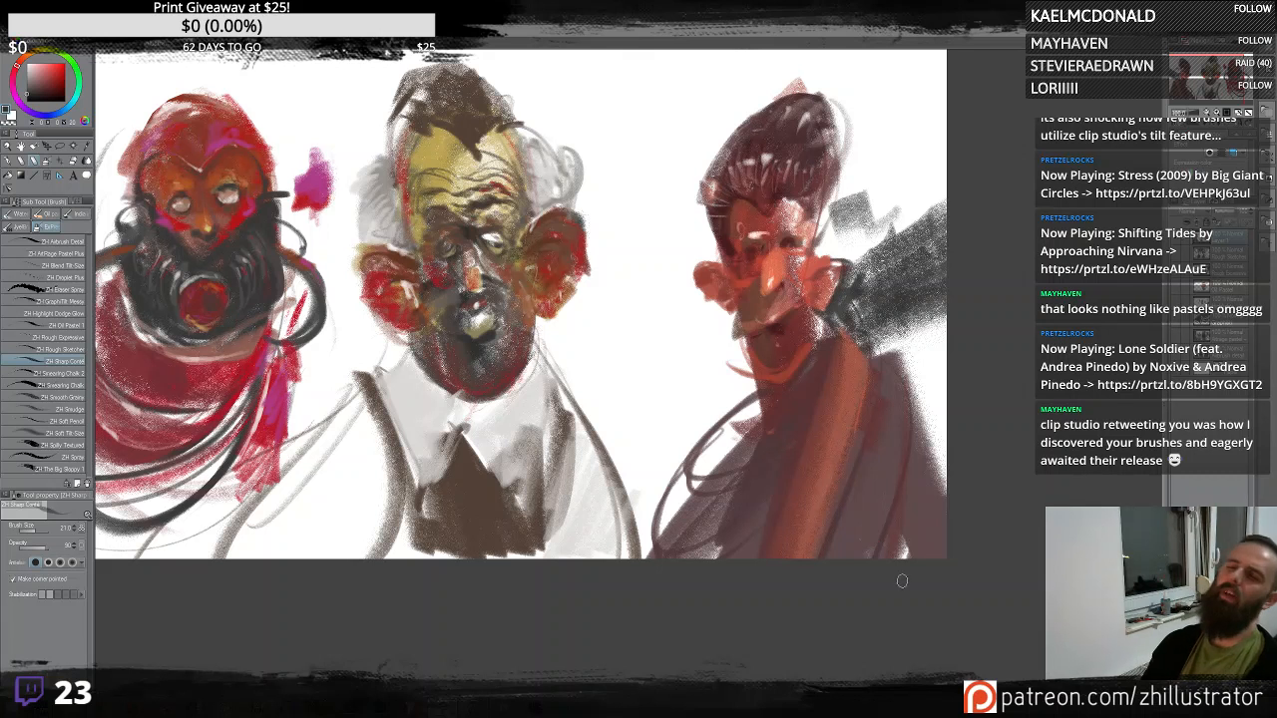
pyautogui.hotkey('ctrl', 'z')
pyautogui.hotkey('ctrl', 'z')
pyautogui.hotkey('ctrl', 'z')
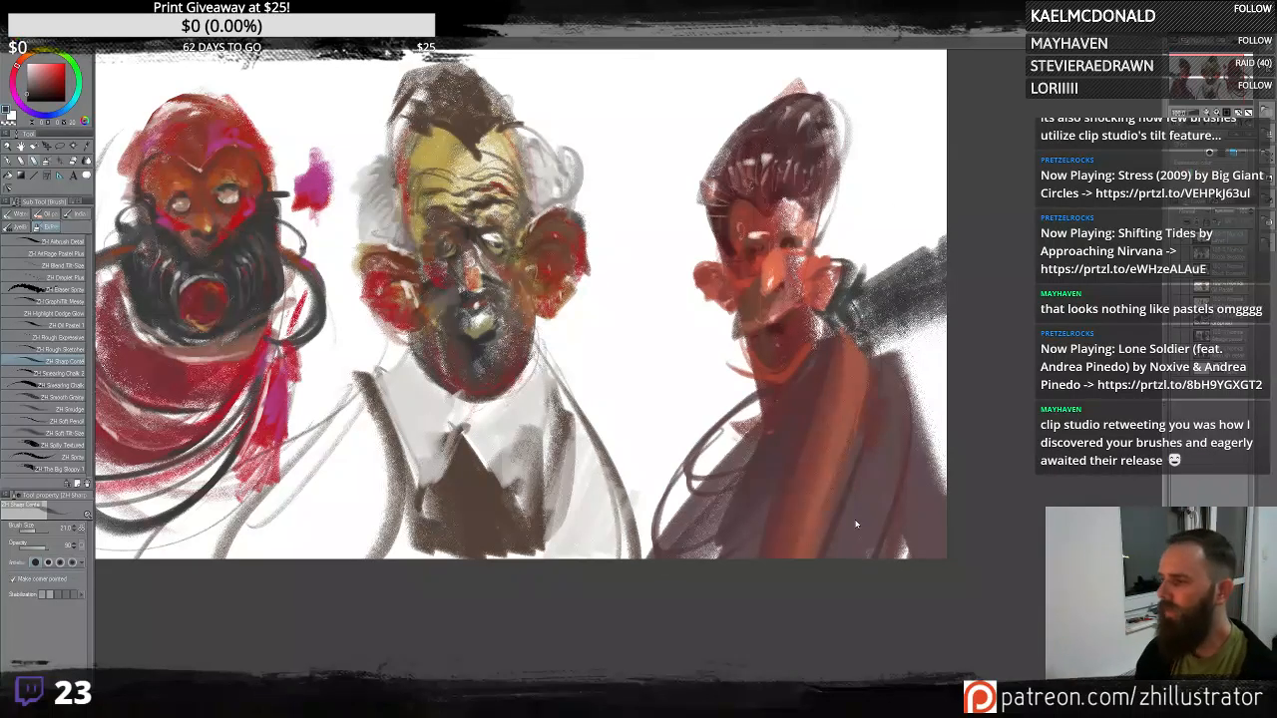
pyautogui.hotkey('ctrl', 'z')
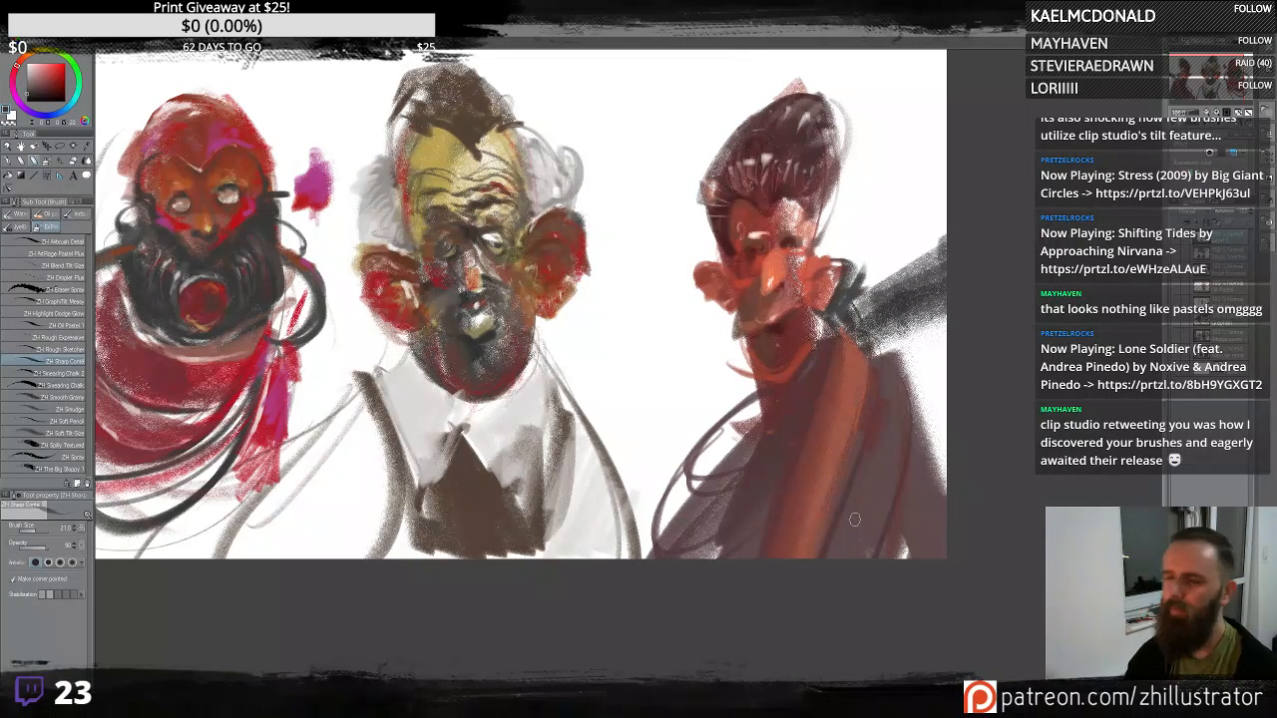
pyautogui.hotkey('ctrl', 'z')
# - Zoom in and try grey background strokes behind the right figure, undoing every one
pyautogui.scroll(2, 855, 519)
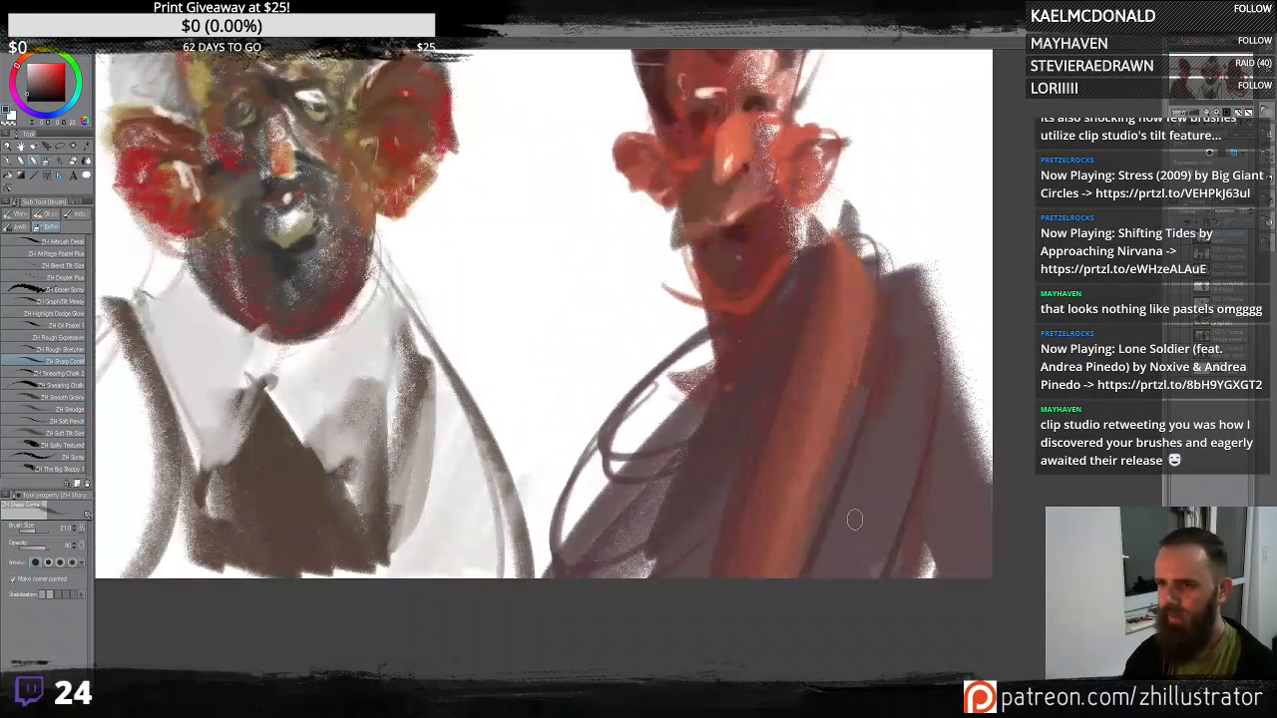
pyautogui.scroll(3, 854, 518)
pyautogui.moveTo(830, 316)
pyautogui.mouseDown()
pyautogui.moveTo(803, 384)
pyautogui.moveTo(843, 310)
pyautogui.moveTo(850, 339)
pyautogui.moveTo(799, 356)
pyautogui.moveTo(908, 365)
pyautogui.moveTo(938, 399)
pyautogui.moveTo(928, 189)
pyautogui.moveTo(958, 90)
pyautogui.mouseUp()
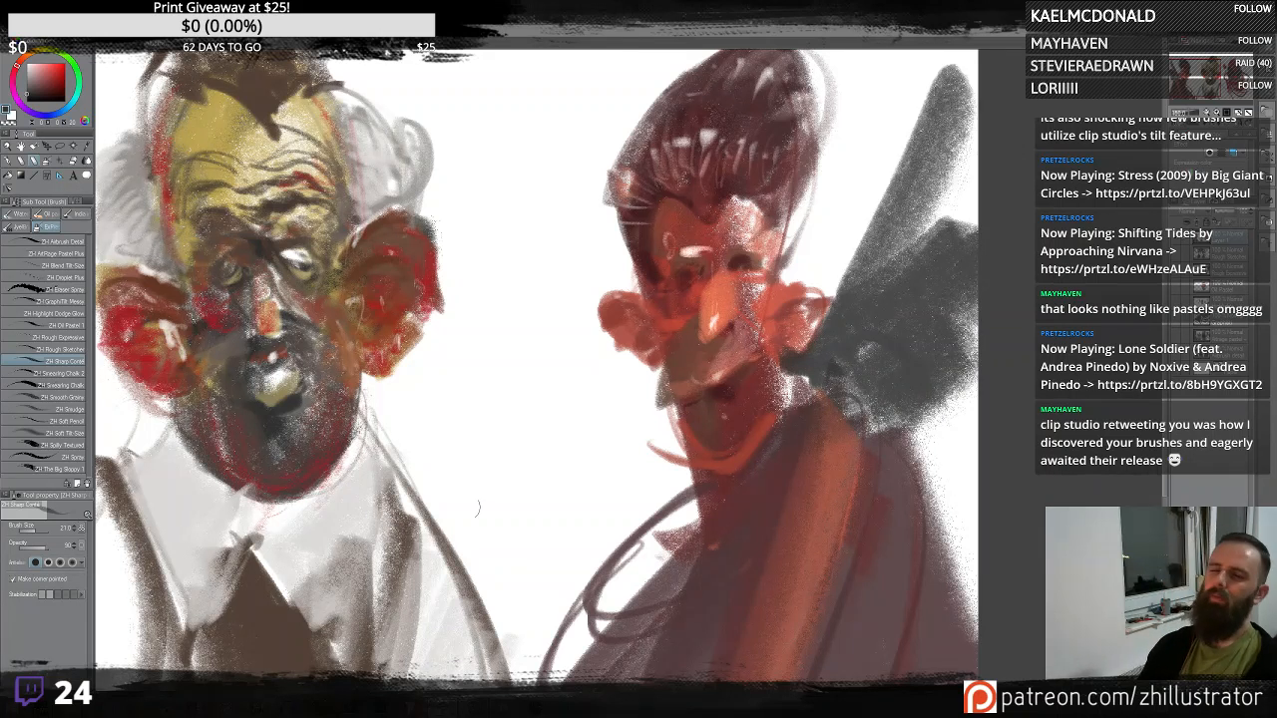
pyautogui.hotkey('ctrl', 'z')
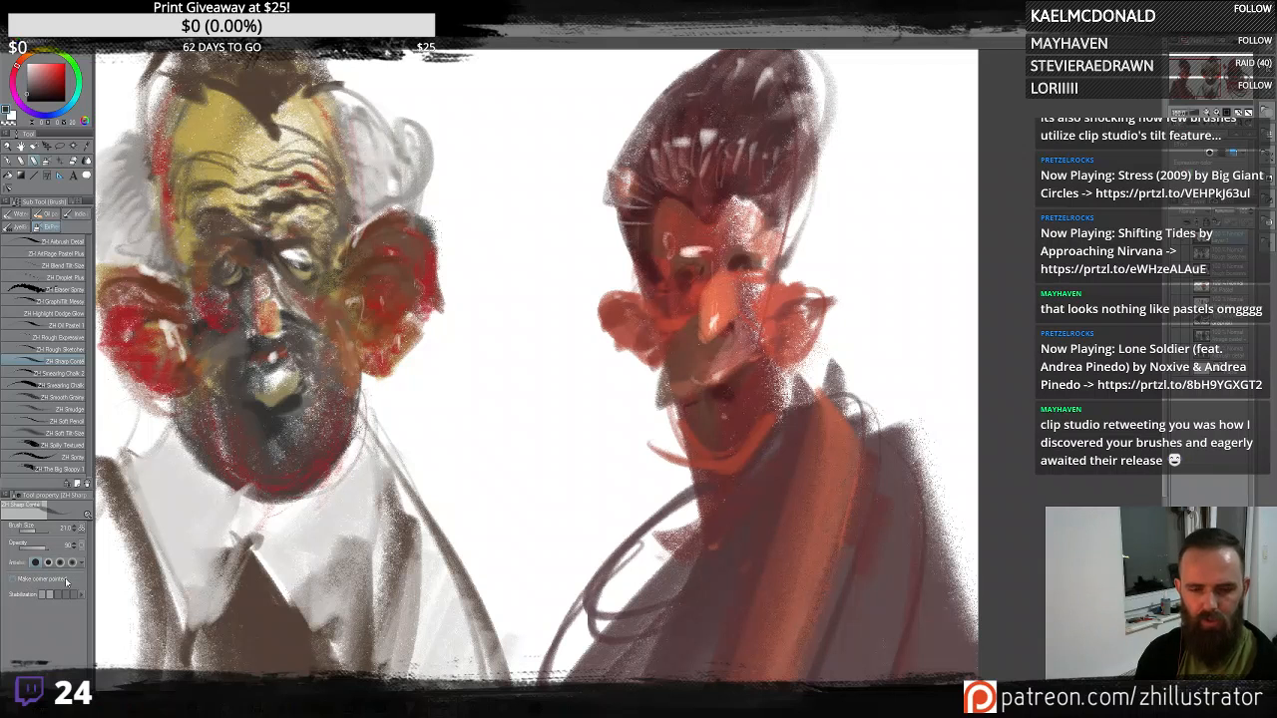
pyautogui.moveTo(545, 407)
pyautogui.mouseDown()
pyautogui.moveTo(569, 319)
pyautogui.moveTo(547, 252)
pyautogui.moveTo(536, 94)
pyautogui.mouseUp()
pyautogui.hotkey('ctrl', 'z')
pyautogui.moveTo(942, 289)
pyautogui.mouseDown()
pyautogui.moveTo(854, 419)
pyautogui.moveTo(948, 299)
pyautogui.moveTo(926, 646)
pyautogui.mouseUp()
pyautogui.hotkey('ctrl', 'z')
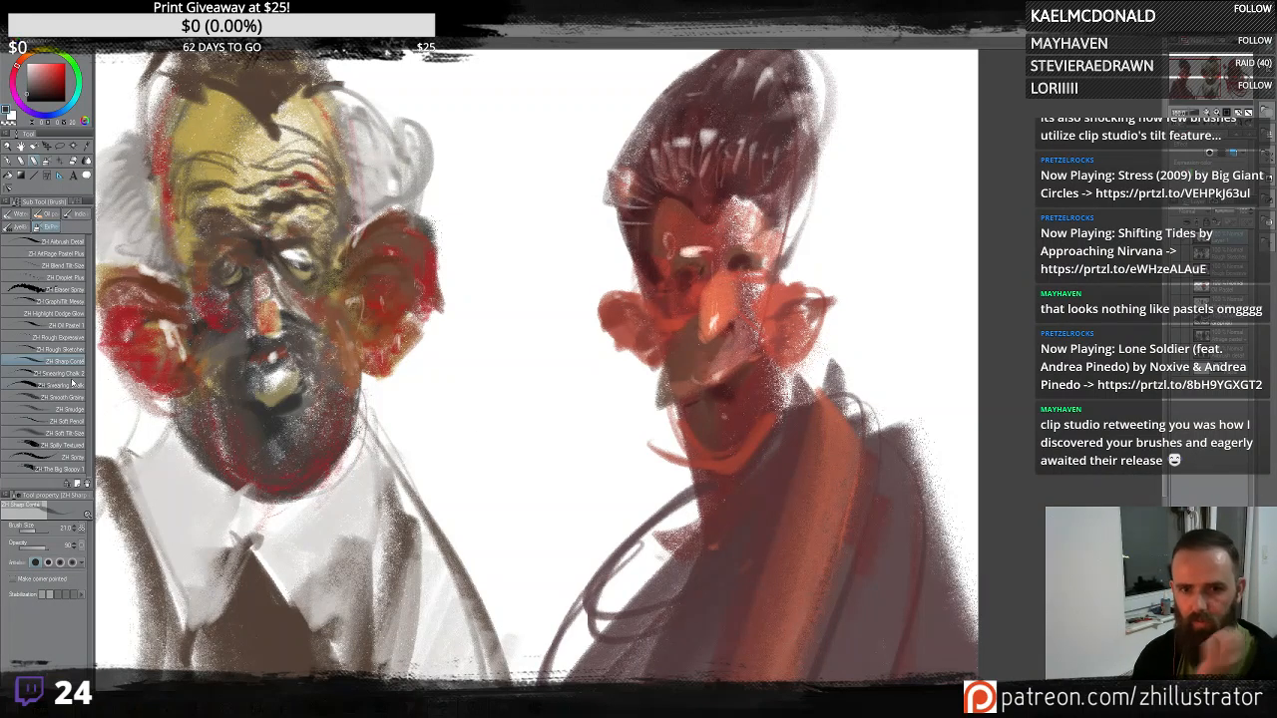
# - Zoom out and center the canvas to review all three portraits
pyautogui.hotkey('ctrl', '+')
pyautogui.hotkey('ctrl', '-')
pyautogui.hotkey('ctrl', '-')
pyautogui.hotkey('ctrl', '-')
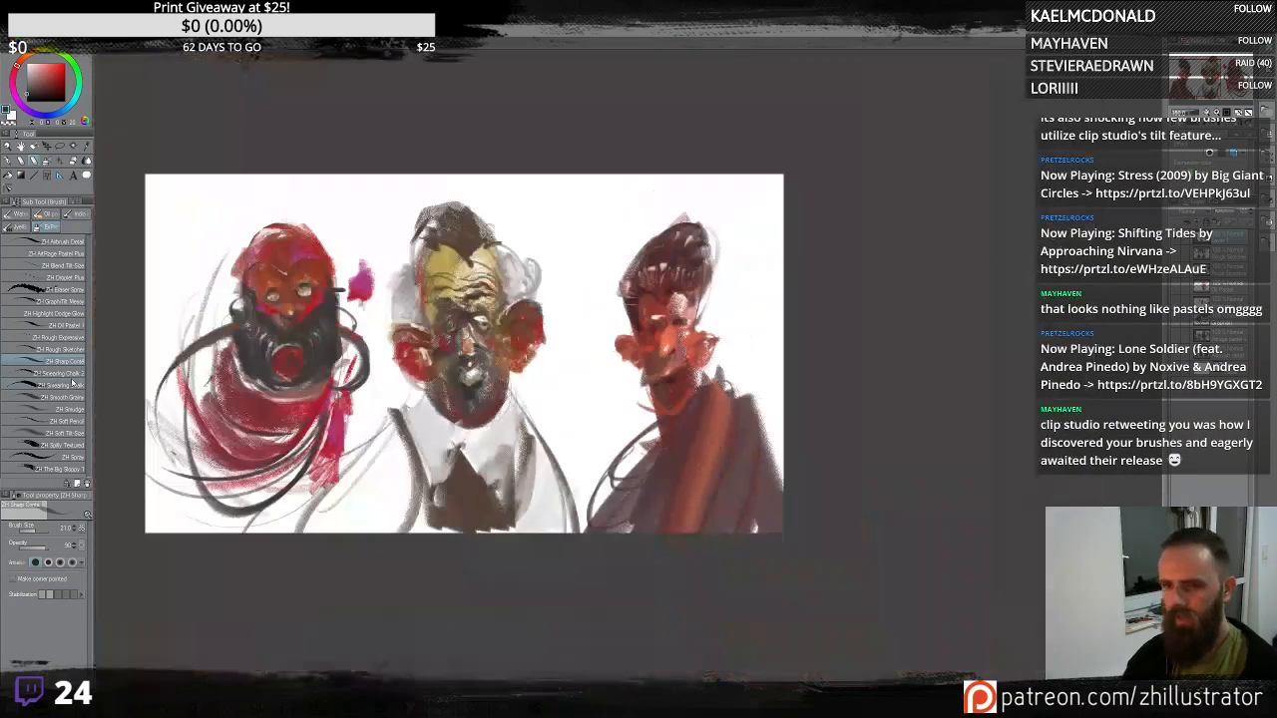
pyautogui.moveTo(470, 379); pyautogui.dragTo(621, 383)
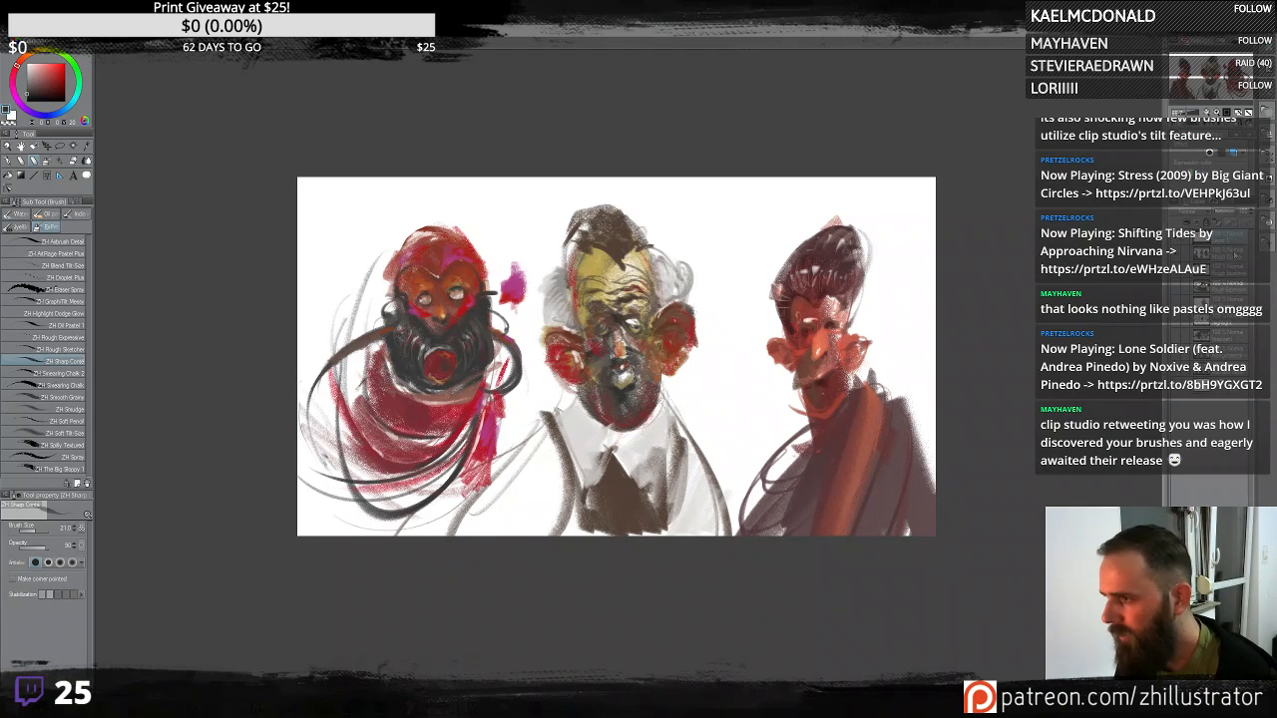
# - Clear the whole canvas of the portraits and pick the Sweeping Chalk 2 brush
pyautogui.hotkey('alt', 'Delete')
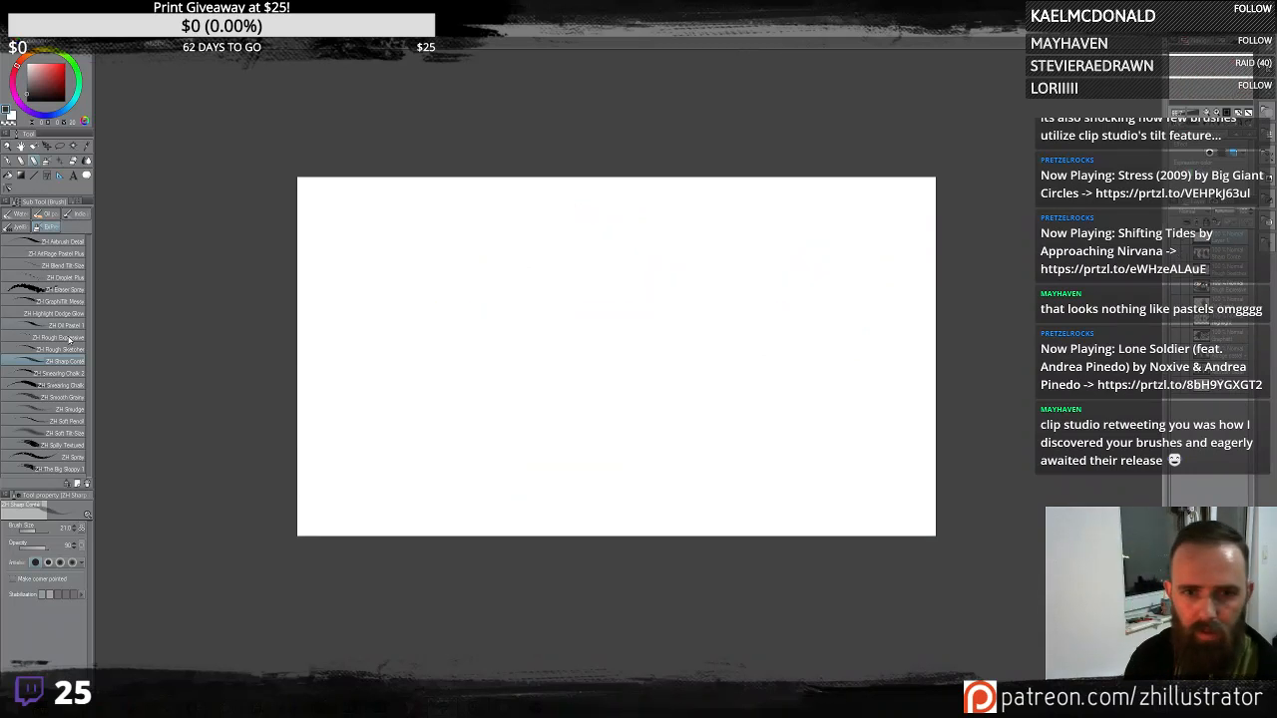
pyautogui.click(76, 373)
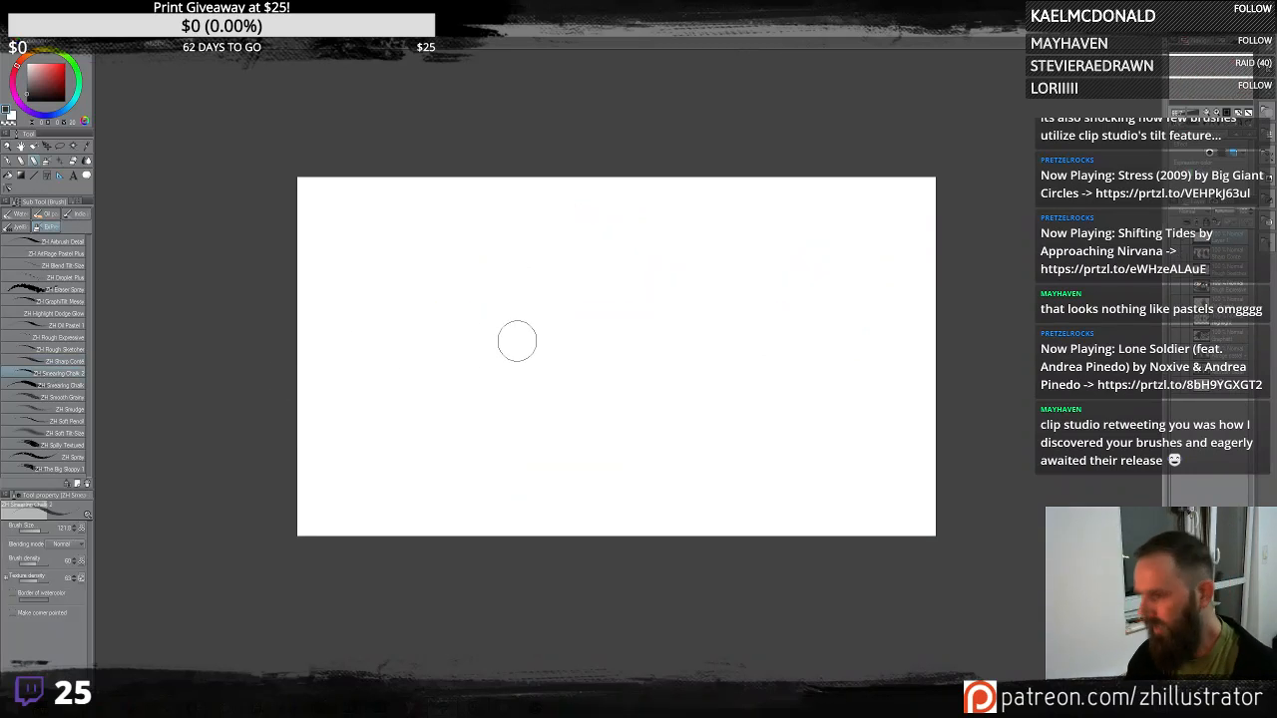
# - Try a test stroke with the chalk brush and undo it
pyautogui.scroll(1, 517, 342)
pyautogui.scroll(1, 517, 345)
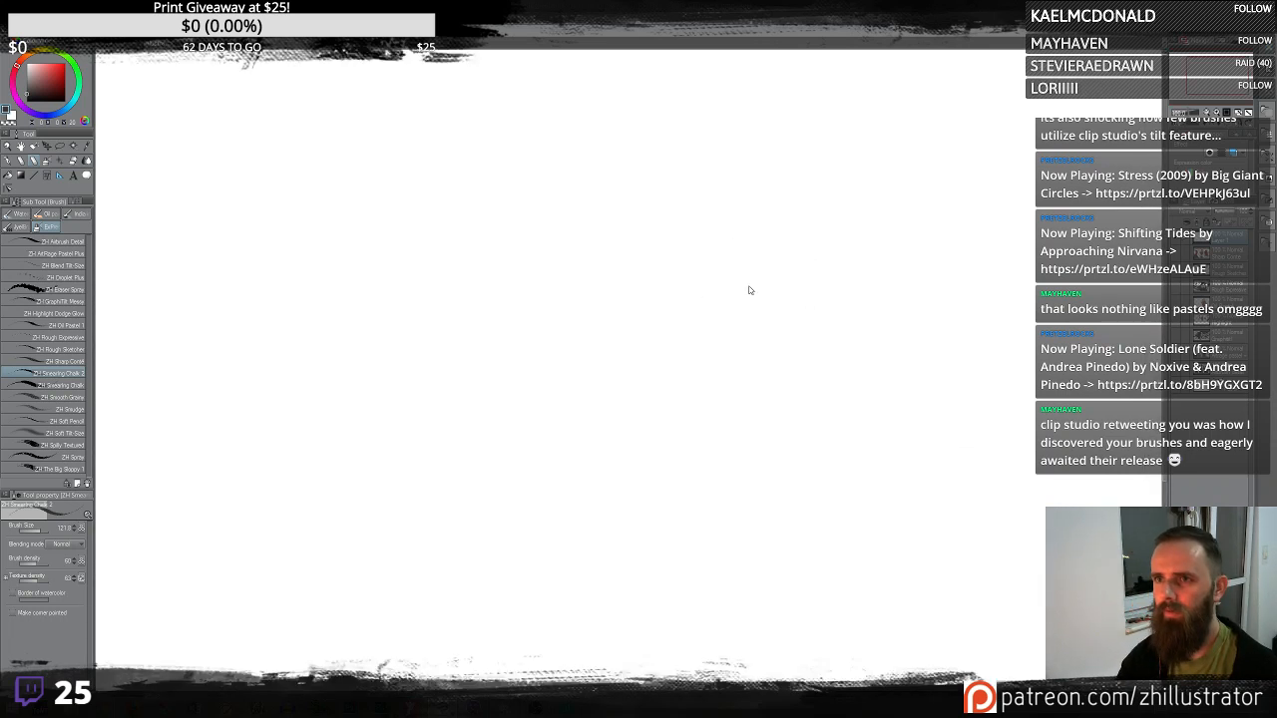
pyautogui.scroll(-1, 750, 288)
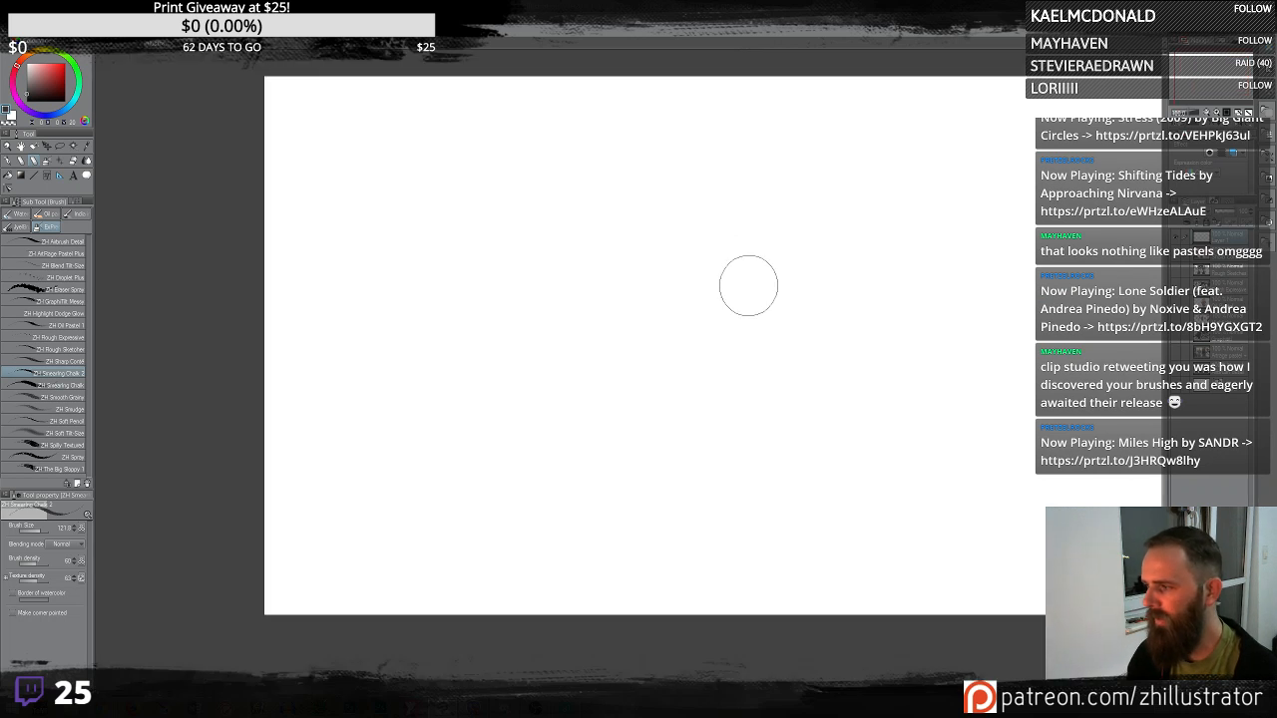
pyautogui.moveTo(881, 321)
pyautogui.mouseDown()
pyautogui.moveTo(701, 405)
pyautogui.moveTo(668, 364)
pyautogui.mouseUp()
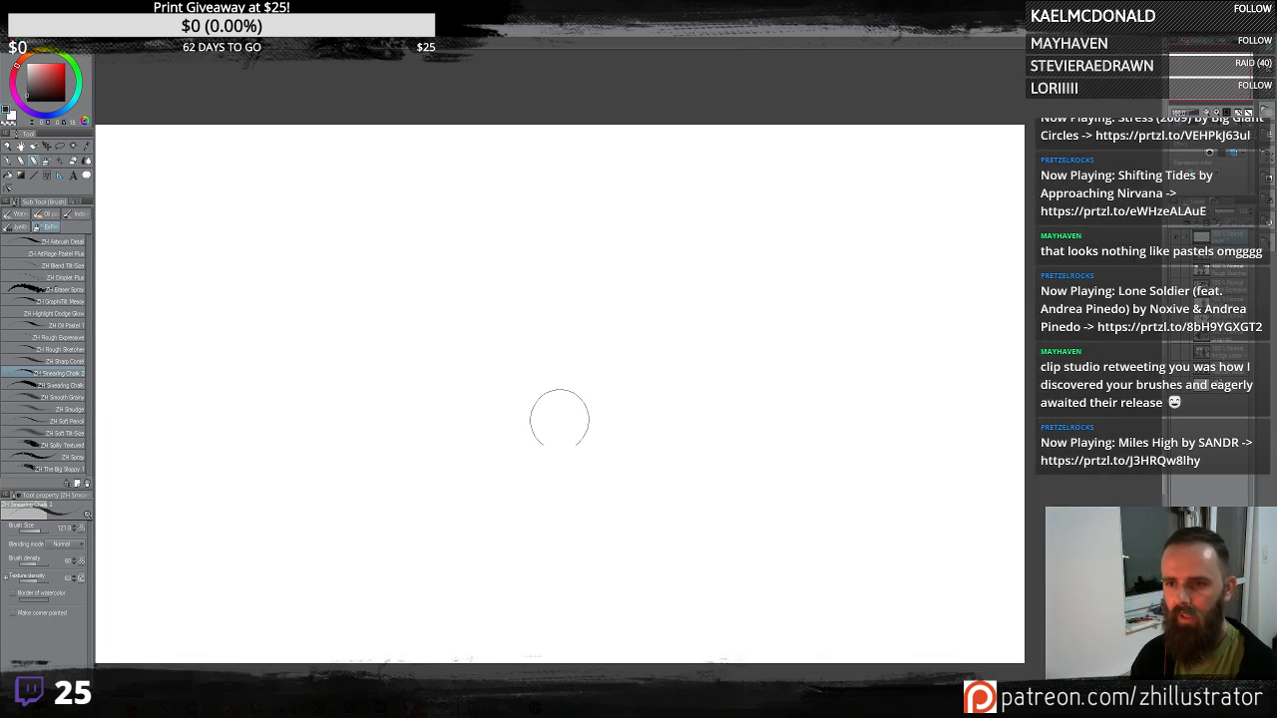
pyautogui.moveTo(556, 435)
pyautogui.mouseDown()
pyautogui.moveTo(562, 256)
pyautogui.moveTo(597, 305)
pyautogui.moveTo(606, 454)
pyautogui.moveTo(642, 356)
pyautogui.moveTo(642, 270)
pyautogui.moveTo(688, 494)
pyautogui.moveTo(710, 368)
pyautogui.moveTo(868, 219)
pyautogui.moveTo(758, 260)
pyautogui.moveTo(699, 299)
pyautogui.mouseUp()
pyautogui.hotkey('ctrl', 'z')
pyautogui.hotkey('ctrl', 'z')
pyautogui.hotkey('ctrl', 'z')
pyautogui.hotkey('ctrl', 'z')
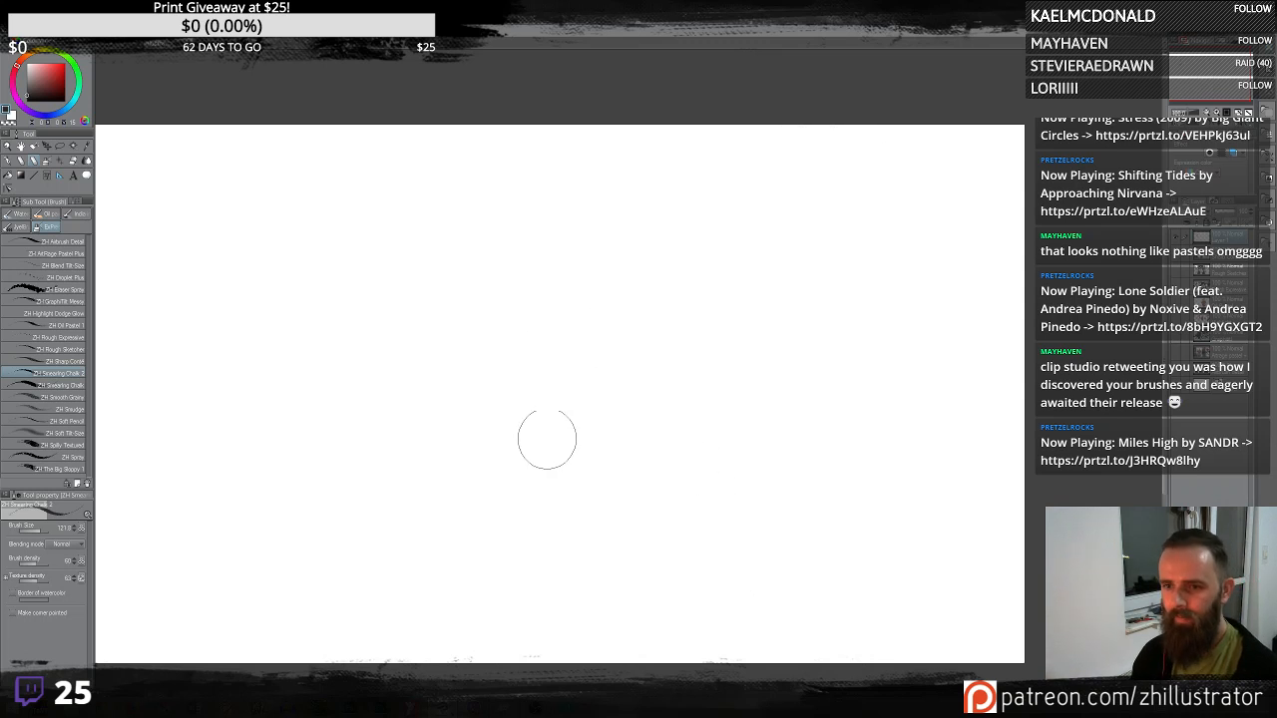
# - Scrub dark chalk strokes across the canvas center, then clear the layer
pyautogui.moveTo(545, 436)
pyautogui.mouseDown()
pyautogui.moveTo(479, 327)
pyautogui.moveTo(510, 310)
pyautogui.moveTo(533, 378)
pyautogui.moveTo(563, 313)
pyautogui.moveTo(540, 206)
pyautogui.moveTo(567, 320)
pyautogui.moveTo(504, 272)
pyautogui.moveTo(374, 332)
pyautogui.moveTo(503, 437)
pyautogui.moveTo(570, 424)
pyautogui.moveTo(573, 391)
pyautogui.moveTo(534, 433)
pyautogui.moveTo(555, 464)
pyautogui.moveTo(567, 441)
pyautogui.moveTo(583, 466)
pyautogui.moveTo(536, 458)
pyautogui.moveTo(547, 397)
pyautogui.moveTo(577, 392)
pyautogui.moveTo(568, 346)
pyautogui.moveTo(602, 333)
pyautogui.moveTo(612, 390)
pyautogui.moveTo(534, 449)
pyautogui.moveTo(541, 477)
pyautogui.moveTo(514, 369)
pyautogui.moveTo(569, 457)
pyautogui.moveTo(537, 314)
pyautogui.mouseUp()
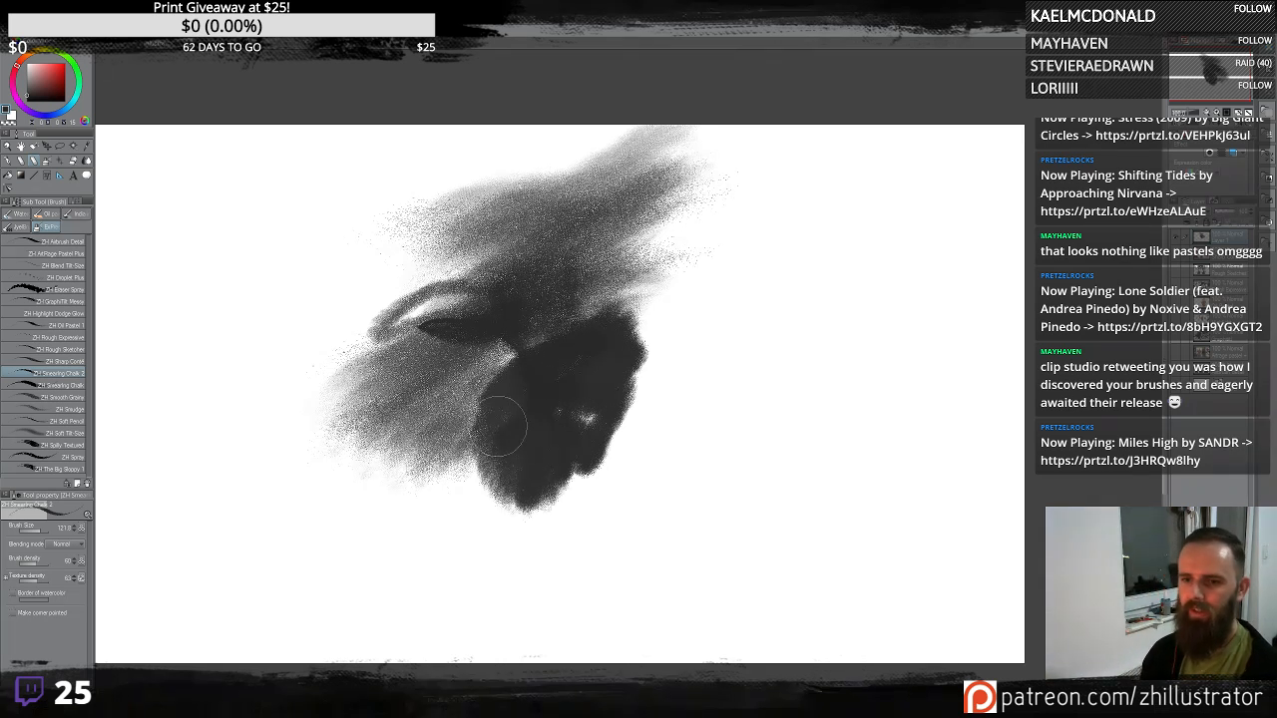
pyautogui.moveTo(499, 426)
pyautogui.mouseDown()
pyautogui.moveTo(580, 471)
pyautogui.moveTo(586, 380)
pyautogui.moveTo(591, 421)
pyautogui.moveTo(645, 393)
pyautogui.moveTo(527, 414)
pyautogui.moveTo(648, 350)
pyautogui.moveTo(656, 303)
pyautogui.moveTo(517, 318)
pyautogui.moveTo(612, 396)
pyautogui.mouseUp()
pyautogui.moveTo(641, 319)
pyautogui.mouseDown()
pyautogui.moveTo(576, 477)
pyautogui.moveTo(638, 339)
pyautogui.moveTo(655, 366)
pyautogui.moveTo(561, 451)
pyautogui.mouseUp()
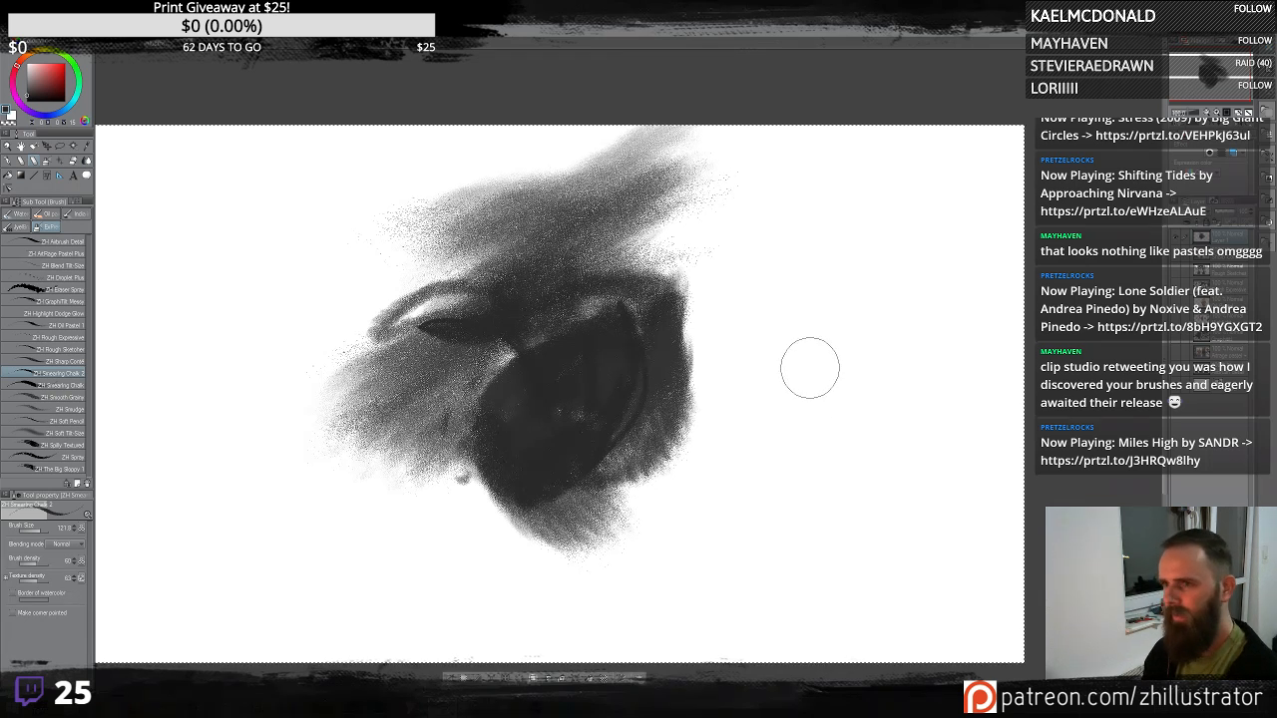
pyautogui.press('Delete')
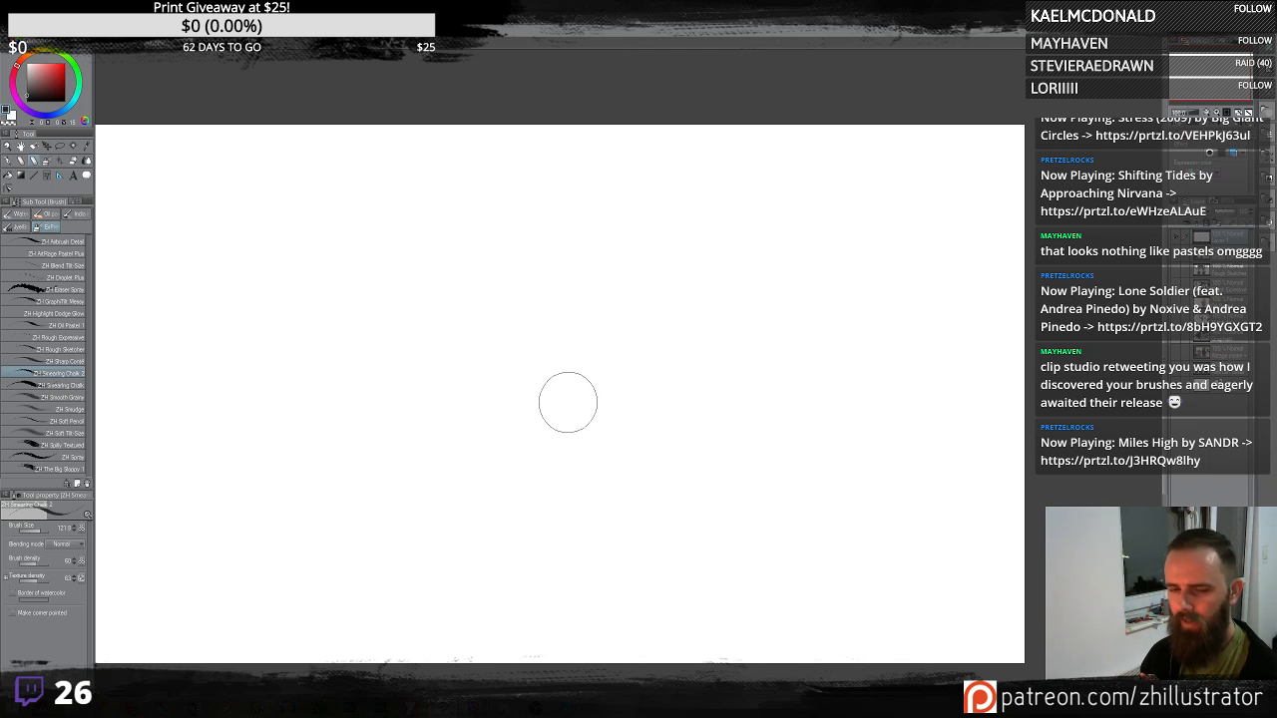
# - Sketch a box with line strokes and shade it with chalk, then clear the layer
pyautogui.moveTo(585, 406)
pyautogui.mouseDown()
pyautogui.moveTo(583, 304)
pyautogui.moveTo(700, 308)
pyautogui.moveTo(710, 433)
pyautogui.moveTo(582, 411)
pyautogui.mouseUp()
pyautogui.moveTo(711, 307)
pyautogui.mouseDown()
pyautogui.moveTo(772, 285)
pyautogui.moveTo(778, 378)
pyautogui.mouseUp()
pyautogui.moveTo(710, 434); pyautogui.dragTo(795, 369)
pyautogui.moveTo(583, 297); pyautogui.dragTo(788, 276)
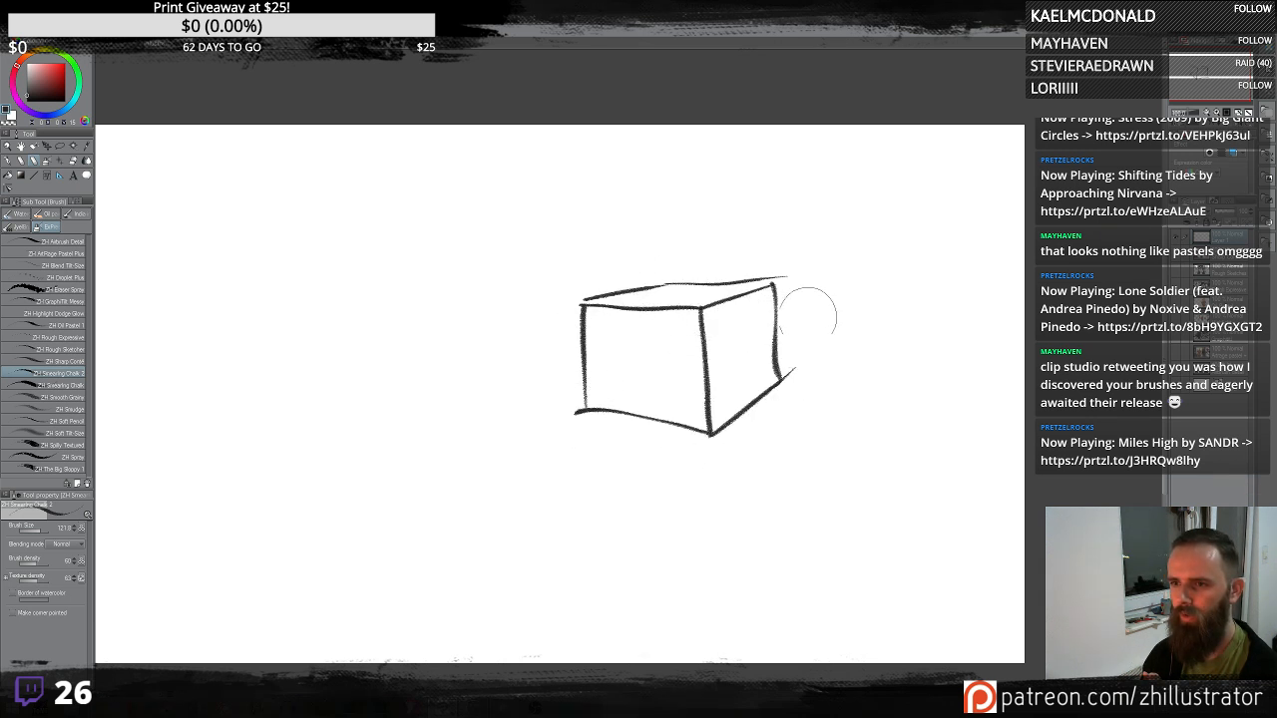
pyautogui.moveTo(777, 389)
pyautogui.mouseDown()
pyautogui.moveTo(708, 476)
pyautogui.moveTo(723, 450)
pyautogui.mouseUp()
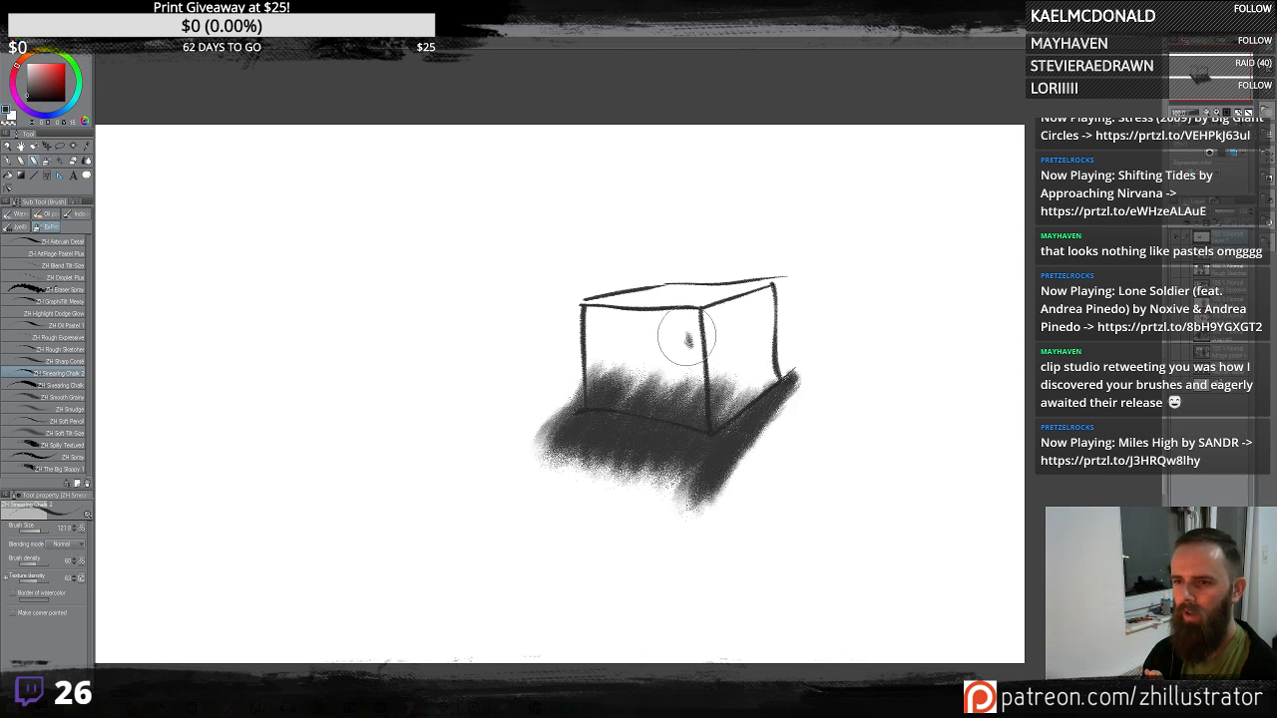
pyautogui.moveTo(686, 339)
pyautogui.mouseDown()
pyautogui.moveTo(624, 255)
pyautogui.moveTo(574, 299)
pyautogui.mouseUp()
pyautogui.moveTo(775, 269)
pyautogui.mouseDown()
pyautogui.moveTo(633, 305)
pyautogui.moveTo(714, 304)
pyautogui.moveTo(738, 429)
pyautogui.moveTo(734, 384)
pyautogui.mouseUp()
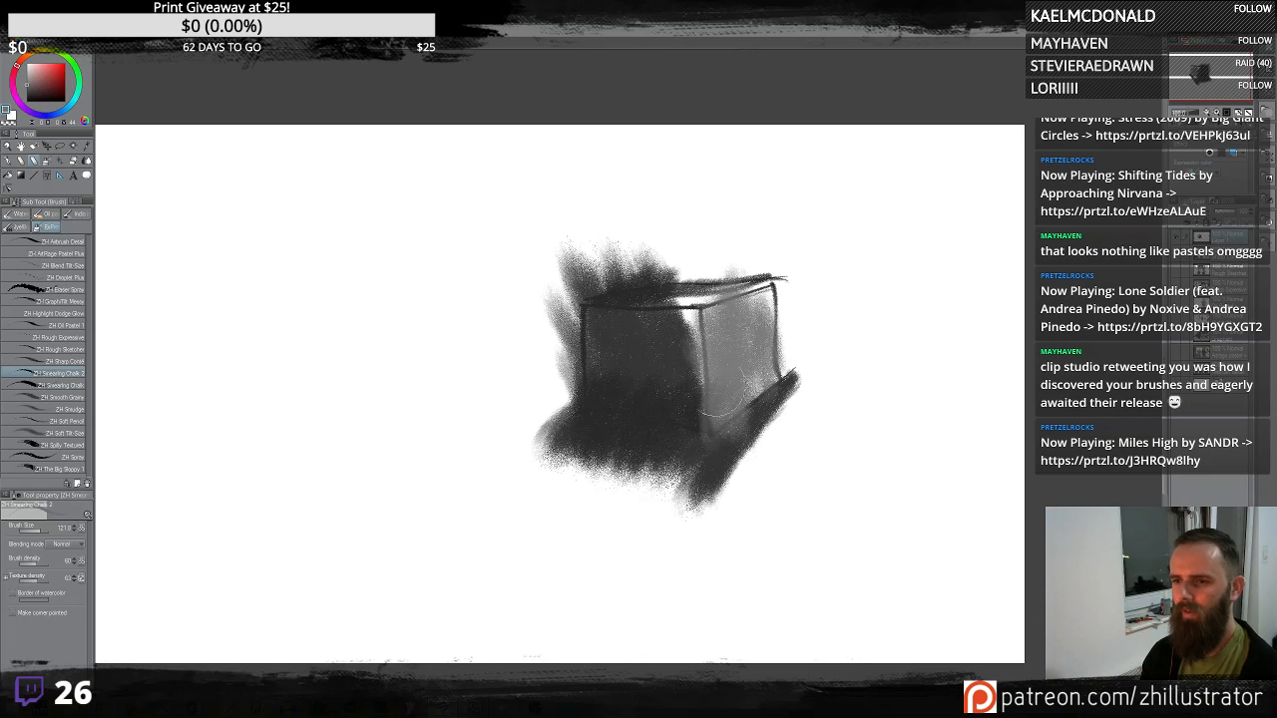
pyautogui.moveTo(589, 399); pyautogui.dragTo(698, 419)
pyautogui.moveTo(599, 359)
pyautogui.mouseDown()
pyautogui.moveTo(589, 290)
pyautogui.moveTo(698, 284)
pyautogui.mouseUp()
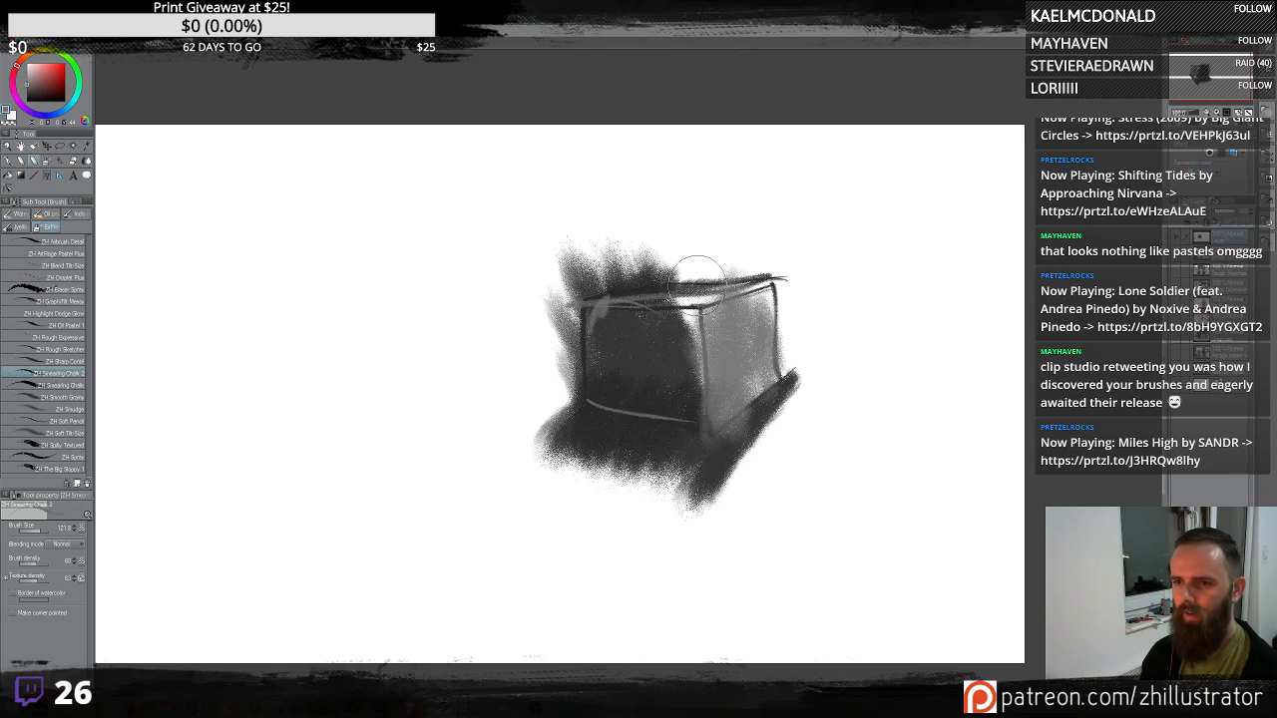
pyautogui.moveTo(588, 294)
pyautogui.mouseDown()
pyautogui.moveTo(773, 300)
pyautogui.moveTo(778, 334)
pyautogui.moveTo(766, 287)
pyautogui.mouseUp()
pyautogui.keyDown('alt'); pyautogui.click(730, 379); pyautogui.keyUp('alt')
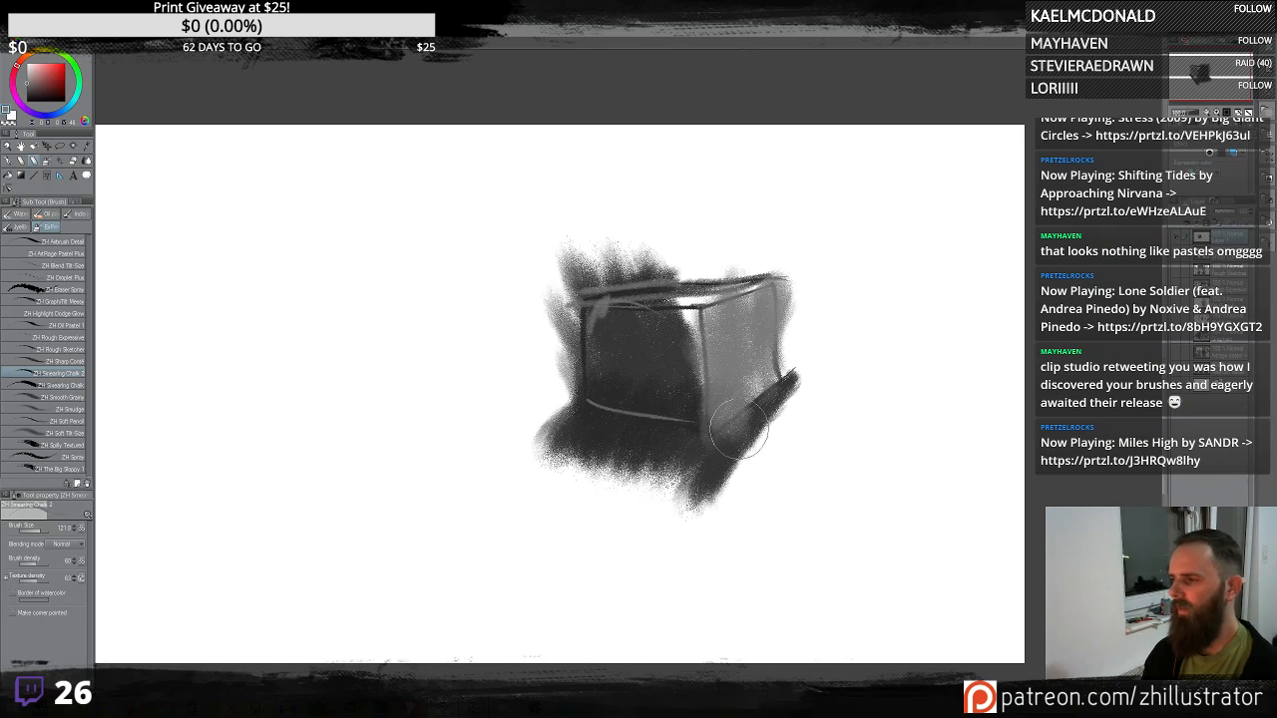
pyautogui.press('Delete')
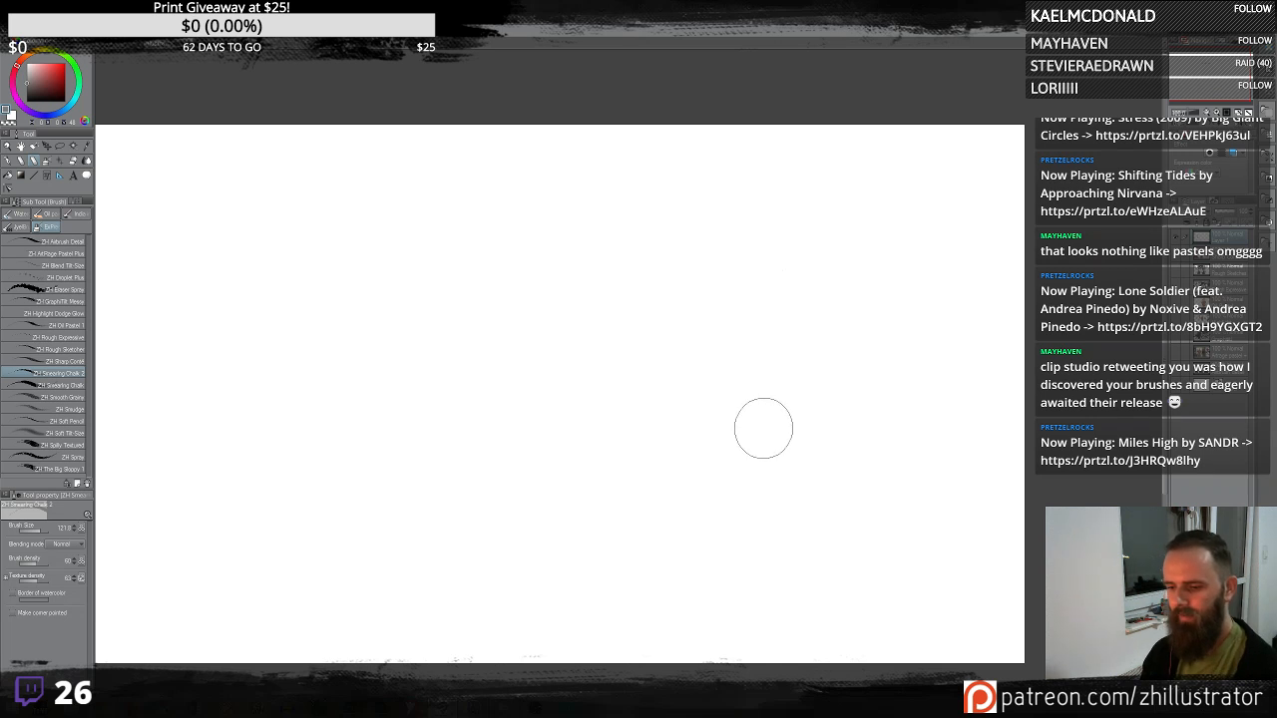
# - Try a stroke with the Droplet airbrush and undo it
pyautogui.press('b')
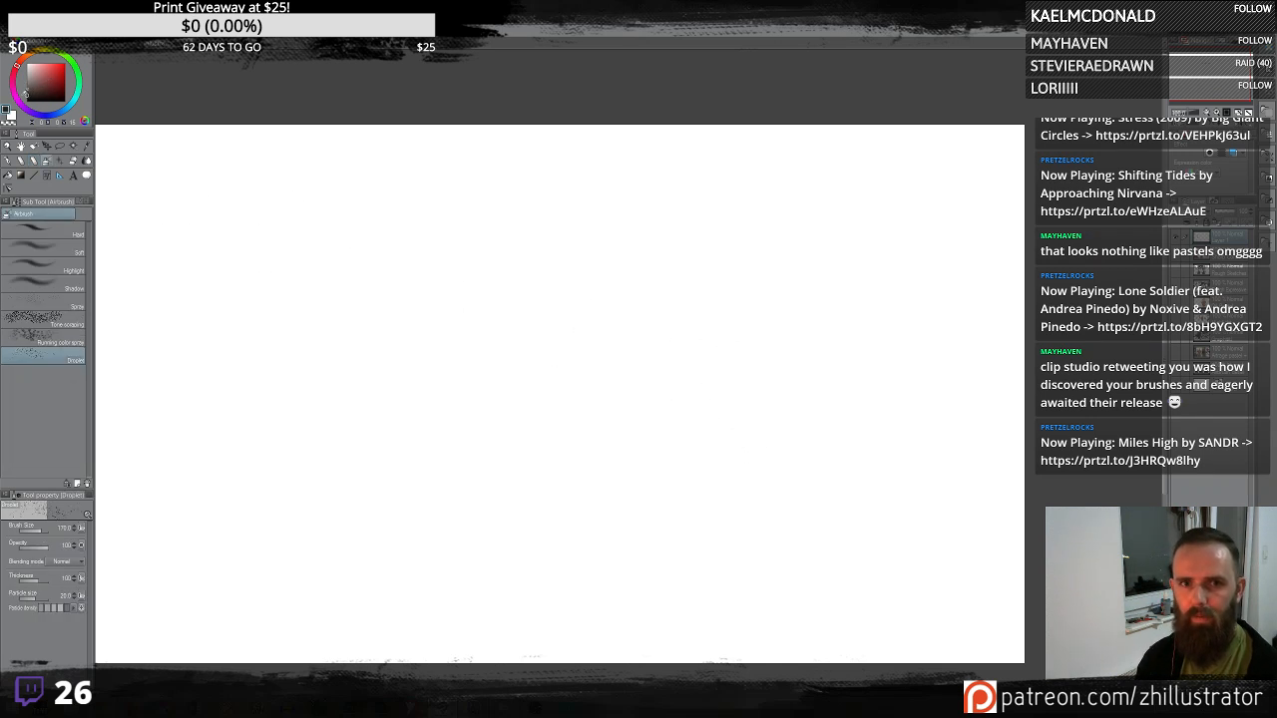
pyautogui.moveTo(629, 455)
pyautogui.mouseDown()
pyautogui.moveTo(421, 376)
pyautogui.moveTo(393, 406)
pyautogui.mouseUp()
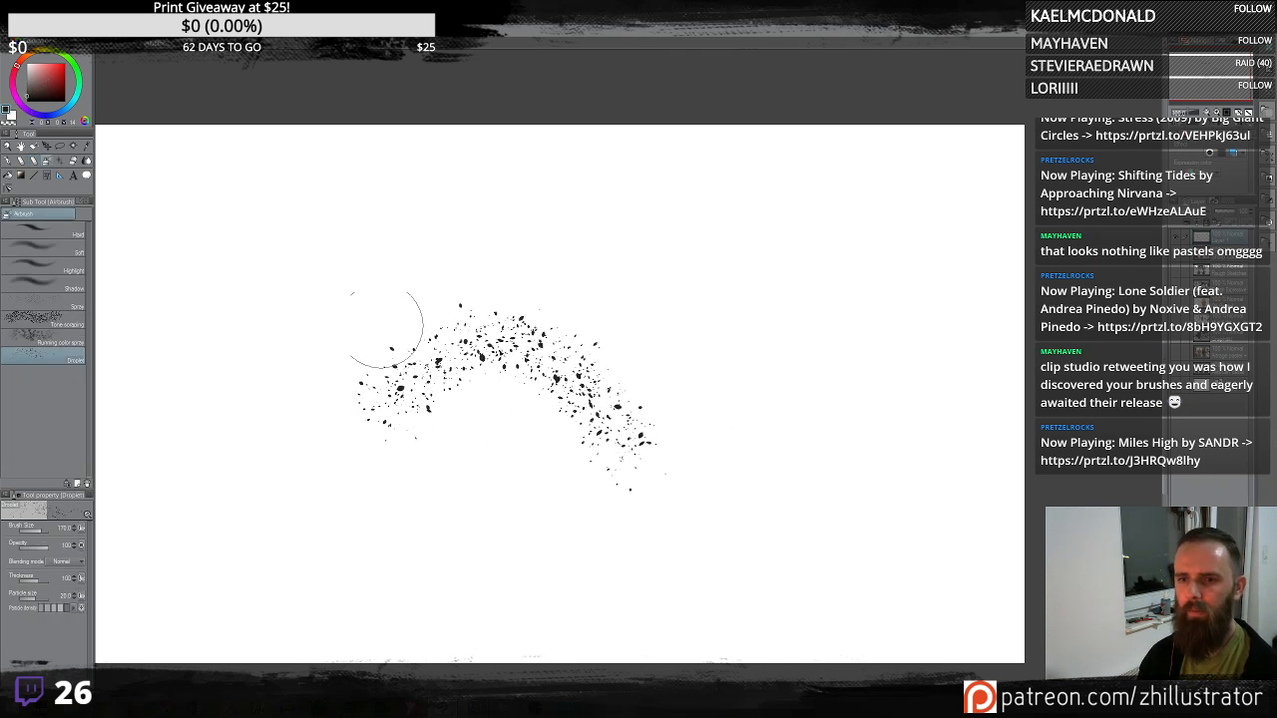
pyautogui.hotkey('ctrl', 'z')
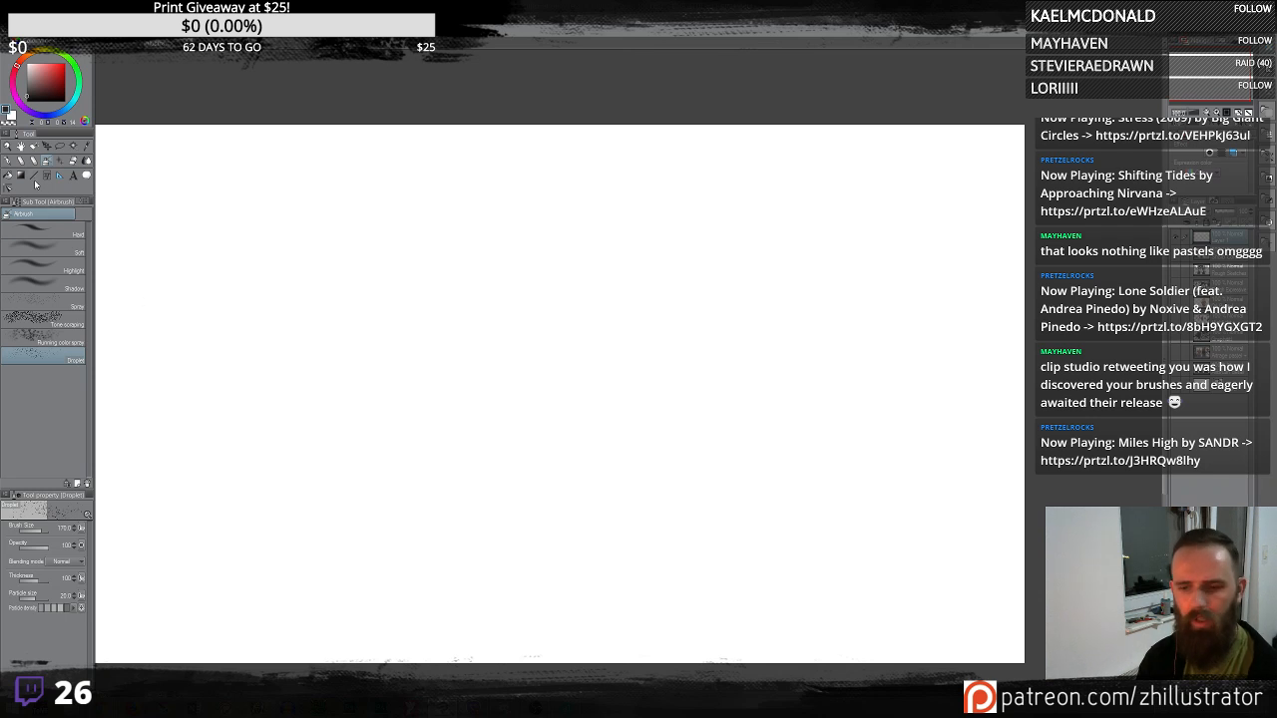
# - Switch back to the chalk brush, try diagonal strokes and clear them
pyautogui.press('b')
pyautogui.press('b')
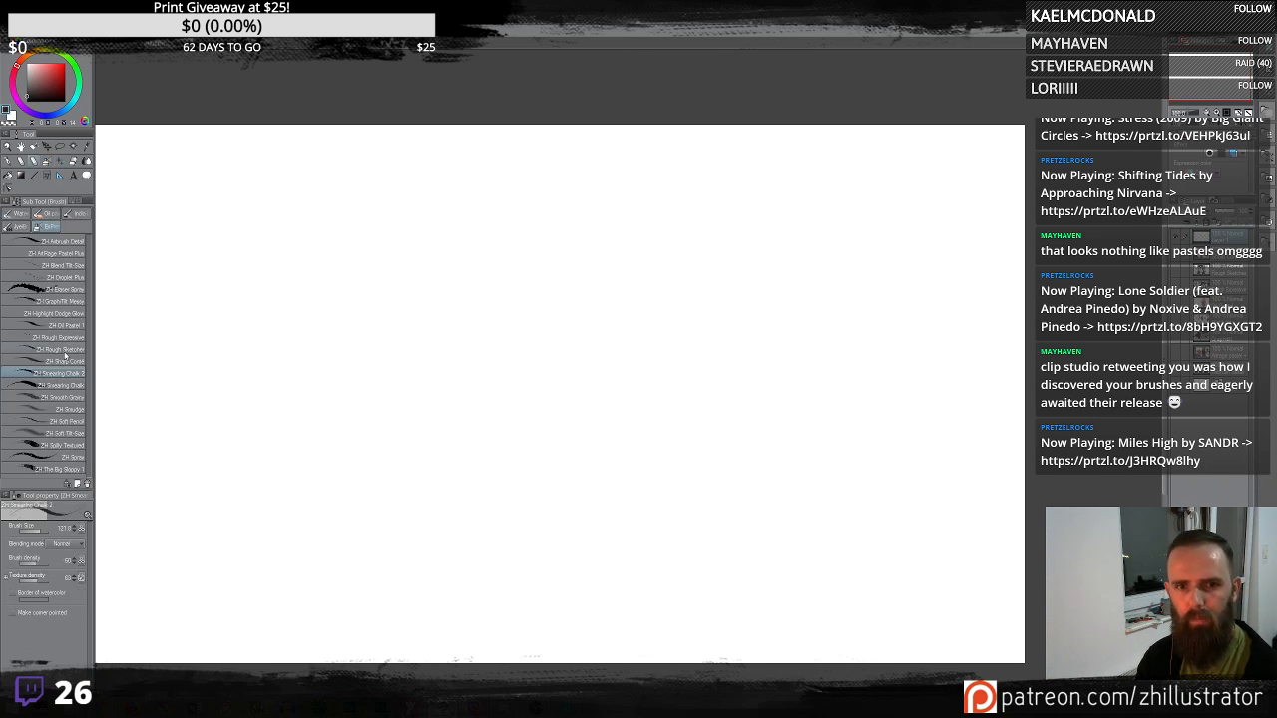
pyautogui.moveTo(681, 396); pyautogui.dragTo(536, 456)
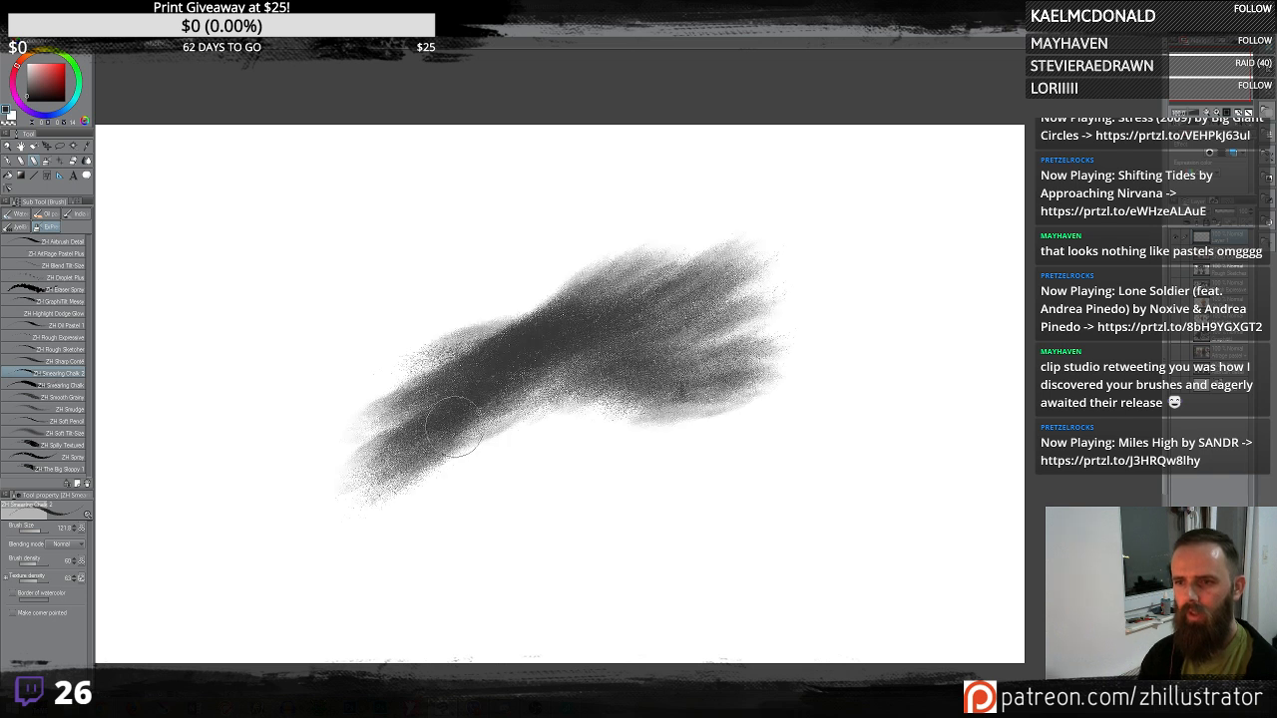
pyautogui.hotkey('ctrl', 'z')
pyautogui.moveTo(558, 370)
pyautogui.mouseDown()
pyautogui.moveTo(584, 426)
pyautogui.moveTo(647, 467)
pyautogui.moveTo(621, 397)
pyautogui.moveTo(605, 416)
pyautogui.moveTo(669, 419)
pyautogui.mouseUp()
pyautogui.moveTo(640, 459)
pyautogui.mouseDown()
pyautogui.moveTo(627, 473)
pyautogui.moveTo(613, 449)
pyautogui.mouseUp()
pyautogui.press('Delete')
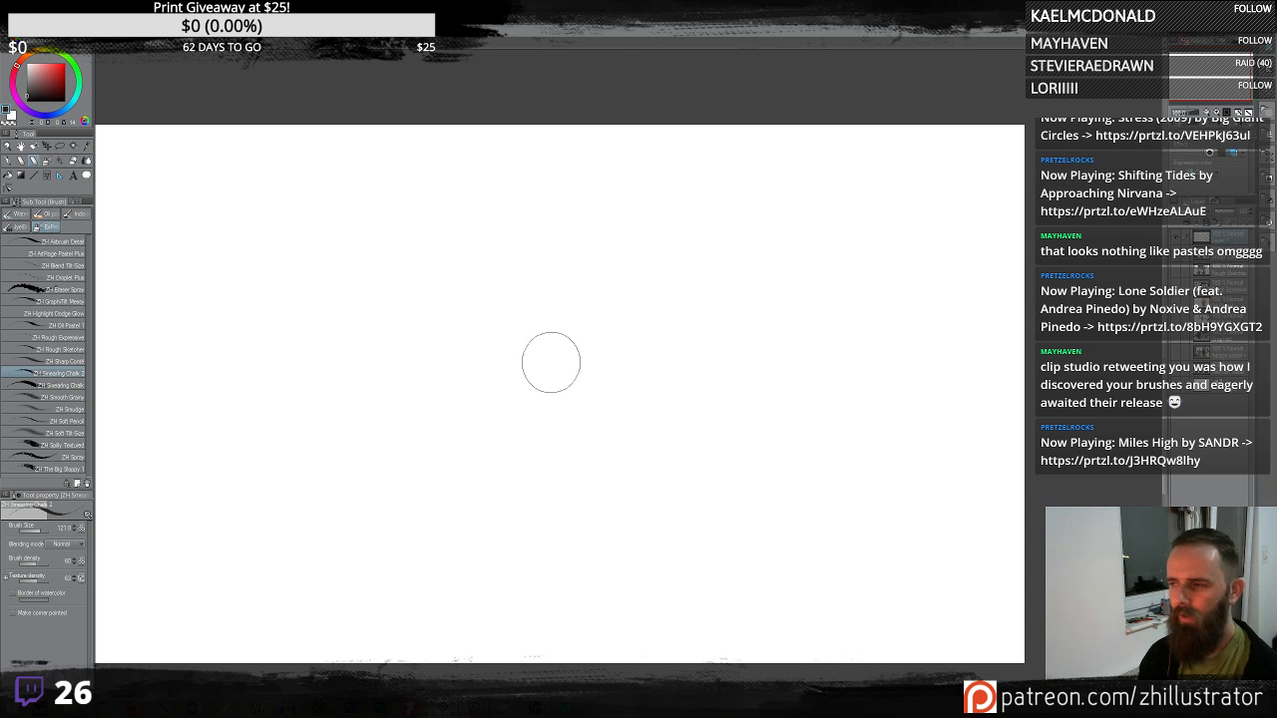
# - Sketch a cartoon face and scrub dark chalk hair above it
pyautogui.hotkey('ctrl', '+')
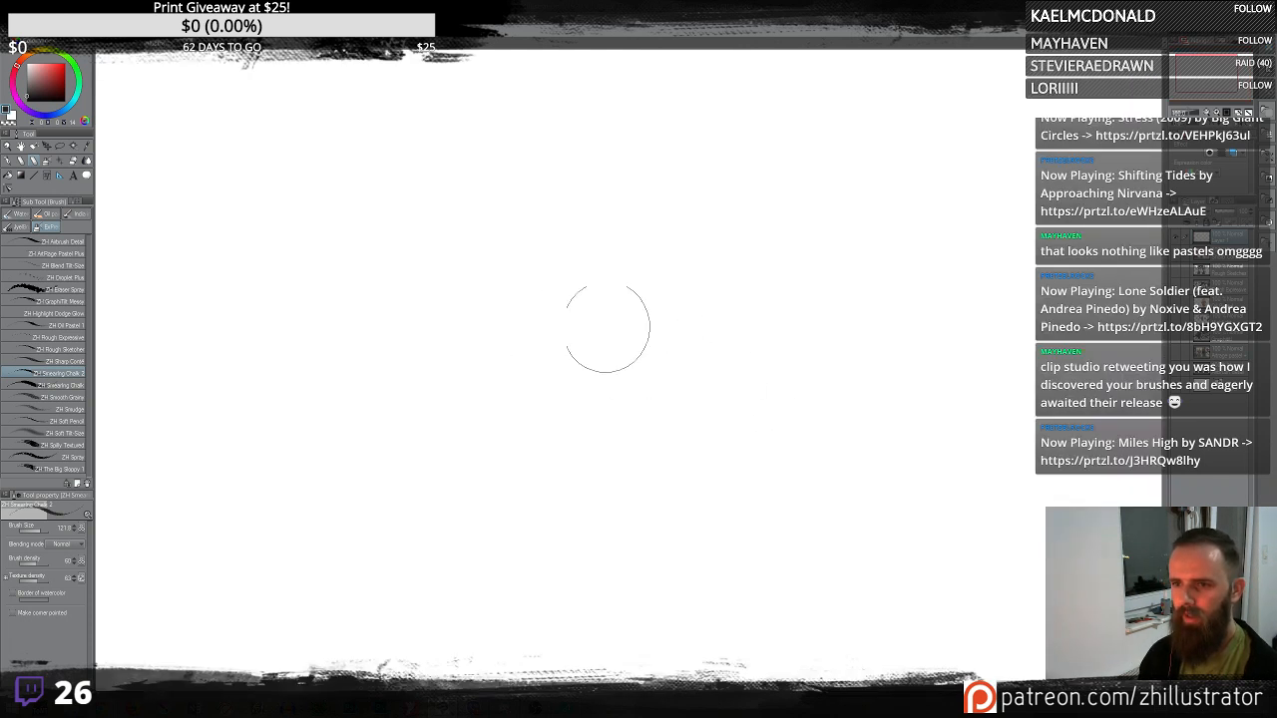
pyautogui.moveTo(593, 270)
pyautogui.mouseDown()
pyautogui.moveTo(593, 330)
pyautogui.moveTo(659, 477)
pyautogui.moveTo(743, 315)
pyautogui.moveTo(700, 251)
pyautogui.mouseUp()
pyautogui.moveTo(696, 348)
pyautogui.mouseDown()
pyautogui.moveTo(634, 345)
pyautogui.moveTo(674, 417)
pyautogui.mouseUp()
pyautogui.moveTo(593, 279)
pyautogui.mouseDown()
pyautogui.moveTo(740, 251)
pyautogui.moveTo(519, 234)
pyautogui.mouseUp()
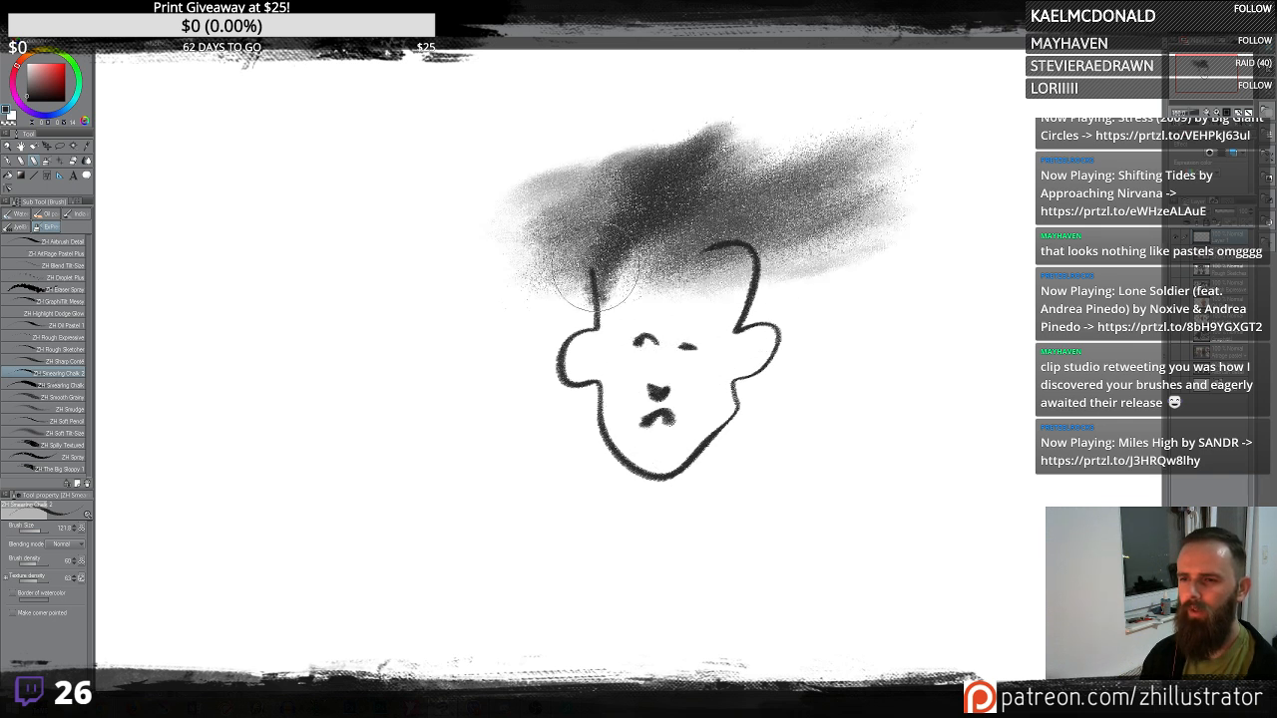
pyautogui.moveTo(608, 289)
pyautogui.mouseDown()
pyautogui.moveTo(693, 357)
pyautogui.moveTo(656, 281)
pyautogui.moveTo(758, 274)
pyautogui.mouseUp()
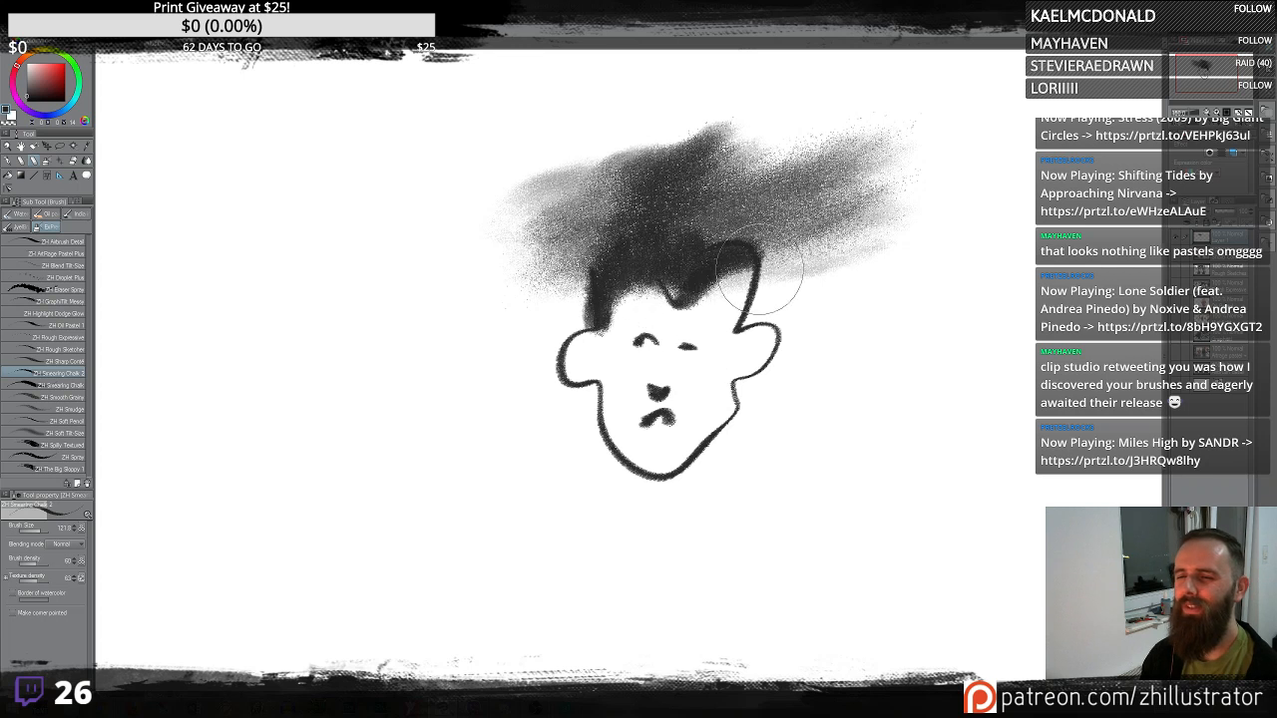
pyautogui.moveTo(567, 279)
pyautogui.mouseDown()
pyautogui.moveTo(631, 150)
pyautogui.moveTo(736, 192)
pyautogui.mouseUp()
pyautogui.moveTo(631, 347)
pyautogui.mouseDown()
pyautogui.moveTo(651, 338)
pyautogui.moveTo(642, 363)
pyautogui.moveTo(698, 348)
pyautogui.moveTo(686, 364)
pyautogui.mouseUp()
pyautogui.moveTo(586, 347); pyautogui.dragTo(613, 404)
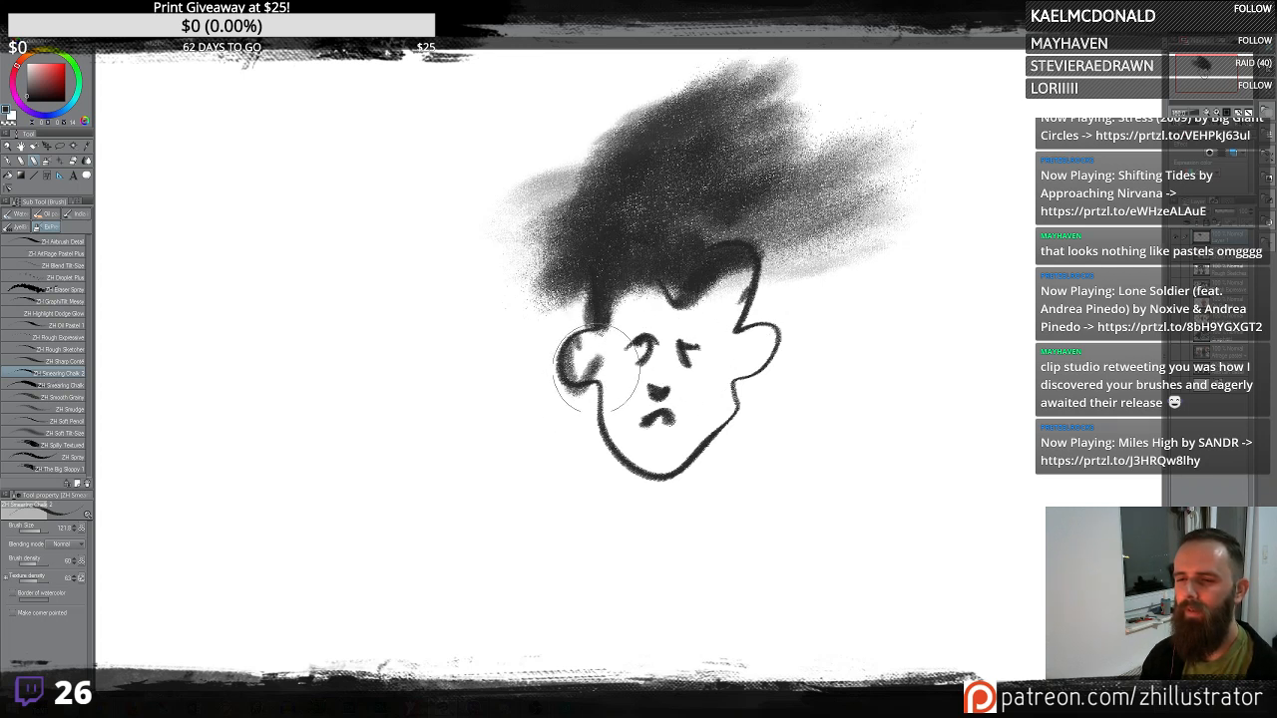
# - Shade the neck and fill the background behind the head with broad chalk strokes
pyautogui.moveTo(594, 319)
pyautogui.mouseDown()
pyautogui.moveTo(649, 479)
pyautogui.moveTo(699, 509)
pyautogui.mouseUp()
pyautogui.moveTo(638, 479); pyautogui.dragTo(688, 638)
pyautogui.moveTo(579, 419); pyautogui.dragTo(600, 437)
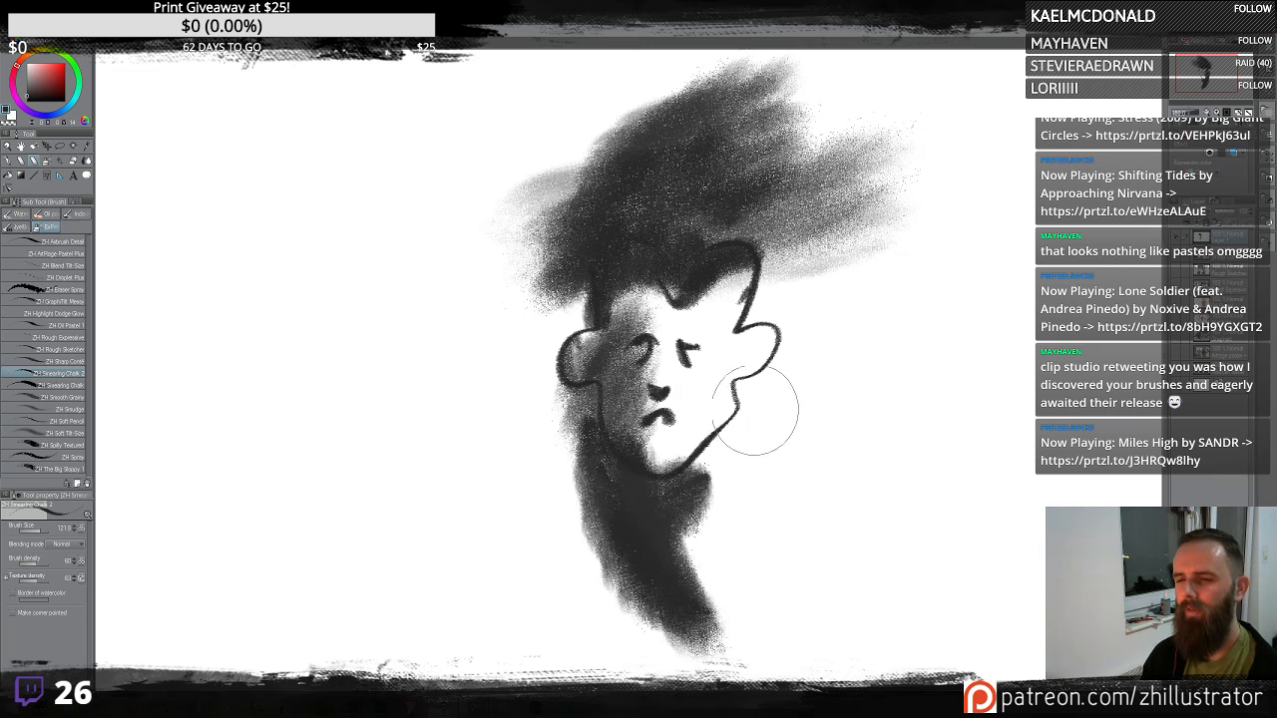
pyautogui.moveTo(541, 299); pyautogui.dragTo(690, 619)
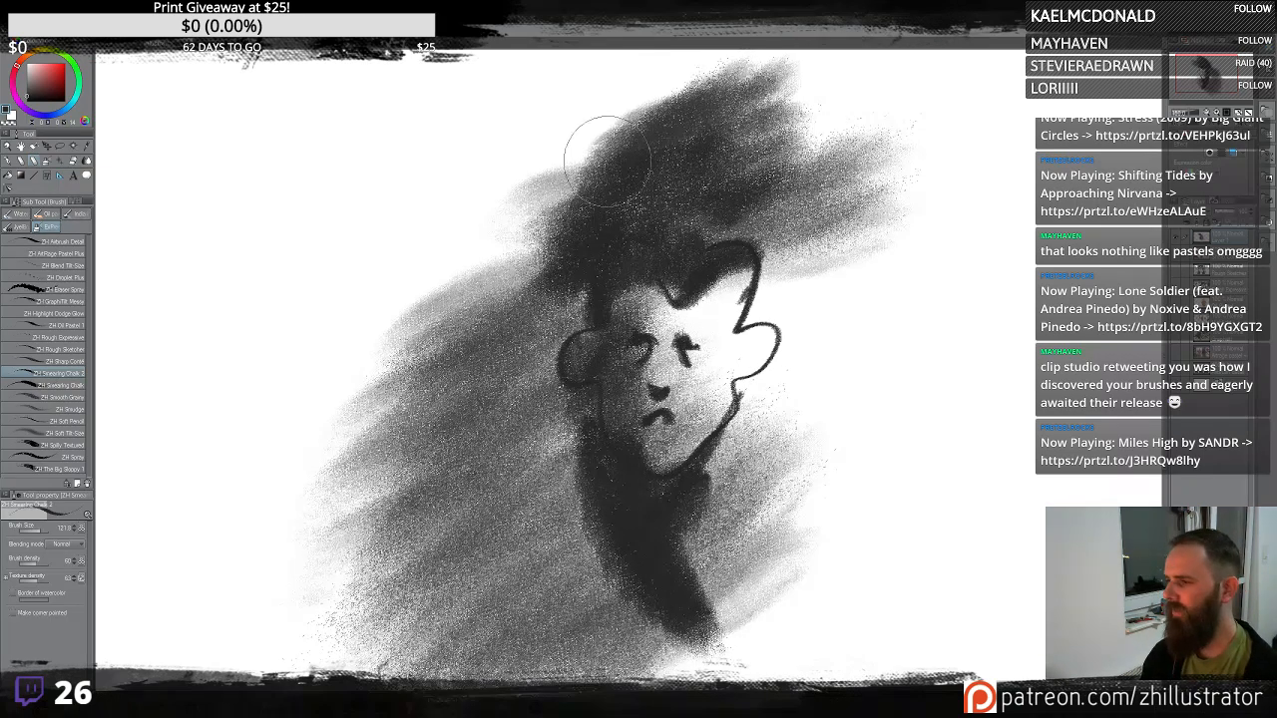
pyautogui.moveTo(583, 60)
pyautogui.mouseDown()
pyautogui.moveTo(442, 321)
pyautogui.moveTo(423, 621)
pyautogui.mouseUp()
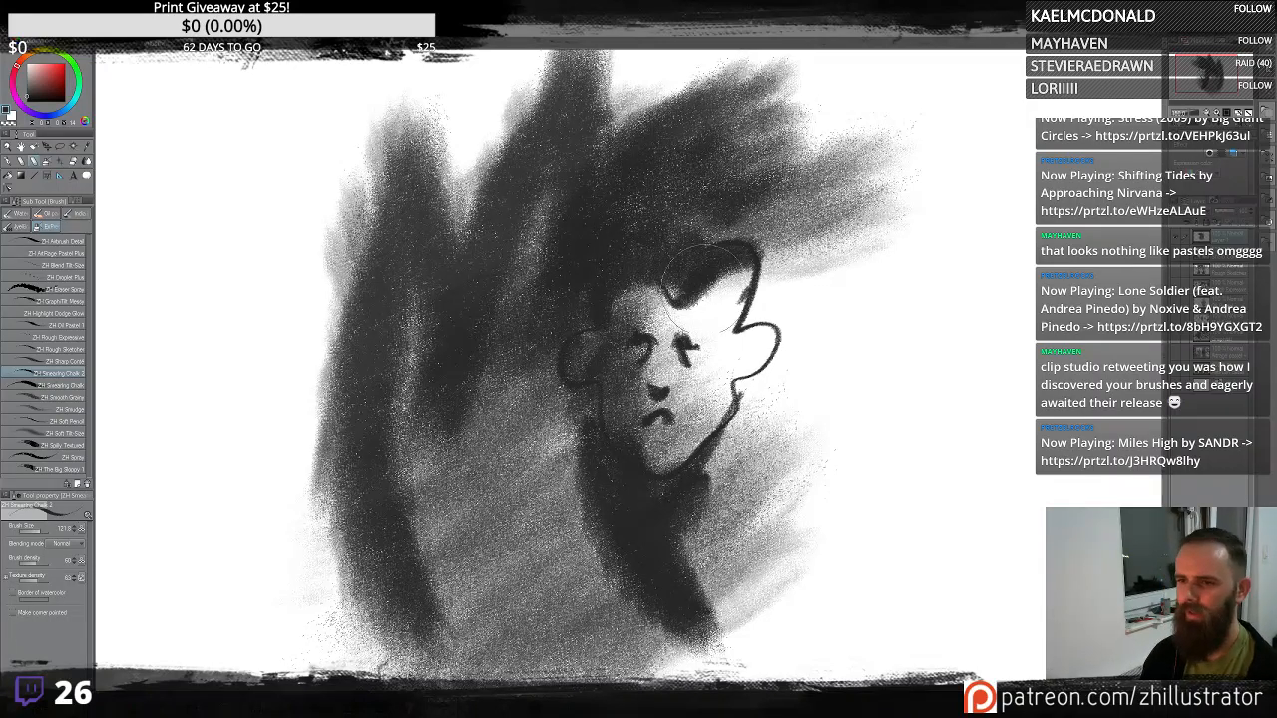
# - Refine the face and body contours and add light grey strokes beside the head
pyautogui.moveTo(757, 264); pyautogui.dragTo(739, 379)
pyautogui.moveTo(633, 341); pyautogui.dragTo(670, 337)
pyautogui.moveTo(679, 343); pyautogui.dragTo(765, 392)
pyautogui.moveTo(713, 429); pyautogui.dragTo(728, 489)
pyautogui.moveTo(720, 449)
pyautogui.mouseDown()
pyautogui.moveTo(781, 620)
pyautogui.moveTo(774, 634)
pyautogui.mouseUp()
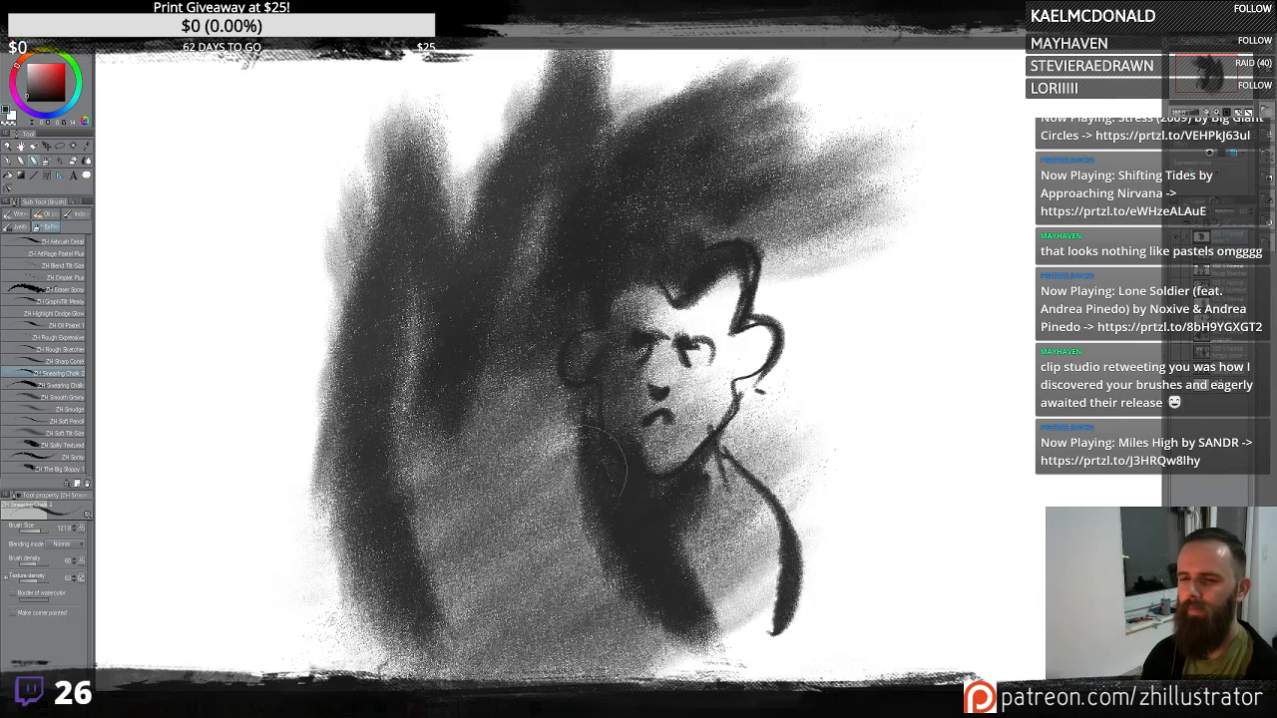
pyautogui.moveTo(598, 467); pyautogui.dragTo(585, 667)
pyautogui.moveTo(540, 339)
pyautogui.mouseDown()
pyautogui.moveTo(574, 289)
pyautogui.moveTo(594, 204)
pyautogui.moveTo(469, 469)
pyautogui.moveTo(550, 355)
pyautogui.moveTo(539, 498)
pyautogui.moveTo(598, 75)
pyautogui.moveTo(384, 419)
pyautogui.moveTo(358, 162)
pyautogui.mouseUp()
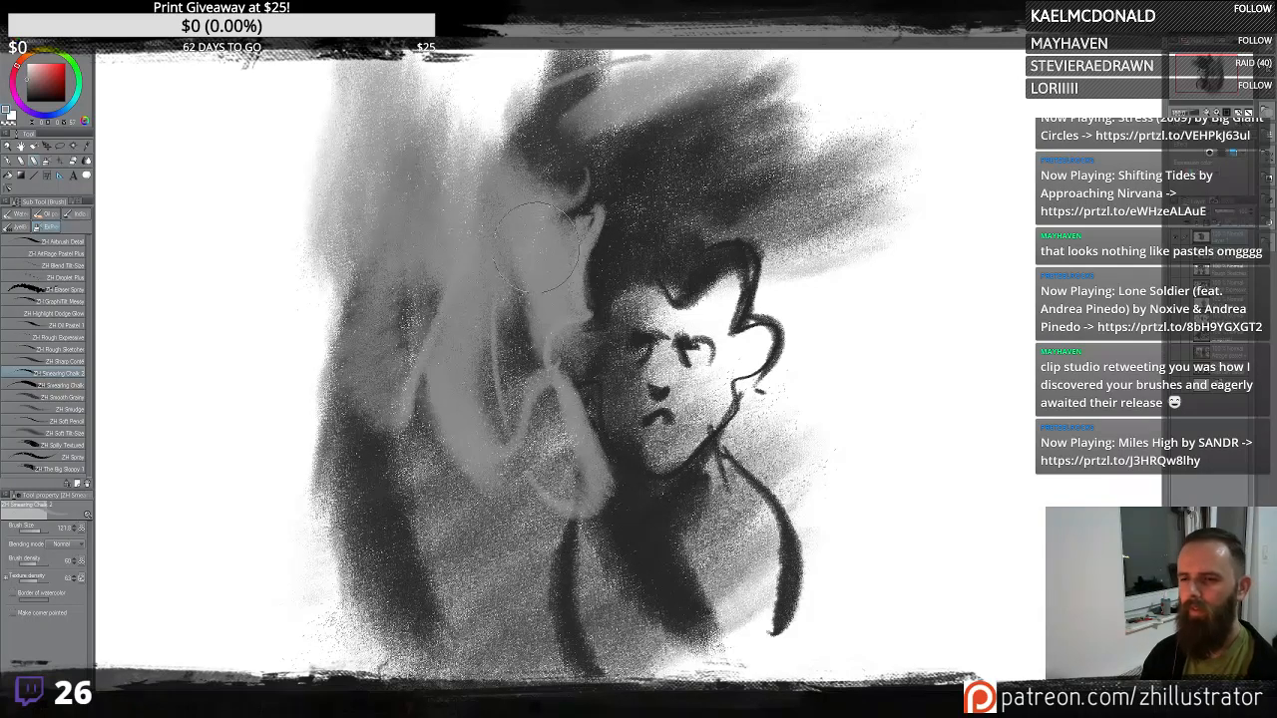
pyautogui.moveTo(558, 247)
pyautogui.mouseDown()
pyautogui.moveTo(643, 168)
pyautogui.moveTo(559, 290)
pyautogui.mouseUp()
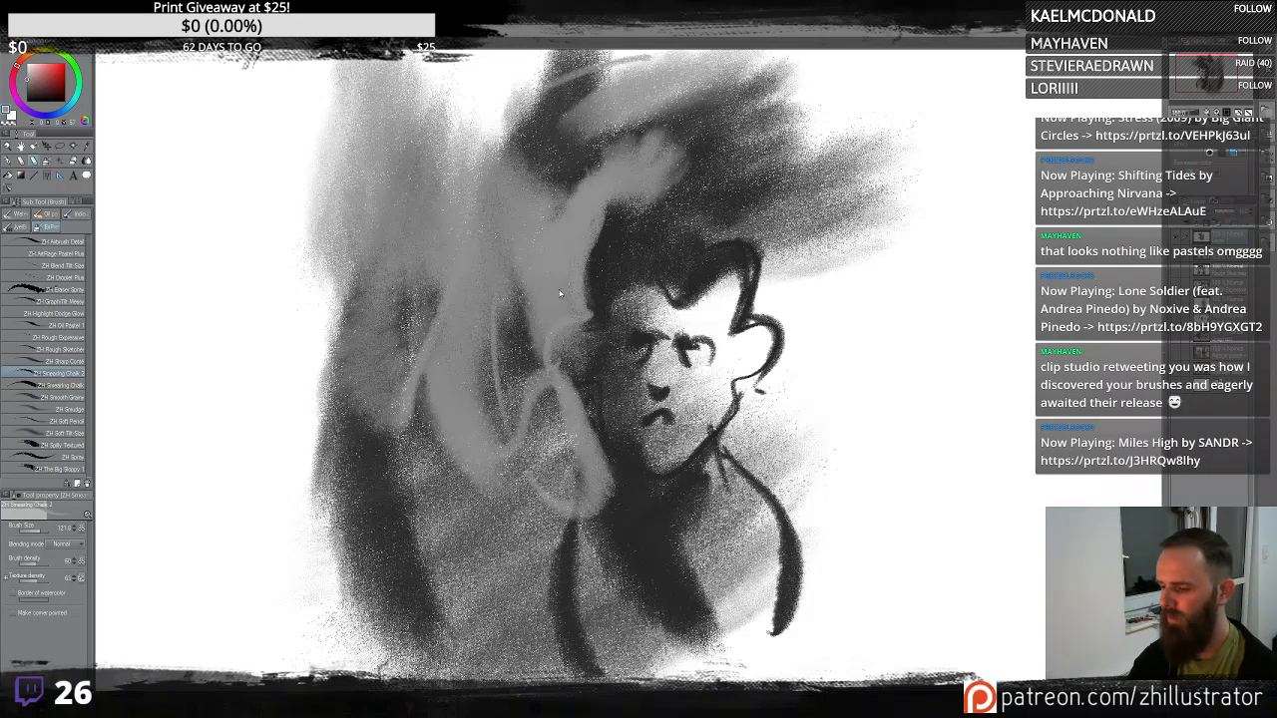
# - Select the whole canvas, delete its contents and deselect
pyautogui.scroll(-2, 560, 293)
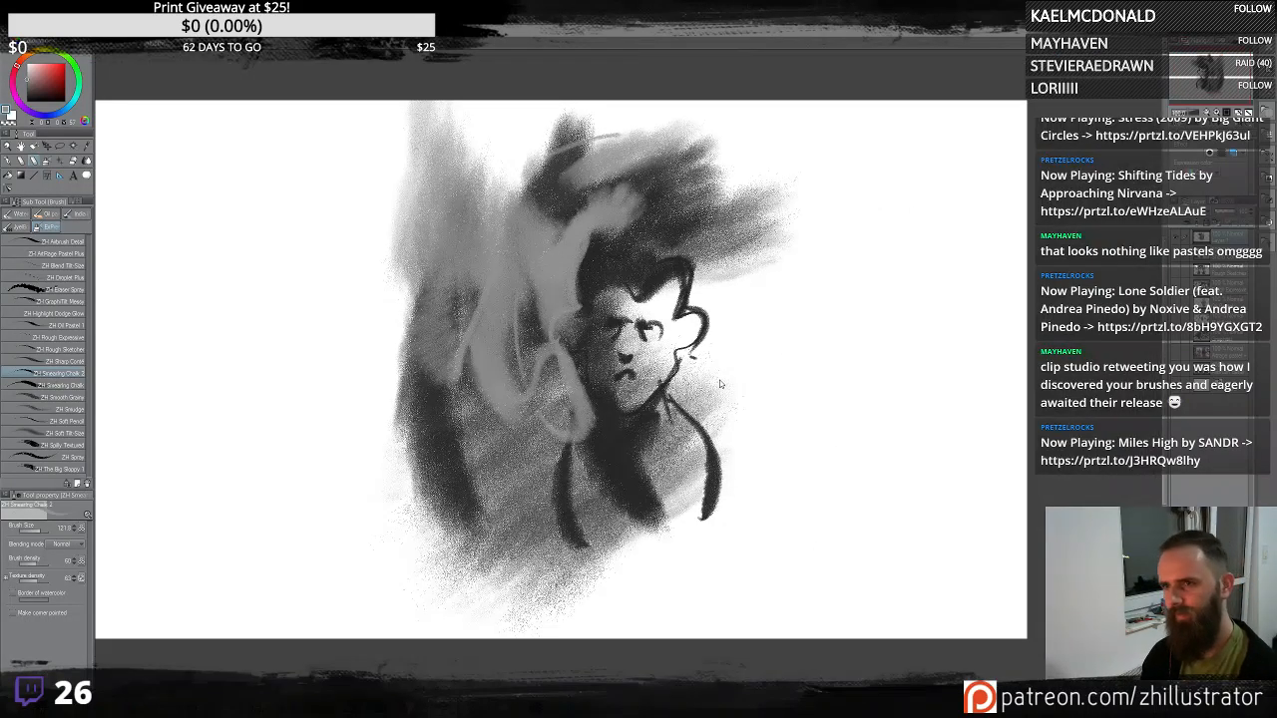
pyautogui.hotkey('ctrl', 'a')
pyautogui.press('Delete')
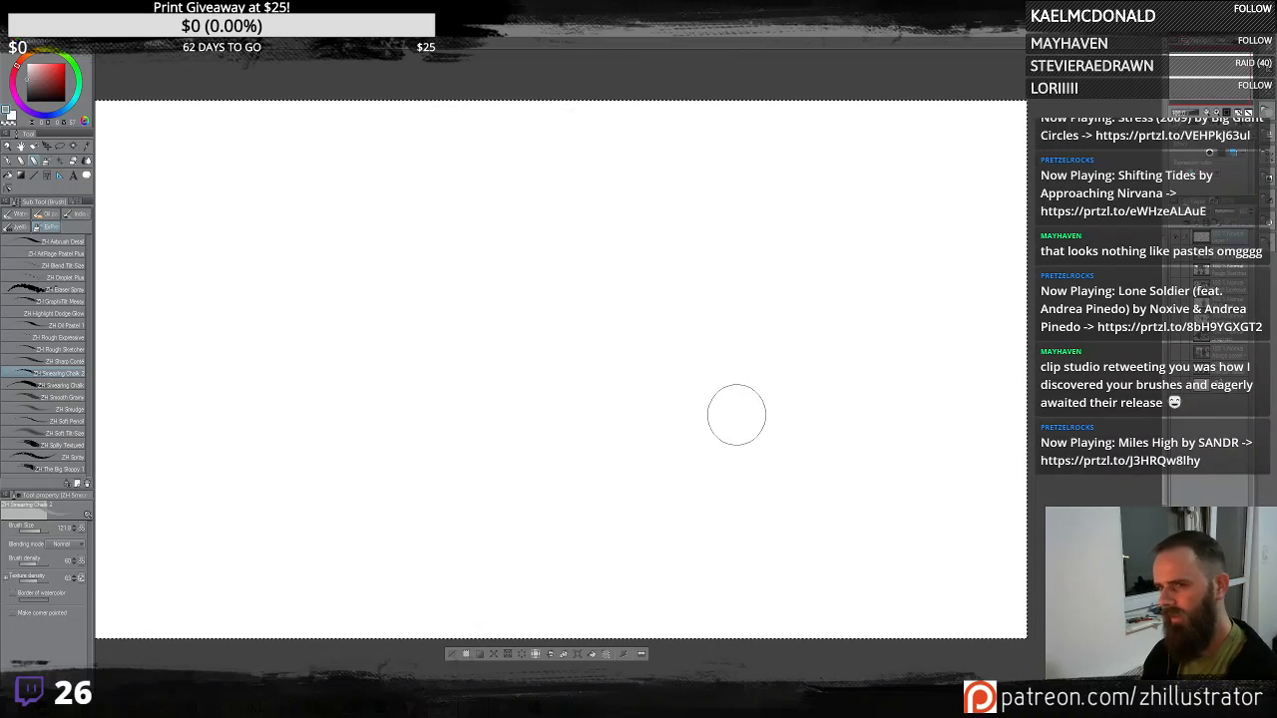
pyautogui.hotkey('ctrl', 'd')
pyautogui.press('b')
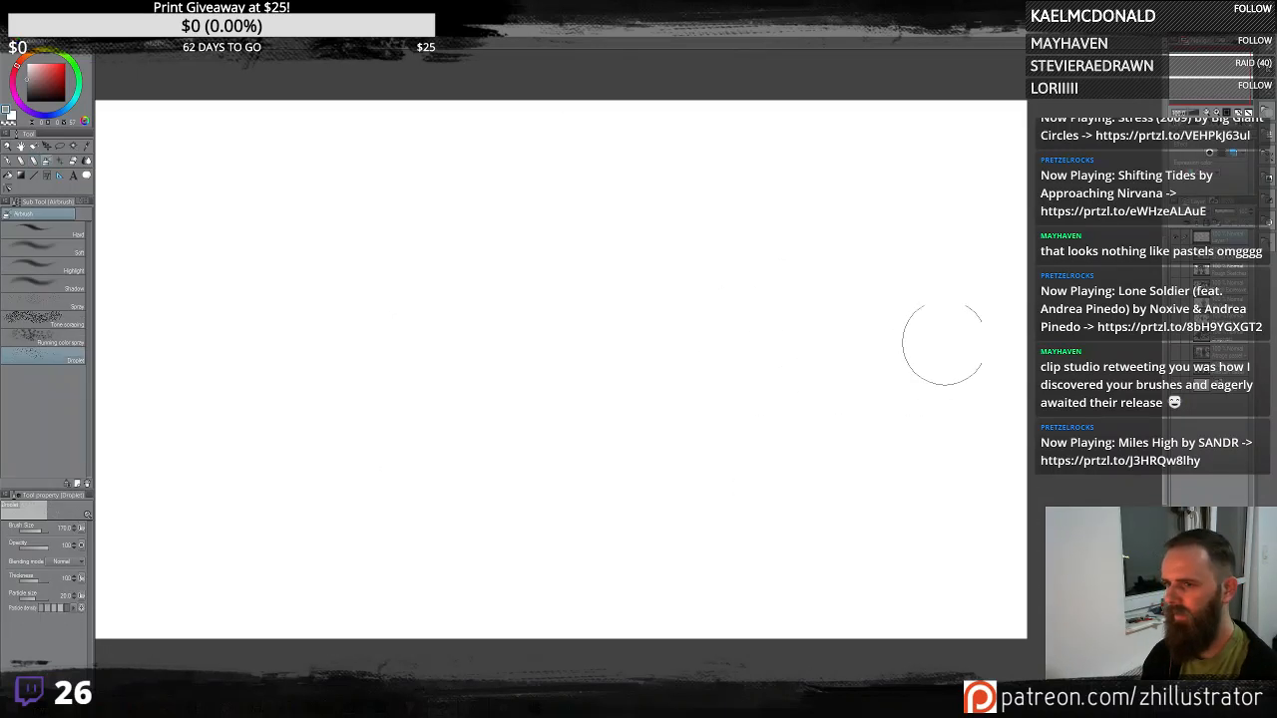
pyautogui.moveTo(903, 199); pyautogui.dragTo(763, 214)
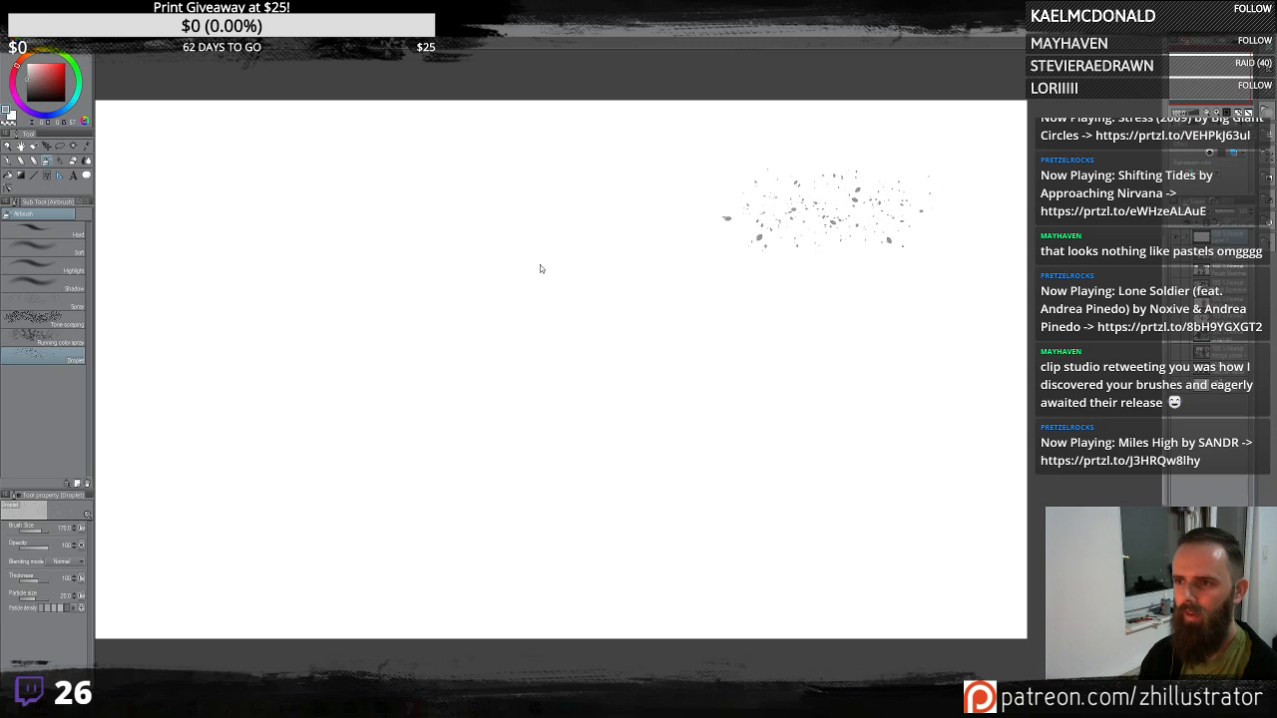
pyautogui.hotkey('ctrl', 'z')
# - Scribble test chalk swirls across the canvas with the chalk brush and delete them
pyautogui.press('b')
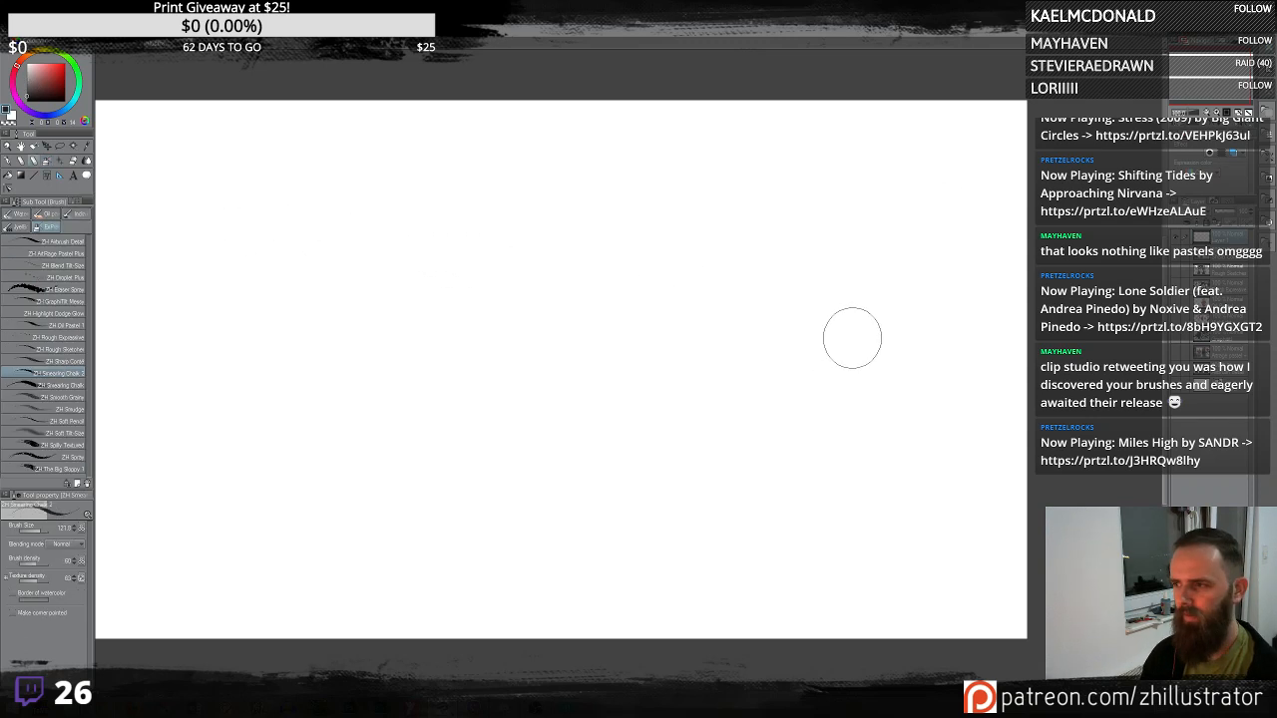
pyautogui.moveTo(853, 334); pyautogui.dragTo(663, 339)
pyautogui.moveTo(738, 259)
pyautogui.mouseDown()
pyautogui.moveTo(609, 400)
pyautogui.moveTo(541, 314)
pyautogui.moveTo(339, 289)
pyautogui.moveTo(419, 279)
pyautogui.mouseUp()
pyautogui.moveTo(349, 249)
pyautogui.mouseDown()
pyautogui.moveTo(199, 219)
pyautogui.moveTo(265, 295)
pyautogui.mouseUp()
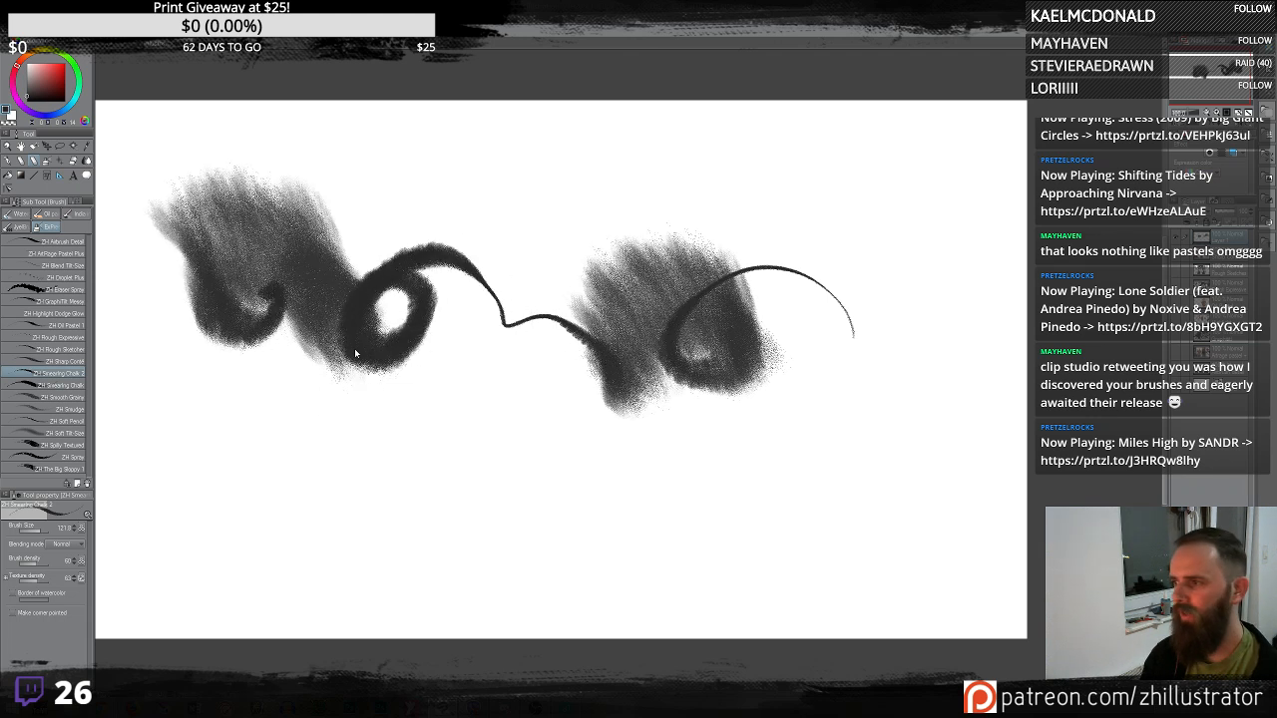
pyautogui.press('Delete')
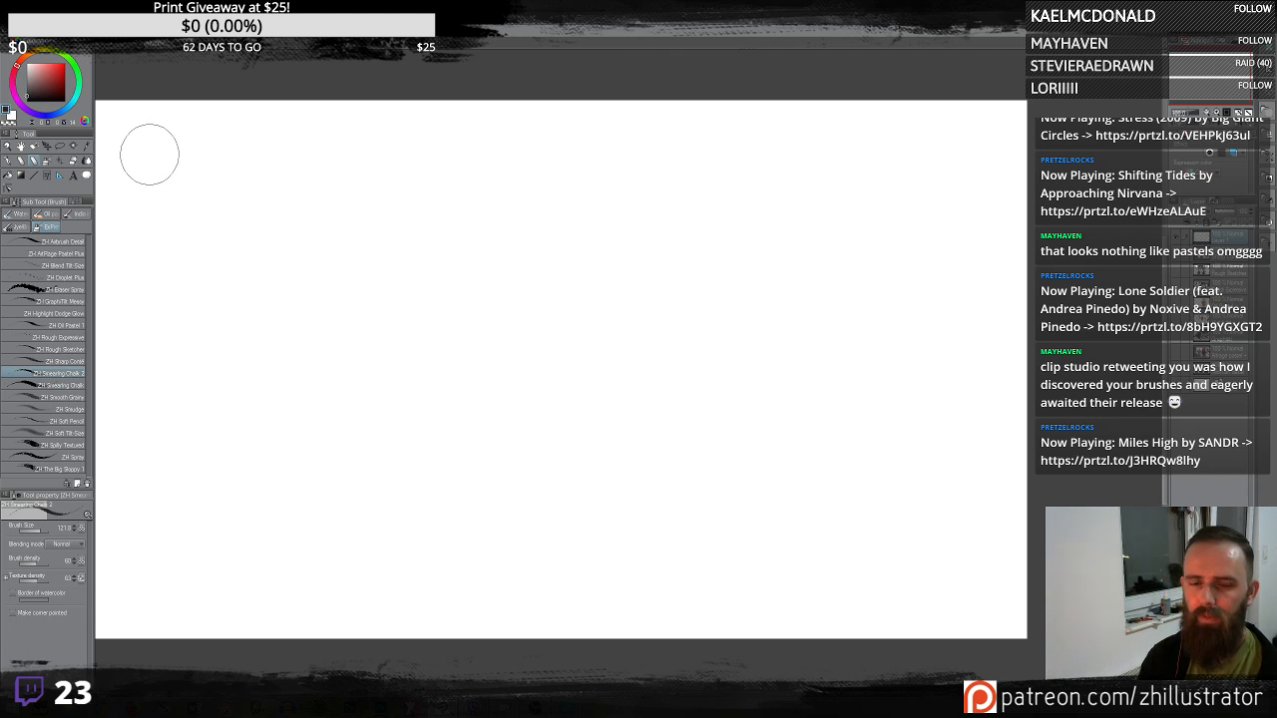
# - Test several long chalk strokes and scribbles, clearing the canvas after each one
pyautogui.moveTo(148, 152)
pyautogui.mouseDown()
pyautogui.moveTo(256, 160)
pyautogui.moveTo(938, 134)
pyautogui.moveTo(970, 199)
pyautogui.moveTo(978, 351)
pyautogui.mouseUp()
pyautogui.moveTo(956, 439)
pyautogui.mouseDown()
pyautogui.moveTo(941, 499)
pyautogui.moveTo(900, 540)
pyautogui.moveTo(859, 539)
pyautogui.moveTo(802, 518)
pyautogui.moveTo(780, 480)
pyautogui.moveTo(785, 283)
pyautogui.moveTo(680, 279)
pyautogui.moveTo(698, 407)
pyautogui.moveTo(736, 337)
pyautogui.moveTo(738, 398)
pyautogui.moveTo(613, 381)
pyautogui.moveTo(585, 295)
pyautogui.moveTo(521, 306)
pyautogui.moveTo(558, 273)
pyautogui.moveTo(482, 276)
pyautogui.moveTo(497, 328)
pyautogui.moveTo(475, 281)
pyautogui.moveTo(410, 337)
pyautogui.moveTo(442, 444)
pyautogui.moveTo(527, 477)
pyautogui.moveTo(525, 426)
pyautogui.moveTo(496, 453)
pyautogui.moveTo(552, 455)
pyautogui.moveTo(534, 447)
pyautogui.moveTo(565, 517)
pyautogui.moveTo(593, 470)
pyautogui.moveTo(578, 535)
pyautogui.moveTo(630, 503)
pyautogui.moveTo(616, 535)
pyautogui.moveTo(662, 484)
pyautogui.moveTo(657, 499)
pyautogui.moveTo(678, 501)
pyautogui.moveTo(682, 530)
pyautogui.moveTo(649, 565)
pyautogui.moveTo(585, 561)
pyautogui.moveTo(568, 524)
pyautogui.moveTo(504, 527)
pyautogui.moveTo(451, 395)
pyautogui.mouseUp()
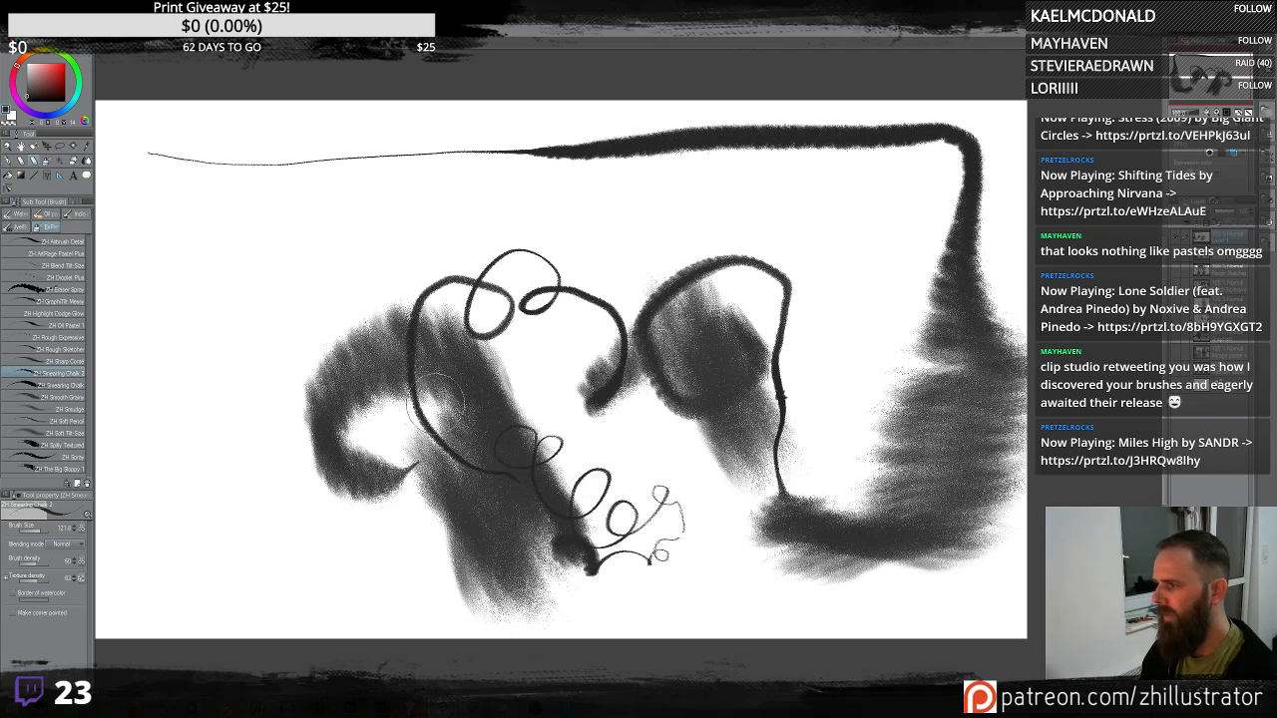
pyautogui.press('Delete')
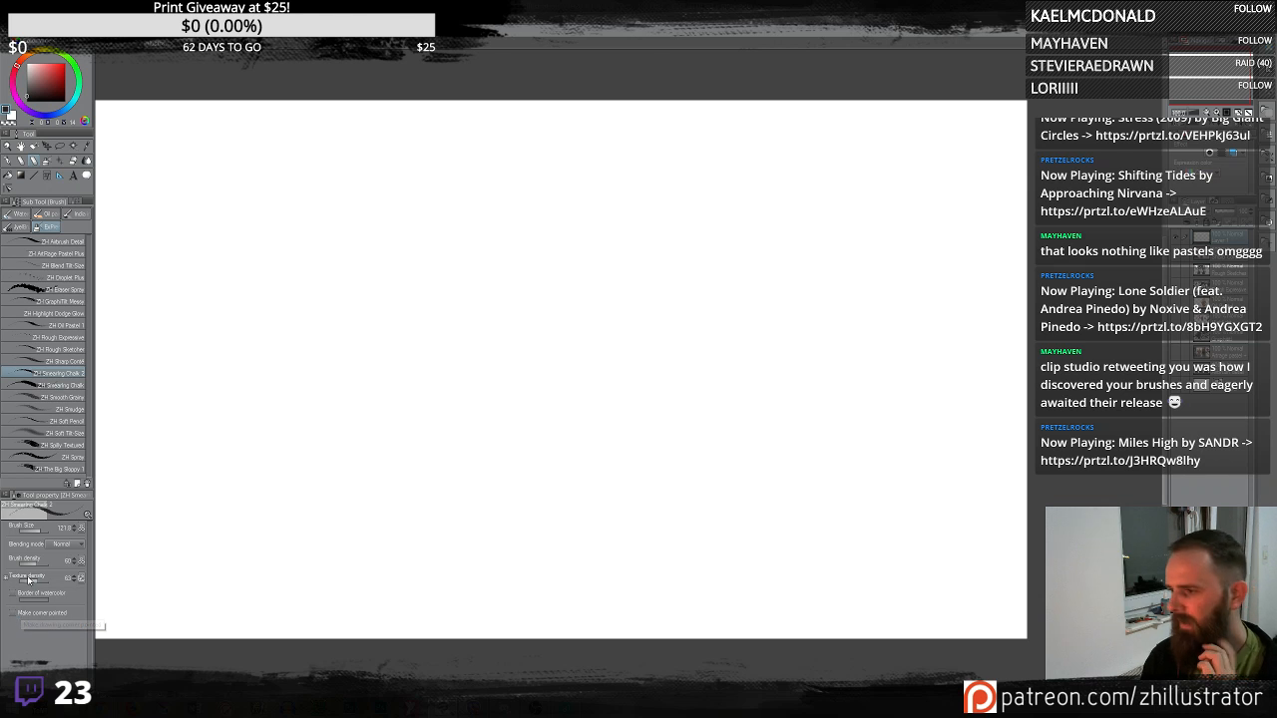
pyautogui.moveTo(438, 427)
pyautogui.mouseDown()
pyautogui.moveTo(459, 336)
pyautogui.moveTo(399, 289)
pyautogui.moveTo(456, 404)
pyautogui.moveTo(449, 479)
pyautogui.mouseUp()
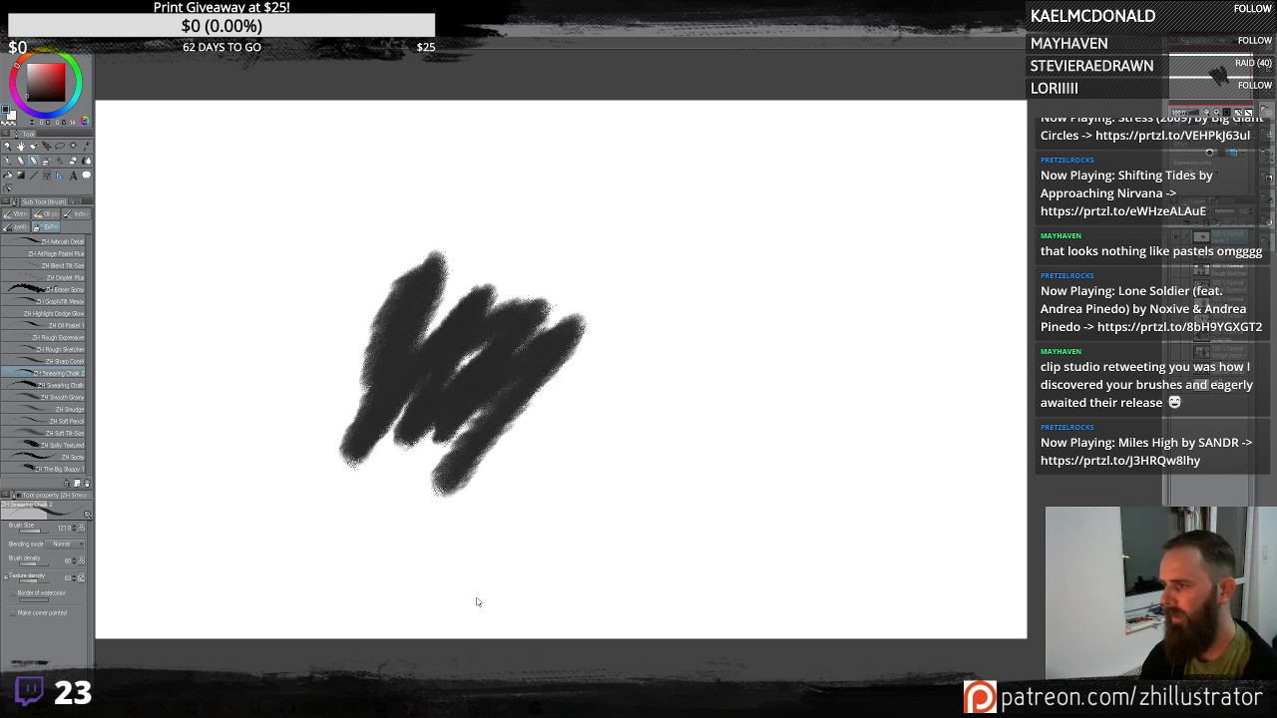
pyautogui.press('Delete')
pyautogui.moveTo(521, 439)
pyautogui.mouseDown()
pyautogui.moveTo(631, 313)
pyautogui.moveTo(685, 271)
pyautogui.mouseUp()
pyautogui.press('Delete')
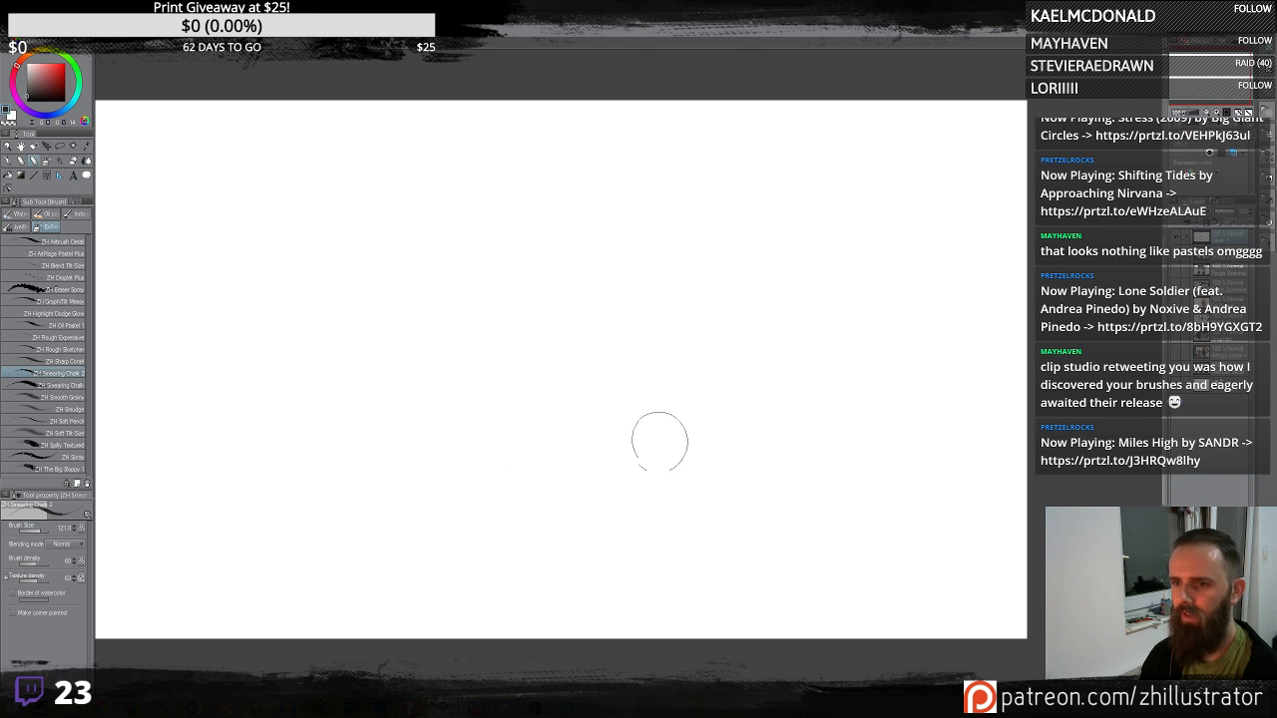
pyautogui.moveTo(660, 441)
pyautogui.mouseDown()
pyautogui.moveTo(712, 319)
pyautogui.moveTo(539, 448)
pyautogui.mouseUp()
pyautogui.press('Delete')
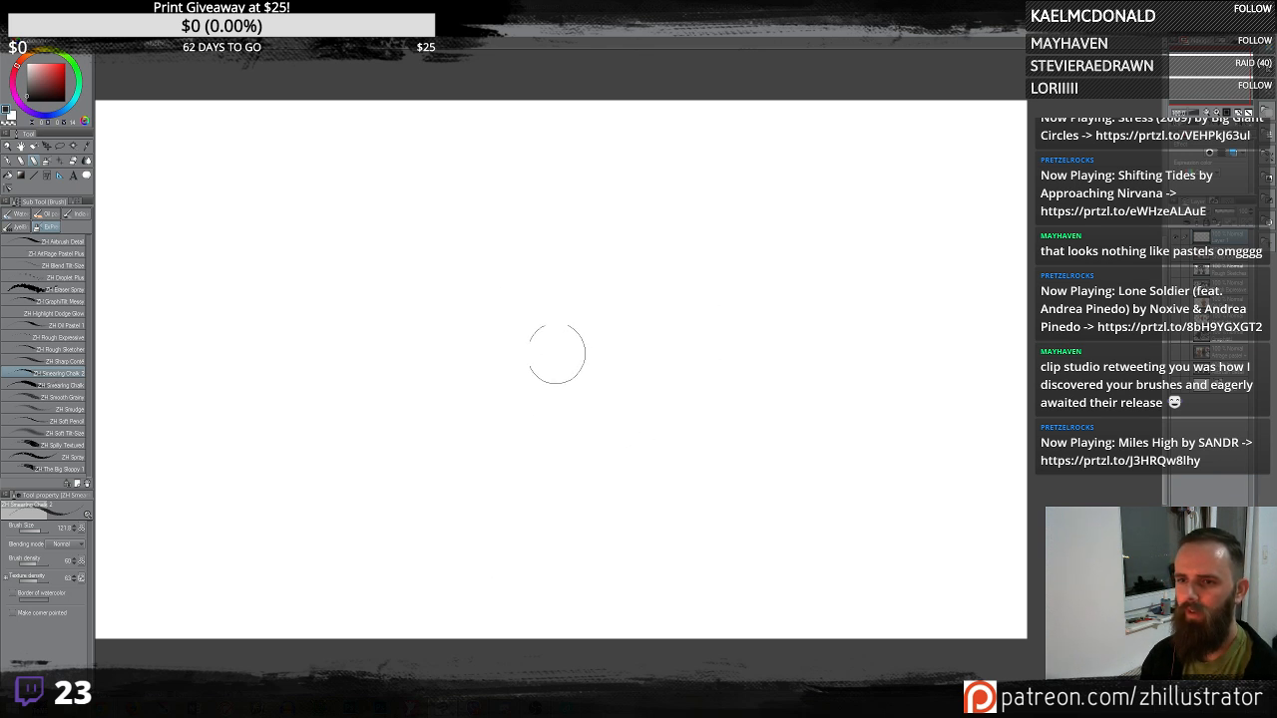
# - Sketch a cartoon face with scrubbed chalk hair, a cap outline, an eye circle and a moustache
pyautogui.moveTo(502, 337)
pyautogui.mouseDown()
pyautogui.moveTo(501, 368)
pyautogui.moveTo(552, 422)
pyautogui.moveTo(586, 333)
pyautogui.moveTo(582, 286)
pyautogui.moveTo(508, 223)
pyautogui.moveTo(507, 306)
pyautogui.moveTo(494, 322)
pyautogui.moveTo(538, 355)
pyautogui.mouseUp()
pyautogui.moveTo(558, 345); pyautogui.dragTo(567, 348)
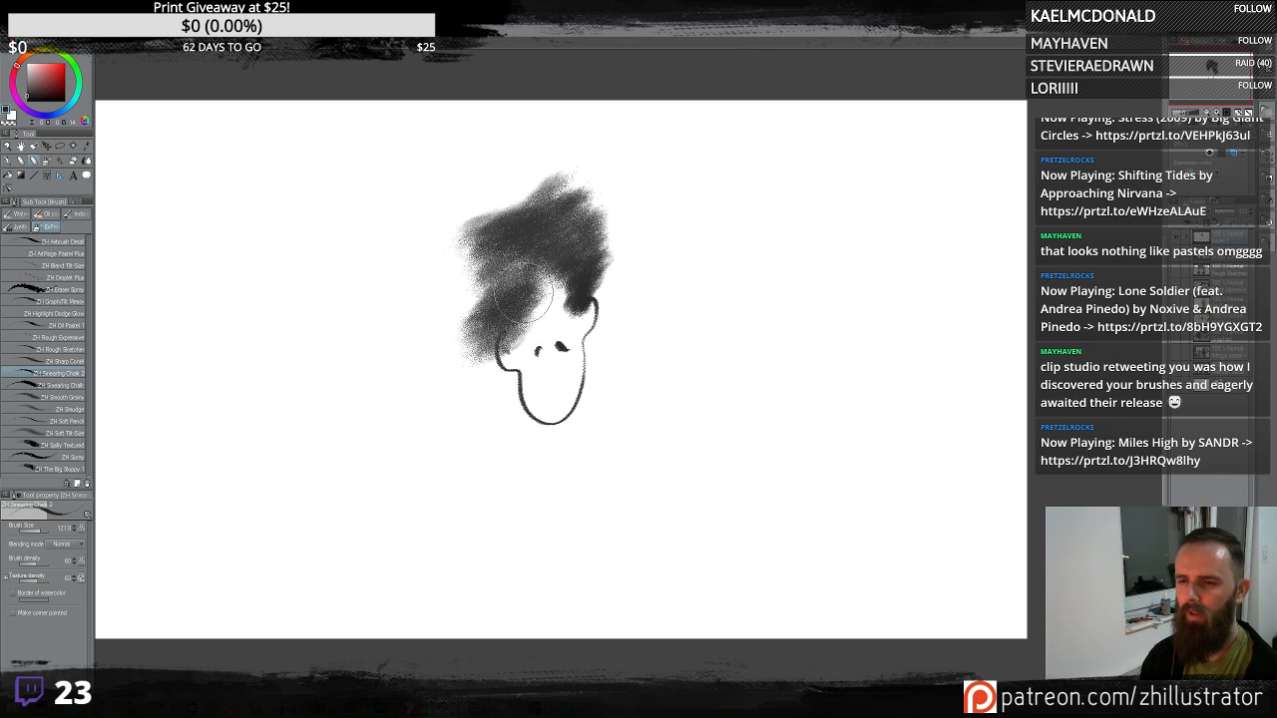
pyautogui.moveTo(581, 302); pyautogui.dragTo(519, 333)
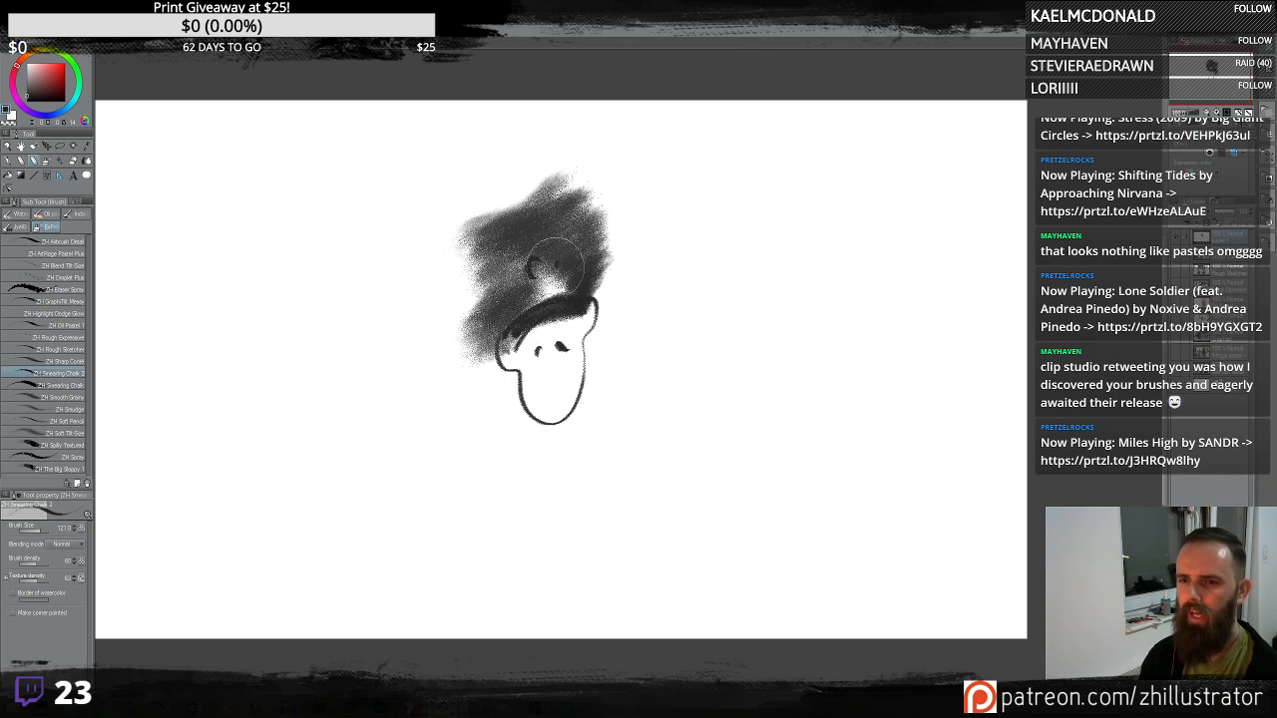
pyautogui.moveTo(543, 256); pyautogui.dragTo(528, 256)
pyautogui.moveTo(550, 397)
pyautogui.mouseDown()
pyautogui.moveTo(499, 414)
pyautogui.moveTo(557, 392)
pyautogui.moveTo(594, 396)
pyautogui.mouseUp()
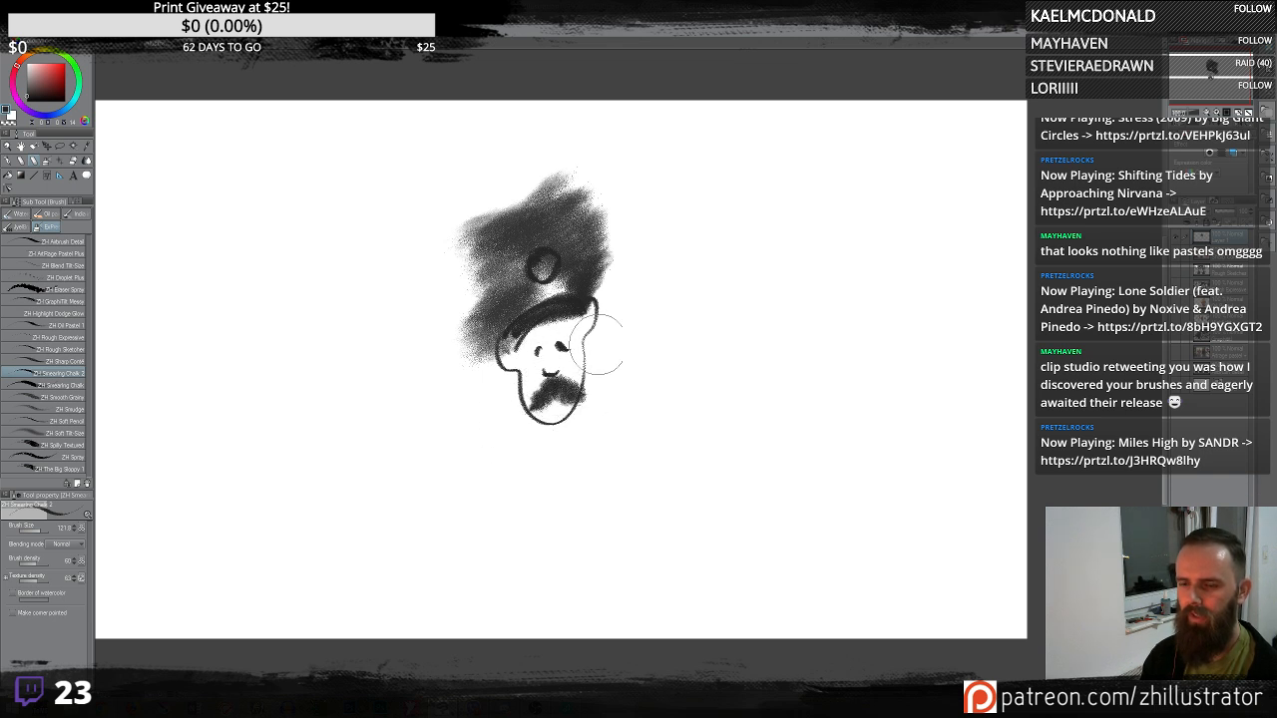
# - Add chalk shading beside the face and down its left side, undoing the last two strokes
pyautogui.moveTo(595, 302); pyautogui.dragTo(600, 331)
pyautogui.moveTo(493, 355)
pyautogui.mouseDown()
pyautogui.moveTo(483, 477)
pyautogui.moveTo(507, 491)
pyautogui.mouseUp()
pyautogui.hotkey('ctrl', 'z')
pyautogui.hotkey('ctrl', 'z')
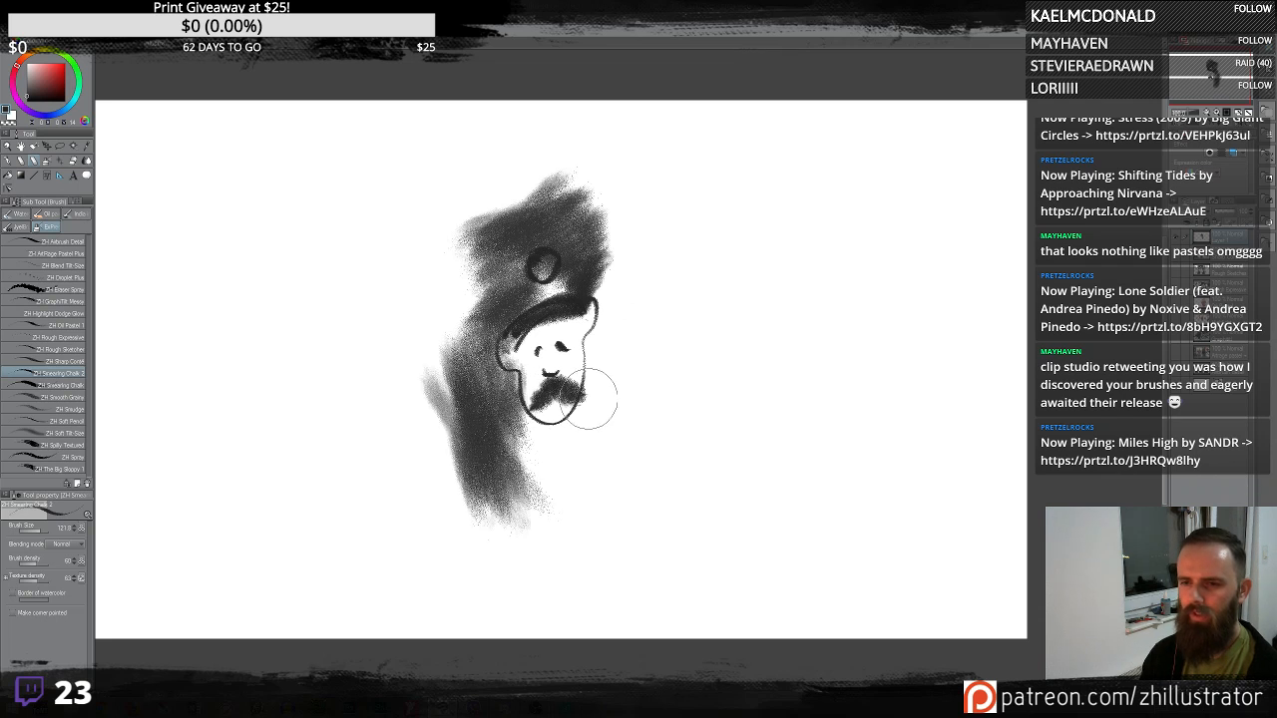
# - Scrub a dark chalk beard below the face and draw the shoulder and arm contours
pyautogui.moveTo(600, 379)
pyautogui.mouseDown()
pyautogui.moveTo(586, 437)
pyautogui.moveTo(526, 459)
pyautogui.moveTo(499, 416)
pyautogui.moveTo(619, 453)
pyautogui.moveTo(637, 476)
pyautogui.moveTo(624, 626)
pyautogui.mouseUp()
pyautogui.moveTo(463, 436); pyautogui.dragTo(461, 639)
pyautogui.moveTo(635, 457)
pyautogui.mouseDown()
pyautogui.moveTo(693, 495)
pyautogui.moveTo(684, 525)
pyautogui.mouseUp()
pyautogui.moveTo(680, 528)
pyautogui.mouseDown()
pyautogui.moveTo(711, 557)
pyautogui.moveTo(751, 639)
pyautogui.mouseUp()
pyautogui.moveTo(459, 461); pyautogui.dragTo(447, 537)
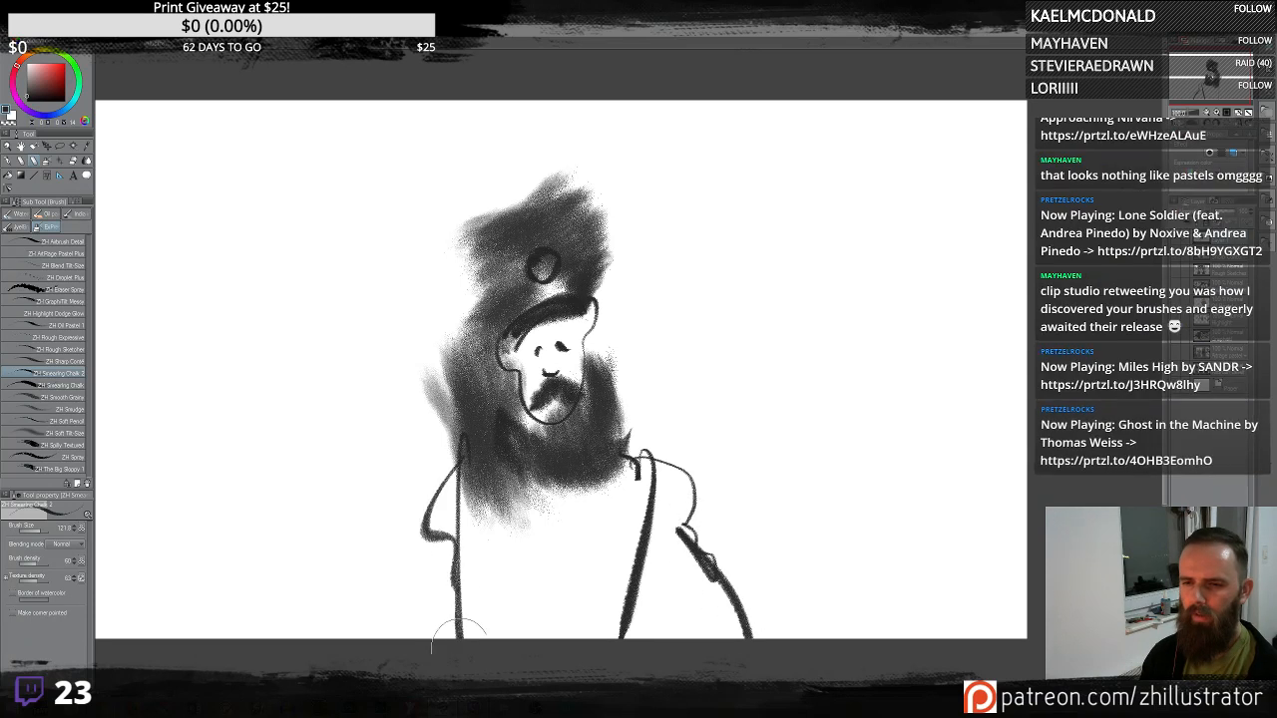
# - Draw the shirt front, collar and left arm contours, undoing the last two strokes
pyautogui.moveTo(529, 503); pyautogui.dragTo(528, 650)
pyautogui.moveTo(520, 643)
pyautogui.mouseDown()
pyautogui.moveTo(514, 473)
pyautogui.moveTo(595, 441)
pyautogui.mouseUp()
pyautogui.moveTo(596, 454)
pyautogui.mouseDown()
pyautogui.moveTo(523, 497)
pyautogui.moveTo(544, 494)
pyautogui.mouseUp()
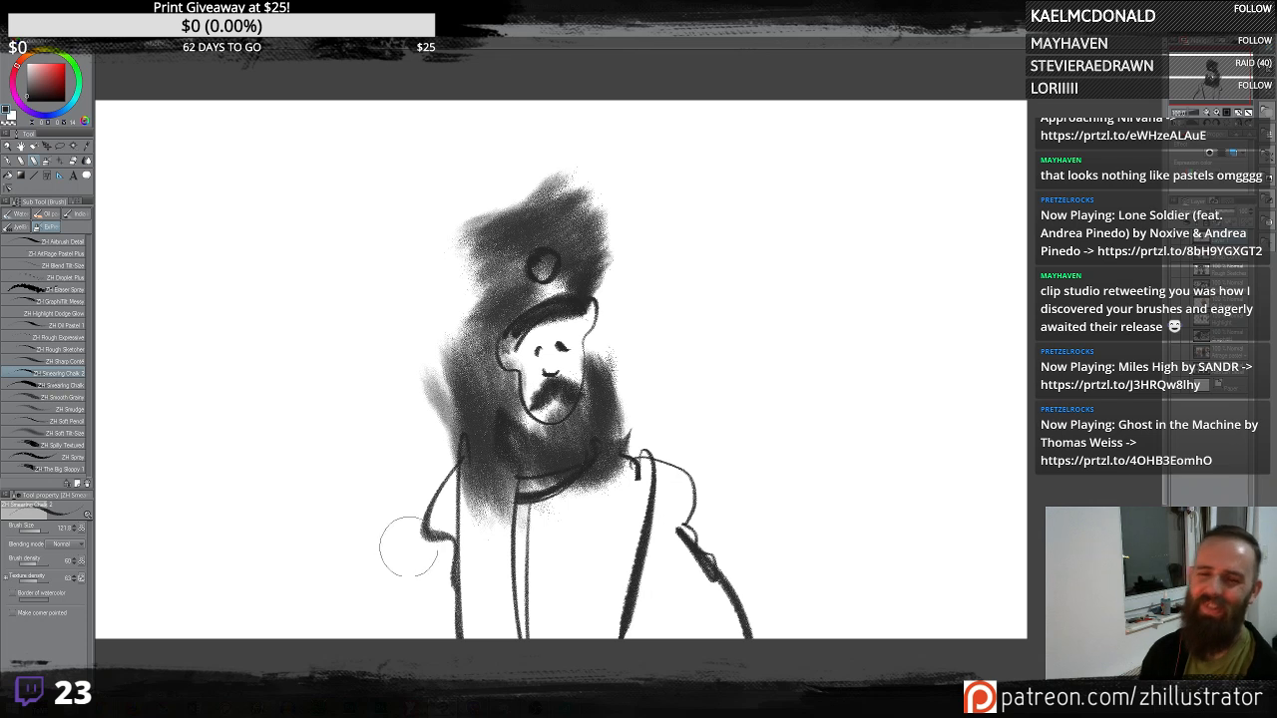
pyautogui.moveTo(427, 537); pyautogui.dragTo(401, 601)
pyautogui.moveTo(407, 601)
pyautogui.mouseDown()
pyautogui.moveTo(377, 626)
pyautogui.moveTo(456, 607)
pyautogui.mouseUp()
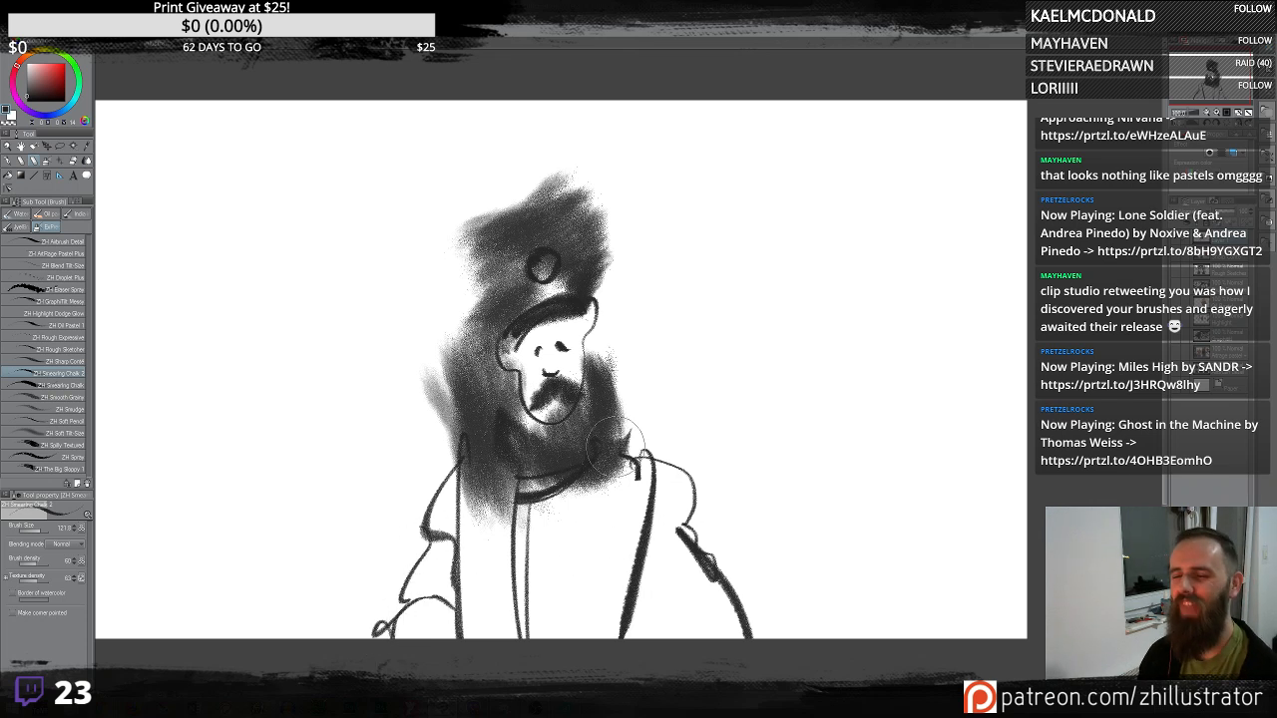
pyautogui.moveTo(479, 475)
pyautogui.mouseDown()
pyautogui.moveTo(519, 638)
pyautogui.moveTo(429, 598)
pyautogui.moveTo(544, 528)
pyautogui.moveTo(544, 638)
pyautogui.mouseUp()
pyautogui.hotkey('ctrl', 'z')
pyautogui.hotkey('ctrl', 'z')
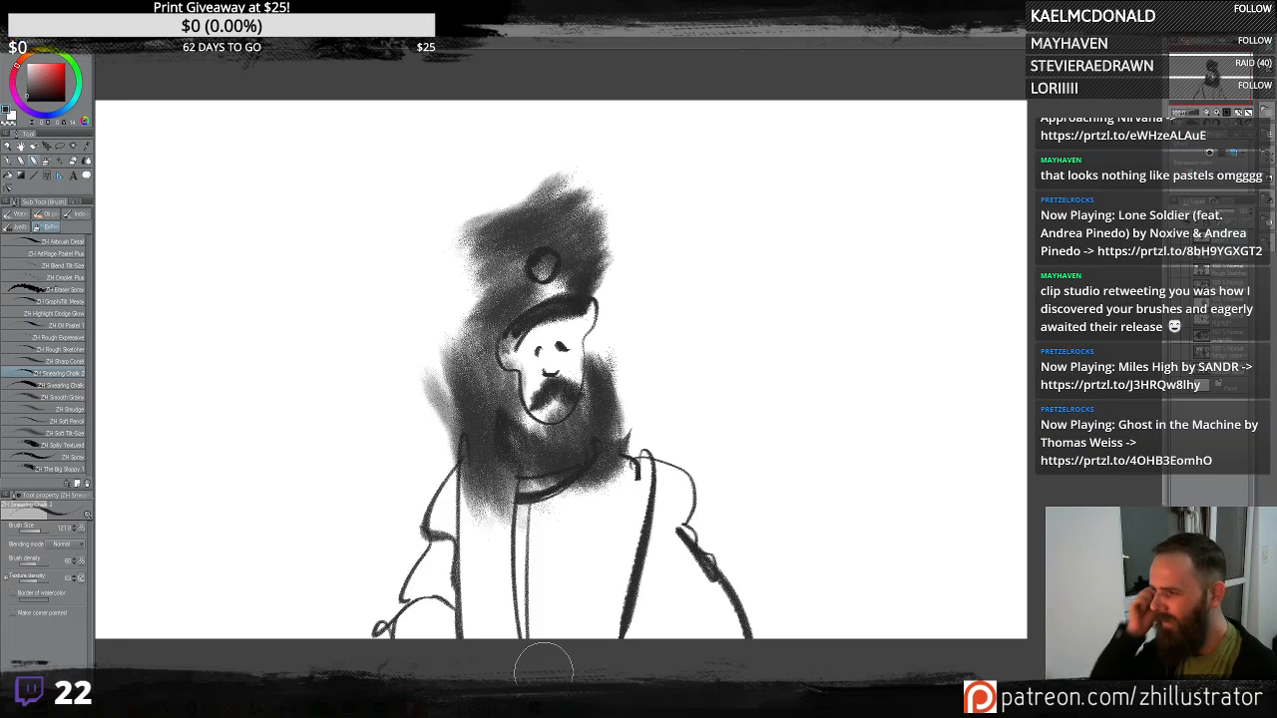
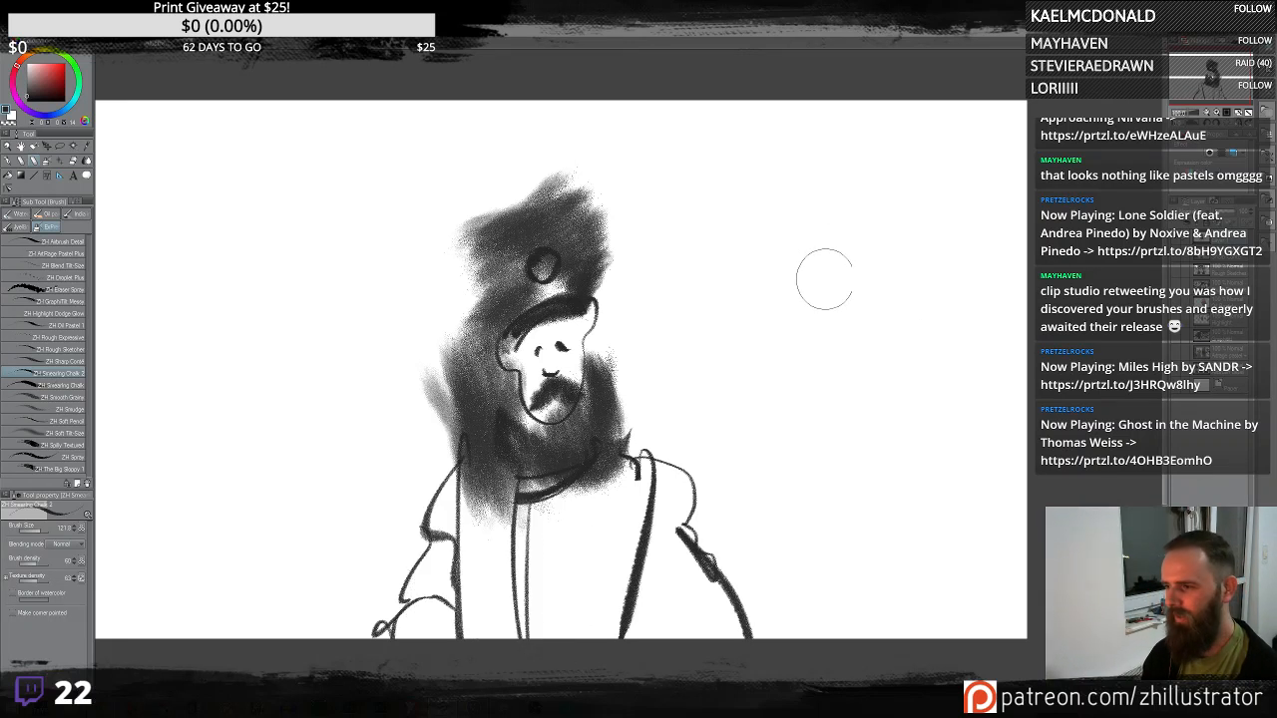
# - Sketch a second head to the right of the figure with a jaw outline, glasses and scrubbed chalk hair
pyautogui.moveTo(784, 264)
pyautogui.mouseDown()
pyautogui.moveTo(900, 245)
pyautogui.moveTo(823, 372)
pyautogui.moveTo(798, 257)
pyautogui.mouseUp()
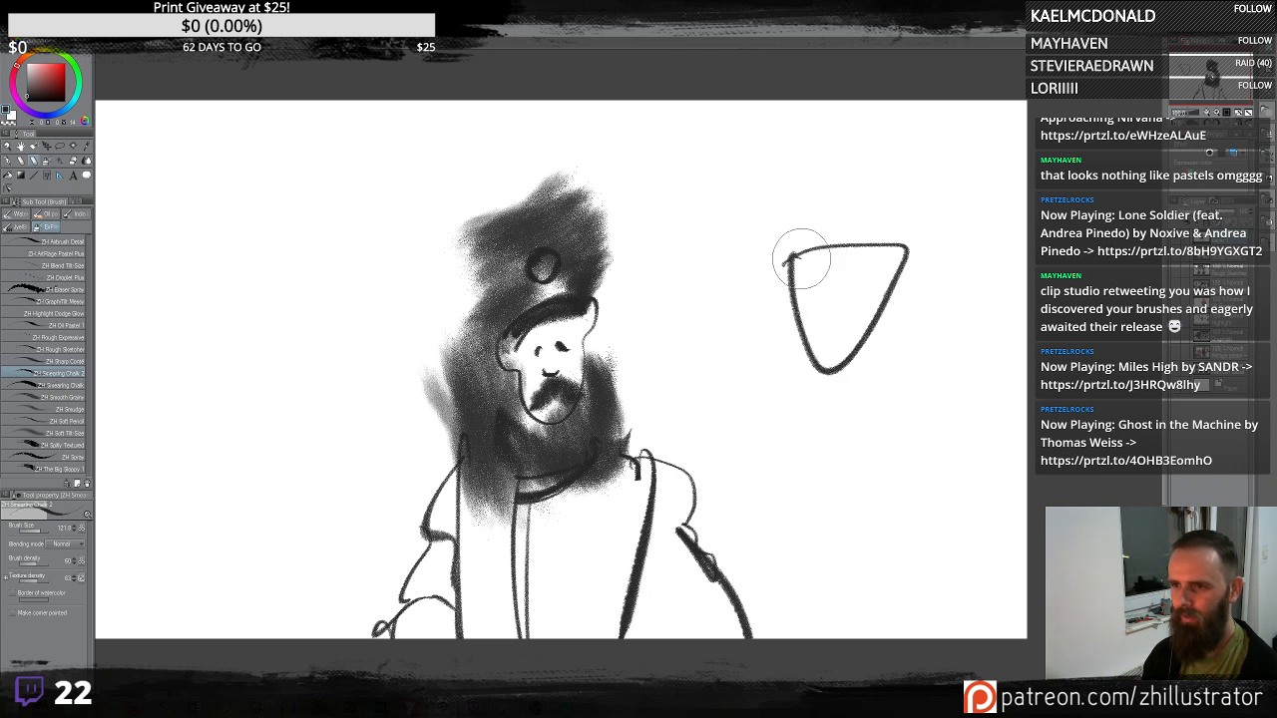
pyautogui.moveTo(867, 304)
pyautogui.mouseDown()
pyautogui.moveTo(799, 314)
pyautogui.moveTo(837, 280)
pyautogui.moveTo(811, 284)
pyautogui.moveTo(817, 248)
pyautogui.moveTo(904, 237)
pyautogui.moveTo(854, 244)
pyautogui.moveTo(879, 248)
pyautogui.moveTo(869, 322)
pyautogui.moveTo(816, 334)
pyautogui.moveTo(817, 313)
pyautogui.moveTo(805, 324)
pyautogui.moveTo(845, 302)
pyautogui.mouseUp()
pyautogui.moveTo(810, 297); pyautogui.dragTo(790, 273)
pyautogui.moveTo(827, 312); pyautogui.dragTo(835, 316)
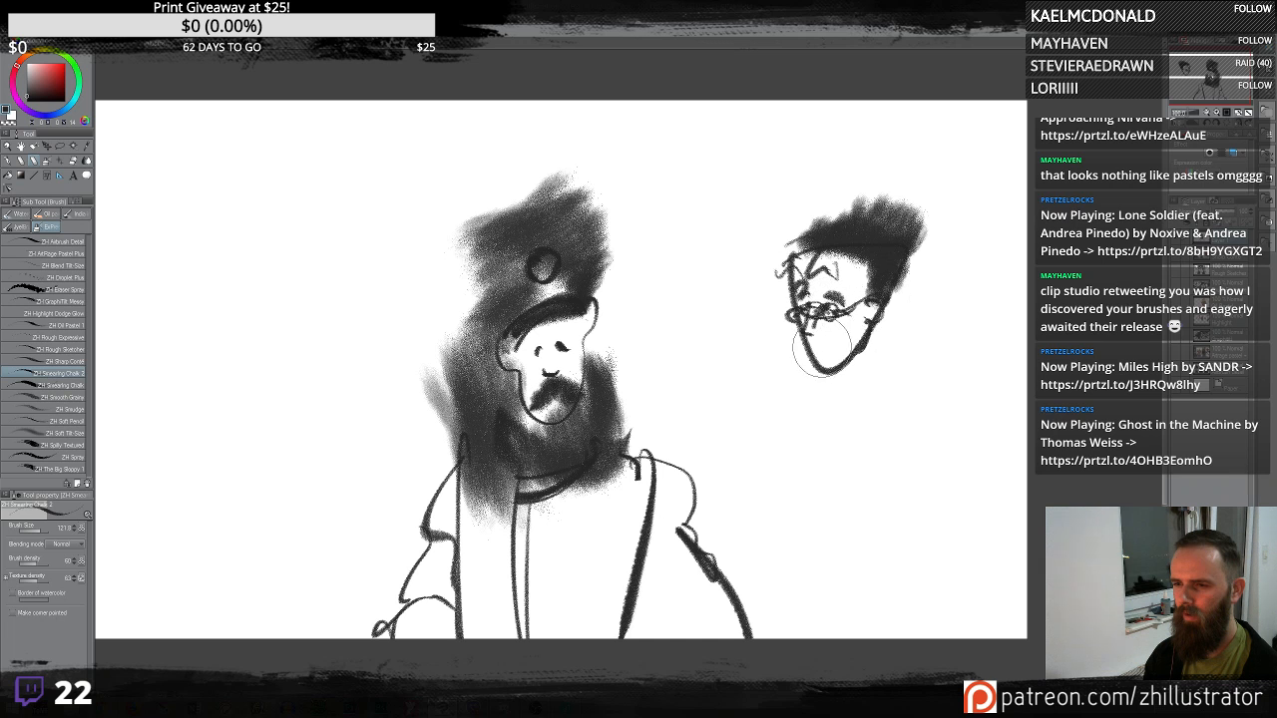
pyautogui.moveTo(790, 243)
pyautogui.mouseDown()
pyautogui.moveTo(829, 205)
pyautogui.moveTo(839, 232)
pyautogui.mouseUp()
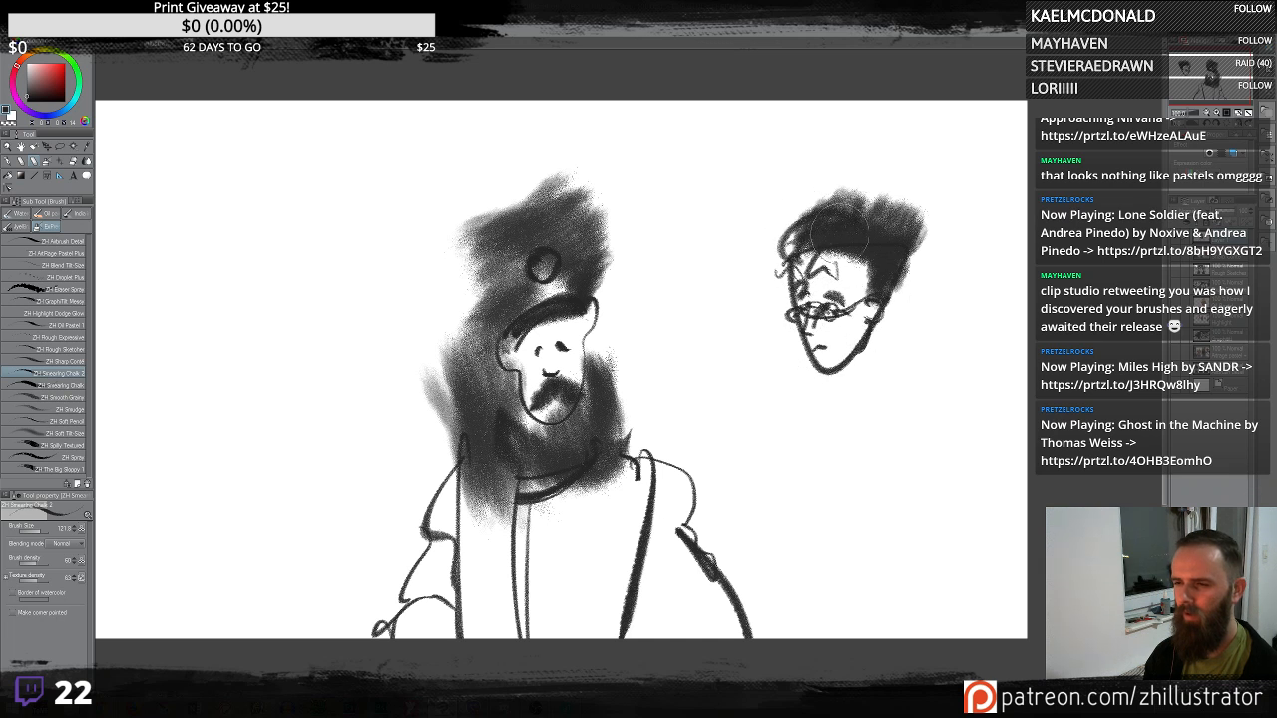
# - Scrub broad dark chalk tone around and below the second head
pyautogui.moveTo(788, 307)
pyautogui.mouseDown()
pyautogui.moveTo(809, 440)
pyautogui.moveTo(810, 409)
pyautogui.mouseUp()
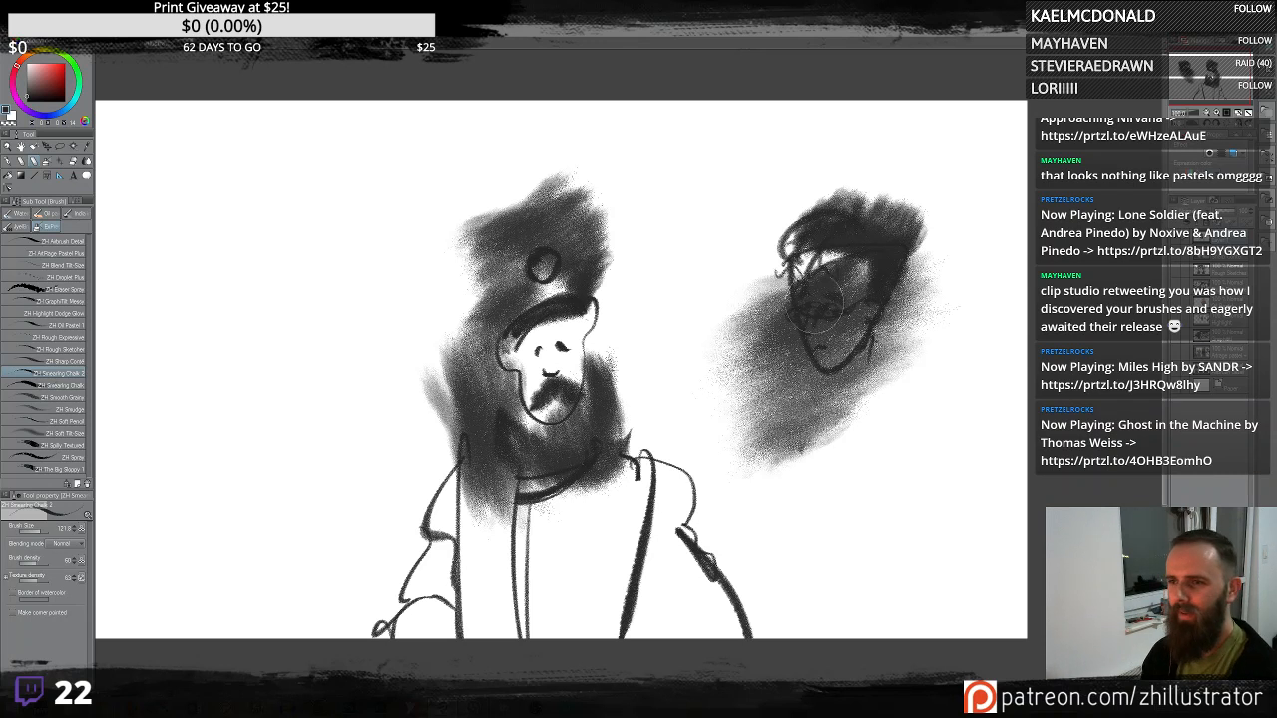
pyautogui.moveTo(798, 288)
pyautogui.mouseDown()
pyautogui.moveTo(789, 250)
pyautogui.moveTo(784, 407)
pyautogui.mouseUp()
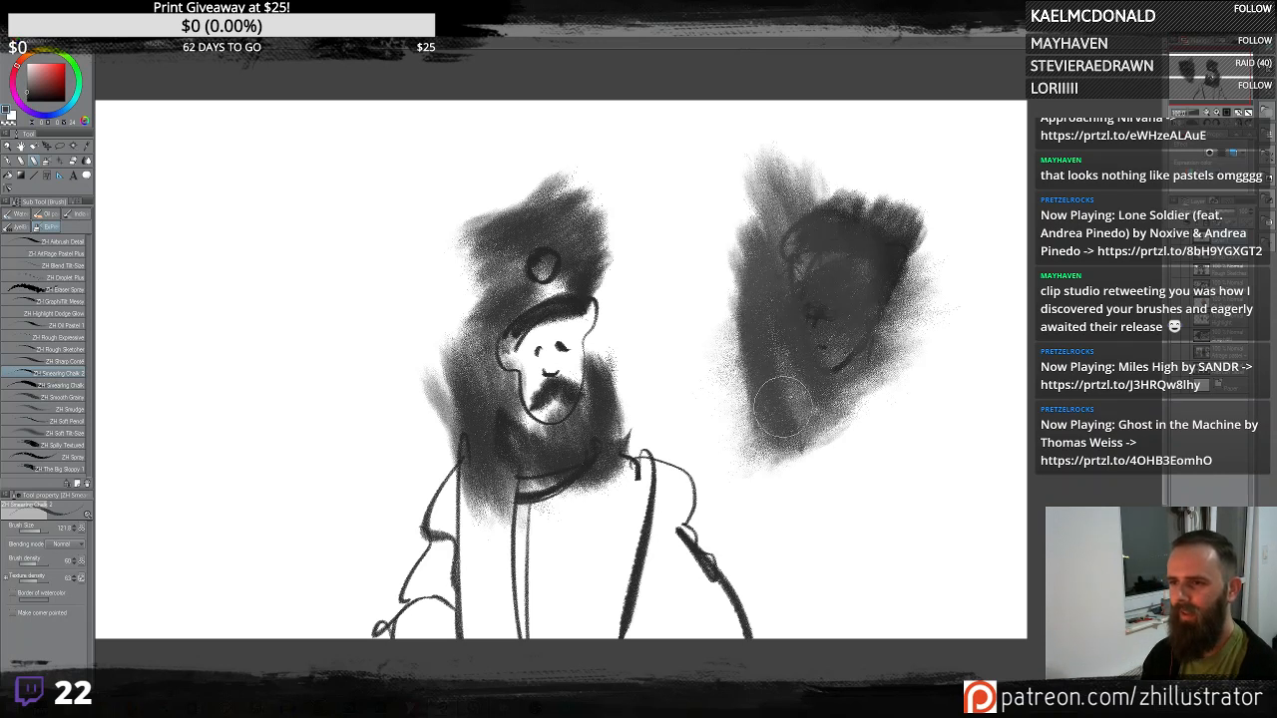
pyautogui.moveTo(870, 238)
pyautogui.mouseDown()
pyautogui.moveTo(757, 268)
pyautogui.moveTo(697, 104)
pyautogui.moveTo(799, 488)
pyautogui.moveTo(897, 314)
pyautogui.moveTo(864, 540)
pyautogui.mouseUp()
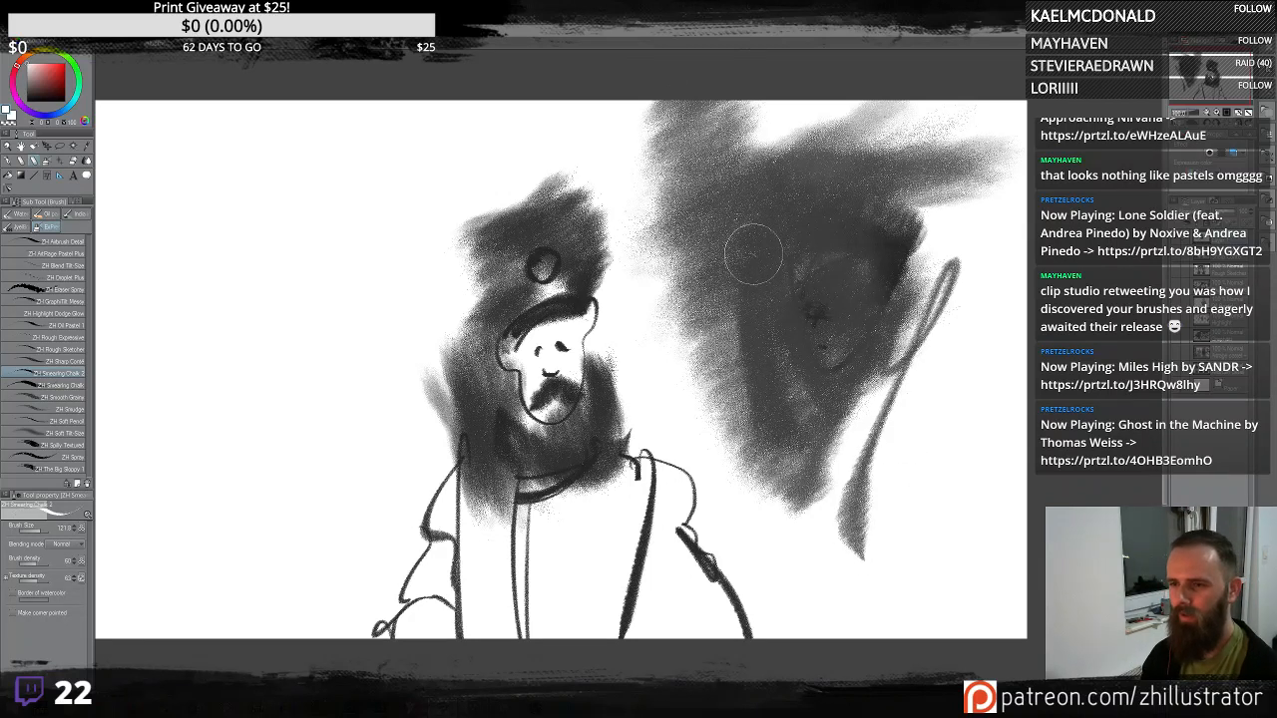
# - Draw a light head outline, ears, mouth and beard over the dark tone, then scrub a dark cap on top
pyautogui.moveTo(755, 257)
pyautogui.mouseDown()
pyautogui.moveTo(755, 334)
pyautogui.moveTo(844, 229)
pyautogui.moveTo(846, 279)
pyautogui.moveTo(788, 282)
pyautogui.mouseUp()
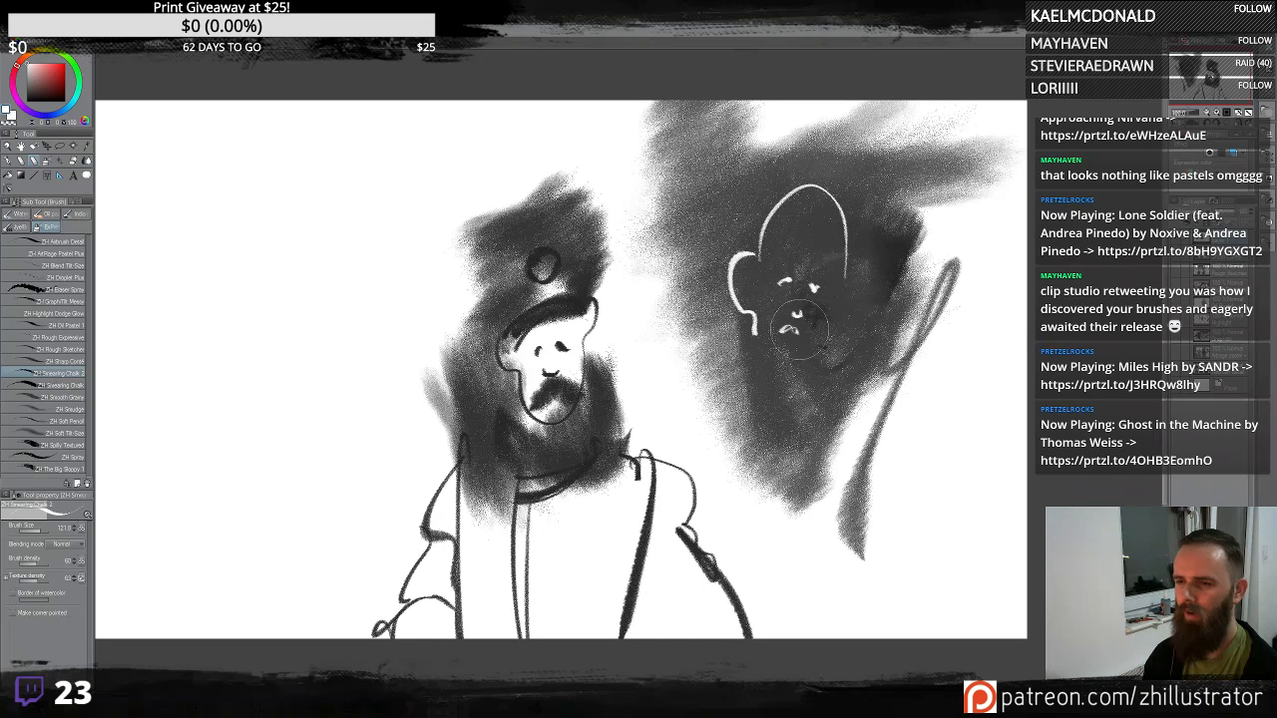
pyautogui.moveTo(853, 296); pyautogui.dragTo(848, 322)
pyautogui.moveTo(835, 327); pyautogui.dragTo(827, 349)
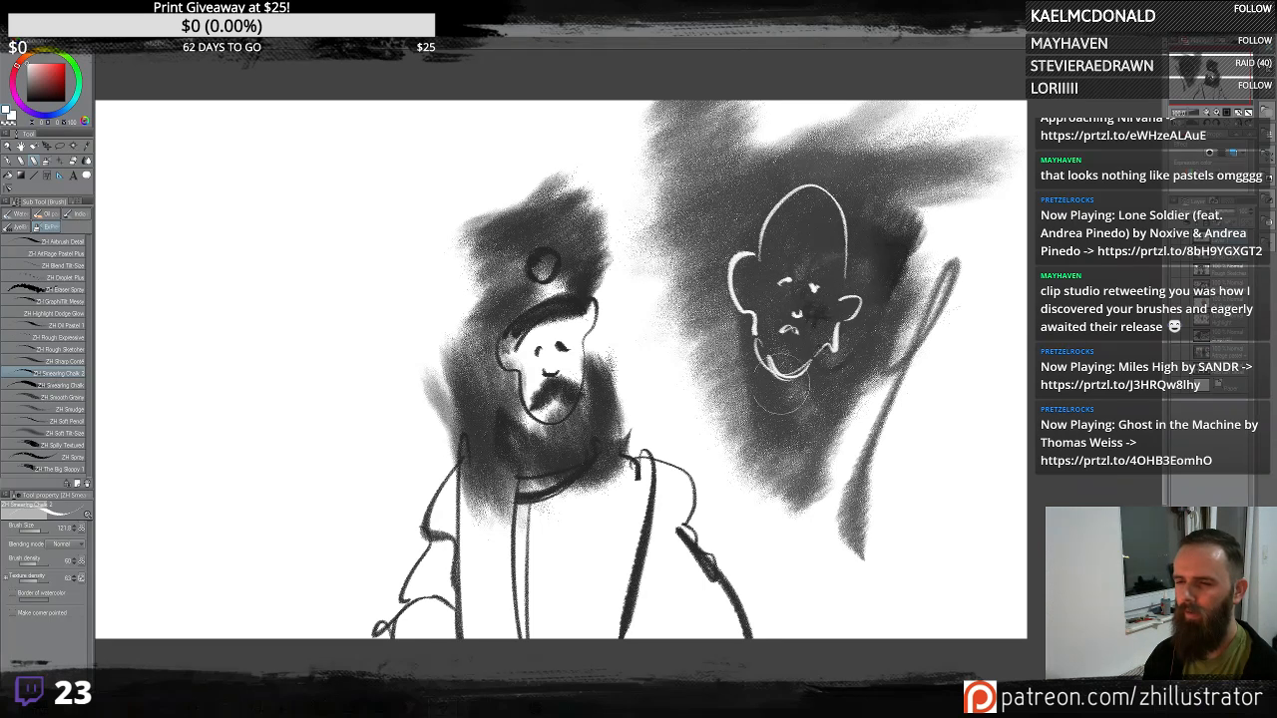
pyautogui.moveTo(782, 391); pyautogui.dragTo(835, 391)
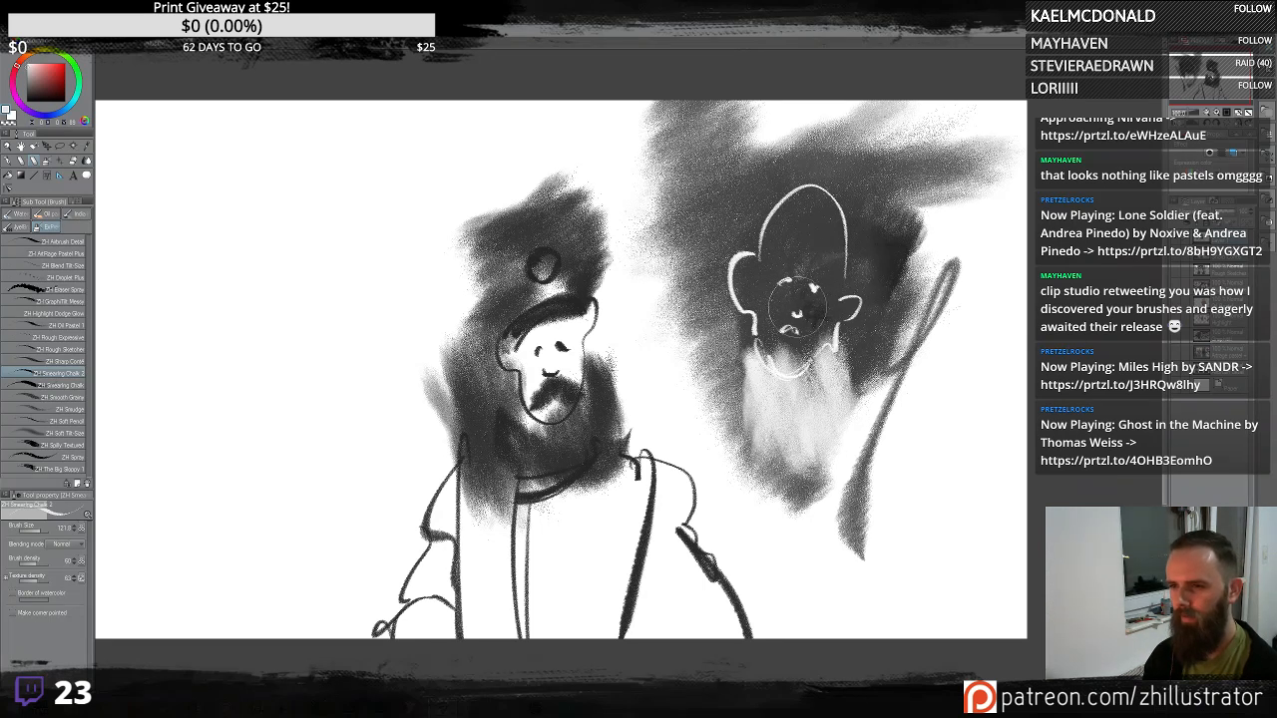
pyautogui.moveTo(790, 257)
pyautogui.mouseDown()
pyautogui.moveTo(813, 287)
pyautogui.moveTo(829, 210)
pyautogui.moveTo(821, 187)
pyautogui.moveTo(871, 264)
pyautogui.moveTo(799, 238)
pyautogui.moveTo(842, 226)
pyautogui.moveTo(754, 229)
pyautogui.moveTo(795, 166)
pyautogui.moveTo(825, 241)
pyautogui.moveTo(831, 200)
pyautogui.mouseUp()
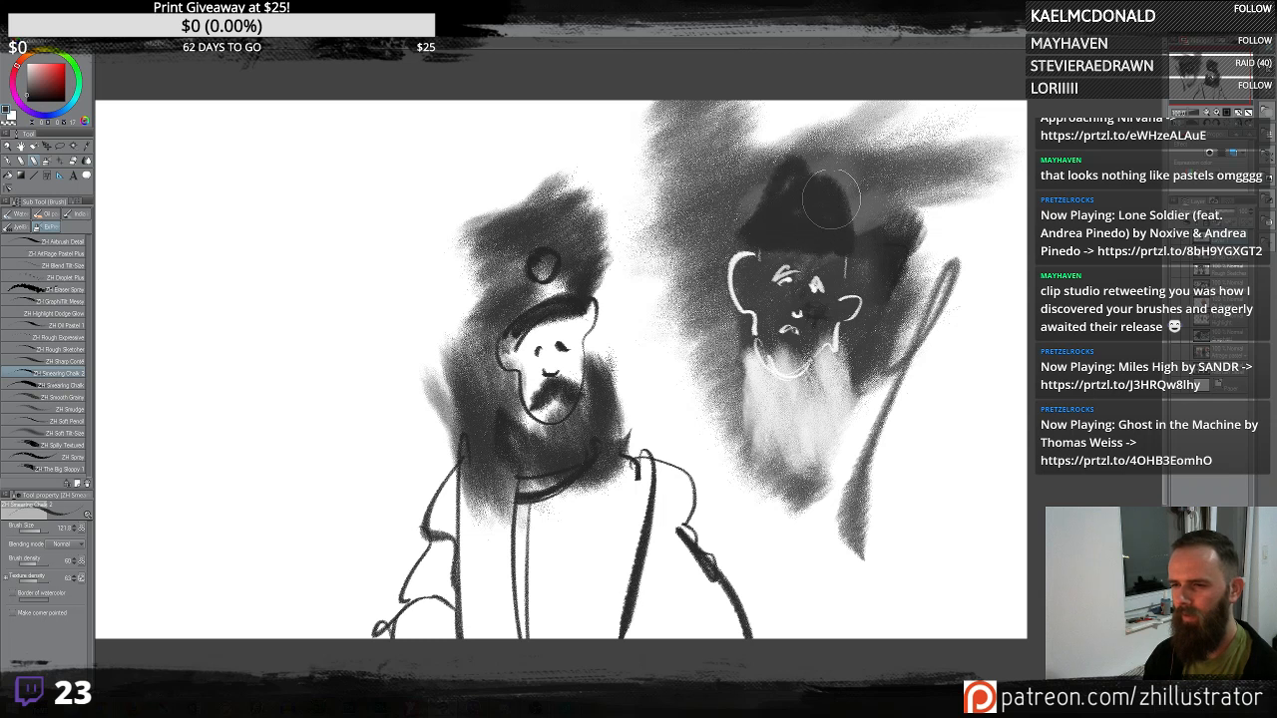
pyautogui.moveTo(736, 244)
pyautogui.mouseDown()
pyautogui.moveTo(770, 351)
pyautogui.moveTo(835, 330)
pyautogui.moveTo(819, 375)
pyautogui.moveTo(867, 322)
pyautogui.moveTo(857, 274)
pyautogui.moveTo(838, 282)
pyautogui.moveTo(858, 308)
pyautogui.mouseUp()
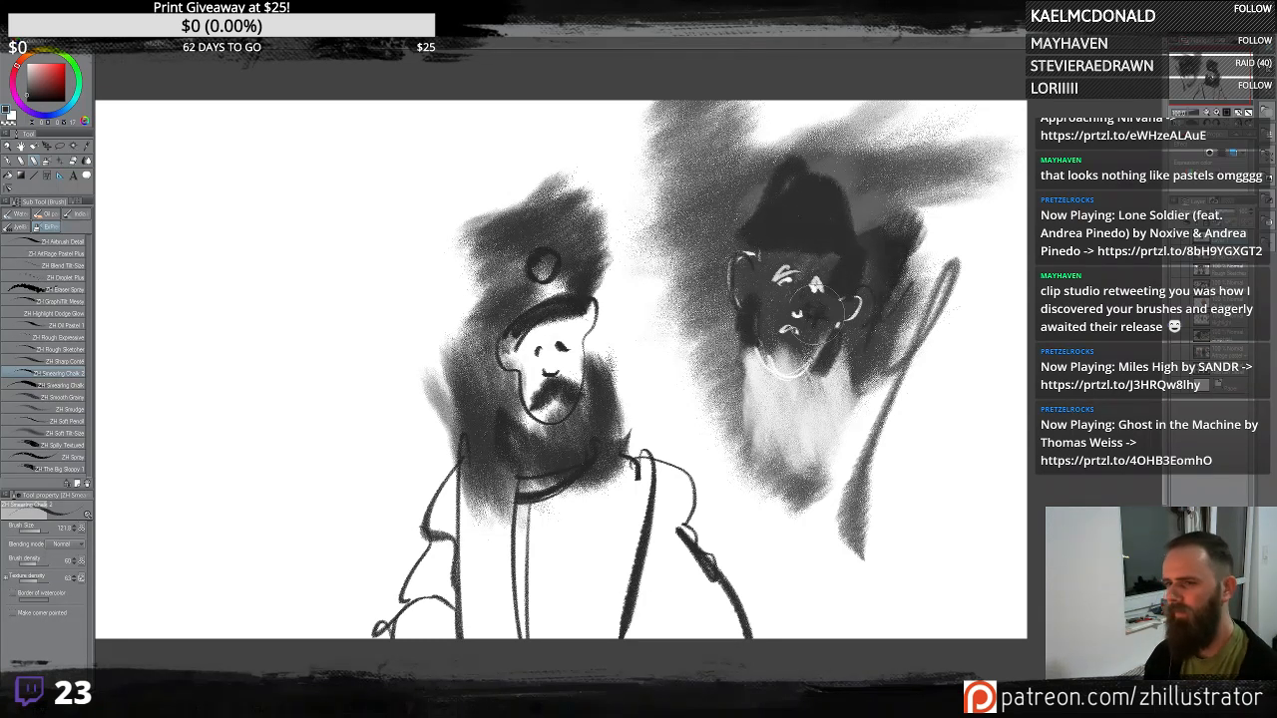
# - Clear the canvas and test long chalk strokes across it, undoing all of them
pyautogui.press('Delete')
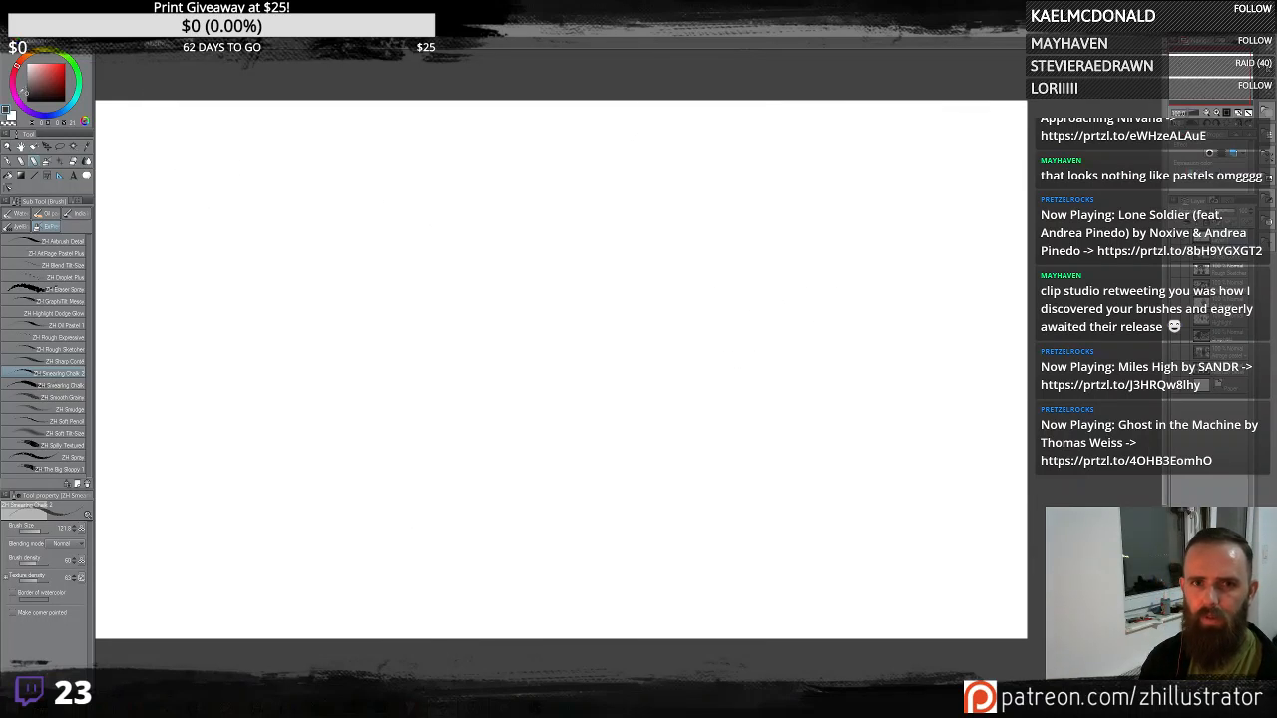
pyautogui.moveTo(158, 176)
pyautogui.mouseDown()
pyautogui.moveTo(479, 194)
pyautogui.moveTo(1008, 125)
pyautogui.mouseUp()
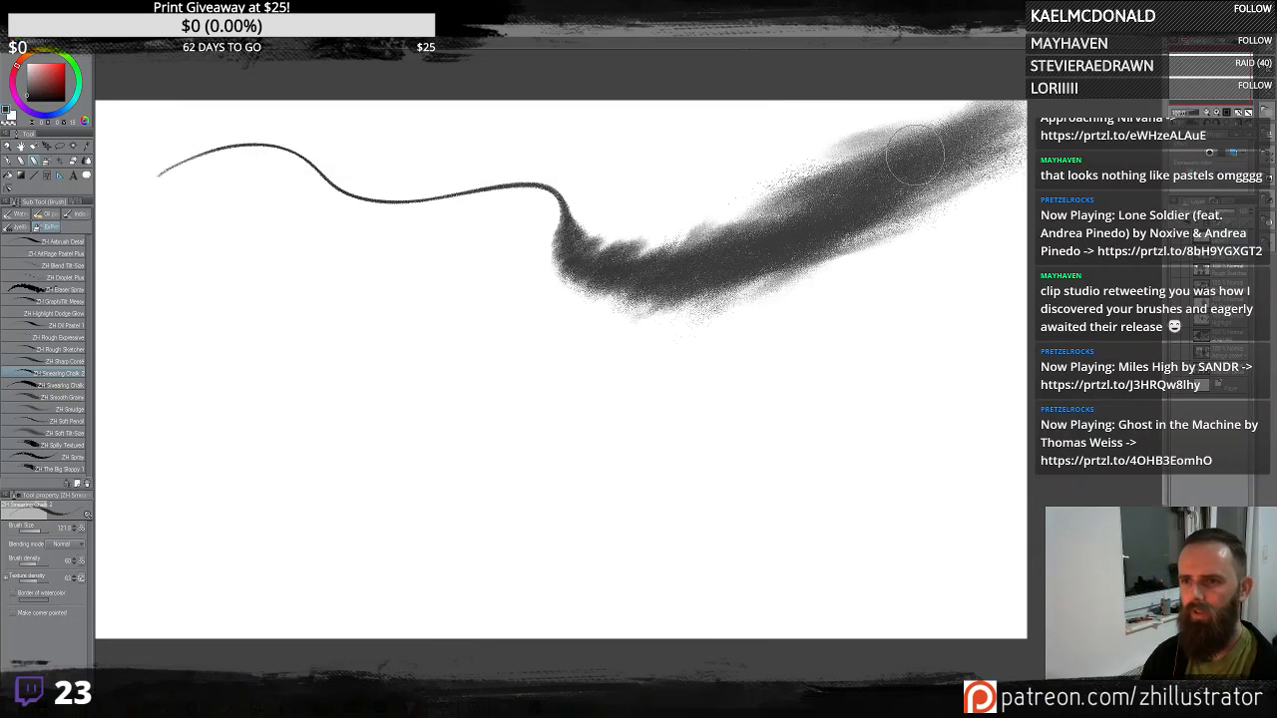
pyautogui.moveTo(151, 257)
pyautogui.mouseDown()
pyautogui.moveTo(294, 239)
pyautogui.moveTo(688, 464)
pyautogui.moveTo(1030, 224)
pyautogui.moveTo(718, 359)
pyautogui.mouseUp()
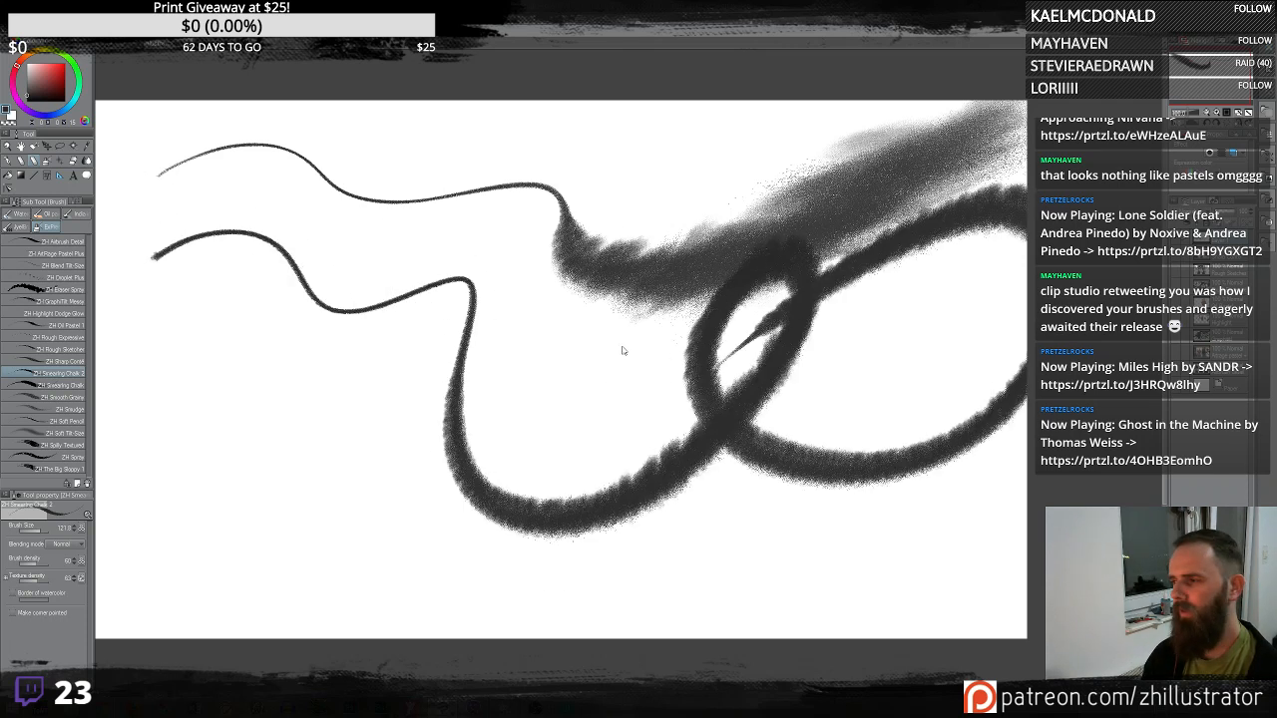
pyautogui.hotkey('ctrl', 'z')
pyautogui.moveTo(236, 224)
pyautogui.mouseDown()
pyautogui.moveTo(125, 389)
pyautogui.moveTo(467, 299)
pyautogui.moveTo(549, 411)
pyautogui.moveTo(858, 308)
pyautogui.moveTo(742, 381)
pyautogui.moveTo(894, 486)
pyautogui.moveTo(998, 165)
pyautogui.mouseUp()
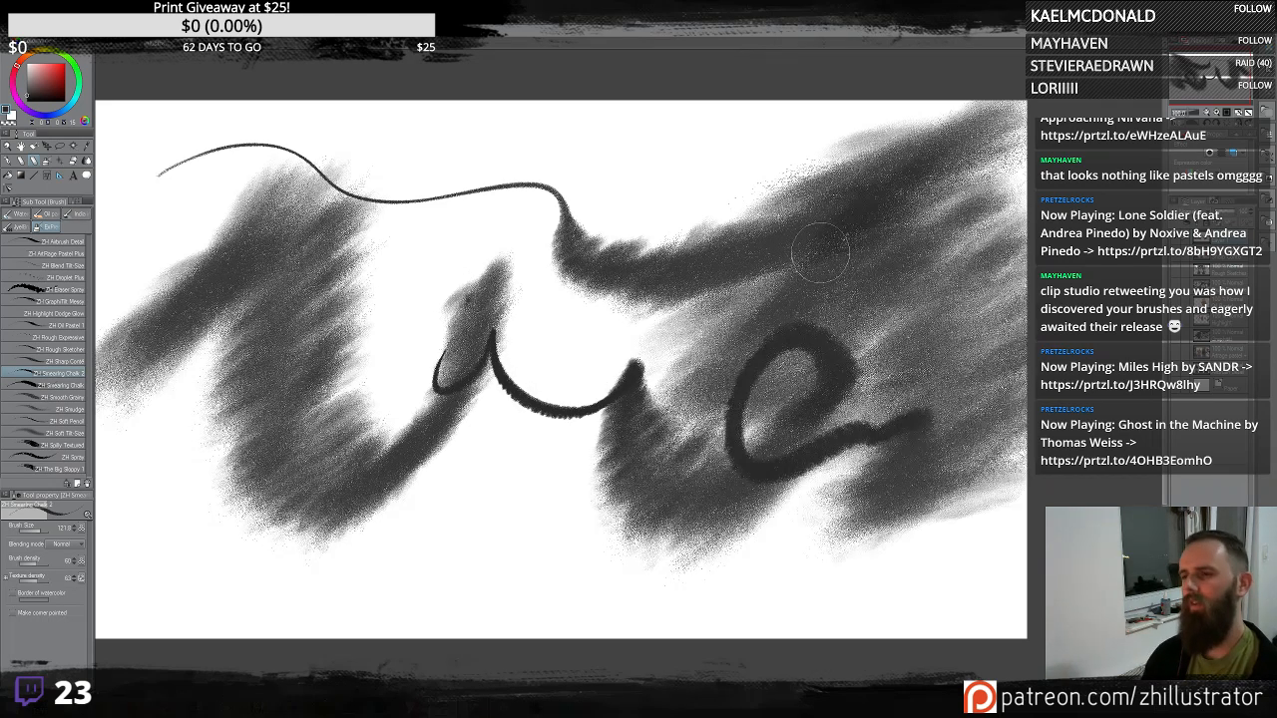
pyautogui.hotkey('ctrl', 'z')
pyautogui.hotkey('ctrl', 'z')
pyautogui.hotkey('ctrl', 'z')
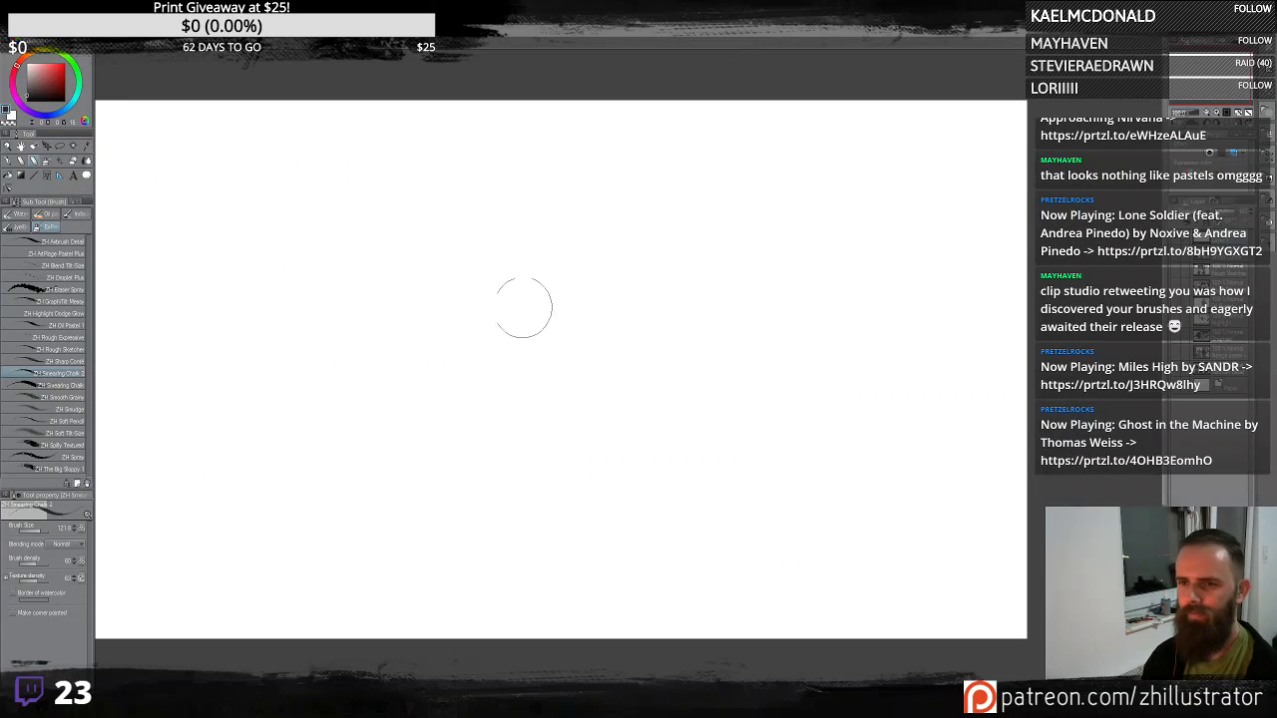
# - Sketch a new face with scrubbed chalk hair, eyebrows, a moustache, a head outline and a right ear
pyautogui.moveTo(537, 285)
pyautogui.mouseDown()
pyautogui.moveTo(485, 324)
pyautogui.moveTo(502, 380)
pyautogui.moveTo(618, 426)
pyautogui.moveTo(690, 298)
pyautogui.moveTo(649, 242)
pyautogui.moveTo(640, 260)
pyautogui.moveTo(597, 197)
pyautogui.moveTo(551, 254)
pyautogui.moveTo(646, 241)
pyautogui.moveTo(560, 154)
pyautogui.moveTo(515, 294)
pyautogui.moveTo(559, 340)
pyautogui.moveTo(605, 333)
pyautogui.moveTo(615, 353)
pyautogui.moveTo(563, 319)
pyautogui.moveTo(585, 414)
pyautogui.moveTo(528, 441)
pyautogui.mouseUp()
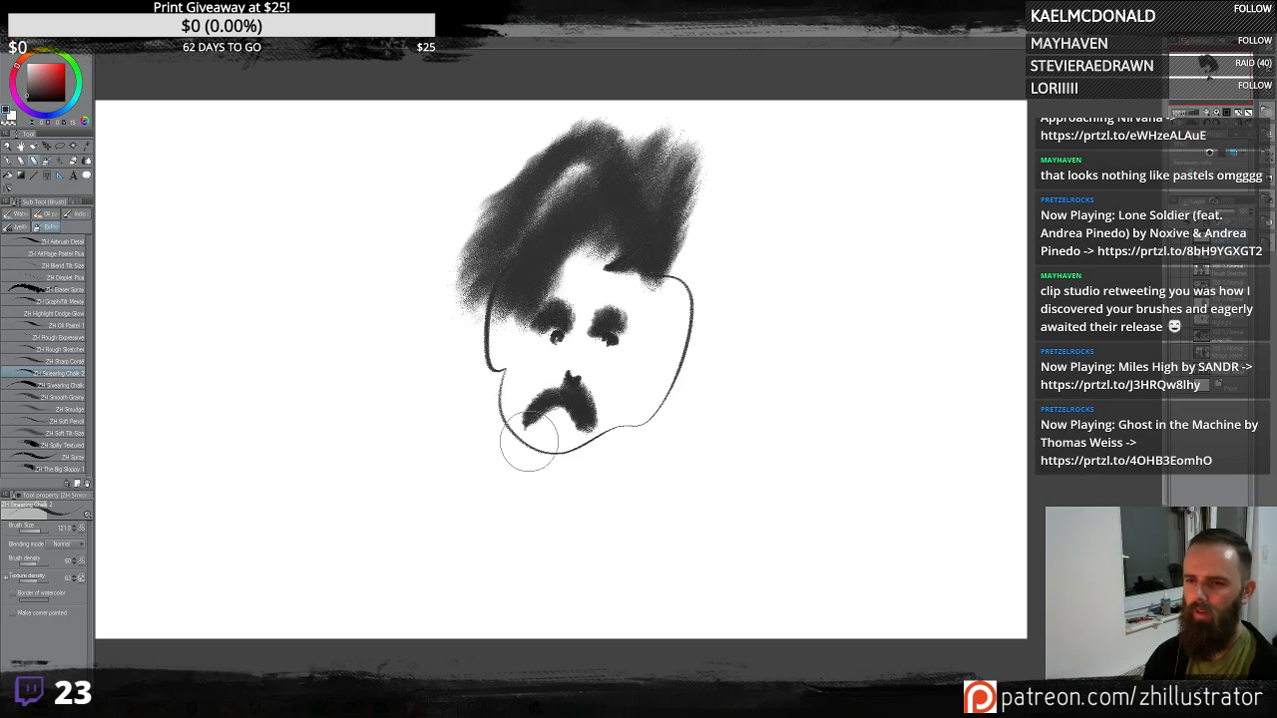
pyautogui.moveTo(660, 339); pyautogui.dragTo(659, 367)
pyautogui.moveTo(654, 261); pyautogui.dragTo(654, 324)
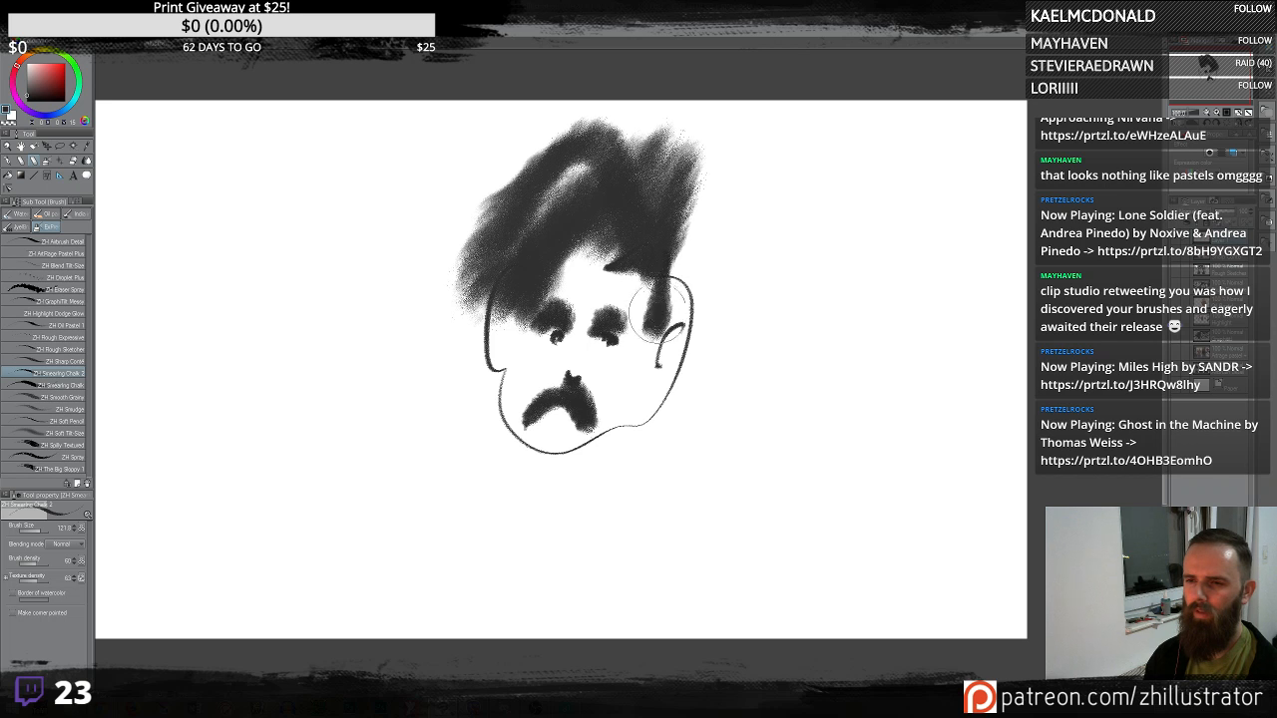
# - Darken the hair, add the left ear and a jaw line, and undo a shading stroke below
pyautogui.moveTo(701, 174); pyautogui.dragTo(664, 319)
pyautogui.moveTo(496, 300)
pyautogui.mouseDown()
pyautogui.moveTo(504, 371)
pyautogui.moveTo(539, 454)
pyautogui.mouseUp()
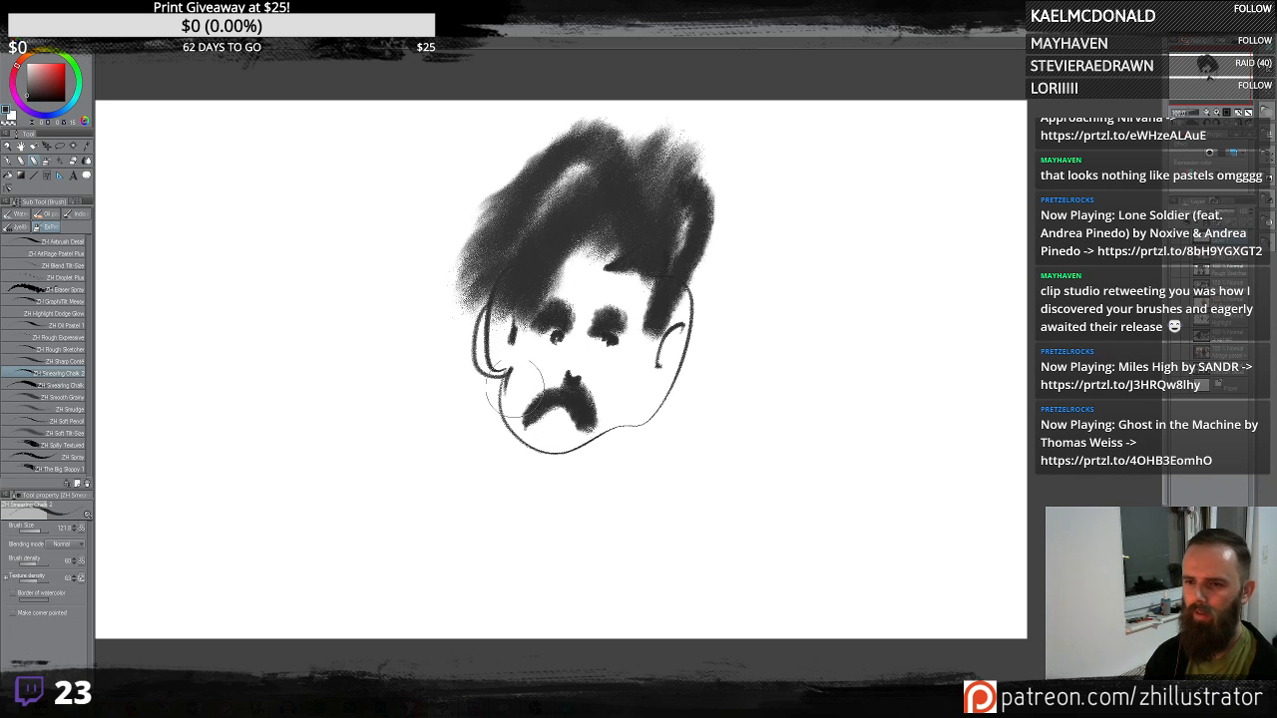
pyautogui.moveTo(496, 389); pyautogui.dragTo(643, 429)
pyautogui.moveTo(479, 518)
pyautogui.mouseDown()
pyautogui.moveTo(612, 492)
pyautogui.moveTo(711, 397)
pyautogui.mouseUp()
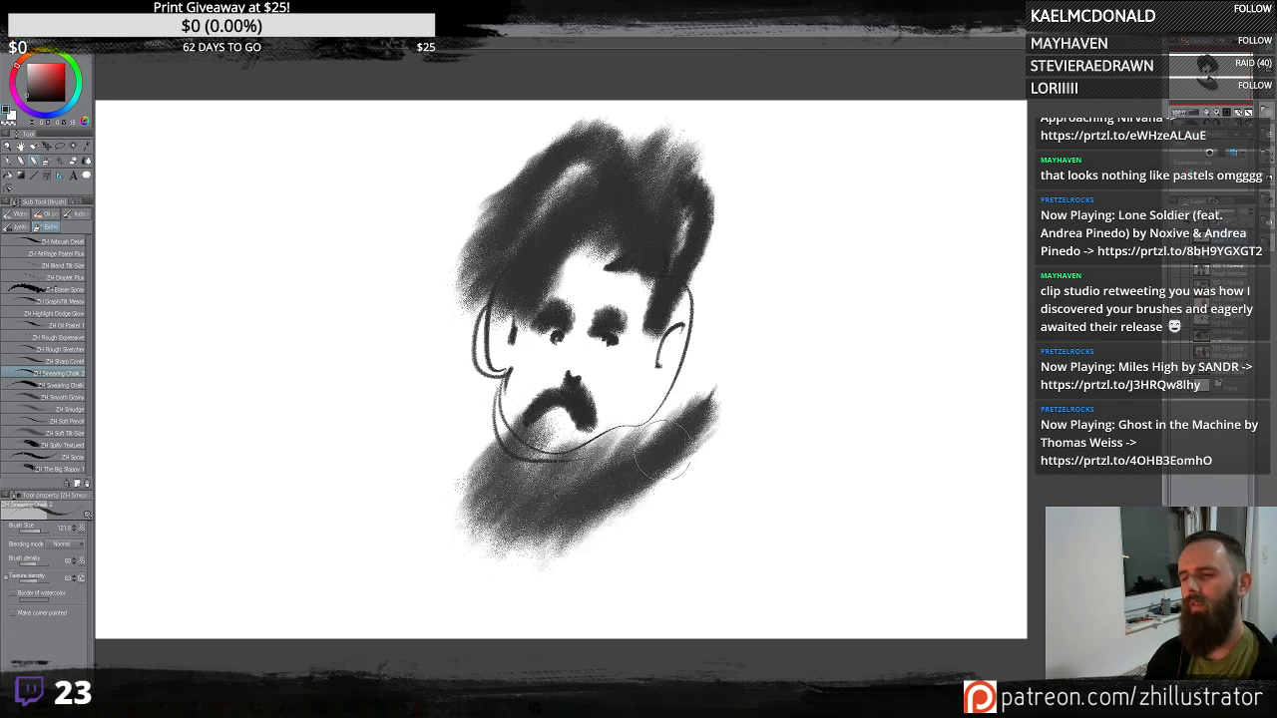
pyautogui.hotkey('ctrl', 'z')
# - Scrub a dark chalk beard below the moustache, undoing two trial strokes
pyautogui.moveTo(508, 410); pyautogui.dragTo(599, 549)
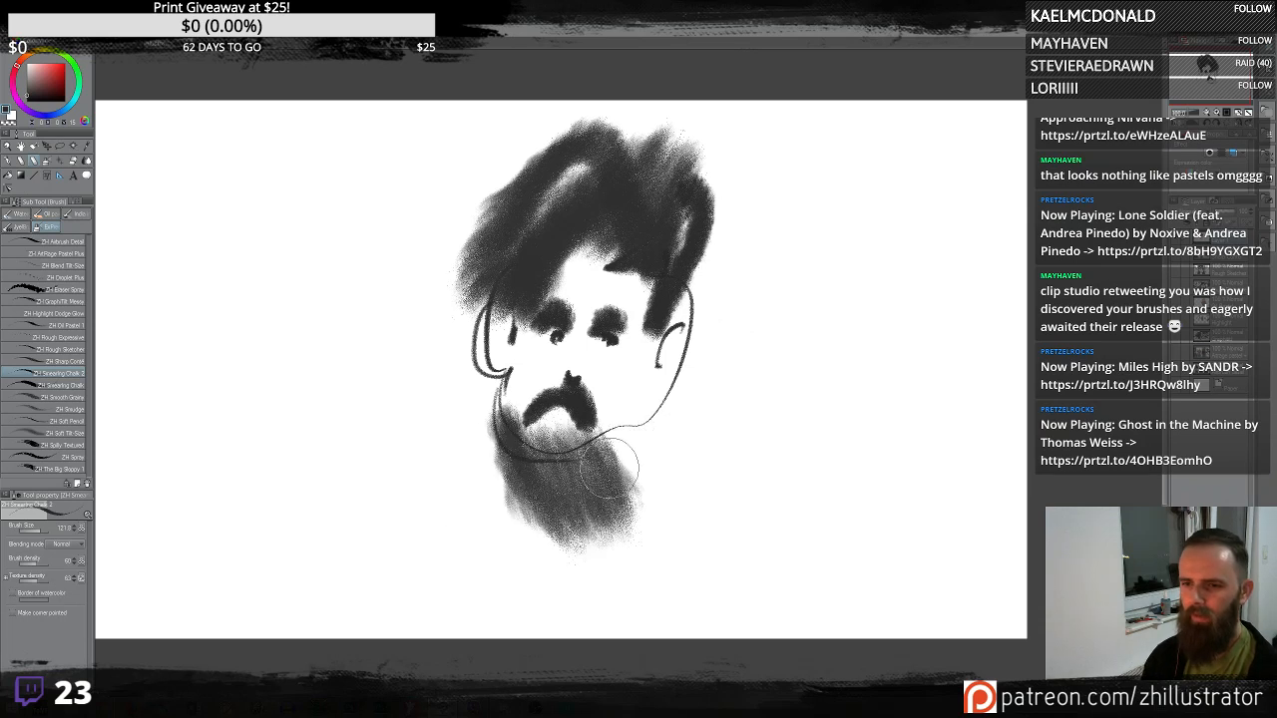
pyautogui.moveTo(494, 449); pyautogui.dragTo(619, 509)
pyautogui.moveTo(658, 404); pyautogui.dragTo(612, 432)
pyautogui.hotkey('ctrl', 'z')
pyautogui.moveTo(536, 409)
pyautogui.mouseDown()
pyautogui.moveTo(599, 447)
pyautogui.moveTo(592, 414)
pyautogui.mouseUp()
pyautogui.hotkey('ctrl', 'z')
pyautogui.moveTo(513, 387)
pyautogui.mouseDown()
pyautogui.moveTo(630, 437)
pyautogui.moveTo(625, 419)
pyautogui.mouseUp()
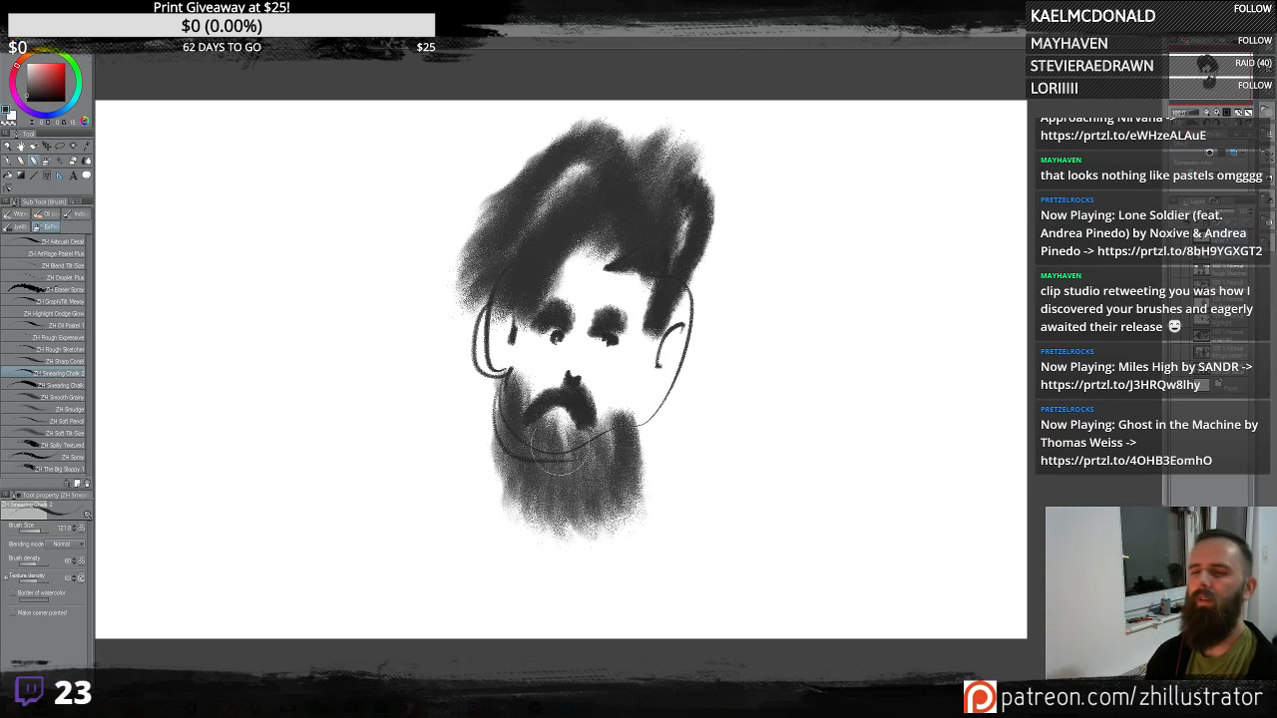
# - Shade the nose and add chalk contours around both ears
pyautogui.moveTo(589, 368); pyautogui.dragTo(600, 395)
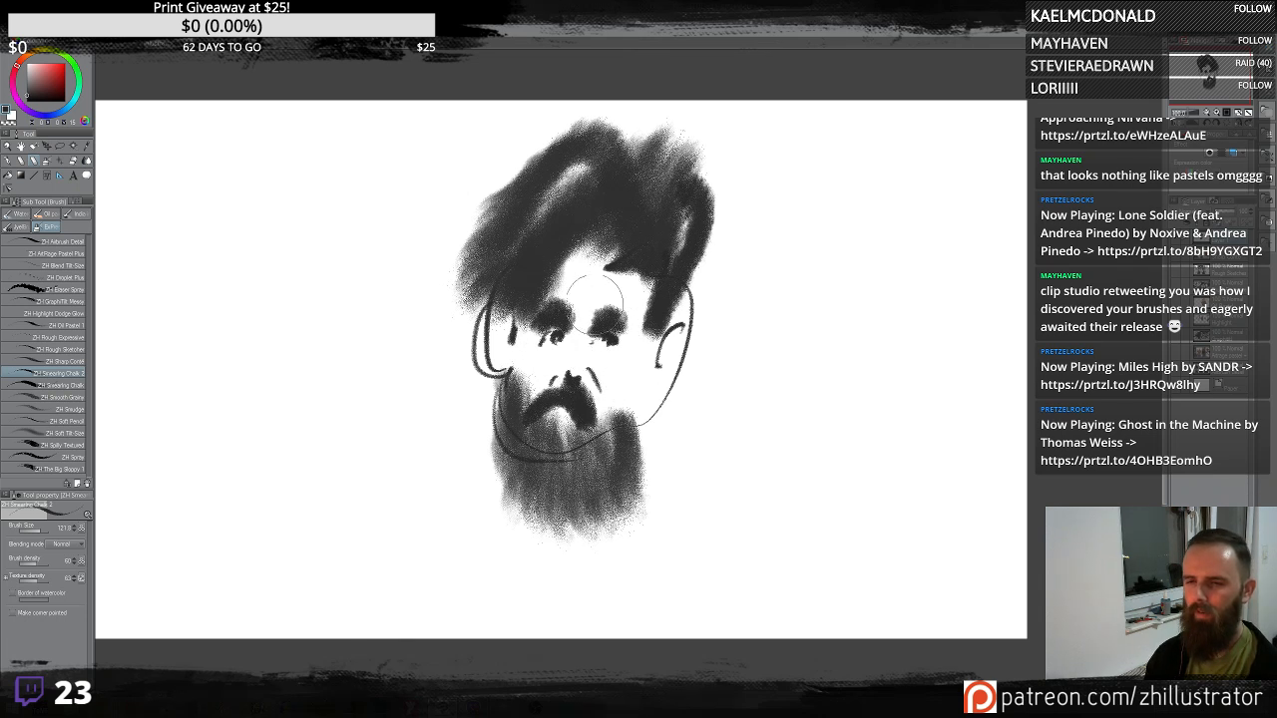
pyautogui.moveTo(688, 351)
pyautogui.mouseDown()
pyautogui.moveTo(655, 394)
pyautogui.moveTo(664, 419)
pyautogui.mouseUp()
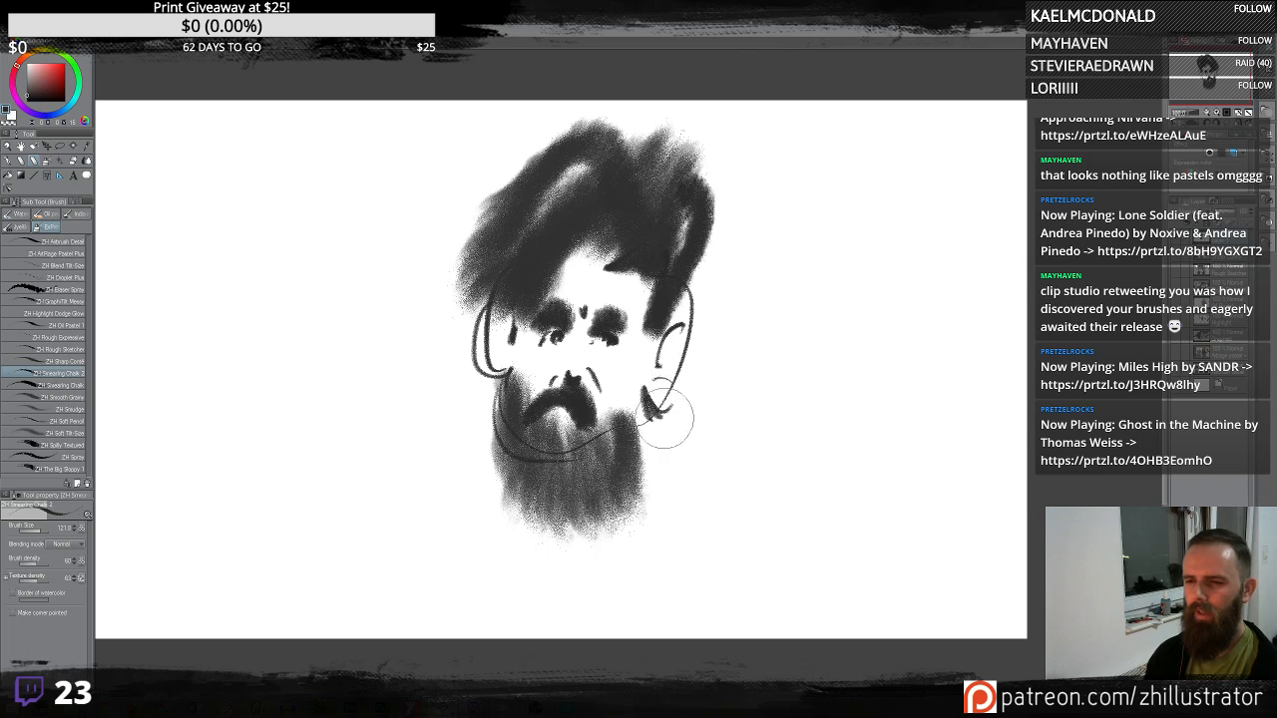
pyautogui.moveTo(489, 371); pyautogui.dragTo(524, 351)
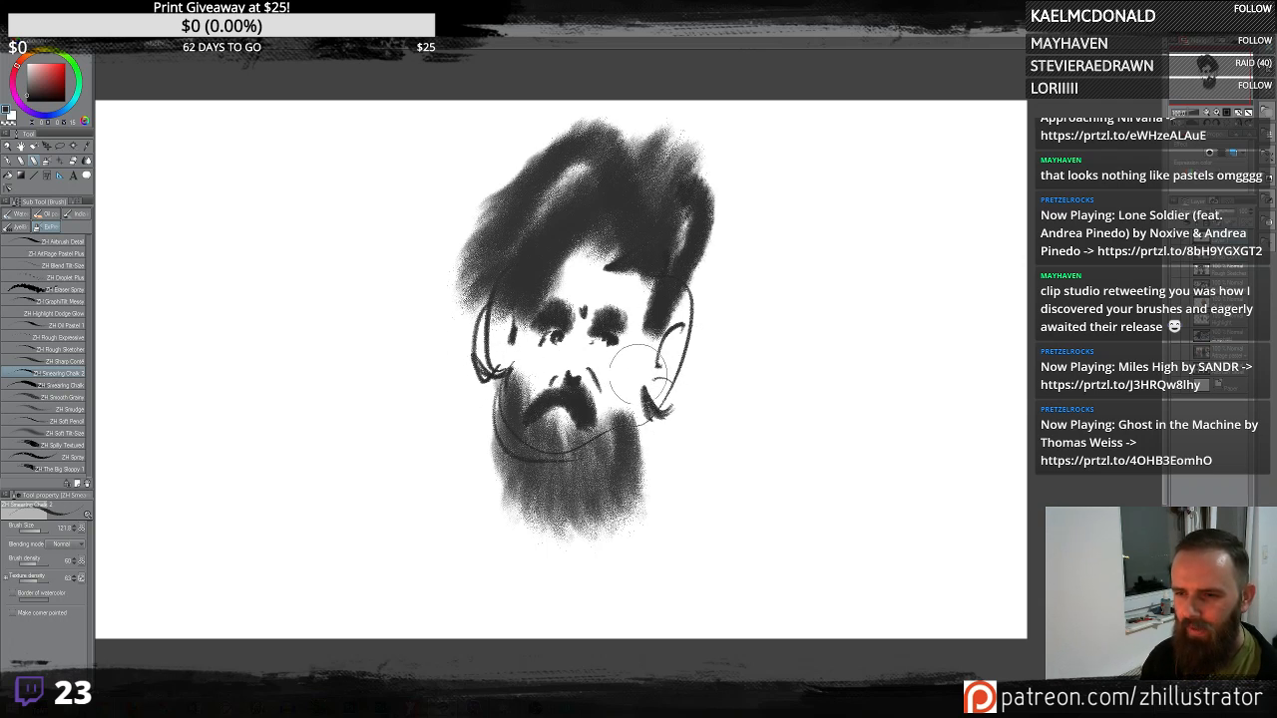
pyautogui.moveTo(633, 371); pyautogui.dragTo(667, 305)
# - Try several beard and jaw strokes, undoing each of them
pyautogui.moveTo(518, 429); pyautogui.dragTo(587, 489)
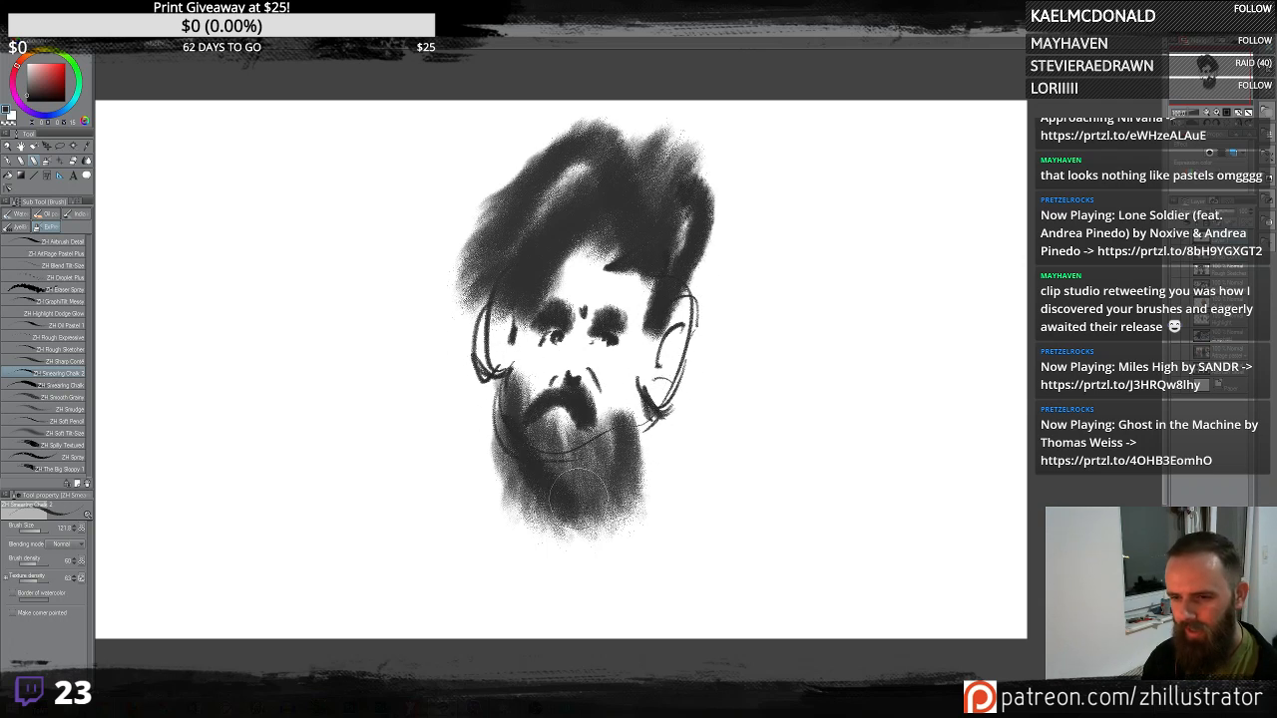
pyautogui.moveTo(640, 439); pyautogui.dragTo(484, 436)
pyautogui.moveTo(449, 389); pyautogui.dragTo(455, 412)
pyautogui.hotkey('ctrl', 'z')
pyautogui.hotkey('ctrl', 'z')
pyautogui.hotkey('ctrl', 'z')
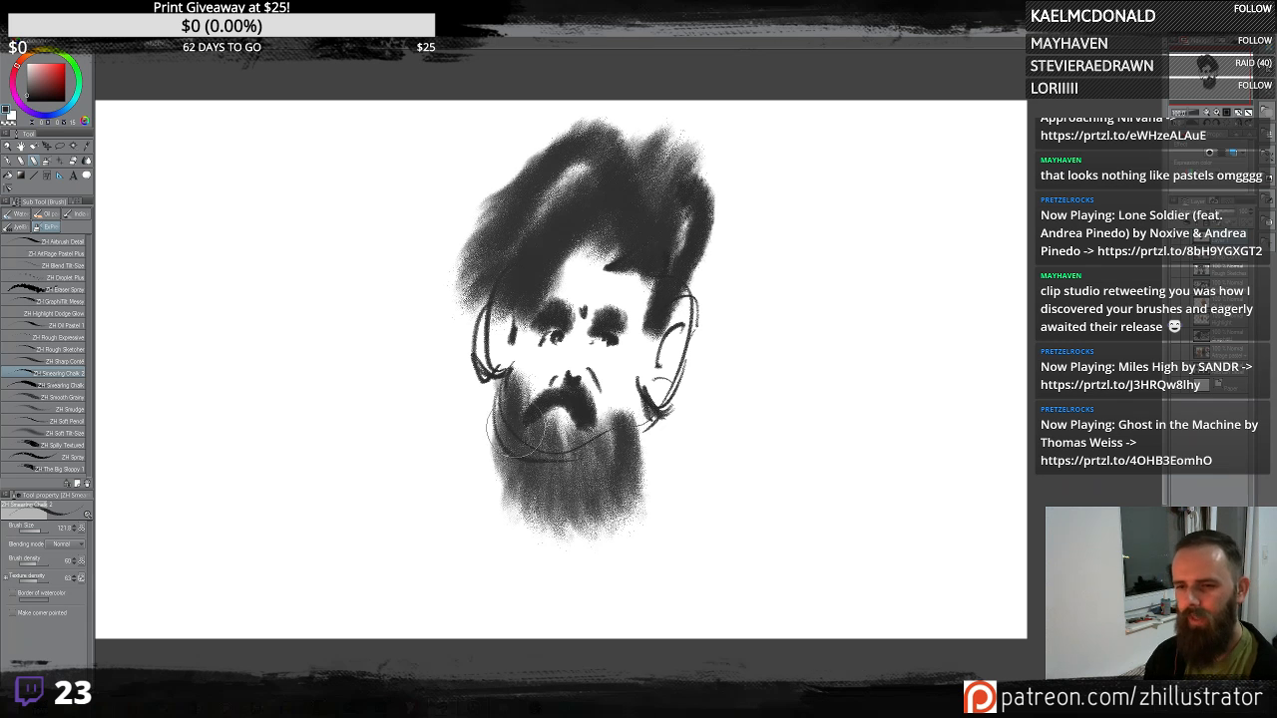
pyautogui.moveTo(514, 383); pyautogui.dragTo(579, 506)
pyautogui.hotkey('ctrl', 'z')
pyautogui.moveTo(557, 380)
pyautogui.mouseDown()
pyautogui.moveTo(544, 393)
pyautogui.moveTo(600, 474)
pyautogui.mouseUp()
pyautogui.hotkey('ctrl', 'z')
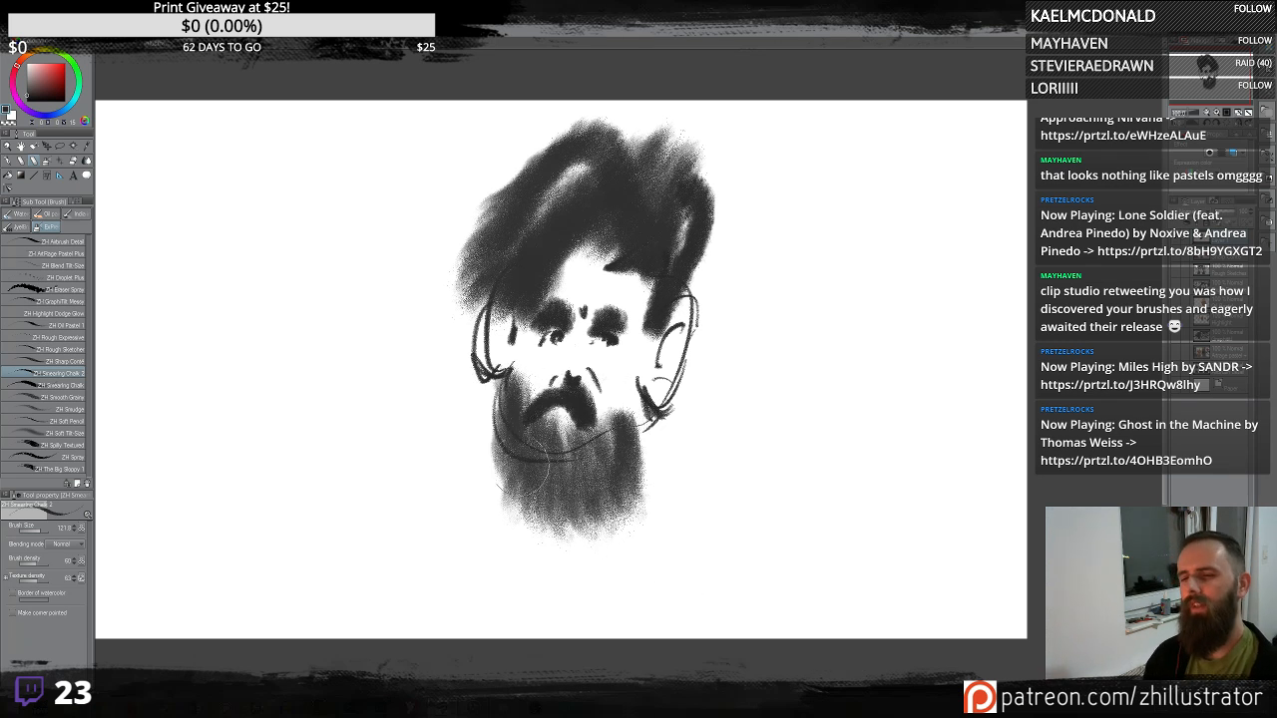
# - Try drawing shoulder and arm lines around the head, undoing every stroke
pyautogui.moveTo(496, 355); pyautogui.dragTo(428, 685)
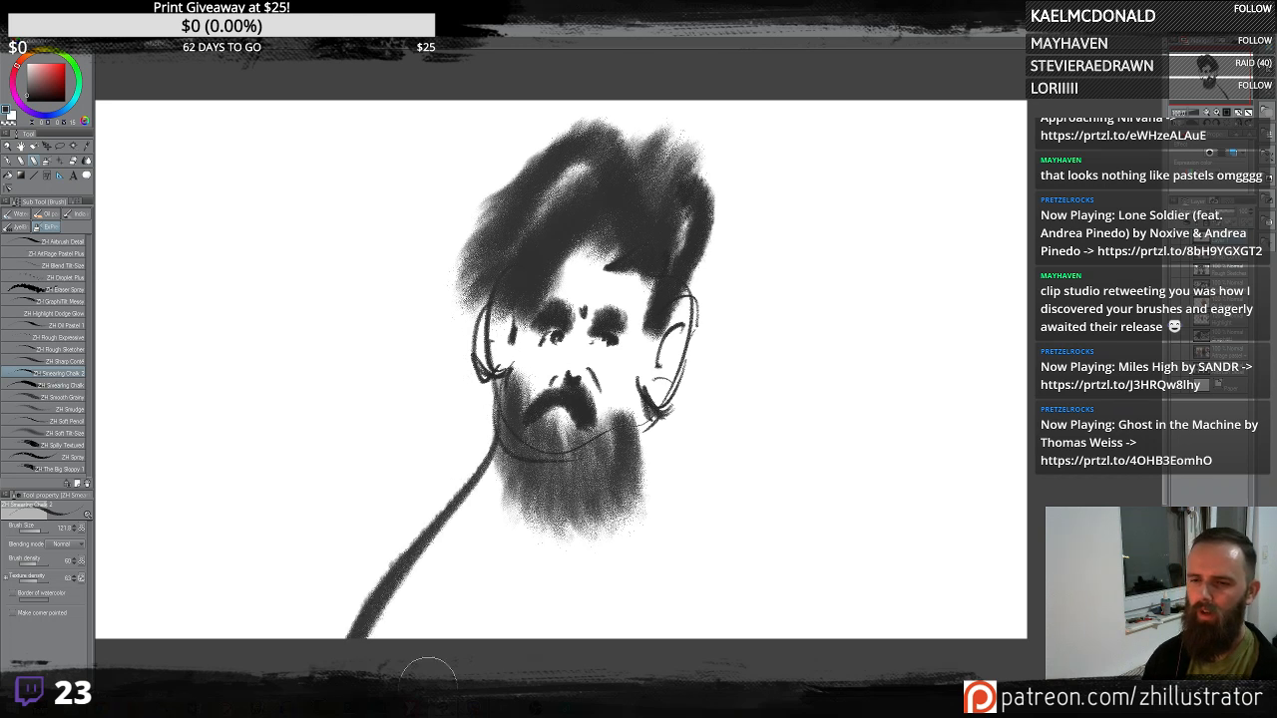
pyautogui.moveTo(647, 424); pyautogui.dragTo(843, 644)
pyautogui.hotkey('ctrl', 'z')
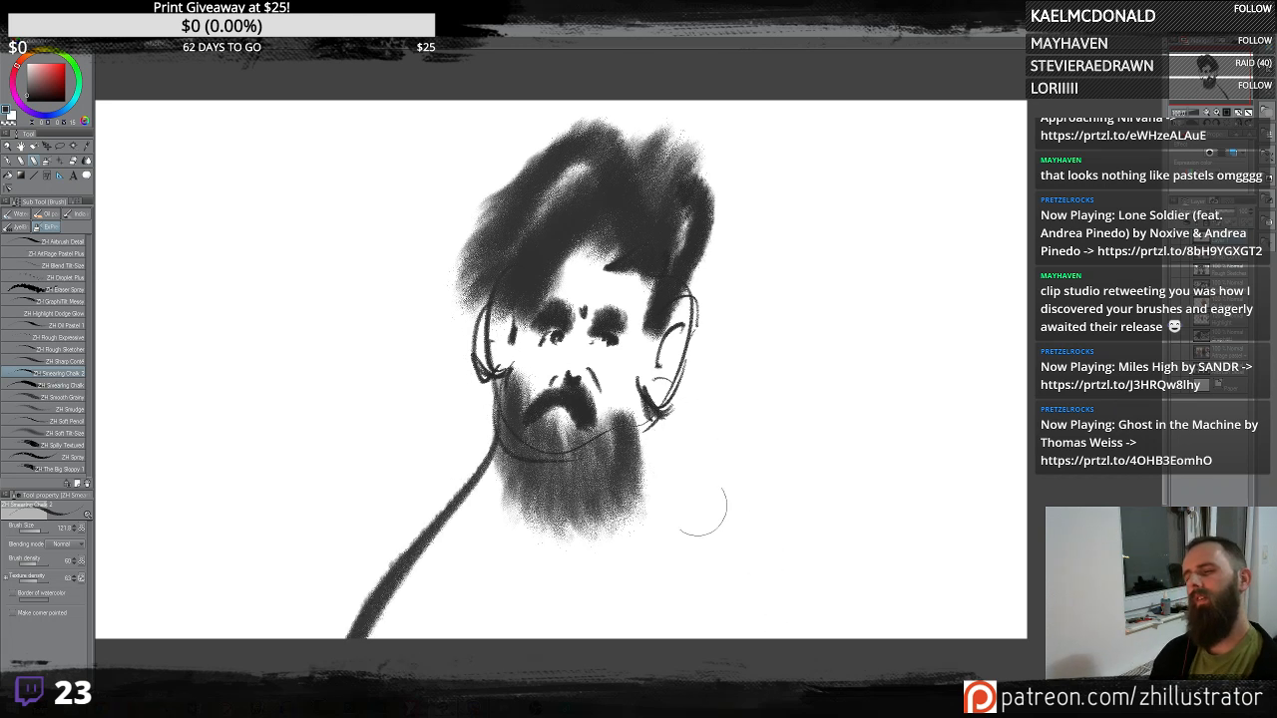
pyautogui.hotkey('ctrl', 'z')
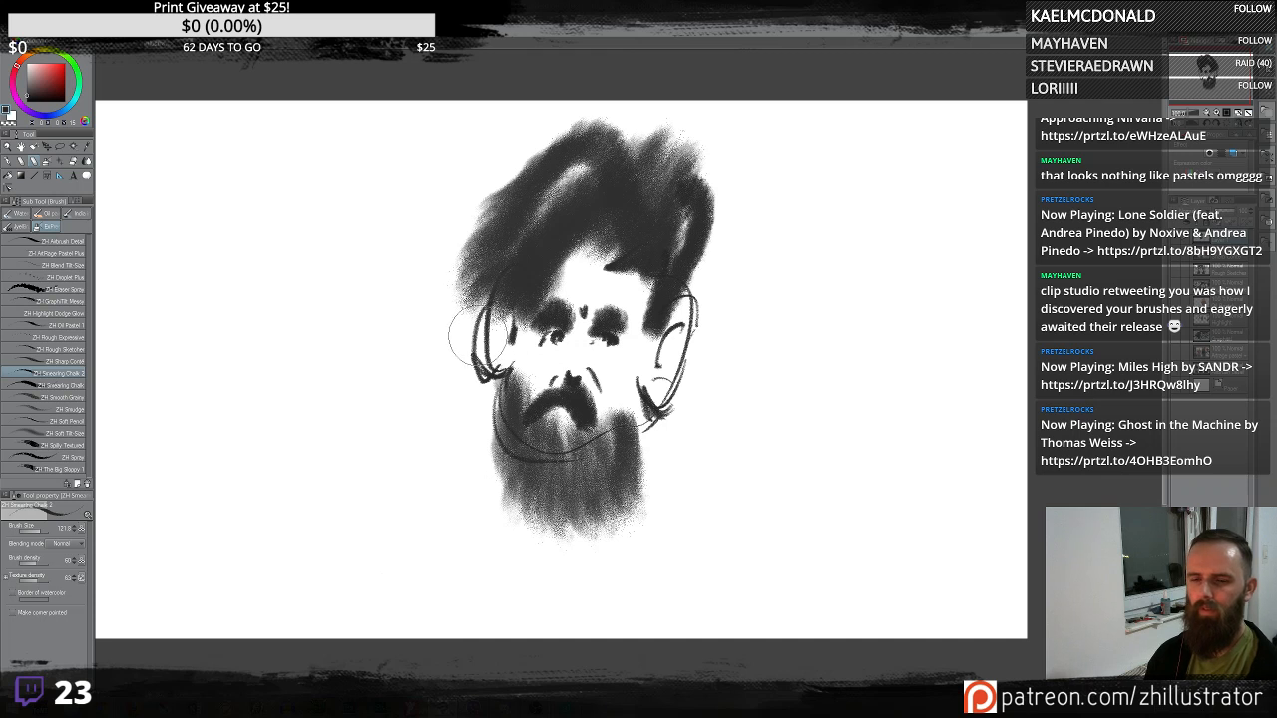
pyautogui.moveTo(467, 340)
pyautogui.mouseDown()
pyautogui.moveTo(290, 404)
pyautogui.moveTo(284, 439)
pyautogui.mouseUp()
pyautogui.hotkey('ctrl', 'z')
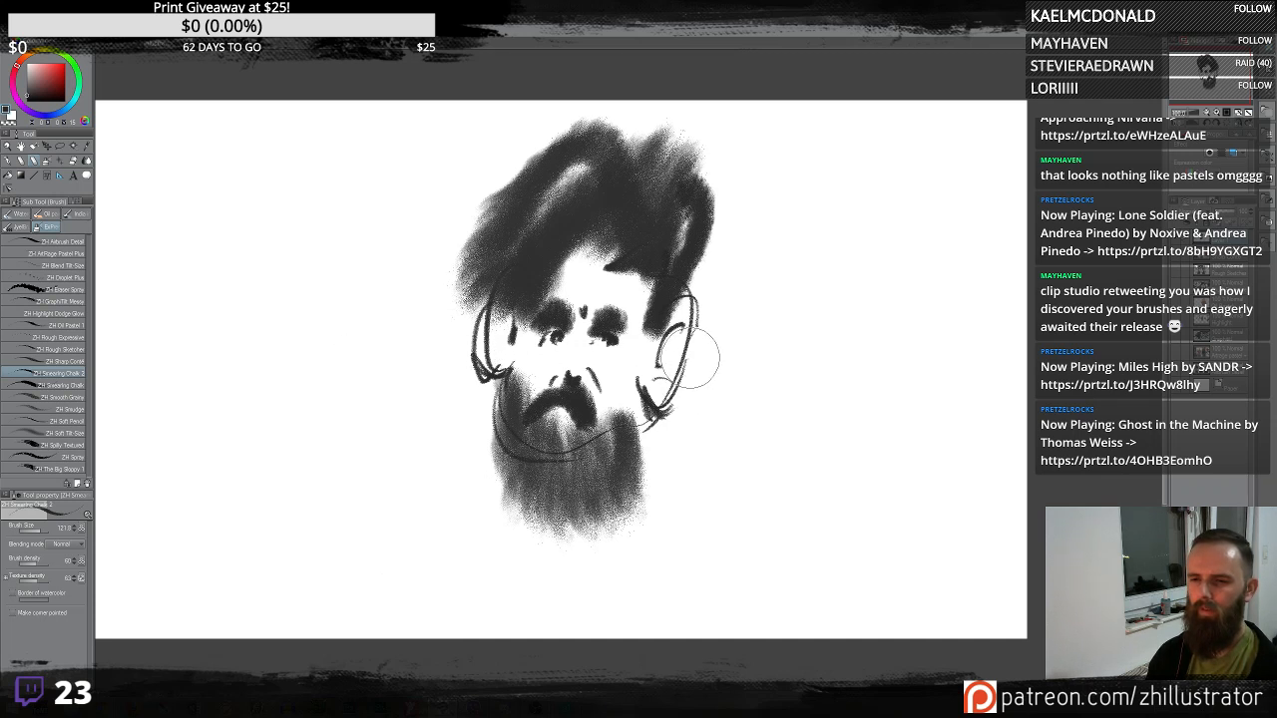
pyautogui.moveTo(692, 359); pyautogui.dragTo(769, 639)
pyautogui.hotkey('ctrl', 'z')
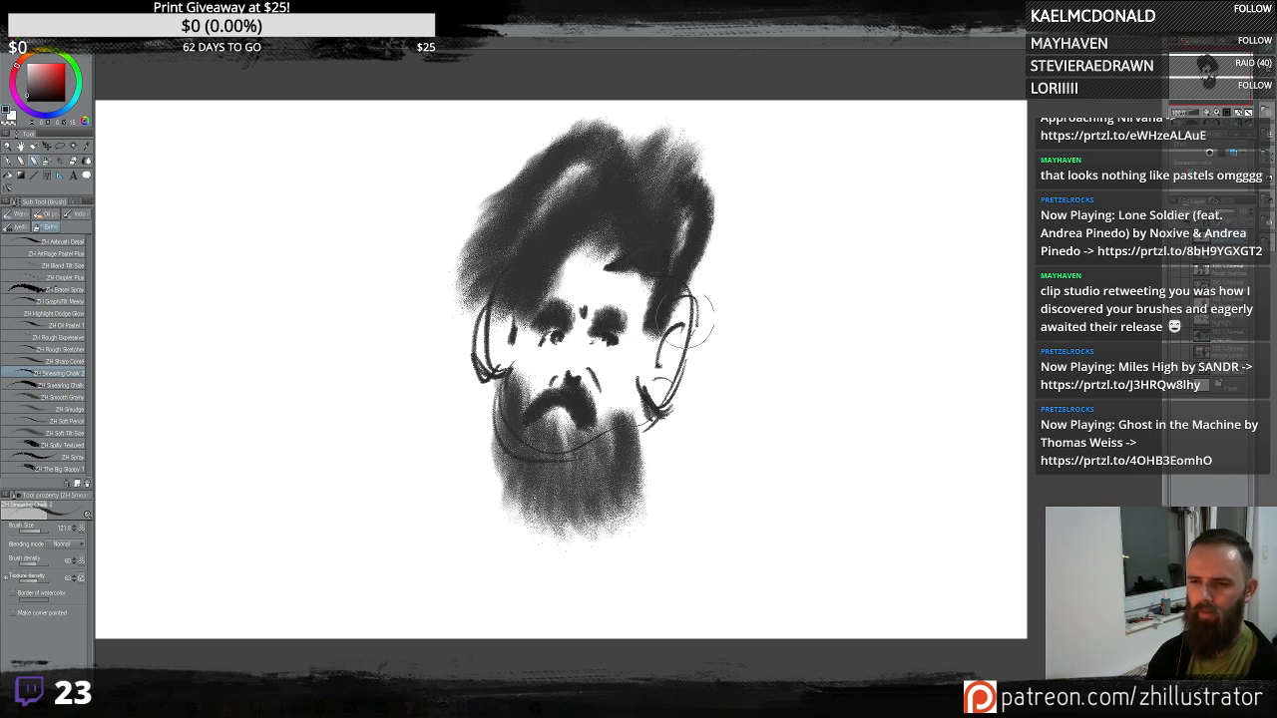
# - Add chalk contours at both ears and slightly rotate the head with a free transform
pyautogui.moveTo(656, 305); pyautogui.dragTo(661, 377)
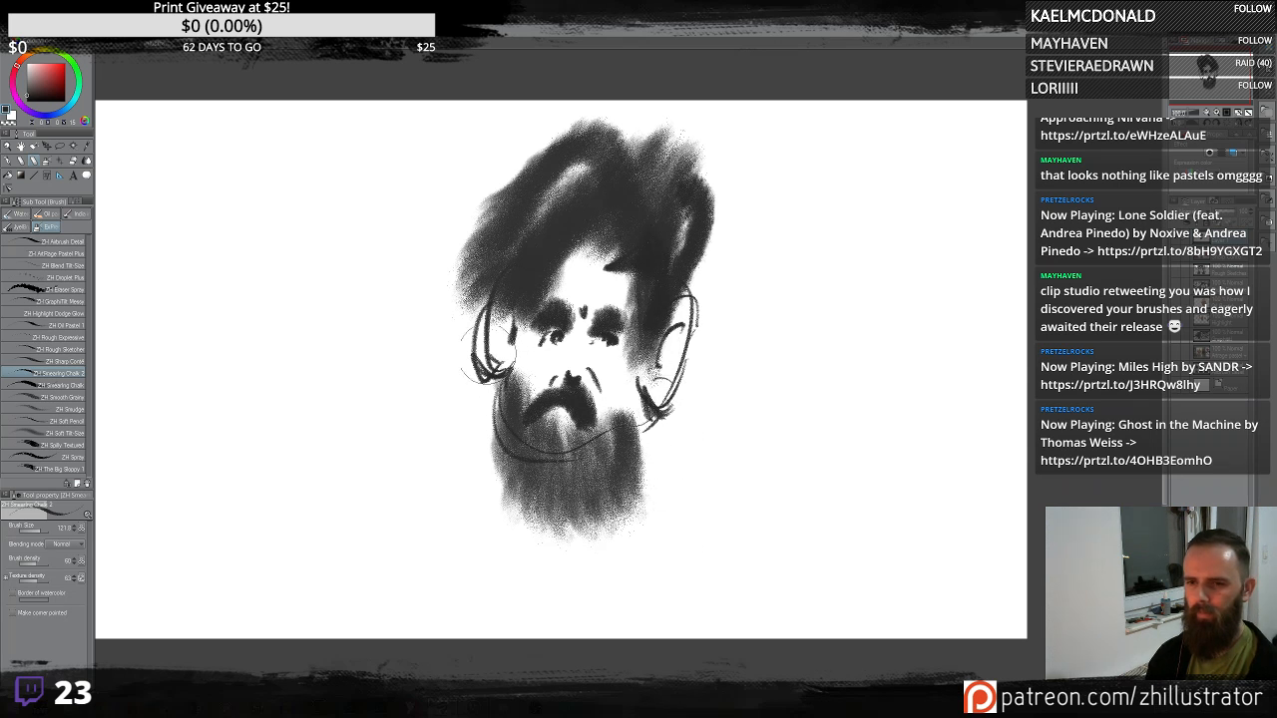
pyautogui.moveTo(491, 345); pyautogui.dragTo(483, 373)
pyautogui.hotkey('ctrl', 't')
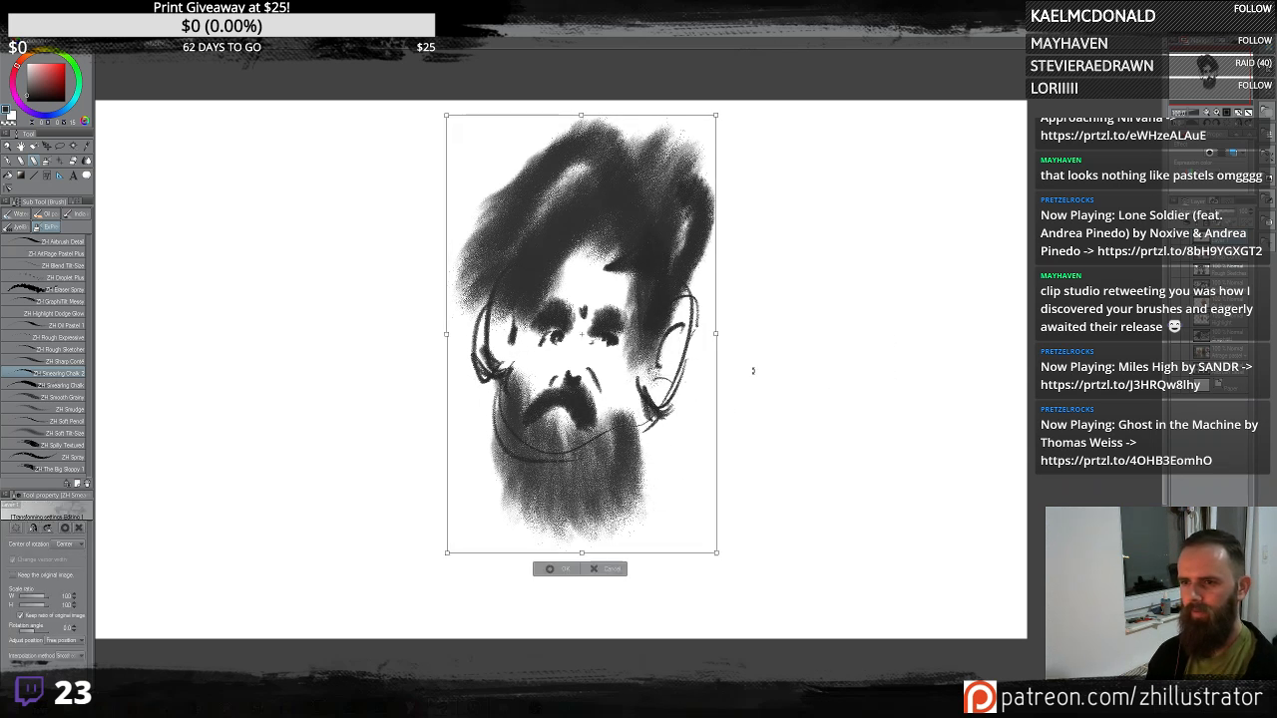
pyautogui.moveTo(752, 370); pyautogui.dragTo(759, 330)
pyautogui.press('Escape')
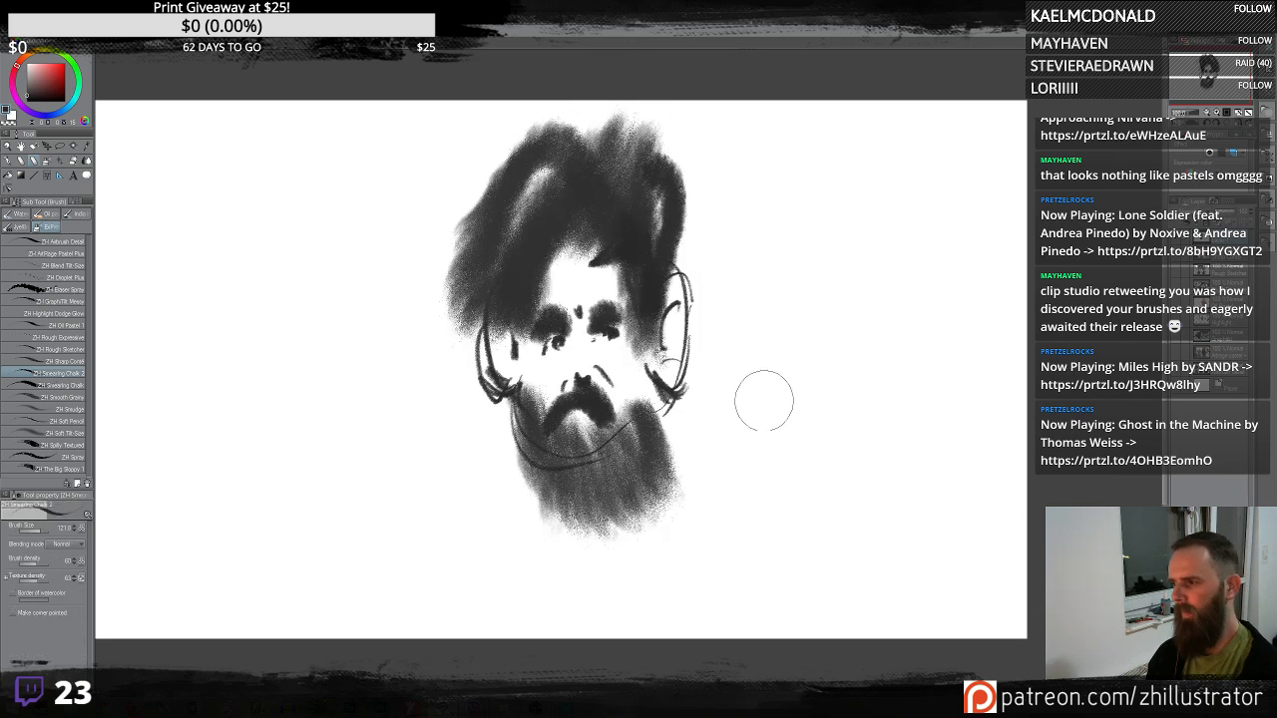
# - Spatter ink droplets beside the hair with the Droplet airbrush, then return to the chalk brush
pyautogui.press('b')
pyautogui.moveTo(692, 280); pyautogui.dragTo(691, 214)
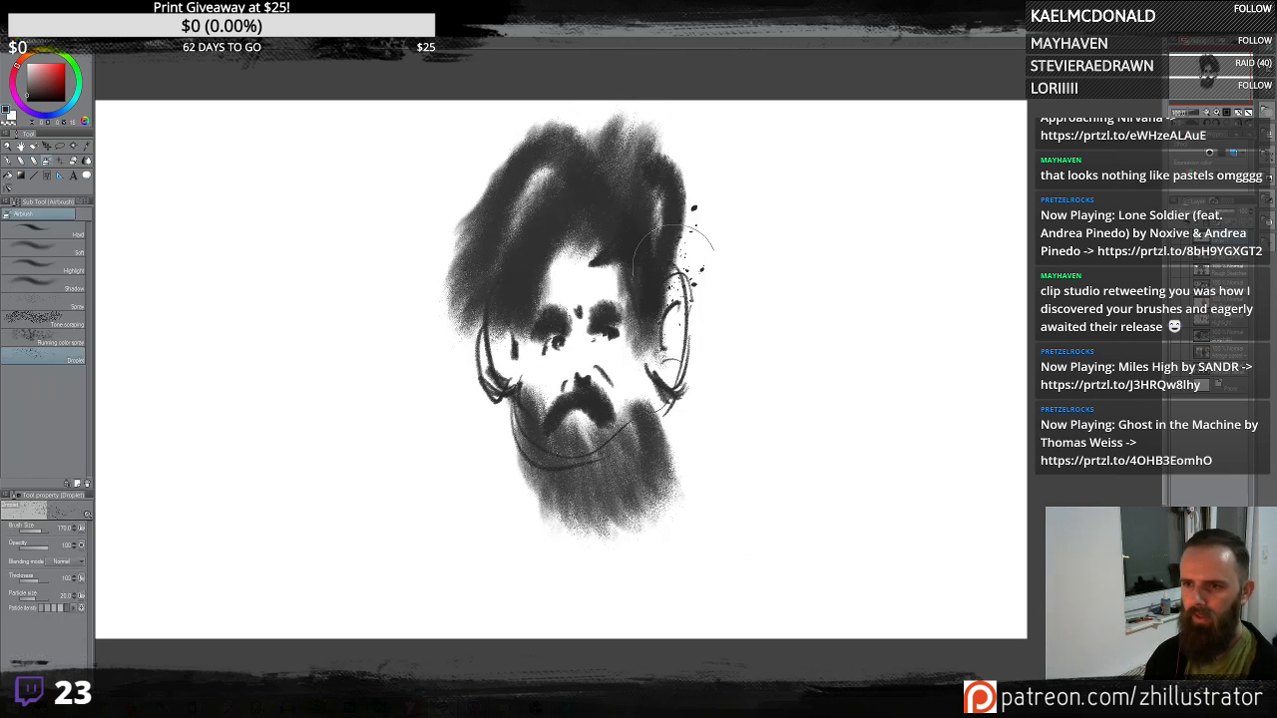
pyautogui.press('b')
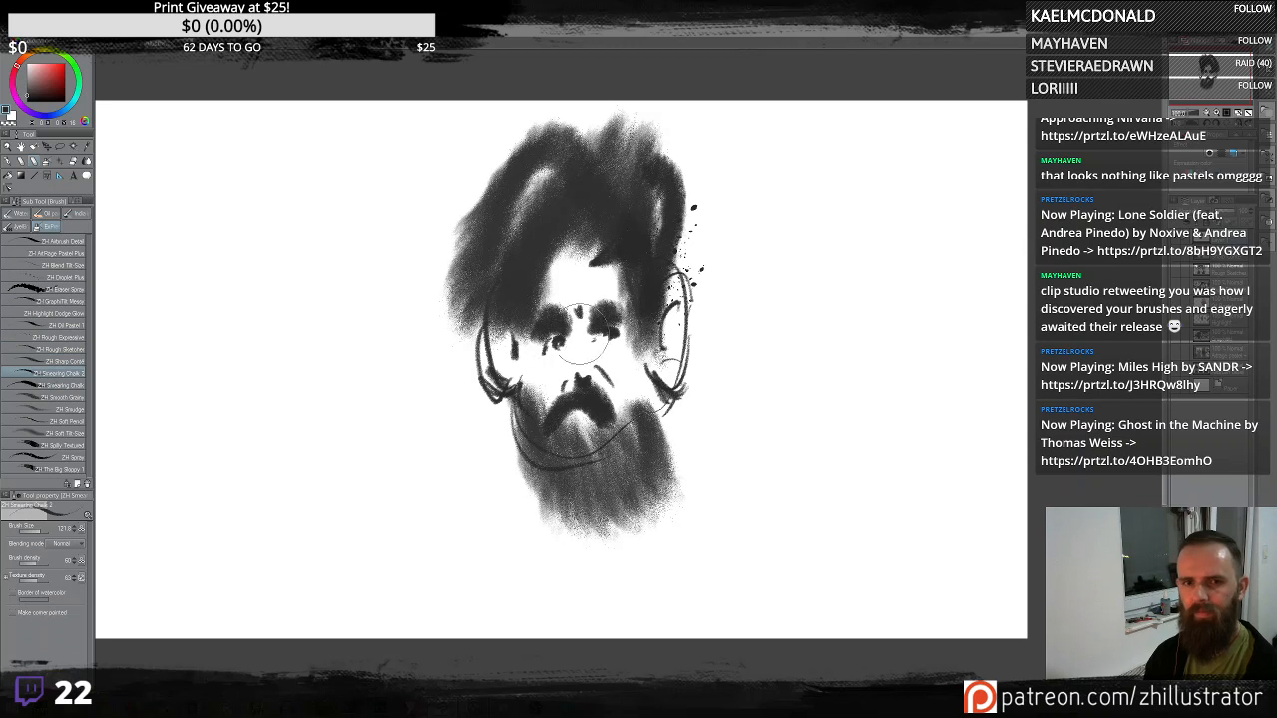
# - Add small chalk shading strokes around the nose, eyes, forehead and beard
pyautogui.moveTo(569, 419); pyautogui.dragTo(550, 431)
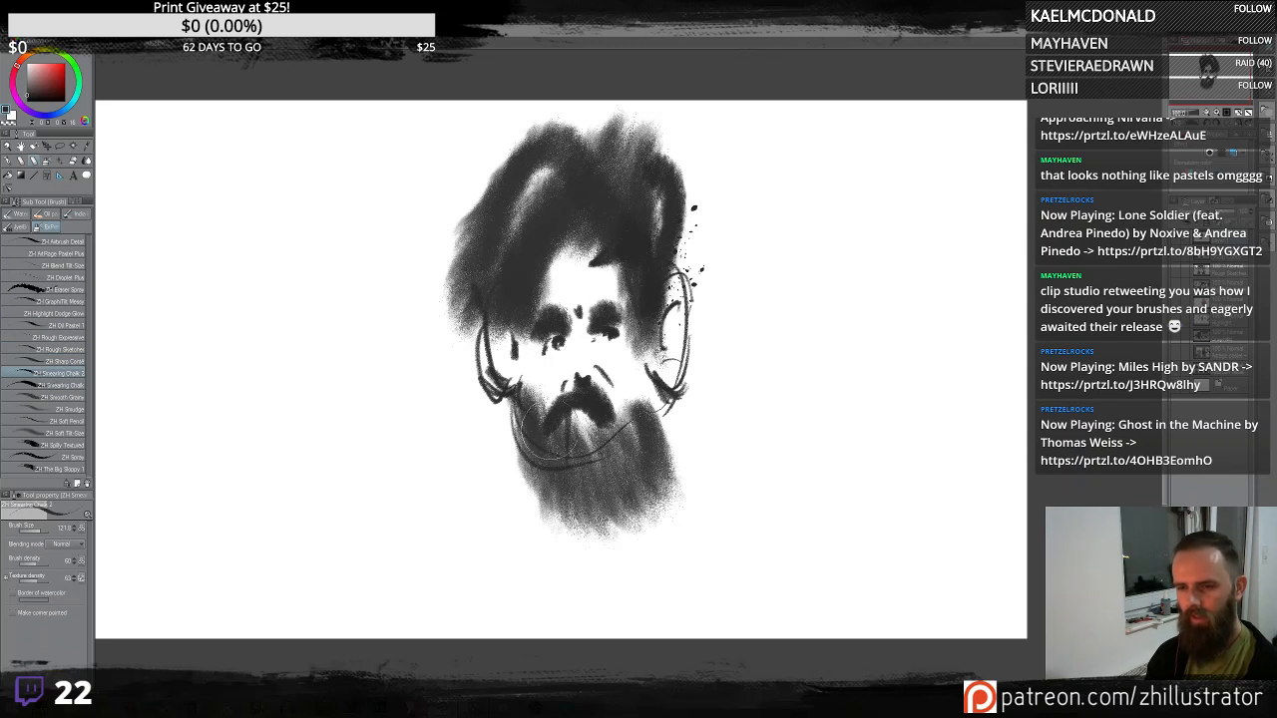
pyautogui.moveTo(558, 351)
pyautogui.mouseDown()
pyautogui.moveTo(566, 372)
pyautogui.moveTo(609, 354)
pyautogui.moveTo(552, 363)
pyautogui.mouseUp()
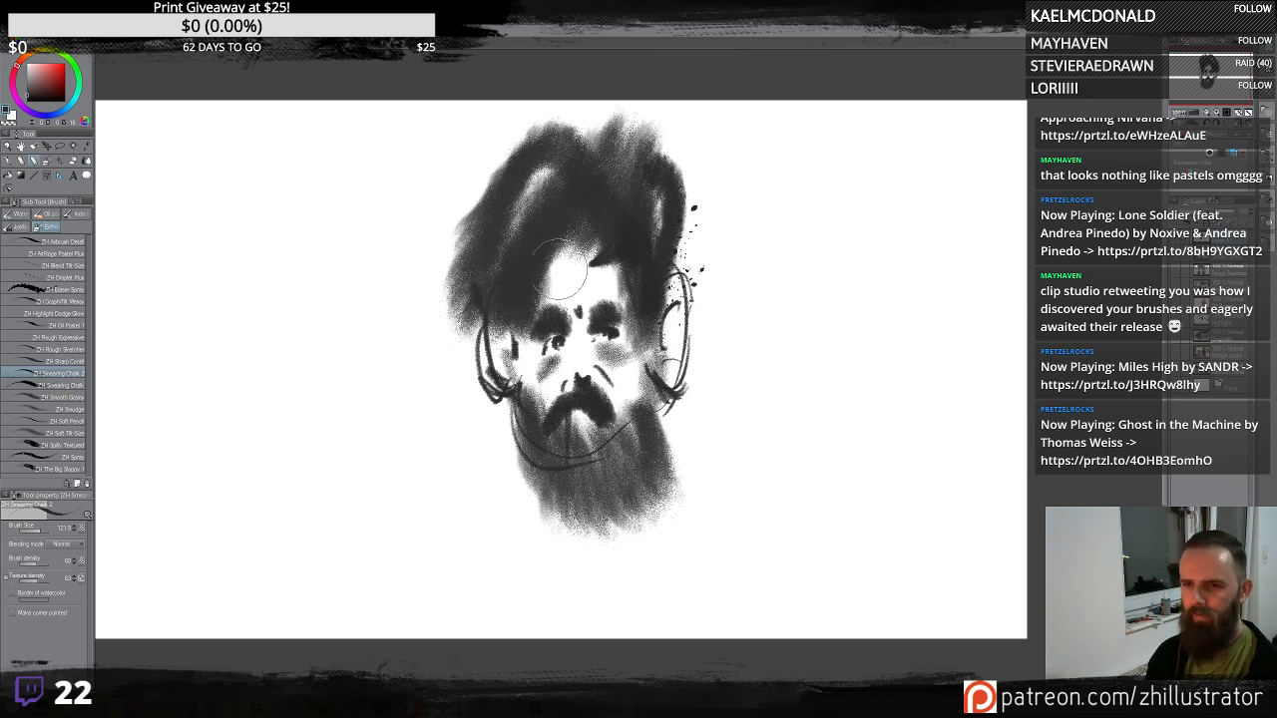
pyautogui.moveTo(562, 270); pyautogui.dragTo(550, 290)
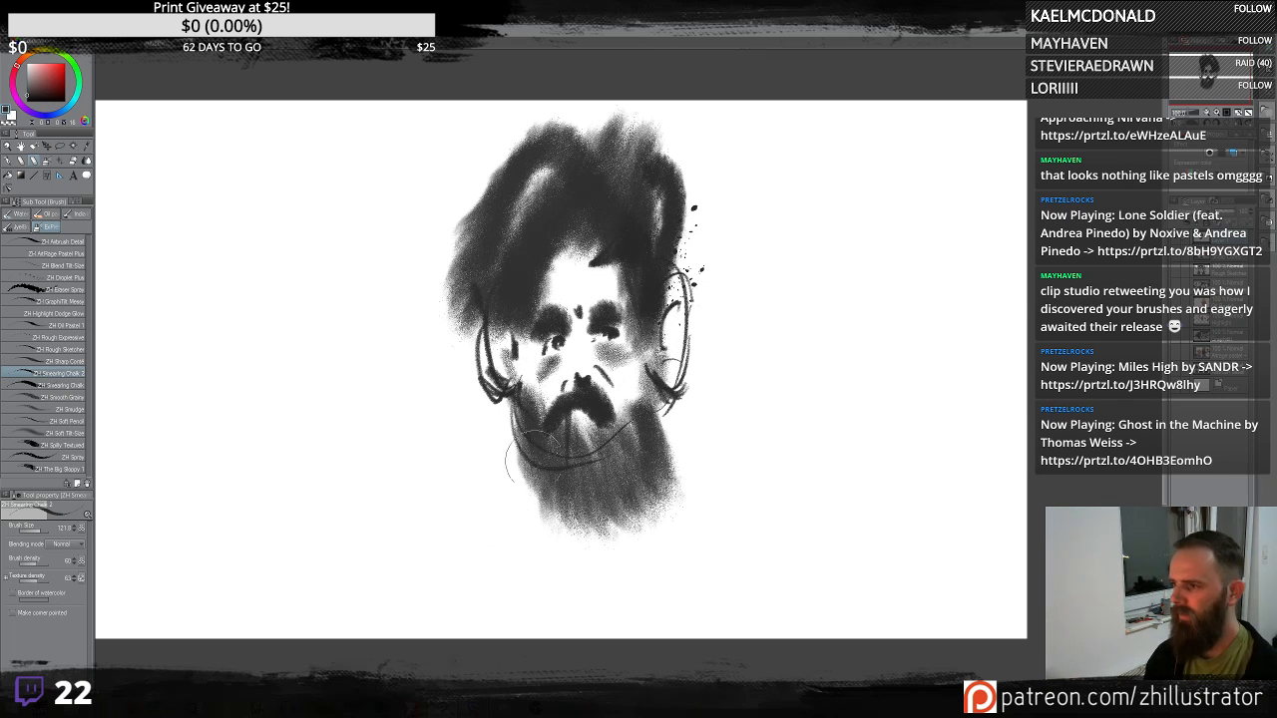
pyautogui.moveTo(534, 457); pyautogui.dragTo(544, 504)
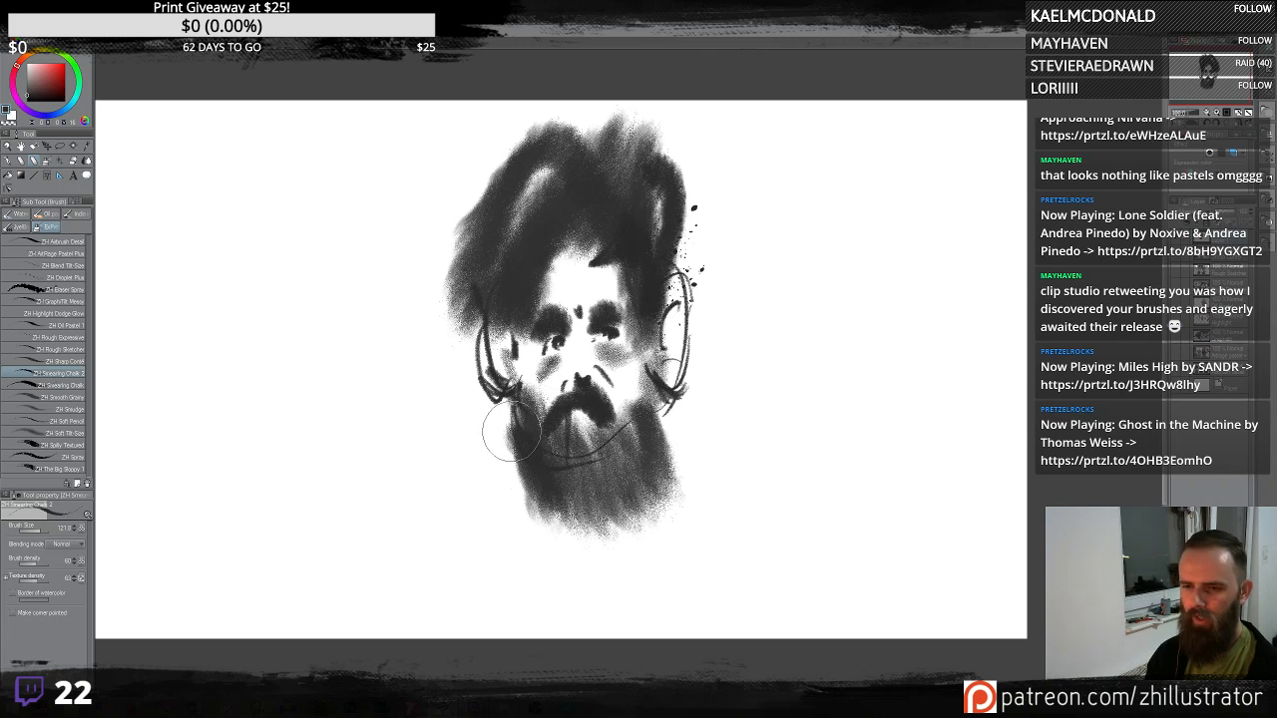
# - Draw neck and shoulder contours below the beard, undoing two trial strokes
pyautogui.moveTo(512, 434)
pyautogui.mouseDown()
pyautogui.moveTo(512, 489)
pyautogui.moveTo(304, 639)
pyautogui.mouseUp()
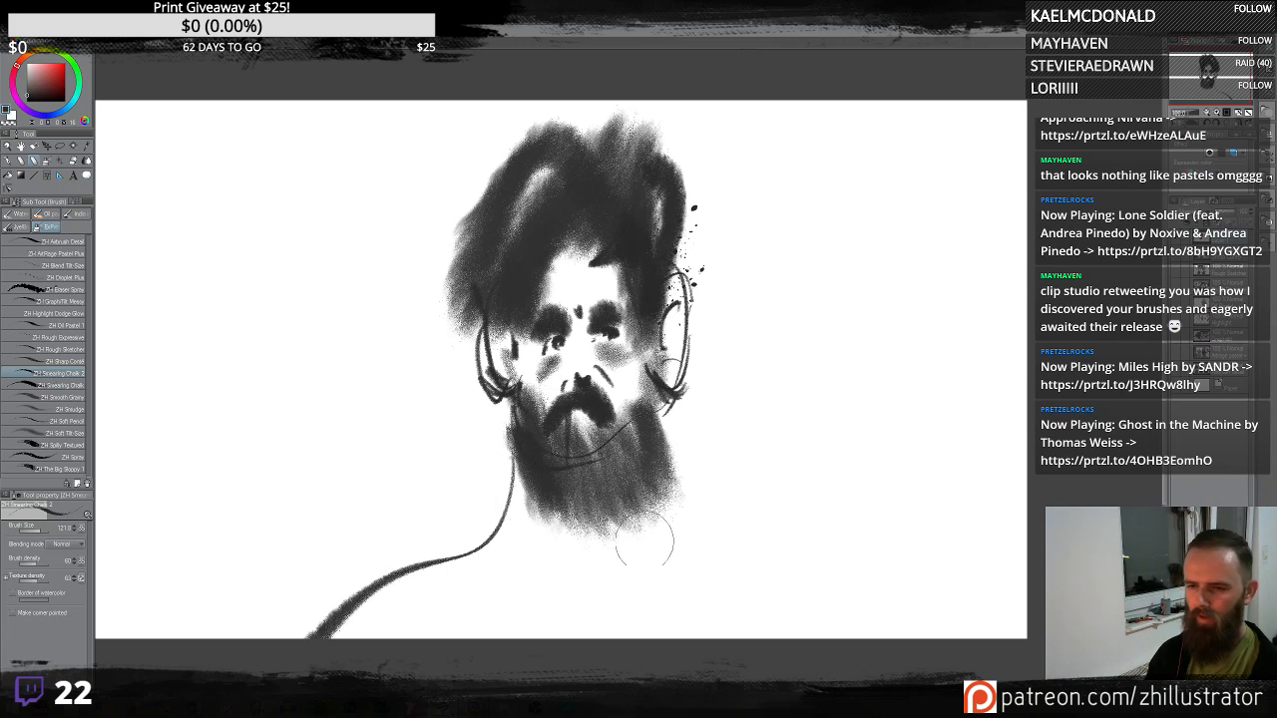
pyautogui.moveTo(656, 507)
pyautogui.mouseDown()
pyautogui.moveTo(848, 547)
pyautogui.moveTo(960, 637)
pyautogui.mouseUp()
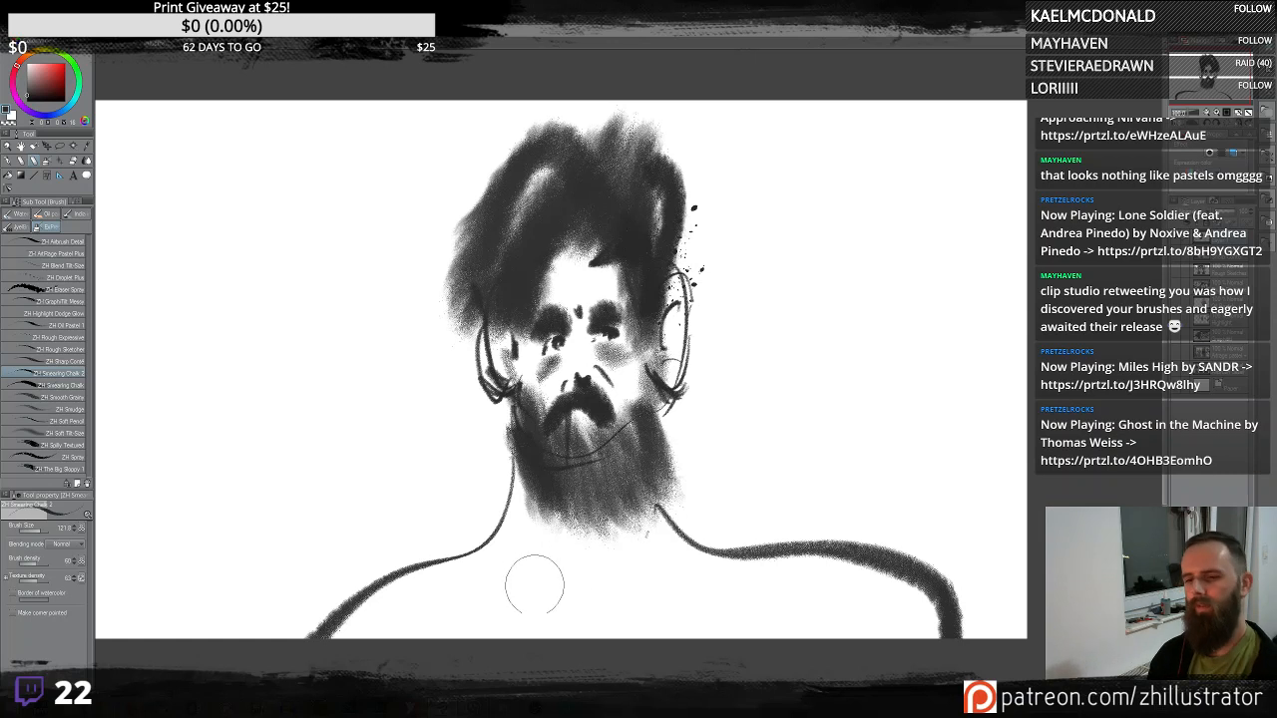
pyautogui.moveTo(560, 592); pyautogui.dragTo(405, 578)
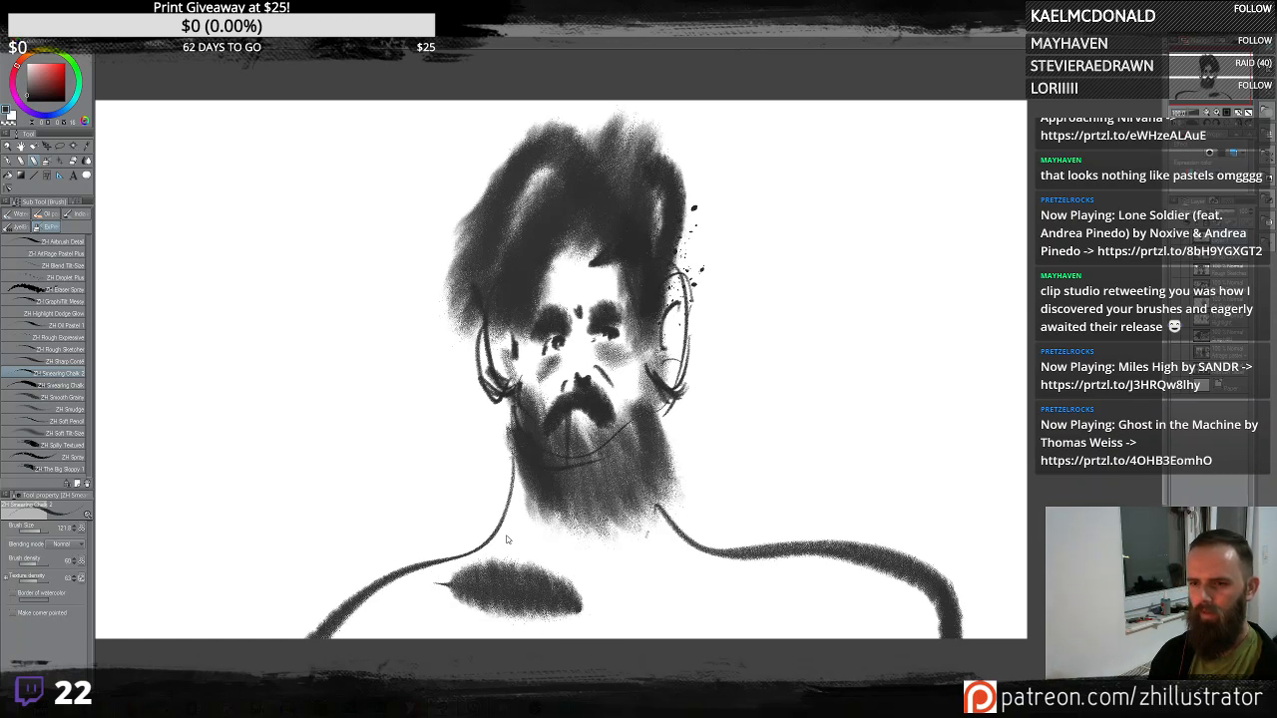
pyautogui.hotkey('ctrl', 'z')
pyautogui.moveTo(497, 510); pyautogui.dragTo(710, 514)
pyautogui.hotkey('ctrl', 'z')
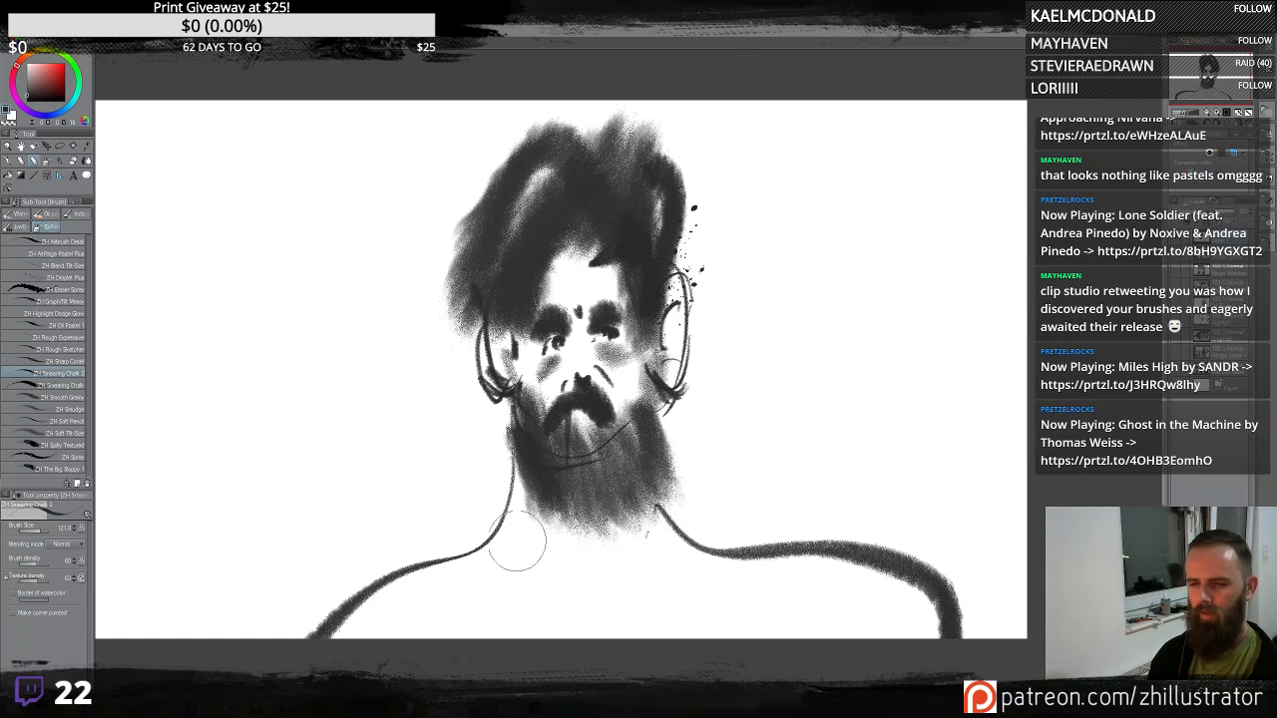
# - Draw a collar line and shirt folds across the chest
pyautogui.moveTo(506, 527)
pyautogui.mouseDown()
pyautogui.moveTo(612, 550)
pyautogui.moveTo(668, 526)
pyautogui.moveTo(481, 521)
pyautogui.moveTo(379, 639)
pyautogui.mouseUp()
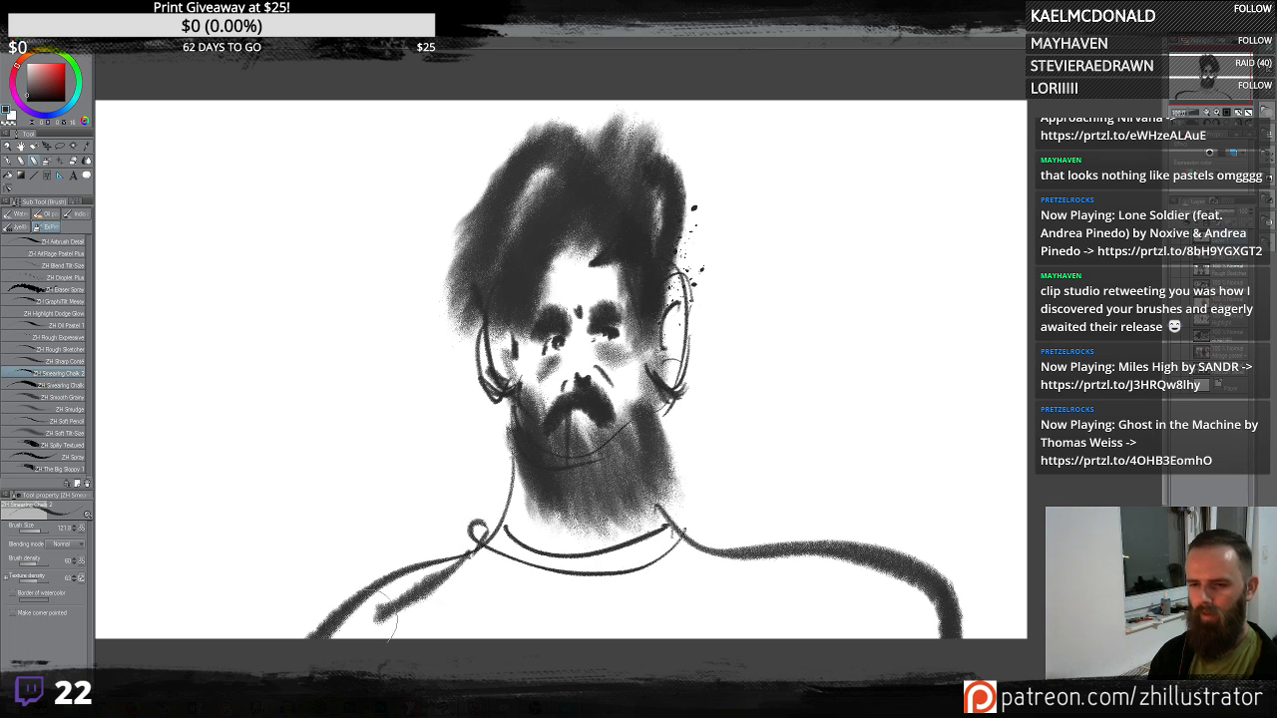
pyautogui.moveTo(509, 555)
pyautogui.mouseDown()
pyautogui.moveTo(465, 590)
pyautogui.moveTo(509, 639)
pyautogui.mouseUp()
pyautogui.moveTo(614, 593)
pyautogui.mouseDown()
pyautogui.moveTo(838, 609)
pyautogui.moveTo(942, 599)
pyautogui.mouseUp()
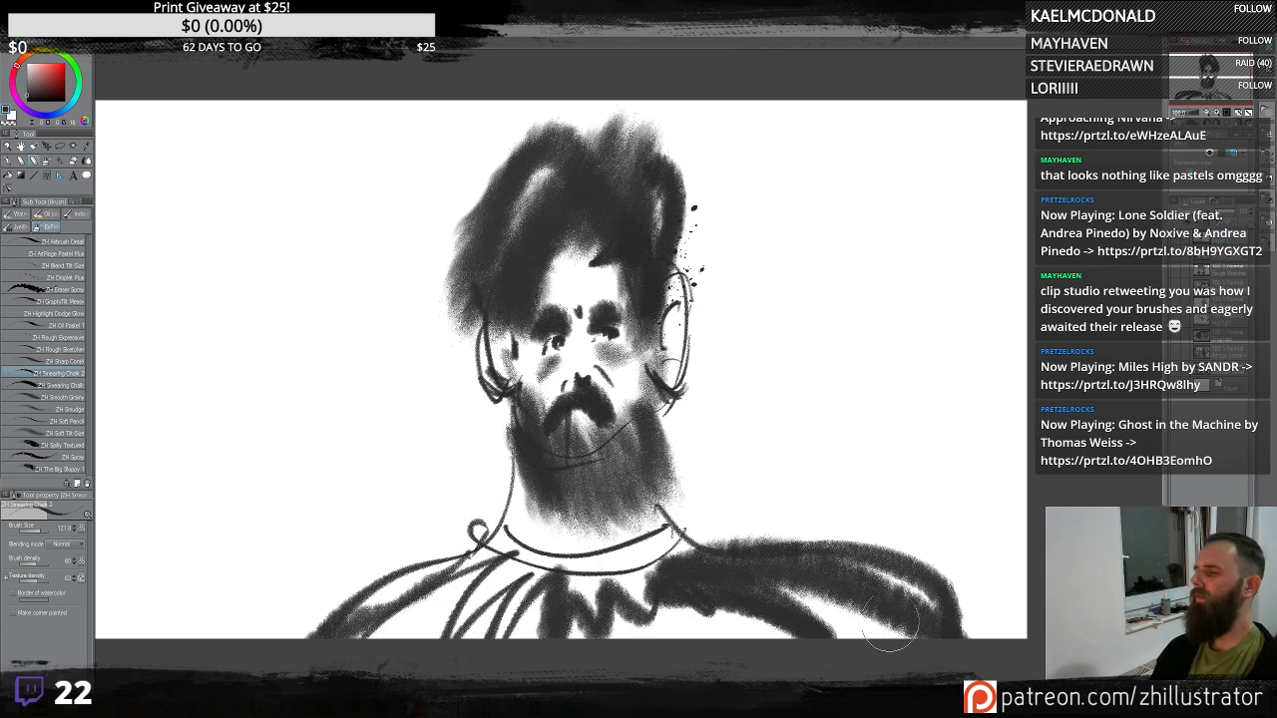
# - Scrub broad chalk shading across the shoulders and chest
pyautogui.moveTo(444, 536); pyautogui.dragTo(804, 513)
pyautogui.moveTo(519, 604)
pyautogui.mouseDown()
pyautogui.moveTo(449, 618)
pyautogui.moveTo(769, 640)
pyautogui.mouseUp()
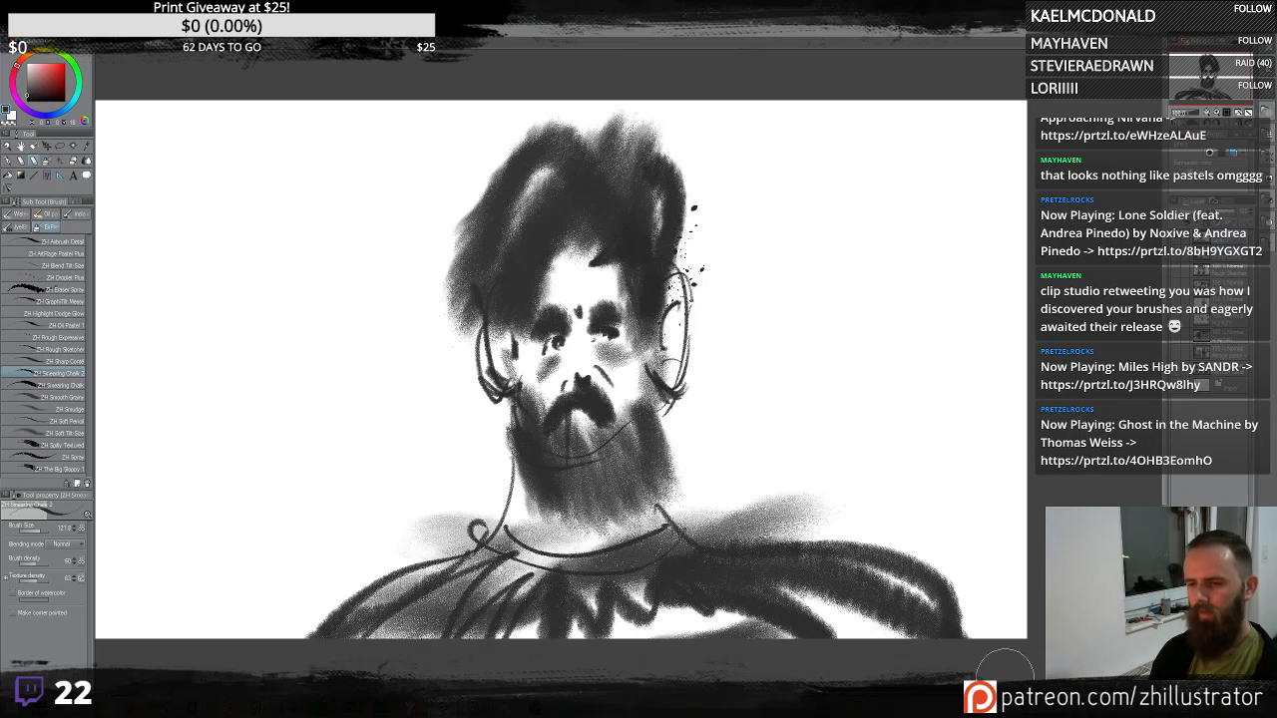
pyautogui.moveTo(740, 504); pyautogui.dragTo(903, 543)
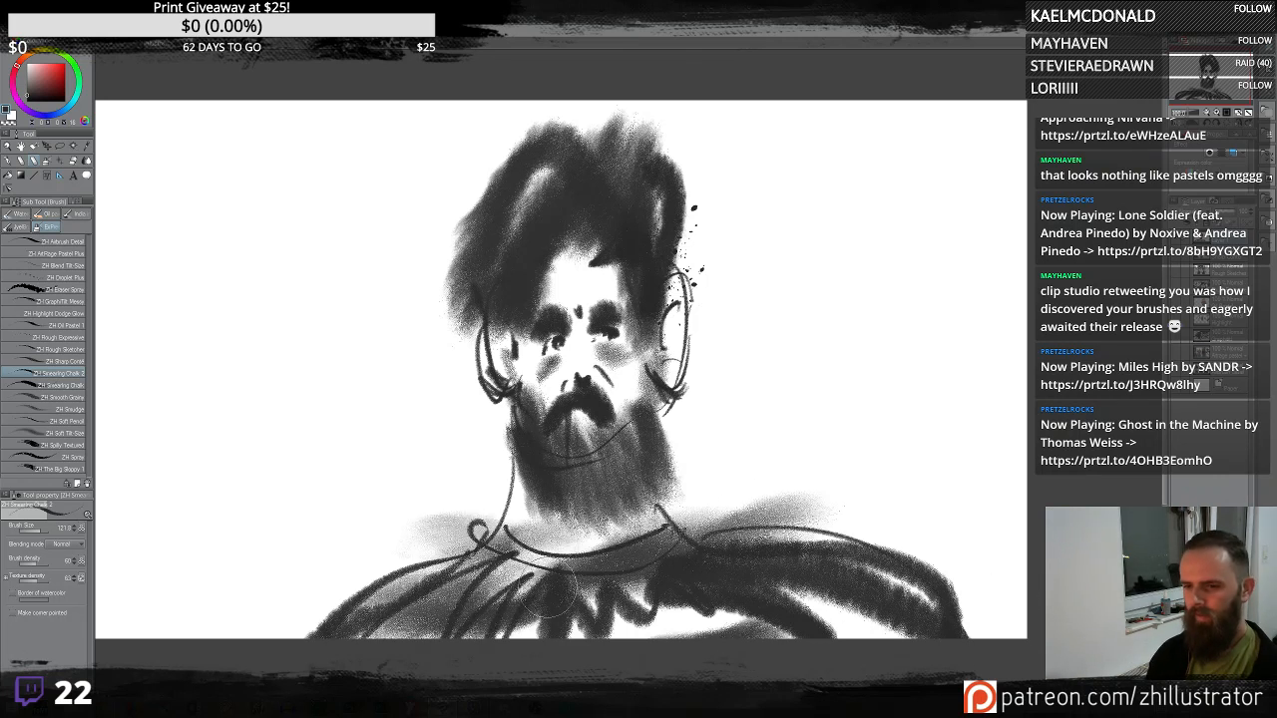
# - Try sweeping strokes, arcs and an ellipse around the figure, undoing each of them
pyautogui.moveTo(514, 554)
pyautogui.mouseDown()
pyautogui.moveTo(194, 636)
pyautogui.moveTo(451, 589)
pyautogui.moveTo(101, 603)
pyautogui.mouseUp()
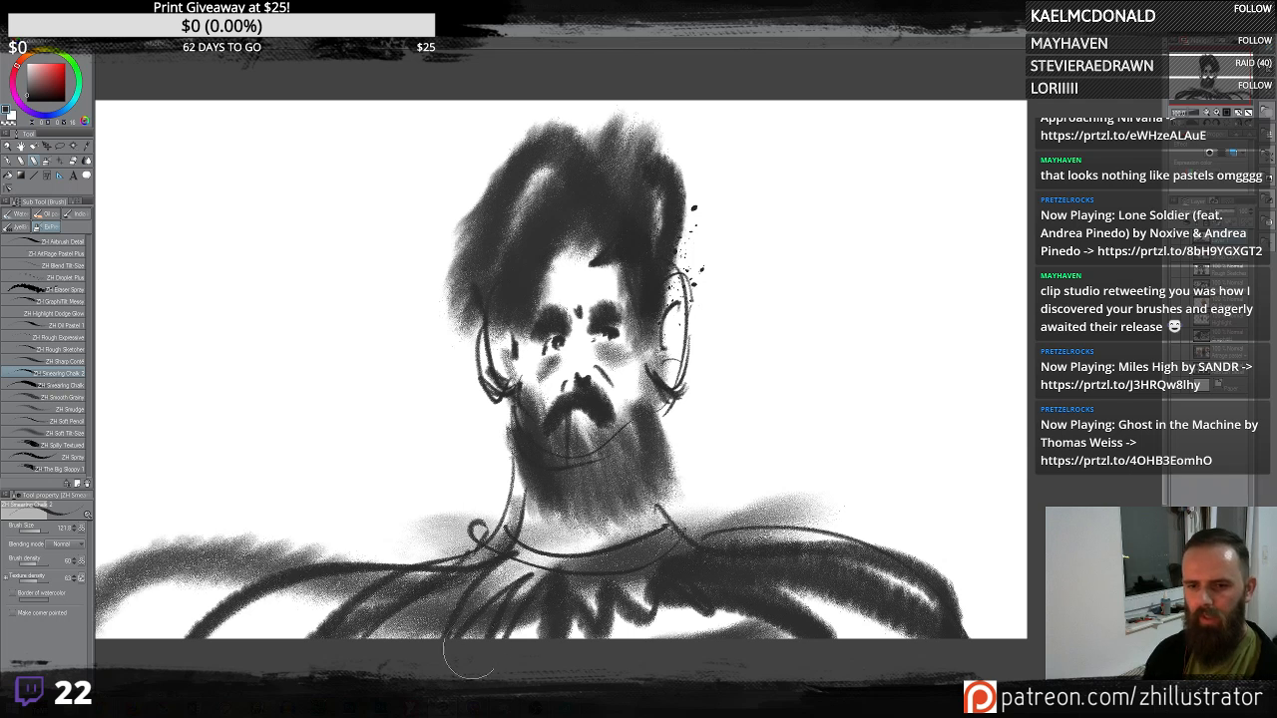
pyautogui.hotkey('ctrl', 'z')
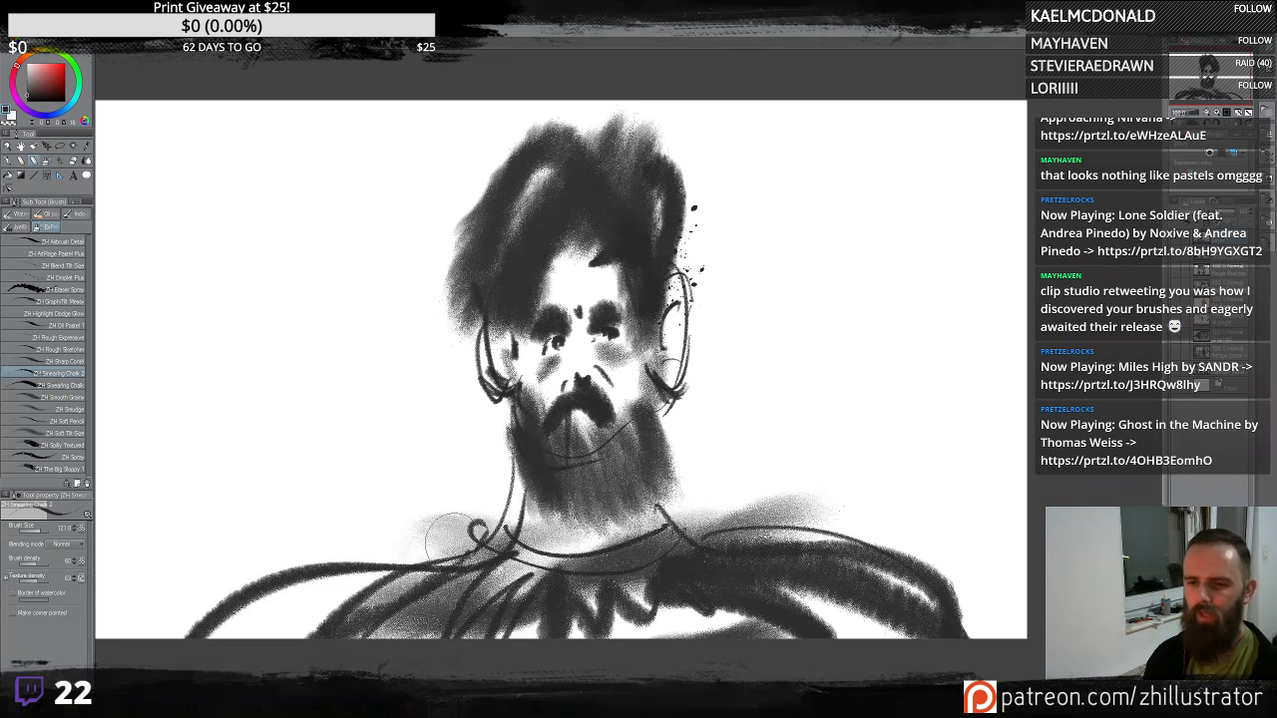
pyautogui.moveTo(439, 561)
pyautogui.mouseDown()
pyautogui.moveTo(299, 329)
pyautogui.moveTo(830, 551)
pyautogui.moveTo(299, 299)
pyautogui.moveTo(559, 555)
pyautogui.moveTo(399, 168)
pyautogui.mouseUp()
pyautogui.hotkey('ctrl', 'z')
pyautogui.hotkey('ctrl', 'z')
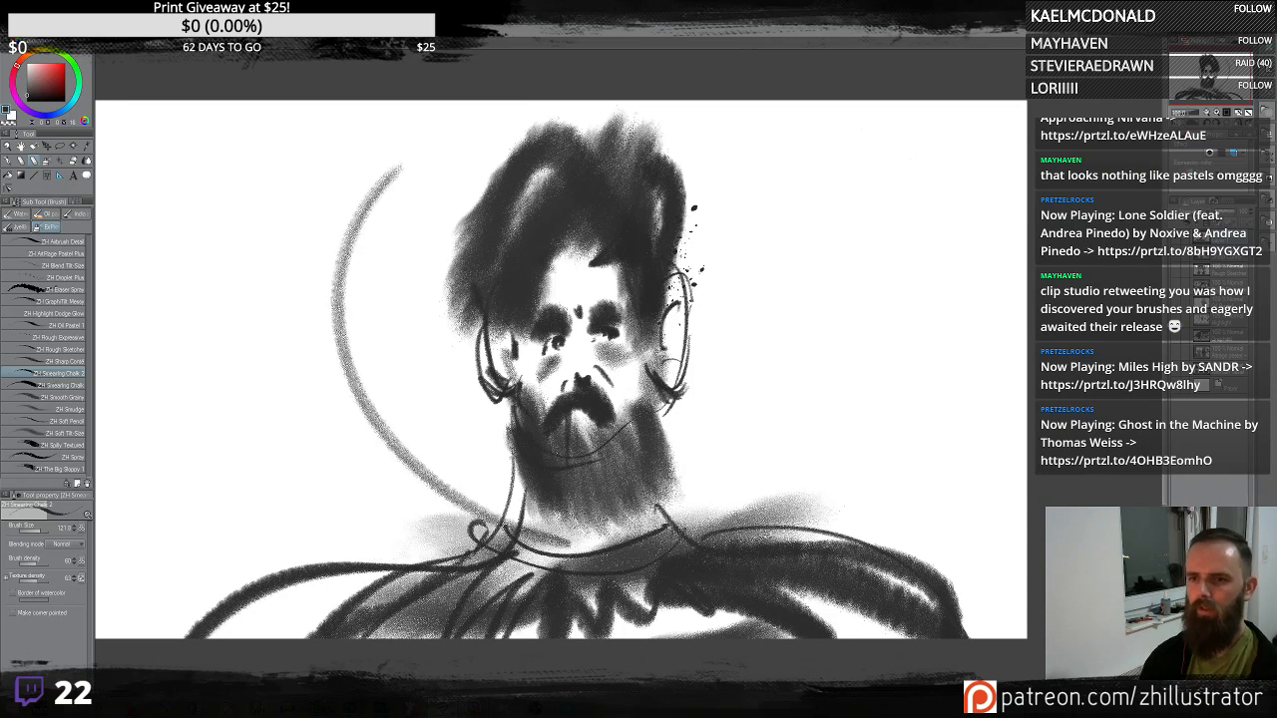
pyautogui.moveTo(980, 172); pyautogui.dragTo(912, 345)
pyautogui.hotkey('ctrl', 'z')
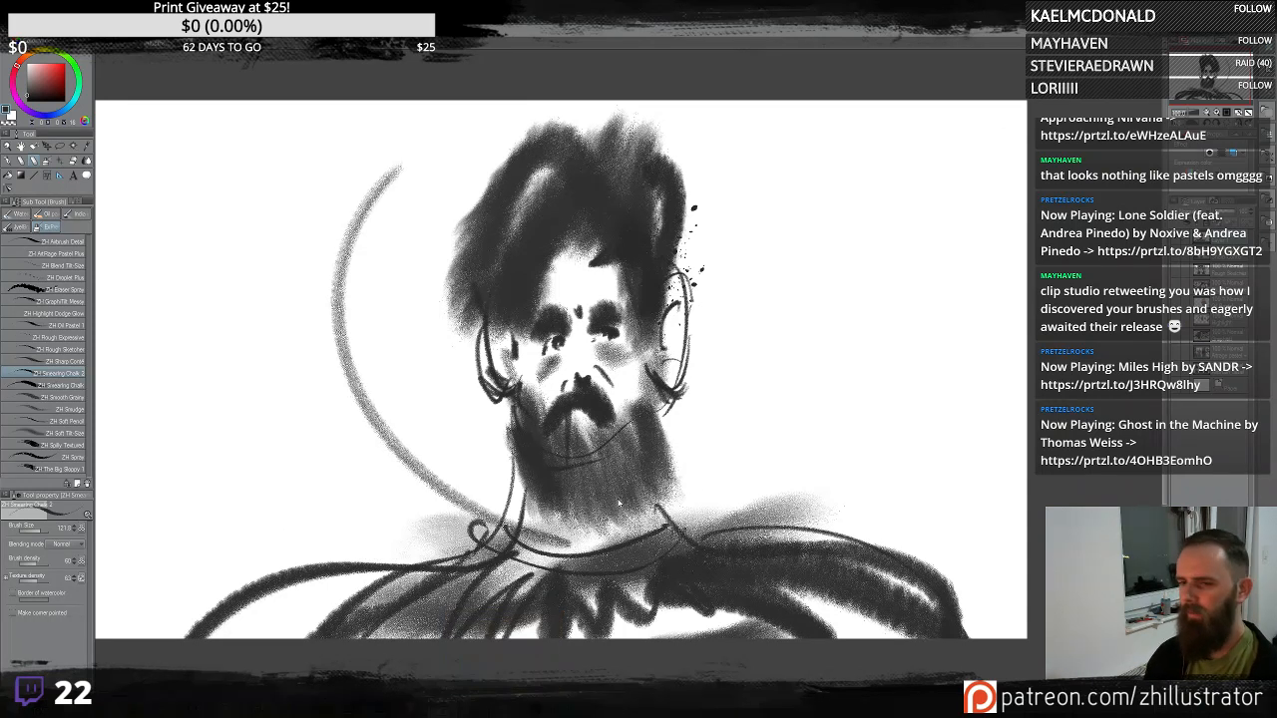
pyautogui.hotkey('ctrl', 'z')
pyautogui.moveTo(611, 555)
pyautogui.mouseDown()
pyautogui.moveTo(385, 173)
pyautogui.moveTo(1024, 367)
pyautogui.mouseUp()
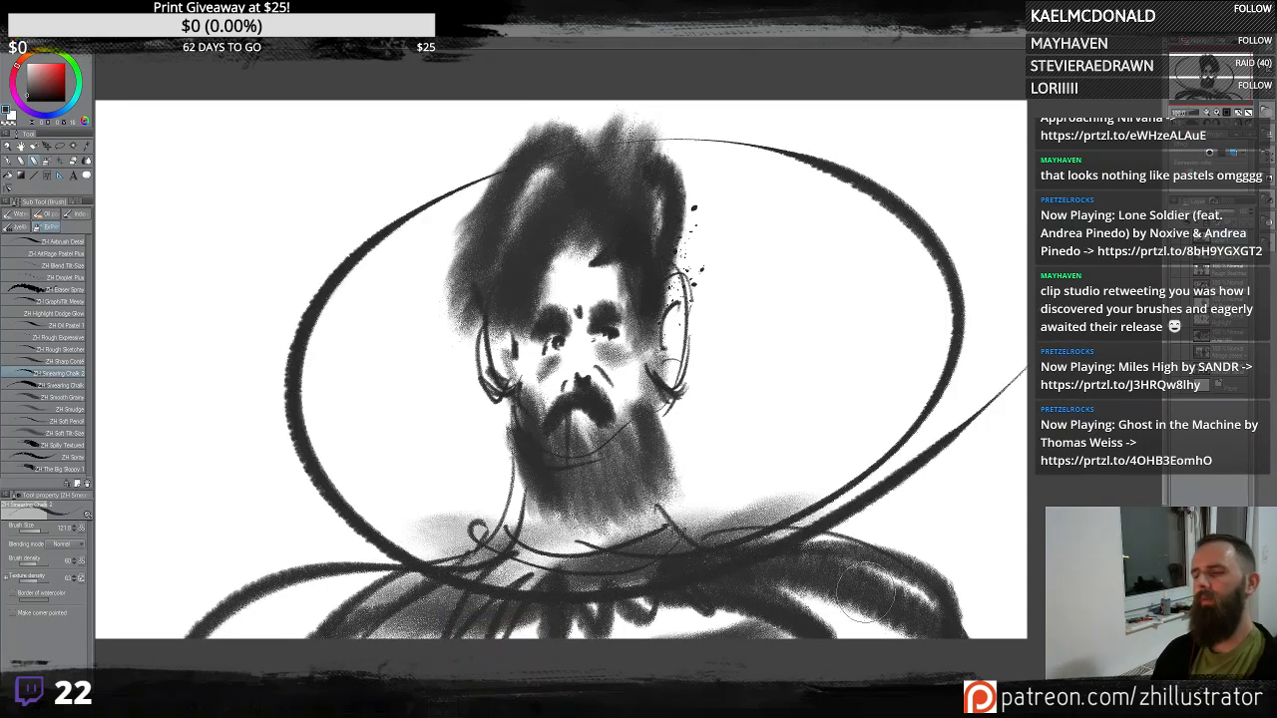
pyautogui.hotkey('ctrl', 'z')
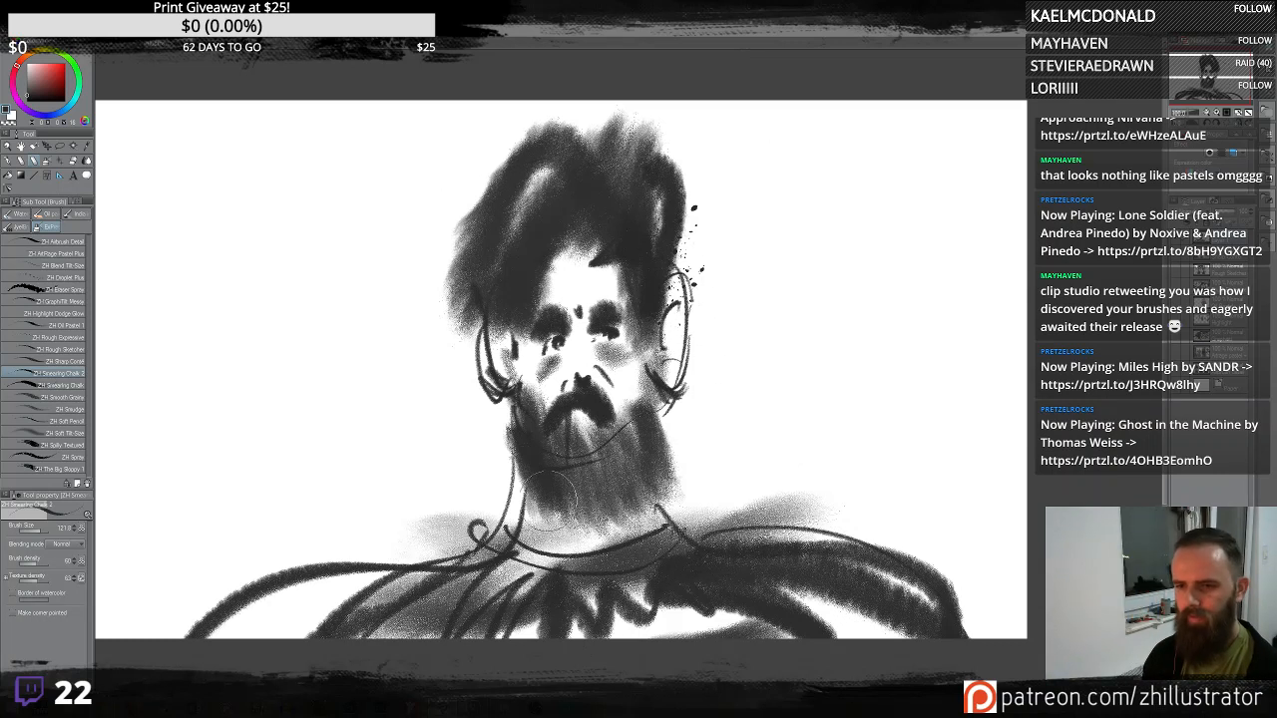
# - Try enlarging the hair with broad chalk strokes, undoing each of them
pyautogui.moveTo(565, 116)
pyautogui.mouseDown()
pyautogui.moveTo(471, 271)
pyautogui.moveTo(405, 226)
pyautogui.moveTo(563, 78)
pyautogui.moveTo(714, 218)
pyautogui.moveTo(699, 219)
pyautogui.moveTo(632, 110)
pyautogui.mouseUp()
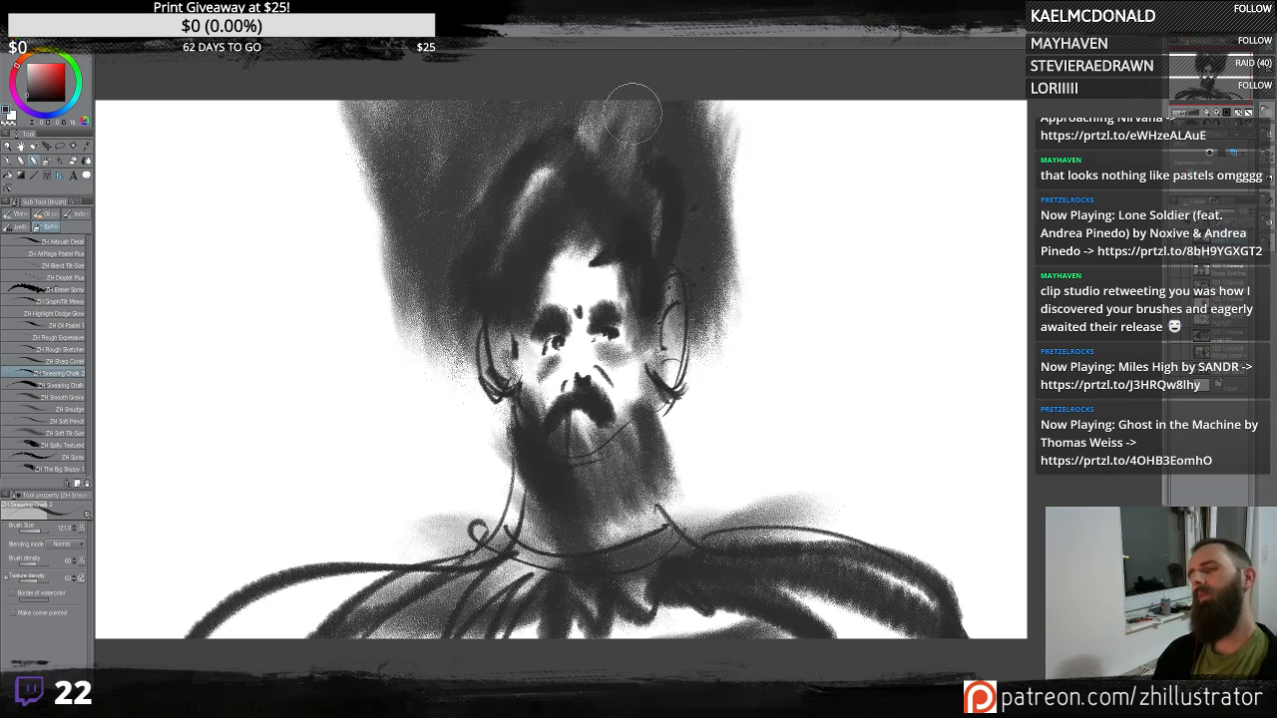
pyautogui.hotkey('ctrl', 'z')
pyautogui.hotkey('ctrl', 'z')
pyautogui.moveTo(467, 289)
pyautogui.mouseDown()
pyautogui.moveTo(506, 567)
pyautogui.moveTo(448, 423)
pyautogui.moveTo(479, 159)
pyautogui.moveTo(419, 568)
pyautogui.moveTo(539, 109)
pyautogui.moveTo(655, 547)
pyautogui.moveTo(778, 299)
pyautogui.moveTo(699, 150)
pyautogui.moveTo(878, 519)
pyautogui.mouseUp()
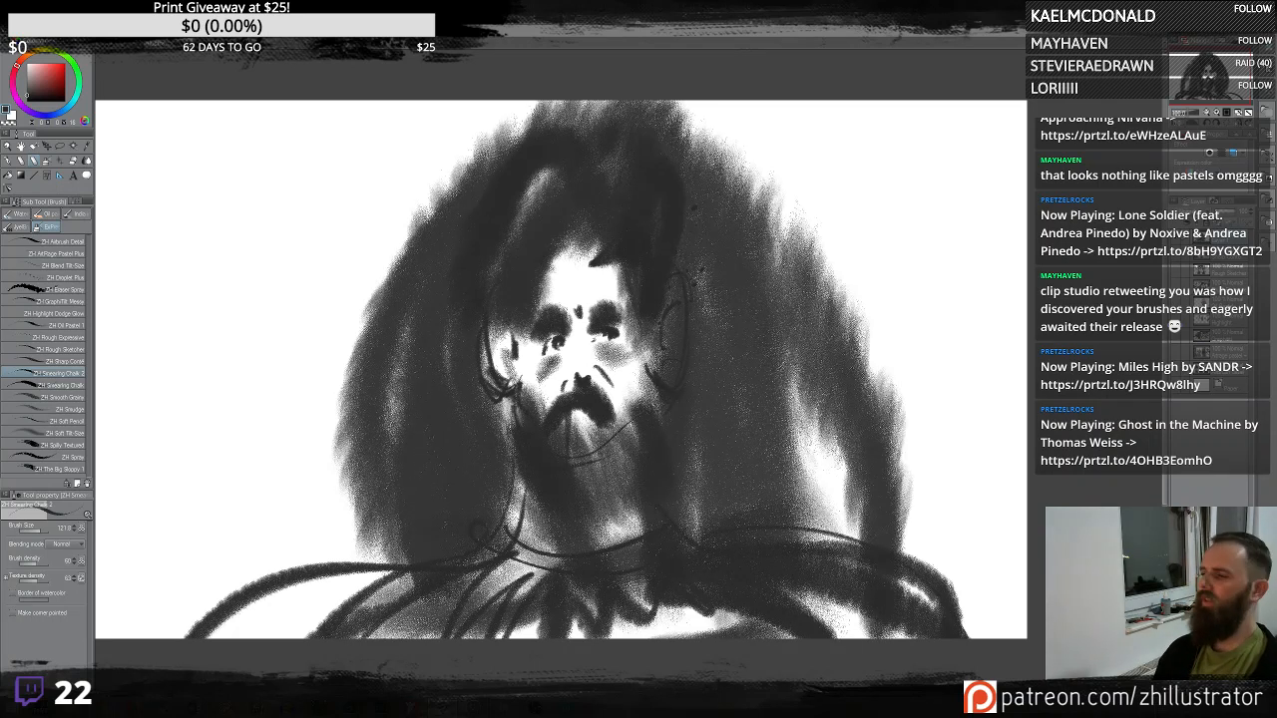
pyautogui.hotkey('ctrl', 'z')
pyautogui.hotkey('ctrl', 'z')
pyautogui.hotkey('ctrl', 'z')
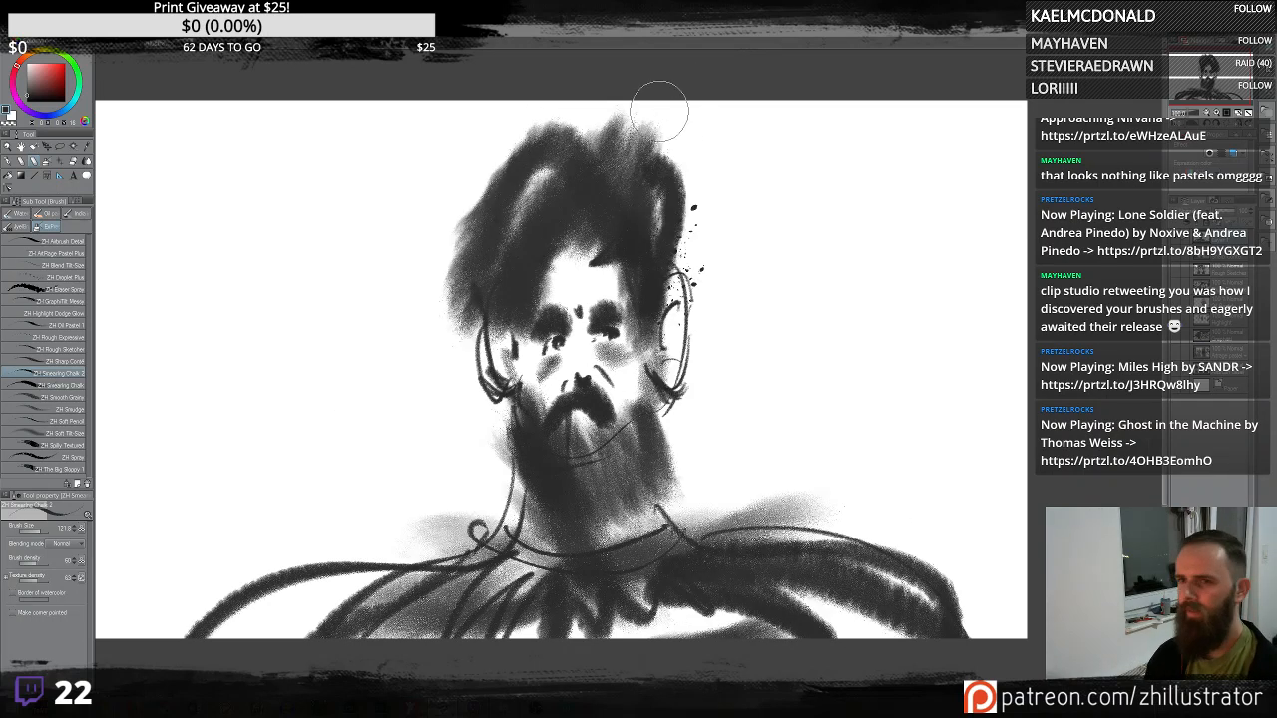
# - Add a soft chalk haze above the hair and refine the hair and ear strokes, undoing trial strokes
pyautogui.moveTo(659, 110); pyautogui.dragTo(730, 160)
pyautogui.moveTo(601, 111); pyautogui.dragTo(399, 165)
pyautogui.hotkey('ctrl', 'z')
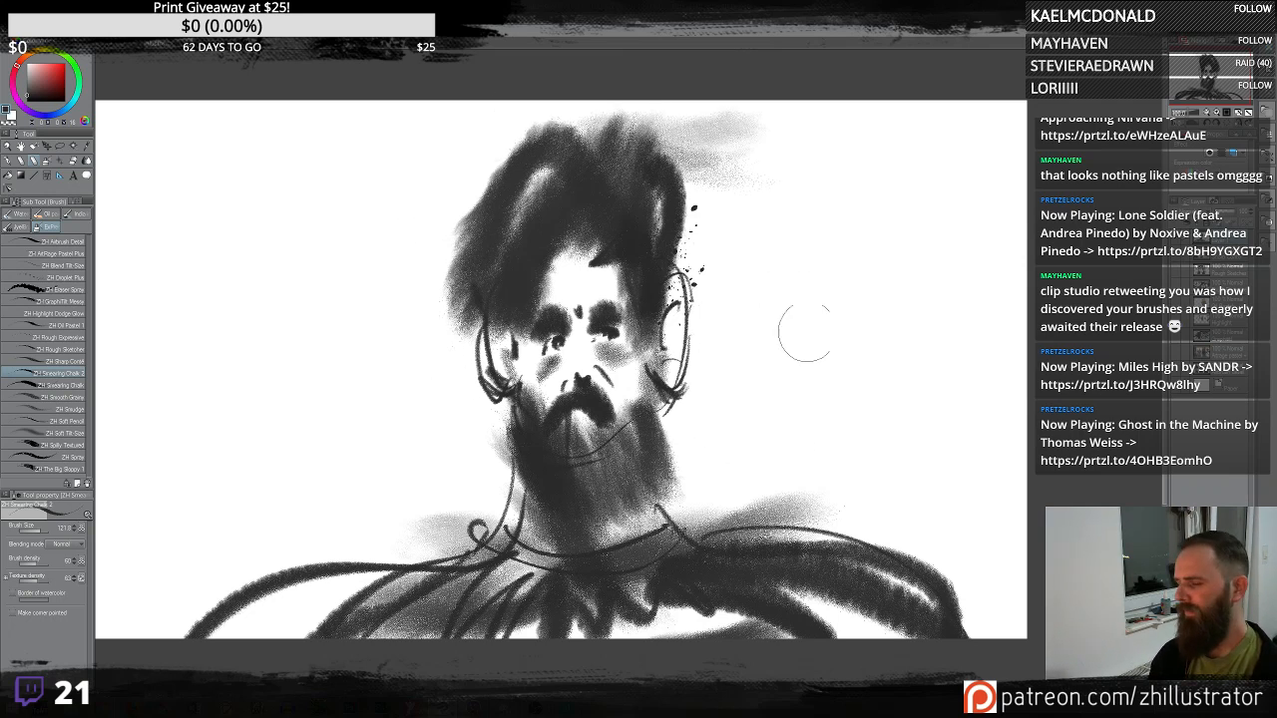
pyautogui.moveTo(844, 350); pyautogui.dragTo(787, 331)
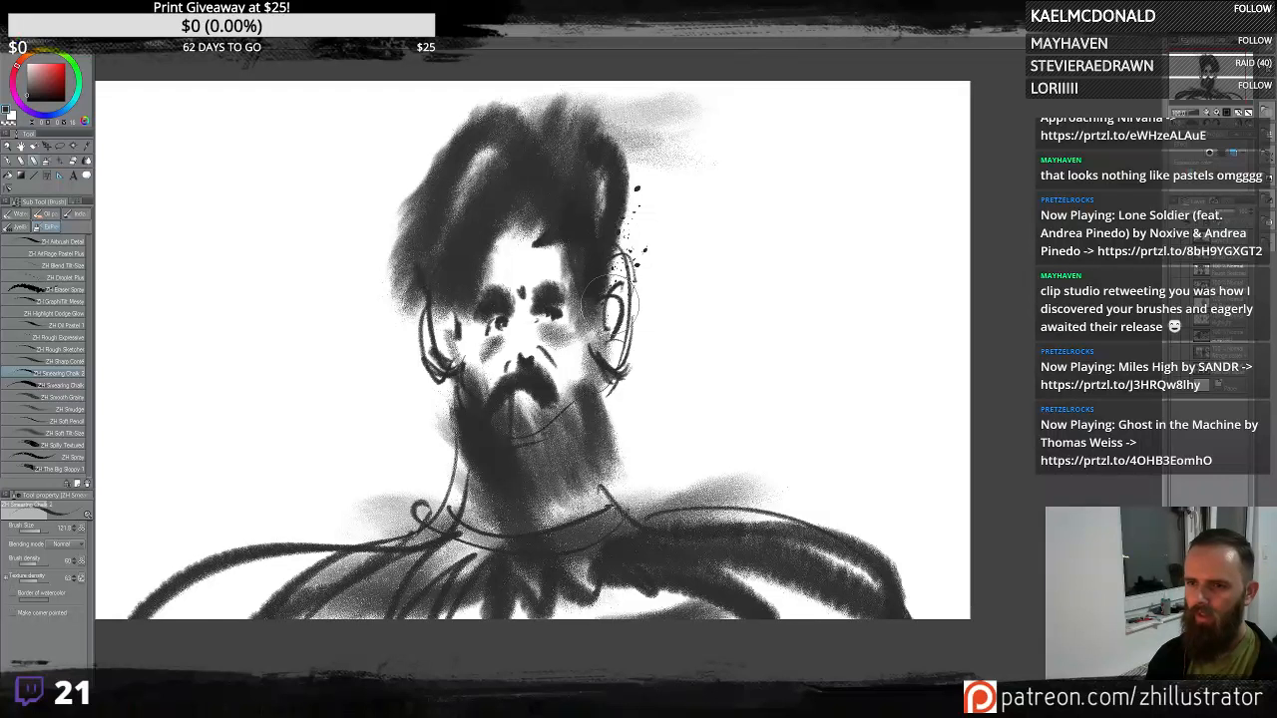
pyautogui.moveTo(610, 304); pyautogui.dragTo(593, 334)
pyautogui.moveTo(616, 211)
pyautogui.mouseDown()
pyautogui.moveTo(634, 292)
pyautogui.moveTo(597, 167)
pyautogui.mouseUp()
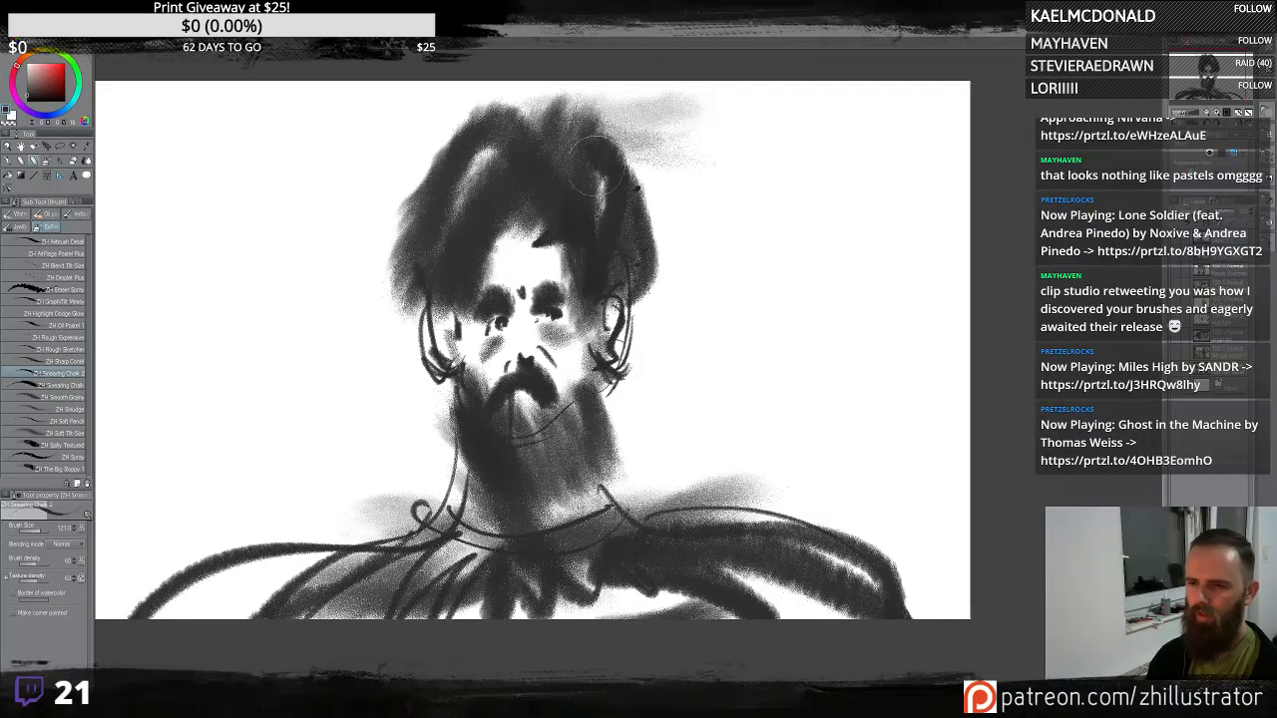
pyautogui.moveTo(430, 254); pyautogui.dragTo(418, 337)
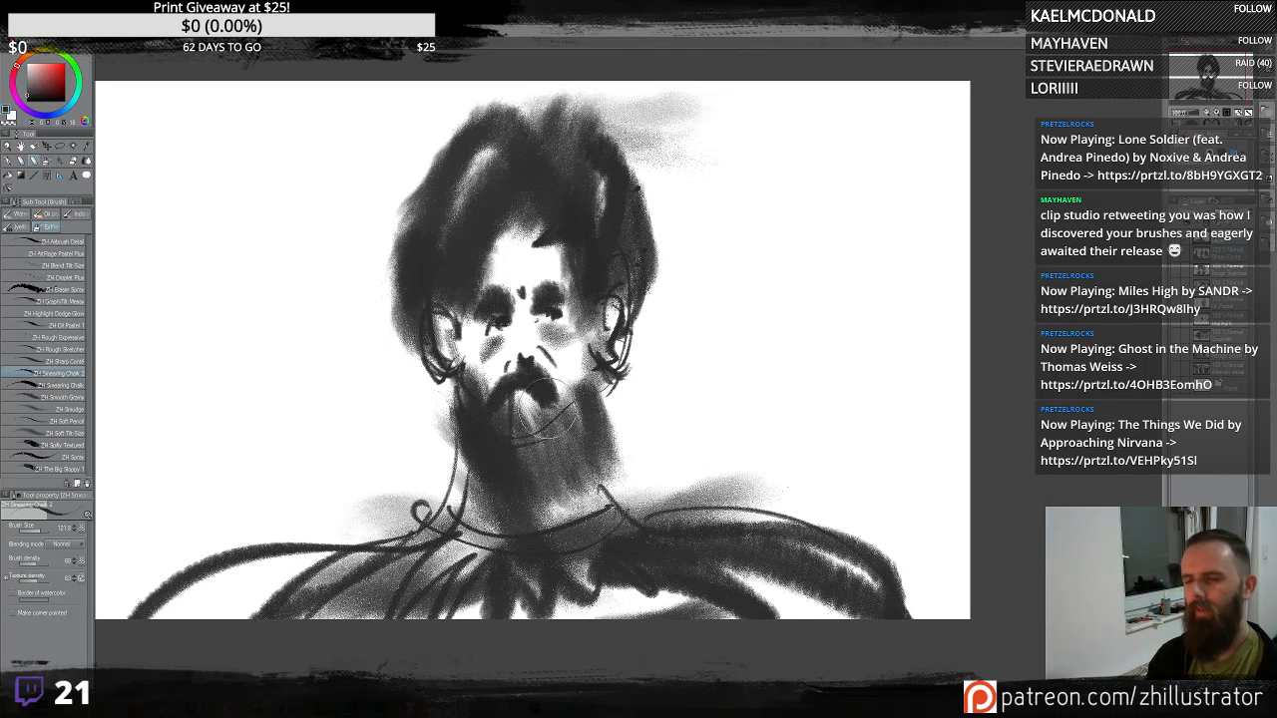
pyautogui.hotkey('ctrl', 'z')
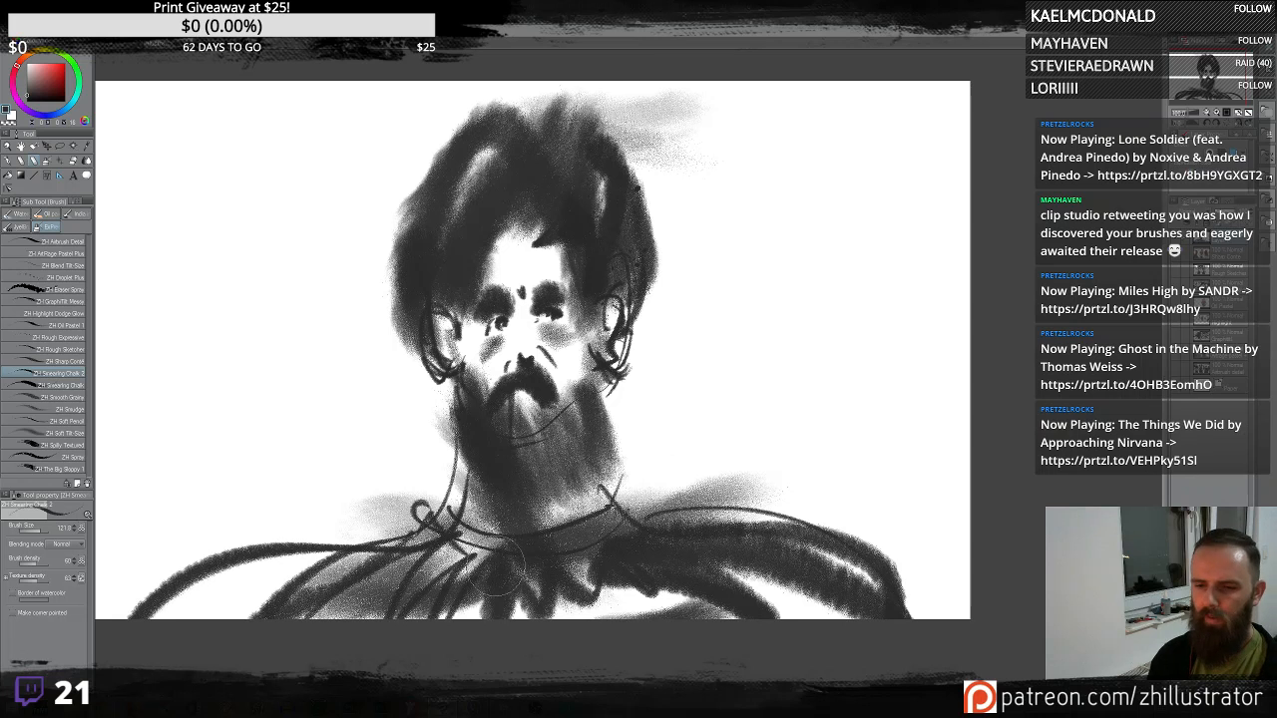
# - Scrub dark chalk strokes over the shoulders and upper arms
pyautogui.moveTo(491, 564)
pyautogui.mouseDown()
pyautogui.moveTo(401, 651)
pyautogui.moveTo(459, 588)
pyautogui.moveTo(391, 544)
pyautogui.moveTo(340, 560)
pyautogui.moveTo(475, 639)
pyautogui.mouseUp()
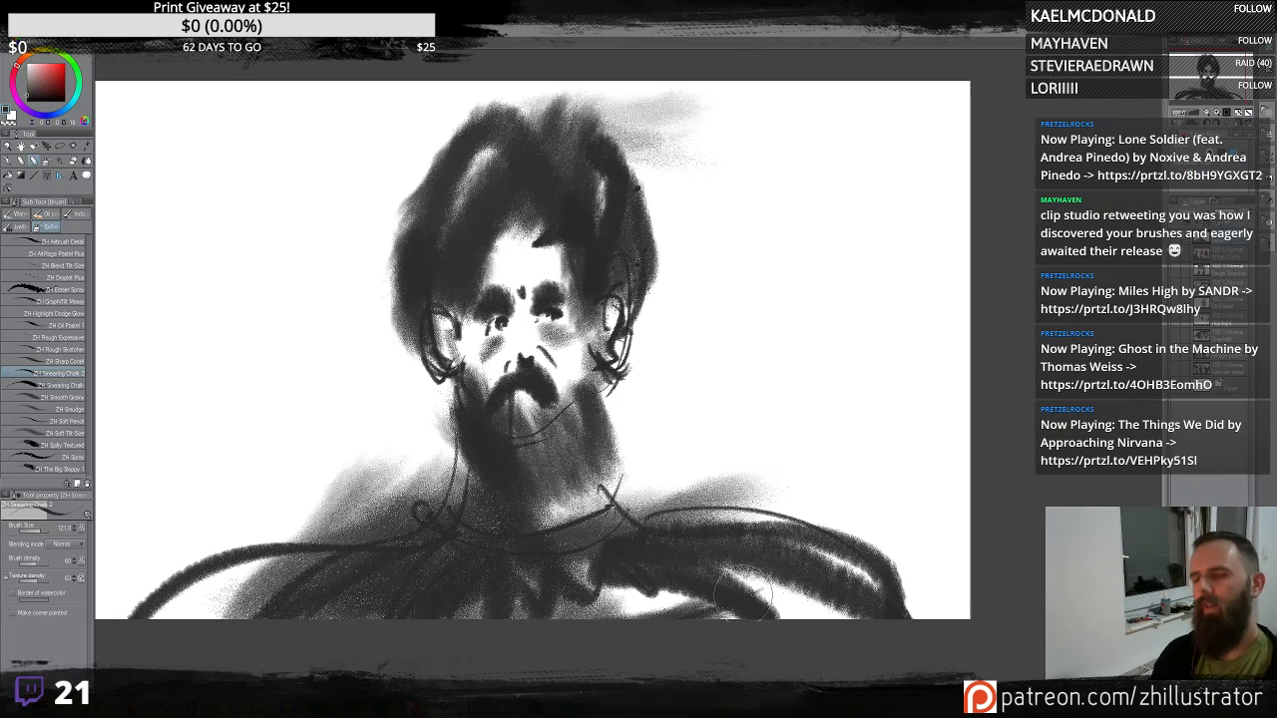
pyautogui.moveTo(439, 471)
pyautogui.mouseDown()
pyautogui.moveTo(344, 483)
pyautogui.moveTo(265, 630)
pyautogui.mouseUp()
pyautogui.moveTo(631, 481)
pyautogui.mouseDown()
pyautogui.moveTo(818, 483)
pyautogui.moveTo(803, 599)
pyautogui.moveTo(823, 539)
pyautogui.moveTo(794, 553)
pyautogui.mouseUp()
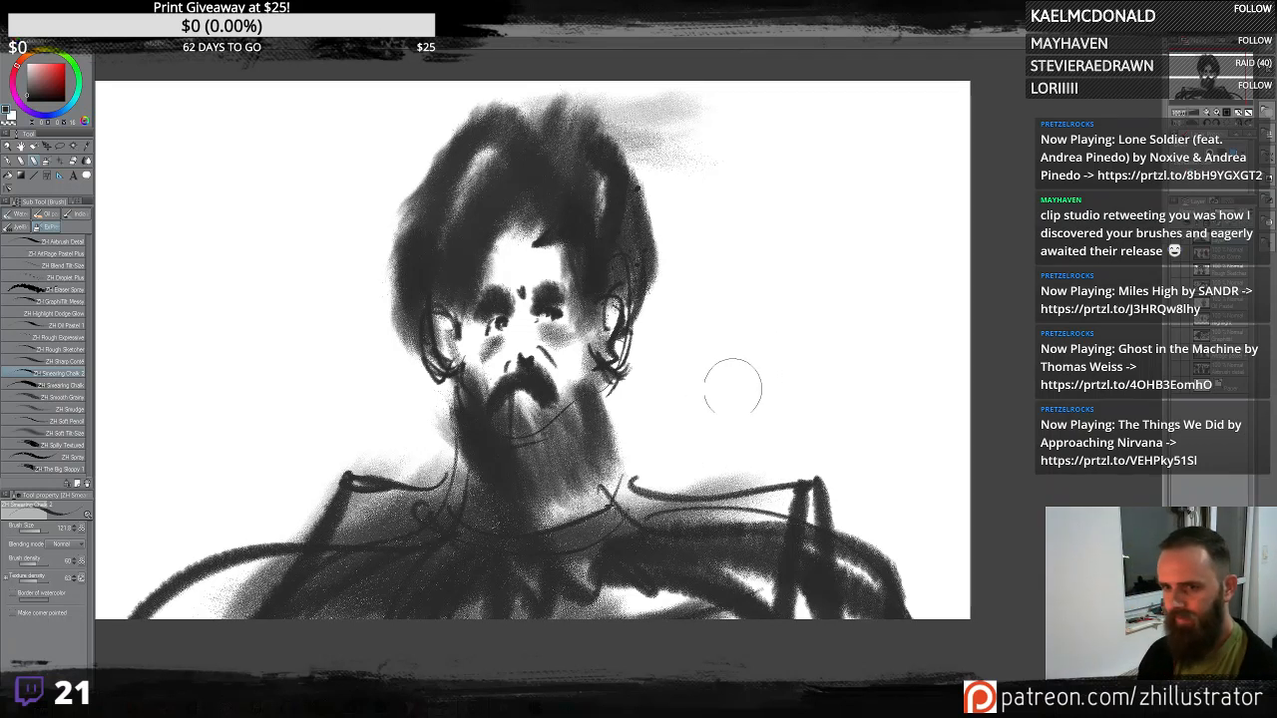
# - Sweep three long chalk strokes down the canvas's right side behind the figure
pyautogui.moveTo(706, 102); pyautogui.dragTo(883, 528)
pyautogui.moveTo(766, 84)
pyautogui.mouseDown()
pyautogui.moveTo(834, 380)
pyautogui.moveTo(966, 601)
pyautogui.mouseUp()
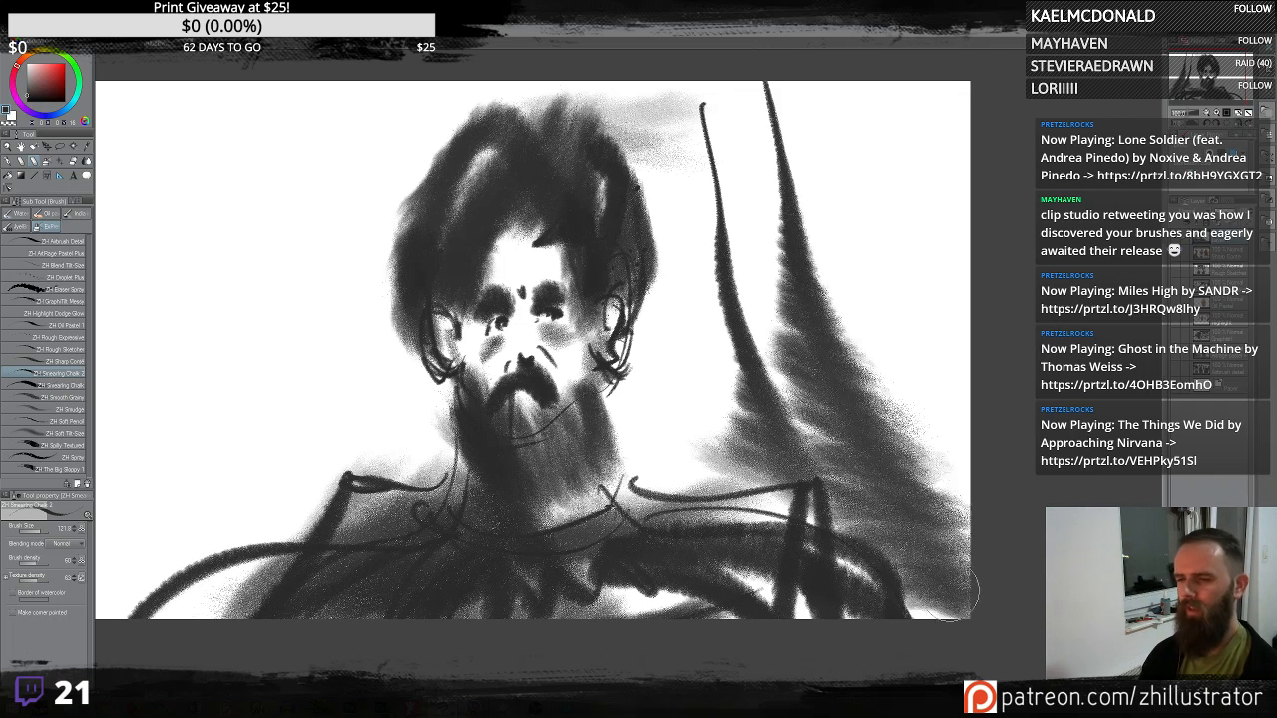
pyautogui.moveTo(798, 92); pyautogui.dragTo(1018, 487)
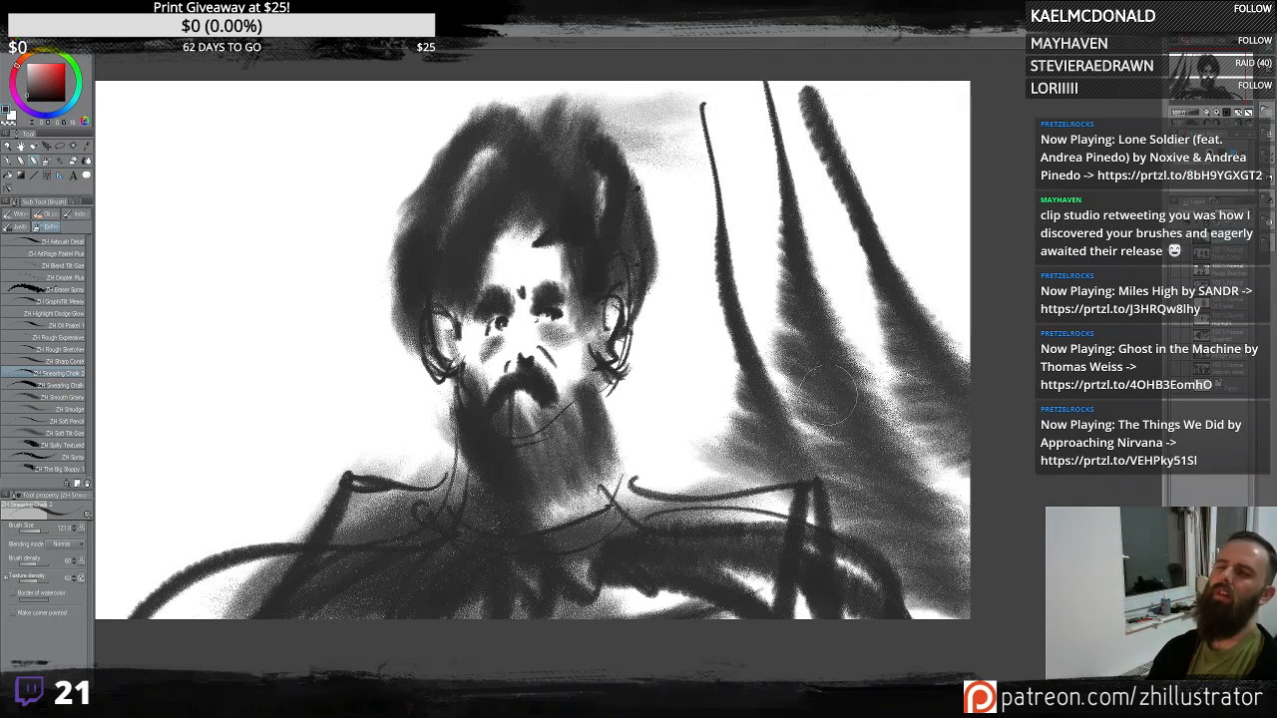
# - Undo the three sweeping strokes on the right and try broad chalk strokes there, undoing each of them
pyautogui.hotkey('ctrl', 'z')
pyautogui.hotkey('ctrl', 'z')
pyautogui.hotkey('ctrl', 'z')
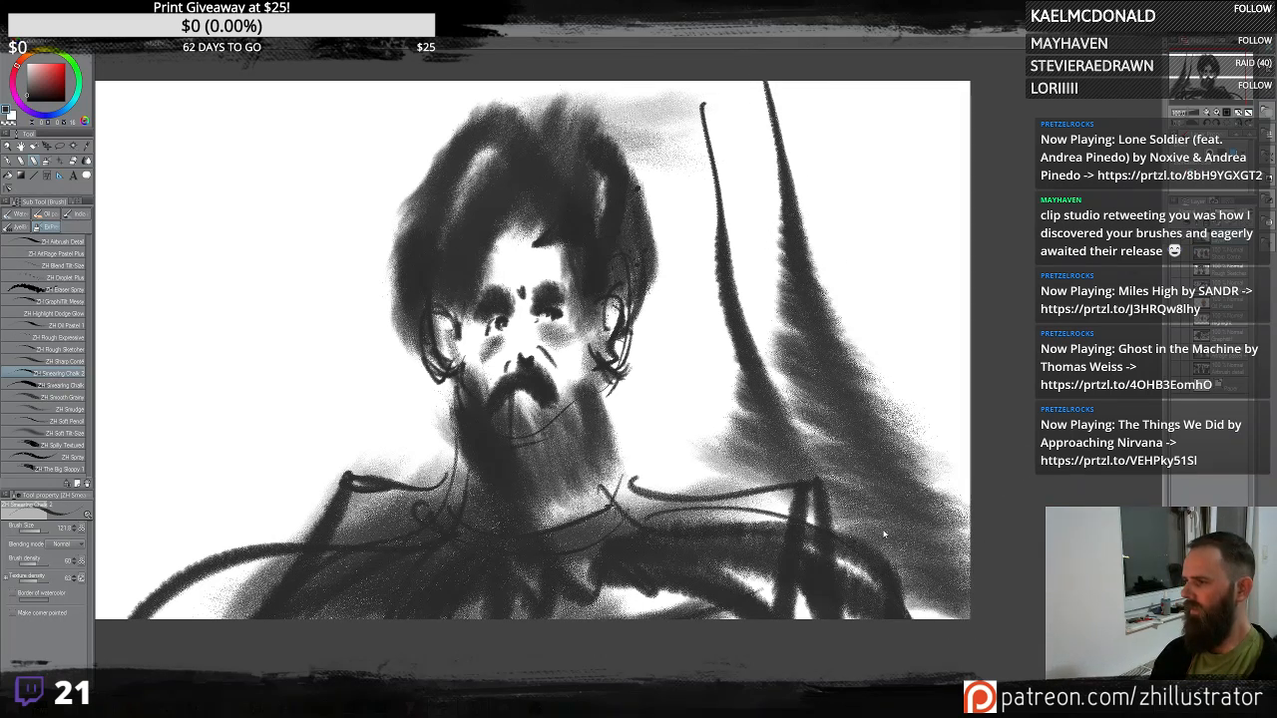
pyautogui.moveTo(698, 444)
pyautogui.mouseDown()
pyautogui.moveTo(730, 337)
pyautogui.moveTo(828, 434)
pyautogui.moveTo(874, 254)
pyautogui.moveTo(933, 150)
pyautogui.moveTo(963, 319)
pyautogui.moveTo(848, 290)
pyautogui.moveTo(741, 335)
pyautogui.moveTo(698, 429)
pyautogui.moveTo(639, 479)
pyautogui.moveTo(798, 469)
pyautogui.moveTo(898, 408)
pyautogui.moveTo(988, 598)
pyautogui.moveTo(953, 533)
pyautogui.mouseUp()
pyautogui.moveTo(738, 239)
pyautogui.mouseDown()
pyautogui.moveTo(878, 175)
pyautogui.moveTo(903, 140)
pyautogui.moveTo(927, 270)
pyautogui.moveTo(836, 424)
pyautogui.moveTo(688, 389)
pyautogui.moveTo(648, 469)
pyautogui.moveTo(848, 499)
pyautogui.moveTo(935, 294)
pyautogui.mouseUp()
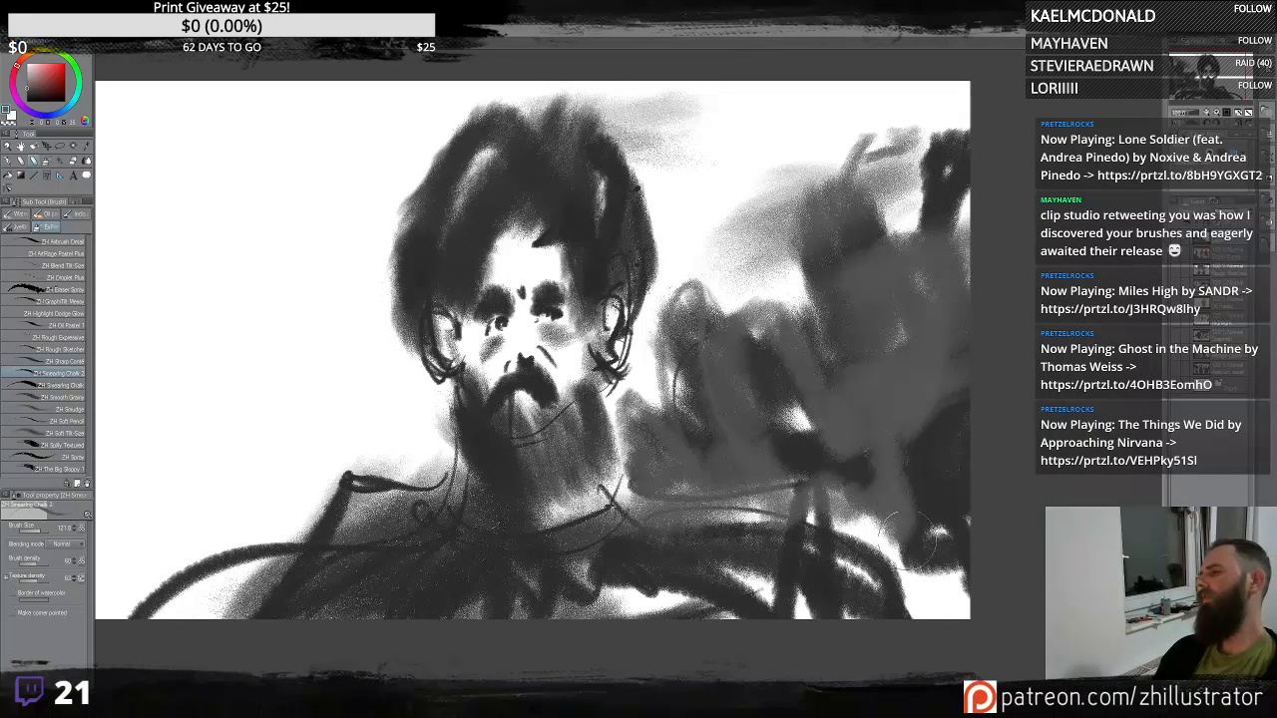
pyautogui.hotkey('ctrl', 'z')
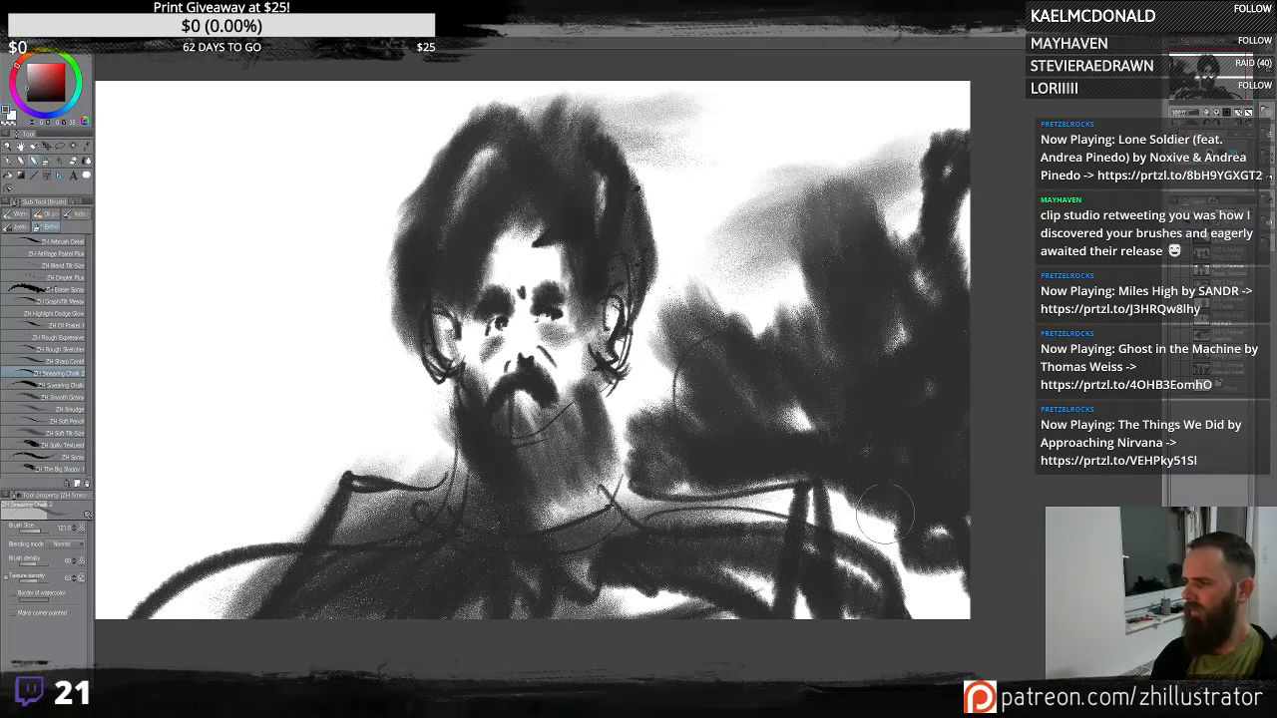
pyautogui.hotkey('ctrl', 'z')
pyautogui.moveTo(688, 444)
pyautogui.mouseDown()
pyautogui.moveTo(726, 374)
pyautogui.moveTo(798, 368)
pyautogui.moveTo(849, 324)
pyautogui.moveTo(856, 289)
pyautogui.moveTo(920, 221)
pyautogui.mouseUp()
pyautogui.hotkey('ctrl', 'z')
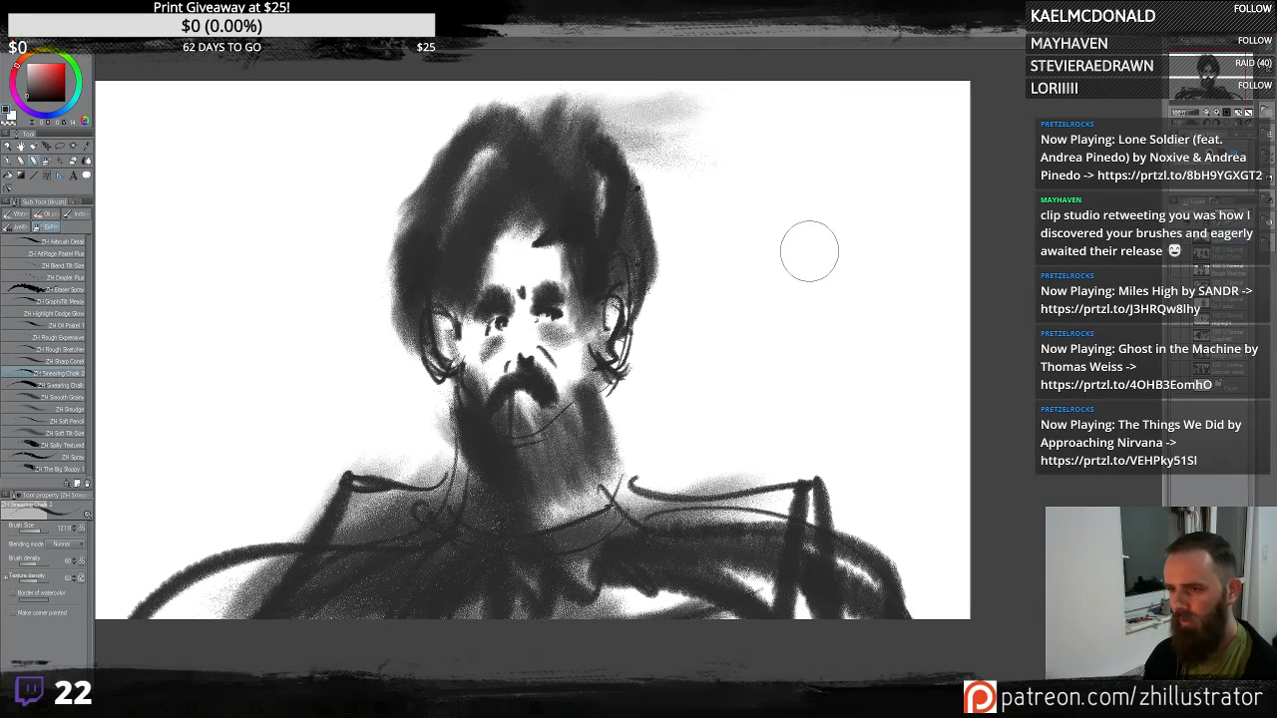
# - Sketch a second, smaller figure at the canvas's right with a chalk hair mass, looping face circles and a dark body
pyautogui.moveTo(812, 285)
pyautogui.mouseDown()
pyautogui.moveTo(877, 200)
pyautogui.moveTo(869, 311)
pyautogui.moveTo(828, 241)
pyautogui.moveTo(907, 267)
pyautogui.moveTo(834, 244)
pyautogui.moveTo(855, 237)
pyautogui.moveTo(882, 261)
pyautogui.moveTo(874, 245)
pyautogui.moveTo(861, 294)
pyautogui.mouseUp()
pyautogui.moveTo(813, 212)
pyautogui.mouseDown()
pyautogui.moveTo(898, 135)
pyautogui.moveTo(868, 170)
pyautogui.moveTo(910, 179)
pyautogui.mouseUp()
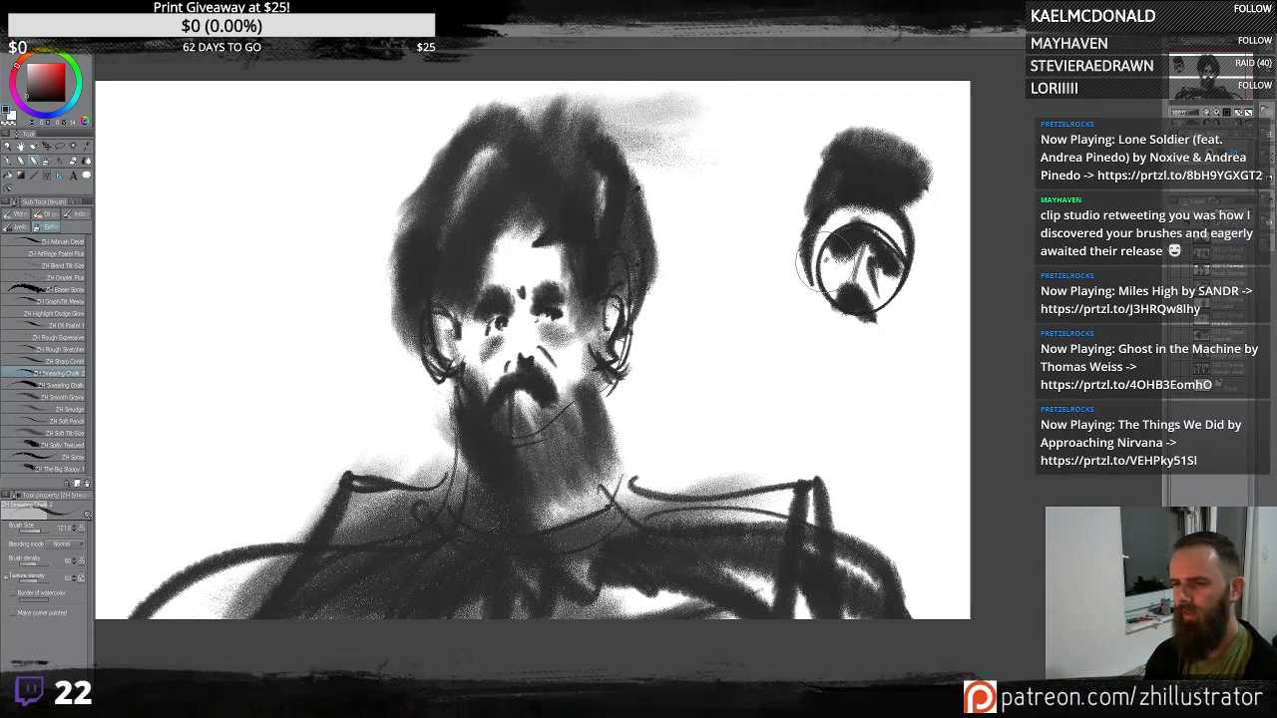
pyautogui.moveTo(828, 258)
pyautogui.mouseDown()
pyautogui.moveTo(906, 333)
pyautogui.moveTo(910, 304)
pyautogui.moveTo(869, 371)
pyautogui.moveTo(873, 307)
pyautogui.moveTo(907, 285)
pyautogui.moveTo(916, 299)
pyautogui.moveTo(933, 207)
pyautogui.mouseUp()
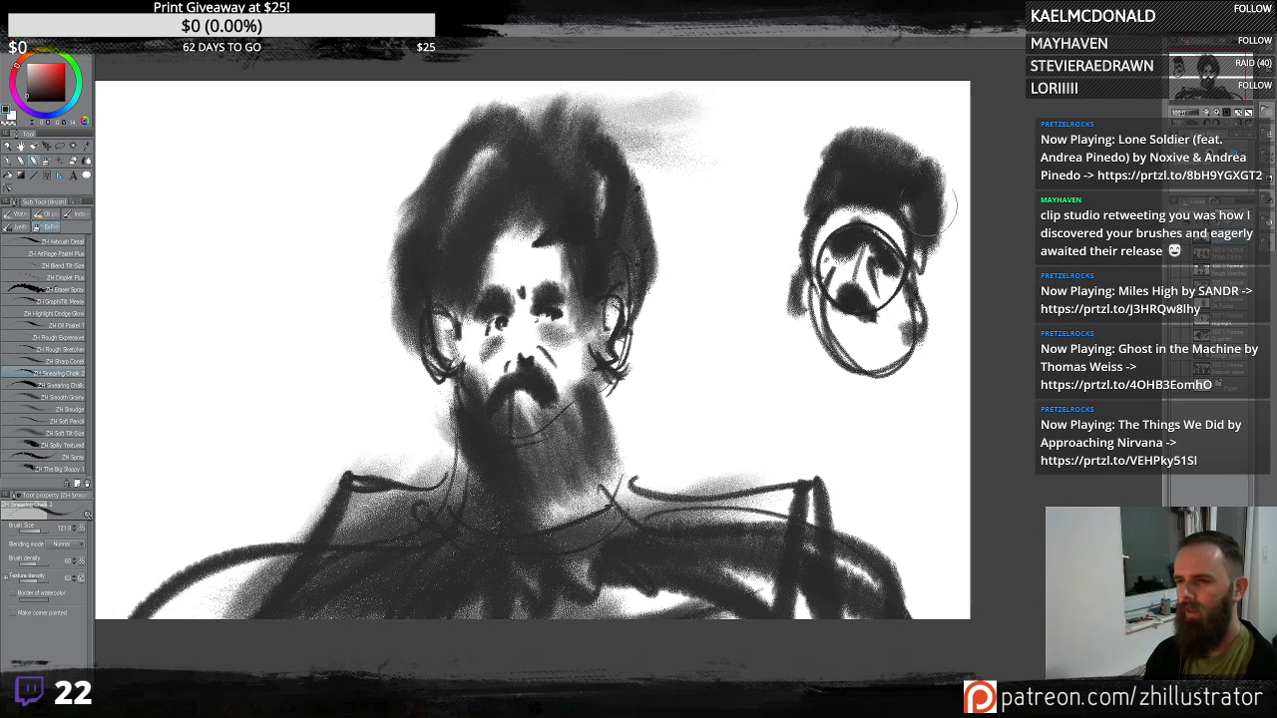
pyautogui.moveTo(903, 130); pyautogui.dragTo(798, 249)
pyautogui.moveTo(824, 348)
pyautogui.mouseDown()
pyautogui.moveTo(809, 391)
pyautogui.moveTo(943, 379)
pyautogui.moveTo(922, 447)
pyautogui.mouseUp()
pyautogui.moveTo(922, 447)
pyautogui.mouseDown()
pyautogui.moveTo(864, 401)
pyautogui.moveTo(828, 412)
pyautogui.moveTo(821, 397)
pyautogui.moveTo(912, 392)
pyautogui.moveTo(875, 442)
pyautogui.moveTo(922, 462)
pyautogui.moveTo(898, 477)
pyautogui.moveTo(943, 547)
pyautogui.mouseUp()
pyautogui.moveTo(848, 434); pyautogui.dragTo(810, 474)
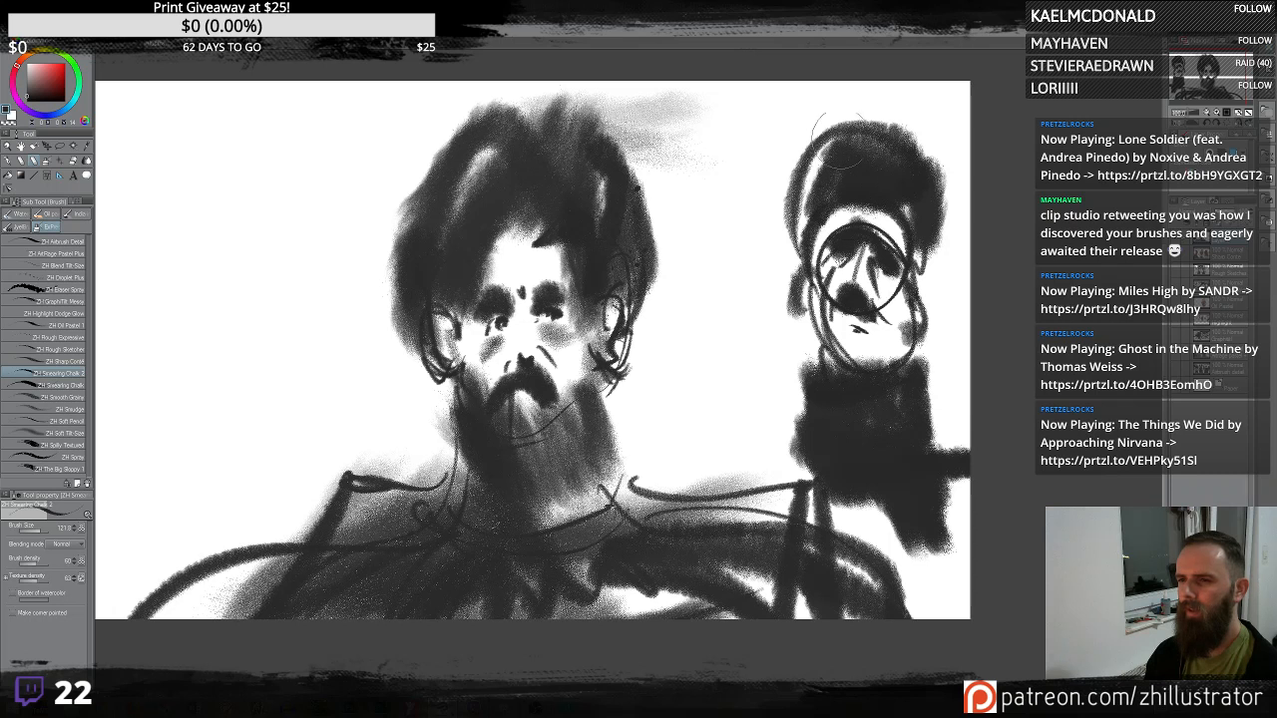
# - Enlarge the second figure's hair and scrub around its face, undoing one trial stroke
pyautogui.moveTo(836, 140); pyautogui.dragTo(784, 239)
pyautogui.moveTo(773, 150); pyautogui.dragTo(798, 245)
pyautogui.moveTo(903, 250)
pyautogui.mouseDown()
pyautogui.moveTo(933, 299)
pyautogui.moveTo(930, 329)
pyautogui.mouseUp()
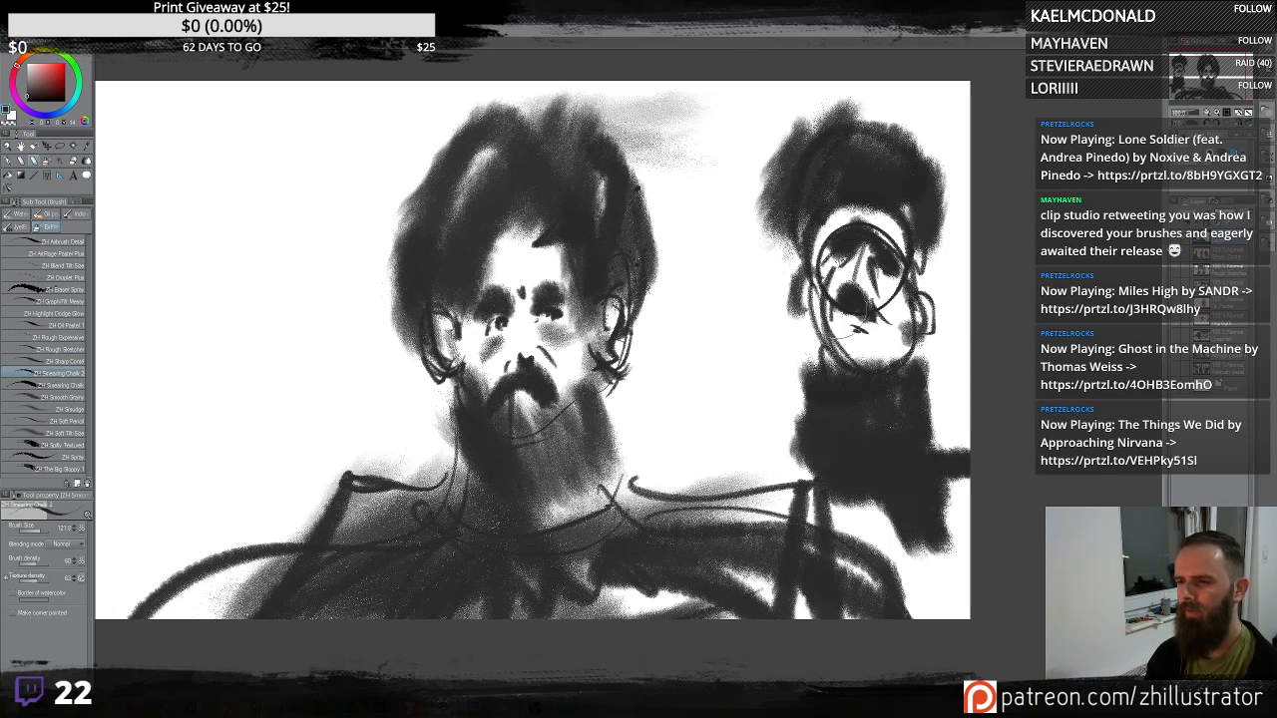
pyautogui.moveTo(804, 279)
pyautogui.mouseDown()
pyautogui.moveTo(909, 349)
pyautogui.moveTo(874, 375)
pyautogui.moveTo(844, 374)
pyautogui.moveTo(886, 454)
pyautogui.moveTo(884, 489)
pyautogui.moveTo(855, 369)
pyautogui.moveTo(860, 329)
pyautogui.mouseUp()
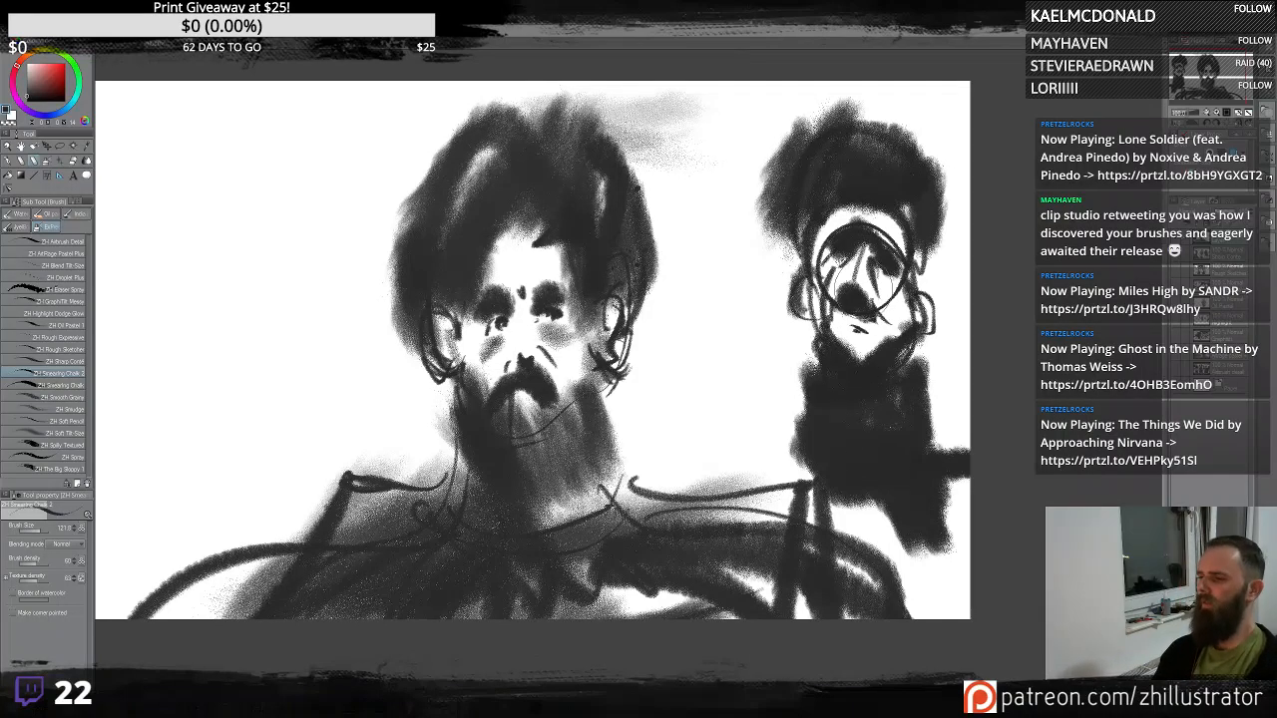
pyautogui.moveTo(888, 287)
pyautogui.mouseDown()
pyautogui.moveTo(864, 357)
pyautogui.moveTo(918, 388)
pyautogui.mouseUp()
pyautogui.hotkey('ctrl', 'z')
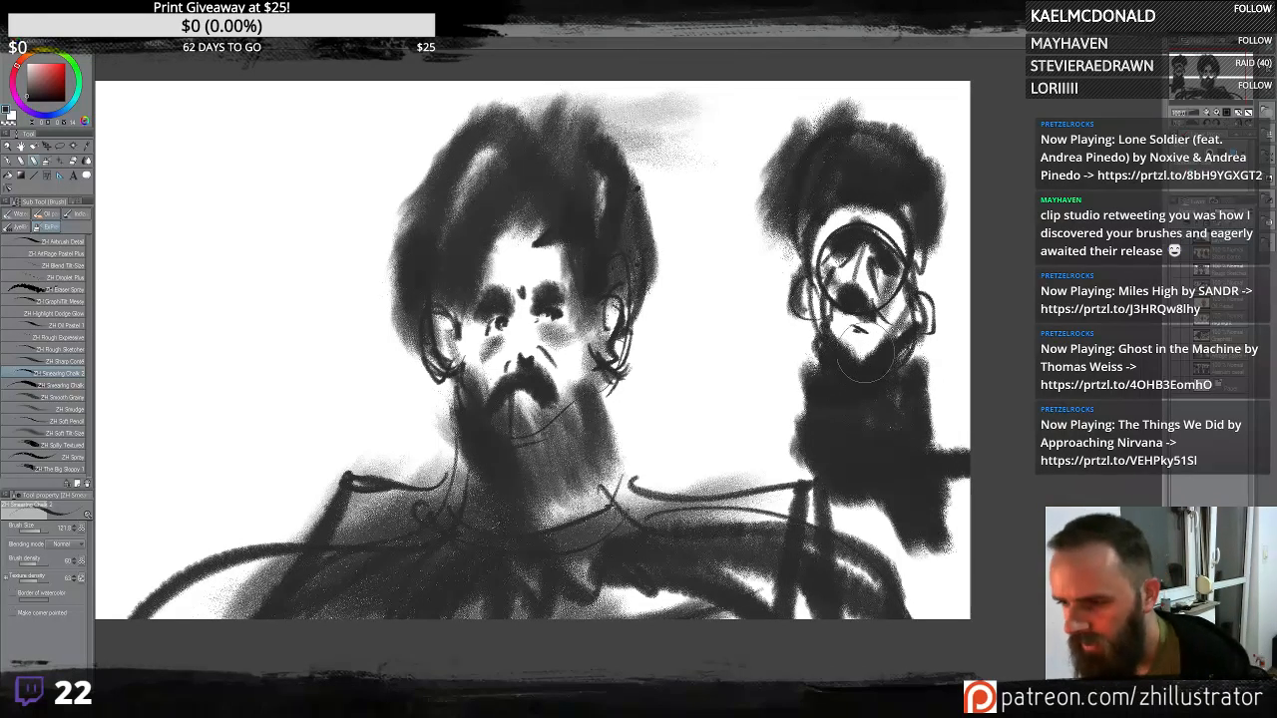
# - Scrub dark chalk shoulders and an arm reaching toward the first figure, undoing one trial stroke
pyautogui.moveTo(869, 346)
pyautogui.mouseDown()
pyautogui.moveTo(874, 372)
pyautogui.moveTo(850, 351)
pyautogui.moveTo(796, 372)
pyautogui.mouseUp()
pyautogui.moveTo(922, 361); pyautogui.dragTo(936, 404)
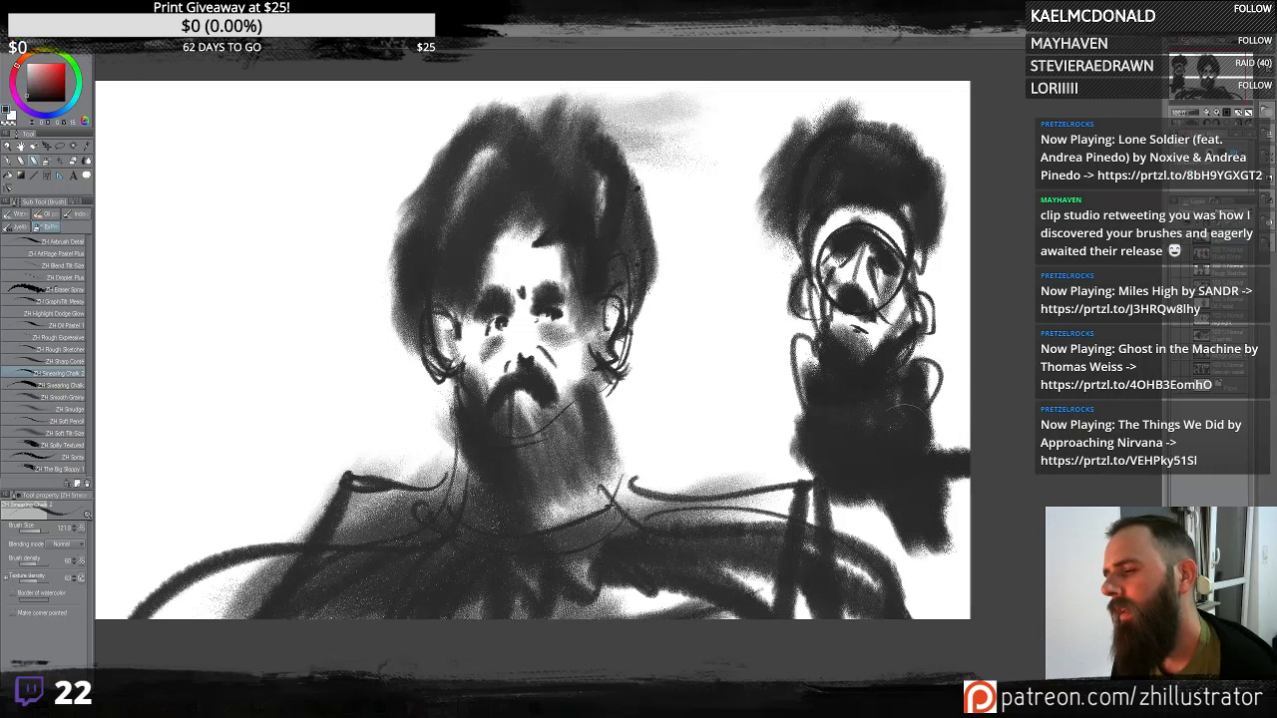
pyautogui.moveTo(785, 475); pyautogui.dragTo(760, 334)
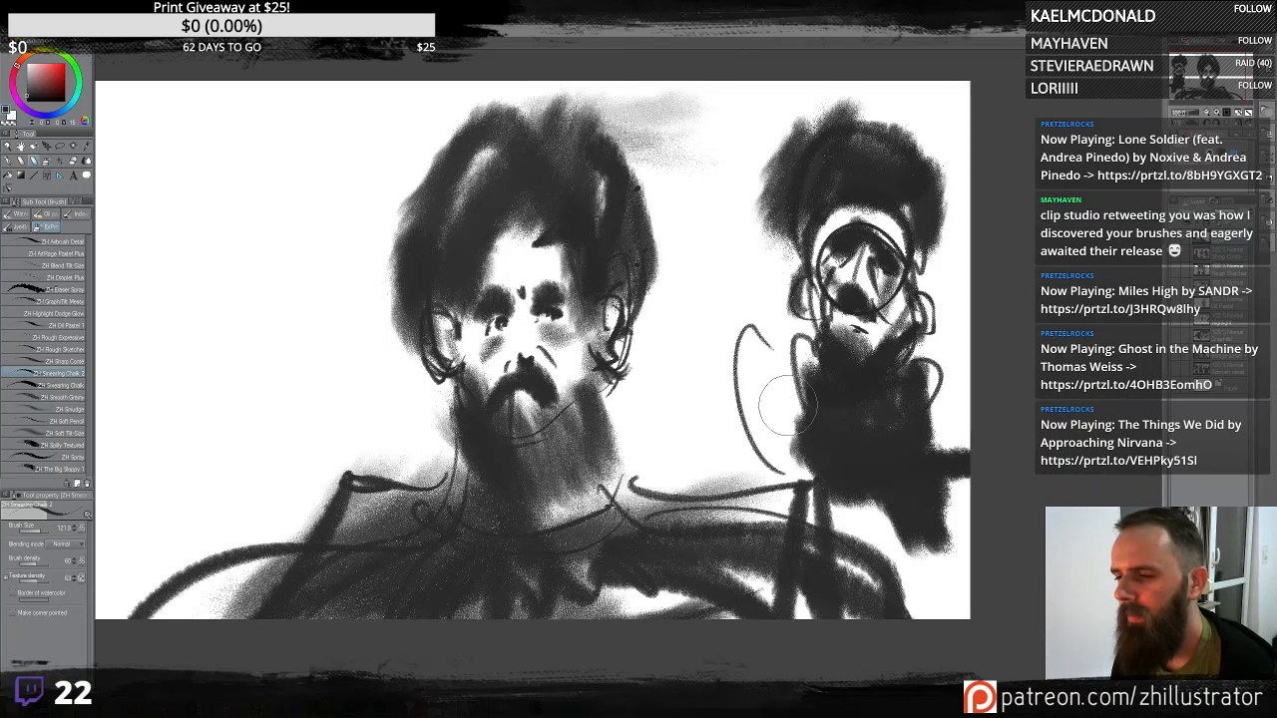
pyautogui.hotkey('ctrl', 'z')
pyautogui.moveTo(804, 400); pyautogui.dragTo(804, 464)
pyautogui.moveTo(786, 342)
pyautogui.mouseDown()
pyautogui.moveTo(766, 463)
pyautogui.moveTo(639, 529)
pyautogui.mouseUp()
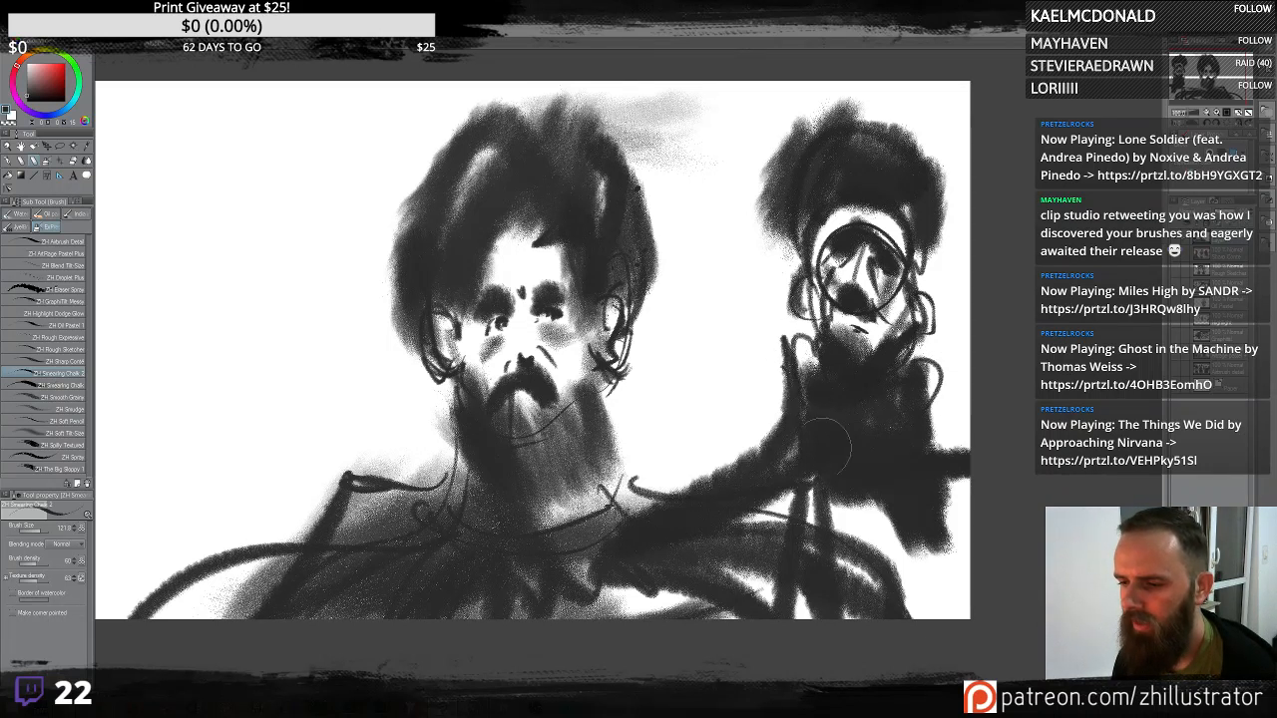
pyautogui.moveTo(739, 509); pyautogui.dragTo(861, 510)
pyautogui.moveTo(931, 453)
pyautogui.mouseDown()
pyautogui.moveTo(883, 611)
pyautogui.moveTo(895, 662)
pyautogui.mouseUp()
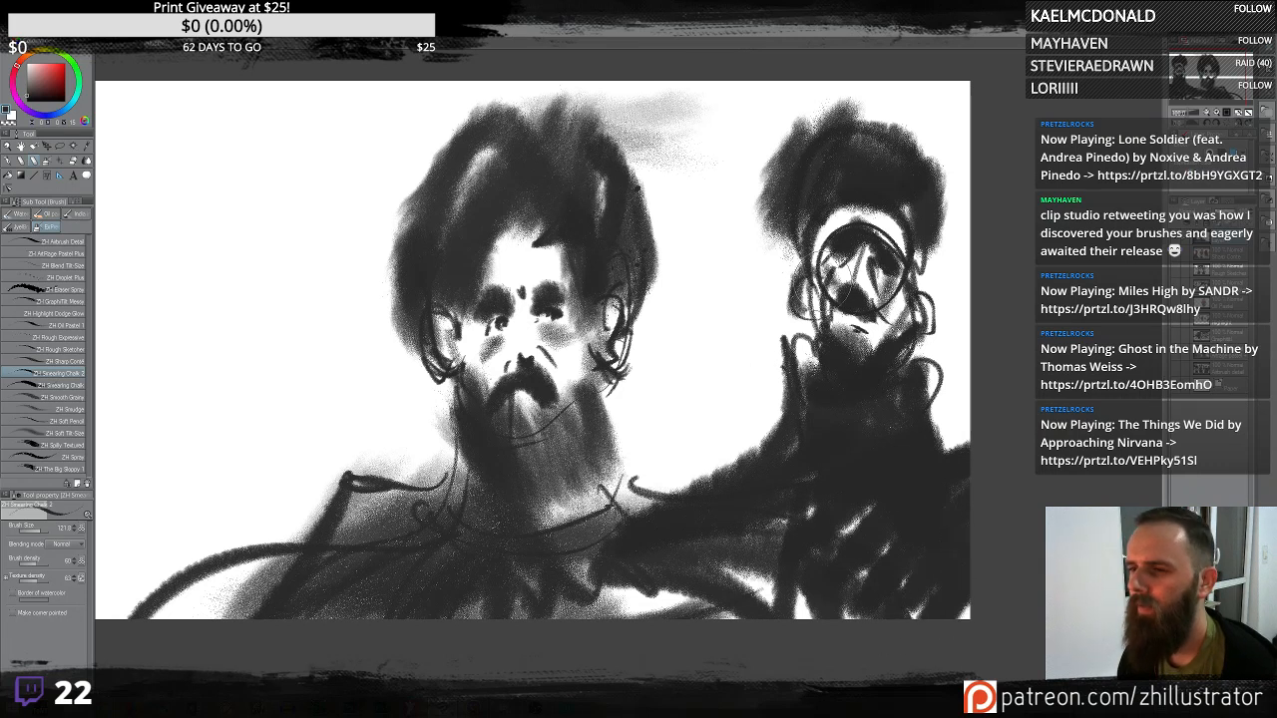
# - Sweep a tall smoky chalk stroke rising behind the second figure, undoing an extra arc stroke
pyautogui.moveTo(790, 379)
pyautogui.mouseDown()
pyautogui.moveTo(723, 275)
pyautogui.moveTo(699, 69)
pyautogui.mouseUp()
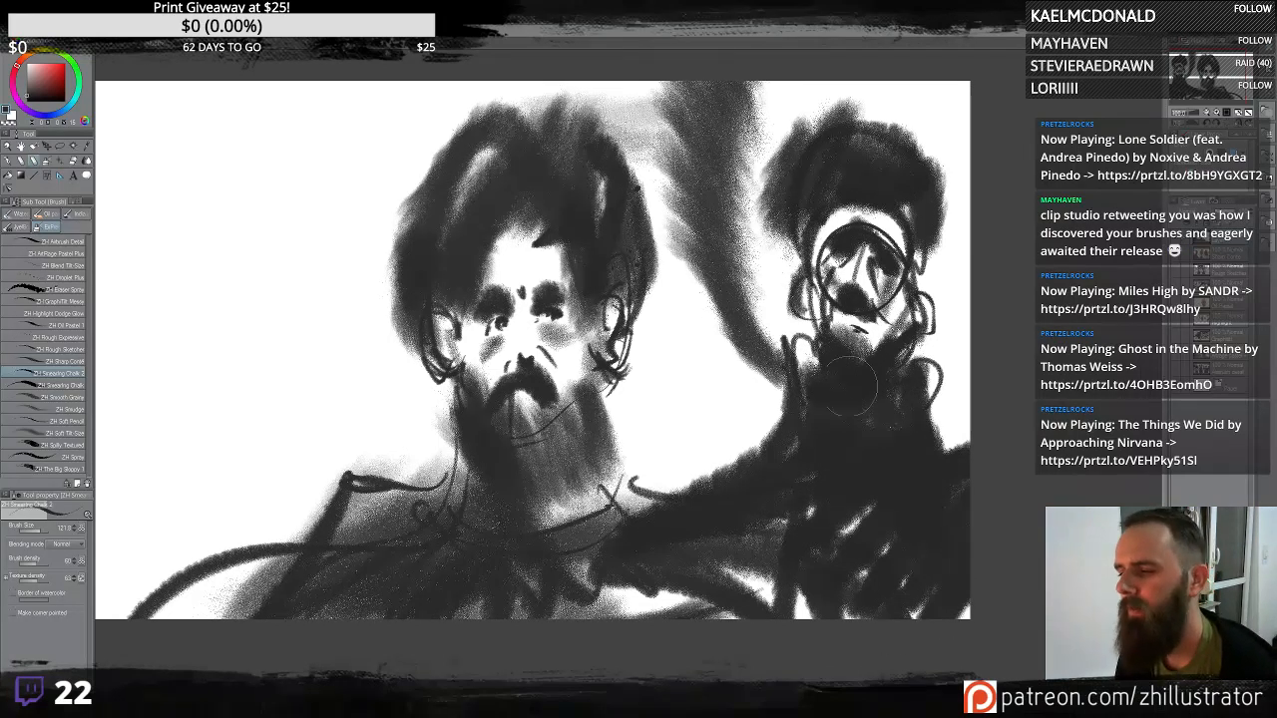
pyautogui.moveTo(849, 386); pyautogui.dragTo(847, 302)
pyautogui.moveTo(815, 446); pyautogui.dragTo(856, 68)
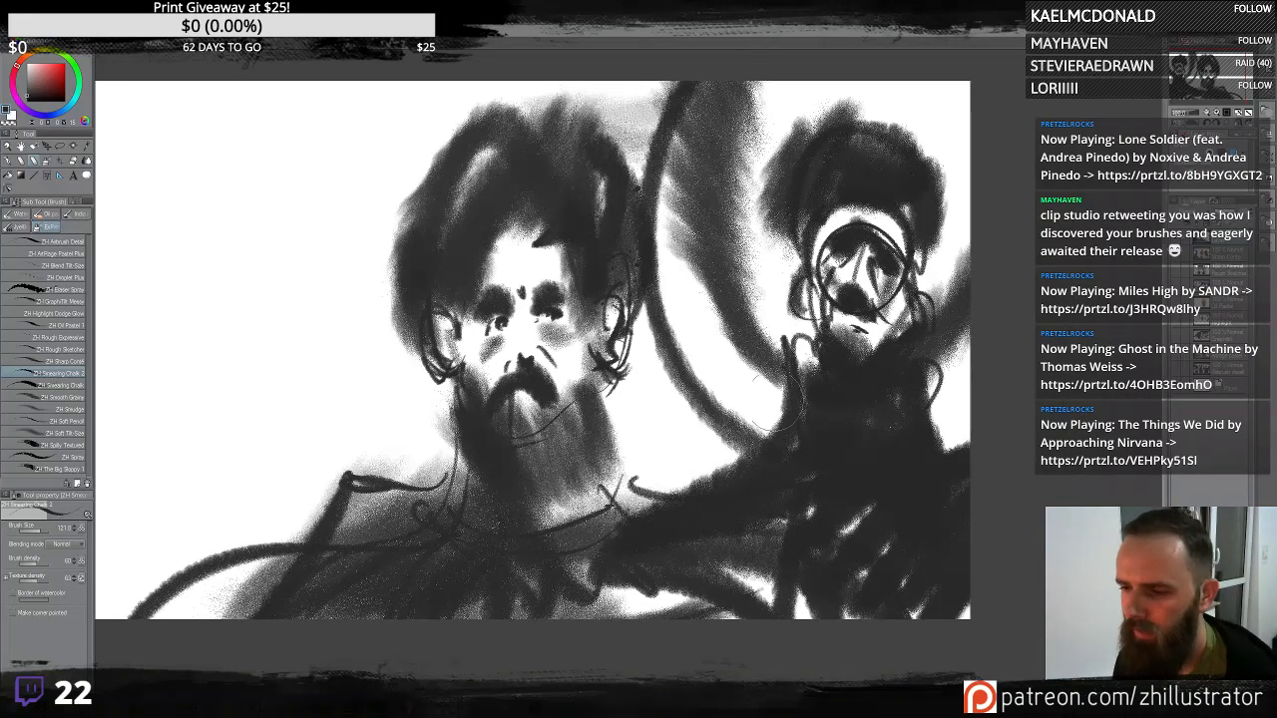
pyautogui.hotkey('ctrl', 'z')
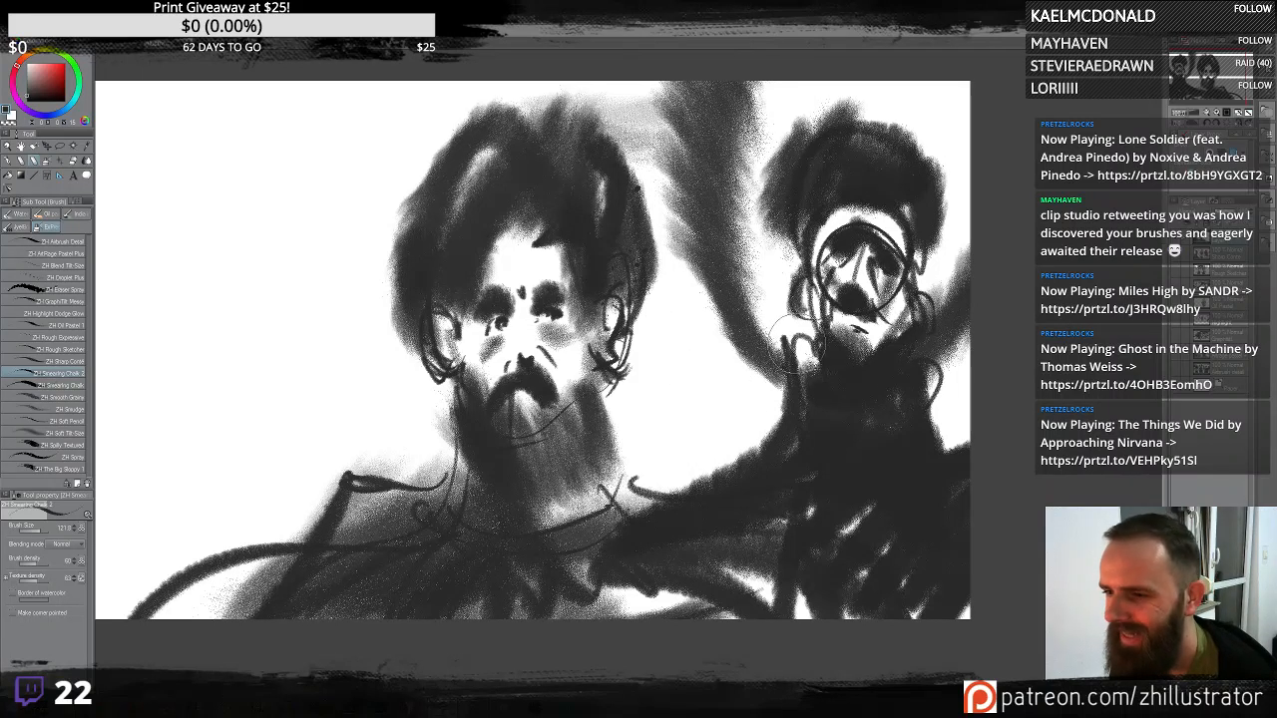
# - Refine the second figure's face and neck with small chalk strokes, undoing one of them
pyautogui.moveTo(800, 295); pyautogui.dragTo(795, 319)
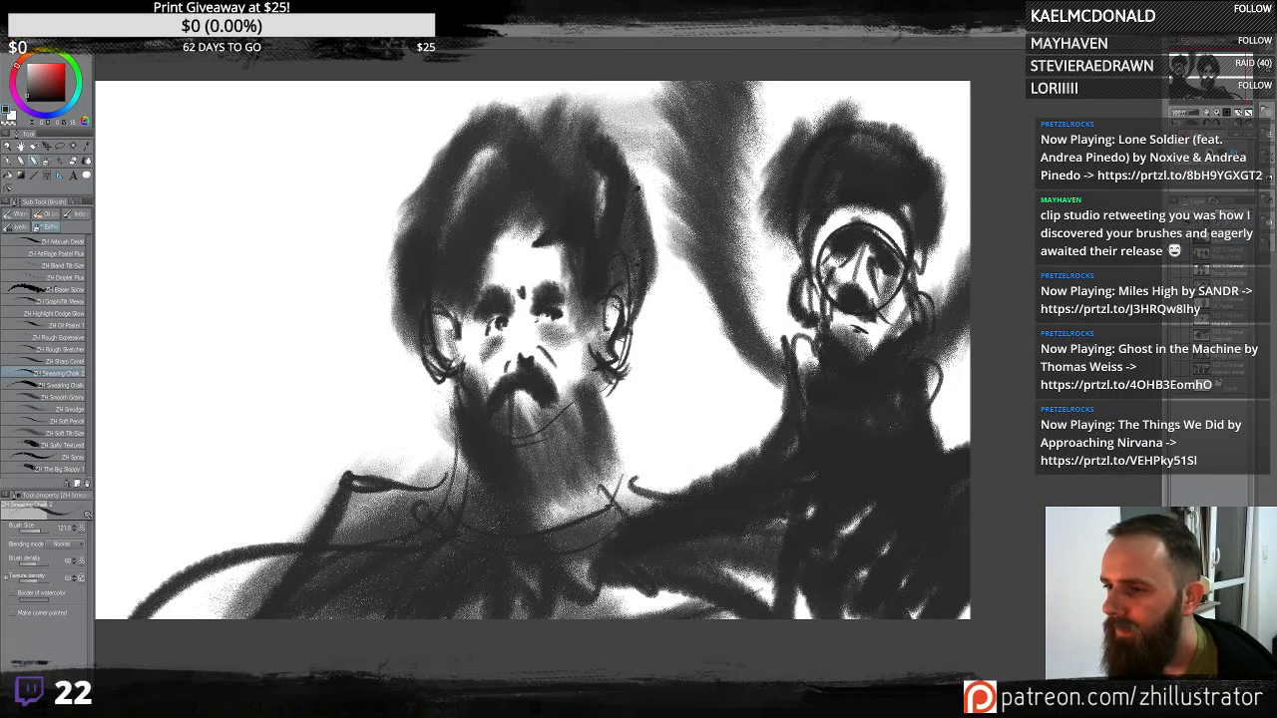
pyautogui.moveTo(857, 205); pyautogui.dragTo(805, 244)
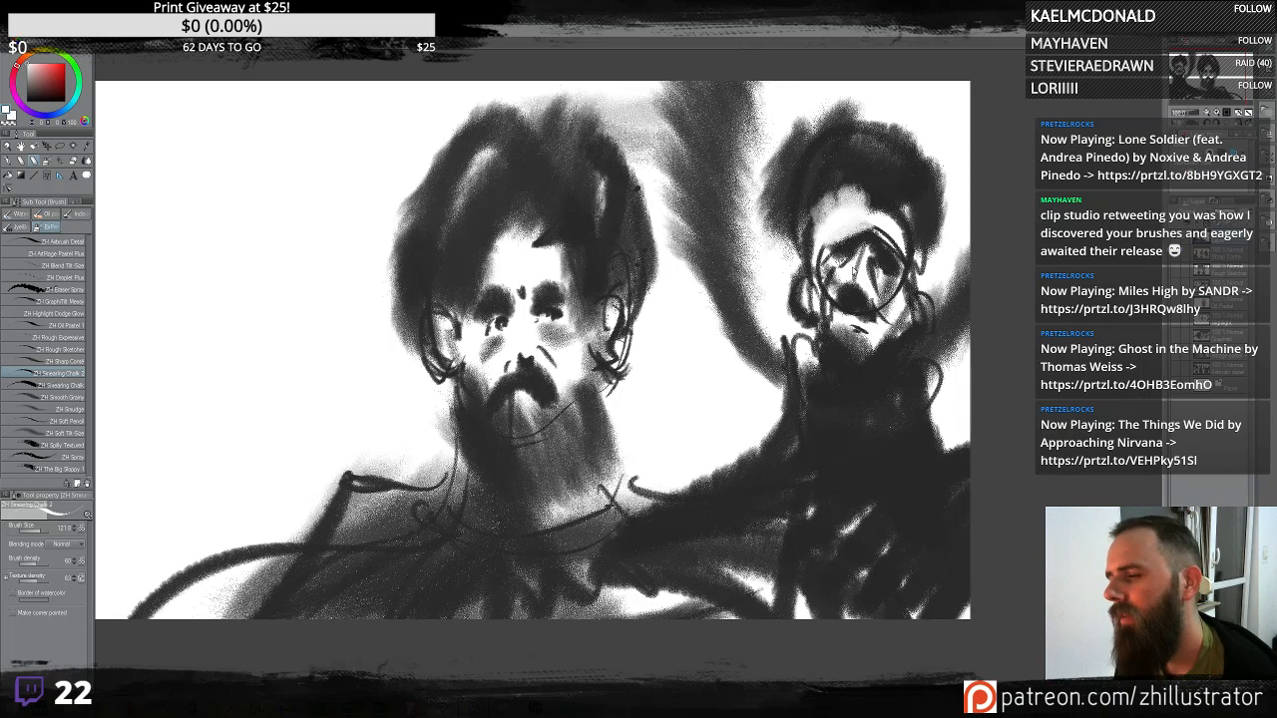
pyautogui.hotkey('ctrl', 'z')
pyautogui.moveTo(867, 215)
pyautogui.mouseDown()
pyautogui.moveTo(838, 228)
pyautogui.moveTo(870, 219)
pyautogui.moveTo(888, 269)
pyautogui.moveTo(843, 255)
pyautogui.moveTo(858, 289)
pyautogui.mouseUp()
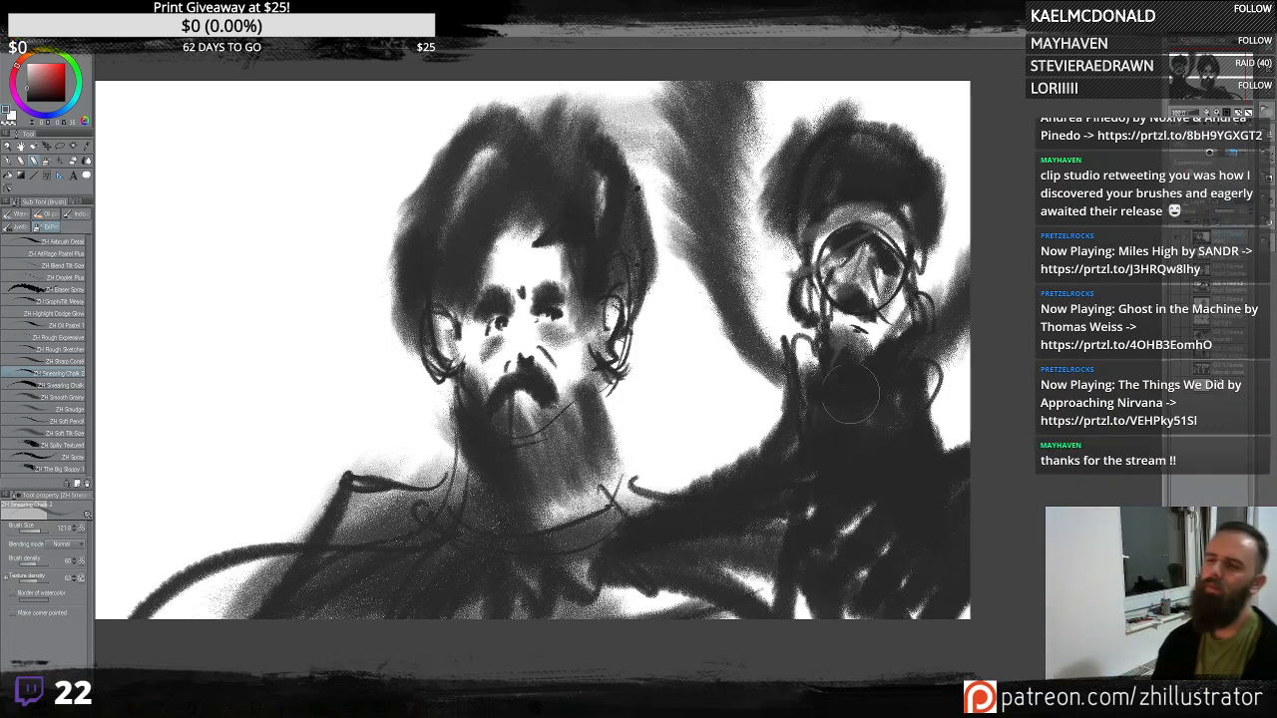
# - Draw light grey chalk lines across the second figure's neck and body and lighten patches on its torso
pyautogui.moveTo(862, 369)
pyautogui.mouseDown()
pyautogui.moveTo(840, 371)
pyautogui.moveTo(827, 349)
pyautogui.moveTo(841, 392)
pyautogui.moveTo(903, 369)
pyautogui.moveTo(848, 420)
pyautogui.moveTo(807, 379)
pyautogui.moveTo(879, 419)
pyautogui.mouseUp()
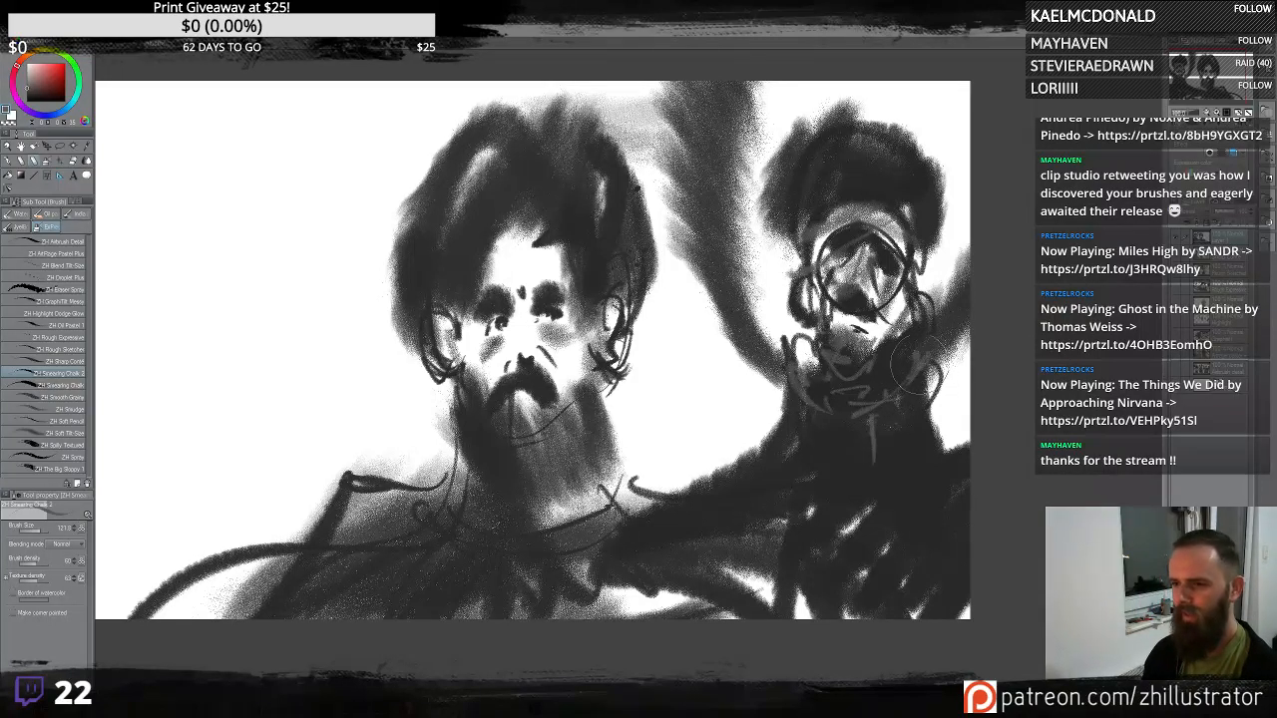
pyautogui.moveTo(806, 370); pyautogui.dragTo(891, 403)
pyautogui.moveTo(939, 478); pyautogui.dragTo(996, 464)
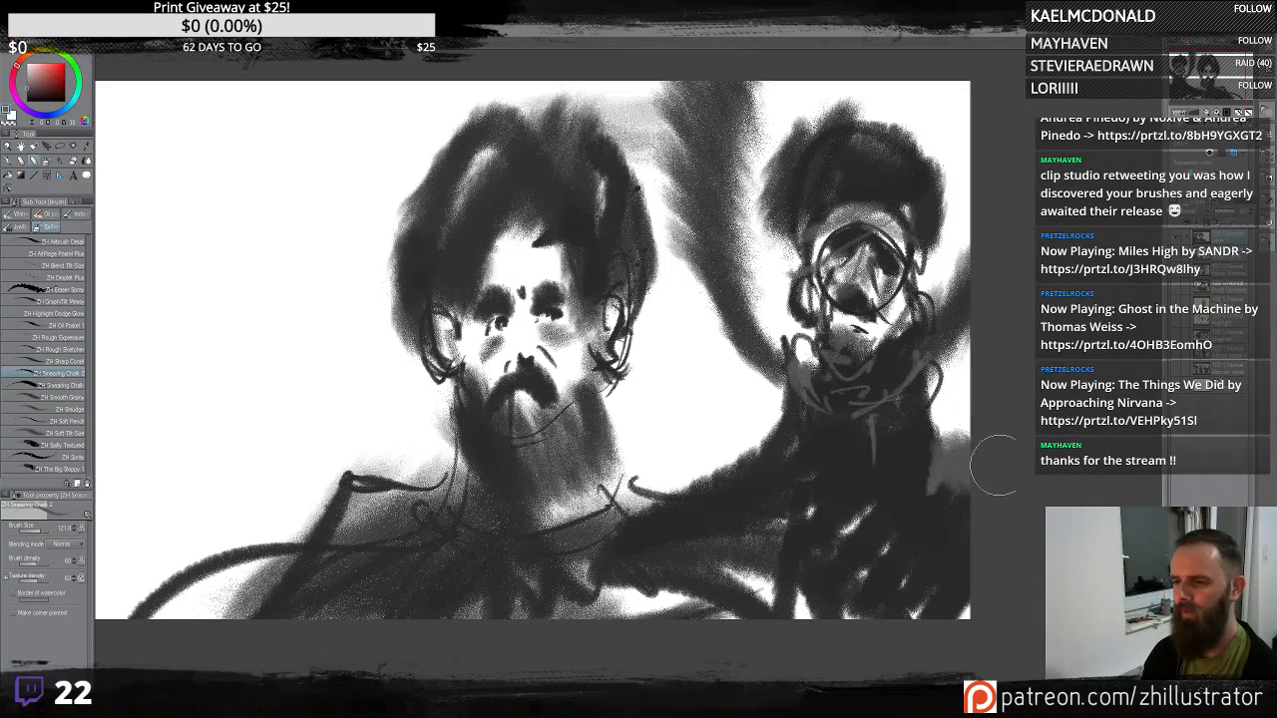
pyautogui.moveTo(786, 449); pyautogui.dragTo(751, 485)
pyautogui.moveTo(831, 488)
pyautogui.mouseDown()
pyautogui.moveTo(931, 485)
pyautogui.moveTo(846, 489)
pyautogui.moveTo(878, 574)
pyautogui.moveTo(858, 589)
pyautogui.mouseUp()
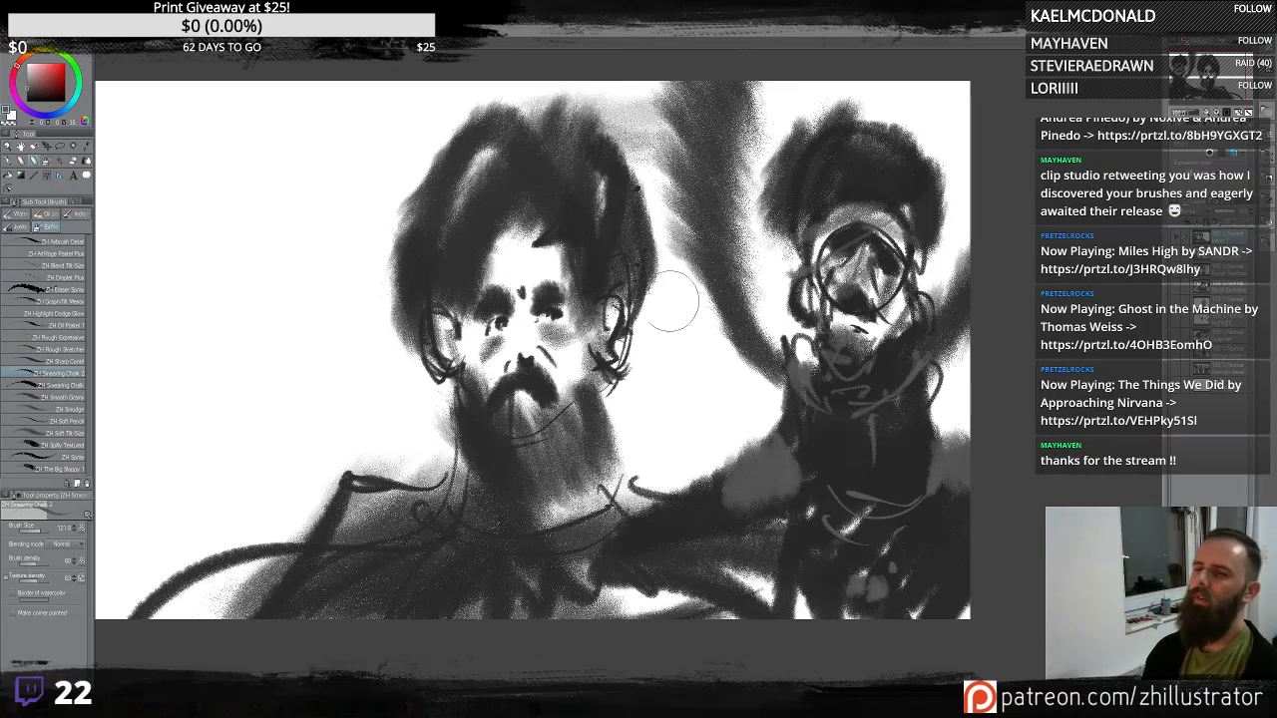
pyautogui.moveTo(760, 403)
pyautogui.mouseDown()
pyautogui.moveTo(767, 422)
pyautogui.moveTo(724, 379)
pyautogui.mouseUp()
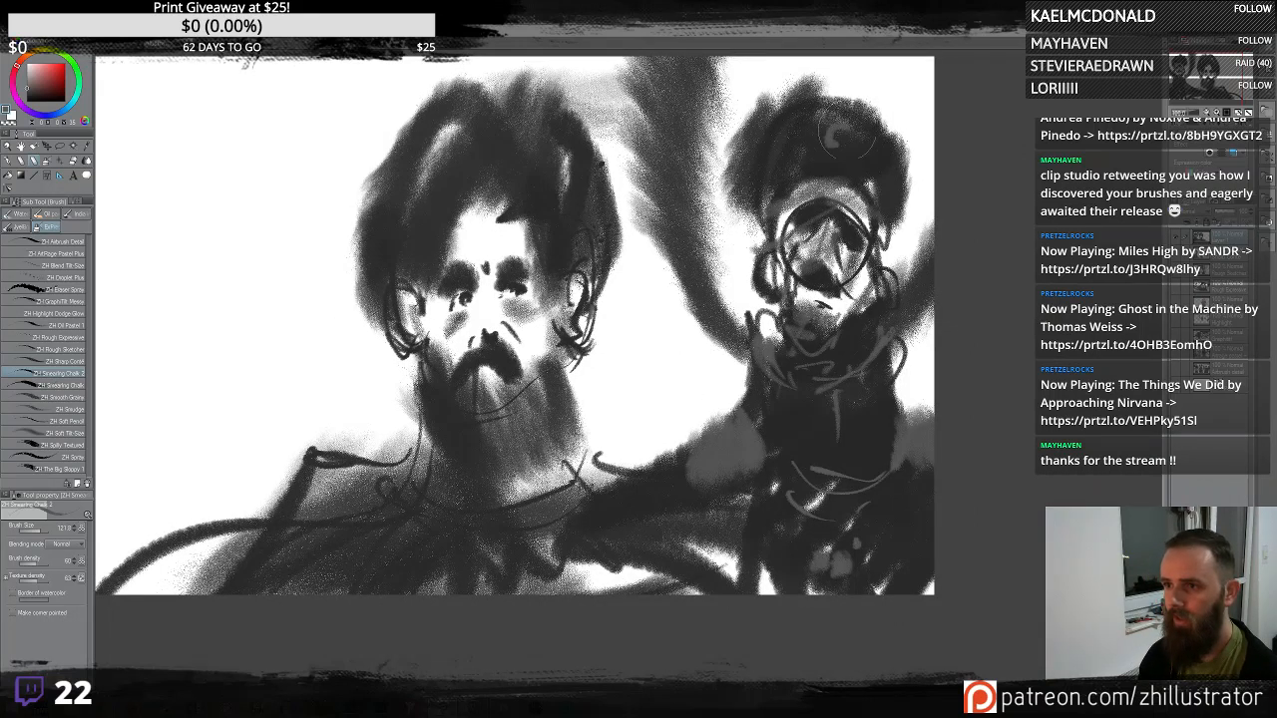
# - Dab light grey chalk marks into the second figure's hat and face
pyautogui.moveTo(845, 136)
pyautogui.mouseDown()
pyautogui.moveTo(812, 150)
pyautogui.moveTo(866, 154)
pyautogui.mouseUp()
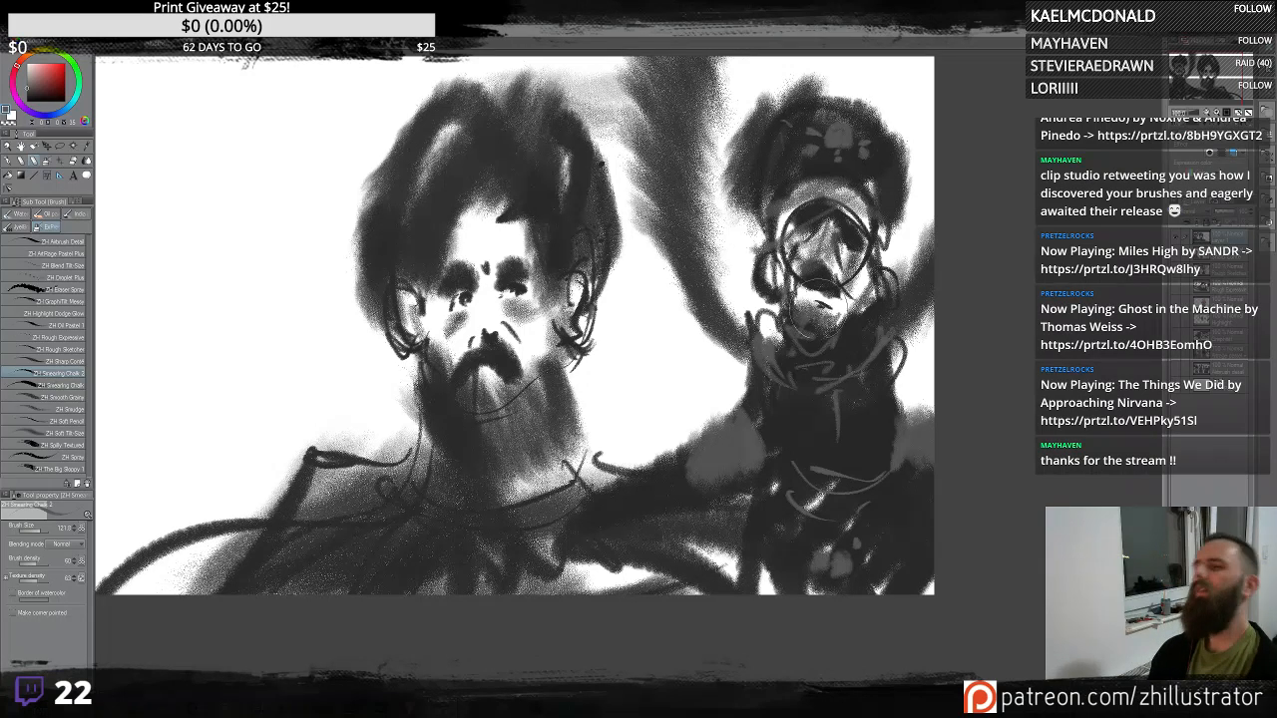
pyautogui.moveTo(621, 313); pyautogui.dragTo(726, 303)
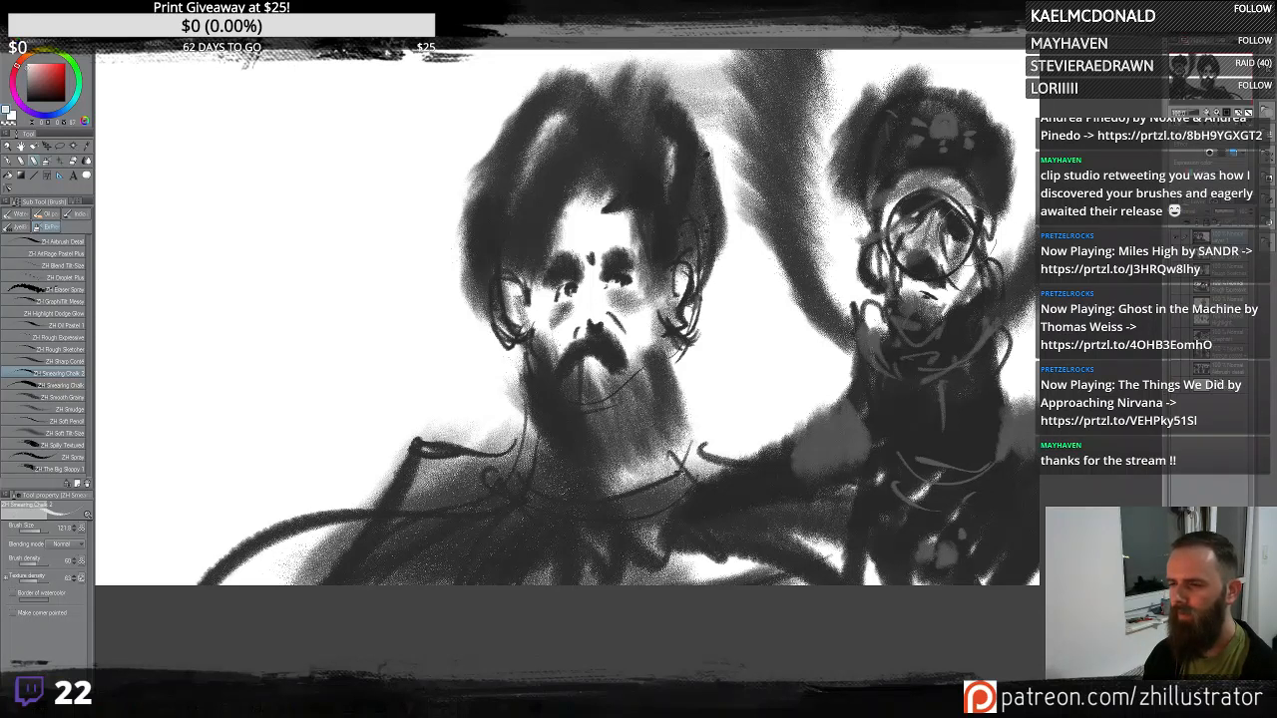
pyautogui.moveTo(967, 240)
pyautogui.mouseDown()
pyautogui.moveTo(957, 227)
pyautogui.moveTo(908, 266)
pyautogui.moveTo(920, 268)
pyautogui.mouseUp()
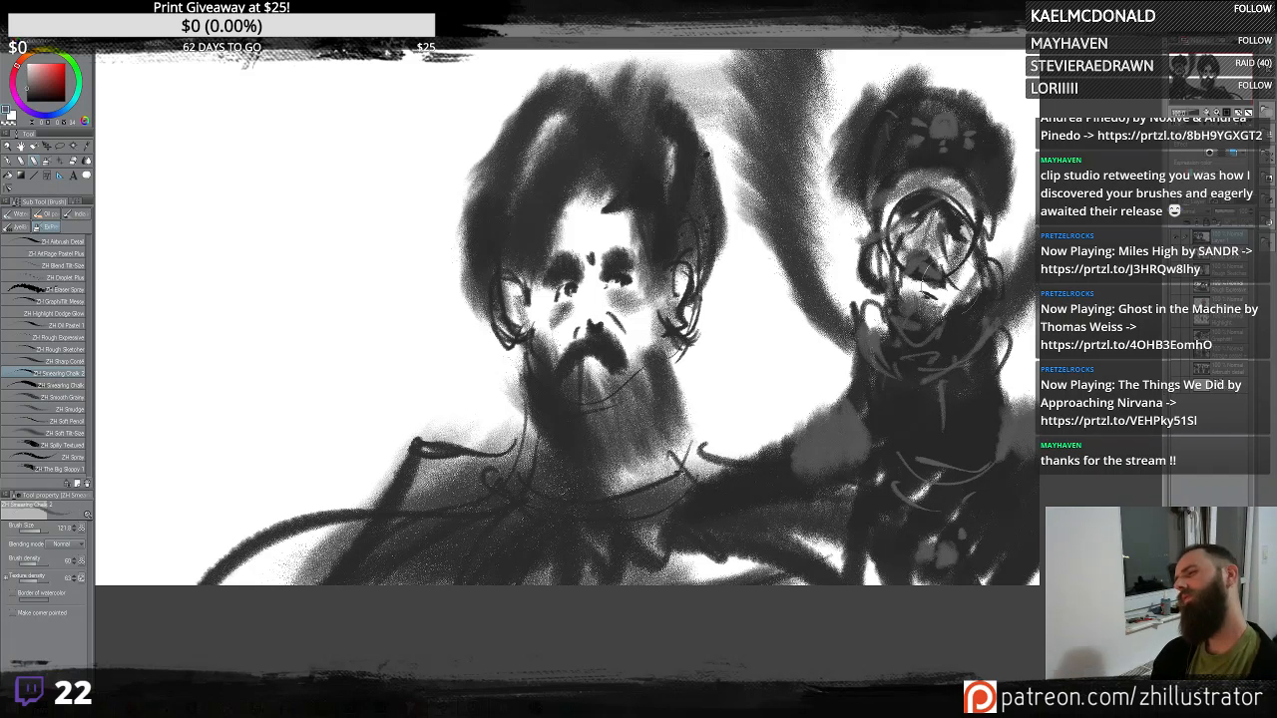
pyautogui.moveTo(928, 276)
pyautogui.mouseDown()
pyautogui.moveTo(943, 297)
pyautogui.moveTo(910, 280)
pyautogui.moveTo(898, 295)
pyautogui.moveTo(924, 293)
pyautogui.mouseUp()
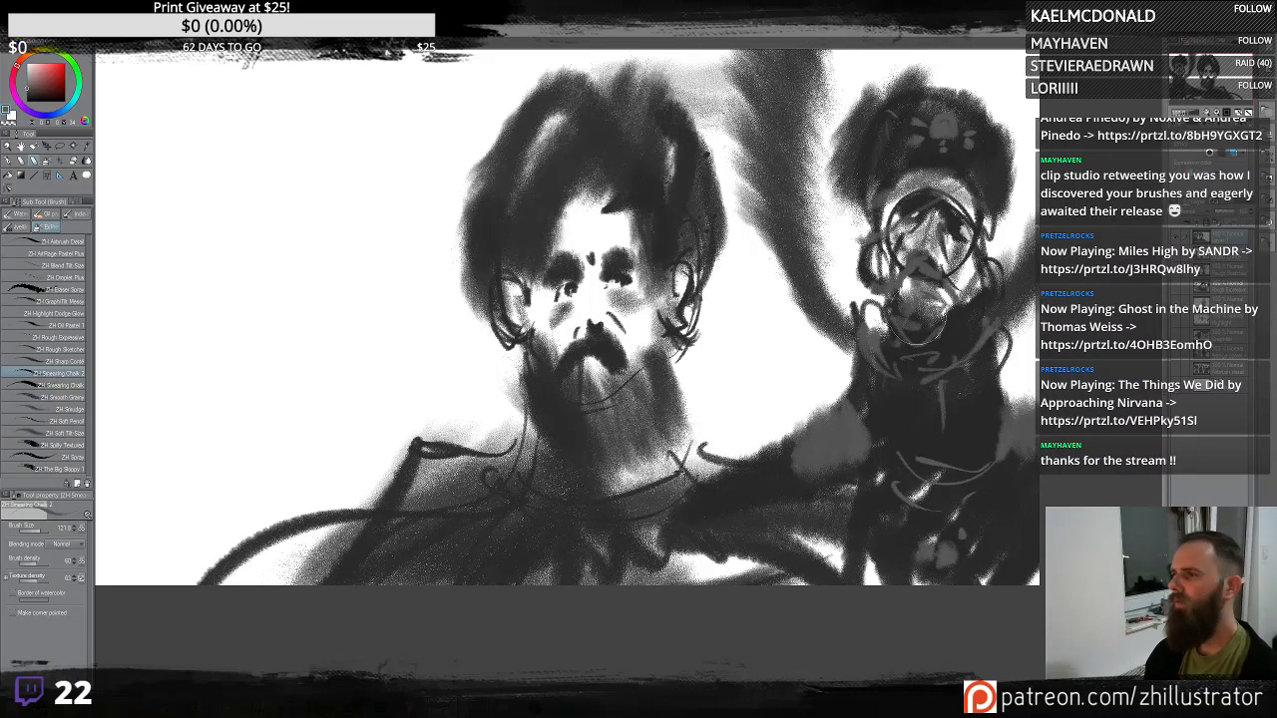
pyautogui.moveTo(906, 188); pyautogui.dragTo(890, 225)
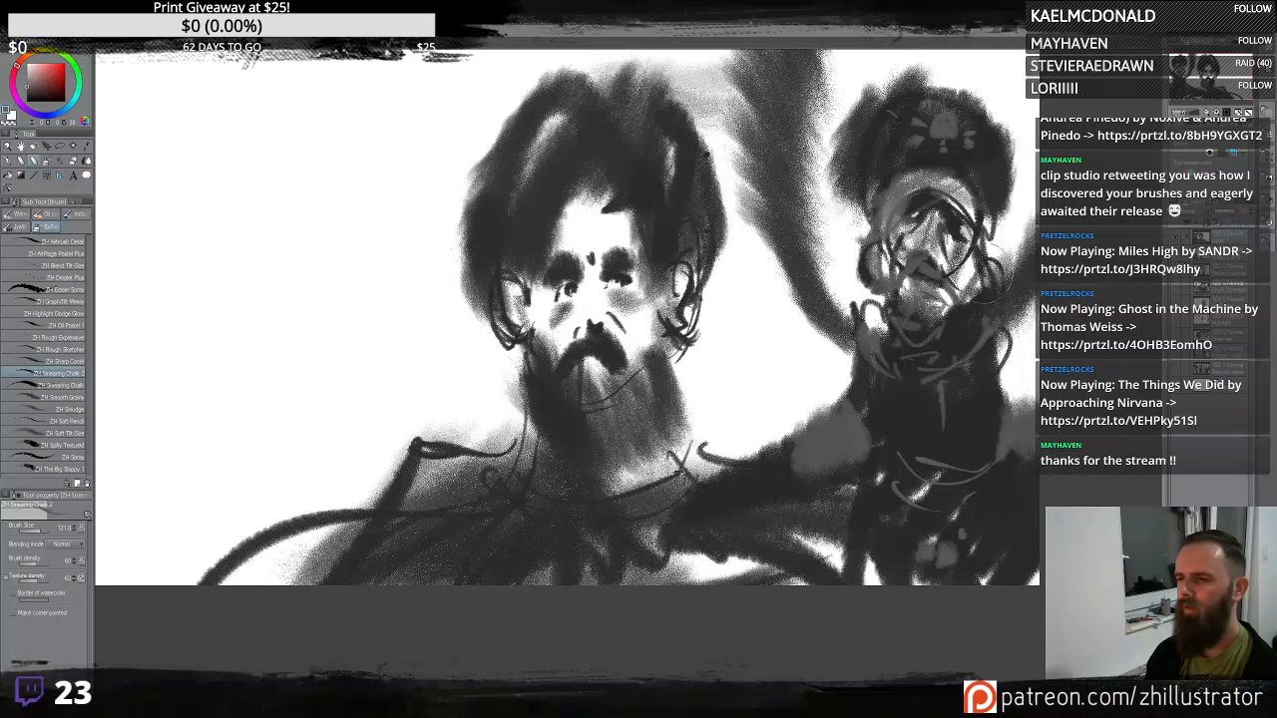
# - Add curved grey chalk strokes over the second figure's chest and arm, undoing one trial stroke
pyautogui.moveTo(1008, 434)
pyautogui.mouseDown()
pyautogui.moveTo(858, 364)
pyautogui.moveTo(991, 373)
pyautogui.moveTo(871, 383)
pyautogui.moveTo(990, 354)
pyautogui.moveTo(893, 374)
pyautogui.mouseUp()
pyautogui.moveTo(929, 467)
pyautogui.mouseDown()
pyautogui.moveTo(988, 529)
pyautogui.moveTo(848, 499)
pyautogui.mouseUp()
pyautogui.hotkey('ctrl', 'z')
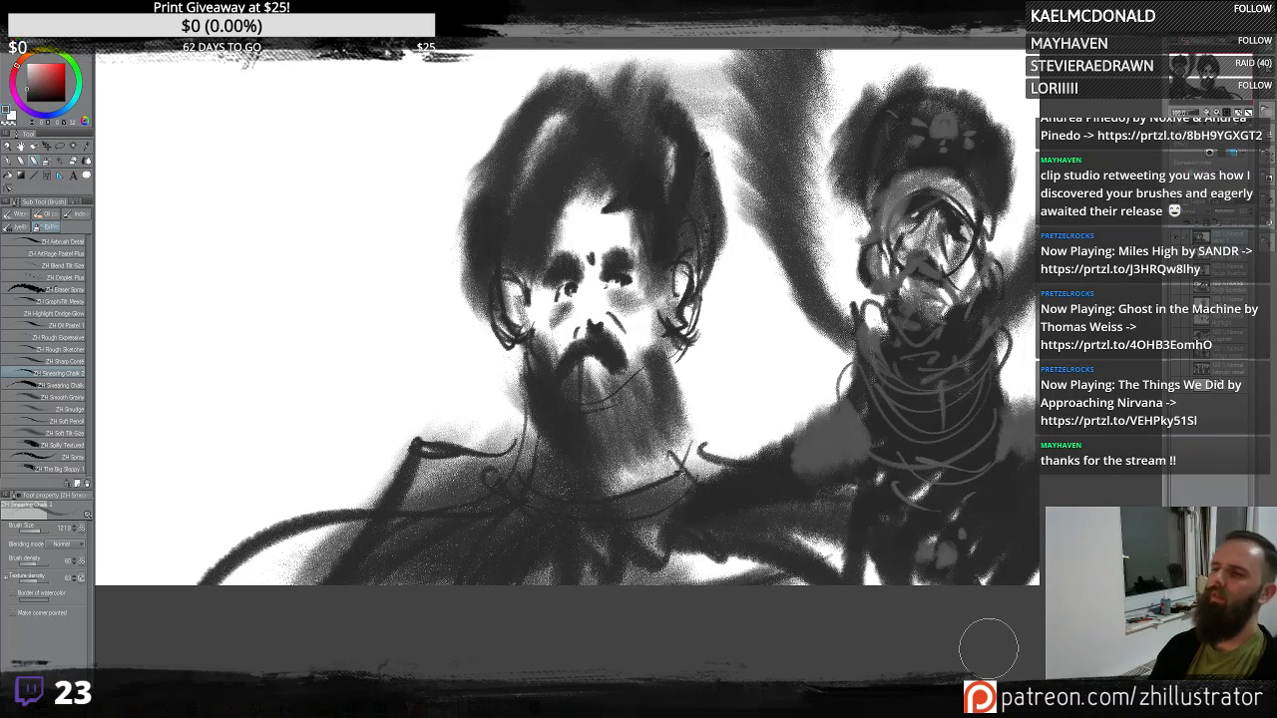
pyautogui.moveTo(797, 353); pyautogui.dragTo(726, 355)
pyautogui.moveTo(768, 397); pyautogui.dragTo(808, 409)
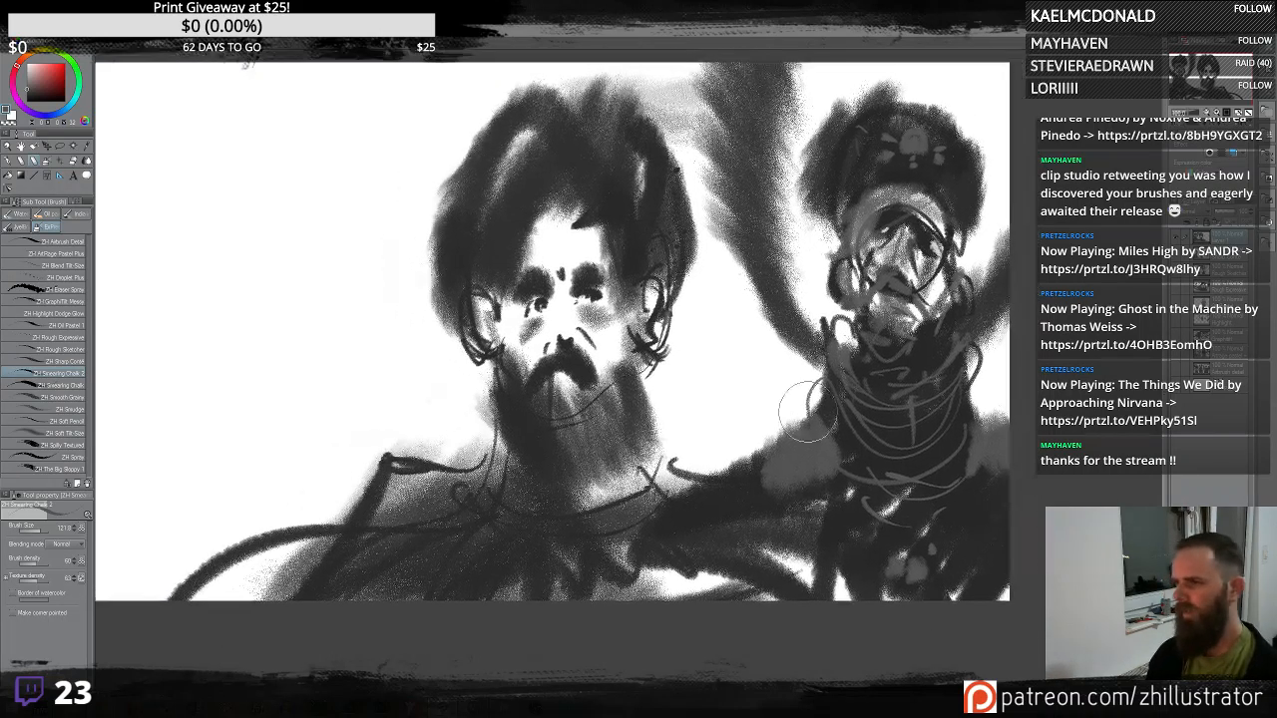
# - Flip the canvas horizontally and dab light chalk marks into the second figure's hat
pyautogui.press('h')
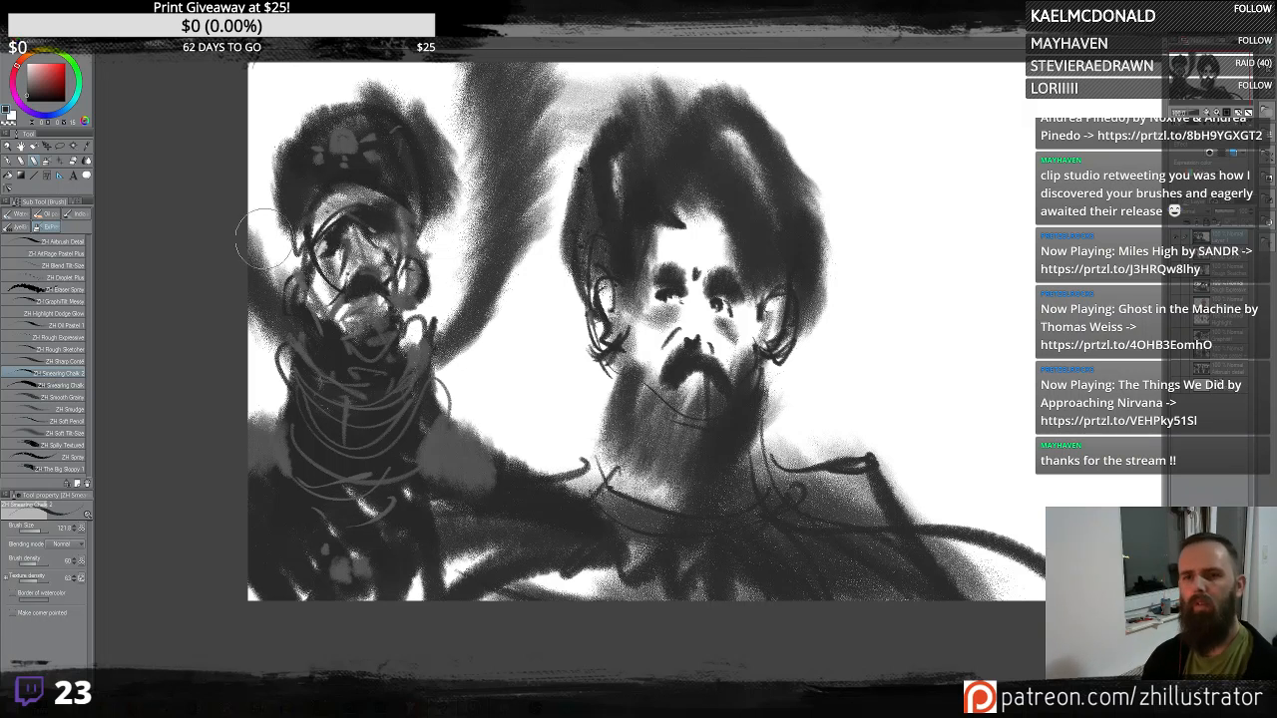
pyautogui.moveTo(264, 247)
pyautogui.mouseDown()
pyautogui.moveTo(334, 100)
pyautogui.moveTo(274, 180)
pyautogui.mouseUp()
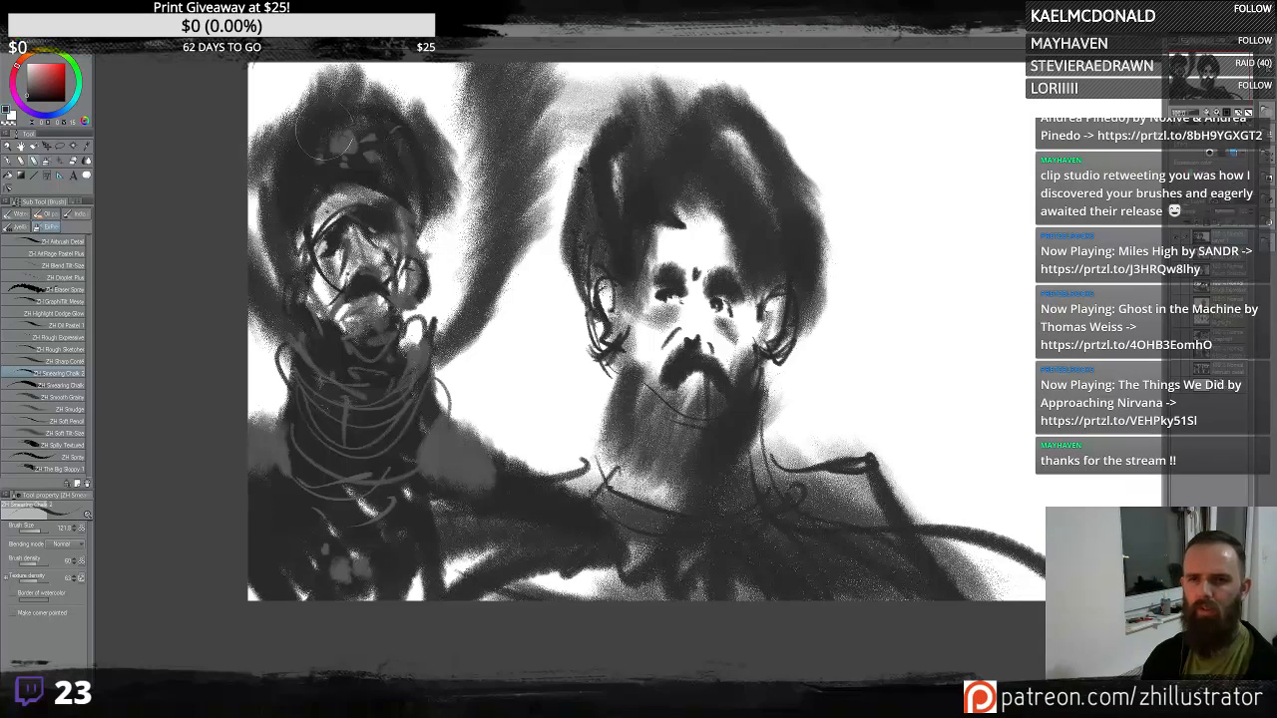
pyautogui.moveTo(325, 131); pyautogui.dragTo(375, 122)
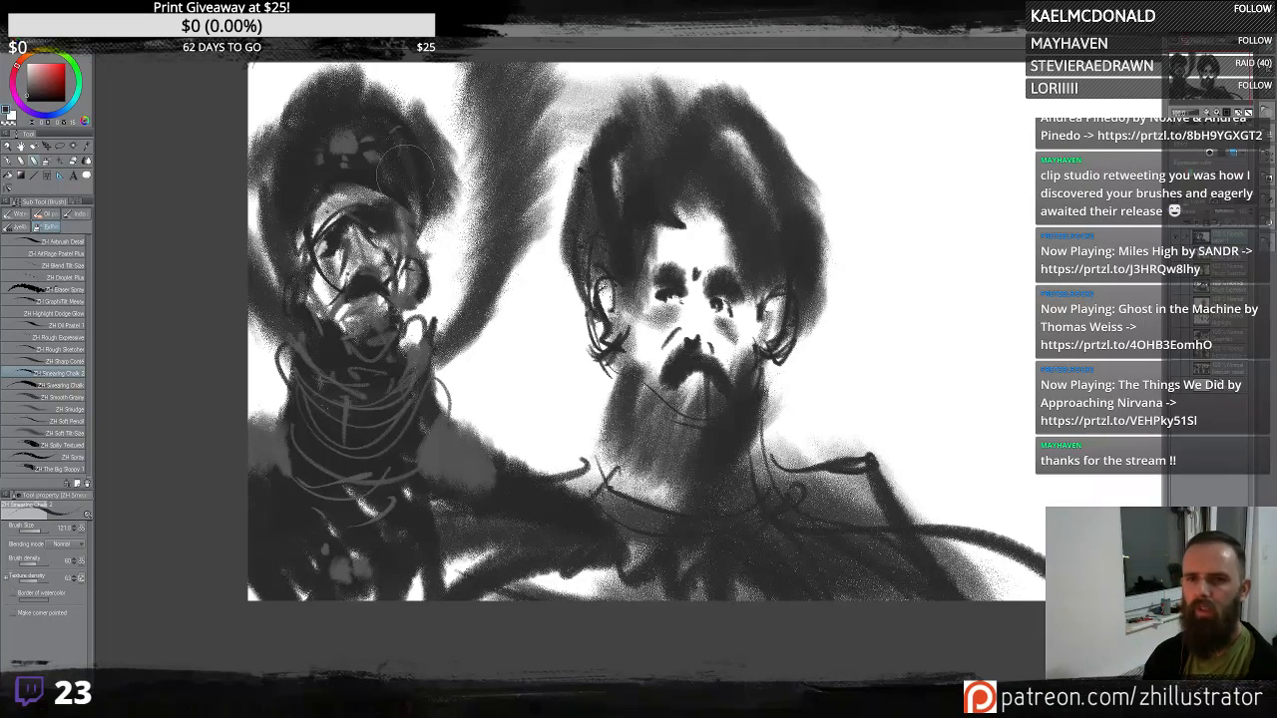
pyautogui.keyDown('alt'); pyautogui.click(365, 207); pyautogui.keyUp('alt')
pyautogui.moveTo(357, 189); pyautogui.dragTo(378, 194)
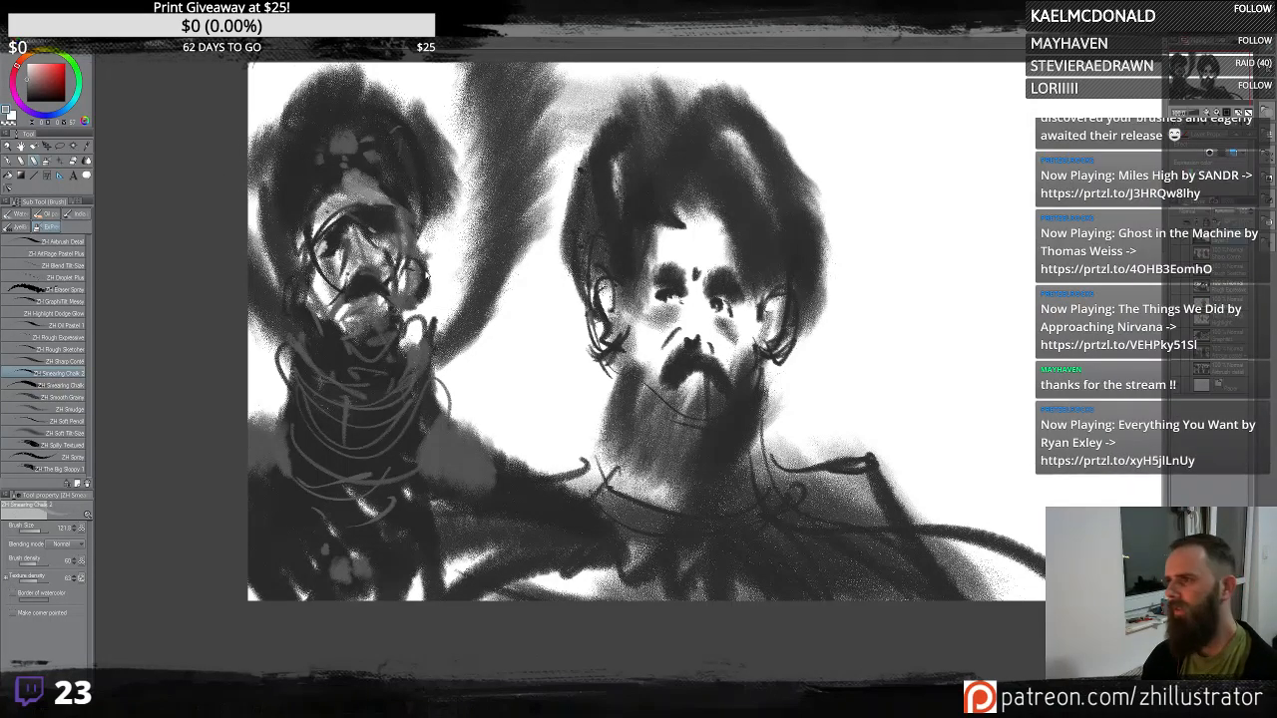
# - Draw light grey chalk curves across the first figure's neck and chest, undoing the trial strokes
pyautogui.hotkey('ctrl', 'z')
pyautogui.moveTo(415, 309); pyautogui.dragTo(429, 387)
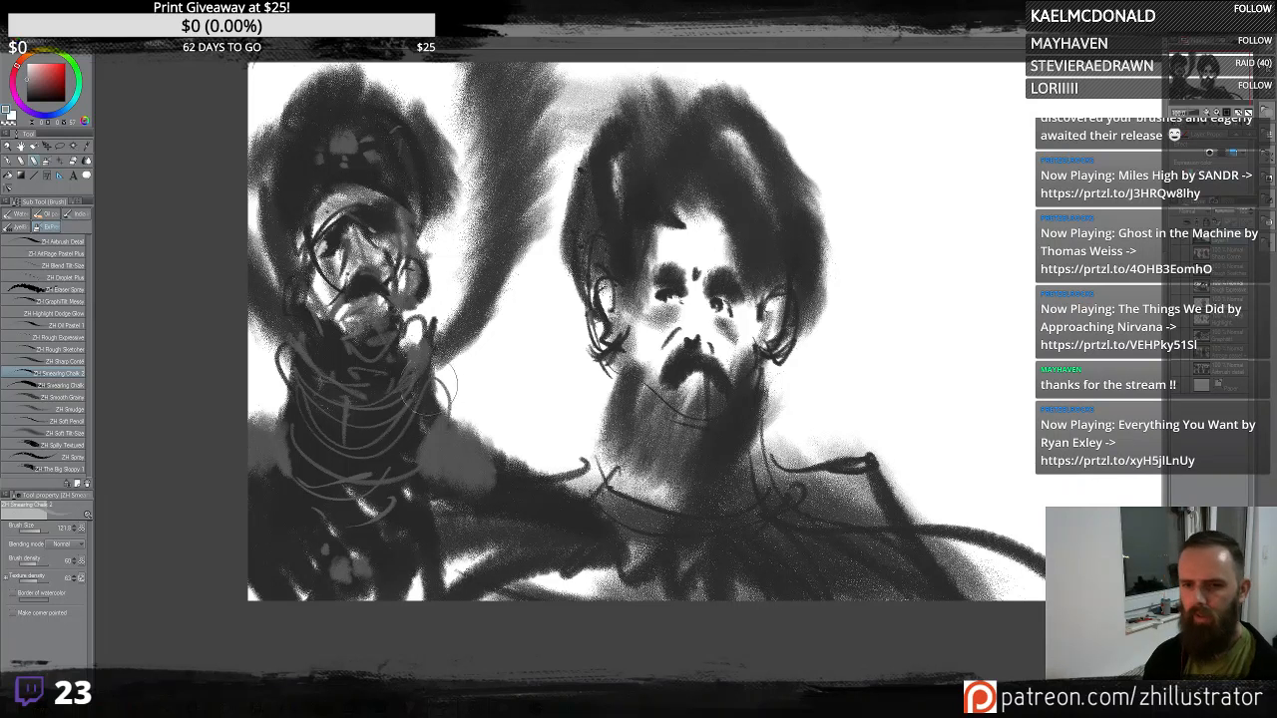
pyautogui.moveTo(289, 417); pyautogui.dragTo(255, 279)
pyautogui.hotkey('ctrl', 'z')
pyautogui.keyDown('alt'); pyautogui.click(321, 407); pyautogui.keyUp('alt')
pyautogui.moveTo(292, 414)
pyautogui.mouseDown()
pyautogui.moveTo(249, 313)
pyautogui.moveTo(252, 402)
pyautogui.moveTo(286, 485)
pyautogui.moveTo(337, 456)
pyautogui.moveTo(292, 420)
pyautogui.moveTo(283, 381)
pyautogui.mouseUp()
pyautogui.hotkey('ctrl', 'z')
pyautogui.keyDown('alt'); pyautogui.click(326, 445); pyautogui.keyUp('alt')
pyautogui.click(512, 430)
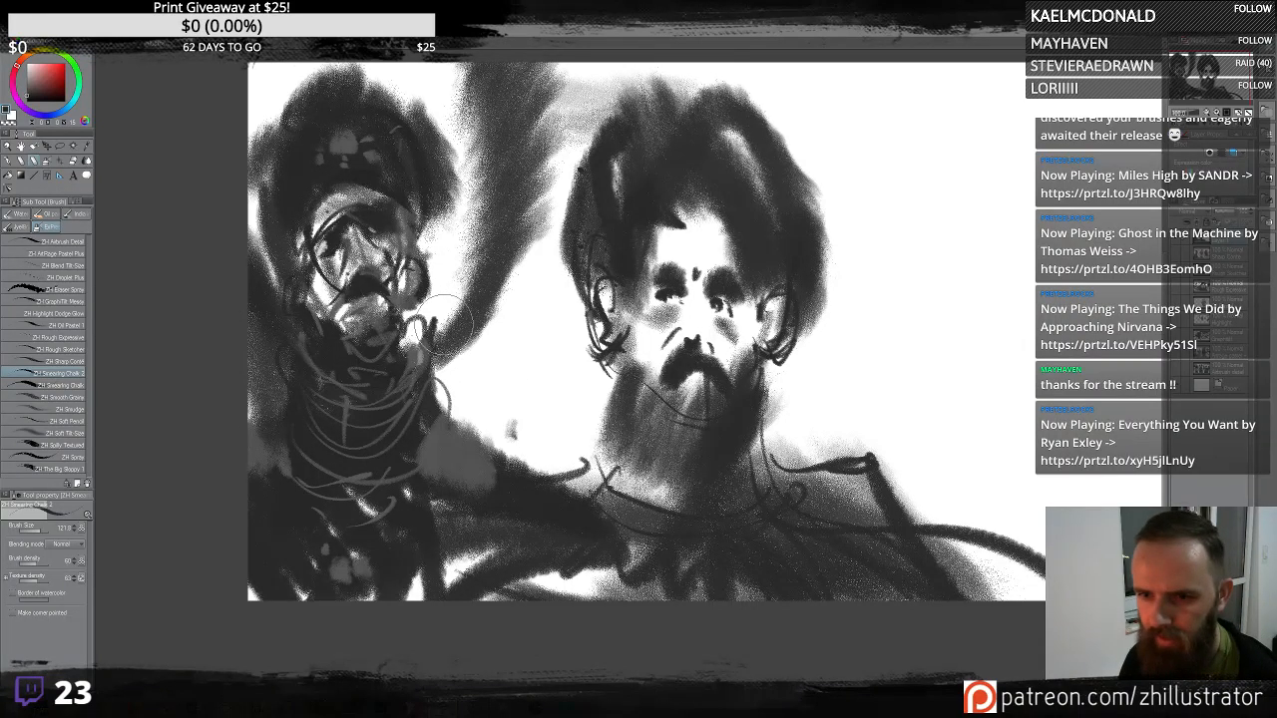
# - Lighten the background around the first figure's head and add chalk strokes over both figures' chests, undoing one trial stroke
pyautogui.moveTo(439, 330)
pyautogui.mouseDown()
pyautogui.moveTo(480, 264)
pyautogui.moveTo(479, 299)
pyautogui.moveTo(464, 288)
pyautogui.moveTo(496, 210)
pyautogui.mouseUp()
pyautogui.moveTo(464, 311)
pyautogui.mouseDown()
pyautogui.moveTo(499, 75)
pyautogui.moveTo(469, 65)
pyautogui.mouseUp()
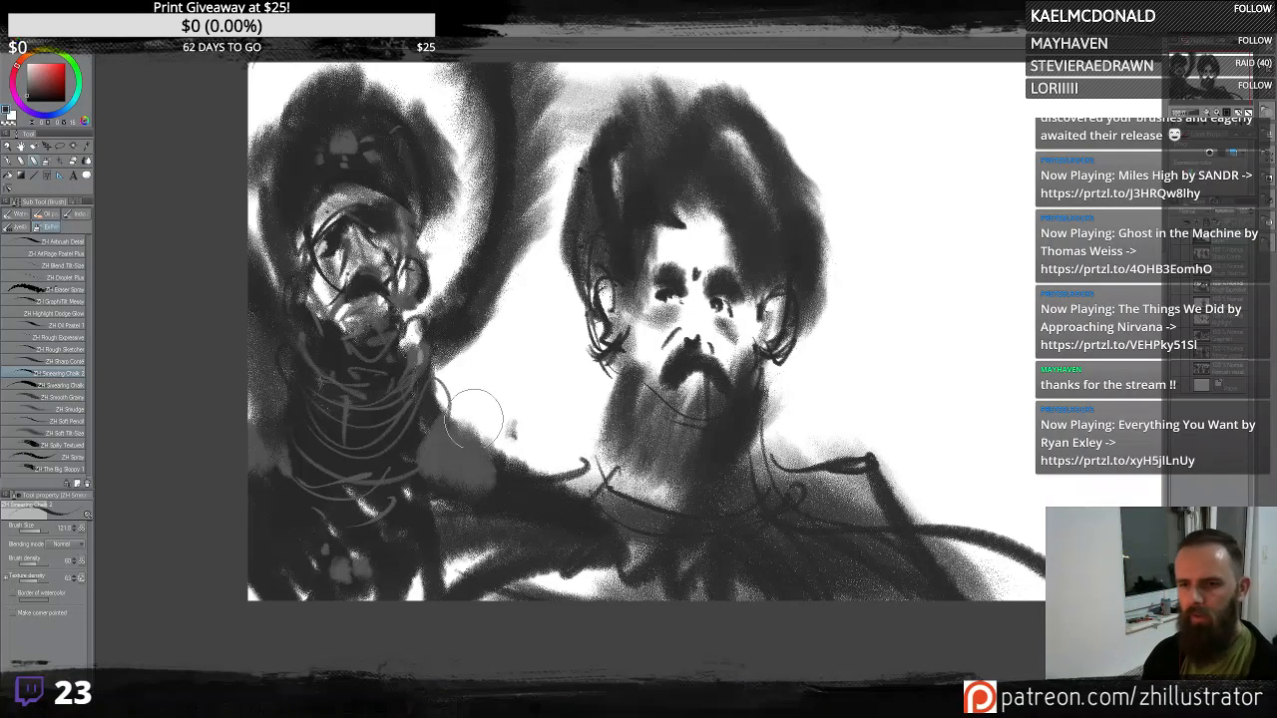
pyautogui.moveTo(444, 439)
pyautogui.mouseDown()
pyautogui.moveTo(509, 369)
pyautogui.moveTo(557, 258)
pyautogui.moveTo(466, 457)
pyautogui.mouseUp()
pyautogui.hotkey('ctrl', 'z')
pyautogui.hotkey('ctrl', 'z')
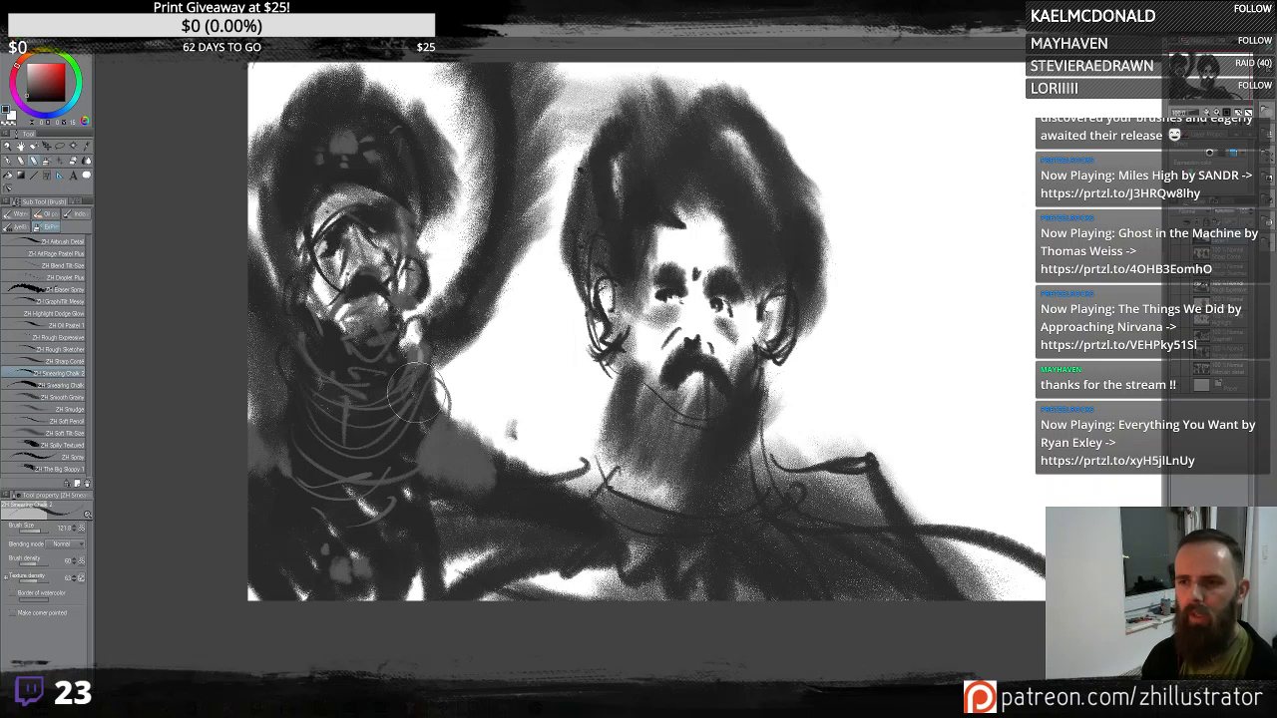
pyautogui.moveTo(384, 354); pyautogui.dragTo(439, 302)
pyautogui.moveTo(669, 384); pyautogui.dragTo(688, 404)
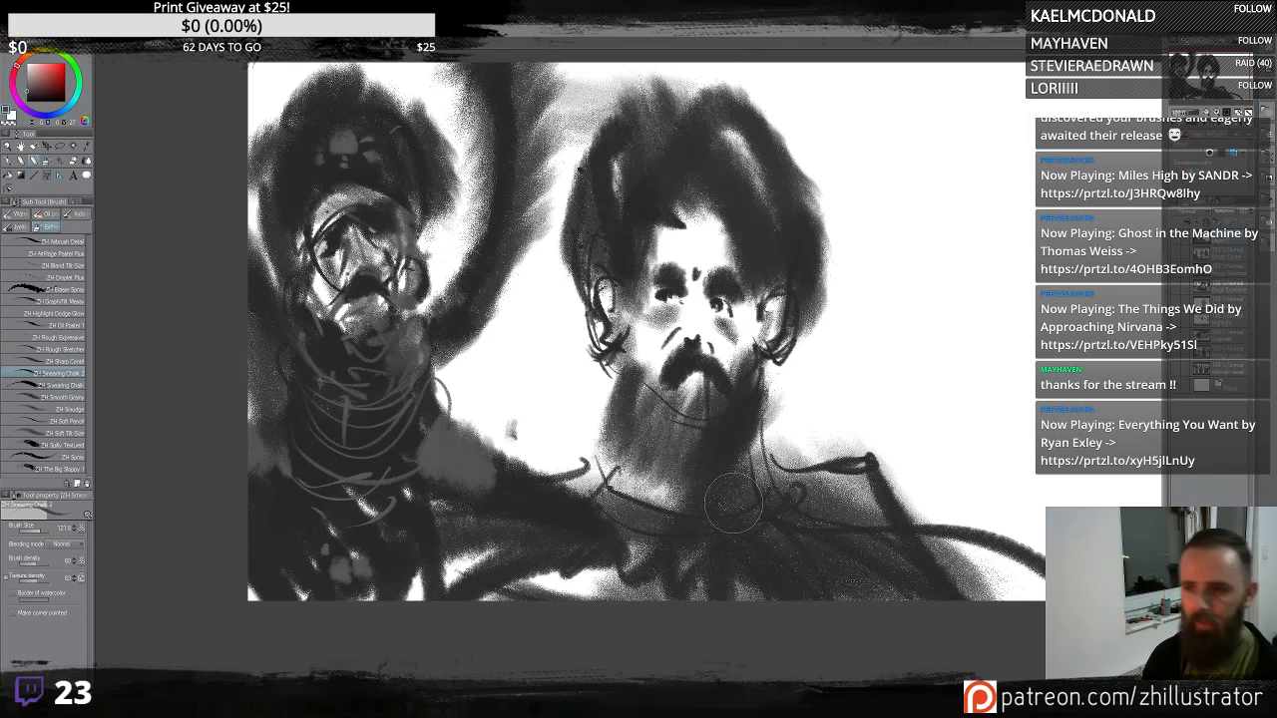
pyautogui.moveTo(969, 362); pyautogui.dragTo(882, 375)
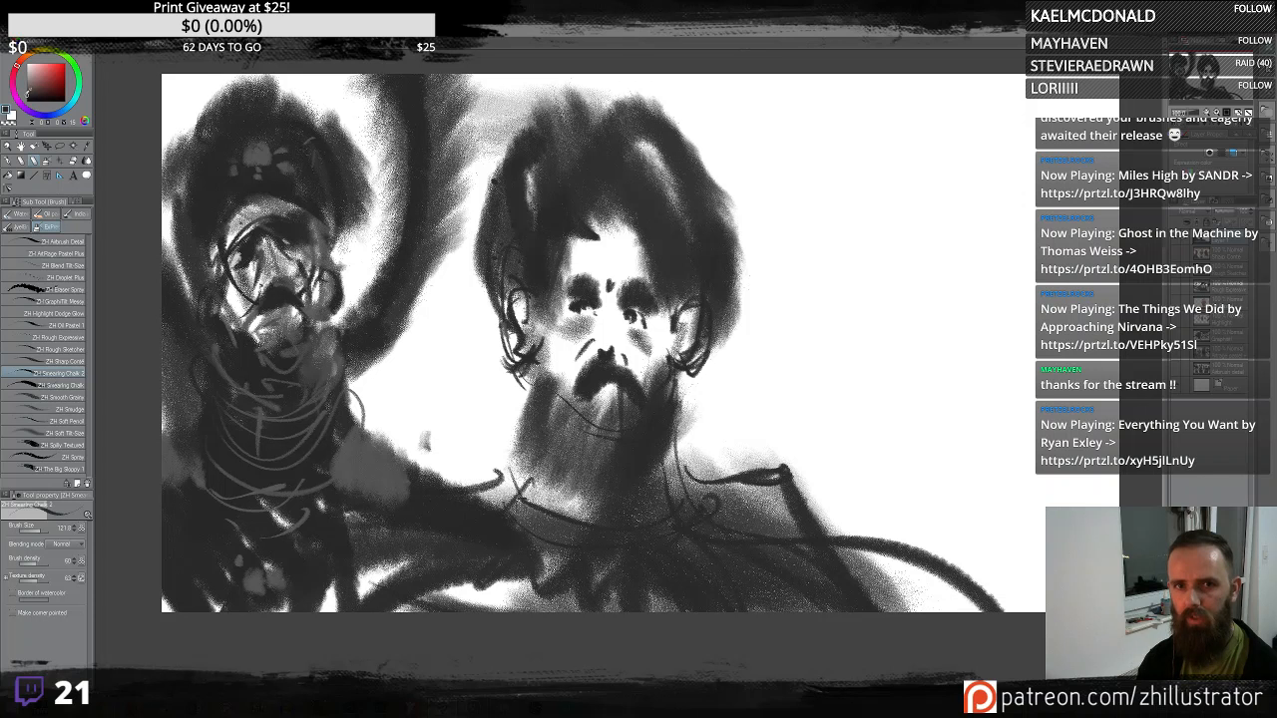
# - Try out the Sweeping Chalk, Smooth Grain and Soft Pencil brushes on the empty canvas, clearing each test
pyautogui.click(62, 386)
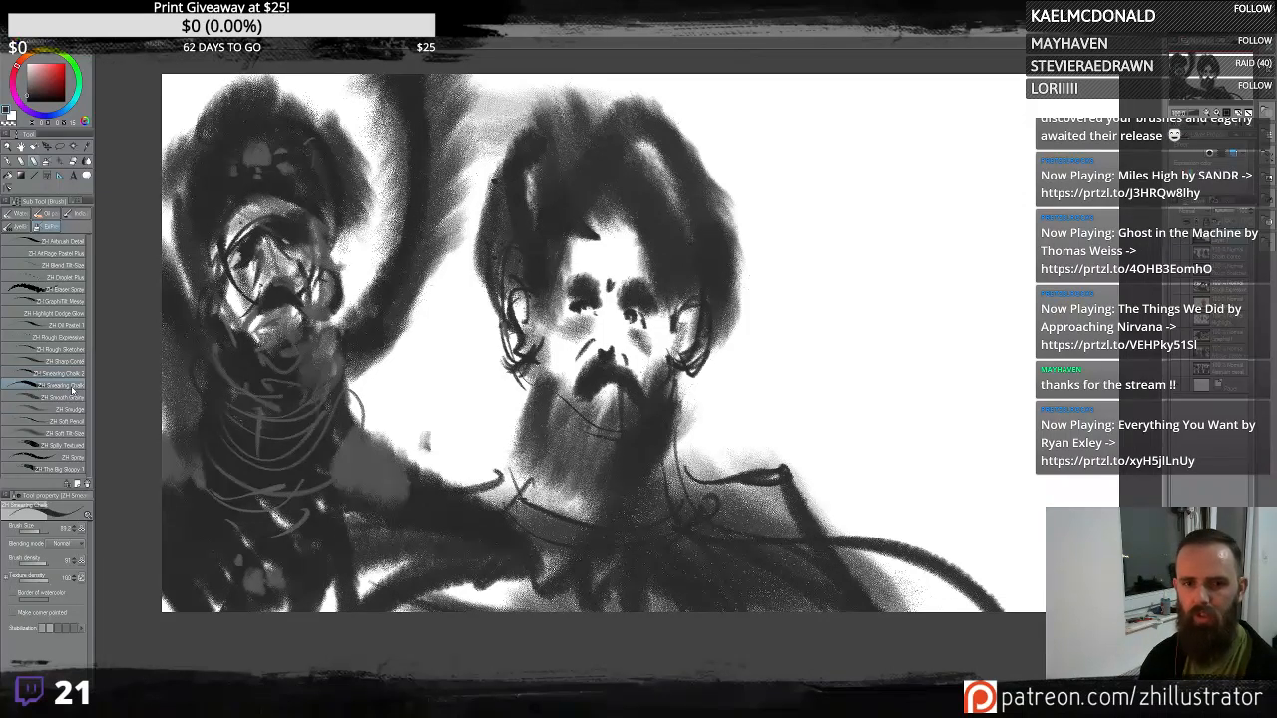
pyautogui.moveTo(947, 337)
pyautogui.mouseDown()
pyautogui.moveTo(951, 200)
pyautogui.moveTo(925, 305)
pyautogui.moveTo(1037, 222)
pyautogui.moveTo(1004, 180)
pyautogui.moveTo(1030, 298)
pyautogui.moveTo(1031, 401)
pyautogui.moveTo(965, 413)
pyautogui.moveTo(925, 397)
pyautogui.moveTo(935, 366)
pyautogui.moveTo(1017, 469)
pyautogui.moveTo(1035, 454)
pyautogui.moveTo(1006, 305)
pyautogui.moveTo(1009, 179)
pyautogui.moveTo(1004, 258)
pyautogui.moveTo(1035, 204)
pyautogui.moveTo(1009, 253)
pyautogui.moveTo(939, 277)
pyautogui.moveTo(944, 124)
pyautogui.moveTo(970, 283)
pyautogui.moveTo(969, 389)
pyautogui.moveTo(1006, 411)
pyautogui.moveTo(973, 340)
pyautogui.mouseUp()
pyautogui.press('Delete')
pyautogui.press('Delete')
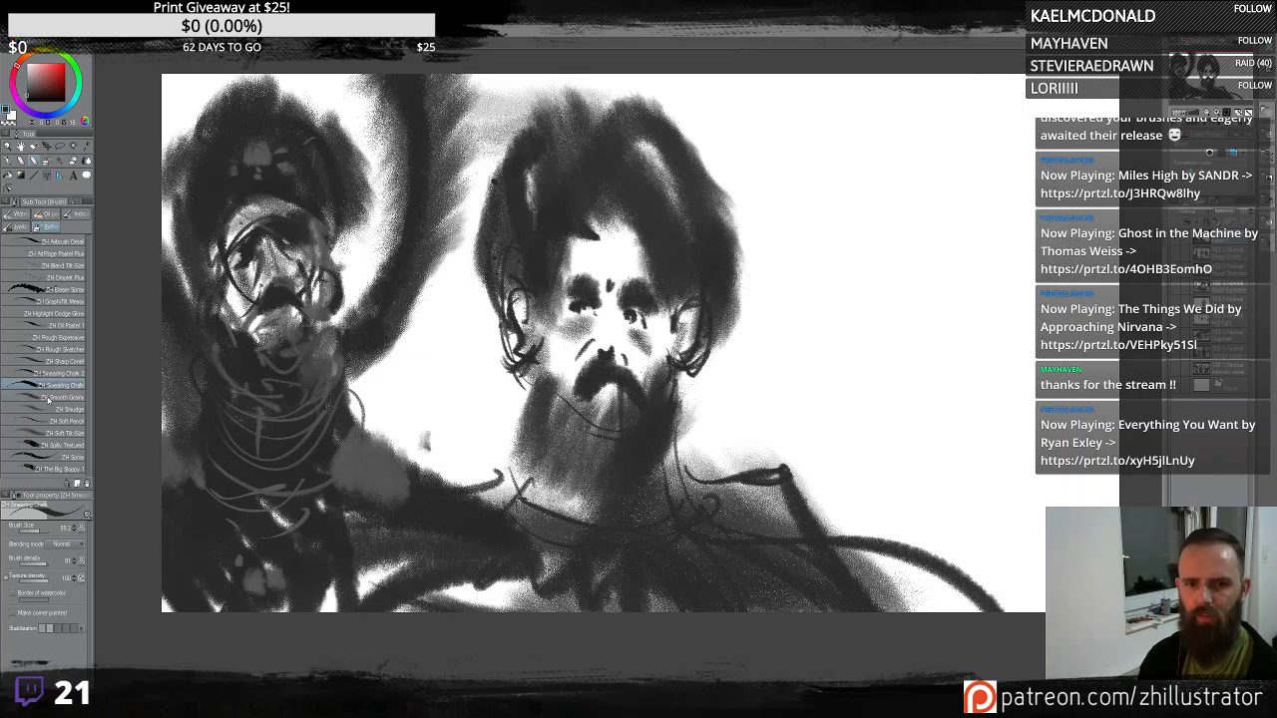
pyautogui.click(48, 399)
pyautogui.moveTo(898, 356)
pyautogui.mouseDown()
pyautogui.moveTo(943, 344)
pyautogui.moveTo(1033, 165)
pyautogui.moveTo(983, 457)
pyautogui.moveTo(1008, 345)
pyautogui.moveTo(943, 419)
pyautogui.moveTo(928, 189)
pyautogui.moveTo(957, 324)
pyautogui.moveTo(1038, 419)
pyautogui.moveTo(948, 249)
pyautogui.mouseUp()
pyautogui.press('Delete')
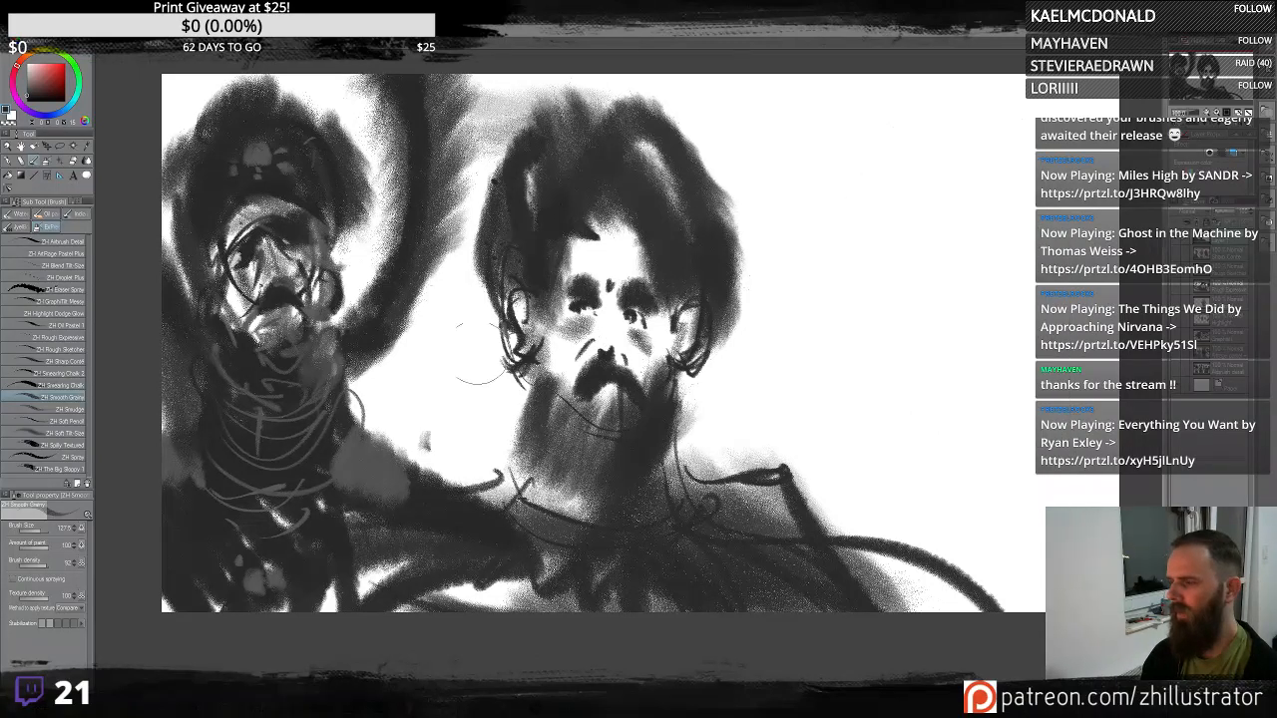
pyautogui.moveTo(406, 348); pyautogui.dragTo(345, 348)
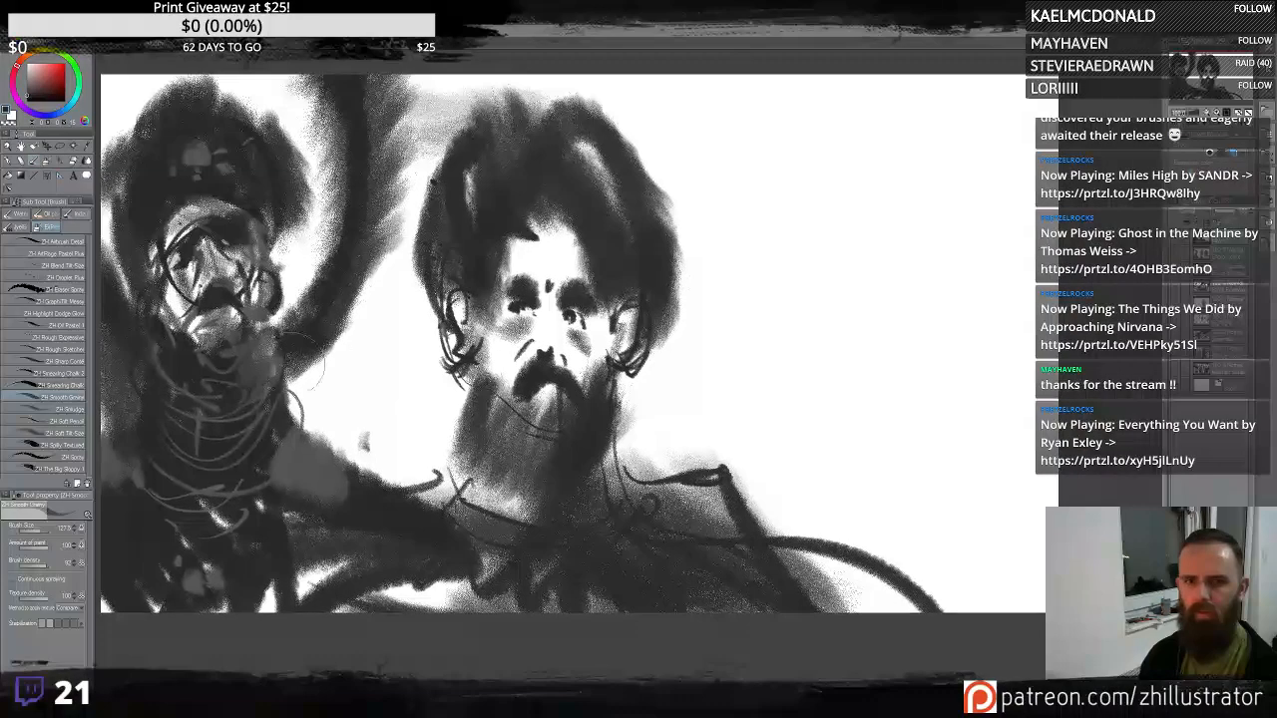
pyautogui.click(82, 422)
pyautogui.moveTo(850, 331)
pyautogui.mouseDown()
pyautogui.moveTo(798, 213)
pyautogui.moveTo(851, 451)
pyautogui.mouseUp()
pyautogui.moveTo(804, 189)
pyautogui.mouseDown()
pyautogui.moveTo(778, 267)
pyautogui.moveTo(803, 294)
pyautogui.mouseUp()
pyautogui.moveTo(798, 250); pyautogui.dragTo(795, 317)
pyautogui.press('Delete')
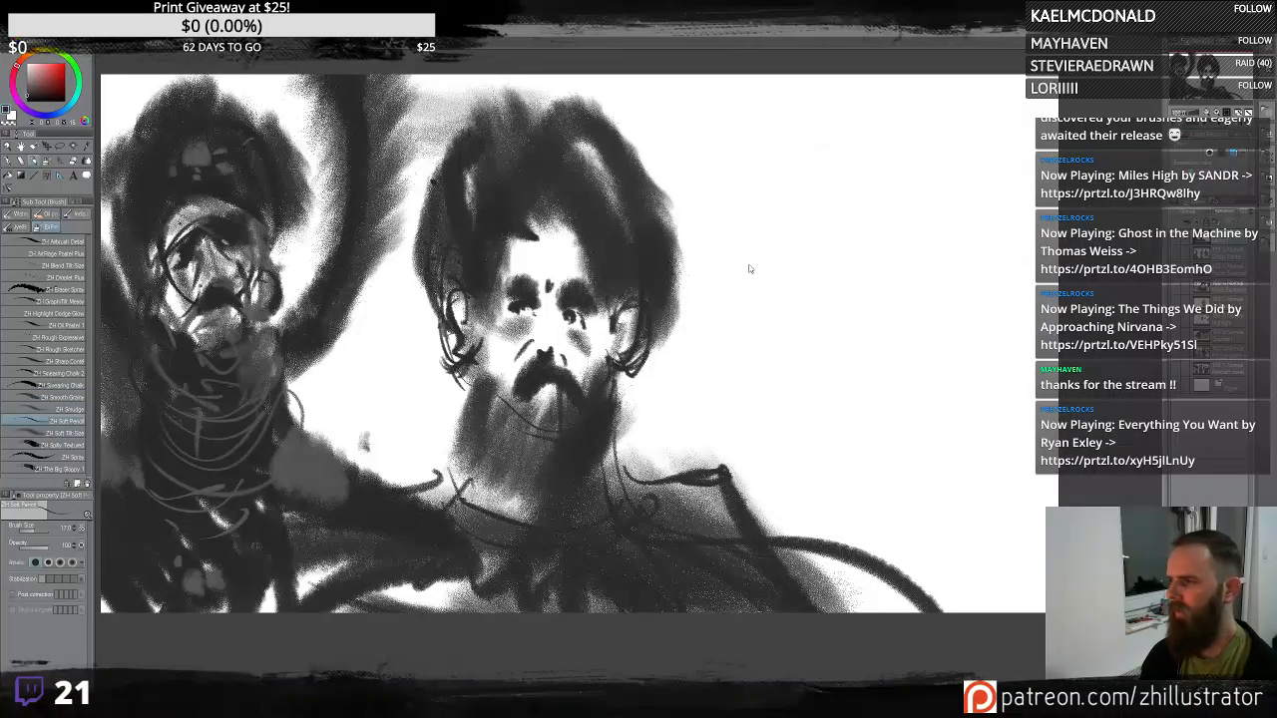
# - Try the Soft Tilt Size, Splay Textured, Spray and Big Bloopy brushes with test strokes, undoing each one
pyautogui.click(75, 432)
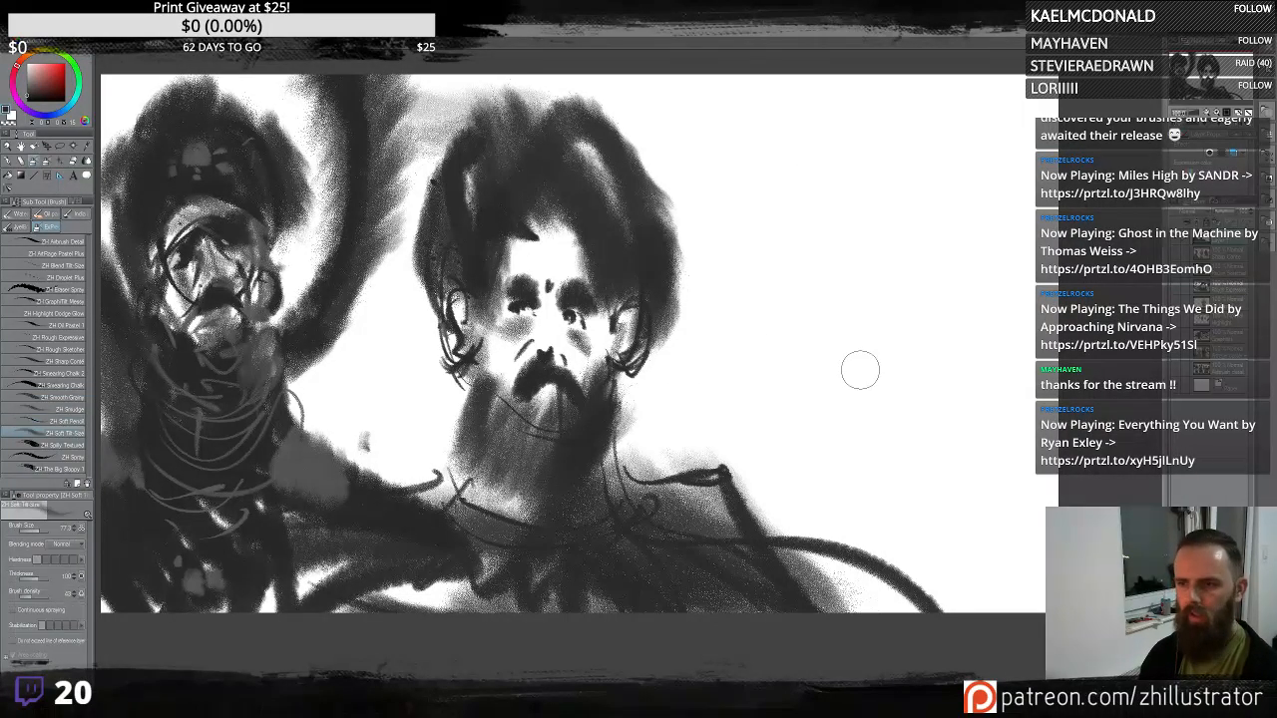
pyautogui.moveTo(860, 371)
pyautogui.mouseDown()
pyautogui.moveTo(810, 223)
pyautogui.moveTo(811, 147)
pyautogui.moveTo(857, 309)
pyautogui.moveTo(877, 512)
pyautogui.moveTo(783, 389)
pyautogui.moveTo(755, 388)
pyautogui.moveTo(726, 311)
pyautogui.moveTo(760, 325)
pyautogui.moveTo(760, 256)
pyautogui.mouseUp()
pyautogui.hotkey('ctrl', 'z')
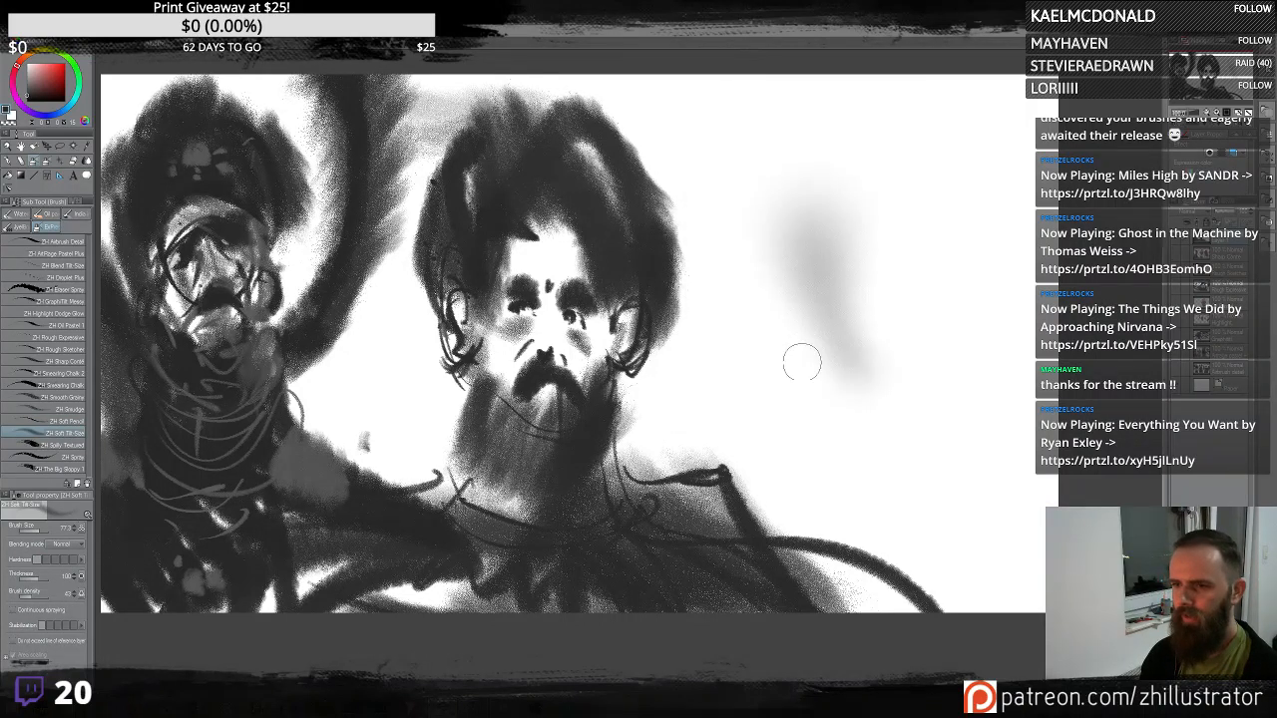
pyautogui.hotkey('ctrl', 'z')
pyautogui.moveTo(781, 353)
pyautogui.mouseDown()
pyautogui.moveTo(775, 223)
pyautogui.moveTo(784, 238)
pyautogui.moveTo(798, 221)
pyautogui.moveTo(772, 118)
pyautogui.moveTo(791, 254)
pyautogui.moveTo(782, 317)
pyautogui.moveTo(799, 266)
pyautogui.moveTo(895, 151)
pyautogui.moveTo(789, 269)
pyautogui.moveTo(805, 399)
pyautogui.moveTo(828, 429)
pyautogui.moveTo(845, 392)
pyautogui.moveTo(831, 290)
pyautogui.moveTo(728, 248)
pyautogui.moveTo(725, 321)
pyautogui.moveTo(815, 314)
pyautogui.moveTo(837, 260)
pyautogui.moveTo(714, 109)
pyautogui.mouseUp()
pyautogui.hotkey('ctrl', 'z')
pyautogui.hotkey('ctrl', 'z')
pyautogui.hotkey('ctrl', 'z')
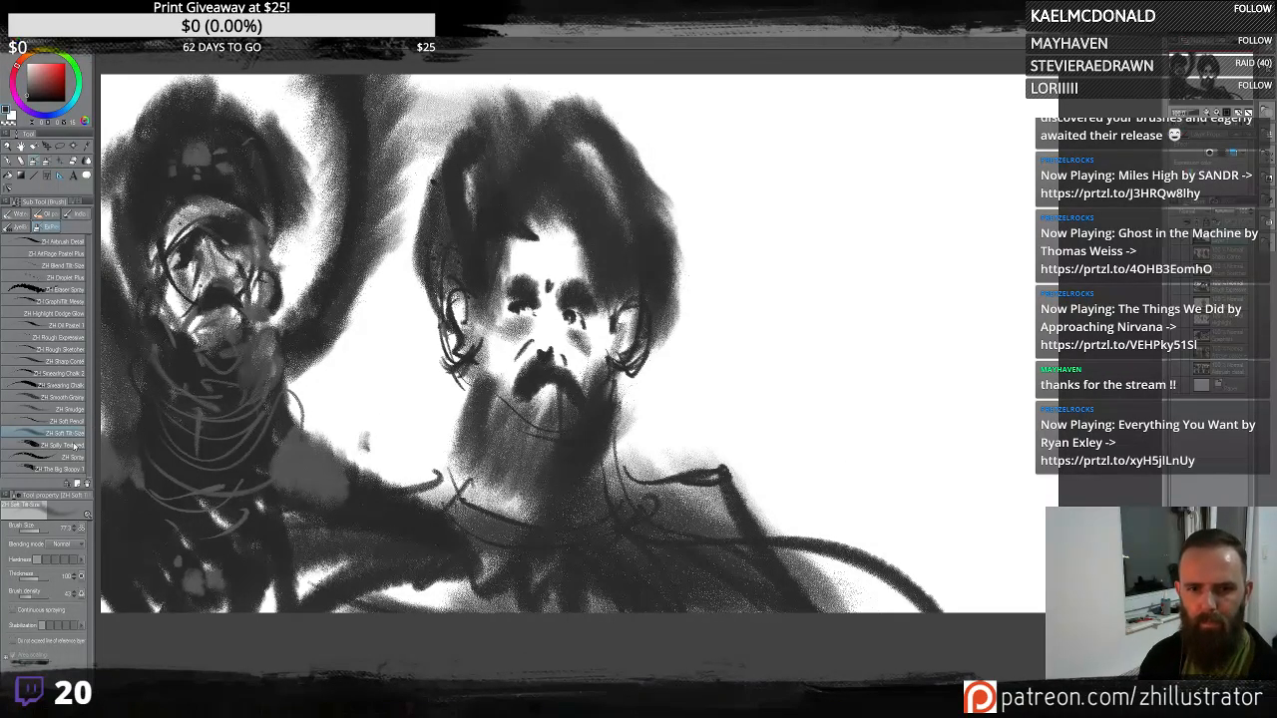
pyautogui.click(73, 446)
pyautogui.moveTo(828, 312)
pyautogui.mouseDown()
pyautogui.moveTo(862, 314)
pyautogui.moveTo(827, 315)
pyautogui.moveTo(971, 242)
pyautogui.moveTo(1018, 344)
pyautogui.mouseUp()
pyautogui.hotkey('ctrl', 'z')
pyautogui.click(68, 456)
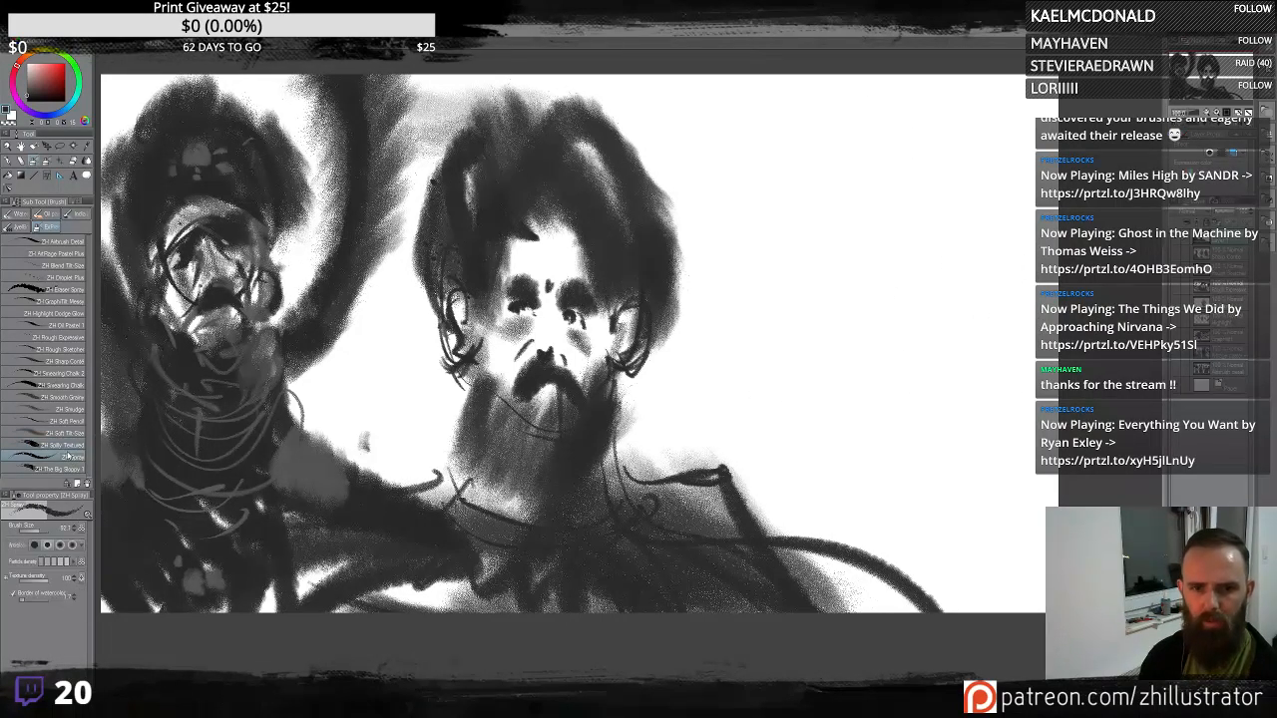
pyautogui.click(68, 469)
pyautogui.moveTo(918, 319)
pyautogui.mouseDown()
pyautogui.moveTo(828, 240)
pyautogui.moveTo(1028, 558)
pyautogui.moveTo(1047, 70)
pyautogui.mouseUp()
pyautogui.moveTo(898, 79)
pyautogui.mouseDown()
pyautogui.moveTo(689, 69)
pyautogui.moveTo(539, 89)
pyautogui.moveTo(299, 179)
pyautogui.mouseUp()
pyautogui.hotkey('ctrl', 'z')
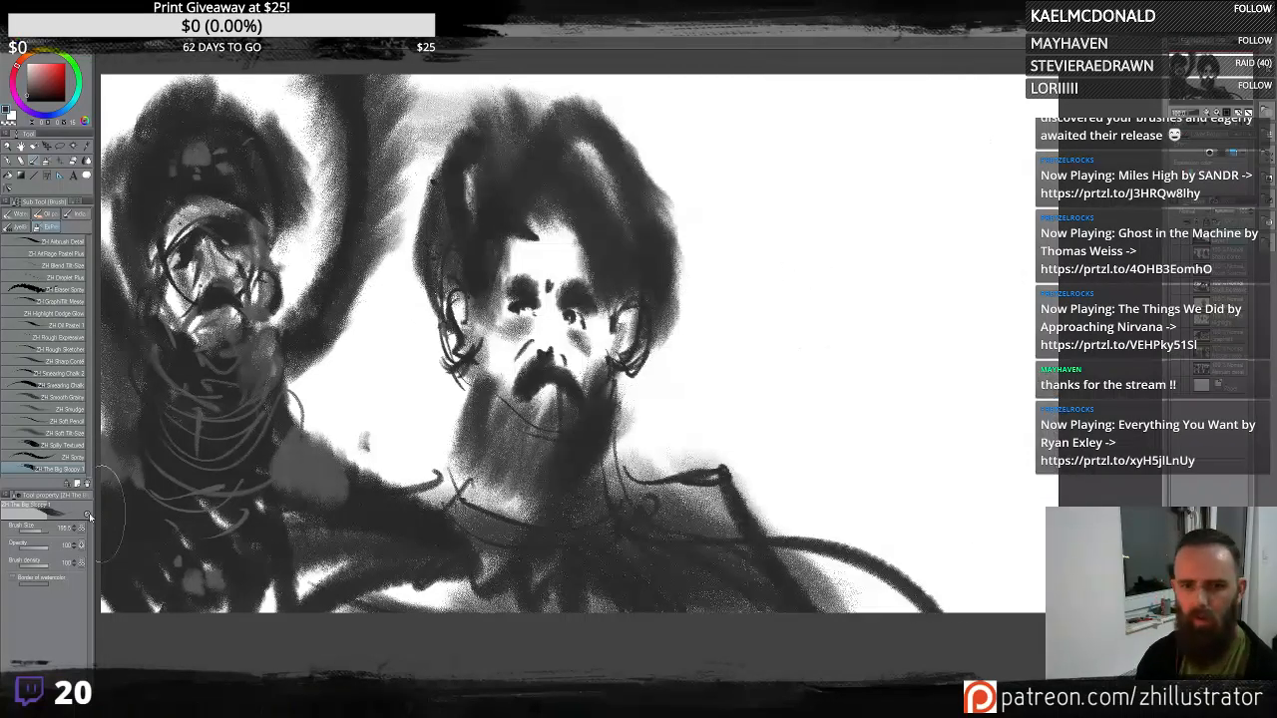
pyautogui.click(75, 458)
pyautogui.moveTo(748, 258)
pyautogui.mouseDown()
pyautogui.moveTo(839, 299)
pyautogui.moveTo(848, 410)
pyautogui.moveTo(708, 349)
pyautogui.moveTo(728, 94)
pyautogui.moveTo(866, 467)
pyautogui.moveTo(898, 199)
pyautogui.moveTo(896, 95)
pyautogui.mouseUp()
pyautogui.hotkey('ctrl', 'z')
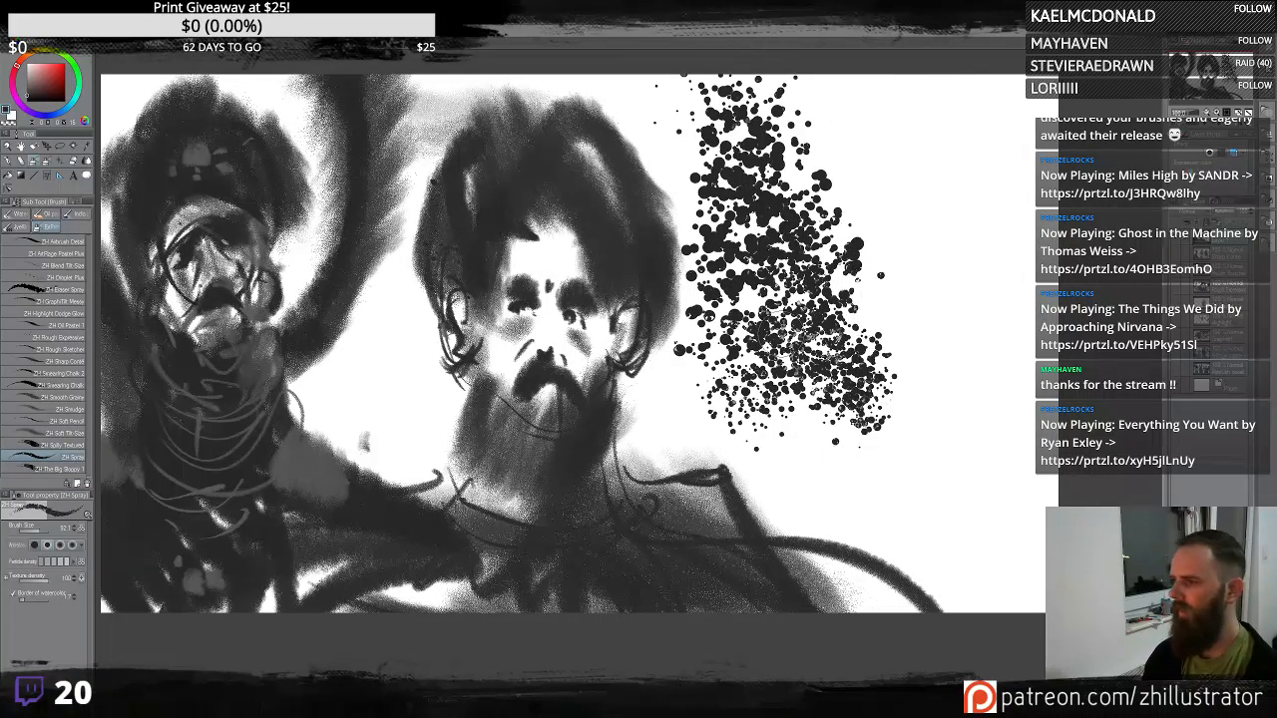
pyautogui.hotkey('ctrl', 'z')
pyautogui.moveTo(699, 300)
pyautogui.mouseDown()
pyautogui.moveTo(658, 339)
pyautogui.moveTo(698, 269)
pyautogui.mouseUp()
pyautogui.hotkey('ctrl', 'z')
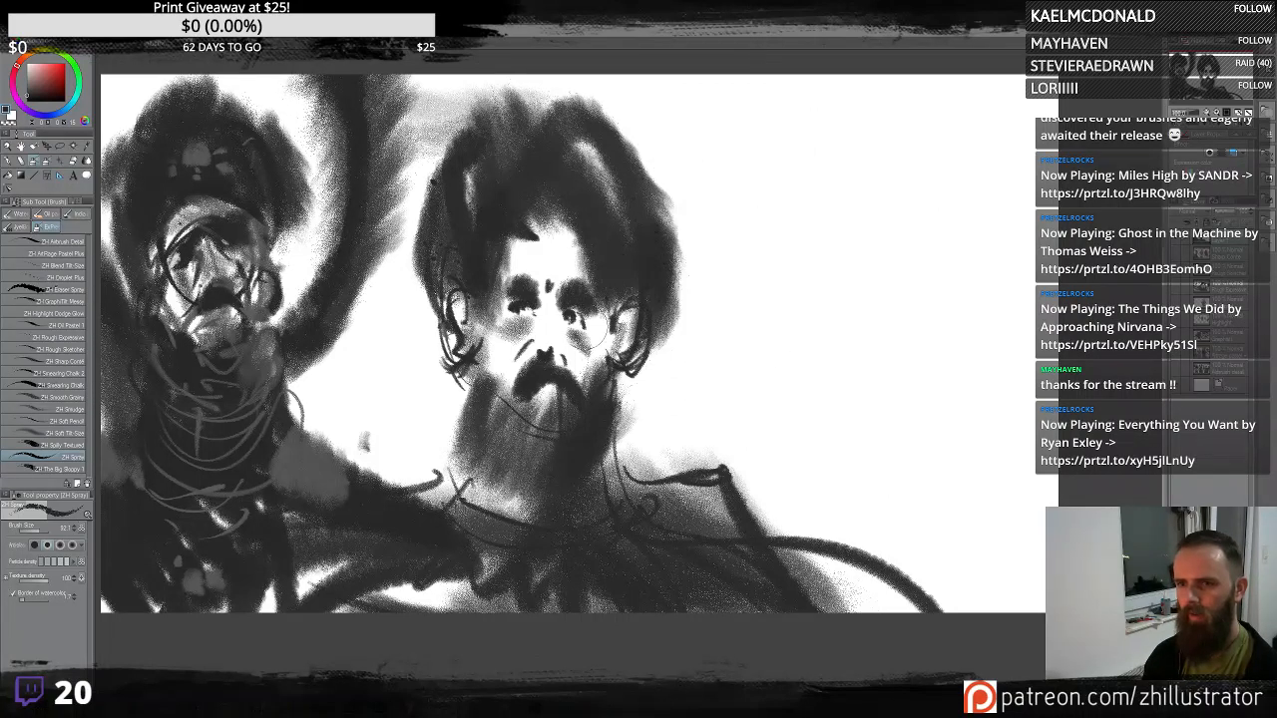
pyautogui.moveTo(573, 249)
pyautogui.mouseDown()
pyautogui.moveTo(554, 195)
pyautogui.moveTo(599, 110)
pyautogui.moveTo(608, 319)
pyautogui.mouseUp()
pyautogui.hotkey('ctrl', 'z')
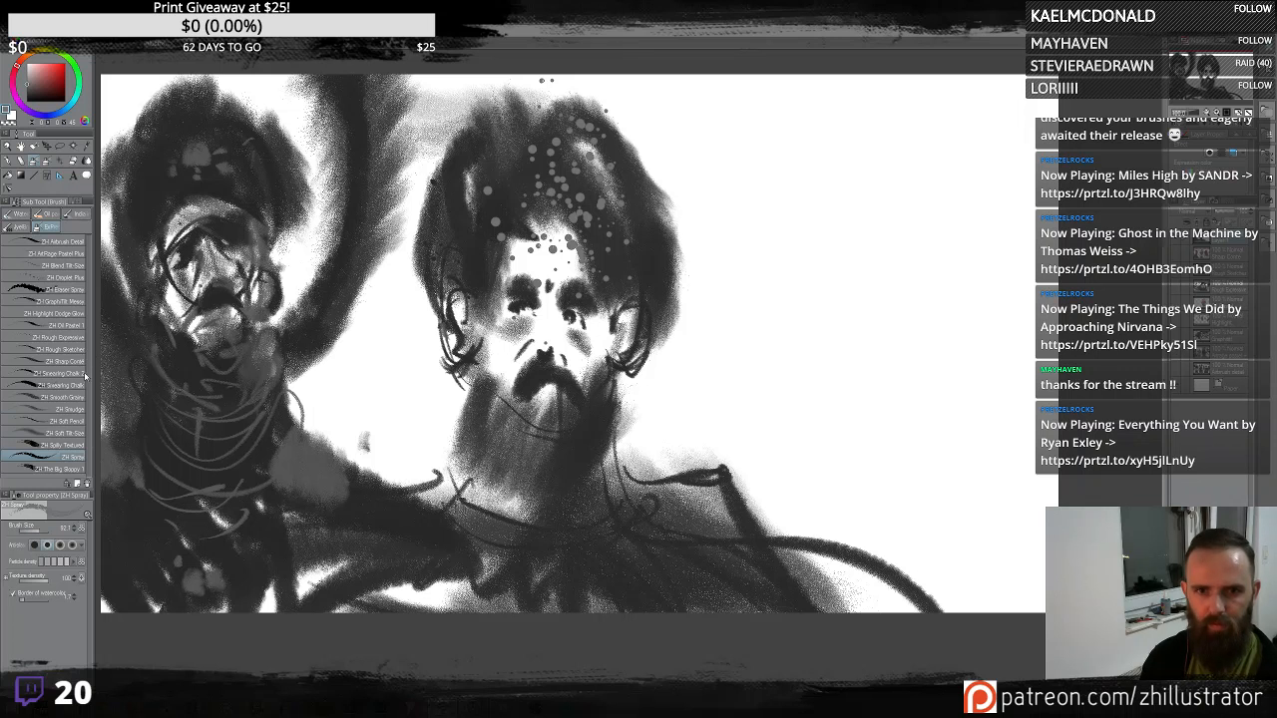
pyautogui.click(68, 469)
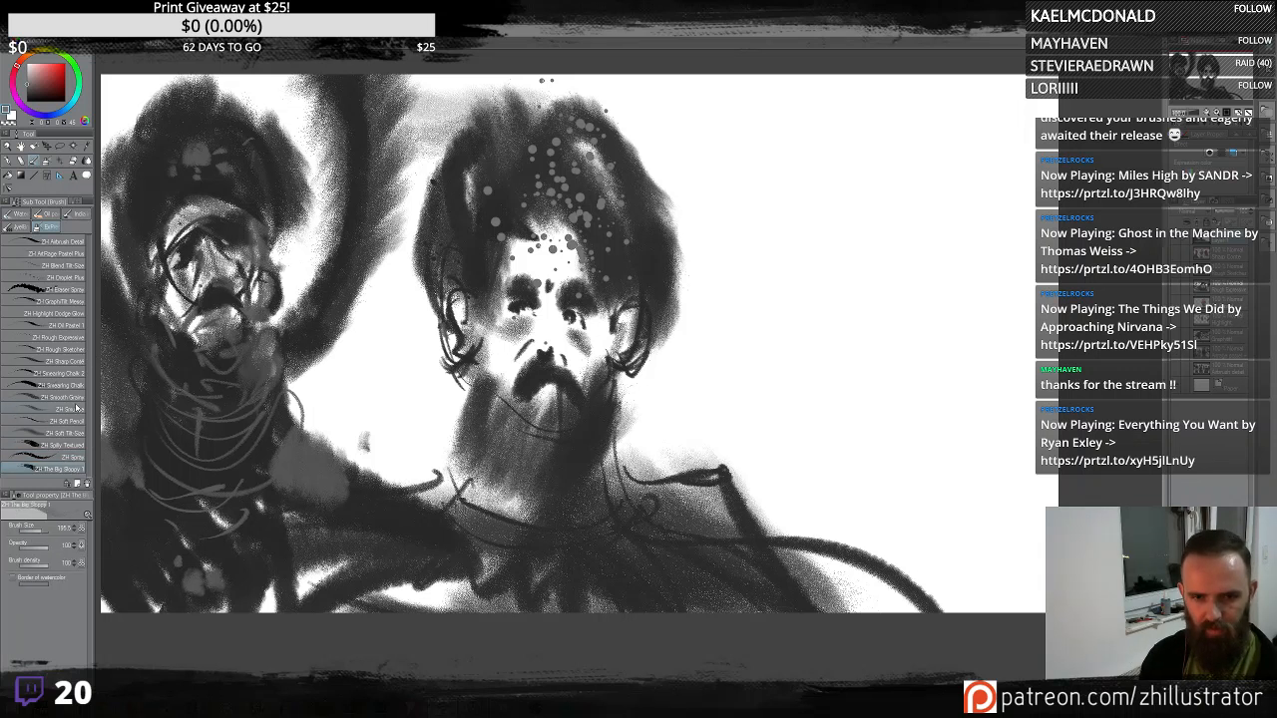
pyautogui.click(80, 399)
pyautogui.click(80, 386)
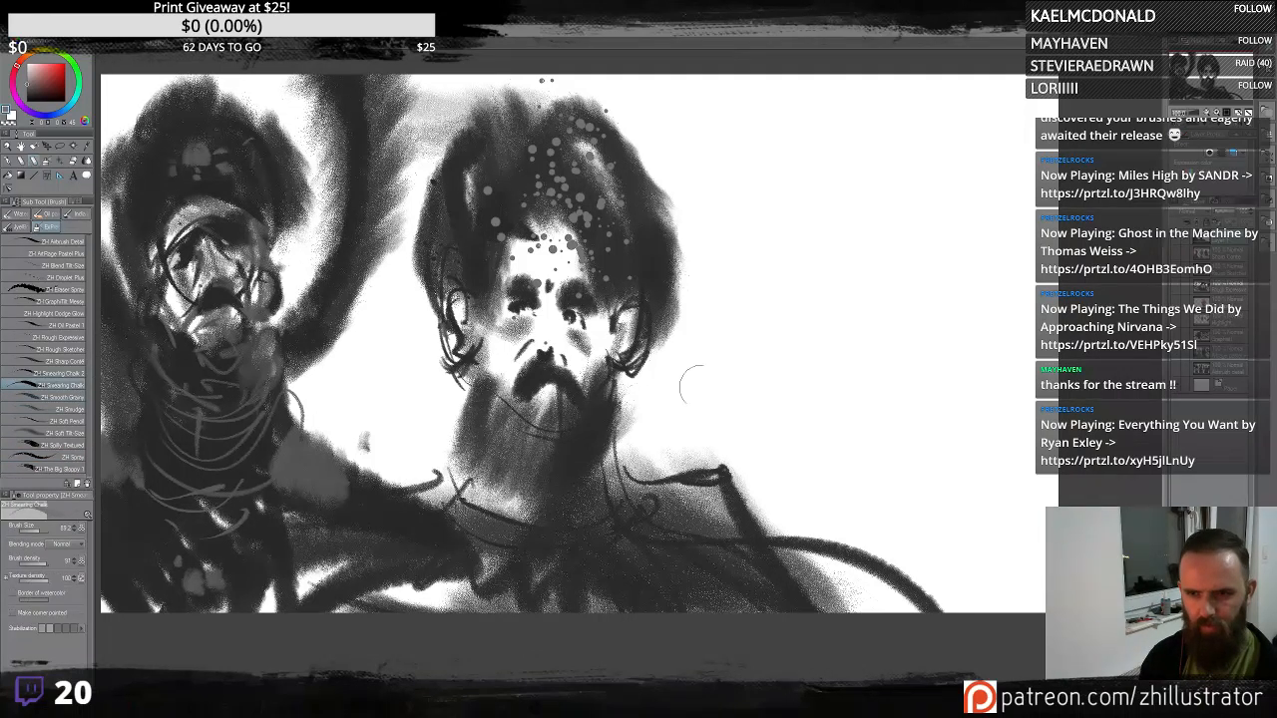
pyautogui.hotkey('ctrl', 'z')
pyautogui.moveTo(783, 349)
pyautogui.mouseDown()
pyautogui.moveTo(835, 258)
pyautogui.moveTo(864, 144)
pyautogui.moveTo(809, 355)
pyautogui.mouseUp()
pyautogui.hotkey('ctrl', 'z')
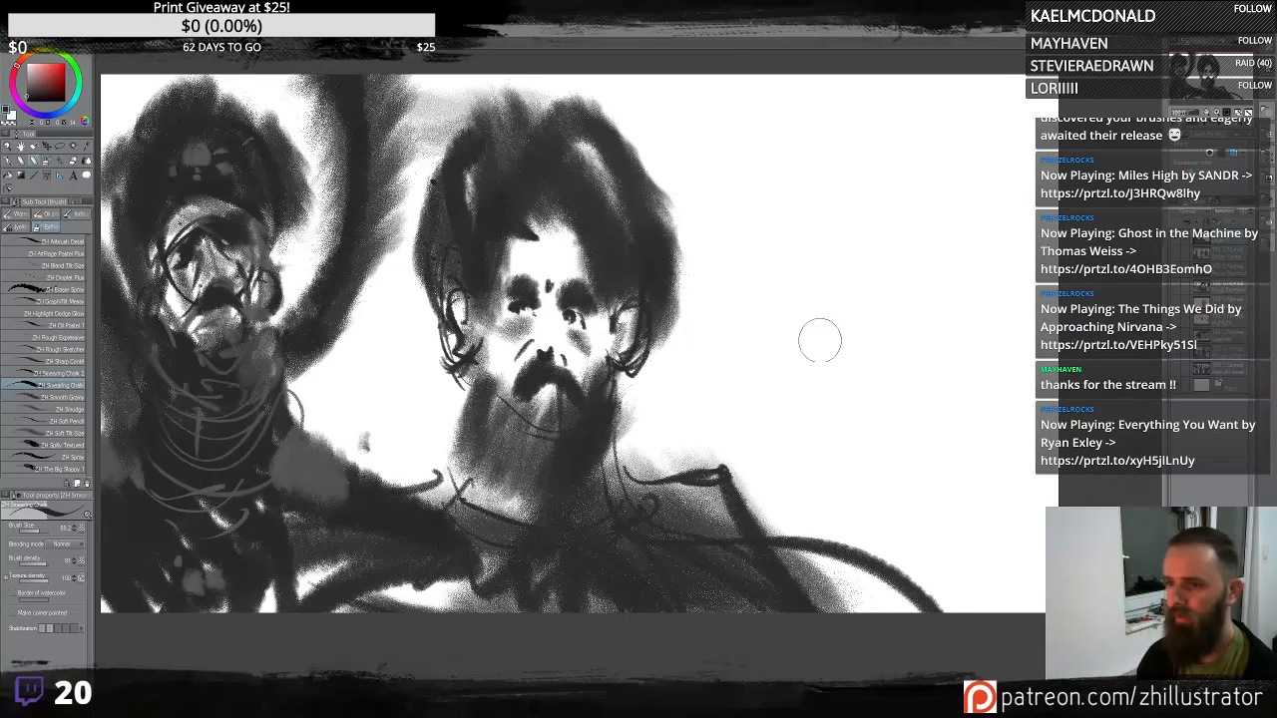
# - Try sketching a third figure's hair on the right with two chalk brushes, undoing each attempt
pyautogui.moveTo(819, 341)
pyautogui.mouseDown()
pyautogui.moveTo(857, 267)
pyautogui.moveTo(914, 231)
pyautogui.moveTo(812, 294)
pyautogui.moveTo(836, 365)
pyautogui.moveTo(884, 355)
pyautogui.moveTo(889, 333)
pyautogui.moveTo(928, 390)
pyautogui.mouseUp()
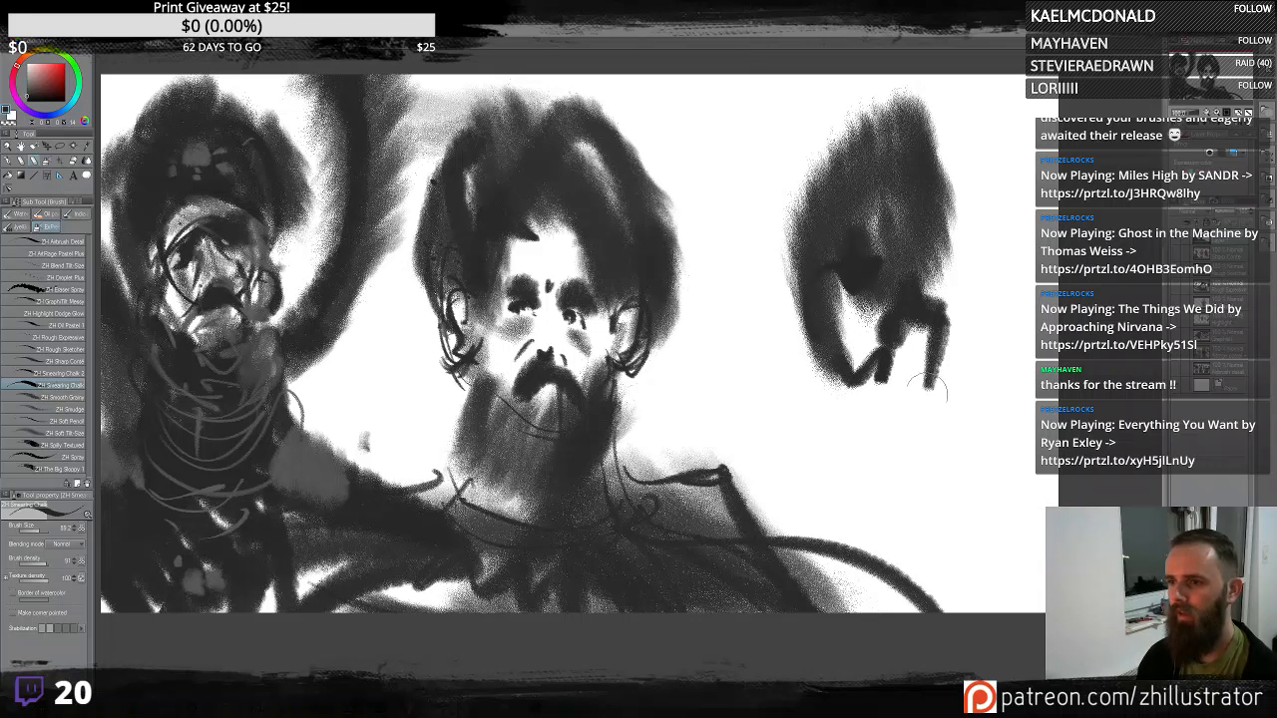
pyautogui.hotkey('ctrl', 'z')
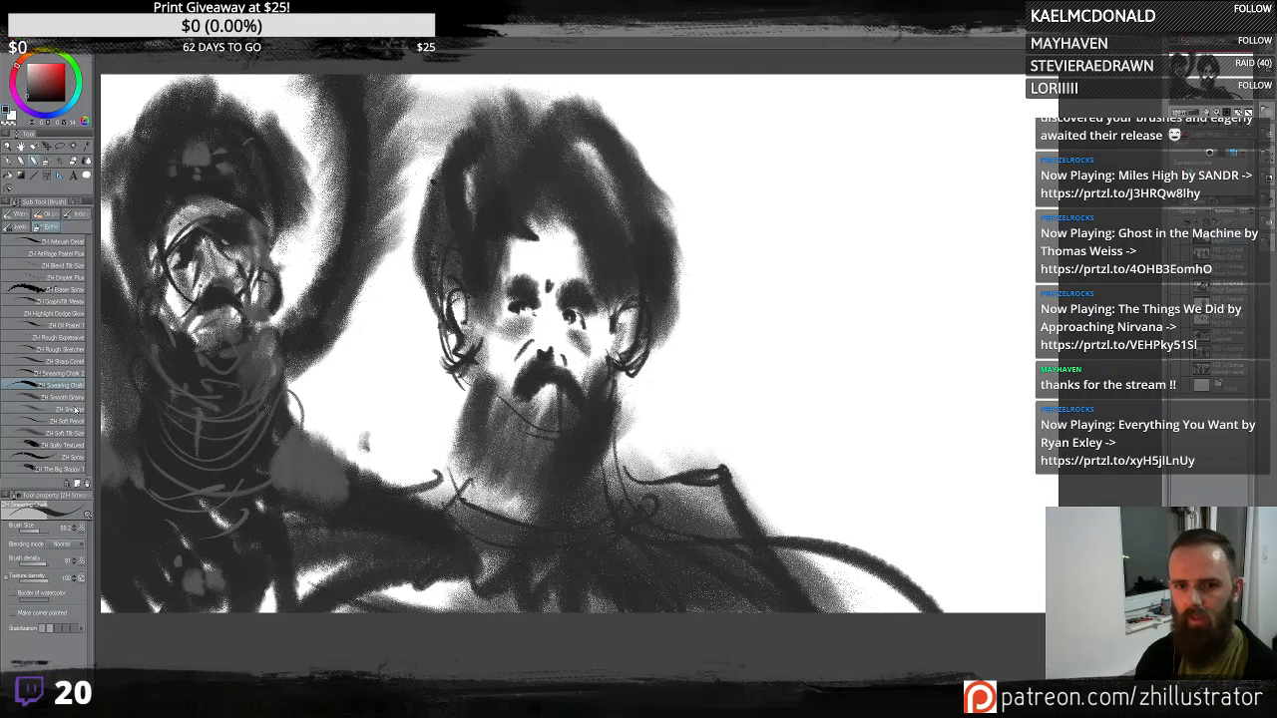
pyautogui.click(82, 373)
pyautogui.moveTo(865, 345)
pyautogui.mouseDown()
pyautogui.moveTo(858, 249)
pyautogui.moveTo(875, 287)
pyautogui.moveTo(847, 190)
pyautogui.moveTo(806, 331)
pyautogui.moveTo(938, 421)
pyautogui.moveTo(964, 473)
pyautogui.mouseUp()
pyautogui.hotkey('ctrl', 'z')
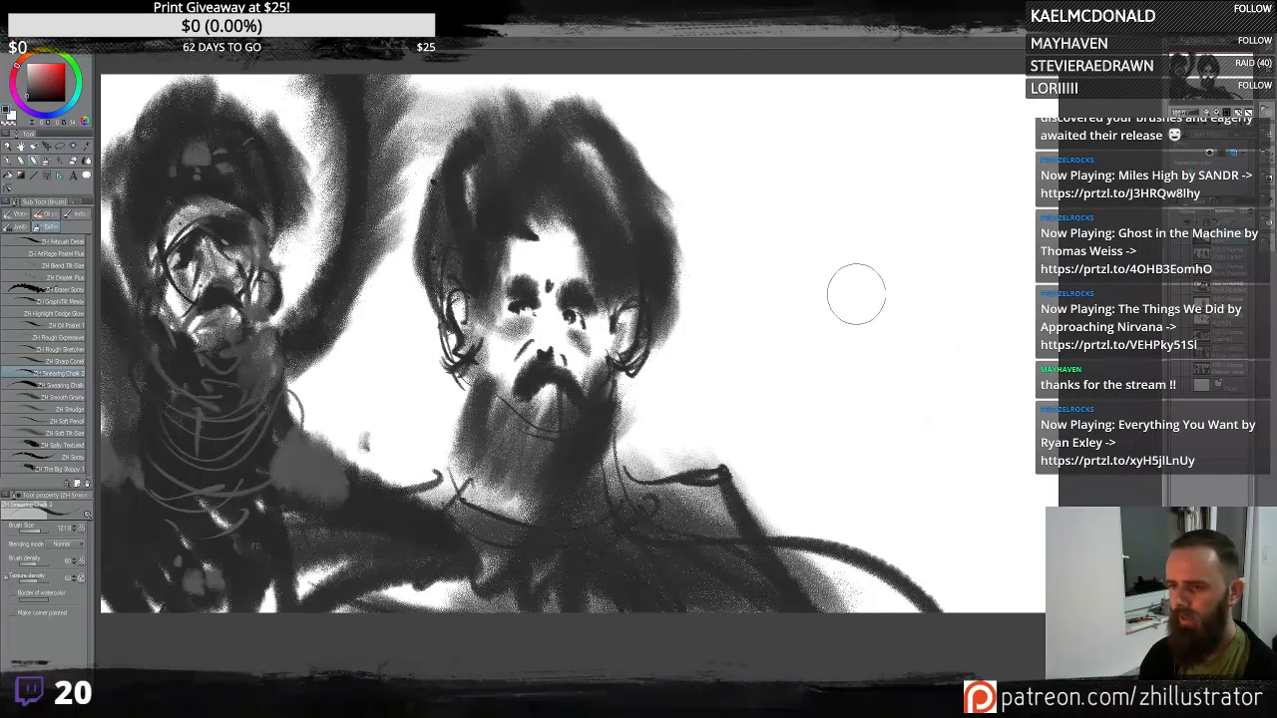
# - Sketch a third figure on the right with scrubbed hair, a box-shaped hat, eyes and a curled moustache
pyautogui.moveTo(853, 291)
pyautogui.mouseDown()
pyautogui.moveTo(912, 286)
pyautogui.moveTo(918, 255)
pyautogui.moveTo(848, 250)
pyautogui.moveTo(866, 340)
pyautogui.moveTo(878, 267)
pyautogui.moveTo(921, 242)
pyautogui.moveTo(815, 186)
pyautogui.moveTo(858, 281)
pyautogui.mouseUp()
pyautogui.moveTo(883, 255)
pyautogui.mouseDown()
pyautogui.moveTo(878, 167)
pyautogui.moveTo(926, 190)
pyautogui.moveTo(933, 236)
pyautogui.mouseUp()
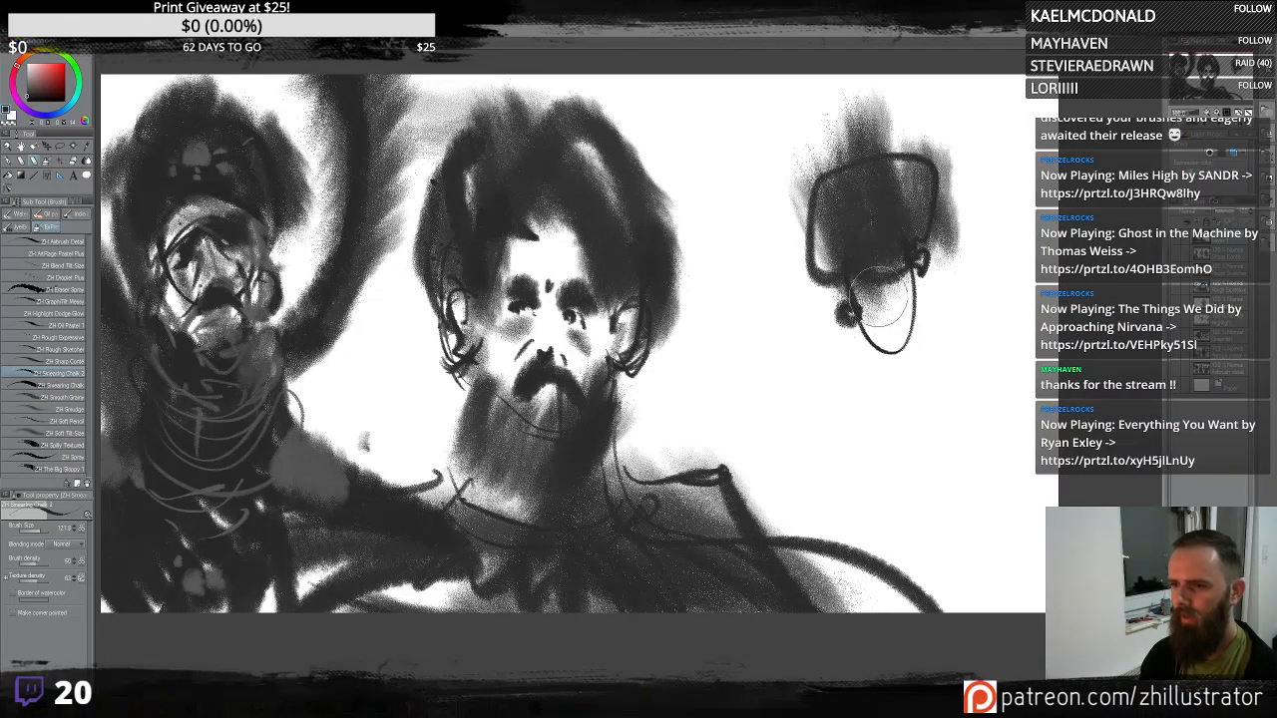
pyautogui.click(878, 294)
pyautogui.moveTo(898, 288)
pyautogui.mouseDown()
pyautogui.moveTo(919, 327)
pyautogui.moveTo(937, 318)
pyautogui.moveTo(837, 347)
pyautogui.mouseUp()
pyautogui.moveTo(899, 310); pyautogui.dragTo(878, 284)
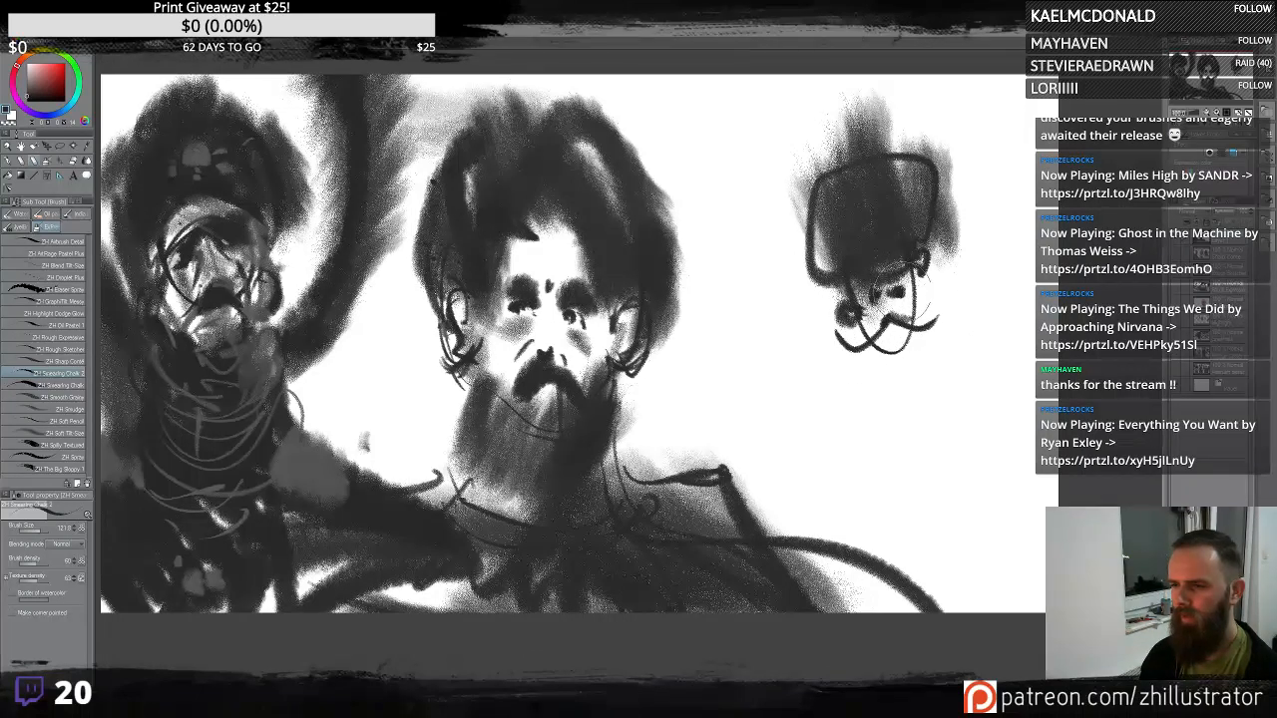
# - Block in the third figure's dark shoulders and body below its head with a broad chalk brush
pyautogui.click(73, 385)
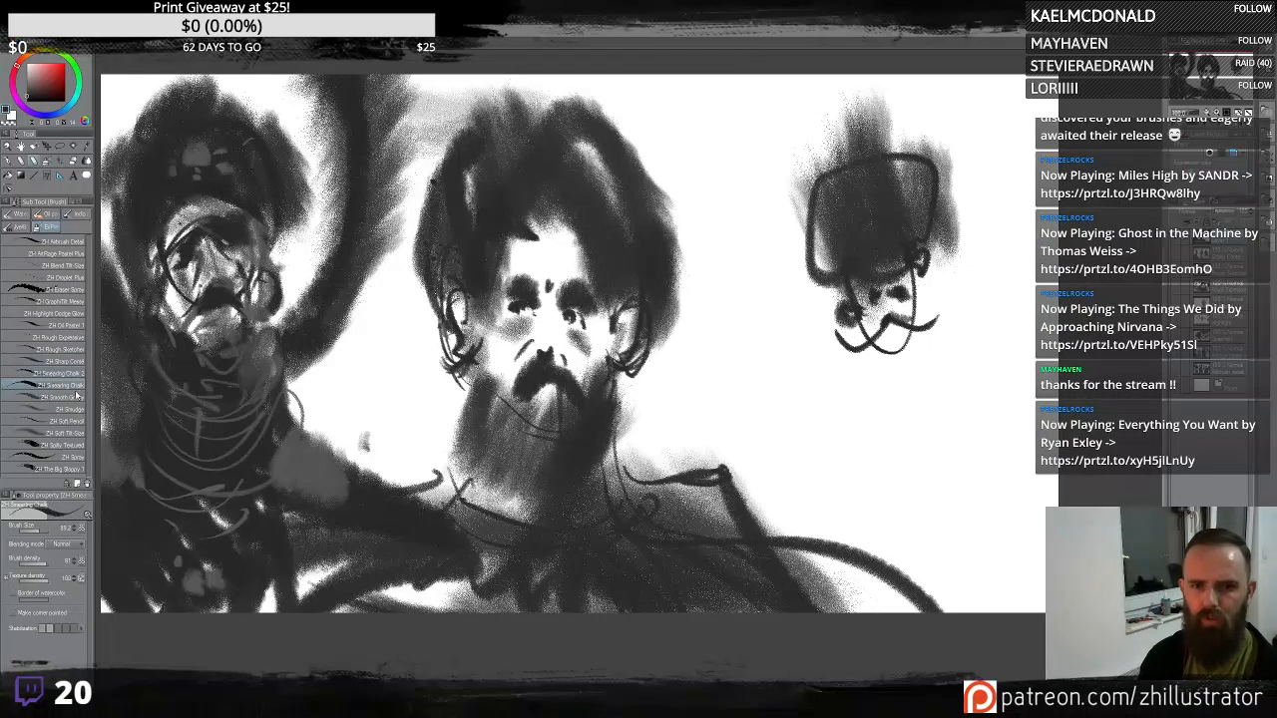
pyautogui.moveTo(931, 382)
pyautogui.mouseDown()
pyautogui.moveTo(993, 439)
pyautogui.moveTo(953, 479)
pyautogui.moveTo(983, 409)
pyautogui.moveTo(989, 345)
pyautogui.moveTo(928, 479)
pyautogui.moveTo(1008, 419)
pyautogui.moveTo(983, 519)
pyautogui.moveTo(998, 569)
pyautogui.mouseUp()
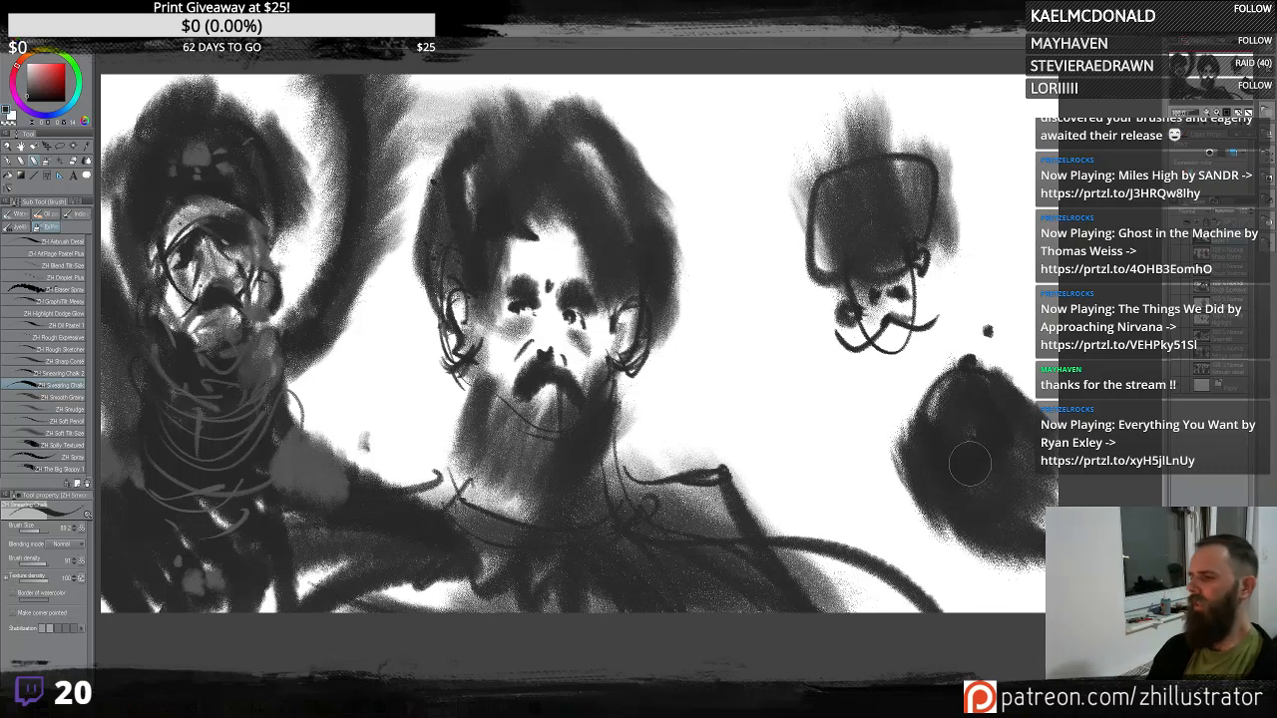
pyautogui.click(60, 373)
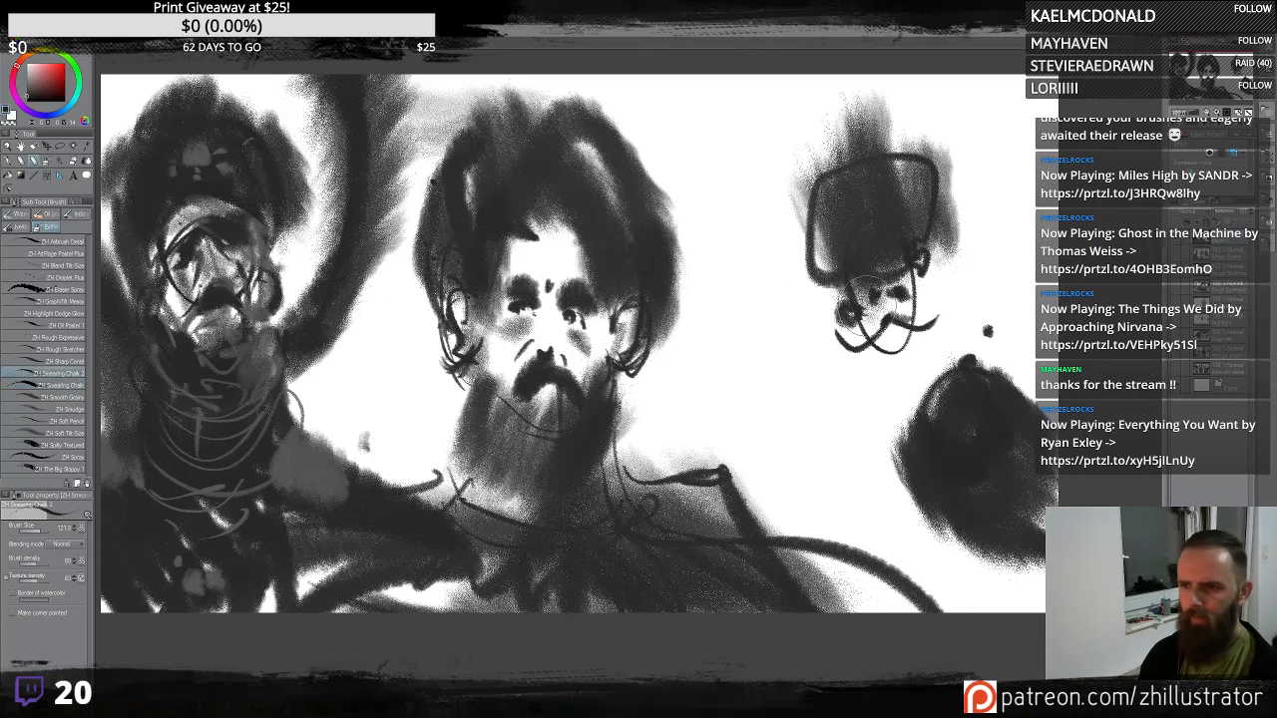
pyautogui.moveTo(870, 362)
pyautogui.mouseDown()
pyautogui.moveTo(908, 339)
pyautogui.moveTo(888, 359)
pyautogui.moveTo(868, 459)
pyautogui.moveTo(908, 374)
pyautogui.moveTo(863, 439)
pyautogui.moveTo(704, 419)
pyautogui.moveTo(933, 557)
pyautogui.moveTo(873, 489)
pyautogui.moveTo(688, 419)
pyautogui.moveTo(818, 499)
pyautogui.moveTo(1043, 517)
pyautogui.moveTo(1048, 429)
pyautogui.mouseUp()
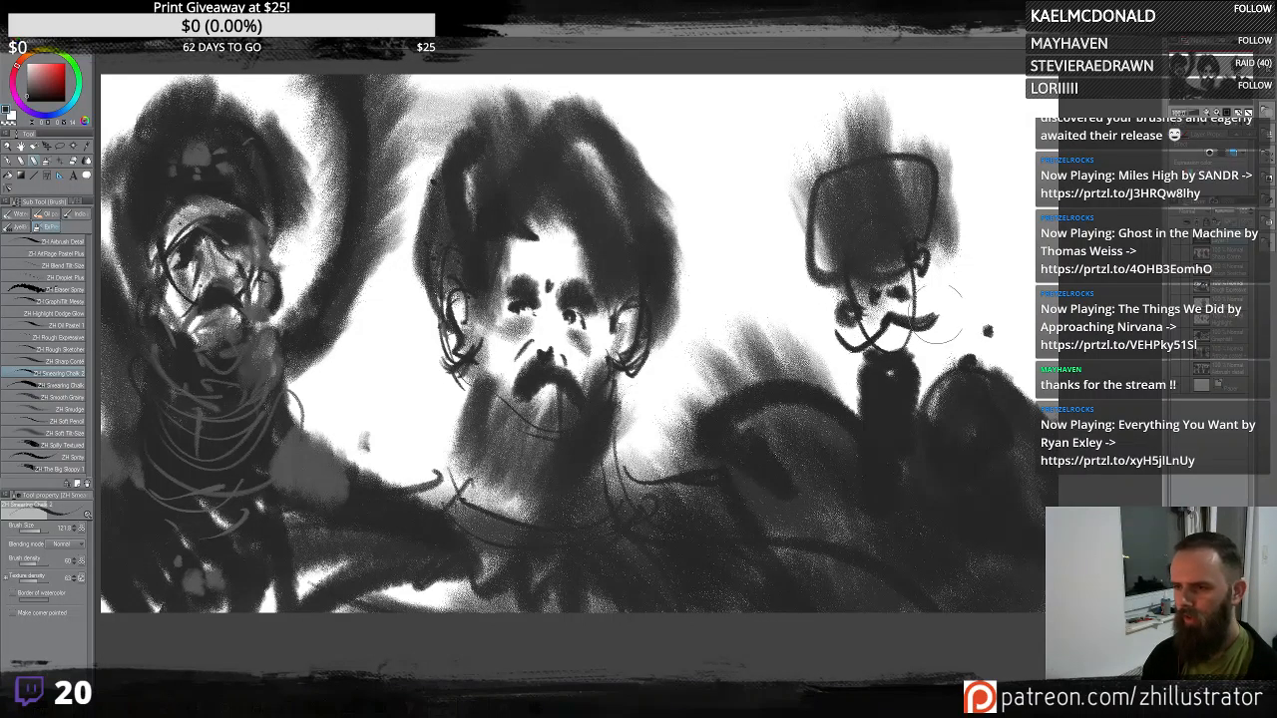
# - Add light grey chalk strokes across the third figure's face, hat and body
pyautogui.moveTo(828, 312); pyautogui.dragTo(900, 318)
pyautogui.moveTo(832, 222); pyautogui.dragTo(878, 240)
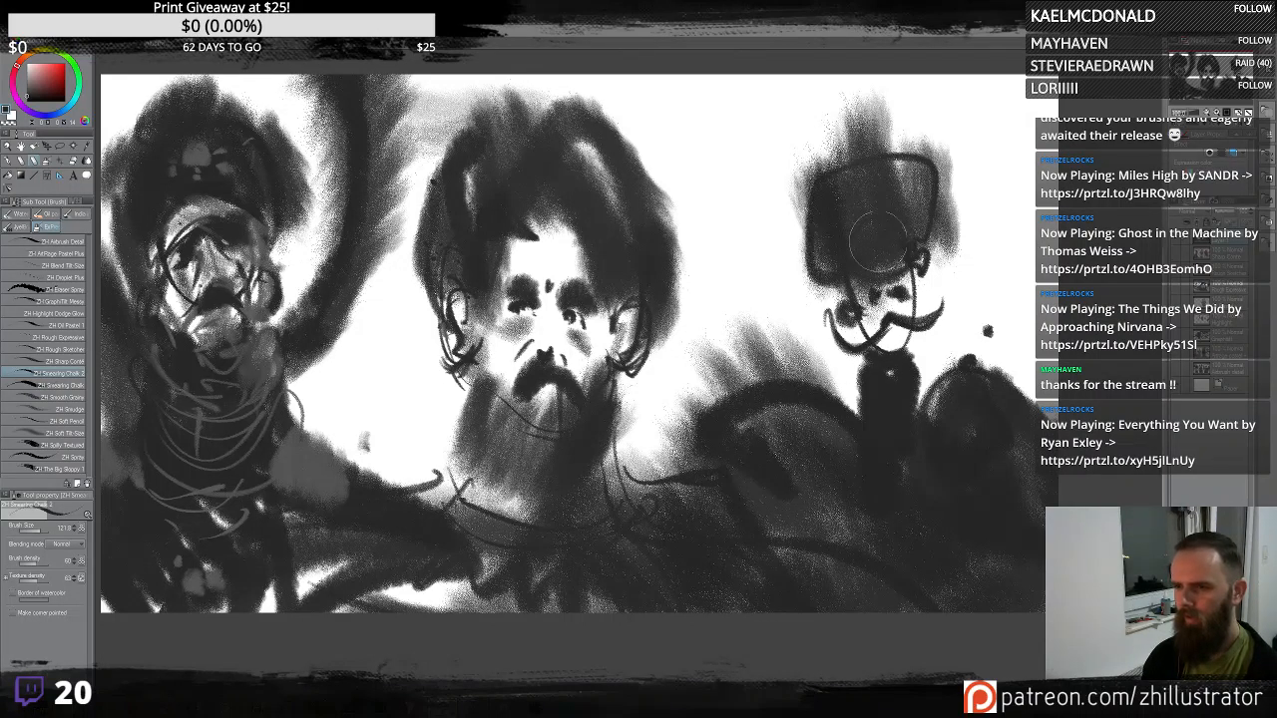
pyautogui.moveTo(820, 322)
pyautogui.mouseDown()
pyautogui.moveTo(854, 394)
pyautogui.moveTo(970, 551)
pyautogui.mouseUp()
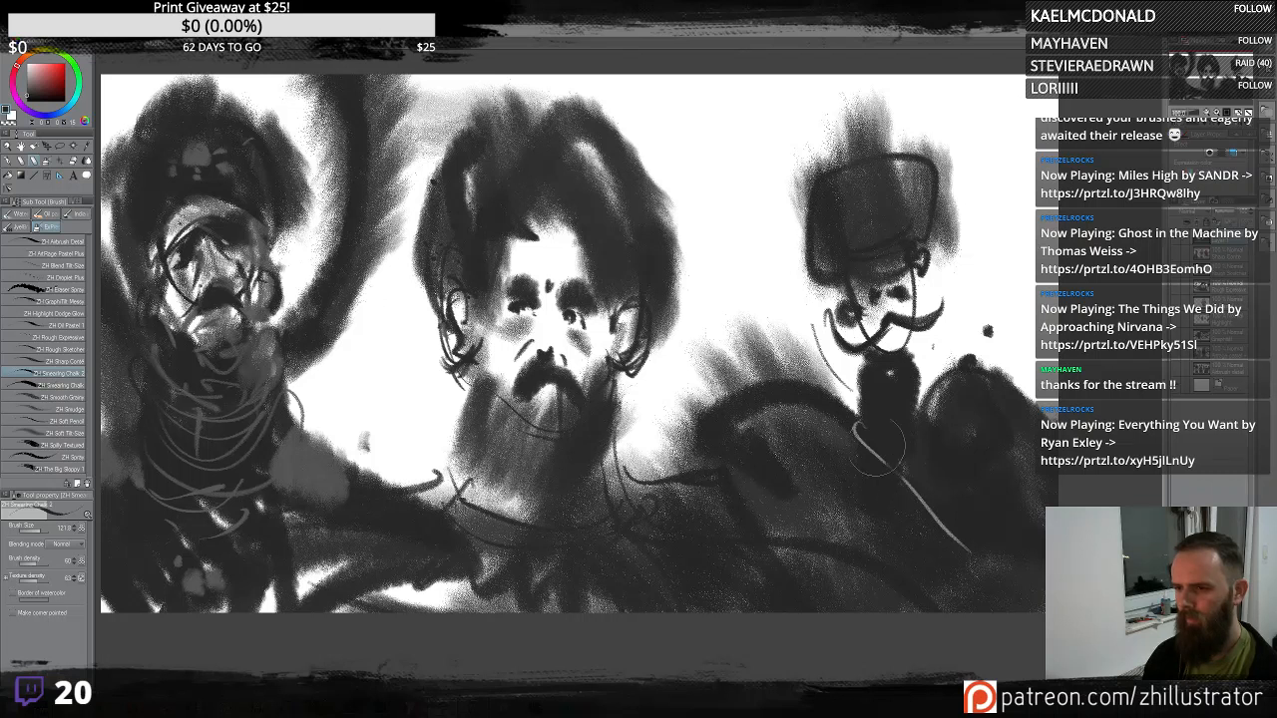
pyautogui.moveTo(878, 444); pyautogui.dragTo(998, 568)
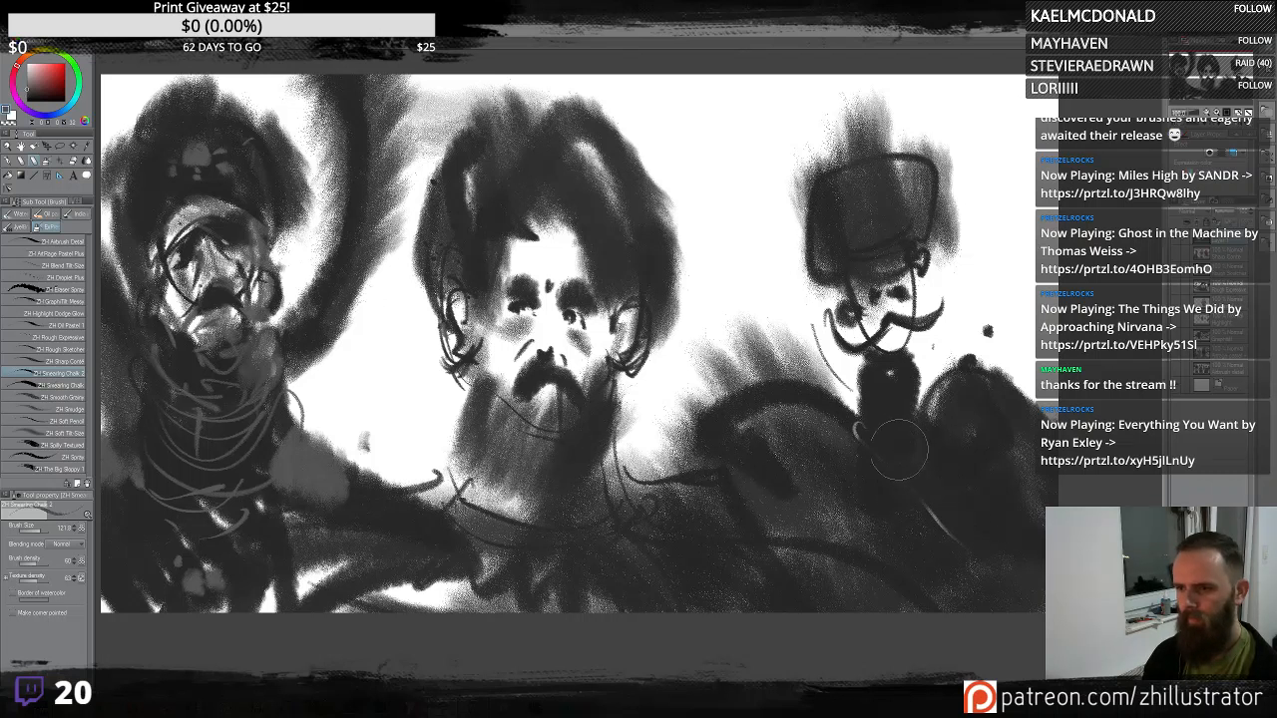
pyautogui.moveTo(861, 424); pyautogui.dragTo(1002, 584)
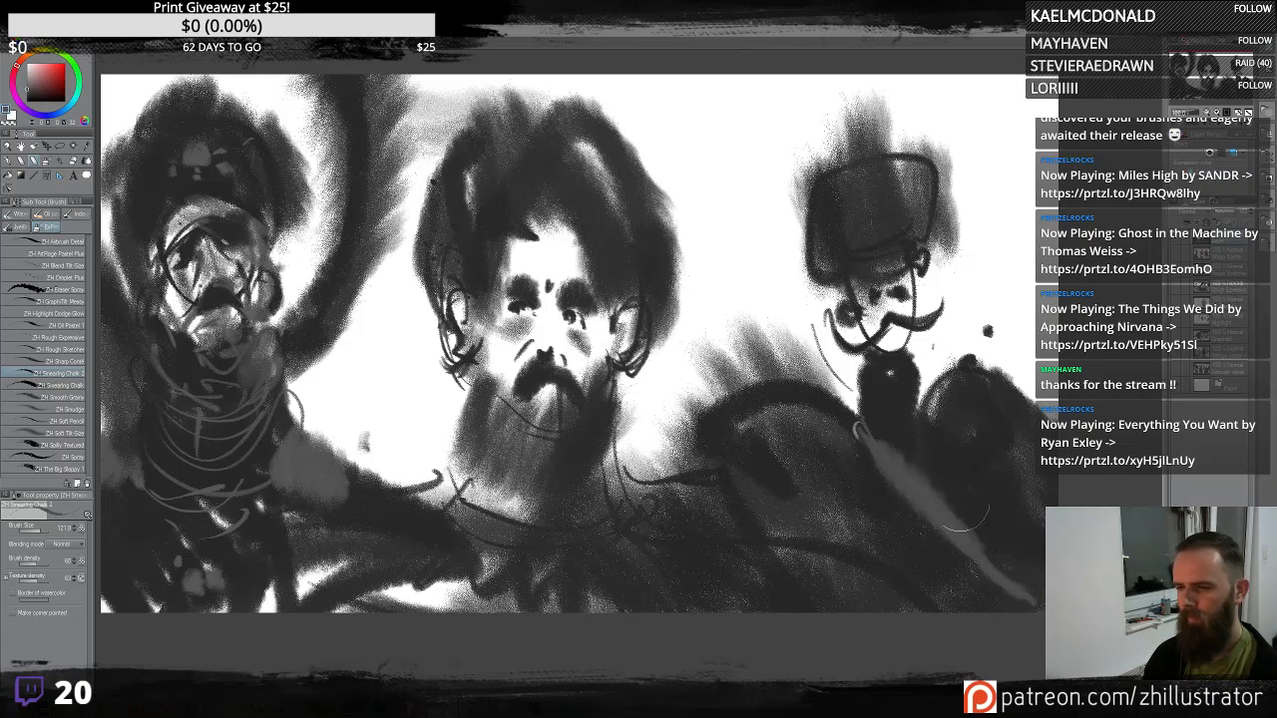
# - Extend light grey chalk strokes across the third figure's shoulders and lower body
pyautogui.moveTo(934, 410)
pyautogui.mouseDown()
pyautogui.moveTo(995, 373)
pyautogui.moveTo(1030, 397)
pyautogui.mouseUp()
pyautogui.moveTo(836, 401)
pyautogui.mouseDown()
pyautogui.moveTo(795, 399)
pyautogui.moveTo(744, 440)
pyautogui.moveTo(736, 397)
pyautogui.mouseUp()
pyautogui.moveTo(952, 425); pyautogui.dragTo(1028, 424)
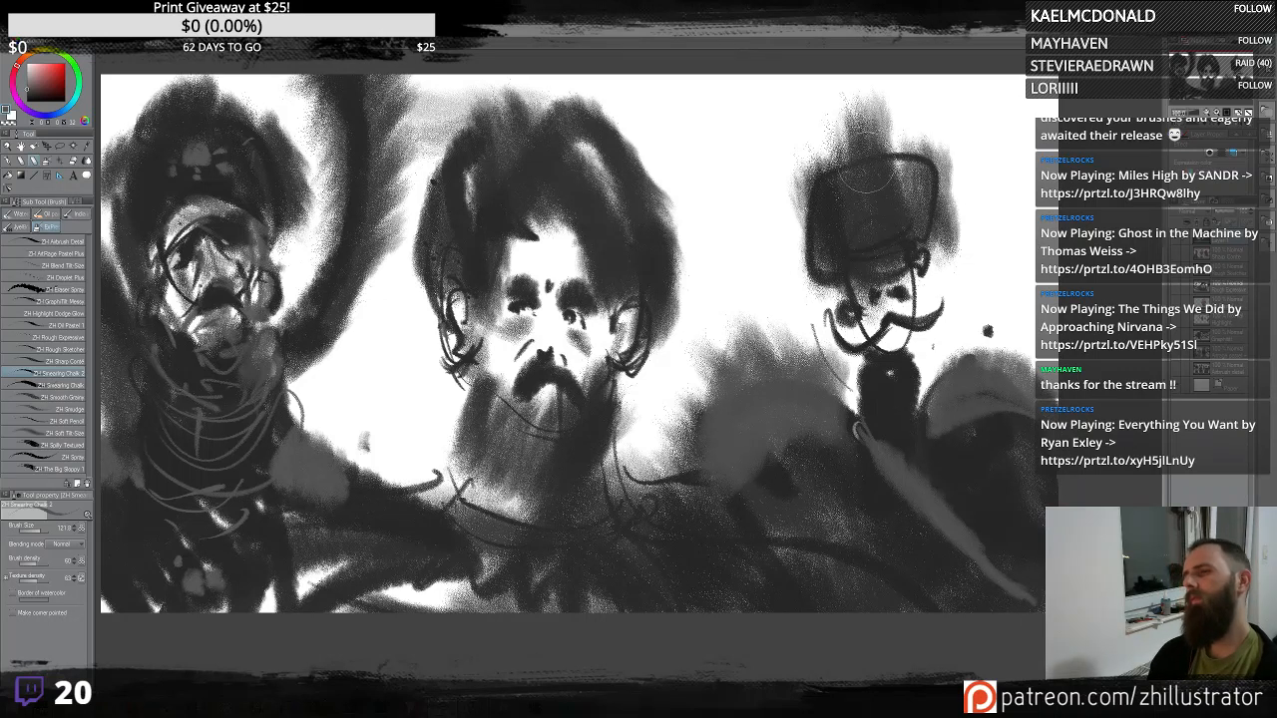
# - Try pale strokes and highlight dabs on the third figure's hat and face, undoing each of them
pyautogui.moveTo(774, 248)
pyautogui.mouseDown()
pyautogui.moveTo(832, 201)
pyautogui.moveTo(918, 196)
pyautogui.moveTo(828, 183)
pyautogui.mouseUp()
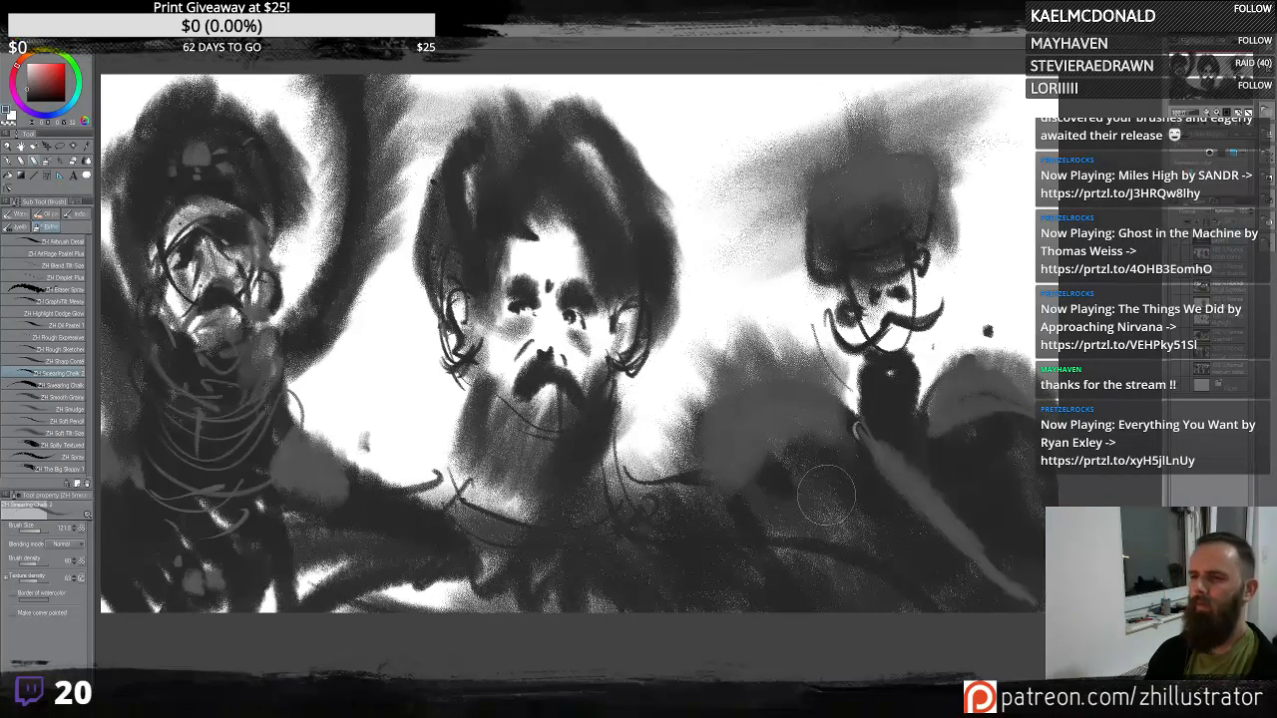
pyautogui.hotkey('ctrl', 'z')
pyautogui.moveTo(850, 229)
pyautogui.mouseDown()
pyautogui.moveTo(724, 227)
pyautogui.moveTo(749, 144)
pyautogui.mouseUp()
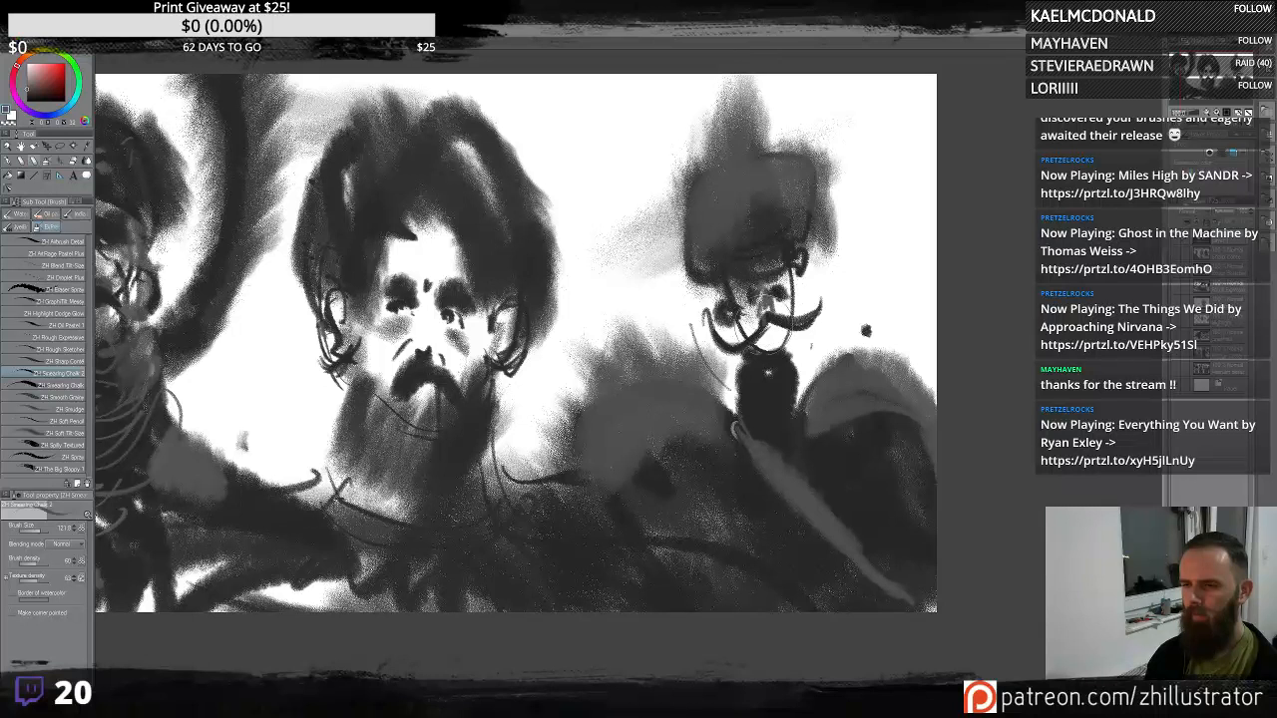
pyautogui.click(782, 280)
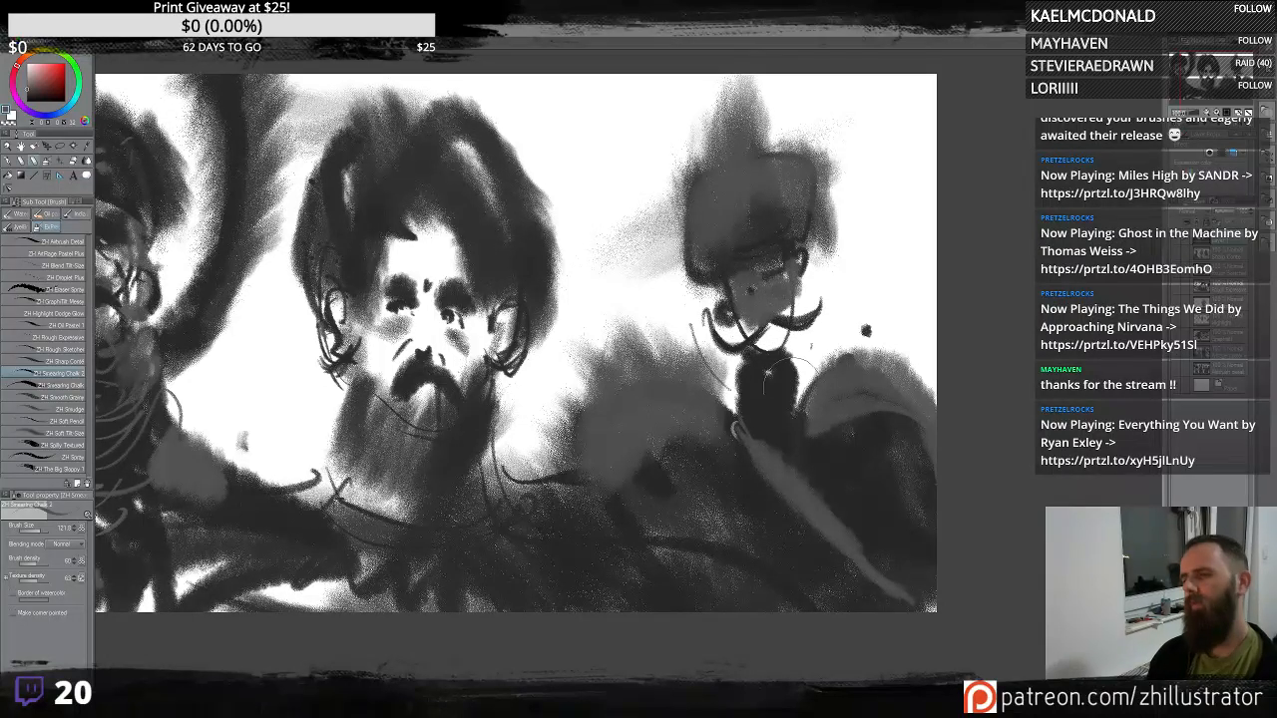
pyautogui.keyDown('alt'); pyautogui.click(769, 340); pyautogui.keyUp('alt')
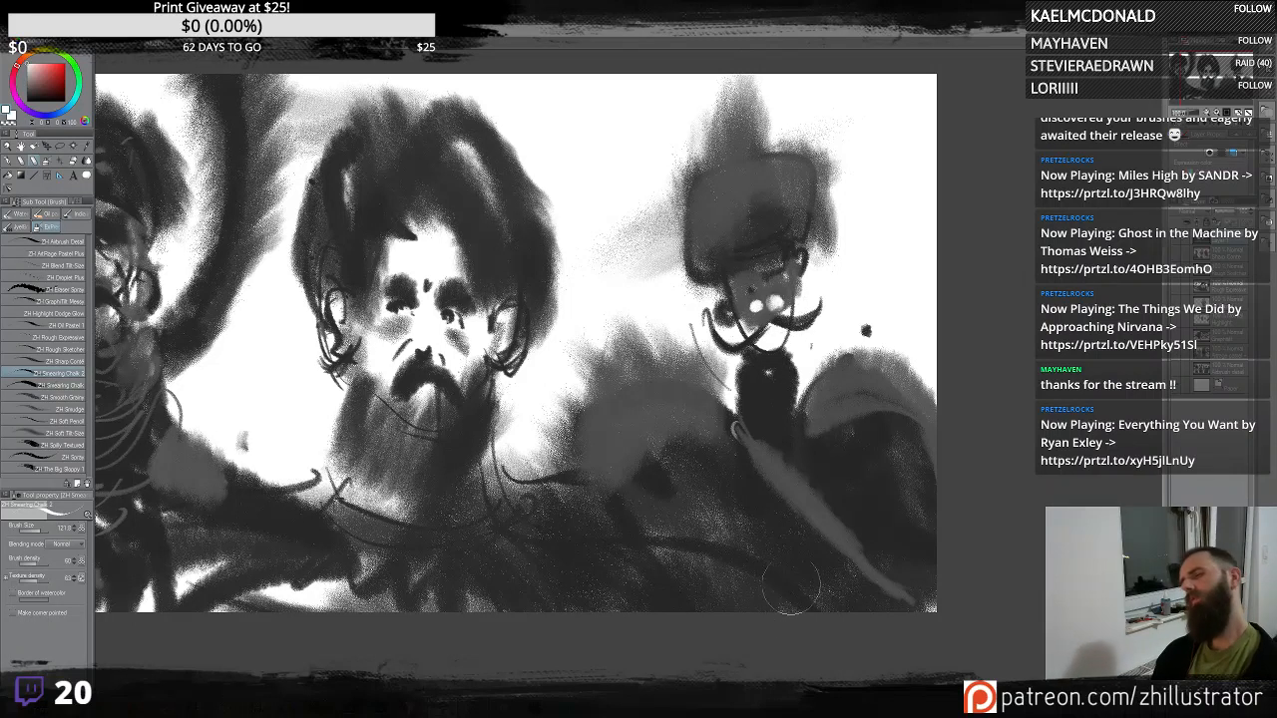
pyautogui.hotkey('ctrl', 'z')
pyautogui.hotkey('ctrl', 'z')
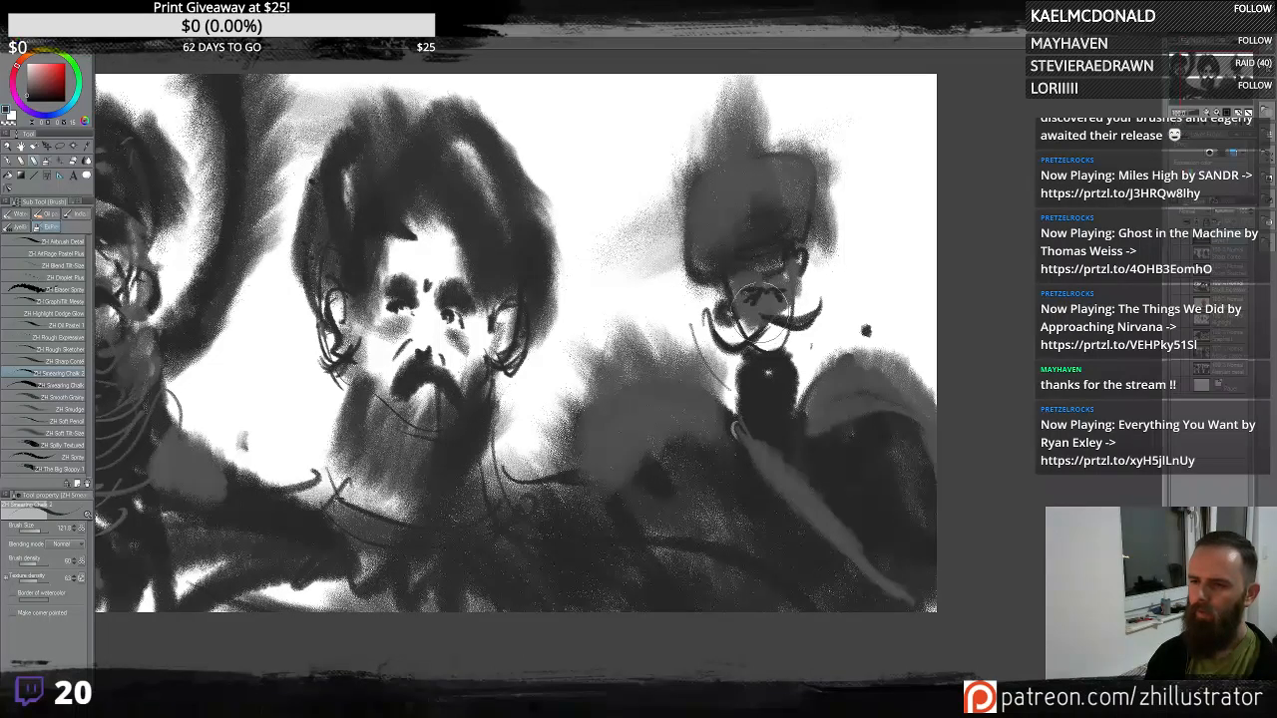
# - Darken the third figure's face with short chalk strokes, undoing a broad stroke over its hair
pyautogui.moveTo(739, 292); pyautogui.dragTo(731, 273)
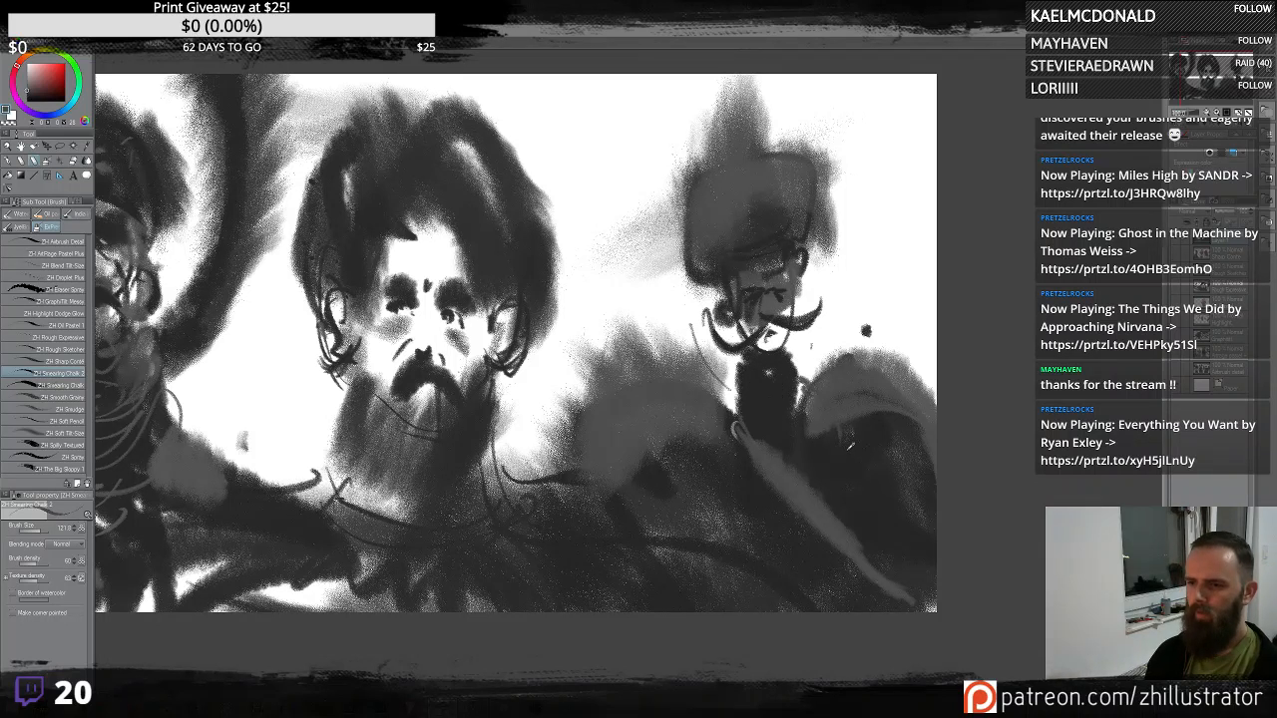
pyautogui.moveTo(736, 254); pyautogui.dragTo(767, 283)
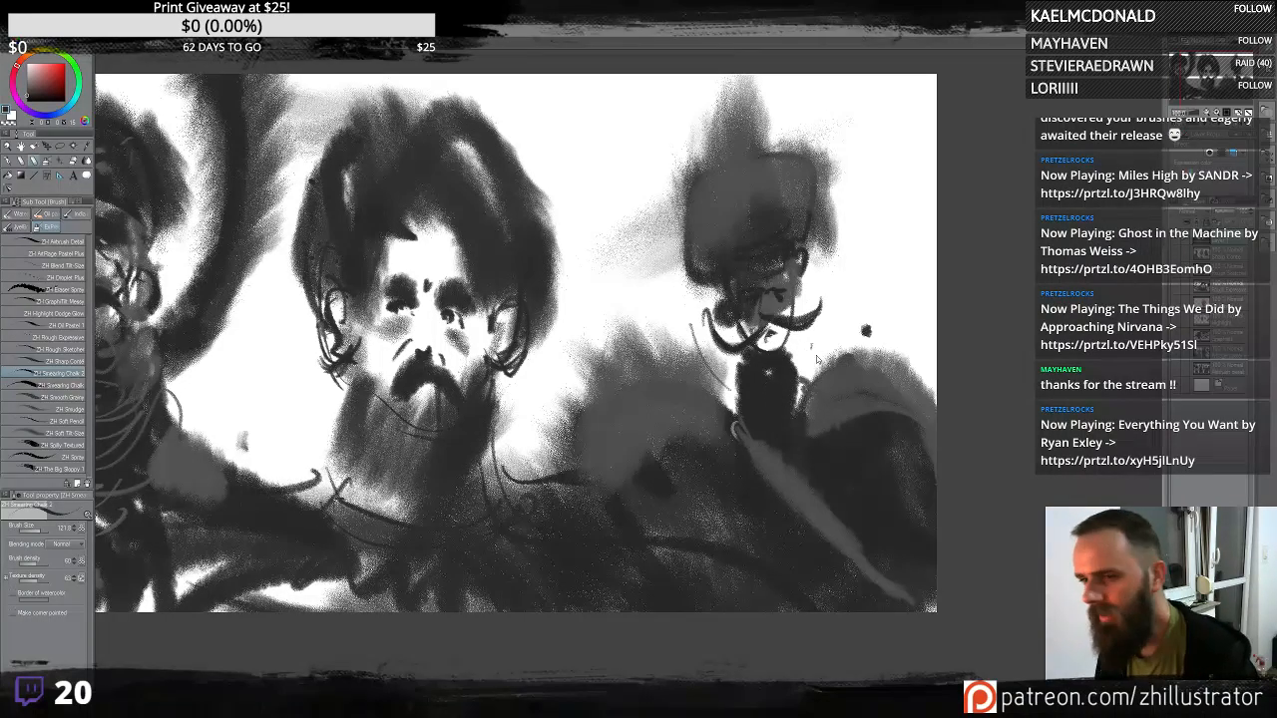
pyautogui.moveTo(873, 276)
pyautogui.mouseDown()
pyautogui.moveTo(743, 110)
pyautogui.moveTo(623, 351)
pyautogui.mouseUp()
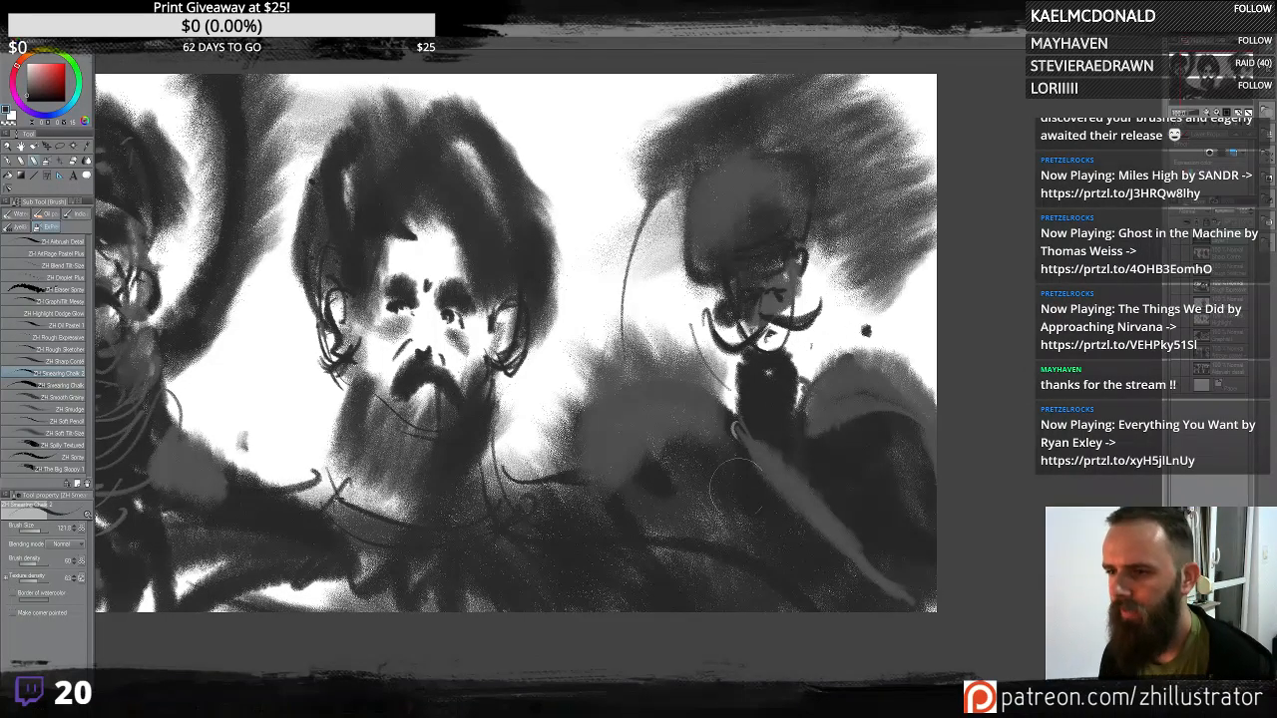
pyautogui.hotkey('ctrl', 'z')
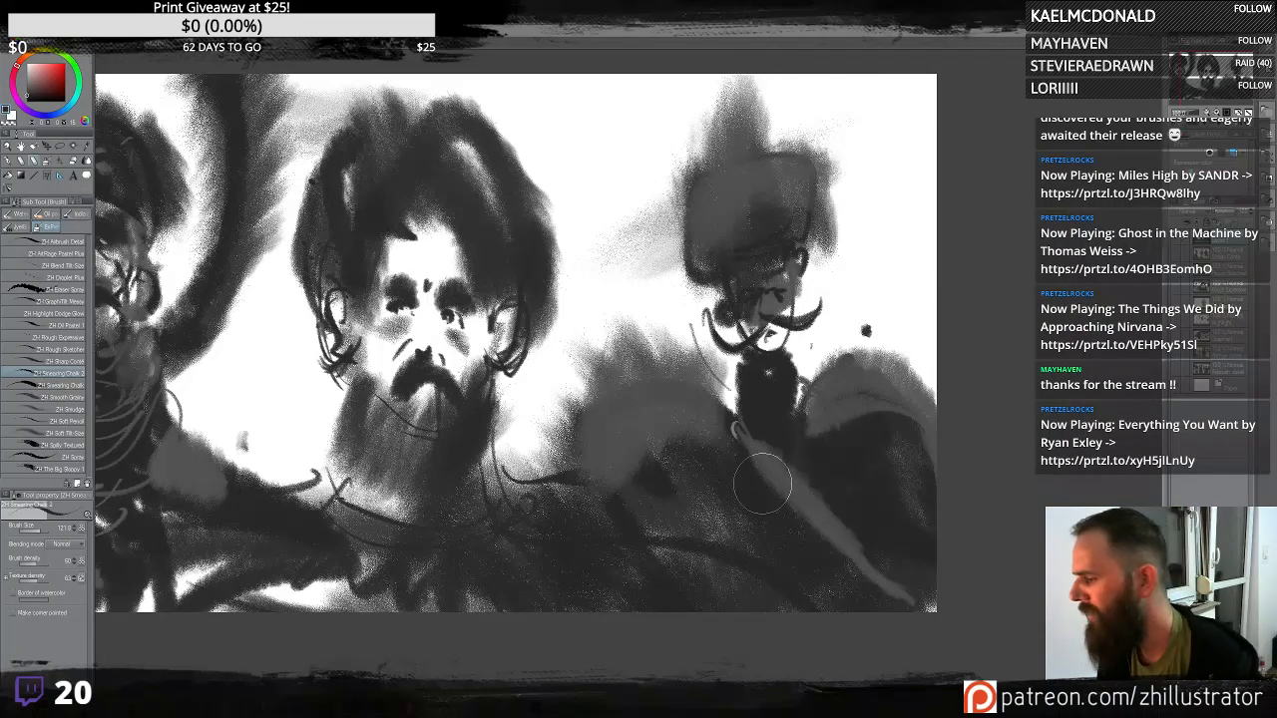
# - Paint light grey diagonal strap strokes across the third figure's chest and body with the chalk brush
pyautogui.moveTo(821, 421); pyautogui.dragTo(800, 386)
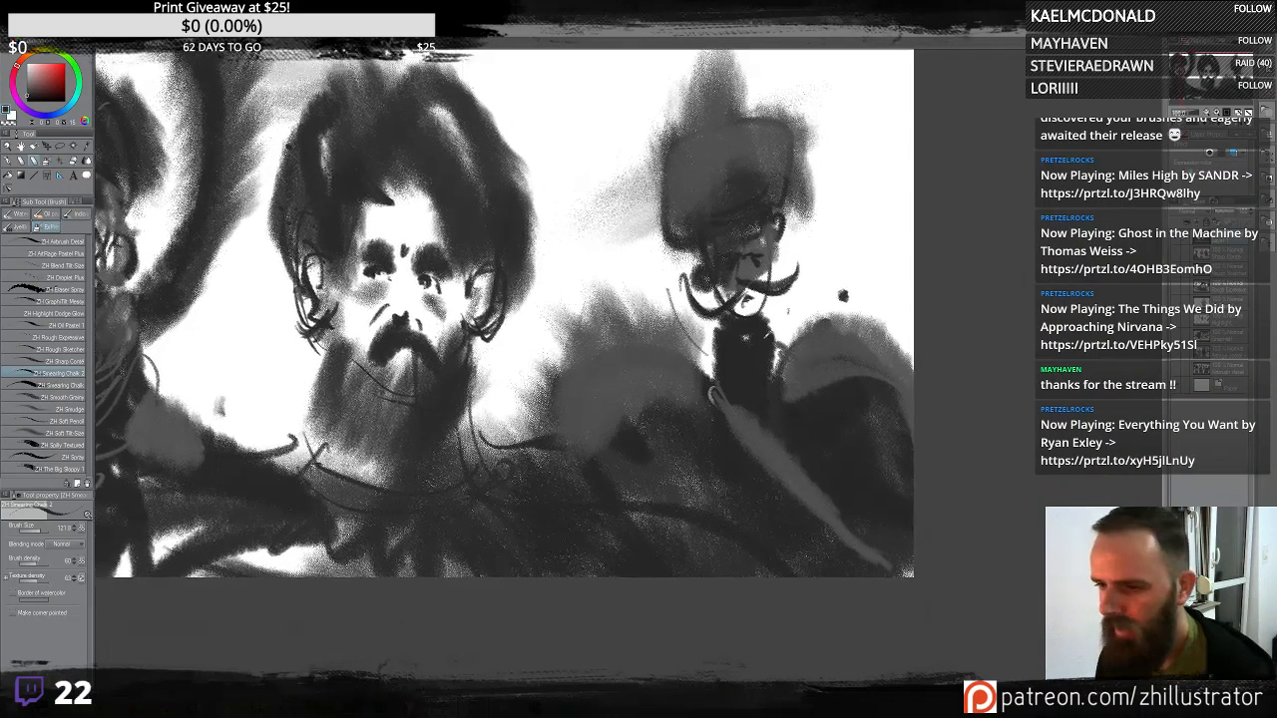
pyautogui.moveTo(772, 341); pyautogui.dragTo(774, 382)
pyautogui.moveTo(721, 321)
pyautogui.mouseDown()
pyautogui.moveTo(710, 390)
pyautogui.moveTo(712, 375)
pyautogui.mouseUp()
pyautogui.moveTo(750, 429)
pyautogui.mouseDown()
pyautogui.moveTo(758, 390)
pyautogui.moveTo(754, 418)
pyautogui.moveTo(738, 405)
pyautogui.moveTo(827, 481)
pyautogui.mouseUp()
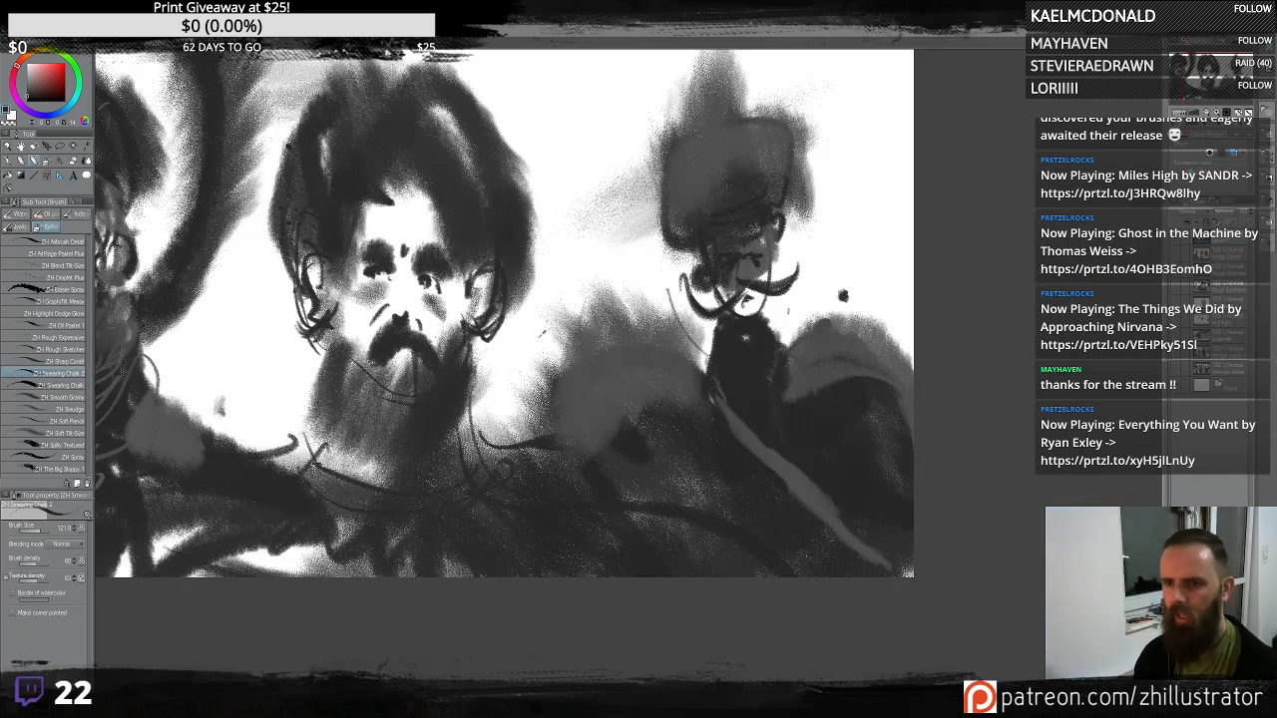
pyautogui.moveTo(735, 421); pyautogui.dragTo(748, 434)
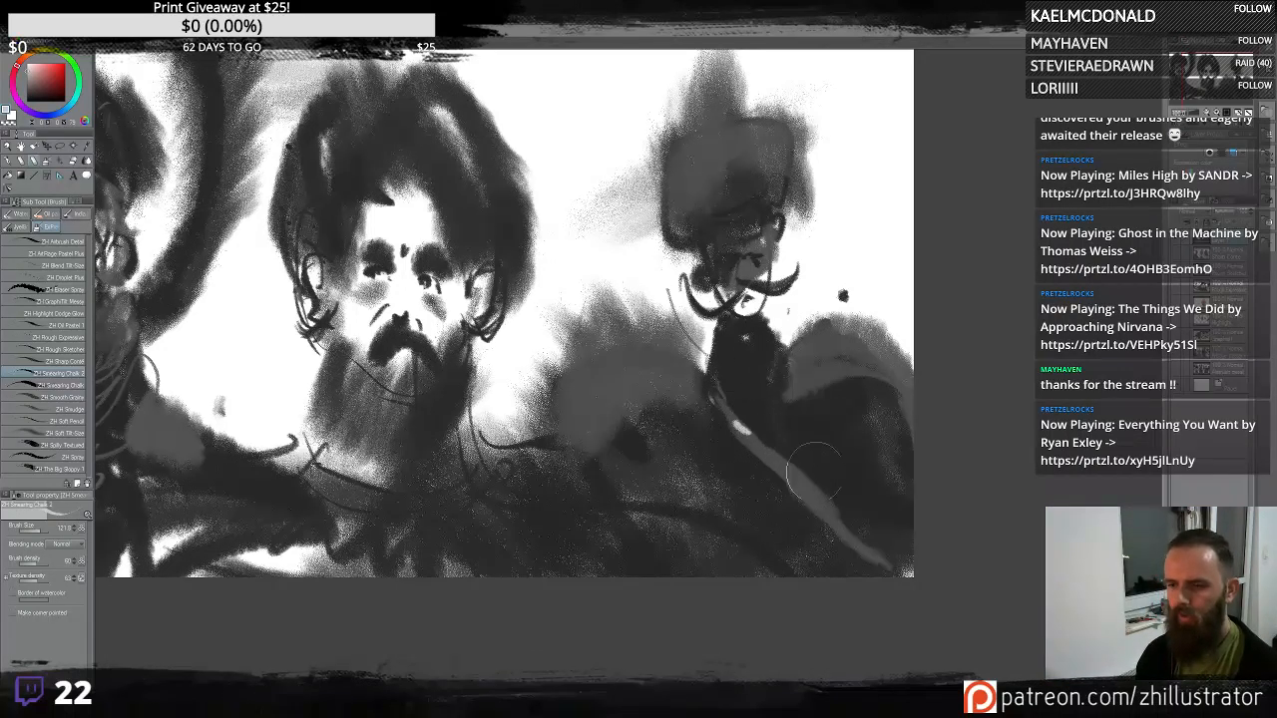
pyautogui.moveTo(814, 486); pyautogui.dragTo(823, 496)
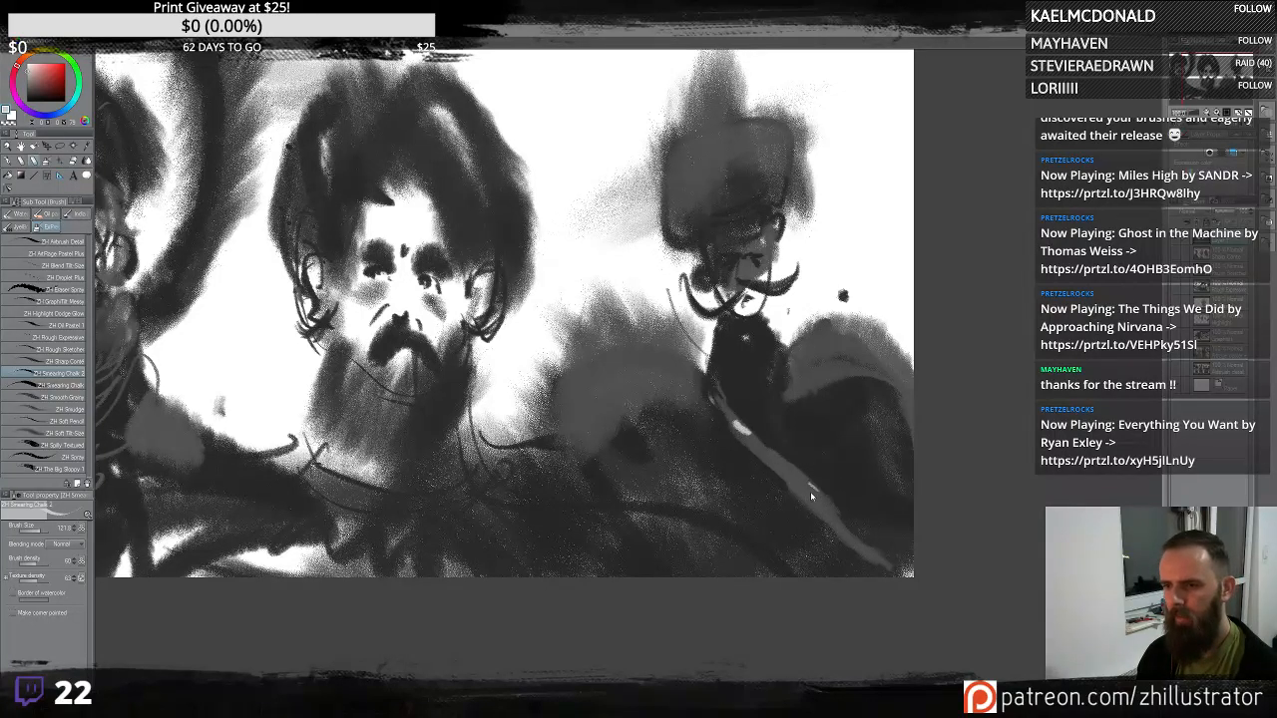
pyautogui.moveTo(817, 497); pyautogui.dragTo(866, 551)
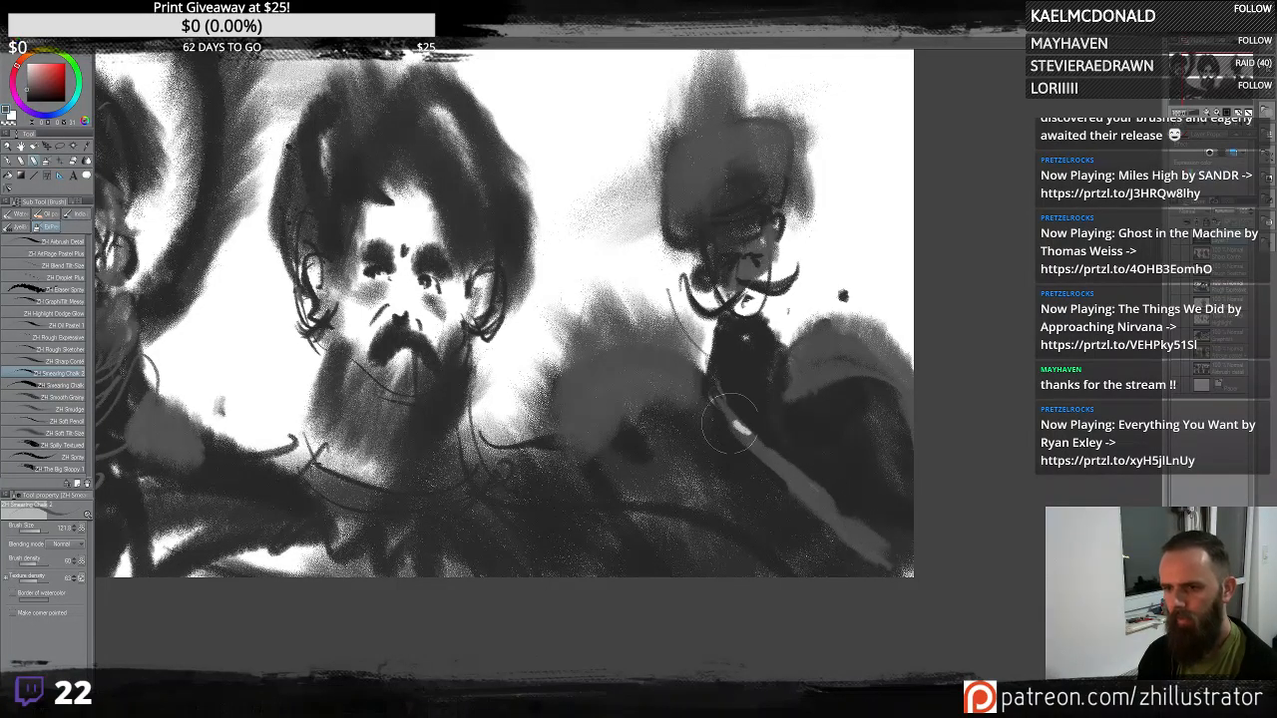
pyautogui.moveTo(729, 424); pyautogui.dragTo(815, 532)
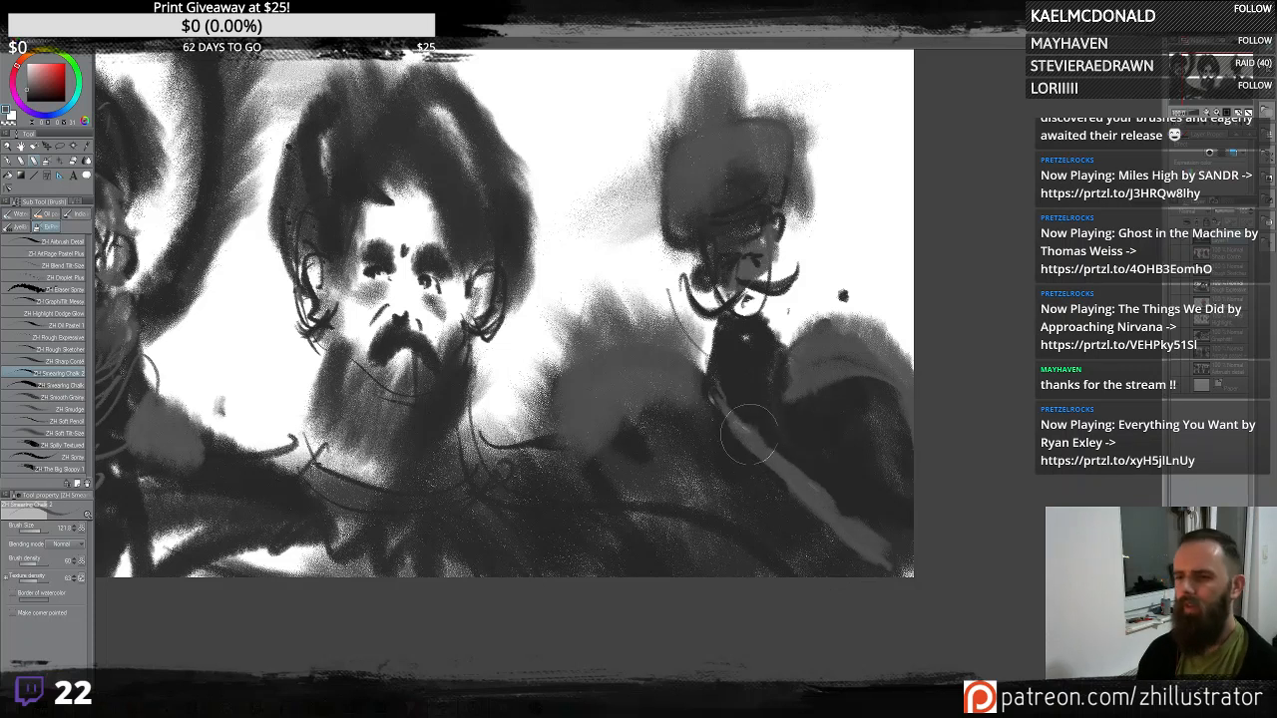
pyautogui.moveTo(783, 447); pyautogui.dragTo(910, 555)
pyautogui.moveTo(812, 527); pyautogui.dragTo(888, 566)
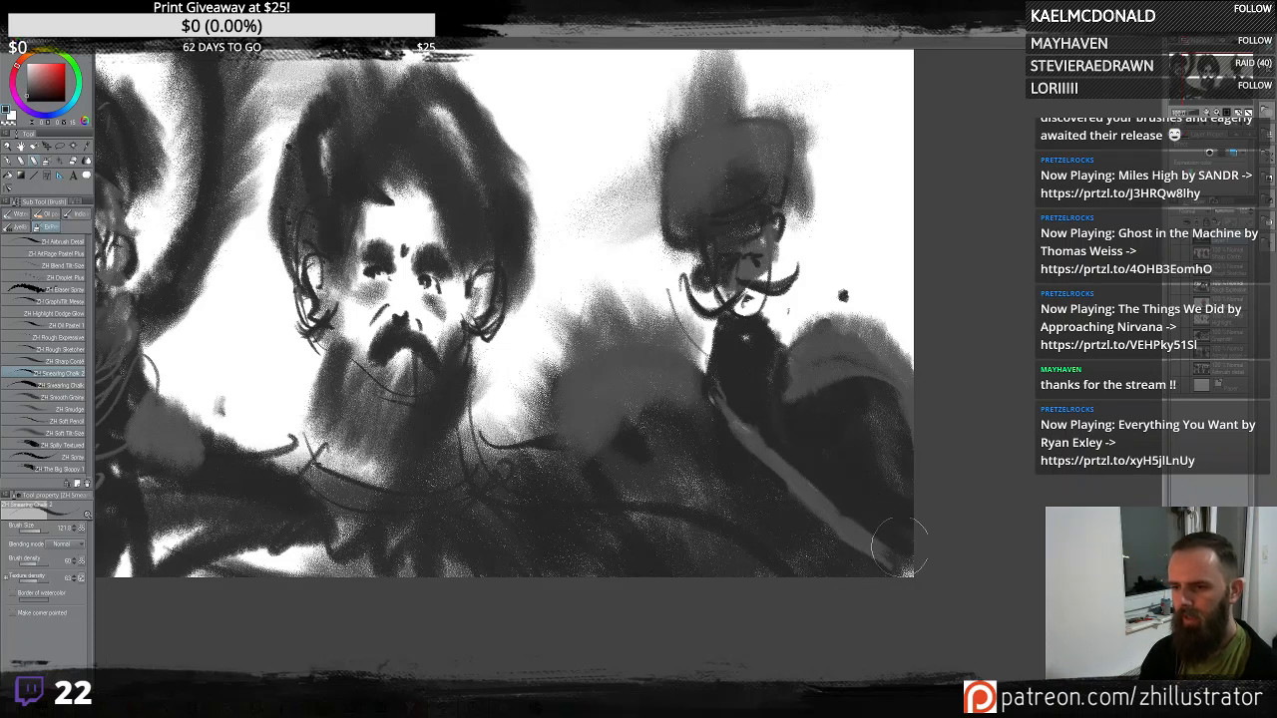
# - Darken the third figure's shoulders and neck and touch up its face with chalk strokes
pyautogui.moveTo(739, 426); pyautogui.dragTo(703, 375)
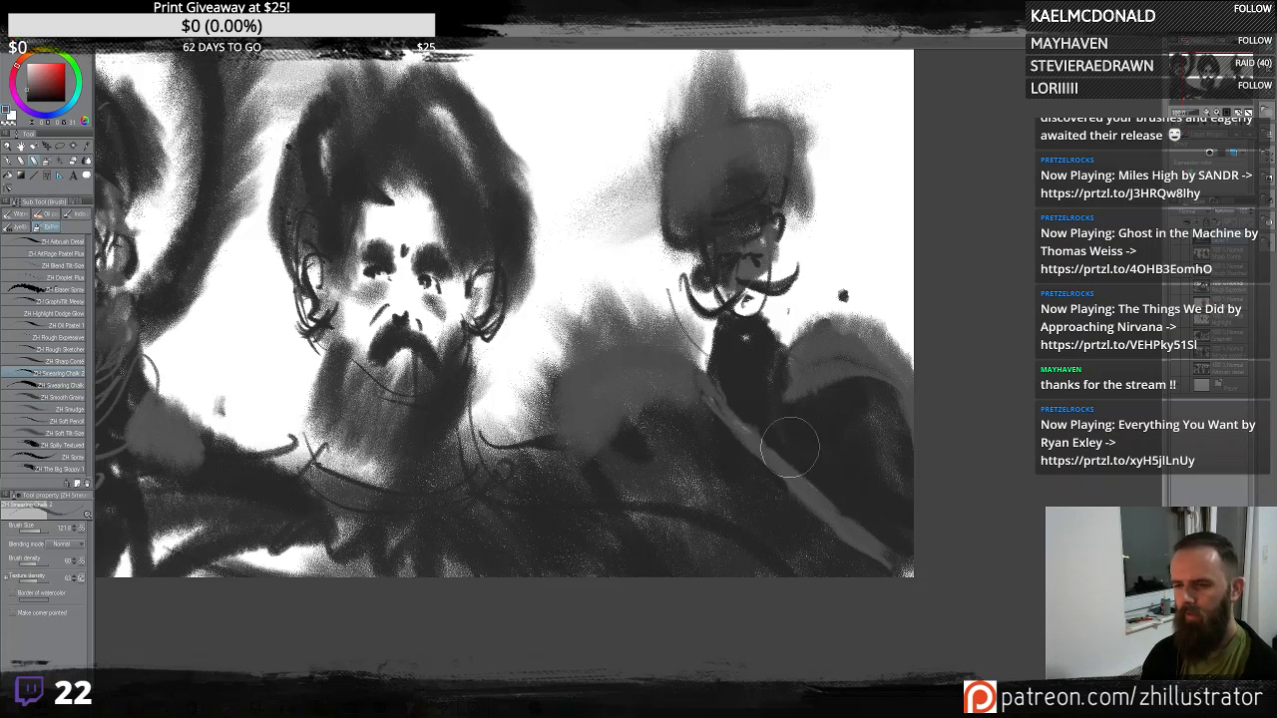
pyautogui.moveTo(791, 424)
pyautogui.mouseDown()
pyautogui.moveTo(804, 487)
pyautogui.moveTo(774, 497)
pyautogui.moveTo(760, 568)
pyautogui.moveTo(783, 495)
pyautogui.moveTo(771, 508)
pyautogui.moveTo(844, 427)
pyautogui.moveTo(816, 534)
pyautogui.moveTo(635, 473)
pyautogui.mouseUp()
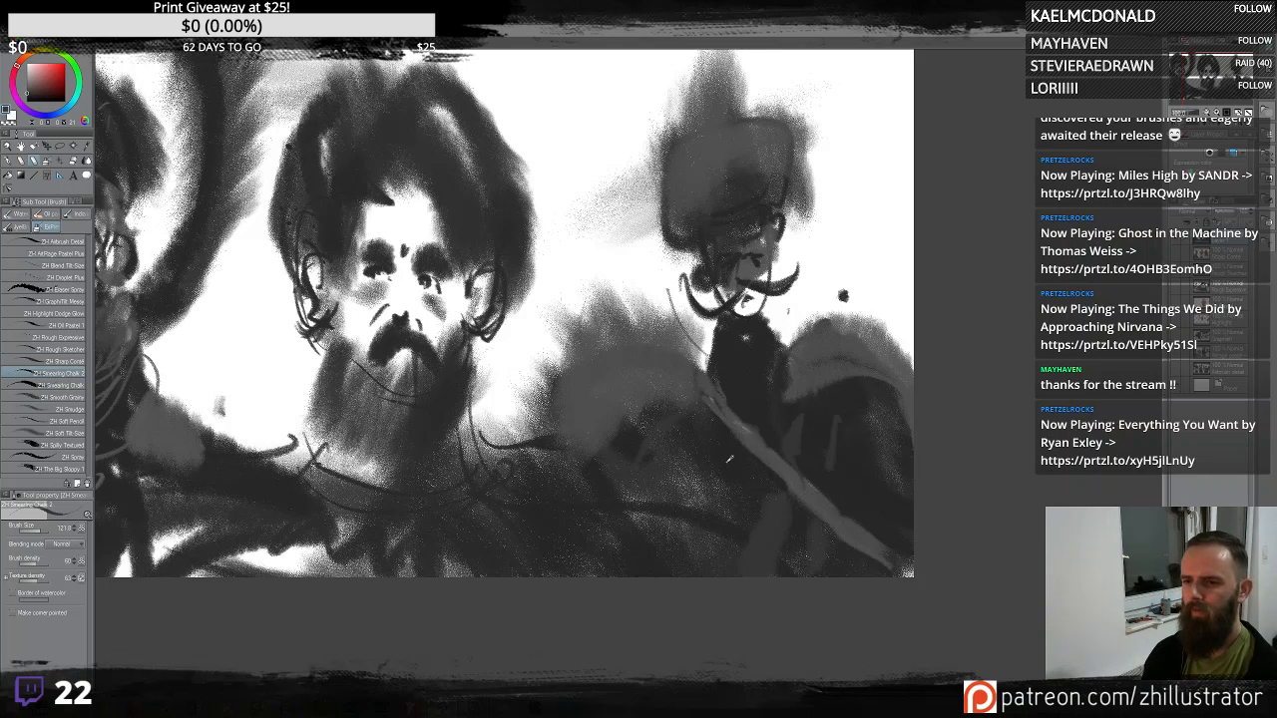
pyautogui.moveTo(781, 314)
pyautogui.mouseDown()
pyautogui.moveTo(739, 331)
pyautogui.moveTo(756, 341)
pyautogui.moveTo(758, 363)
pyautogui.moveTo(734, 333)
pyautogui.moveTo(723, 371)
pyautogui.moveTo(764, 366)
pyautogui.mouseUp()
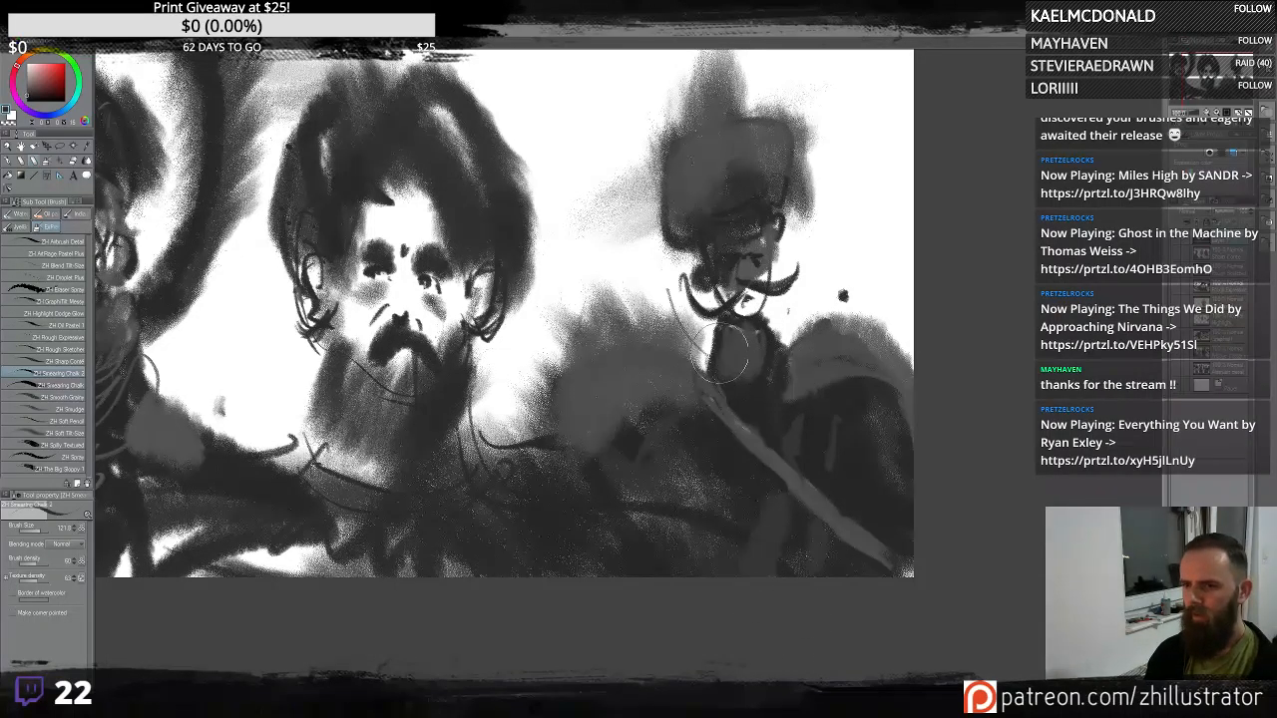
pyautogui.moveTo(722, 354)
pyautogui.mouseDown()
pyautogui.moveTo(767, 417)
pyautogui.moveTo(738, 351)
pyautogui.mouseUp()
pyautogui.moveTo(738, 283); pyautogui.dragTo(756, 321)
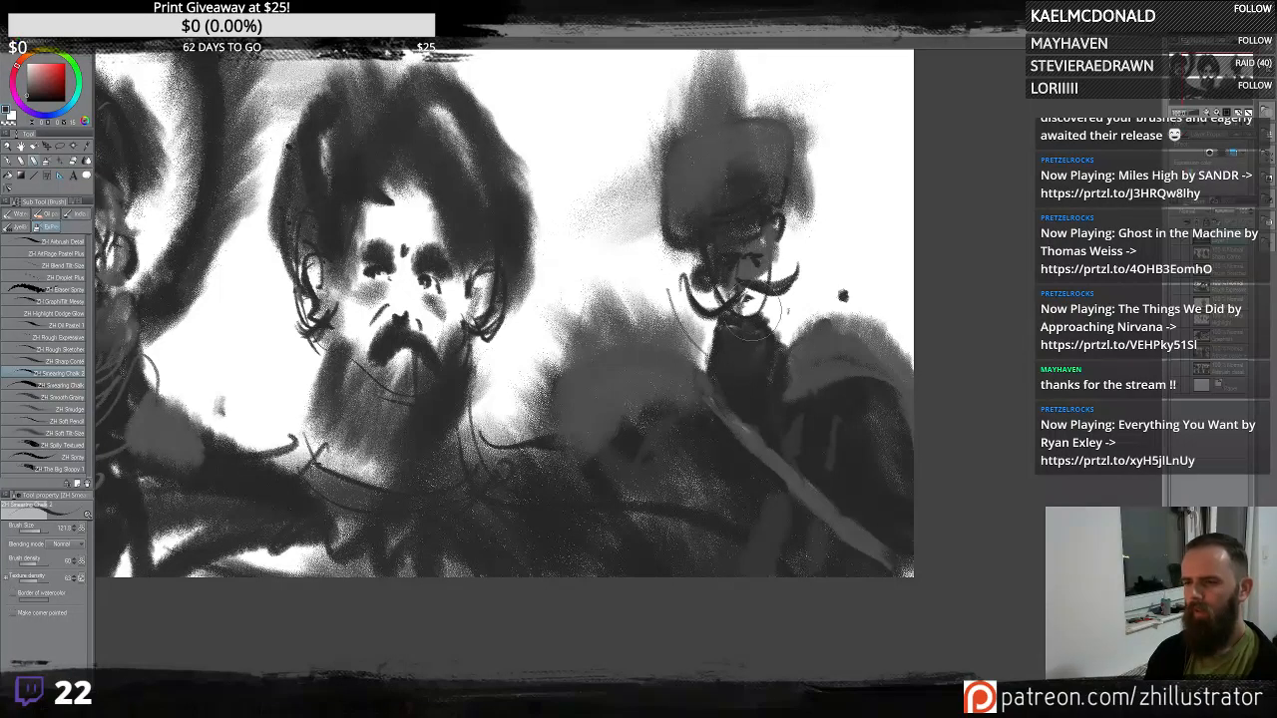
pyautogui.keyDown('alt'); pyautogui.click(788, 313); pyautogui.keyUp('alt')
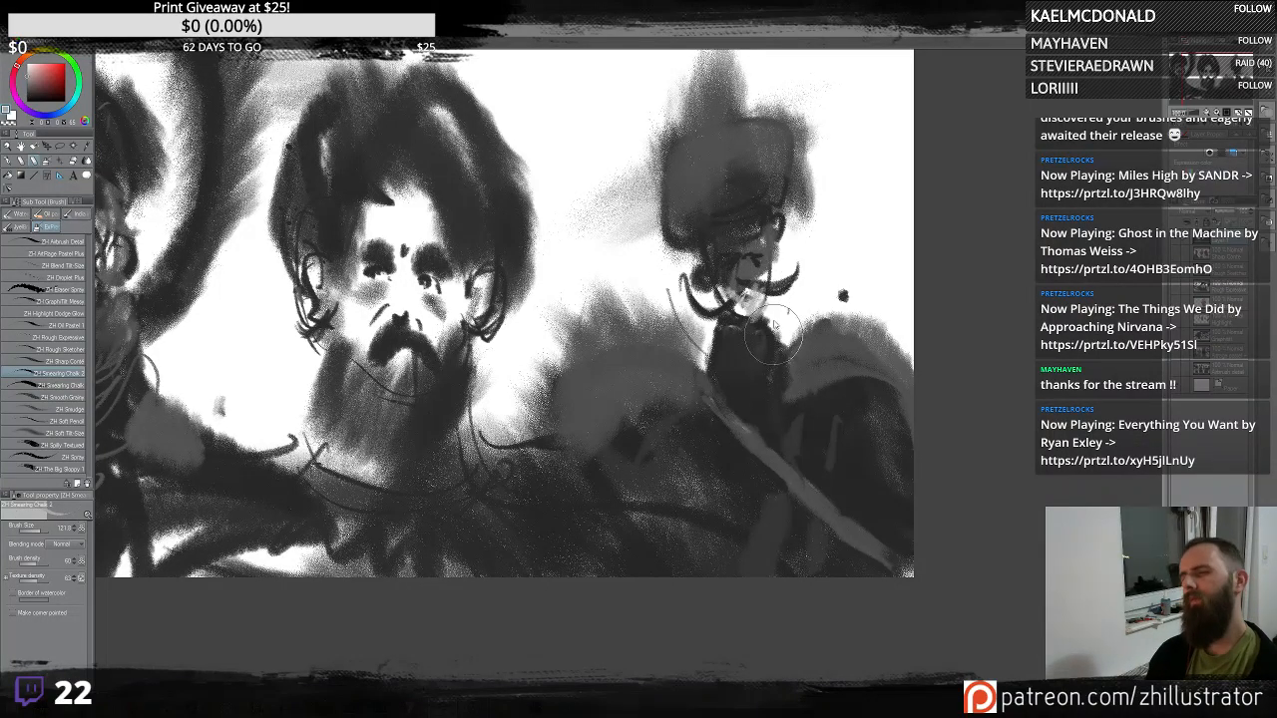
pyautogui.moveTo(774, 261); pyautogui.dragTo(746, 272)
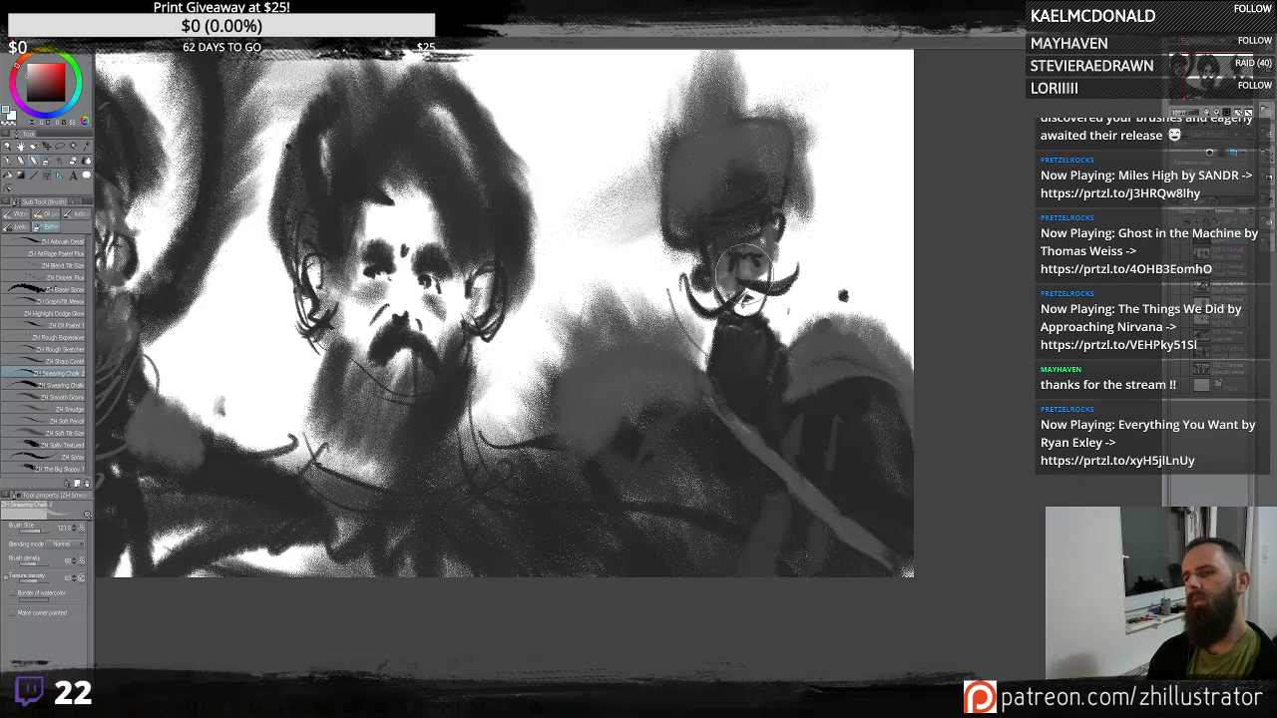
# - Rework the third figure's shoulder and lower body with chalk strokes, undoing the shoulder attempts
pyautogui.moveTo(848, 339)
pyautogui.mouseDown()
pyautogui.moveTo(815, 336)
pyautogui.moveTo(890, 378)
pyautogui.moveTo(806, 385)
pyautogui.moveTo(788, 371)
pyautogui.mouseUp()
pyautogui.moveTo(860, 329)
pyautogui.mouseDown()
pyautogui.moveTo(826, 333)
pyautogui.moveTo(906, 439)
pyautogui.mouseUp()
pyautogui.hotkey('ctrl', 'z')
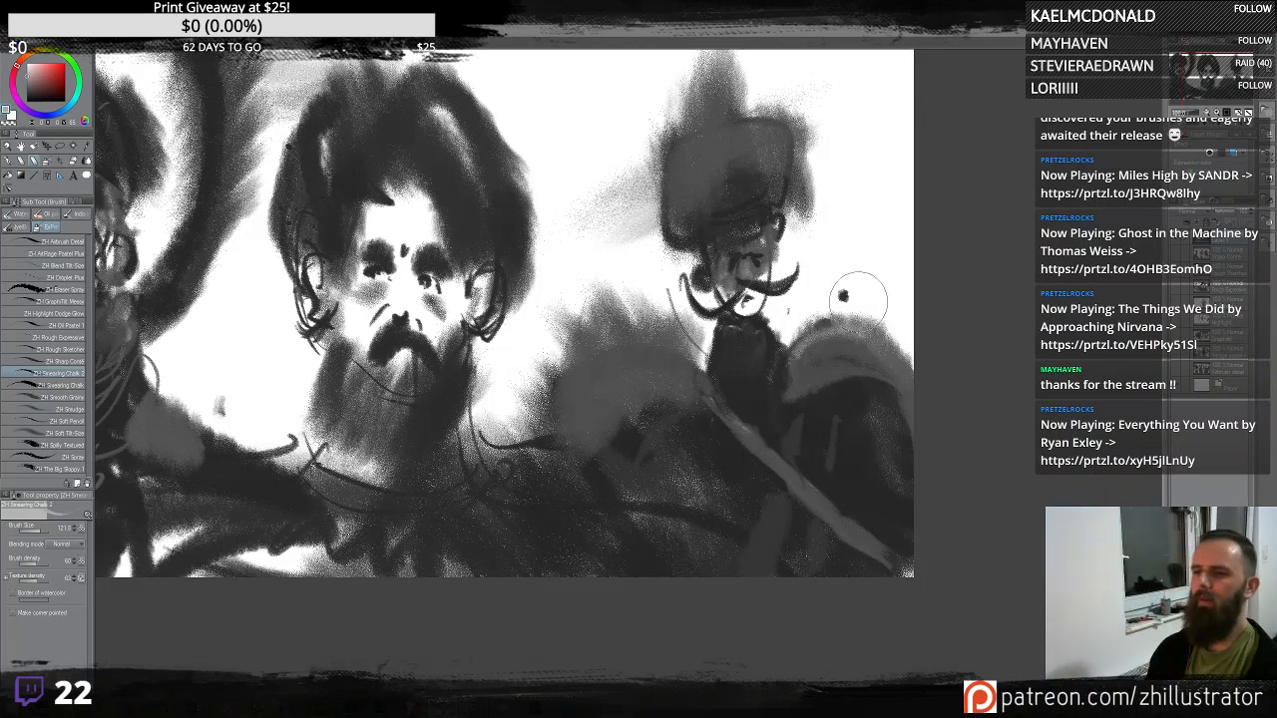
pyautogui.moveTo(810, 326)
pyautogui.mouseDown()
pyautogui.moveTo(820, 352)
pyautogui.moveTo(833, 337)
pyautogui.moveTo(805, 383)
pyautogui.moveTo(902, 395)
pyautogui.mouseUp()
pyautogui.hotkey('ctrl', 'z')
pyautogui.hotkey('ctrl', 'z')
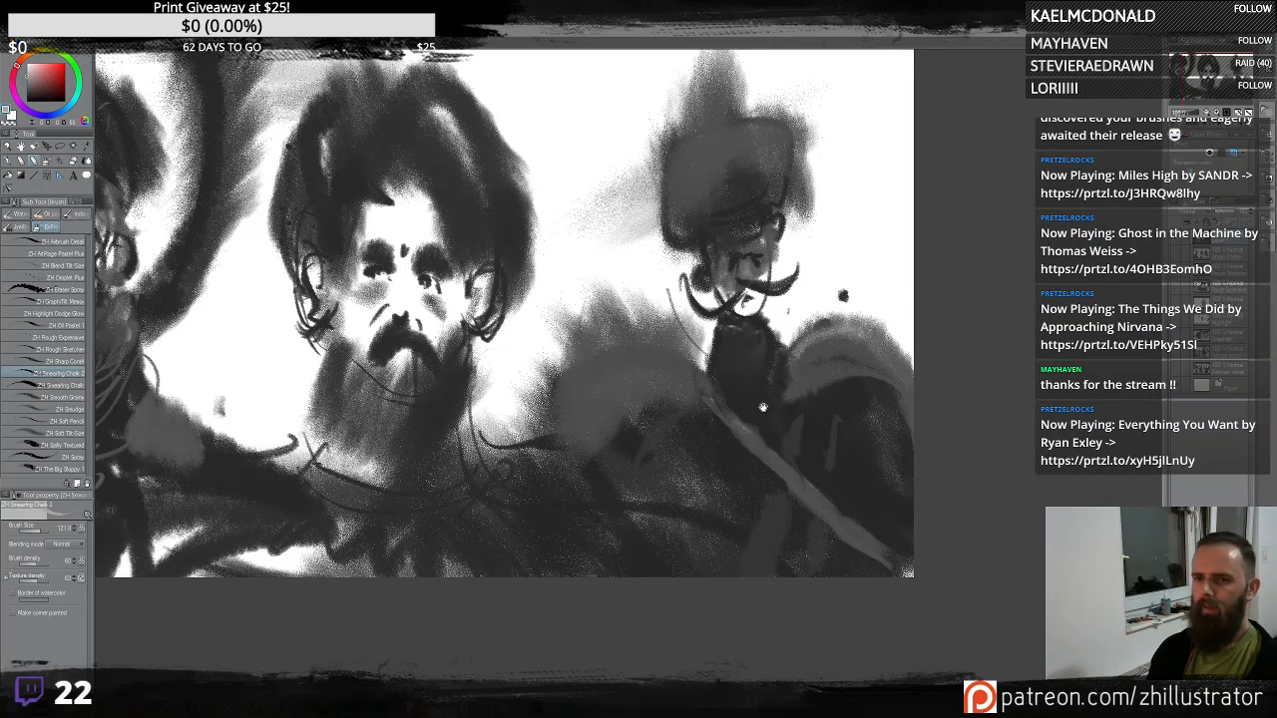
pyautogui.moveTo(625, 417); pyautogui.dragTo(784, 456)
pyautogui.moveTo(700, 411)
pyautogui.mouseDown()
pyautogui.moveTo(707, 385)
pyautogui.moveTo(687, 391)
pyautogui.mouseUp()
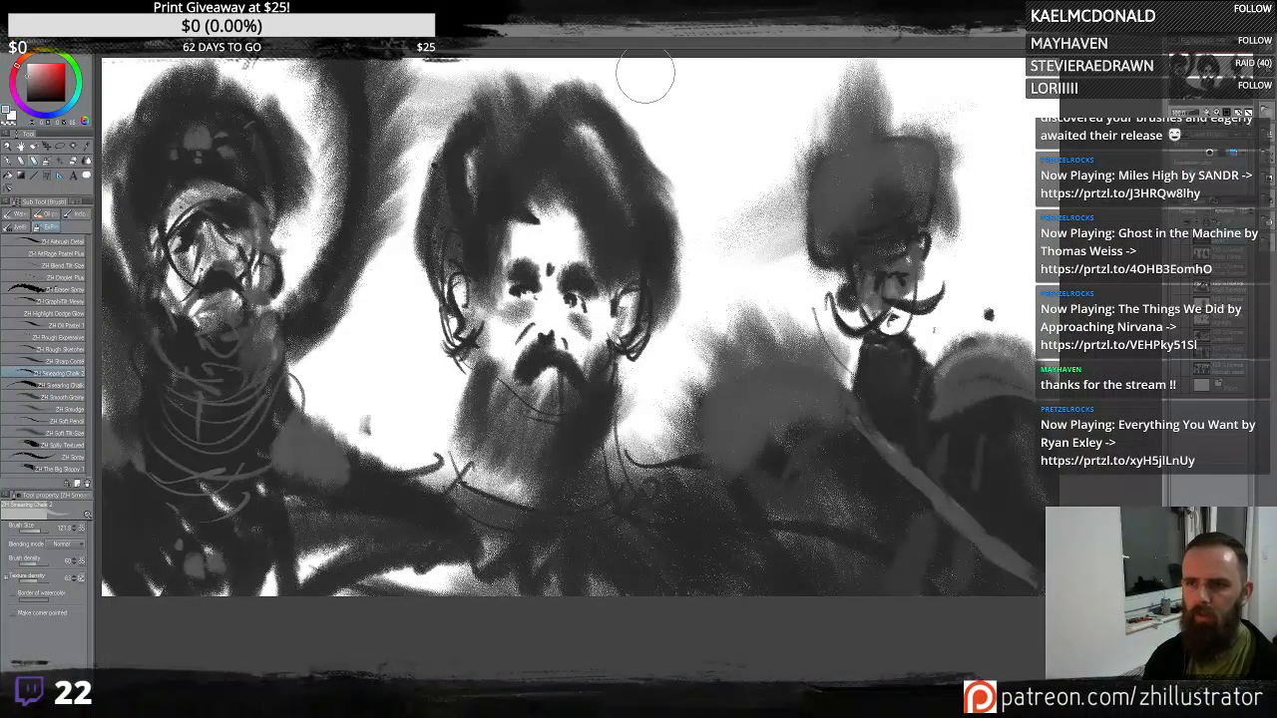
# - Hand-letter the label "SMEARING CHALK 2" with an arrow pointing toward the third figure
pyautogui.moveTo(656, 80)
pyautogui.mouseDown()
pyautogui.moveTo(645, 114)
pyautogui.moveTo(686, 116)
pyautogui.mouseUp()
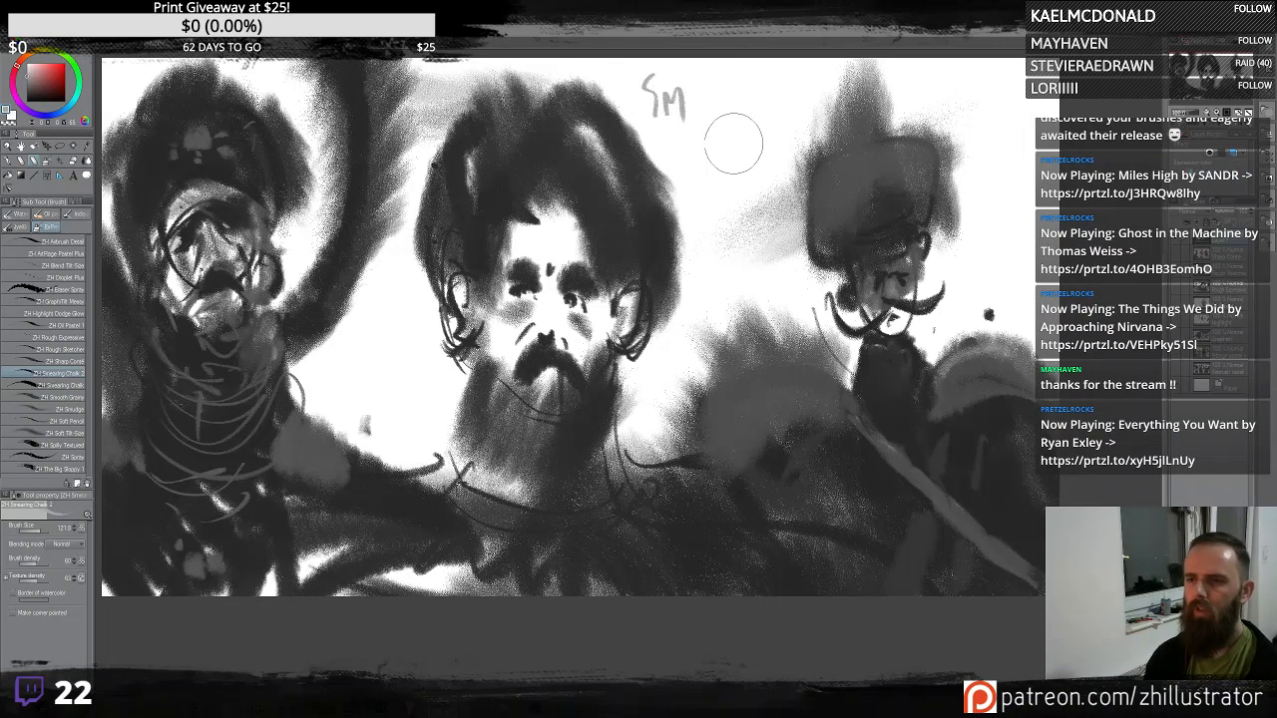
pyautogui.hotkey('ctrl', 'z')
pyautogui.hotkey('ctrl', 'z')
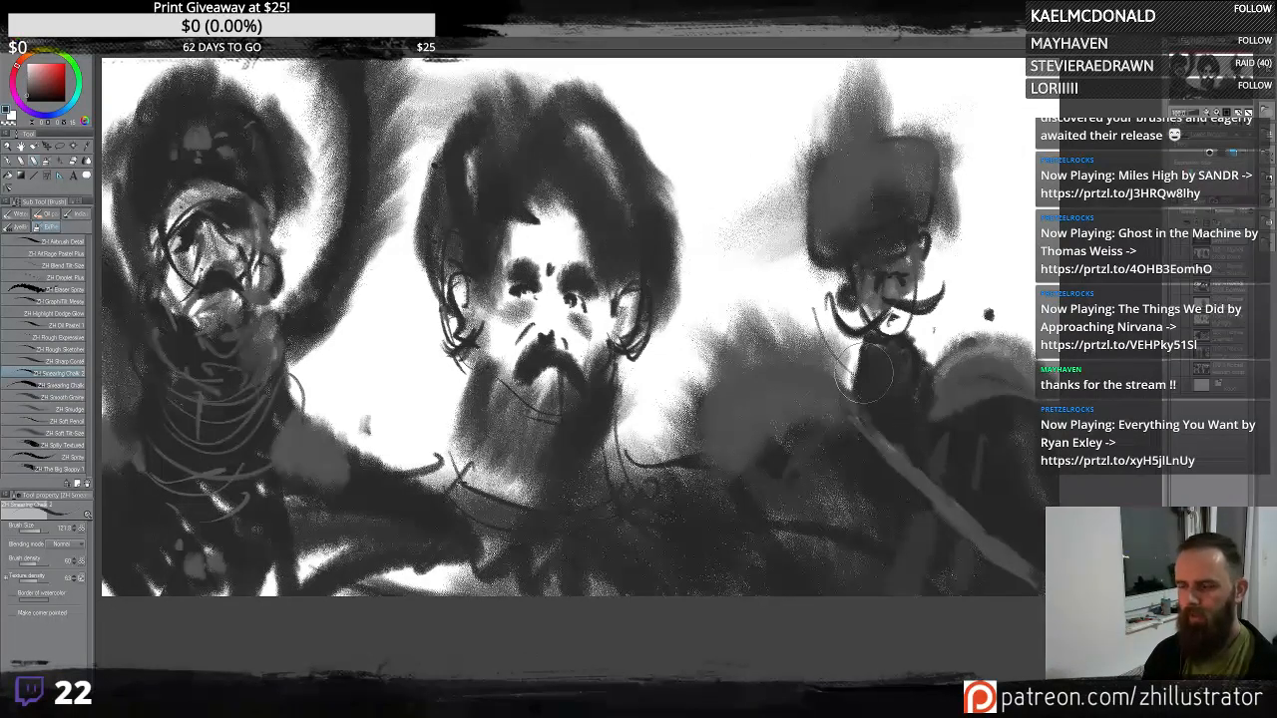
pyautogui.moveTo(647, 73)
pyautogui.mouseDown()
pyautogui.moveTo(655, 89)
pyautogui.moveTo(672, 102)
pyautogui.moveTo(677, 85)
pyautogui.moveTo(683, 108)
pyautogui.moveTo(680, 88)
pyautogui.moveTo(702, 109)
pyautogui.moveTo(736, 88)
pyautogui.moveTo(715, 97)
pyautogui.moveTo(725, 79)
pyautogui.moveTo(767, 97)
pyautogui.mouseUp()
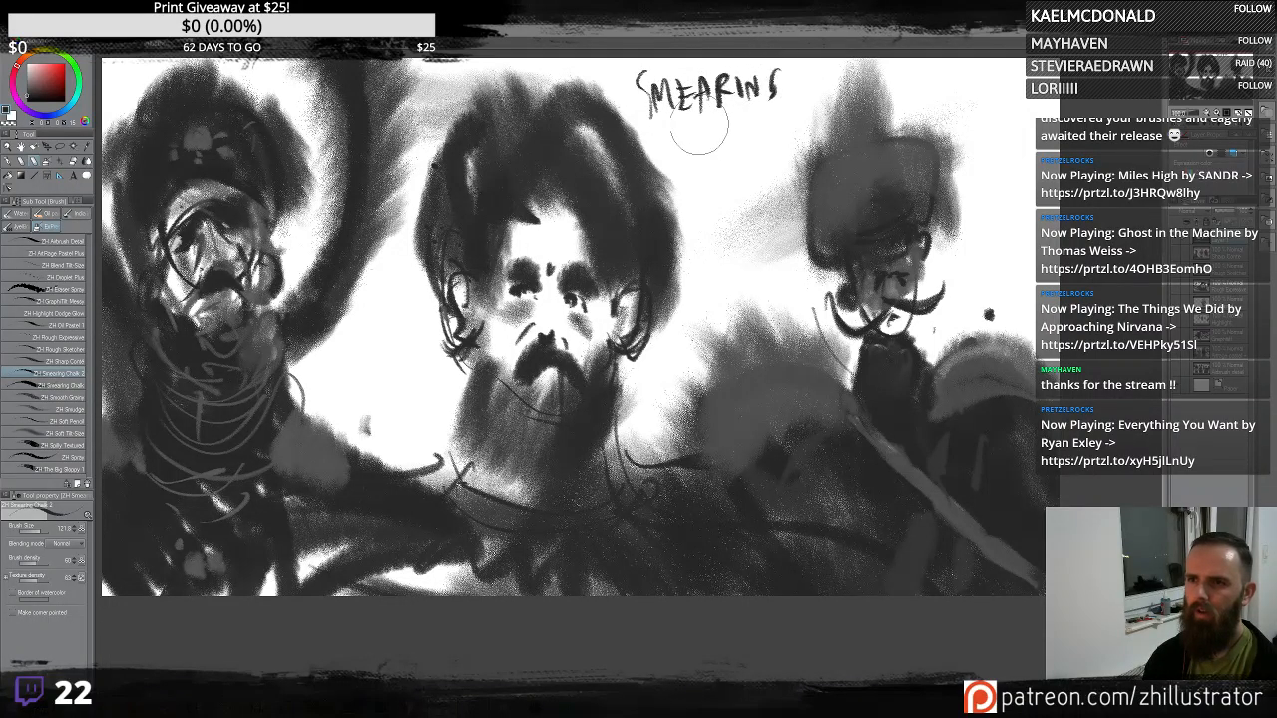
pyautogui.moveTo(688, 122); pyautogui.dragTo(685, 150)
pyautogui.moveTo(701, 124)
pyautogui.mouseDown()
pyautogui.moveTo(698, 150)
pyautogui.moveTo(699, 137)
pyautogui.mouseUp()
pyautogui.moveTo(709, 149)
pyautogui.mouseDown()
pyautogui.moveTo(784, 110)
pyautogui.moveTo(758, 150)
pyautogui.moveTo(963, 74)
pyautogui.mouseUp()
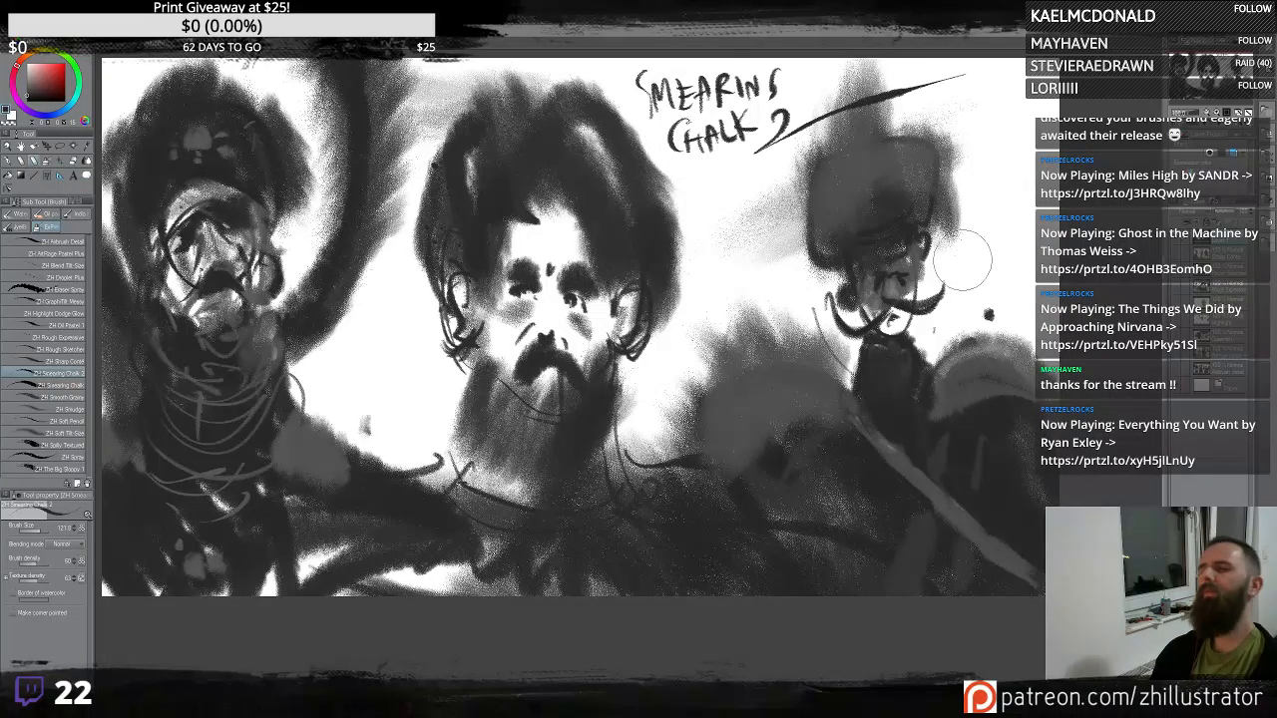
# - Try extra chalk strokes on the middle figure's beard and the third figure's shoulder, undoing them
pyautogui.moveTo(963, 327); pyautogui.dragTo(1056, 305)
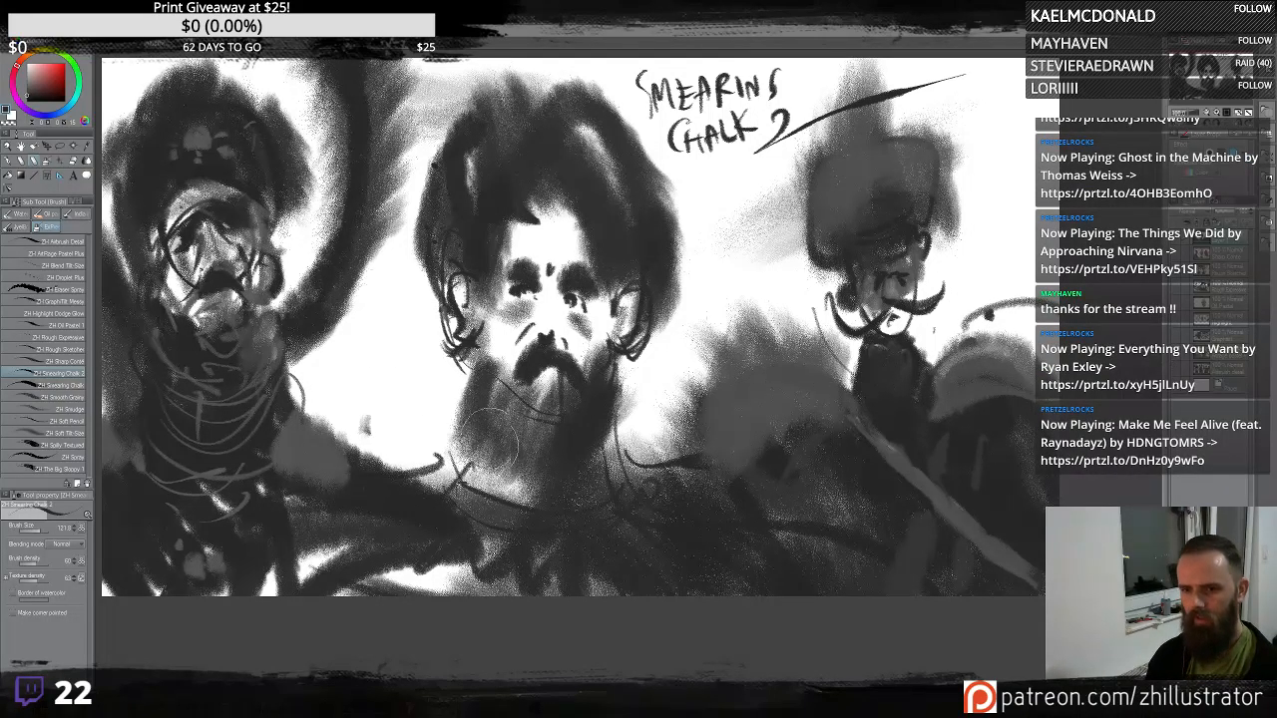
pyautogui.moveTo(488, 439); pyautogui.dragTo(506, 503)
pyautogui.hotkey('ctrl', 'z')
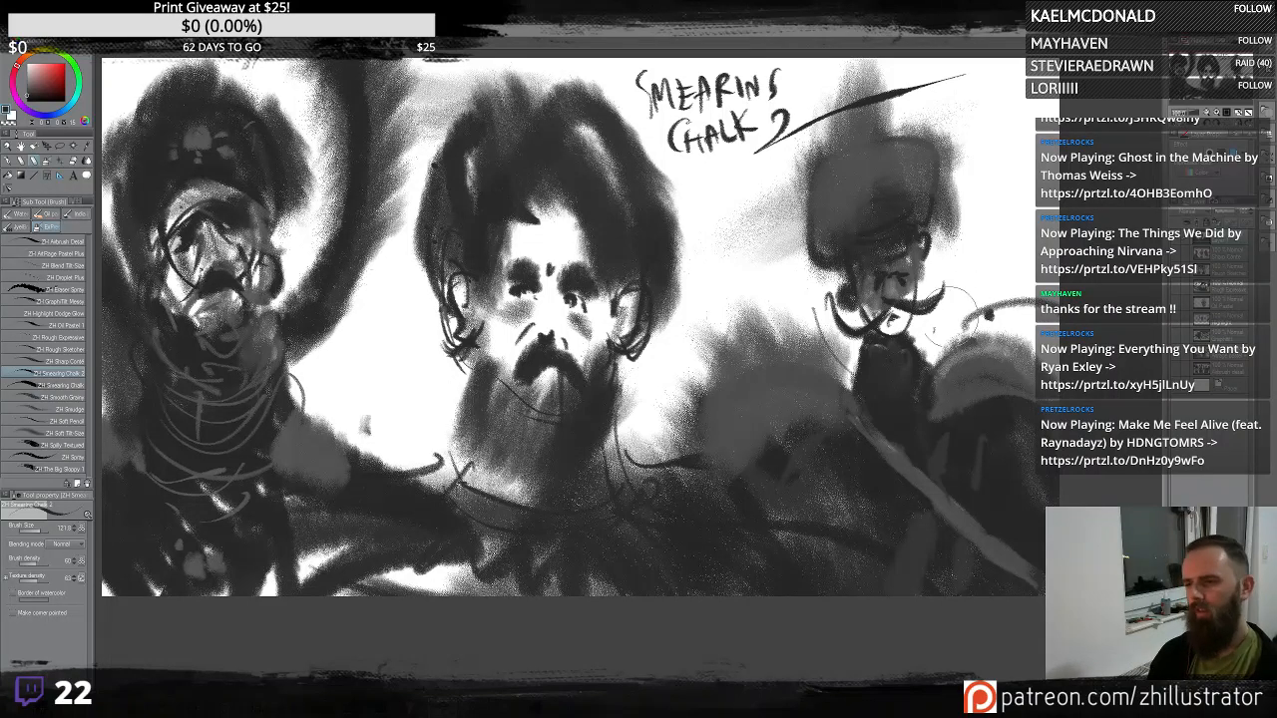
pyautogui.moveTo(919, 334); pyautogui.dragTo(1081, 220)
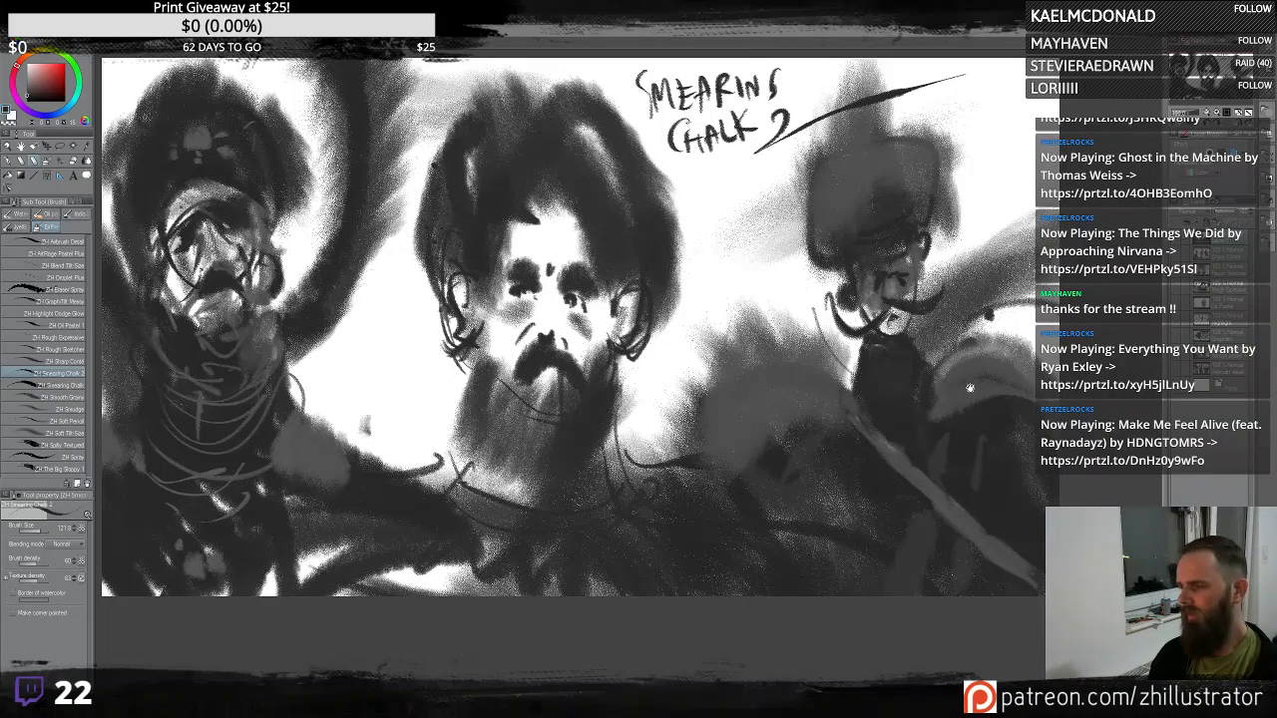
pyautogui.moveTo(969, 388); pyautogui.dragTo(893, 417)
pyautogui.hotkey('ctrl', 'z')
pyautogui.moveTo(898, 344); pyautogui.dragTo(1013, 217)
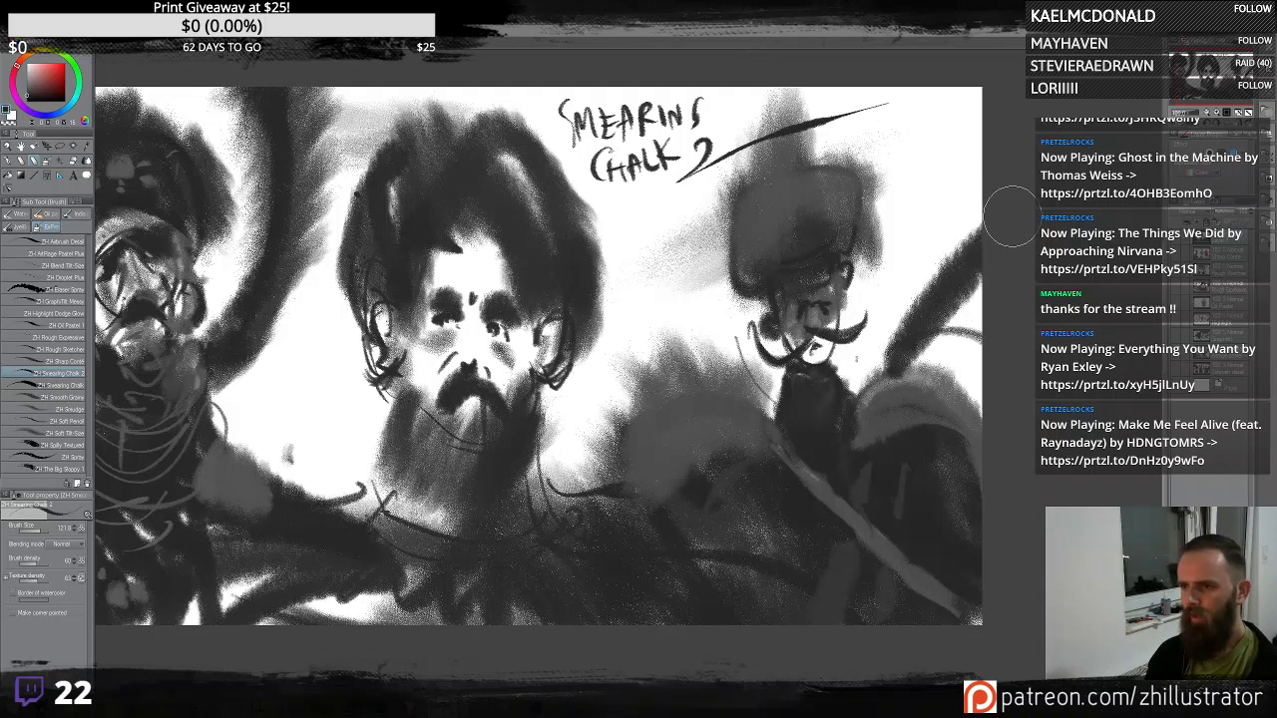
pyautogui.hotkey('ctrl', 'z')
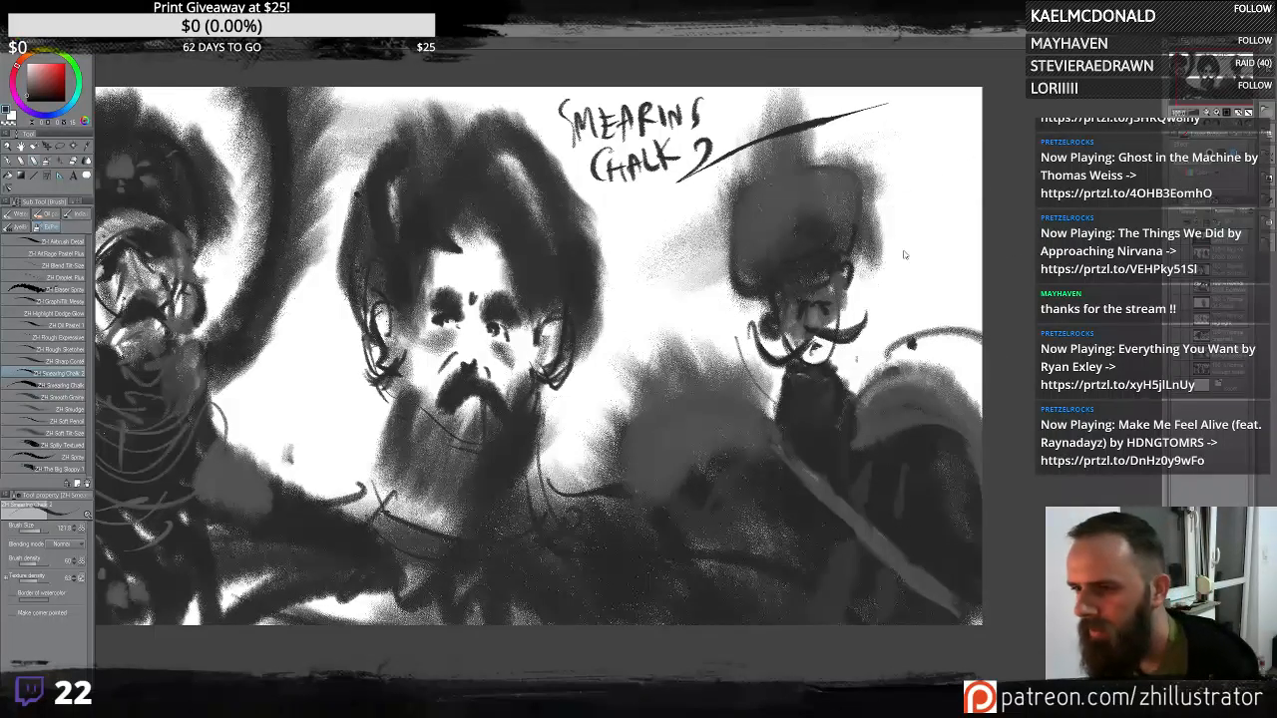
# - Lighten the third figure's face and mustache with chalk strokes, undoing the first stroke
pyautogui.moveTo(898, 116); pyautogui.dragTo(929, 365)
pyautogui.hotkey('ctrl', 'z')
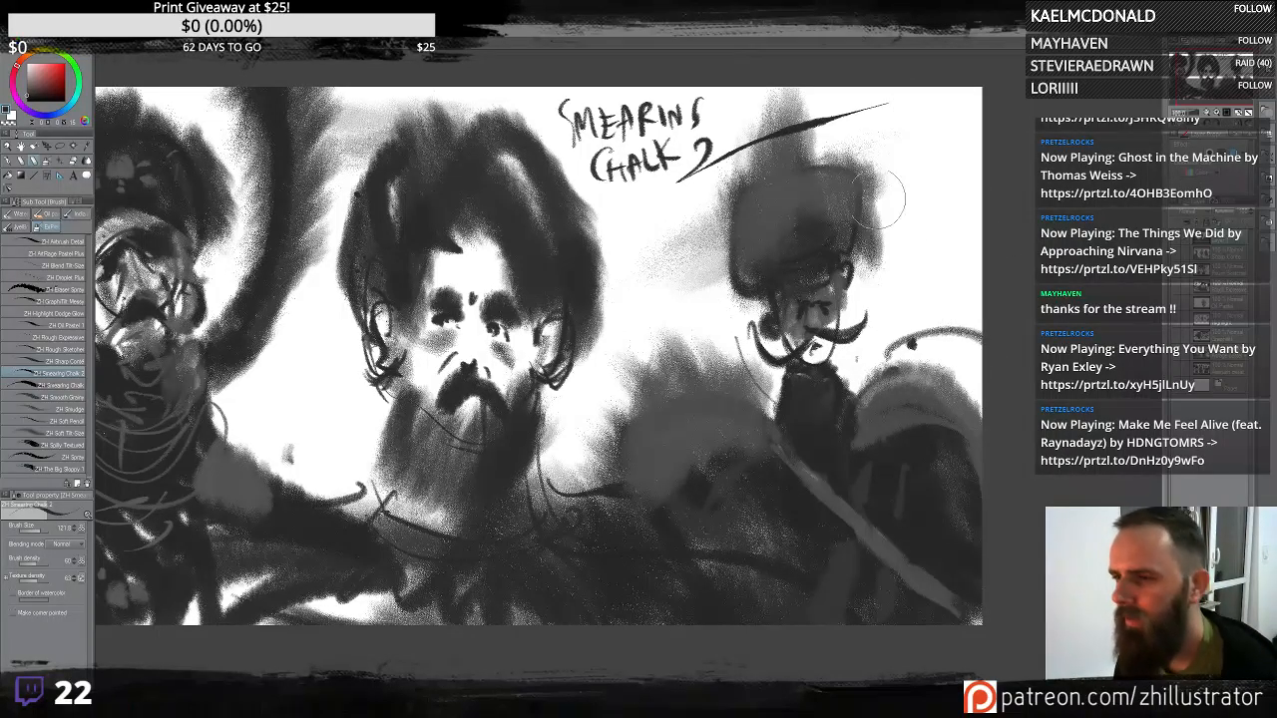
pyautogui.moveTo(705, 299); pyautogui.dragTo(622, 421)
pyautogui.moveTo(831, 378)
pyautogui.mouseDown()
pyautogui.moveTo(906, 273)
pyautogui.moveTo(980, 124)
pyautogui.mouseUp()
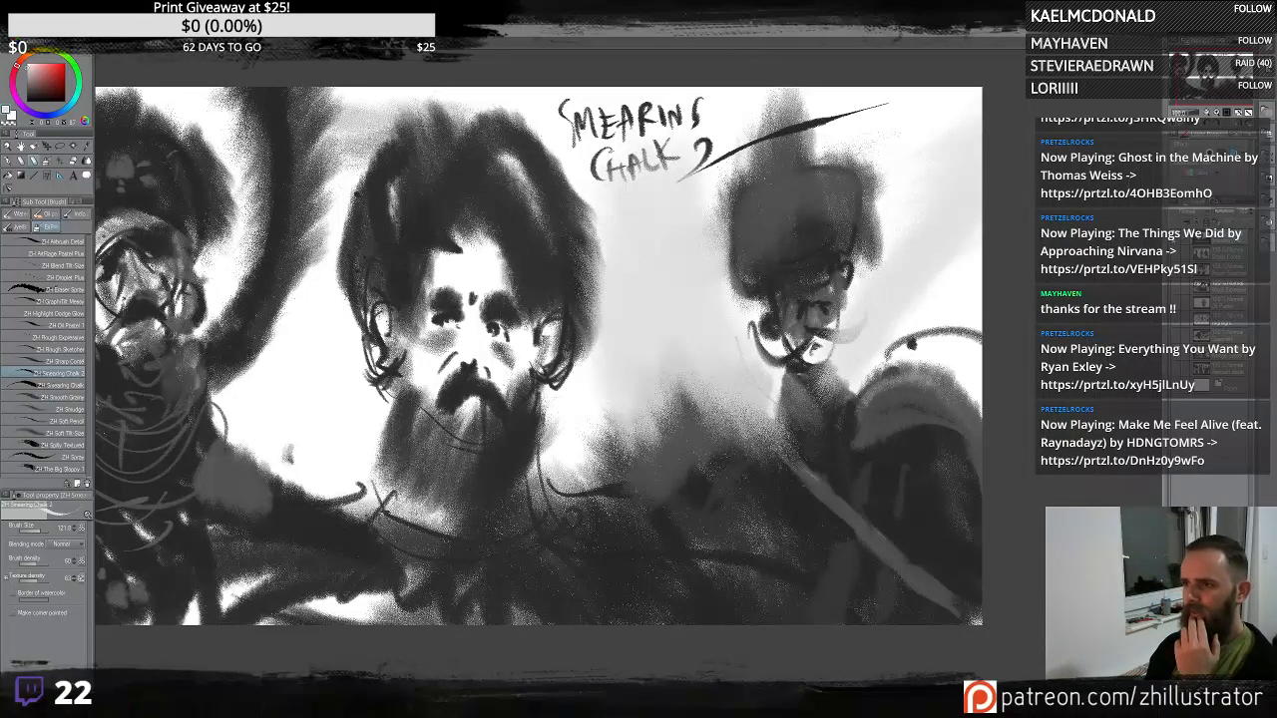
pyautogui.moveTo(394, 417)
pyautogui.mouseDown()
pyautogui.moveTo(374, 400)
pyautogui.moveTo(331, 401)
pyautogui.mouseUp()
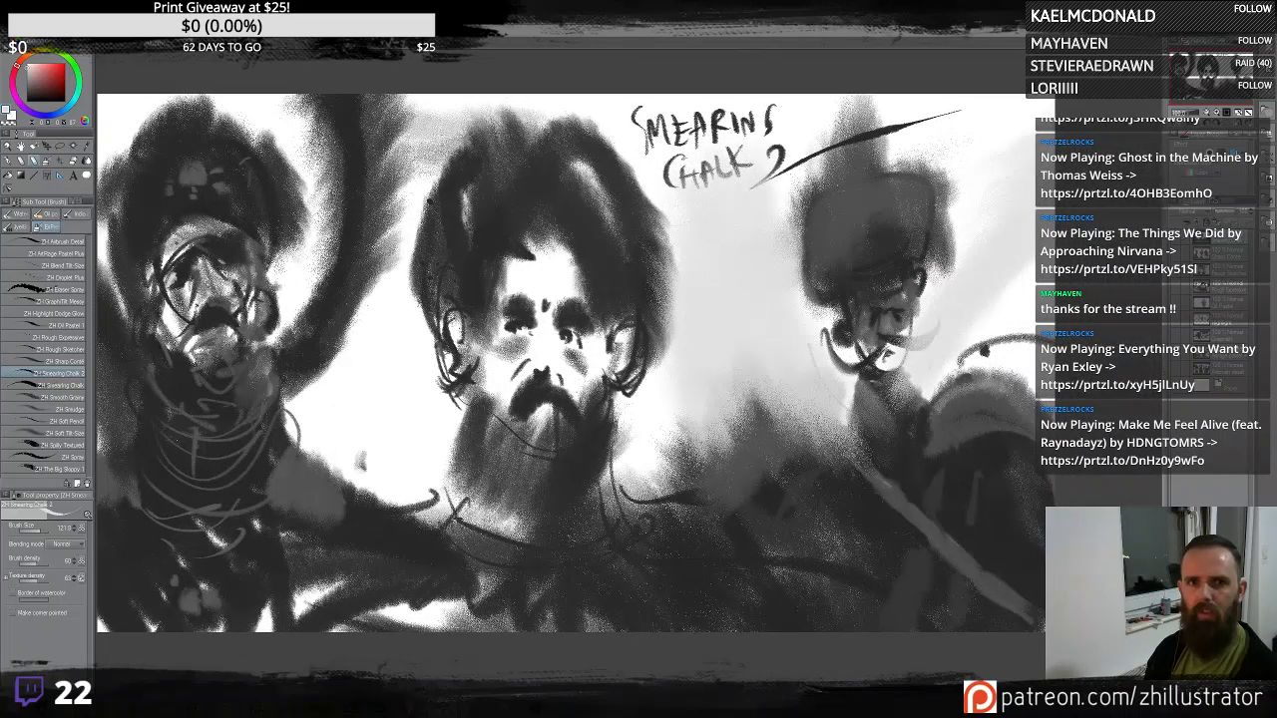
# - Hide the interface panels and browse the earlier airbrush detail sketch of figures, zooming and panning across it
pyautogui.press('Tab')
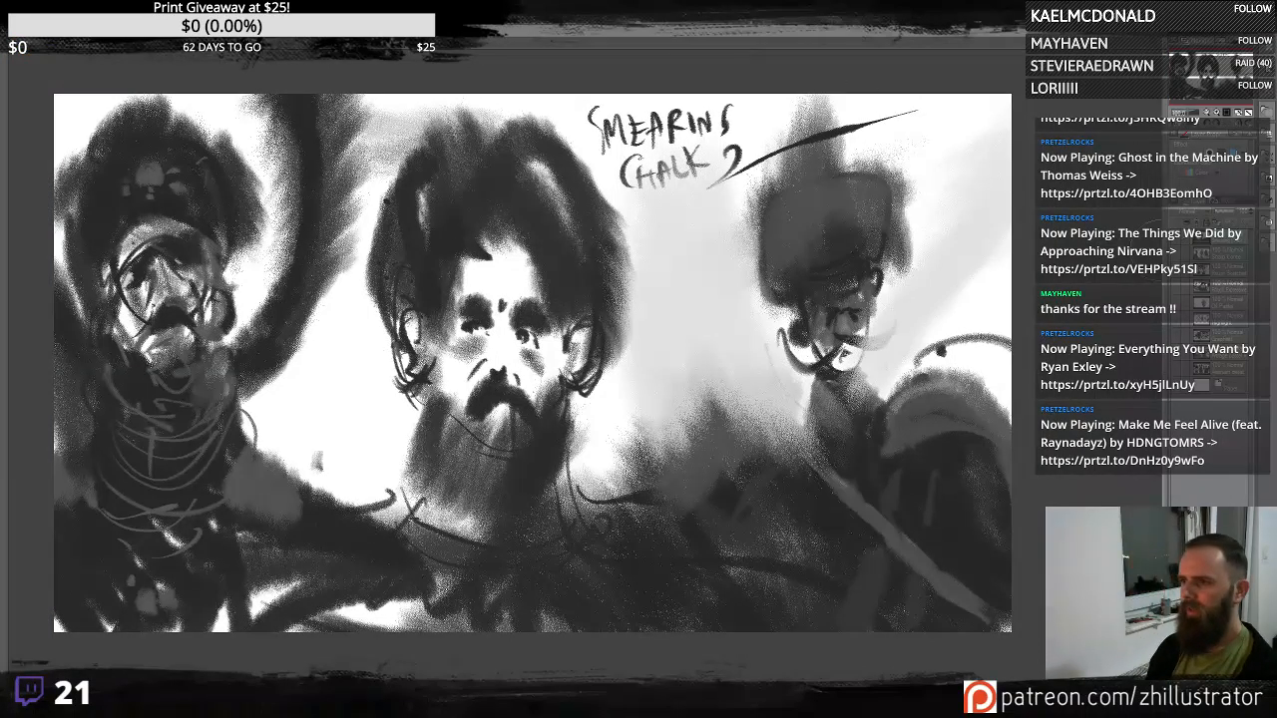
pyautogui.press('Delete')
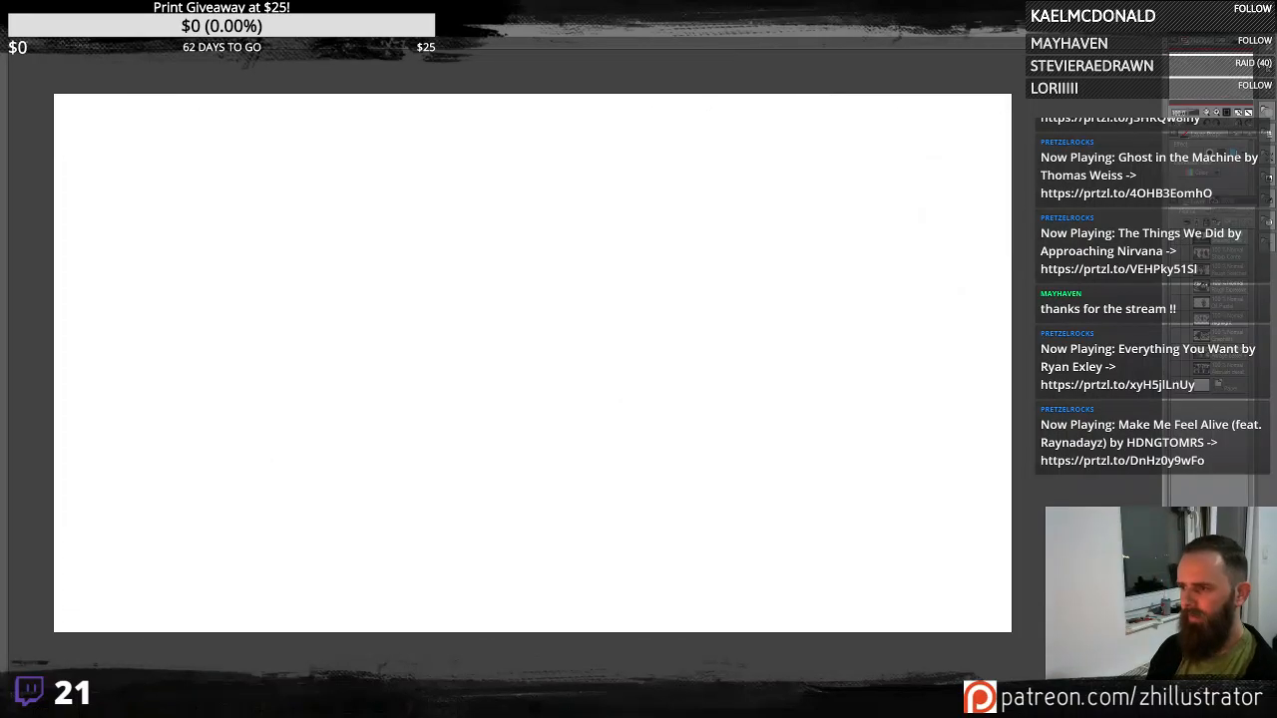
pyautogui.hotkey('ctrl', 'z')
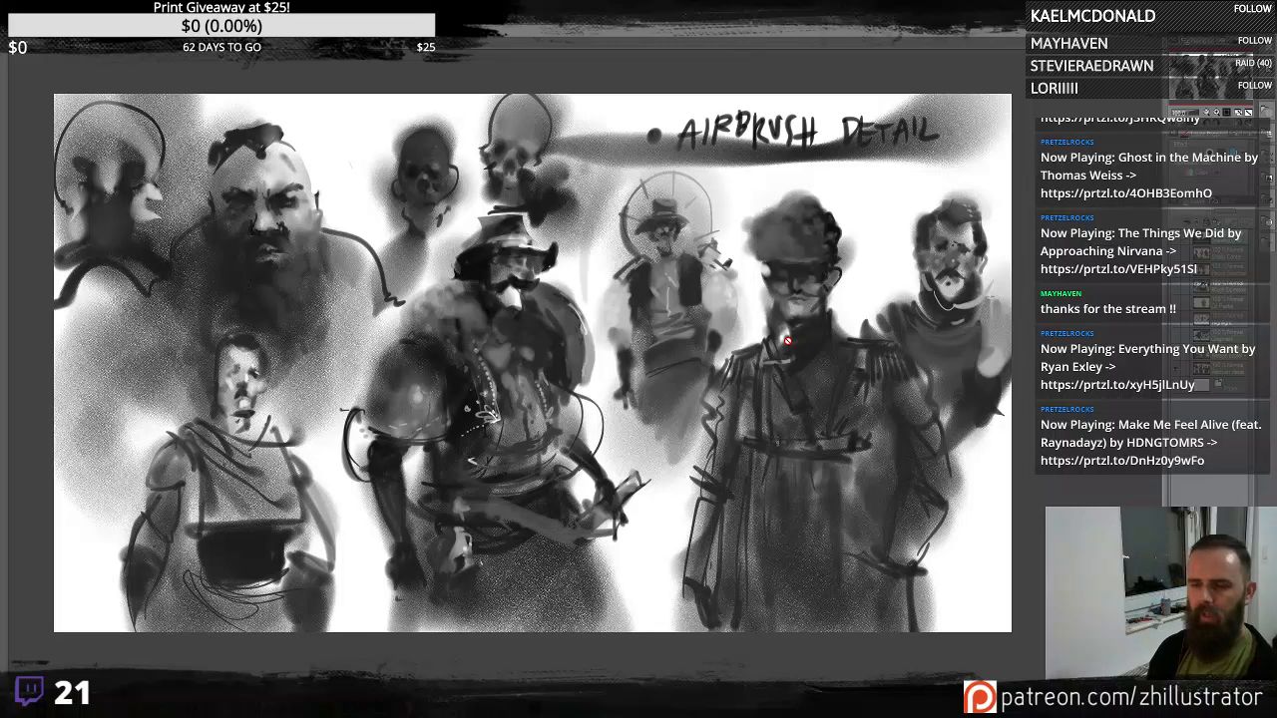
pyautogui.scroll(1, 787, 341)
pyautogui.scroll(1, 787, 341)
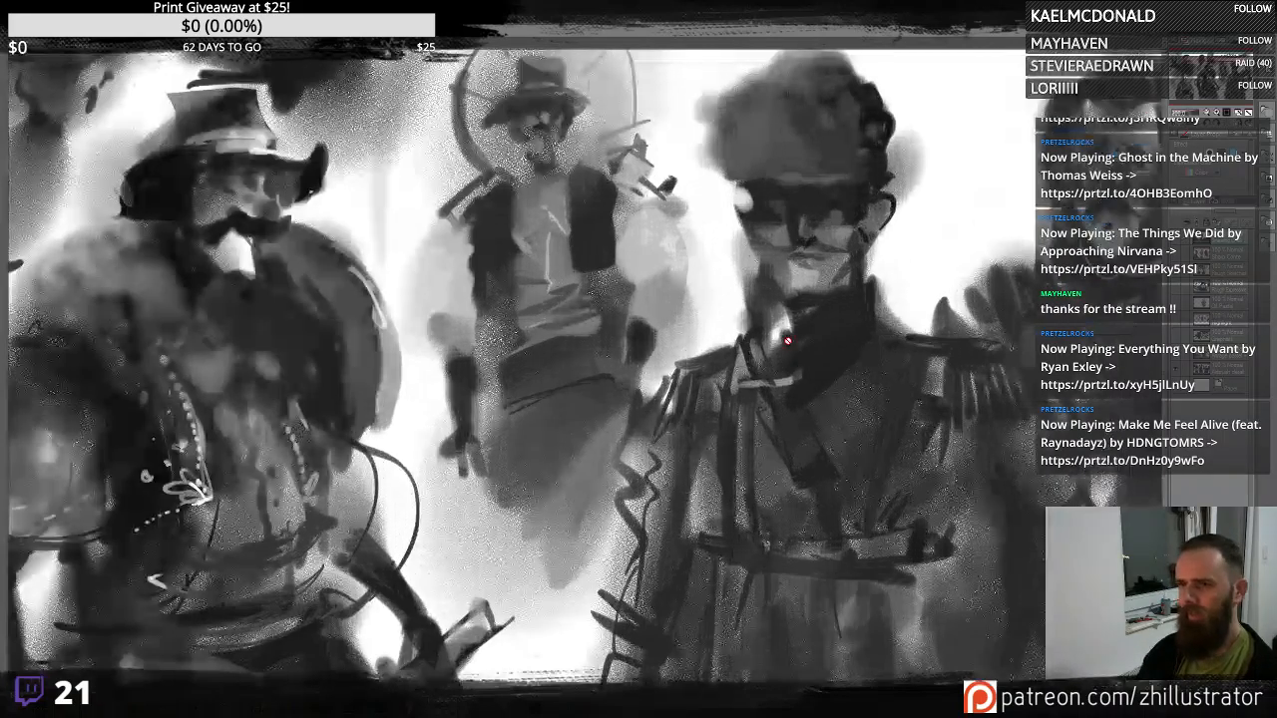
pyautogui.moveTo(289, 238)
pyautogui.mouseDown()
pyautogui.moveTo(388, 277)
pyautogui.moveTo(697, 329)
pyautogui.mouseUp()
pyautogui.moveTo(115, 487); pyautogui.dragTo(548, 299)
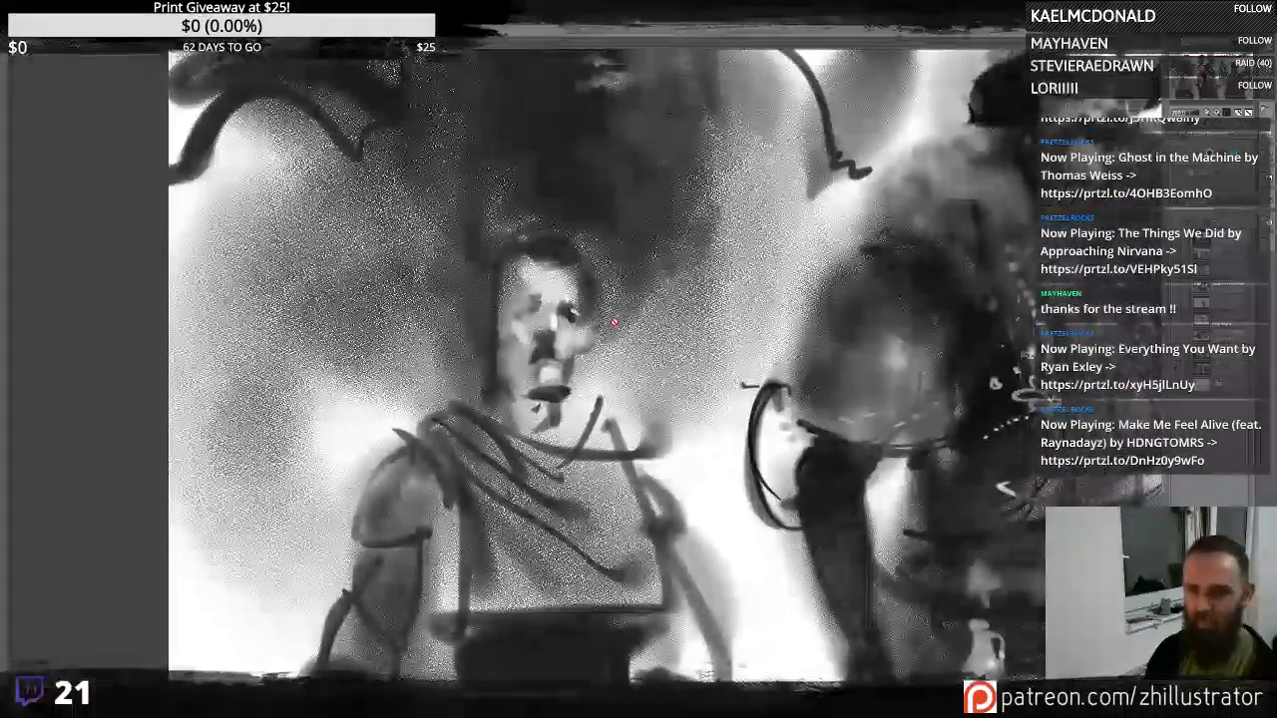
pyautogui.moveTo(935, 118); pyautogui.dragTo(670, 436)
pyautogui.moveTo(844, 491); pyautogui.dragTo(485, 396)
pyautogui.hotkey('ctrl', '-')
pyautogui.hotkey('ctrl', '-')
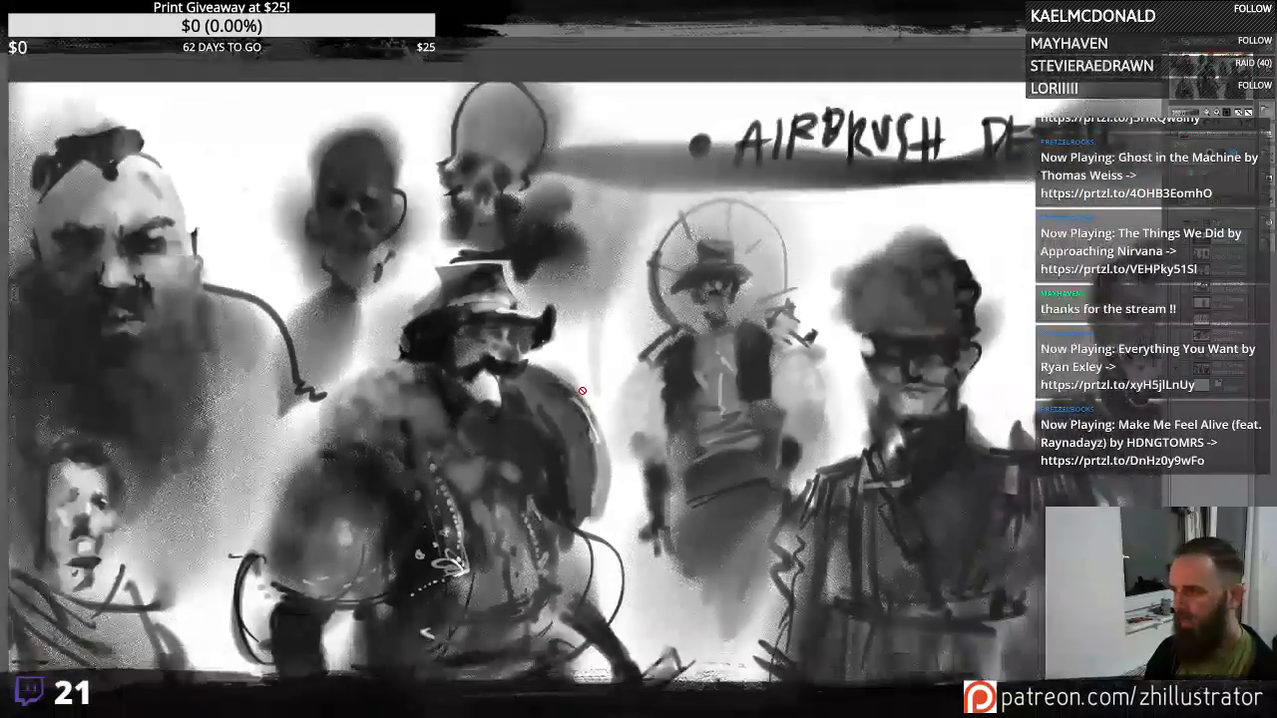
pyautogui.moveTo(610, 457); pyautogui.dragTo(731, 329)
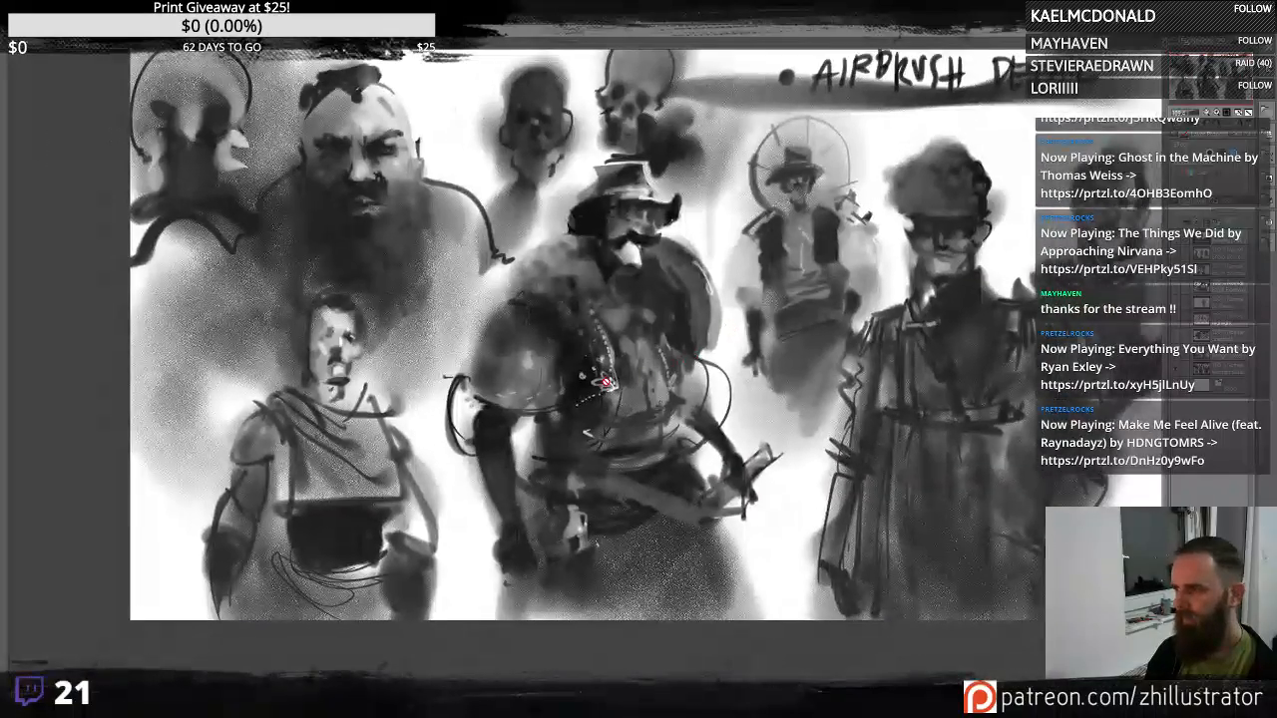
pyautogui.moveTo(779, 379); pyautogui.dragTo(675, 415)
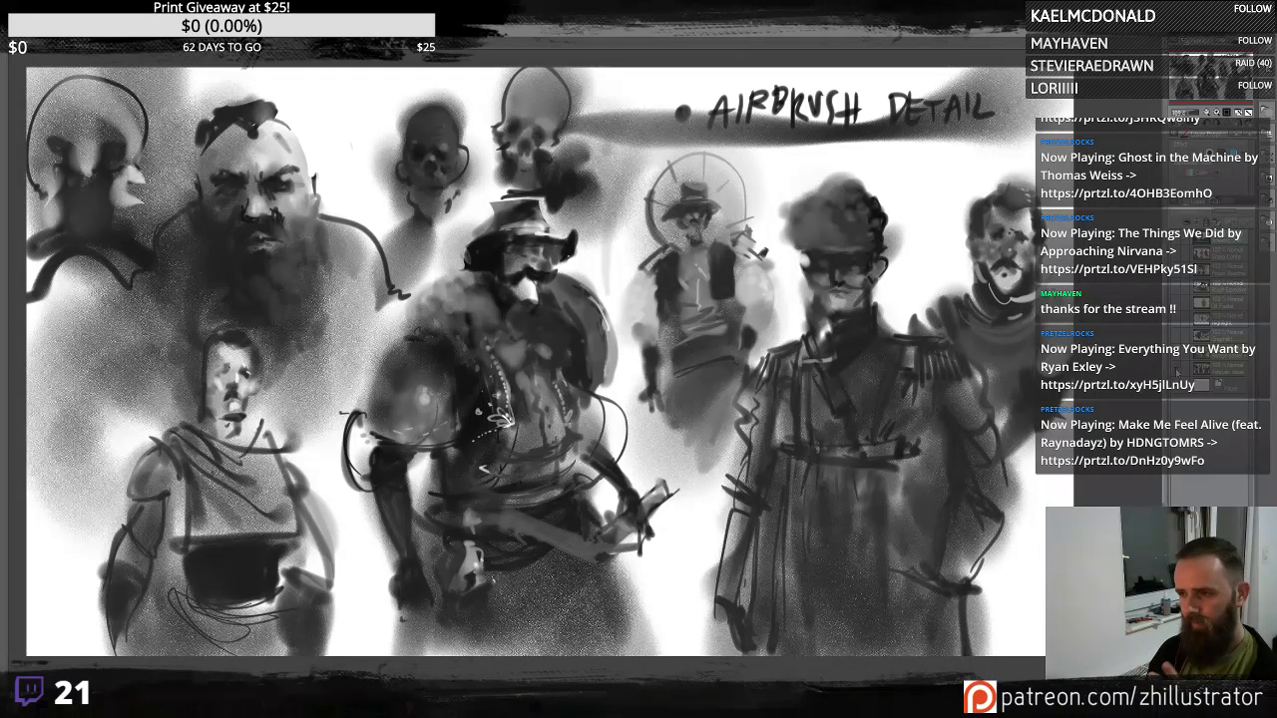
# - Switch to the layer with the painted red-accented figures and inspect it closely, zooming and panning across the faces
pyautogui.click(1177, 368)
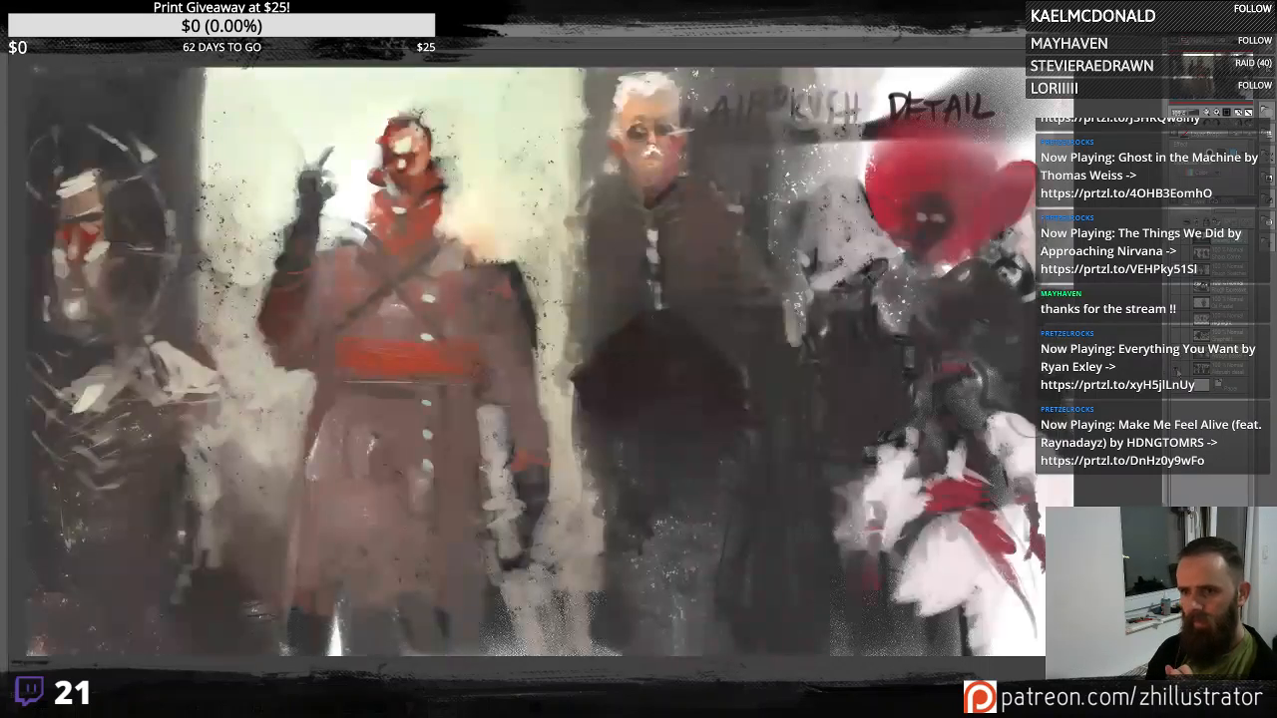
pyautogui.click(1178, 370)
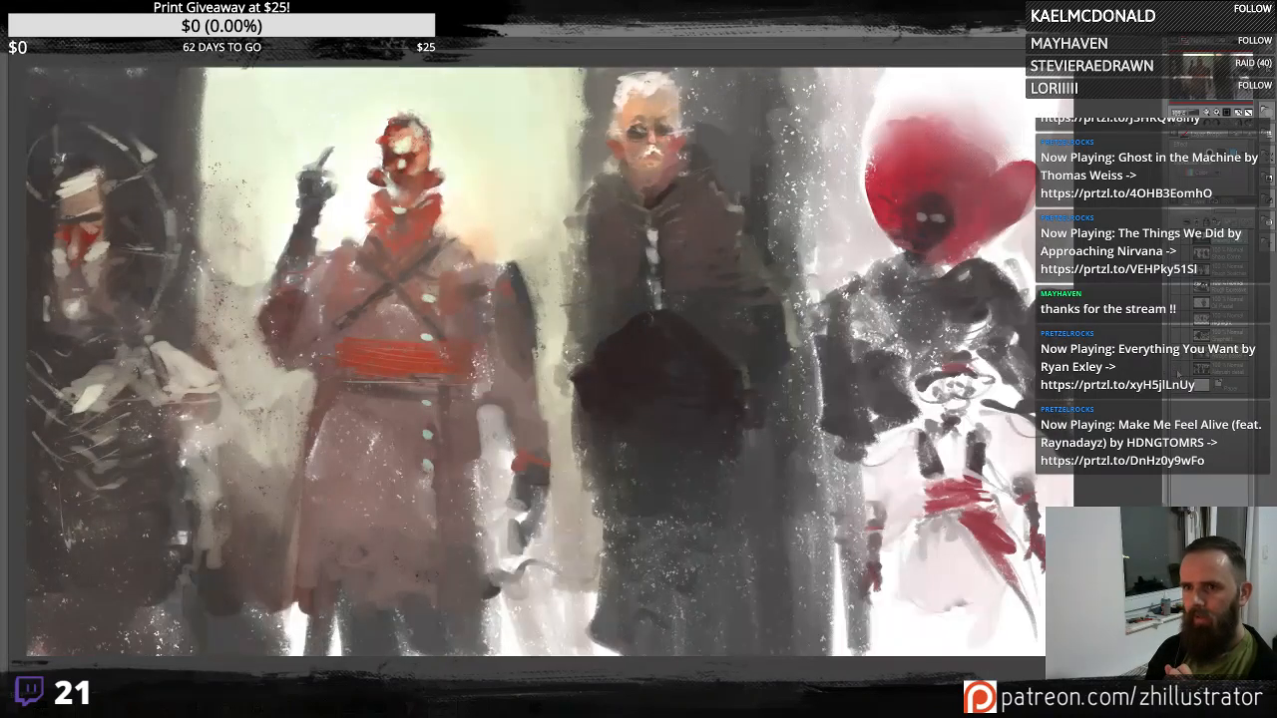
pyautogui.click(1177, 369)
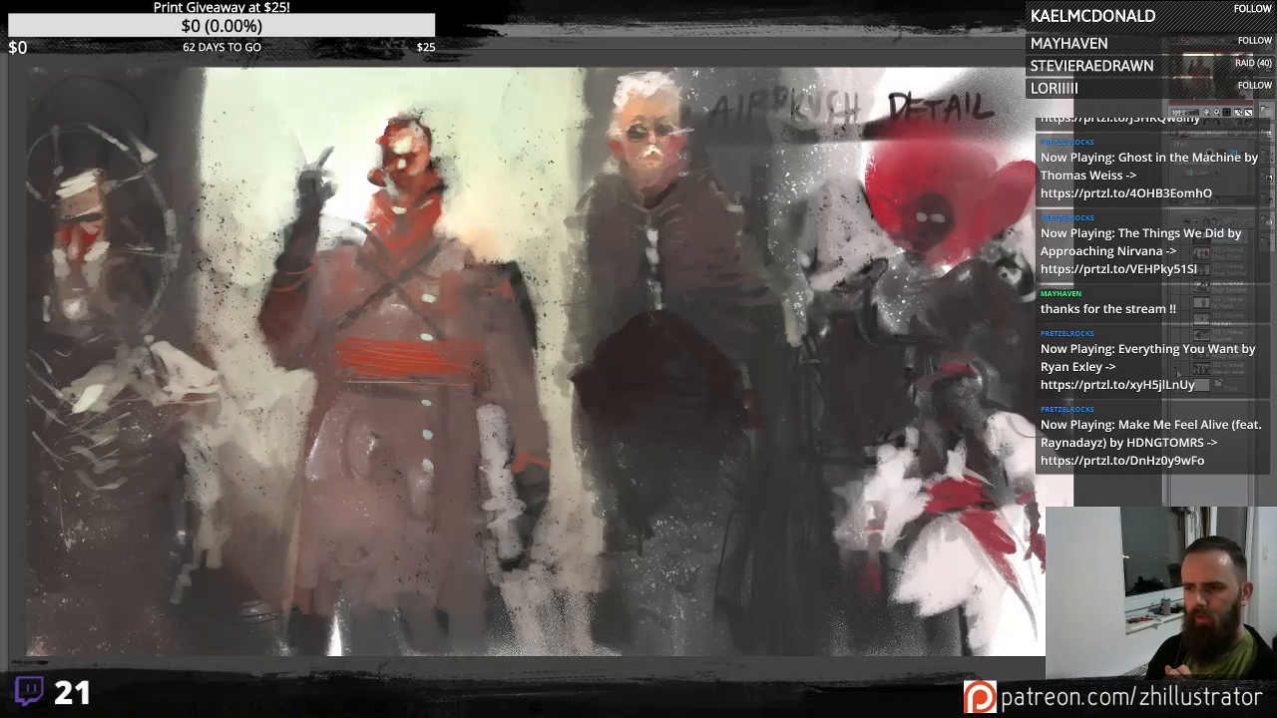
pyautogui.click(1179, 372)
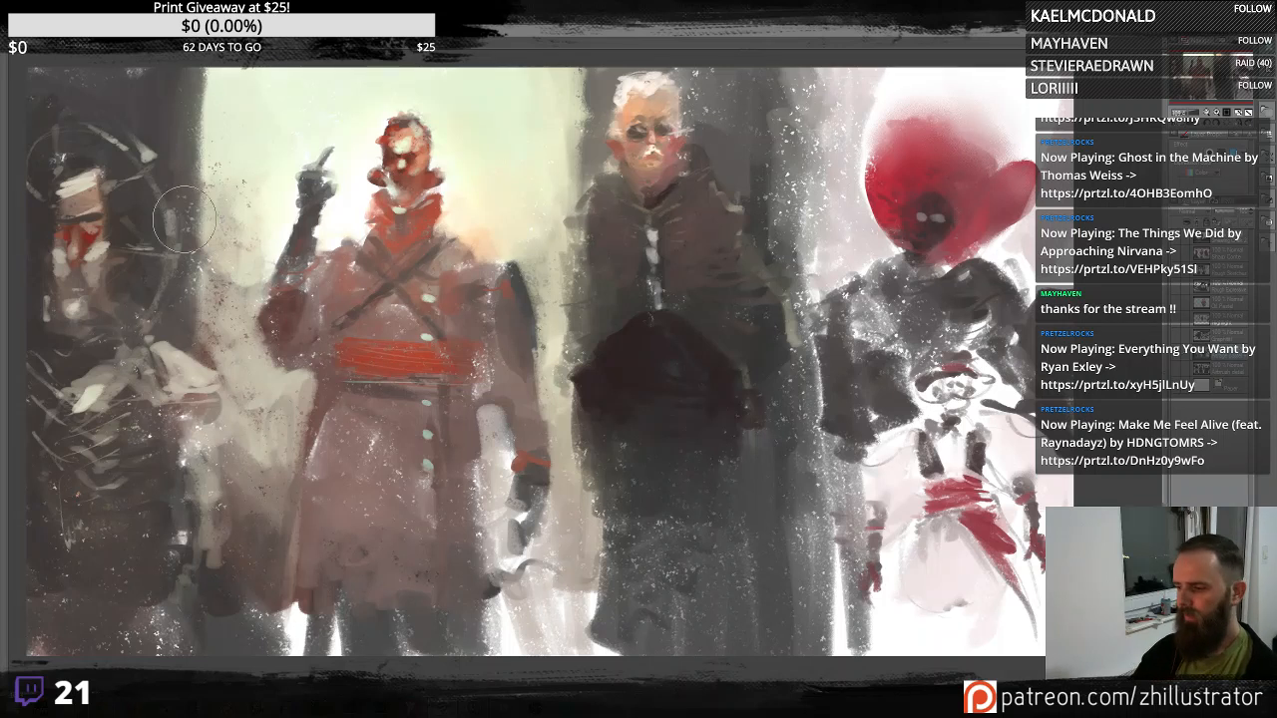
pyautogui.scroll(1, 185, 220)
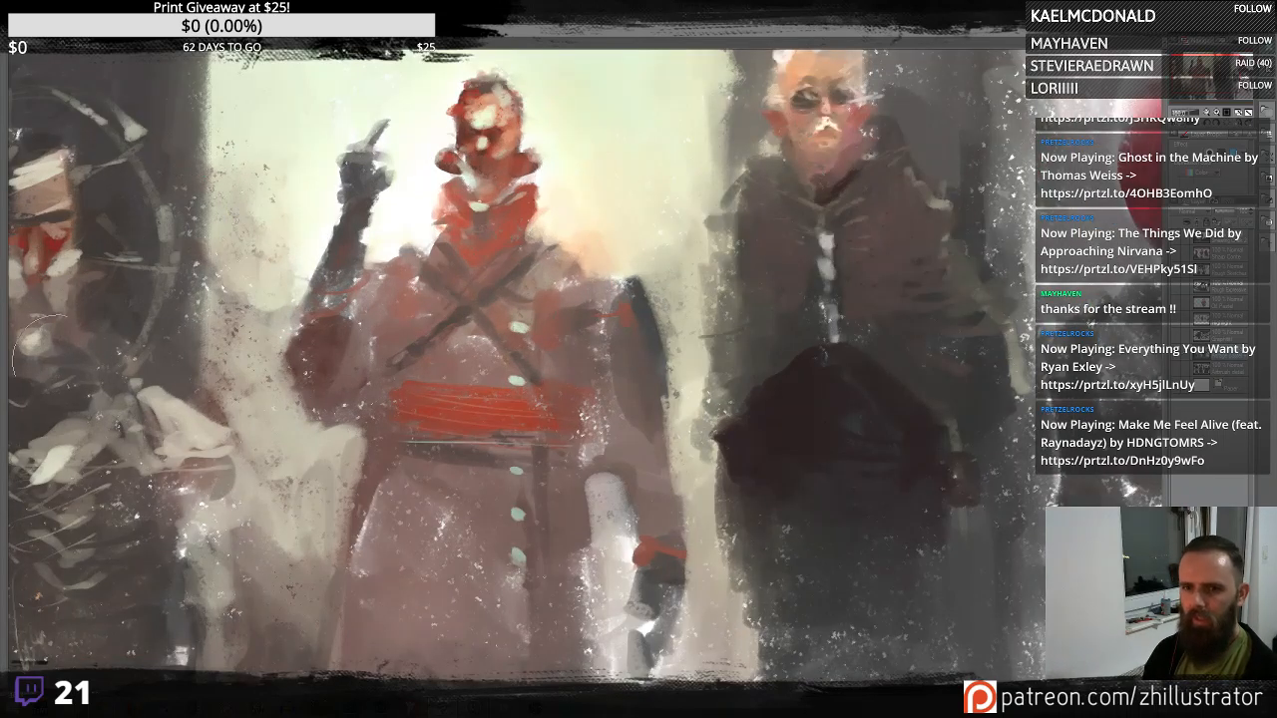
pyautogui.scroll(1, 727, 442)
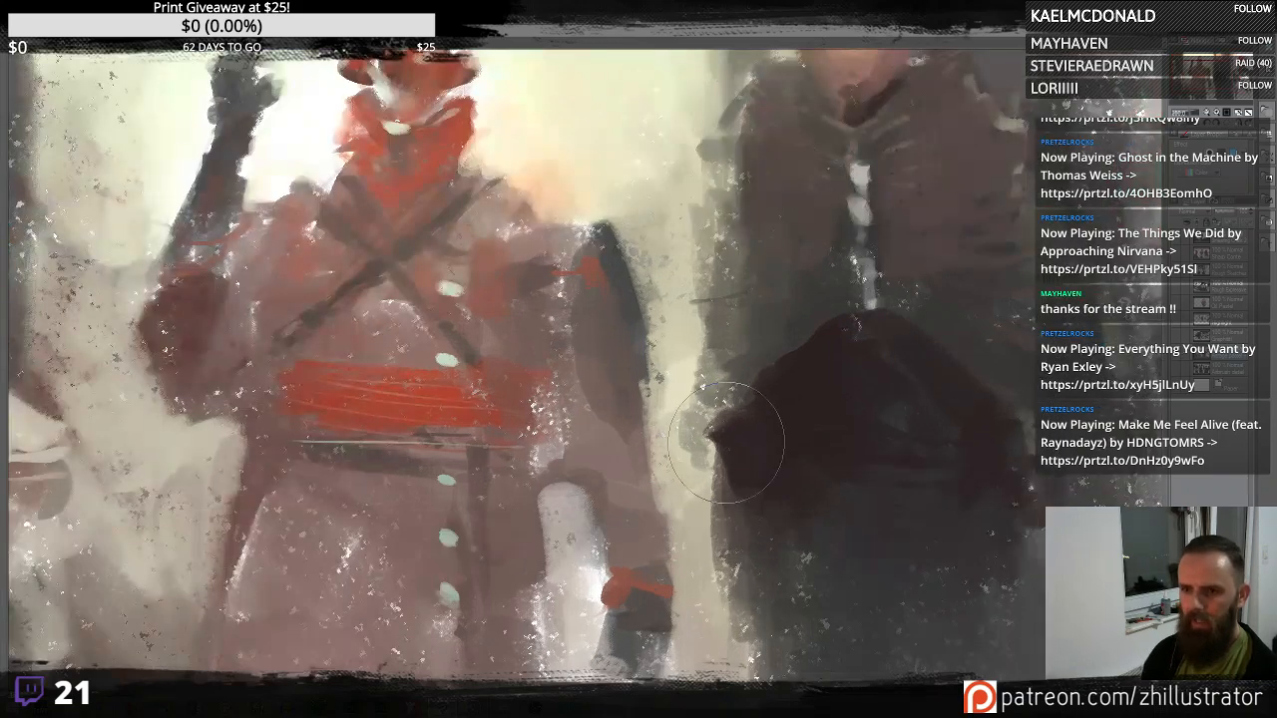
pyautogui.moveTo(183, 170)
pyautogui.mouseDown()
pyautogui.moveTo(849, 313)
pyautogui.moveTo(831, 345)
pyautogui.moveTo(545, 523)
pyautogui.mouseUp()
pyautogui.moveTo(878, 449); pyautogui.dragTo(254, 282)
pyautogui.moveTo(809, 339); pyautogui.dragTo(348, 345)
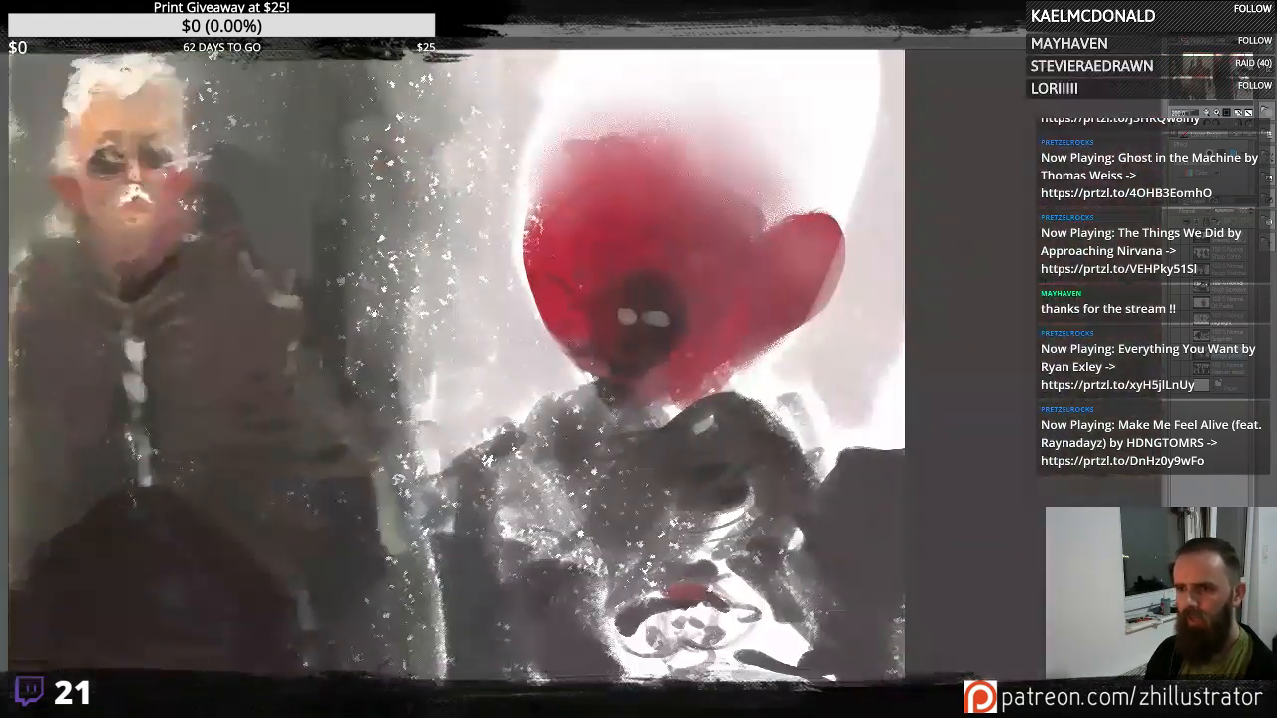
pyautogui.moveTo(263, 273)
pyautogui.mouseDown()
pyautogui.moveTo(818, 429)
pyautogui.moveTo(833, 334)
pyautogui.mouseUp()
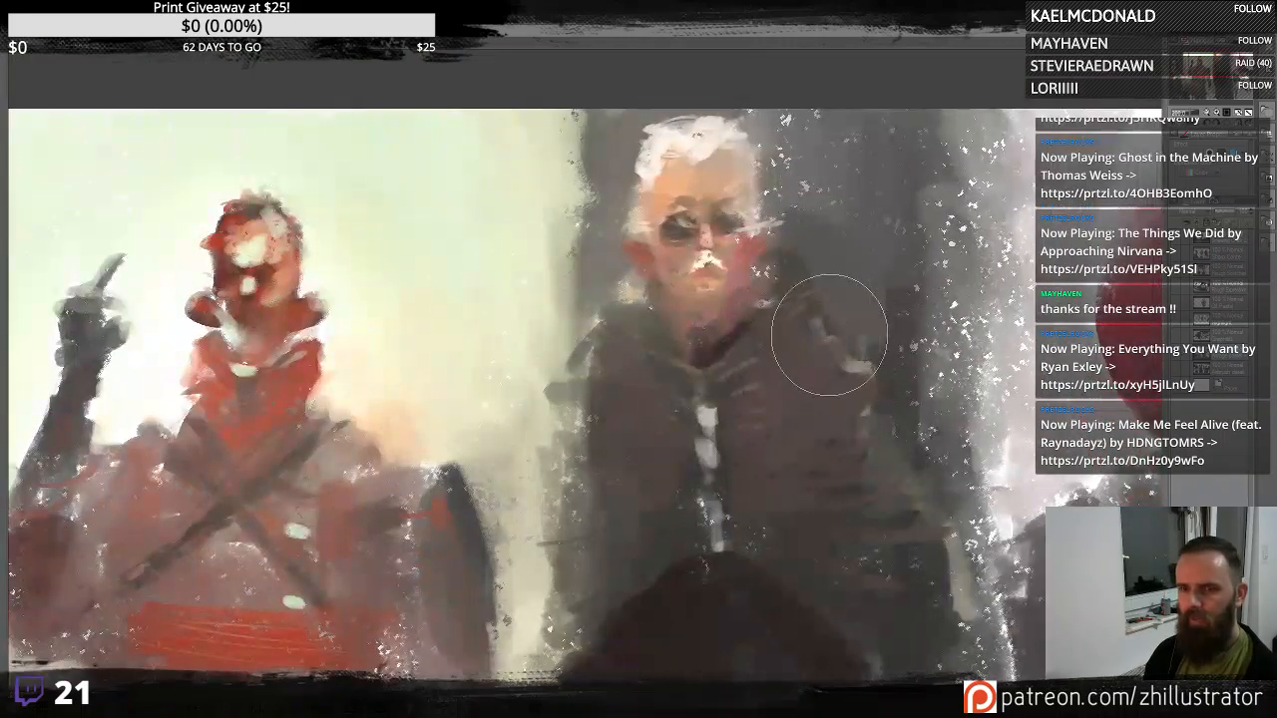
pyautogui.scroll(3, 829, 334)
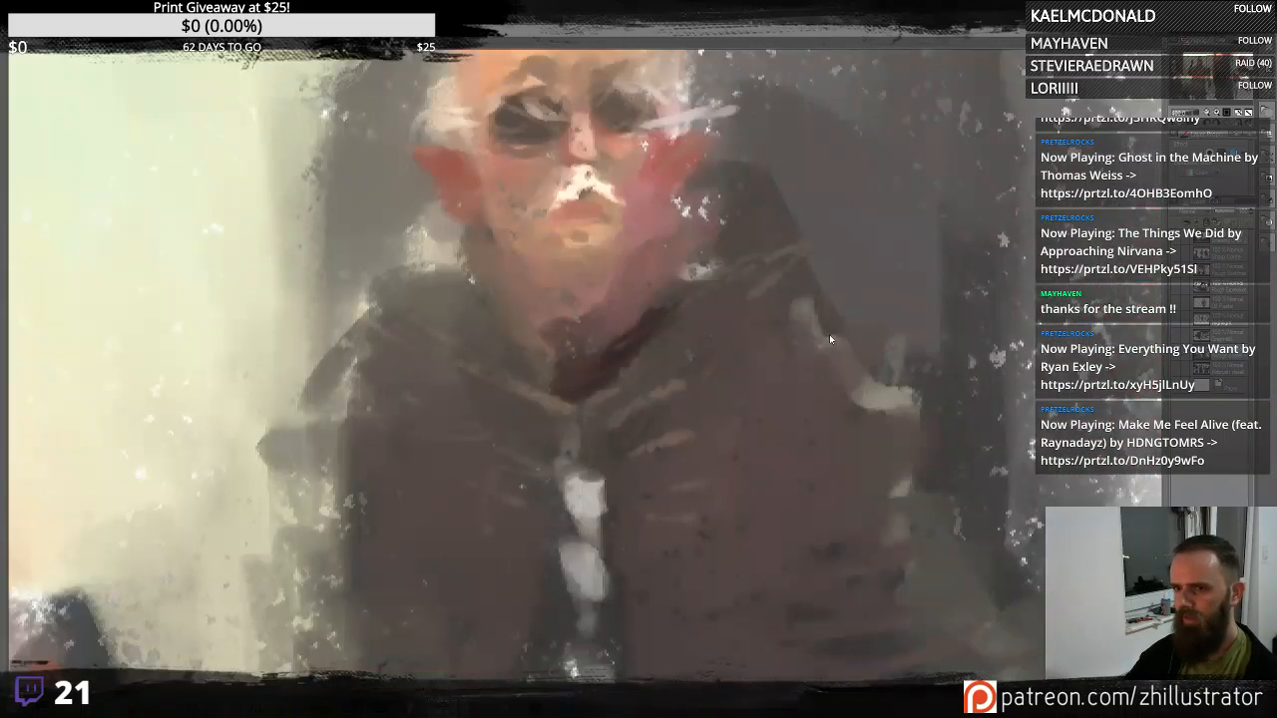
pyautogui.scroll(-3, 829, 334)
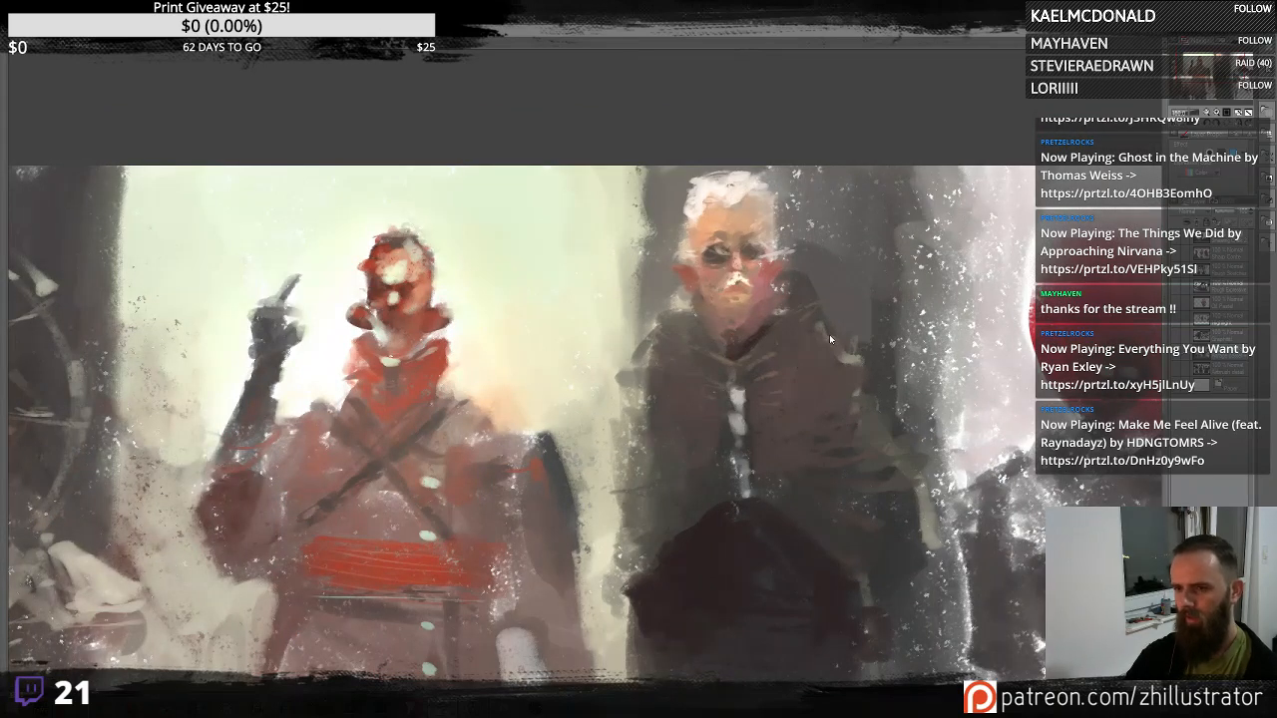
pyautogui.scroll(-2, 770, 178)
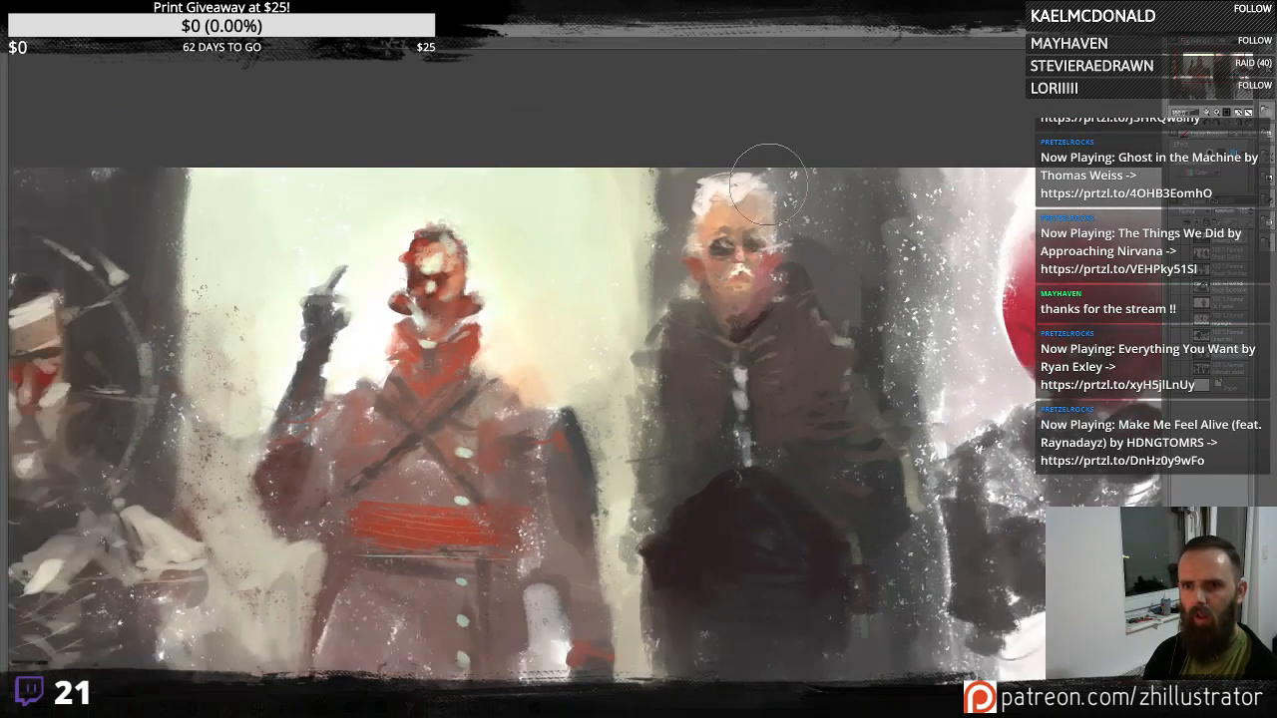
pyautogui.moveTo(711, 555); pyautogui.dragTo(575, 467)
pyautogui.scroll(1, 576, 467)
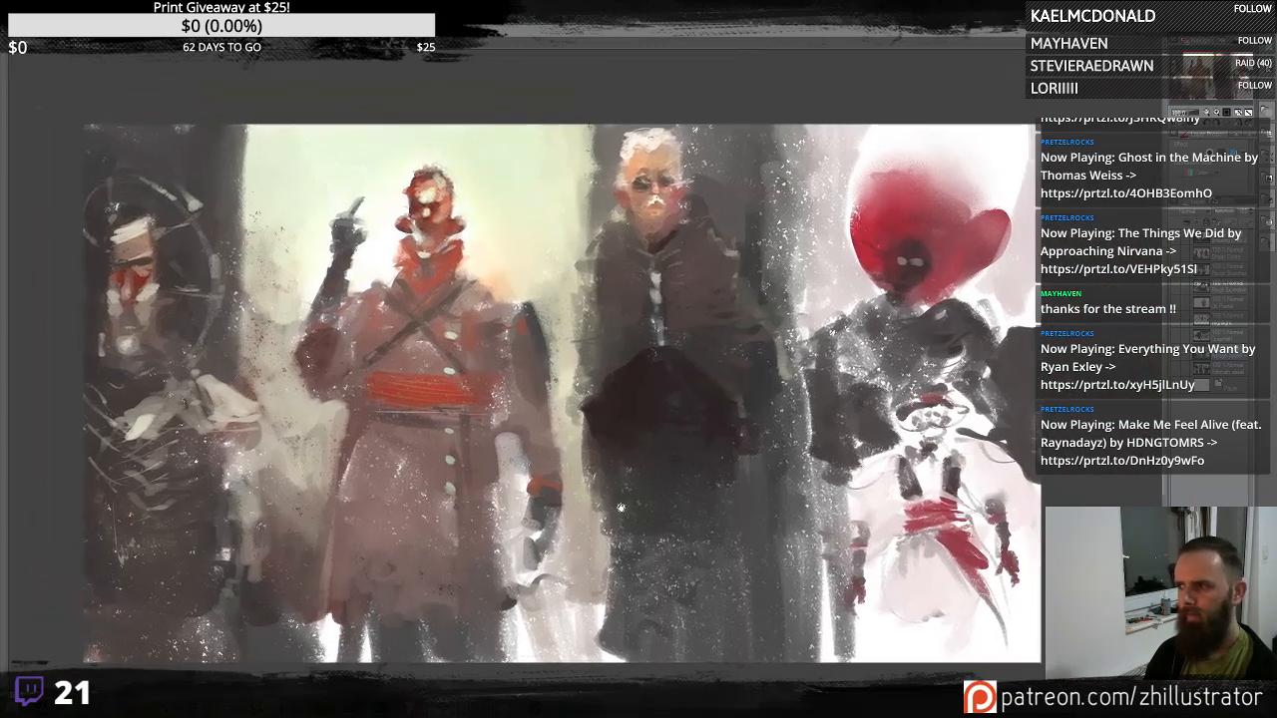
pyautogui.scroll(2, 599, 470)
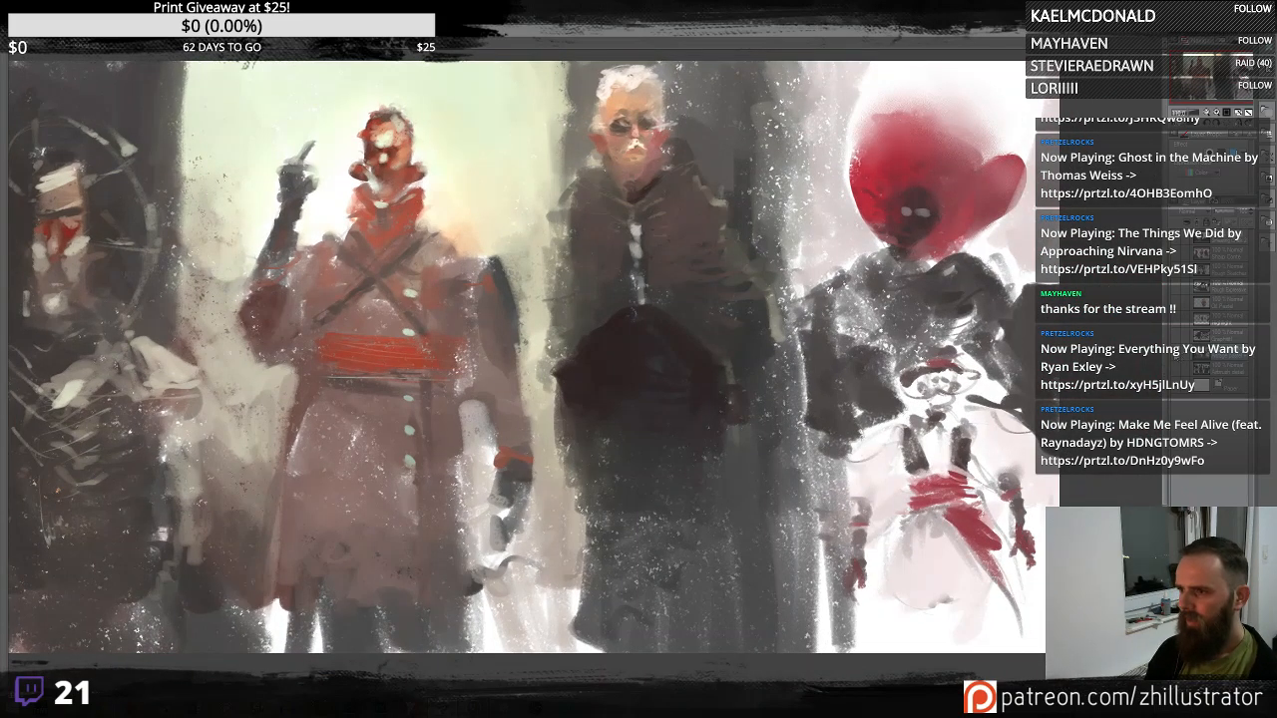
# - Switch layers to review the dark expressive brush sketch and the reddish head studies, zooming in and out
pyautogui.click(1180, 288)
pyautogui.click(1180, 337)
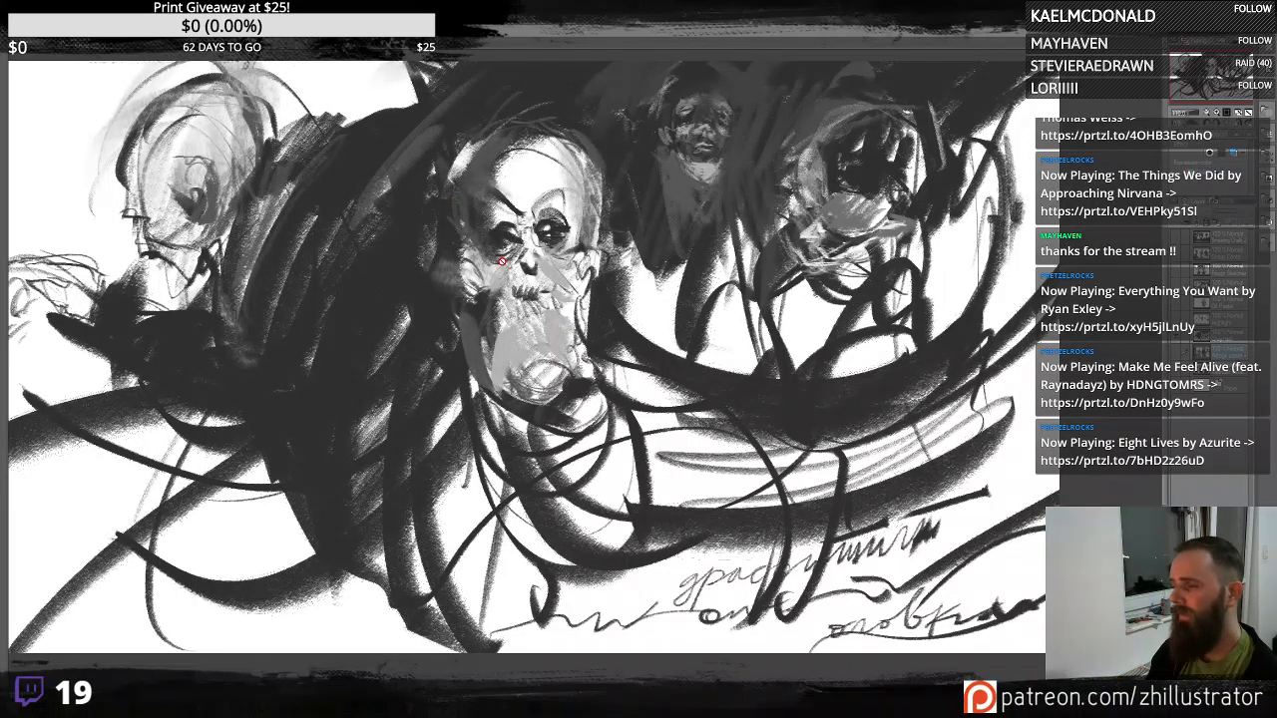
pyautogui.click(1182, 339)
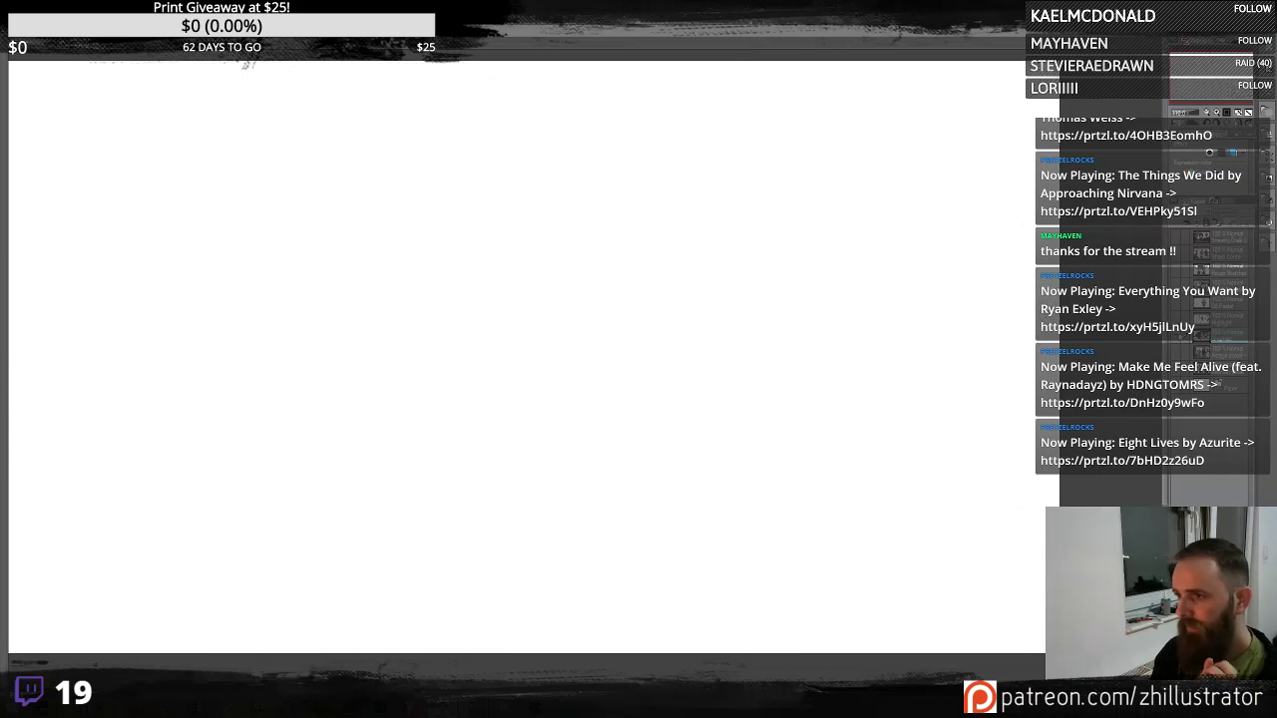
pyautogui.click(1181, 339)
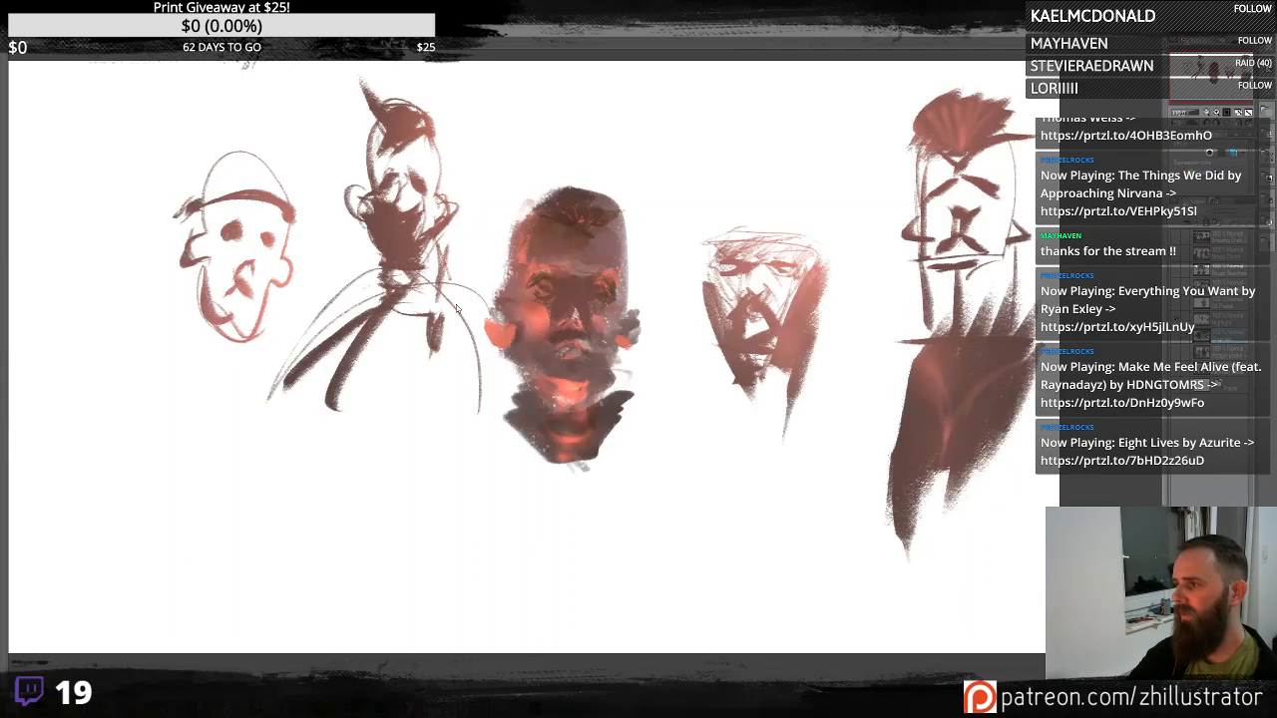
pyautogui.scroll(3, 457, 309)
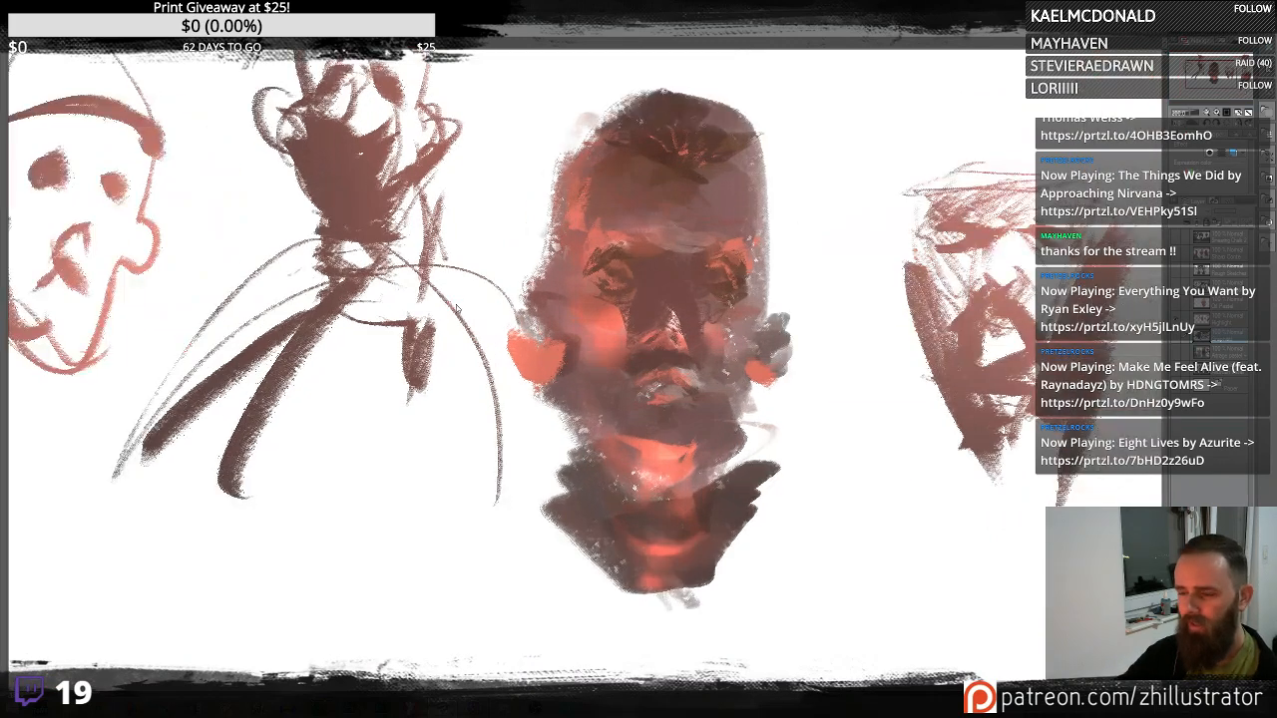
pyautogui.scroll(-2, 457, 309)
pyautogui.scroll(2, 457, 309)
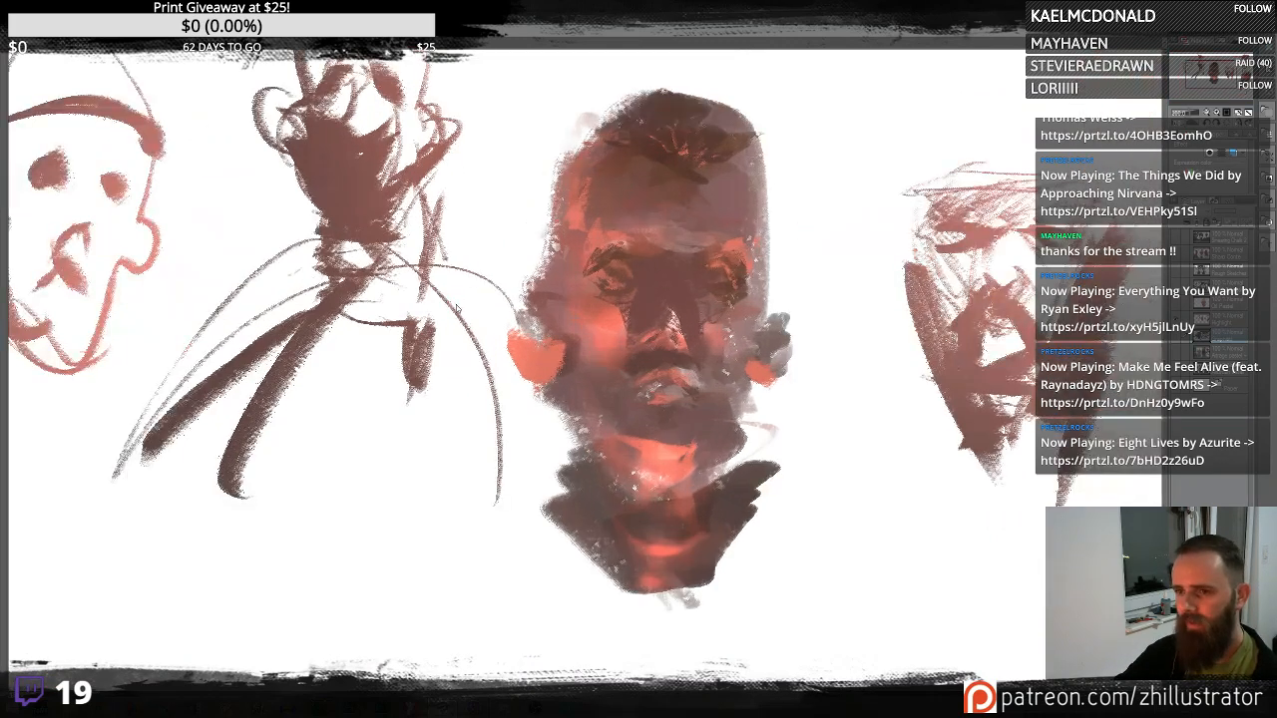
pyautogui.scroll(-5, 456, 307)
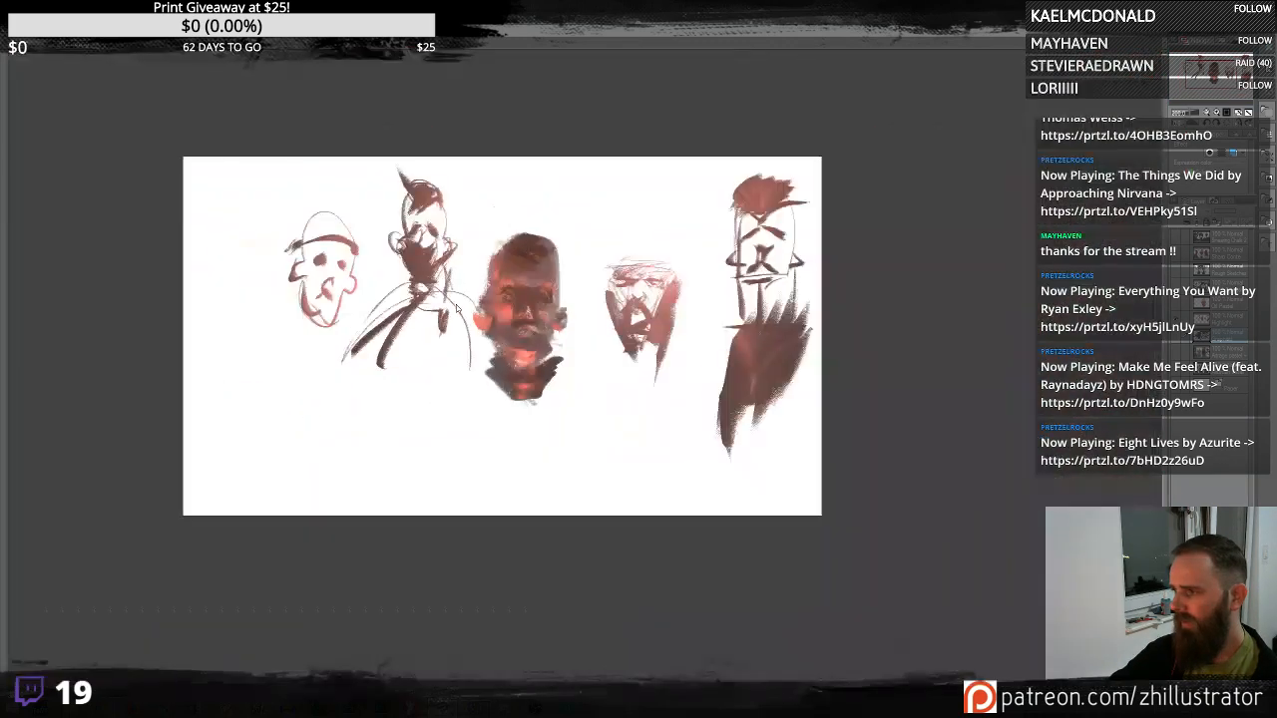
pyautogui.scroll(2, 456, 304)
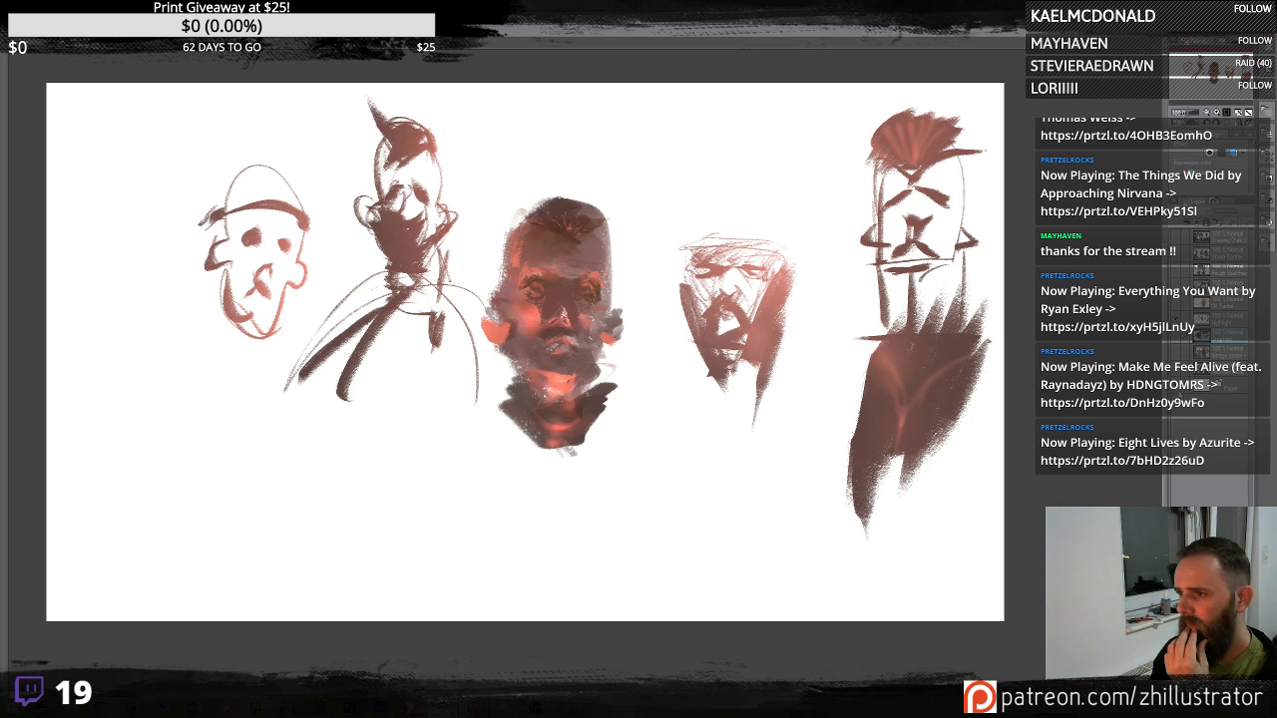
# - Cycle through further layers to view the colour portrait study and the Rough Expression sketch
pyautogui.press('Delete')
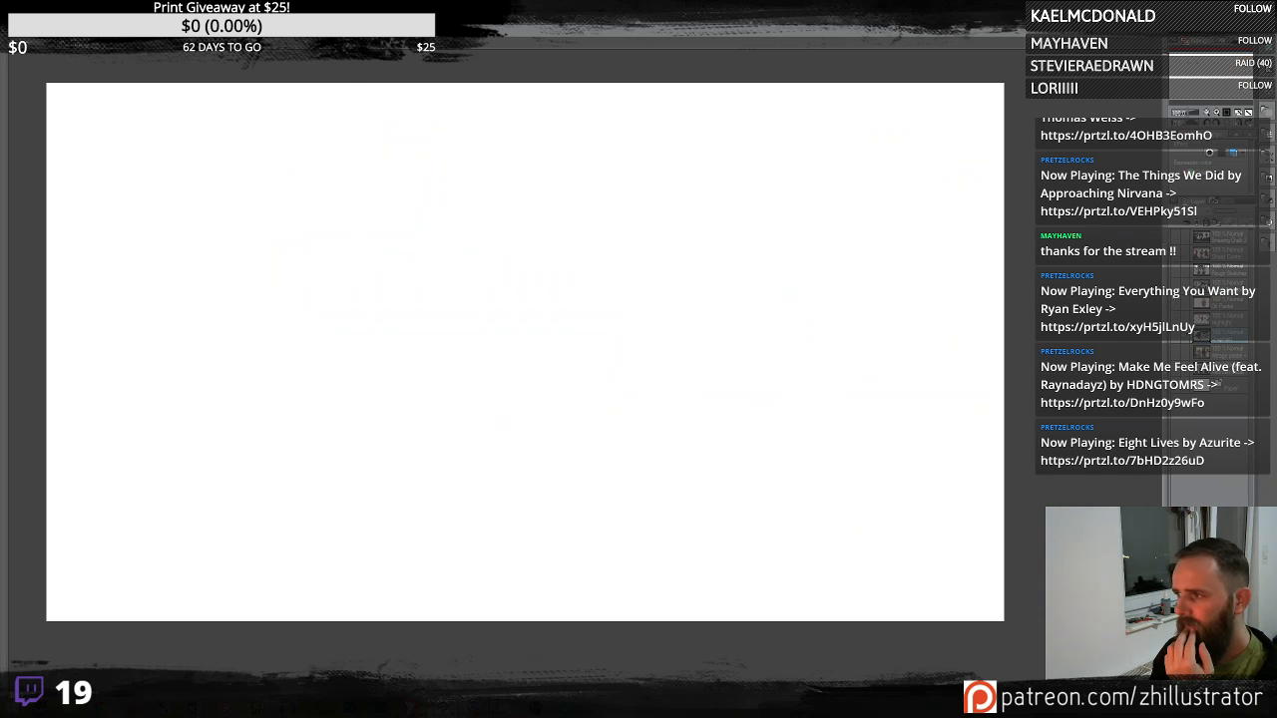
pyautogui.click(1178, 307)
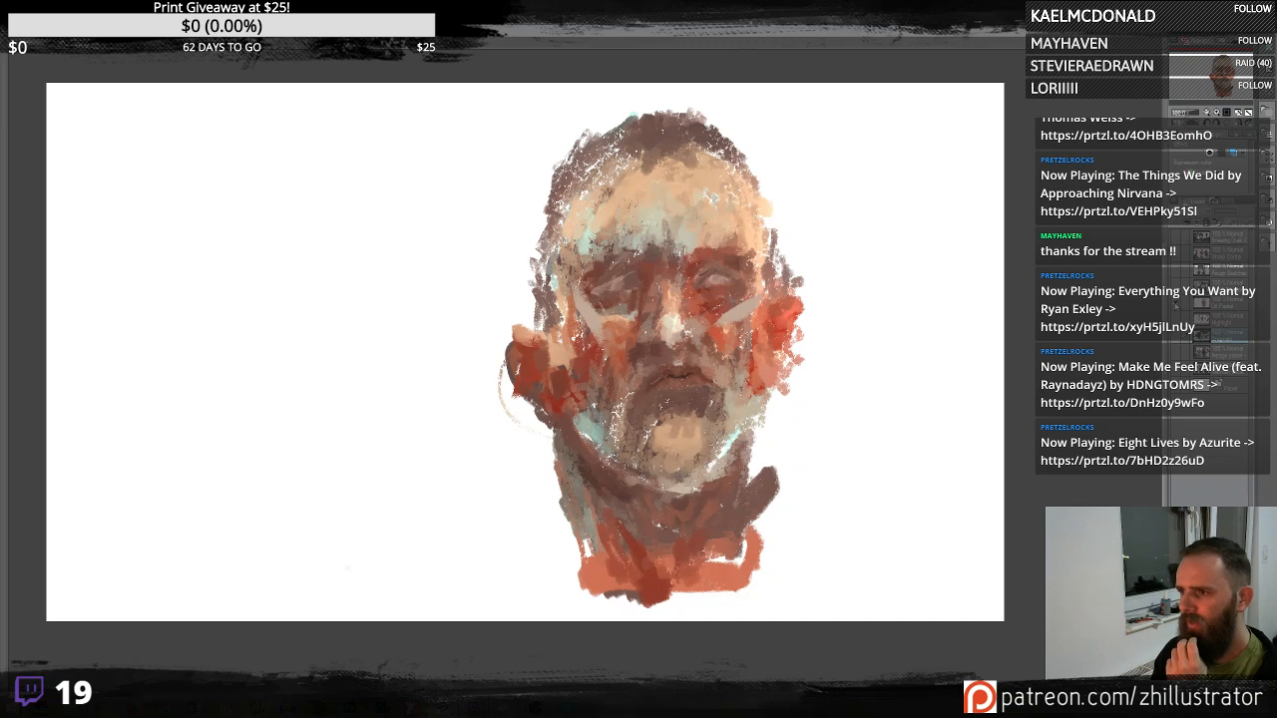
pyautogui.click(1178, 303)
pyautogui.click(1178, 352)
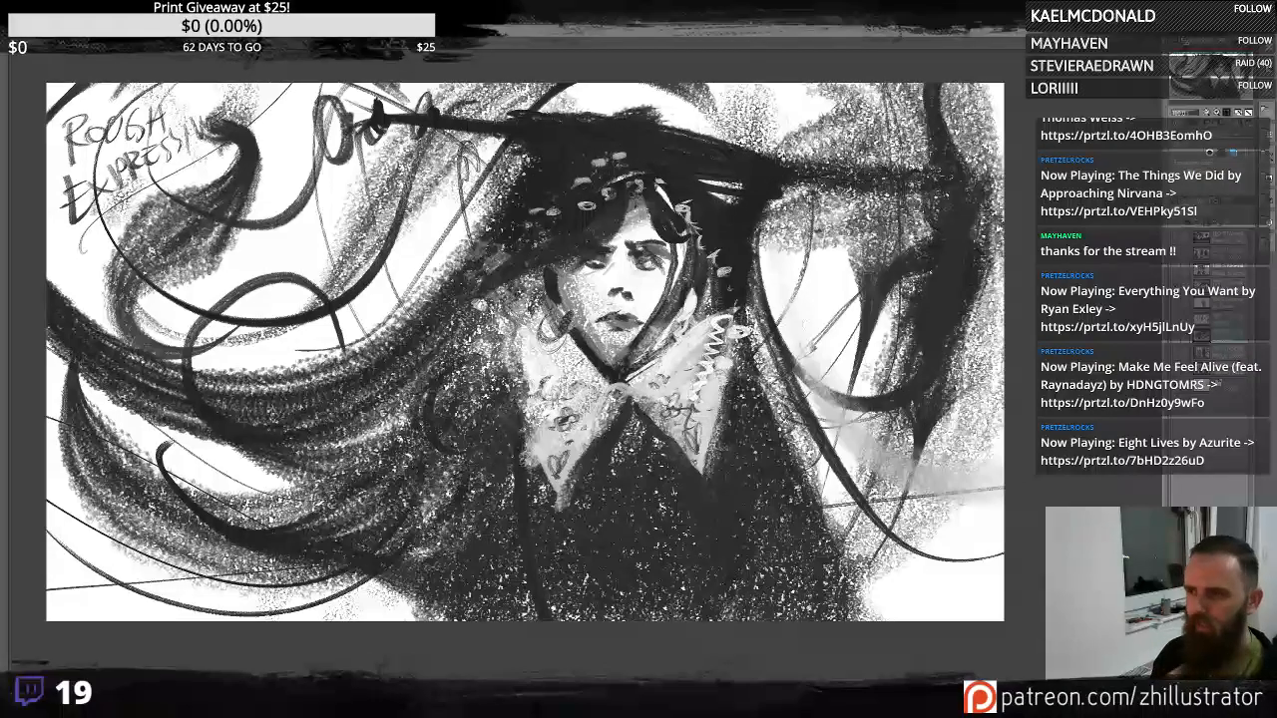
pyautogui.click(1169, 268)
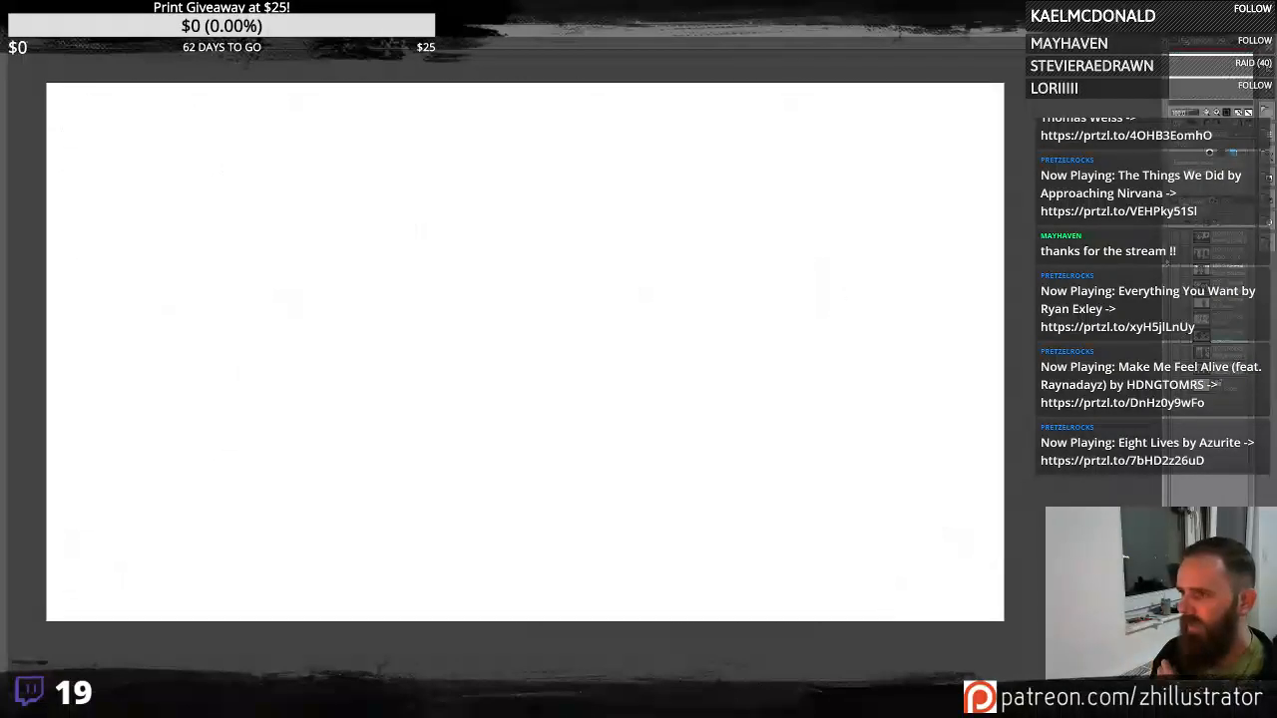
# - Switch to the Rough Sketcher layer and flip the canvas view horizontally and back to compare the composition
pyautogui.click(1169, 267)
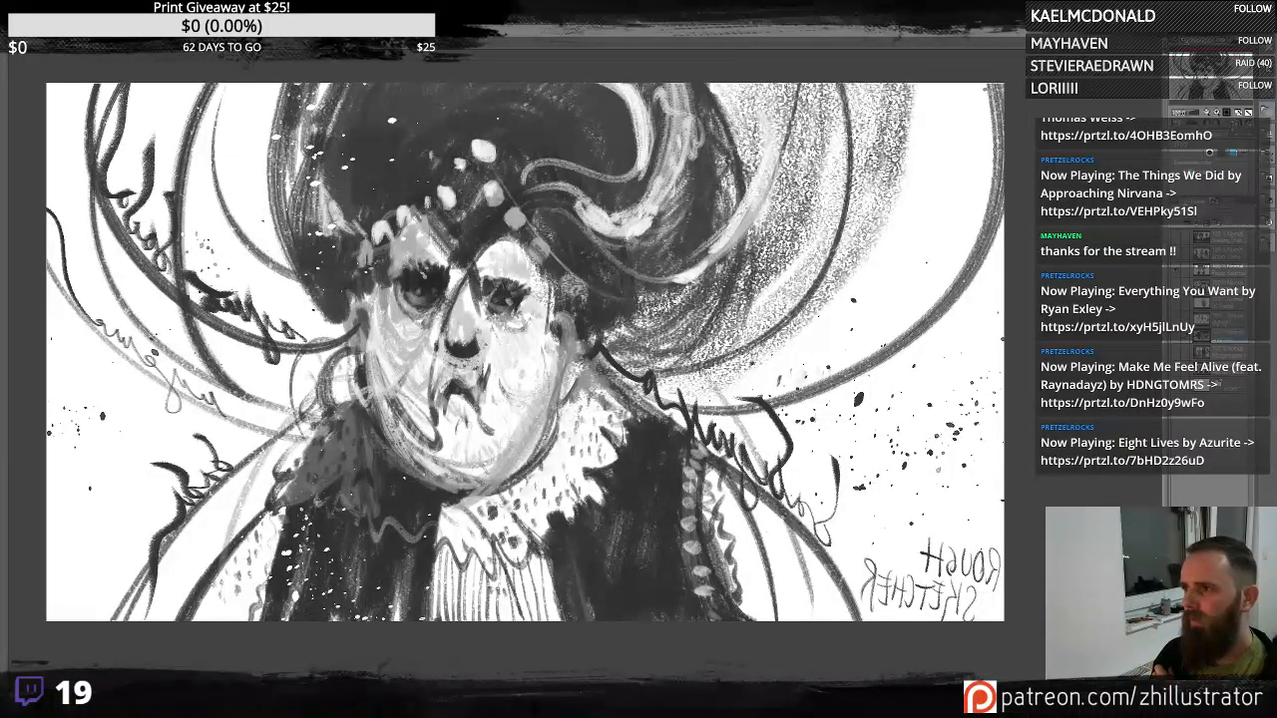
pyautogui.press('h')
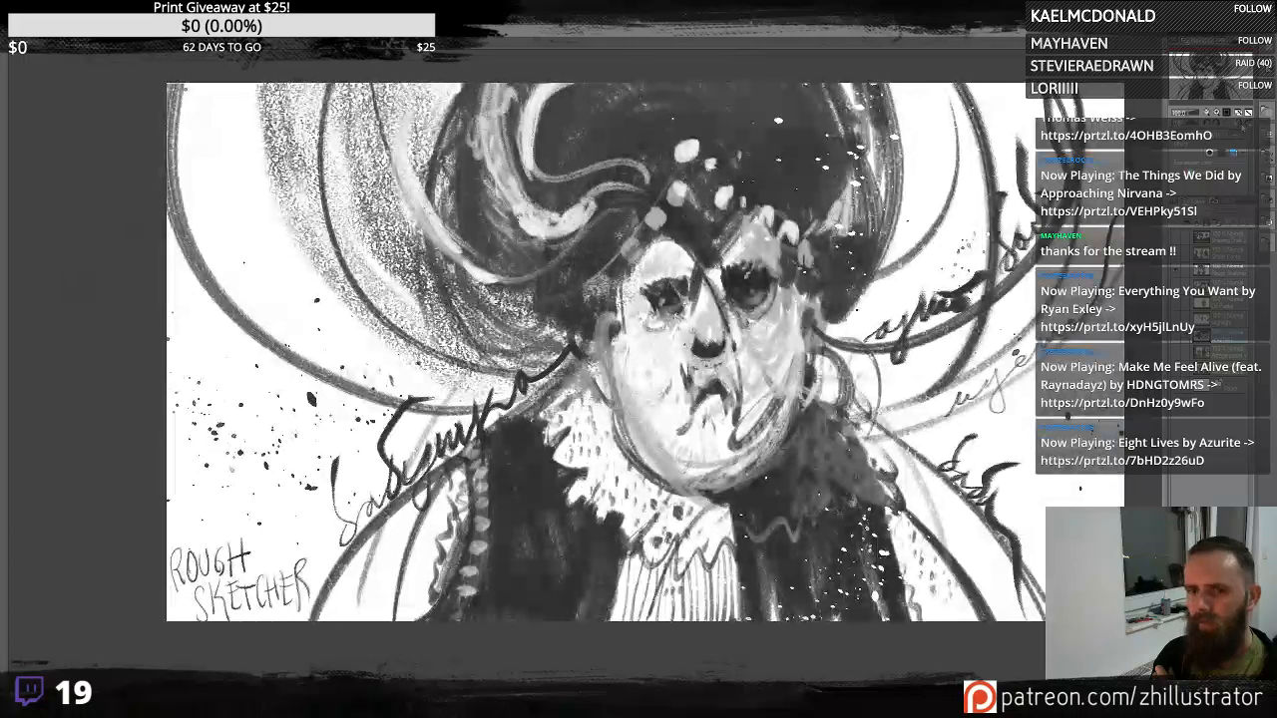
pyautogui.press('h')
# - Flip the Rough Sketcher sketch layer horizontally and apply the transformation
pyautogui.click(30, 18)
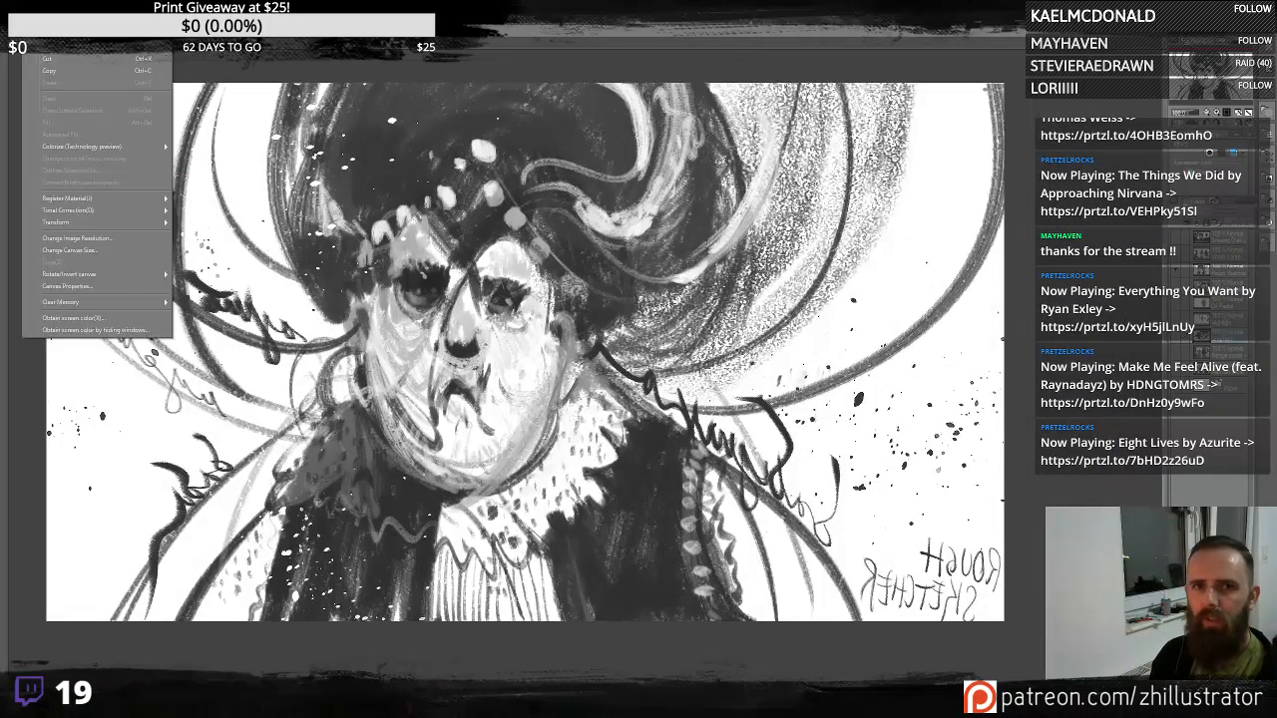
pyautogui.click(400, 390)
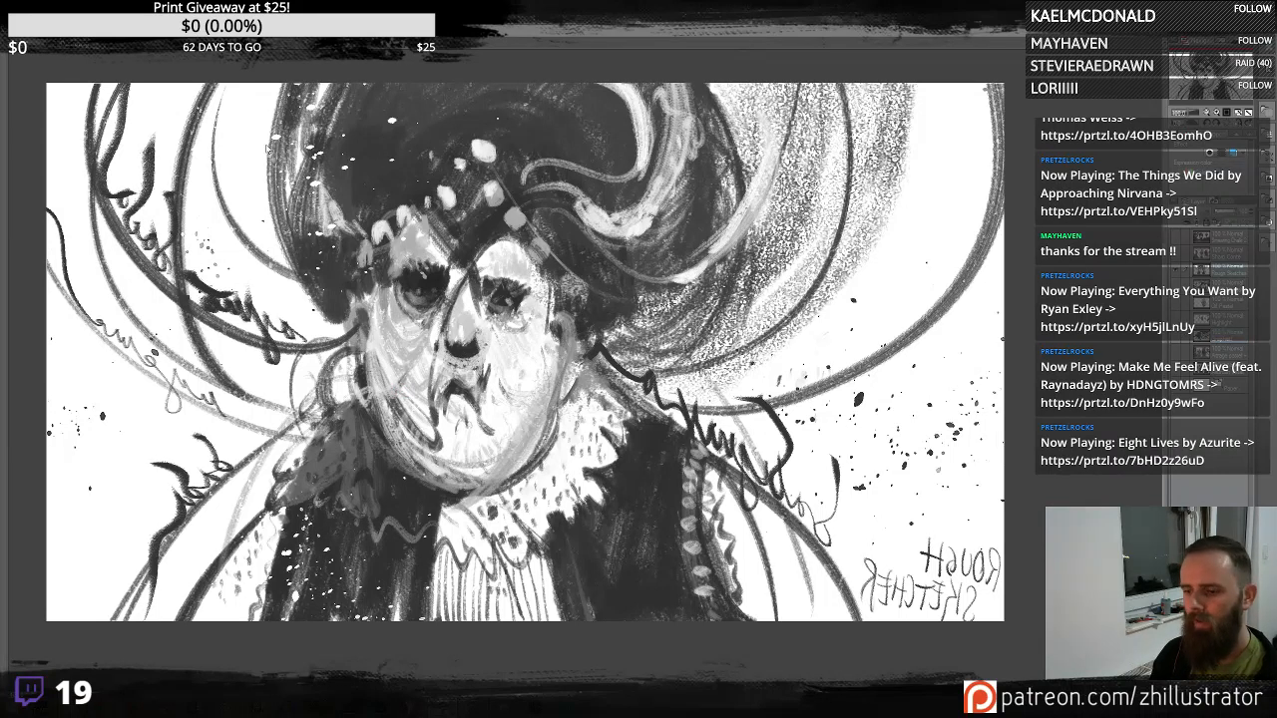
pyautogui.hotkey('ctrl', 't')
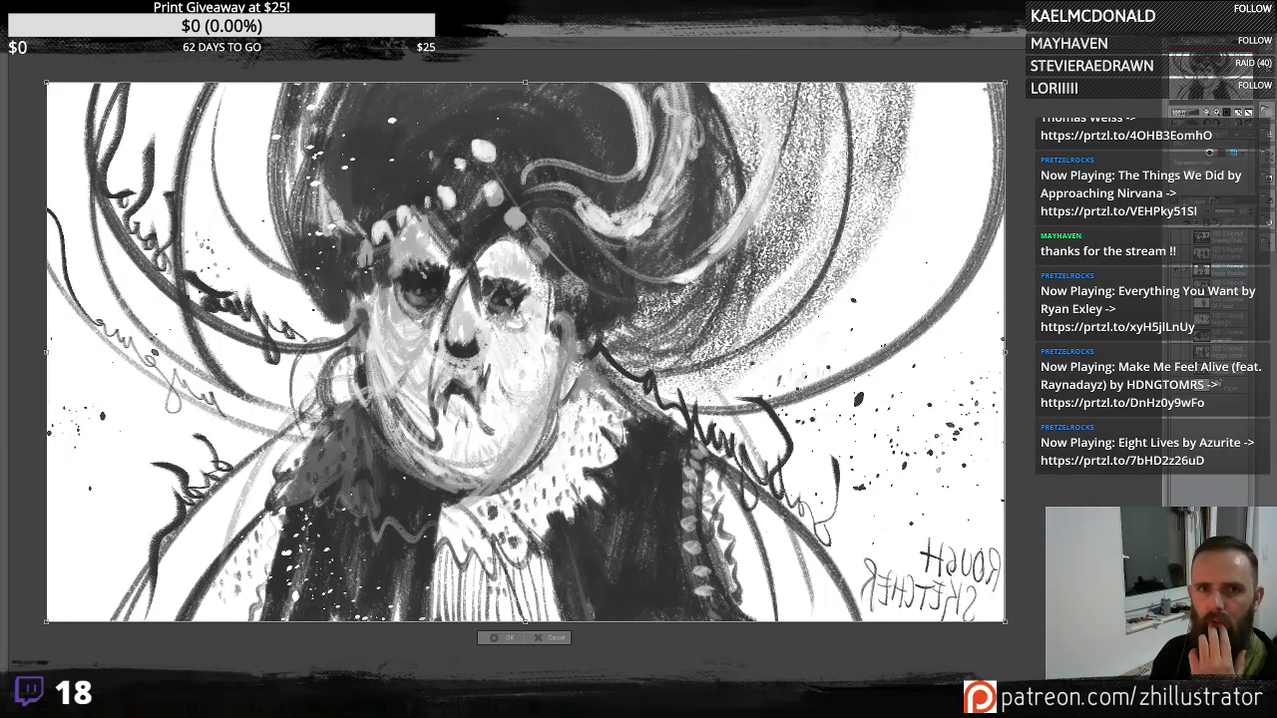
pyautogui.click(31, 19)
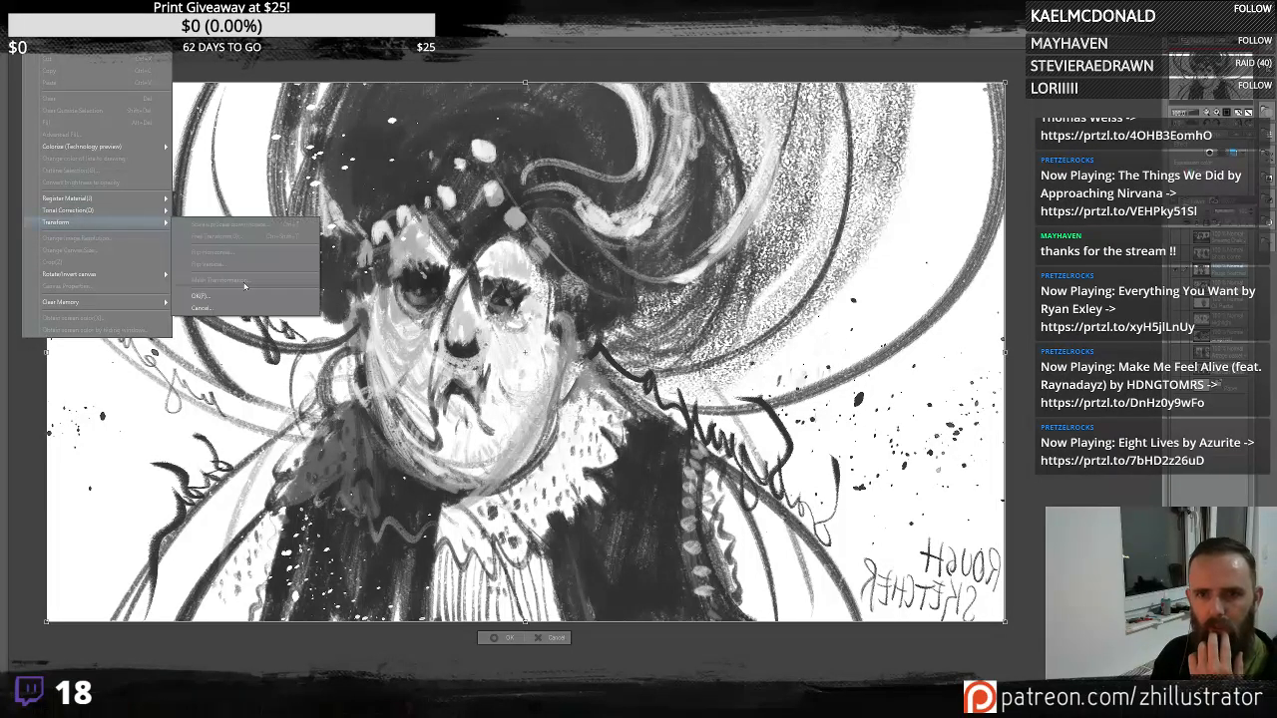
pyautogui.click(579, 223)
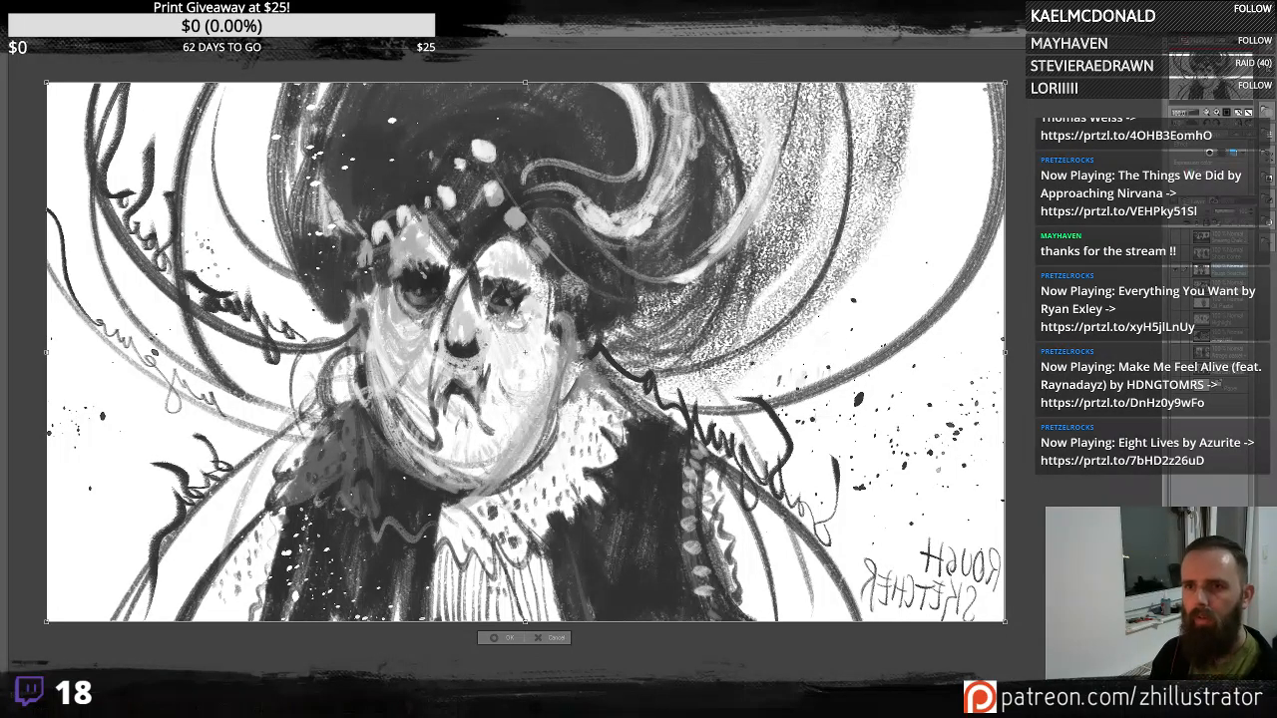
pyautogui.press('Return')
pyautogui.click(33, 18)
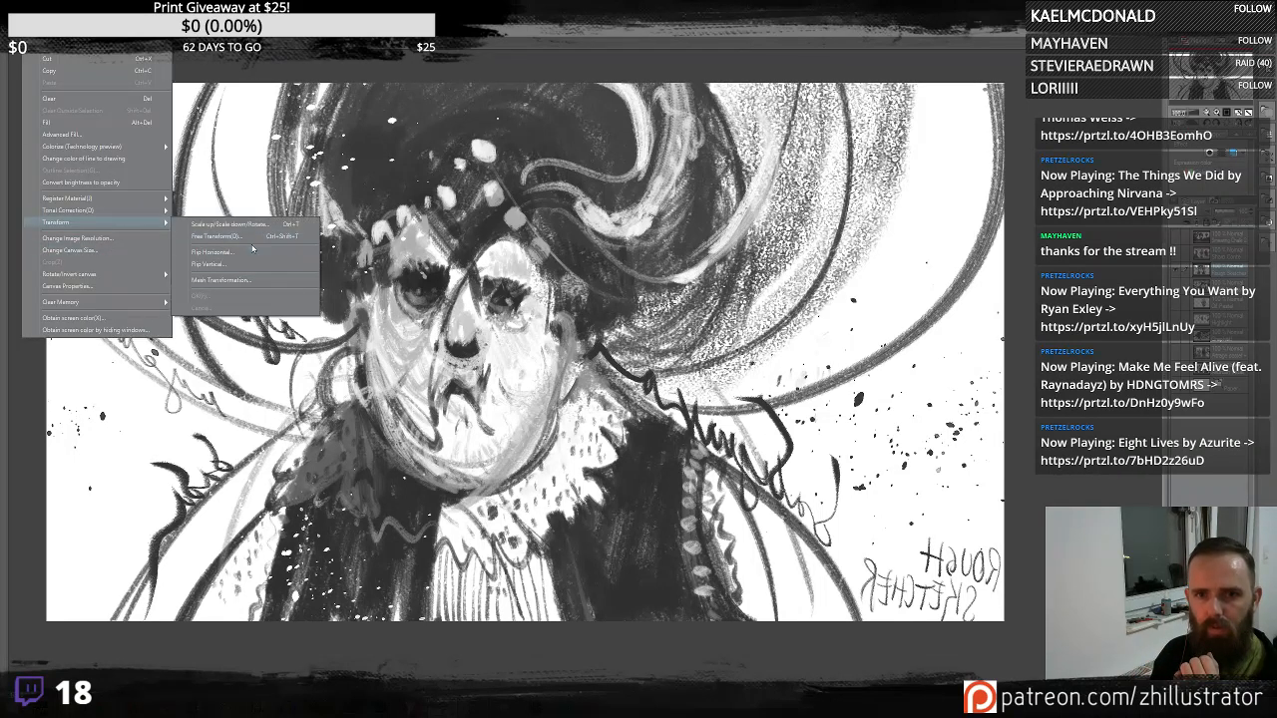
pyautogui.click(243, 252)
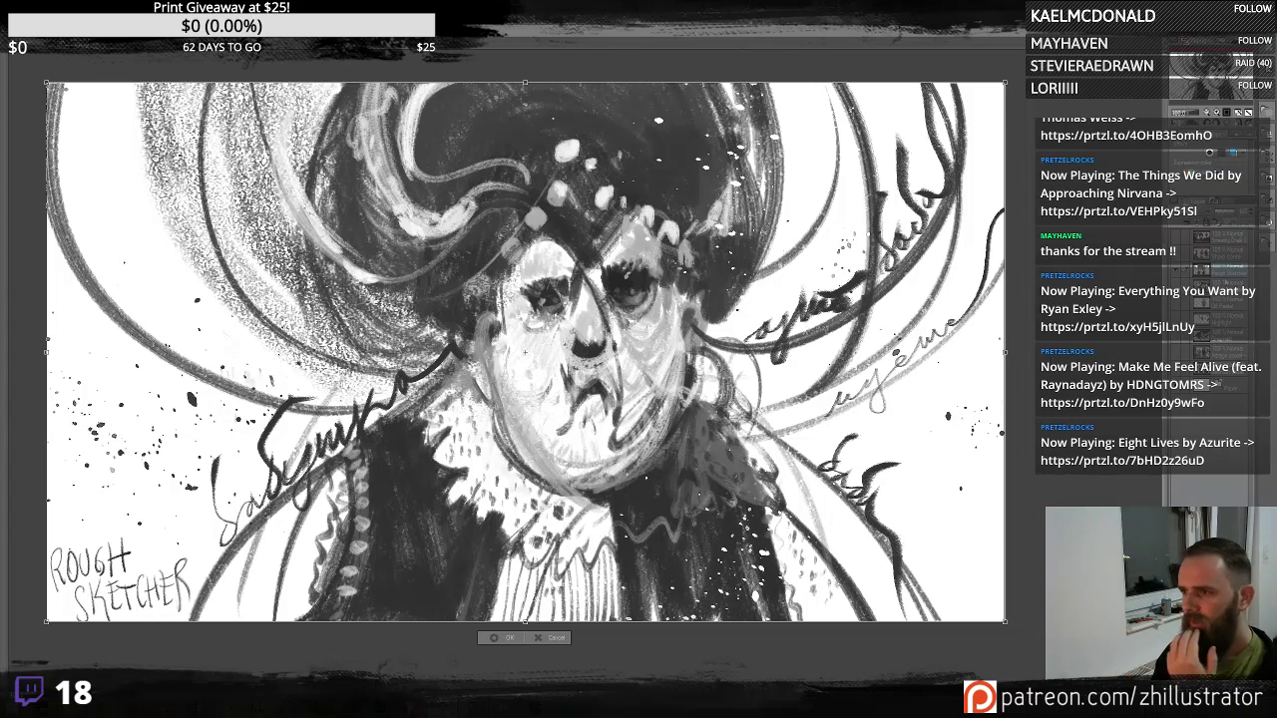
pyautogui.click(1176, 271)
pyautogui.click(595, 259)
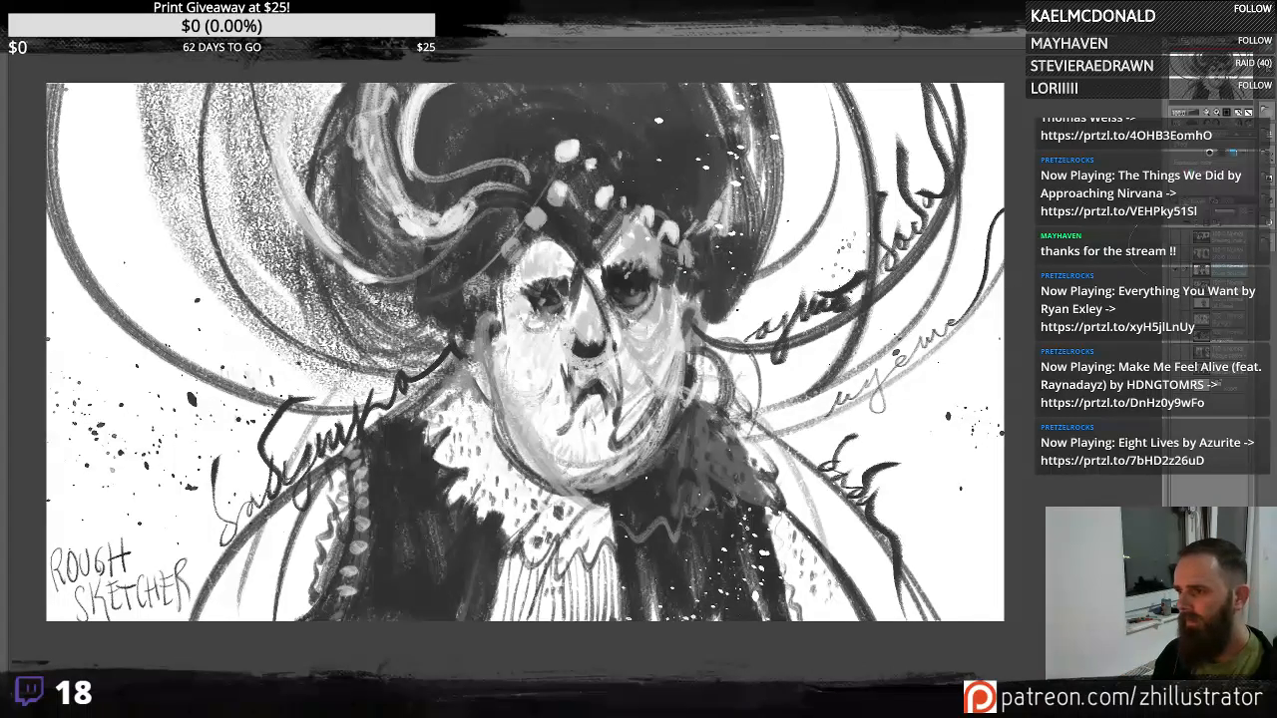
# - Switch layers to view the colour study of three caricature heads on its own
pyautogui.click(1176, 270)
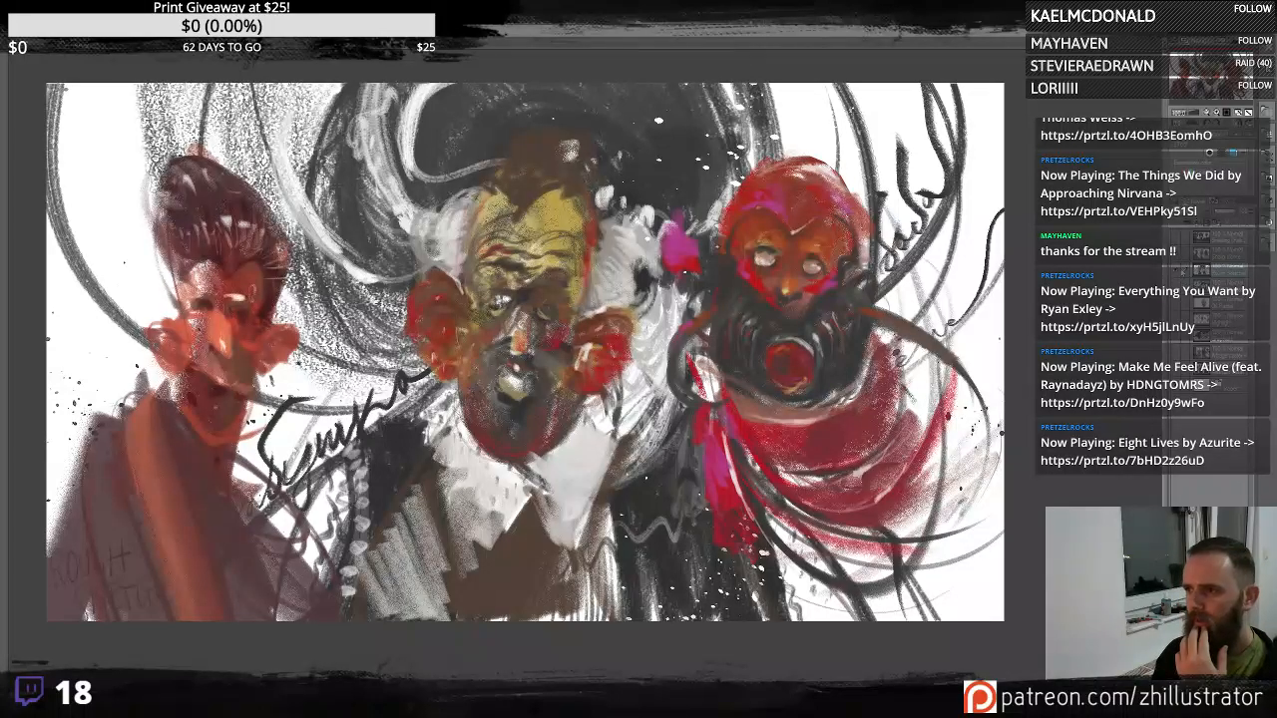
pyautogui.click(1178, 272)
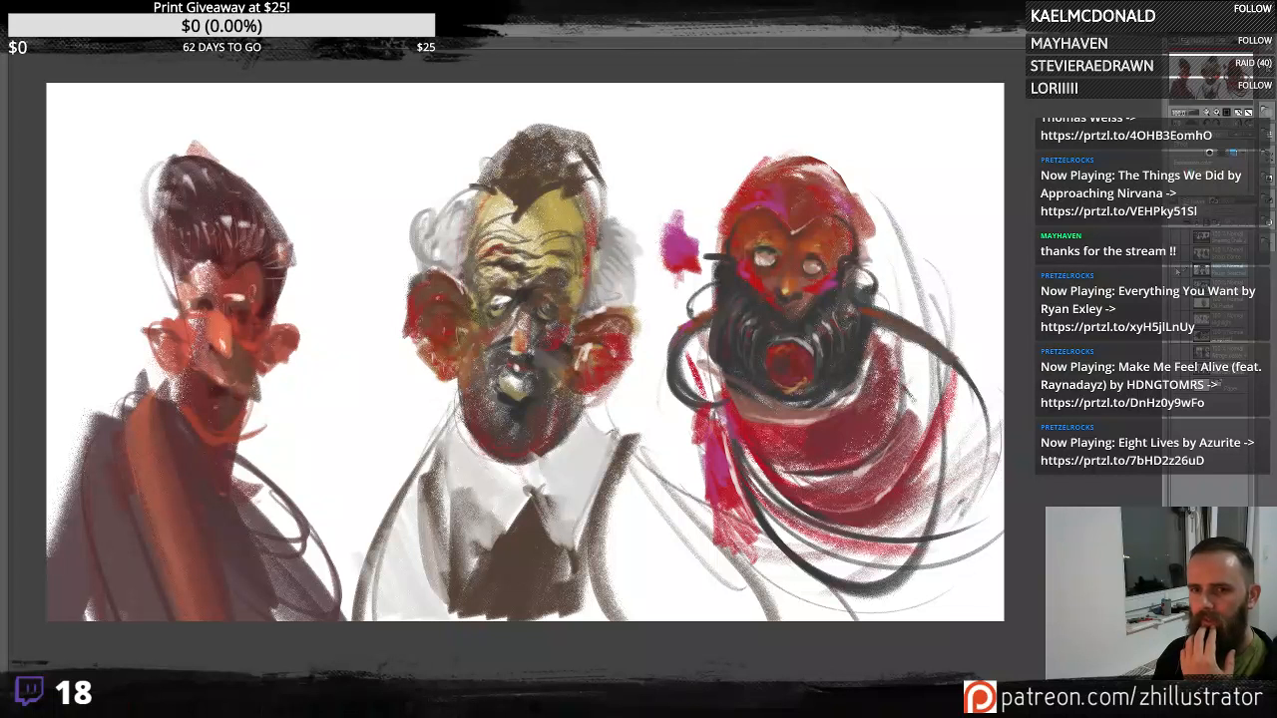